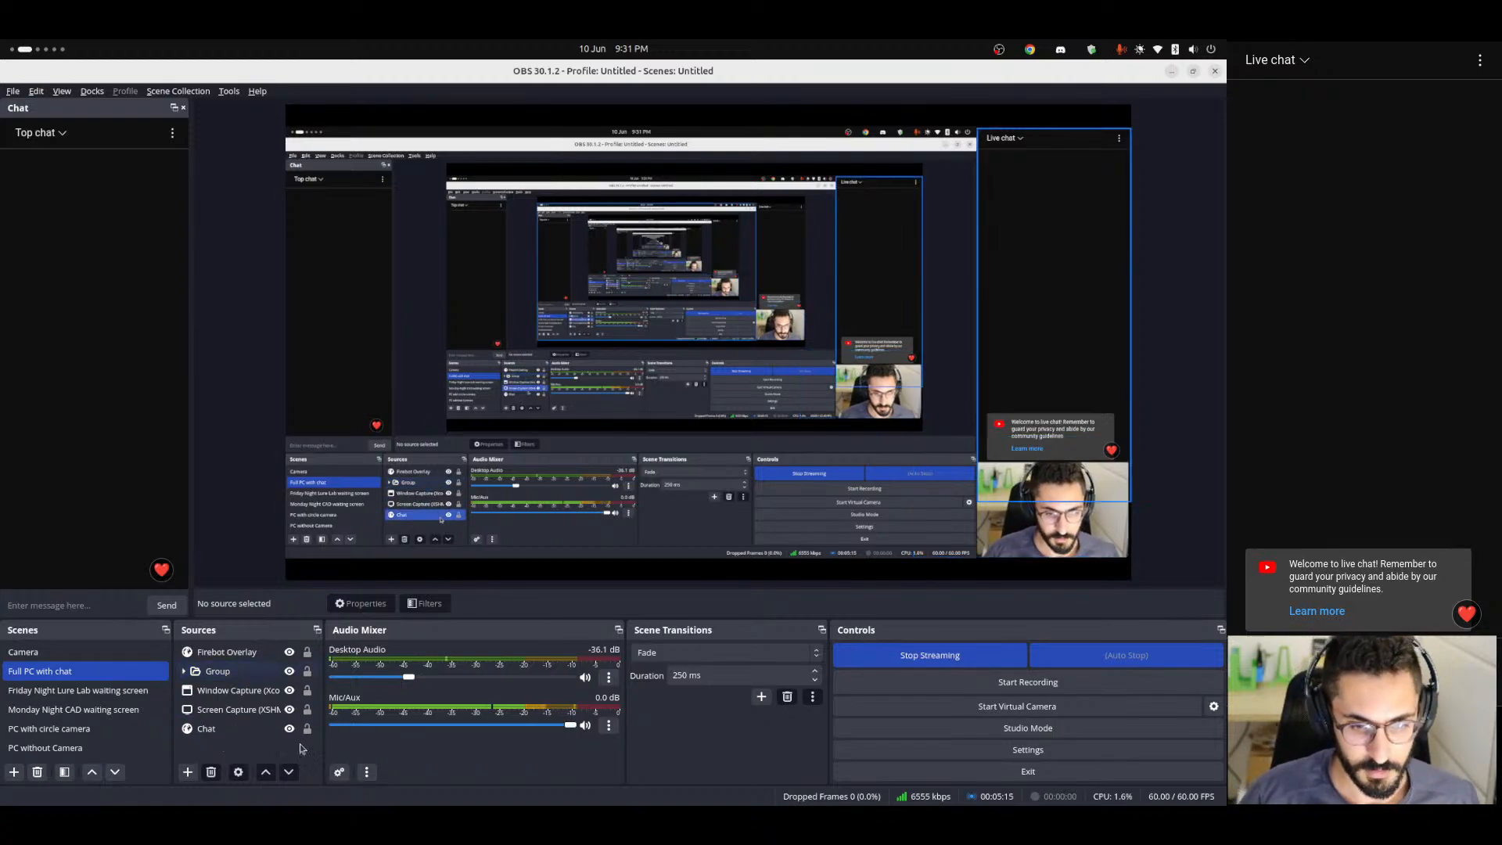
Lower the Desktop Audio level to -40.9 dB and switch to the Lure Turner V2 model in FreeCAD.
left_click_drag(408, 677, 399, 682)
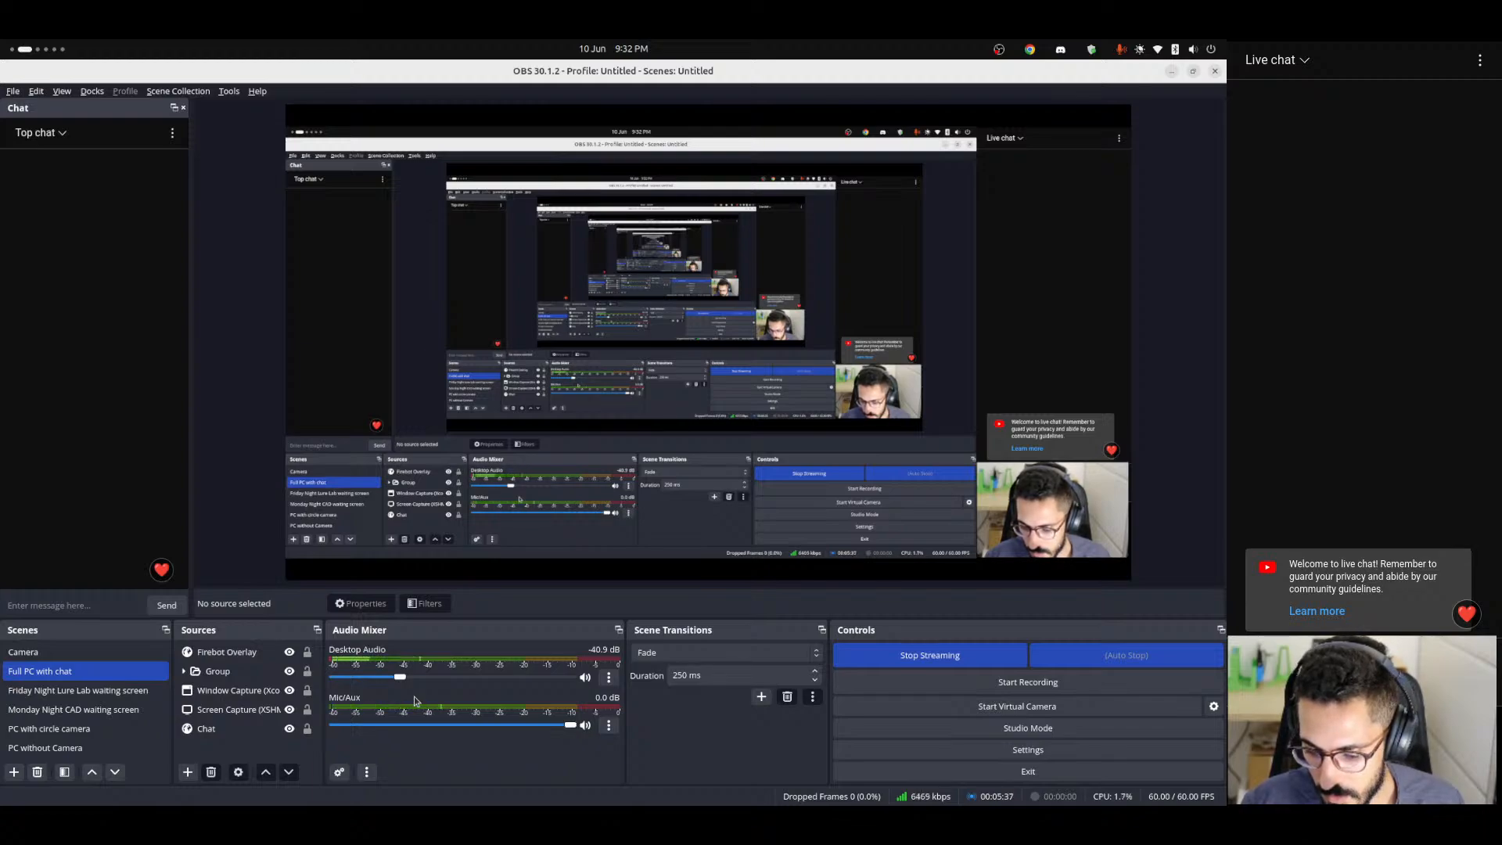
key("XF86AudioLowerVolume")
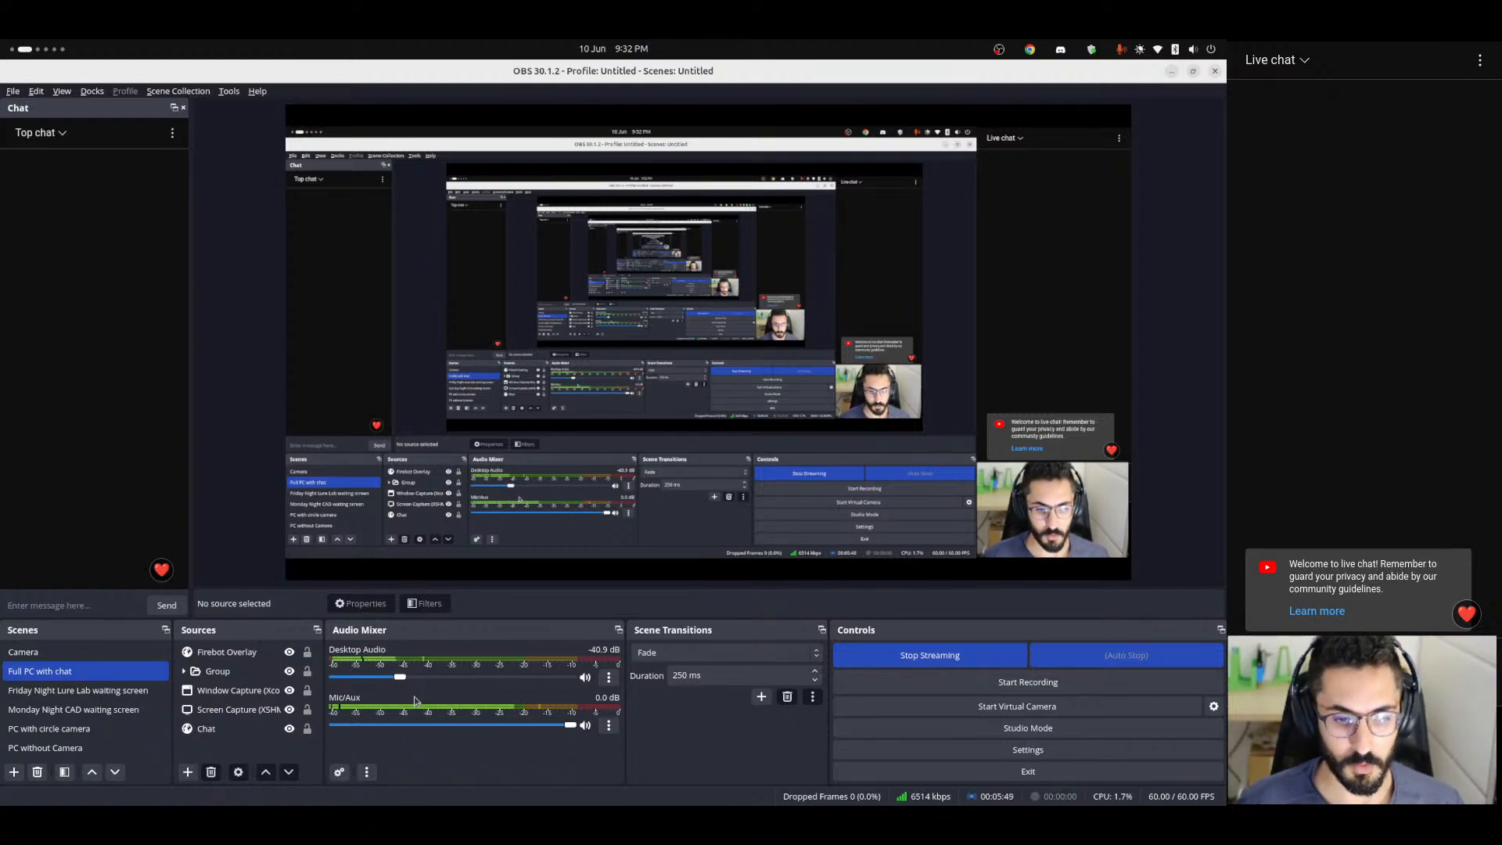
key("alt+Tab")
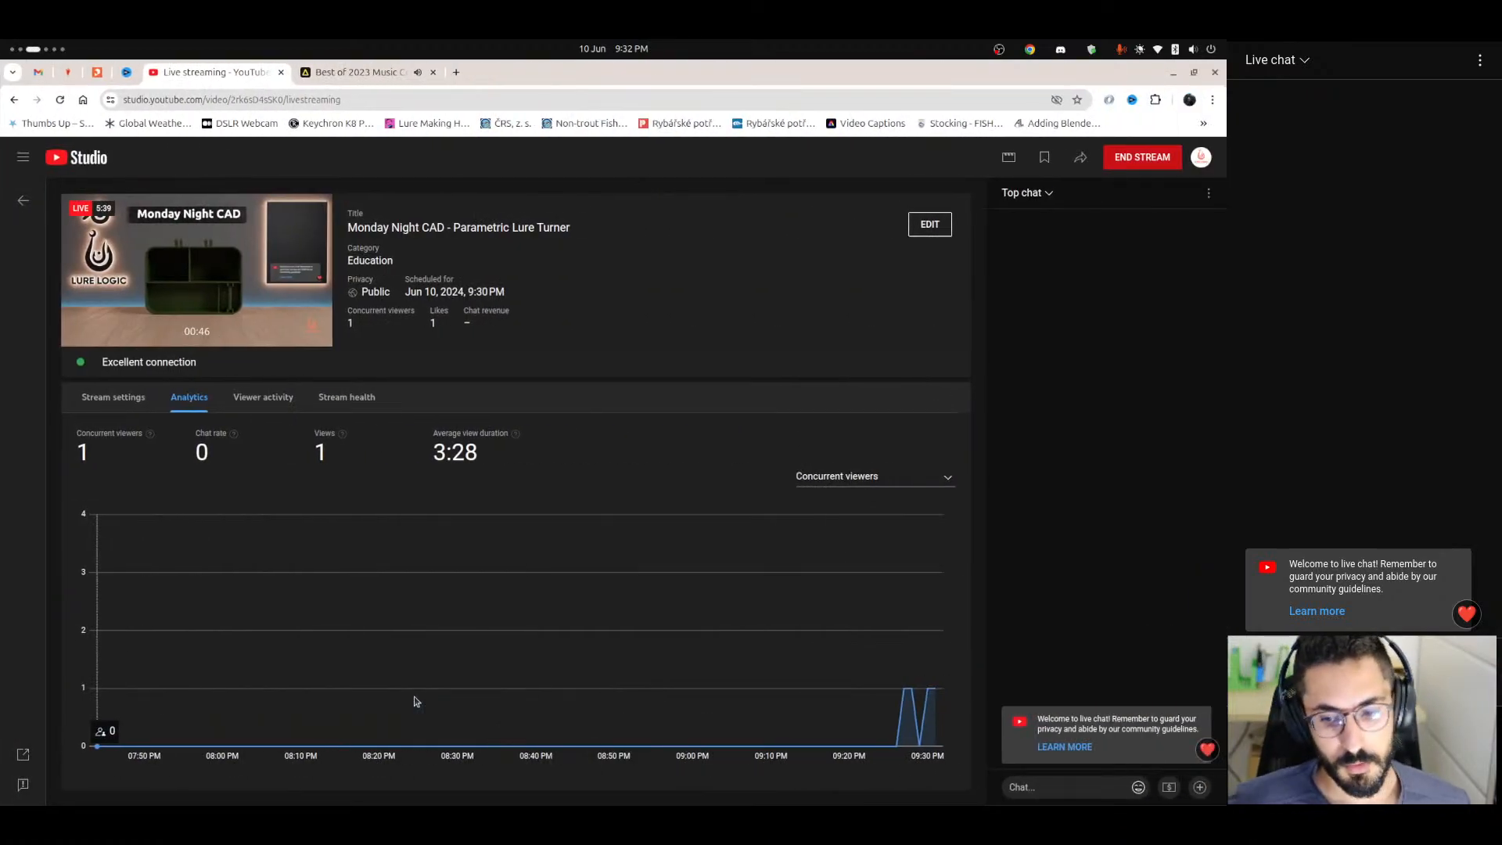
key("alt+Tab")
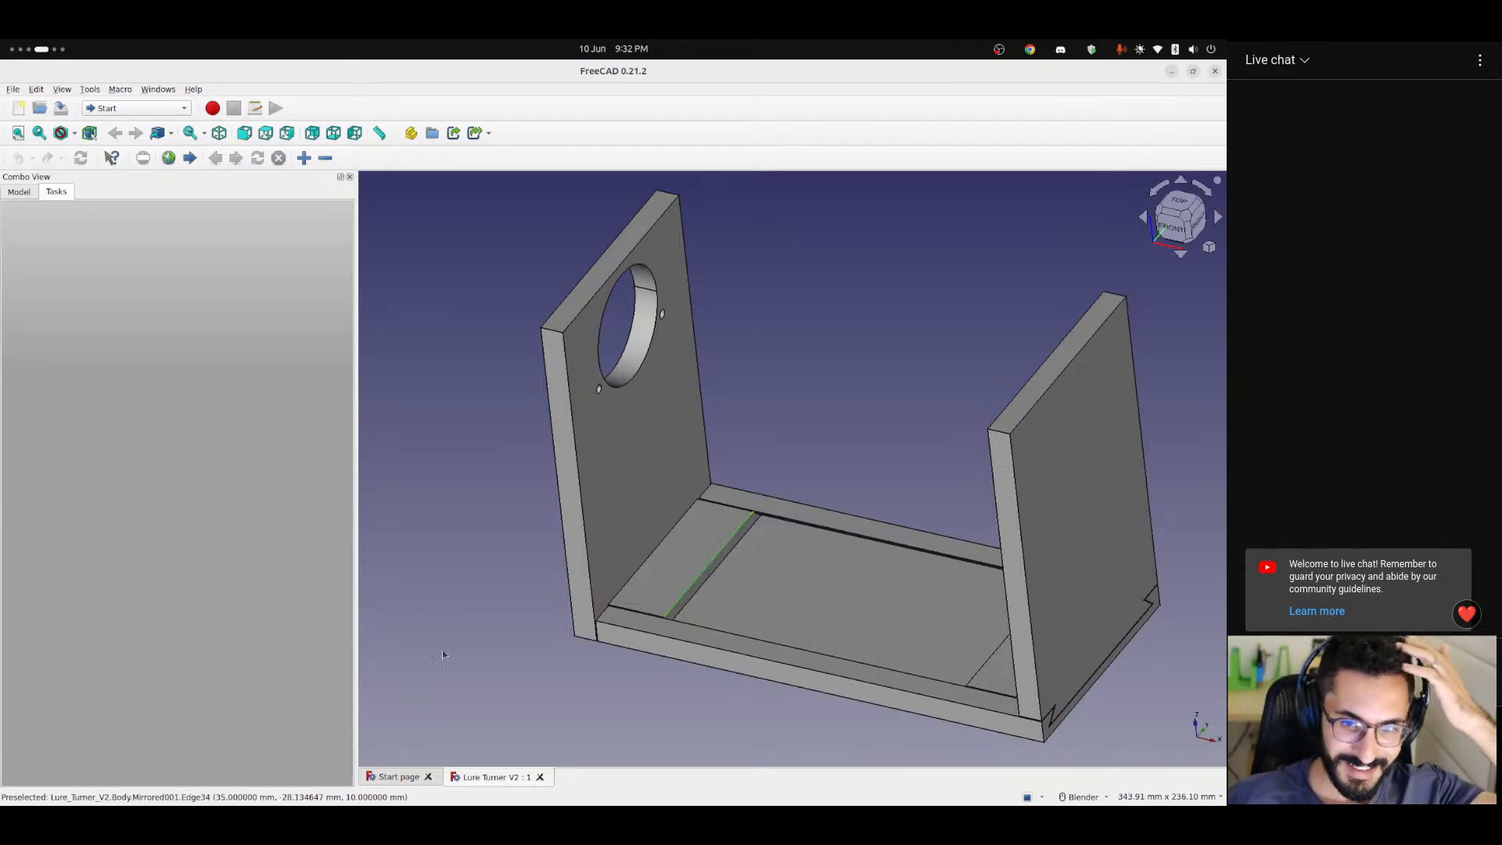
Show the model tree and examine the lure turner frame from several sides, including the recessed base between the two uprights.
left_click(19, 190)
middle_click_drag(708, 508, 774, 536, "shift")
scroll(674, 547, "down", 3)
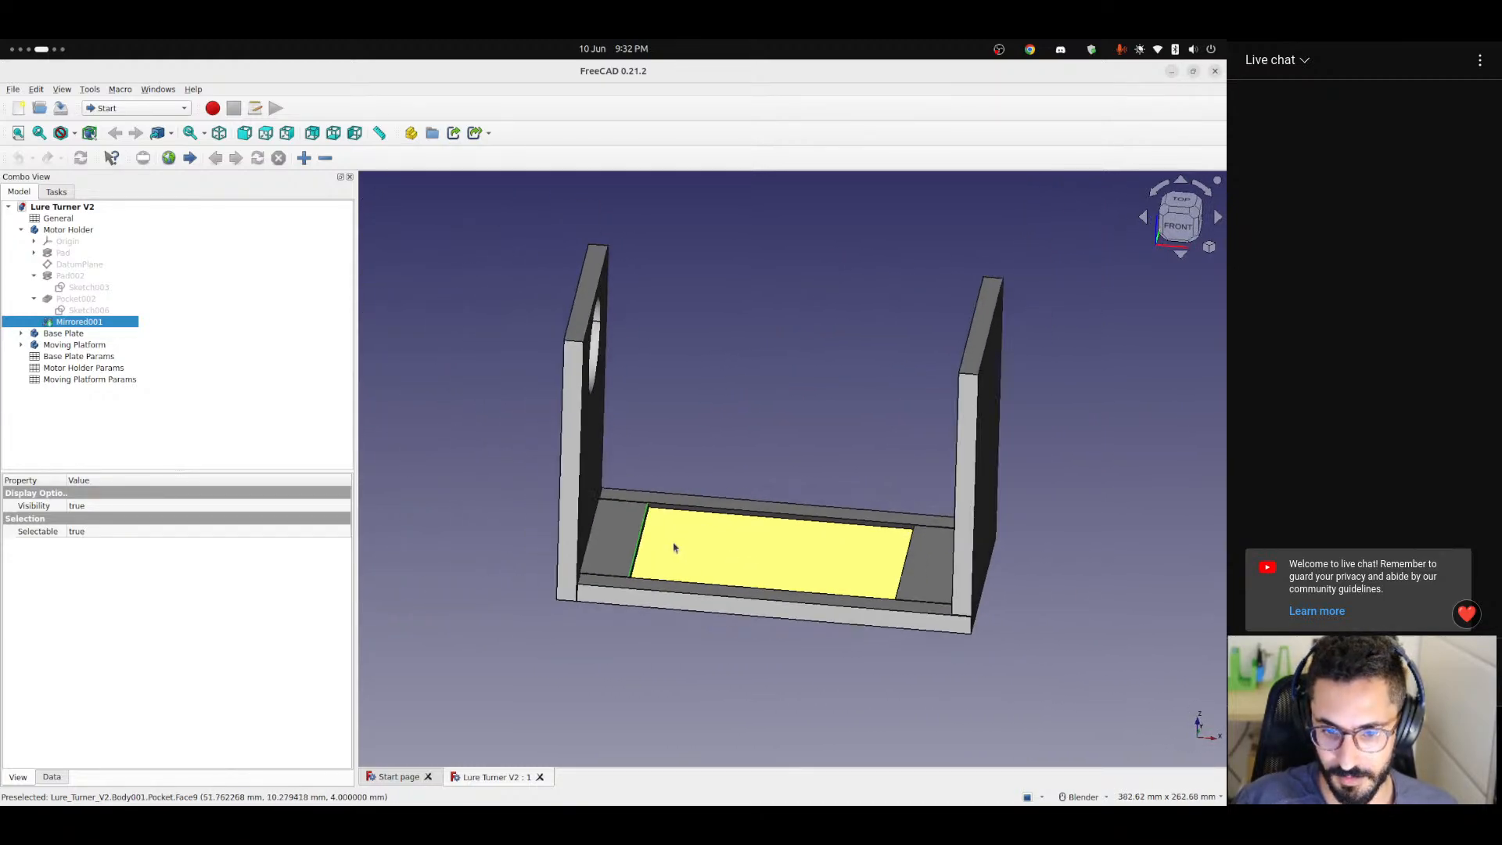
scroll(717, 622, "up", 3)
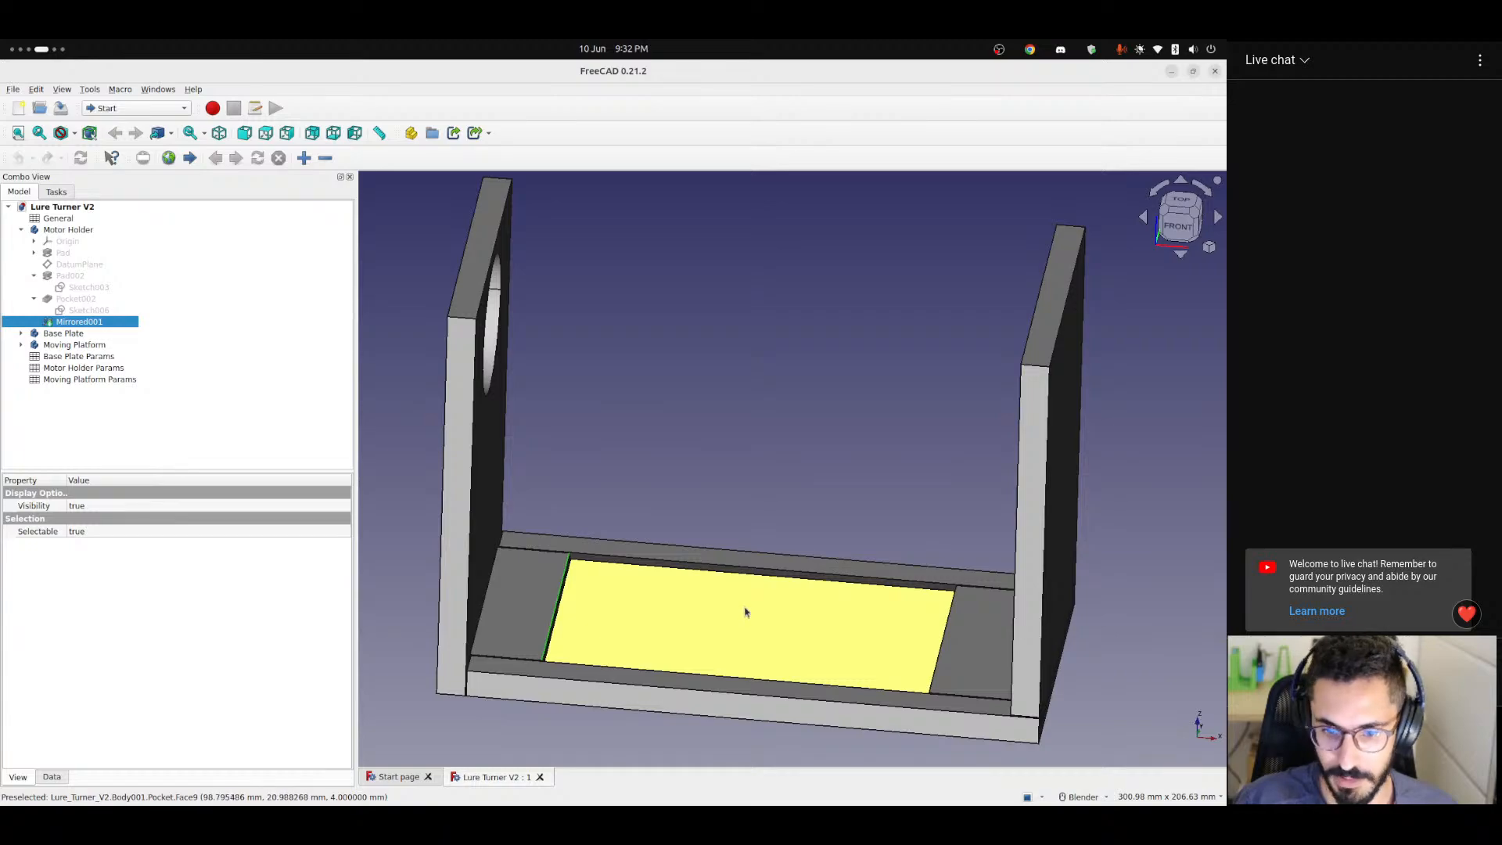
middle_click_drag(744, 612, 592, 572)
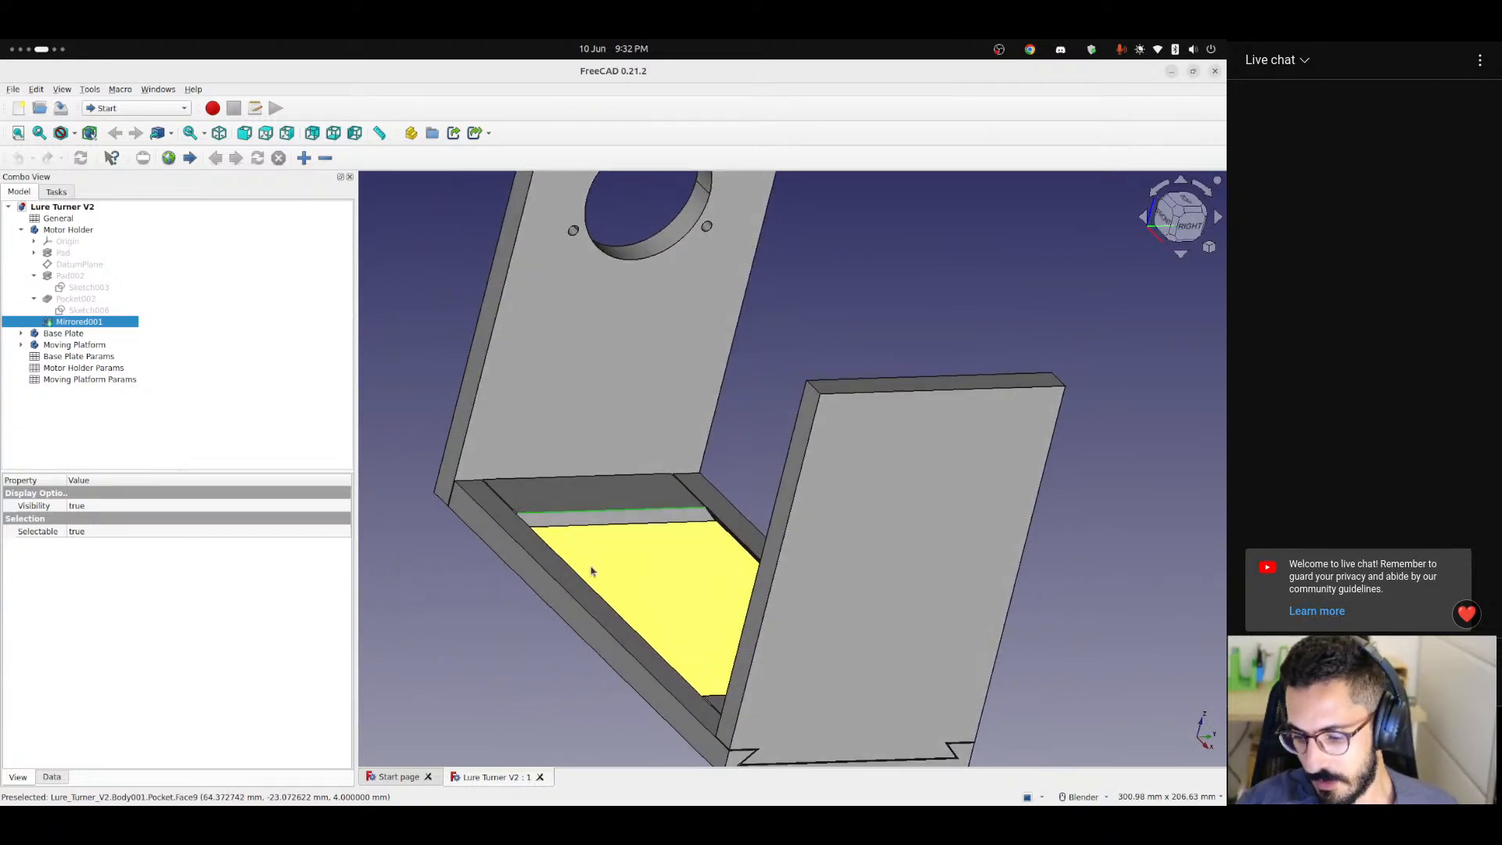
scroll(625, 603, "down", 3)
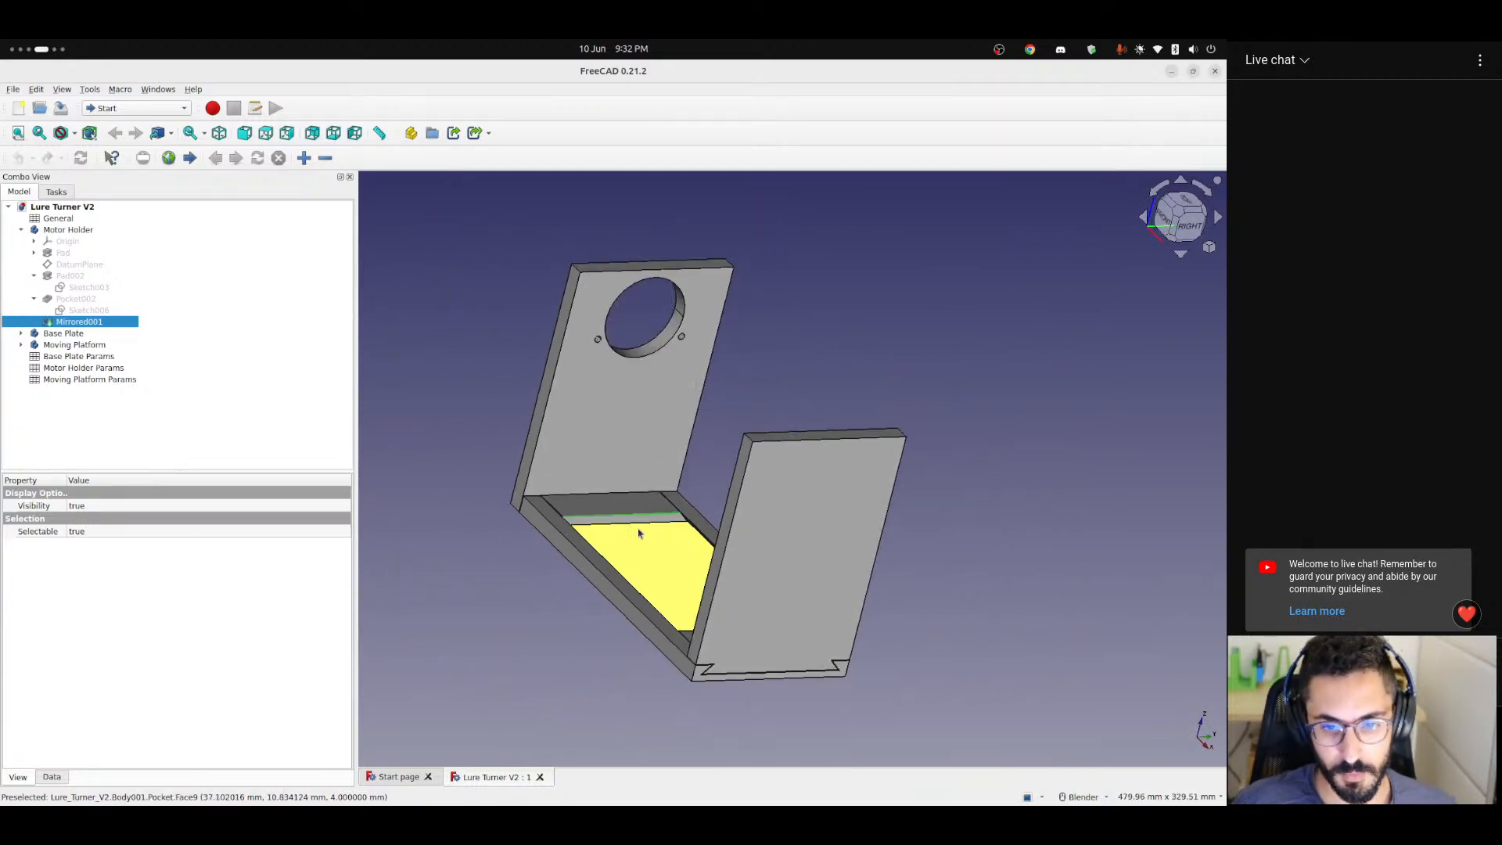
middle_click_drag(631, 540, 948, 573)
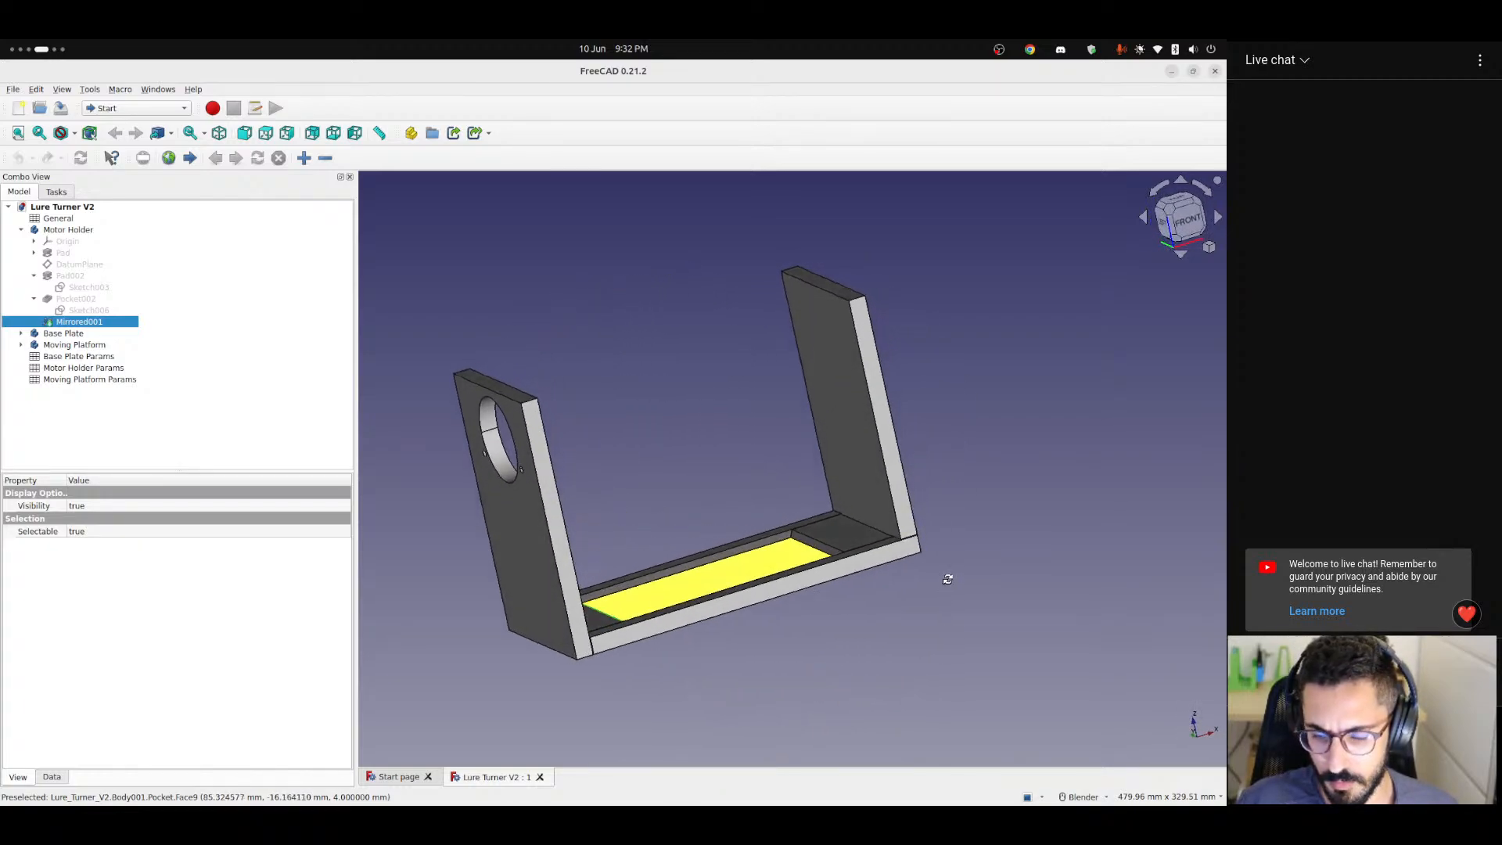
scroll(764, 587, "up", 3)
scroll(762, 583, "down", 3)
middle_click_drag(763, 584, 900, 598, "shift")
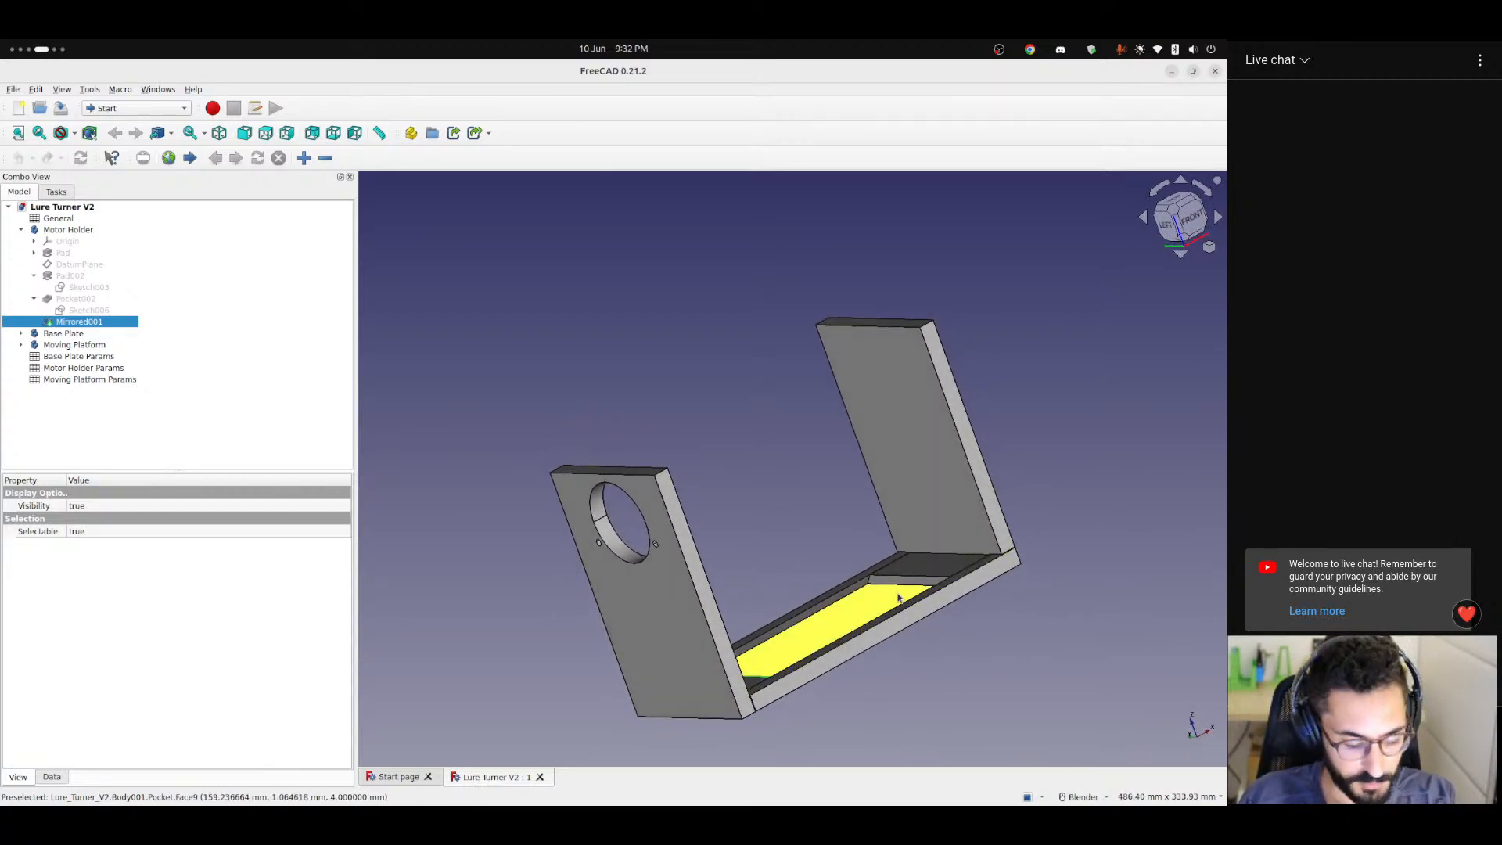
middle_click_drag(870, 595, 763, 399)
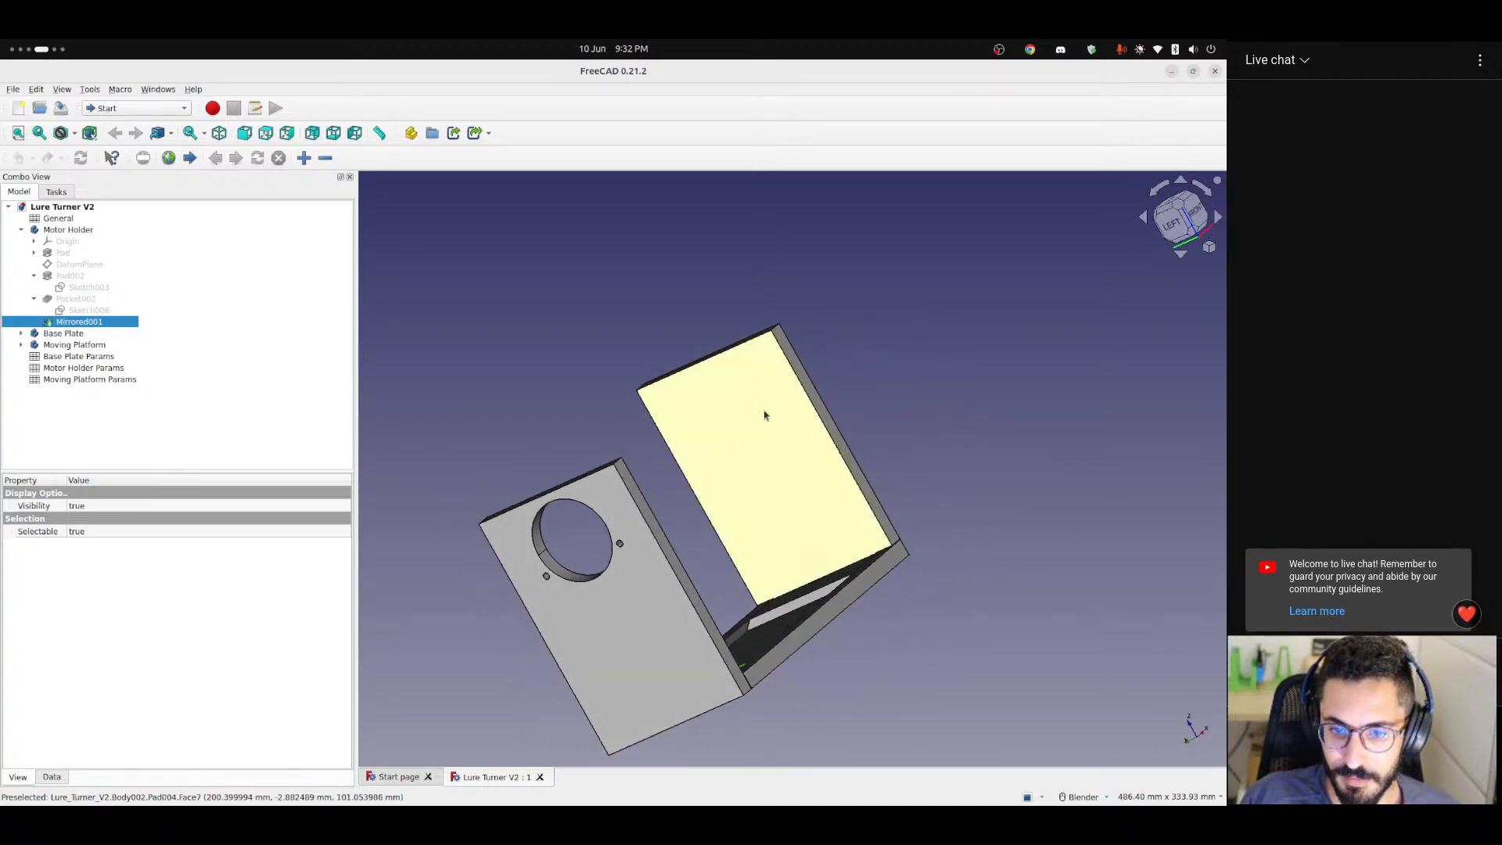
Examine the motor holder's large hole and two small holes from the left side, and the plain upright behind it.
left_click(1183, 229)
scroll(751, 395, "up", 8)
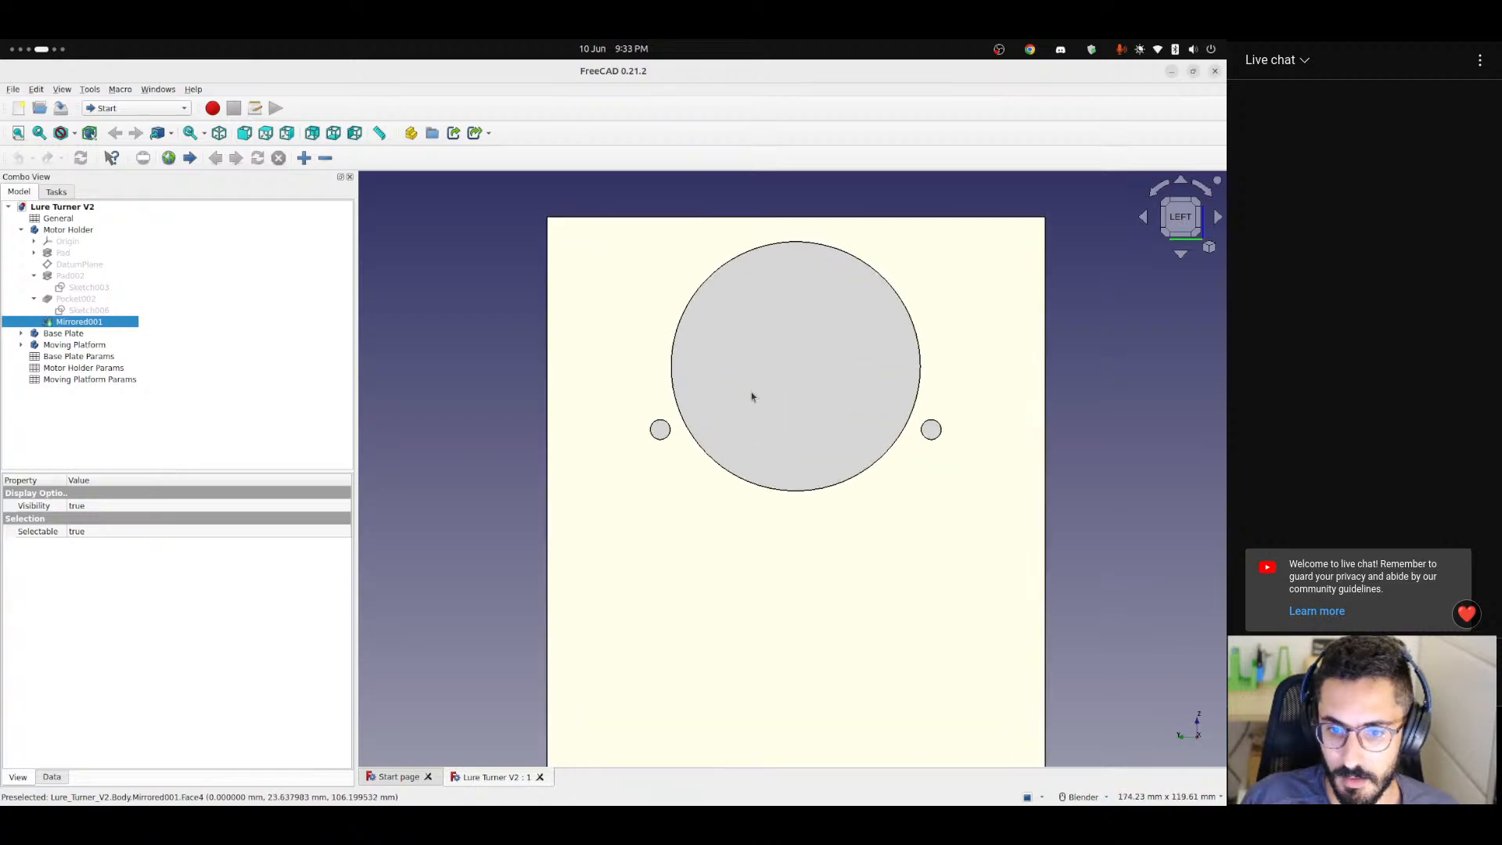
middle_click_drag(863, 352, 811, 369)
scroll(811, 368, "down", 5)
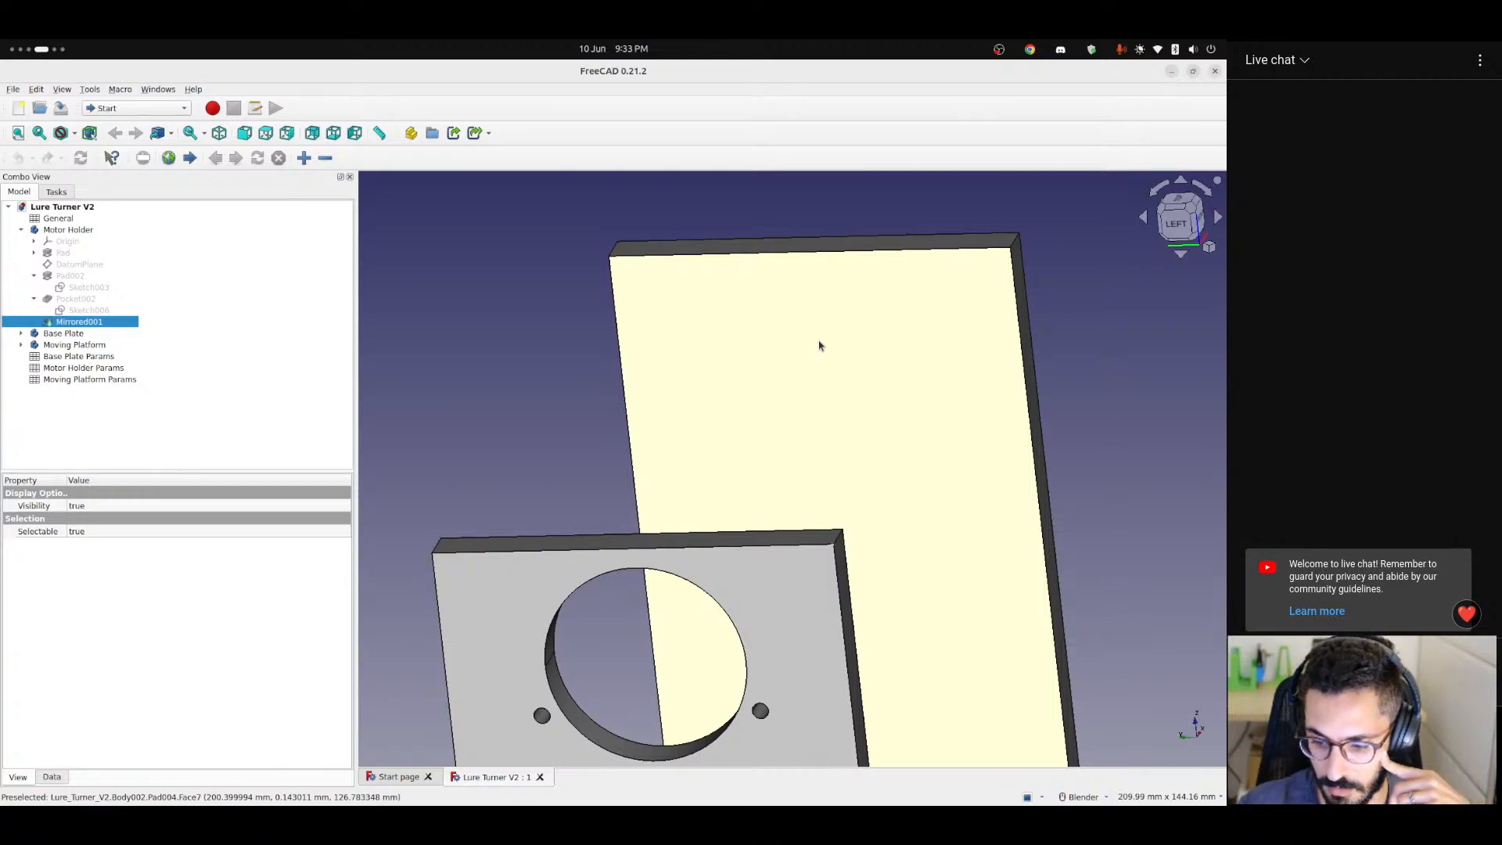
scroll(817, 345, "down", 4)
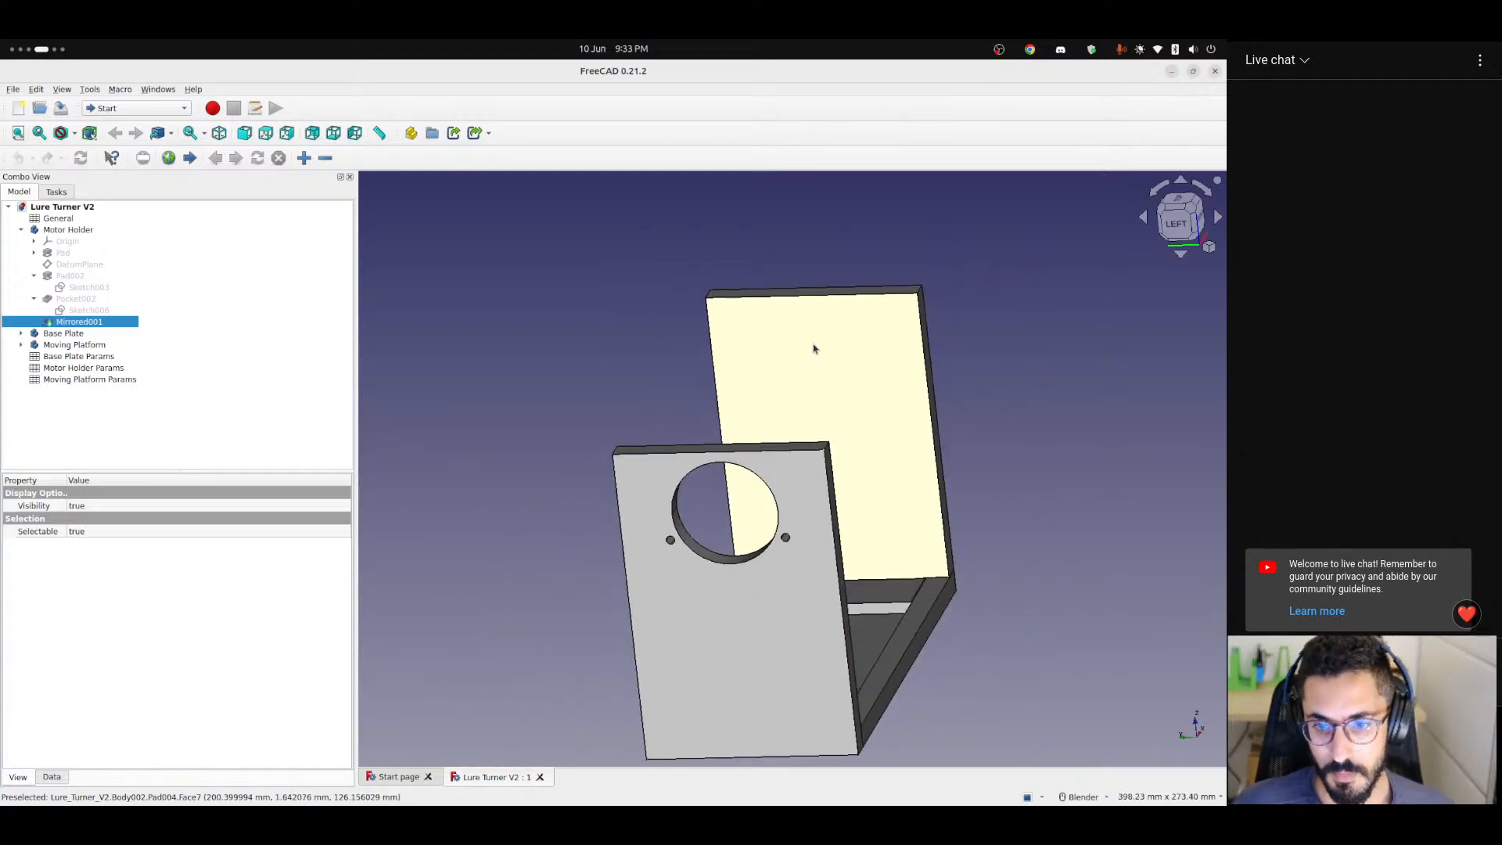
middle_click_drag(848, 351, 751, 372)
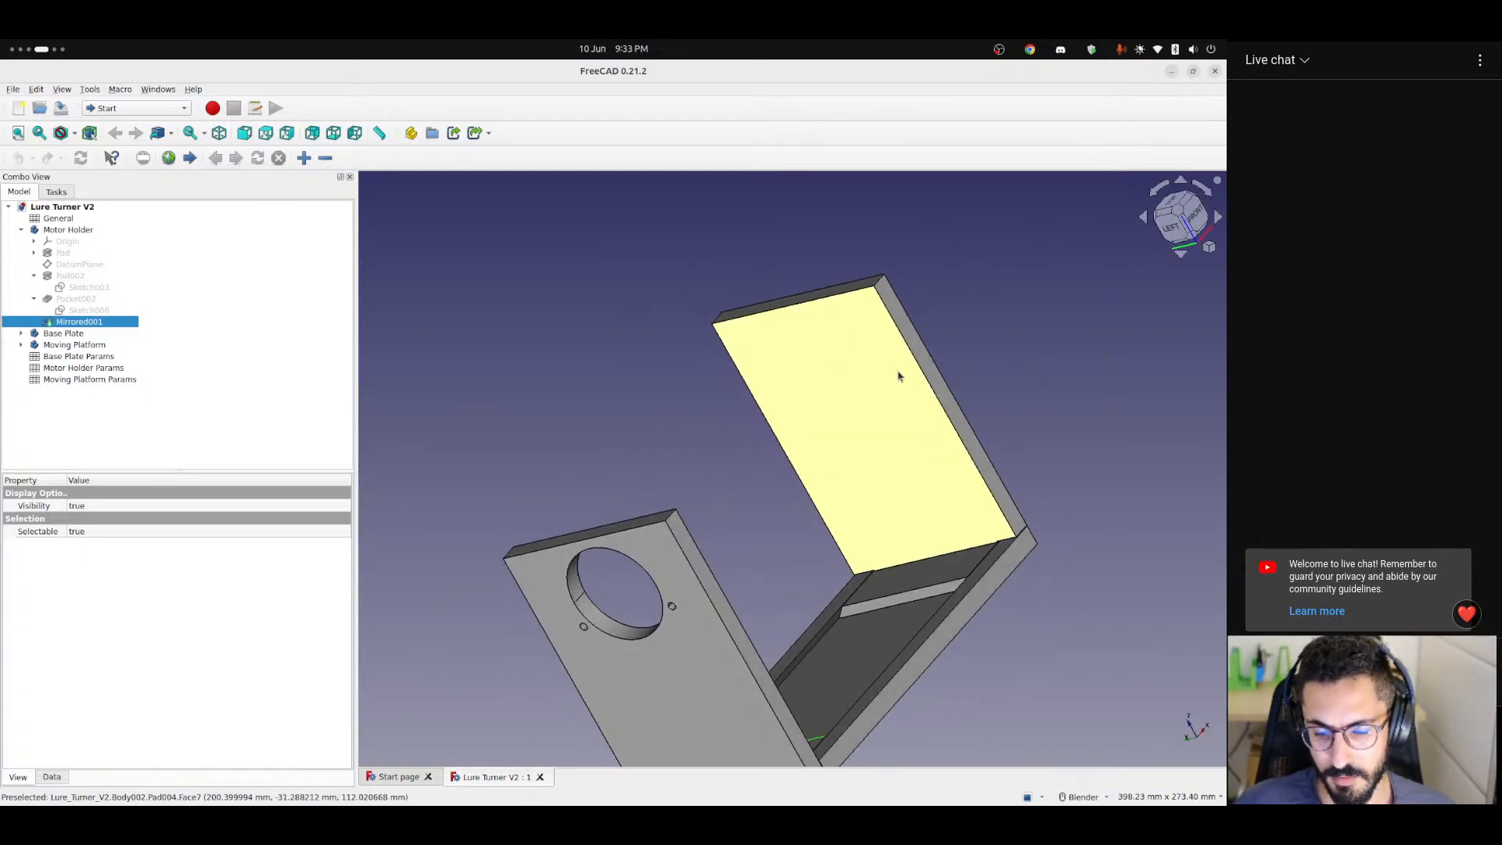
middle_click_drag(899, 376, 875, 410)
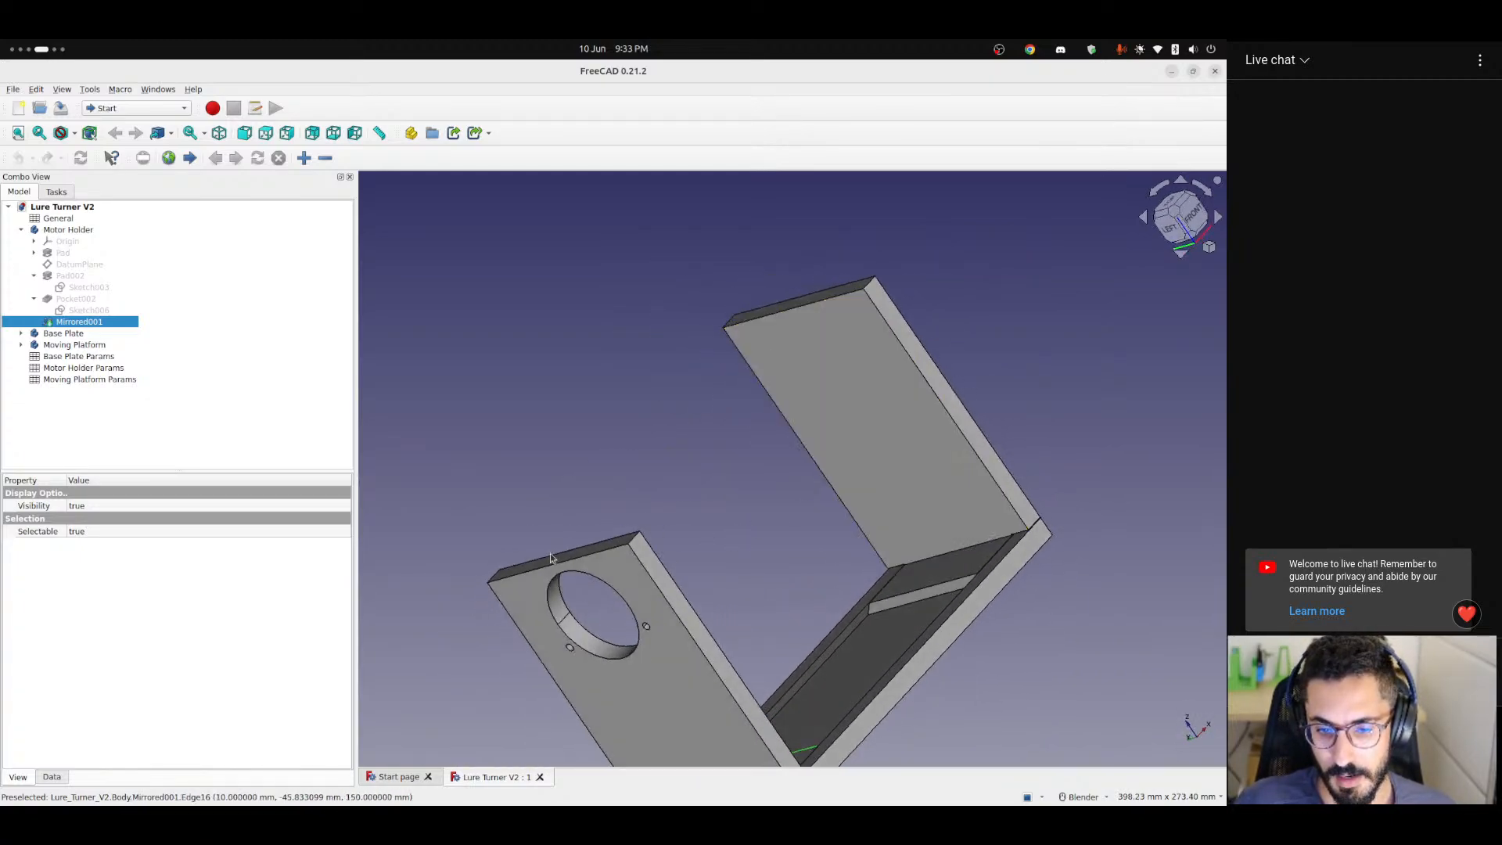
Examine the inner face of the Moving Platform's upright and how it stands opposite the motor holder on the base.
mouse_move(551, 553)
middle_mouse_down()
mouse_move(543, 517)
mouse_move(500, 503)
mouse_move(537, 528)
middle_mouse_up()
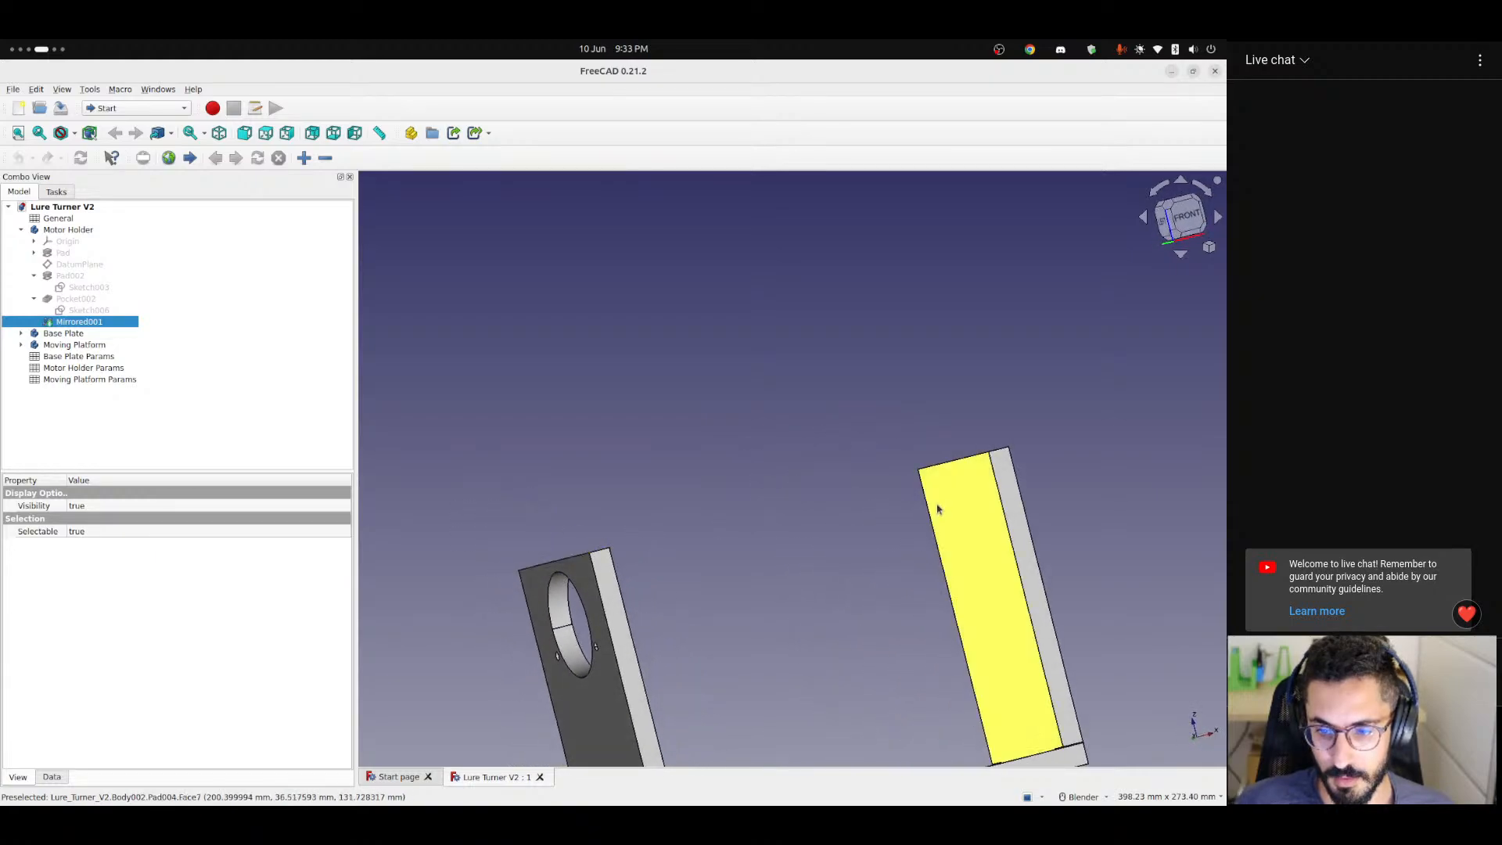
scroll(965, 510, "down", 1)
scroll(965, 510, "up", 4)
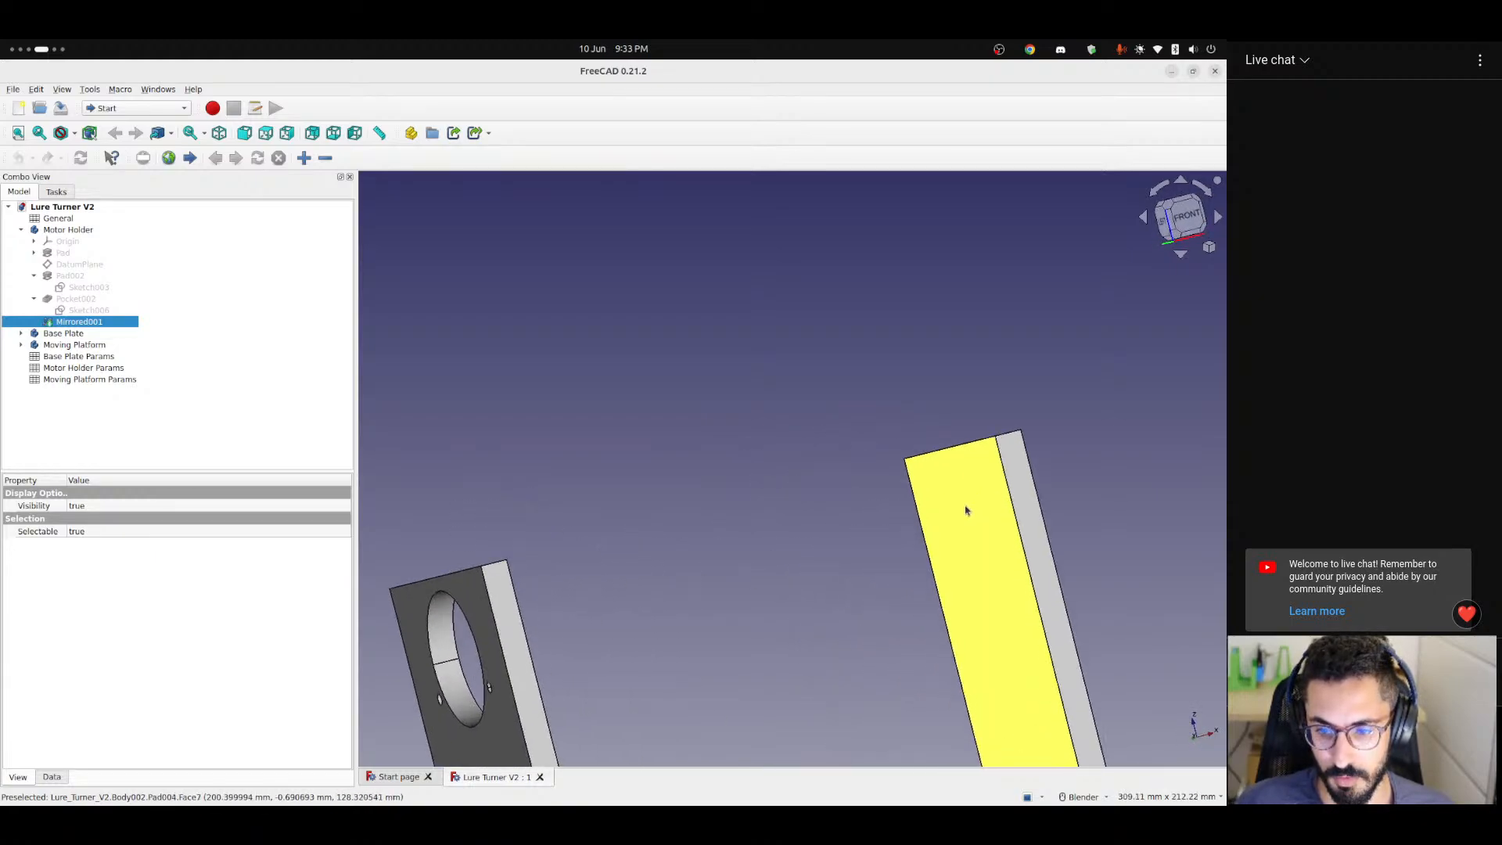
scroll(897, 429, "down", 5)
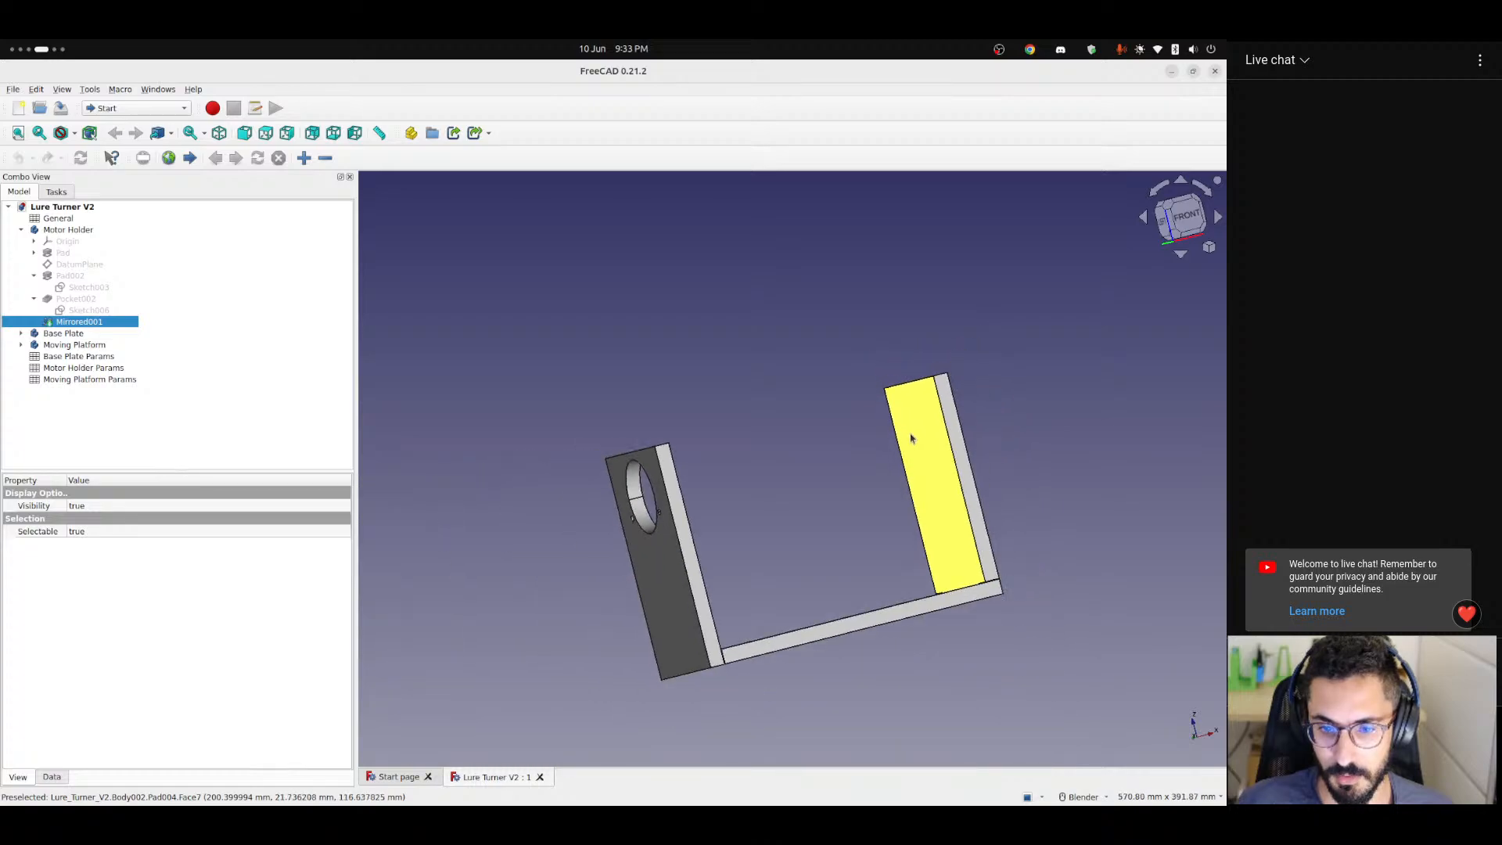
middle_click_drag(912, 435, 972, 463)
scroll(971, 463, "up", 2)
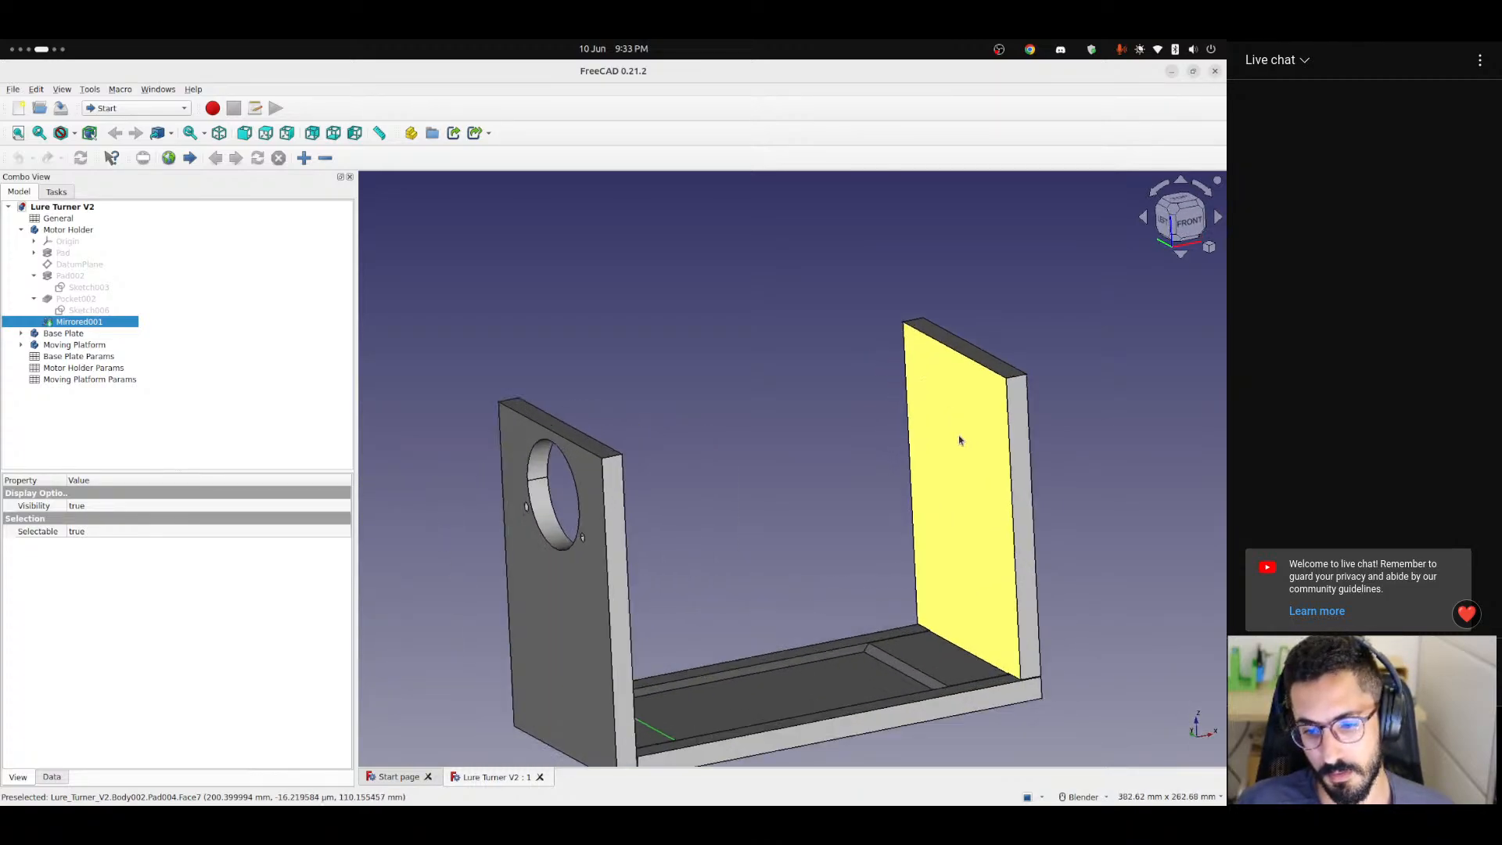
left_click(793, 546)
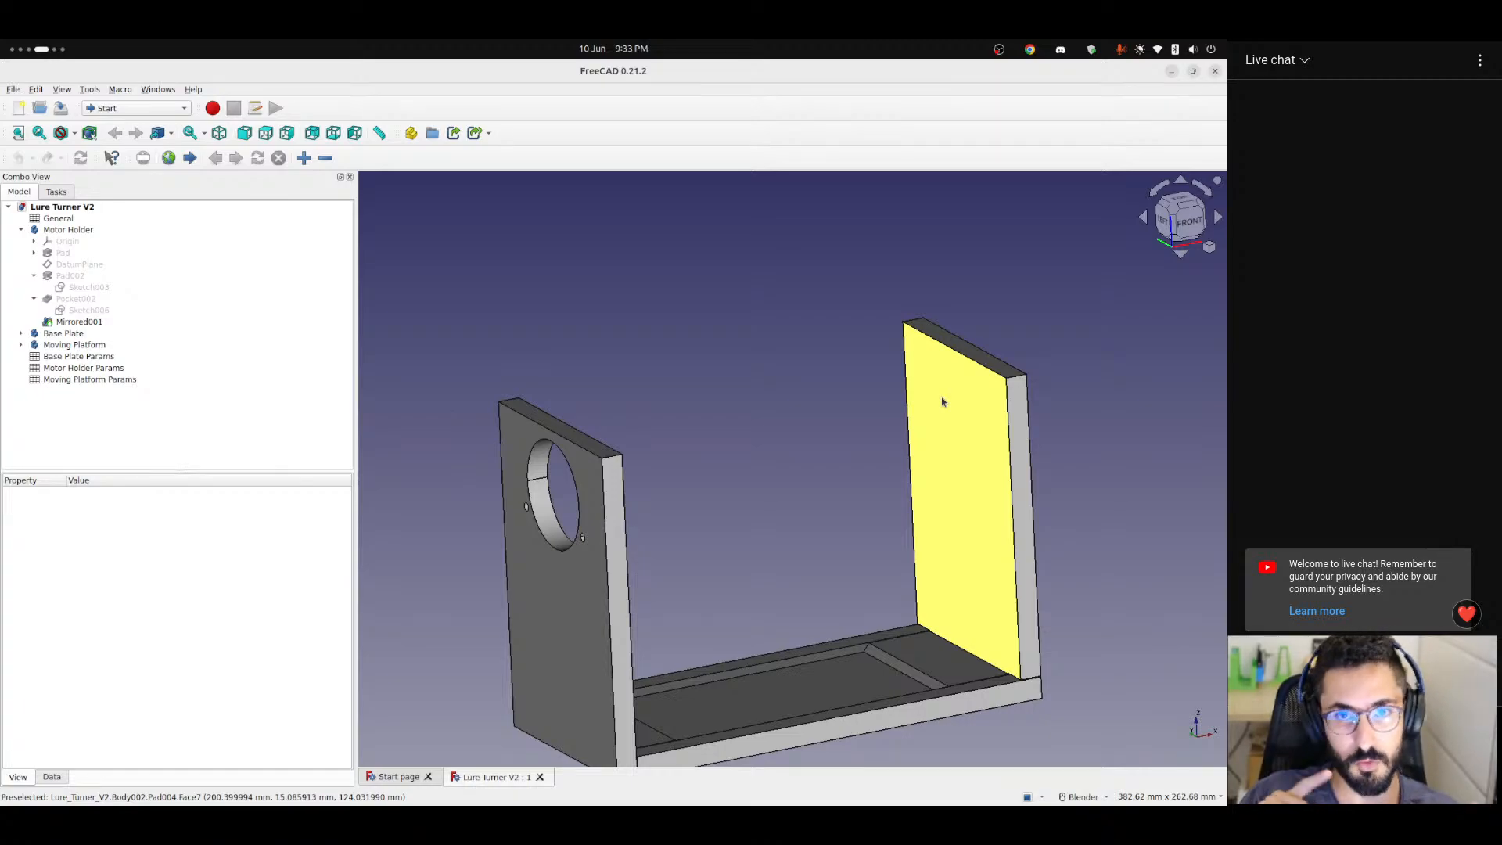
middle_click_drag(913, 379, 1067, 452)
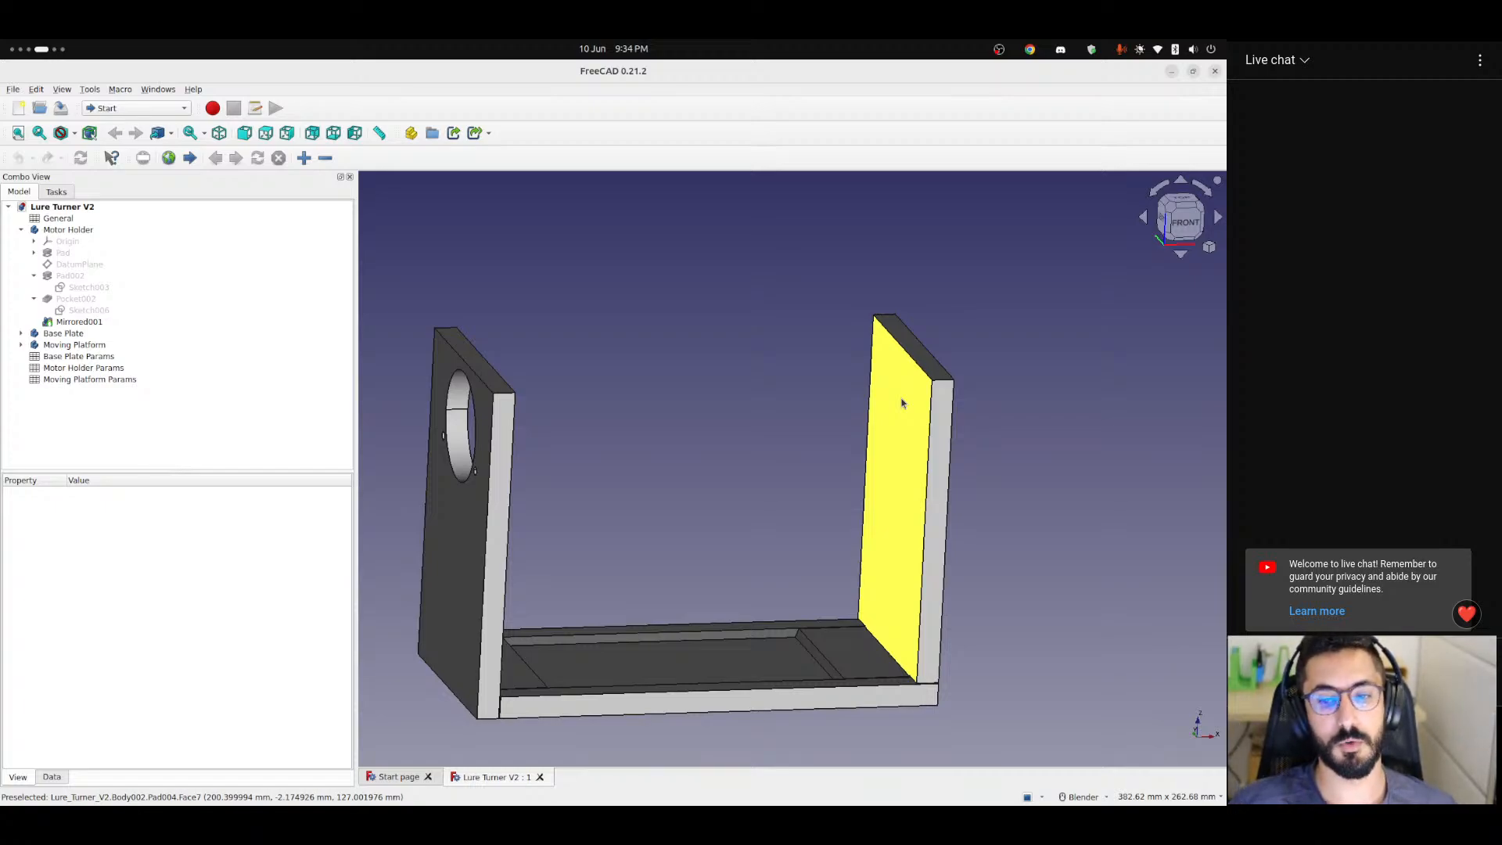
middle_click_drag(888, 438, 962, 477)
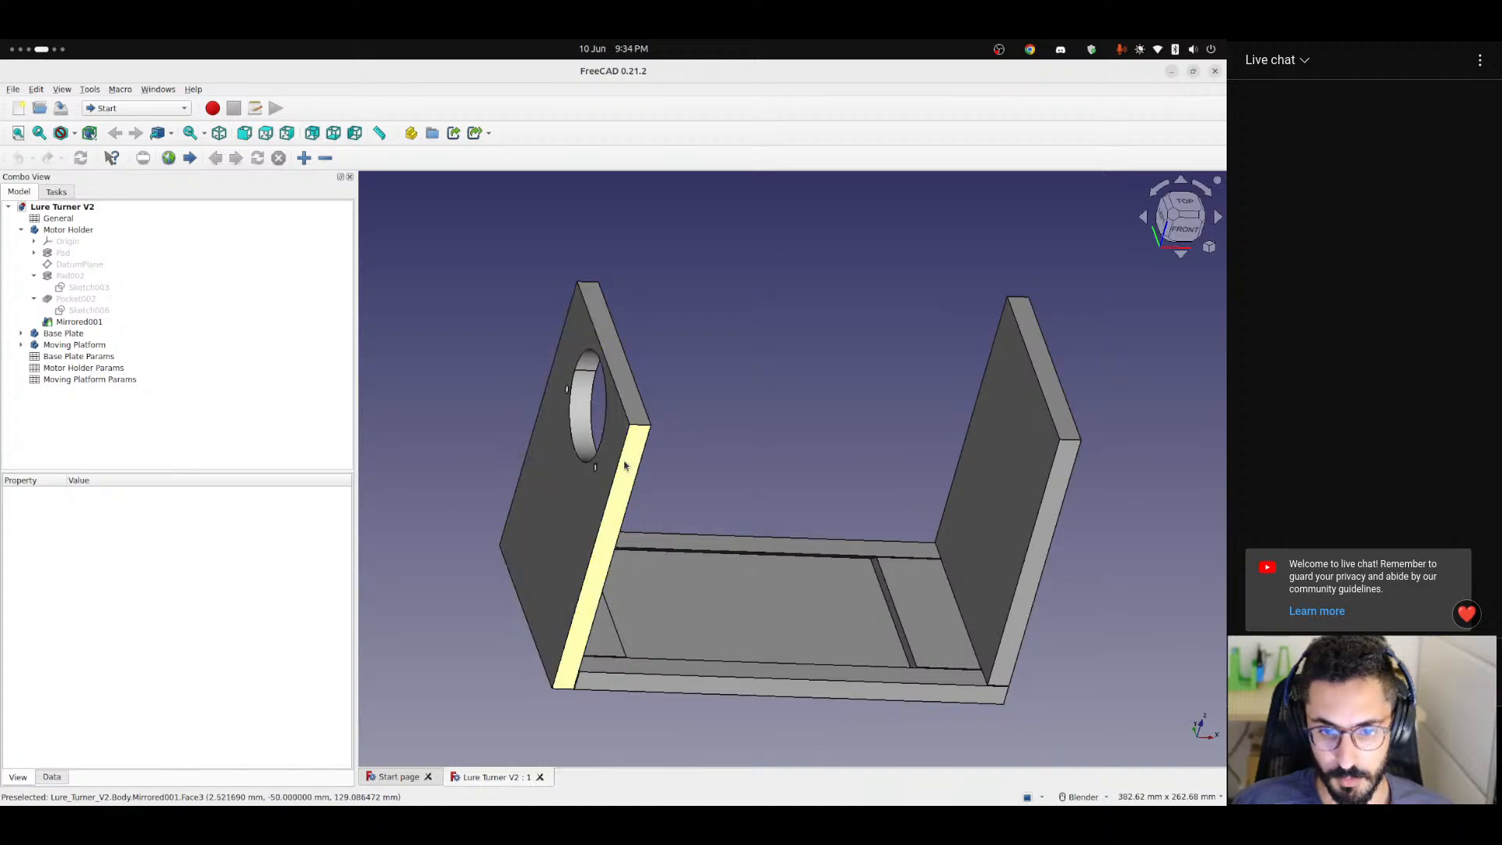
middle_click_drag(625, 466, 791, 412)
middle_click_drag(586, 543, 707, 514)
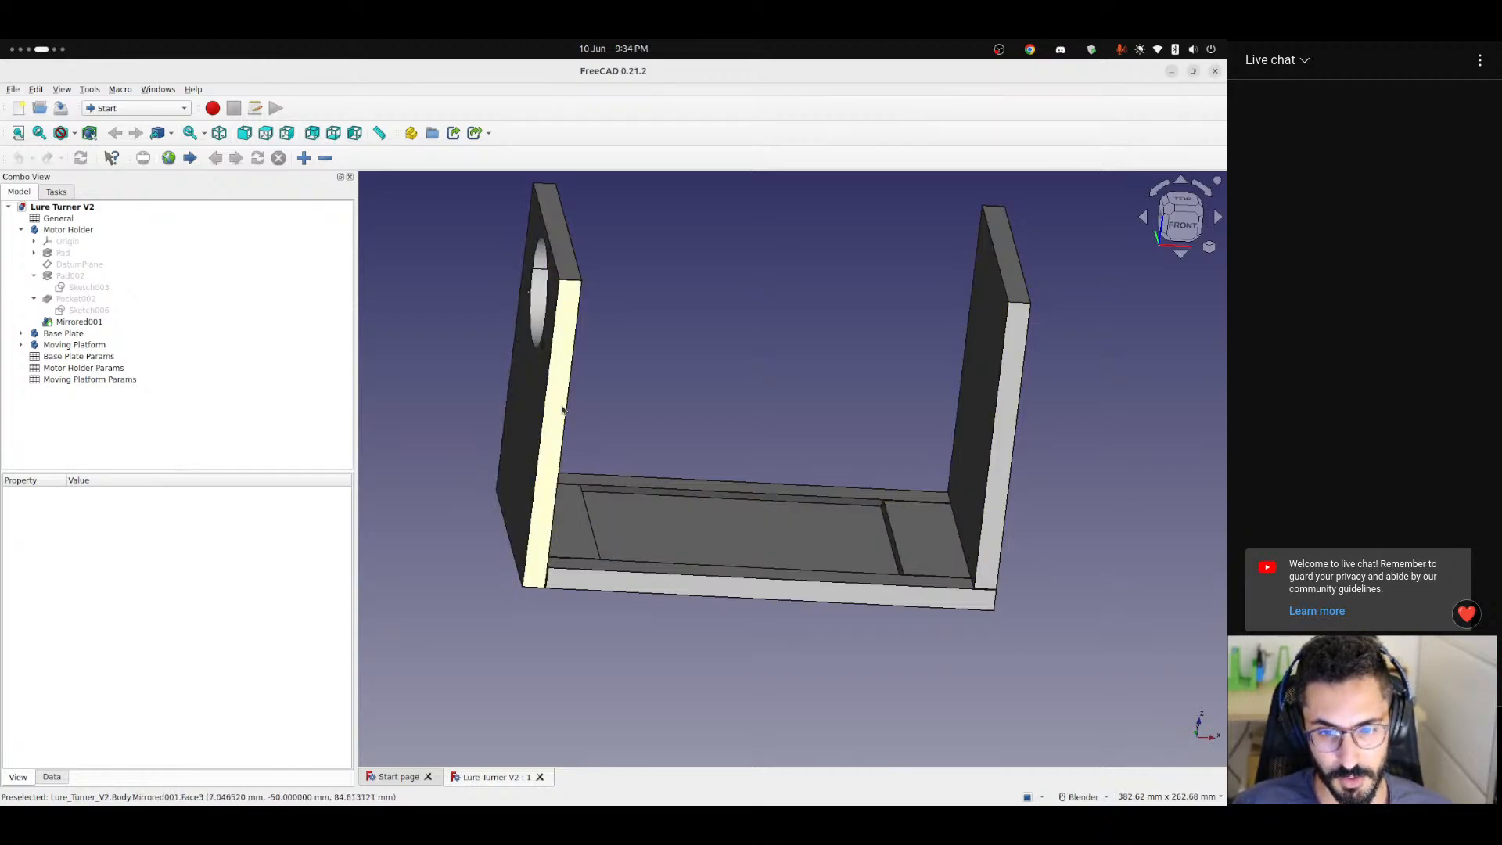
Identify the Base Plate and Motor Holder bodies in the model, toggling the Motor Holder's visibility off and on, and clear the selection.
left_click(58, 336)
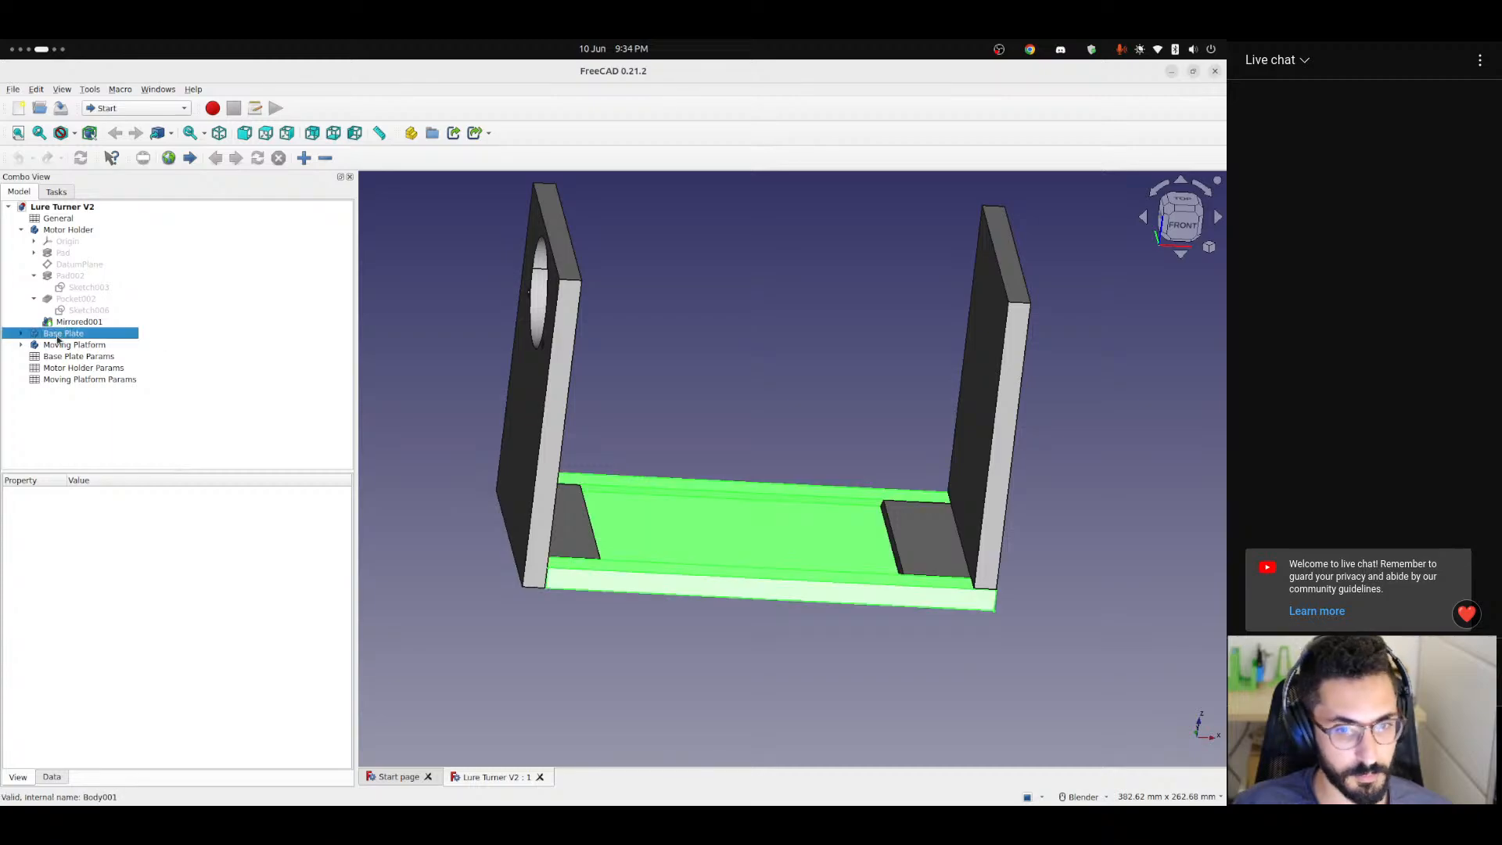
left_click(62, 233)
key("space")
key("space")
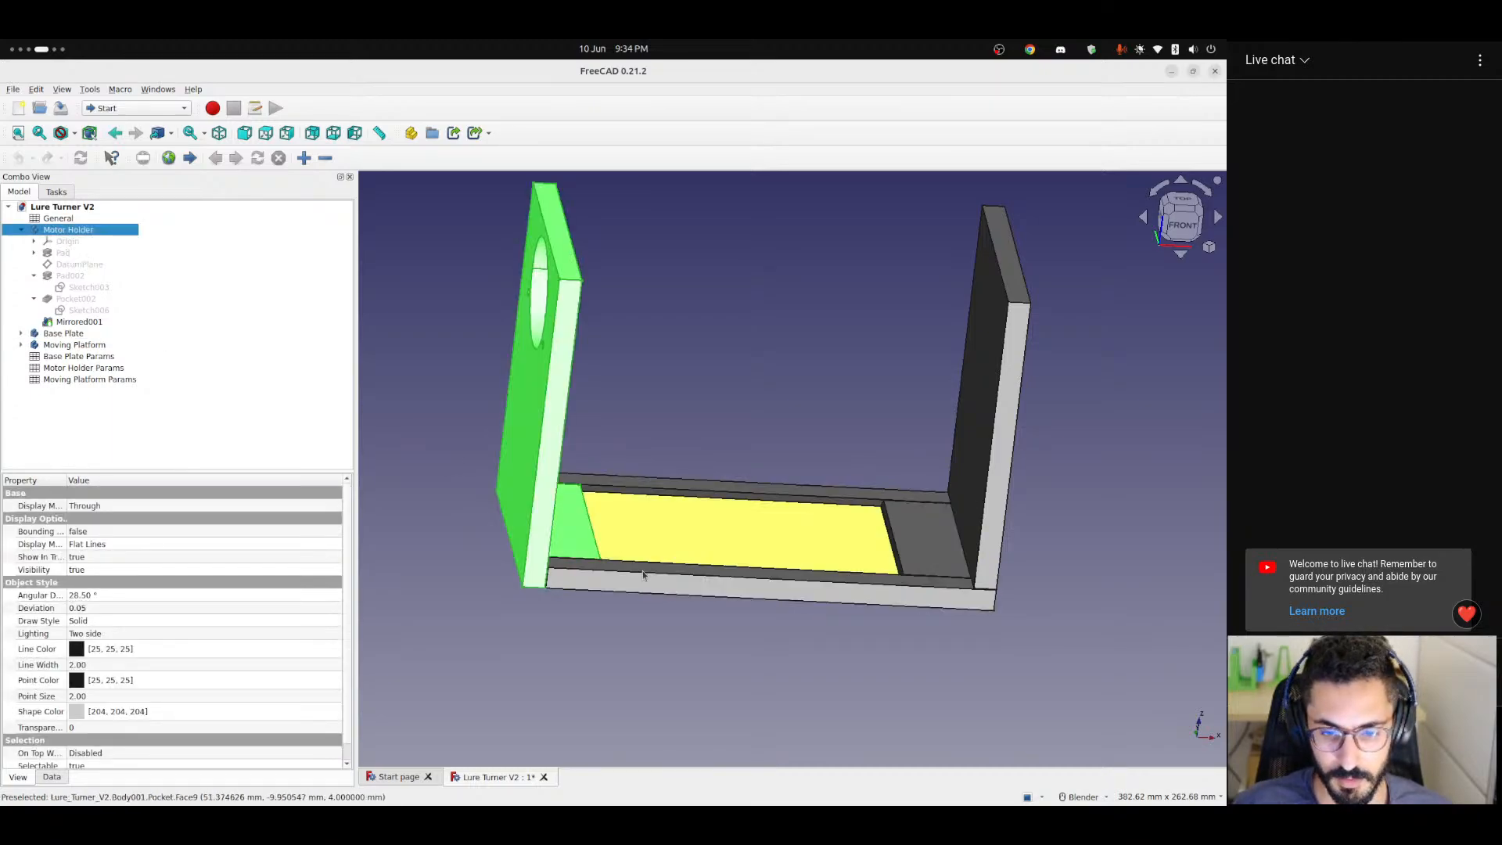
left_click(664, 532)
left_click(624, 596)
Examine the joint between the Motor Holder and the Base Plate from below and up close, including the holder's foot and upright face.
middle_click_drag(626, 572, 519, 549)
middle_click_drag(606, 512, 571, 581)
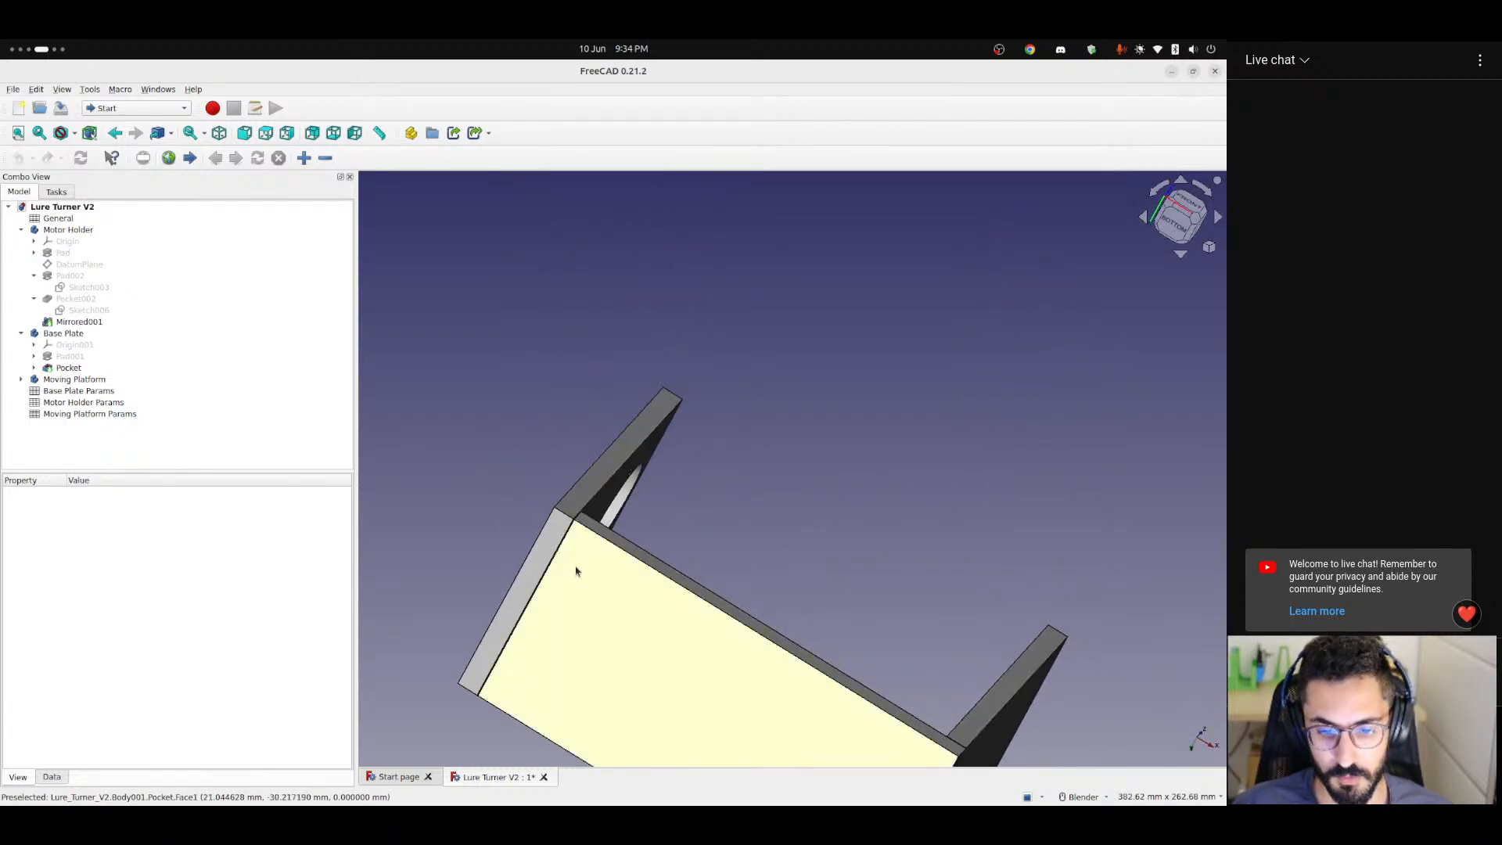
middle_click_drag(519, 655, 827, 584)
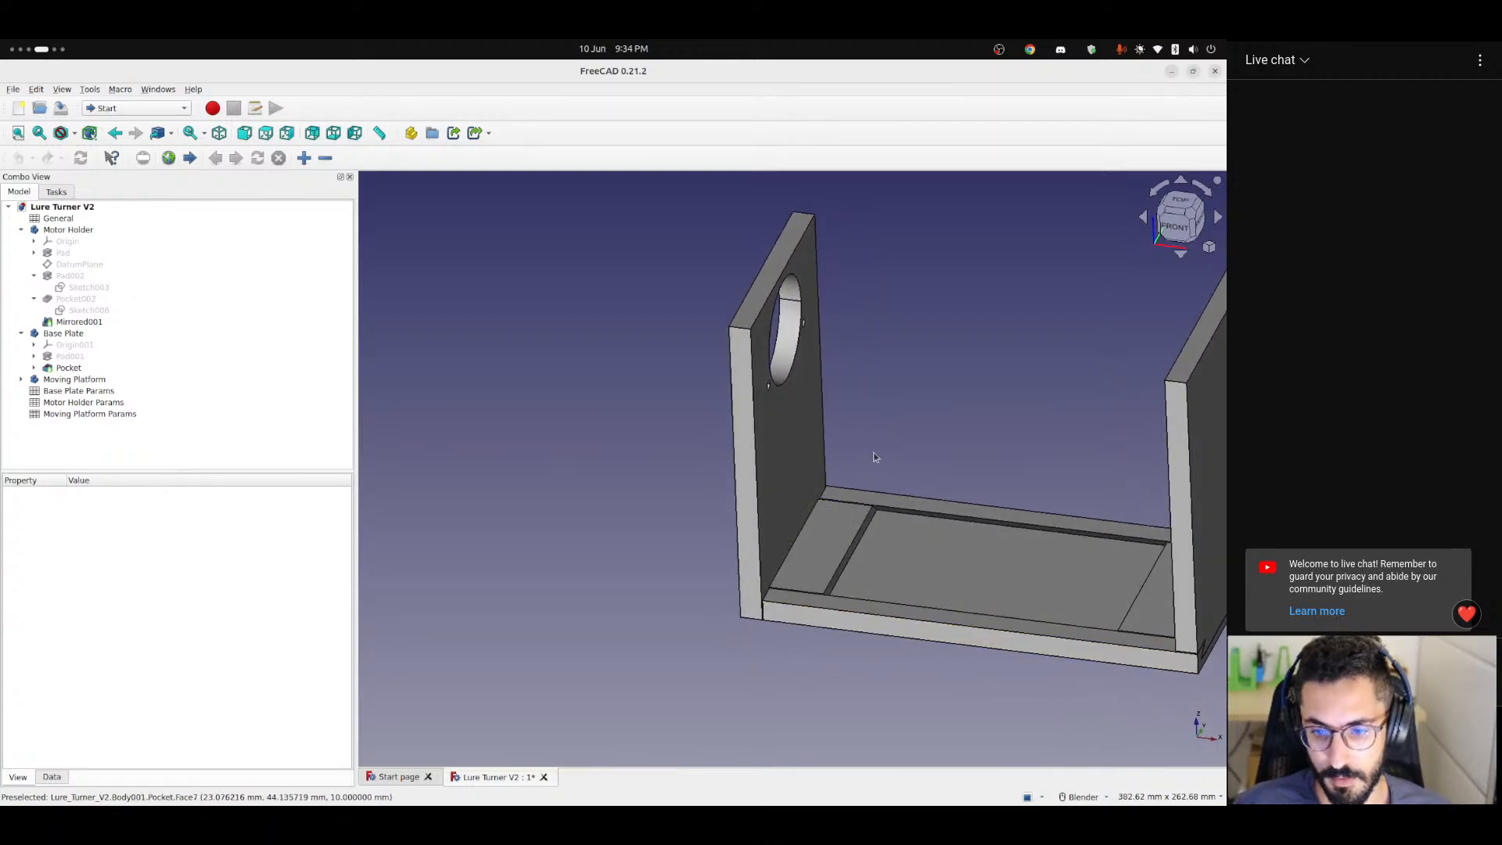
scroll(783, 643, "up", 5)
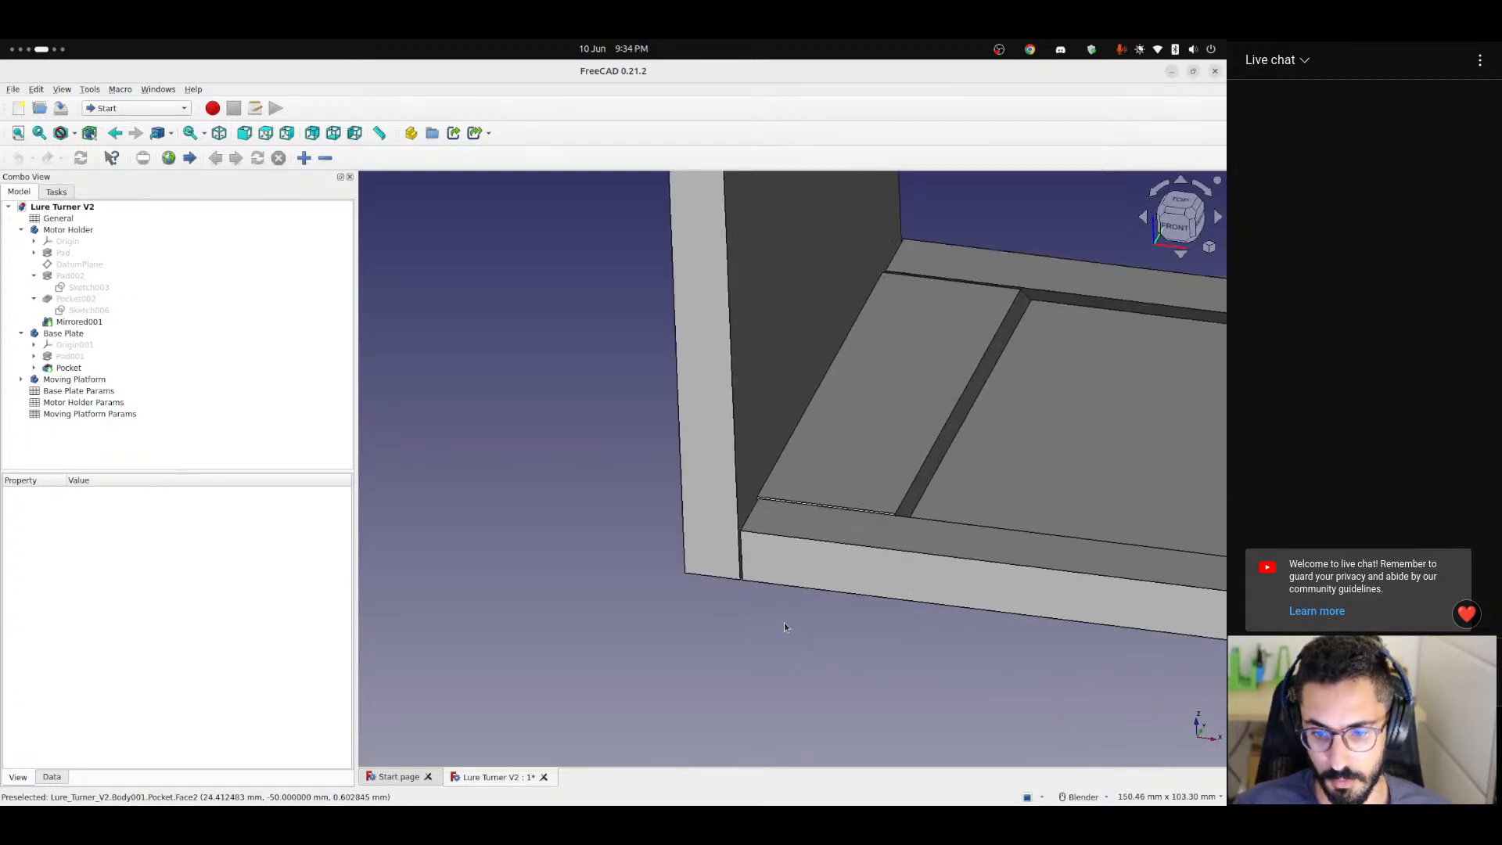
middle_click_drag(863, 486, 768, 638, "shift")
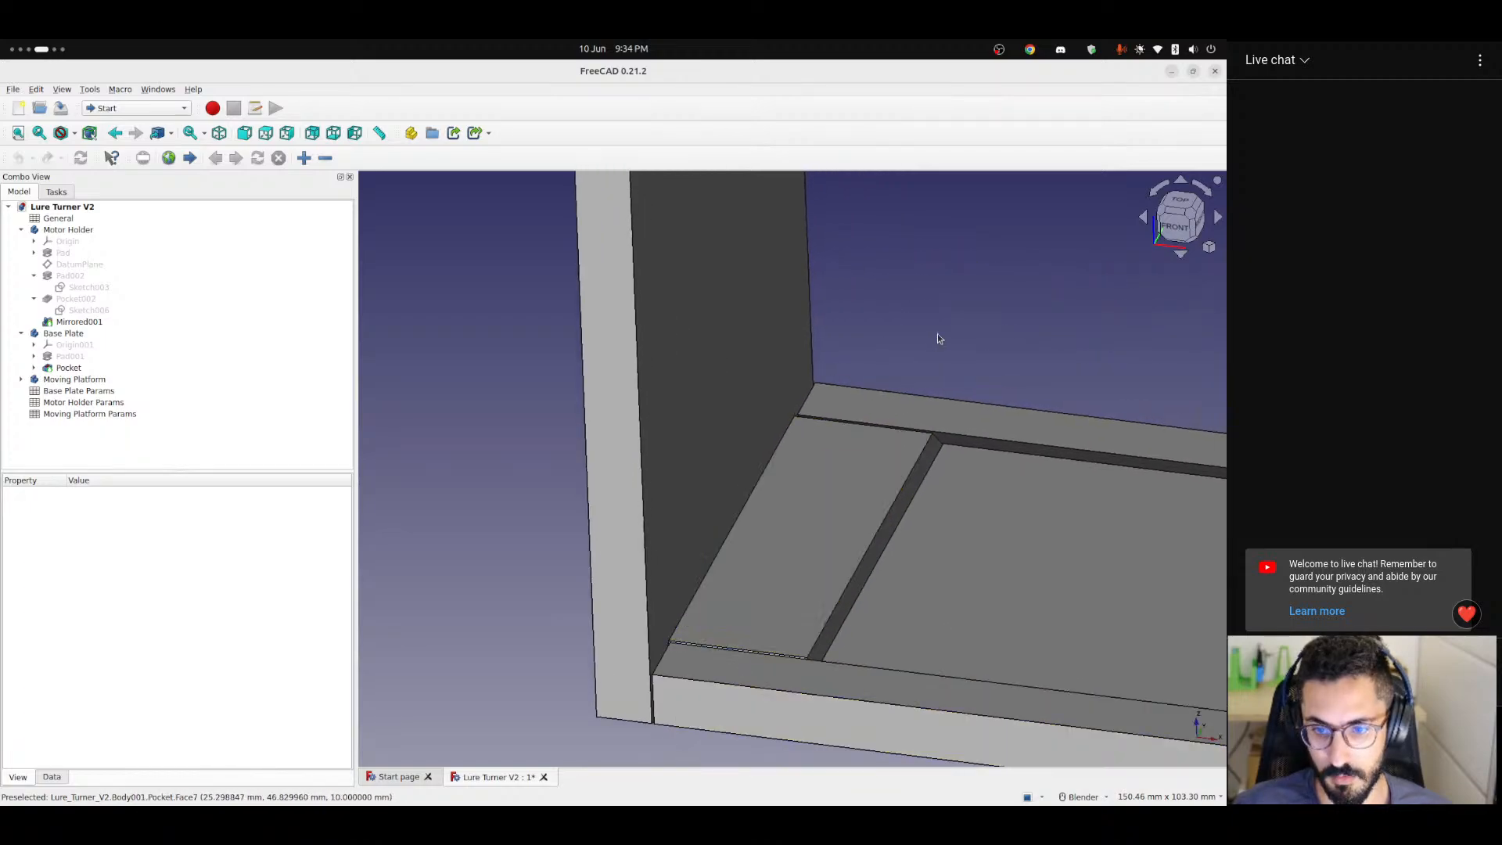
scroll(824, 574, "down", 4)
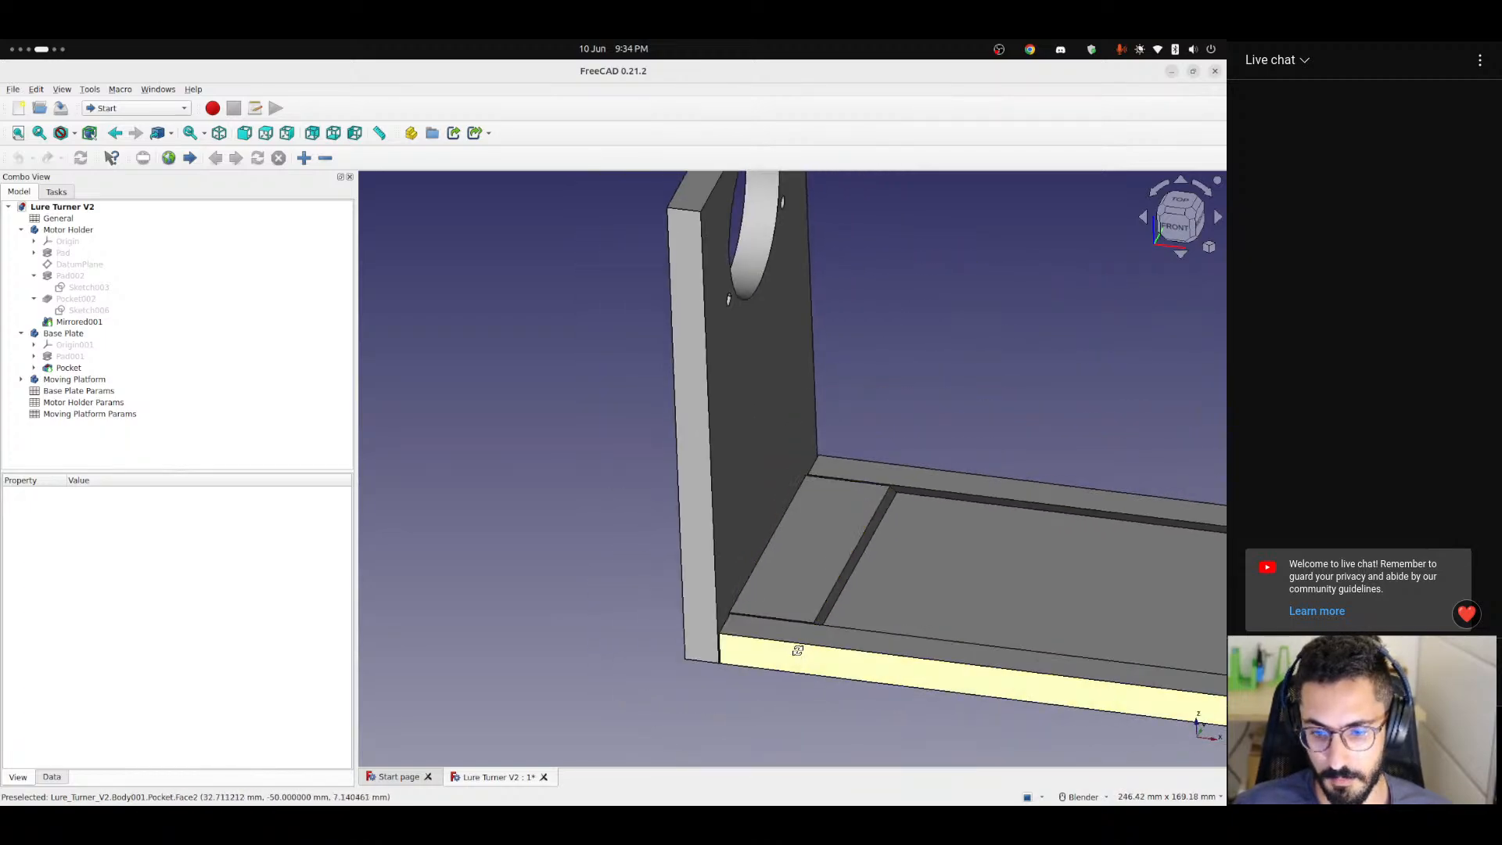
mouse_move(798, 647)
middle_mouse_down()
mouse_move(957, 618)
mouse_move(814, 634)
middle_mouse_up()
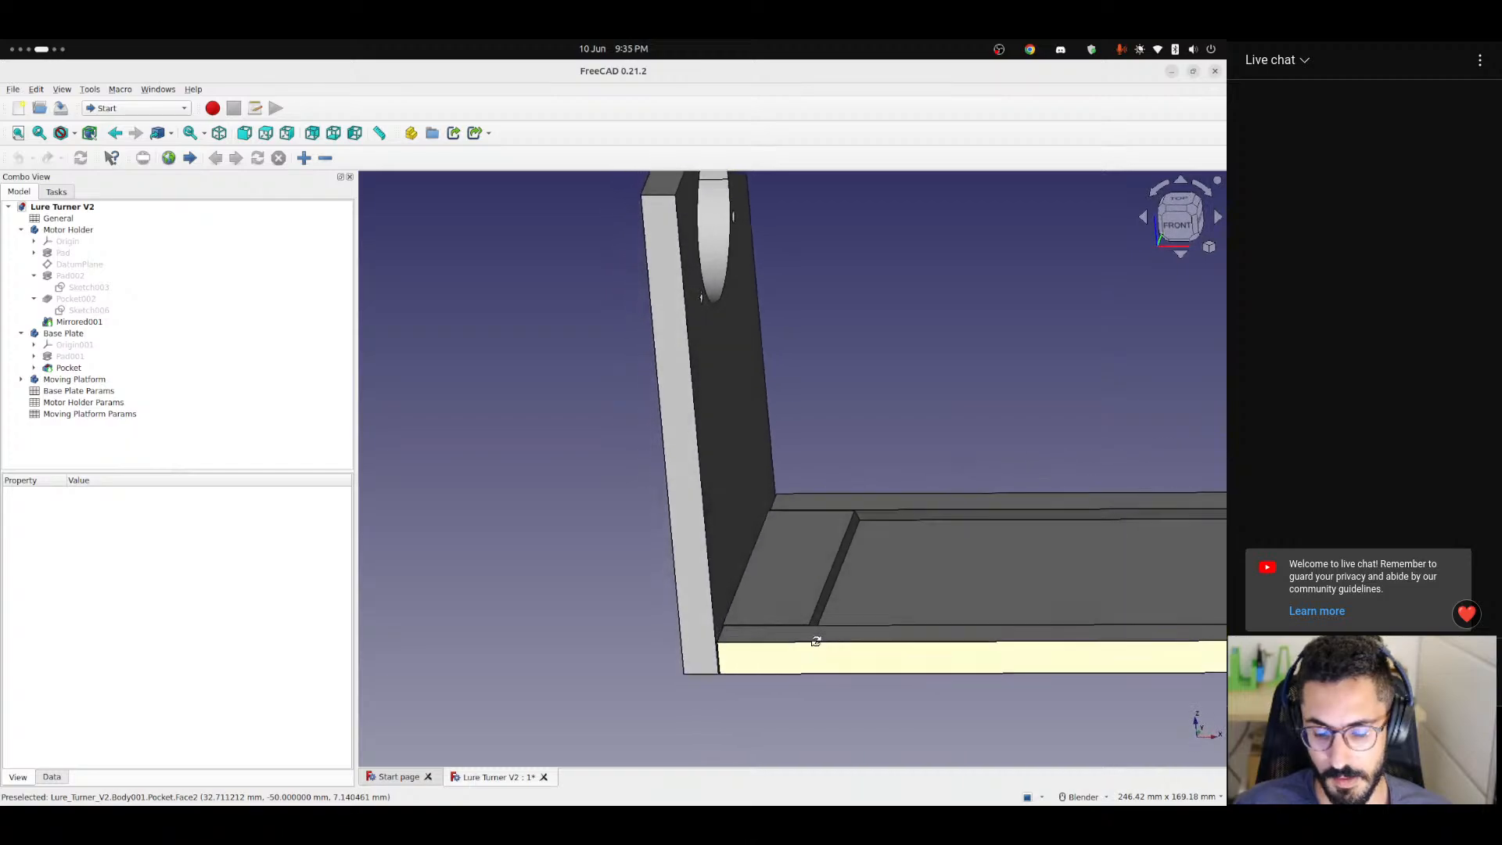
scroll(814, 637, "down", 4)
scroll(814, 622, "up", 5)
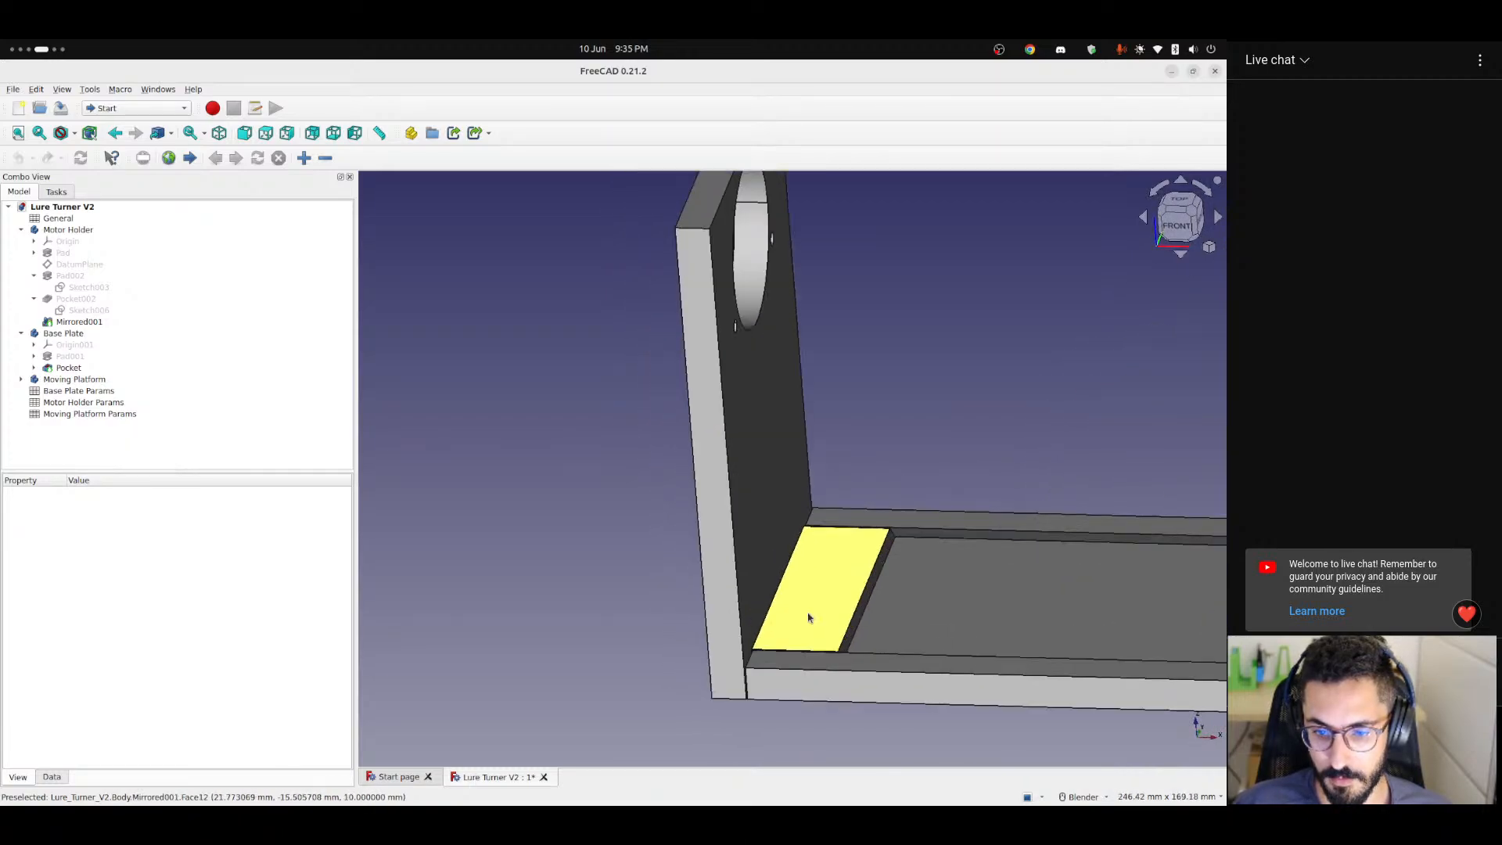
left_click(860, 602)
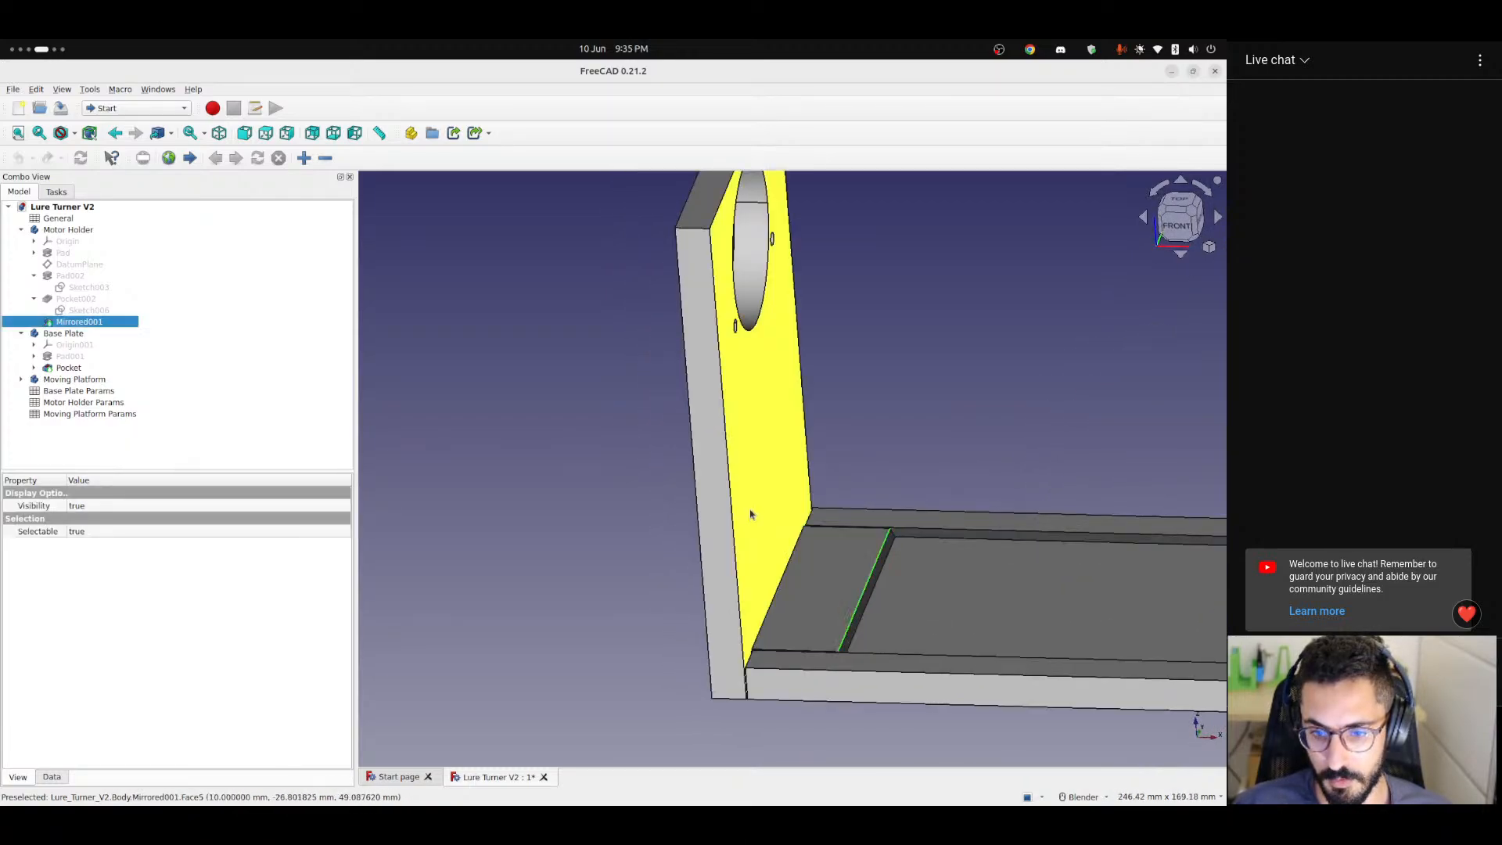
scroll(829, 599, "up", 2)
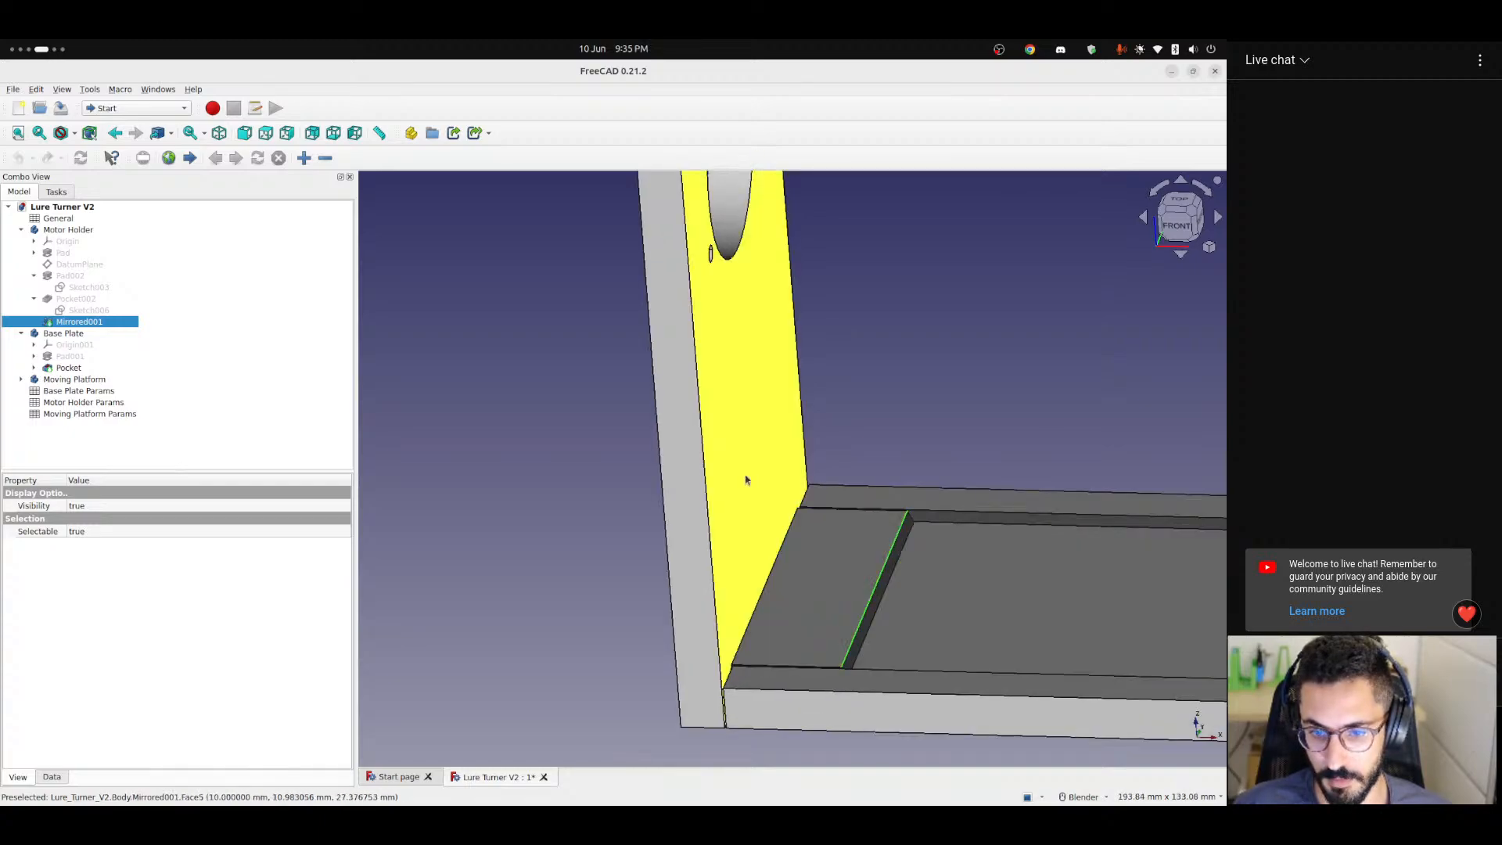
Examine the Motor Holder corner from the front and the Moving Platform's dovetail joint at the opposite end of the base.
left_click(1182, 243)
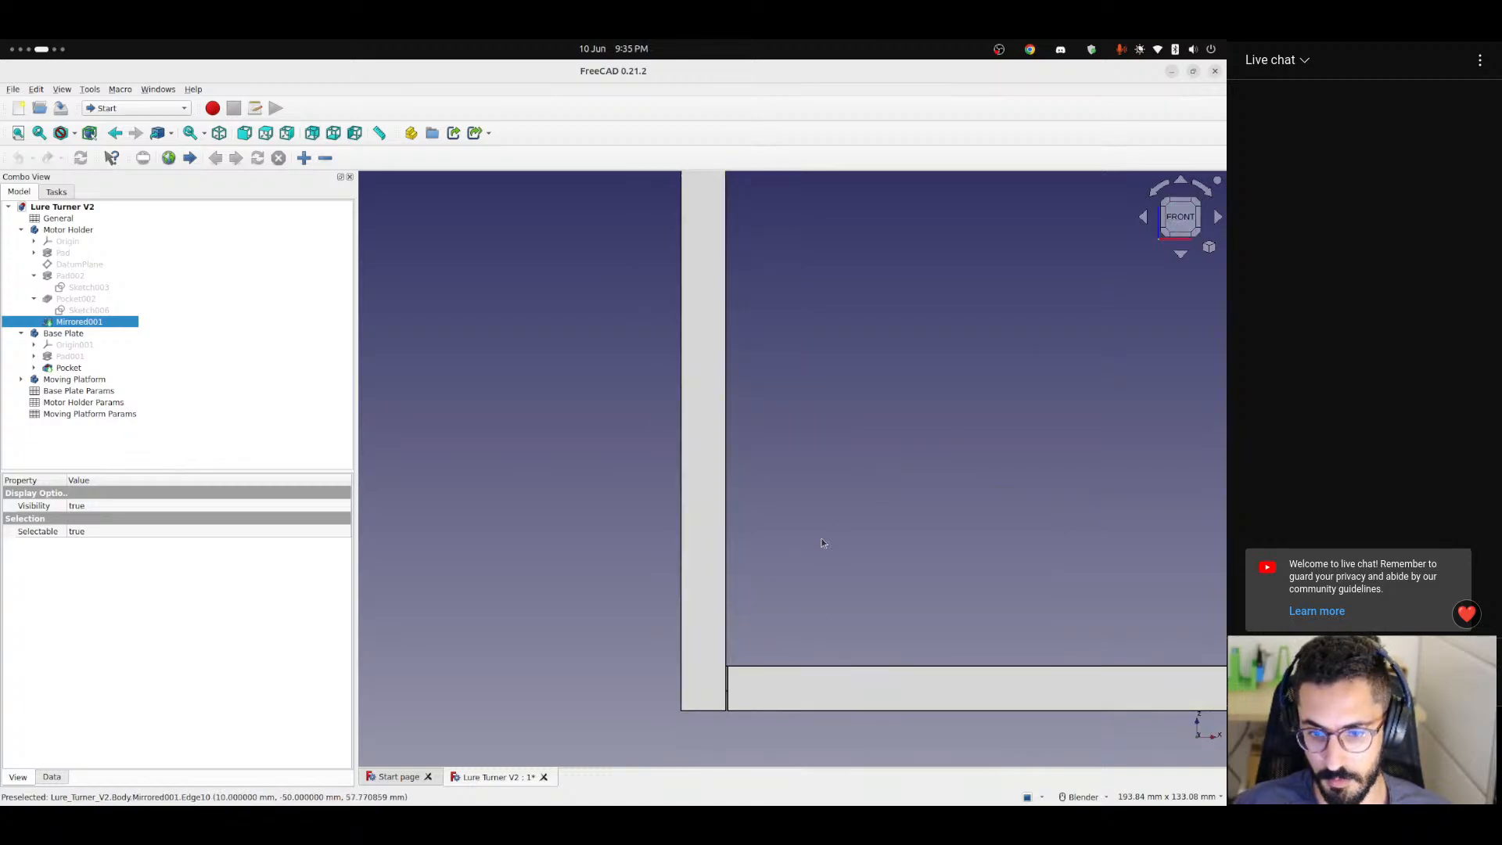
middle_click_drag(821, 538, 741, 537)
scroll(880, 630, "up", 5)
scroll(881, 630, "up", 1)
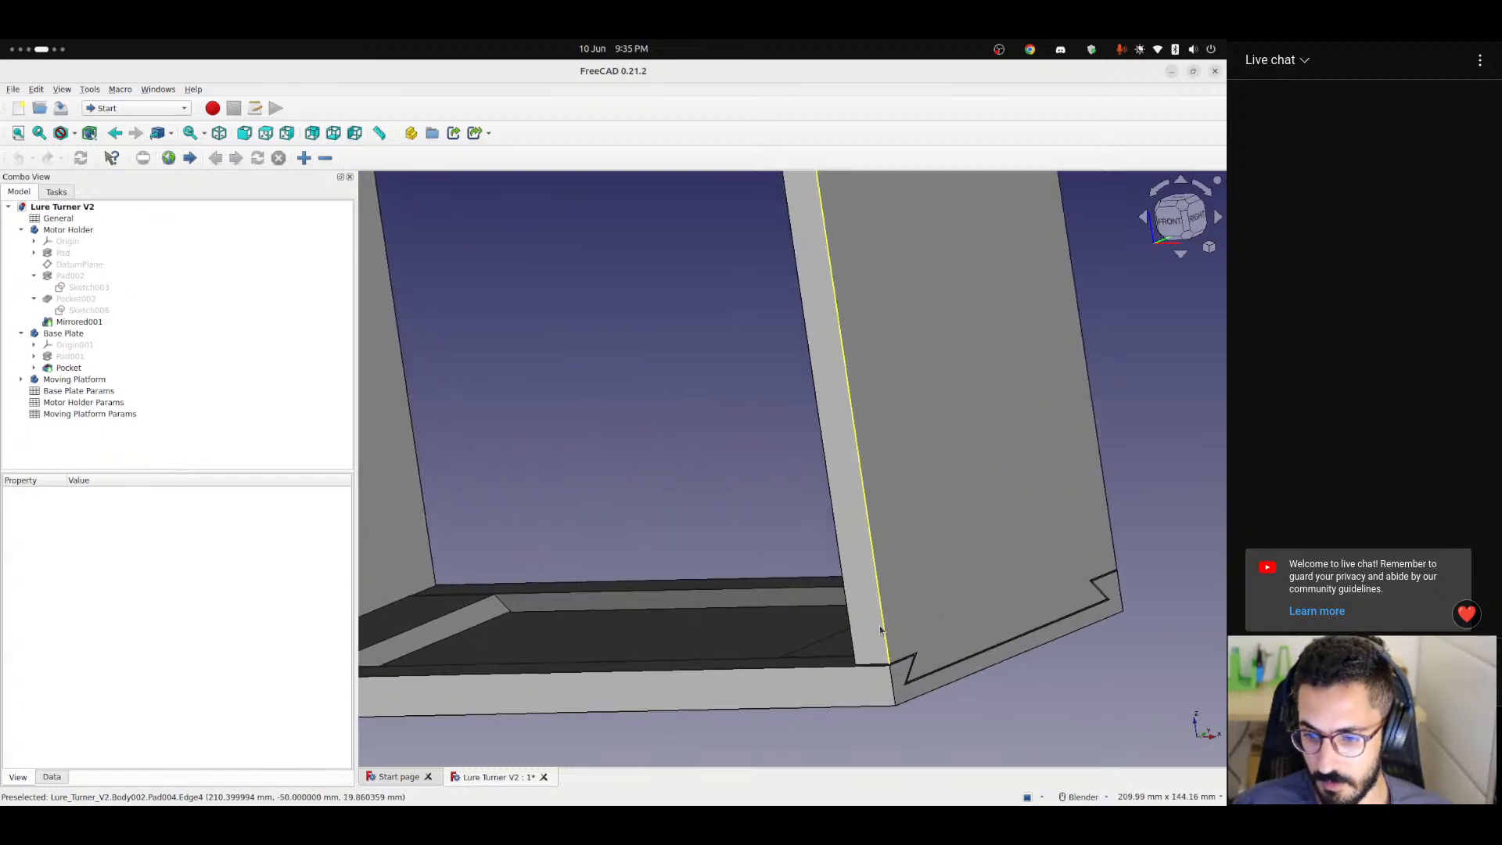
middle_click_drag(905, 631, 861, 631)
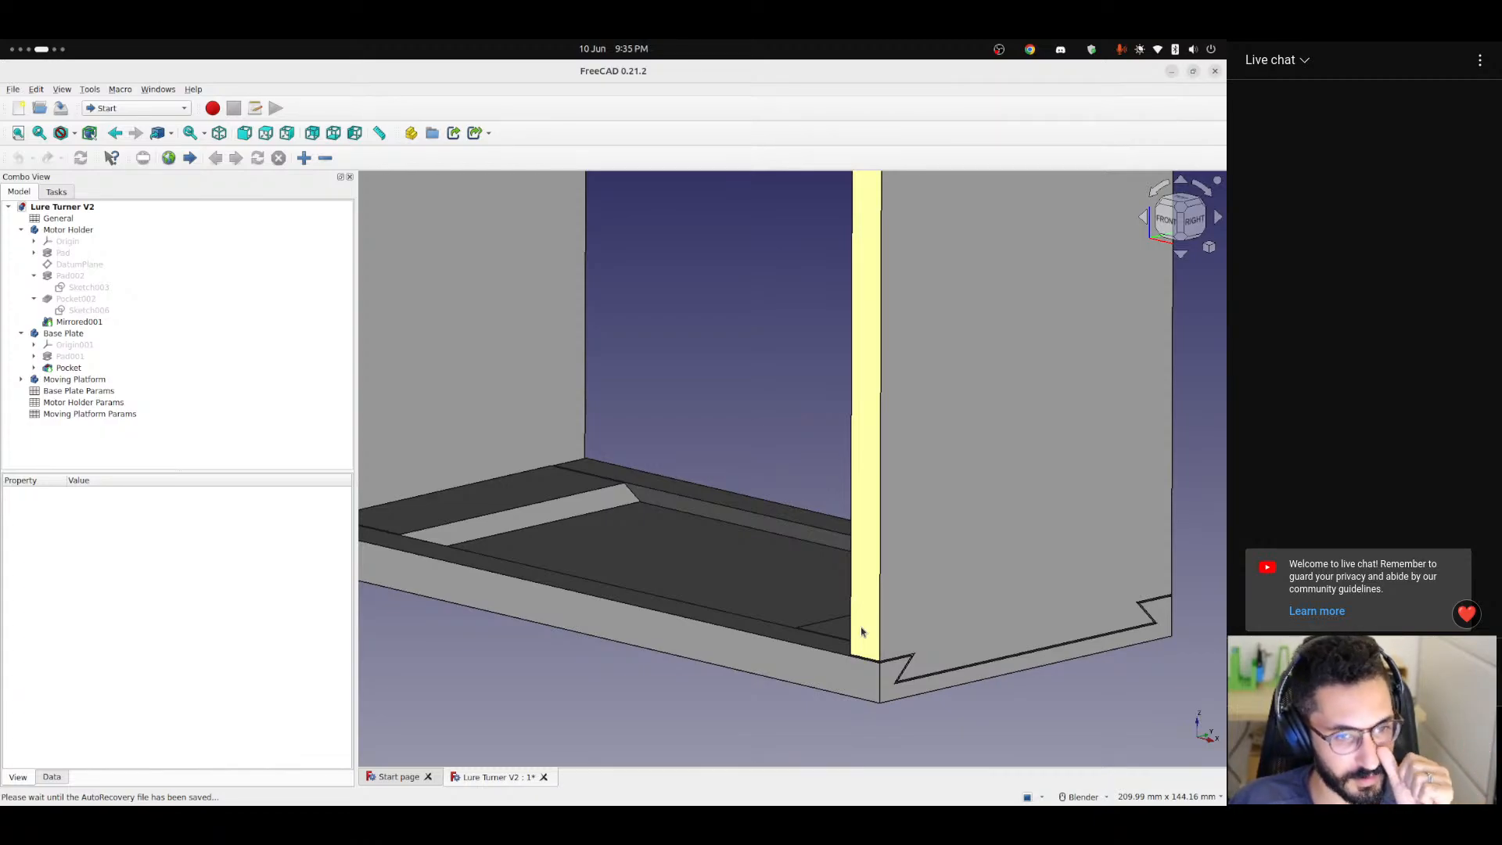
scroll(875, 604, "down", 3)
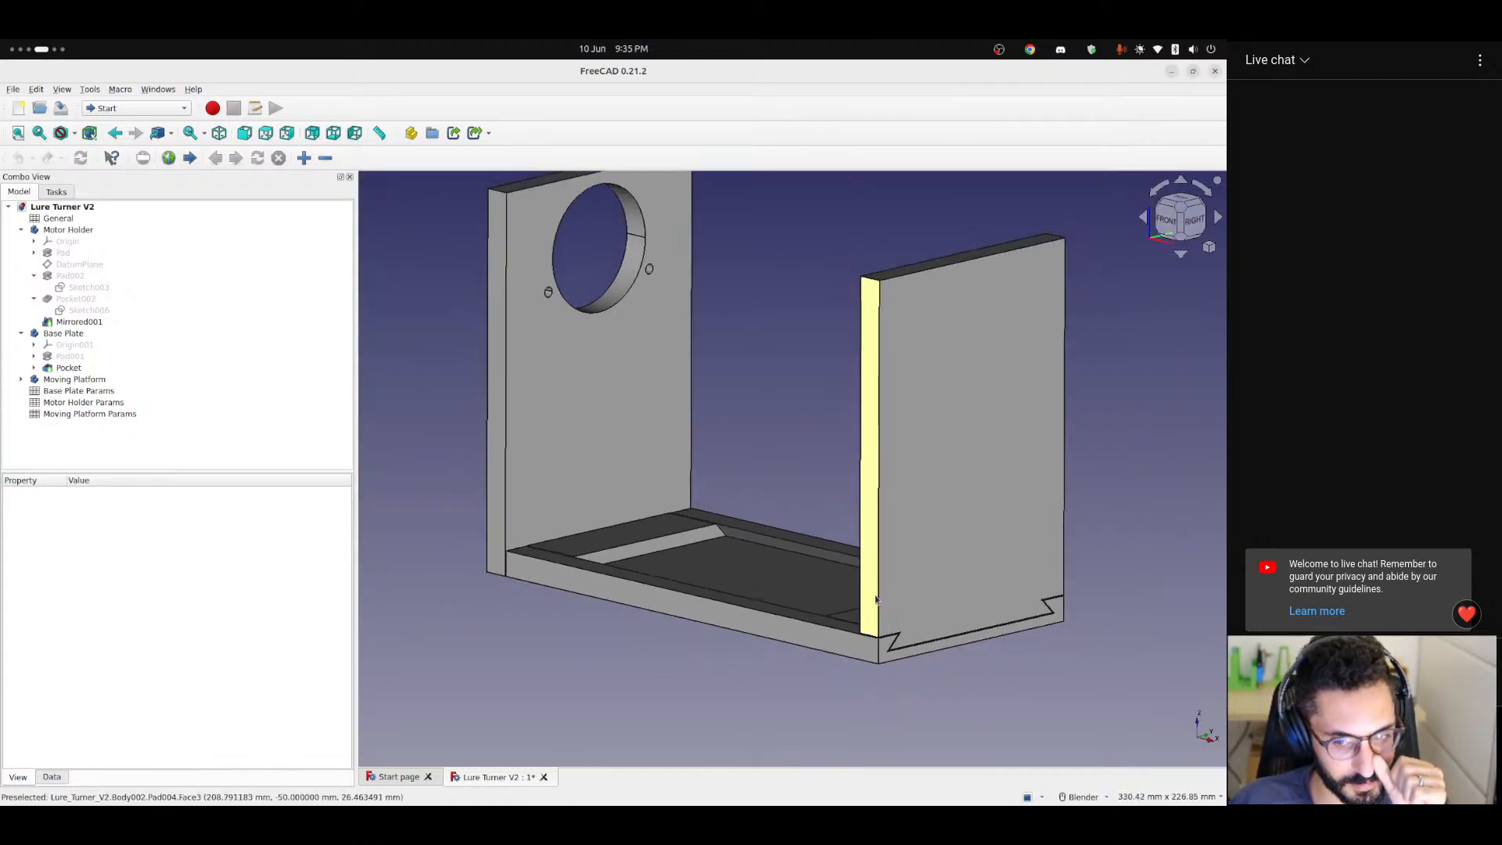
scroll(875, 599, "down", 1)
middle_click_drag(895, 580, 798, 569)
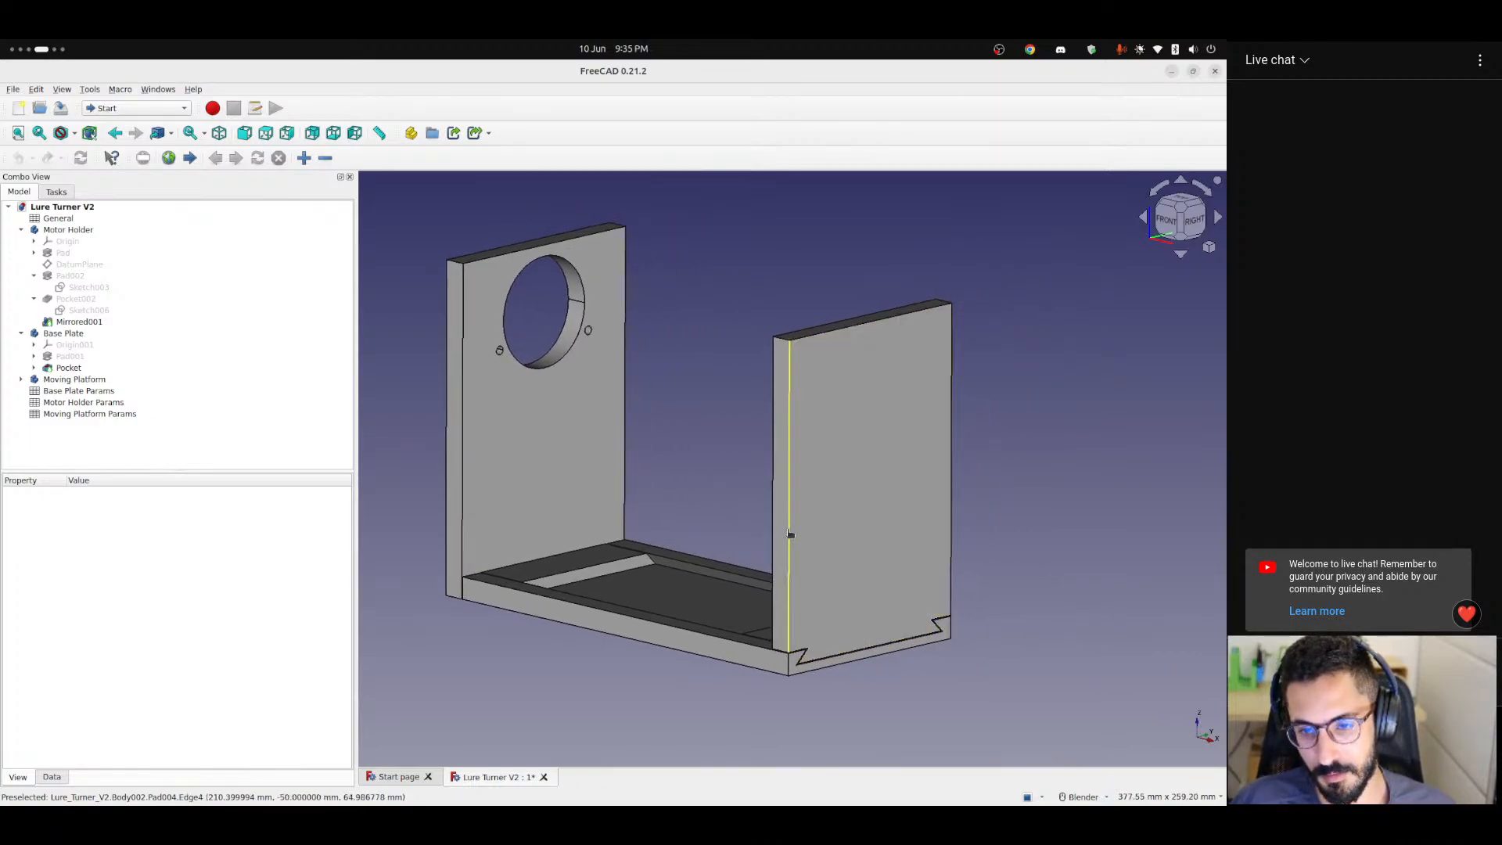
Identify the feature behind the Moving Platform upright's front vertical edge, clear the selection, and view the whole assembly.
left_click(790, 535)
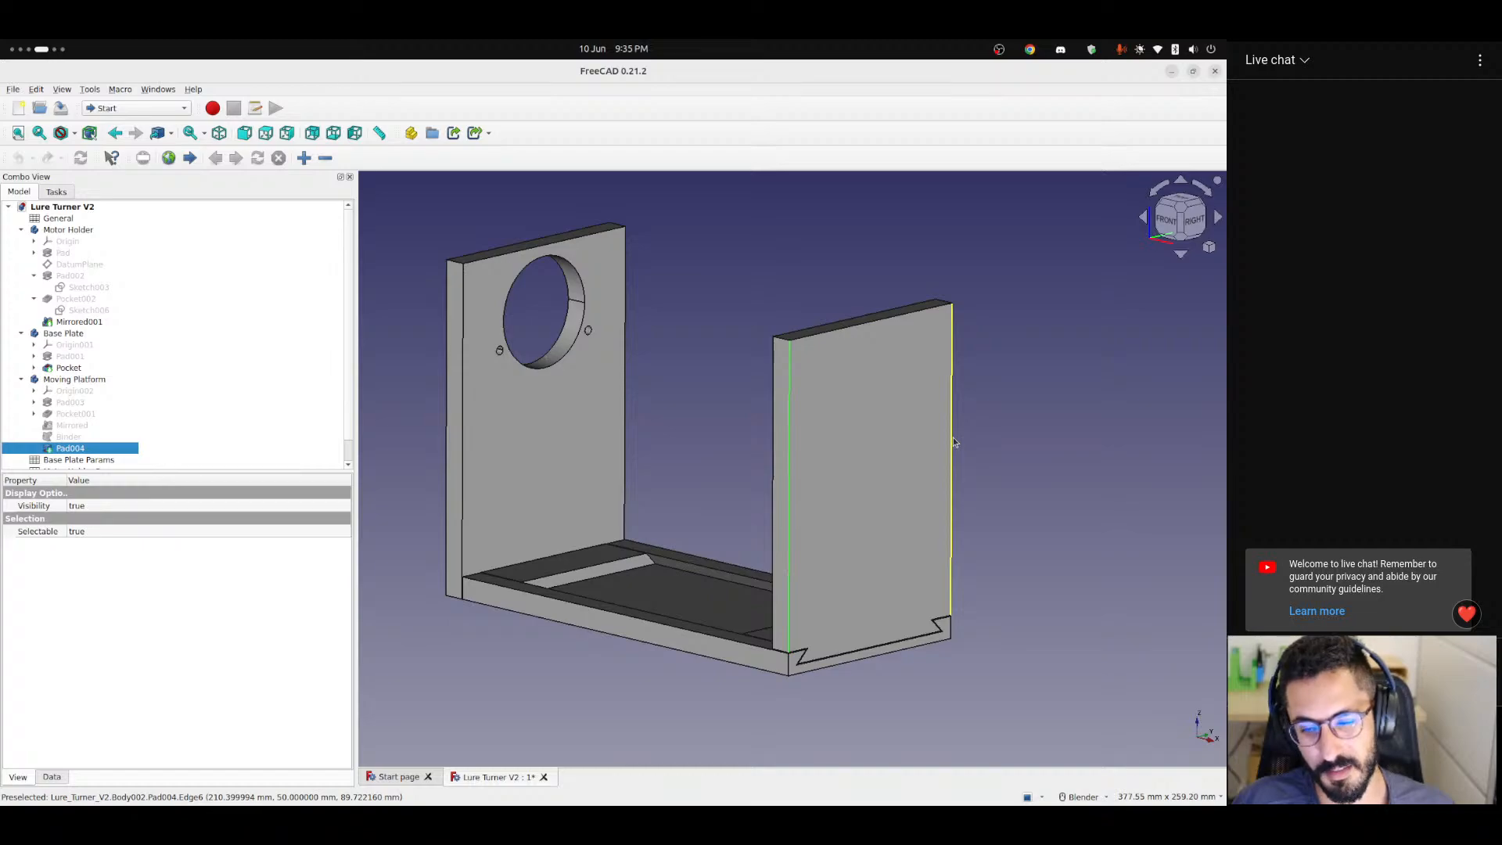
left_click(999, 399)
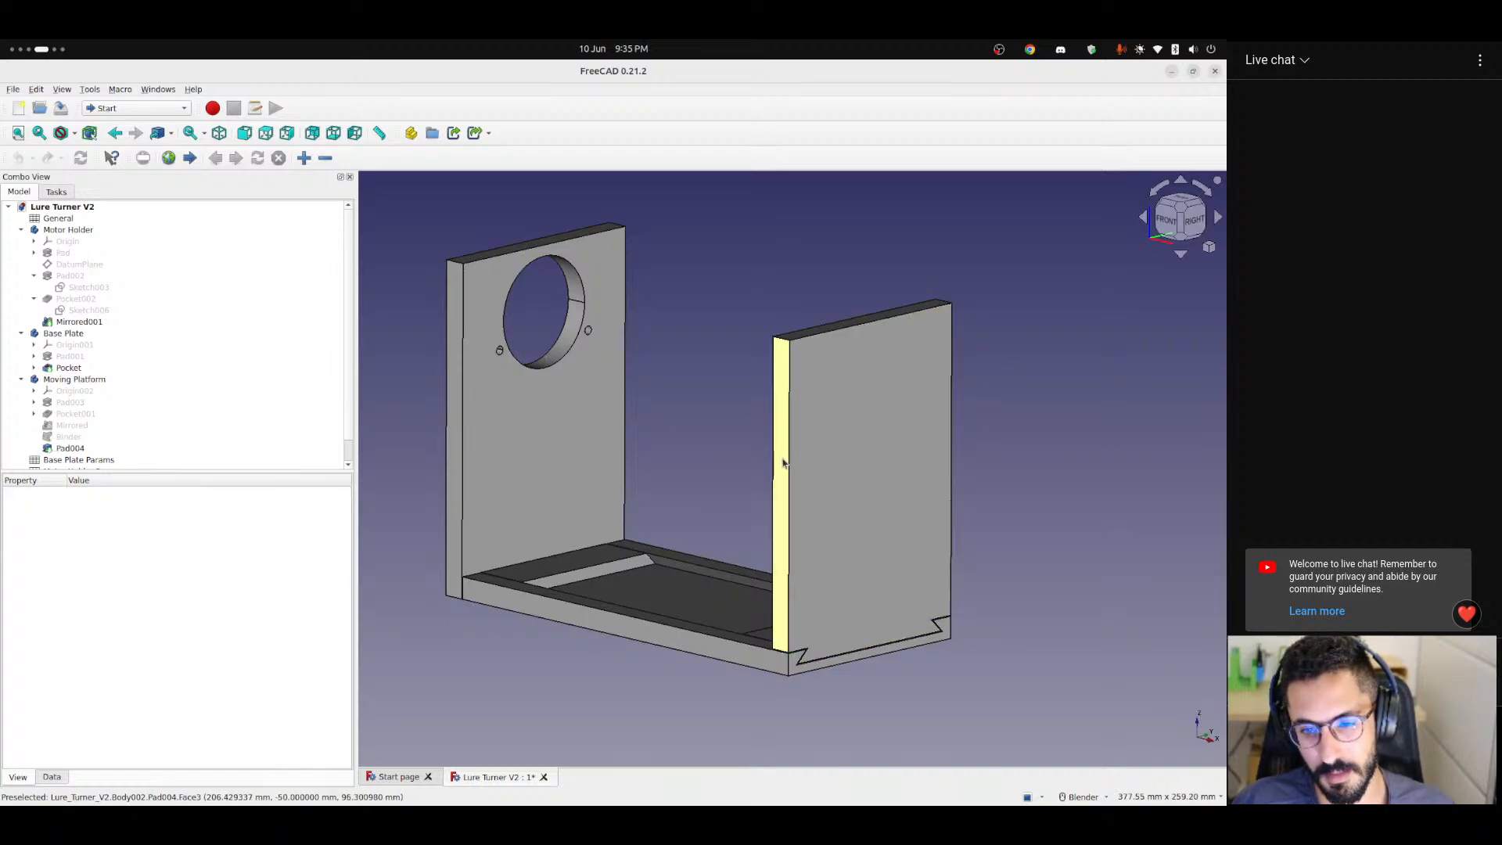
middle_click_drag(783, 468, 804, 471)
scroll(785, 508, "down", 1)
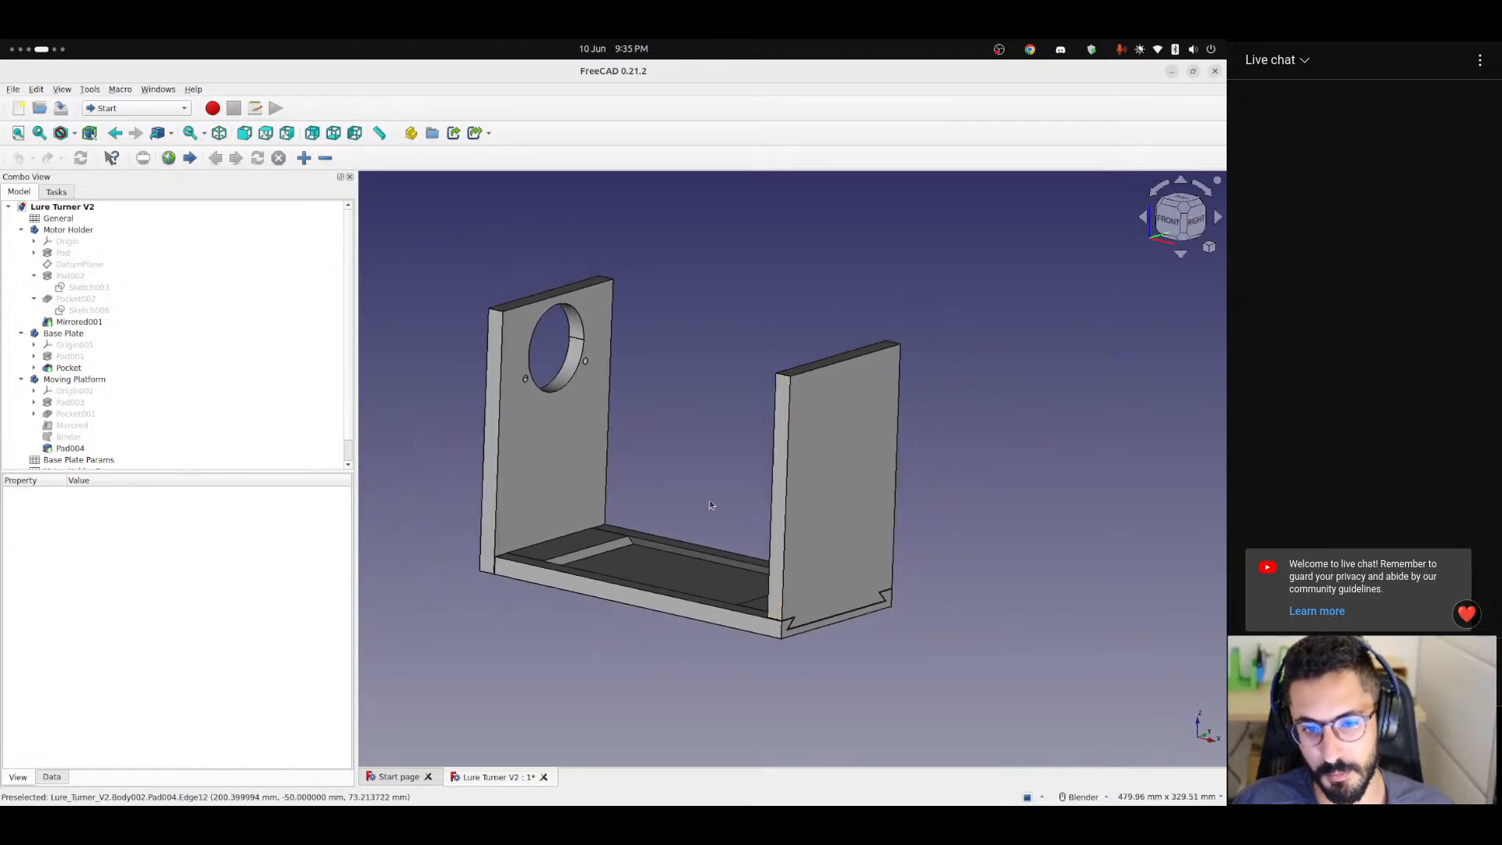
middle_click_drag(709, 501, 790, 518, "shift")
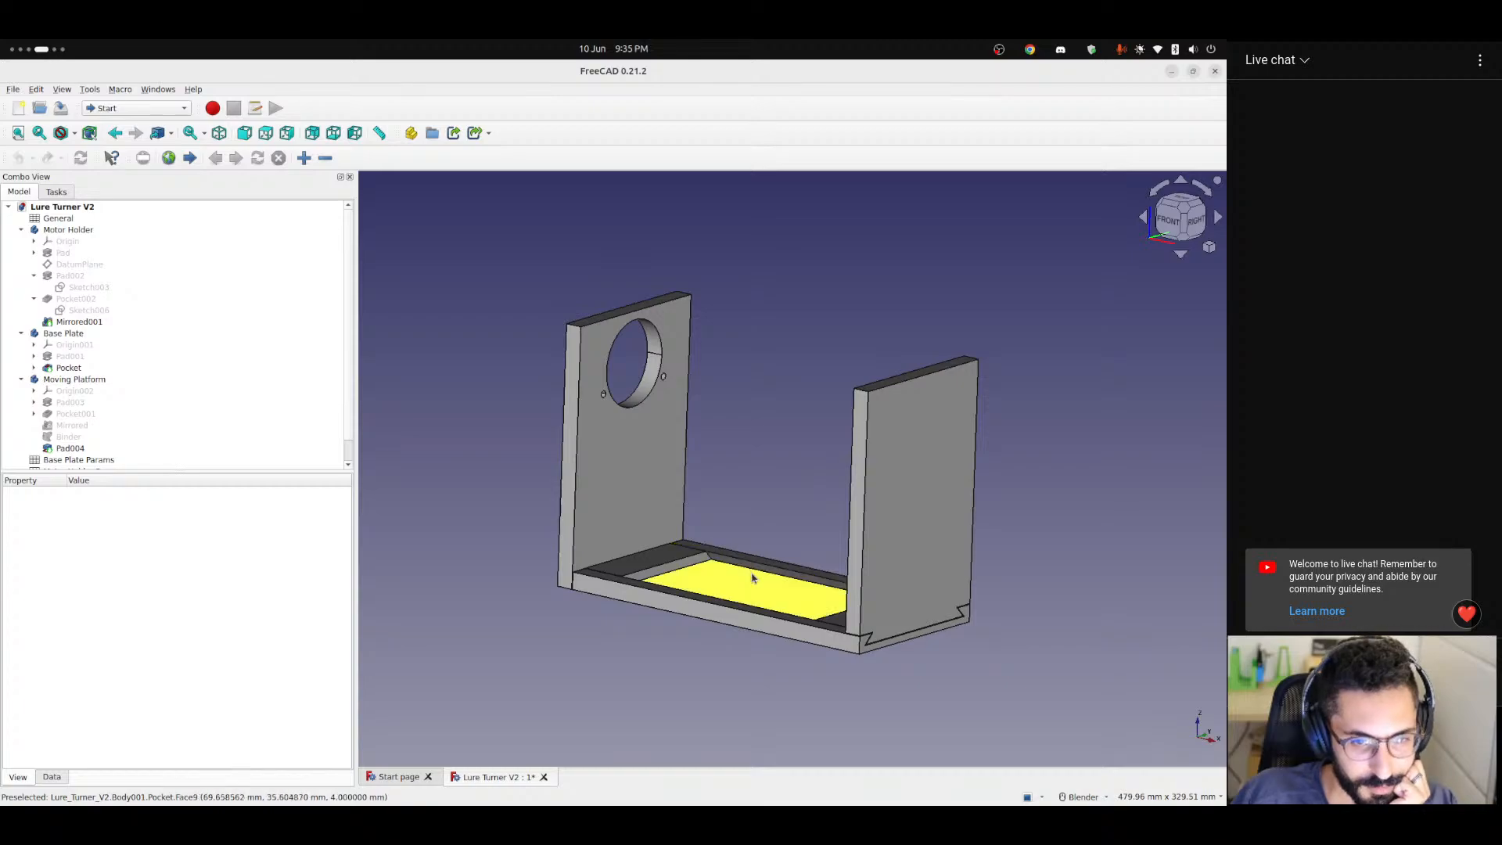
Examine the Base Plate's recessed channel between the two uprights and how the Moving Platform sits in it.
scroll(753, 577, "up", 2)
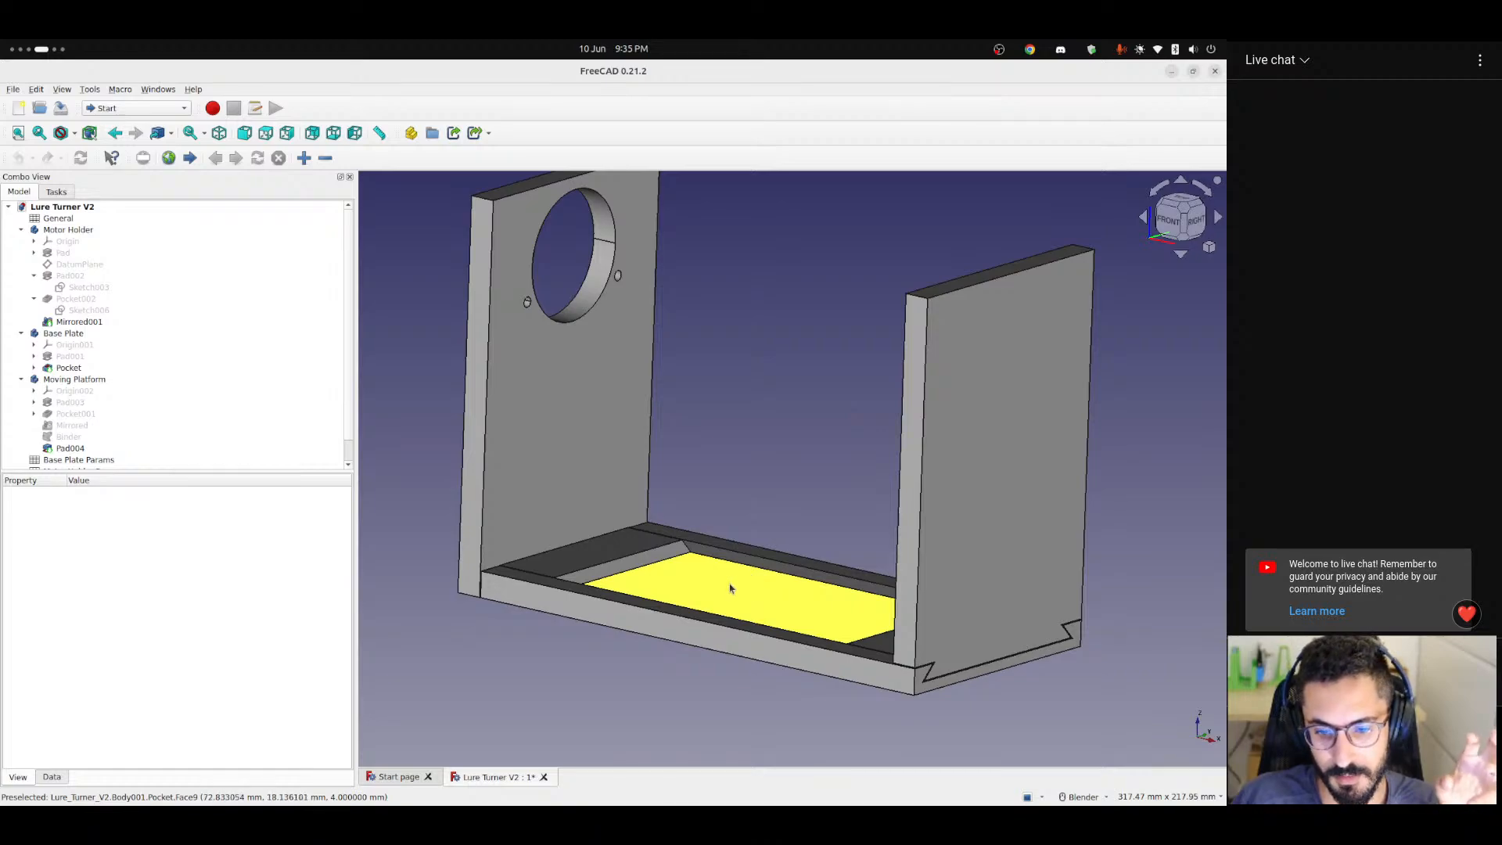
middle_click_drag(730, 589, 767, 628)
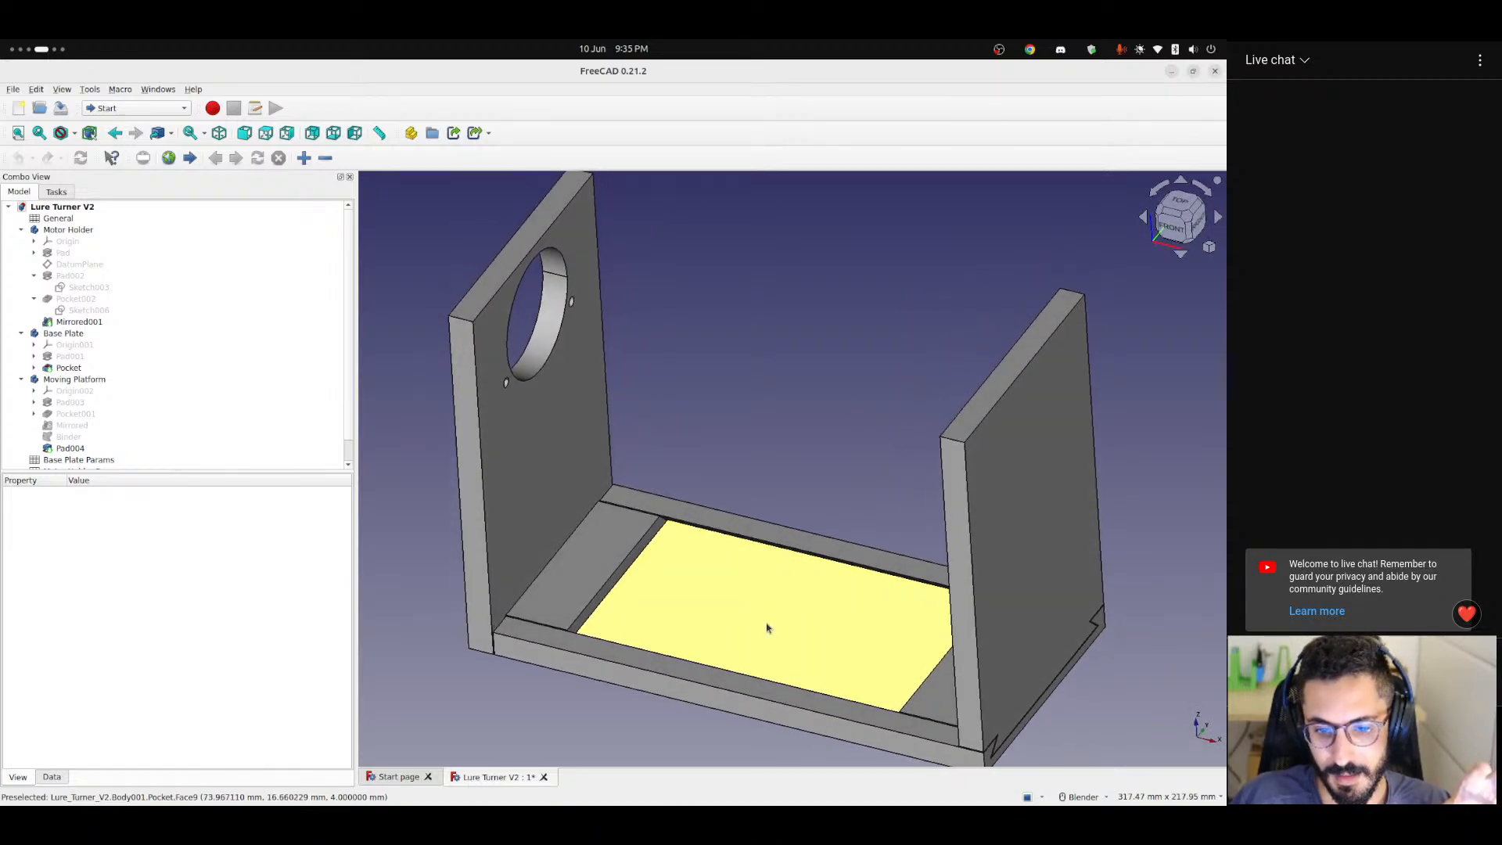
scroll(767, 628, "down", 2)
middle_click_drag(810, 536, 856, 514)
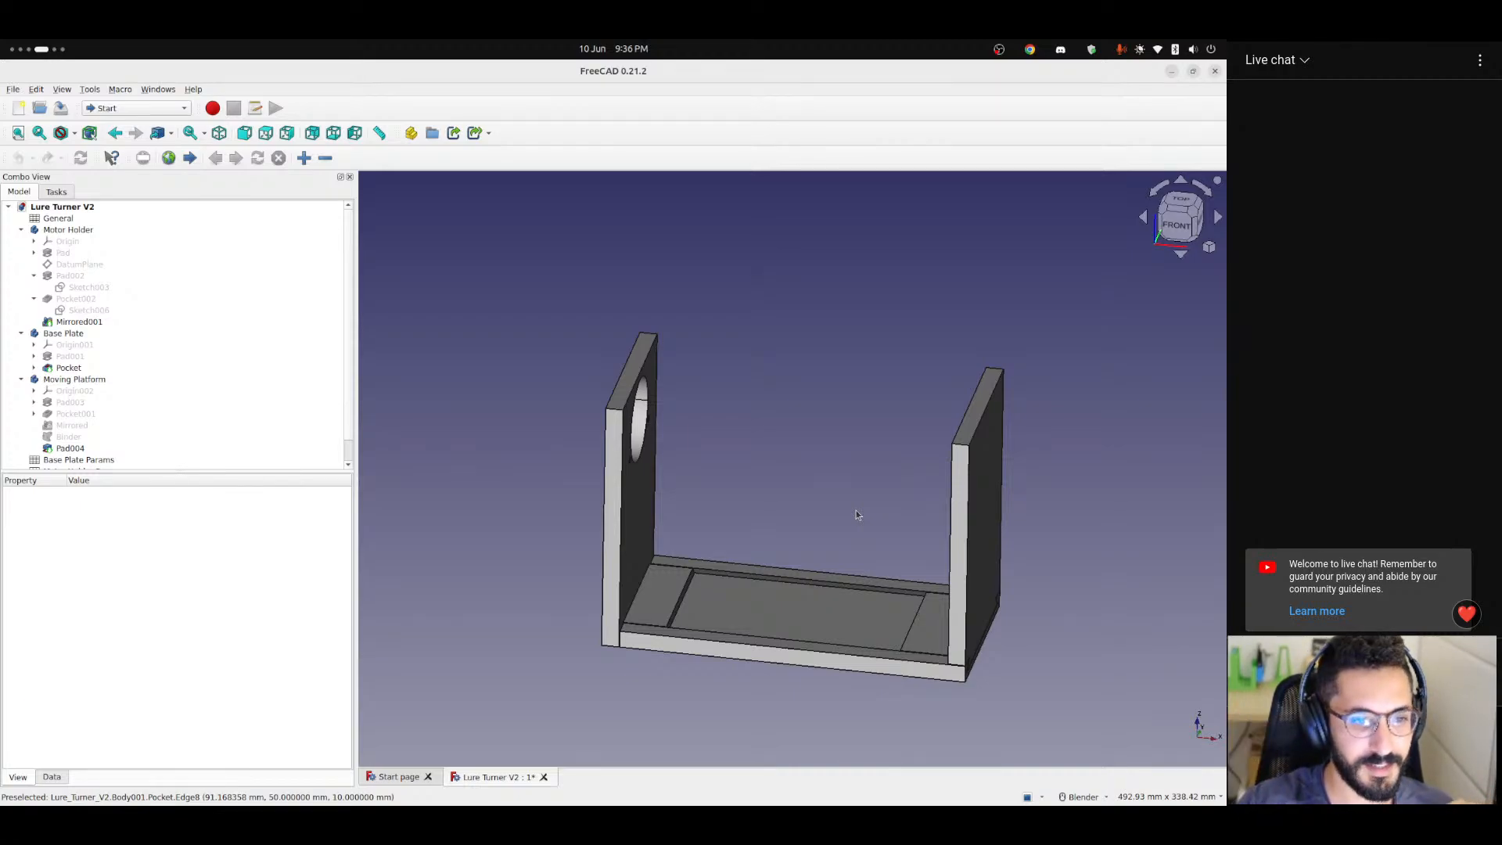
scroll(841, 540, "down", 1)
scroll(837, 555, "up", 4)
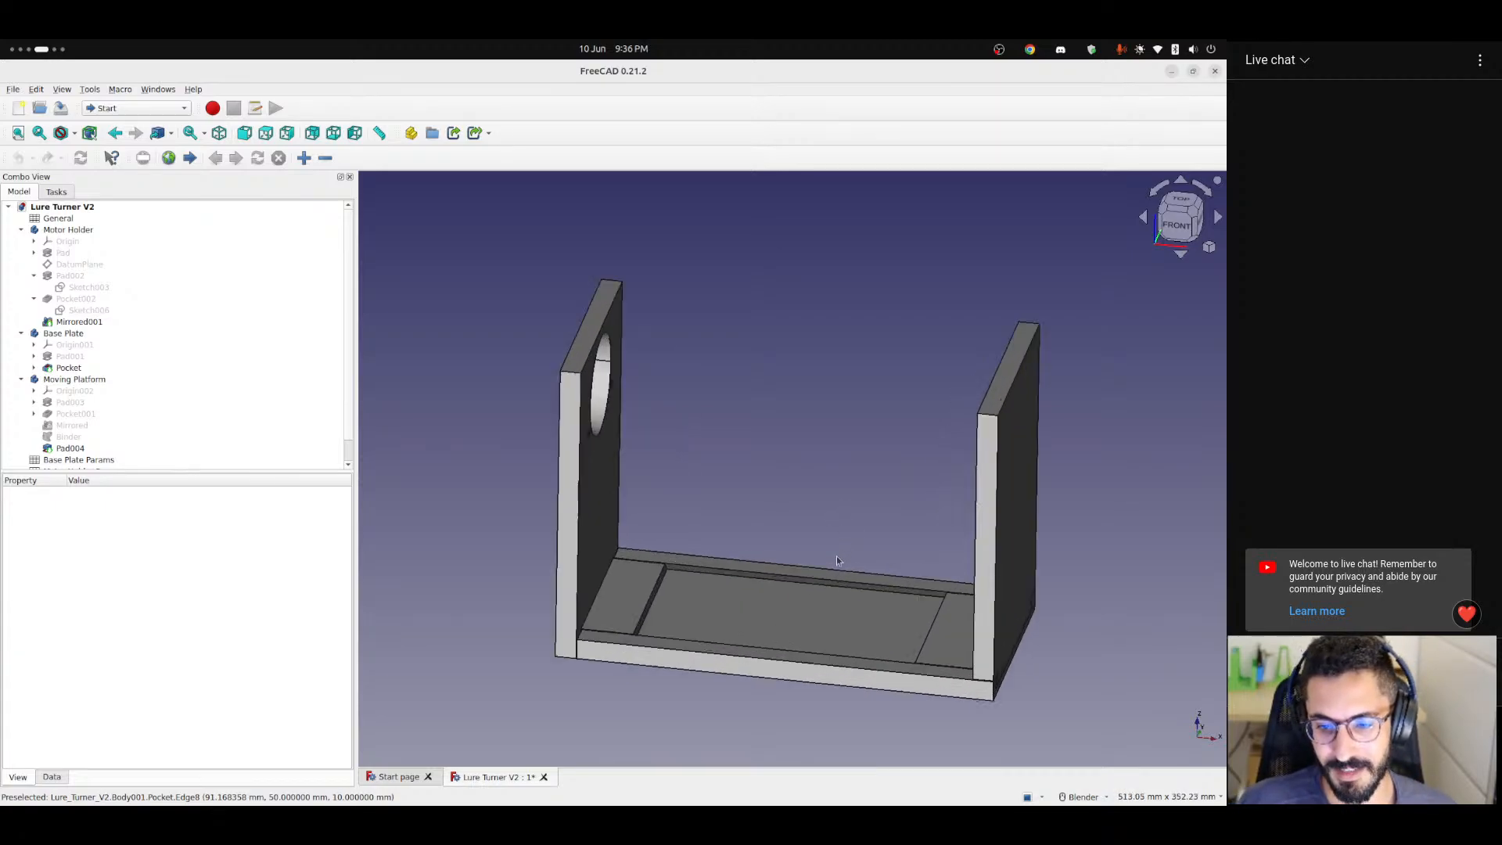
scroll(829, 581, "down", 3)
middle_click_drag(811, 546, 802, 576)
scroll(760, 527, "up", 2)
scroll(935, 553, "down", 2)
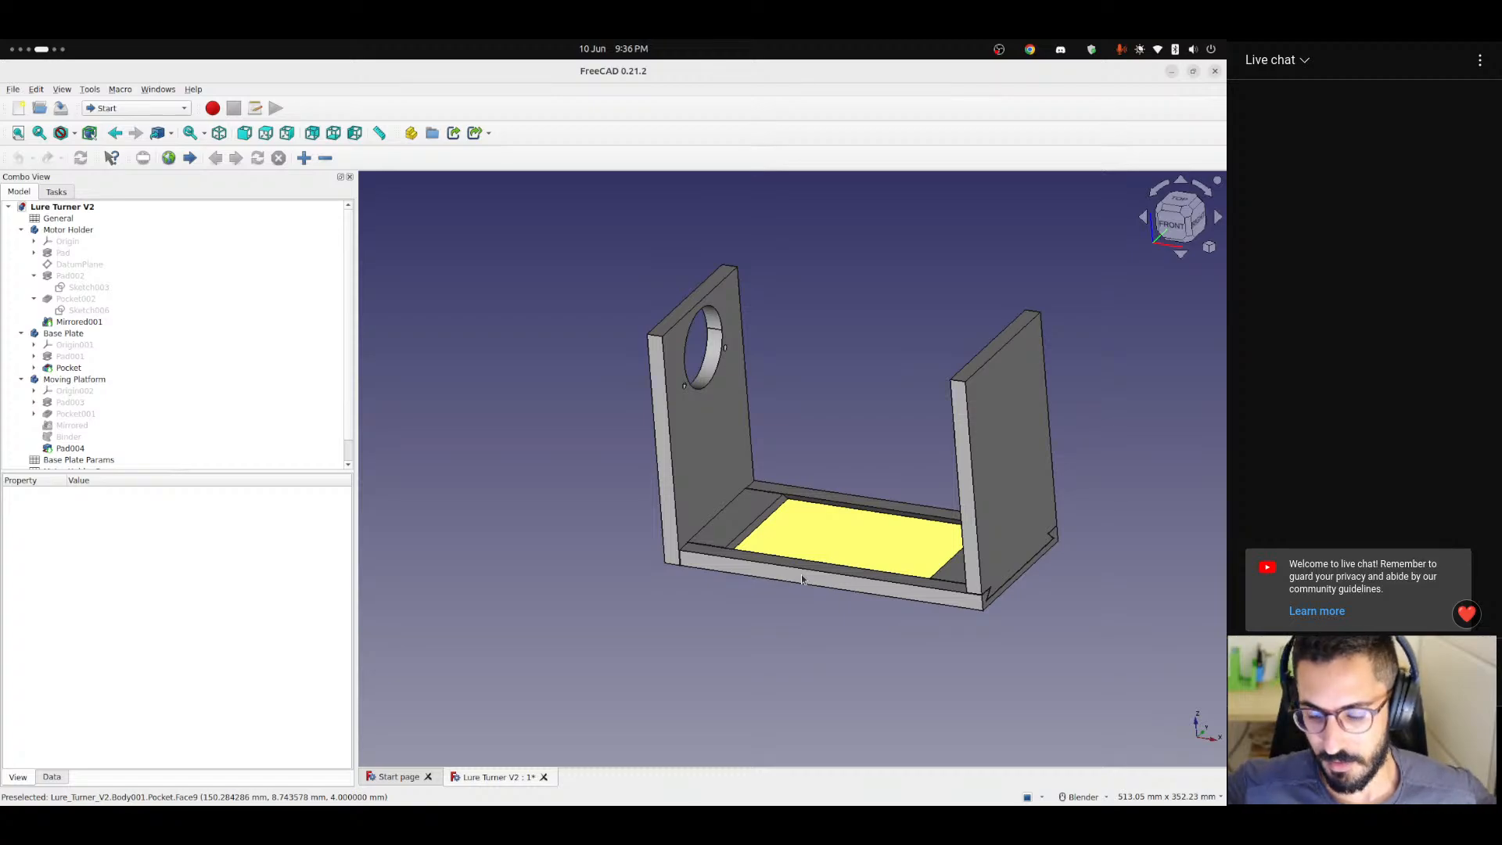
scroll(880, 559, "up", 4)
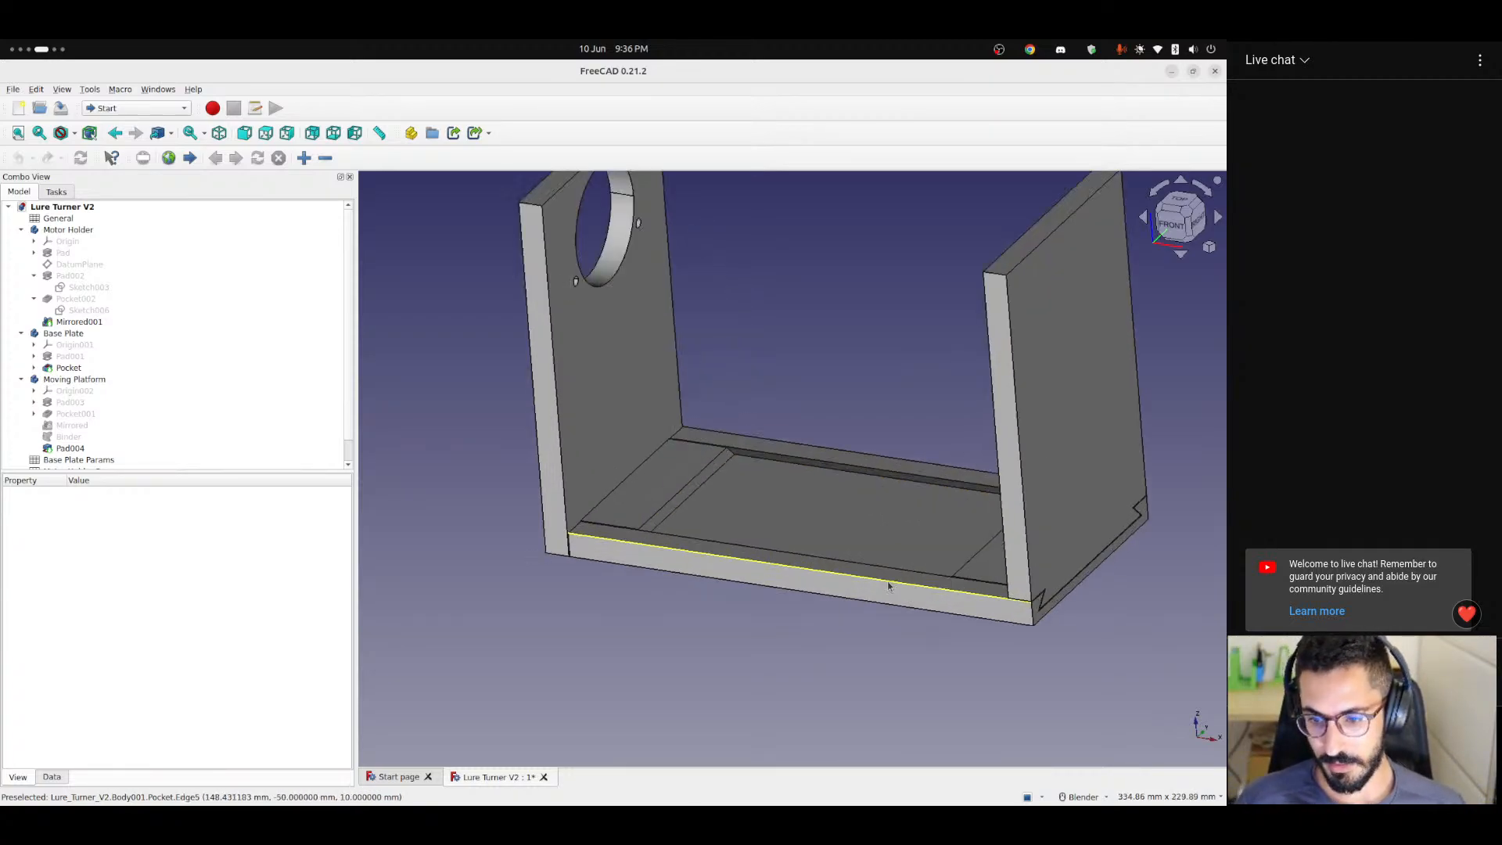
scroll(937, 592, "down", 2)
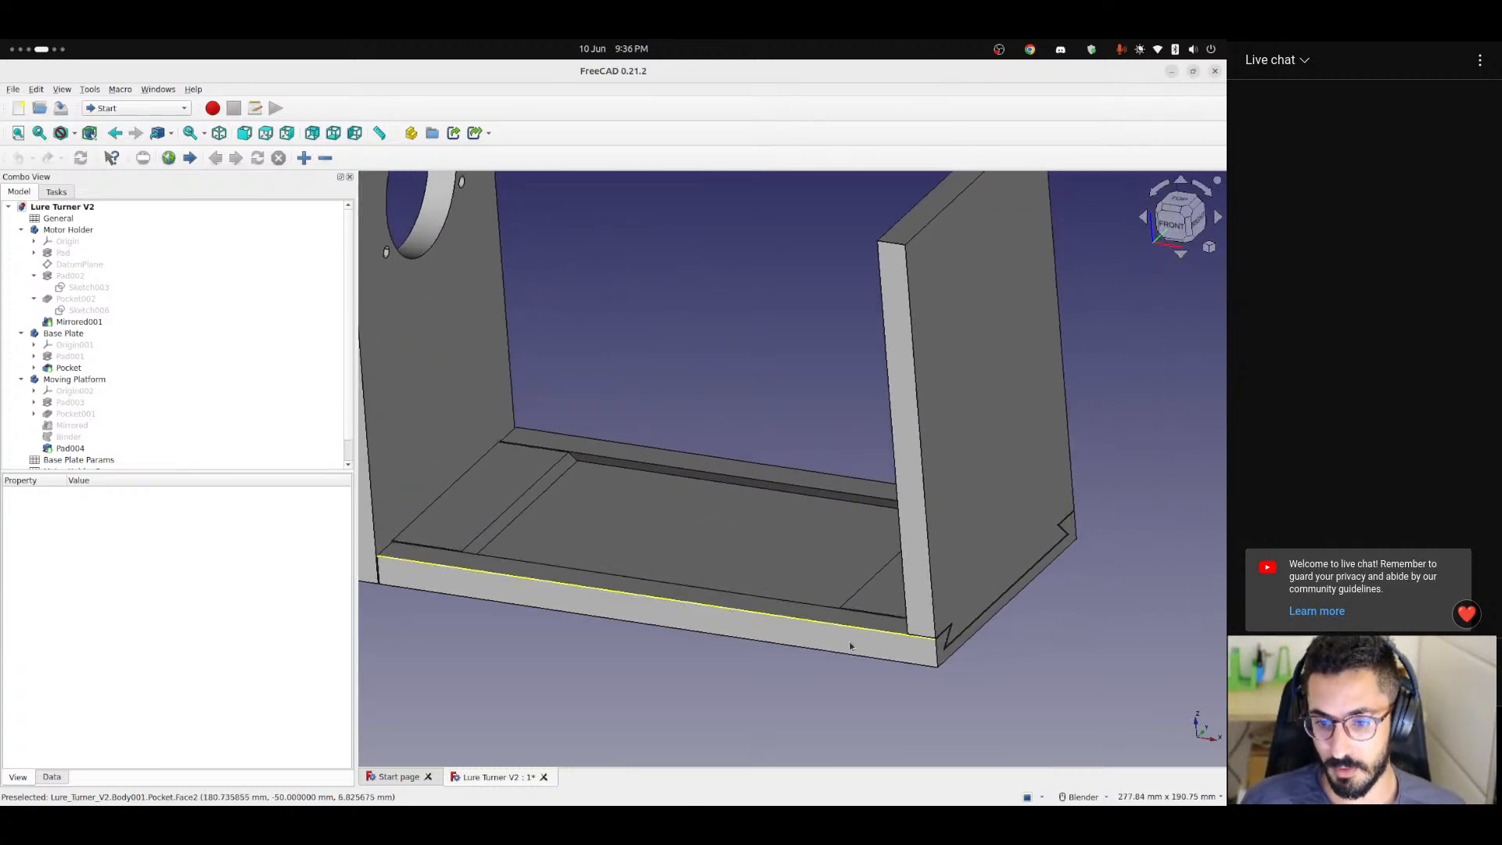
Hide the Motor Holder and Moving Platform bodies to isolate the Base Plate.
left_click(69, 230)
key("space")
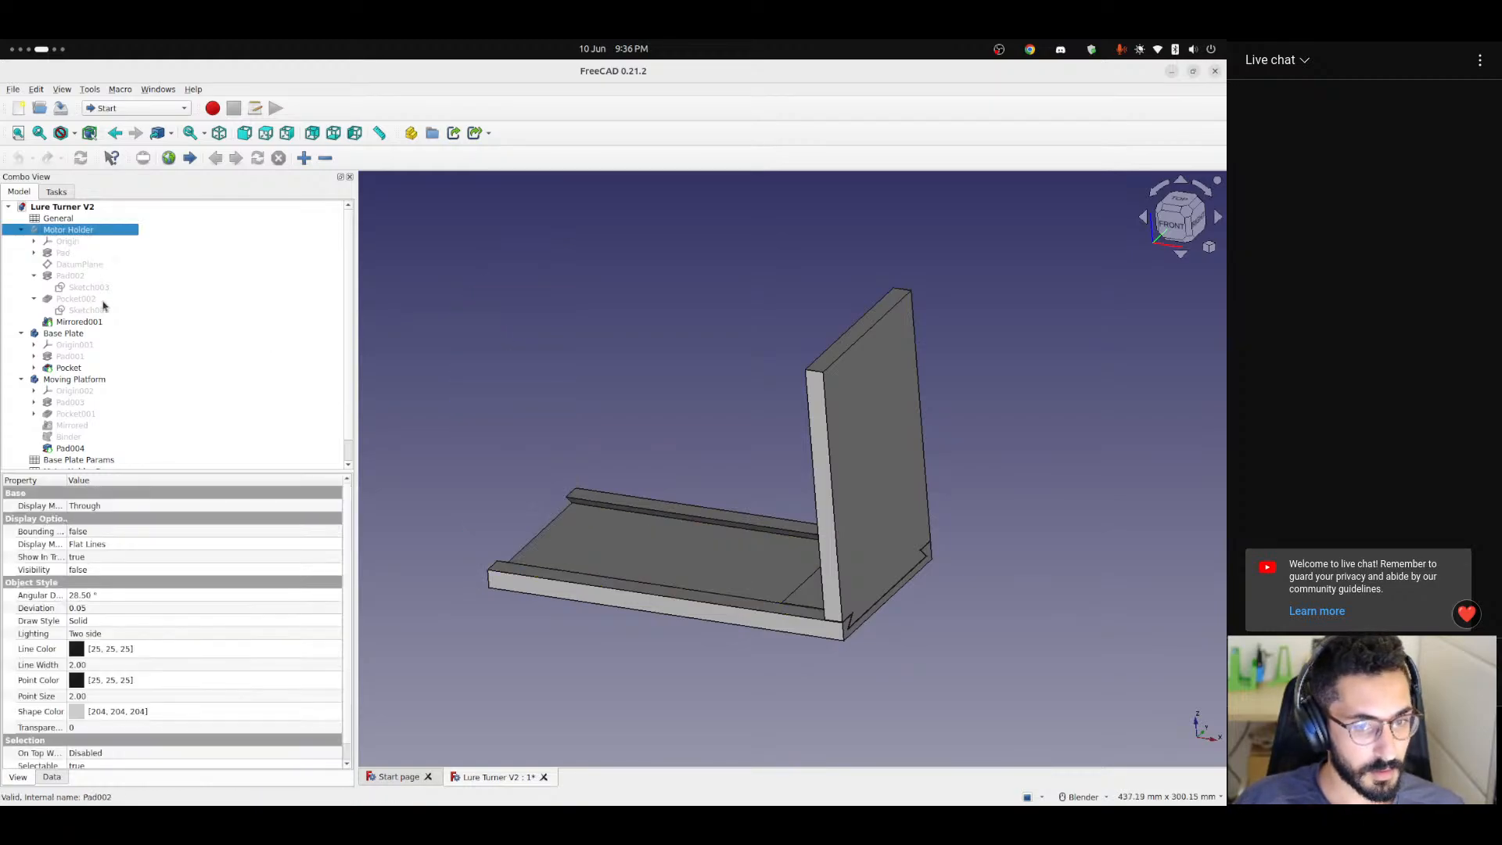
scroll(112, 332, "down", 1)
left_click(75, 357)
key("space")
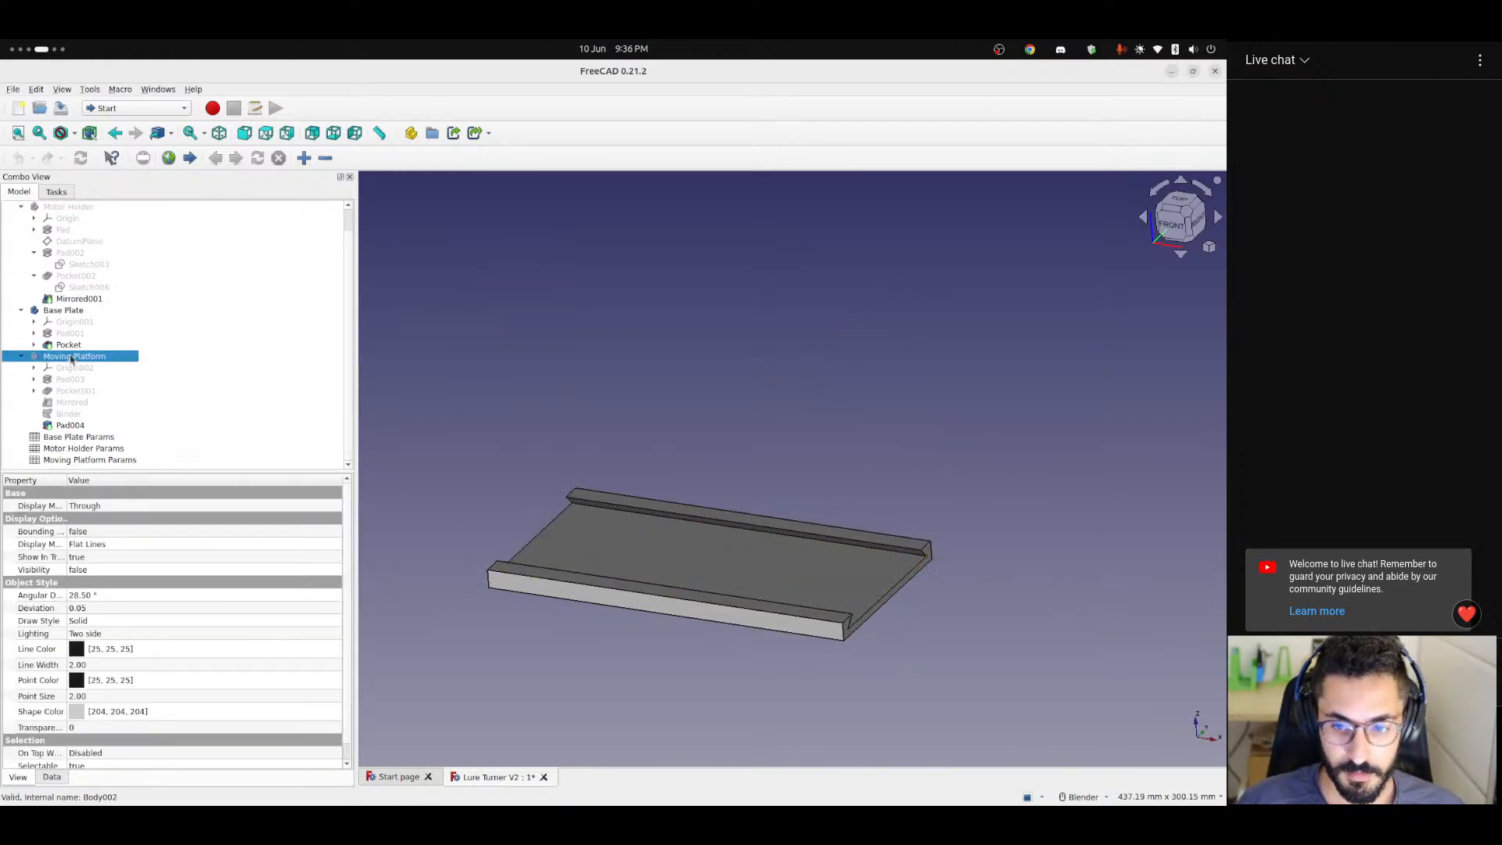
Examine the isolated Base Plate's rails, channel floor and open end, identifying the body in the model and clearing the selection.
middle_click_drag(737, 584, 574, 556)
left_click(63, 310)
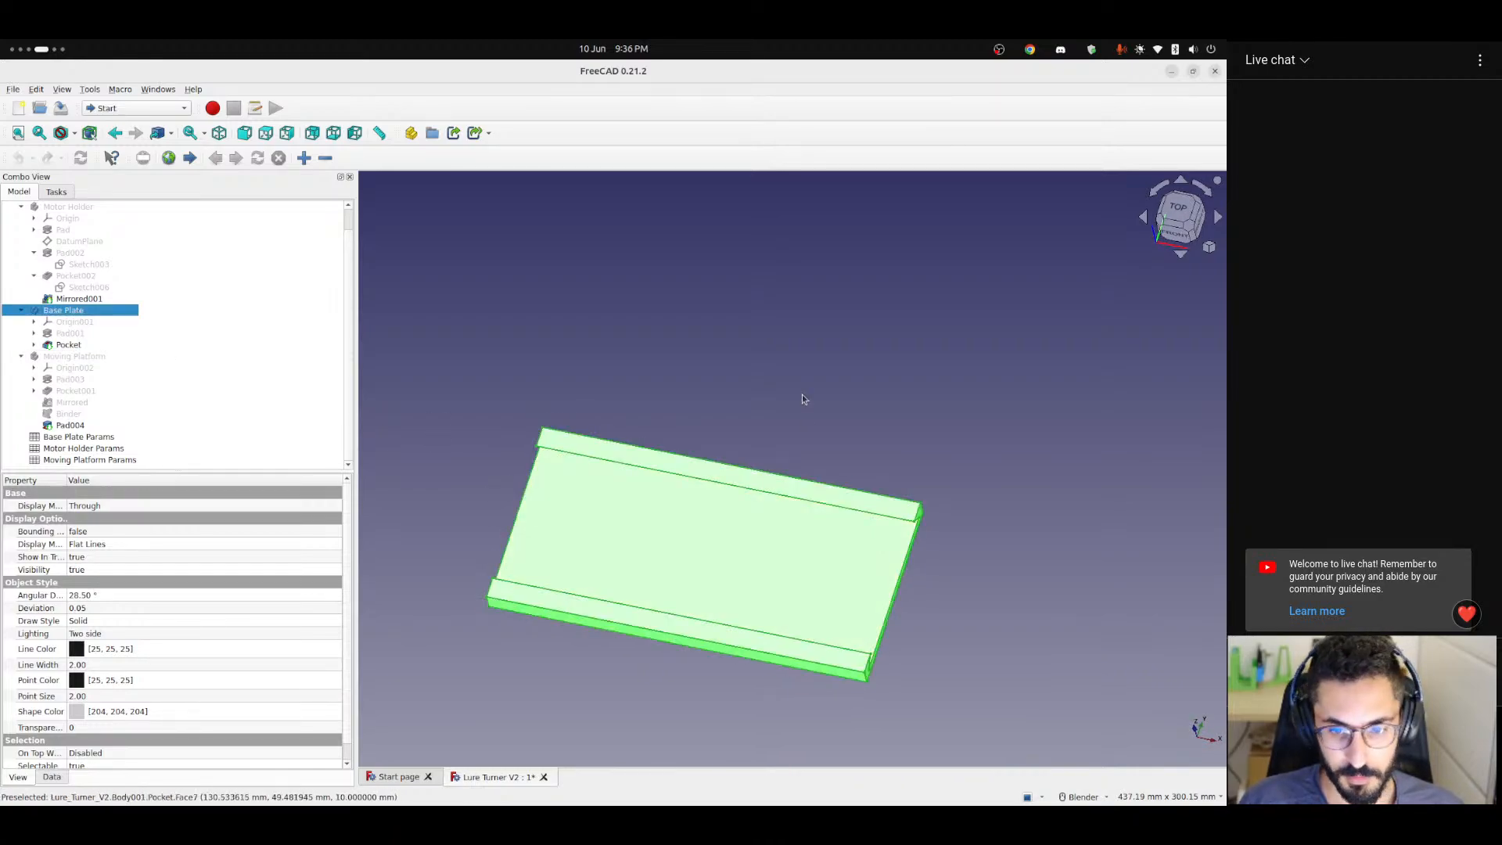
left_click(801, 394)
scroll(728, 546, "down", 1)
middle_click_drag(743, 530, 752, 467)
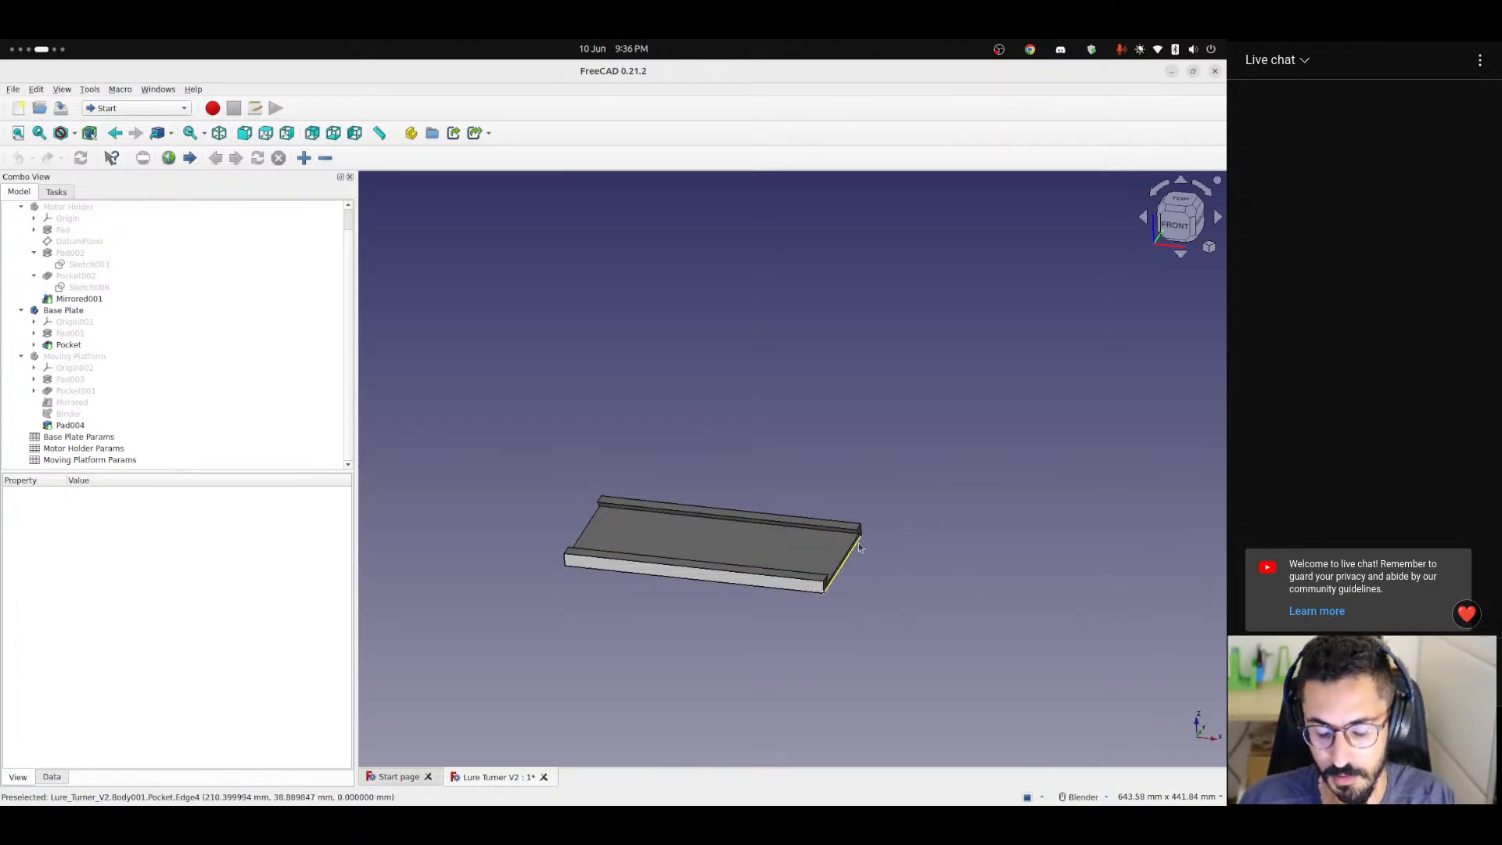
scroll(857, 551, "up", 2)
scroll(856, 552, "down", 1)
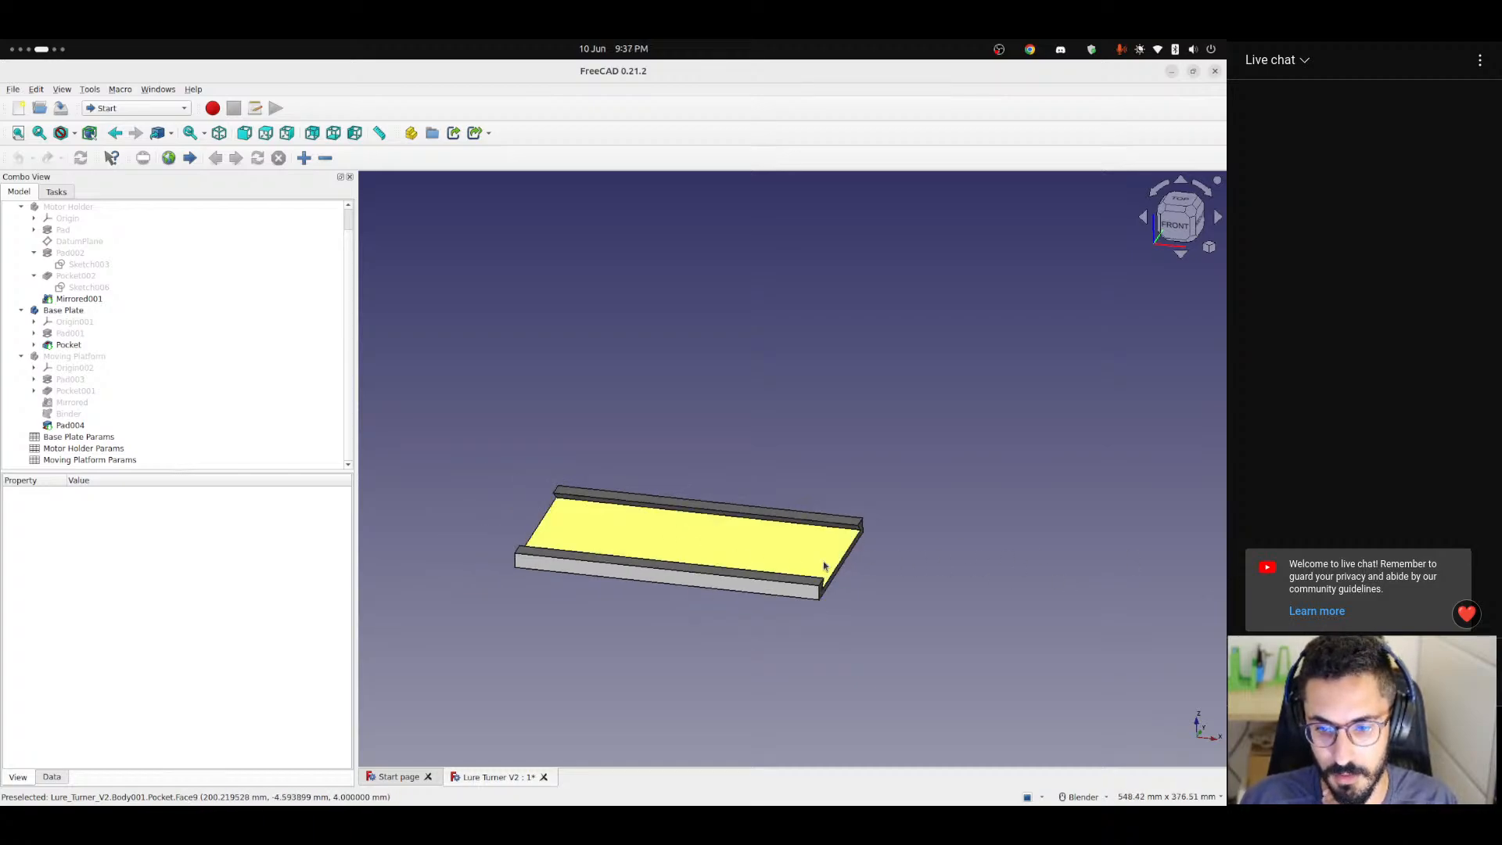
scroll(824, 565, "down", 2)
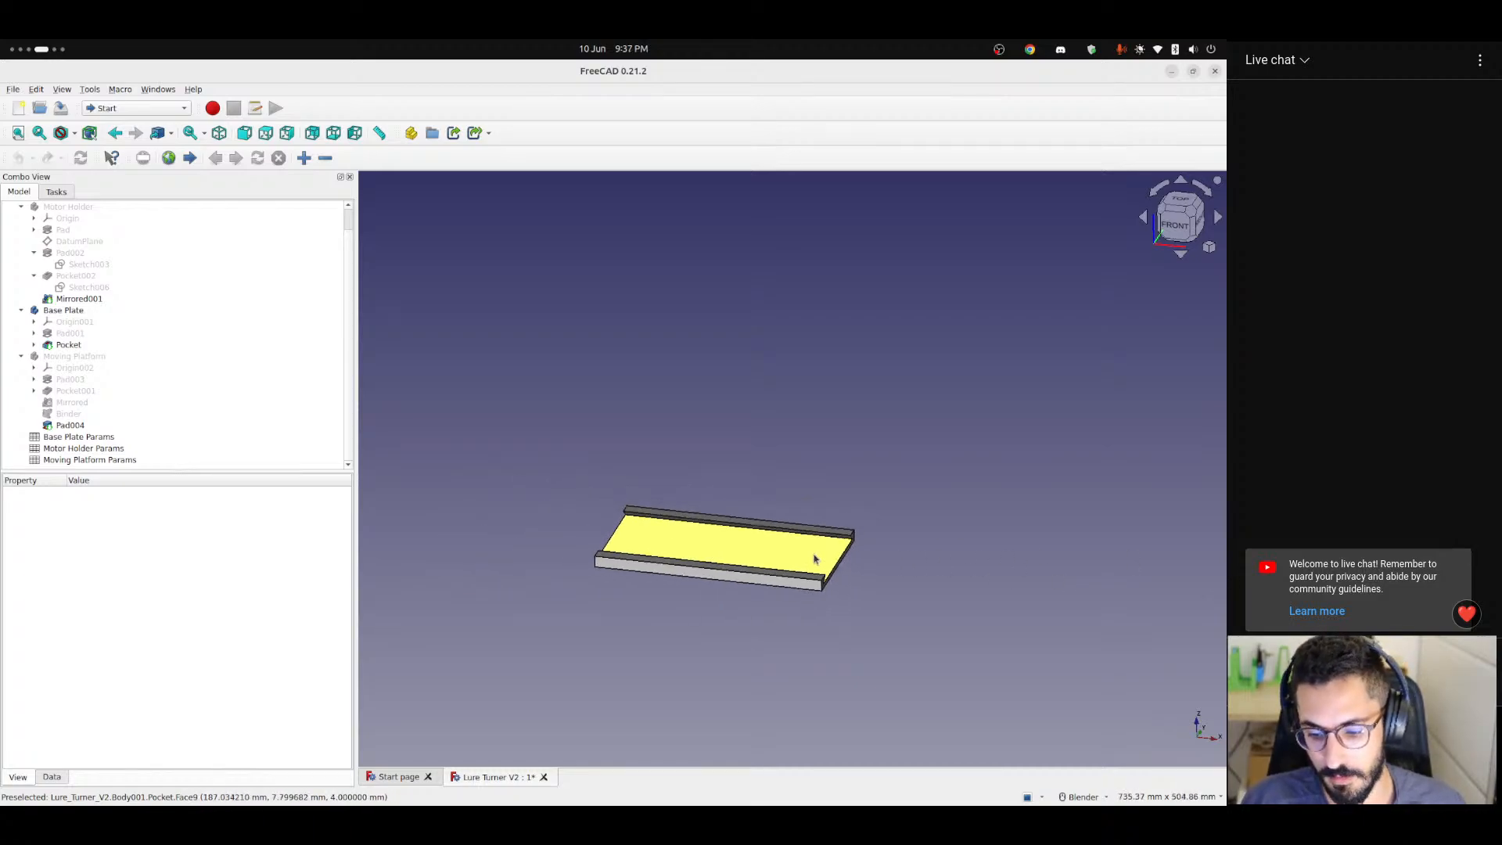
middle_click_drag(818, 556, 818, 580)
scroll(819, 583, "up", 2)
scroll(818, 582, "up", 2)
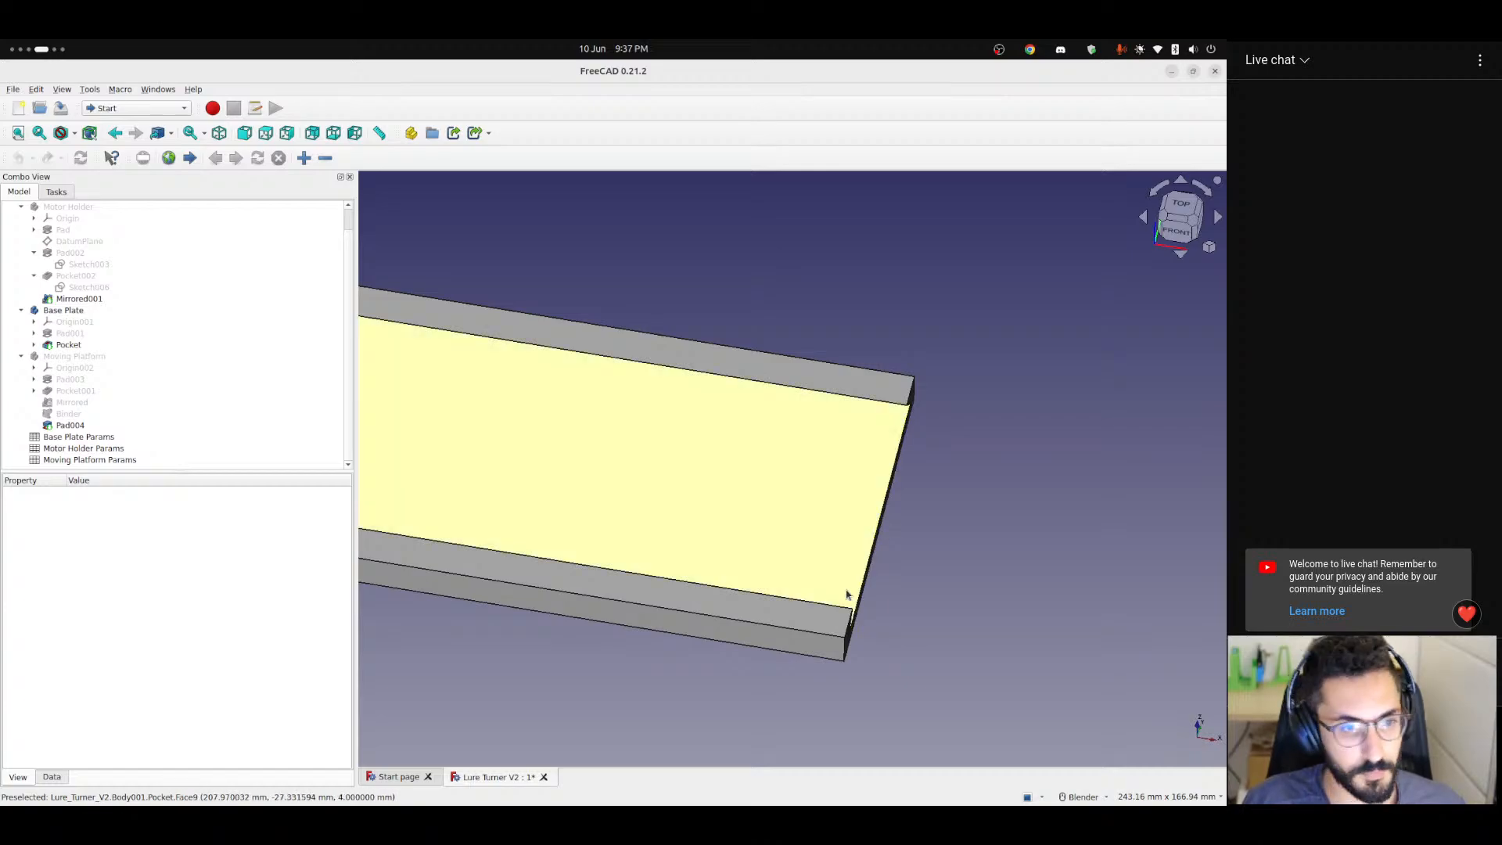
Show the Motor Holder and Moving Platform bodies again, clear the selection, and examine the Moving Platform's upright opposite the motor hole.
left_click(61, 208)
left_click(53, 356)
key("space")
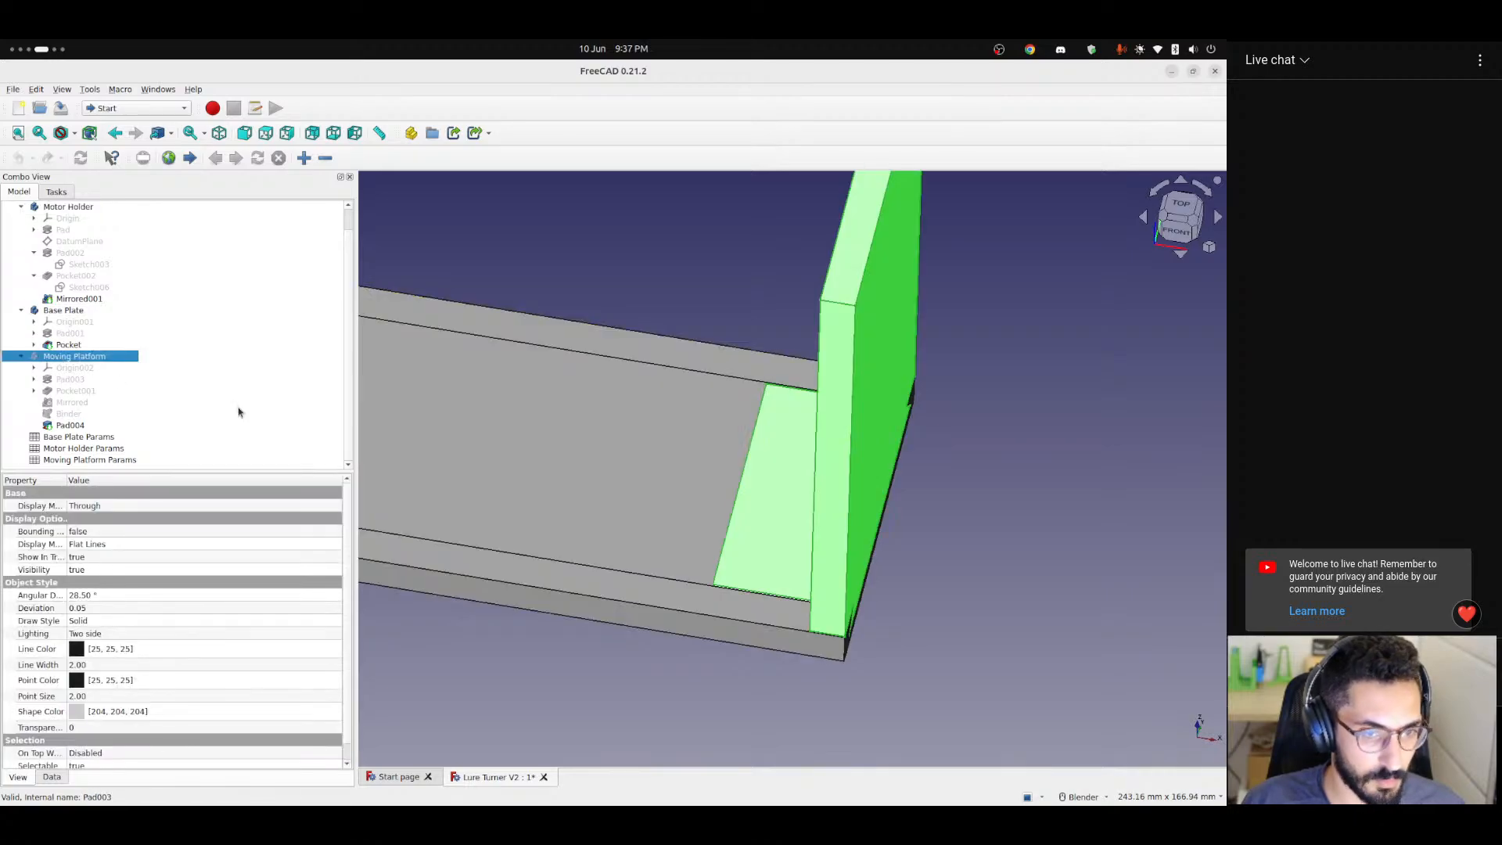
scroll(566, 509, "down", 4)
left_click(526, 384)
middle_click_drag(537, 465, 657, 523, "shift")
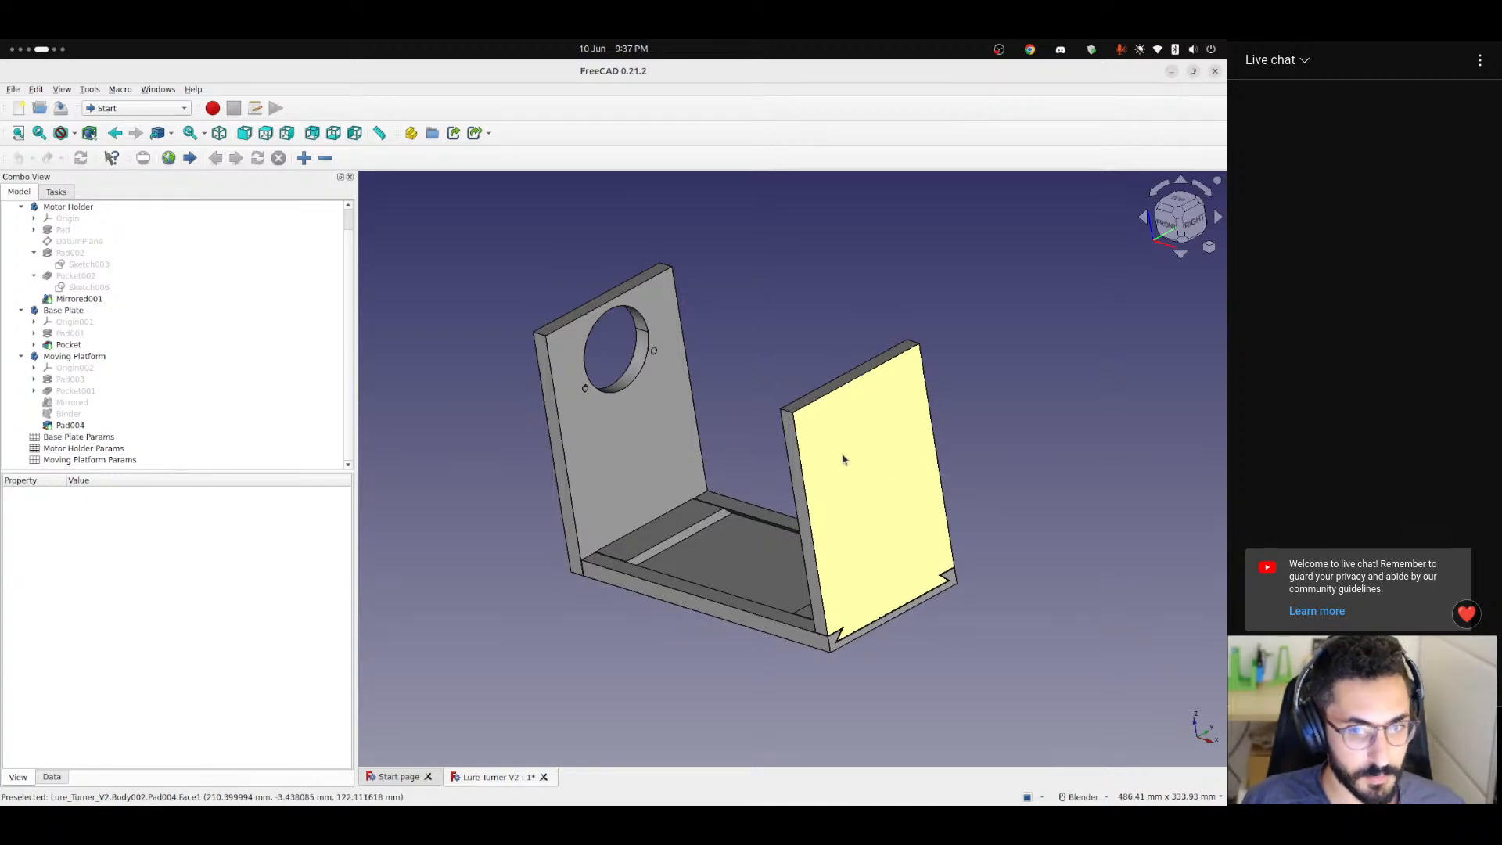
scroll(864, 440, "up", 3)
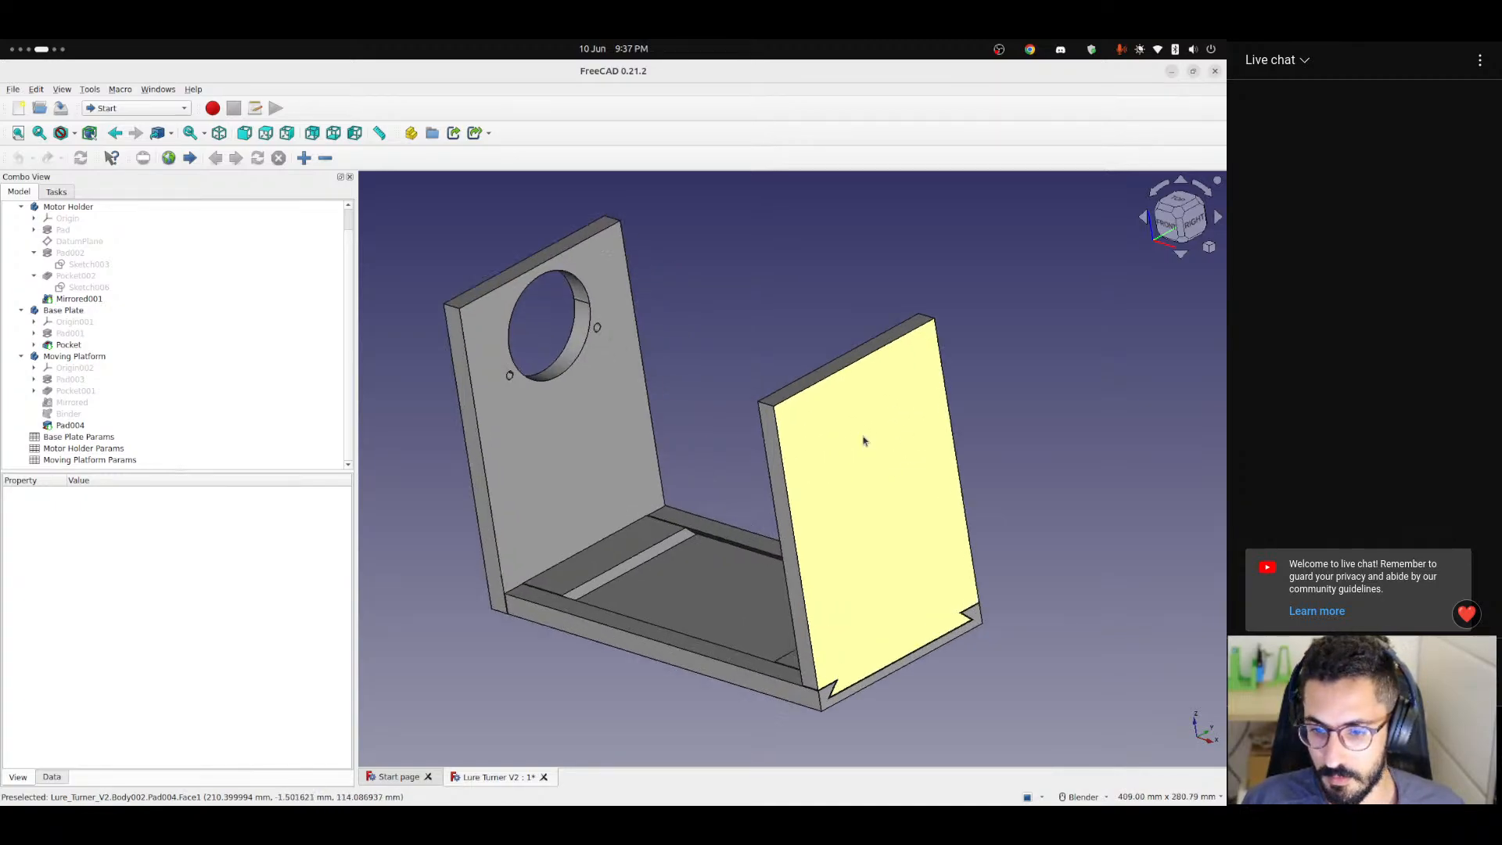
middle_click_drag(859, 459, 956, 457, "shift")
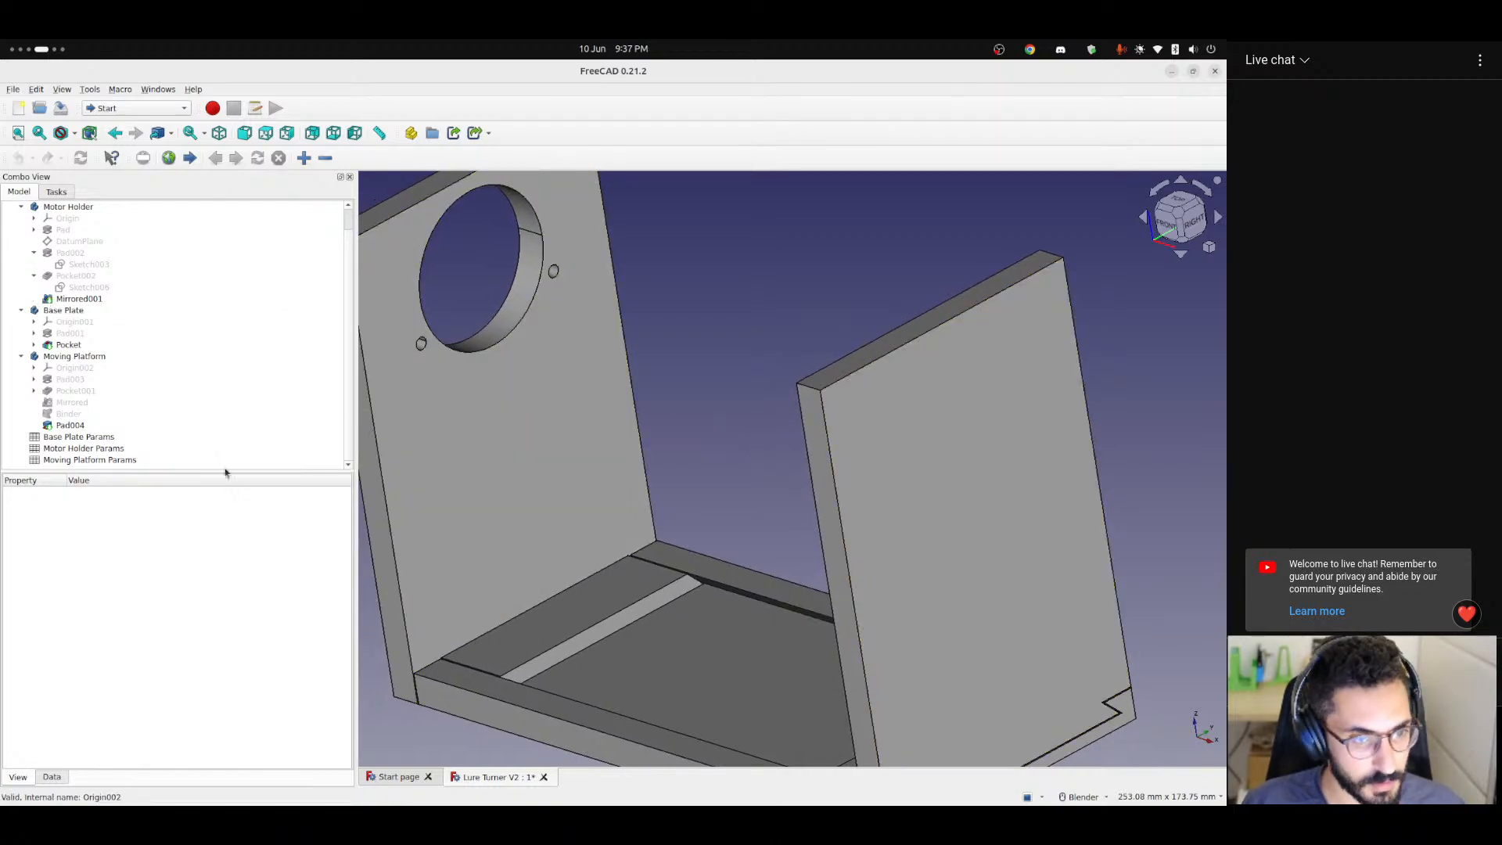
Open the Motor Holder Params spreadsheet, widen column A to fit the parameter names, and narrow column J.
double_click(76, 449)
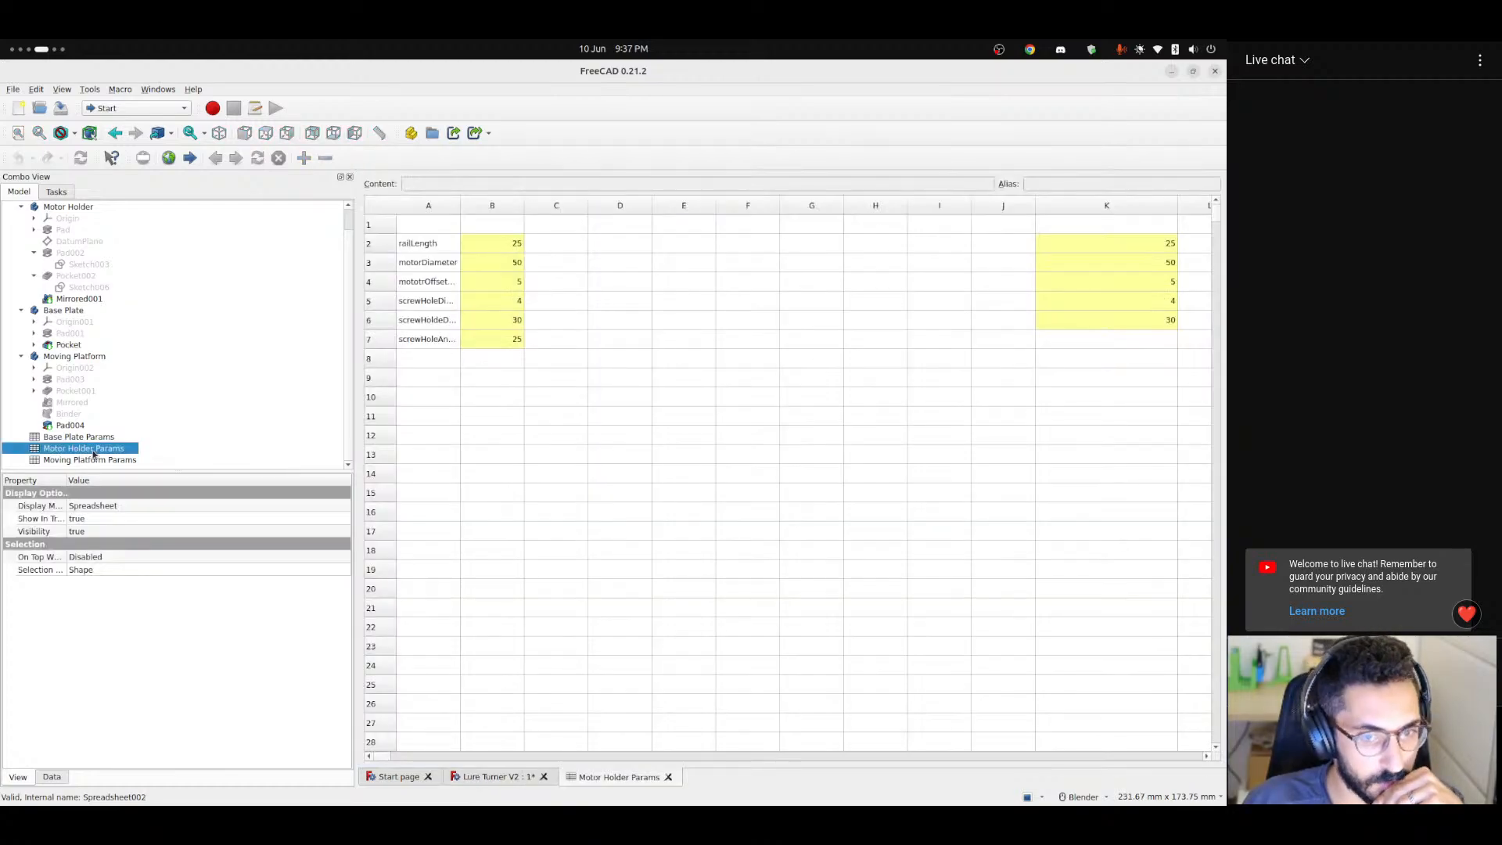
left_click_drag(461, 206, 515, 205)
left_click(445, 281)
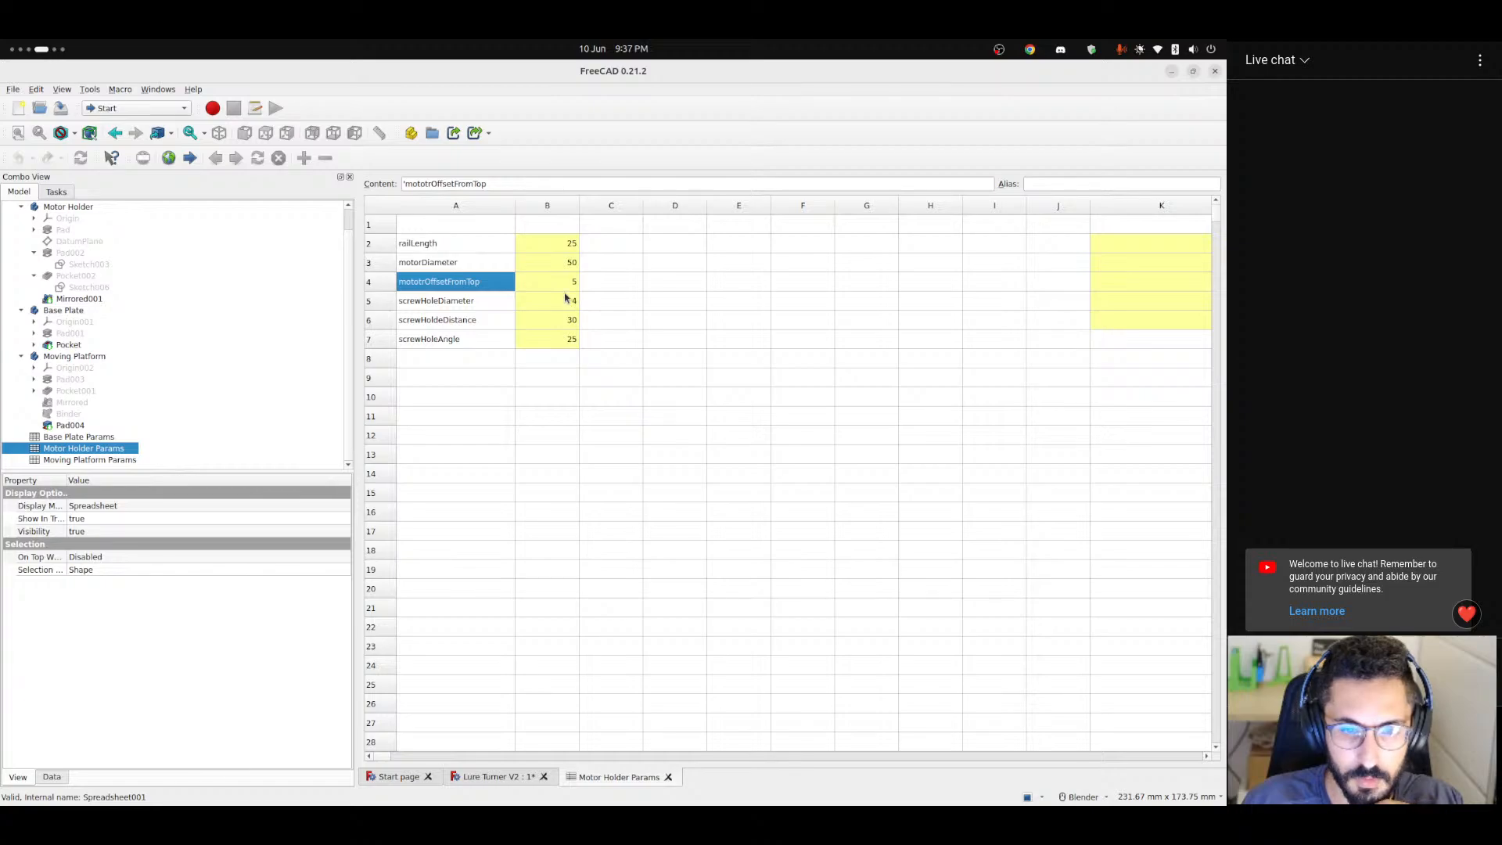
left_click(465, 264)
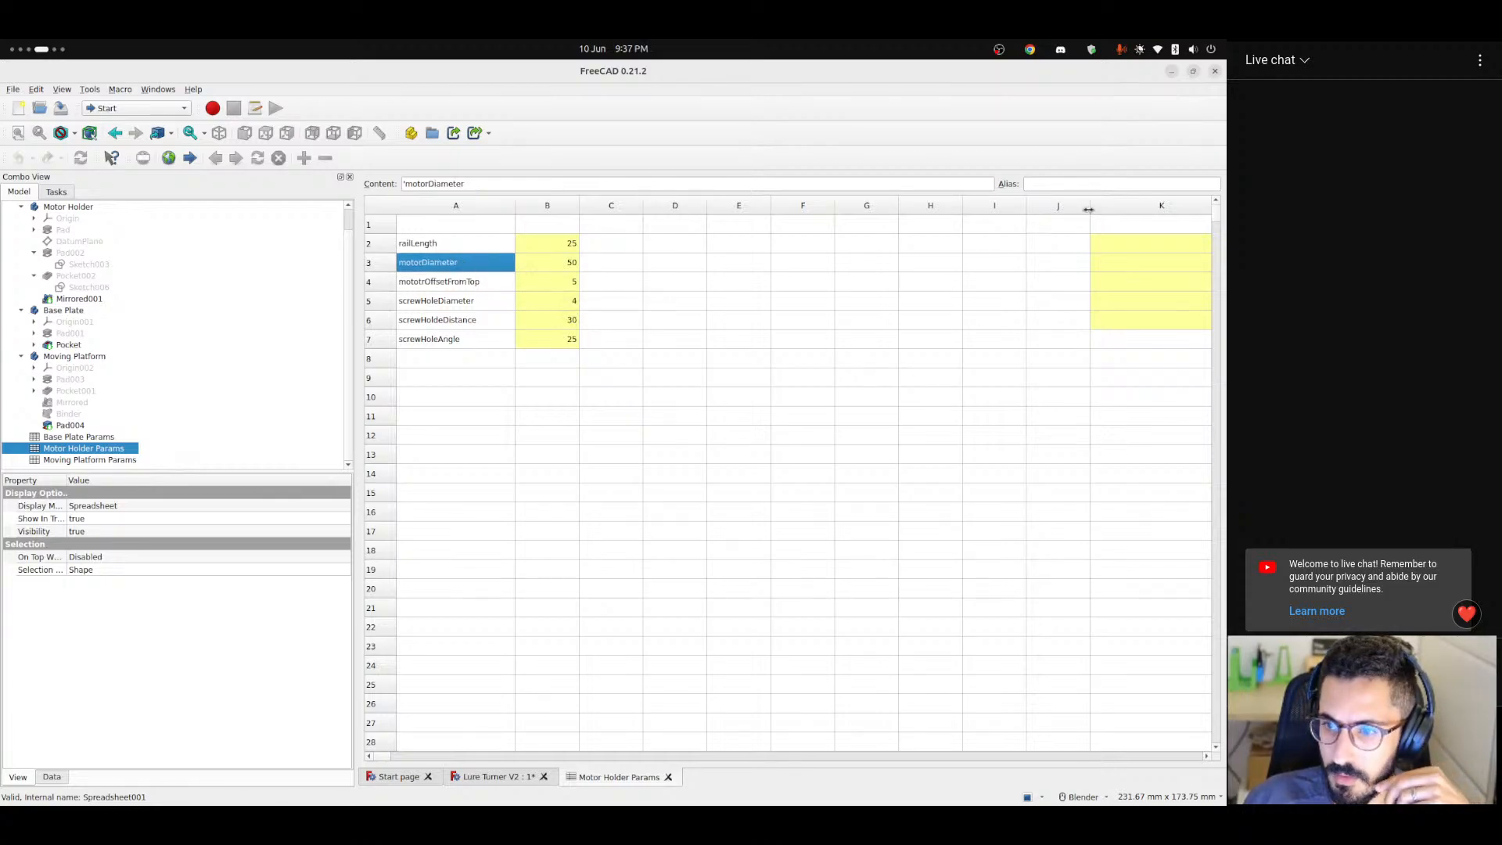
left_click_drag(1088, 209, 1042, 208)
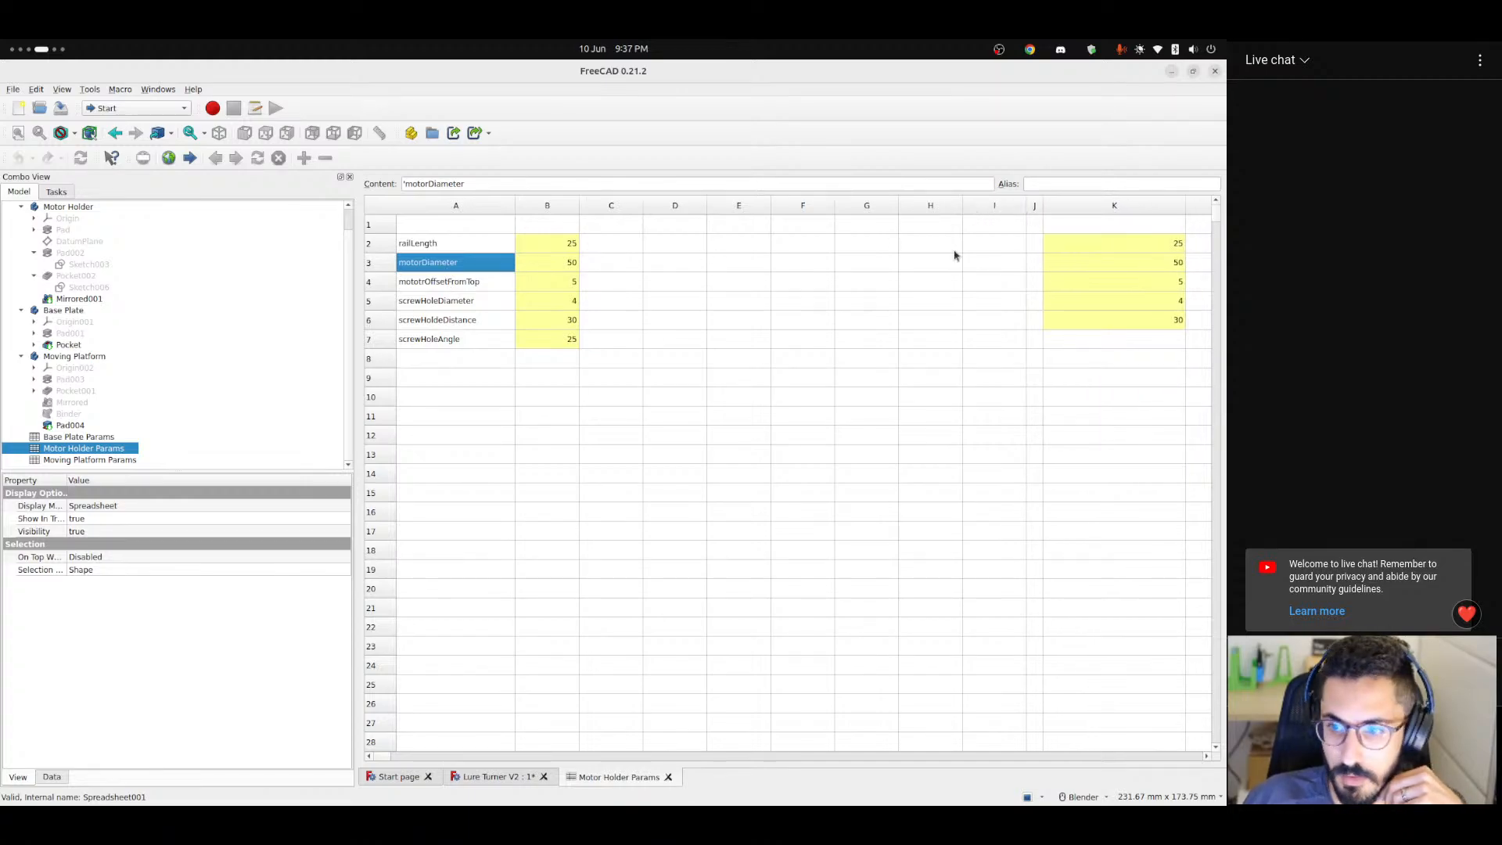
Examine the screwHoleAngle parameter and the formulas and aliases of the column K cells, and return to the 3D model.
left_click(438, 340)
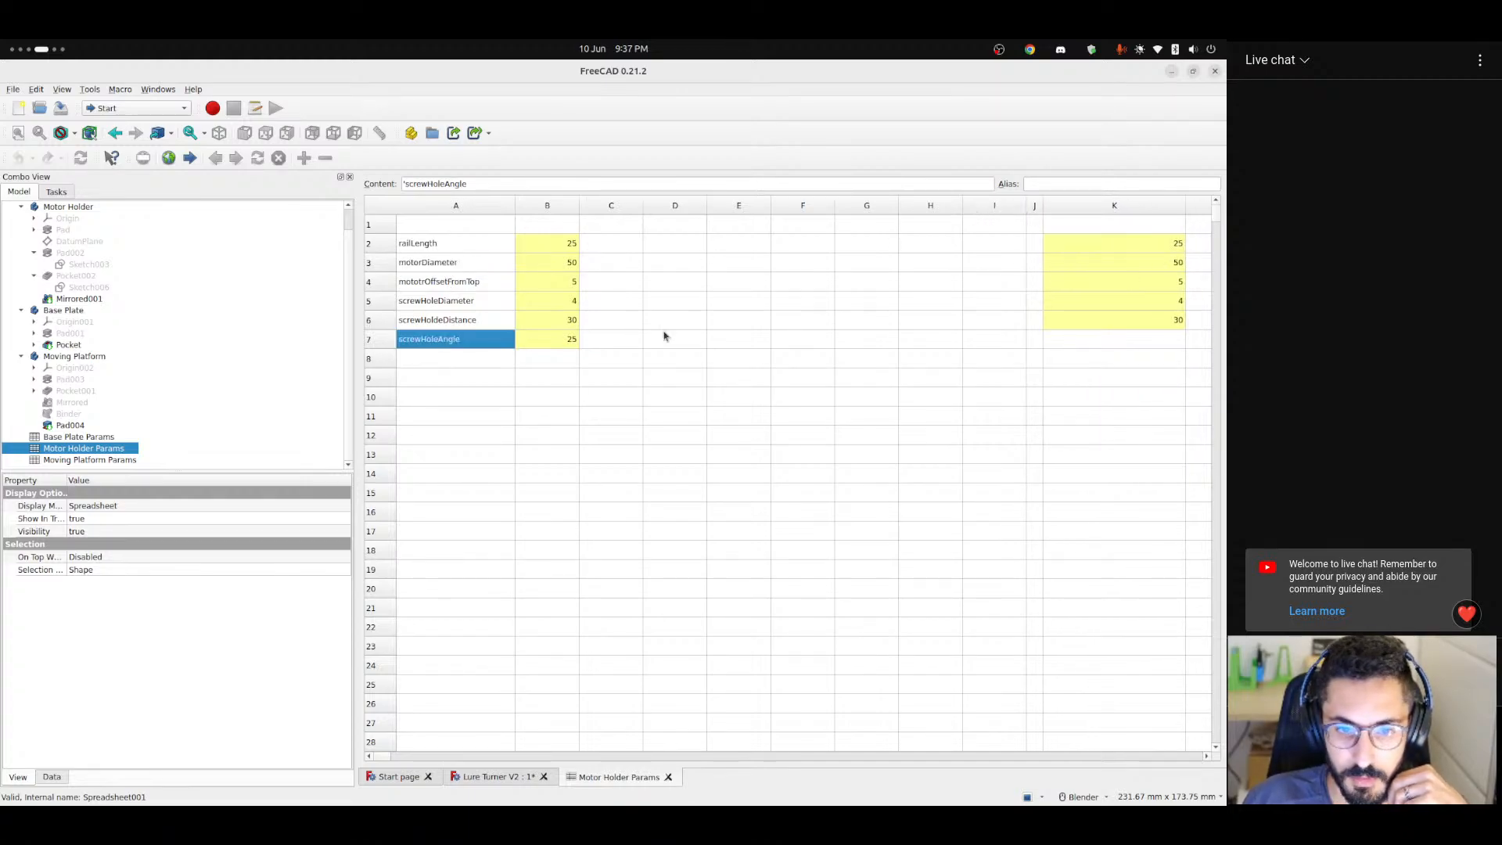
left_click(1141, 324)
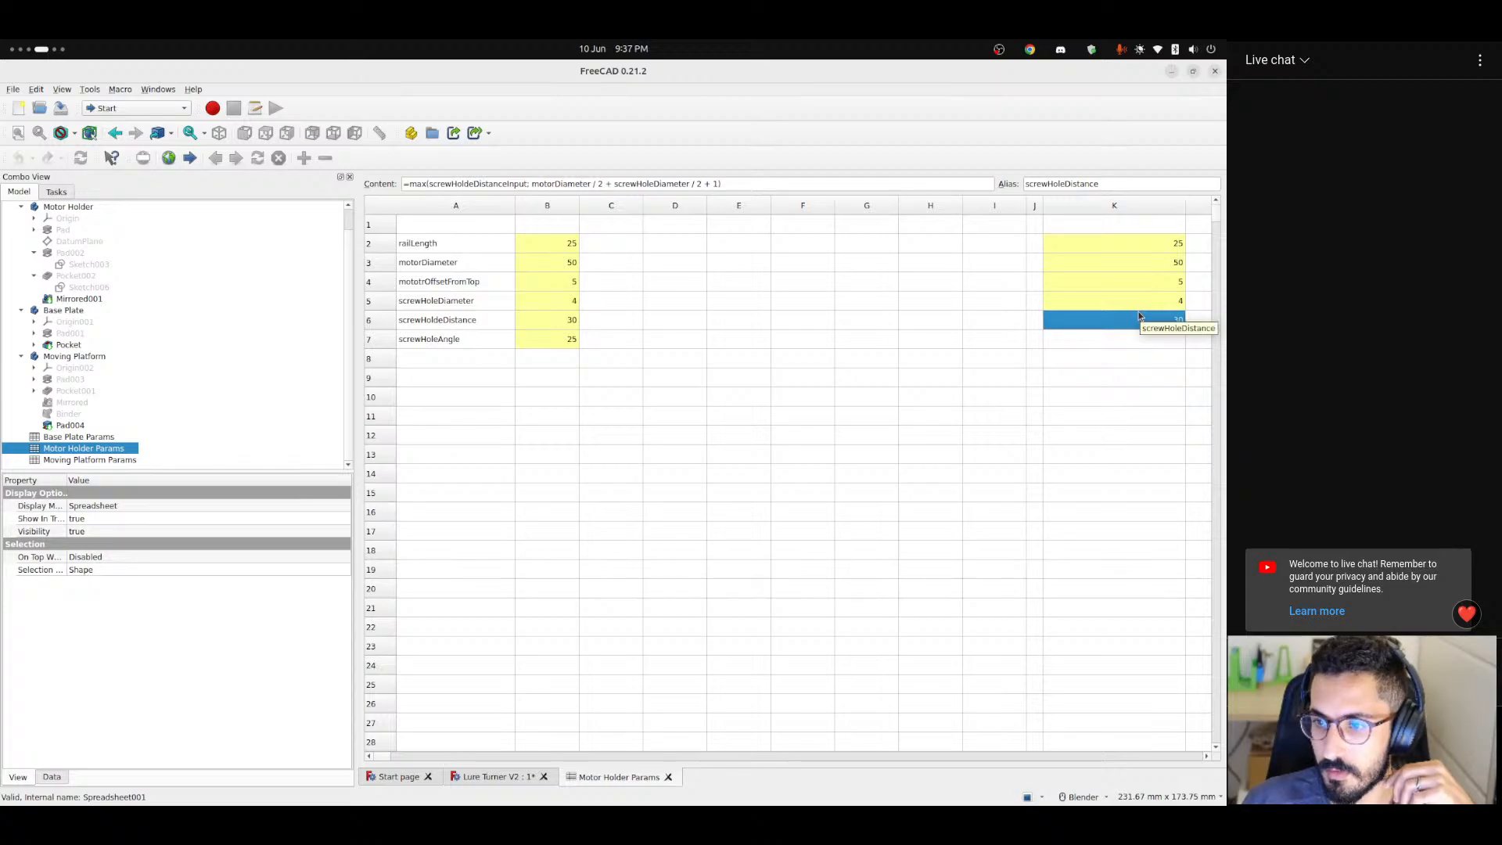
key("Up")
key("Up")
key("Up")
key("Up")
key("Down")
key("Down")
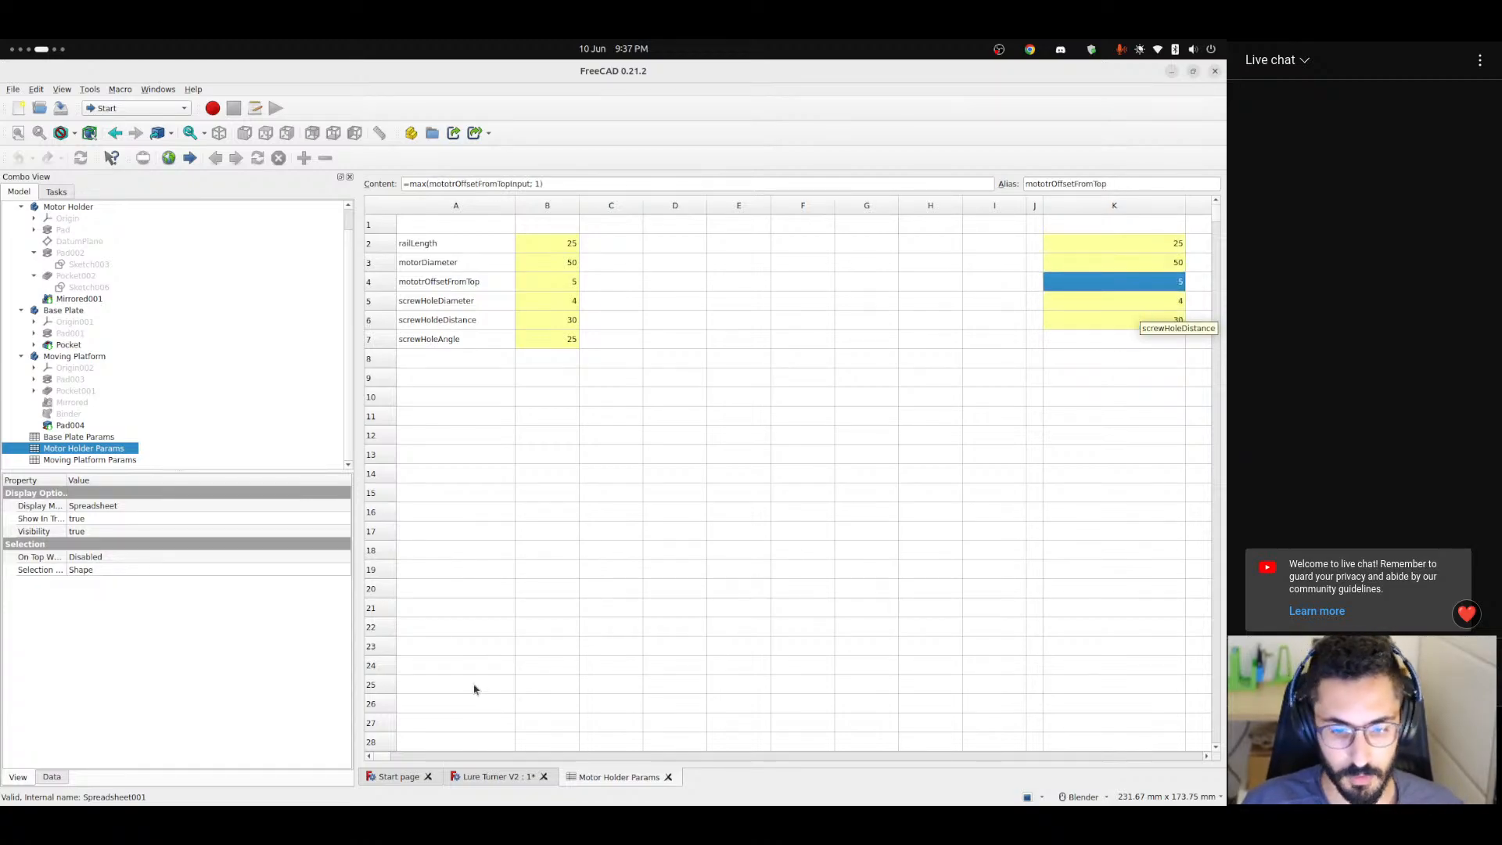
left_click(493, 777)
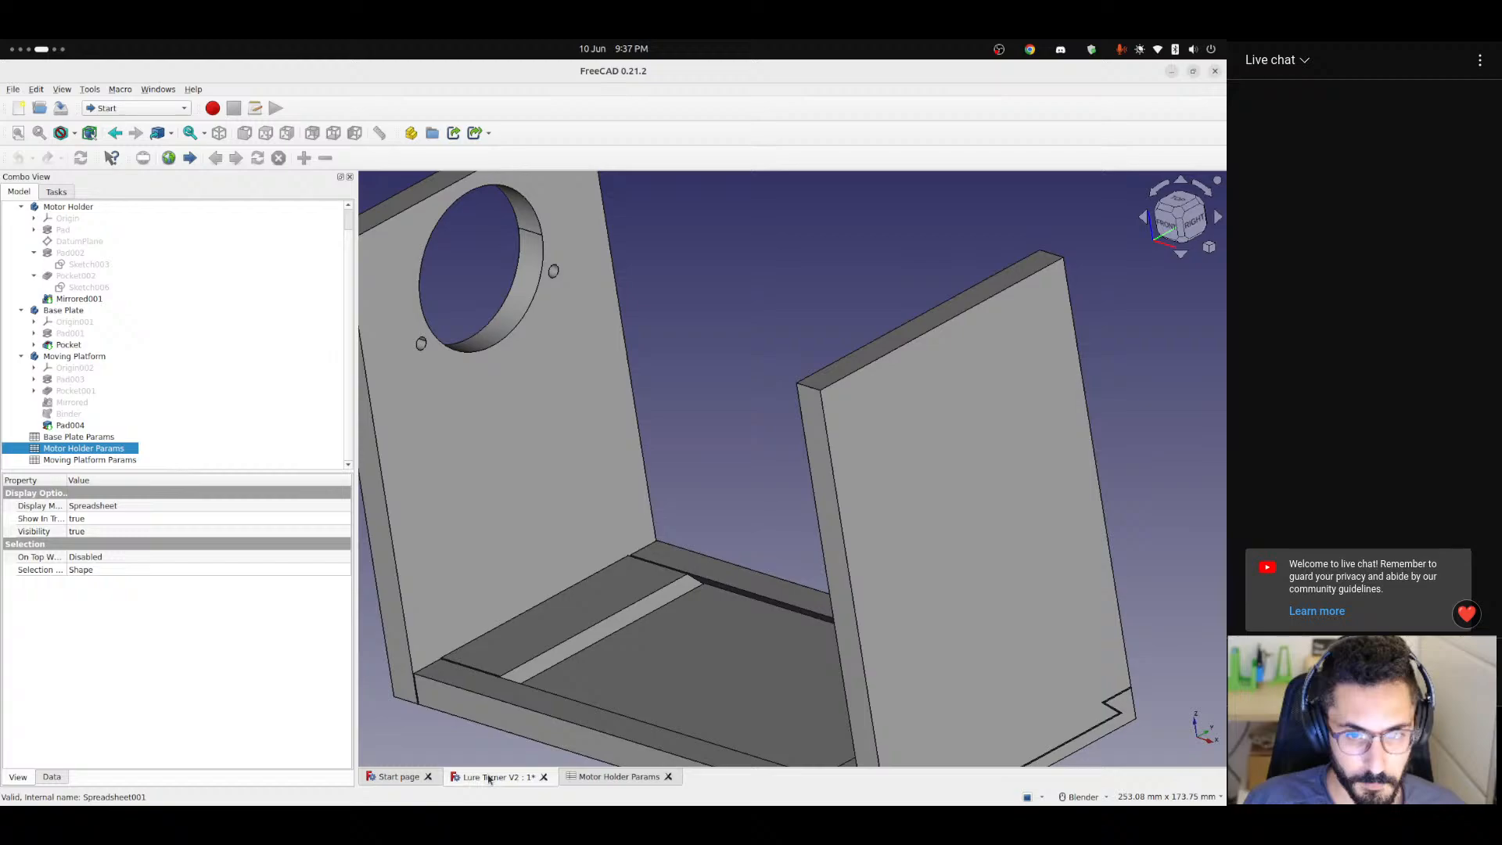
Collapse the Moving Platform branch, show the Motor Holder's Sketch006 and open it for editing.
left_click(43, 424)
left_click(22, 356)
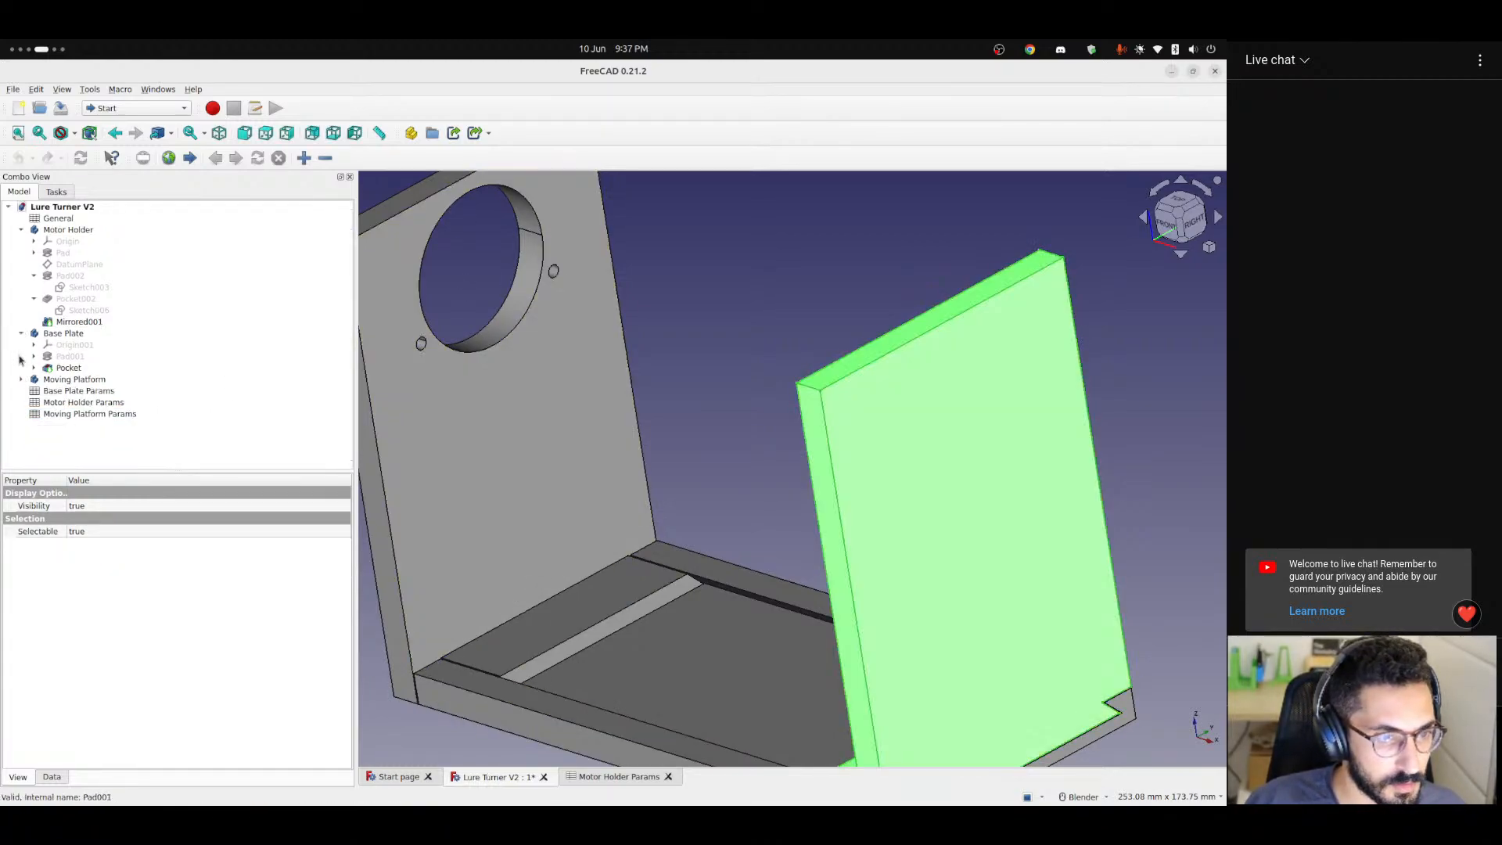
left_click(72, 322)
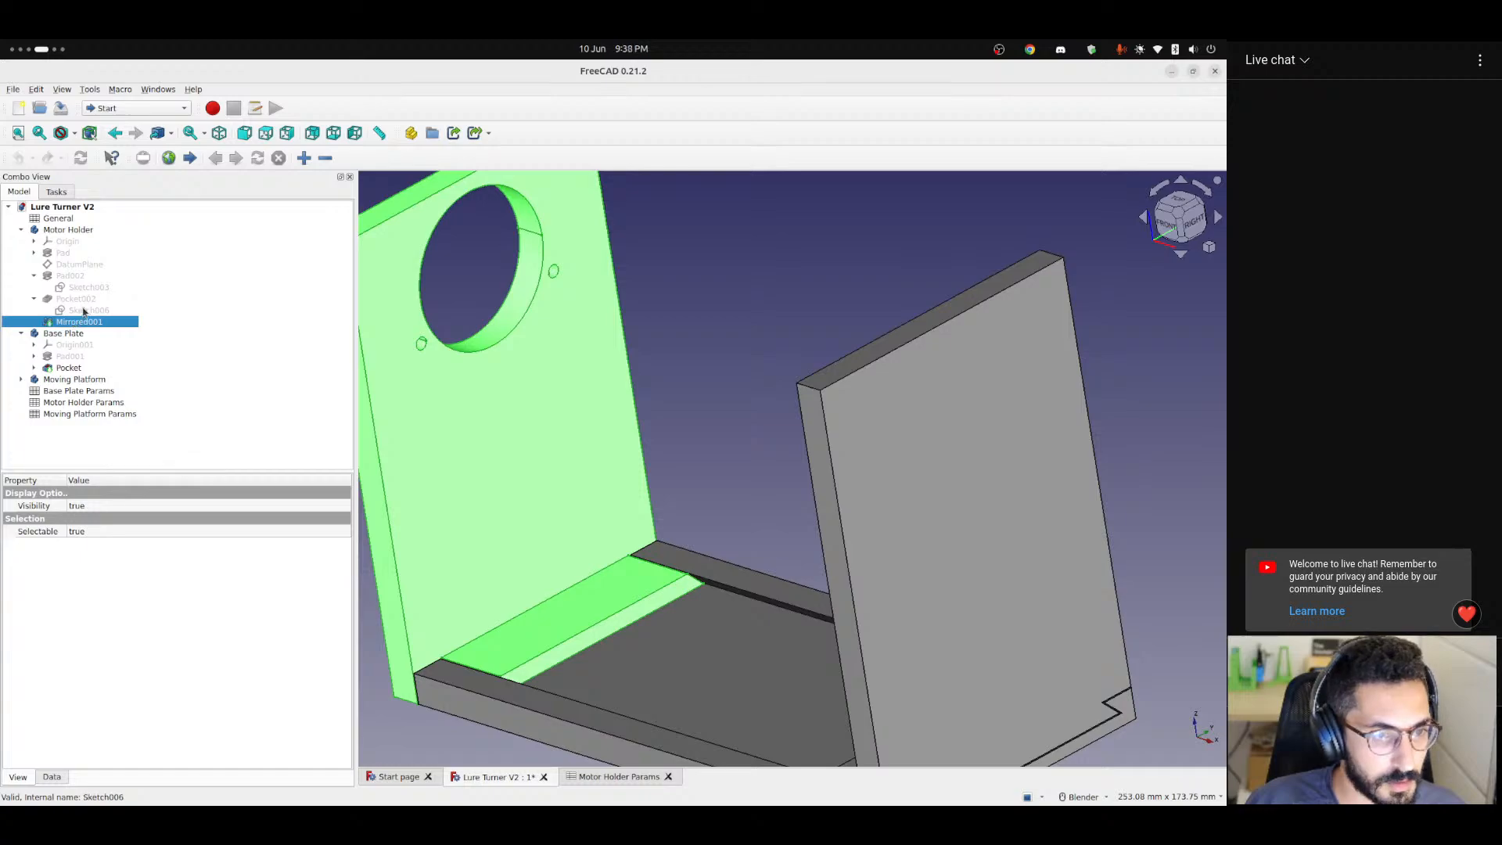
left_click(85, 311)
key("space")
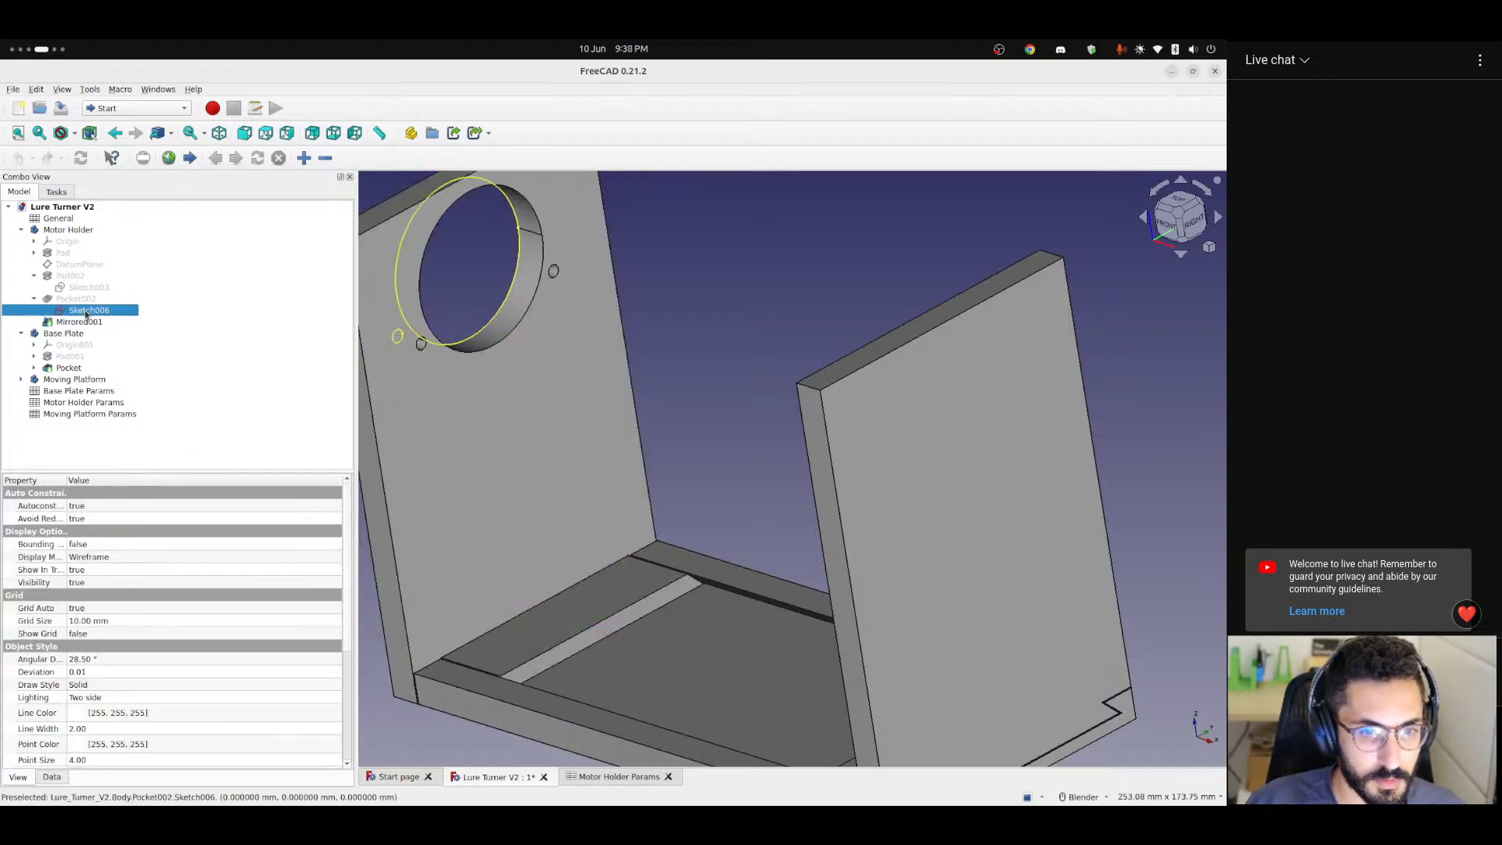
double_click(85, 311)
scroll(593, 255, "up", 5)
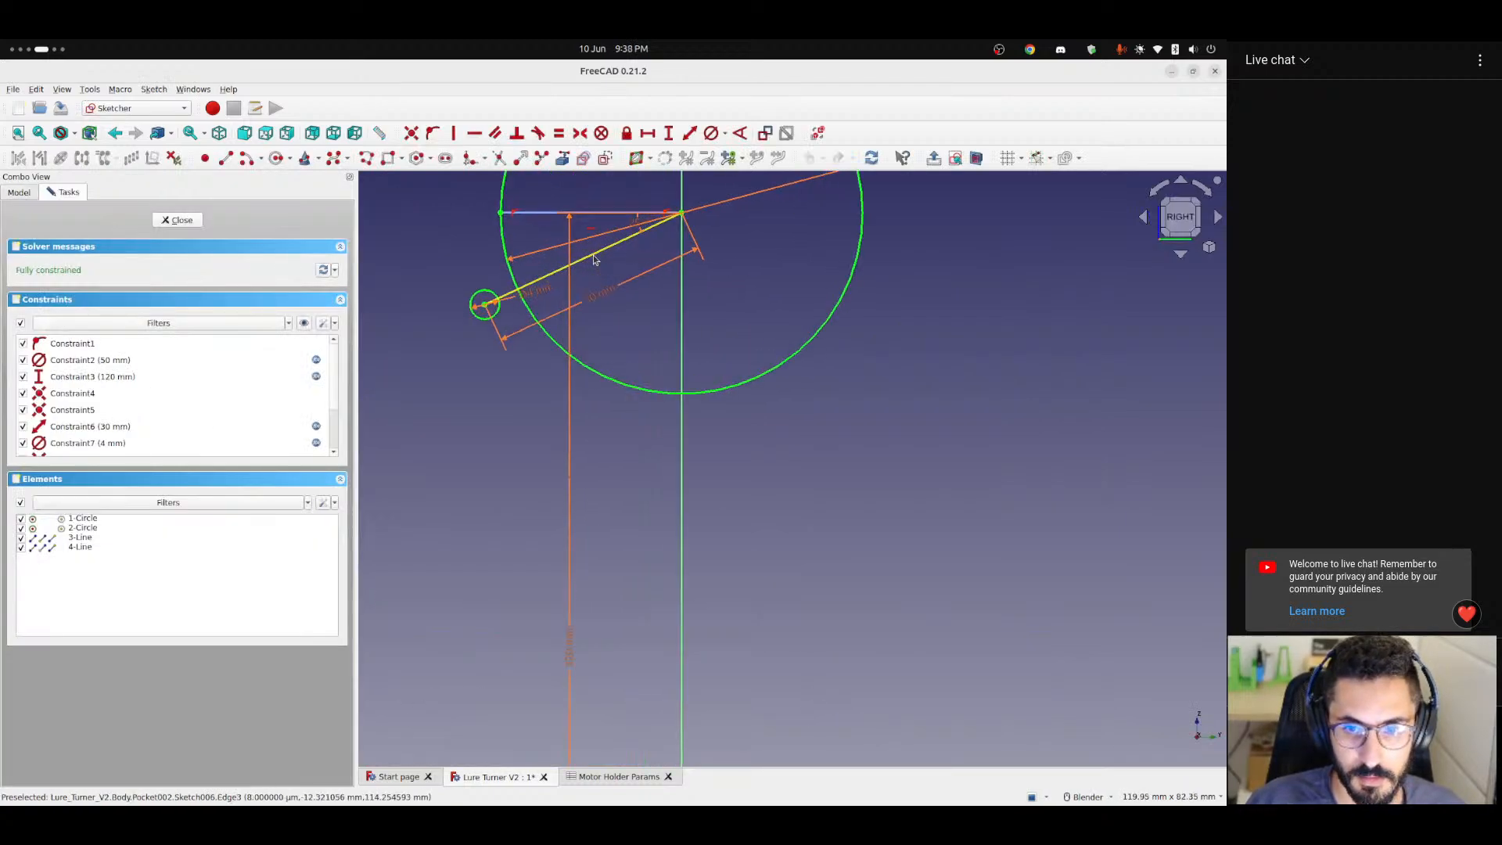
scroll(644, 453, "down", 5)
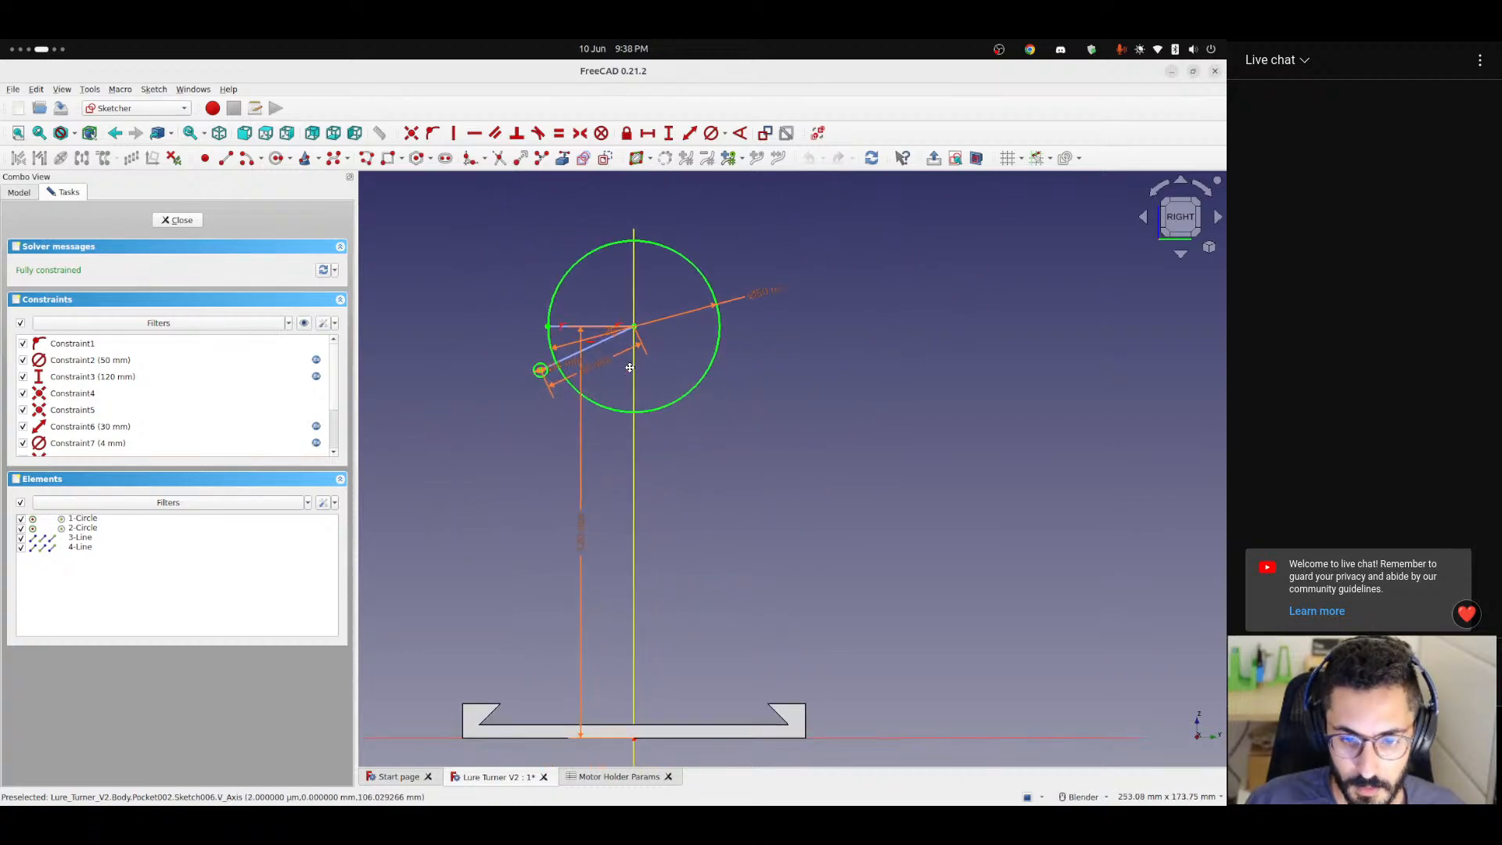
Move the sketch's 120 mm vertical dimension clear of the circles and examine its formula's height, motor offset and motor diameter terms.
left_click_drag(578, 535, 428, 443)
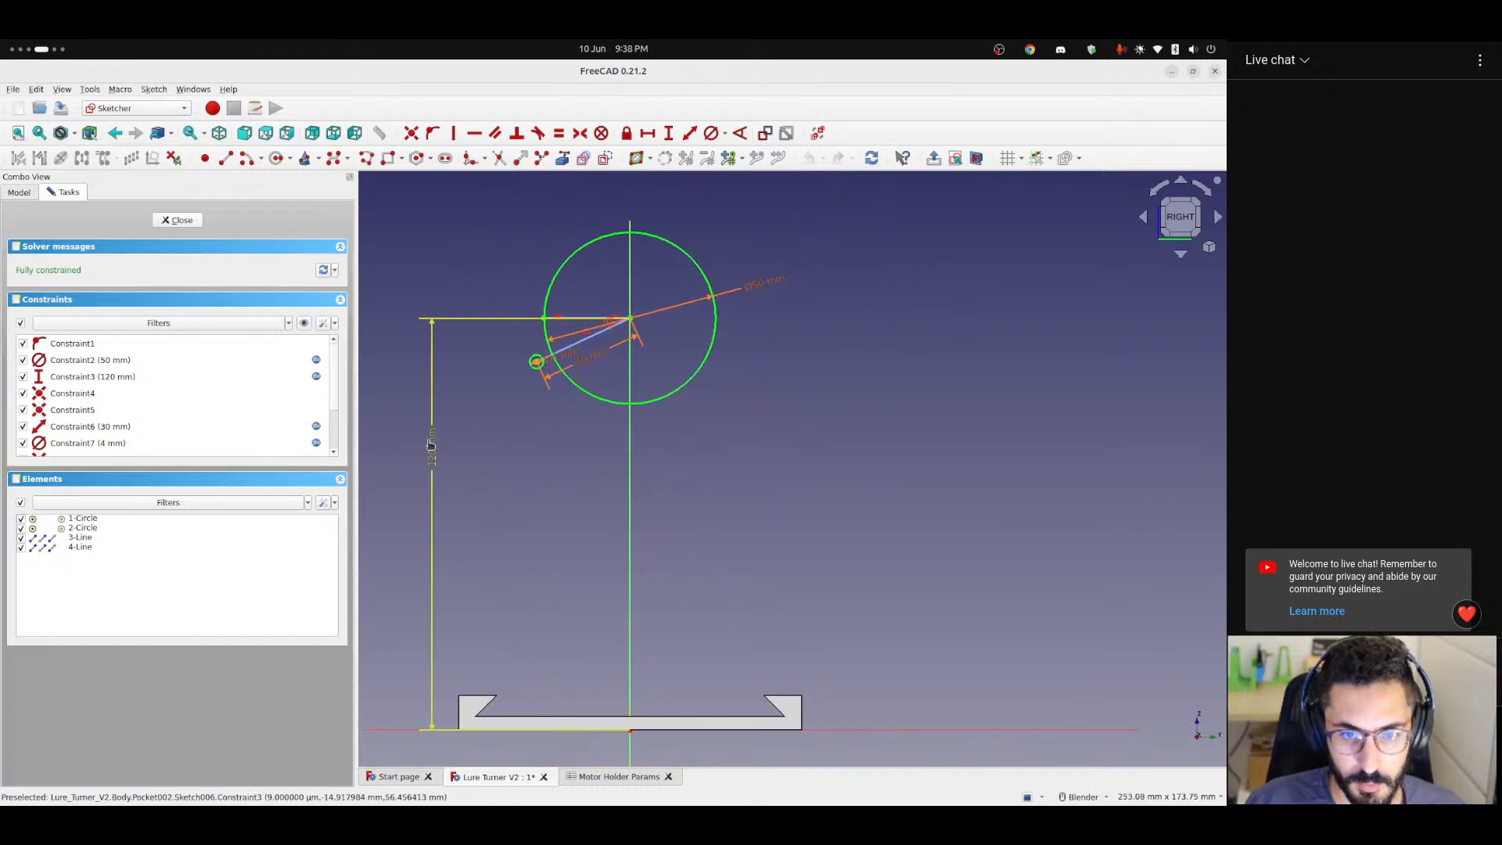
double_click(429, 443)
left_click(686, 414)
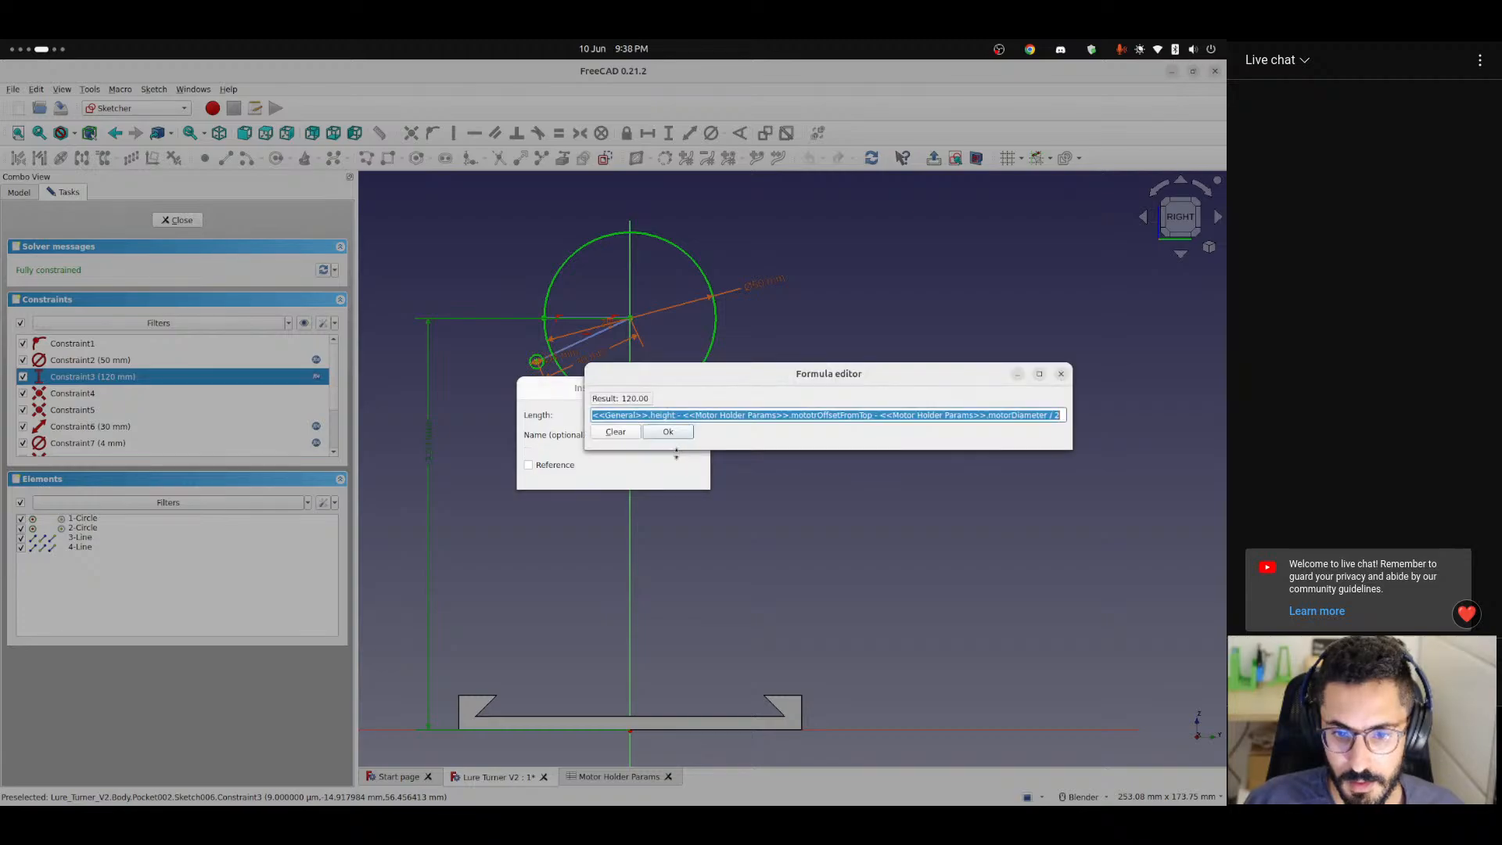
left_click(652, 416)
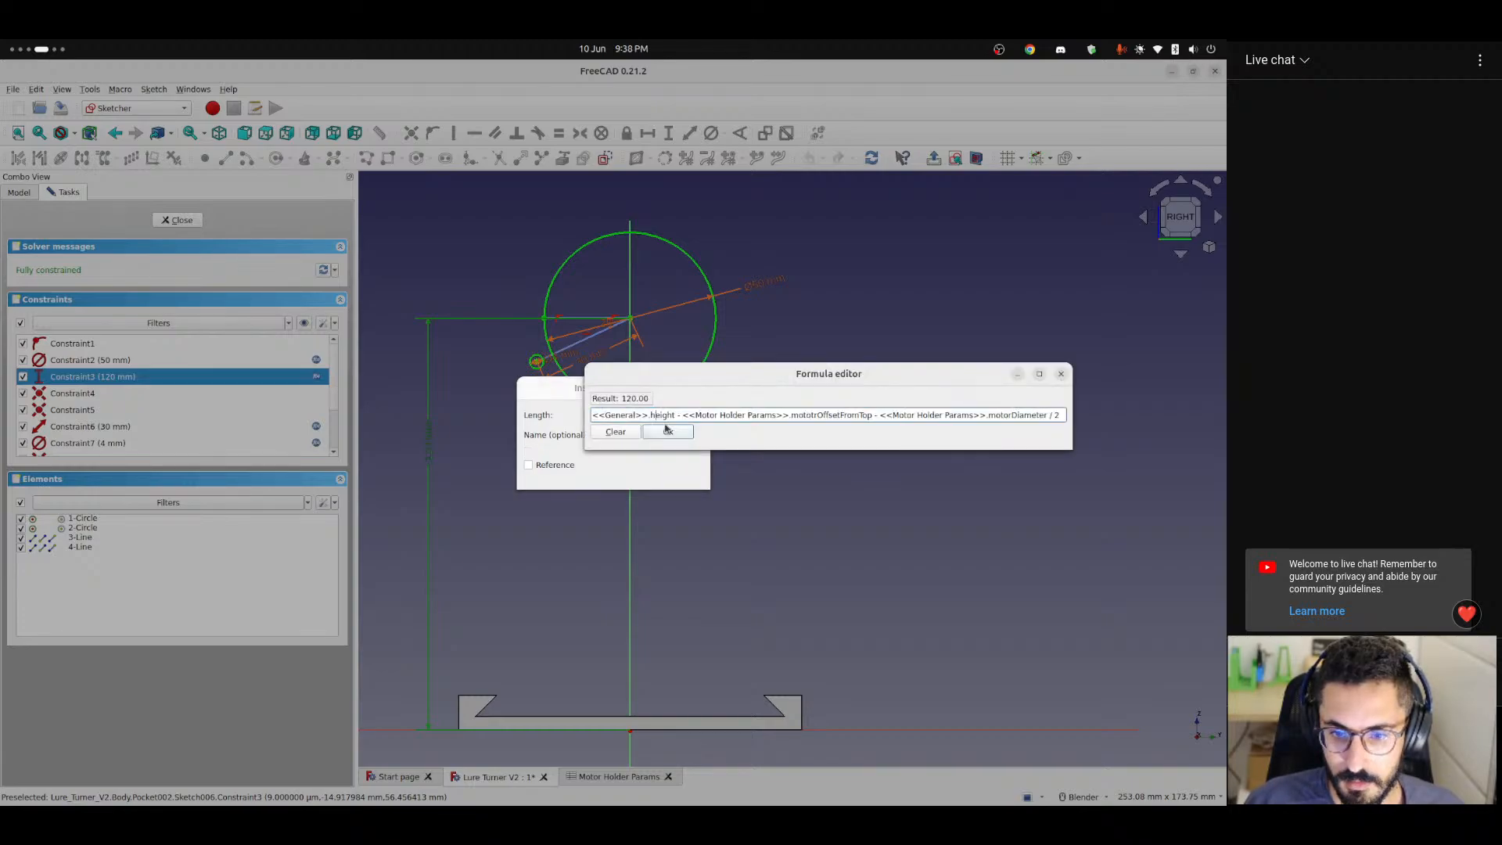
double_click(827, 416)
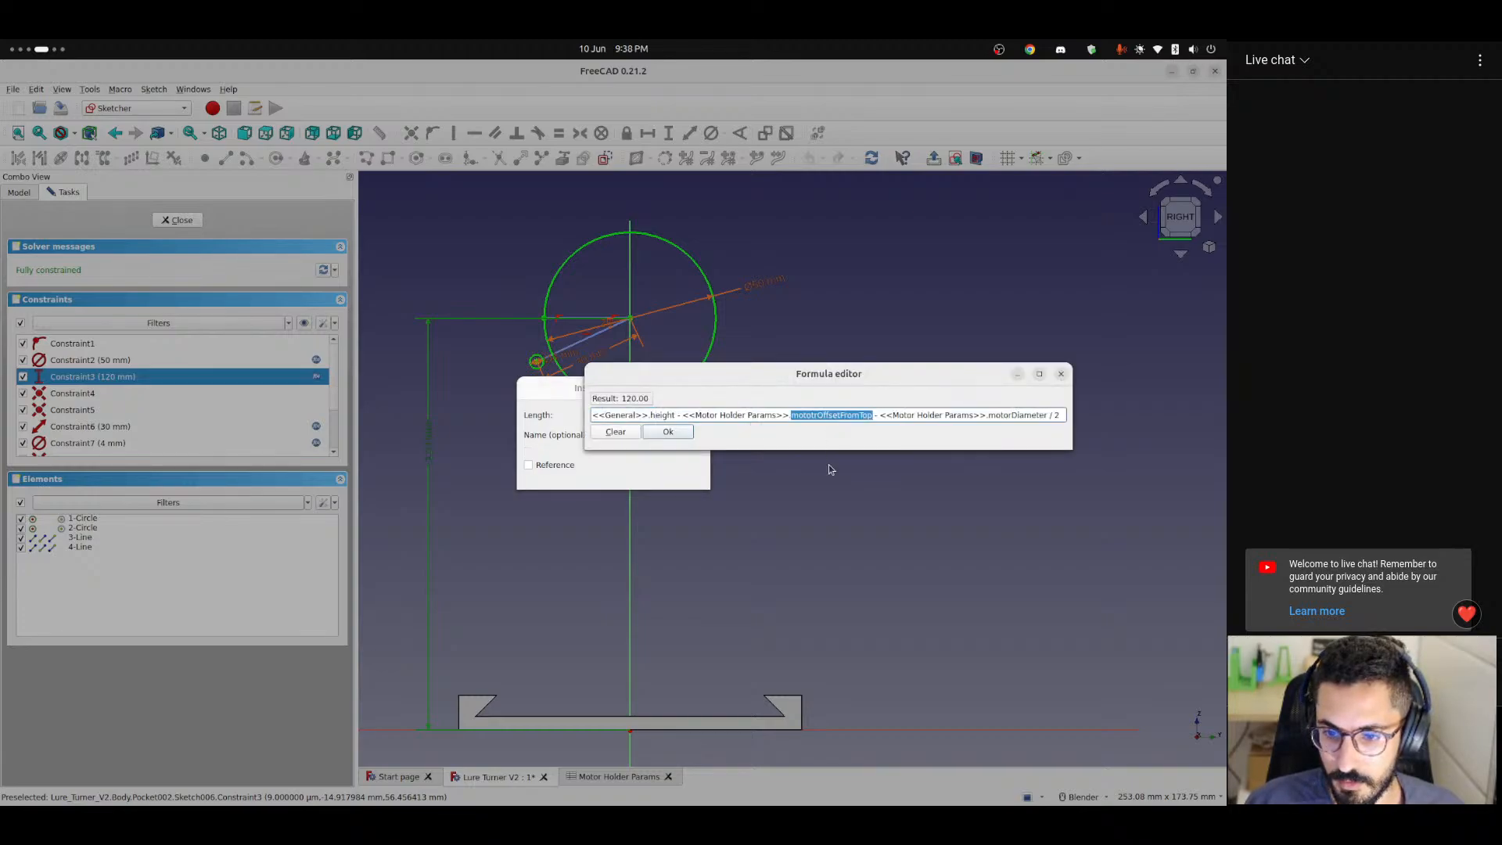
left_click_drag(1061, 415, 688, 415)
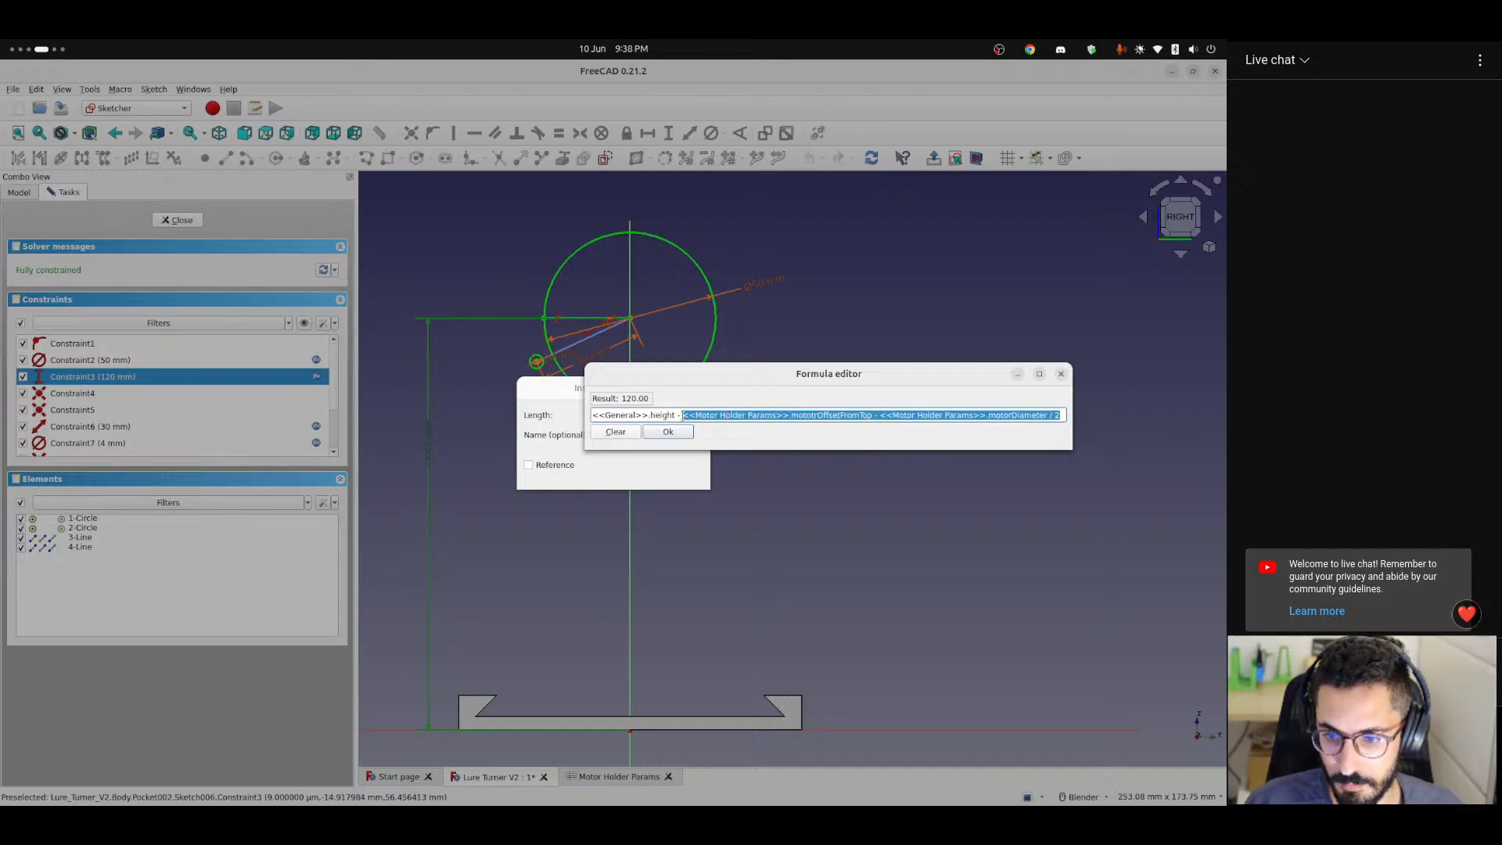
left_click(1062, 415)
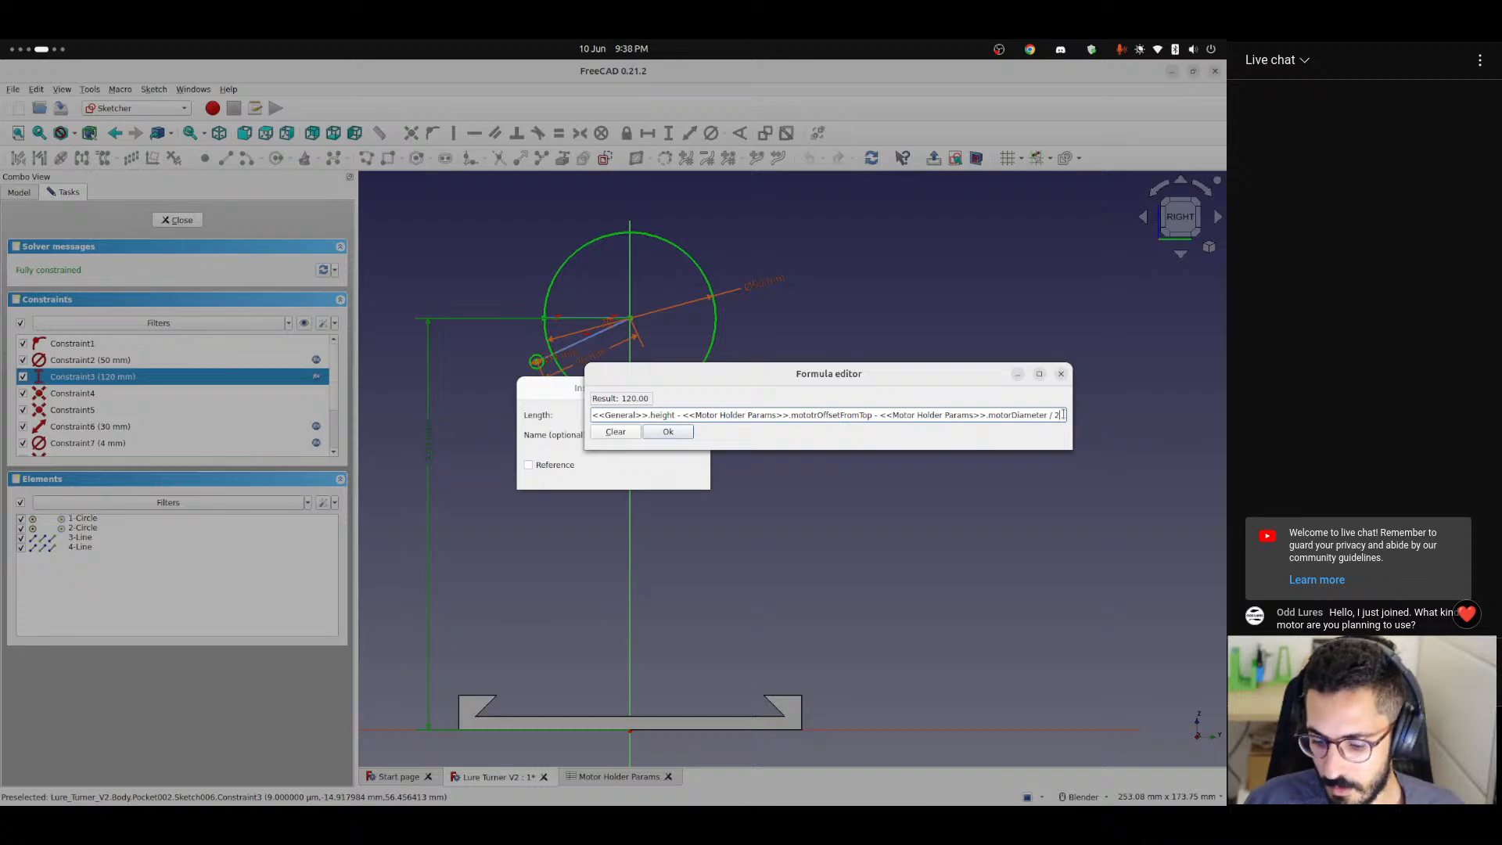
left_click_drag(1062, 415, 1019, 415)
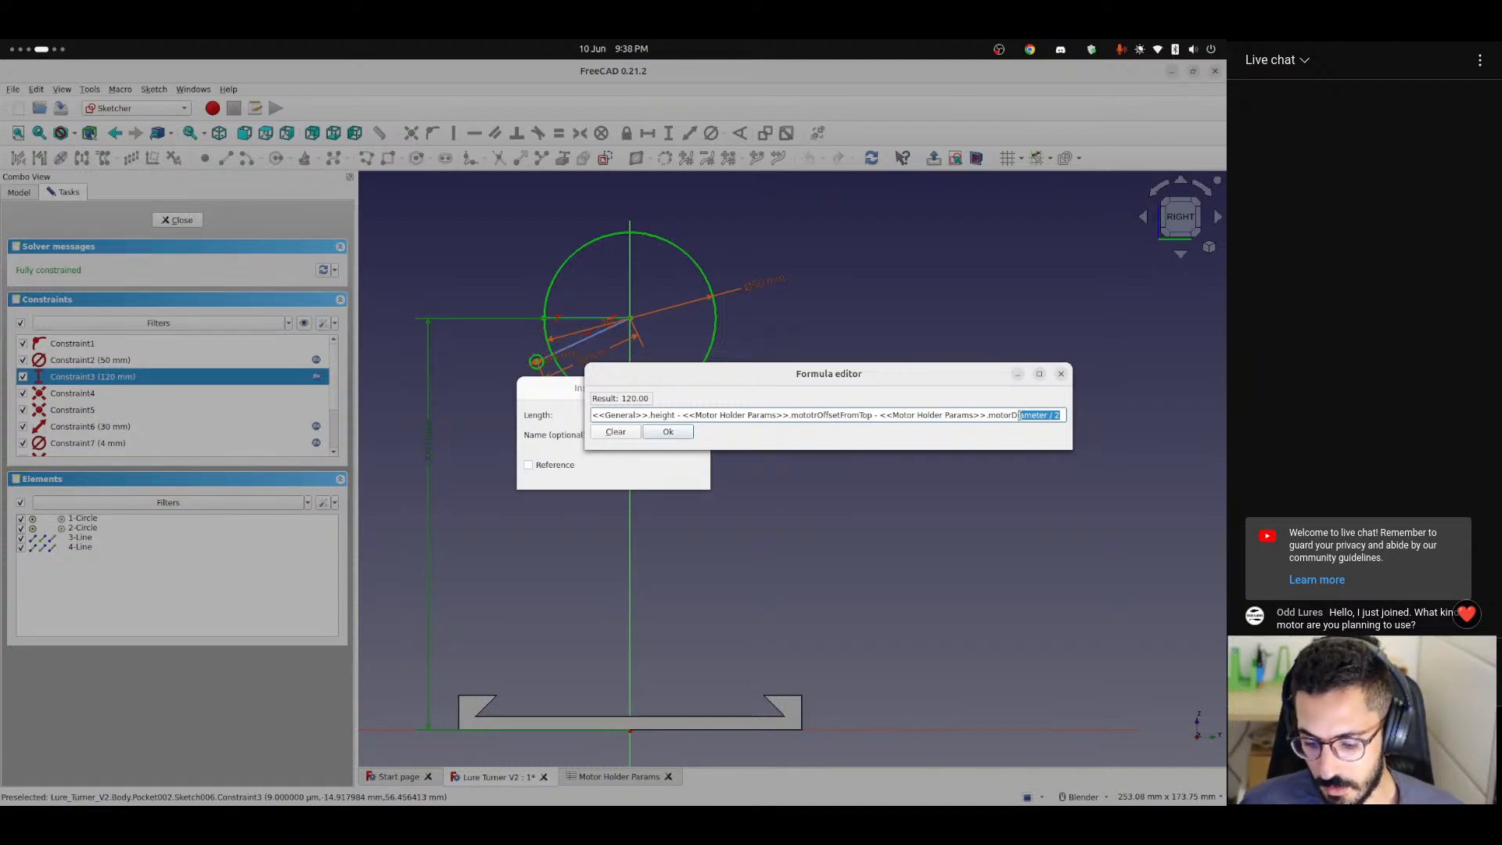
Switch to Chrome and search Google for "asynchronous motor".
key("alt+Tab")
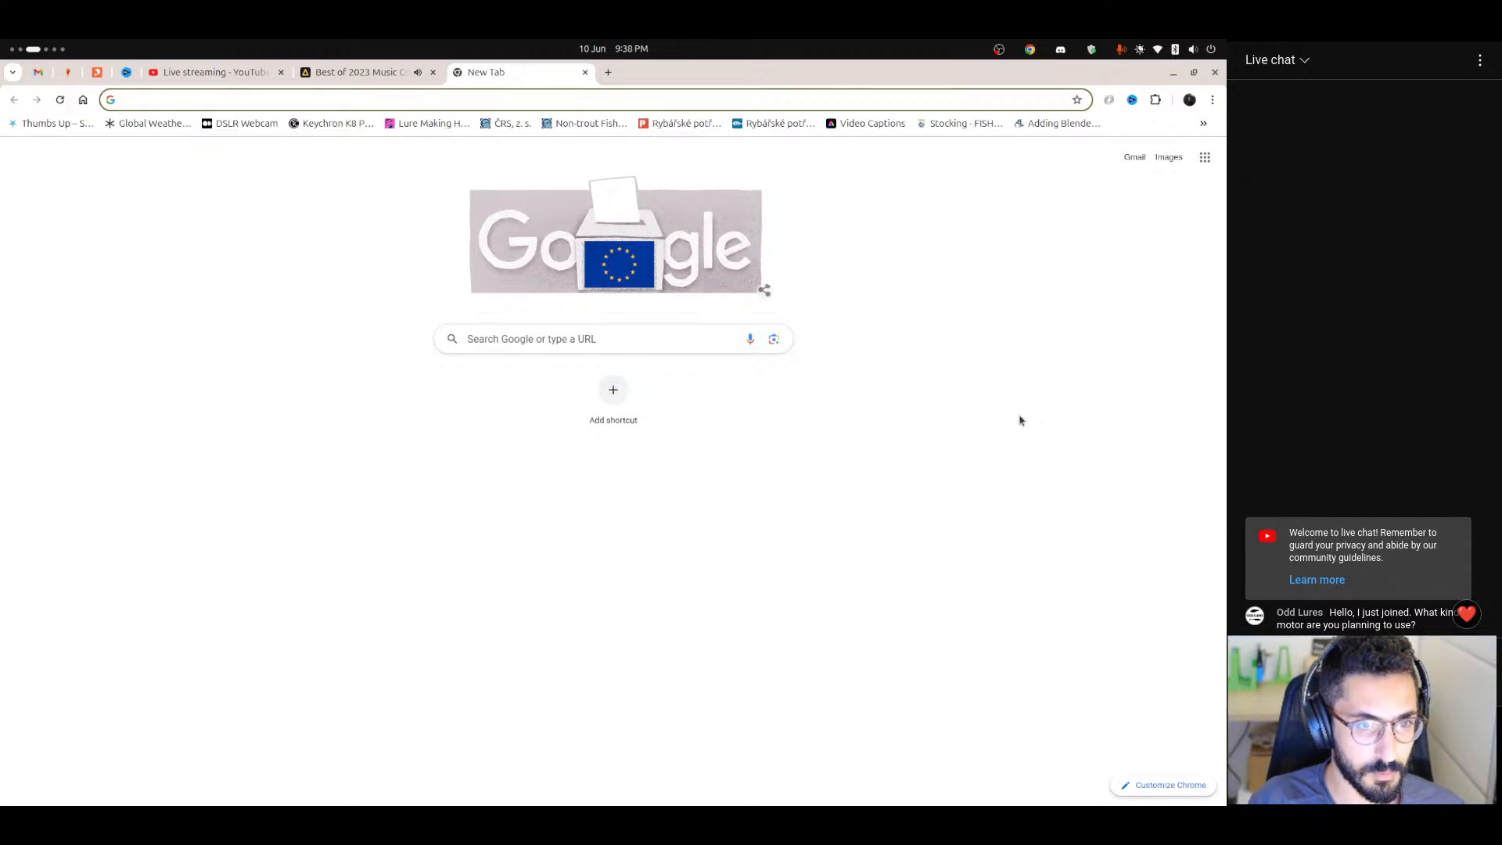
type("as")
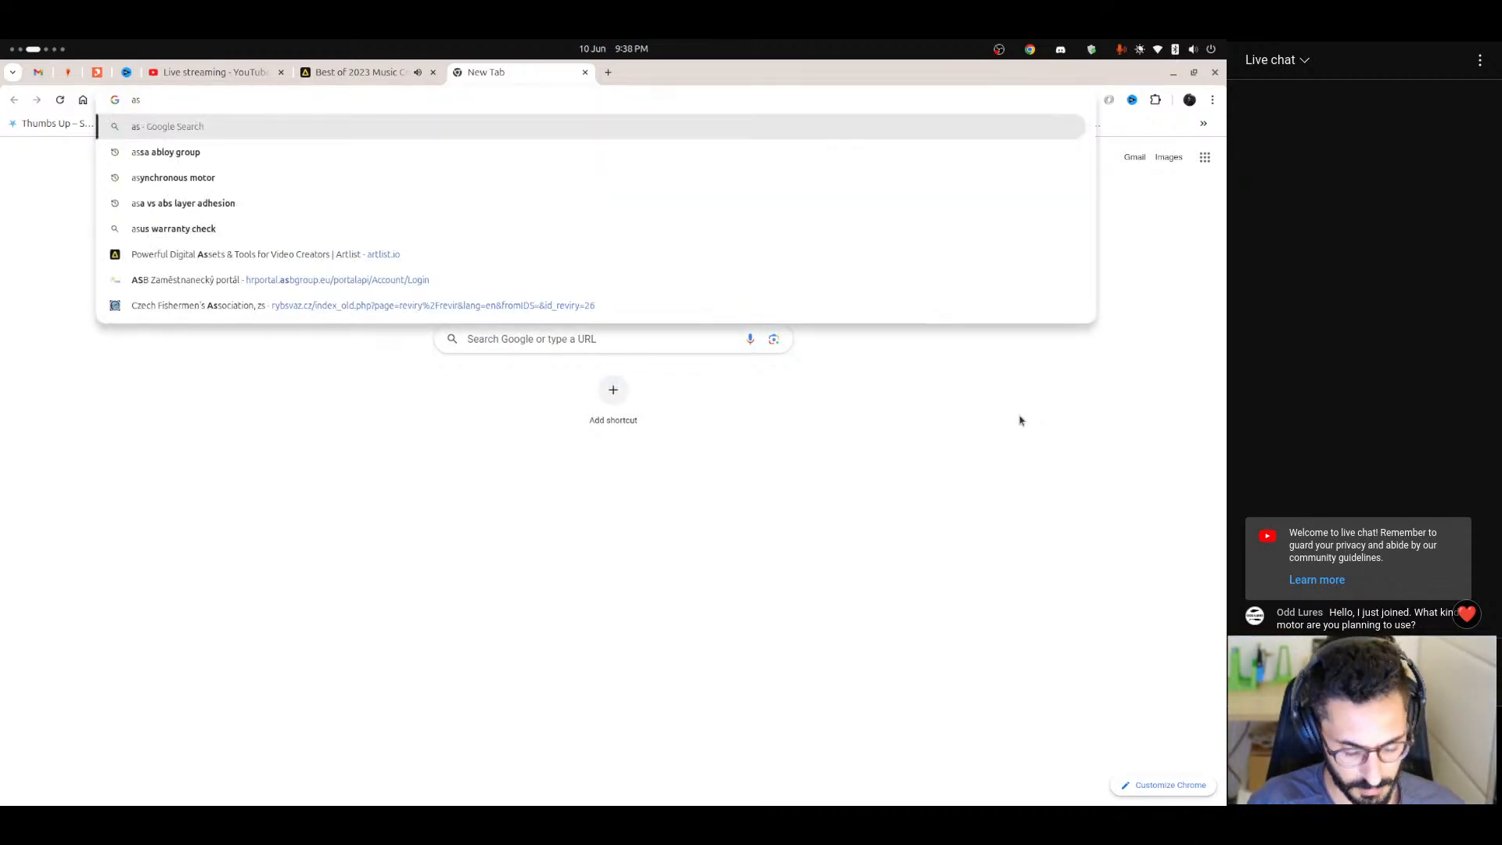
type("y")
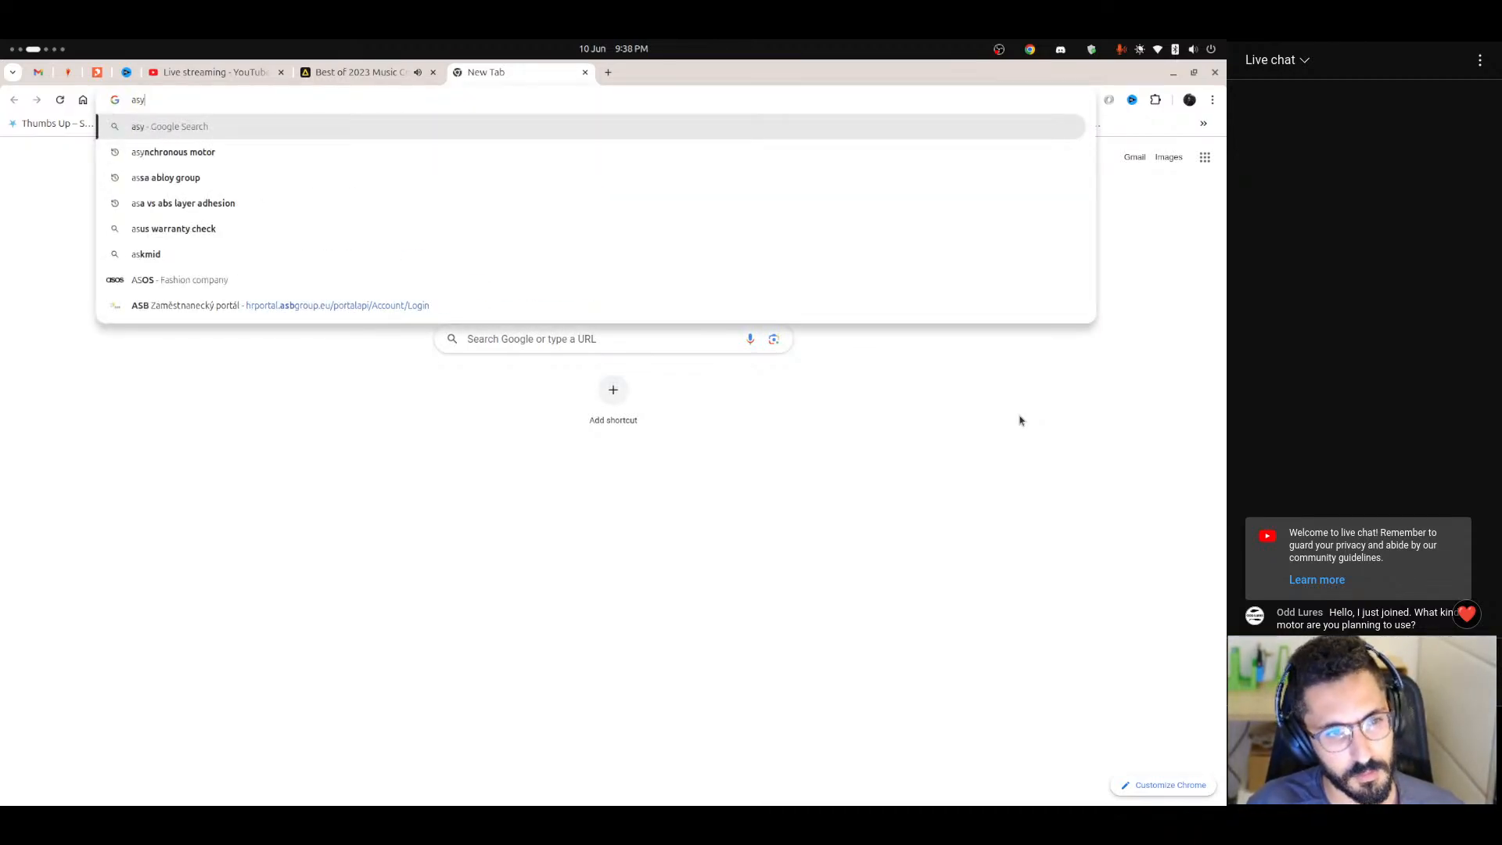
key("Down")
key("Return")
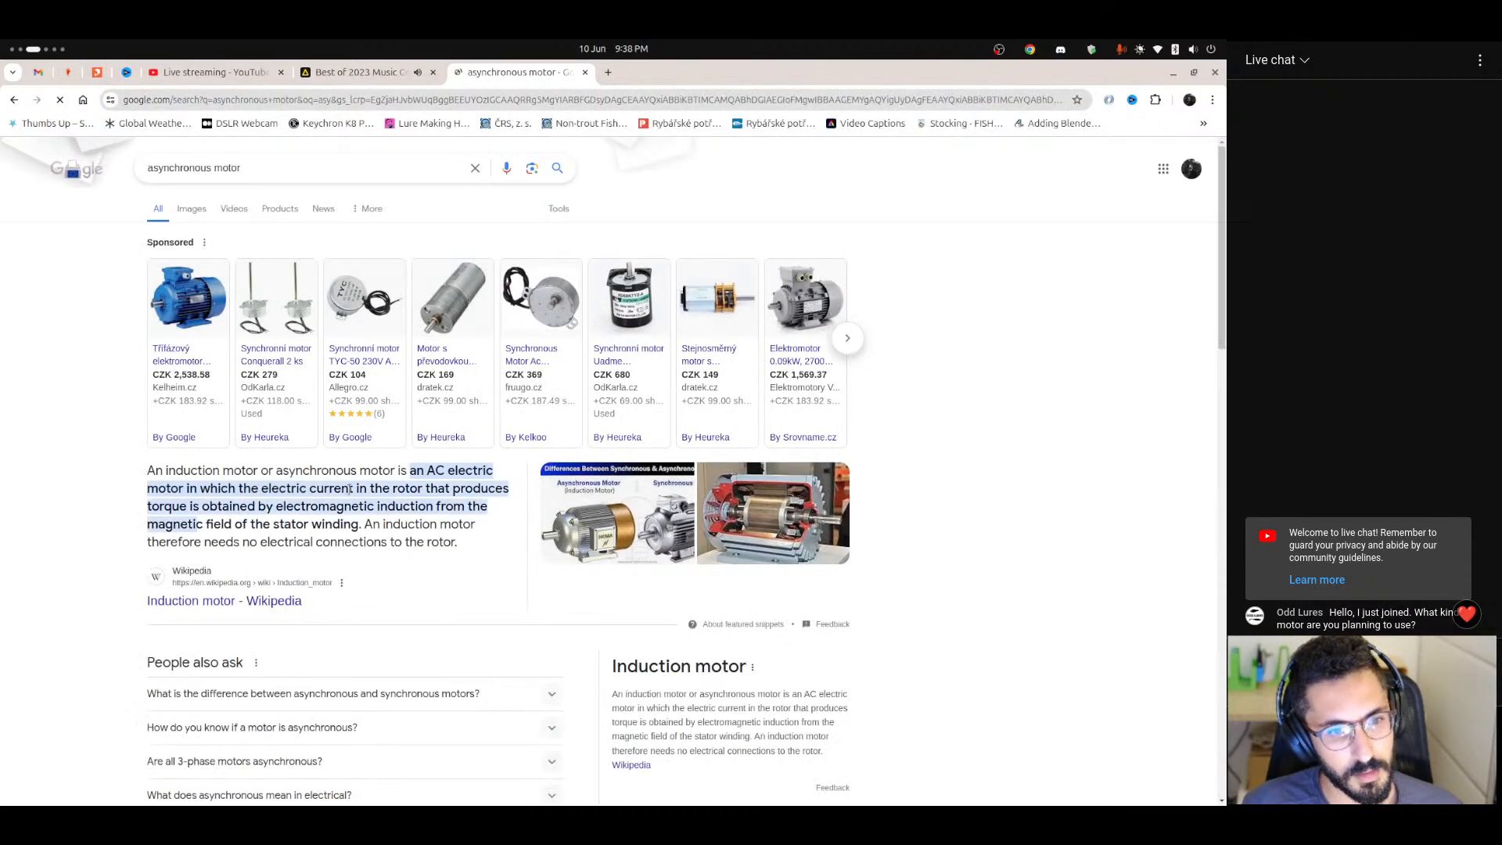
Open the Allegro listing for the TYC-50 synchronous motor, accept the cookies, and examine the product photo enlarged.
left_click(368, 313)
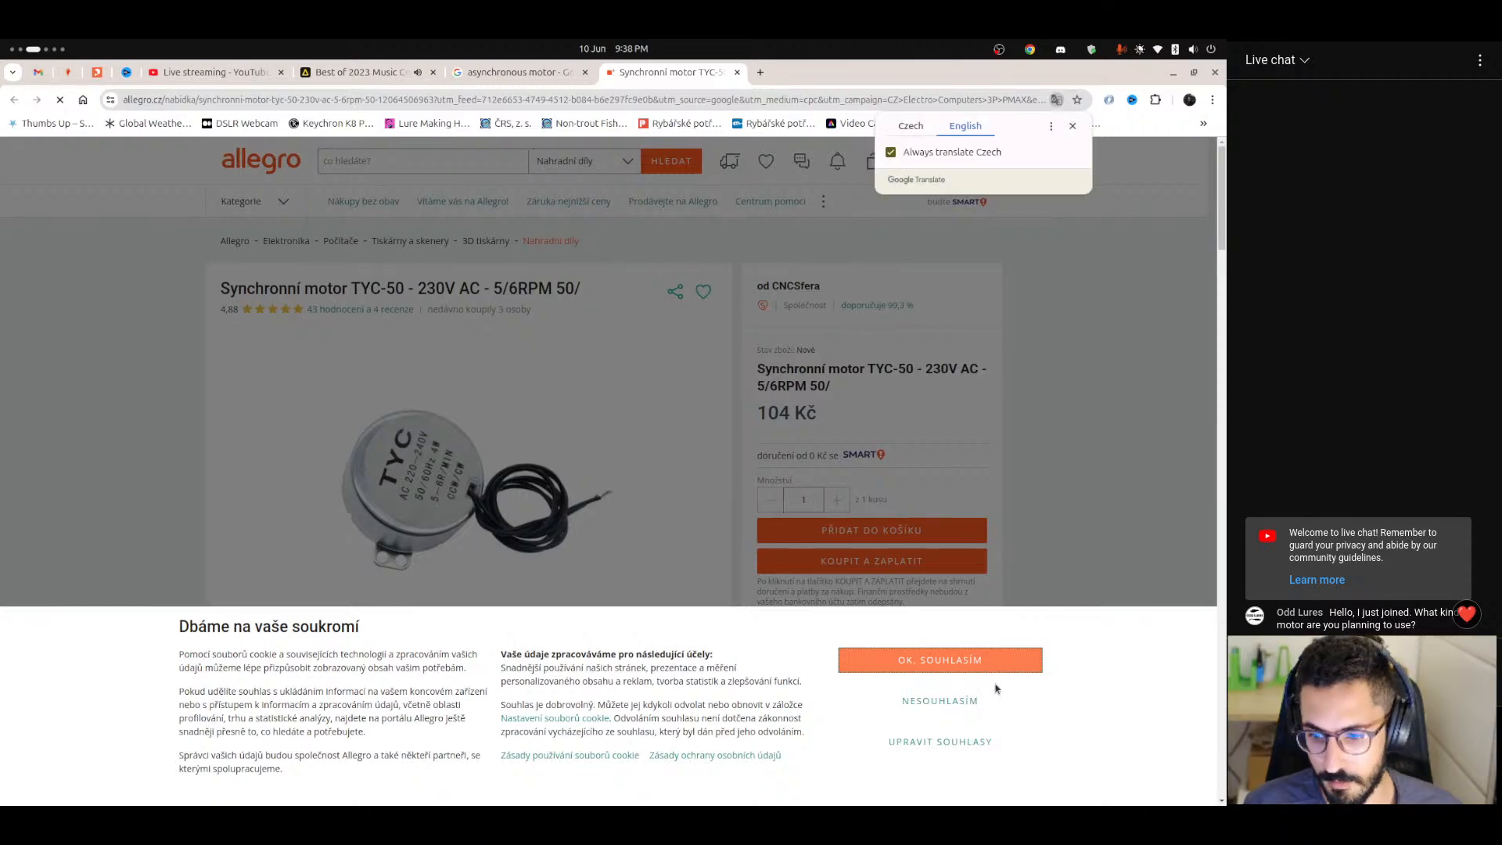
left_click(982, 661)
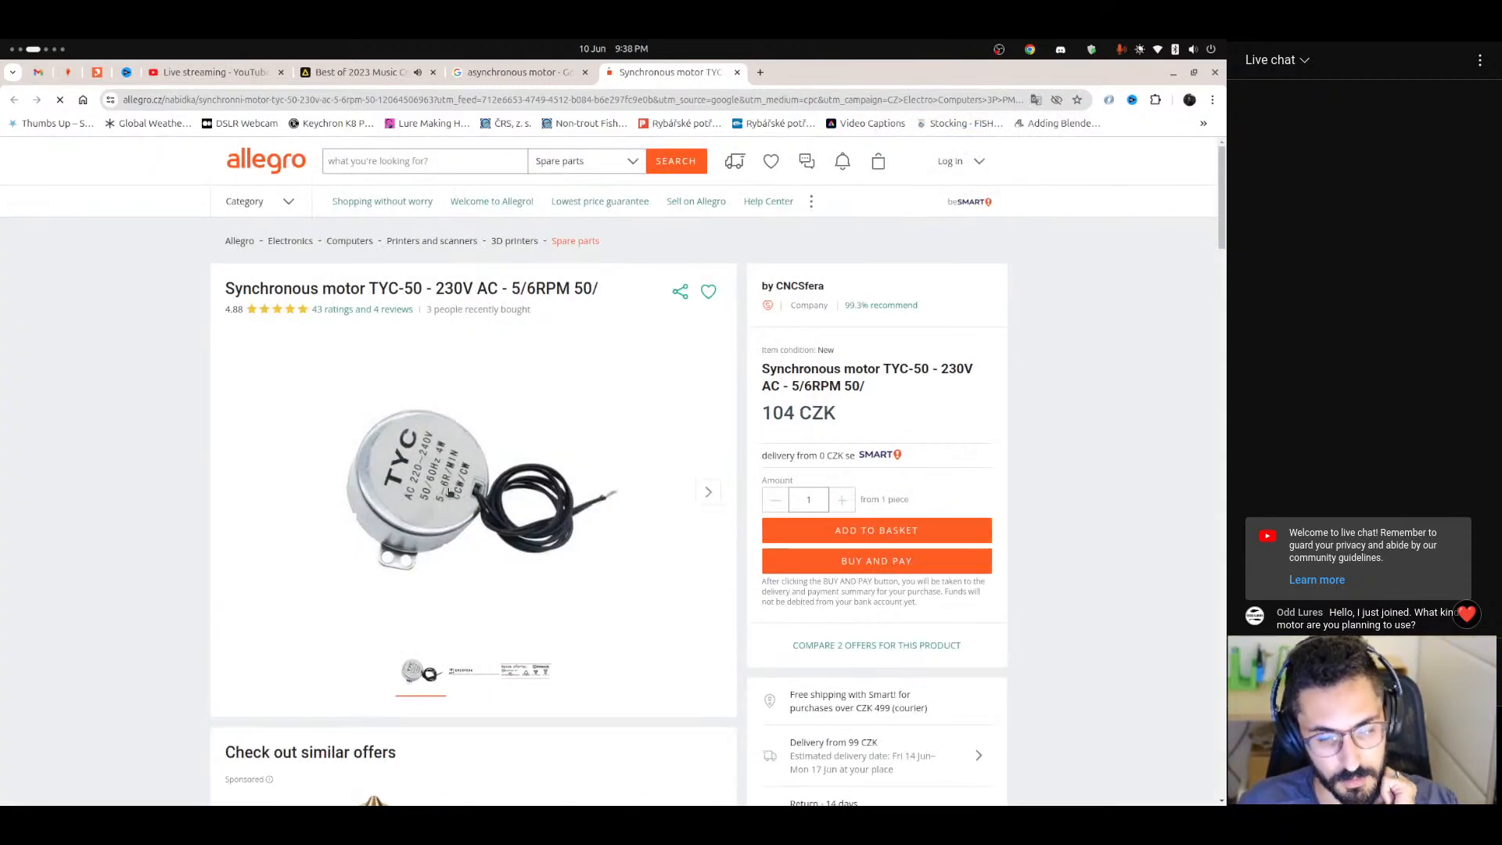
left_click(448, 493)
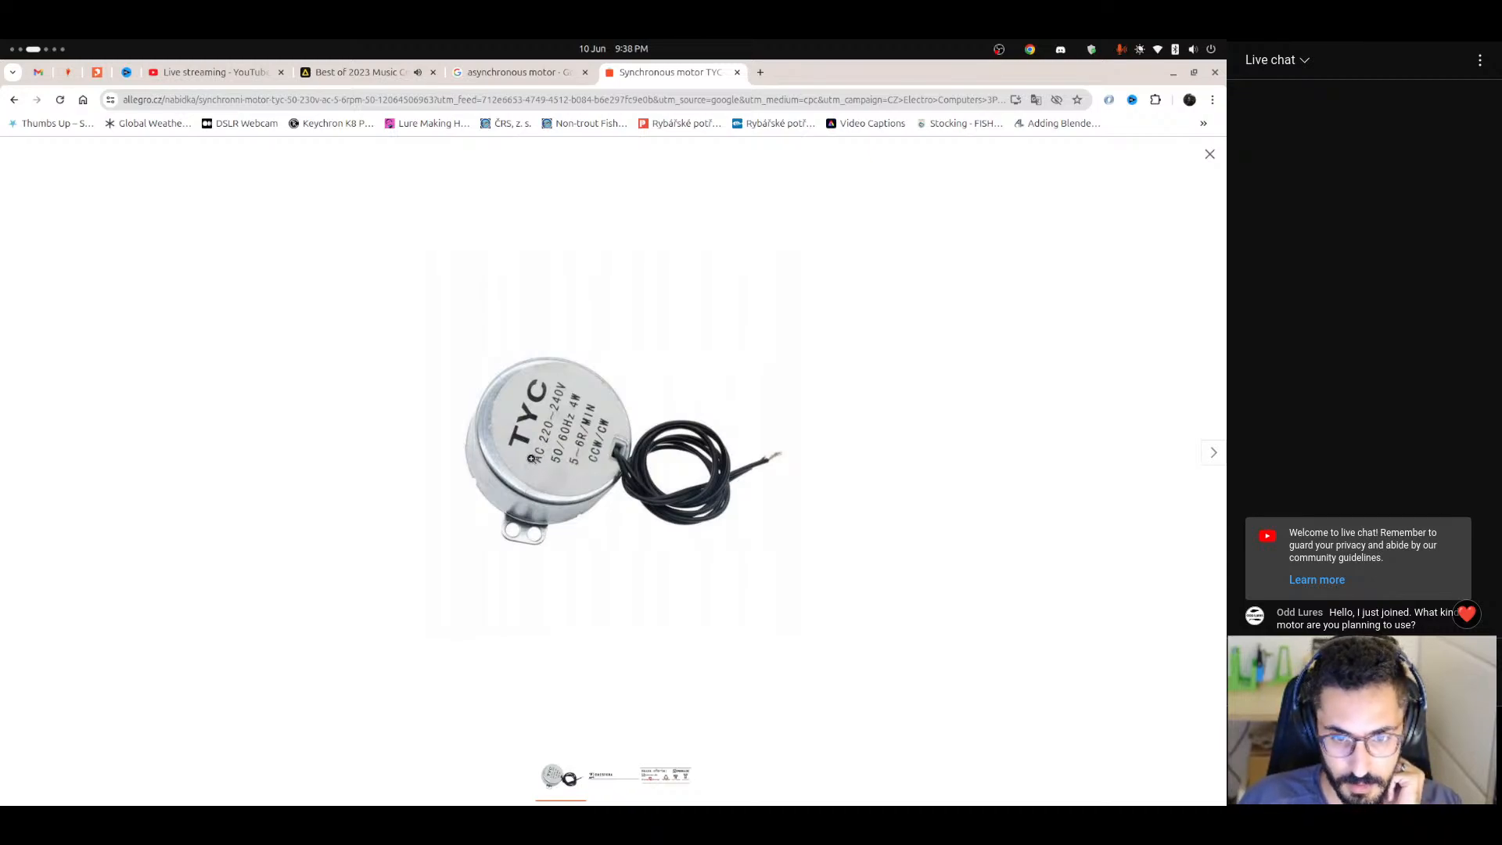
left_click(537, 454)
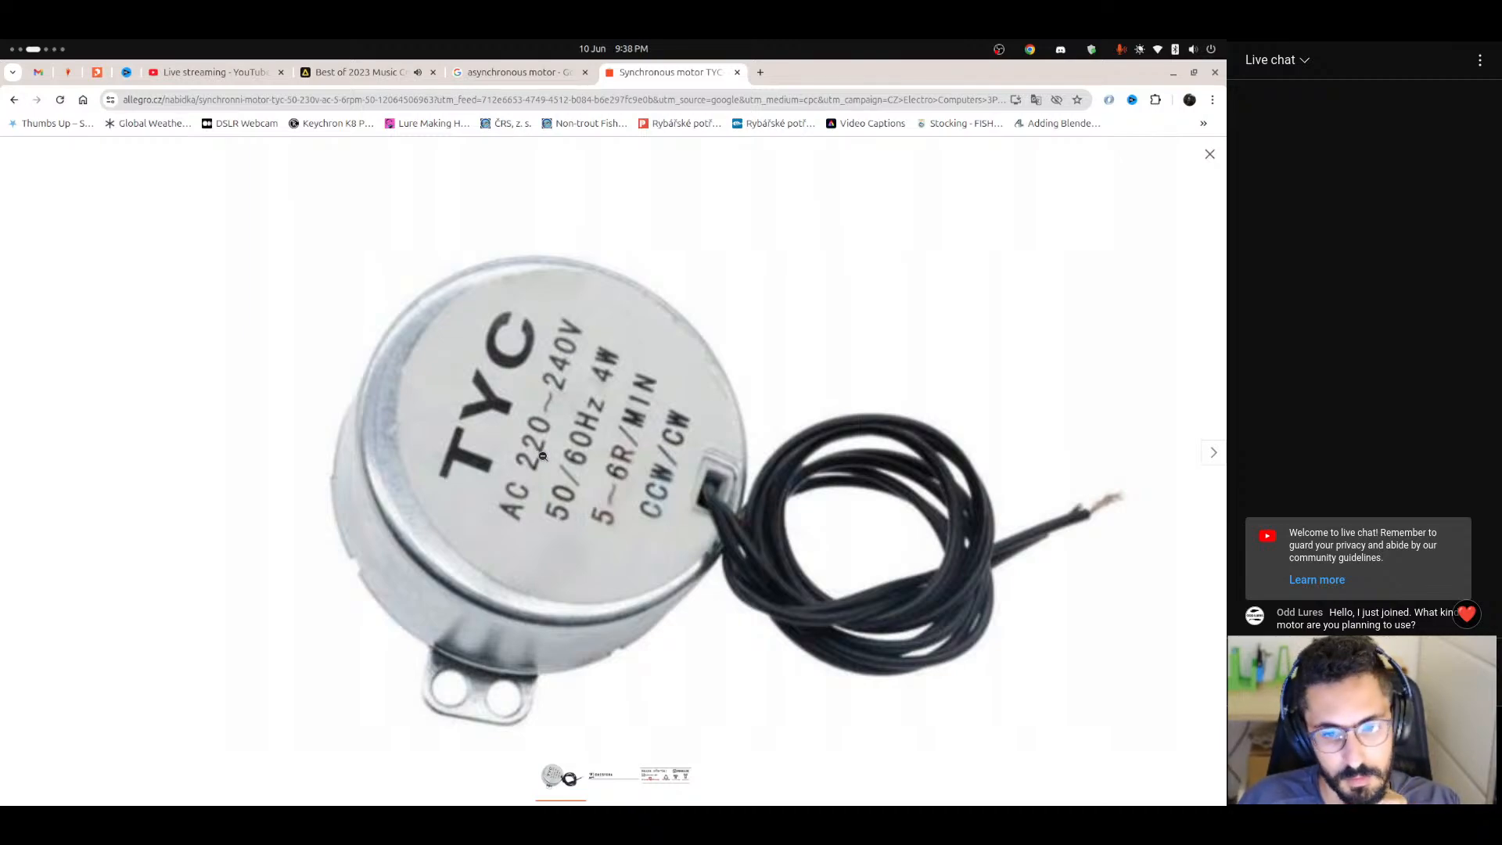
left_click(550, 523)
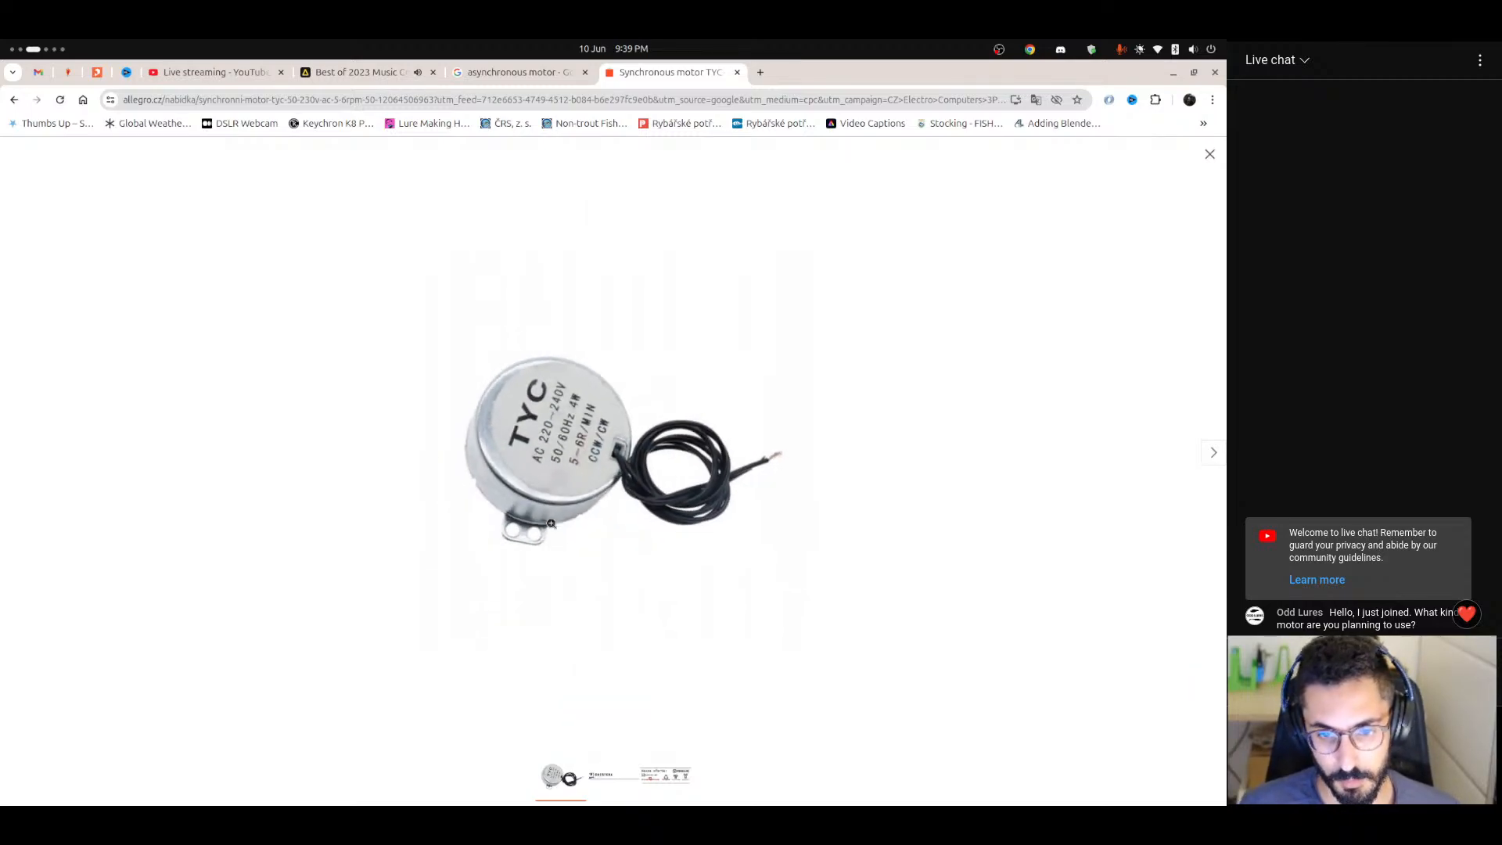
Return to FreeCAD, dismiss the dimension's length dialog, close the sketch and collapse the Motor Holder branch.
key("ctrl+alt+Right")
key("ctrl+alt+Right")
key("ctrl+alt+Left")
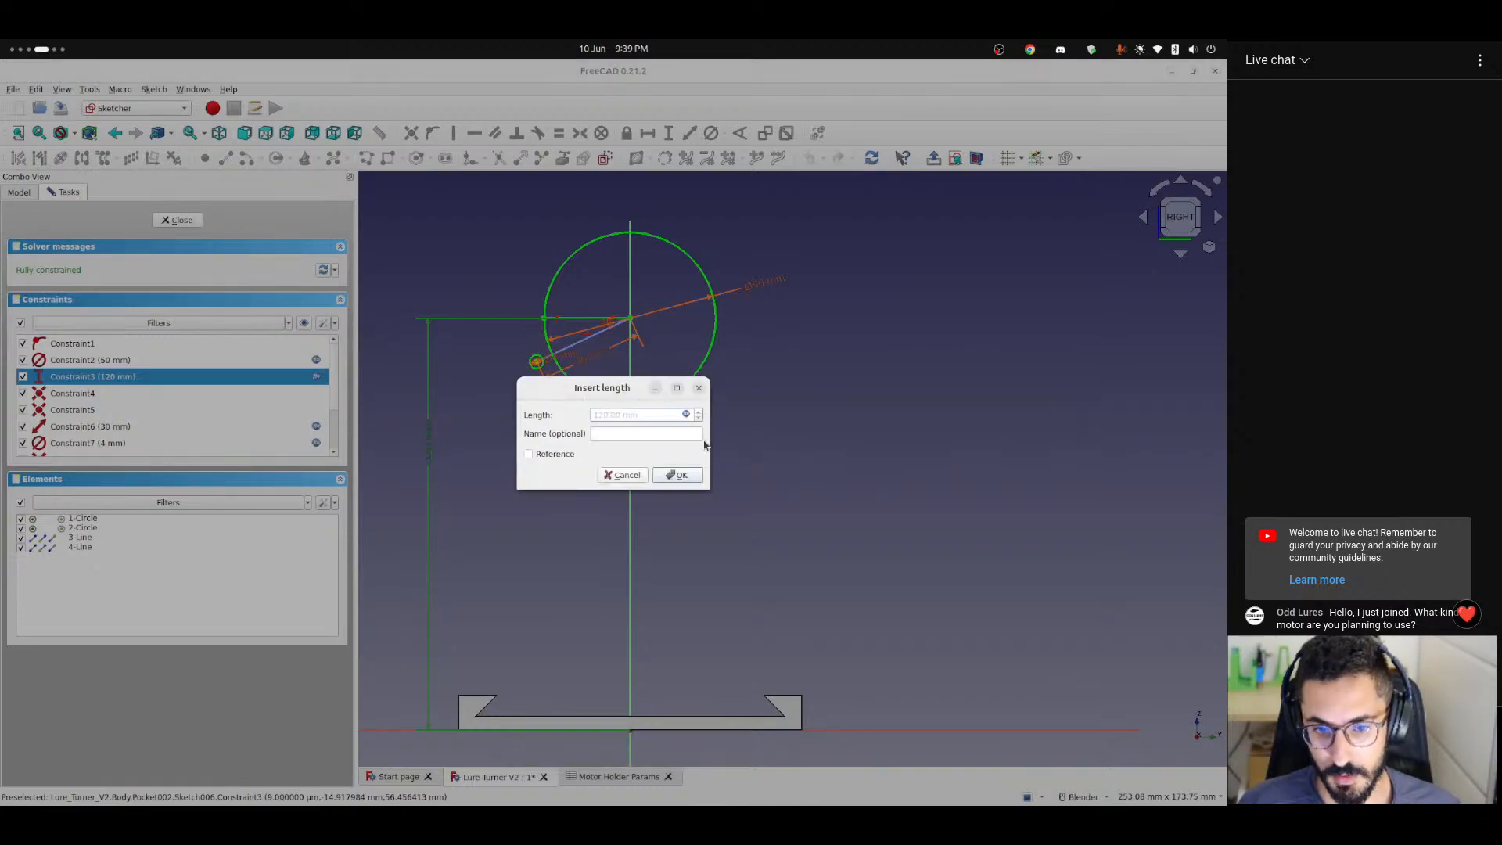
key("Escape")
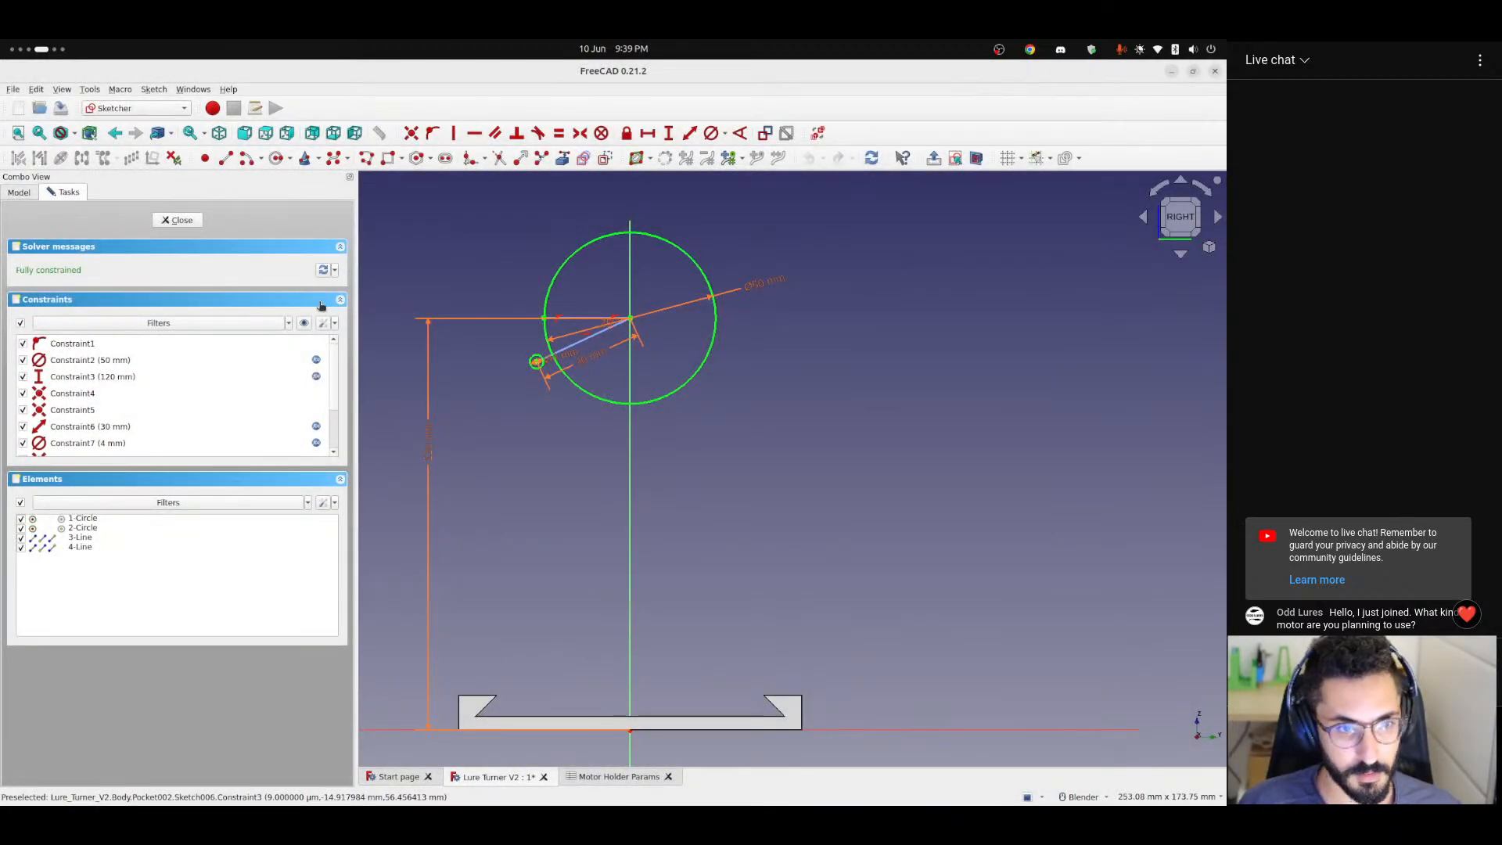
left_click(175, 220)
scroll(564, 653, "down", 4)
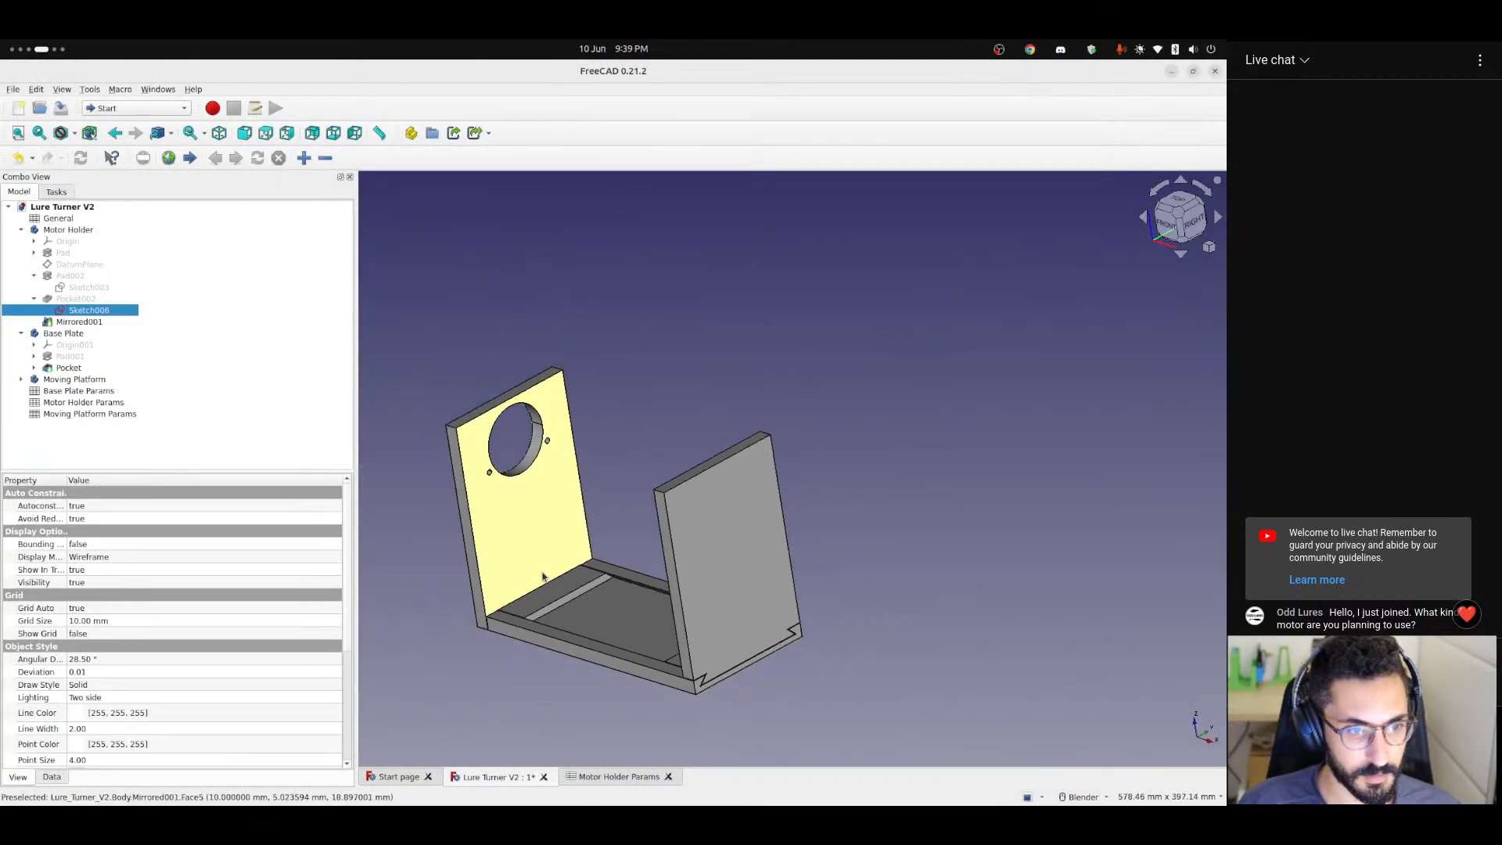
middle_click_drag(545, 577, 620, 588)
left_click(21, 230)
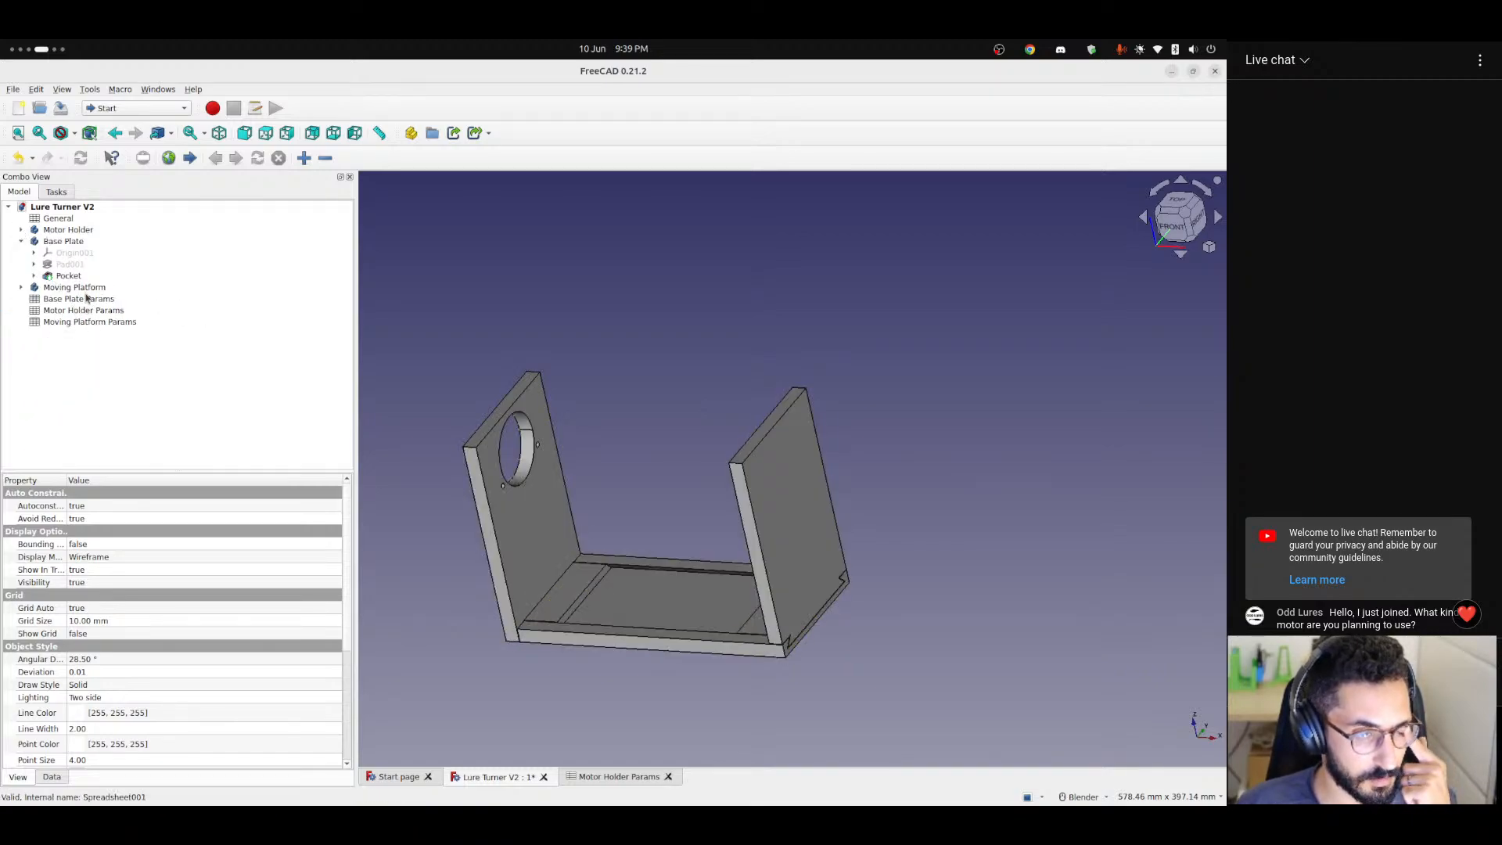
Set the height parameter in the General spreadsheet to 250 and check the uprights in the 3D model.
double_click(58, 218)
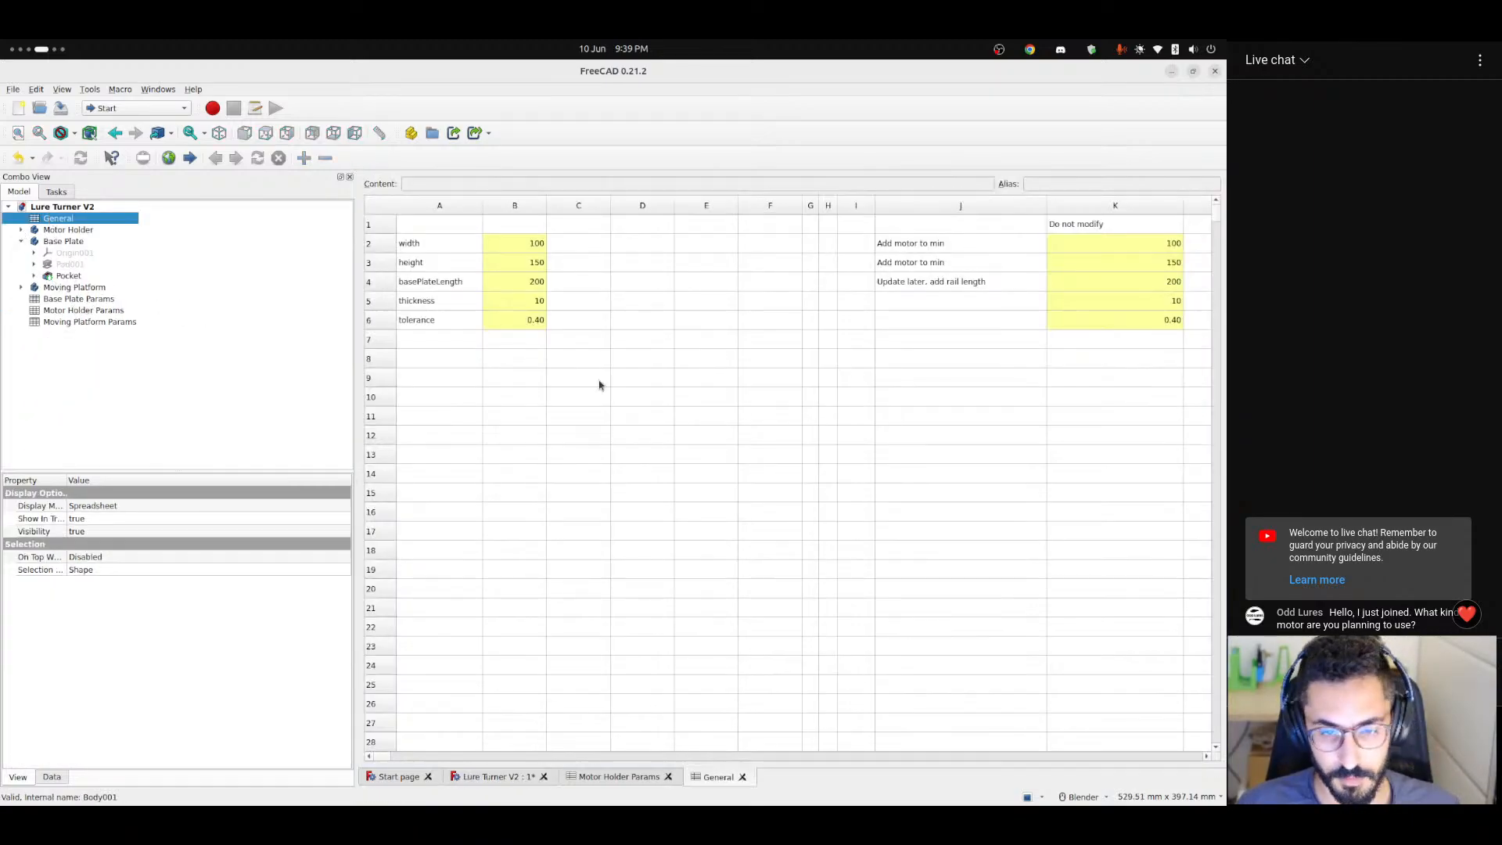
left_click(527, 258)
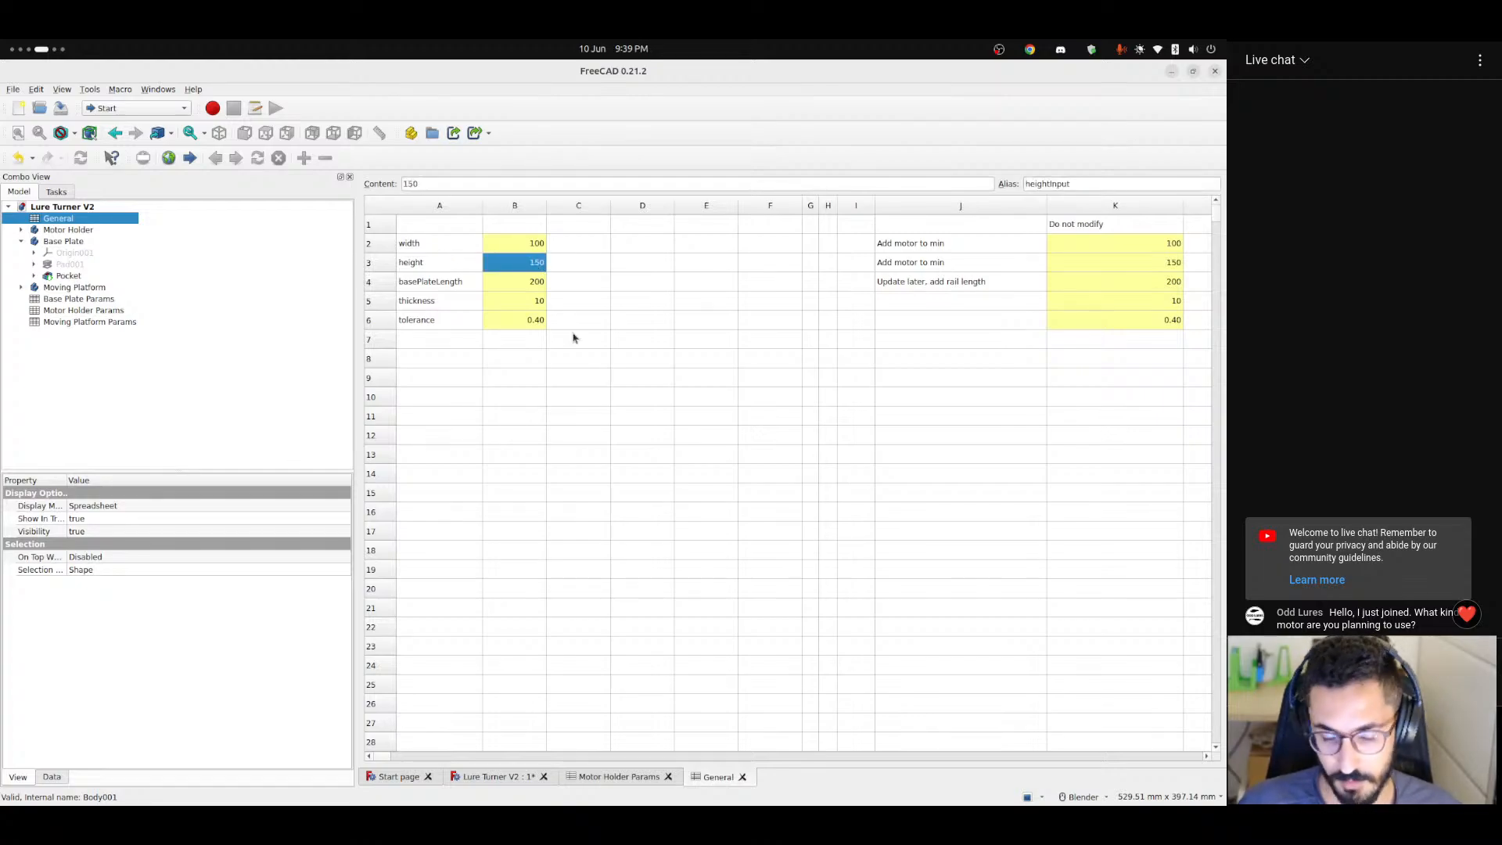
type("25")
key("Return")
left_click(496, 776)
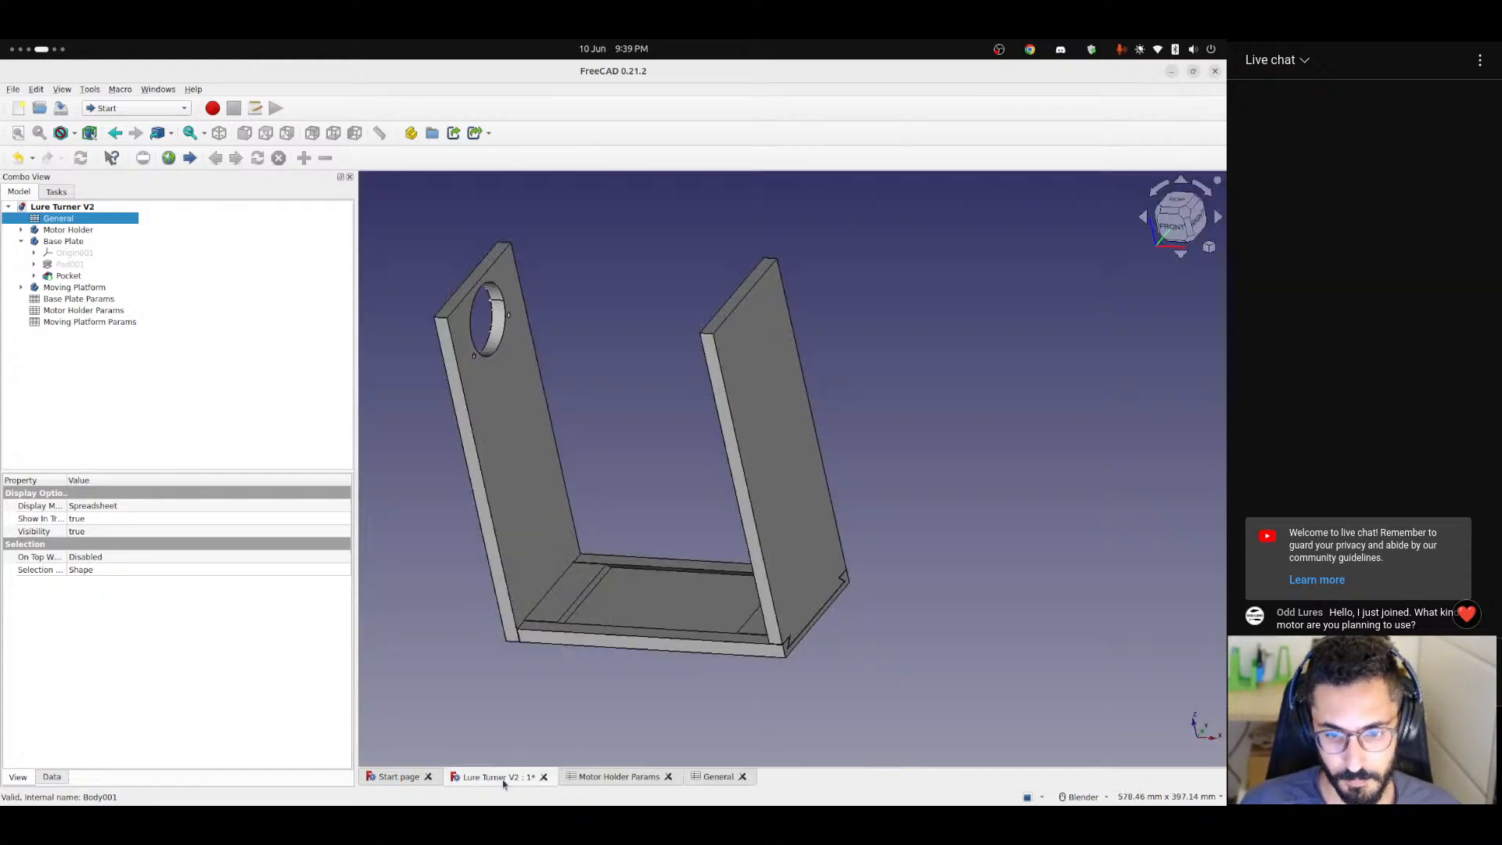
scroll(664, 516, "down", 2)
middle_click_drag(664, 516, 779, 492)
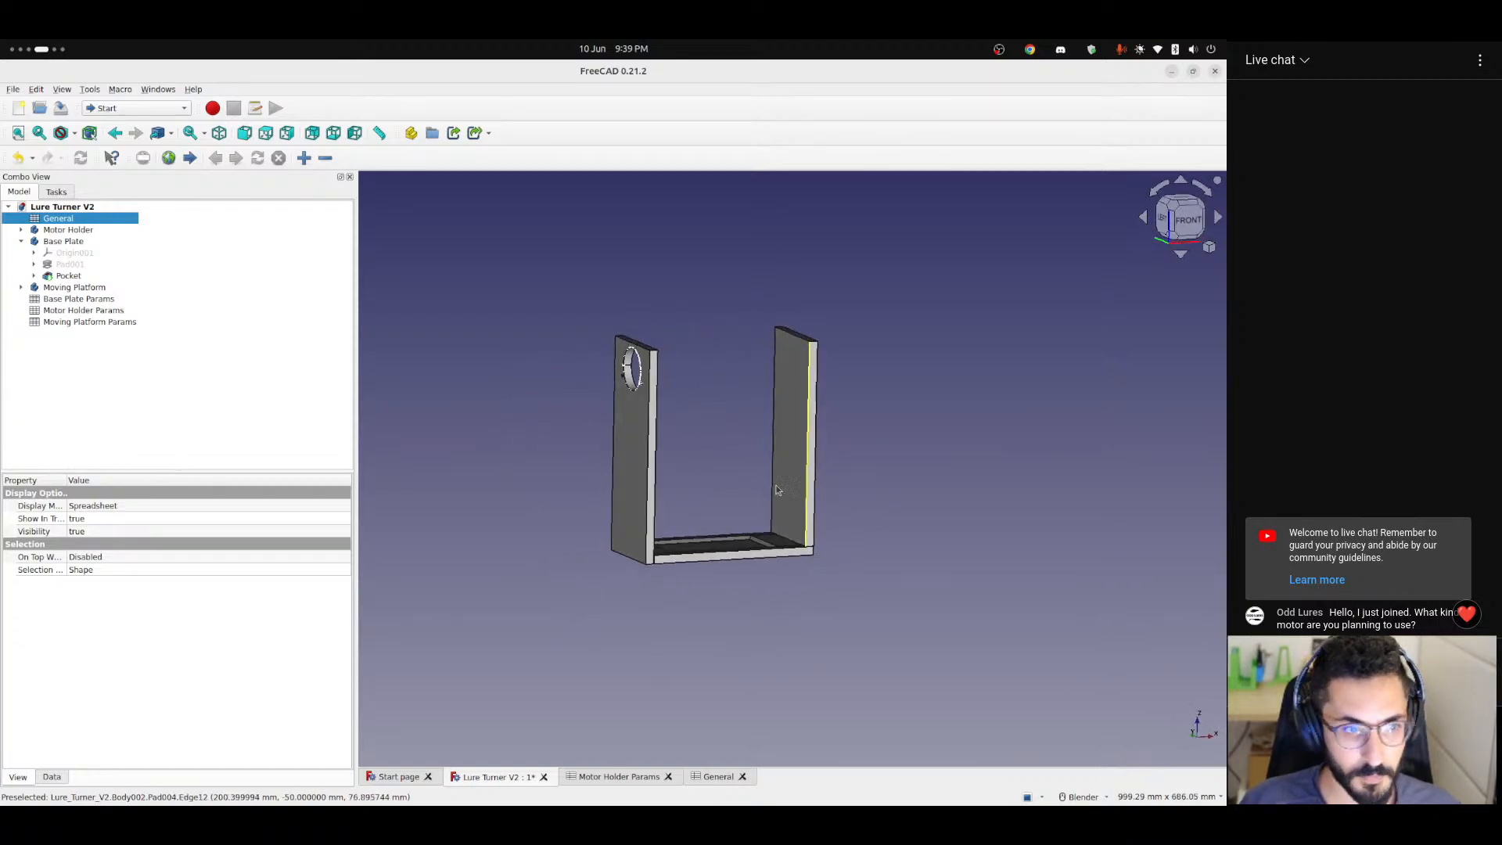
Collapse the Motor Holder's Pocket002 and Pad002 entries and the body itself, clear the selection, and examine the model.
left_click(22, 229)
left_click(61, 308)
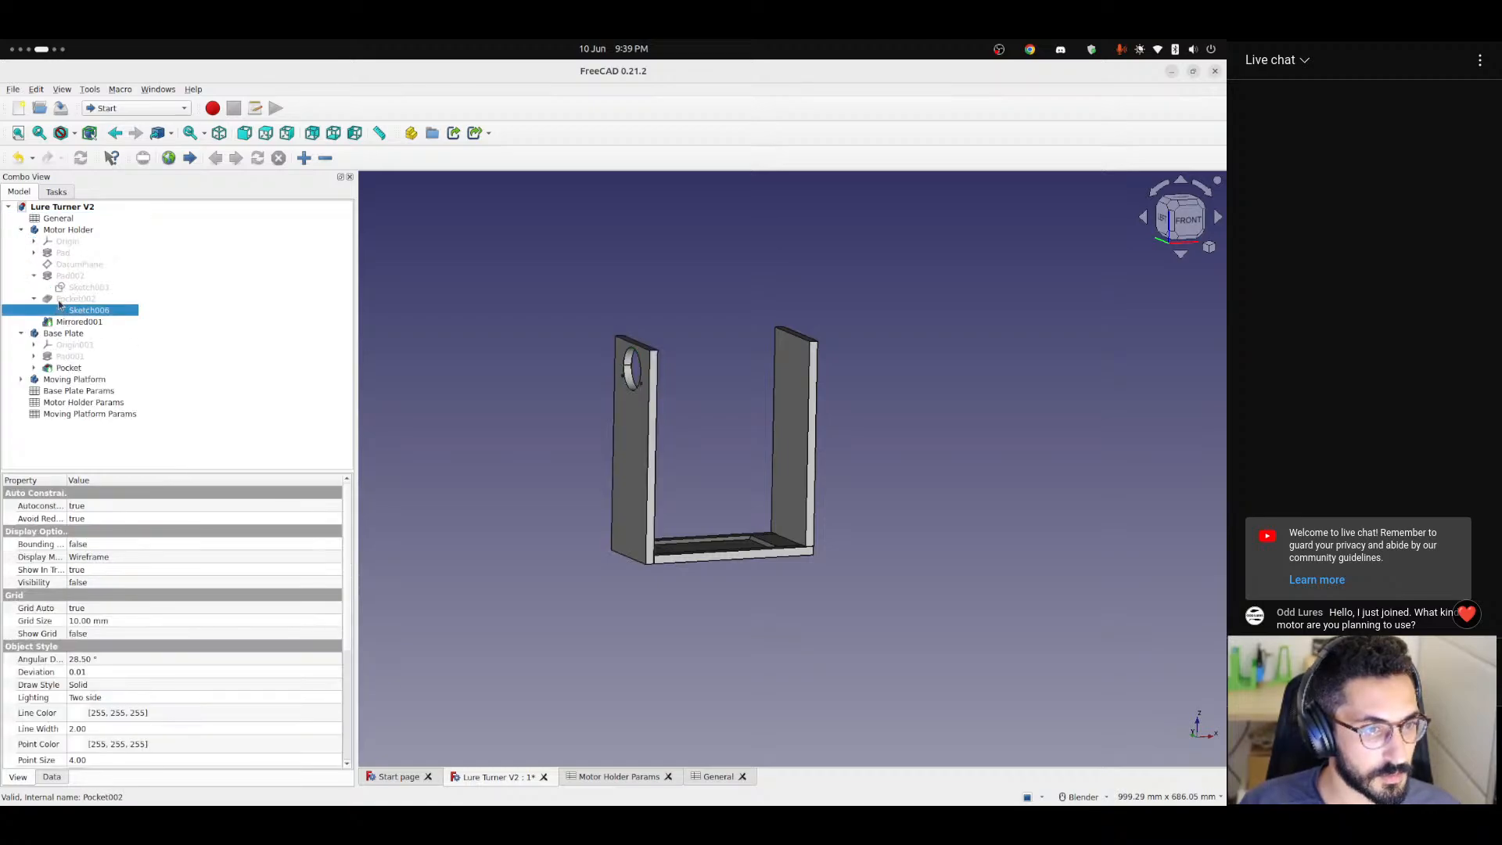
left_click(33, 299)
left_click(33, 275)
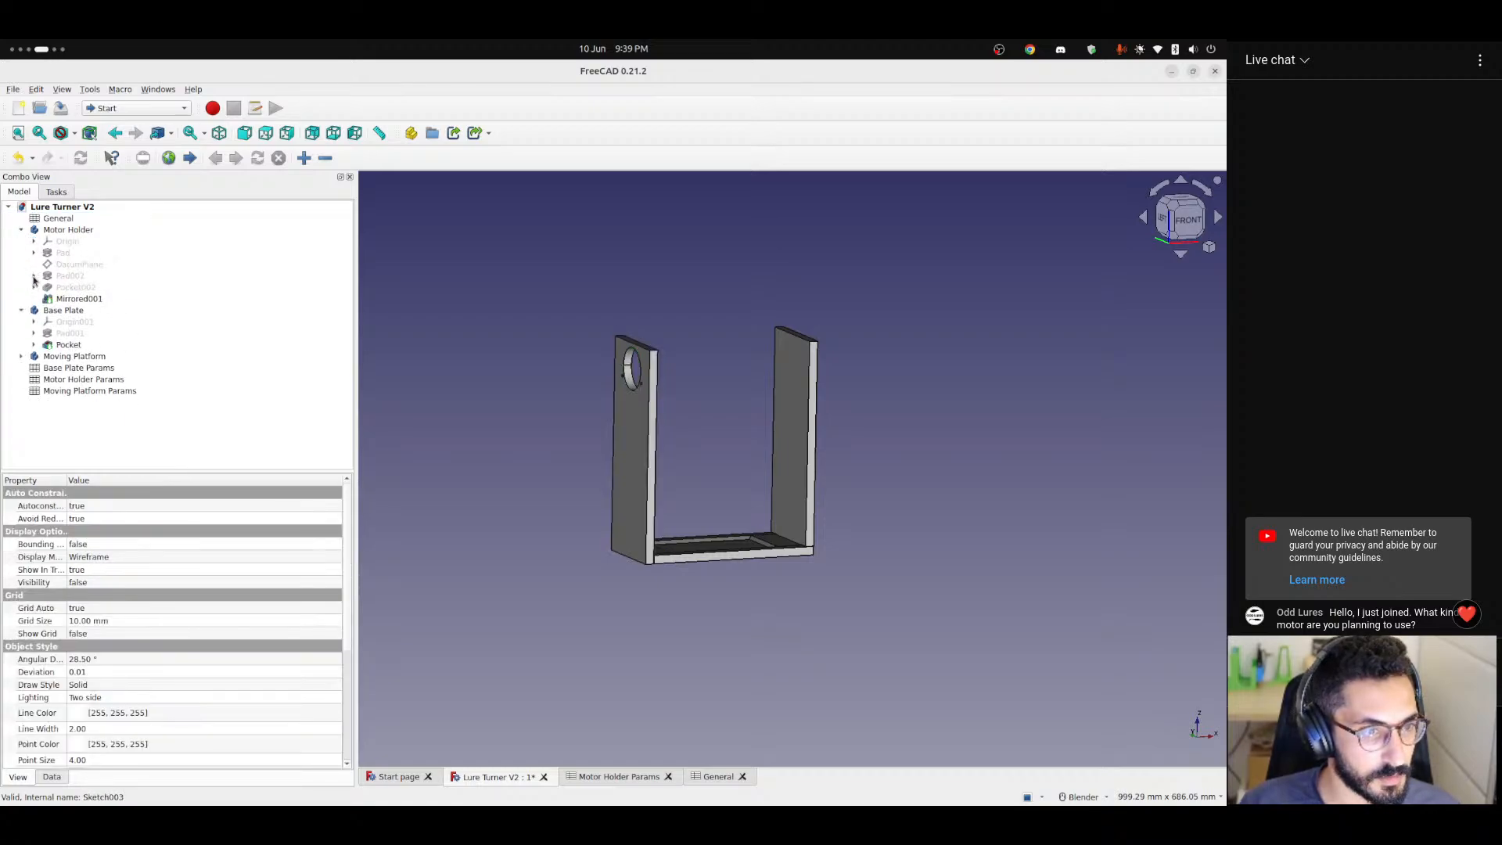
left_click(21, 229)
left_click(467, 483)
middle_click_drag(736, 492, 613, 526)
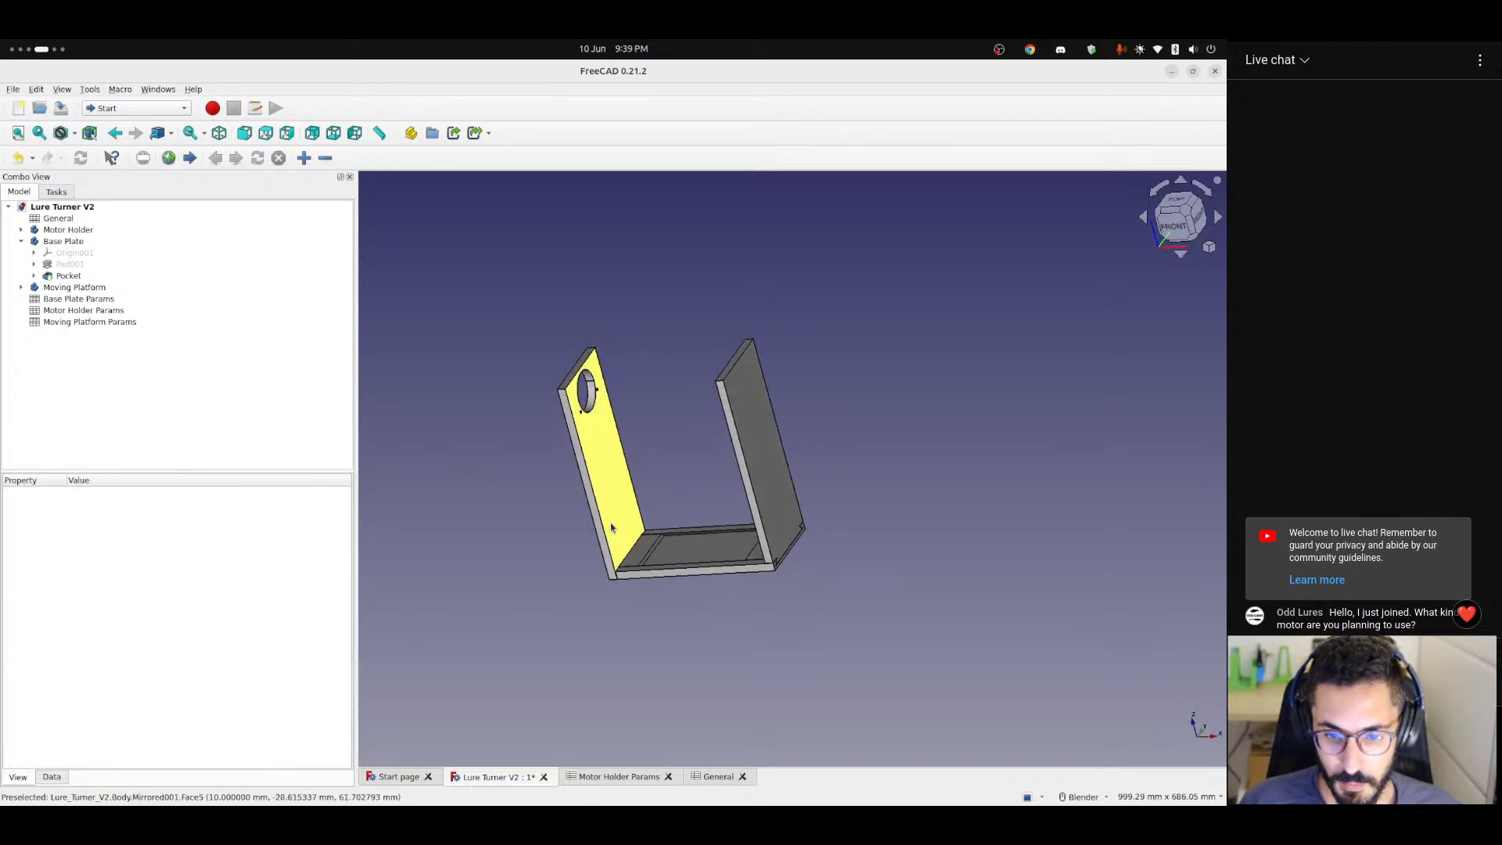
scroll(638, 563, "up", 3)
Set the height parameter in the General spreadsheet to 150 and return to the 3D model.
left_click(619, 776)
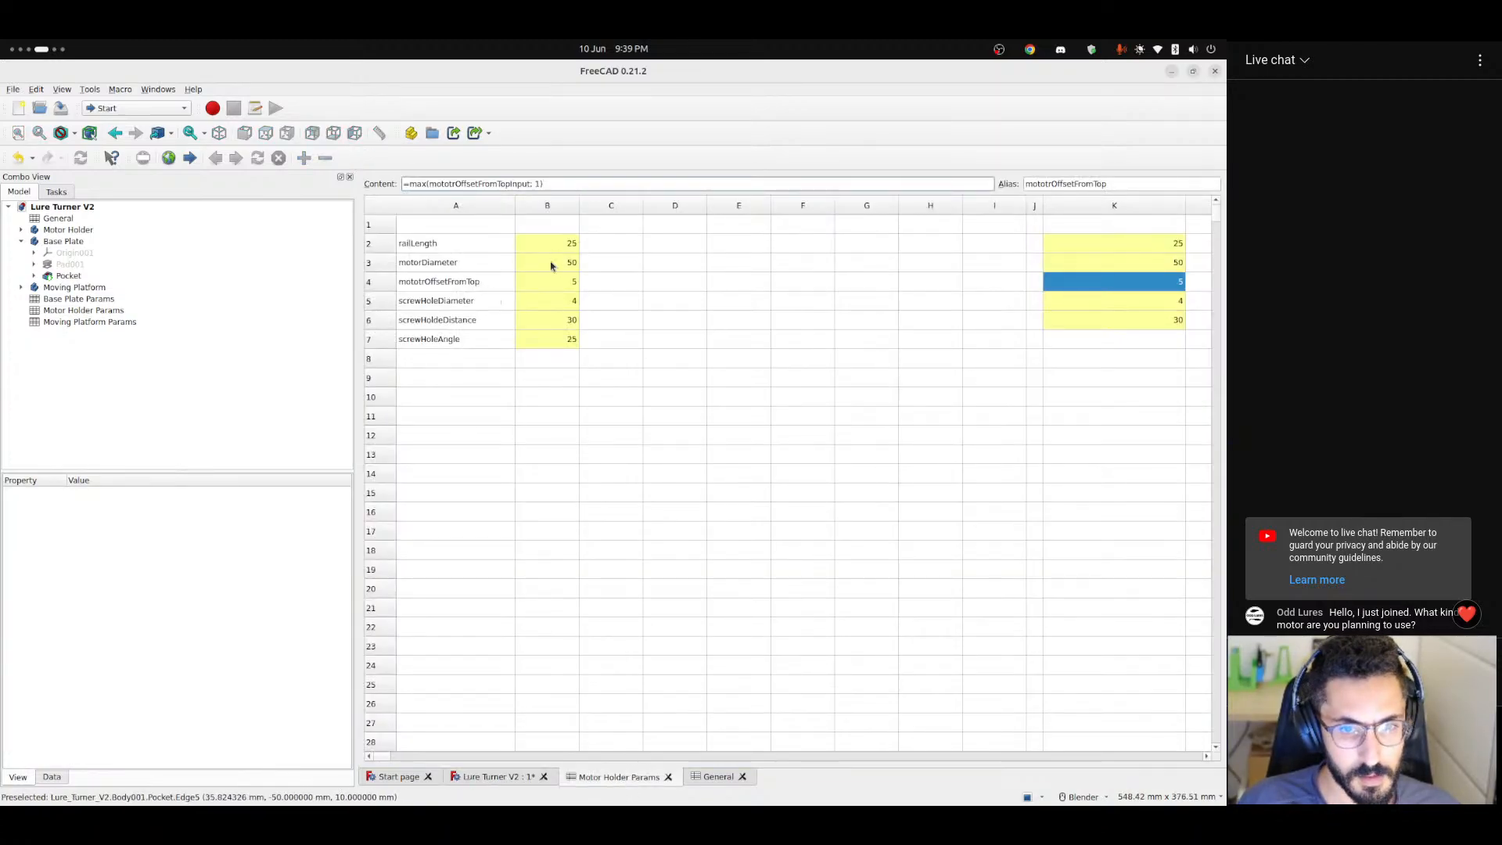
left_click(714, 776)
left_click(536, 263)
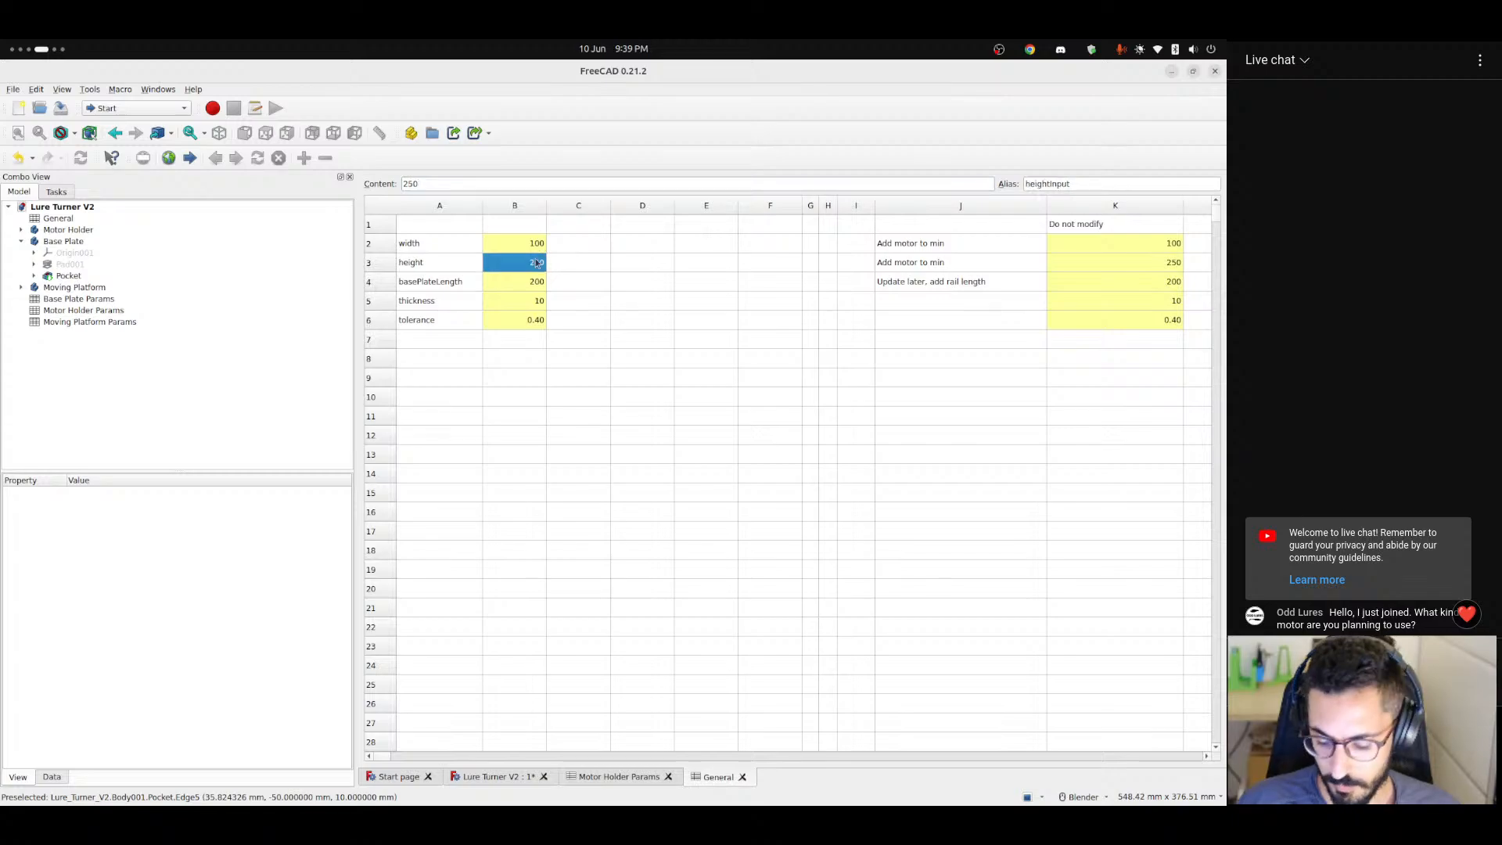
type("150")
key("Return")
left_click(501, 777)
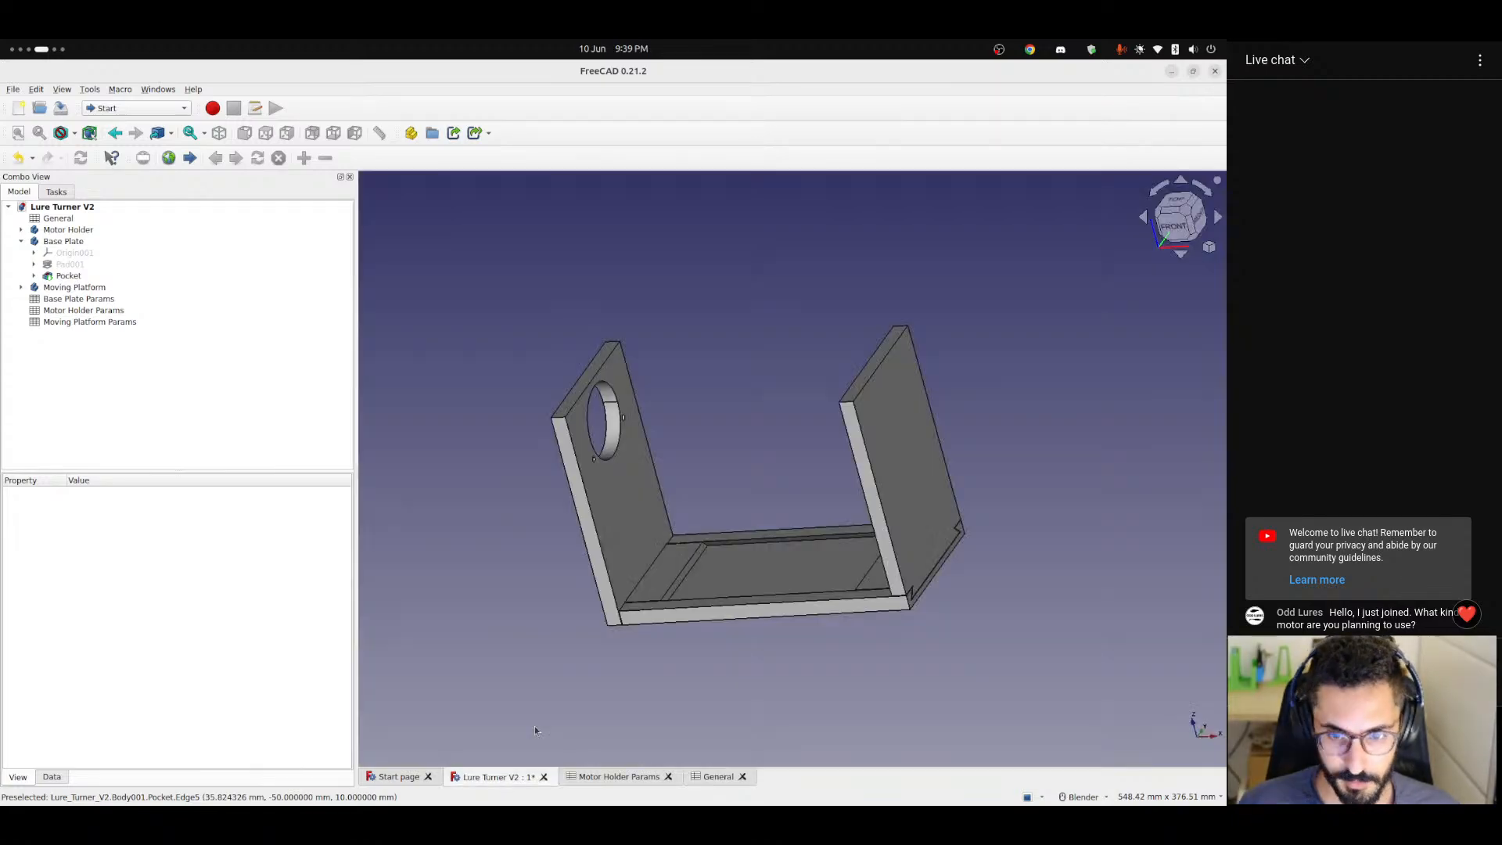
Select the Moving Platform body and examine its upright and dovetail fit in the base plate.
middle_click_drag(533, 726, 788, 529)
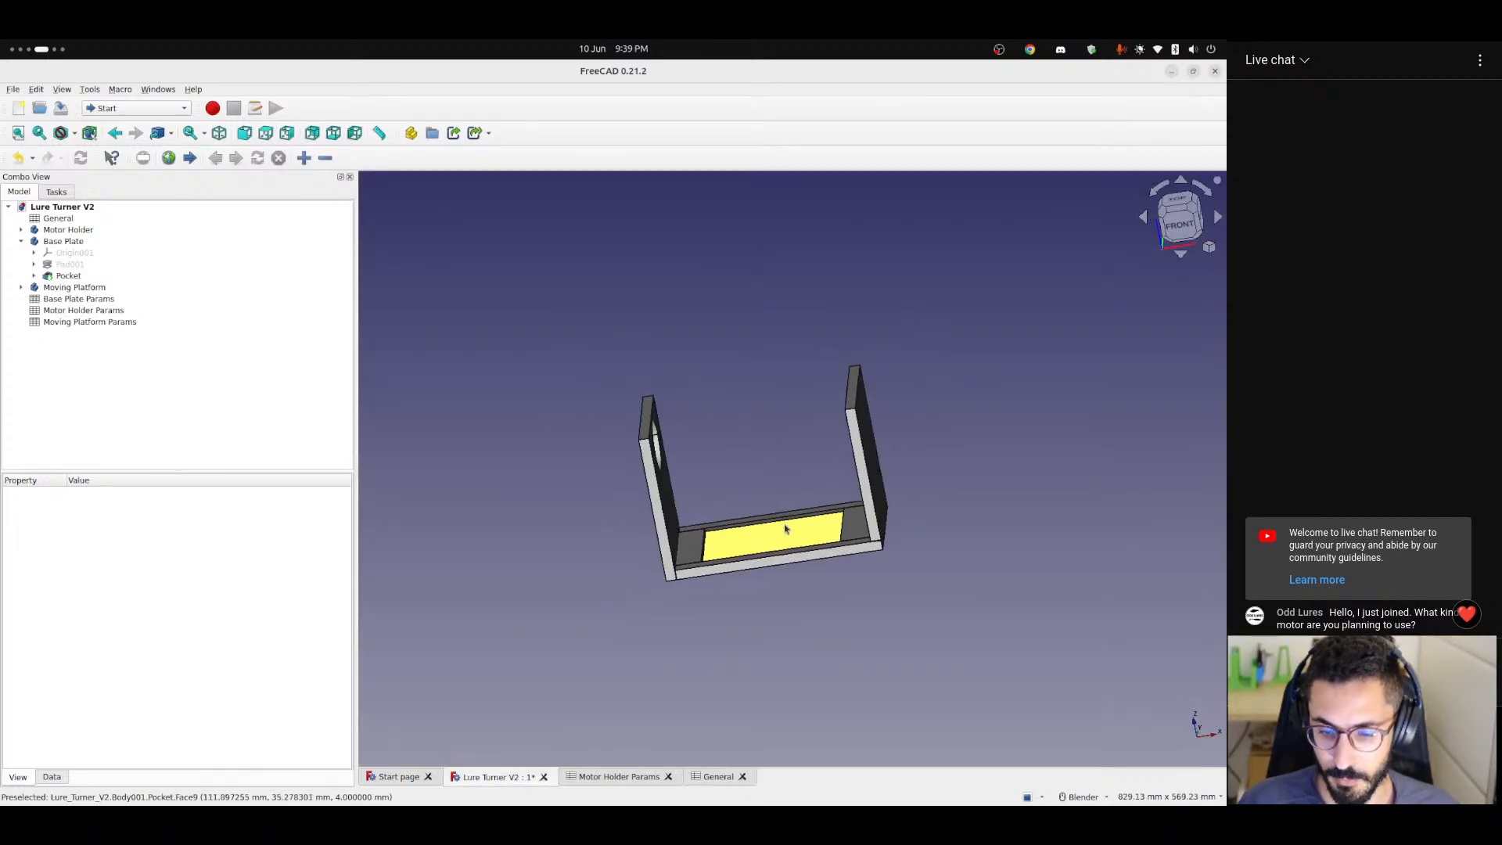
scroll(778, 562, "up", 2)
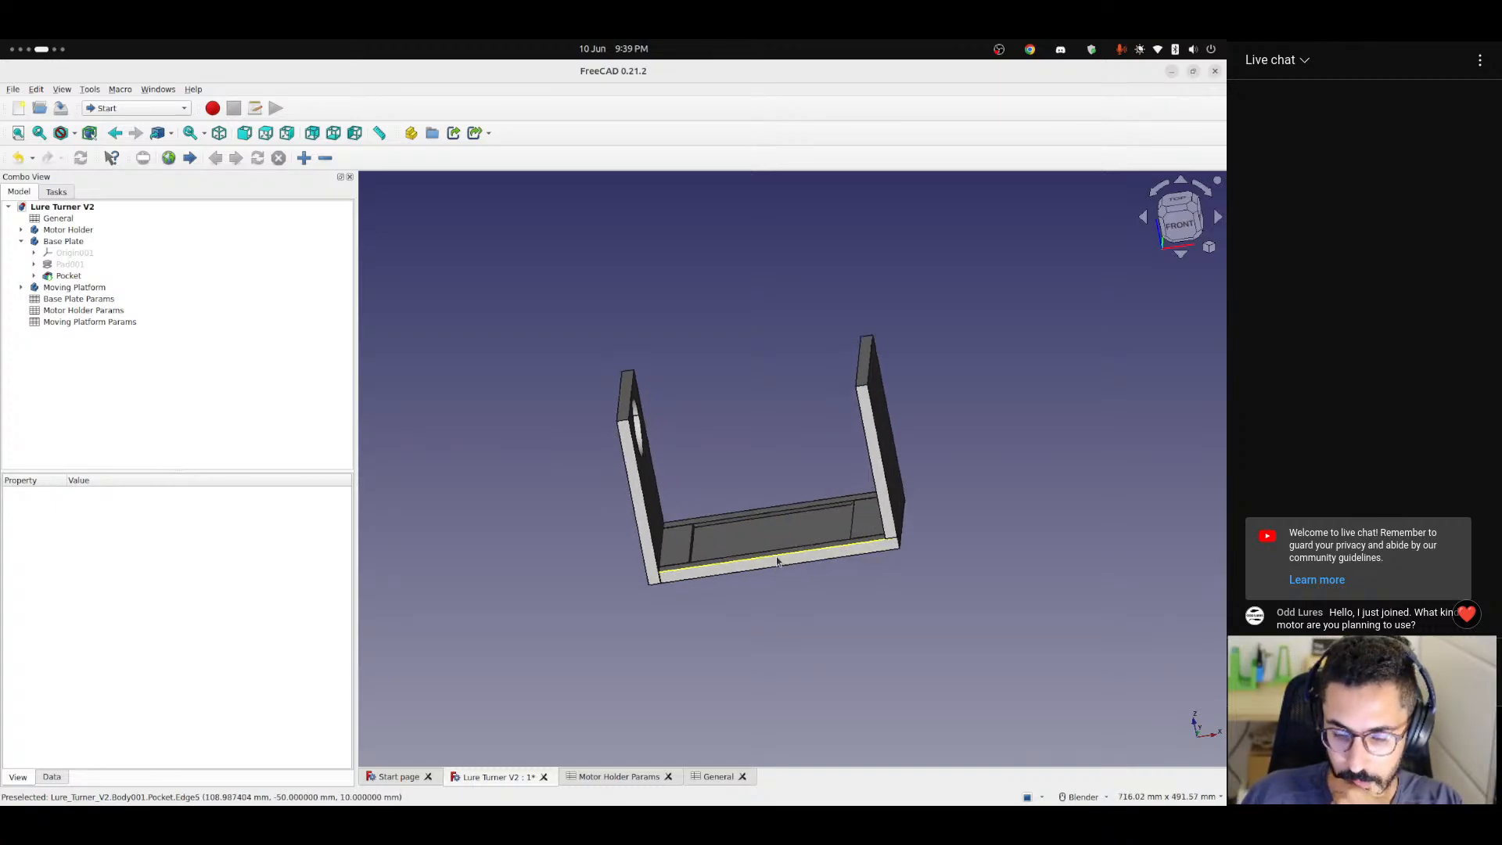
middle_click_drag(790, 522, 837, 448)
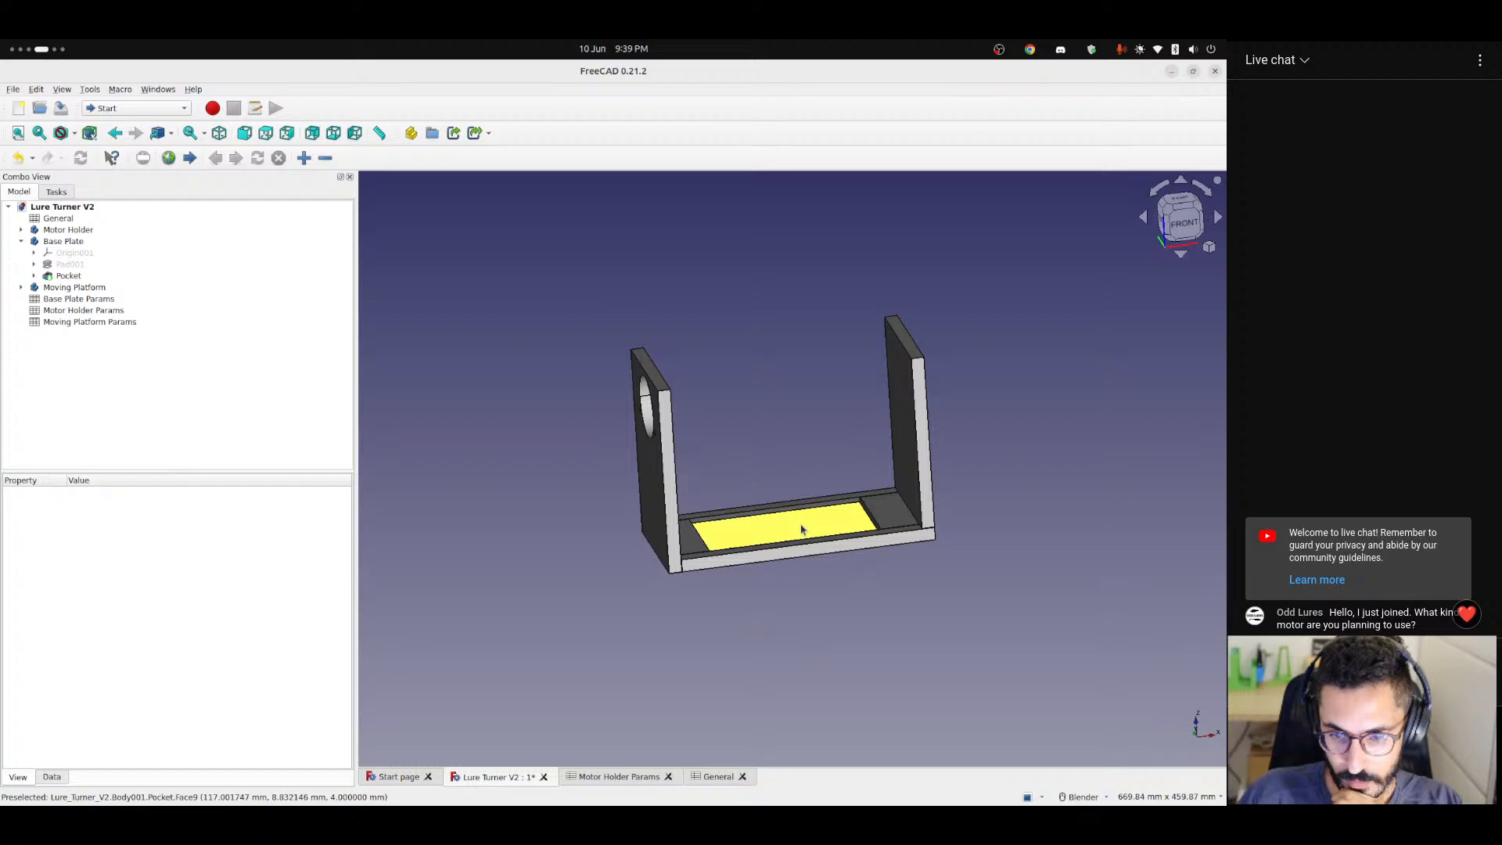
left_click(891, 513)
scroll(892, 513, "up", 5)
scroll(891, 513, "down", 4)
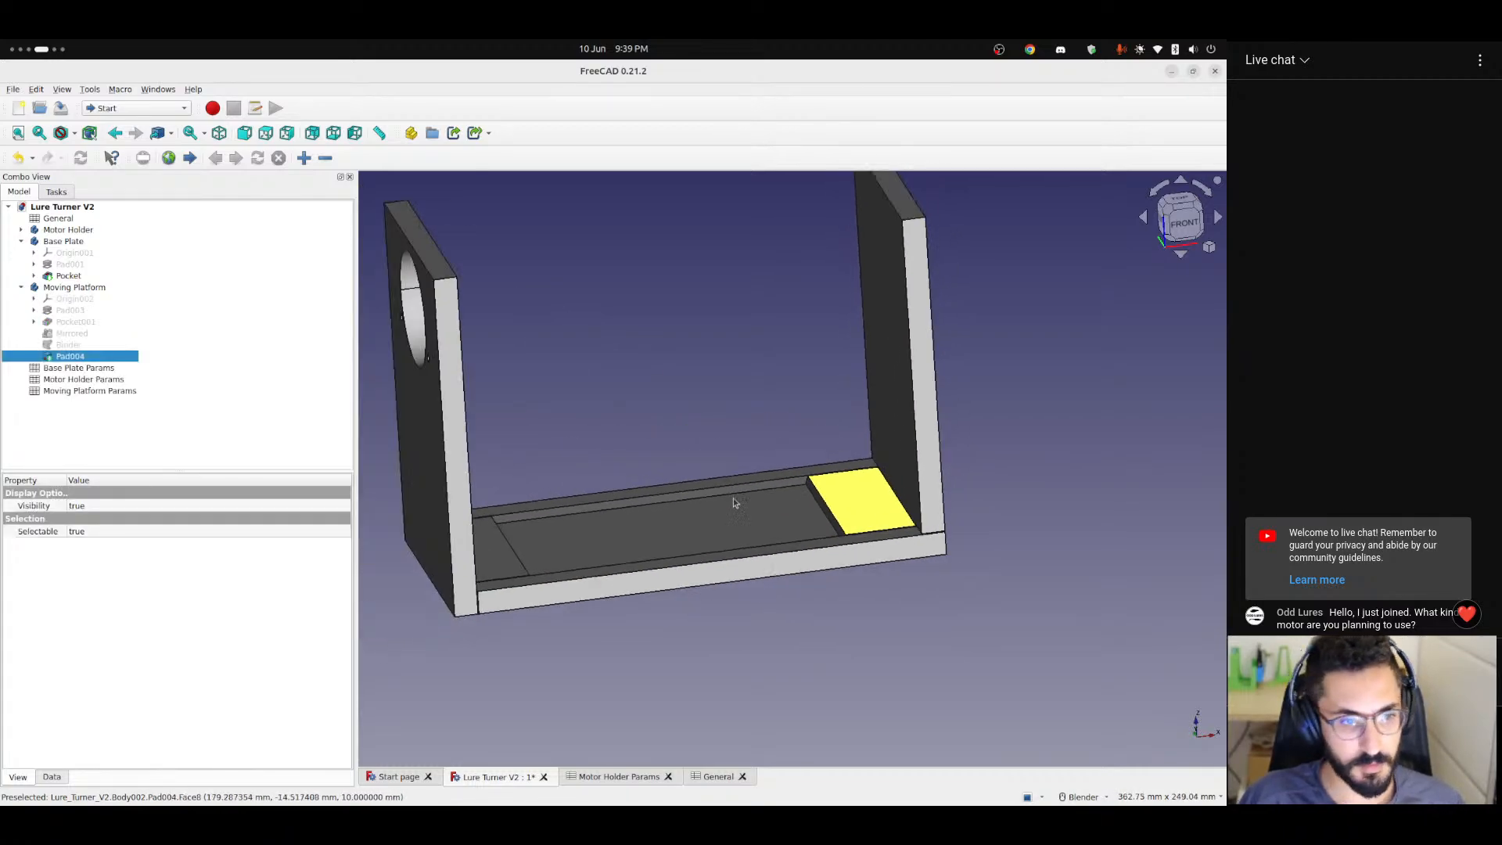
left_click(80, 290)
scroll(884, 459, "down", 2)
middle_click_drag(887, 464, 769, 643, "shift")
scroll(785, 549, "up", 4)
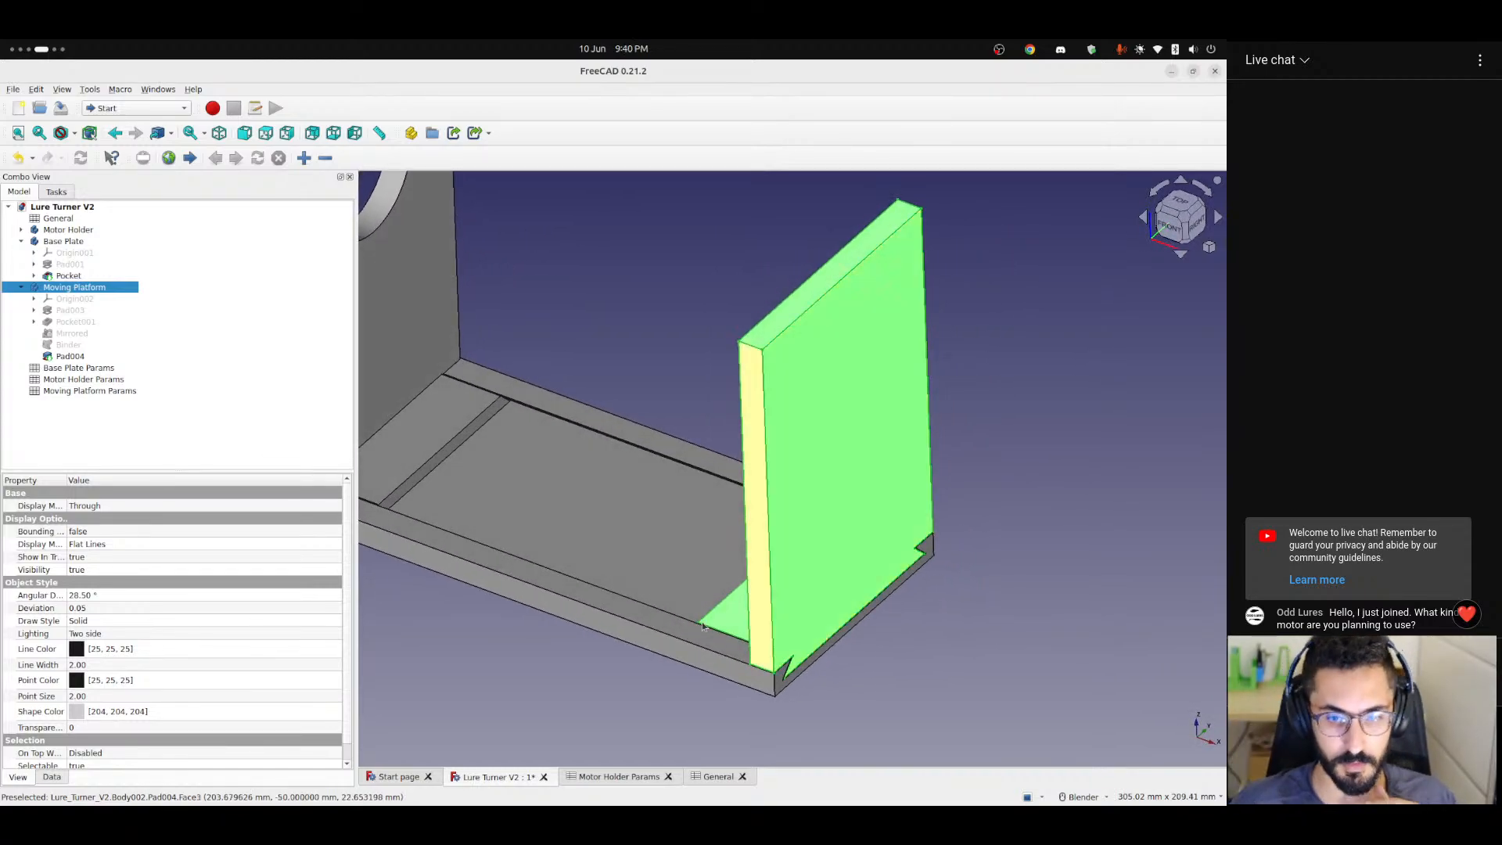
middle_click_drag(668, 544, 720, 548)
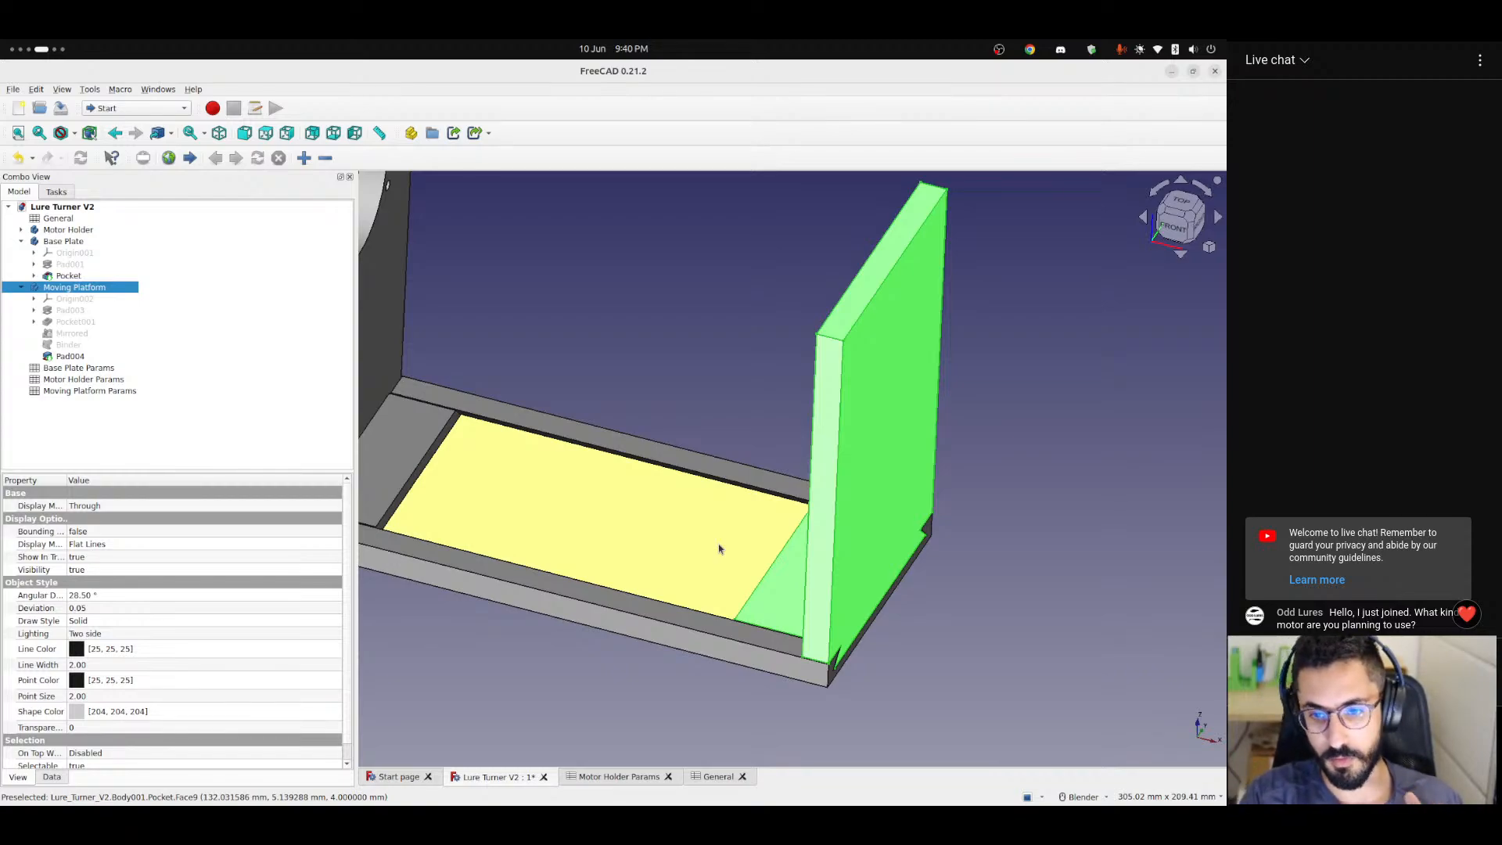
scroll(720, 548, "down", 5)
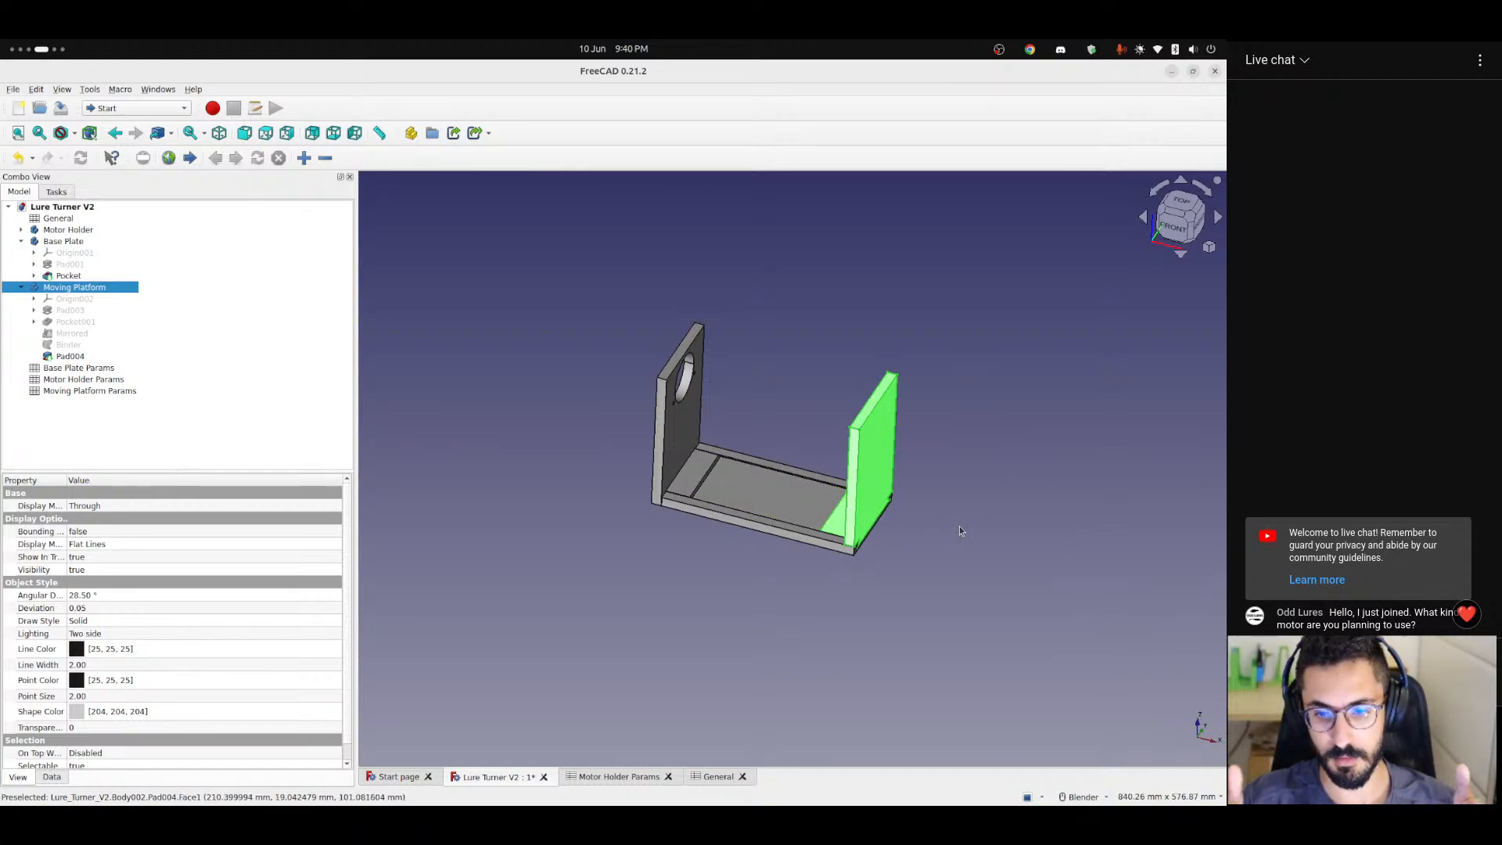
Clear the body selection and examine the base plate's recess and both uprights from several angles.
middle_click_drag(766, 573, 795, 587)
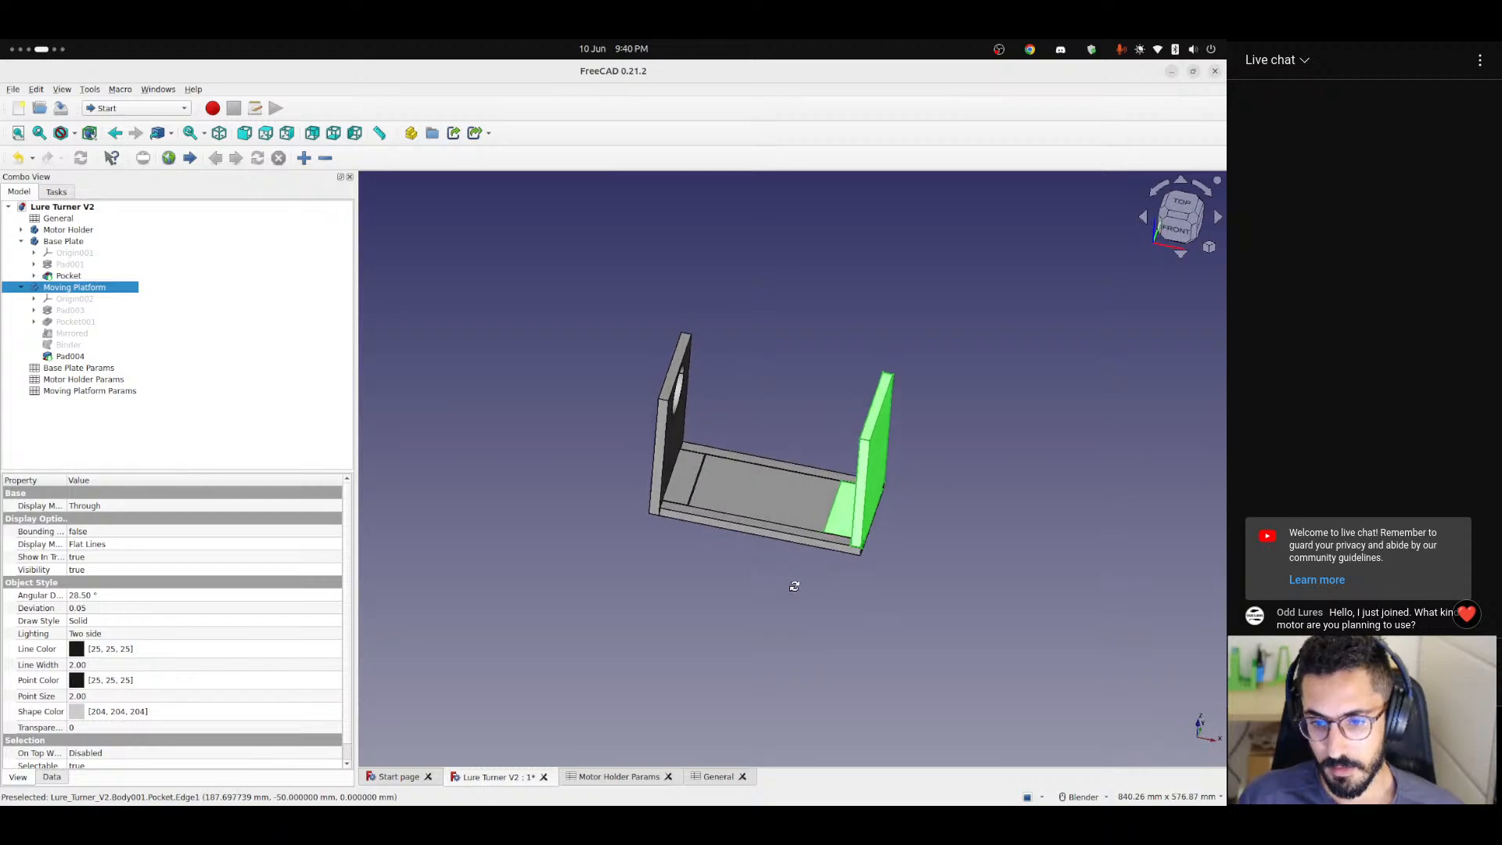
scroll(806, 545, "up", 2)
scroll(805, 544, "up", 1)
middle_click_drag(762, 536, 774, 623, "shift")
left_click(755, 677)
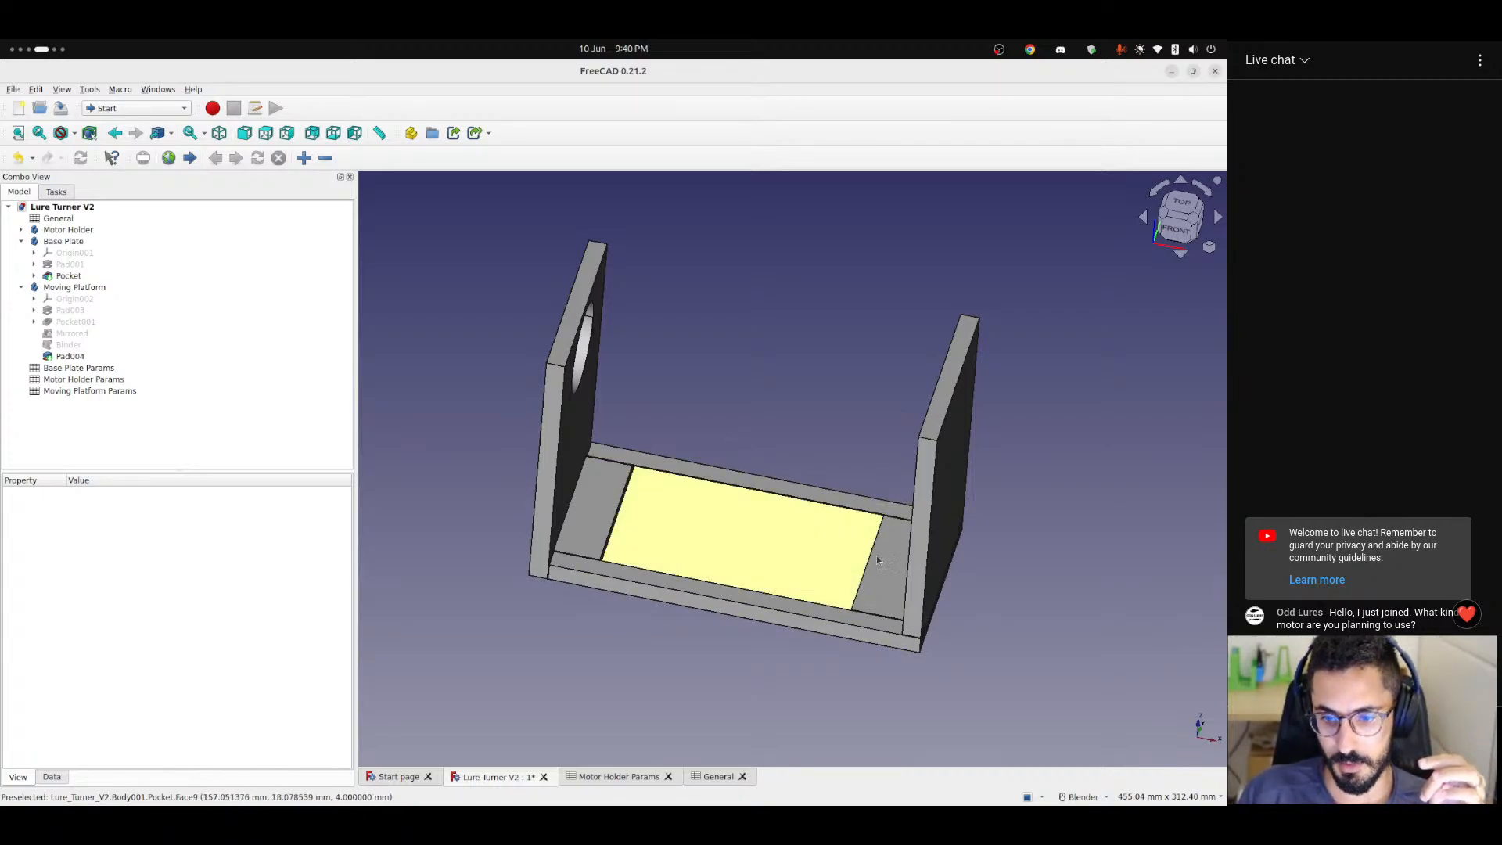
middle_click_drag(875, 567, 909, 596)
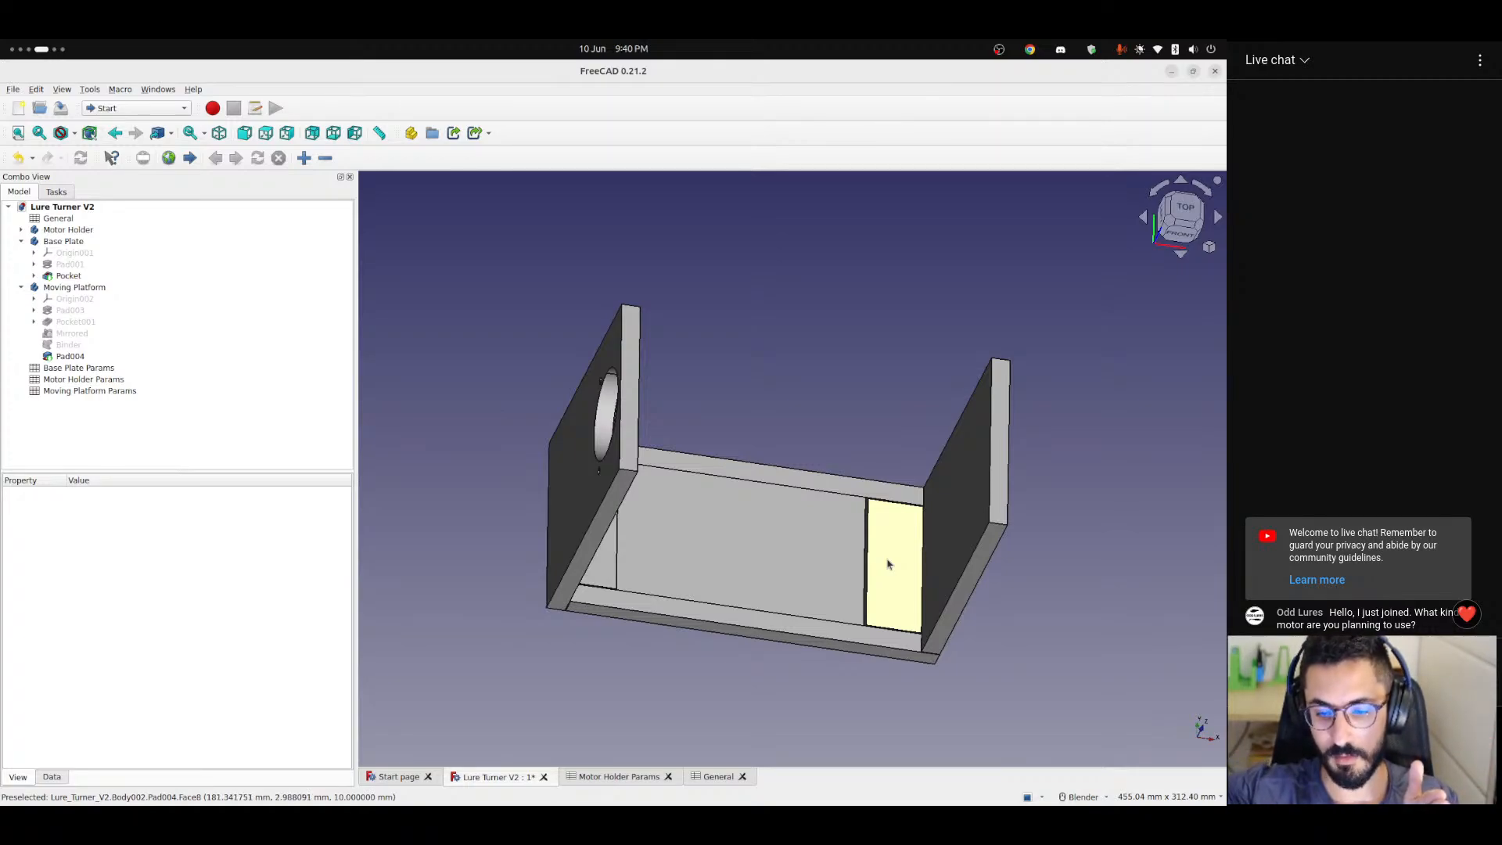
middle_click_drag(884, 557, 545, 456)
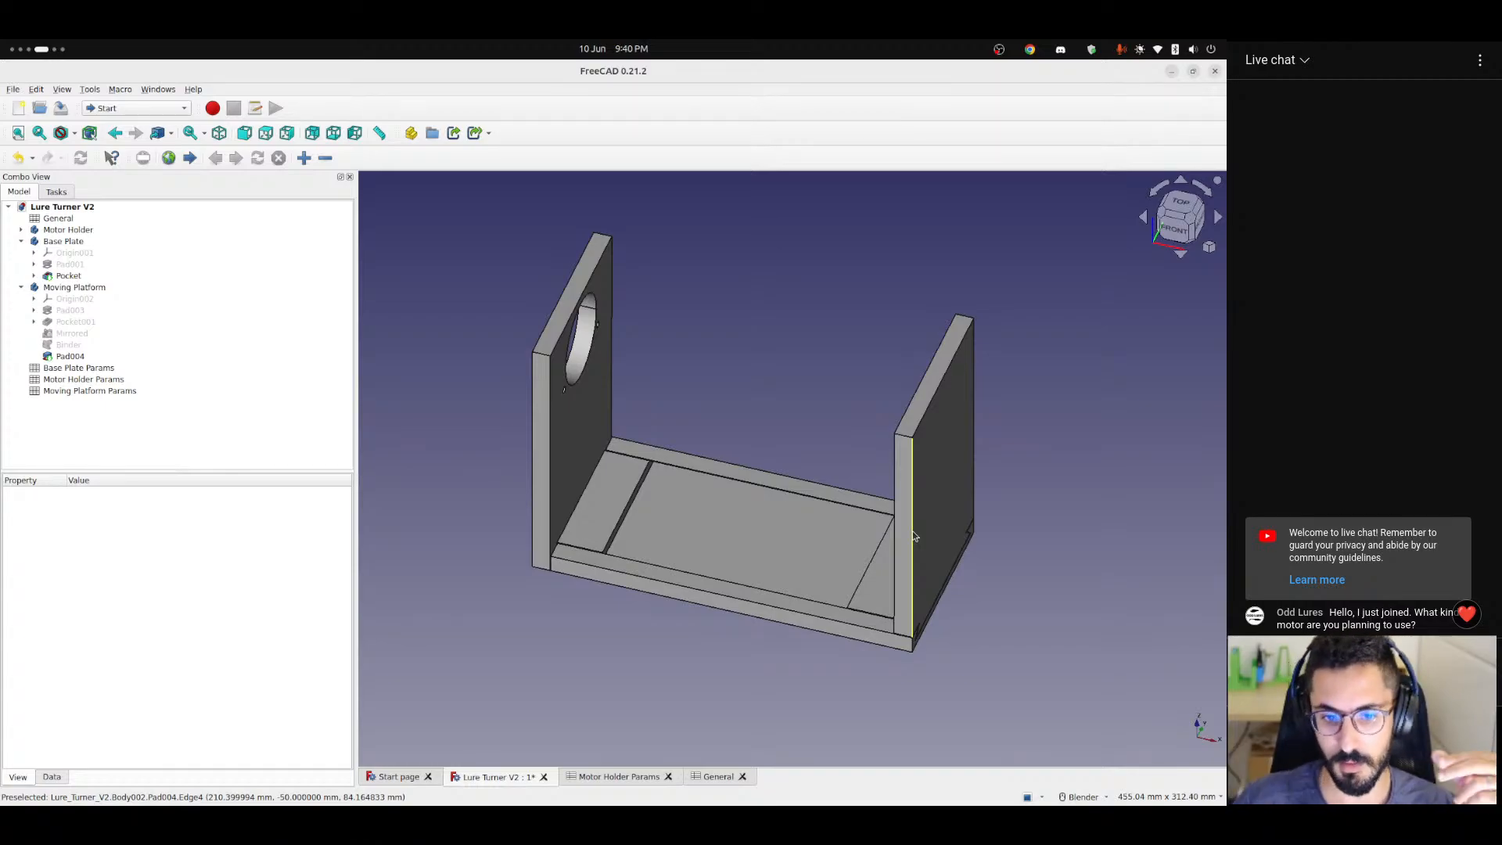
middle_click_drag(946, 546, 694, 585)
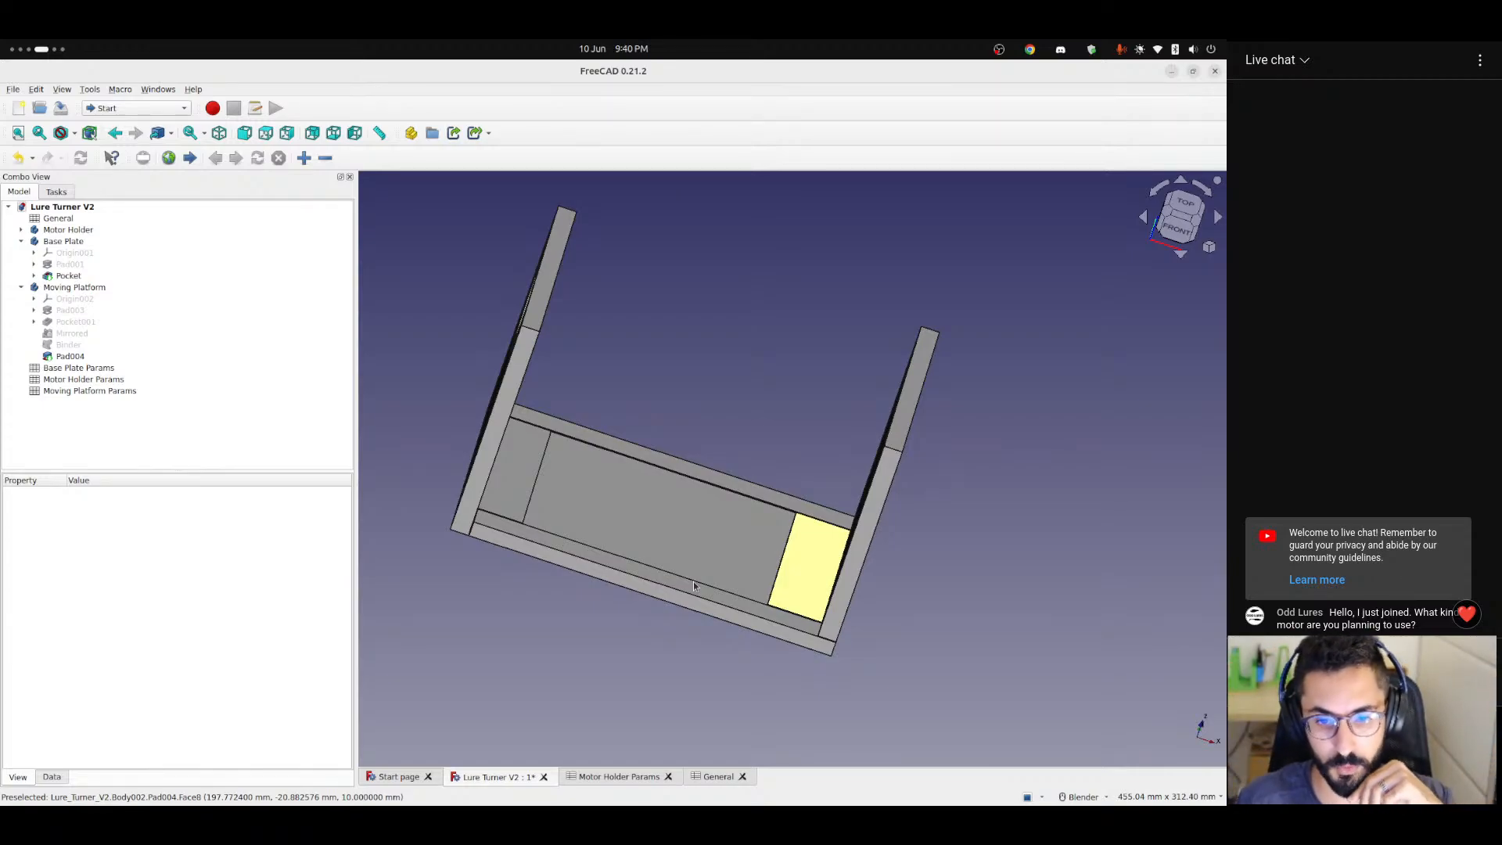
middle_click_drag(707, 527, 844, 493)
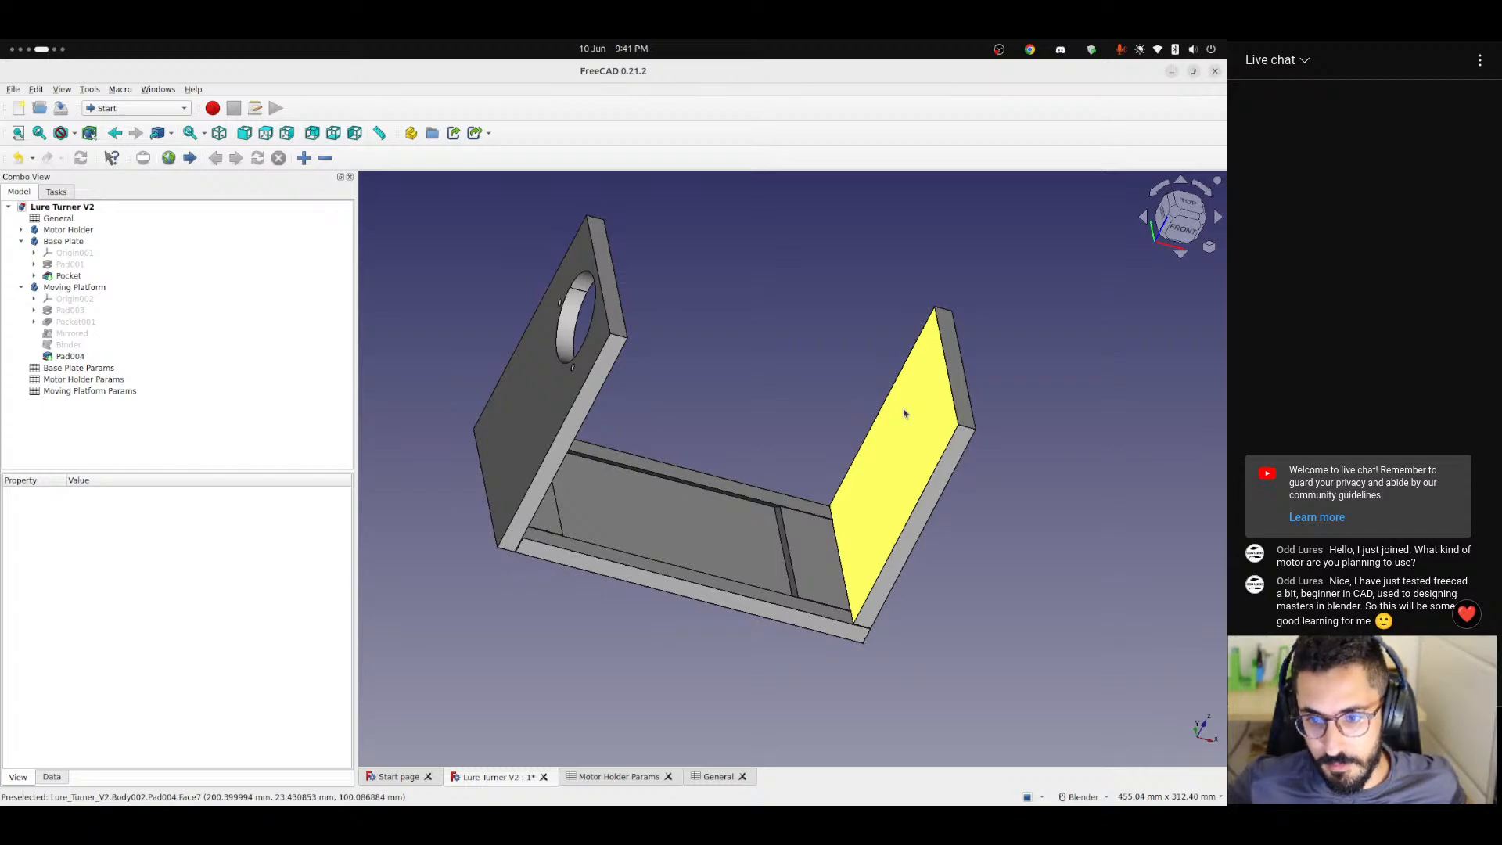
key("1")
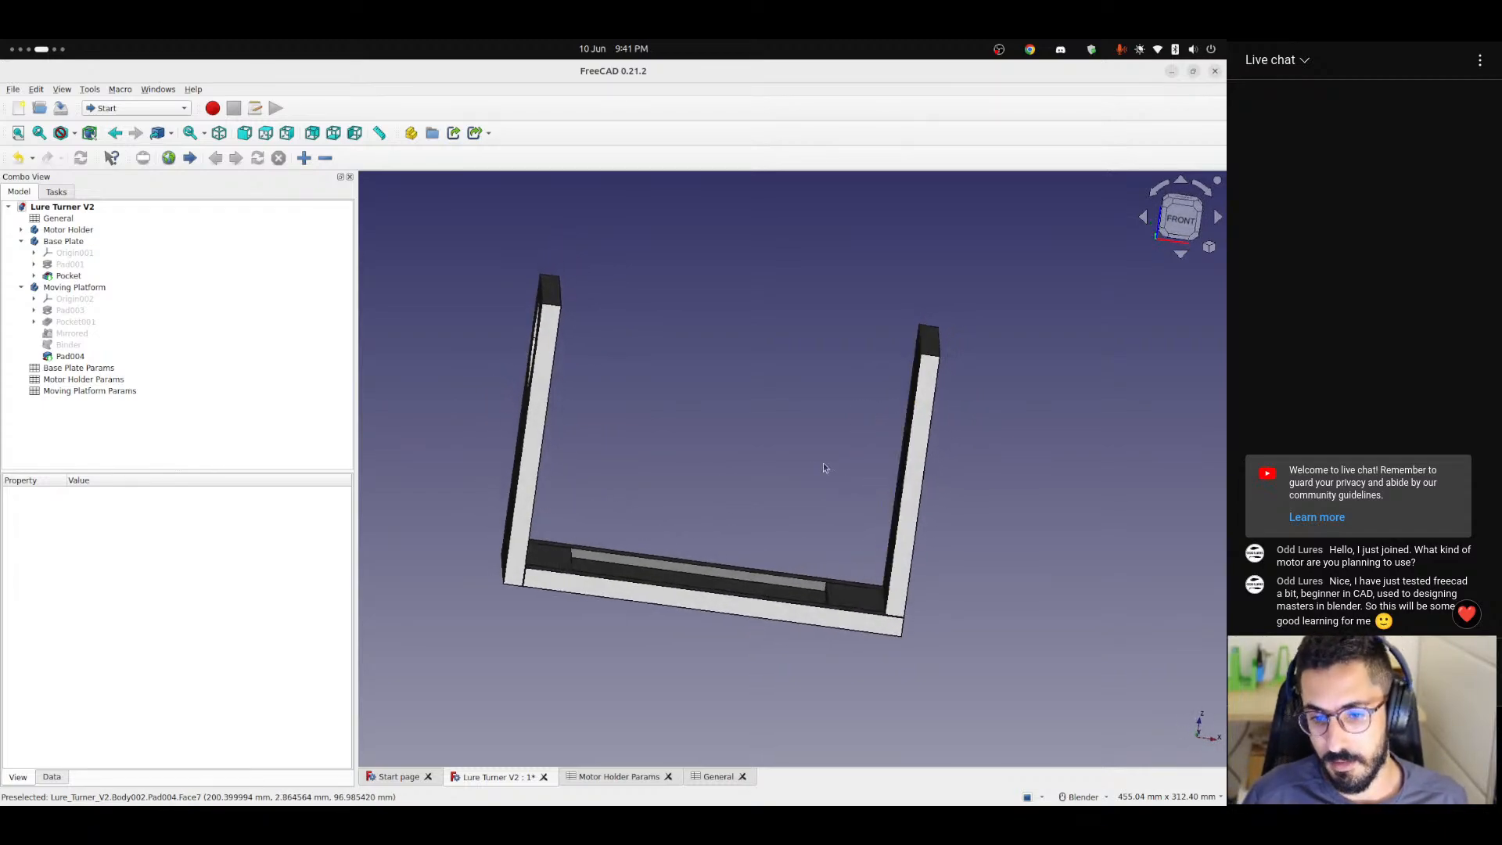
middle_click_drag(773, 492, 851, 562, "shift")
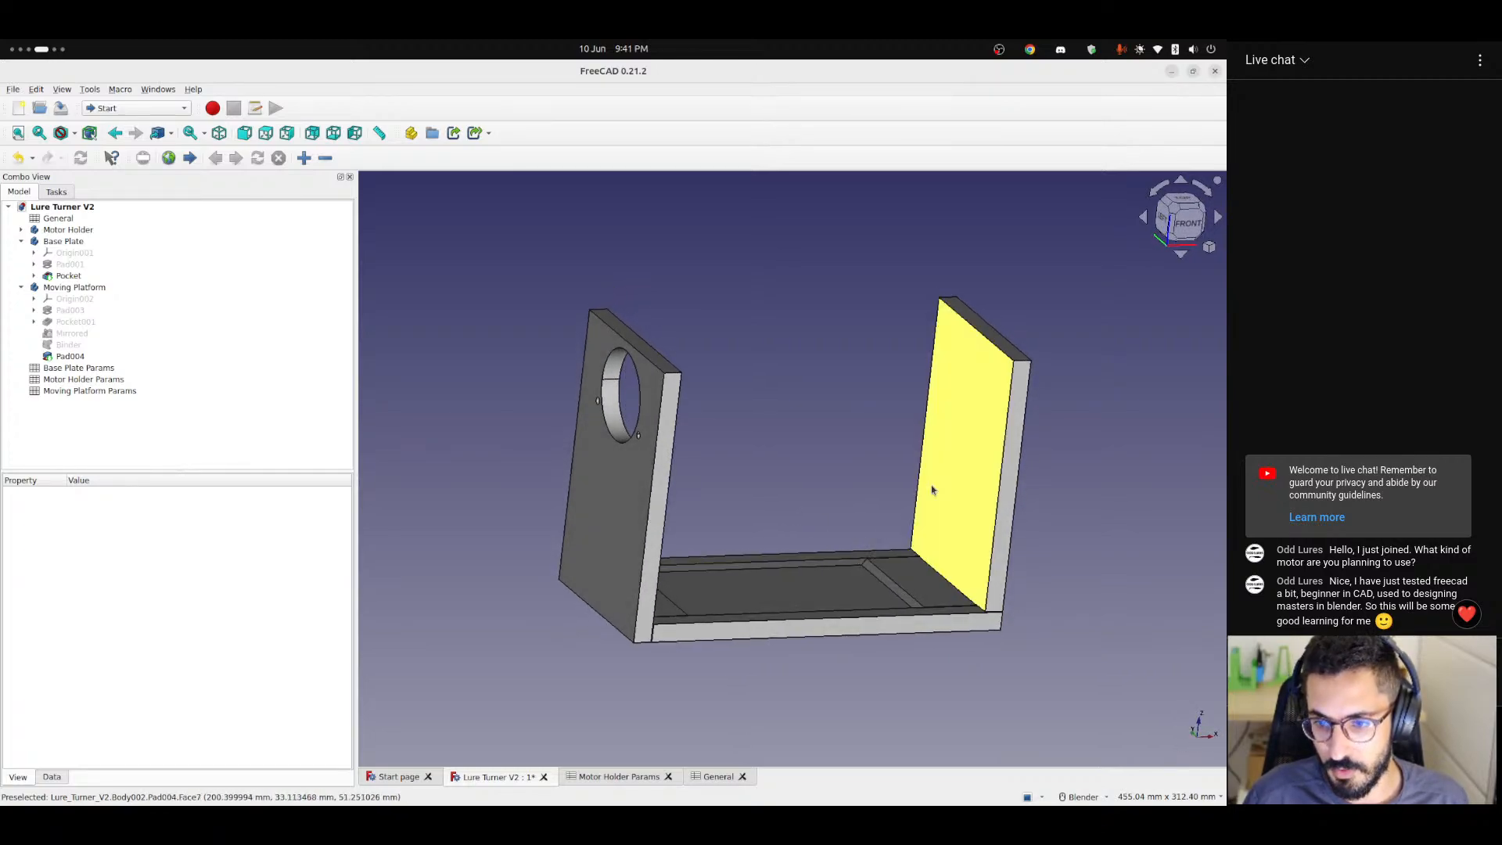
mouse_move(932, 489)
middle_mouse_down()
mouse_move(819, 439)
mouse_move(865, 480)
mouse_move(912, 491)
mouse_move(865, 493)
mouse_move(857, 470)
mouse_move(939, 509)
mouse_move(916, 510)
middle_mouse_up()
scroll(874, 503, "up", 2)
scroll(864, 503, "down", 3)
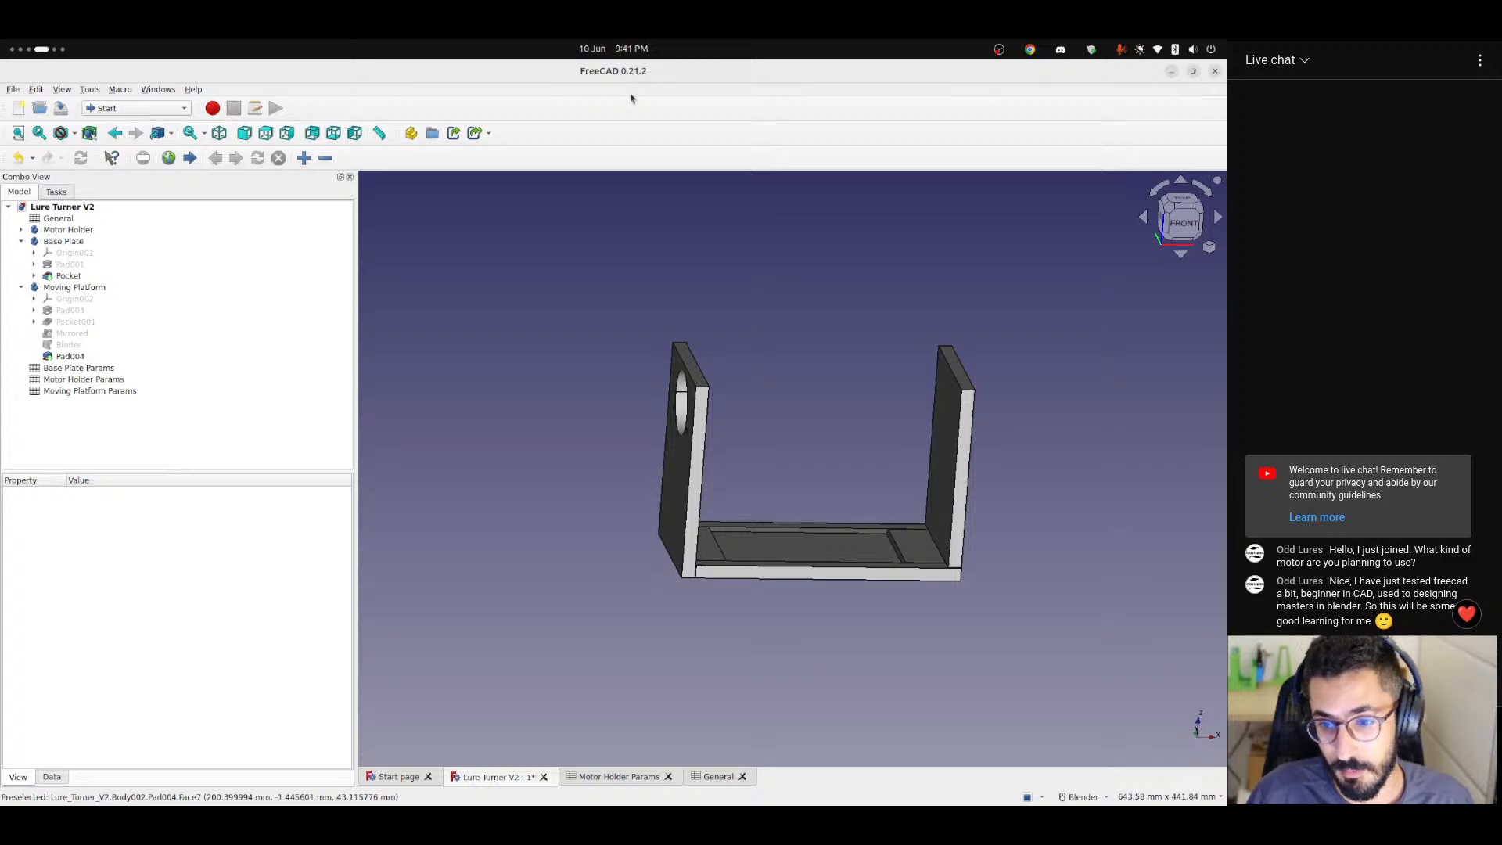
middle_click_drag(829, 429, 745, 390)
middle_click_drag(696, 389, 720, 409)
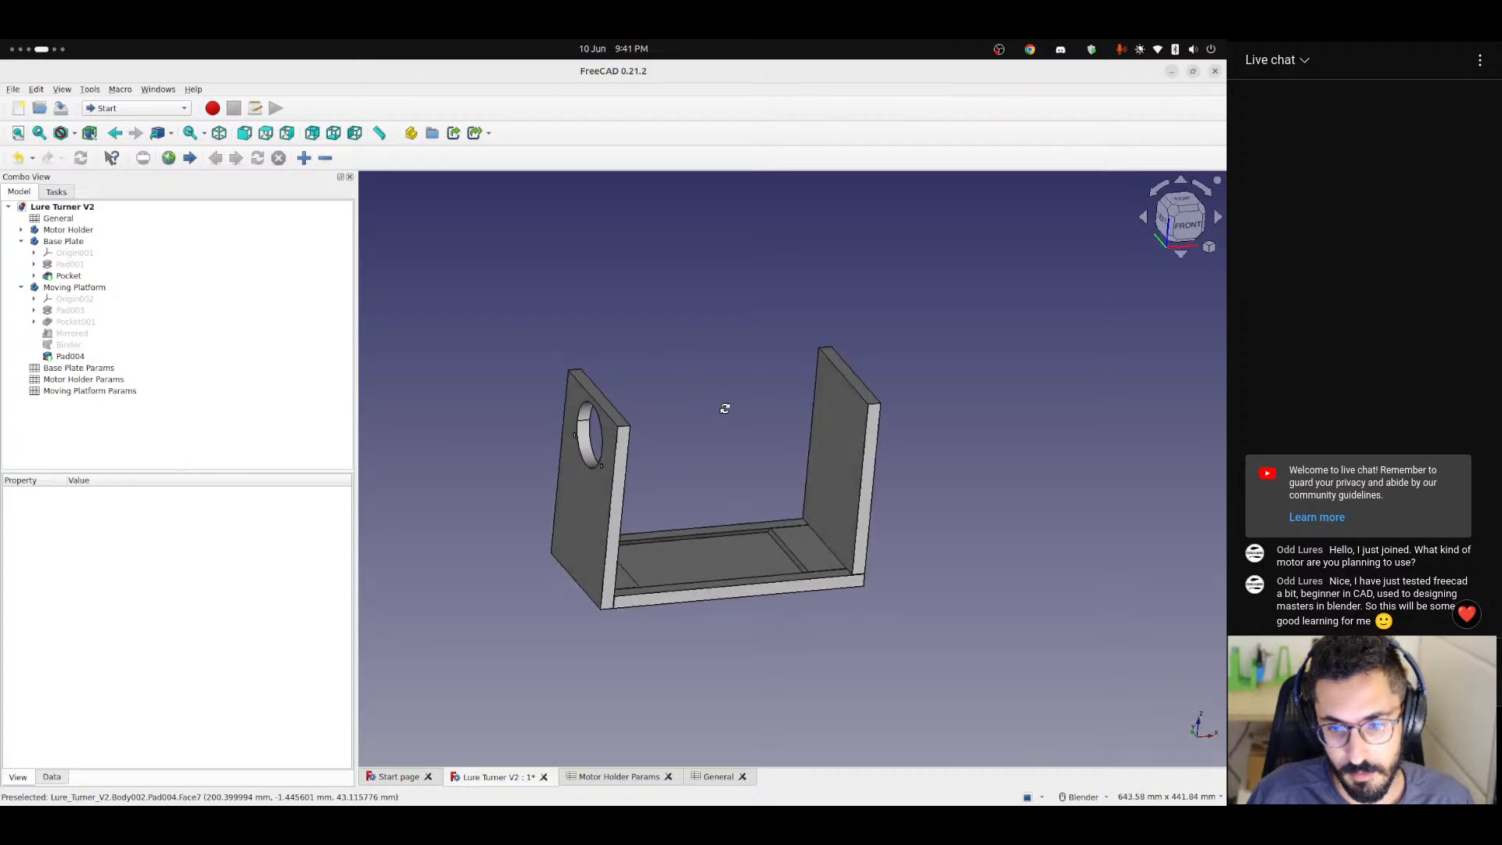
scroll(757, 461, "up", 3)
middle_click_drag(711, 478, 767, 443, "shift")
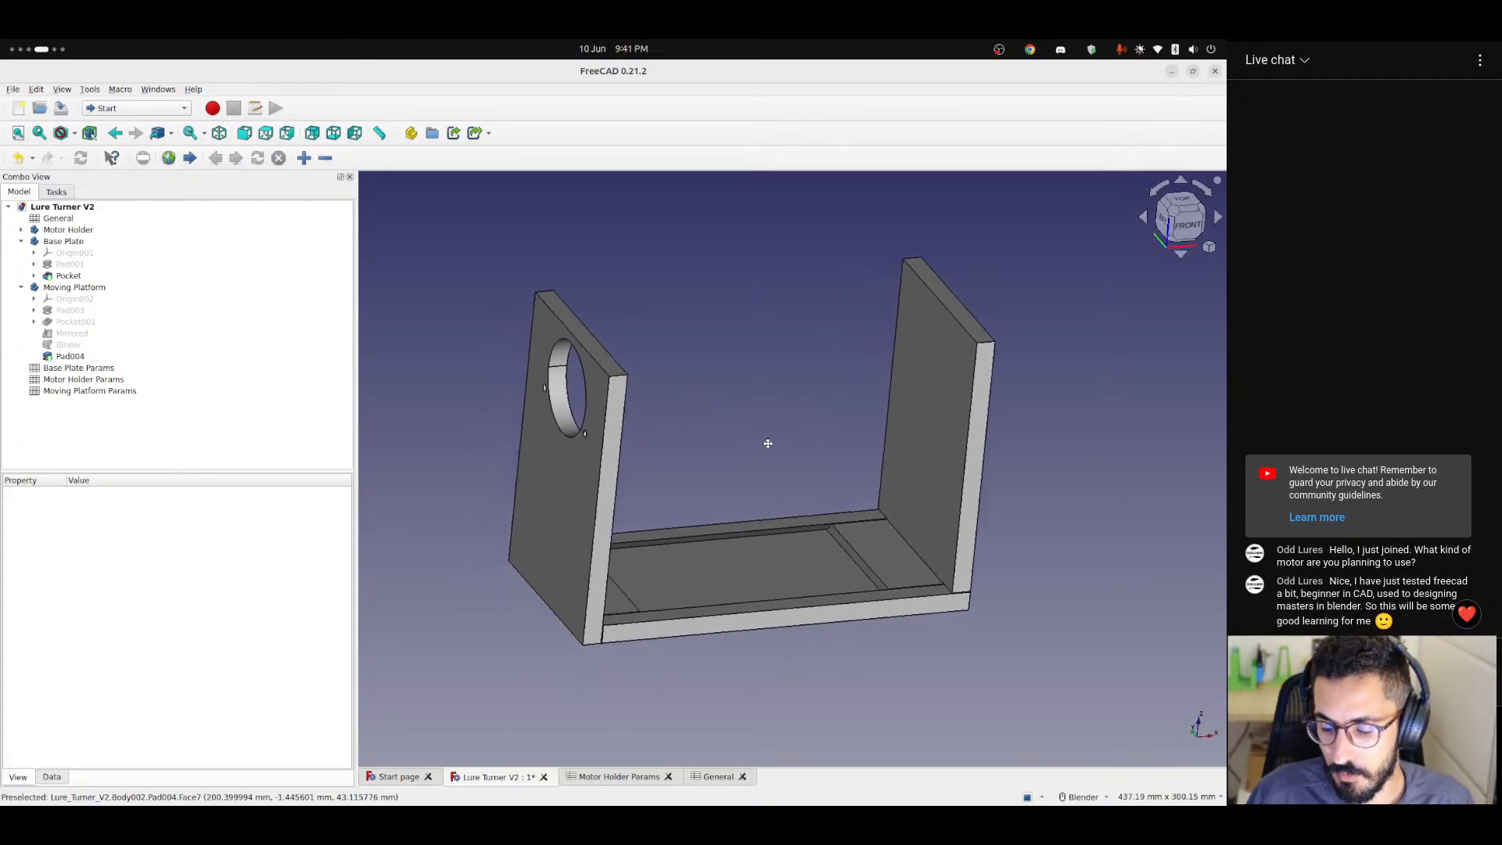
scroll(767, 442, "down", 2)
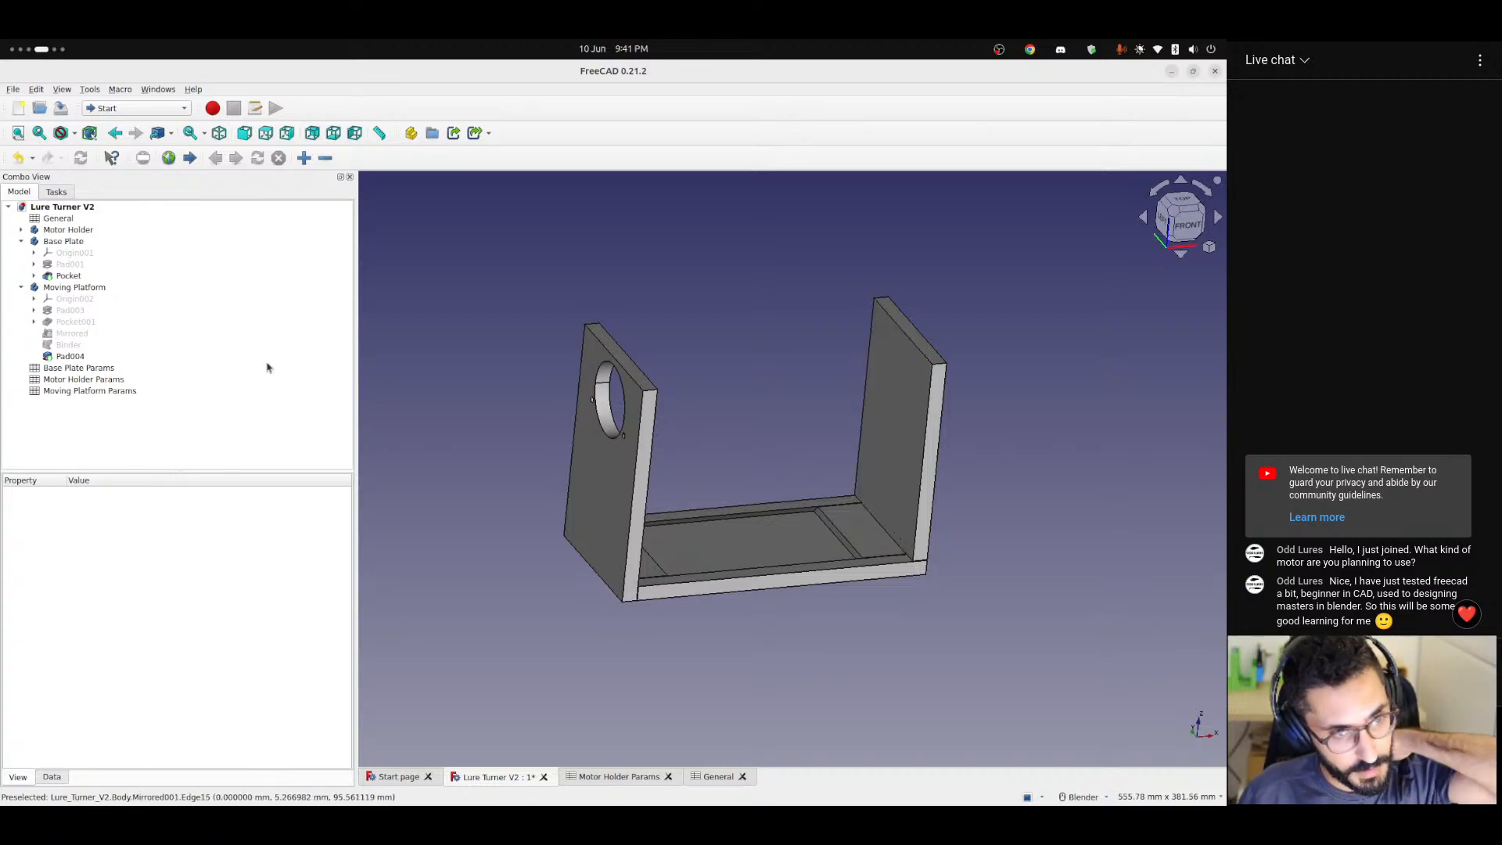
Select the inner face of the Moving Platform's upright, switch to the Part Design workbench and clear the selection.
left_click(22, 287)
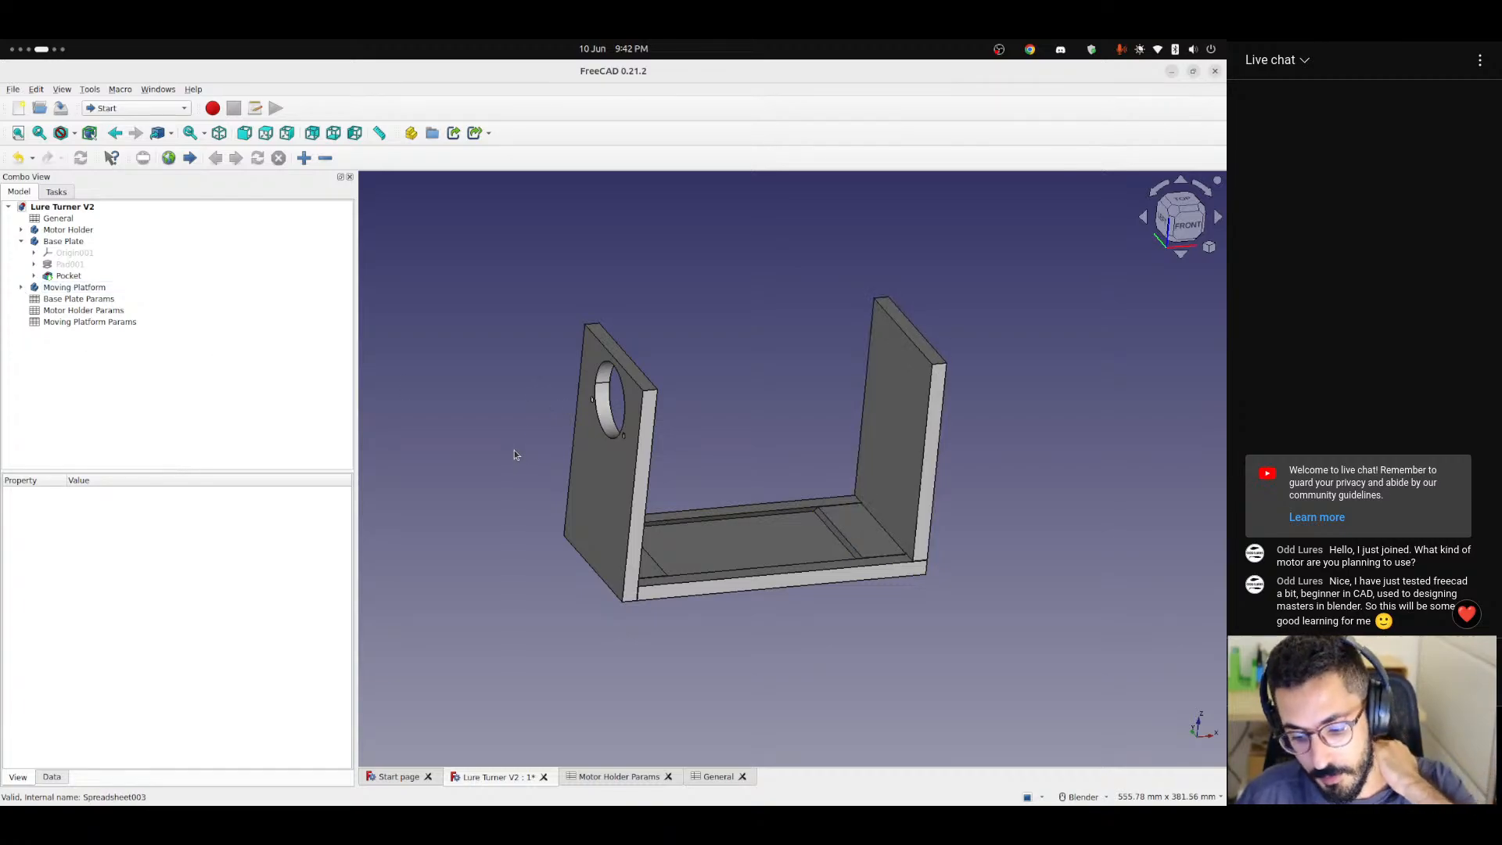
left_click(888, 430)
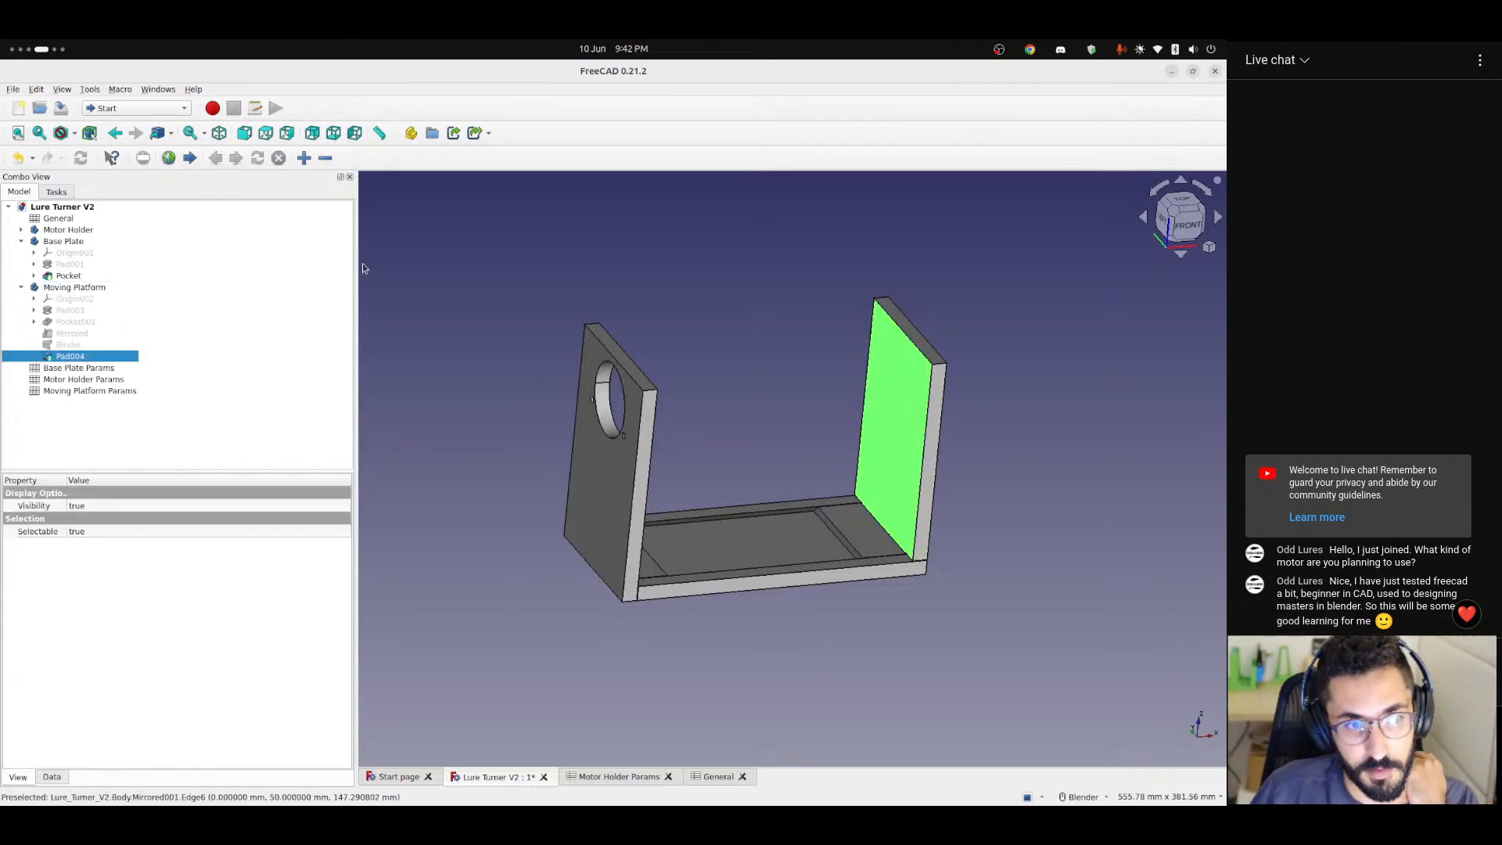
left_click(137, 108)
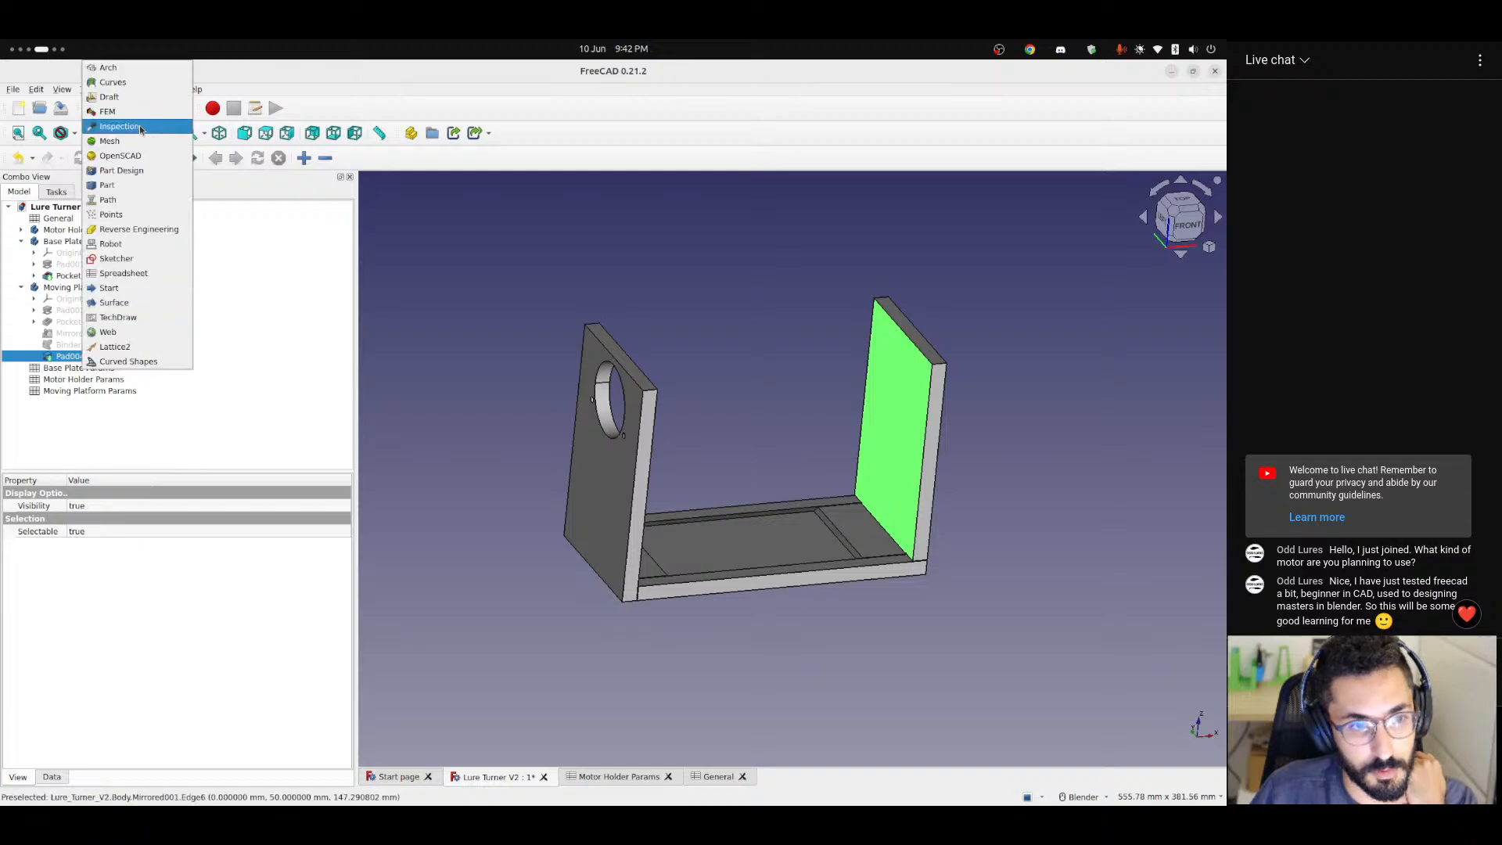
left_click(121, 170)
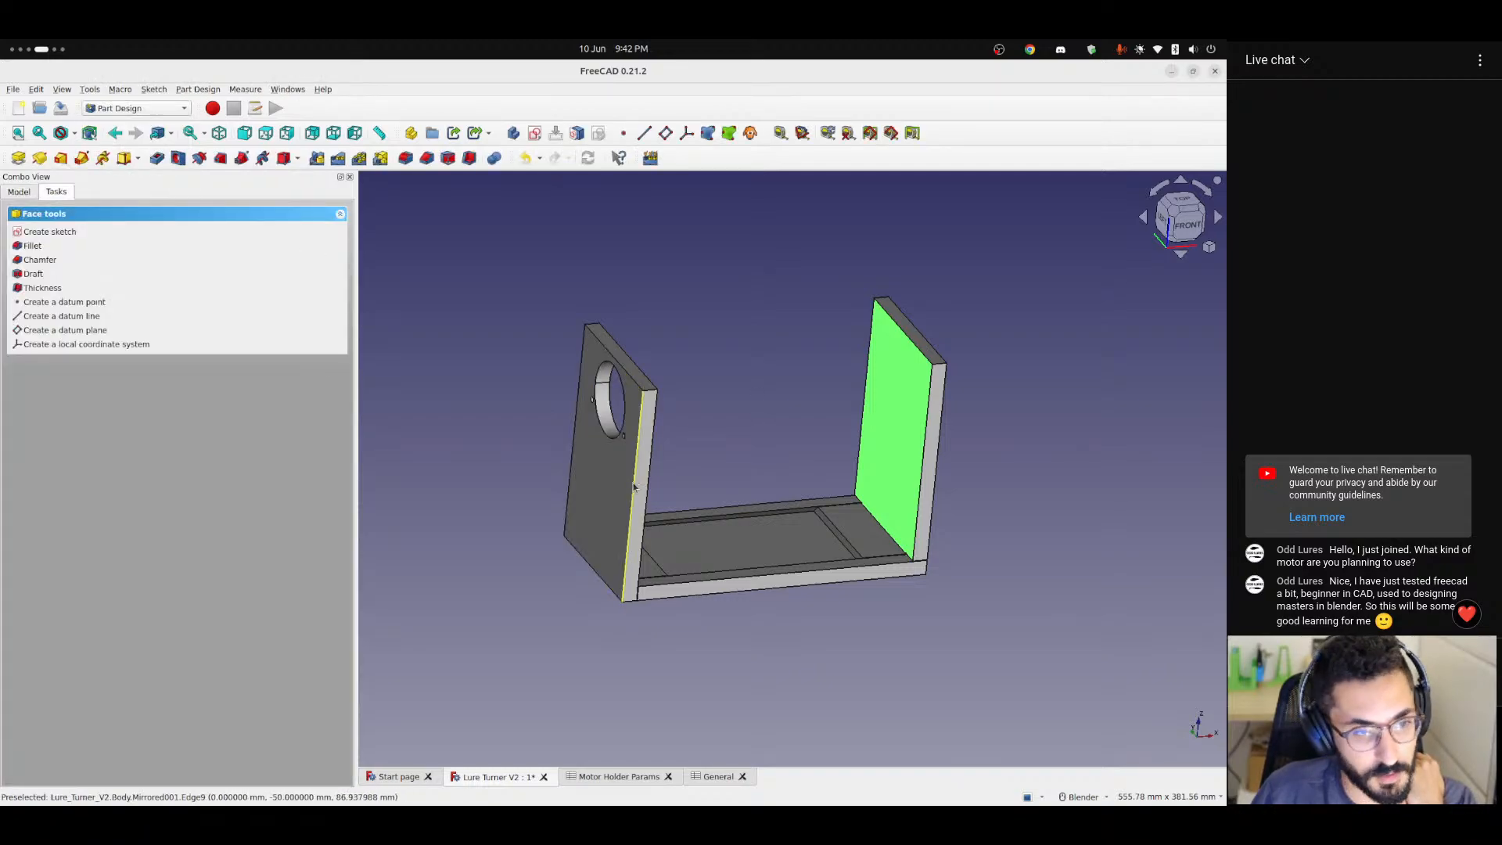
mouse_move(711, 449)
middle_mouse_down()
mouse_move(694, 450)
mouse_move(719, 447)
mouse_move(714, 422)
middle_mouse_up()
left_click(694, 450)
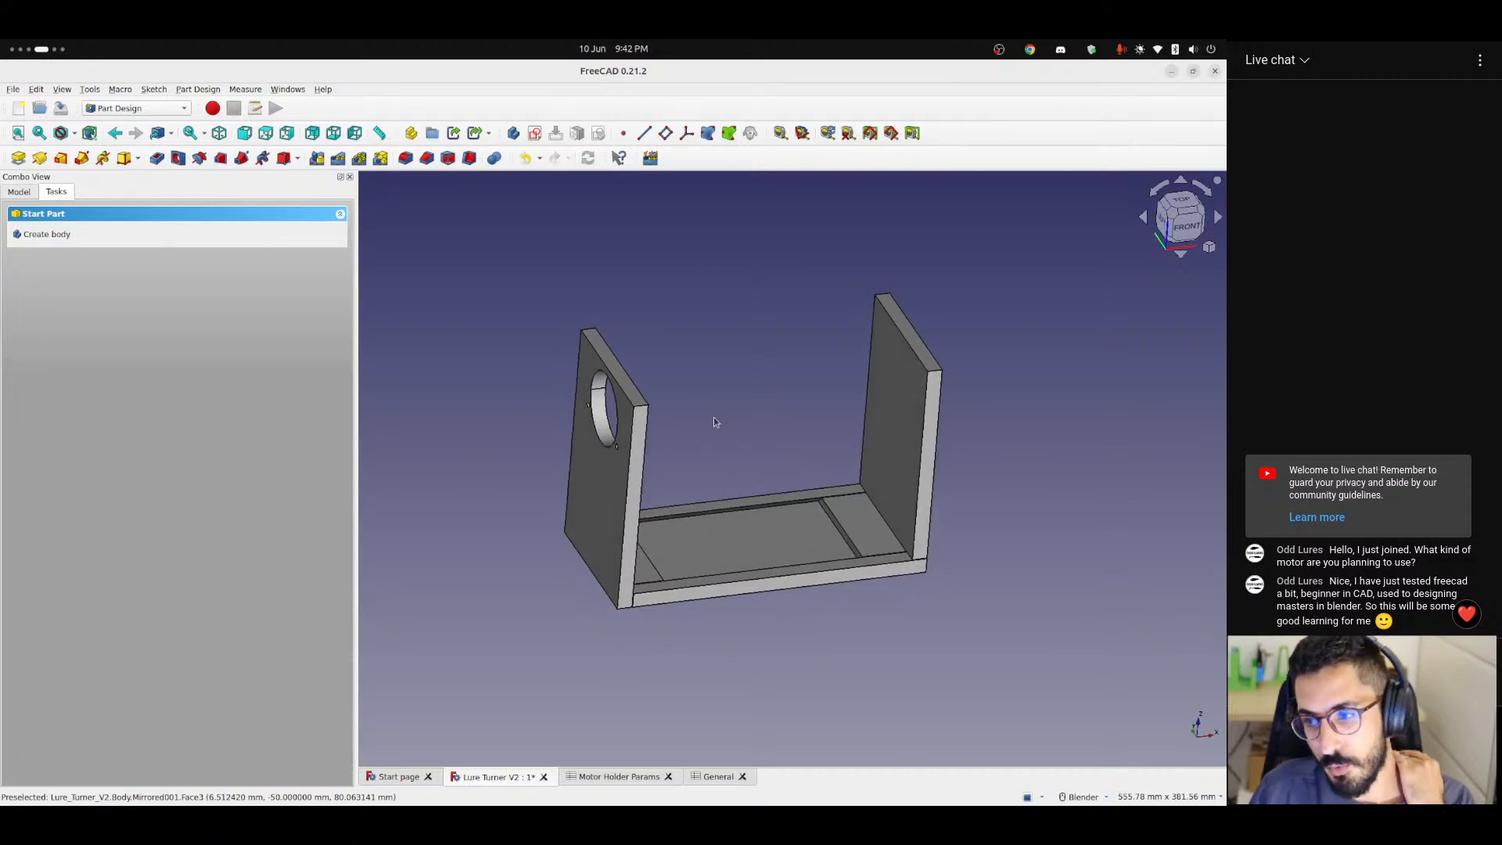
Return to the model tree and collapse the Base Plate and Moving Platform bodies.
left_click(19, 192)
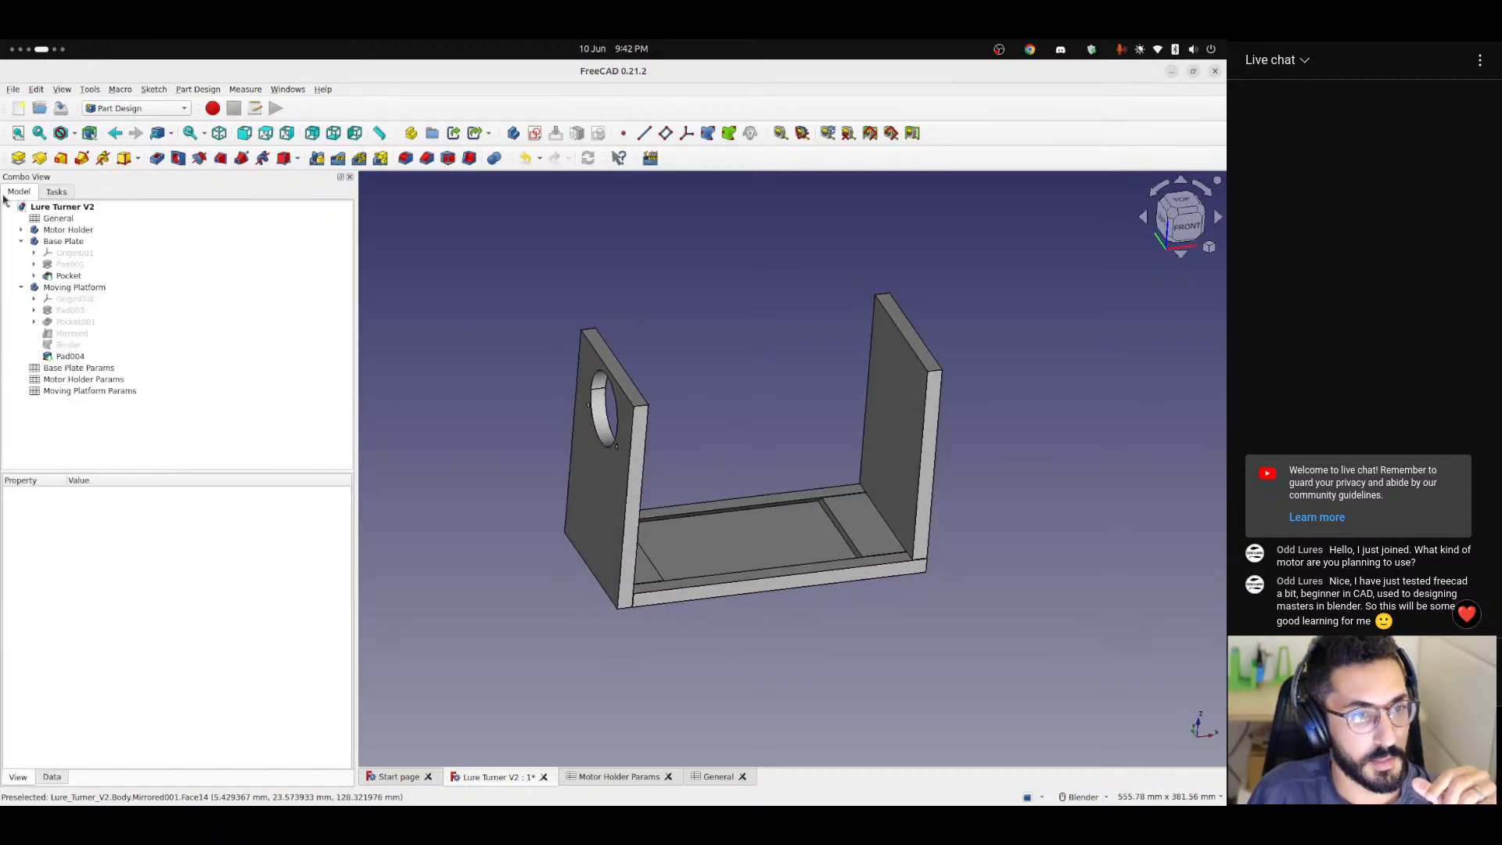
left_click(21, 241)
left_click(21, 253)
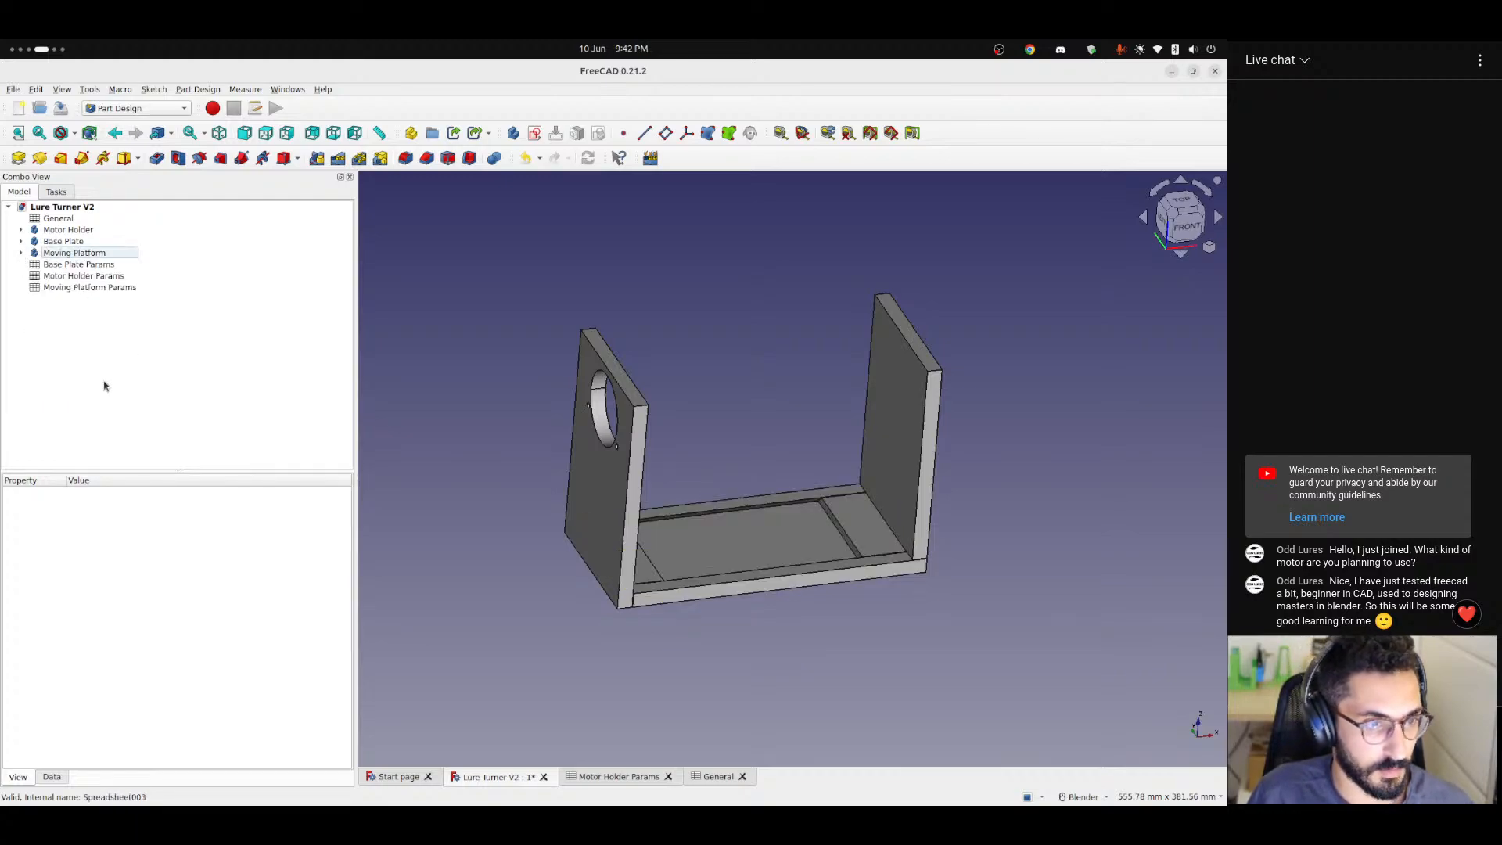
Examine the assembled frame, check the Motor Holder Params spreadsheet, and return to the motor side of the 3D model.
middle_click_drag(740, 477, 791, 484)
scroll(790, 484, "up", 5)
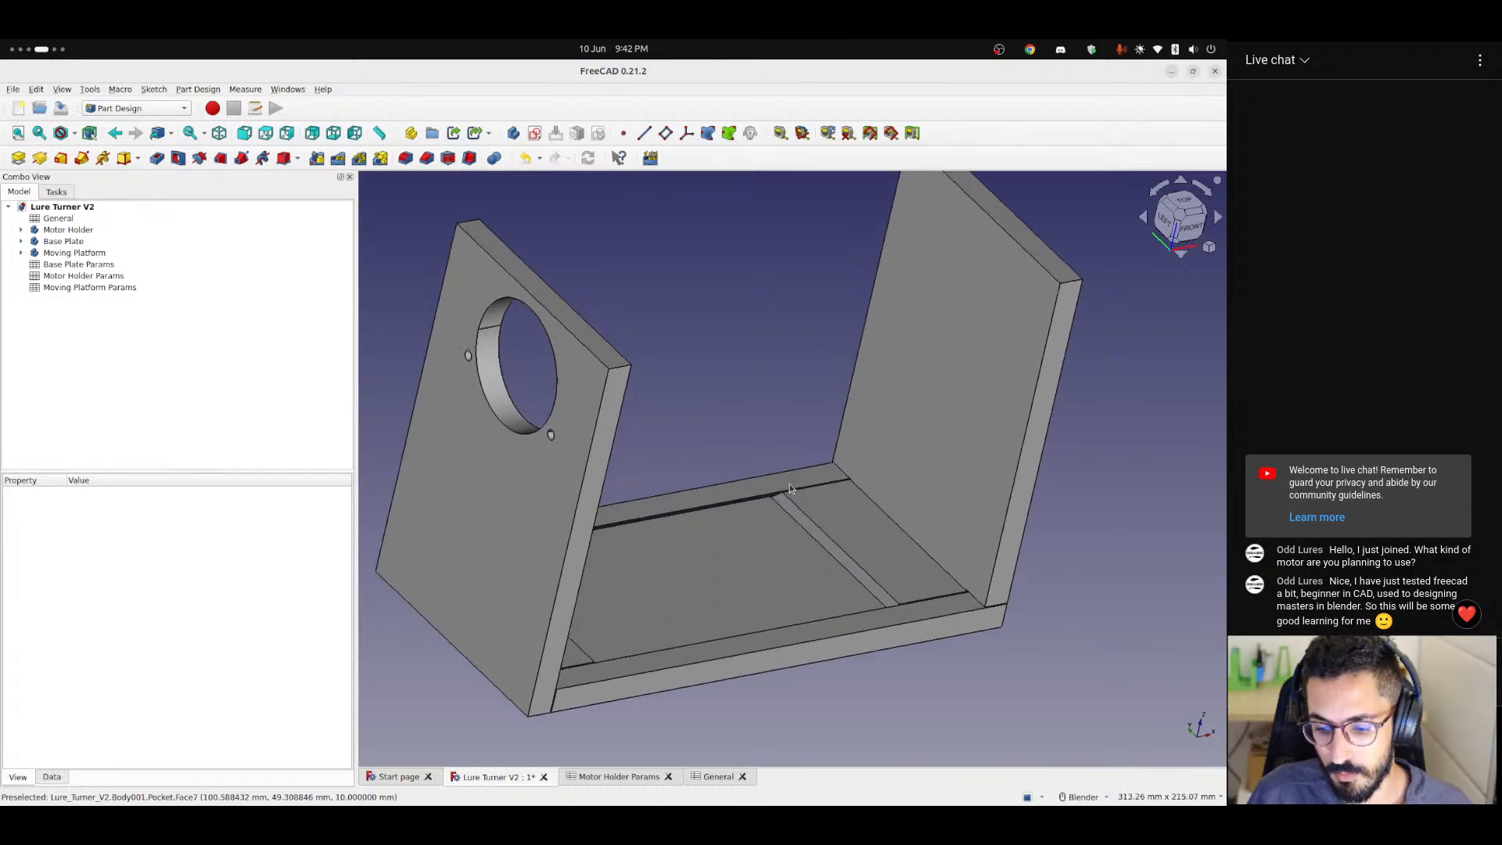
scroll(767, 525, "down", 4)
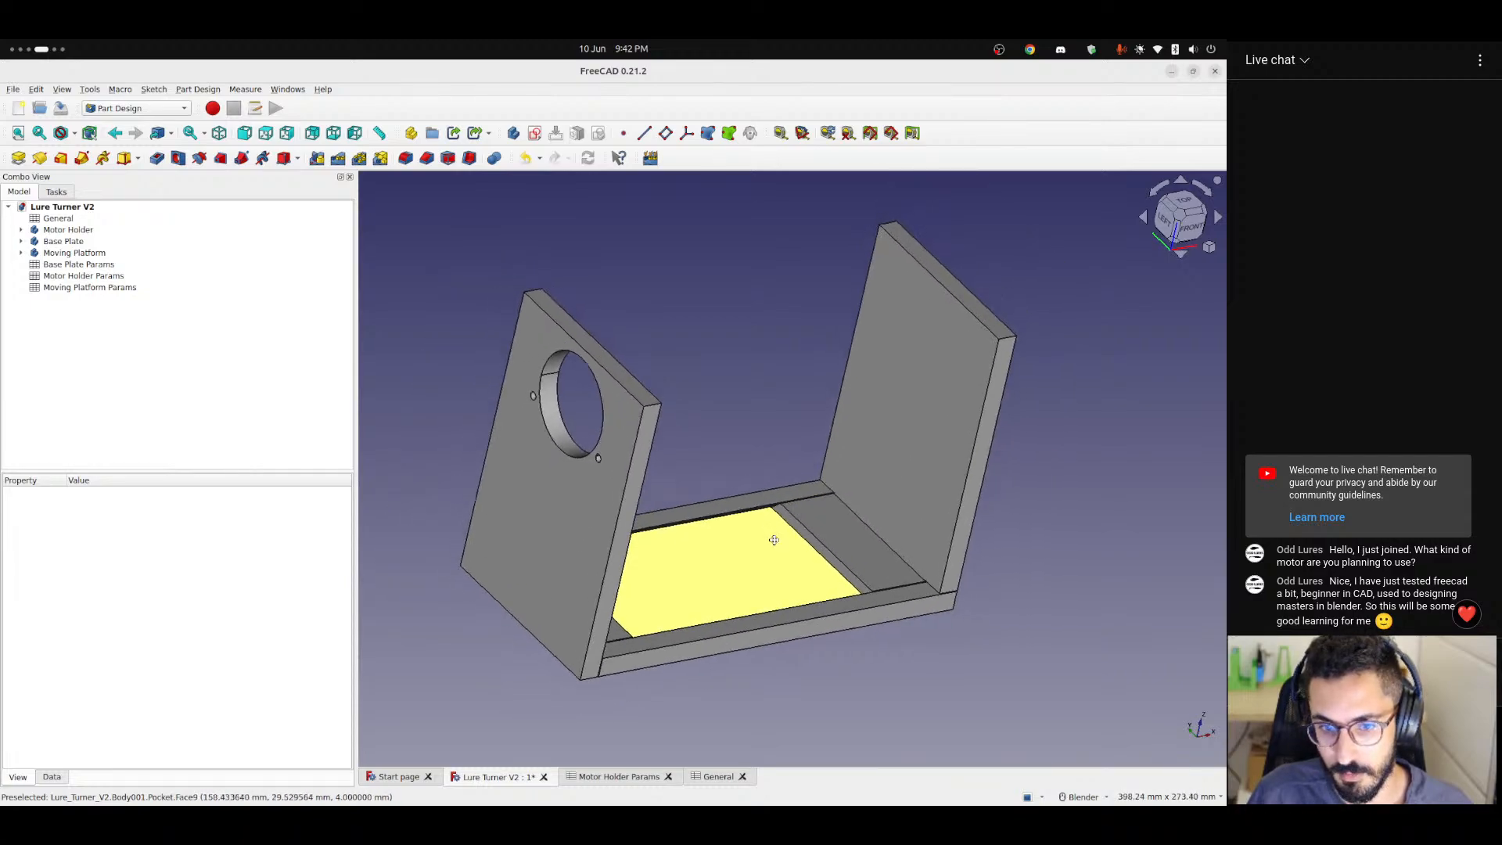
middle_click_drag(814, 564, 779, 556)
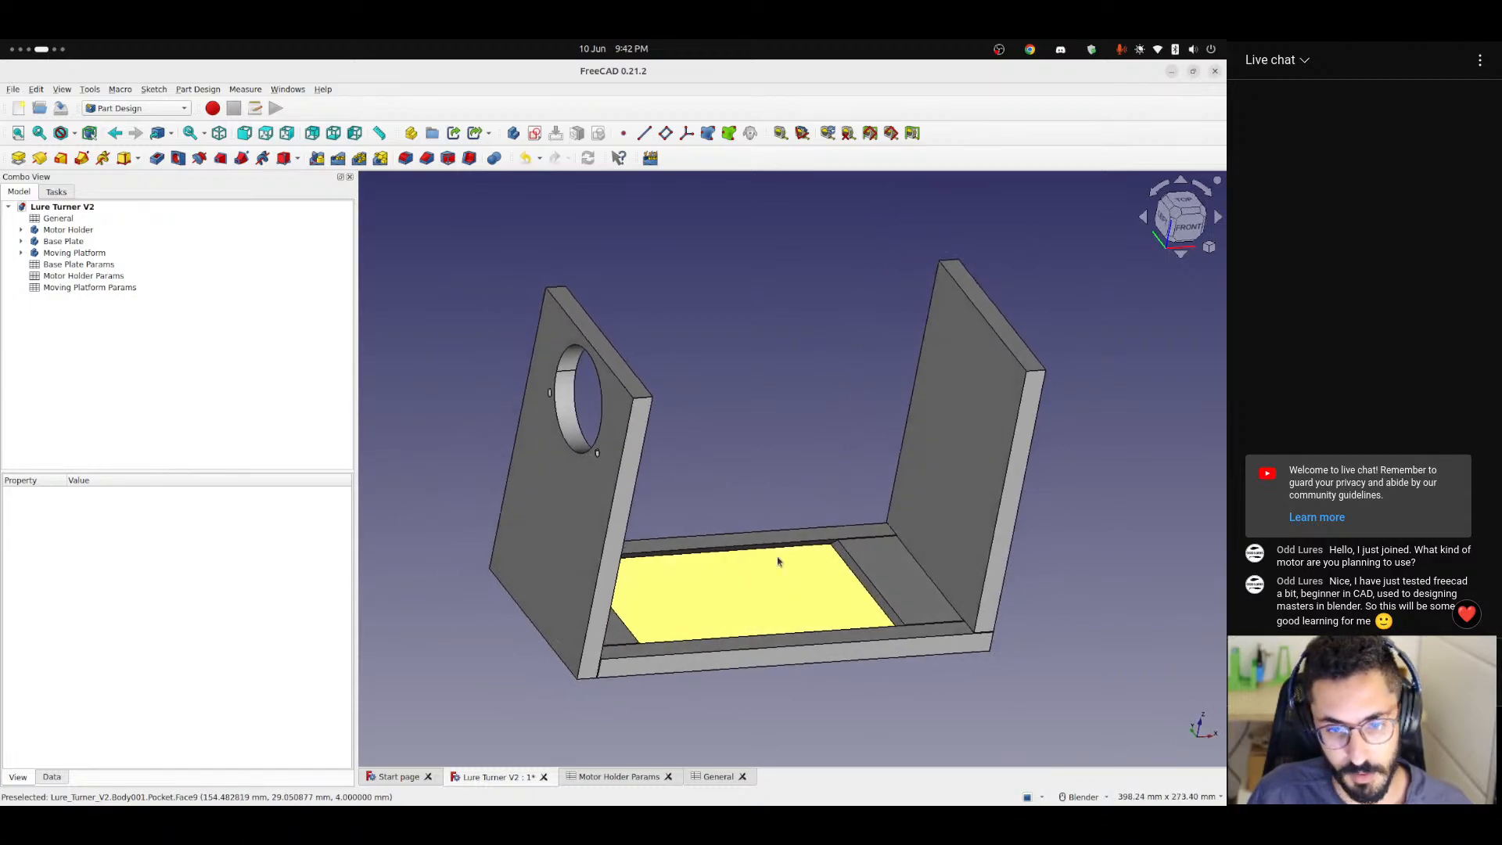
left_click(635, 772)
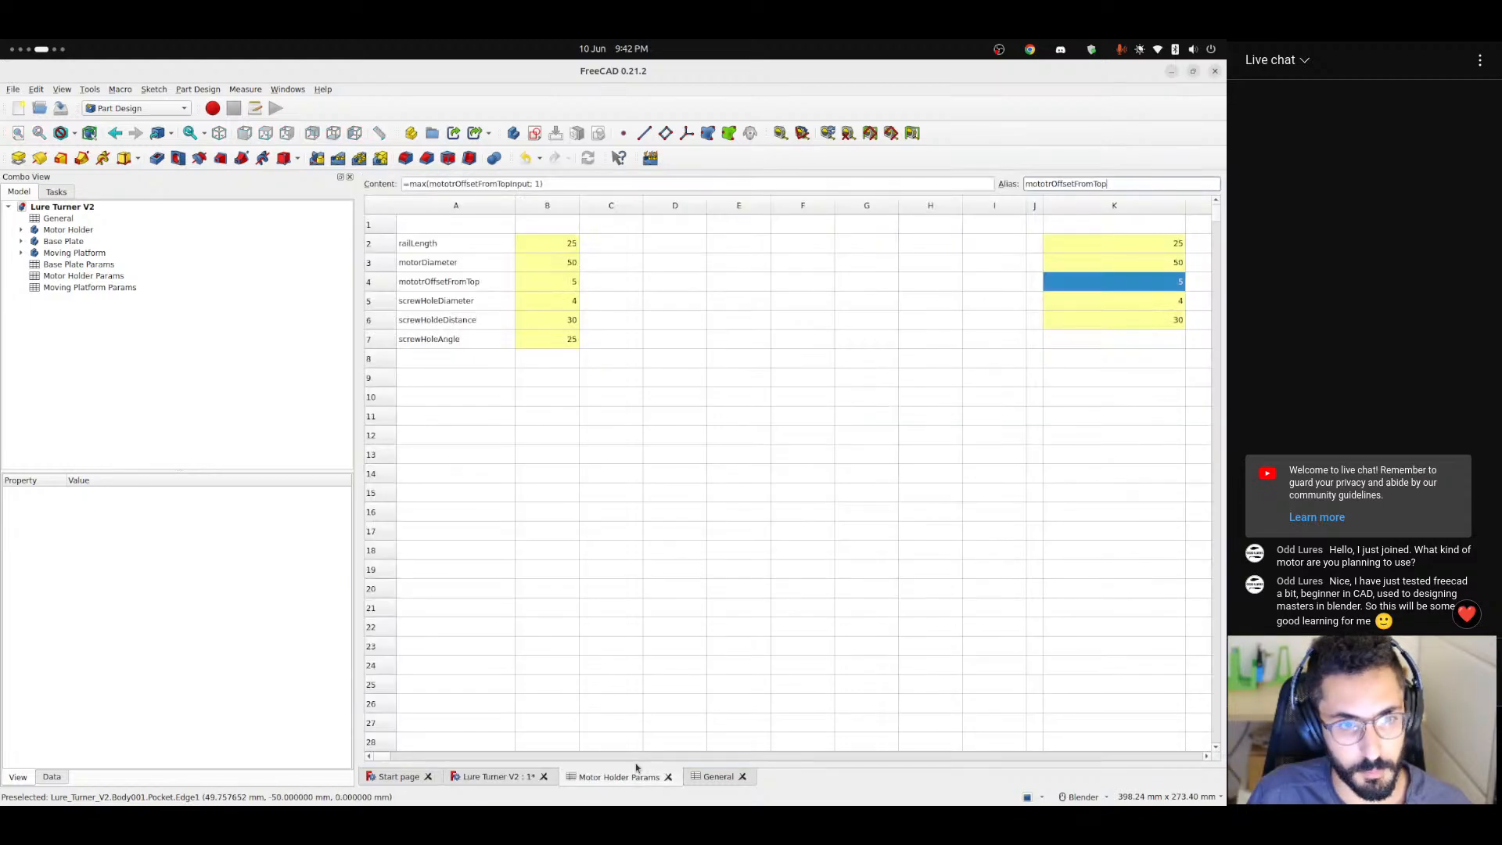
left_click(510, 775)
middle_click_drag(735, 612, 778, 590)
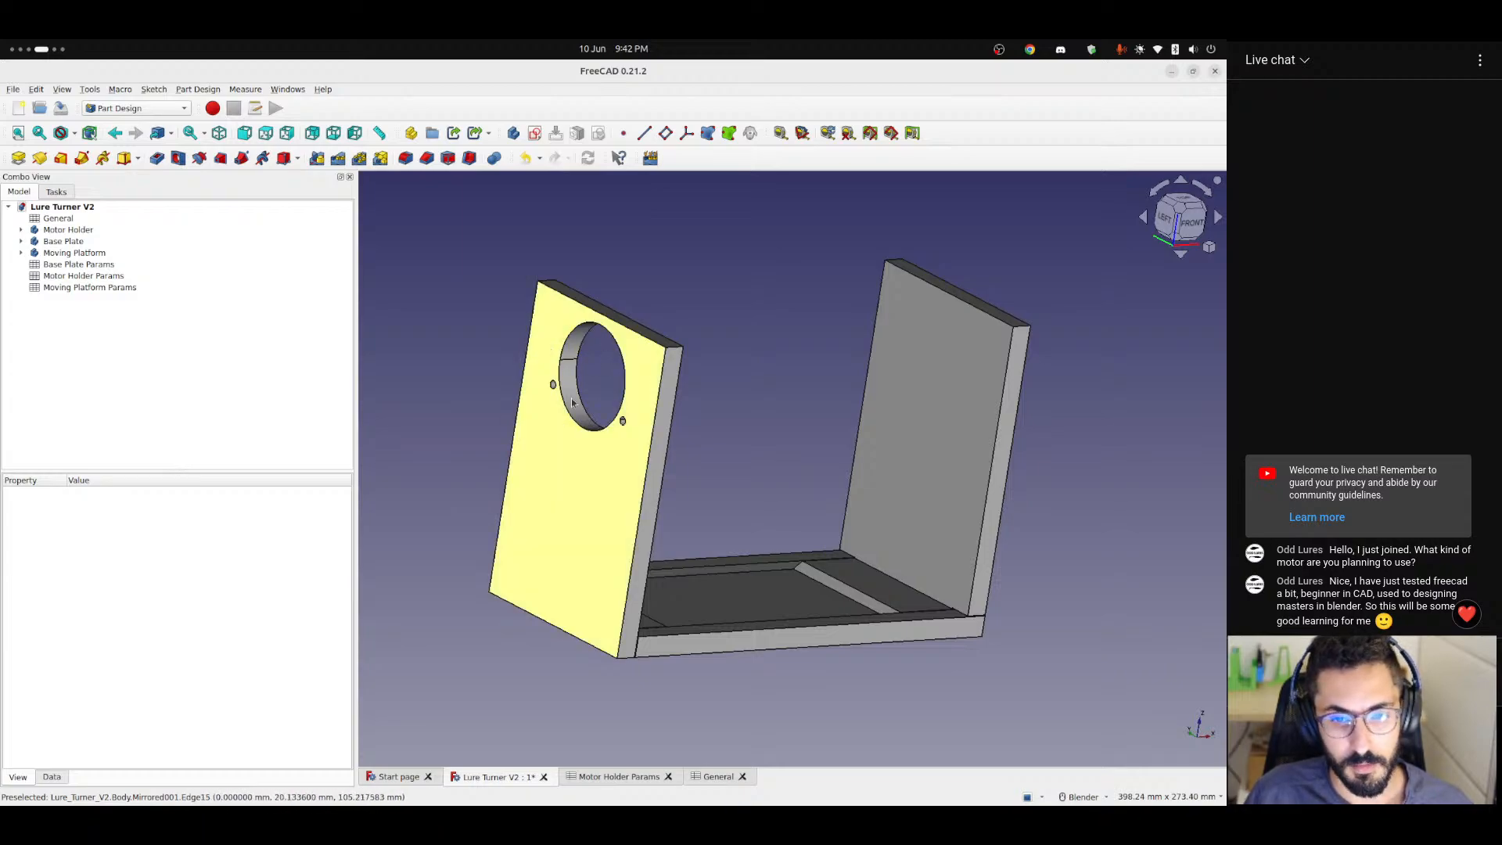
Open Sketch006 under the Motor Holder's Pocket002 for editing and examine the motor hole's vertical distance constraint.
left_click(21, 229)
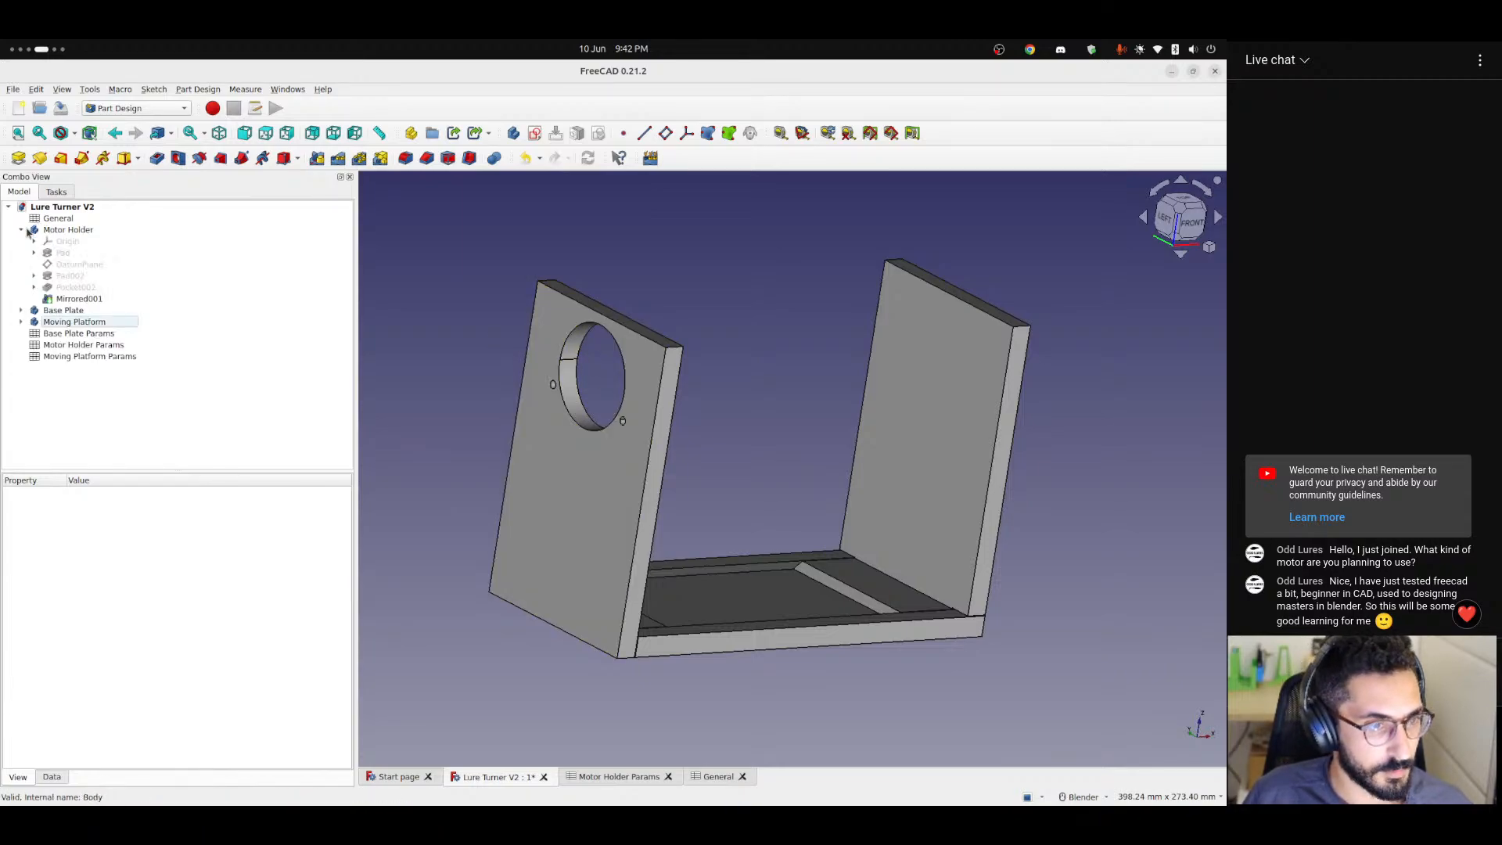
left_click(34, 288)
double_click(86, 299)
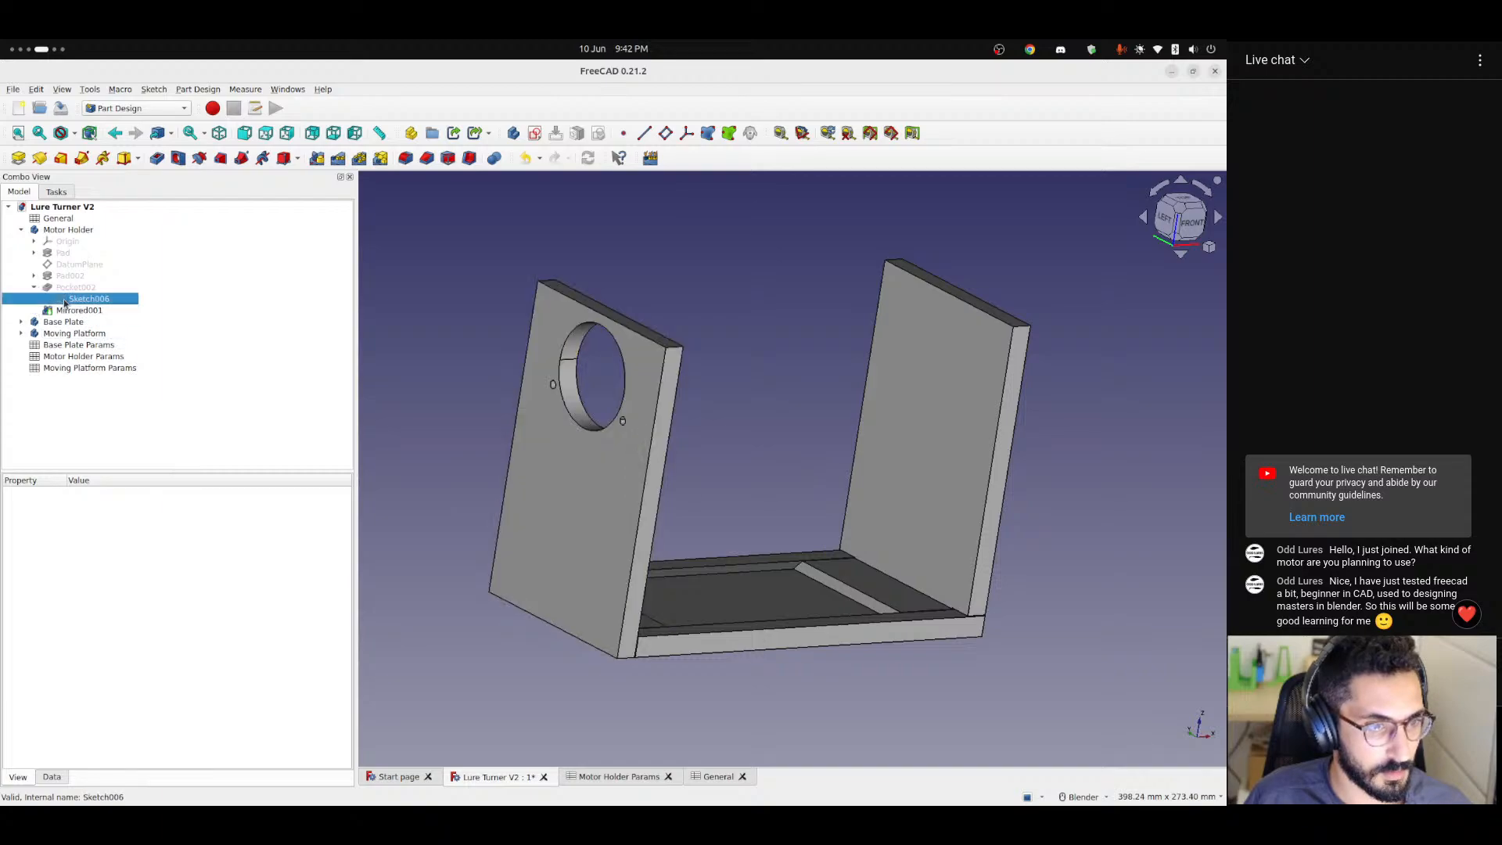
scroll(828, 410, "up", 5)
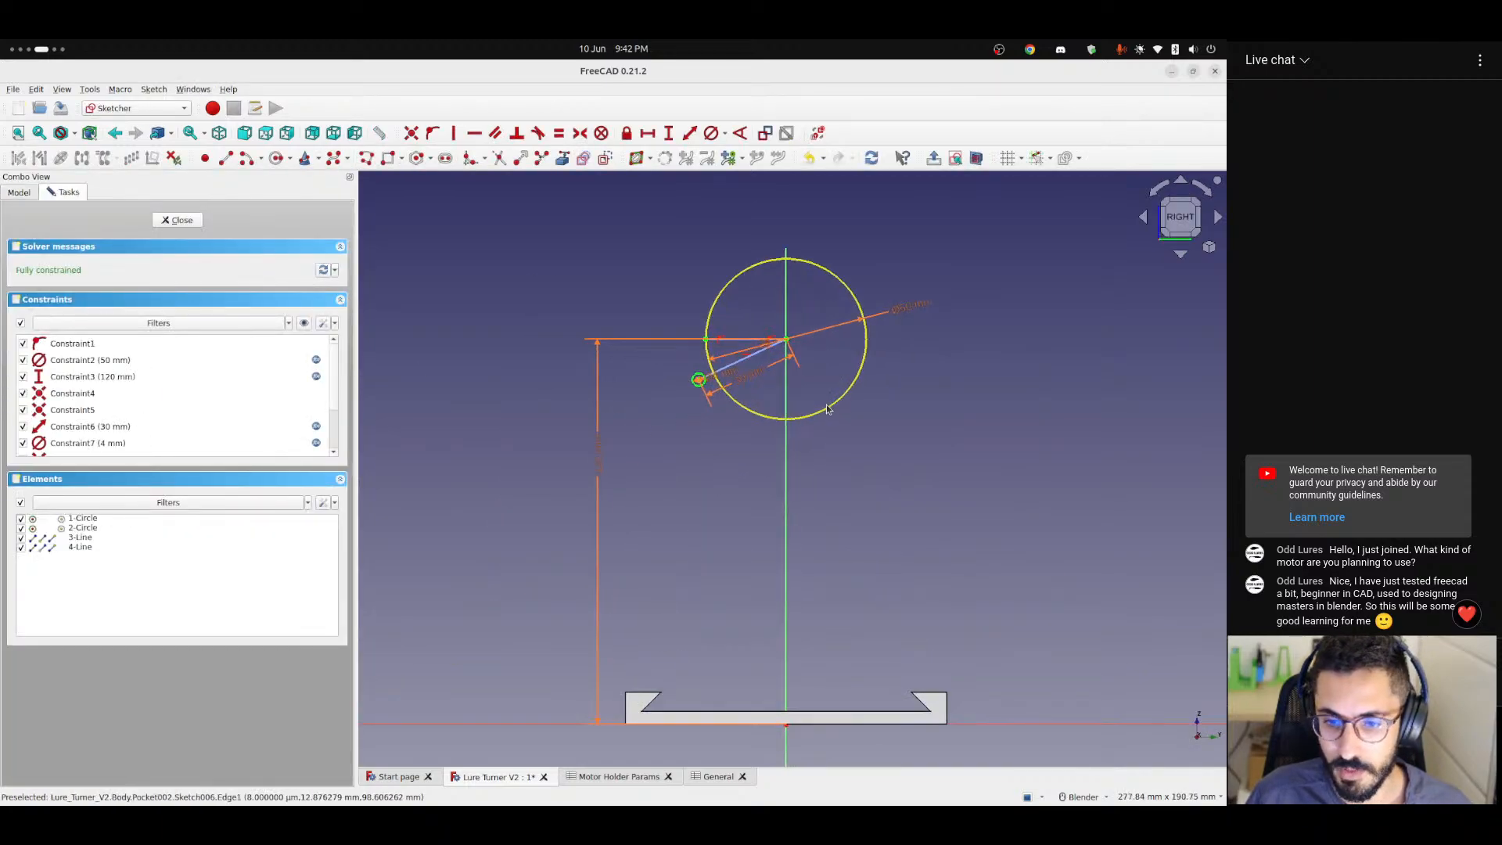
scroll(823, 407, "down", 2)
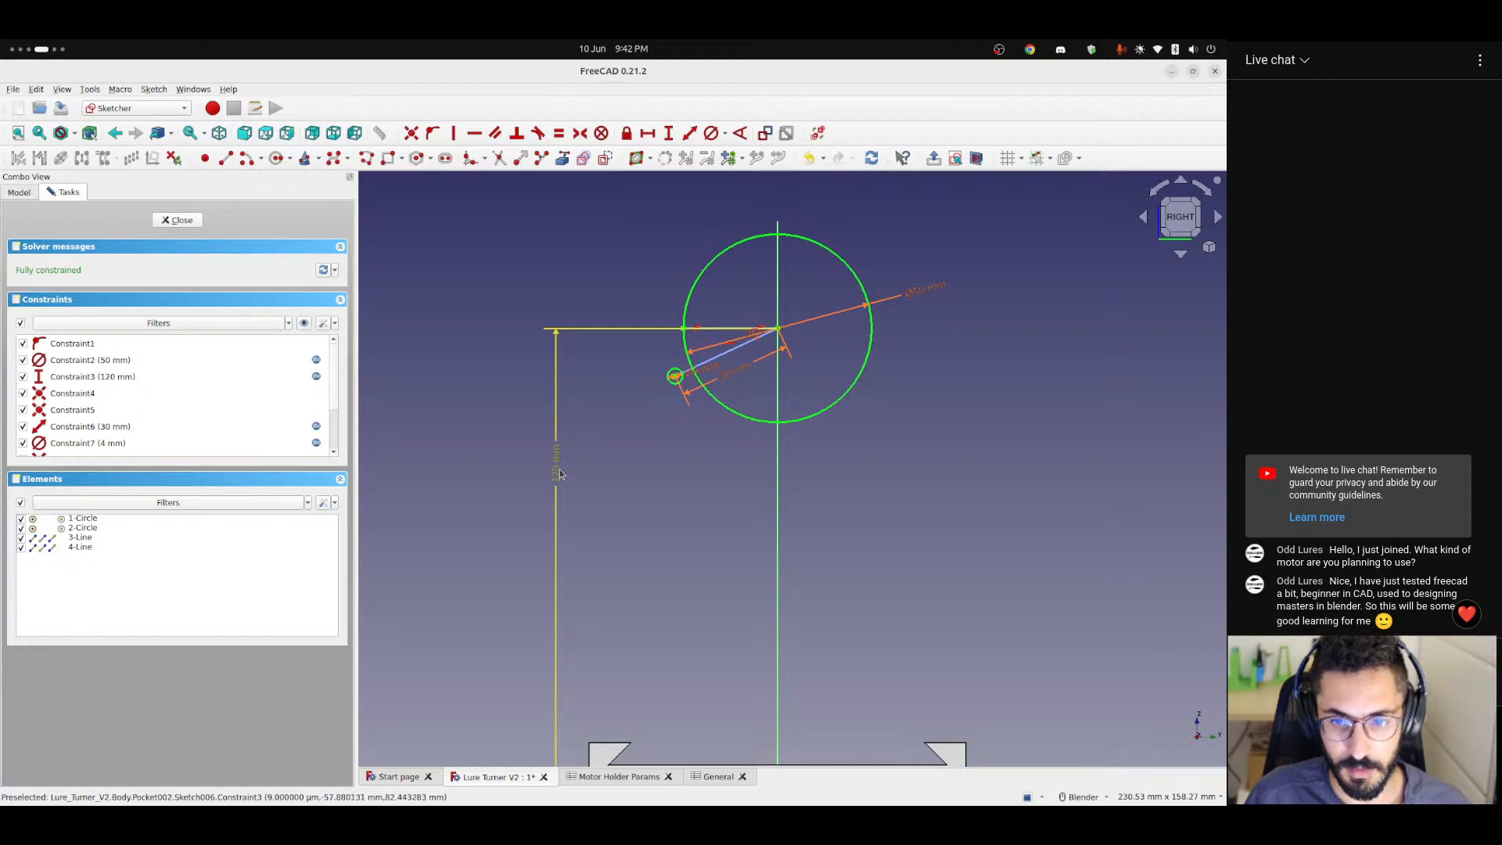
Review the formula driving the motor hole's vertical distance constraint, keep it as is, and close Sketch006.
scroll(635, 496, "down", 1)
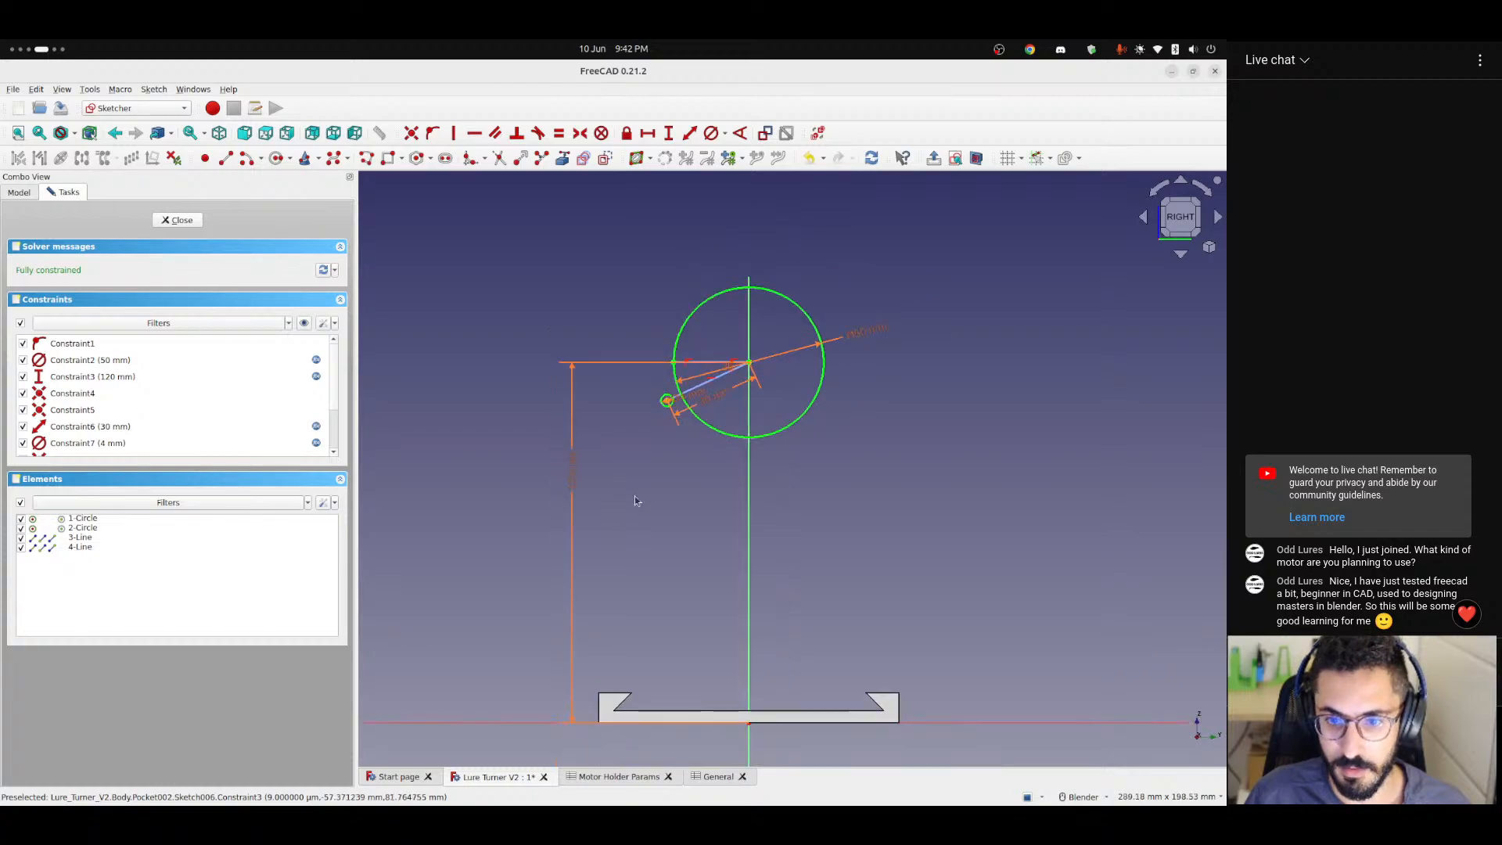
double_click(571, 465)
left_click(689, 415)
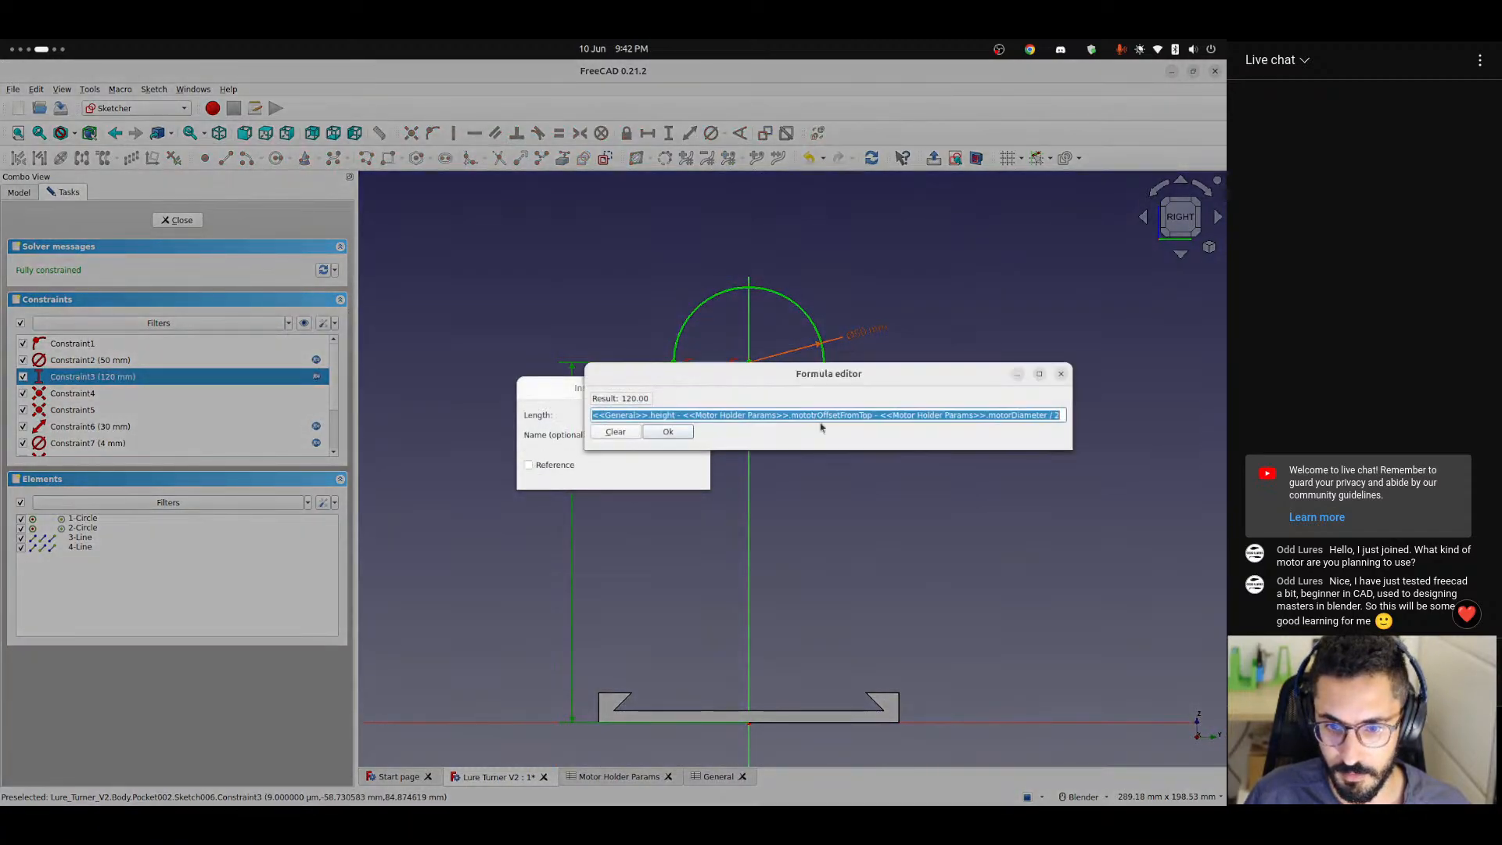
left_click(706, 414)
left_click_drag(592, 414, 1073, 406)
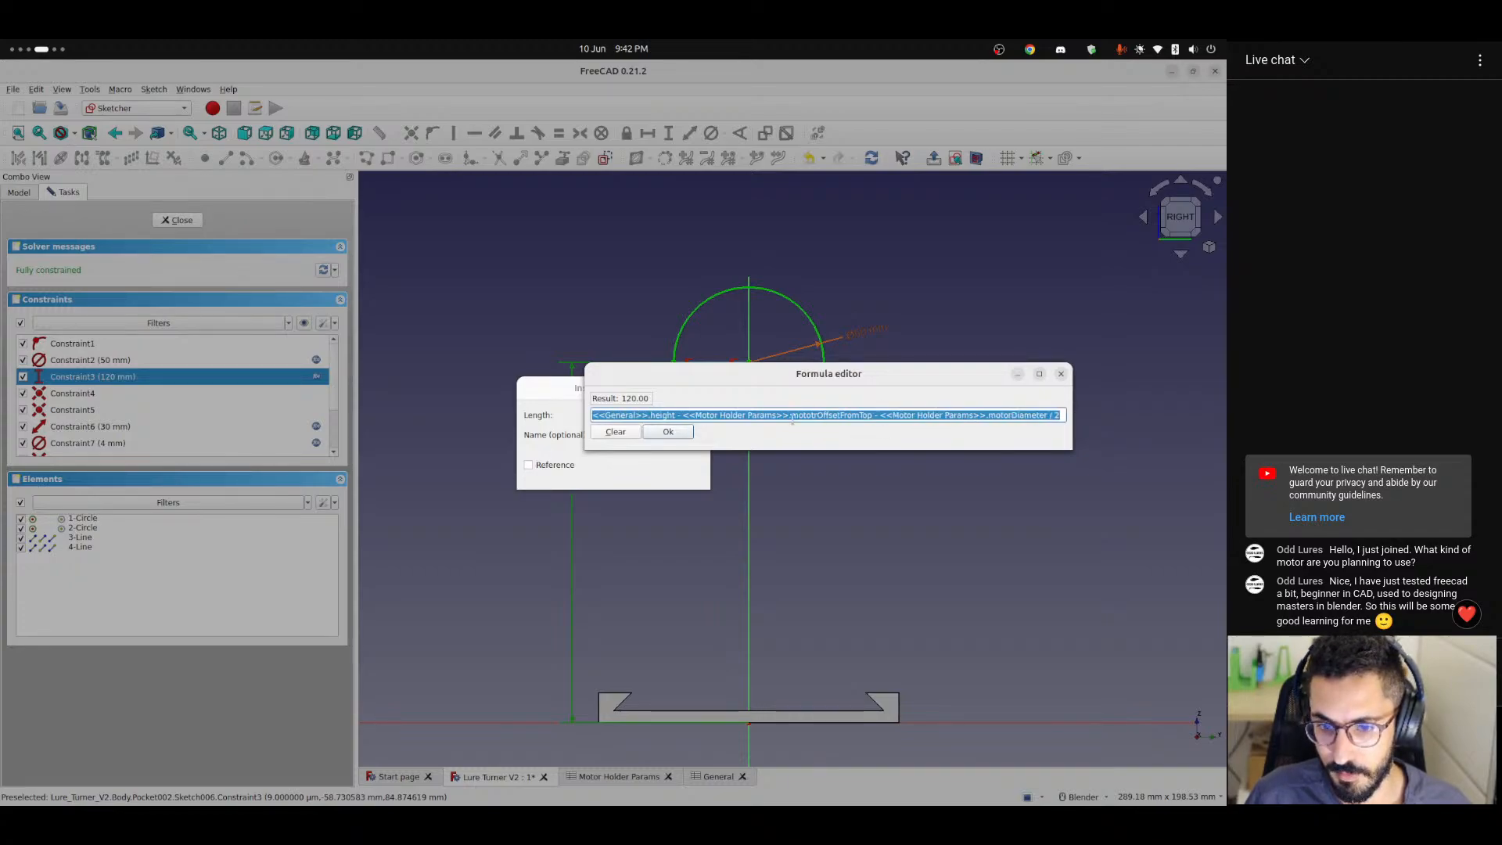
left_click(673, 430)
left_click(666, 479)
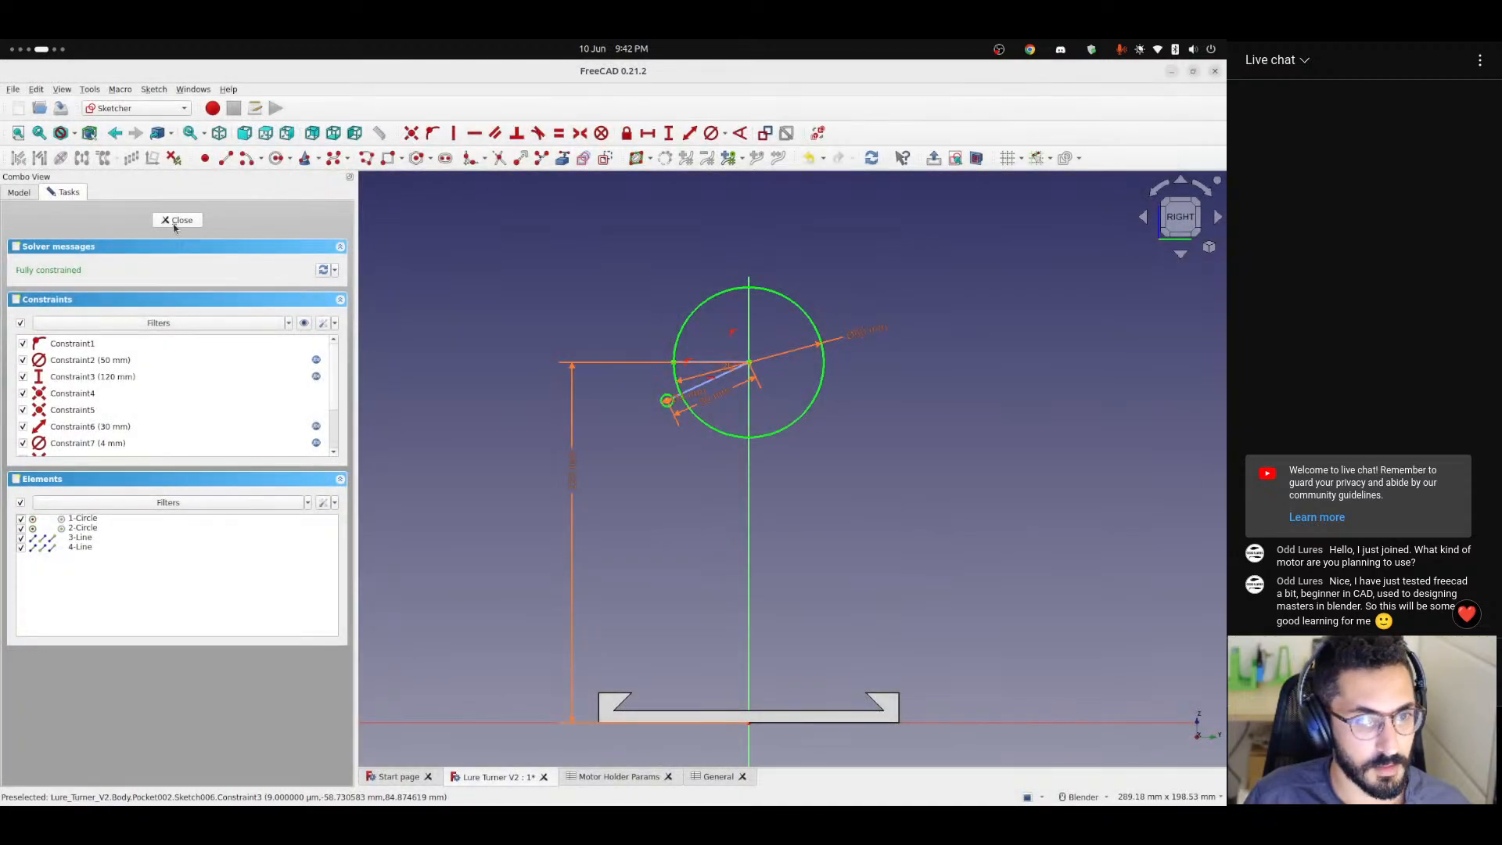
left_click(177, 220)
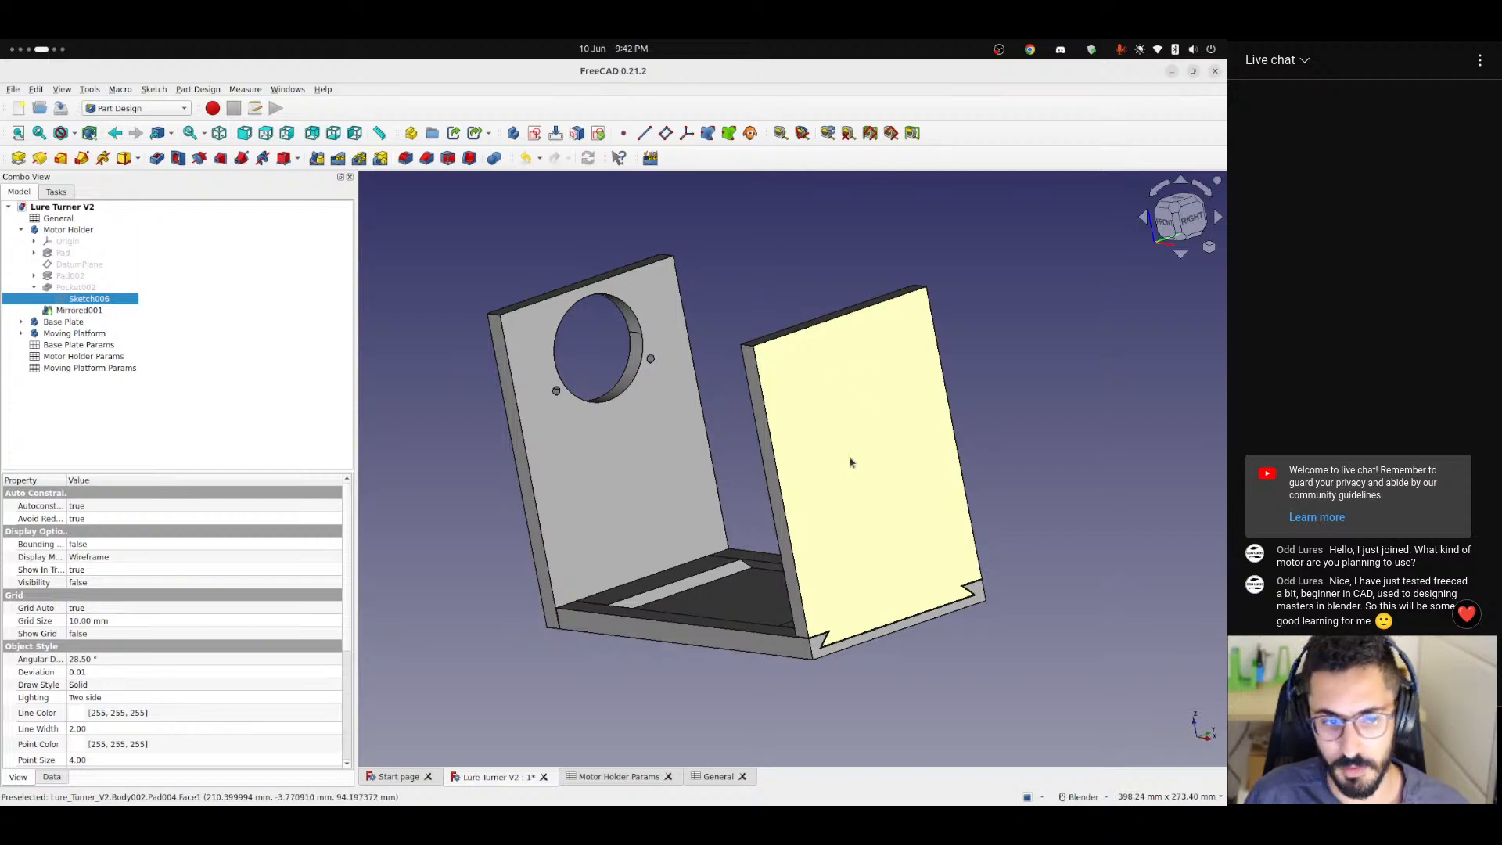
Open the Moving Platform Params spreadsheet and set railLength in cell B2 to 60.
middle_click_drag(851, 462, 677, 459)
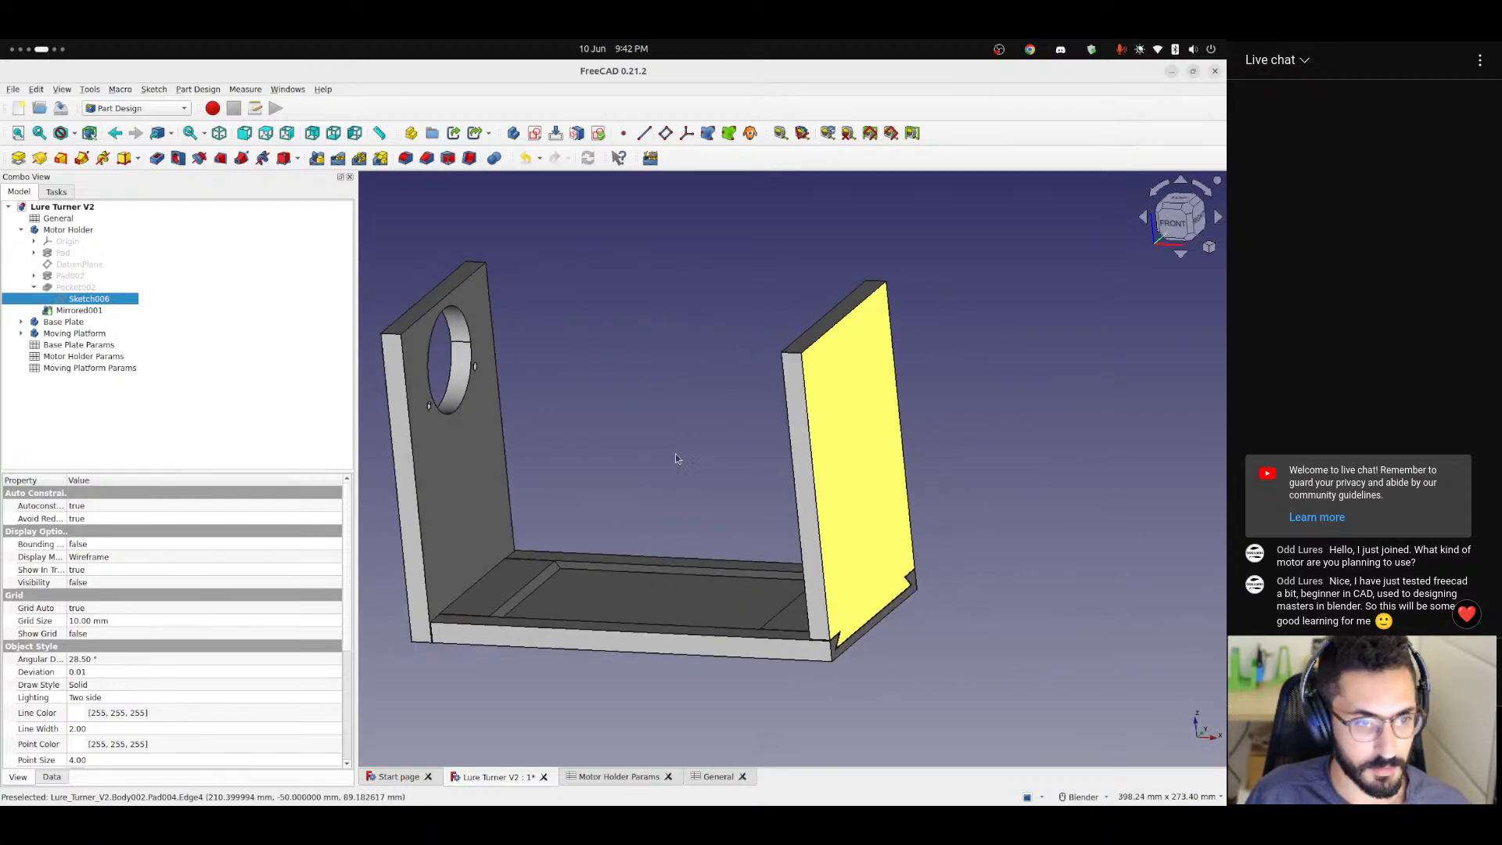
double_click(89, 369)
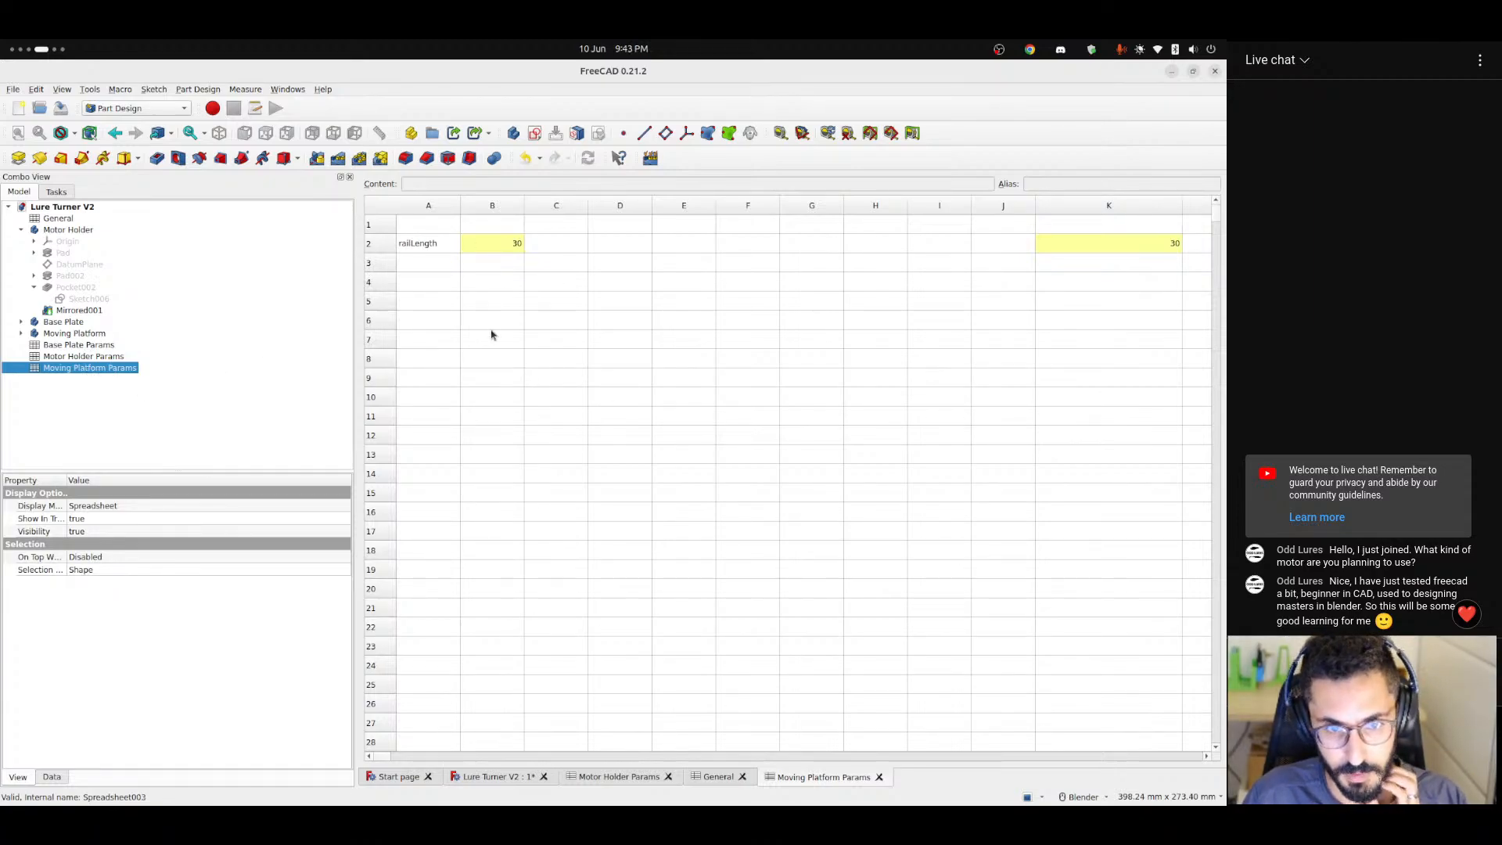
left_click(507, 244)
double_click(507, 244)
key("Return")
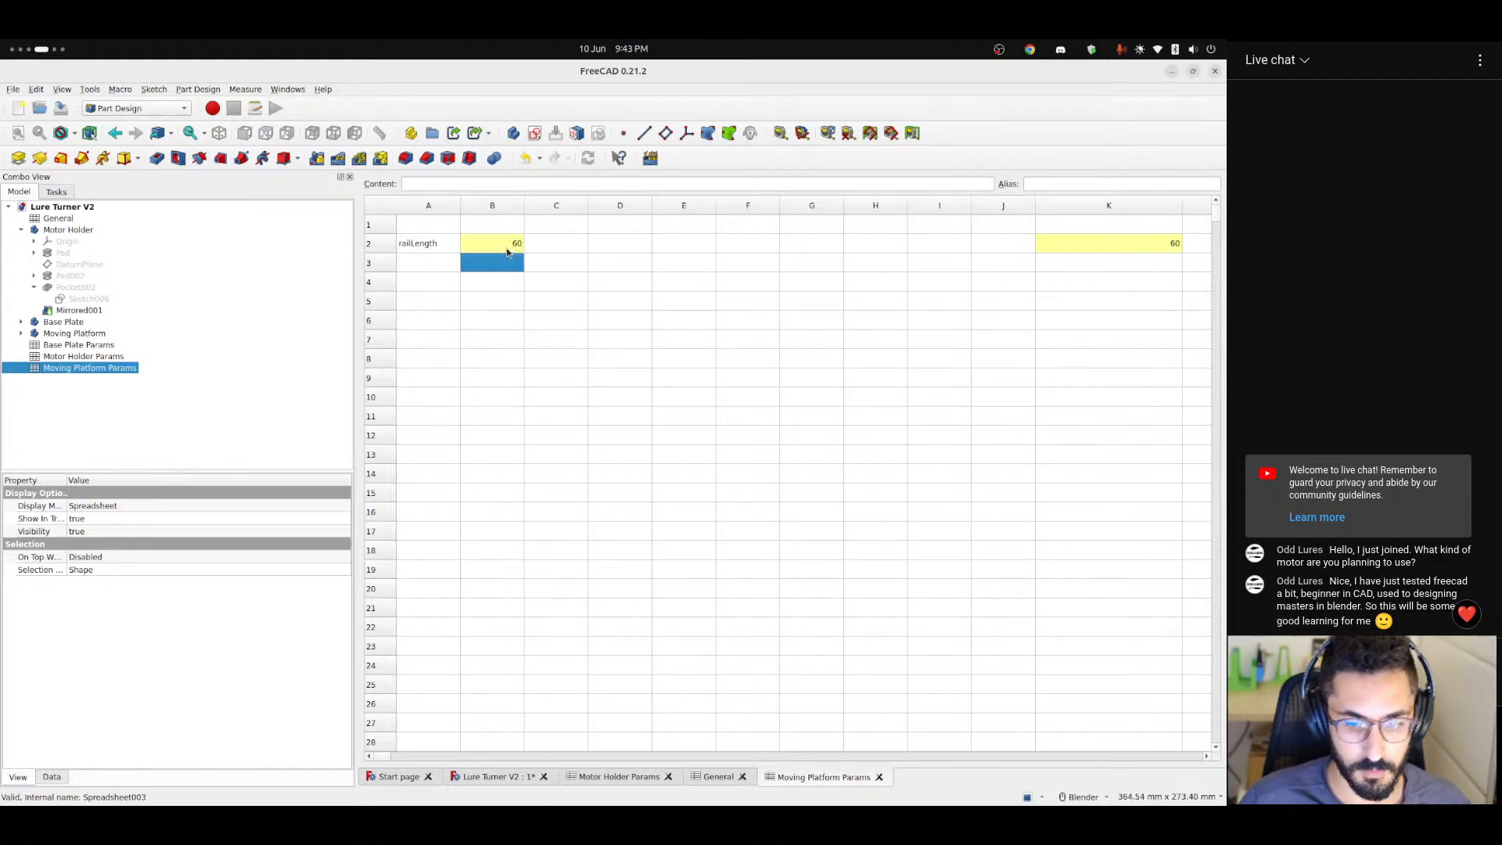
Inspect the platform's rail in the 3D model, check the Motor Holder Params spreadsheet, and return to Moving Platform Params.
left_click(490, 779)
middle_click_drag(676, 629, 646, 745)
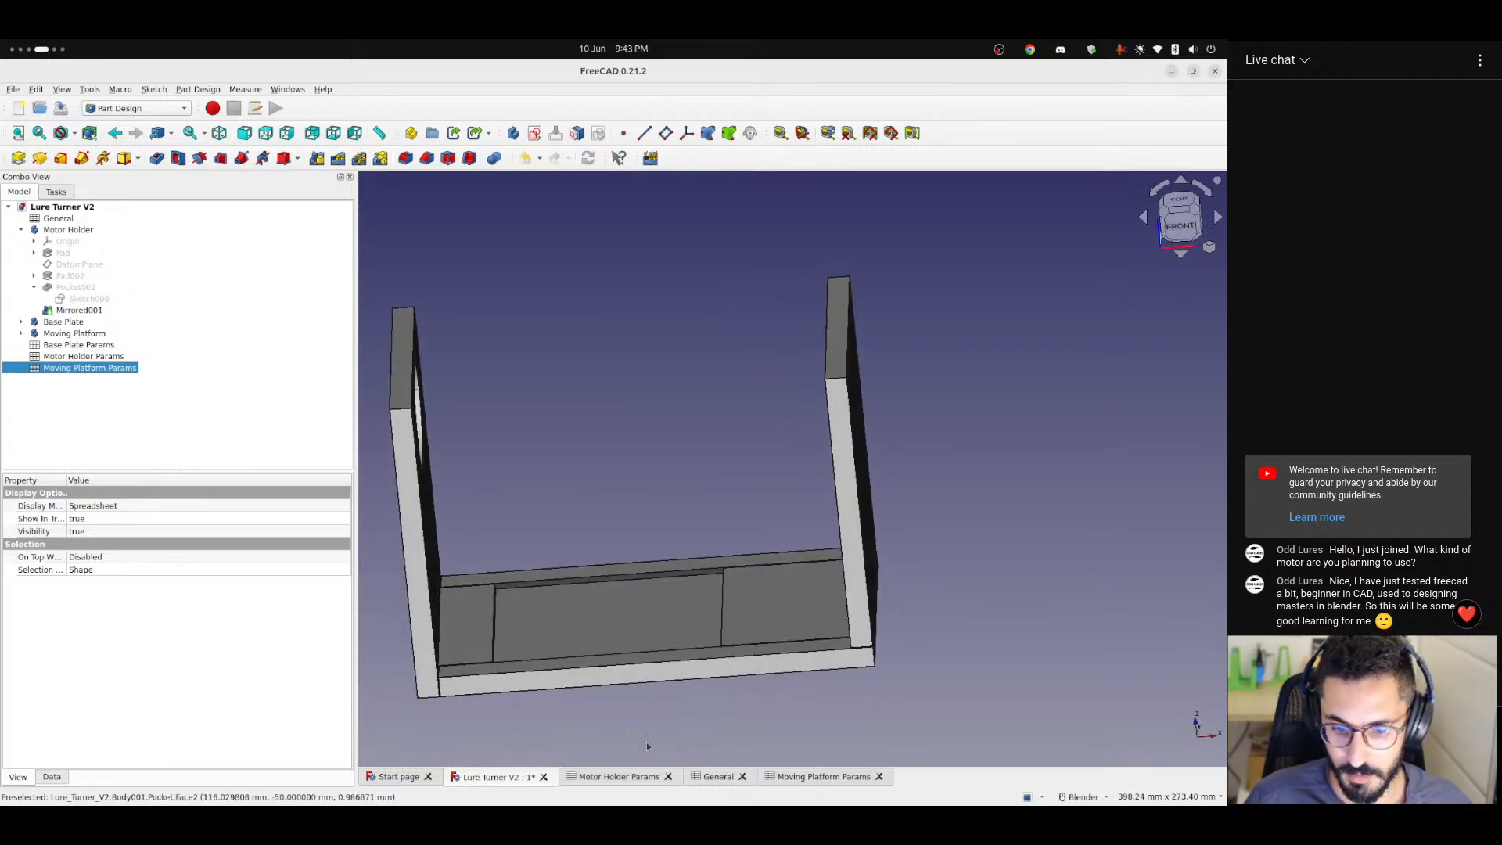
middle_click_drag(807, 619, 698, 571)
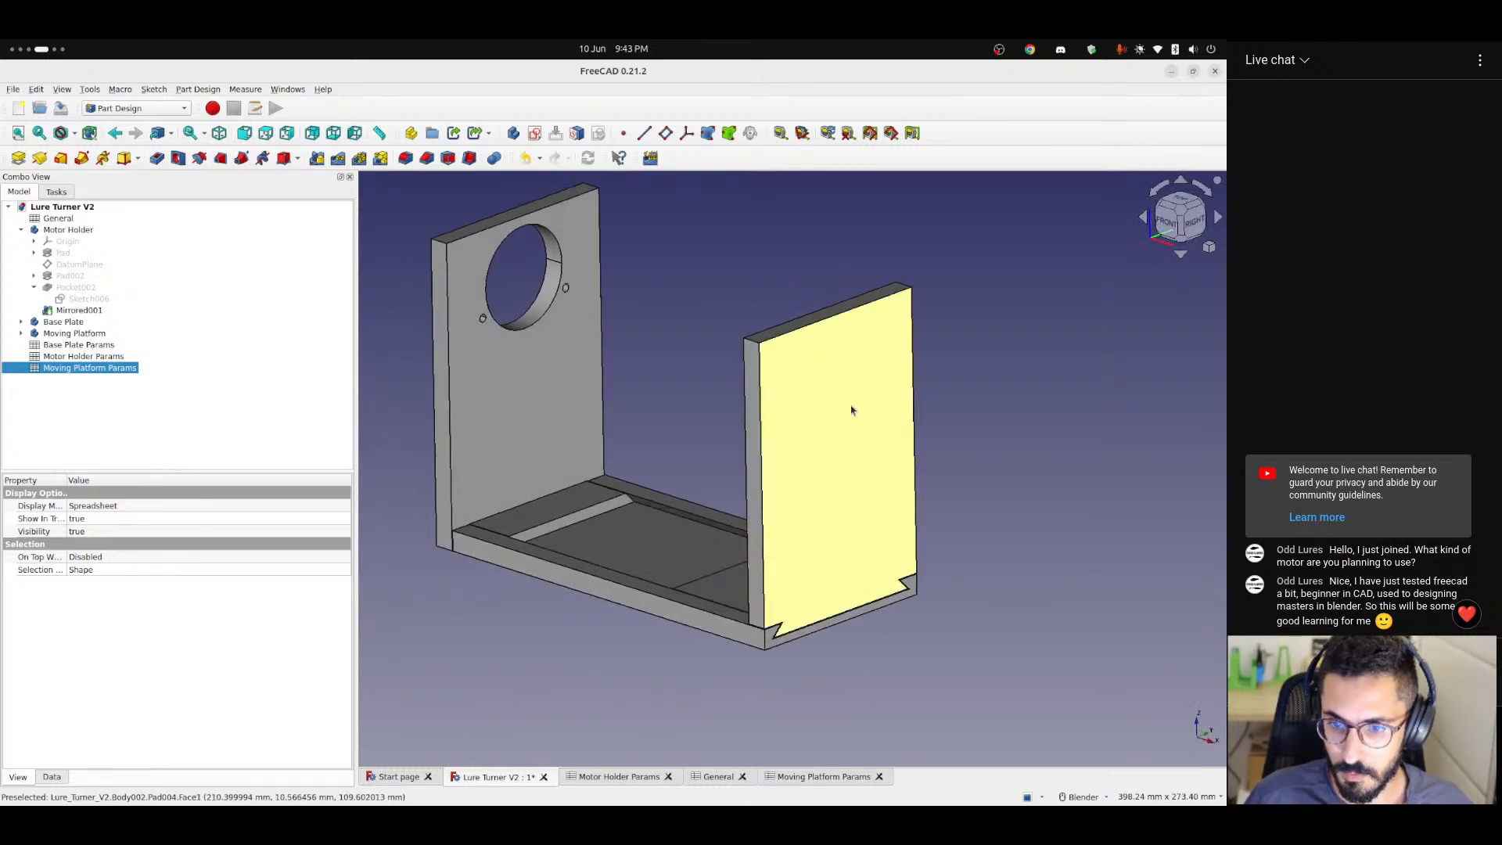
left_click(657, 774)
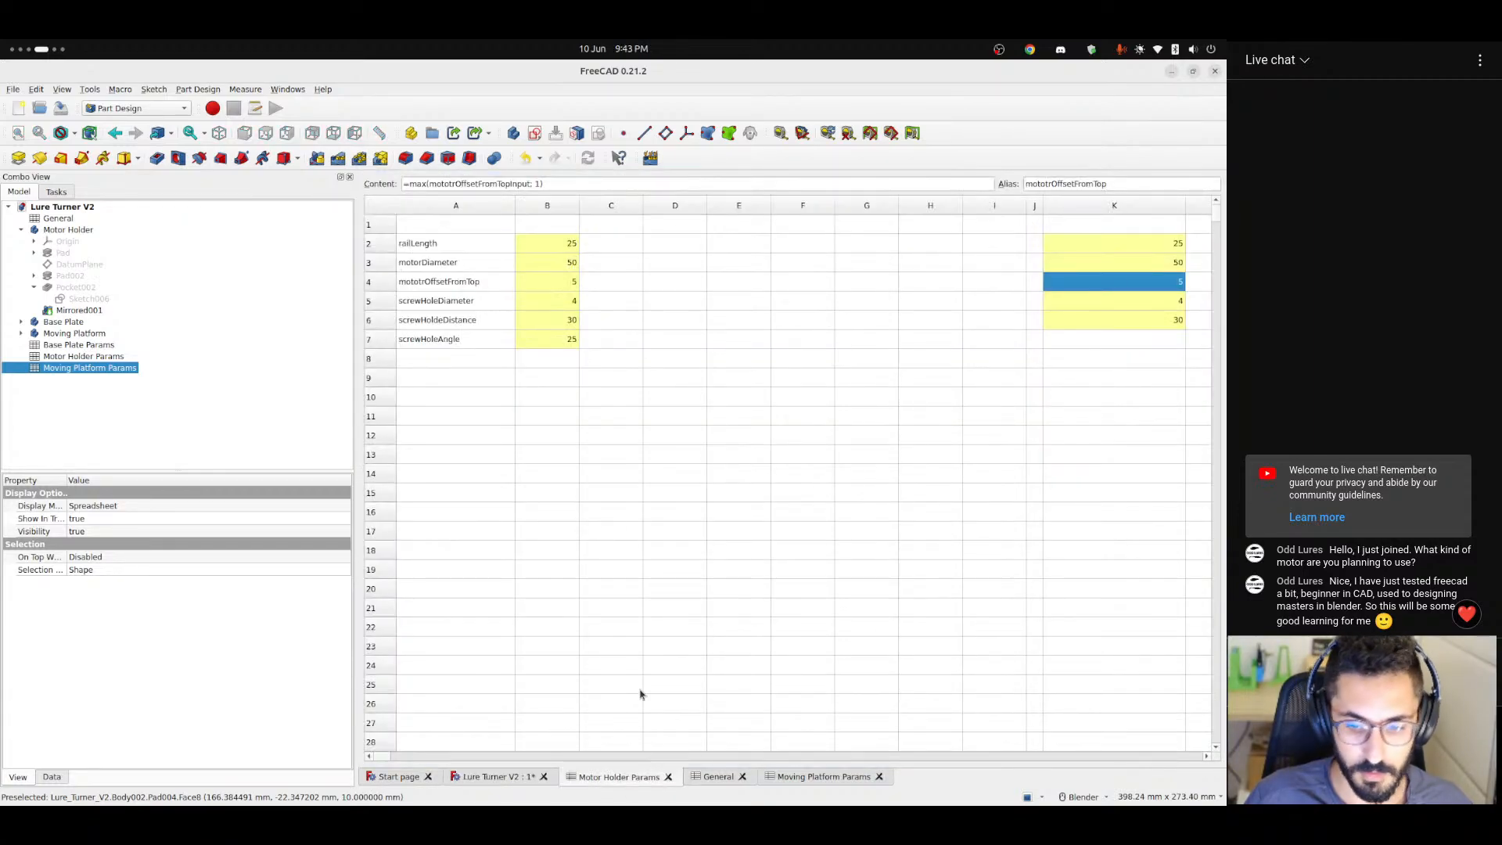
left_click(815, 777)
left_click(430, 278)
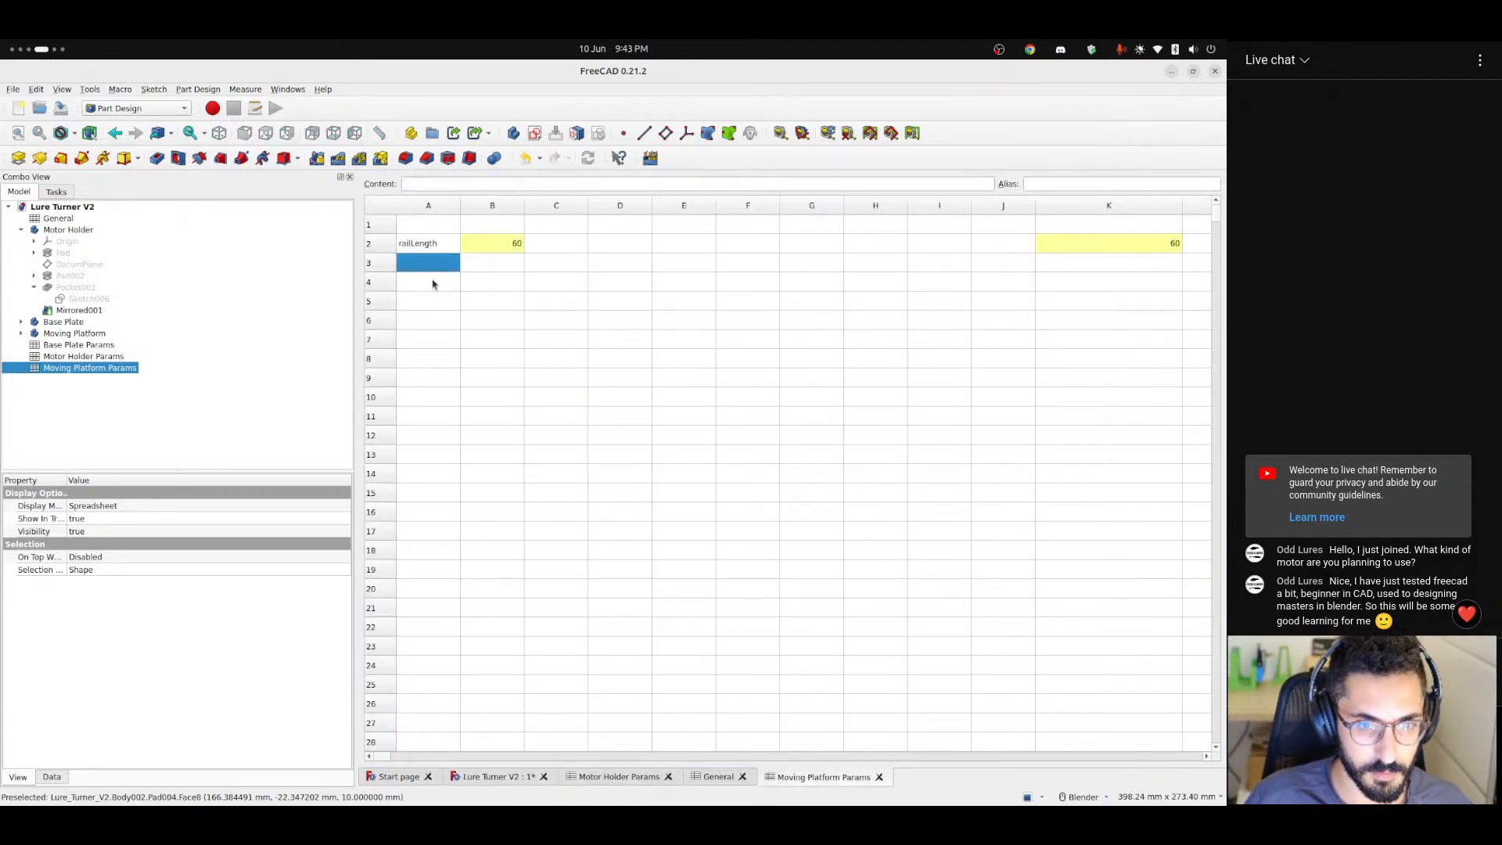
Clear the tree selection, switch to the Spreadsheet workbench and create a new spreadsheet.
left_click(79, 388)
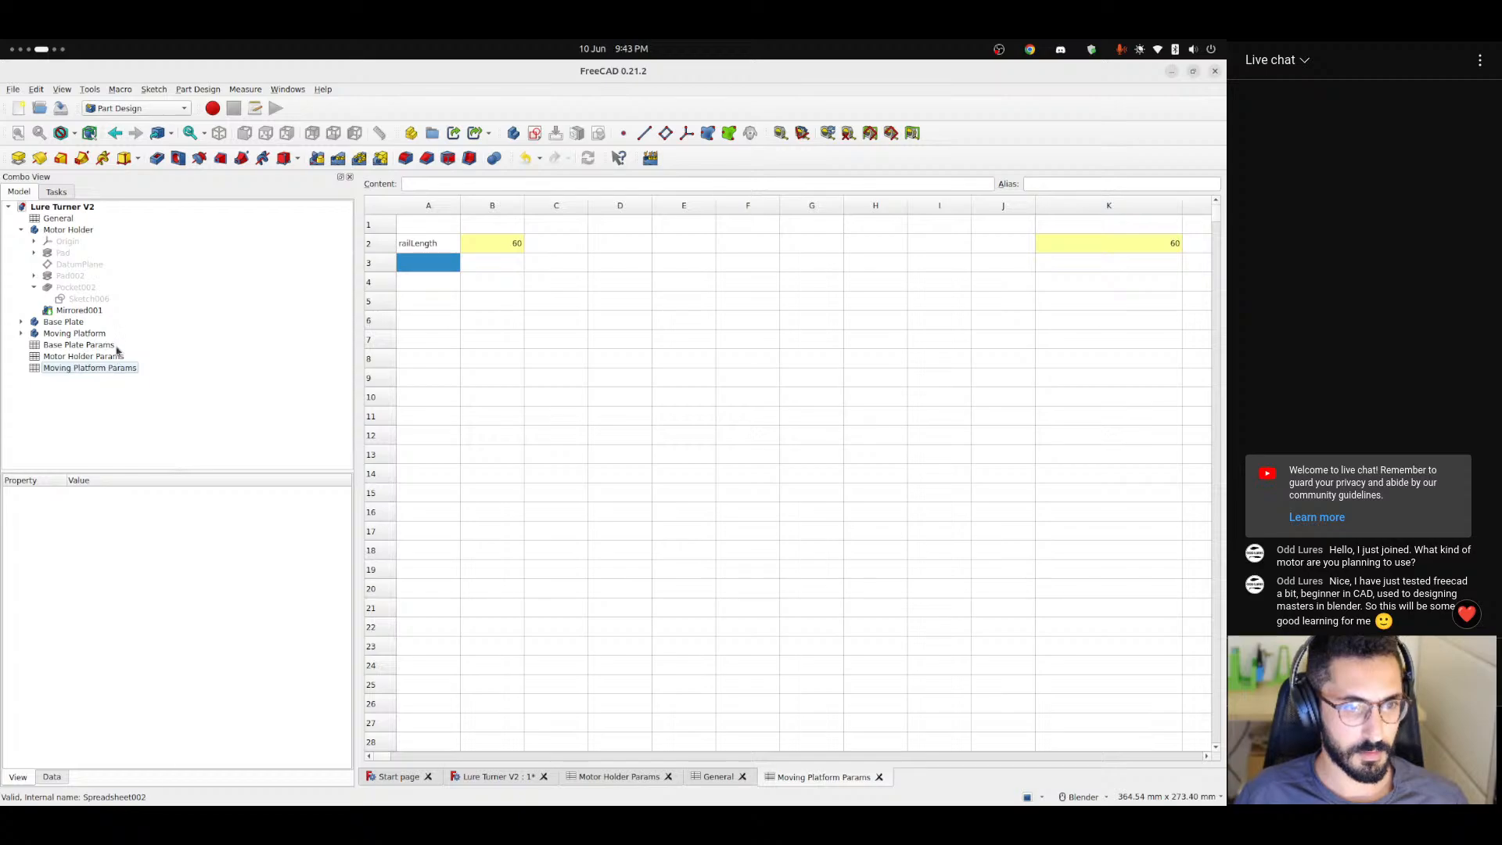
left_click(126, 108)
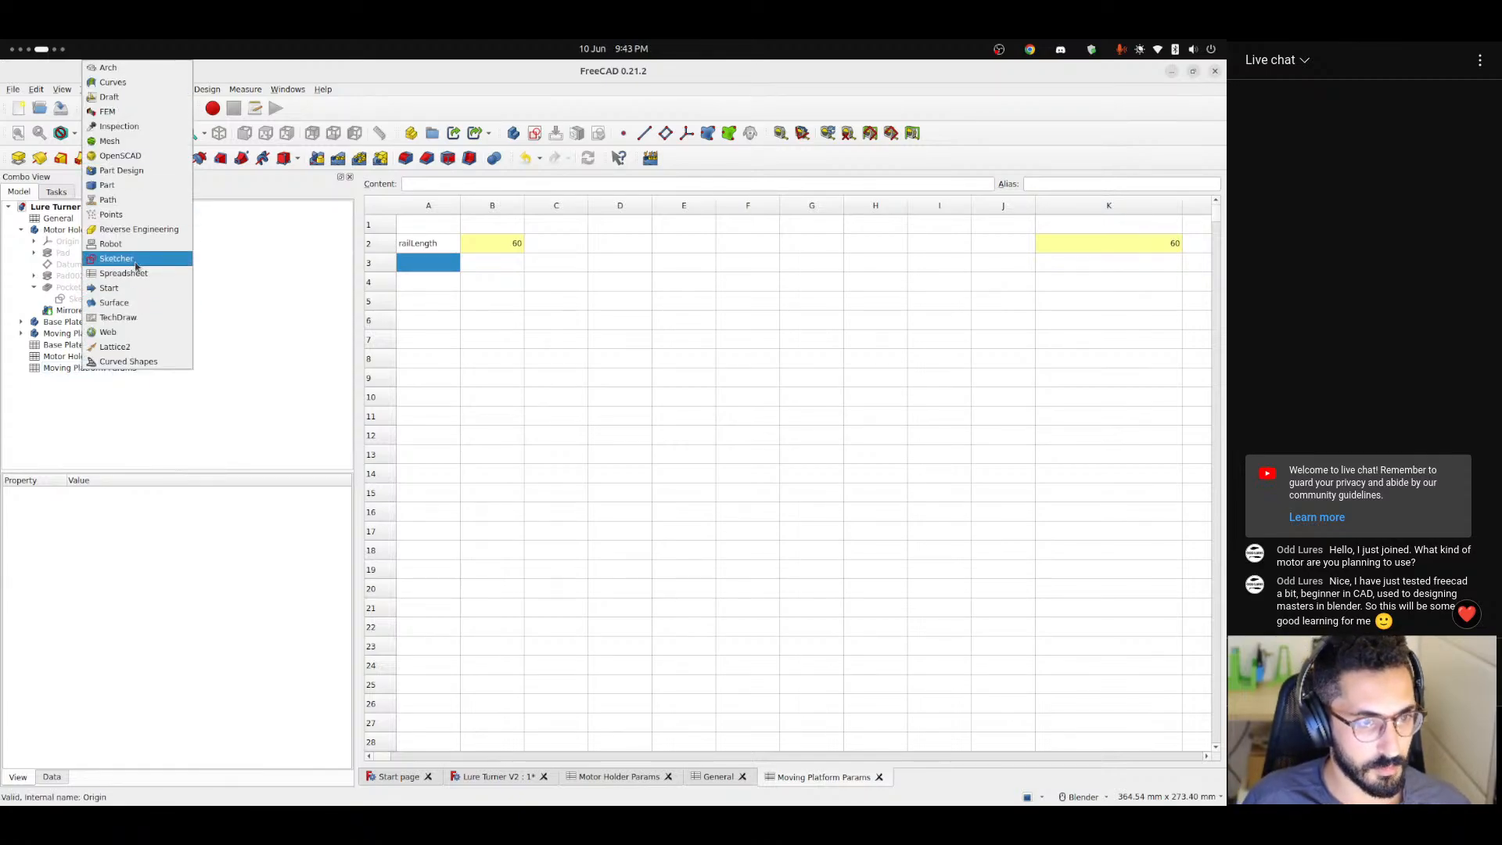
left_click(117, 273)
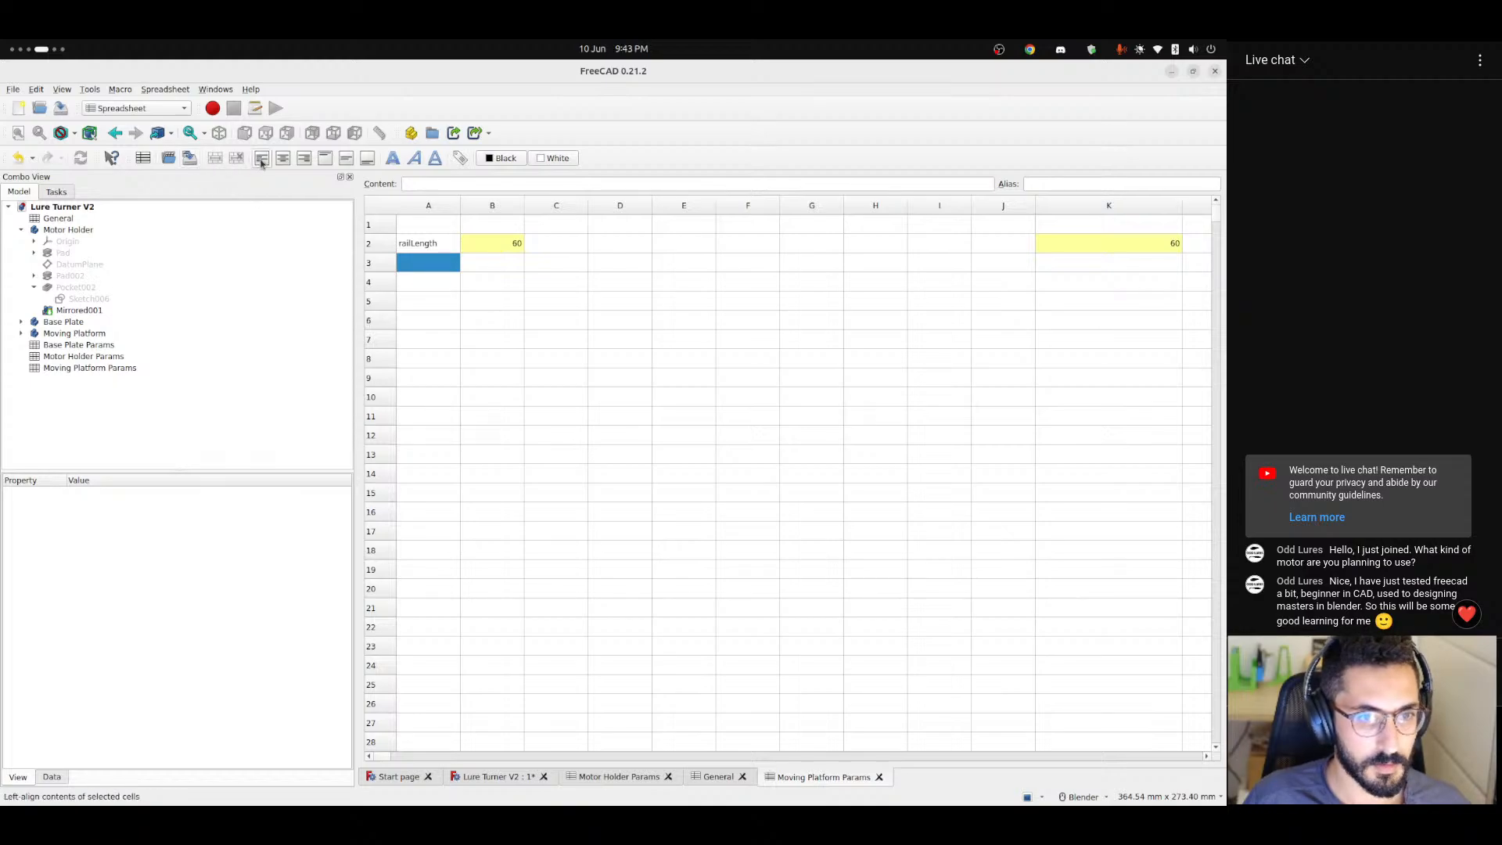
left_click(142, 158)
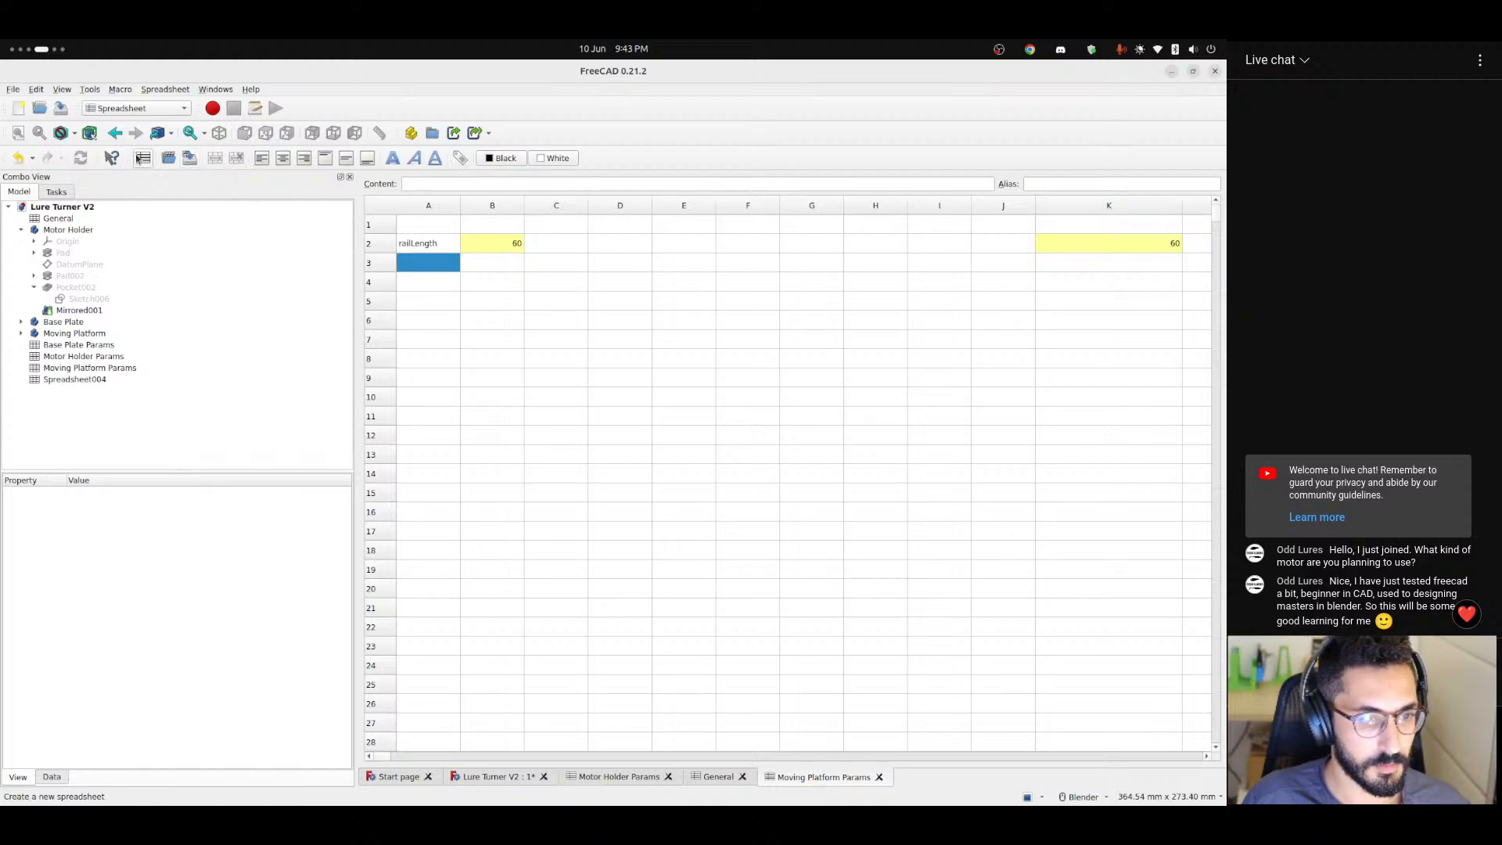
Rename the new spreadsheet as RotatingScew.
right_click(98, 381)
left_click(133, 670)
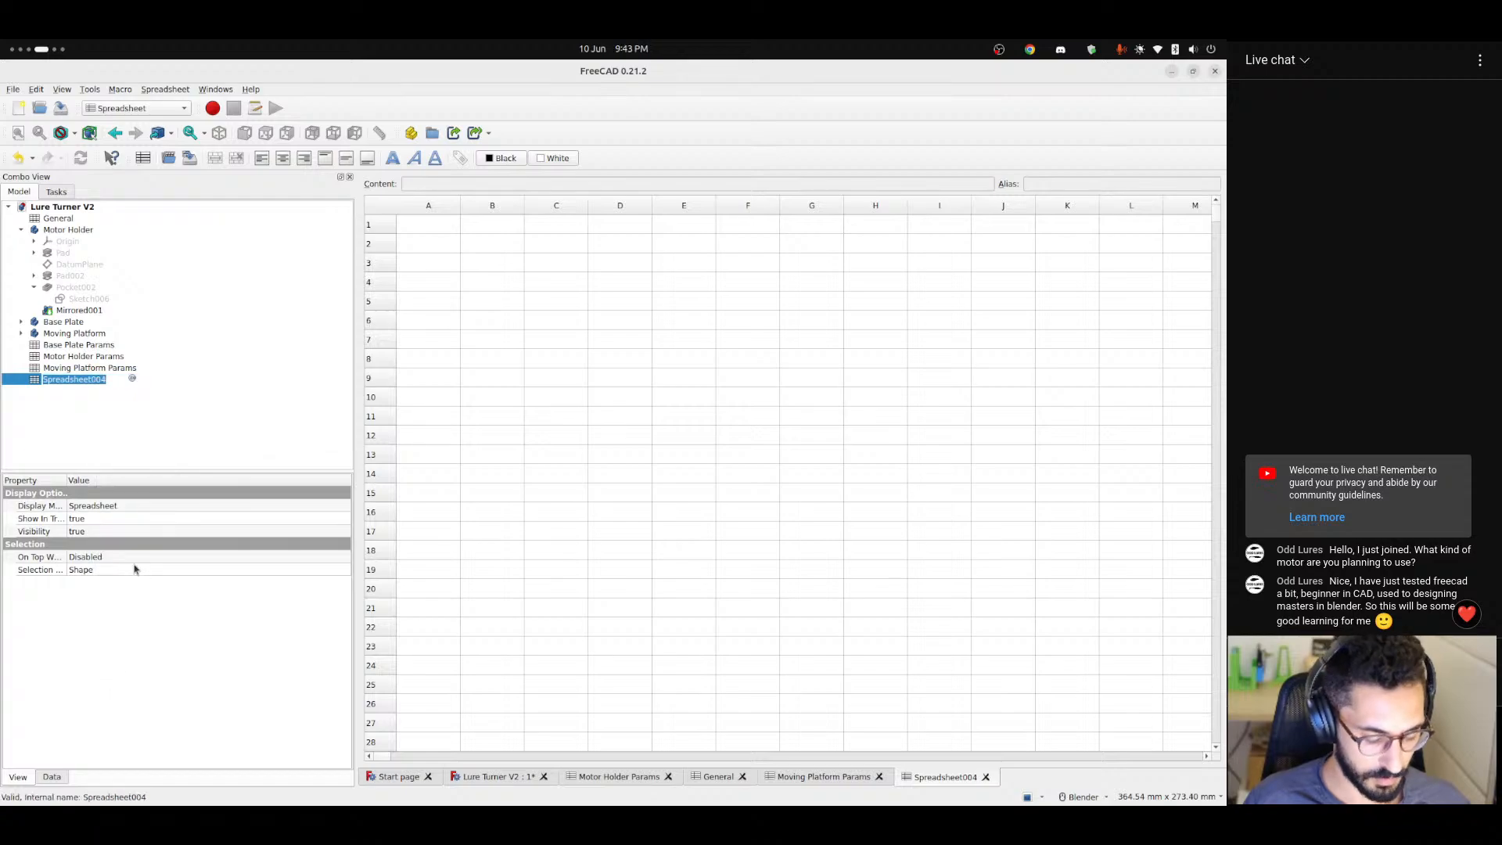
type("Tool")
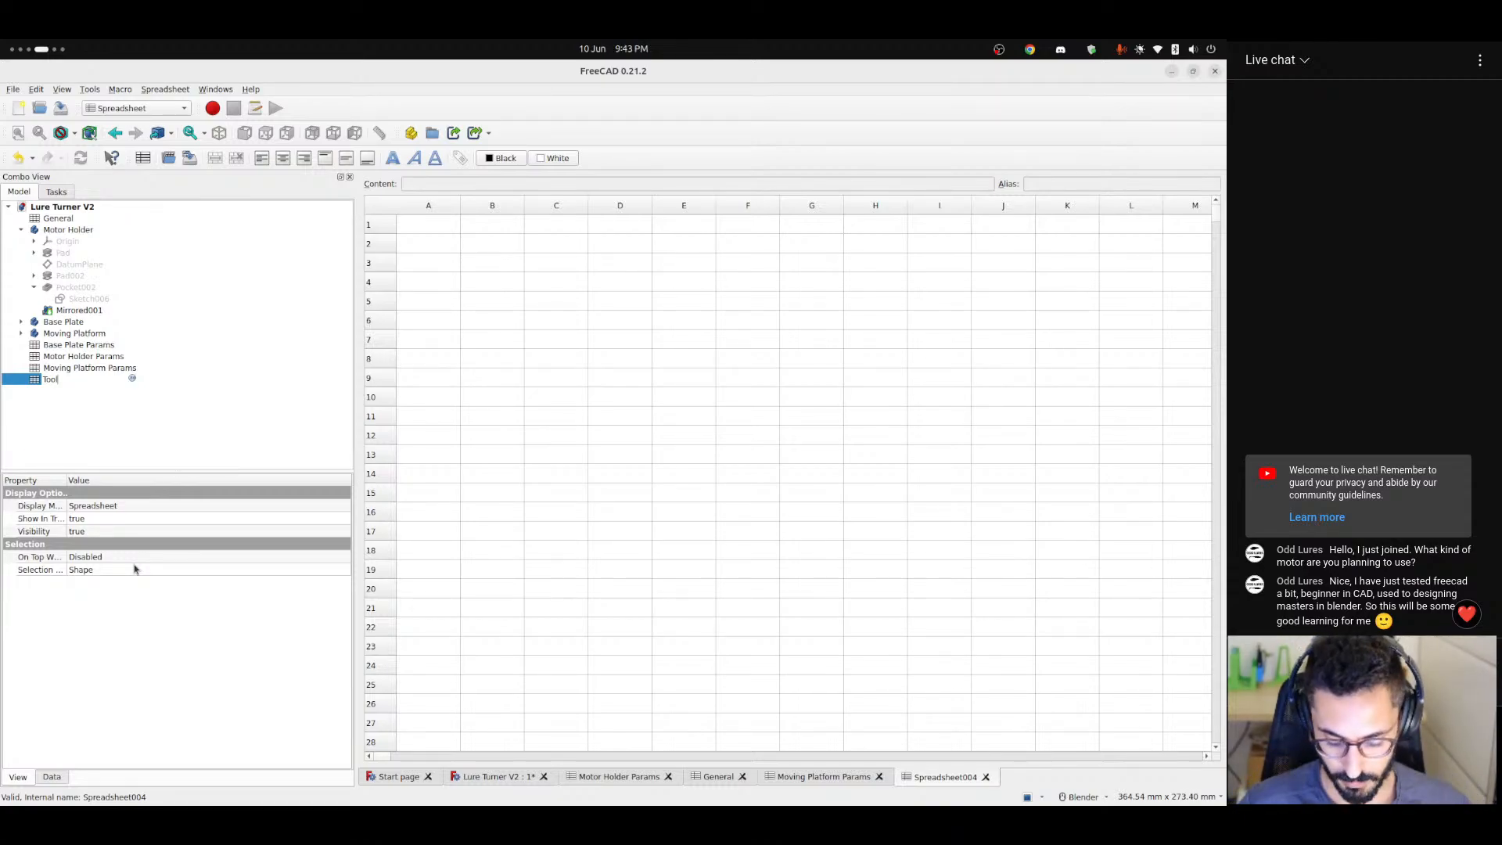
type("RotatingSc")
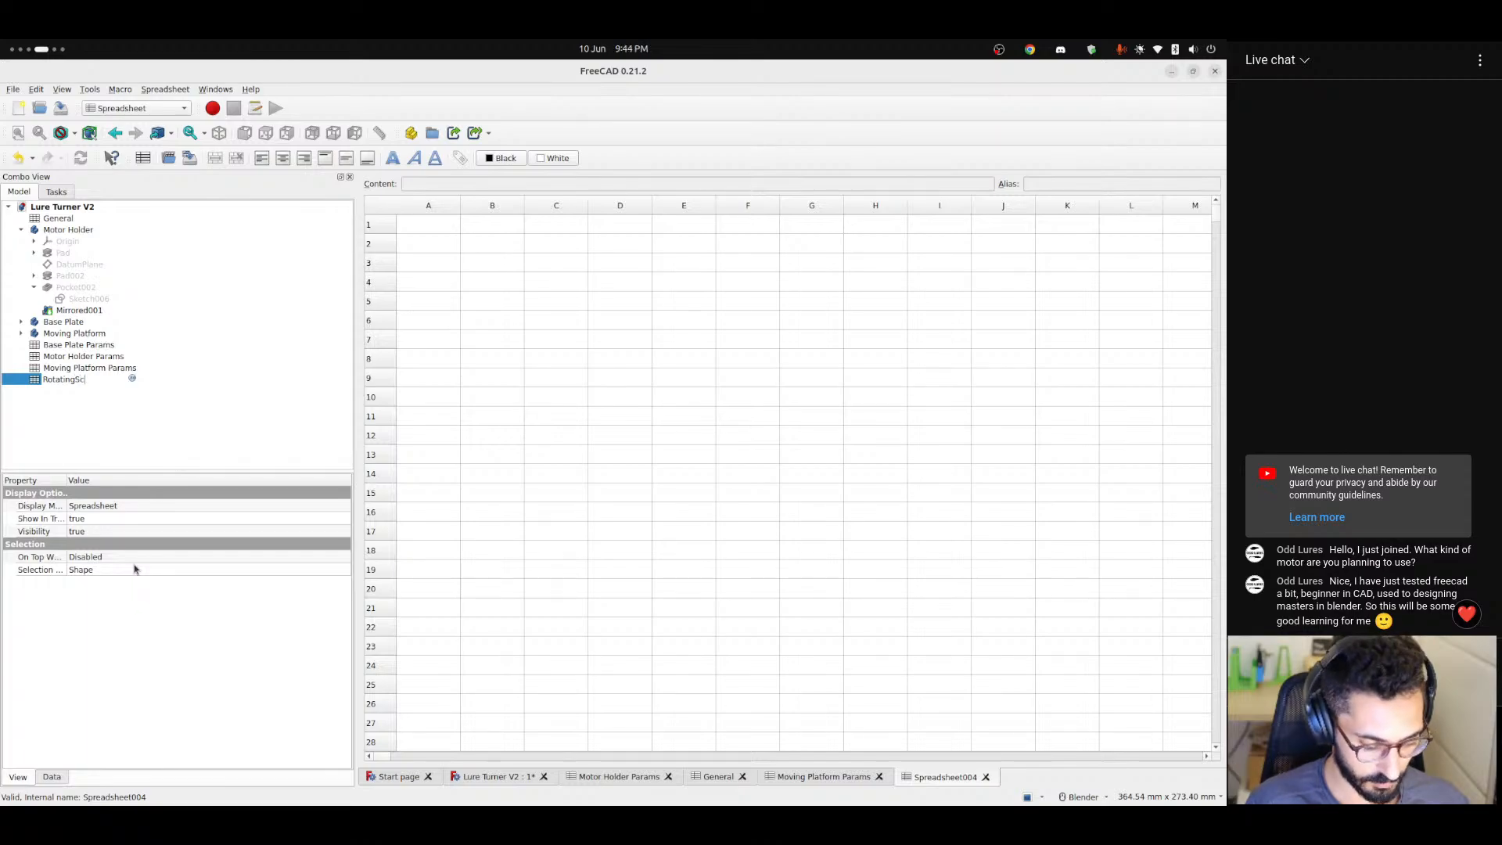
type("ew")
key("Return")
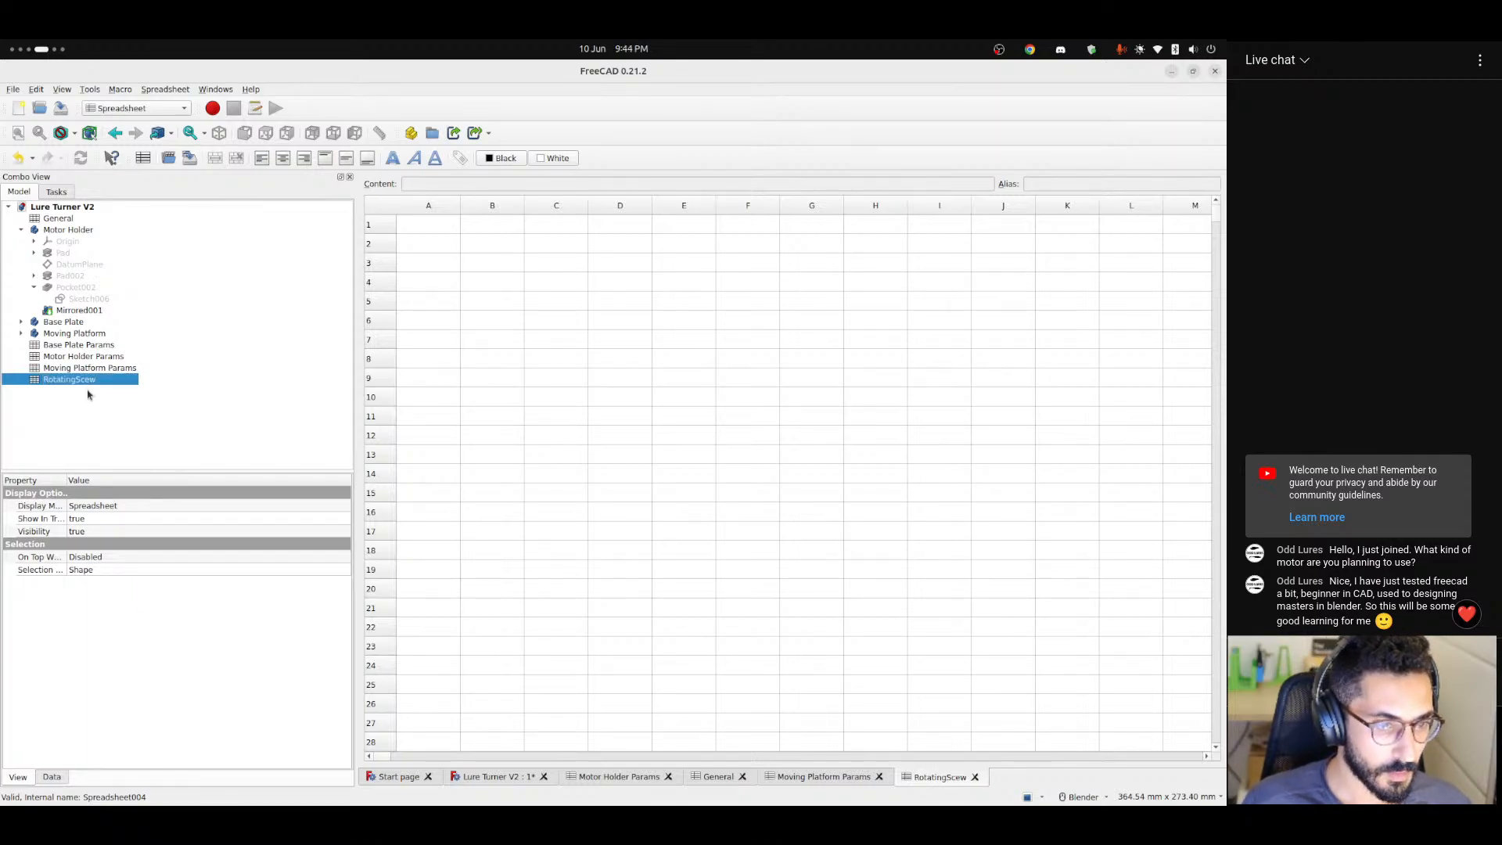
Switch back to the Part Design workbench and enter the label diameter in cell A2 of the RotatingScew spreadsheet.
left_click(125, 109)
left_click(123, 172)
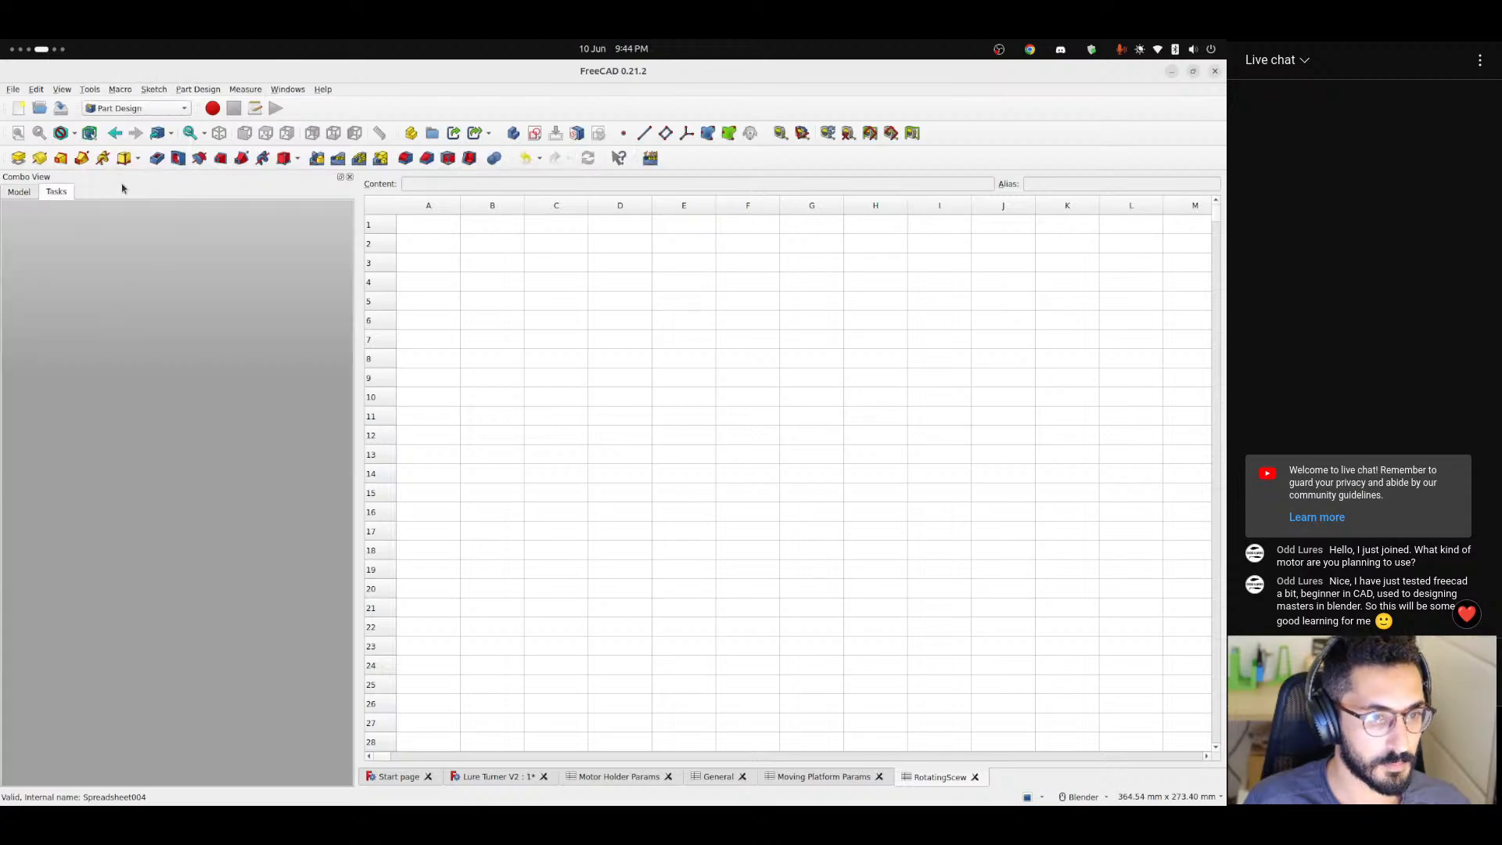
left_click(20, 192)
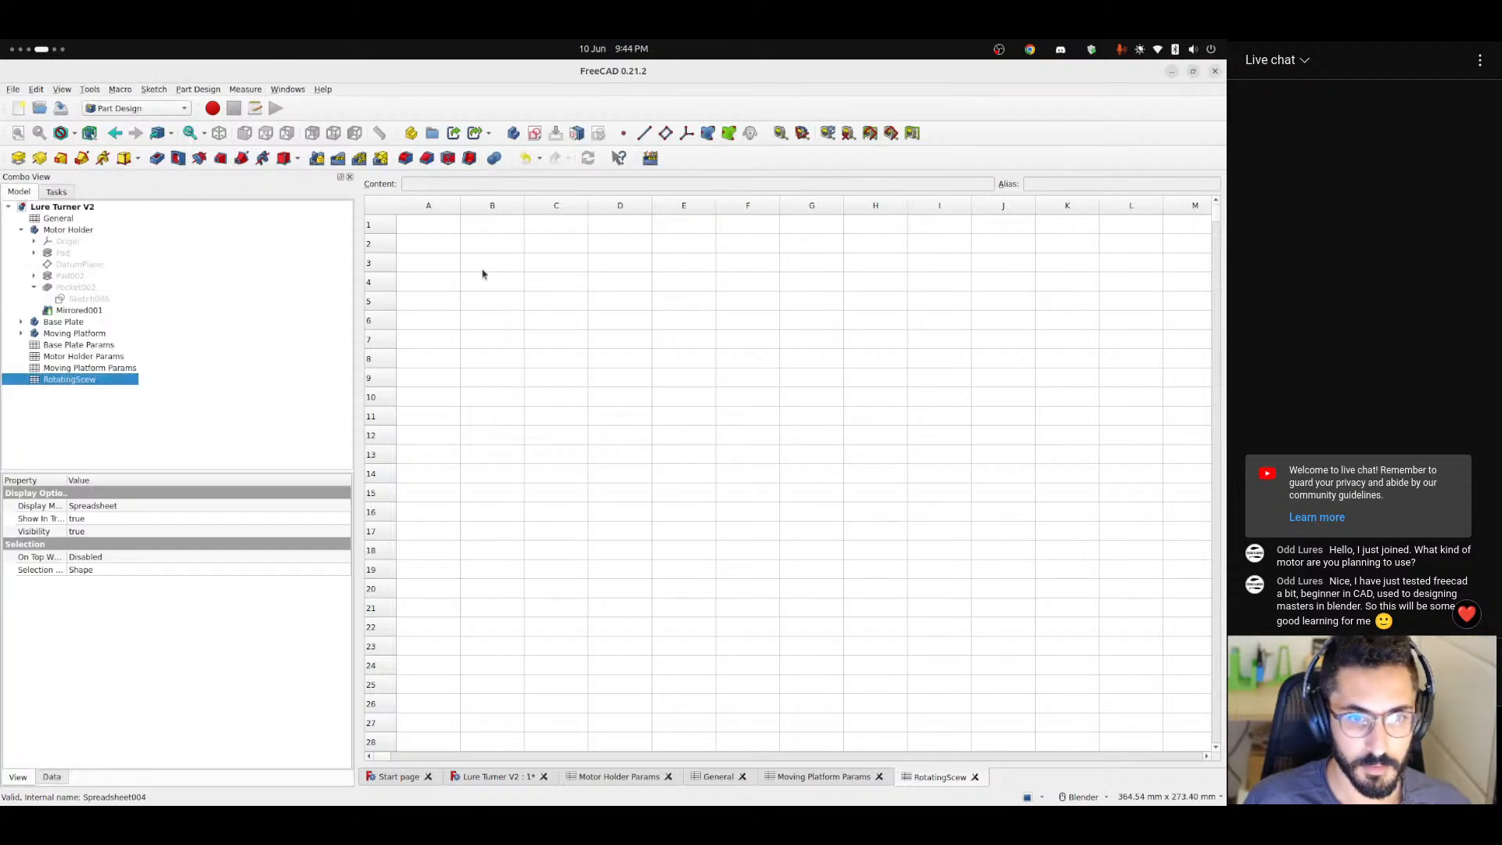
left_click(435, 247)
type("diam")
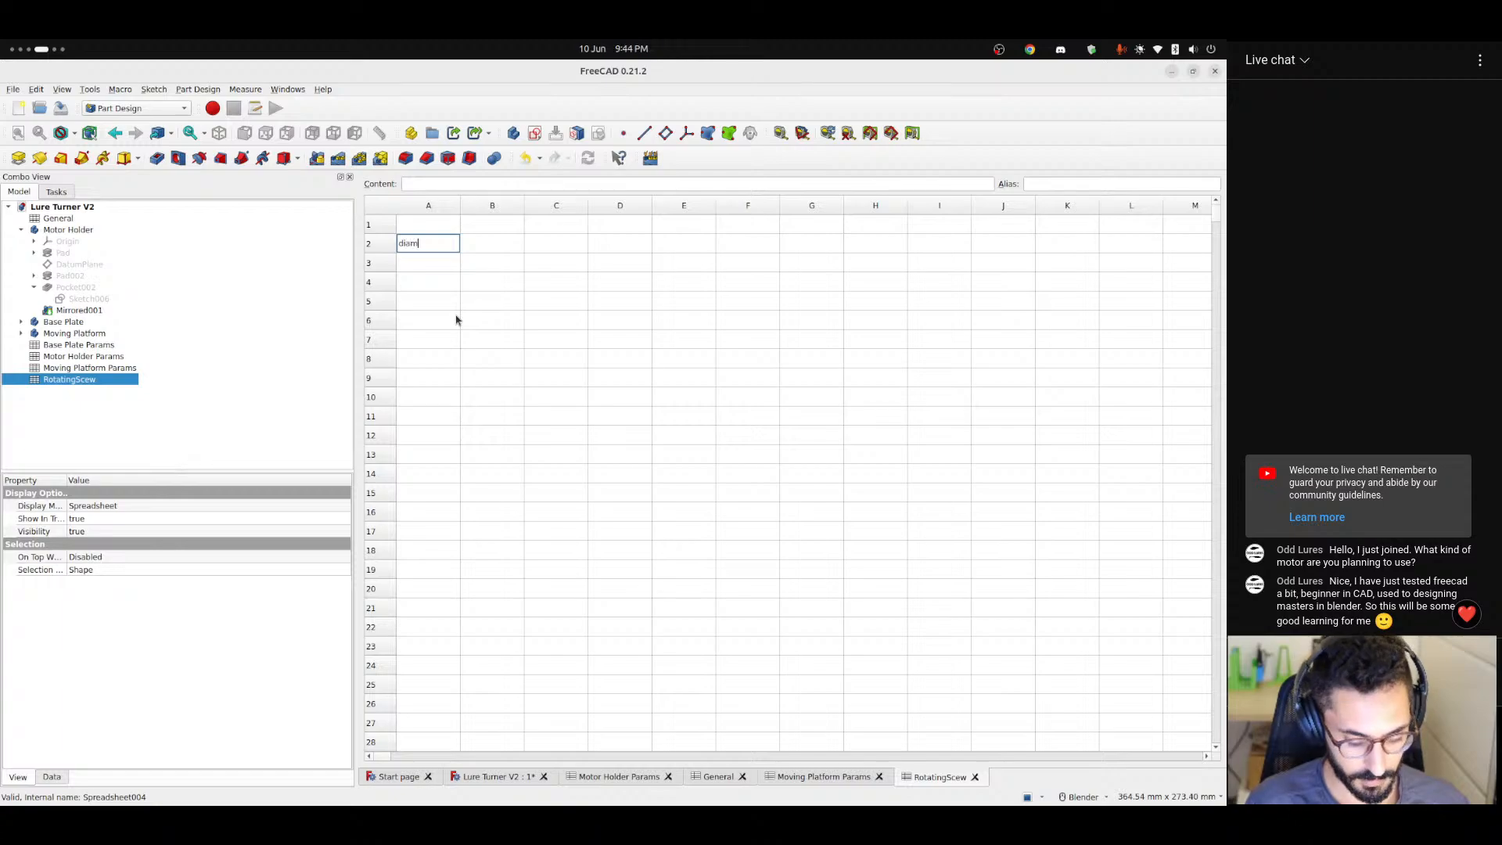
type("eter")
key("Return")
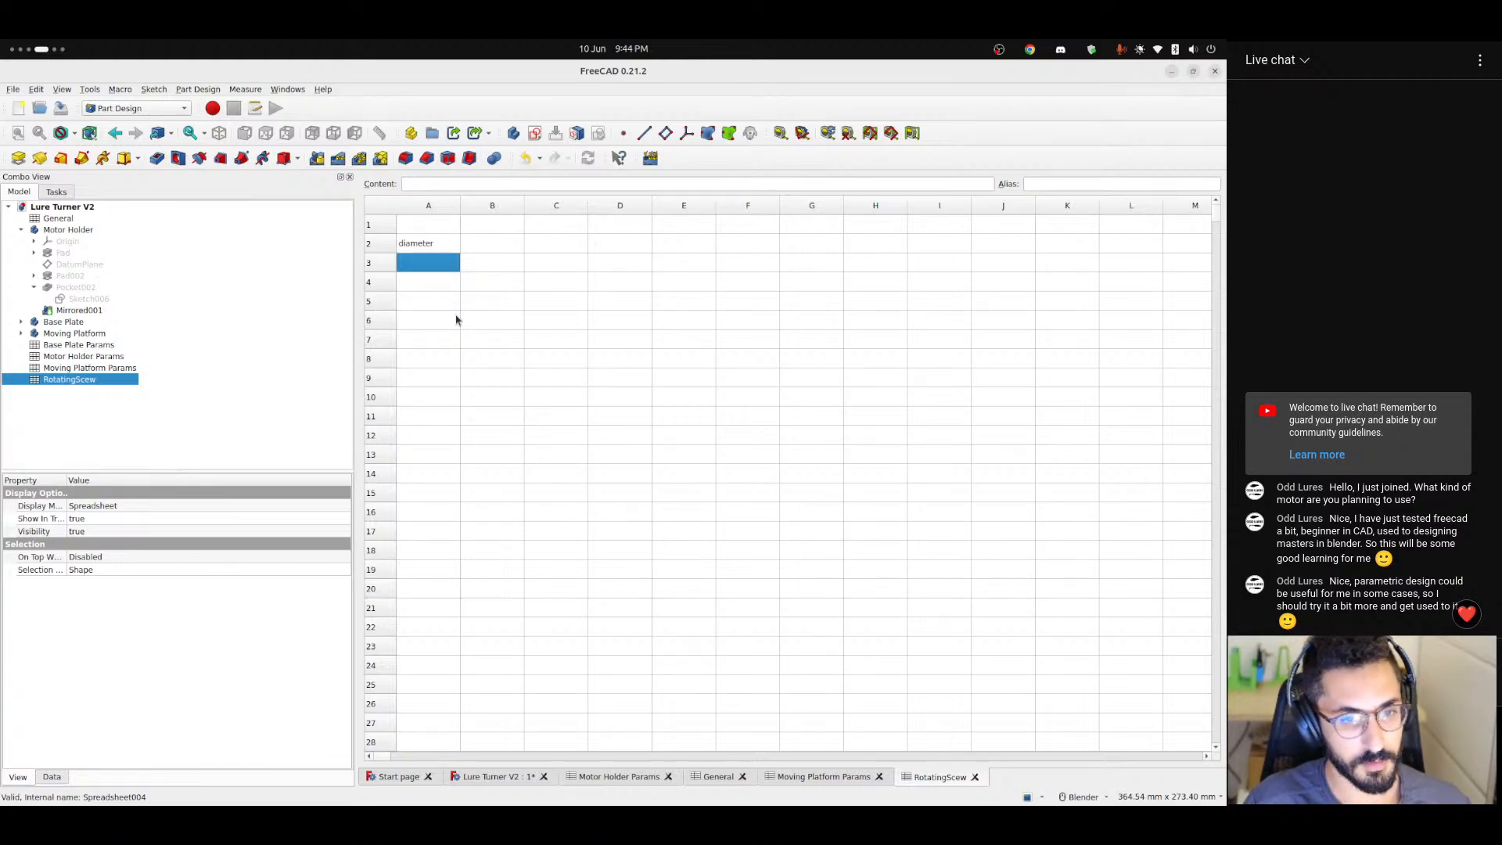
Widen column A of the RotatingScew spreadsheet slightly.
left_click(472, 247)
left_click(425, 243)
left_click(423, 262)
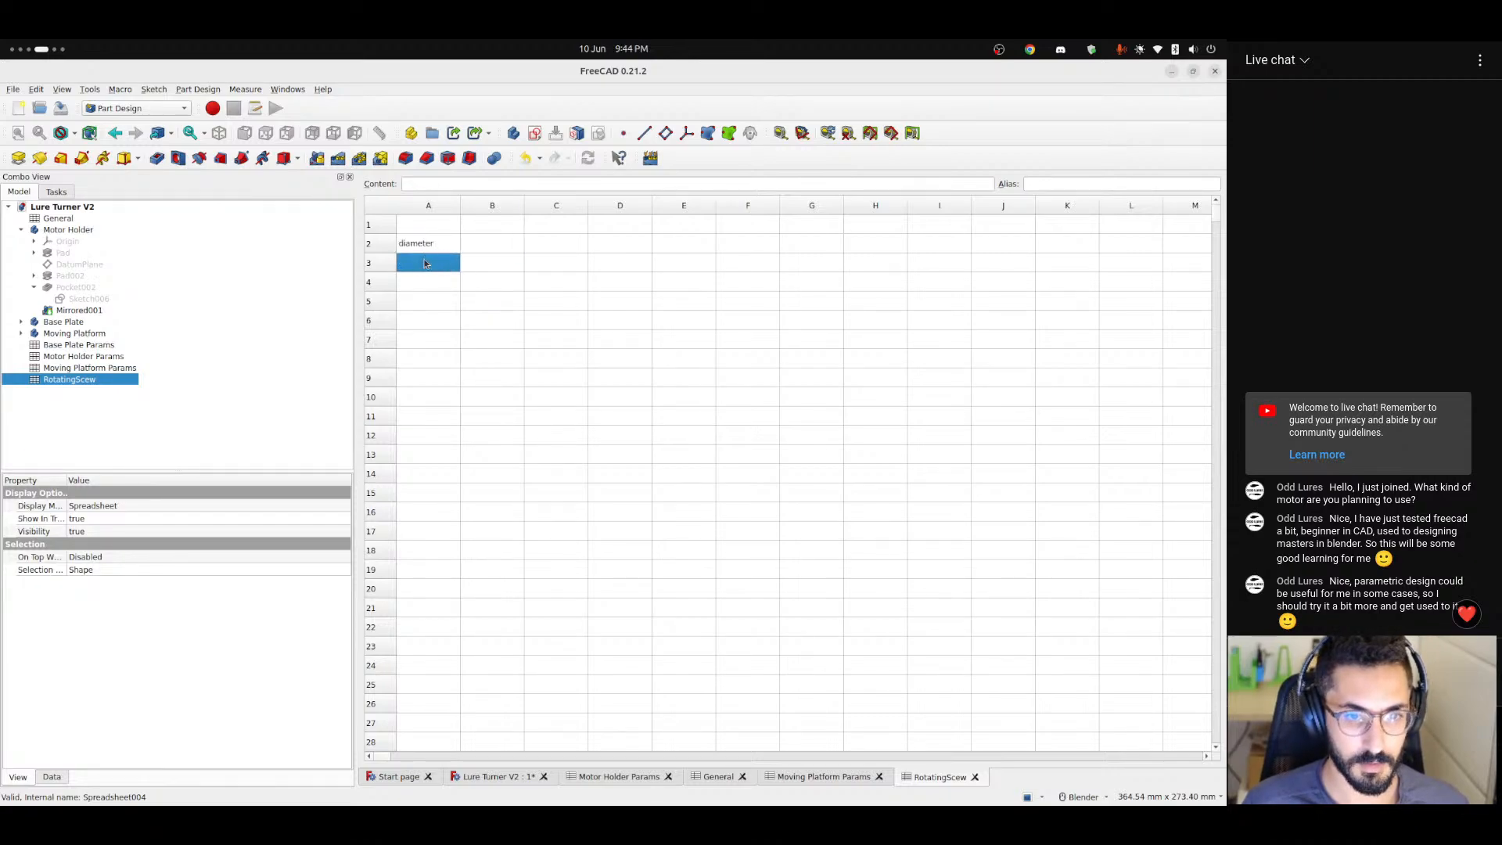
left_click(423, 245)
left_click(422, 264)
left_click_drag(461, 205, 478, 204)
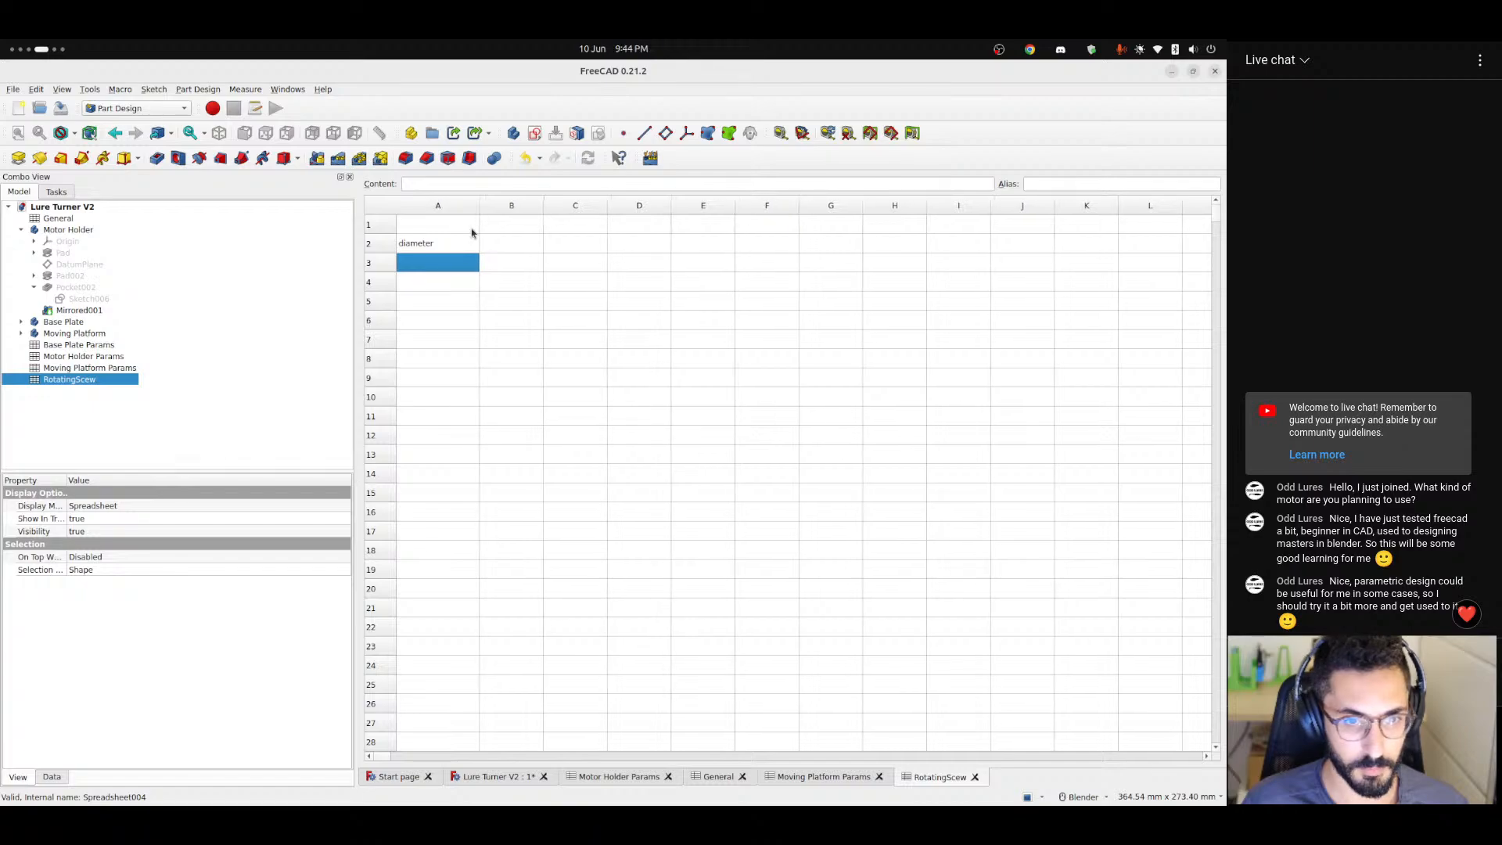
left_click(429, 289)
left_click(421, 272)
left_click(422, 287)
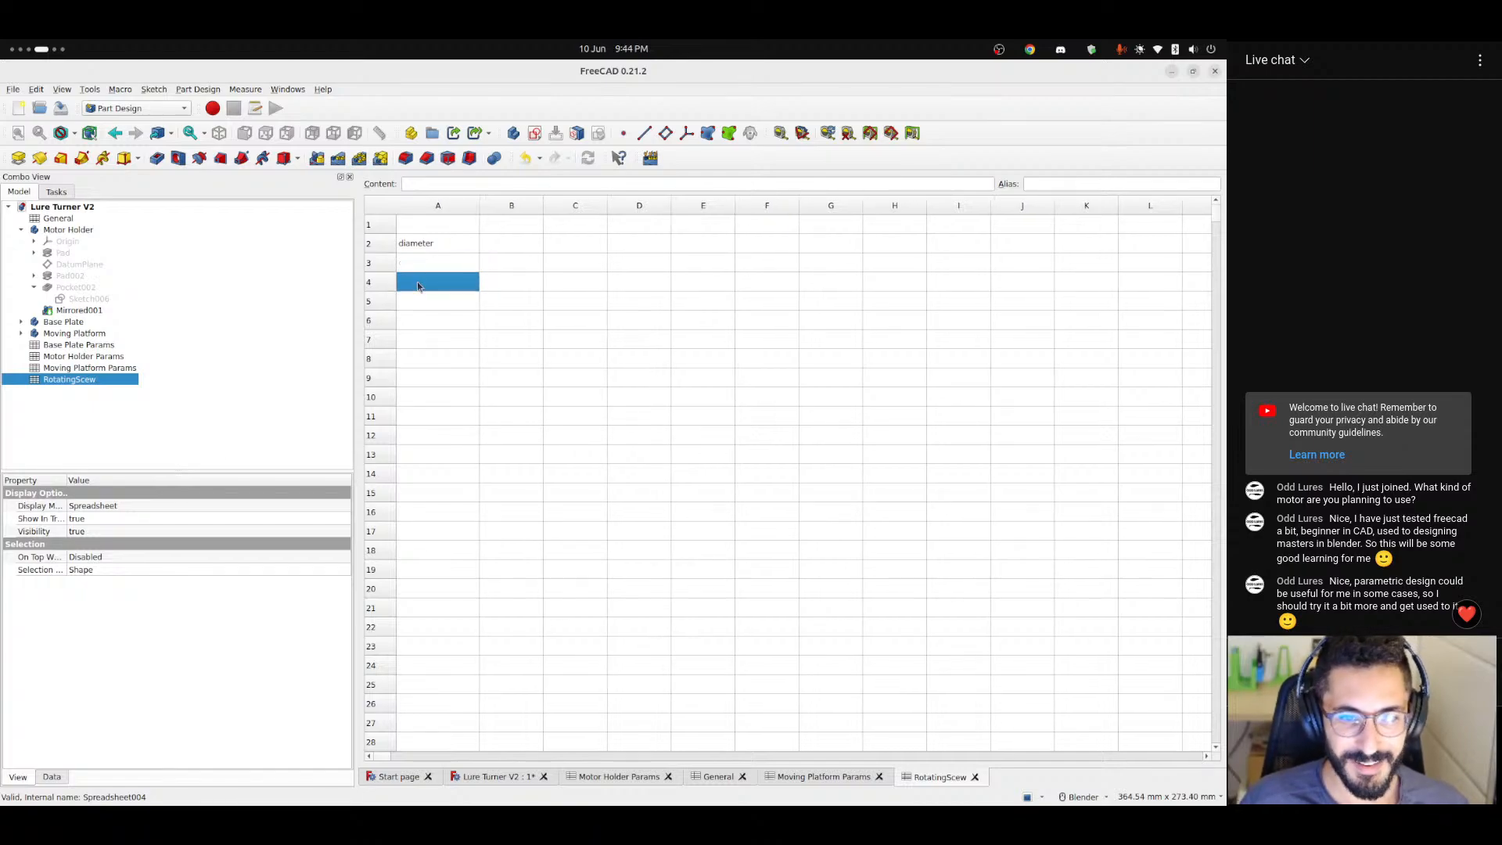
left_click(421, 270)
left_click(422, 285)
left_click(422, 270)
left_click(422, 290)
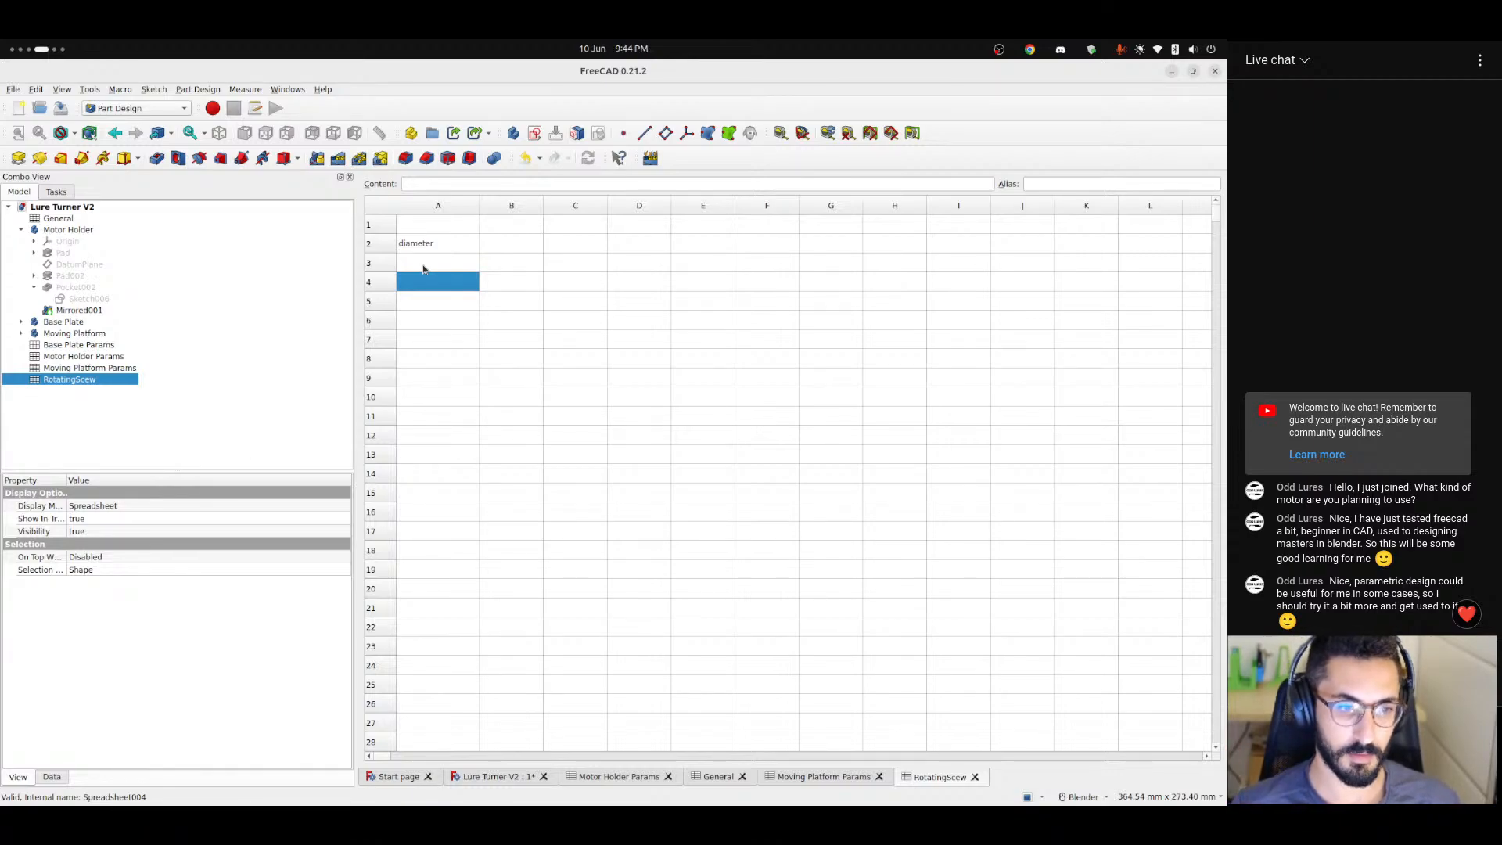
left_click(424, 267)
left_click(429, 284)
left_click(428, 268)
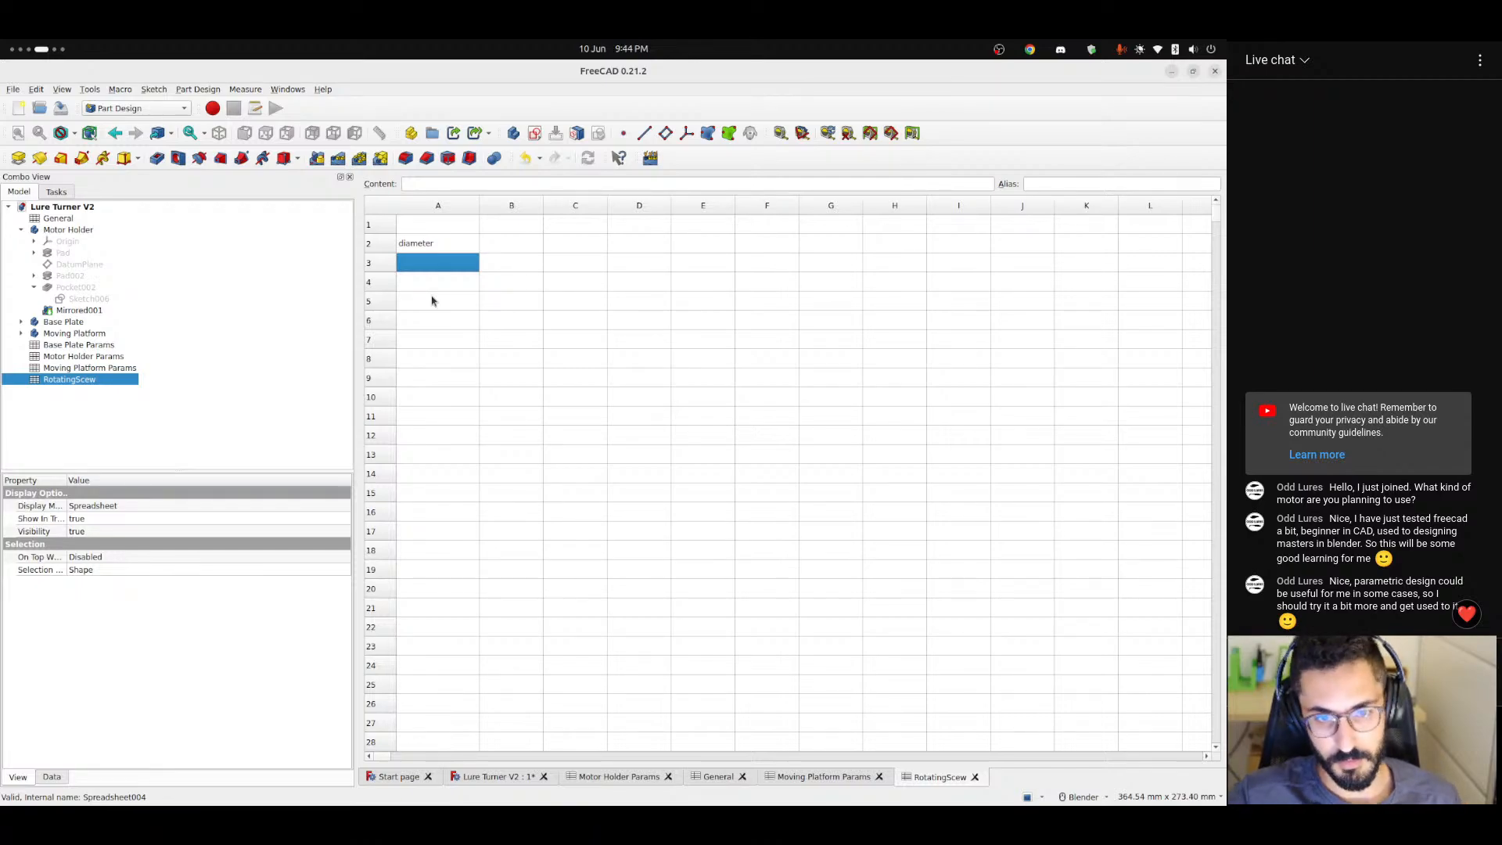
left_click(428, 282)
left_click(427, 267)
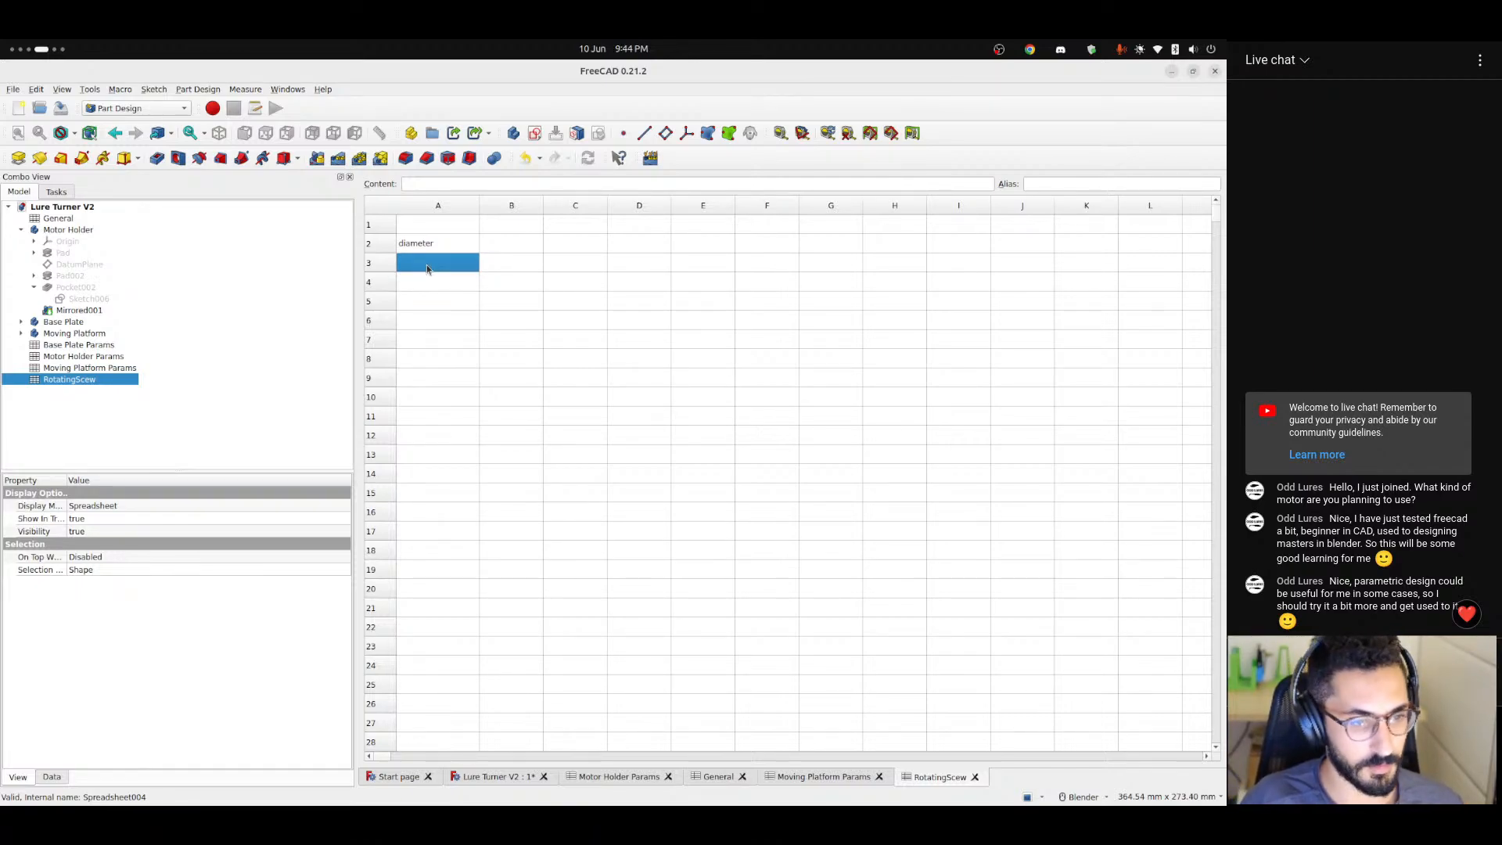
Enter 10 as the diameter value in cell B2.
key("Up")
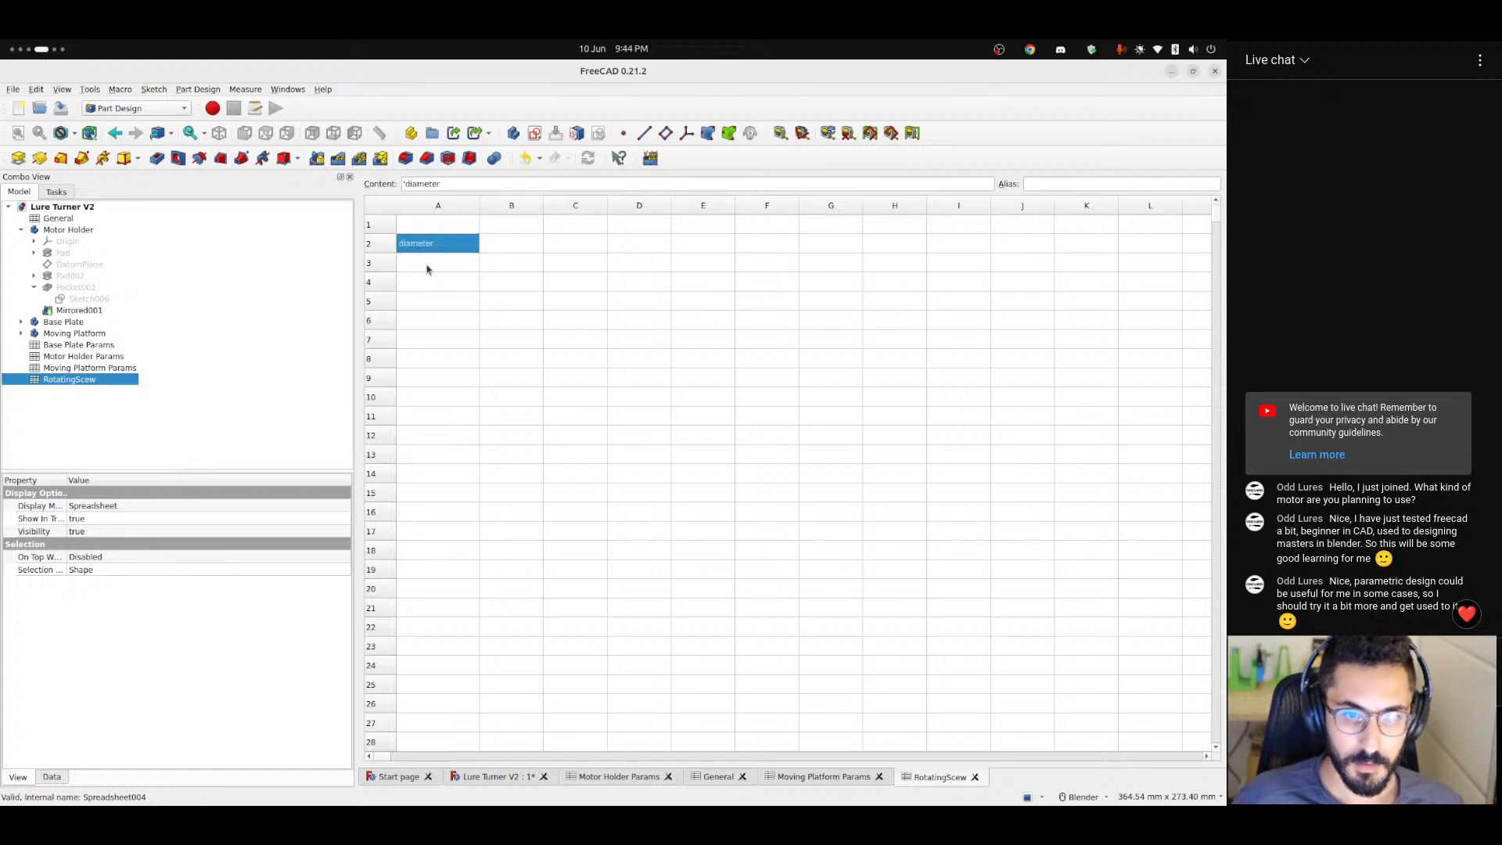
key("Right")
type("10")
key("Return")
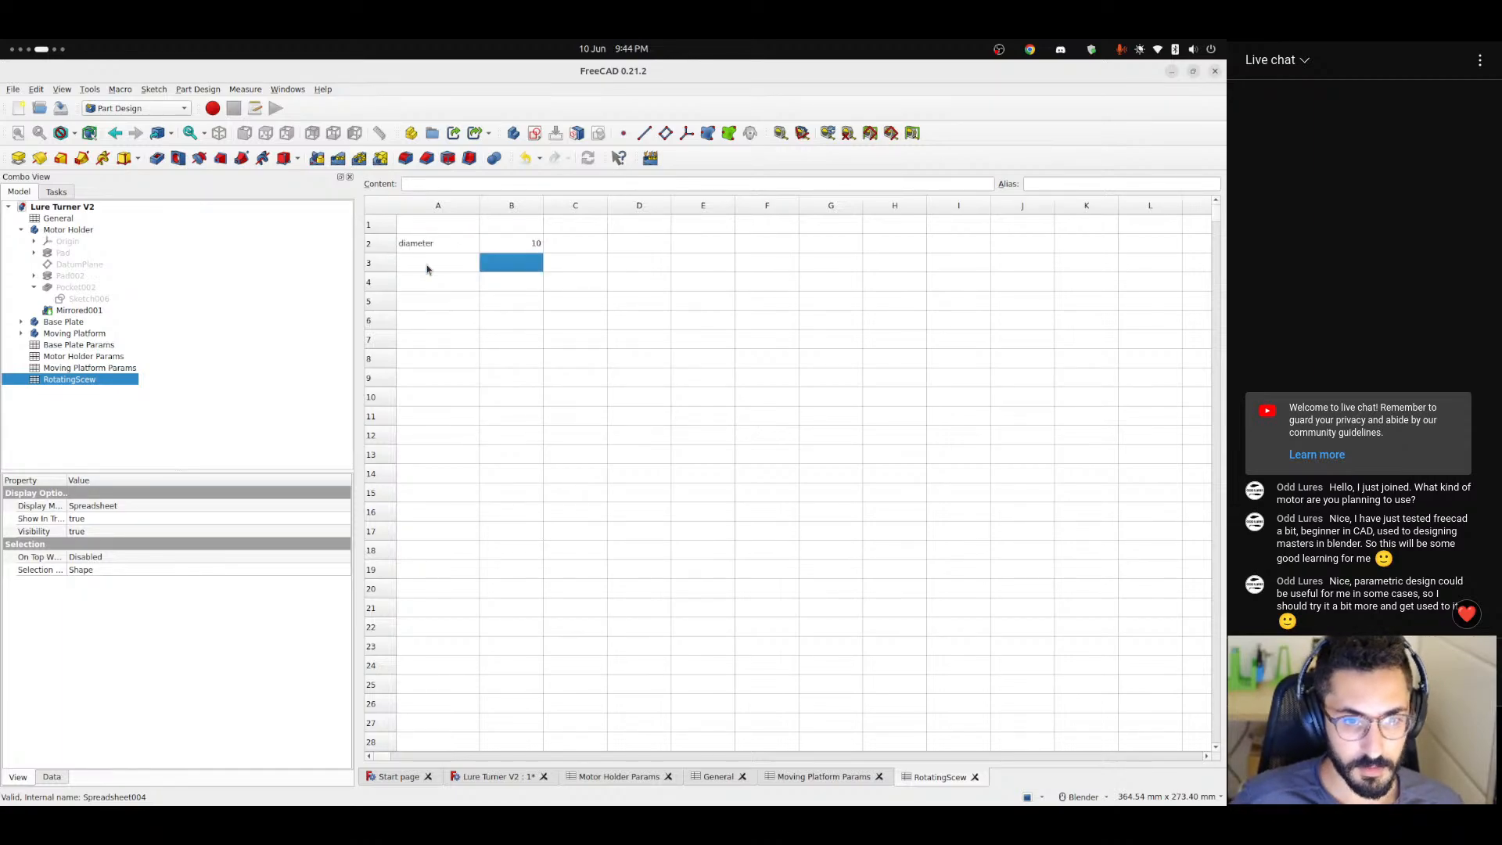
key("Left")
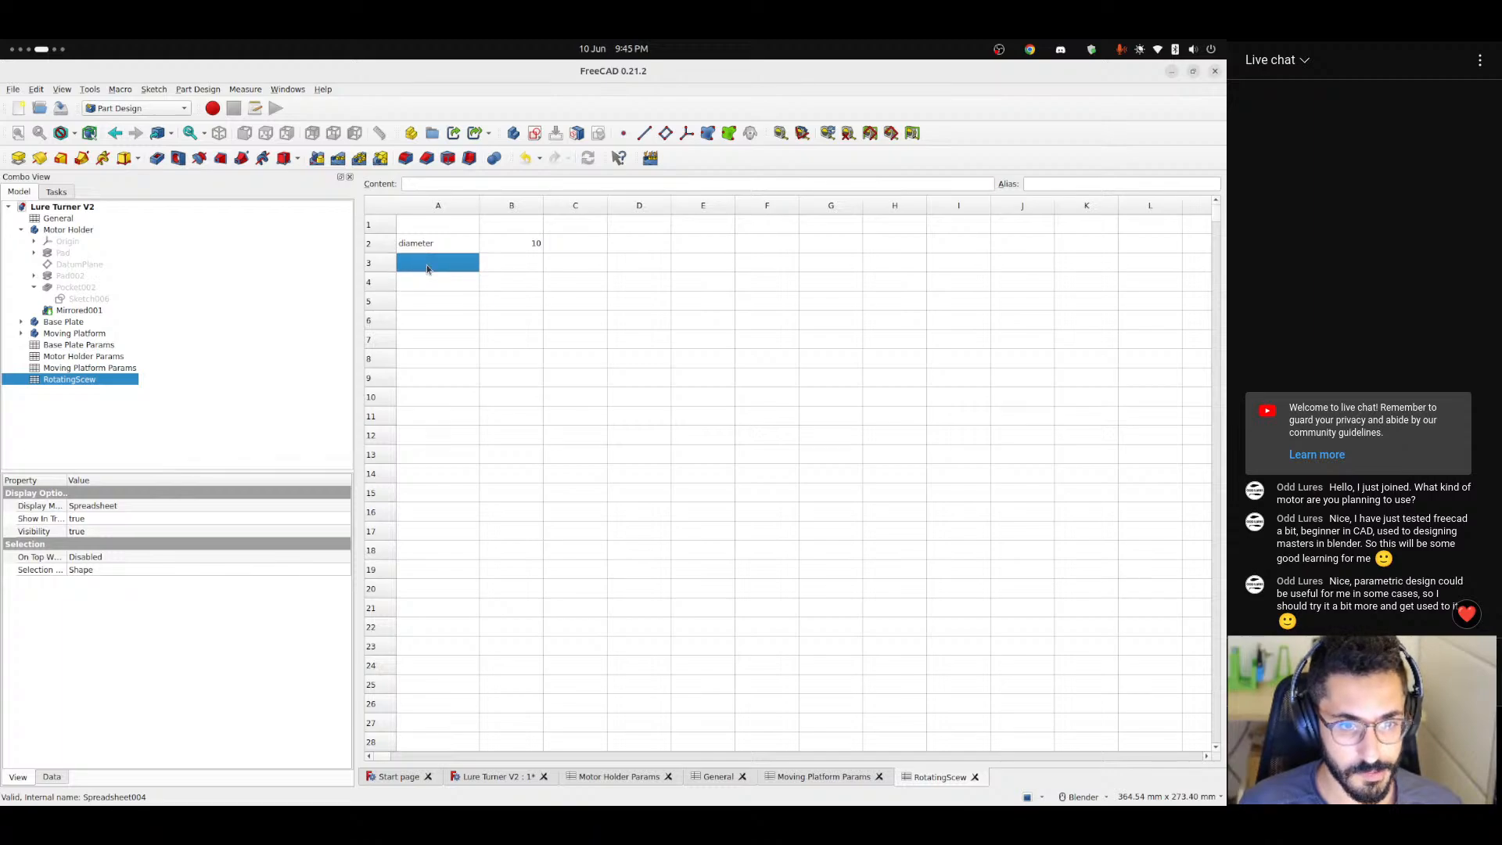
key("Up")
key("Right")
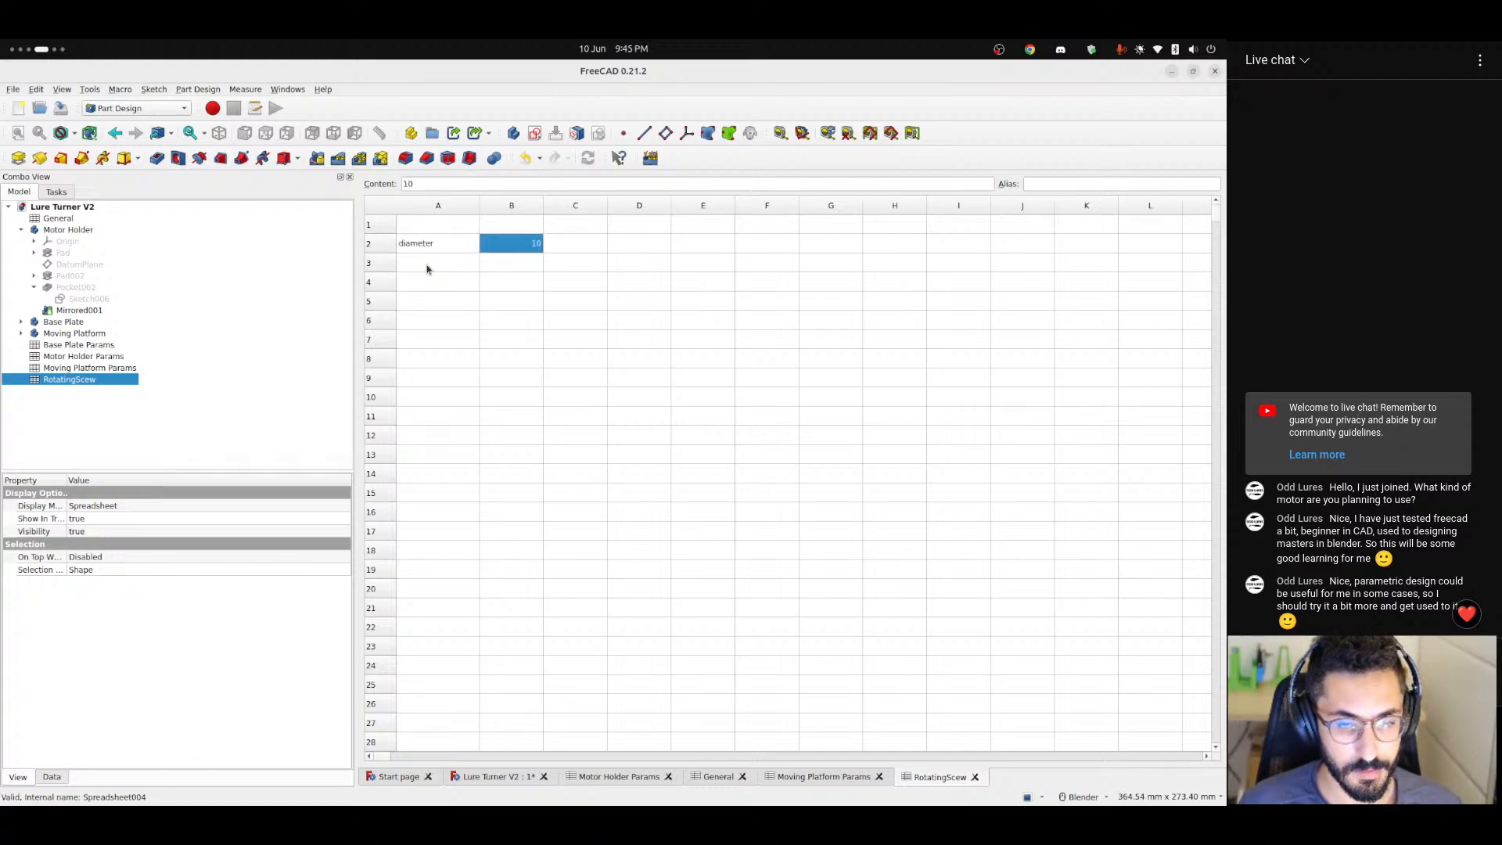
key("Left")
key("Right")
key("Left")
Replace the label in cell A2 of the RotatingScew spreadsheet with bearingInnerDiameter.
key("Left")
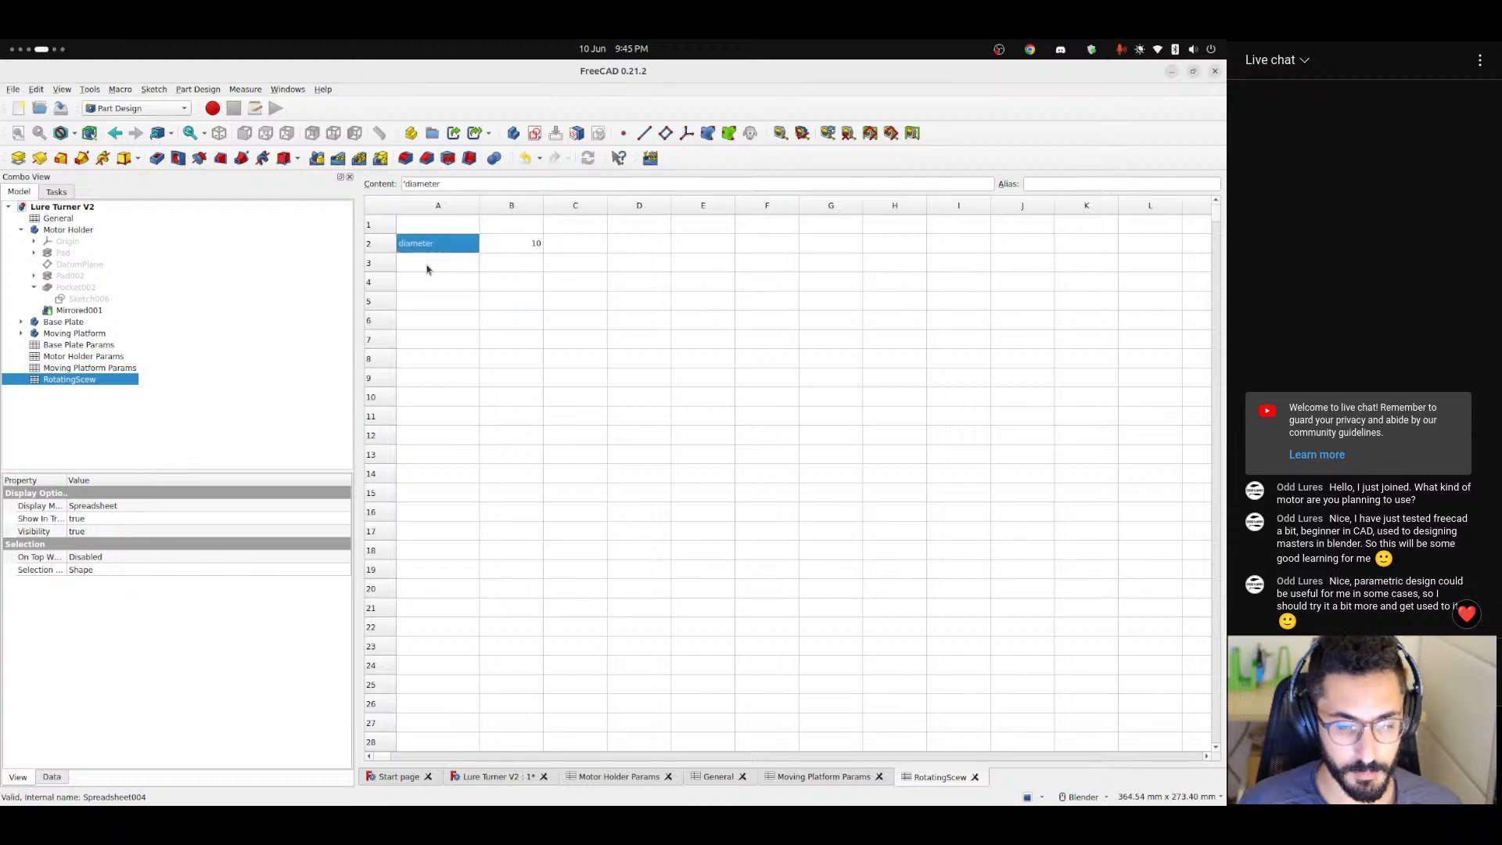
key("Right")
key("Left")
type("bea")
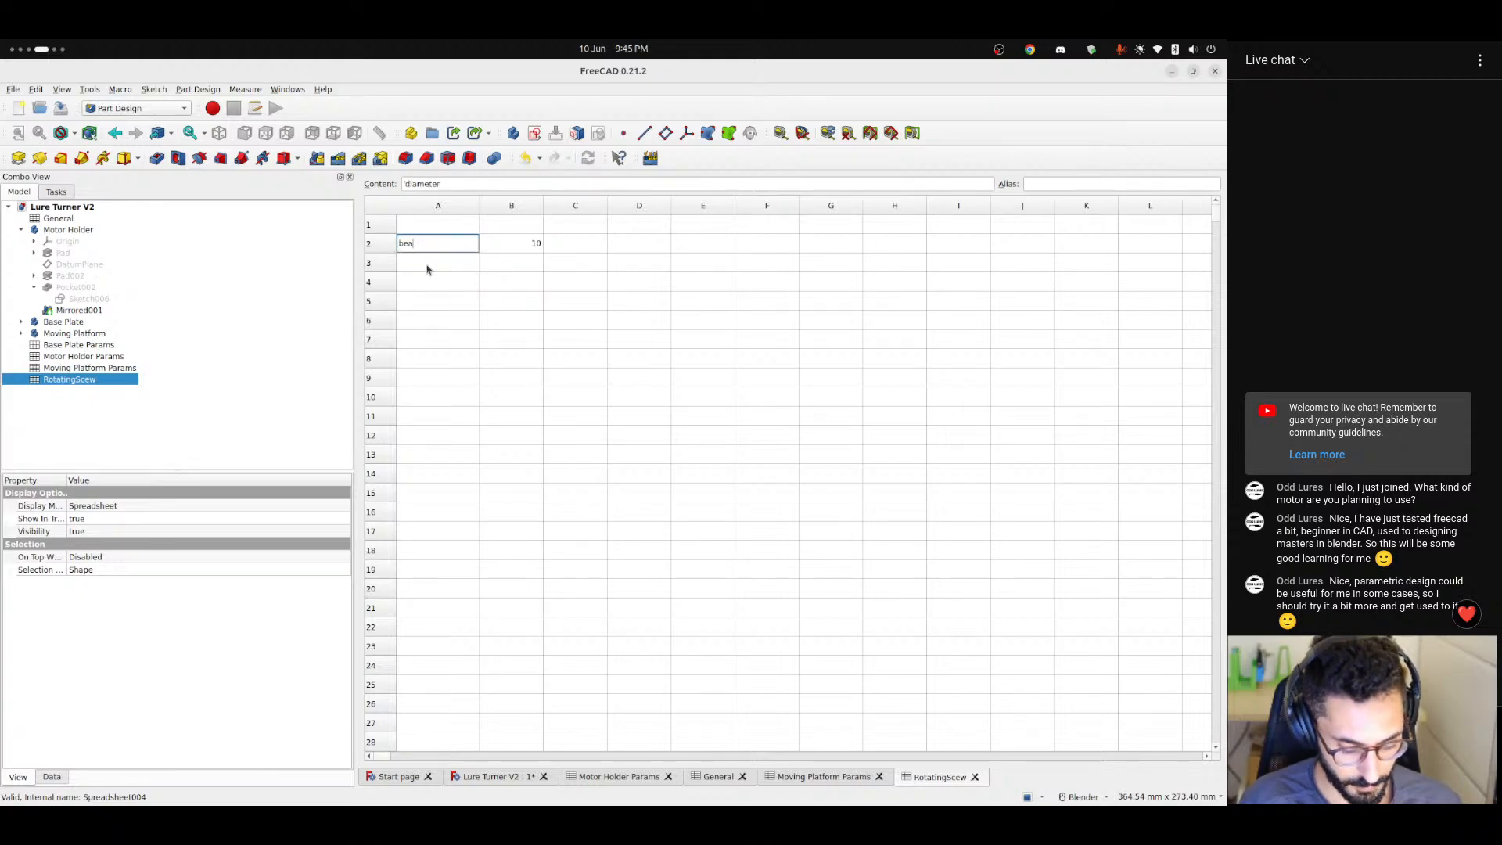
type("ringIn")
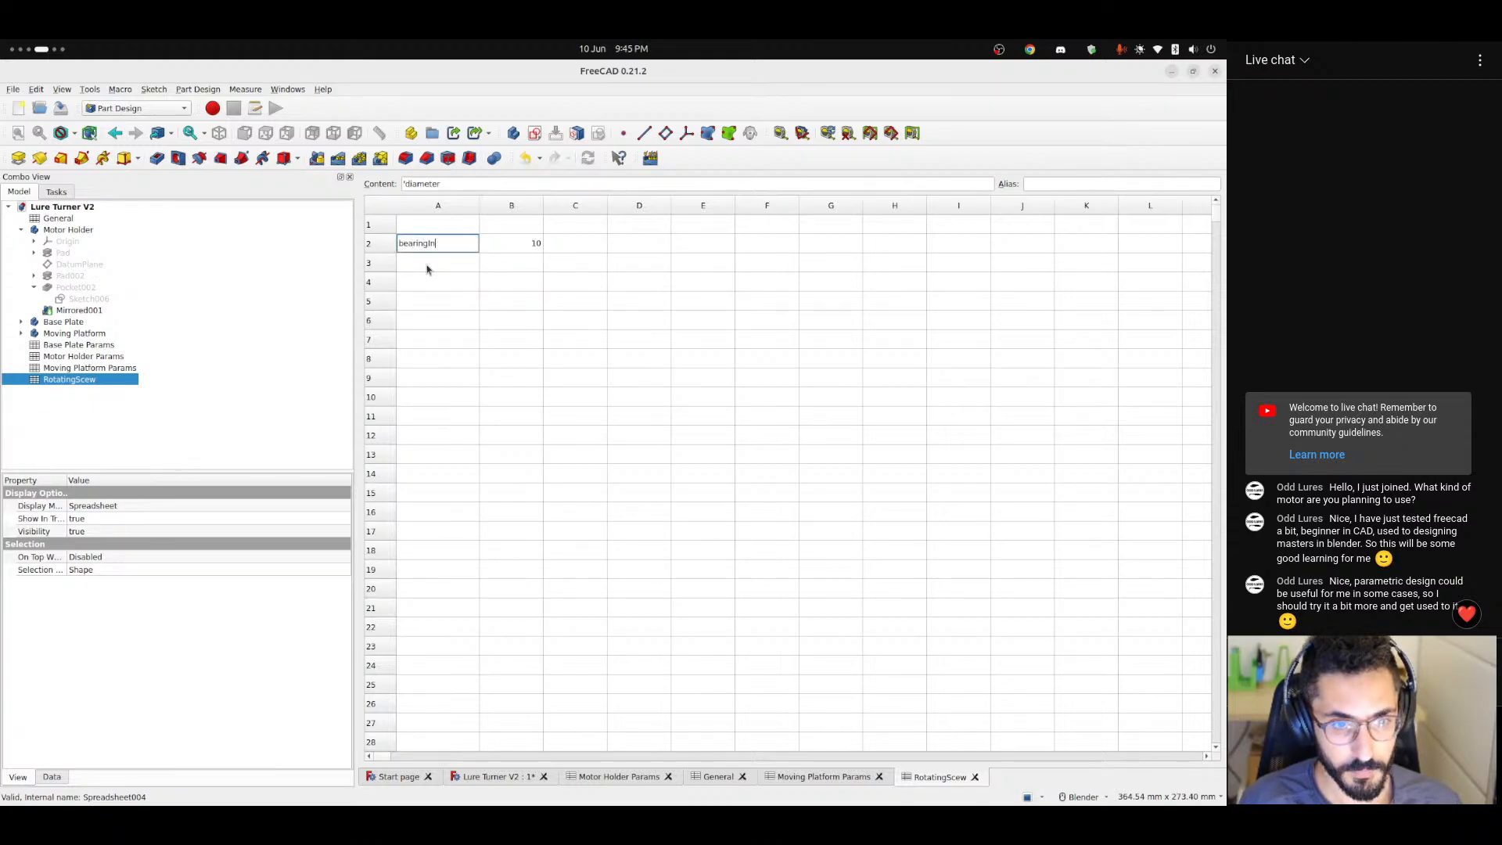
type("nerDiame")
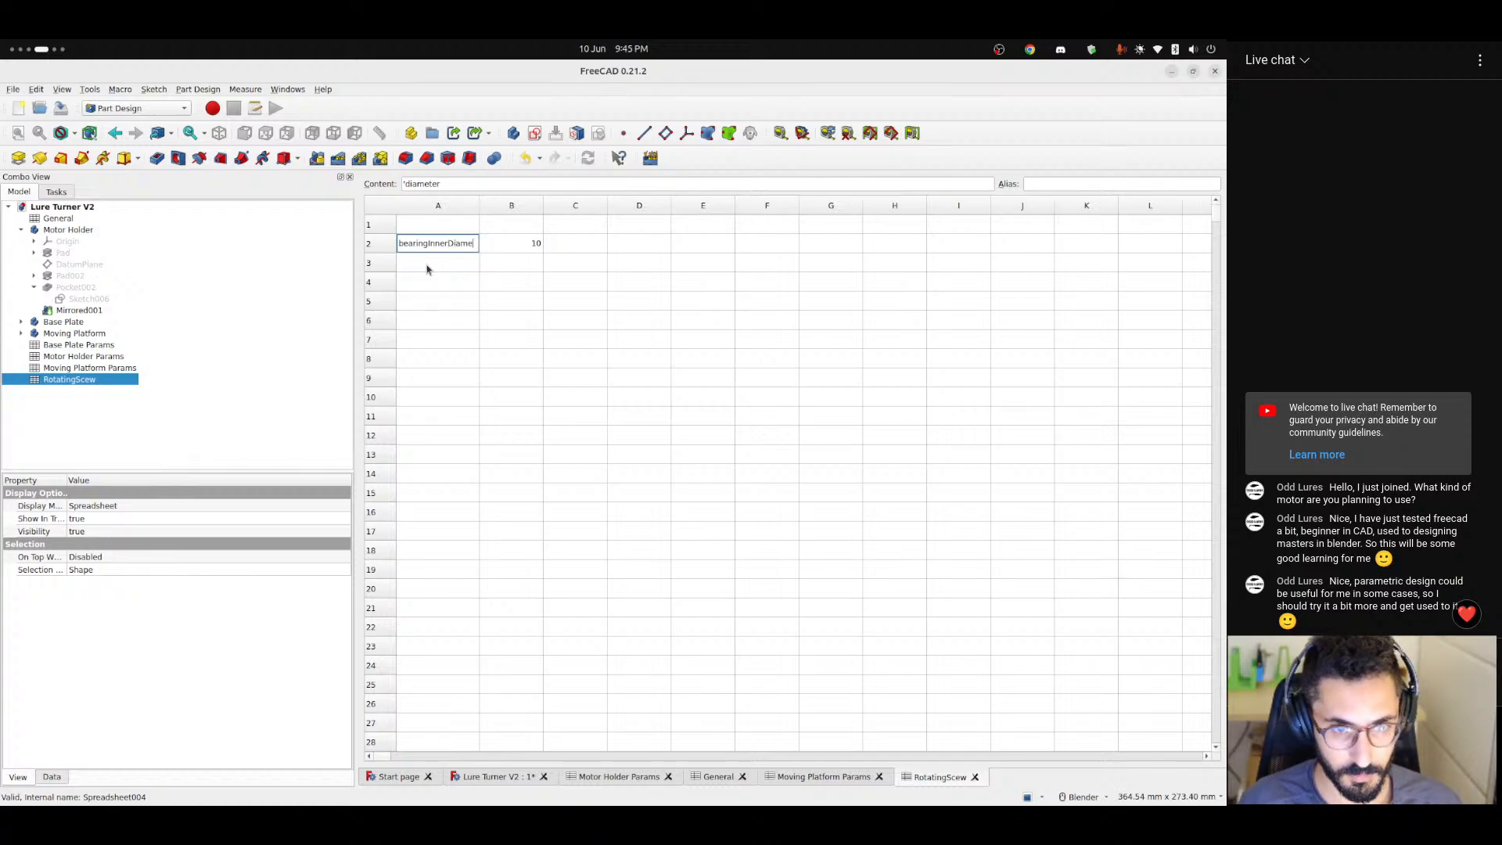
type("ter")
key("Return")
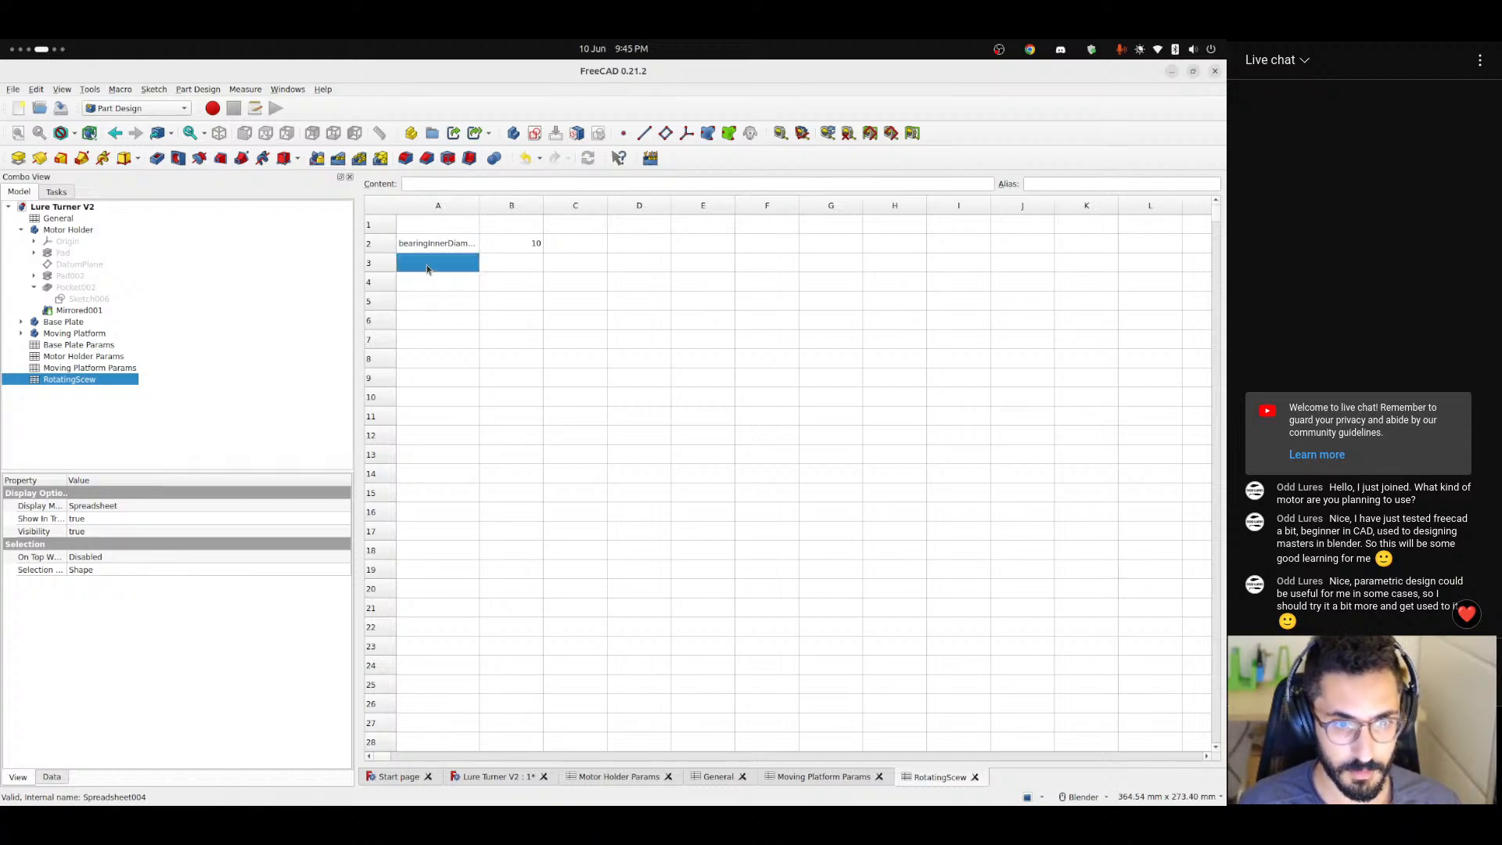
Widen column A to fit the bearingInnerDiameter label and move the label and its value down to row 3.
key("Up")
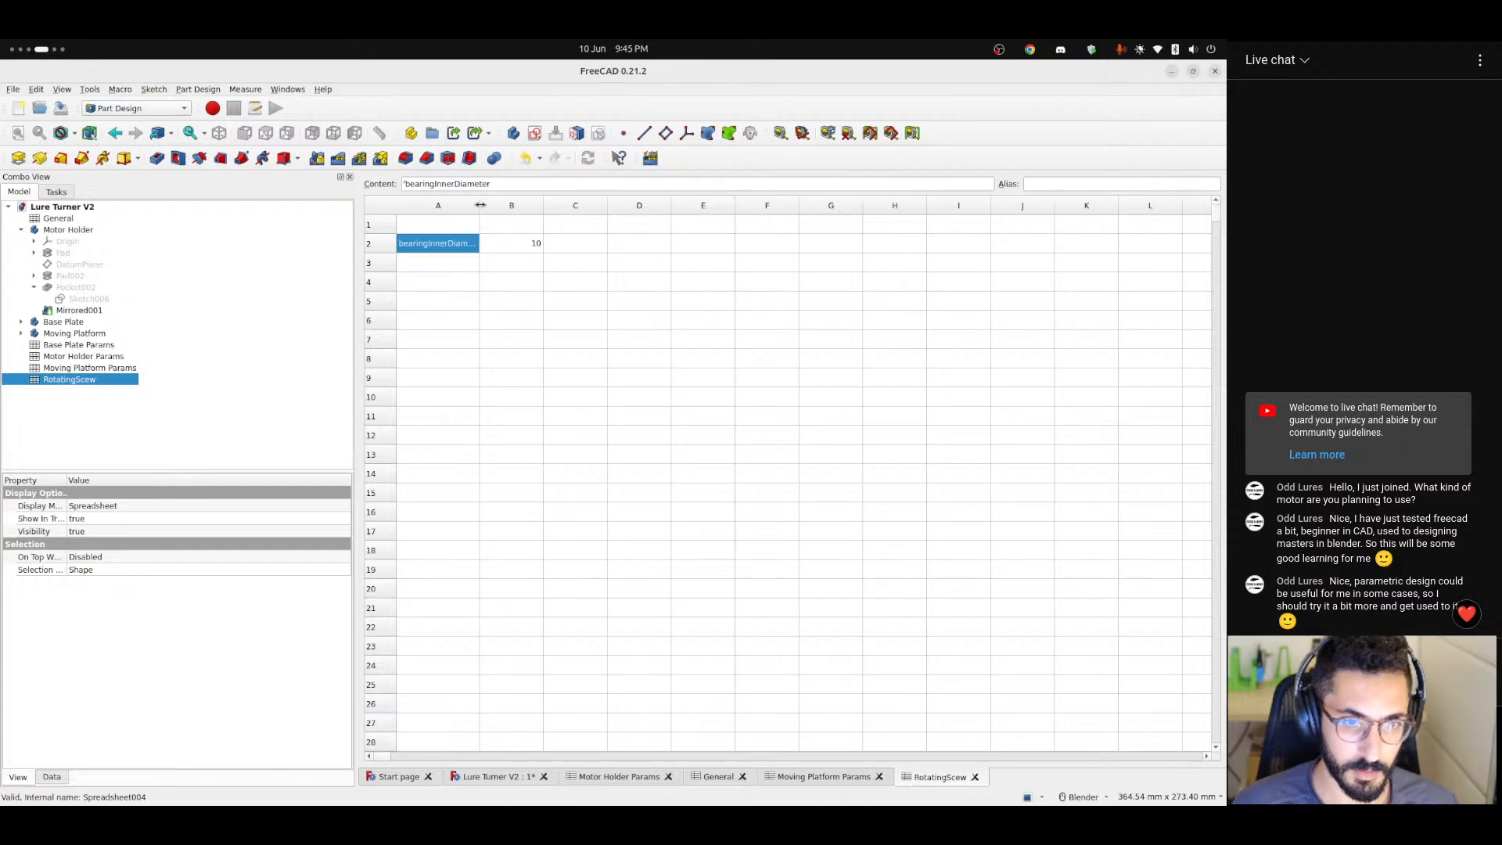
left_click_drag(479, 205, 446, 263)
left_click(412, 273)
Enter the label diameter in cell A2 above bearingInnerDiameter.
left_click(443, 249)
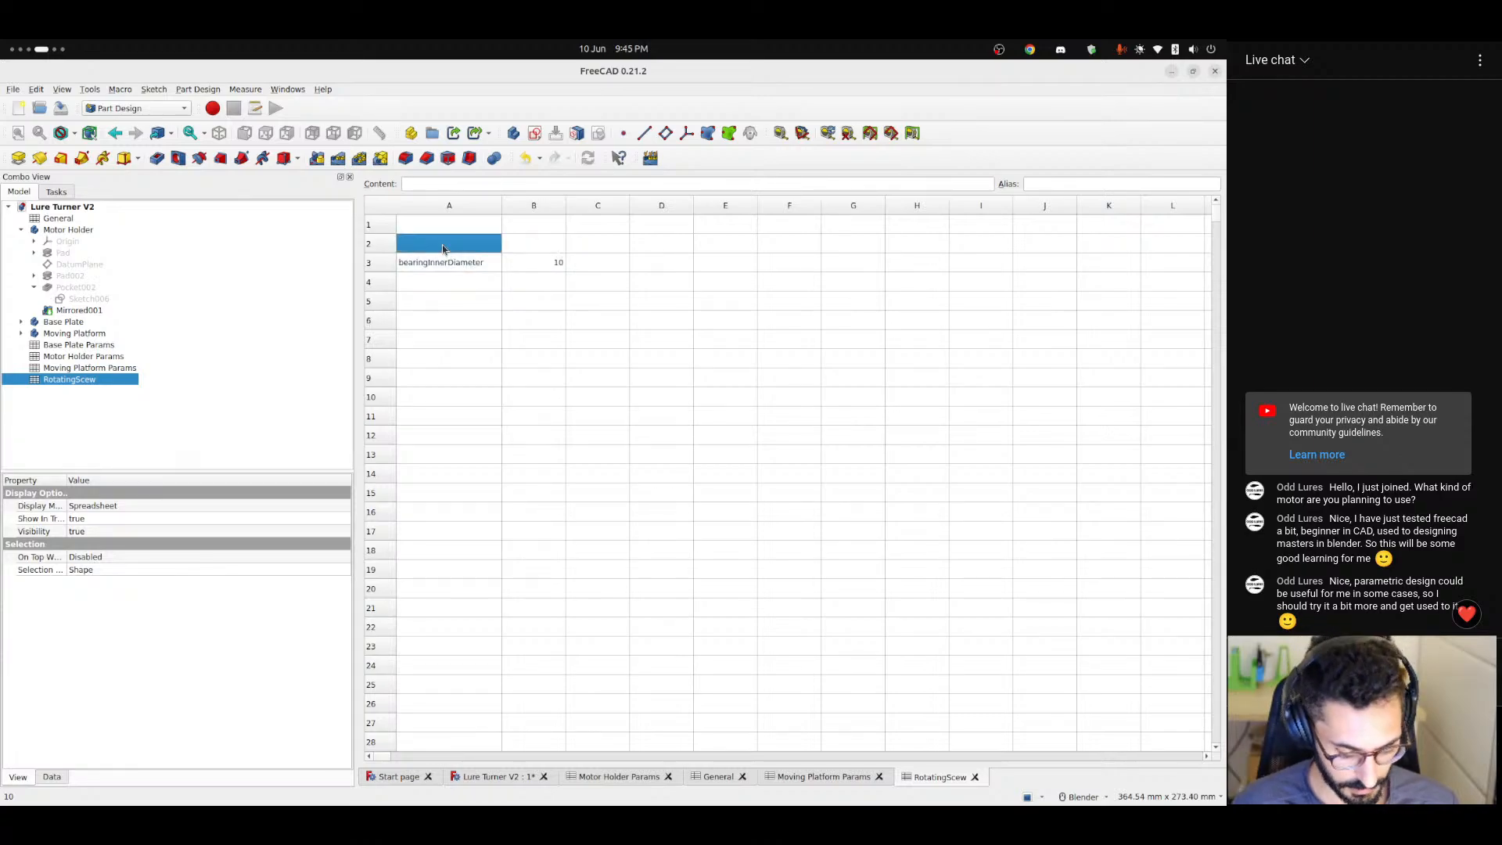
type("diameter")
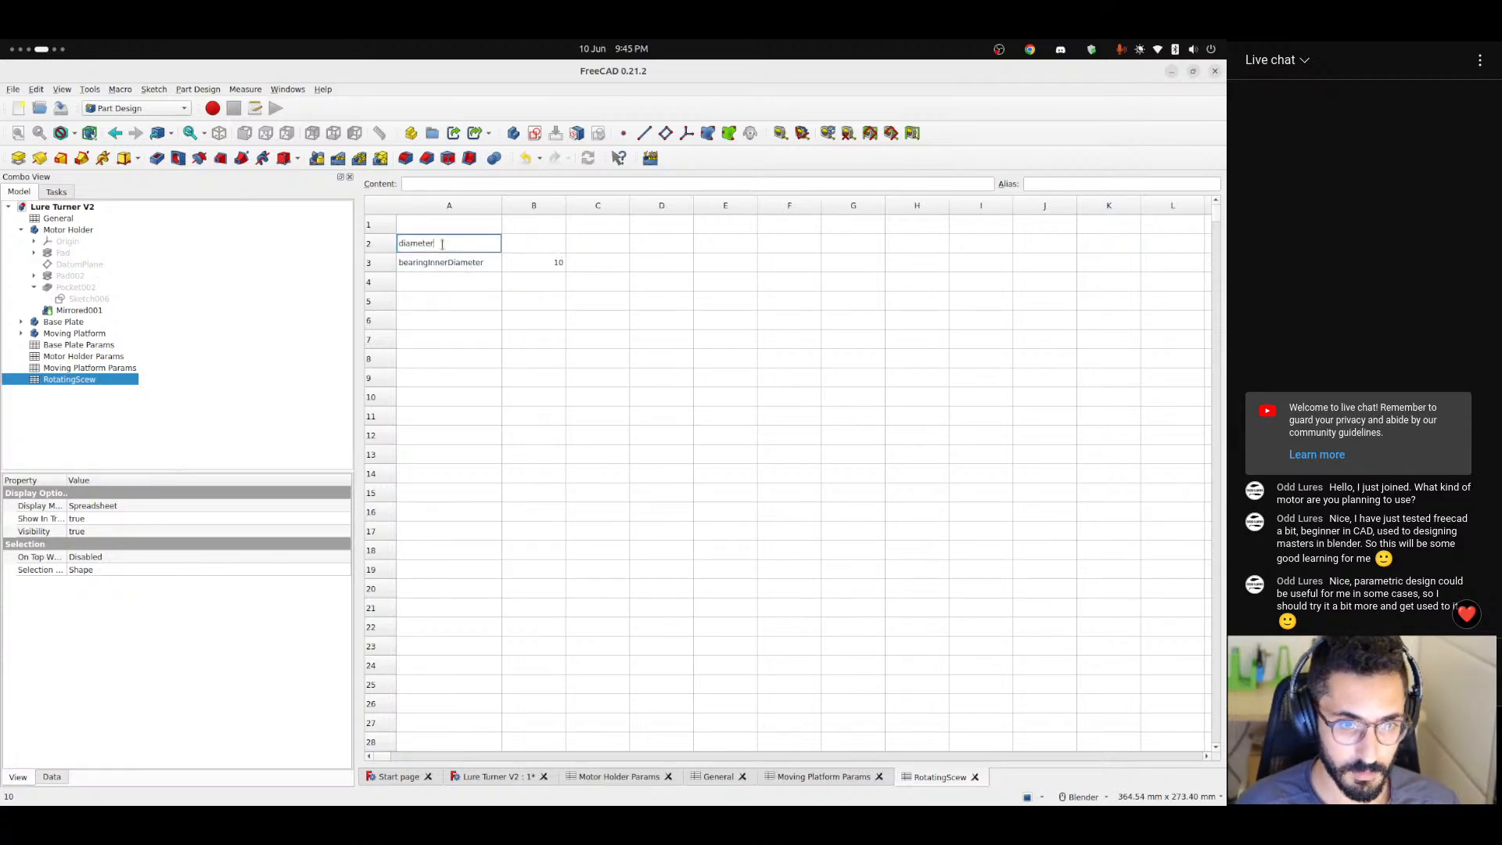
key("Return")
key("Up")
key("Right")
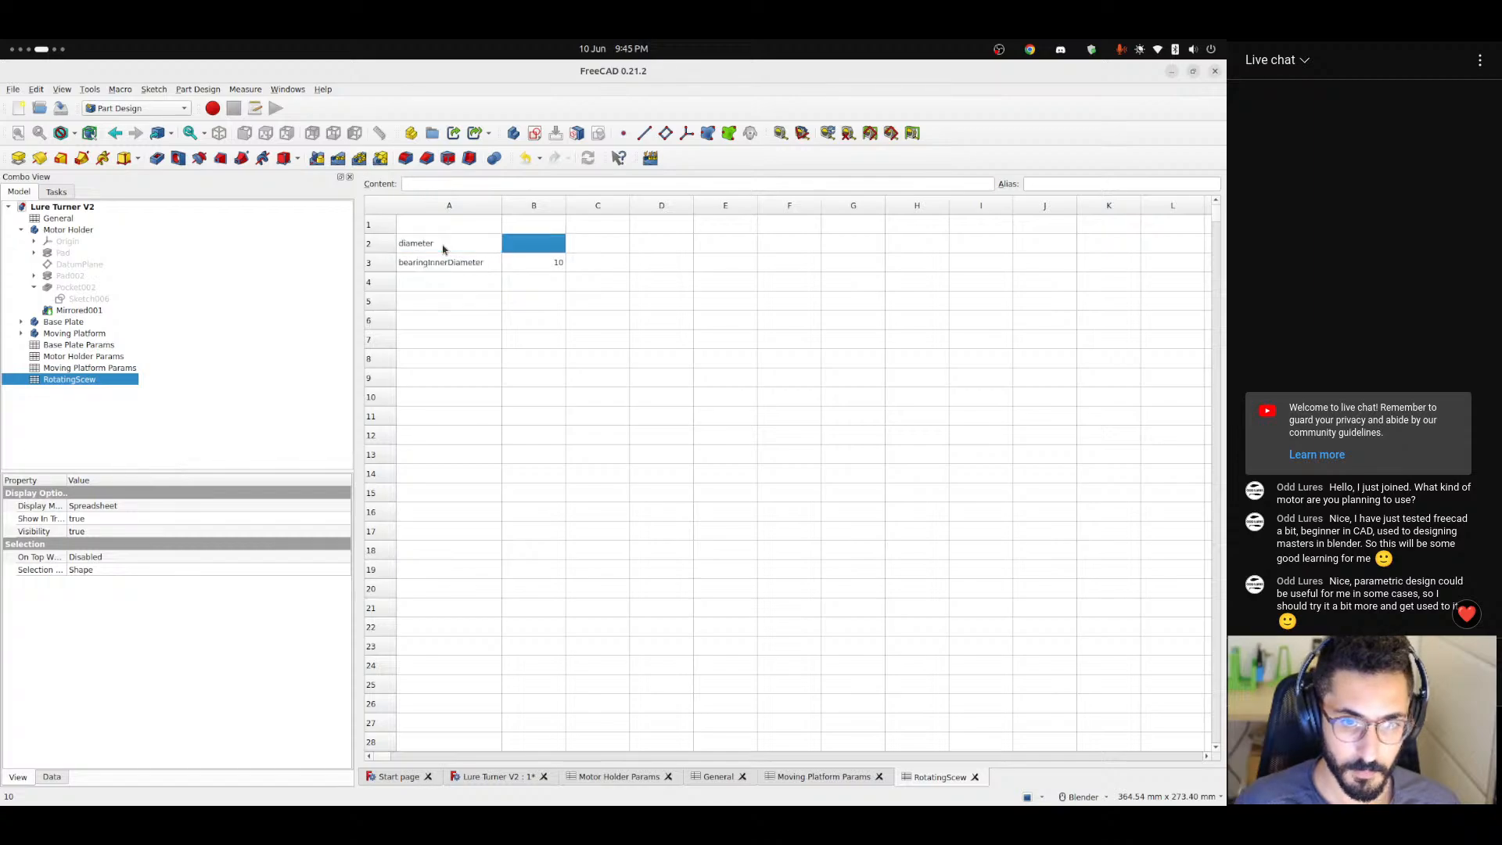
Add the label bearingOuterDiameter in cell A4.
key("Left")
key("Down")
key("Down")
type("bea")
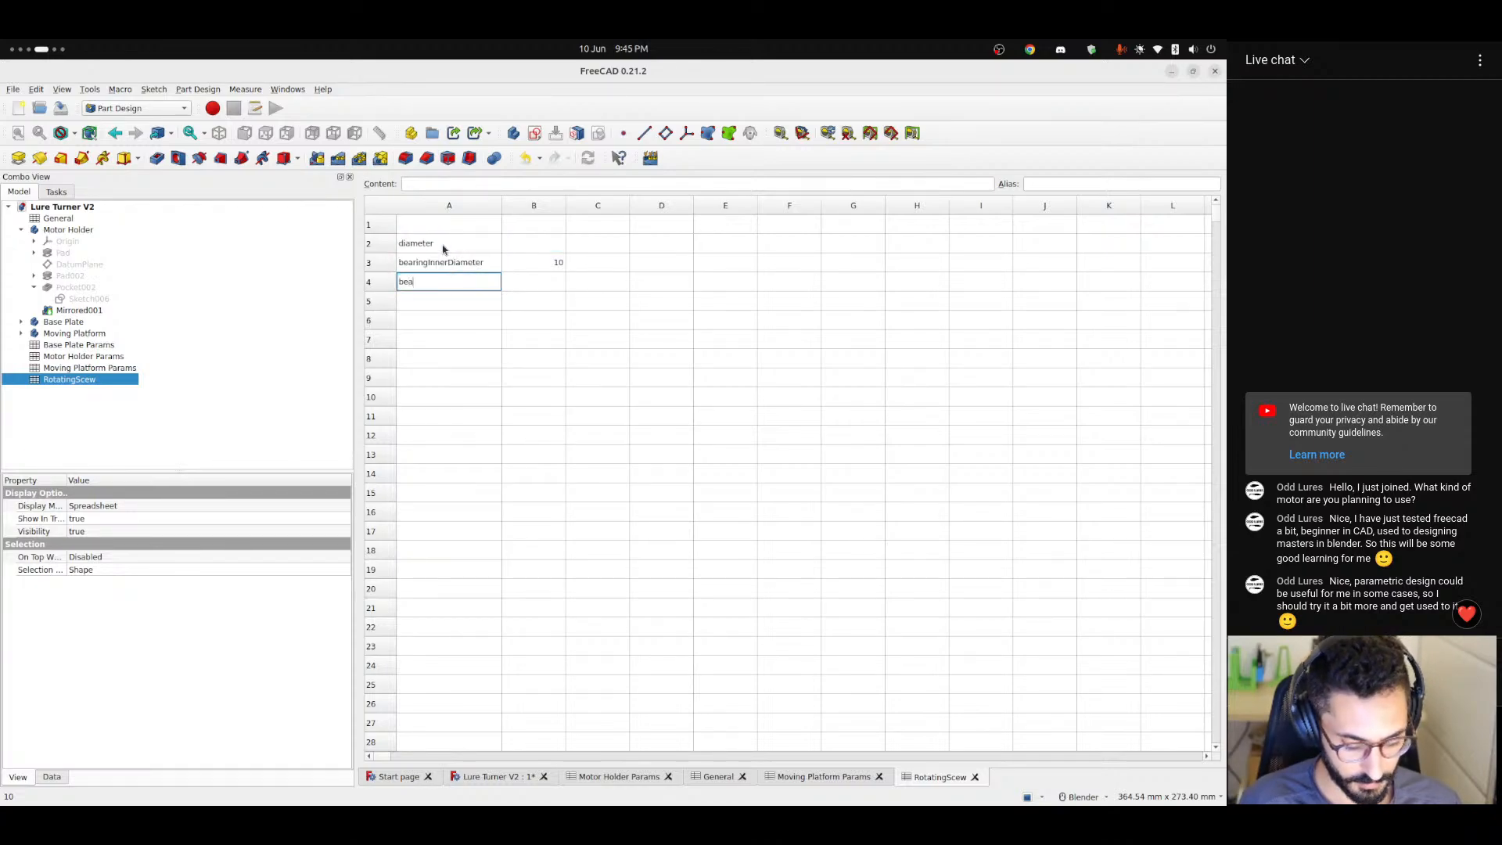
type("ringOuter")
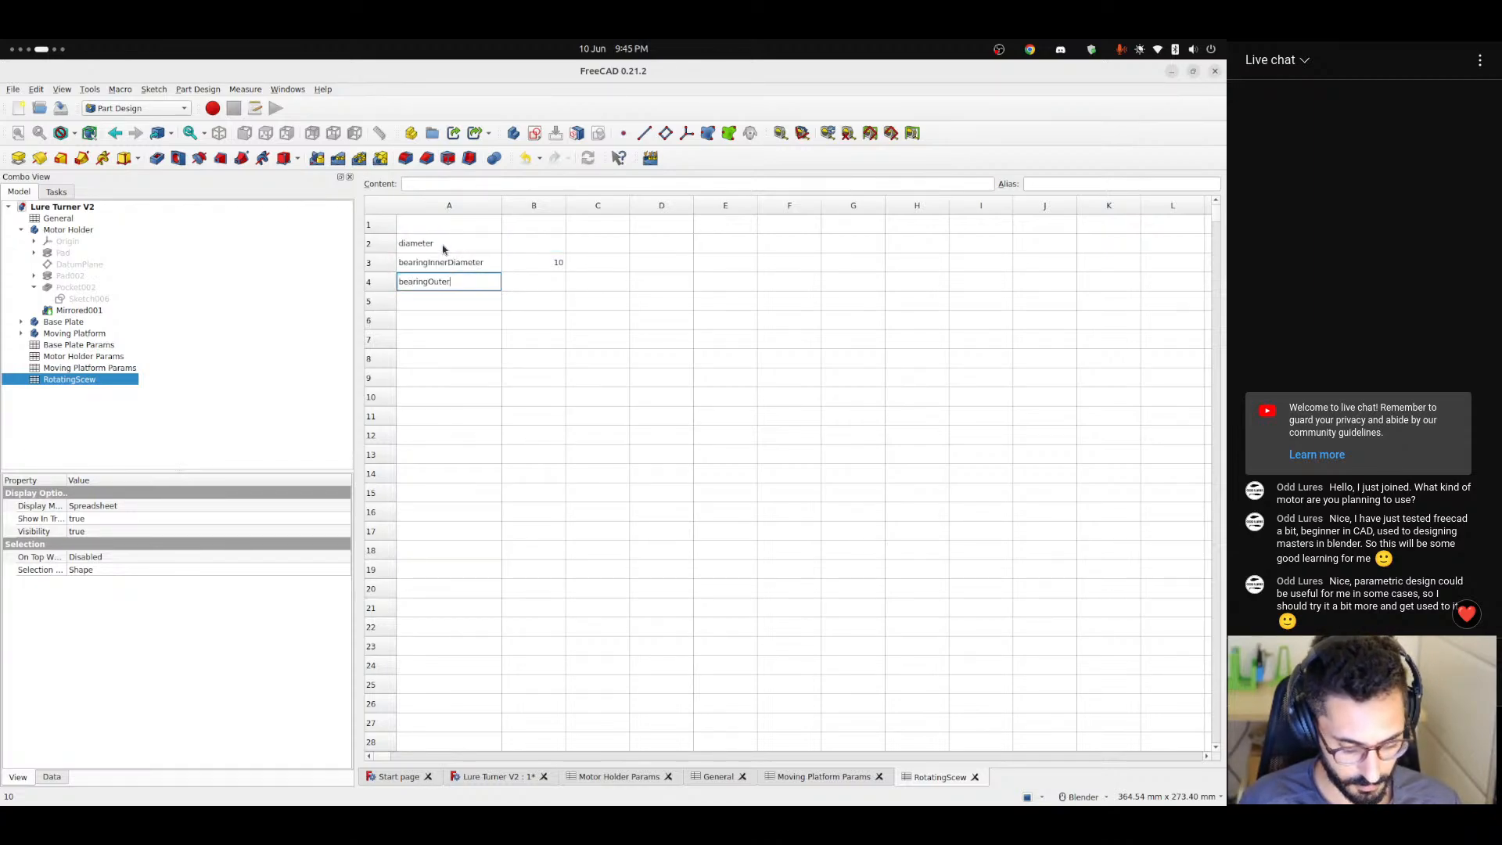
type("Diameter")
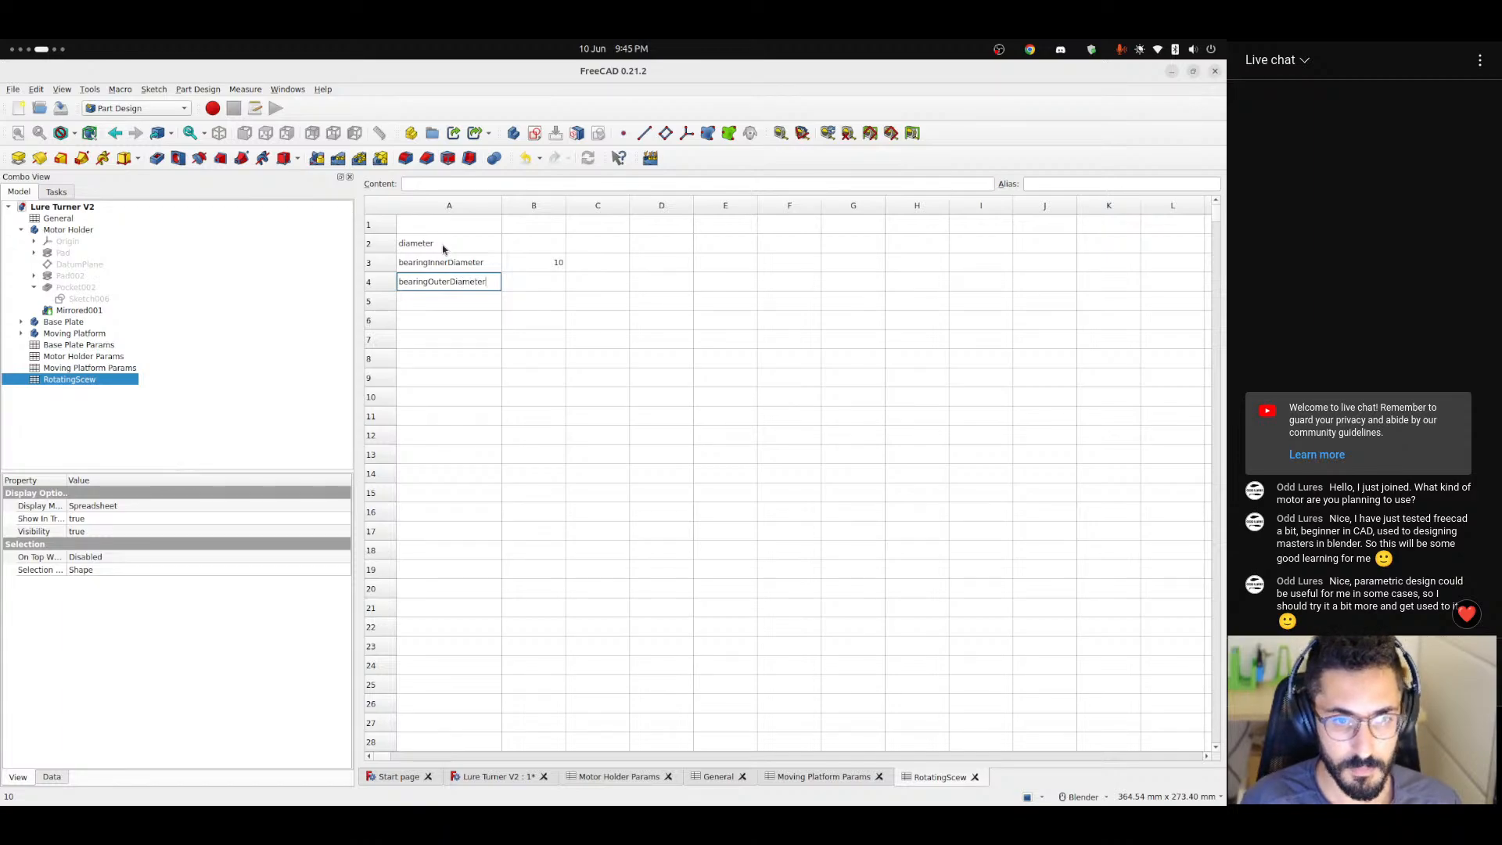
key("Return")
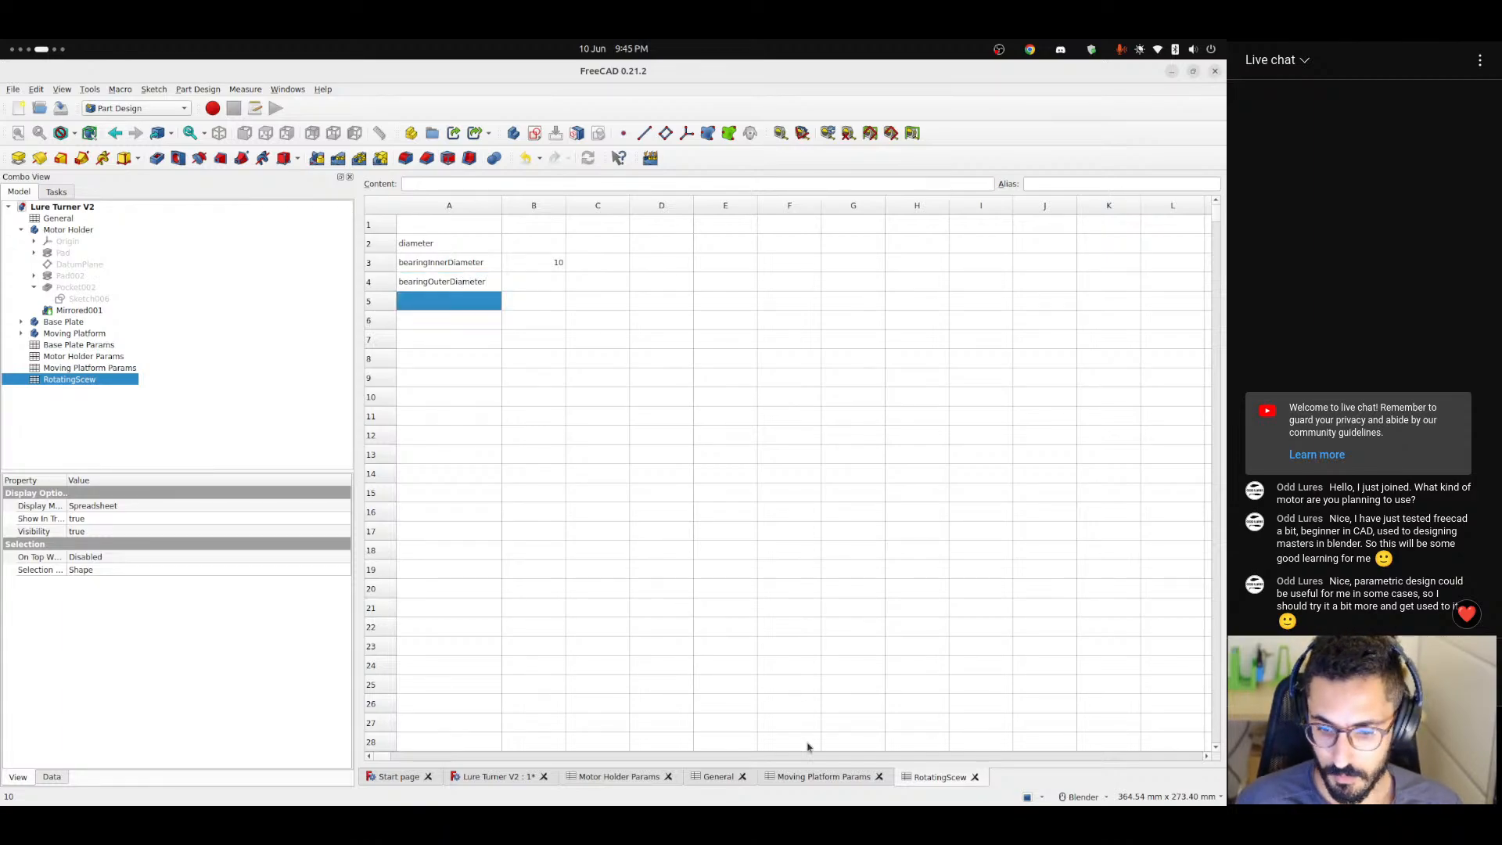
Inspect the Lure Turner V2 model in the 3D view and return to the RotatingScew spreadsheet.
left_click(474, 776)
middle_click_drag(834, 409, 895, 385)
left_click(934, 782)
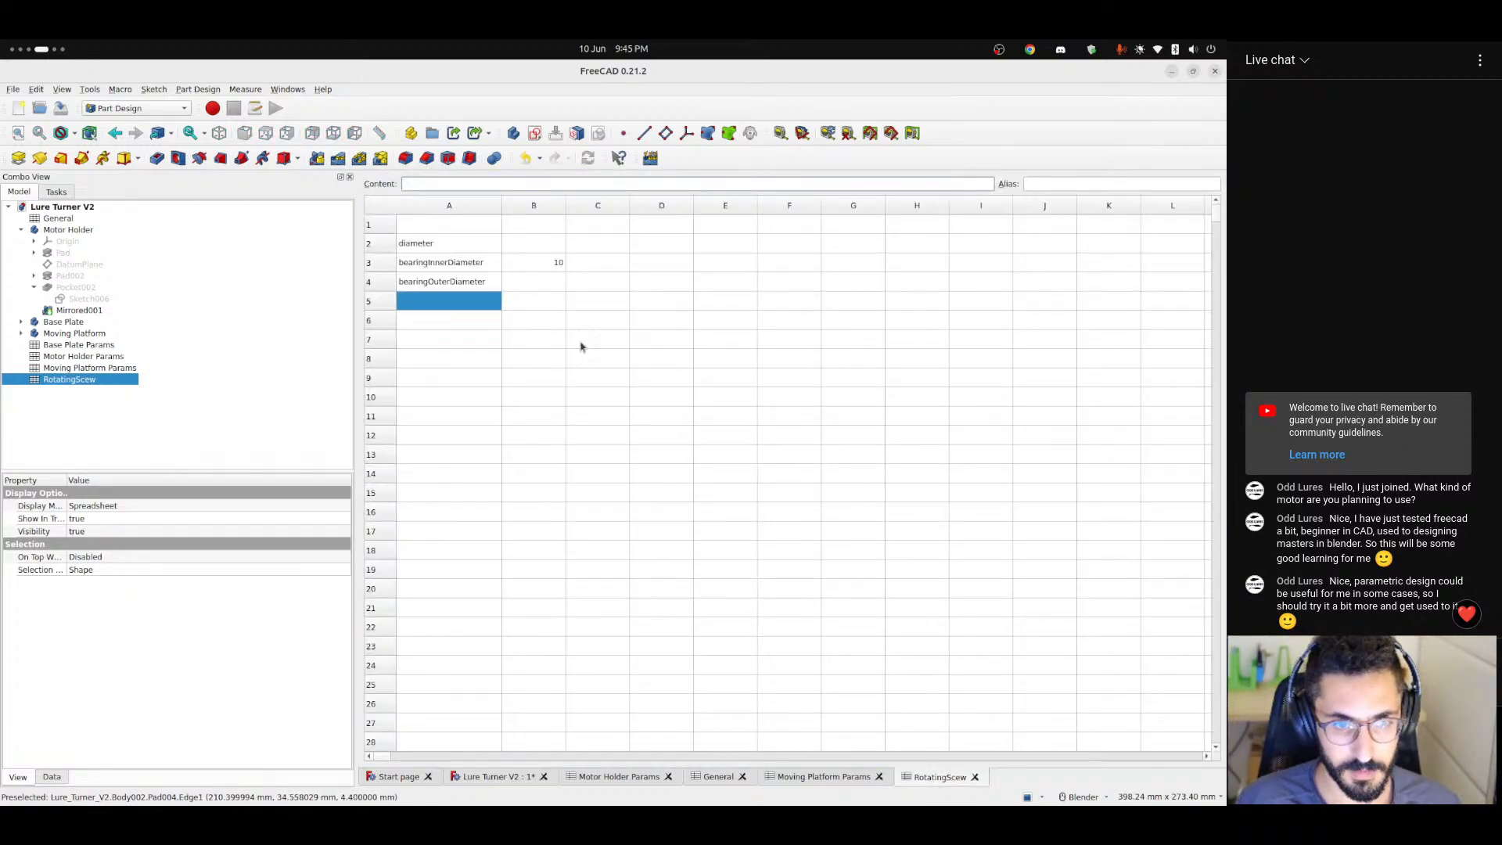
left_click(460, 250)
left_click_drag(541, 242, 536, 282)
left_click(426, 286)
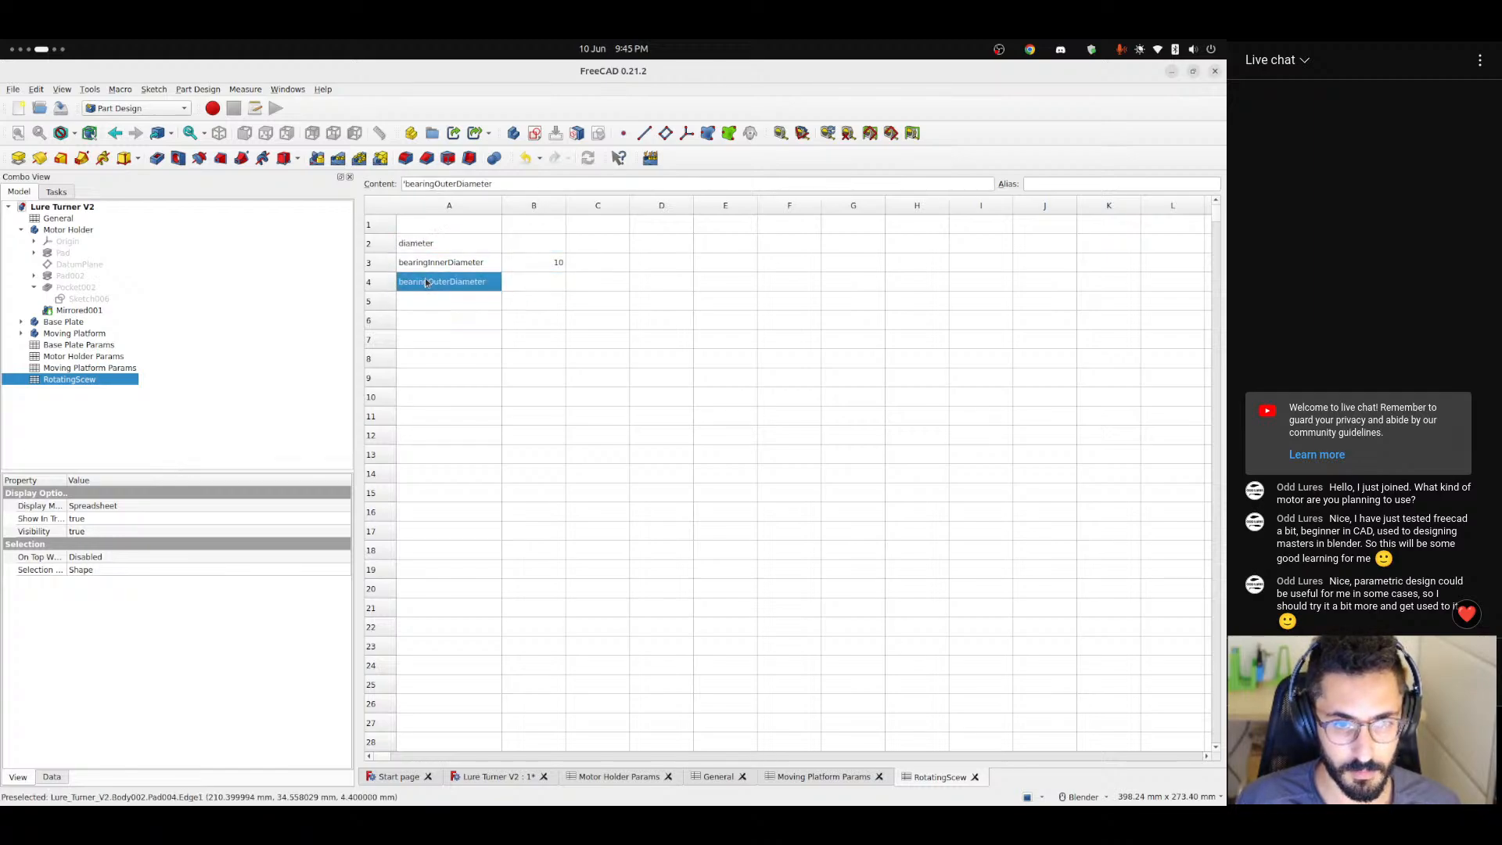
left_click(435, 246)
key("Right")
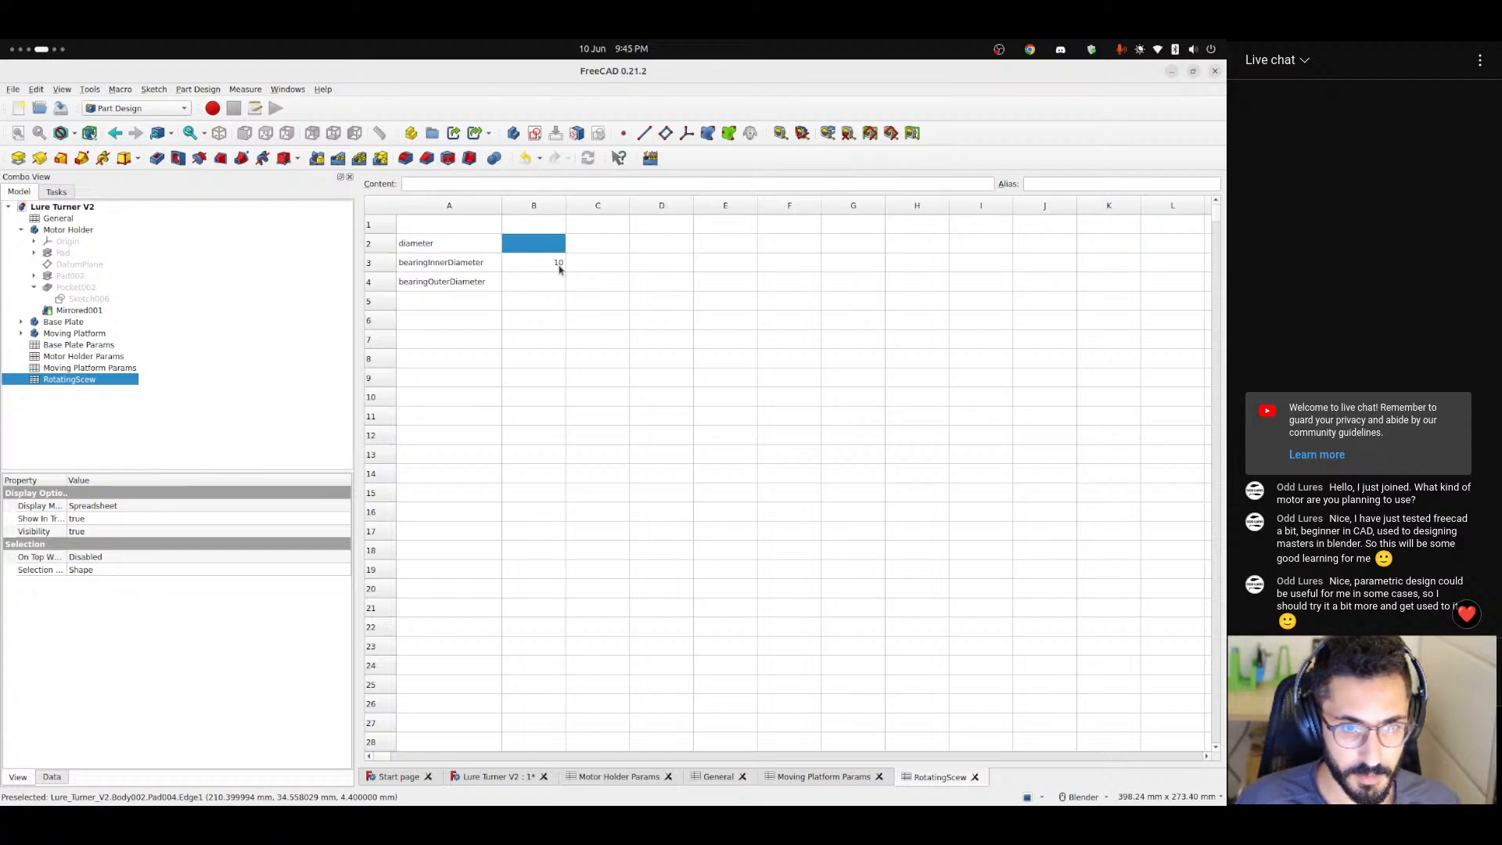
Set bearingInnerDiameter to 8, bearingOuterDiameter to 12 and diameter to 10 in column B.
left_click(533, 291)
left_click(551, 269)
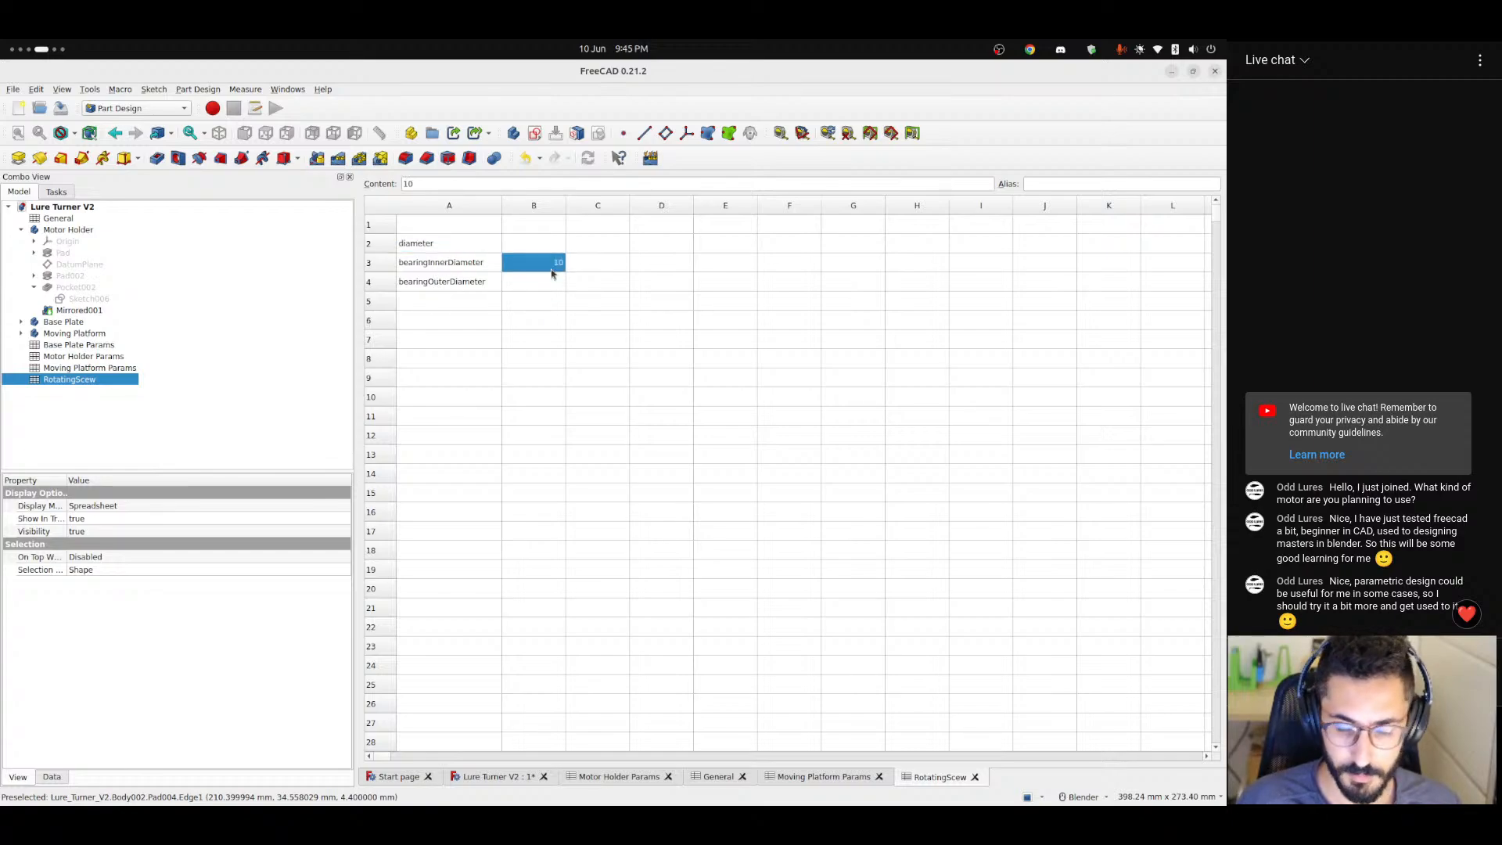
type("8")
key("Return")
type("12")
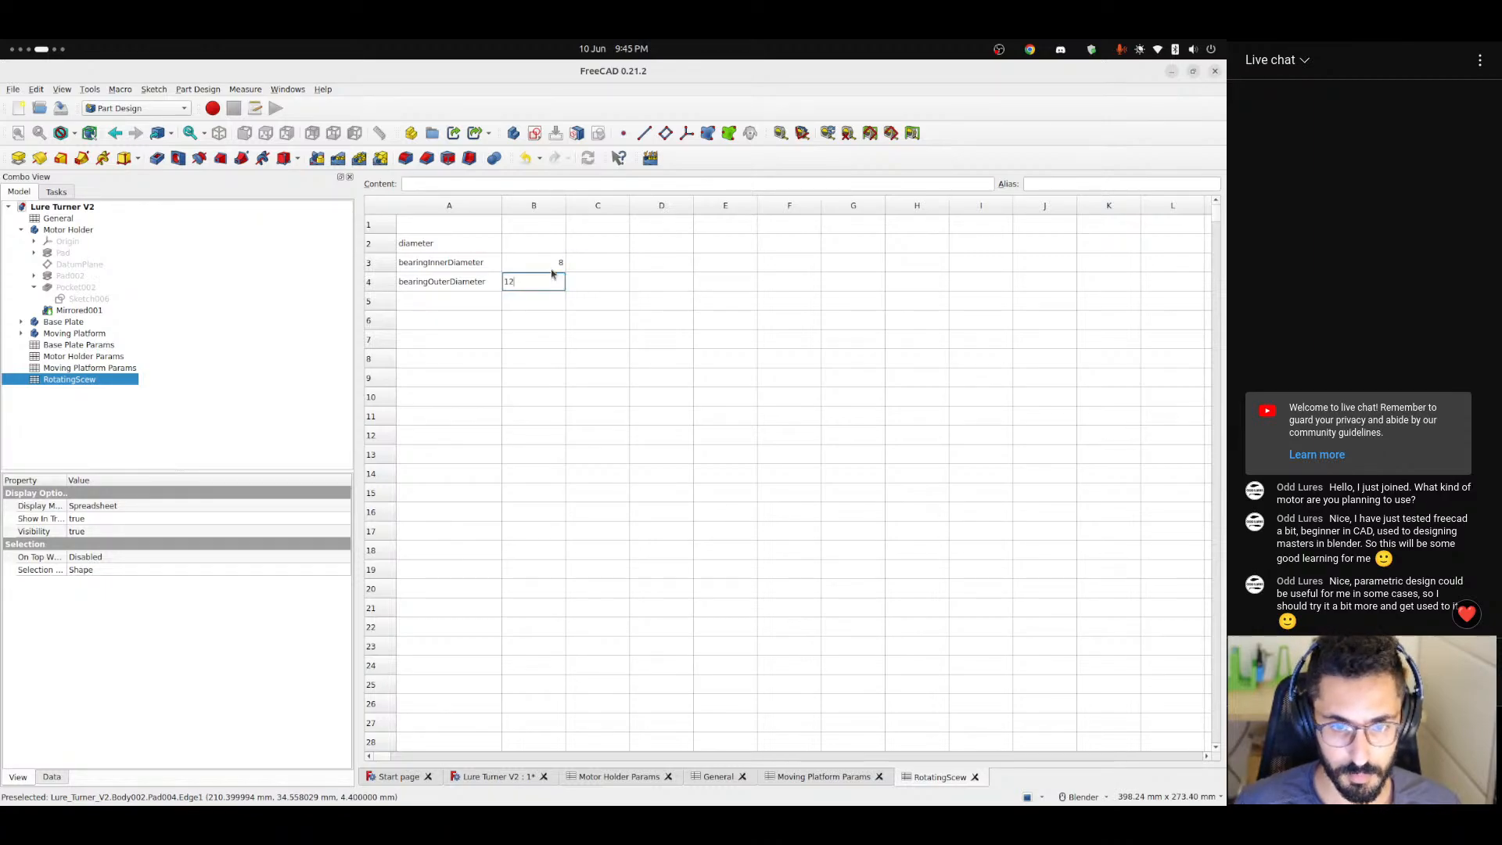
key("Return")
type("10")
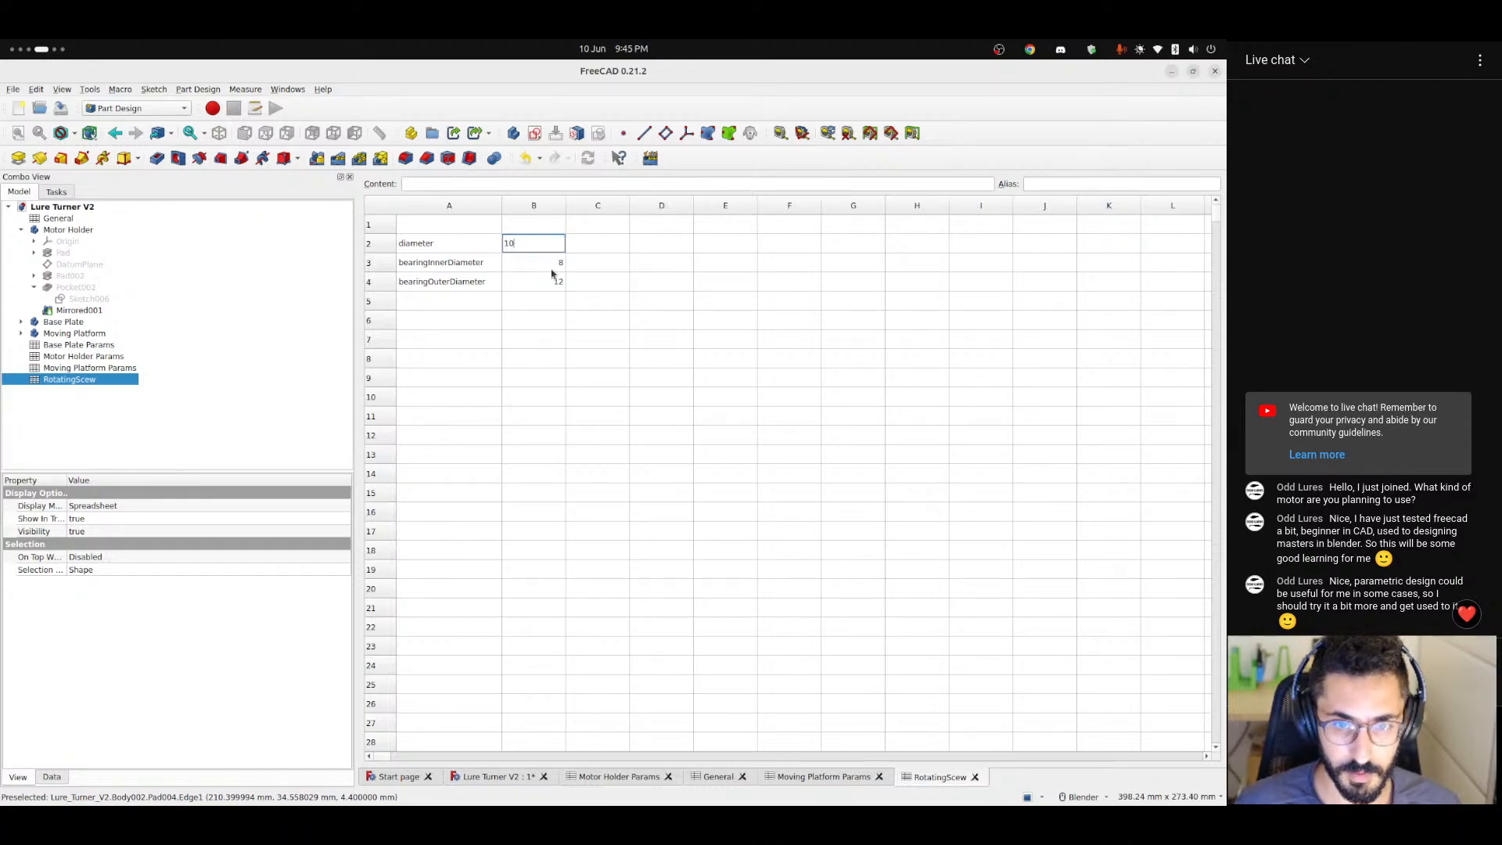
key("Return")
key("Left")
key("Down")
key("Down")
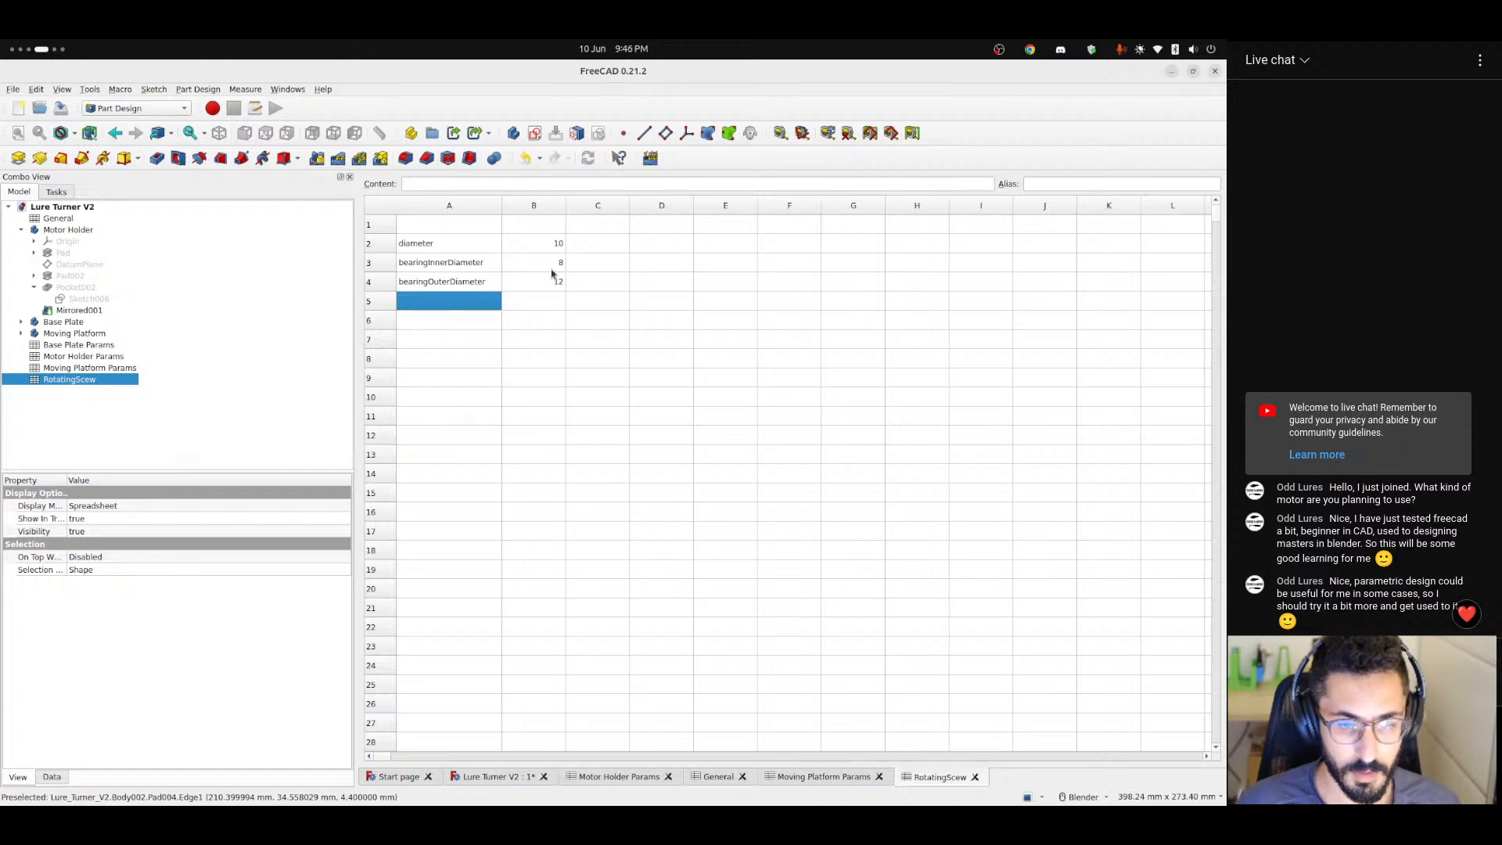
key("Up")
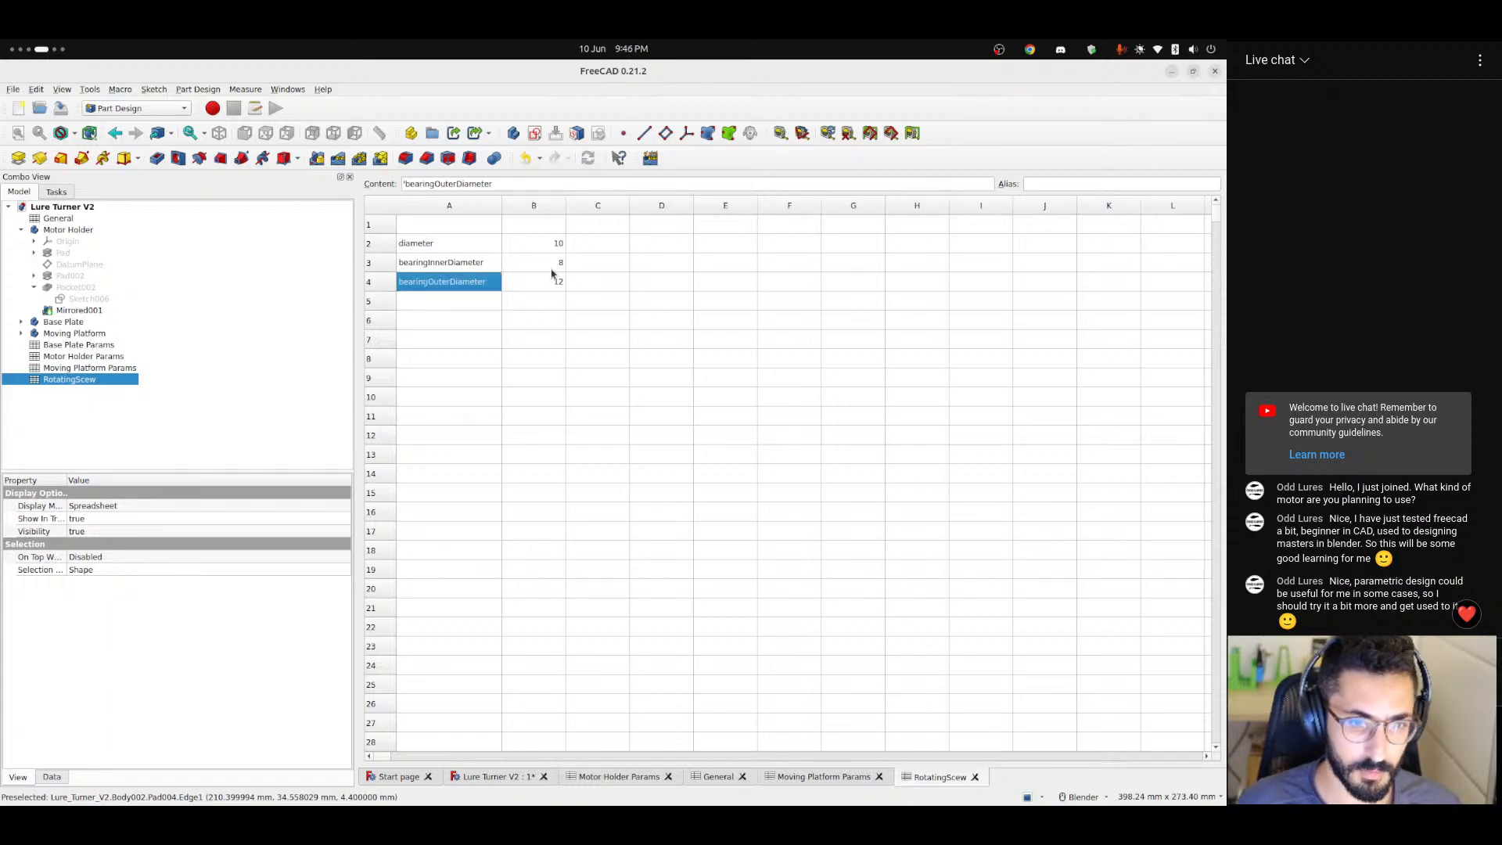
key("Up")
key("Up")
key("Down")
key("Down")
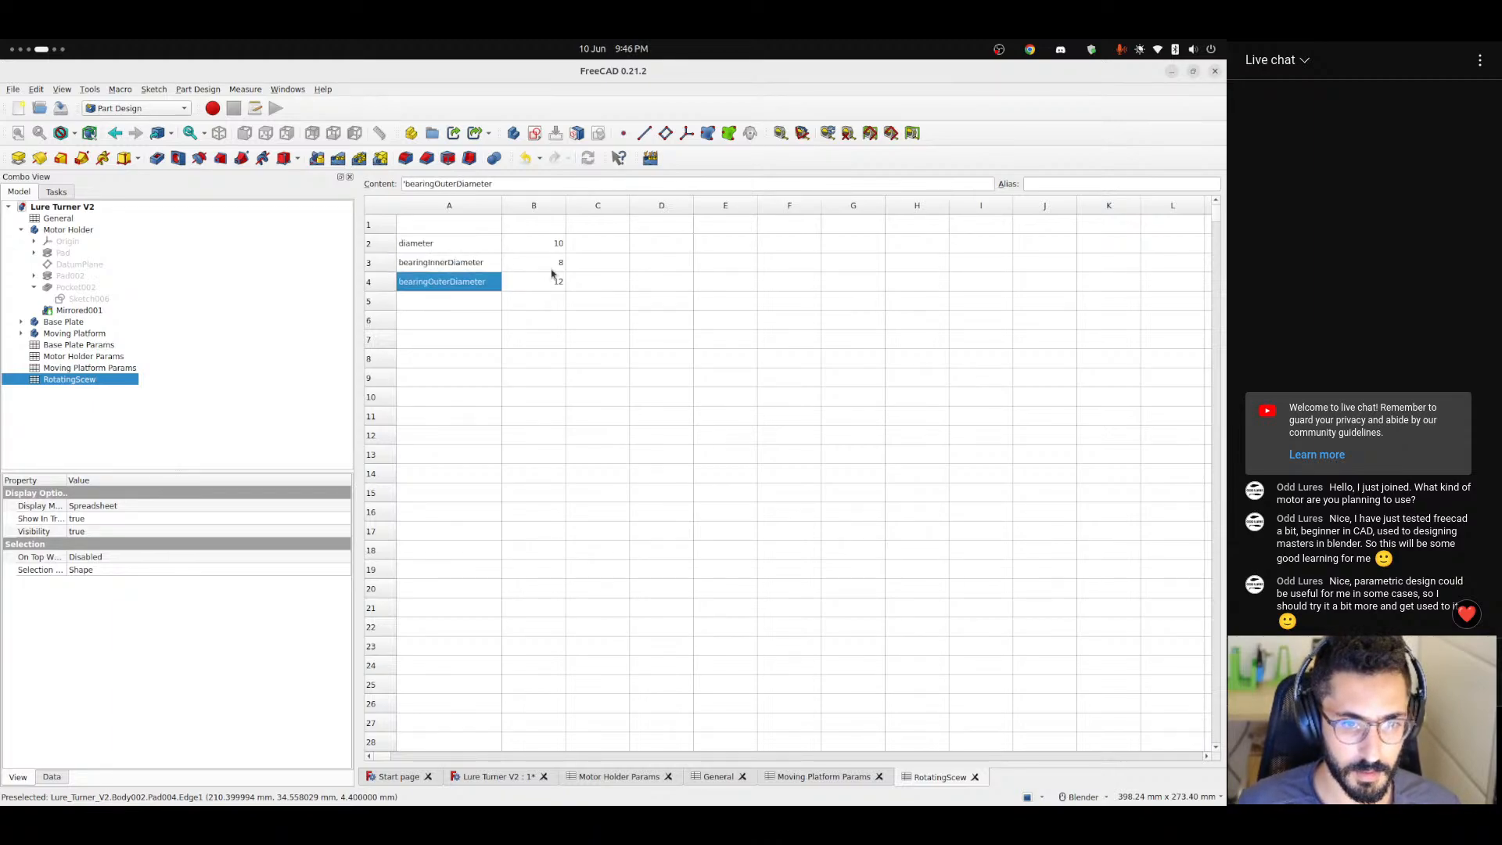
key("Up")
key("Up")
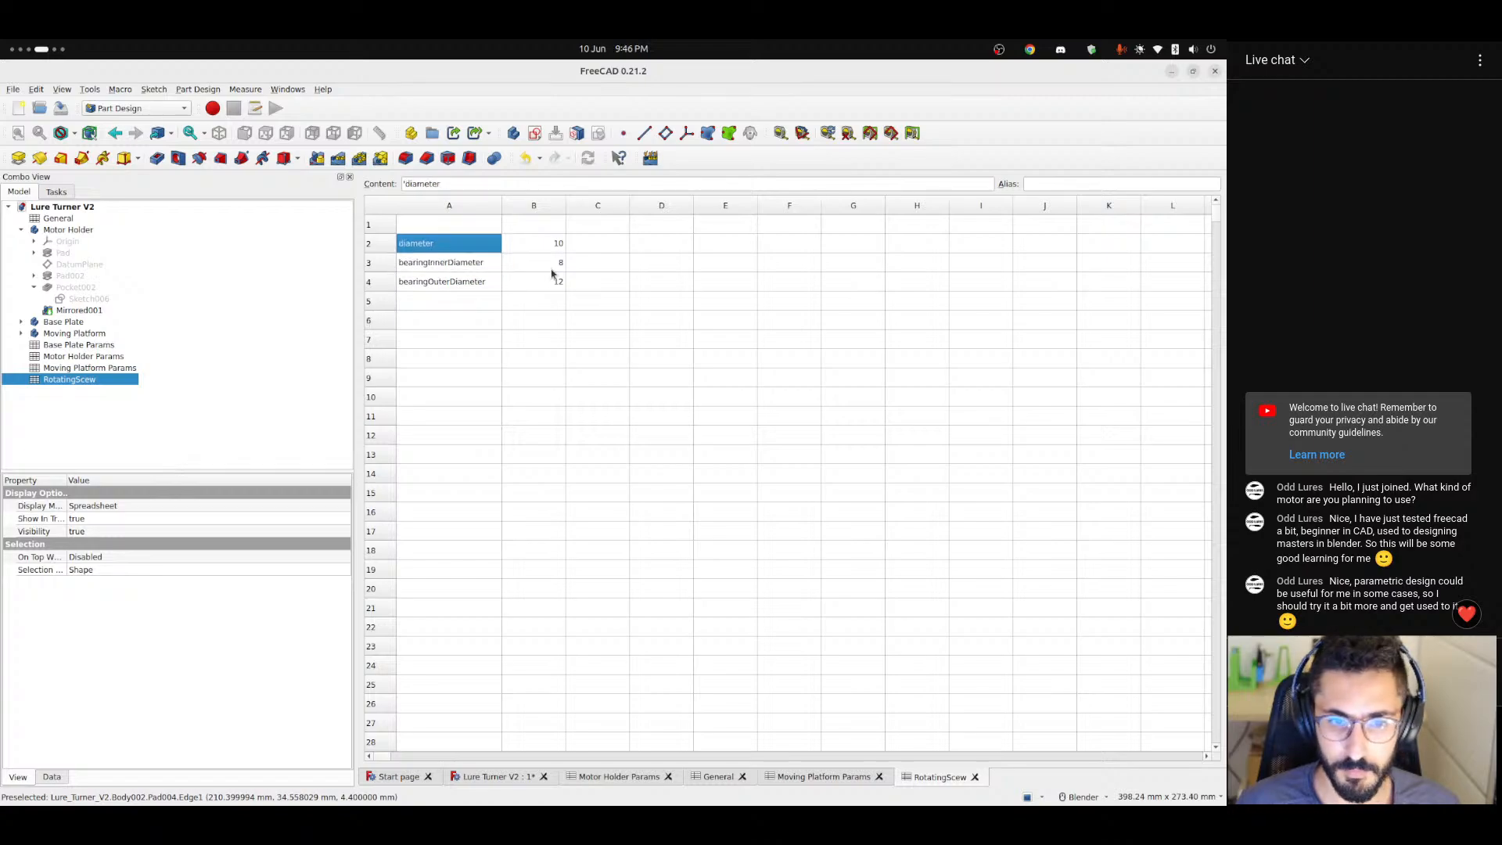
key("Down")
key("Right")
key("Right")
key("Right")
key("Up")
key("Left")
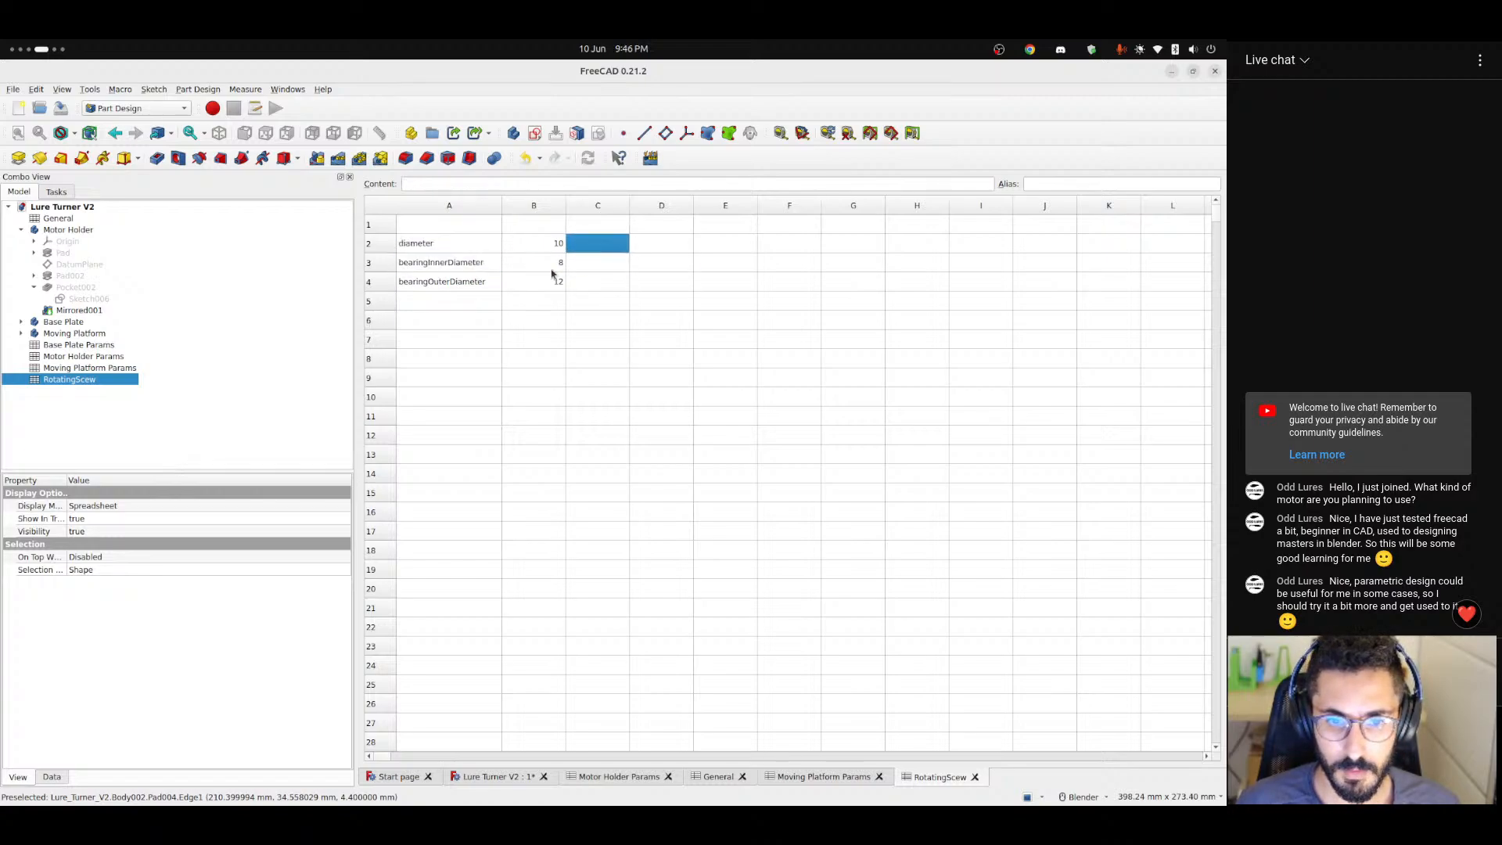
key("Left")
key("Left")
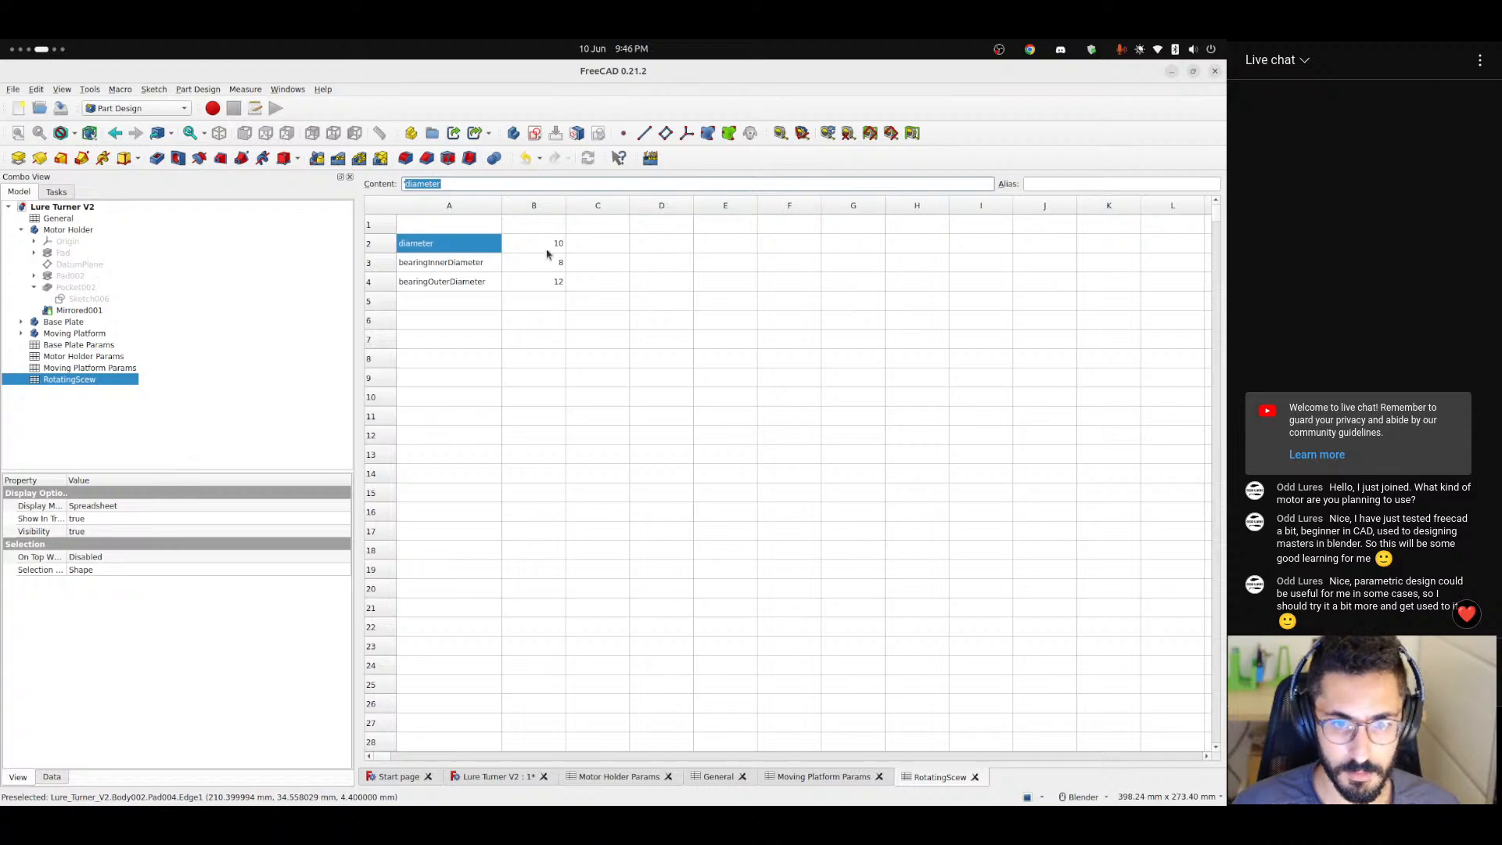
Give the diameter value in cell B2 the alias diameterInput.
left_click(547, 248)
left_click(1103, 182)
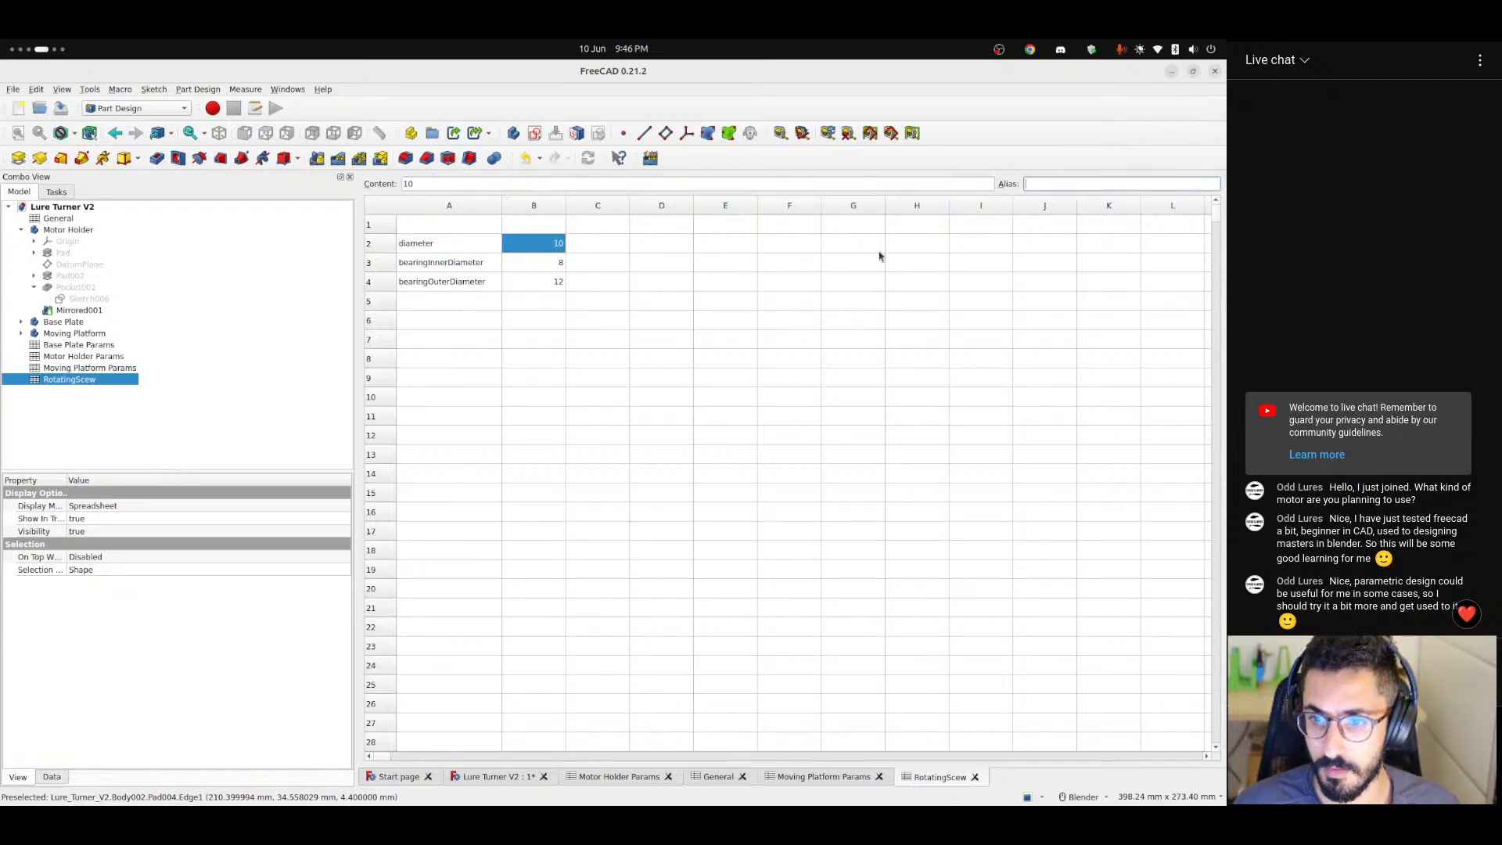
type("diameterInput")
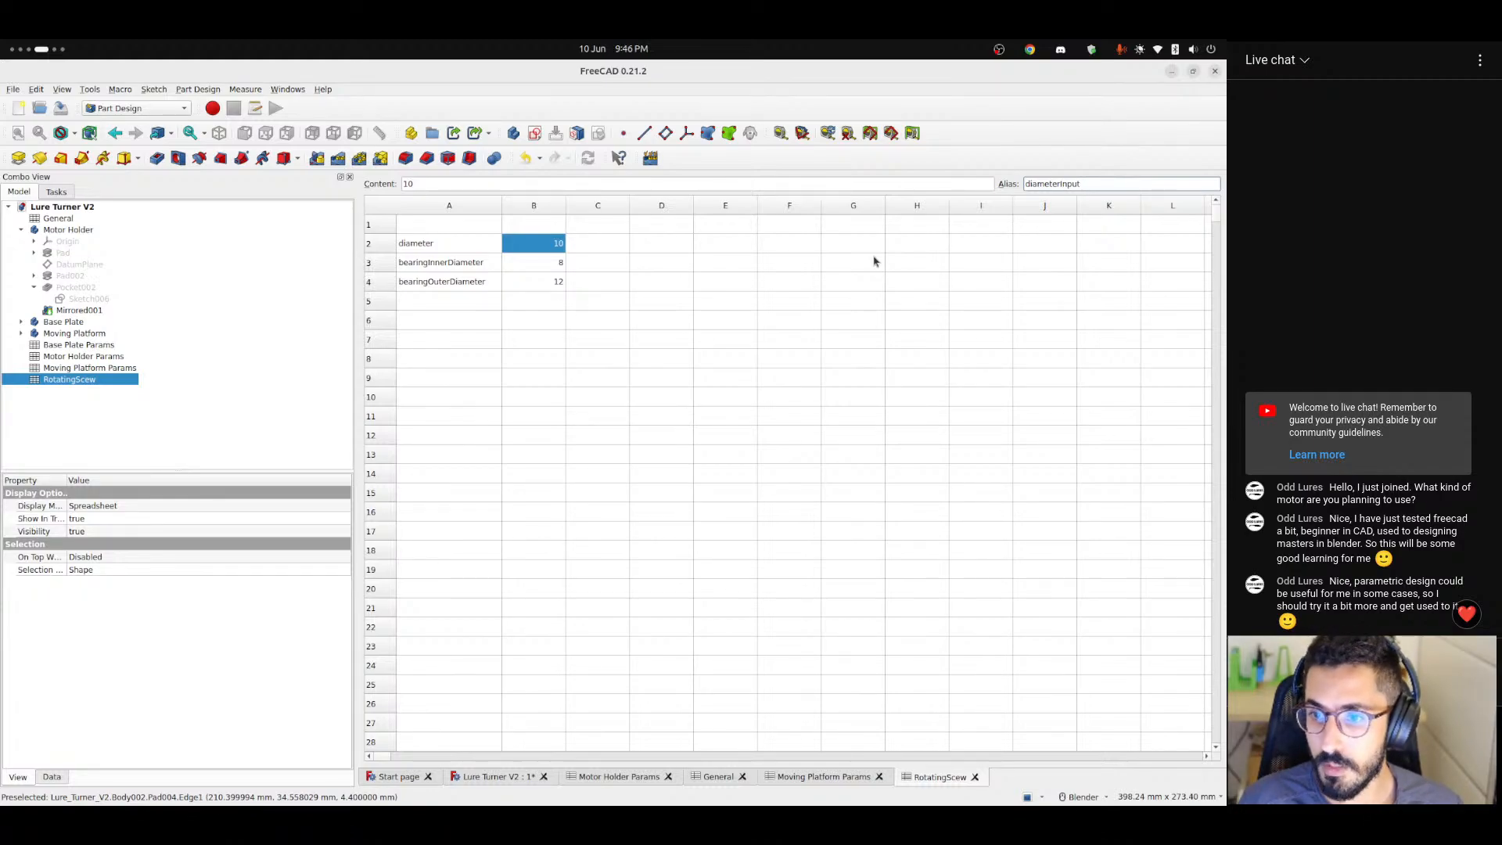
key("ctrl+a")
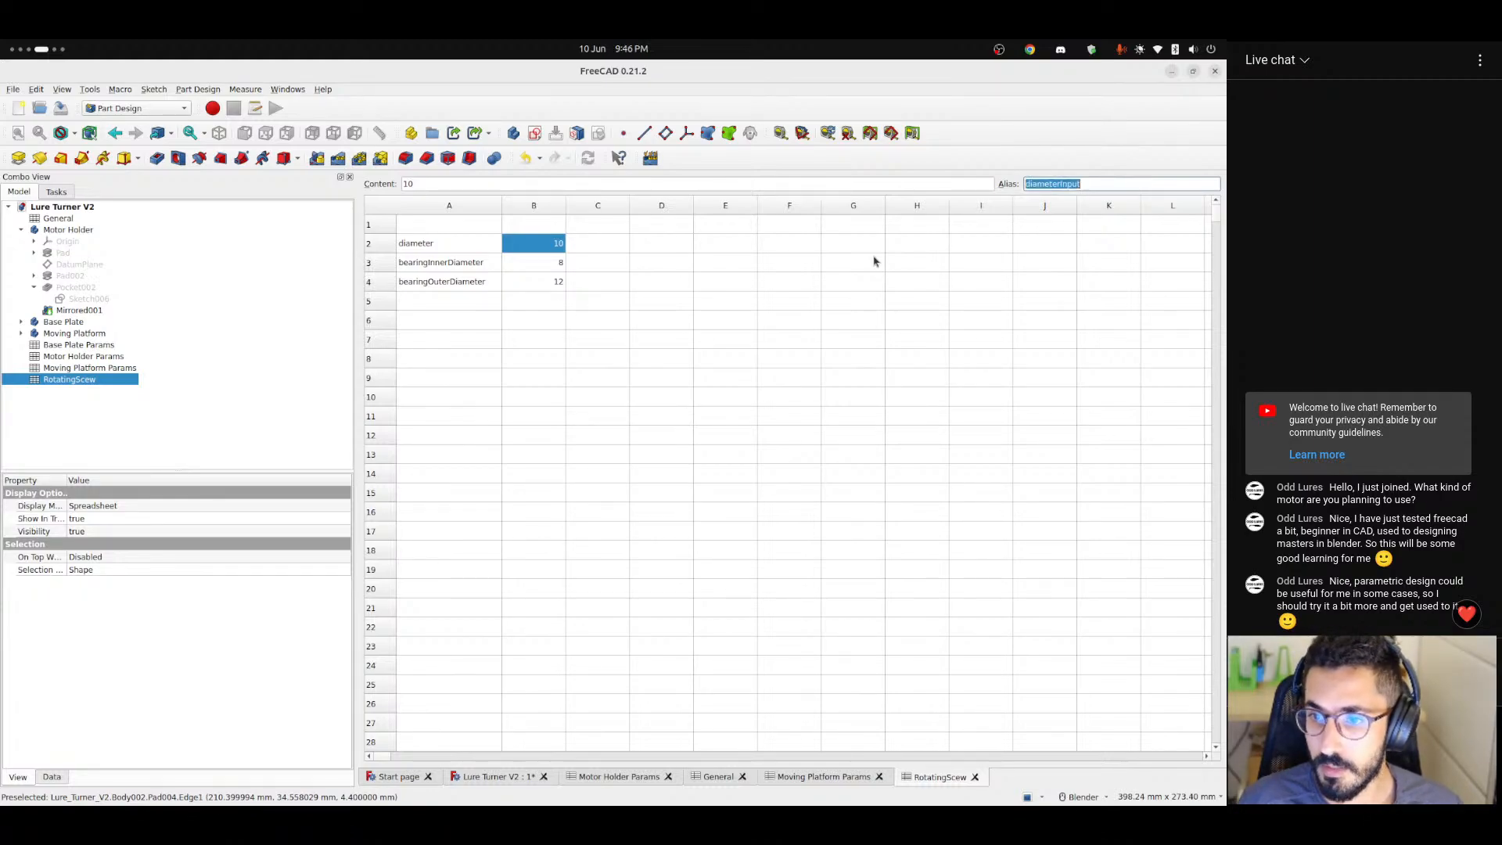
key("Return")
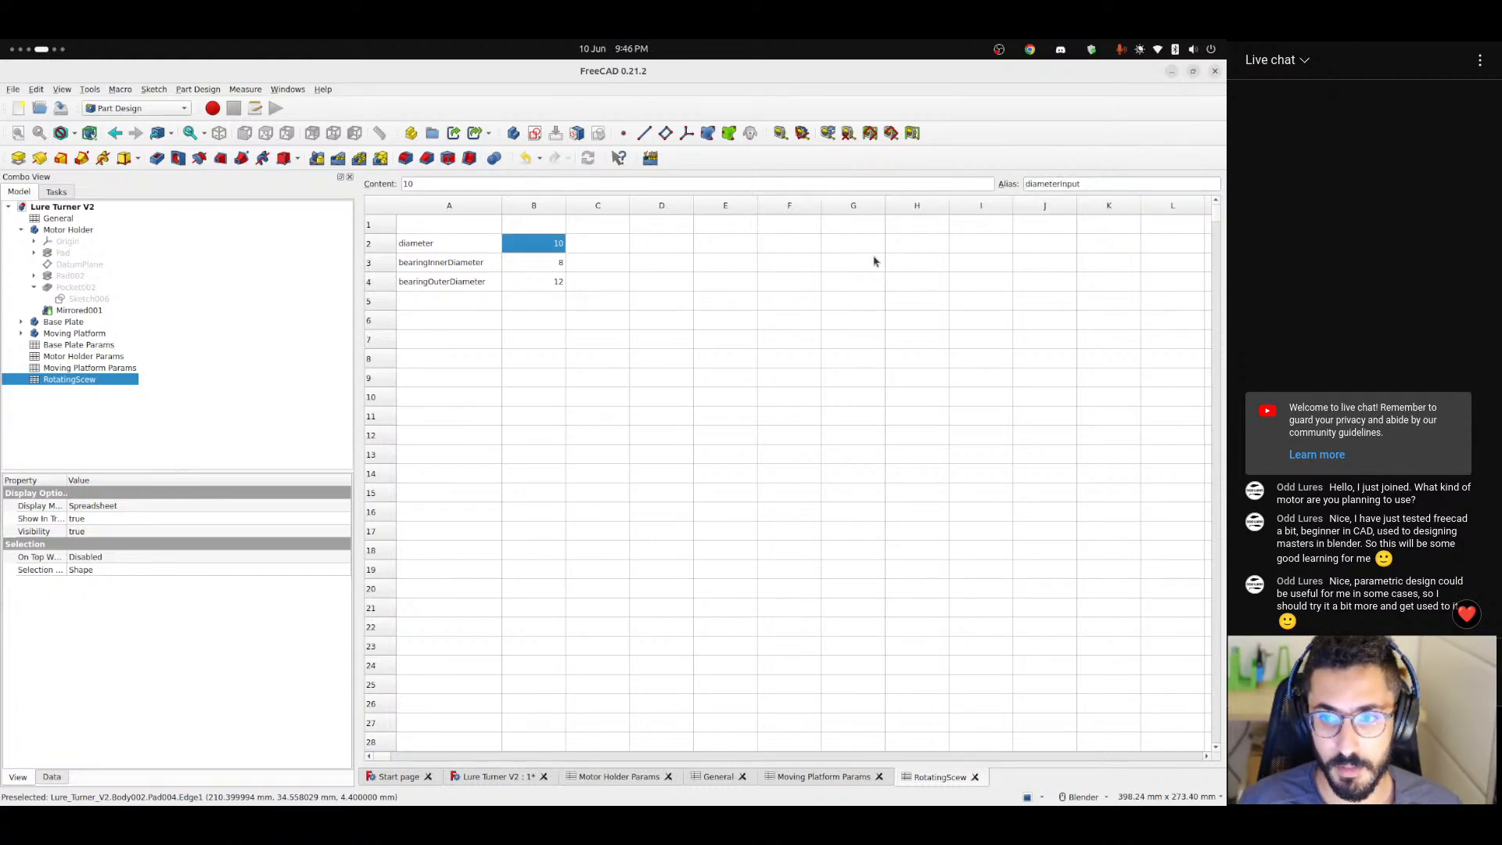
Give cell B3 the alias bearingInnerDiameterInput, reusing the text of its label.
left_click(445, 263)
triple_click(442, 183)
key("ctrl+c")
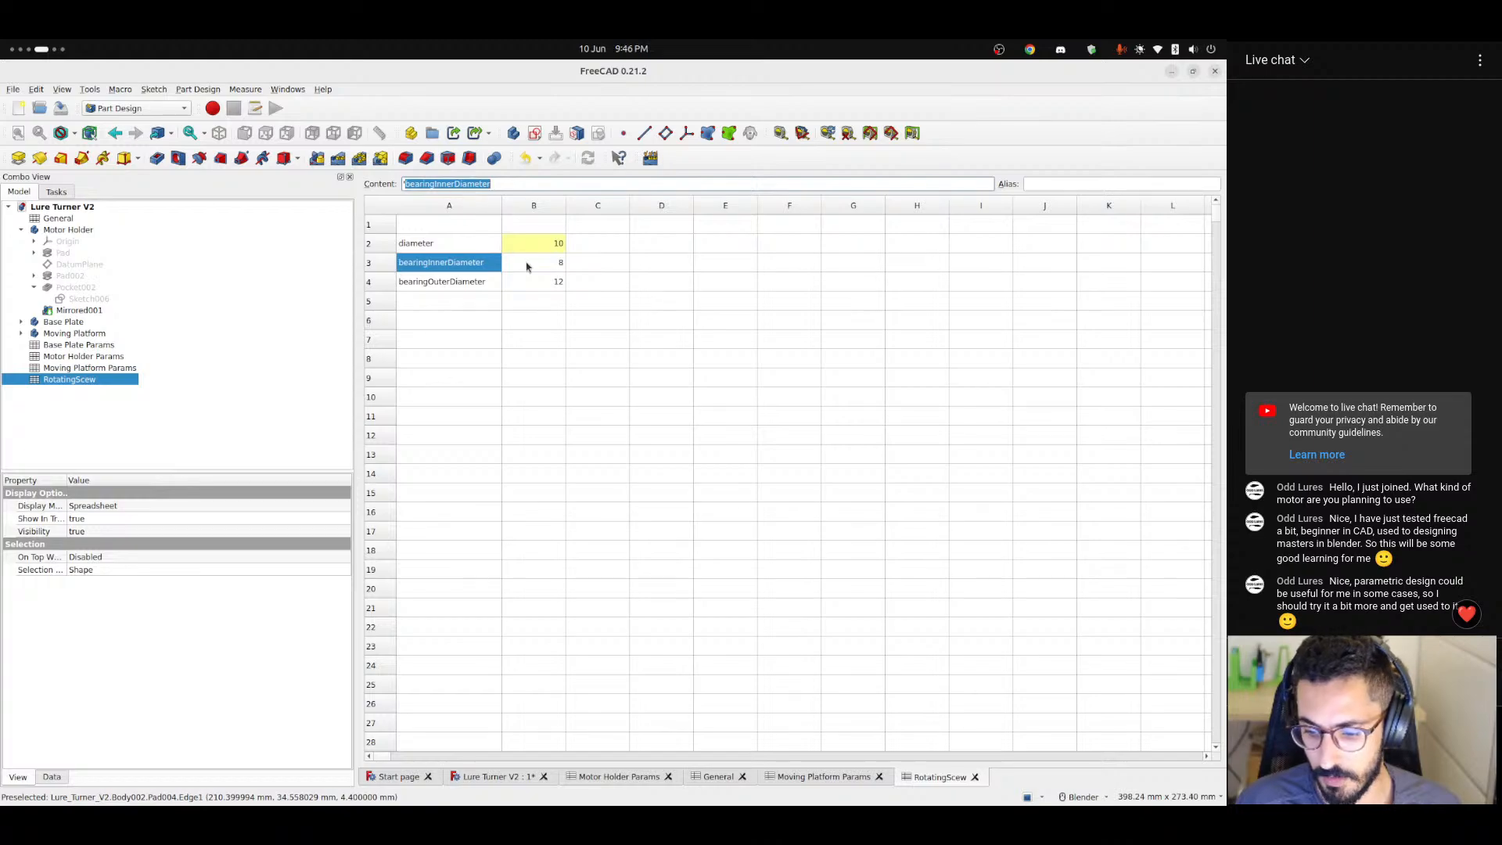
left_click(557, 267)
left_click(1031, 185)
key("ctrl+v")
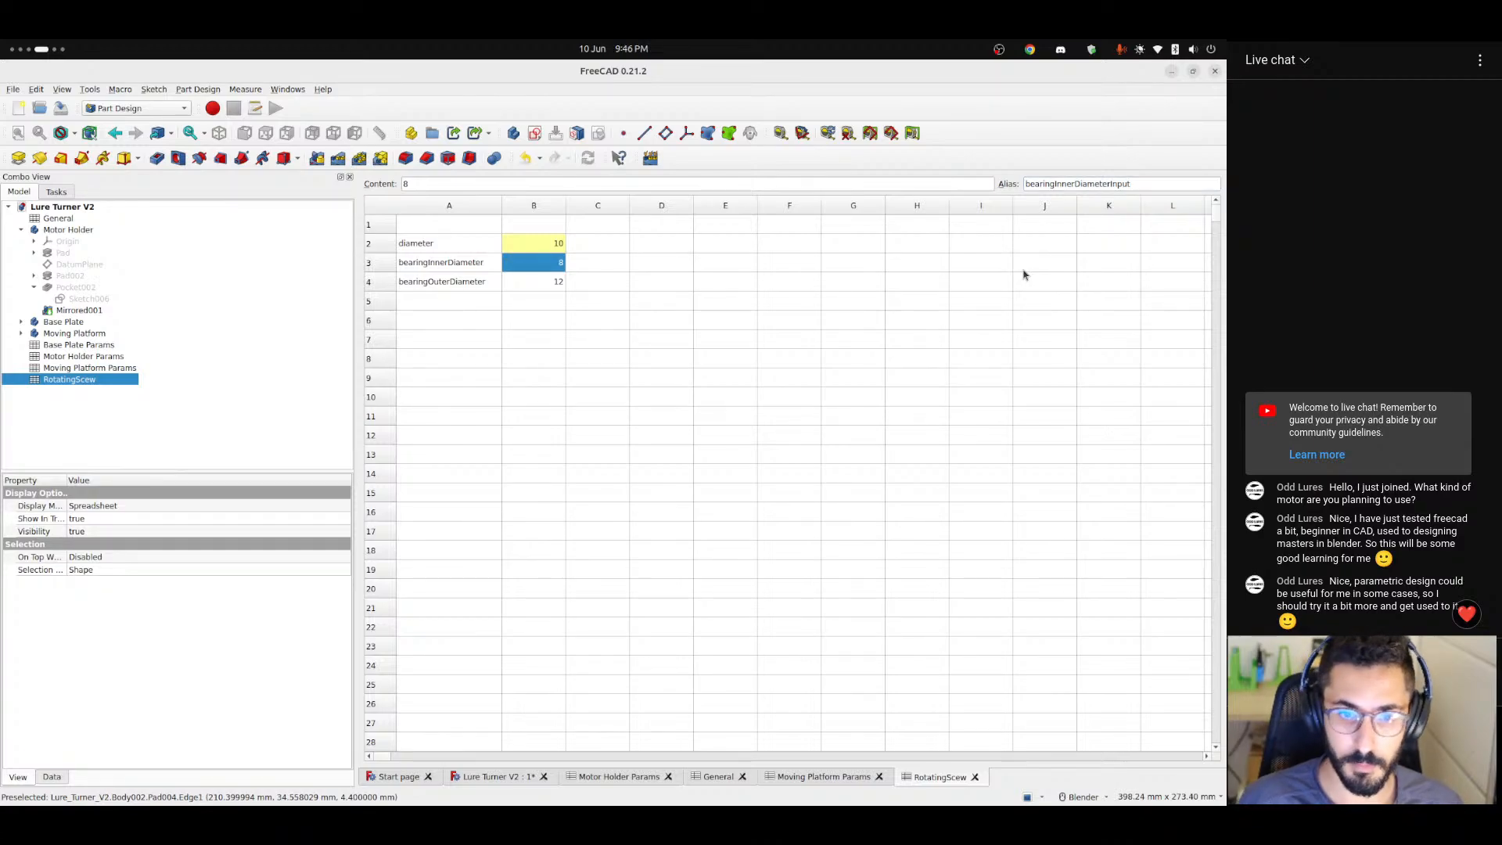
Give cell B4 the alias bearingOuterDiameterInput, reusing the text of its label.
left_click(464, 283)
key("ctrl+c")
left_click(559, 283)
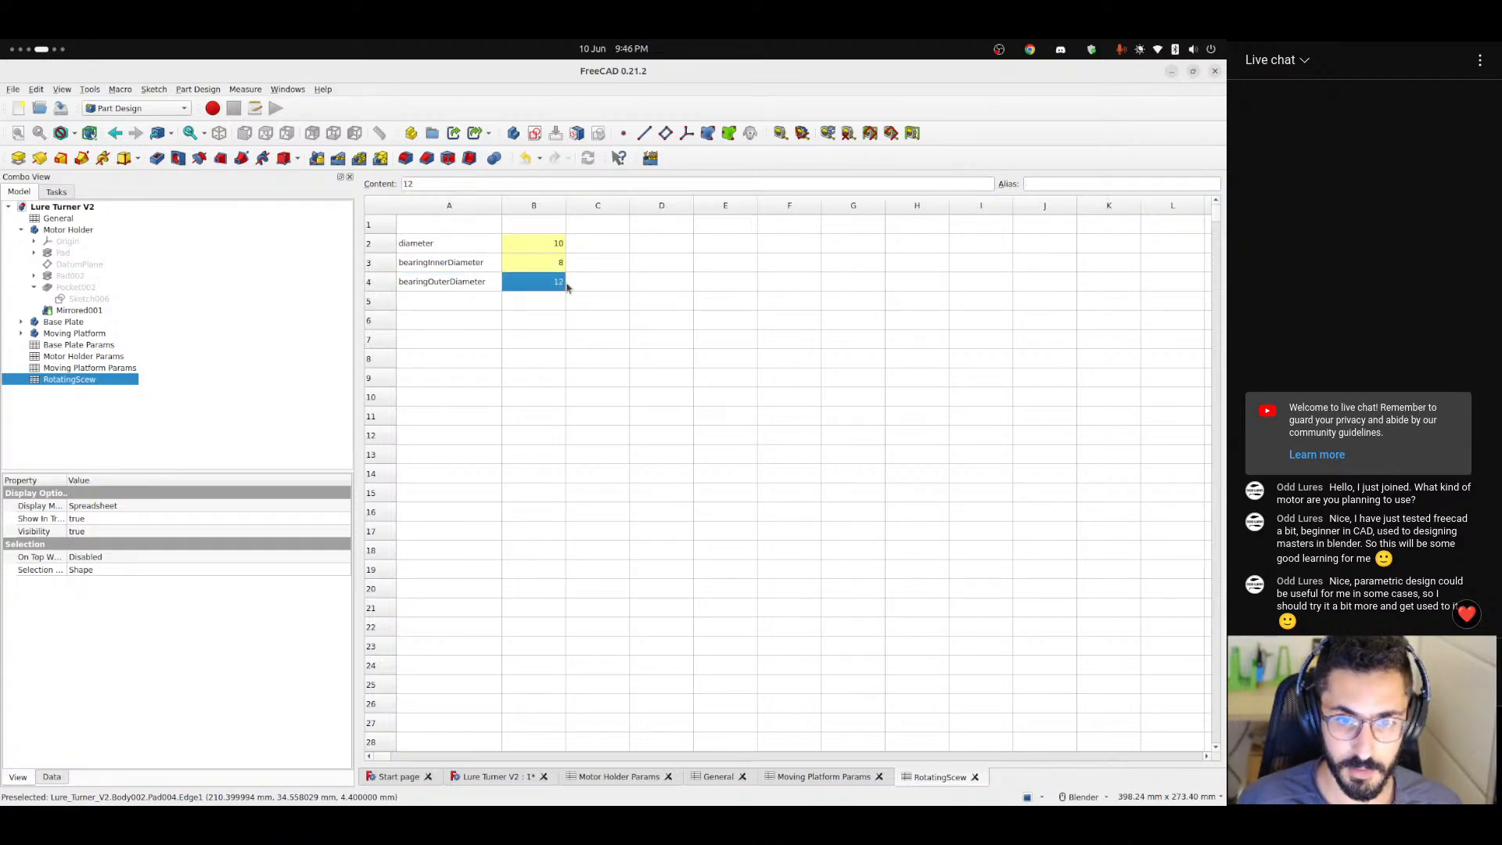
left_click(1064, 184)
key("ctrl+v")
type("Inp")
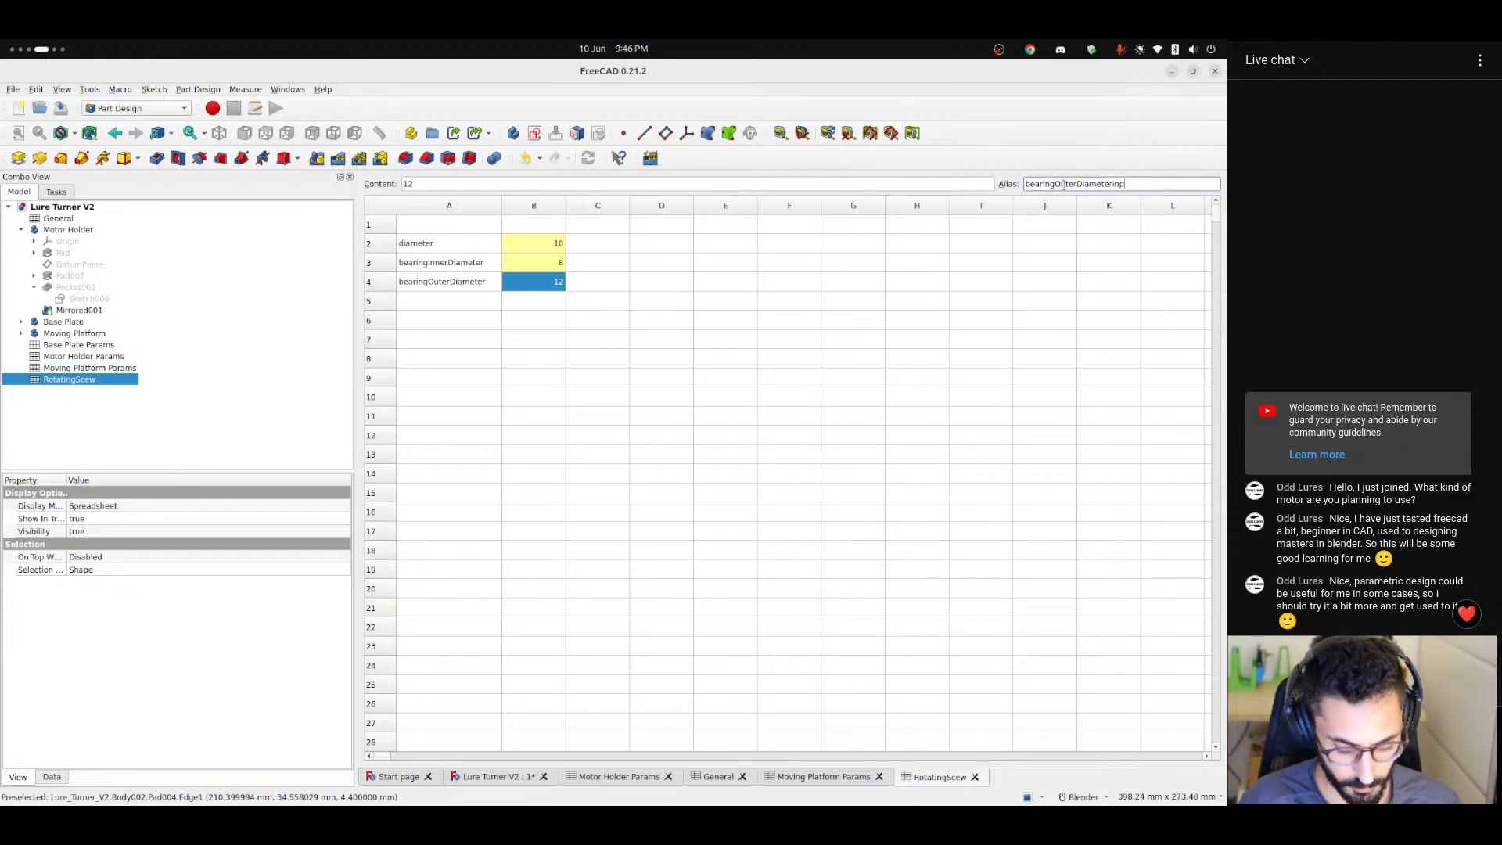
type("ut")
key("Return")
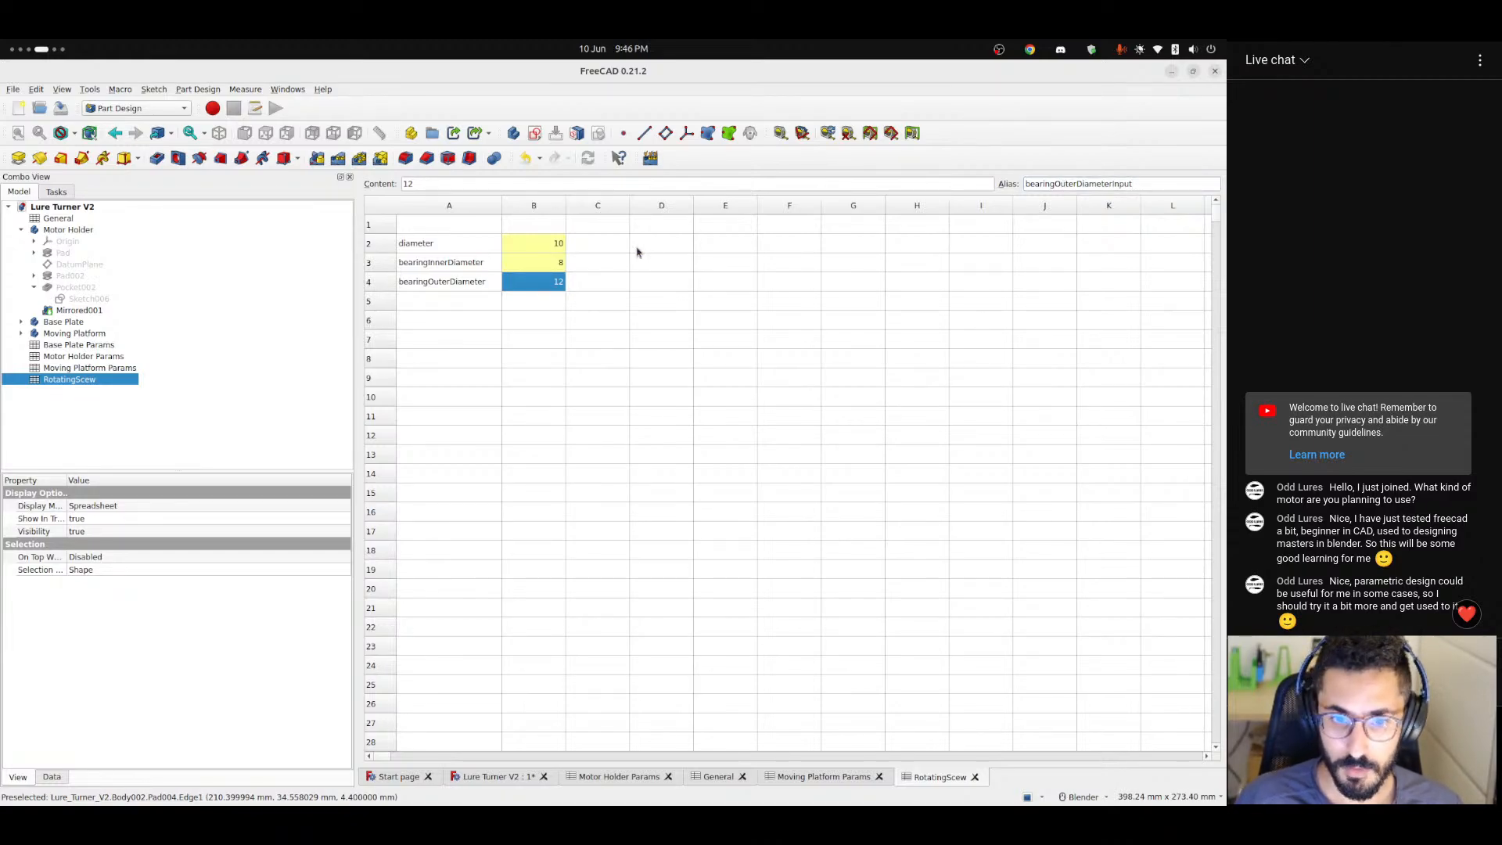
Go to cell K2 and widen column K of the RotatingScew spreadsheet.
left_click(608, 260)
key("Up")
key("Right")
key("Right")
key("Right")
key("Right")
key("Right")
key("Right")
key("Right")
key("Right")
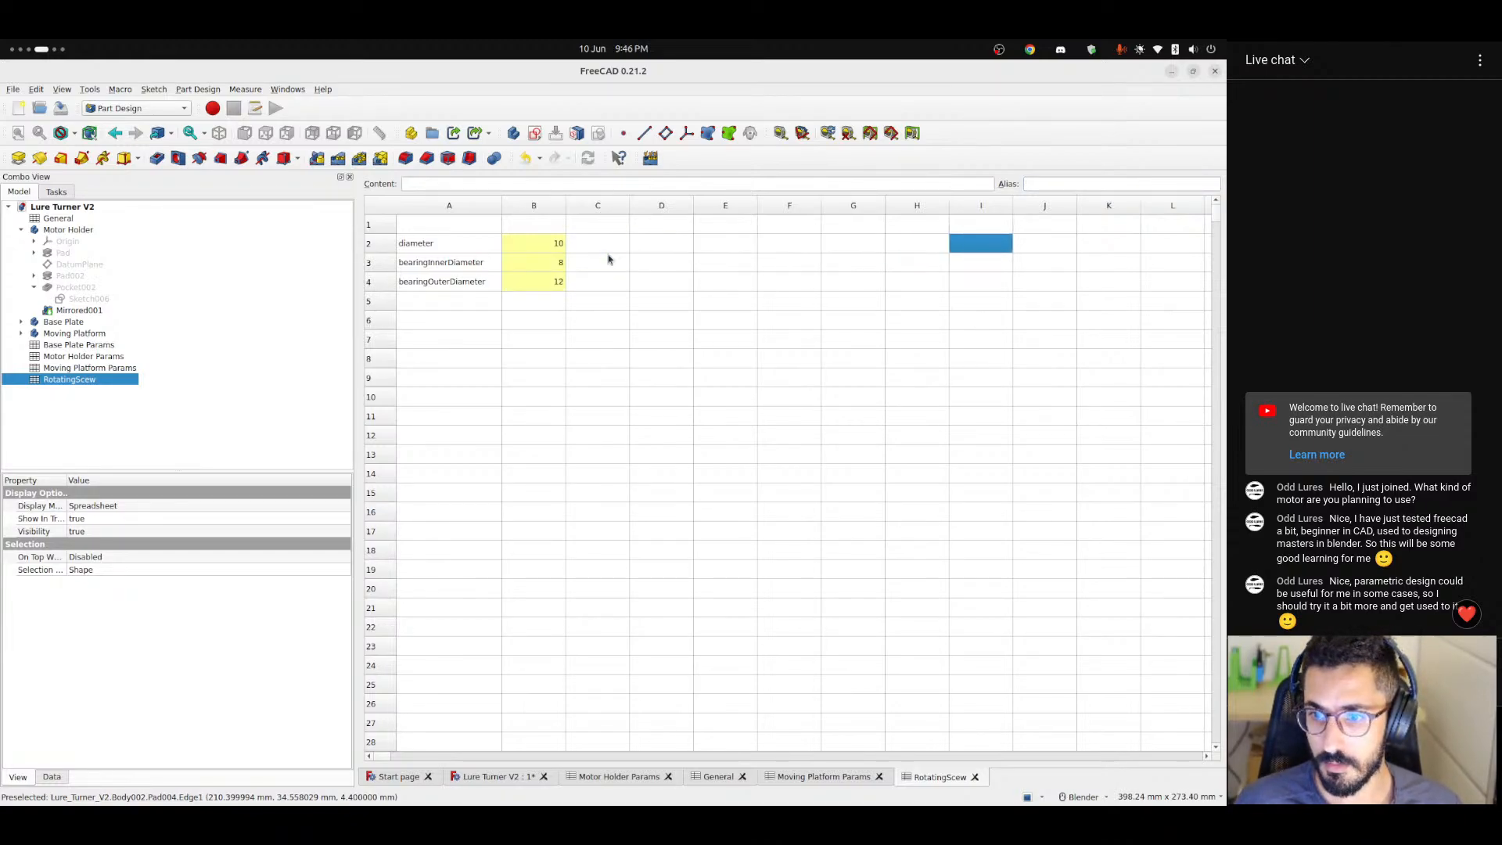
left_click_drag(1140, 205, 1211, 207)
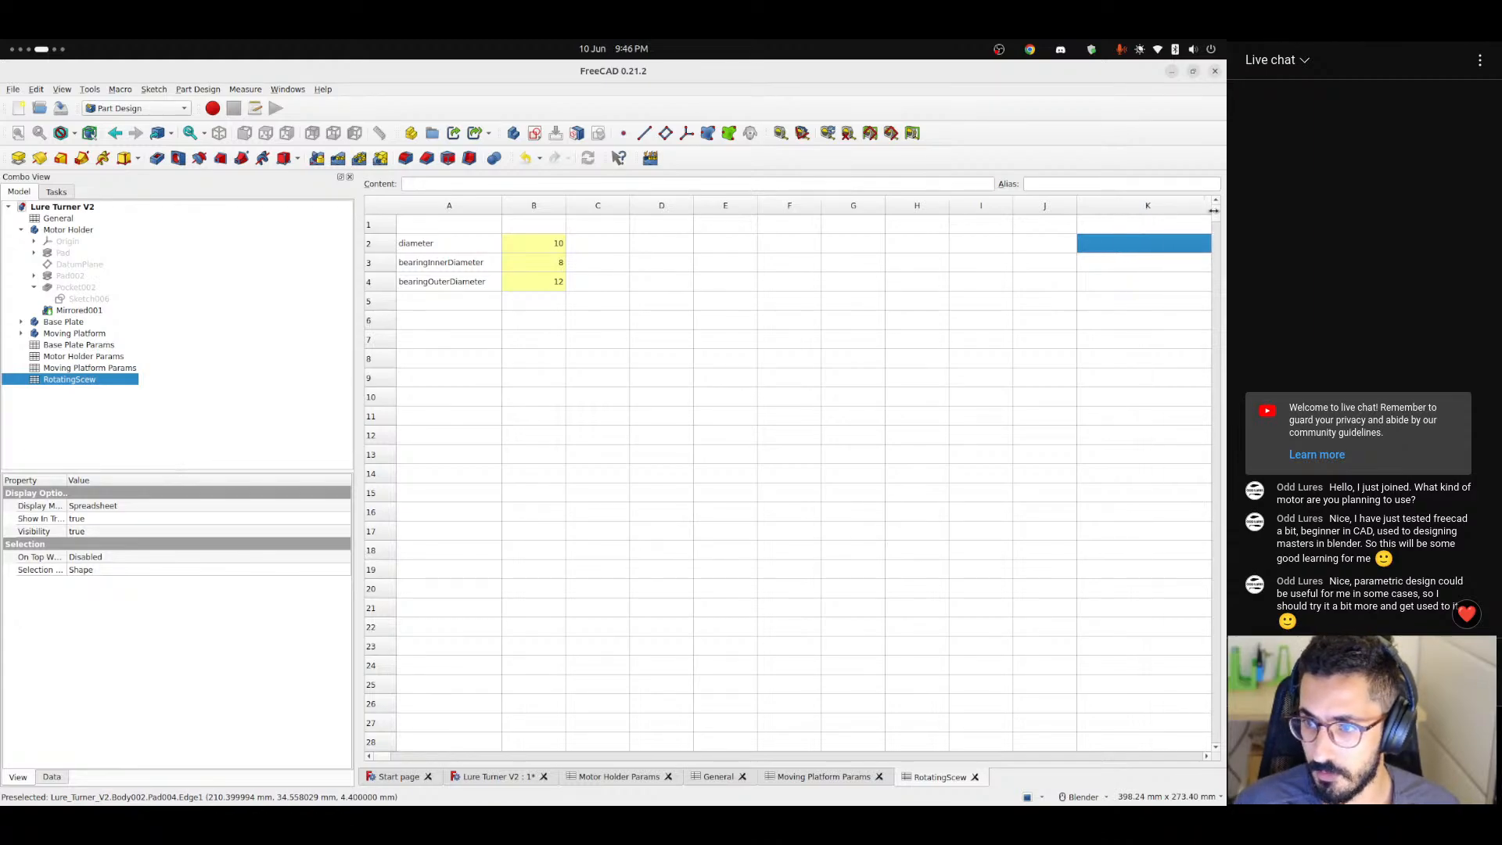
Adjust the column widths beside column K and enter the formula =max(diameterInput; 5) in cell K2.
mouse_move(1012, 206)
left_mouse_down()
mouse_move(1217, 215)
mouse_move(974, 218)
mouse_move(1030, 207)
left_mouse_up()
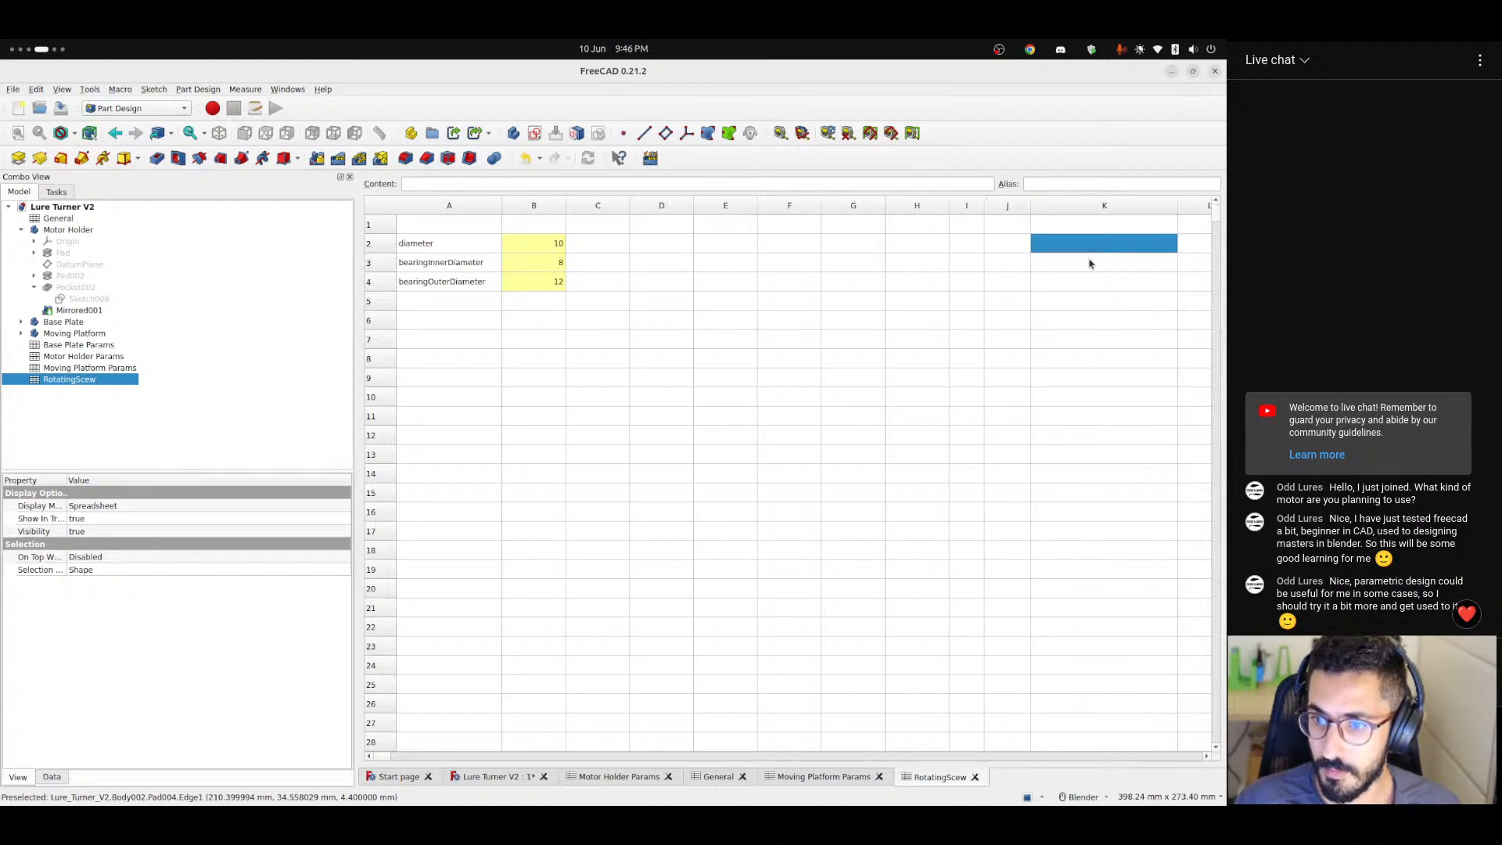
left_click(1010, 245)
left_click(1086, 245)
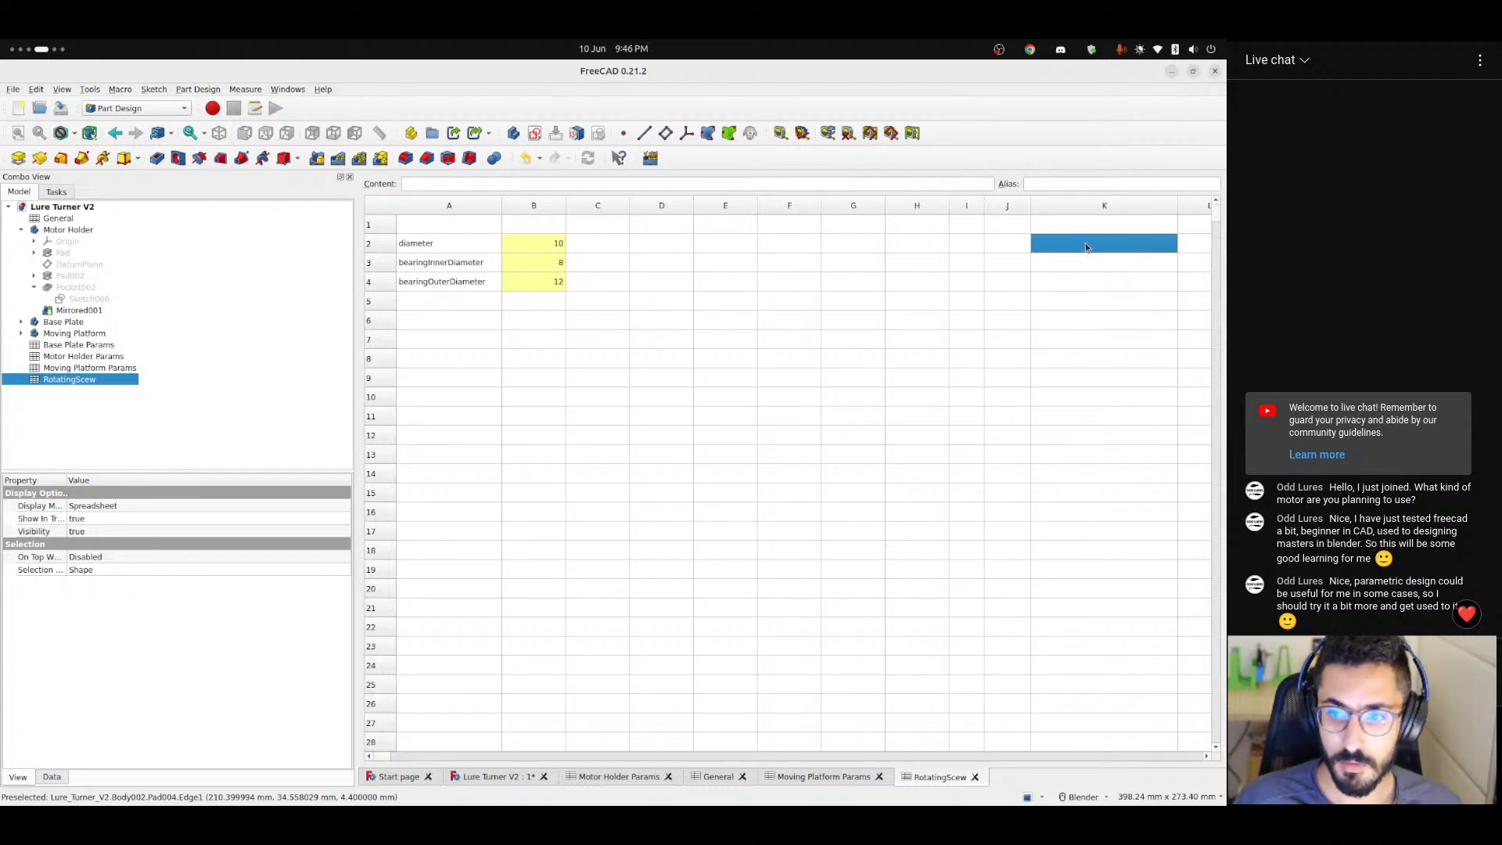
left_click(504, 183)
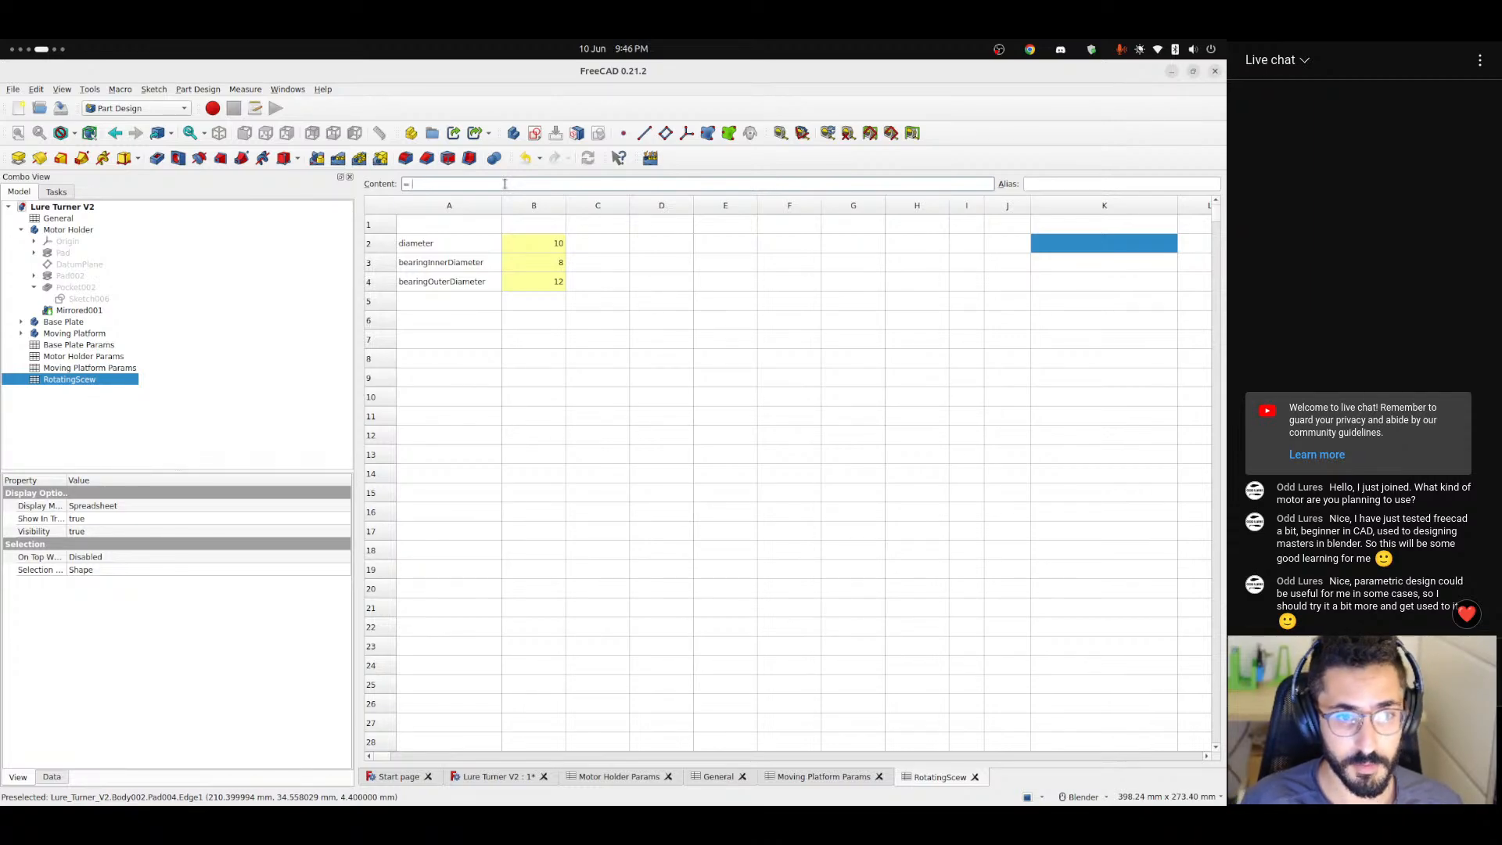
type("=max(diam")
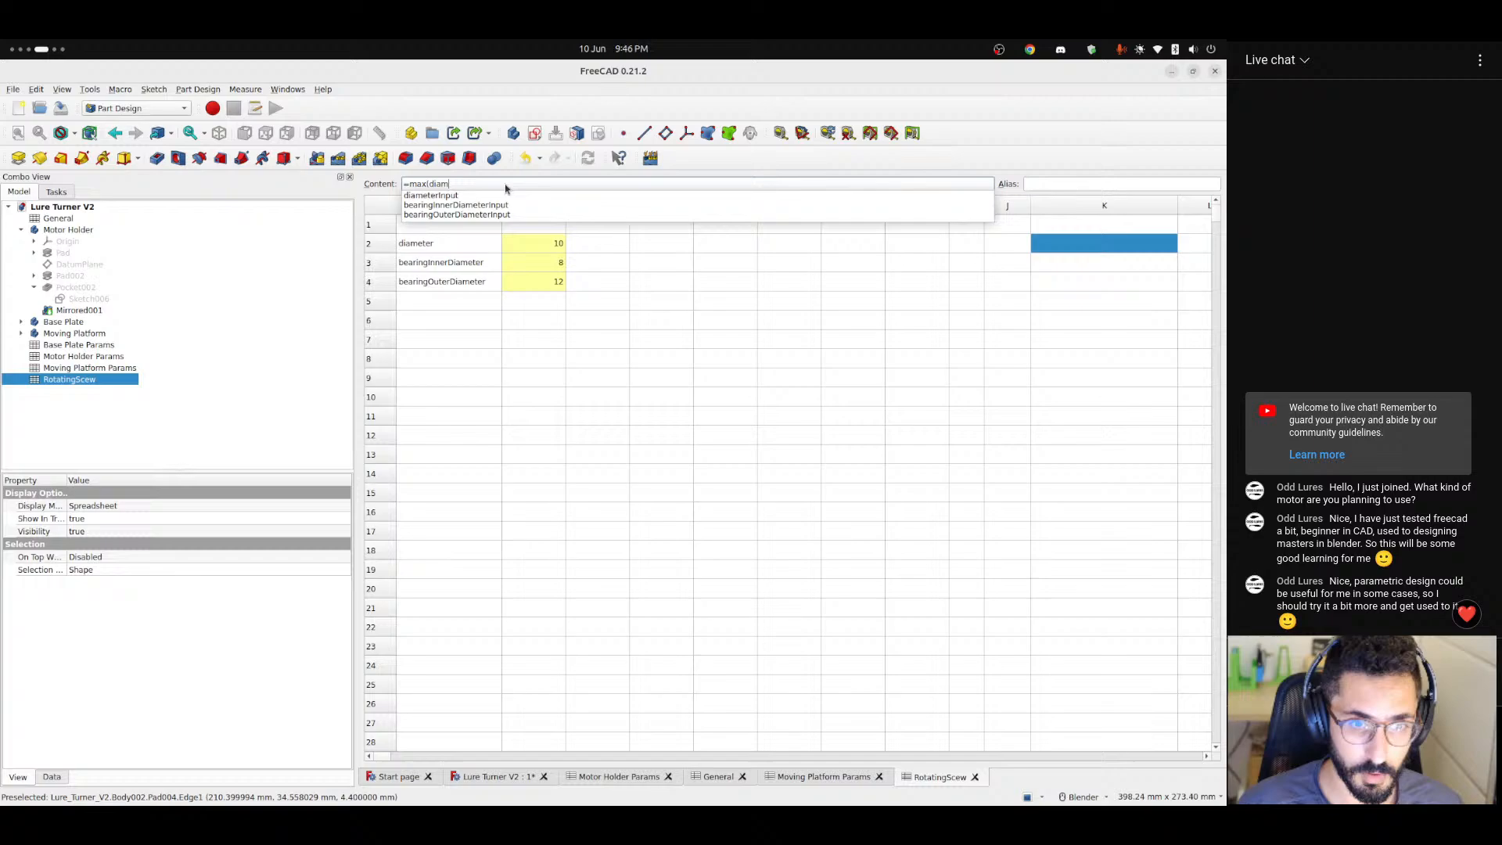
key("Down")
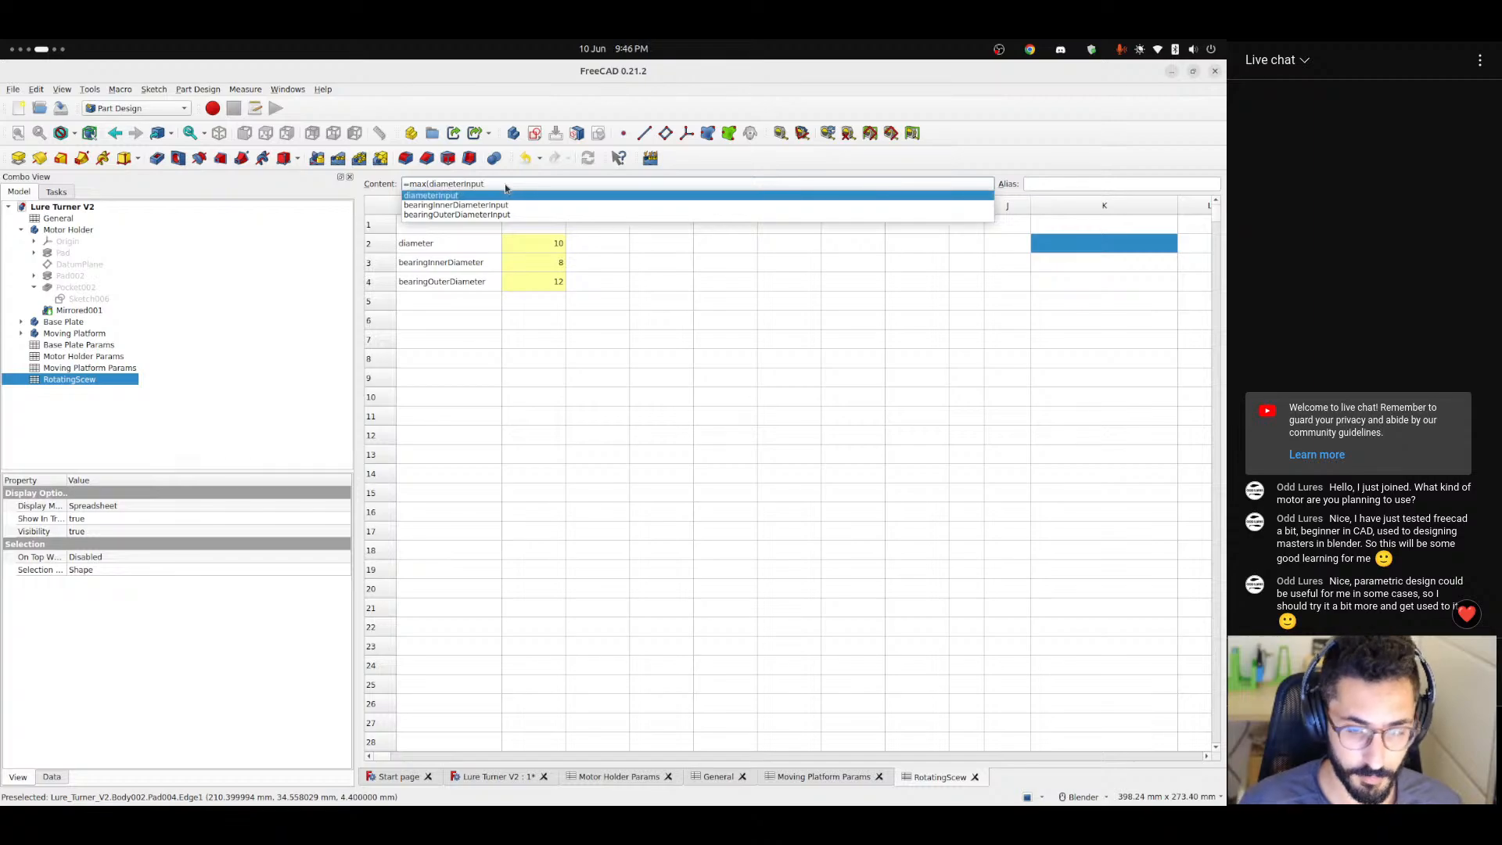
type("; 5")
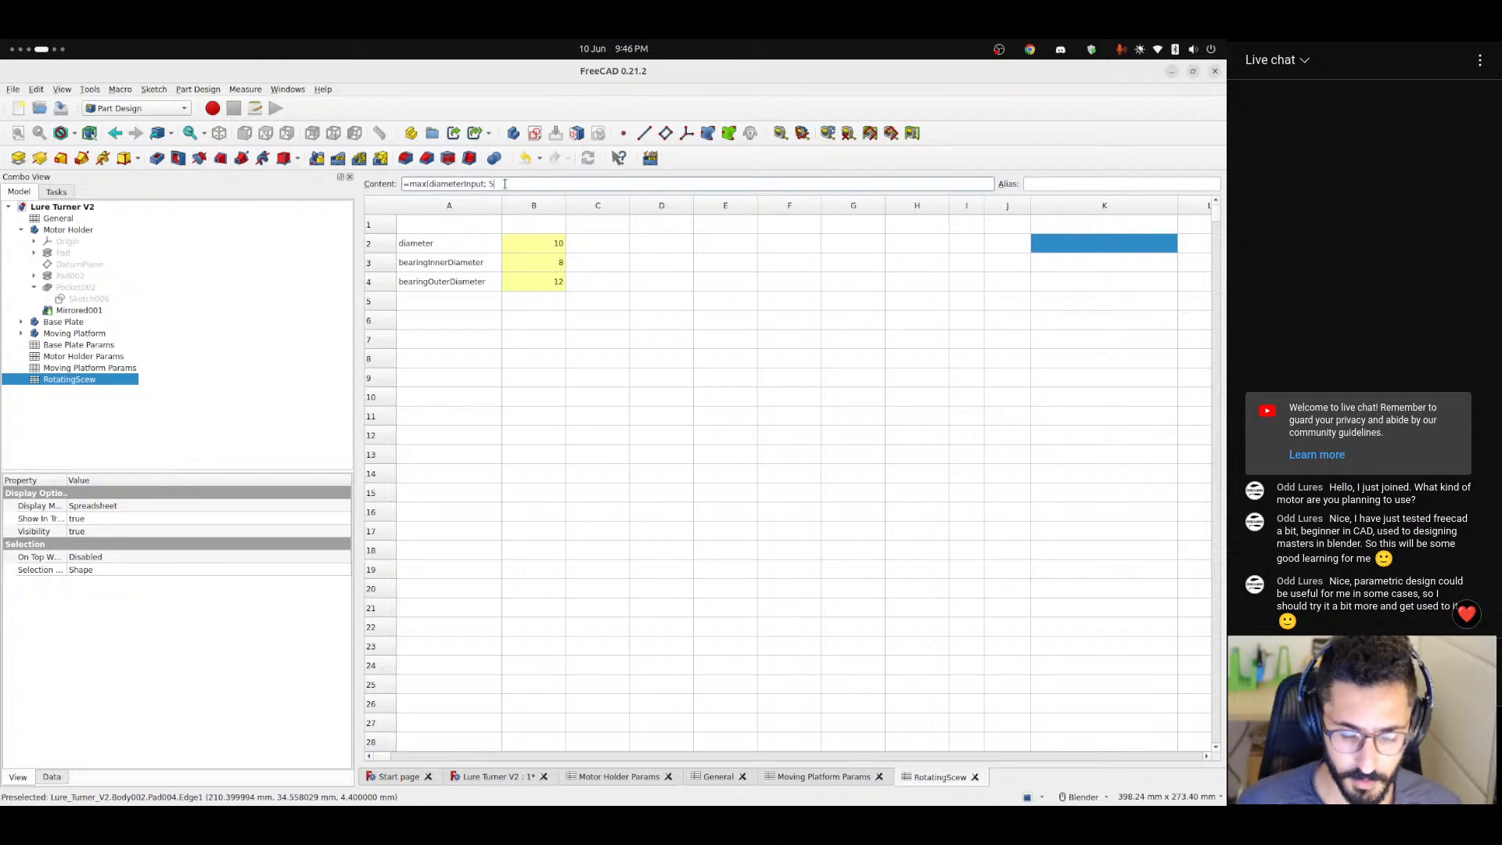
key("Return")
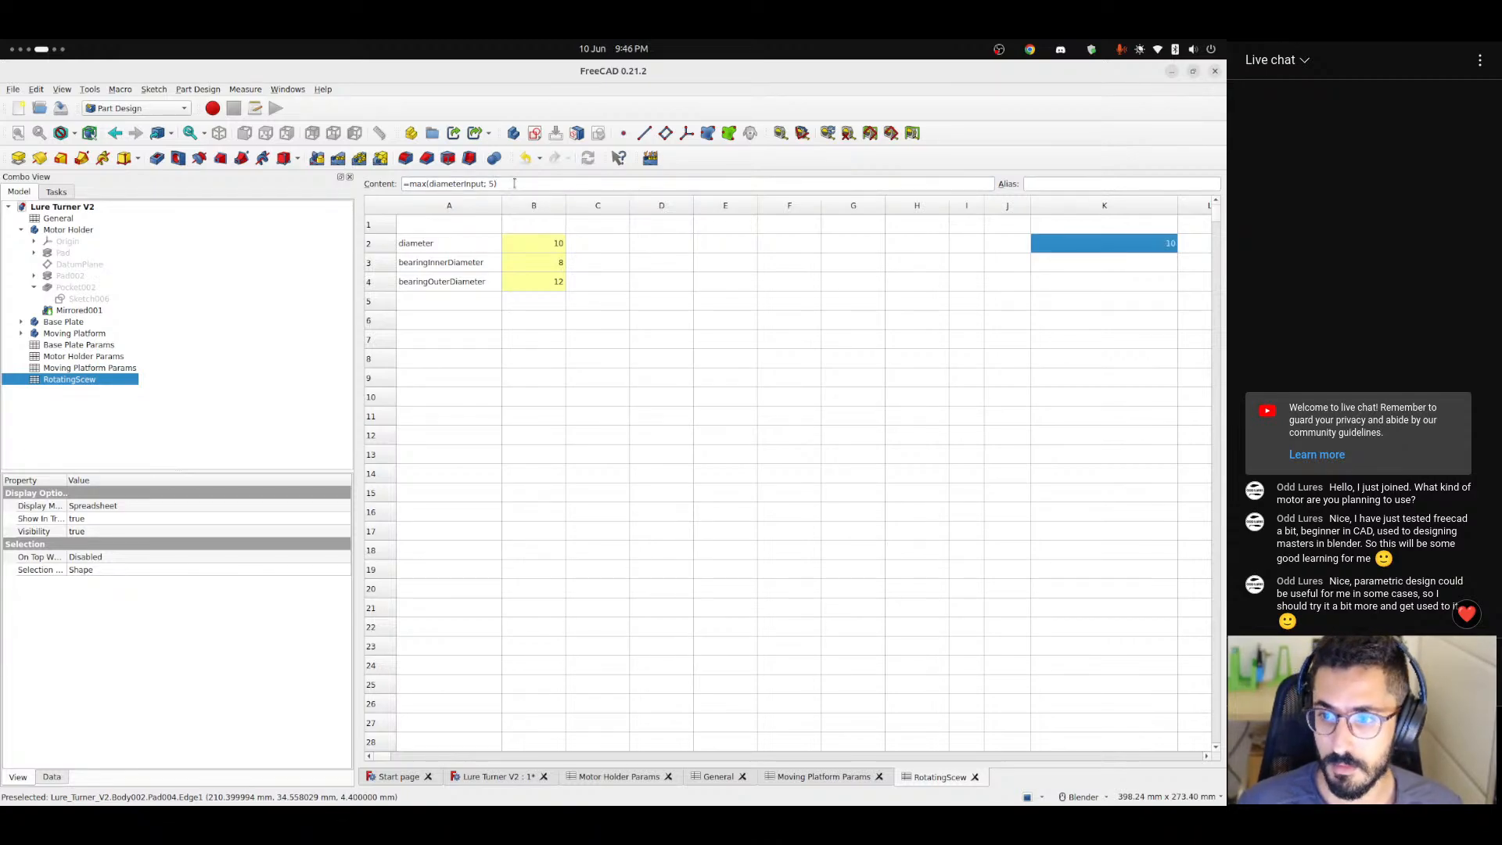
Test the minimum limit by setting the diameter in cell B2 to 0, and restore it to 10.
left_click(684, 341)
left_click(556, 261)
left_click(548, 242)
type("0")
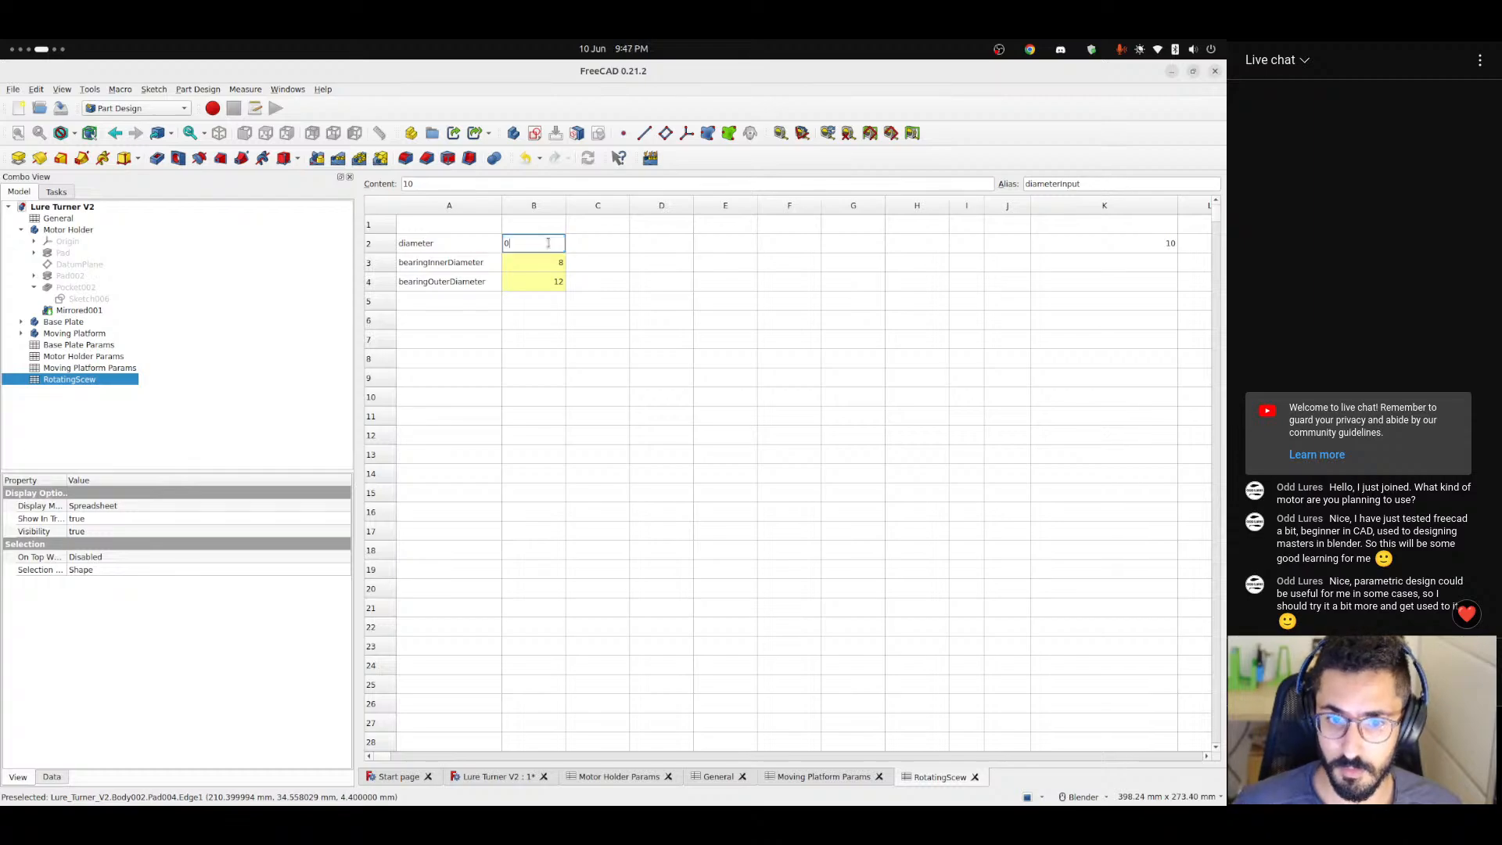
key("Return")
left_click(548, 242)
type("1")
key("Return")
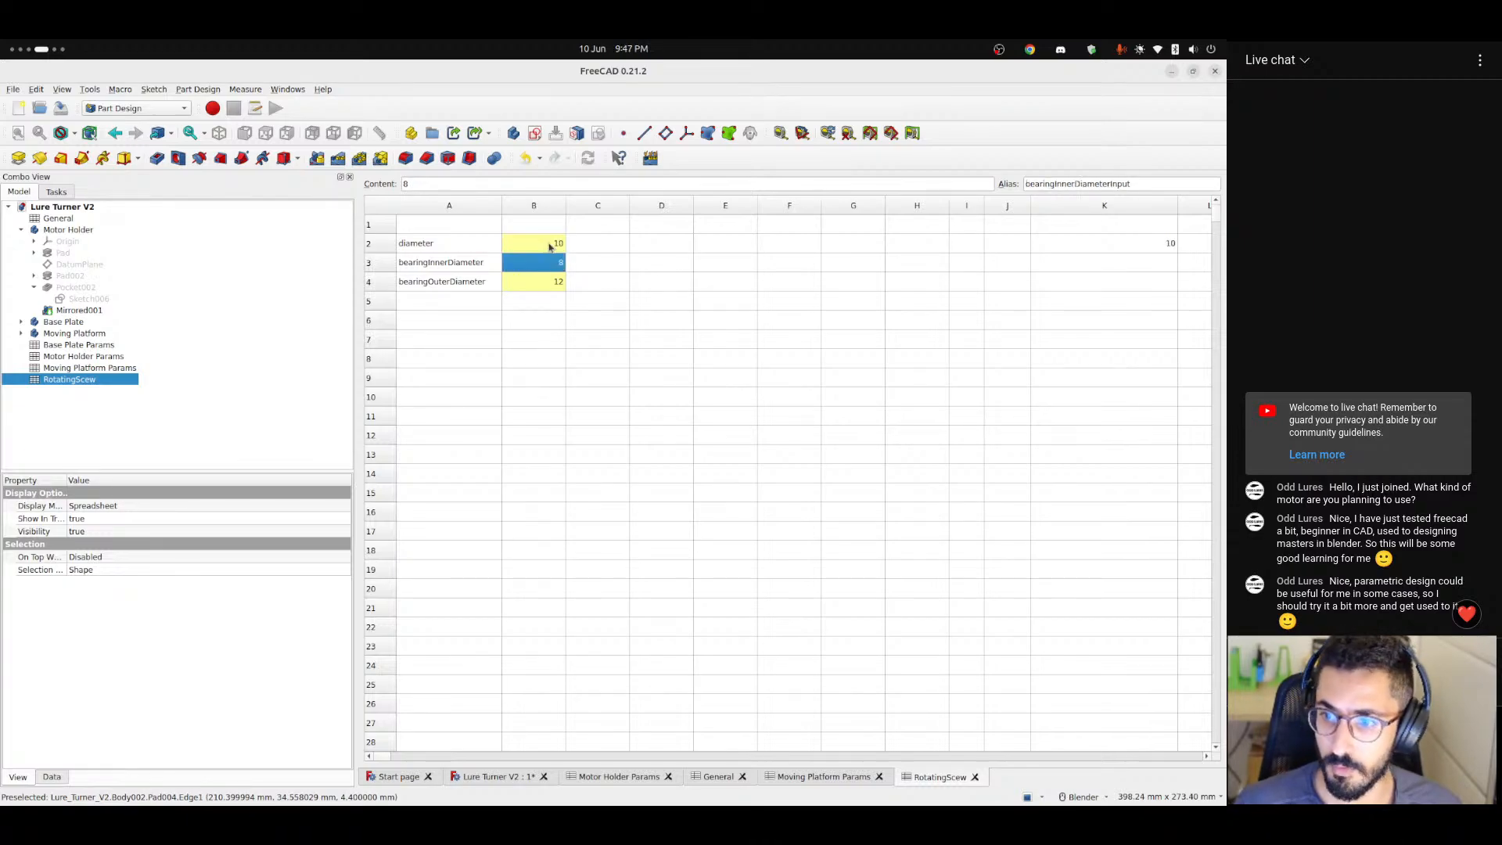
Give the limited diameter formula in cell K2 the alias diameter.
left_click(637, 273)
left_click(426, 264)
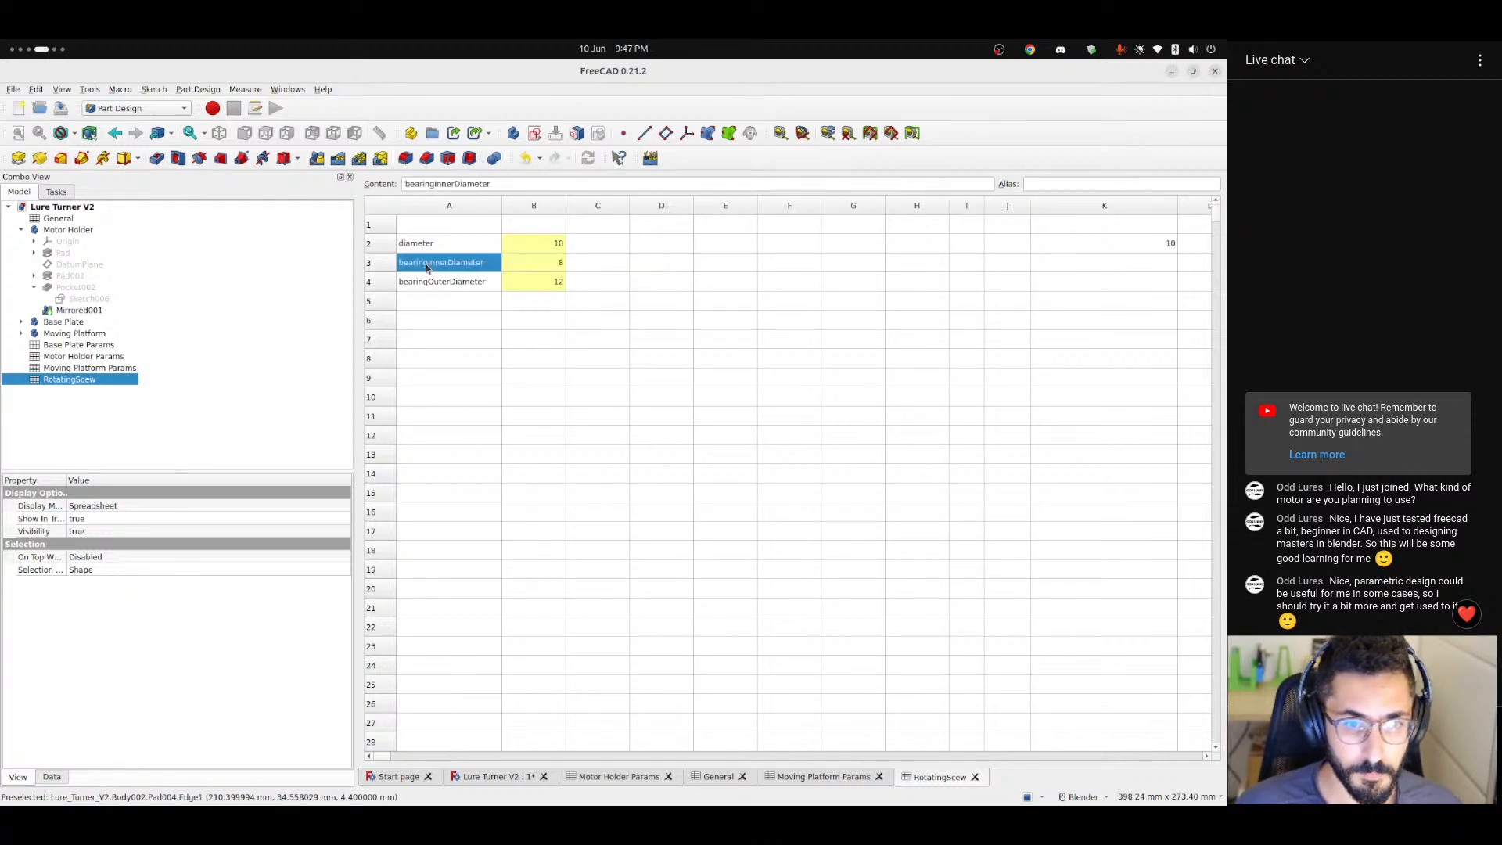
left_click(1043, 245)
left_click(1053, 183)
type("diameter")
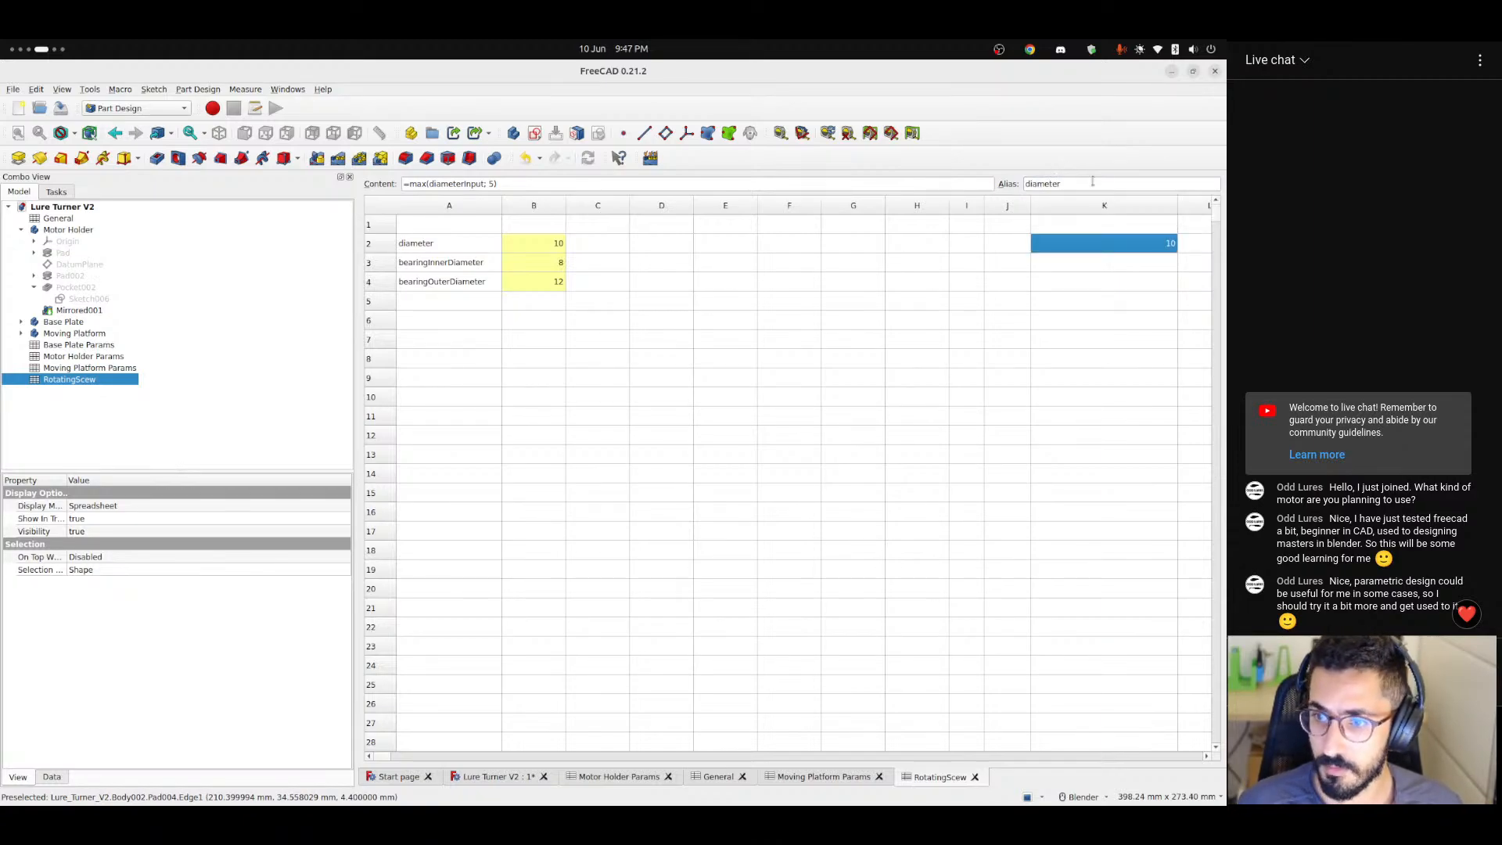
left_click(1120, 260)
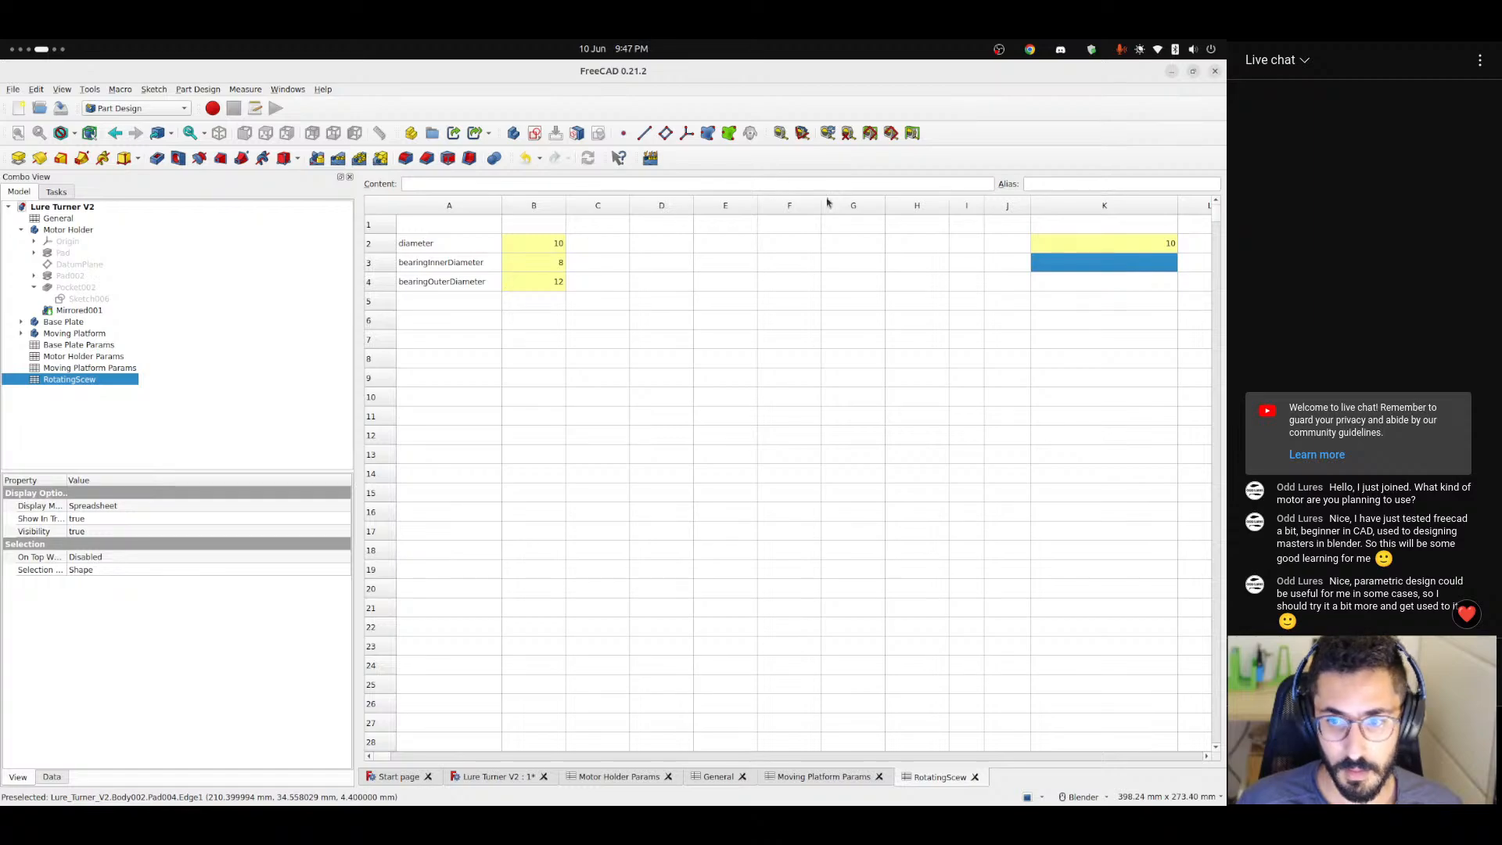
left_click(531, 247)
left_click_drag(531, 247, 533, 280)
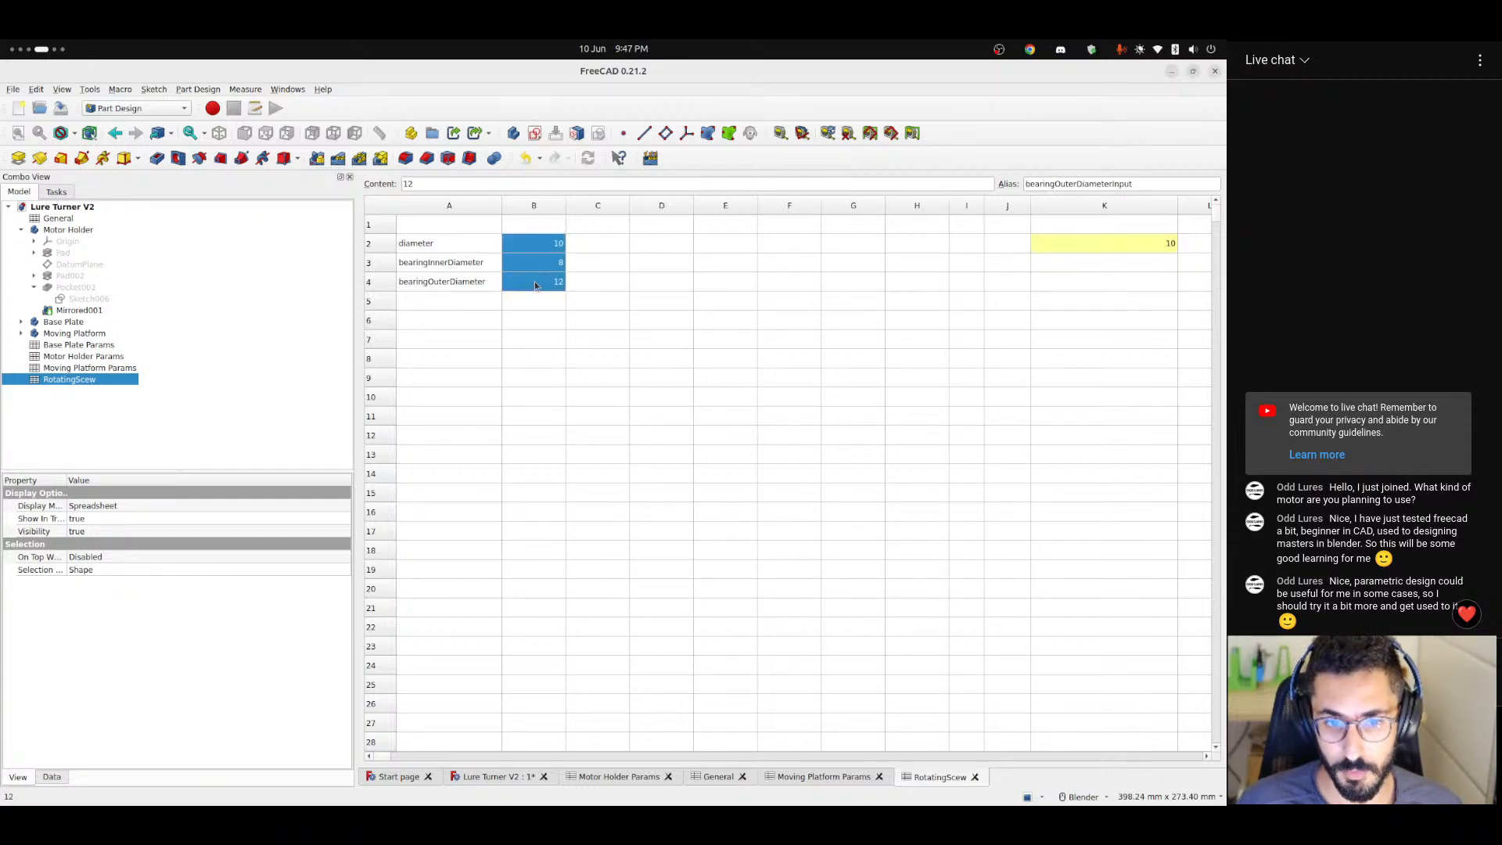
left_click_drag(423, 245, 527, 275)
left_click(657, 300)
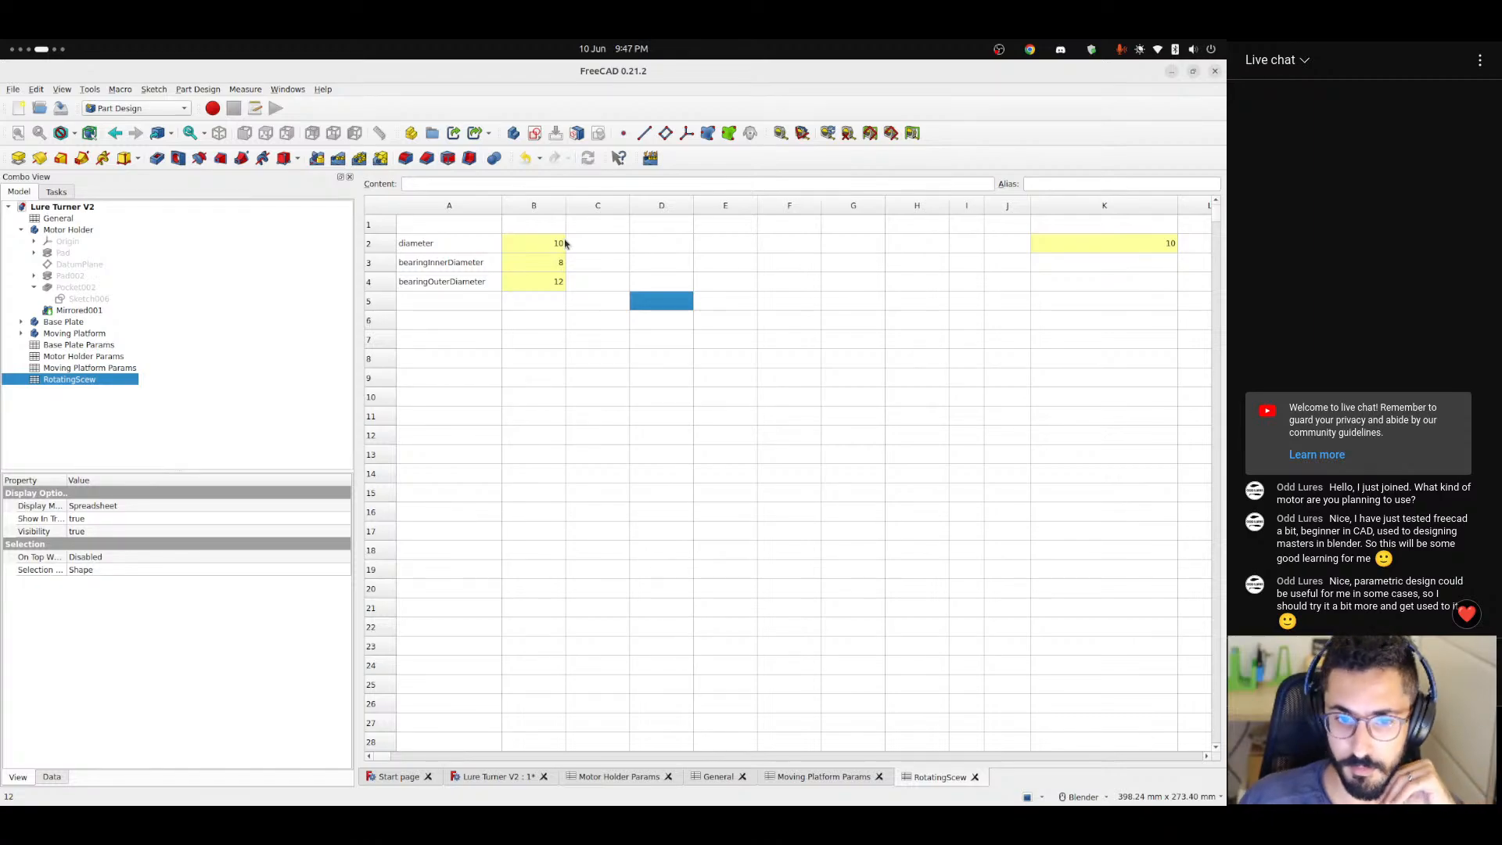
left_click(470, 263)
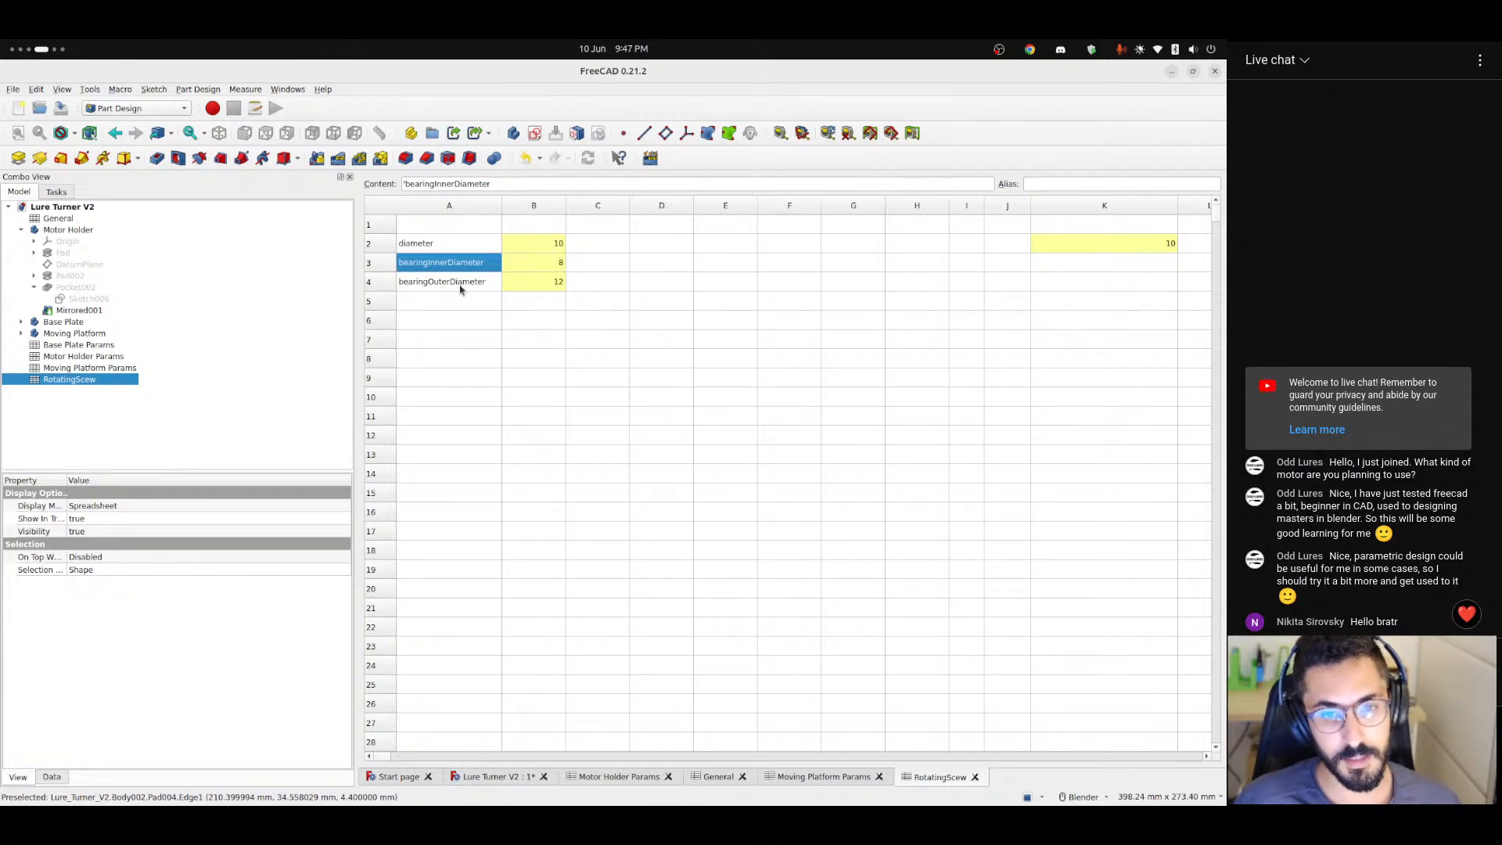
left_click(550, 267)
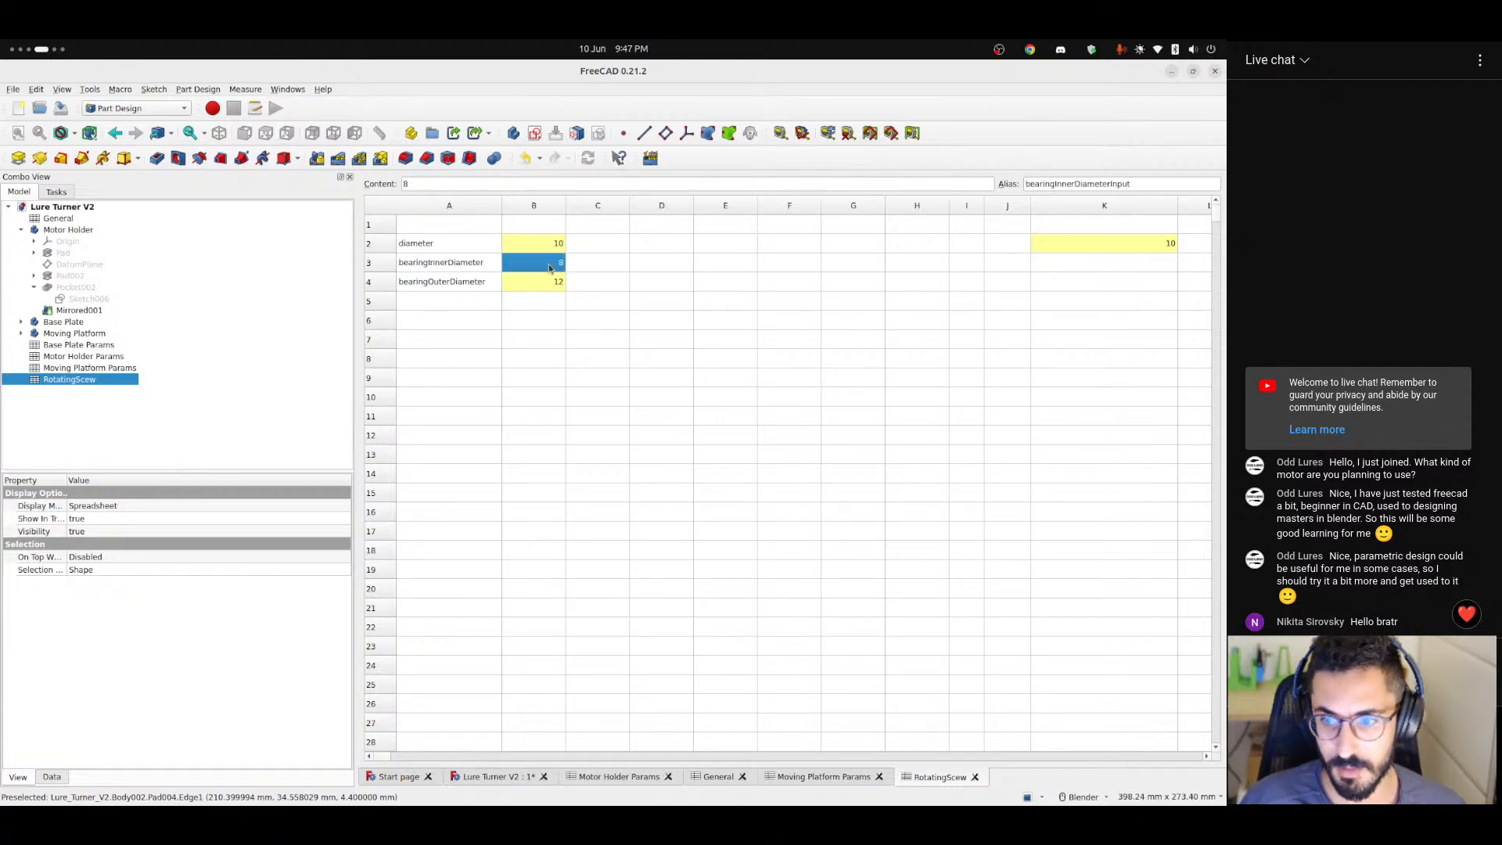
Enter the formula =max(bearingInnerDiameterInput; 5) in cell K3.
left_click(456, 263)
double_click(449, 189)
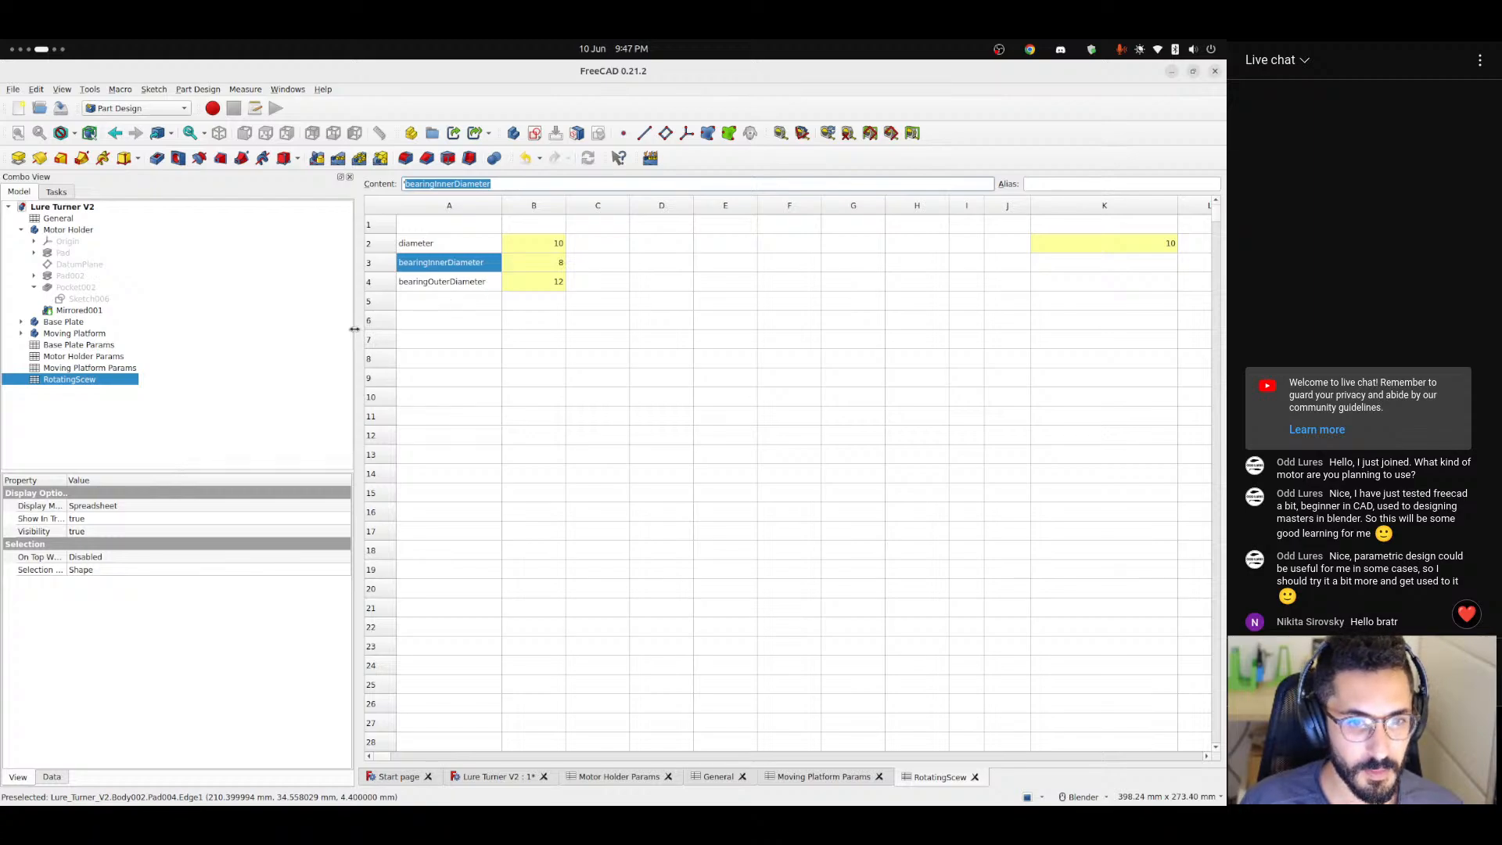
left_click(529, 274)
left_click(1091, 265)
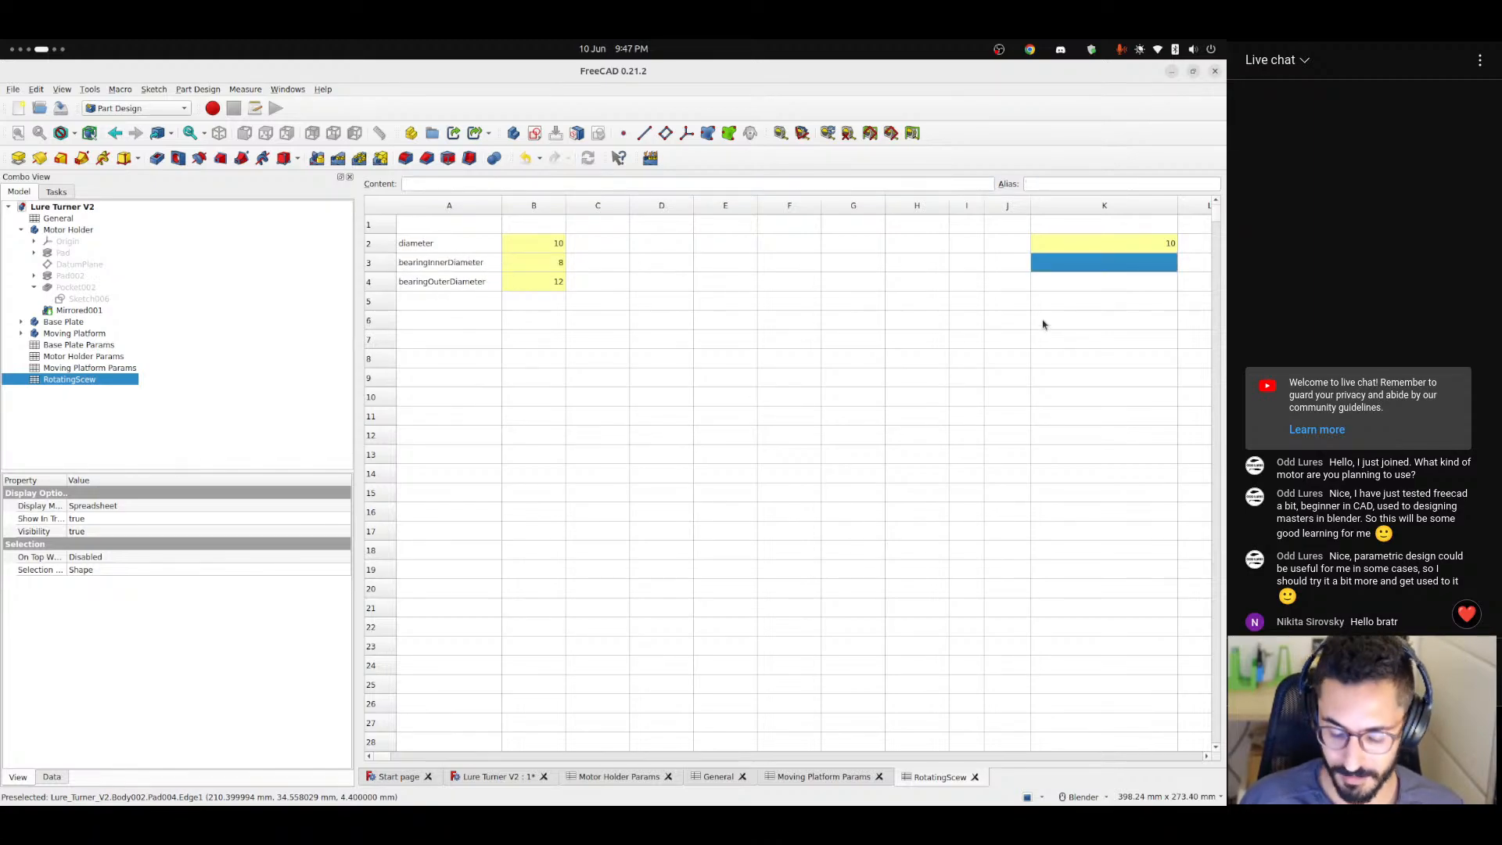
left_click(588, 184)
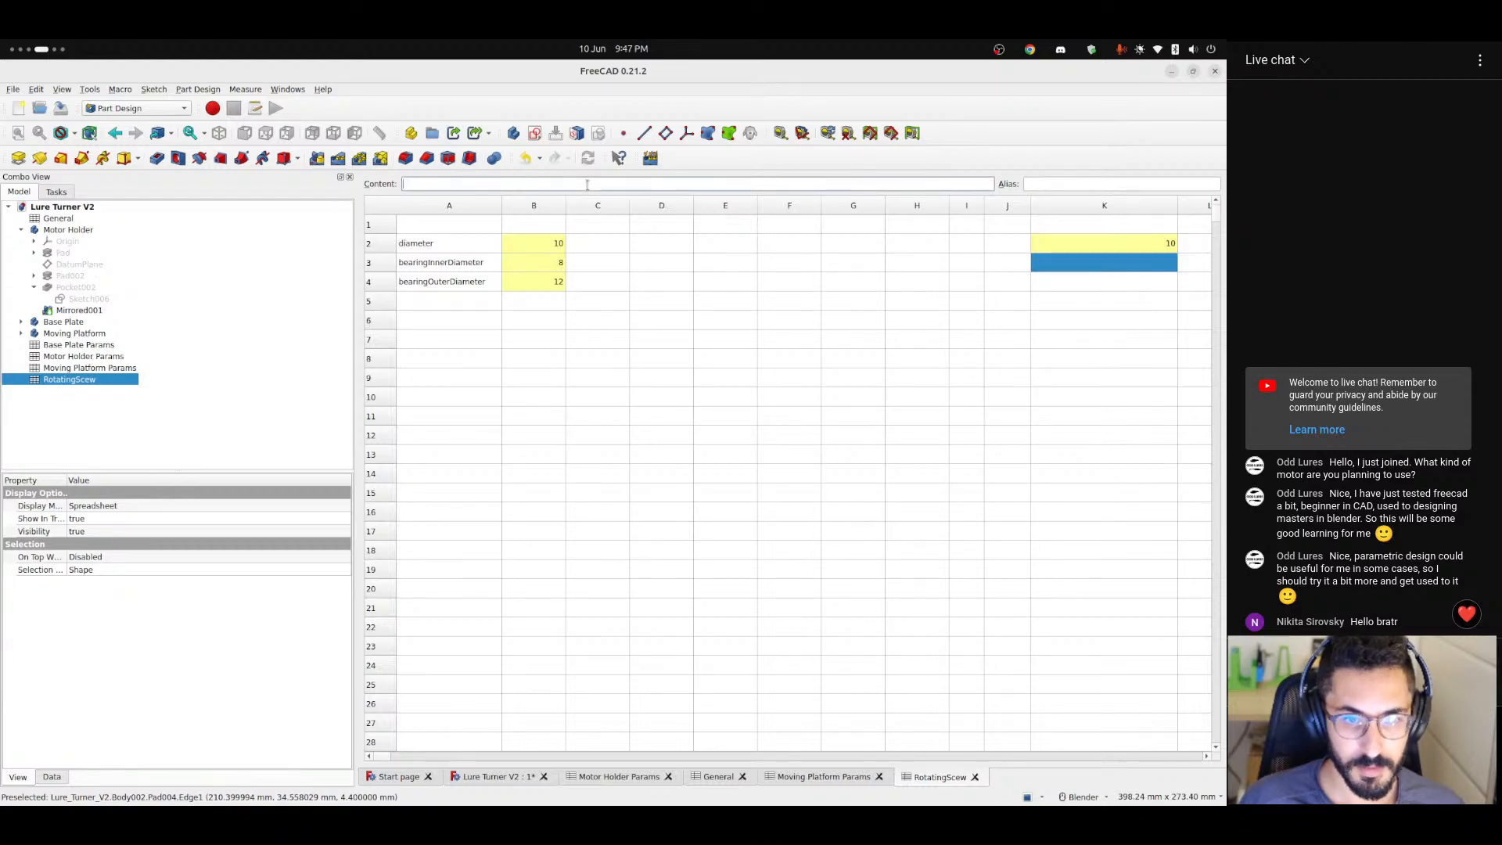
type("=max")
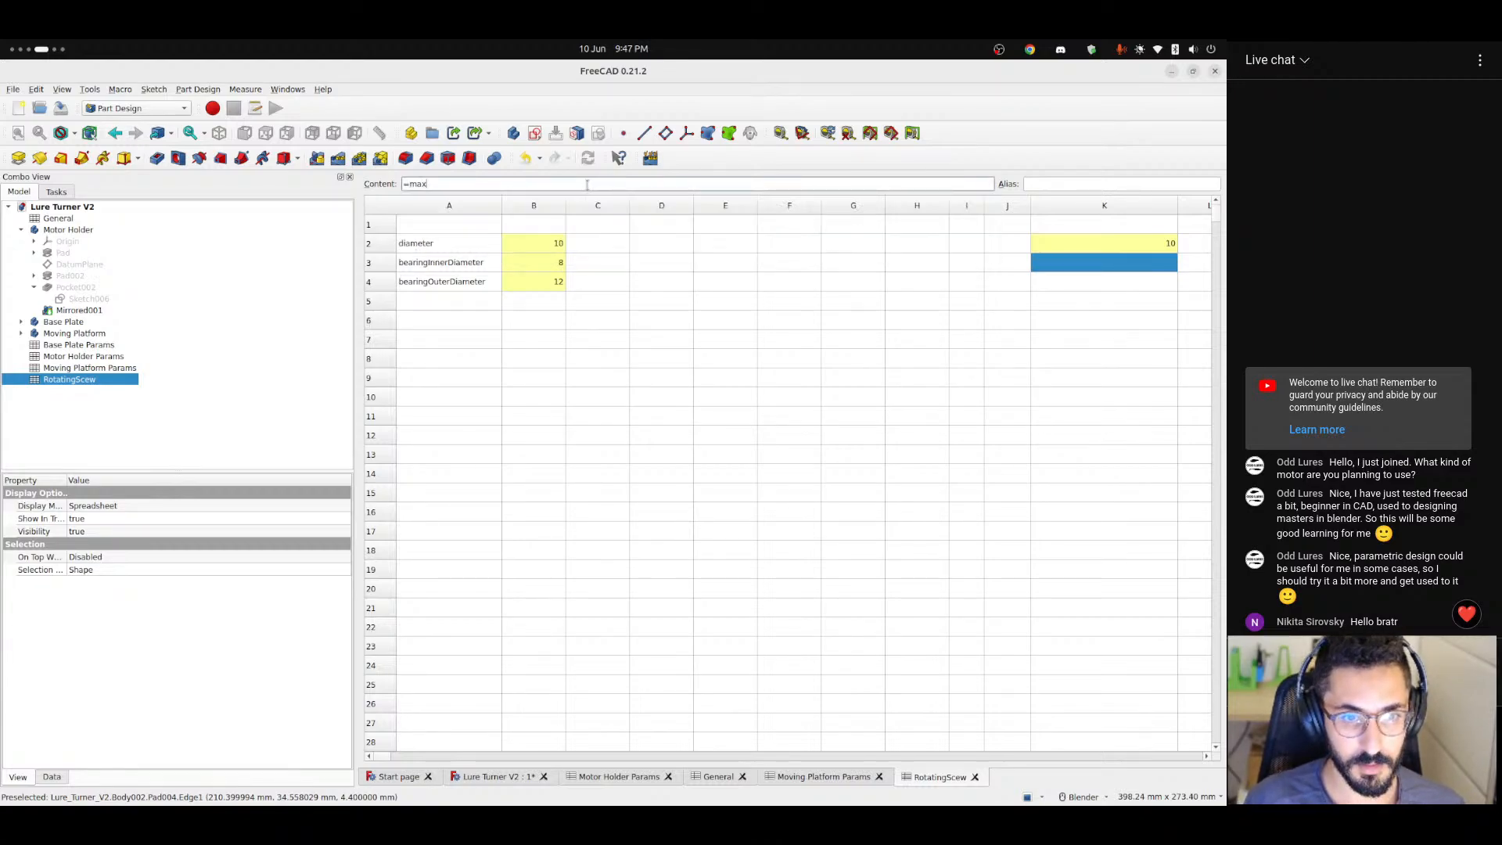
type("(bearing")
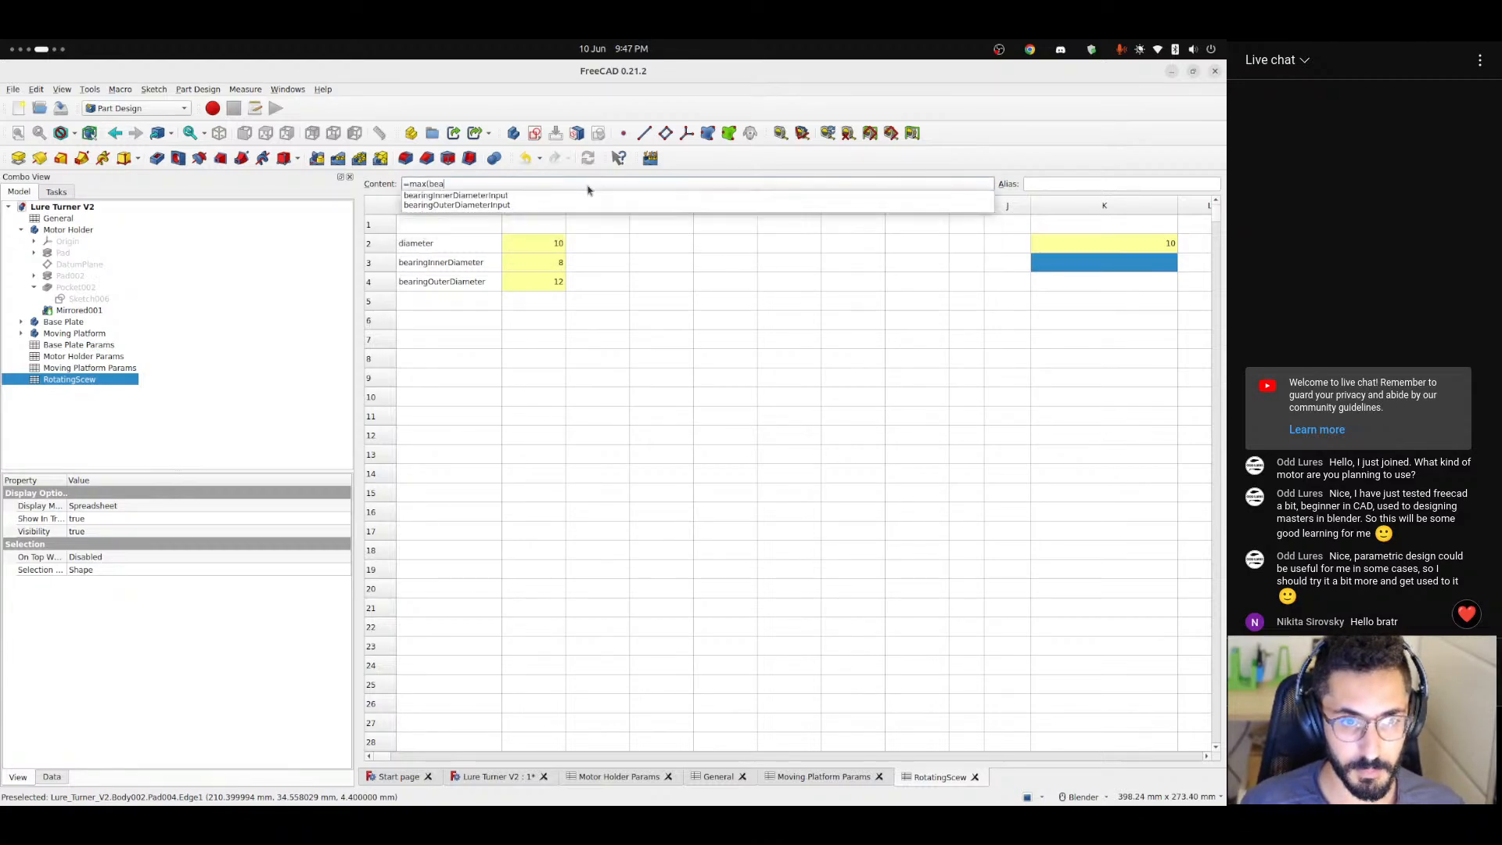
key("Down")
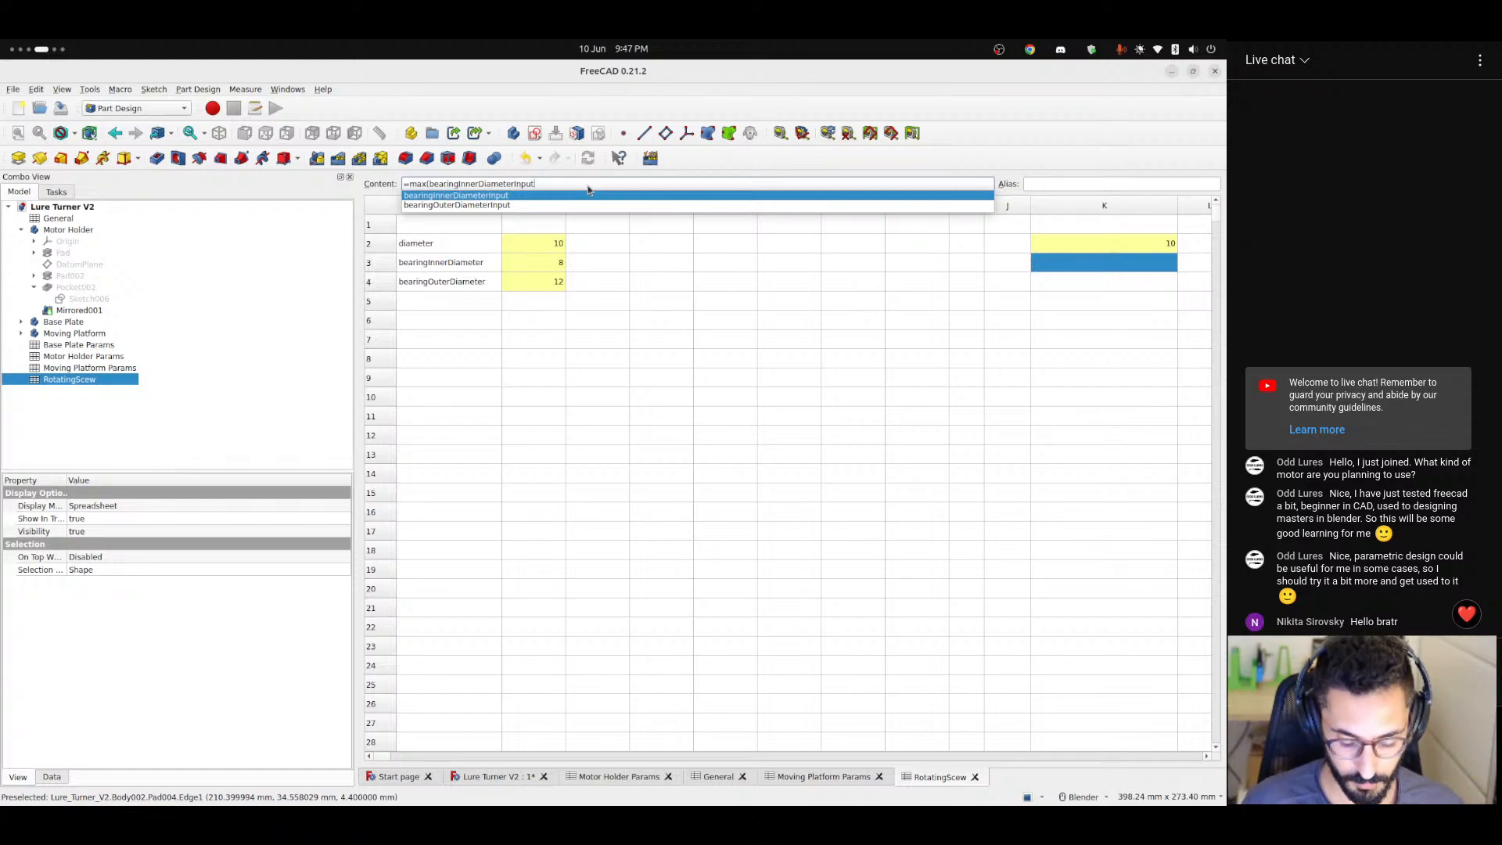
type("; 5")
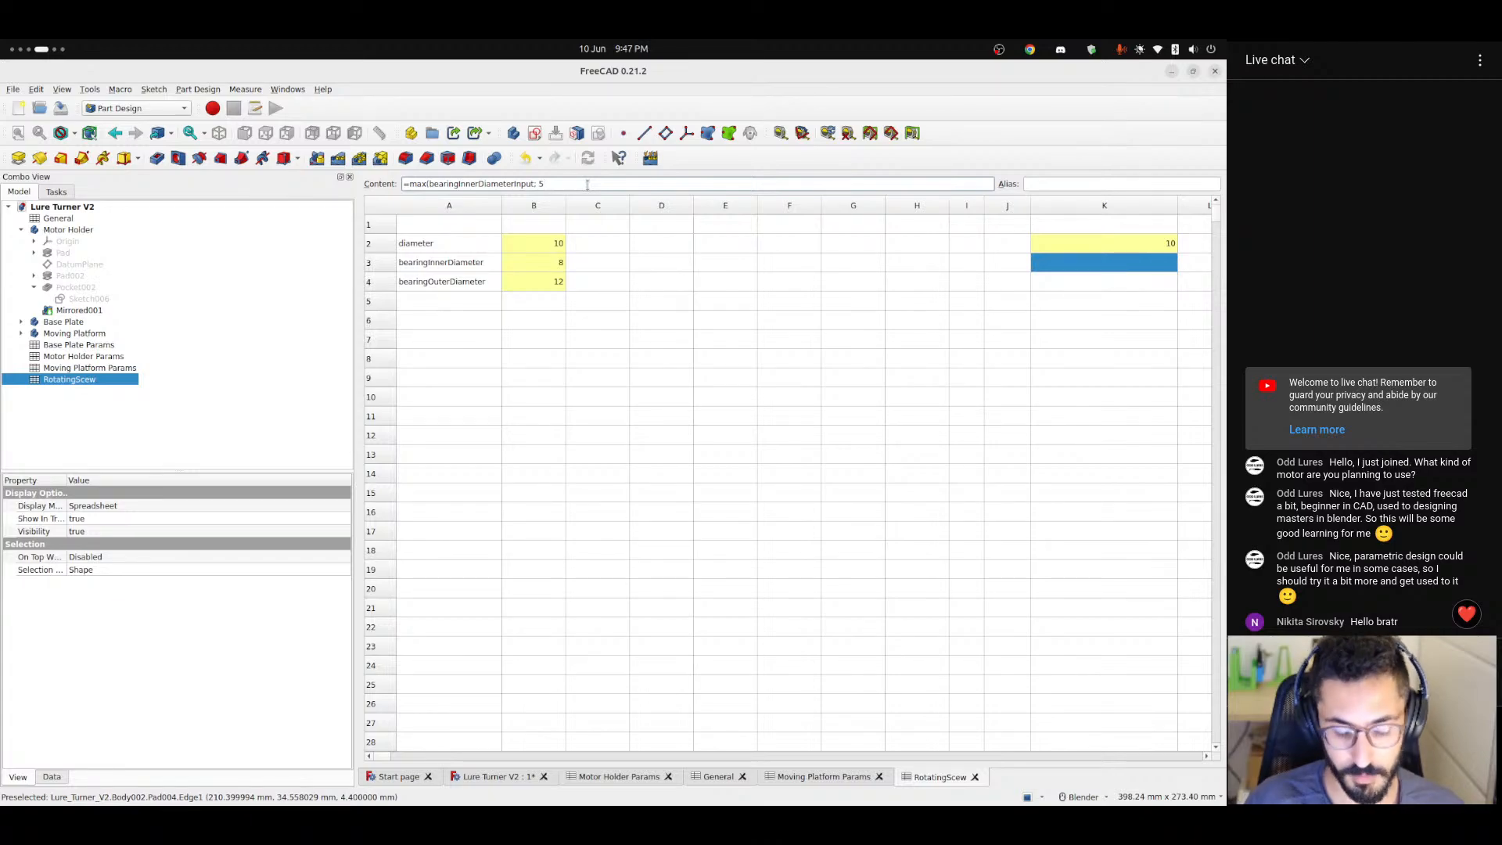
key("Return")
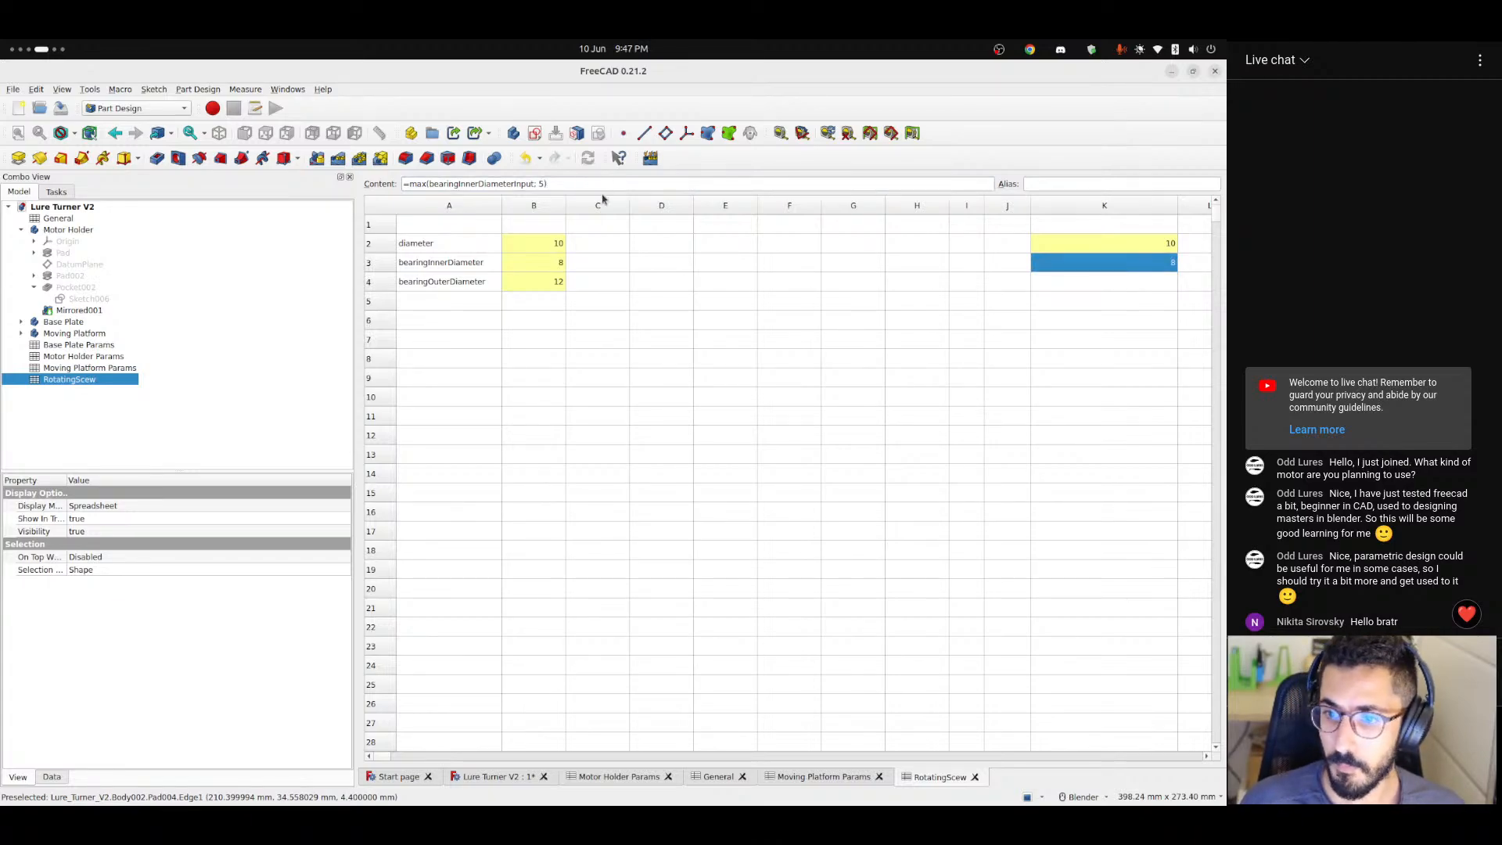
Give cell K3 the alias bearingInnerDiameter, reusing the text of the label in A3.
left_click(665, 288)
left_click(1072, 264)
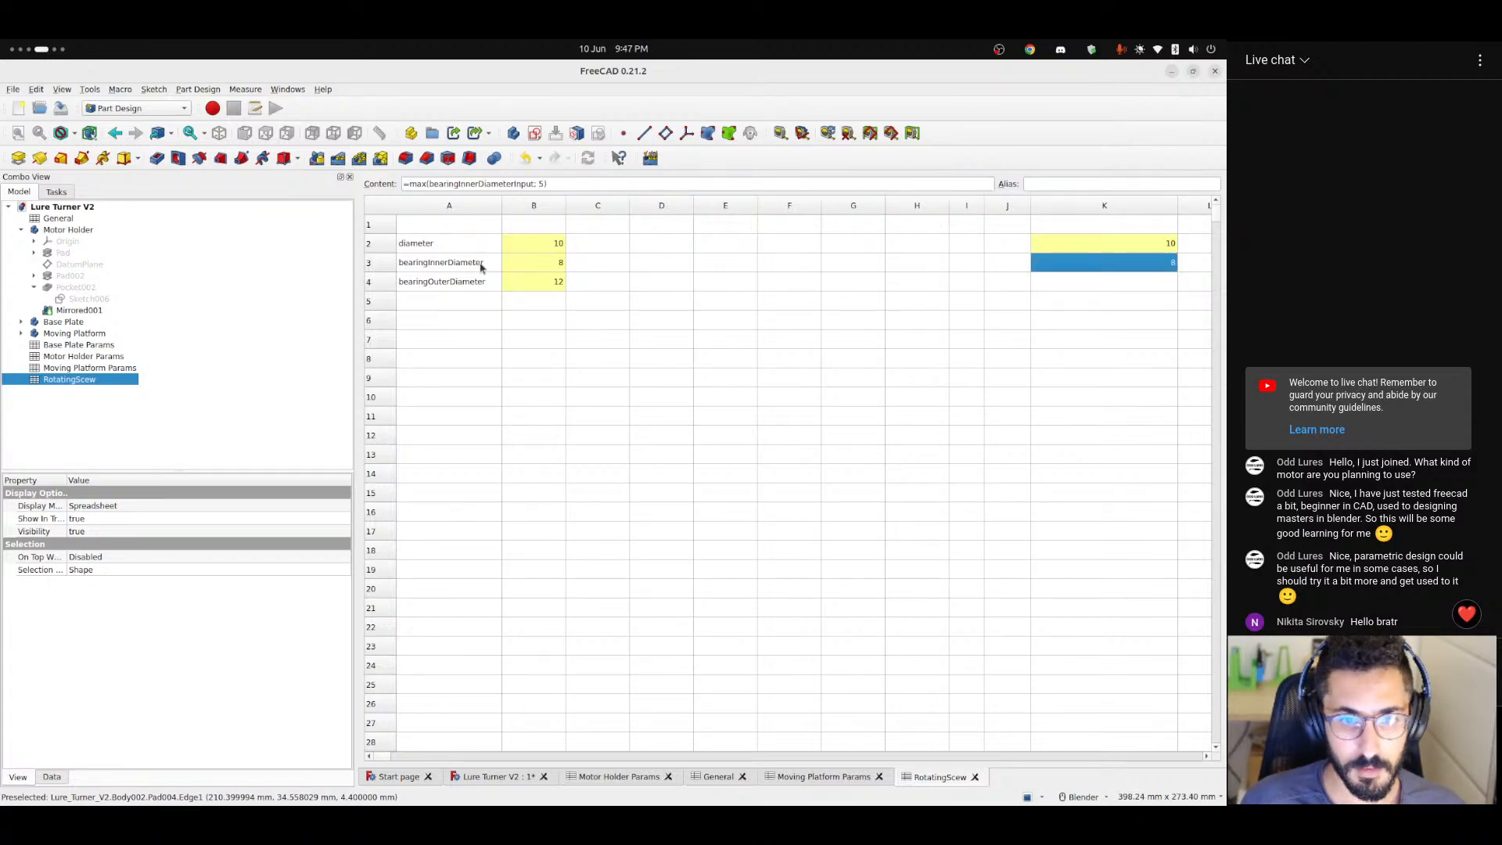
left_click(480, 265)
left_click(1099, 260)
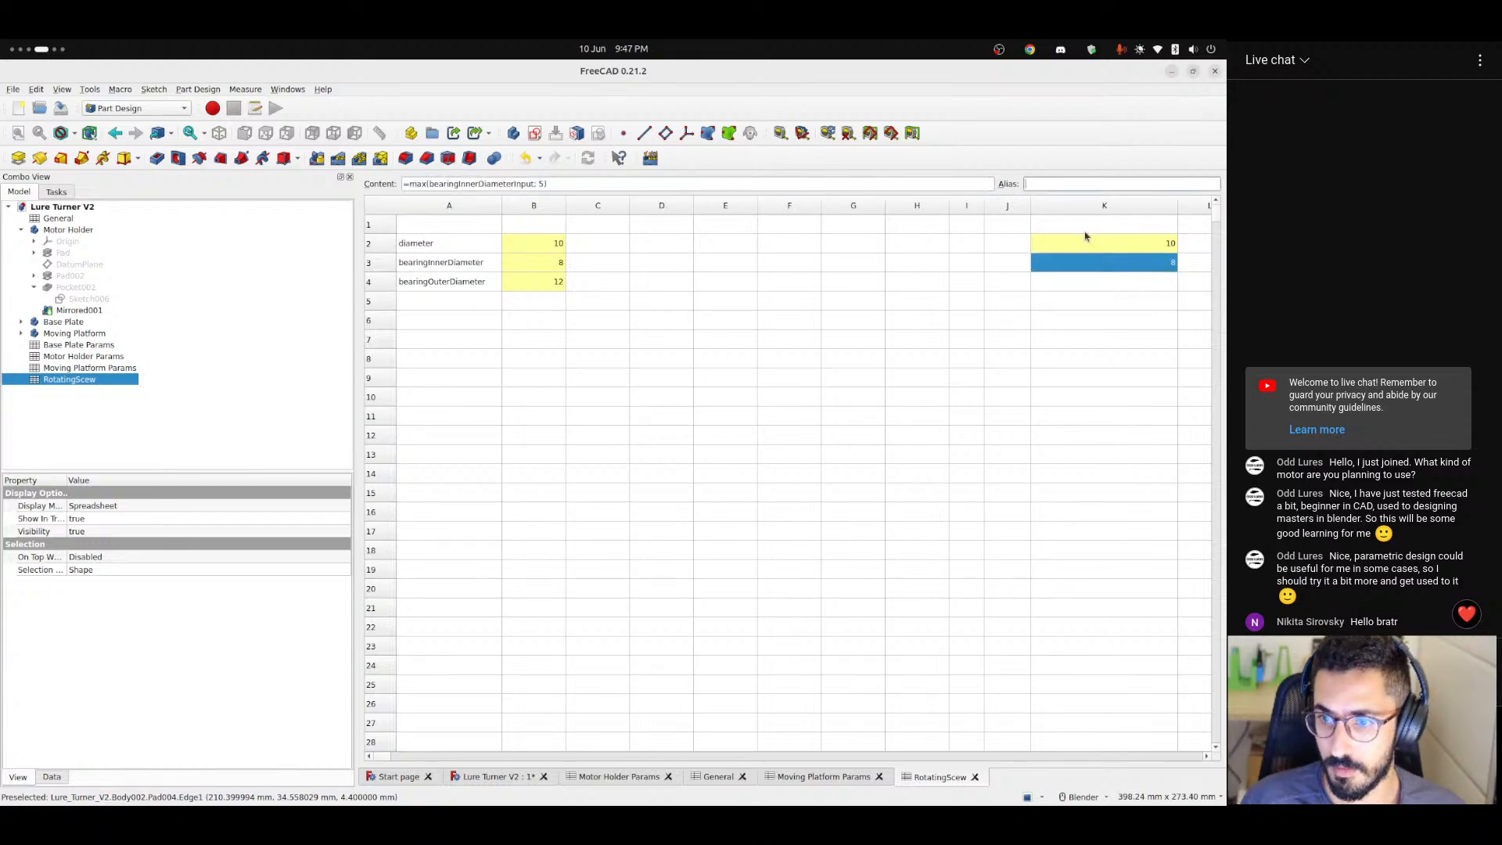
left_click(1109, 287)
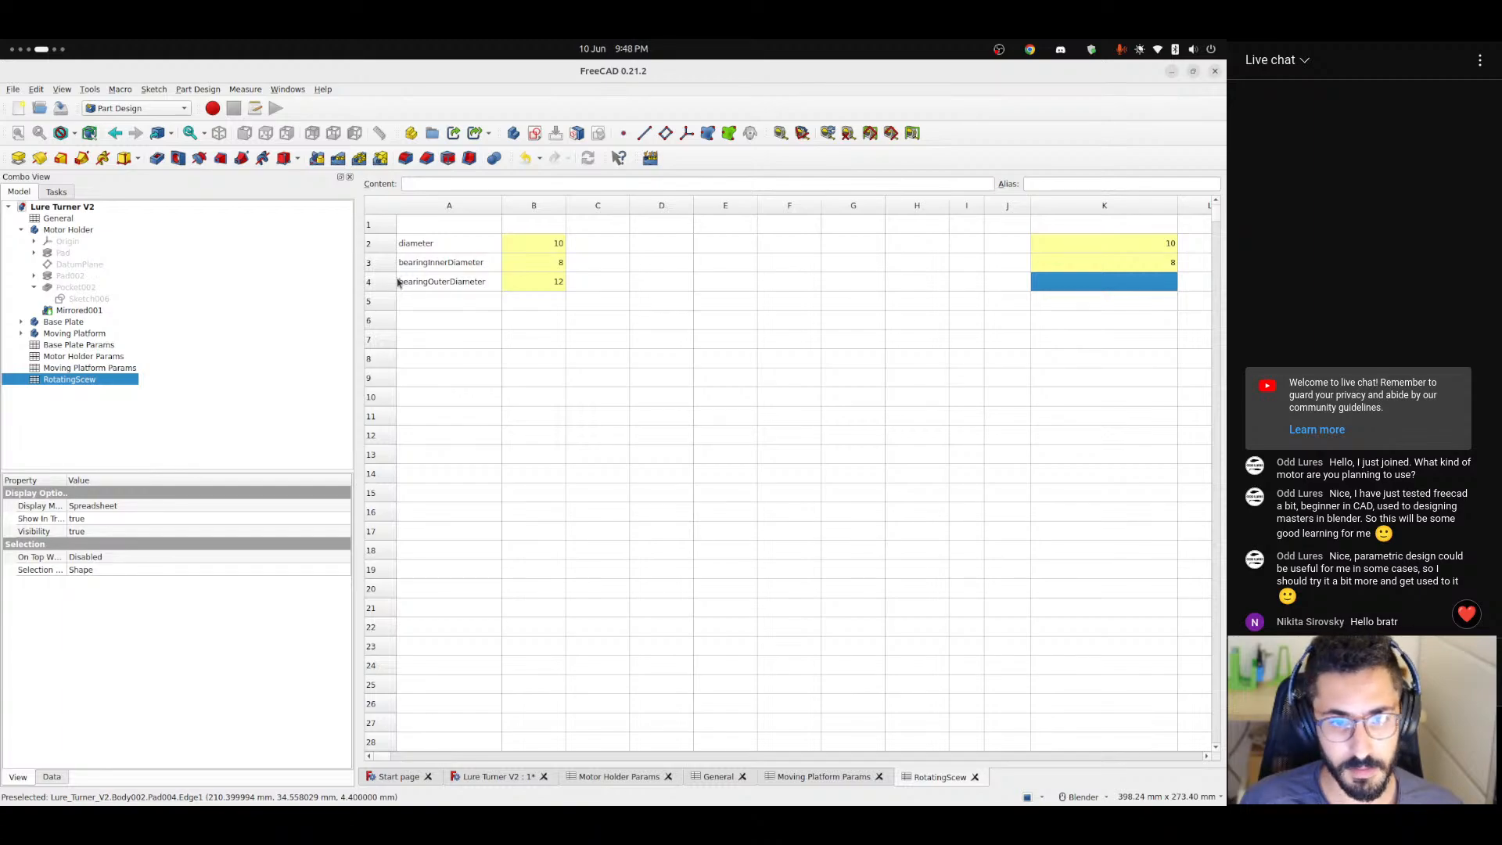
left_click_drag(435, 264, 552, 262)
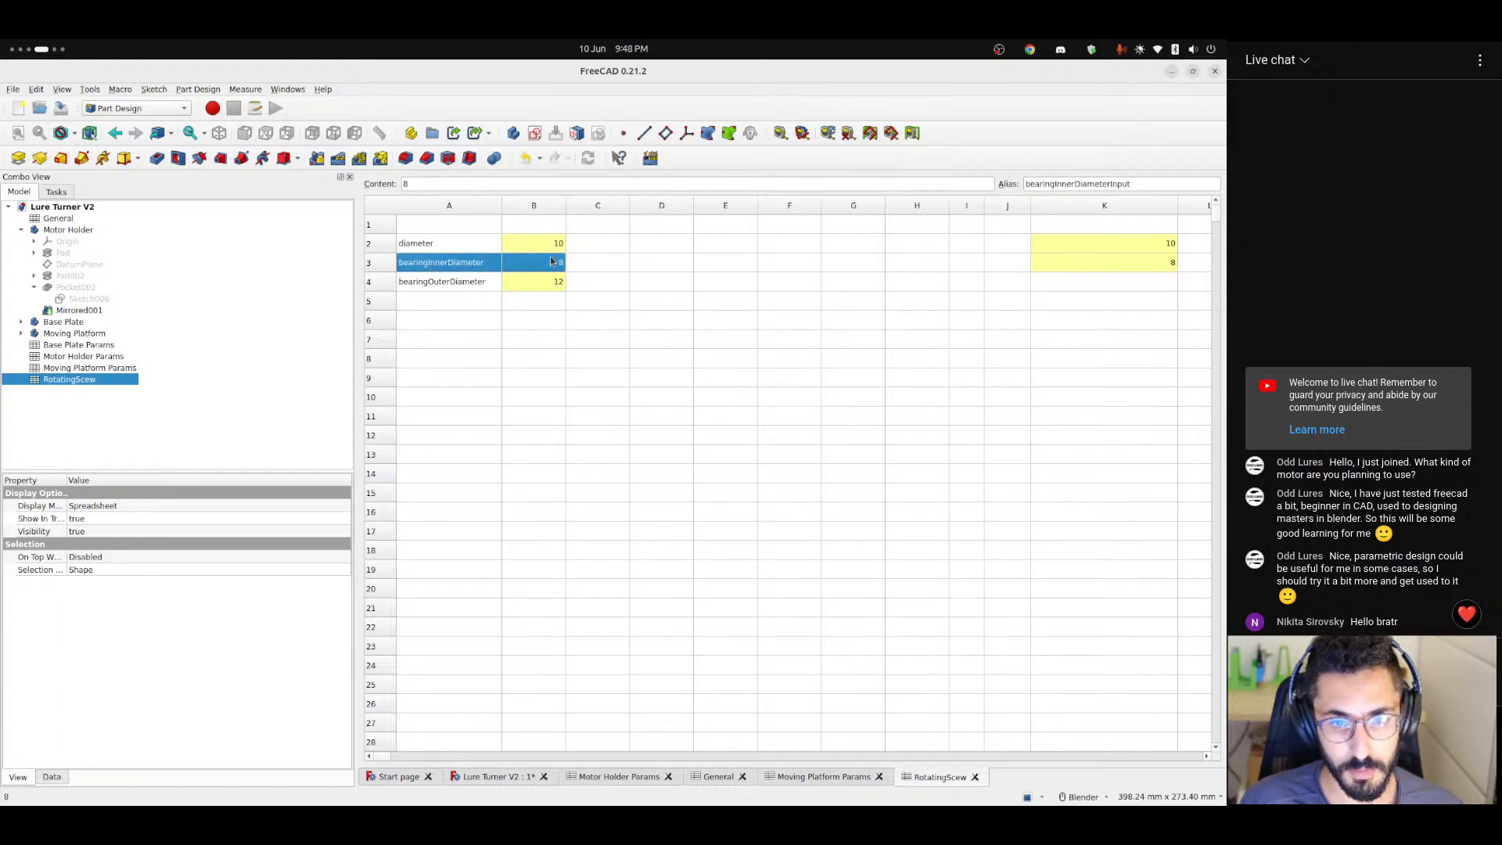
left_click(1154, 260)
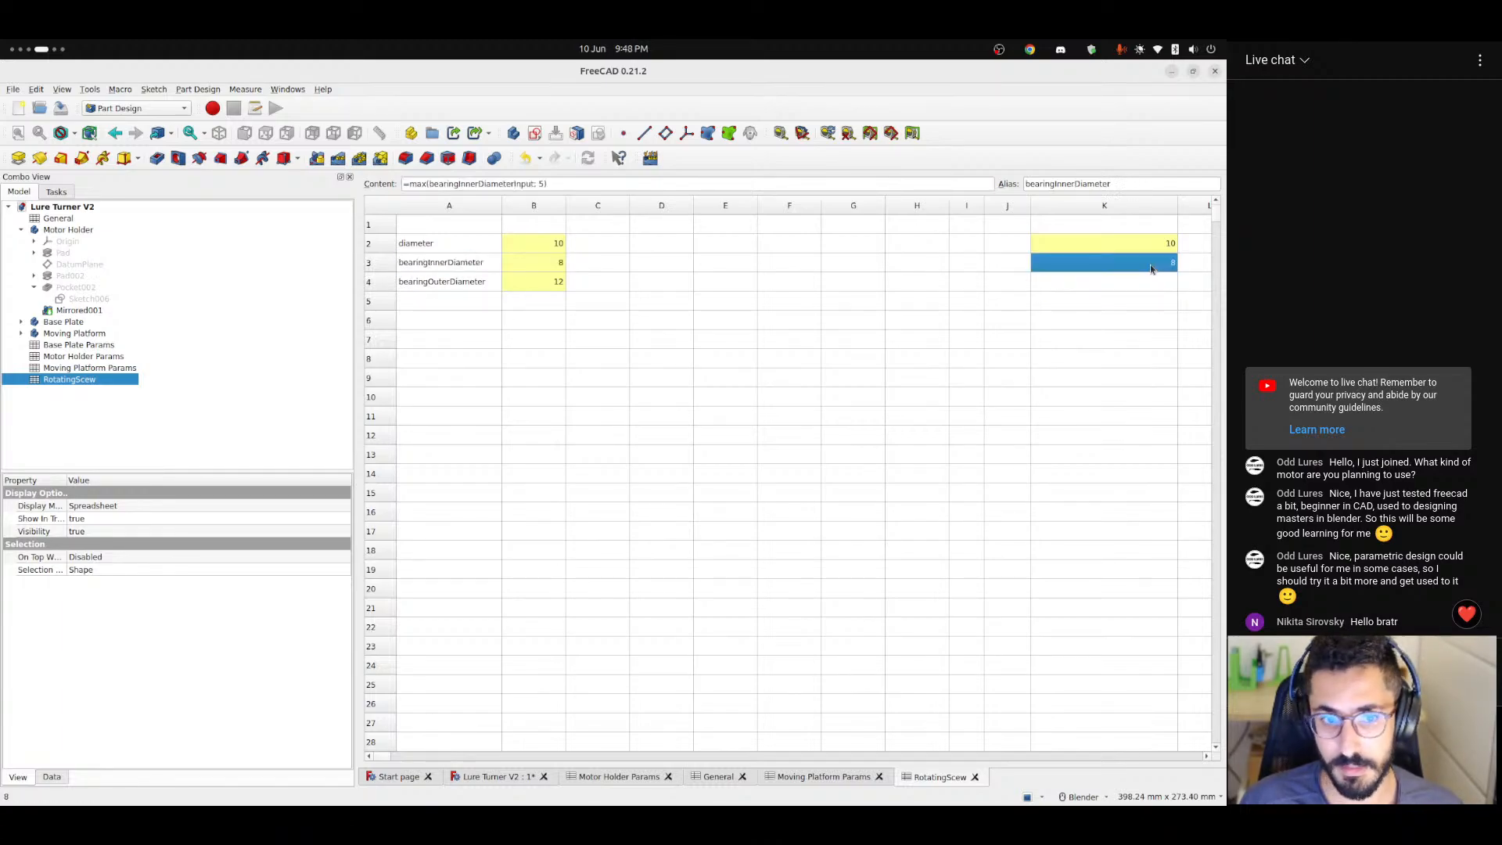
Enter the formula =max(bearingOuterDiameterInput; bearingInnerDiameter + 4) in cell K4.
left_click(1080, 282)
left_click(435, 183)
type("=ma")
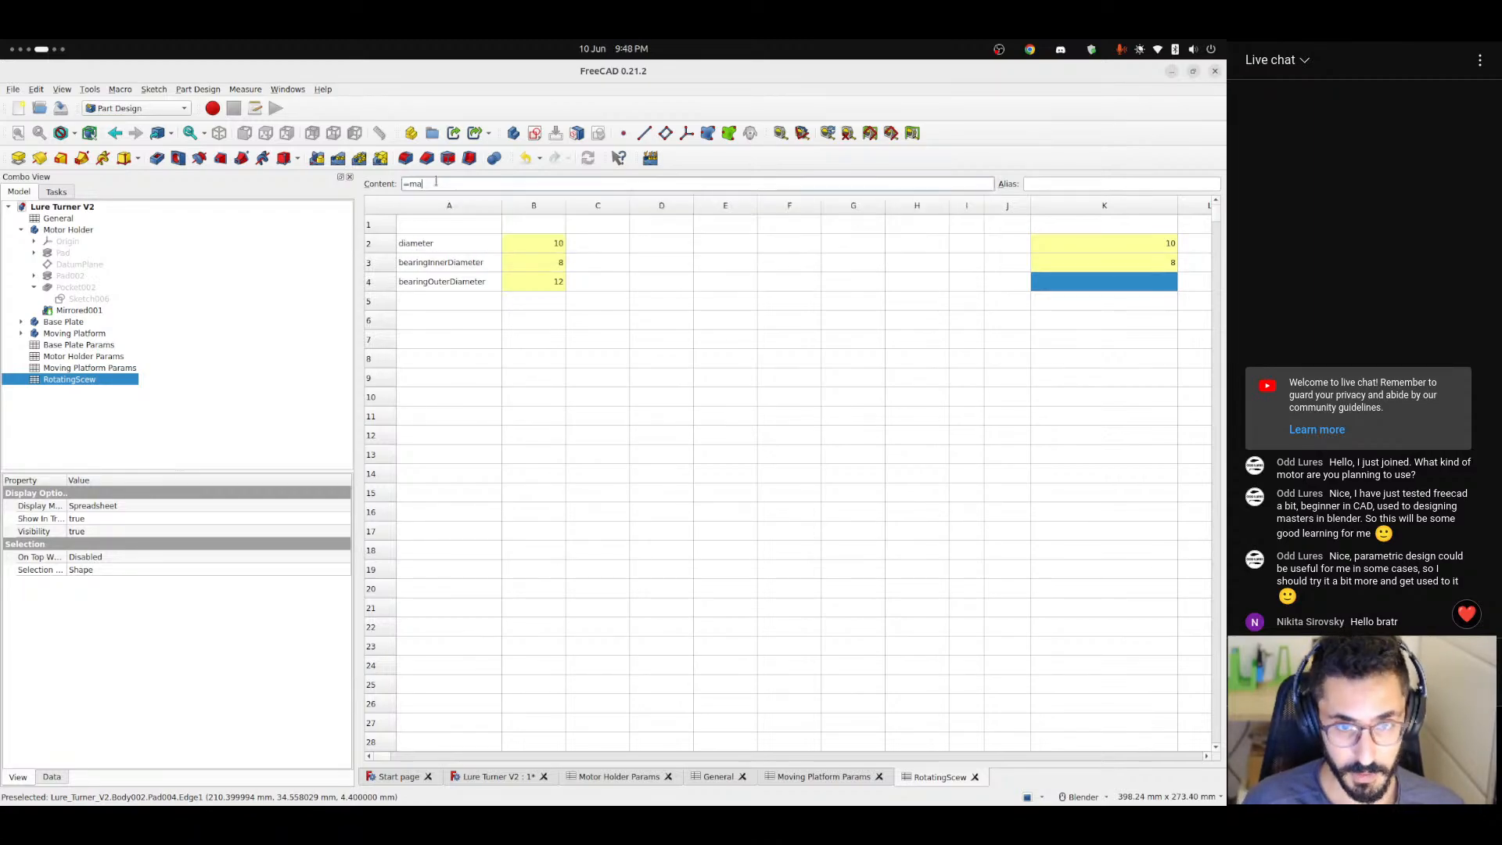
type("x(")
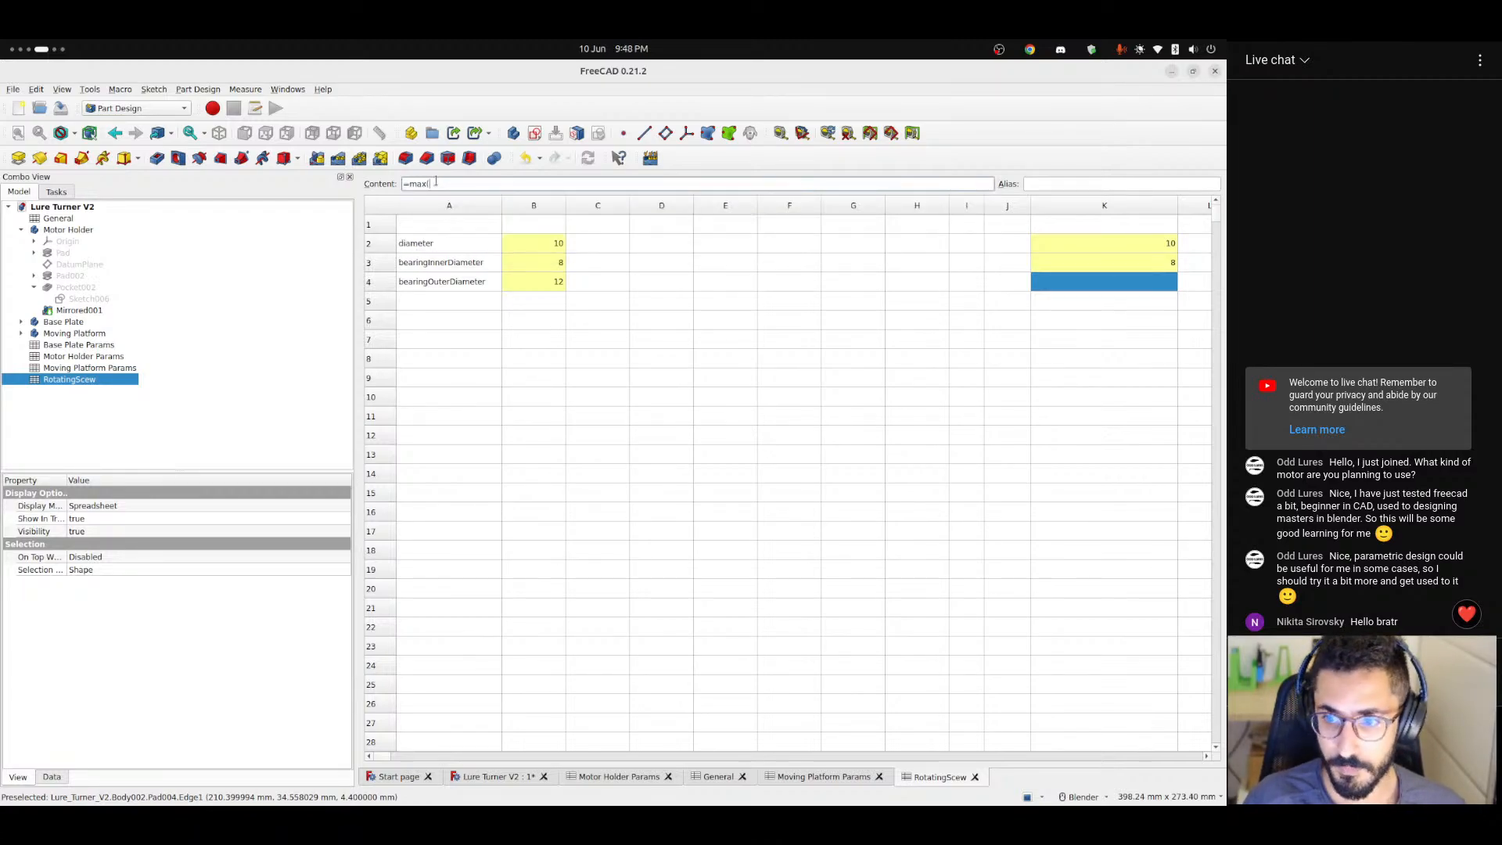
type("beari")
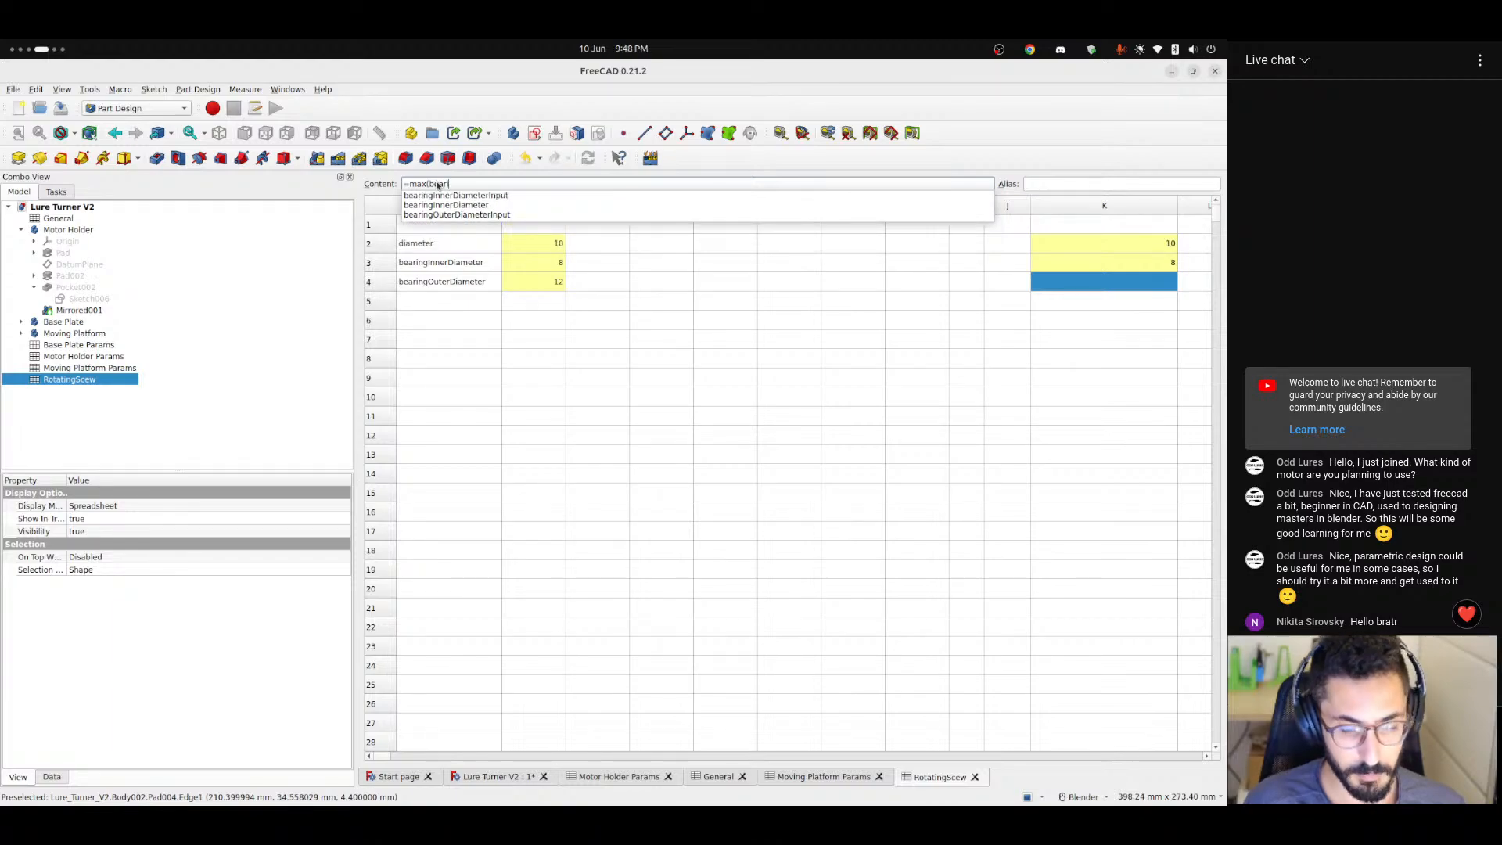
type("ngInnerDi")
key("Down")
key("Down")
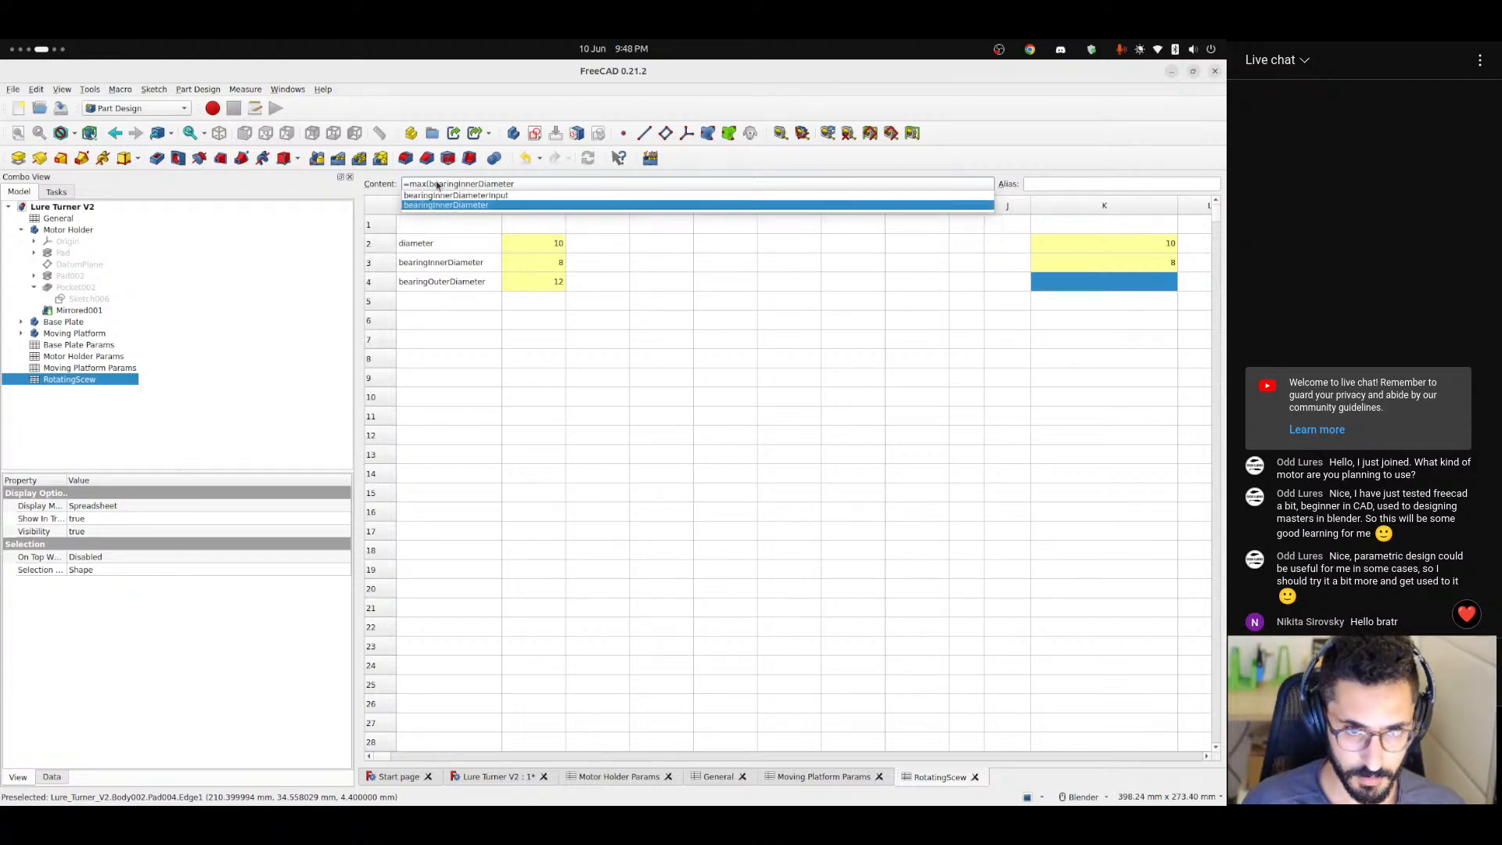
key("Return")
type(",")
key("BackSpace")
key("ctrl+shift+Left")
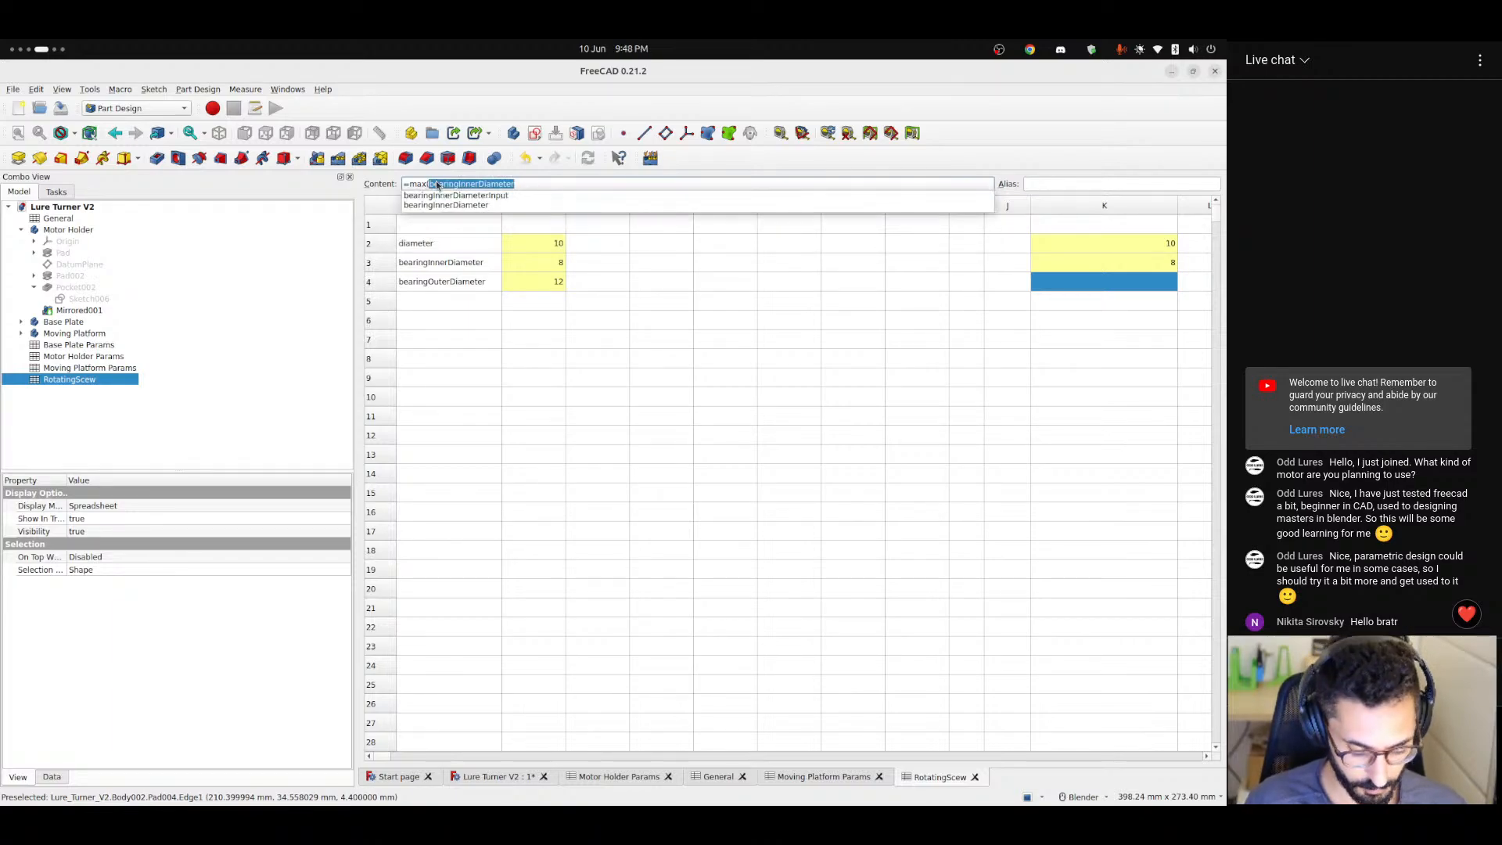
type("bear")
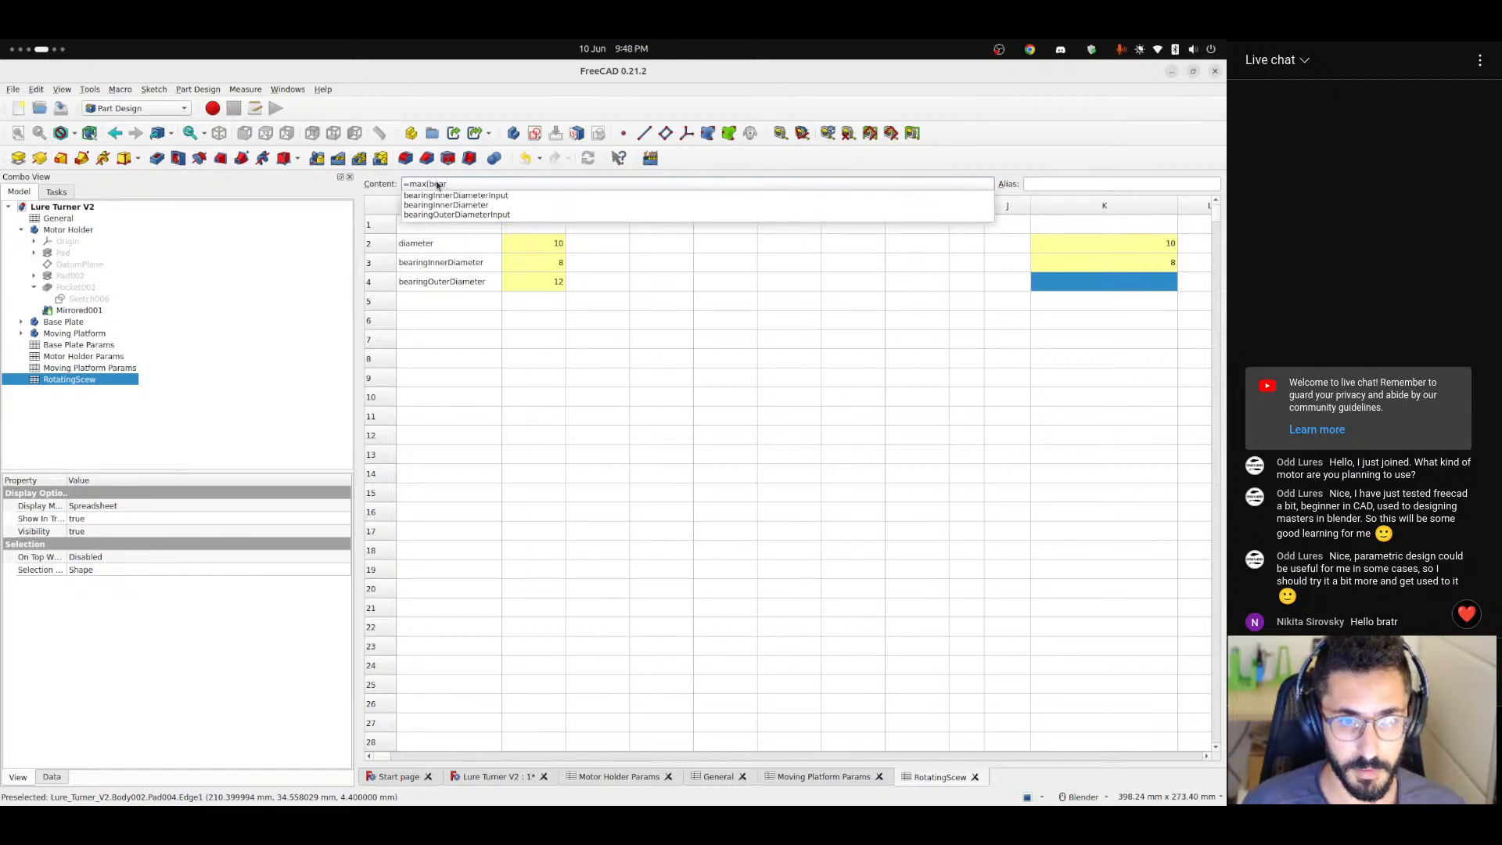
key("Down")
key("Down")
key("Down")
type("; ")
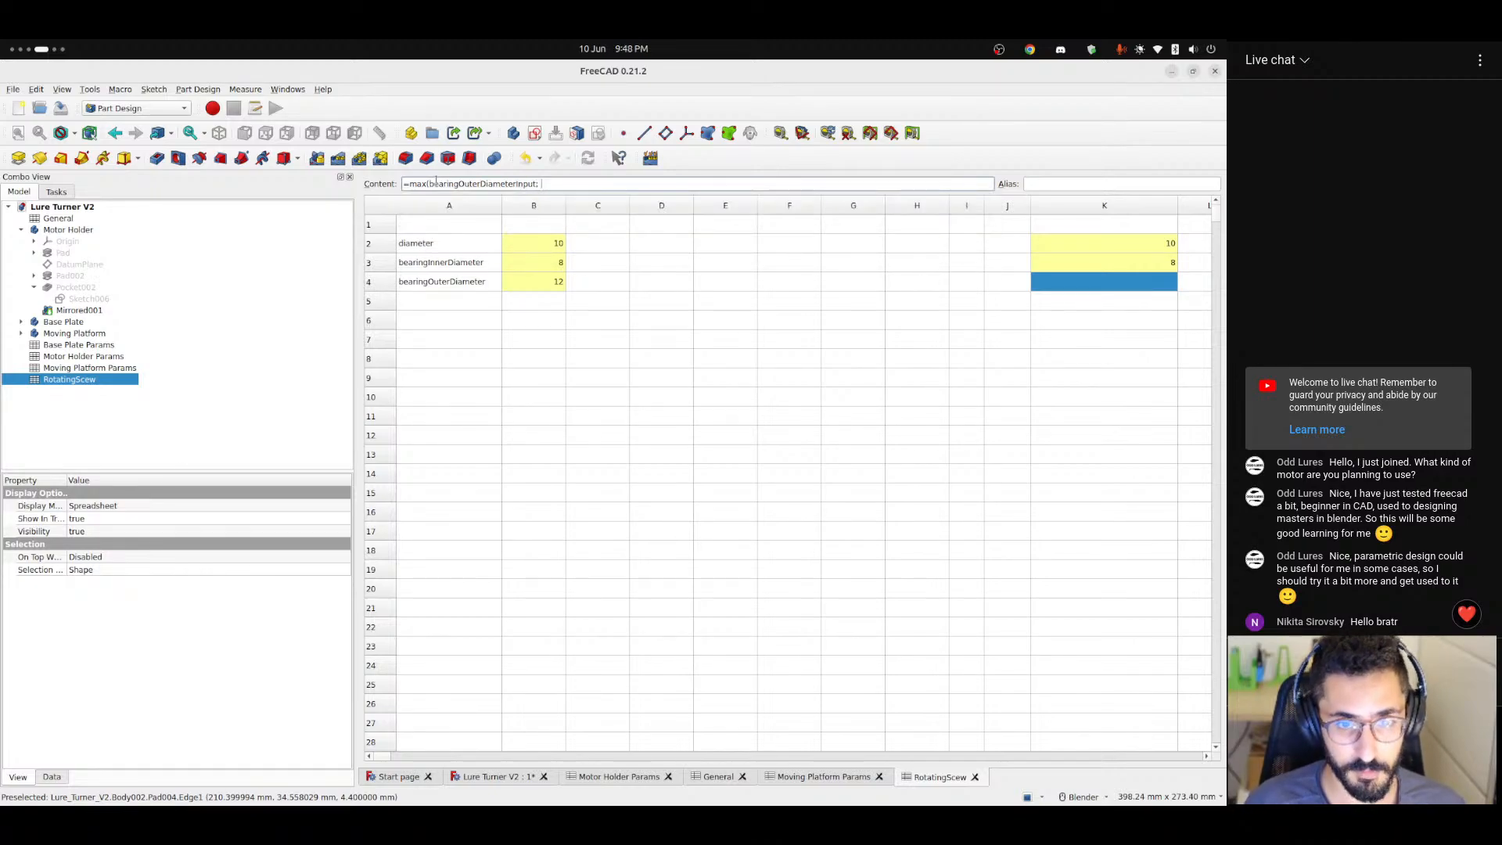
type("bearingInnerDiameter")
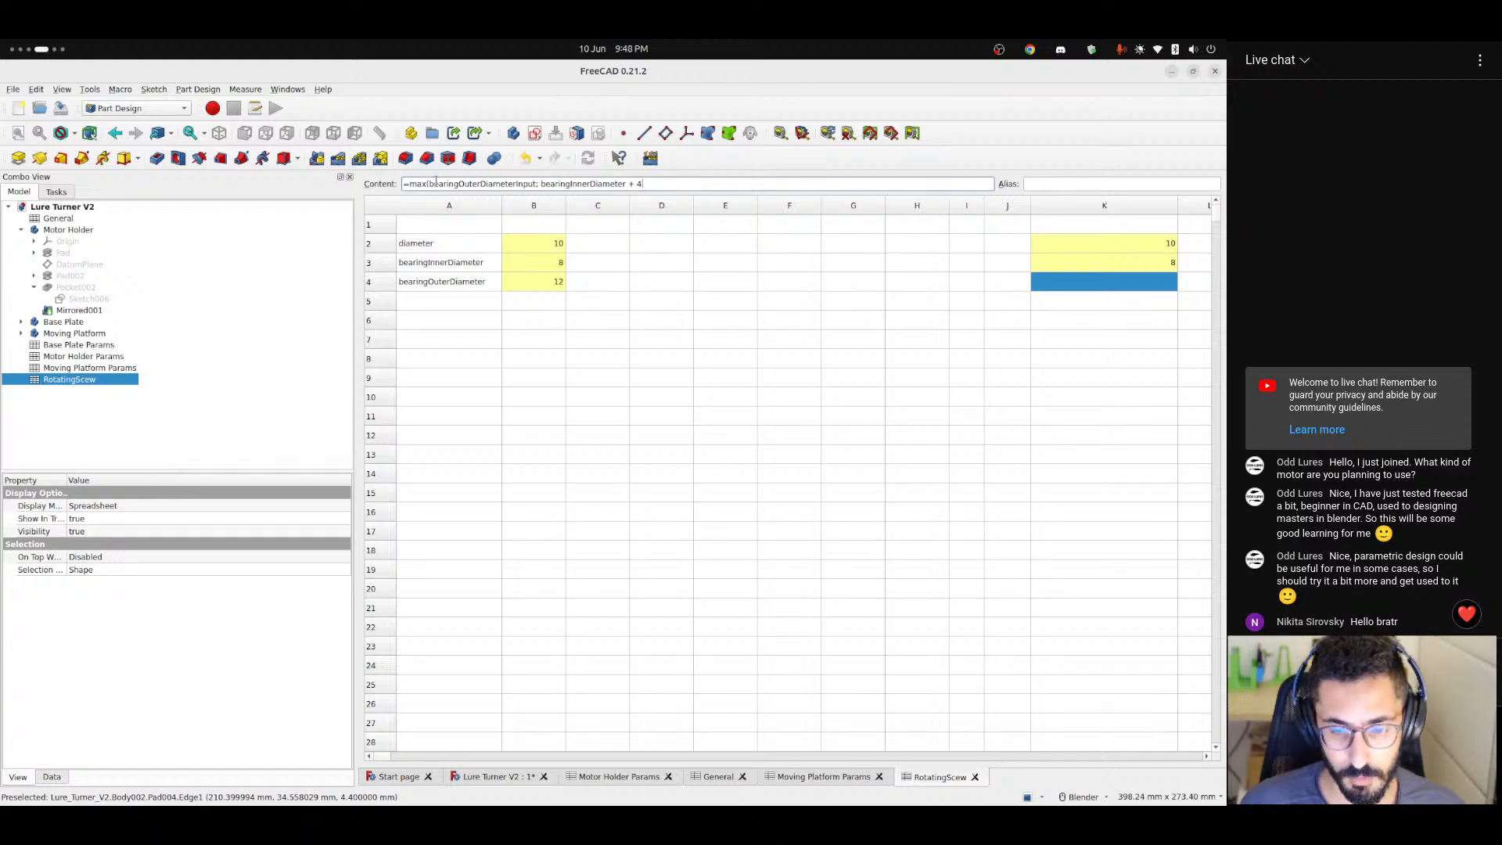
type("+ 4)")
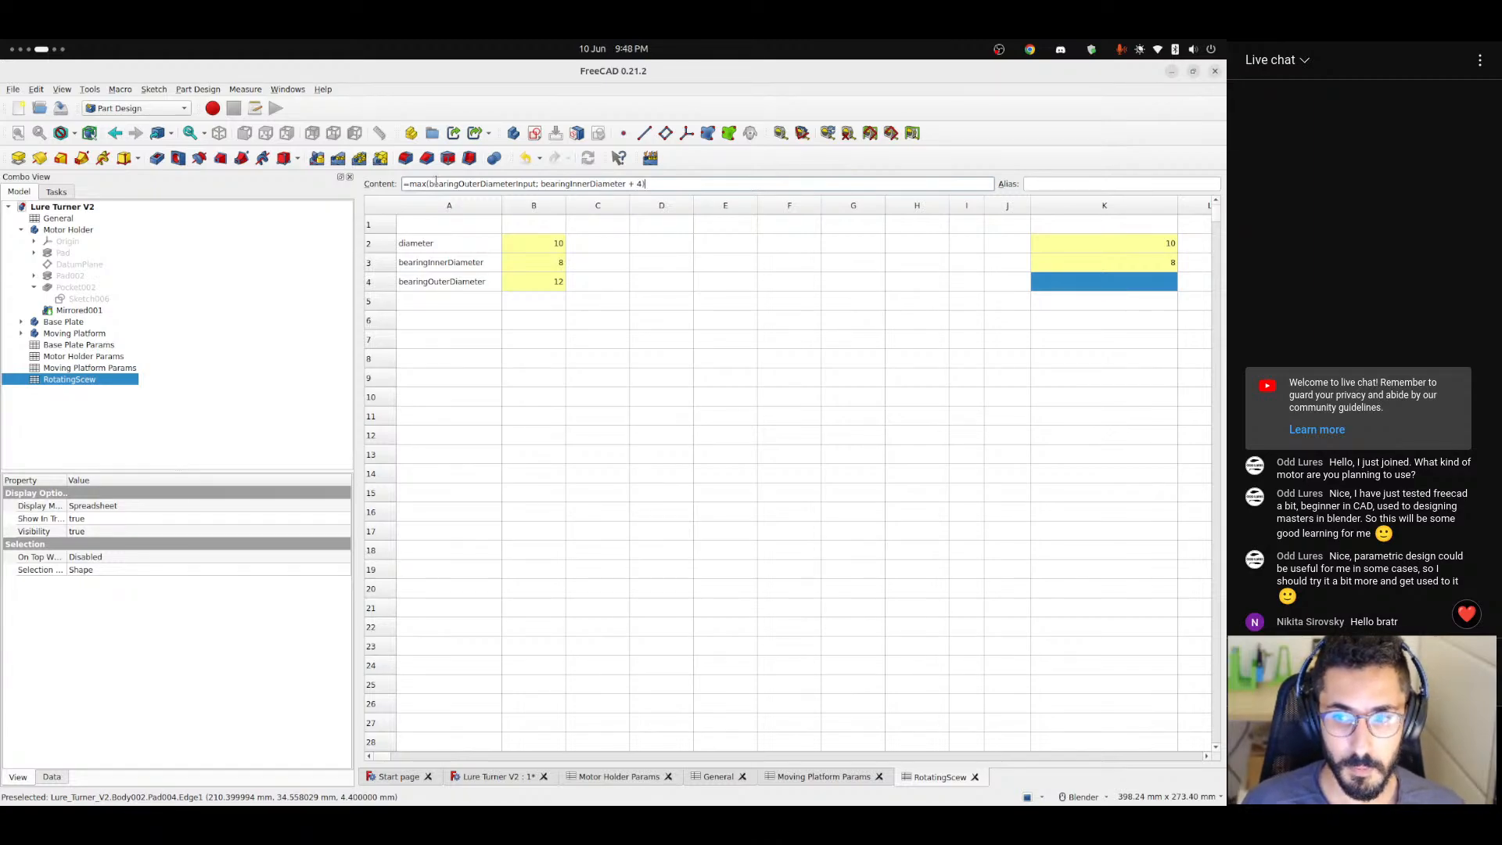
key("Return")
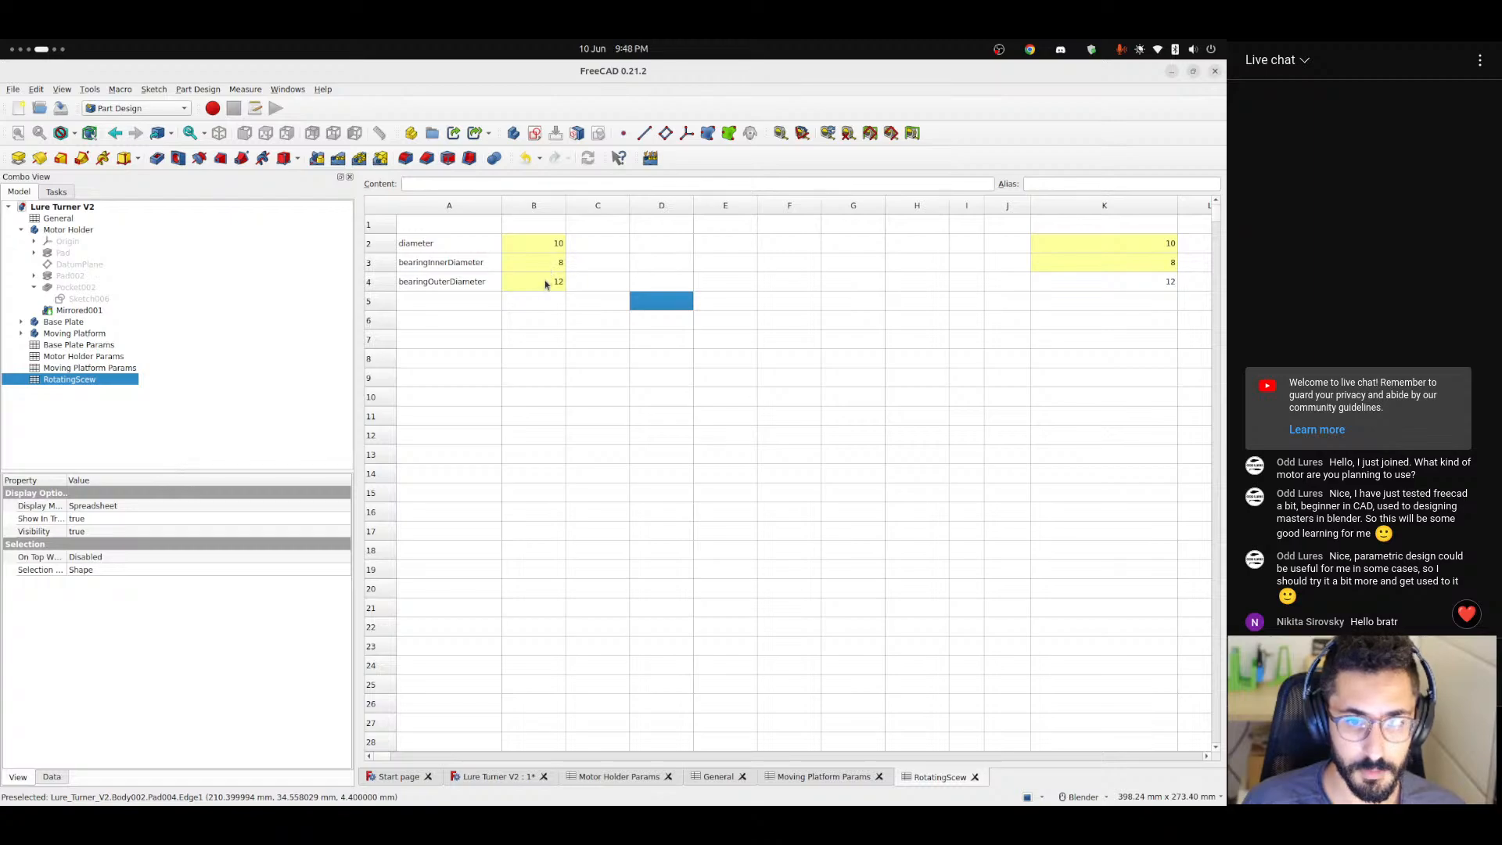
Test the outer diameter's minimum limit by setting cell B4 to 4, compare the formulas in K3 and K4, and restore B4 to 12.
left_click(559, 283)
type("4")
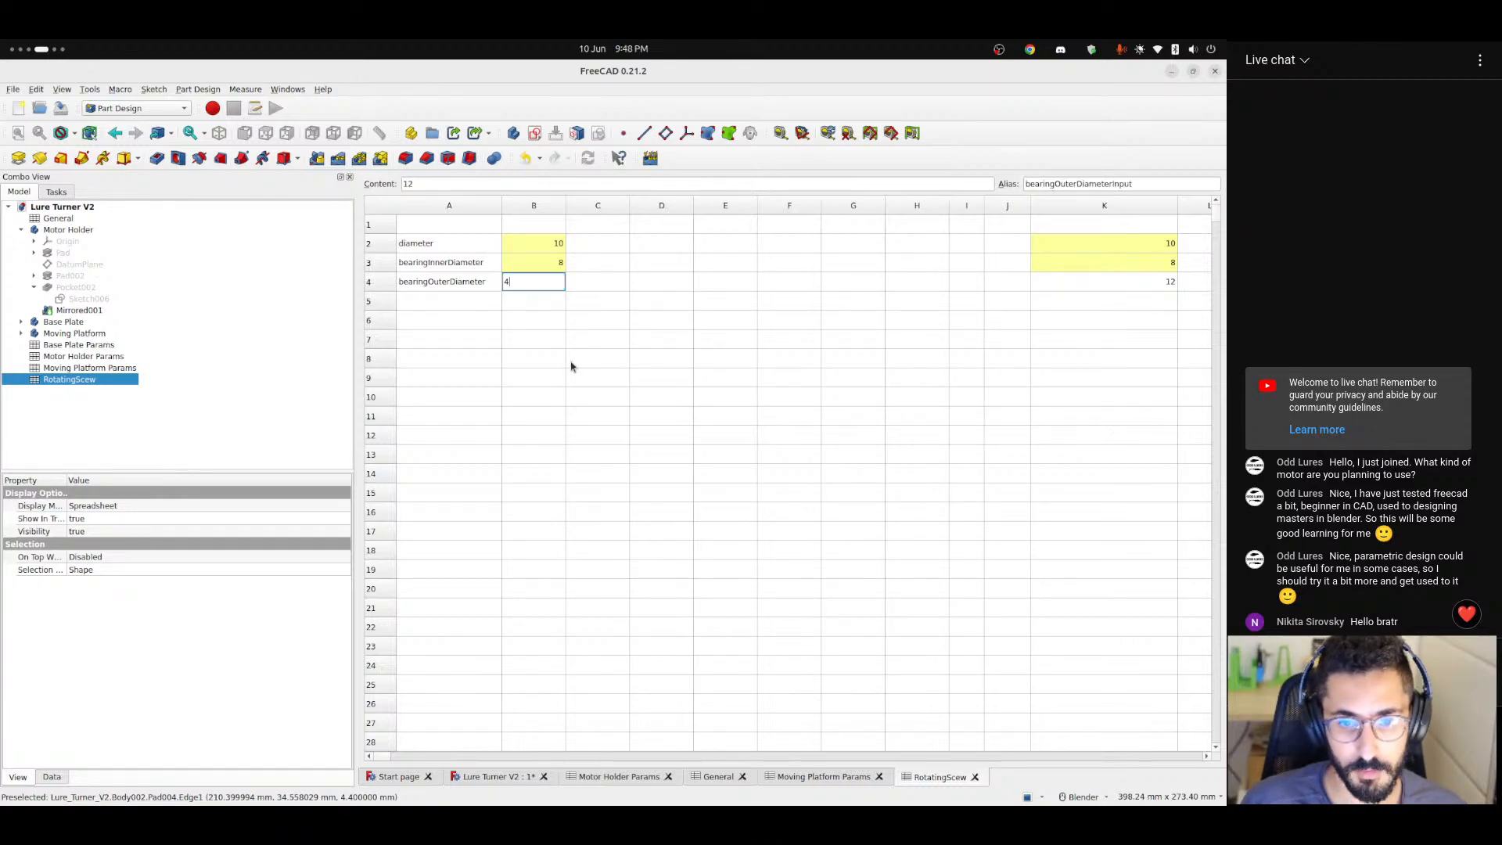
key("Return")
left_click(550, 288)
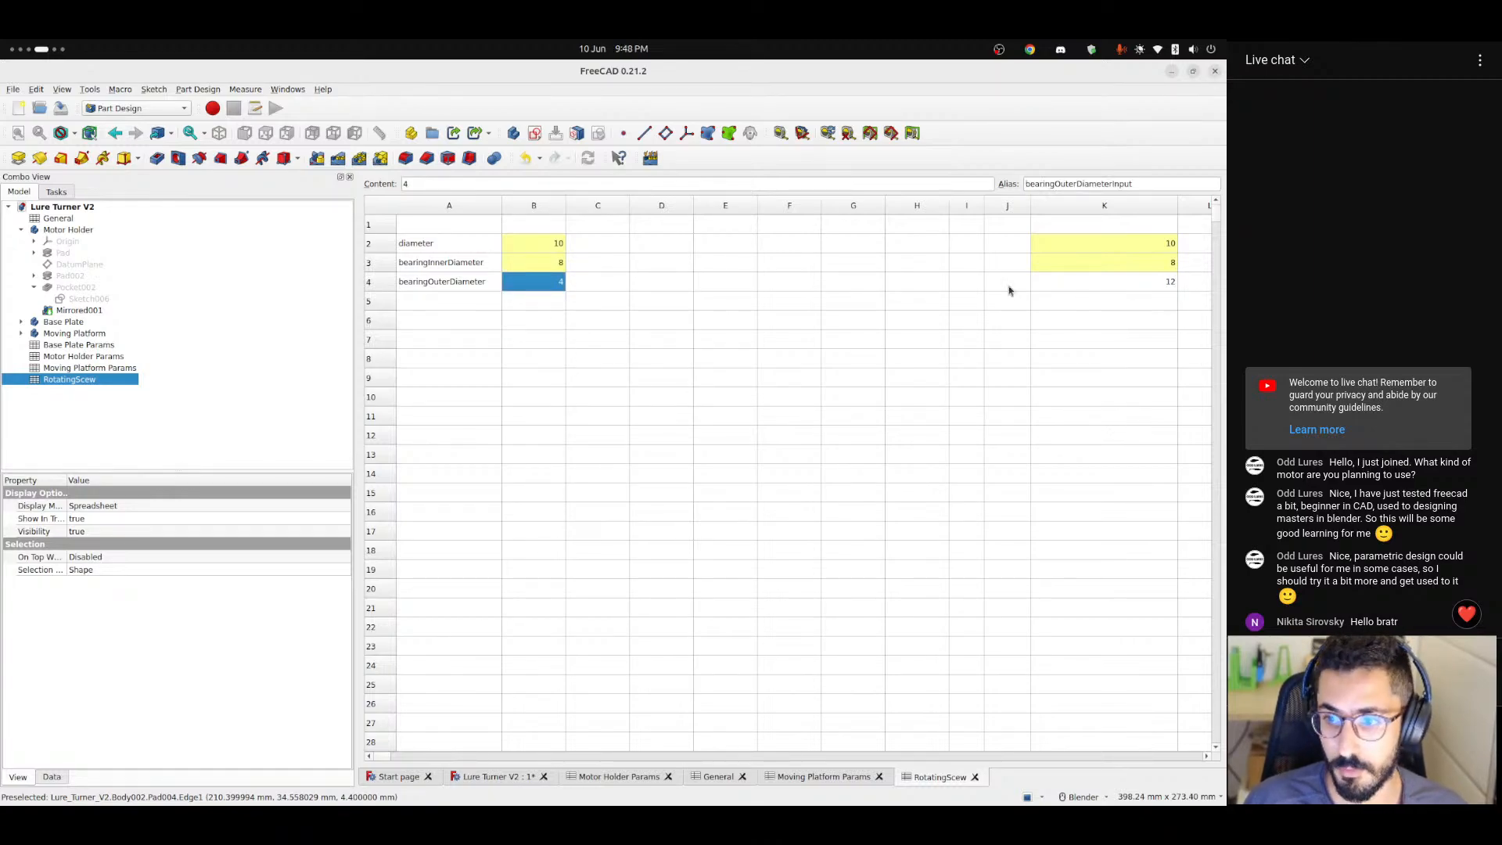
left_click_drag(532, 264, 1065, 265)
left_click(1086, 284)
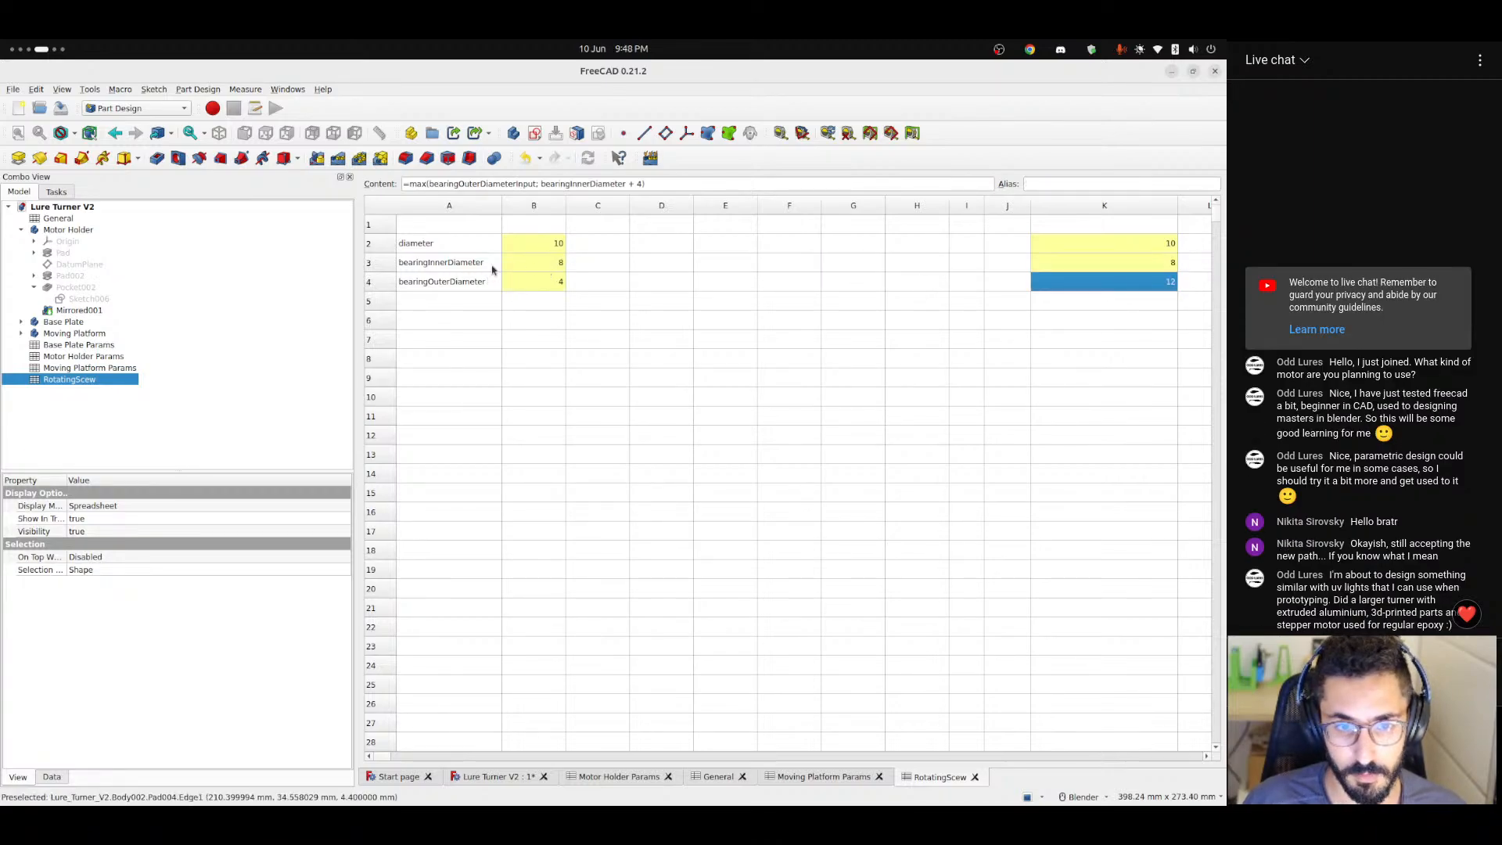
left_click(1124, 268)
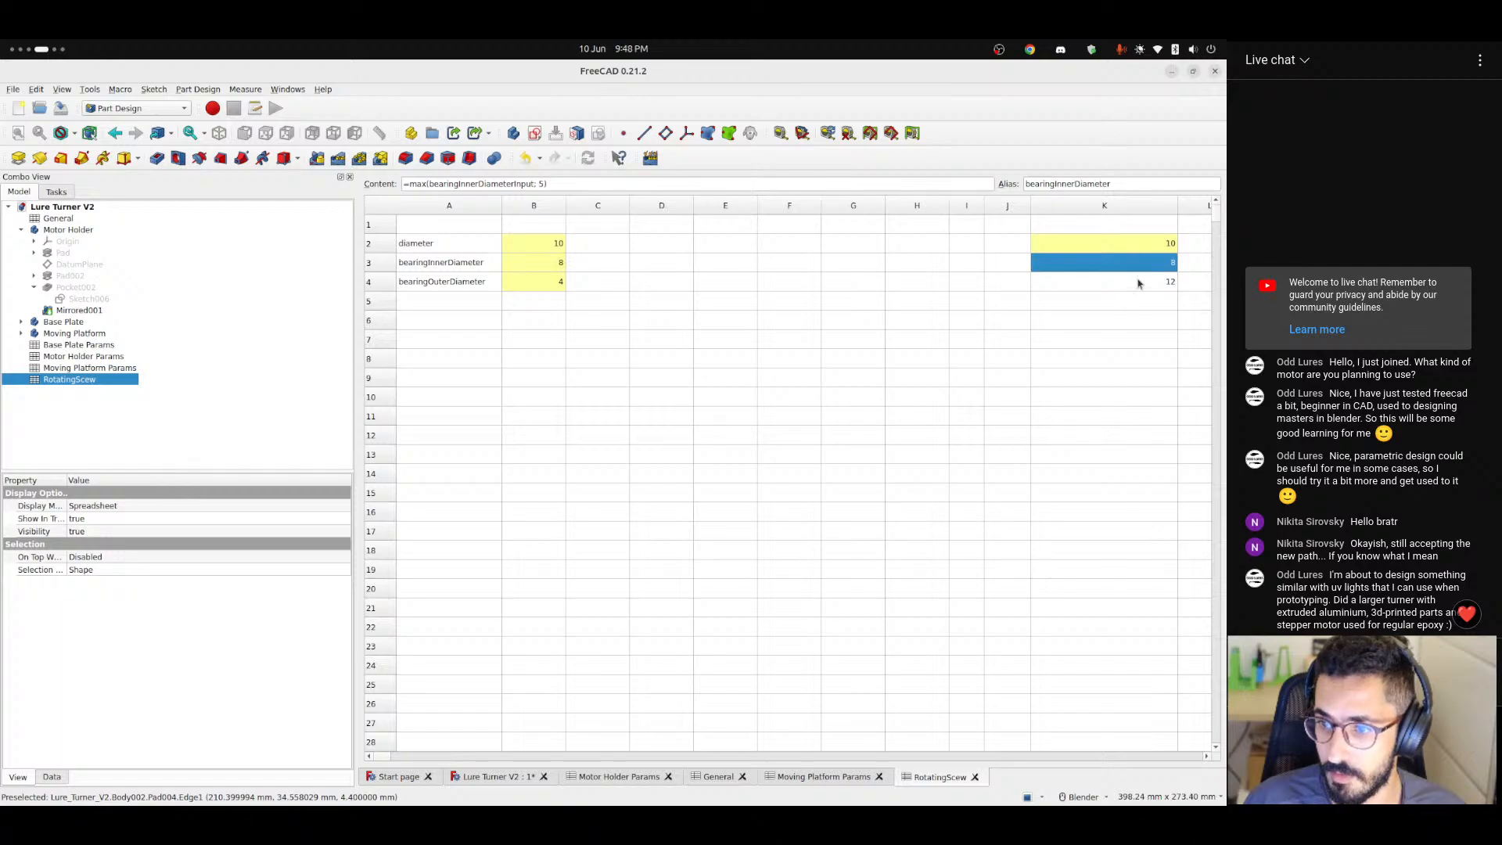
left_click(1139, 282)
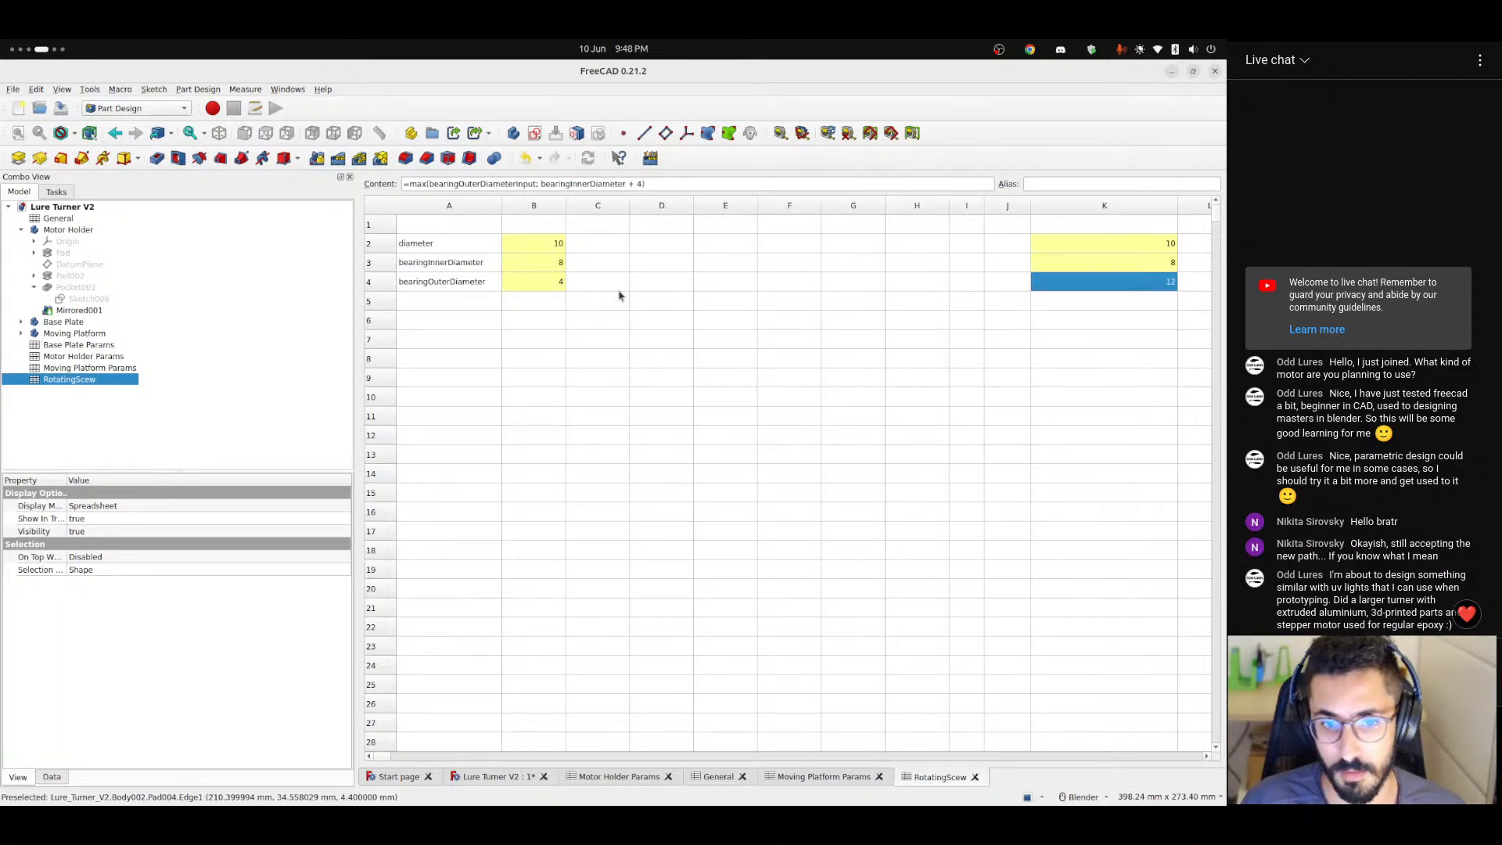
left_click(540, 284)
type("12")
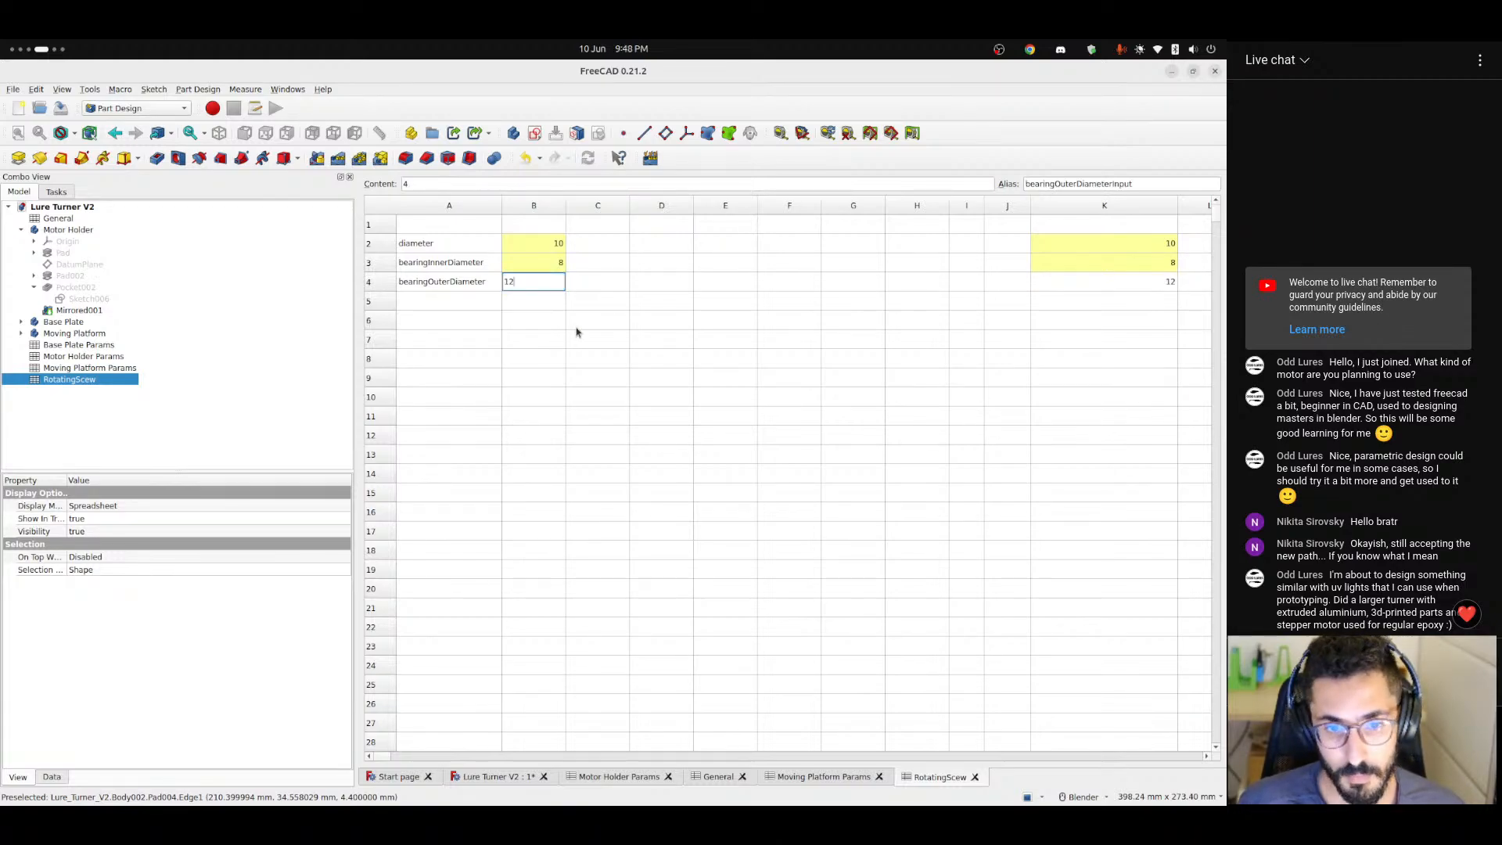
key("Return")
Give cell K4 the alias bearingOuterDiameter, reusing the text of the label in A4.
left_click(1129, 287)
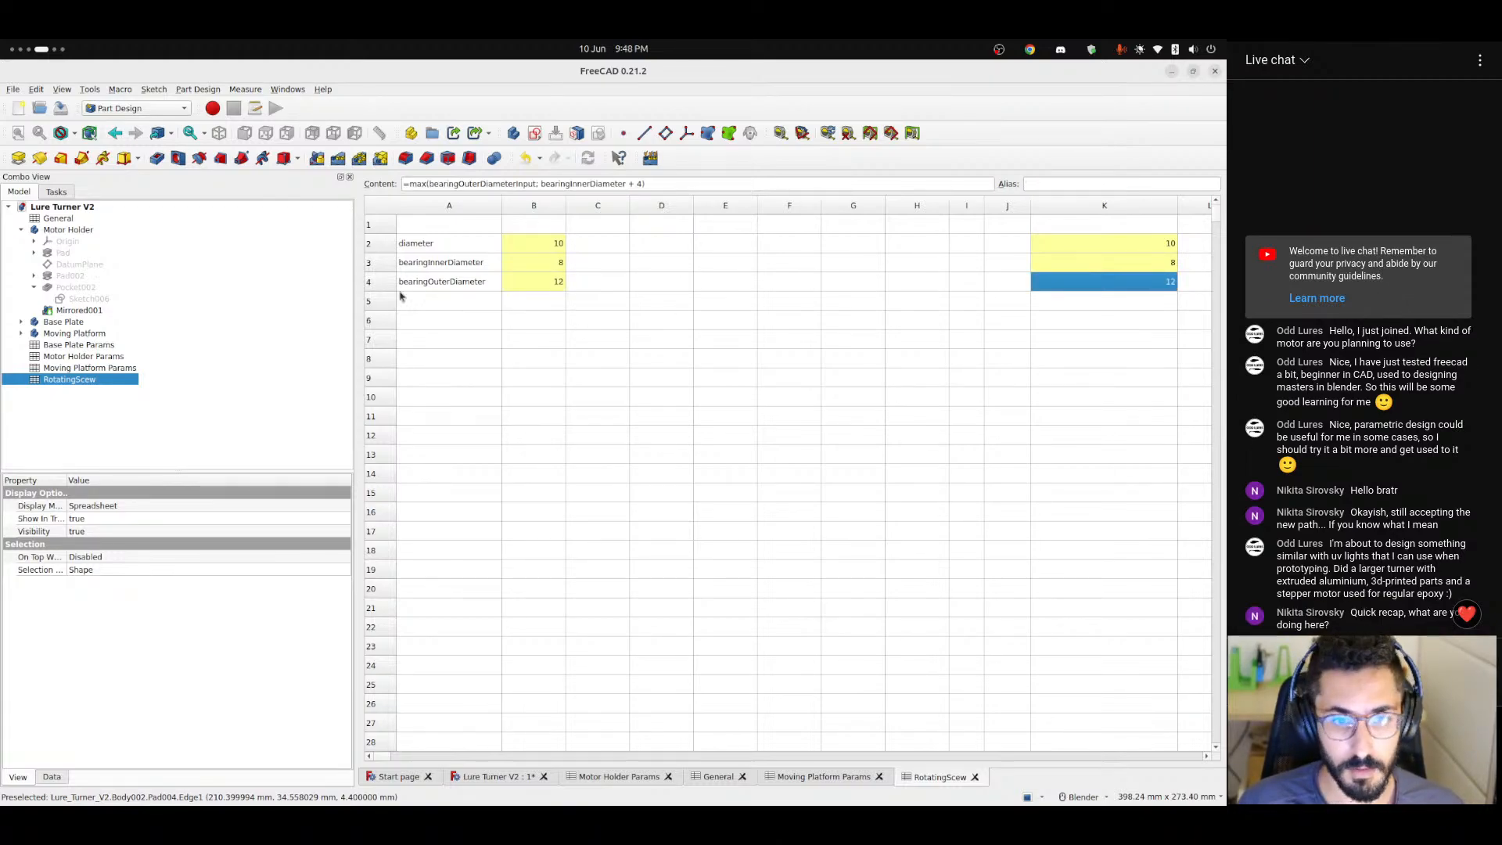
left_click(443, 284)
double_click(463, 184)
key("ctrl+c")
left_click(1165, 269)
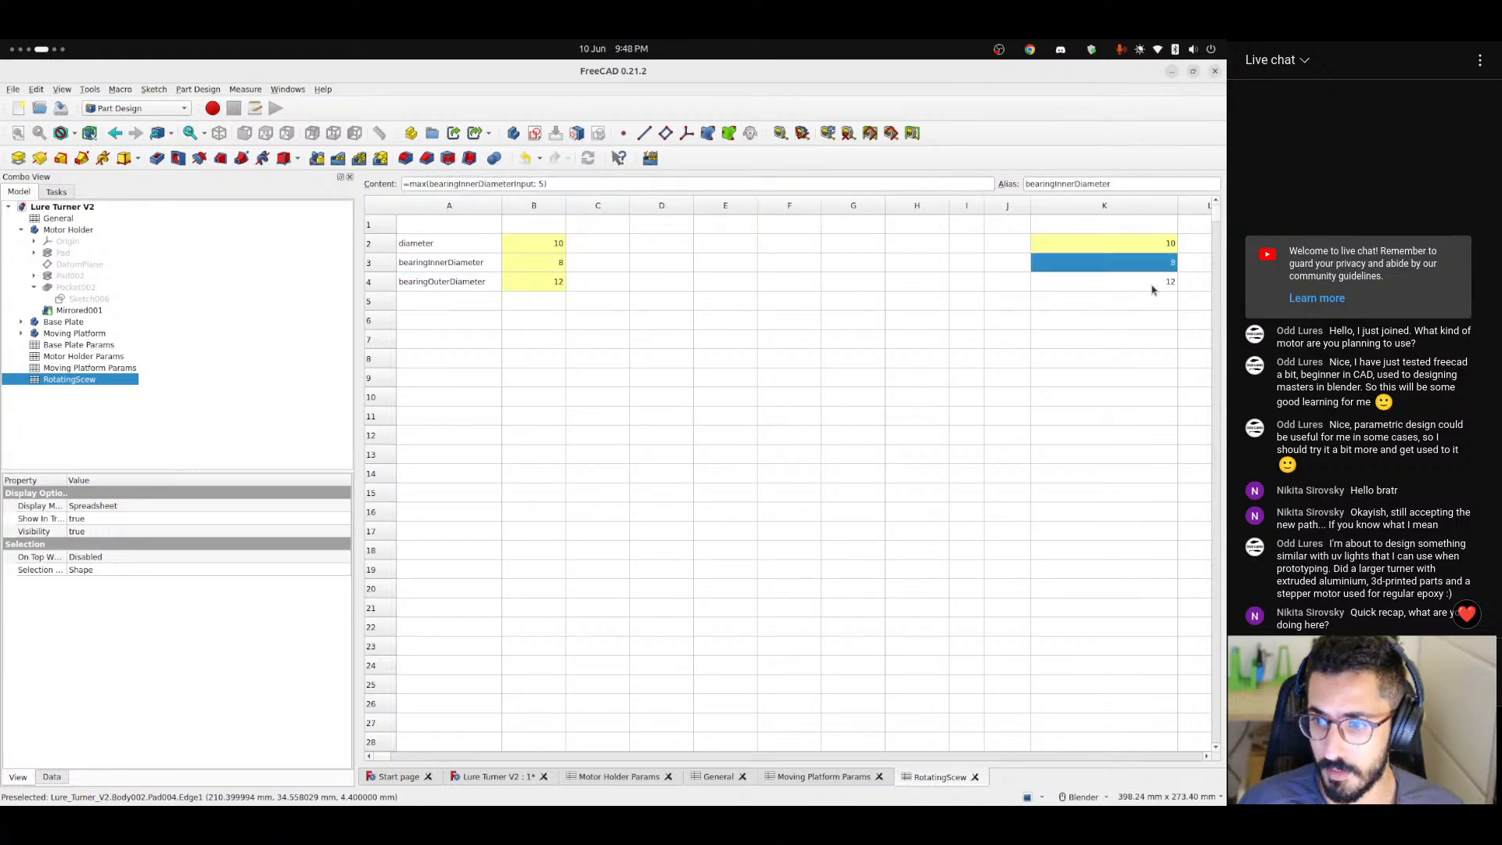
left_click(1151, 284)
left_click(1080, 182)
key("ctrl+v")
left_click(948, 324)
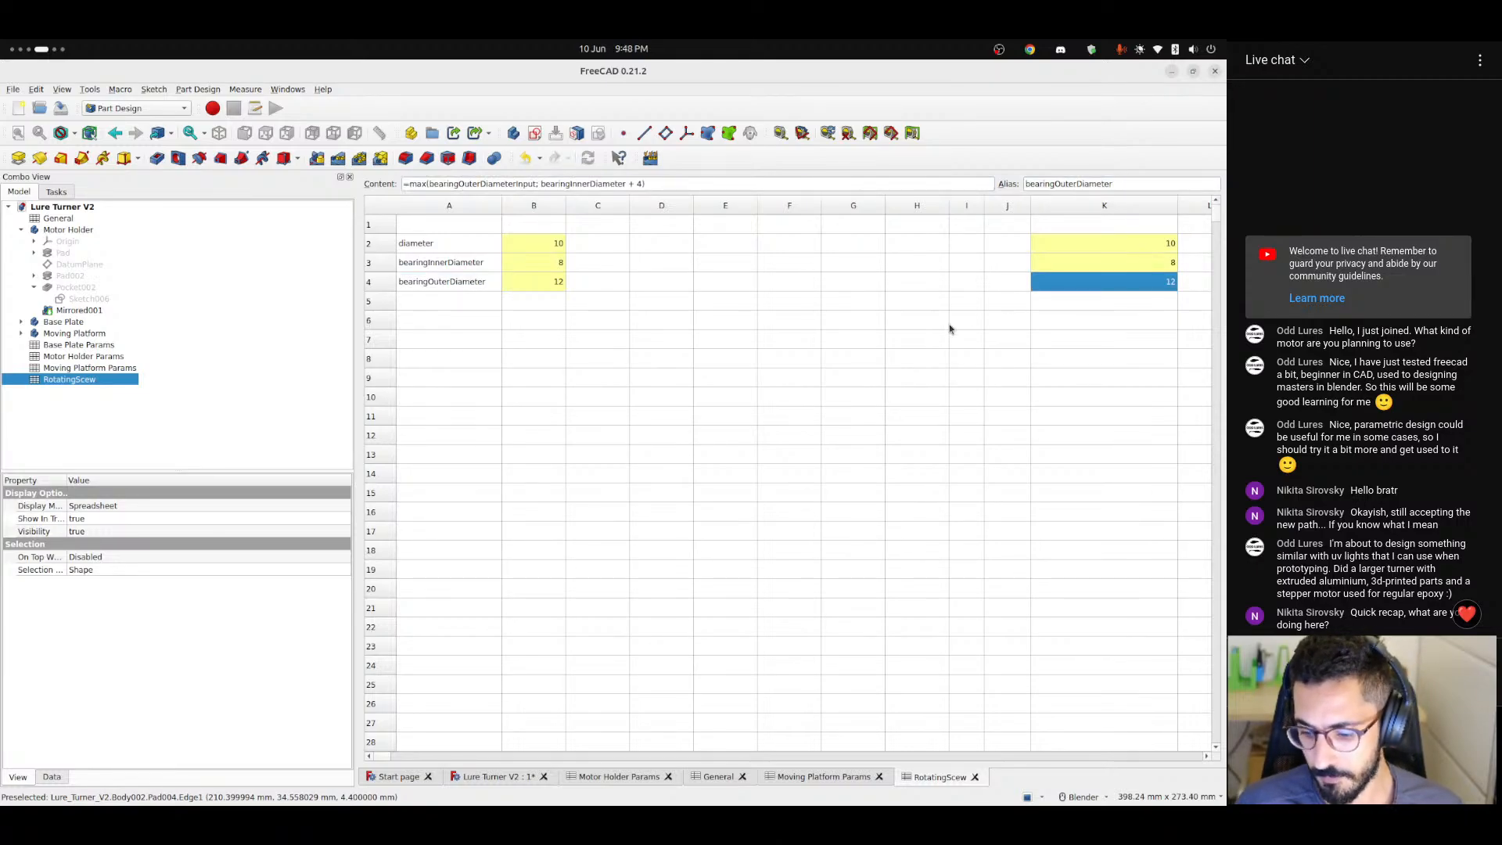
left_click(949, 327)
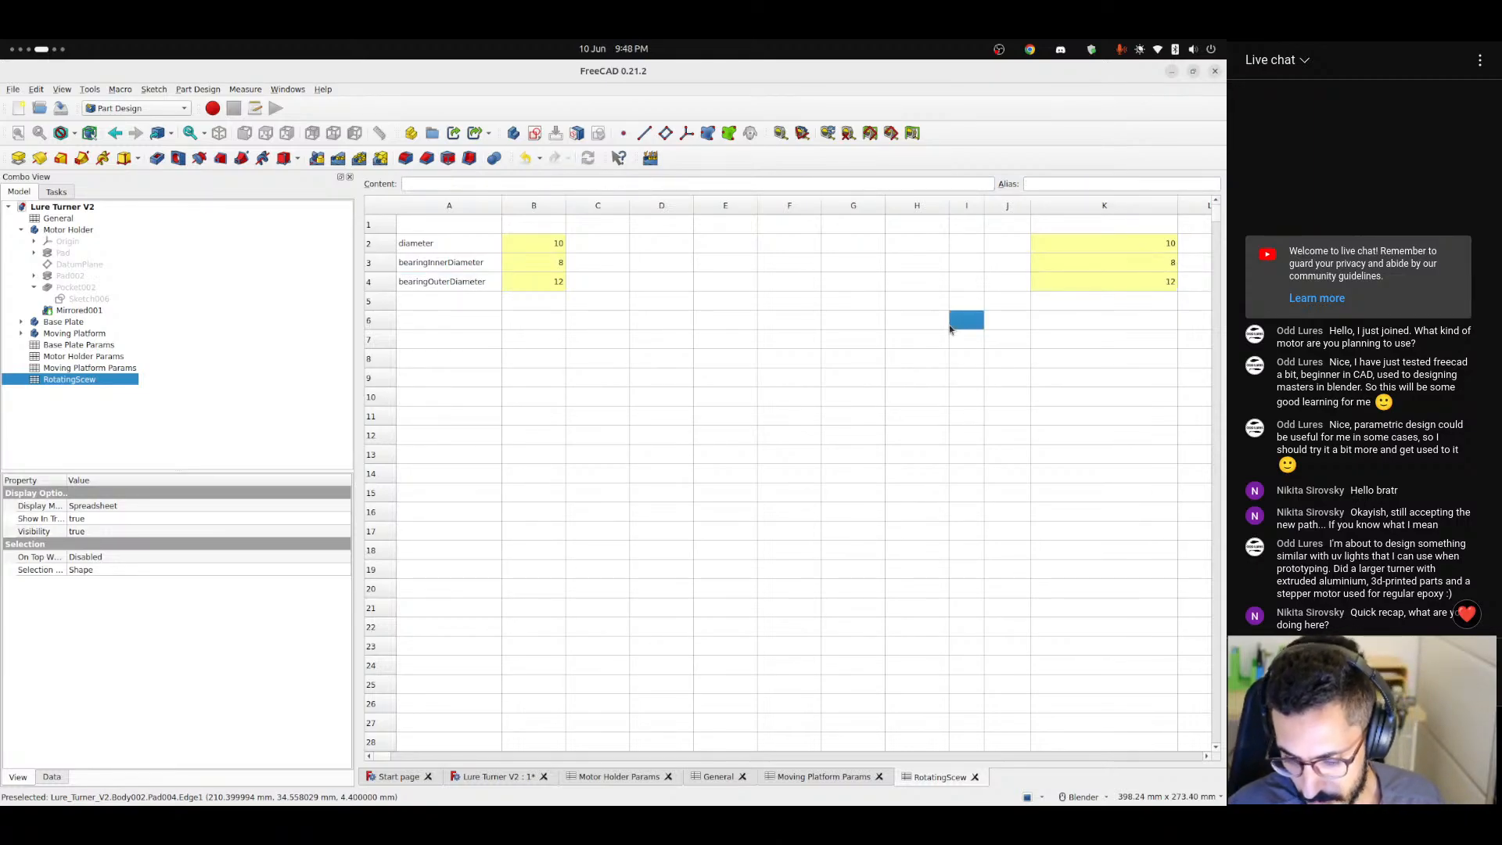
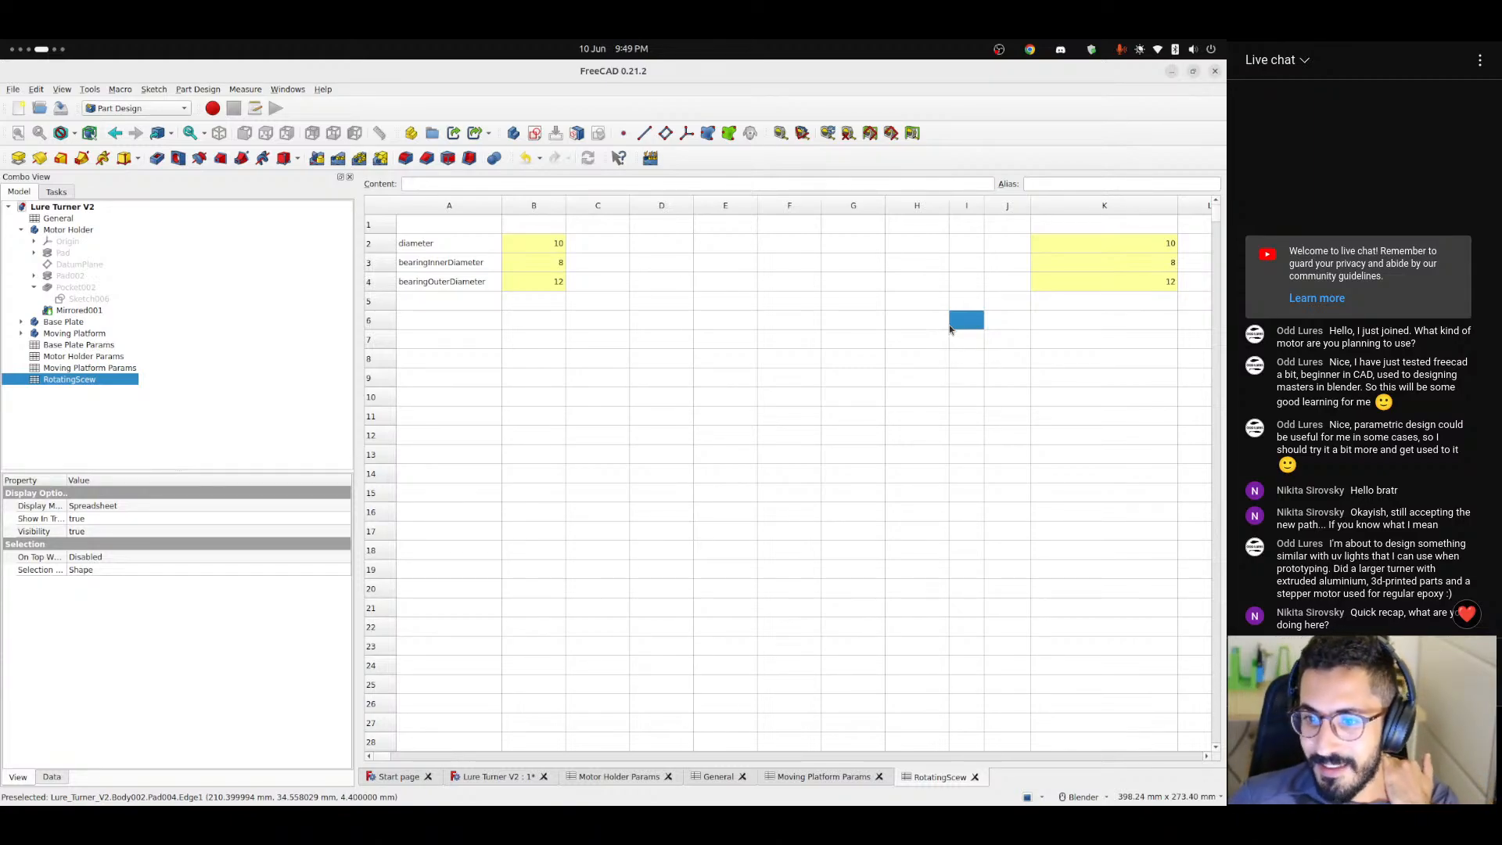
key("Up")
key("Right")
key("Right")
key("Left")
key("Left")
key("Left")
key("Left")
key("Left")
key("Left")
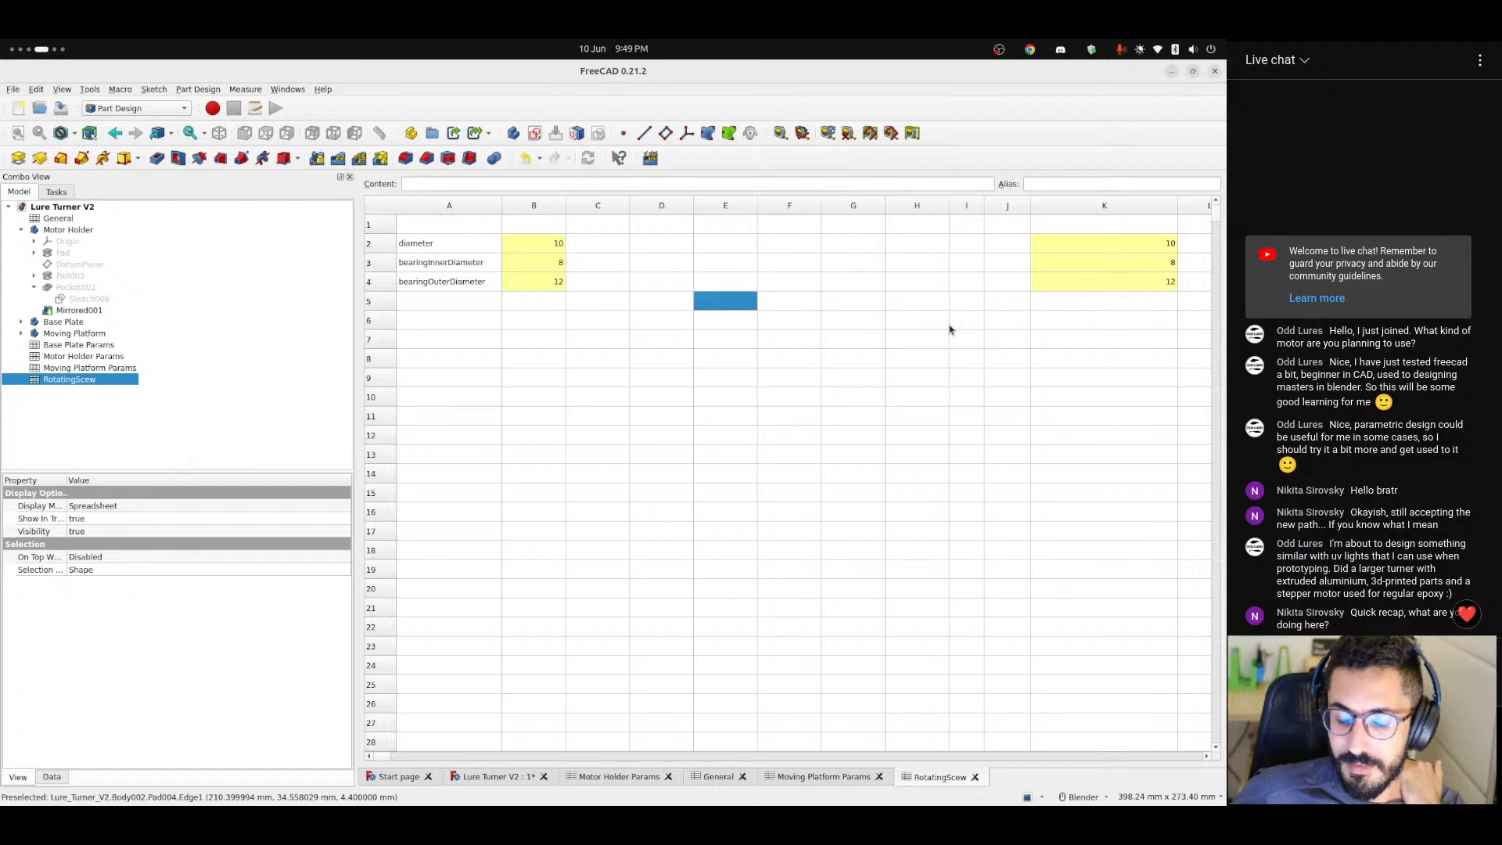
key("Left")
key("Left")
key("Left")
key("Left")
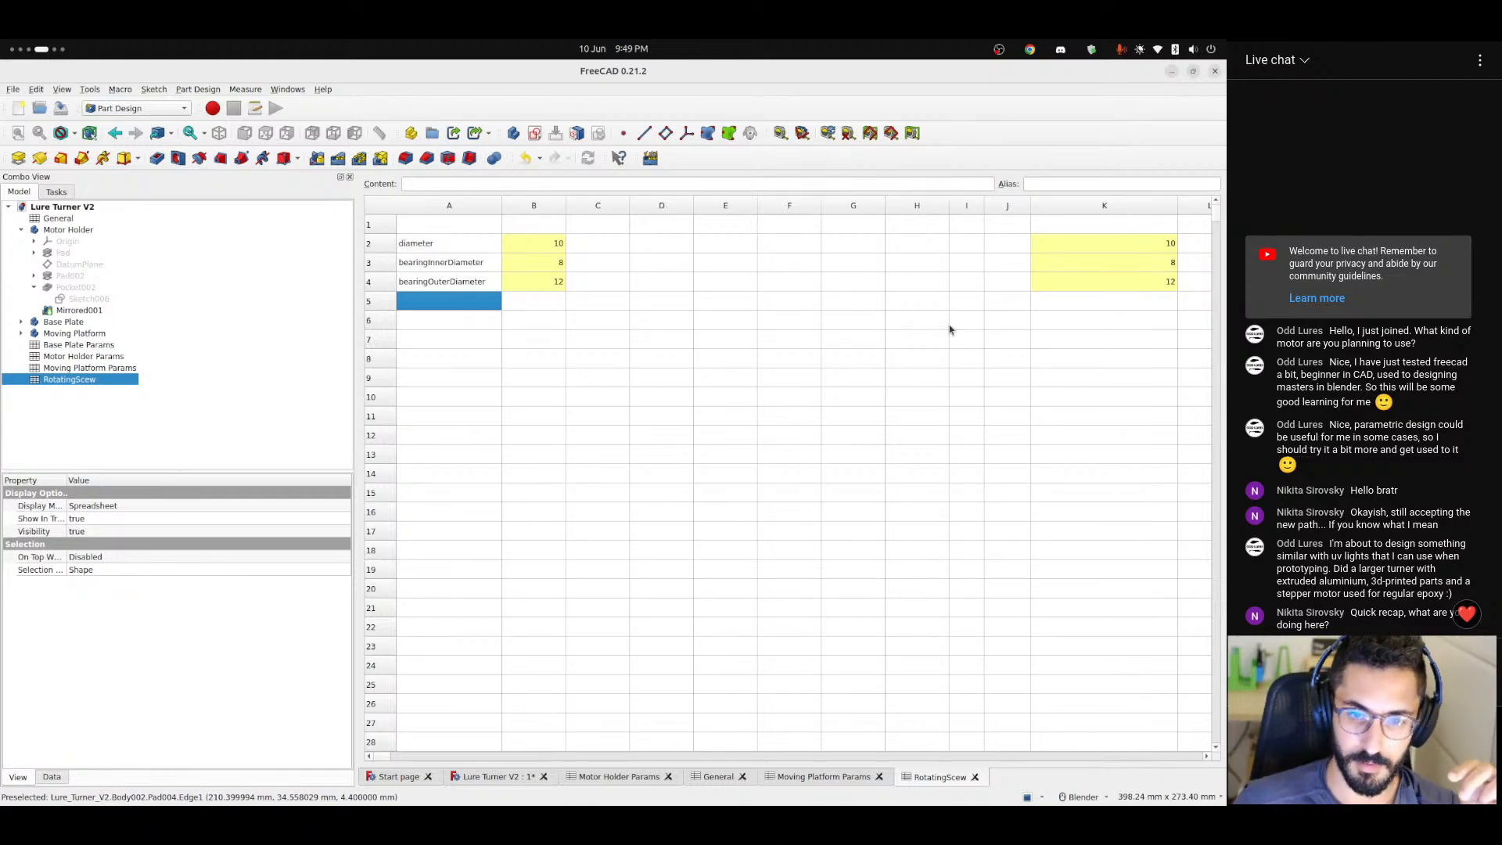
left_click(520, 287)
left_click(509, 305)
left_click(464, 306)
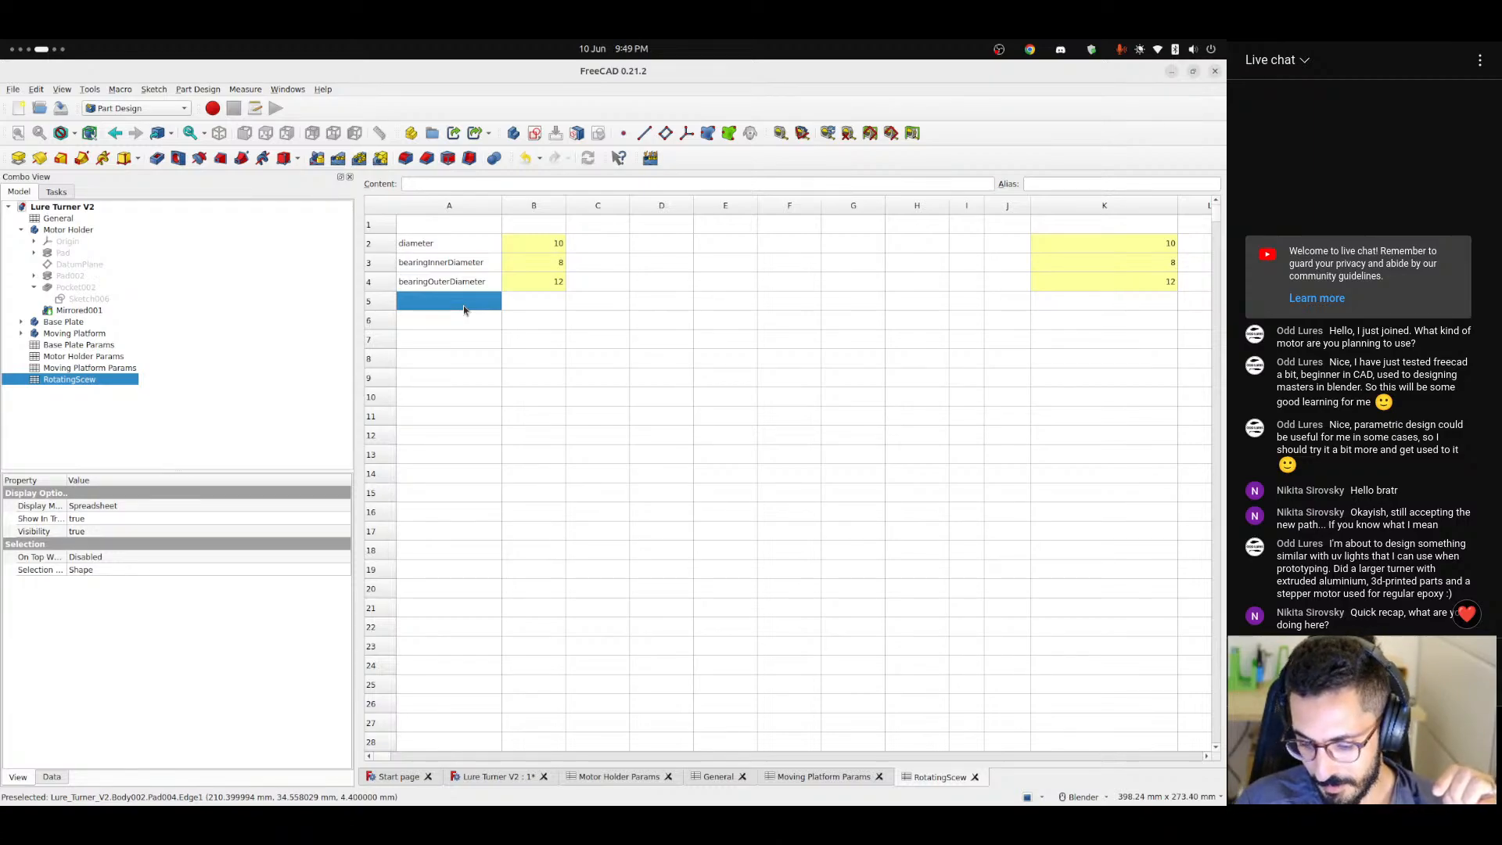
left_click(518, 778)
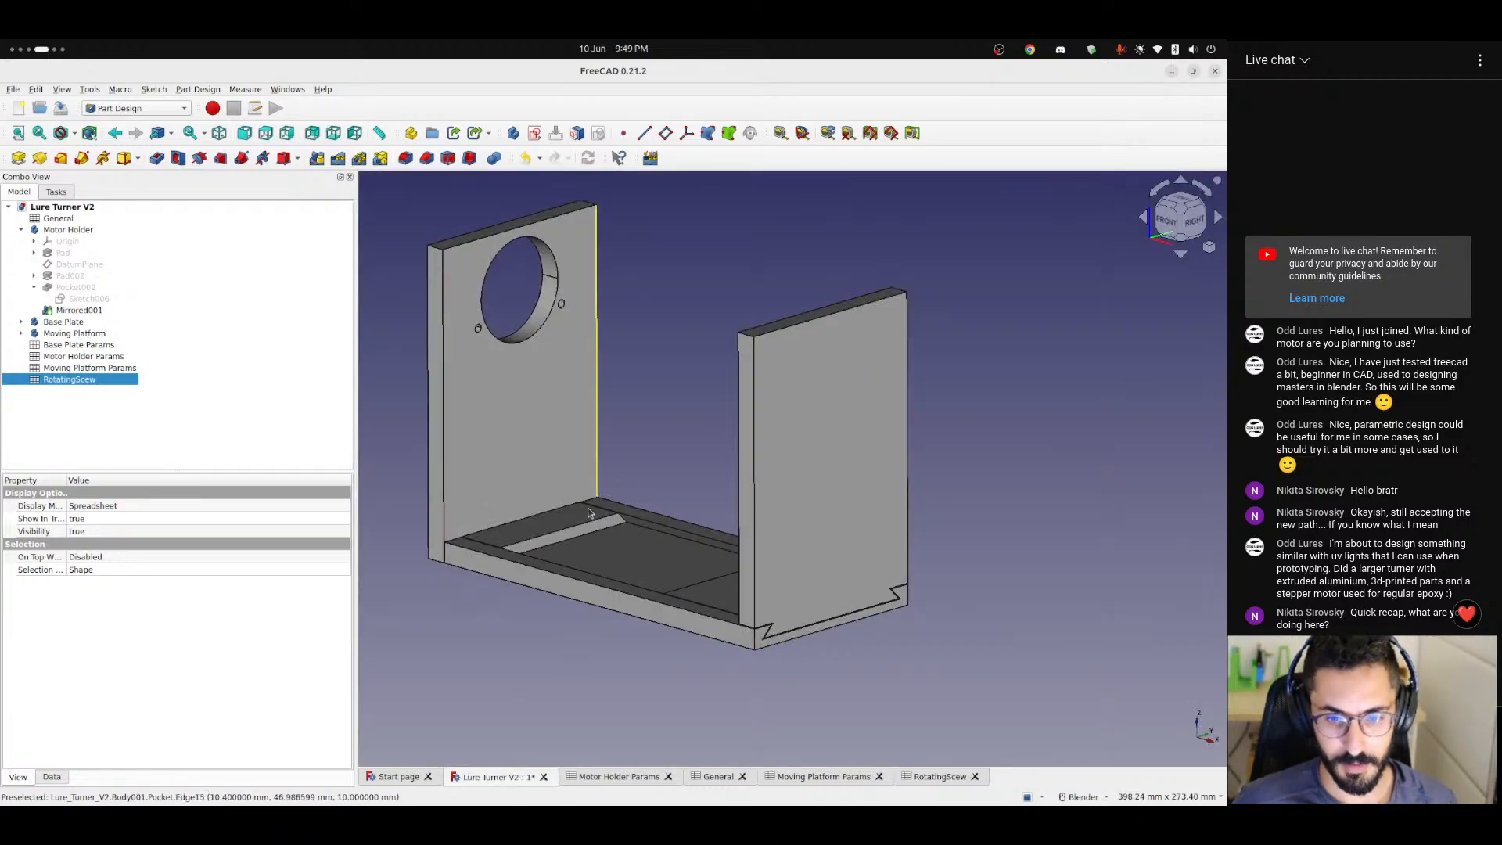
middle_click_drag(642, 540, 720, 585)
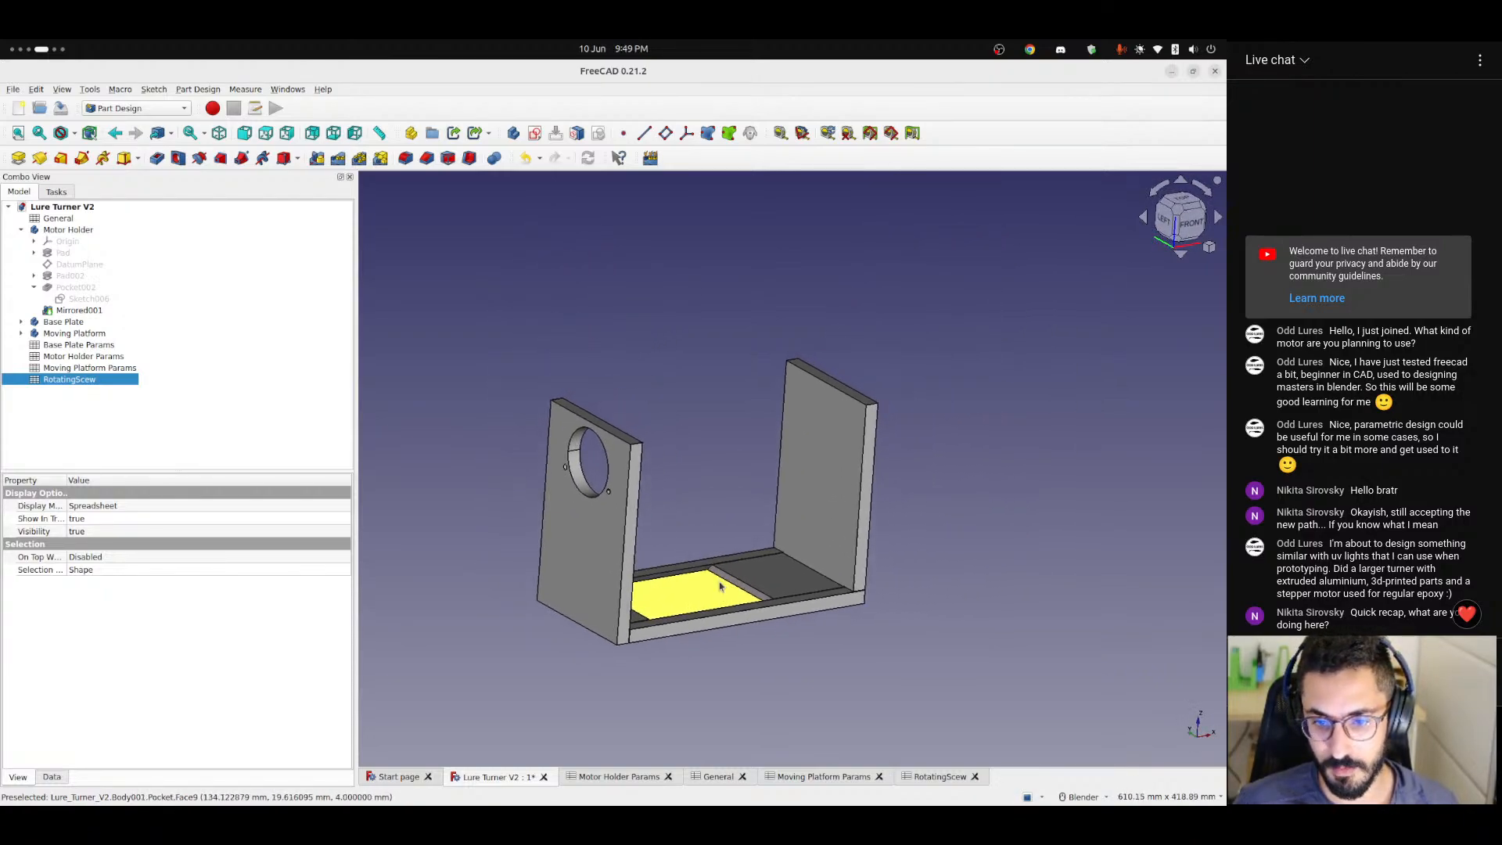
scroll(716, 587, "up", 1)
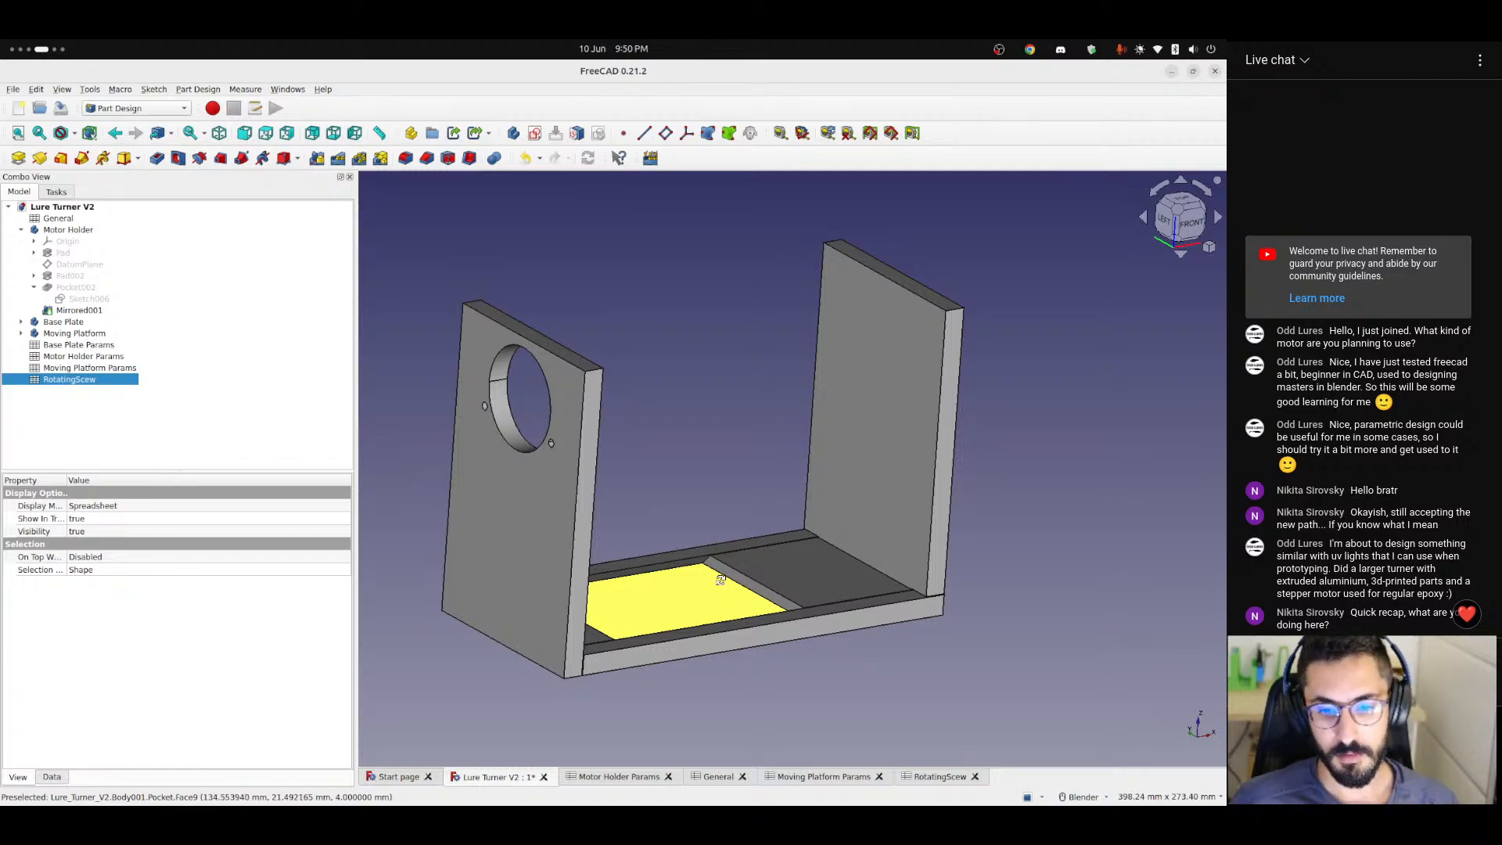
middle_click_drag(719, 582, 680, 602)
Test the general width at 200 in the parameter spreadsheet, check the model in 3D, and restore the width to 100.
left_click(612, 774)
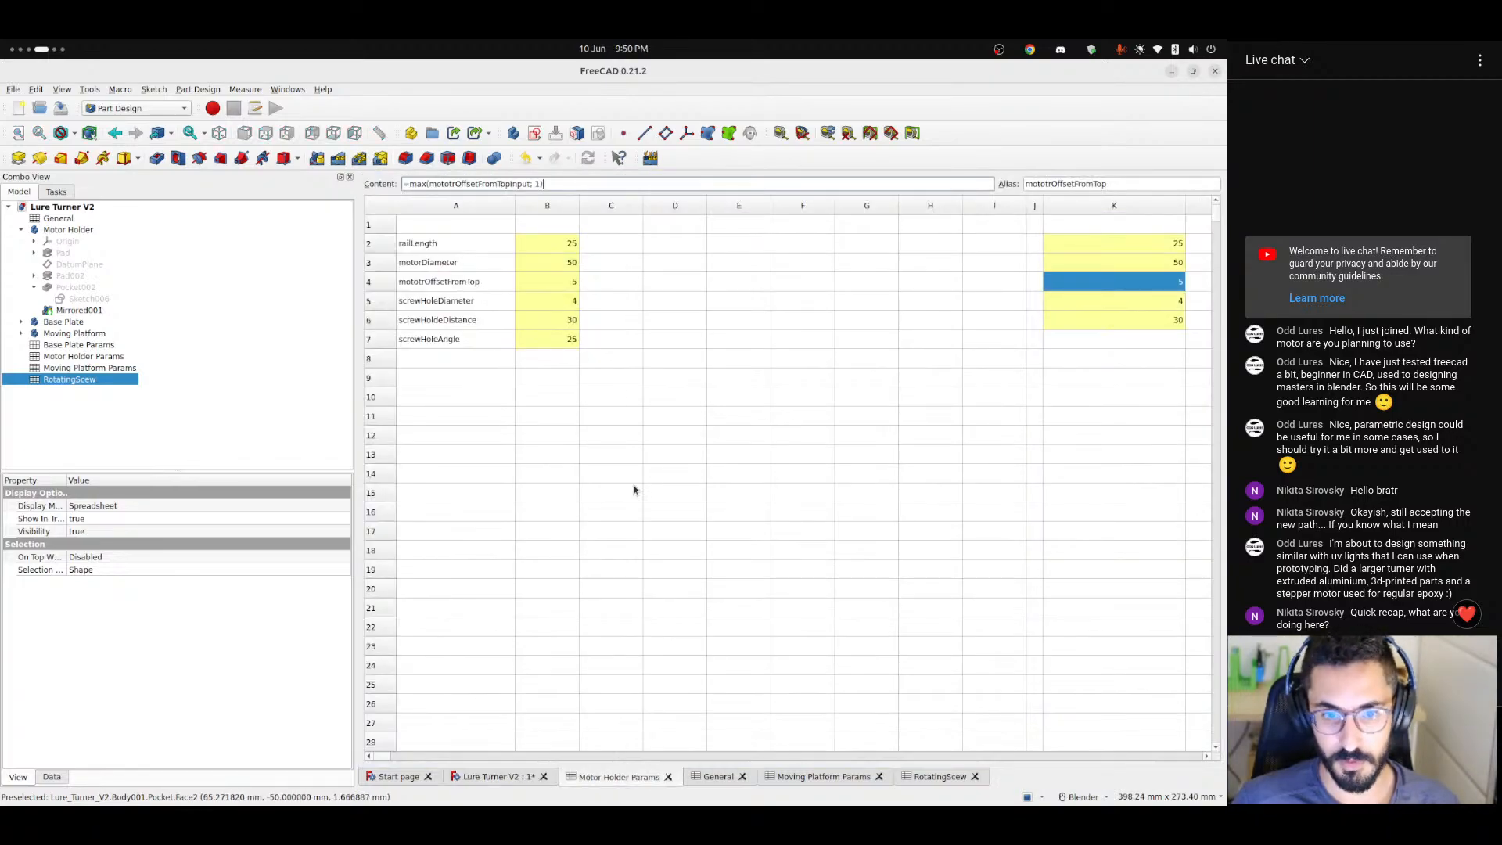
left_click(718, 776)
left_click(520, 251)
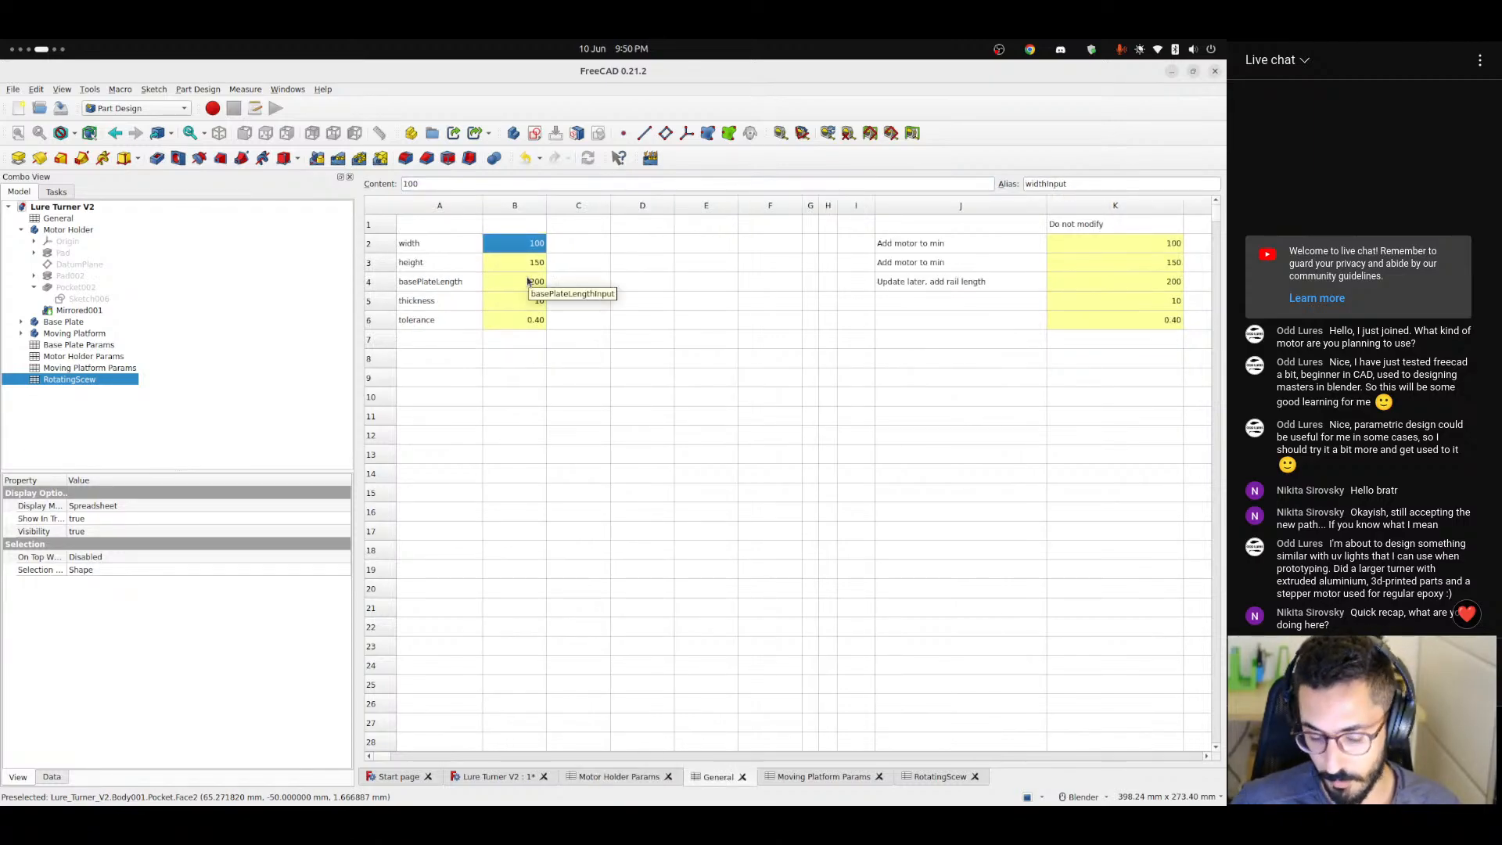
type("200")
key("Return")
left_click(493, 776)
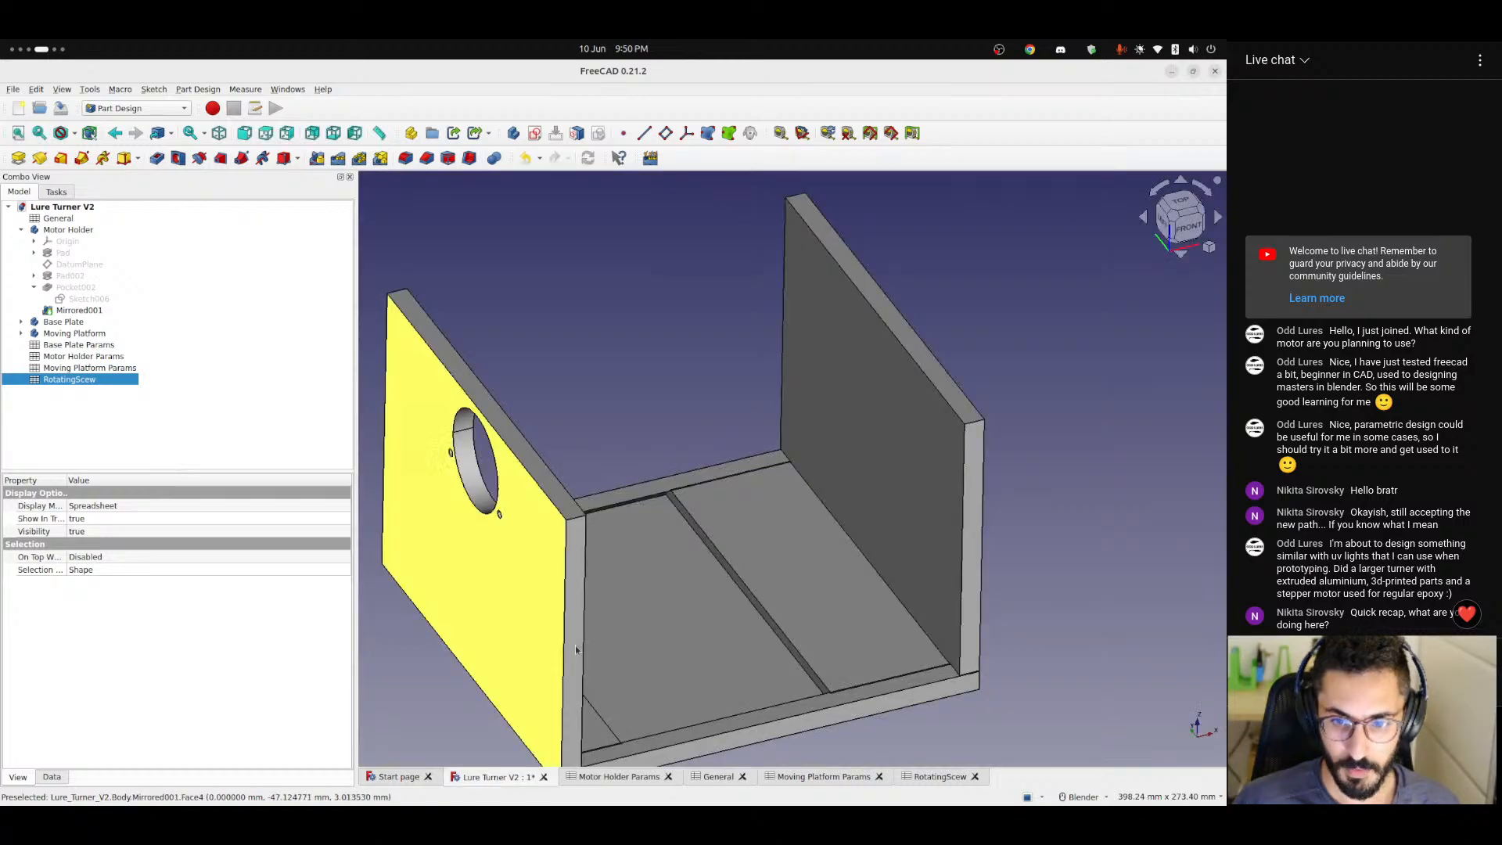
middle_click_drag(704, 563, 627, 753)
left_click(622, 776)
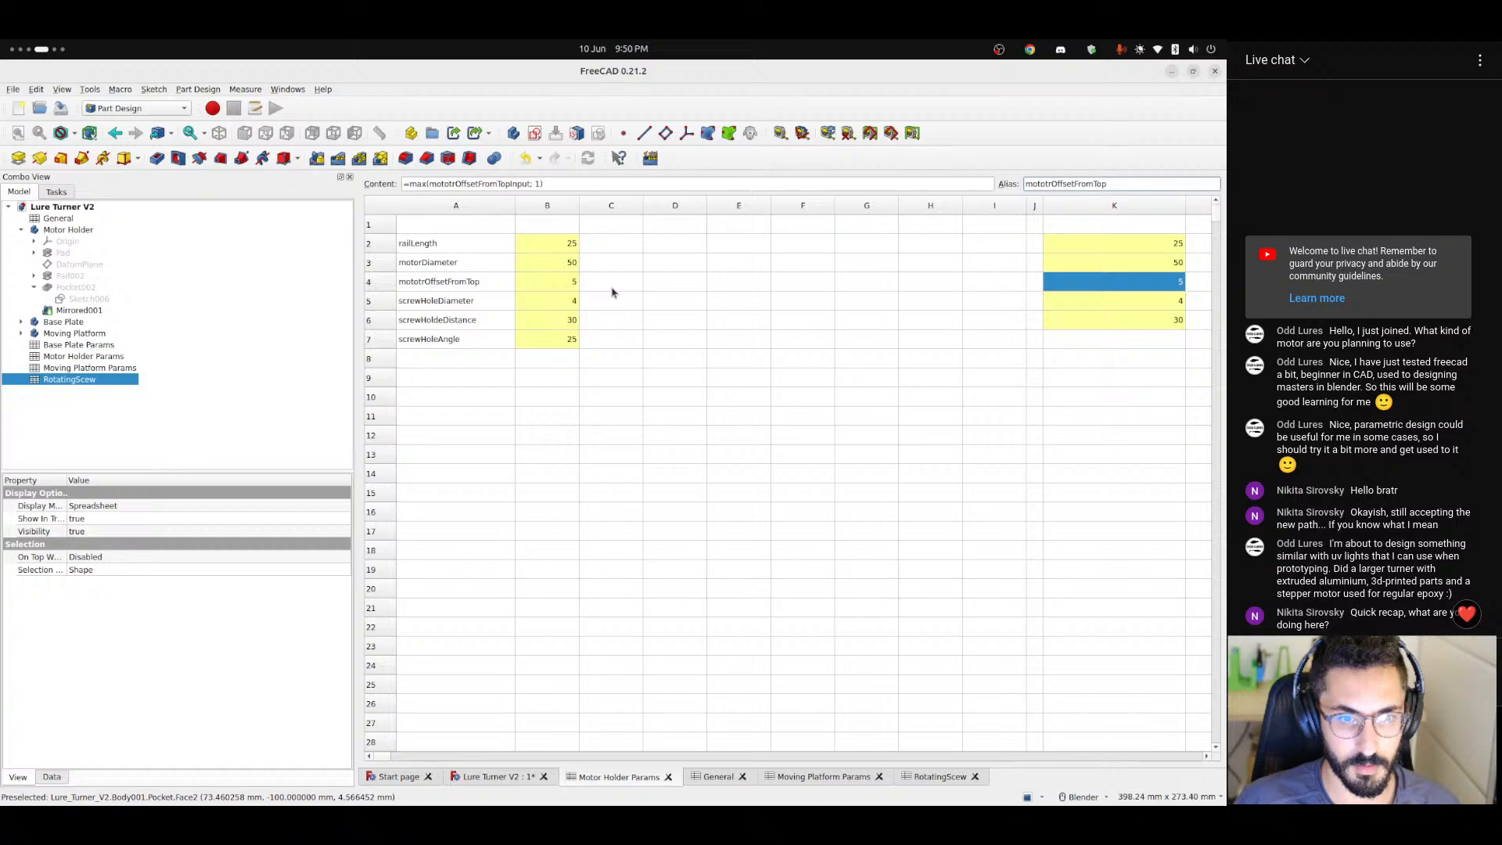
left_click(711, 776)
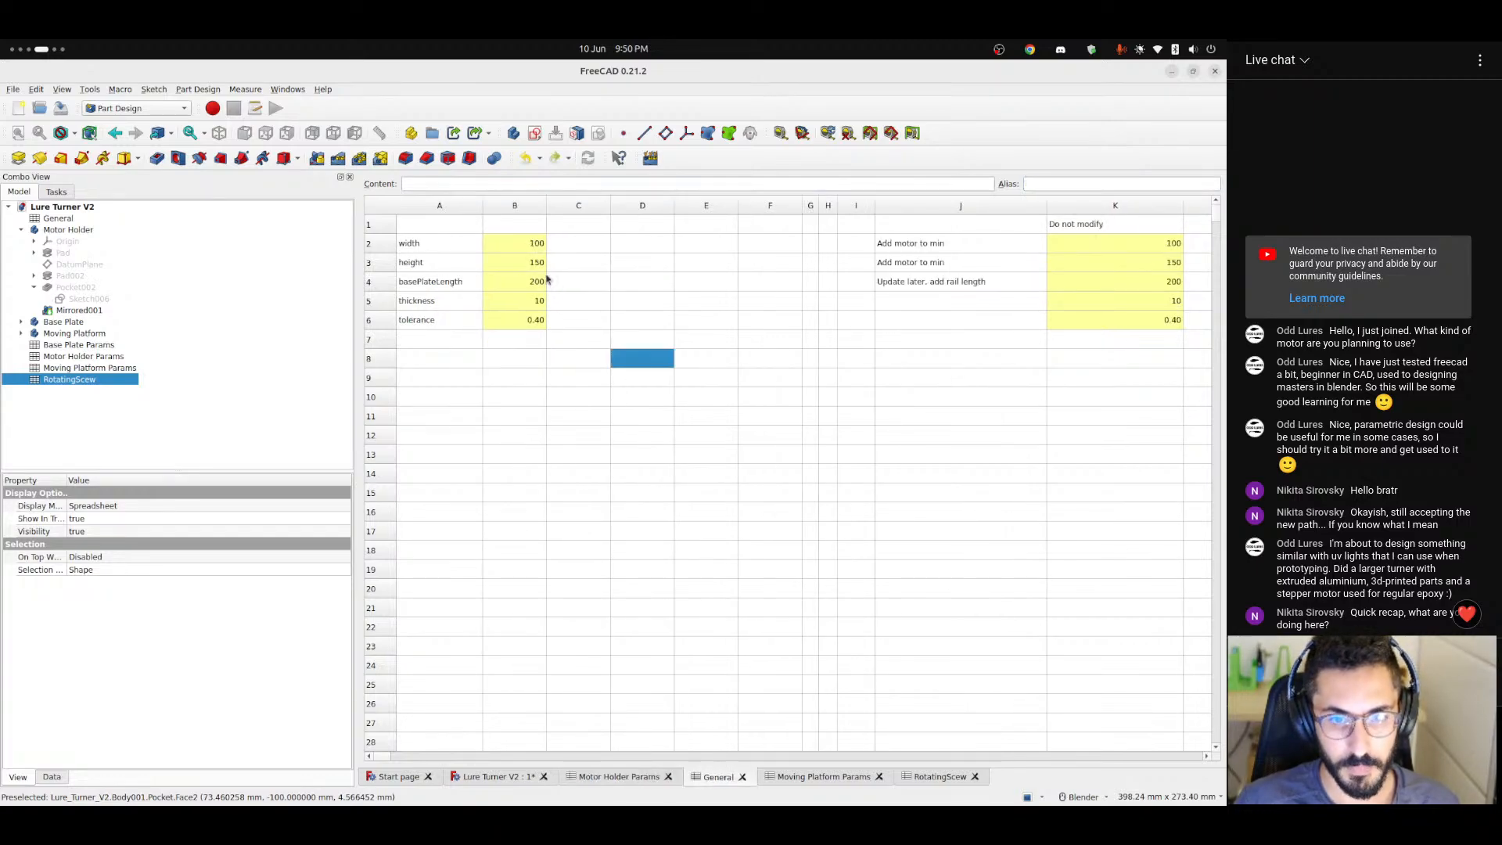
left_click(488, 779)
Examine the assembly from several sides and review the motor holder, moving platform and rotating screw parameter spreadsheets.
middle_click_drag(728, 533, 768, 544)
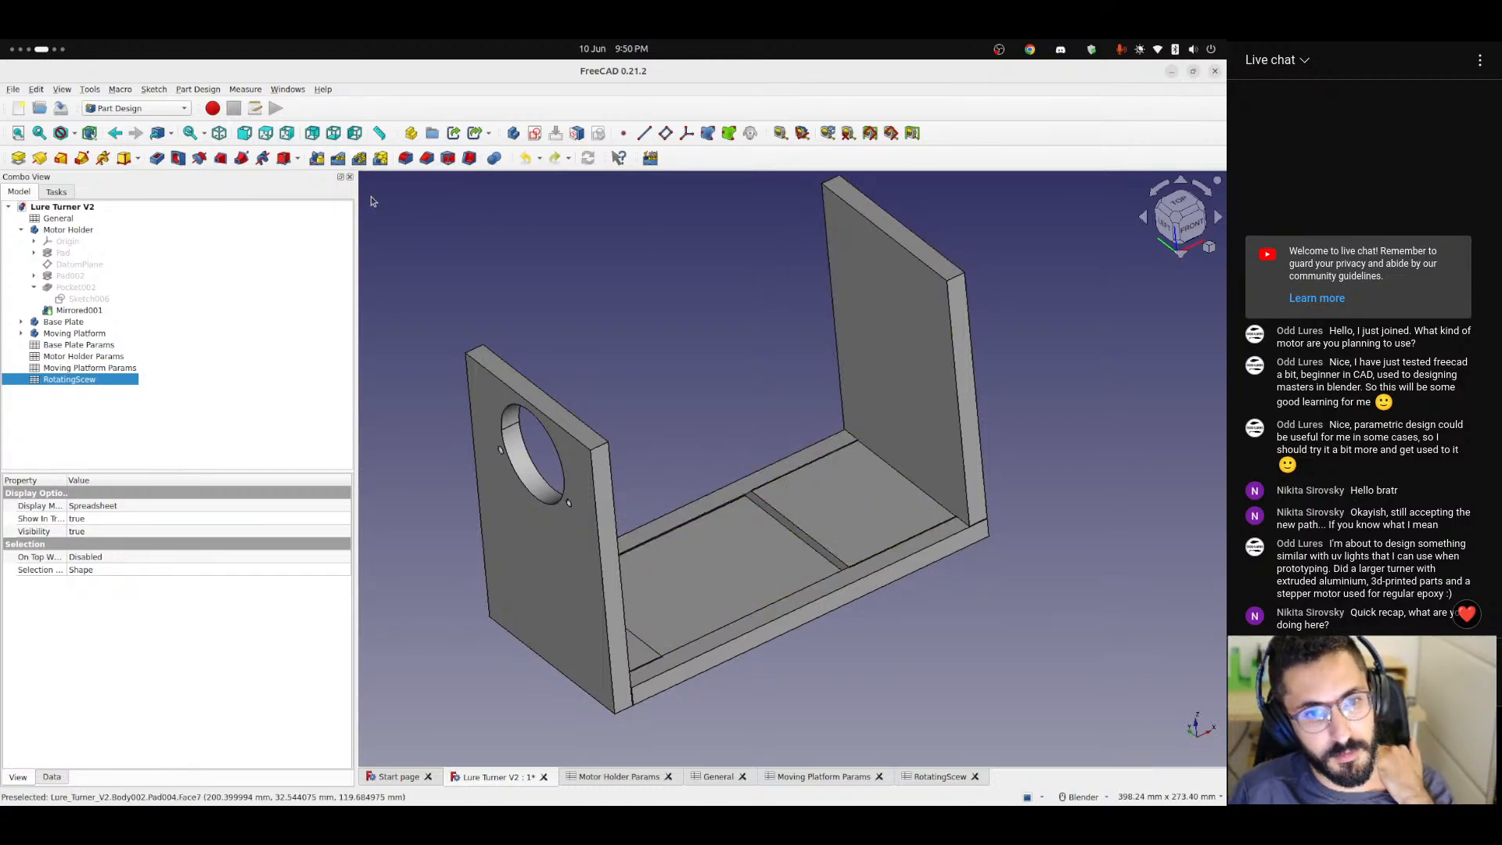
middle_click_drag(757, 570, 713, 567)
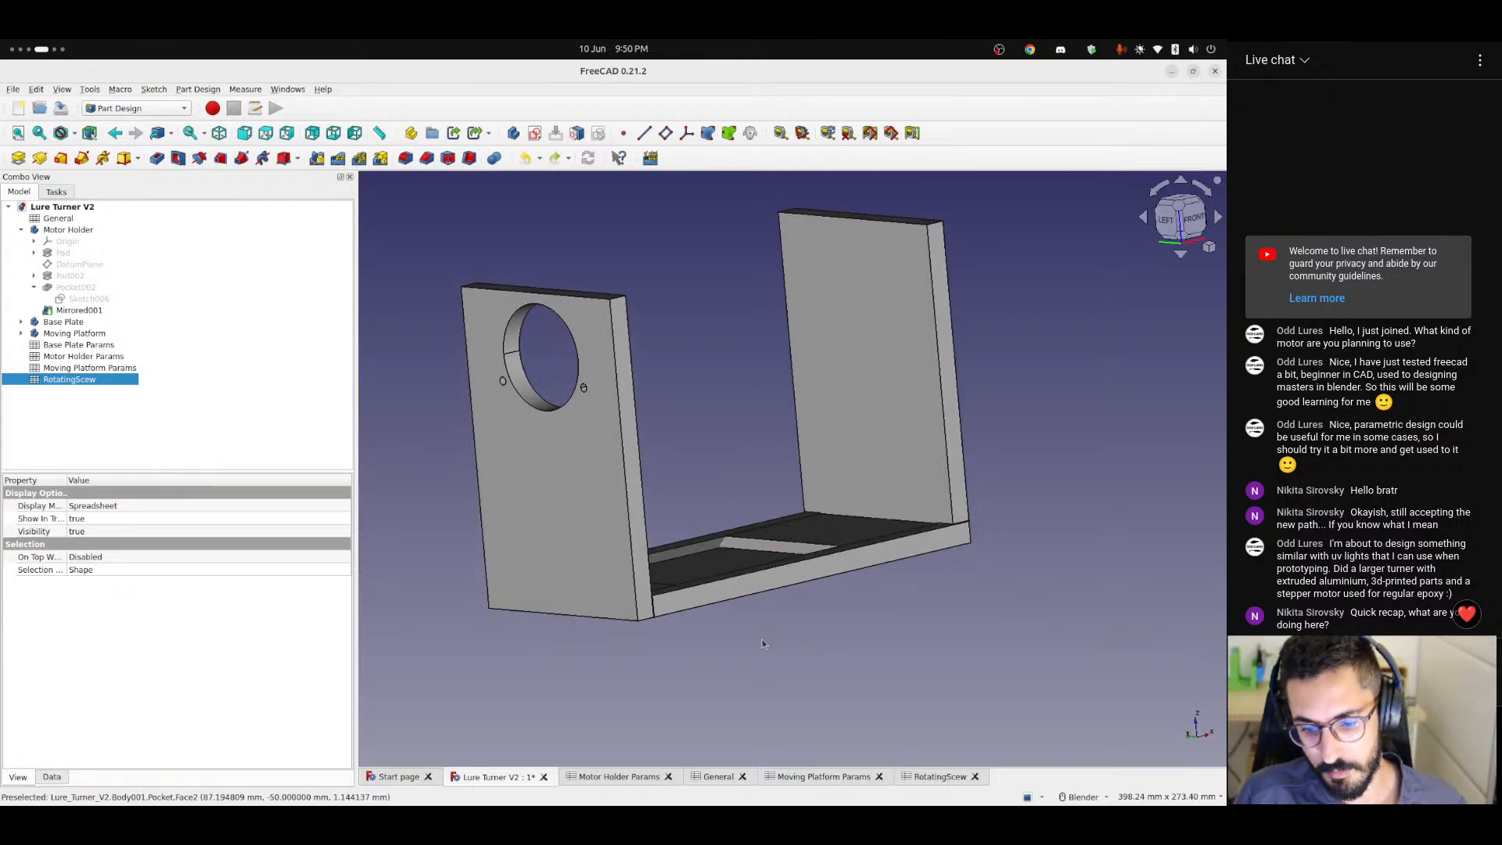
left_click(619, 776)
left_click(735, 397)
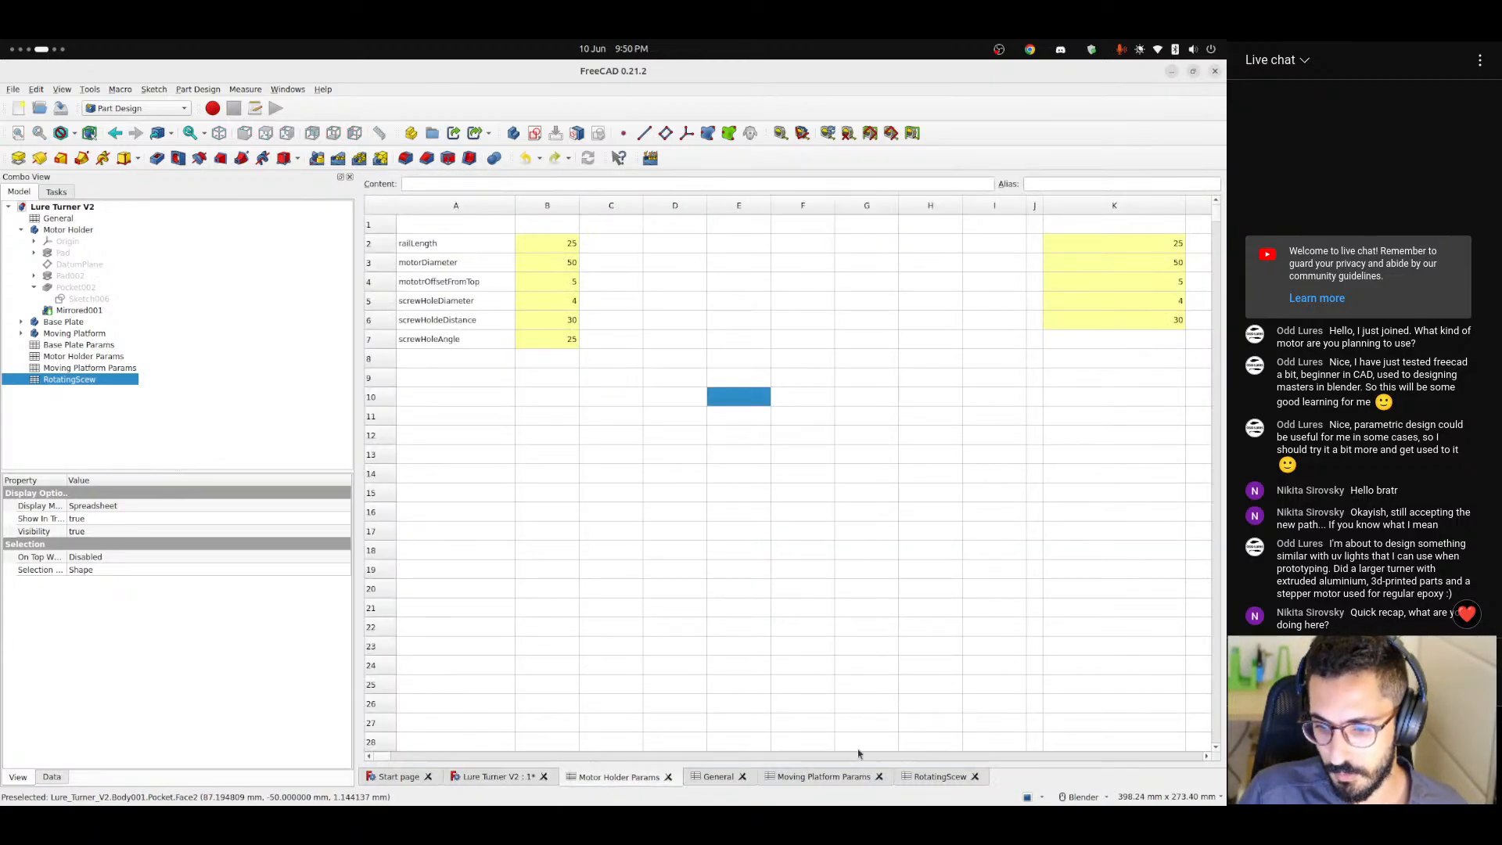
left_click(829, 776)
left_click(936, 779)
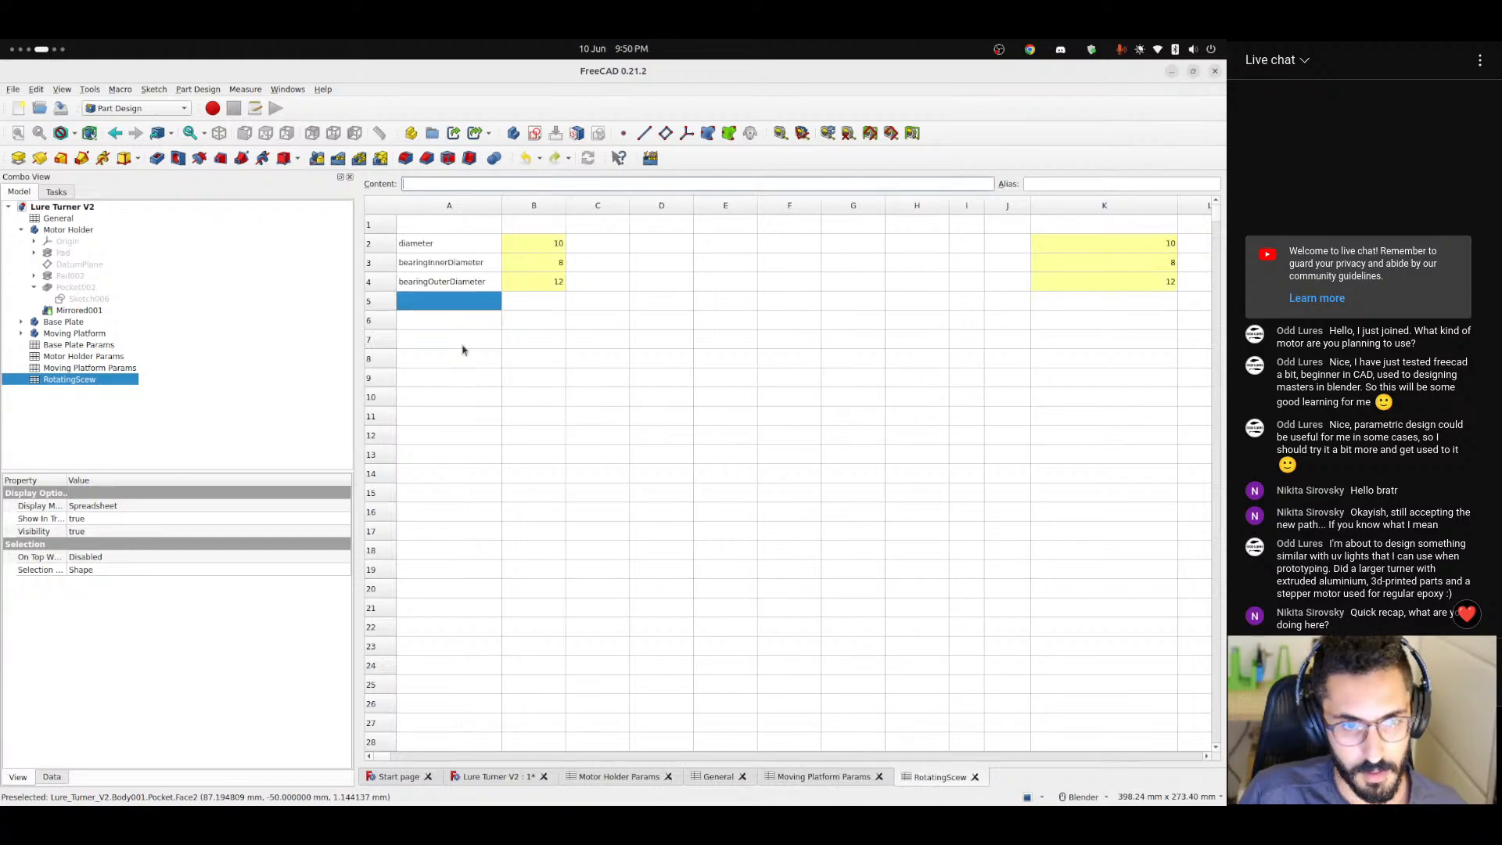
left_click(516, 303)
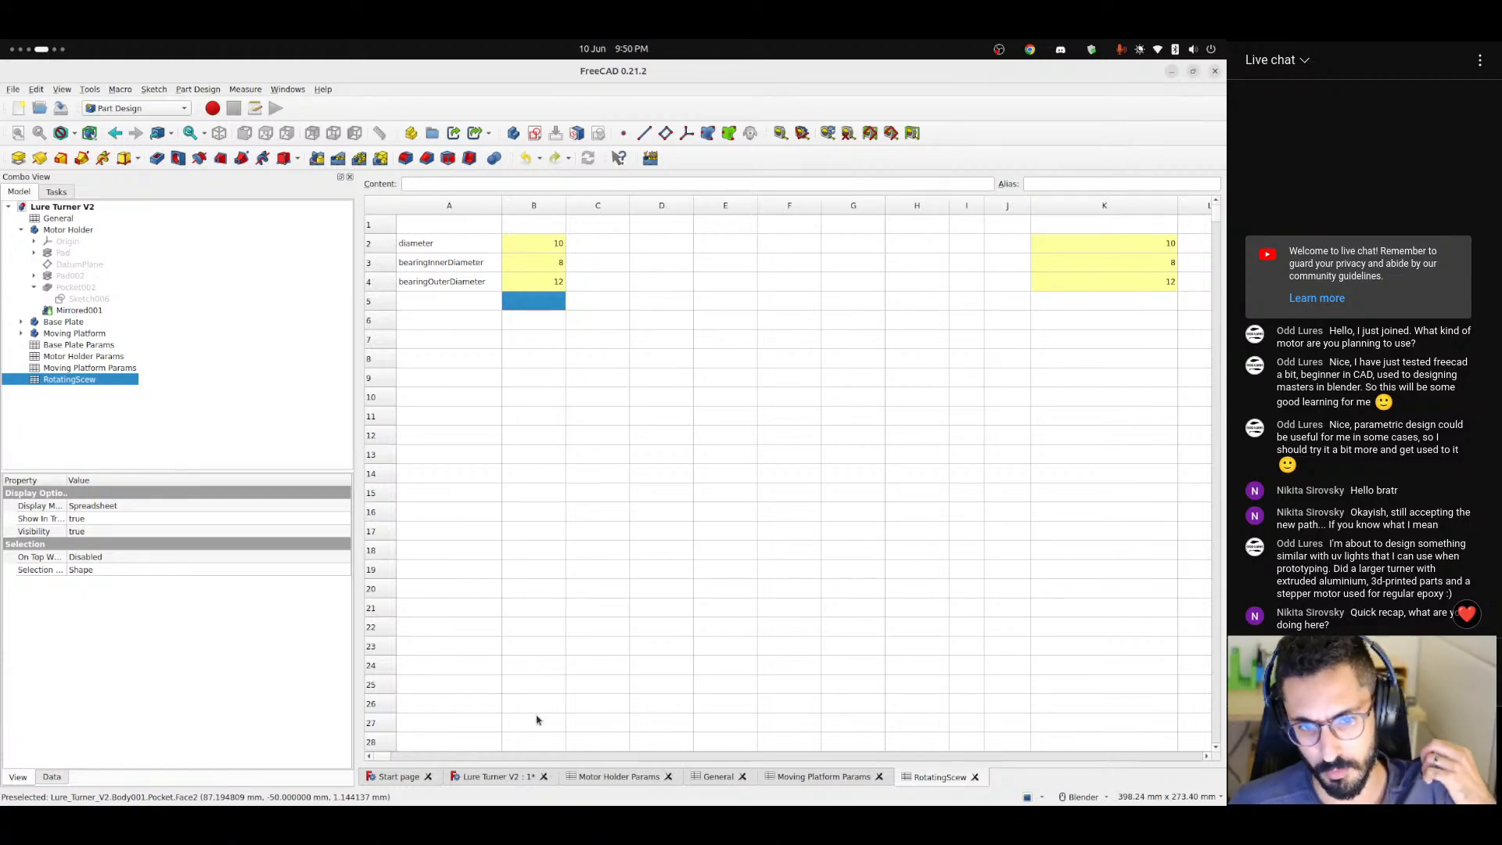
left_click(467, 304)
left_click(493, 776)
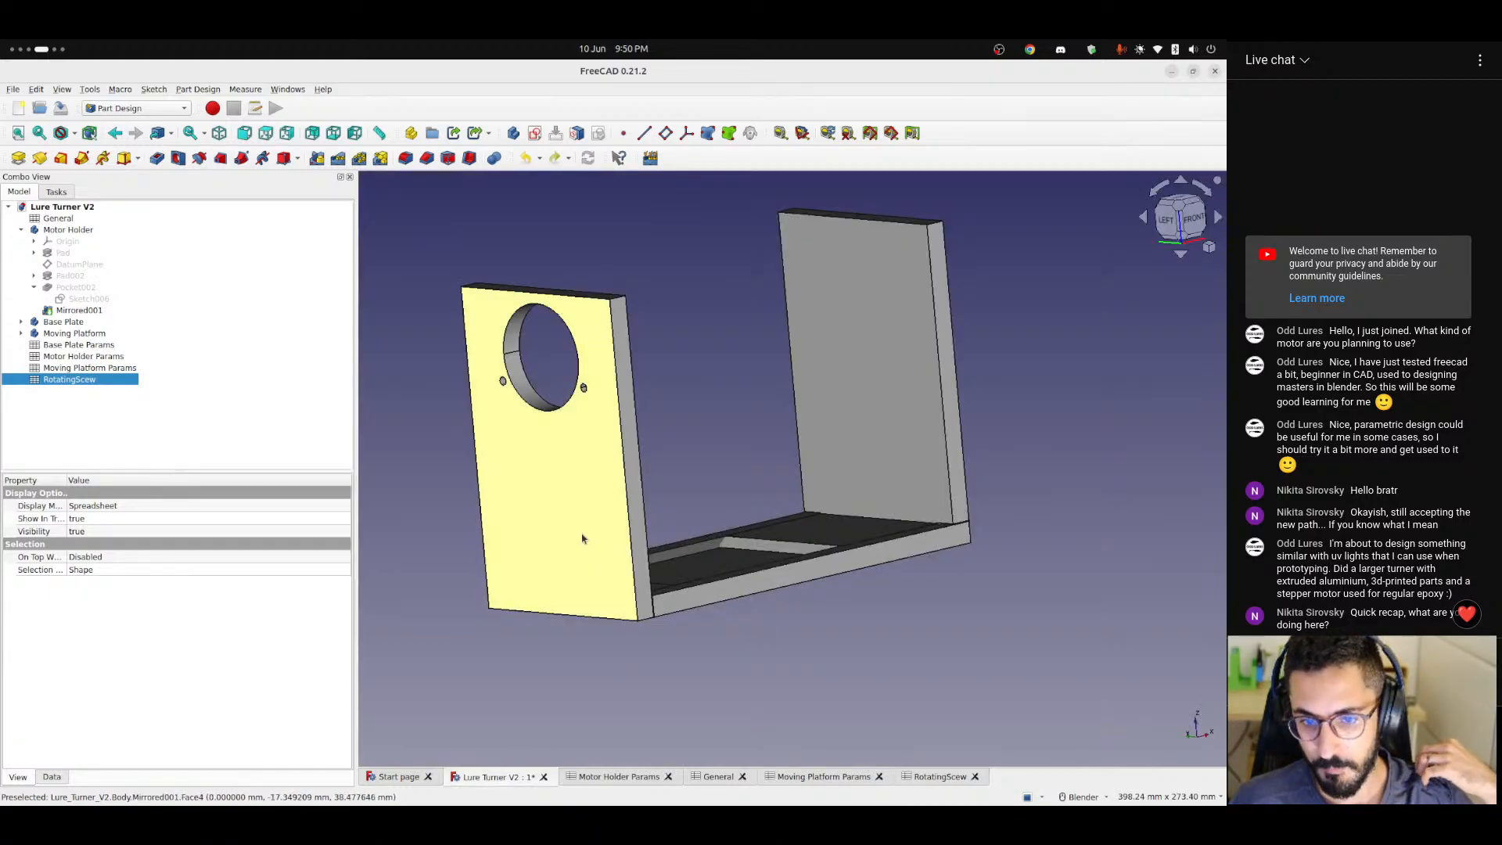
middle_click_drag(603, 533, 571, 550)
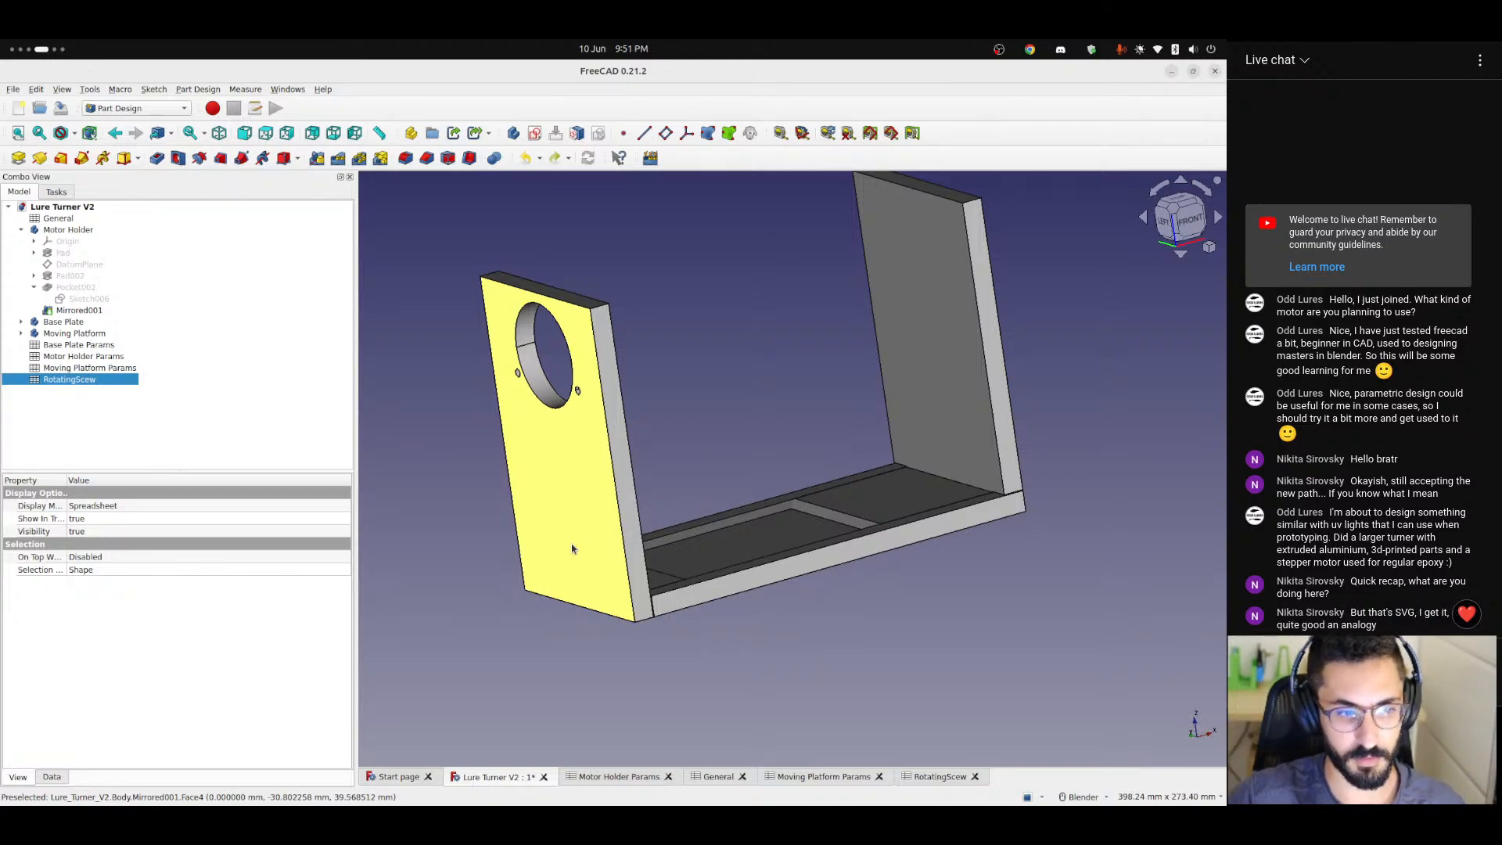
middle_click_drag(572, 550, 733, 546)
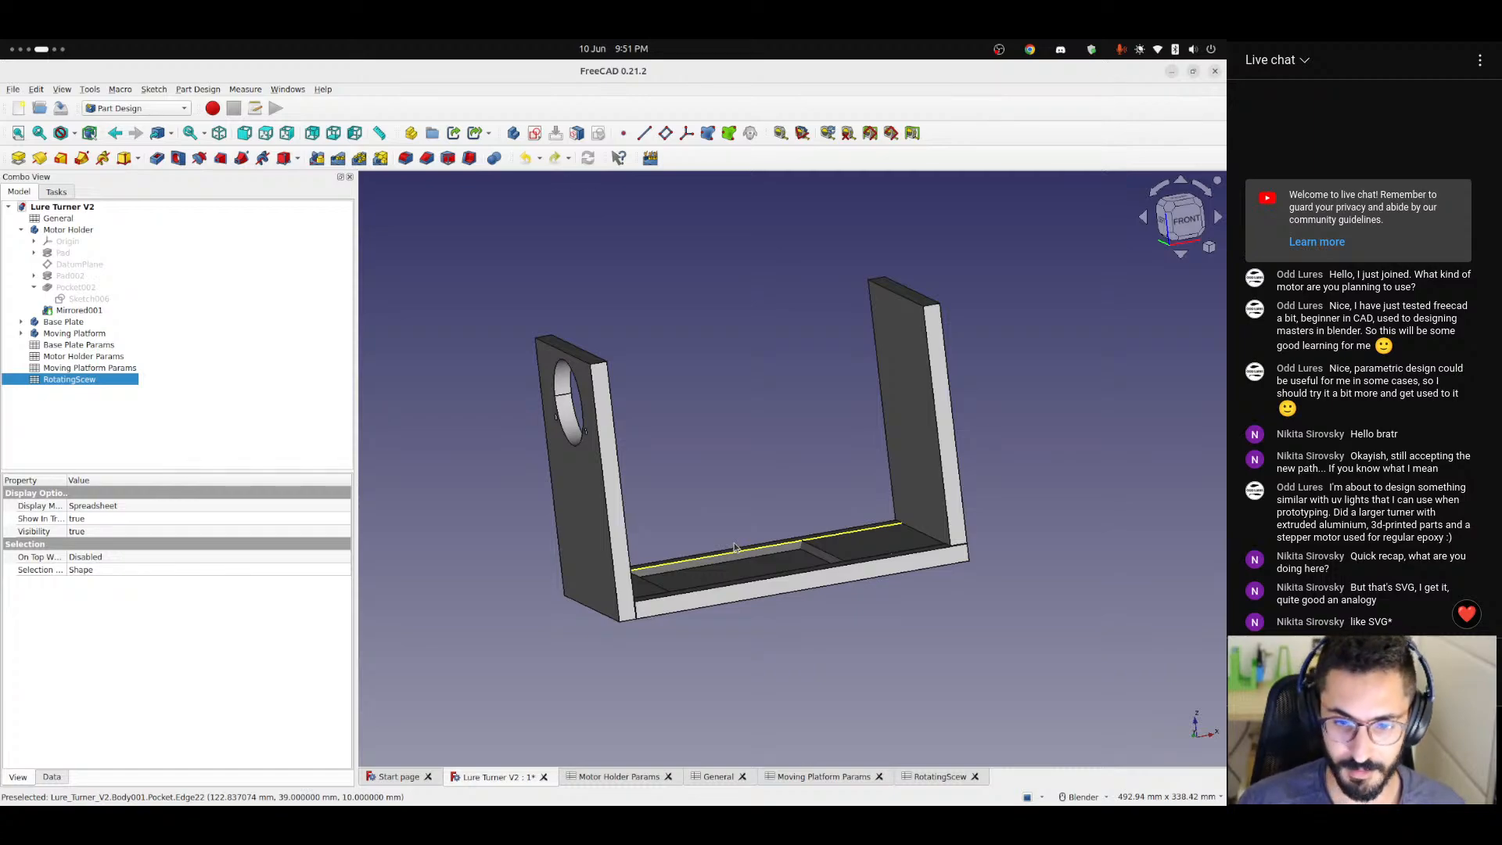
middle_click_drag(734, 548, 704, 574)
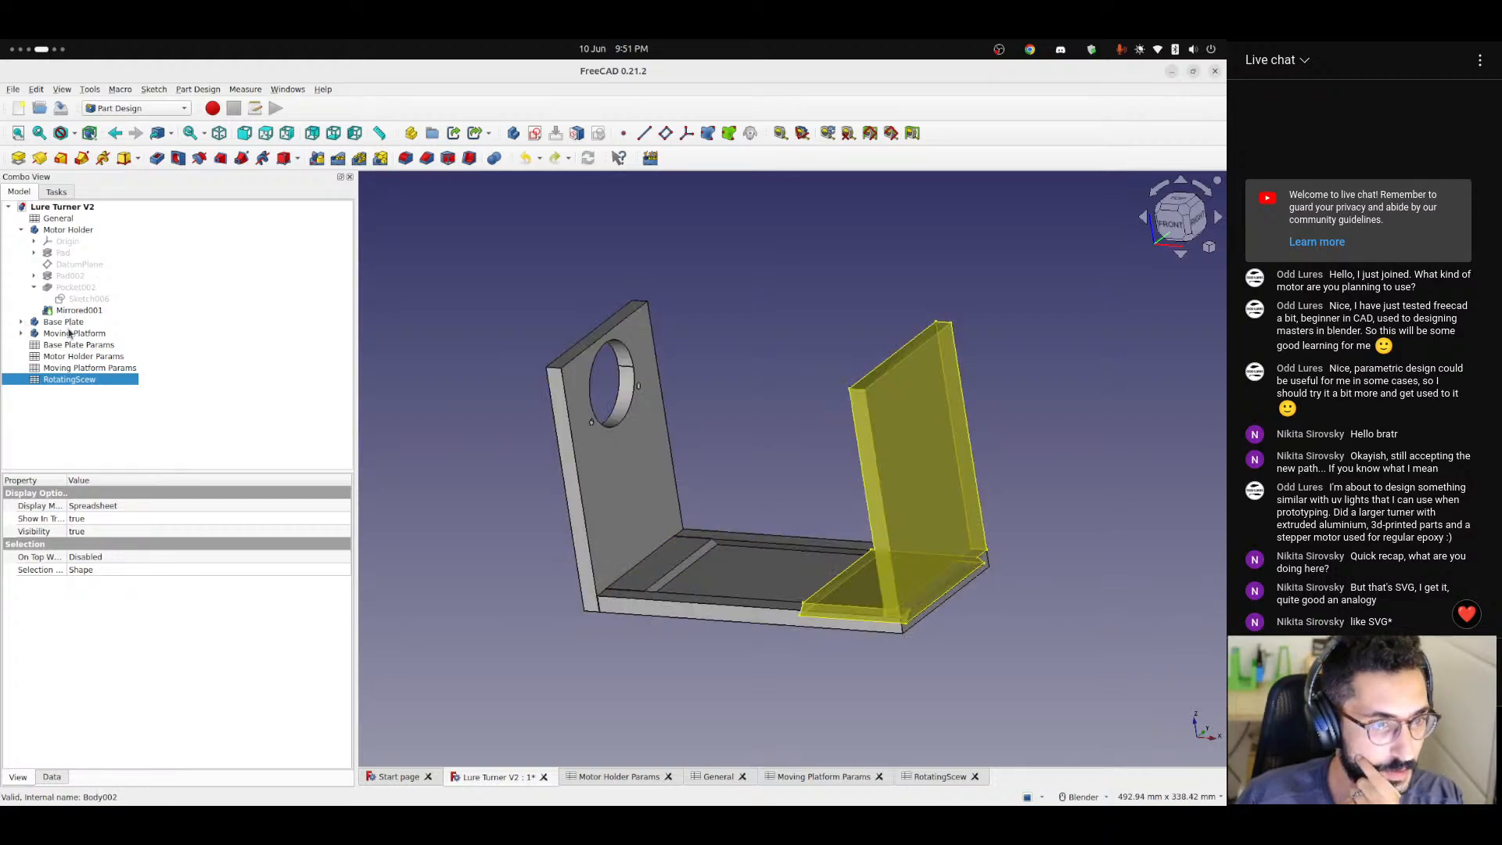
Expand the Moving Platform body in the model tree and make its origin planes and axes visible.
left_click(20, 334)
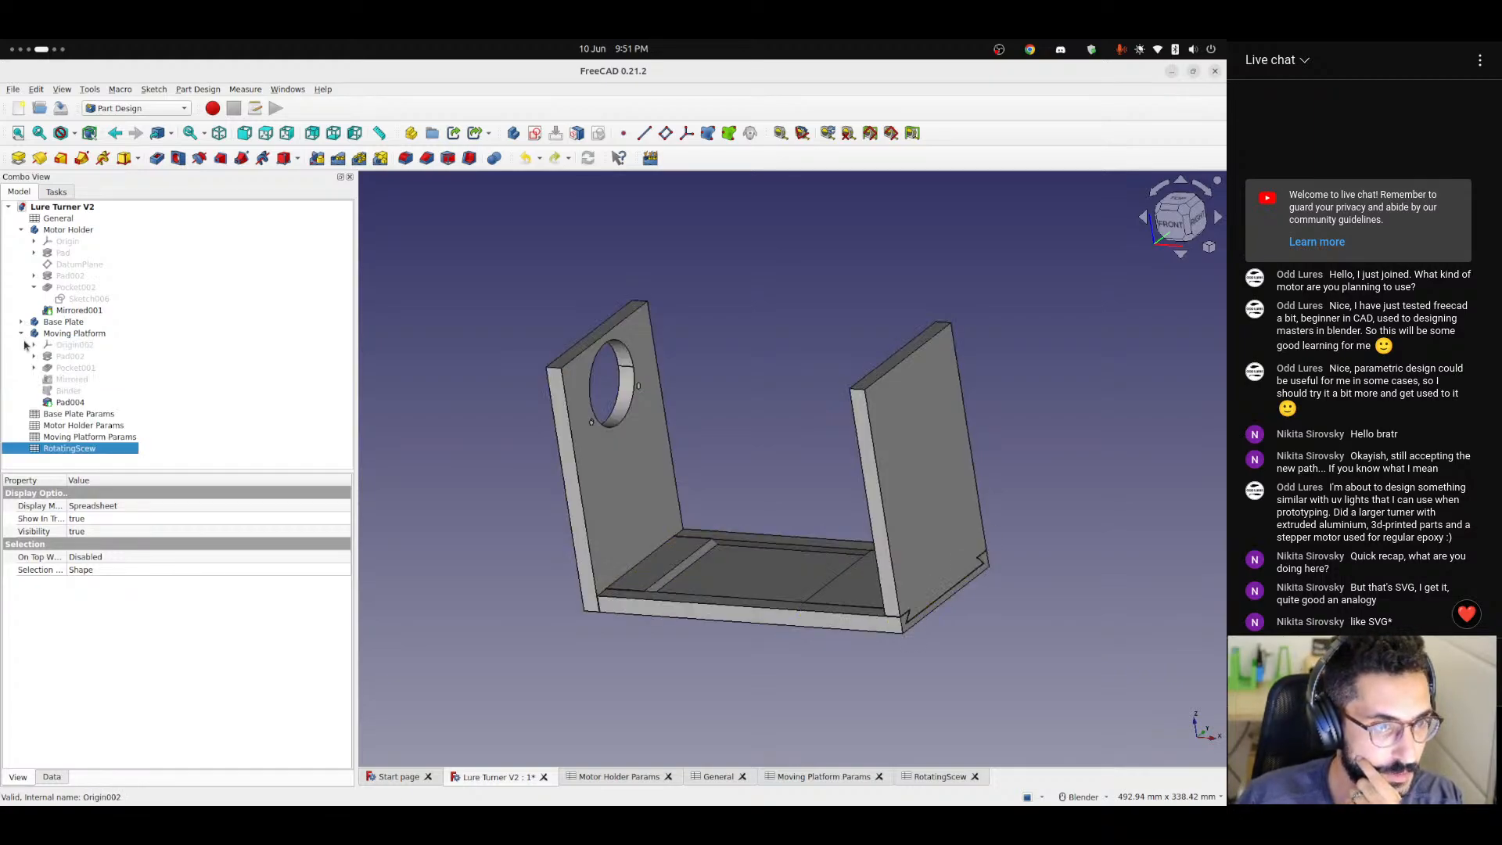
left_click(21, 229)
left_click(74, 232)
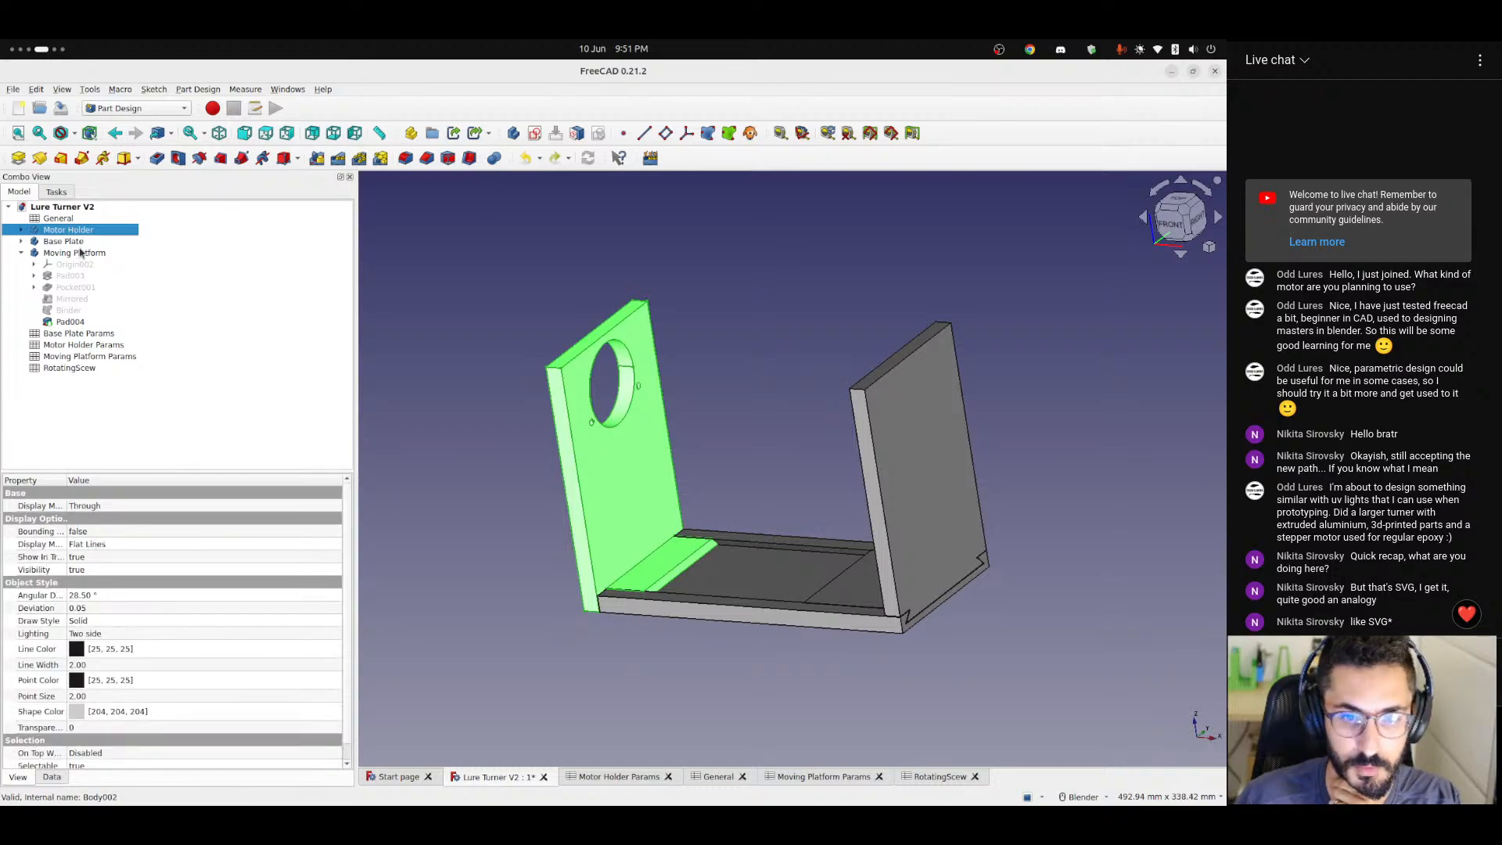
left_click(75, 242)
left_click(76, 265)
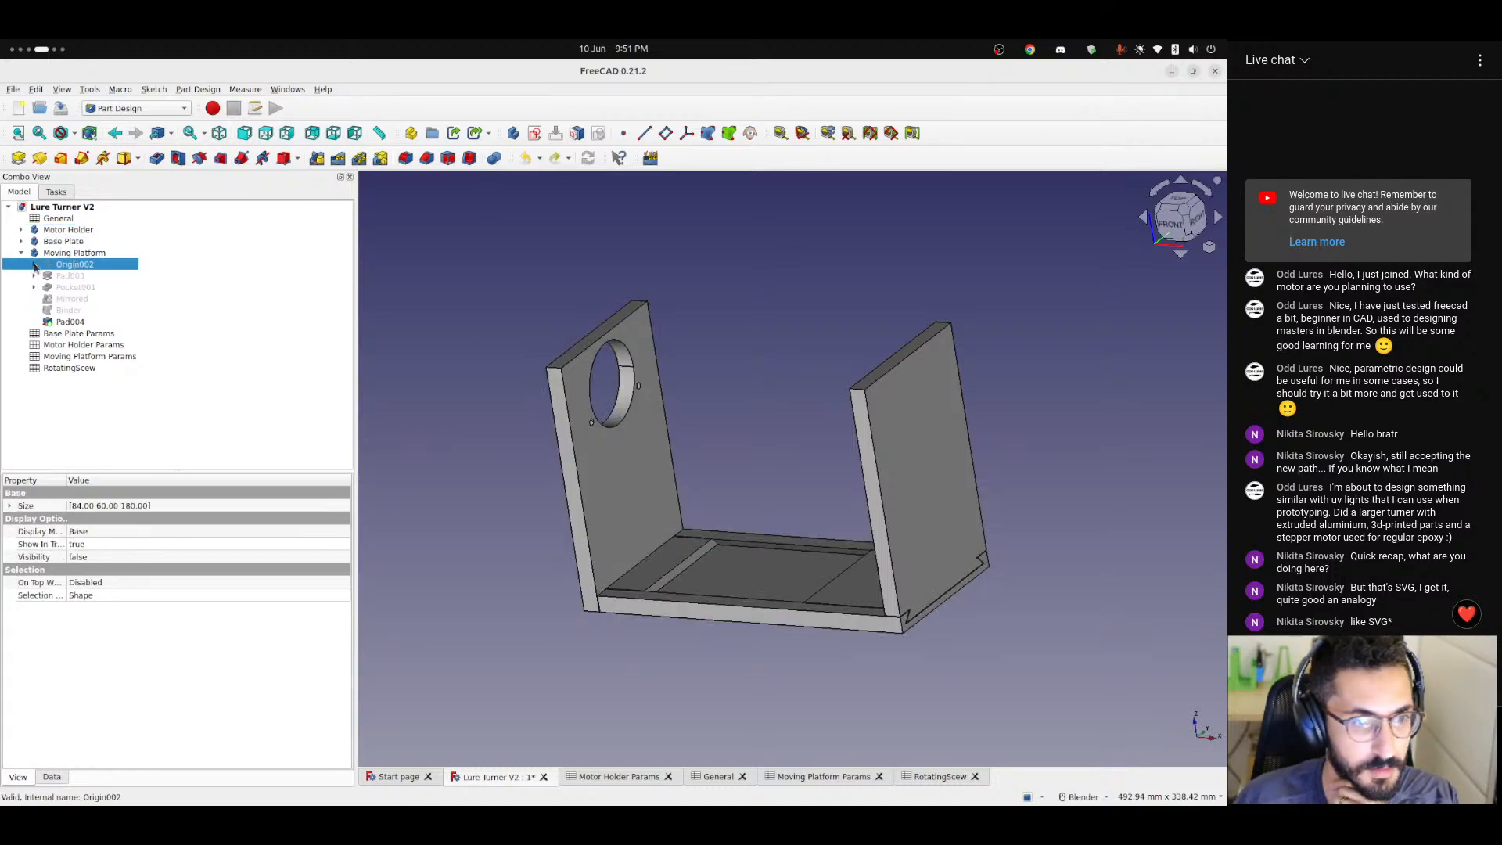
left_click(85, 255)
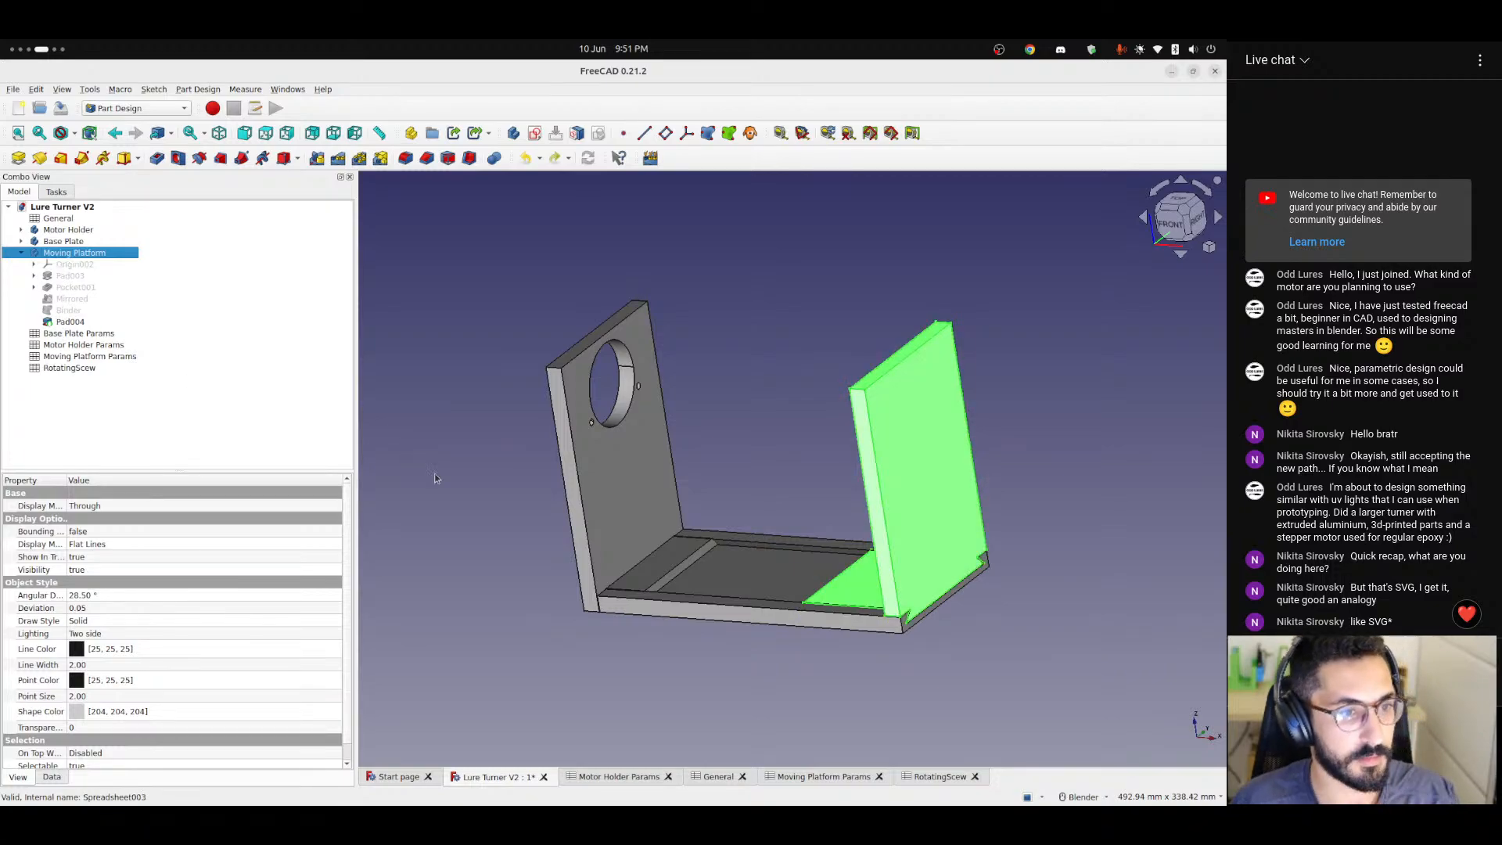
left_click(429, 453)
left_click(79, 253)
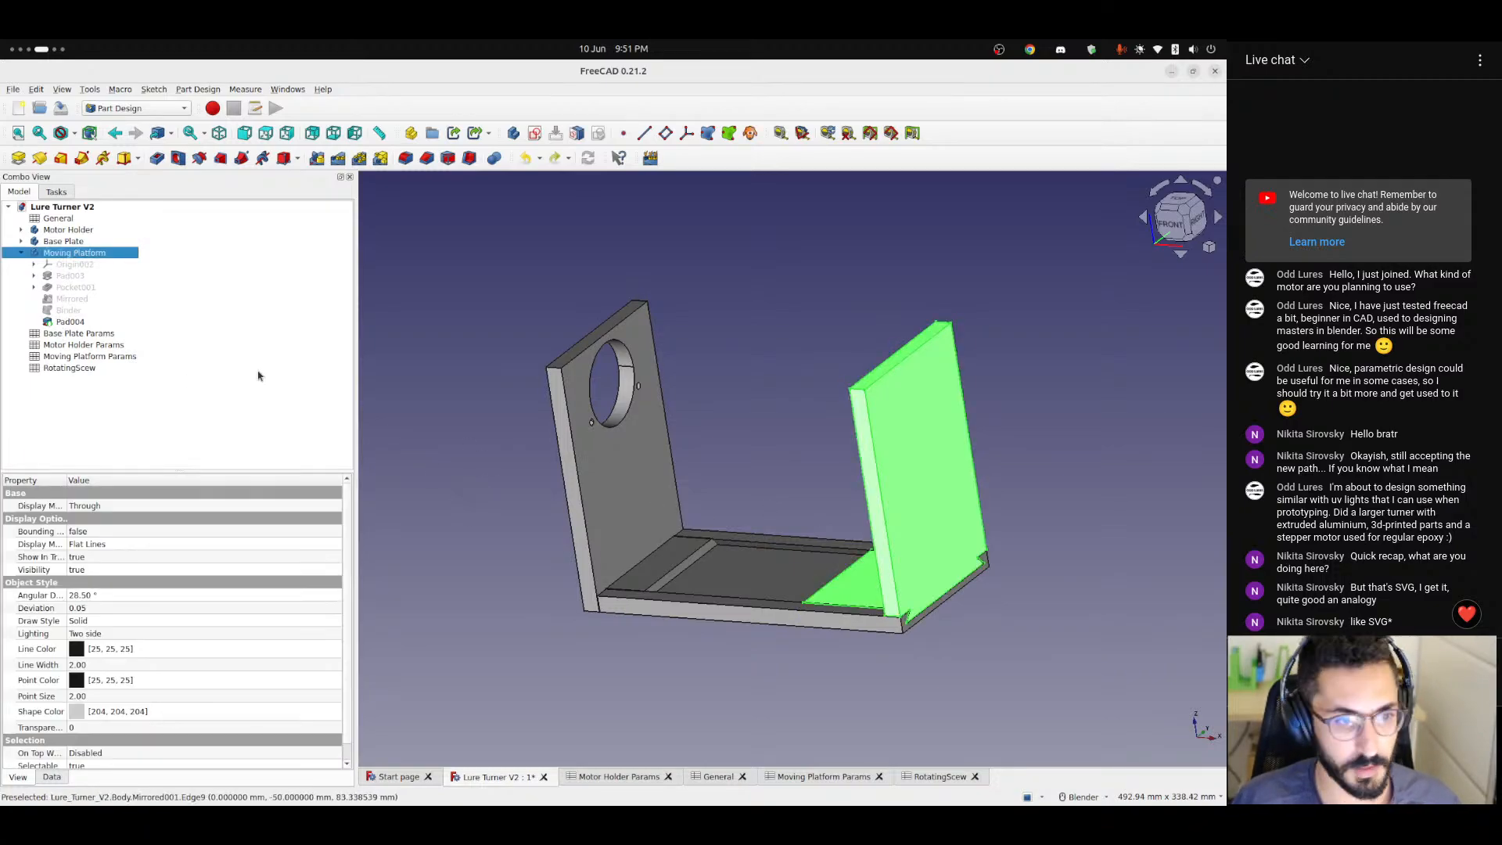
left_click(68, 265)
key("space")
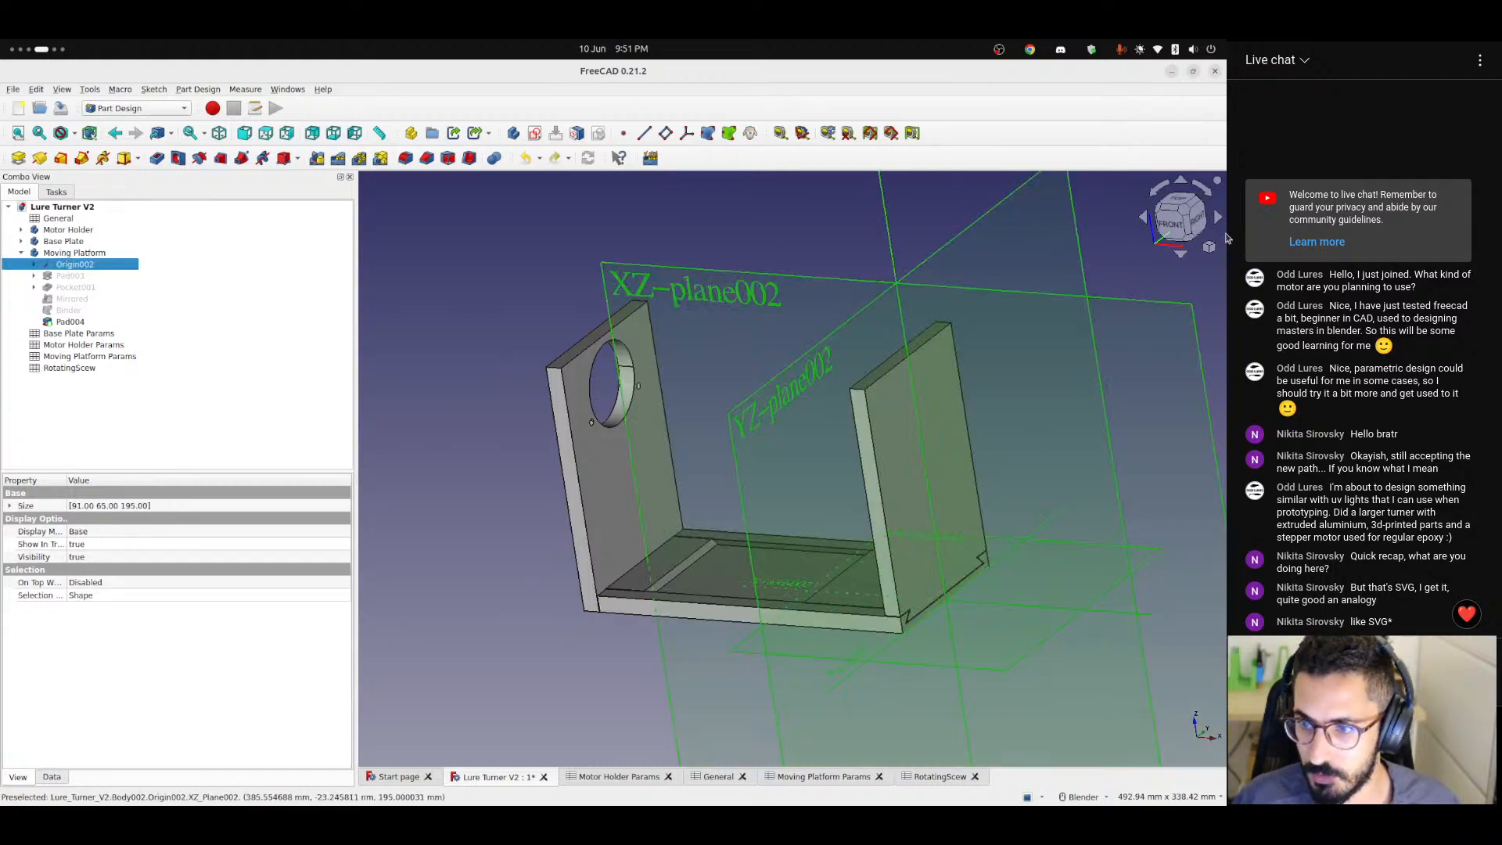
Examine where the Moving Platform's origin planes lie relative to the assembly, from the front and at an angle.
left_click(1173, 225)
scroll(961, 428, "up", 4)
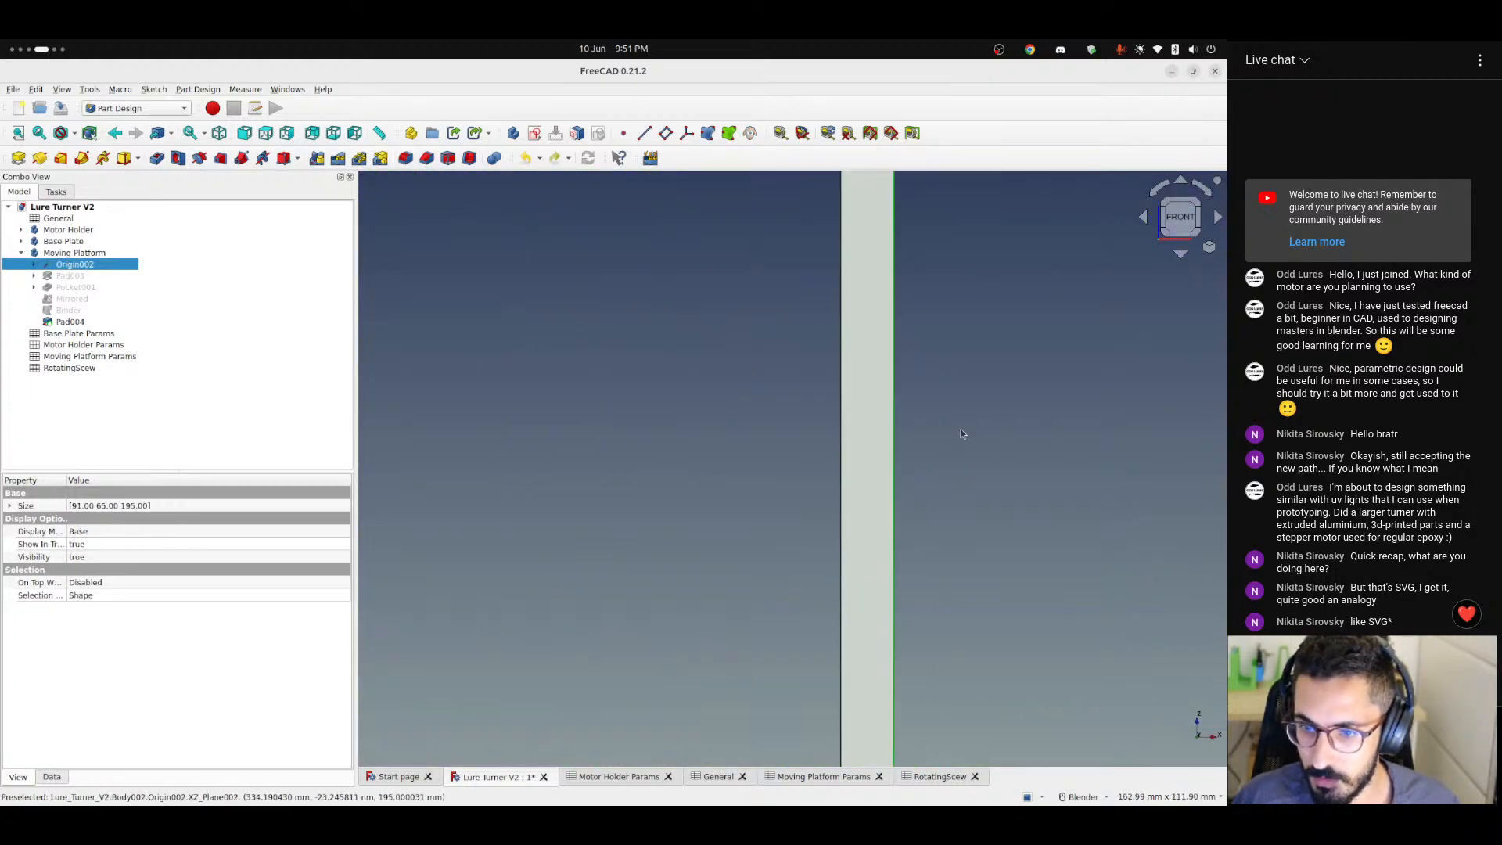
scroll(960, 429, "down", 4)
scroll(799, 415, "up", 2)
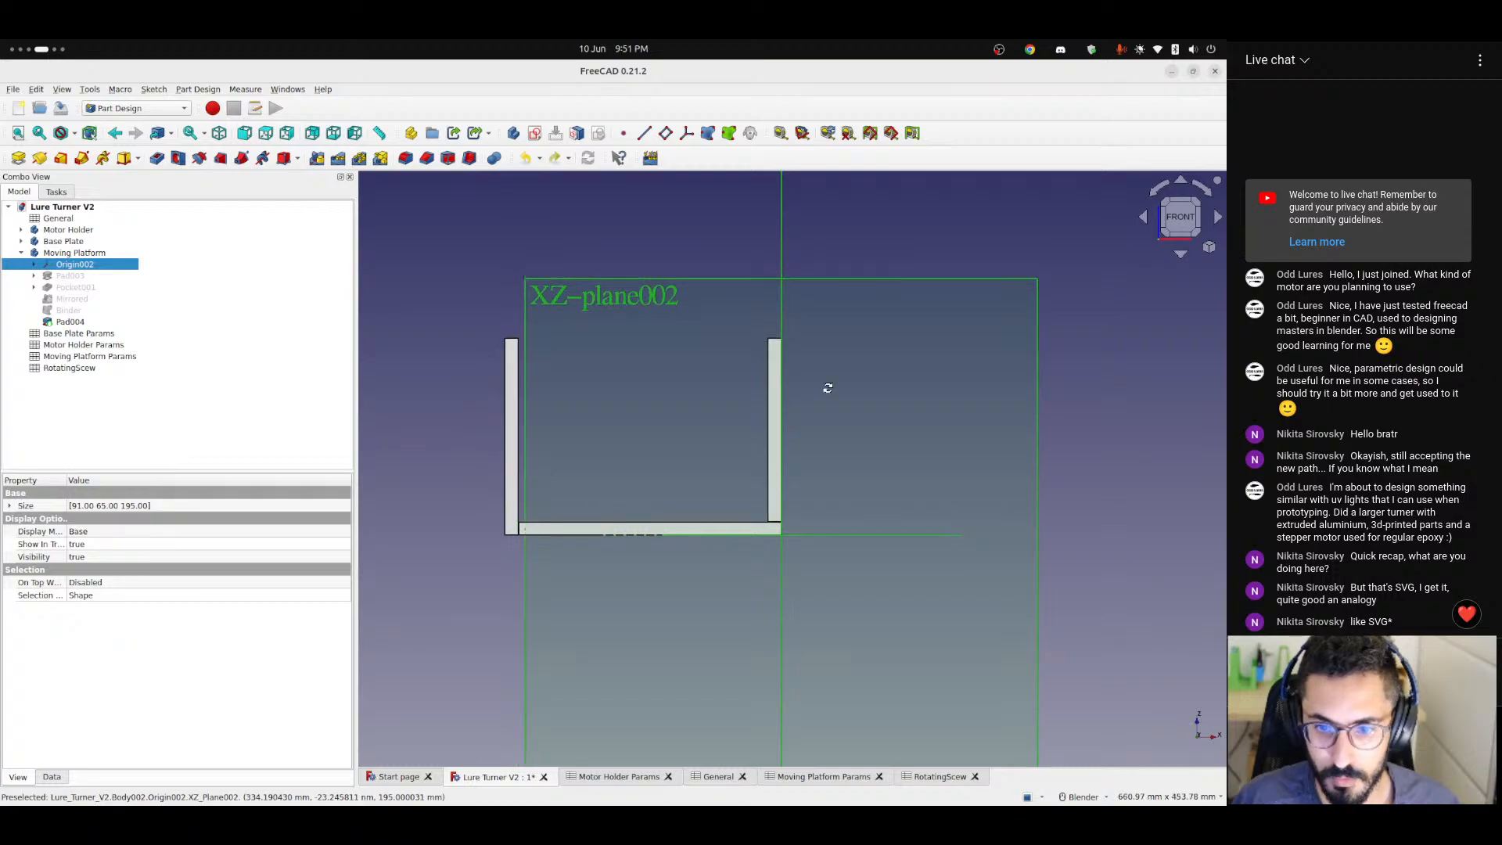
middle_click_drag(828, 388, 726, 422)
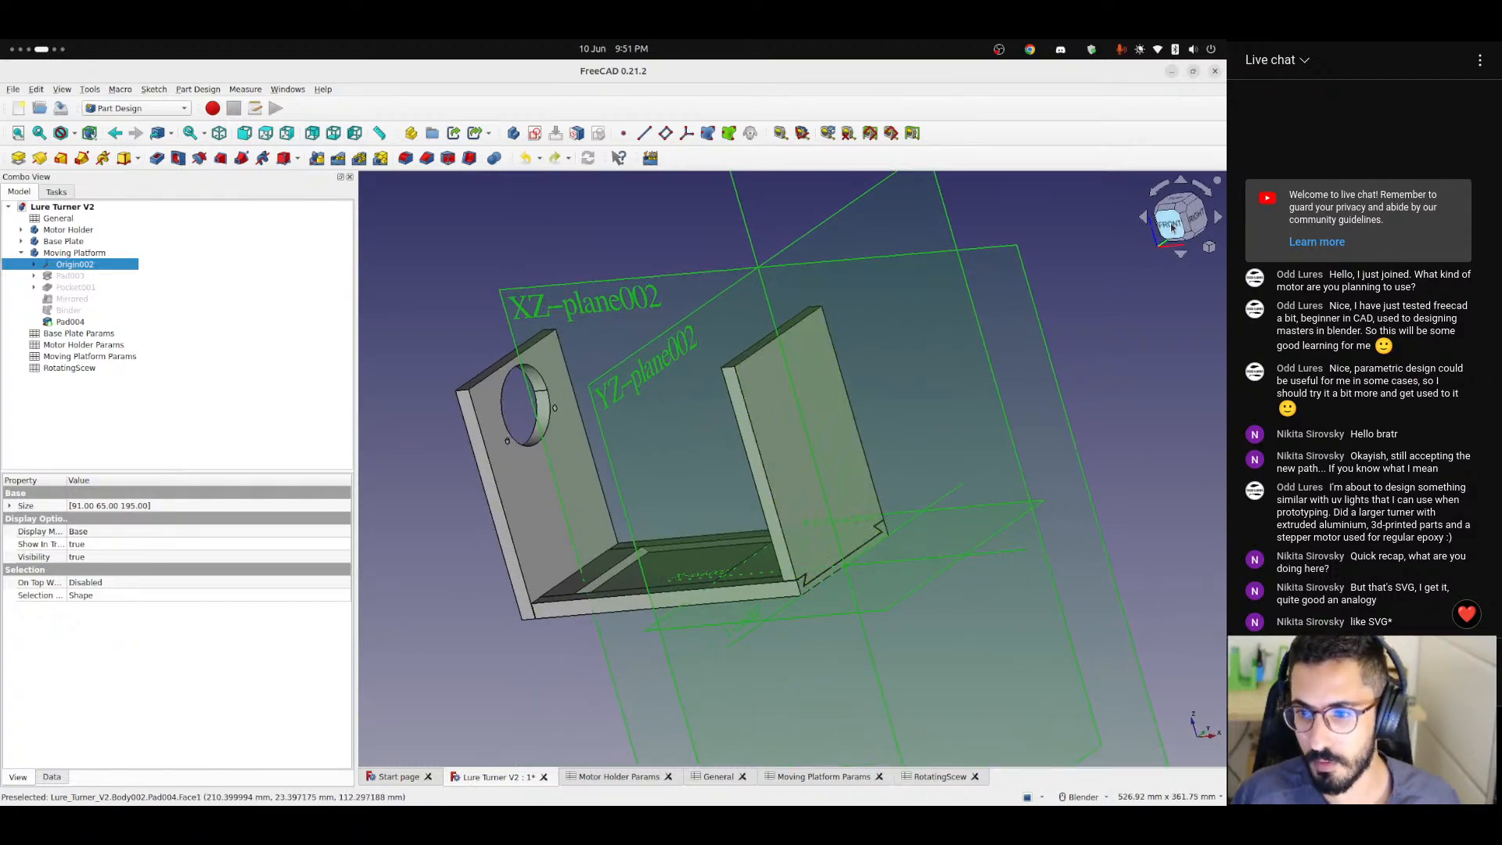
key("1")
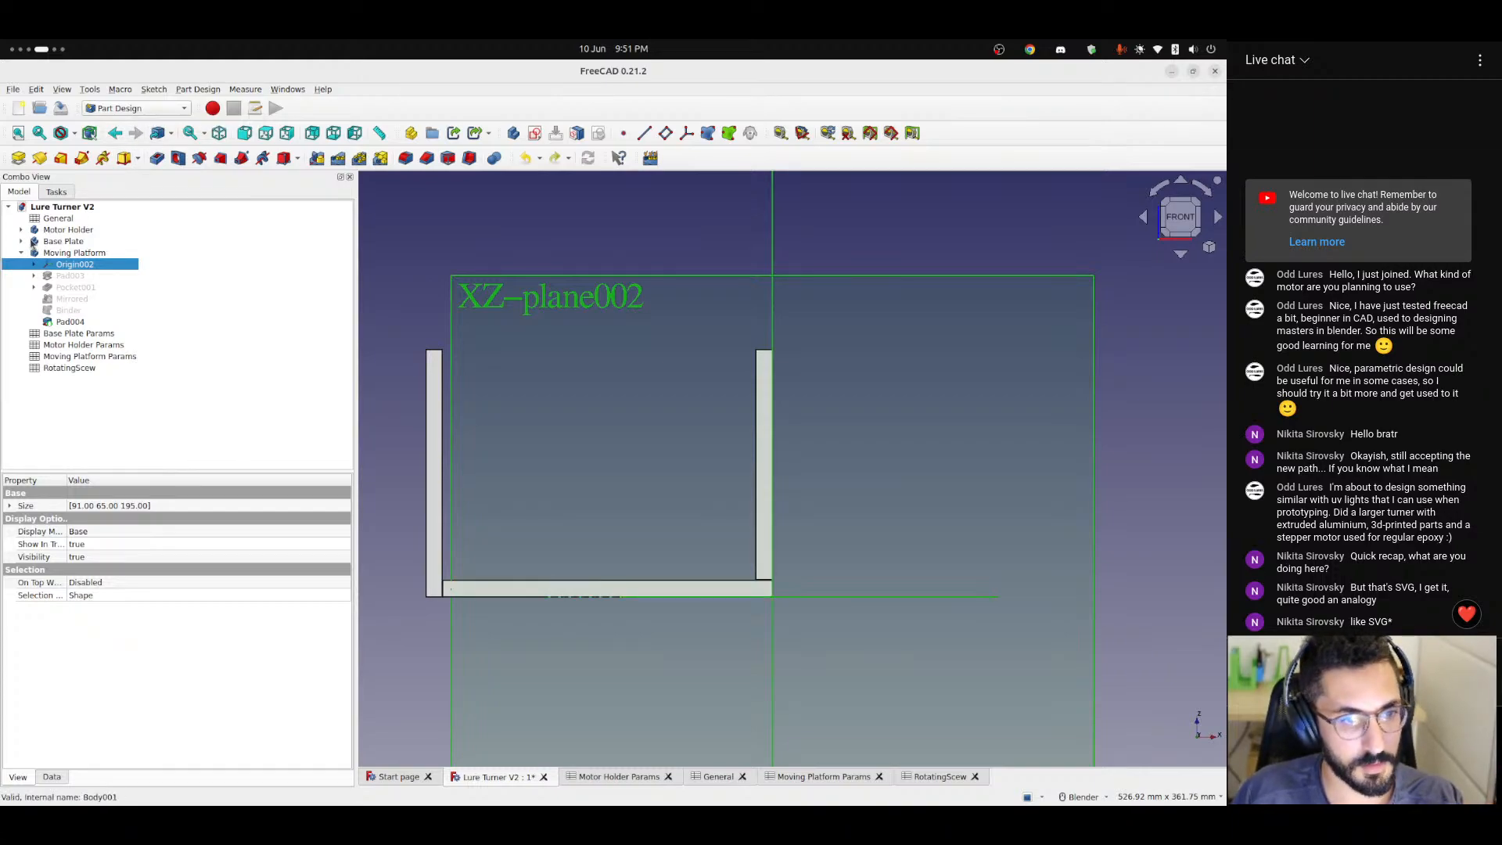
double_click(59, 219)
left_click(69, 230)
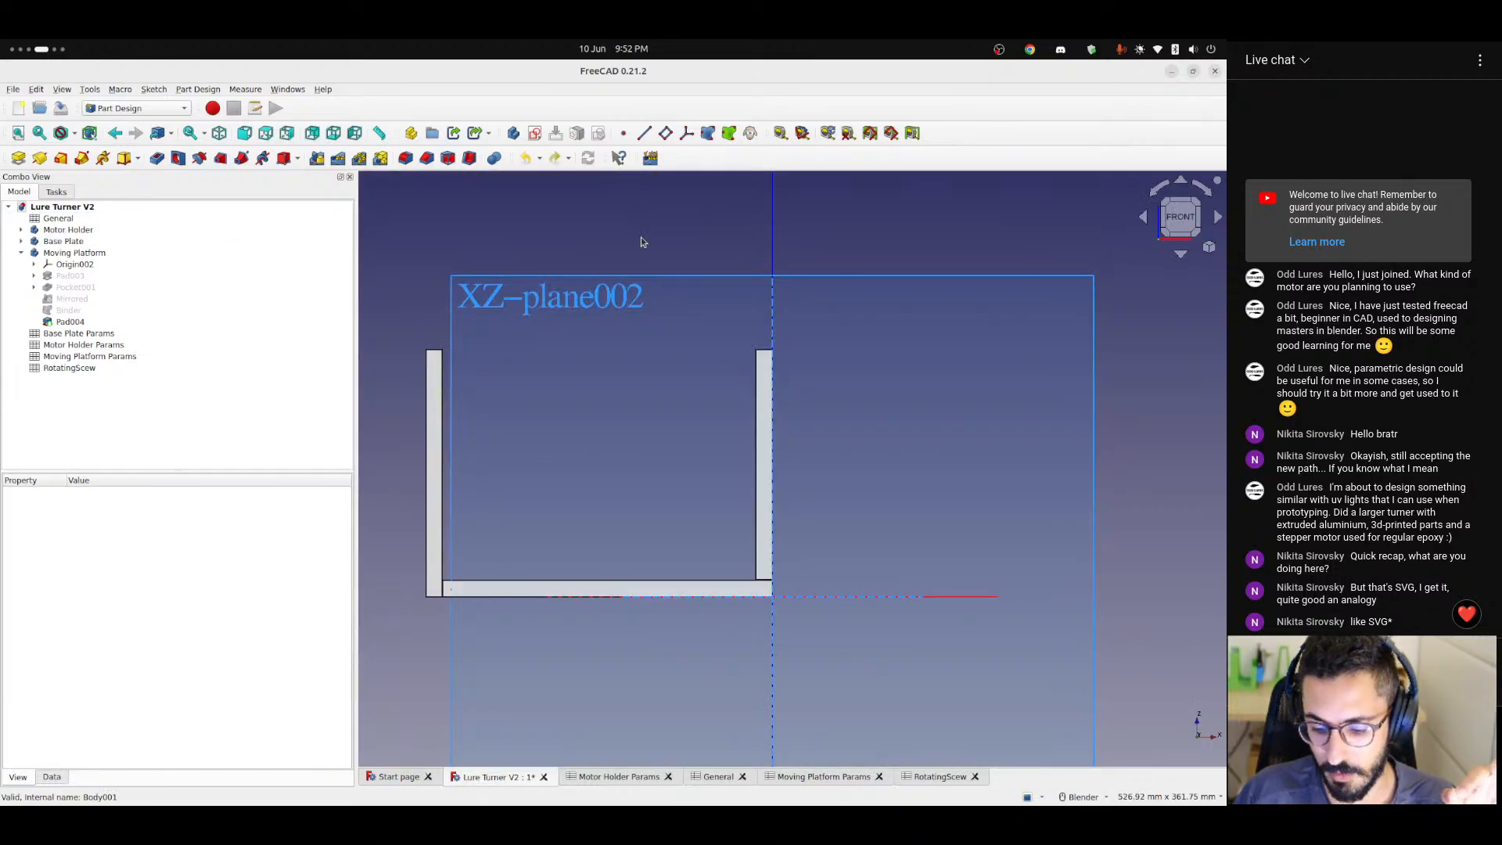
Open the Moving Platform's placement properties and expand its x, y and z position values.
left_click(67, 255)
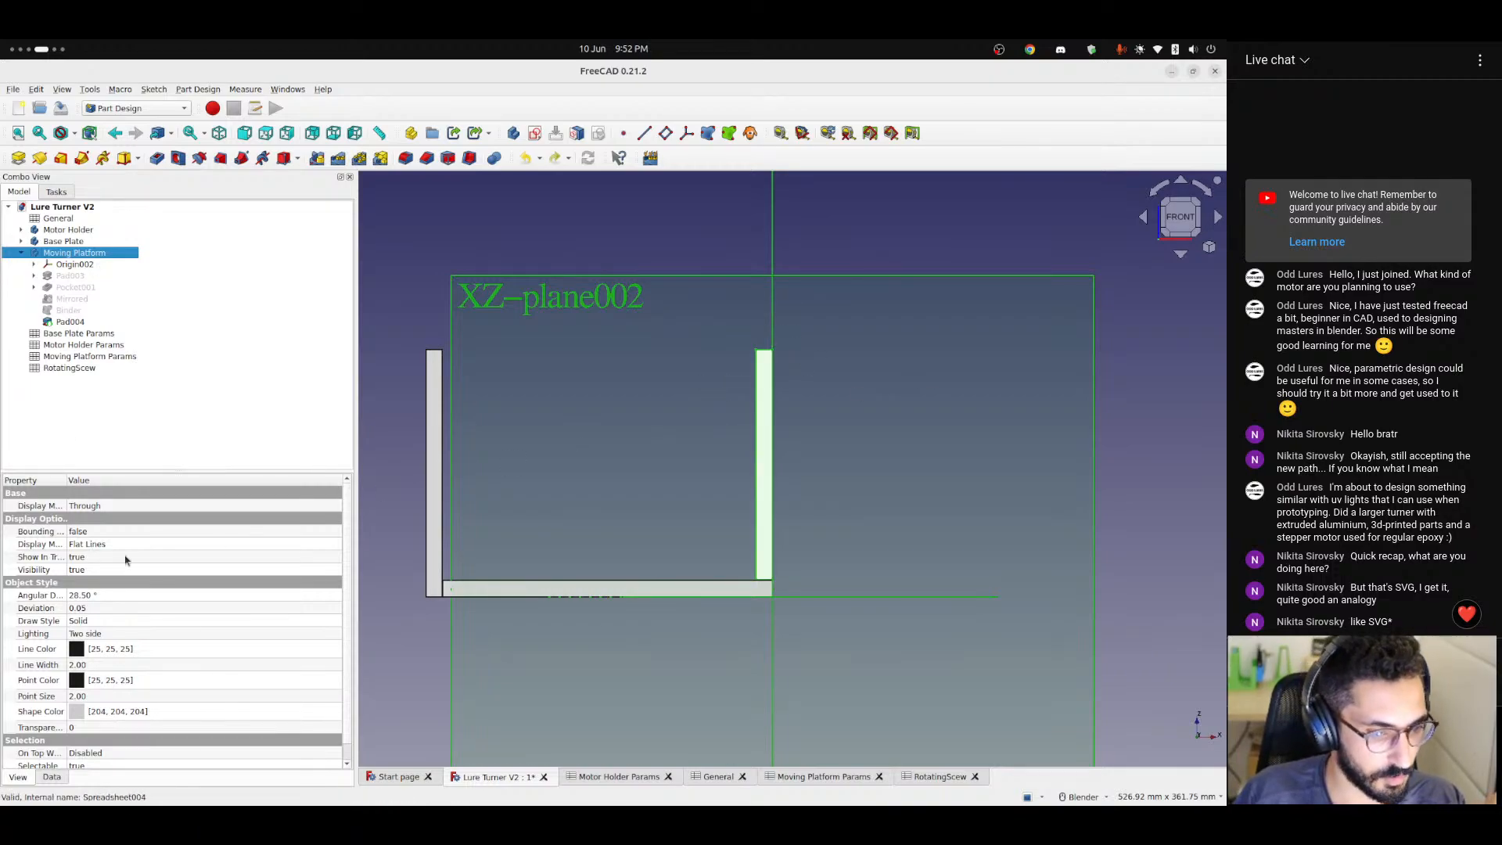
left_click(49, 778)
left_click(9, 531)
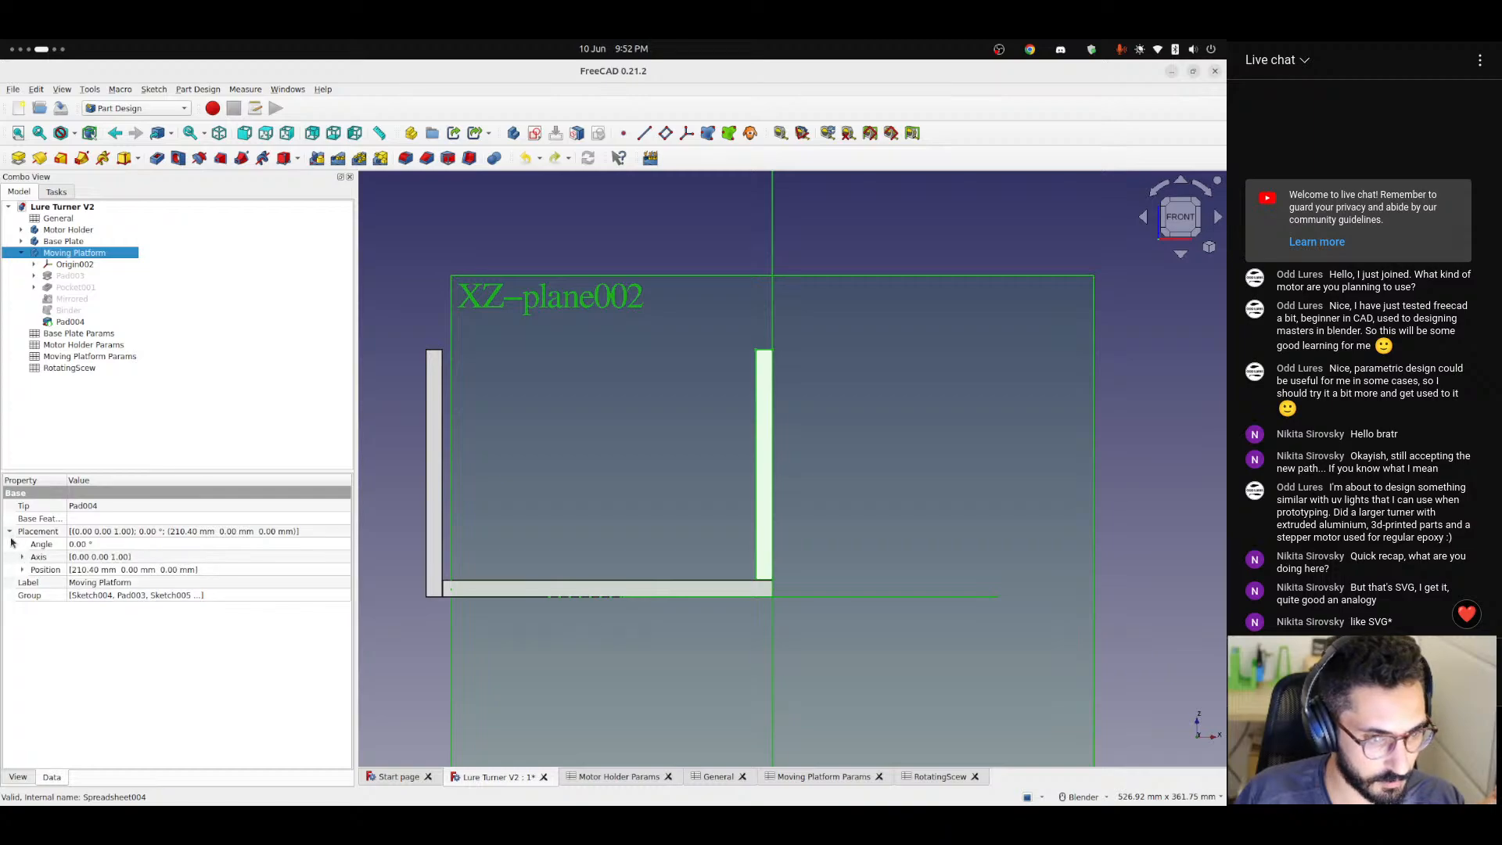
left_click(22, 571)
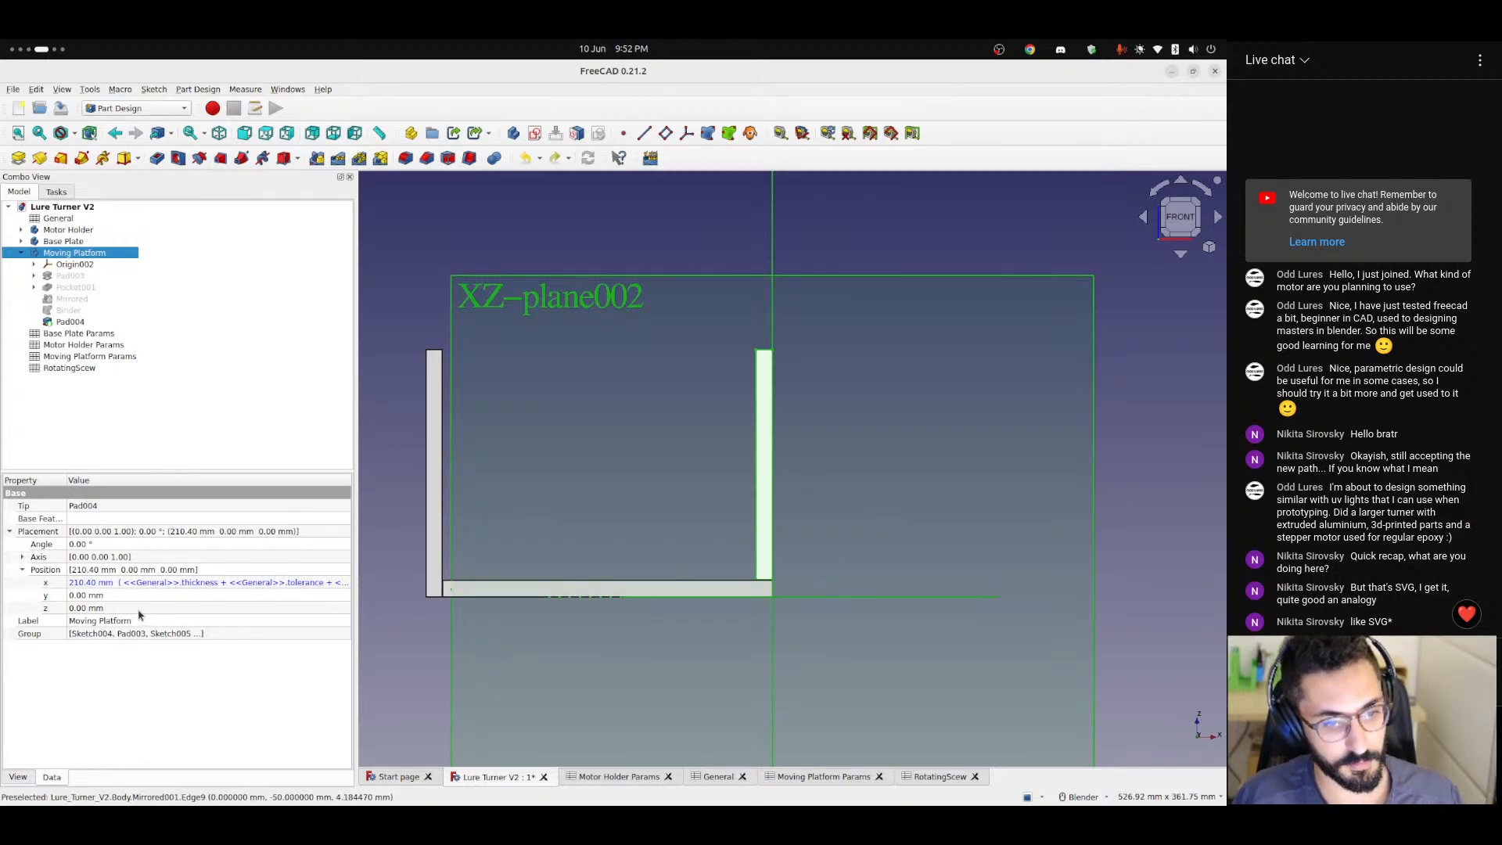
Test raising the Moving Platform's z position to 45 mm and restore it to 0 mm.
left_click(228, 607)
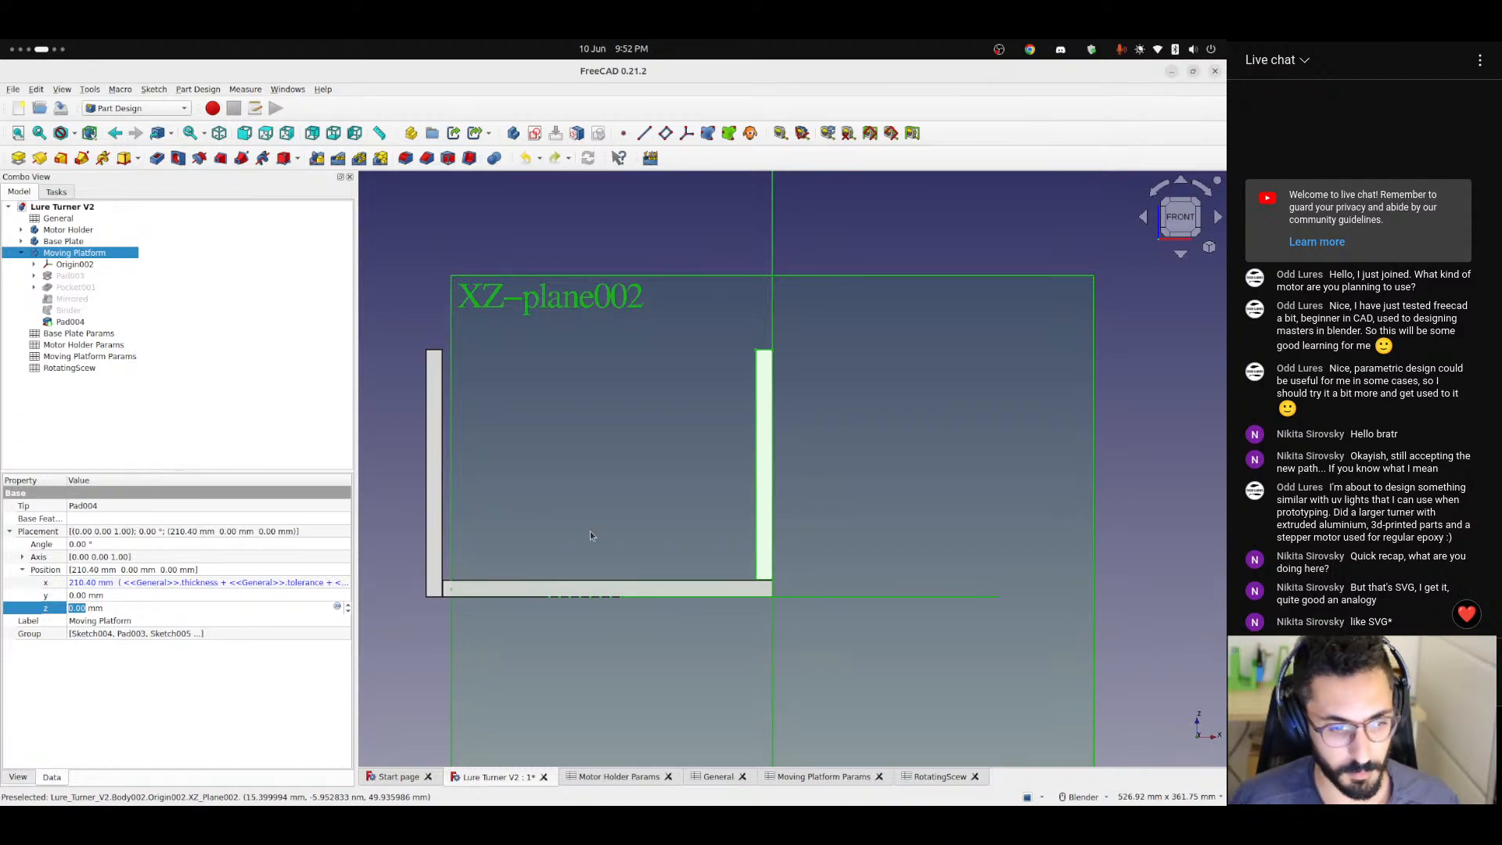
key("Up")
key("Up")
key("Up")
key("Up")
key("Up")
key("Up")
key("Up")
key("Up")
key("Up")
key("Up")
key("Up")
key("Up")
key("Up")
key("Up")
key("Up")
key("Up")
key("Up")
key("Up")
key("Up")
key("Up")
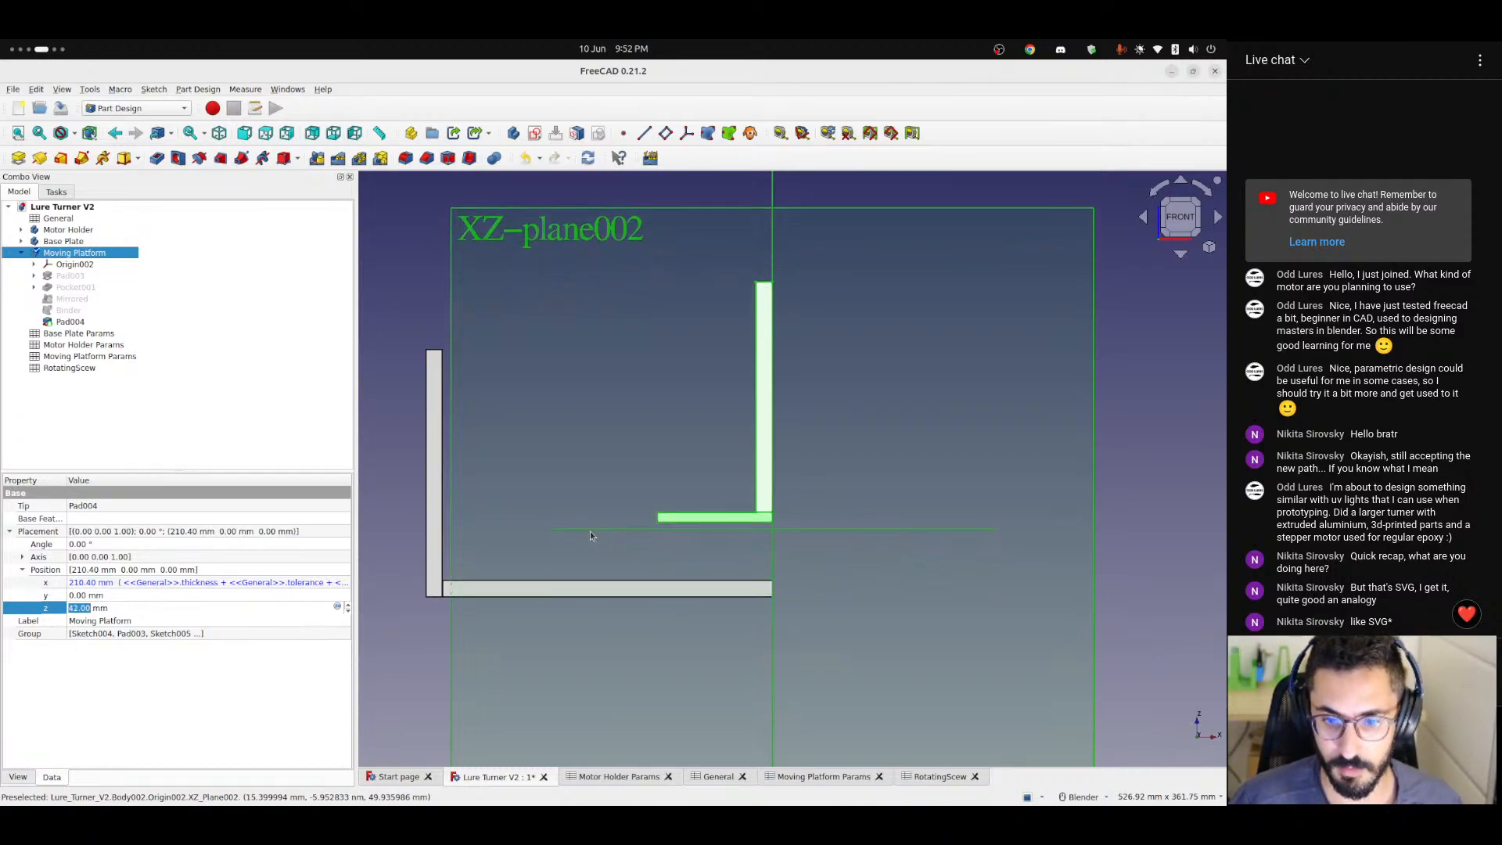
key("Up")
key("Up")
key("Up")
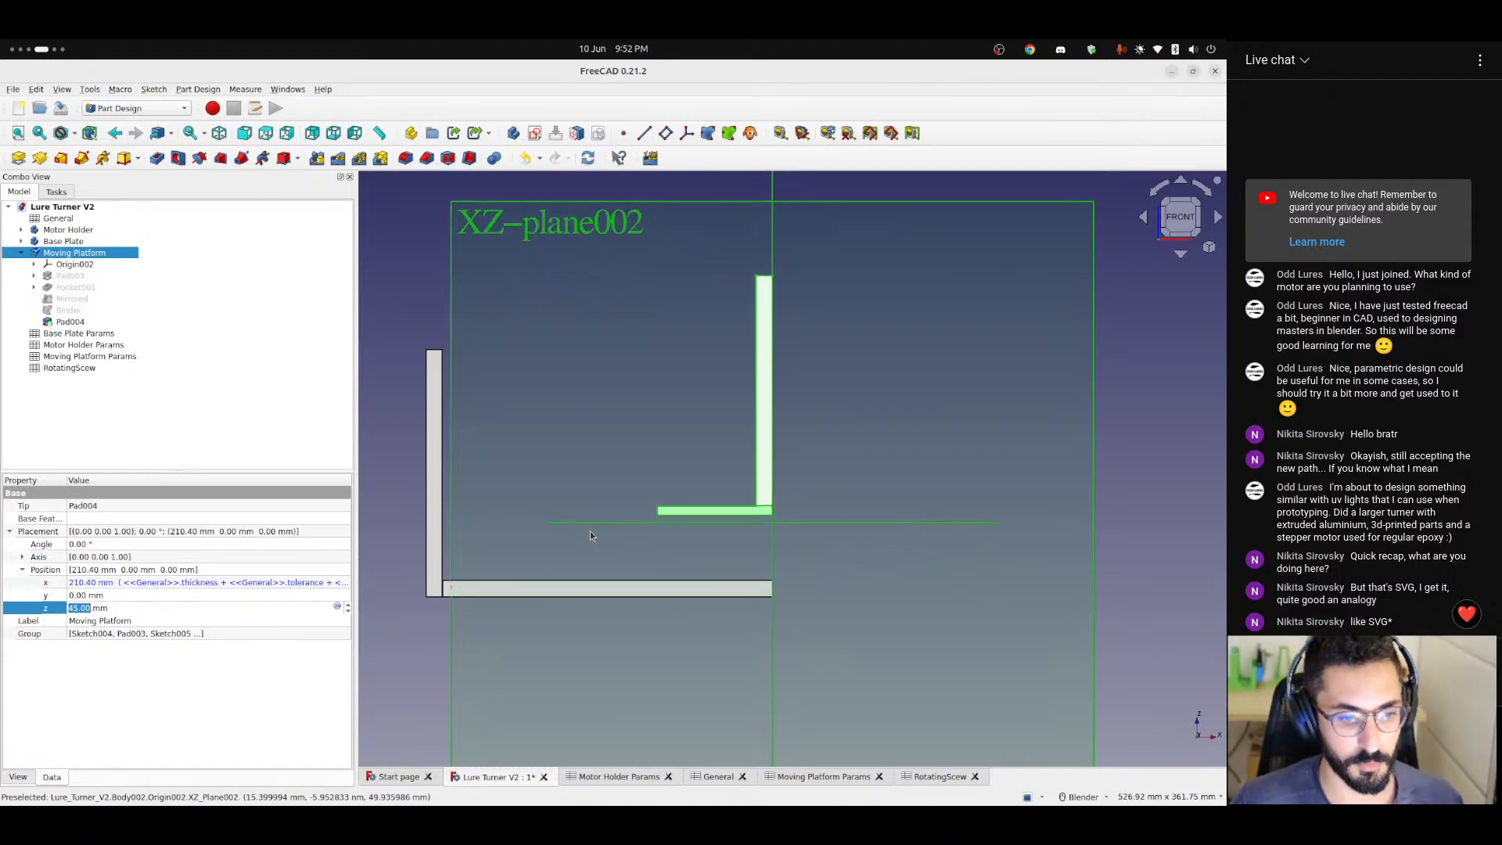
left_click(125, 610)
key("ctrl+a")
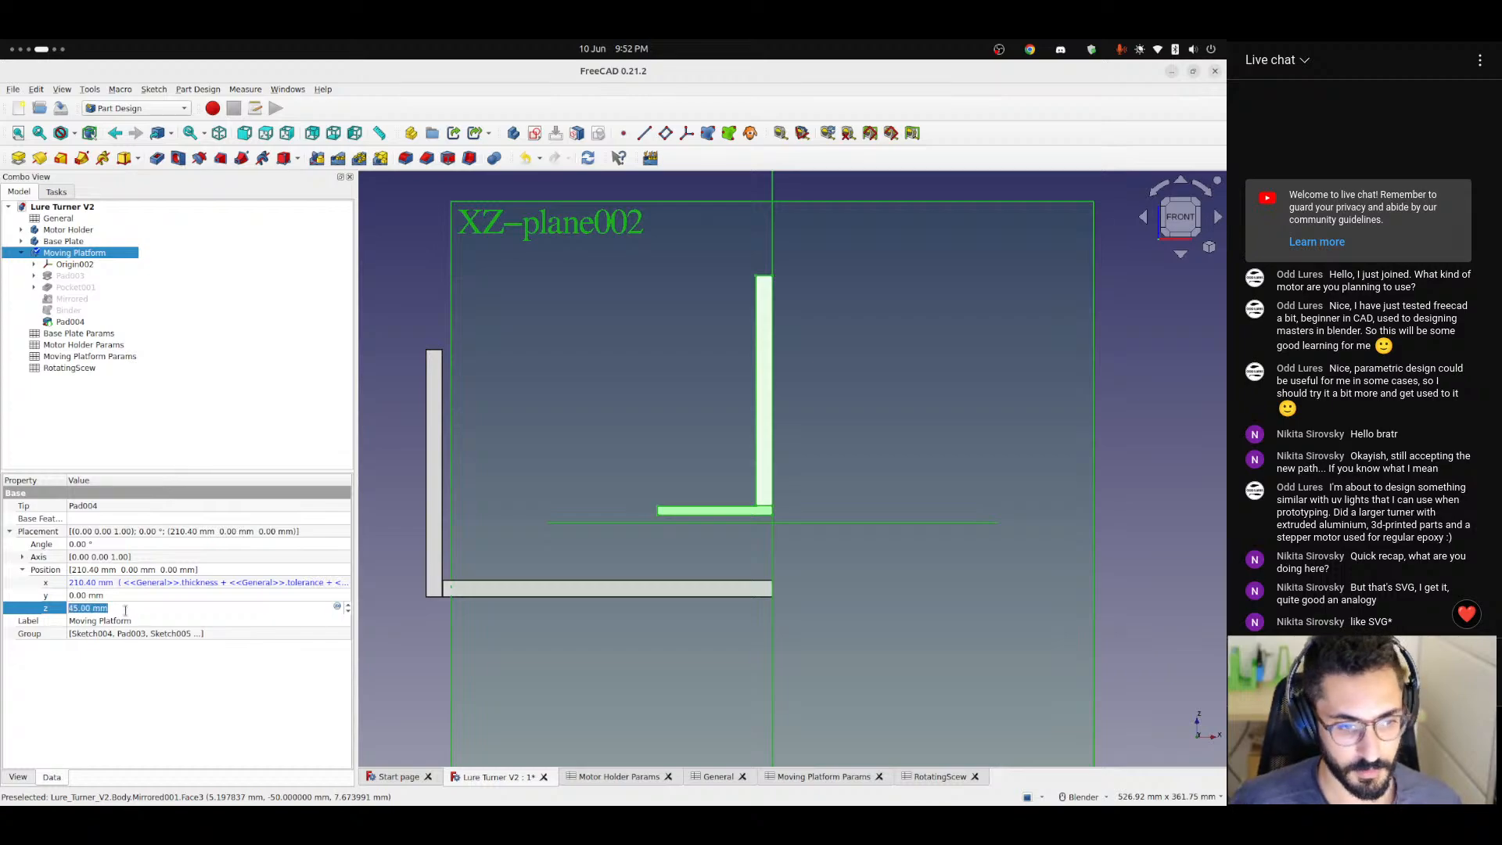
type("0")
key("Return")
key("0")
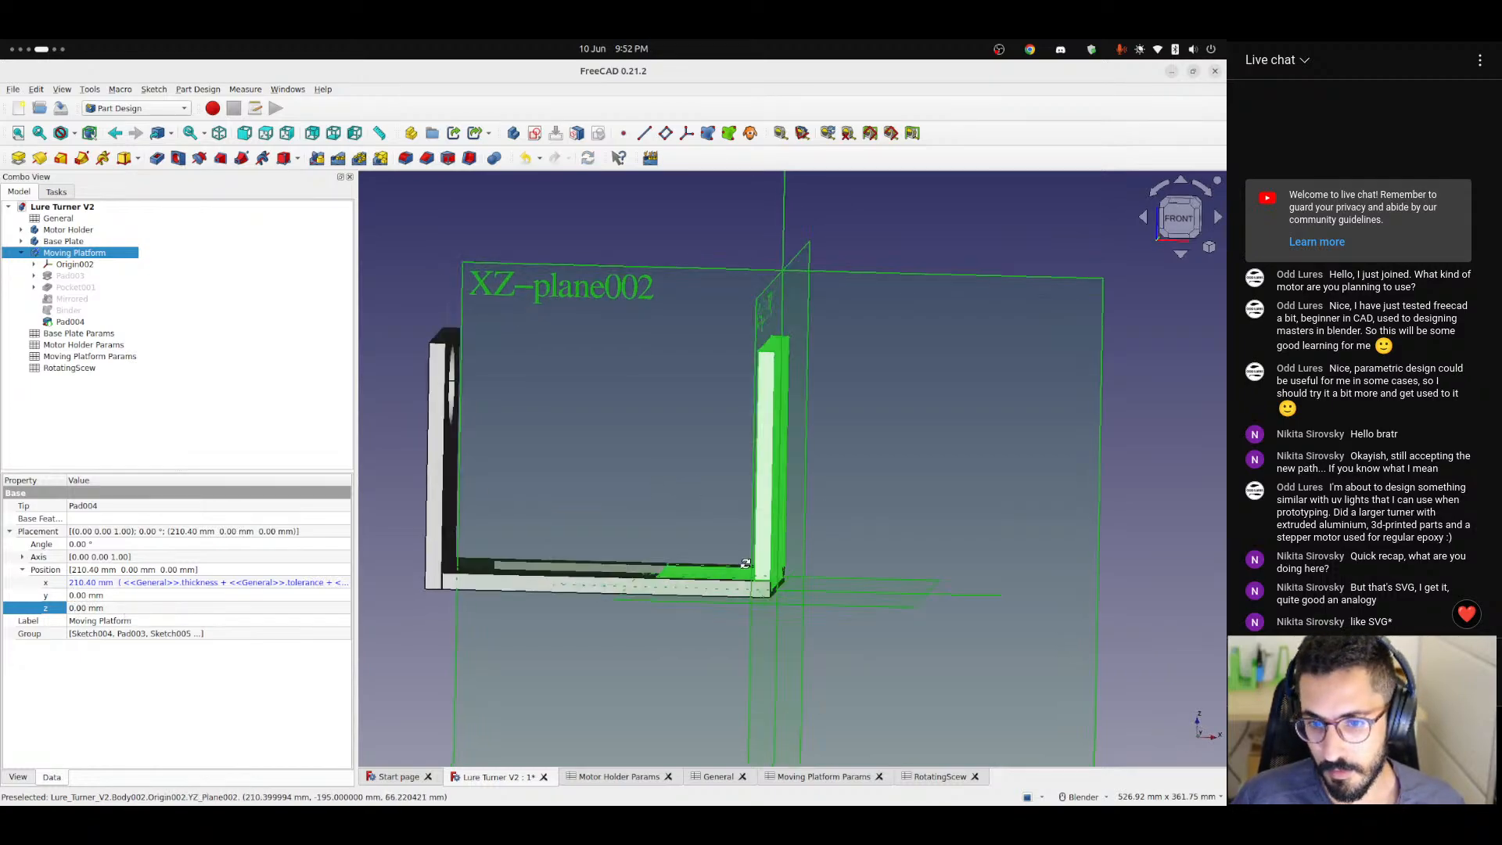
Hide the origin planes and axes of the Moving Platform.
left_click(55, 421)
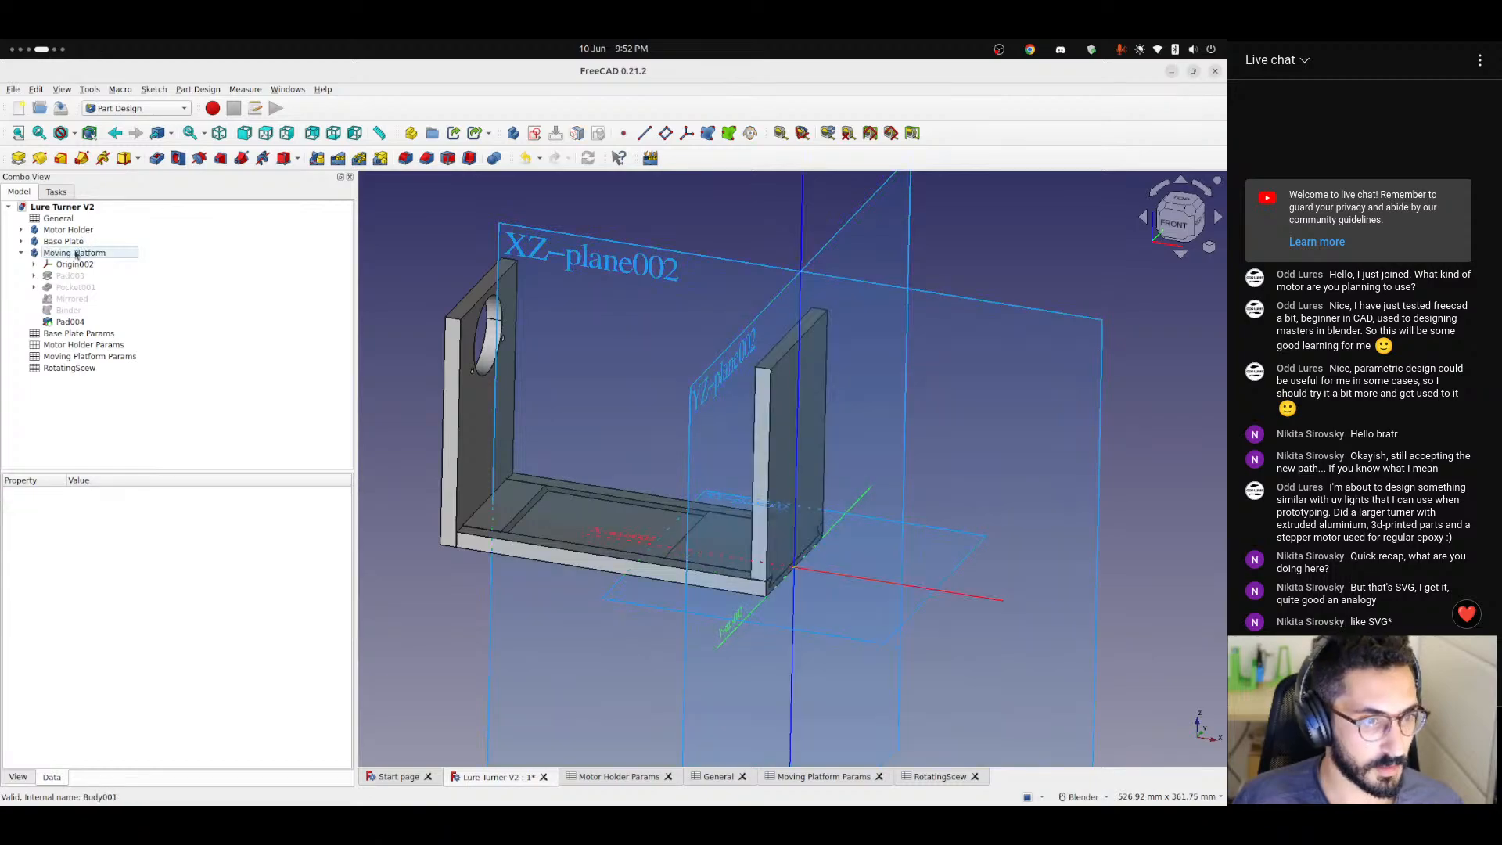
left_click(74, 264)
key("space")
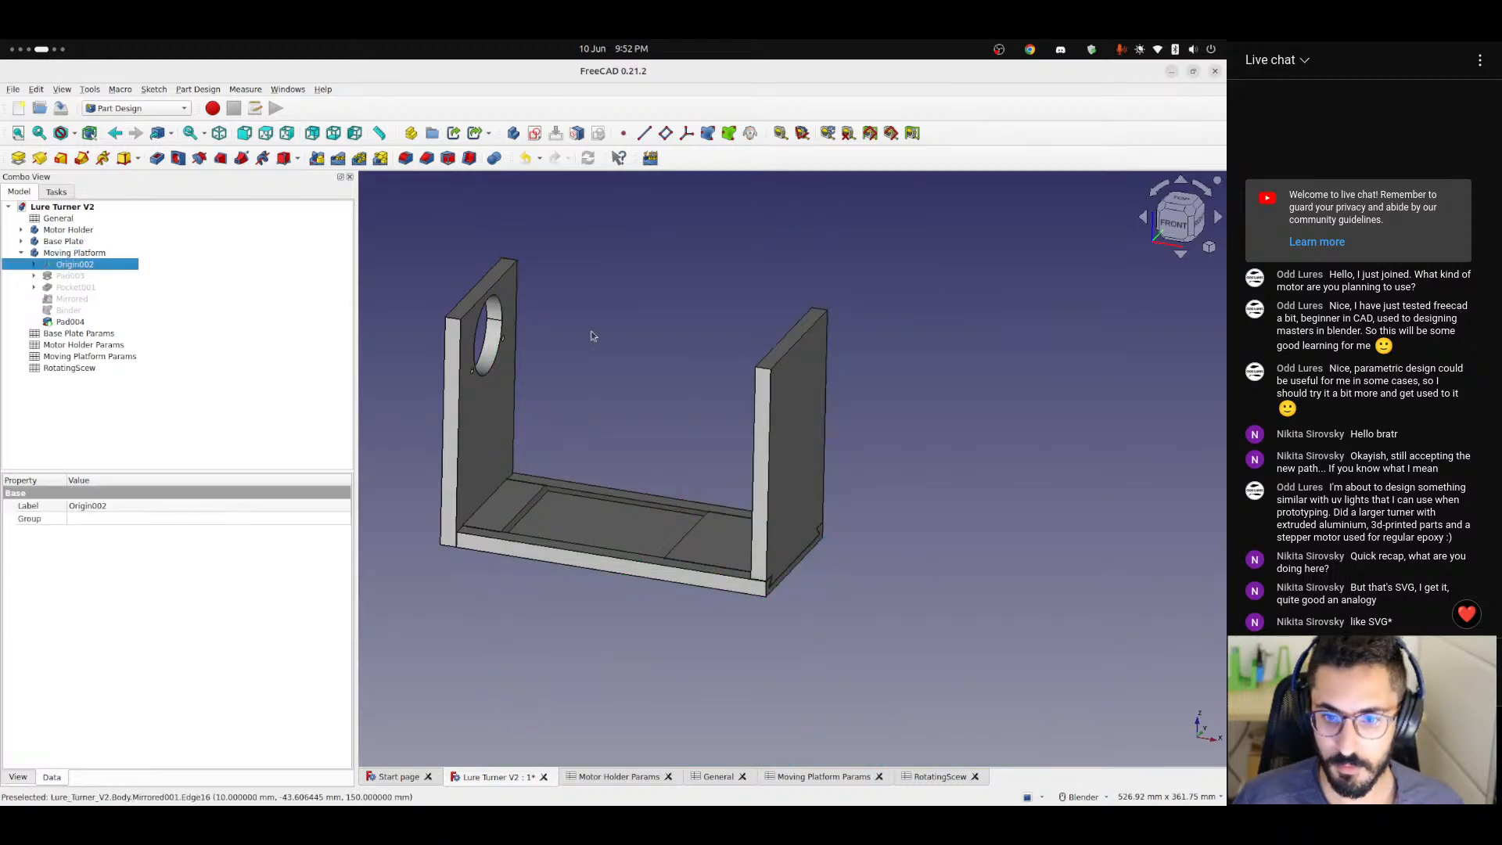
left_click(915, 348)
Make Moving Platform the active body and create a new sketch on its YZ plane.
left_click(534, 133)
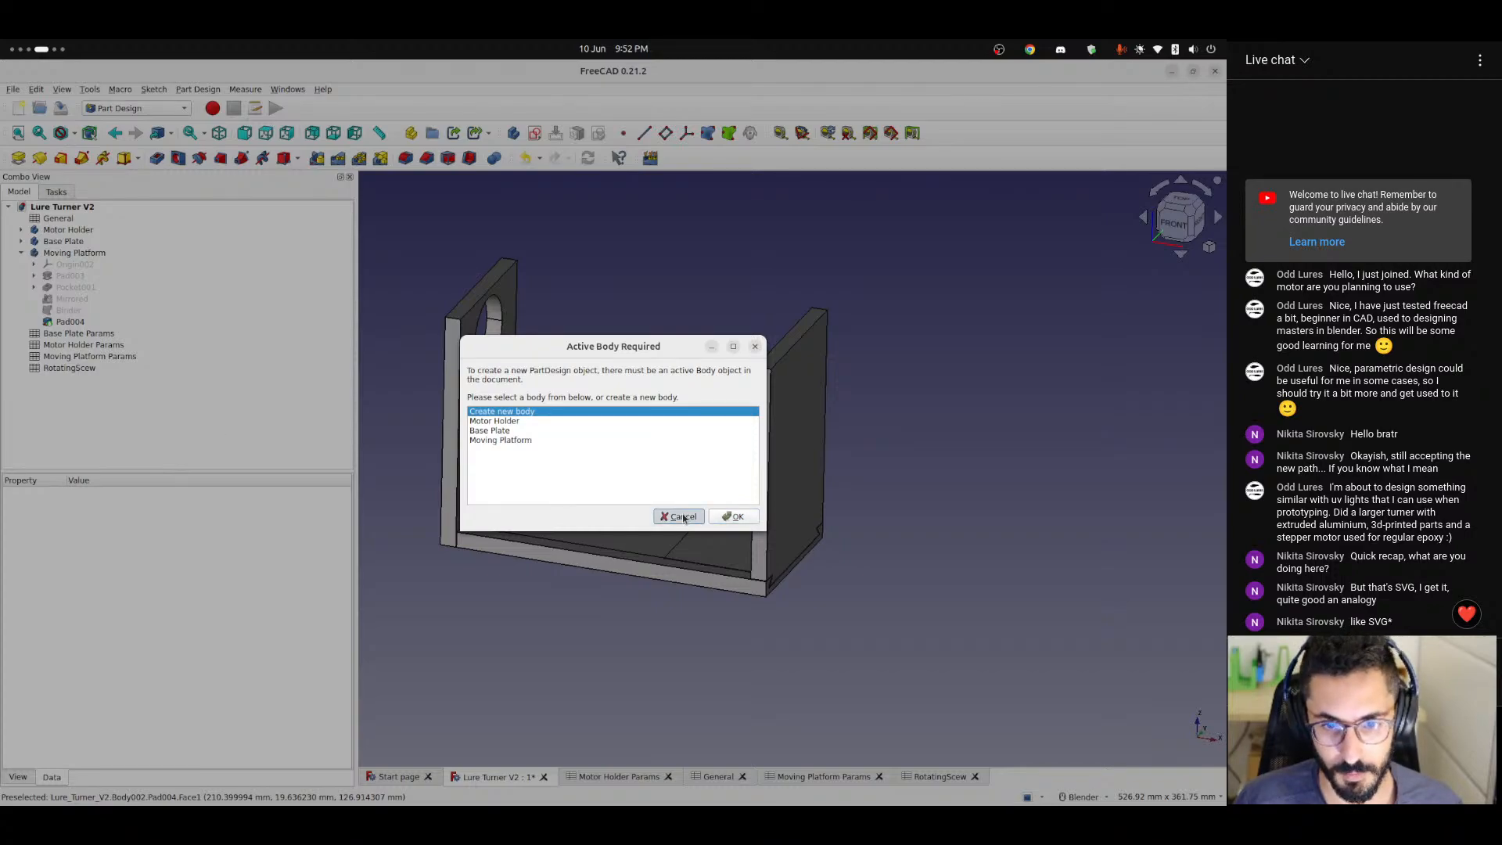
left_click(681, 517)
right_click(75, 255)
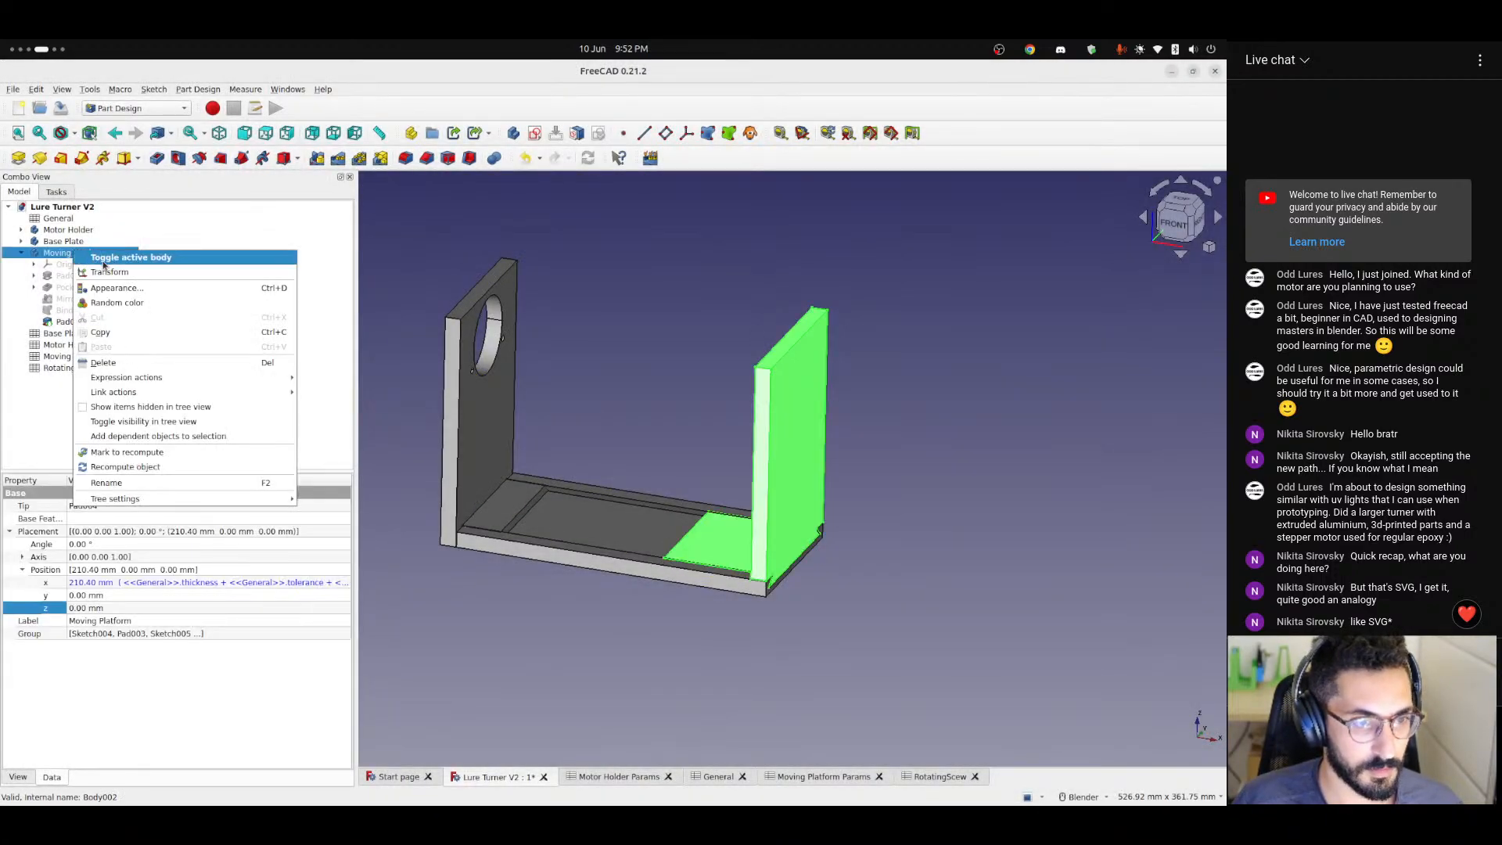
left_click(107, 265)
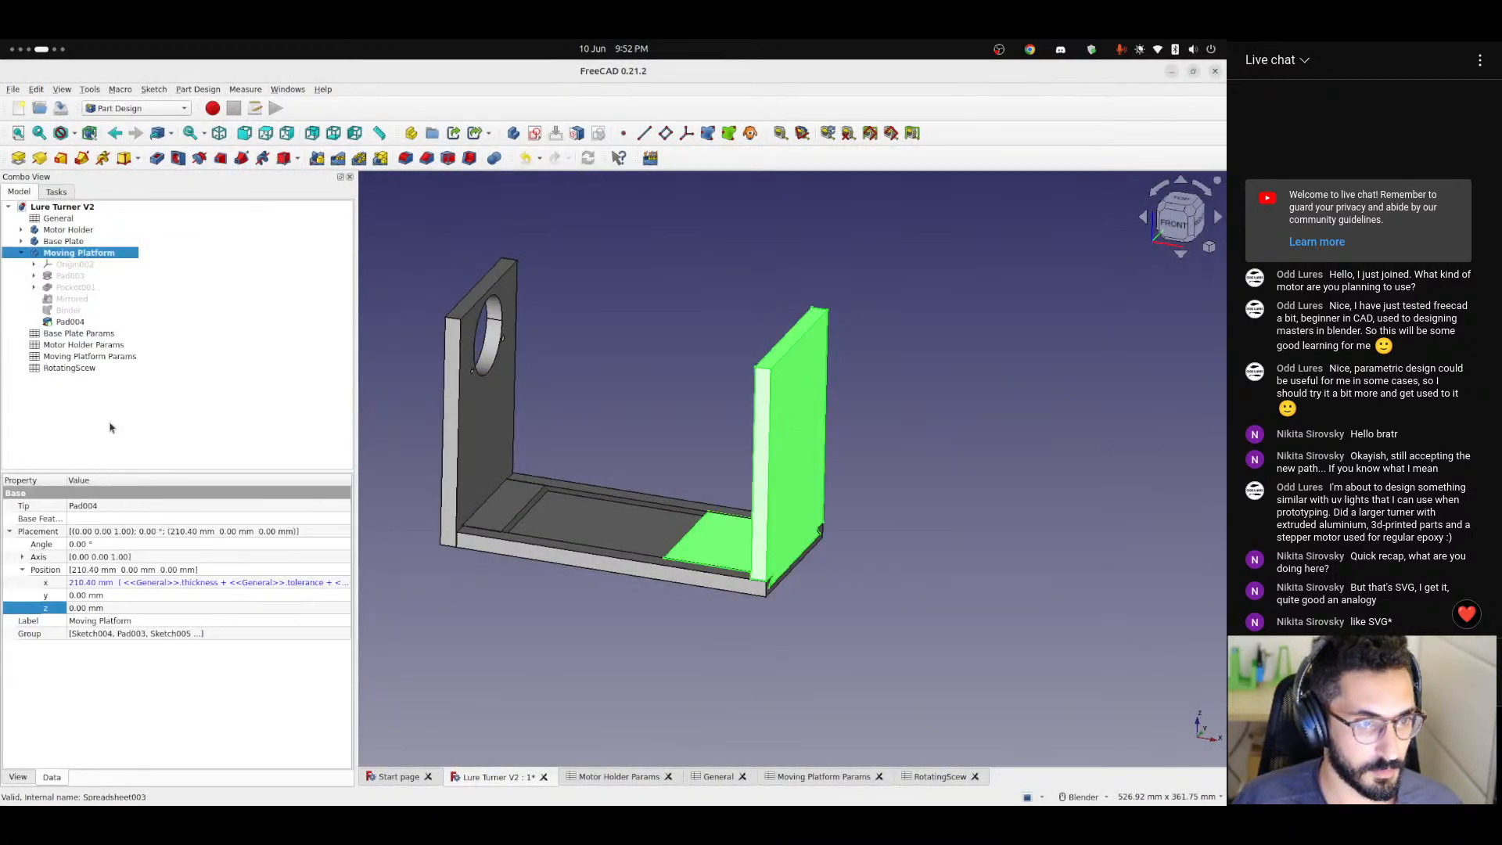
left_click(535, 134)
mouse_move(1059, 289)
middle_mouse_down()
mouse_move(978, 419)
mouse_move(819, 401)
middle_mouse_up()
left_click(796, 423)
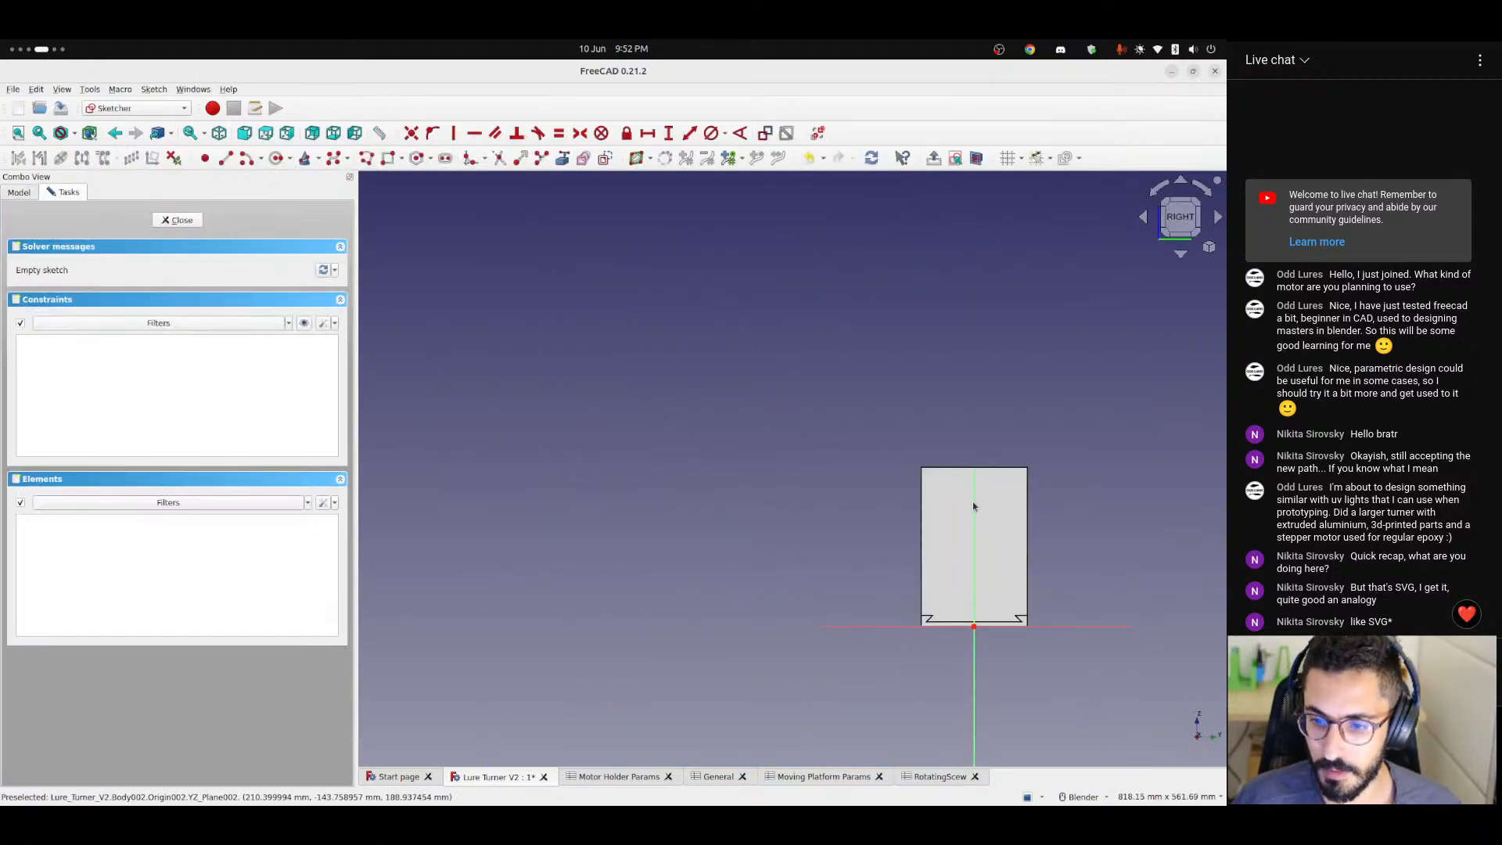
Sketch a circle of about 20 mm radius centred on the vertical axis, about 125 mm above the sketch origin.
mouse_move(973, 506)
middle_mouse_down("shift")
mouse_move(654, 440)
mouse_move(690, 419)
mouse_move(670, 247)
middle_mouse_up("shift")
scroll(651, 439, "up", 4)
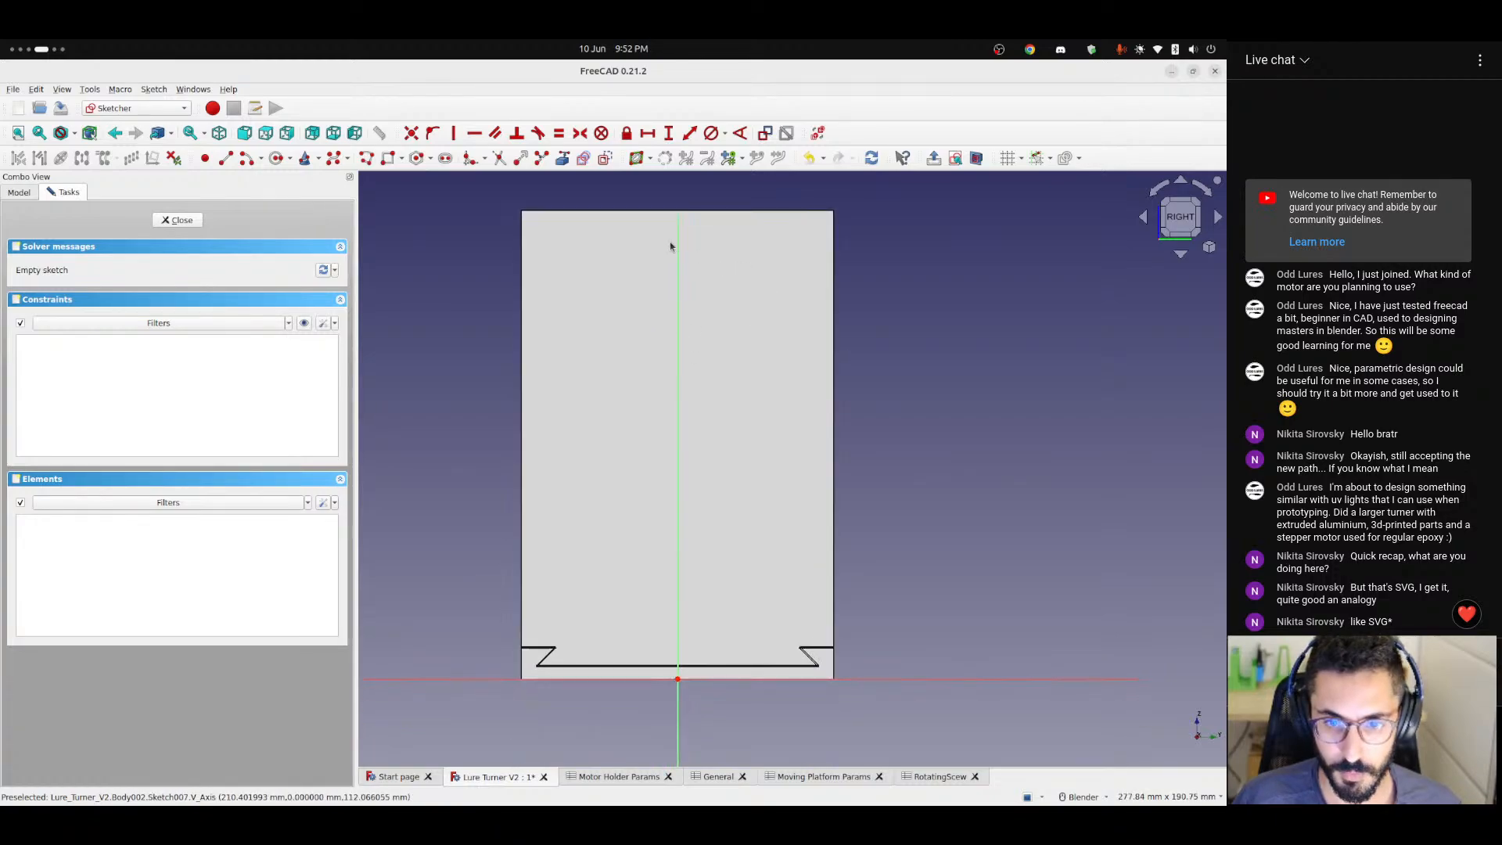
scroll(747, 343, "up", 1)
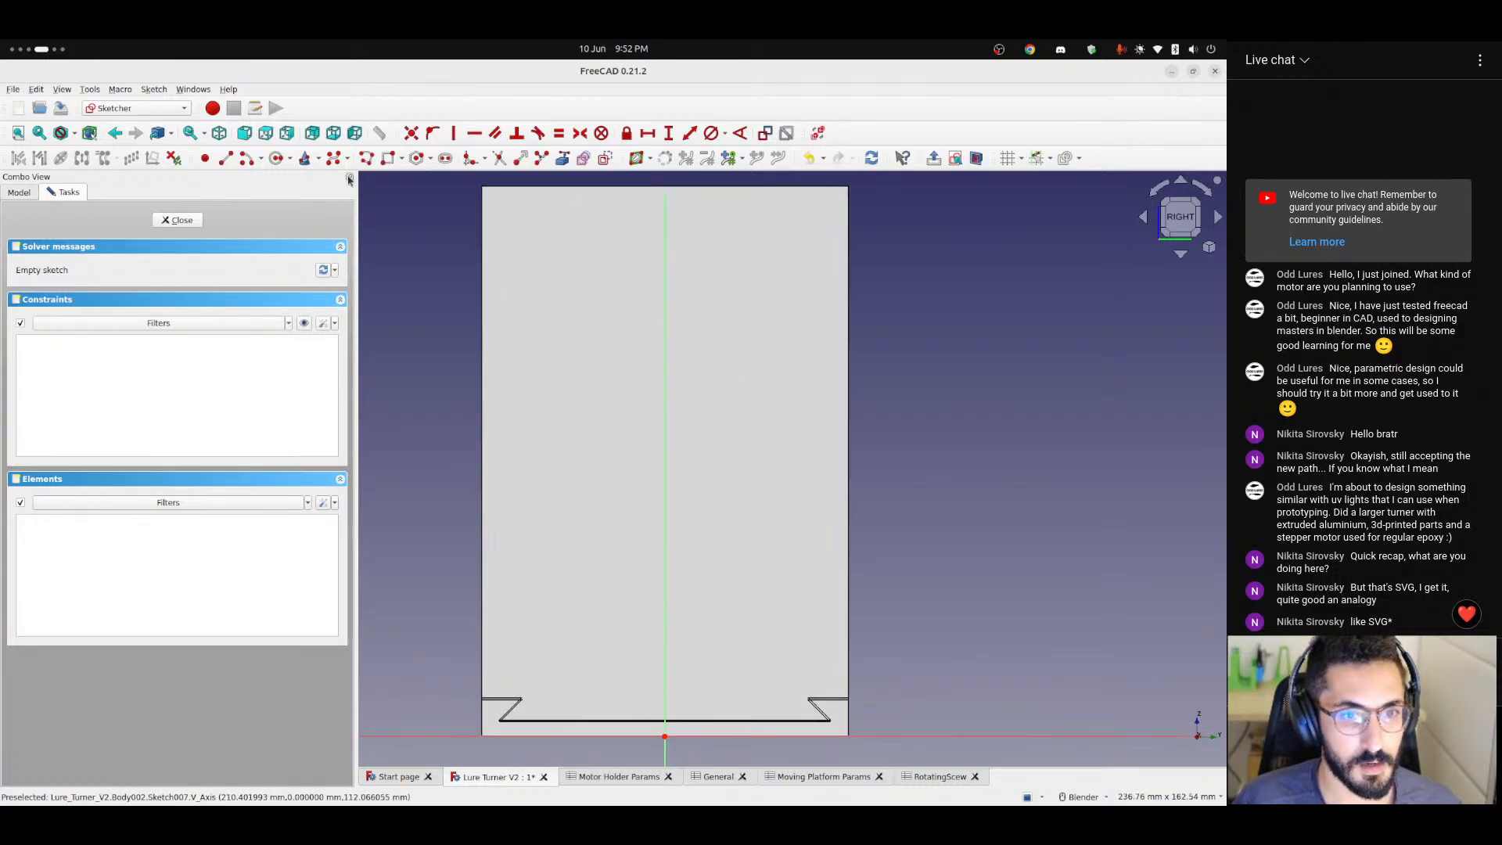
left_click(277, 160)
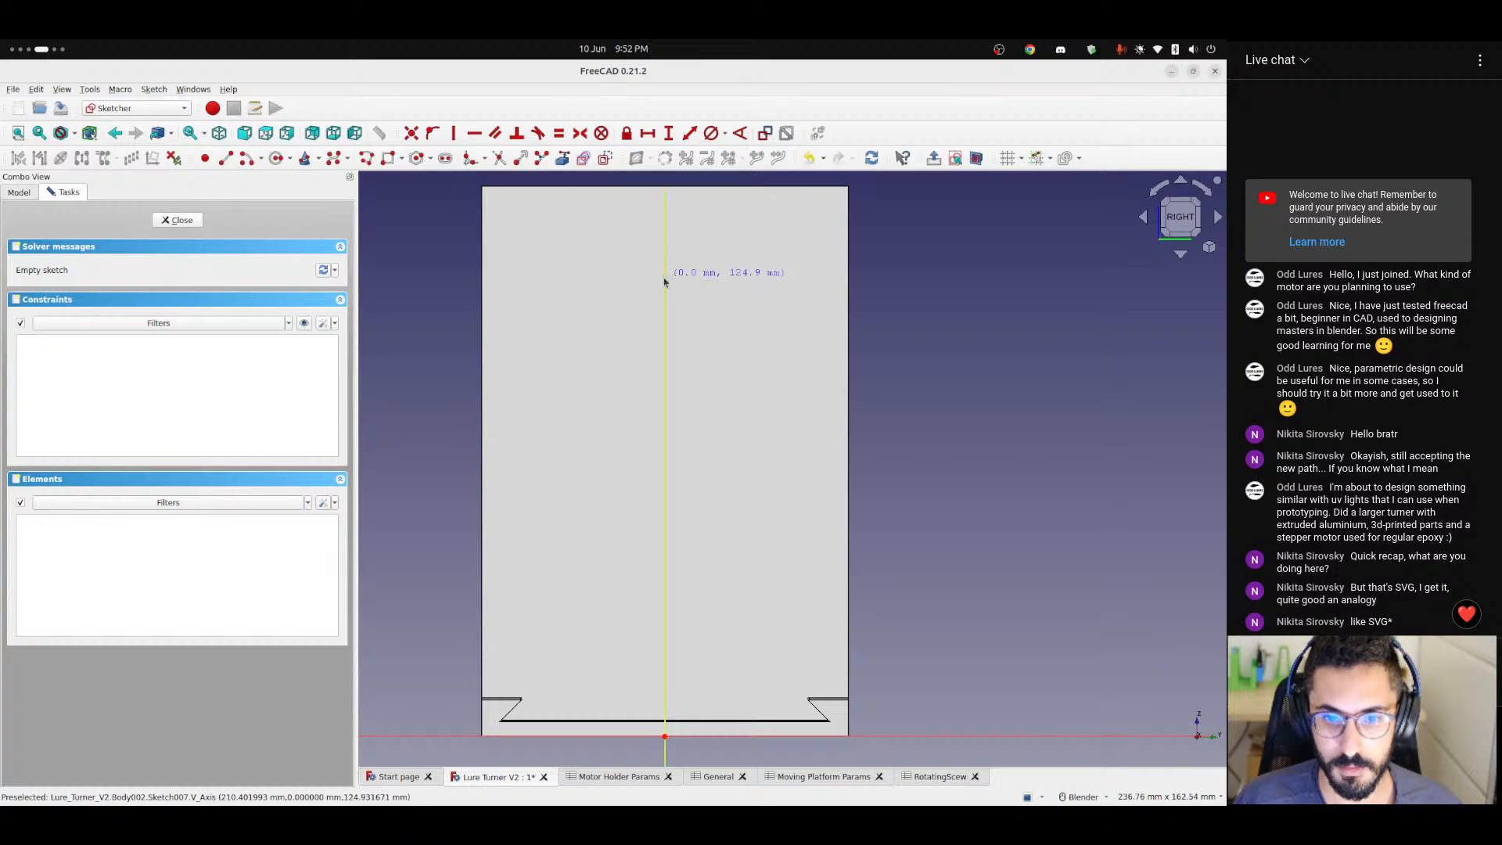
left_click(665, 279)
left_click(720, 339)
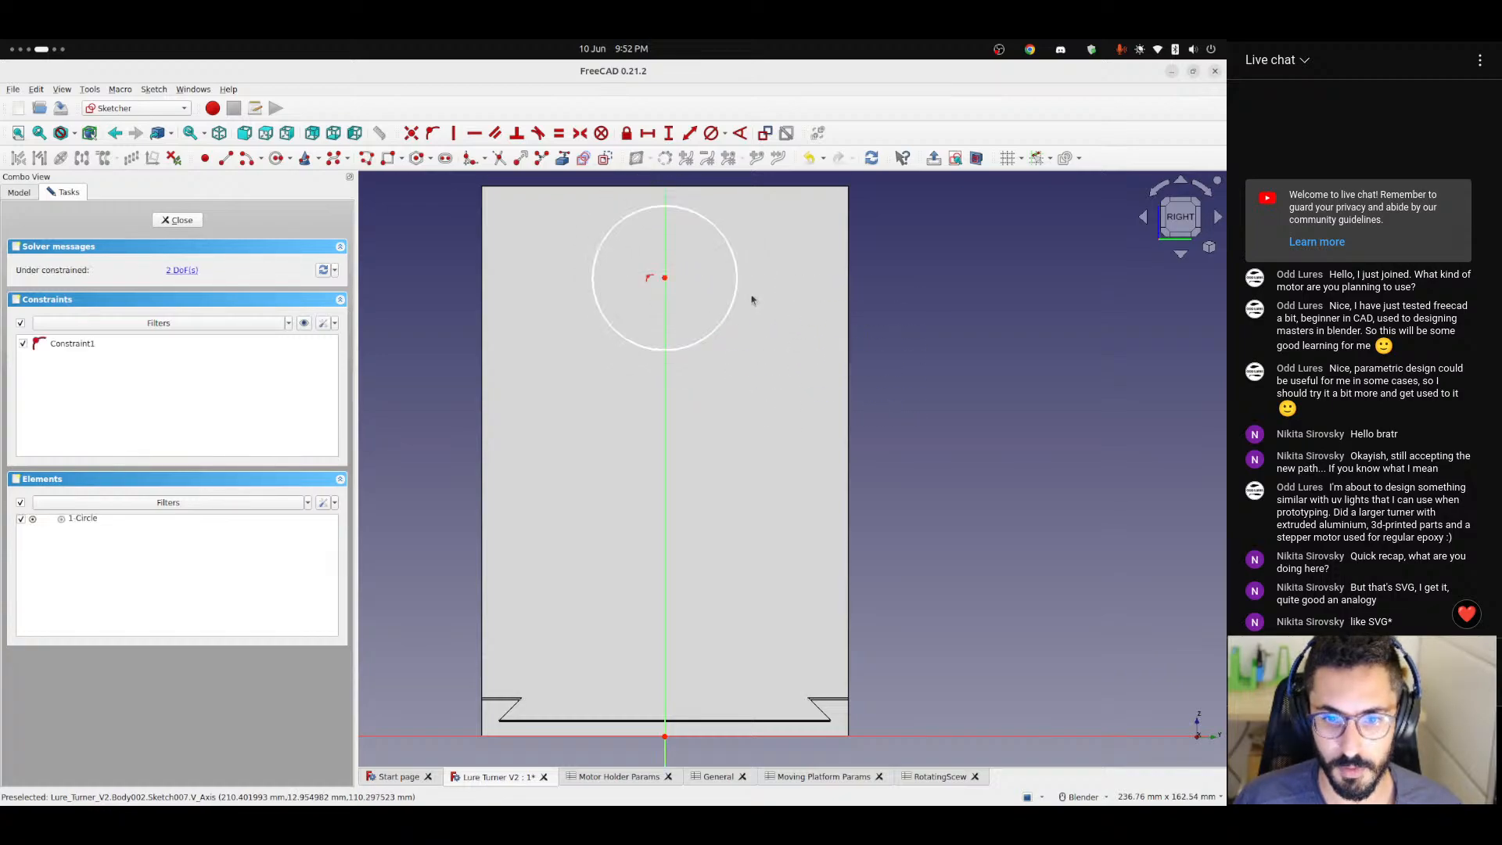
scroll(754, 321, "down", 2)
scroll(767, 375, "down", 2)
mouse_move(765, 400)
middle_mouse_down("shift")
mouse_move(740, 398)
mouse_move(731, 370)
middle_mouse_up("shift")
scroll(711, 327, "up", 1)
scroll(711, 327, "up", 1)
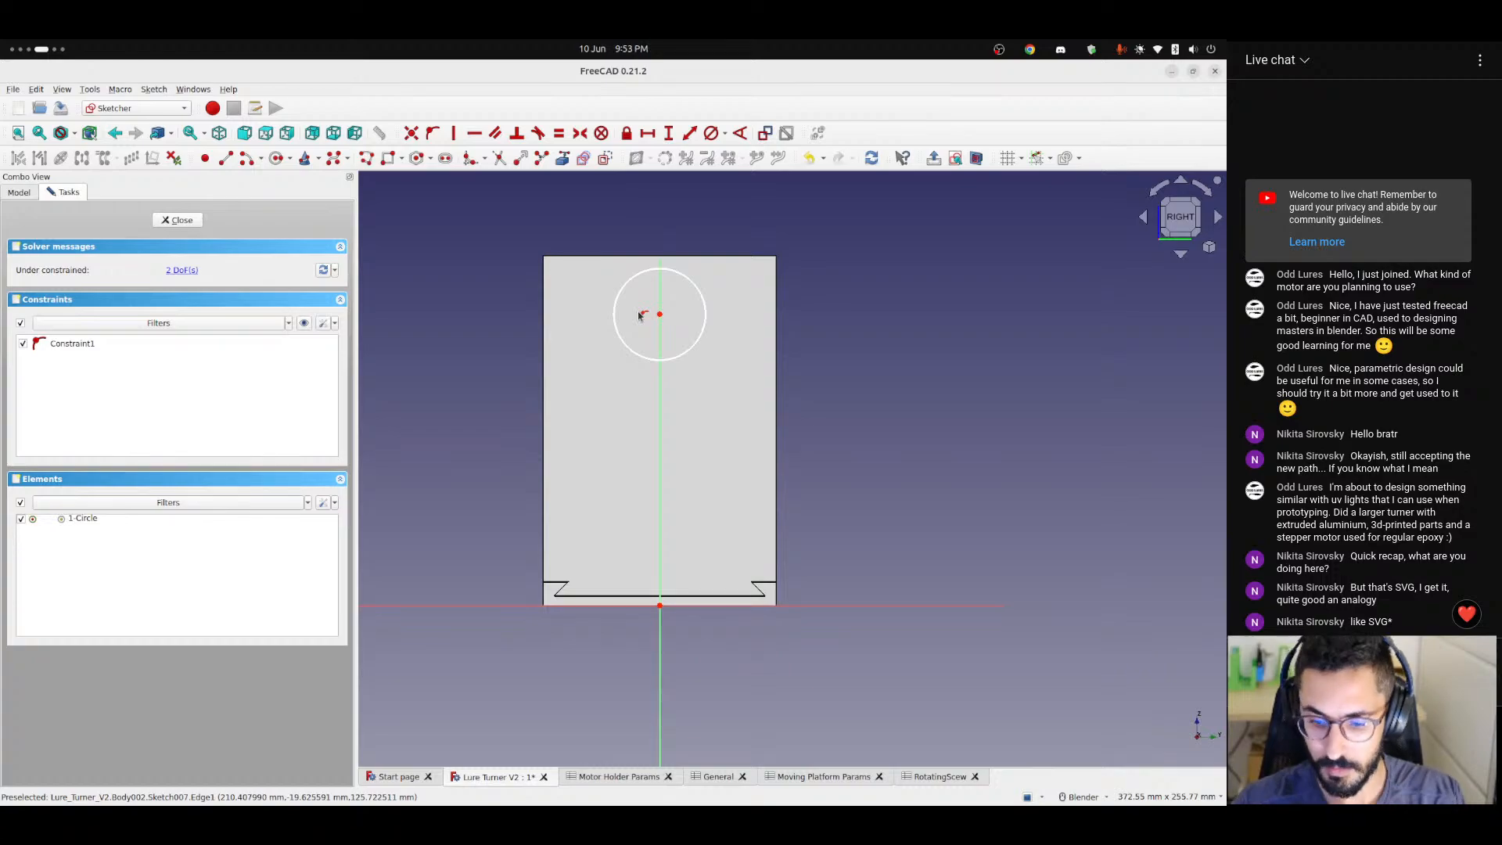
Check the Motor Holder and Moving Platform parameter spreadsheets and bring up the RotatingScew spreadsheet.
left_click(630, 777)
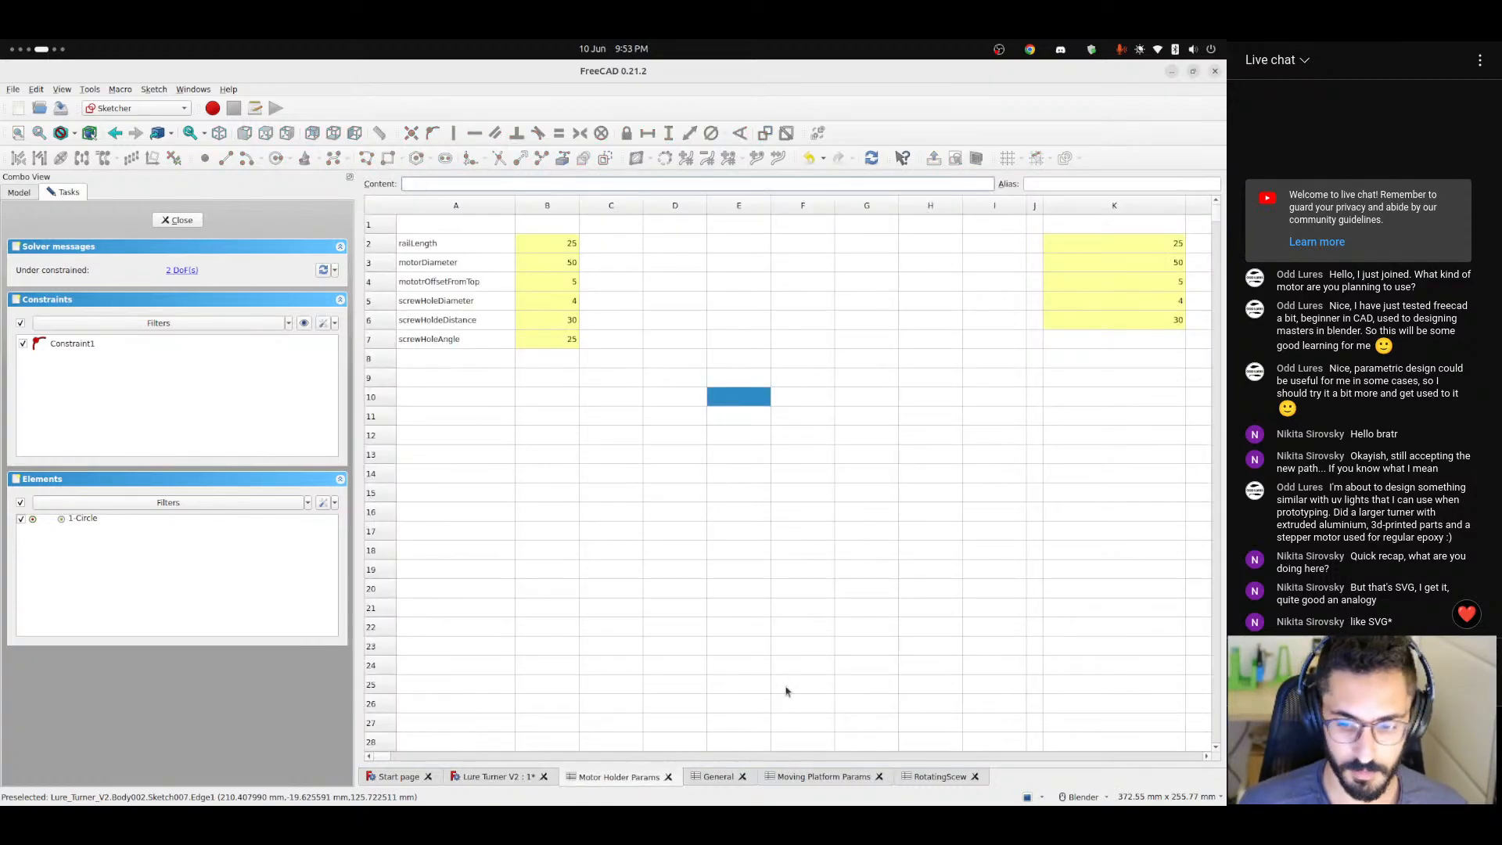
double_click(509, 179)
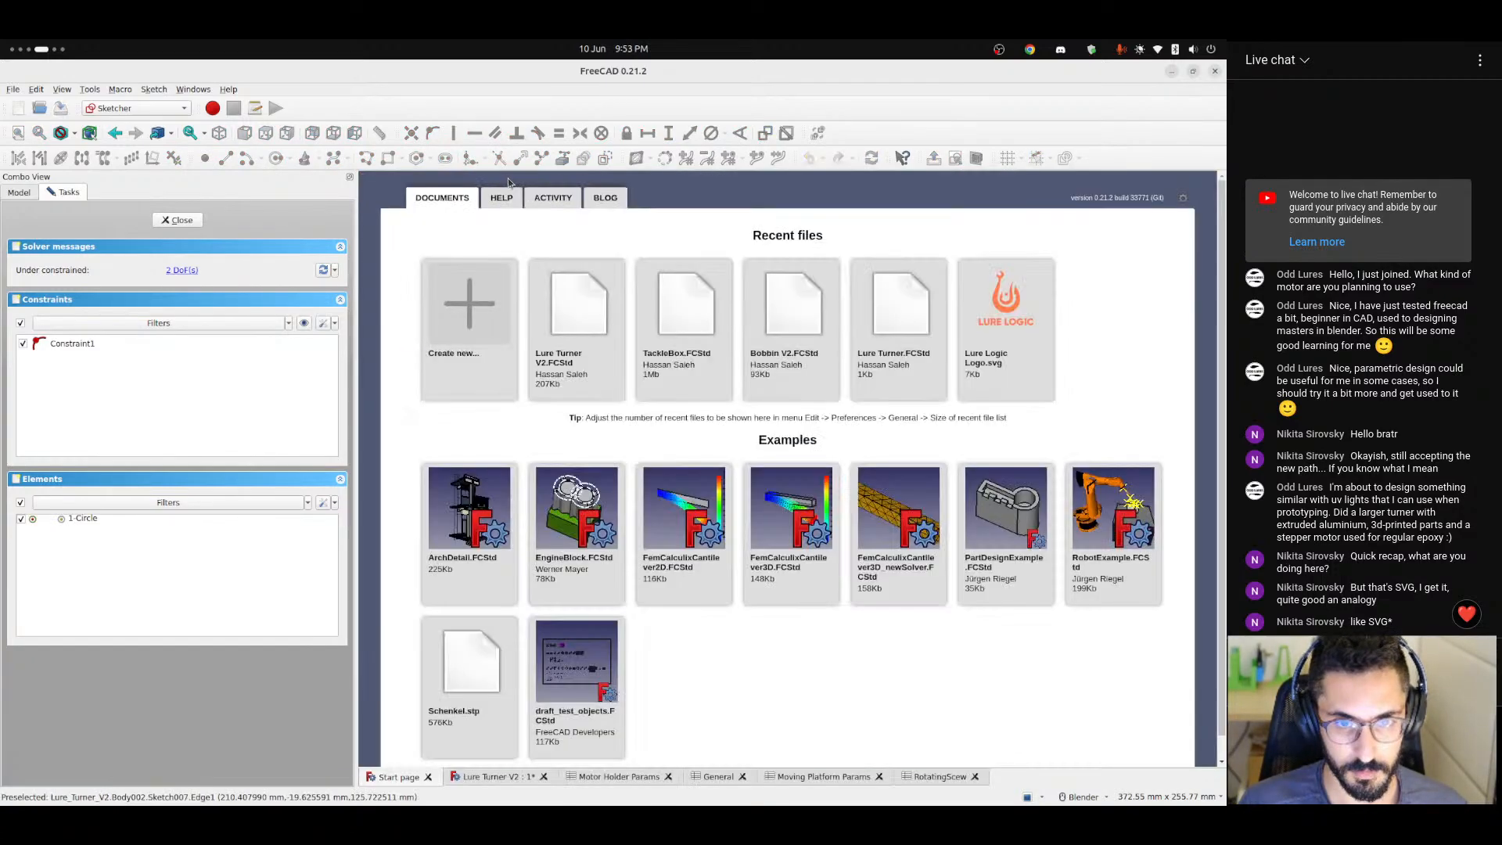
left_click(823, 777)
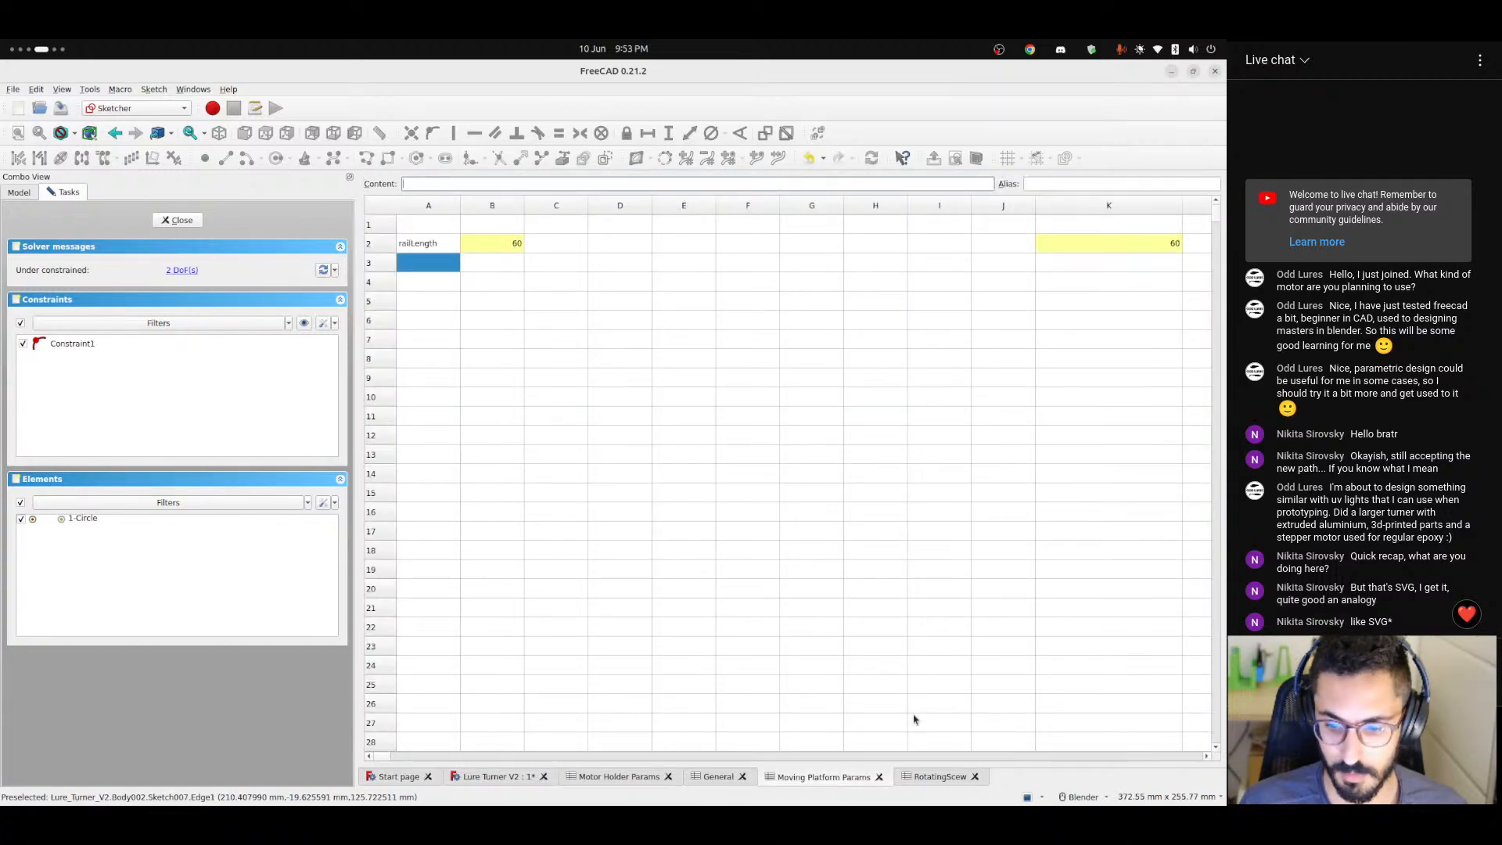
left_click(935, 783)
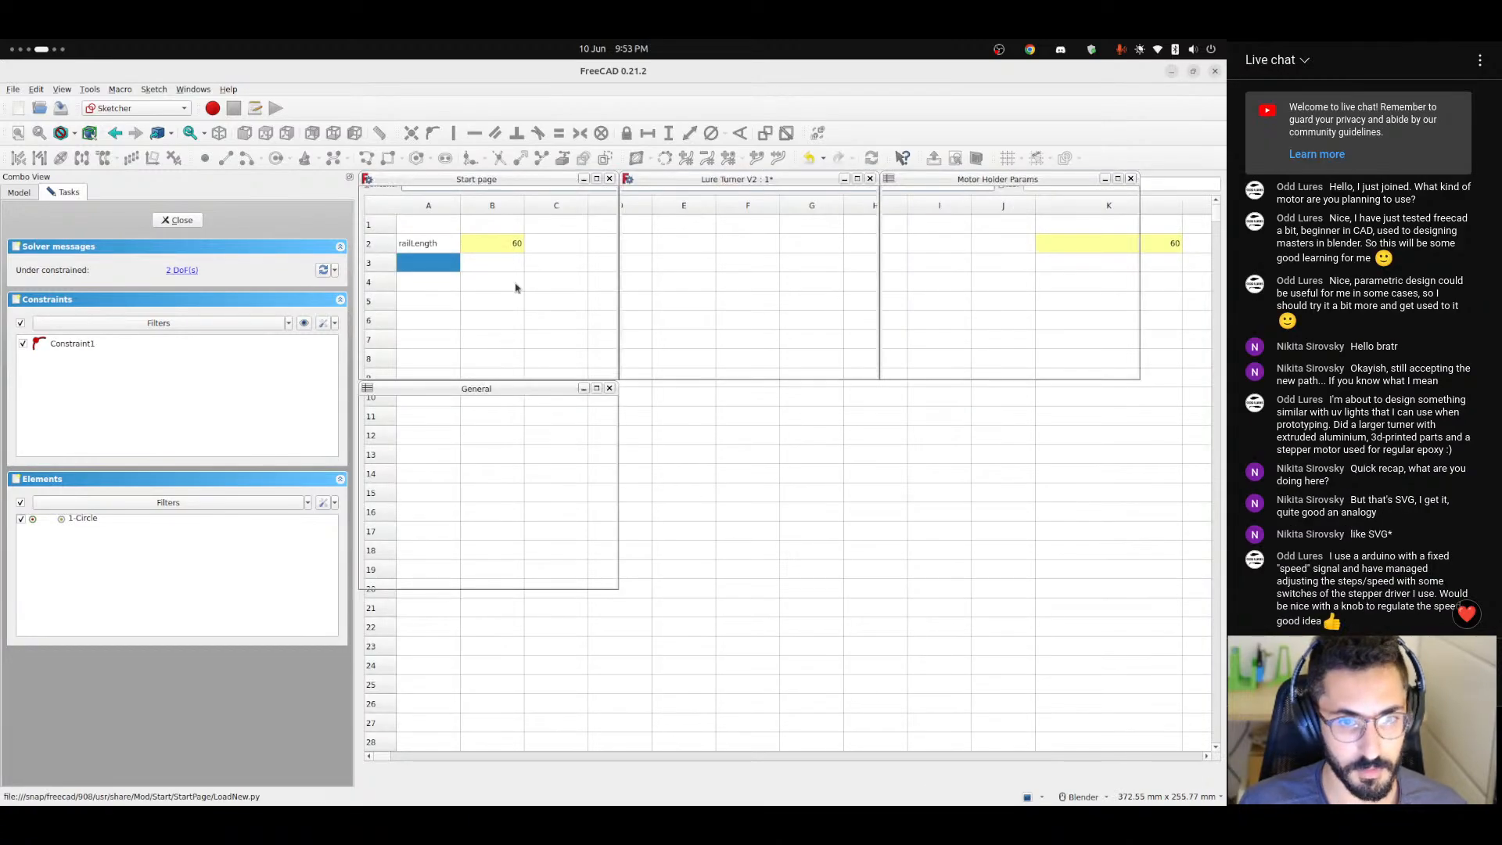
double_click(529, 180)
left_click(934, 777)
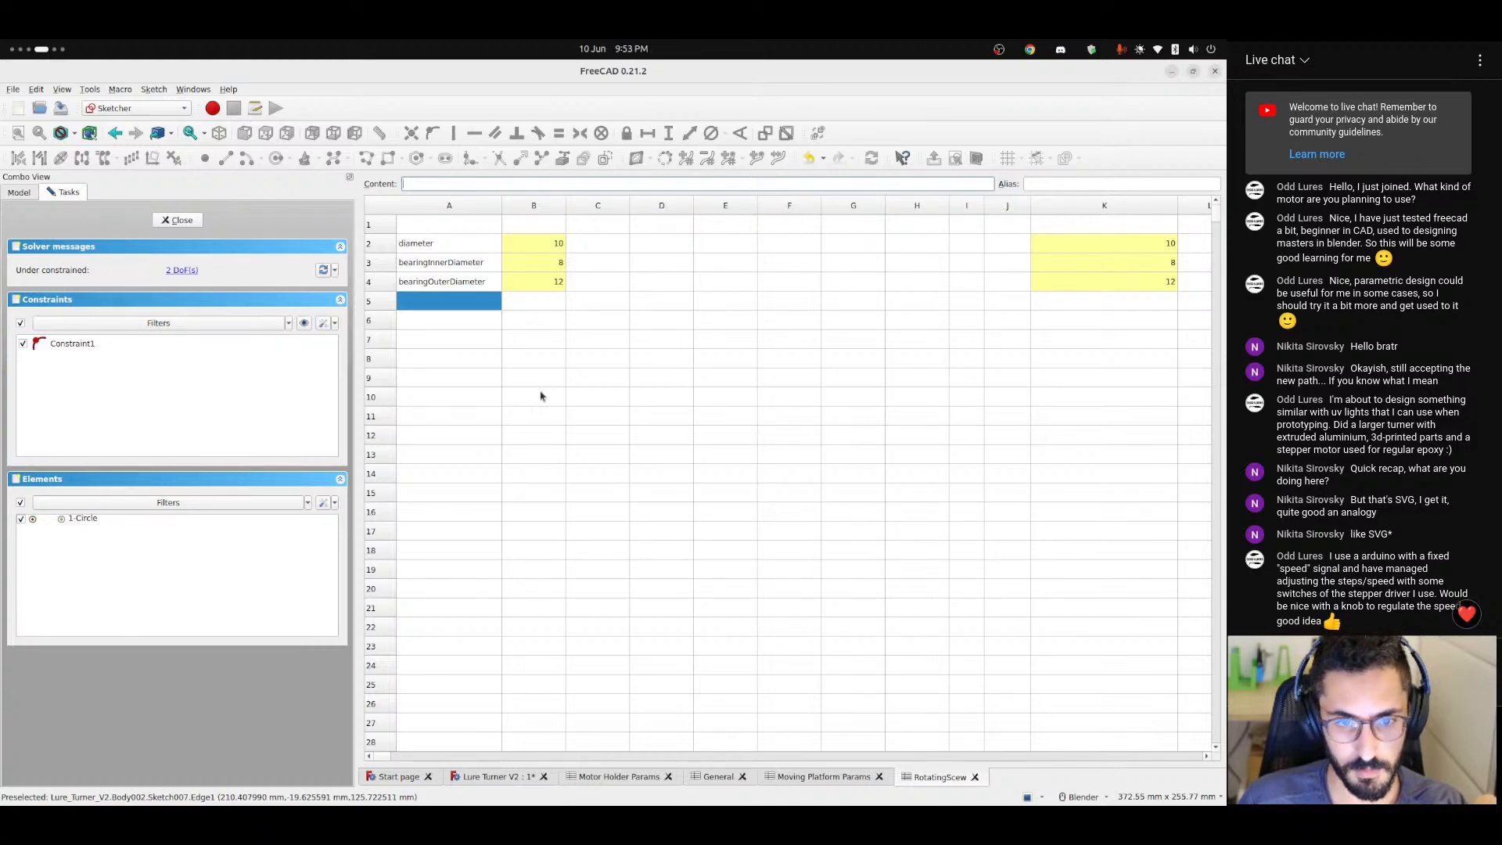
Add a bearingWidth parameter in row 5 of the RotatingScew spreadsheet with the value 6 in B5.
left_click(583, 302)
left_click(459, 300)
type("br")
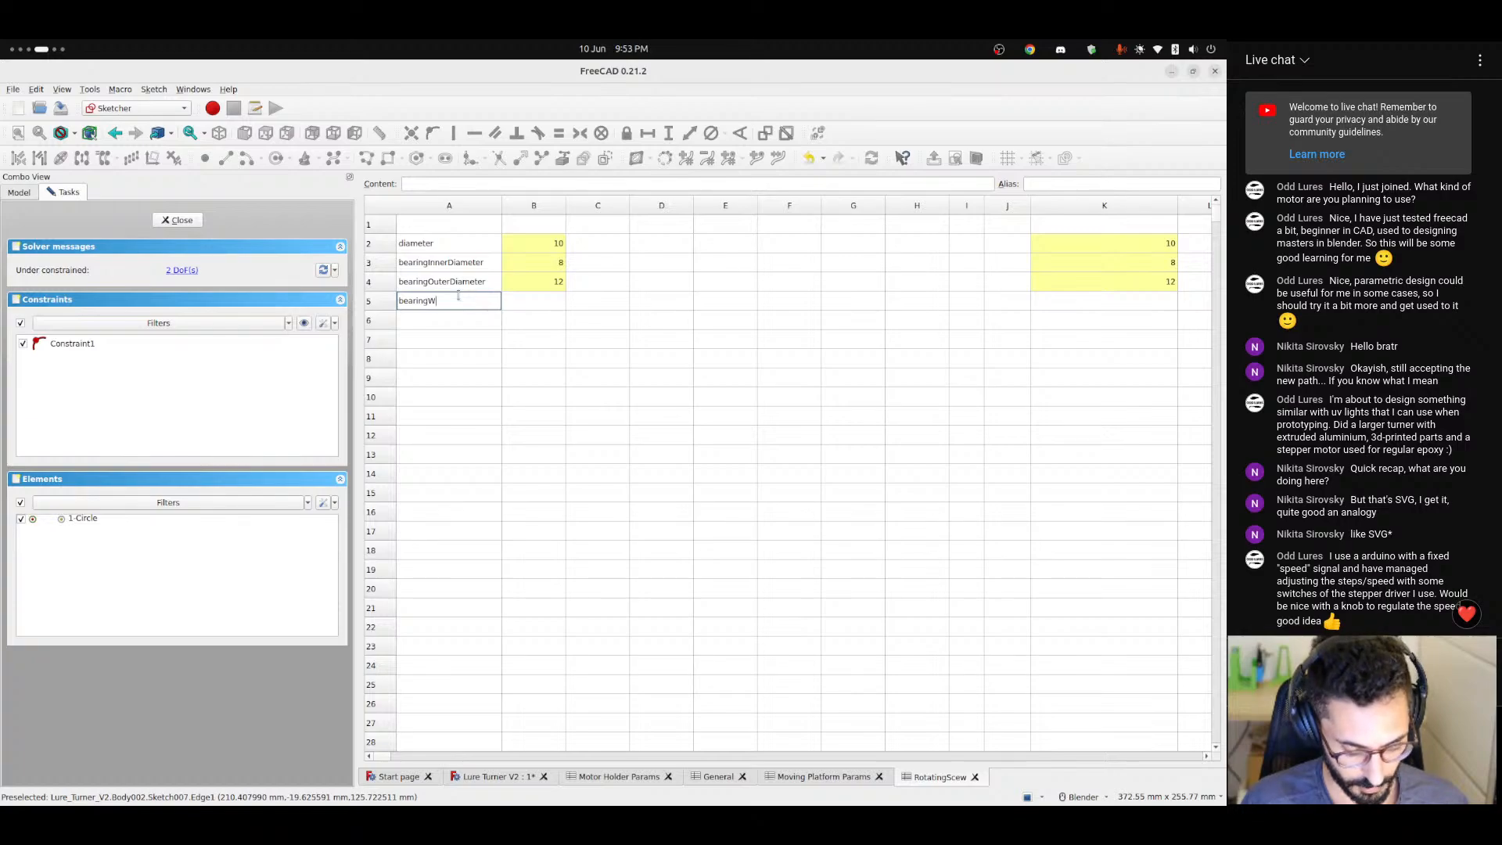
key("Return")
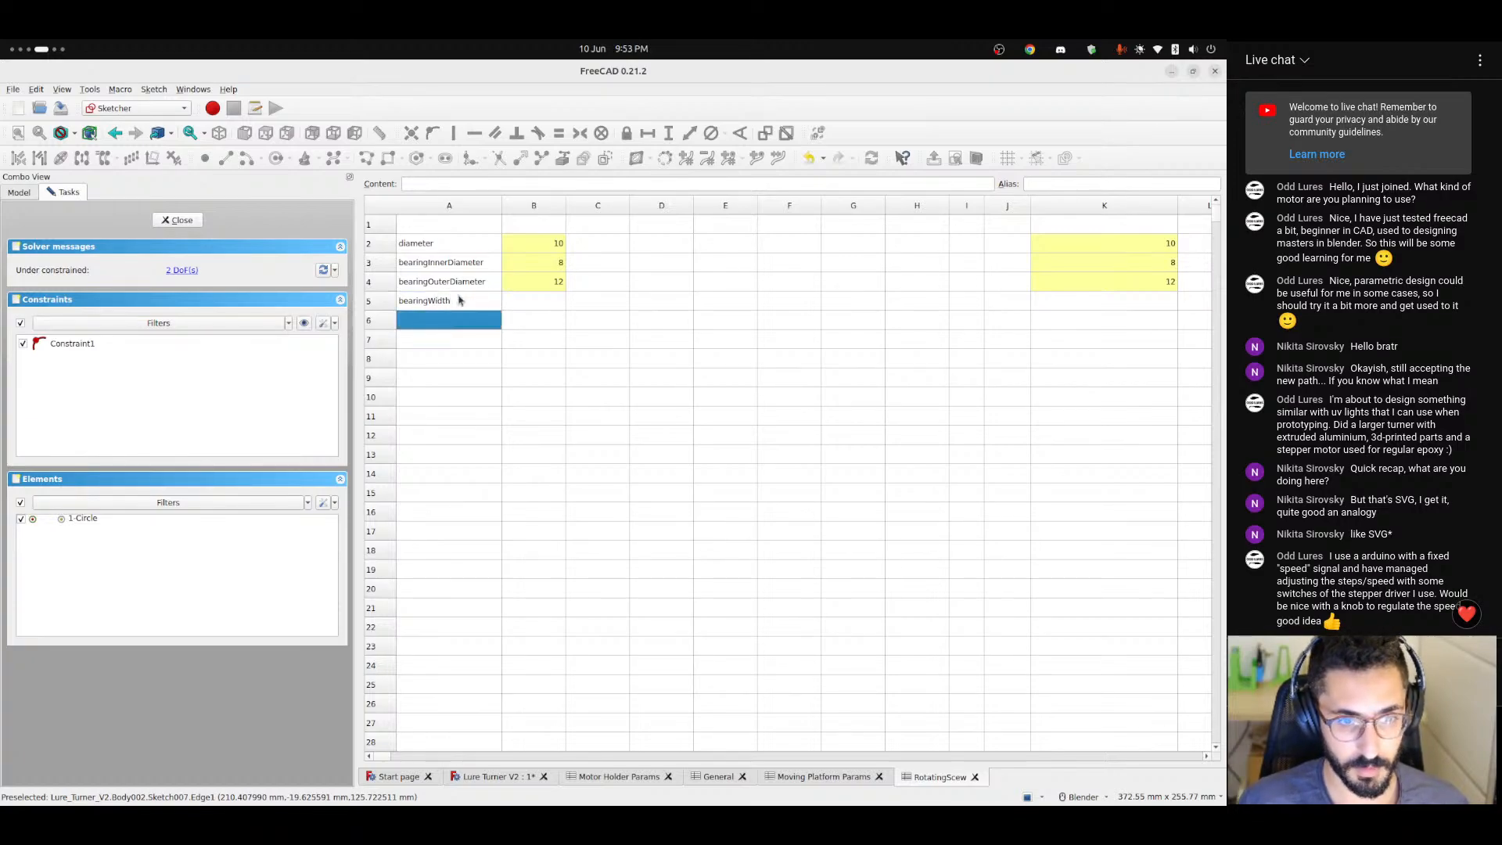
key("Up")
key("Right")
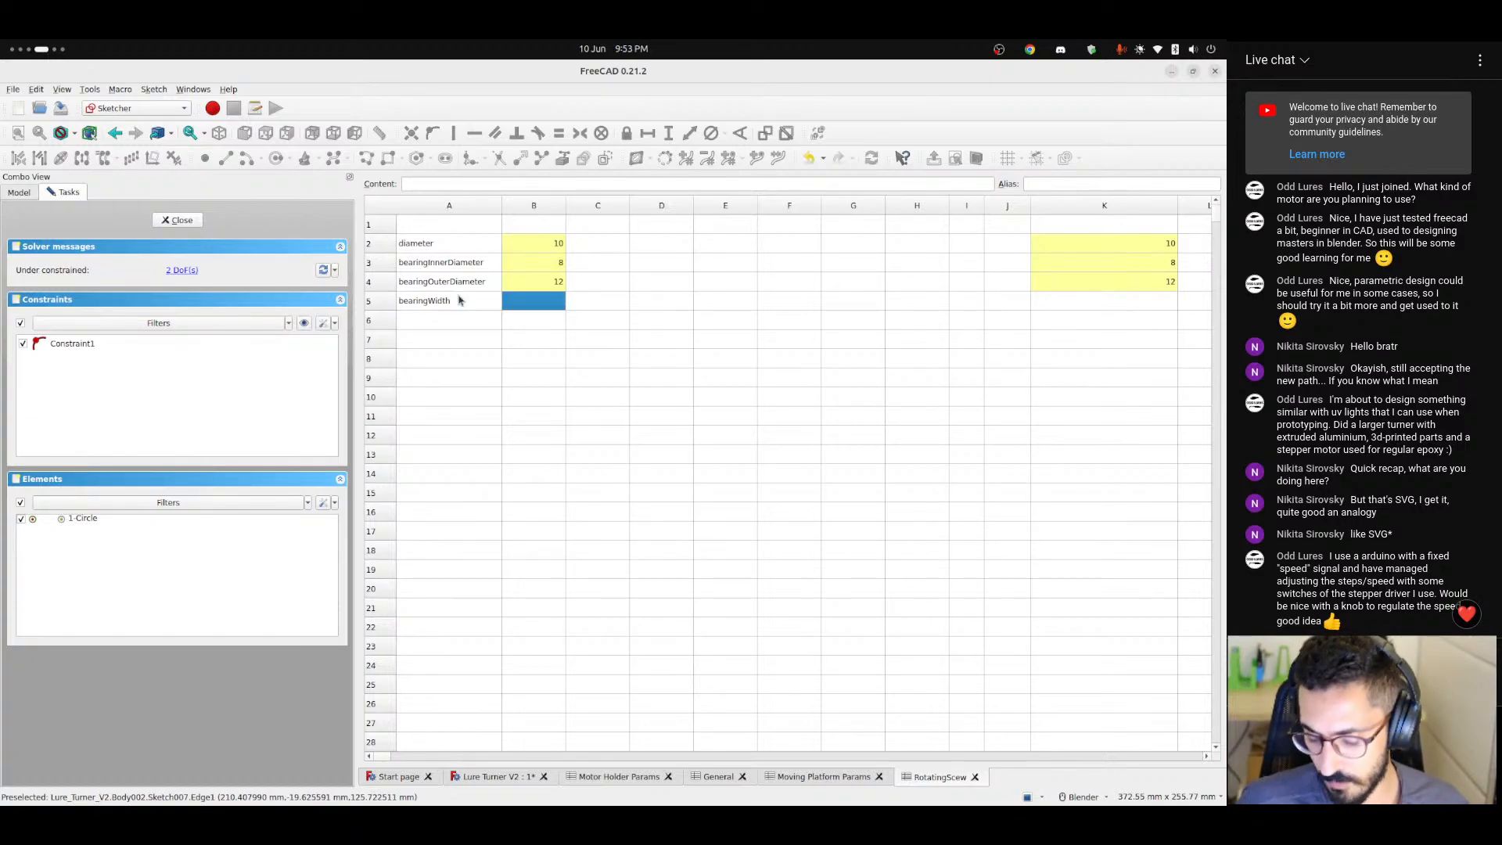
type("6")
key("Return")
Give cell B5, the bearing width value, the alias bearingWidthInput.
left_click(461, 304)
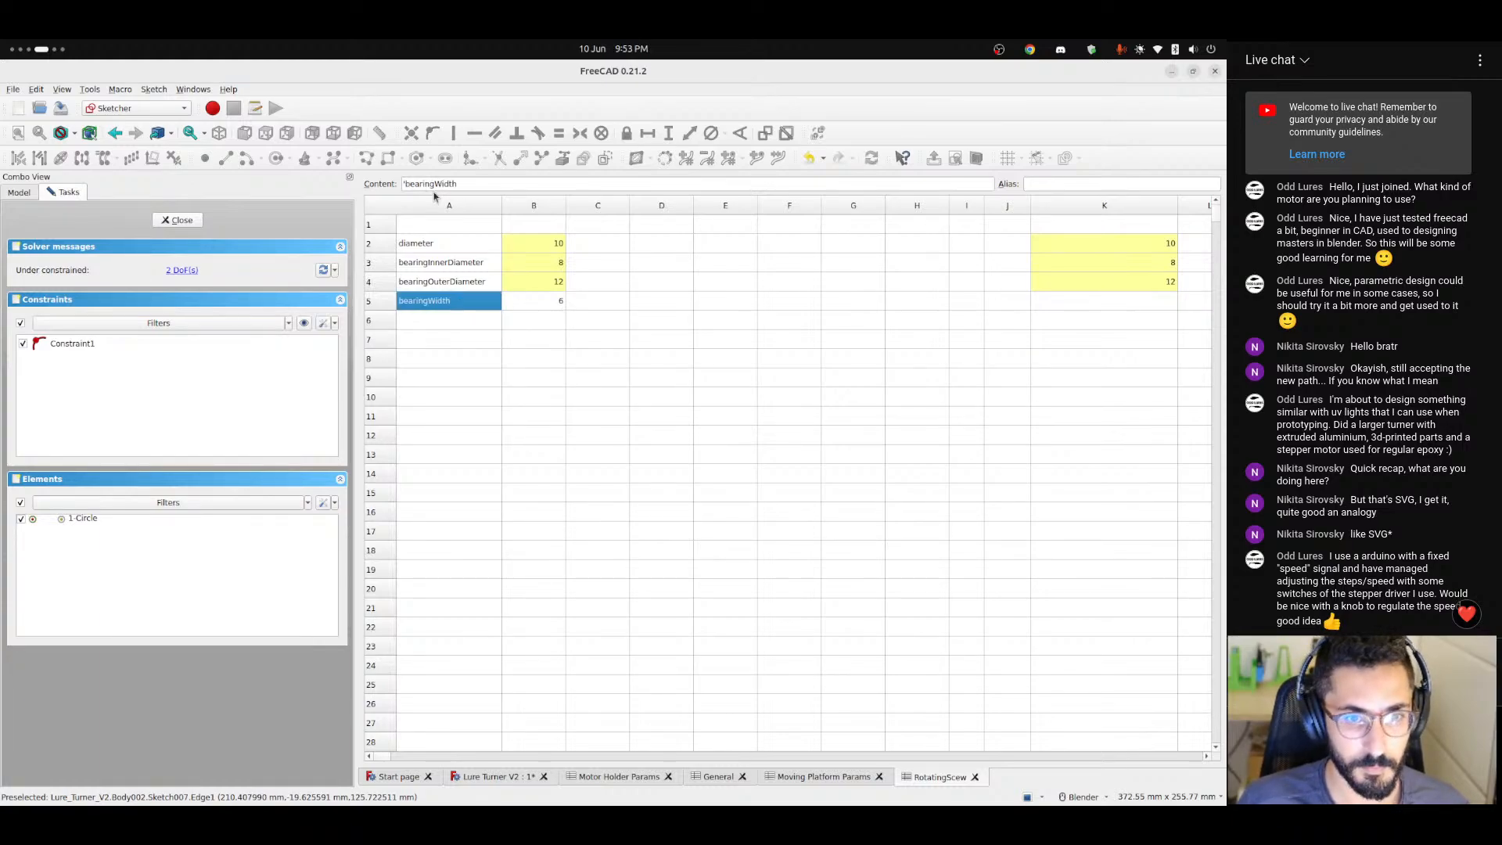
left_click(545, 304)
left_click(1053, 183)
type("bearingWidth")
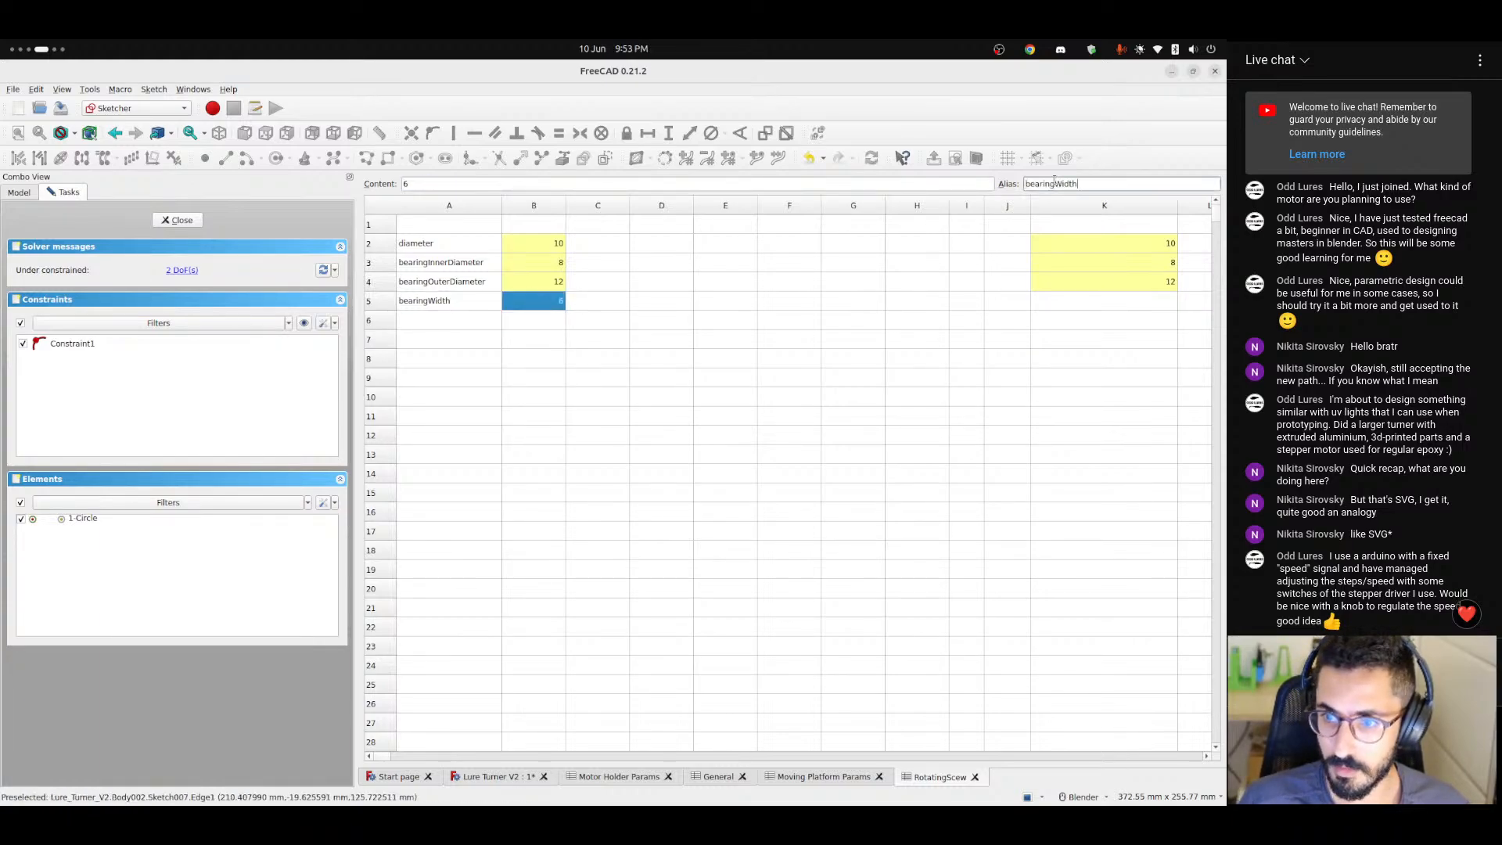
type("Input")
key("Return")
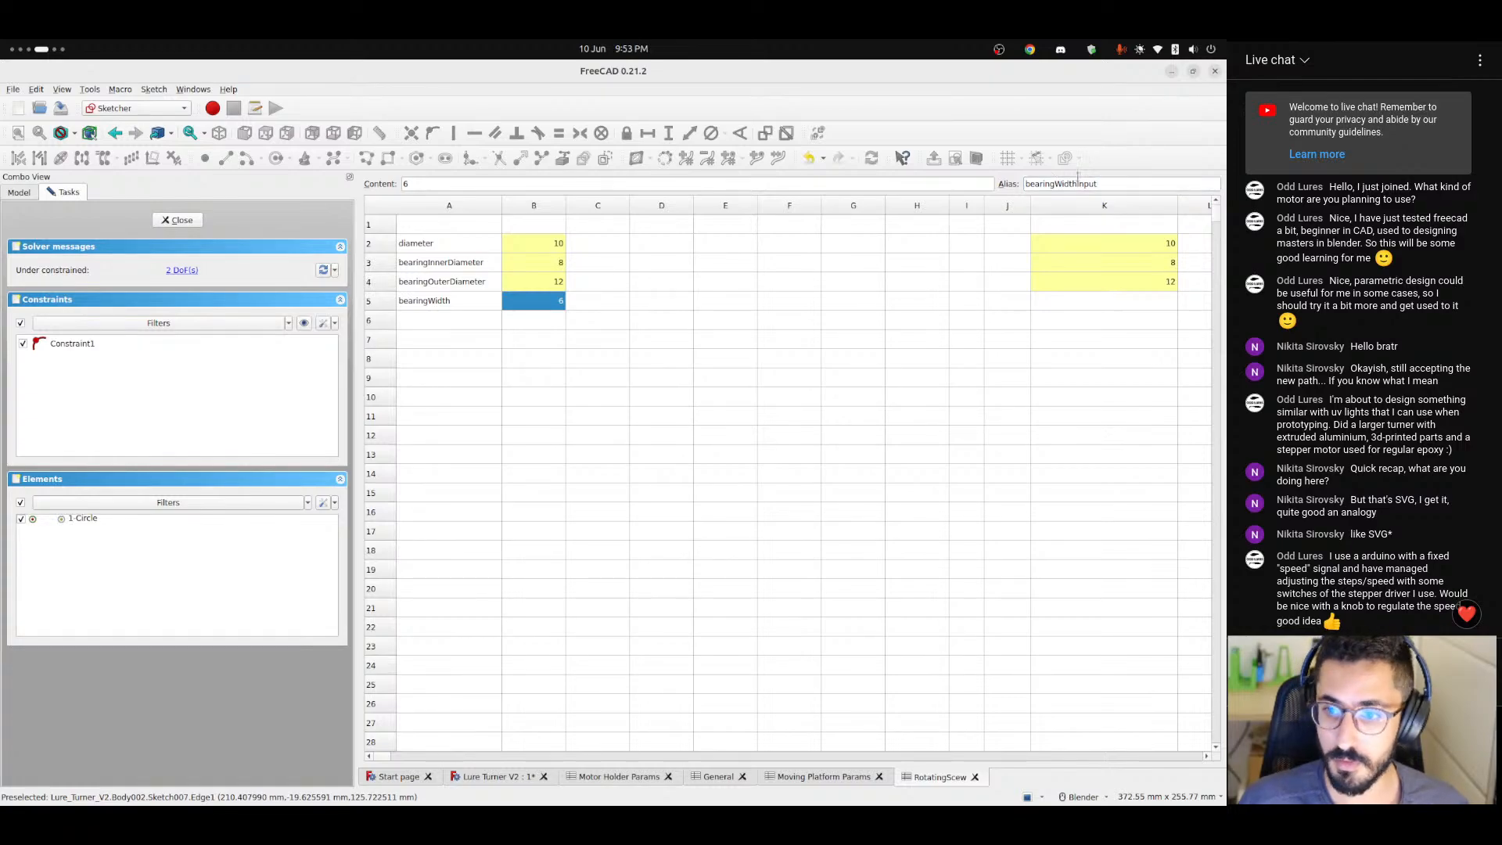
Enter the formula =max(bearingWidthInput; 2) in cell K5 for the bearing width.
left_click(1091, 302)
type("=")
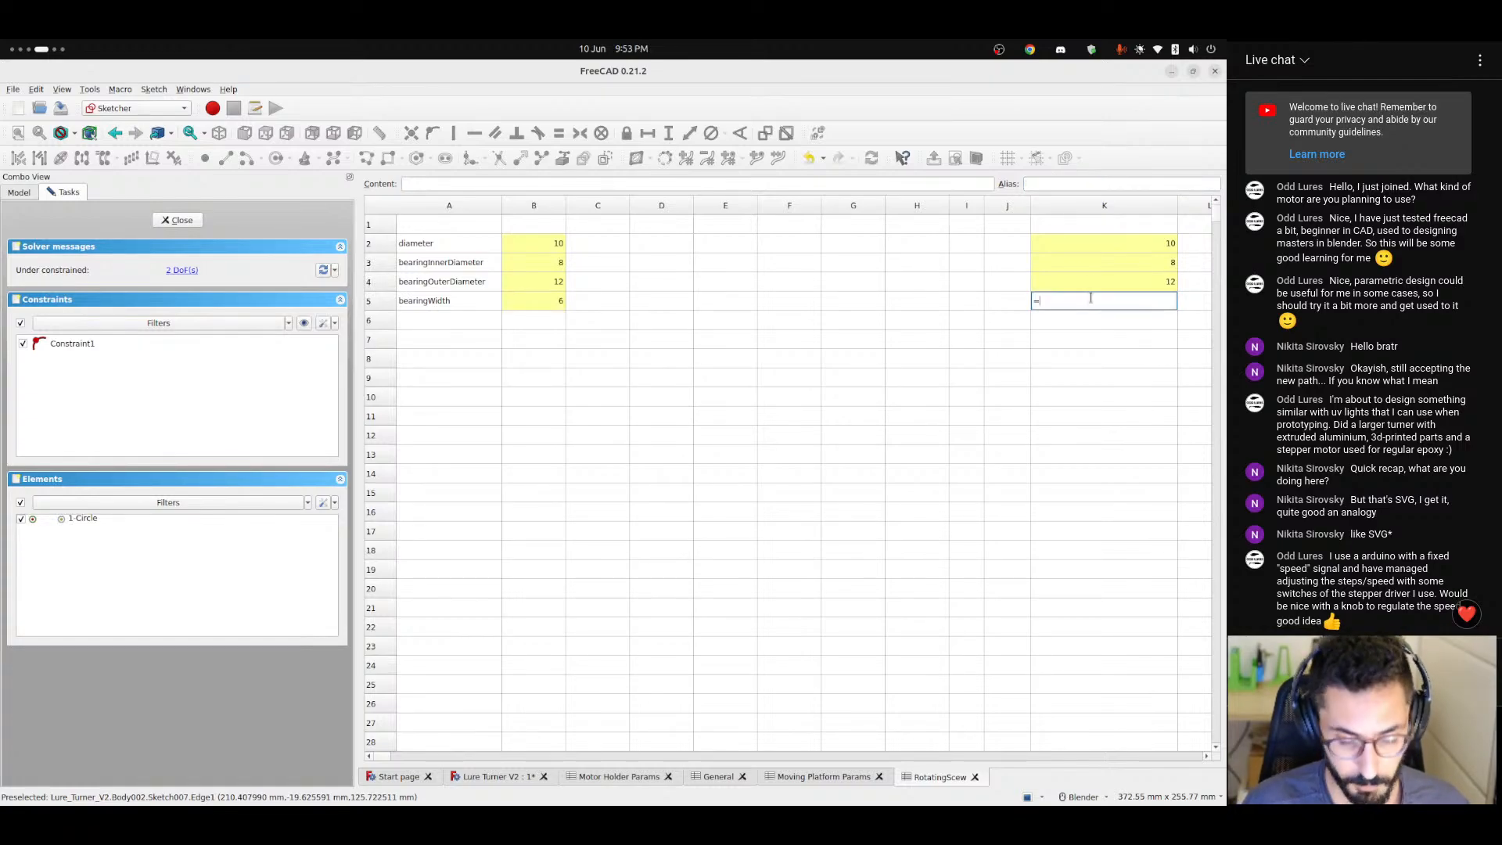
type("max(")
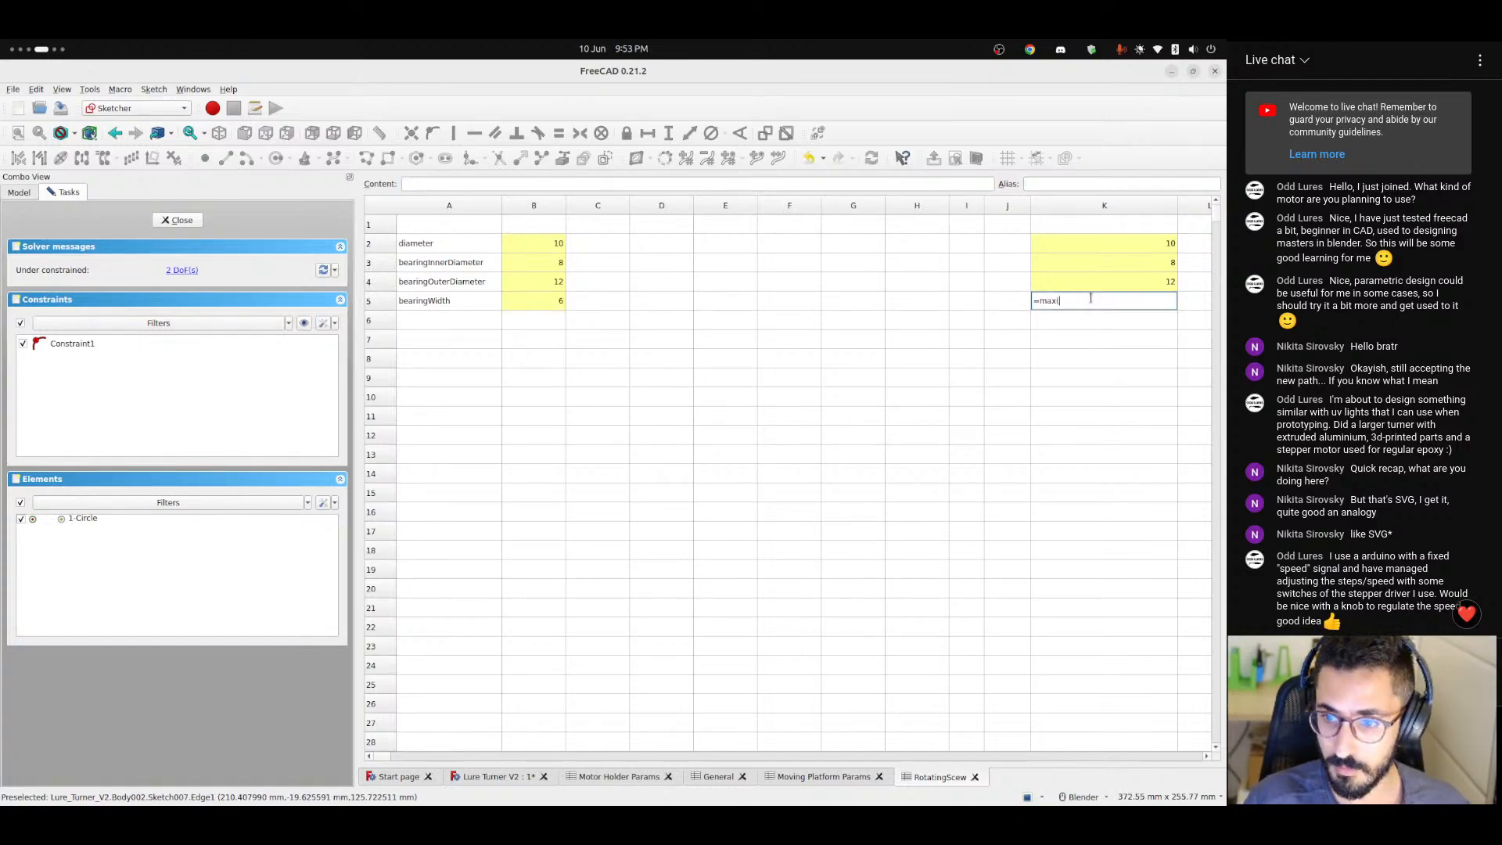
type("bra")
key("BackSpace")
type("ea")
key("Down")
key("Down")
key("Down")
key("Down")
key("Down")
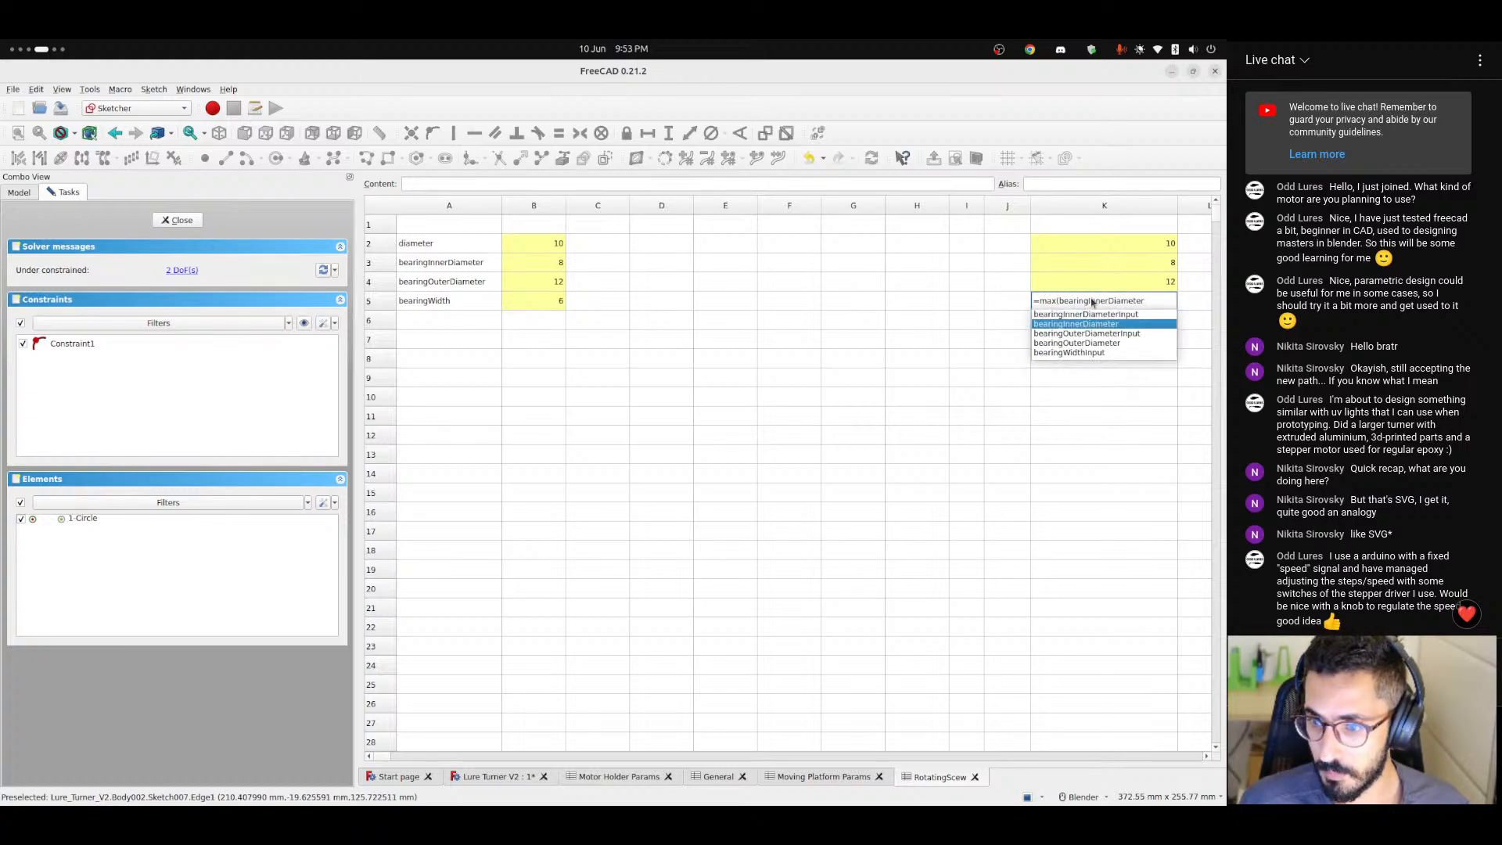
type("; 2")
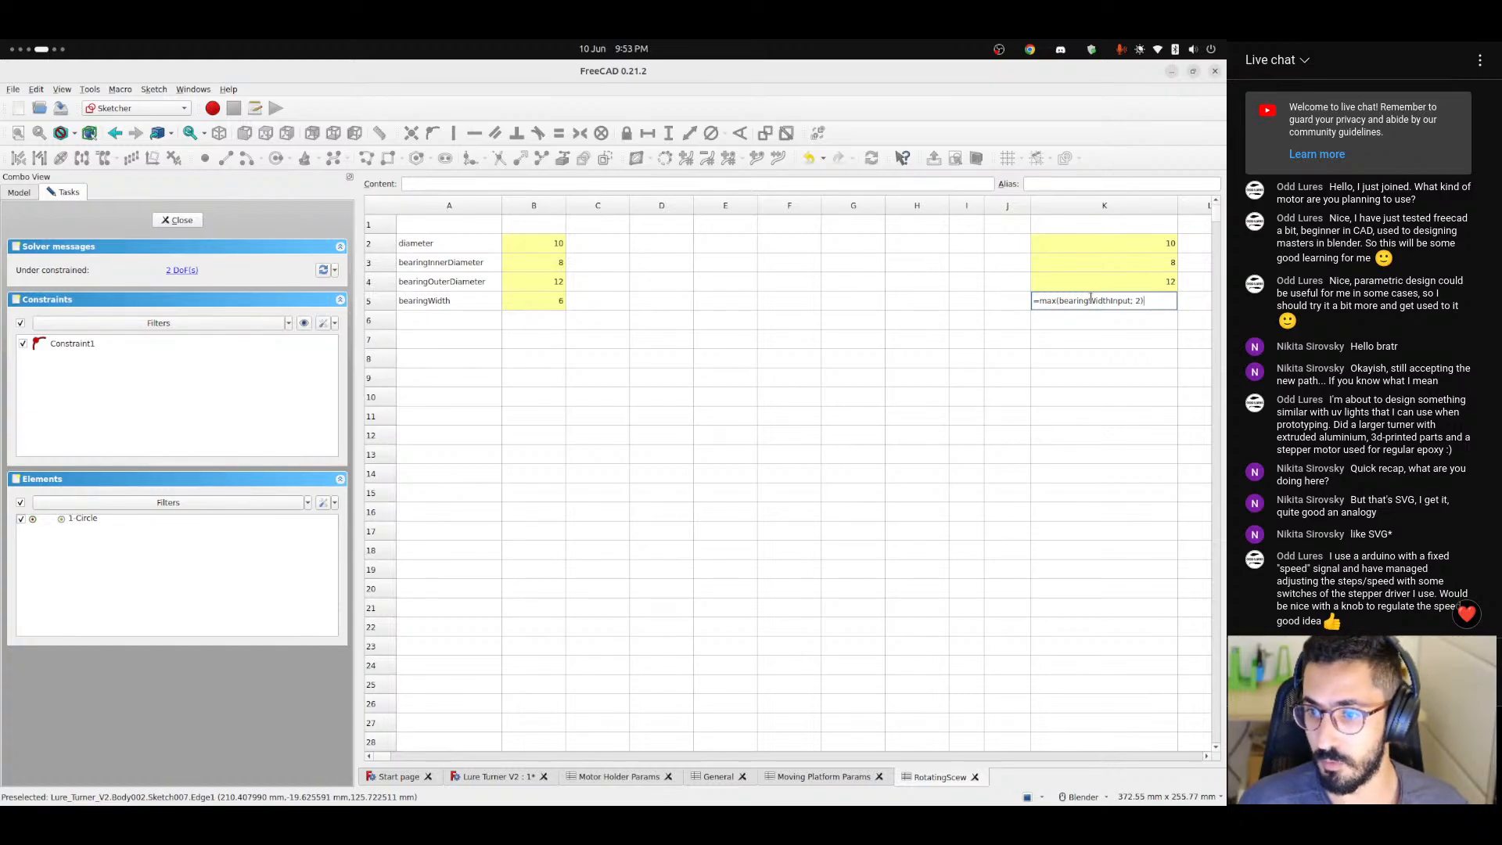
key("Return")
Give cell K5, the computed bearing width, the alias bearingWidth.
left_click(438, 300)
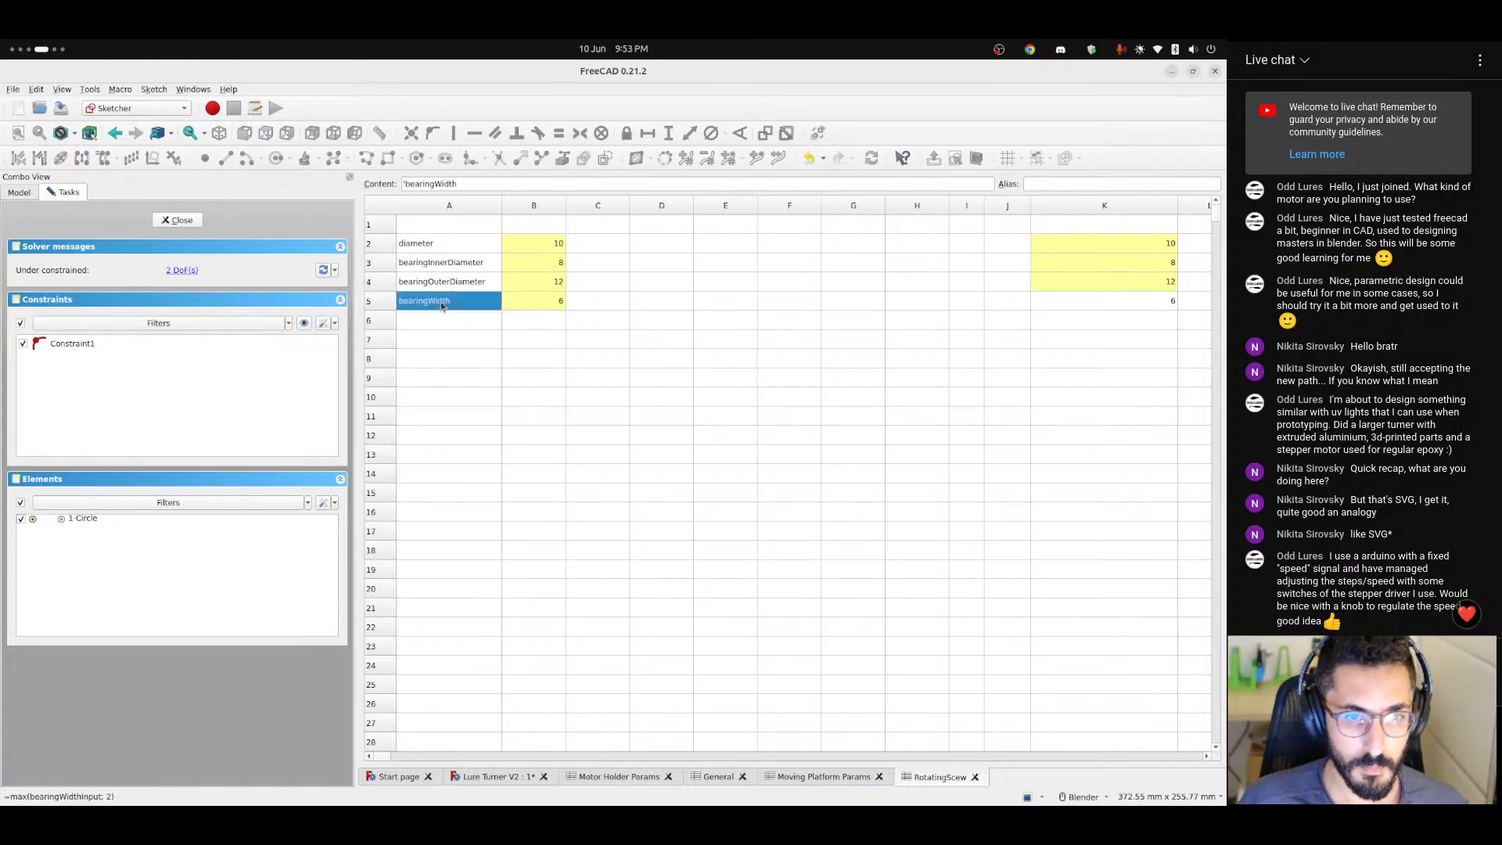
double_click(425, 185)
key("ctrl+c")
left_click(1113, 302)
left_click(1096, 186)
key("ctrl+v")
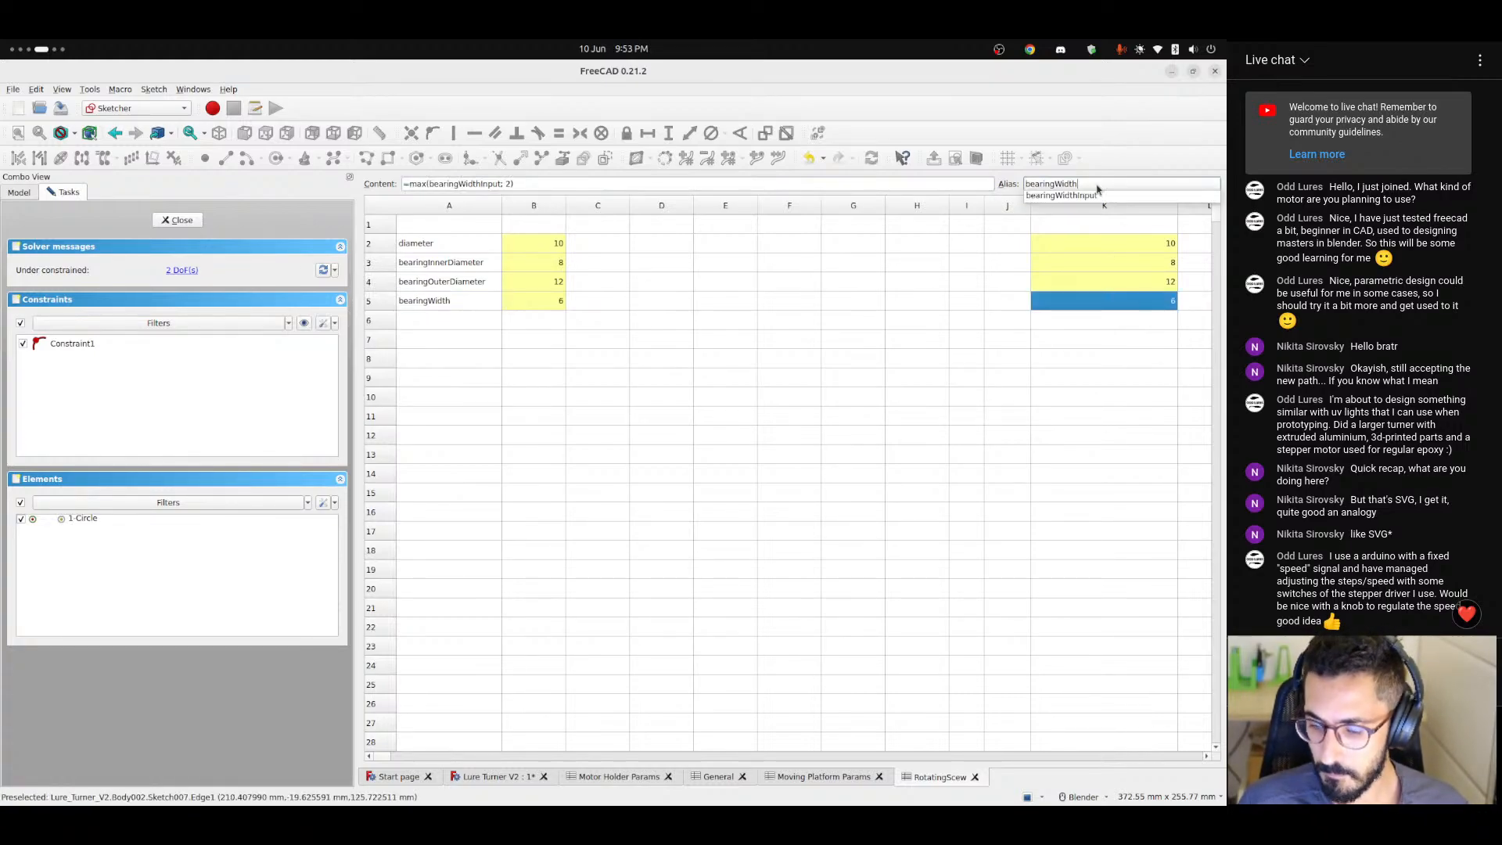
key("Return")
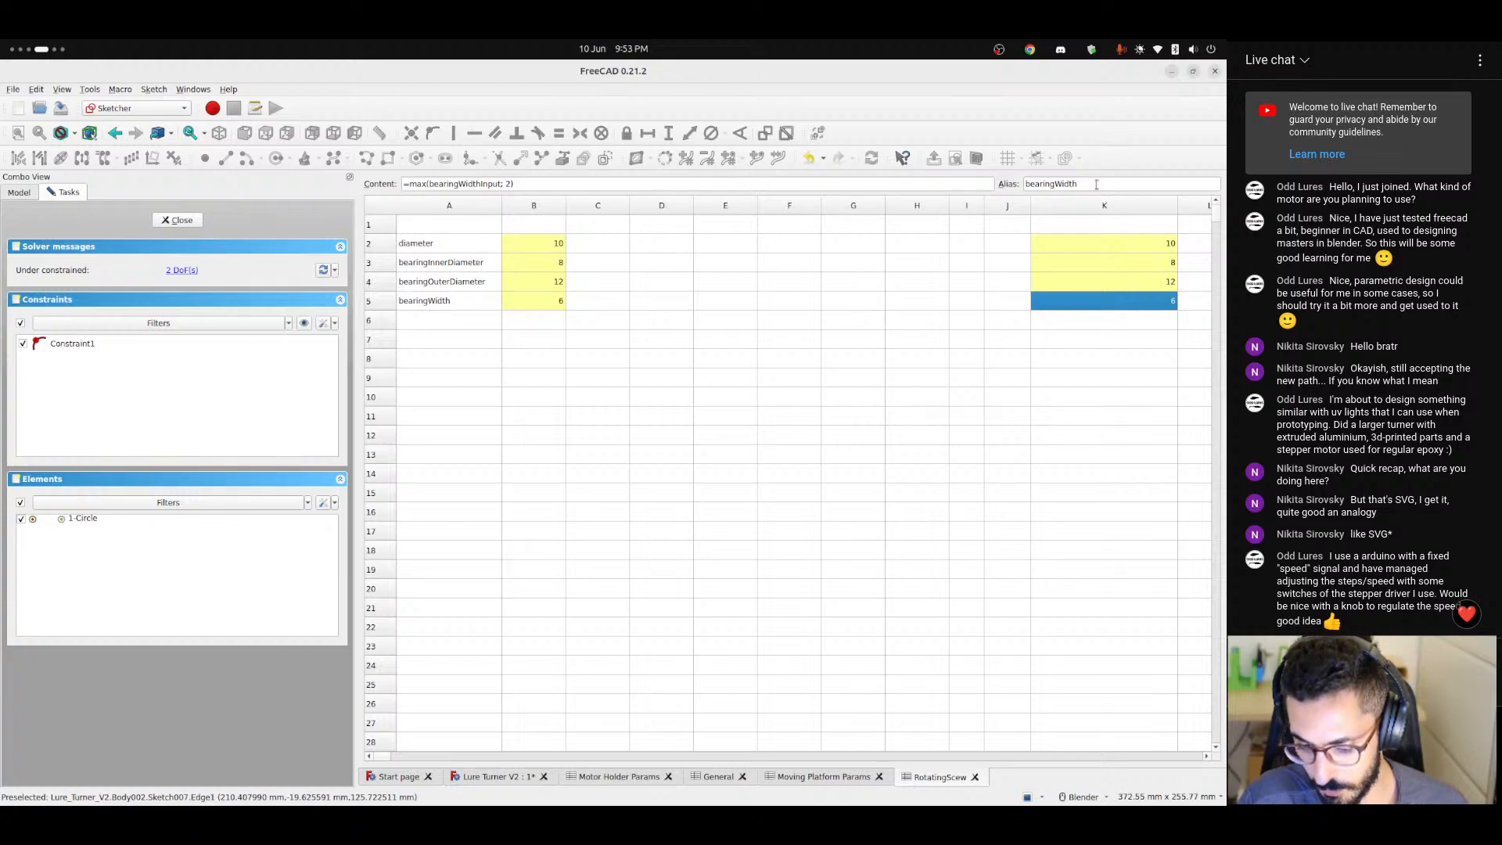
Return to the Lure Turner V2 sketch and examine the circle near the plate's upper edge.
left_click(501, 777)
scroll(674, 363, "up", 1)
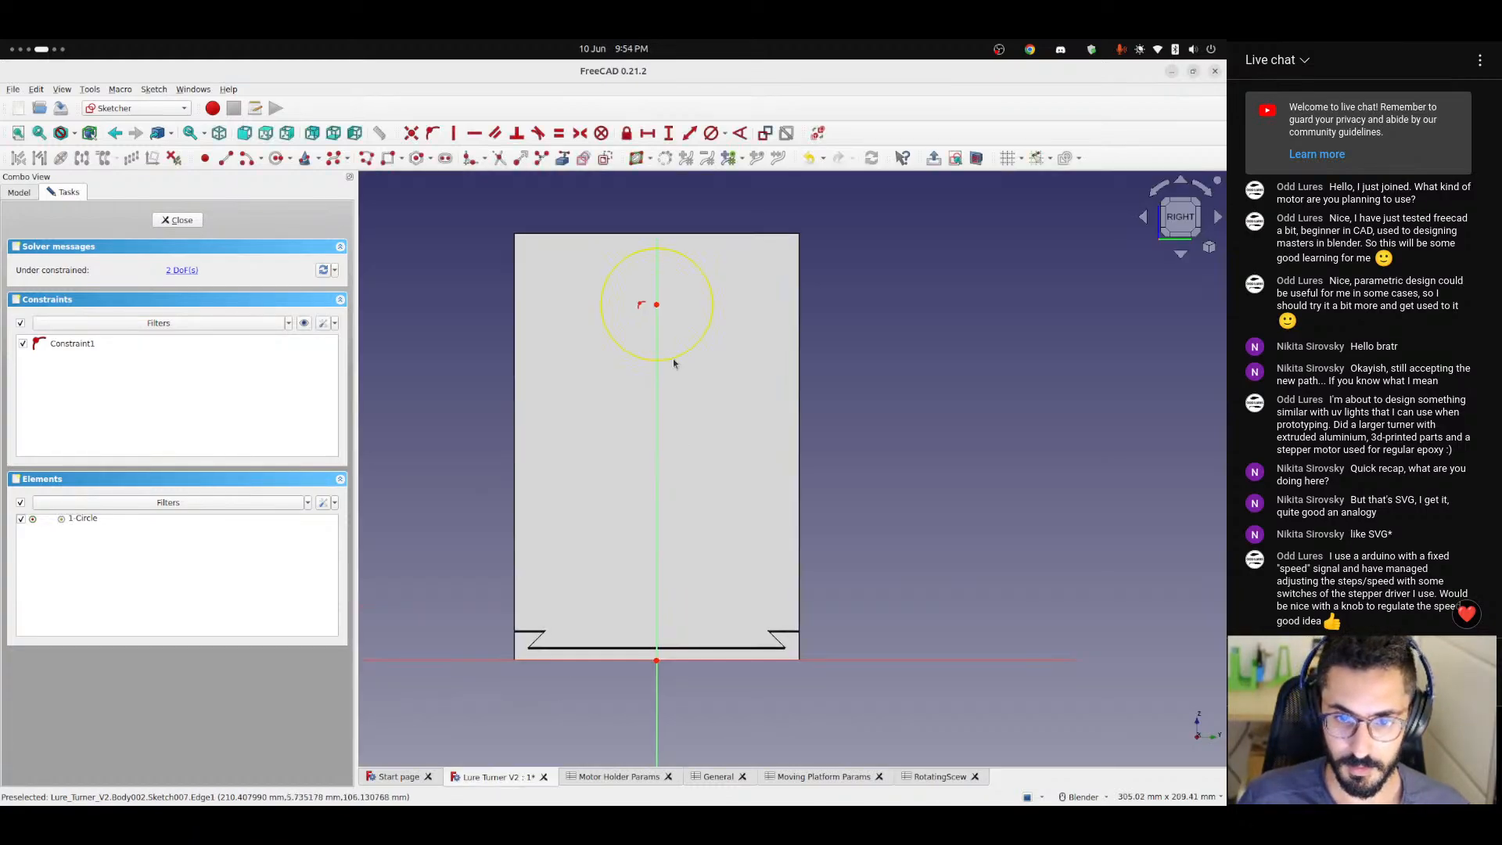
scroll(674, 362, "down", 1)
middle_click_drag(673, 363, 738, 426, "shift")
scroll(710, 401, "up", 1)
left_click_drag(719, 373, 735, 377)
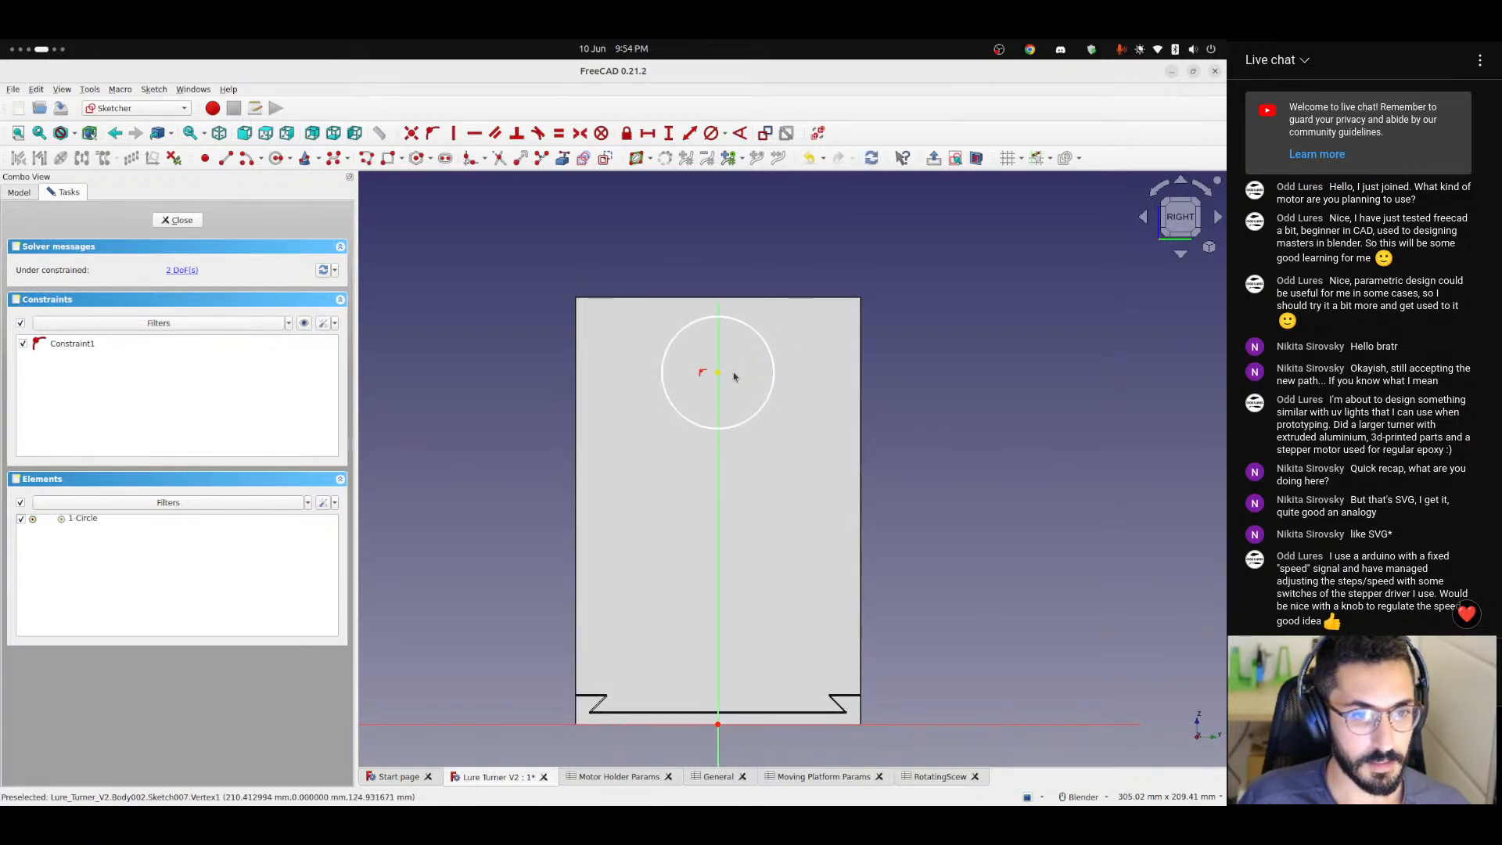
scroll(734, 376, "up", 1)
mouse_move(733, 393)
middle_mouse_down("shift")
mouse_move(686, 316)
mouse_move(706, 331)
middle_mouse_up("shift")
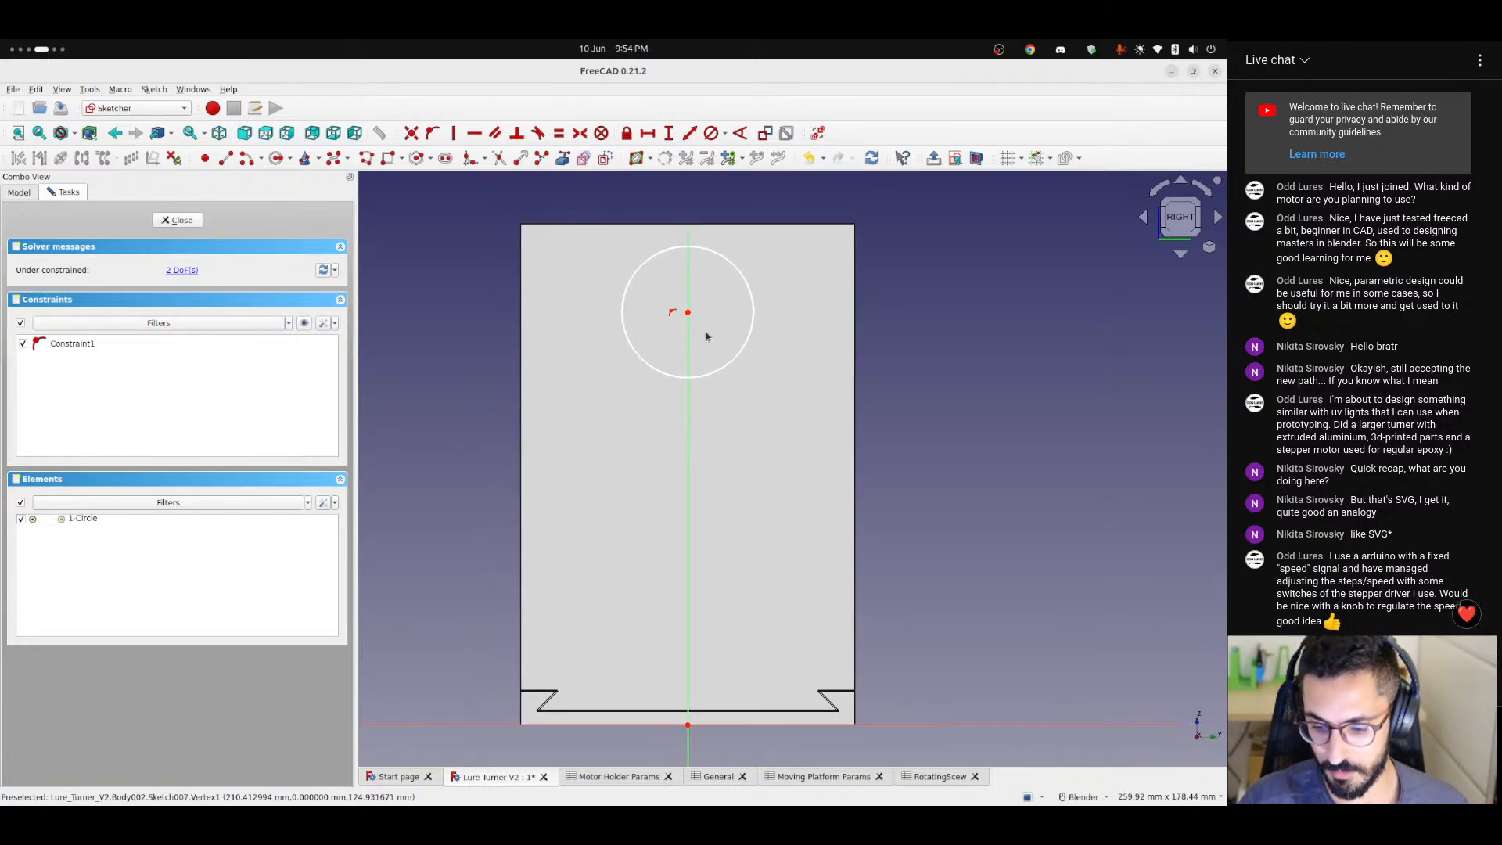
key("ctrl+alt+Left")
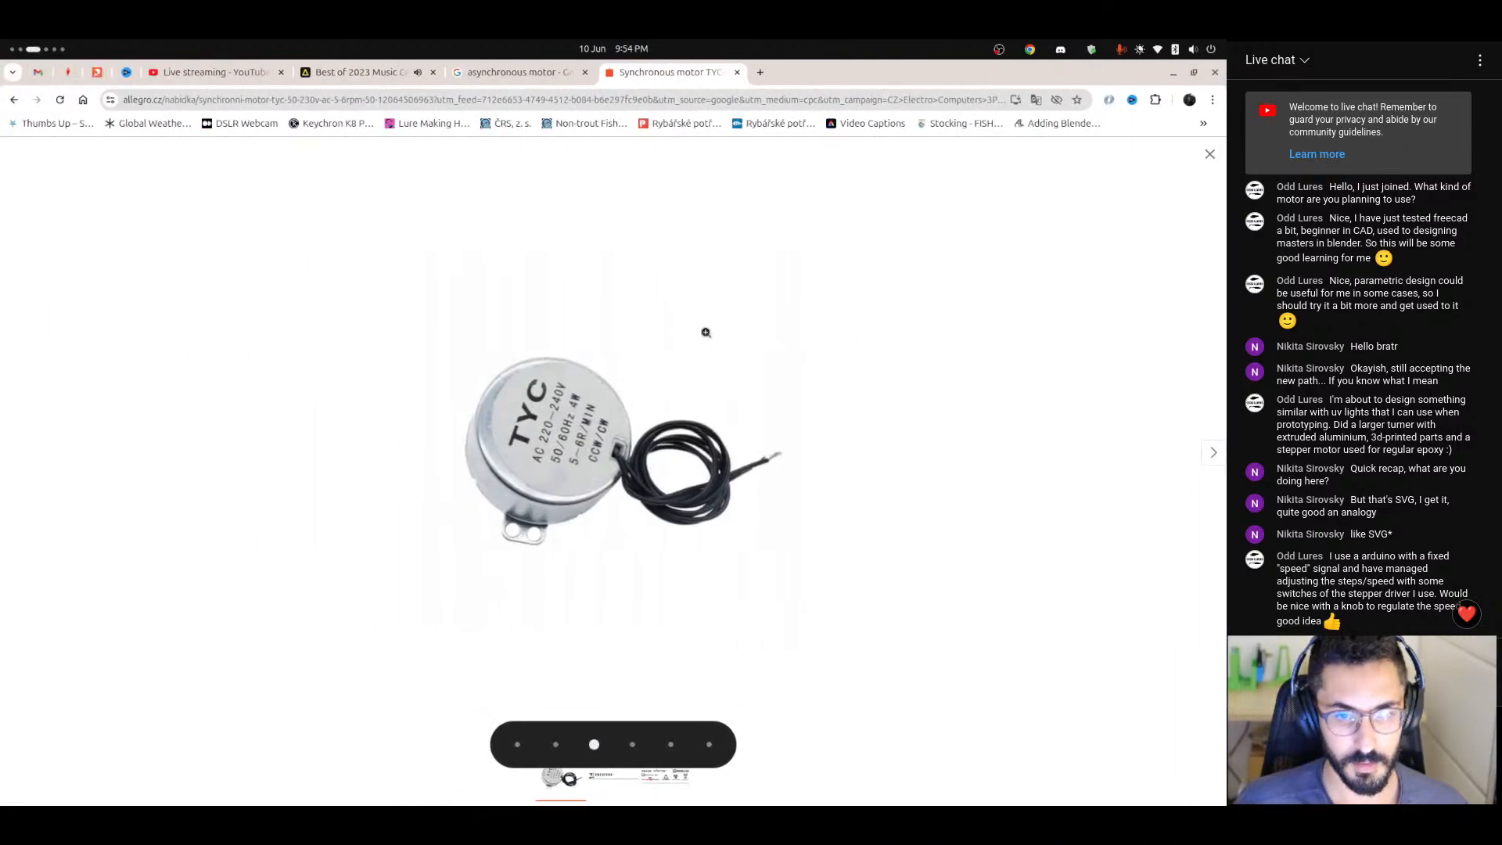
key("ctrl+alt+Right")
scroll(660, 355, "up", 1)
scroll(661, 354, "up", 1)
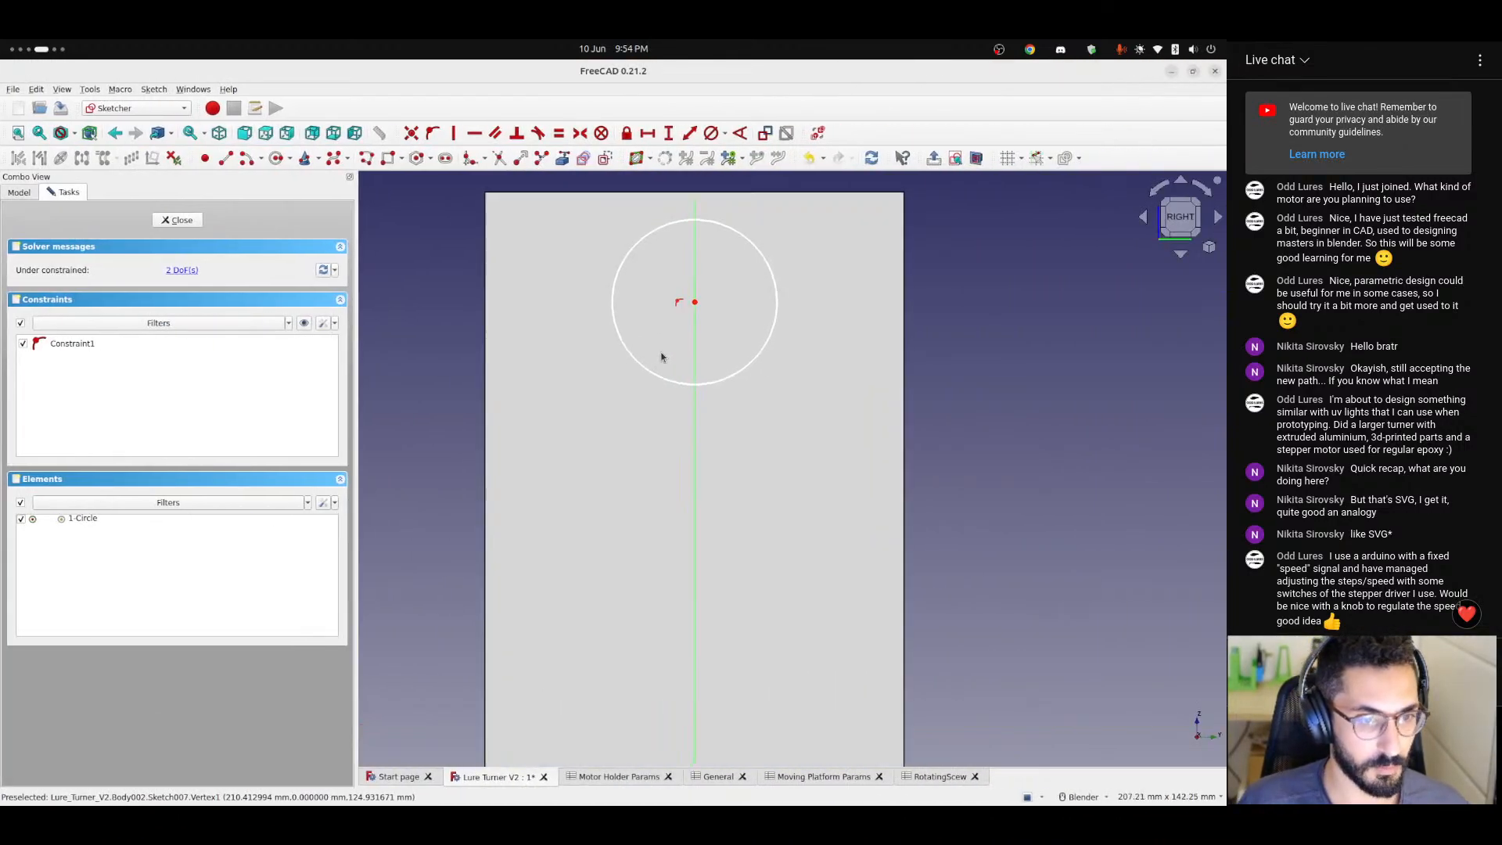
scroll(661, 354, "down", 2)
mouse_move(706, 340)
middle_mouse_down("shift")
mouse_move(653, 358)
mouse_move(693, 361)
middle_mouse_up("shift")
scroll(645, 344, "up", 4)
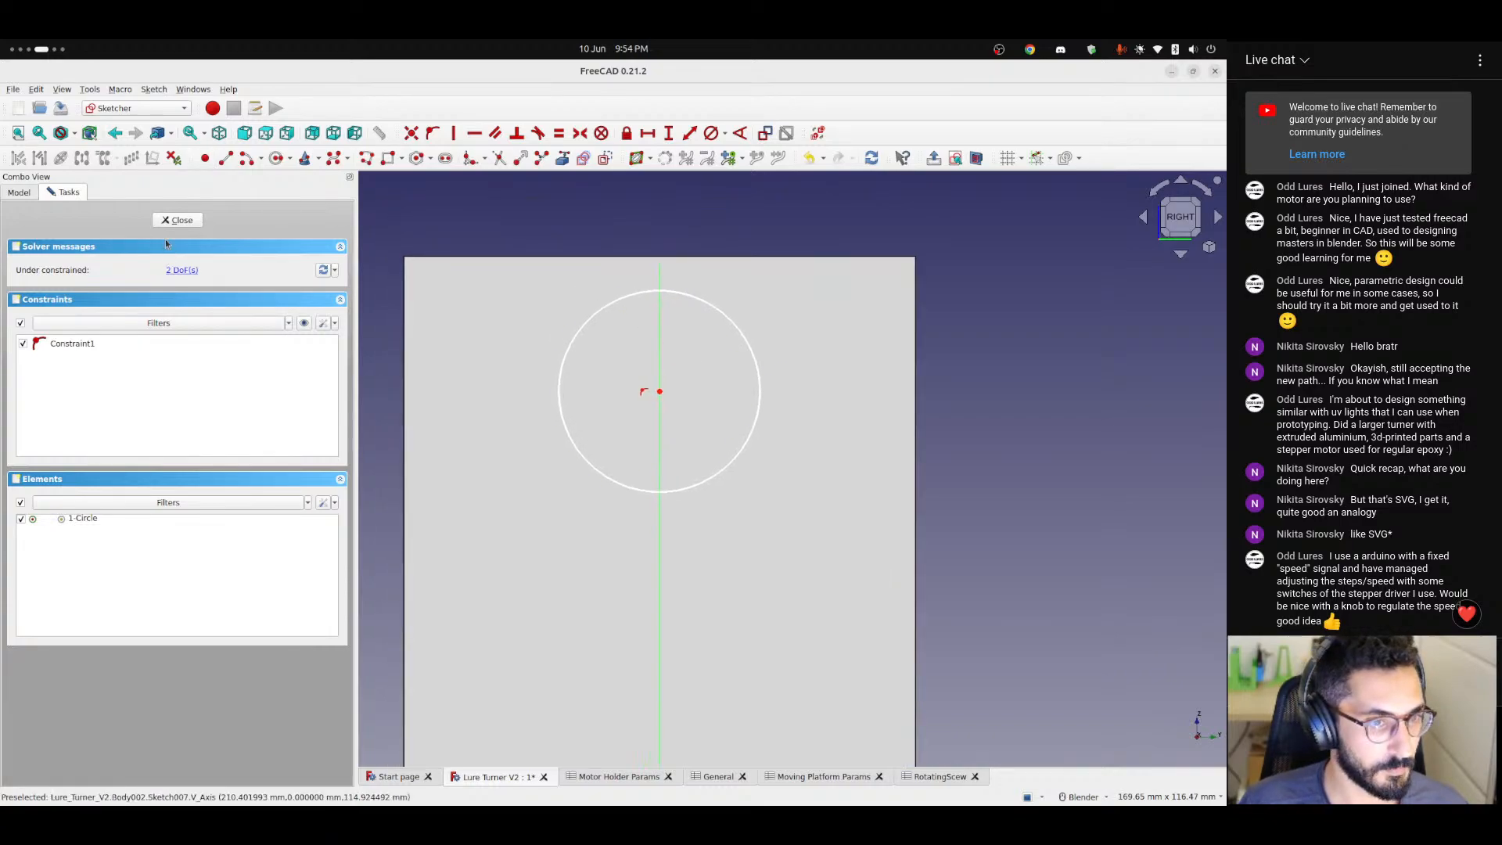
scroll(719, 338, "up", 2)
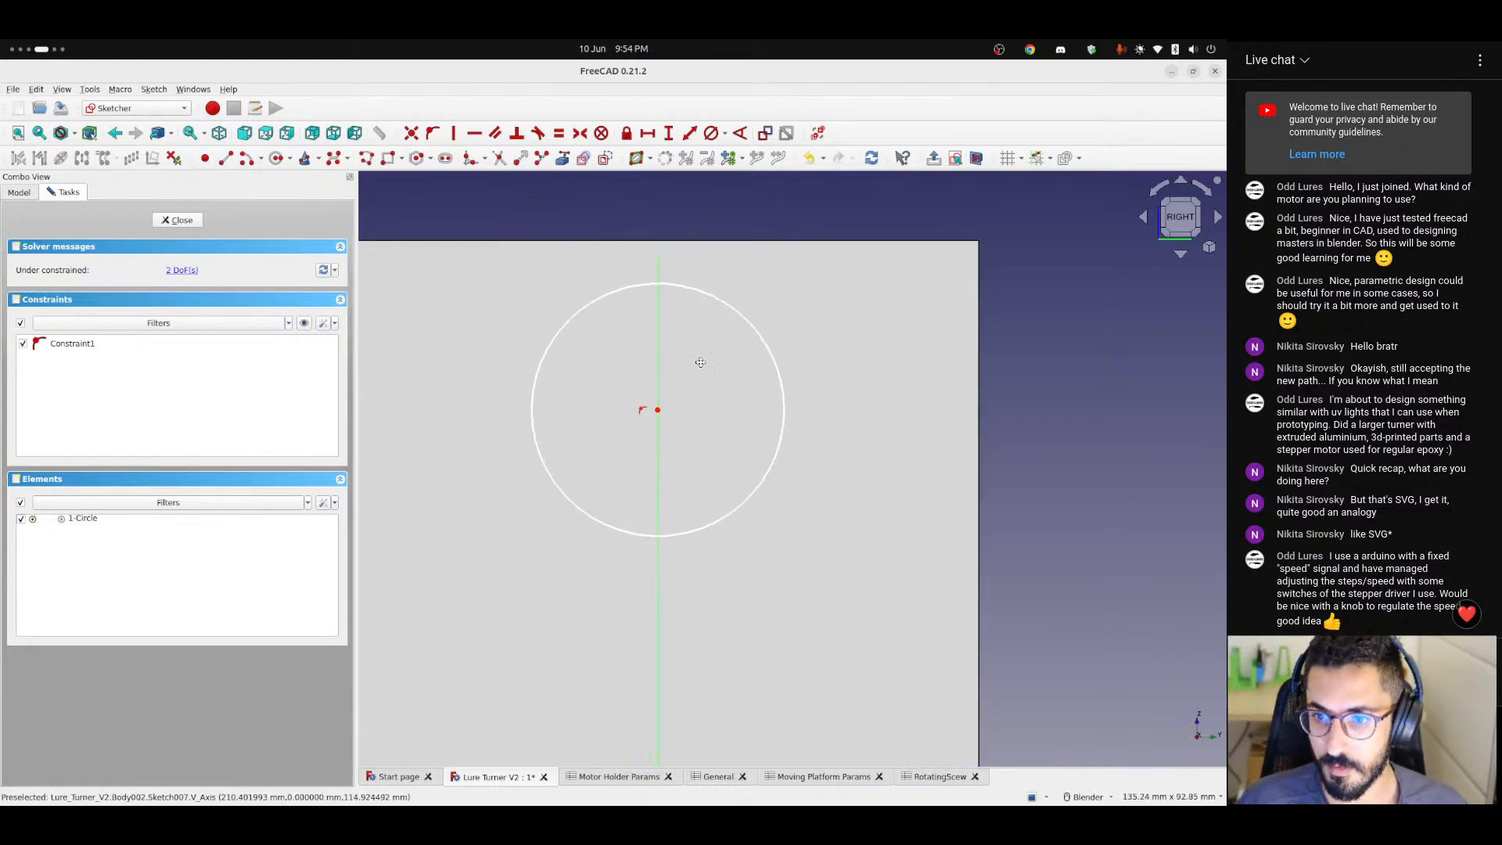
mouse_move(697, 362)
middle_mouse_down("shift")
mouse_move(761, 378)
mouse_move(763, 393)
mouse_move(720, 375)
middle_mouse_up("shift")
scroll(763, 394, "down", 2)
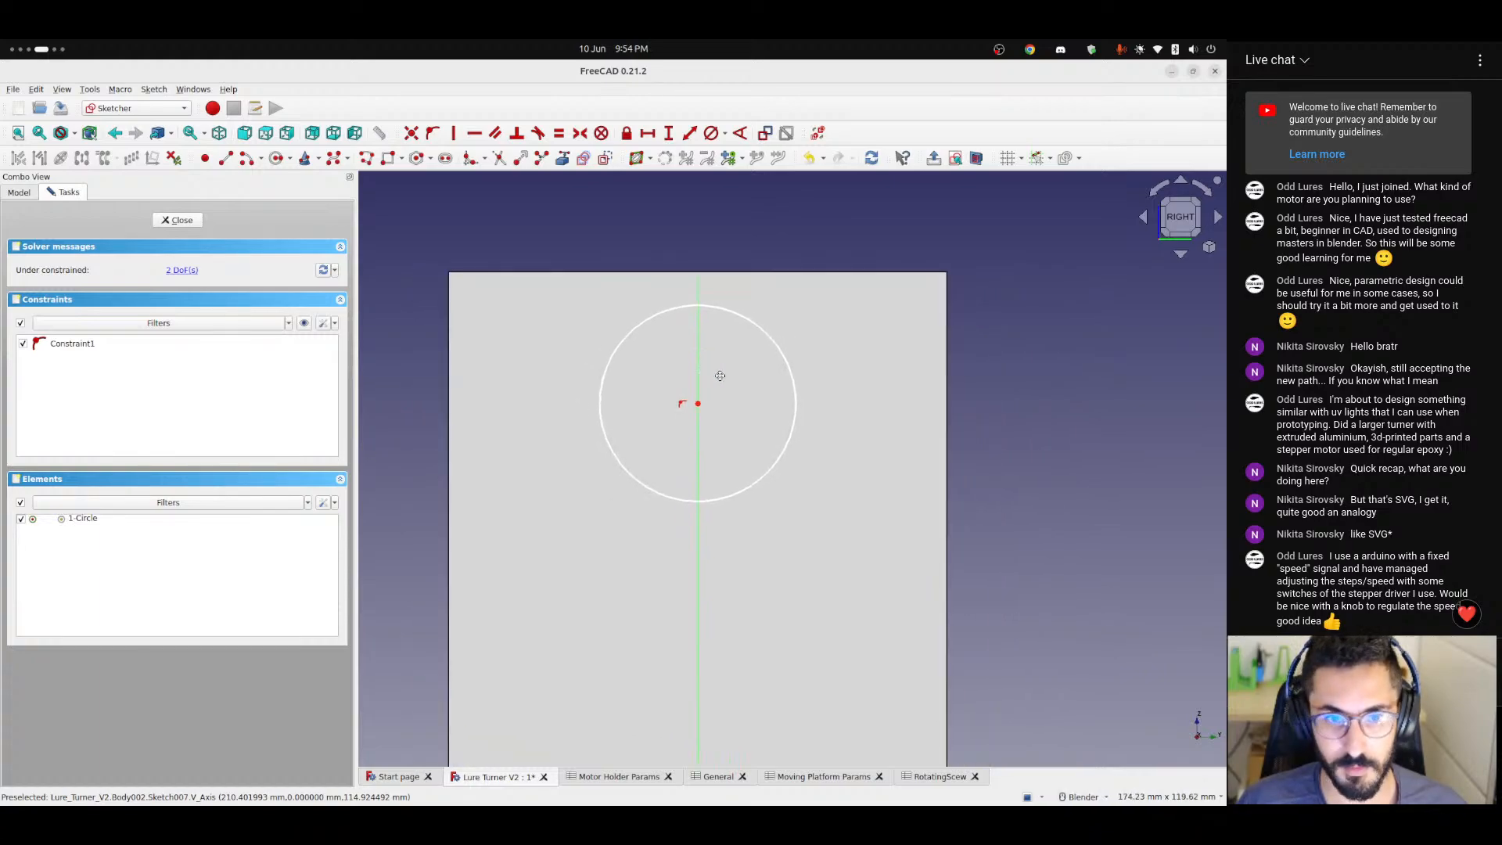
Constrain the circle's diameter with the expression <<RotatingScew>>.bearingOuterDiameter.
left_click(725, 134)
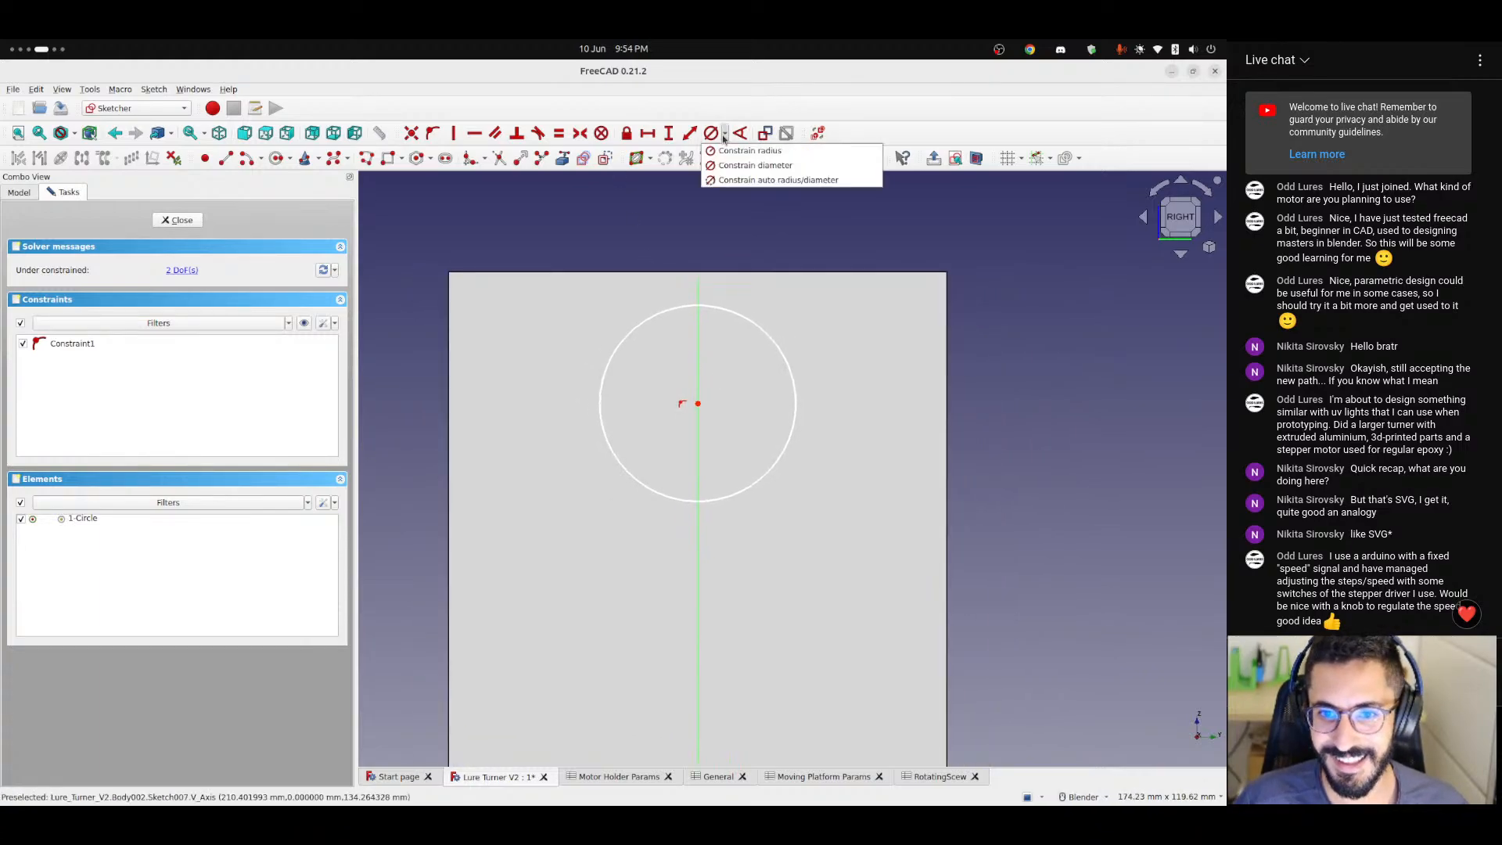
left_click(750, 168)
left_click(774, 338)
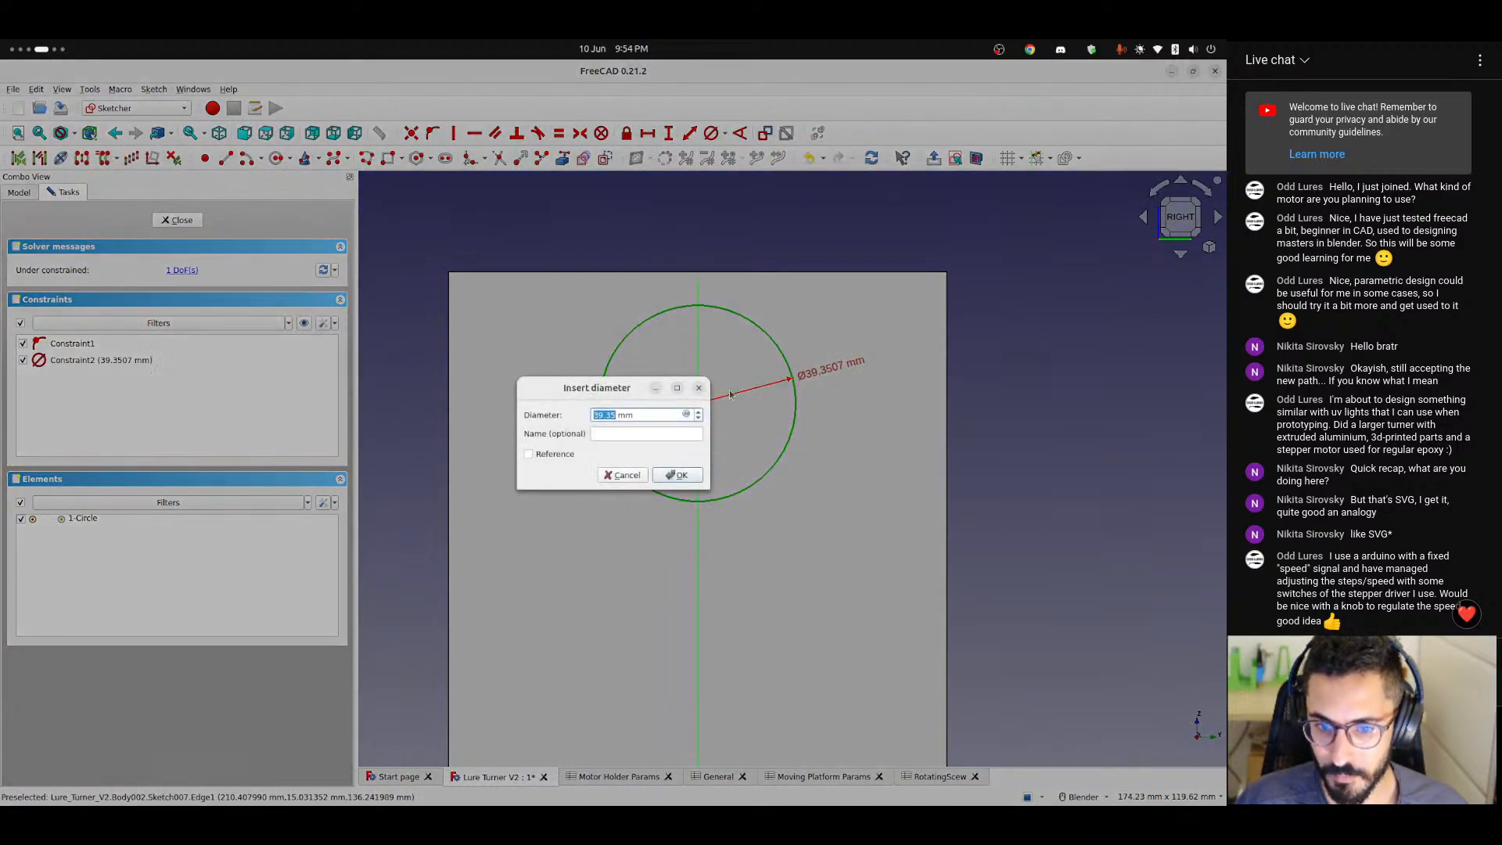
left_click(686, 416)
type("<<")
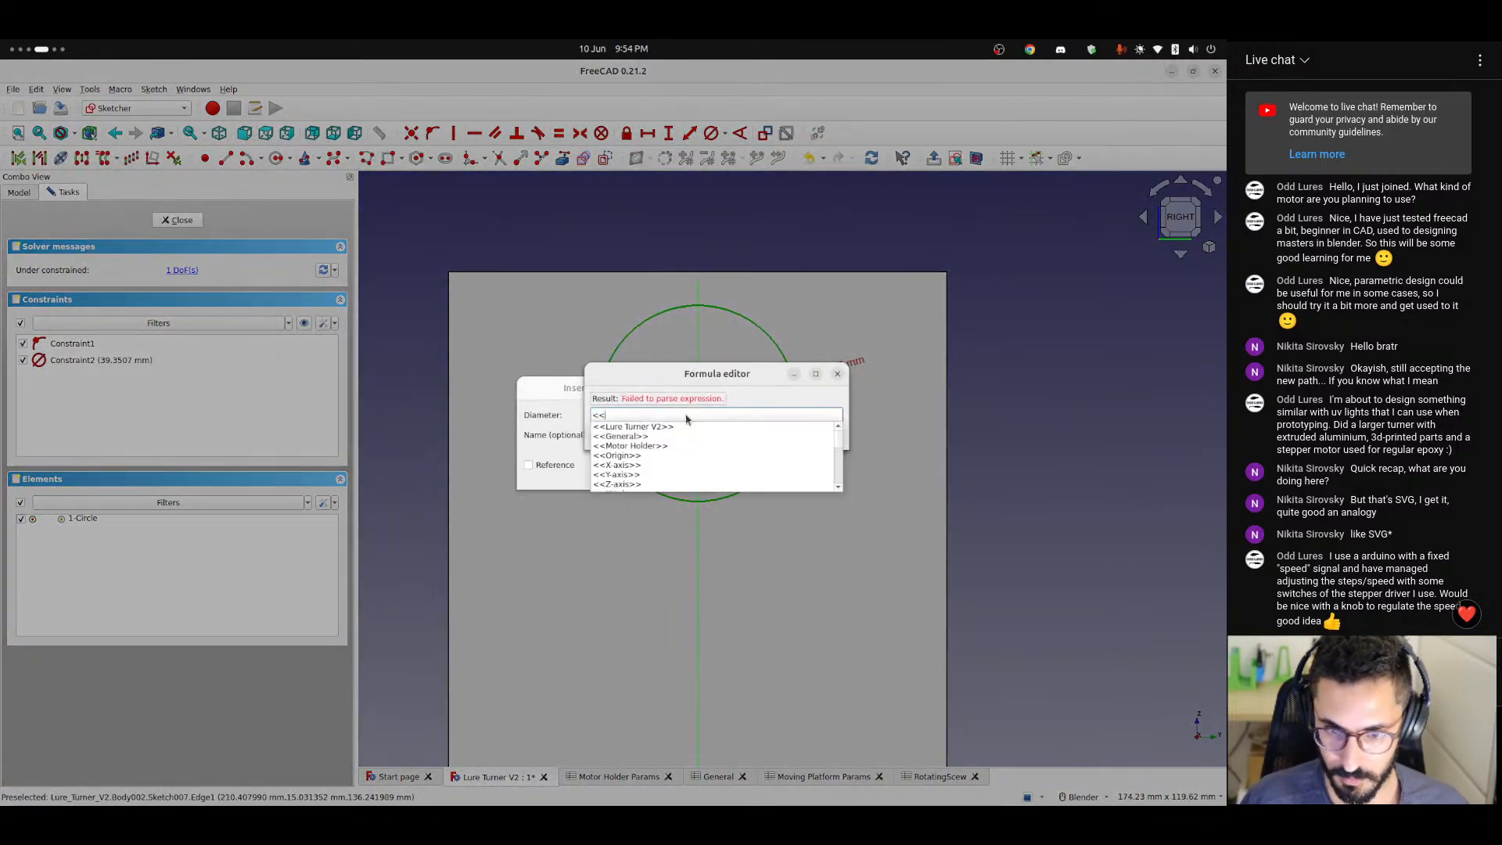
type("r")
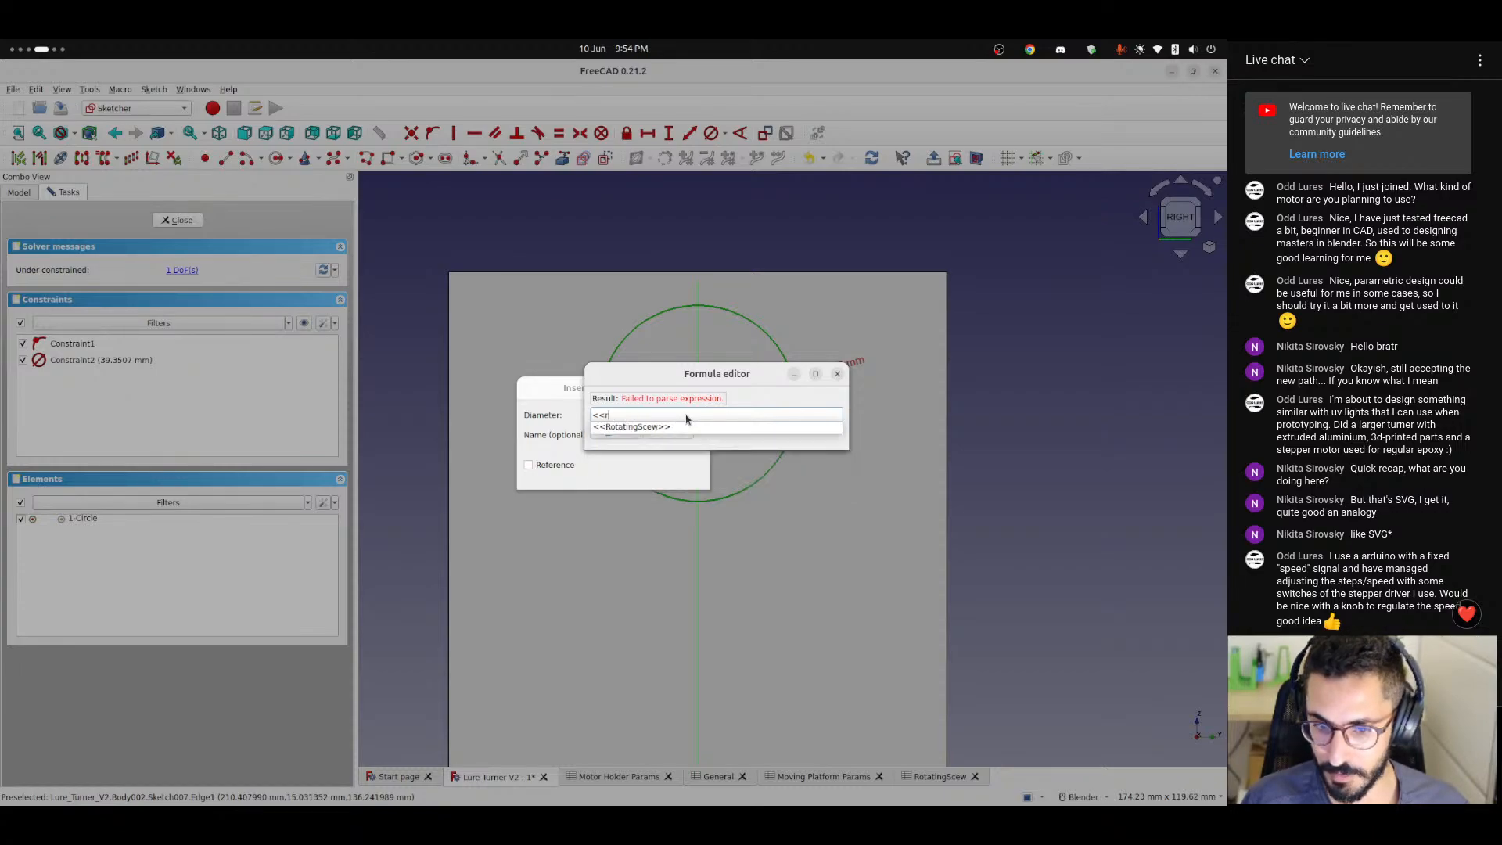
type("ota")
key("Down")
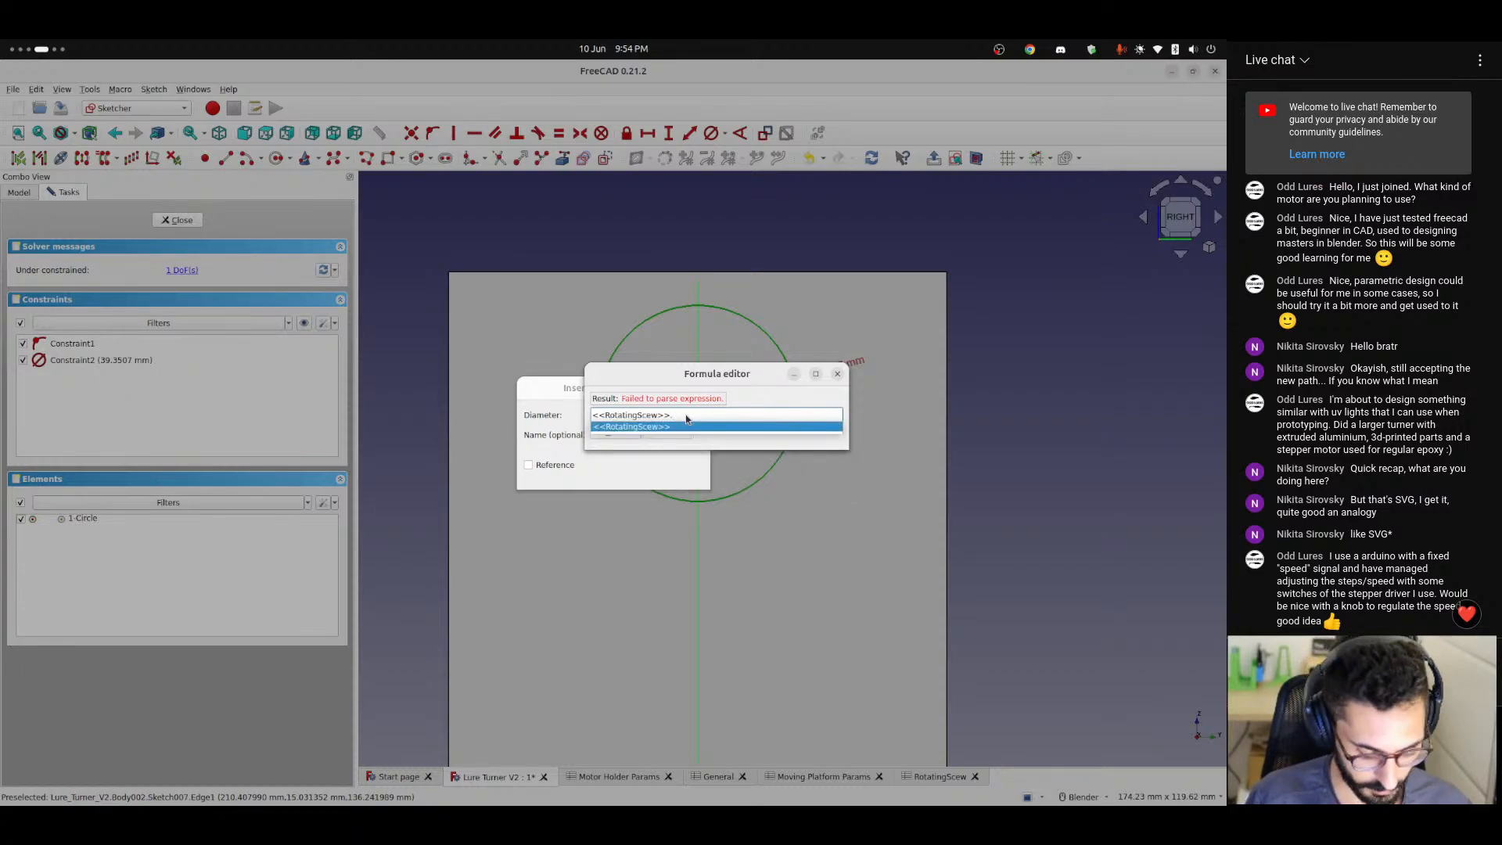
type("dia")
key("Down")
key("Down")
key("Down")
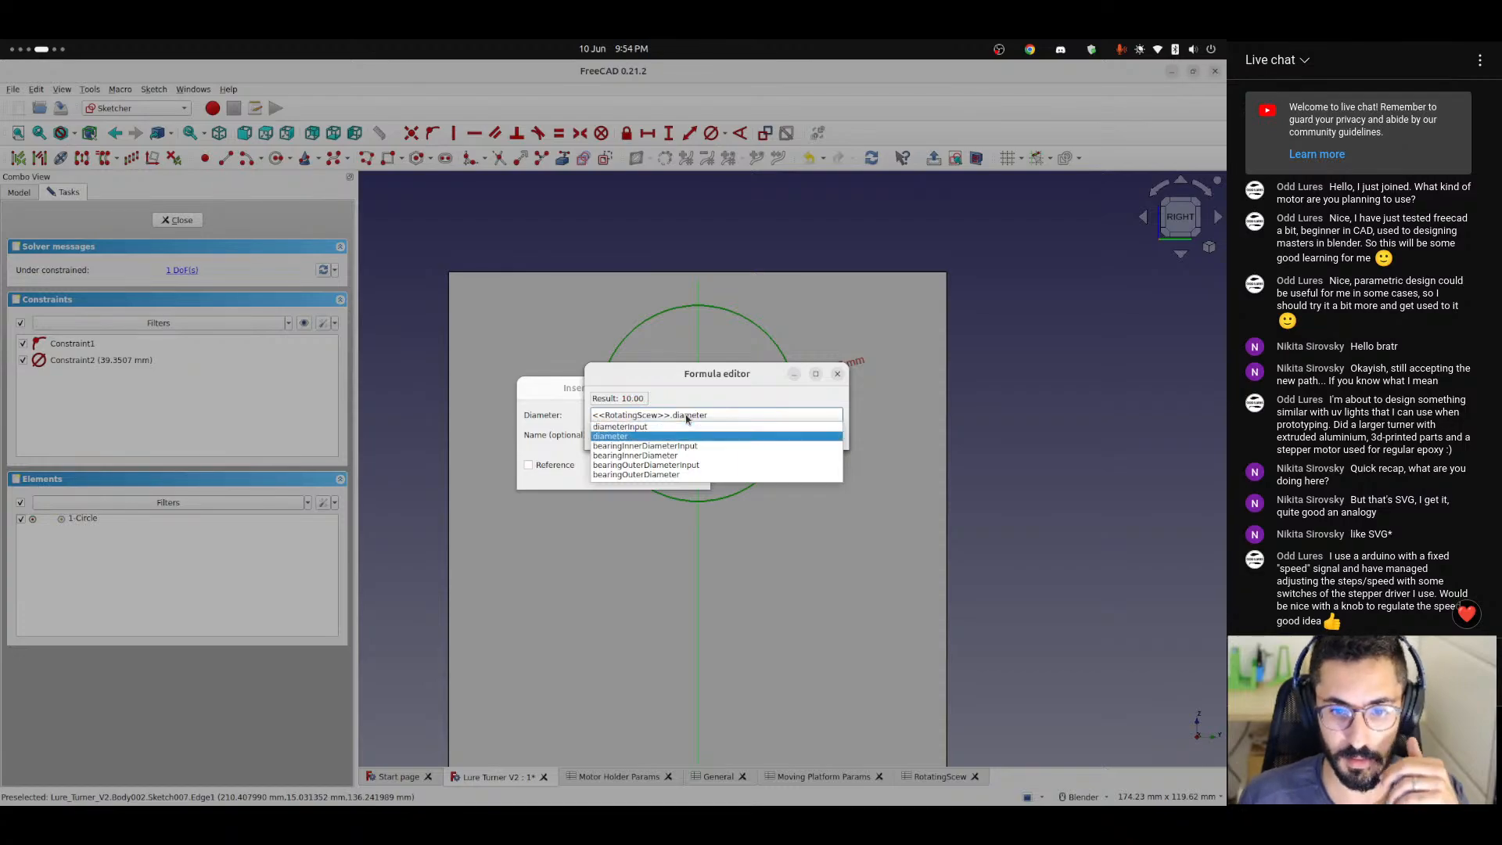
key("Down")
key("Down")
key("Down")
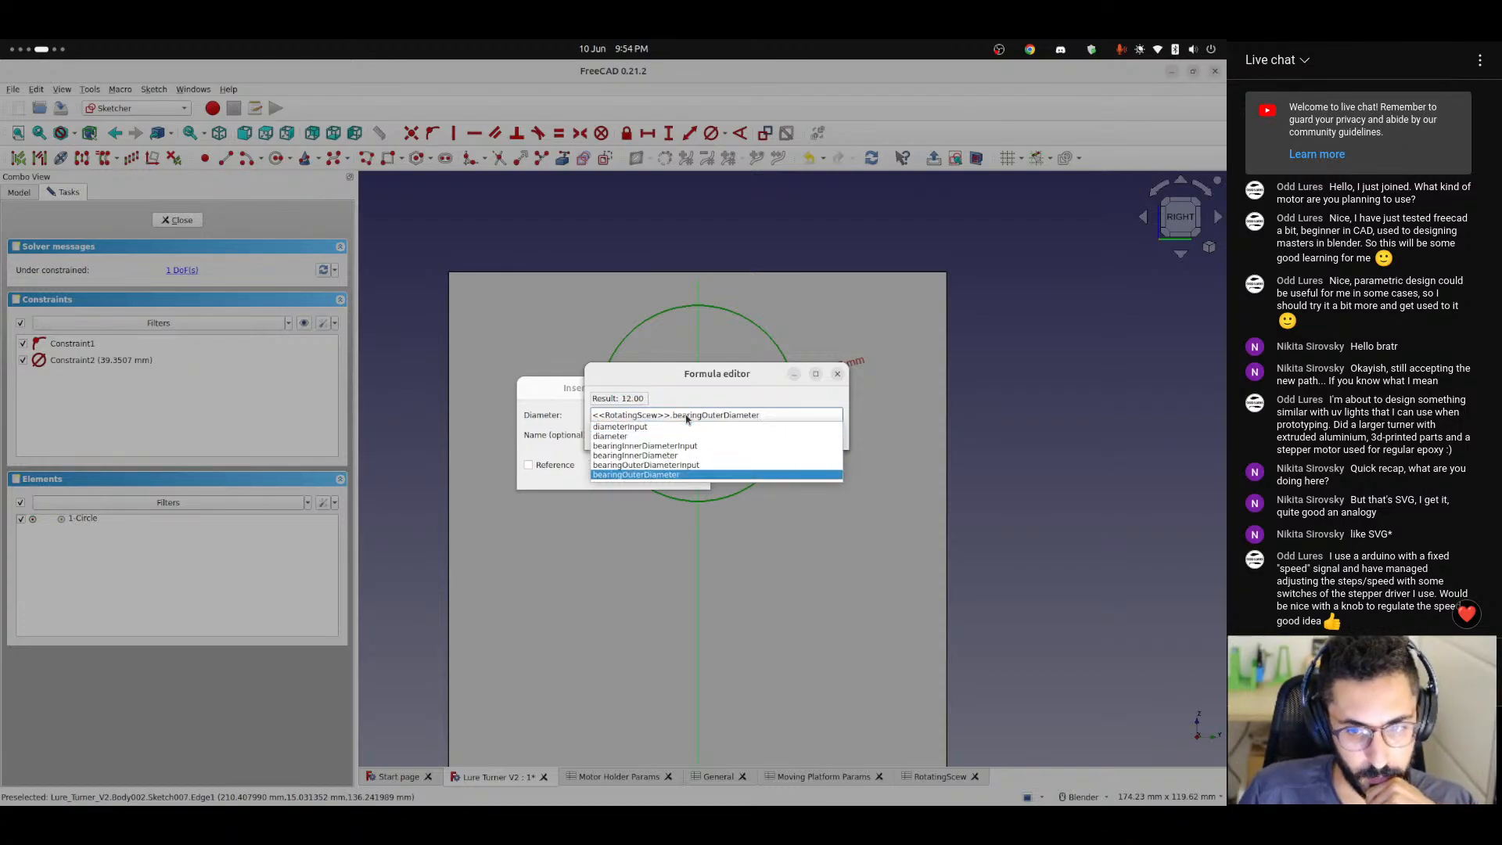
key("Return")
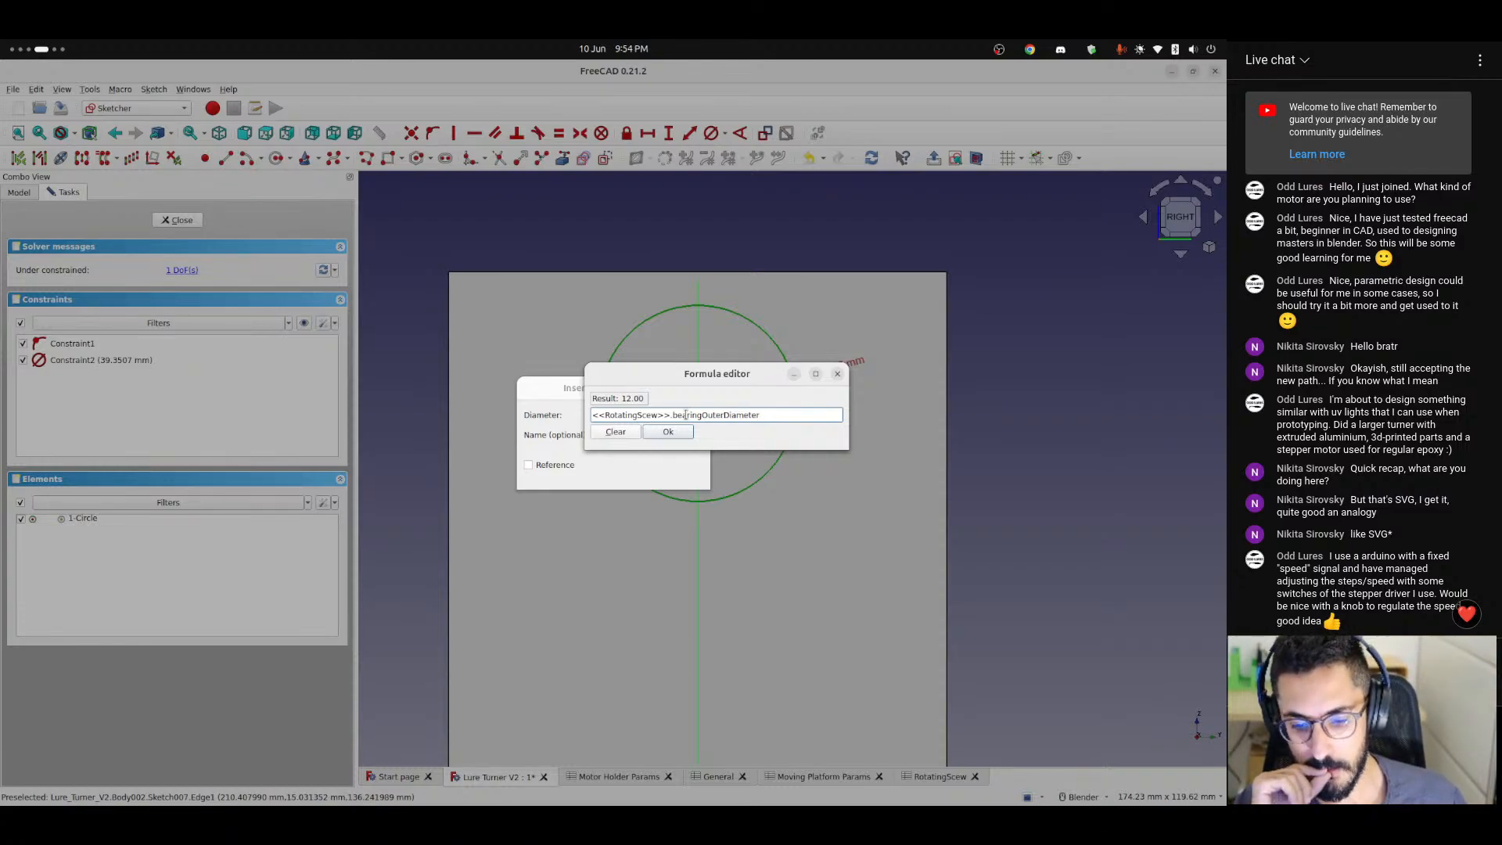
left_click(668, 431)
left_click(674, 472)
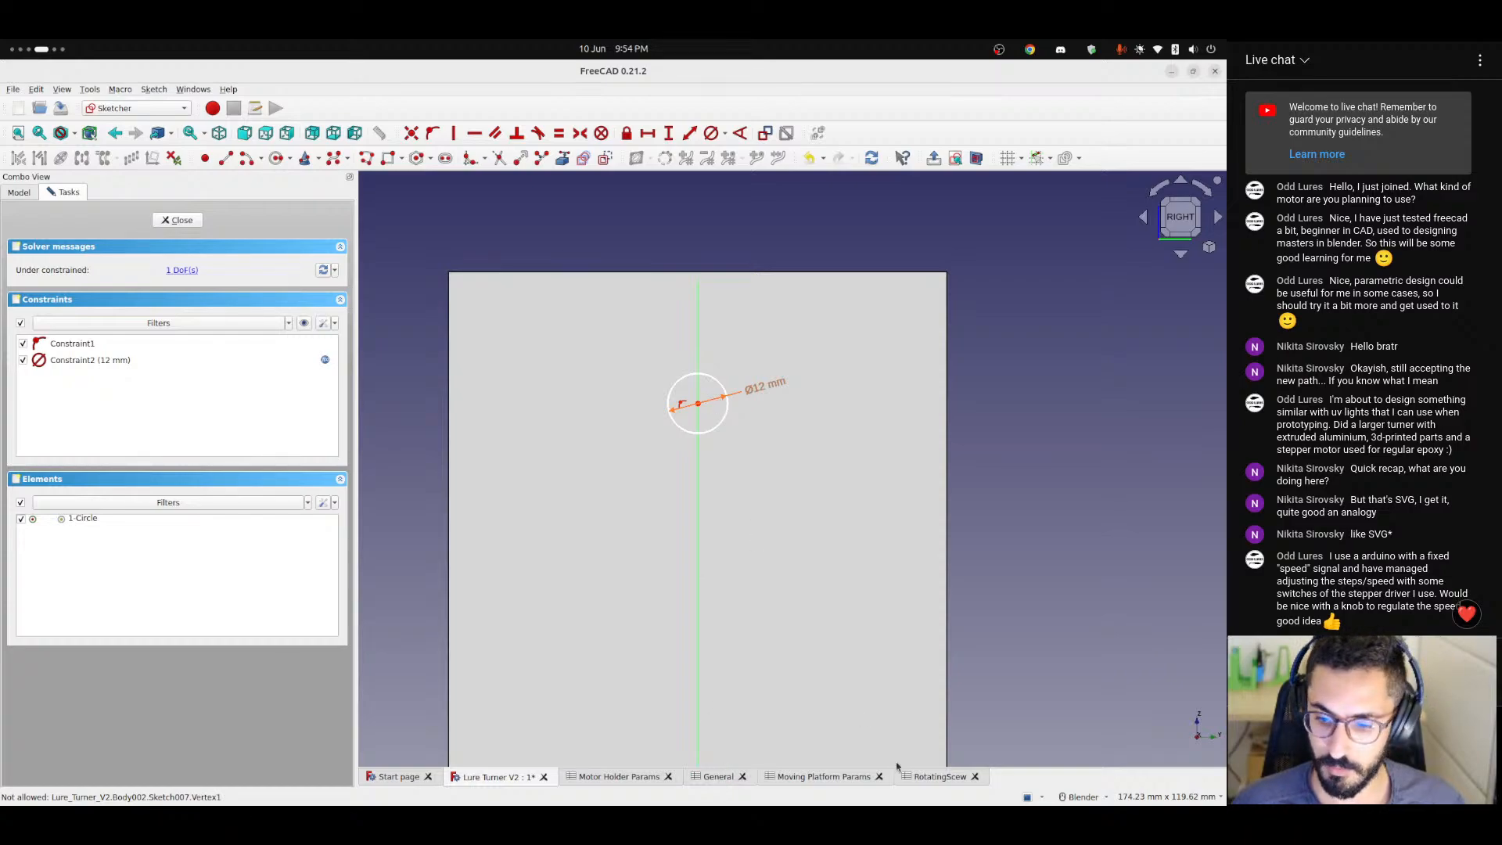
Add a bearingTolerance parameter in row 6 of the RotatingScew spreadsheet with the value 0.1 in B6.
left_click(929, 782)
left_click(467, 320)
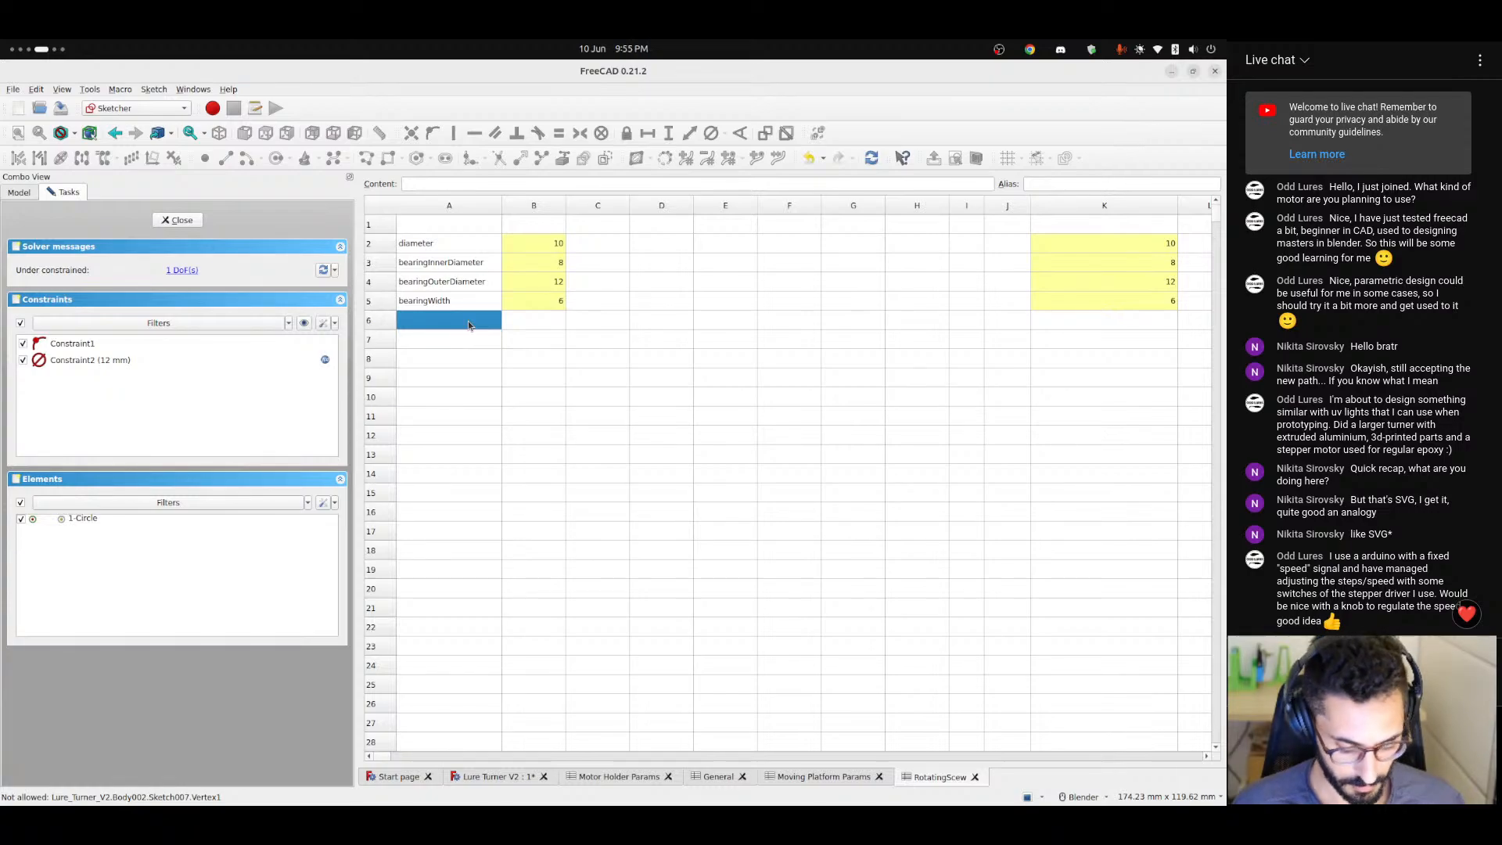
type("t")
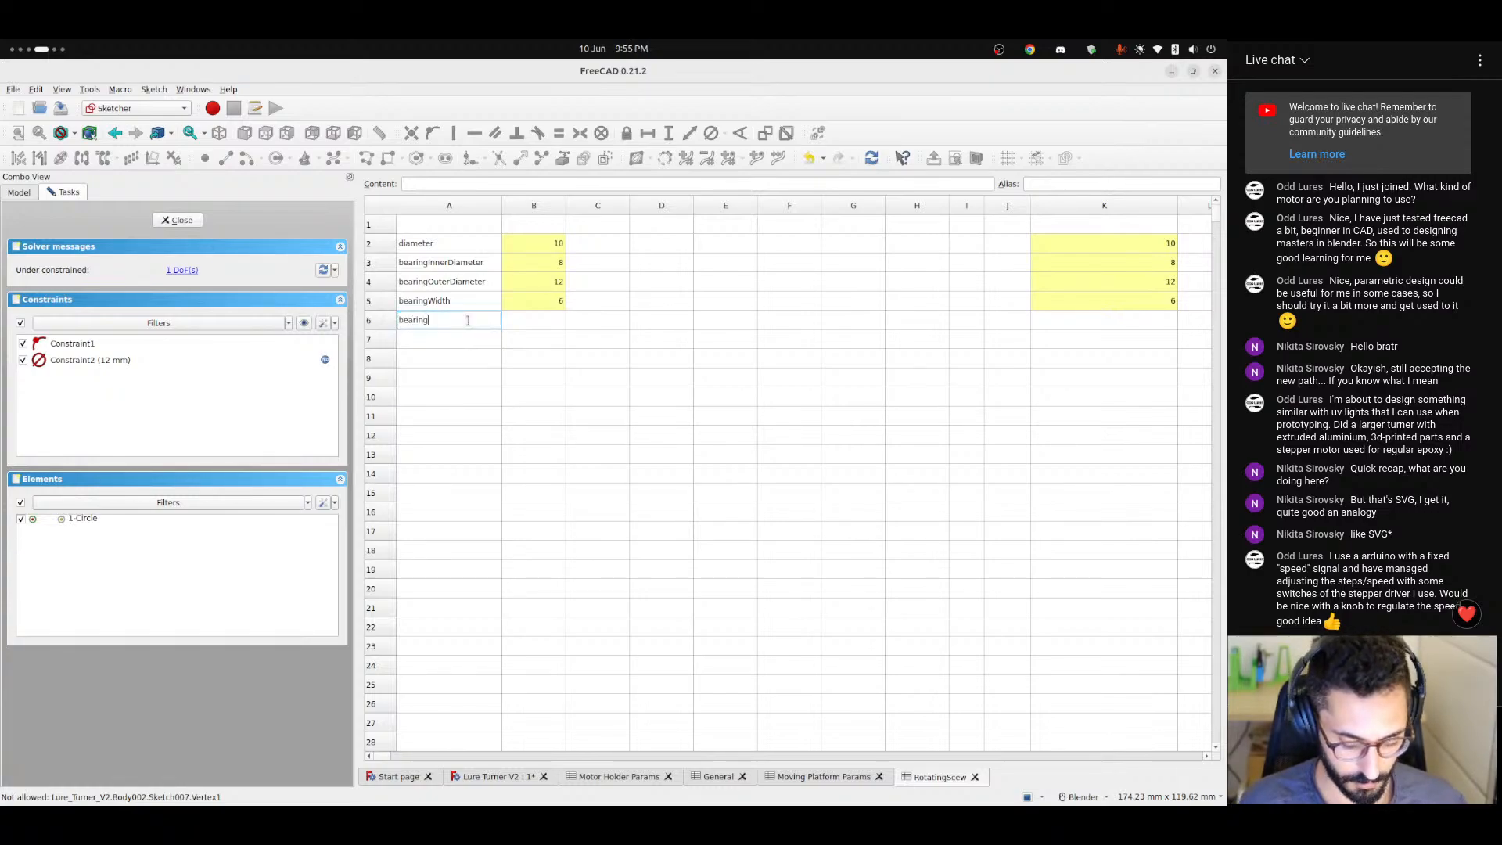
type("earingTolerance")
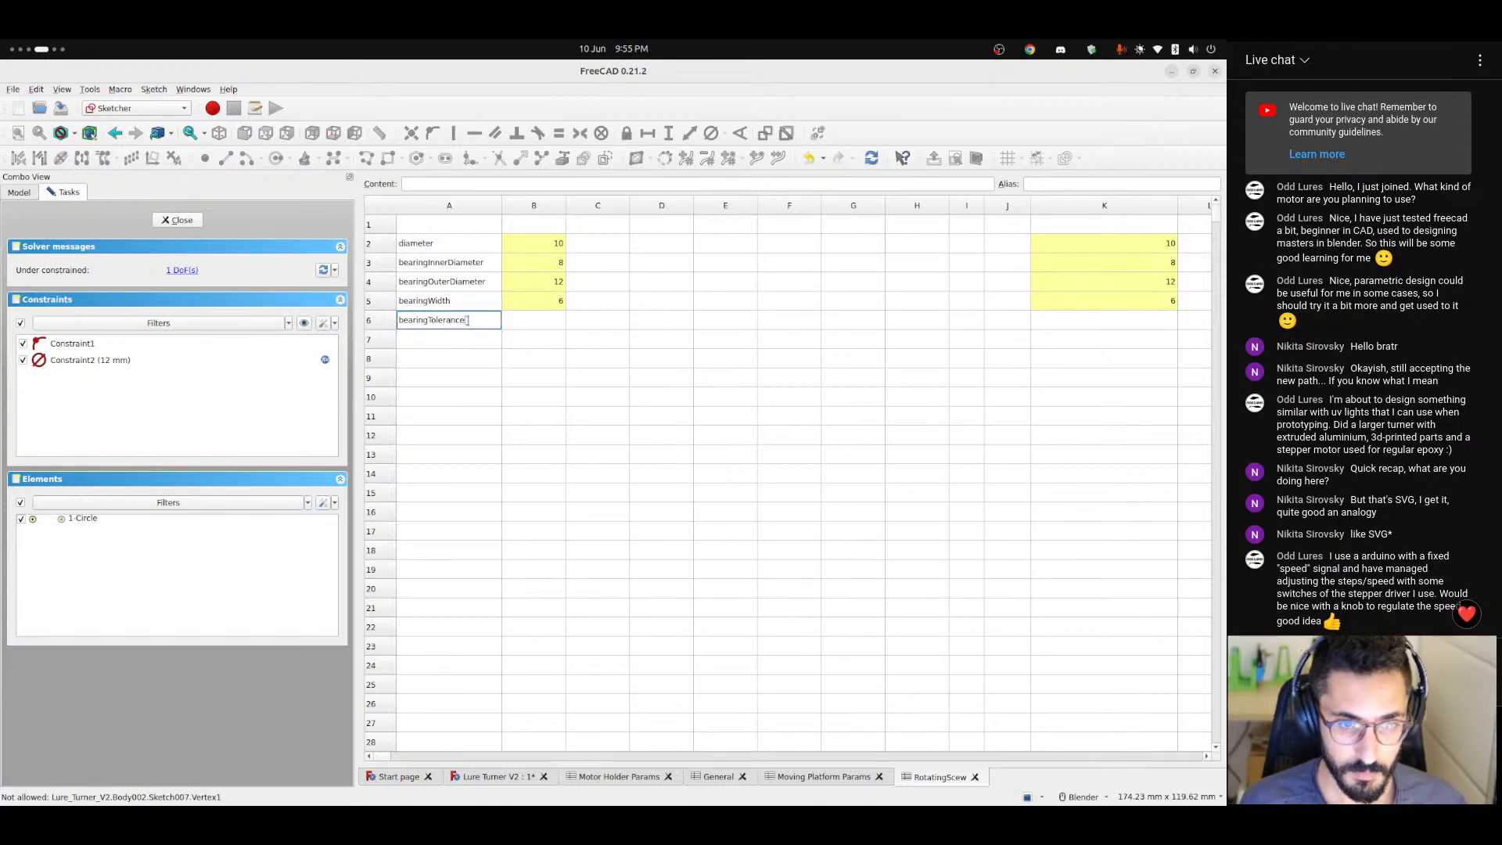
key("Tab")
type("0")
key("Return")
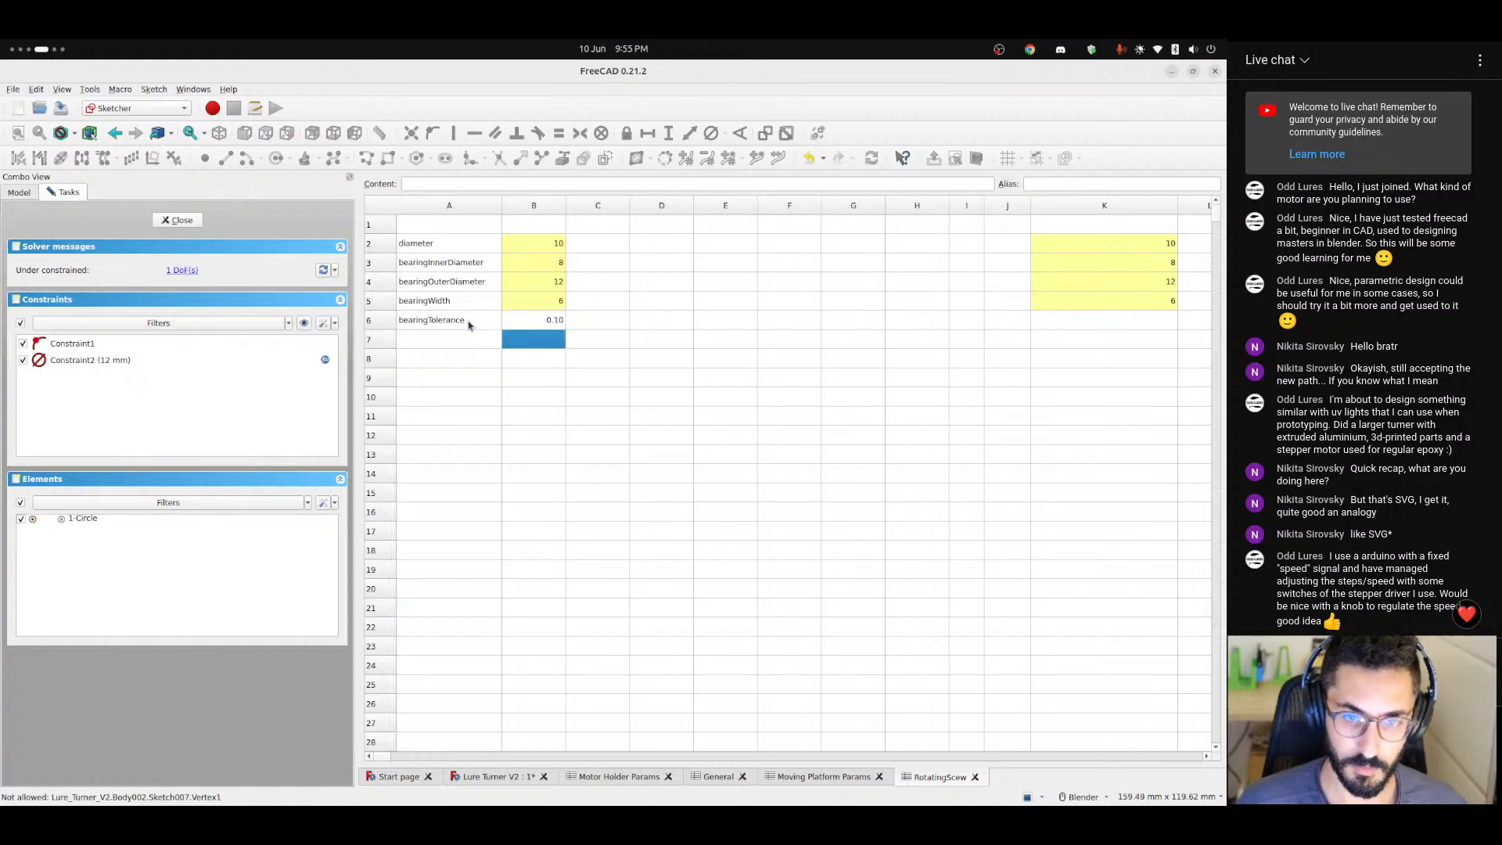
Give cell B6, the bearing tolerance value, the alias bearingToleranceInput.
left_click(467, 323)
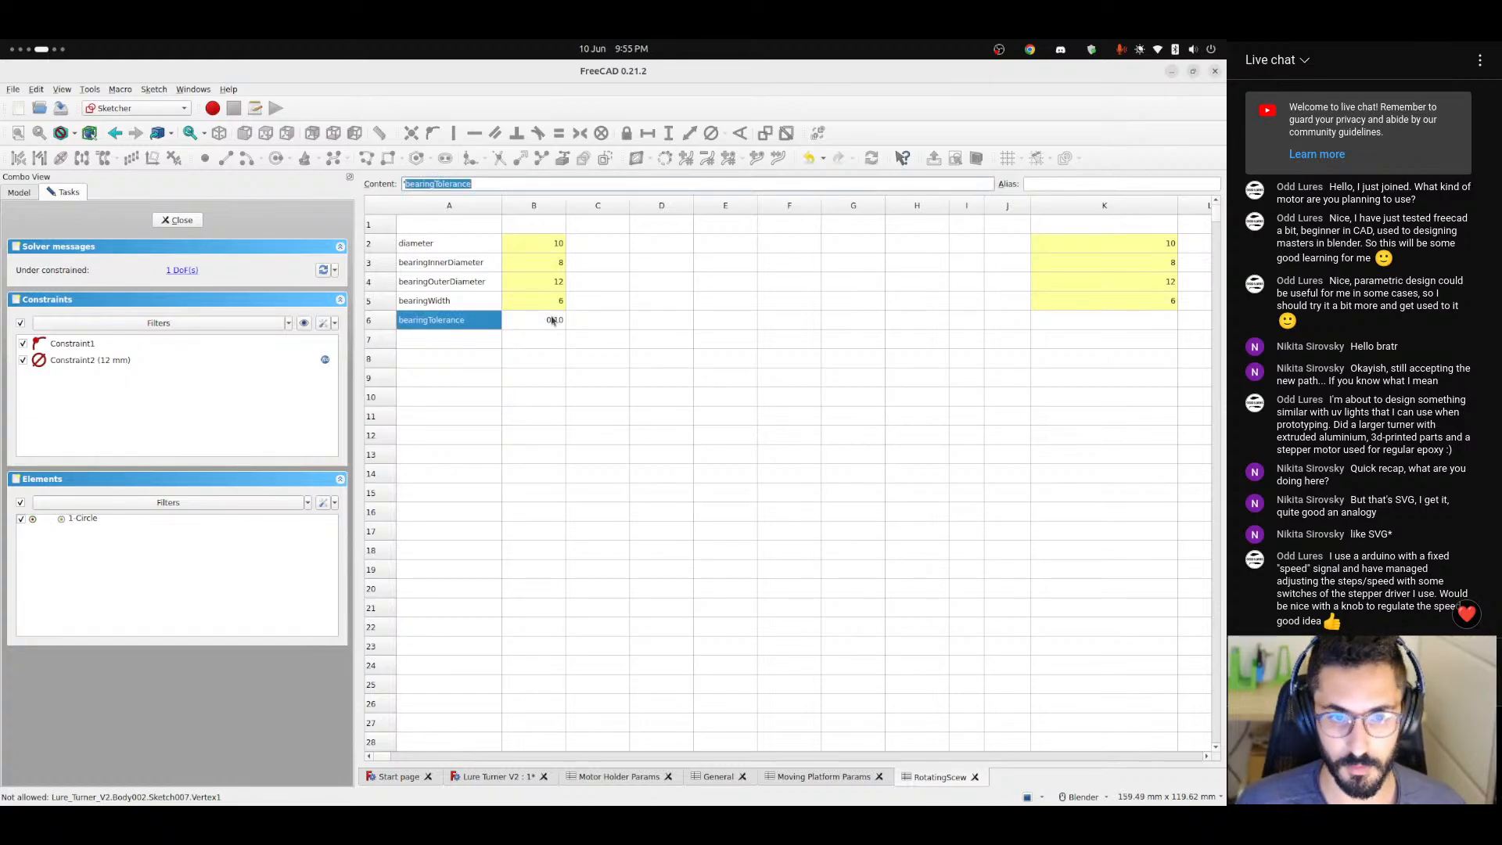
left_click(550, 320)
left_click(1037, 183)
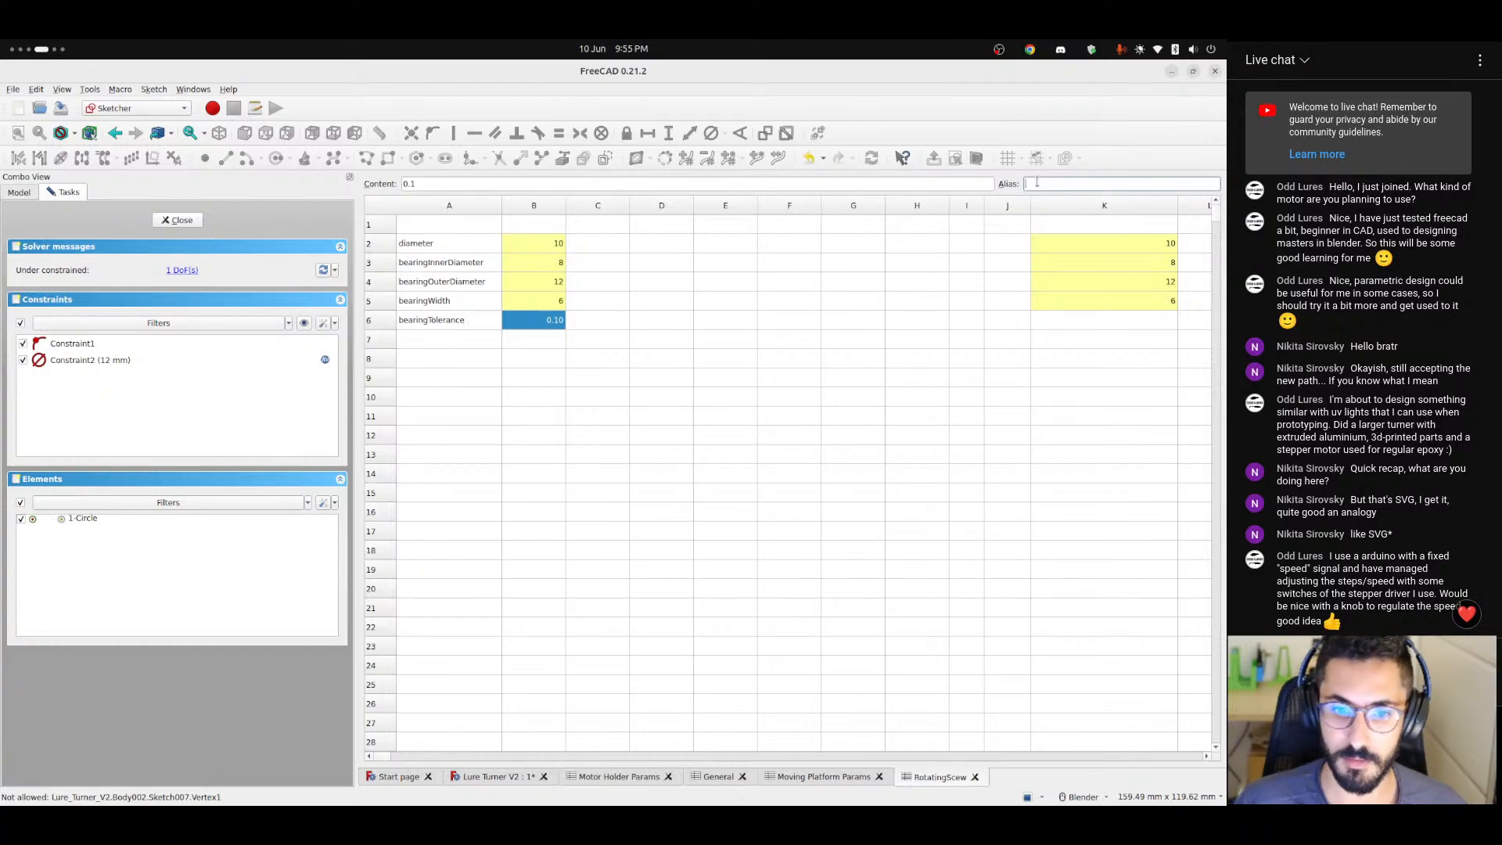
type("bearingTolerance")
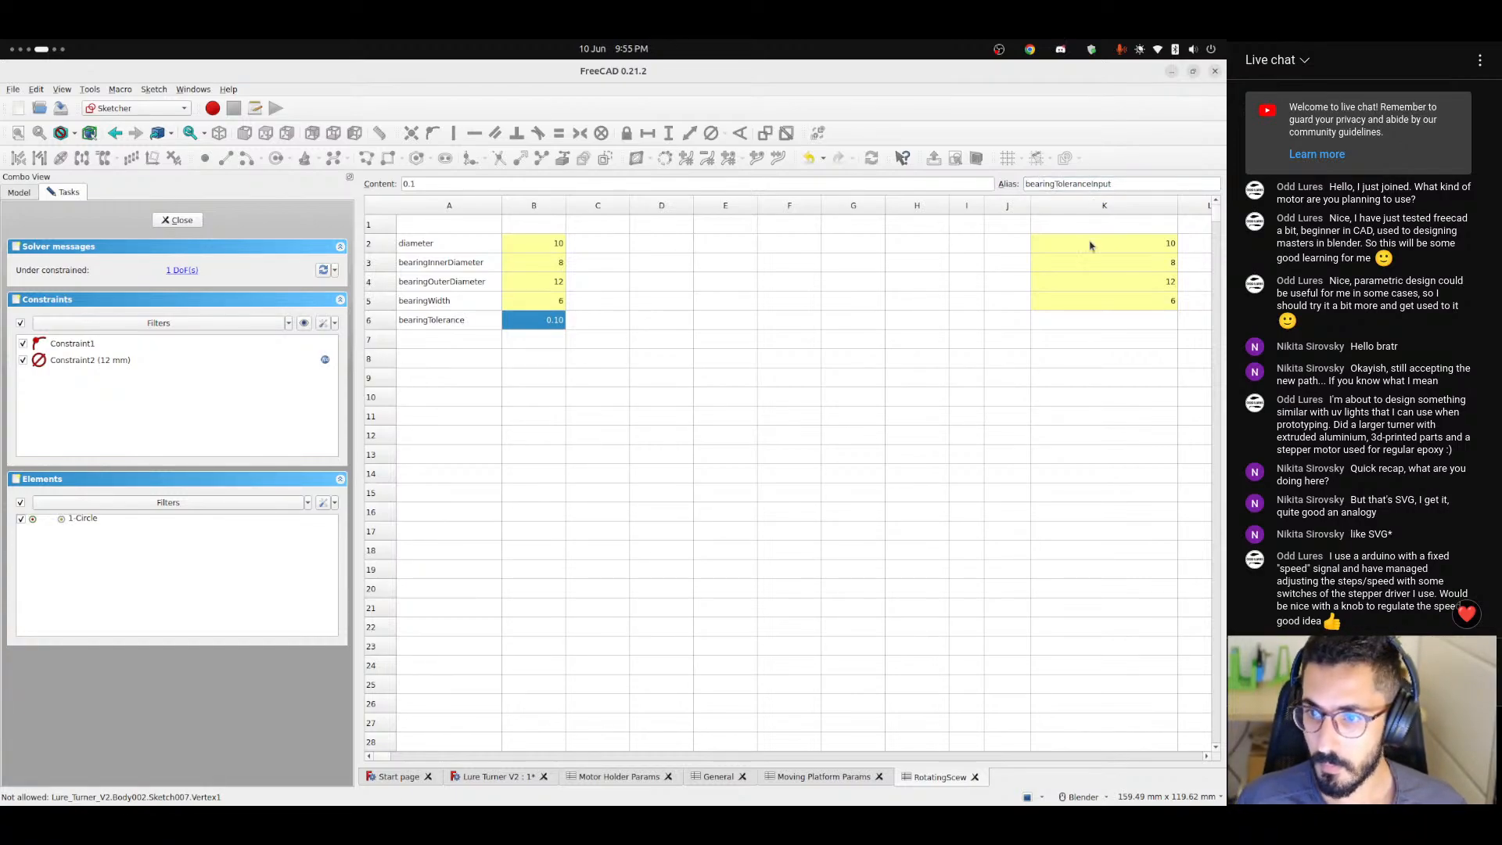
Enter the formula =max(bearingToleranceInput; 0.05) in cell K6 for the bearing tolerance.
left_click(1067, 322)
left_click(505, 183)
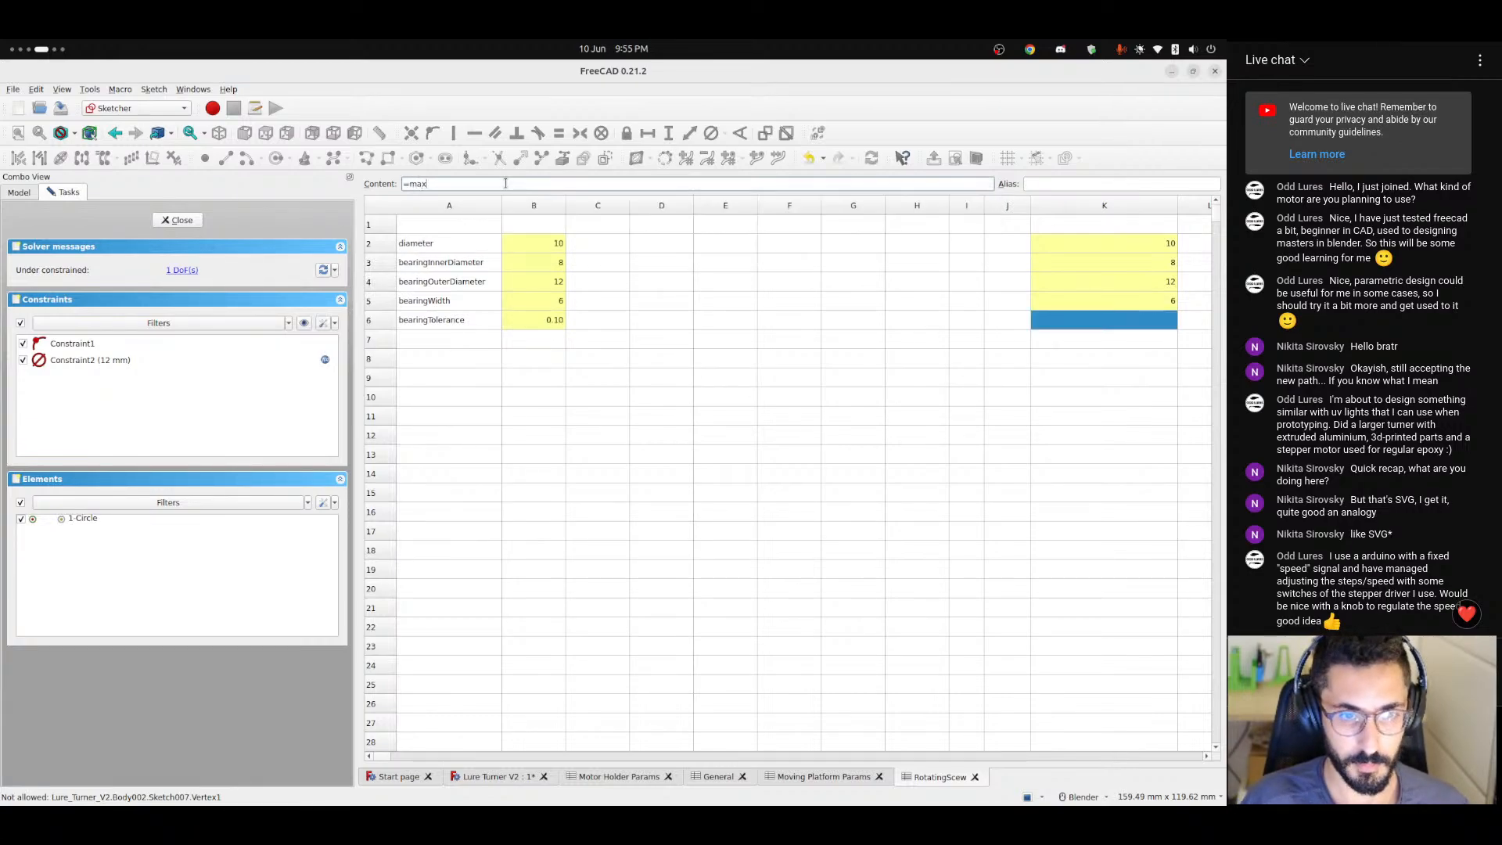
type("=max(bre")
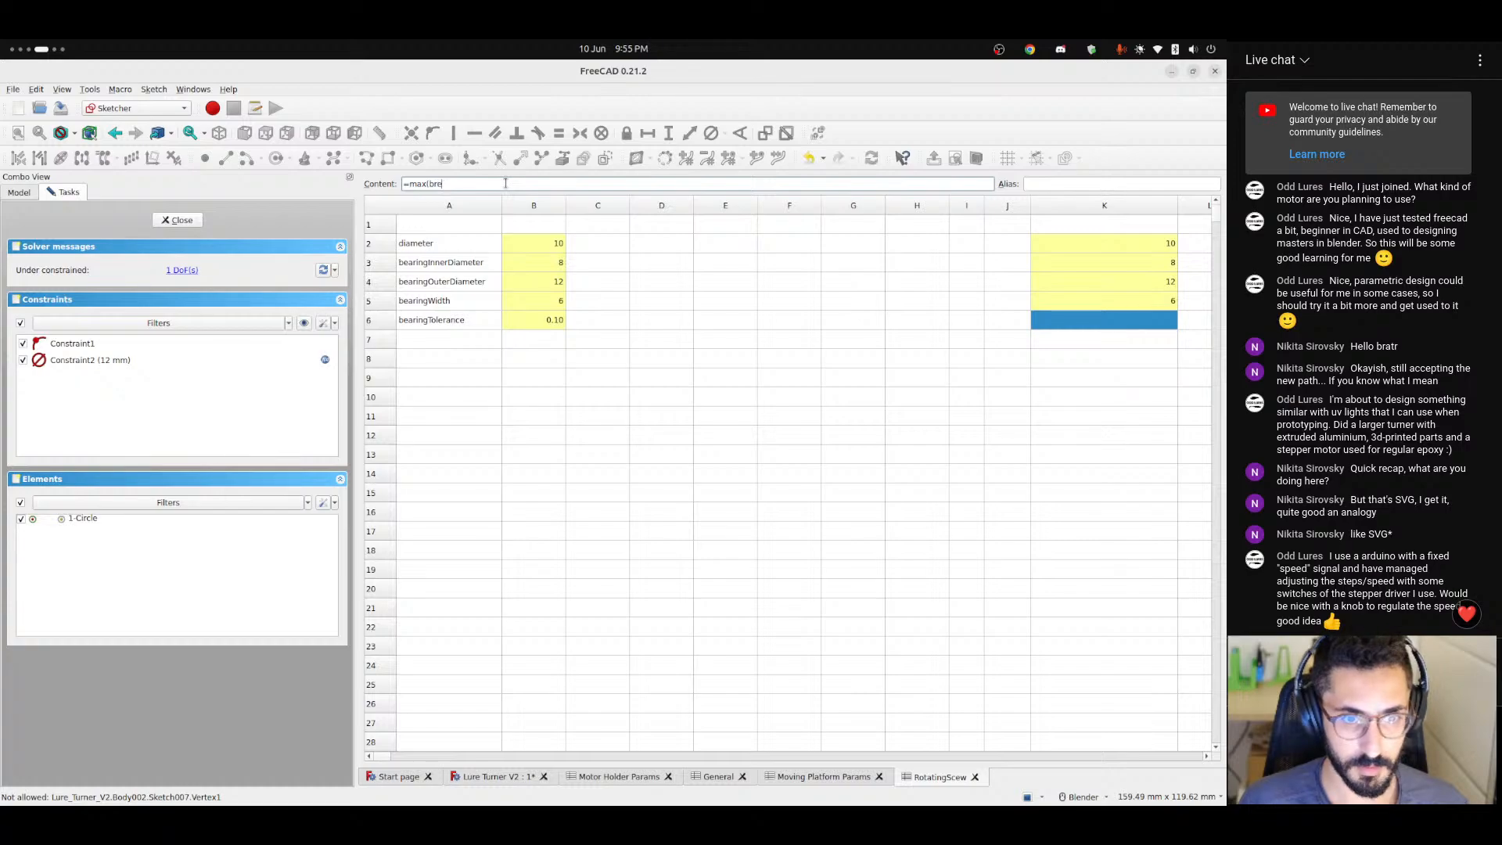
key("BackSpace")
type("ear")
key("Down")
key("Down")
key("Down")
key("Down")
key("Down")
key("Down")
key("Down")
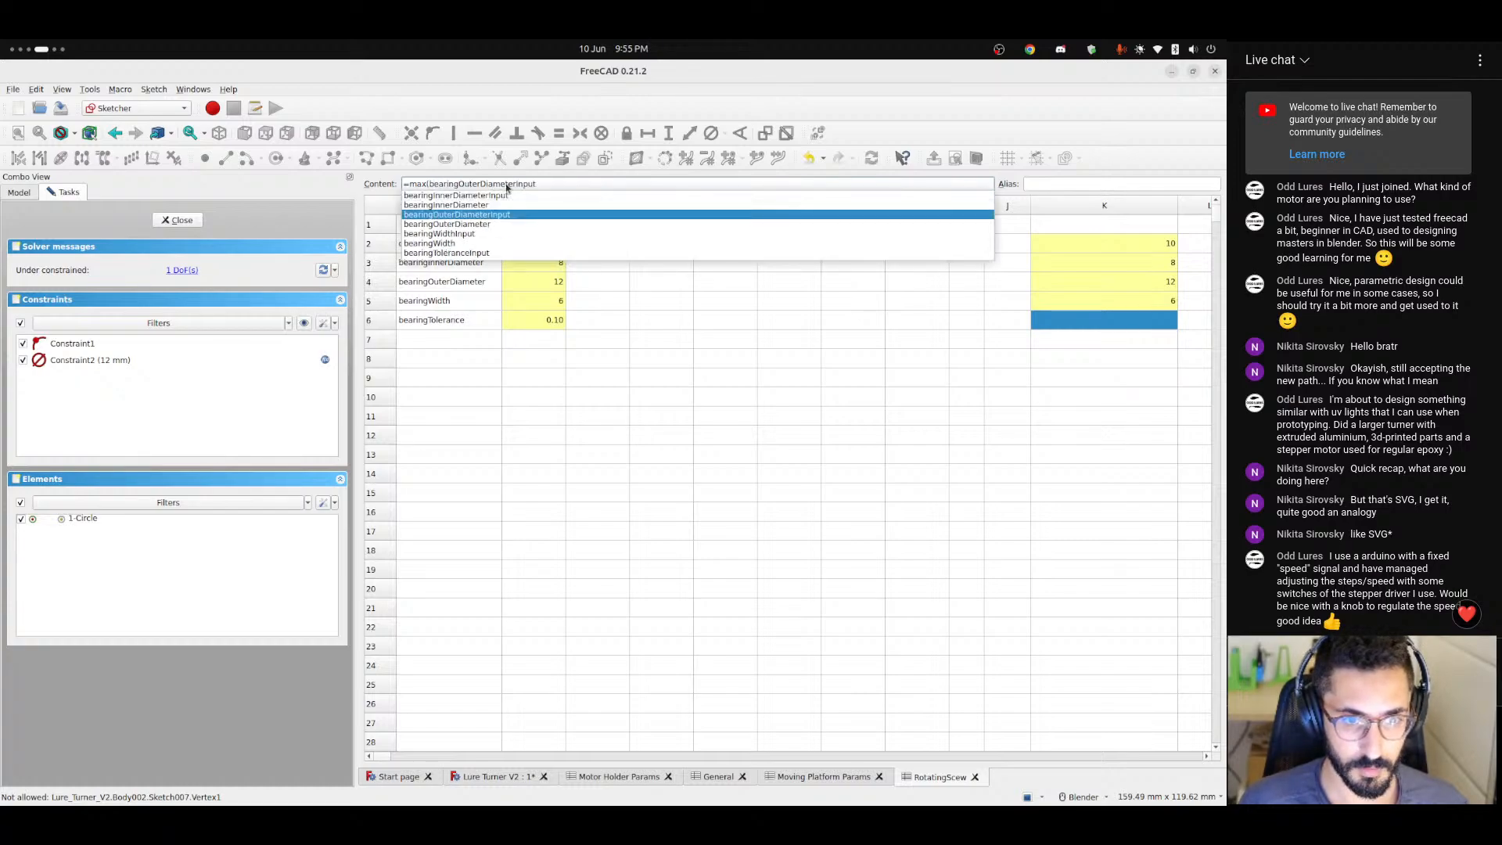
type("; ")
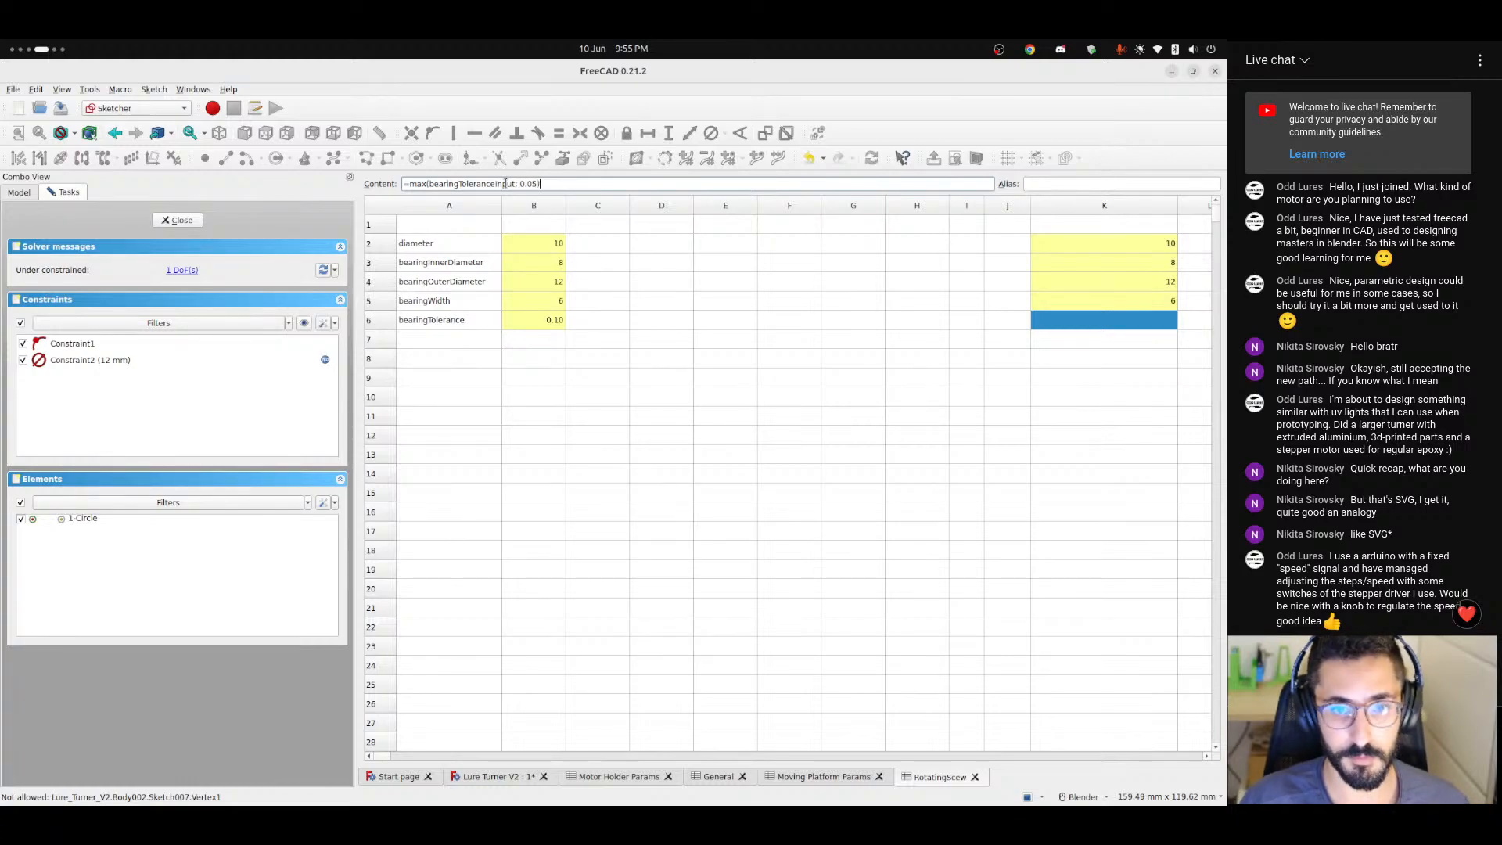
type("0.05)")
key("Return")
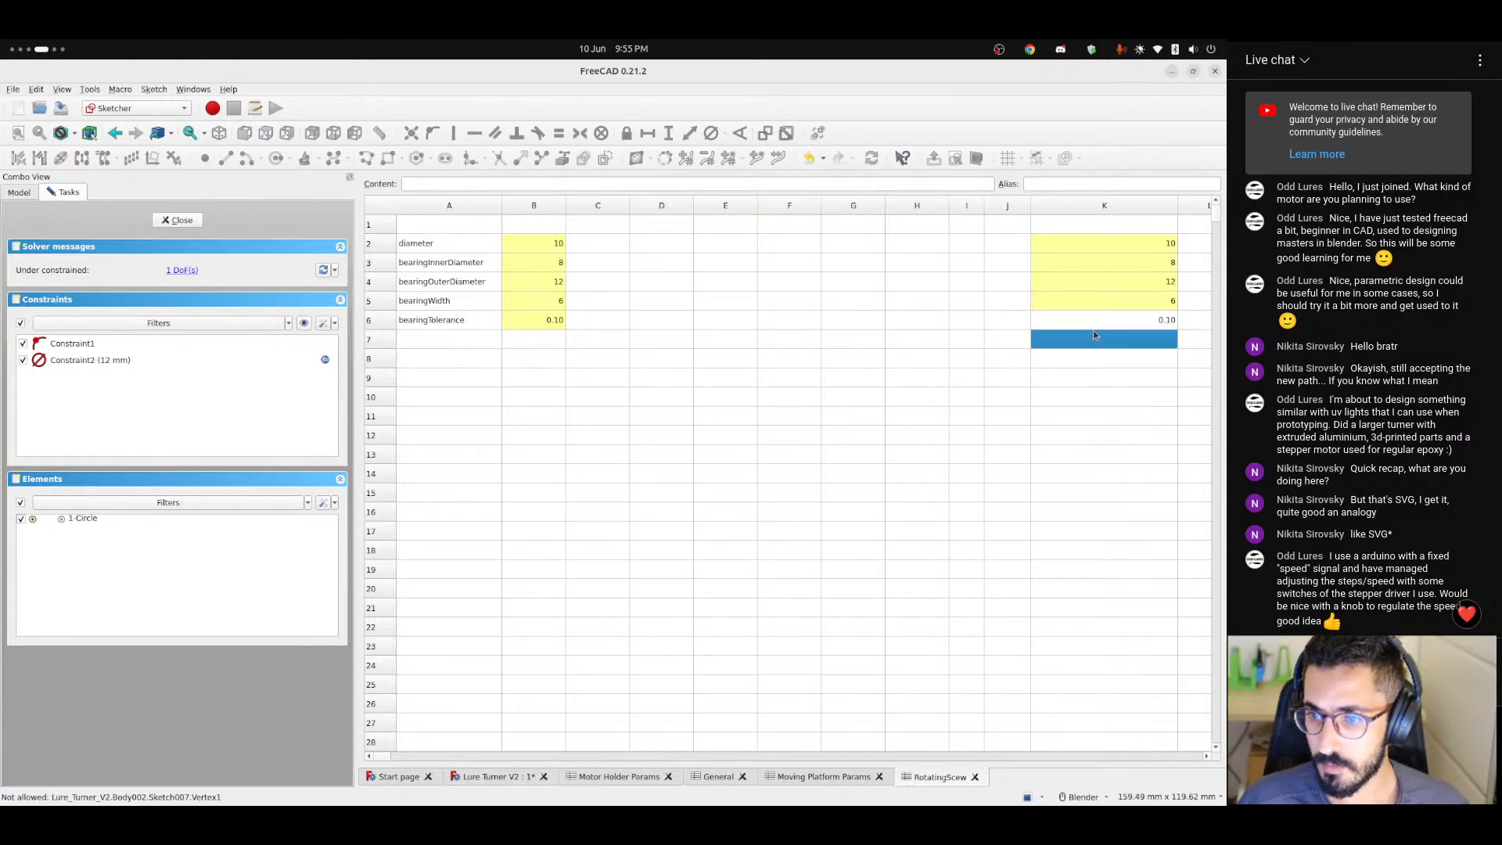
Give cell K6, the computed tolerance, the alias bearingTolerance and return to the Lure Turner V2 sketch.
left_click(443, 320)
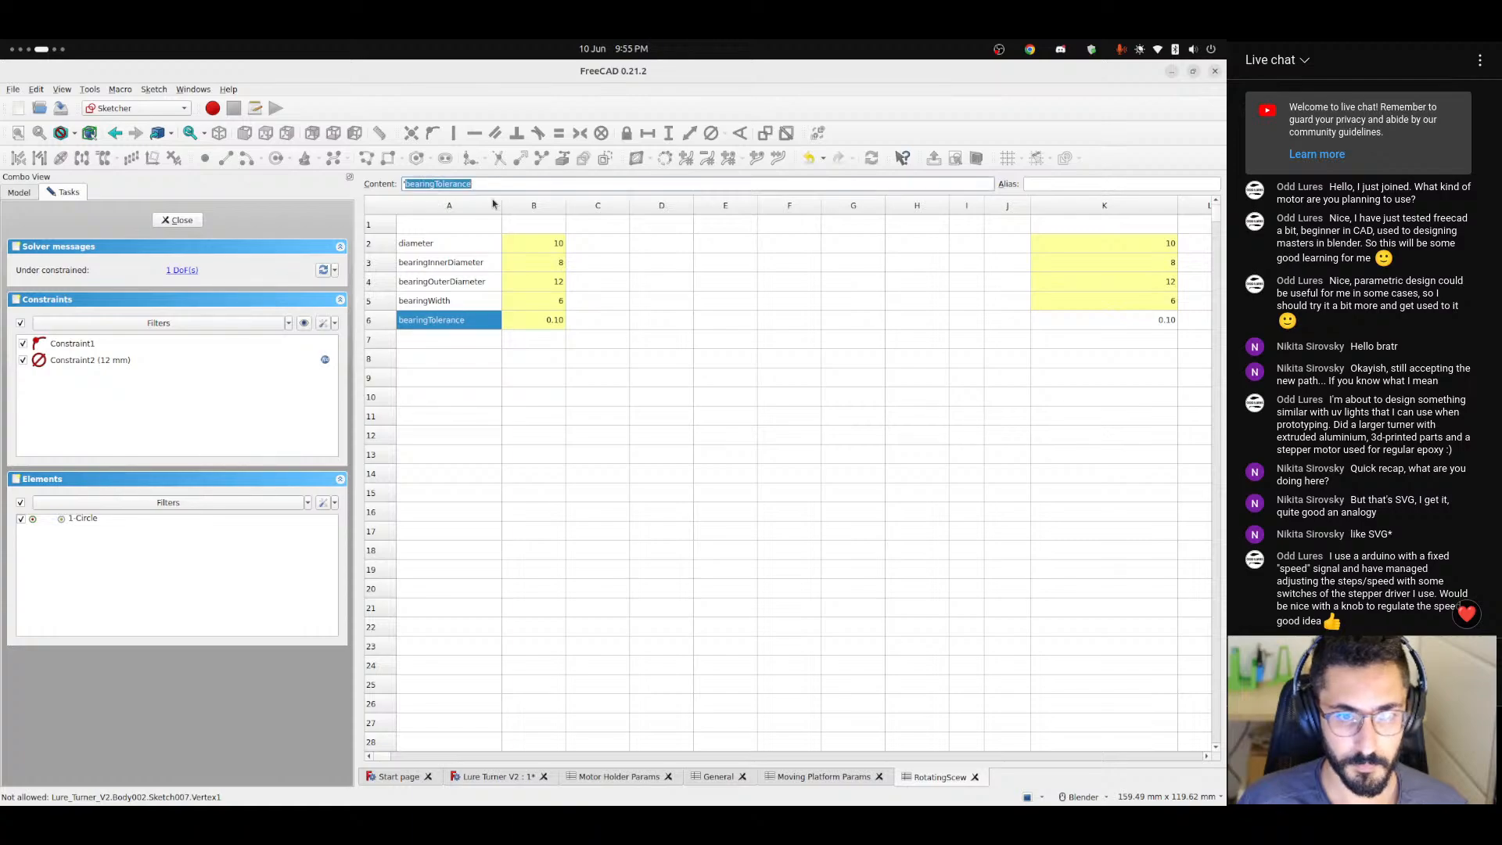
left_click(1107, 329)
left_click(903, 358)
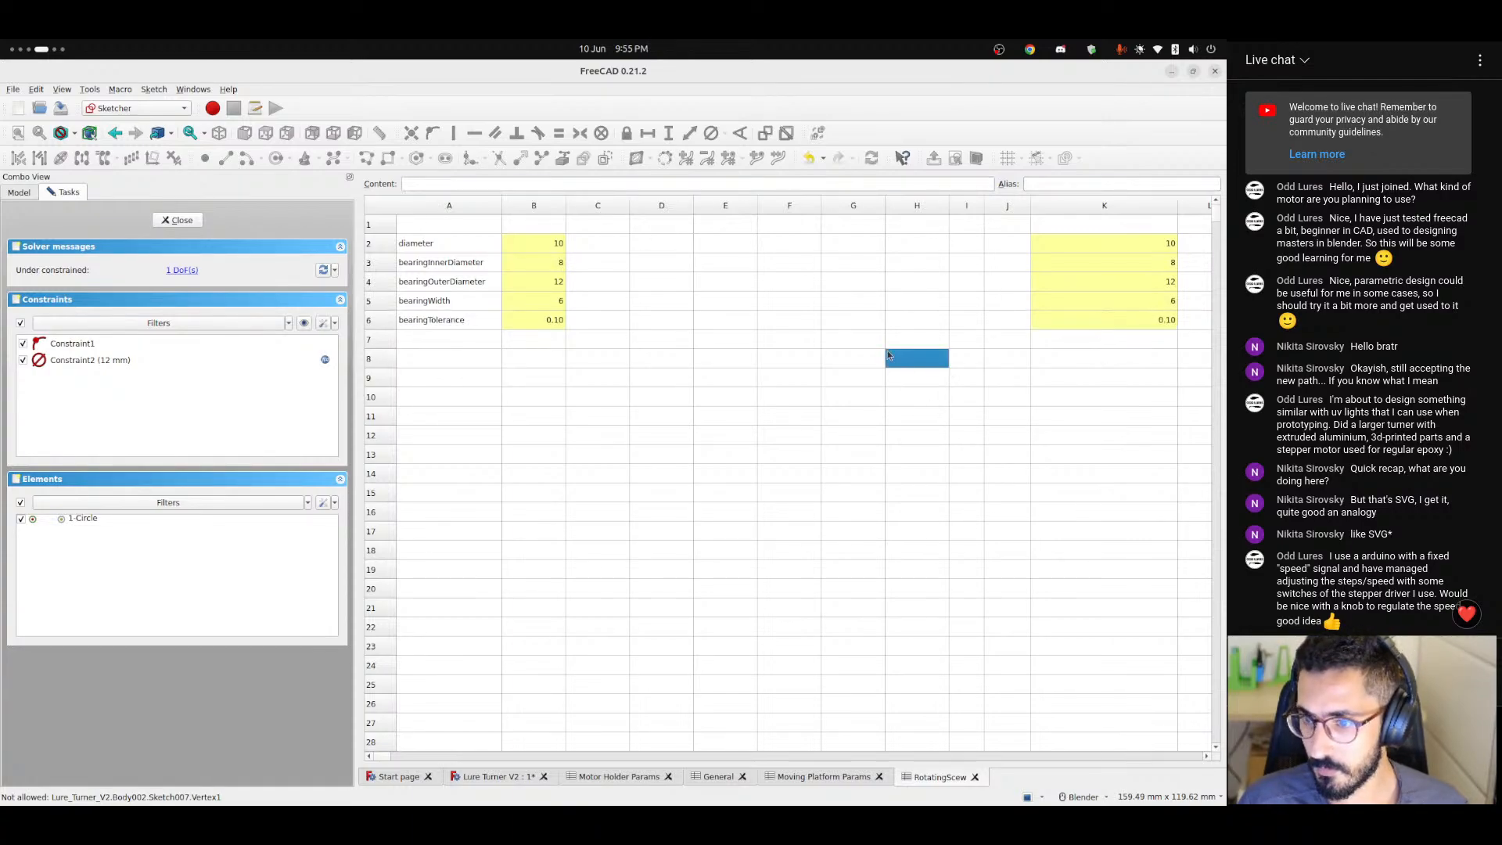
left_click(907, 329)
left_click(492, 776)
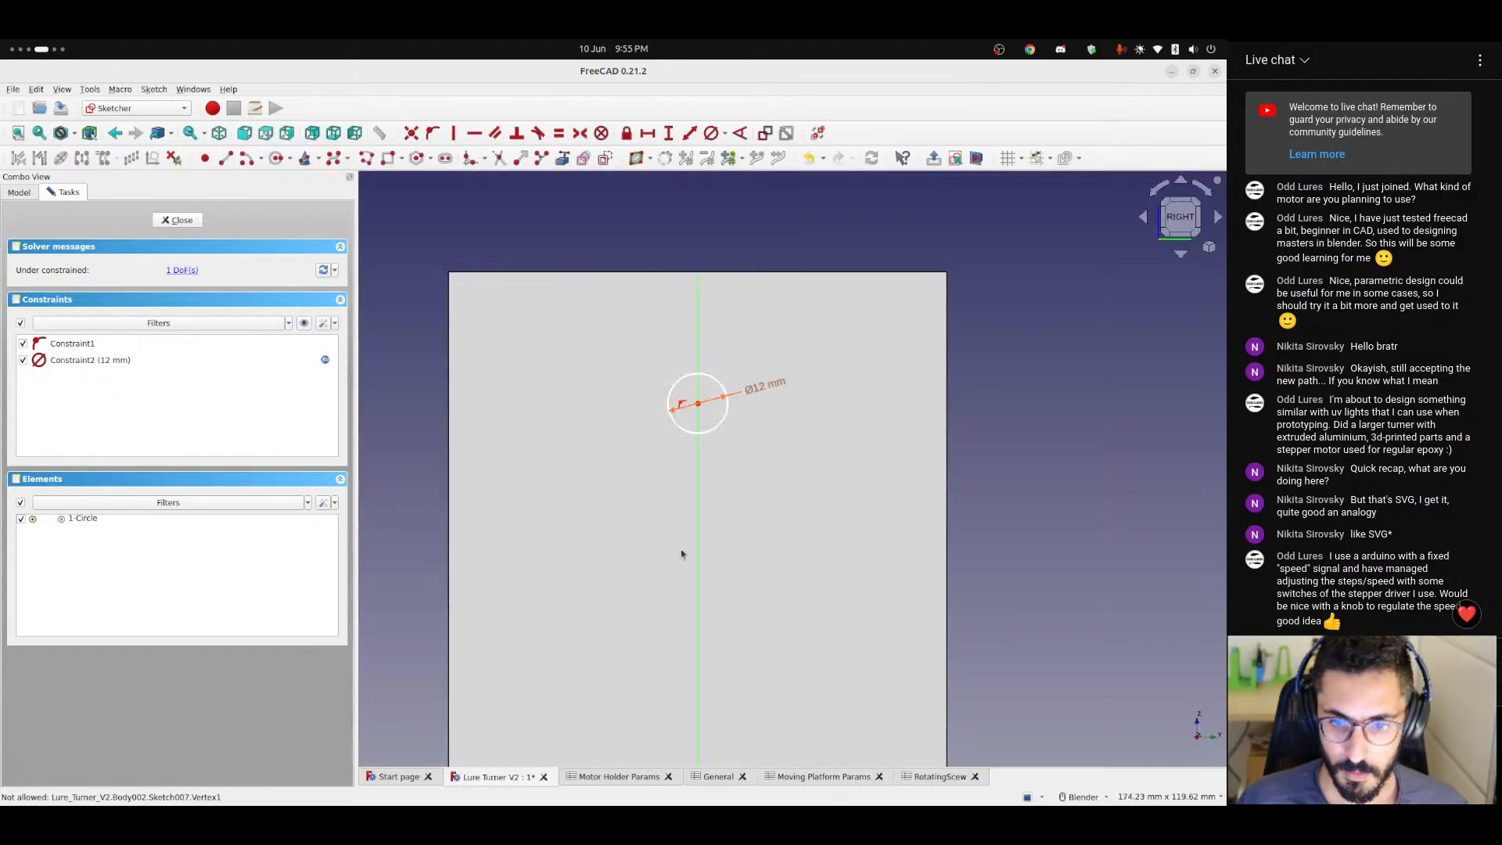
scroll(720, 509, "down", 4)
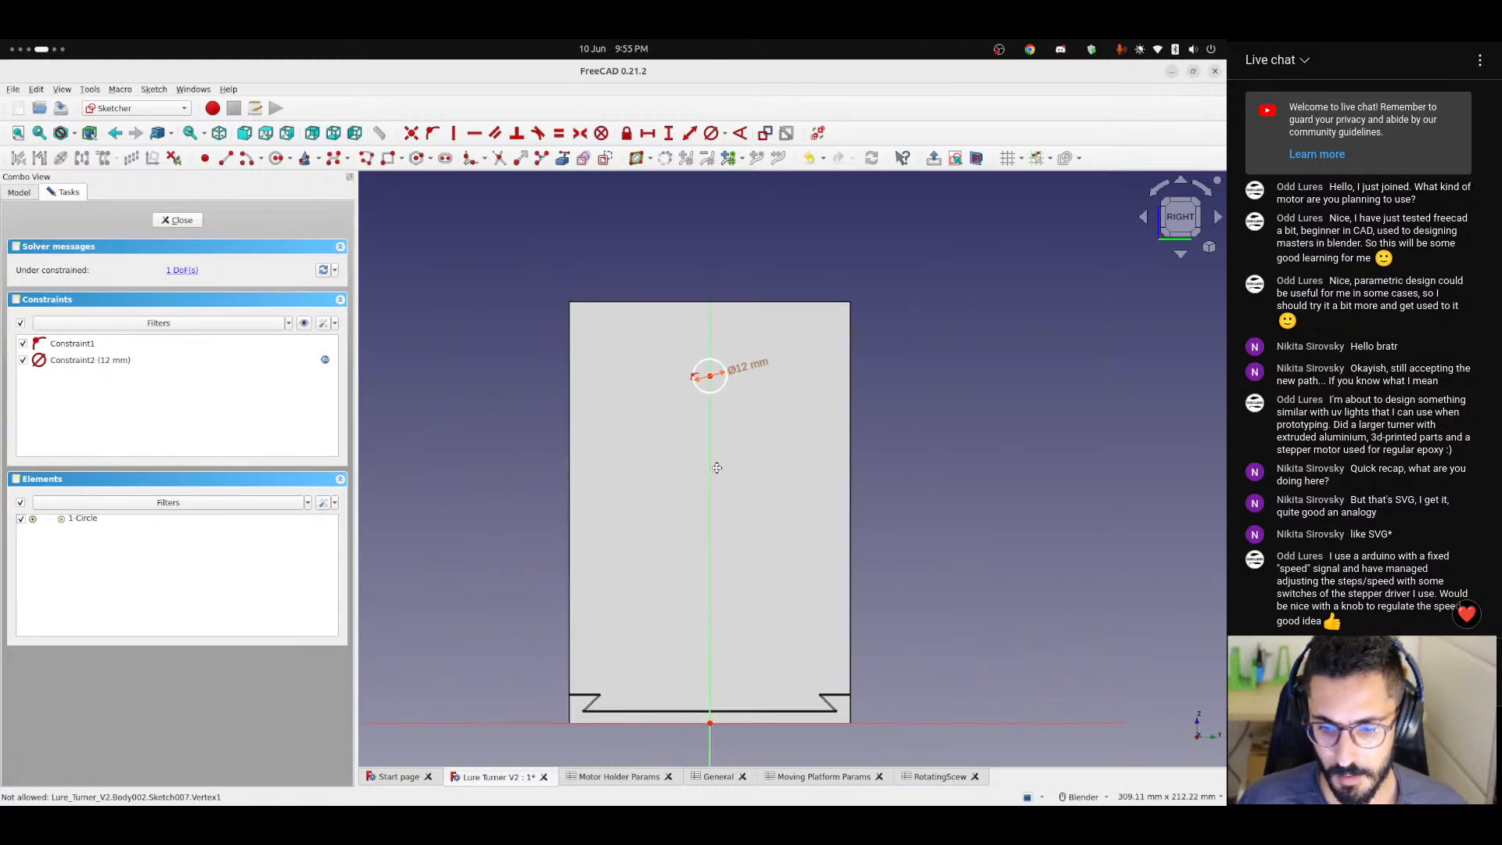
key("ctrl+alt+Left")
key("ctrl+alt+Left")
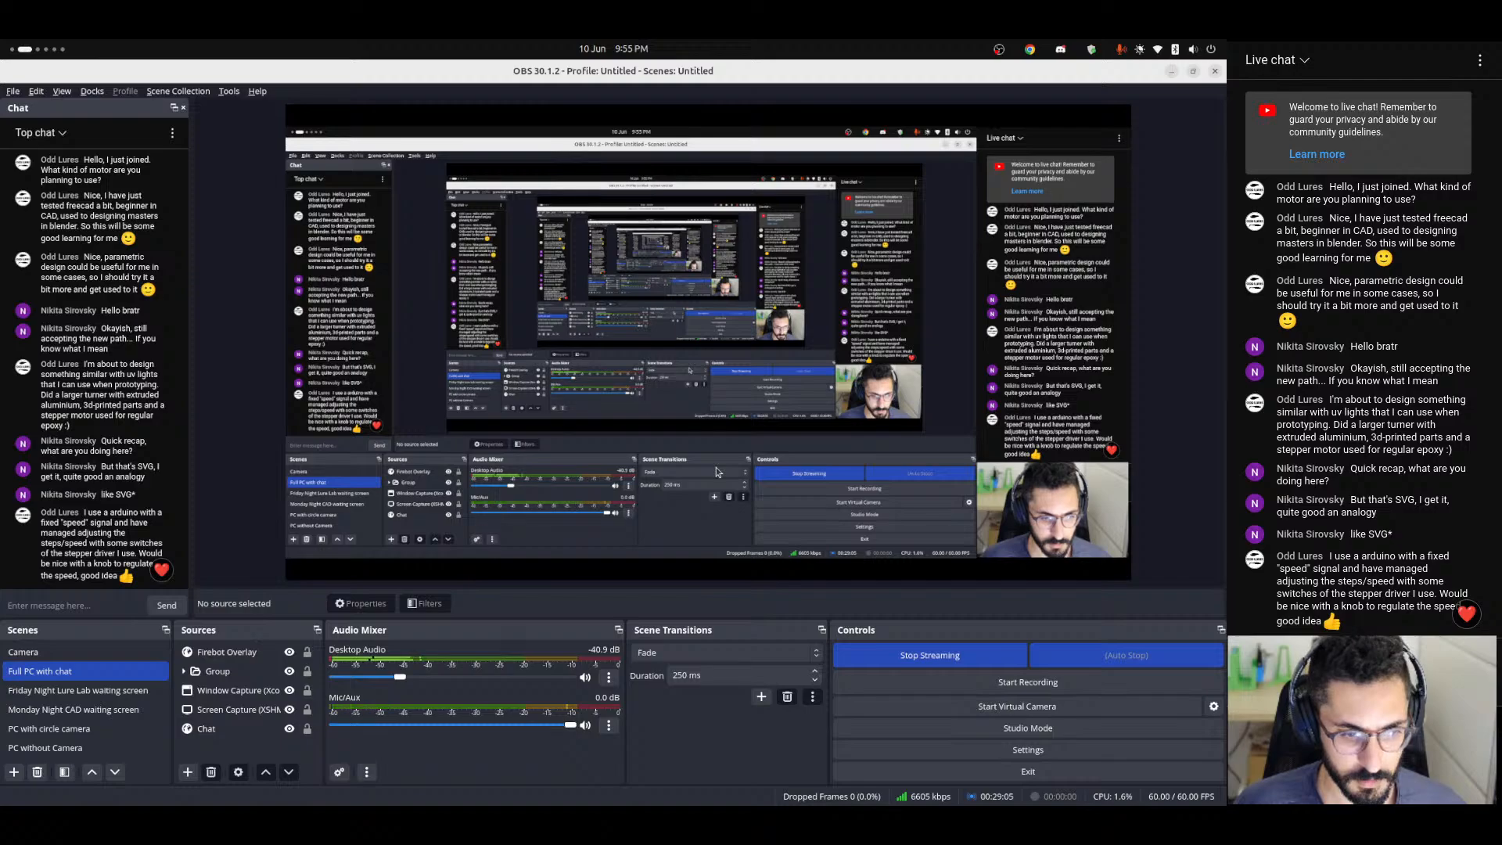
key("ctrl+alt+Right")
key("ctrl+alt+Right")
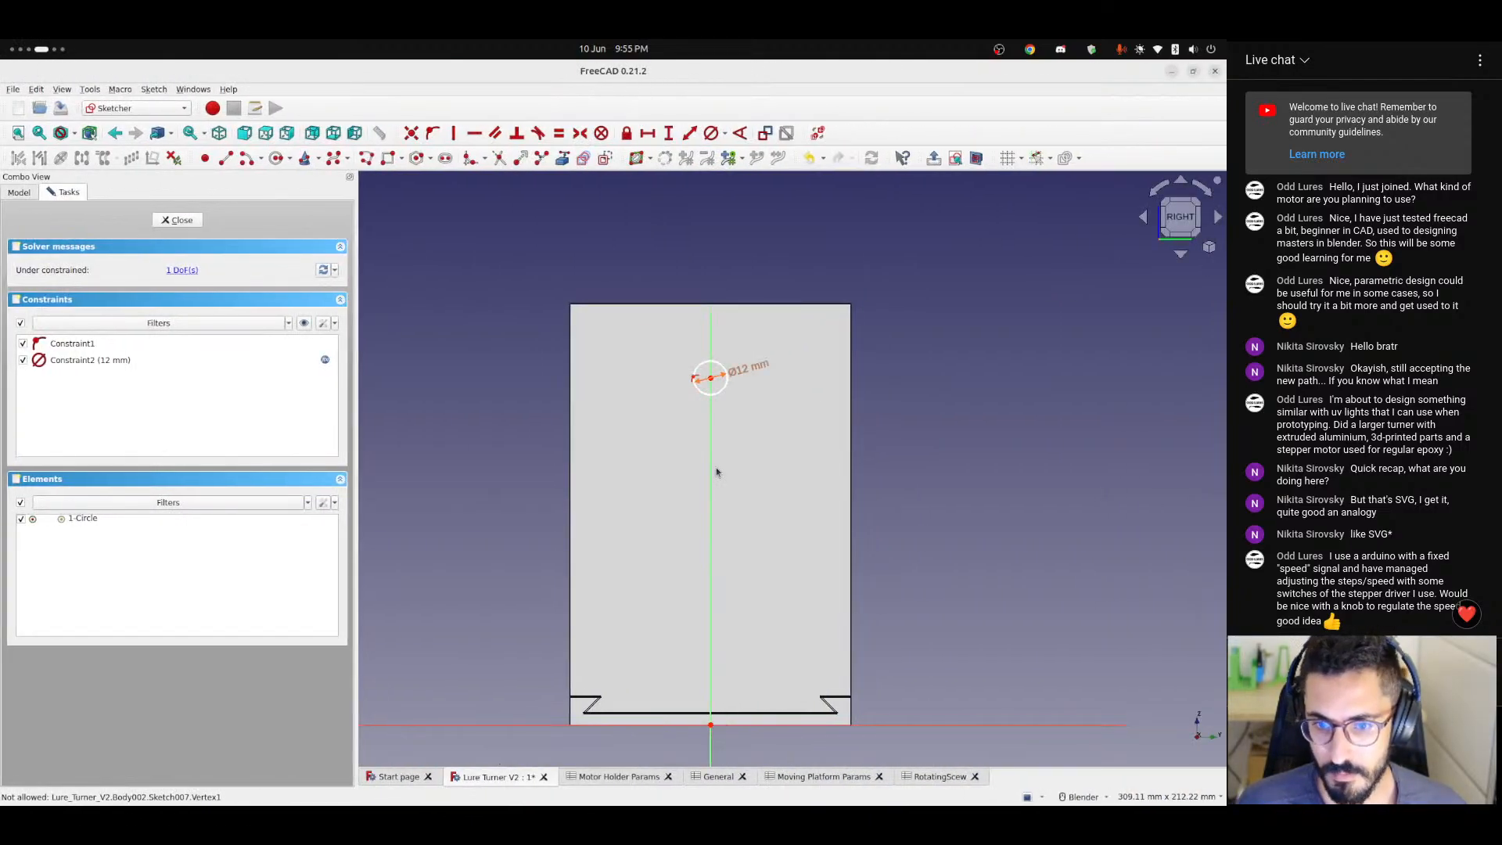
Set the circle's diameter formula to <<RotatingScew>>.bearingOuterDiameter + <<RotatingScew>>.bearingTolerance * 2.
scroll(729, 403, "up", 1)
double_click(747, 349)
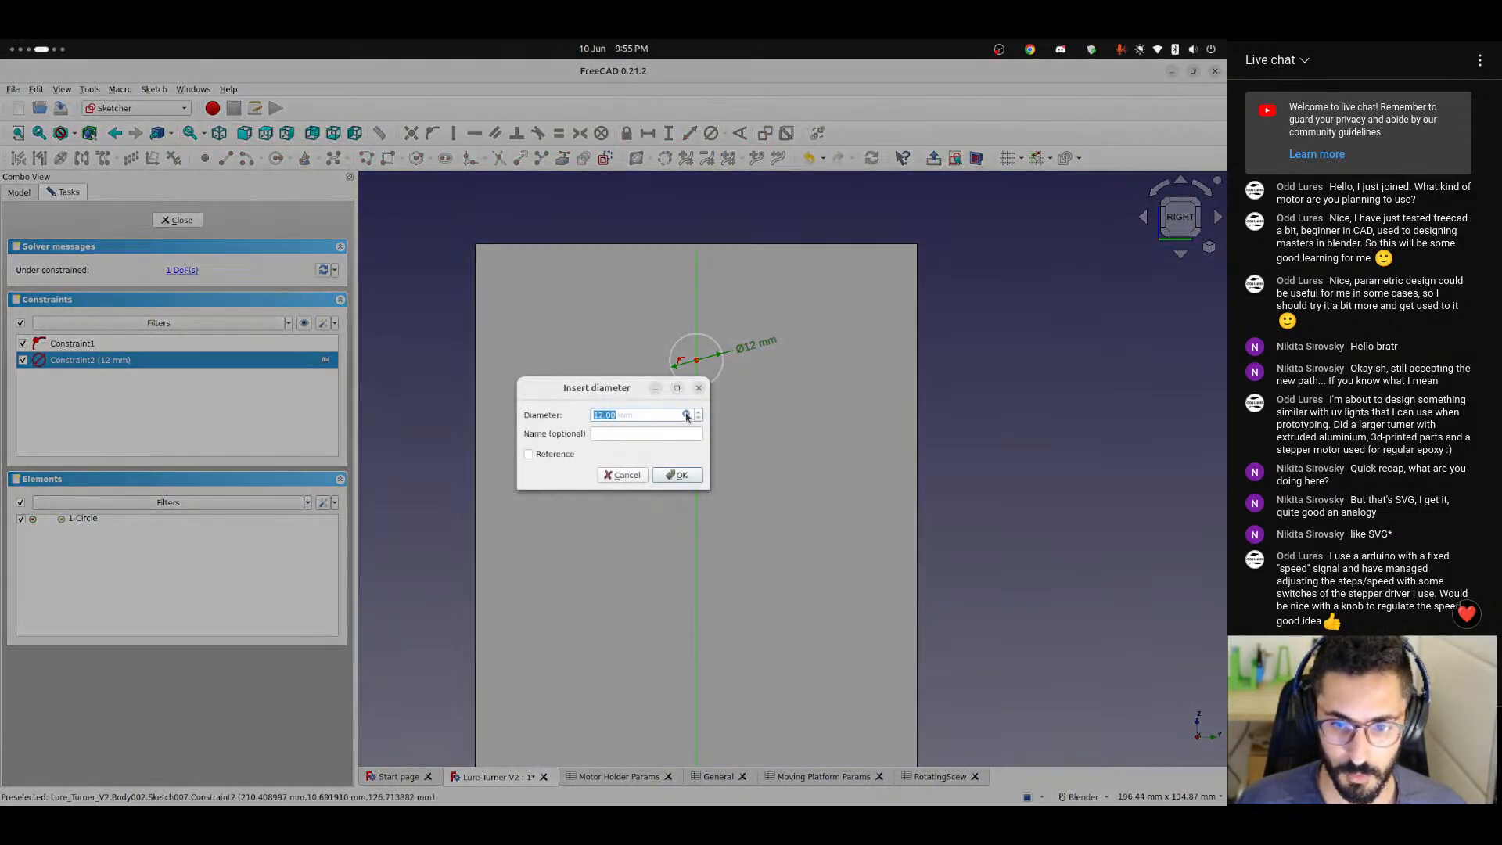
left_click(689, 415)
left_click(790, 413)
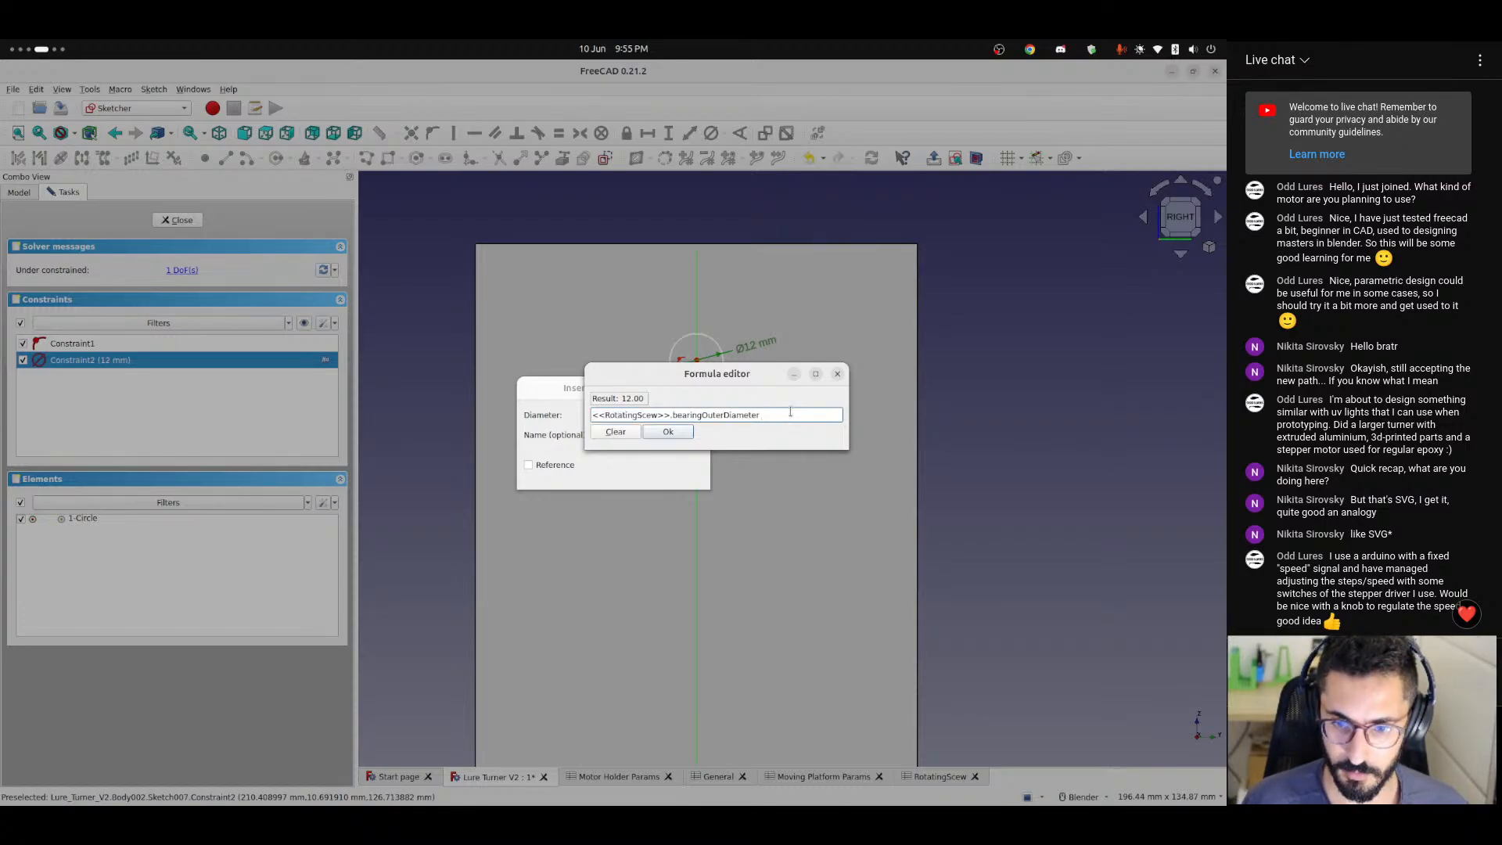
type("+ ")
type("<<RotatingScew>>.")
key("Down")
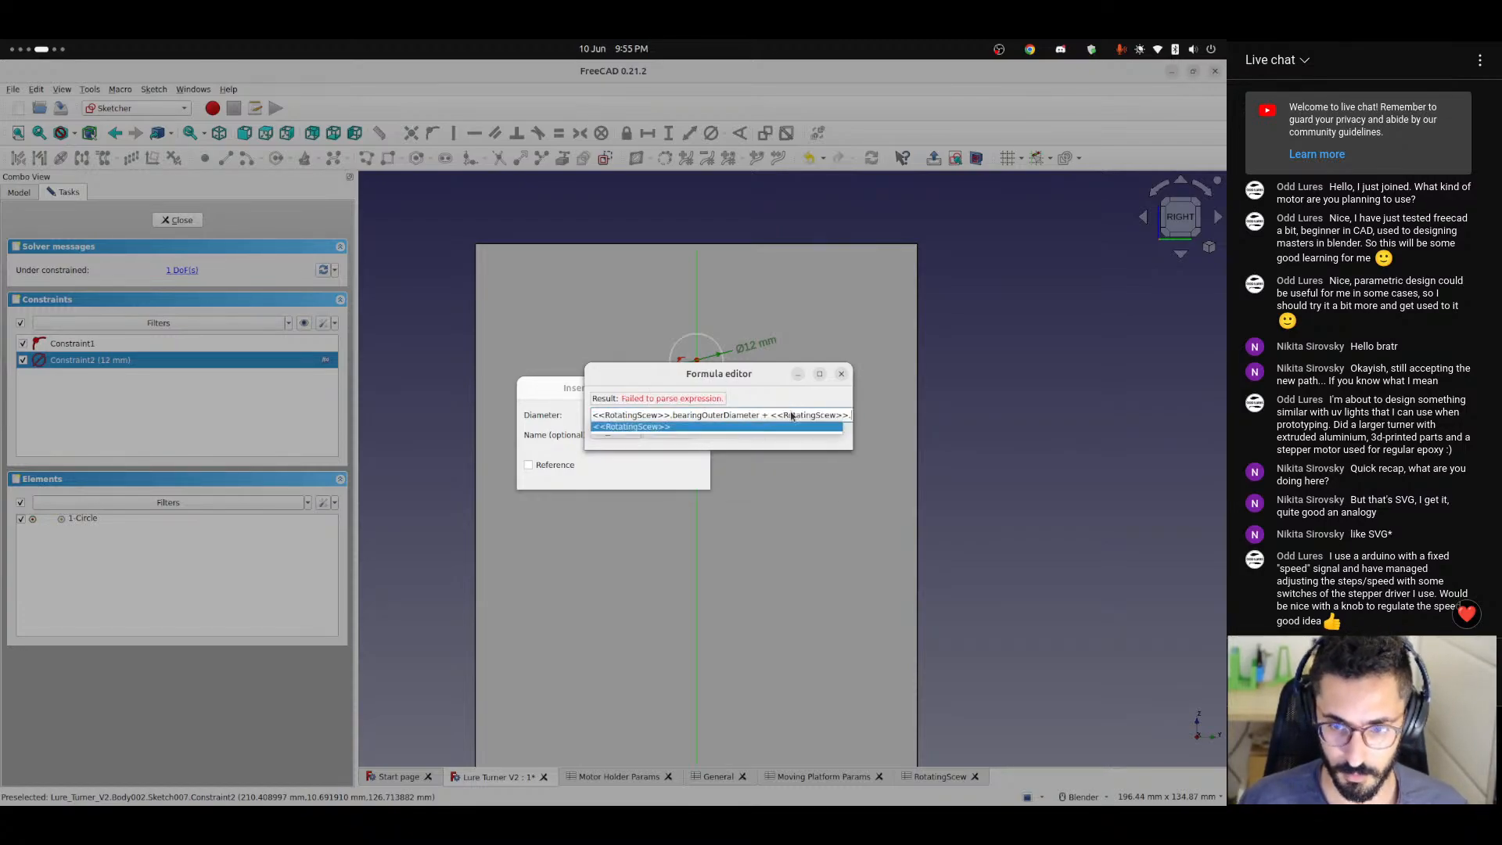
type("bearingTolerance")
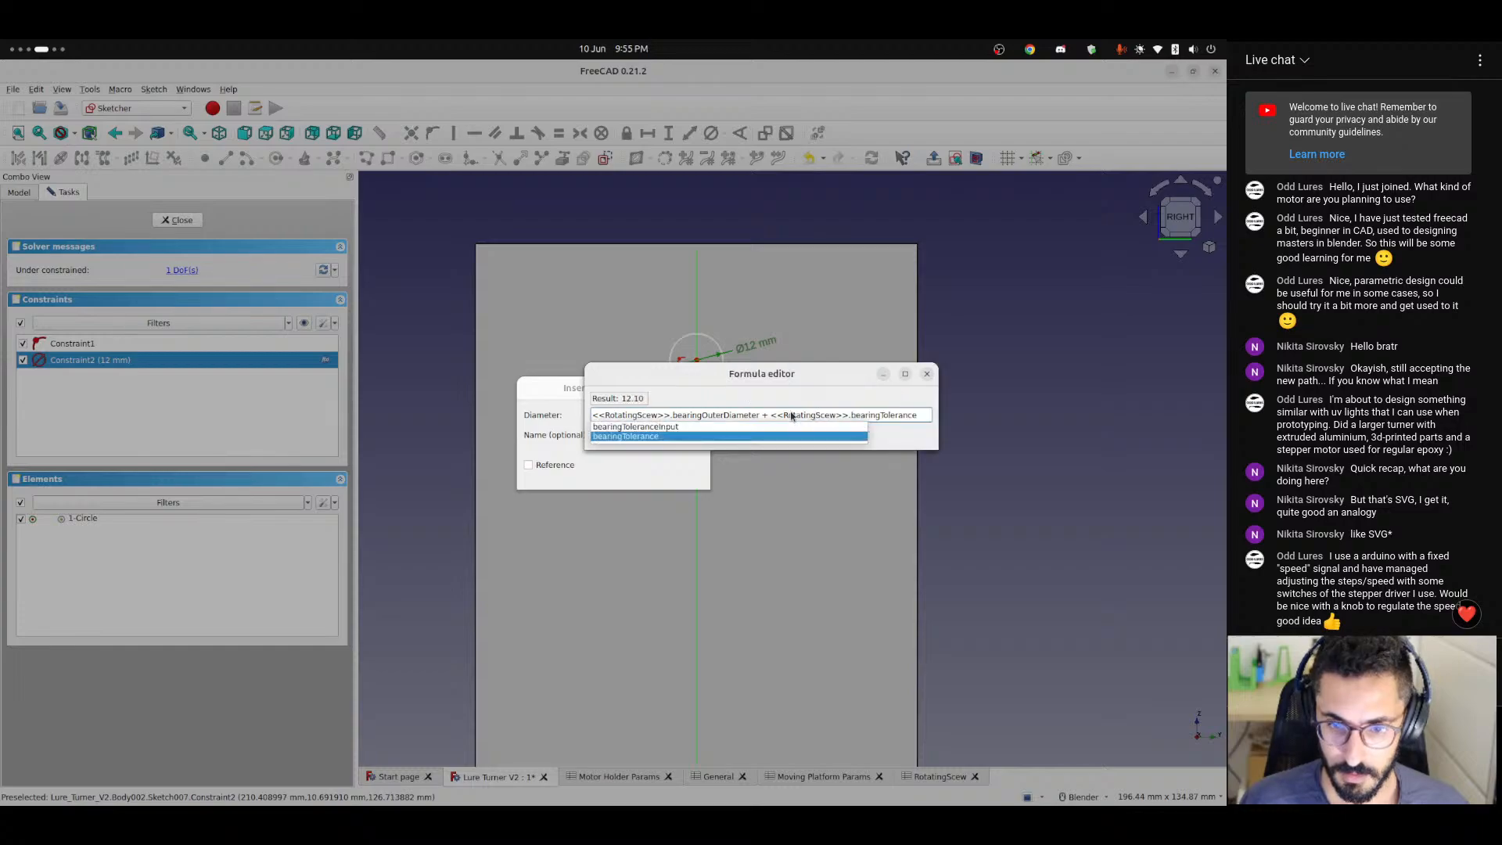
type(" * 2")
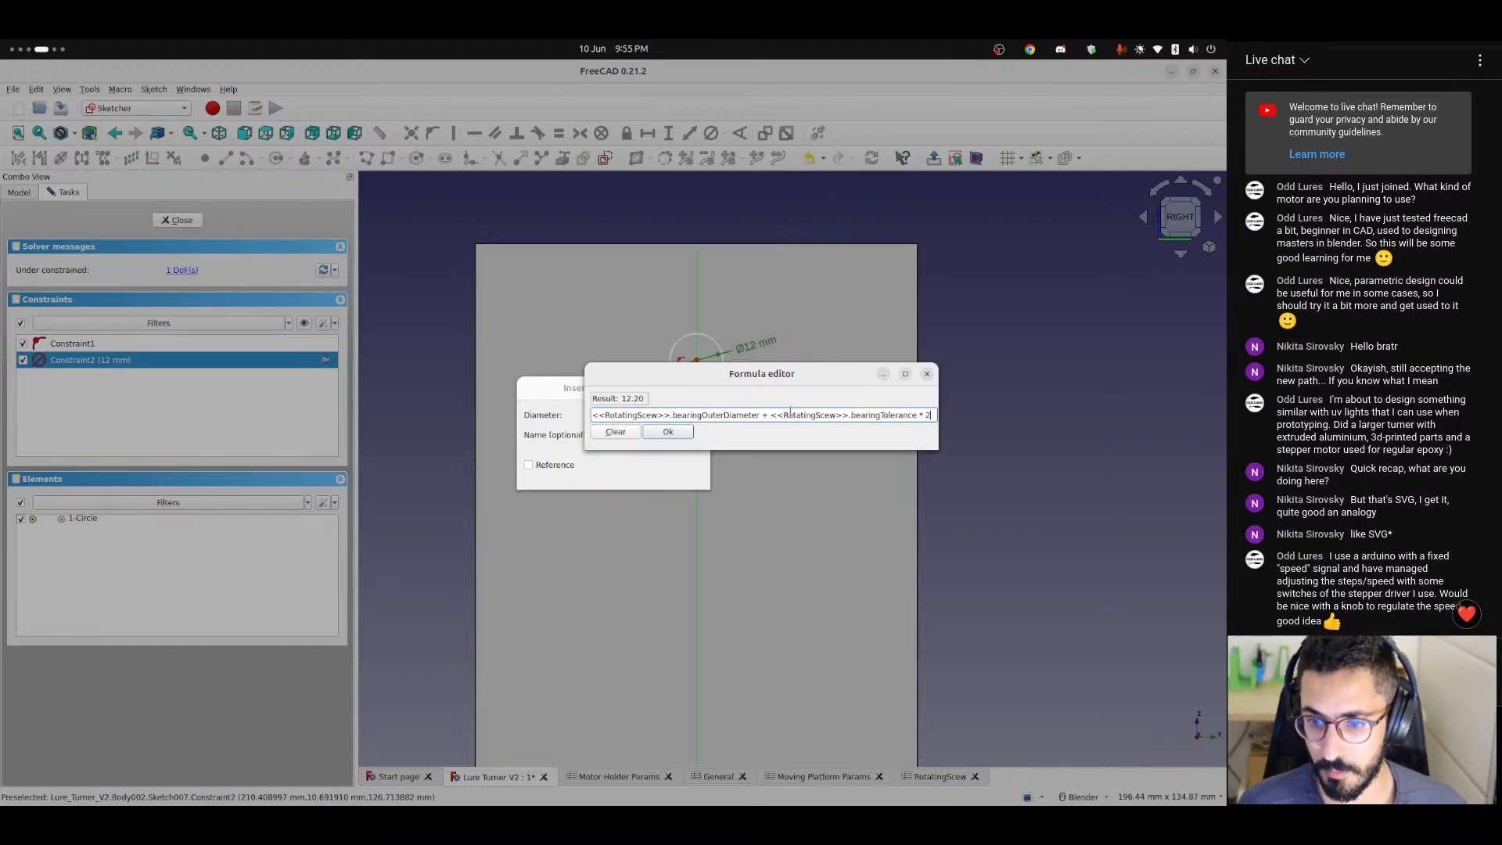
key("Return")
left_click(691, 479)
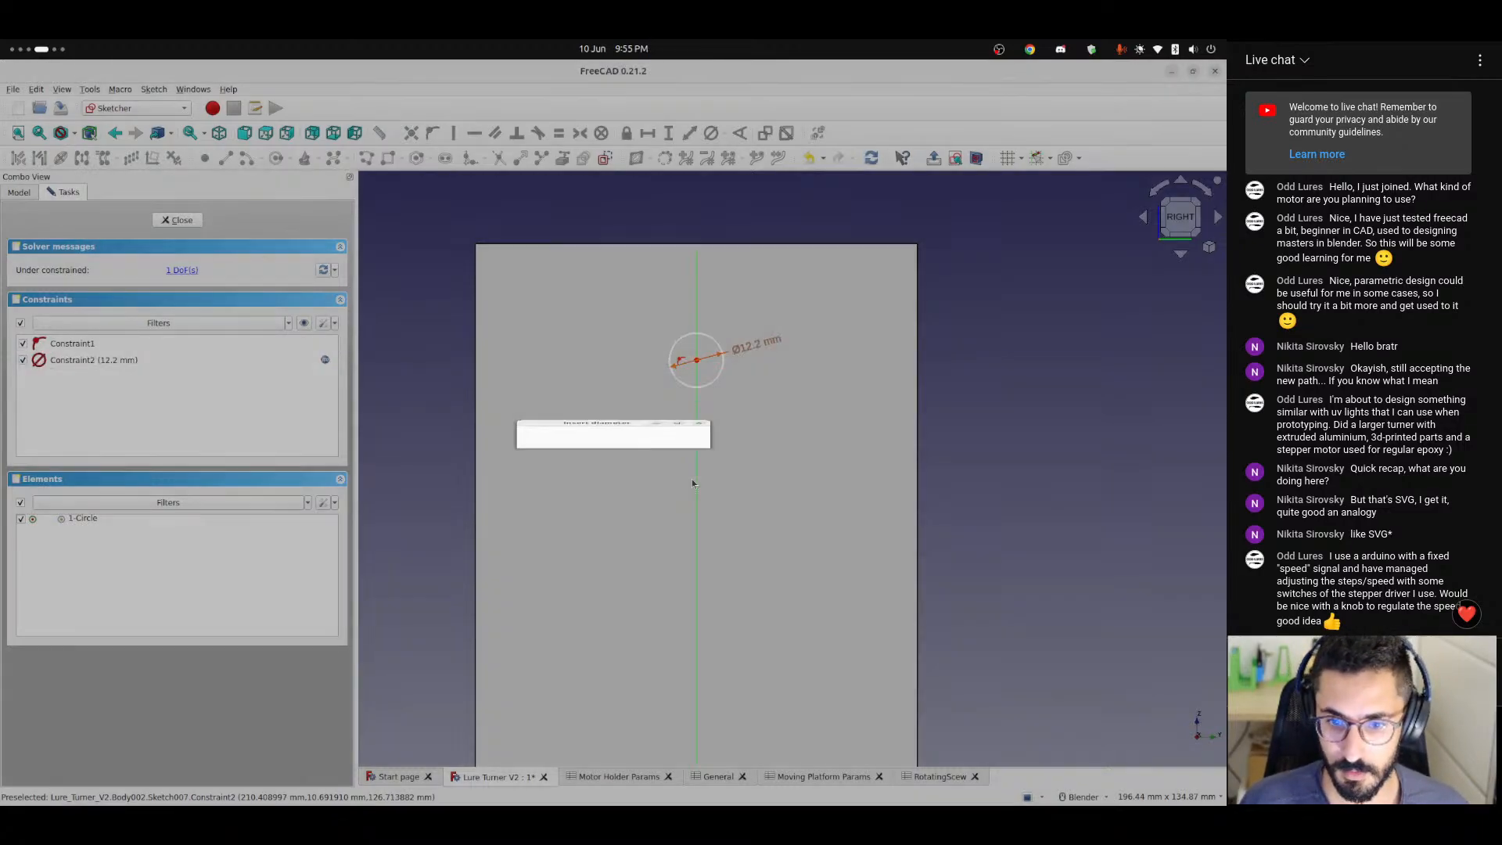
Move the diameter dimension label farther up and away from the bearing hole circle.
scroll(717, 380, "up", 2)
scroll(717, 381, "down", 4)
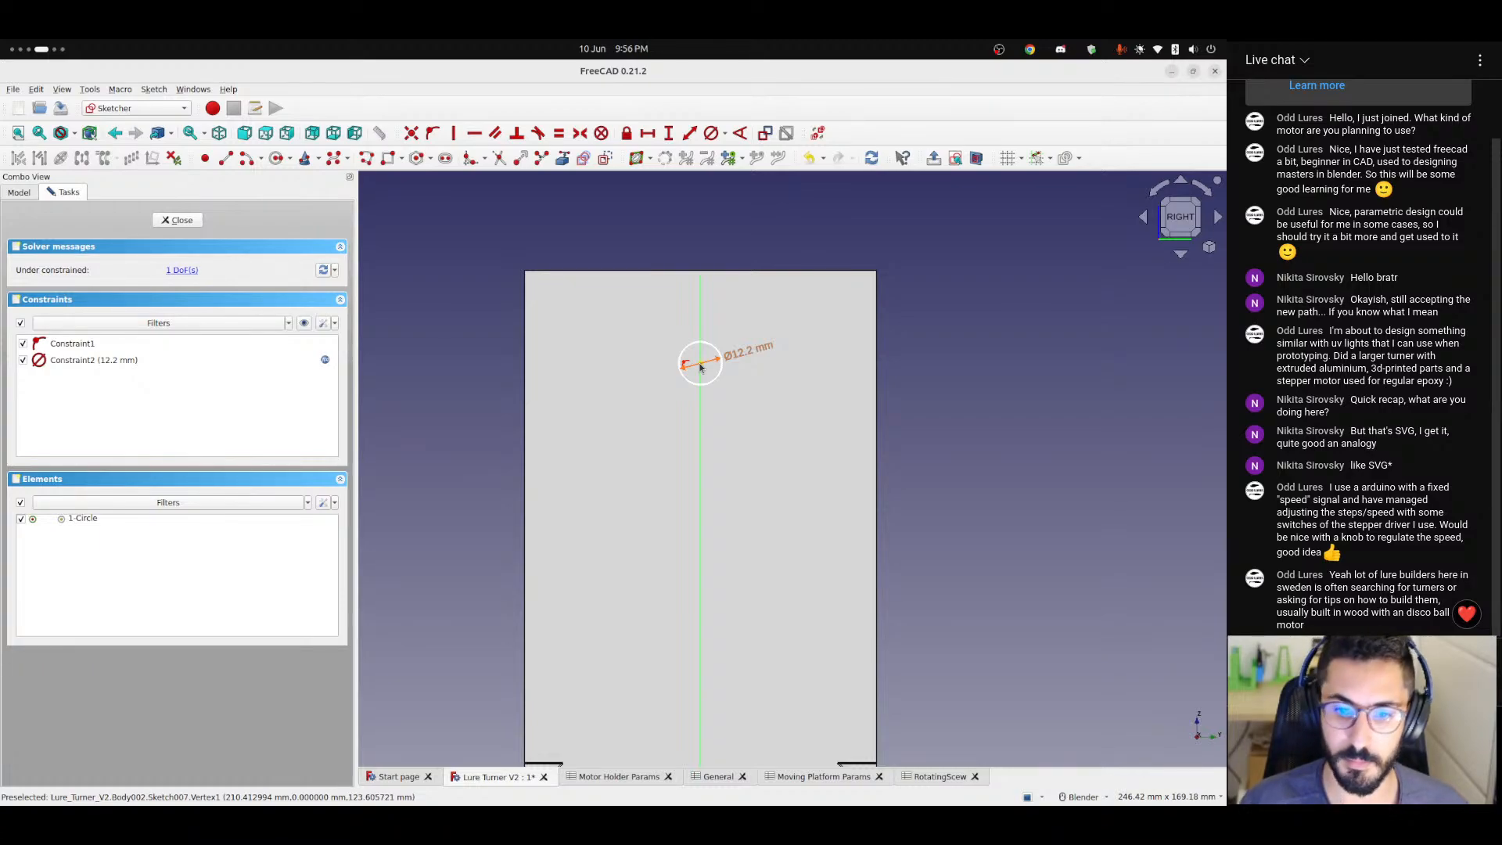
scroll(700, 368, "up", 3)
left_click_drag(739, 358, 808, 329)
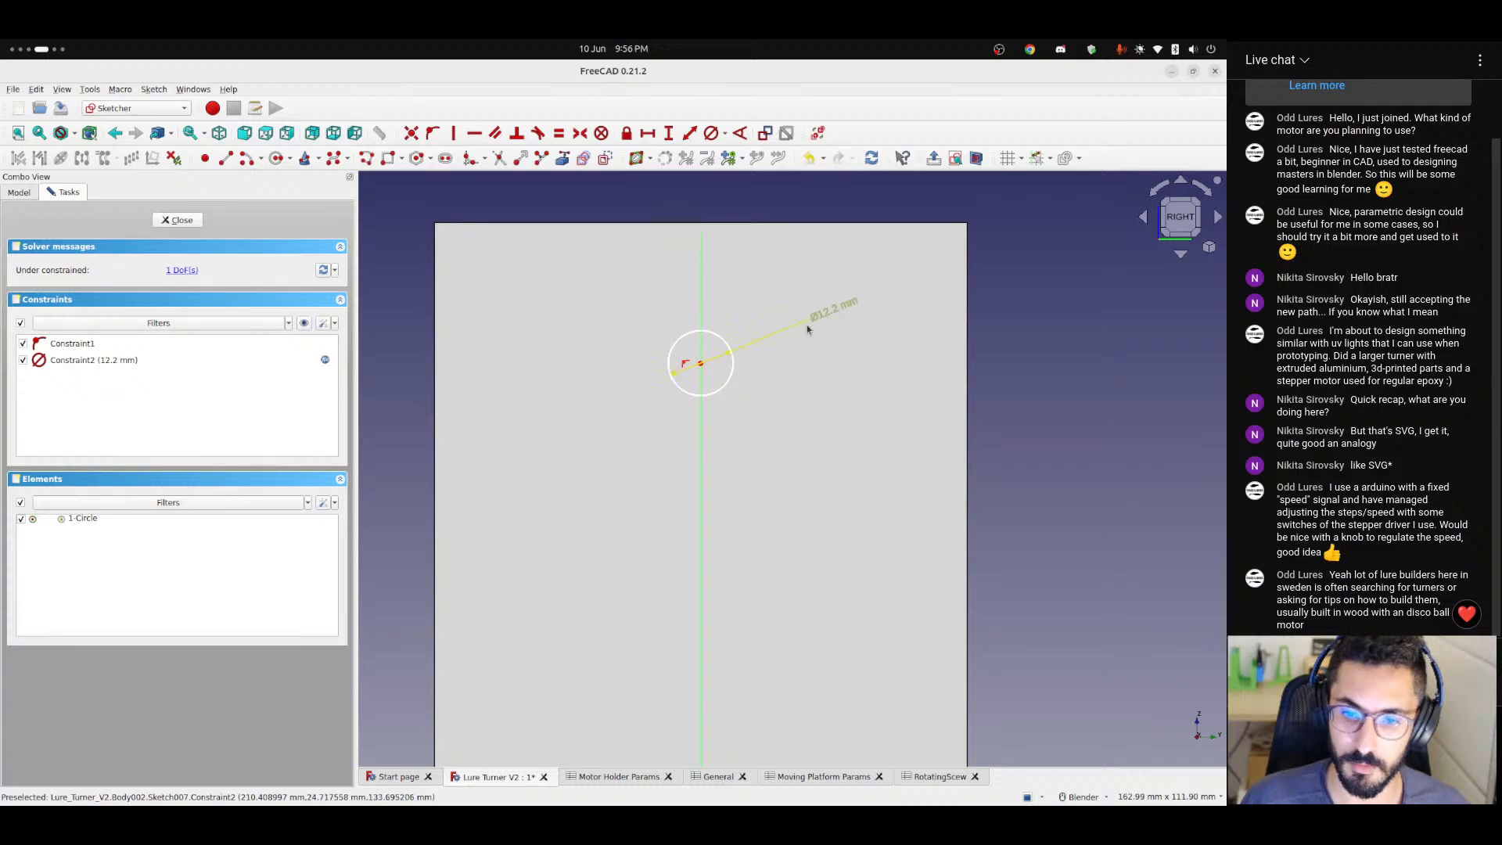
scroll(697, 396, "down", 3)
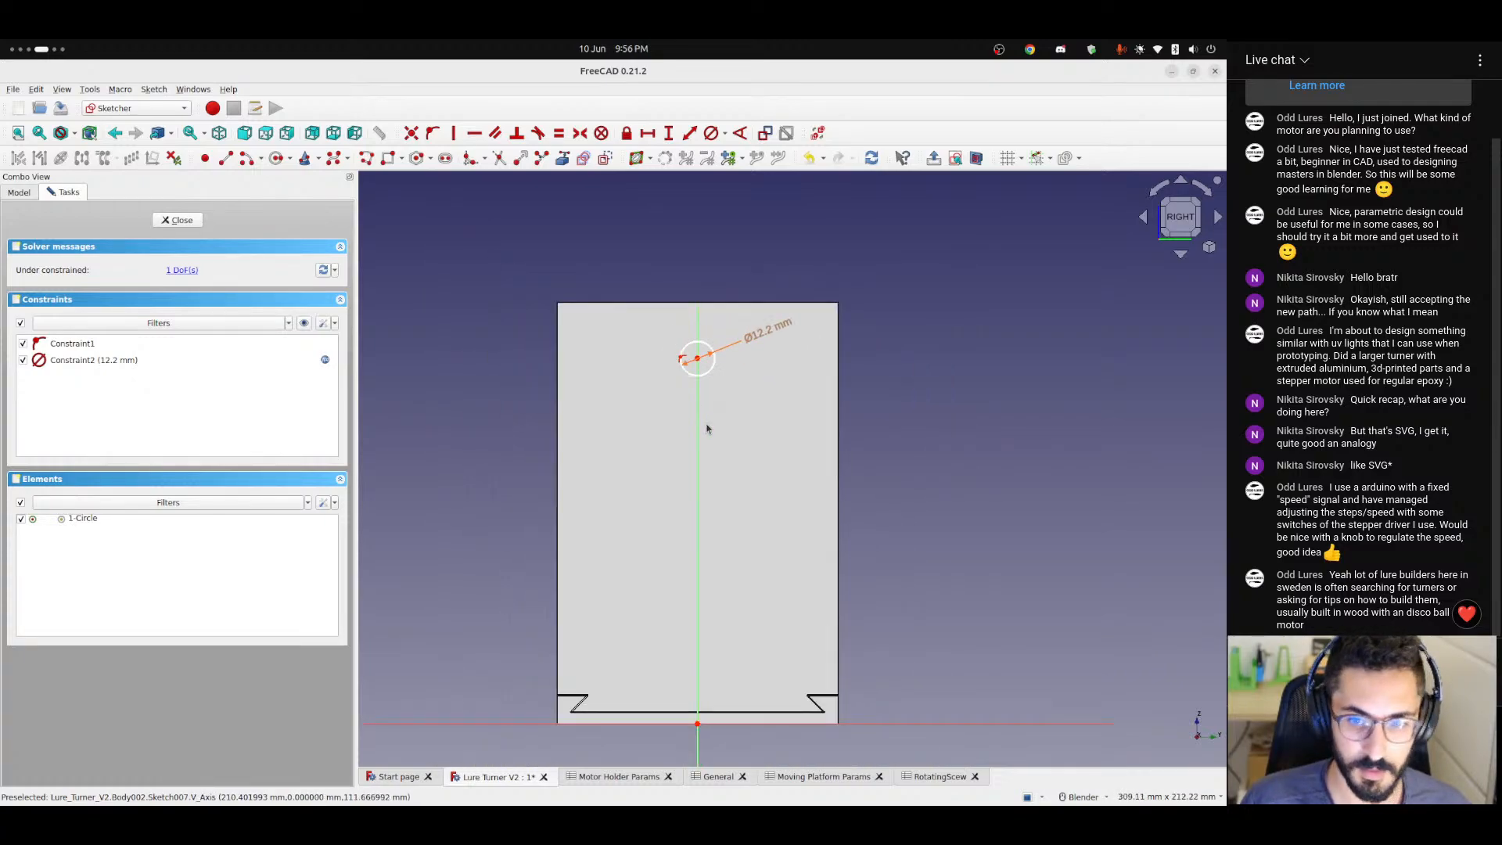
Add a vertical distance constraint between the sketch origin and the circle's centre.
middle_click_drag(706, 428, 660, 351, "ctrl")
scroll(657, 395, "down", 6)
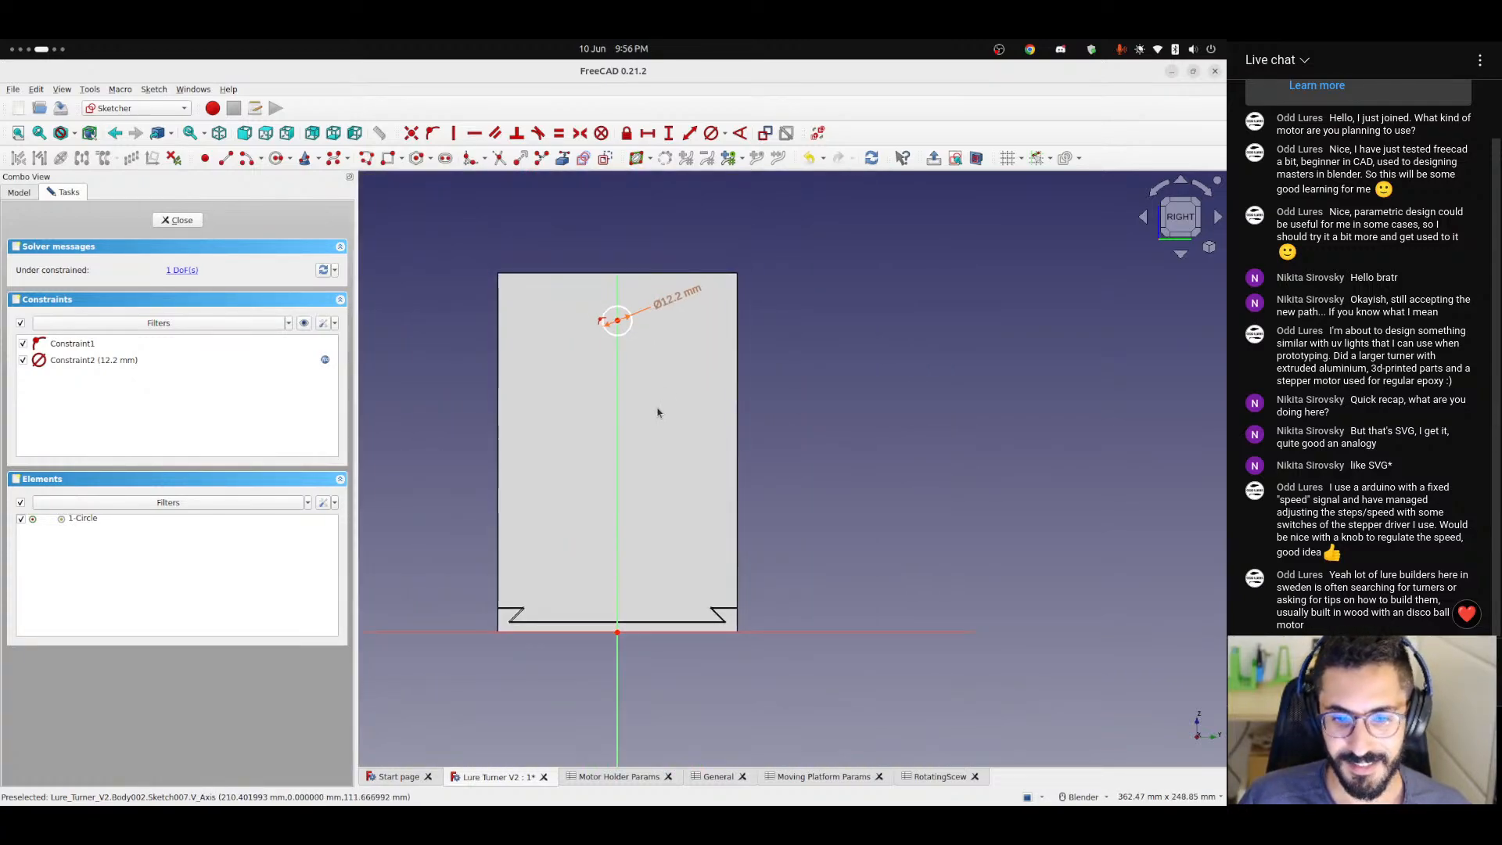
scroll(721, 352, "up", 3)
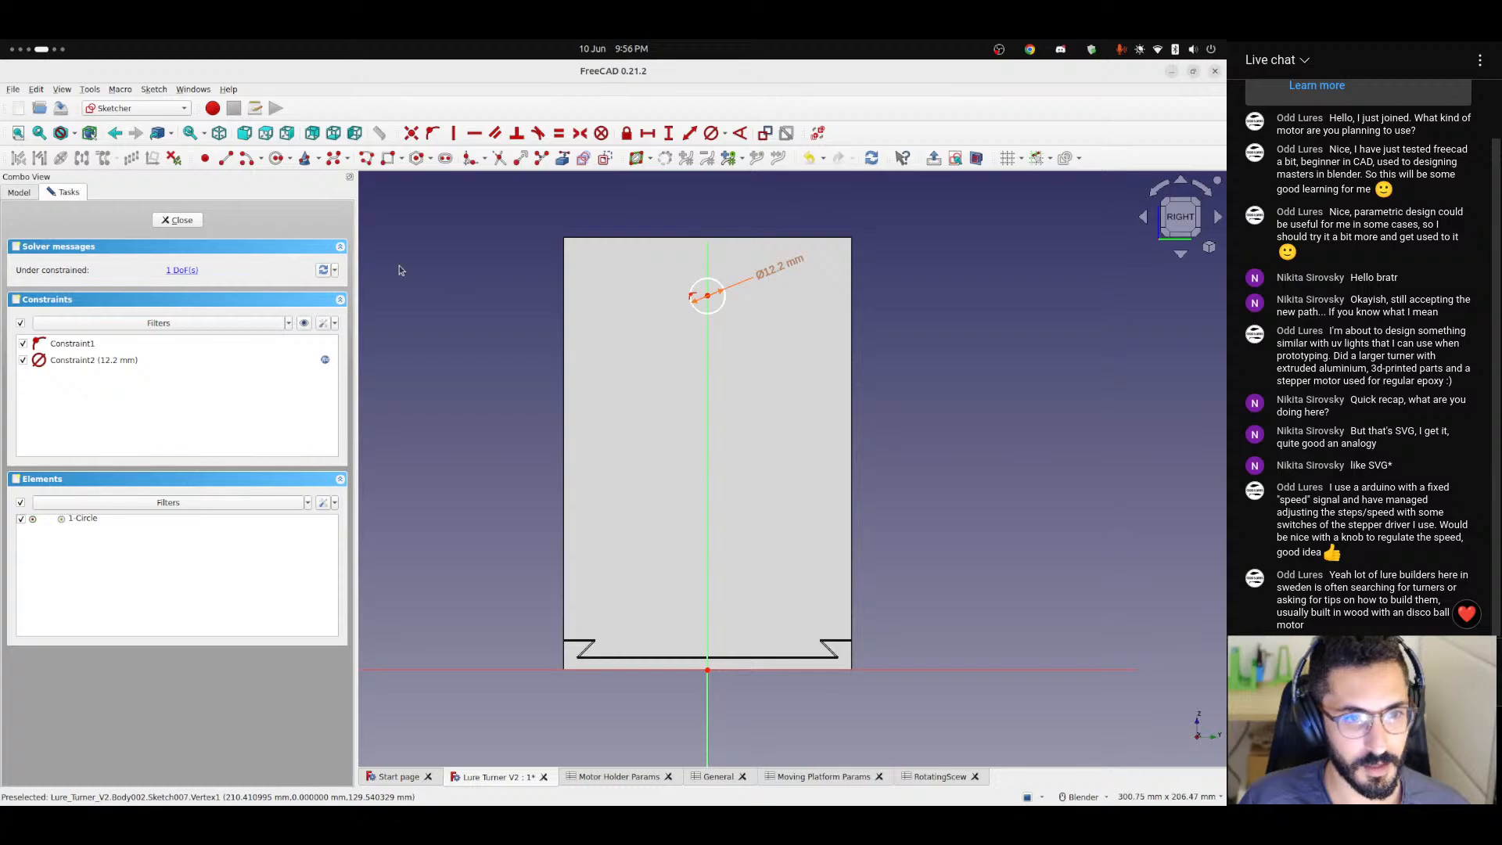
left_click(669, 136)
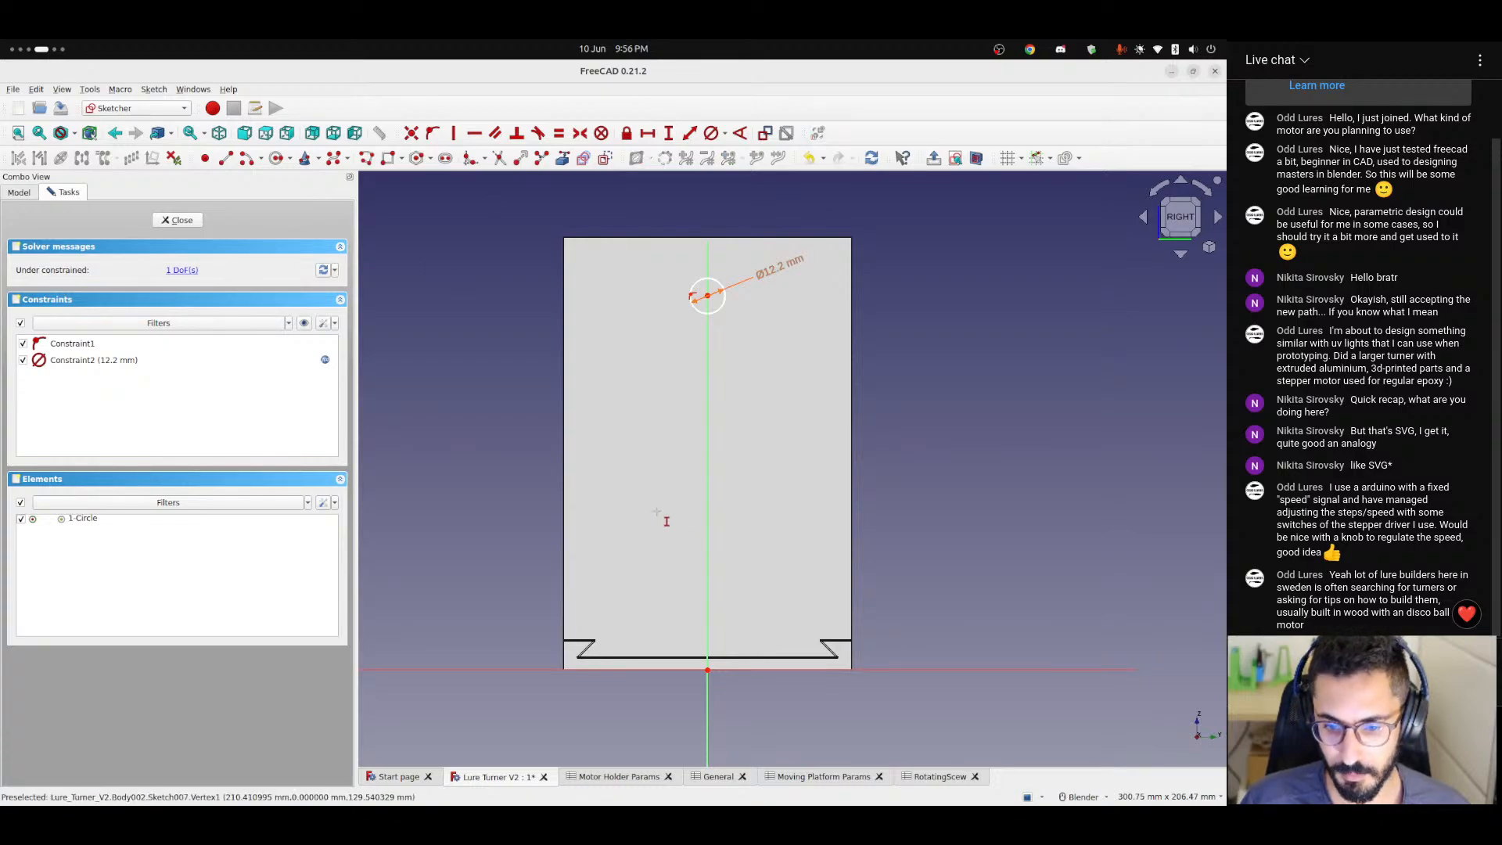
left_click(708, 669)
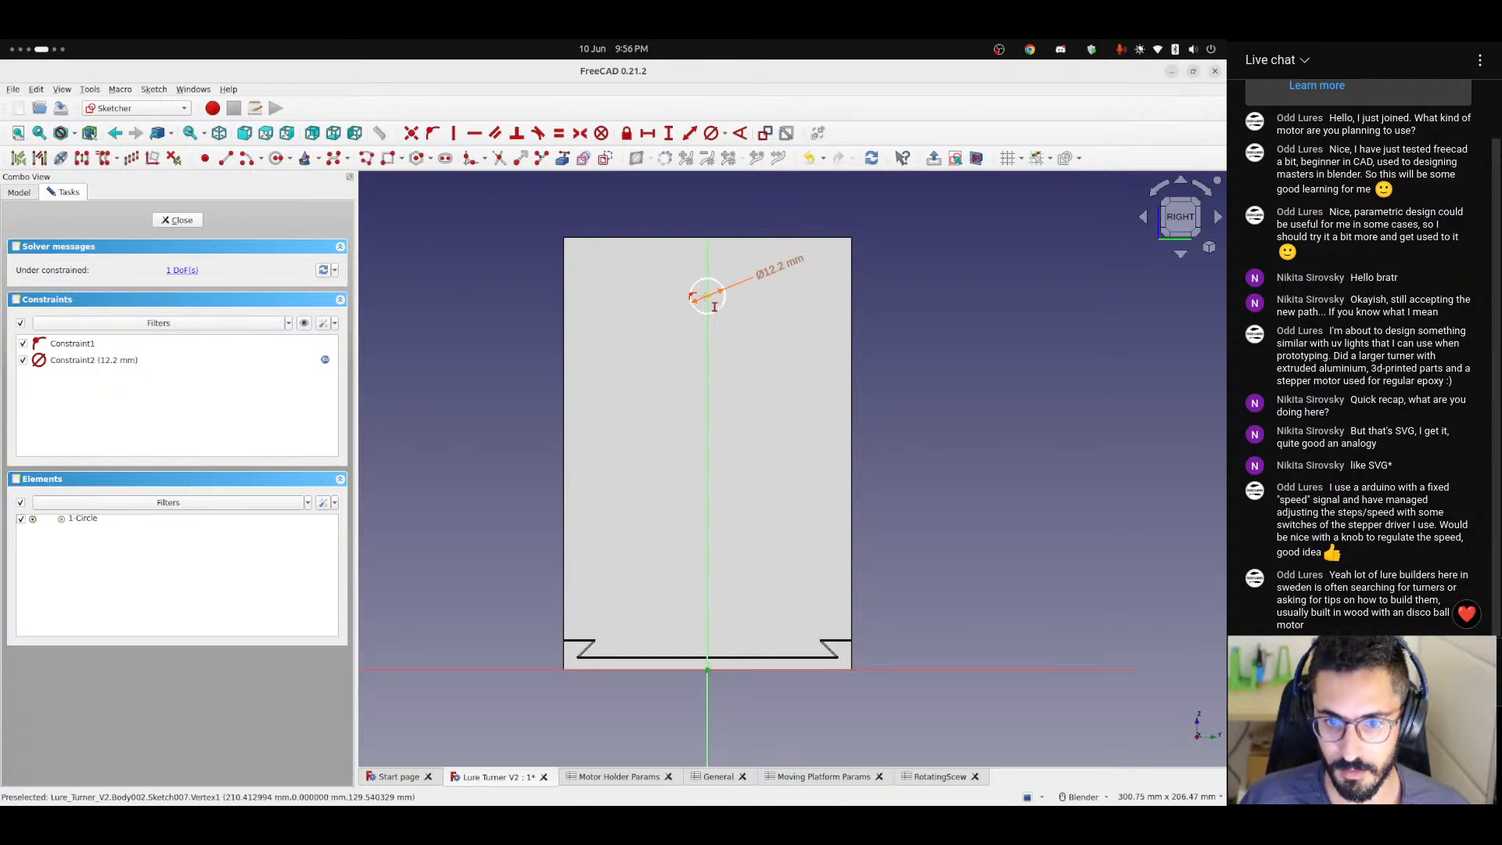
left_click(707, 296)
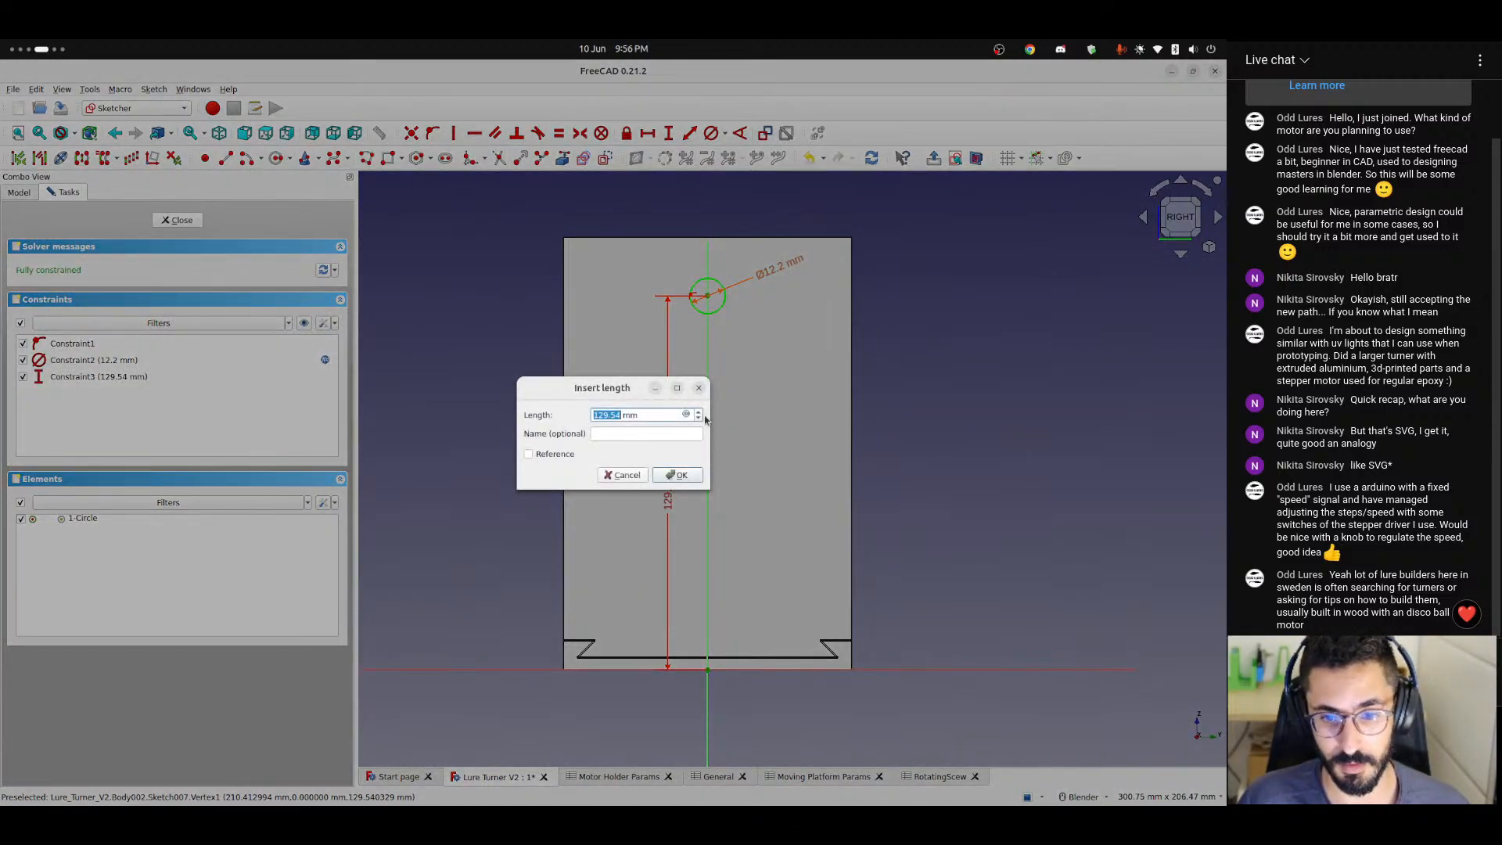
Begin the vertical distance's formula with <<General>>.height.
left_click(686, 414)
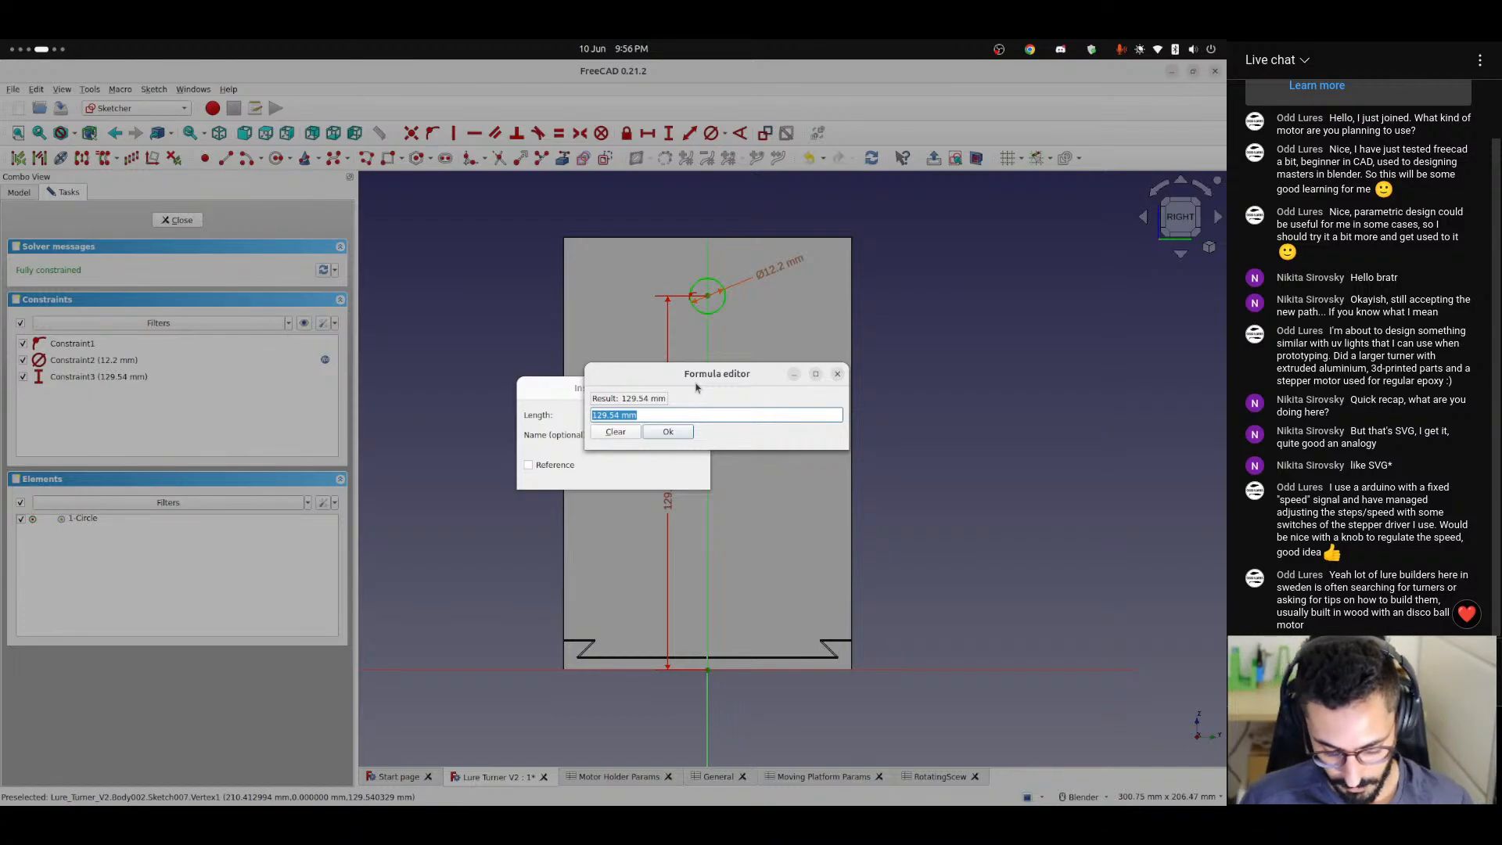
type("<<")
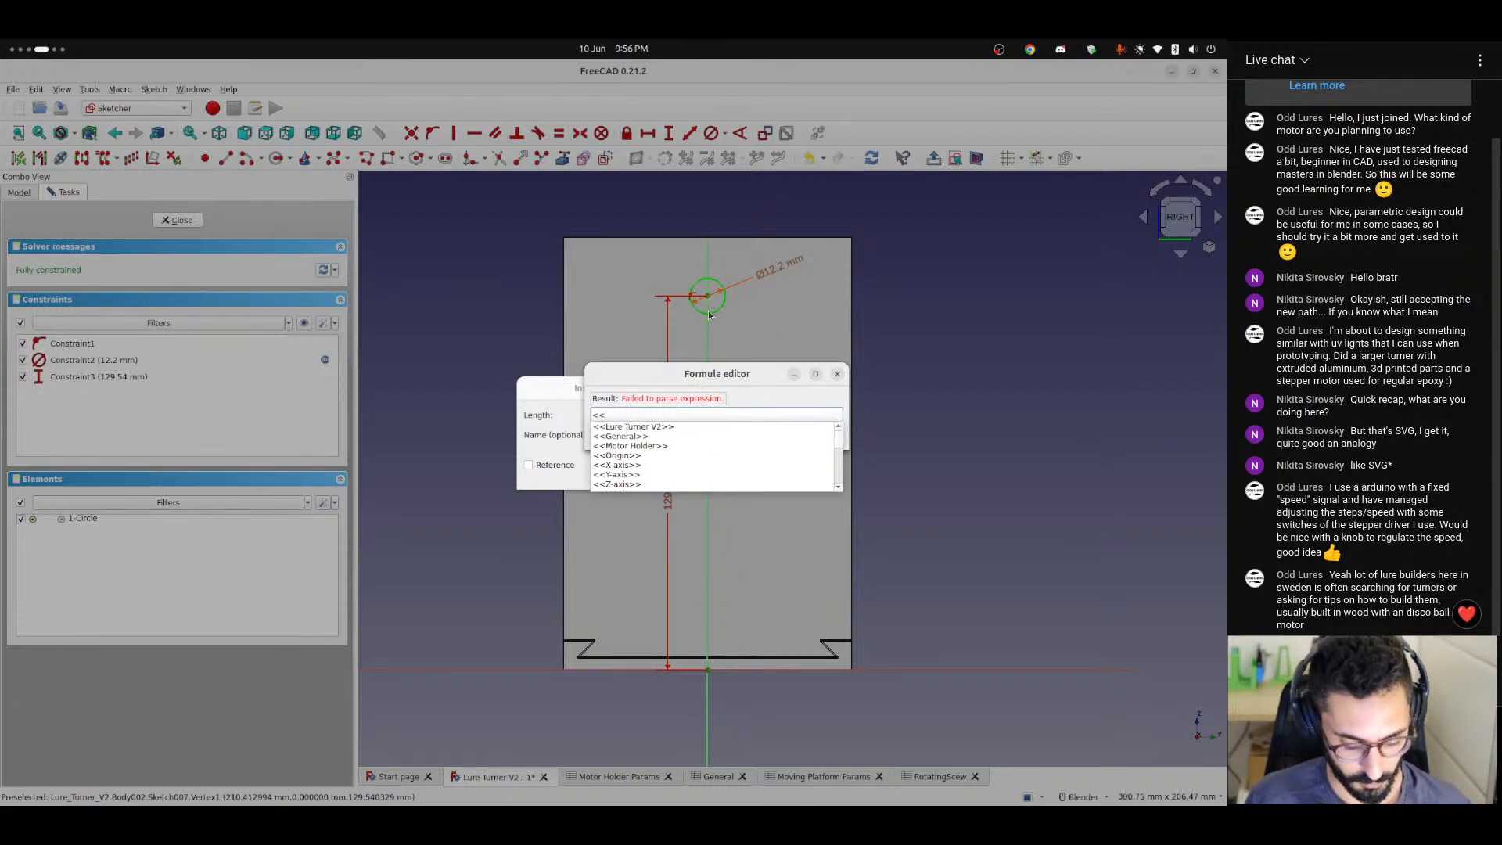
type("he")
key("BackSpace")
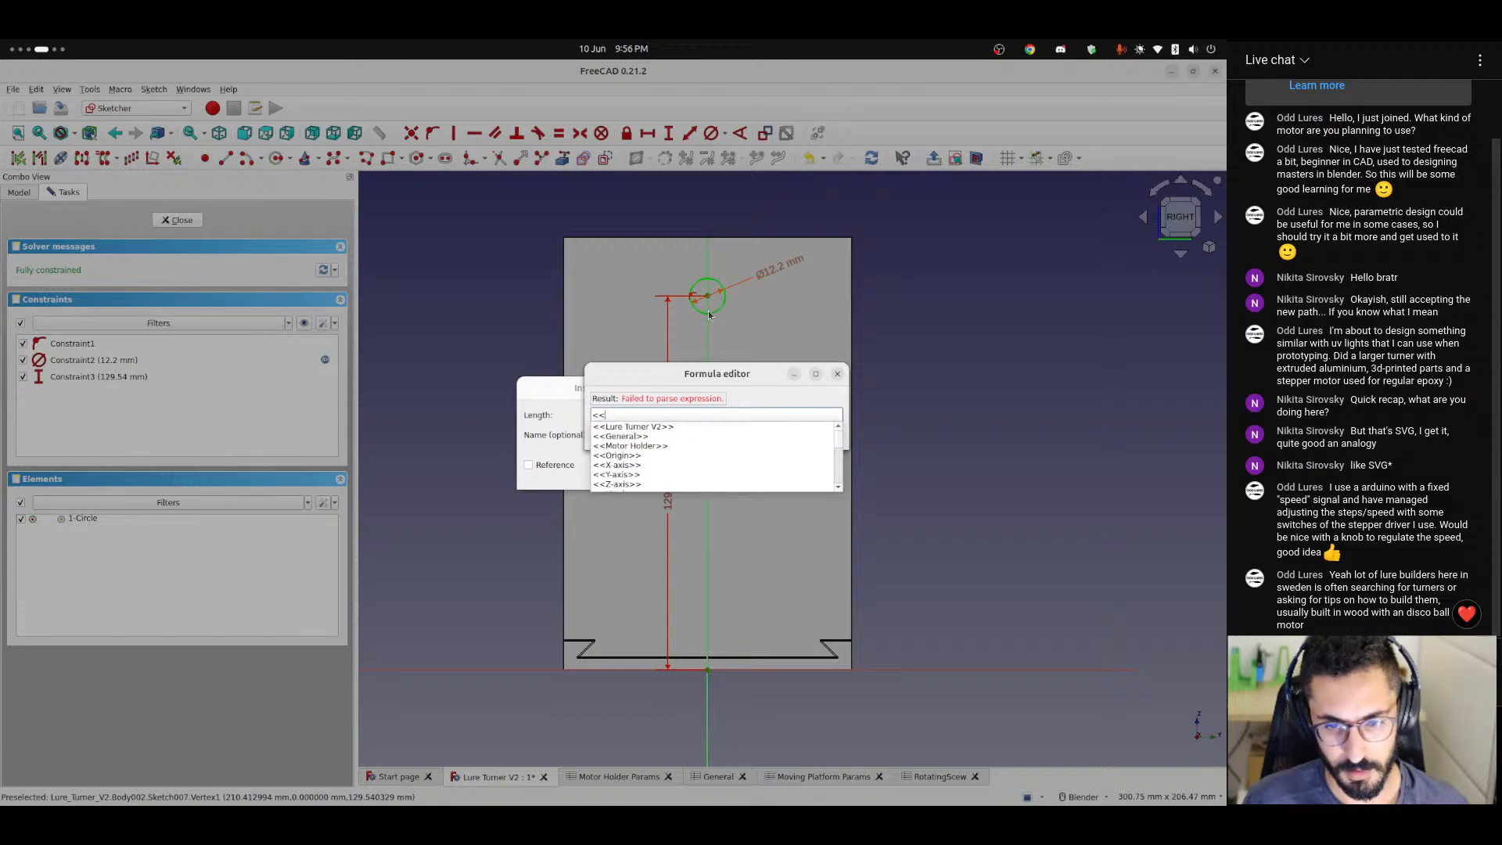
type("gene")
key("Down")
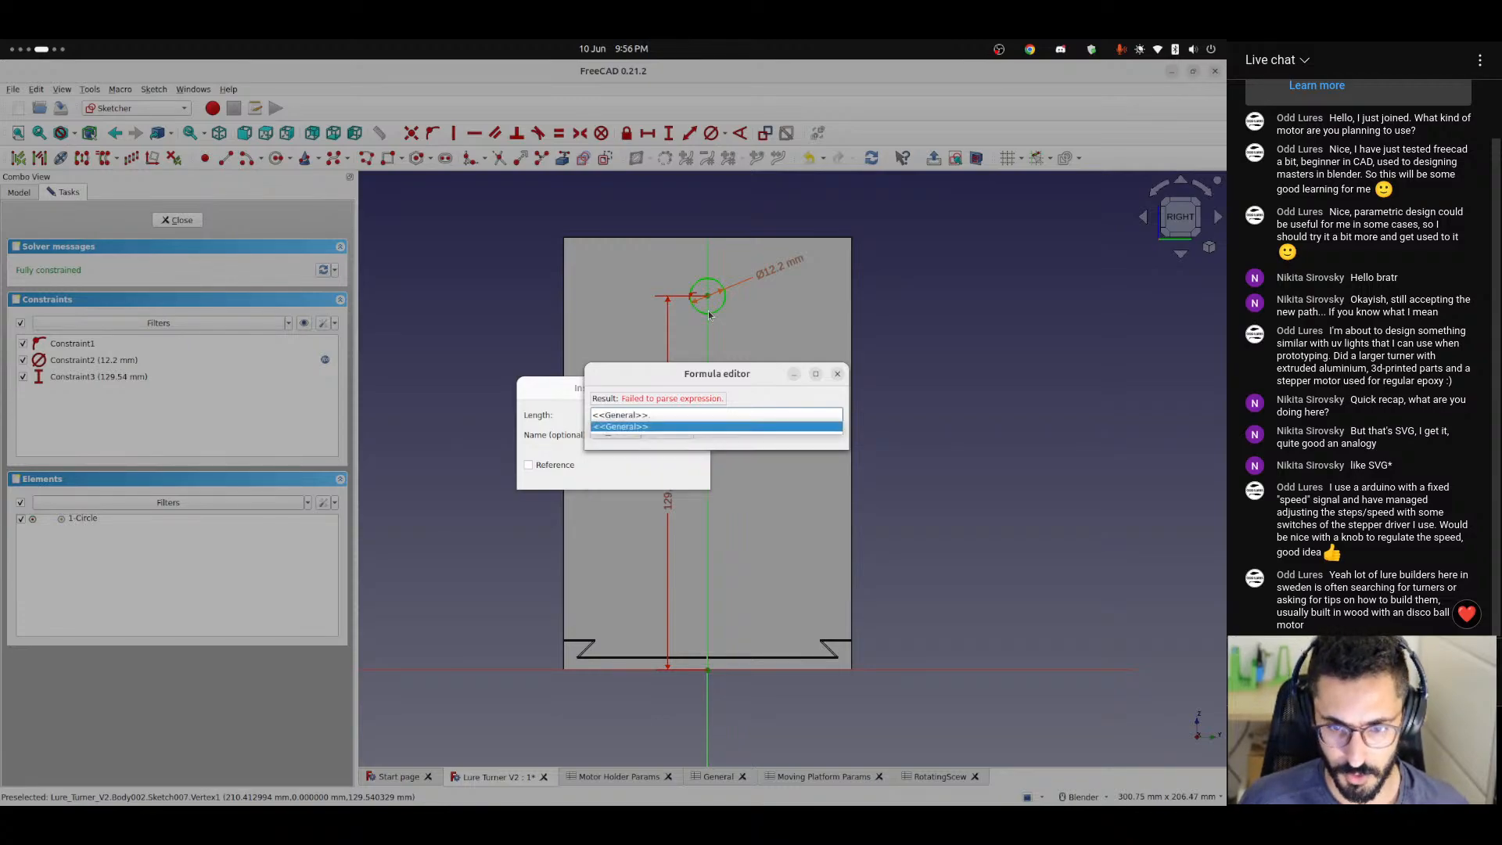
type("hei")
key("Down")
key("Down")
key("Down")
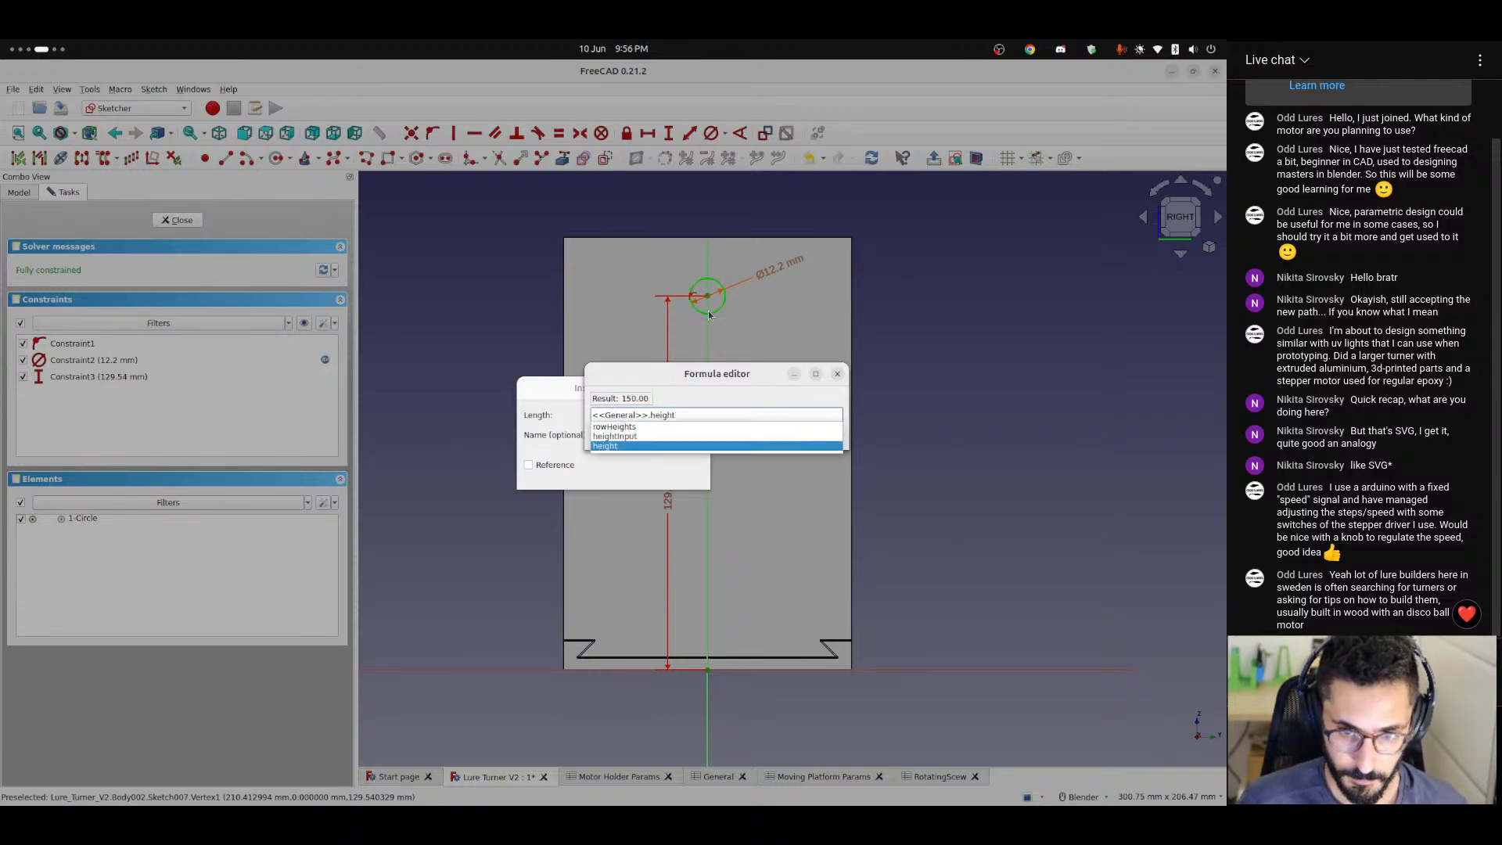
key("Return")
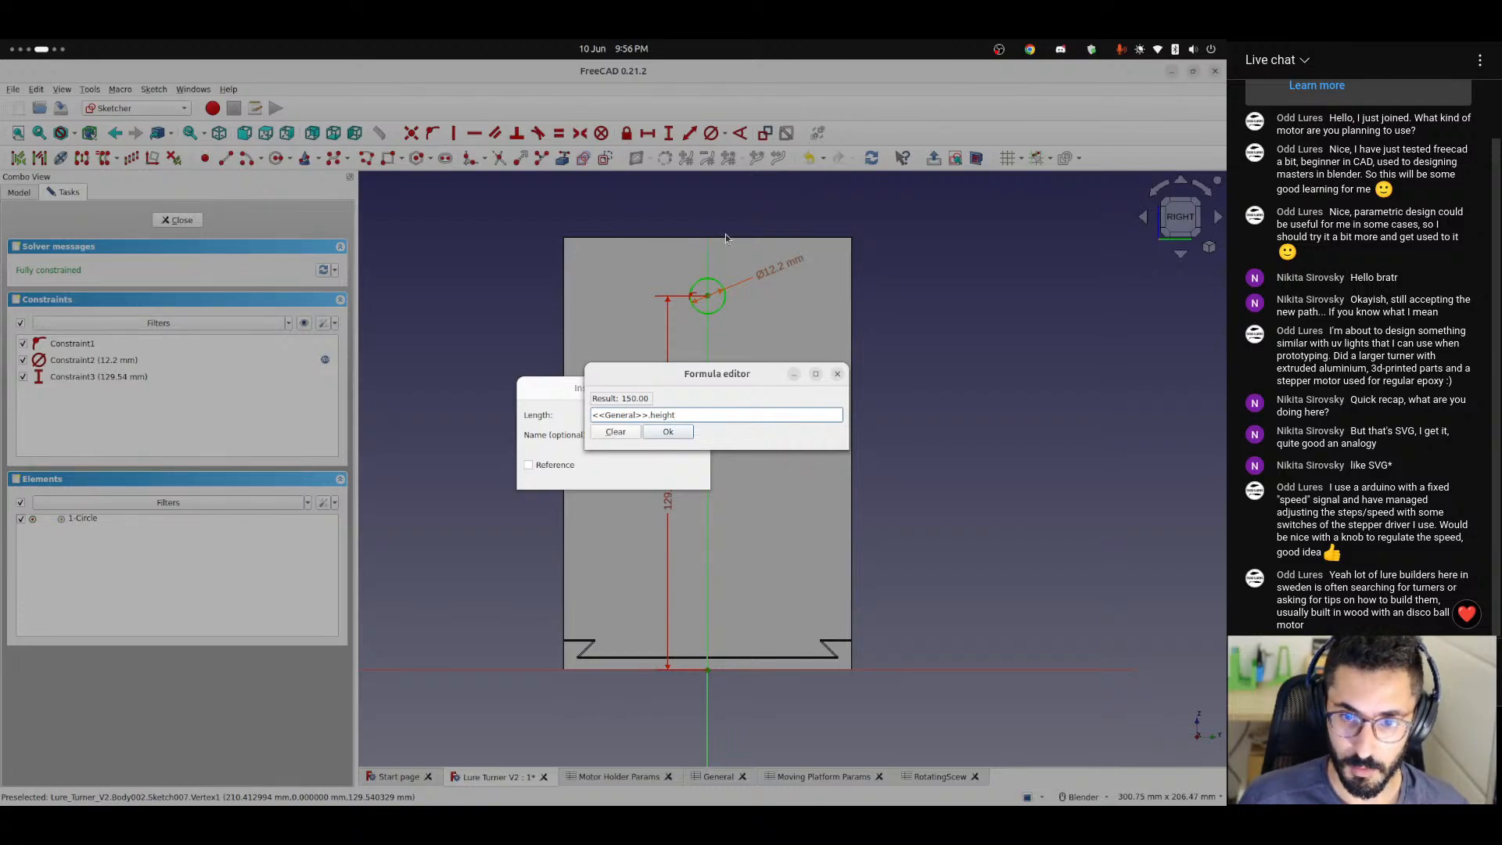
Subtract <<Motor Holder Params>>.mototrOffsetFromTop from the height in the vertical distance's formula.
type("-")
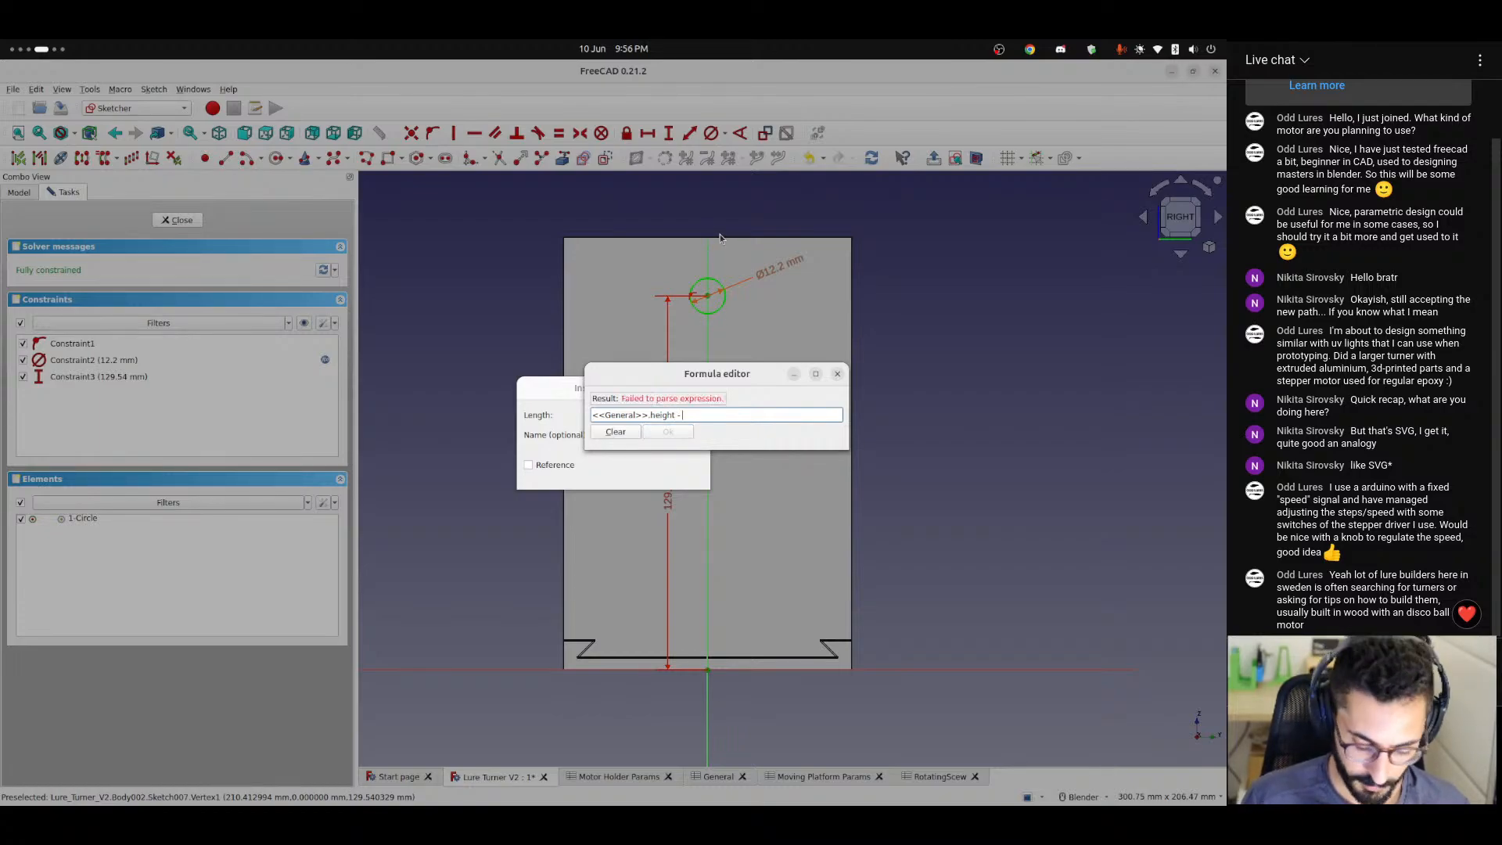
type(" <<")
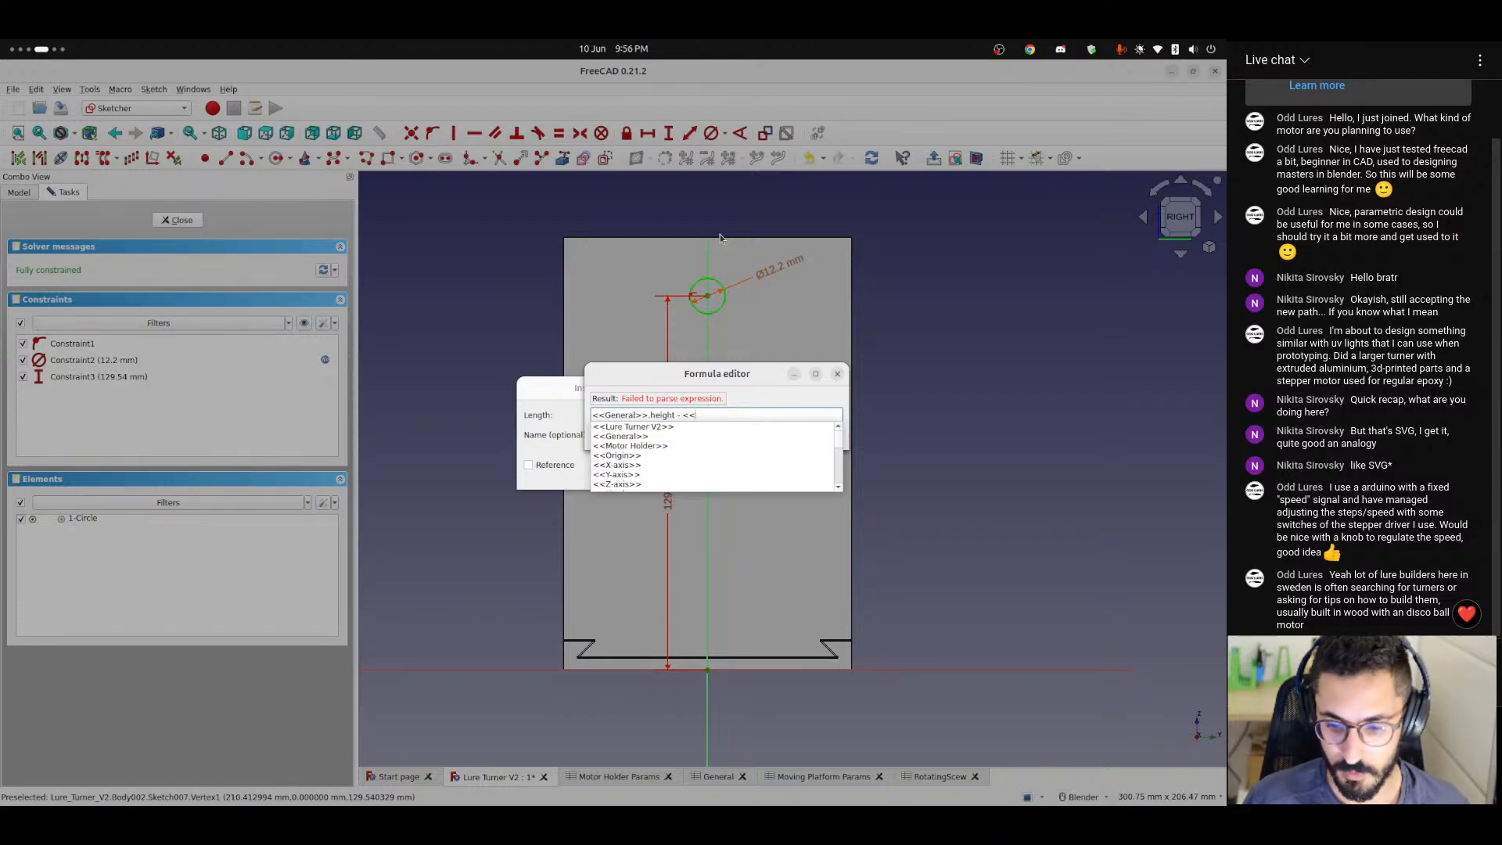
type("moto")
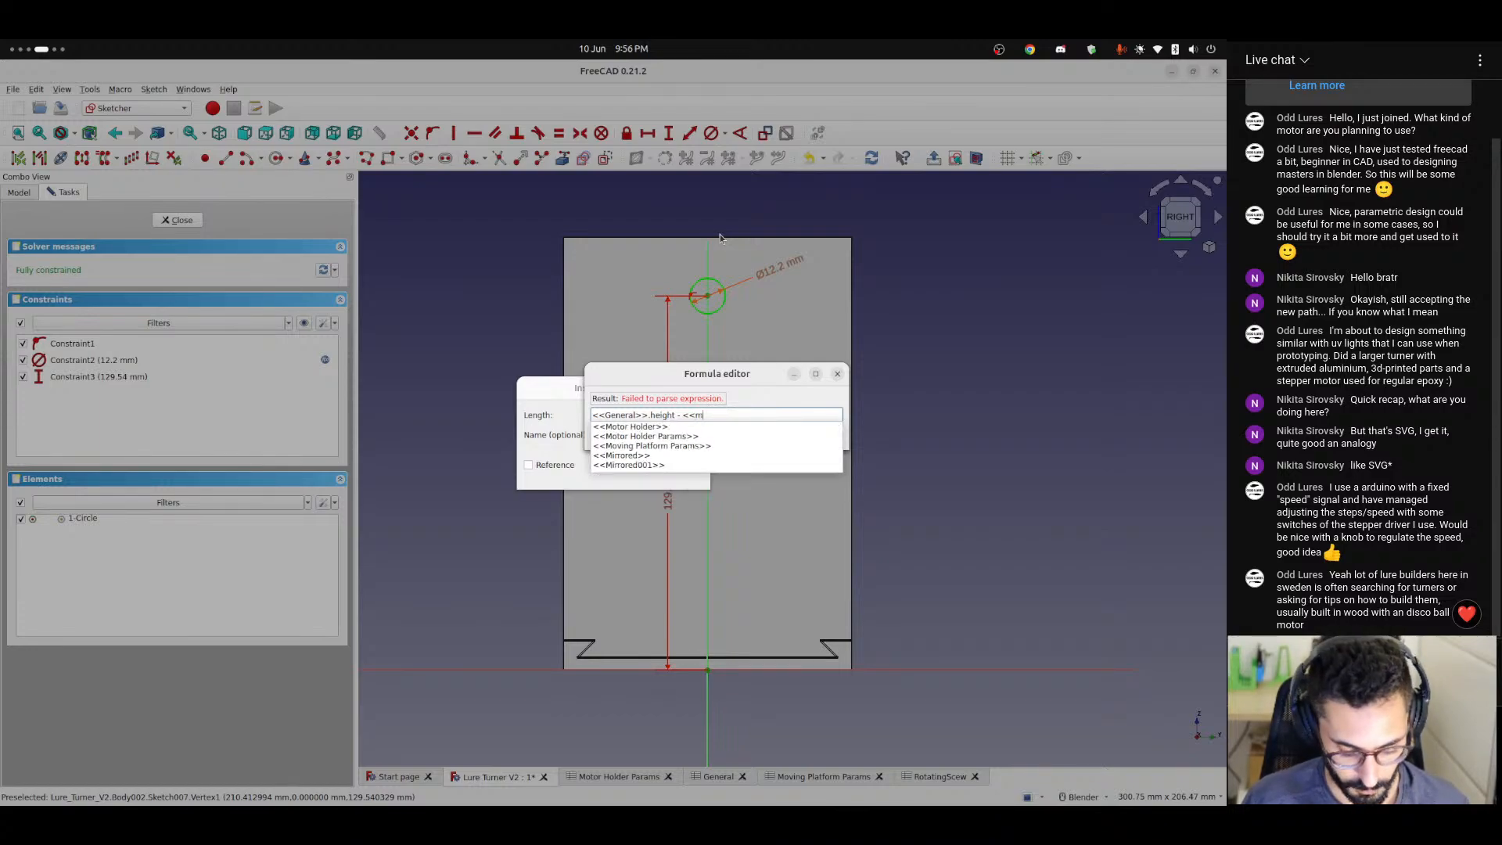
key("Down")
key("Down")
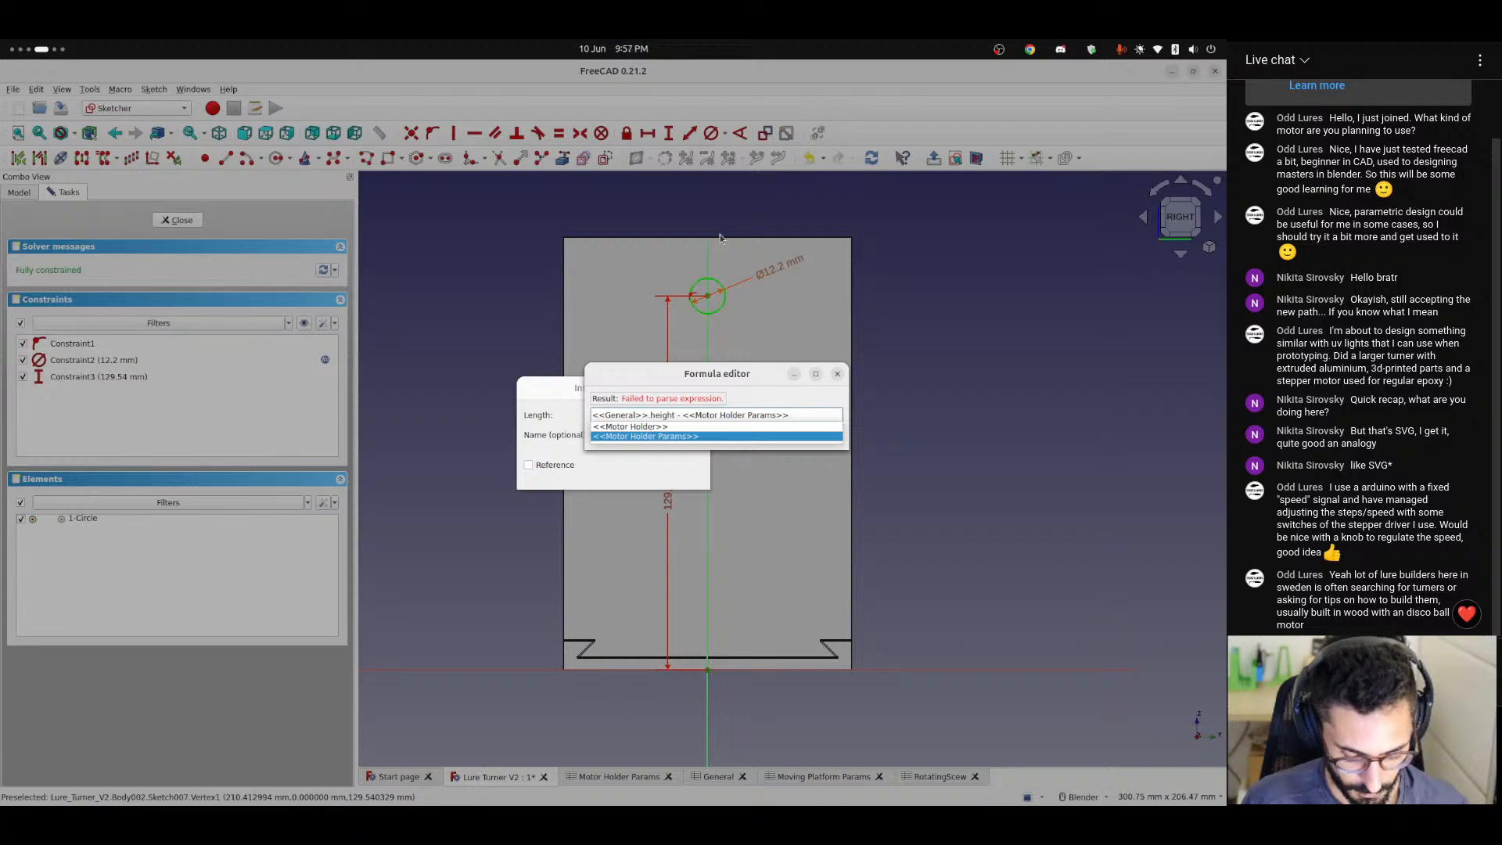
key("Return")
type("mot")
key("Down")
key("Down")
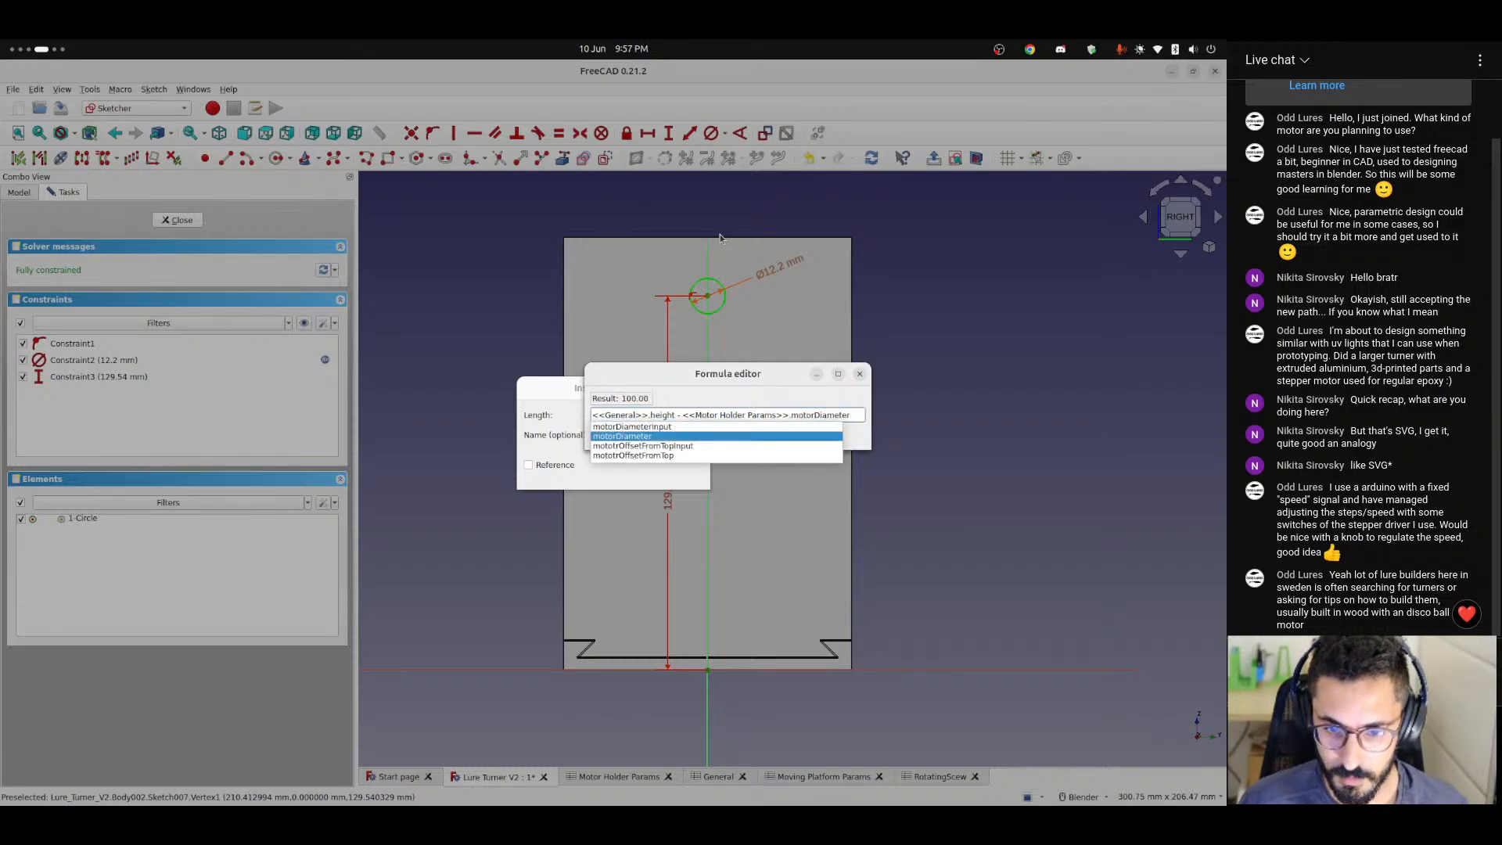
key("Down")
key("Down")
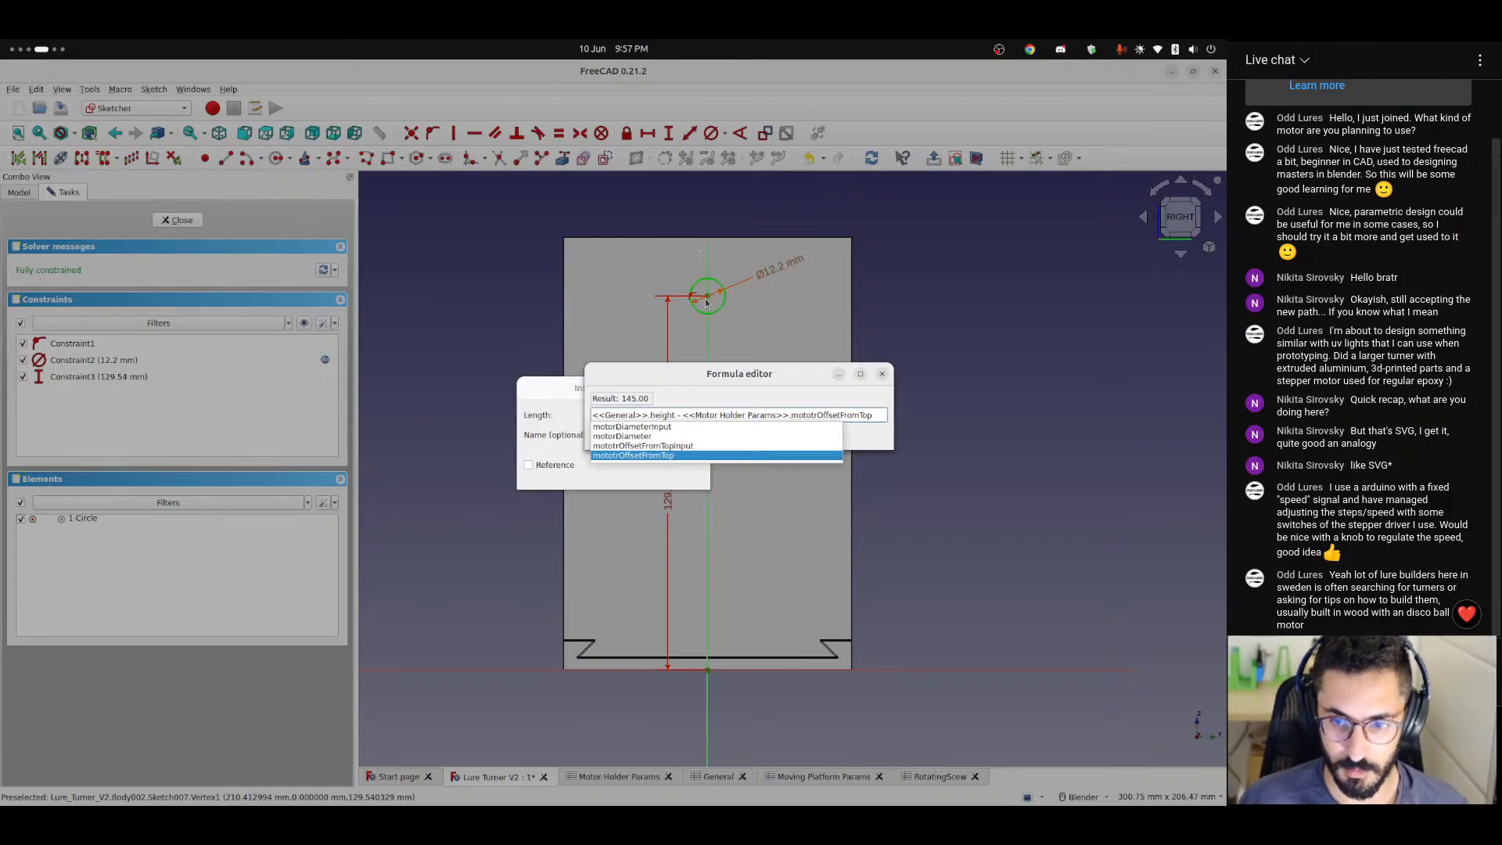
Also subtract <<Motor Holder Params>>.motorDiameter in the vertical distance's formula and apply the constraint.
type("-")
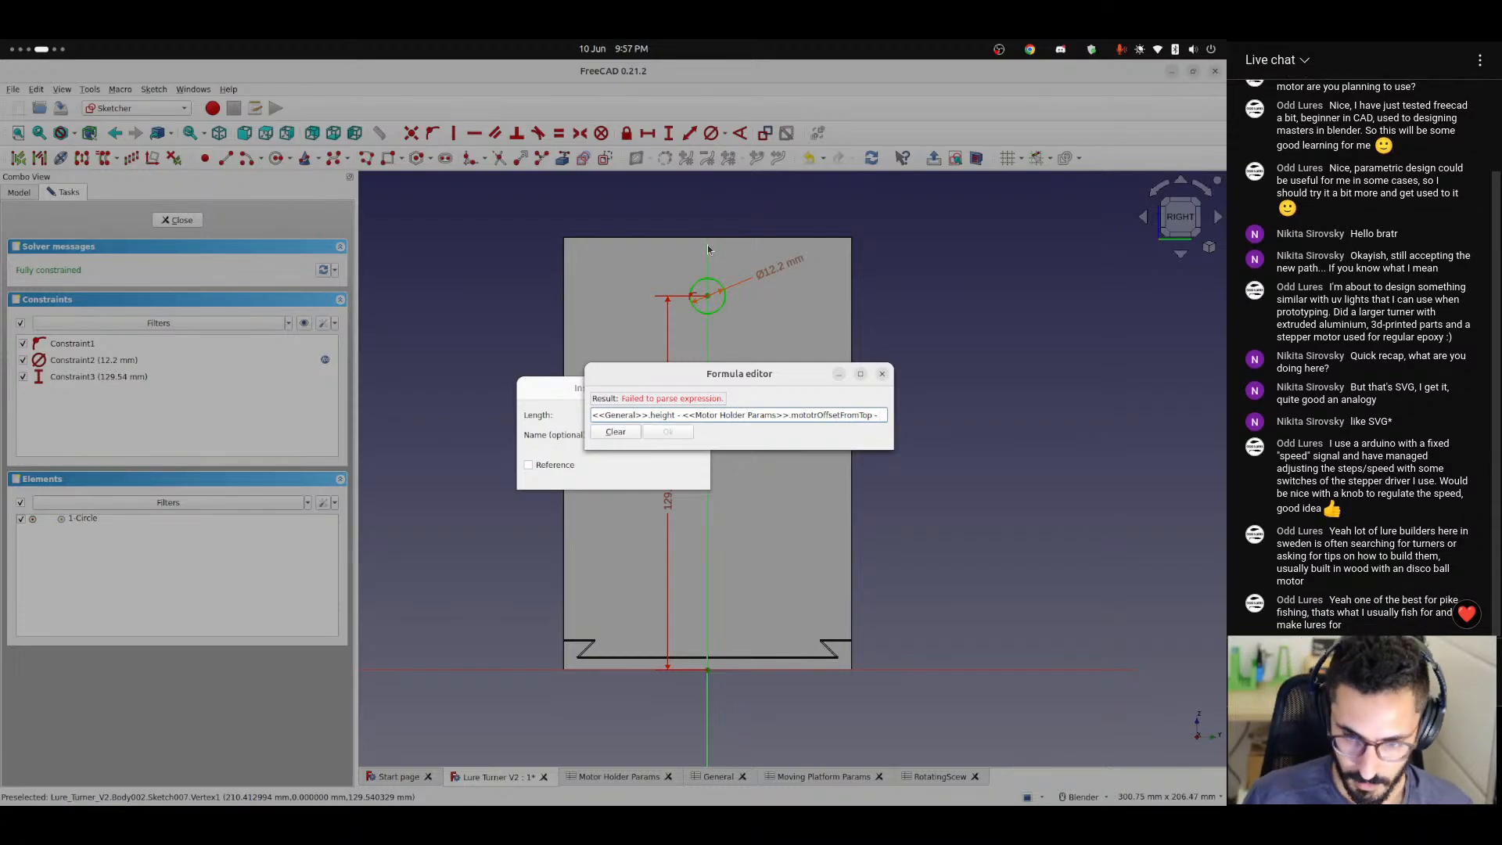
type("<<moto")
key("Down")
key("Down")
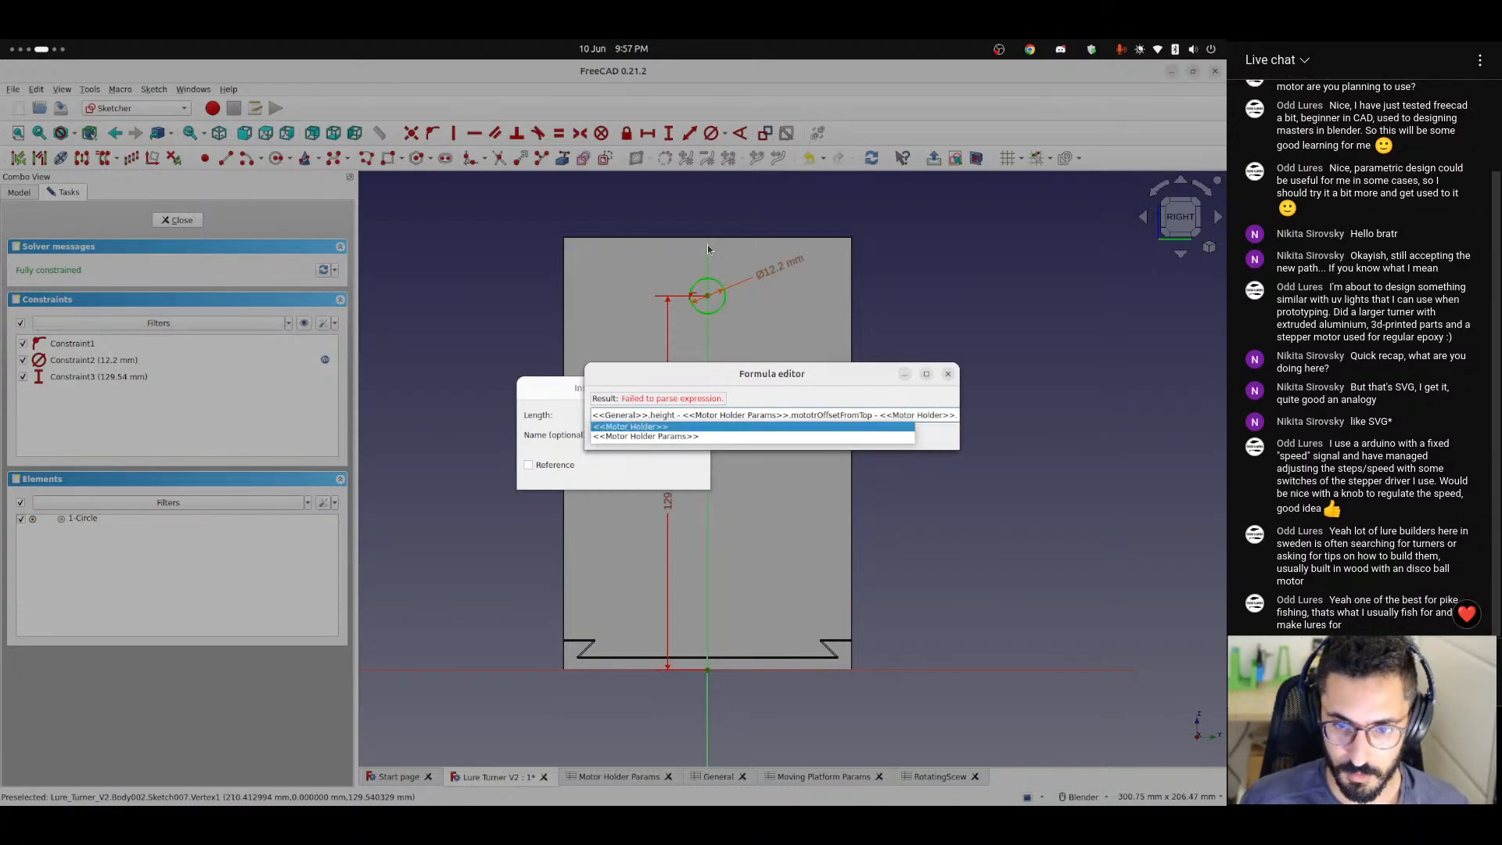
key("Return")
type("moto")
key("Down")
key("Down")
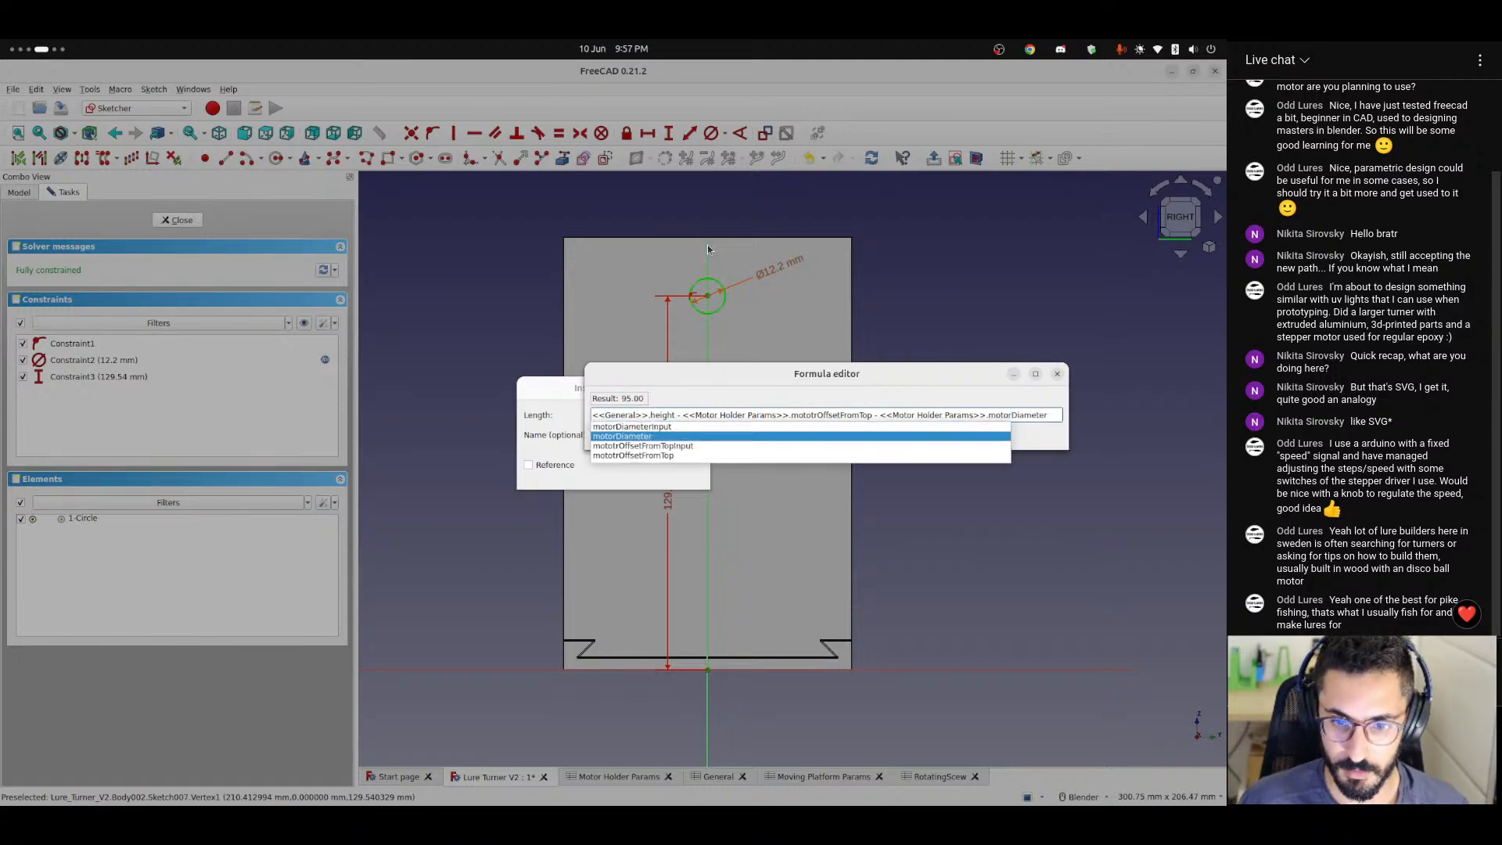
key("Return")
left_click(676, 436)
left_click(677, 475)
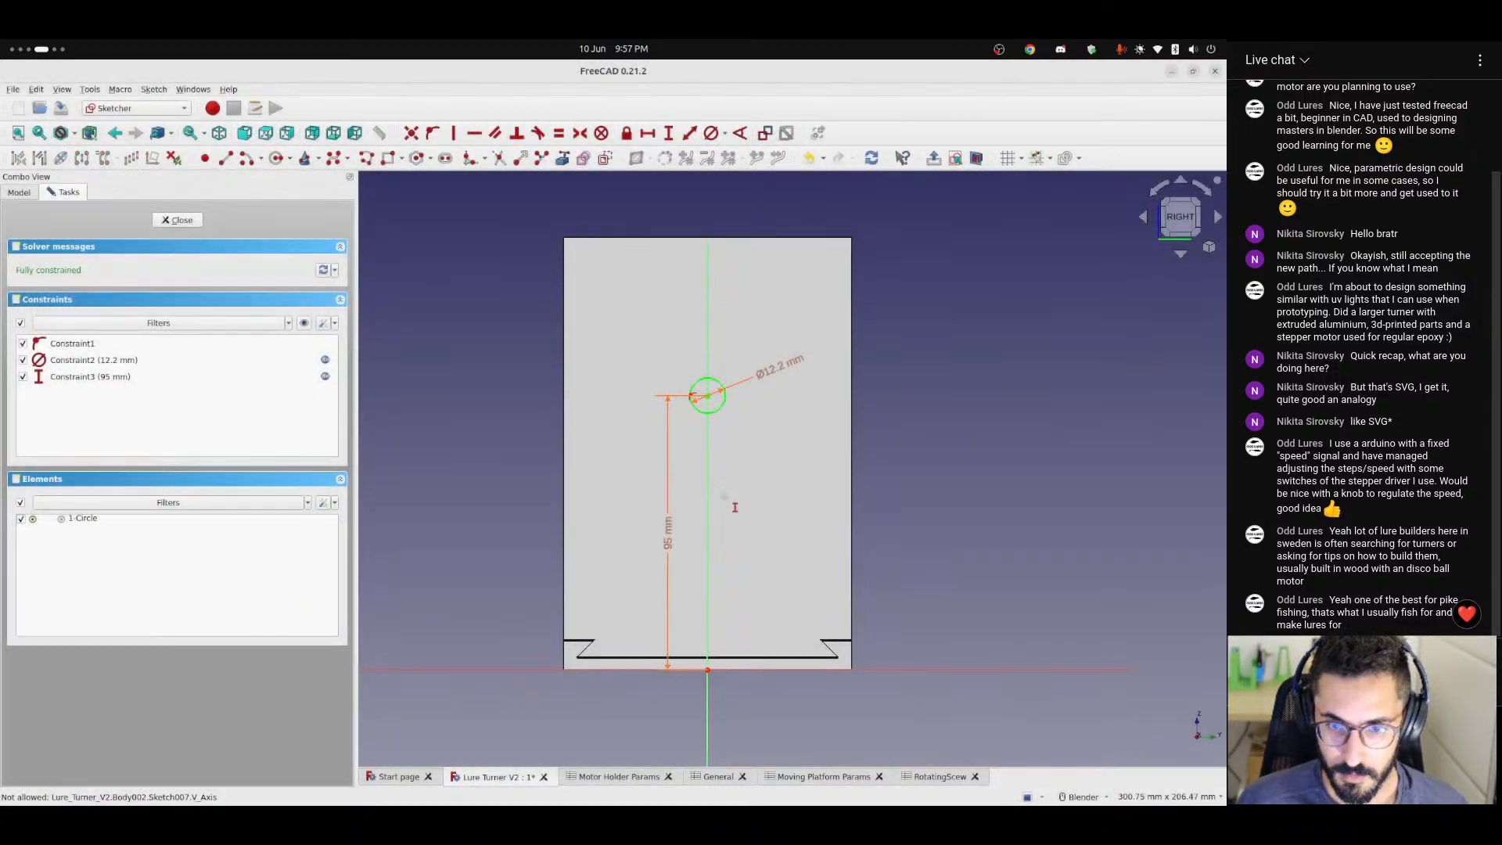
Divide the bearingTolerance term of the bearing circle's diameter formula by an additional 2.
mouse_move(694, 402)
middle_mouse_down()
mouse_move(665, 386)
mouse_move(708, 395)
middle_mouse_up()
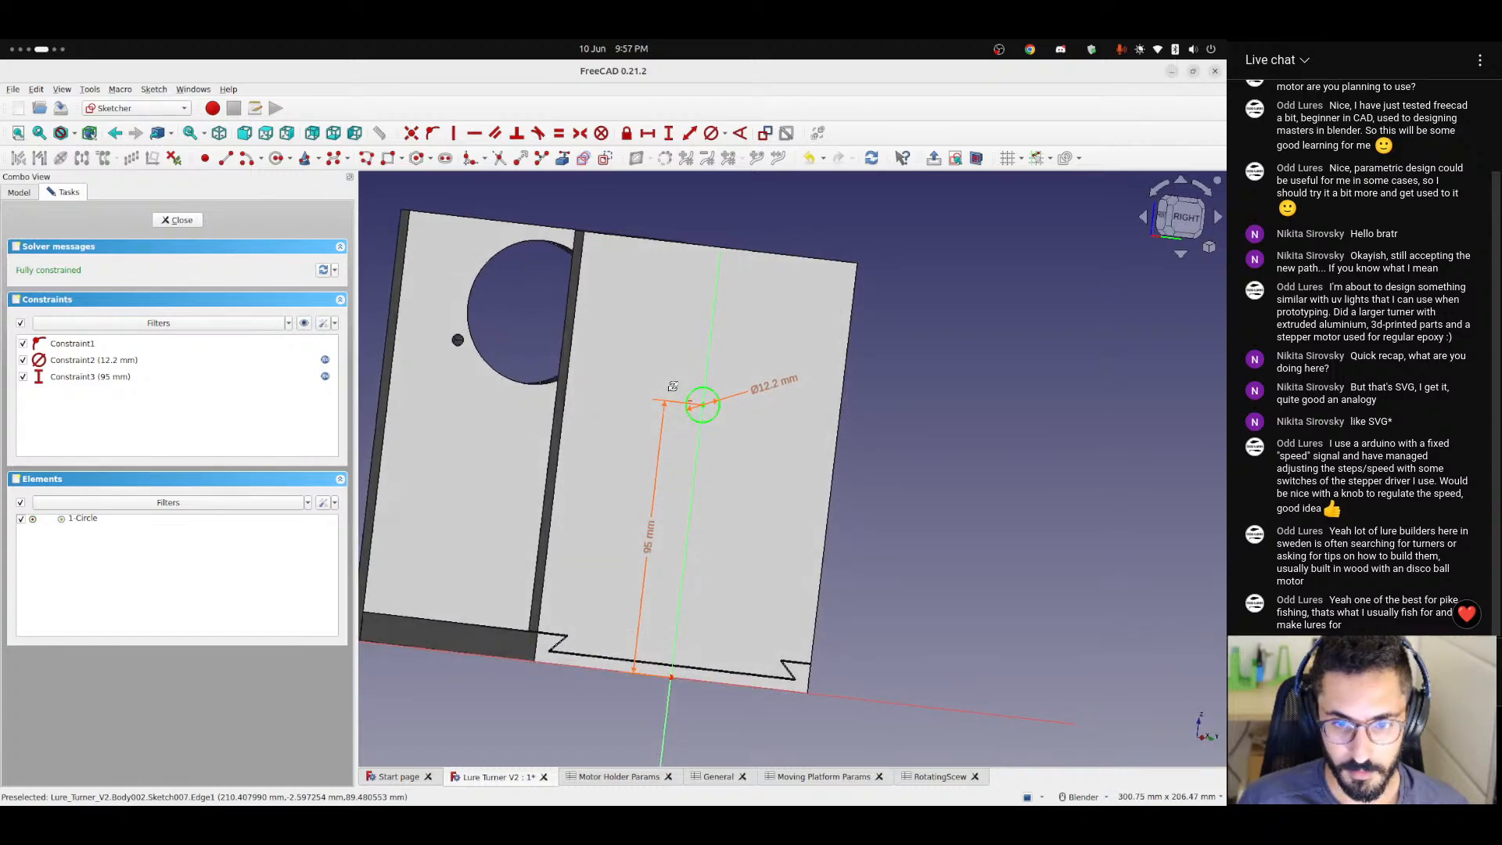
double_click(774, 402)
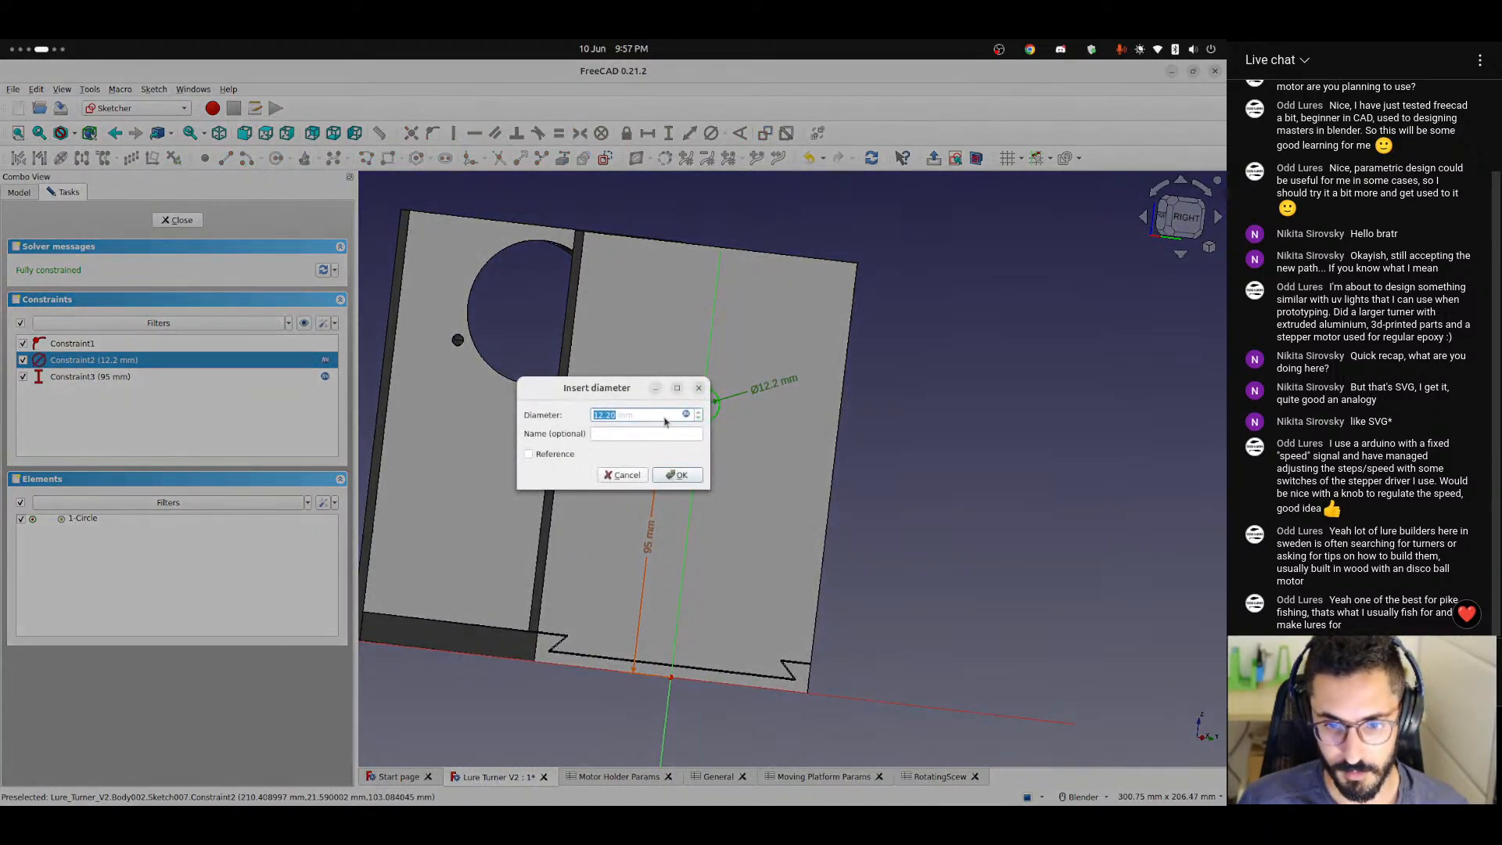
type("=")
type("<<RotatingScew>>.bearingOuterDiameter + <<RotatingScew>>.bearingTolerance * 2")
key("BackSpace")
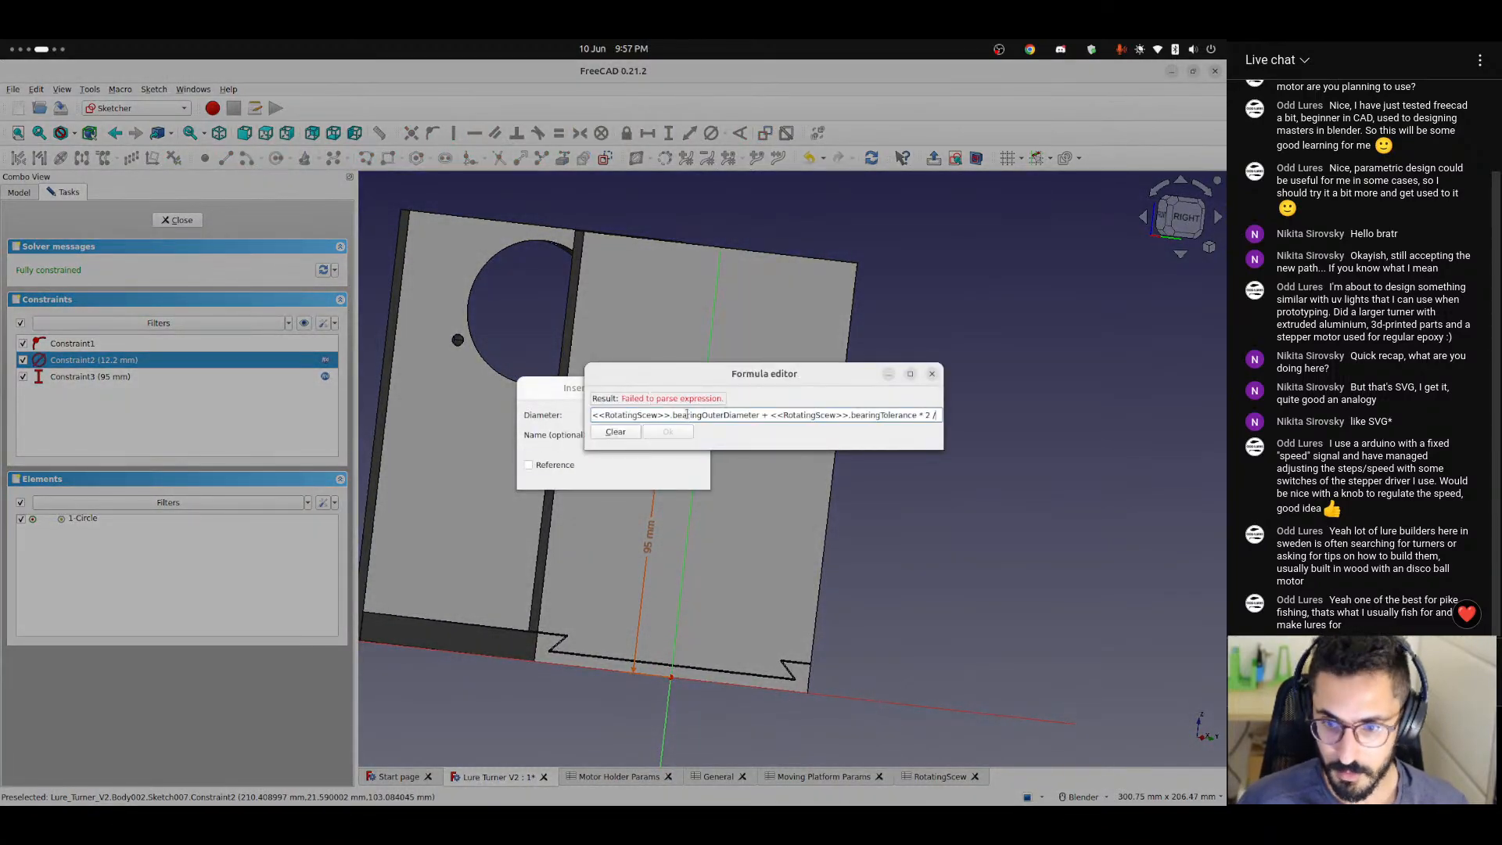
type("1")
key("Return")
left_click(676, 475)
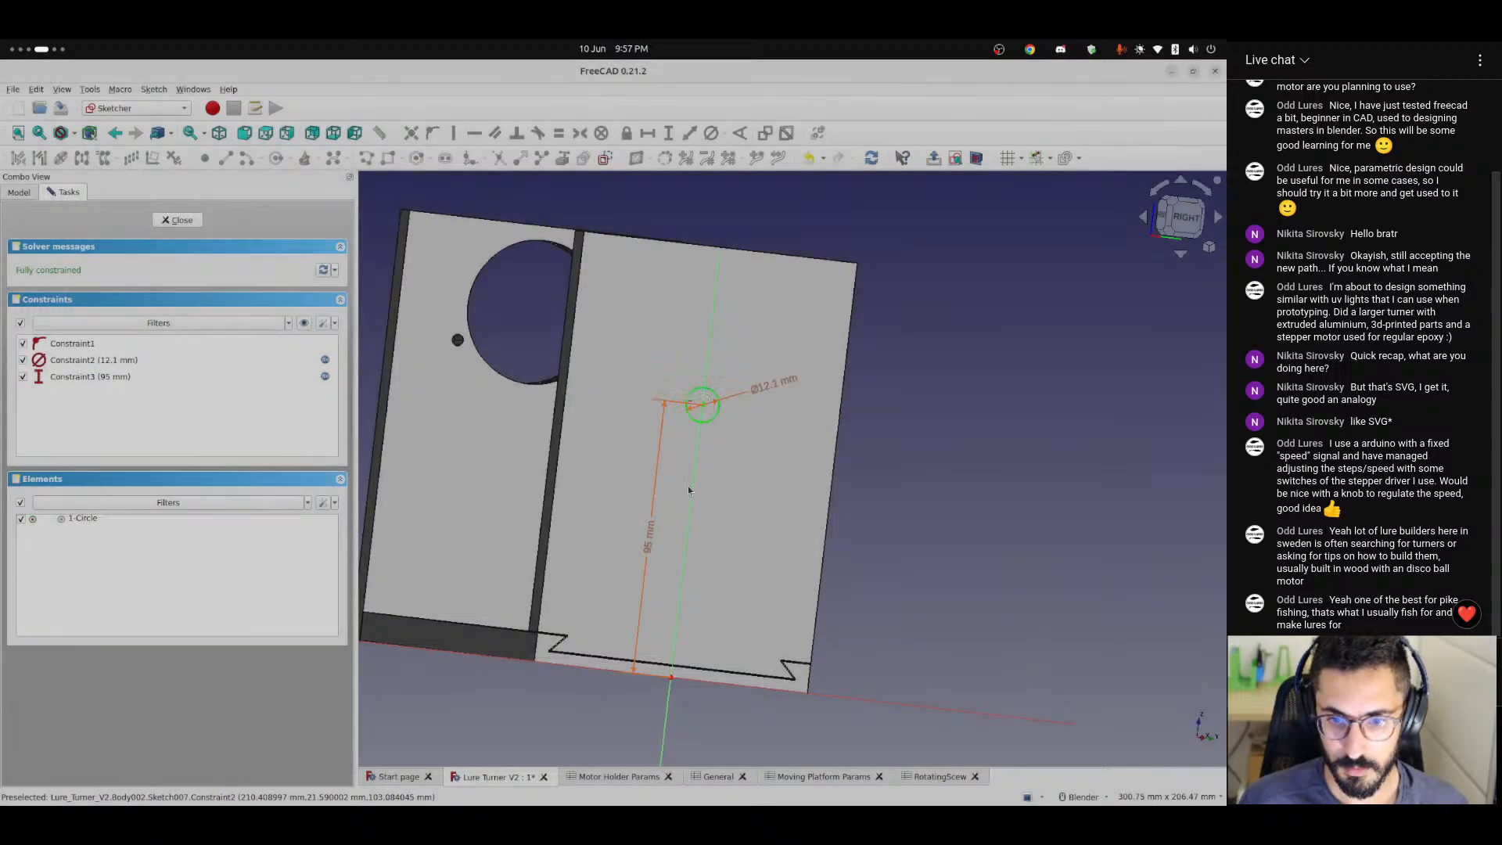
Restore the circle's diameter formula to <<RotatingScew>>.bearingOuterDiameter + <<RotatingScew>>.bearingTolerance * 2.
double_click(753, 413)
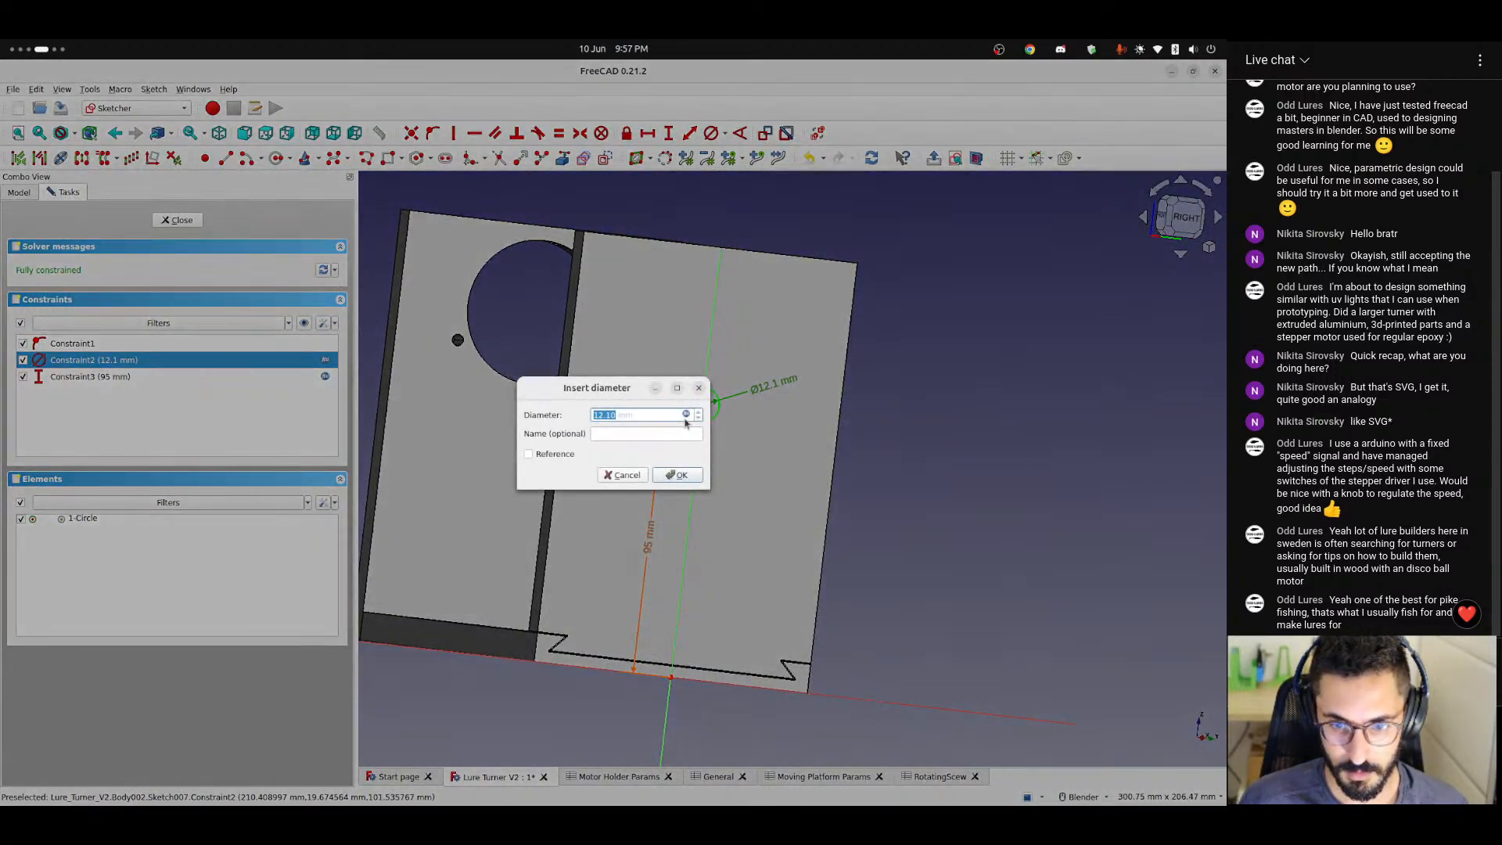
left_click(686, 414)
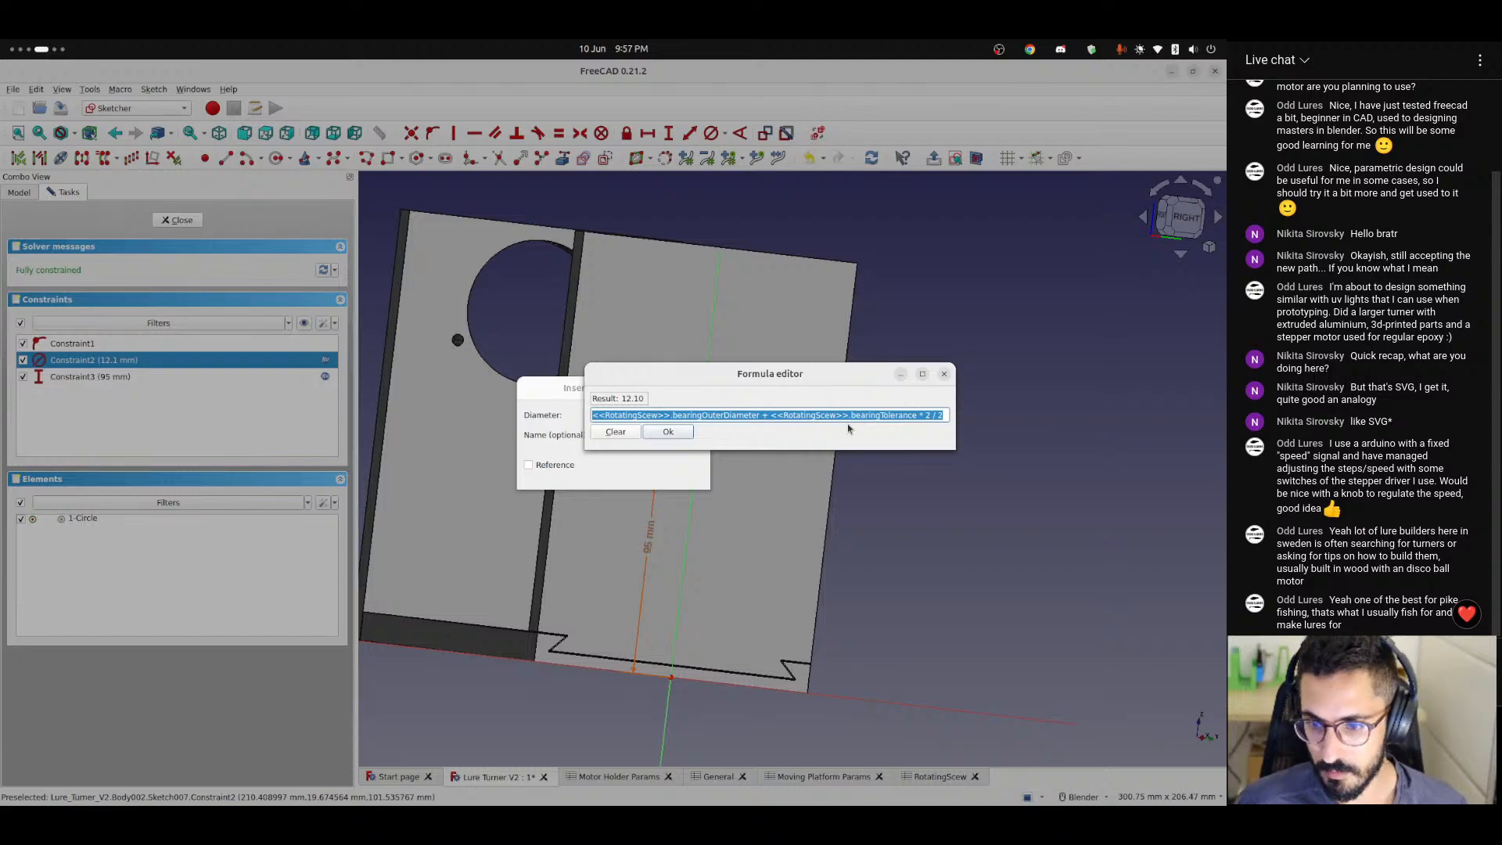
key("End")
key("BackSpace")
key("BackSpace")
key("BackSpace")
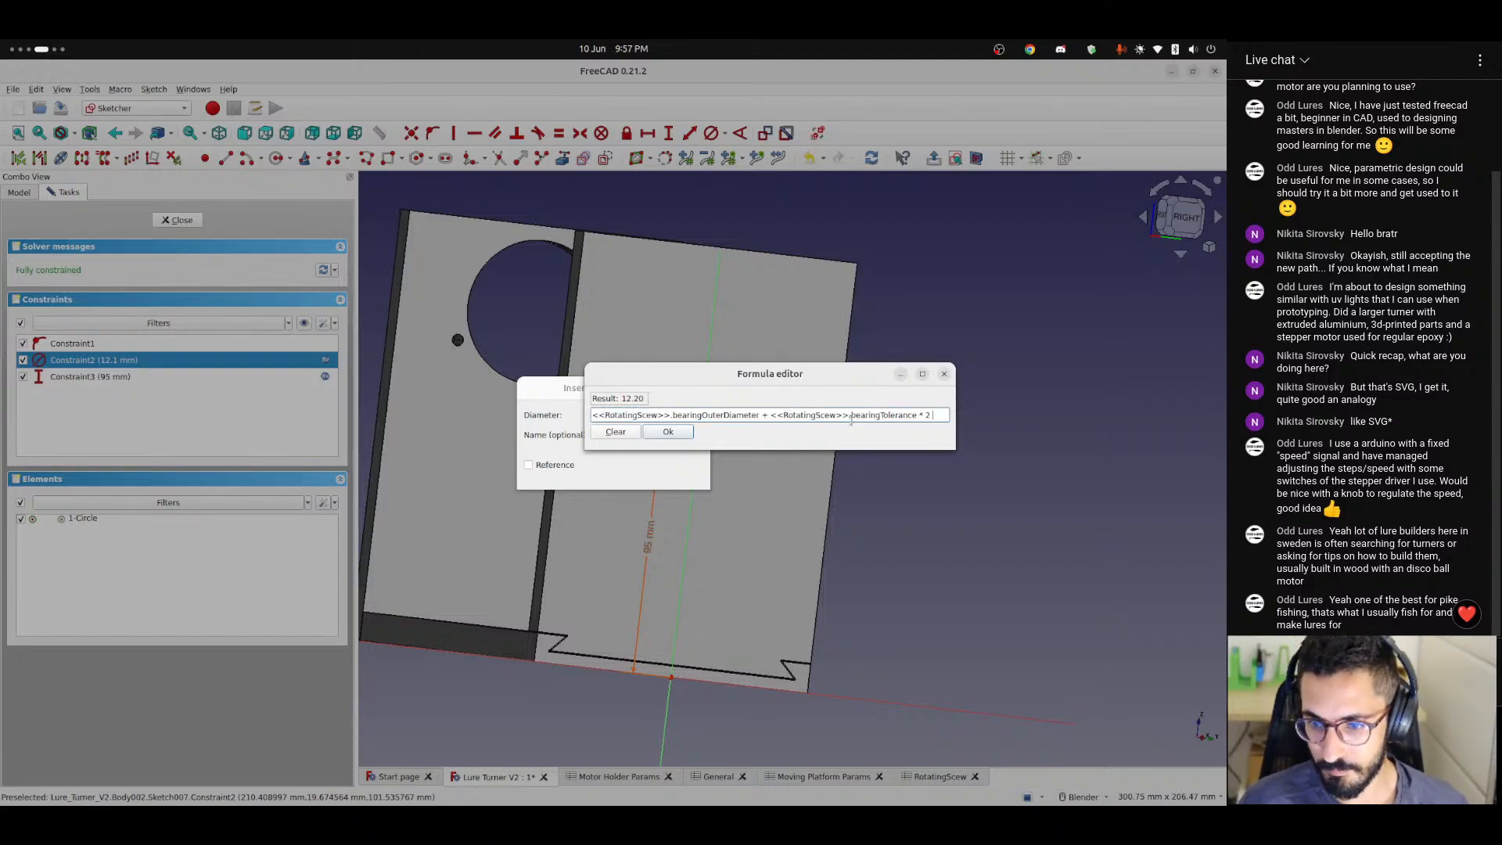
key("Return")
left_click(685, 477)
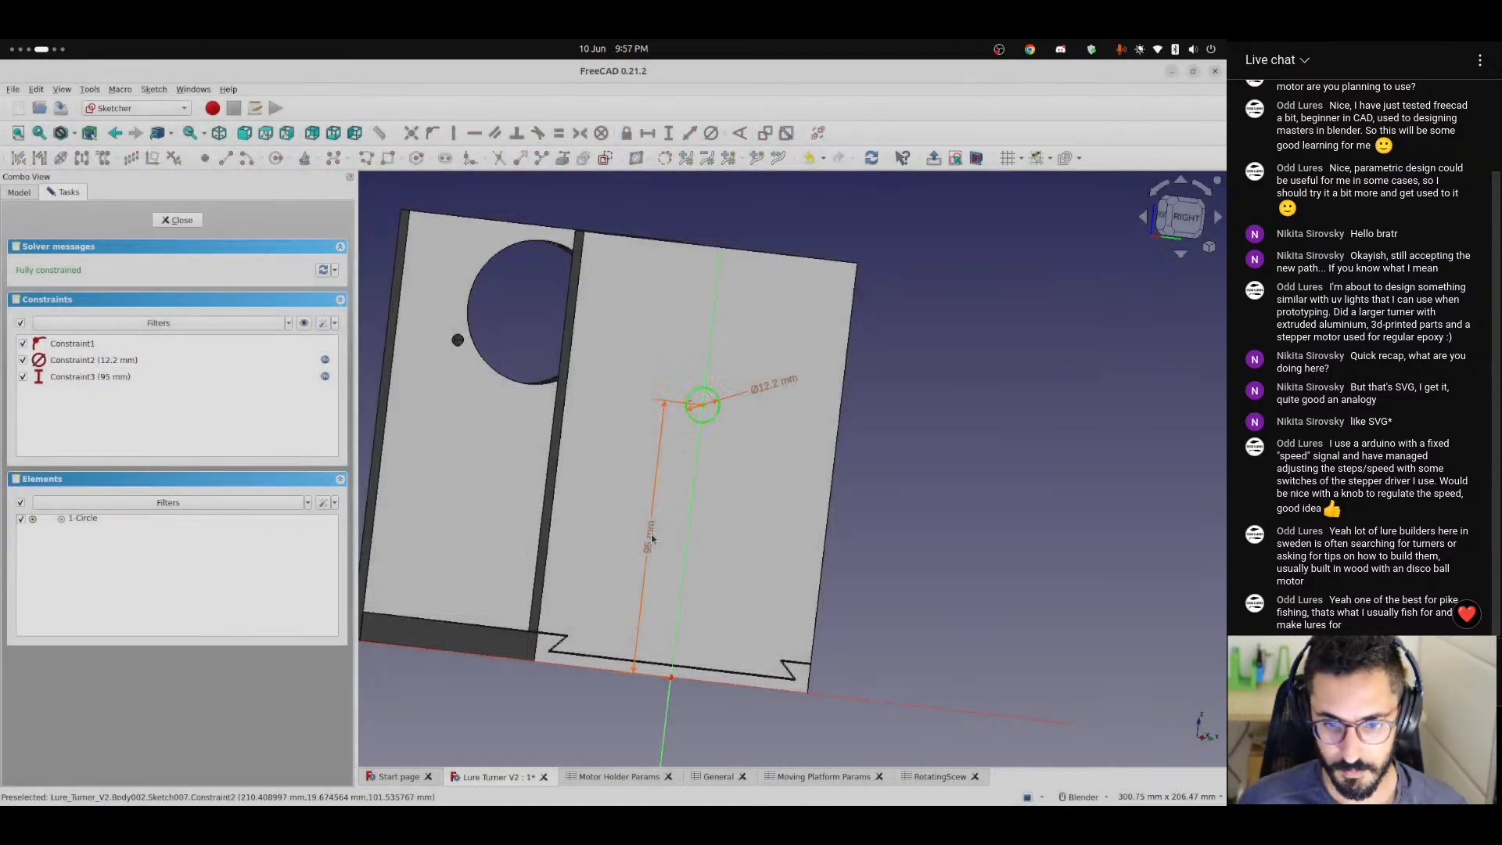
Divide <<Motor Holder Params>>.motorDiameter by 2 in the circle's vertical distance formula and finish the sketch.
left_click(665, 532)
left_click(686, 415)
key("End")
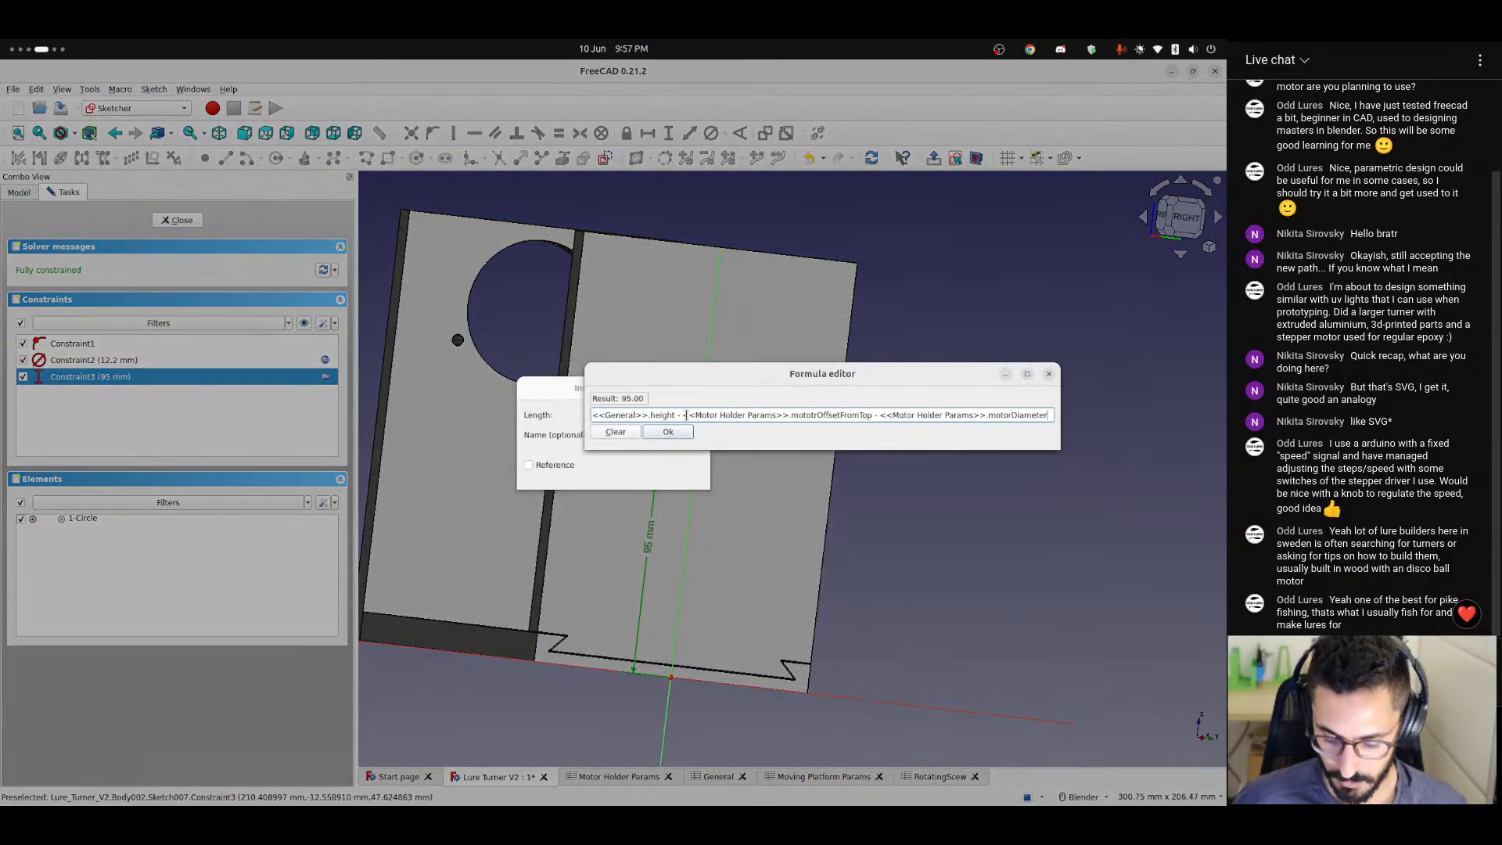
key("BackSpace")
type("2")
key("Return")
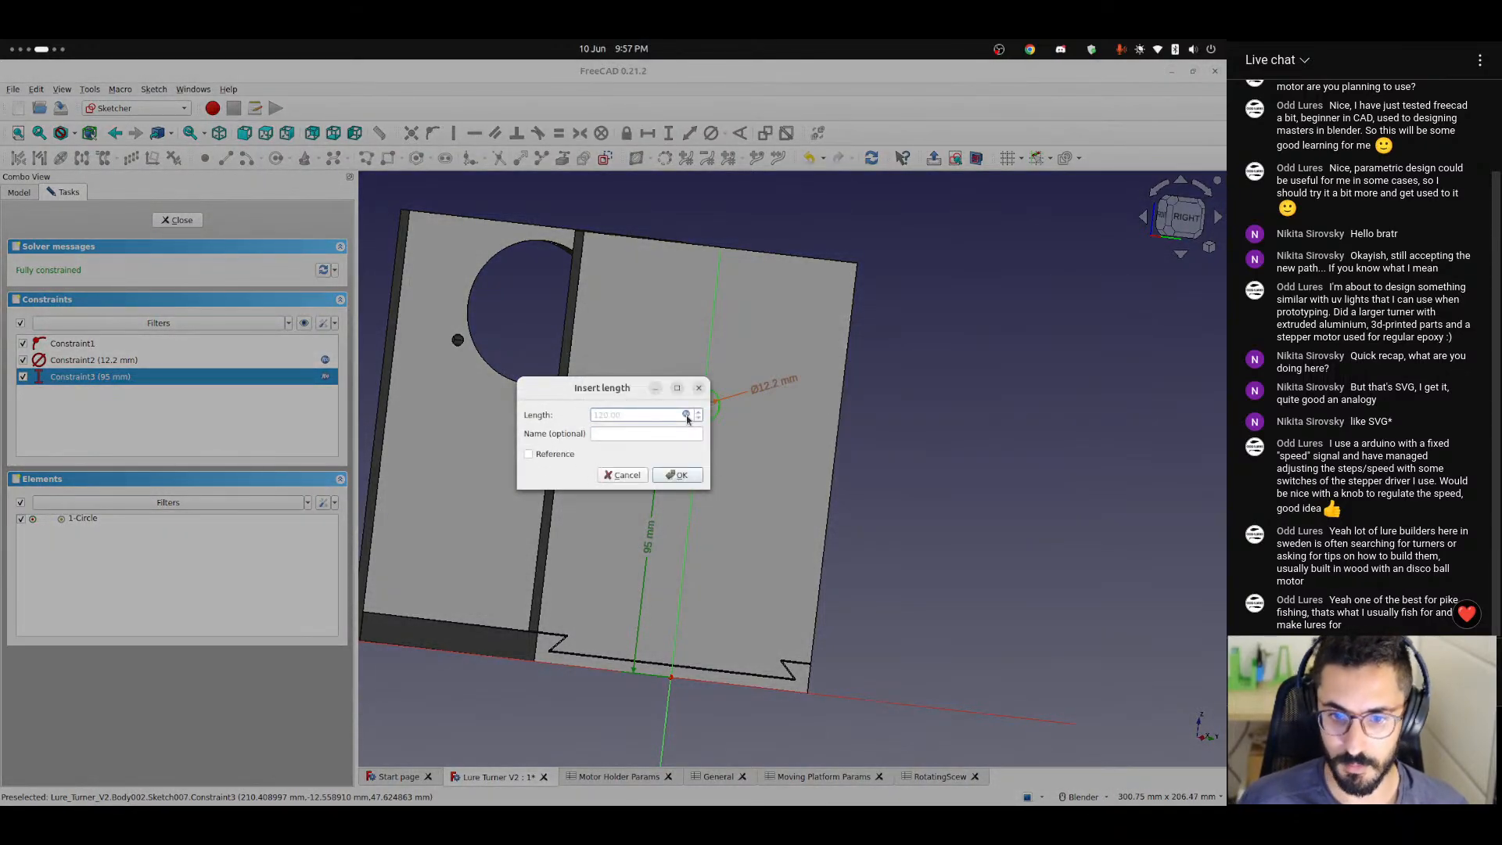
left_click(670, 472)
middle_click_drag(696, 485, 547, 188)
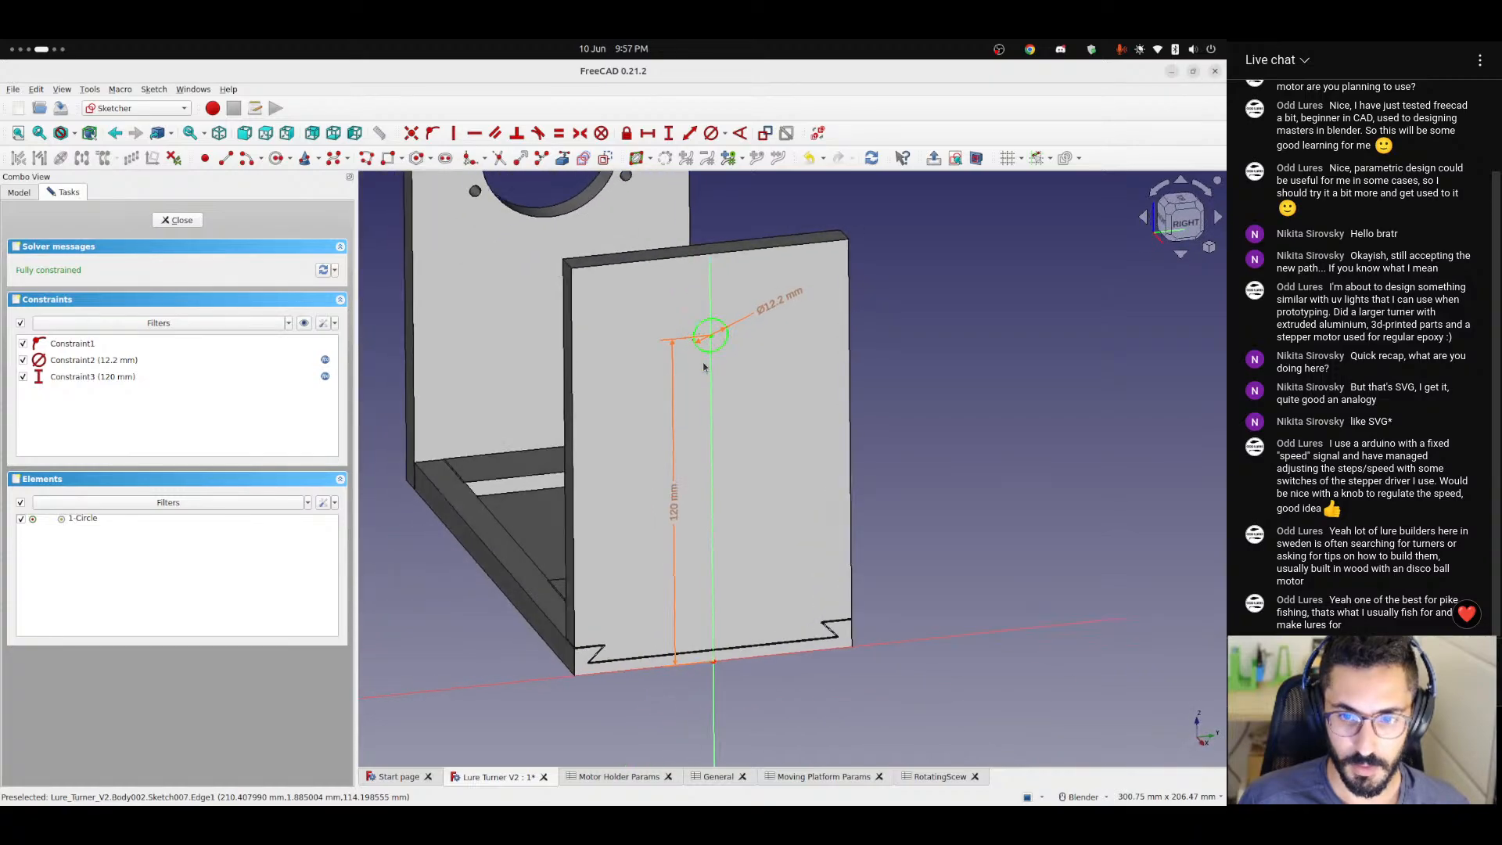
middle_click_drag(629, 286, 671, 297)
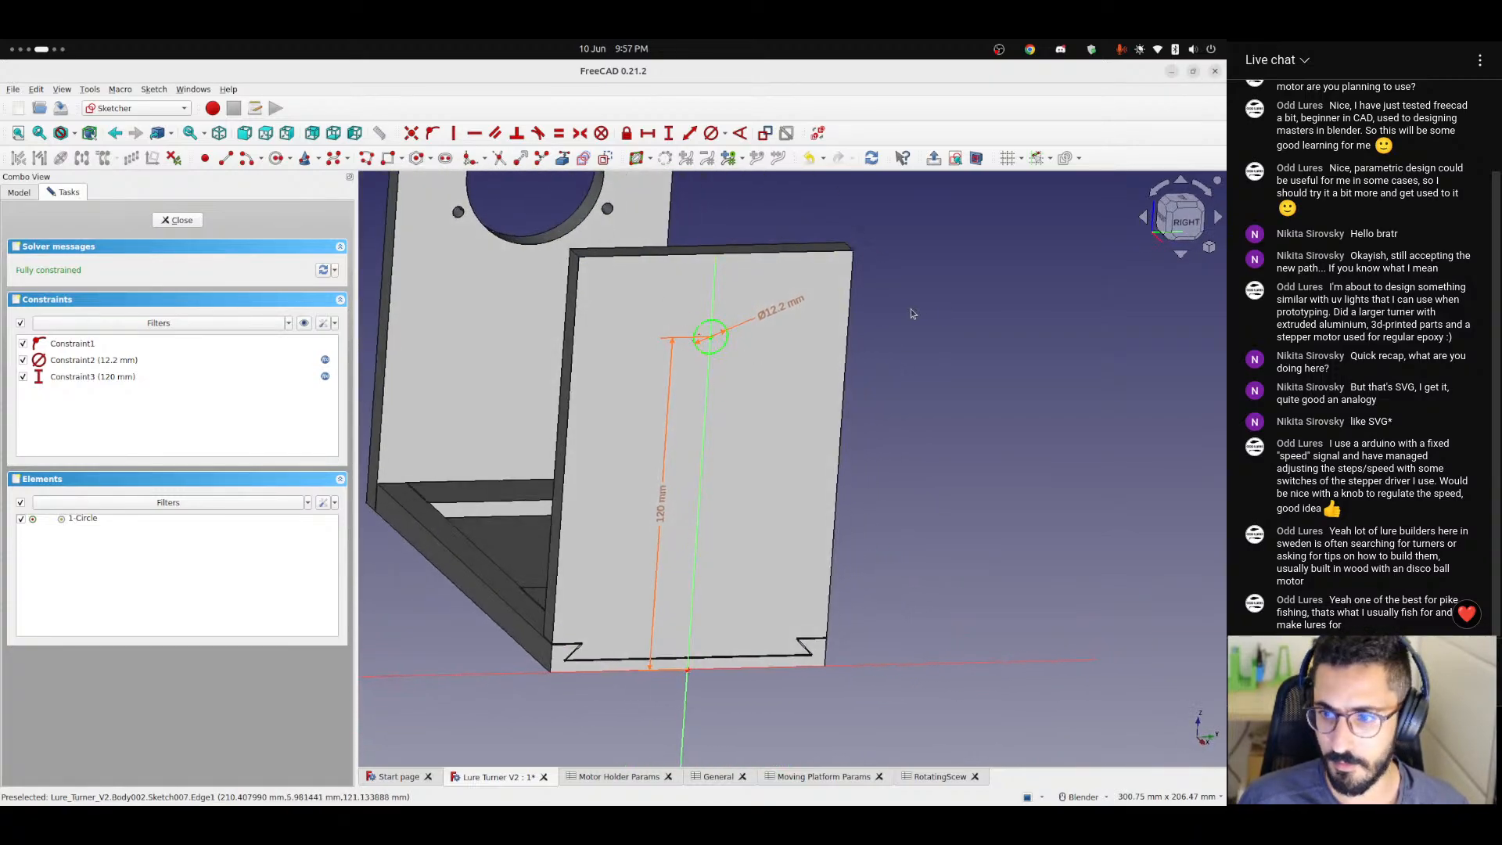
left_click(180, 219)
Cut the bearing circle sketch through the Moving Platform as a pocket of type Through all.
scroll(945, 405, "up", 3)
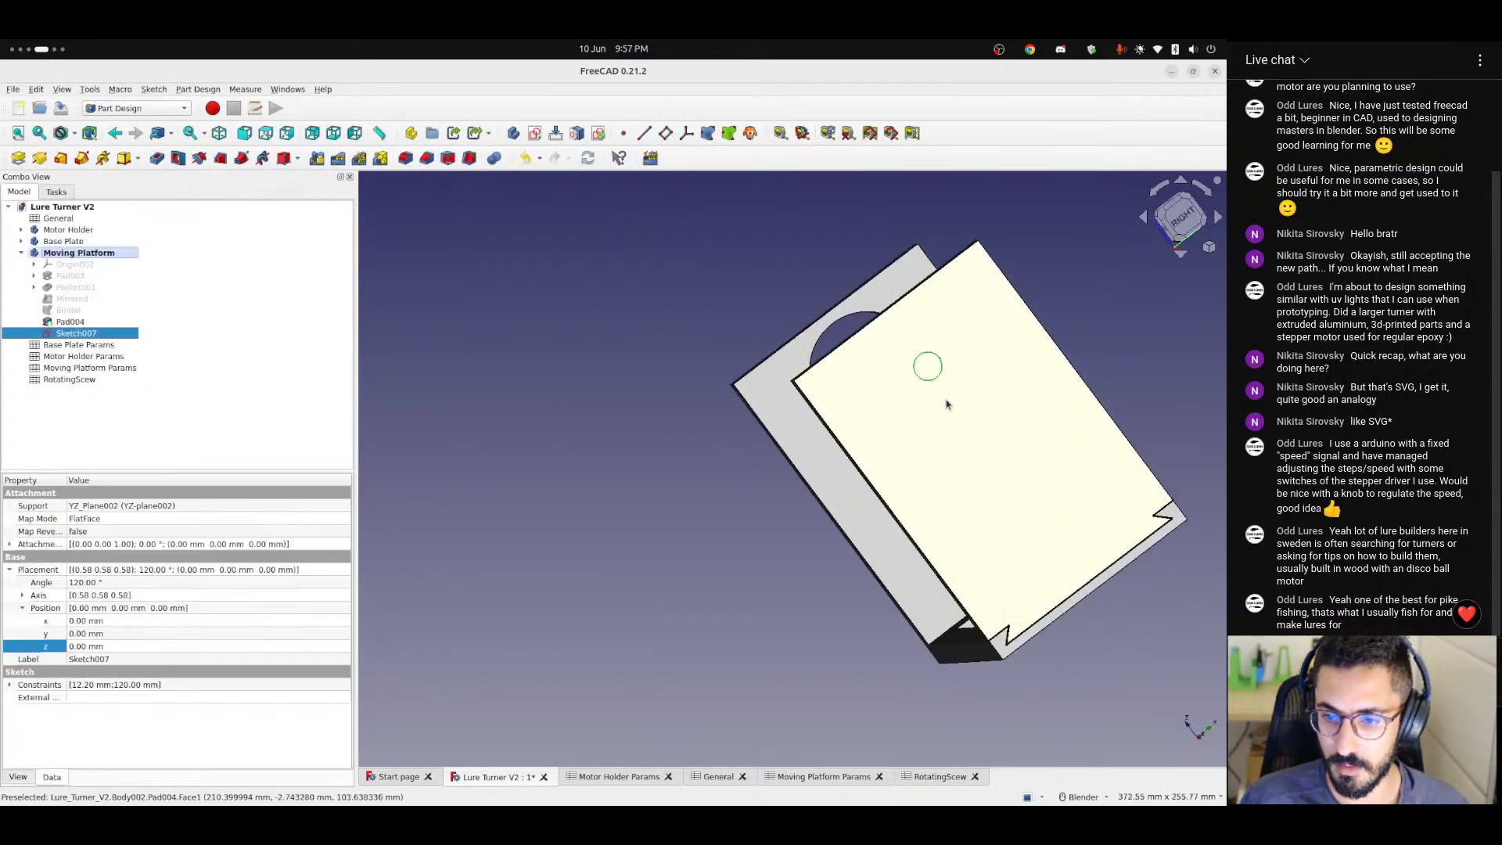
left_click(158, 159)
middle_click_drag(751, 406, 891, 374)
scroll(890, 393, "up", 6)
left_click(236, 272)
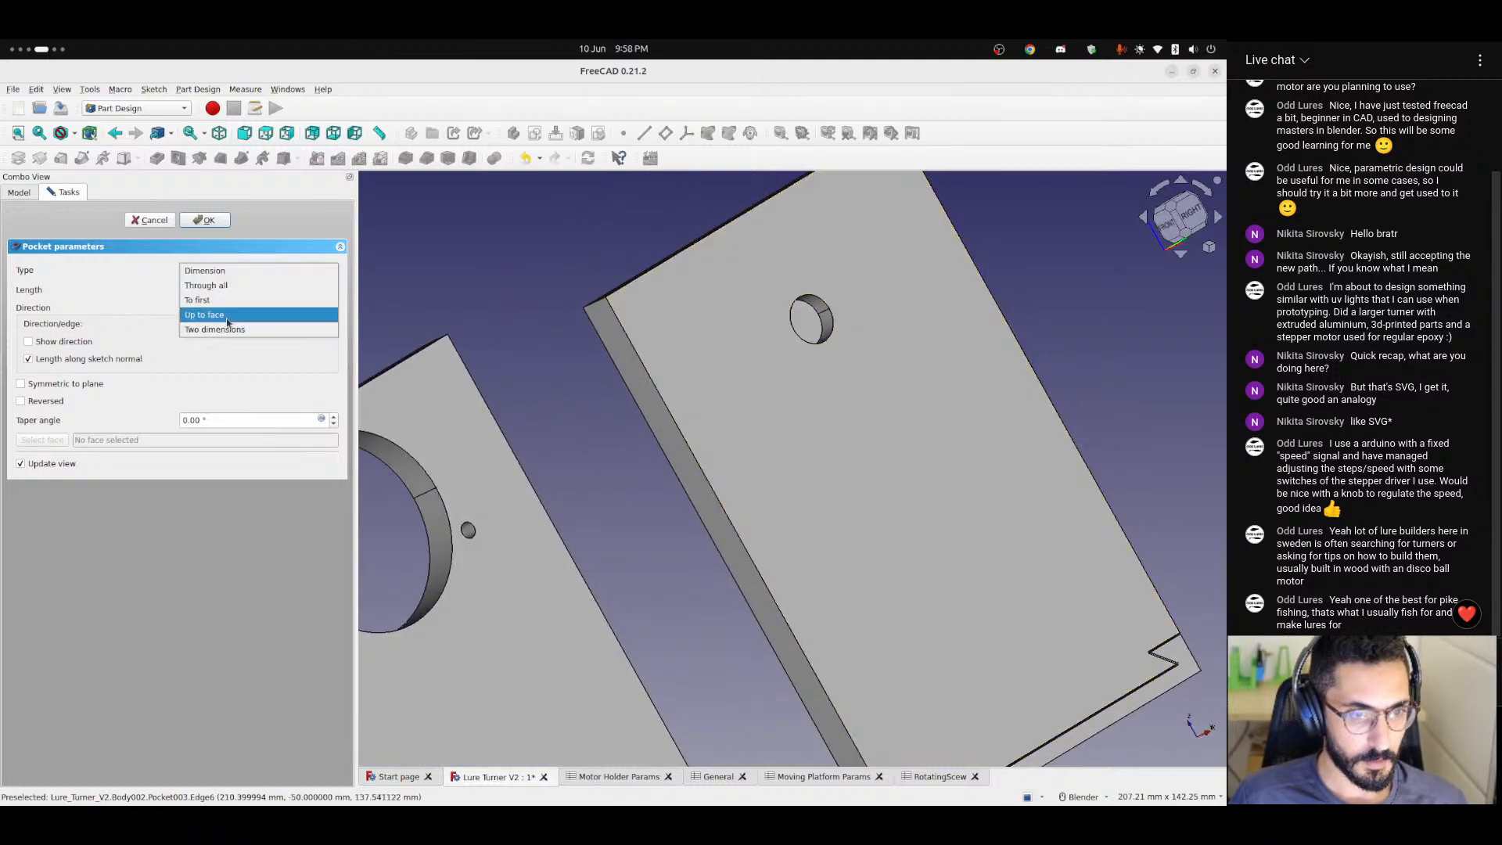
left_click(205, 284)
middle_click_drag(814, 429, 549, 355)
left_click(207, 220)
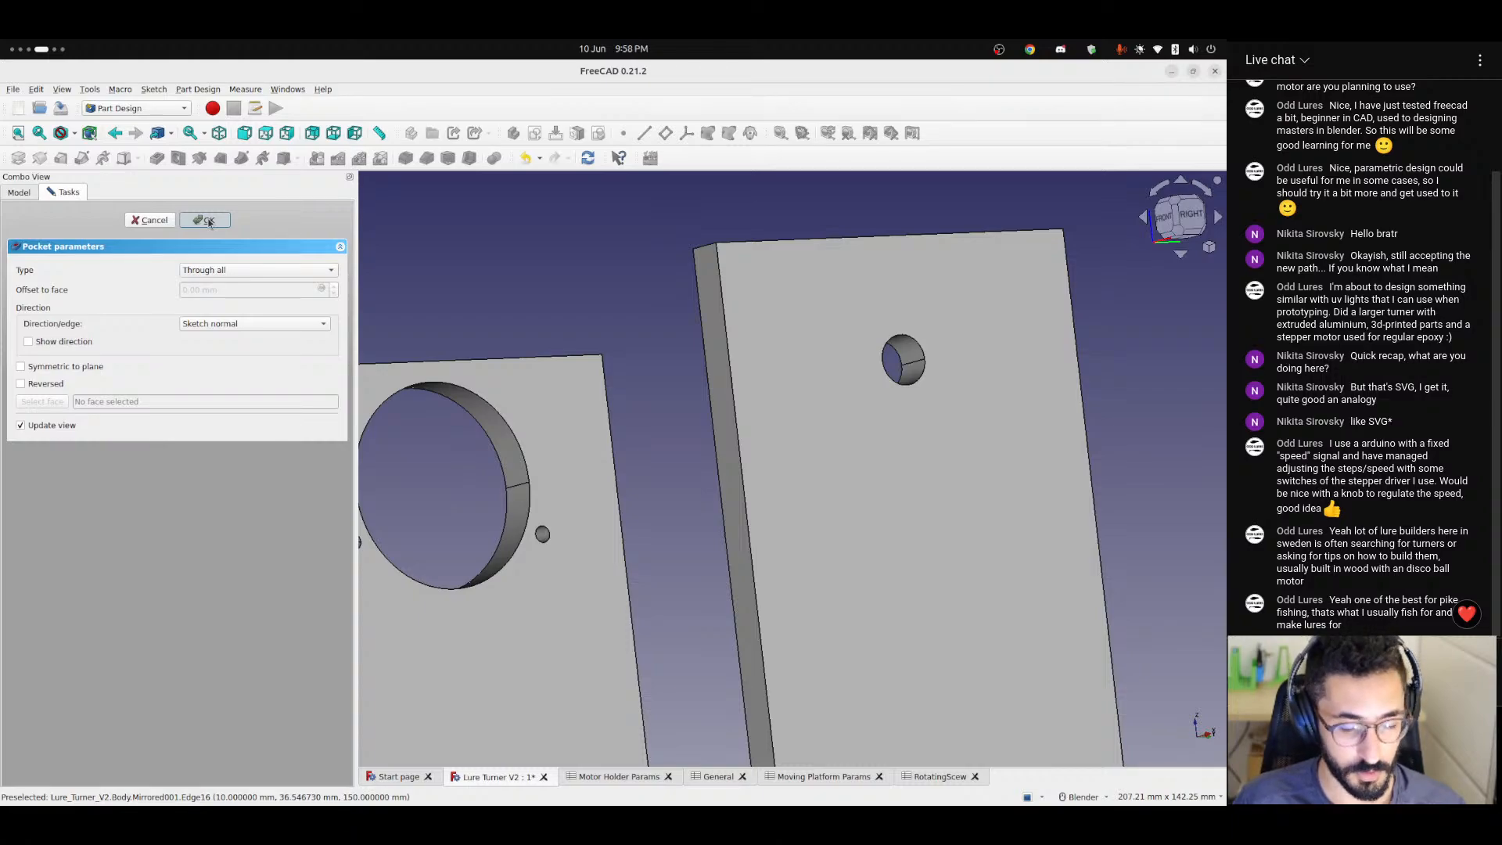
left_click(209, 221)
Examine the bearing hole and the thickness of the Moving Platform's upright plate, including from the front.
middle_click_drag(892, 439, 998, 396)
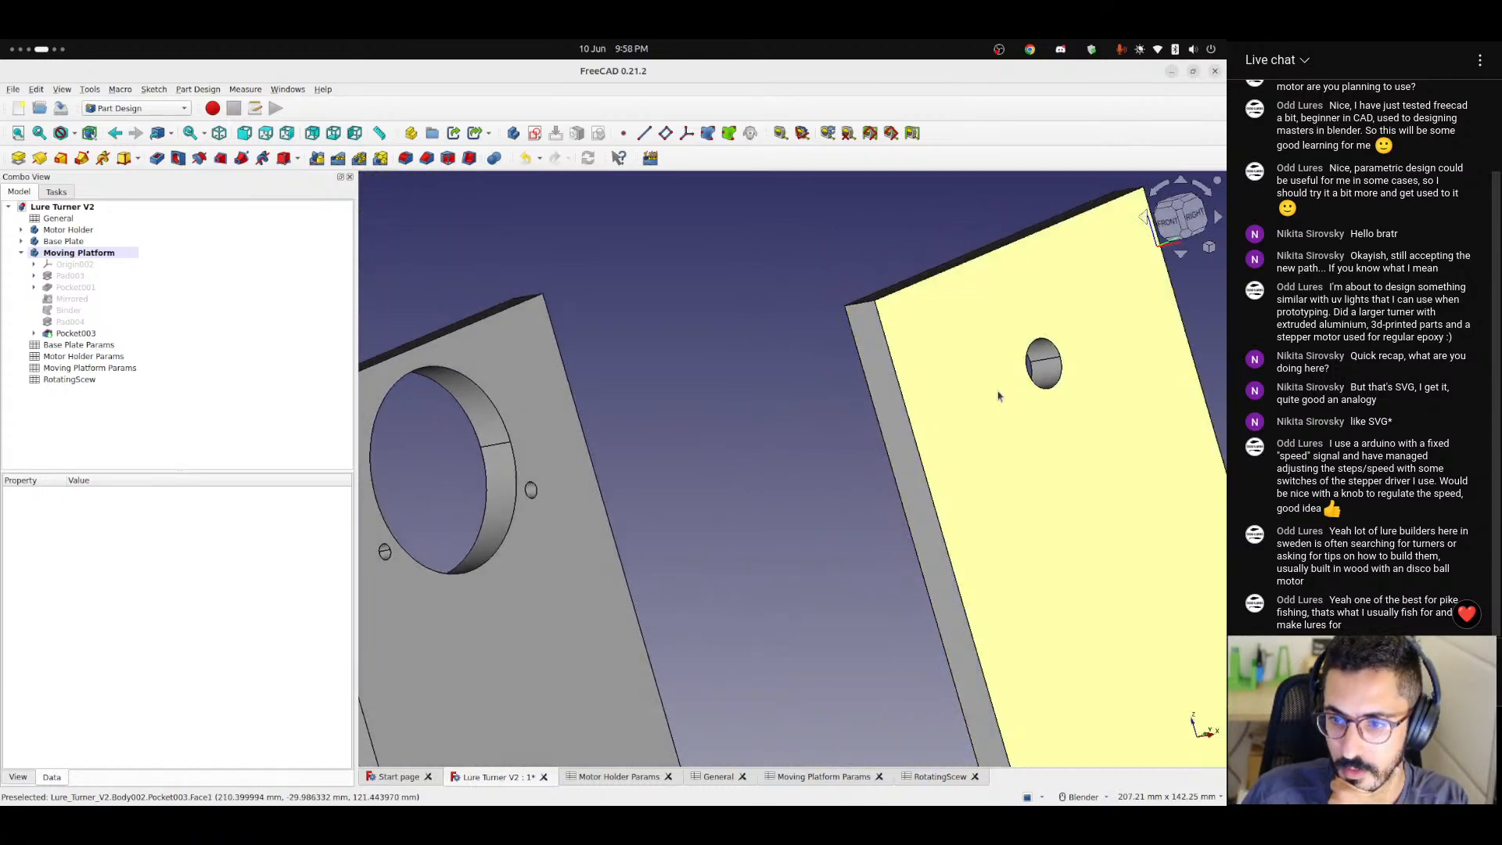
scroll(1018, 393, "up", 2)
scroll(1017, 393, "up", 1)
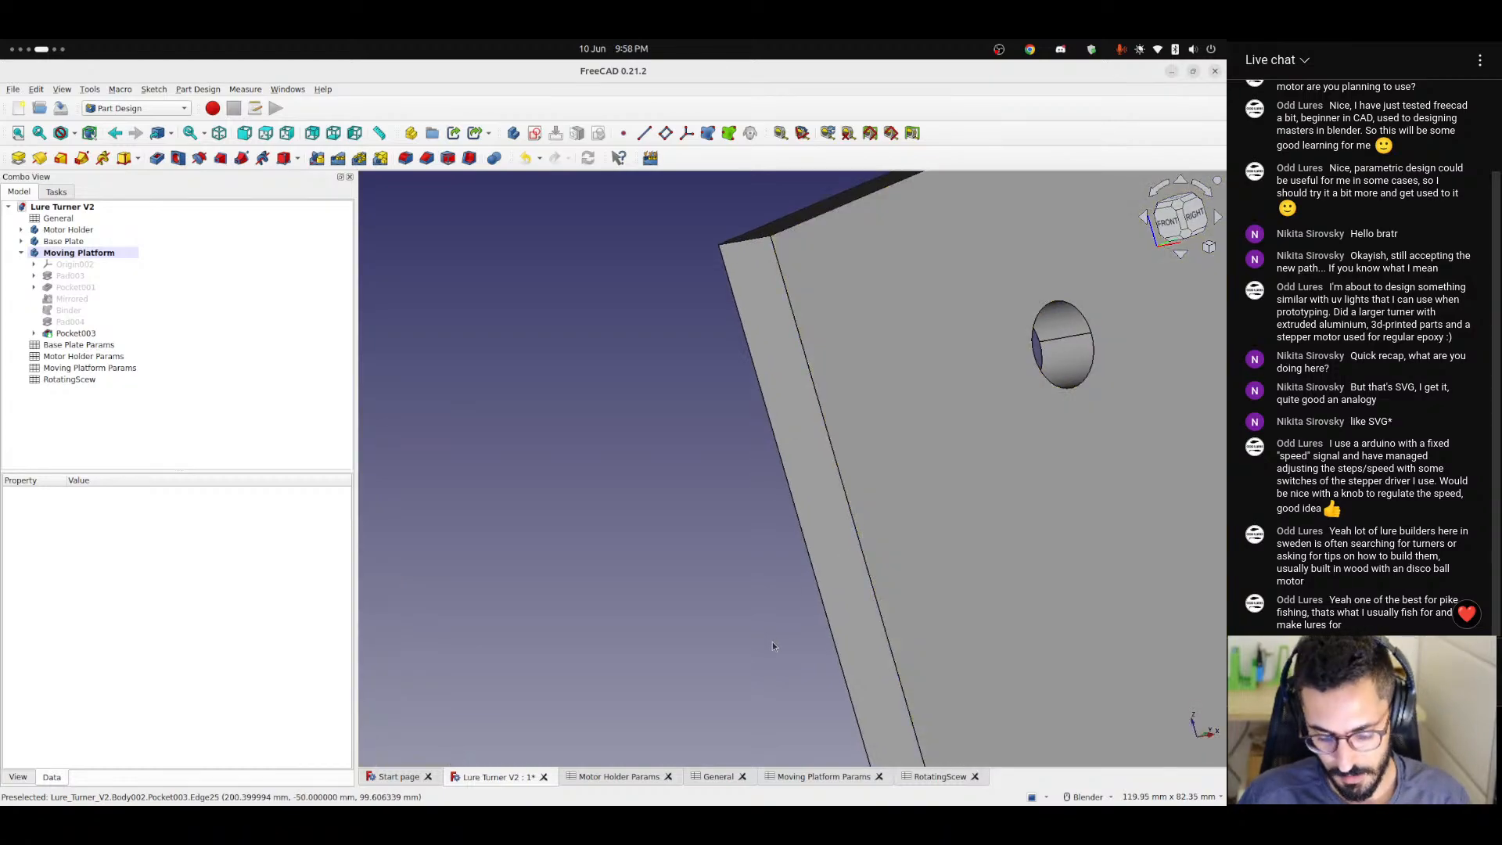
key("XF86AudioLowerVolume")
key("XF86AudioLowerVolume")
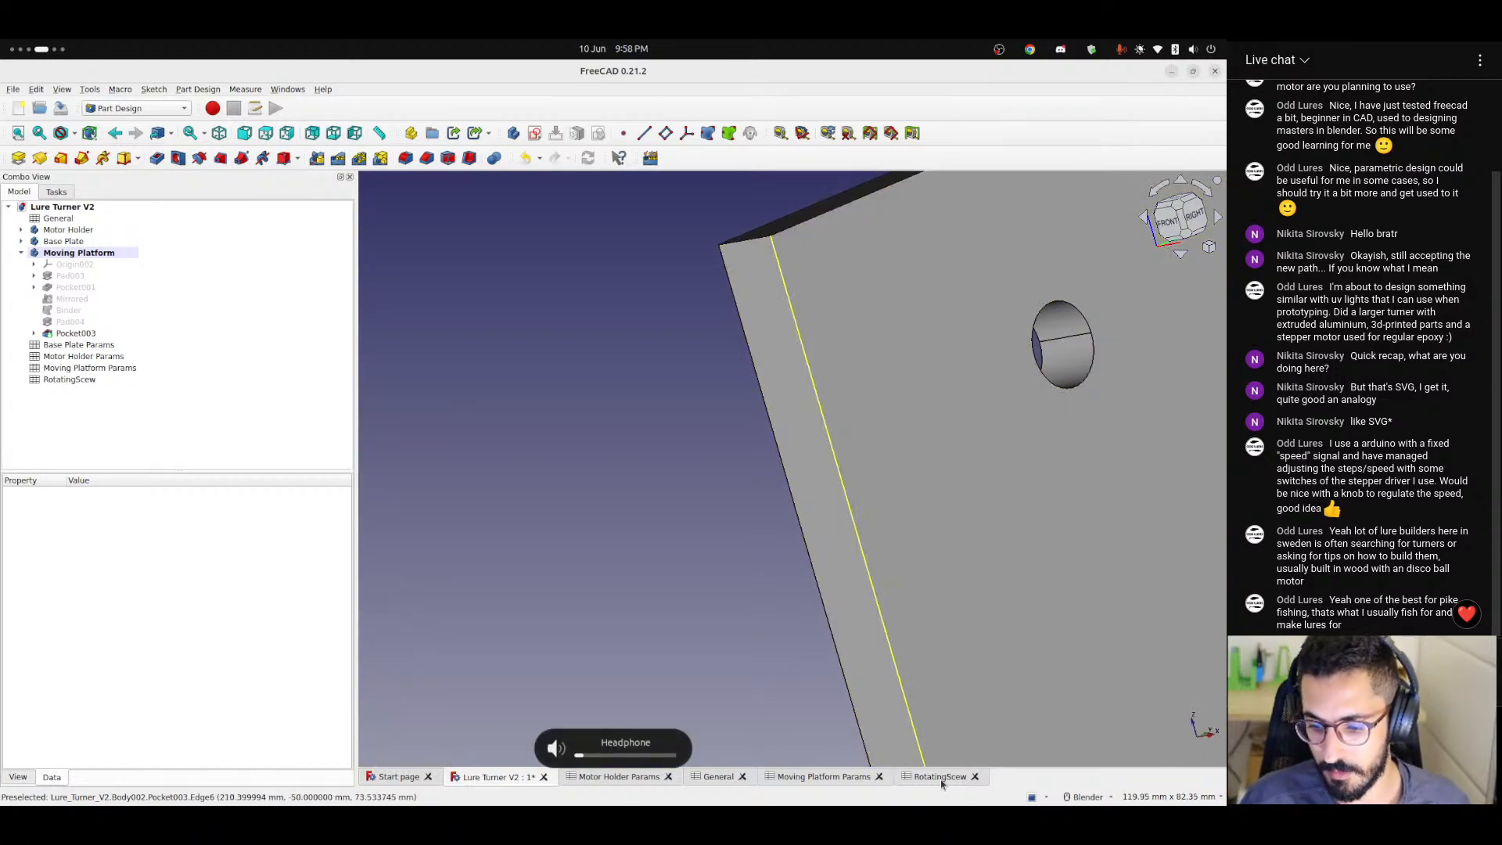
left_click(748, 245)
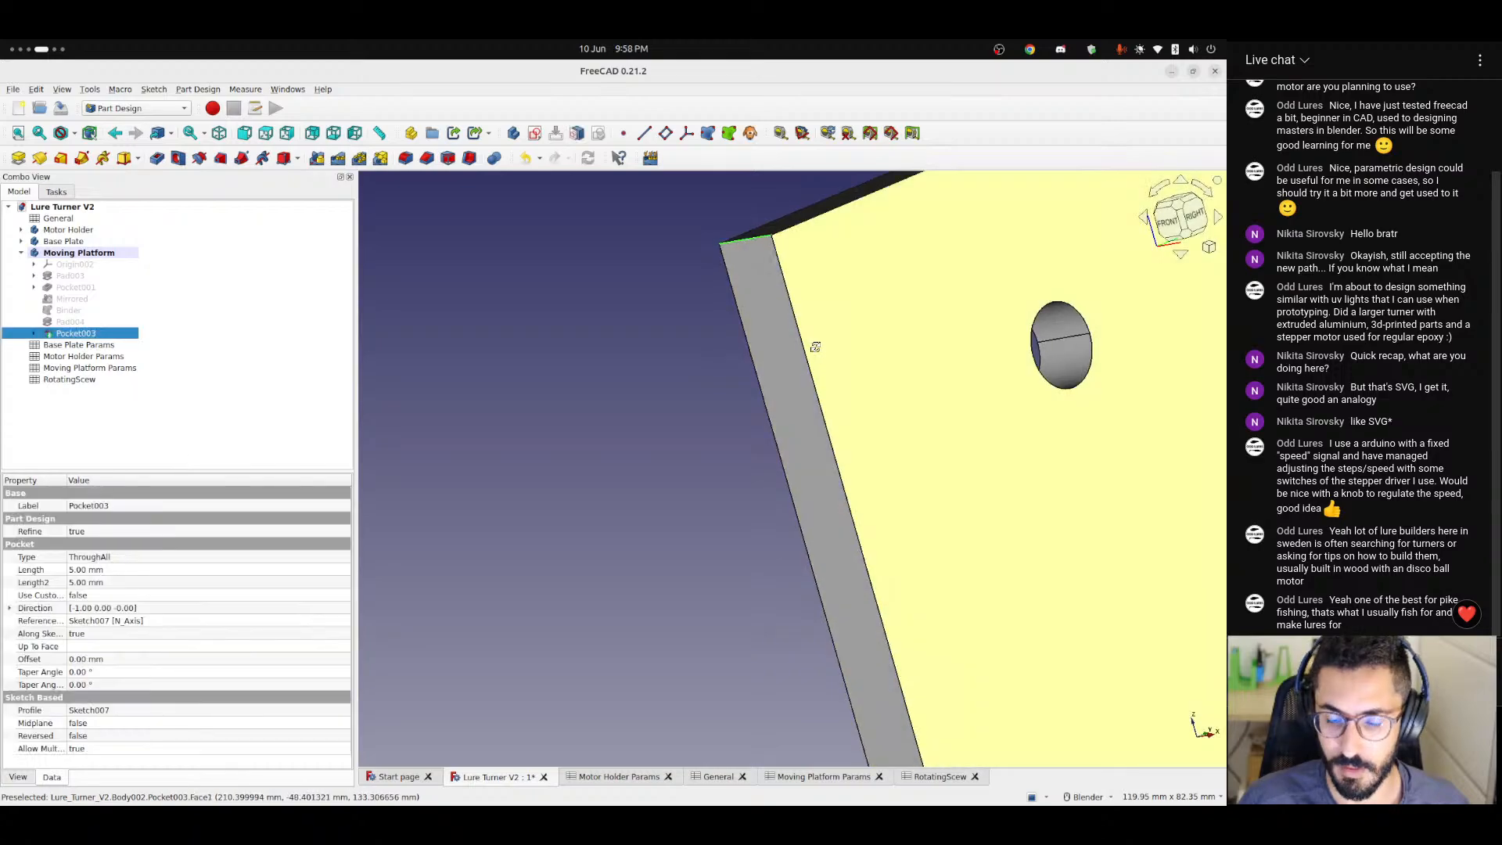
middle_click_drag(812, 346, 786, 356)
scroll(786, 357, "down", 8)
key("1")
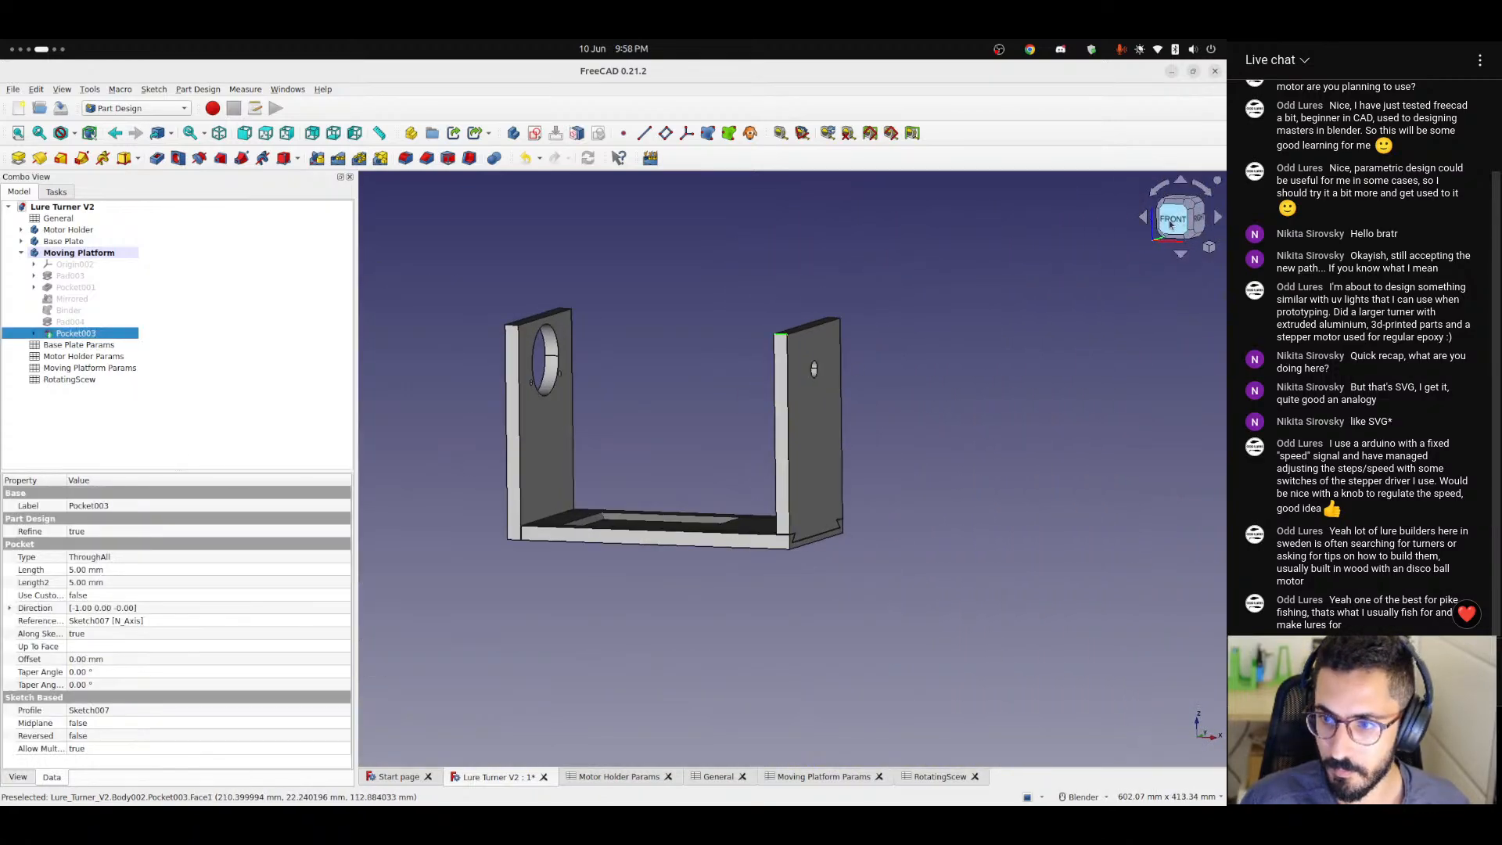
scroll(748, 336, "up", 5)
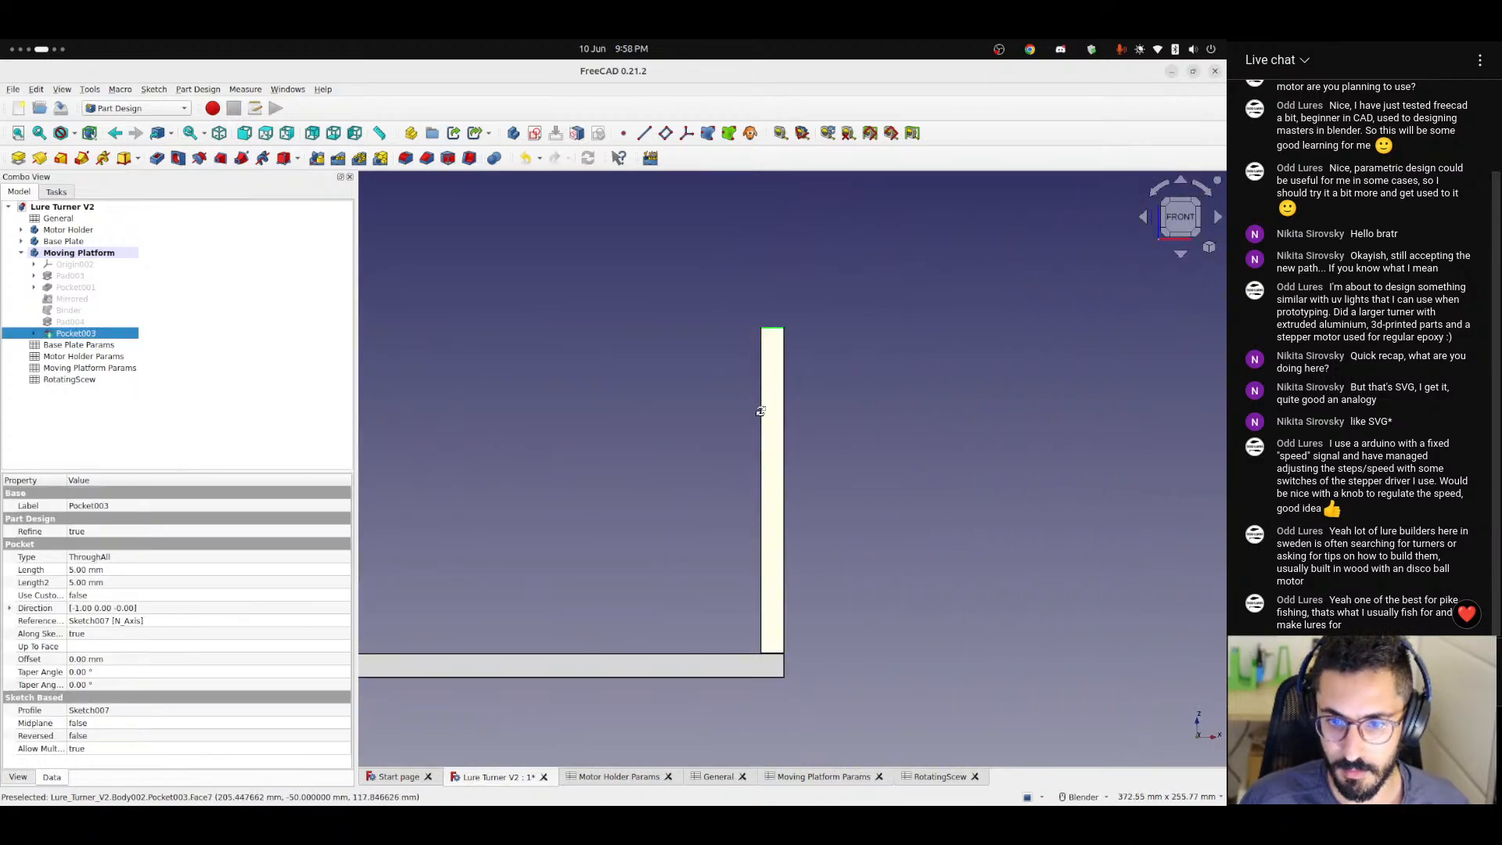
middle_click_drag(748, 336, 782, 500)
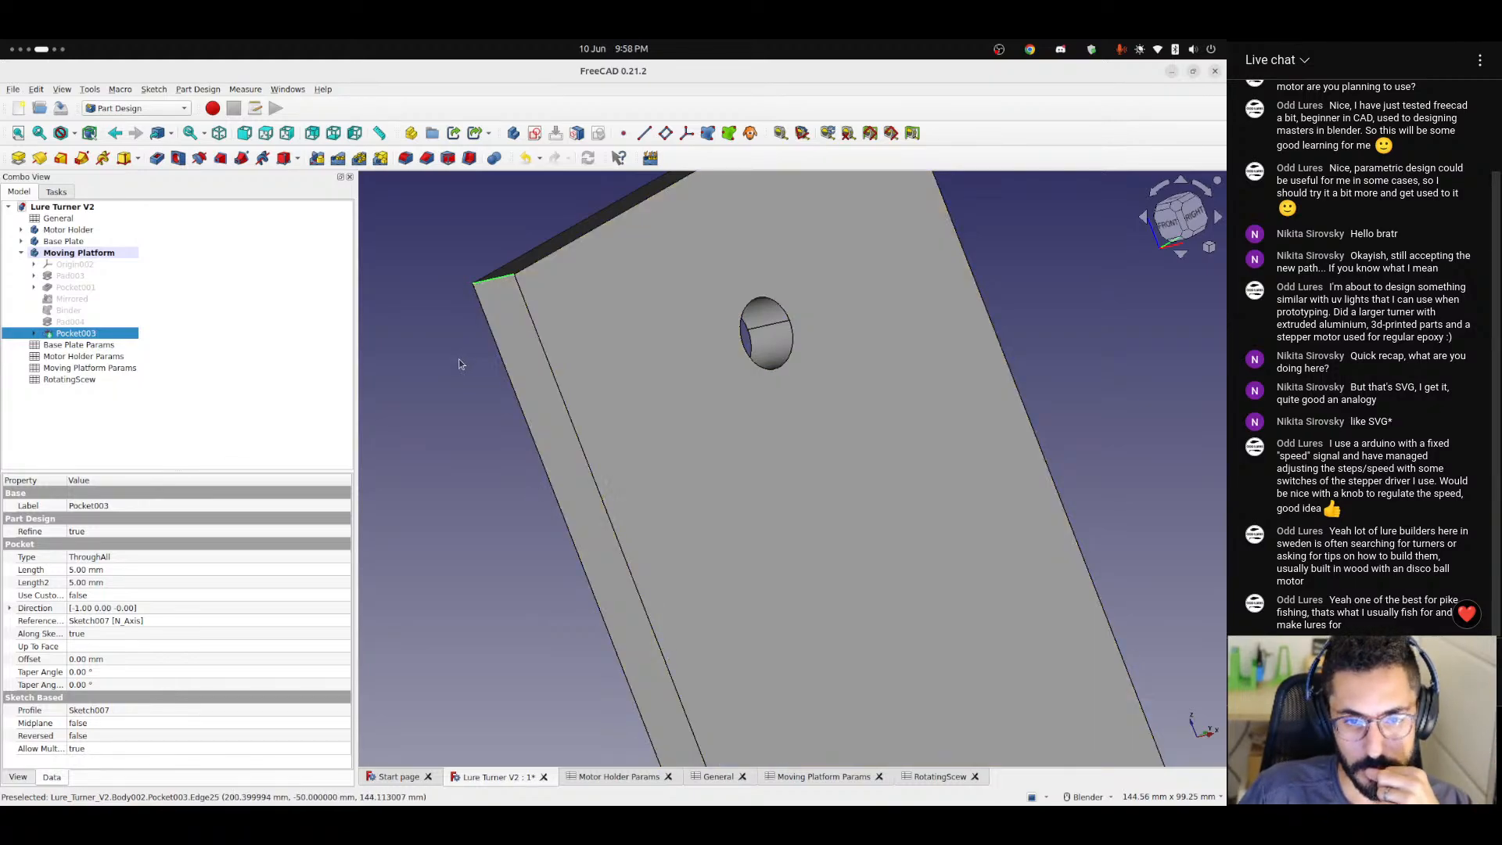
left_click(446, 389)
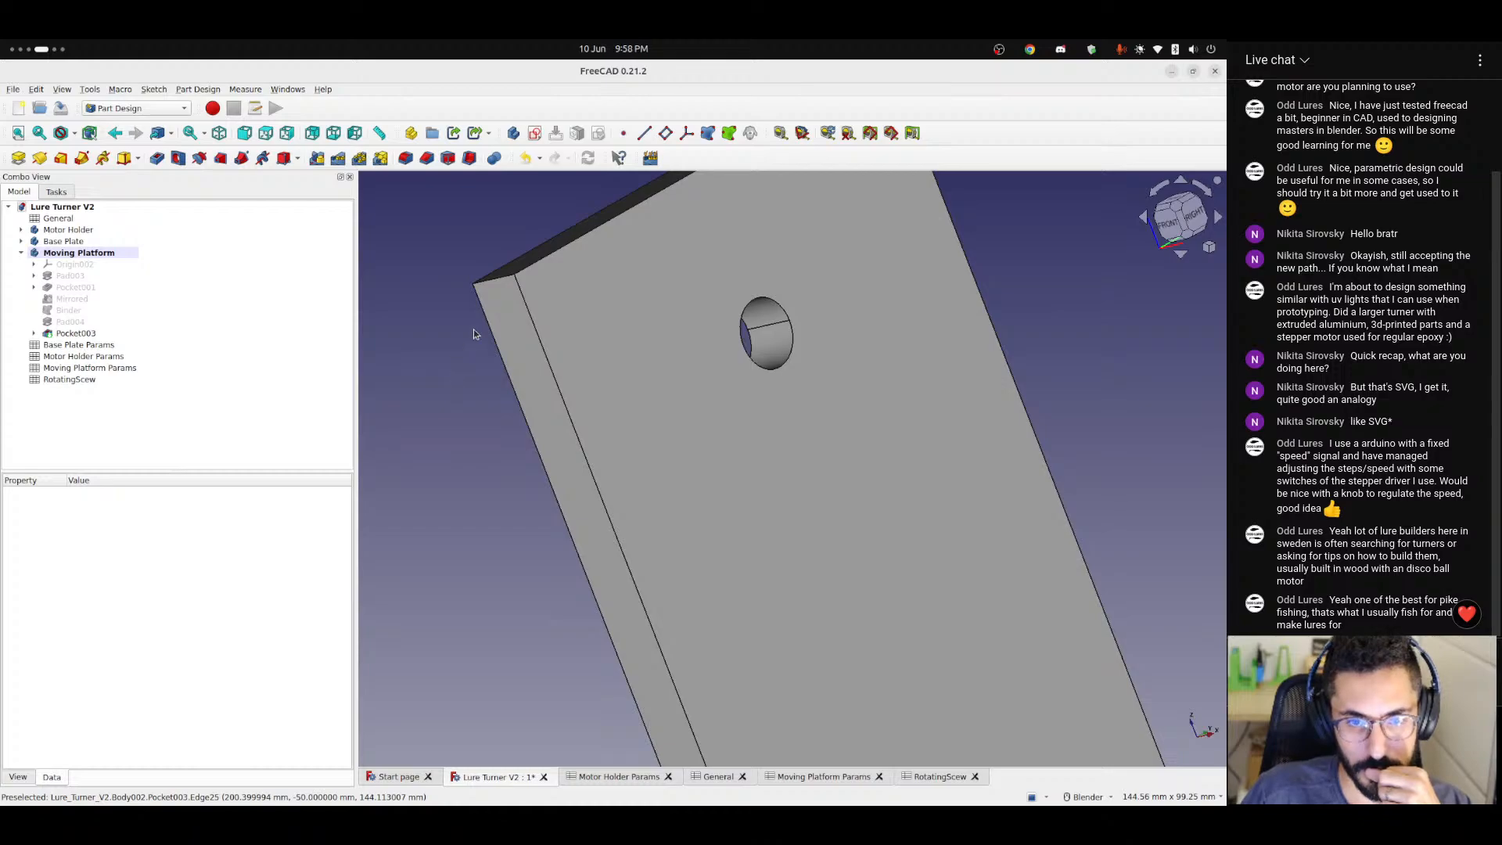
left_click(505, 287)
left_click(504, 283)
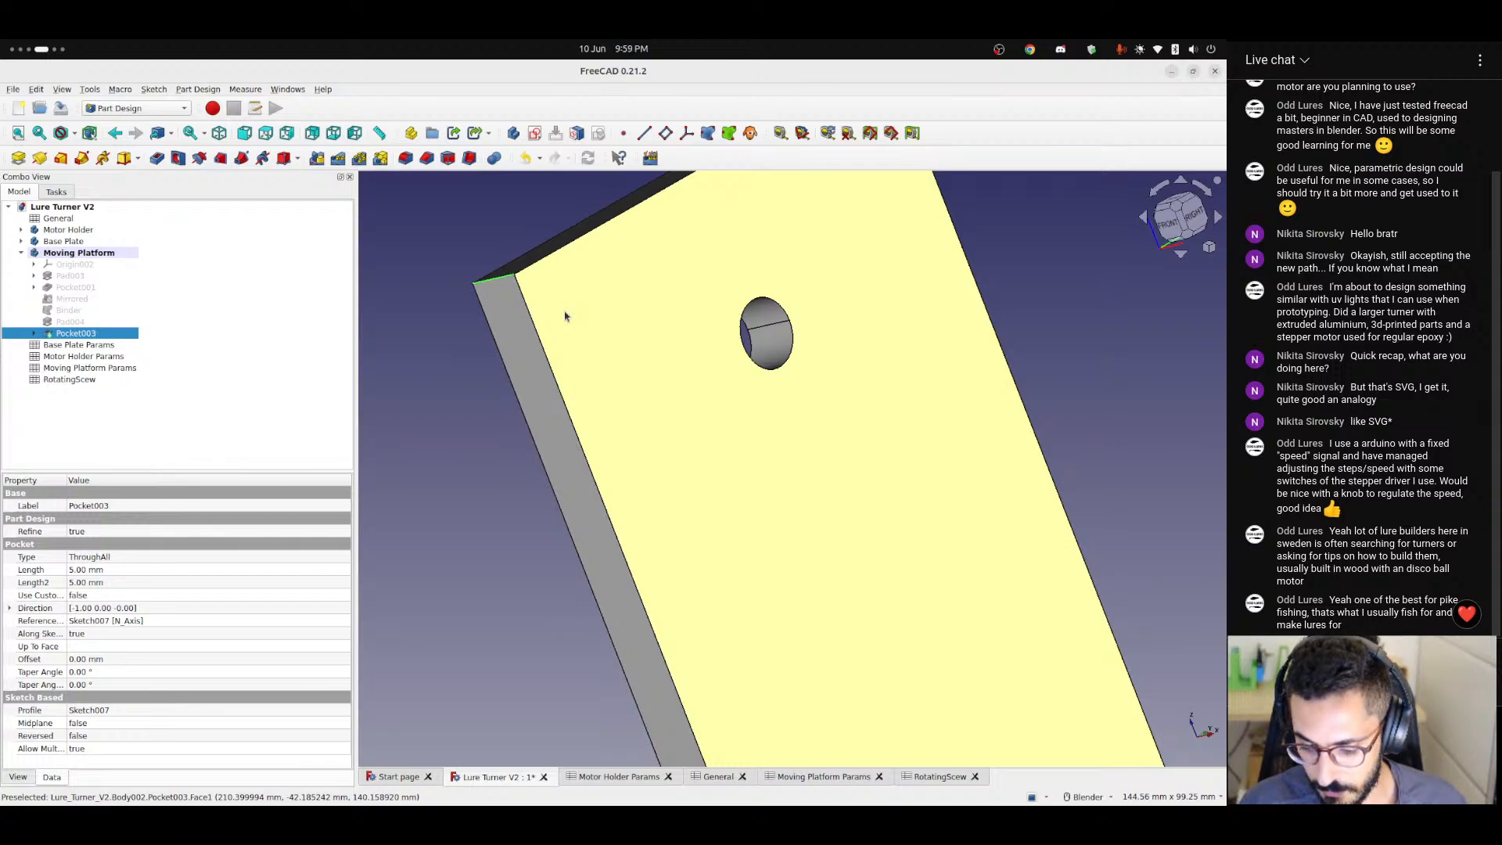
middle_click_drag(586, 324, 759, 343)
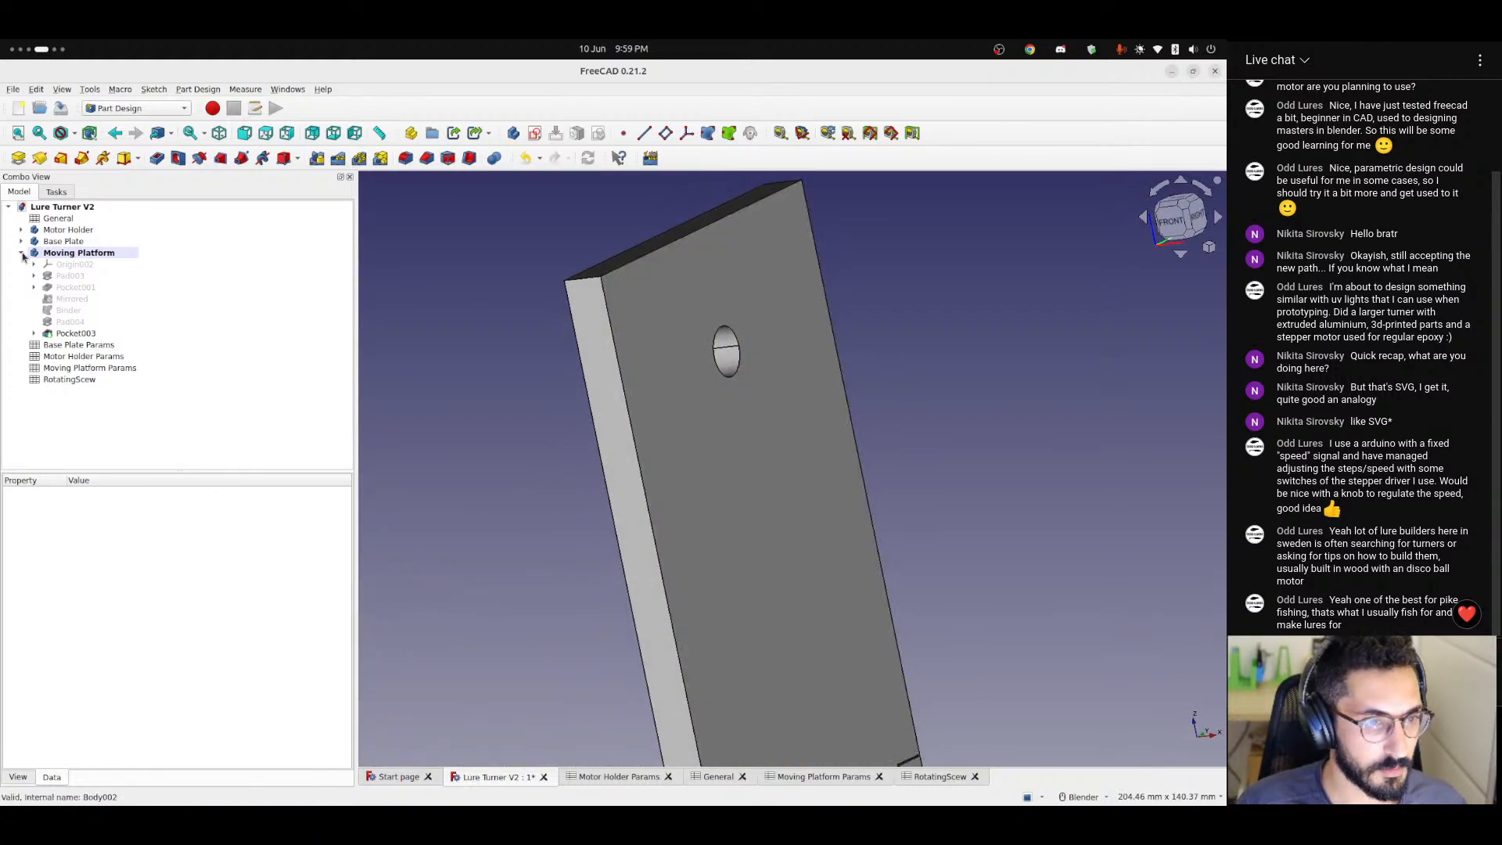
Show Pad003 of the Moving Platform in the model and check its Sketch004.
left_click(34, 276)
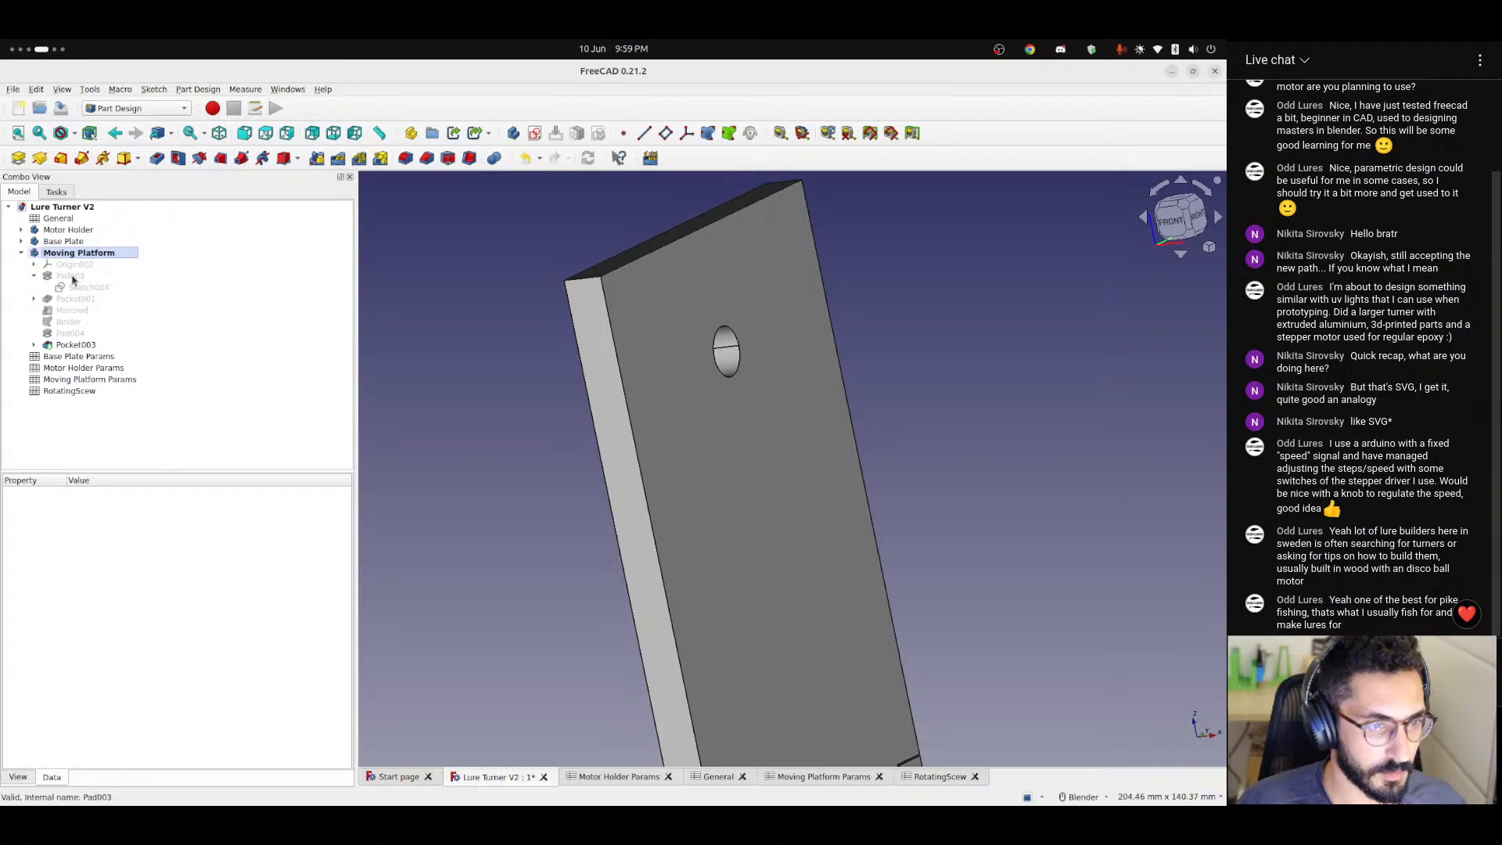
left_click(66, 277)
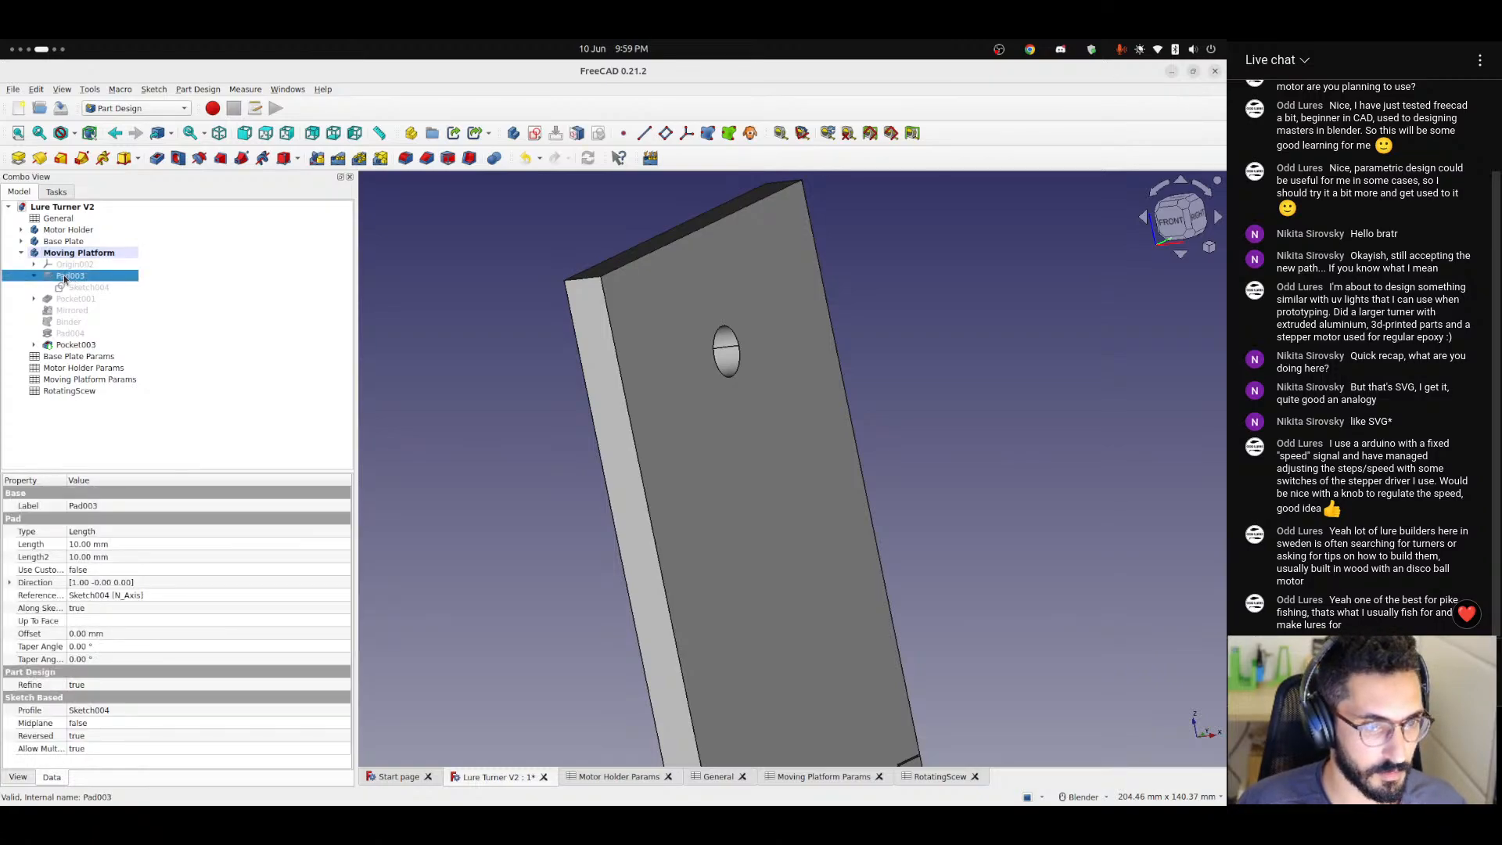
key("space")
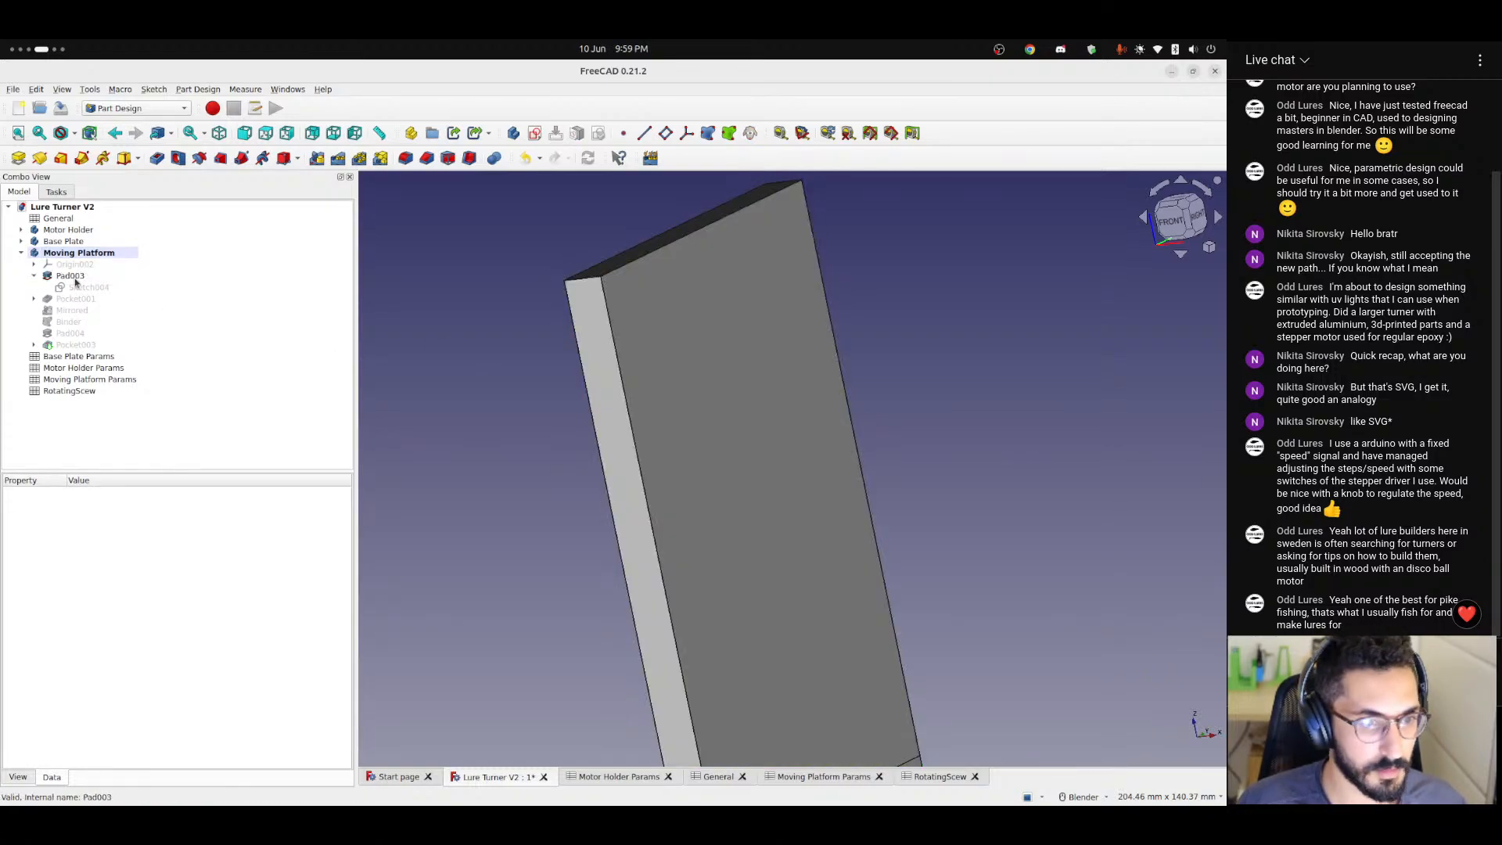
left_click(66, 298)
double_click(68, 289)
left_click(180, 220)
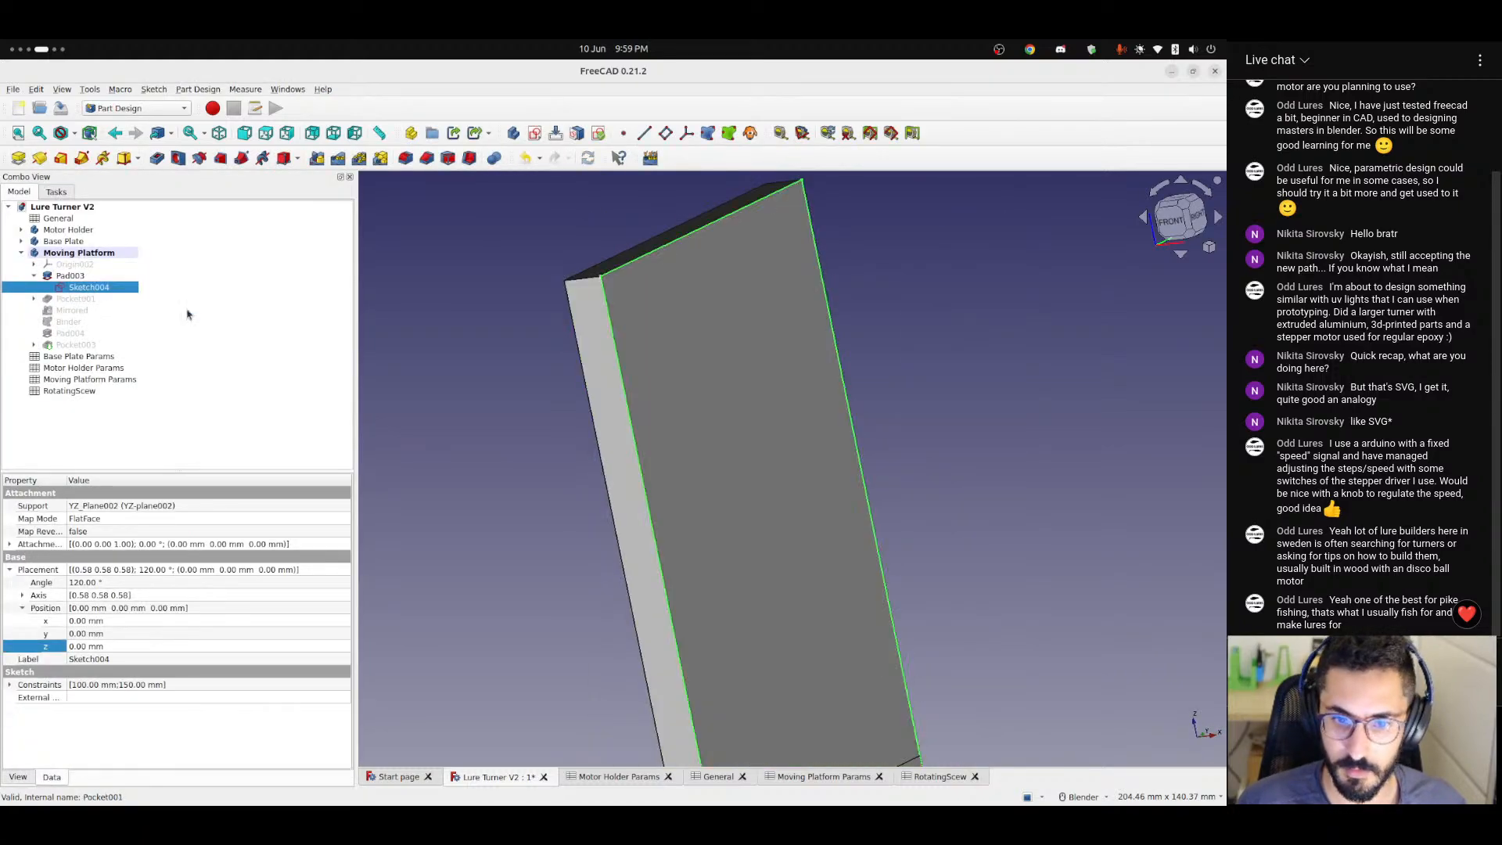
Check Pad003's parameters and the formula of its length, leaving them as they are.
left_click(70, 277)
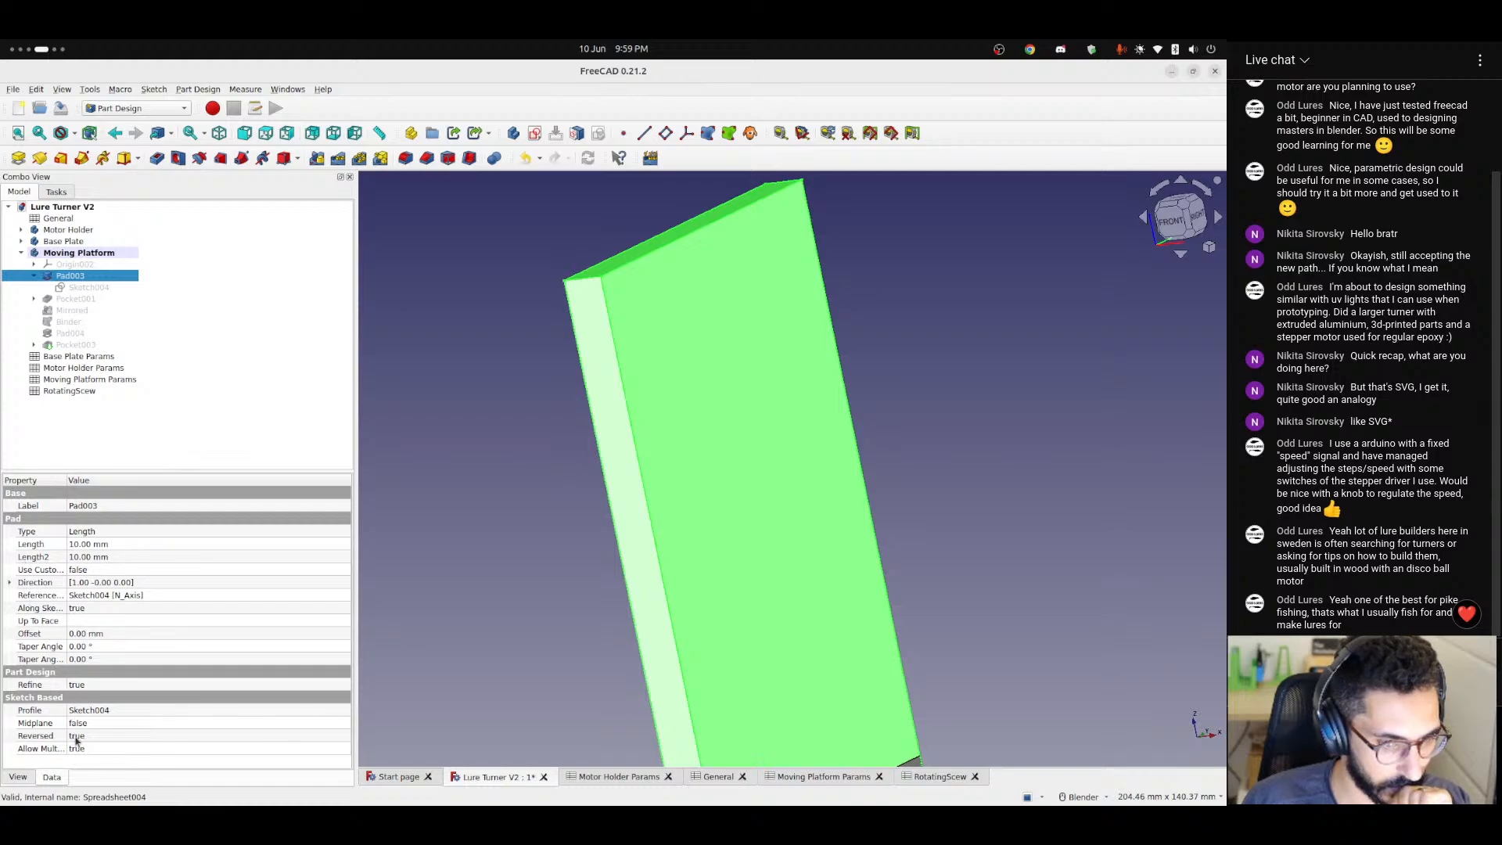
double_click(78, 275)
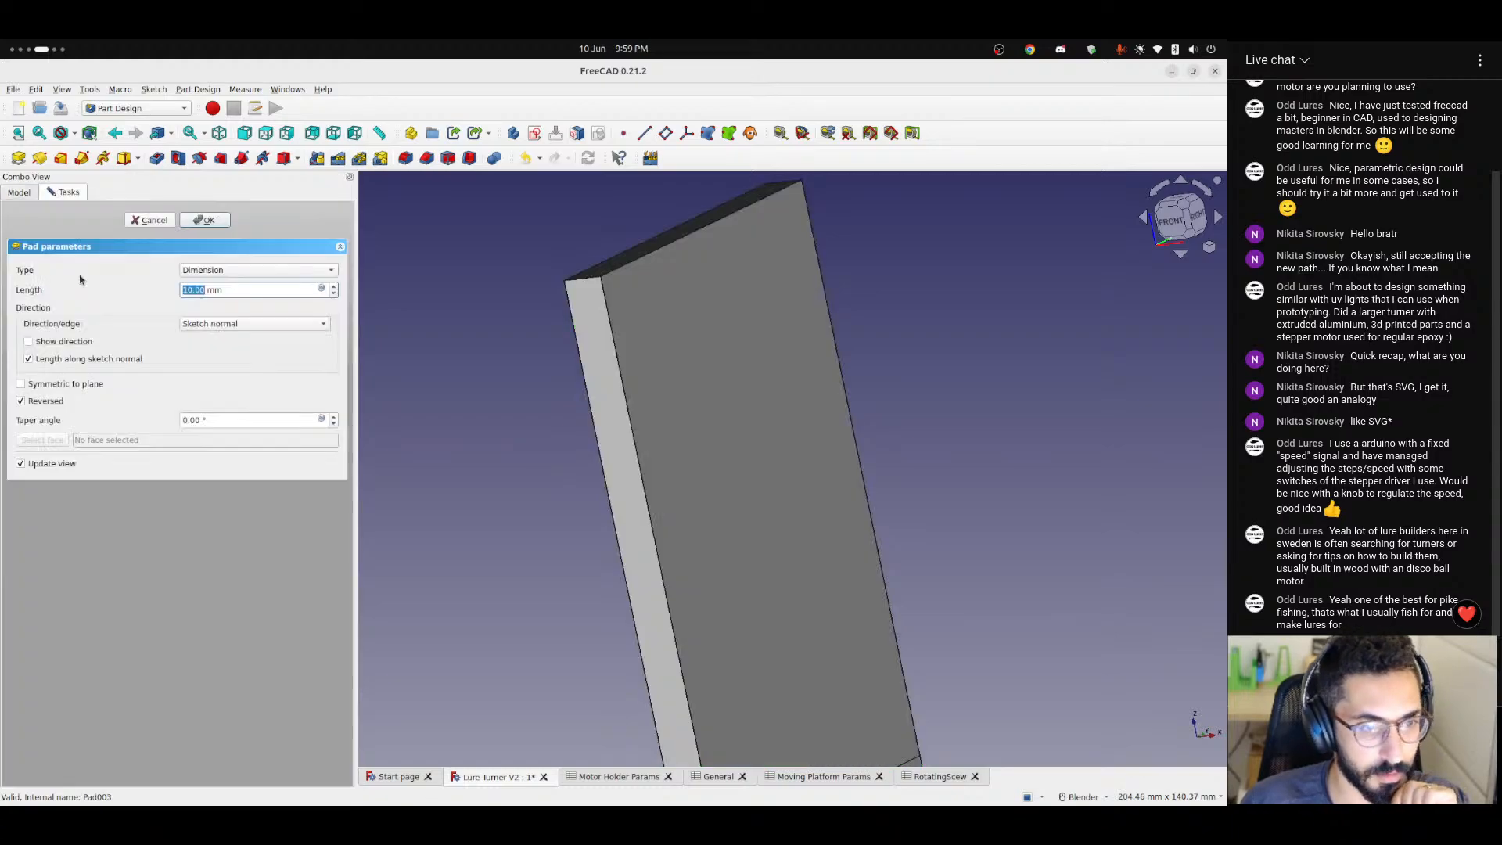
left_click(321, 288)
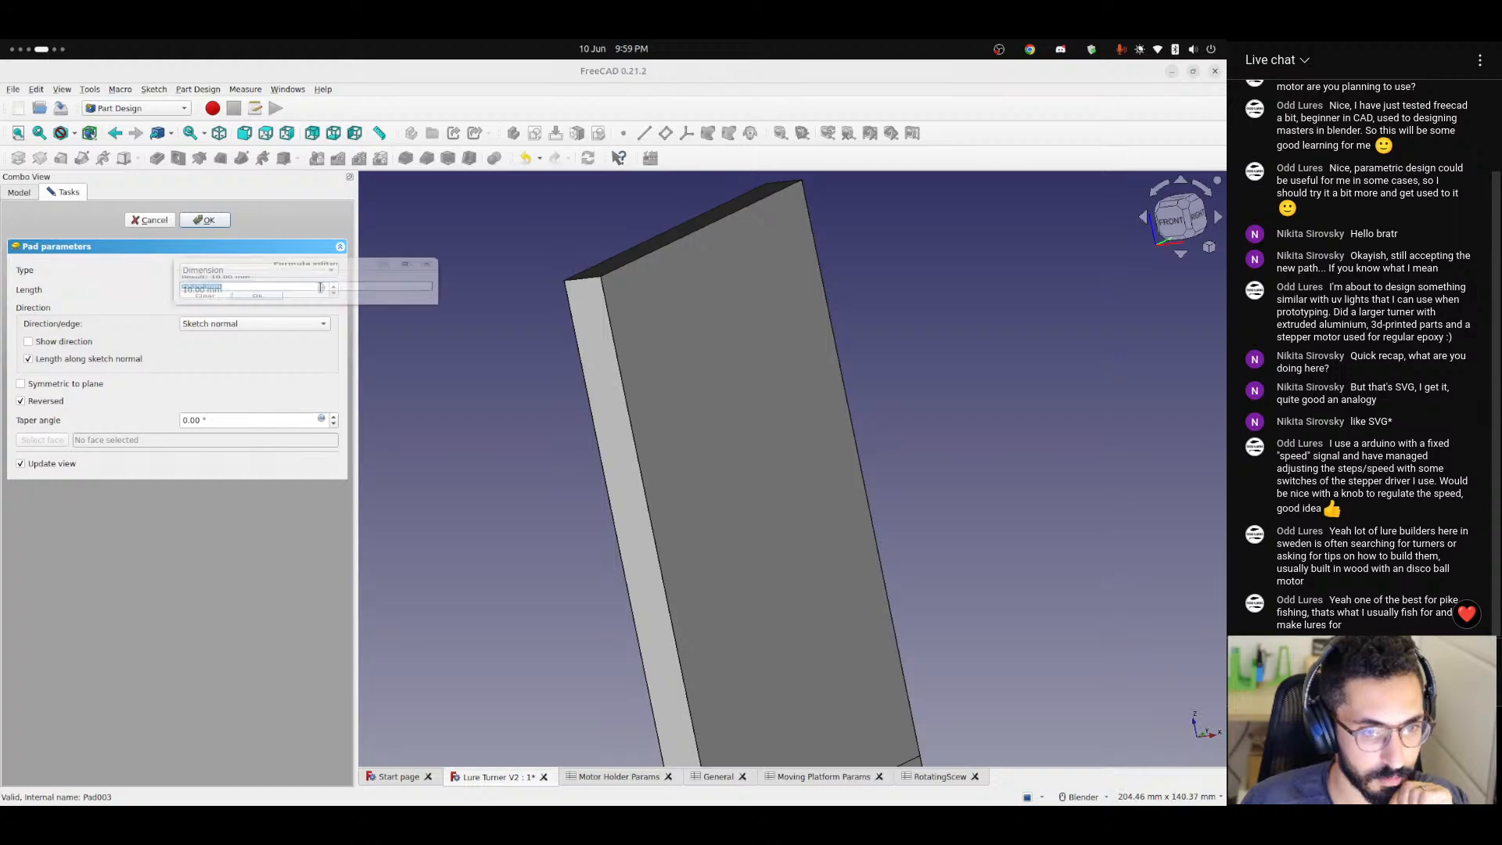
left_click(426, 249)
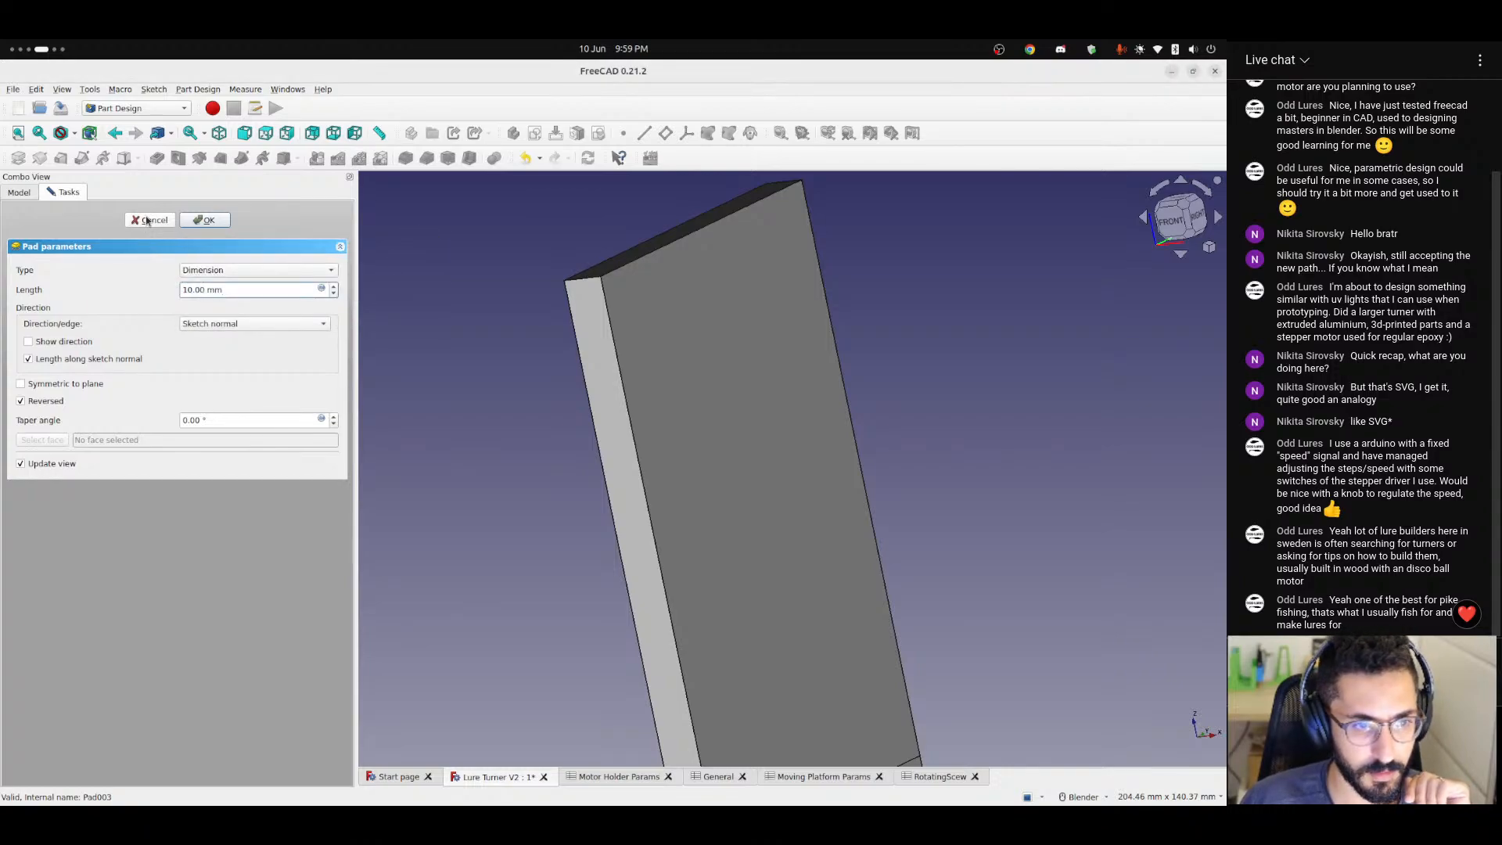
left_click(149, 220)
left_click(75, 298)
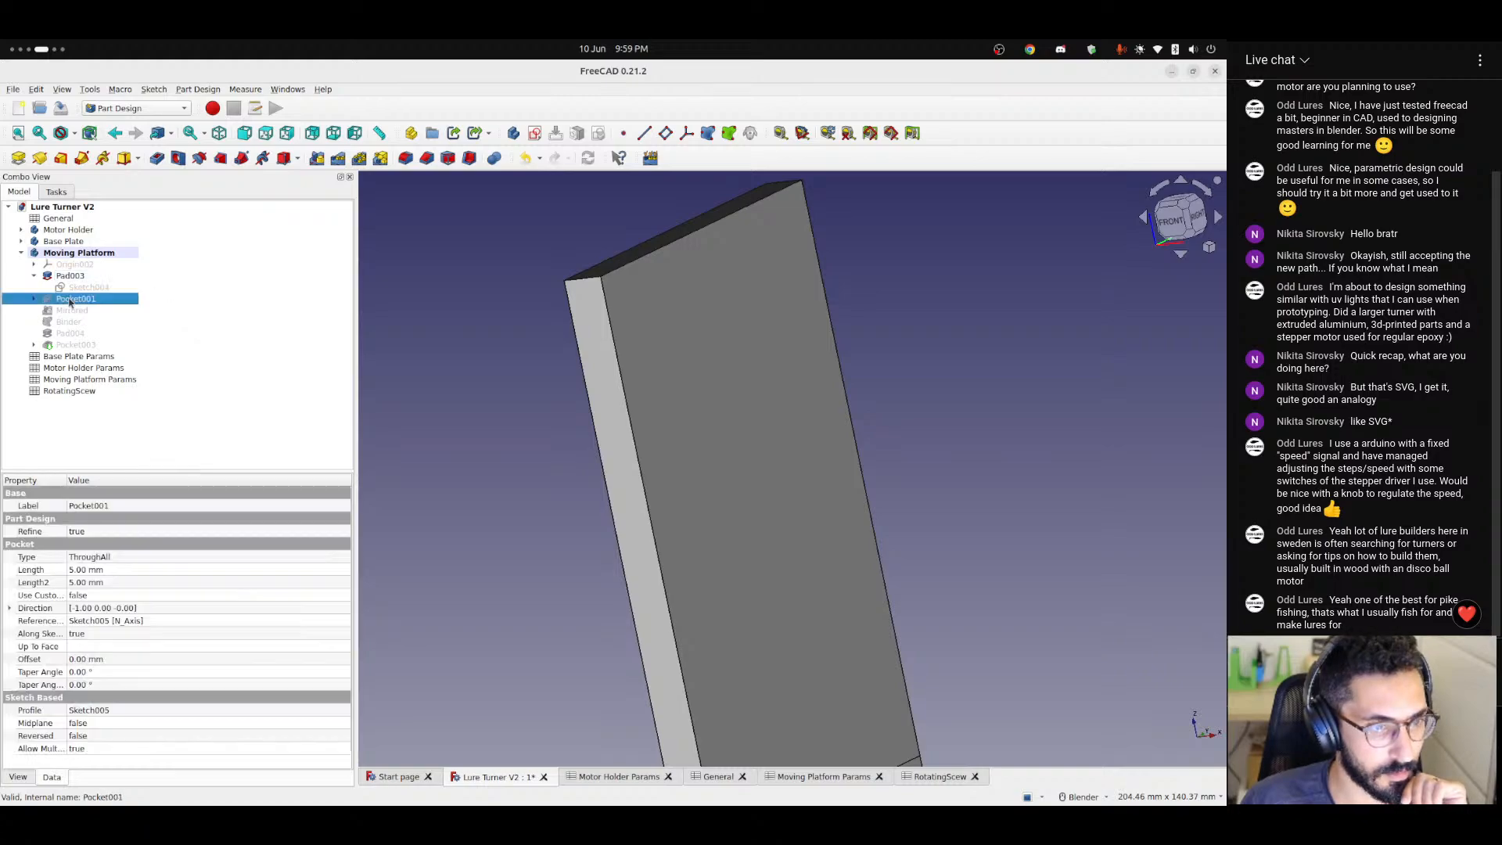
left_click(22, 242)
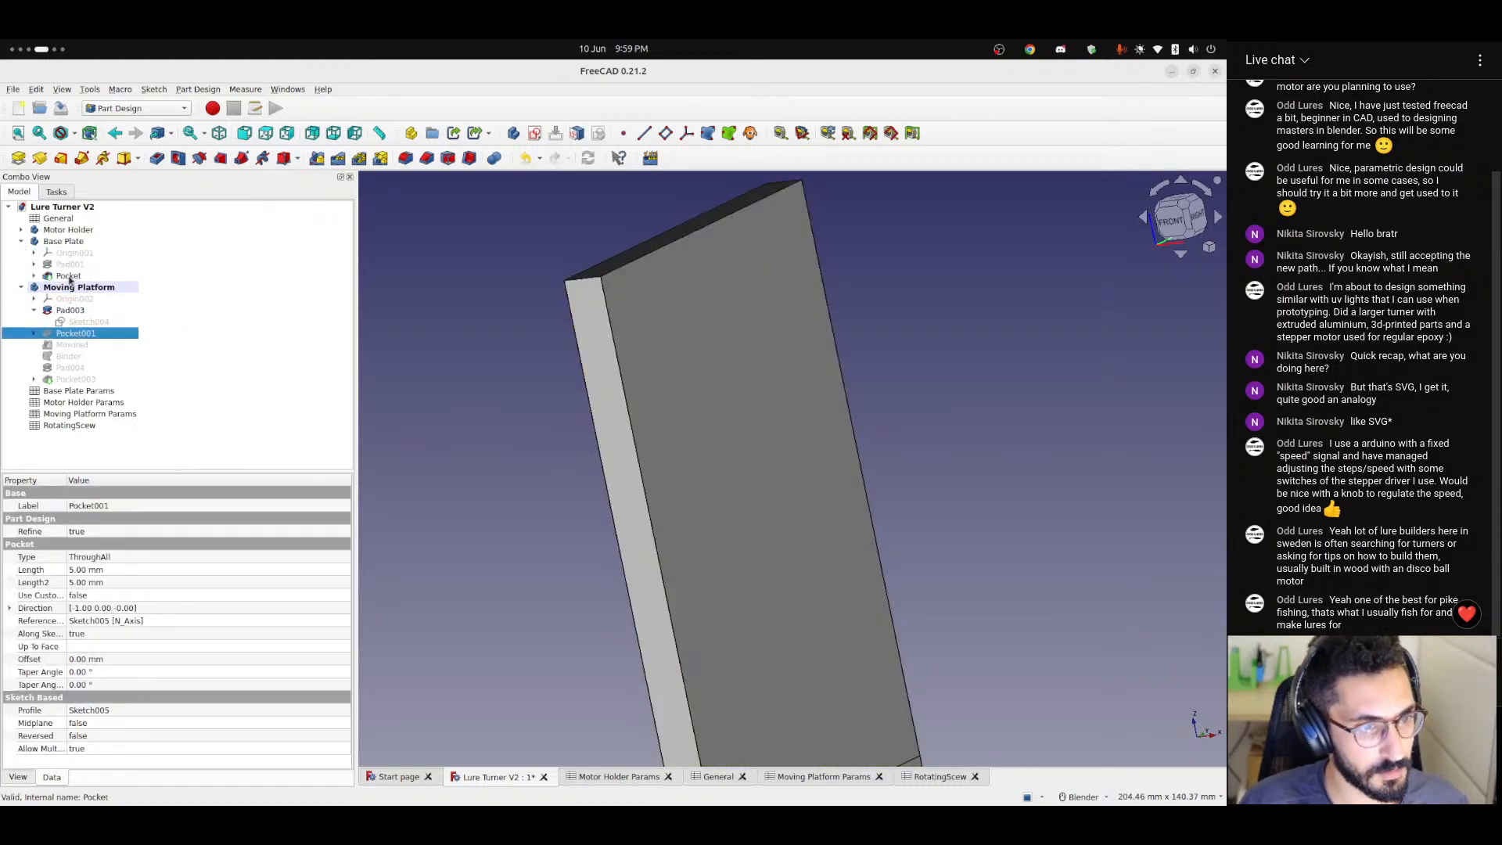
left_click(21, 241)
left_click(540, 469)
scroll(498, 575, "down", 7)
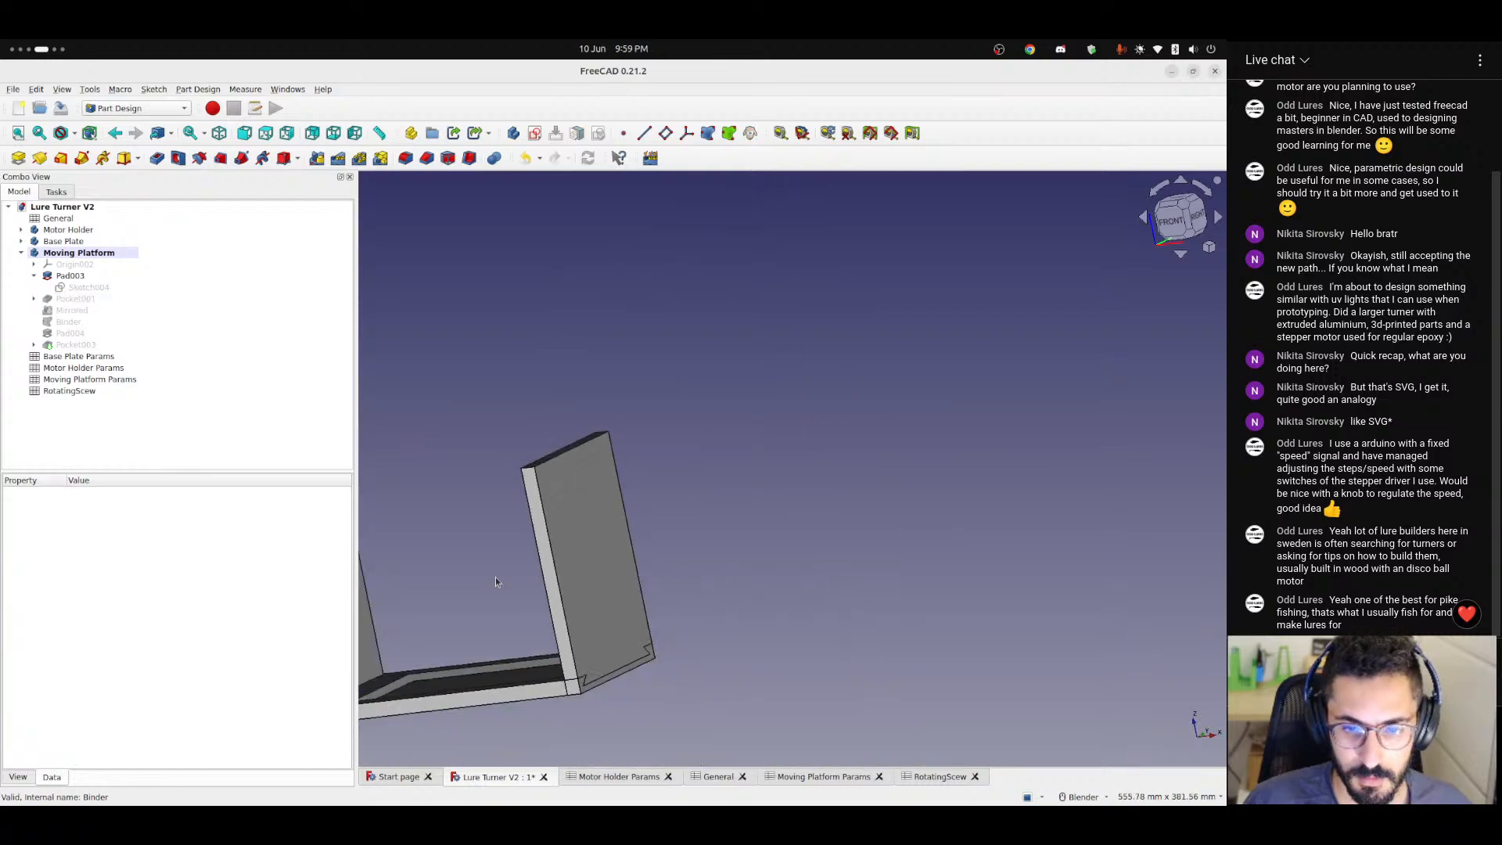
middle_click_drag(495, 576, 713, 588, "shift")
Set the thickness parameter in the General spreadsheet to 20 and return to the 3D model.
left_click(726, 780)
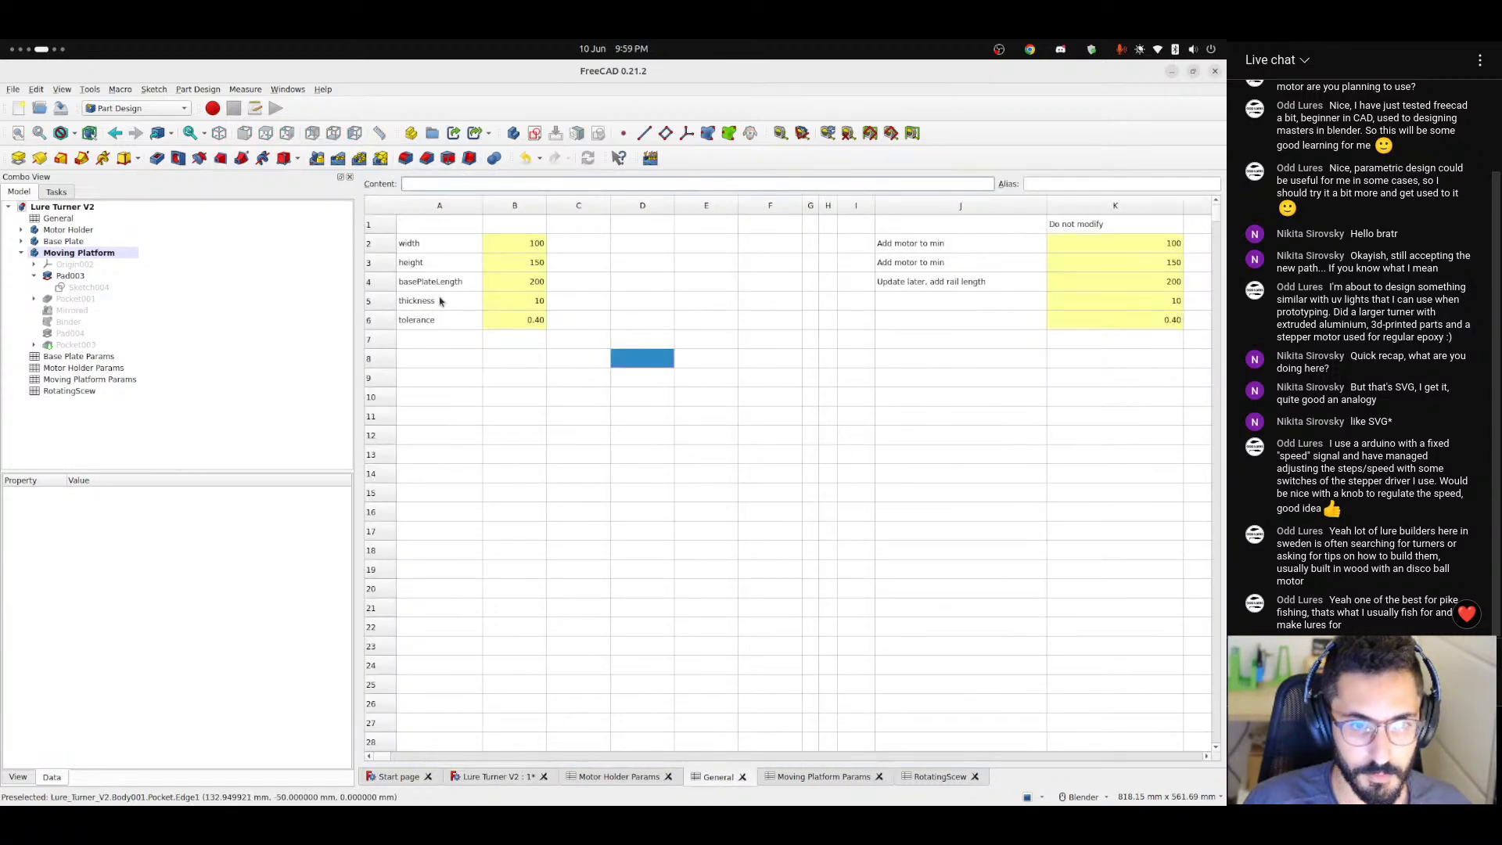
left_click(542, 303)
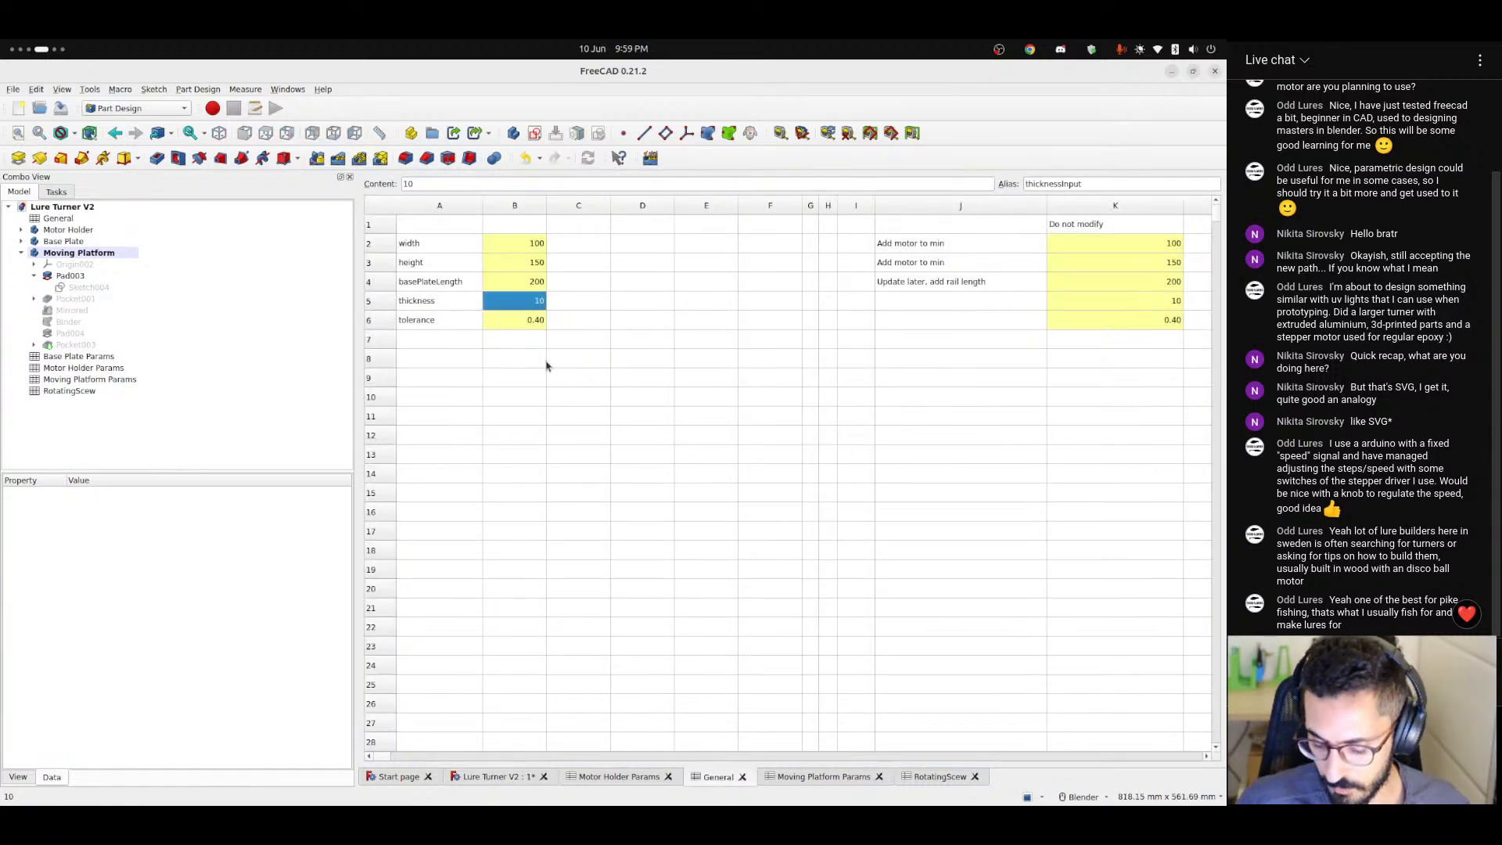
left_click(486, 778)
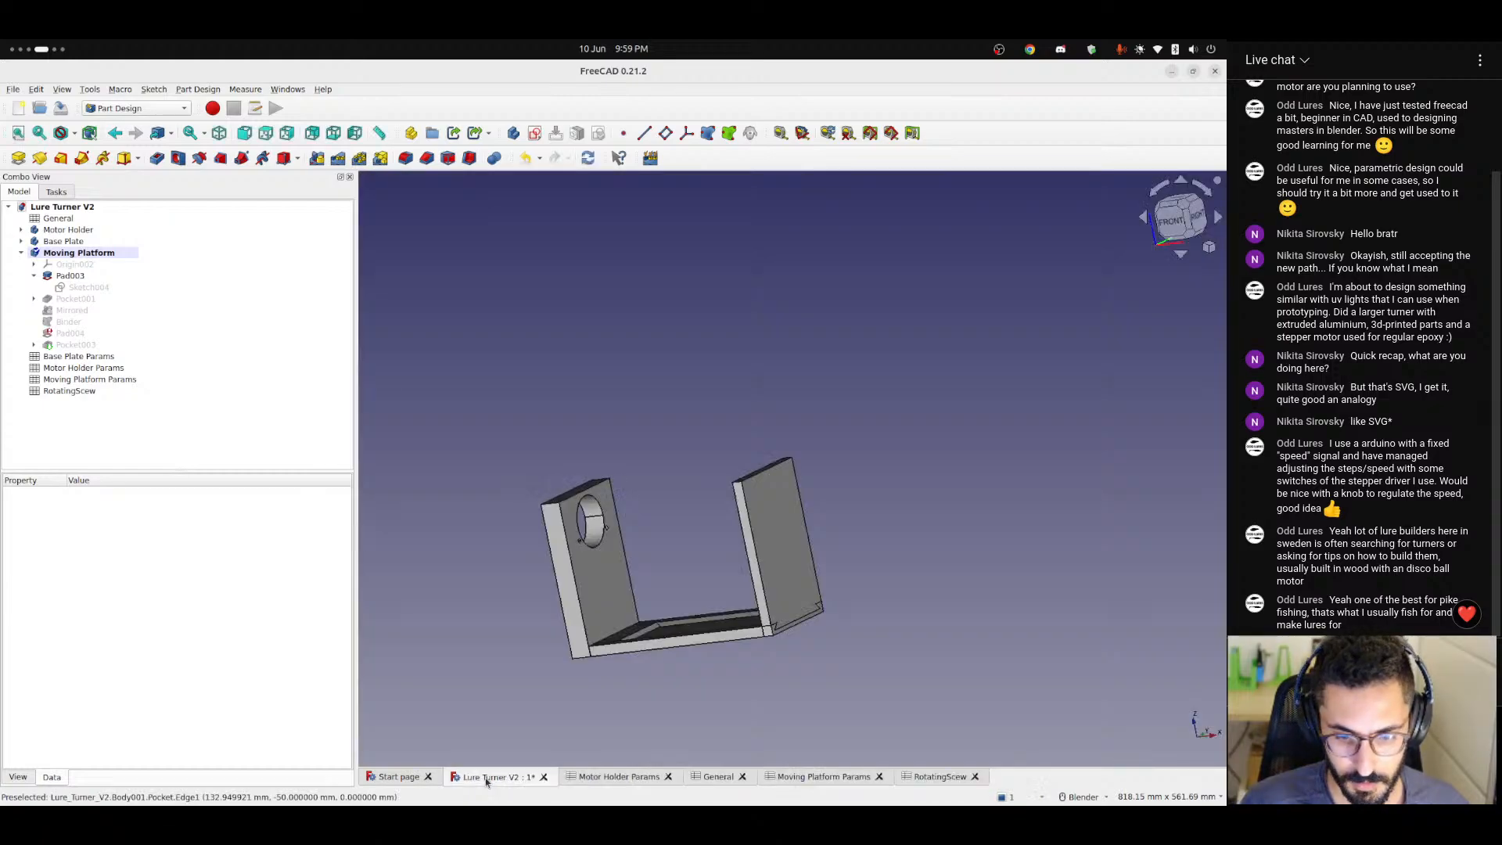
Compare the thicknesses of the two upright plates and the base plate, including from the front.
mouse_move(689, 642)
middle_mouse_down()
mouse_move(727, 606)
mouse_move(701, 645)
mouse_move(703, 617)
middle_mouse_up()
scroll(721, 627, "up", 2)
key("1")
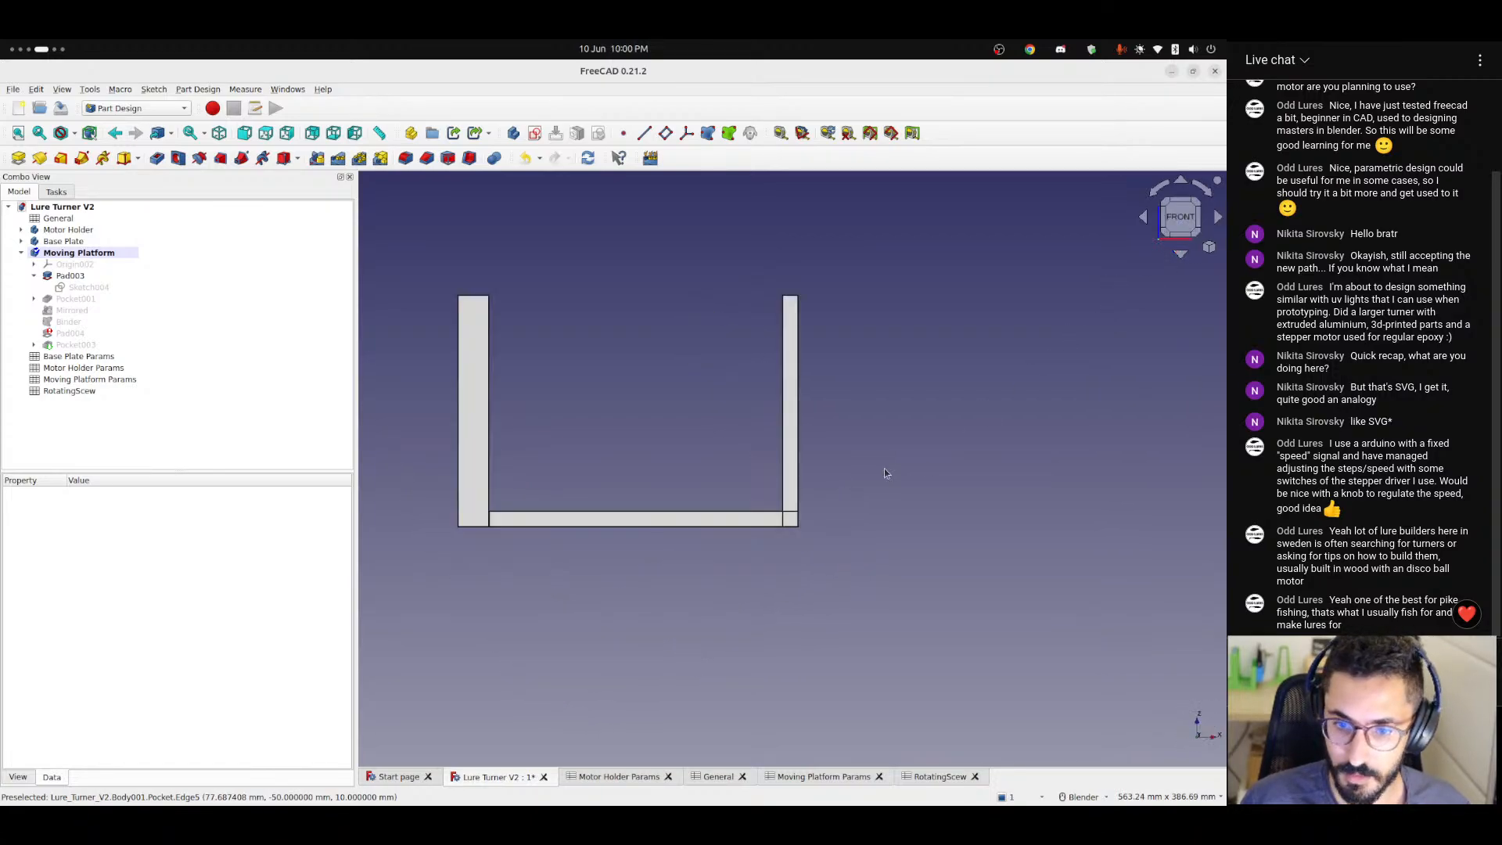
scroll(601, 508, "up", 1)
middle_click_drag(624, 454, 684, 490)
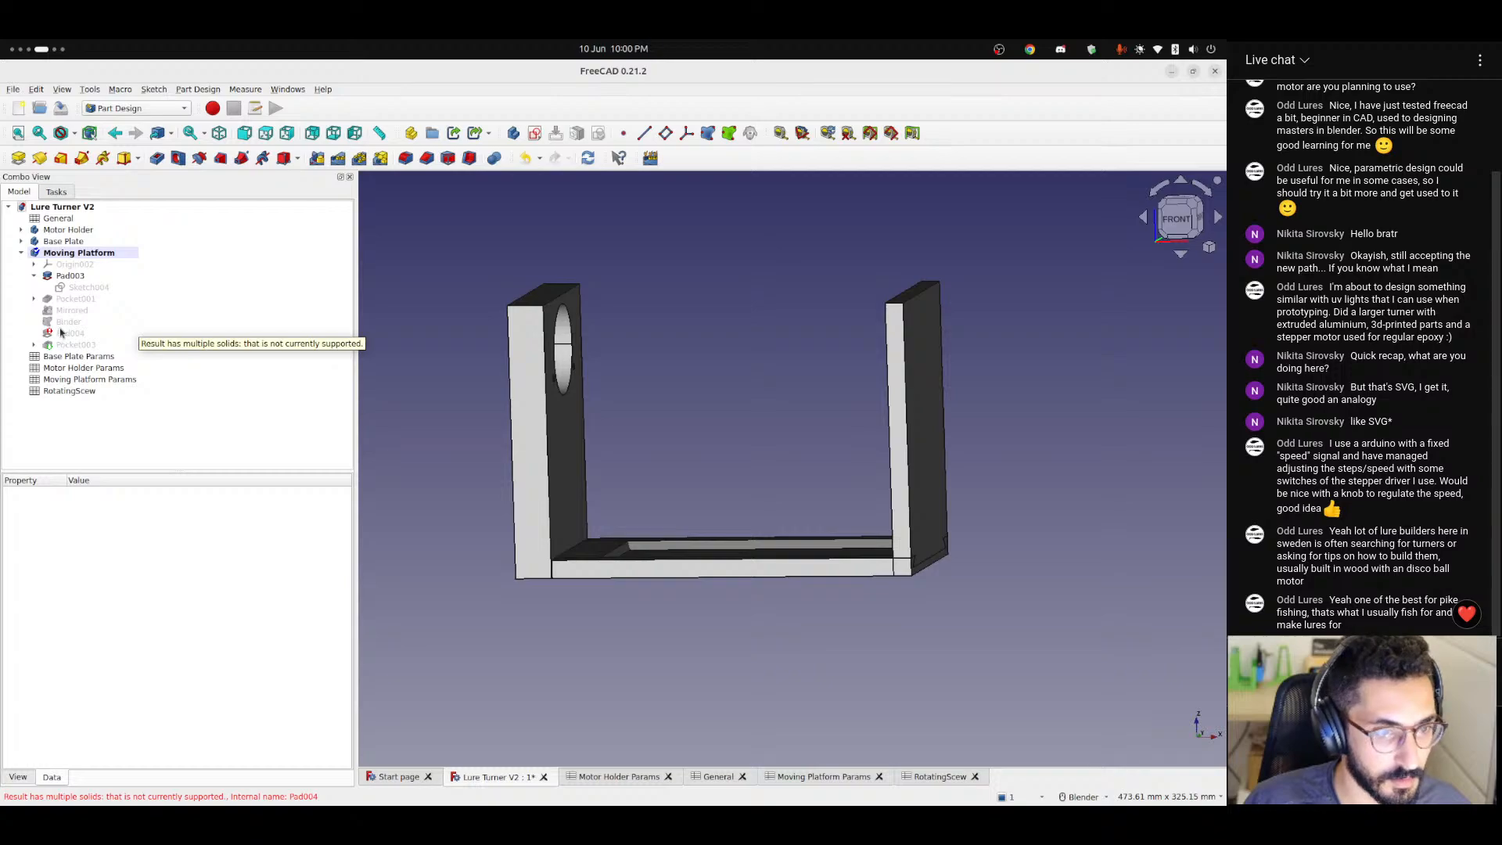
Link the length of the Moving Platform's Pad003 to the formula <<General>>.thickness.
left_click(72, 277)
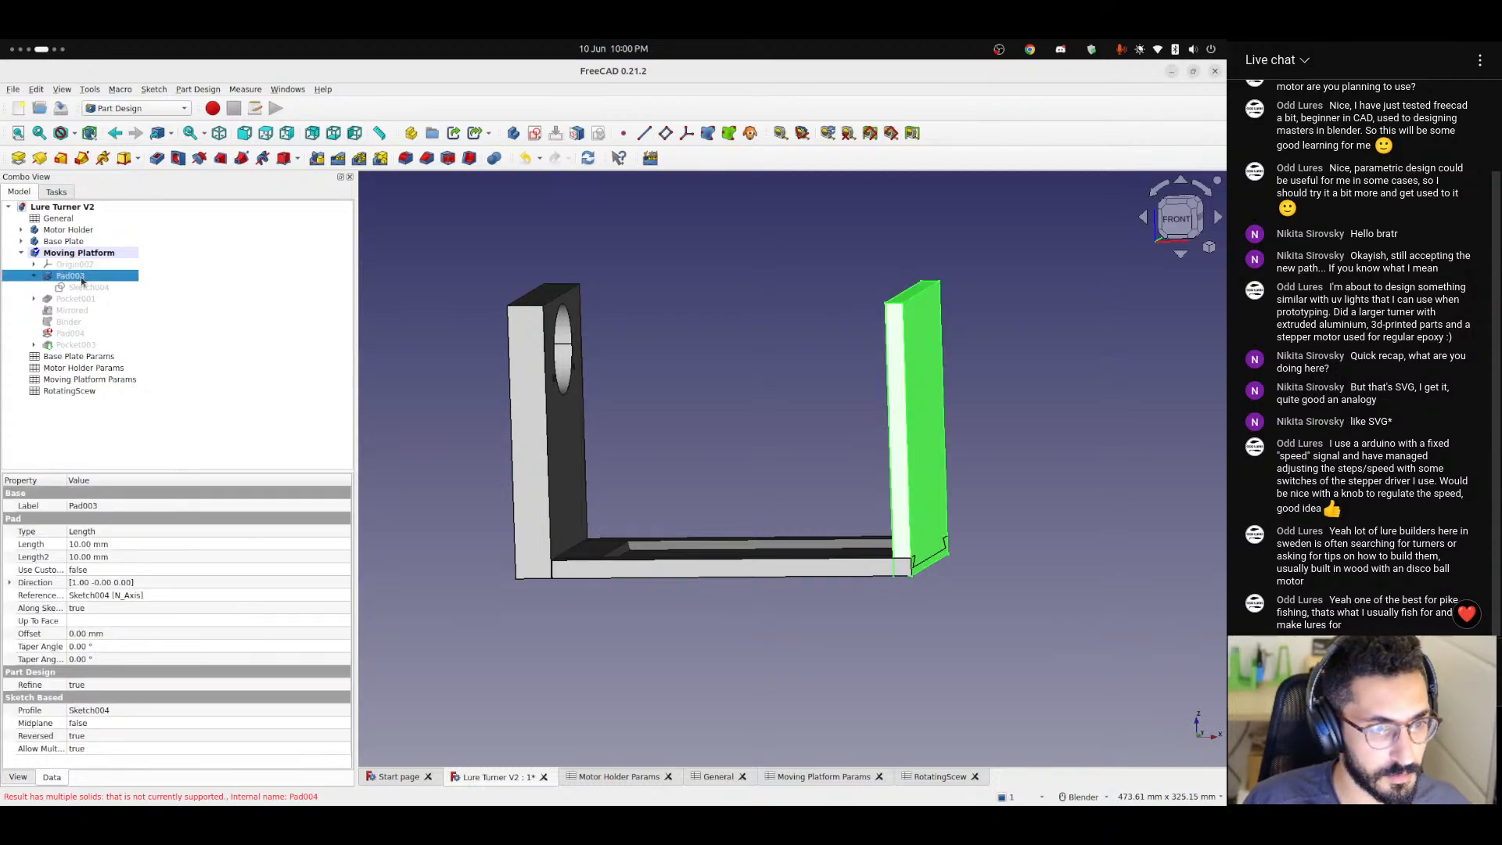
double_click(82, 278)
left_click(321, 290)
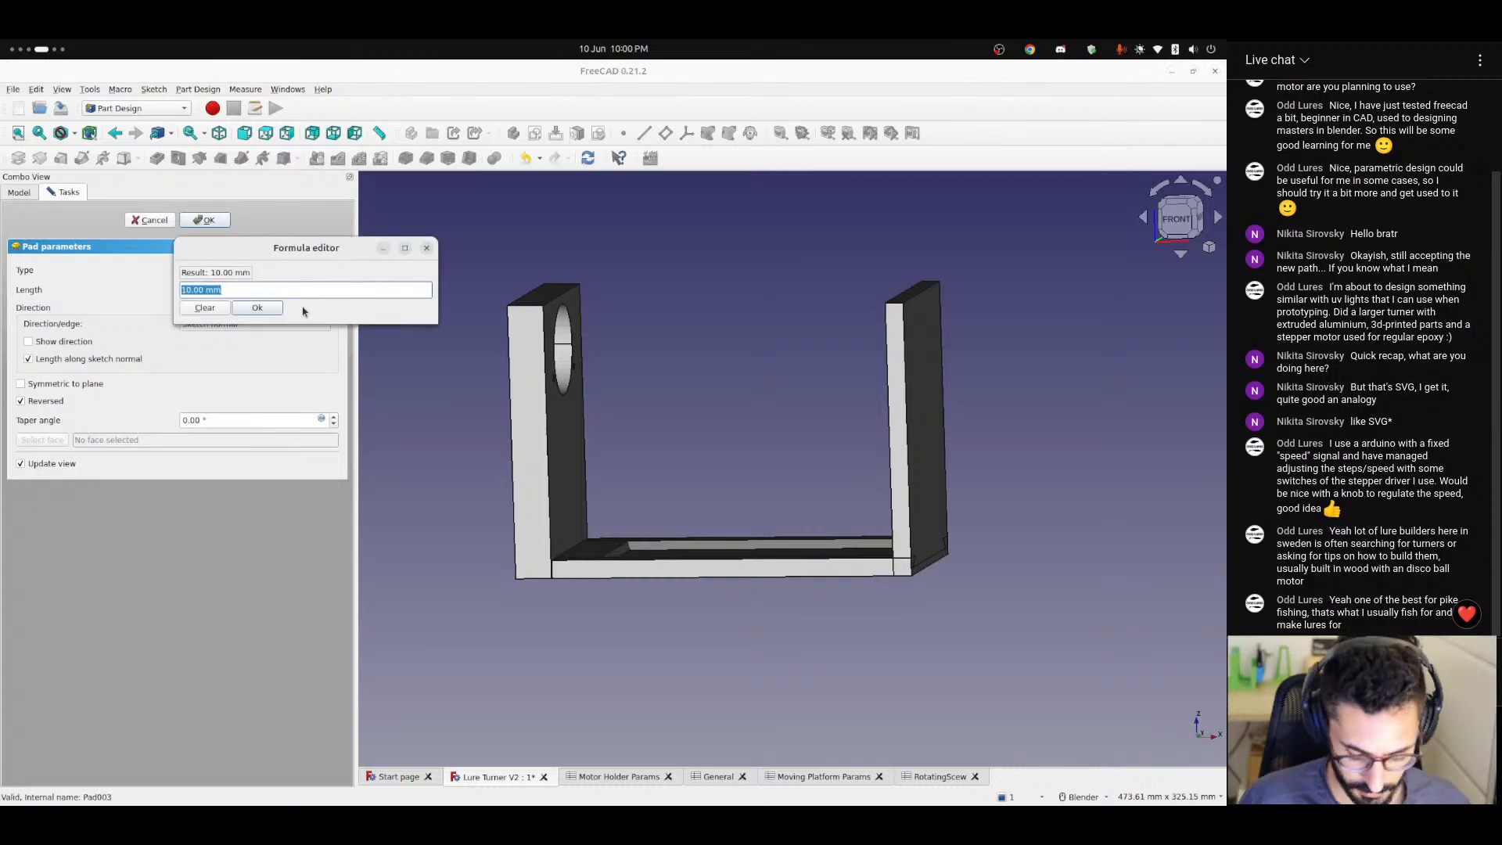
type("<<General>>.")
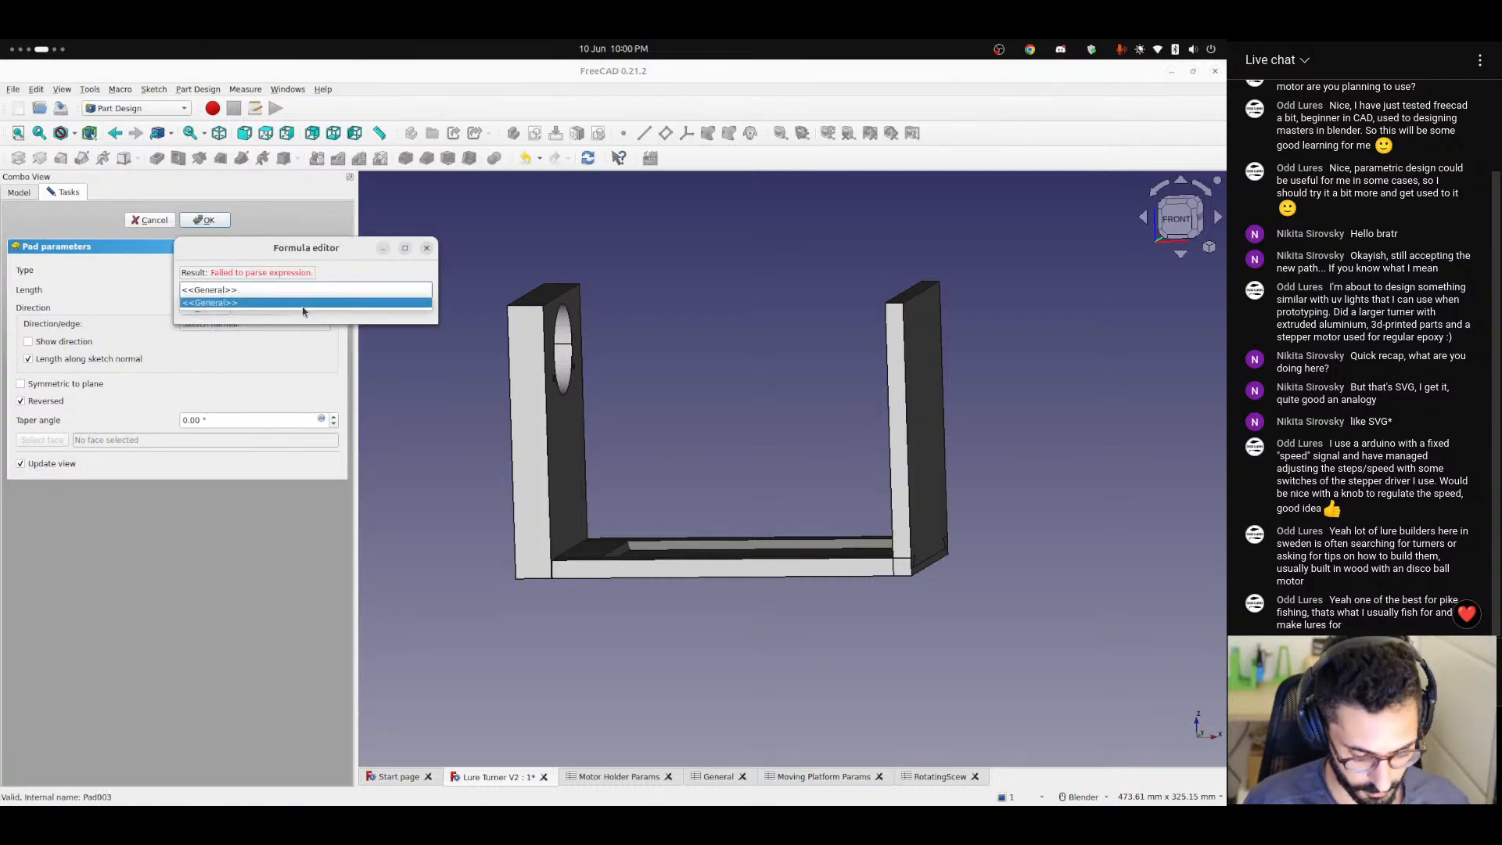
type("thickness")
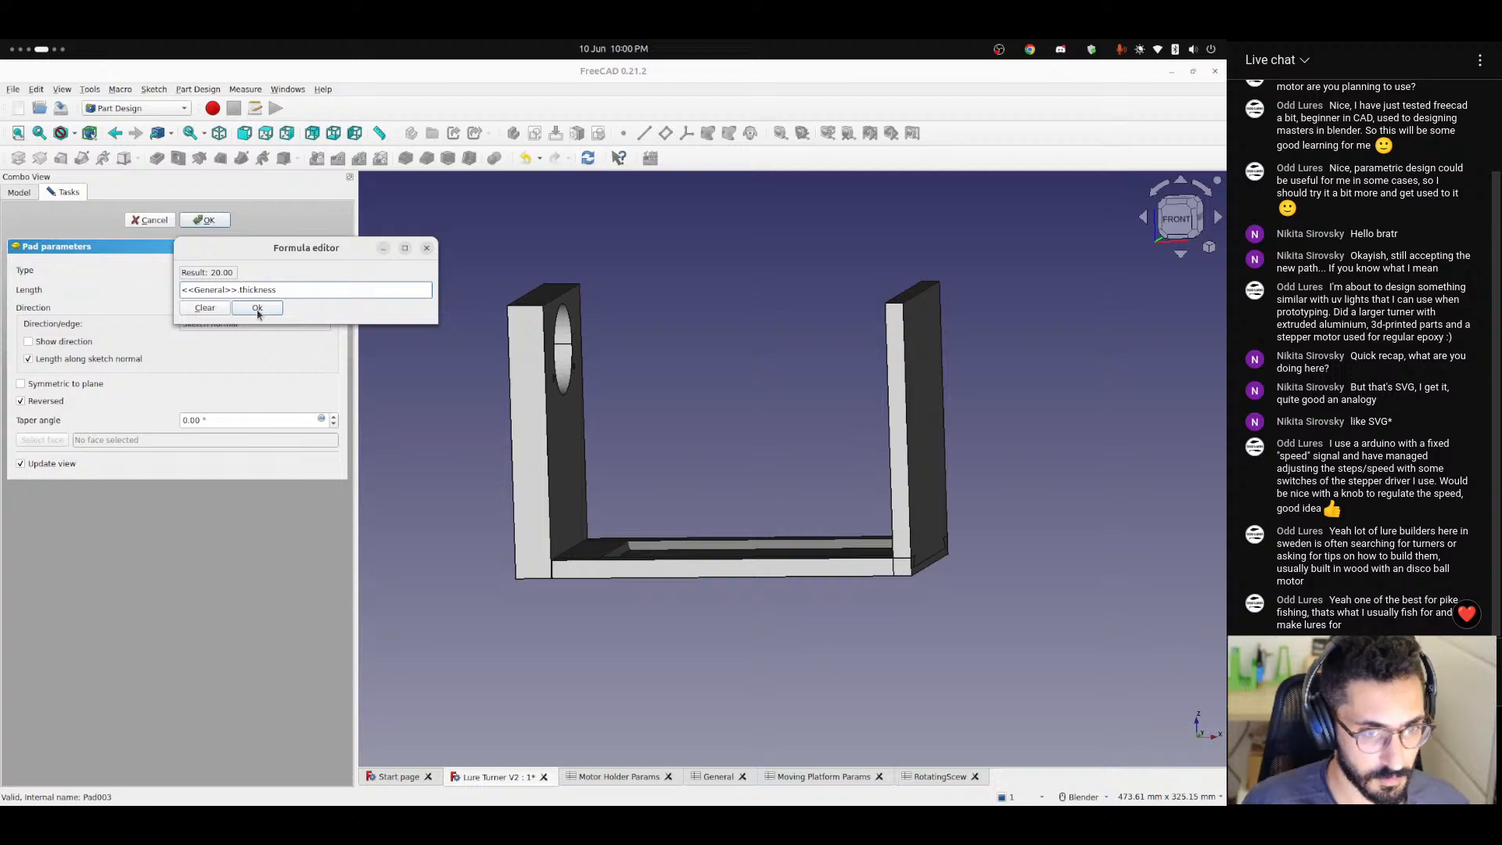
left_click(258, 310)
left_click(204, 220)
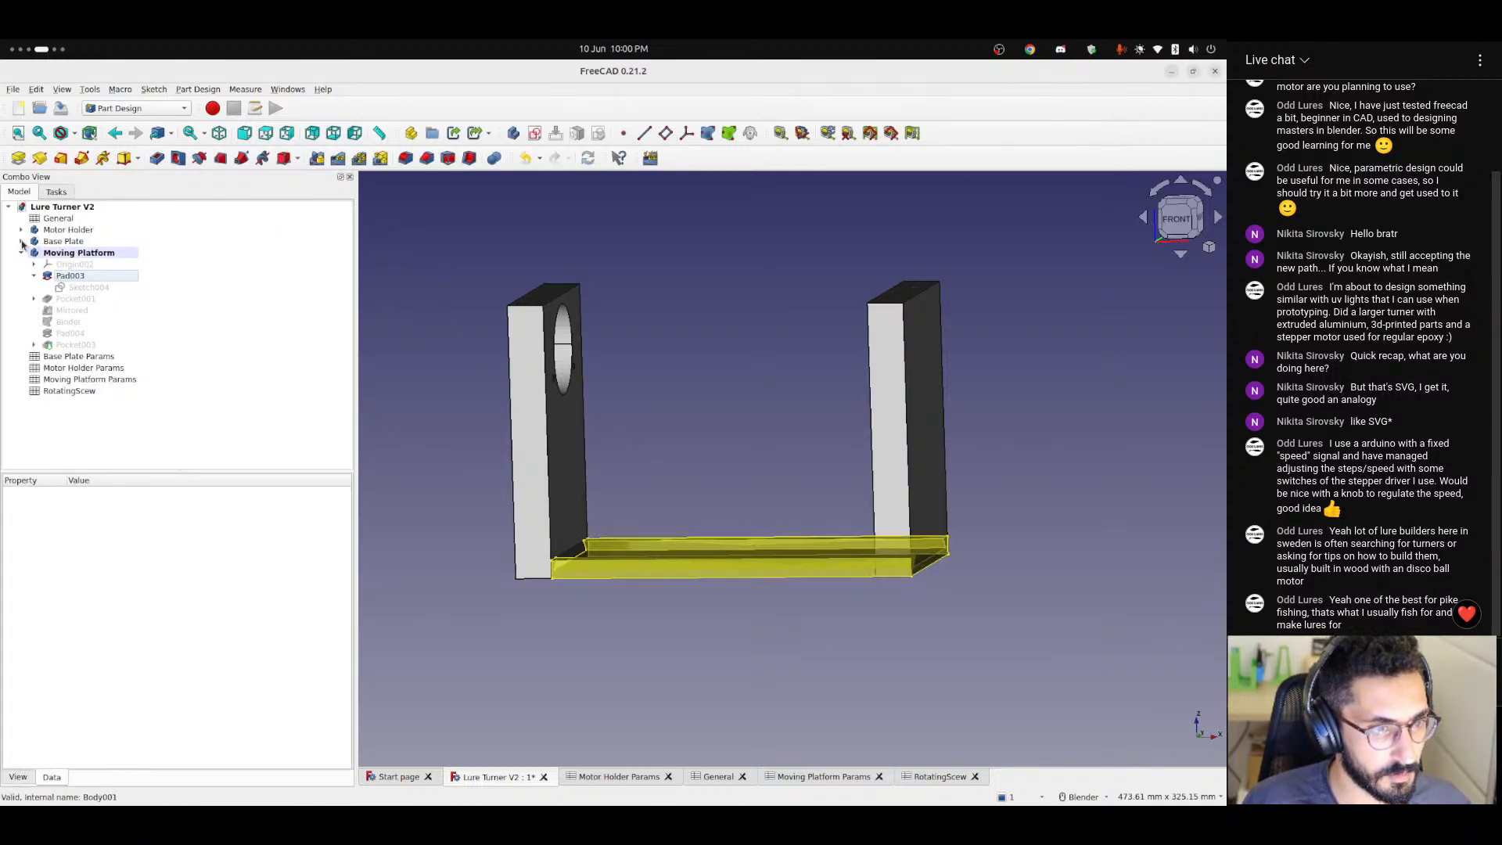
Check the basePlateLength and thickness entries in the General spreadsheet.
left_click(716, 777)
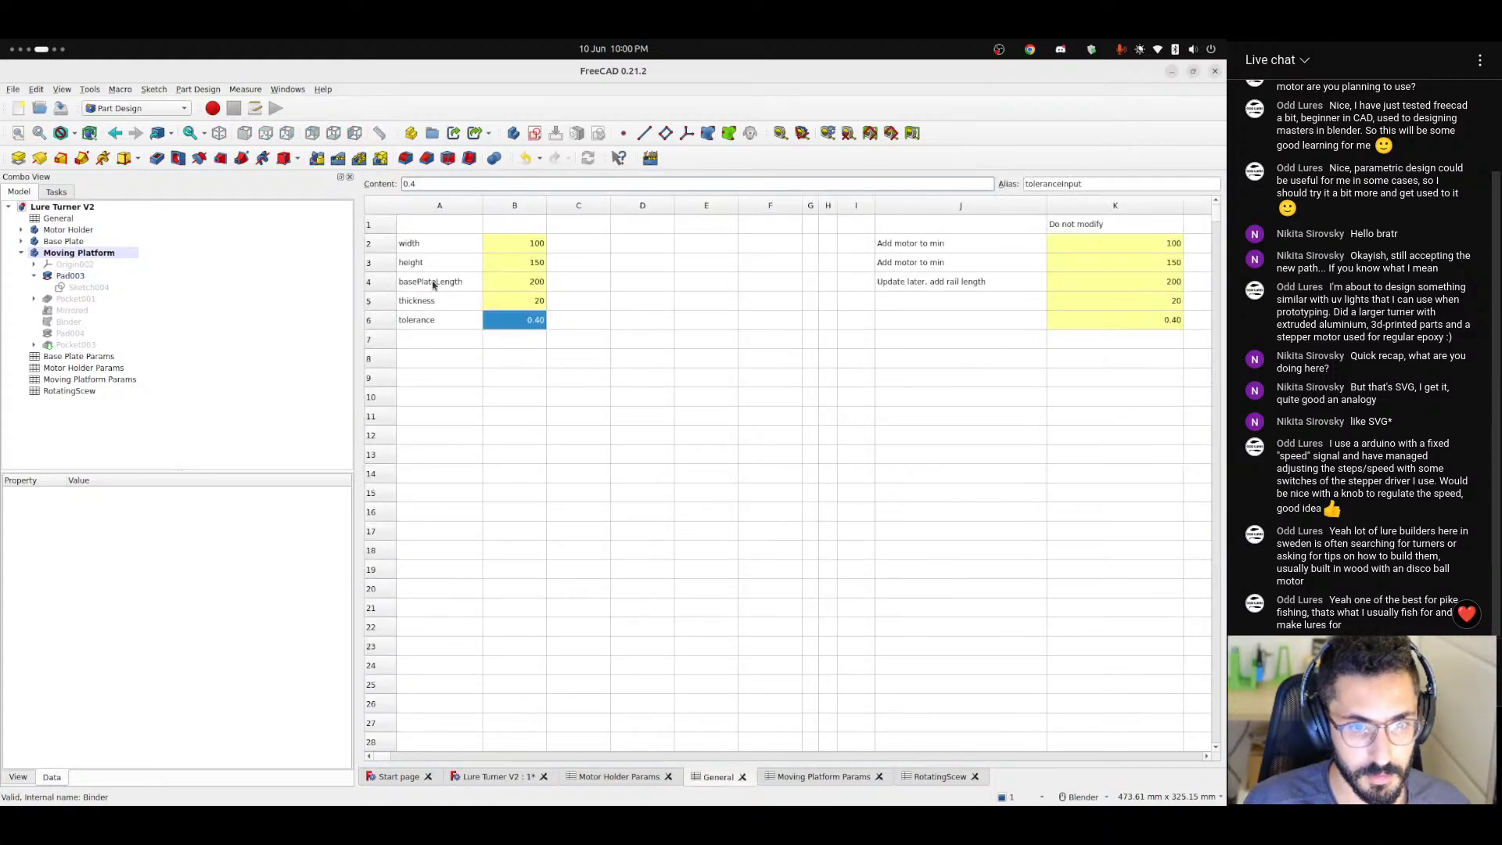
left_click(433, 286)
left_click(524, 289)
left_click(444, 283)
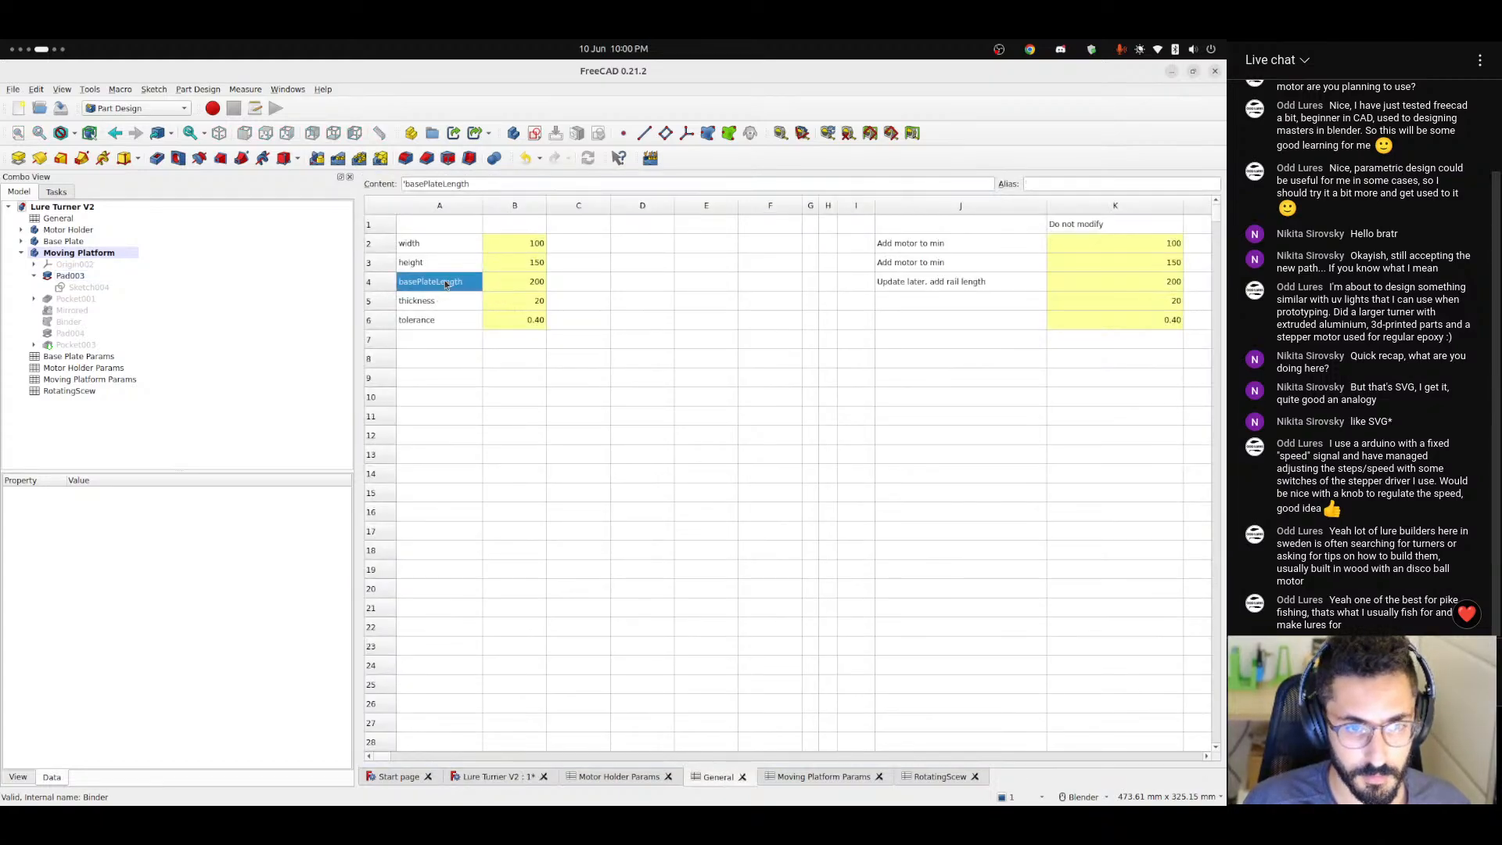
left_click(445, 303)
left_click(444, 283)
left_click(522, 284)
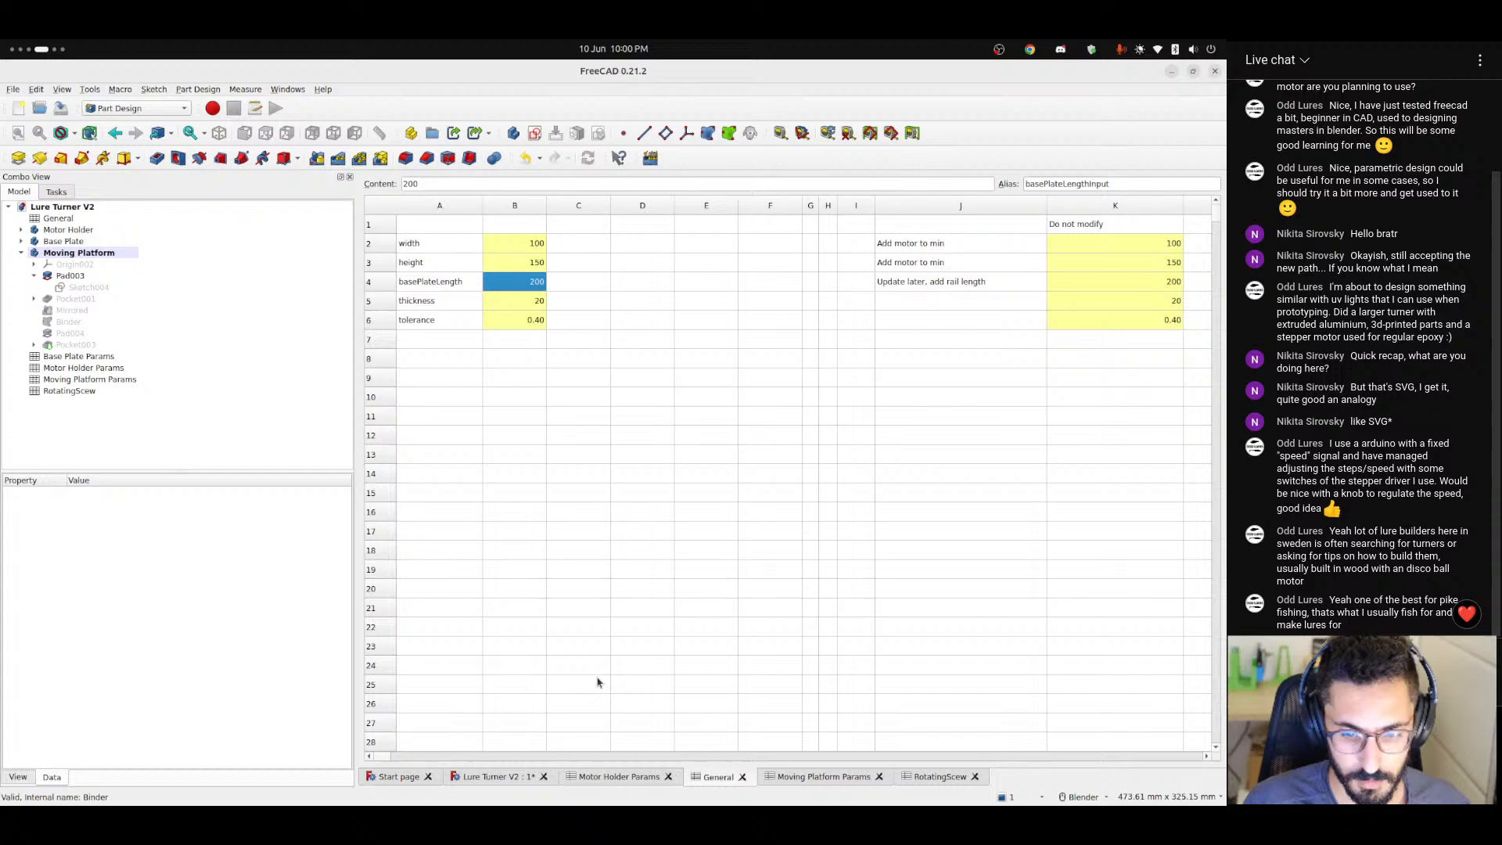
Show the Base Plate's Pad001 in the model and reveal the sketch beneath it.
left_click(498, 781)
middle_click_drag(622, 508, 610, 573)
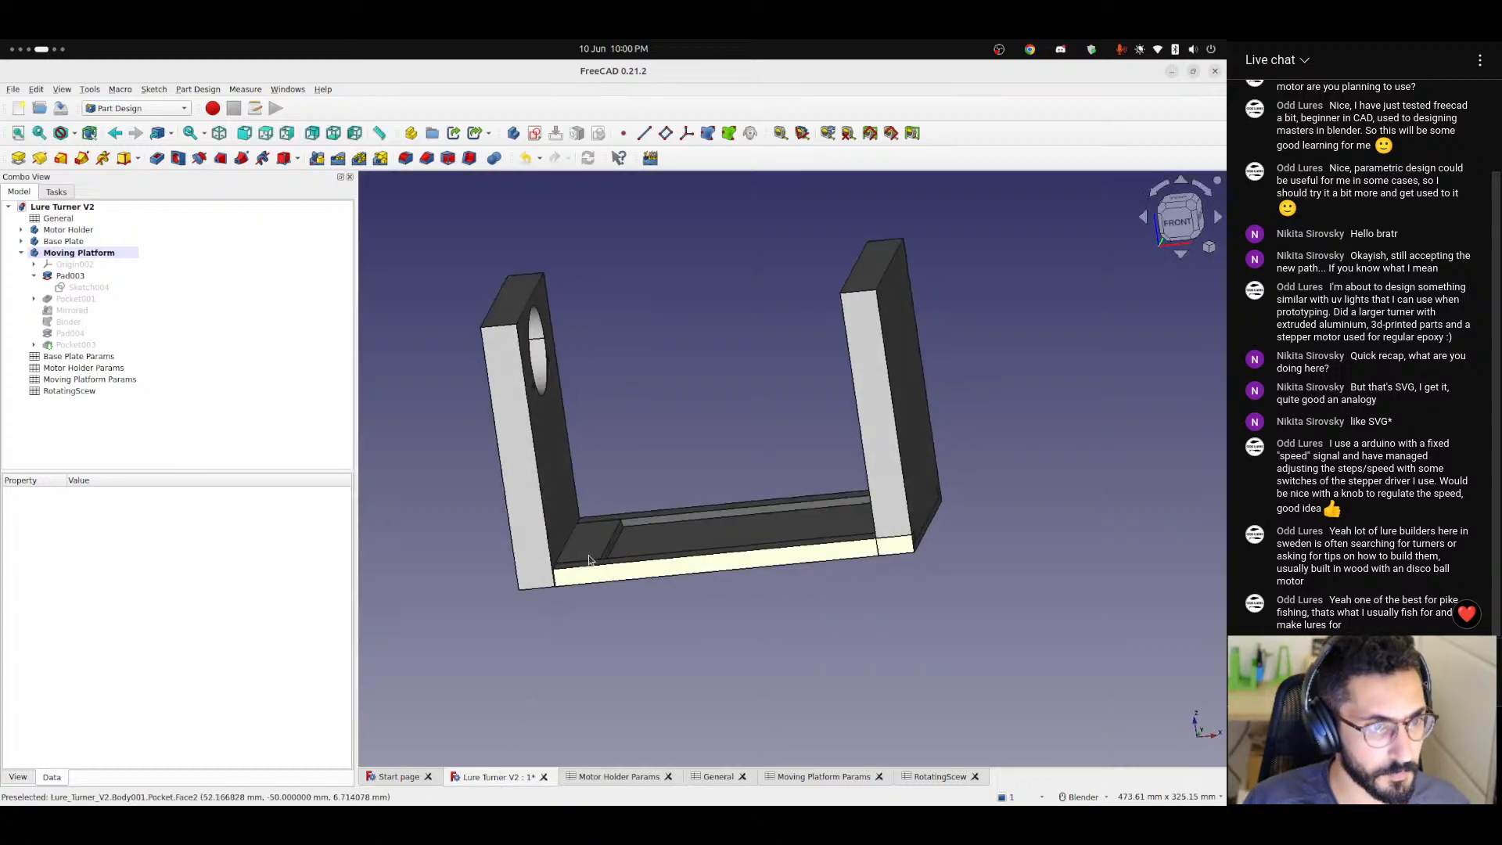
left_click(21, 242)
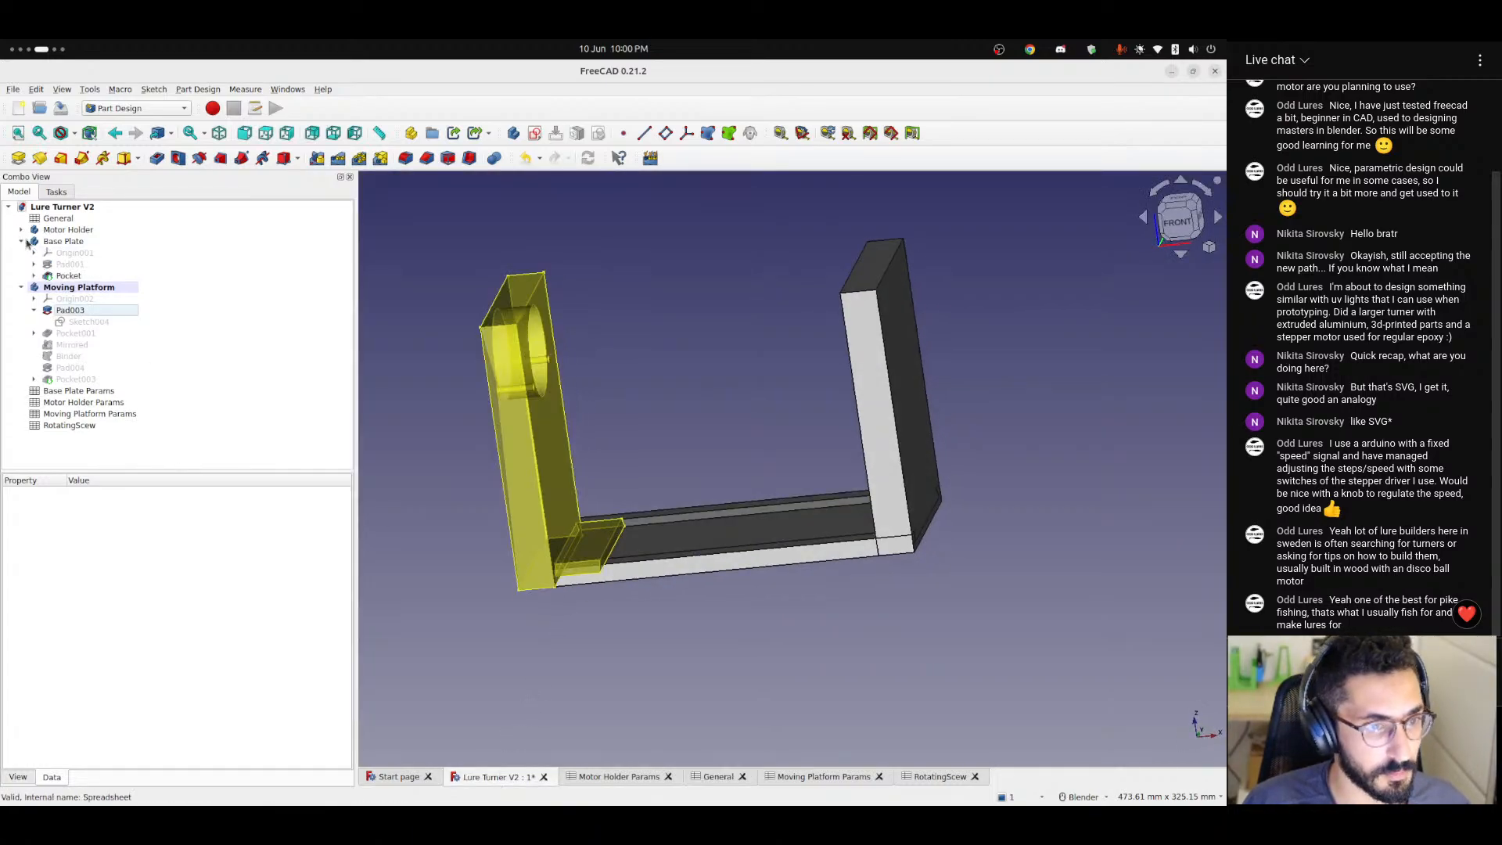
left_click(66, 265)
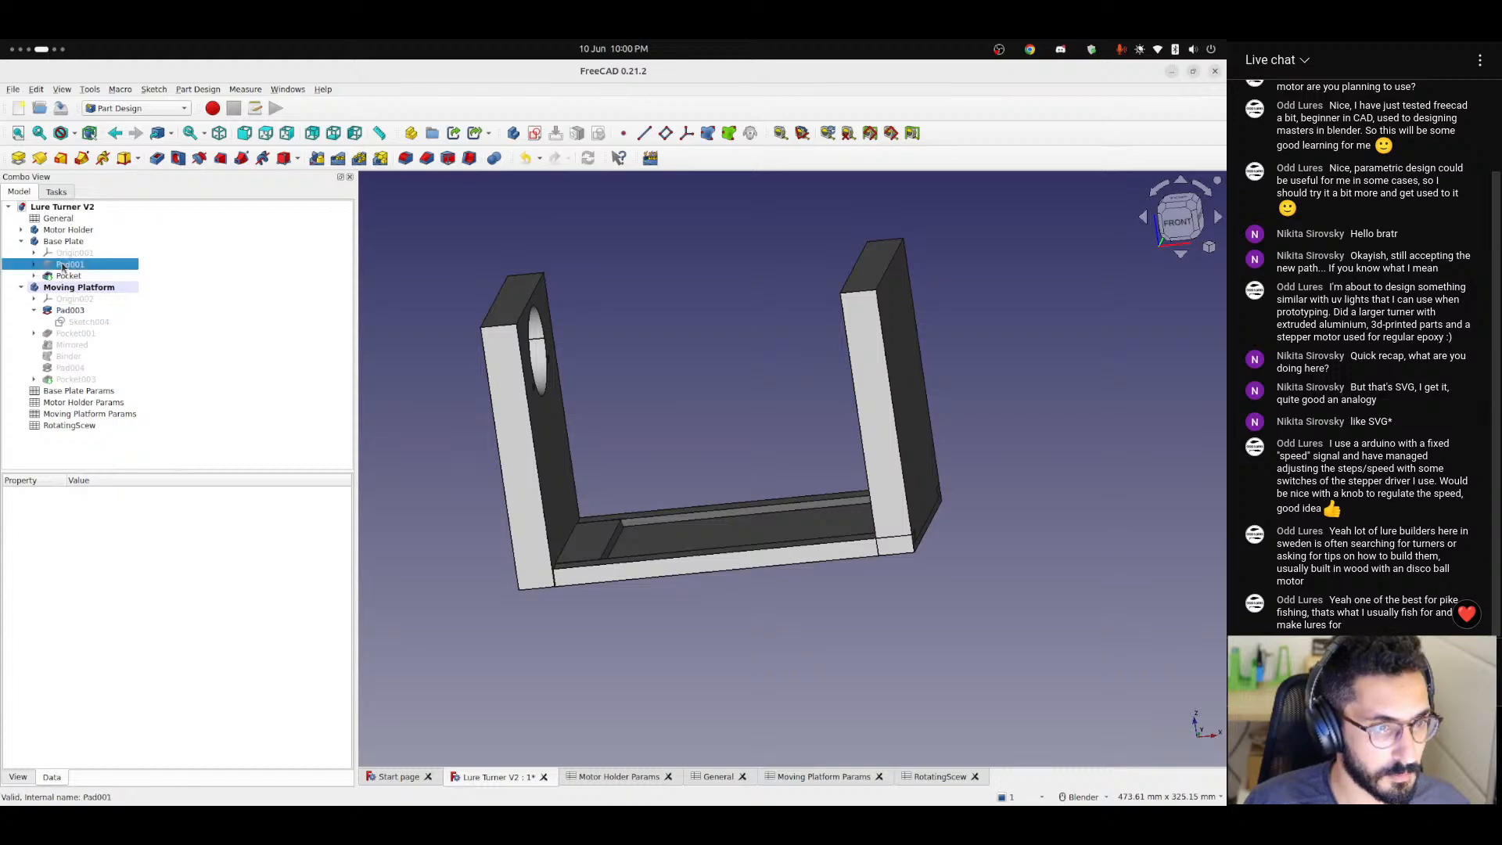
left_click(35, 264)
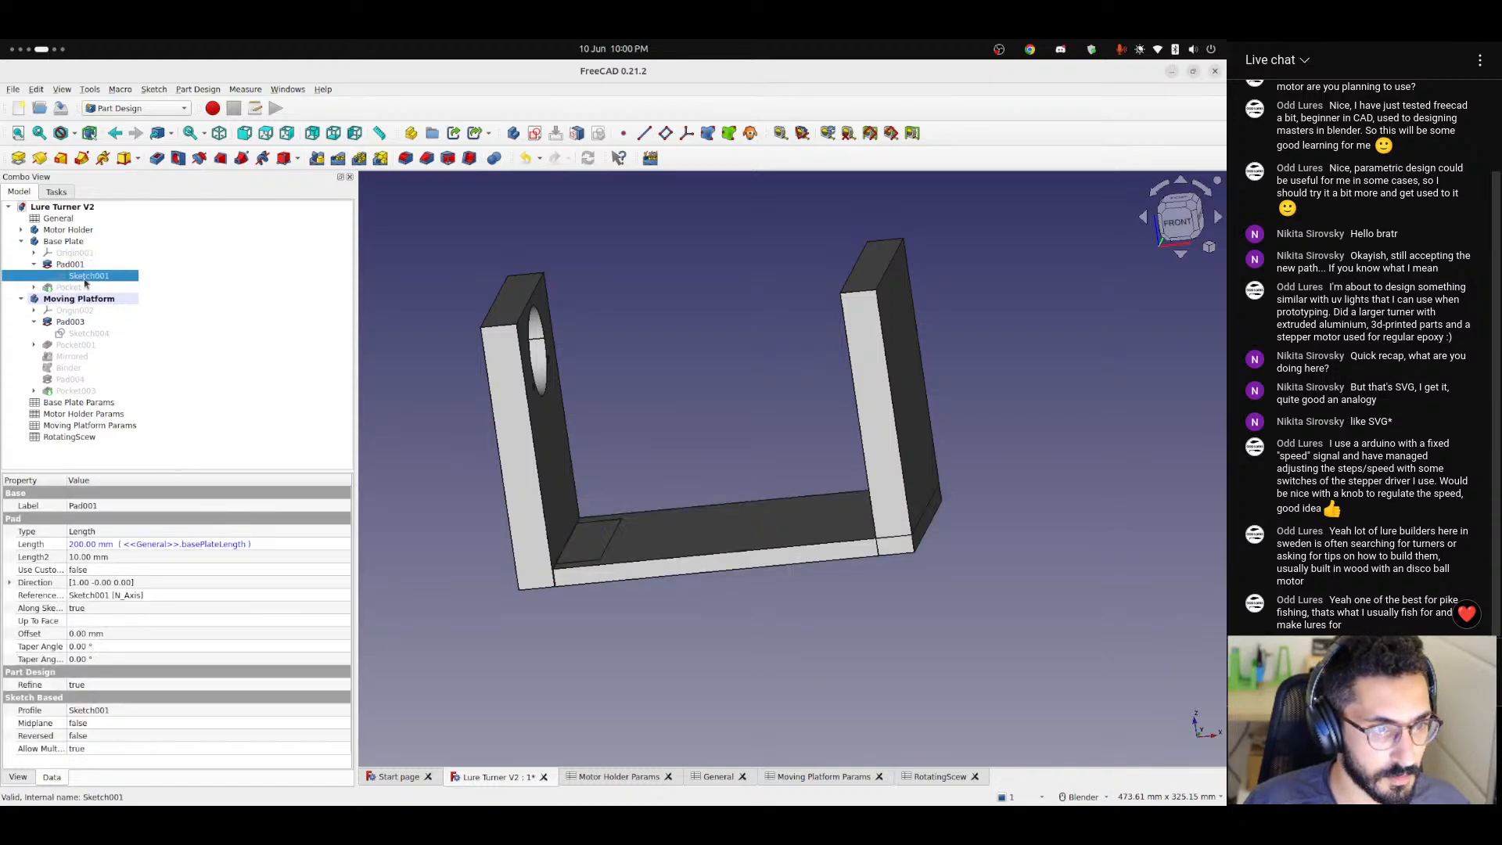
Check the formula behind the plate thickness constraint in the Base Plate's Sketch001, leaving it as it is.
double_click(78, 275)
scroll(854, 533, "up", 1)
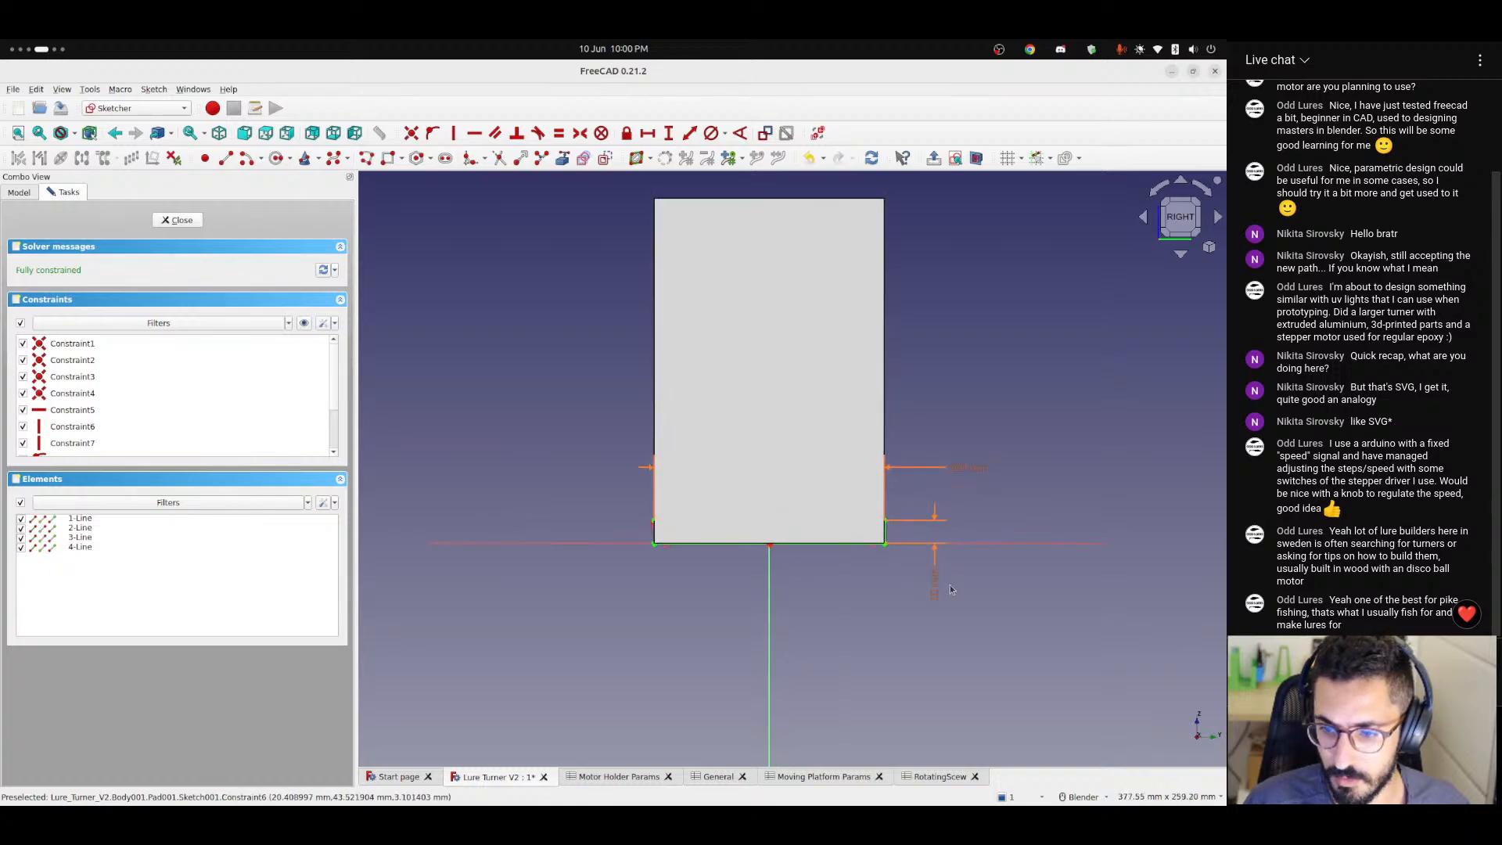
double_click(935, 590)
left_click(685, 416)
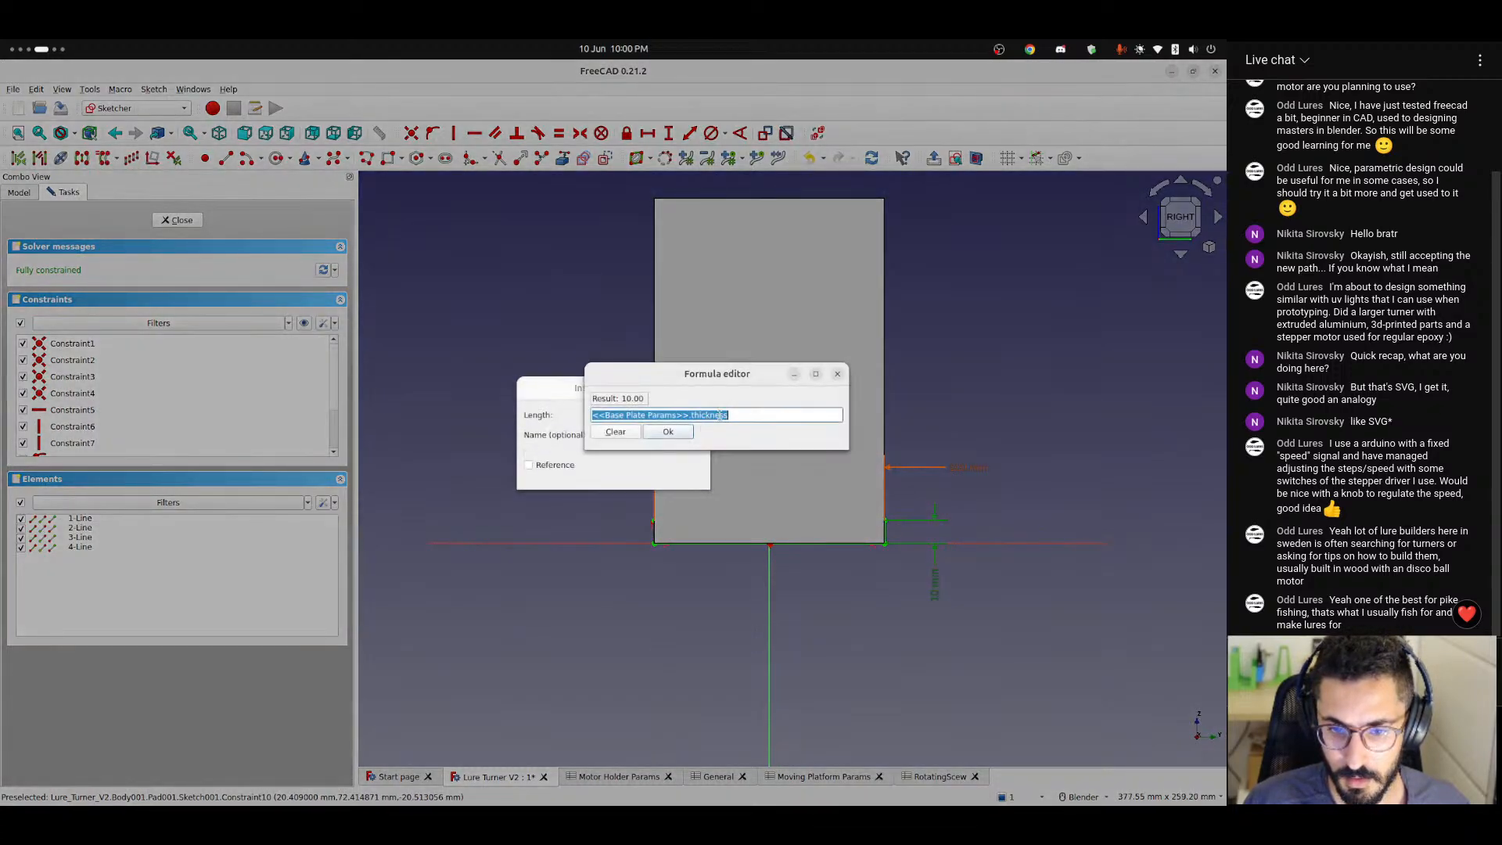
left_click(837, 376)
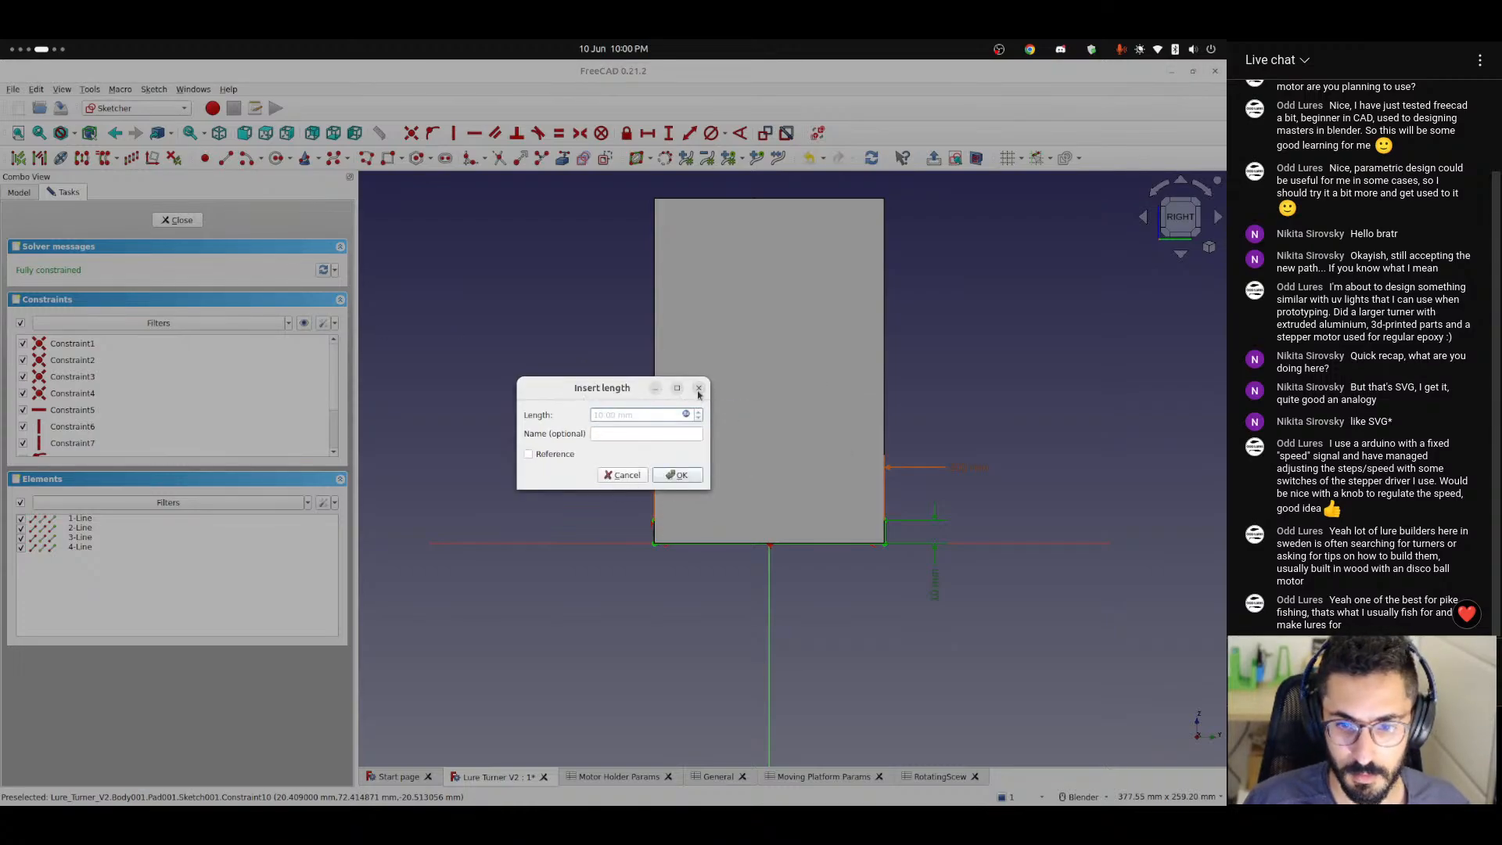
left_click(699, 389)
left_click(180, 221)
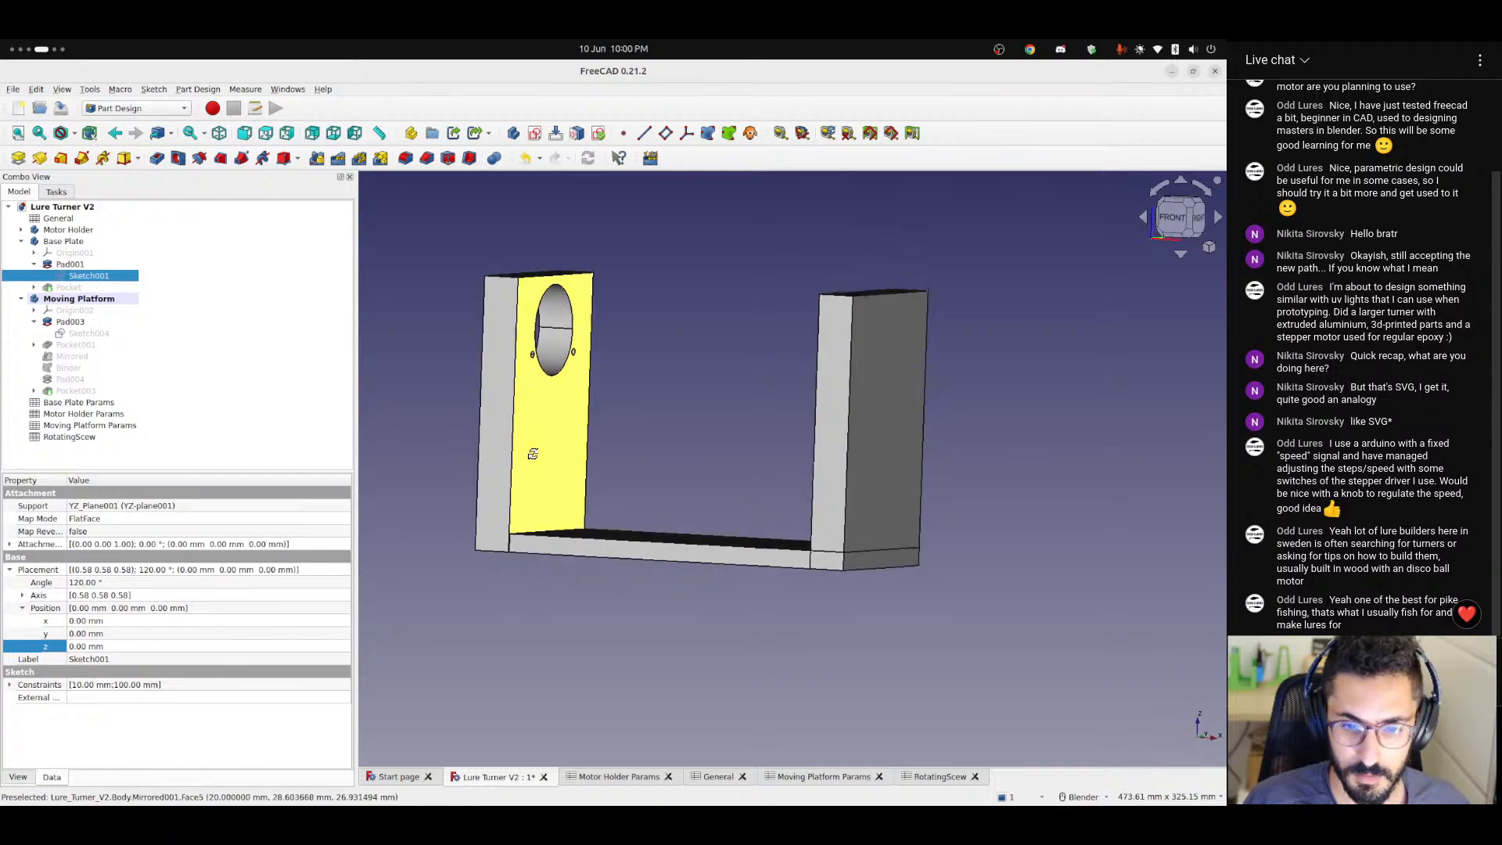
Show the Base Plate's Pocket and the Moving Platform's Pocket003 as the visible features again.
left_click(77, 288)
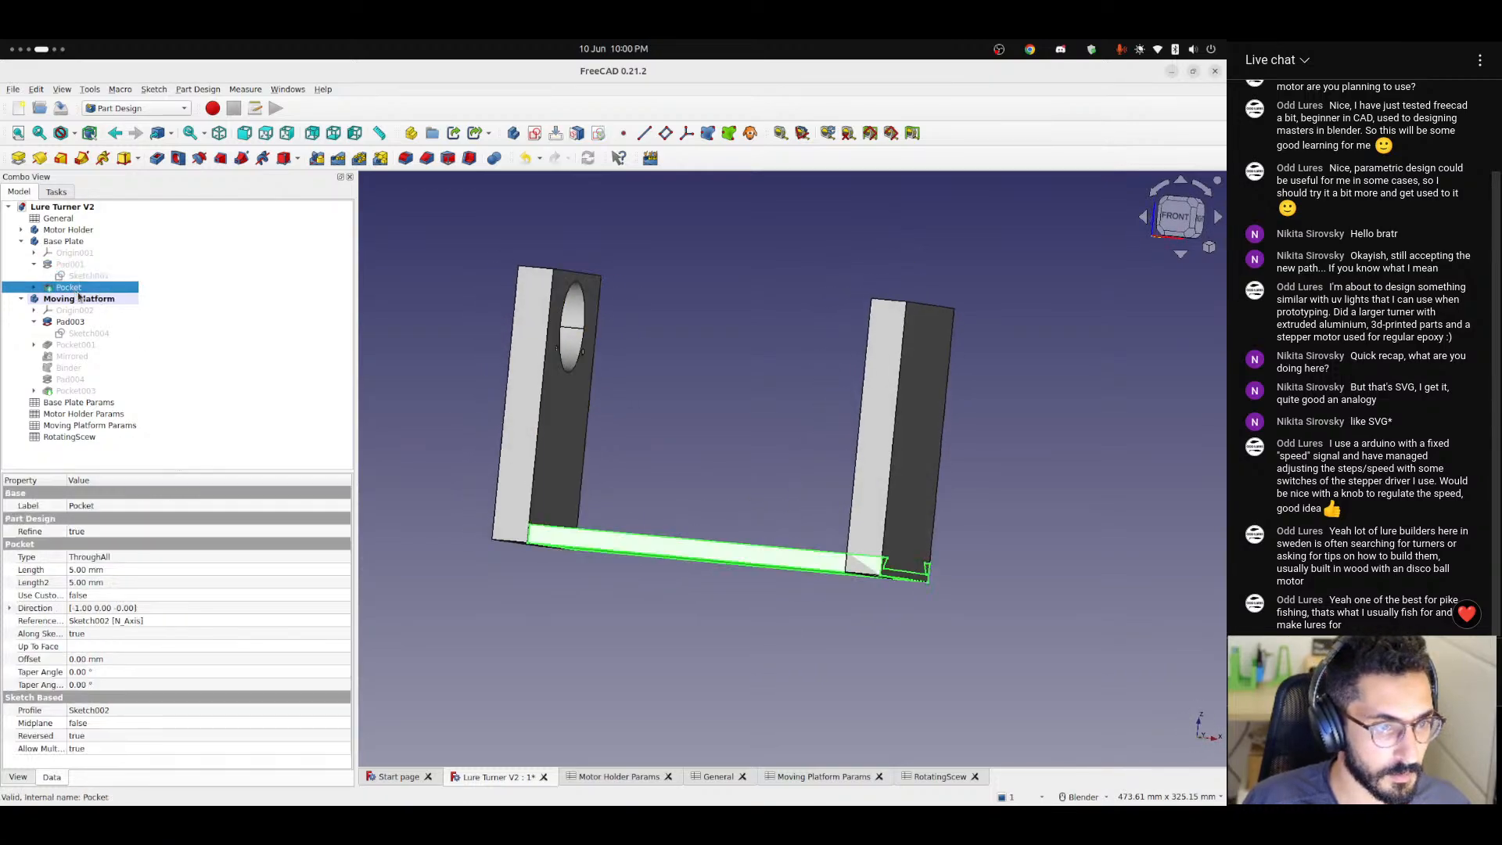
left_click(21, 241)
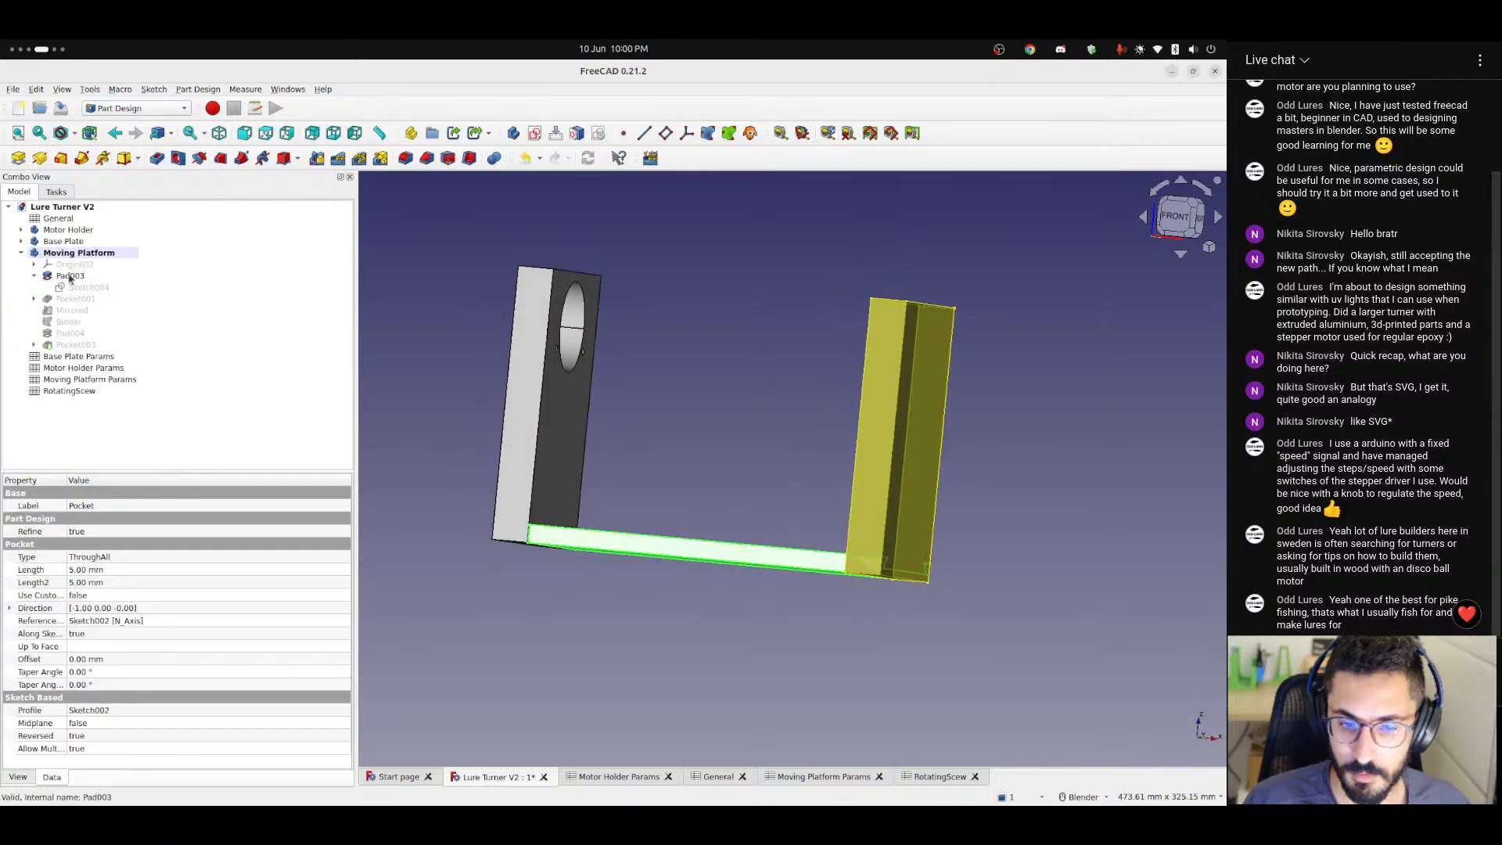
left_click(69, 350)
key("space")
left_click(773, 452)
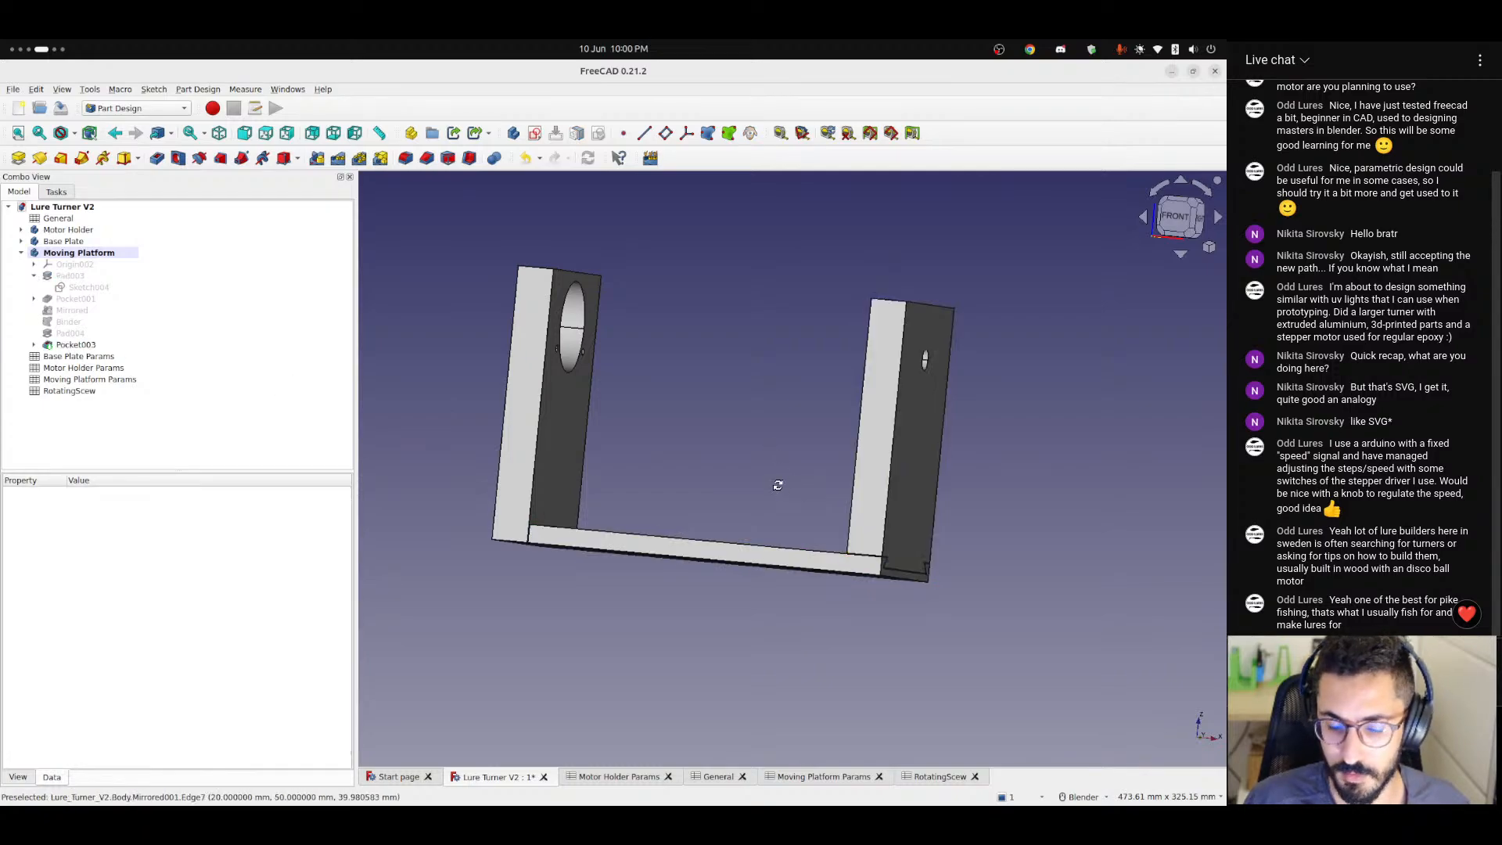
middle_click_drag(778, 483, 790, 559)
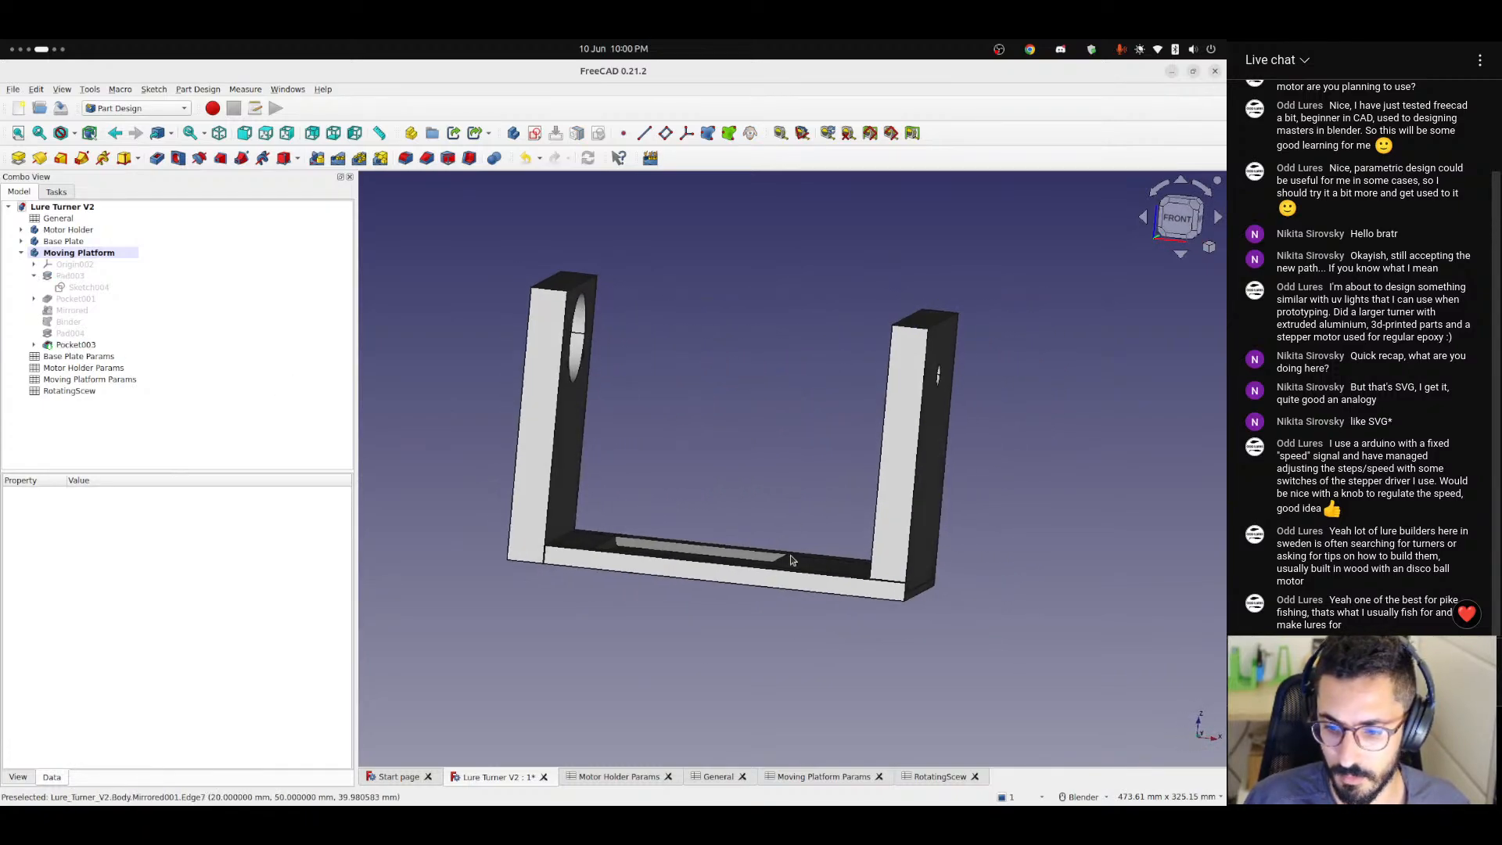
Set the thickness parameter in the General spreadsheet to 10.
left_click(716, 776)
left_click(447, 263)
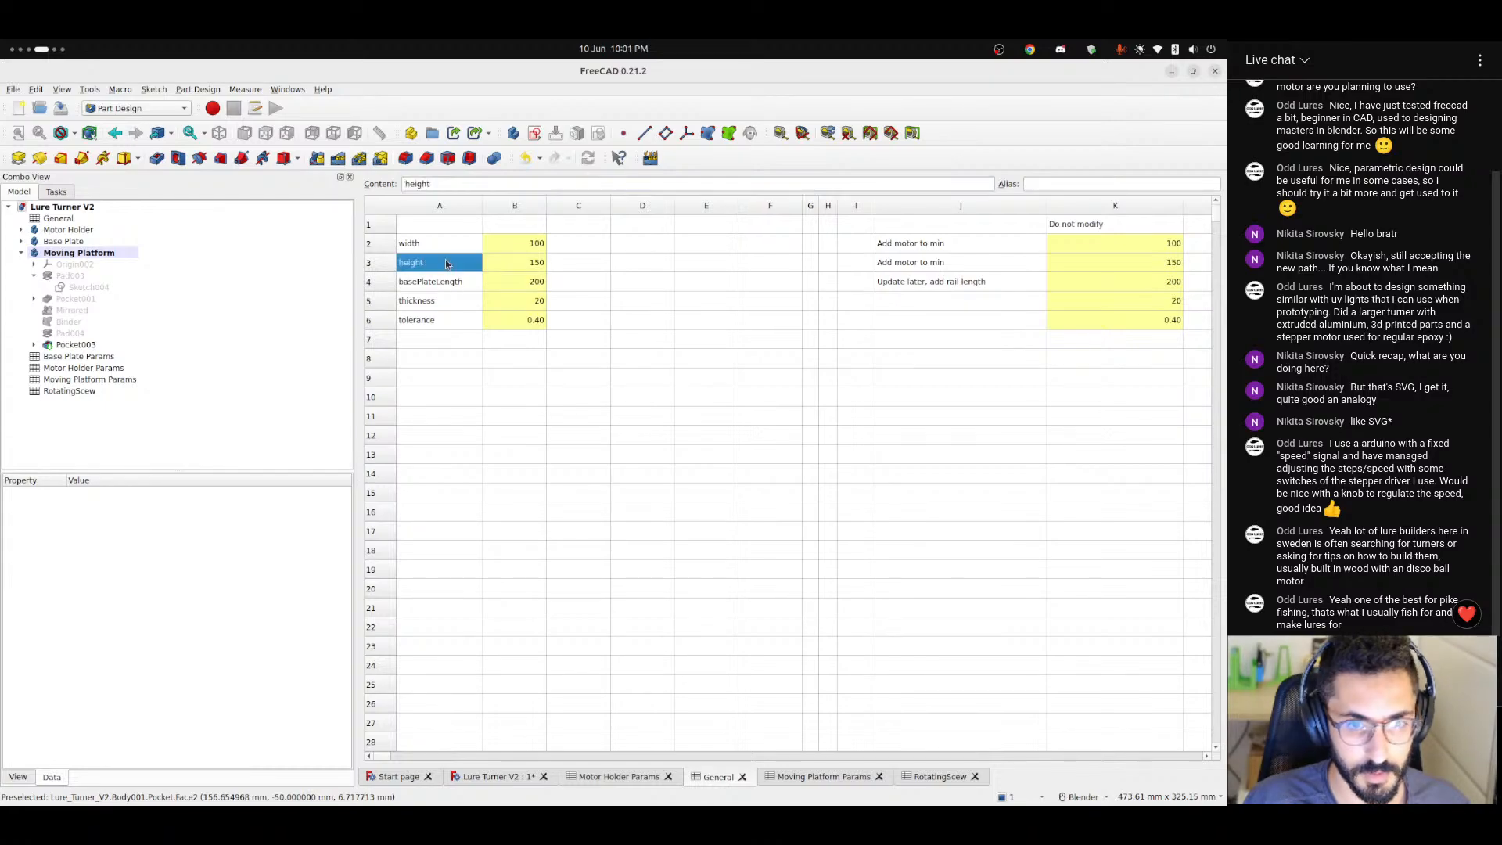
left_click(432, 301)
left_click(524, 305)
type("10")
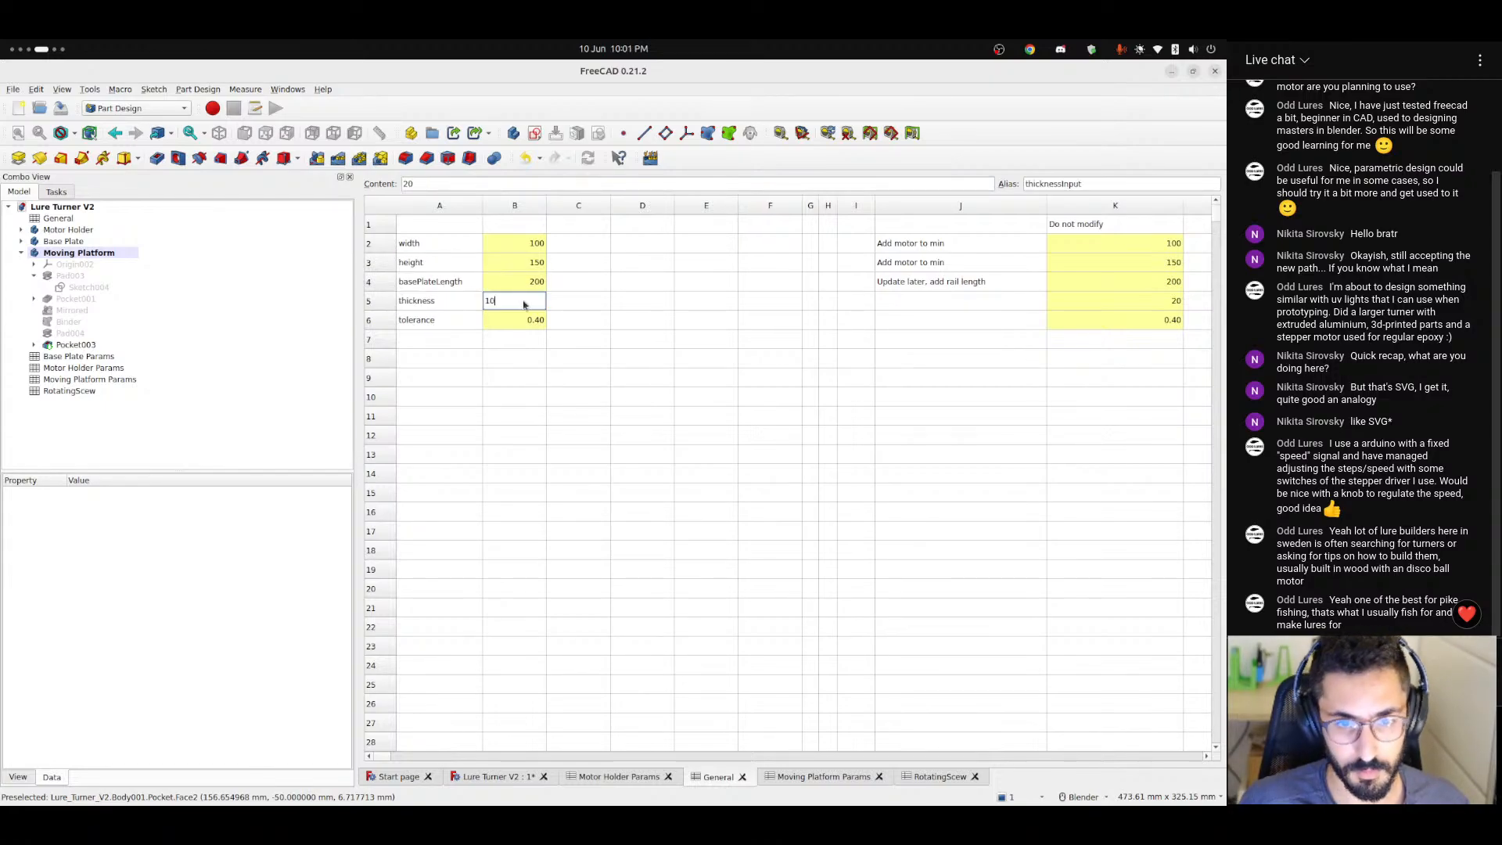
key("Return")
left_click(532, 664)
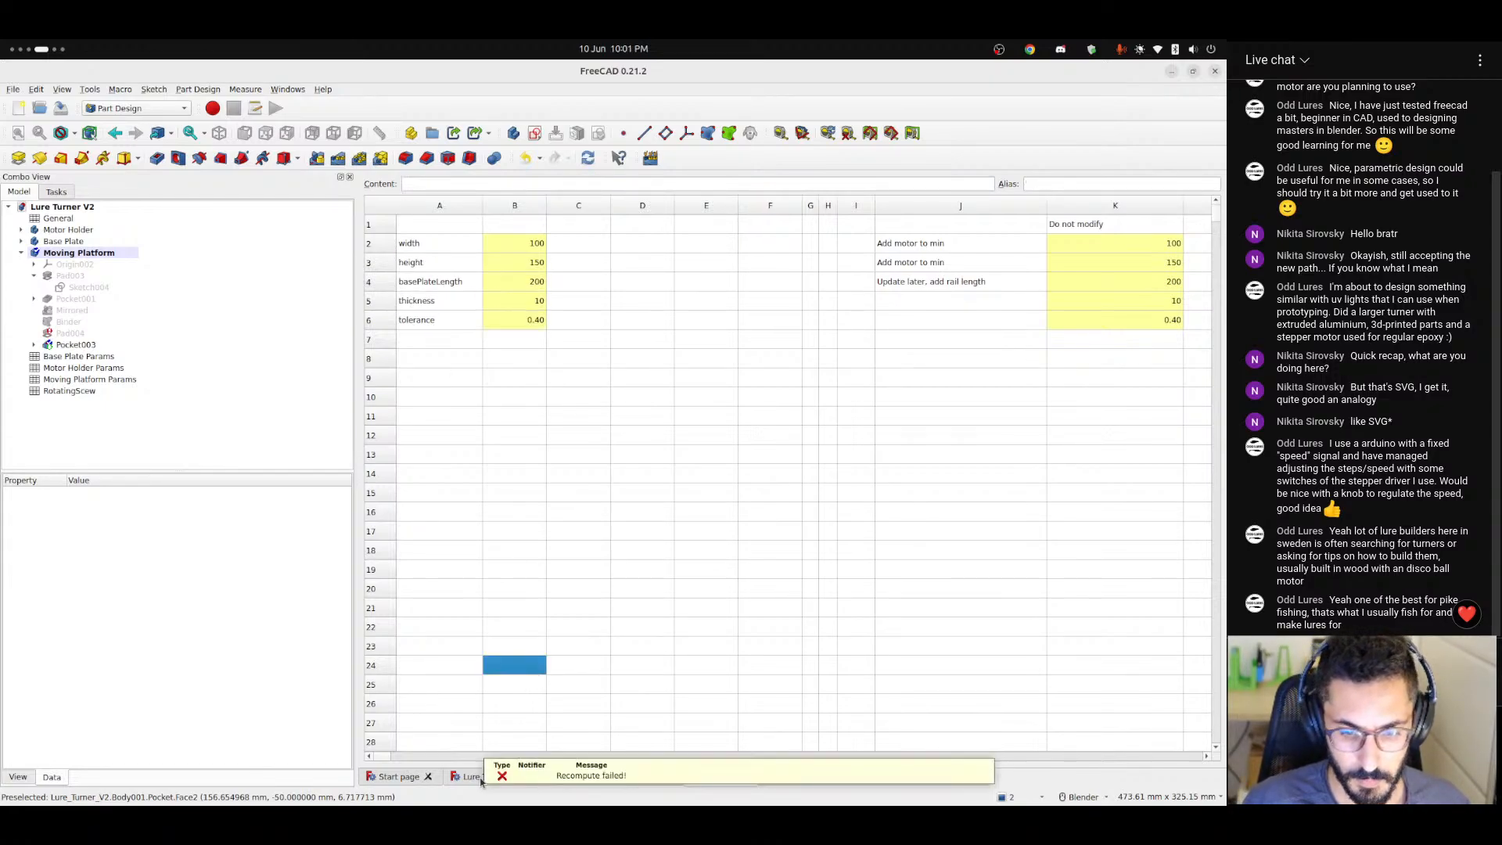
Show the Moving Platform's Pad004 and Binder and examine where the rail meets the foot of the upright plate.
left_click(479, 777)
left_click(64, 334)
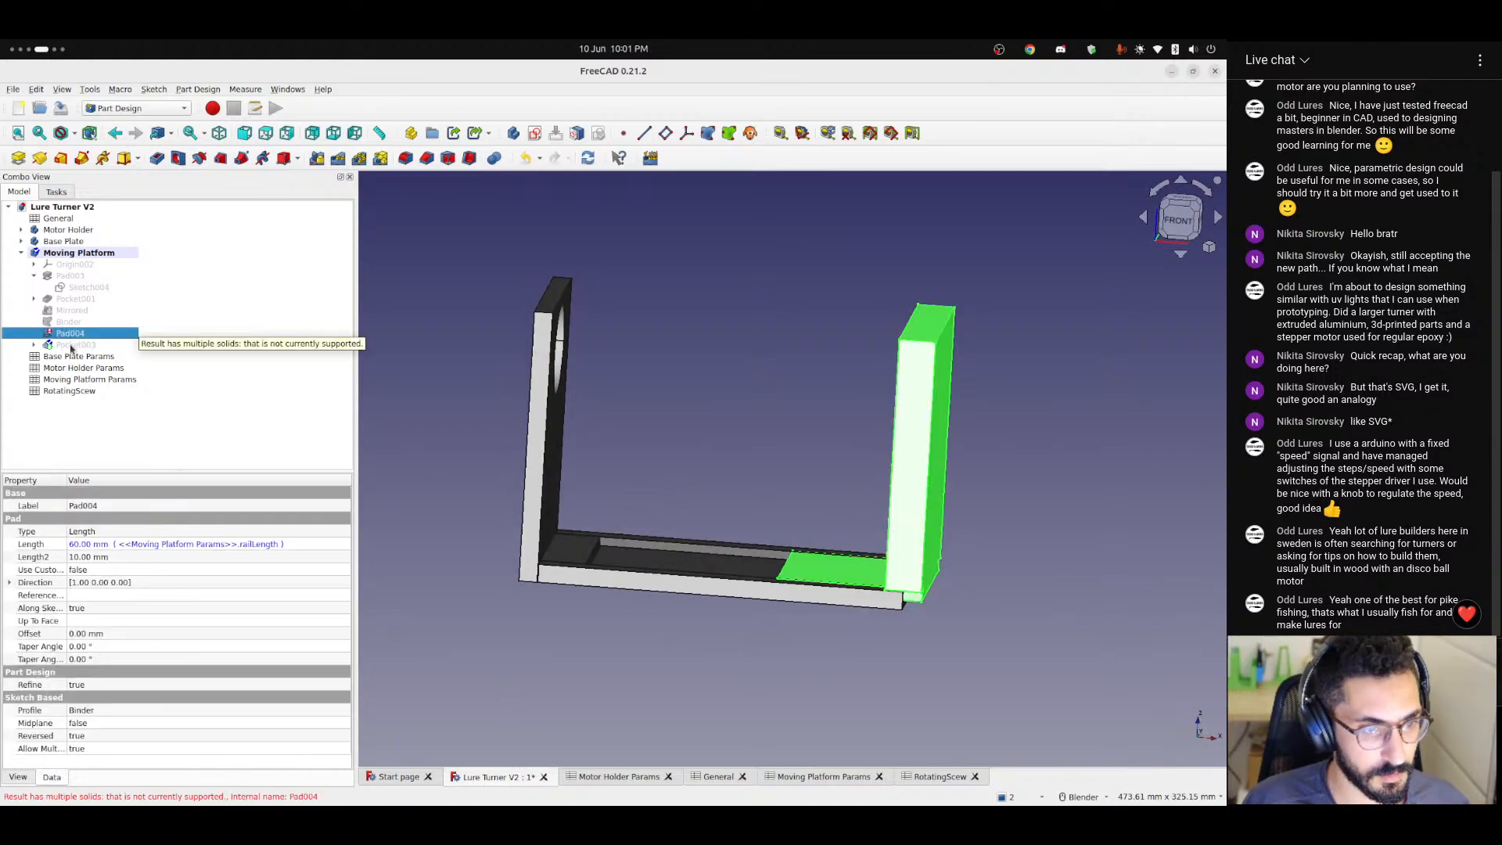
key("space")
key("space")
left_click(899, 628)
scroll(906, 577, "up", 4)
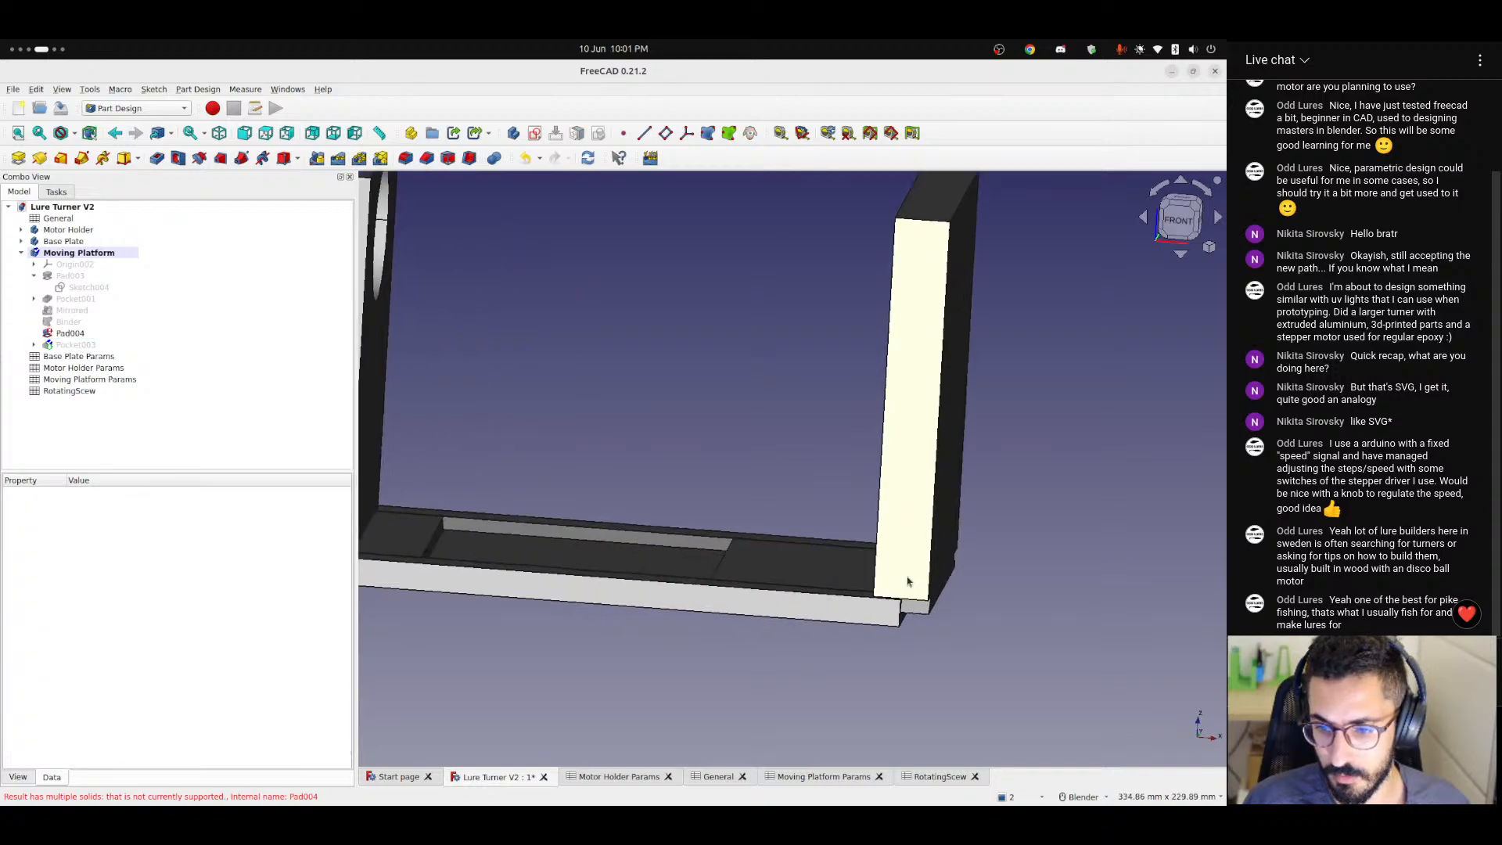
middle_click_drag(873, 592, 933, 620)
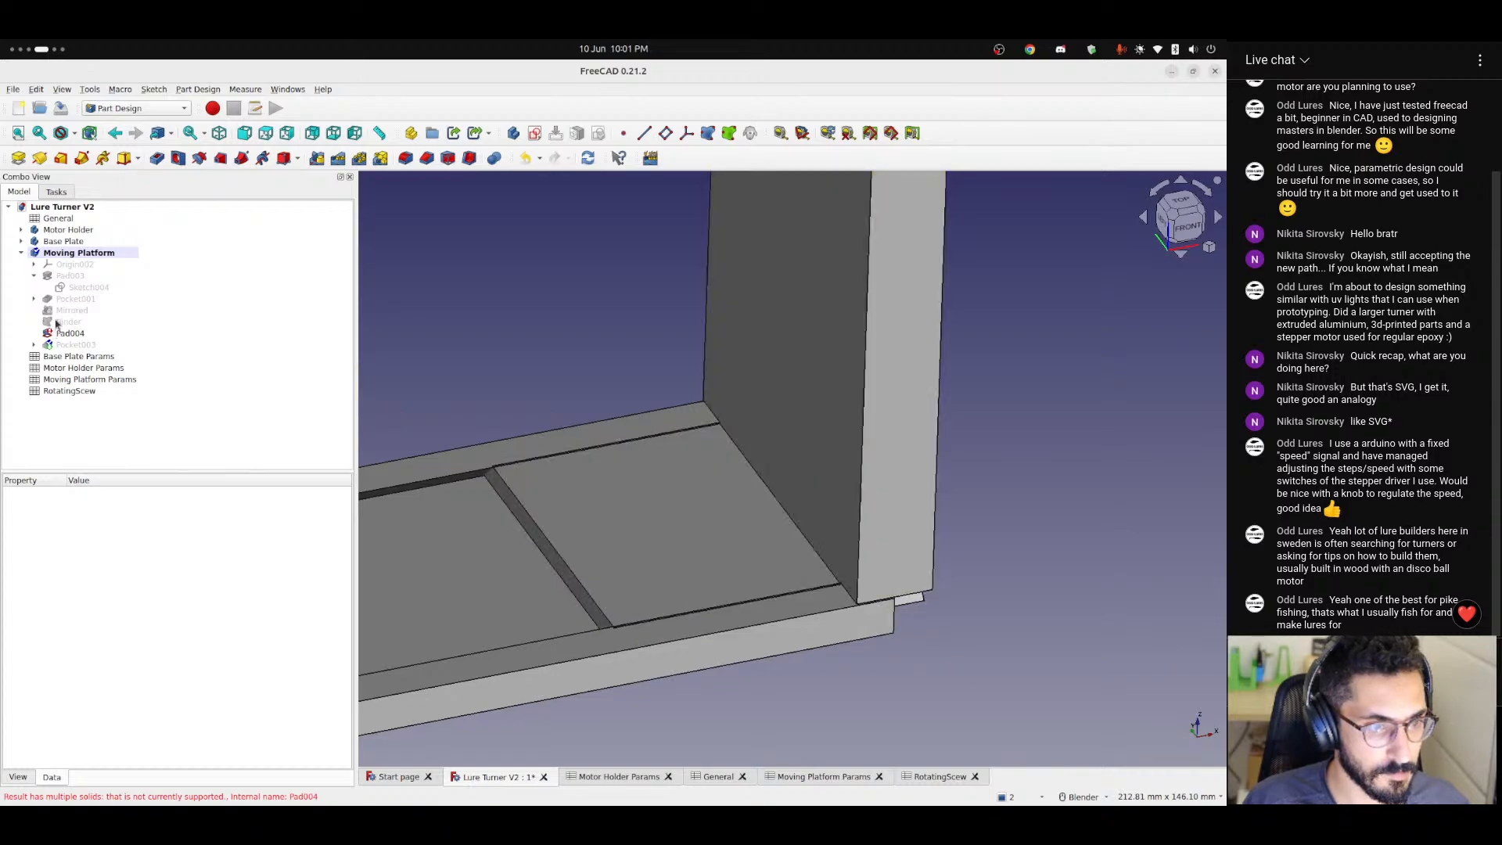
left_click(56, 323)
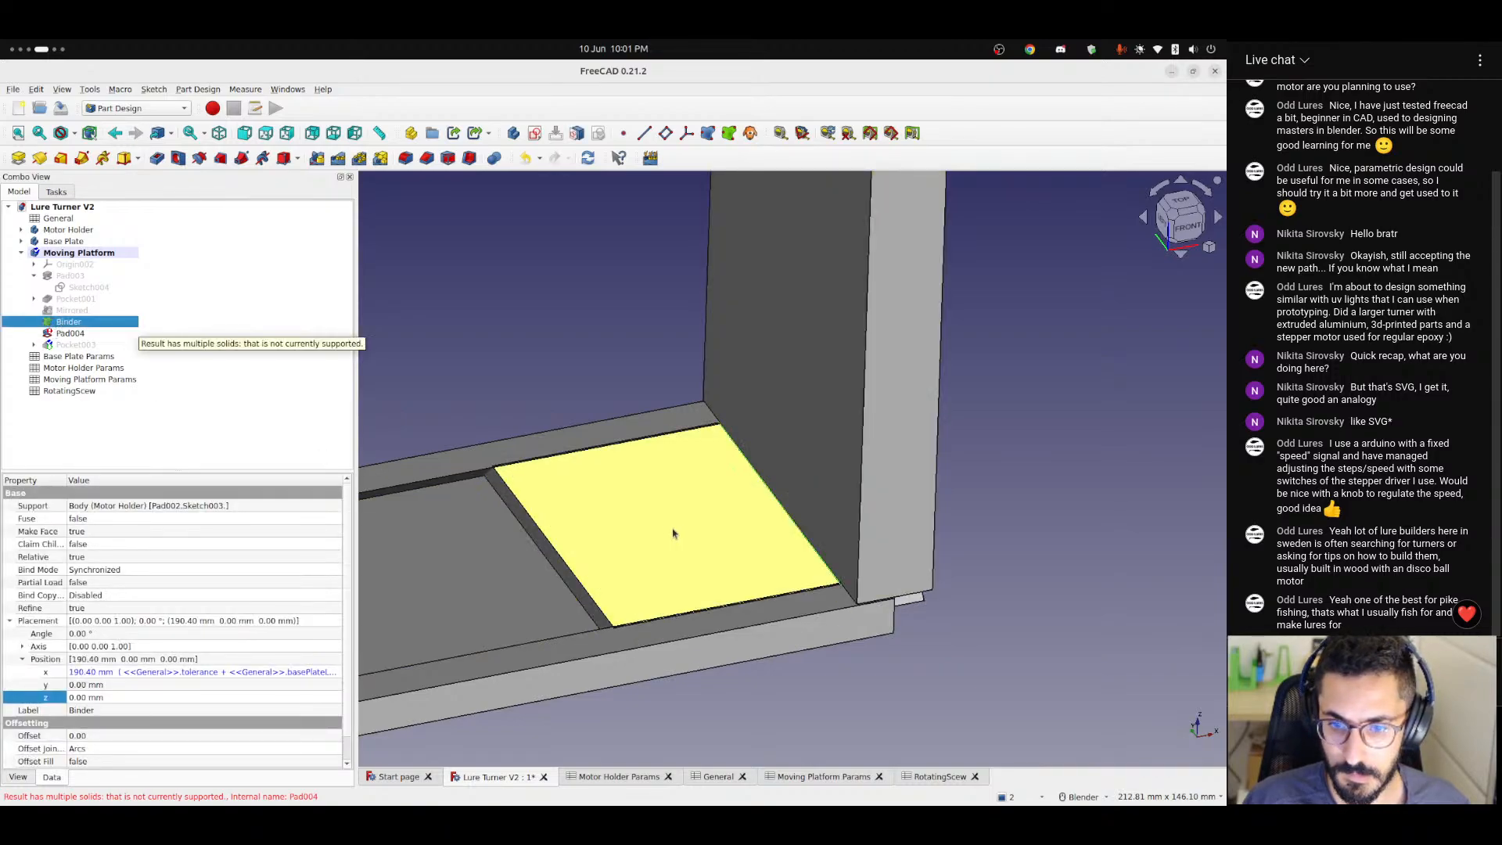
Show the Moving Platform's origin planes and axes and examine from the front how they line up with the plates.
middle_click_drag(674, 529, 609, 494)
scroll(609, 494, "down", 3)
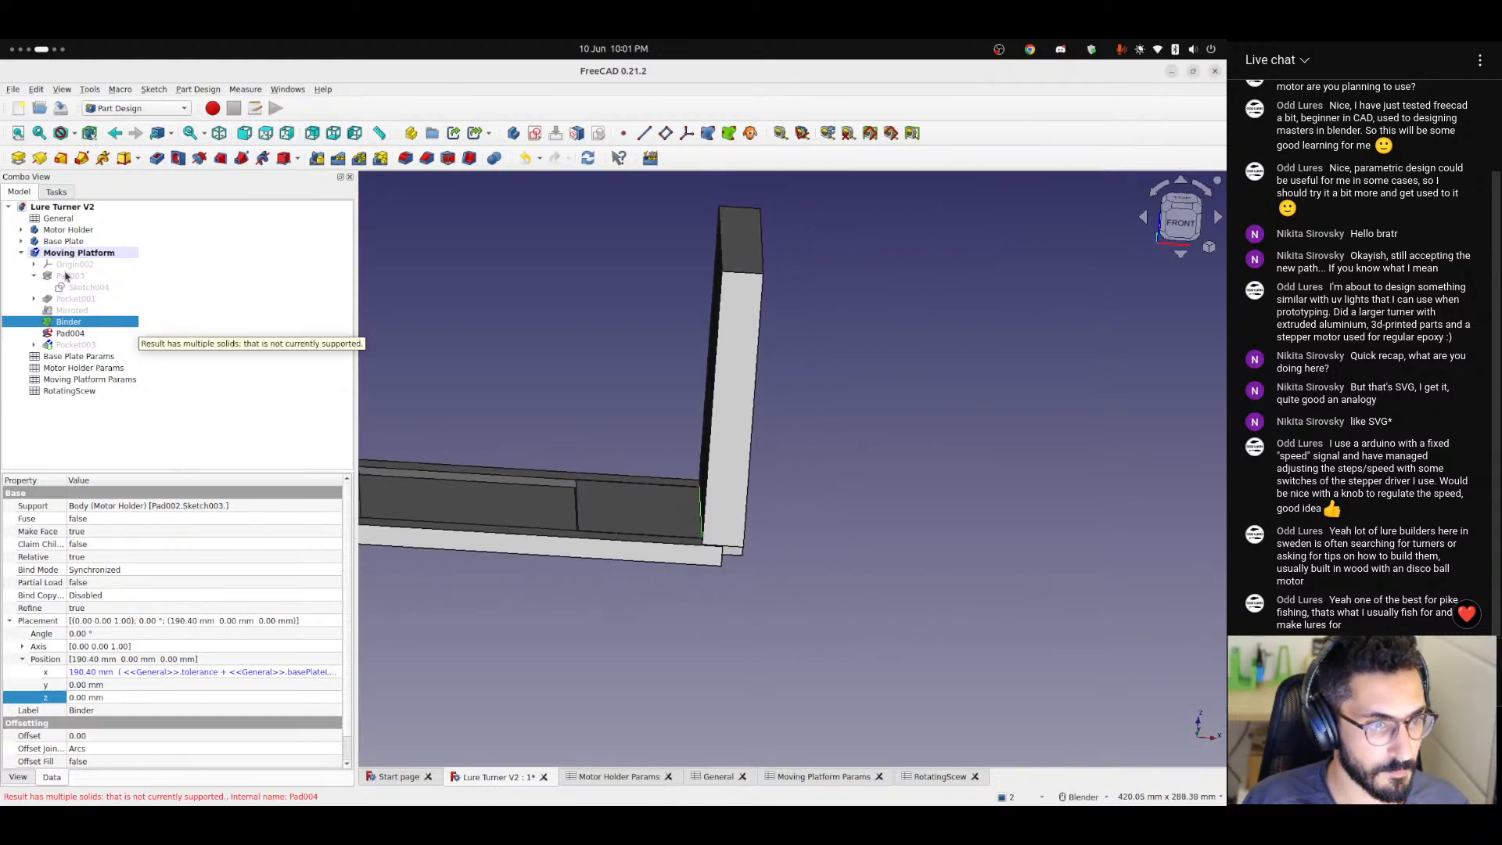
left_click(68, 276)
left_click(76, 268)
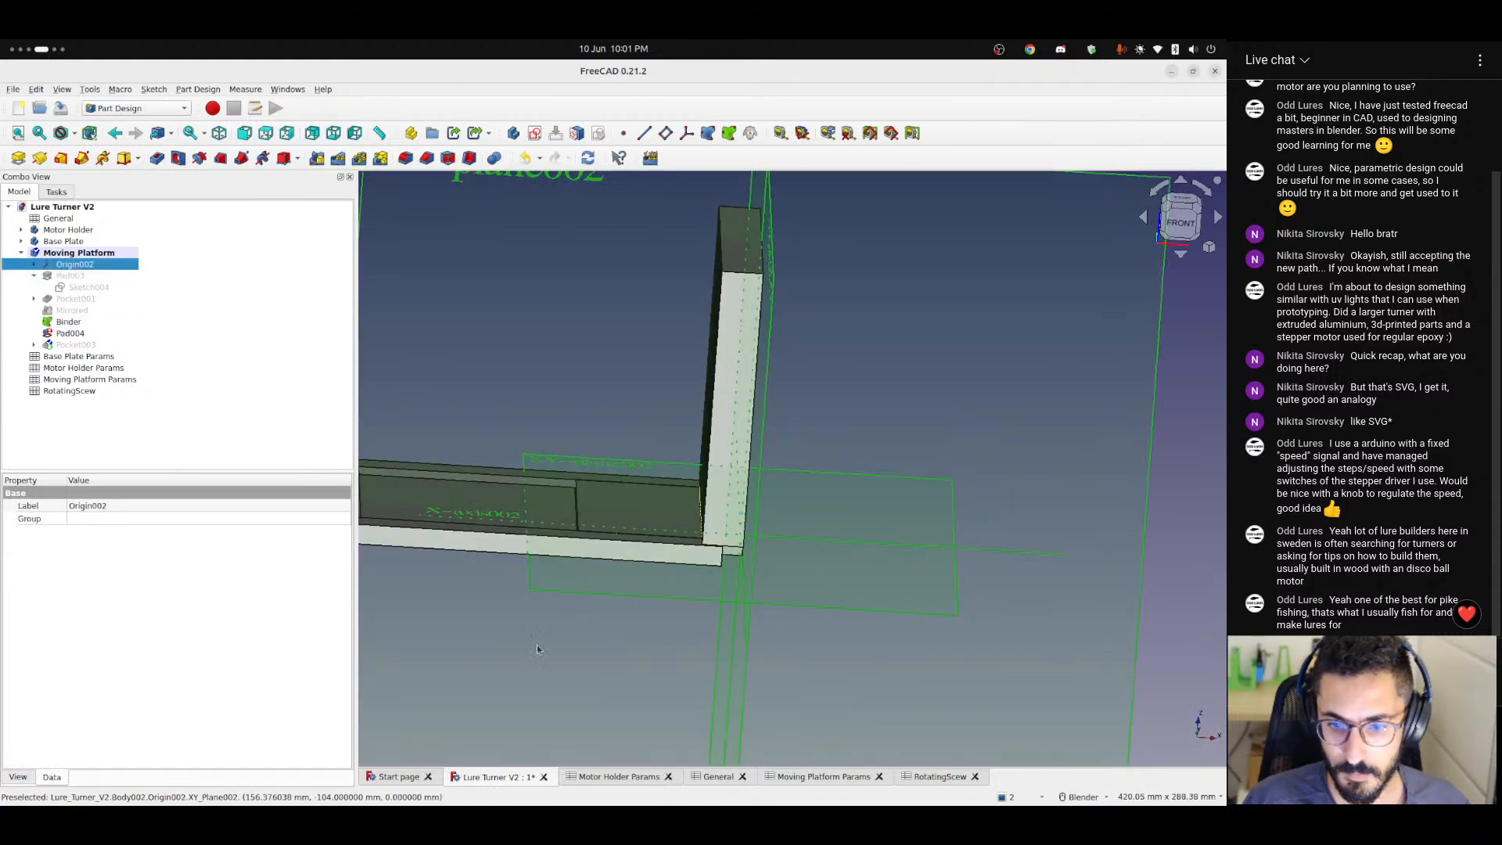
left_click(1109, 302)
left_click(1180, 220)
scroll(732, 562, "down", 6)
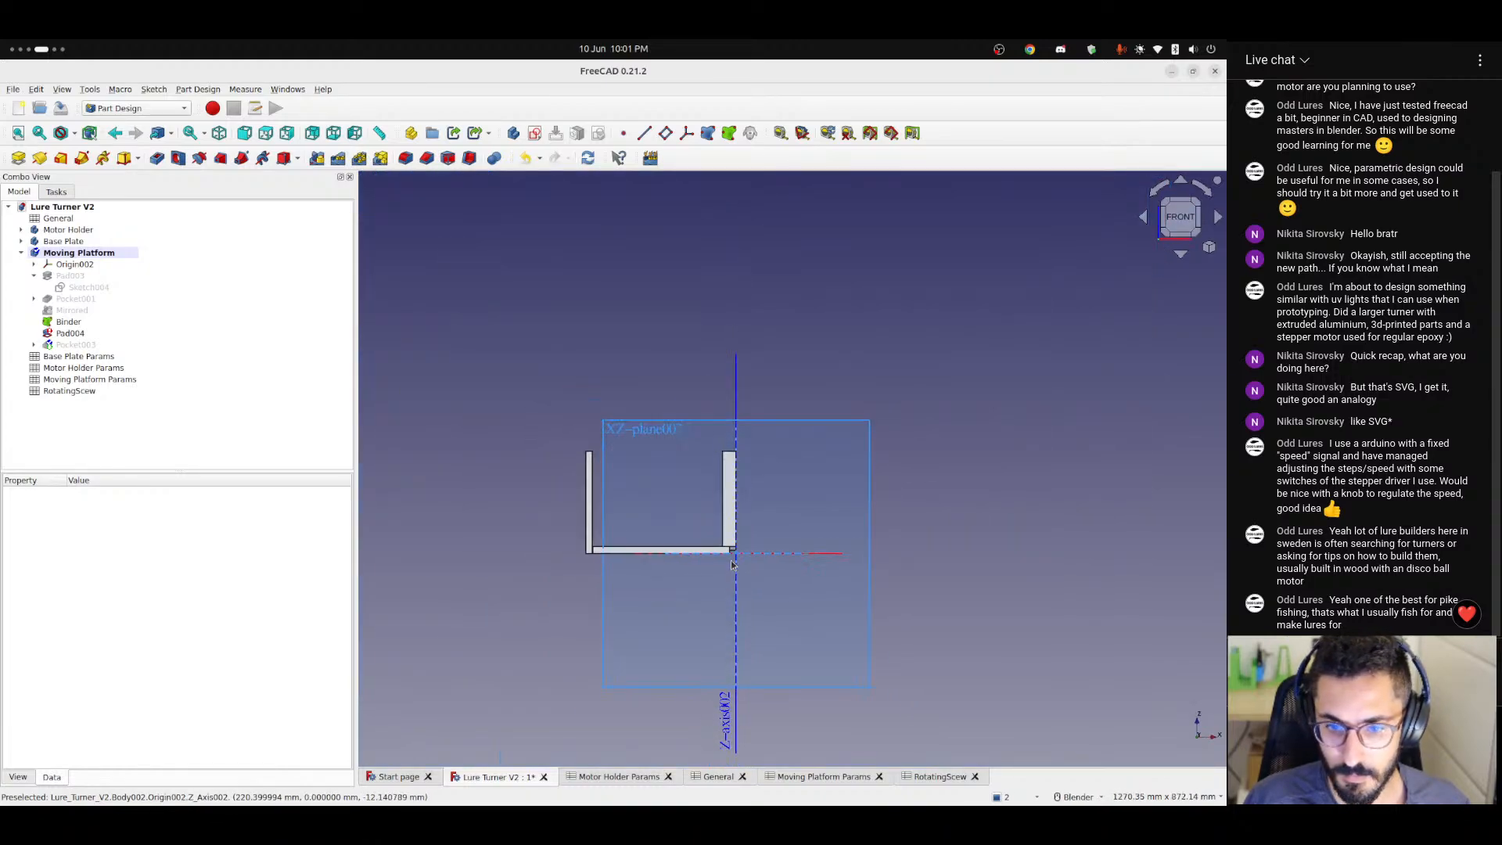
scroll(731, 564, "up", 5)
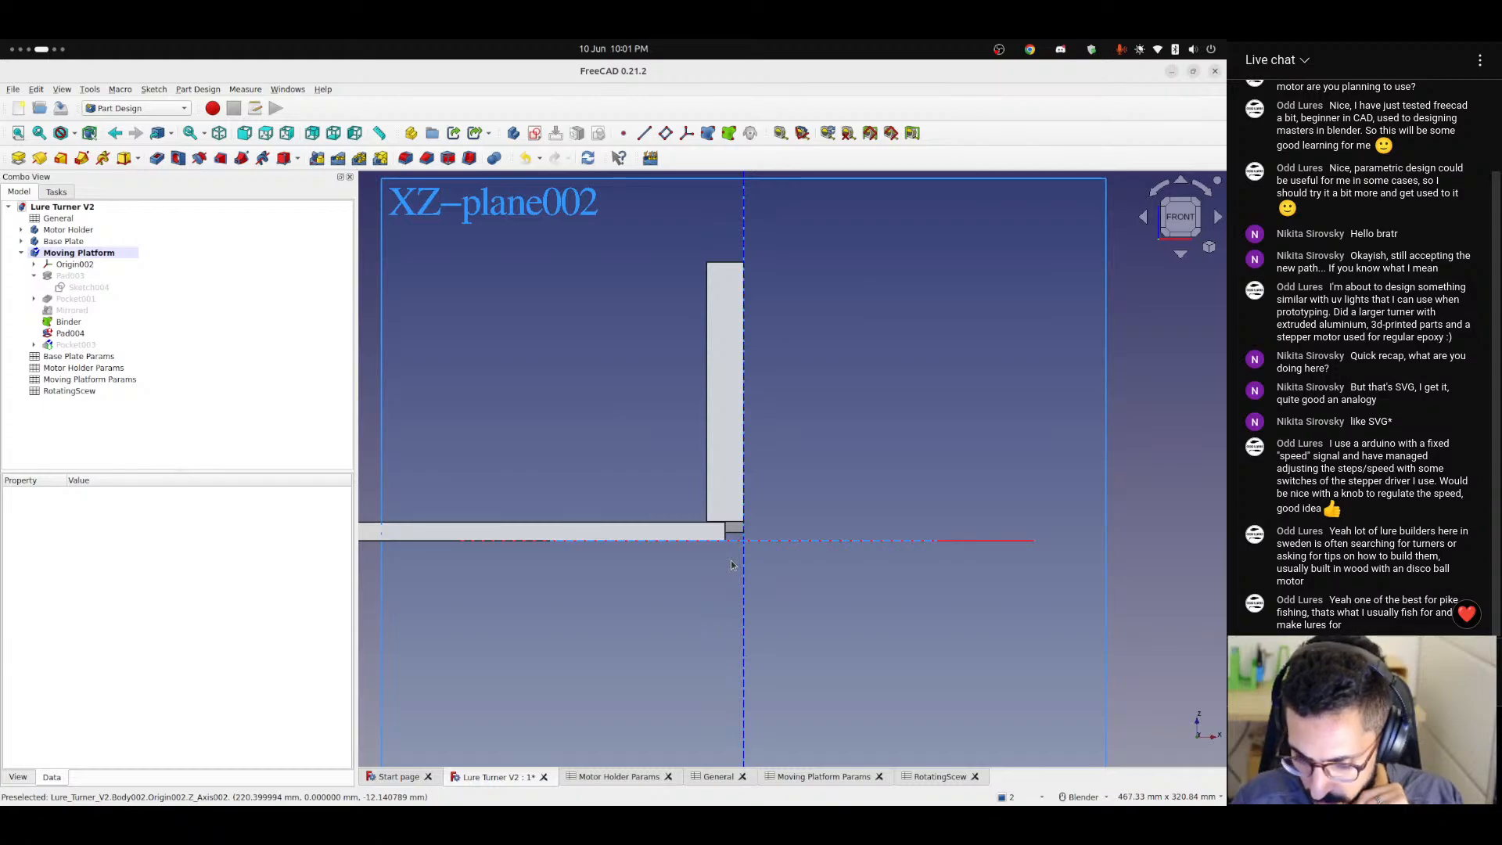
scroll(731, 556, "down", 5)
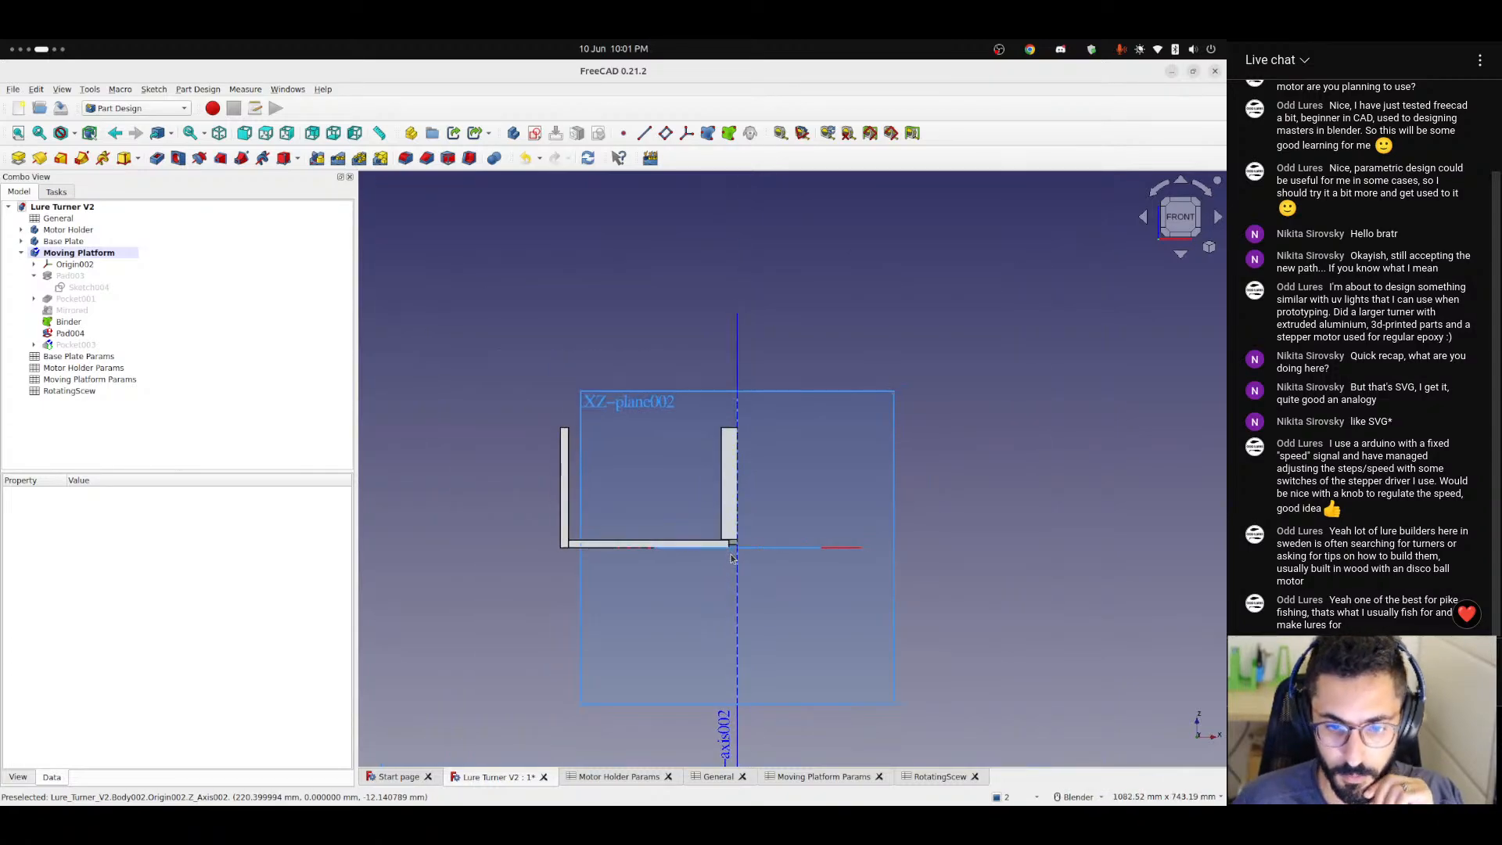
scroll(735, 560, "up", 4)
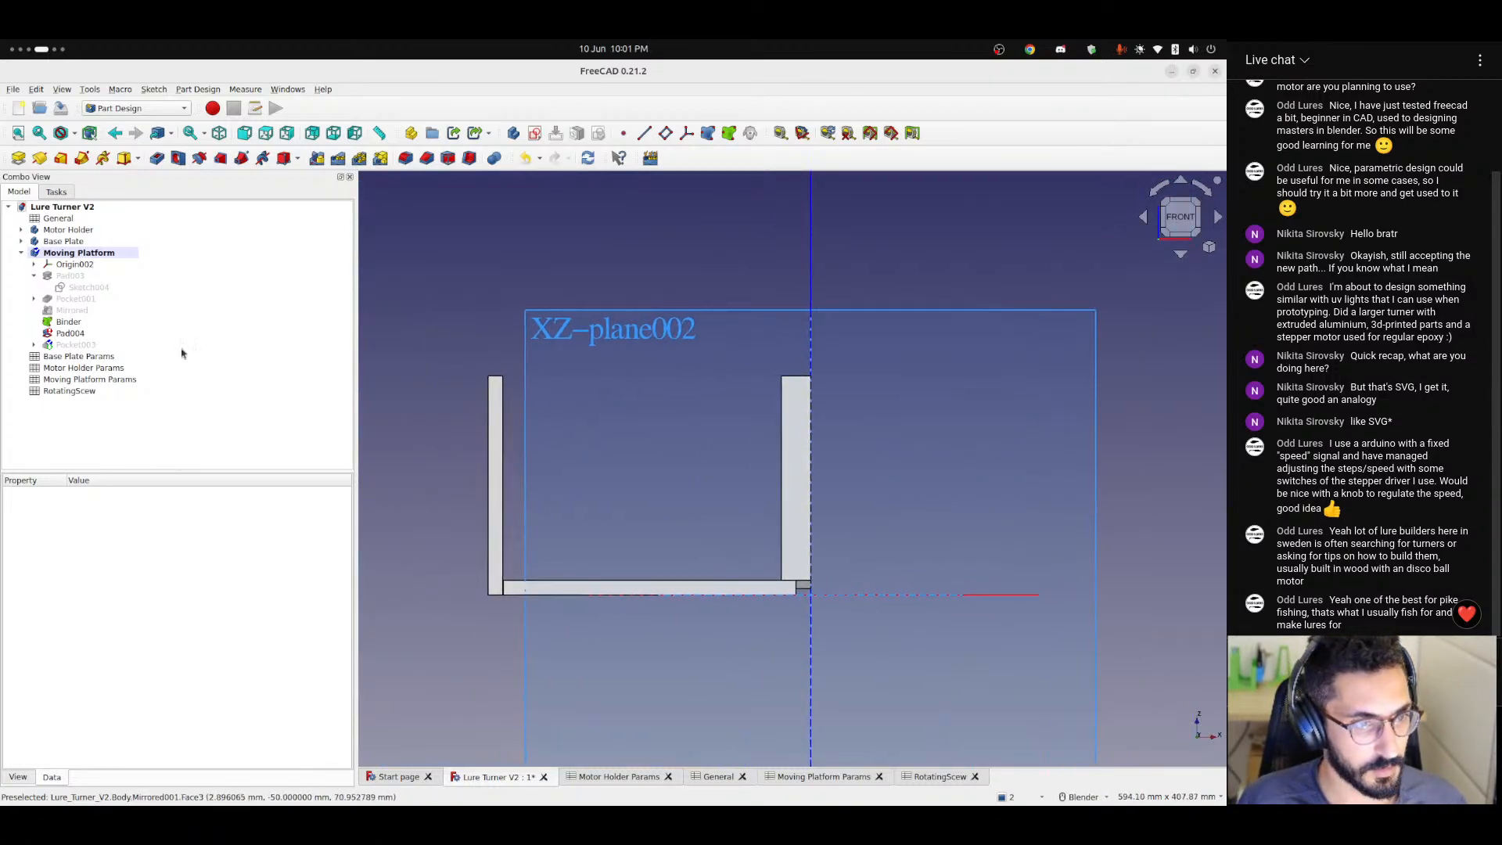
Check the formula behind the Moving Platform body's x position, leaving it as it is.
left_click(79, 253)
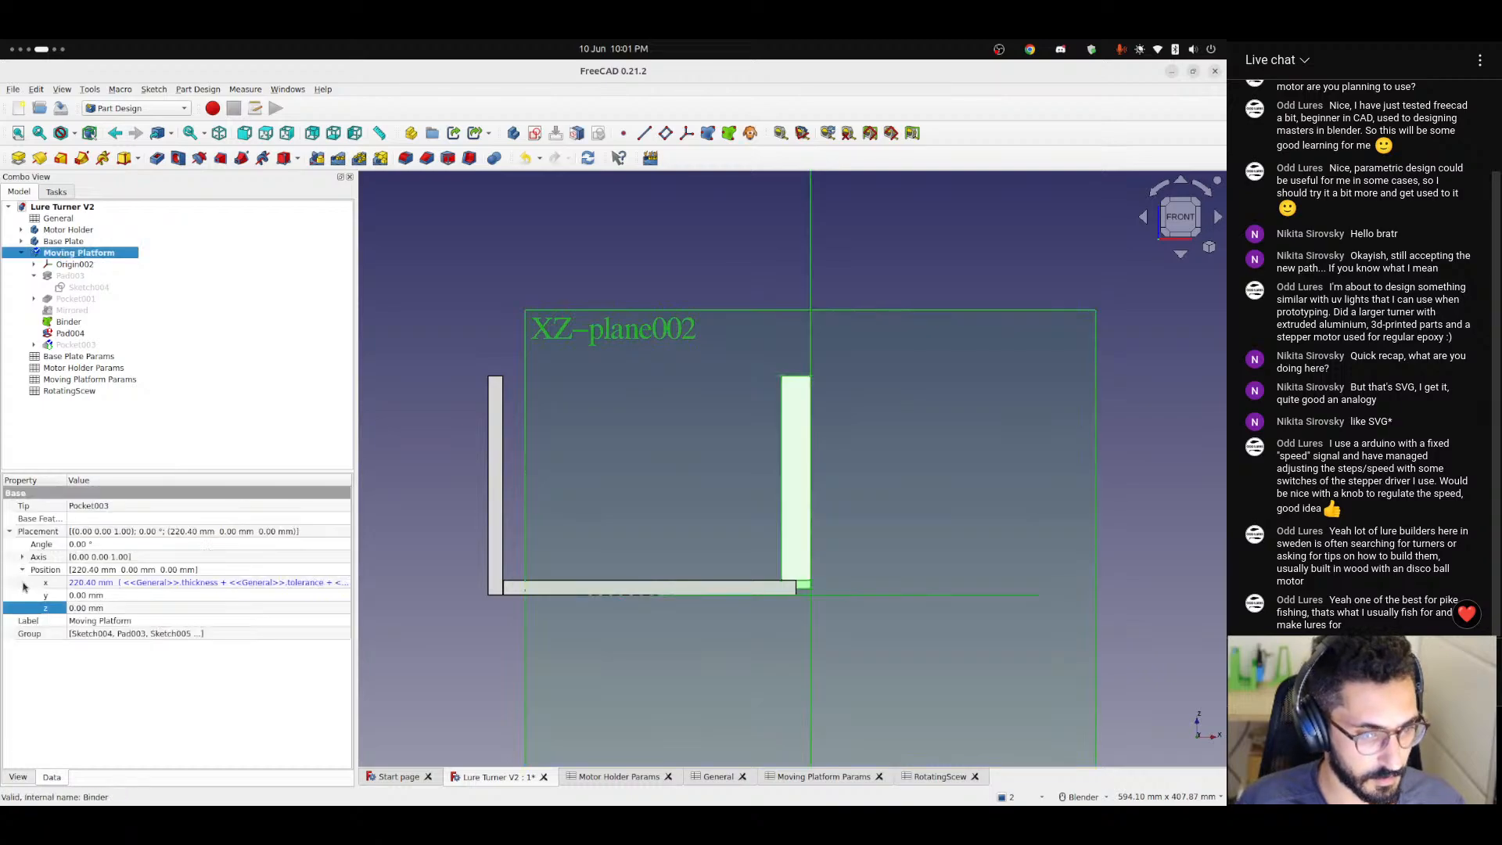
left_click(179, 585)
left_click(341, 583)
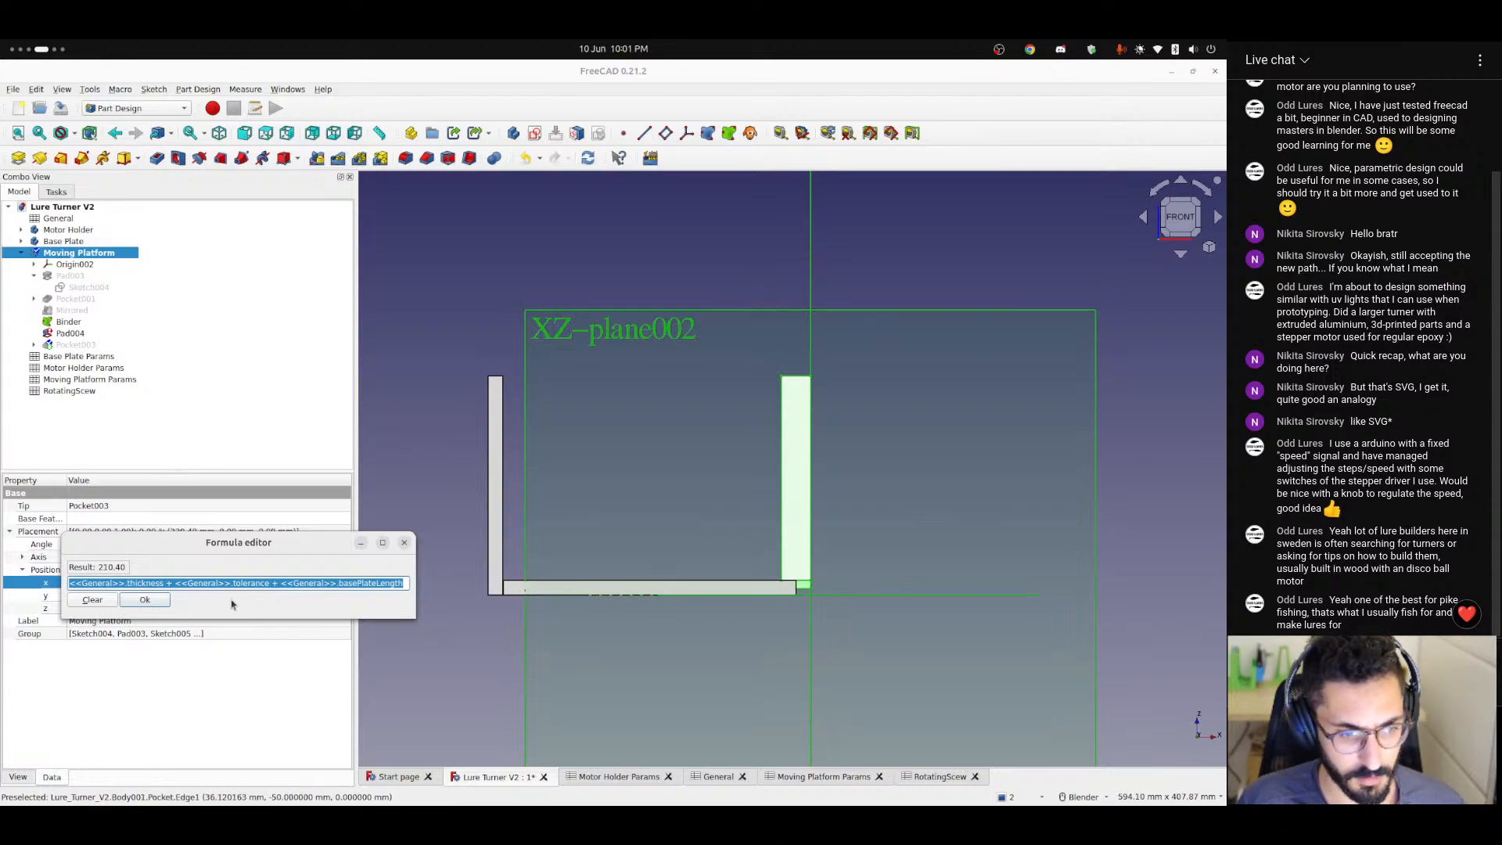
left_click(145, 600)
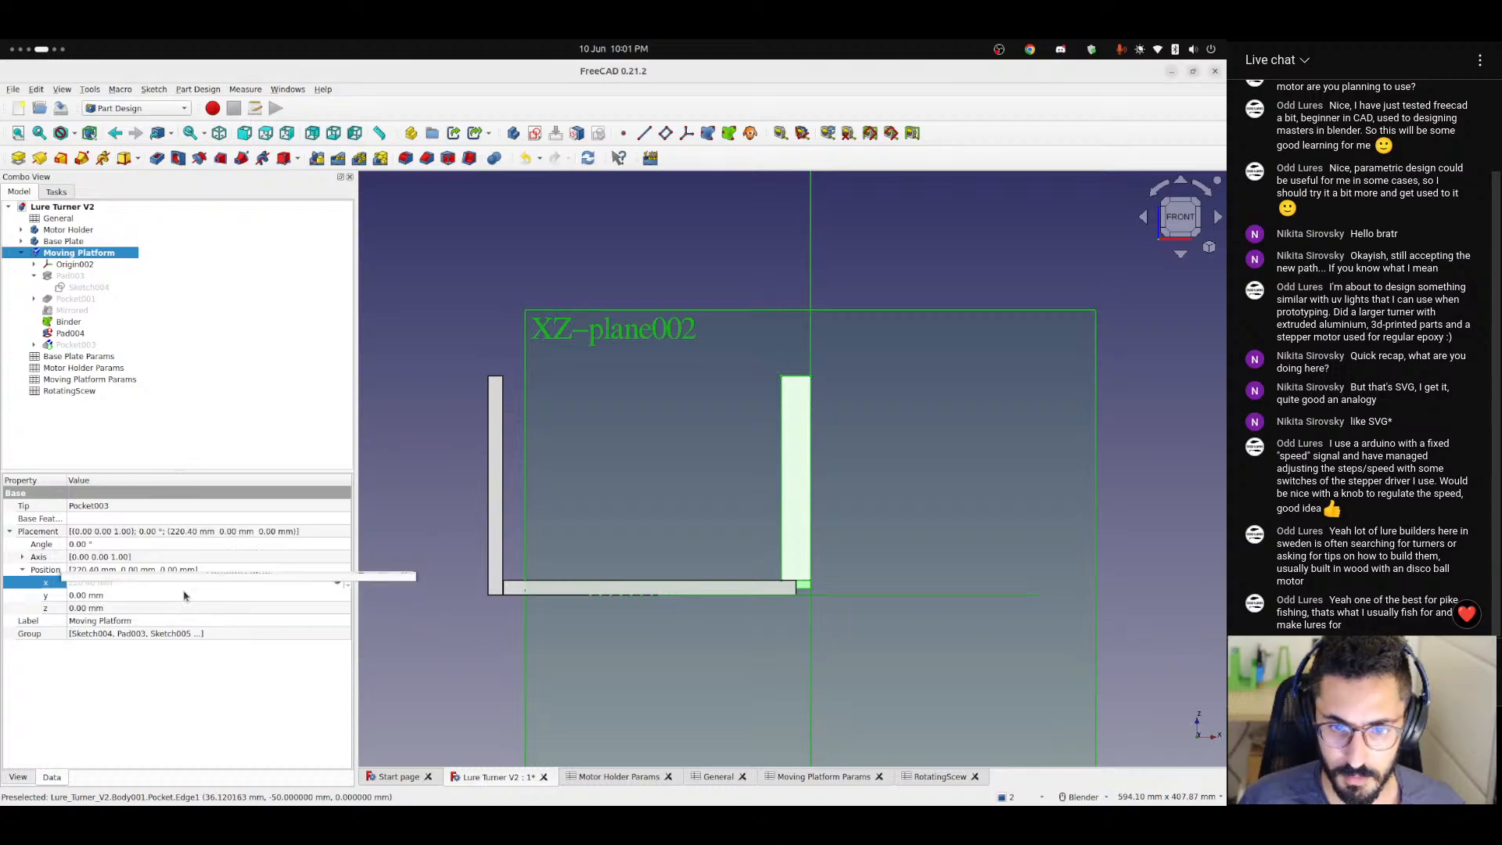
left_click(553, 260)
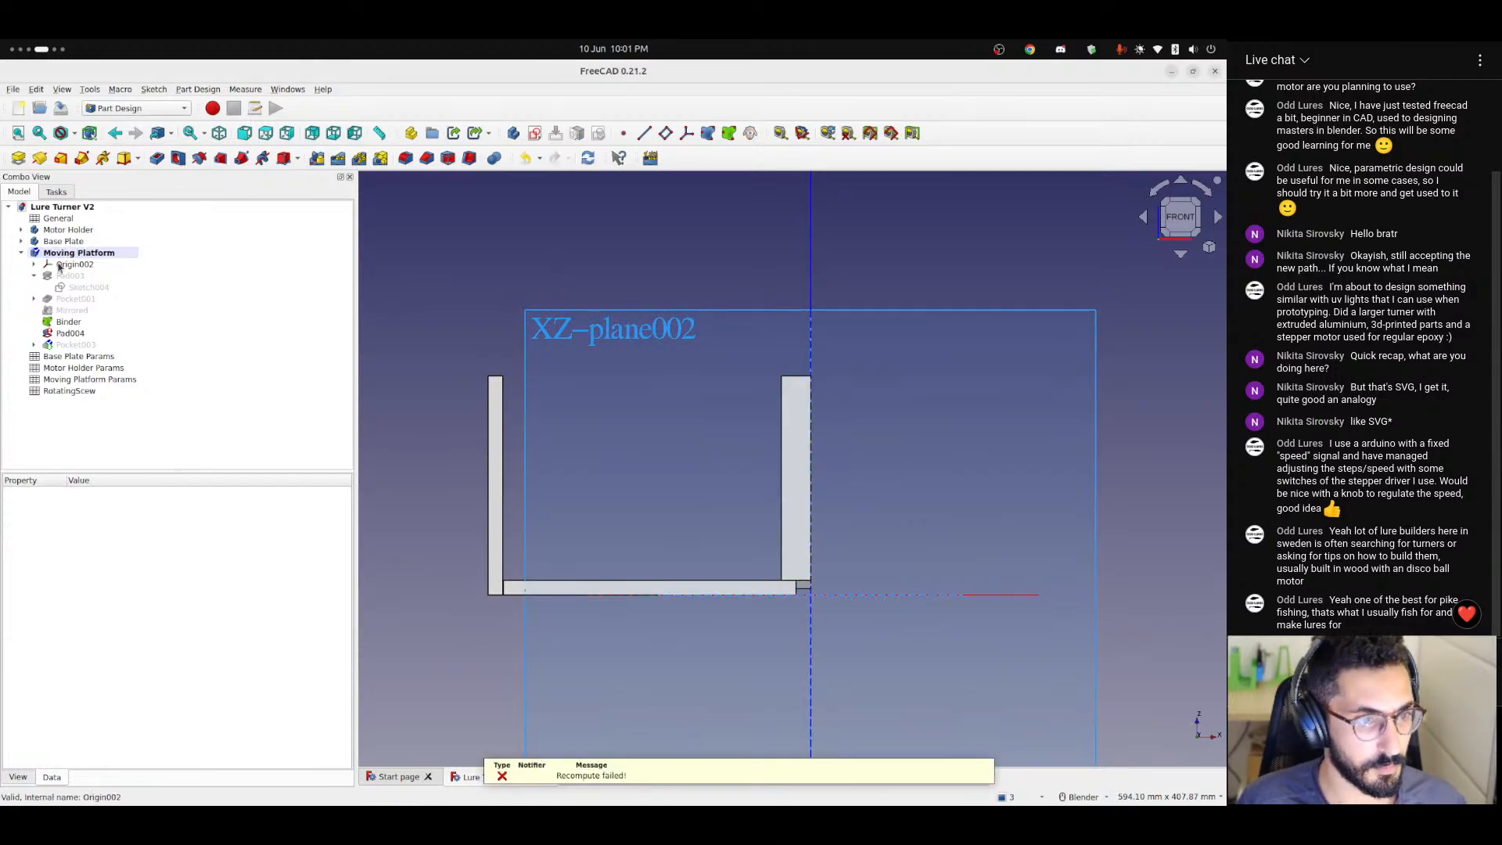
Review the pad parameters of the Moving Platform's Pad004 without changing them, and look over the assembly at an angle.
left_click(57, 338)
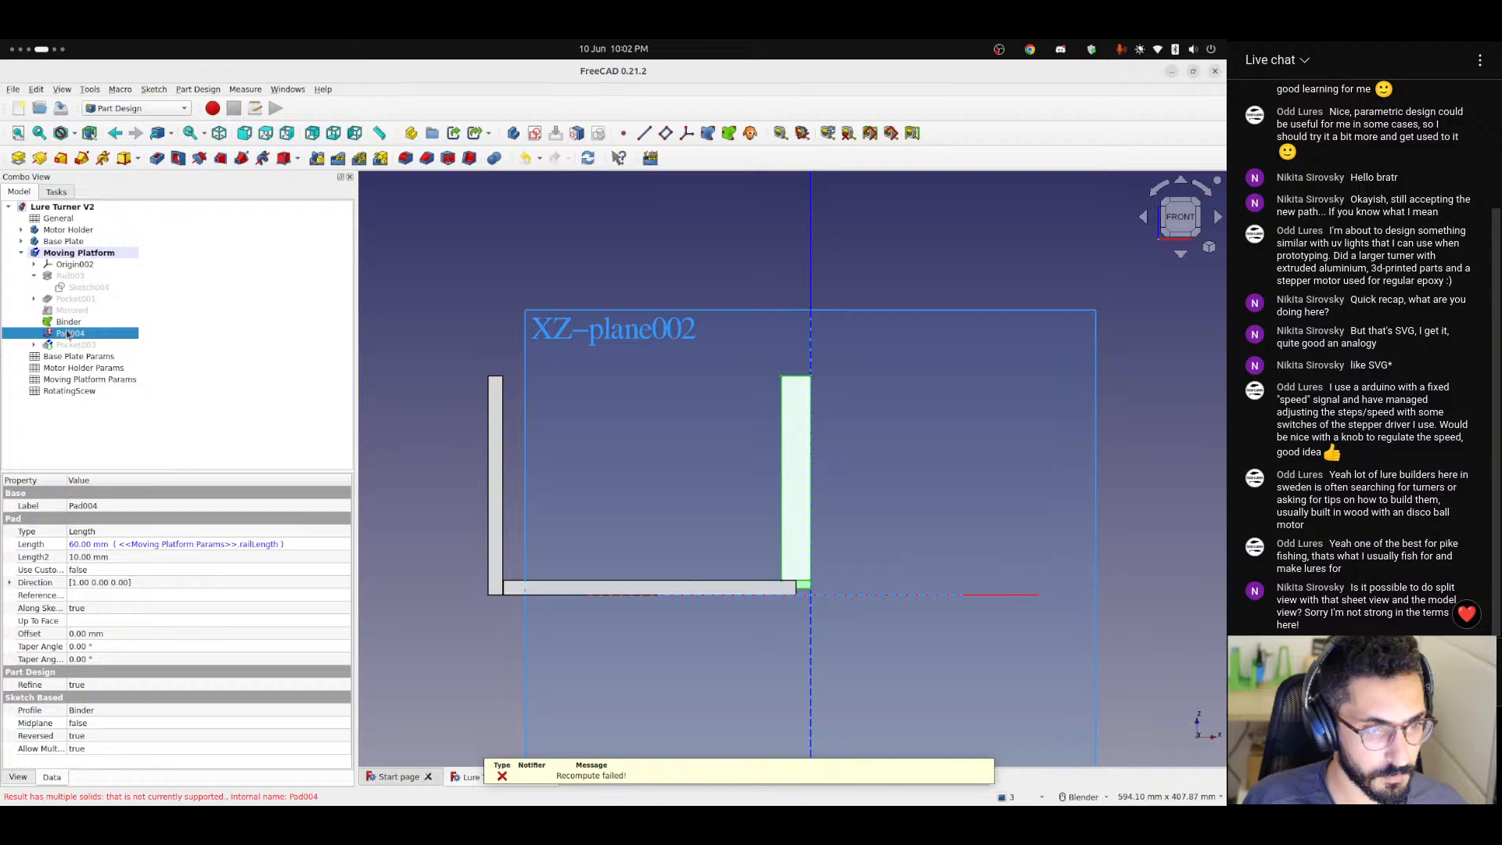
double_click(68, 334)
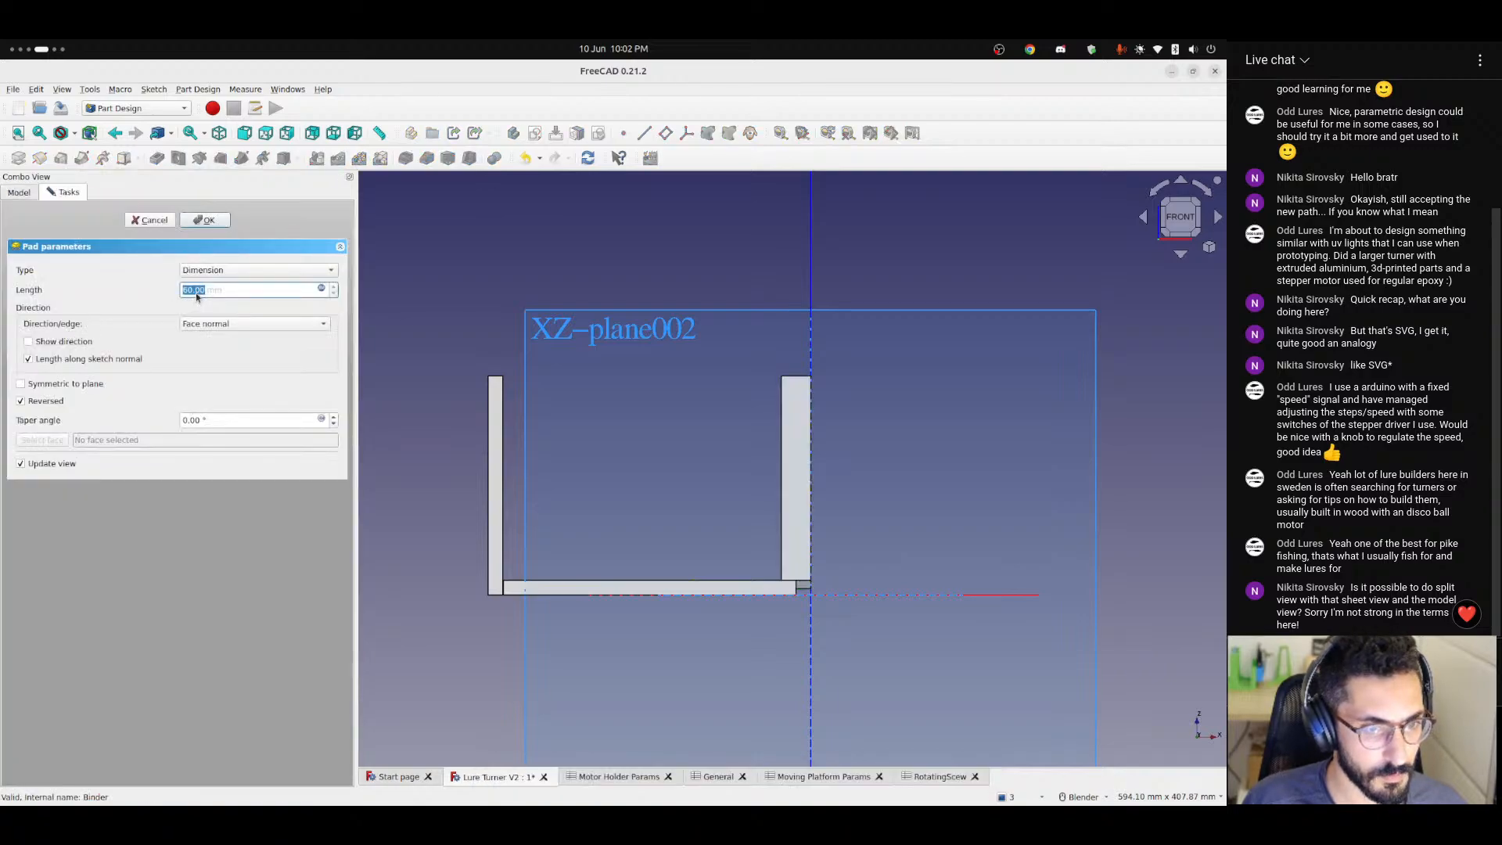
left_click(159, 222)
scroll(459, 515, "down", 2)
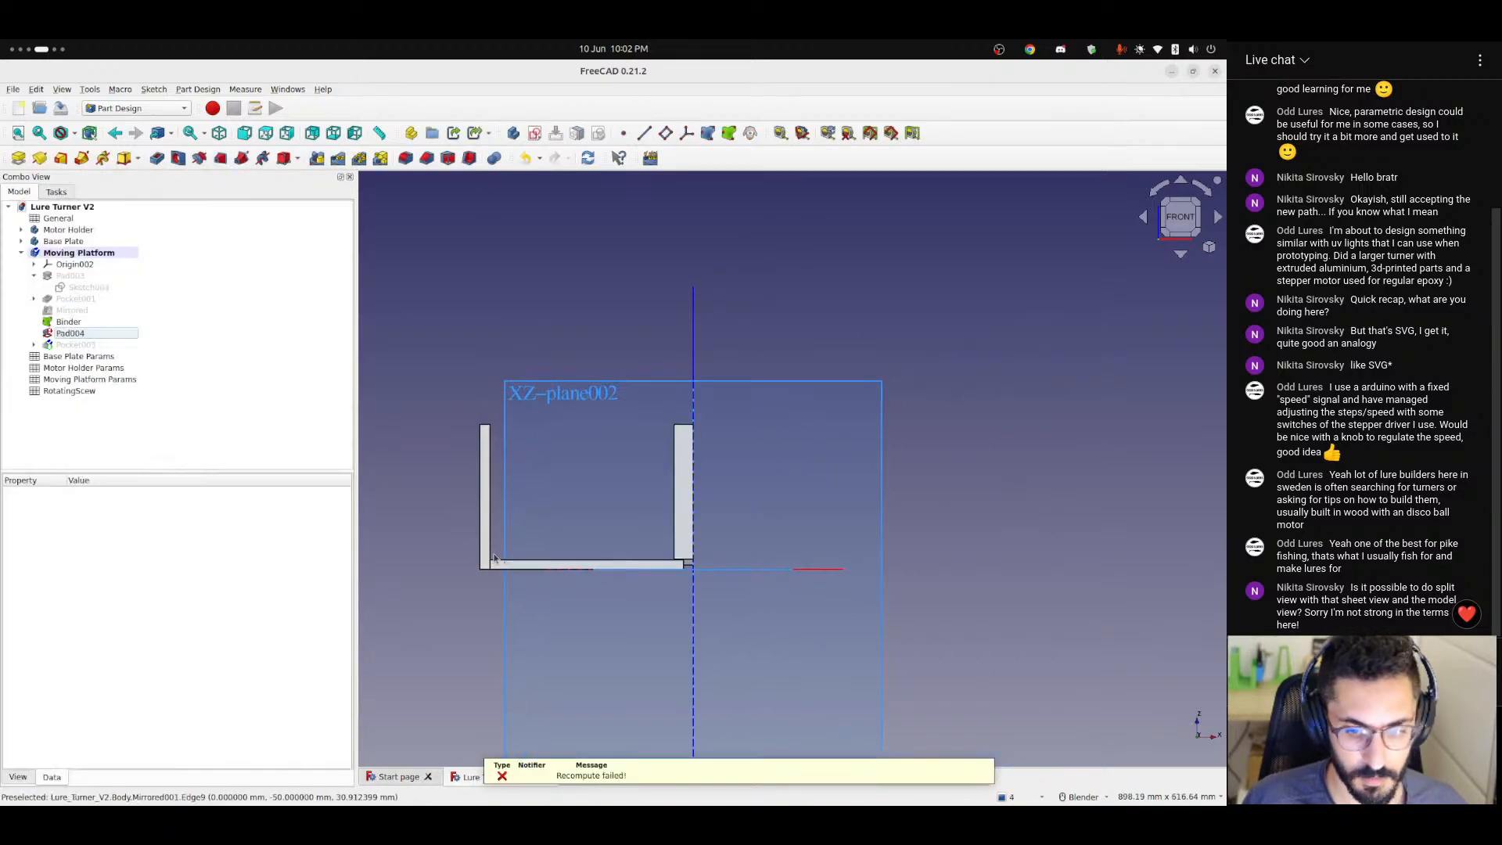
middle_click_drag(496, 554, 576, 641)
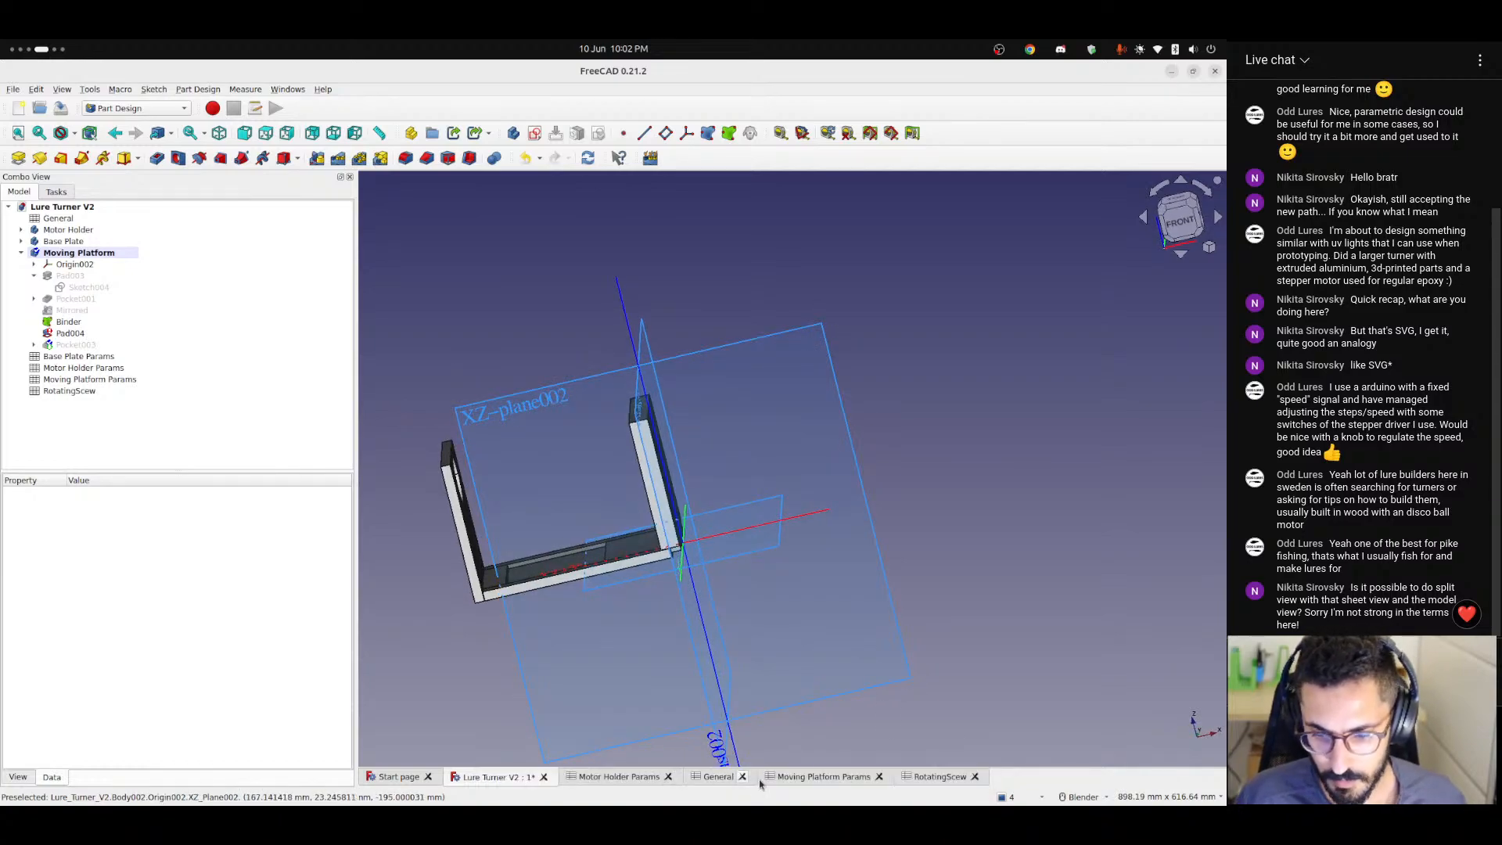
Set railLength in the Moving Platform Params spreadsheet to 25 and inspect the rail in the model.
left_click(814, 777)
left_click(513, 247)
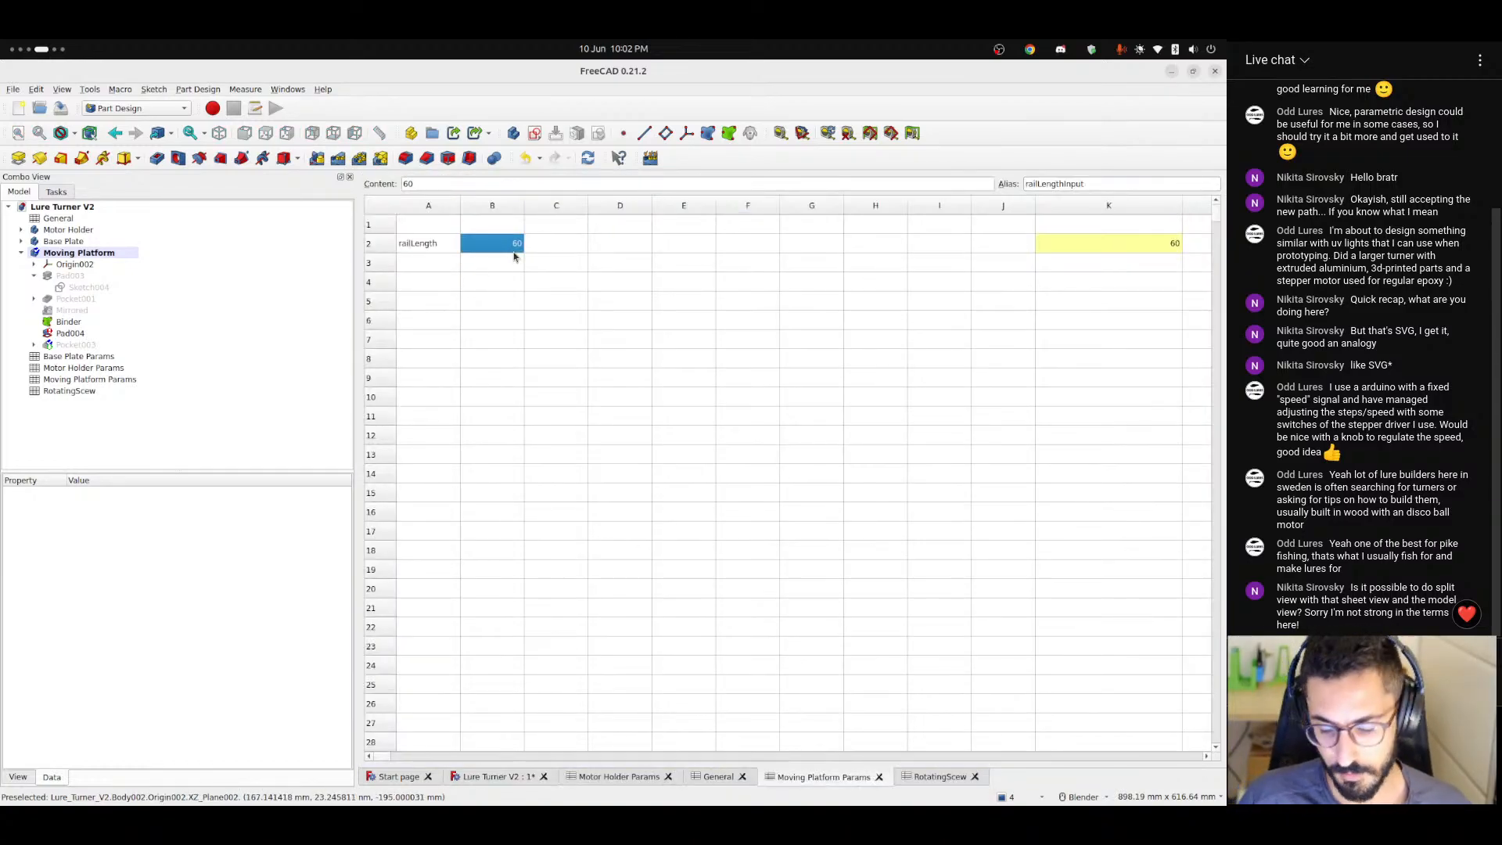
type("2")
key("Return")
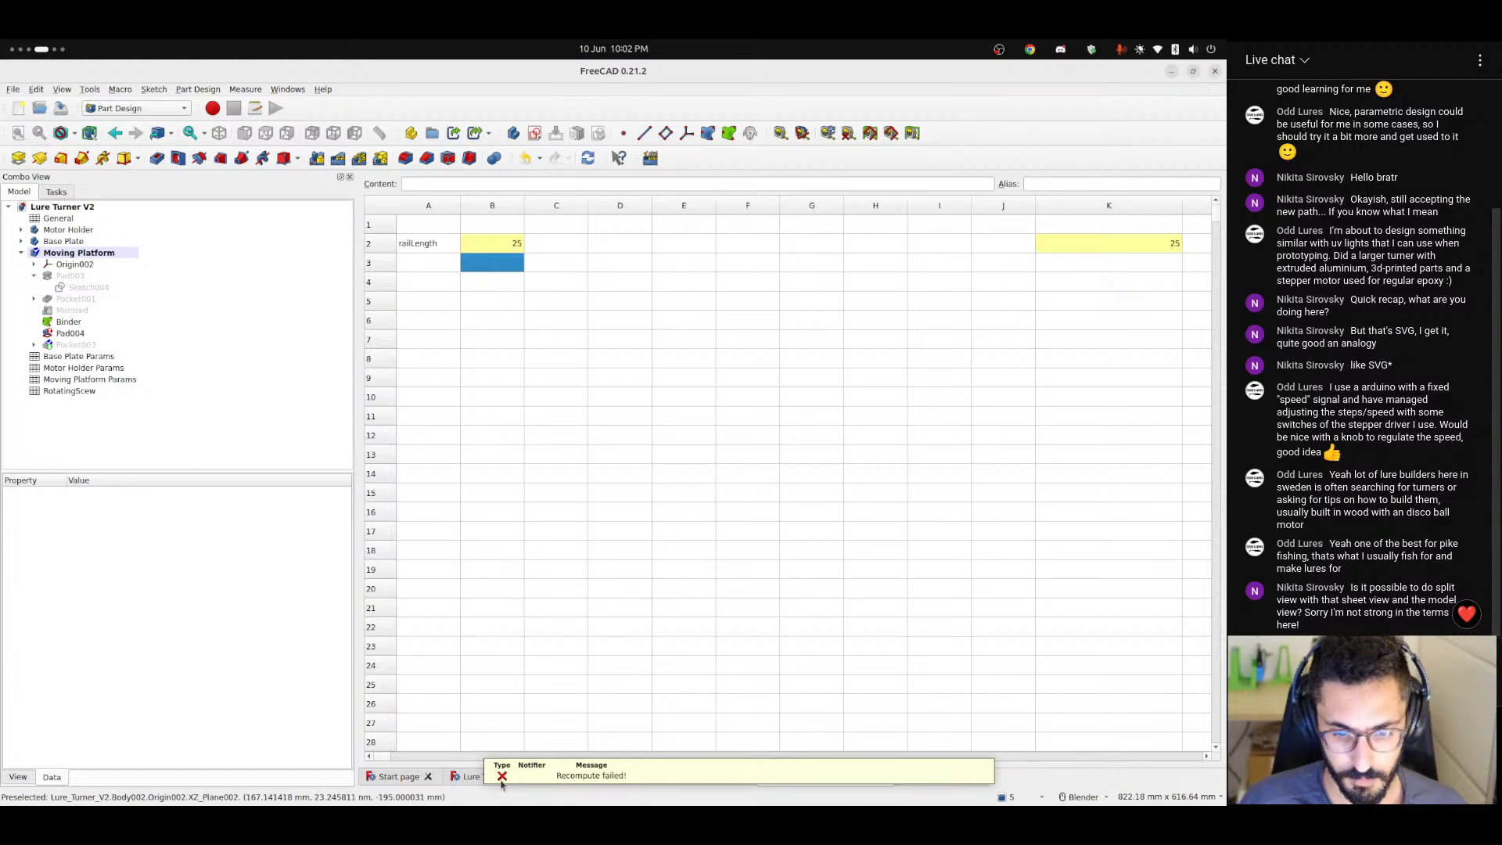
left_click(490, 770)
middle_click_drag(724, 533, 778, 623)
scroll(652, 569, "up", 4)
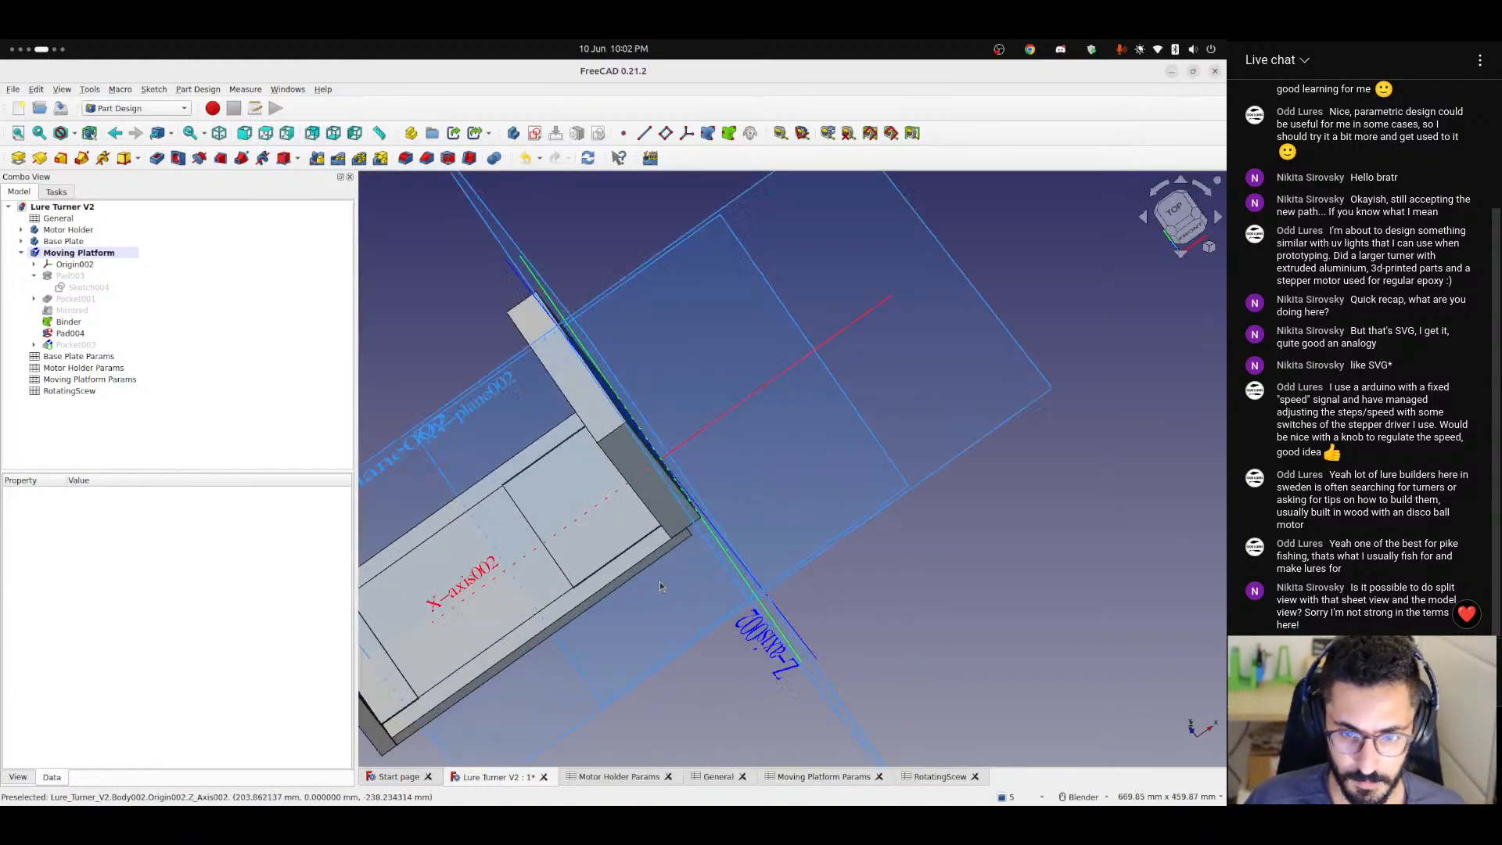
middle_click_drag(651, 565, 685, 462)
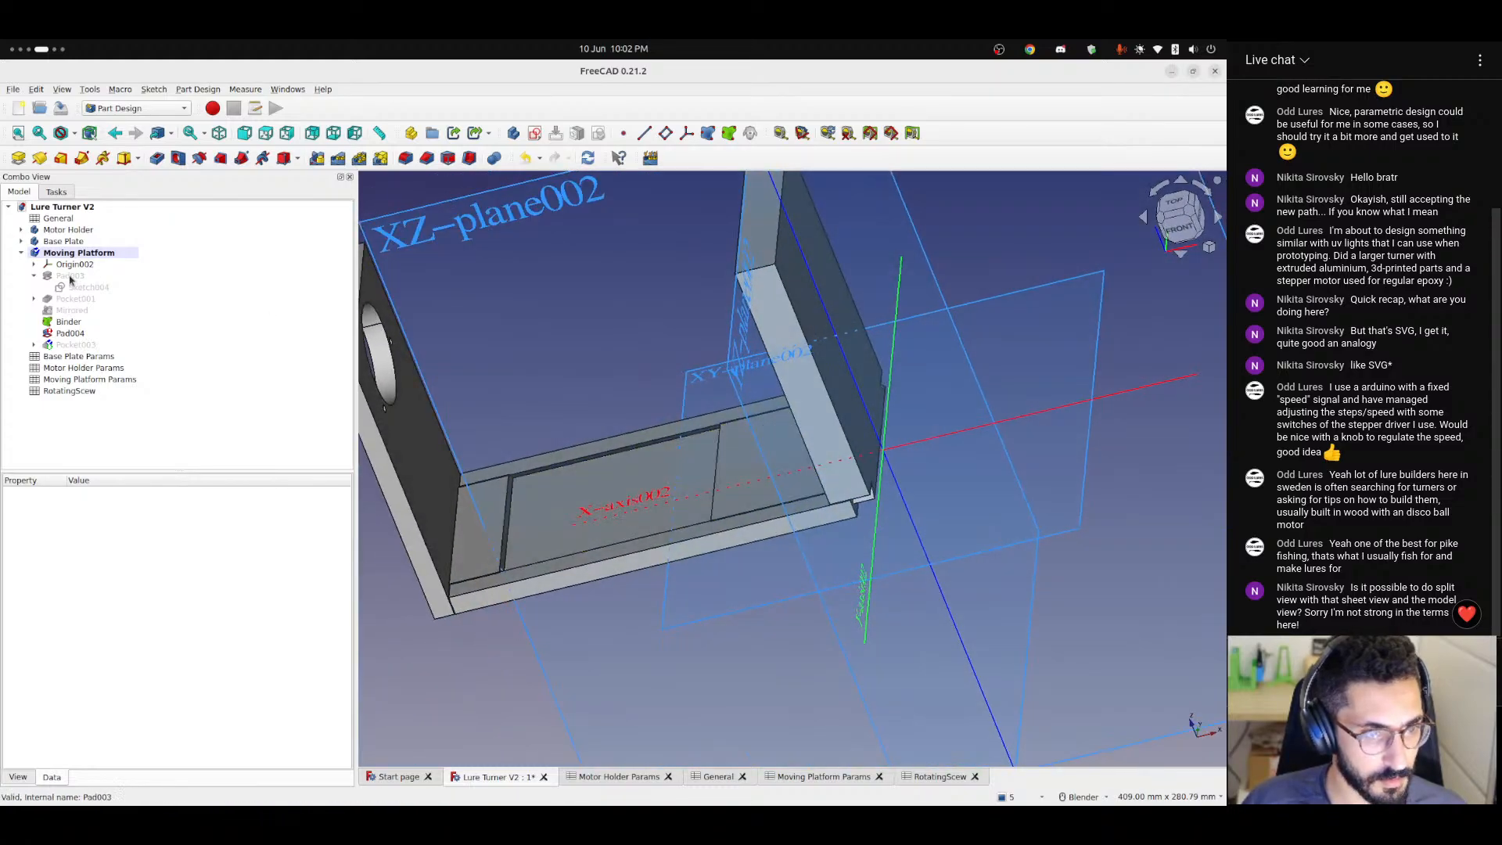
Check the formula behind the length of the Moving Platform's Pad003 and accept the pad.
double_click(72, 277)
left_click(321, 288)
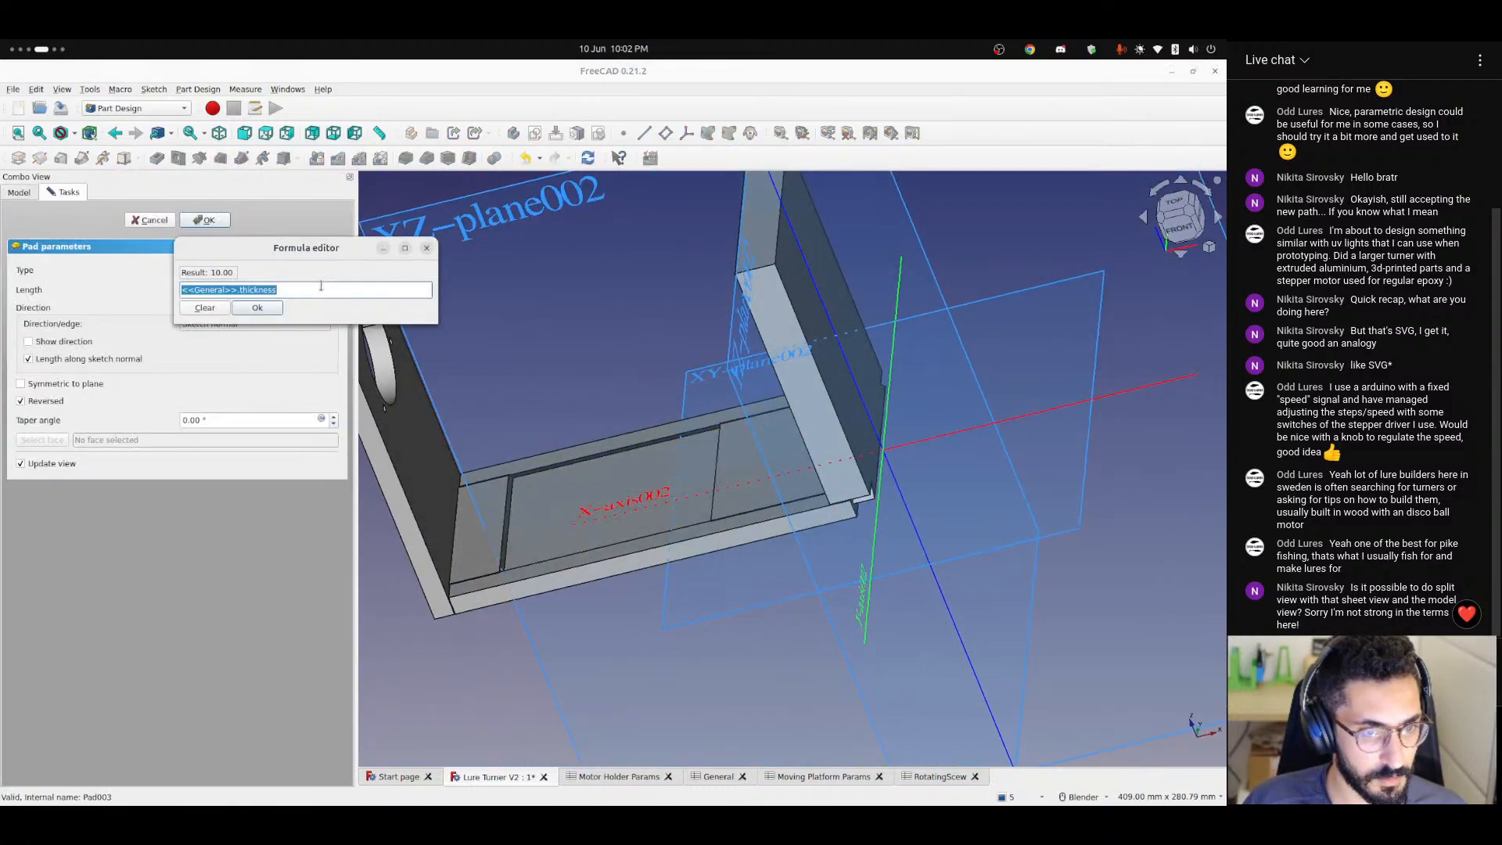
key("BackSpace")
left_click(266, 309)
left_click(225, 220)
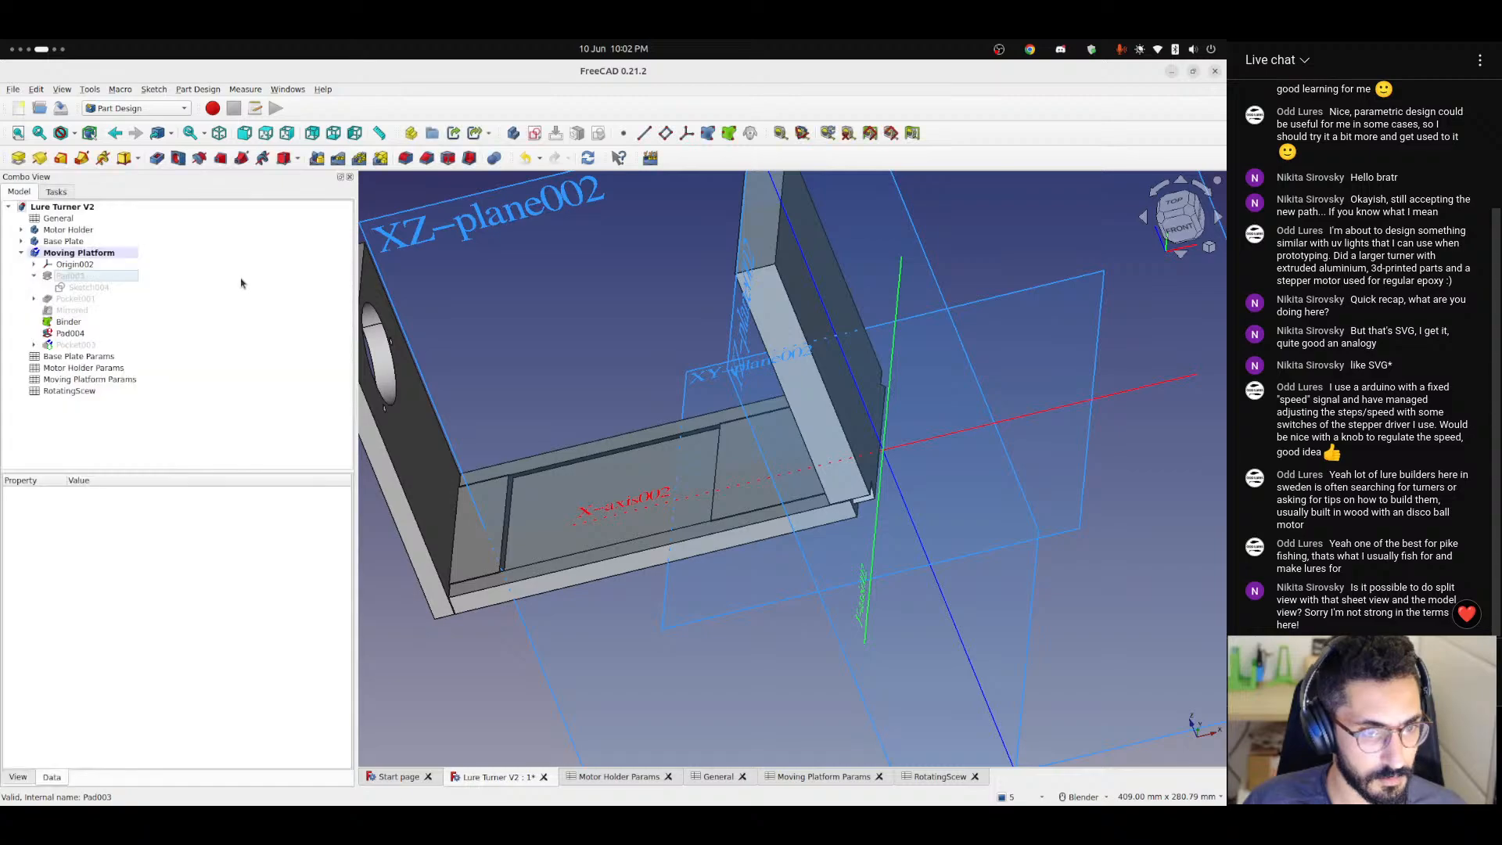
Try Pad004 with and without its Reversed option to compare the rail's direction, then discard the edit.
double_click(71, 333)
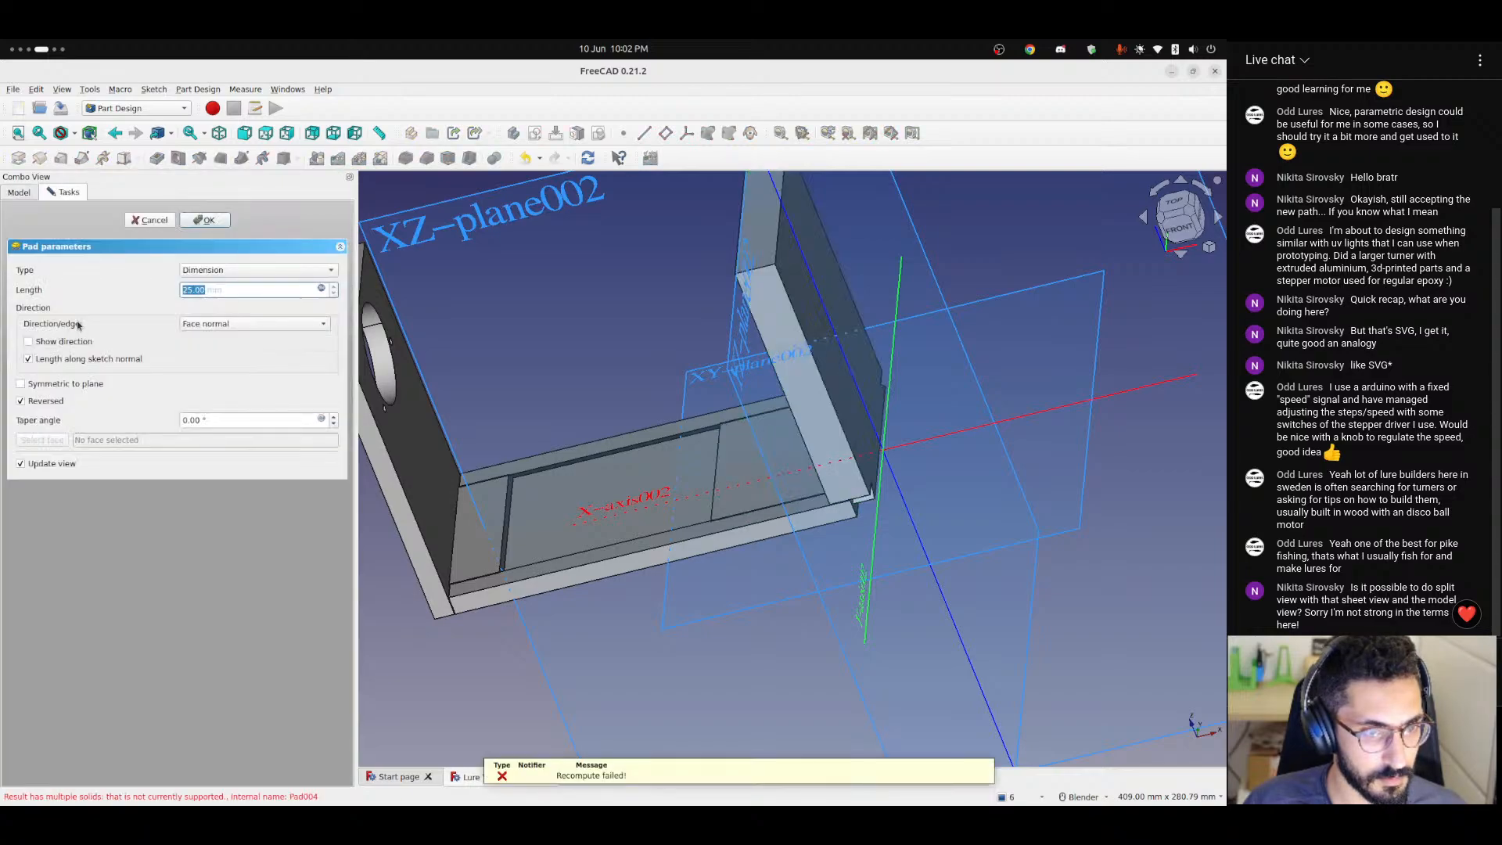
left_click(30, 404)
left_click(29, 404)
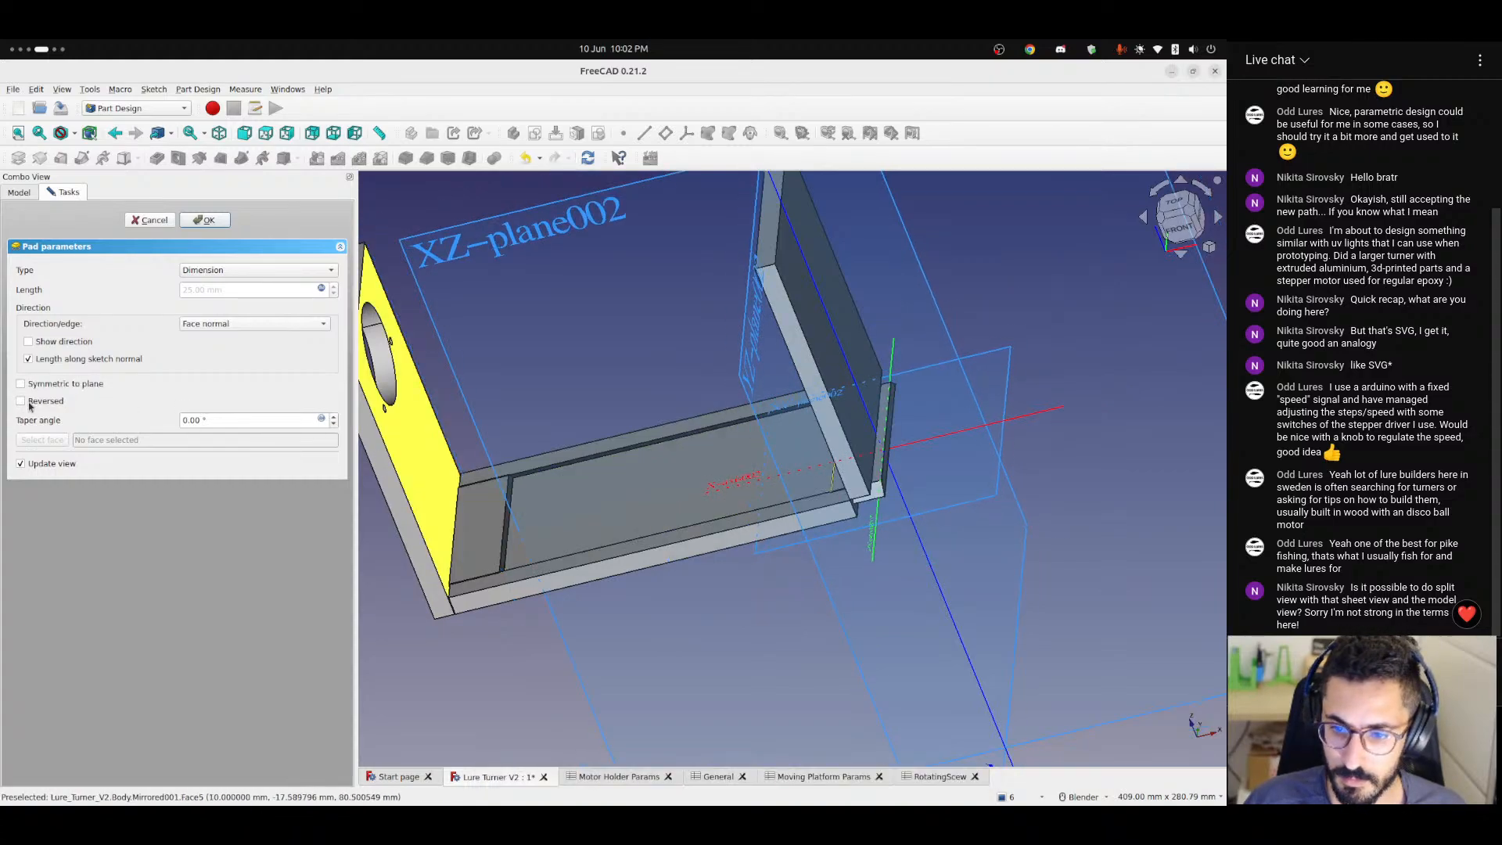
left_click(30, 404)
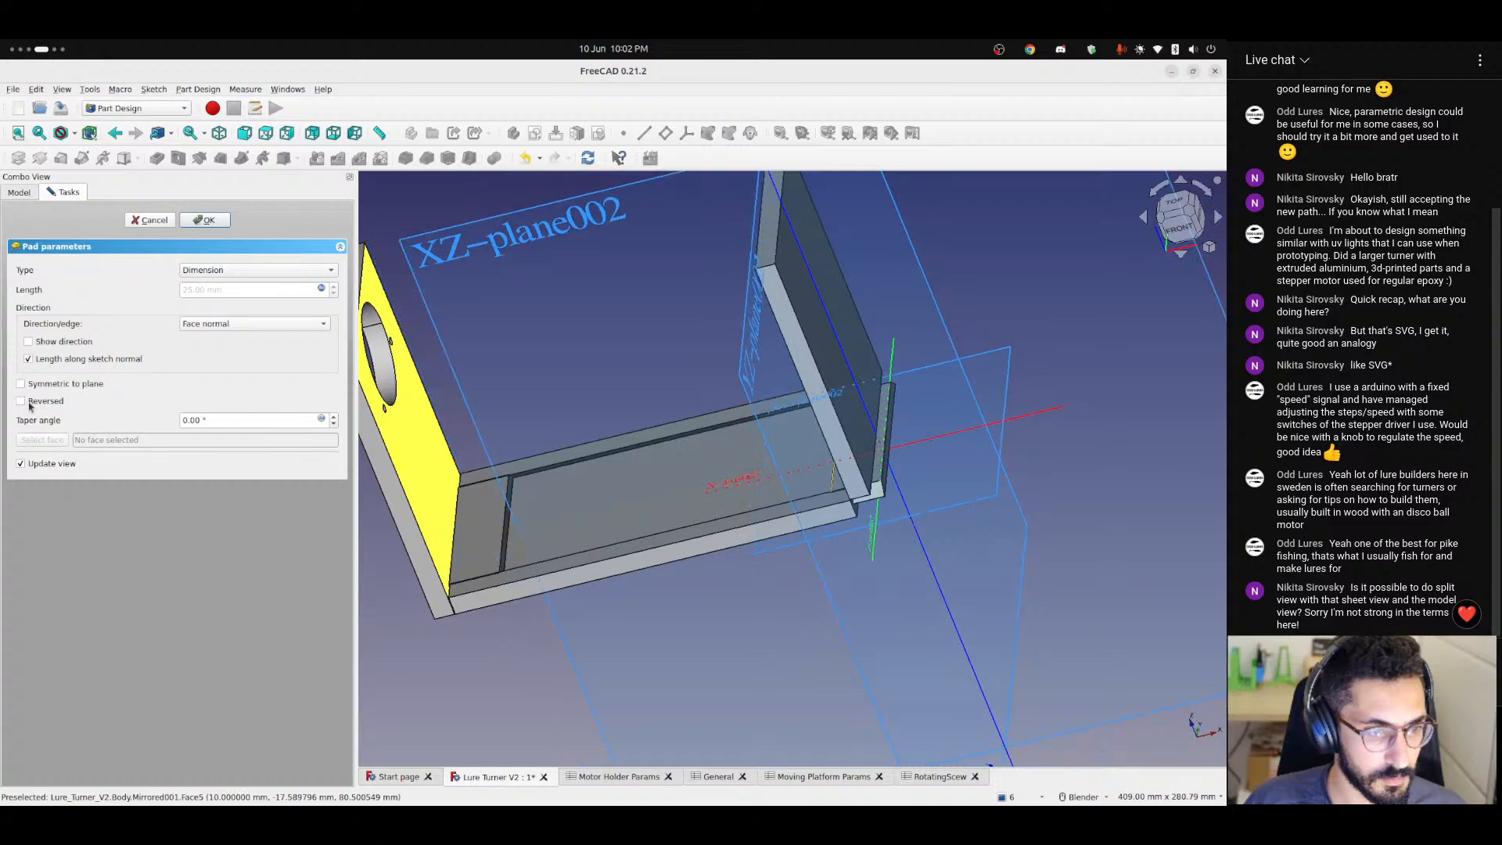
left_click(29, 404)
middle_click_drag(548, 391, 782, 395)
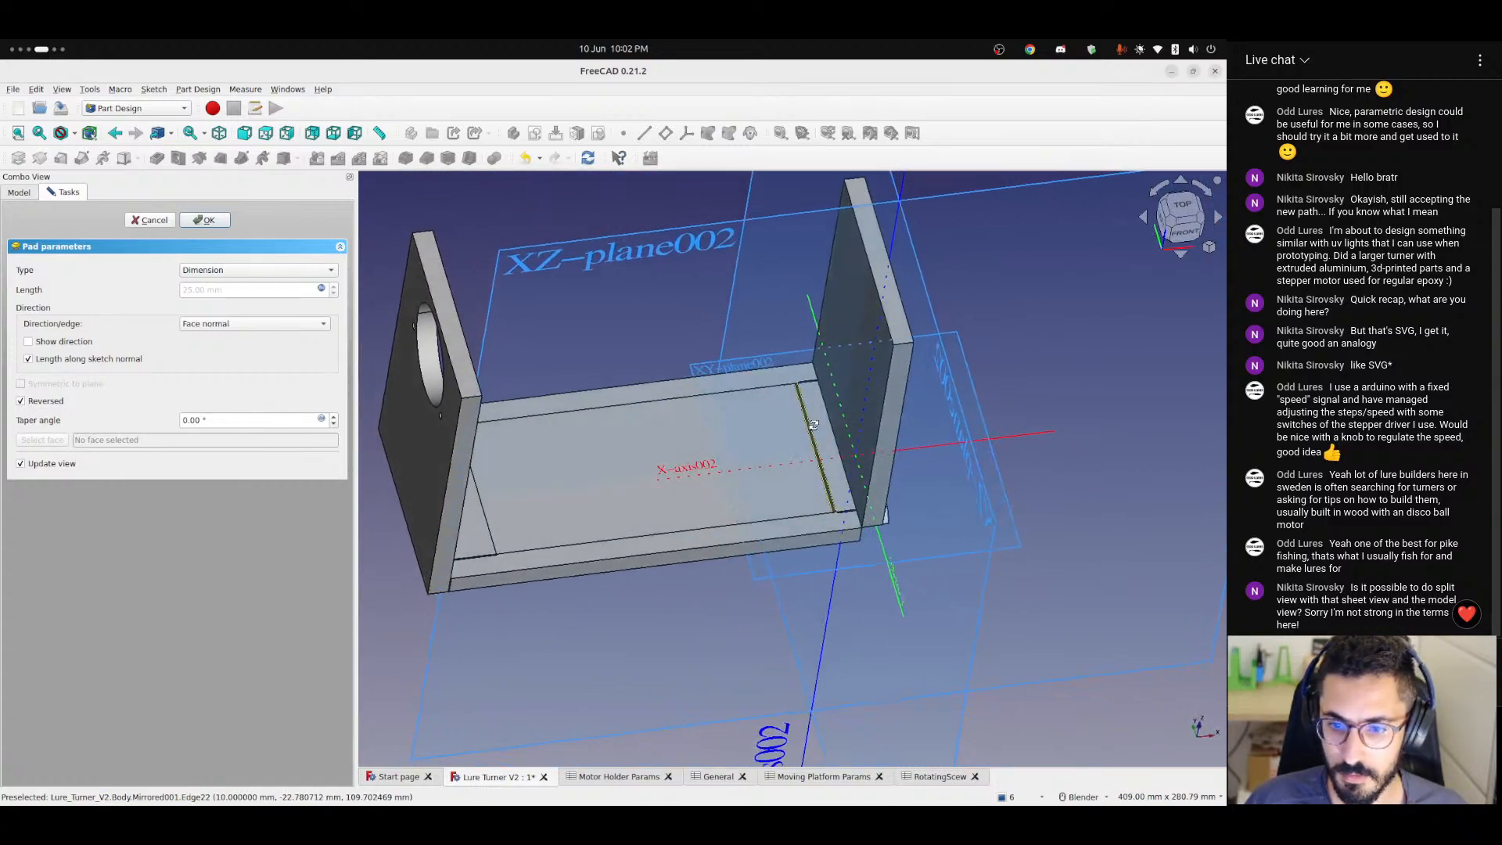
left_click(24, 402)
left_click(24, 402)
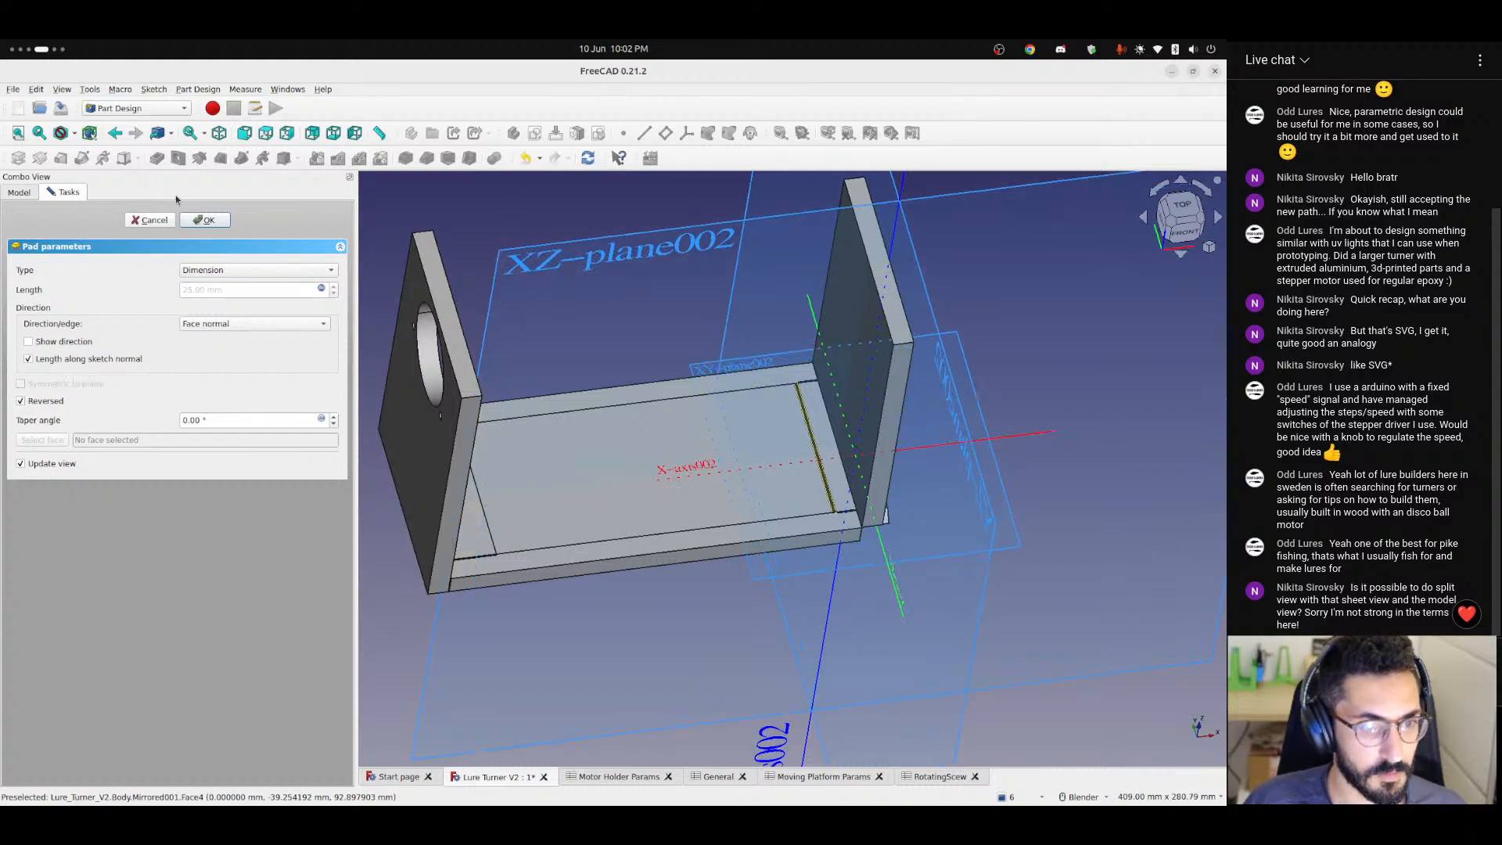
left_click(152, 223)
Inspect the Binder's placement, check Pad004's length formula and compare both pad directions, keeping it reversed.
scroll(731, 468, "up", 6)
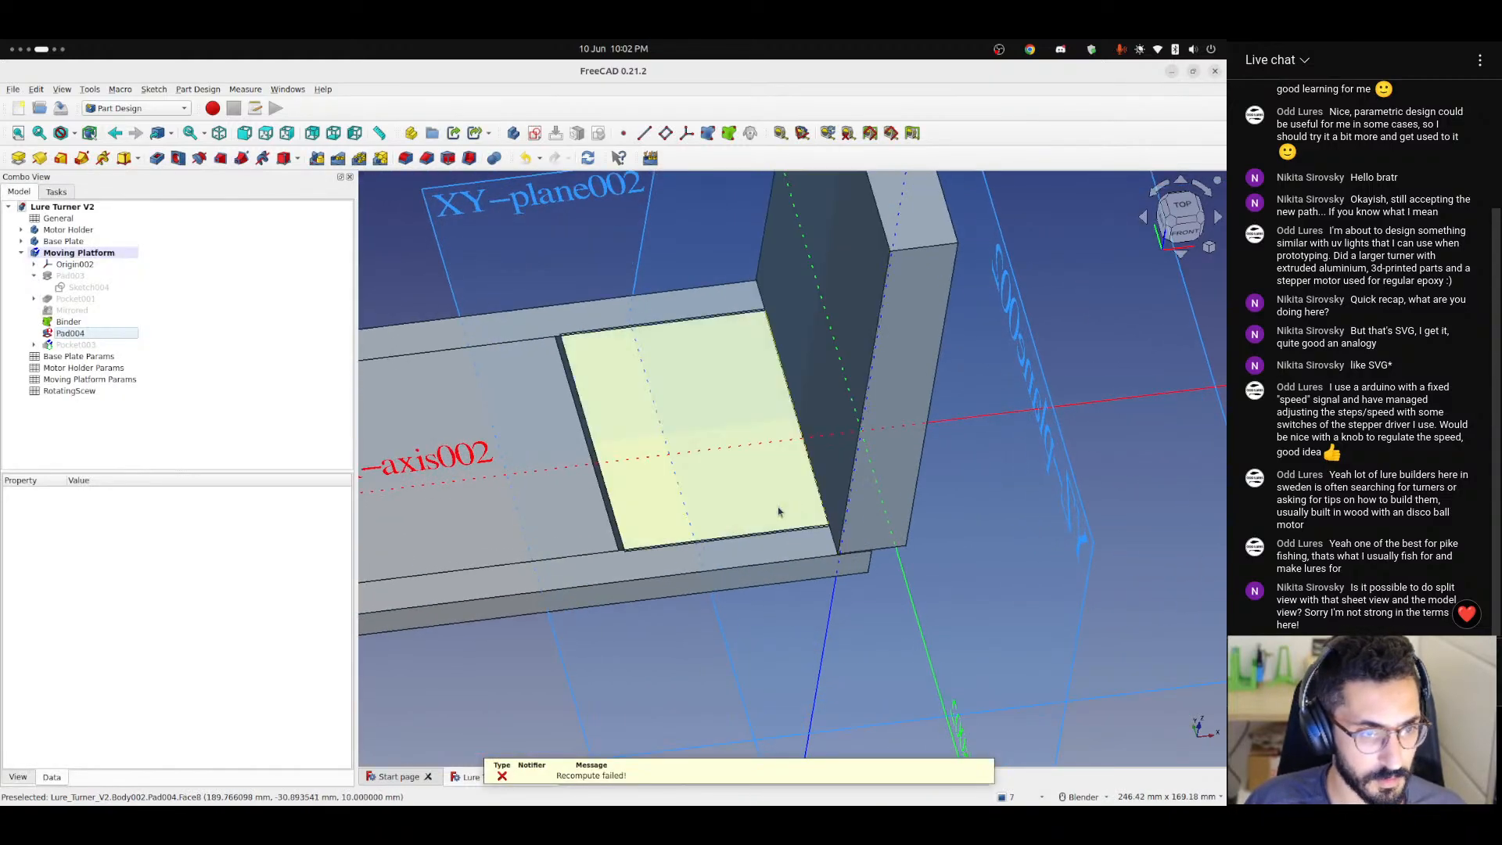
left_click(68, 321)
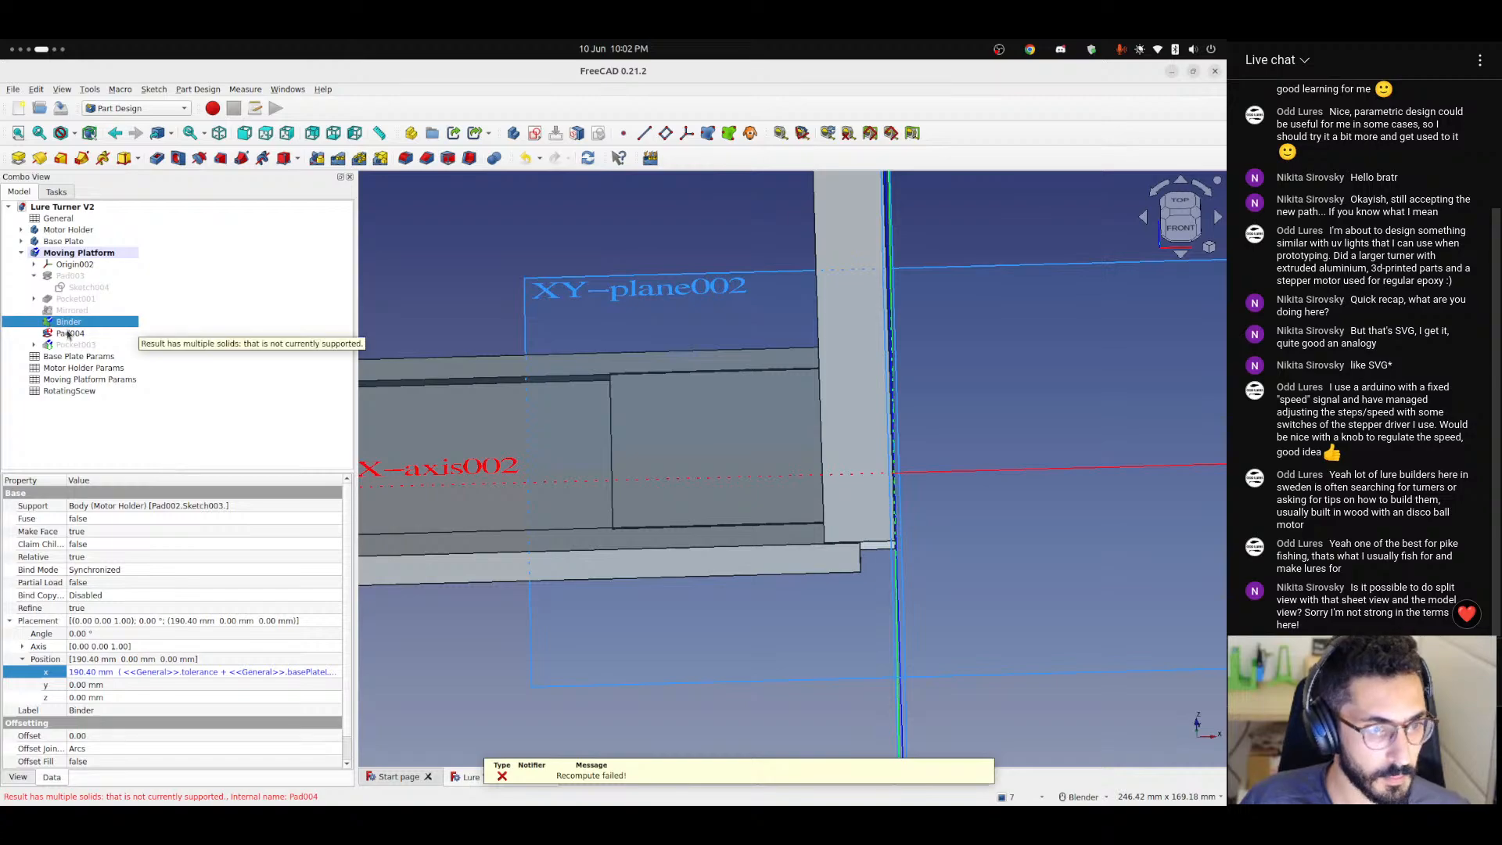
double_click(68, 333)
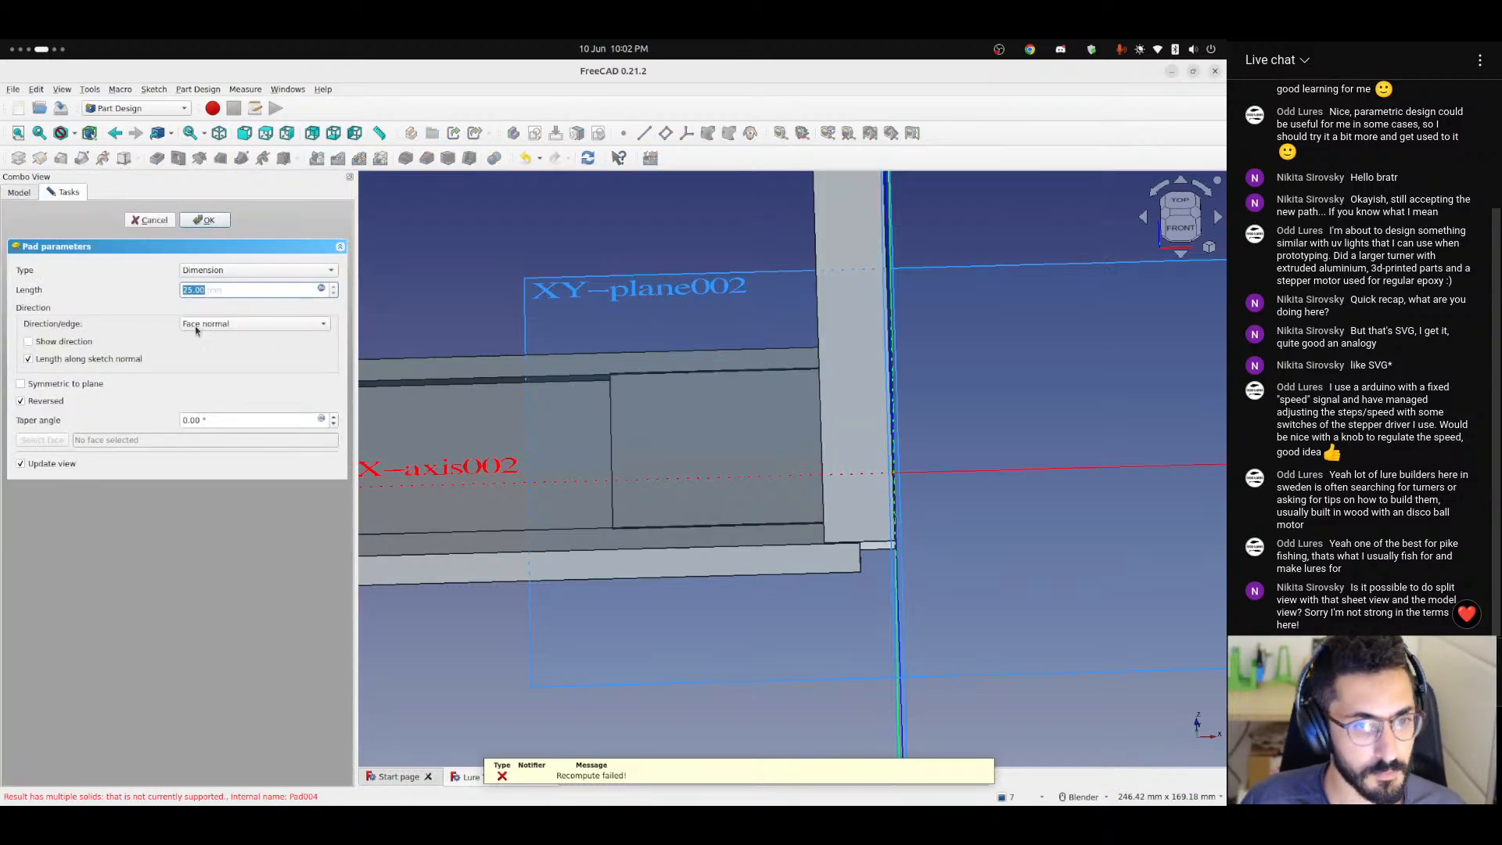
left_click(320, 289)
left_click(257, 306)
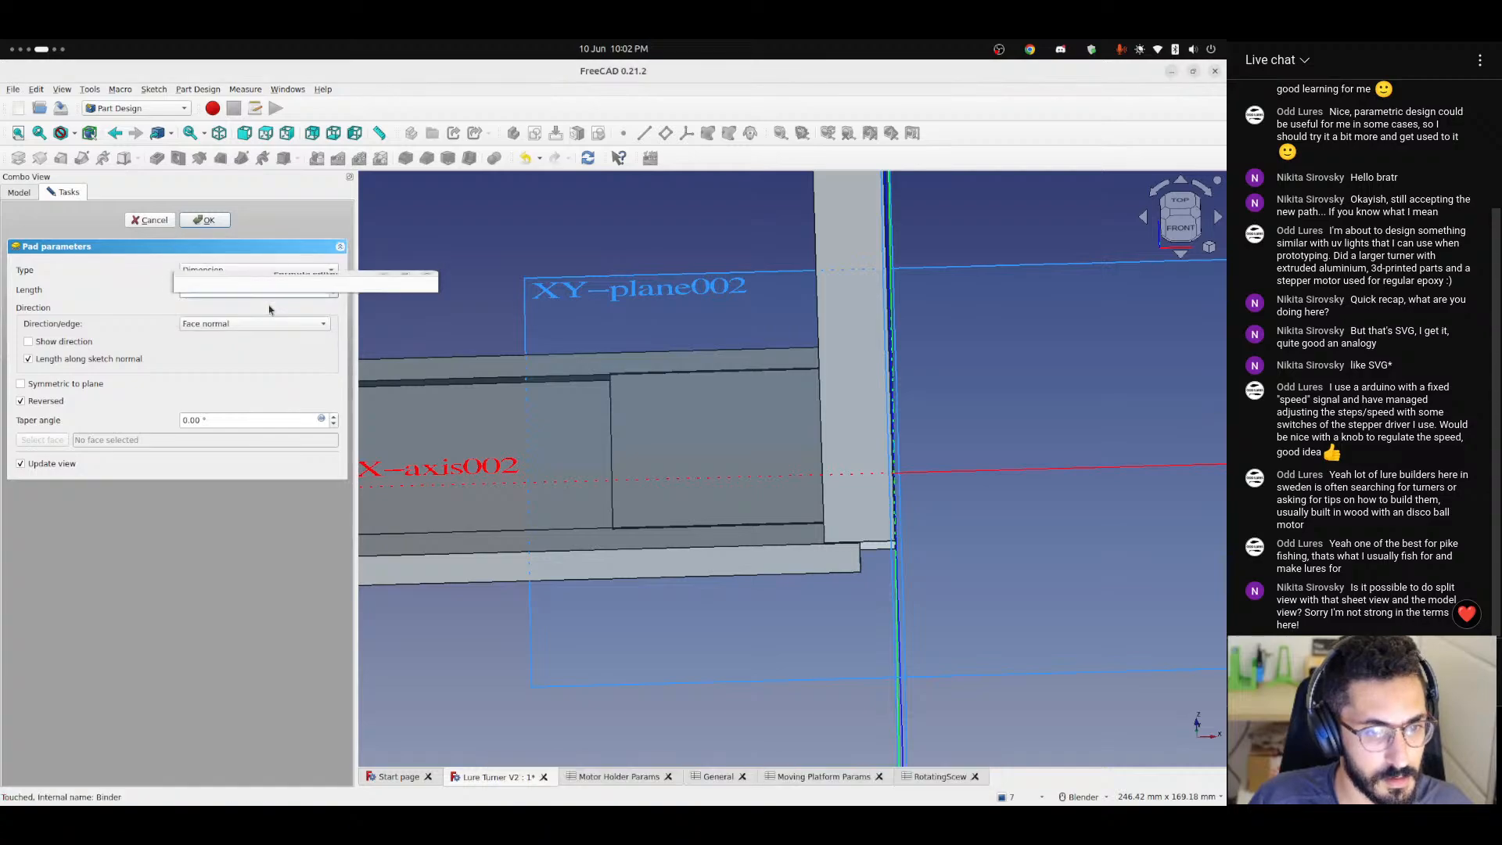
left_click(31, 399)
left_click(32, 400)
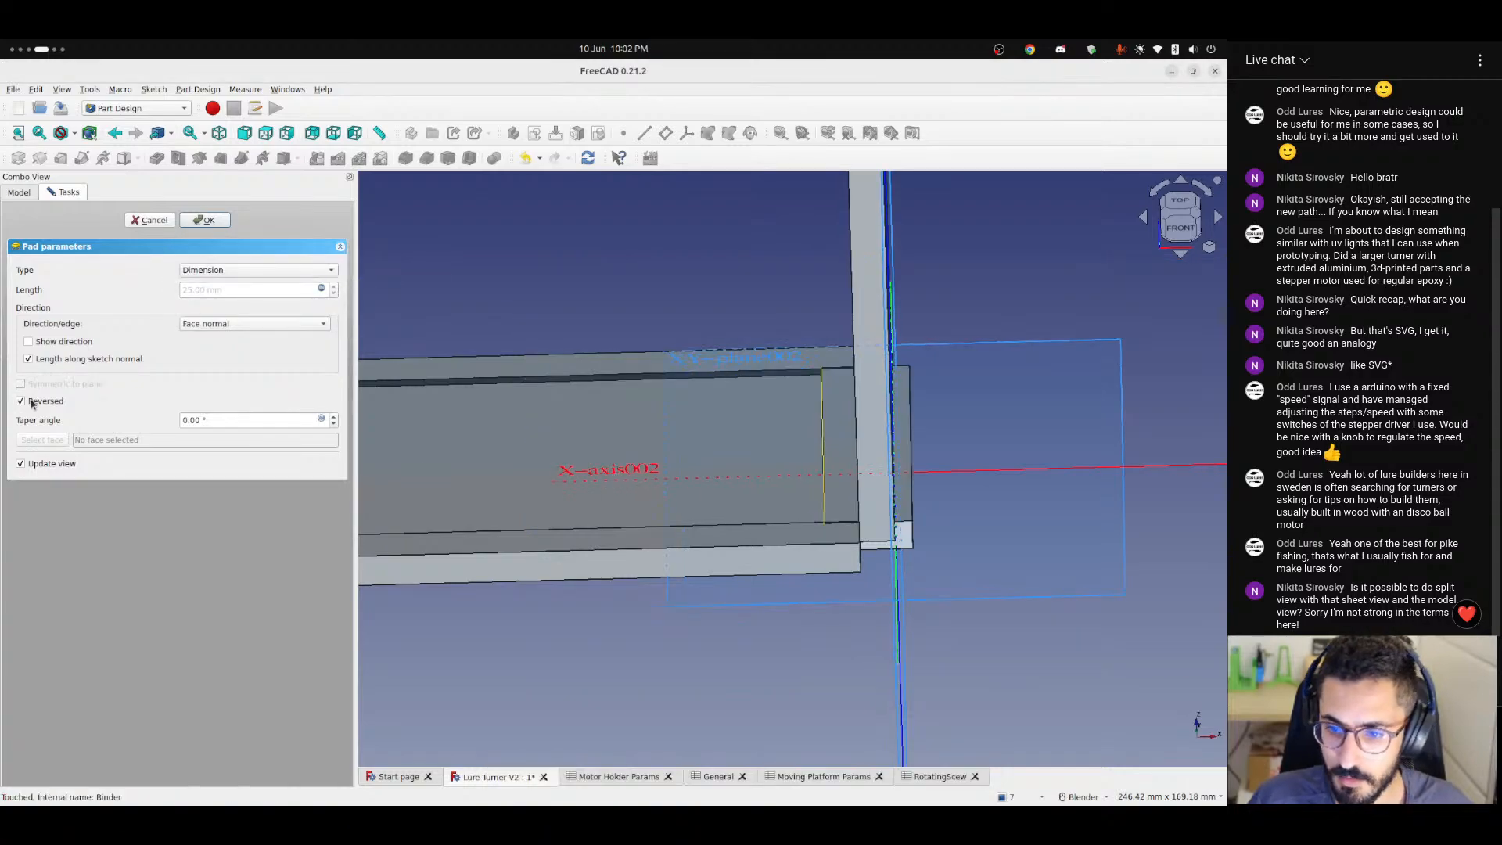
mouse_move(775, 557)
middle_mouse_down()
mouse_move(798, 520)
mouse_move(763, 473)
mouse_move(795, 544)
middle_mouse_up()
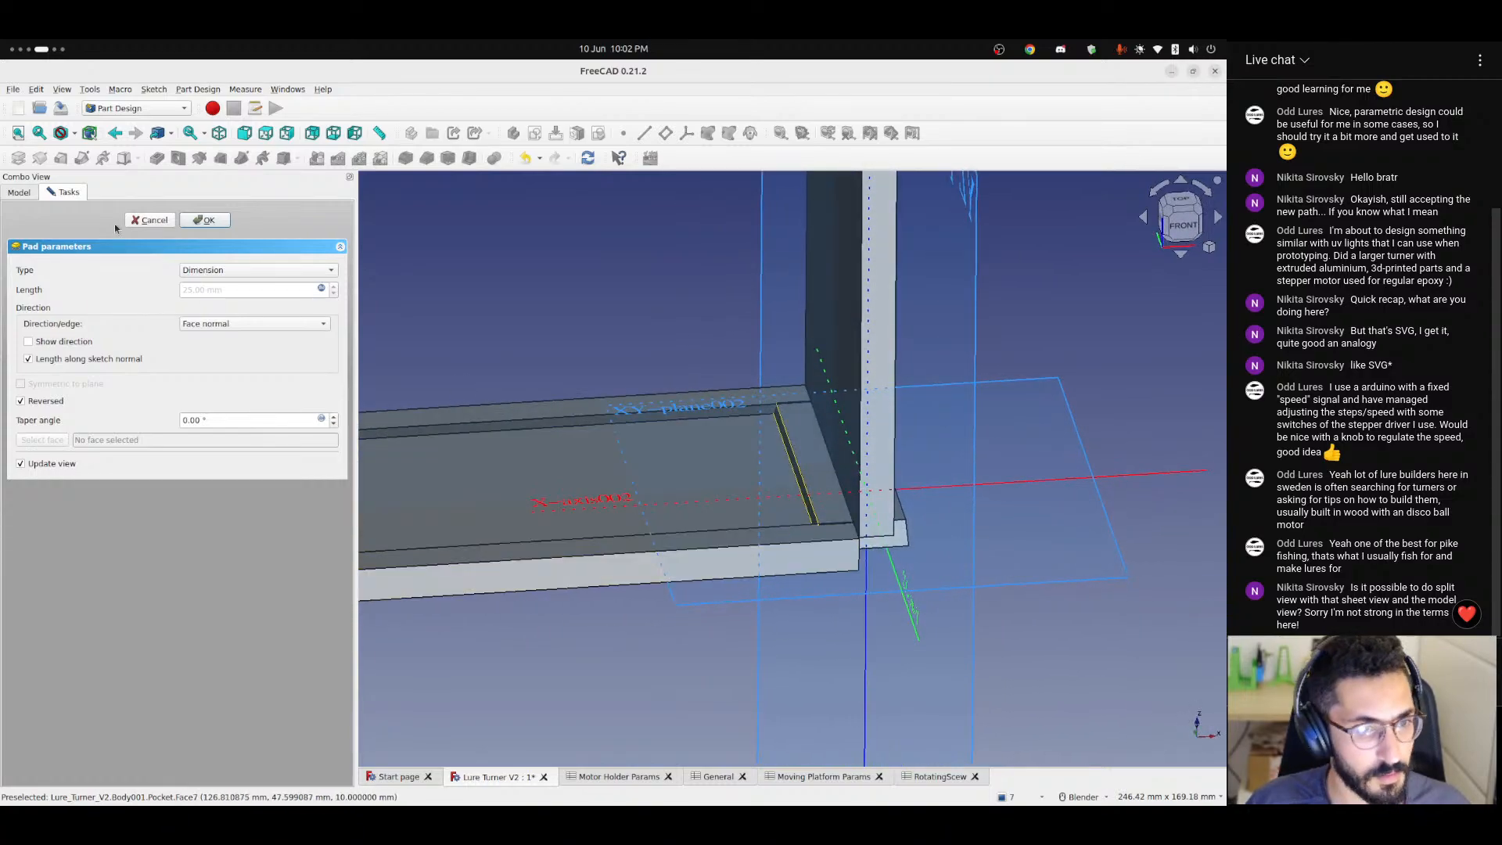
left_click(205, 221)
Show the Moving Platform's Pocket003 instead of Pad004, hide the Binder and select the Mirrored feature.
left_click(77, 345)
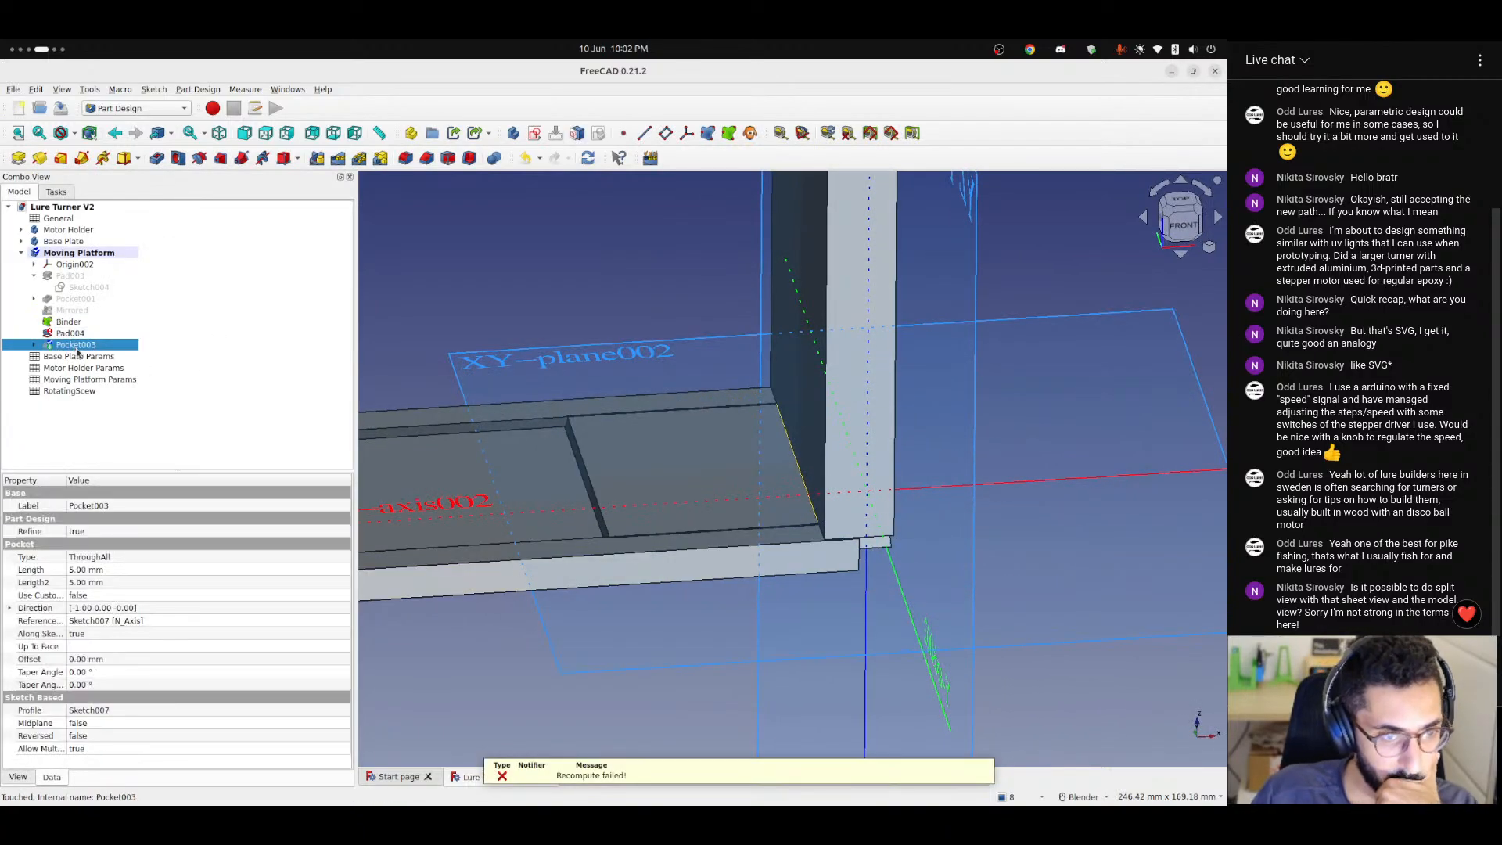
key("space")
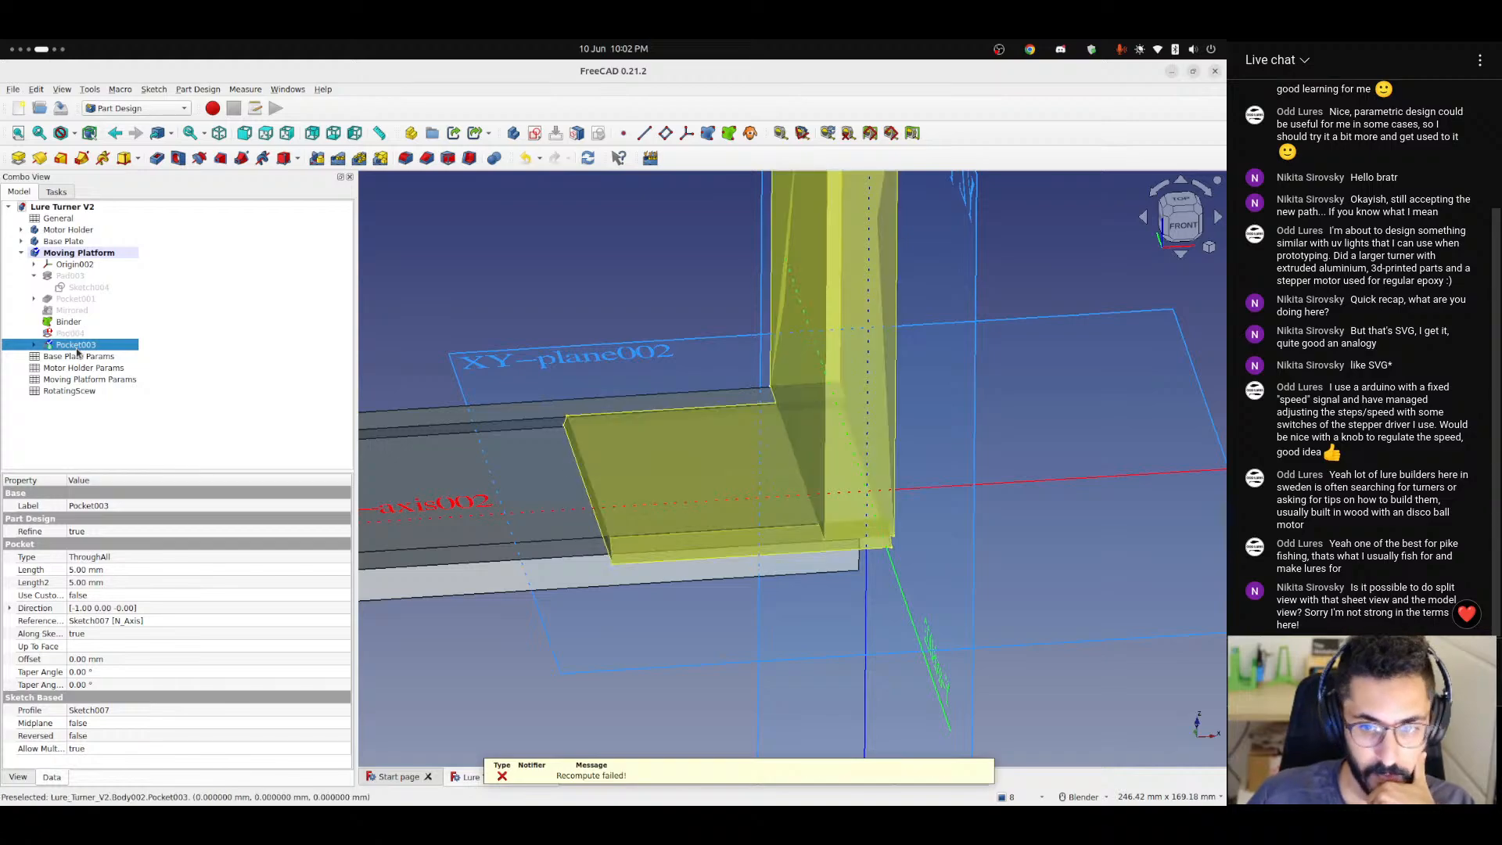
left_click(573, 247)
left_click(69, 322)
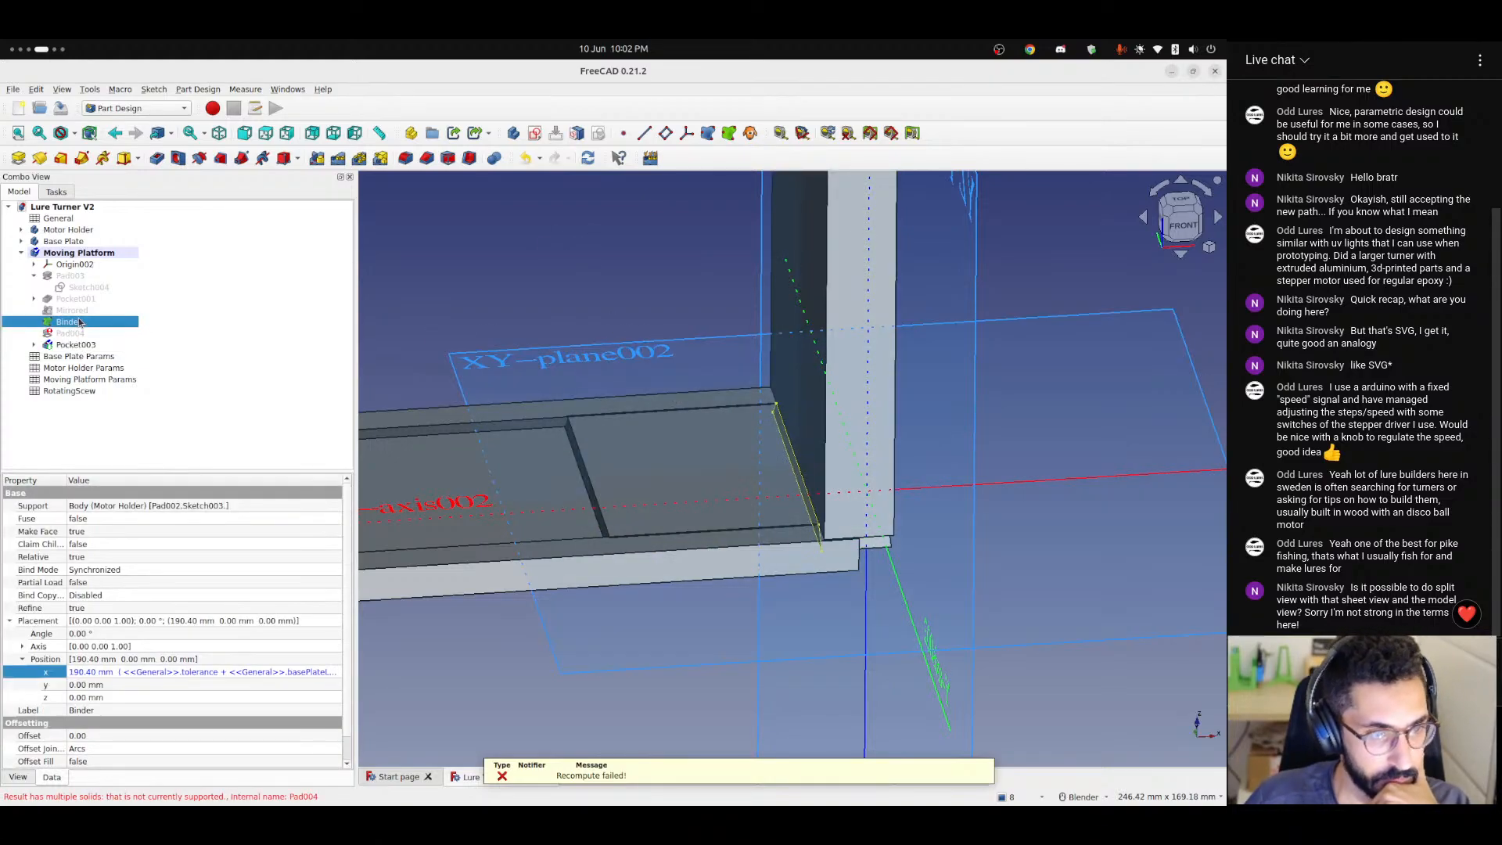
left_click(72, 311)
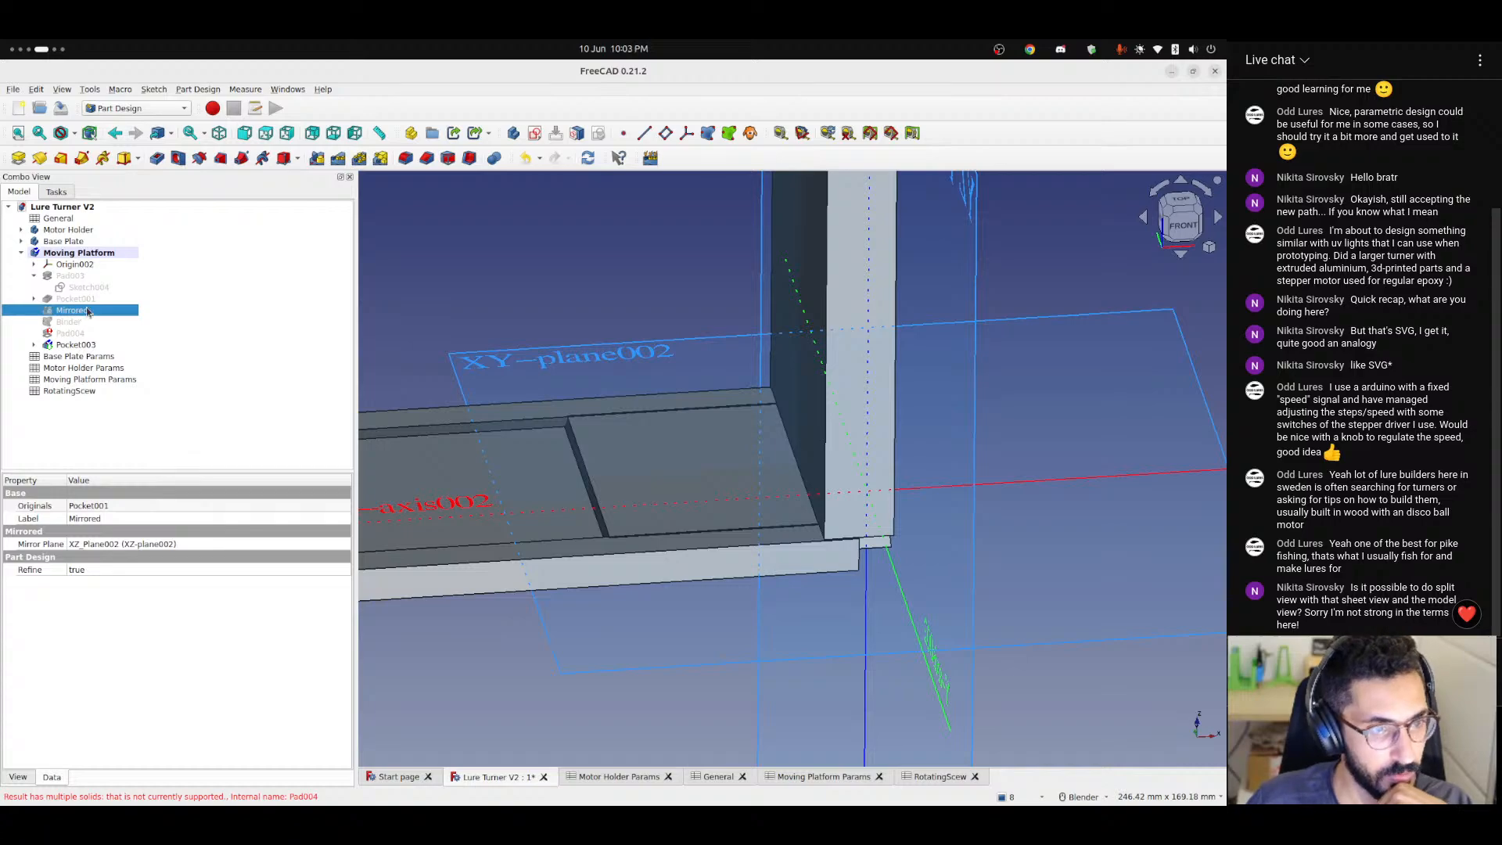
From the front, examine the formula behind the Moving Platform's X position against the base plate, leaving the formula as it is.
left_click(54, 265)
left_click(1071, 251)
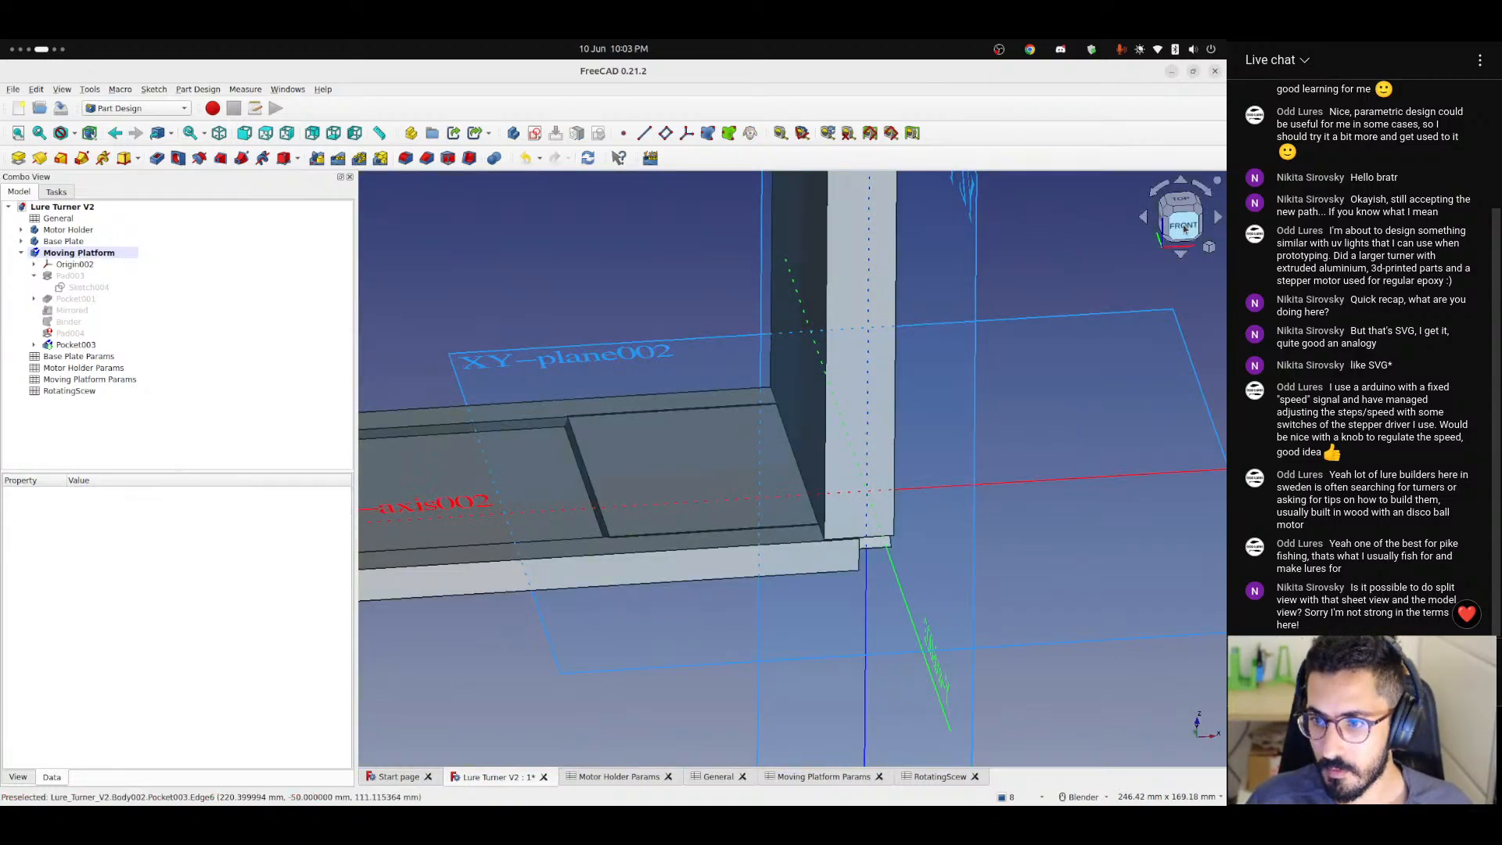
left_click(1184, 229)
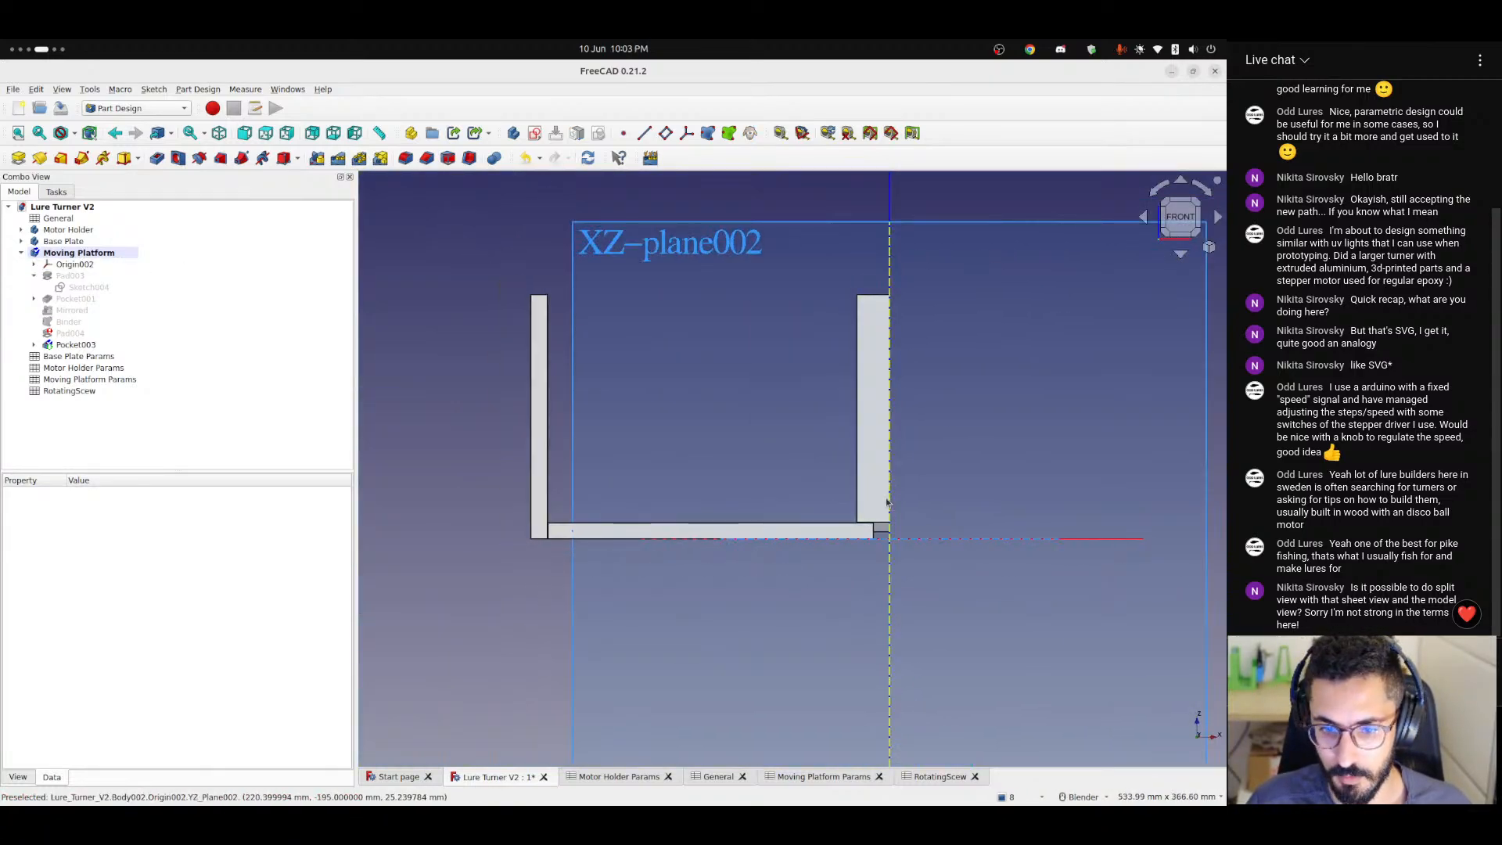
scroll(876, 532, "up", 2)
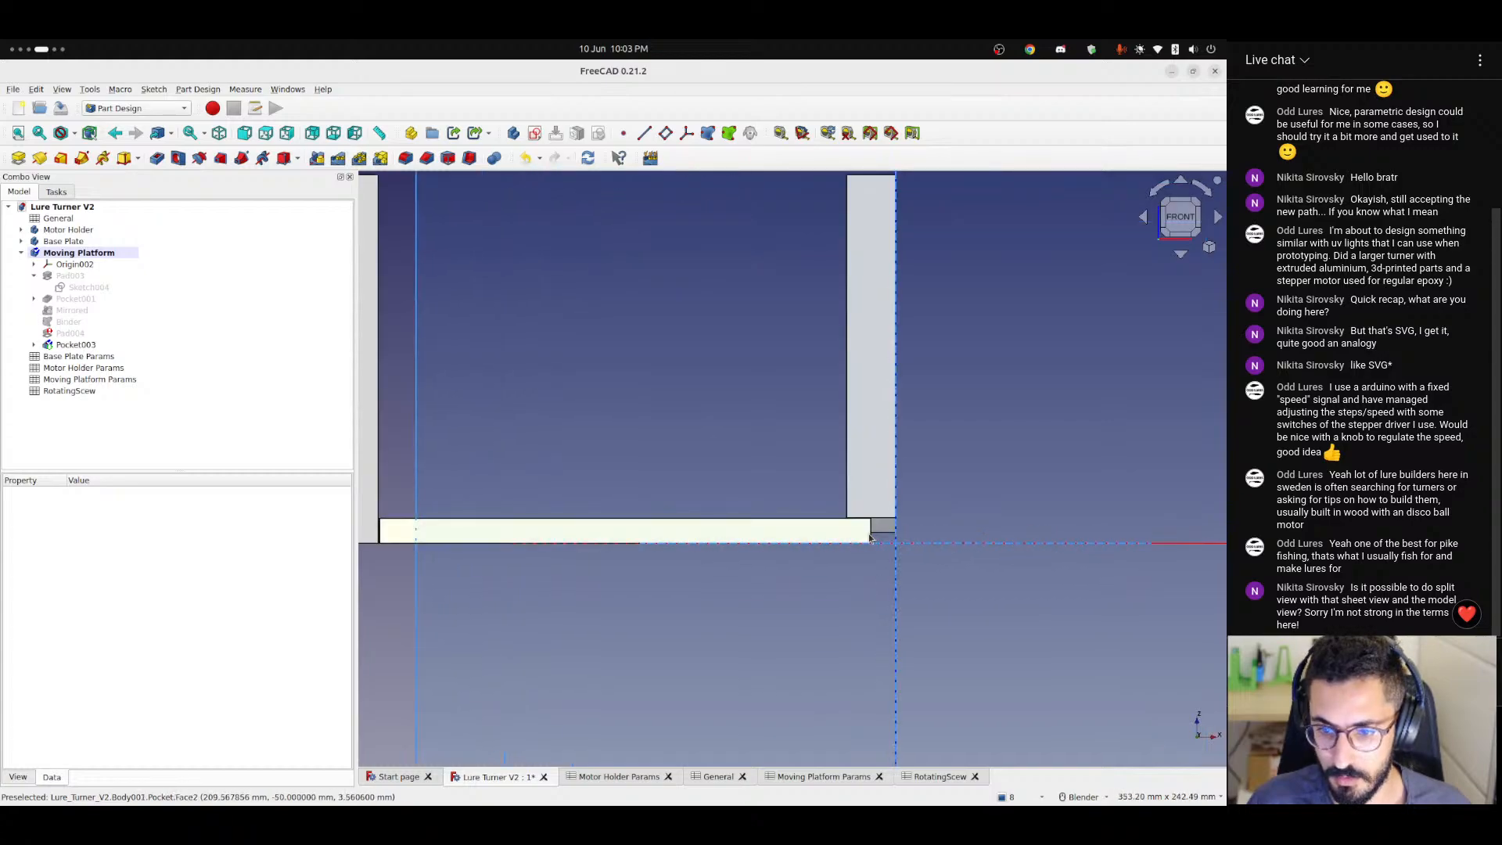
left_click(66, 254)
left_click(156, 585)
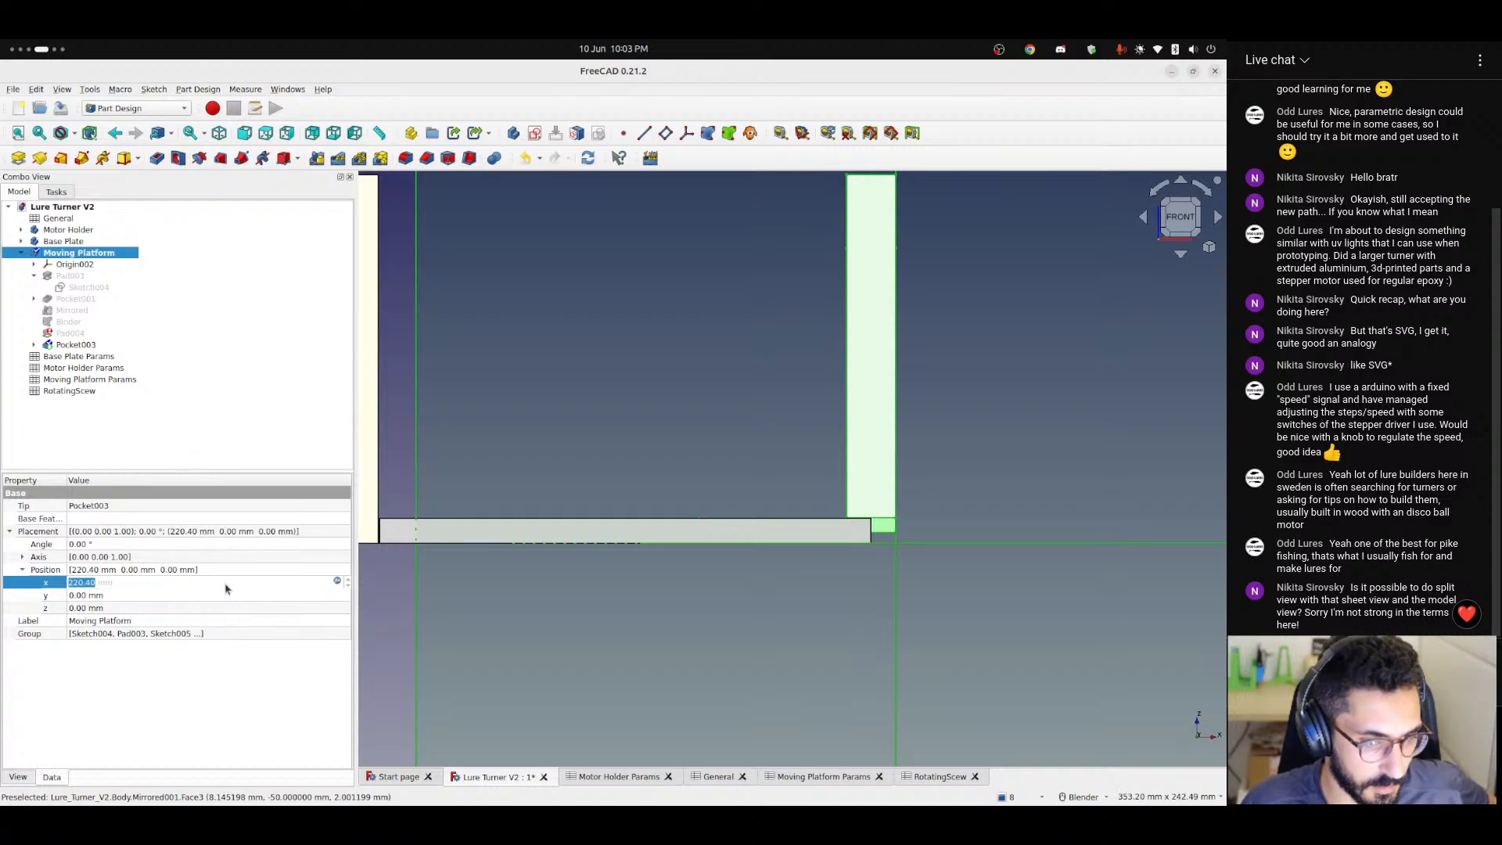
left_click(335, 585)
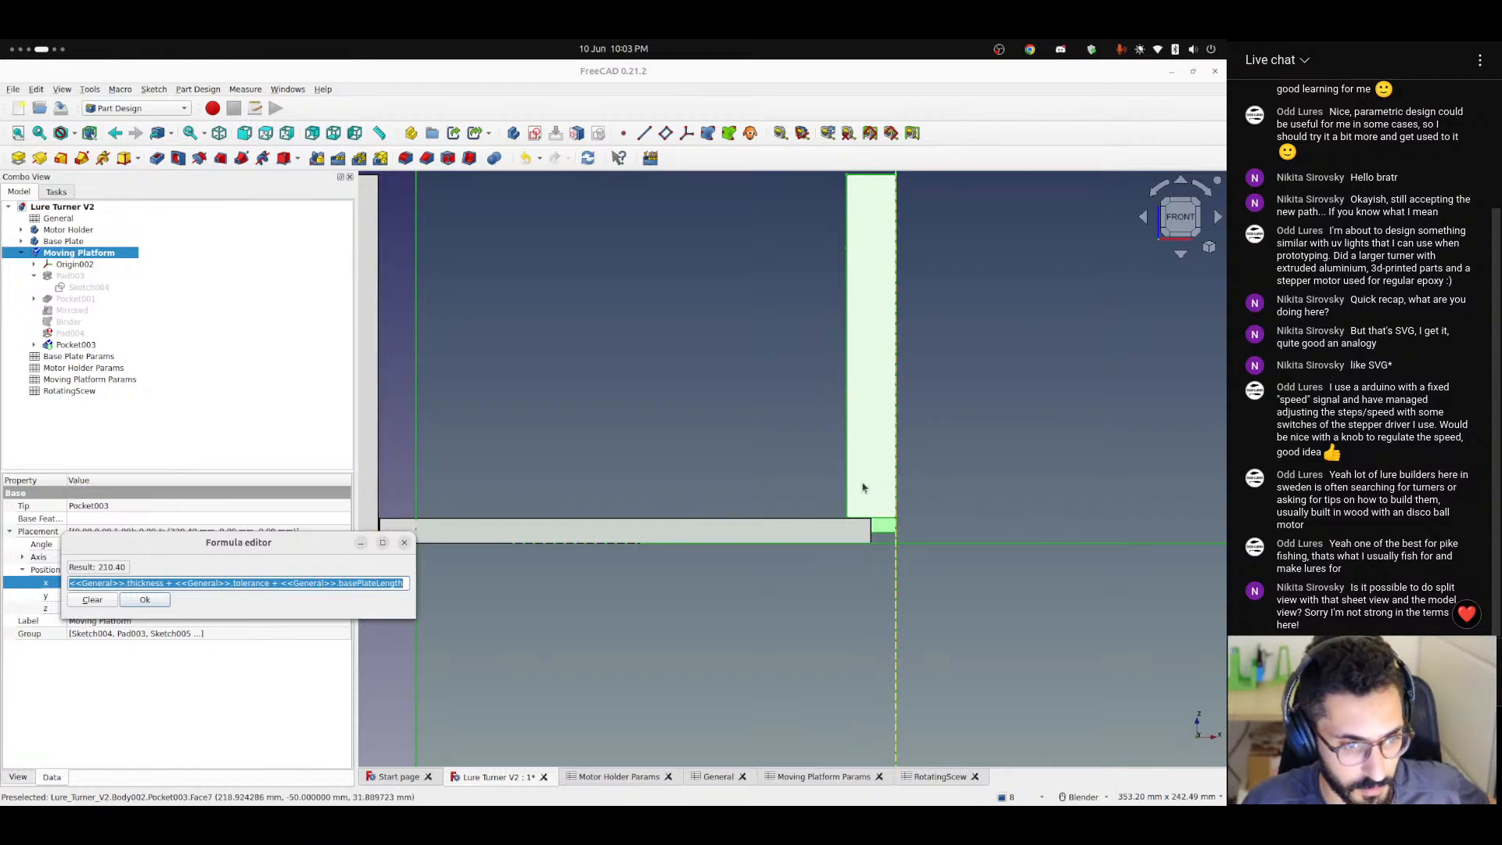
left_click(403, 543)
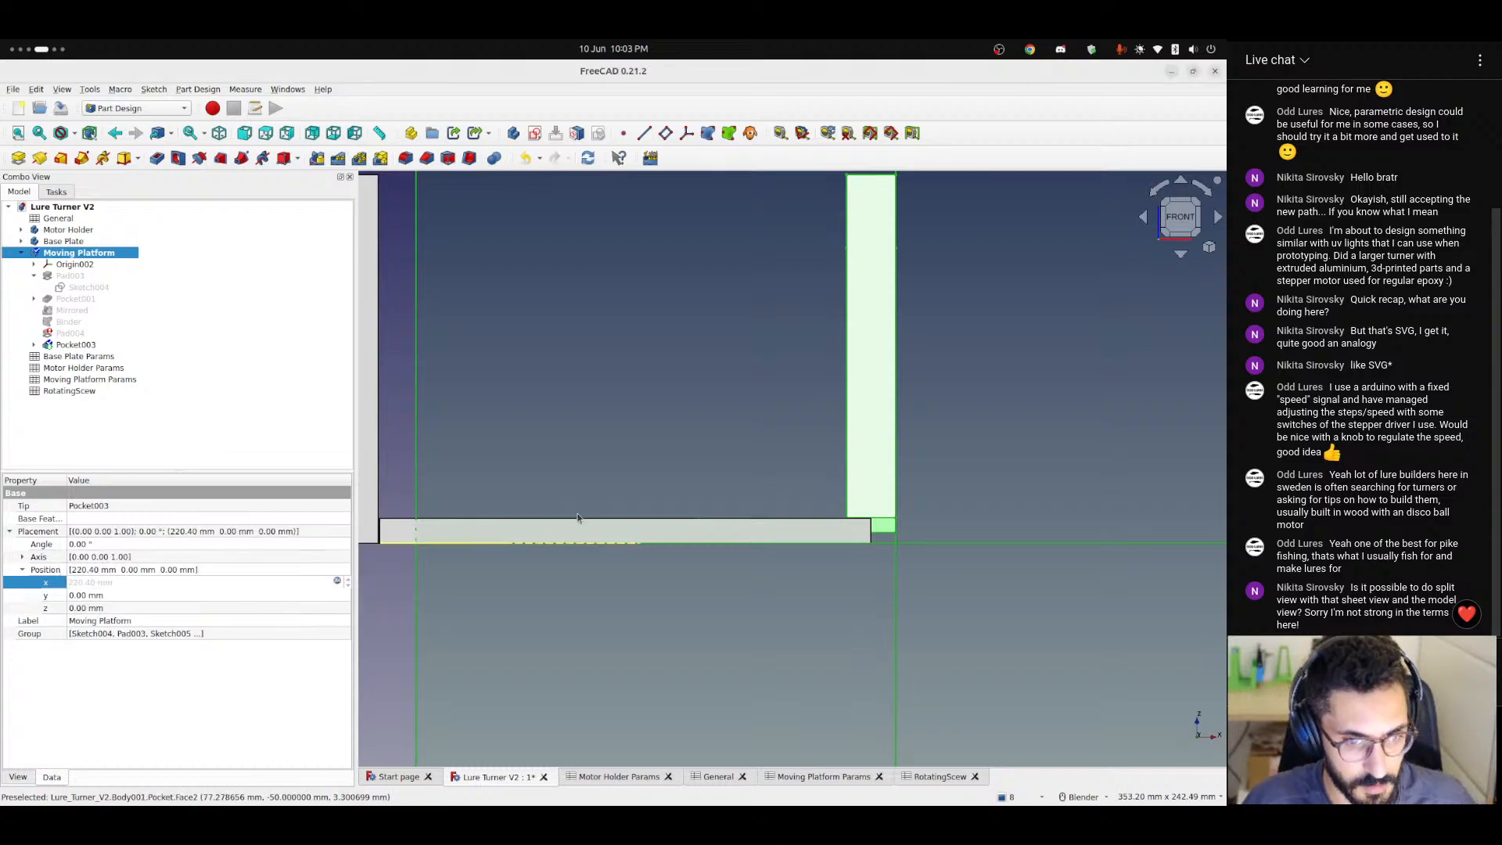
middle_click_drag(438, 443, 764, 475, "shift")
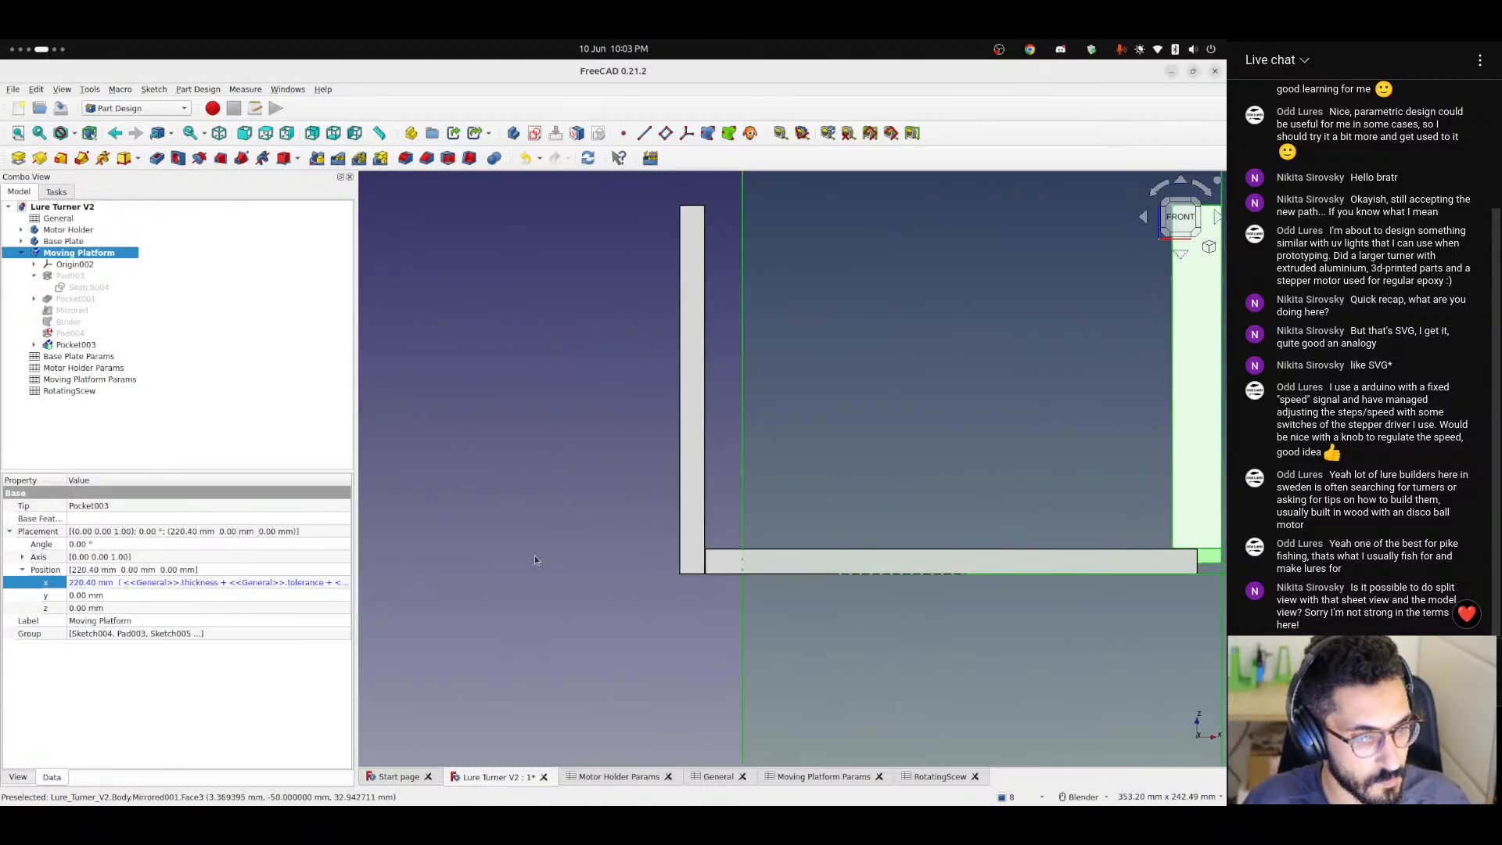
scroll(534, 560, "down", 3)
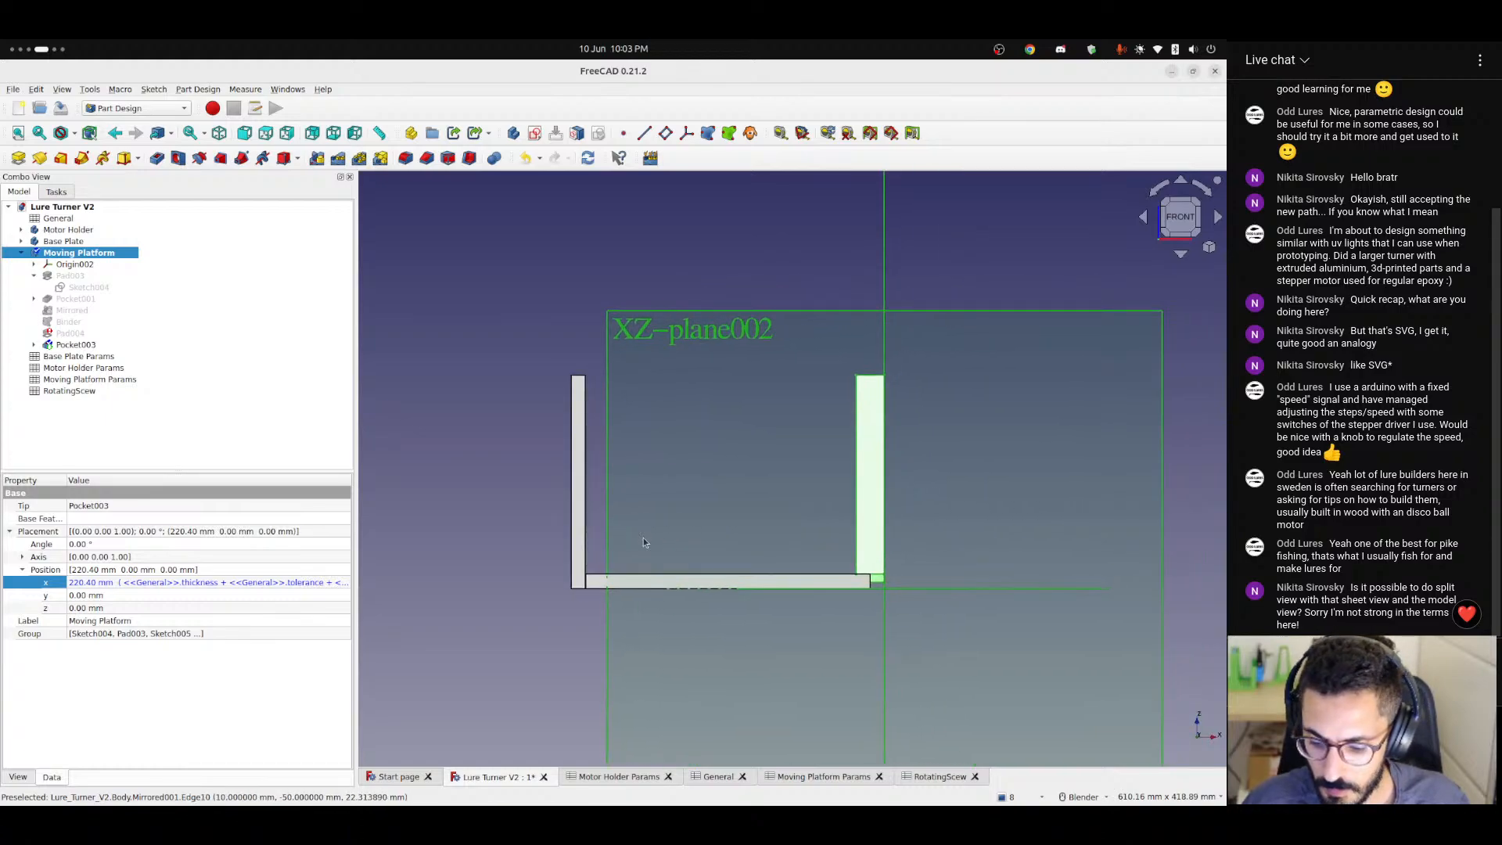
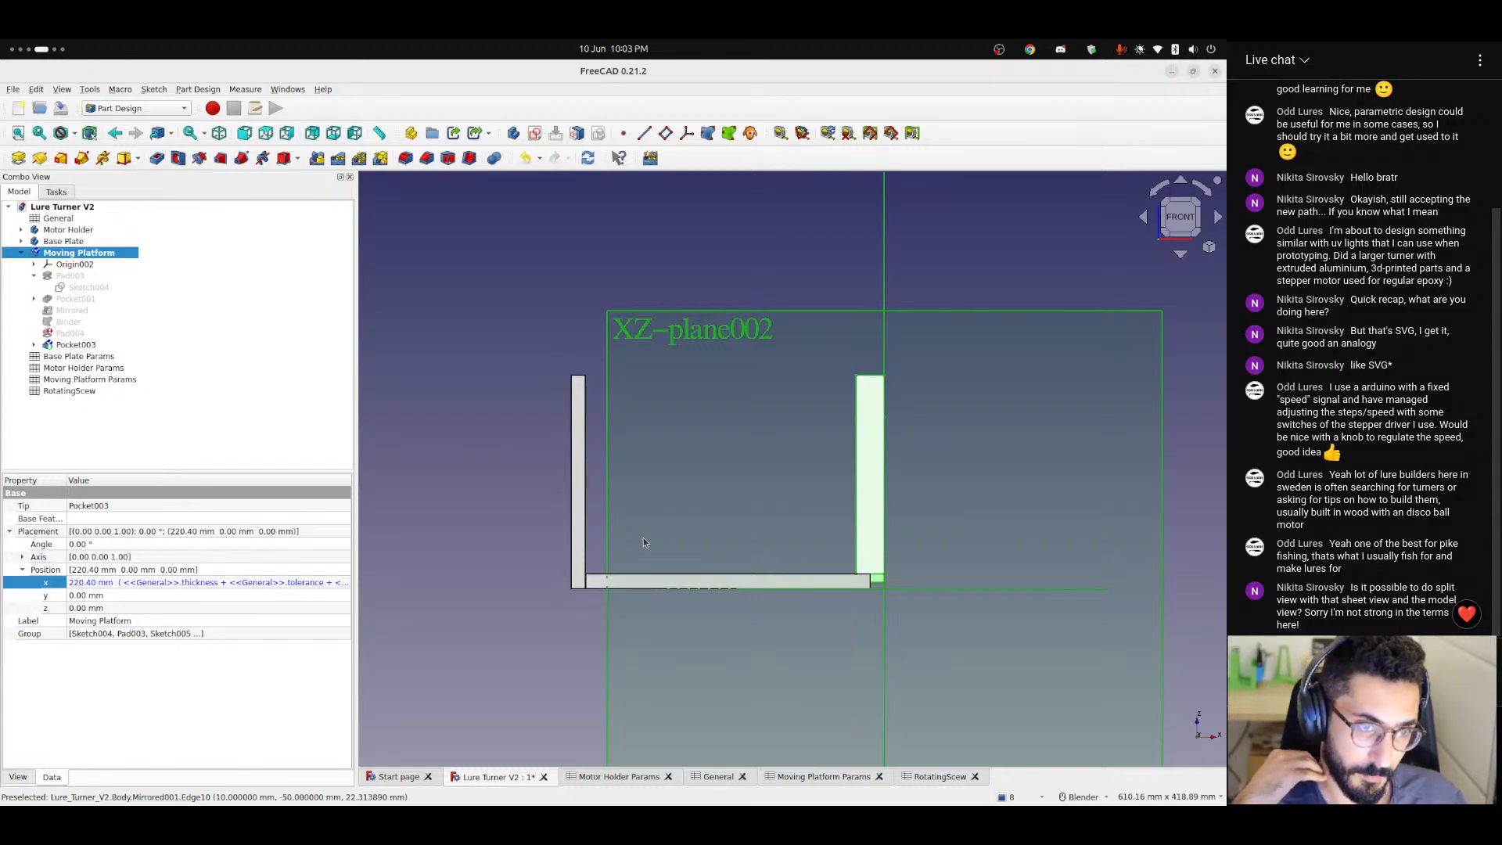
Glance at the Motor Holder Params sheet, then switch to Chrome and search in a new tab for "freecad view two panels at once".
left_click(613, 777)
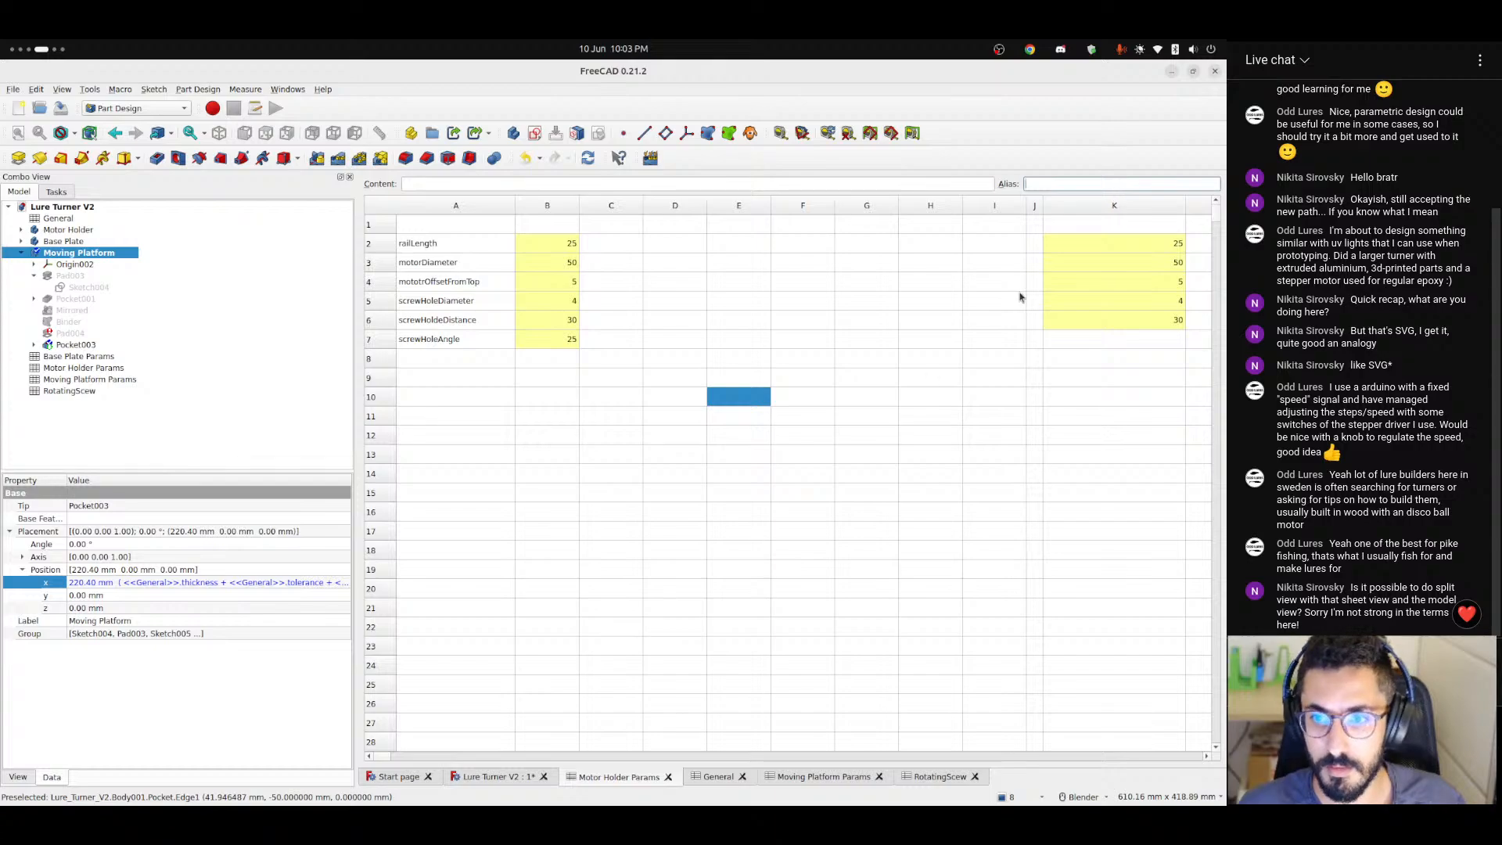
left_click(486, 776)
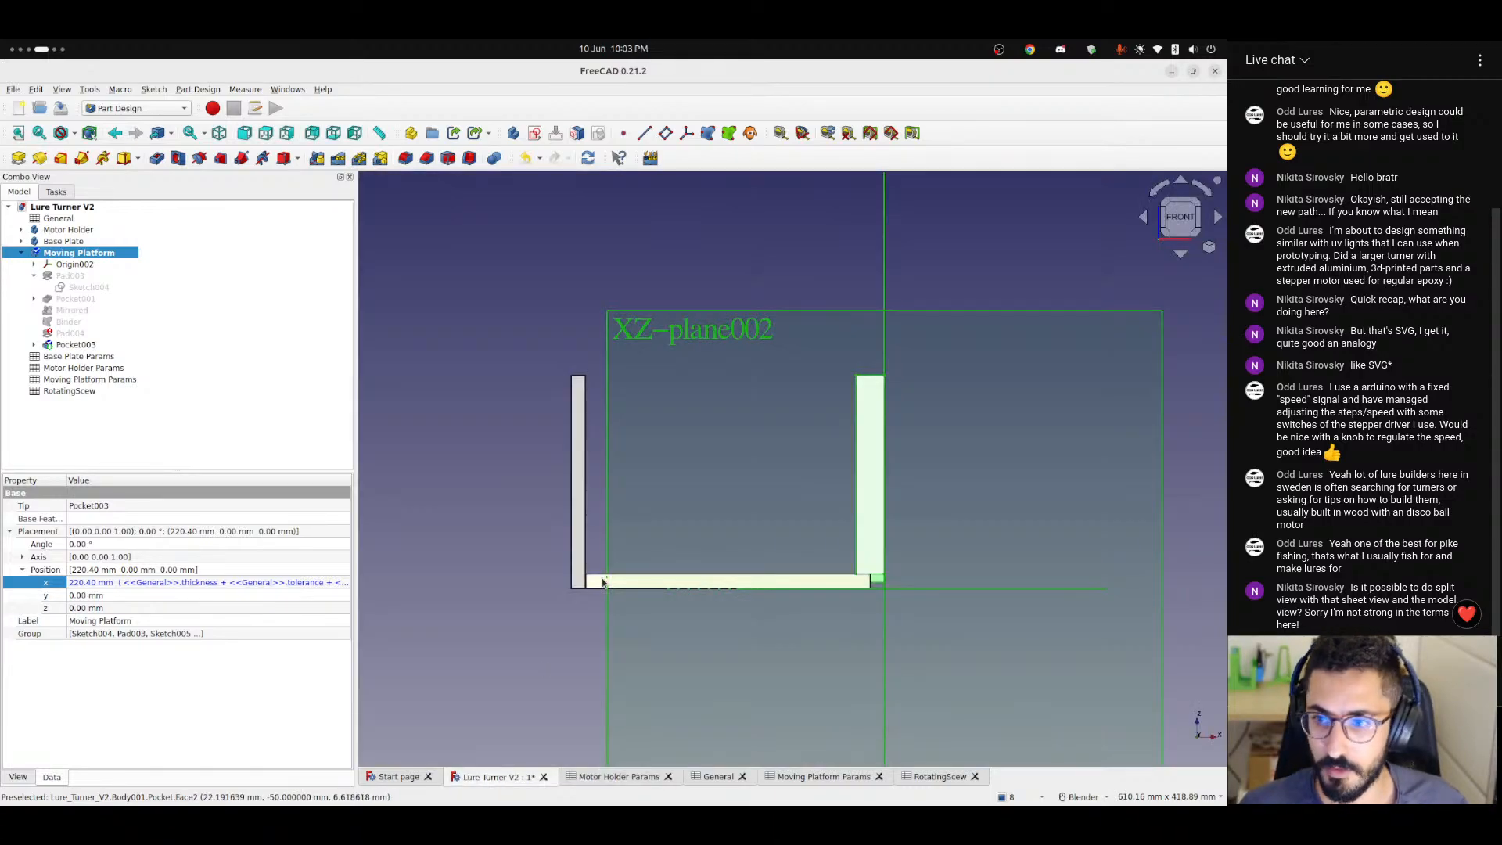
key("alt+Tab")
key("ctrl+t")
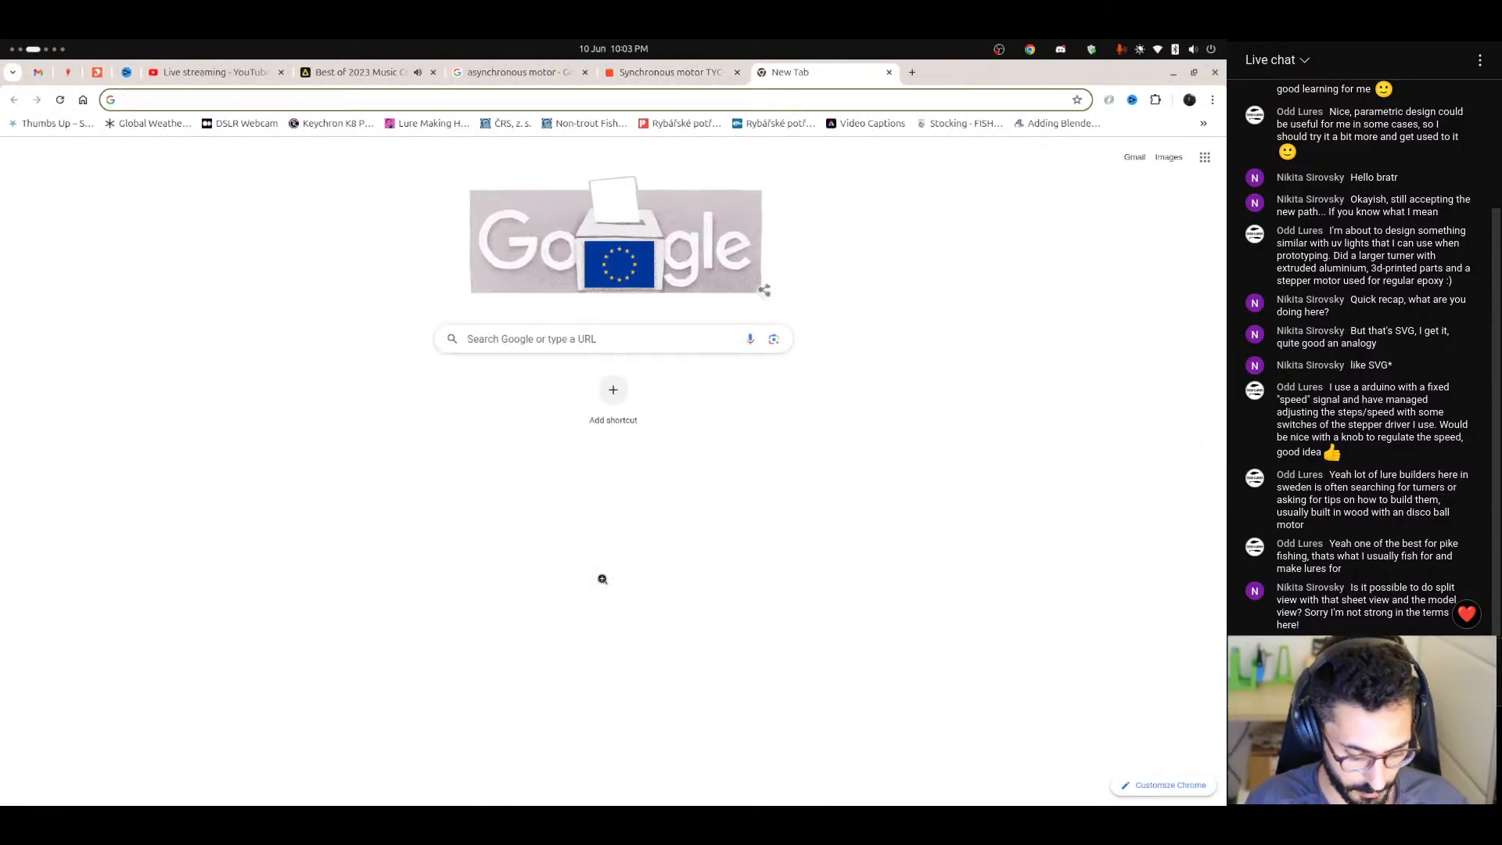
type("freeca")
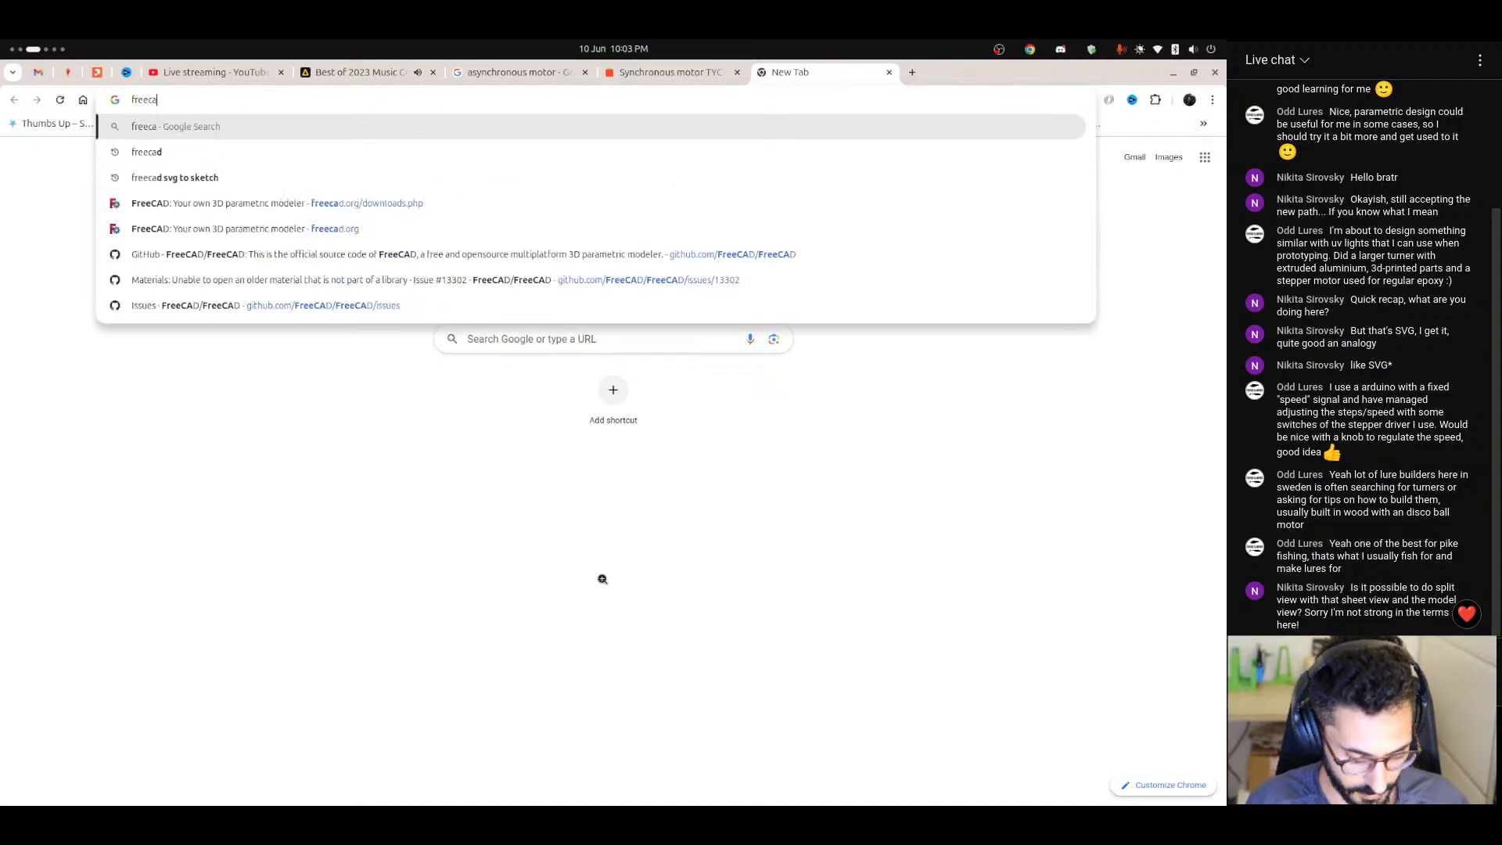
type("d split ")
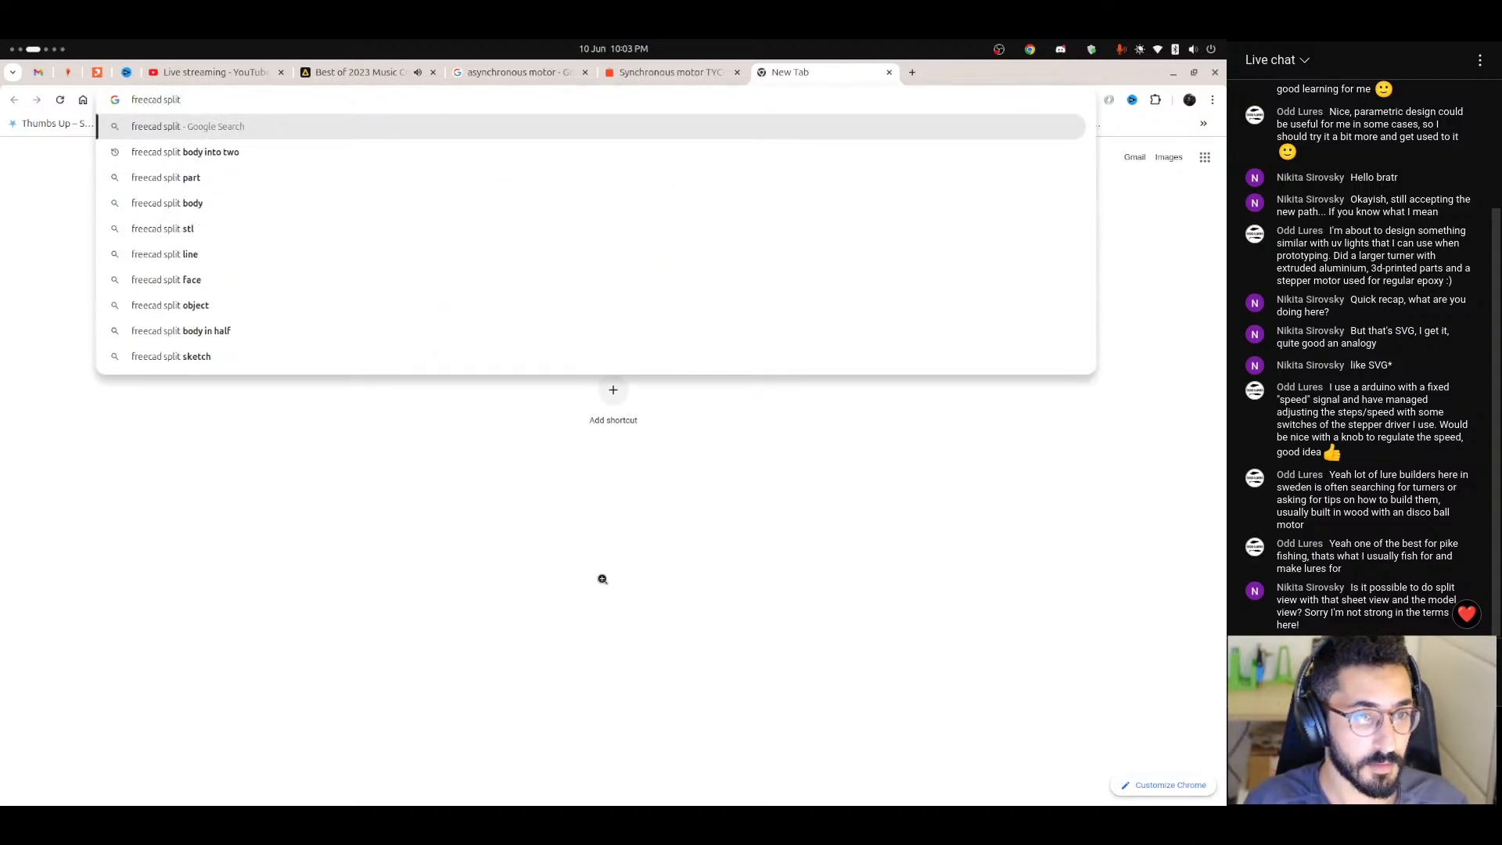
type("view")
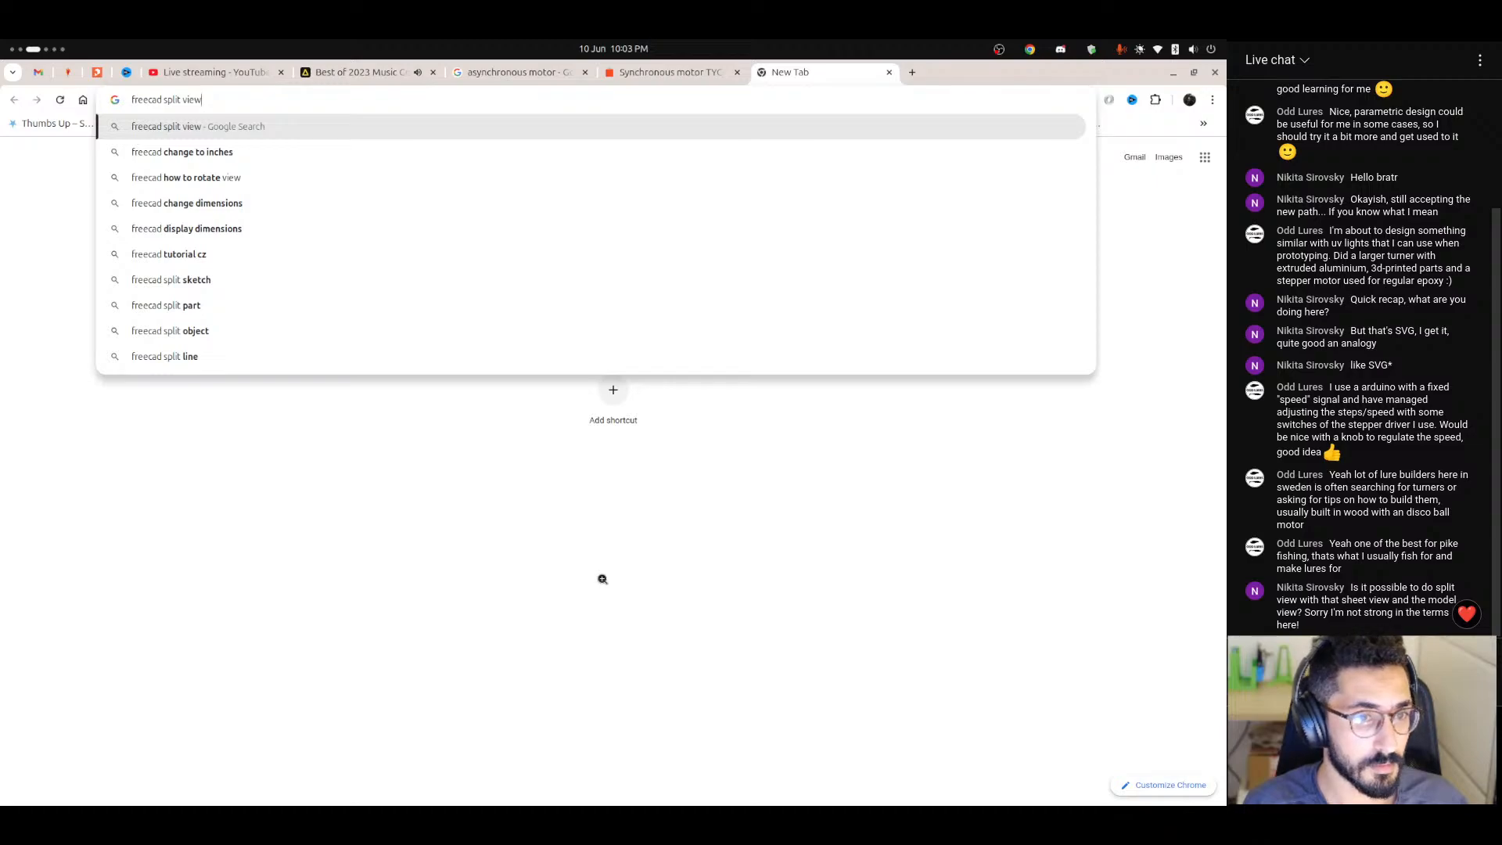
key("ctrl+shift+Left")
key("ctrl+shift+Left")
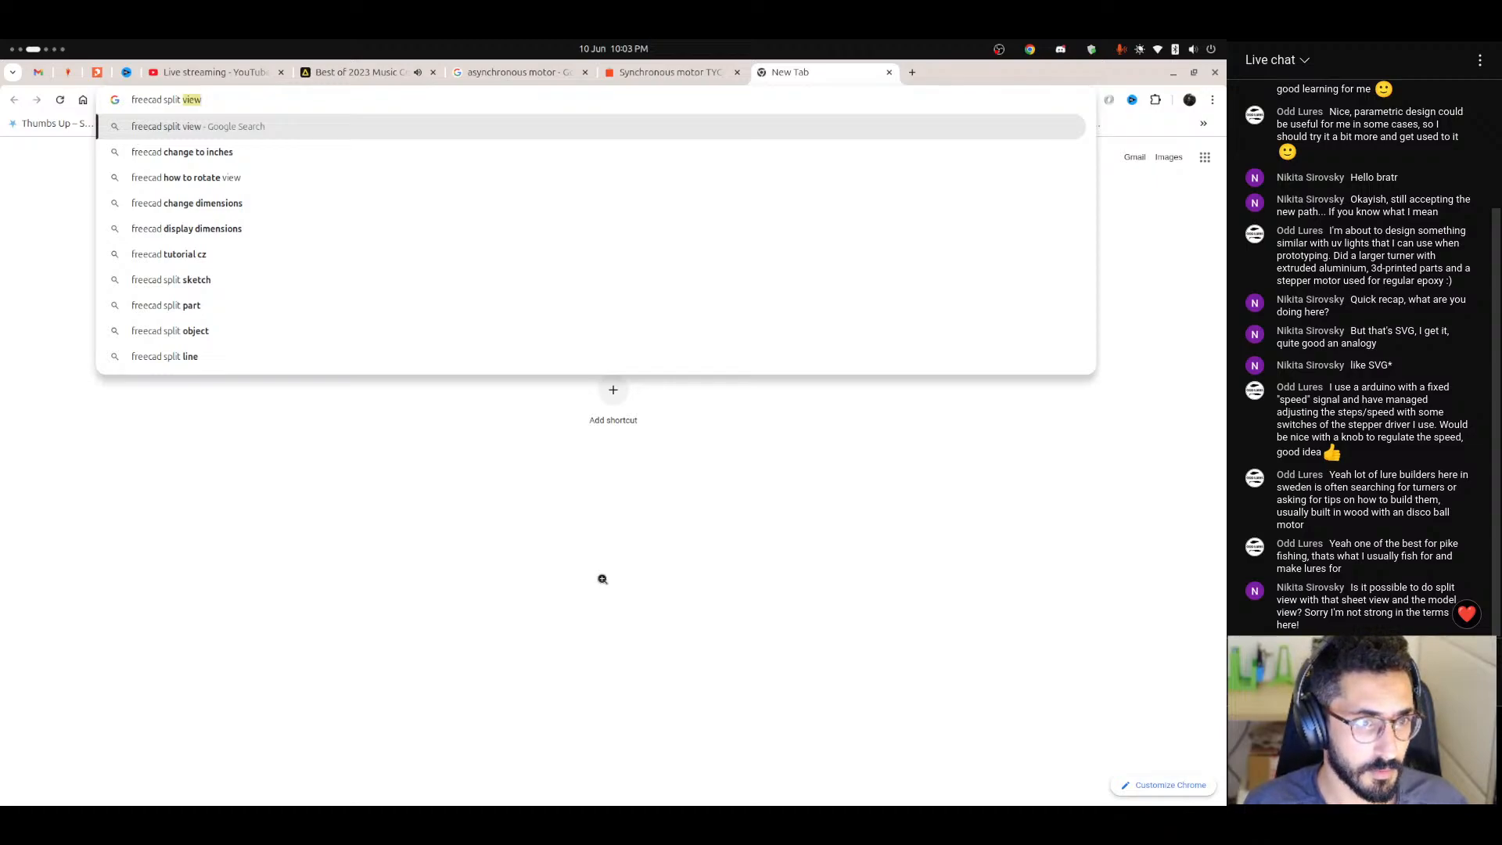
type("view two")
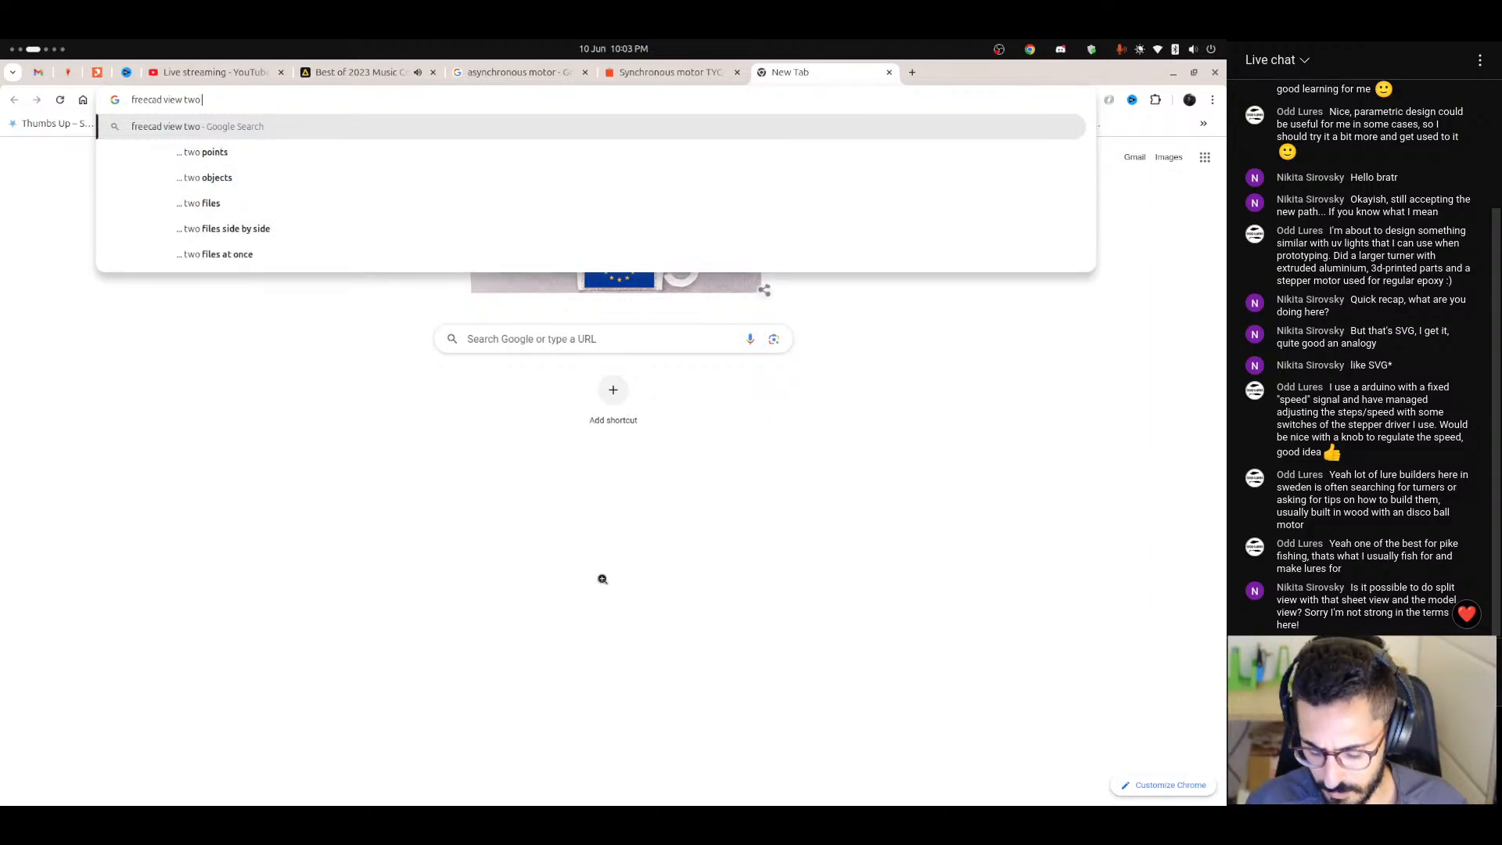
type(" panels")
key("Down")
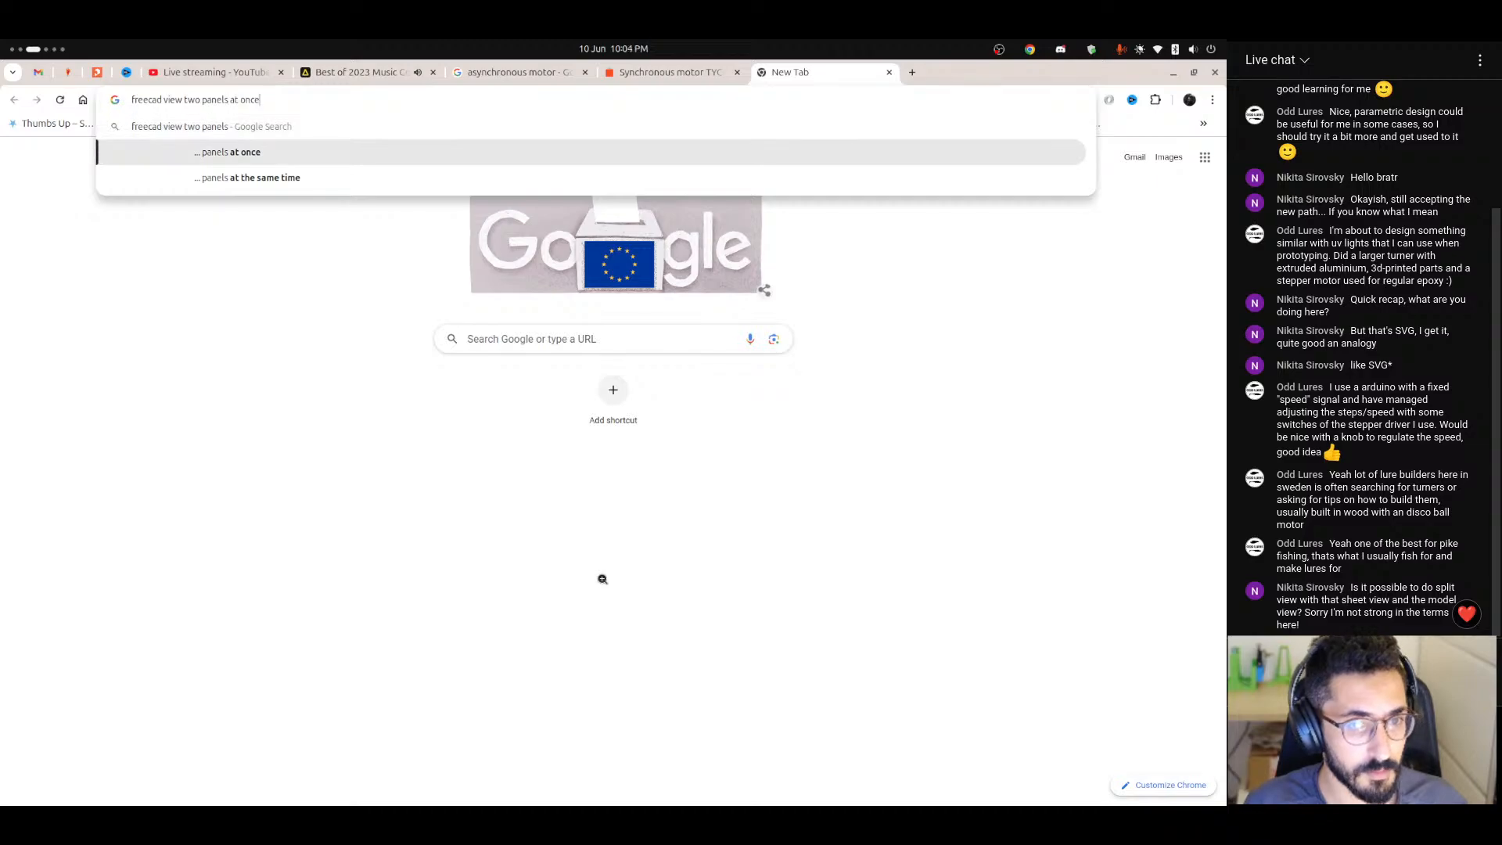
key("Return")
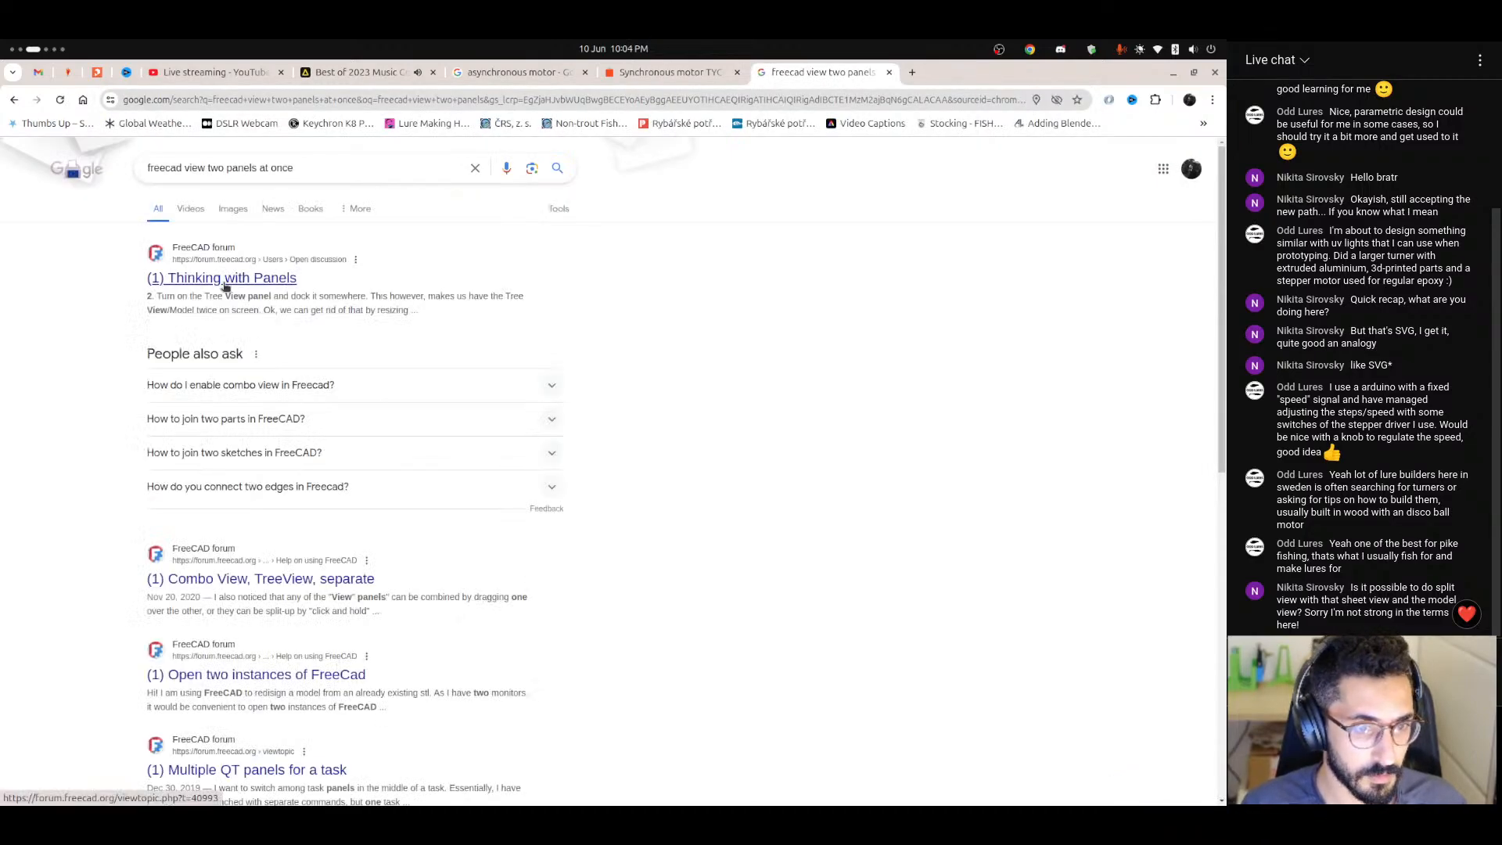
Skim the "Thinking with Panels" forum thread and the remaining results, close the search tab and switch back to FreeCAD.
left_click(225, 280)
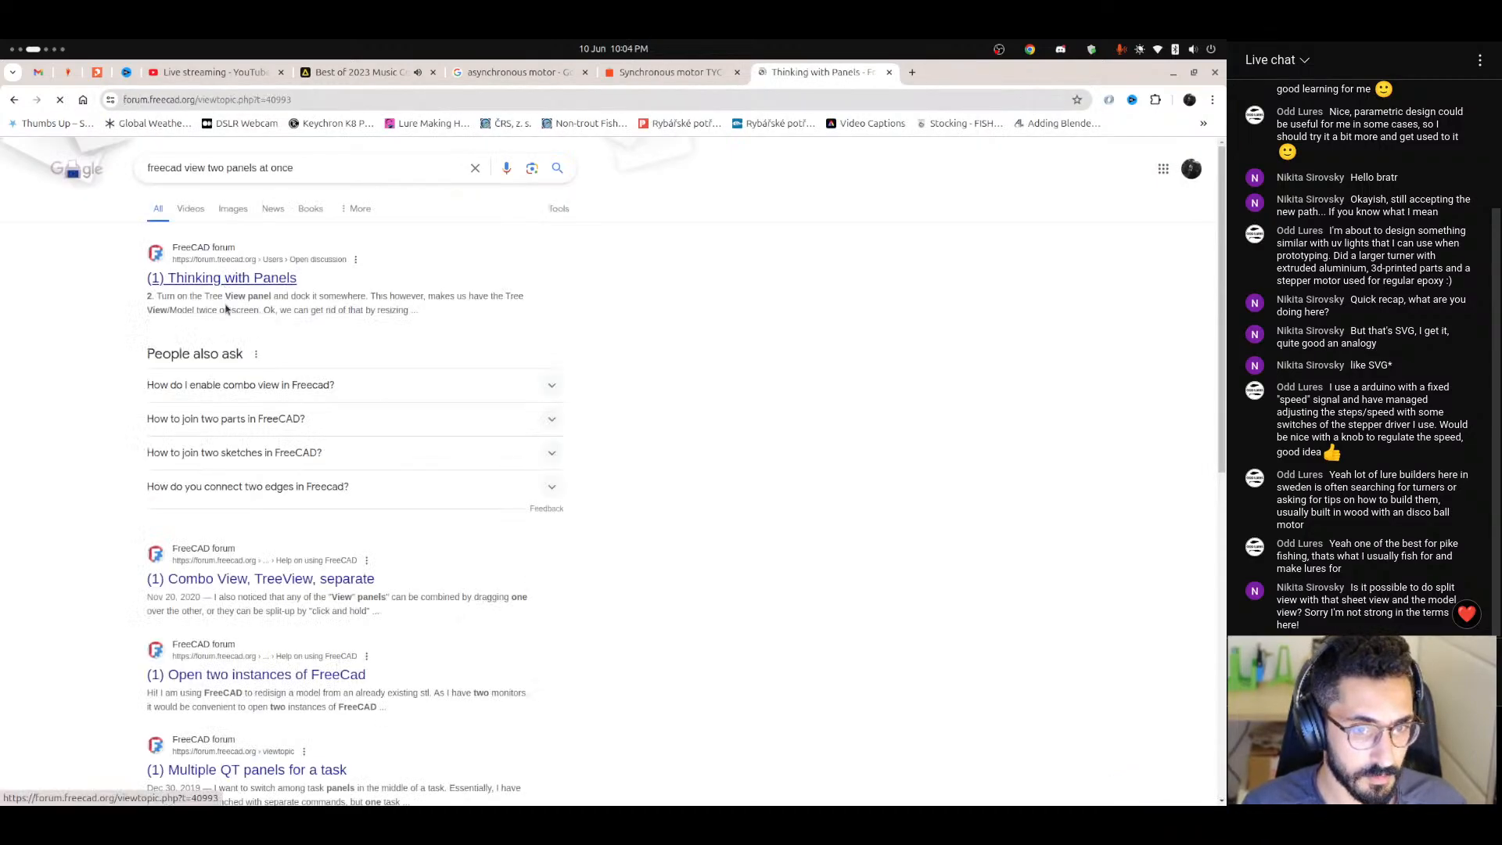
scroll(428, 462, "down", 10)
scroll(428, 462, "down", 5)
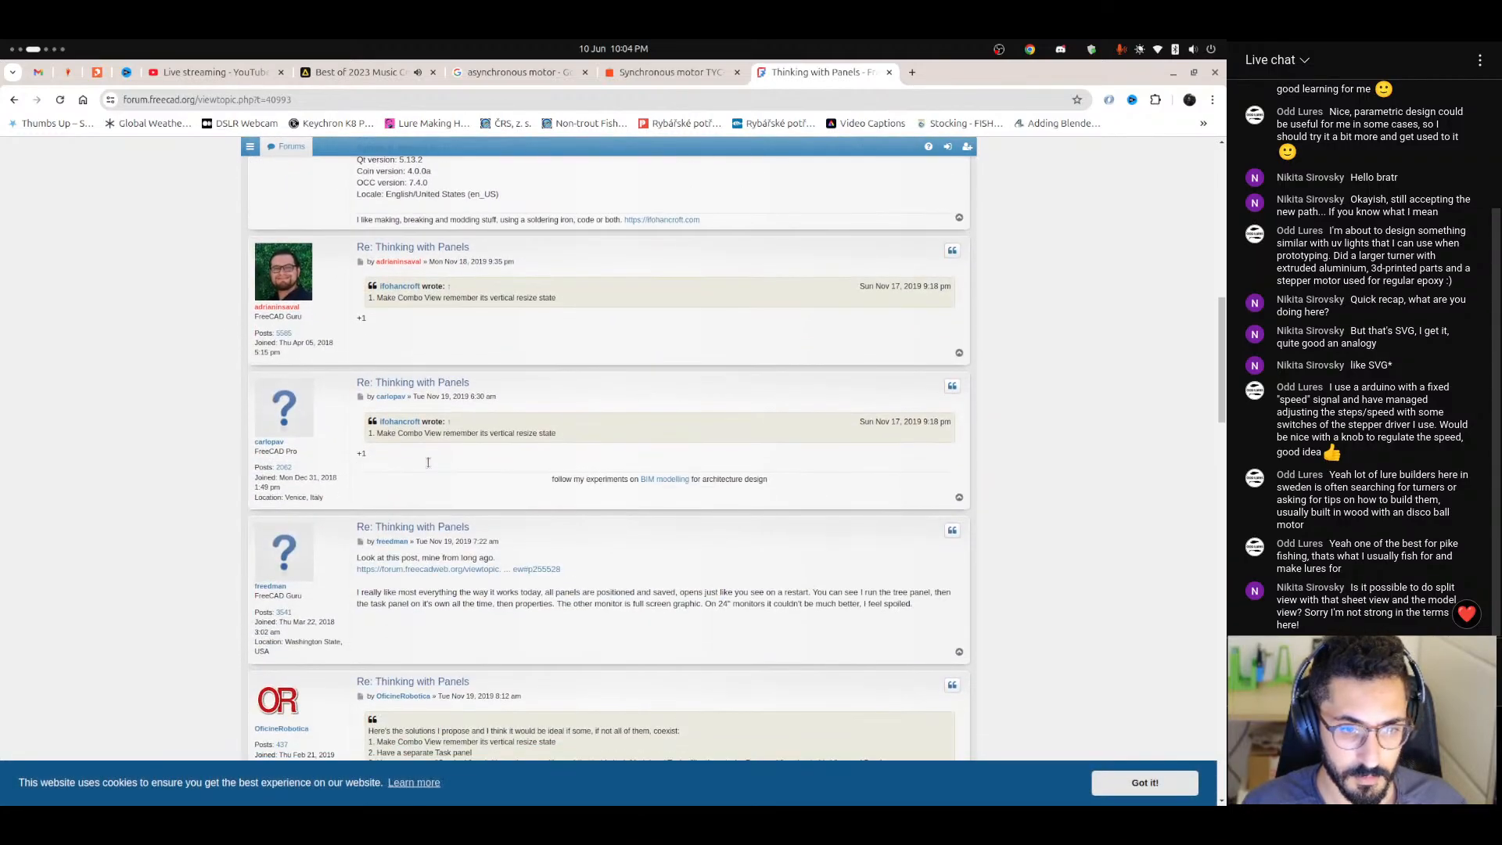
scroll(420, 460, "up", 15)
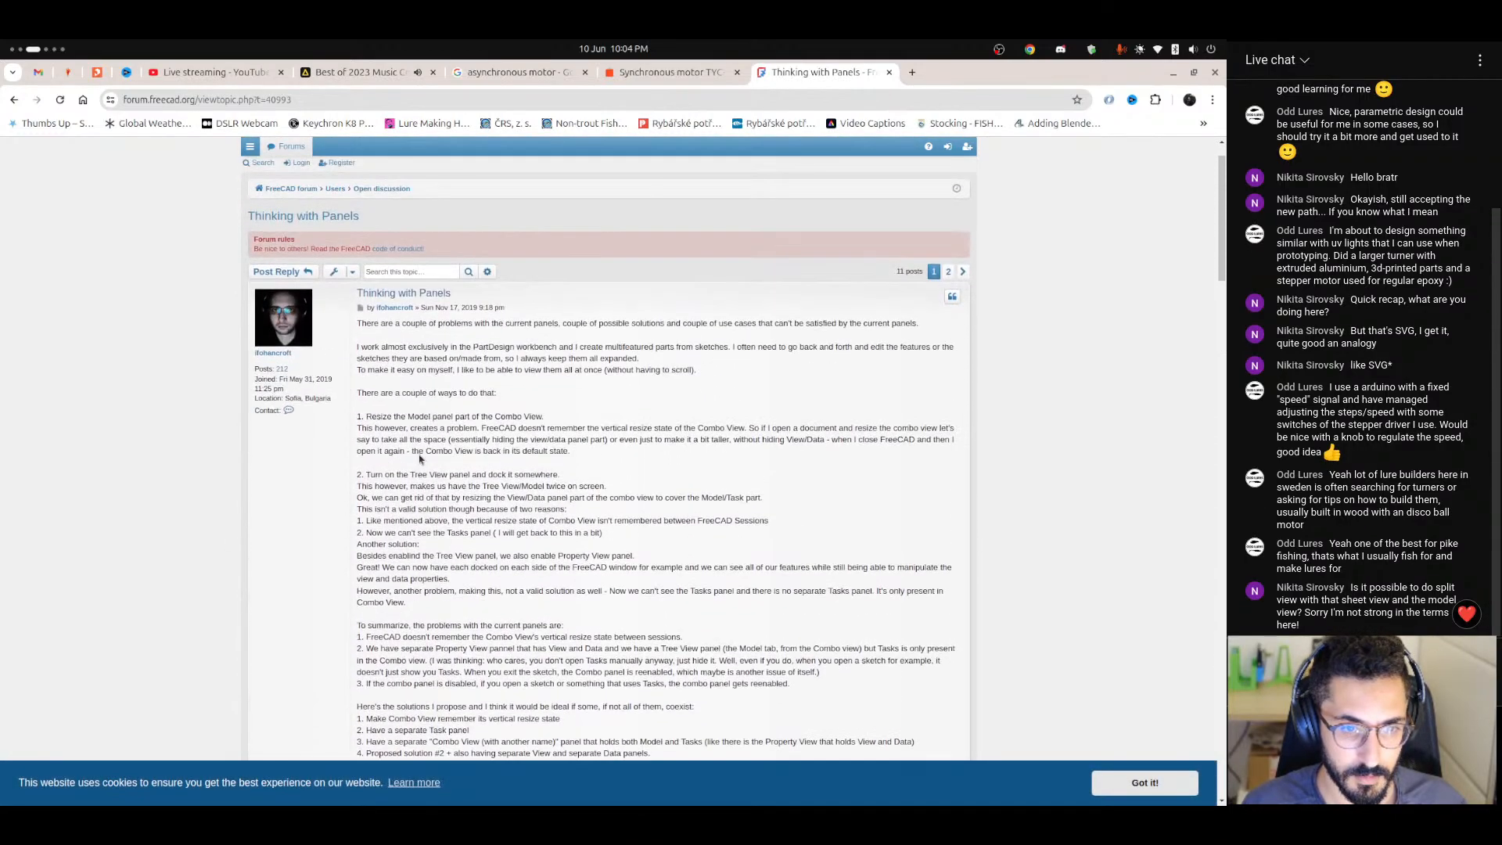
key("alt+Left")
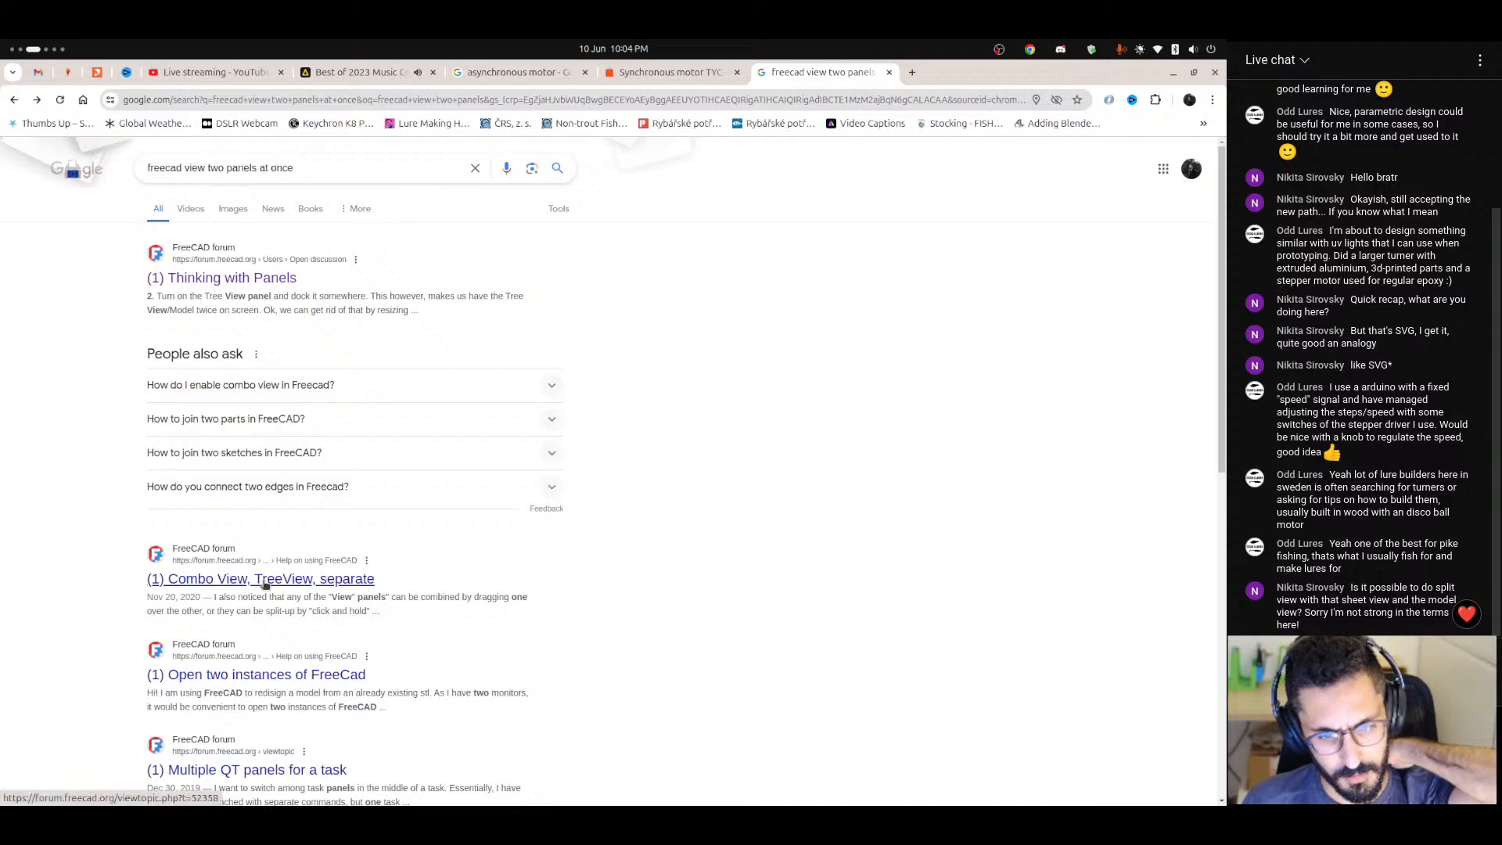
scroll(264, 585, "down", 3)
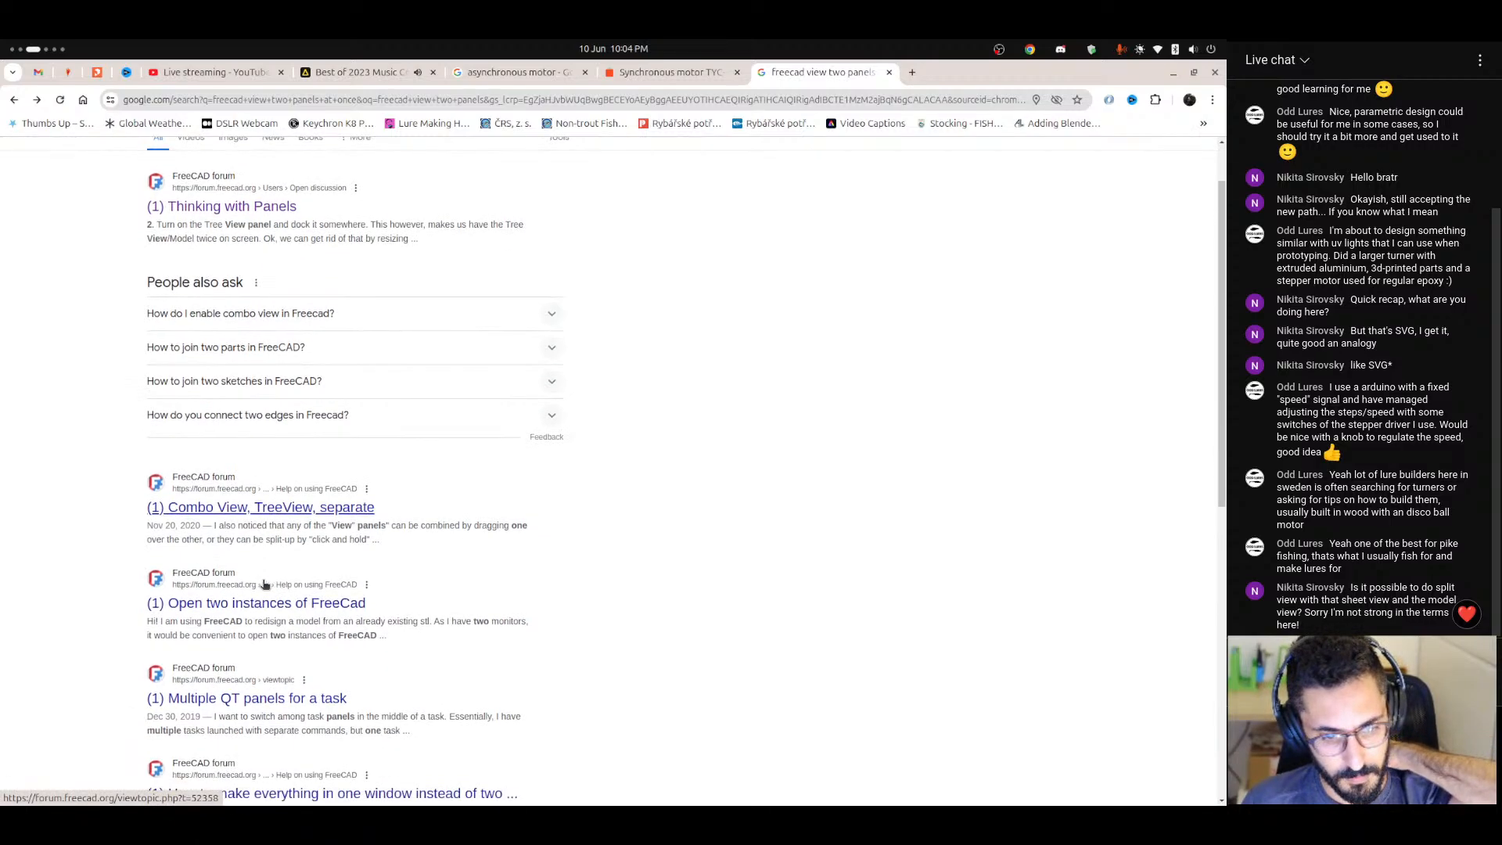
left_click(889, 72)
key("ctrl+alt+Right")
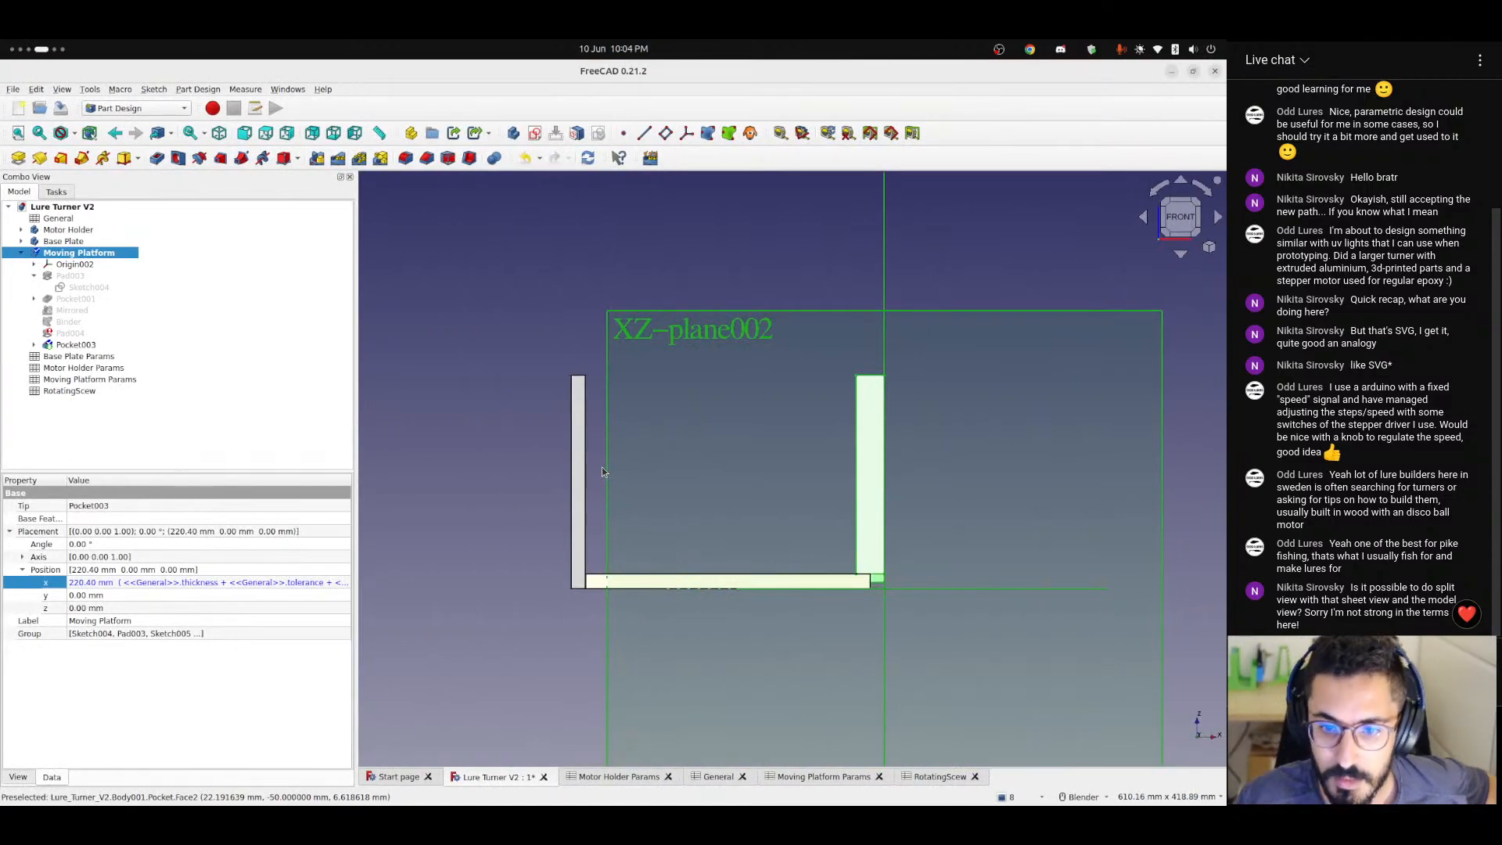
Narrow the Combo View to widen the 3D view and inspect the Moving Platform against the base plate from the front.
scroll(839, 602, "up", 2)
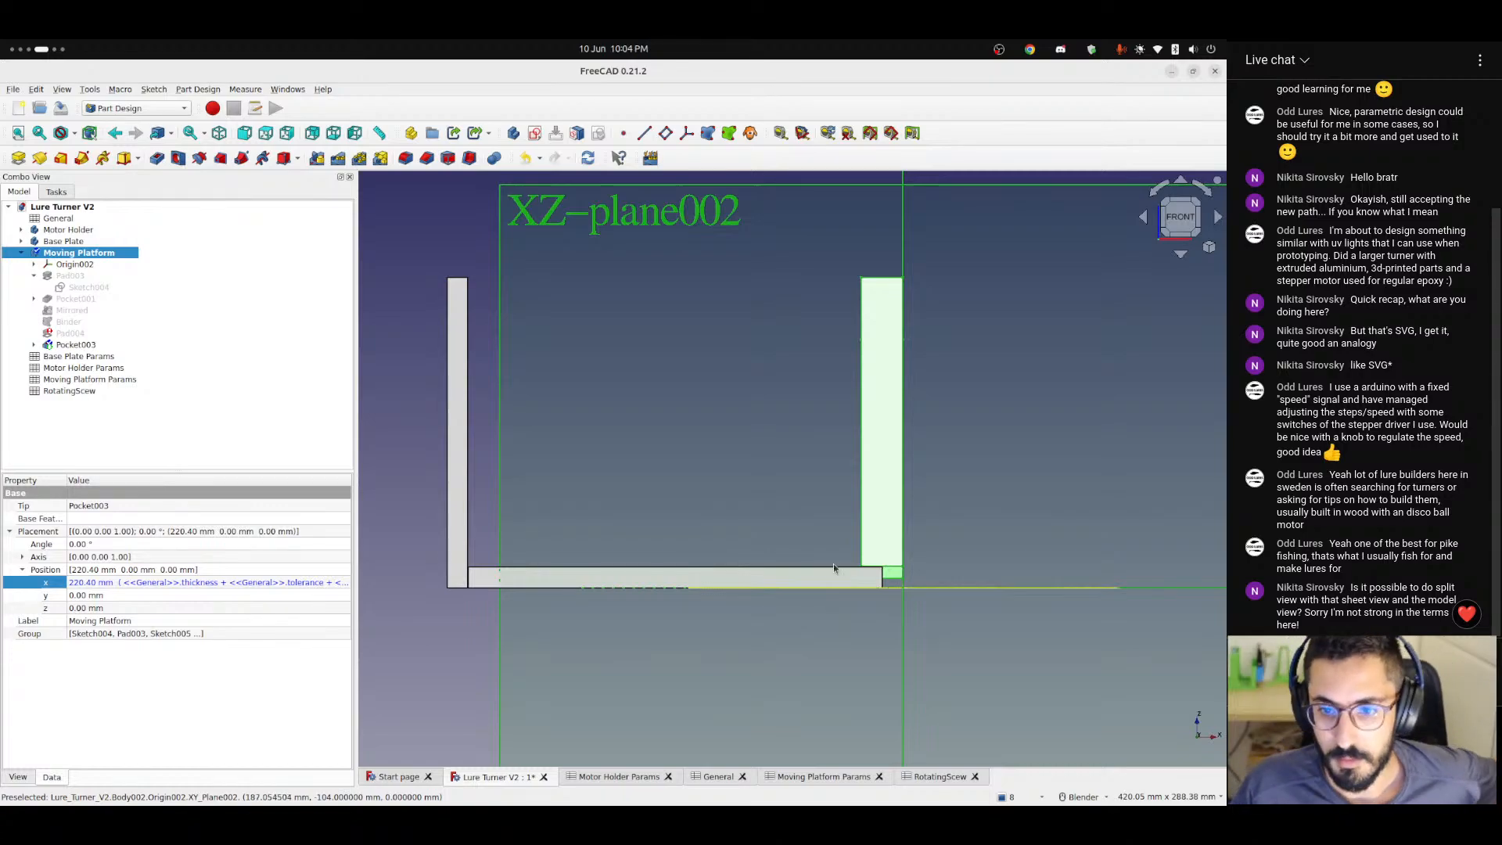
left_click_drag(355, 365, 261, 365)
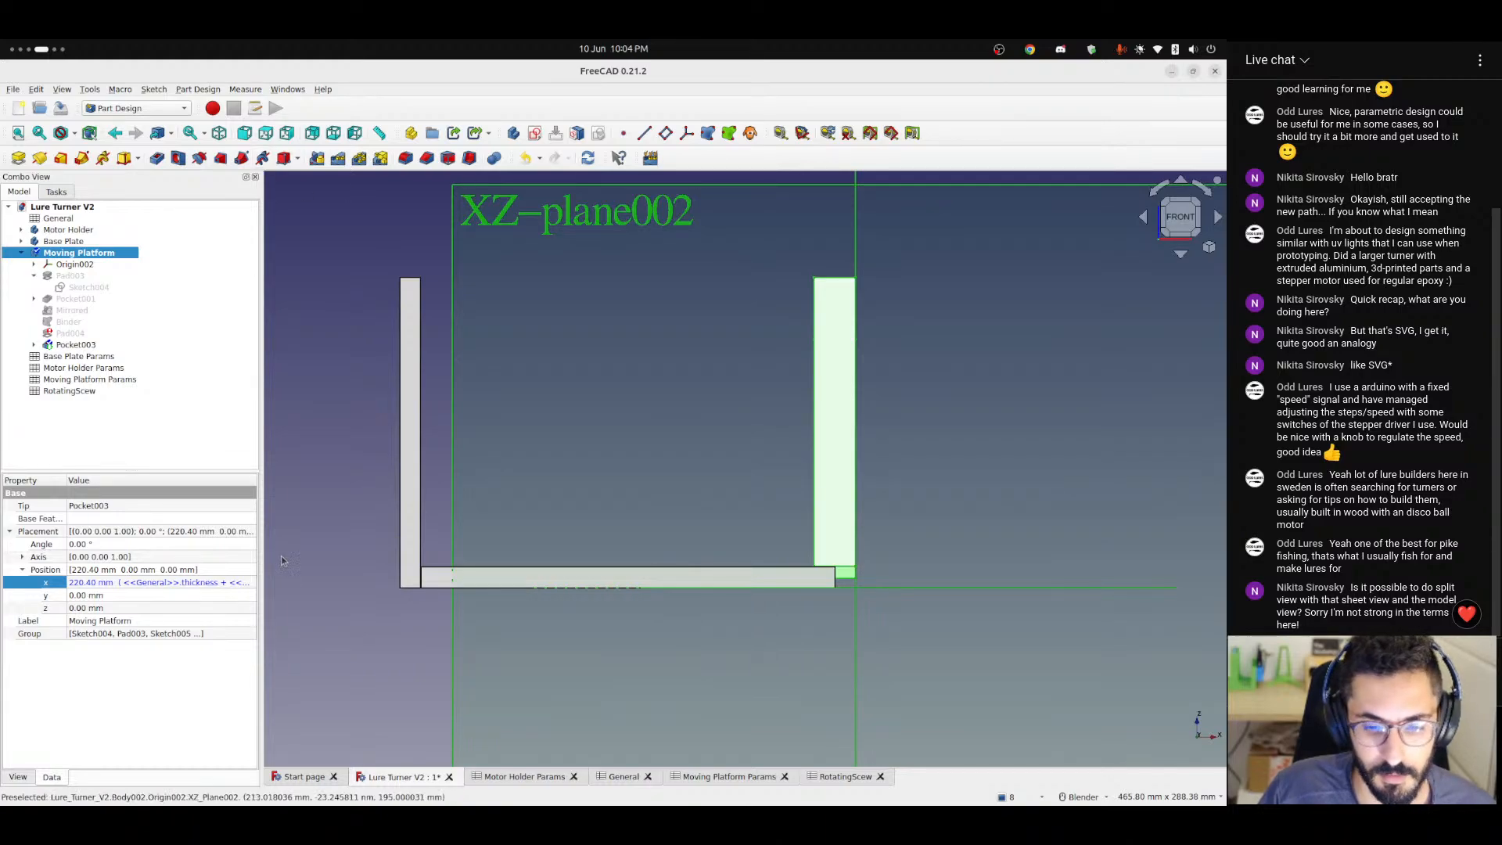
middle_click_drag(505, 547, 439, 448)
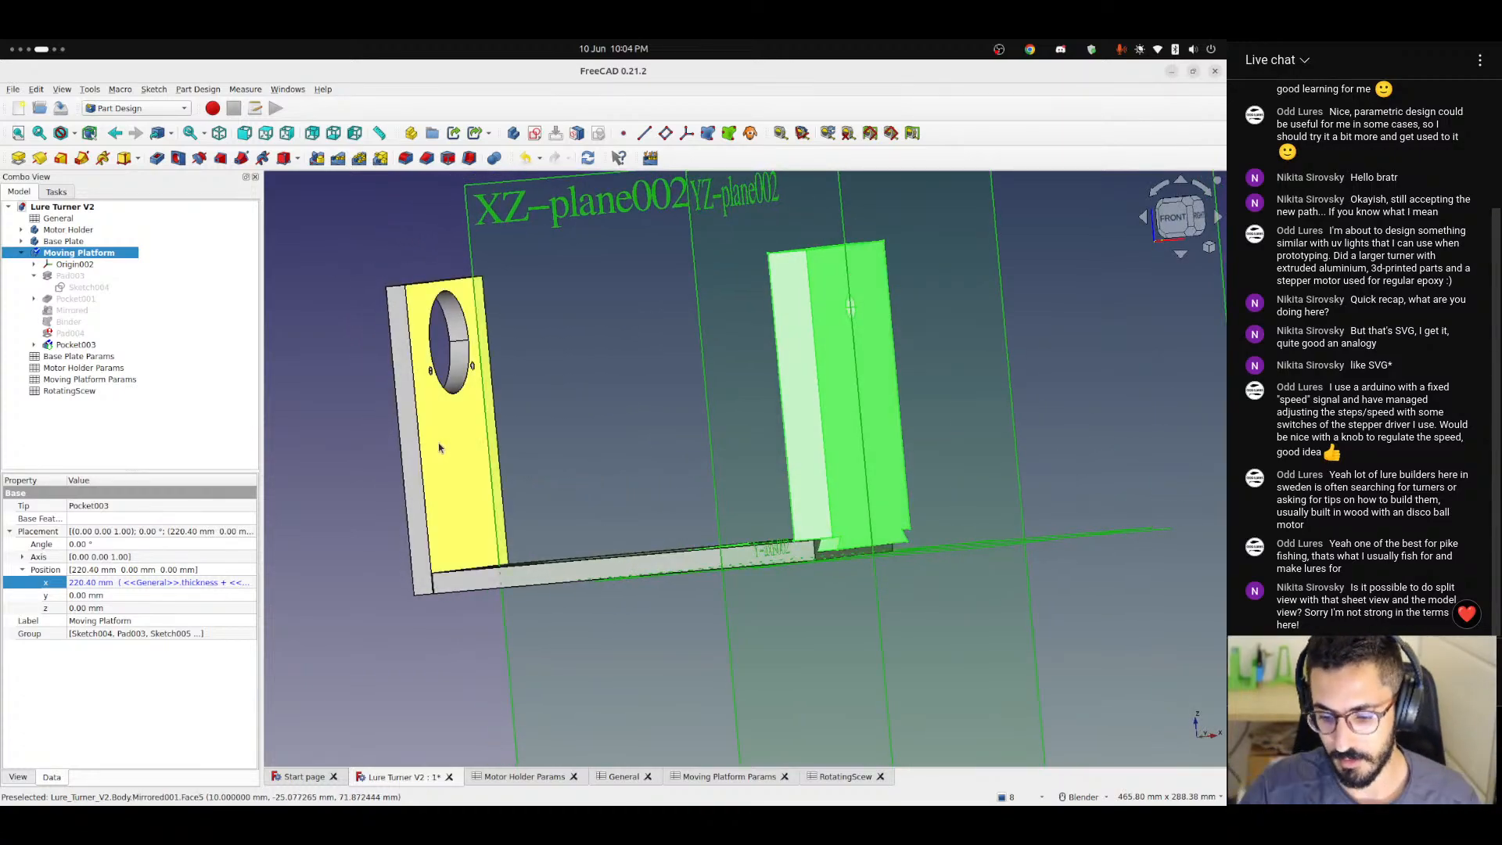
left_click(740, 469)
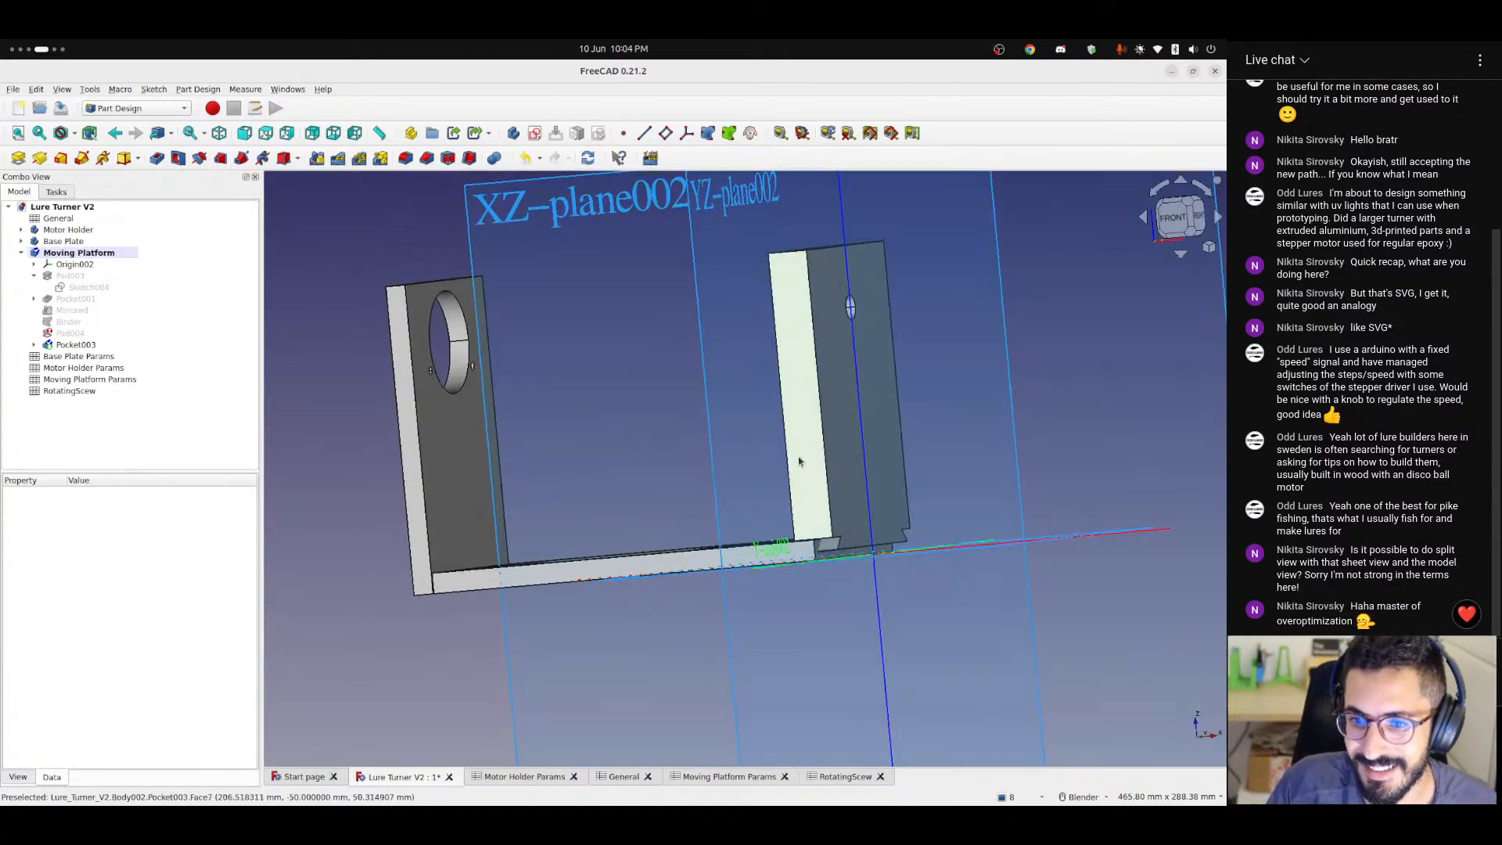
middle_click_drag(798, 461, 863, 468)
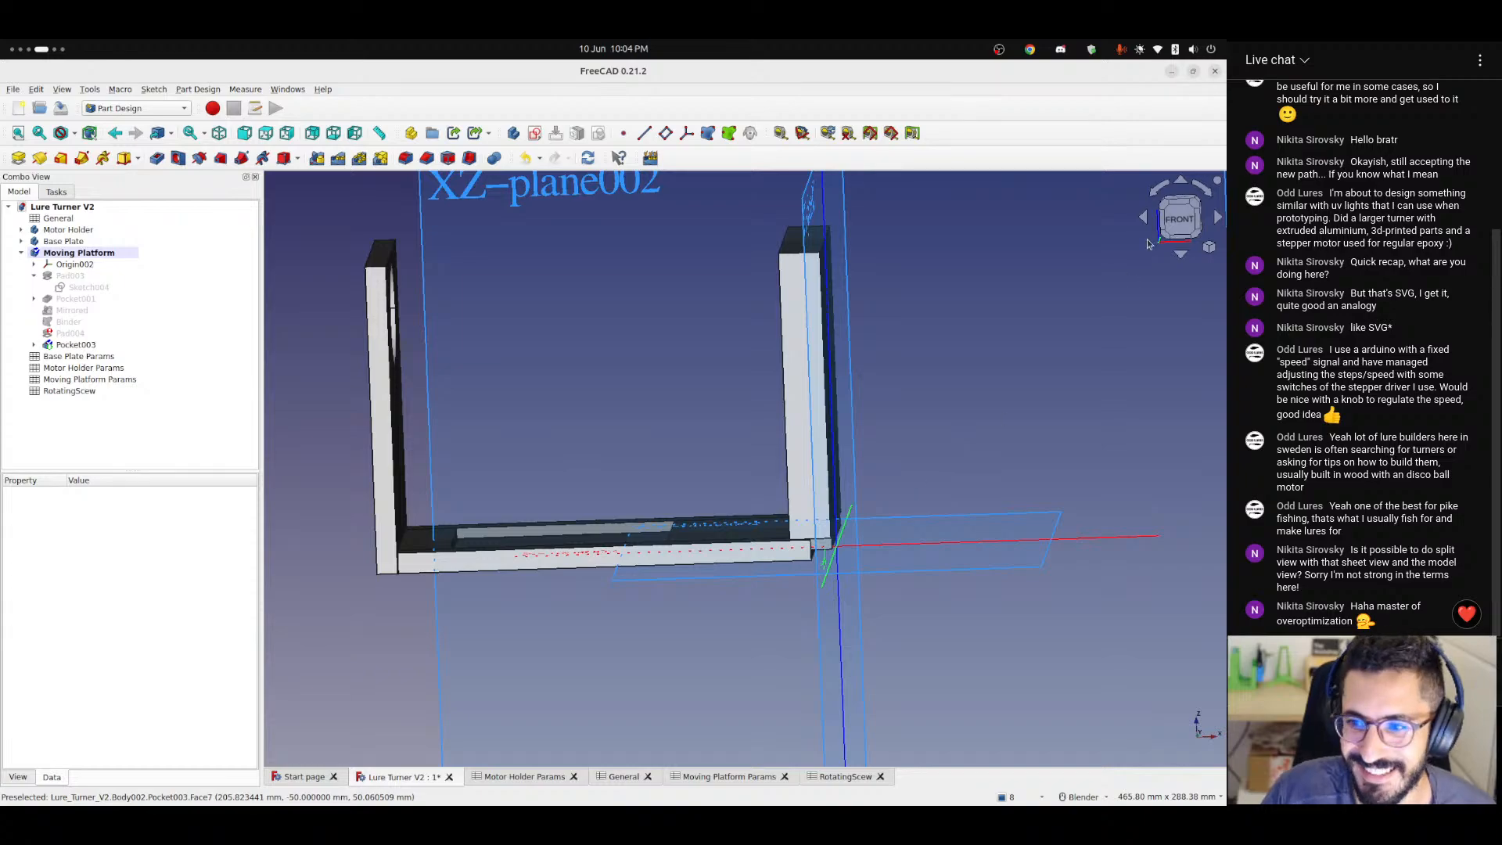
left_click(1178, 219)
scroll(813, 516, "up", 5)
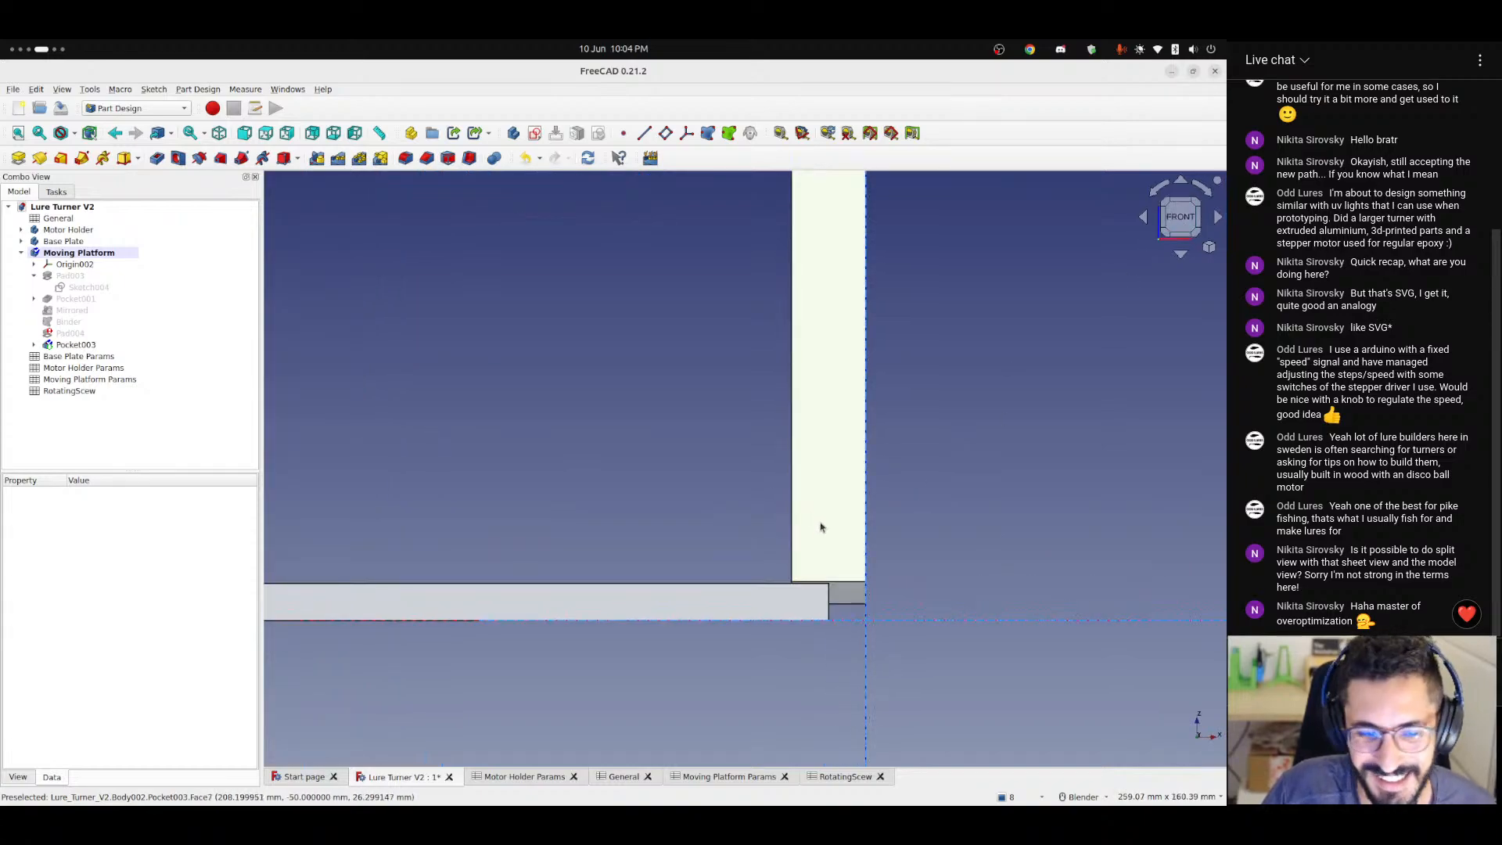
scroll(817, 521, "down", 5)
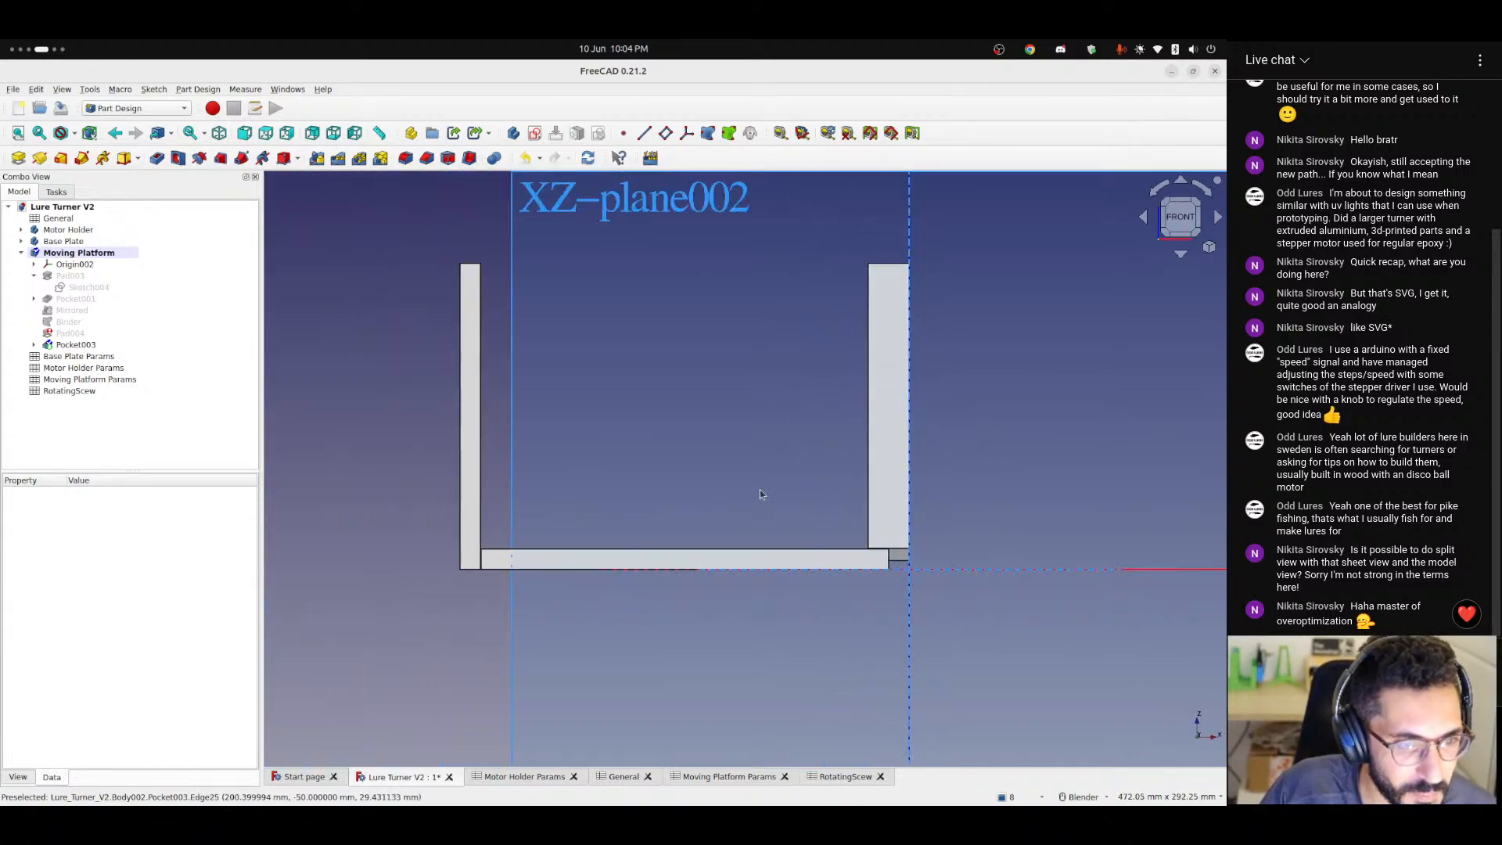
Toggle the visibility of the Moving Platform's origin off and on, and recompute the Moving Platform body.
left_click(69, 265)
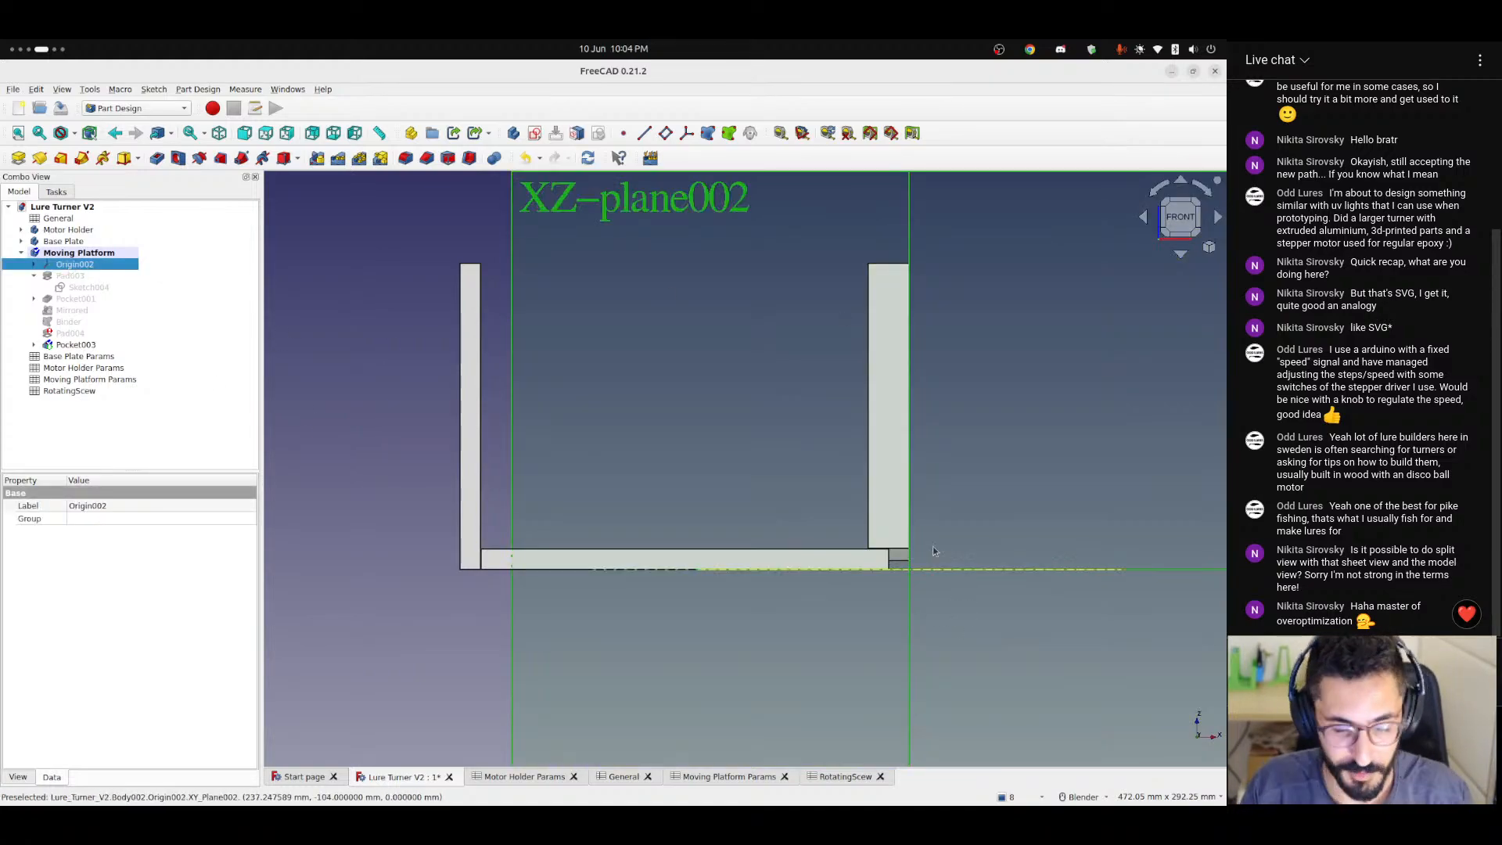
key("space")
key("space")
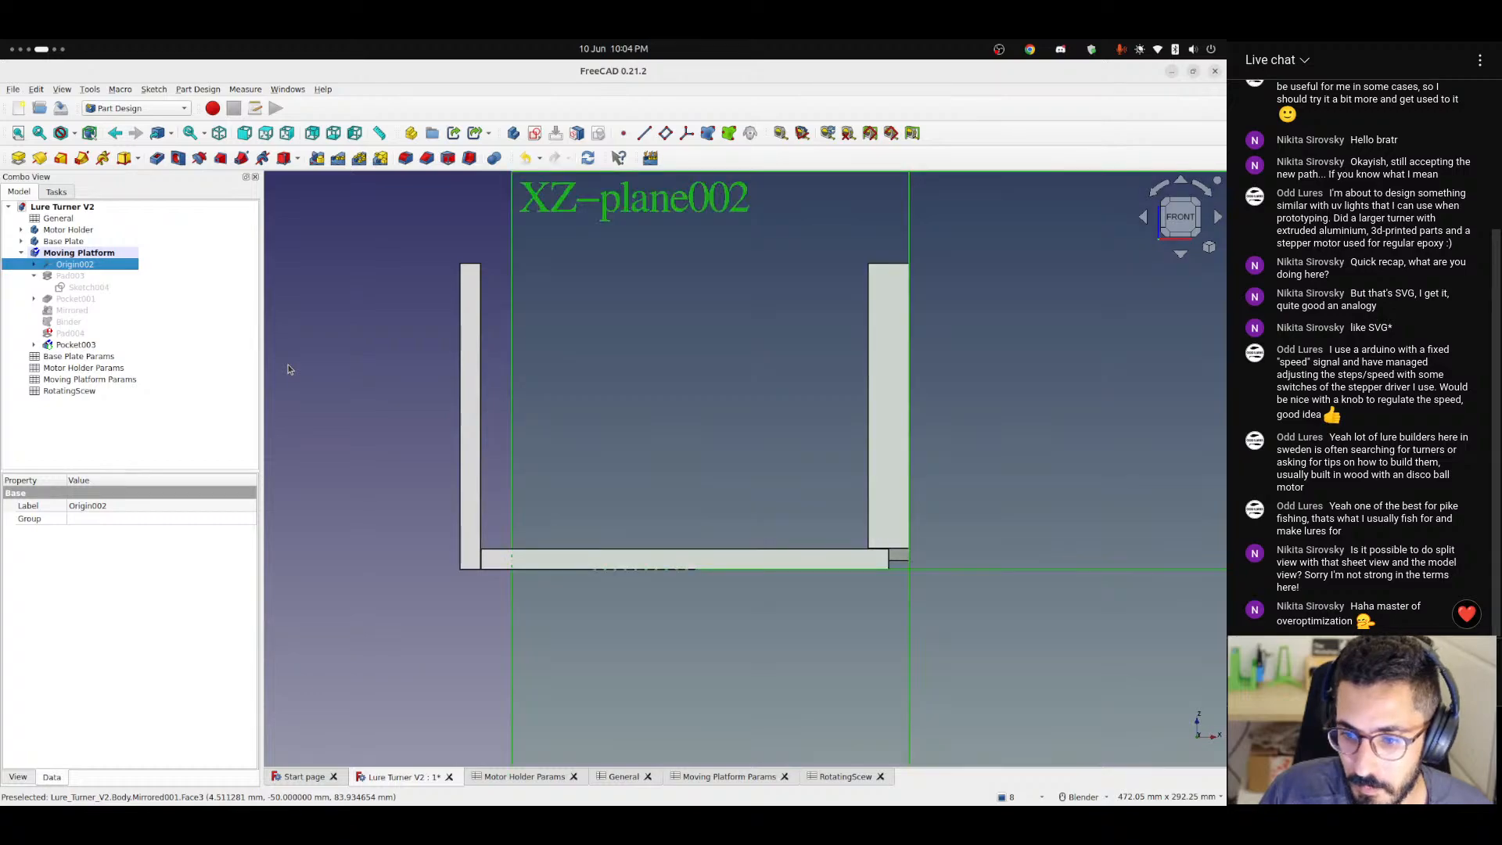
left_click(78, 253)
right_click(57, 255)
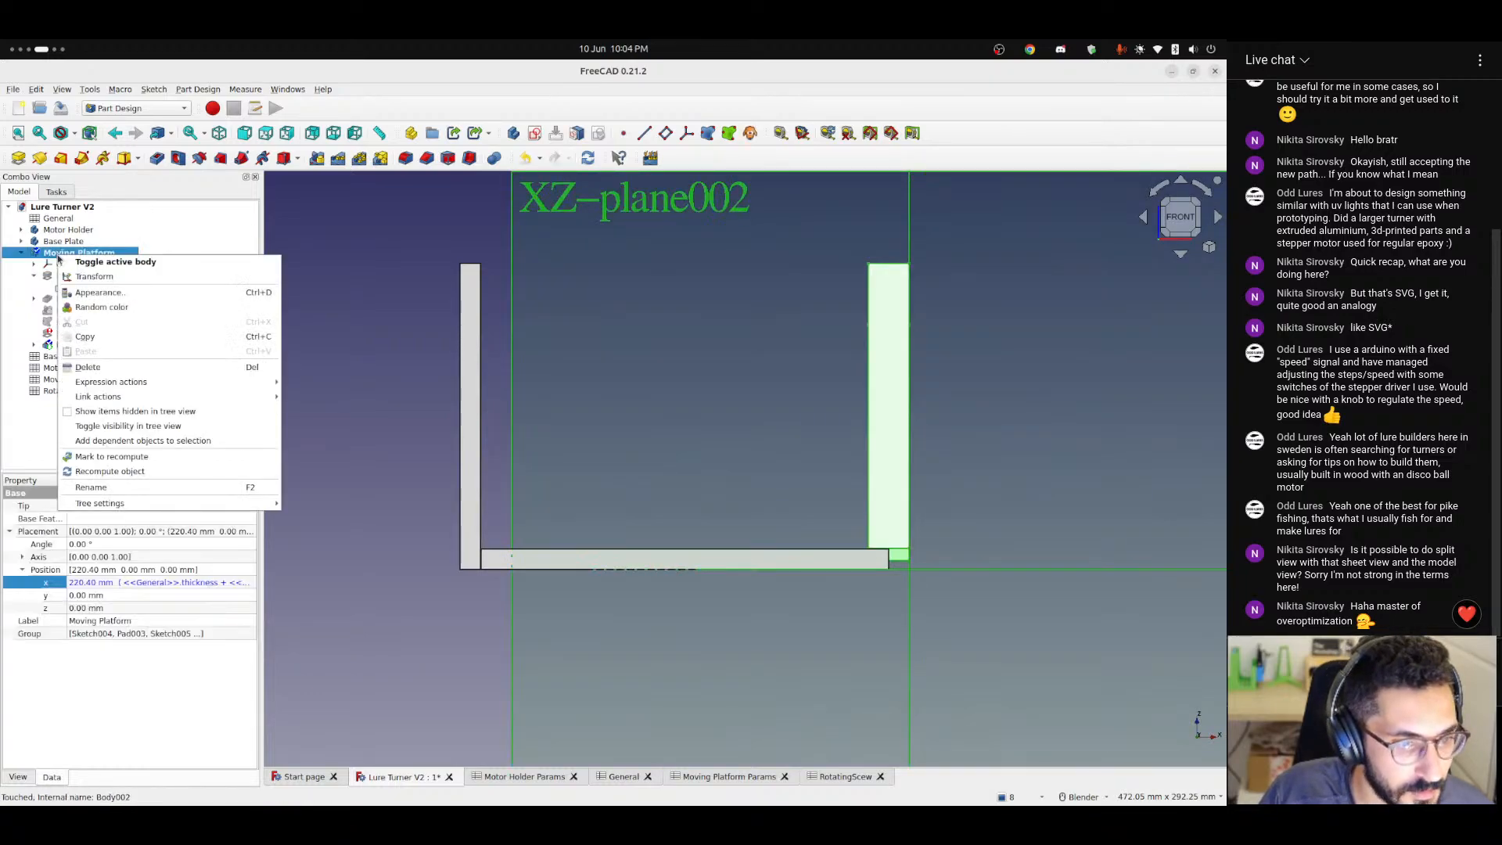
left_click(141, 470)
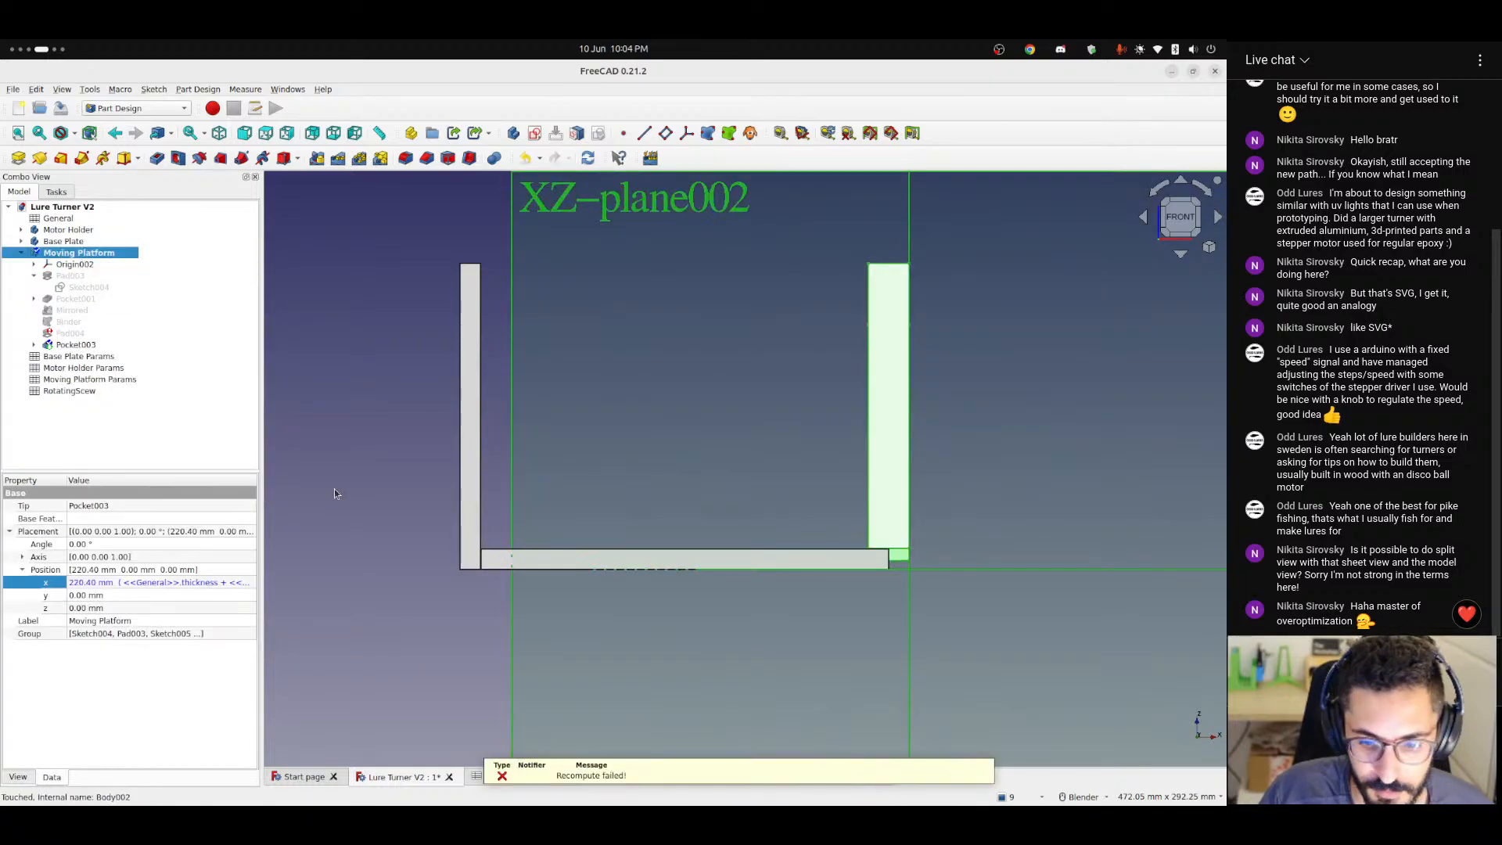
left_click(352, 592)
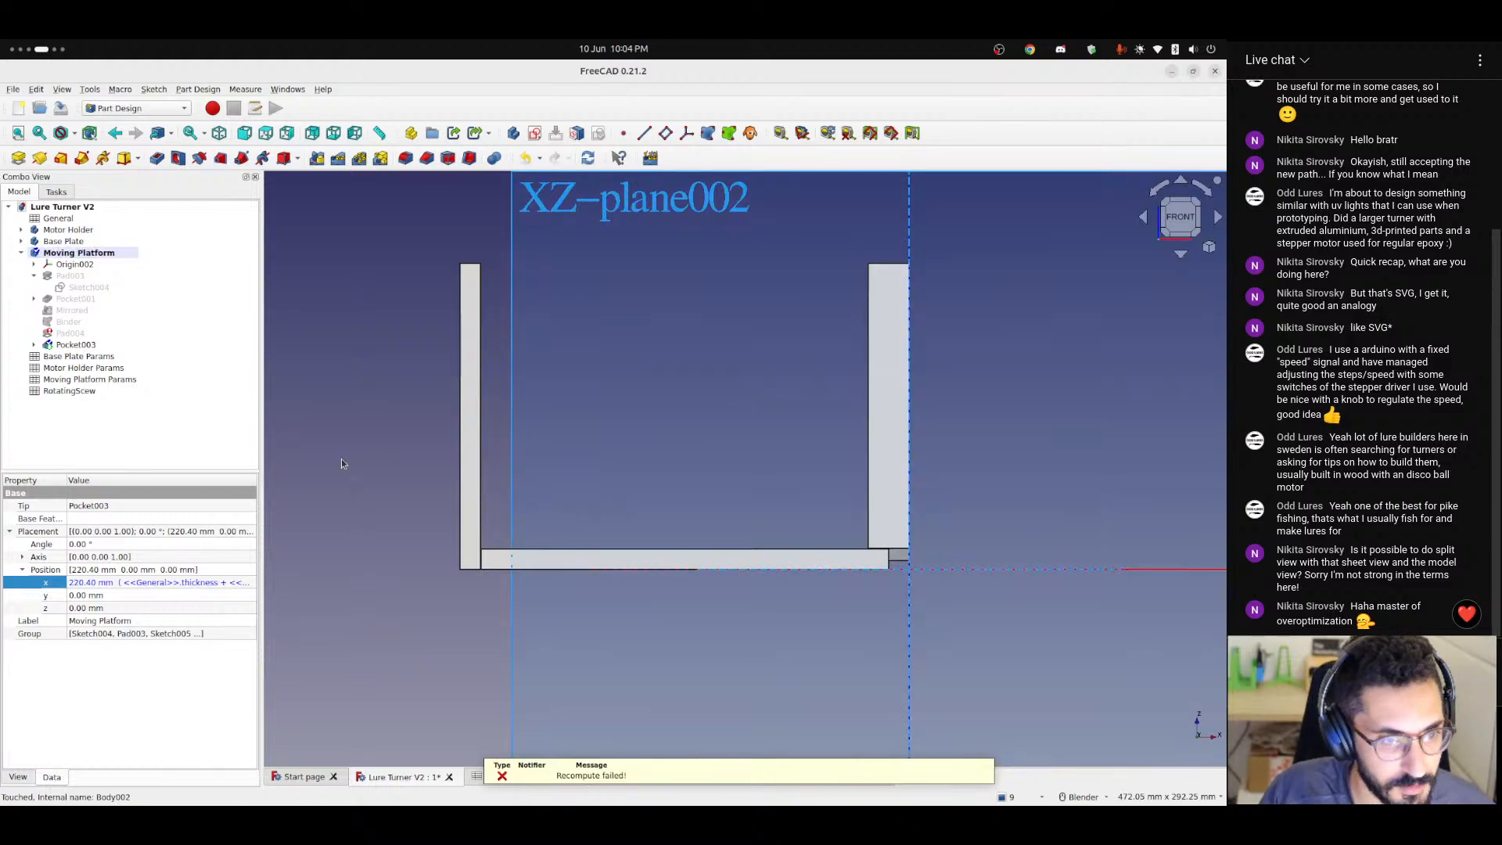
Step the Moving Platform back through Mirrored and Pocket001 to Pad003, and inspect where the pad meets the base plate.
left_click(67, 347)
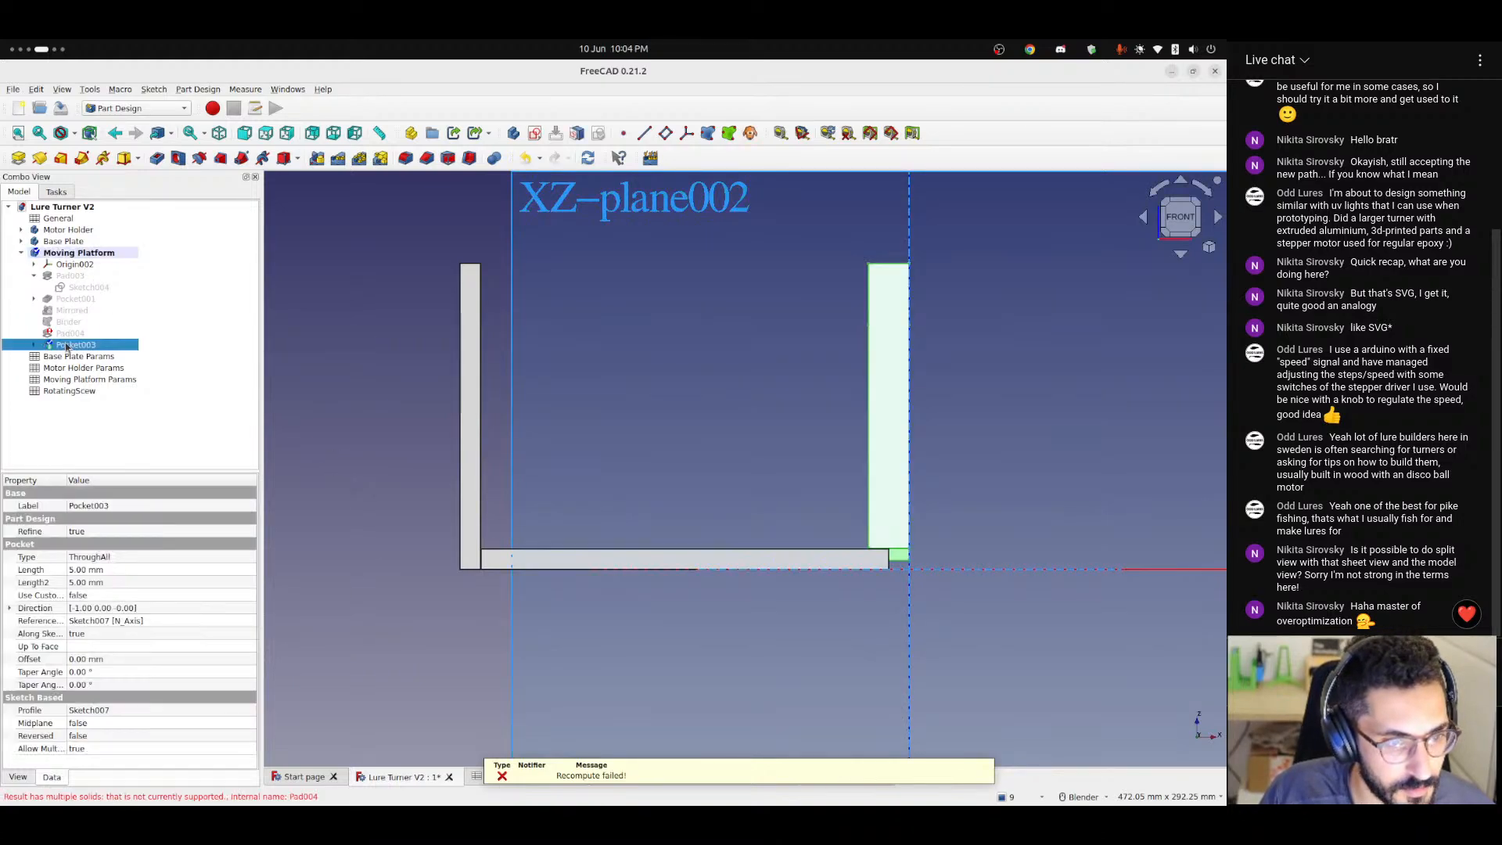
left_click(74, 311)
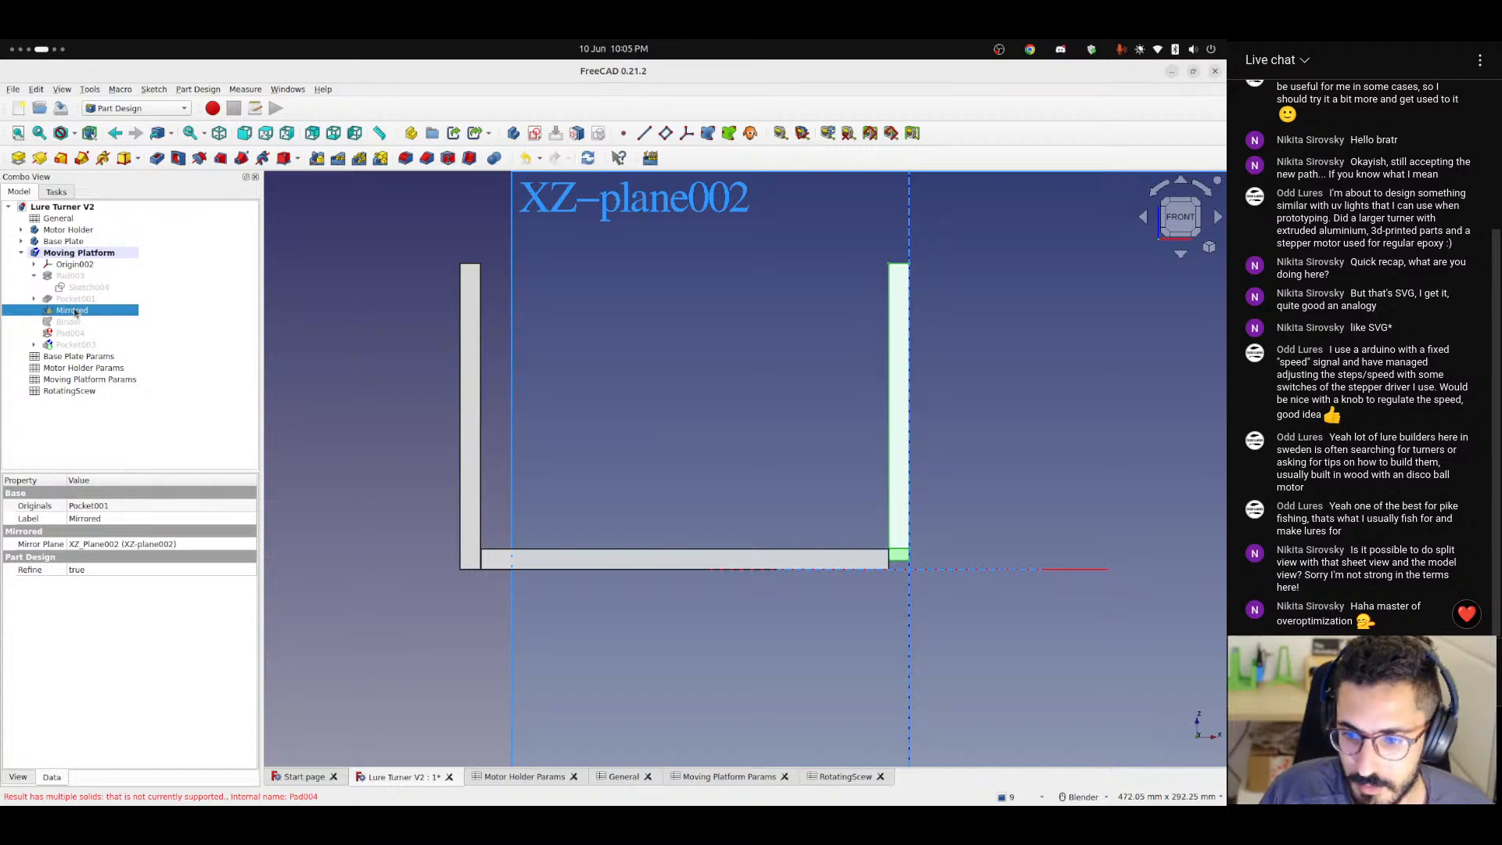
left_click(75, 302)
key("space")
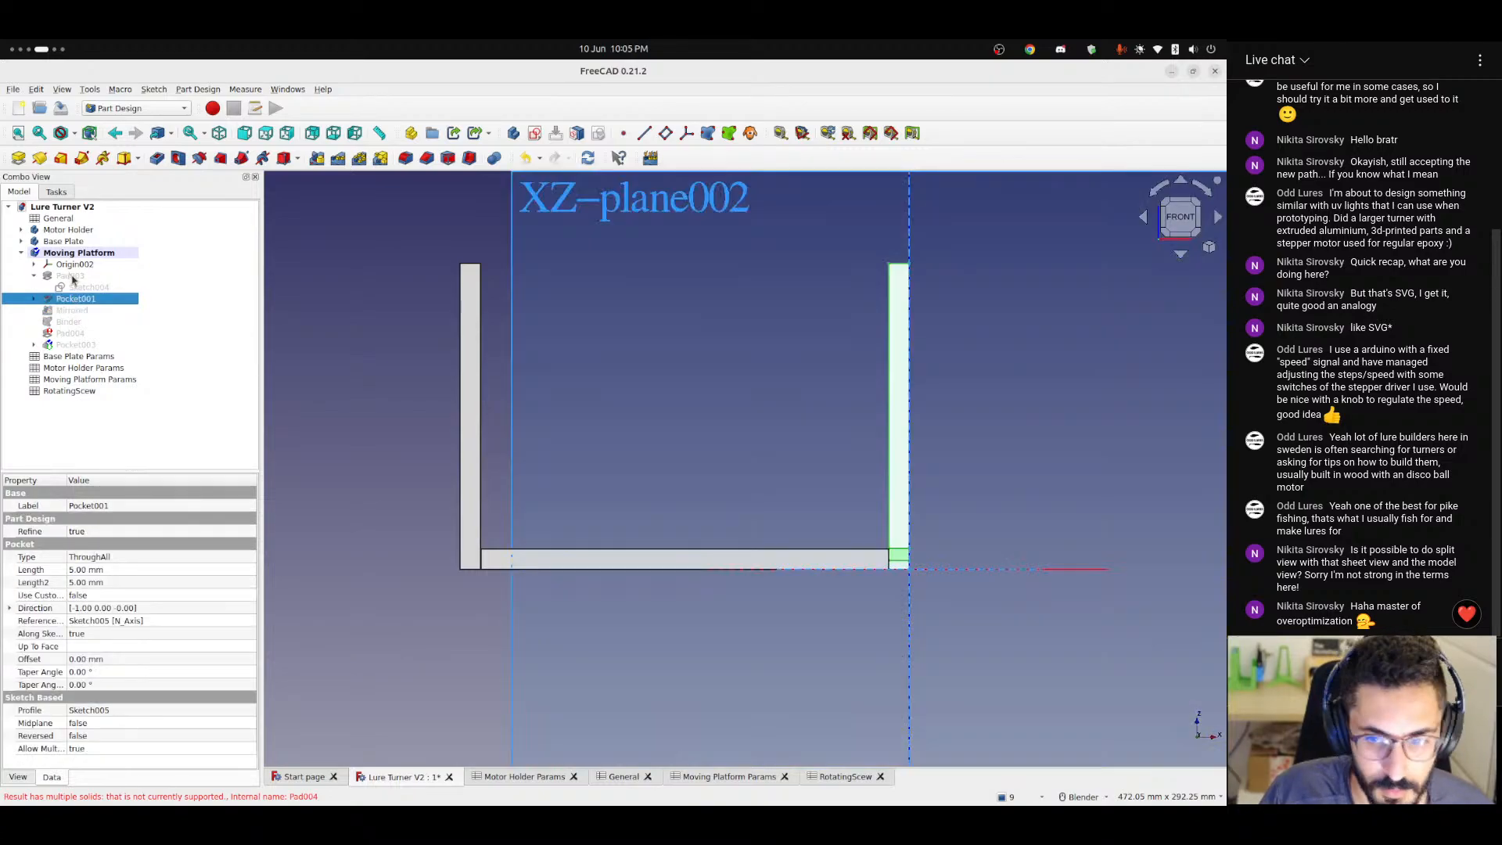
left_click(71, 277)
key("space")
left_click(1051, 496)
scroll(938, 556, "up", 3)
middle_click_drag(877, 532, 903, 597)
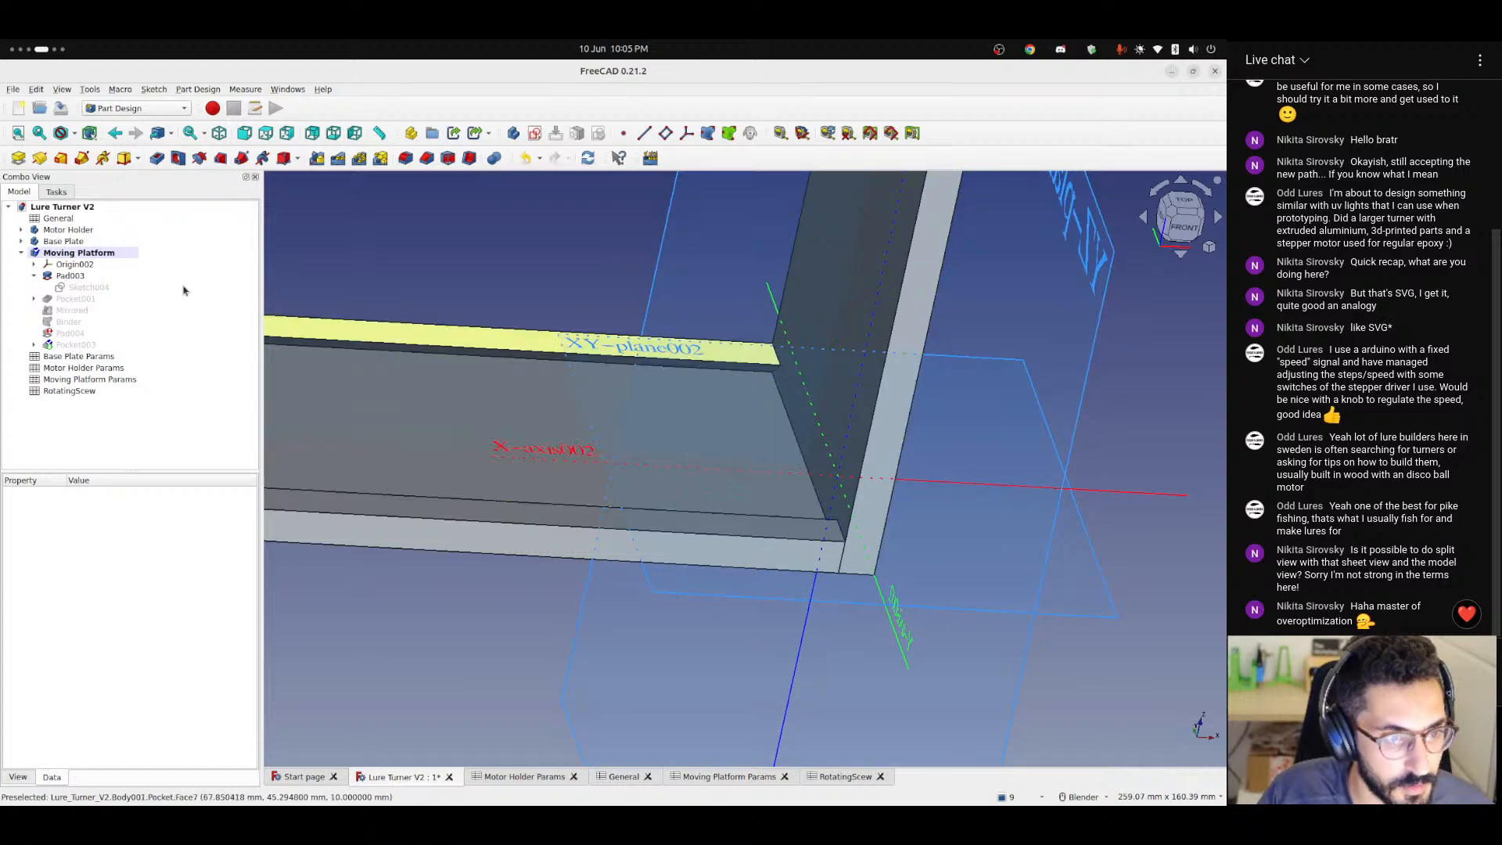
Show Pocket001 and Mirrored in turn to compare the Moving Platform's lower cut at the base plate's end.
left_click(76, 299)
key("space")
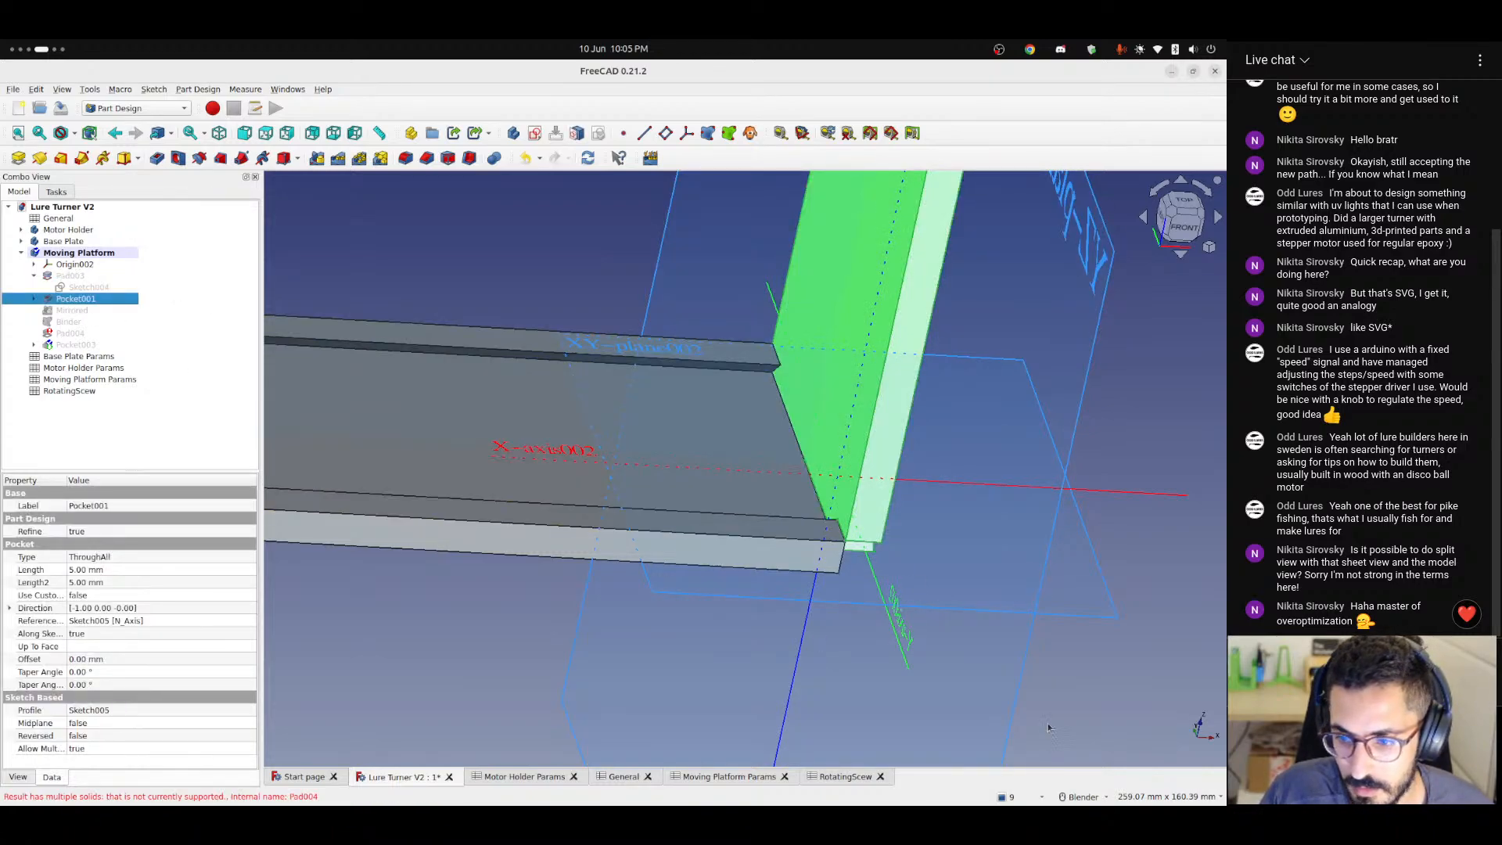
left_click(987, 664)
middle_click_drag(988, 665, 1022, 642)
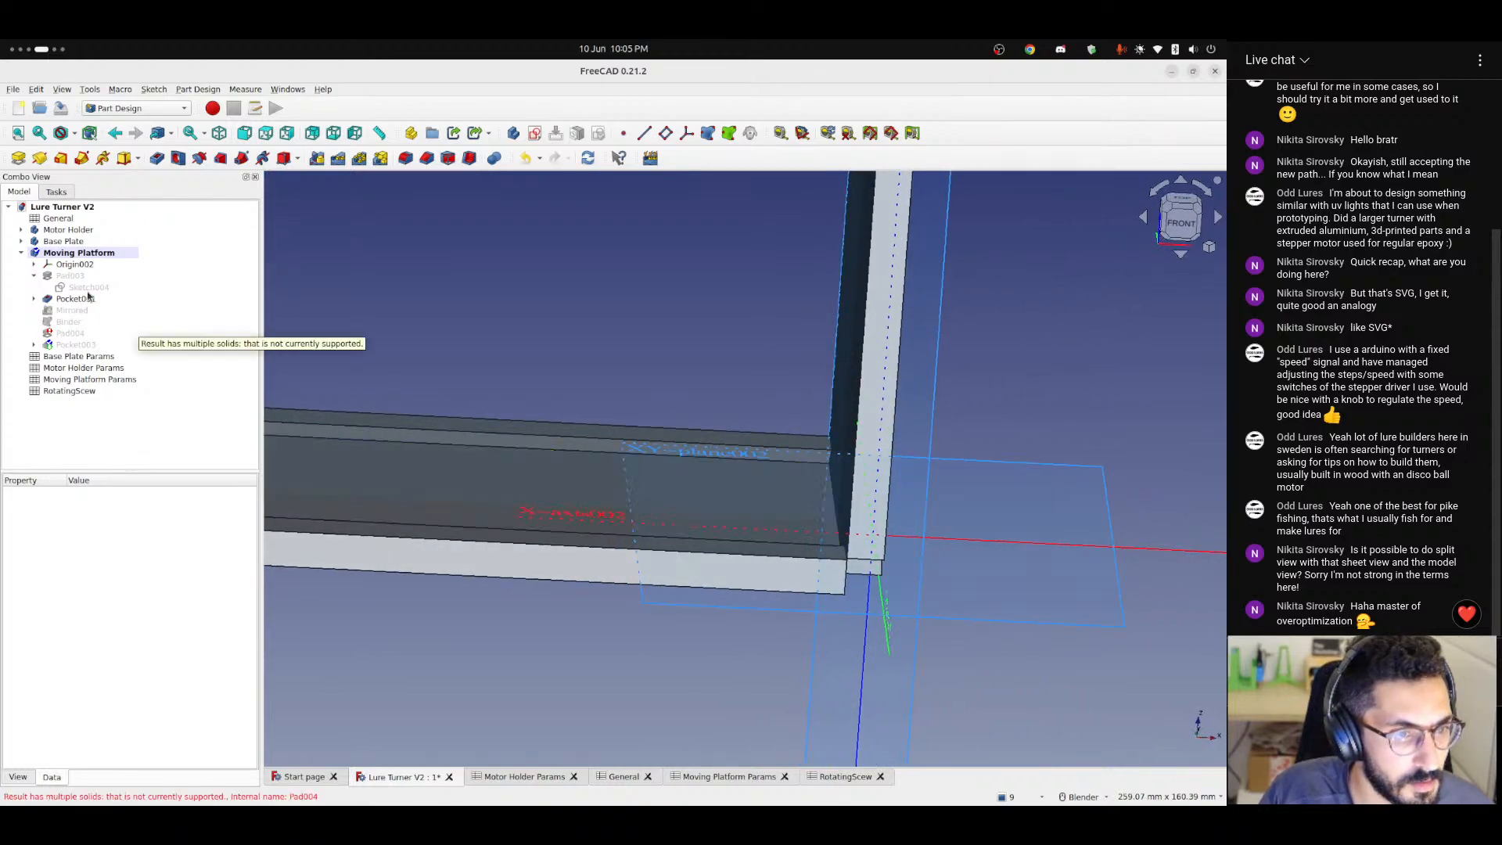
left_click(69, 310)
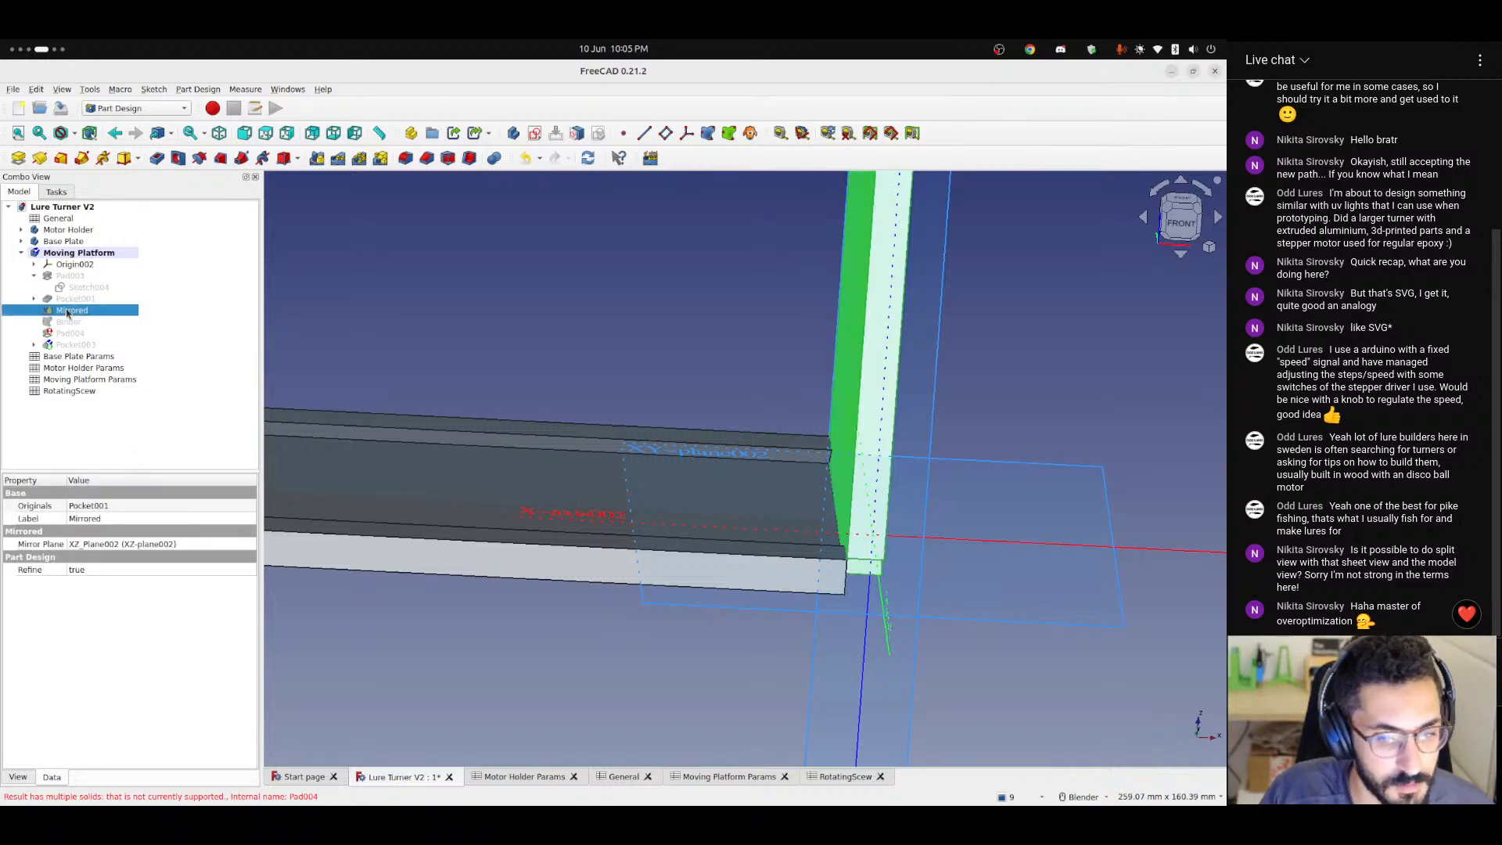
Clear the thickness expression from Pad003's length and leave a plain 10 mm value.
left_click(75, 278)
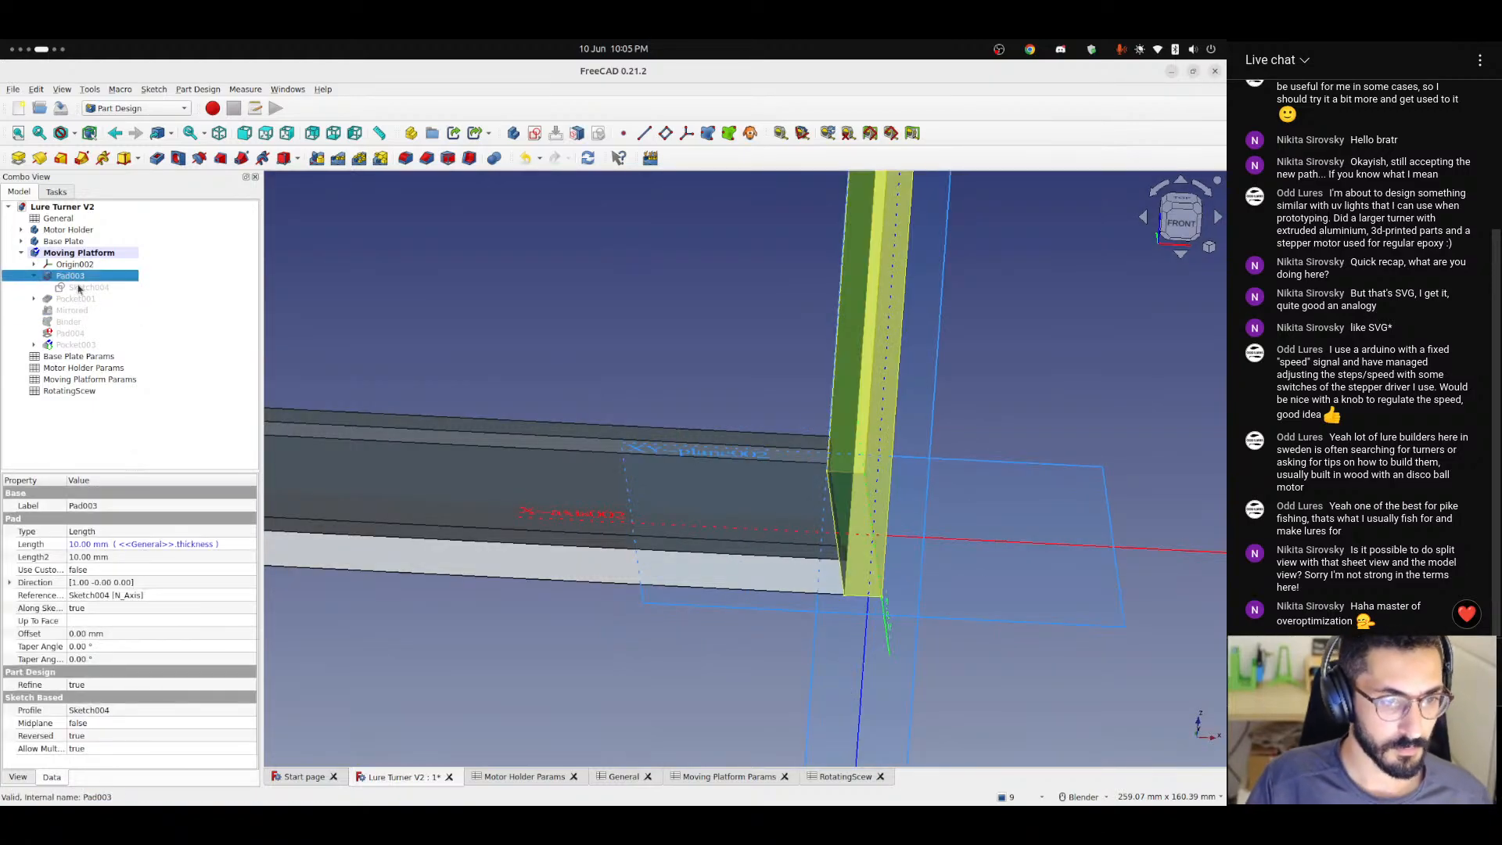
left_click(180, 548)
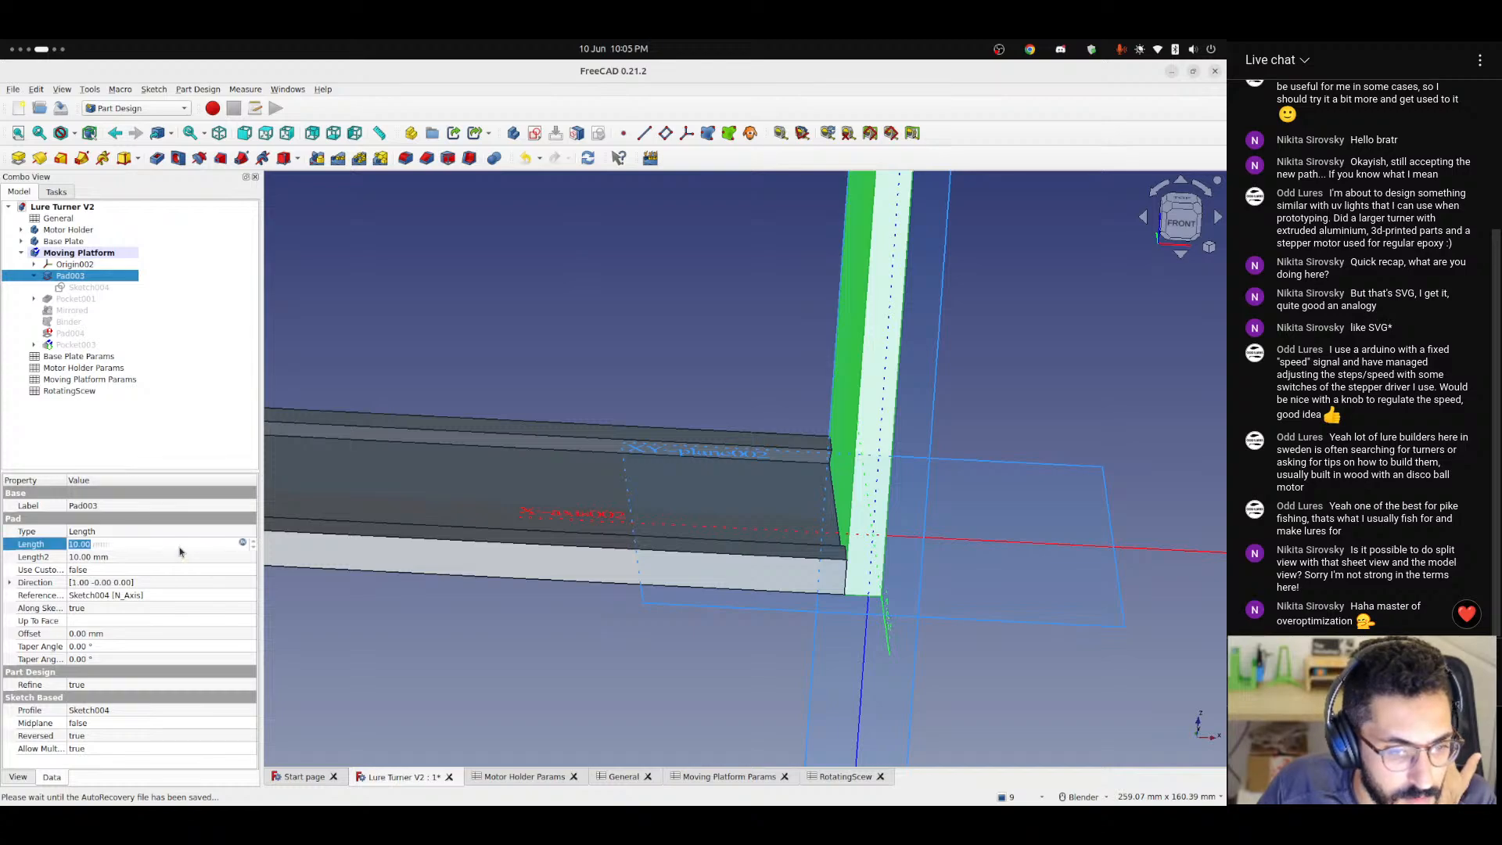
left_click(244, 544)
left_click(93, 561)
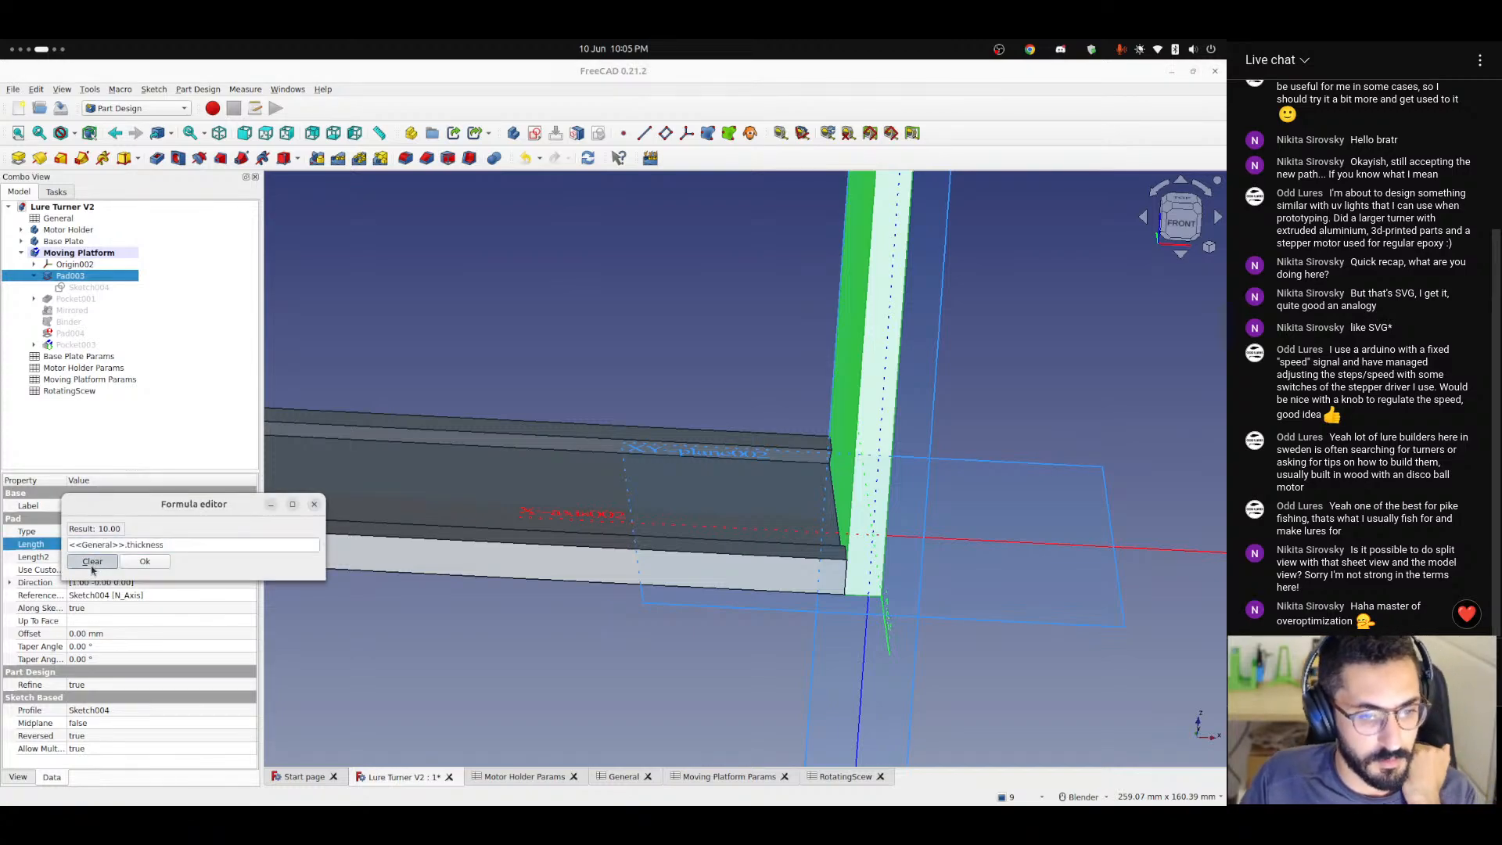
left_click(141, 546)
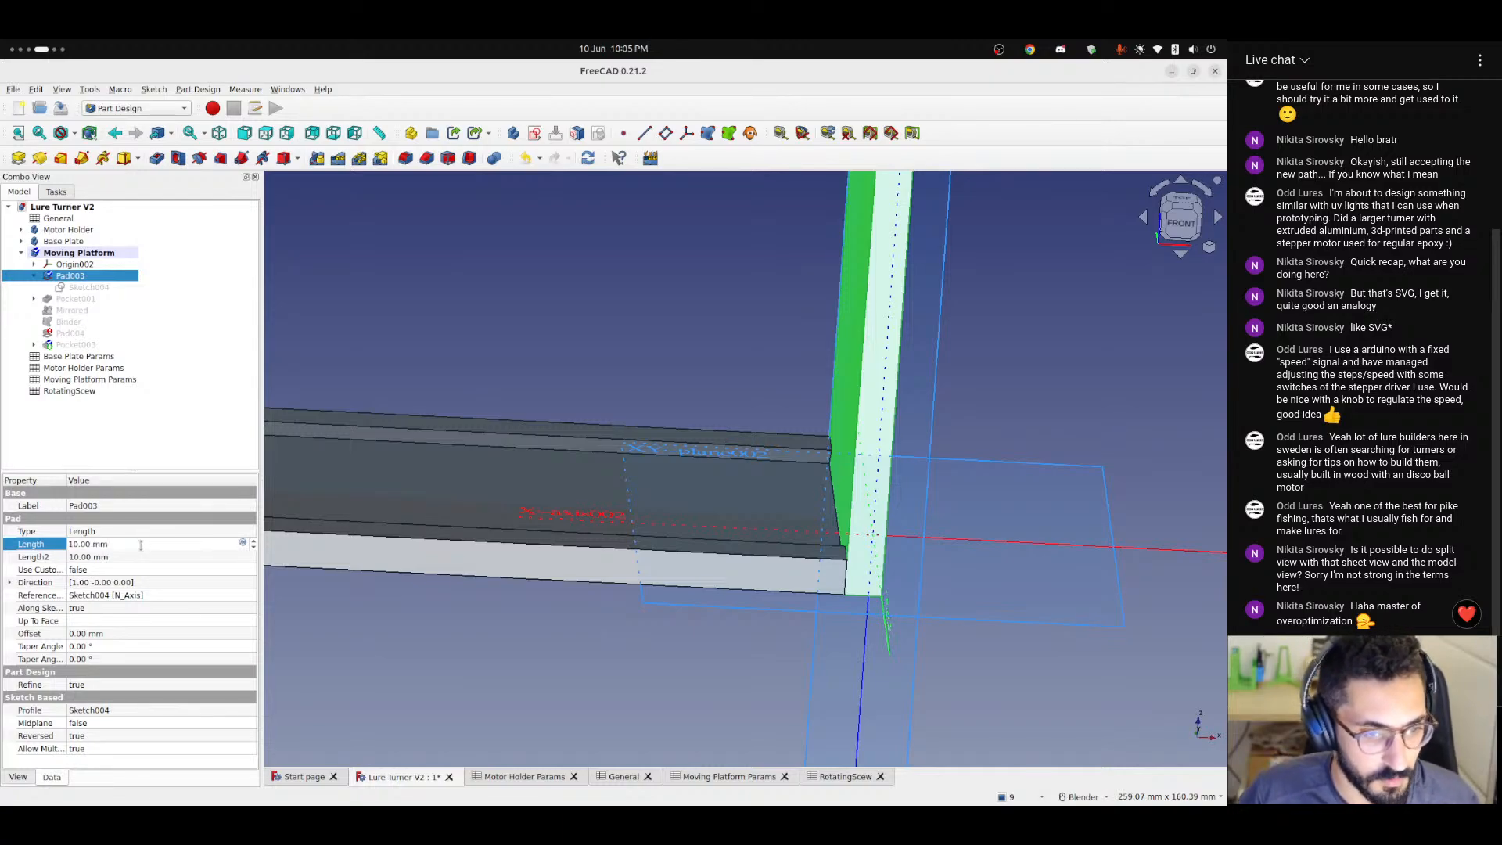
key("Return")
left_click(572, 319)
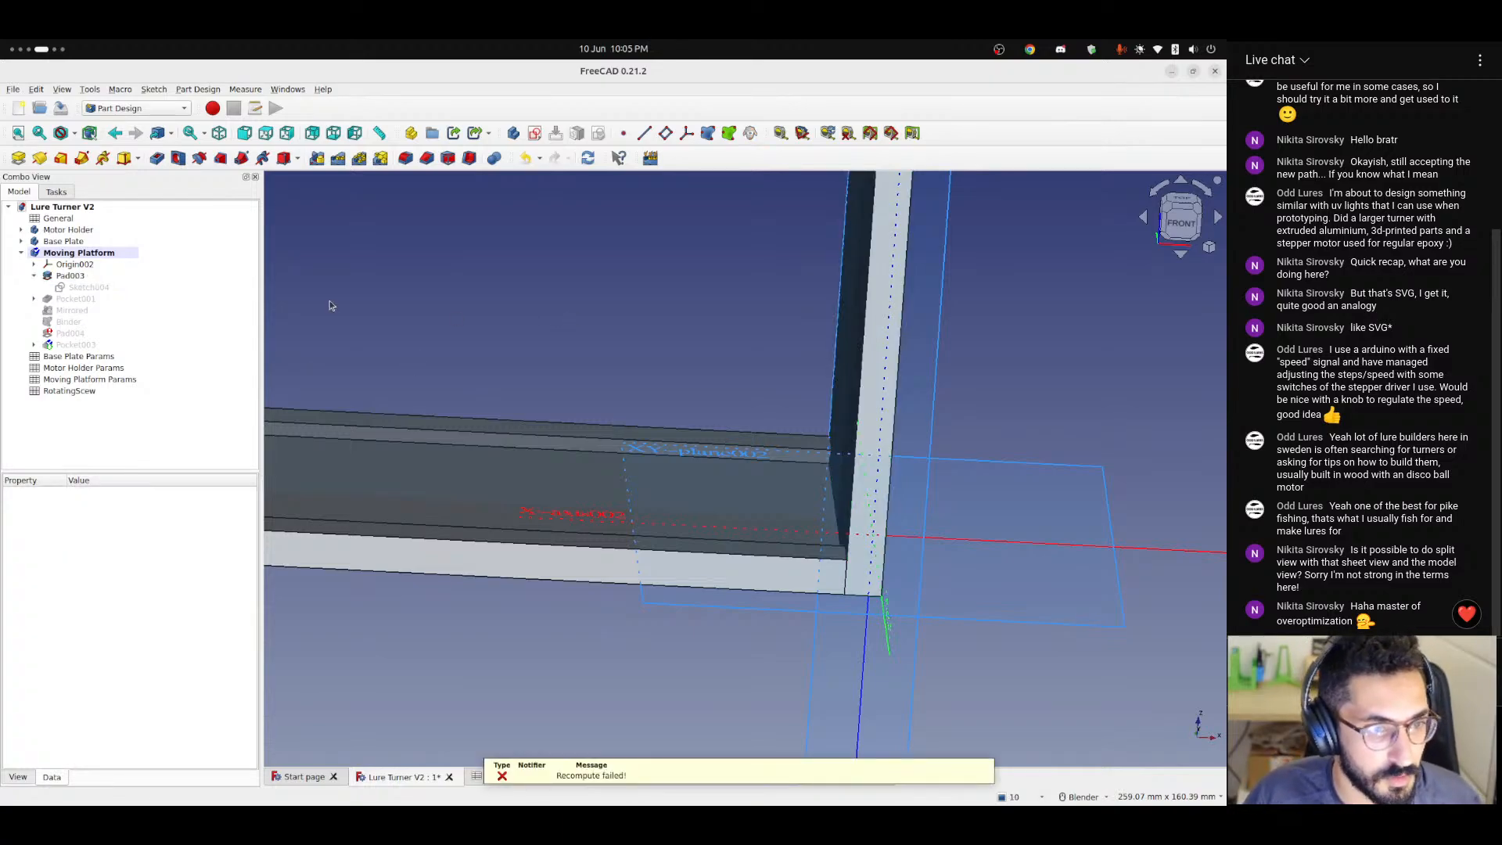
Set Pad003's length to the expression <<General>>.thickness.
left_click(50, 275)
left_click(244, 543)
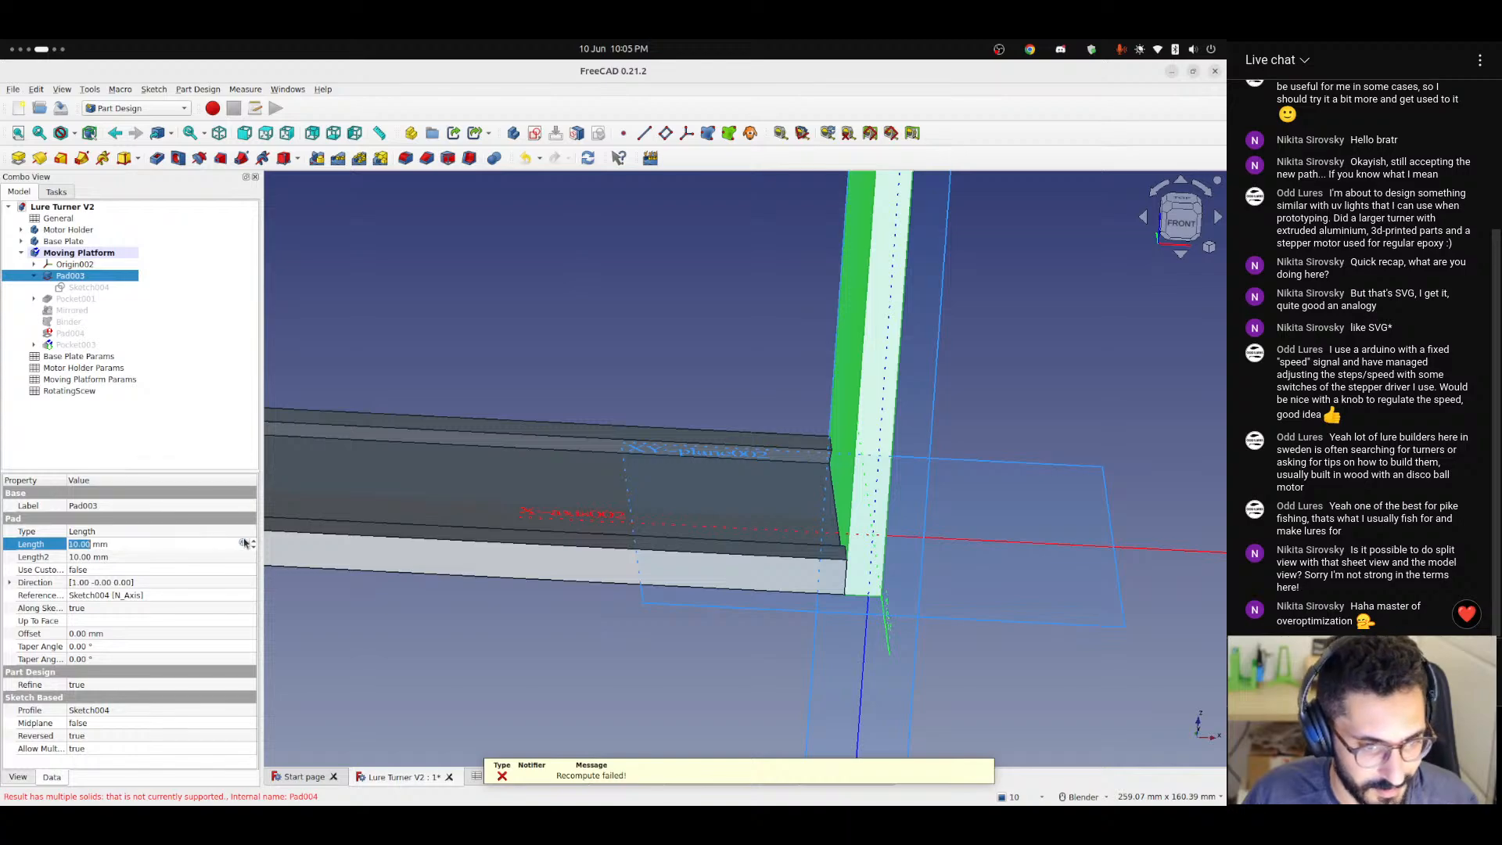
left_click(244, 543)
type("<<")
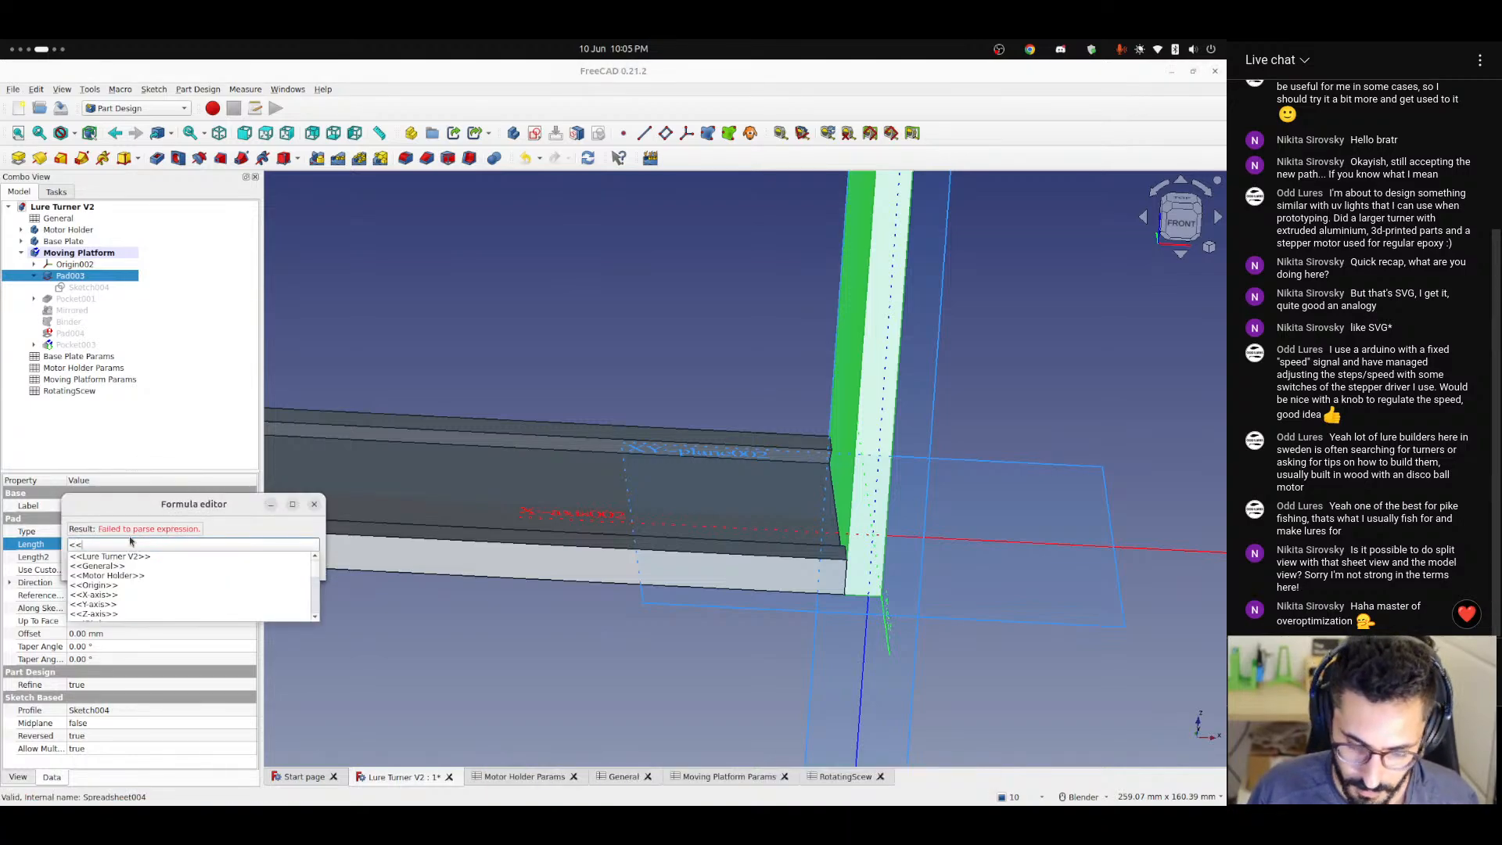
type("General>>.thick")
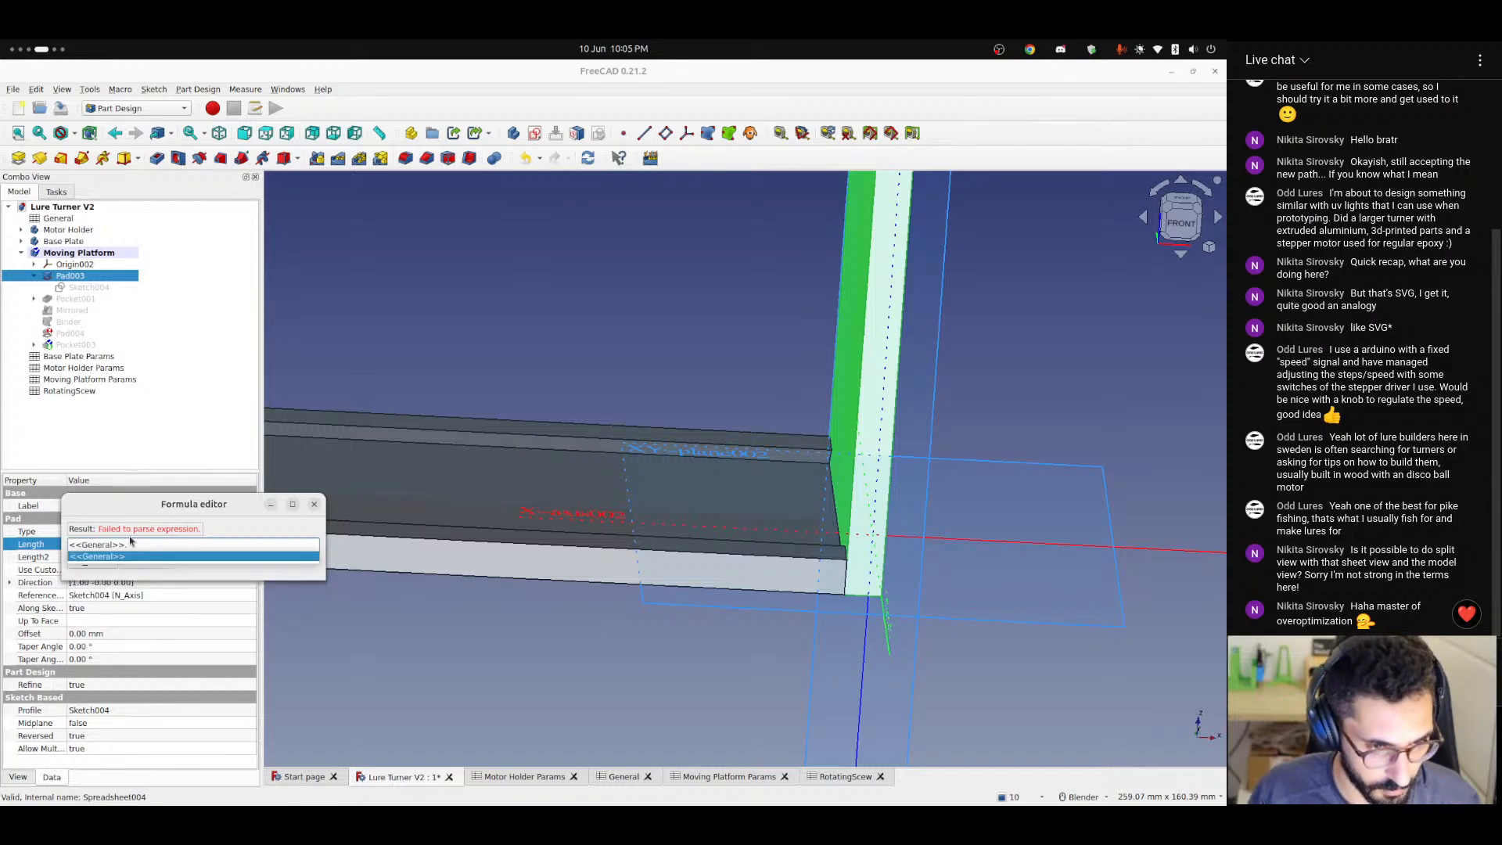
key("Down")
key("Down")
key("Return")
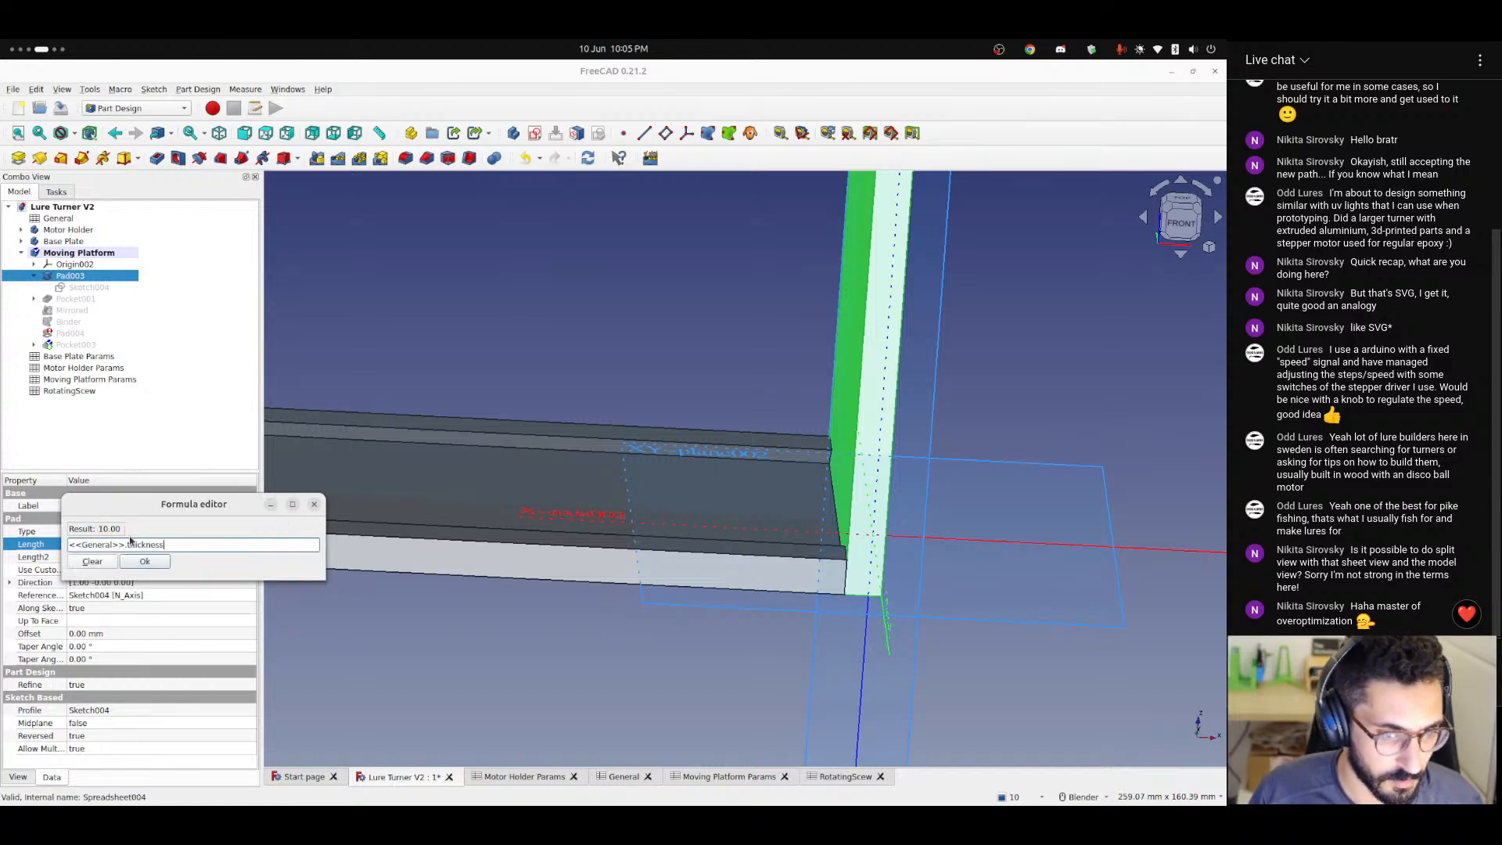
left_click(146, 561)
left_click(590, 362)
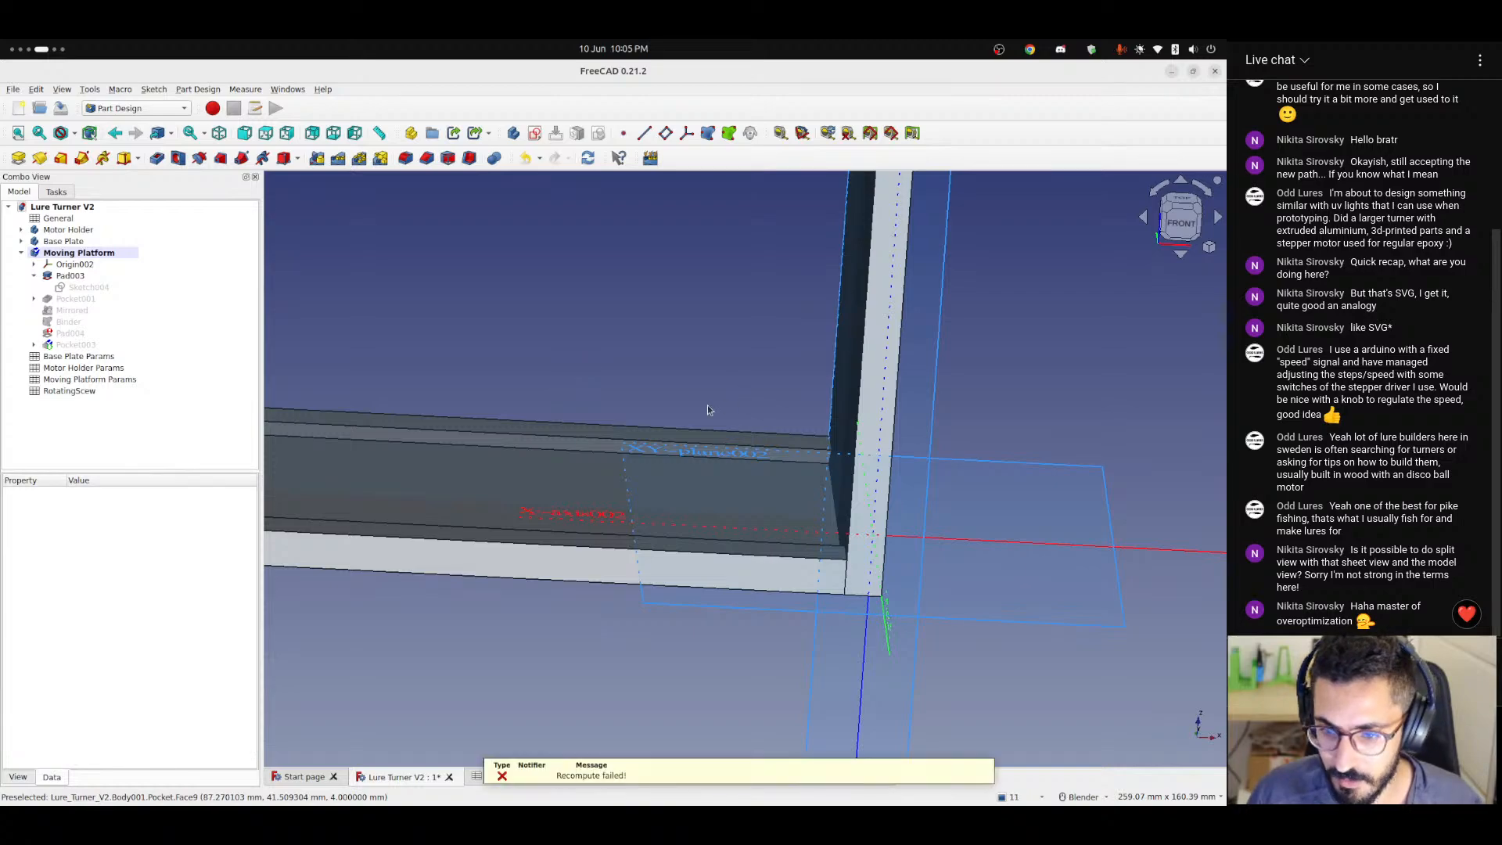
Inspect Pad003 and its Sketch004 against the origin planes and the base plate's end, from the front and at an angle.
middle_click_drag(711, 410, 678, 404)
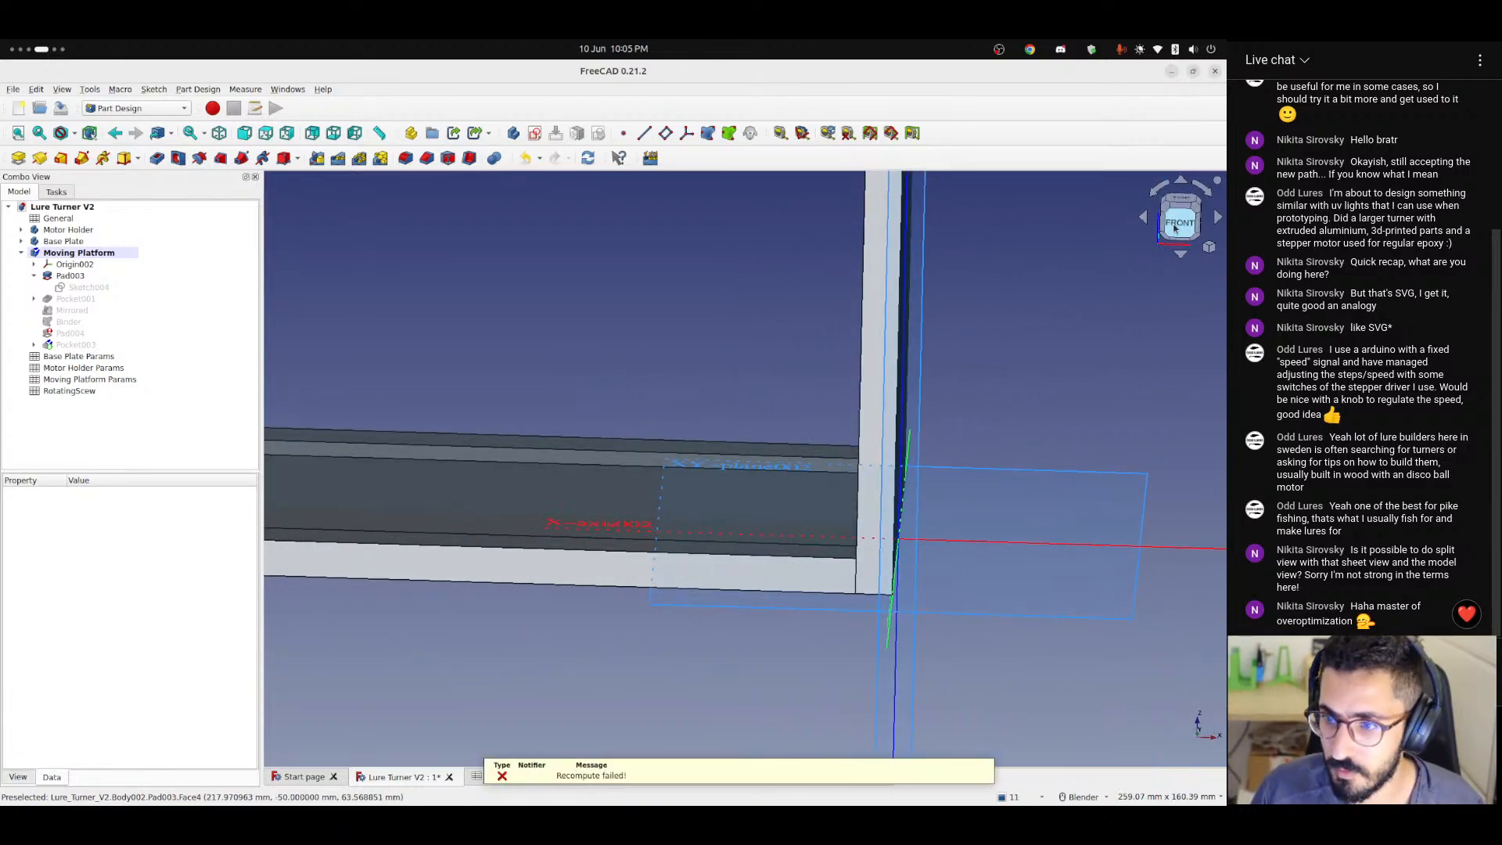
left_click(1190, 220)
scroll(887, 538, "down", 6)
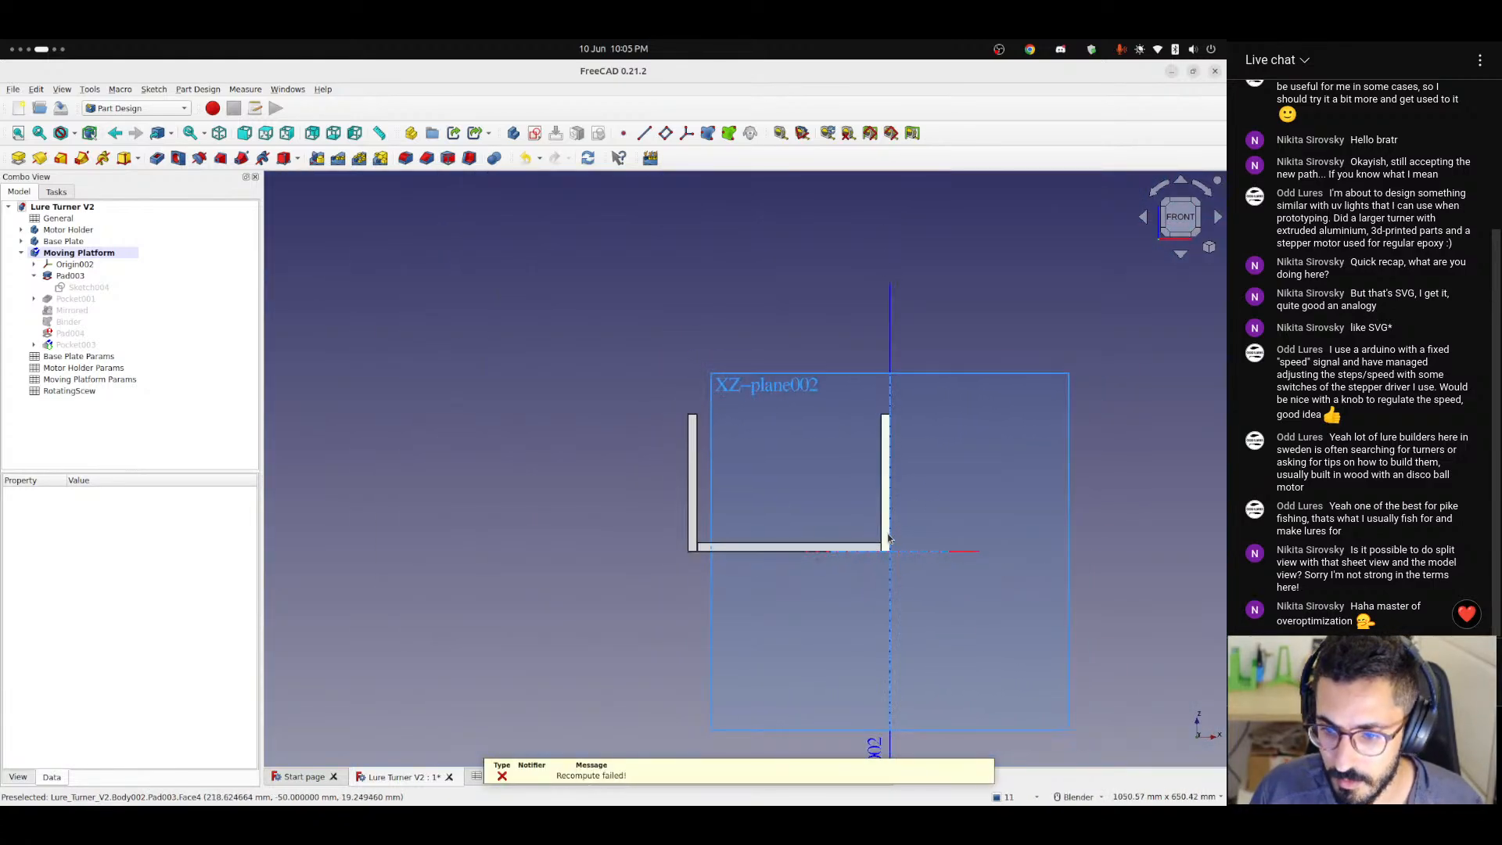
scroll(754, 566, "up", 4)
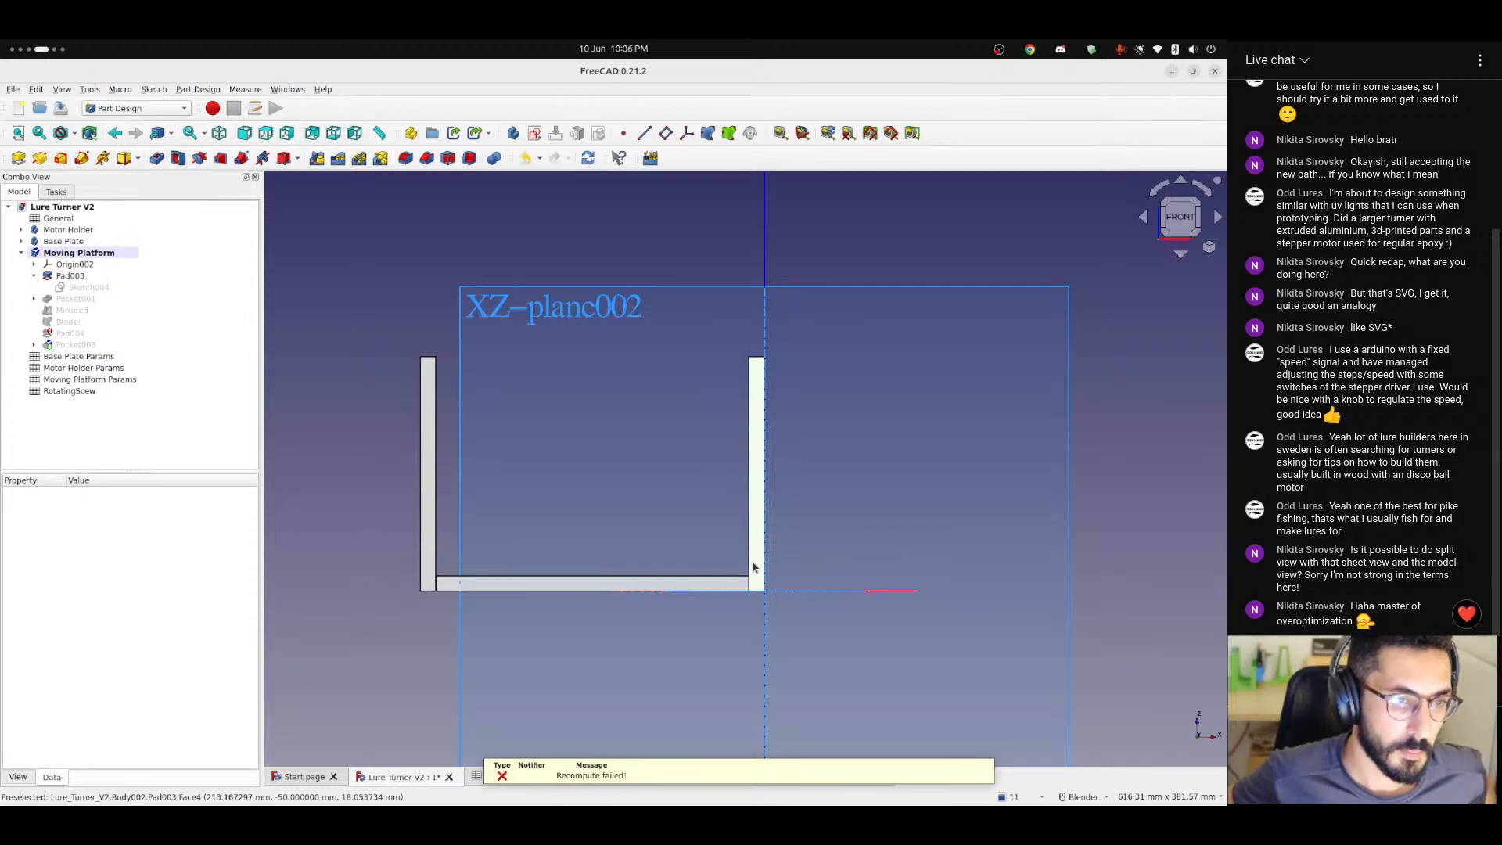
left_click(86, 288)
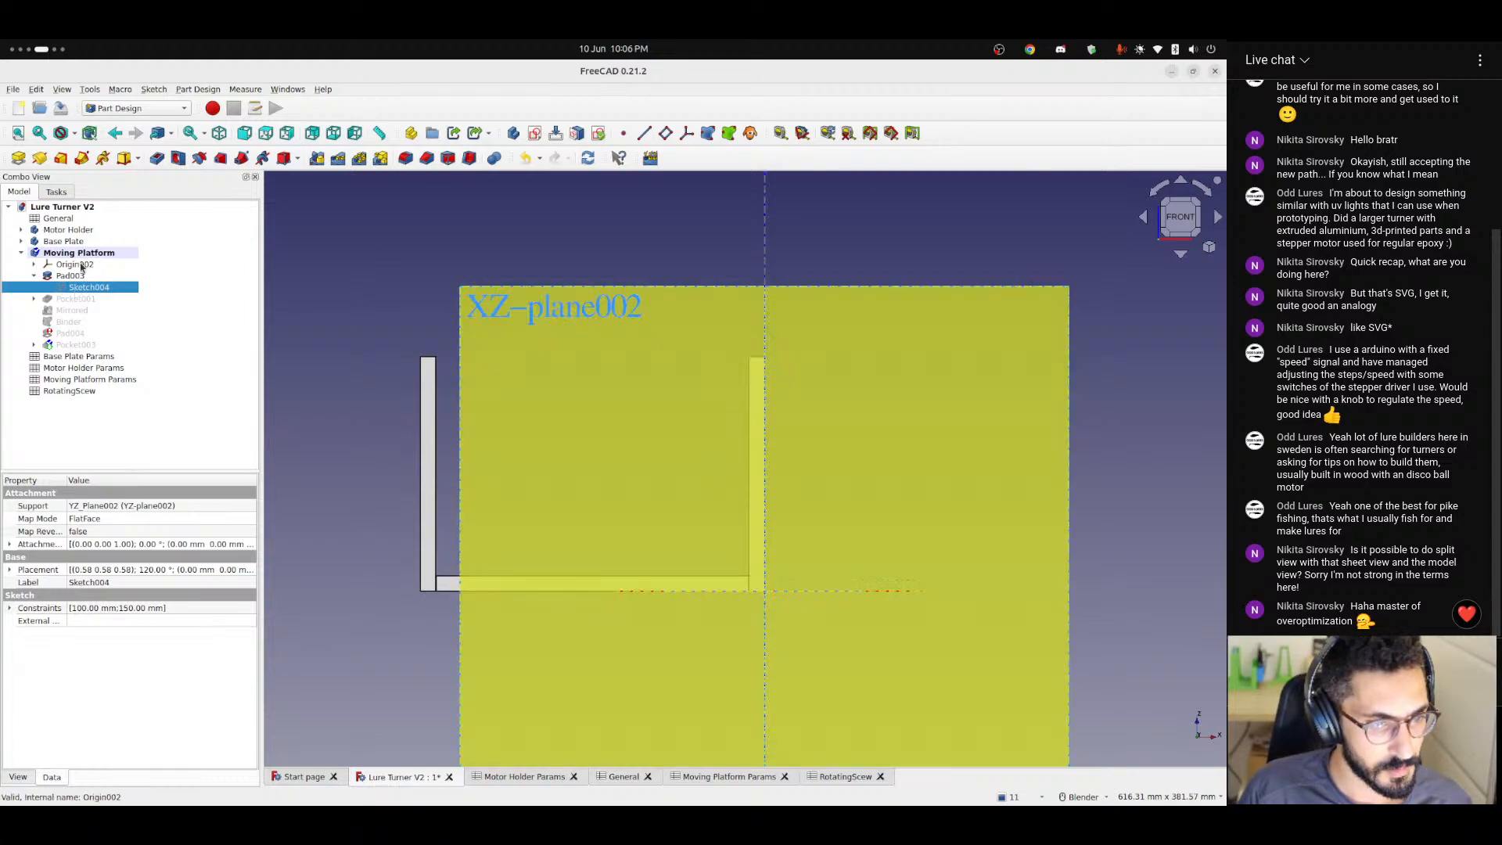
left_click(338, 368)
middle_click_drag(338, 368, 547, 498)
scroll(741, 554, "up", 4)
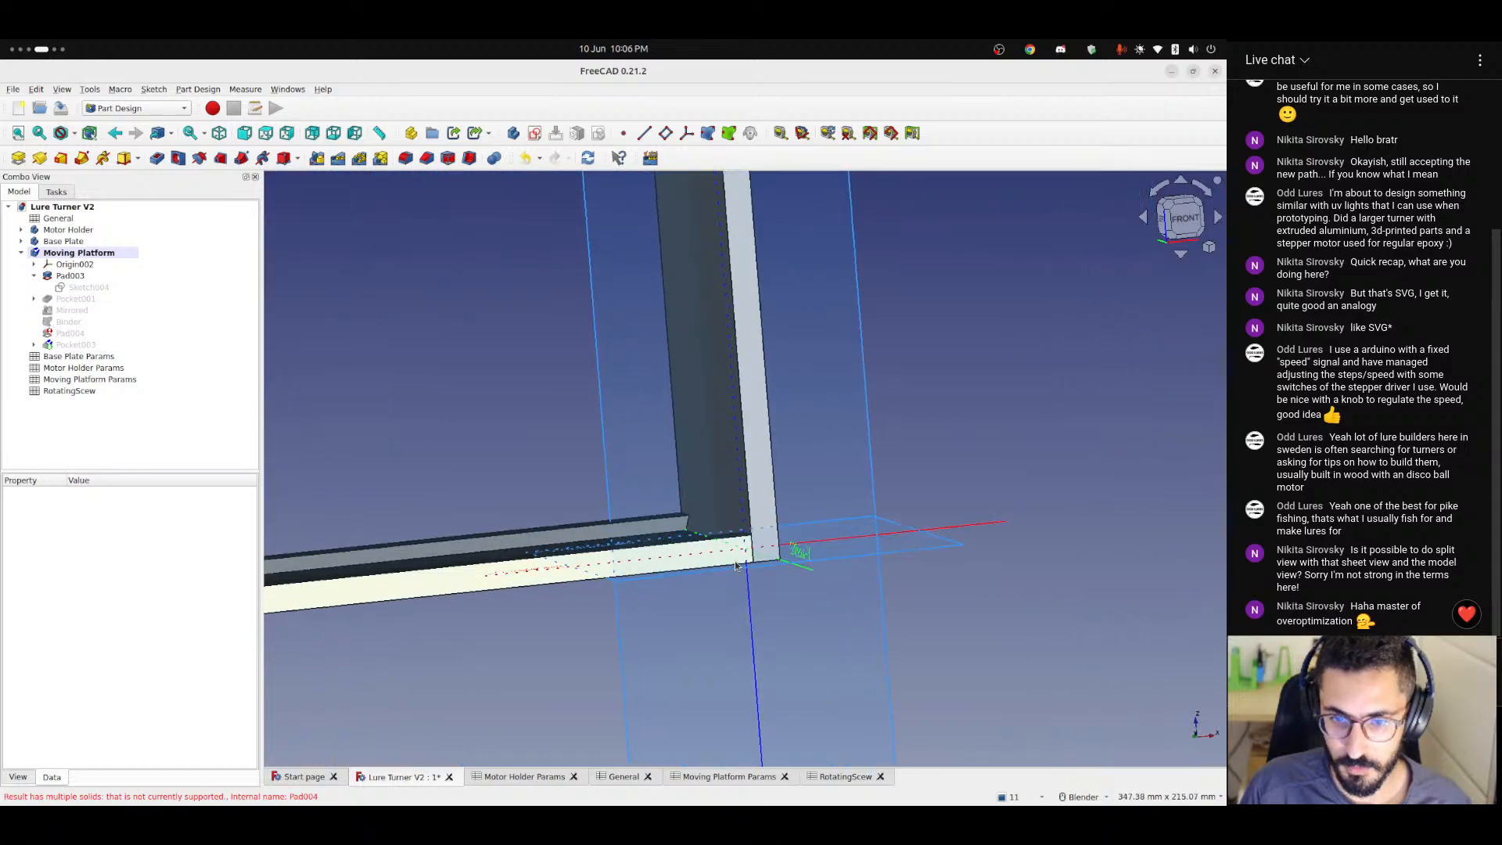
middle_click_drag(733, 557, 696, 579)
Hide the Moving Platform's origin and show its Binder.
left_click(74, 266)
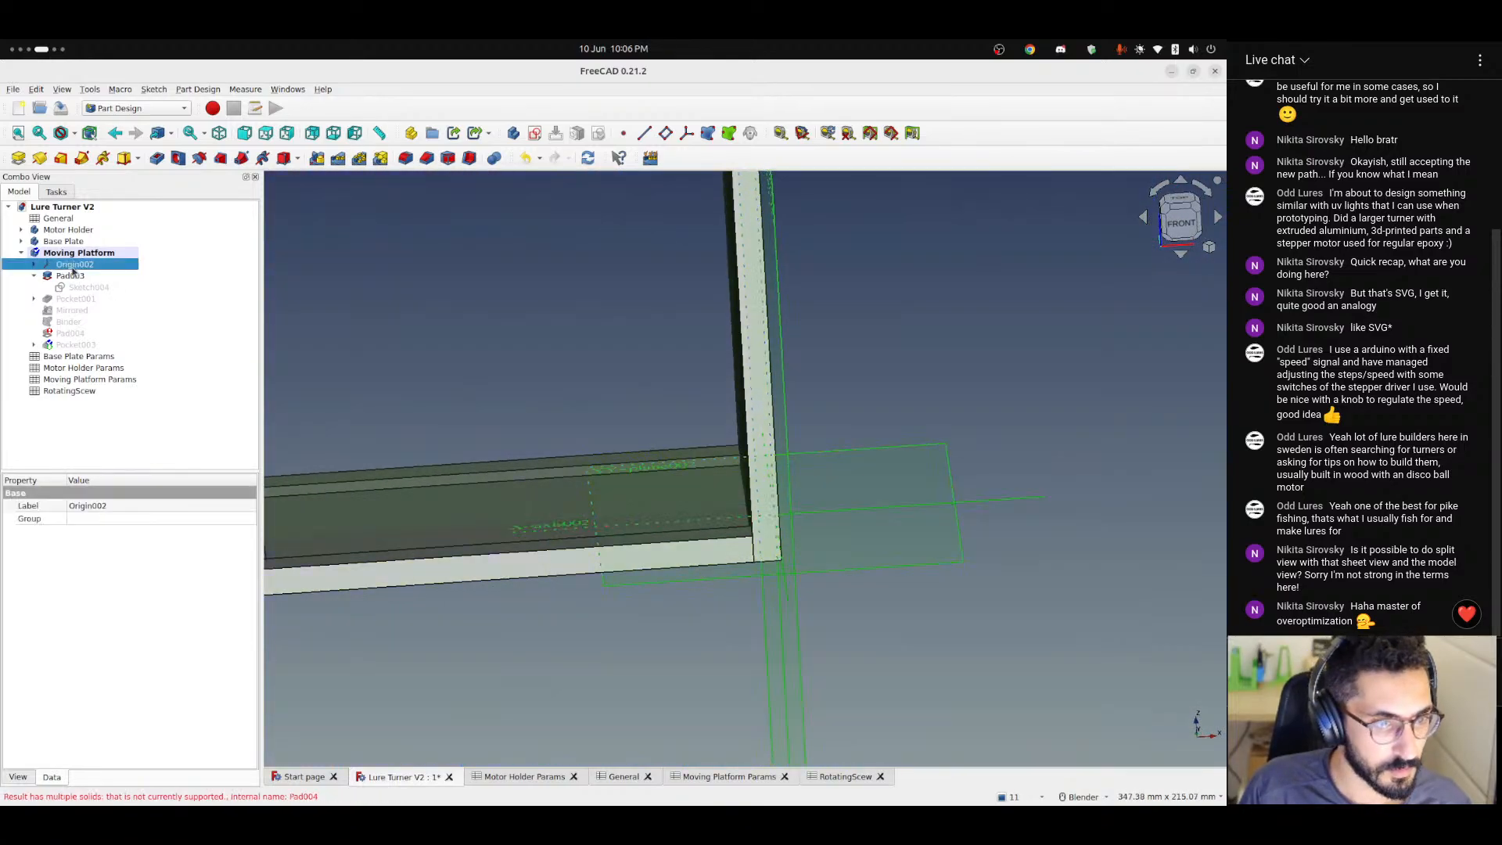
key("space")
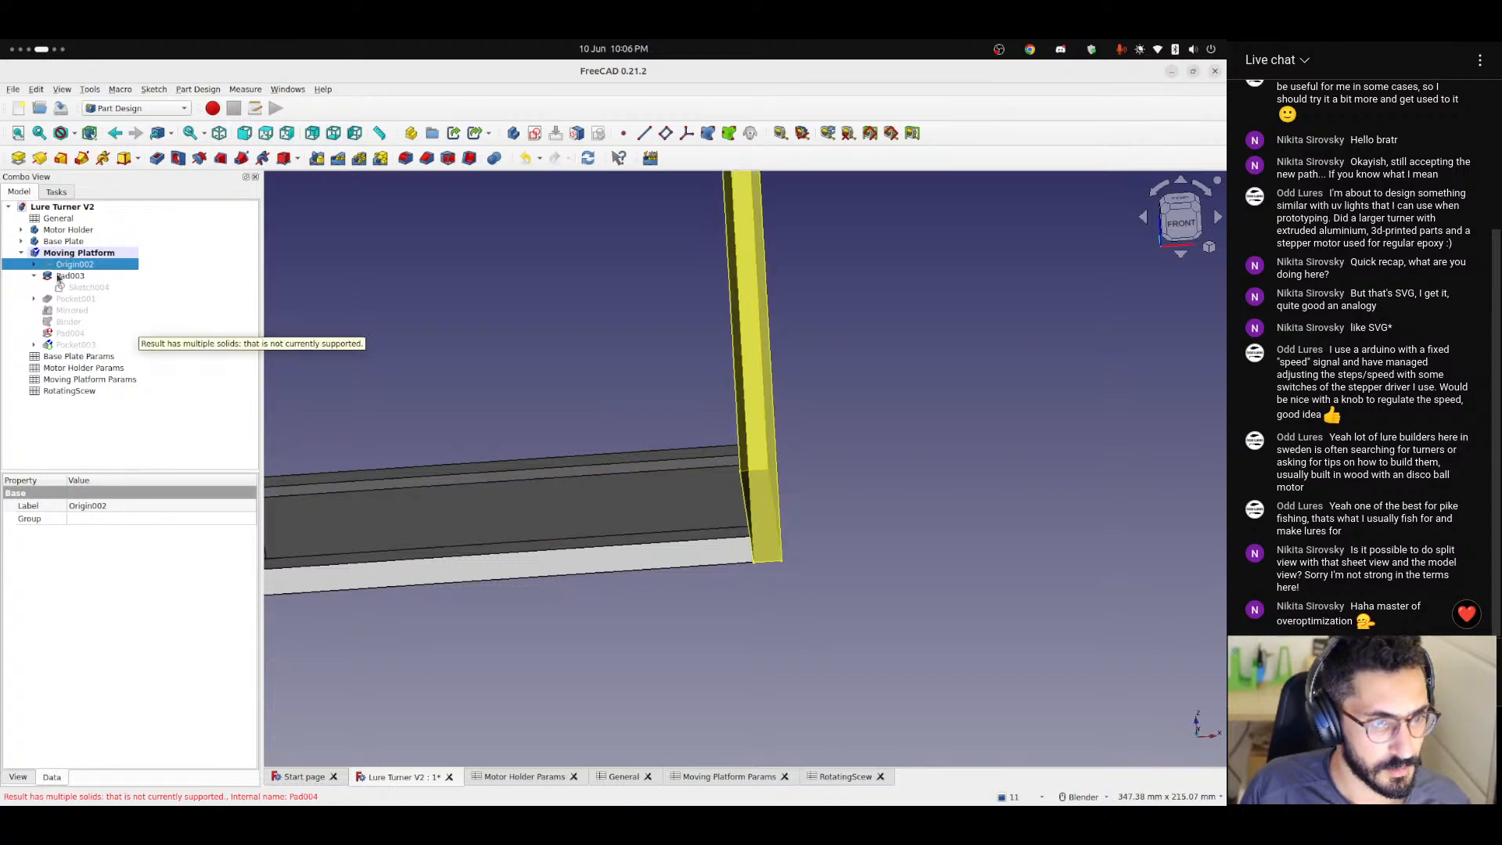
left_click(58, 323)
key("space")
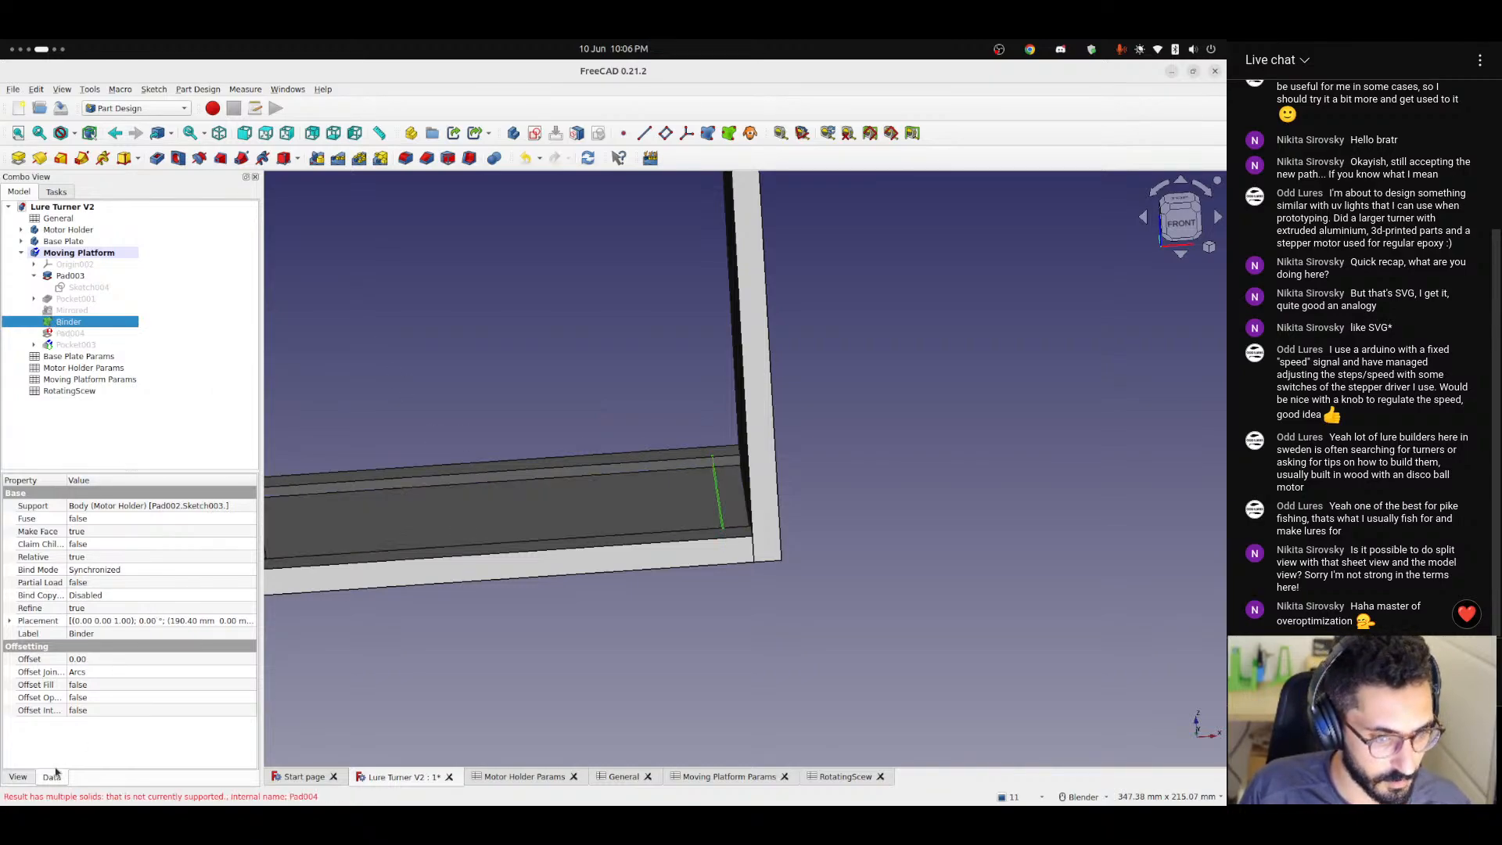
Copy the expression that drives the Binder's X position and leave the expression as it is.
left_click(10, 621)
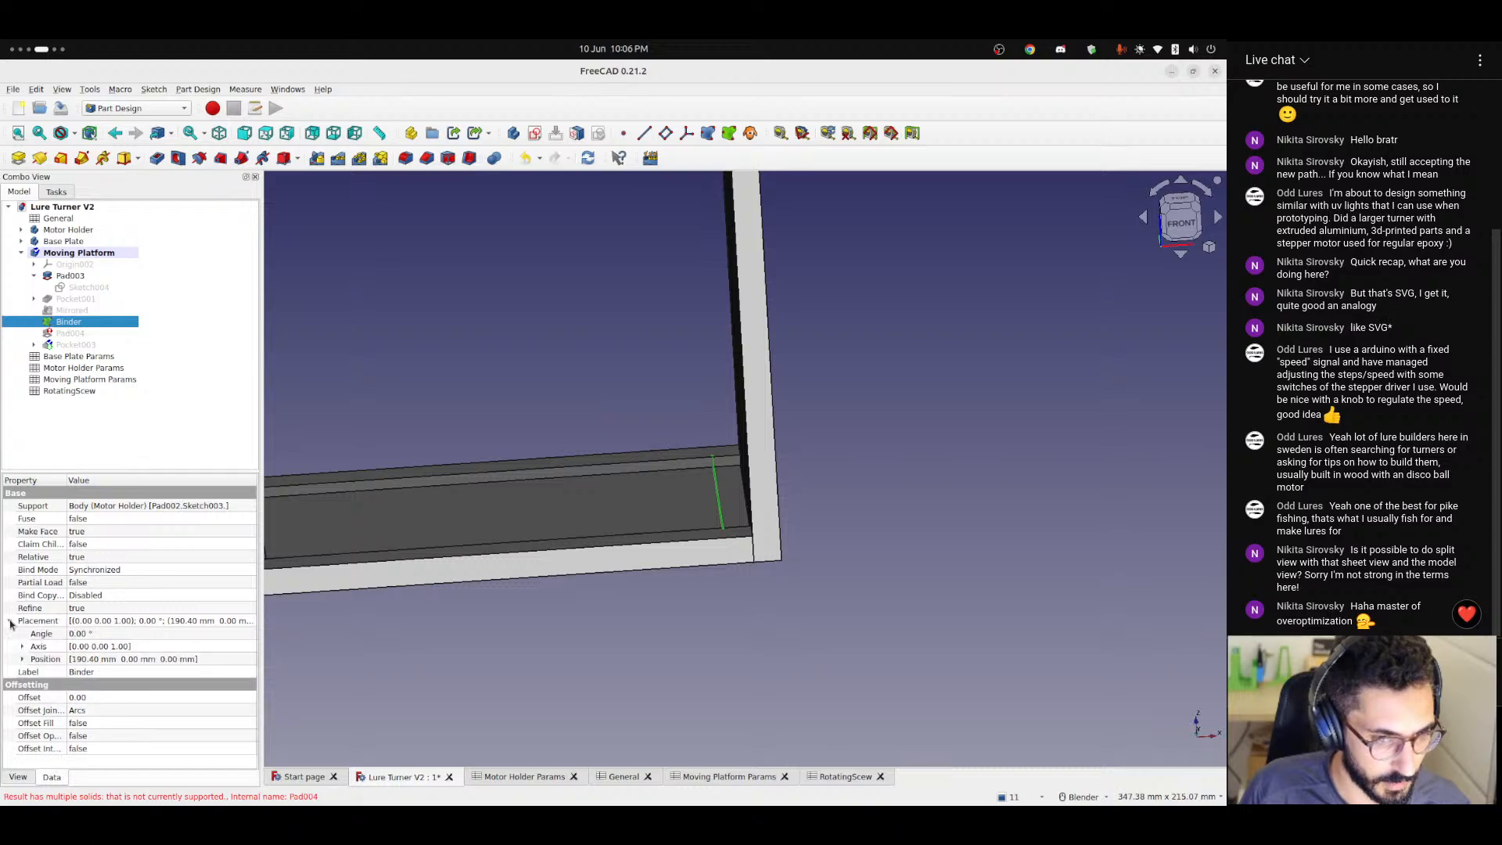
left_click(21, 660)
left_click(227, 673)
left_click(233, 673)
key("ctrl+c")
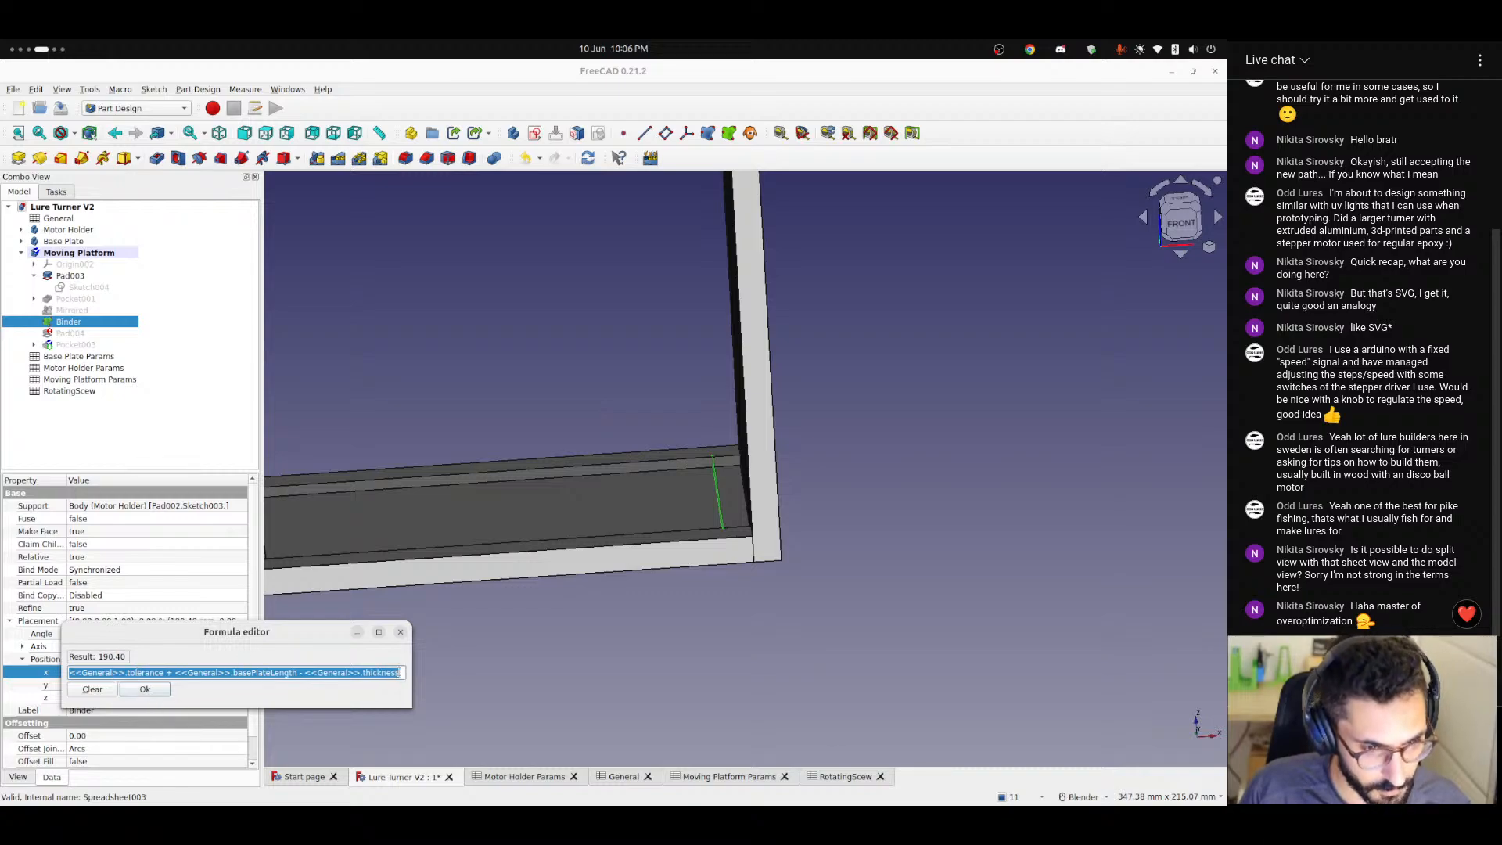
left_click(145, 690)
Try the Binder's copied expression in the Moving Platform's X position, compare it with the original, and close the formula without applying it.
left_click(71, 265)
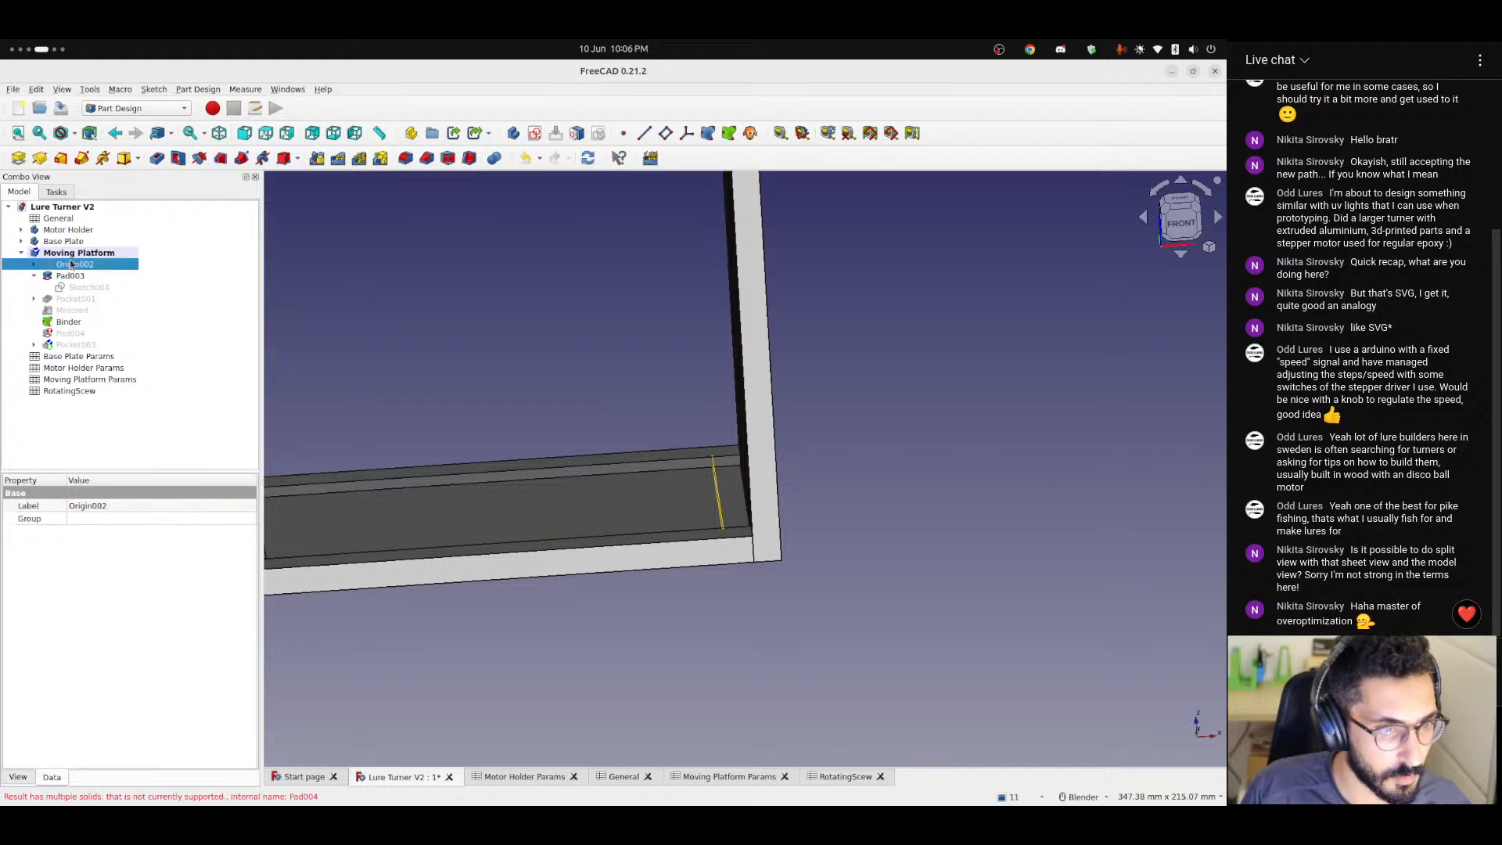
left_click(78, 252)
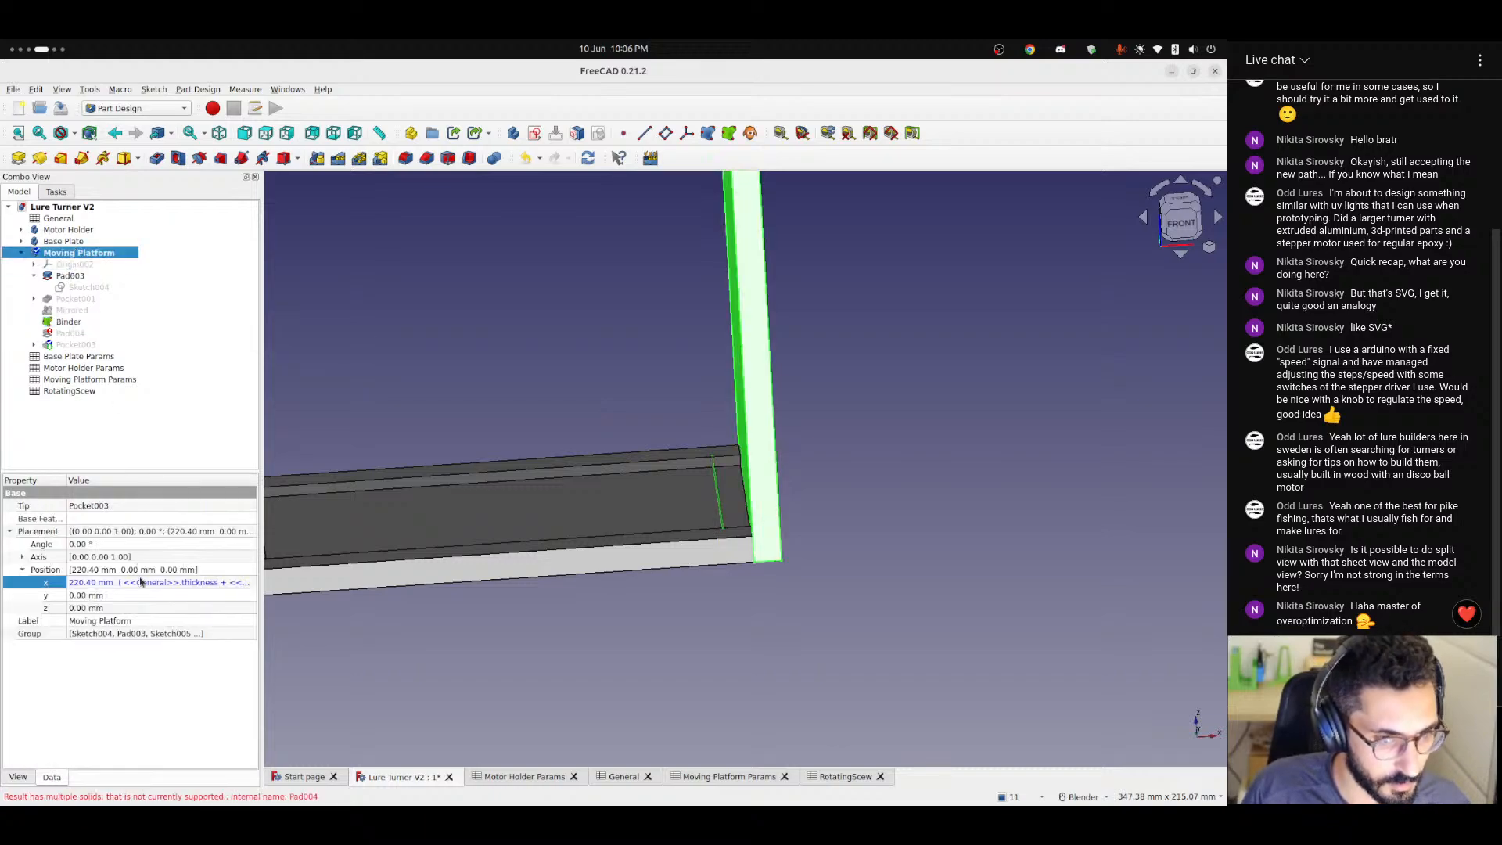
left_click(198, 585)
left_click(240, 587)
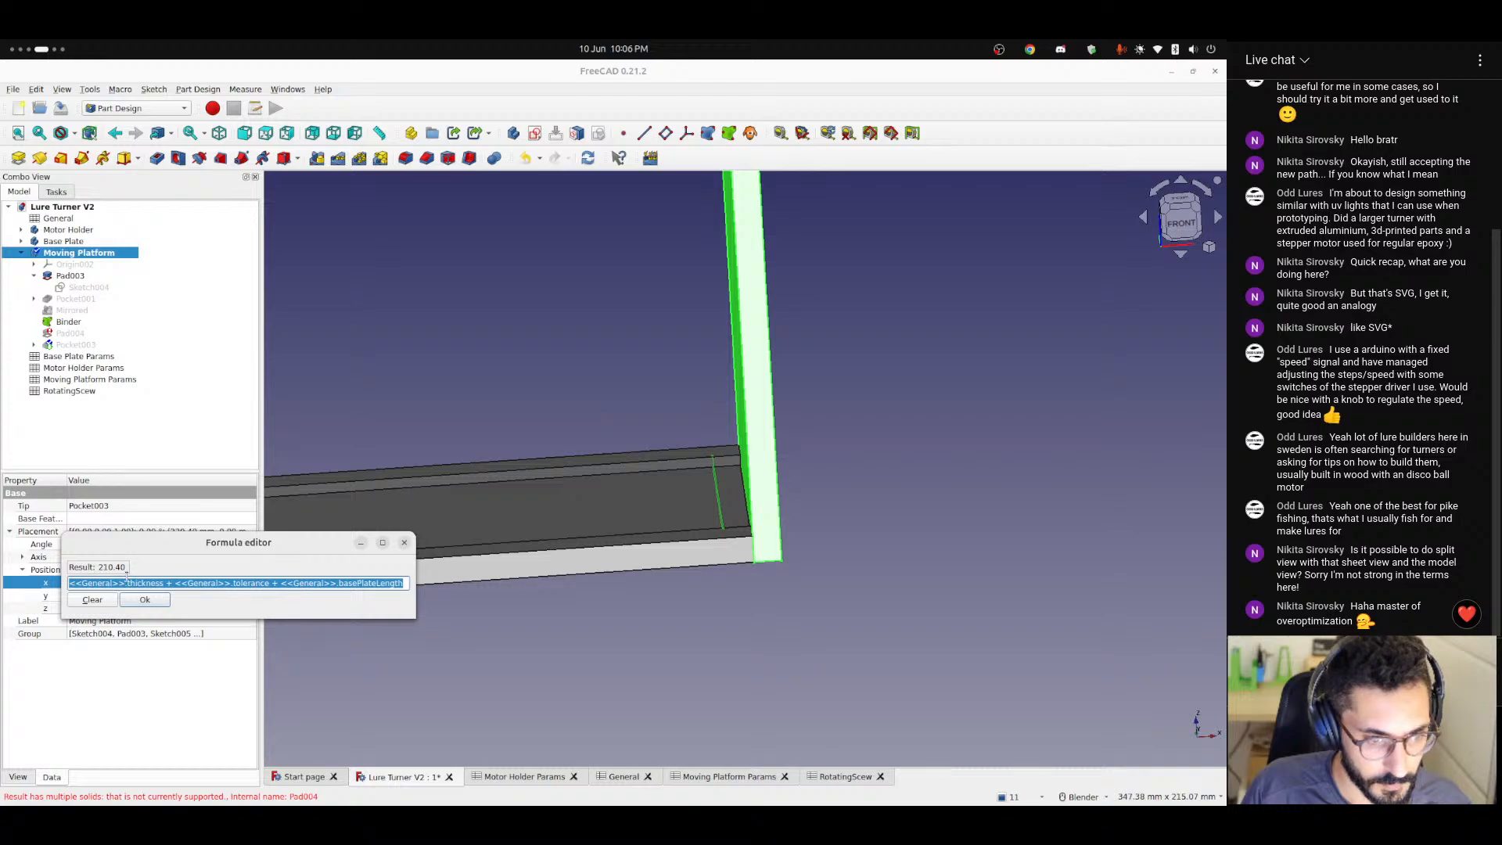
key("ctrl+v")
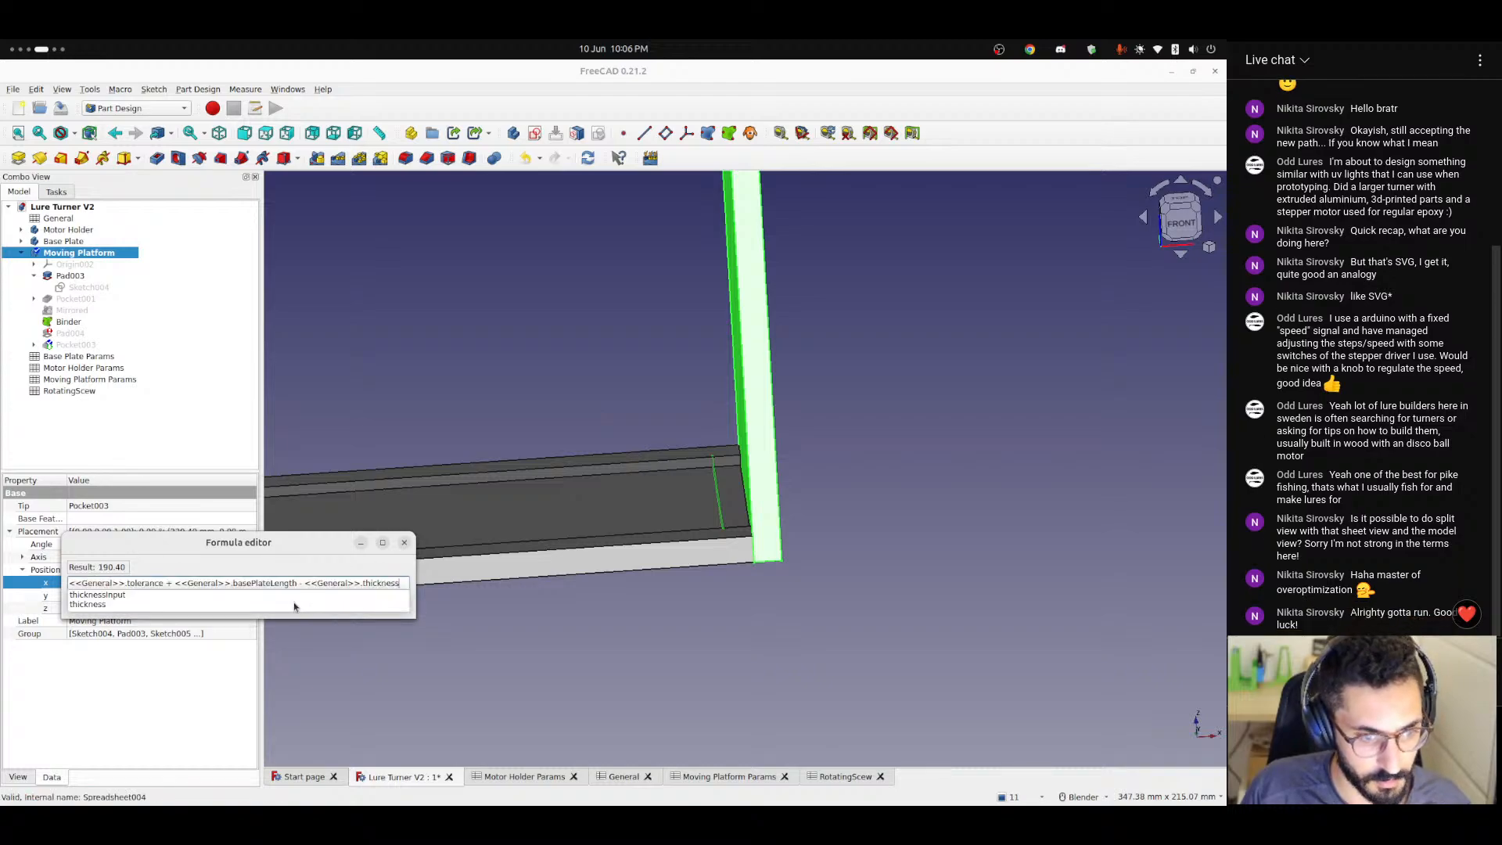
key("ctrl+z")
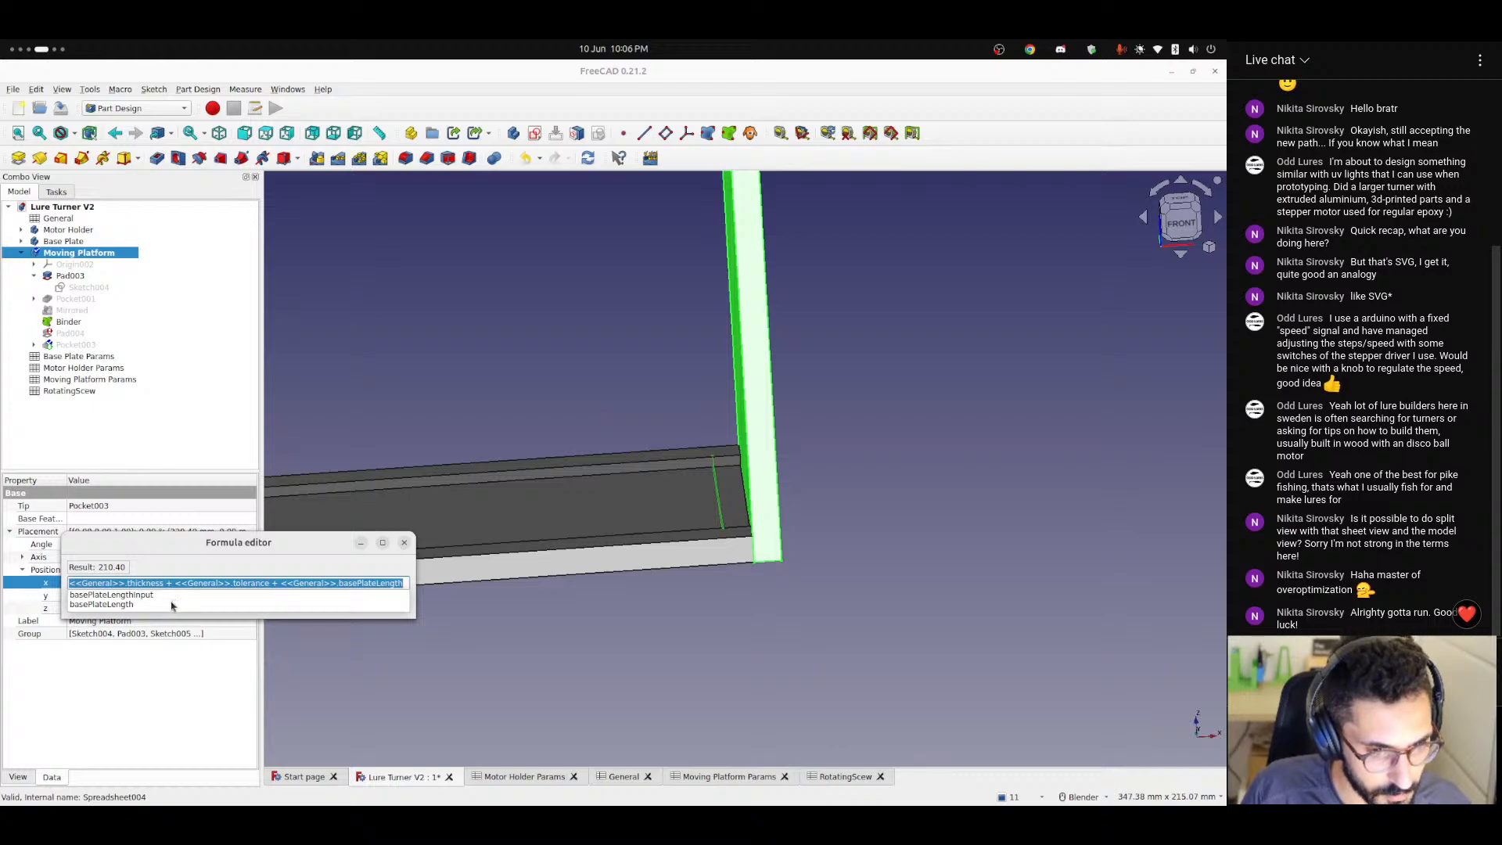
key("ctrl+v")
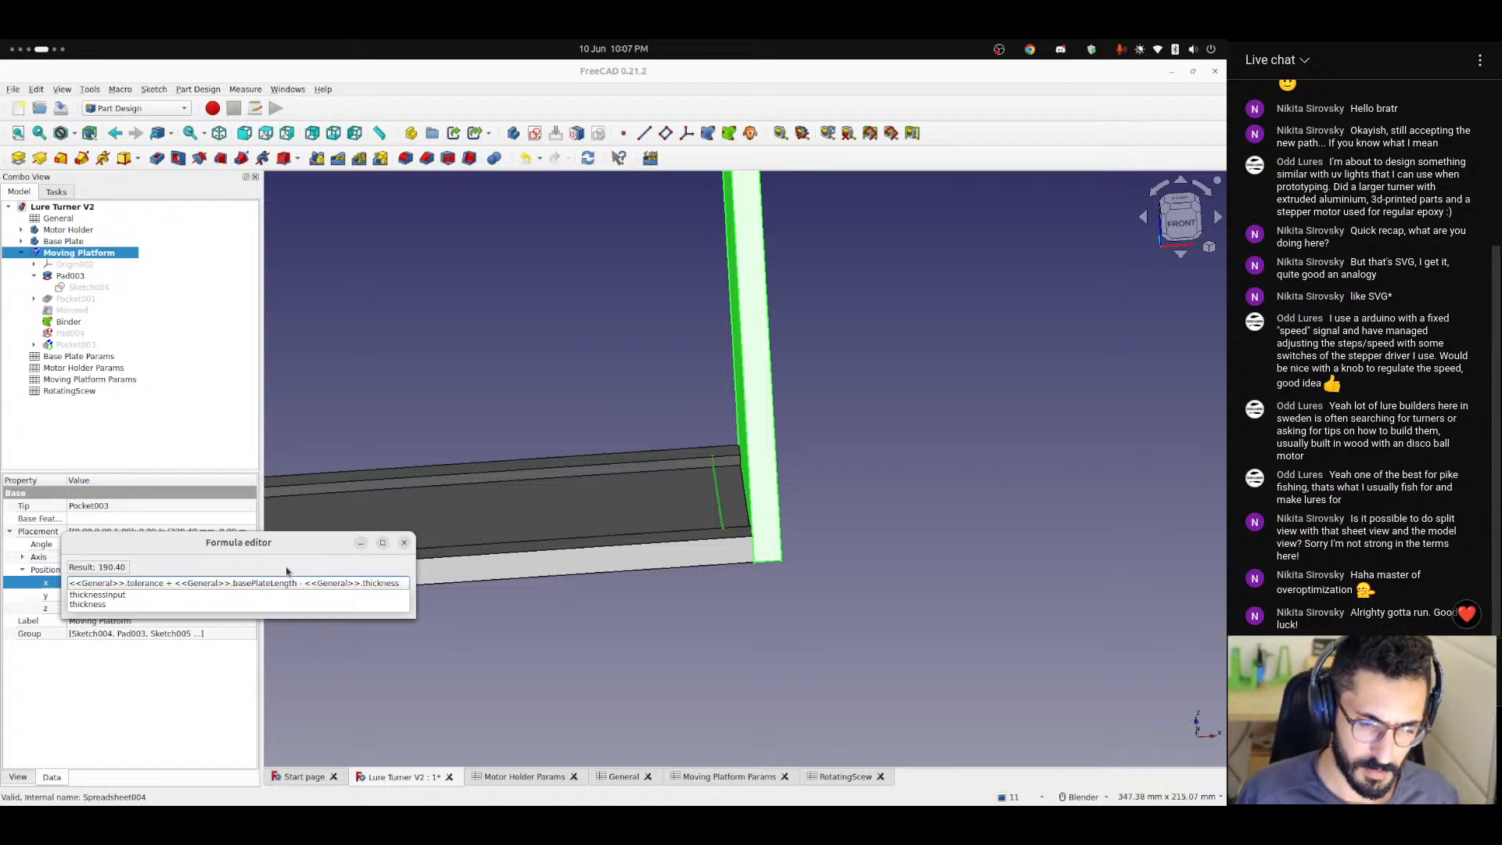
left_click(405, 546)
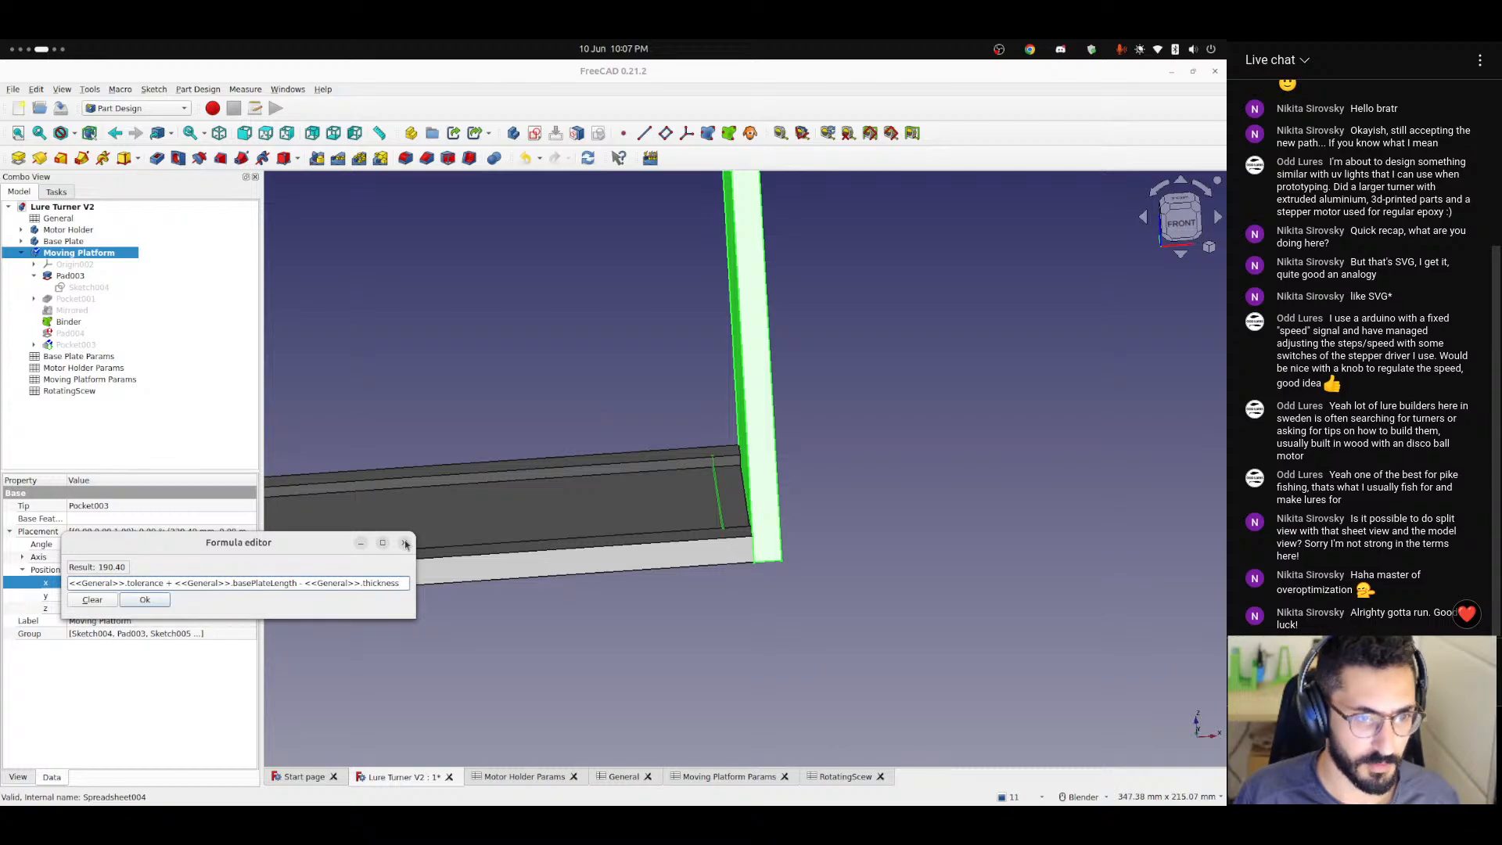
left_click(403, 544)
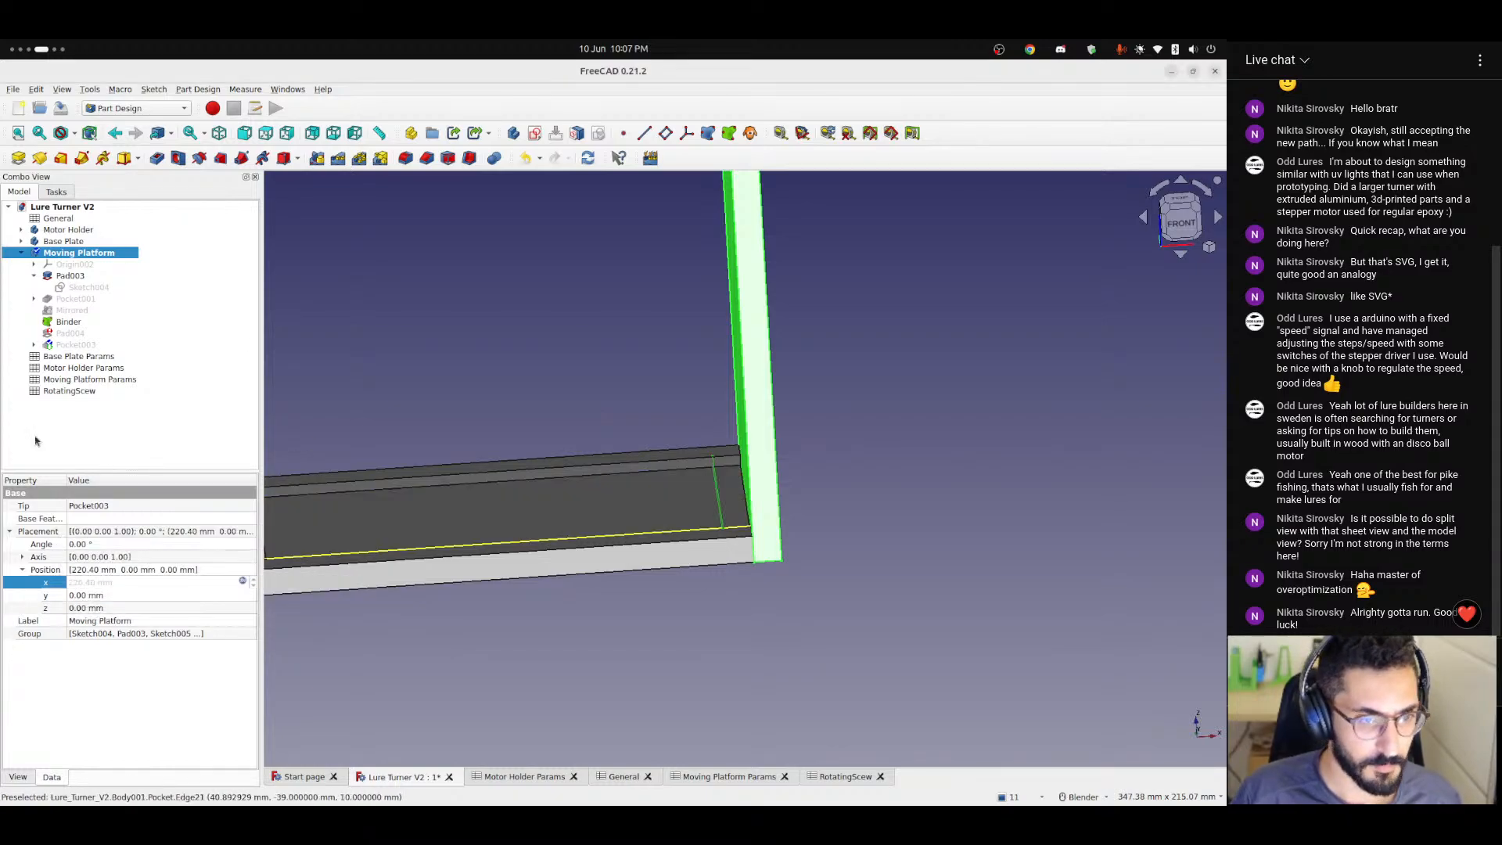
Compare the properties of Pad003, Sketch004 and the Moving Platform body.
left_click(75, 277)
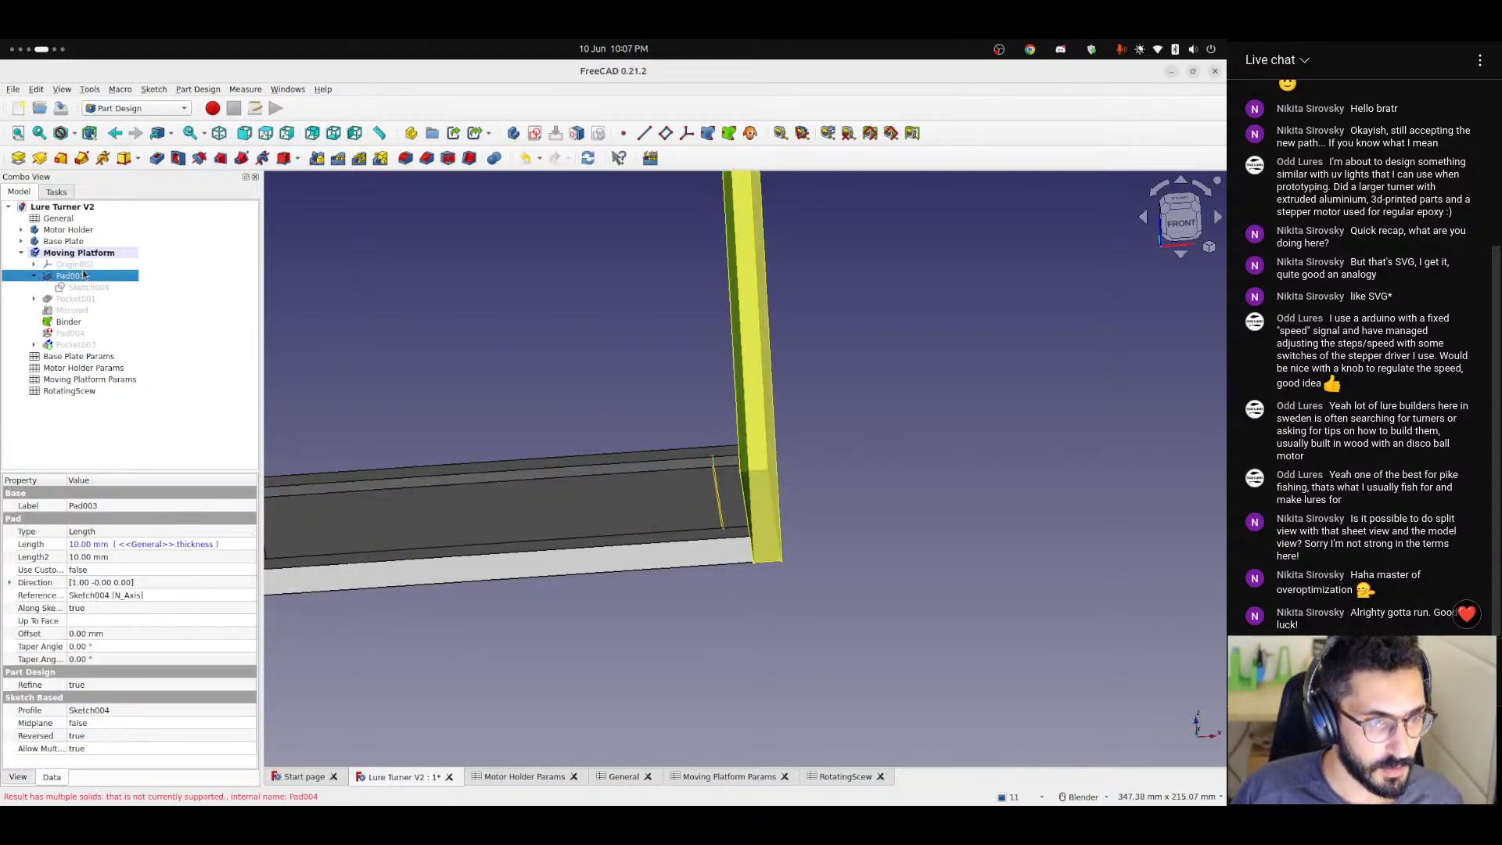
left_click(85, 254)
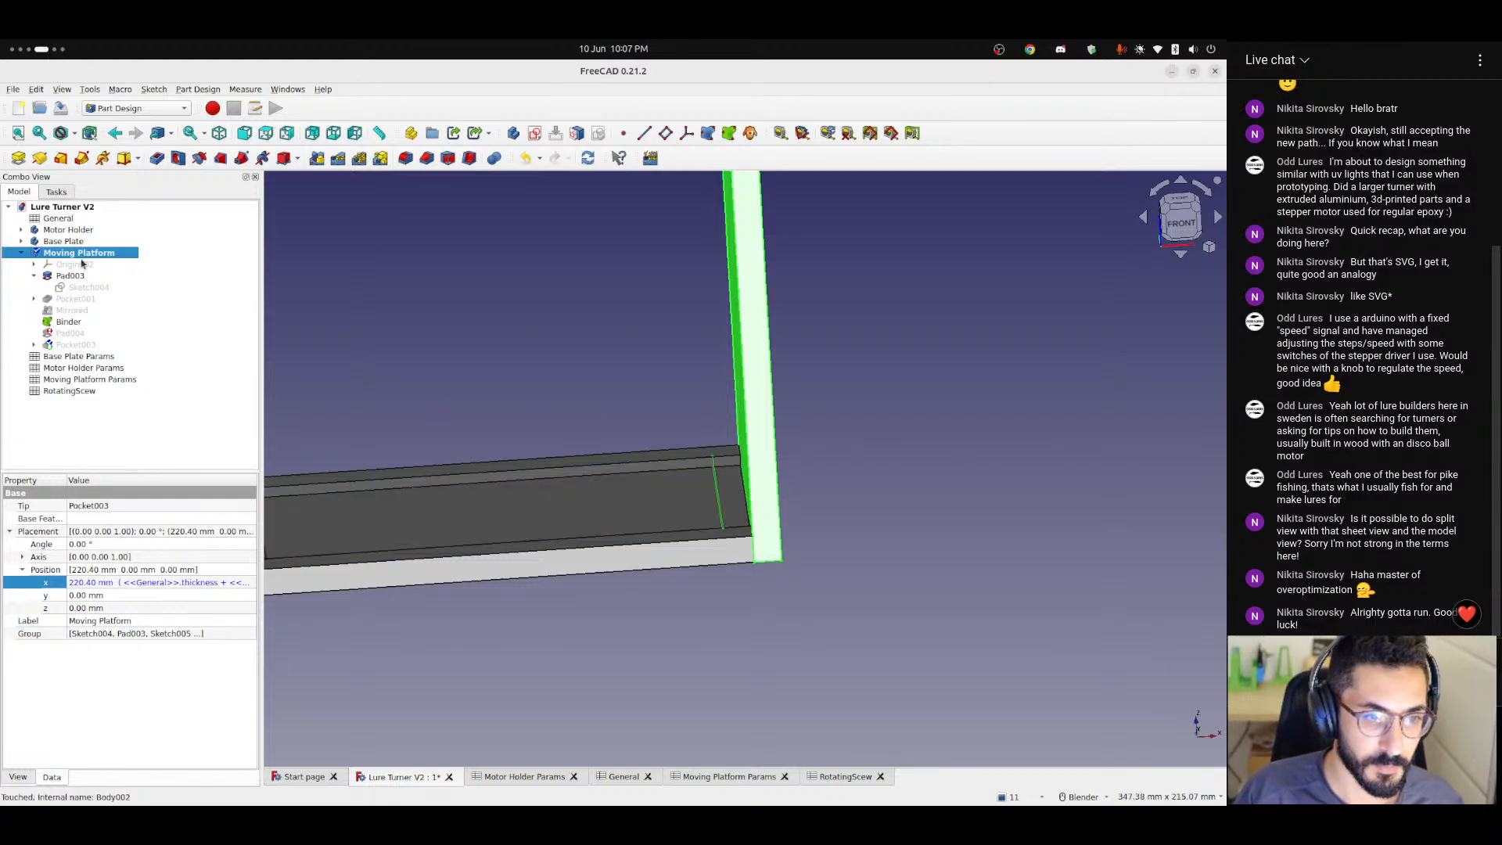
left_click(86, 287)
left_click(75, 276)
left_click(600, 337)
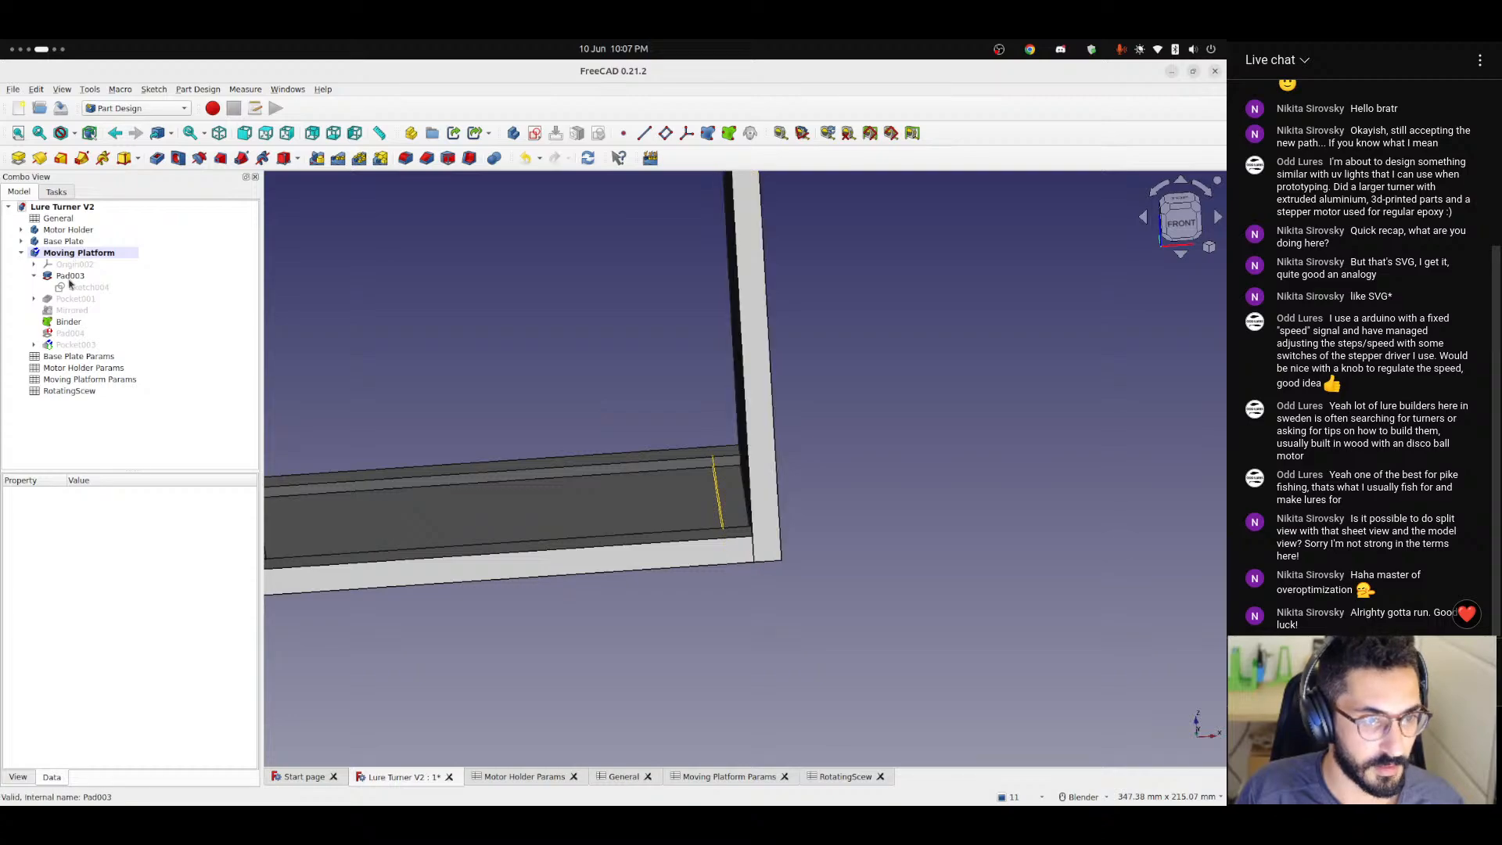
left_click(72, 276)
Remove the leading <<General>>.thickness term from the Moving Platform's X position expression, leaving <<General>>.tolerance + <<General>>.basePlateLength.
left_click(77, 255)
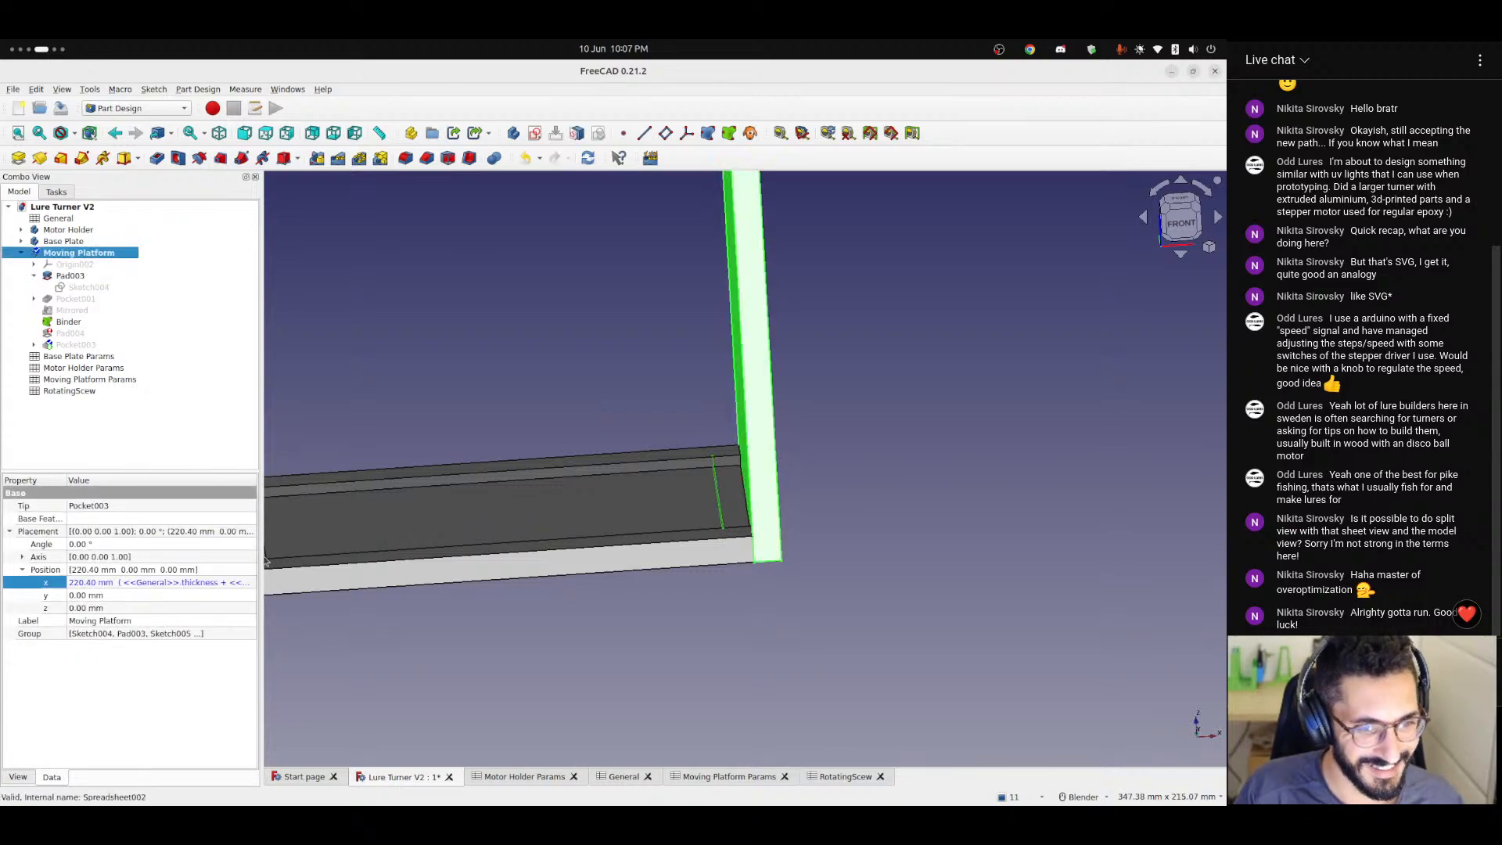
left_click(224, 583)
left_click(244, 584)
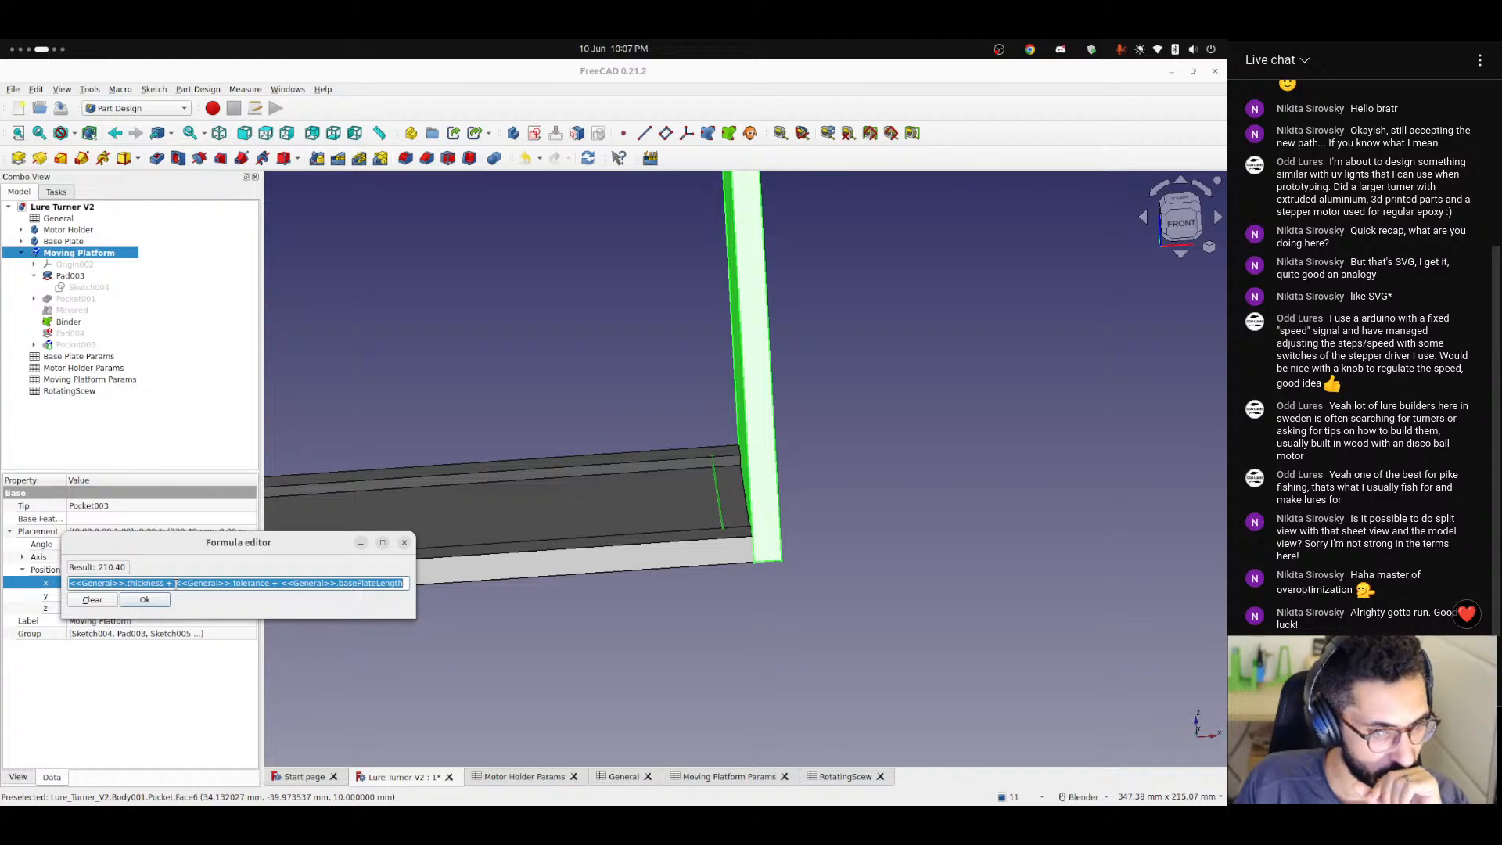
left_click(130, 583)
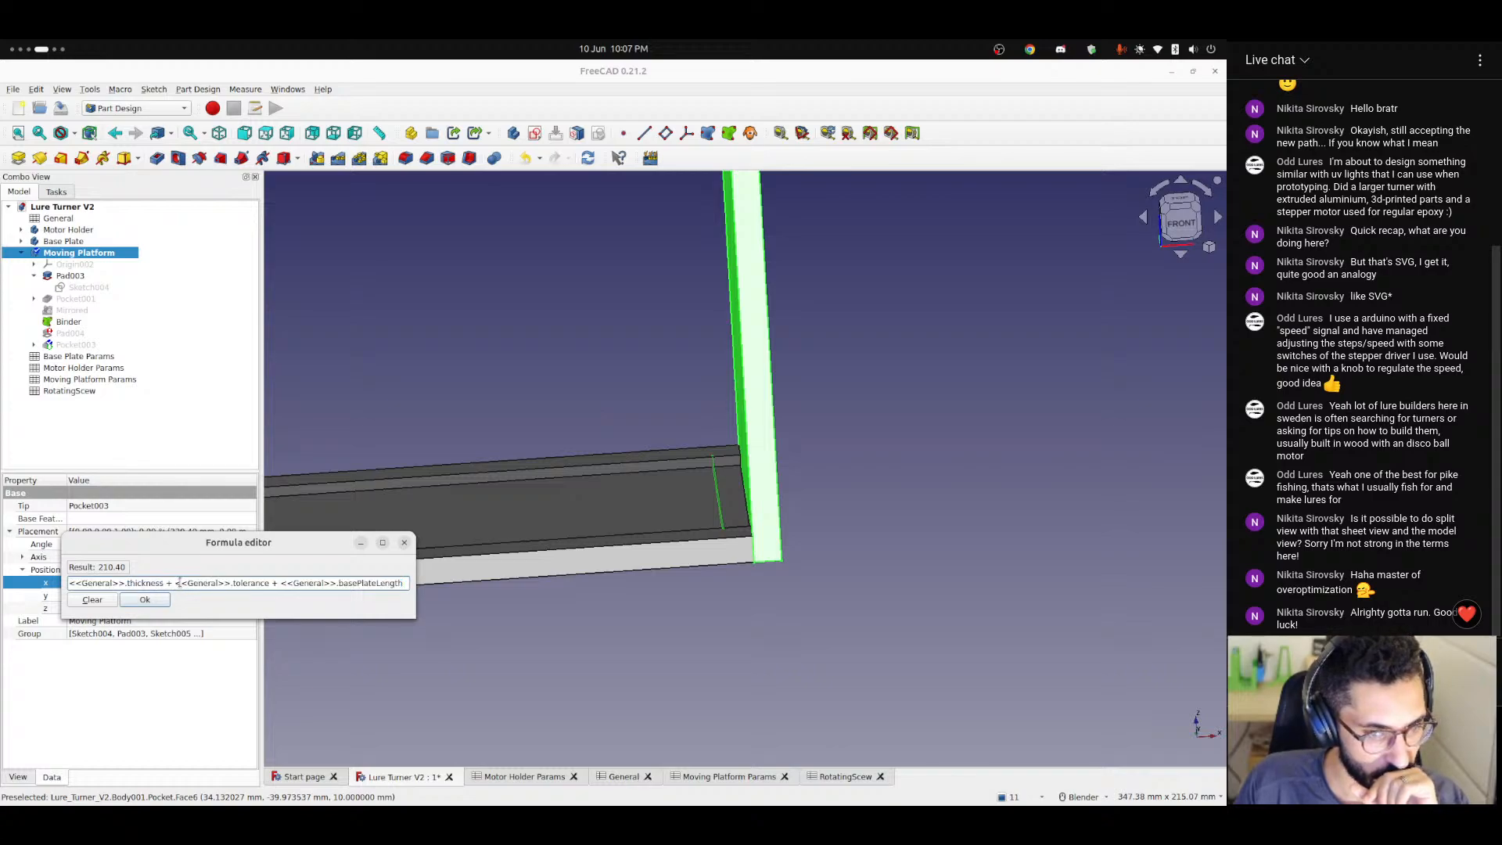
key("ctrl+shift+Left")
key("ctrl+shift+Left")
key("ctrl+shift+Left")
key("ctrl+shift+Left")
key("ctrl+shift+Left")
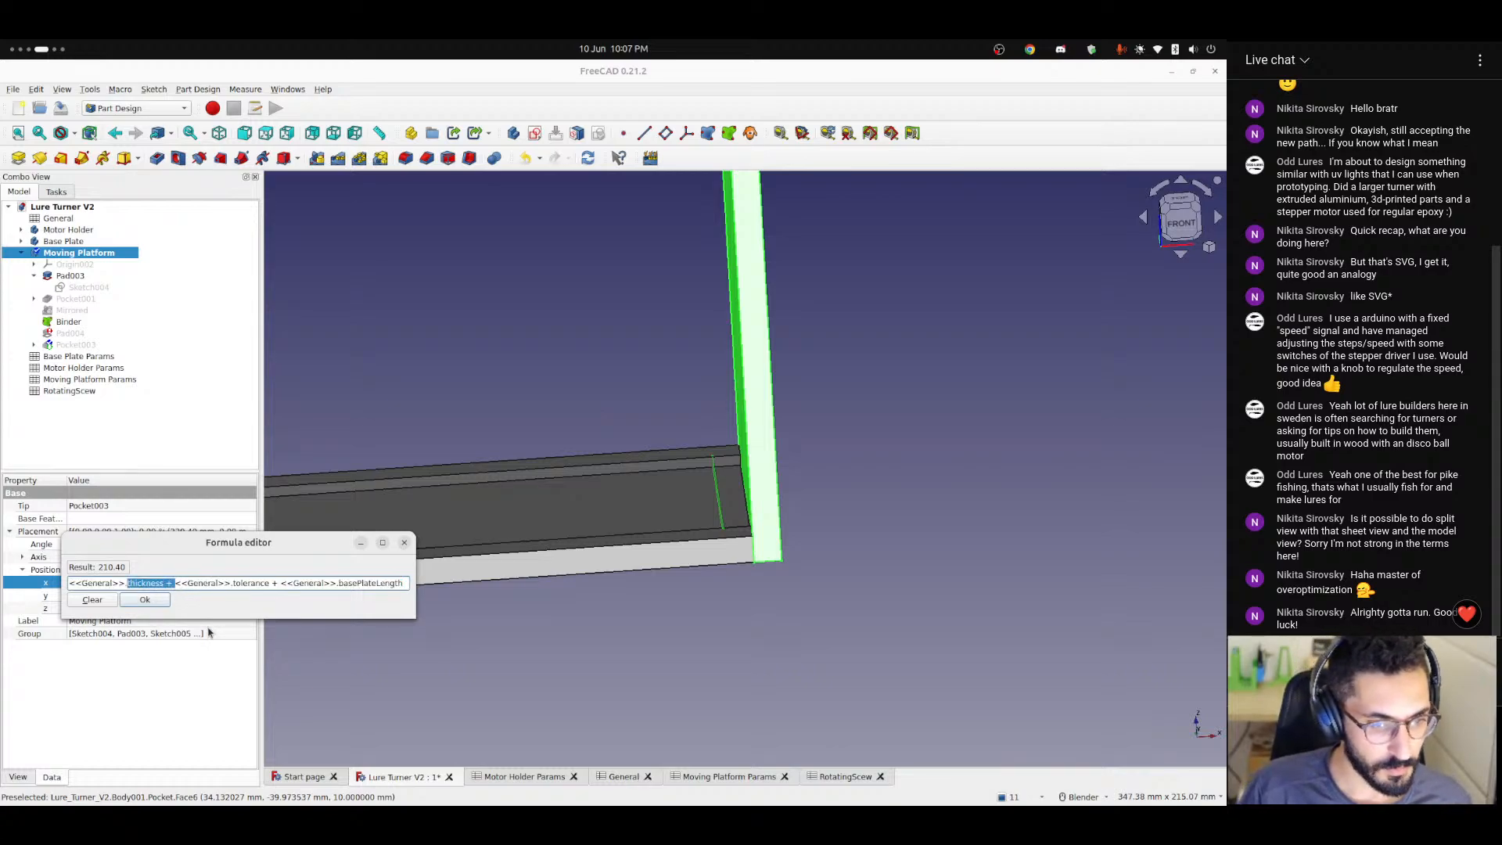
key("ctrl+shift+Left")
key("BackSpace")
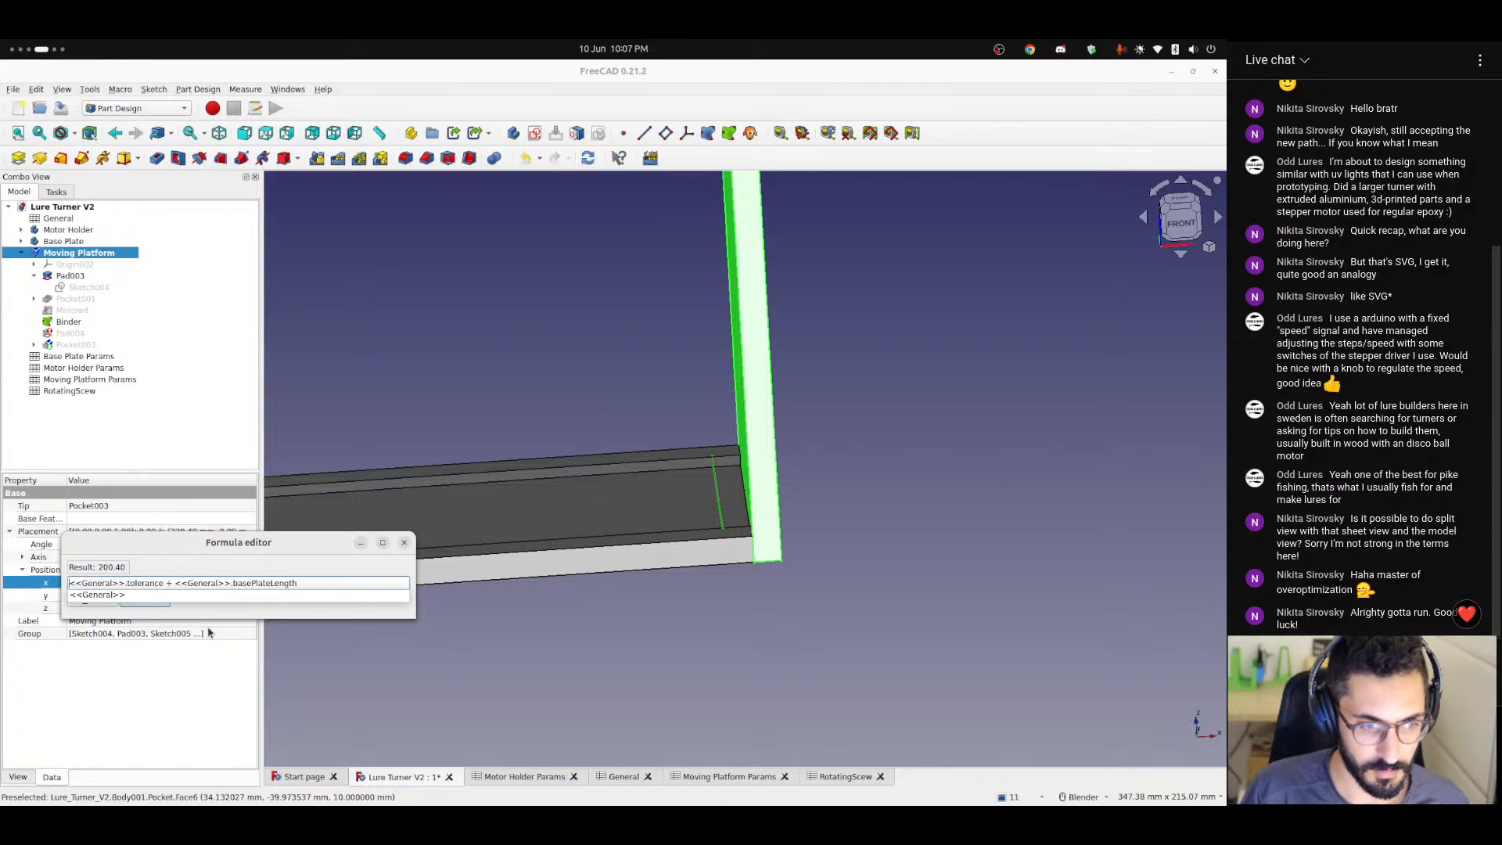
key("Return")
key("Return")
left_click(481, 398)
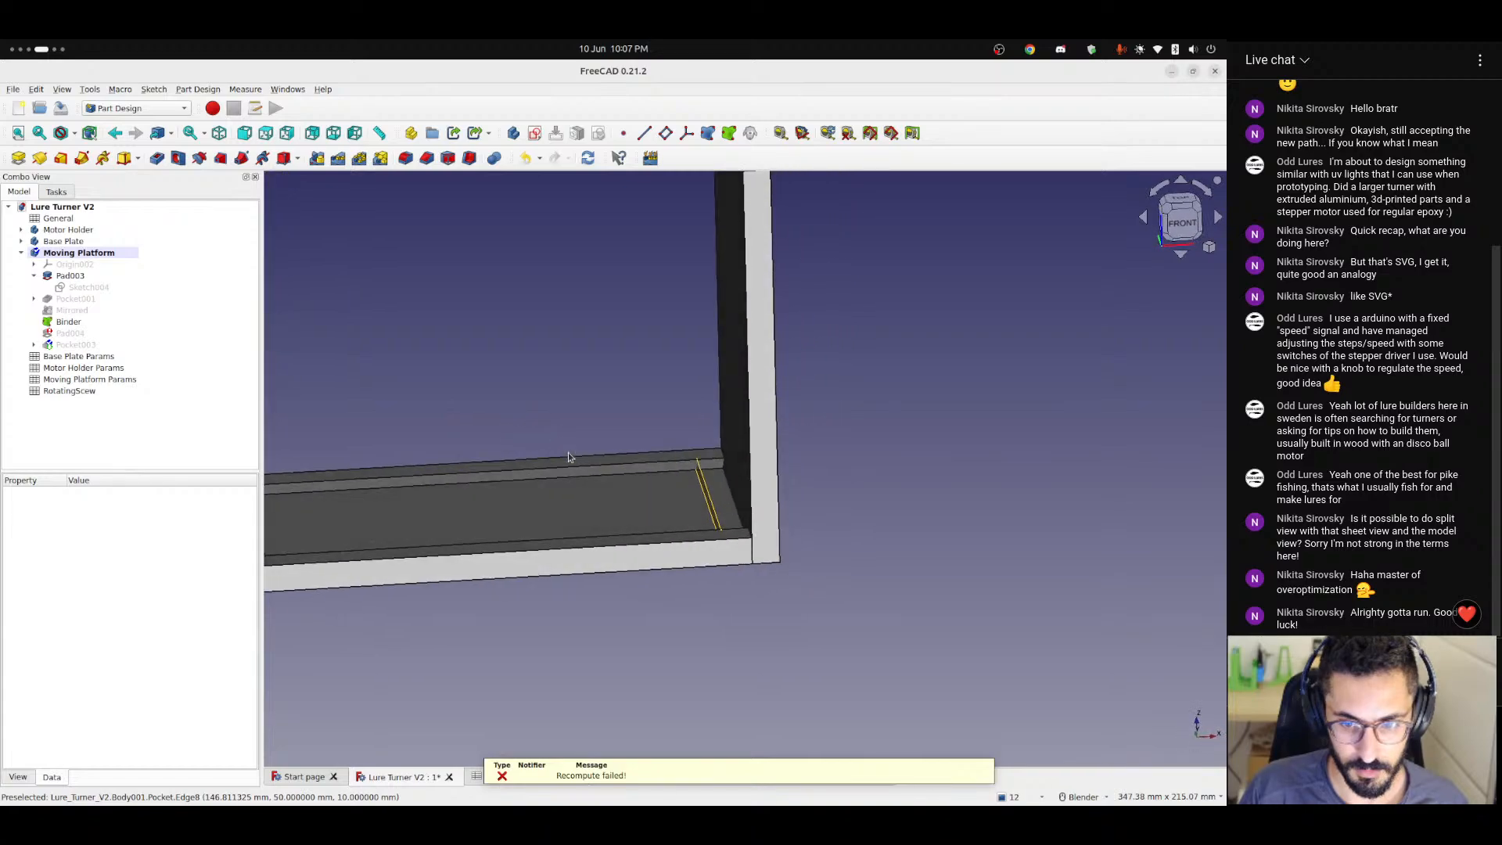
Append + <<General>>.thickness to the end of the Moving Platform's X position expression.
left_click(75, 254)
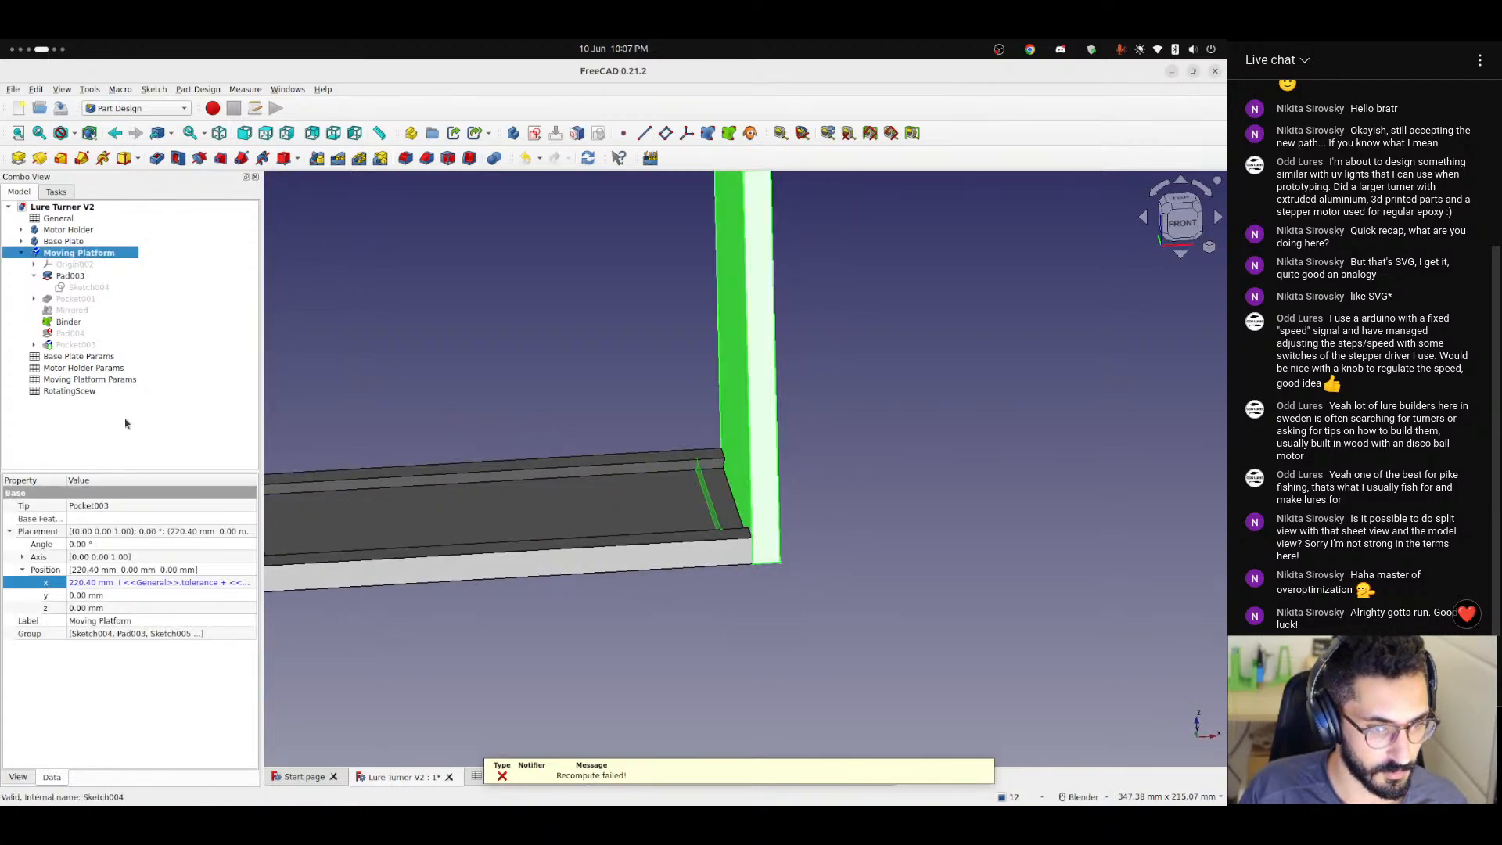
left_click(224, 587)
left_click(243, 583)
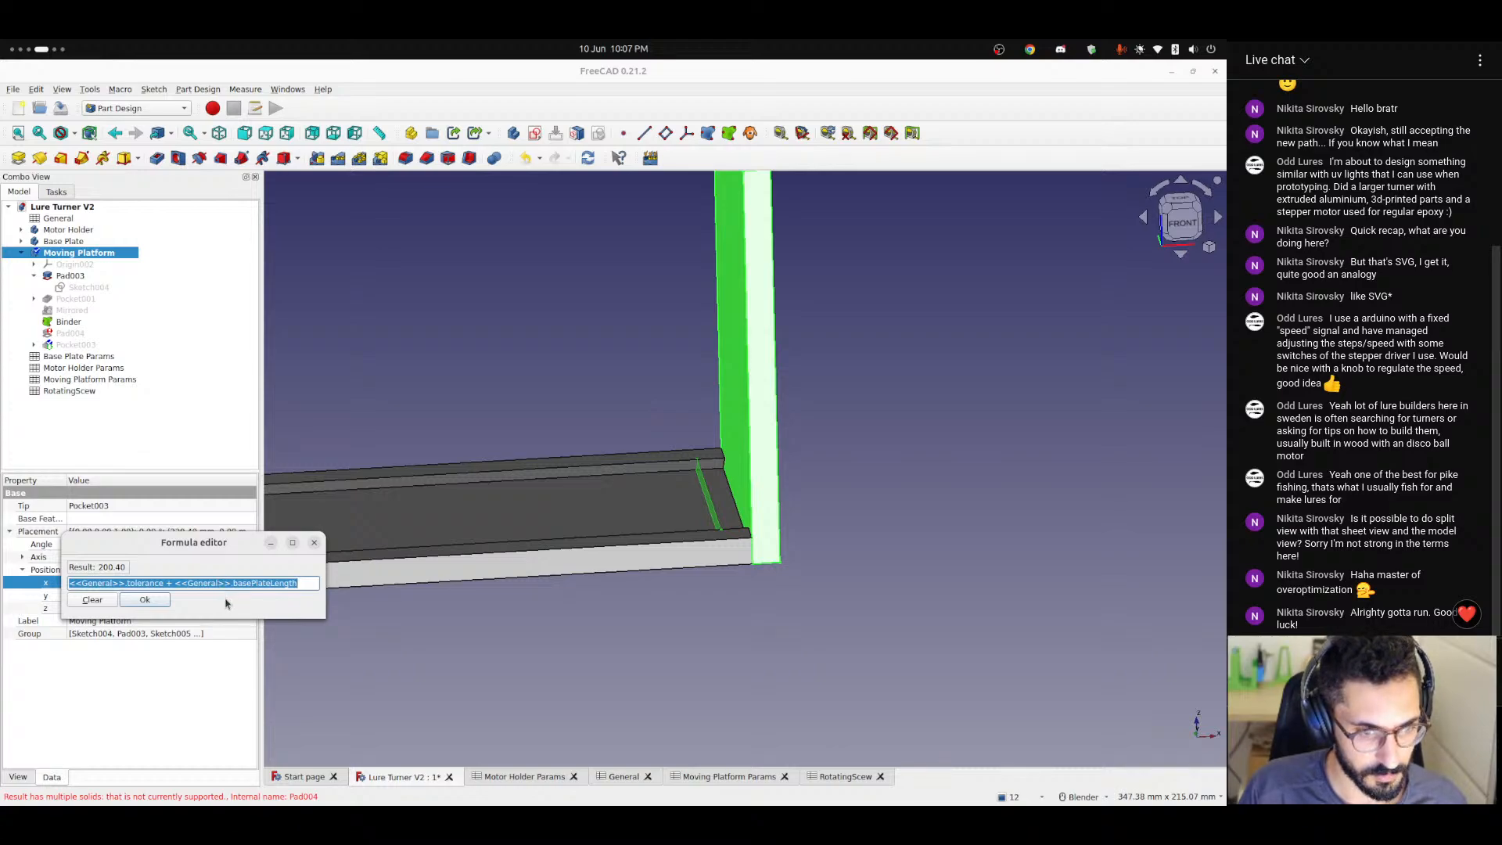
left_click(307, 583)
type("+ <<General>>.")
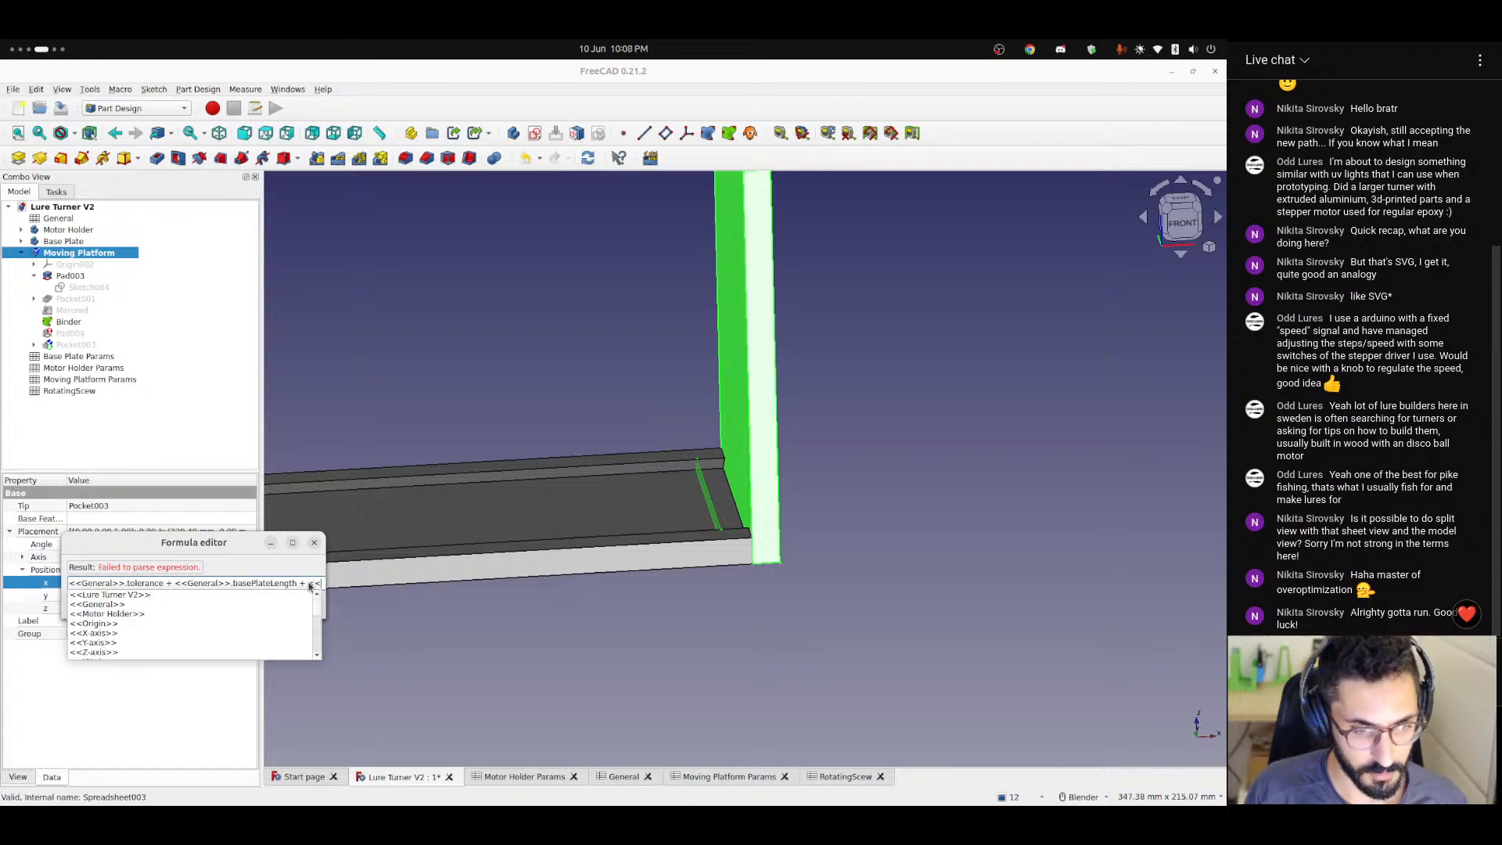
type("thicknessInput")
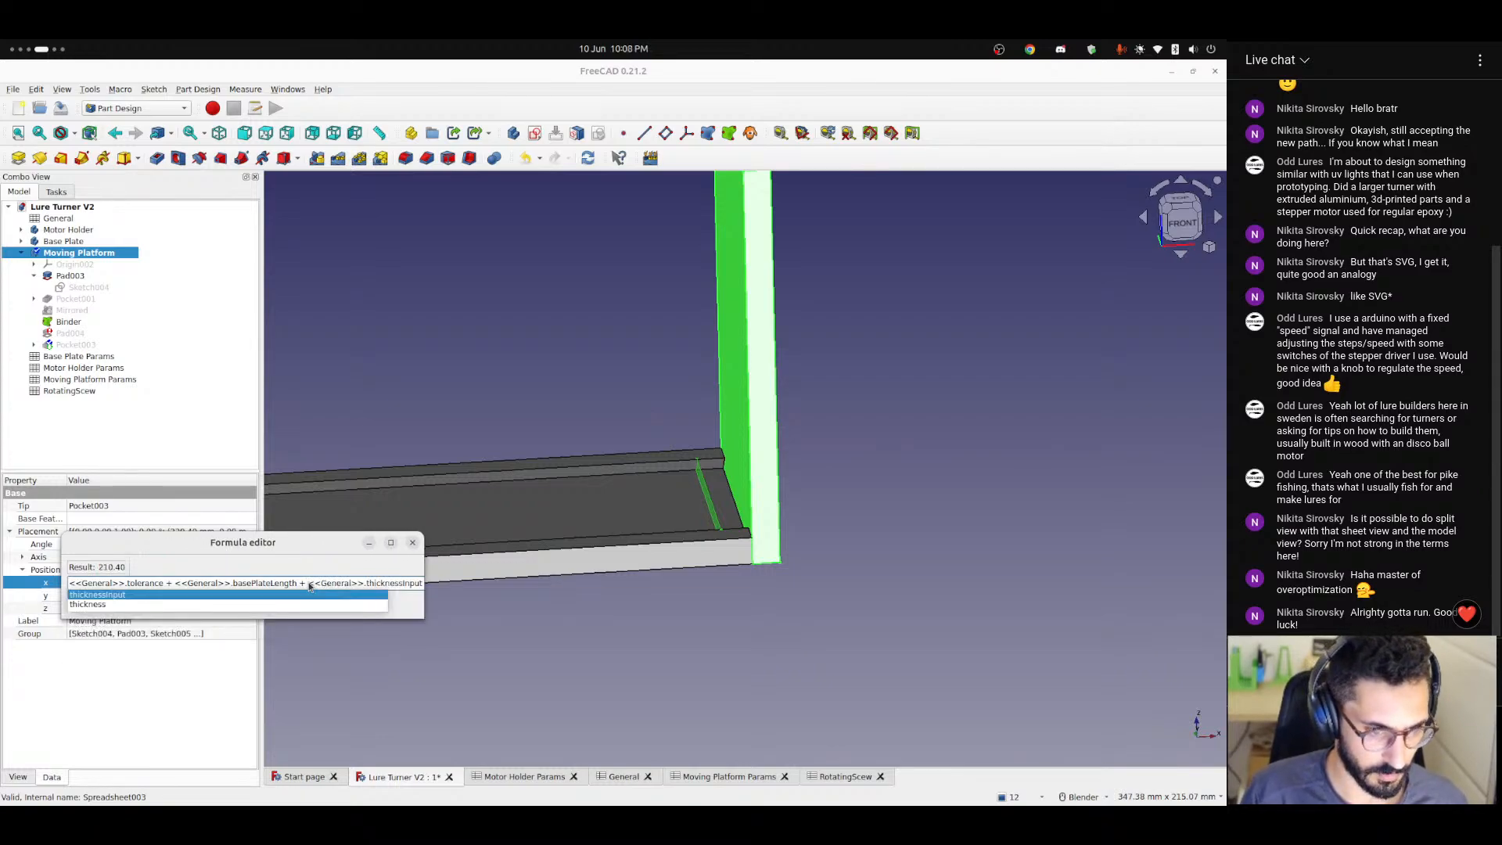
key("Down")
key("Return")
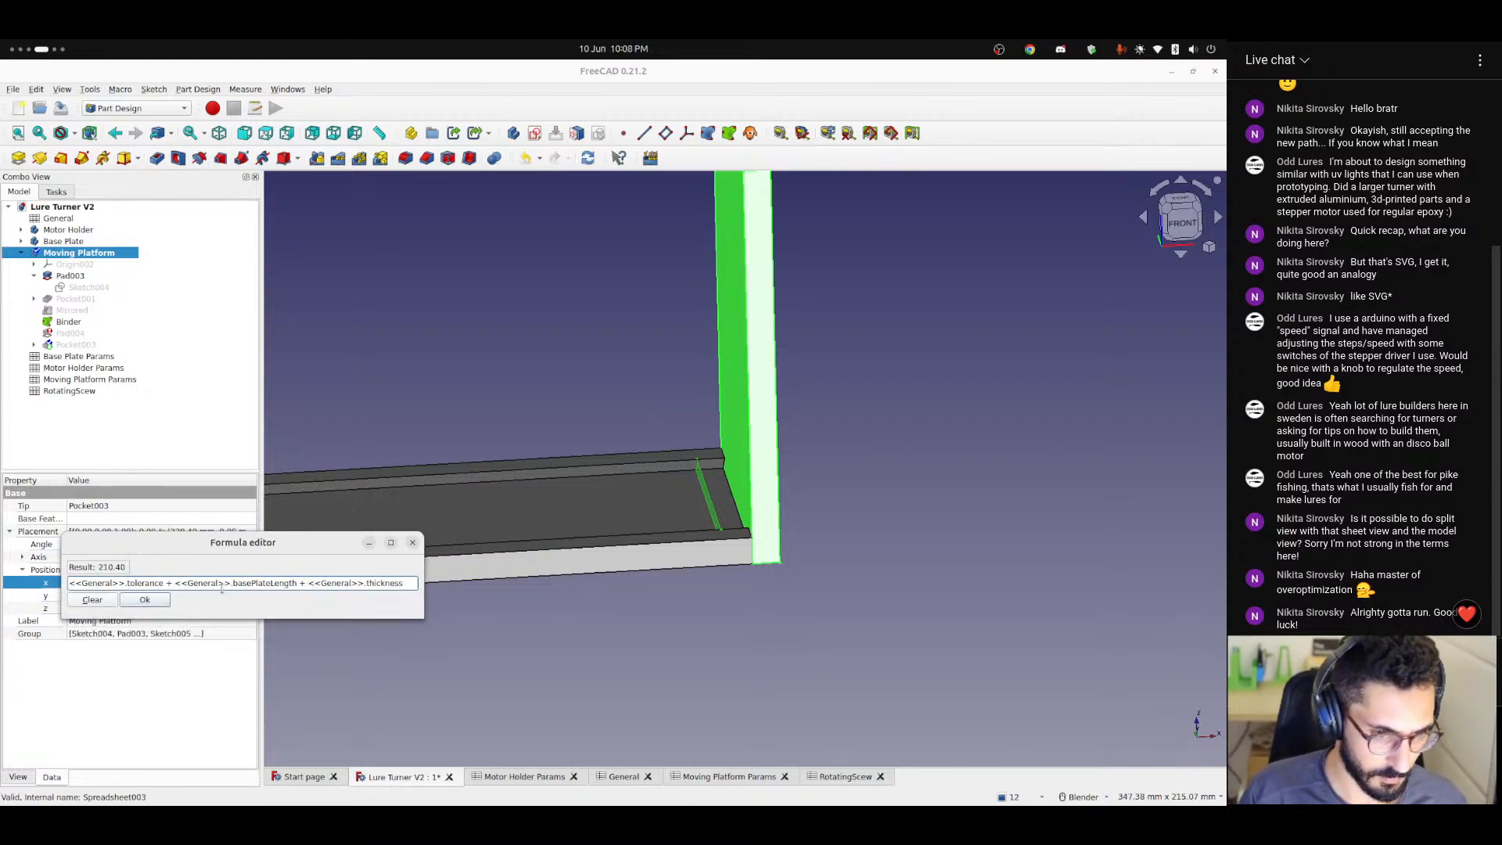
left_click(160, 601)
left_click(486, 628)
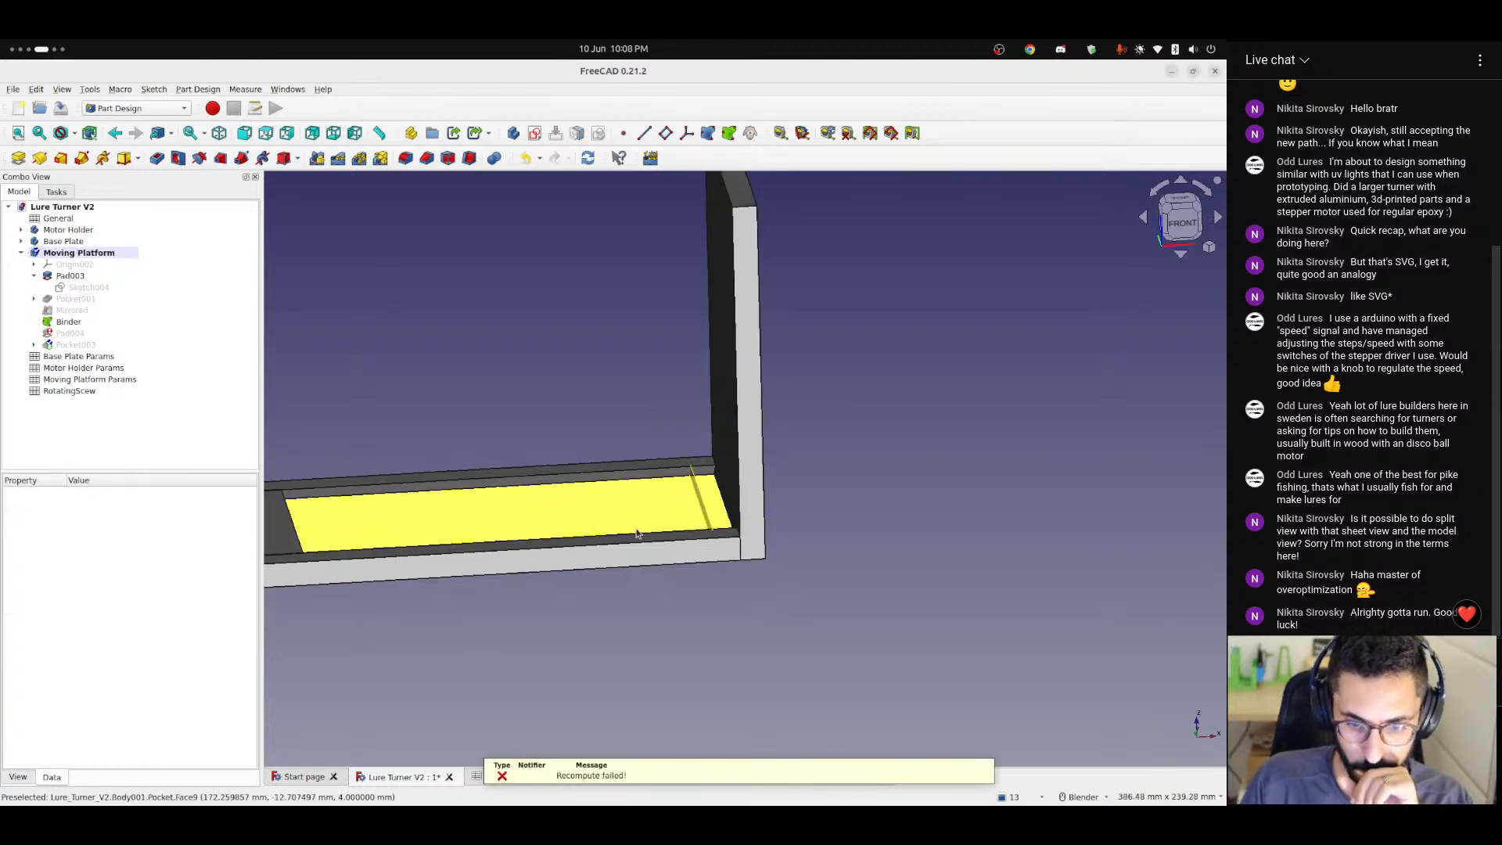
Set the width parameter in the General spreadsheet to 200.
scroll(636, 533, "down", 5)
middle_click_drag(637, 533, 562, 526)
left_click(833, 767)
left_click(635, 777)
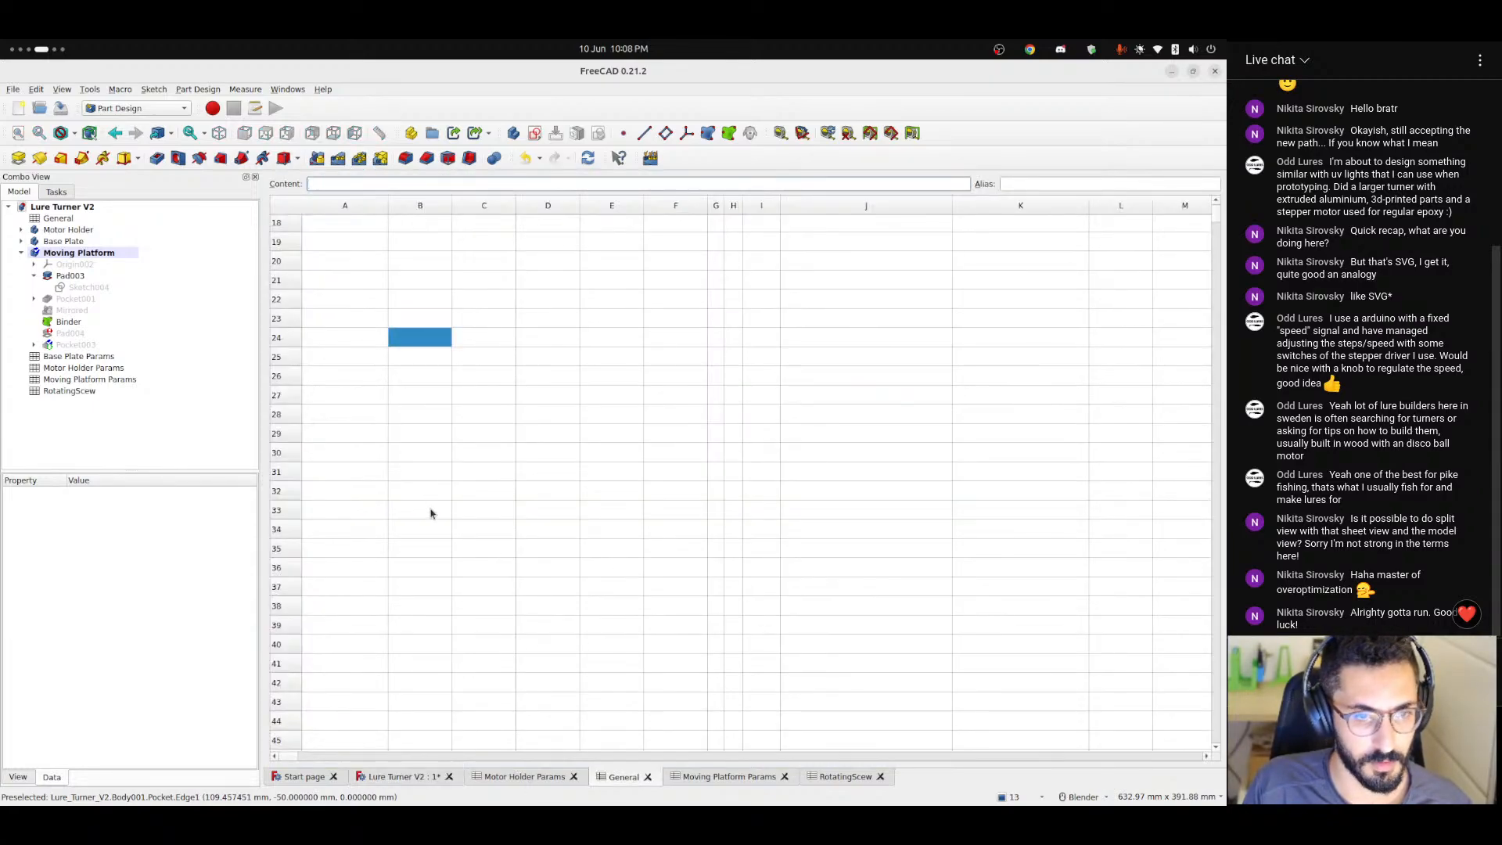
scroll(430, 513, "up", 6)
left_click(419, 248)
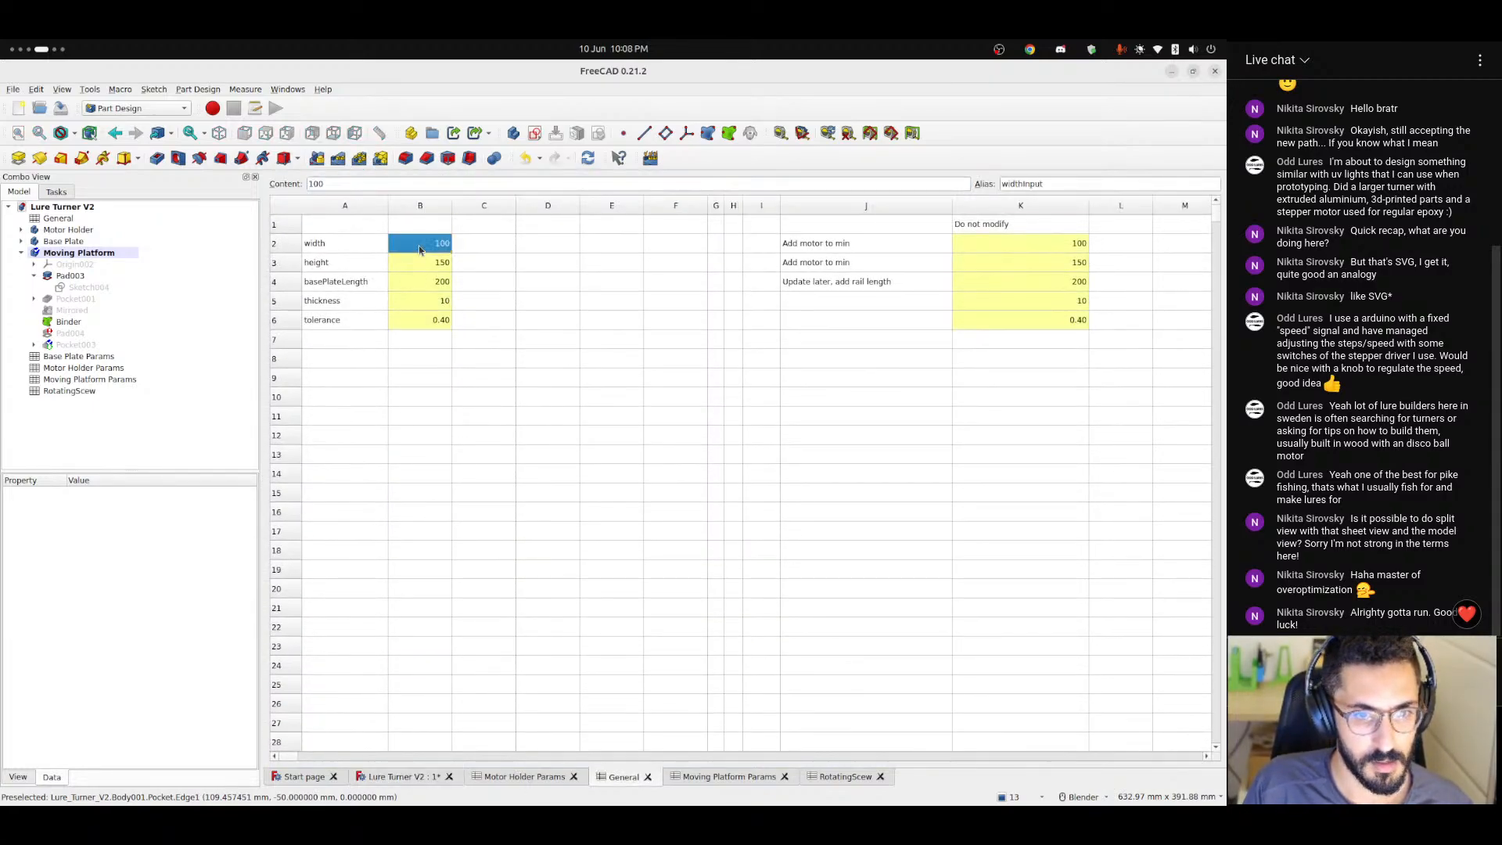
type("200")
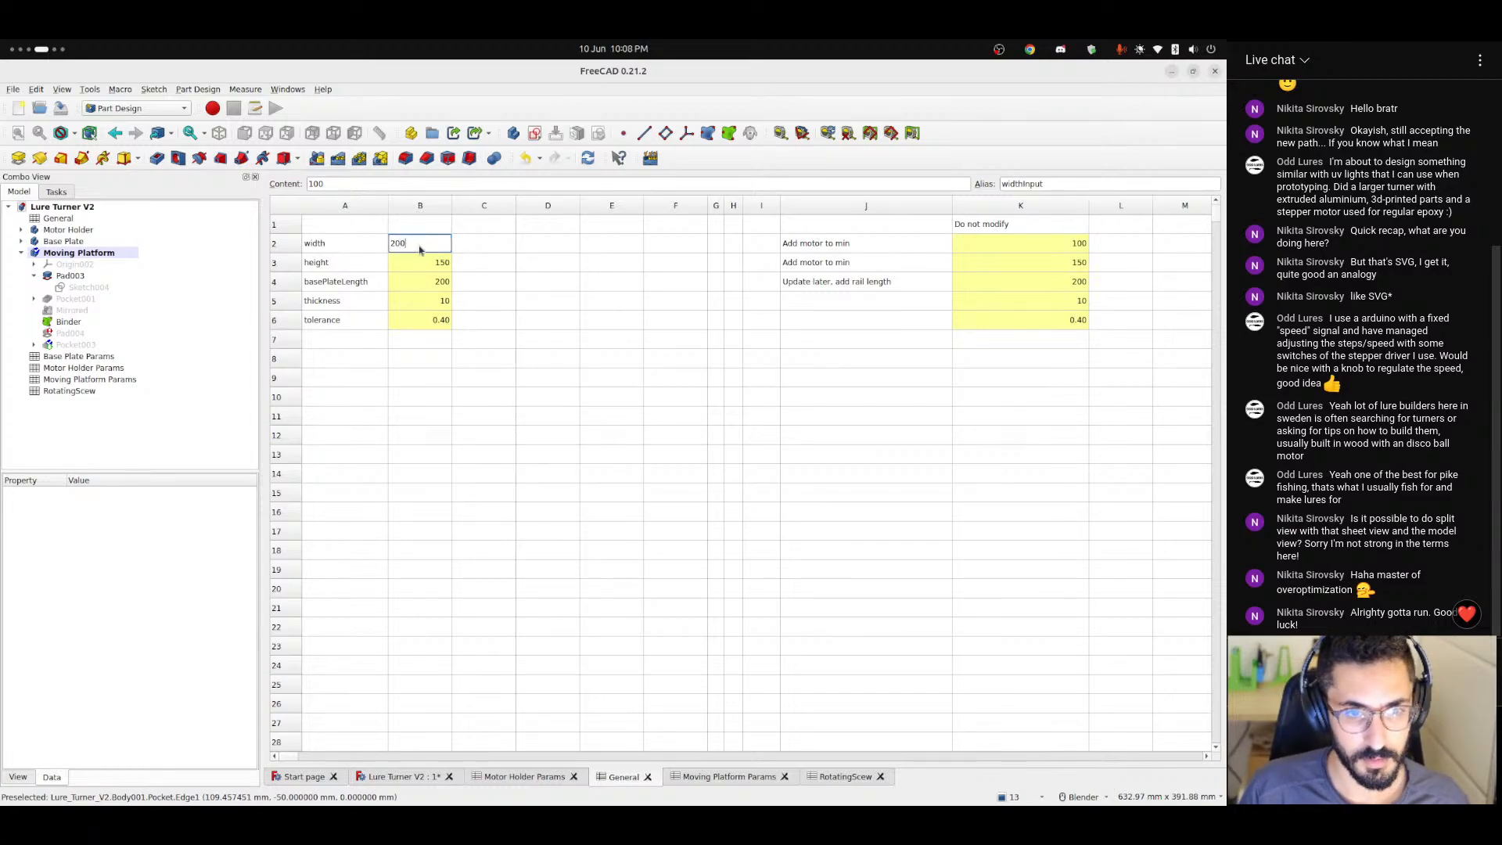
key("Return")
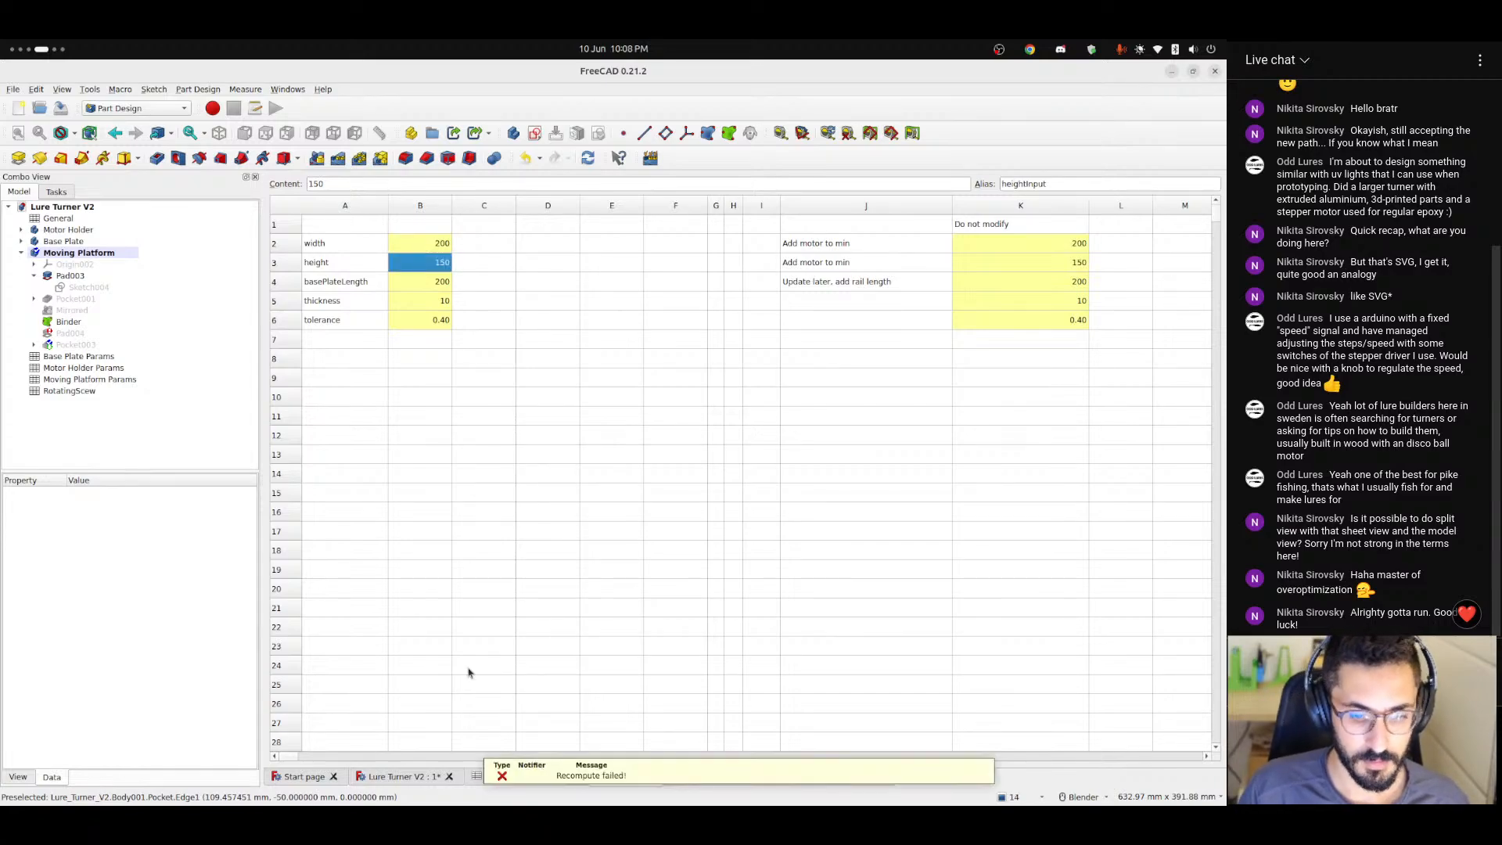
Return to the Lure Turner V2 model and hide the Motor Holder and Base Plate to expose the Binder against the Moving Platform.
left_click(402, 777)
middle_click_drag(641, 583, 735, 564)
scroll(663, 490, "up", 6)
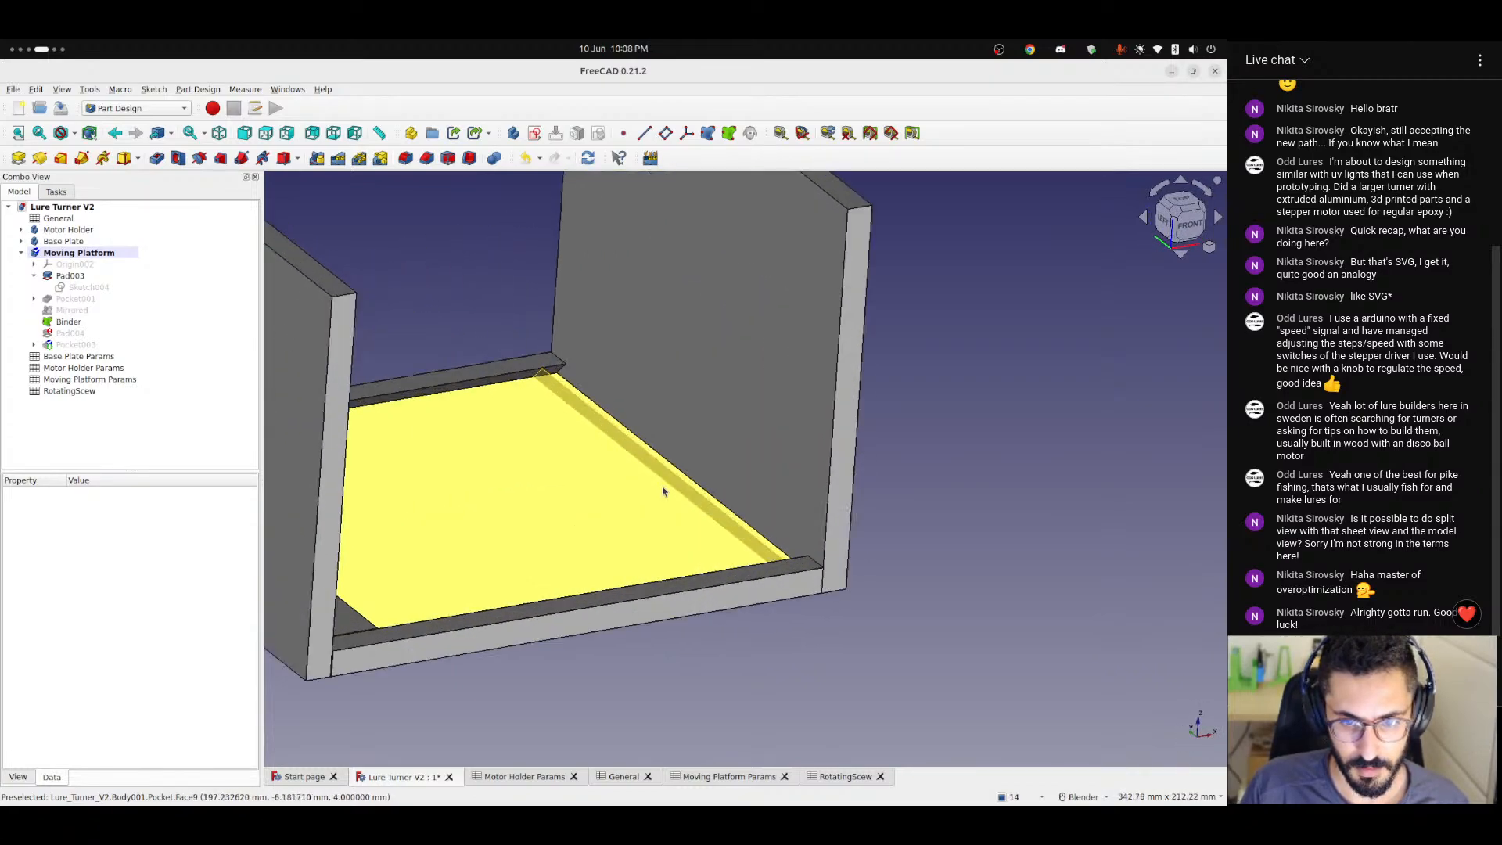
scroll(657, 495, "down", 1)
middle_click_drag(691, 487, 685, 484)
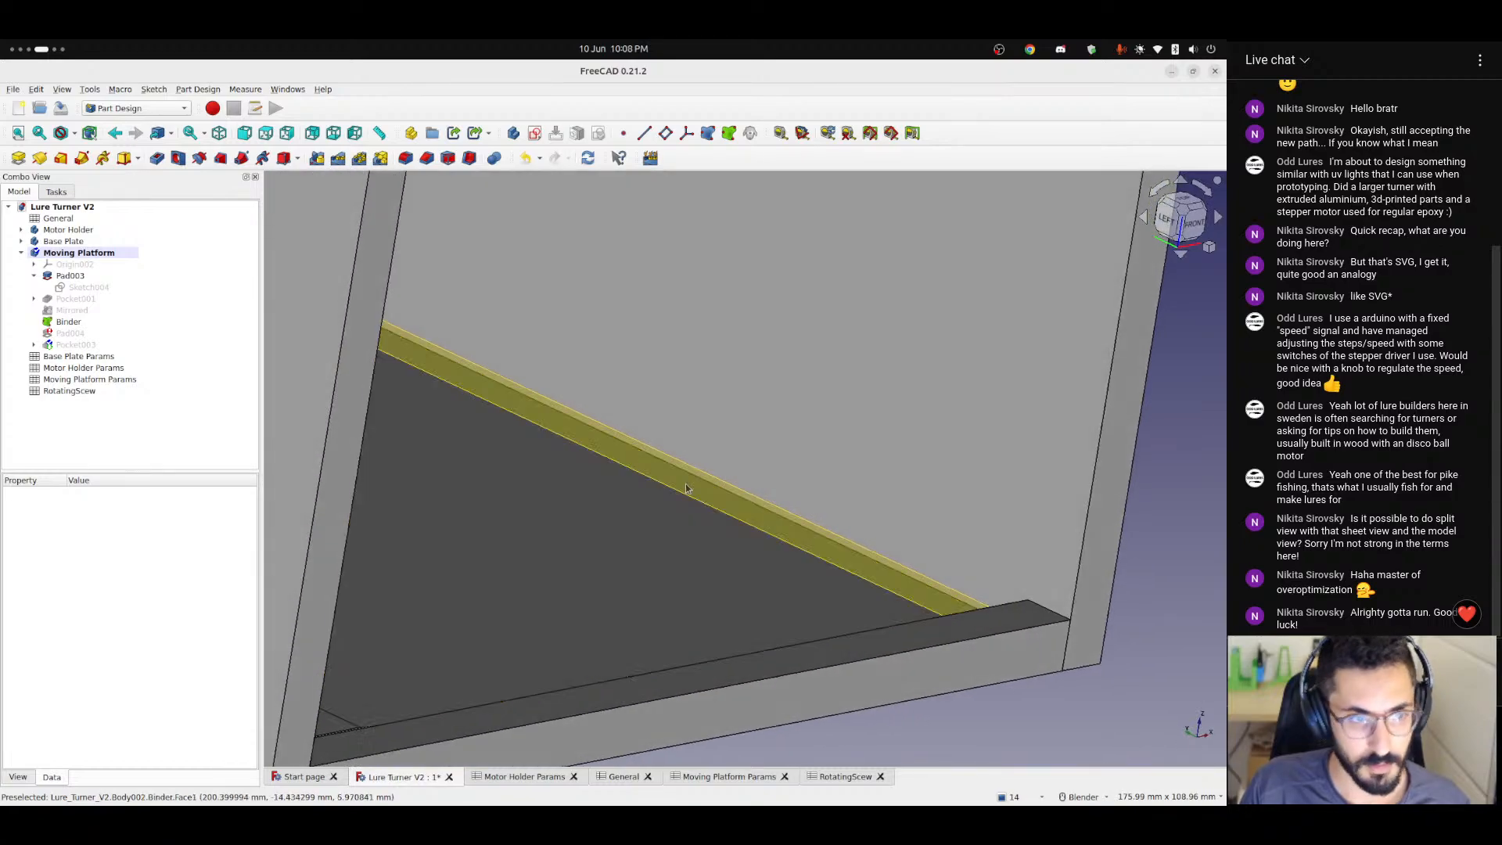
left_click(65, 232)
key("space")
middle_click_drag(579, 533, 747, 580)
left_click(66, 241)
key("space")
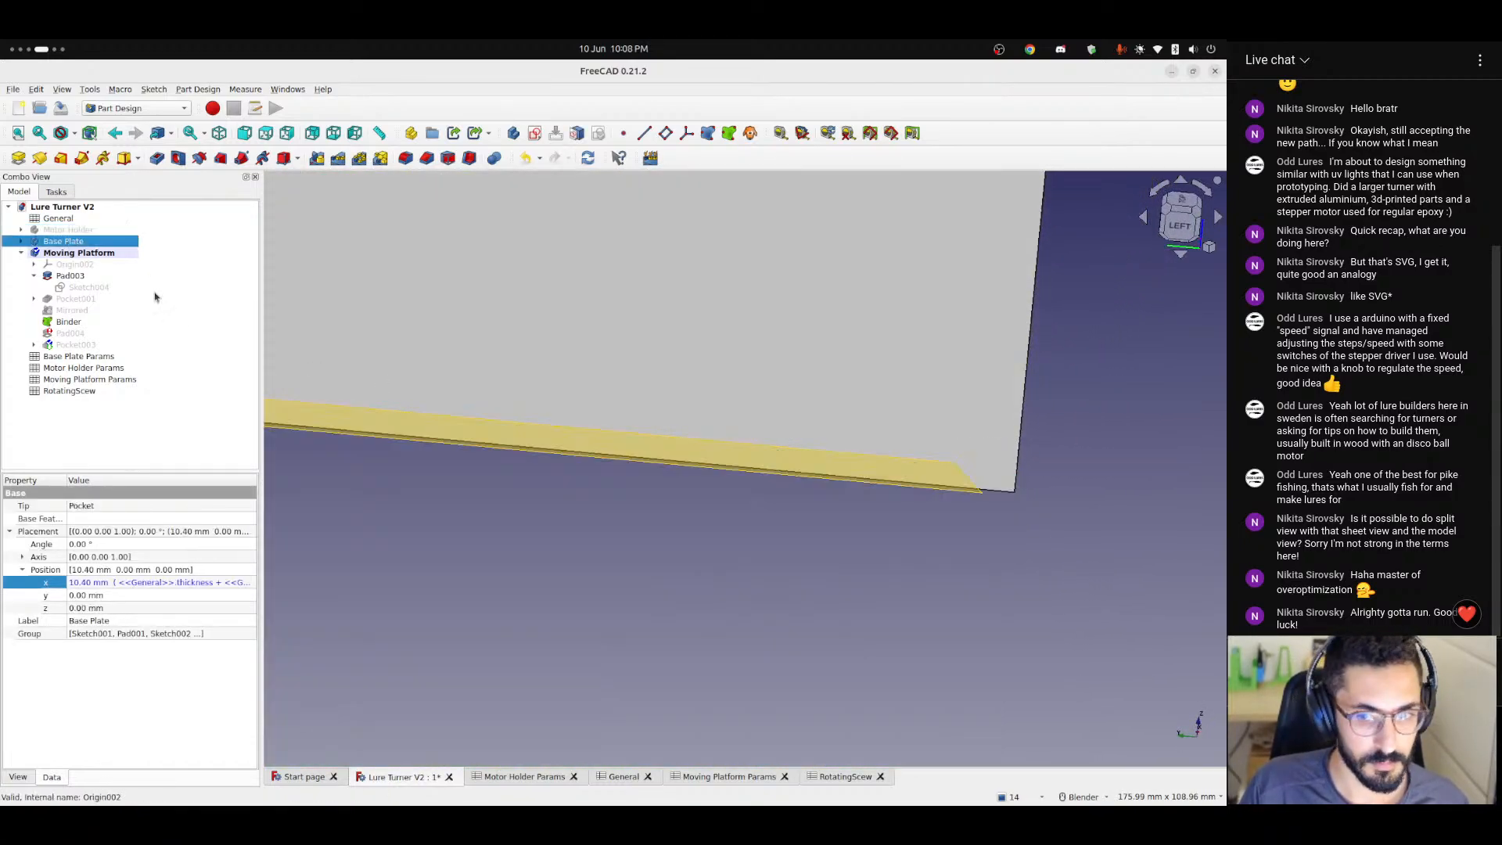
left_click(626, 537)
middle_click_drag(640, 508, 825, 521, "shift")
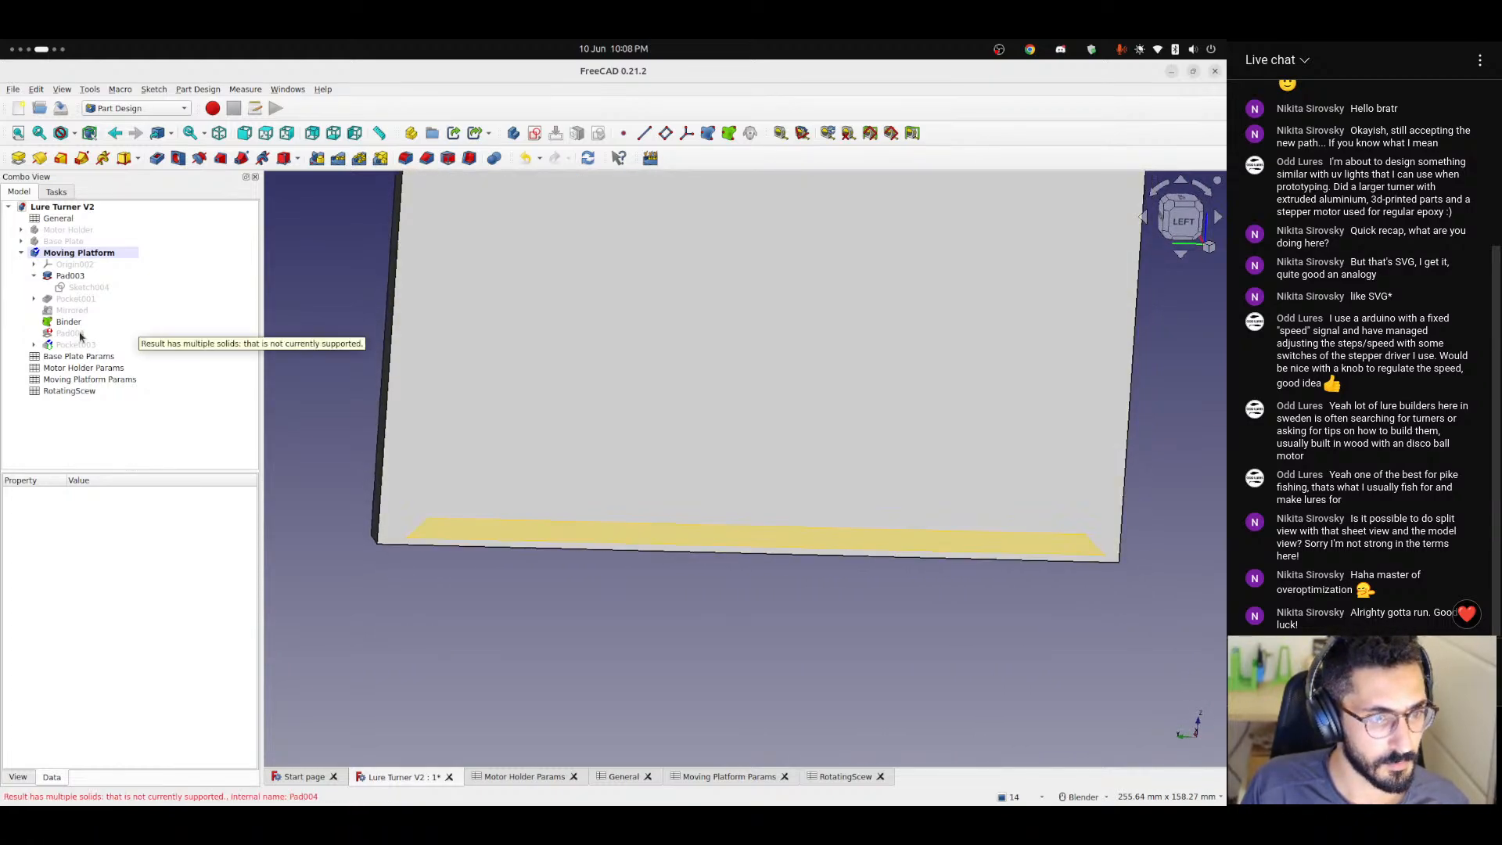
Display Pad004 of the Moving Platform and examine its geometry beside the Binder.
left_click(79, 335)
key("space")
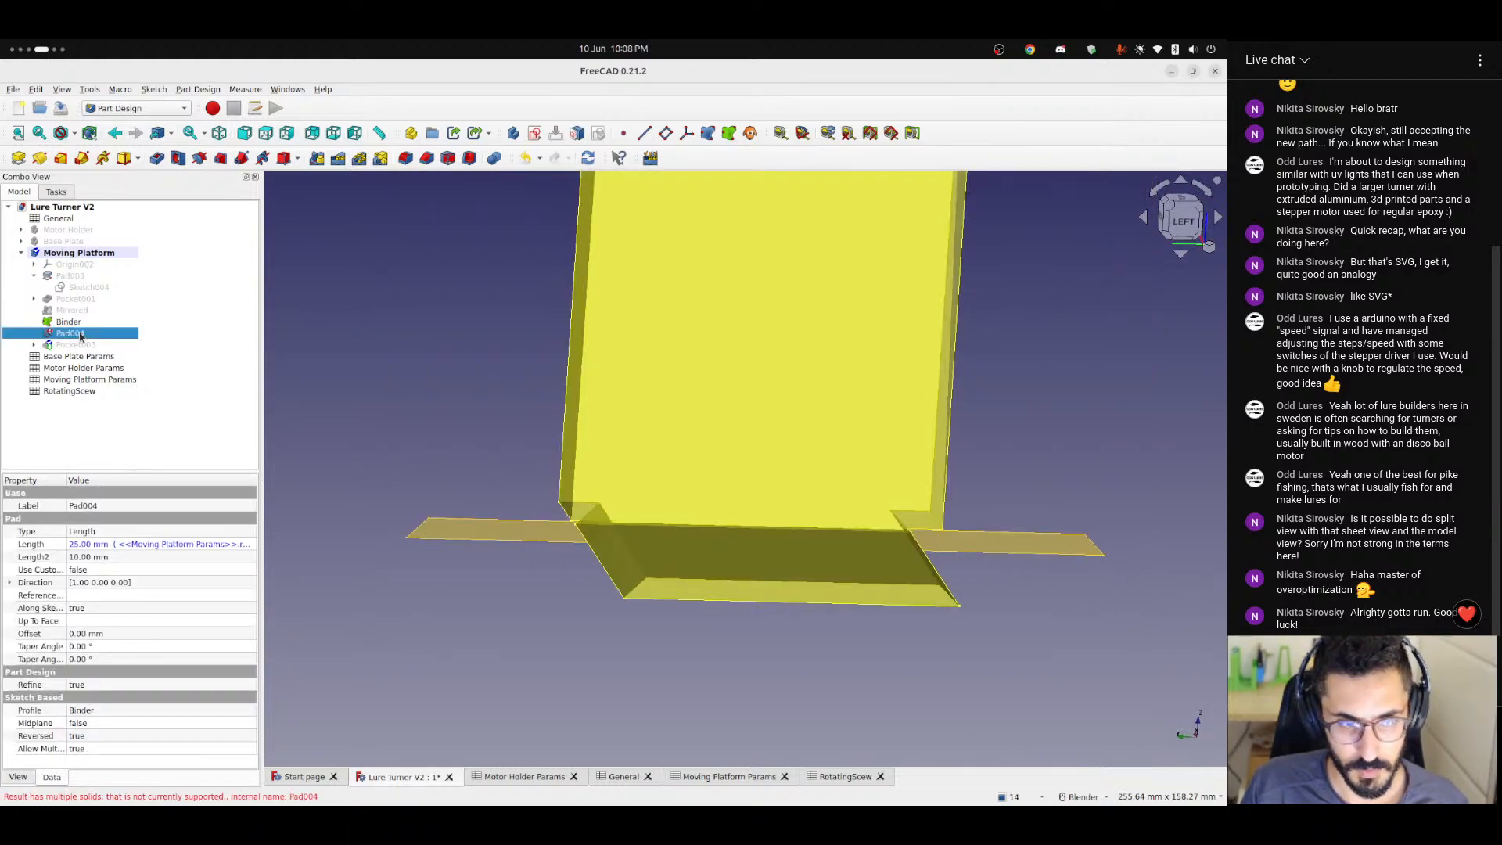
left_click(395, 393)
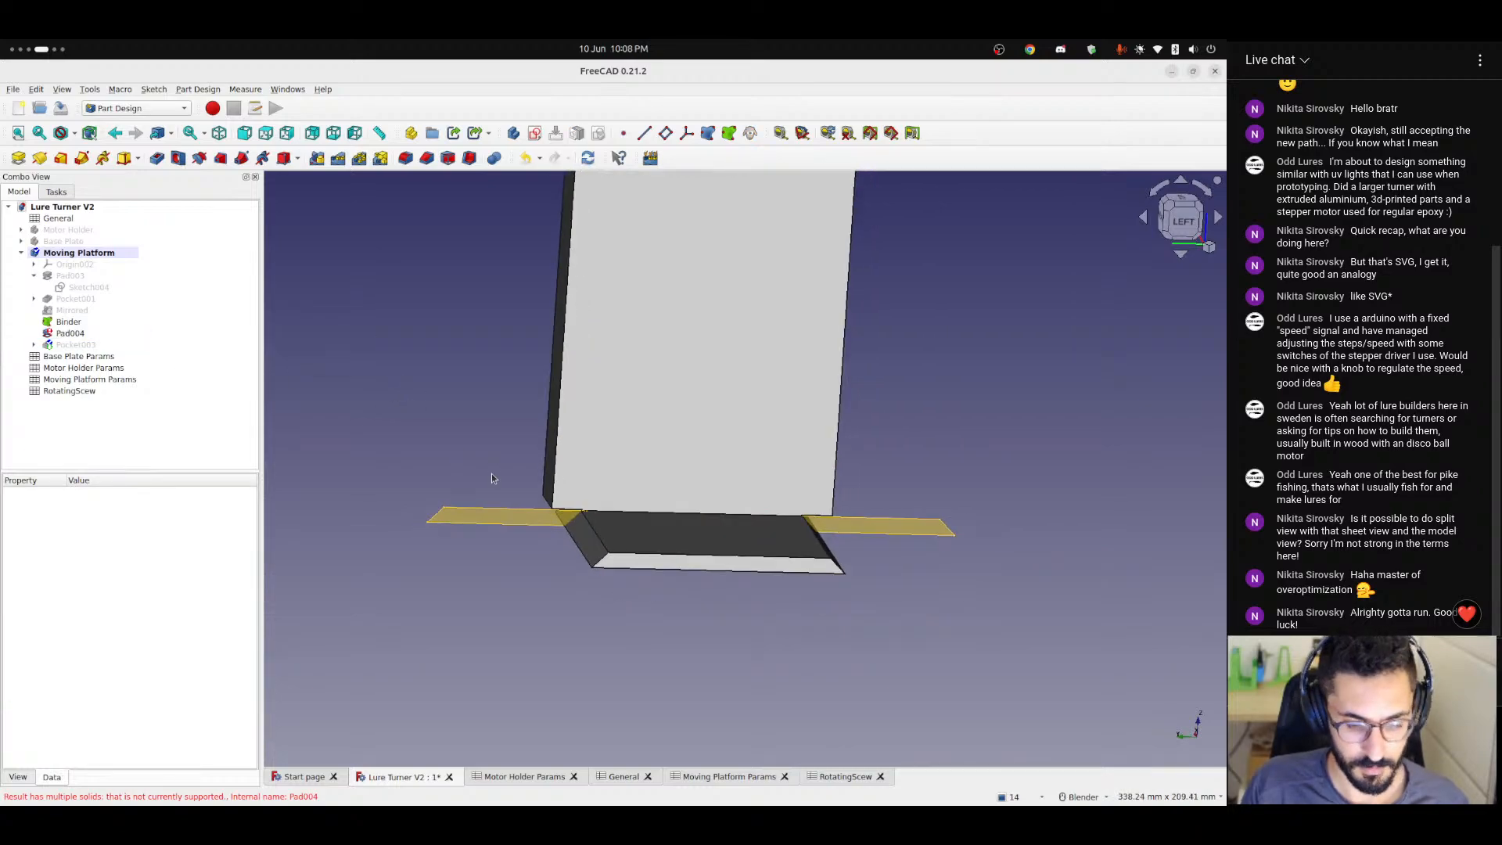
middle_click_drag(492, 478, 700, 484)
Display the Mirrored feature in place of Pad004 and examine its offset from the Binder.
mouse_move(77, 336)
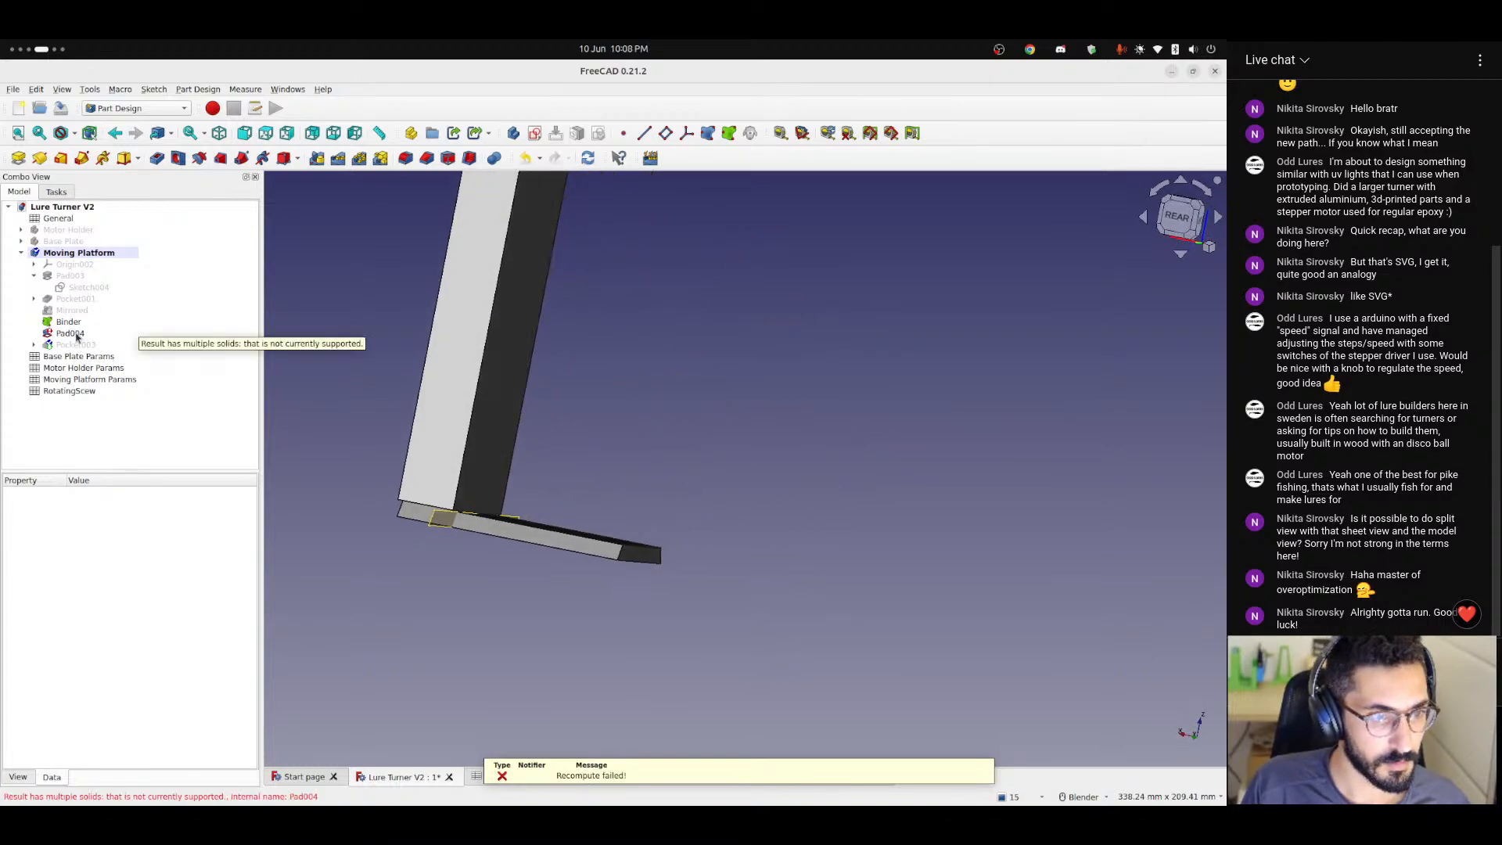
left_click(76, 311)
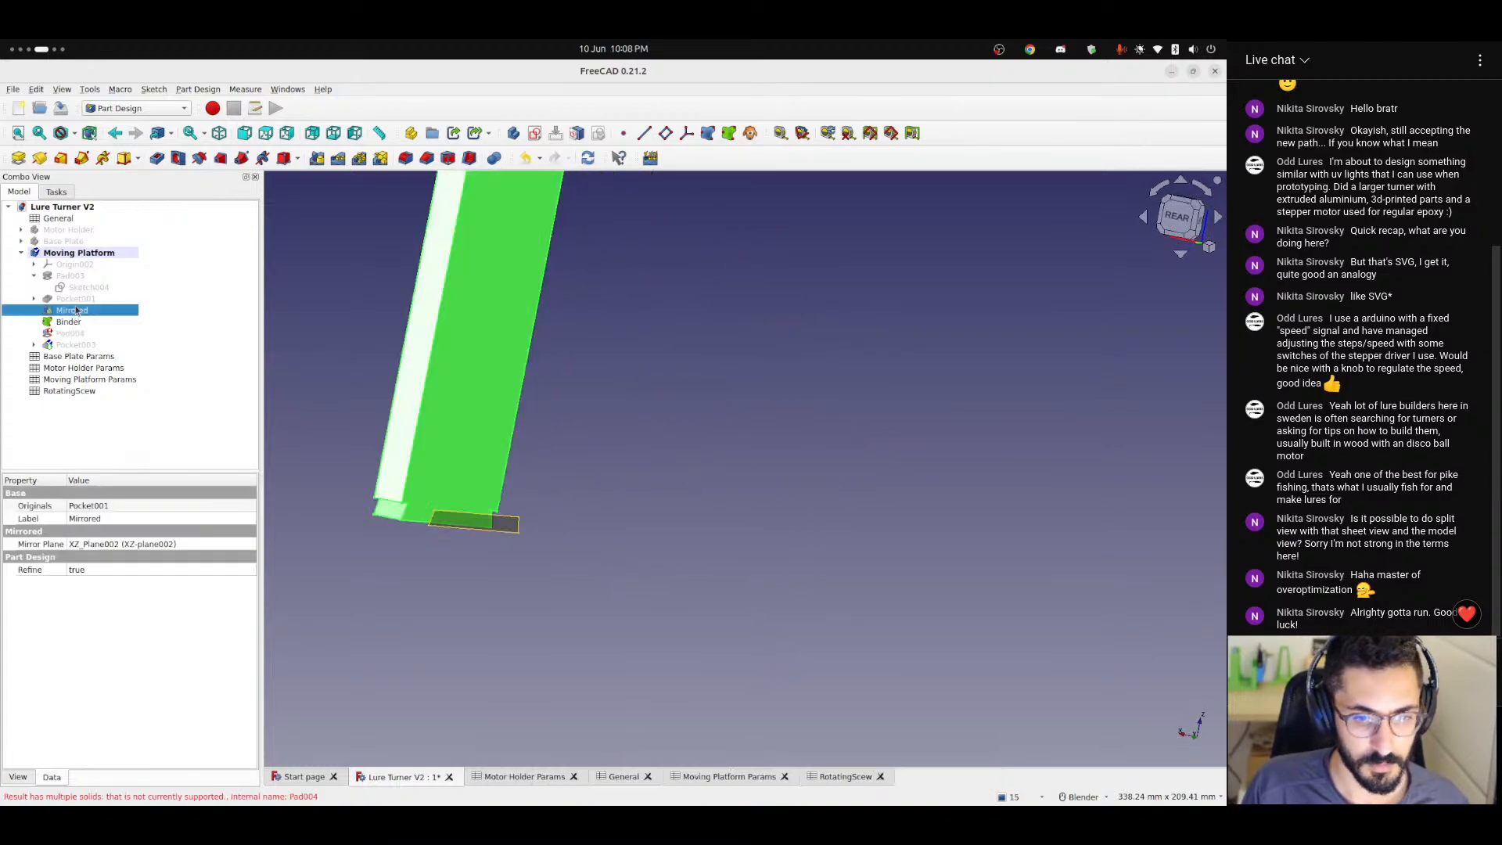
left_click(408, 557)
middle_click_drag(412, 559, 439, 581)
scroll(434, 577, "down", 2)
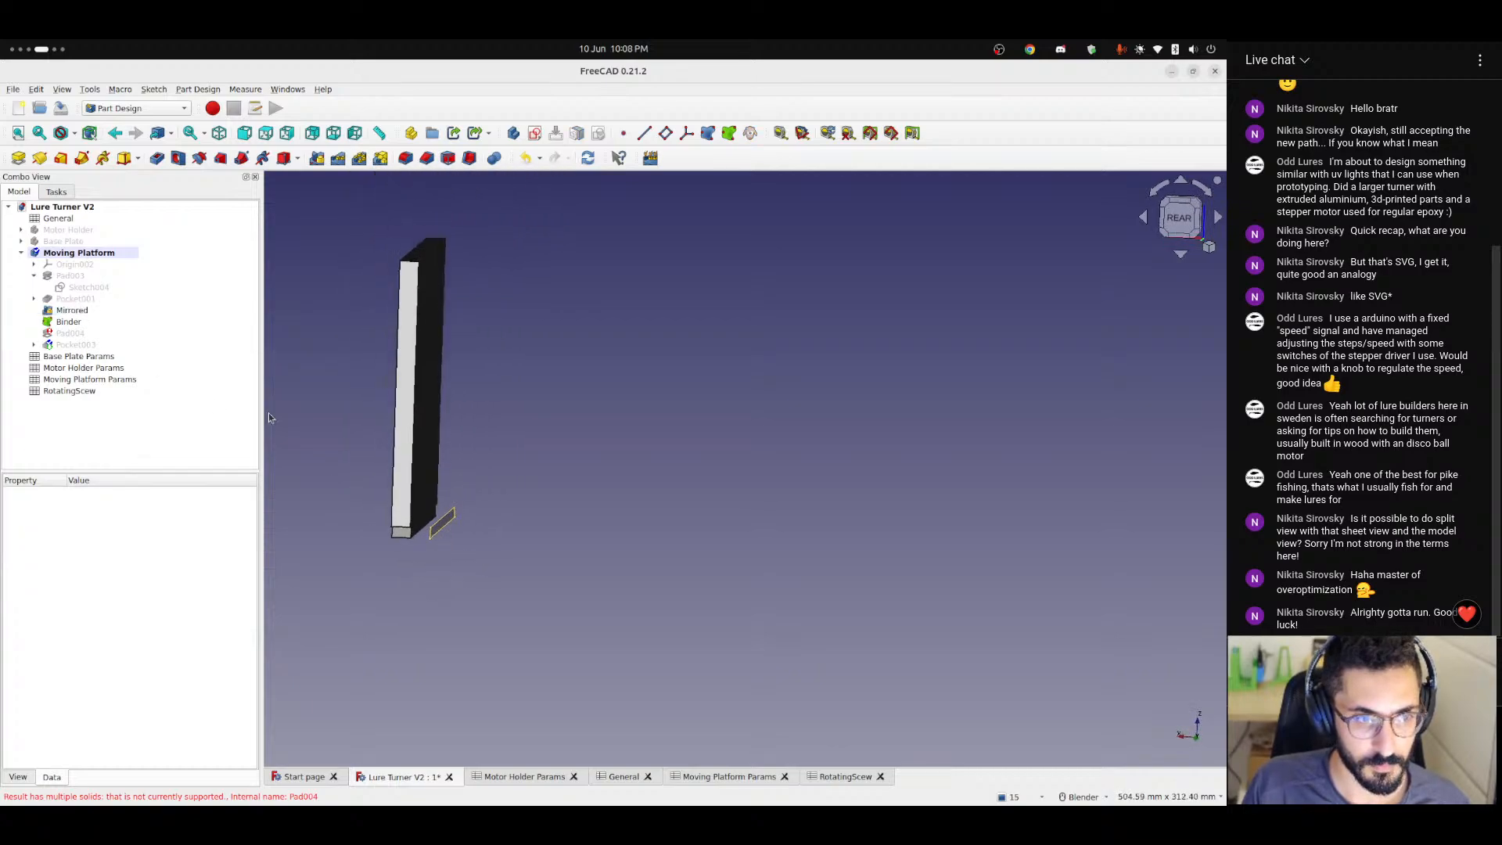
Show the Moving Platform's origin and the Base Plate, and check the alignment of the parts from the rear view.
left_click(78, 266)
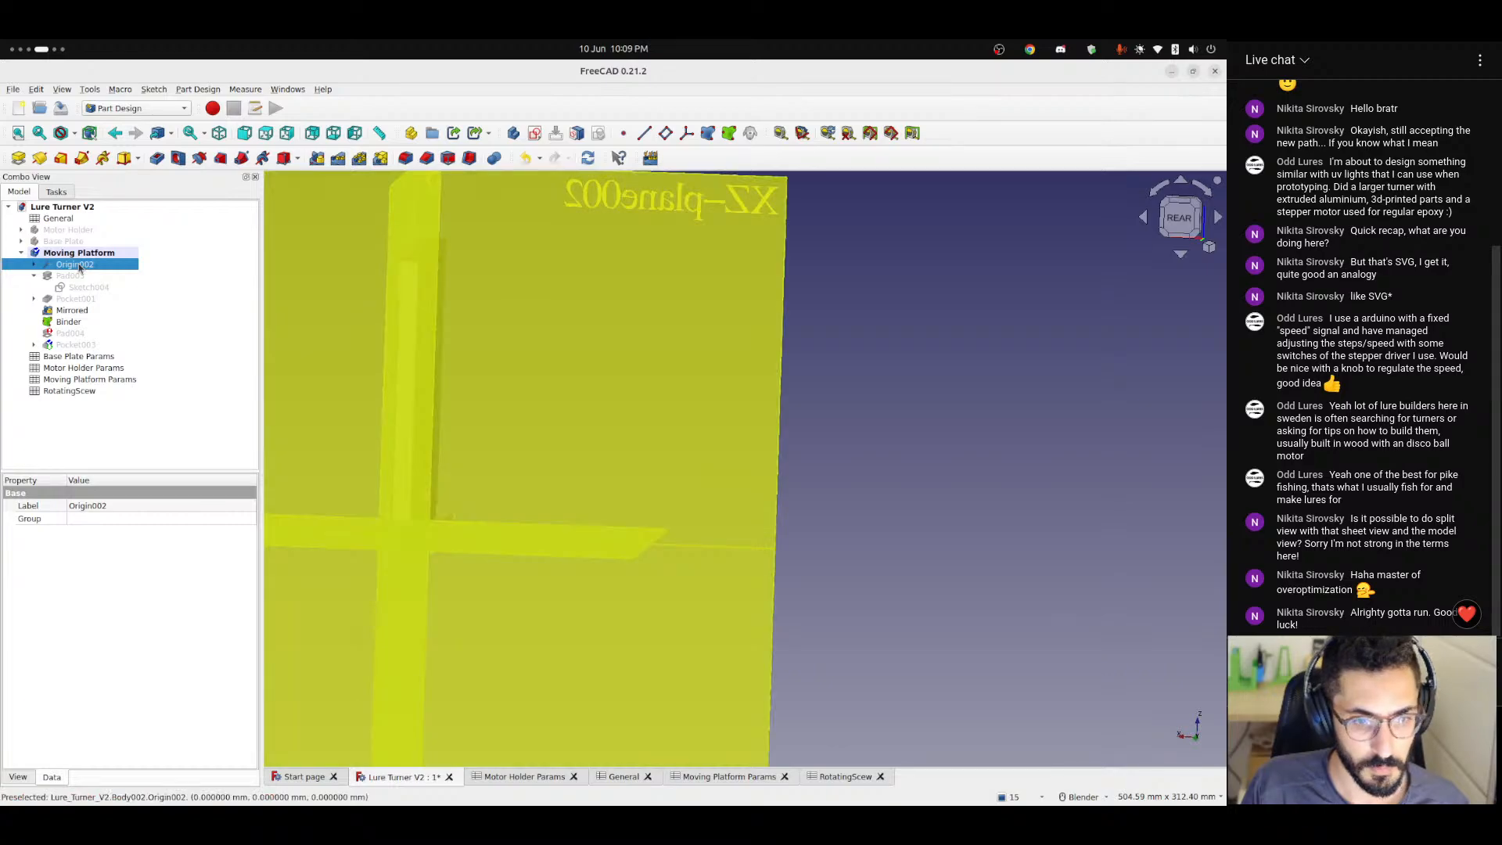
left_click(994, 413)
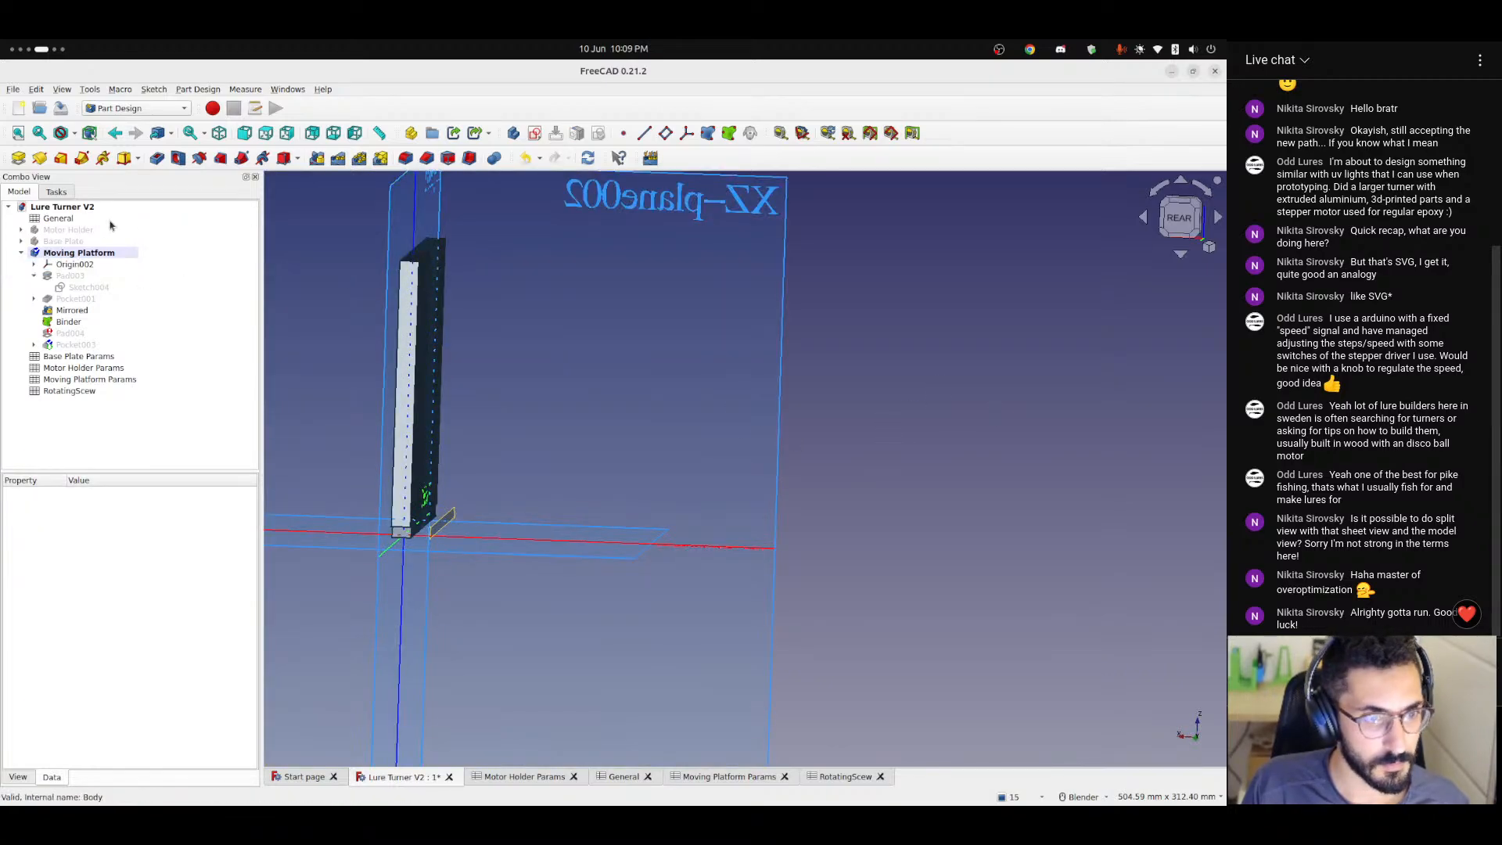
key("space")
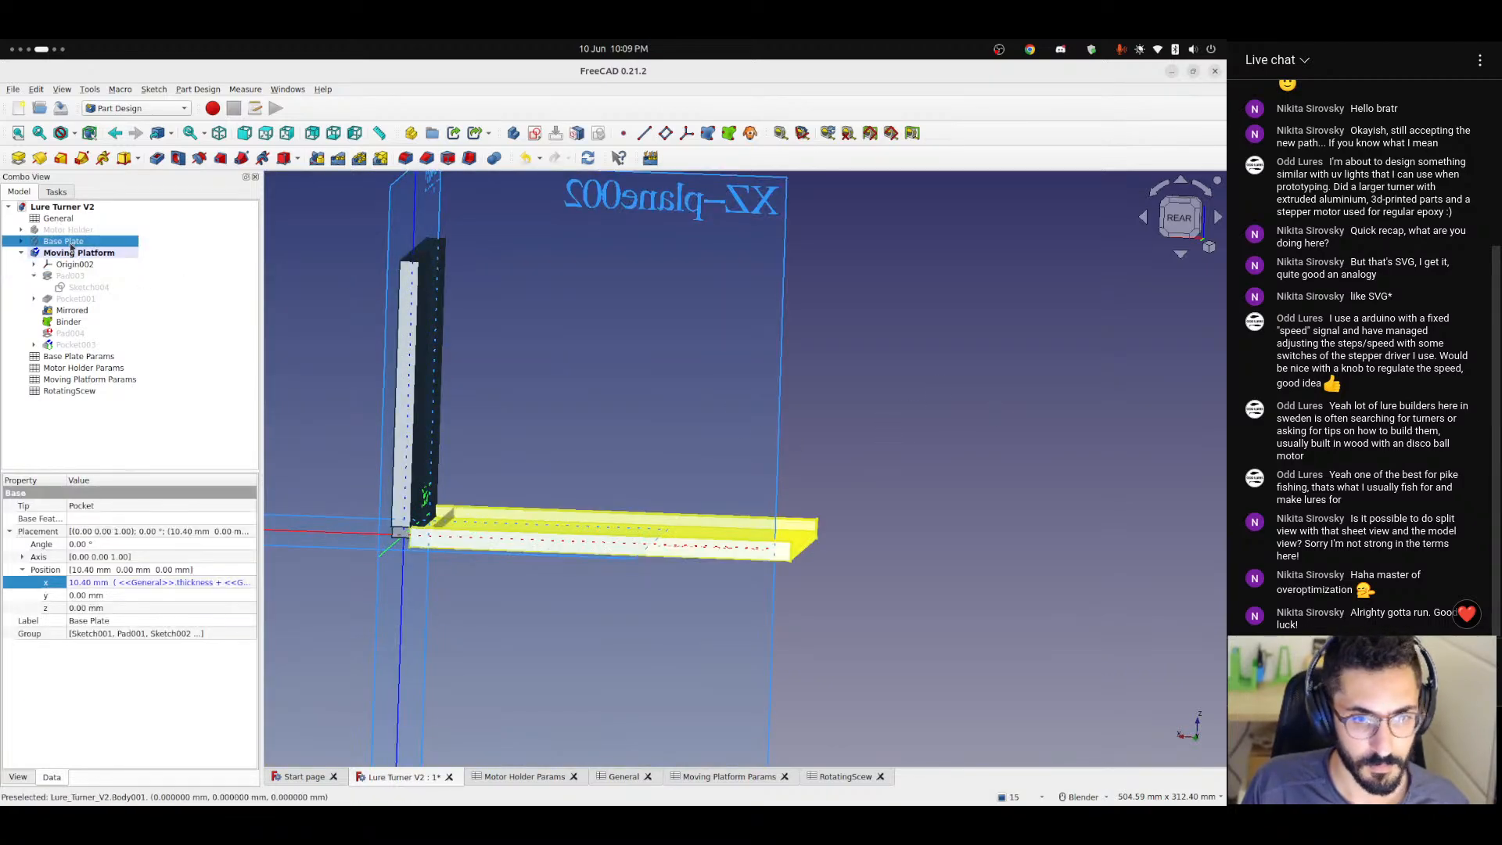
left_click(1020, 438)
scroll(404, 566, "up", 3)
left_click(1182, 225)
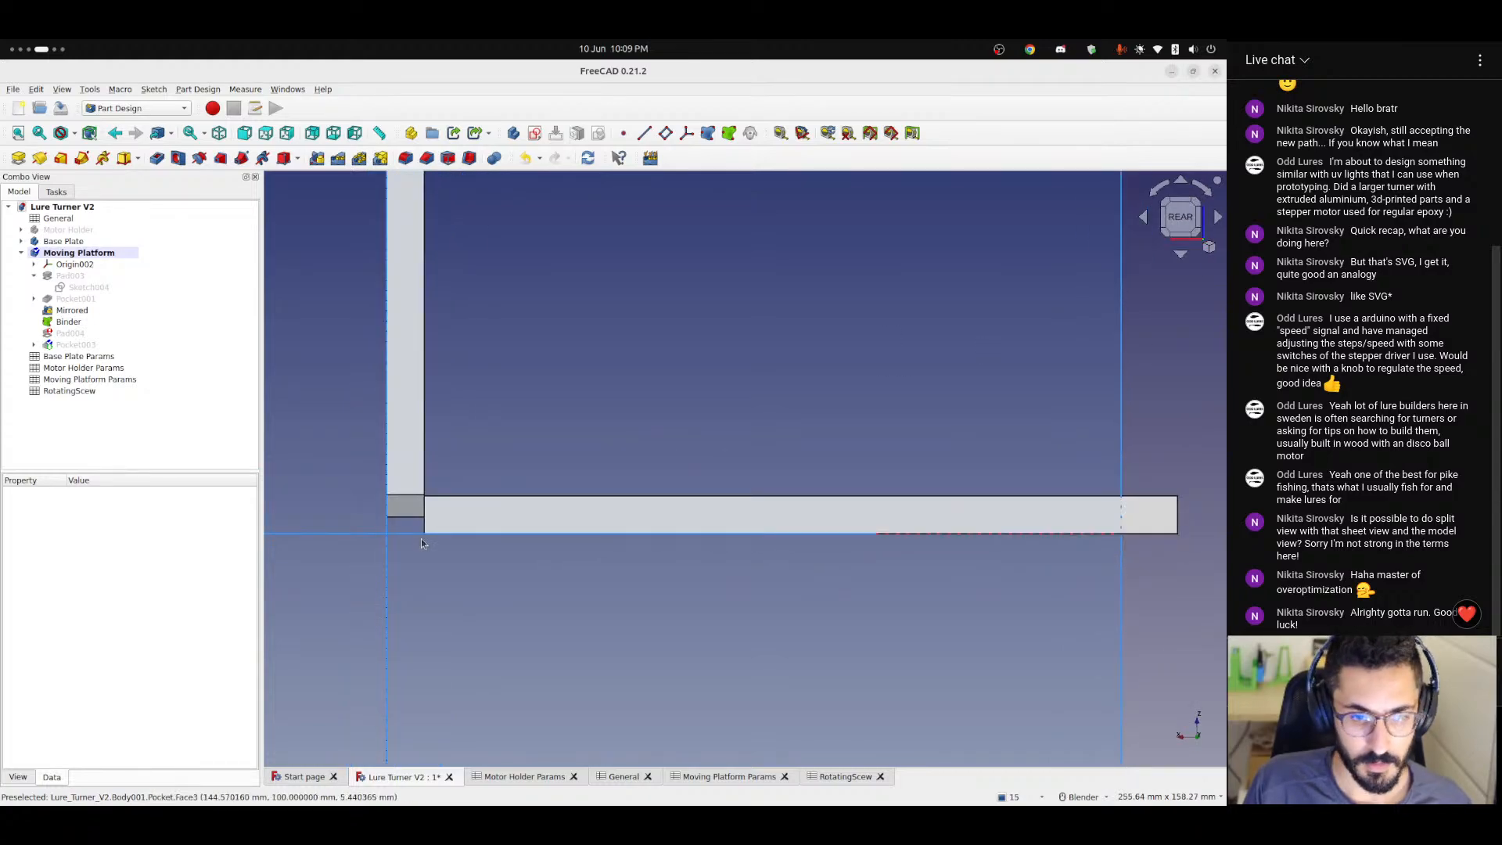
scroll(421, 542, "up", 4)
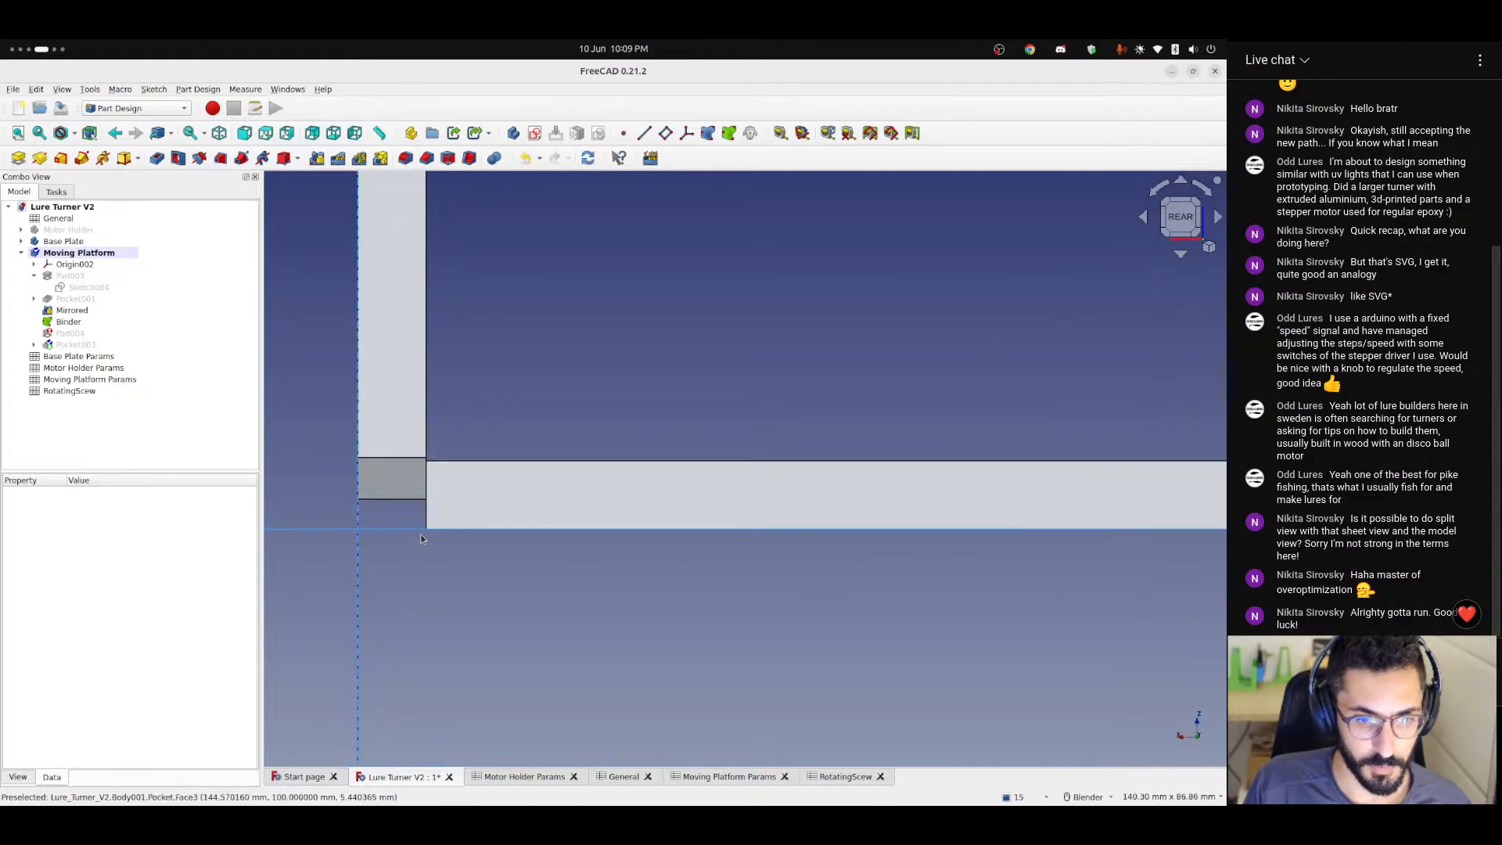
Try Pad003 of the Moving Platform with the Reversed option turned off.
double_click(69, 275)
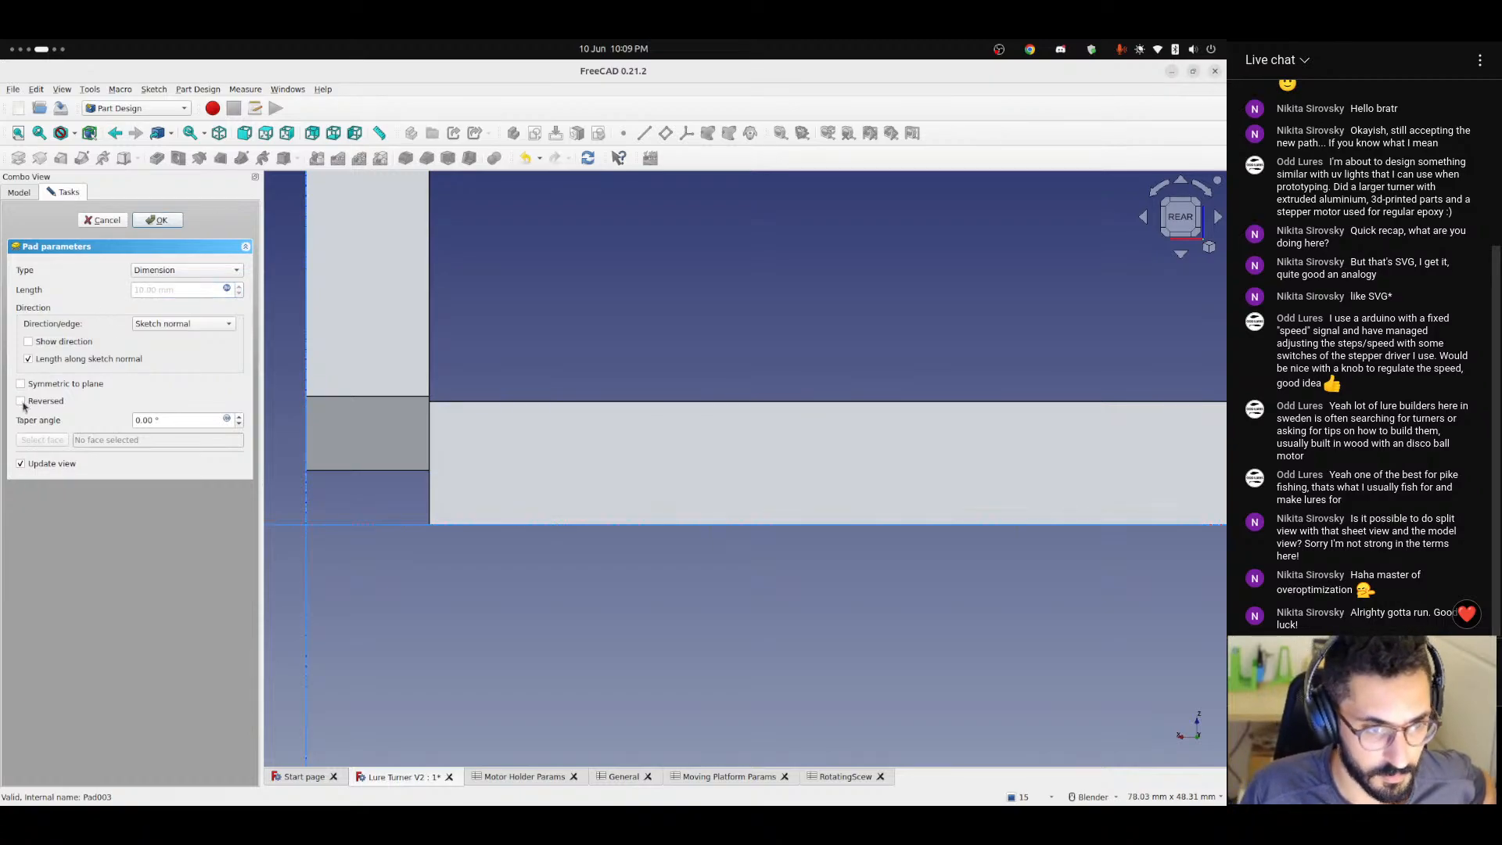
left_click(159, 219)
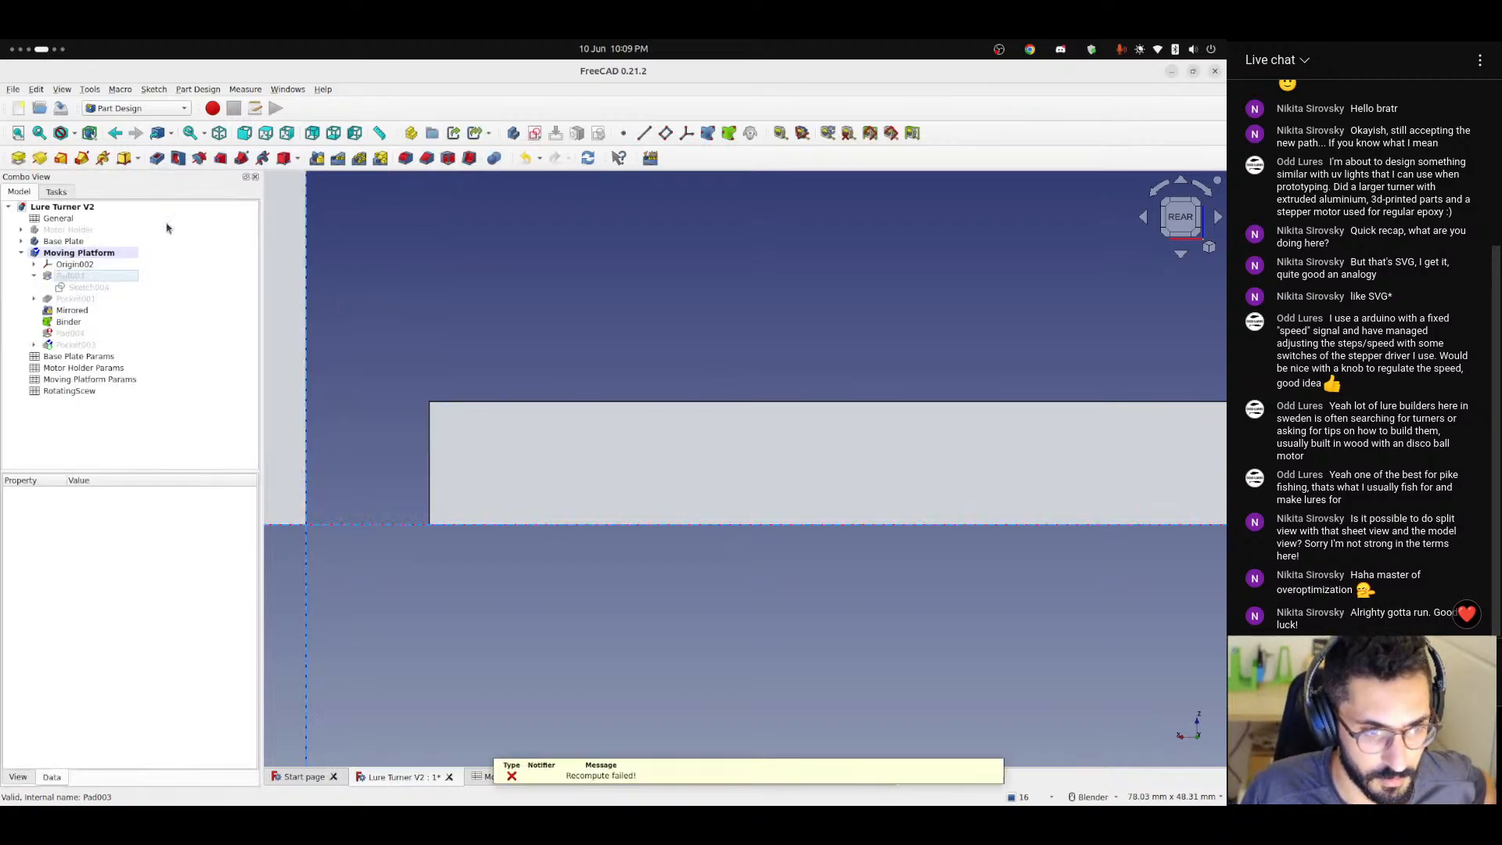
scroll(382, 487, "down", 4)
scroll(382, 487, "down", 2)
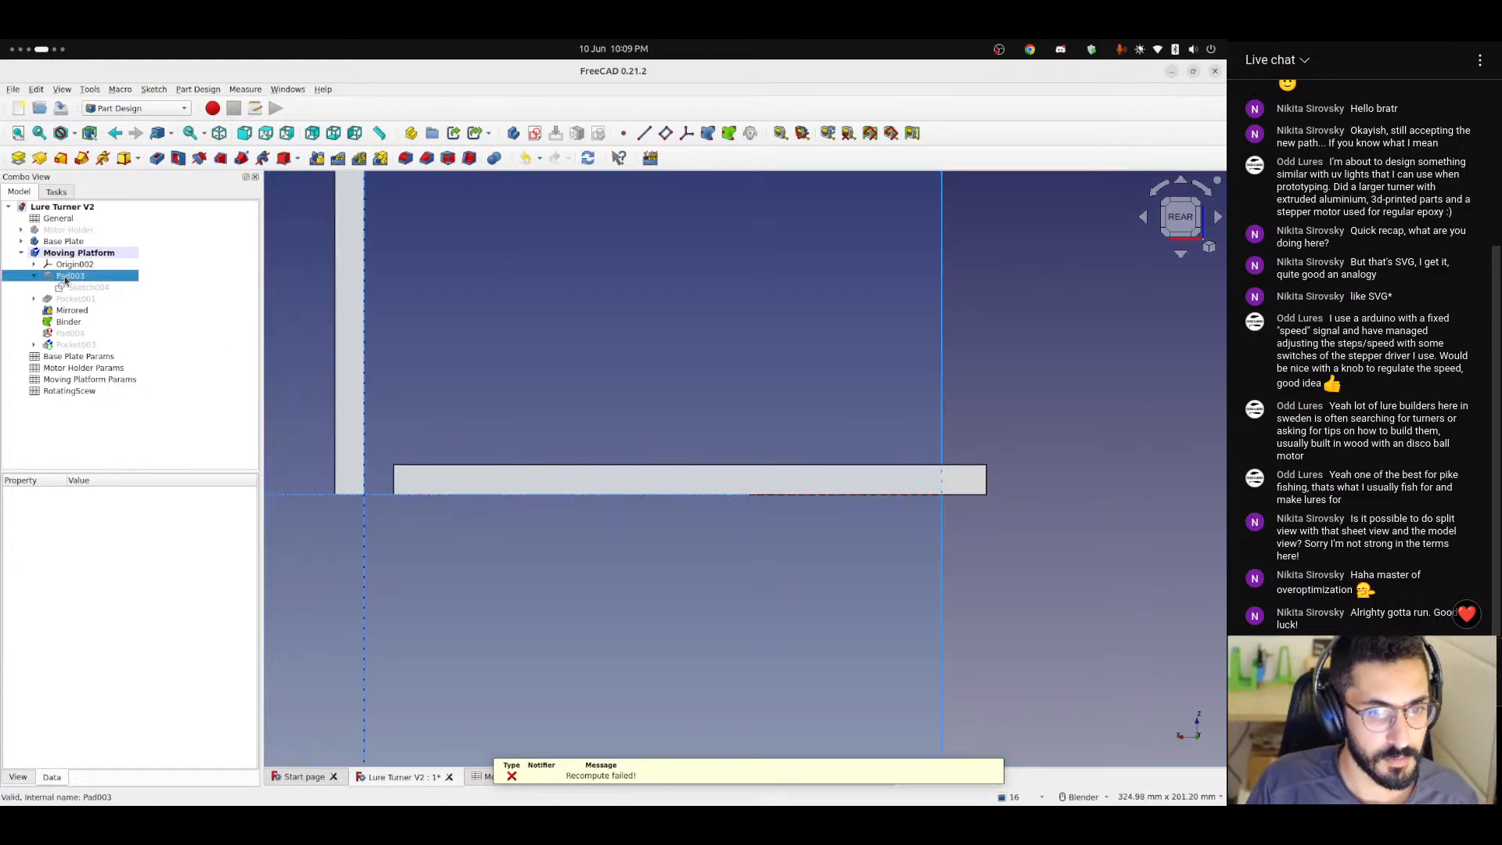
Turn the Reversed option back on for Pad003 of the Moving Platform and check its position against the Base Plate.
double_click(67, 278)
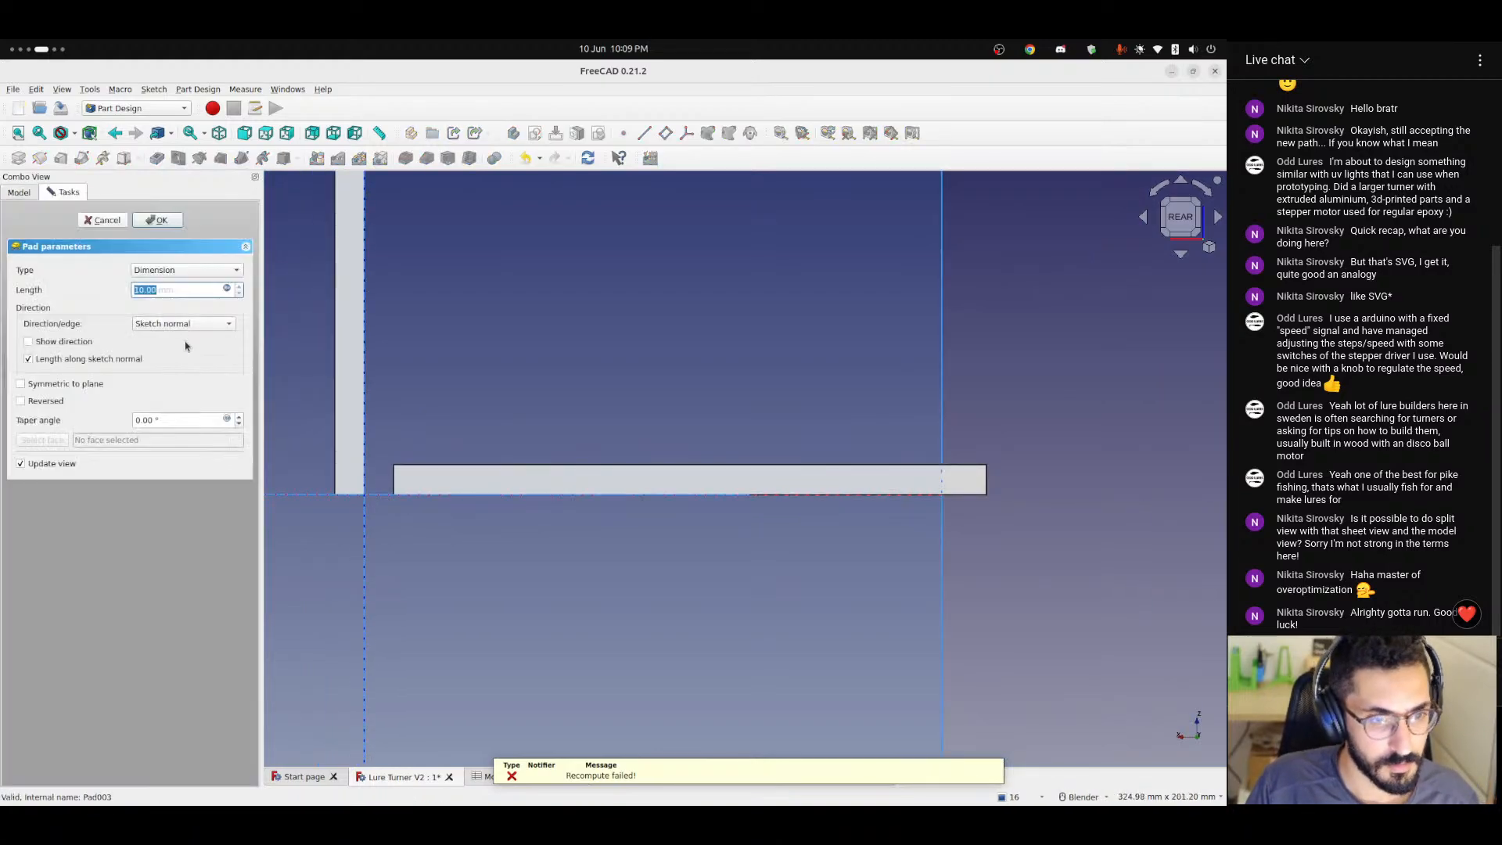
left_click(22, 401)
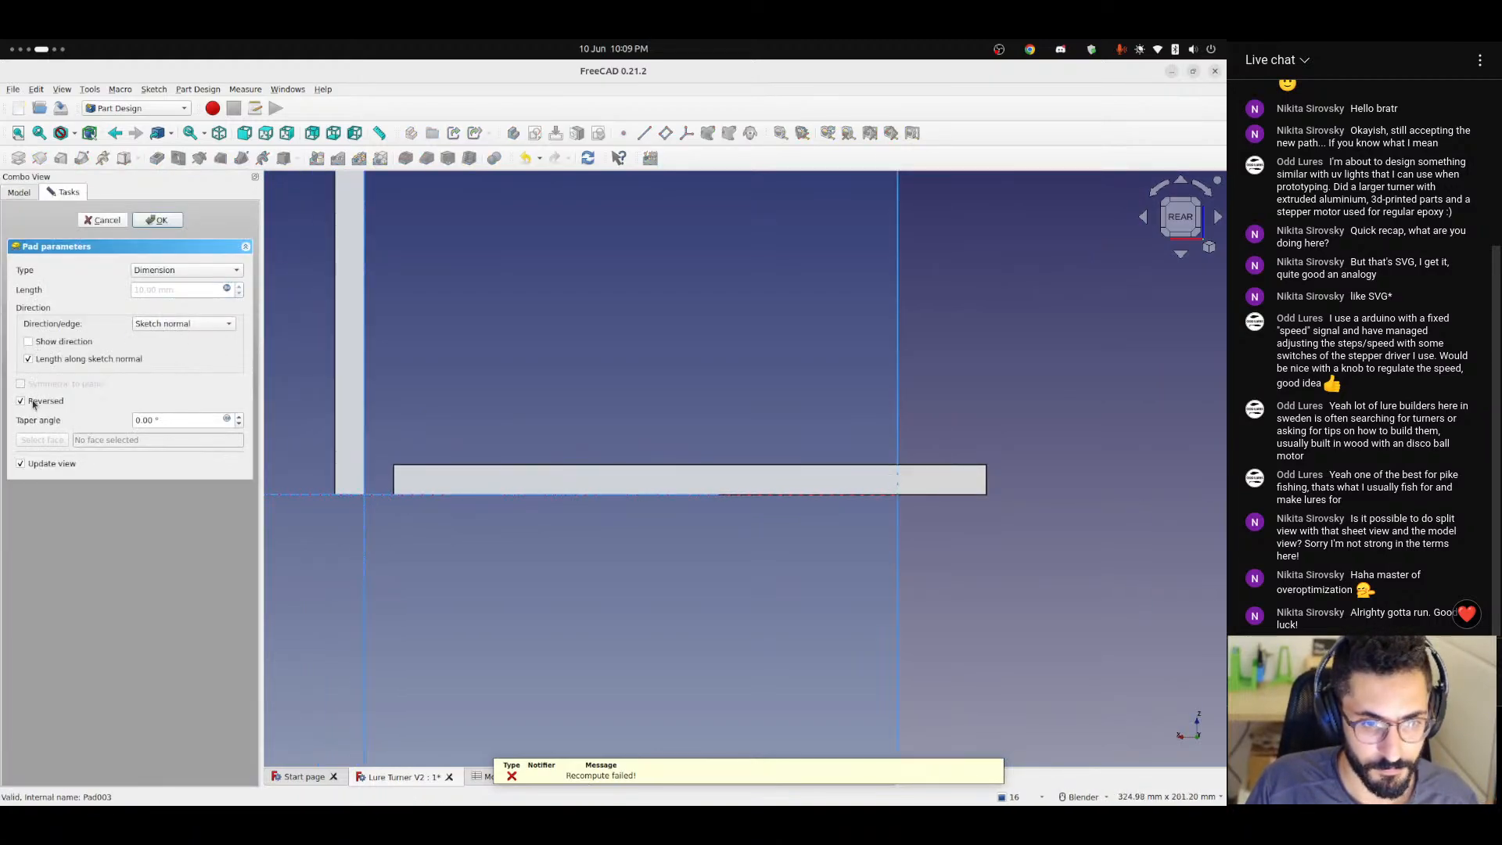
left_click(152, 225)
mouse_move(423, 522)
middle_mouse_down()
mouse_move(395, 526)
mouse_move(380, 504)
mouse_move(469, 537)
mouse_move(404, 496)
mouse_move(448, 514)
middle_mouse_up()
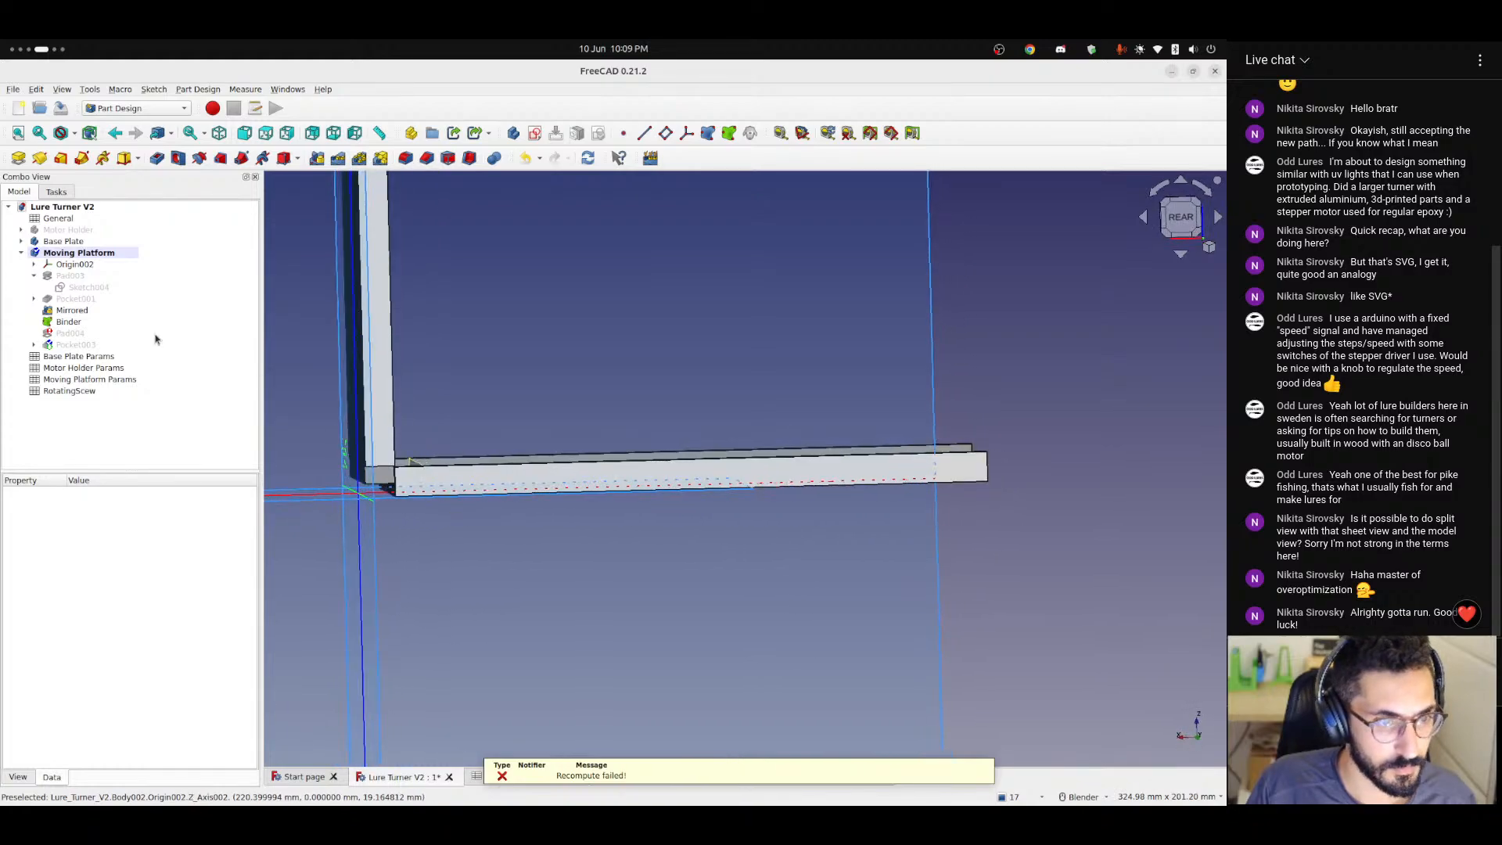
Display Pocket001 of the Moving Platform in place of the Mirrored feature and examine it around the platform's lower edge.
mouse_move(70, 343)
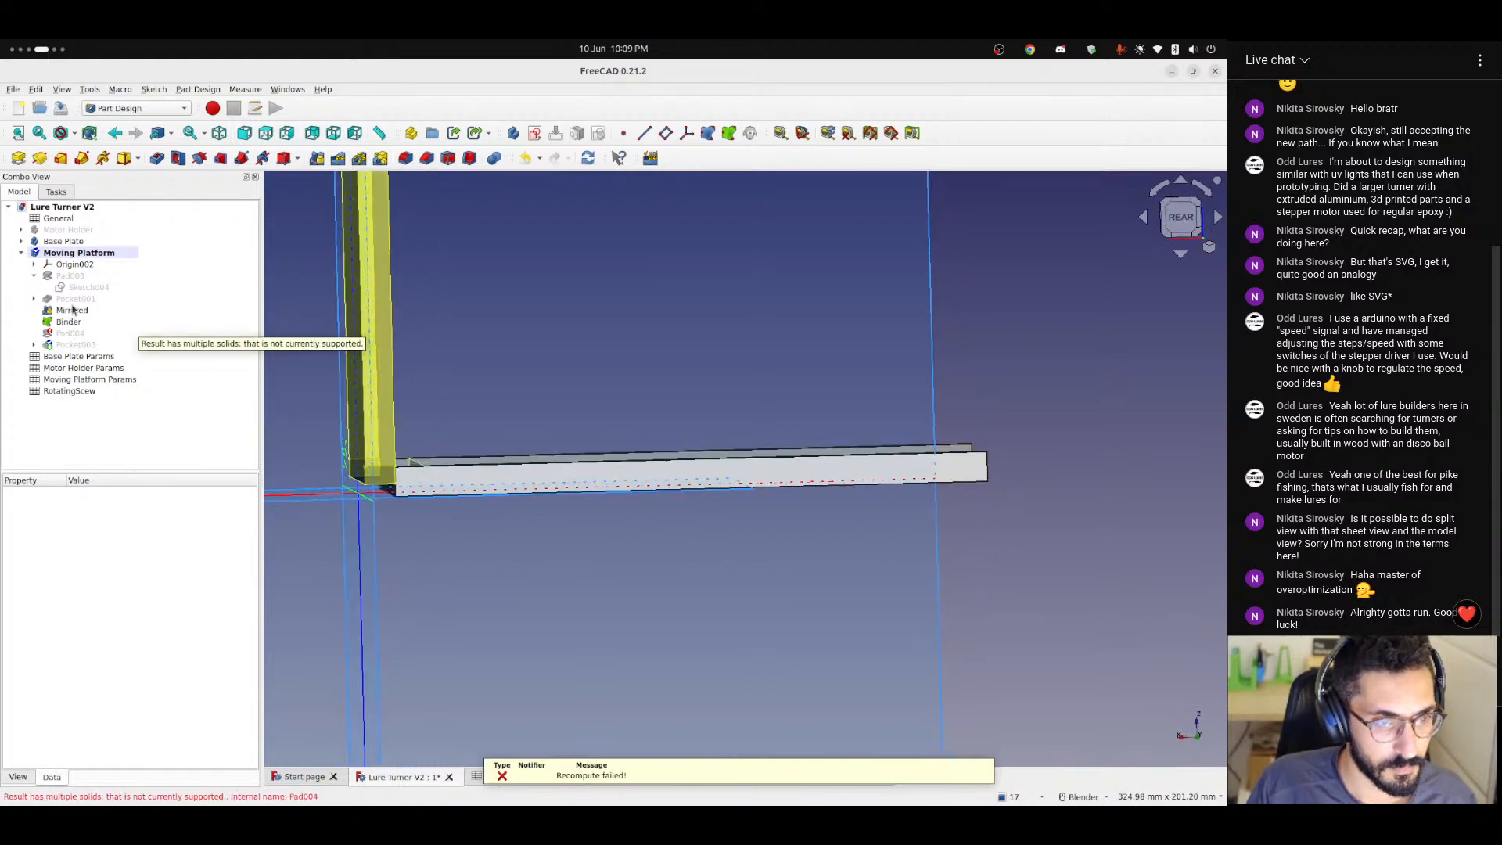
left_click(74, 301)
key("space")
left_click(962, 498)
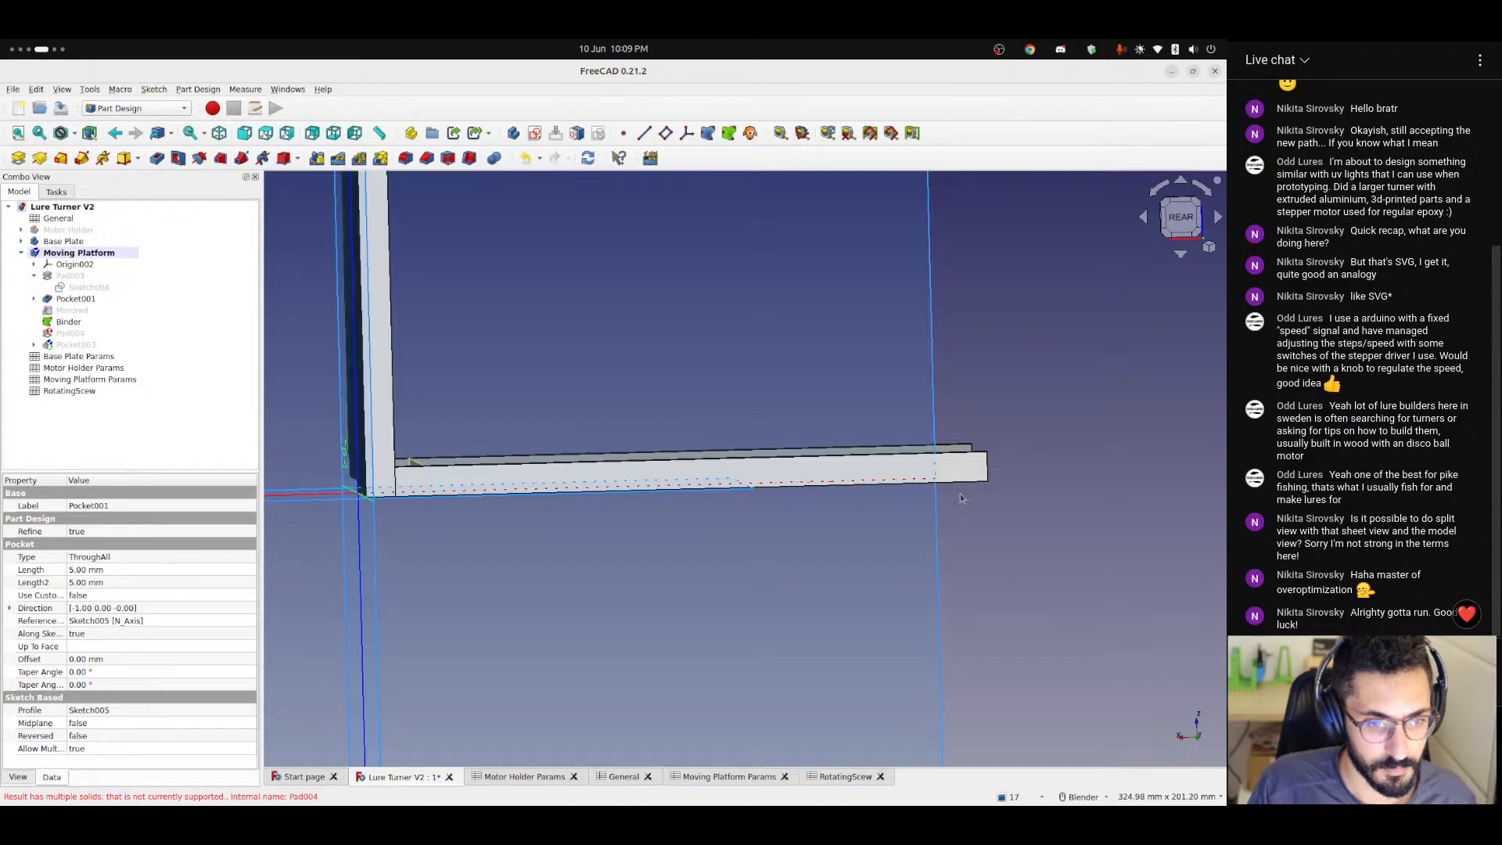
middle_click_drag(375, 531, 508, 493)
middle_click_drag(274, 489, 895, 476, "shift")
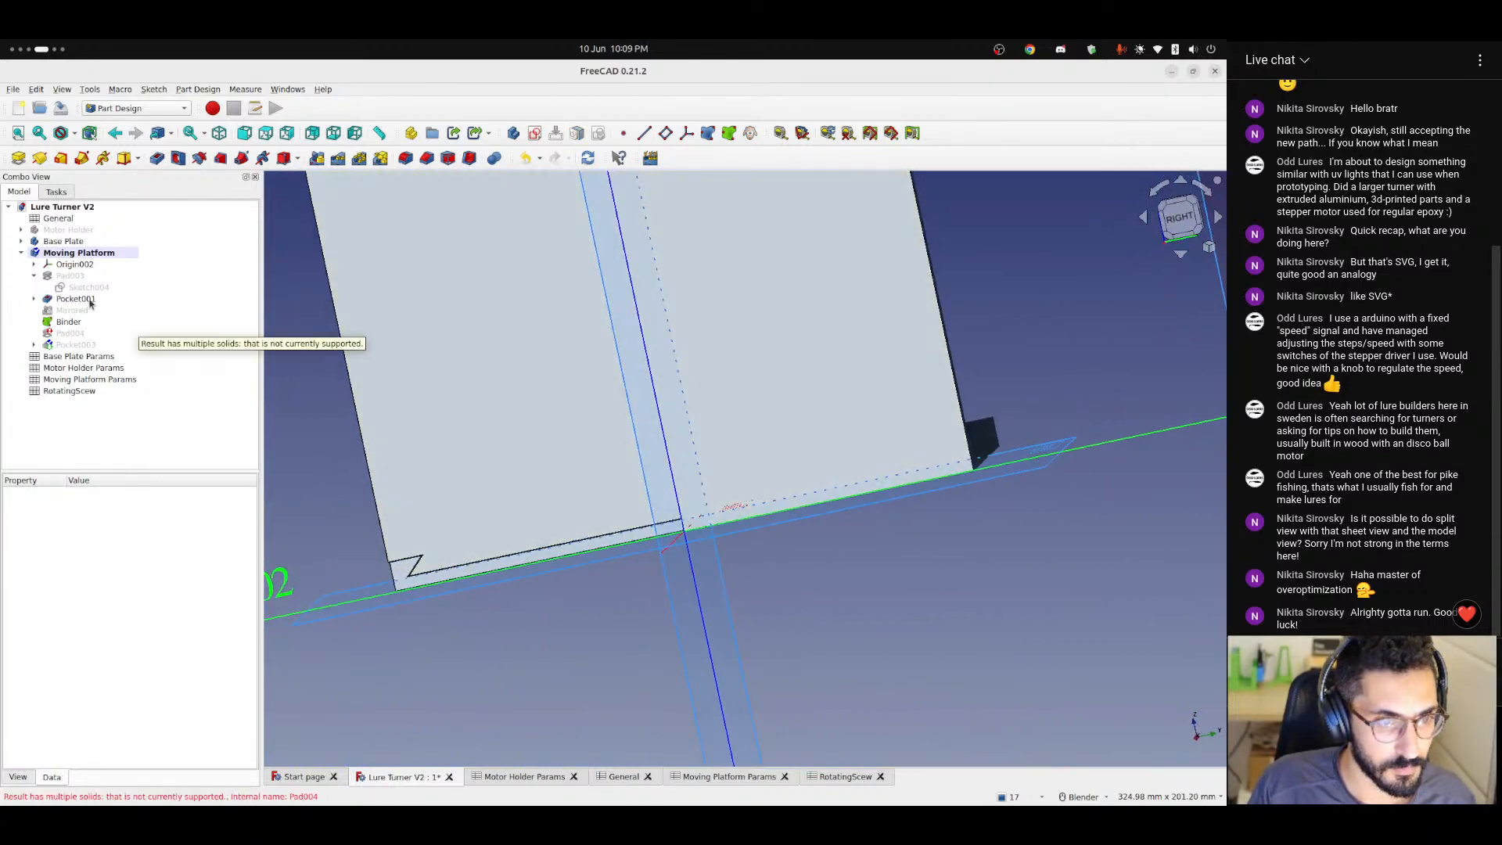
Show Sketch004 under Pad003, open it for editing and examine its rectangular profile against the dovetail.
left_click(77, 288)
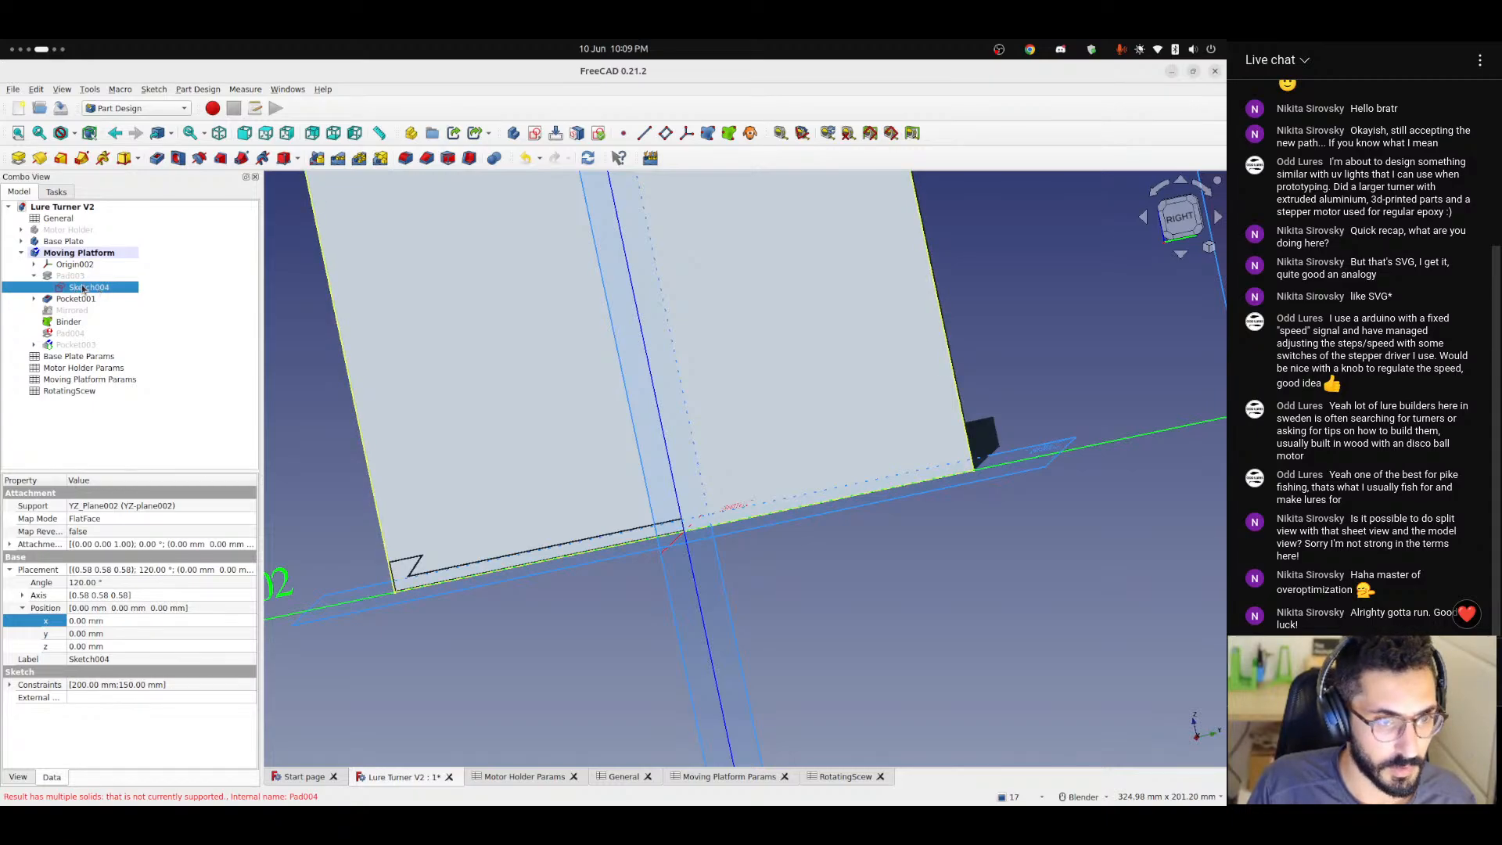
middle_click_drag(539, 442, 524, 479)
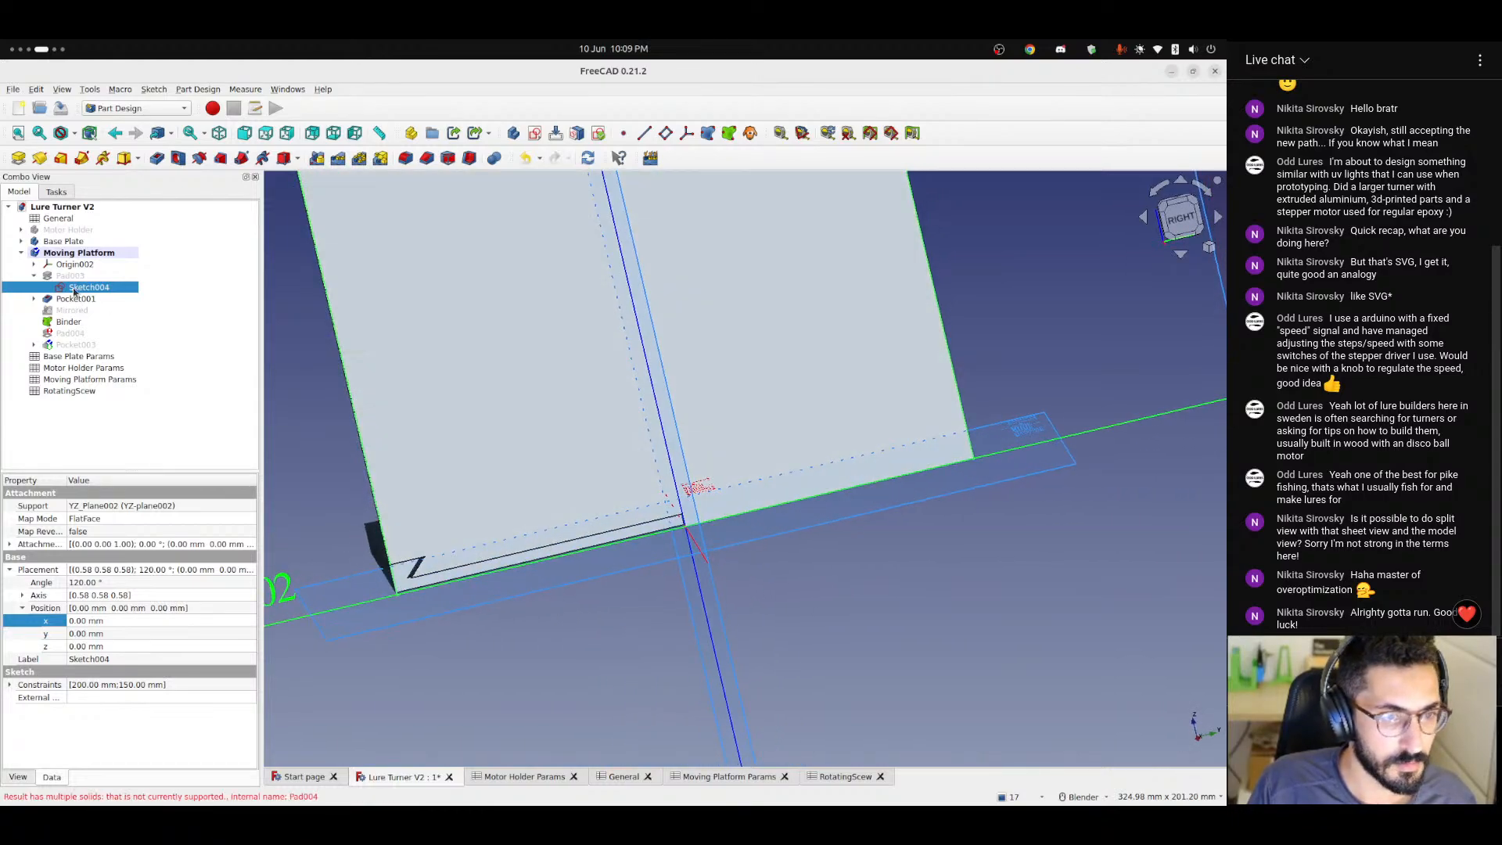
double_click(88, 287)
scroll(468, 495, "up", 6)
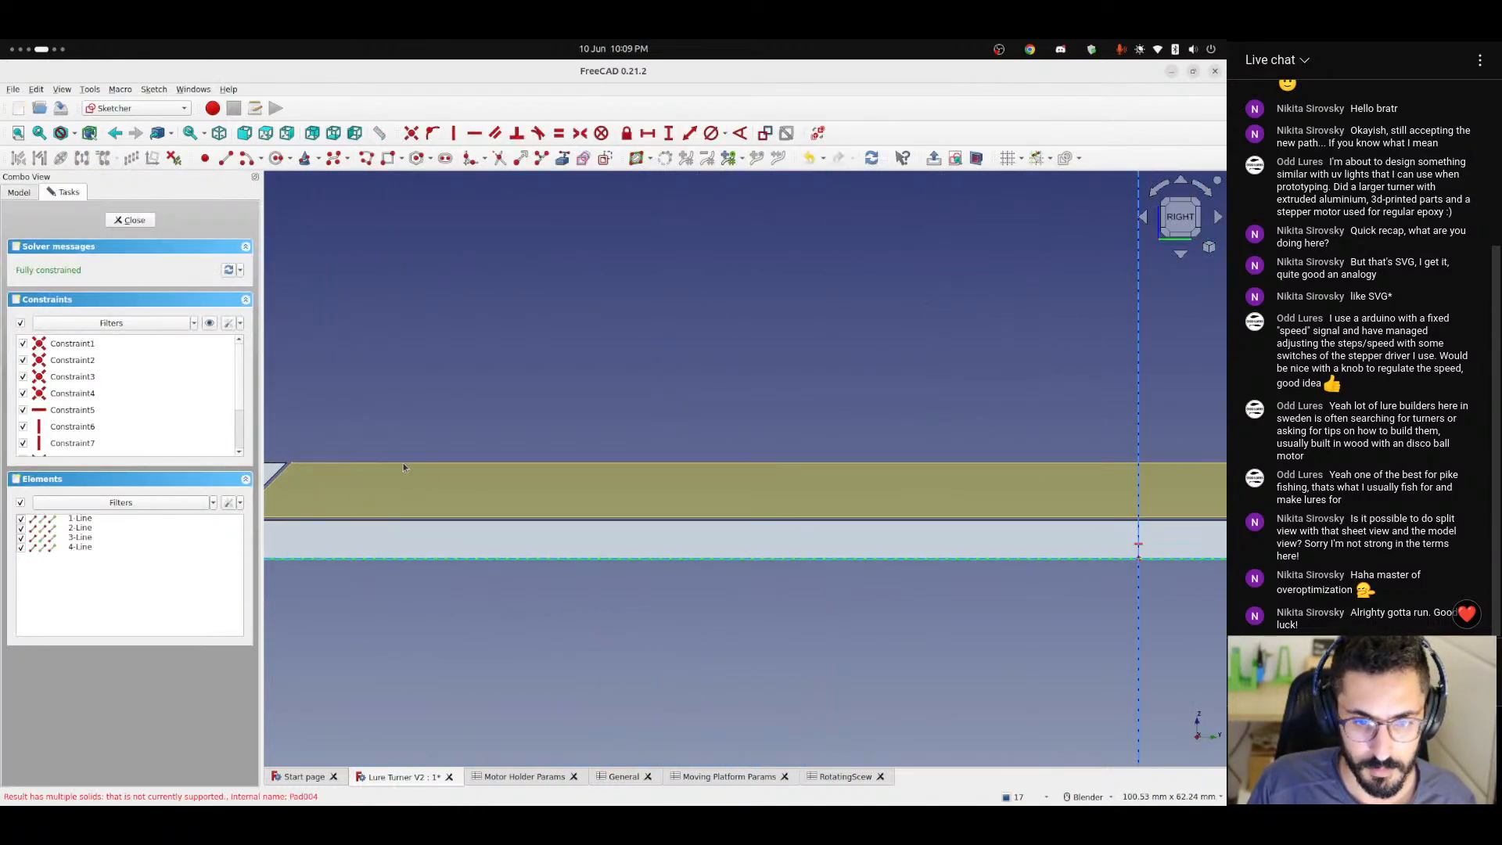
mouse_move(400, 462)
middle_mouse_down("shift")
mouse_move(780, 465)
mouse_move(673, 457)
middle_mouse_up("shift")
scroll(499, 467, "down", 5)
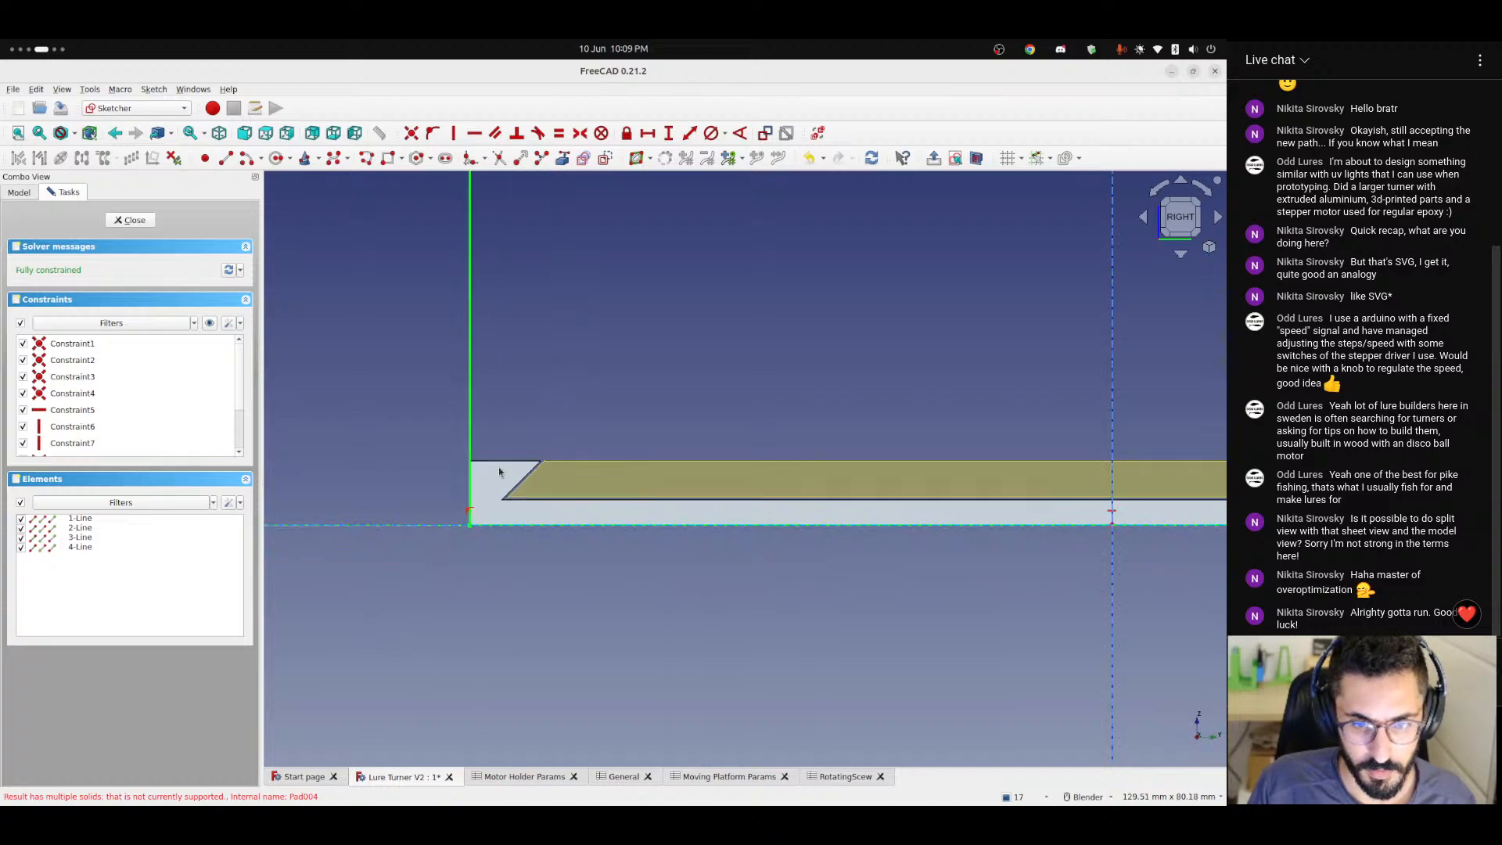
scroll(499, 470, "down", 5)
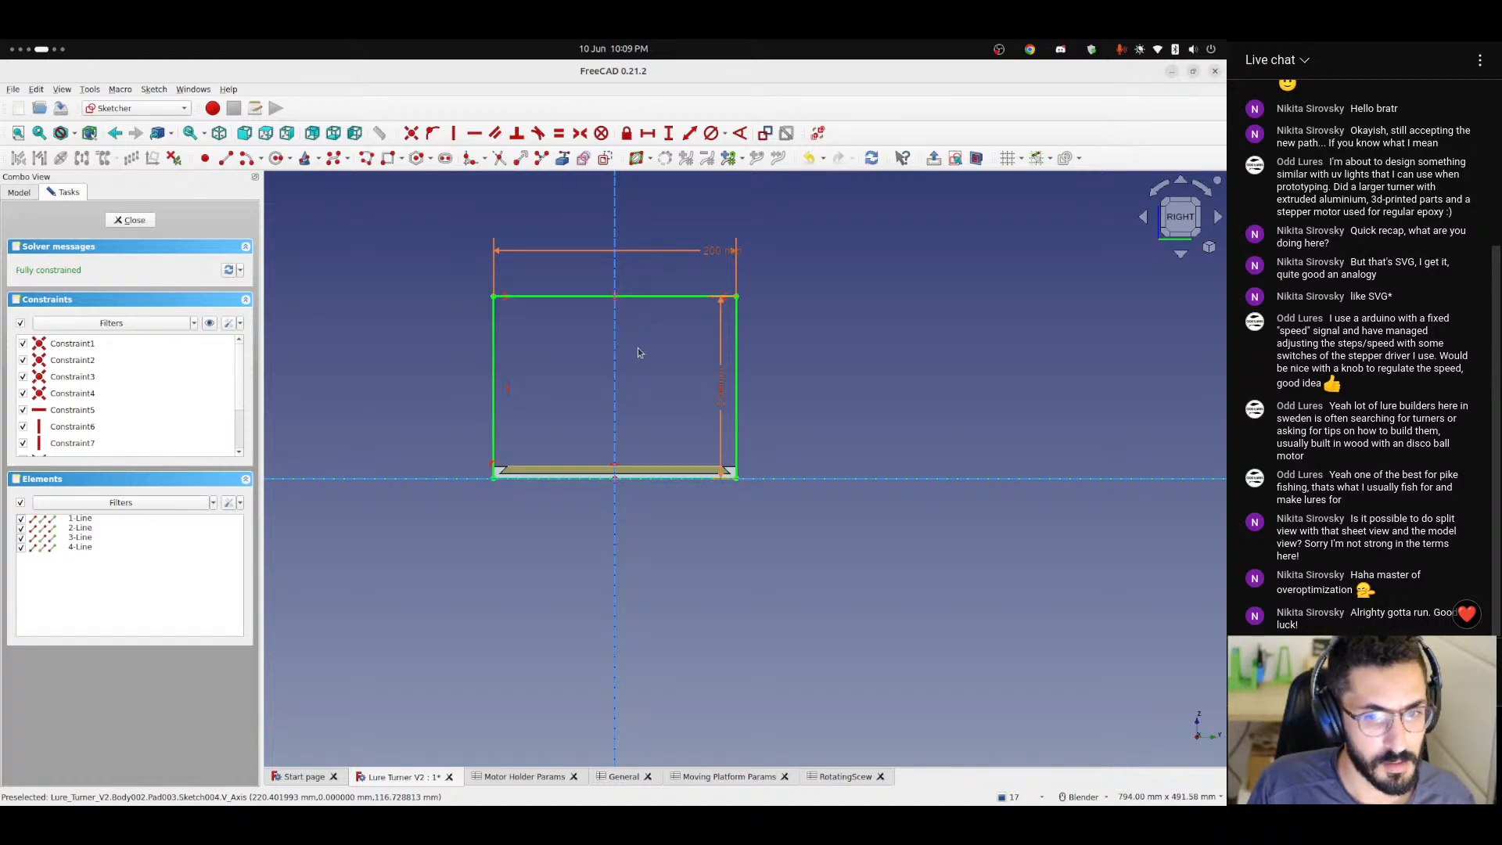
scroll(637, 351, "up", 3)
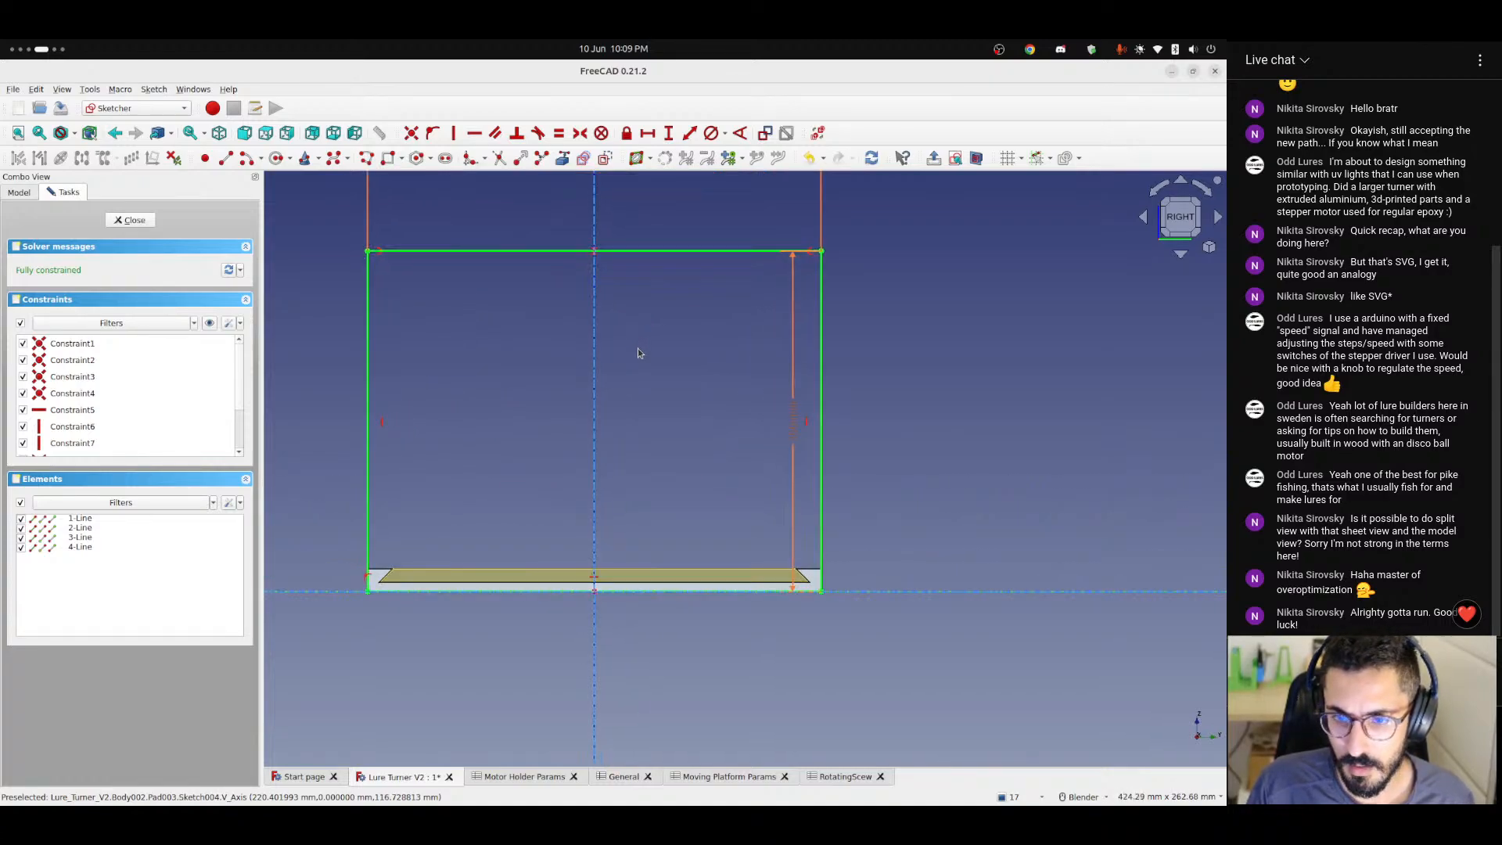
middle_click_drag(635, 354, 618, 424, "shift")
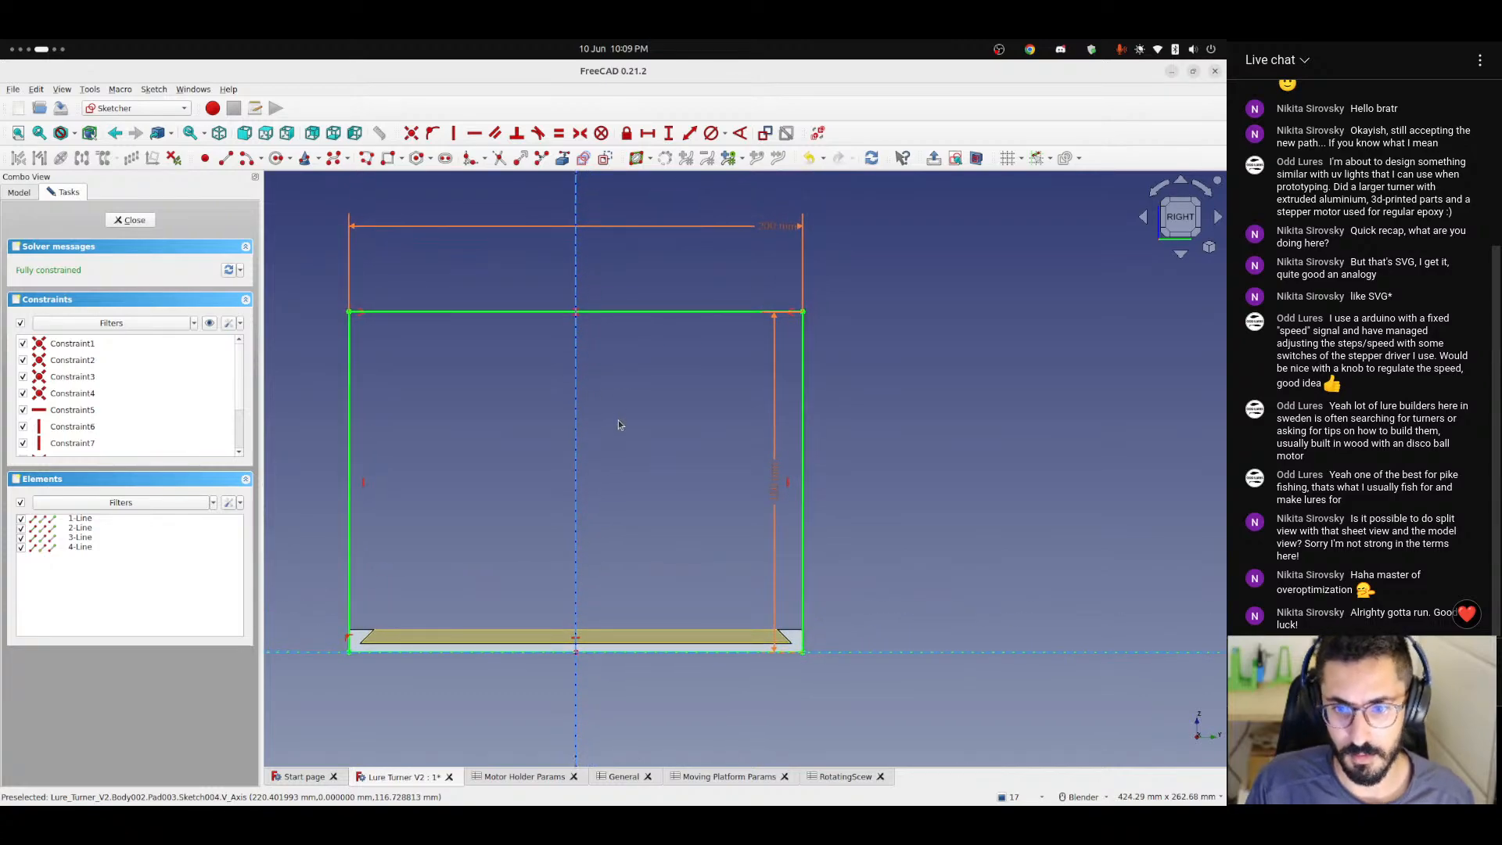
Move Sketch004's height dimension outside the rectangle and check the expressions driving its width and height.
left_click_drag(774, 469, 907, 236)
double_click(778, 227)
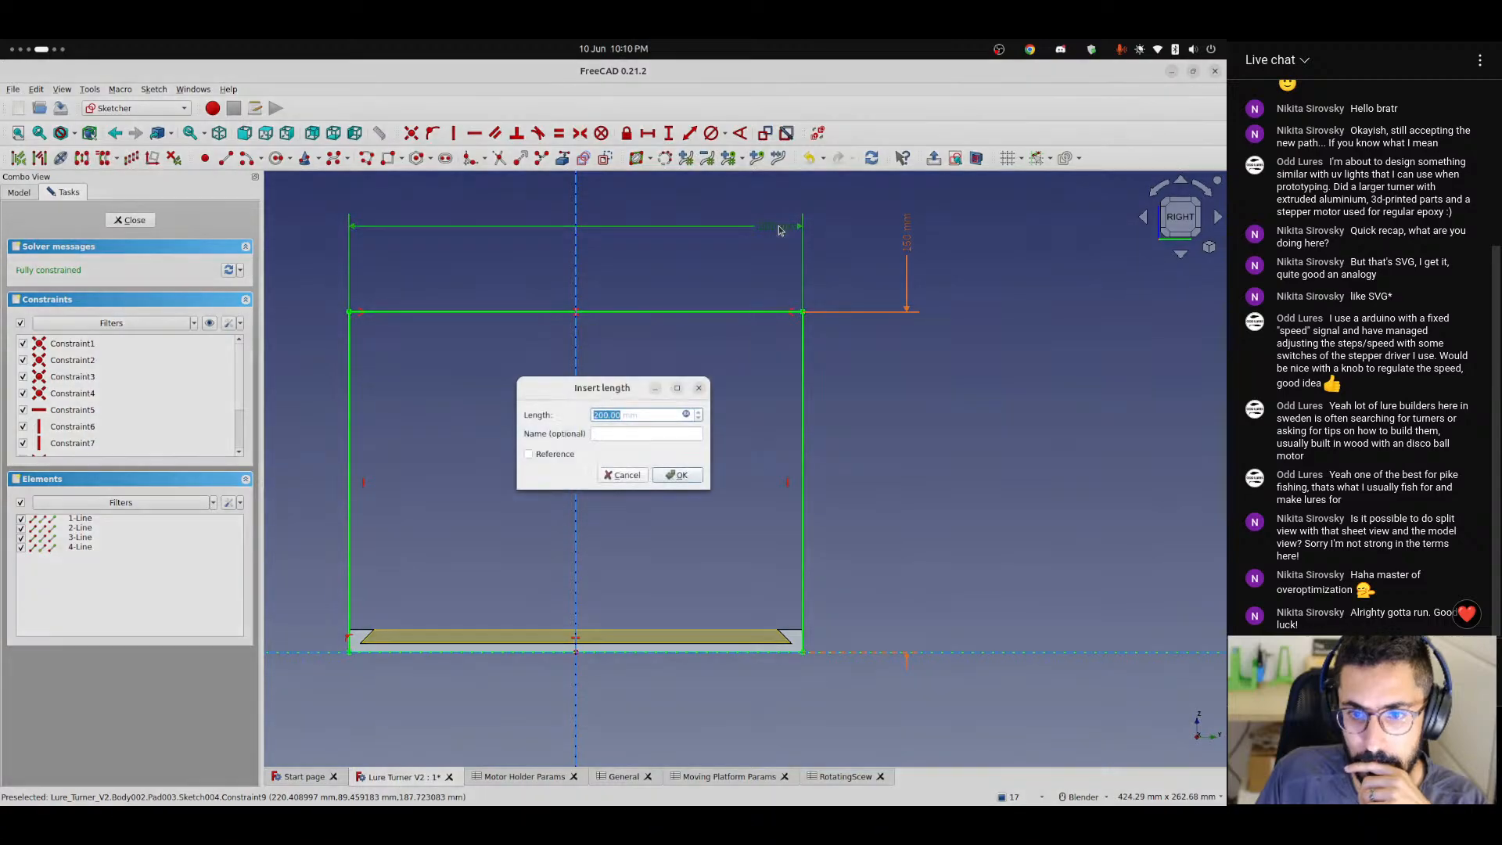
left_click(686, 415)
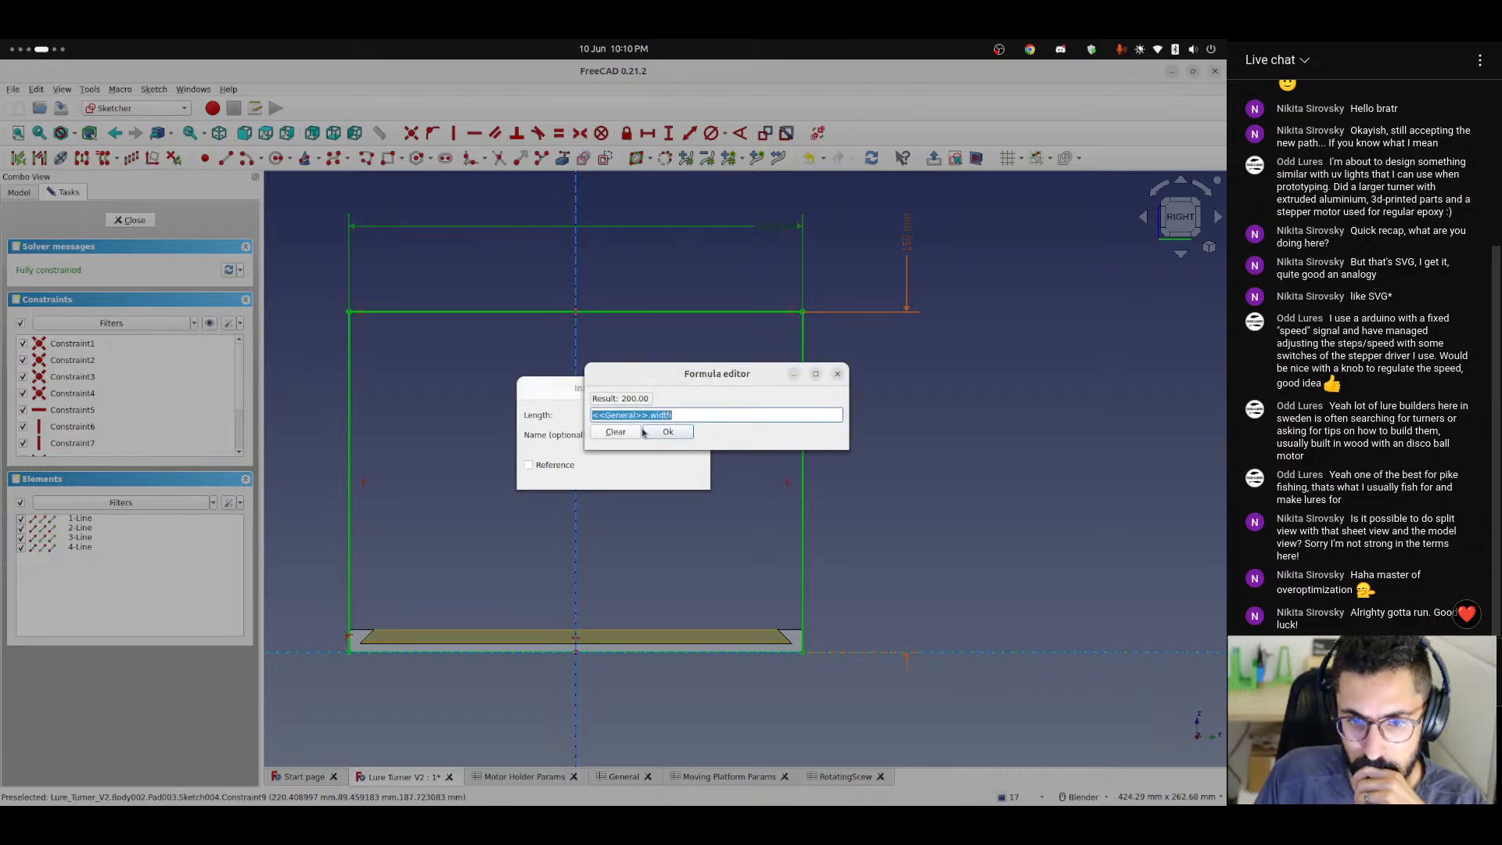
left_click(838, 375)
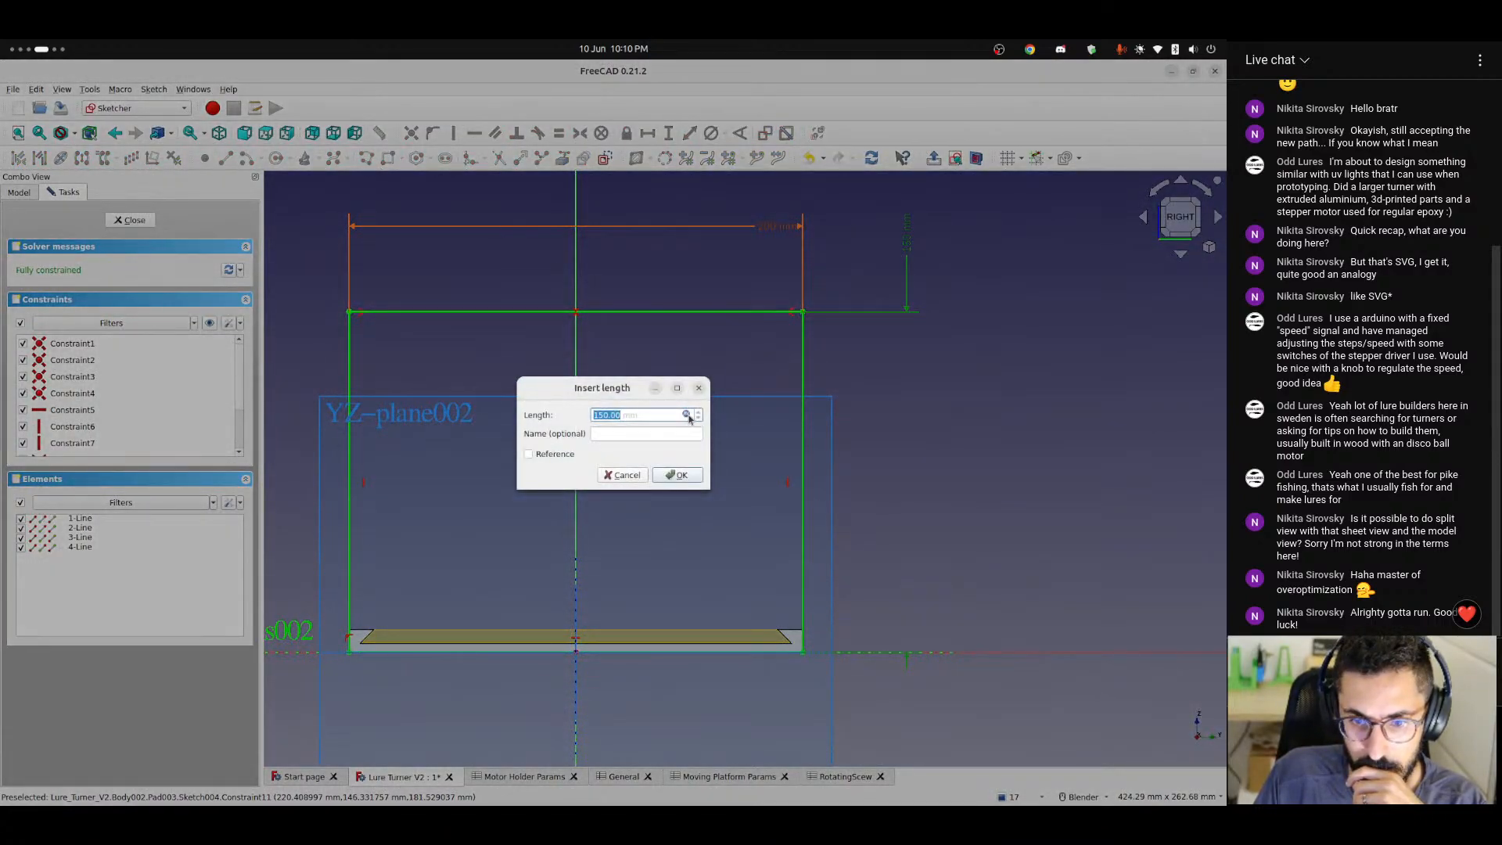
left_click(686, 414)
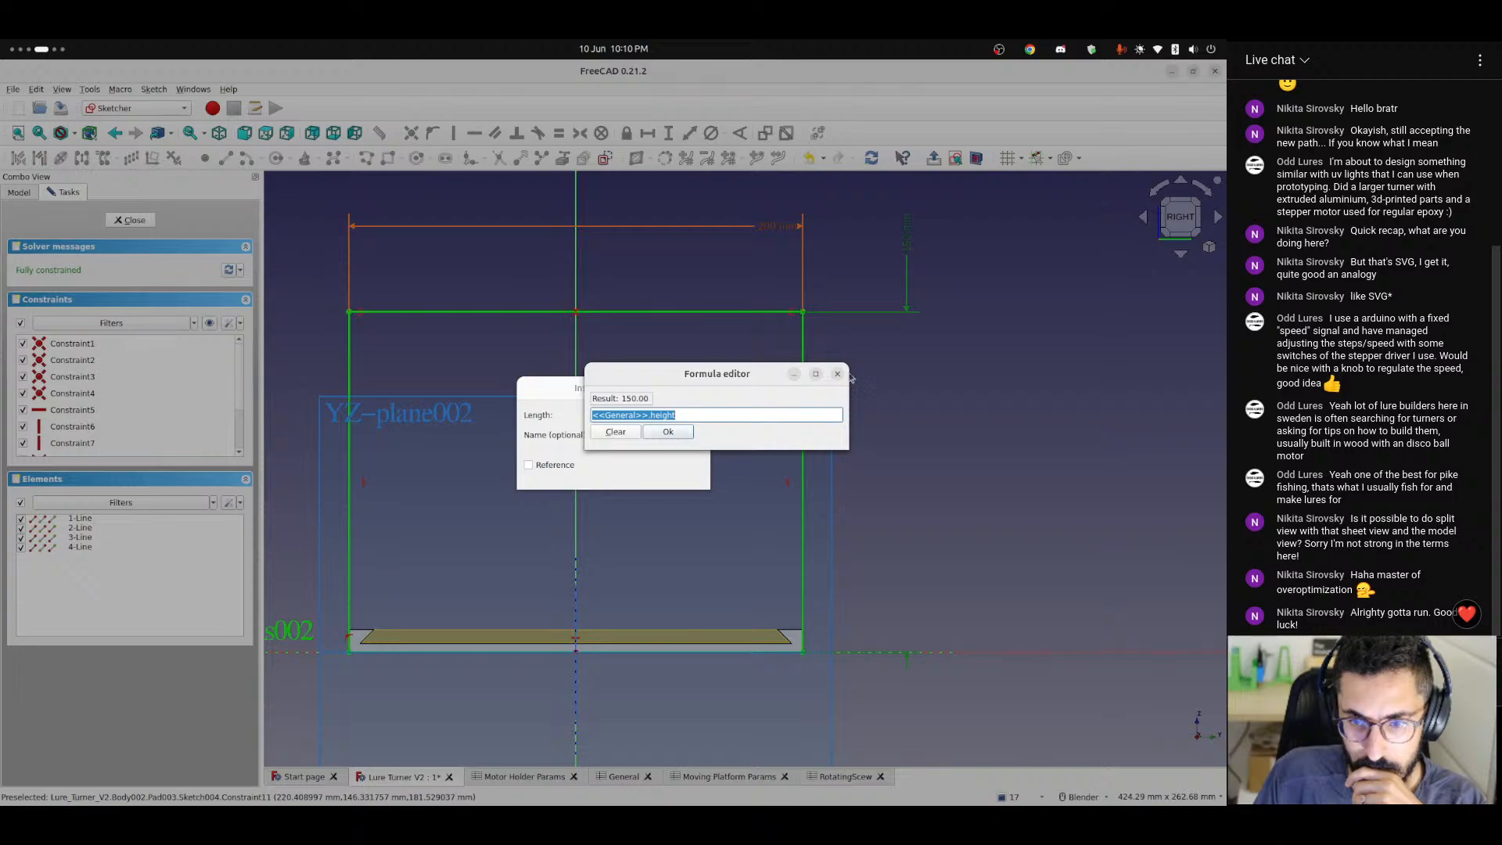
left_click(837, 374)
left_click(698, 388)
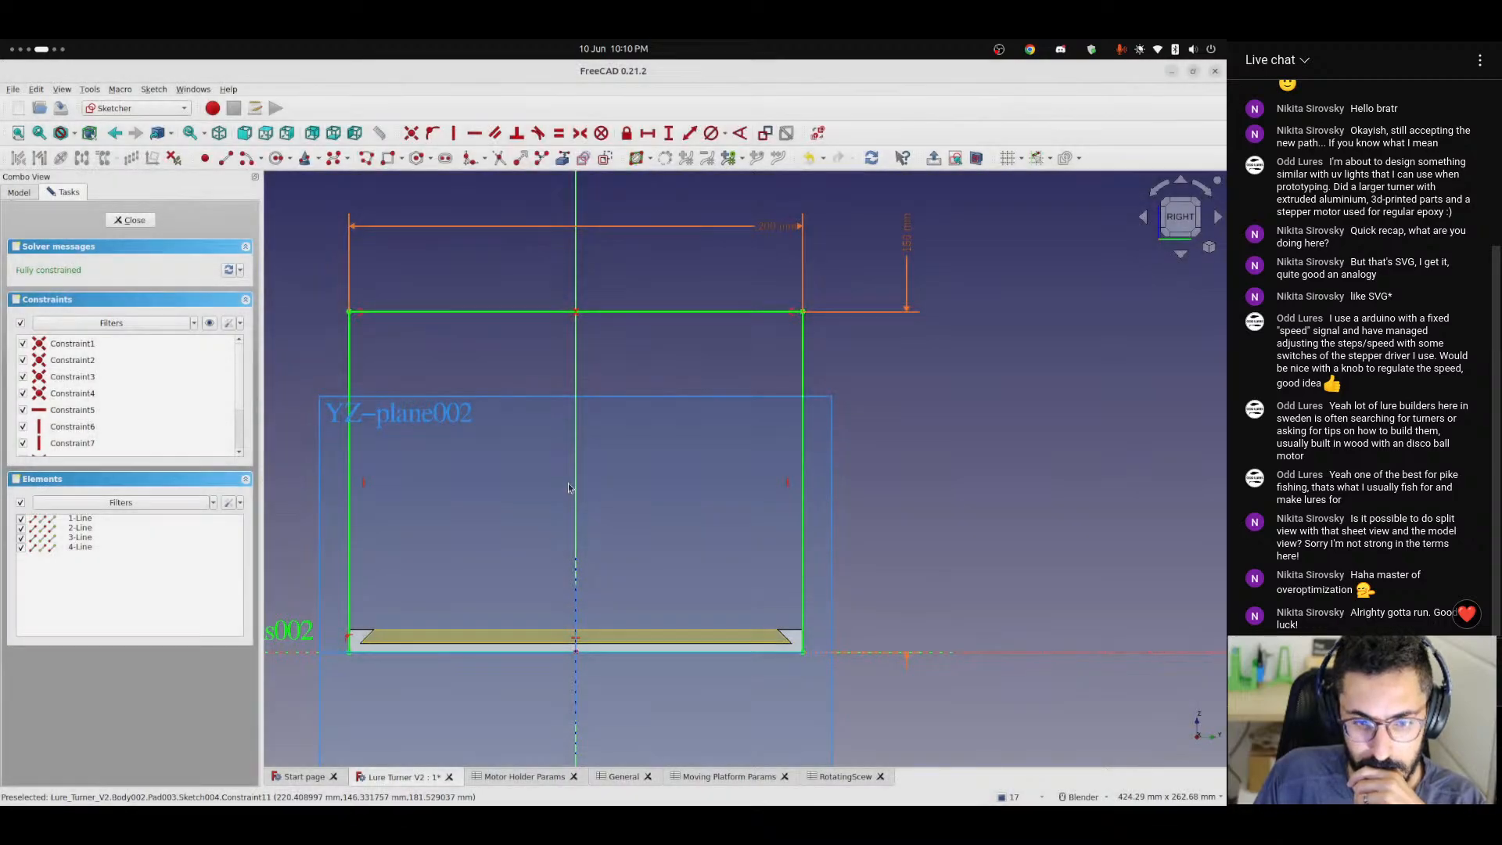
Inspect the bottom line of Sketch004 and its corner against the sketch axes, and close the sketch.
scroll(427, 575, "up", 3)
scroll(442, 519, "up", 10)
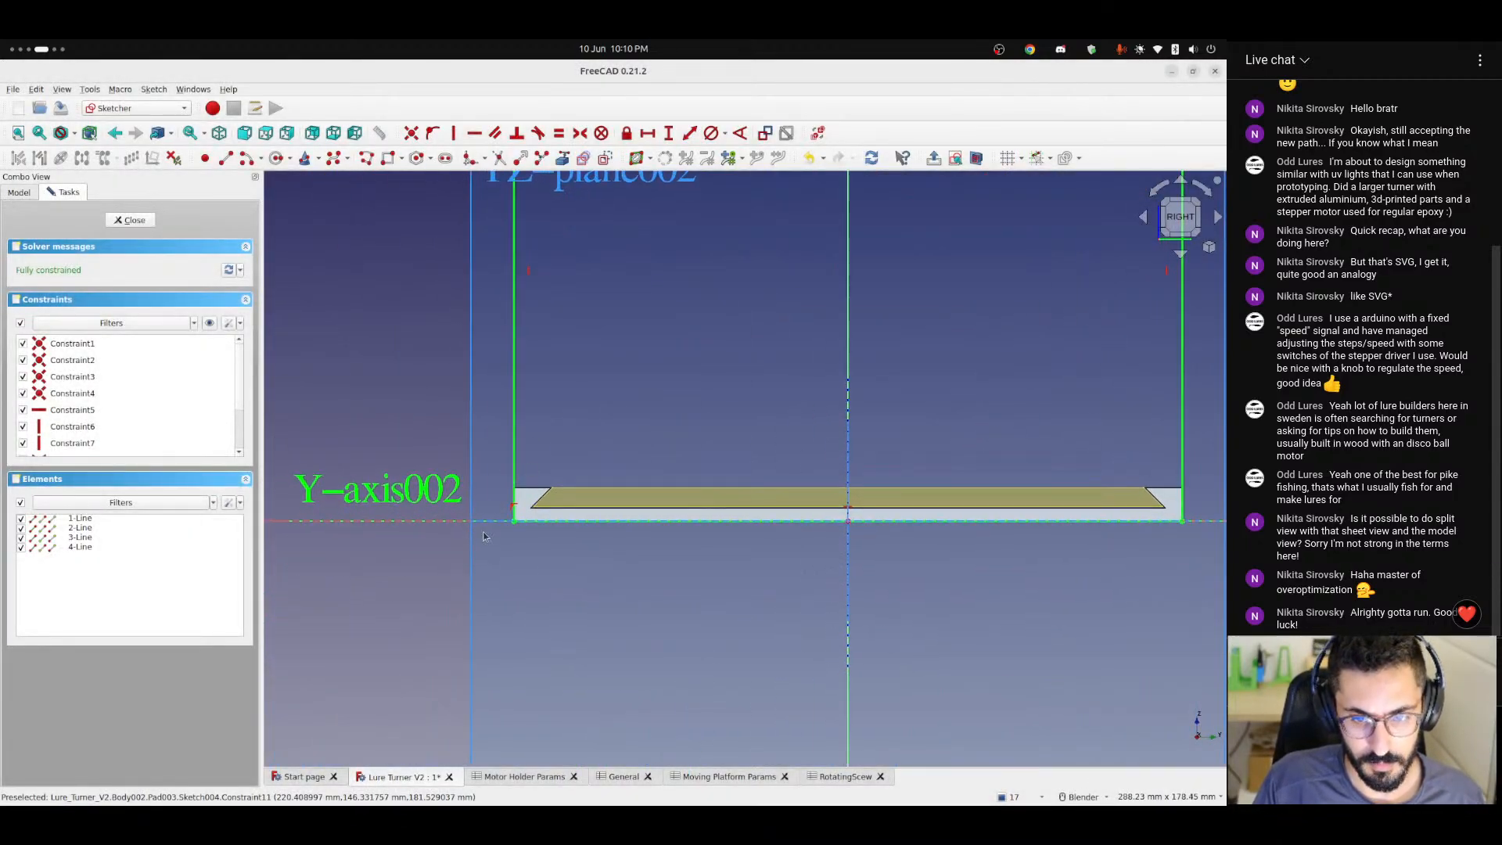
scroll(580, 486, "down", 3)
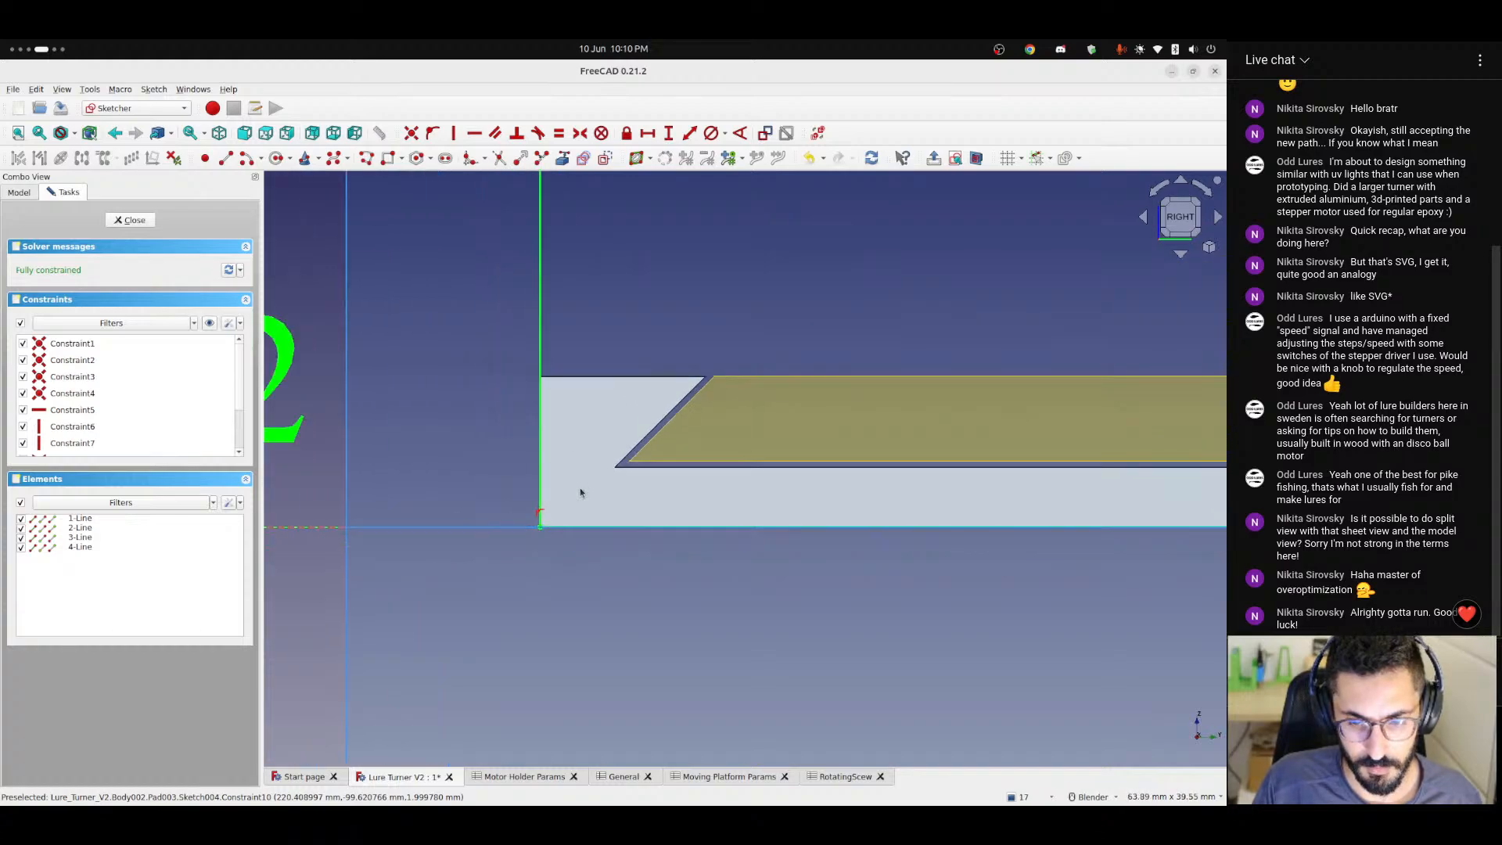
left_click(643, 526)
scroll(645, 524, "down", 2)
scroll(641, 523, "down", 4)
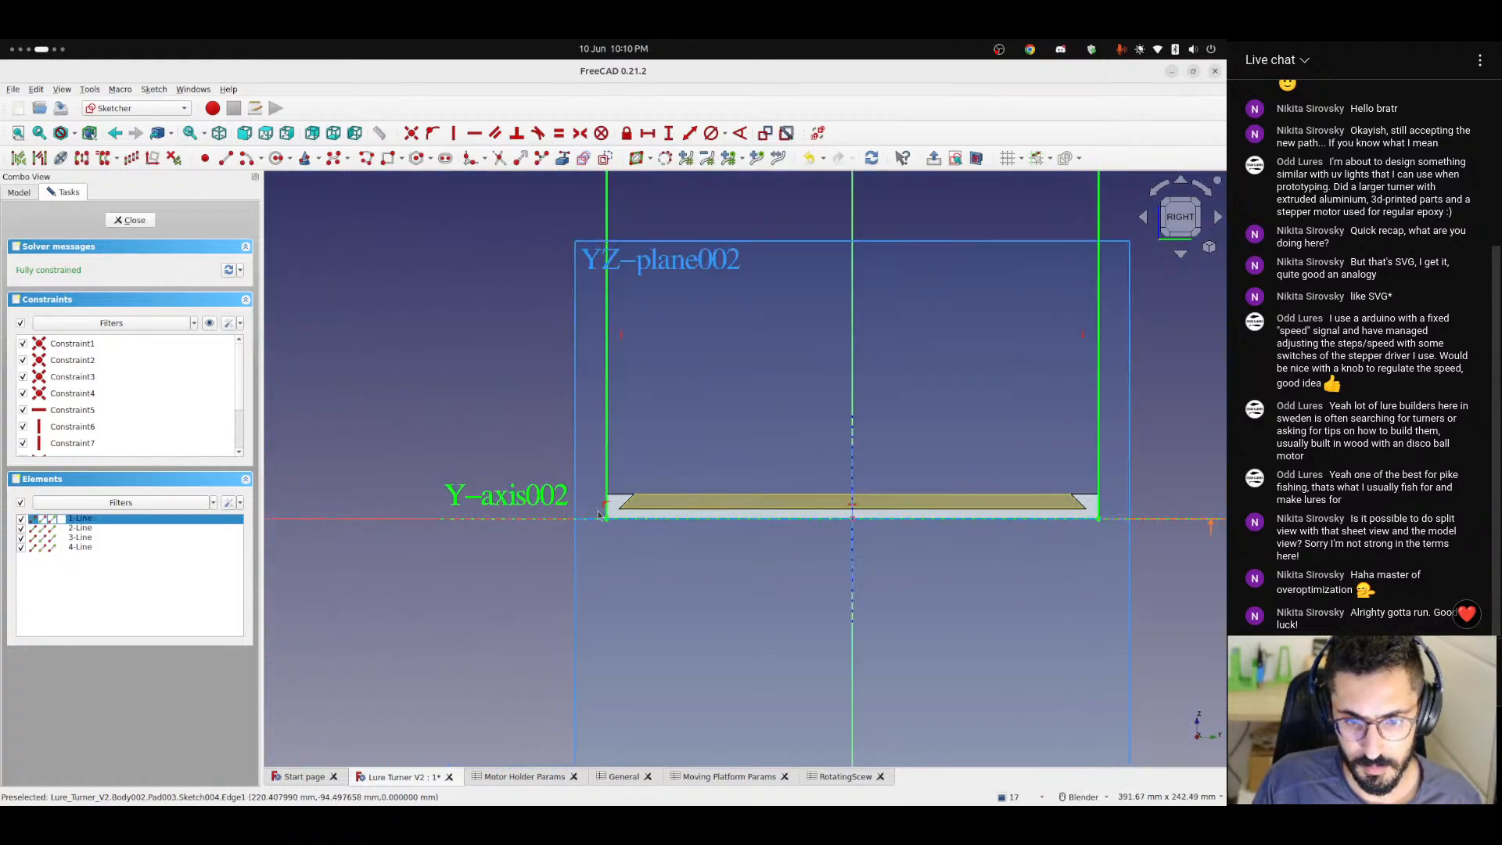
left_click(488, 410)
middle_click_drag(690, 463, 616, 482, "shift")
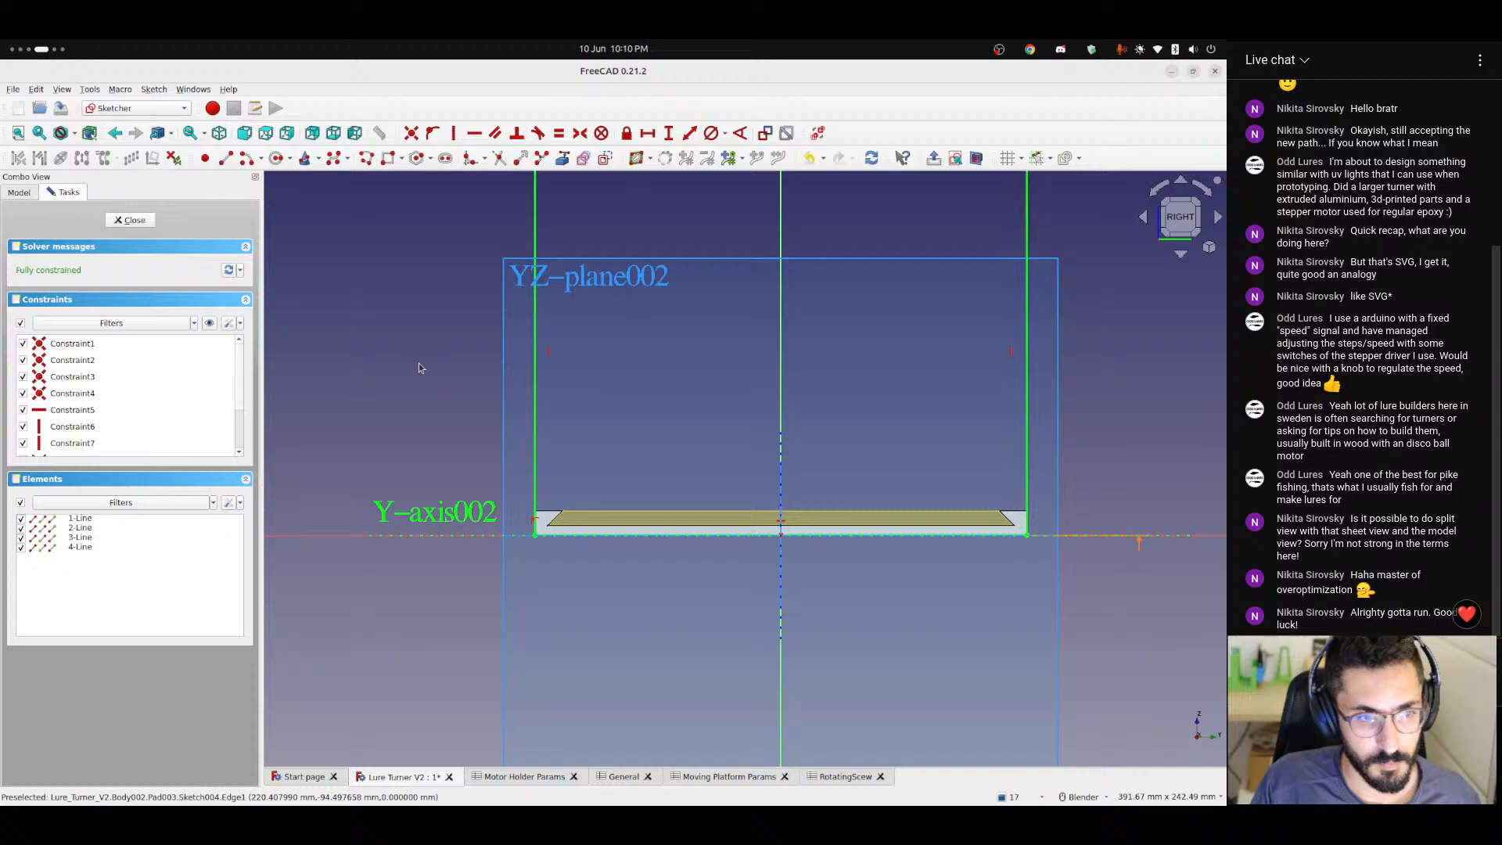
left_click(130, 220)
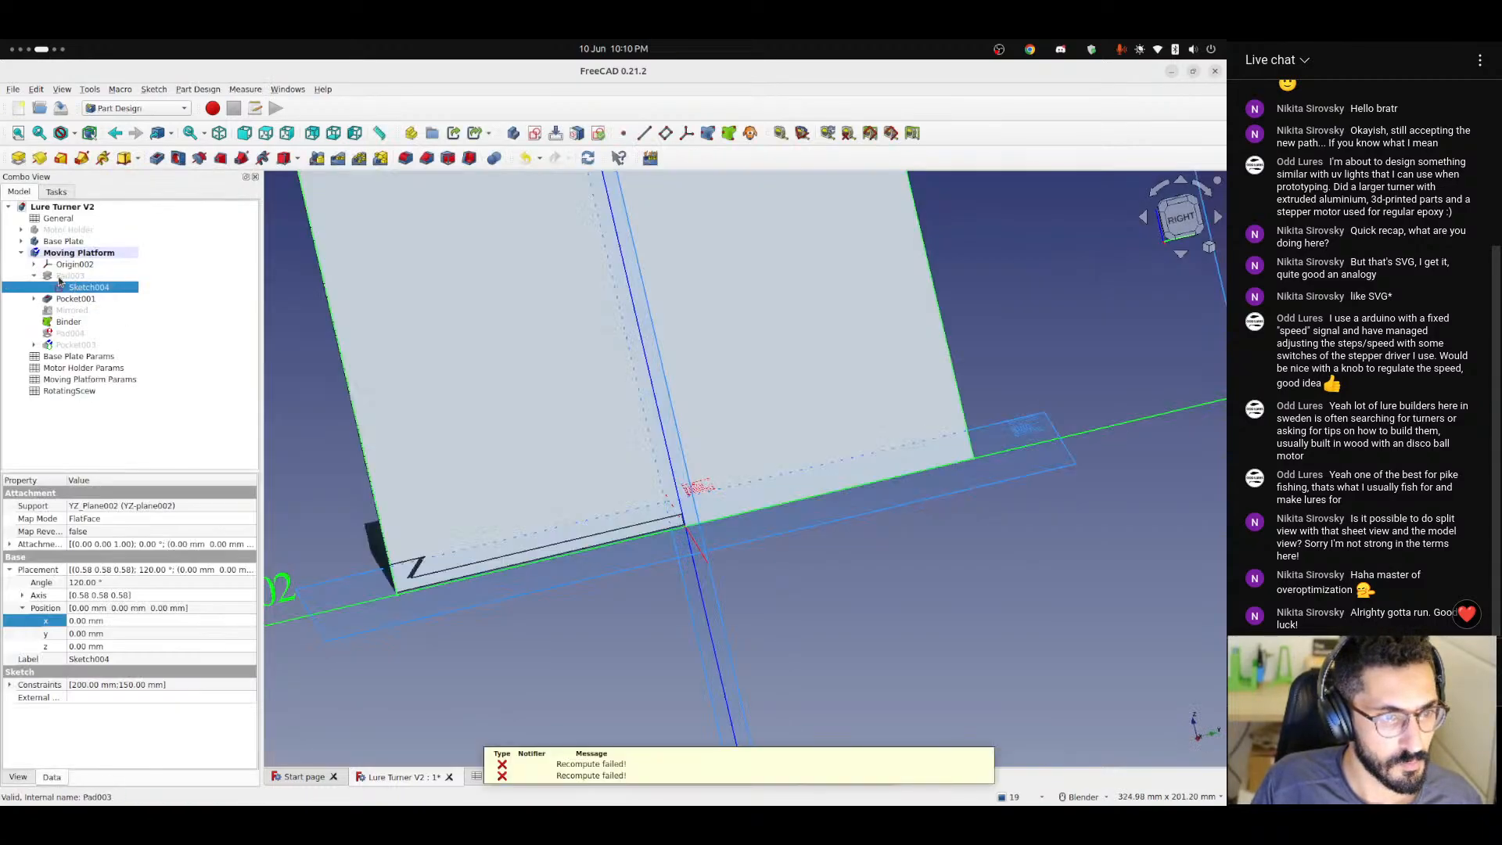
Open Sketch005 under Pocket001 and examine the constraints around its angled dovetail corner.
left_click(34, 275)
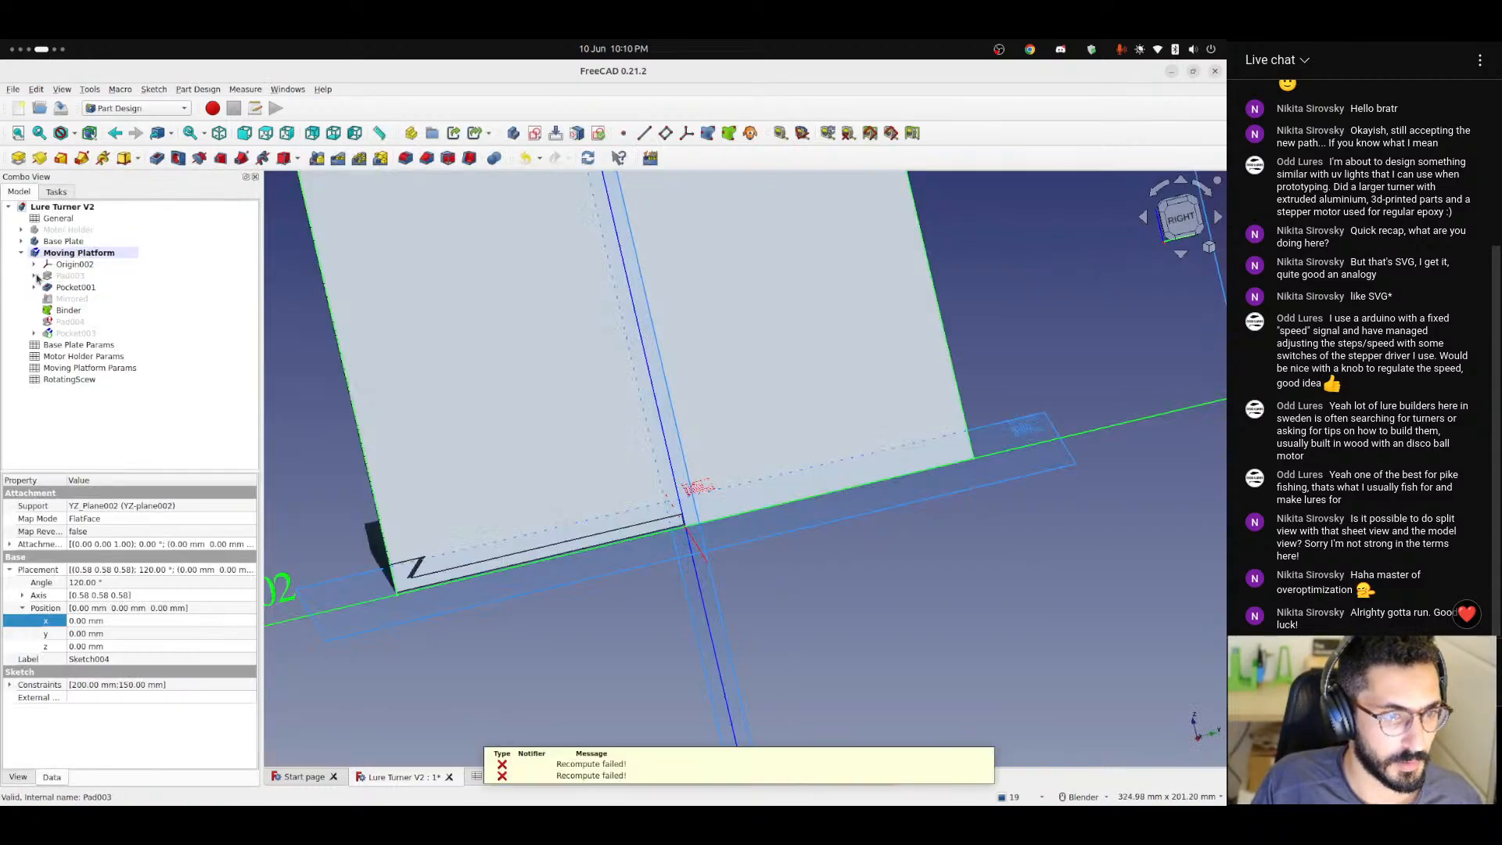
left_click(34, 287)
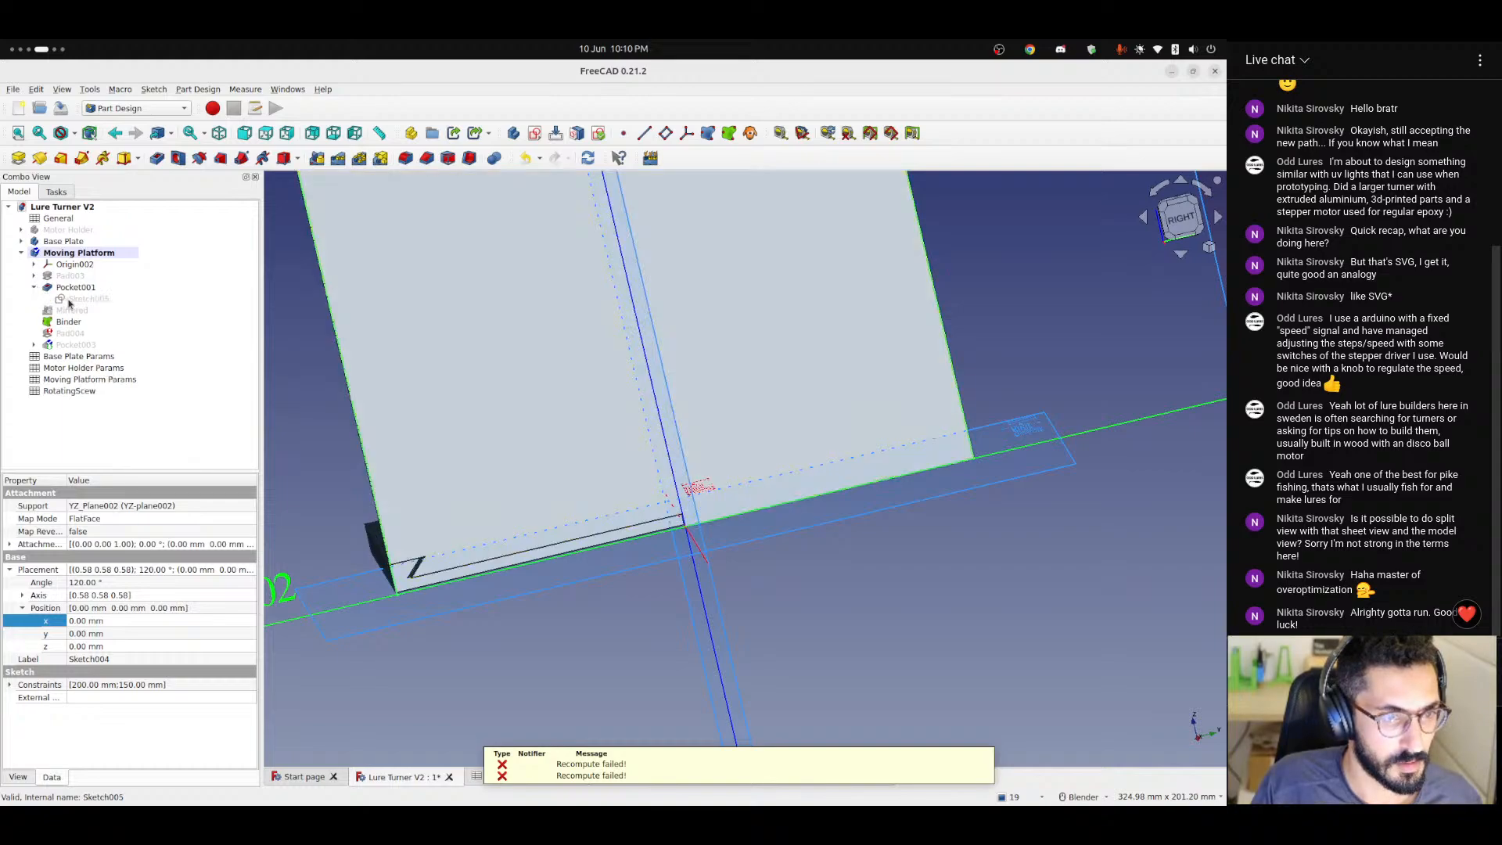
double_click(62, 299)
scroll(418, 485, "up", 5)
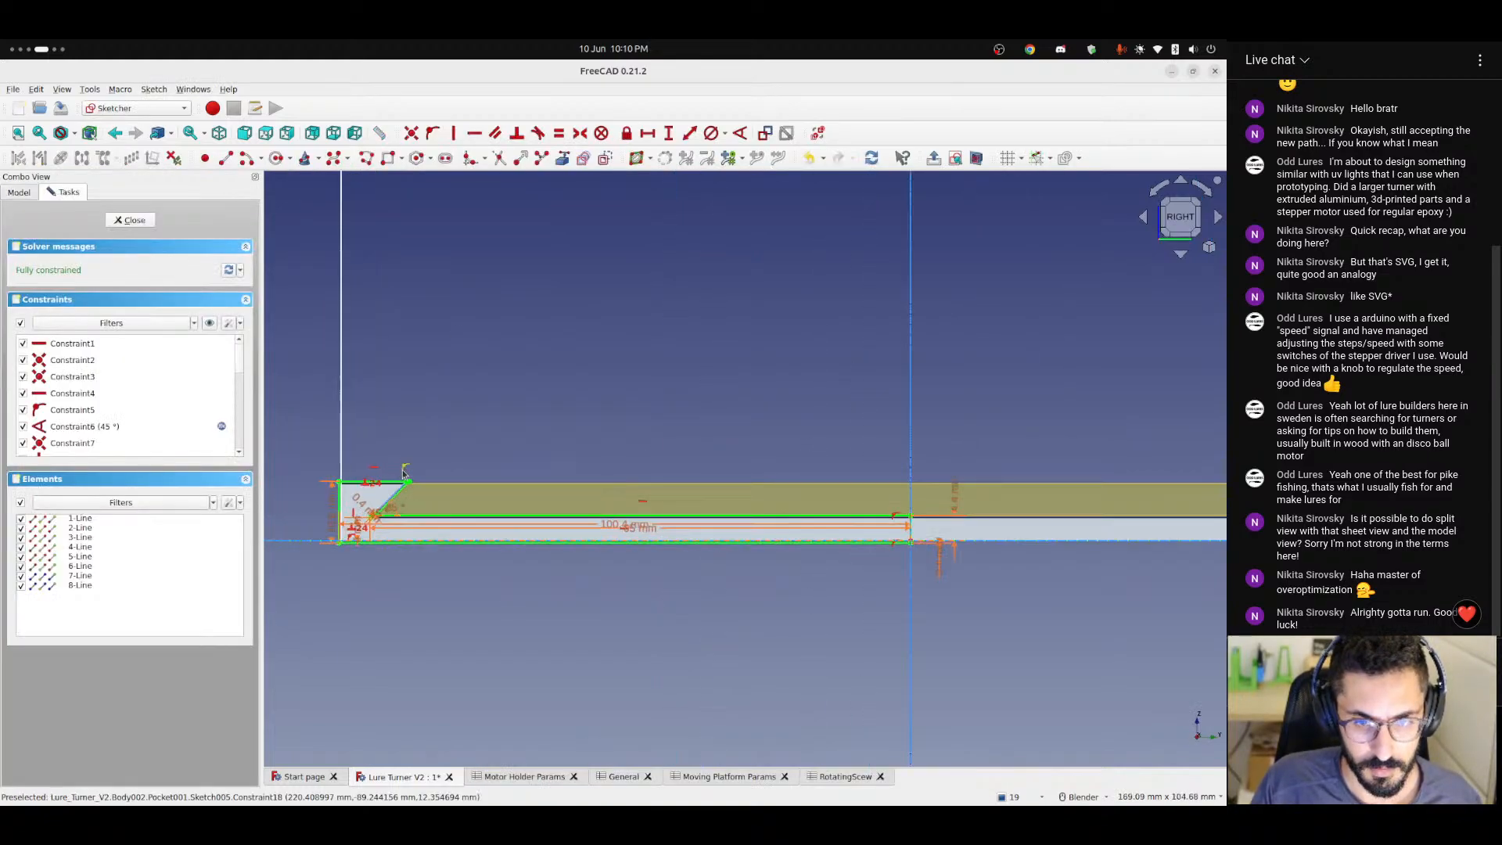
middle_click_drag(548, 388, 811, 281, "shift")
scroll(603, 426, "up", 3)
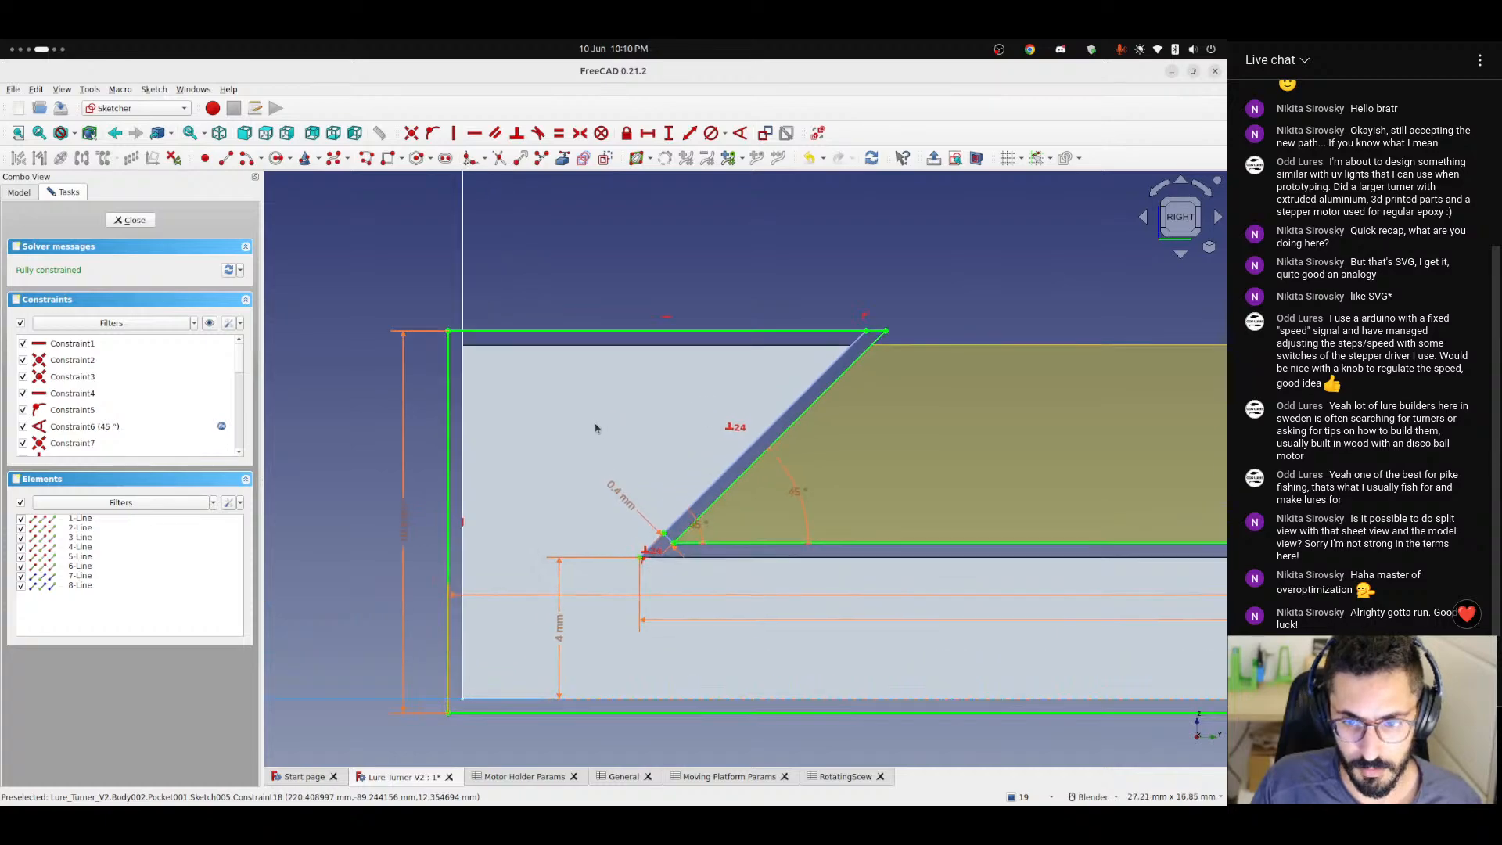
scroll(704, 457, "down", 3)
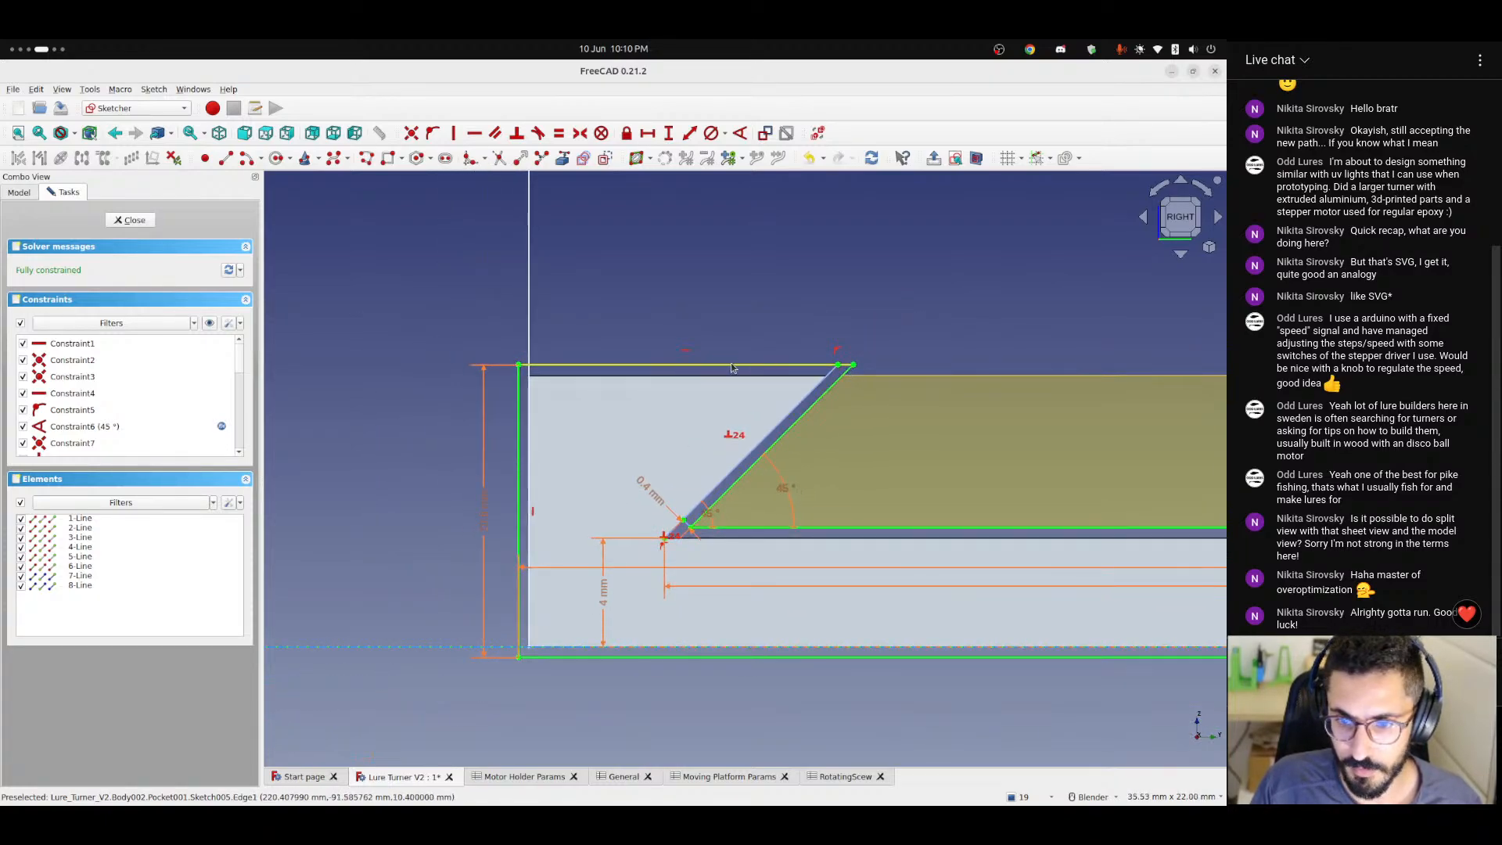
Follow Sketch005's profile along to the vertical axis to check its constraints there, and close the sketch.
middle_click_drag(1148, 424, 391, 430, "shift")
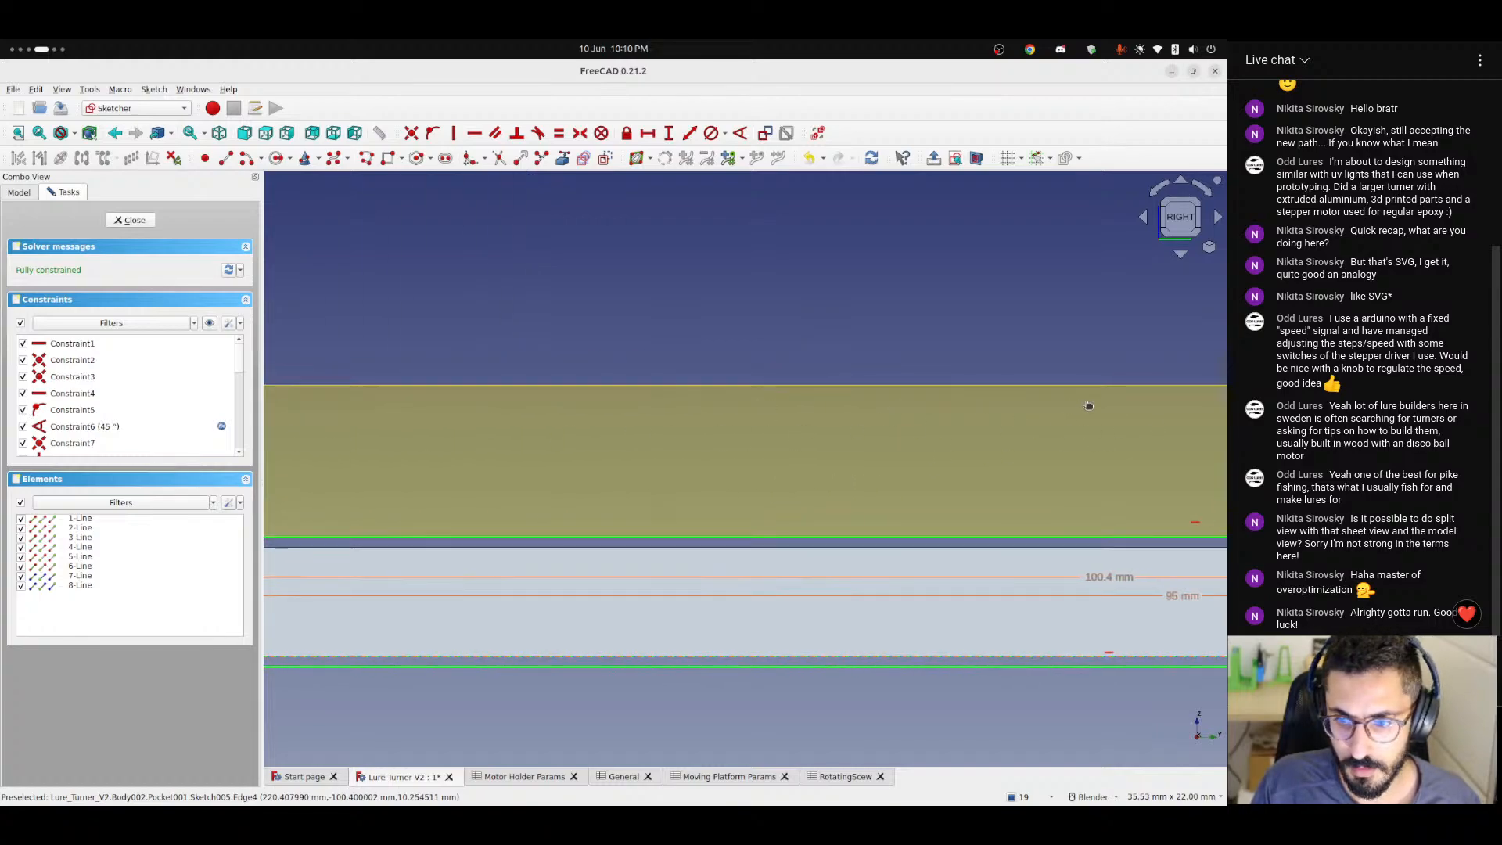
middle_click_drag(1090, 406, 342, 446, "shift")
middle_click_drag(1005, 429, 266, 452, "shift")
middle_click_drag(1148, 460, 627, 452, "shift")
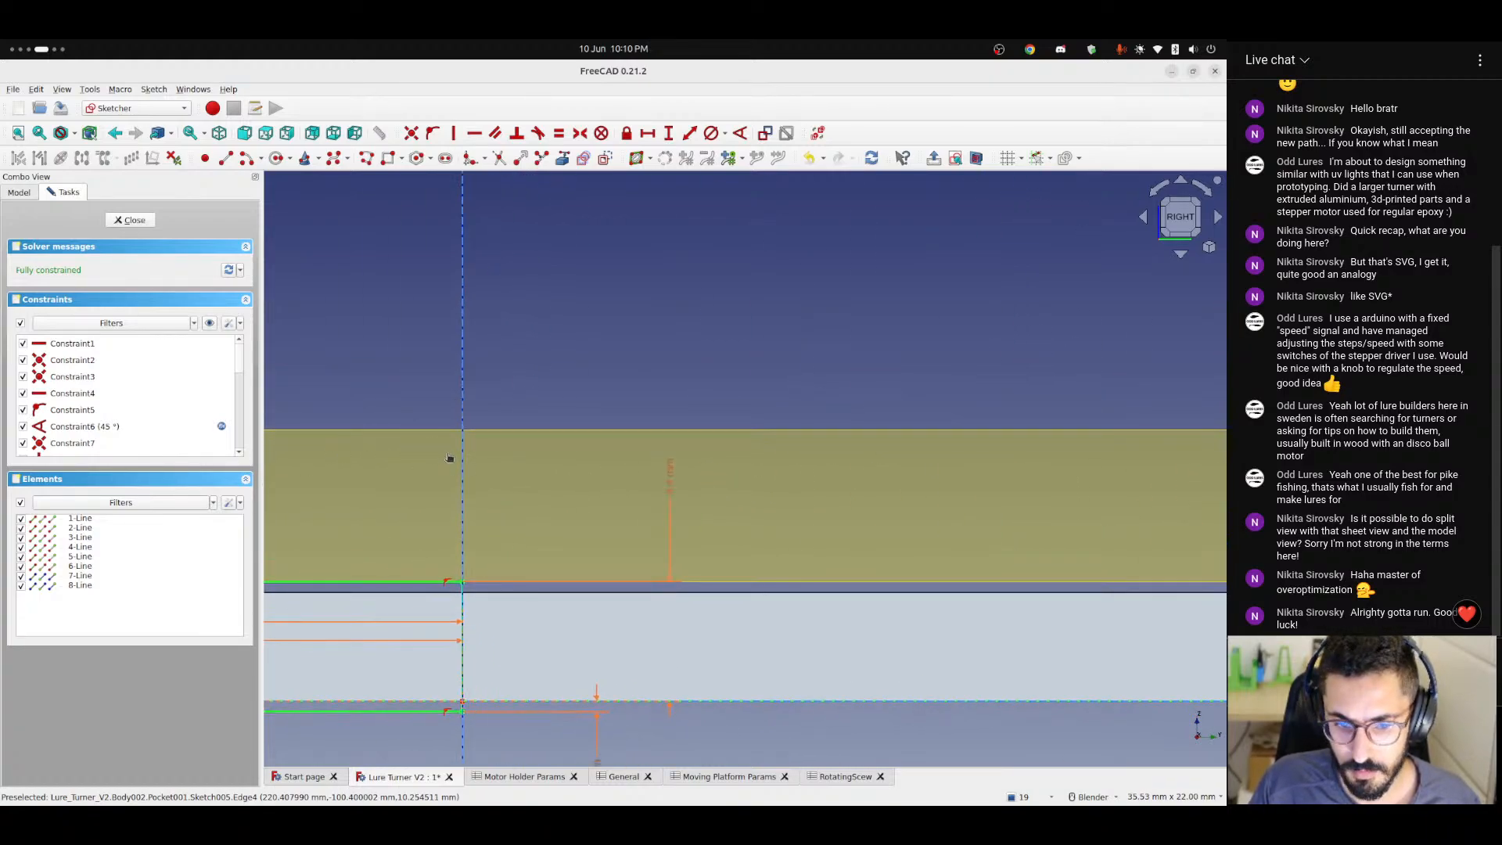
scroll(447, 468, "down", 5)
mouse_move(407, 400)
middle_mouse_down()
mouse_move(865, 420)
mouse_move(485, 477)
middle_mouse_up()
left_click(1185, 226)
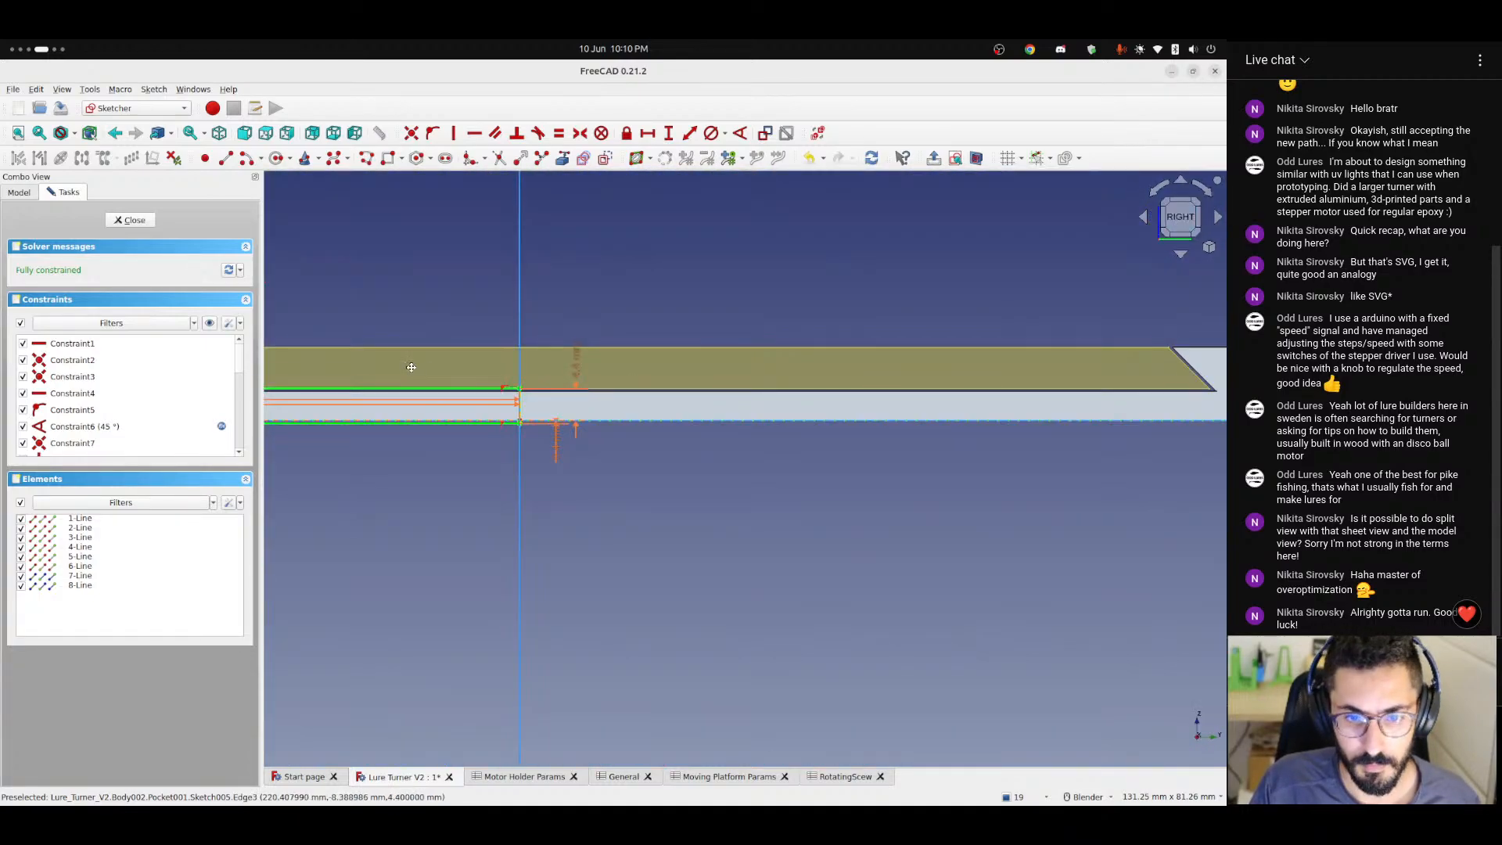
left_click(135, 220)
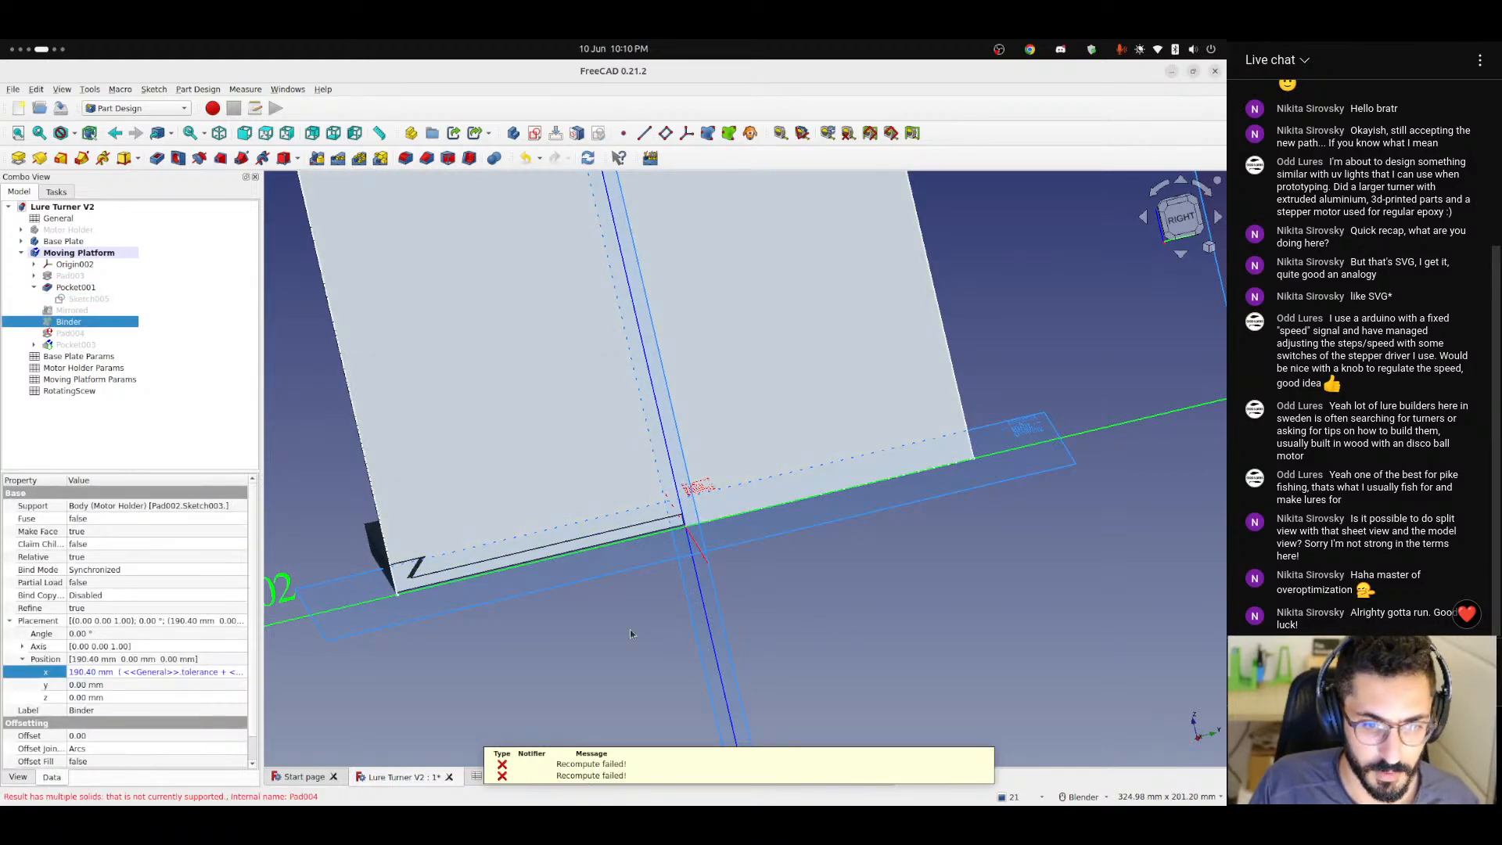
Hide the Binder and Sketch004, and examine the dovetail corner of the Moving Platform from the front.
left_click(183, 448)
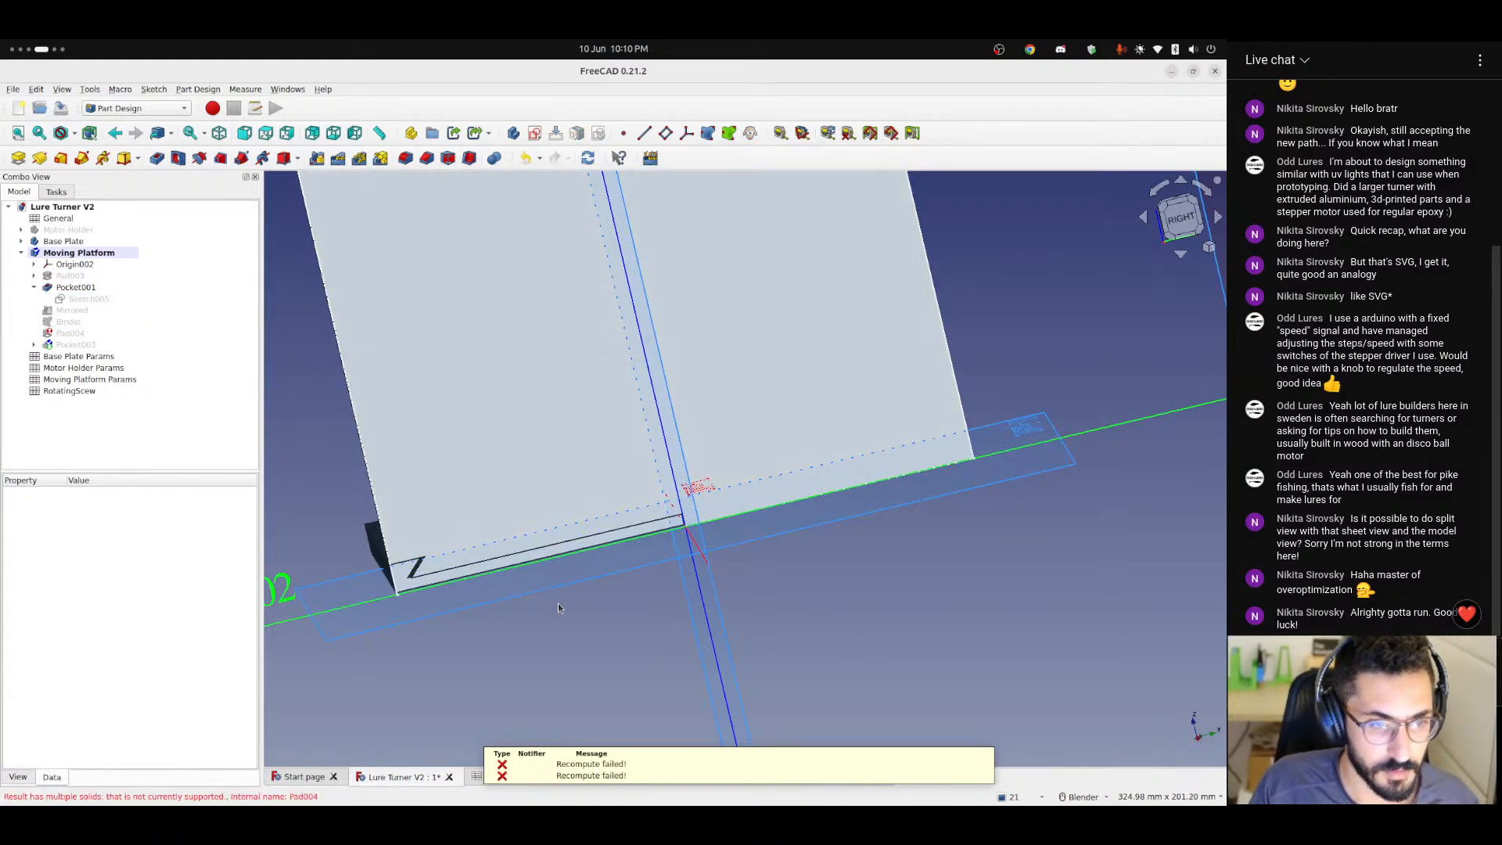
left_click(33, 275)
left_click(89, 287)
left_click(484, 600)
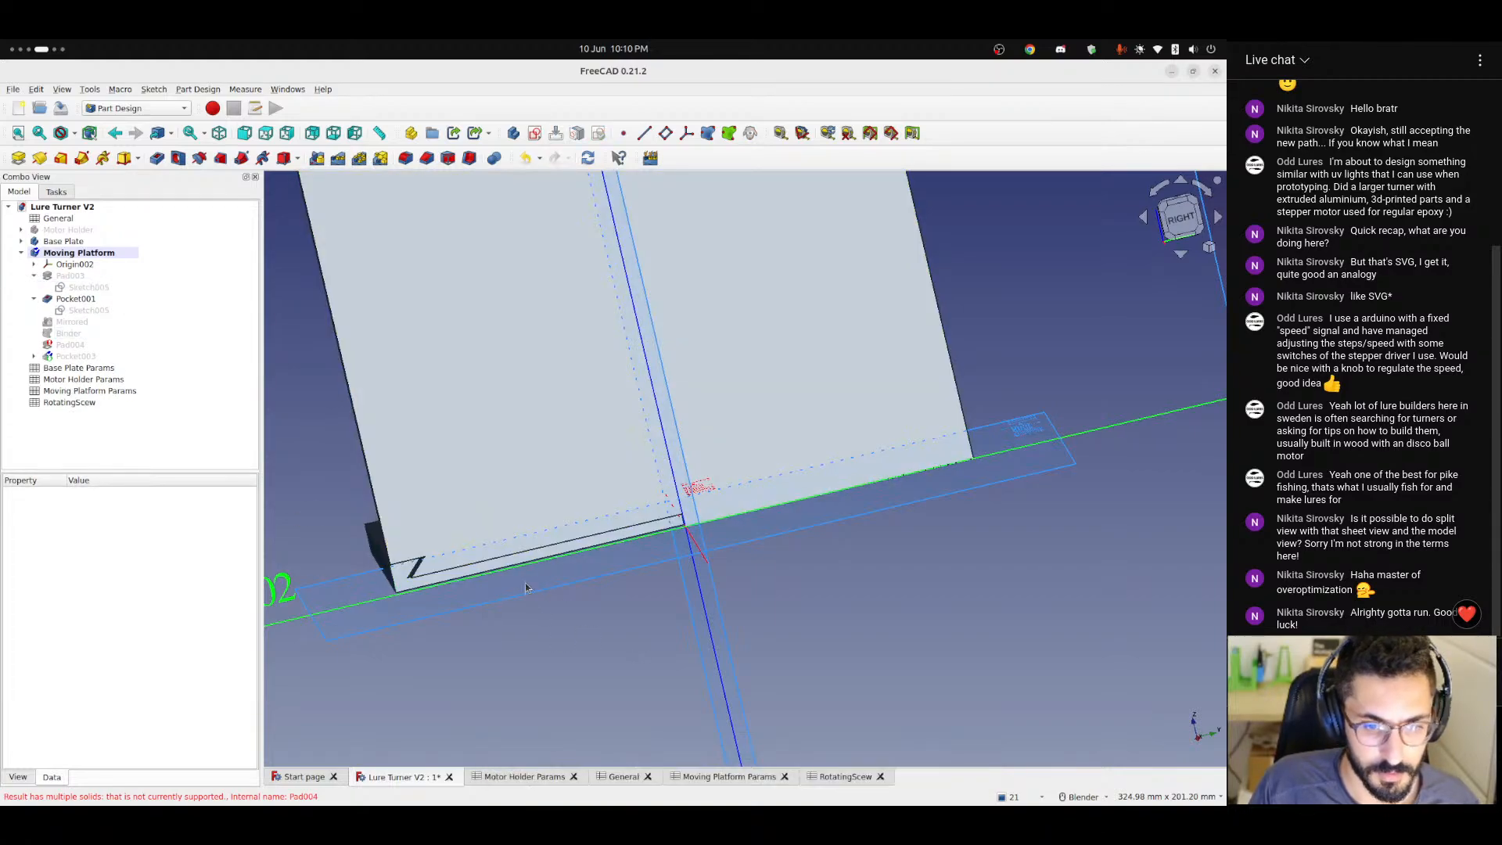
scroll(469, 547, "down", 5)
mouse_move(495, 465)
middle_mouse_down()
mouse_move(503, 449)
mouse_move(582, 500)
mouse_move(545, 565)
mouse_move(560, 496)
mouse_move(678, 487)
mouse_move(701, 542)
mouse_move(570, 510)
middle_mouse_up()
scroll(545, 564, "up", 5)
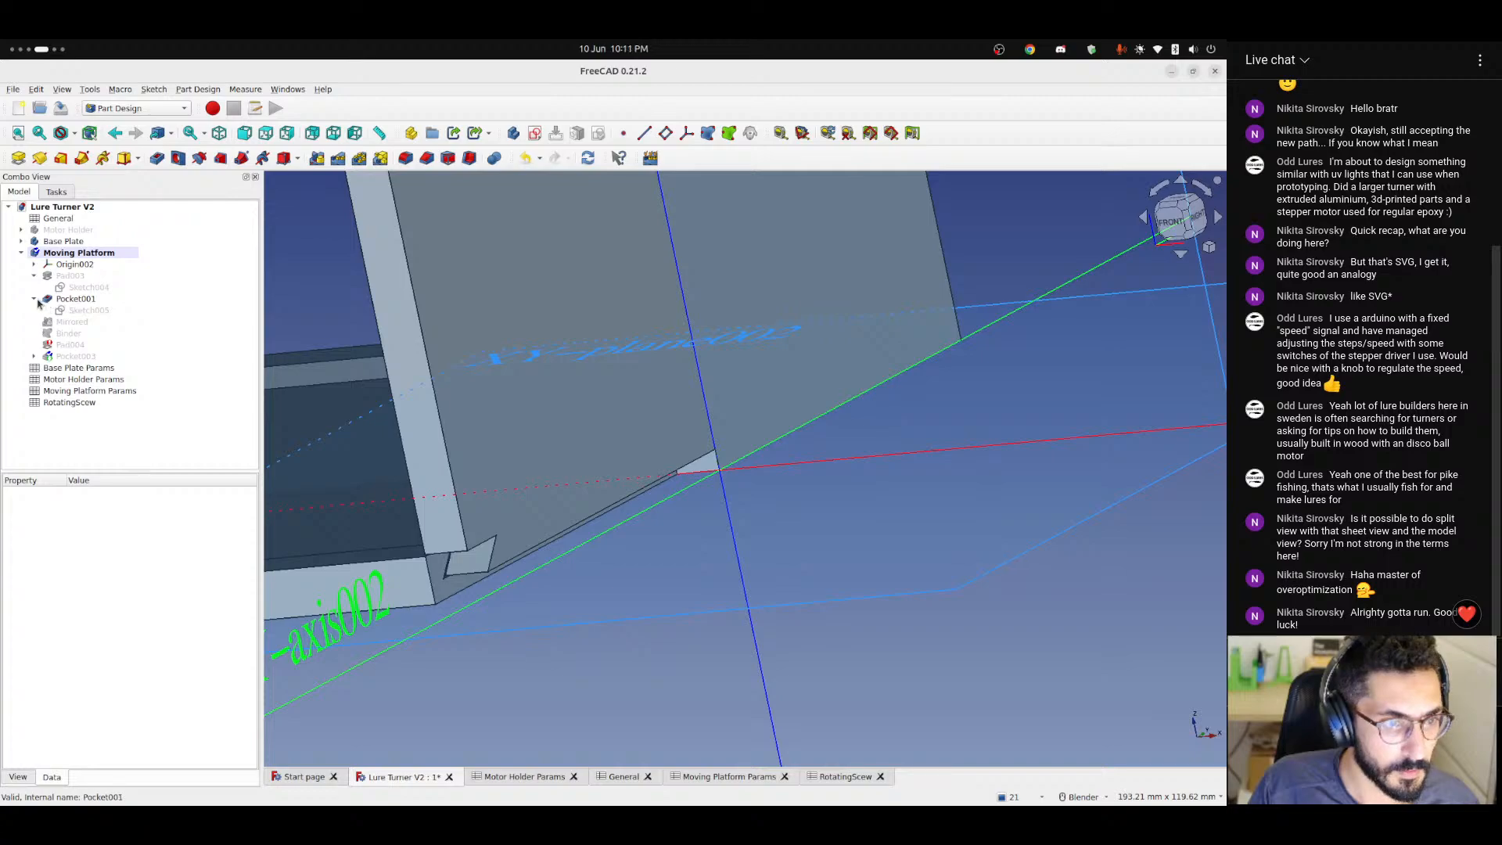
Show the Mirrored feature of the Moving Platform and examine where the Binder lies relative to it and the Base Plate.
left_click(71, 322)
key("space")
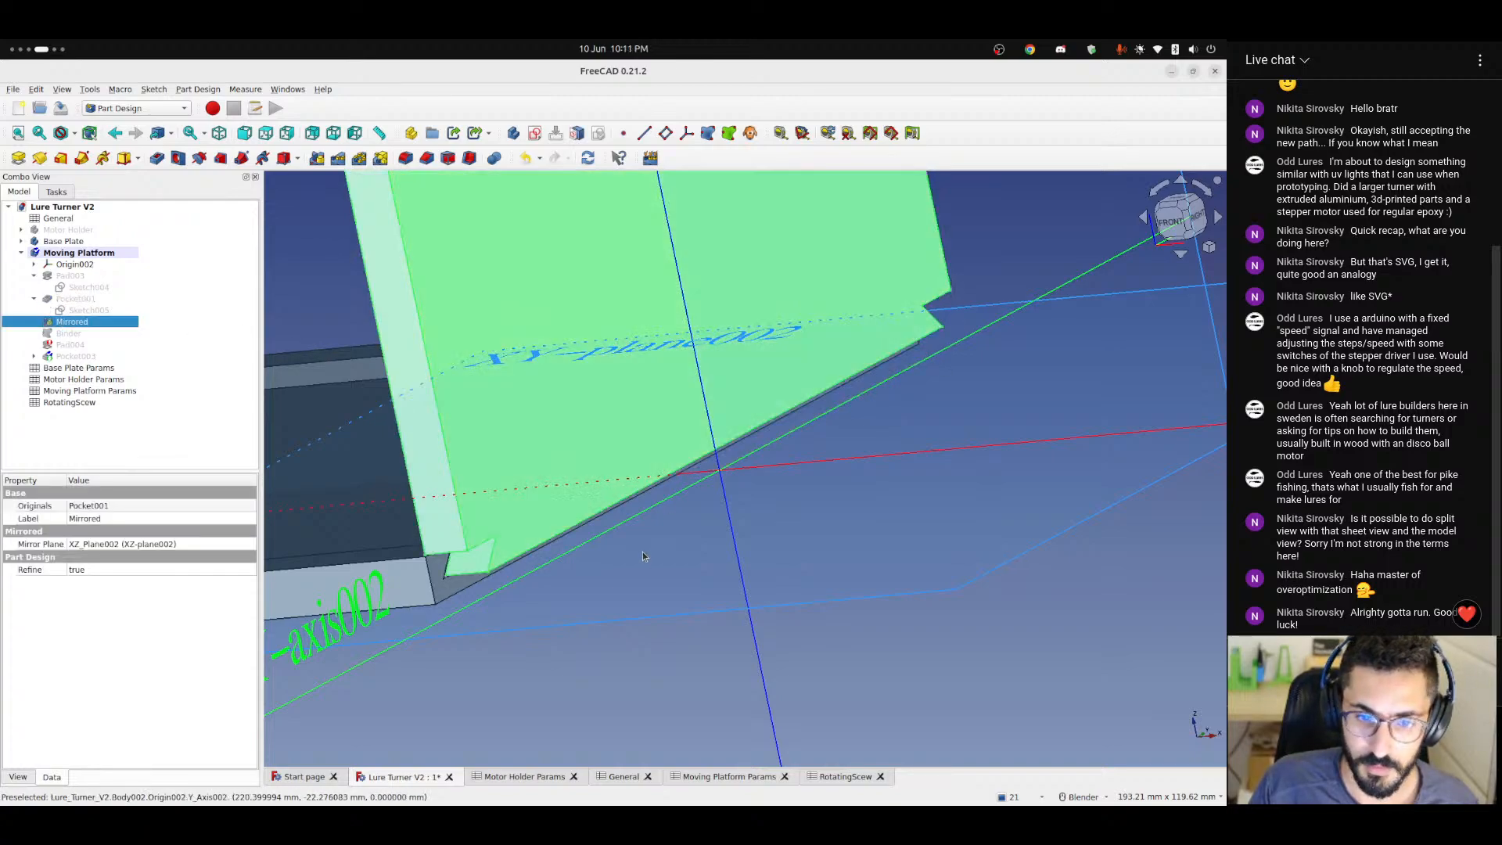
left_click(82, 334)
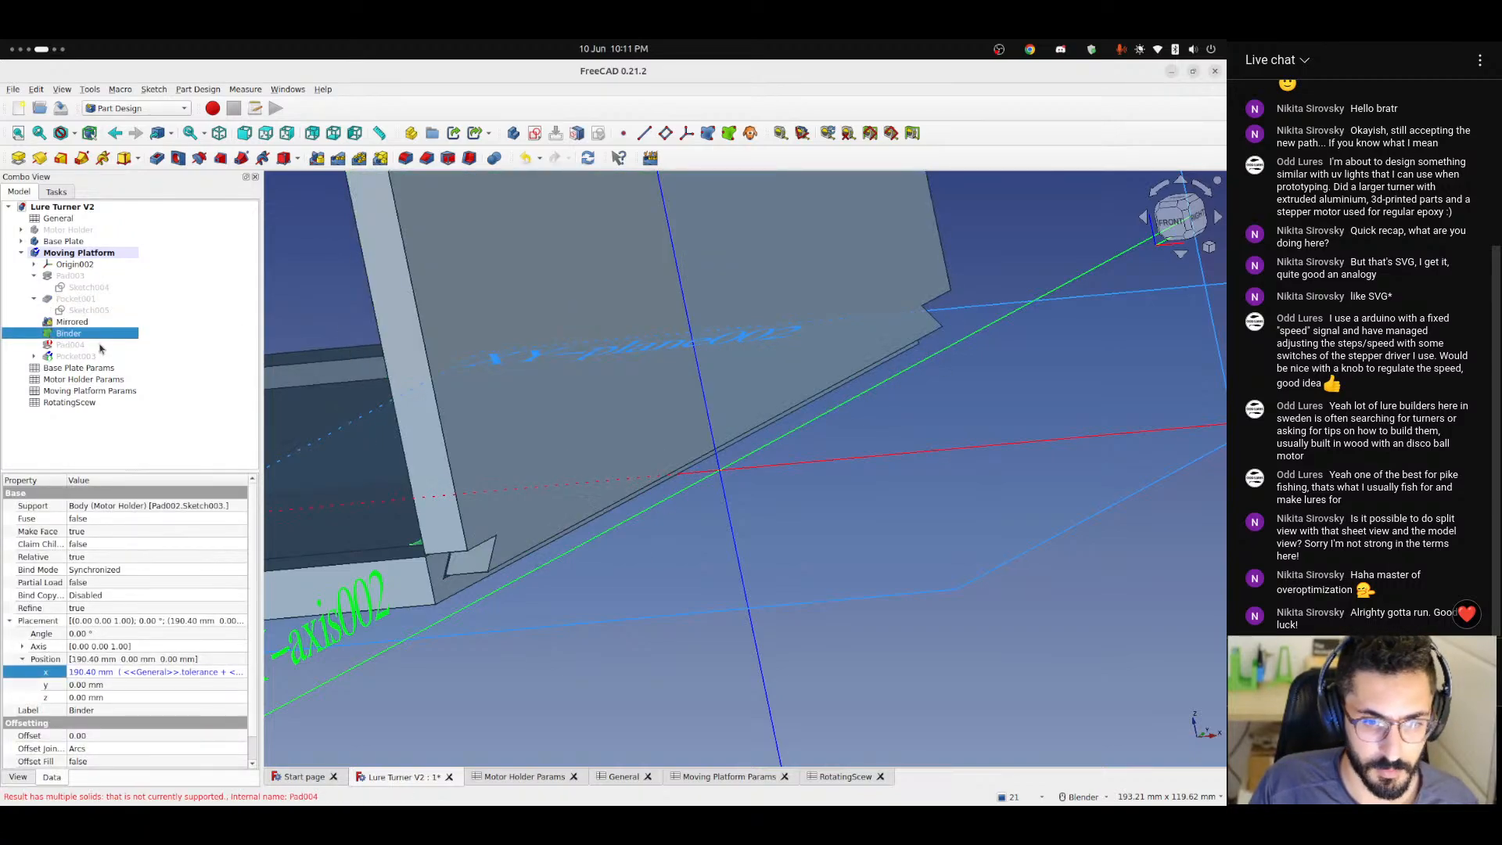
middle_click_drag(356, 399, 494, 432)
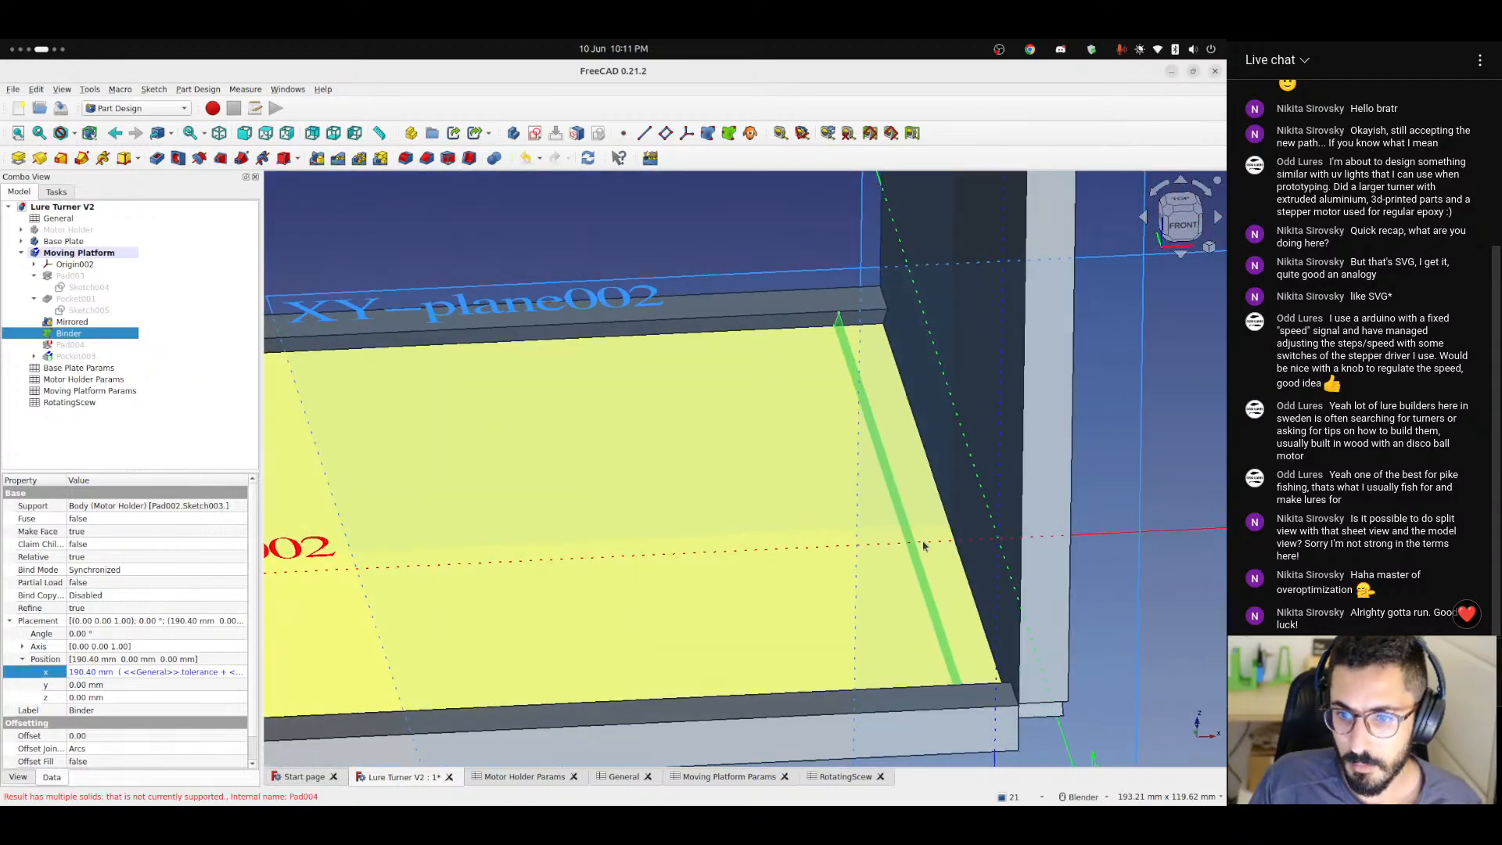
scroll(915, 524, "down", 5)
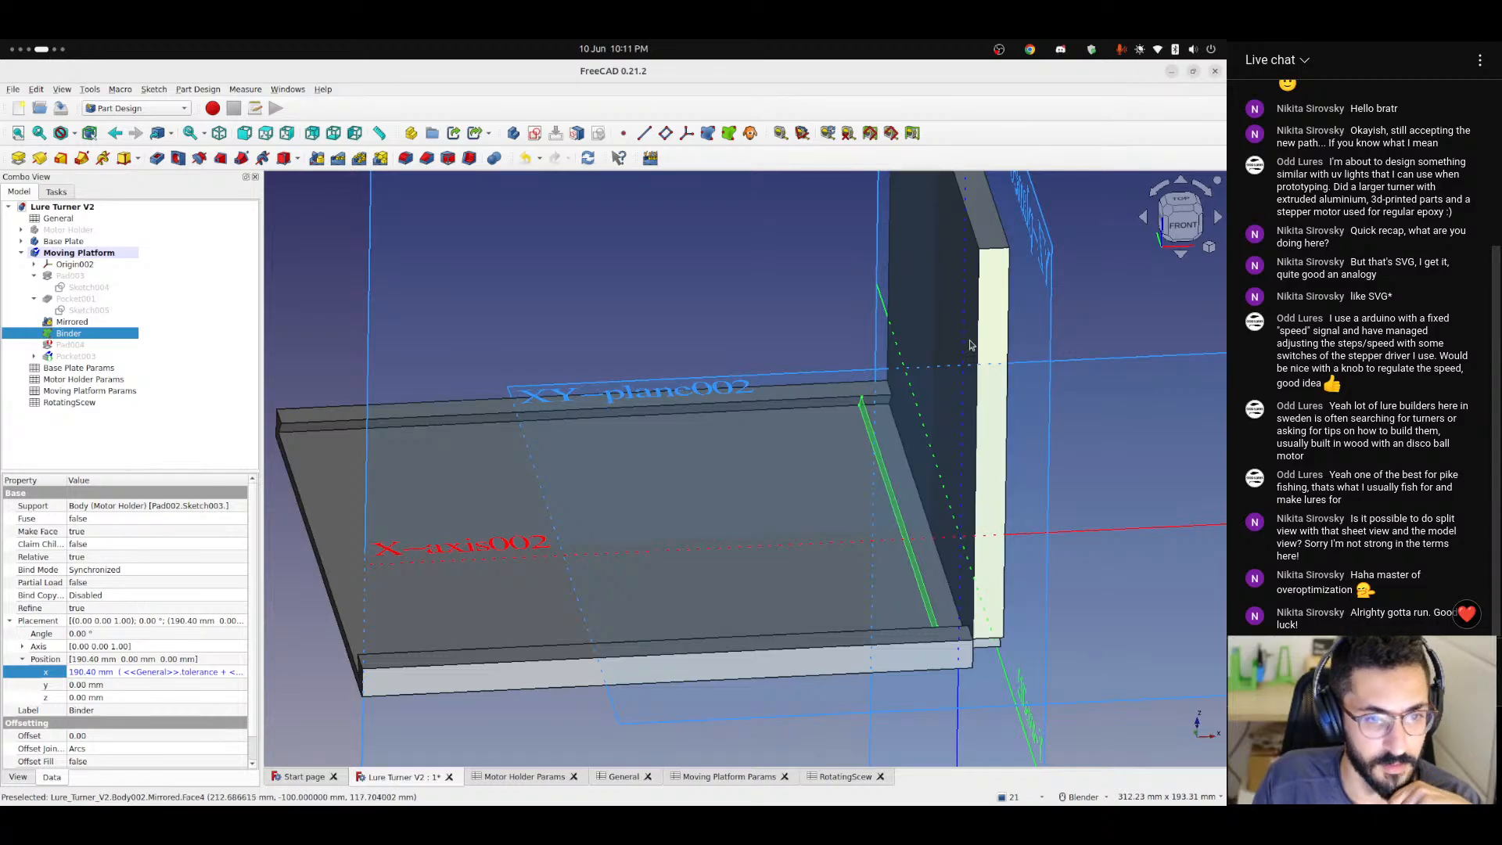
scroll(968, 438, "down", 2)
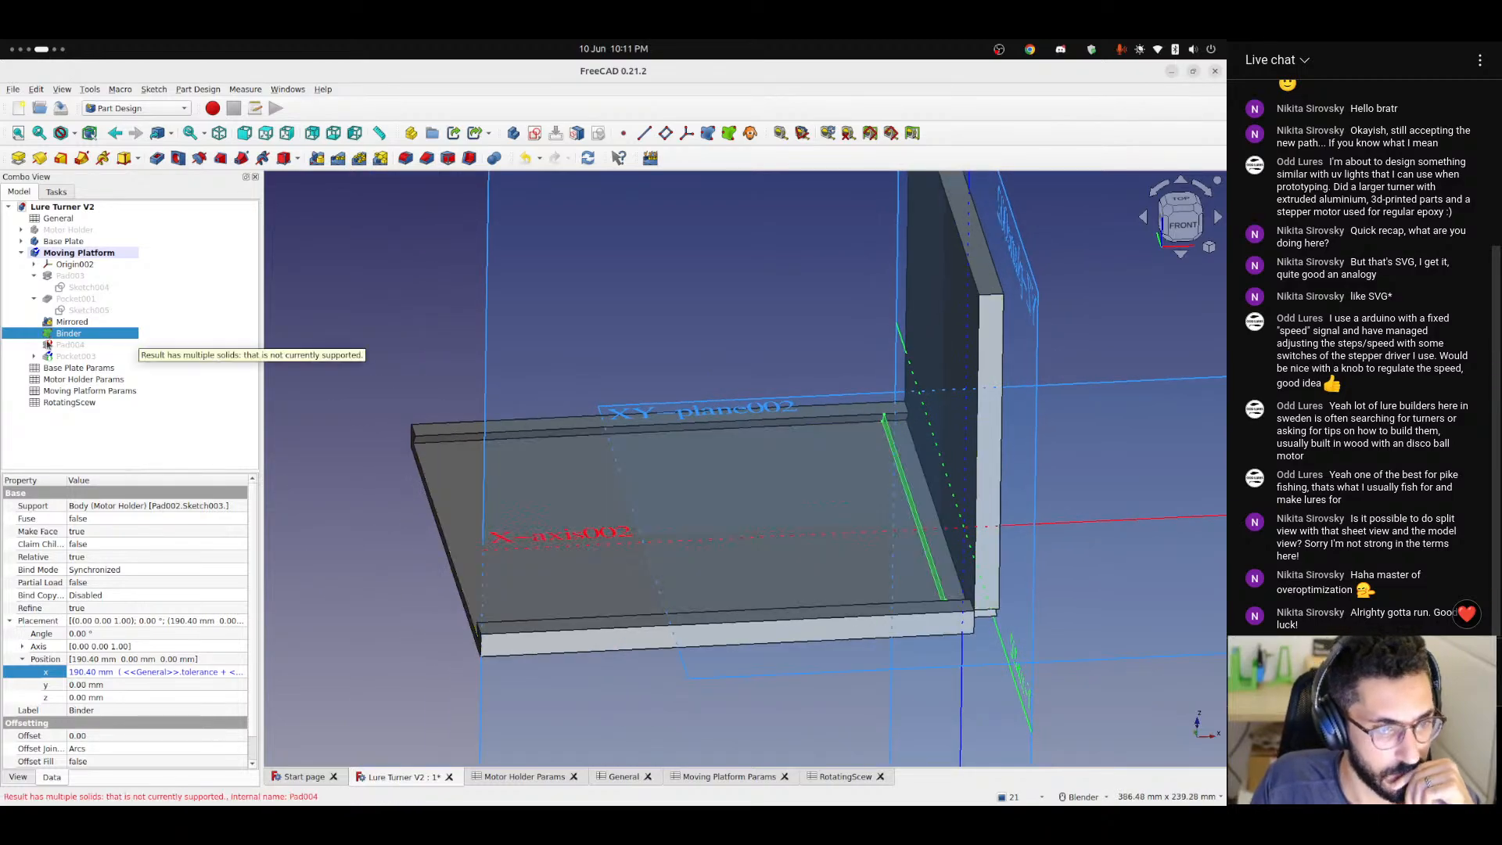
Check the properties of Pad004 and Pocket003, and show Pocket003 to examine the rail block and upright from below.
left_click(70, 357)
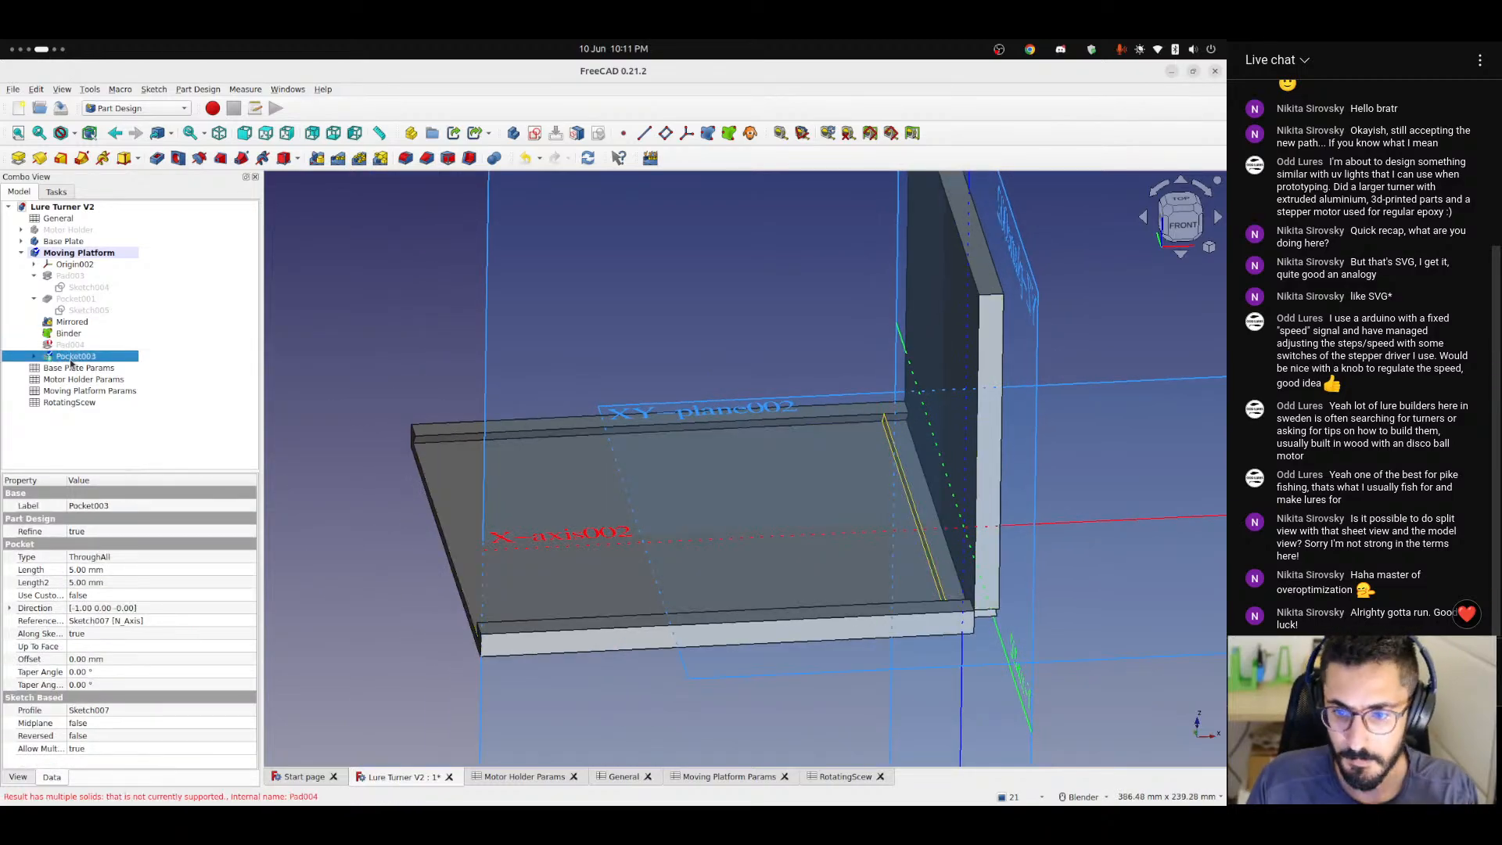
left_click(64, 348)
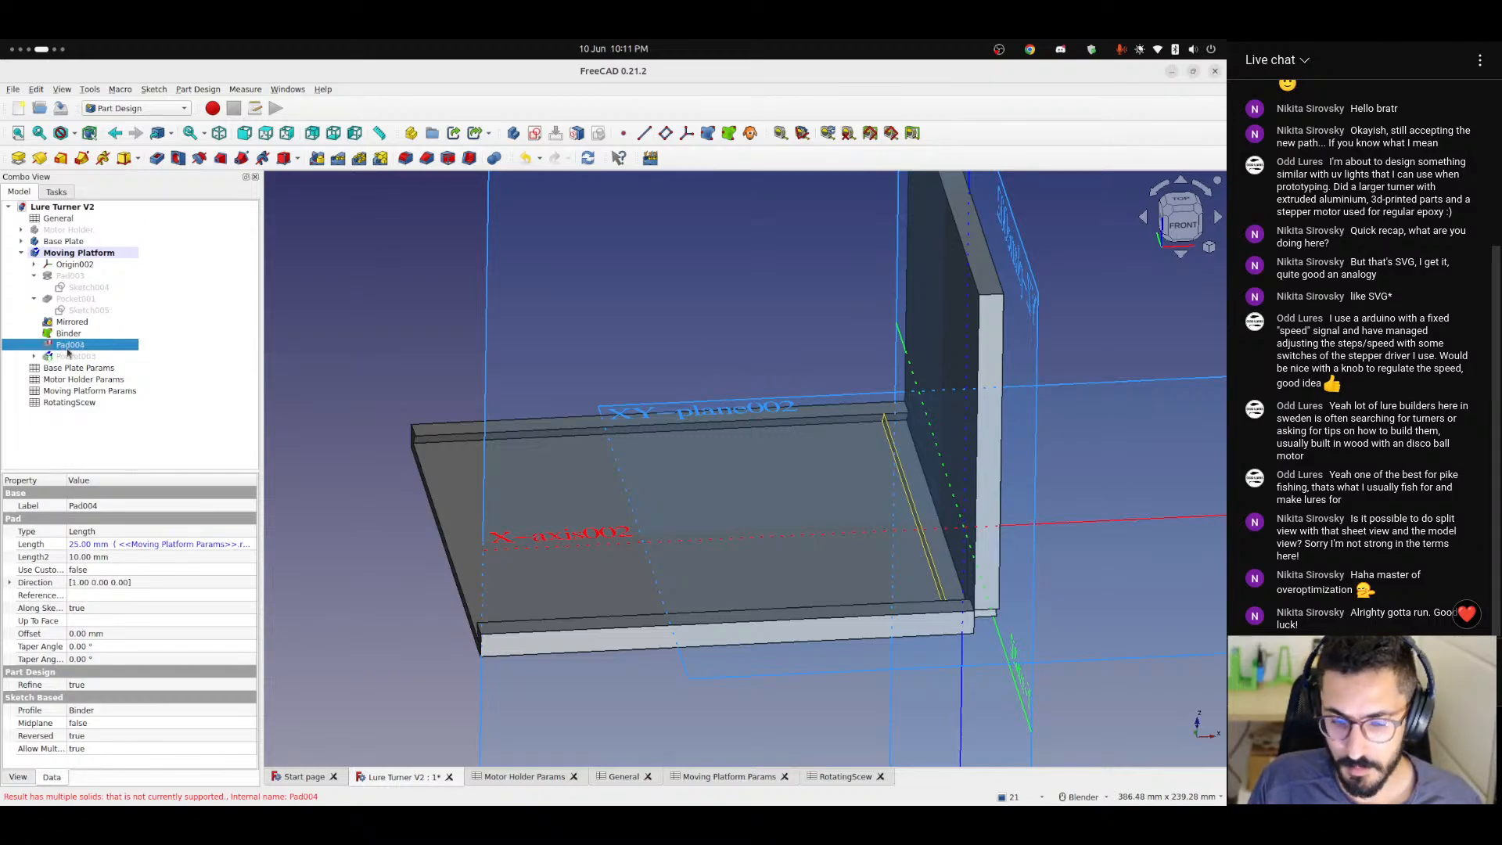
left_click(69, 357)
key("space")
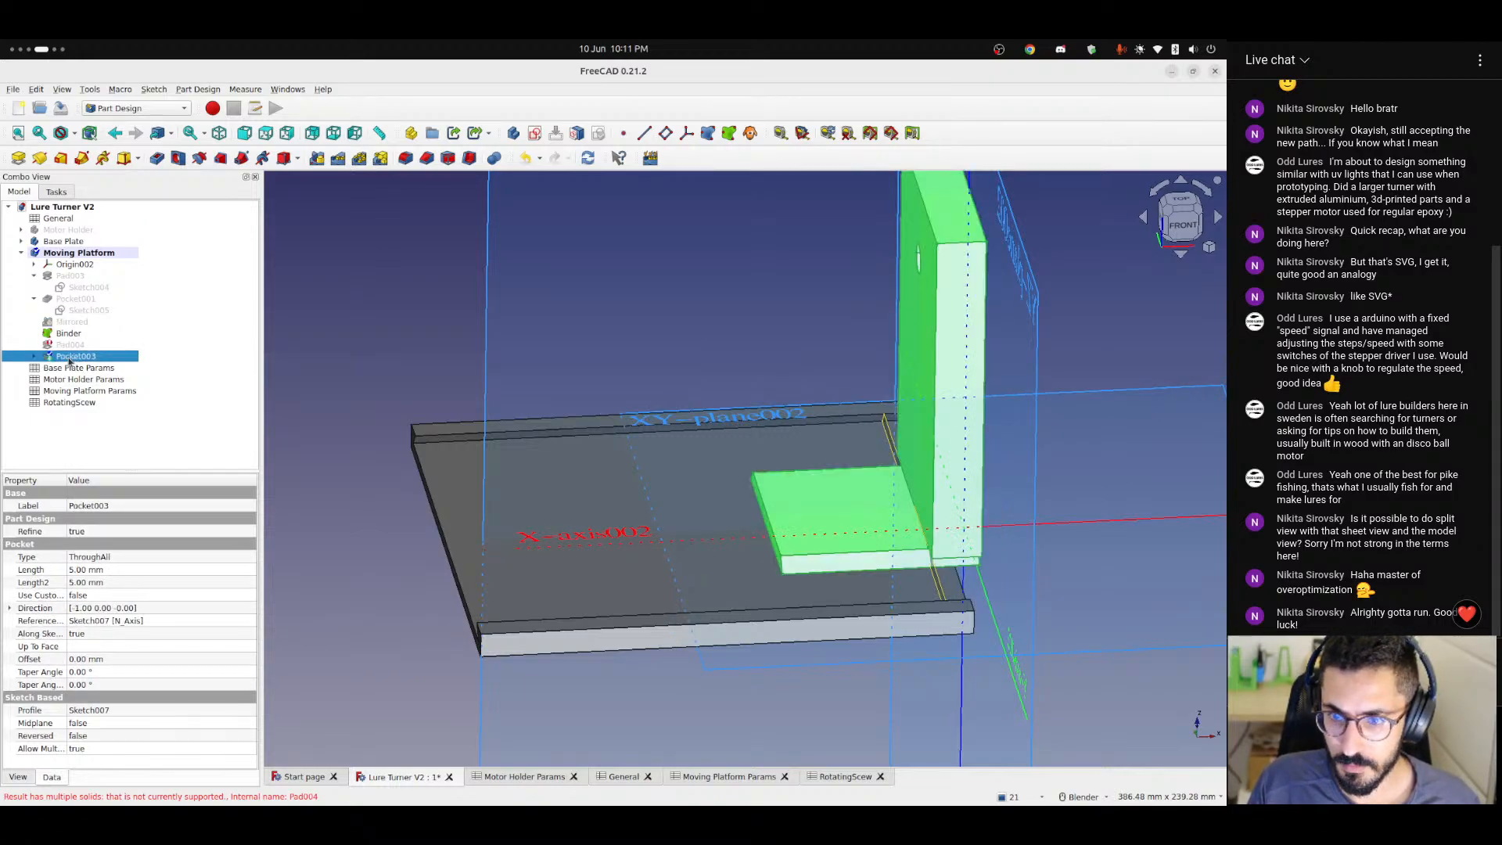
key("space")
key("space")
middle_click_drag(797, 513, 694, 467)
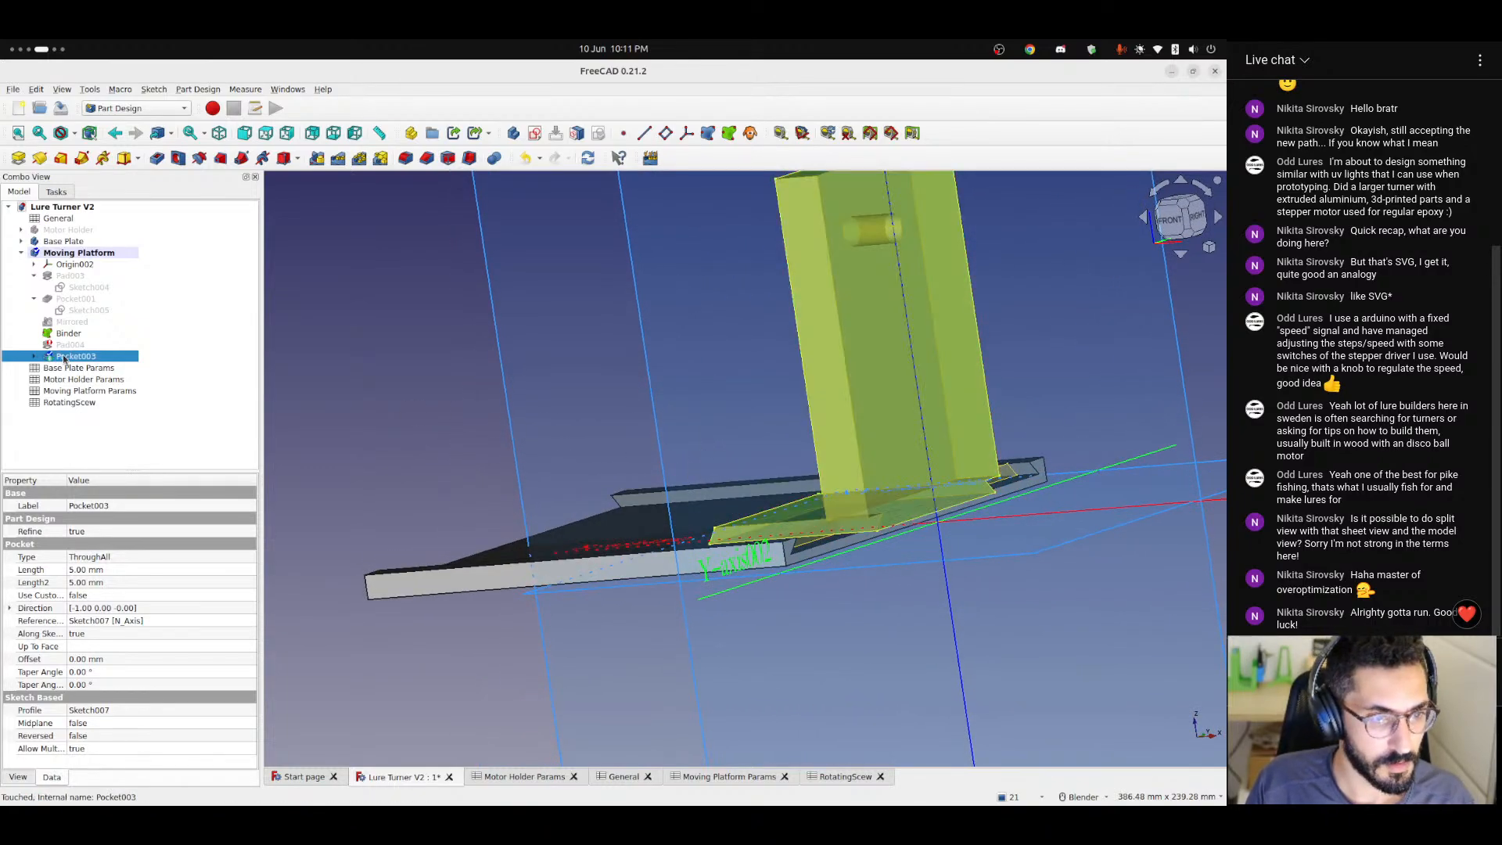
Delete Pocket003 and Pad004 from the Moving Platform, keeping Sketch007 and the Binder.
key("Delete")
left_click(68, 347)
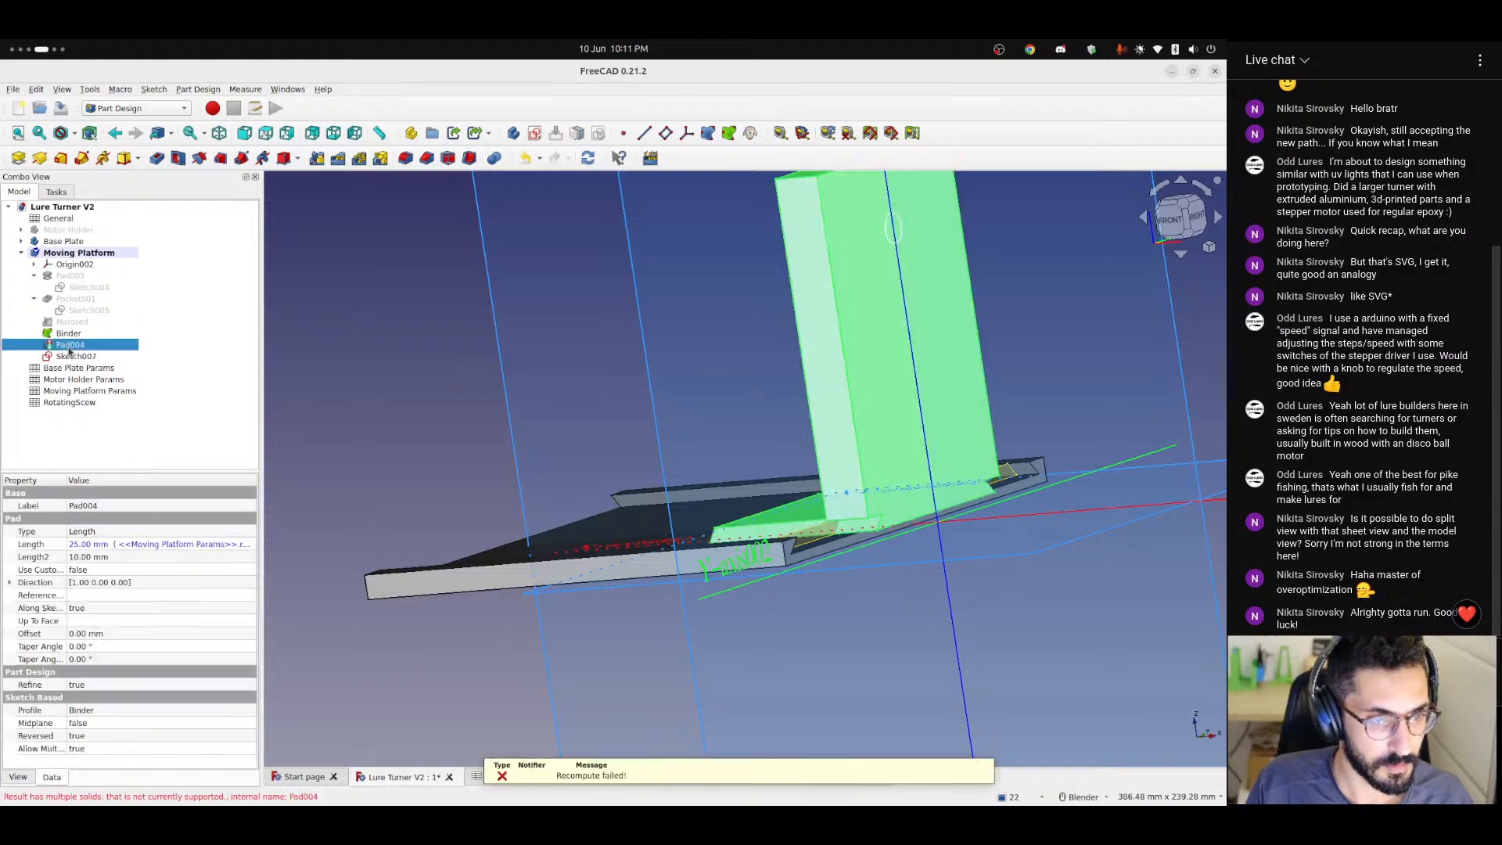
key("Delete")
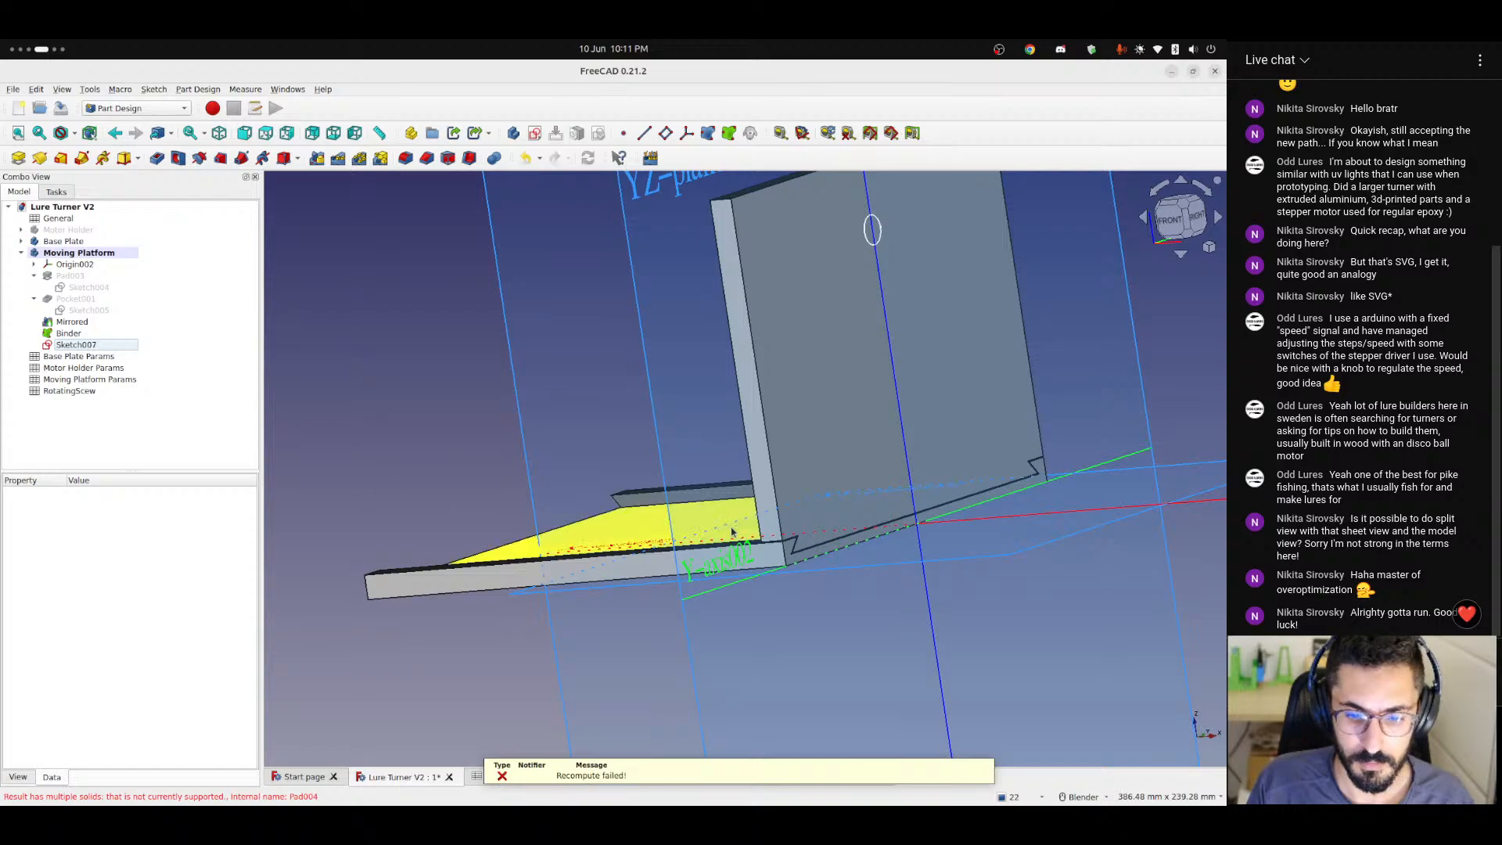
Hide the Moving Platform's origin planes and axes to clear the view of the dovetail joint.
middle_click_drag(680, 525, 778, 495)
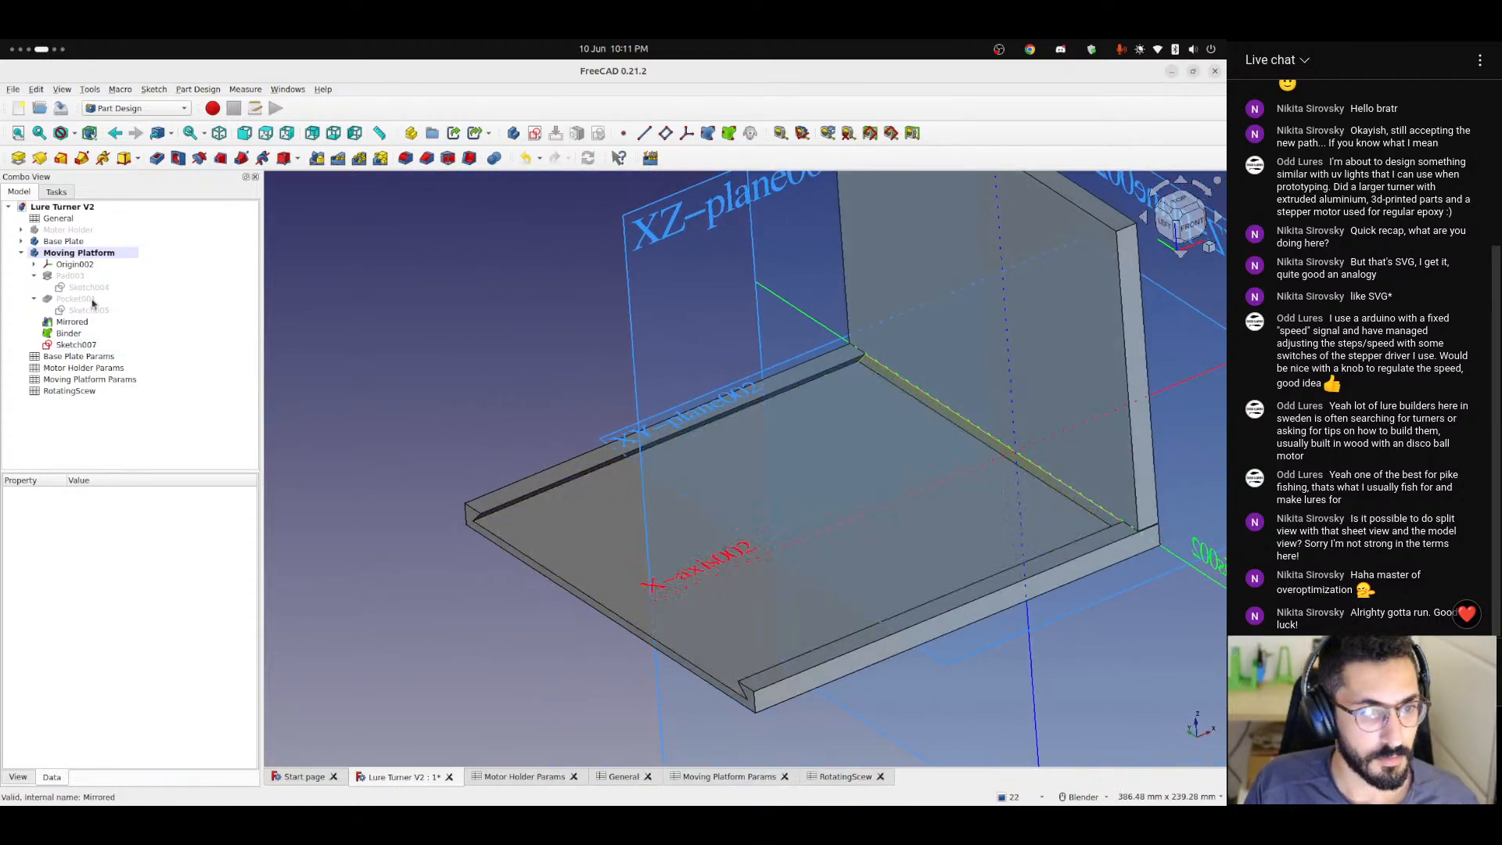
left_click(69, 255)
left_click(72, 265)
key("space")
left_click(599, 416)
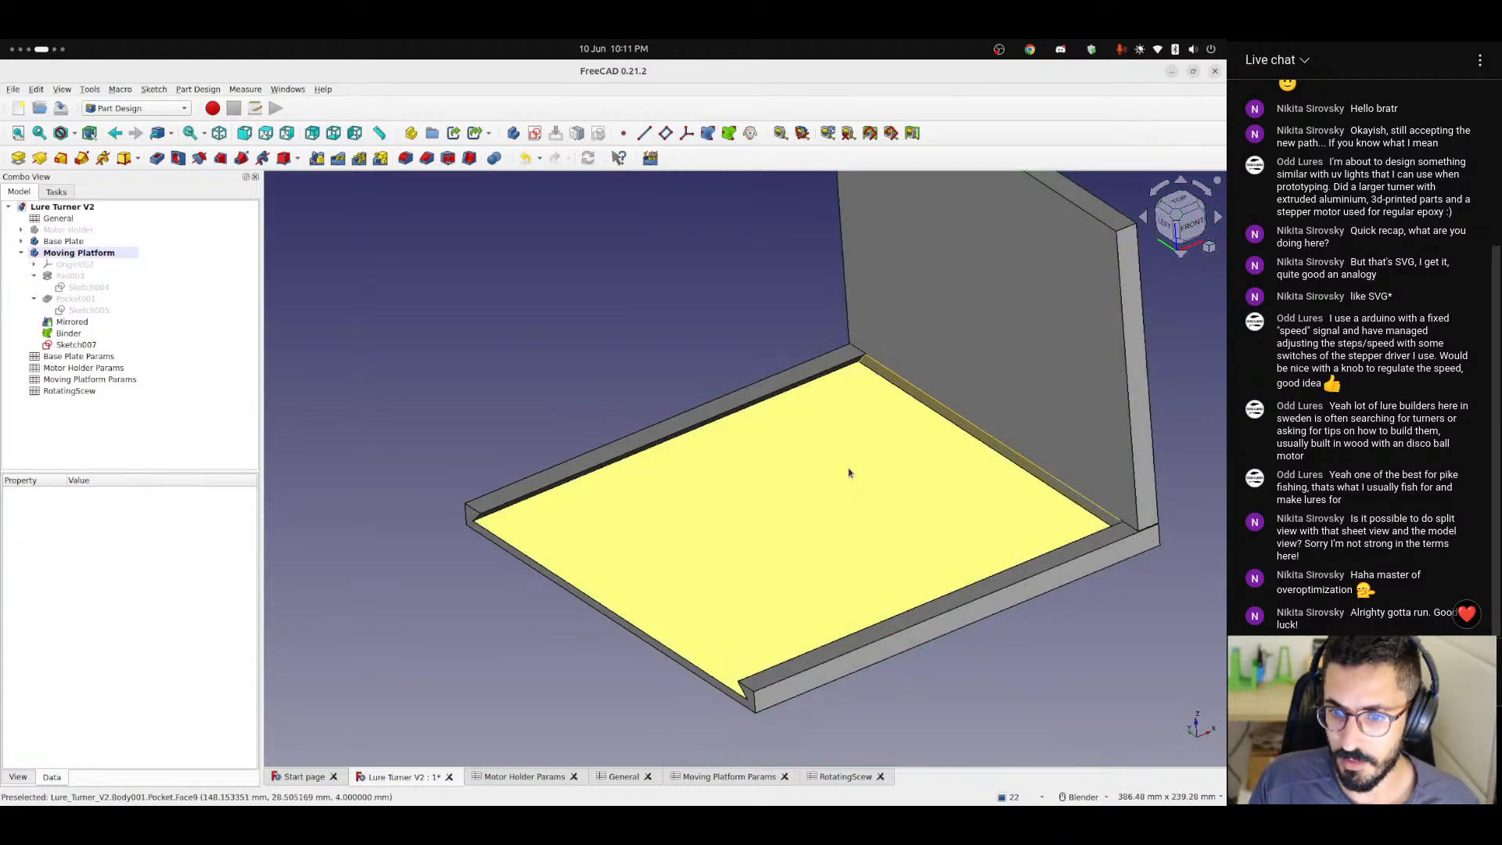
mouse_move(847, 472)
middle_mouse_down()
mouse_move(704, 429)
mouse_move(983, 424)
mouse_move(986, 376)
middle_mouse_up()
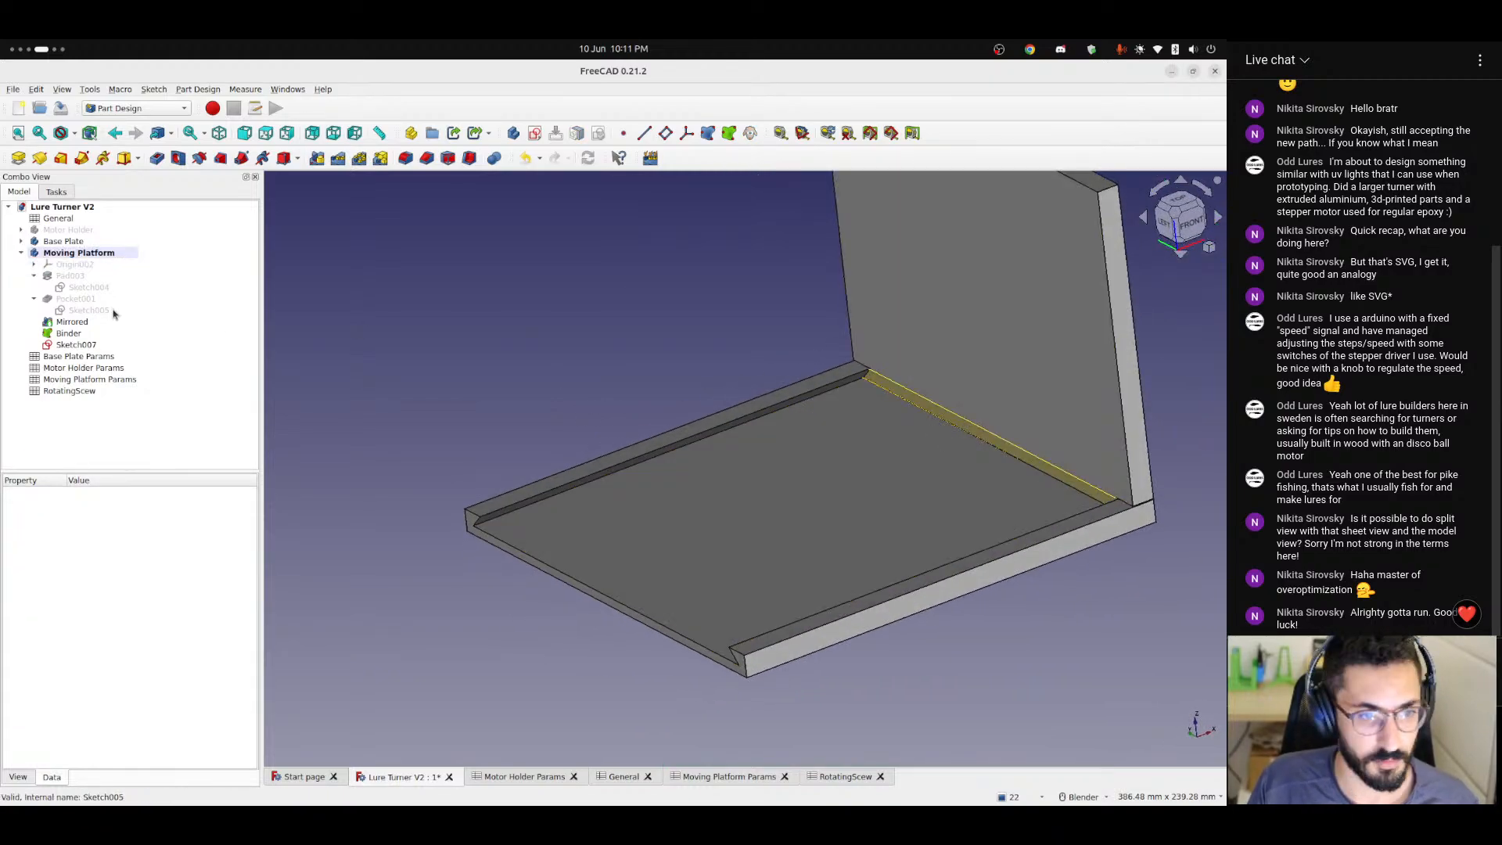
Pad the Binder in the reversed direction with its length set to the formula <<Moving Platform Params>>.railLength.
left_click(62, 332)
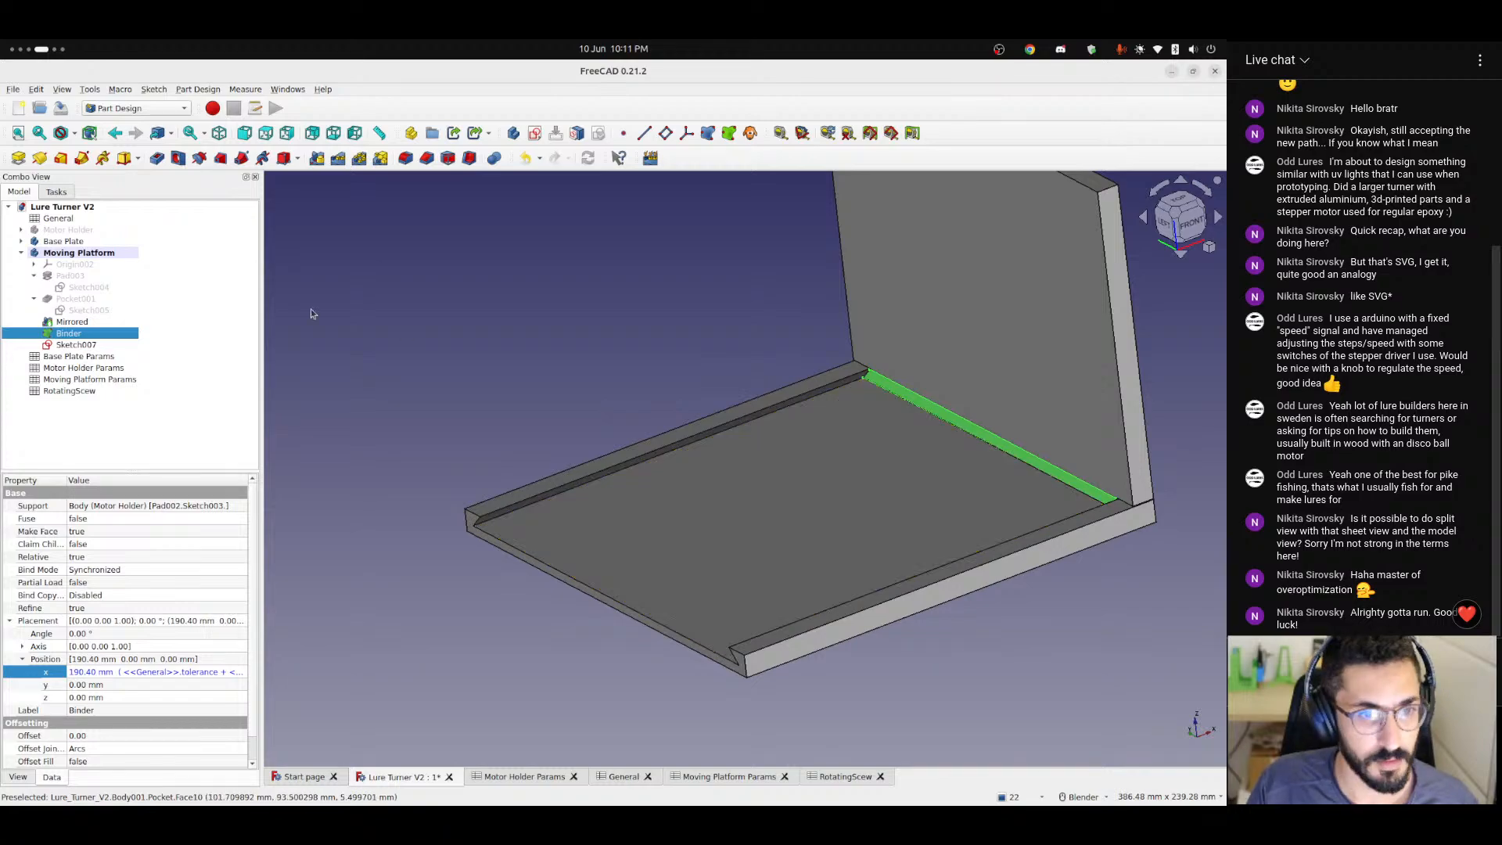
left_click(19, 158)
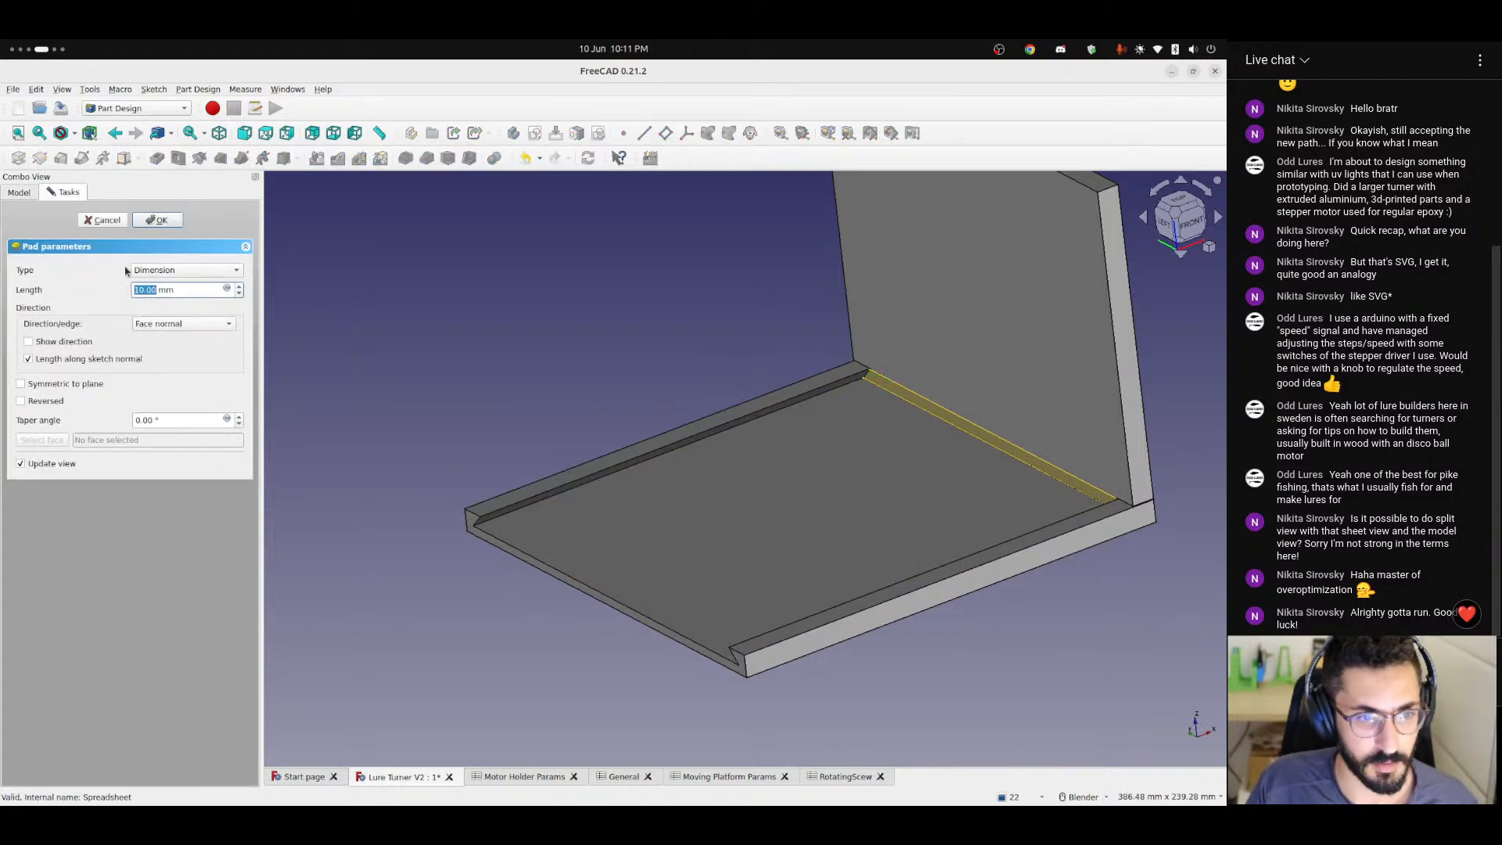
left_click(228, 290)
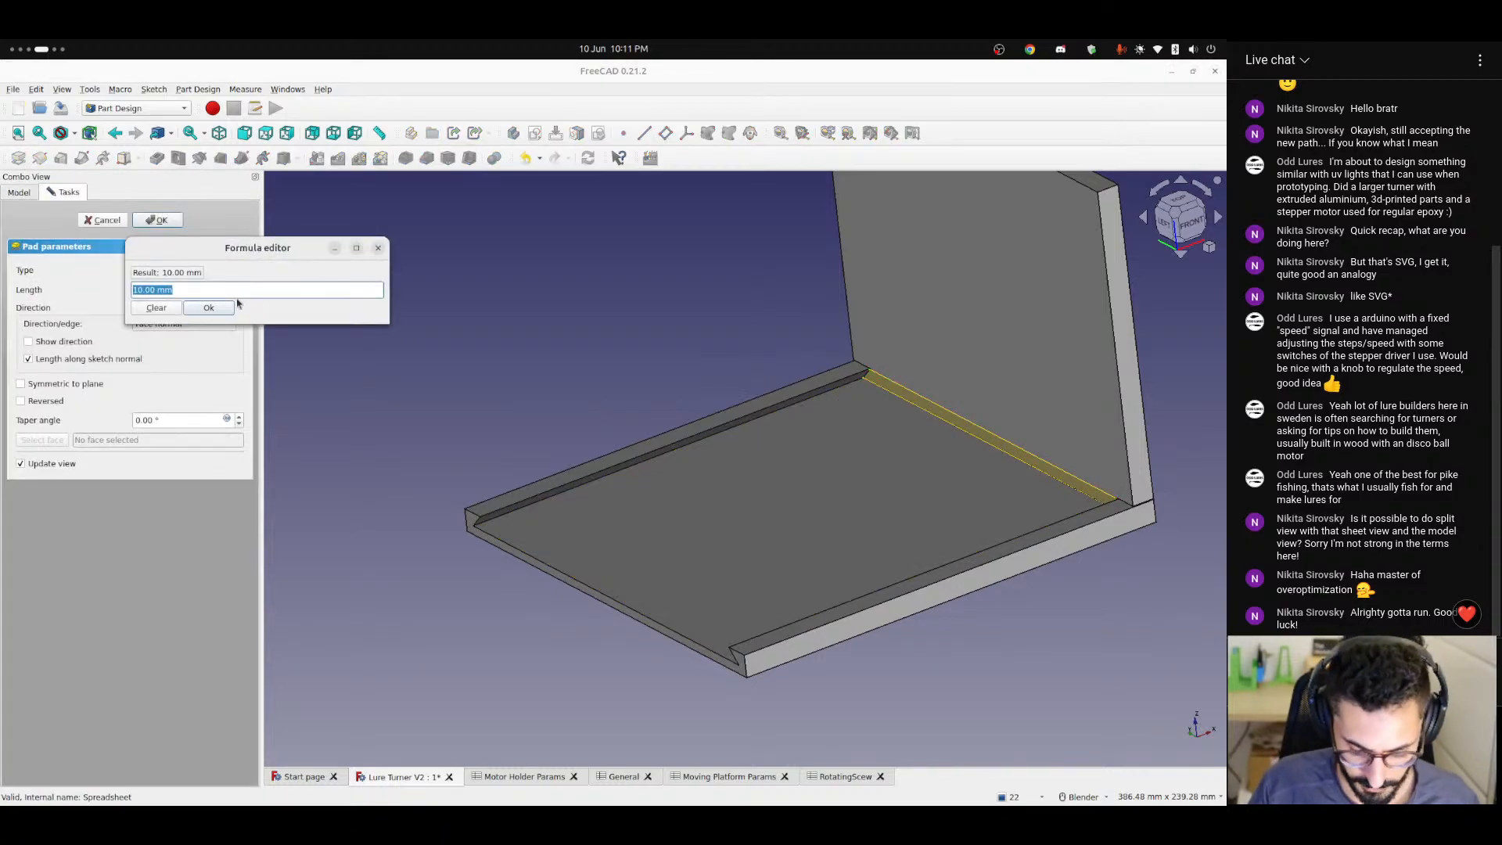
type("<<")
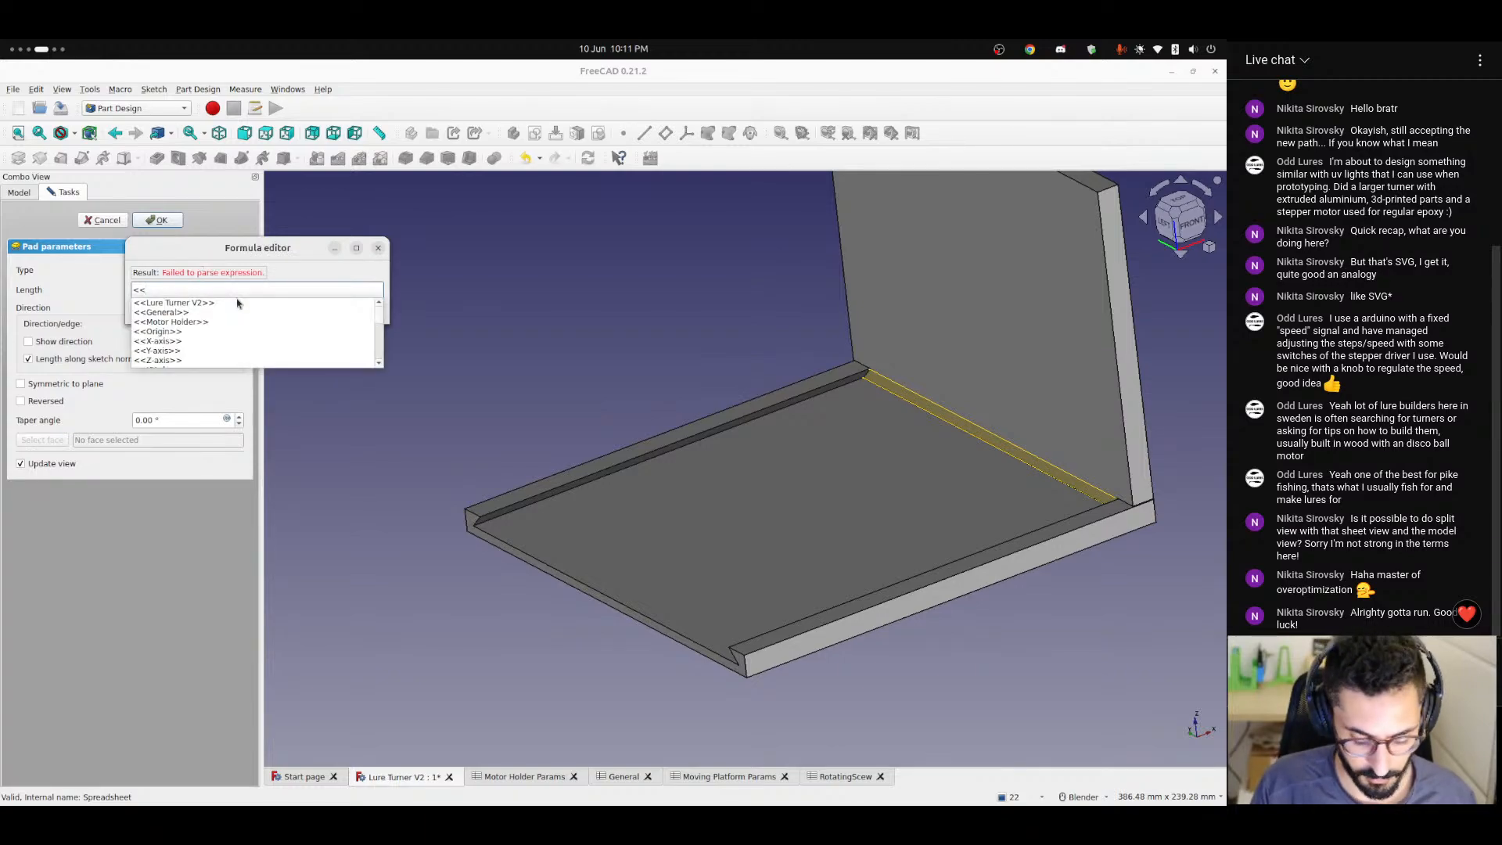
type("mo")
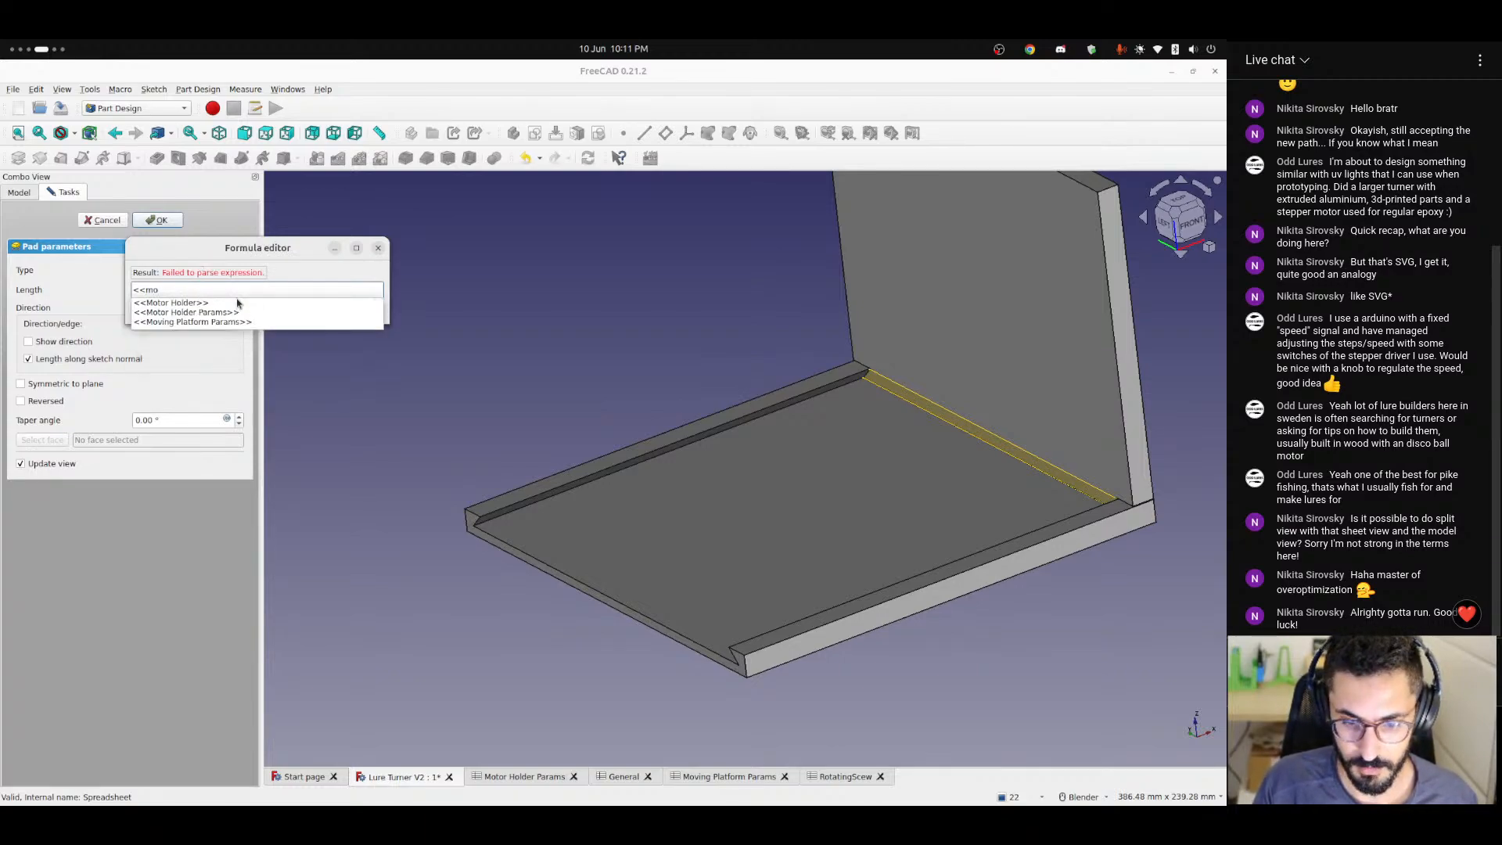
type("v")
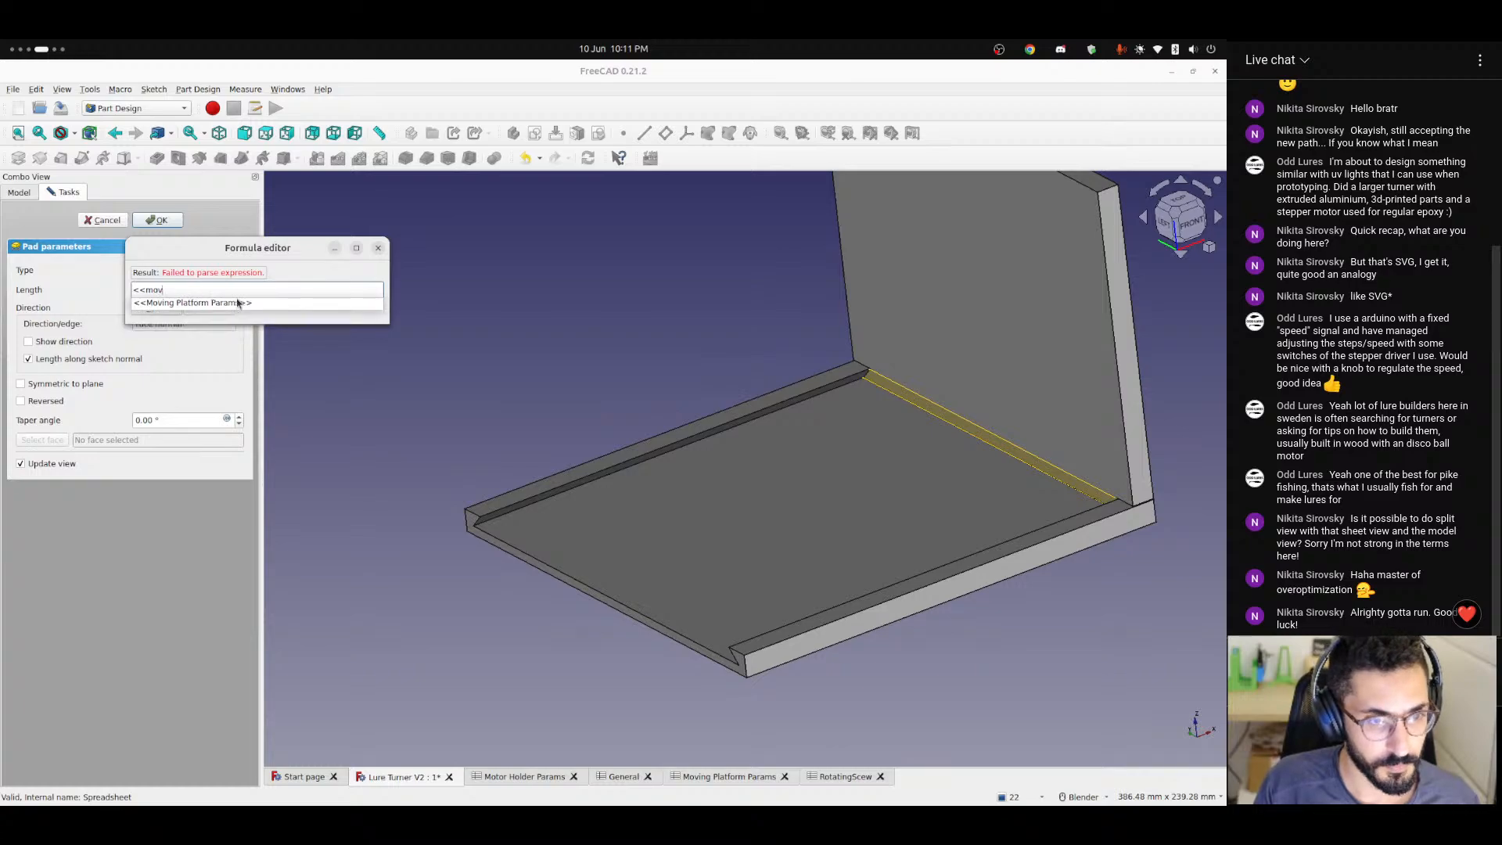
left_click(238, 302)
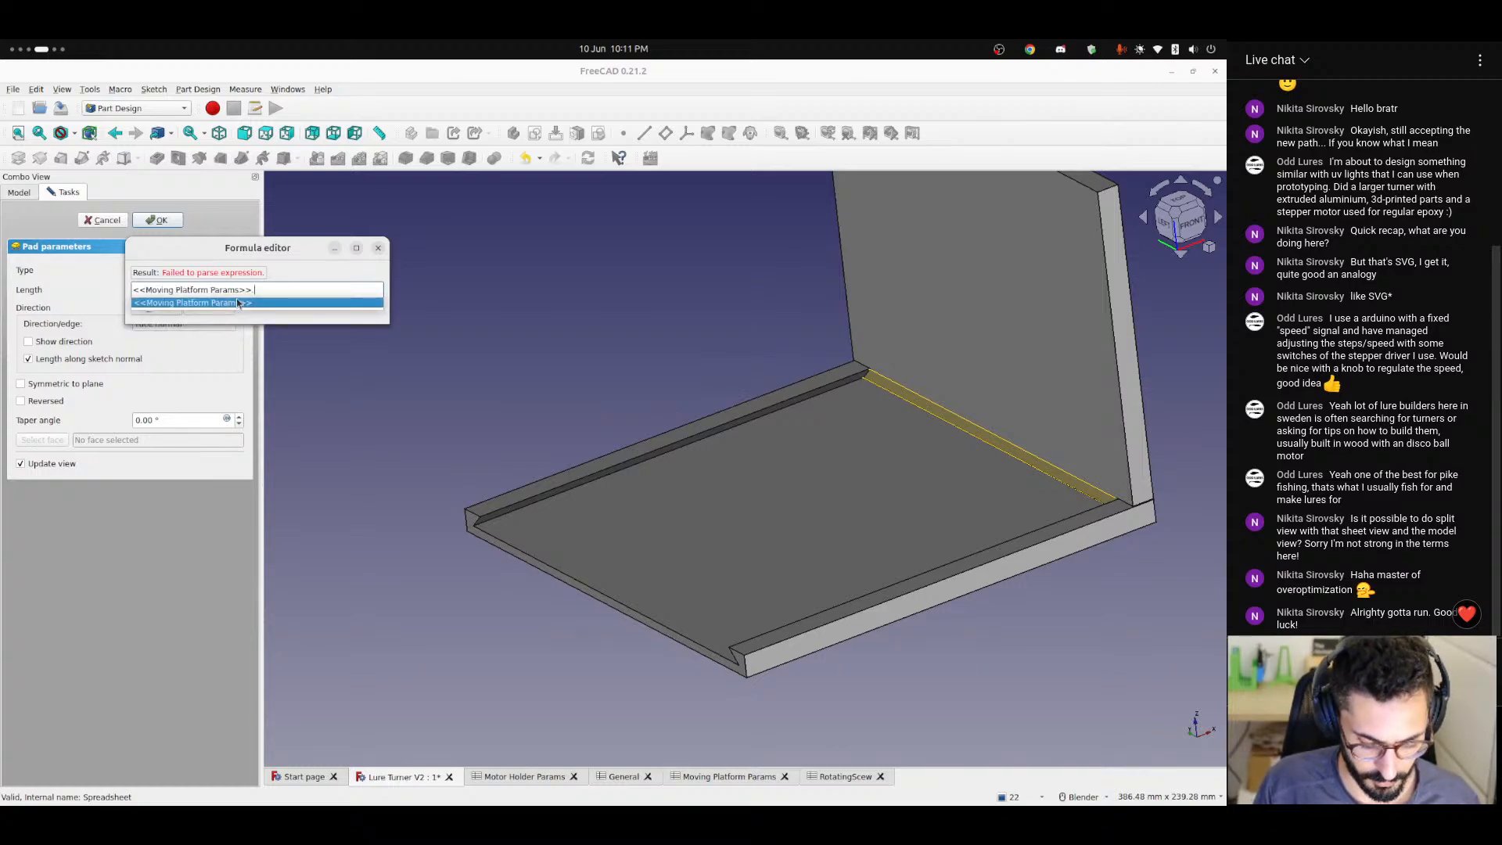
type("len")
left_click(238, 303)
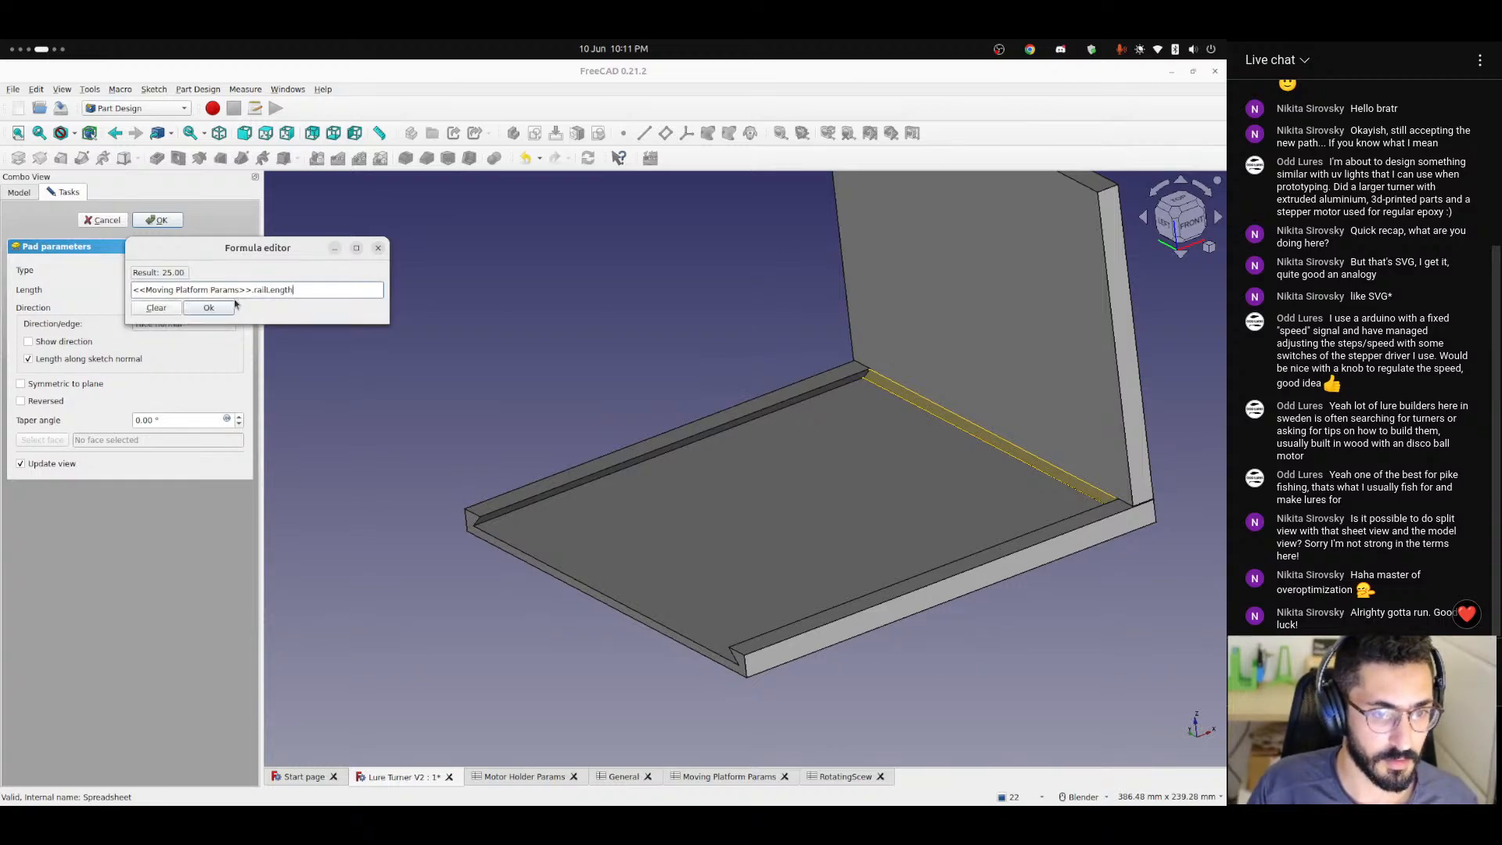
key("Return")
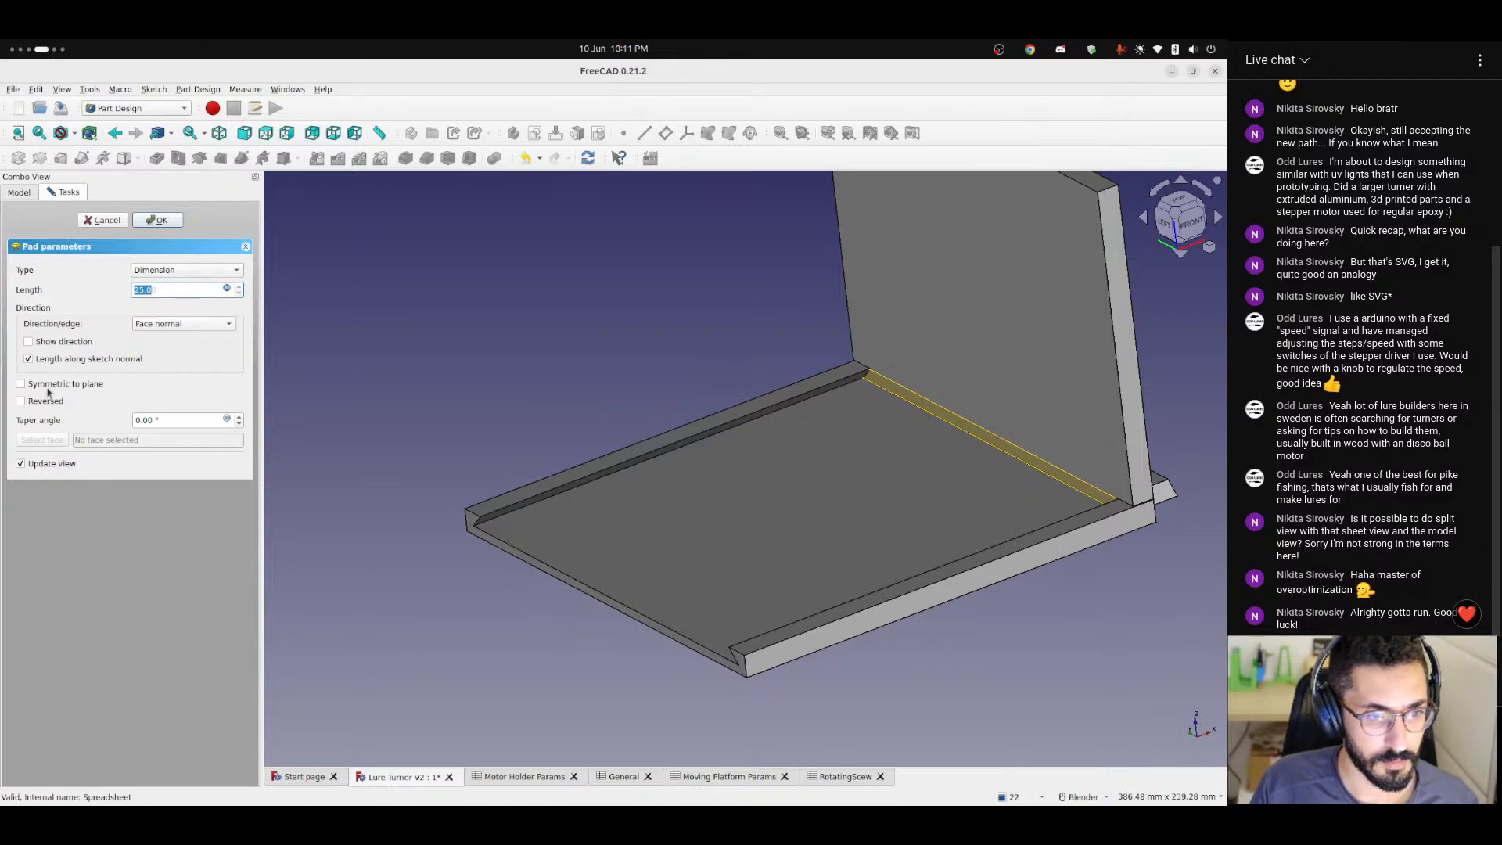
left_click(42, 403)
left_click(160, 220)
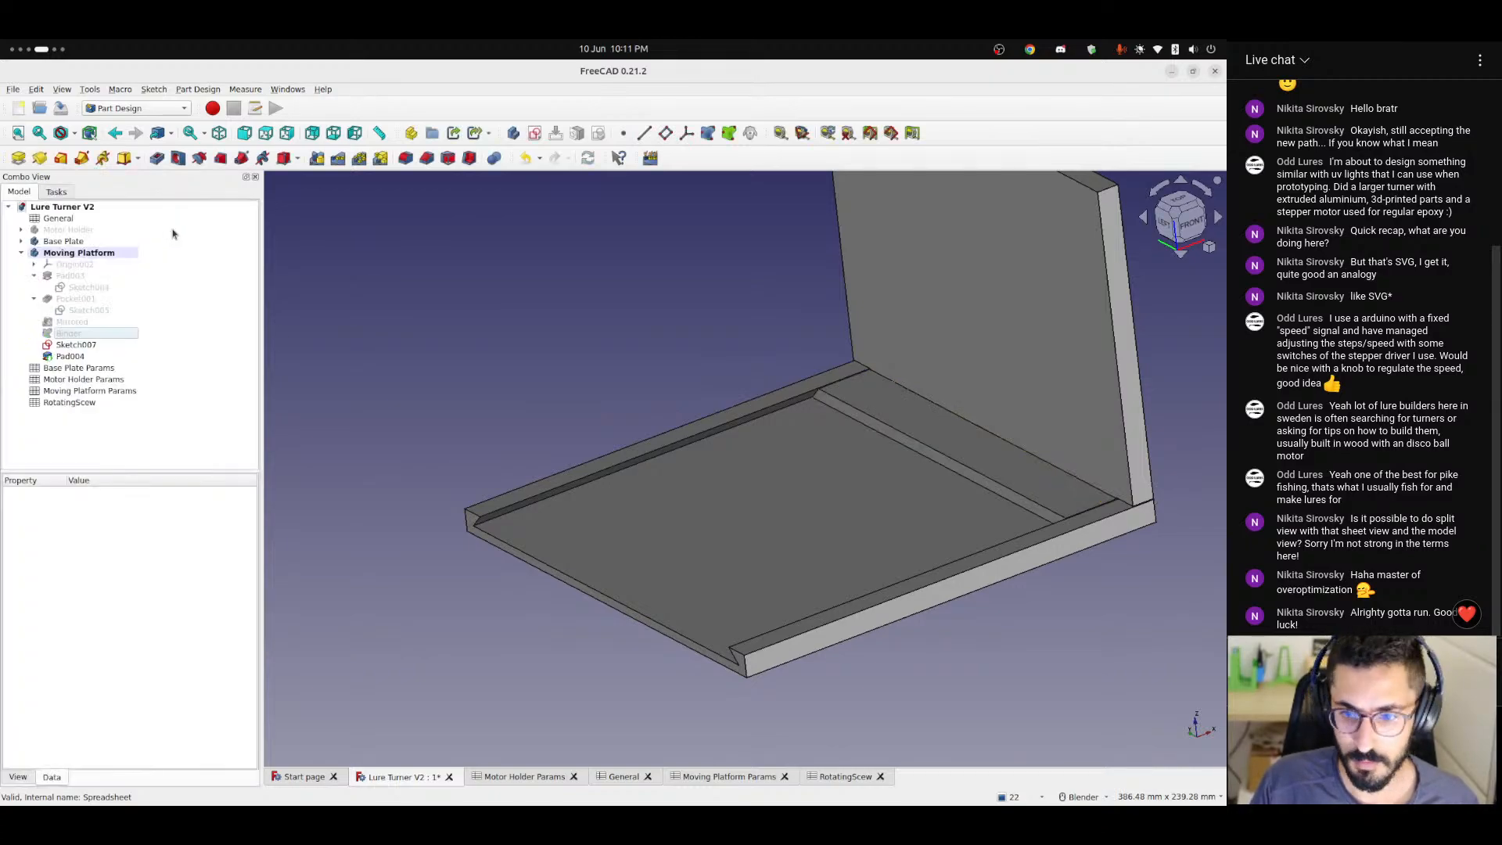
Set width to 100 in the General spreadsheet and check the rail pad and platform in the model.
middle_click_drag(641, 412, 768, 535)
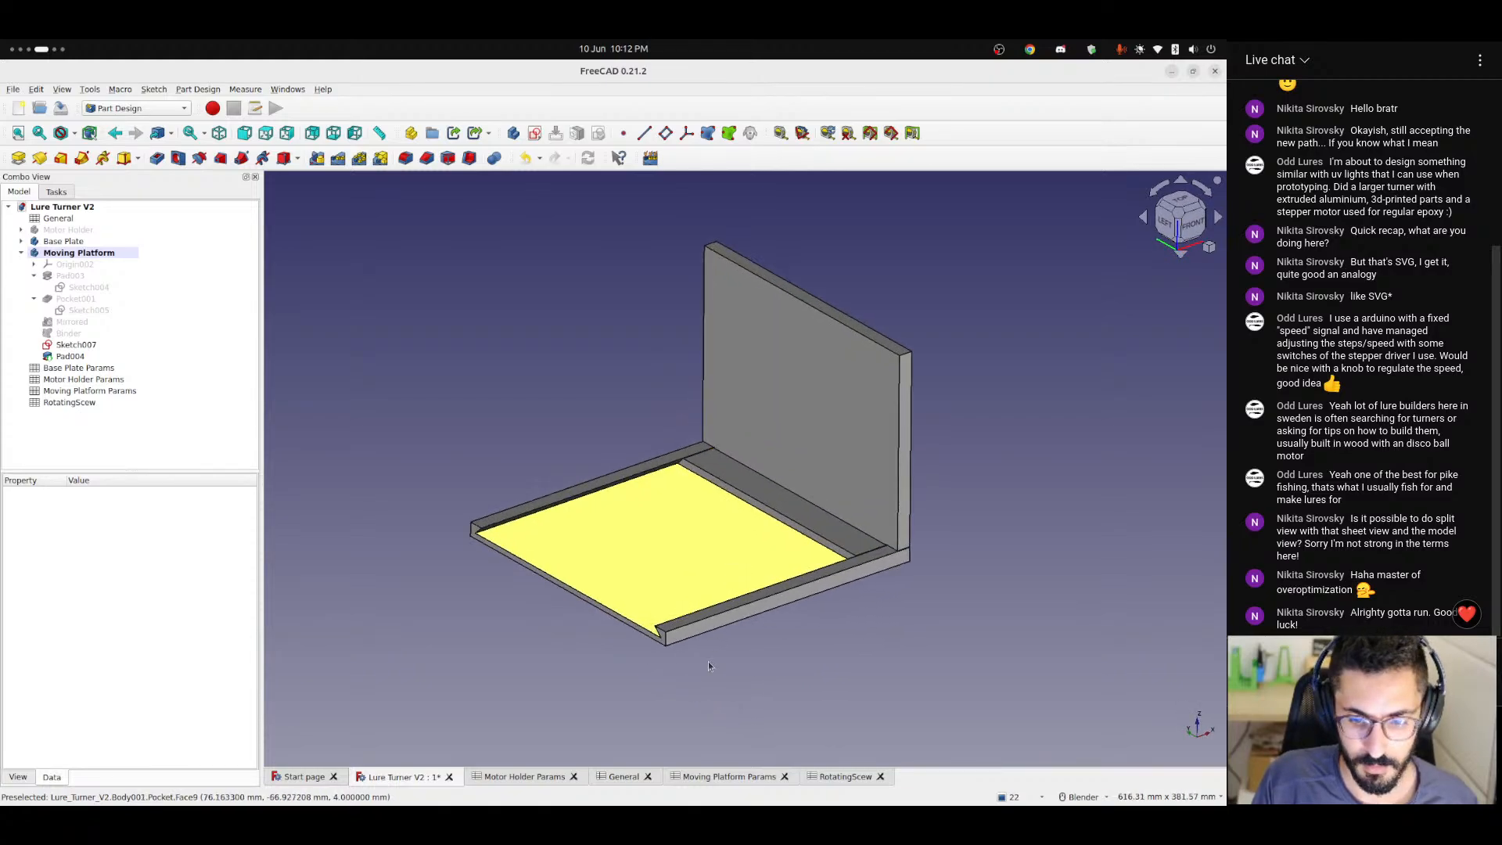
left_click(626, 778)
left_click(426, 244)
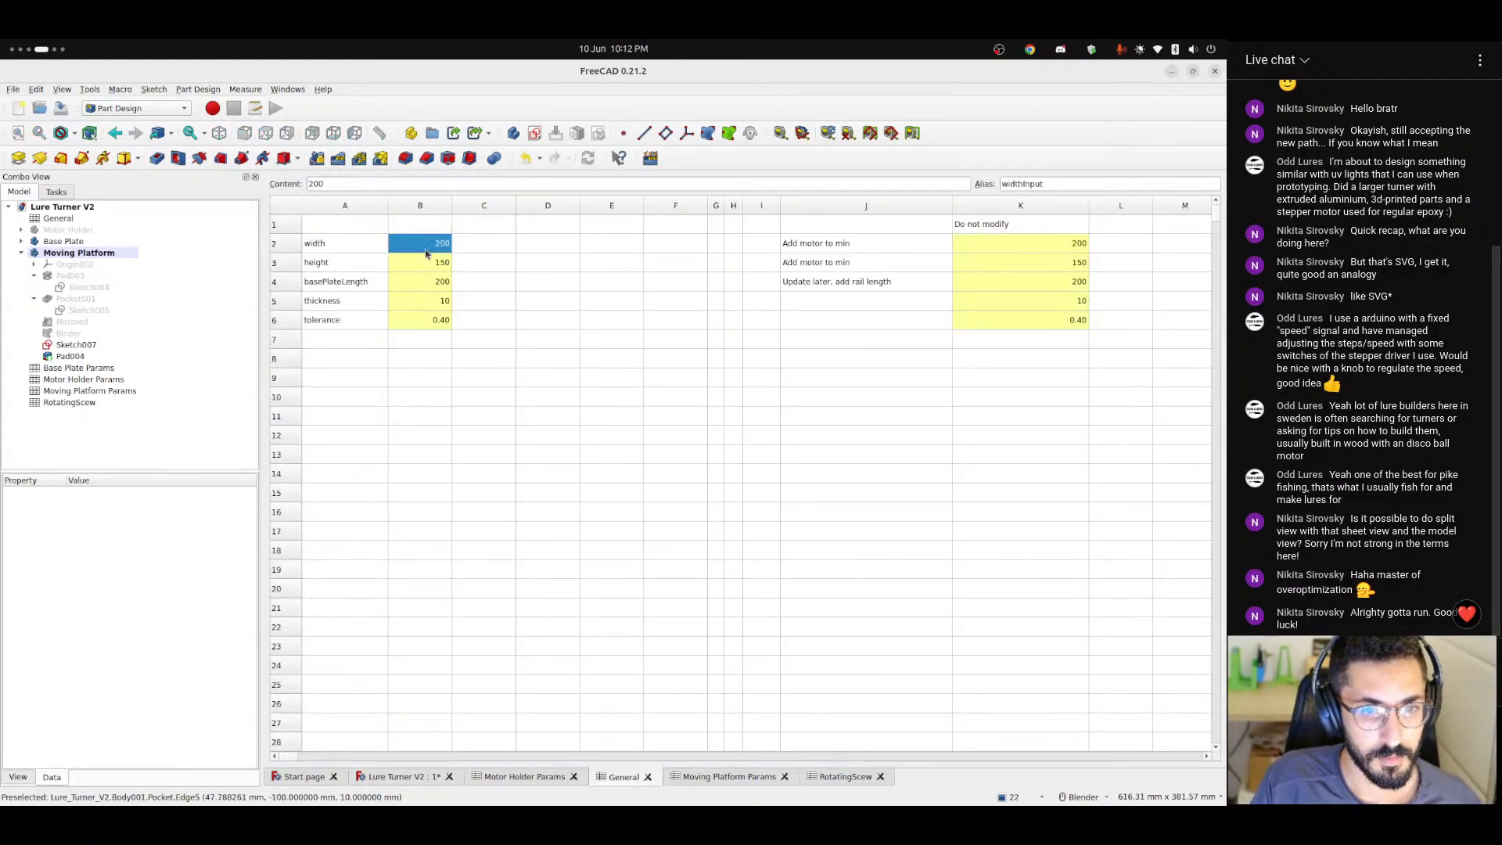
type("10")
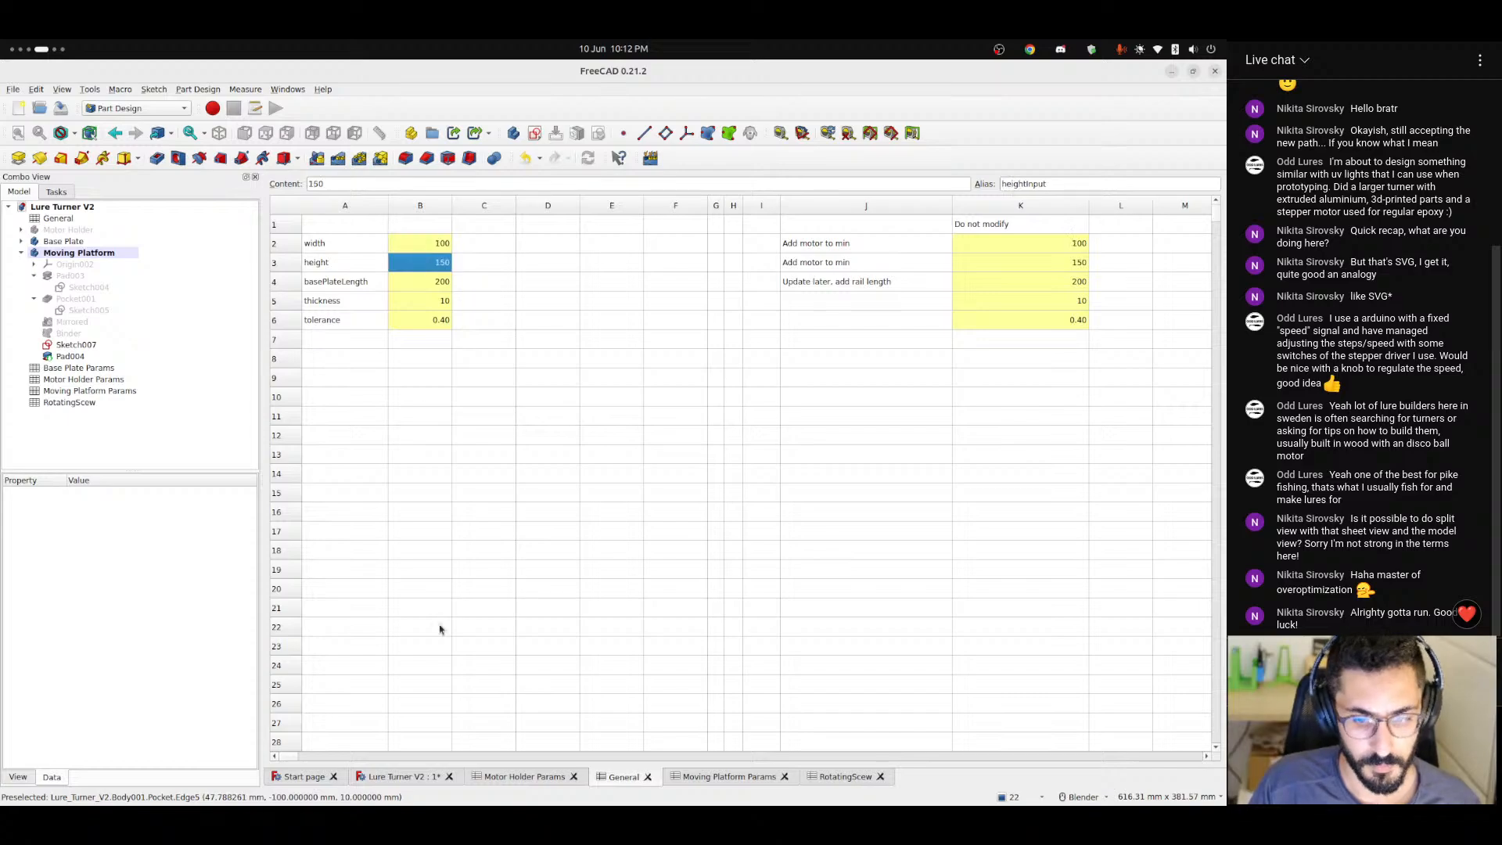
left_click(400, 776)
middle_click_drag(731, 536, 706, 575)
scroll(671, 589, "up", 4)
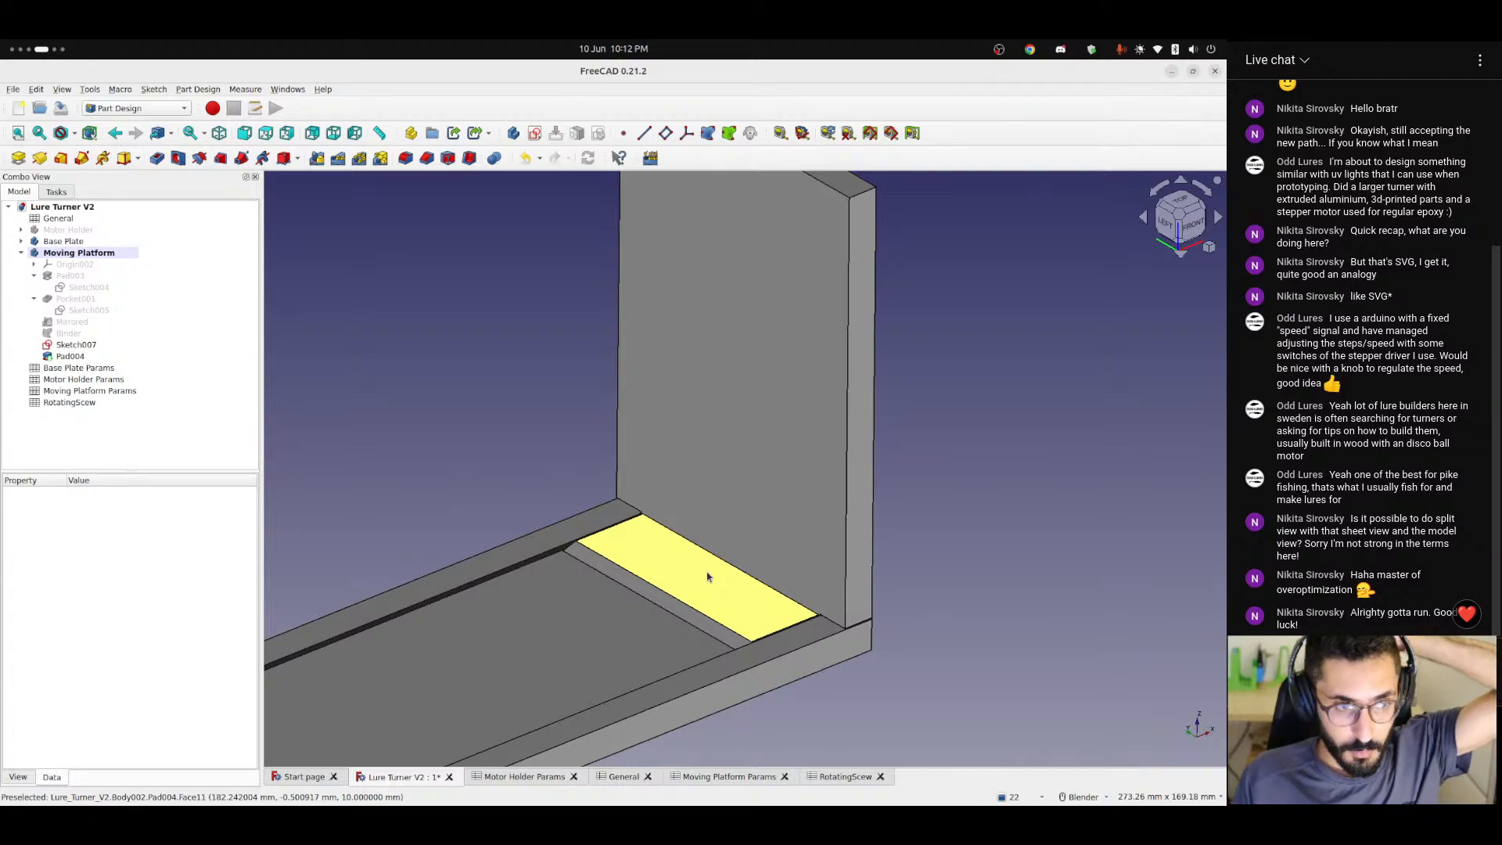
scroll(707, 577, "down", 3)
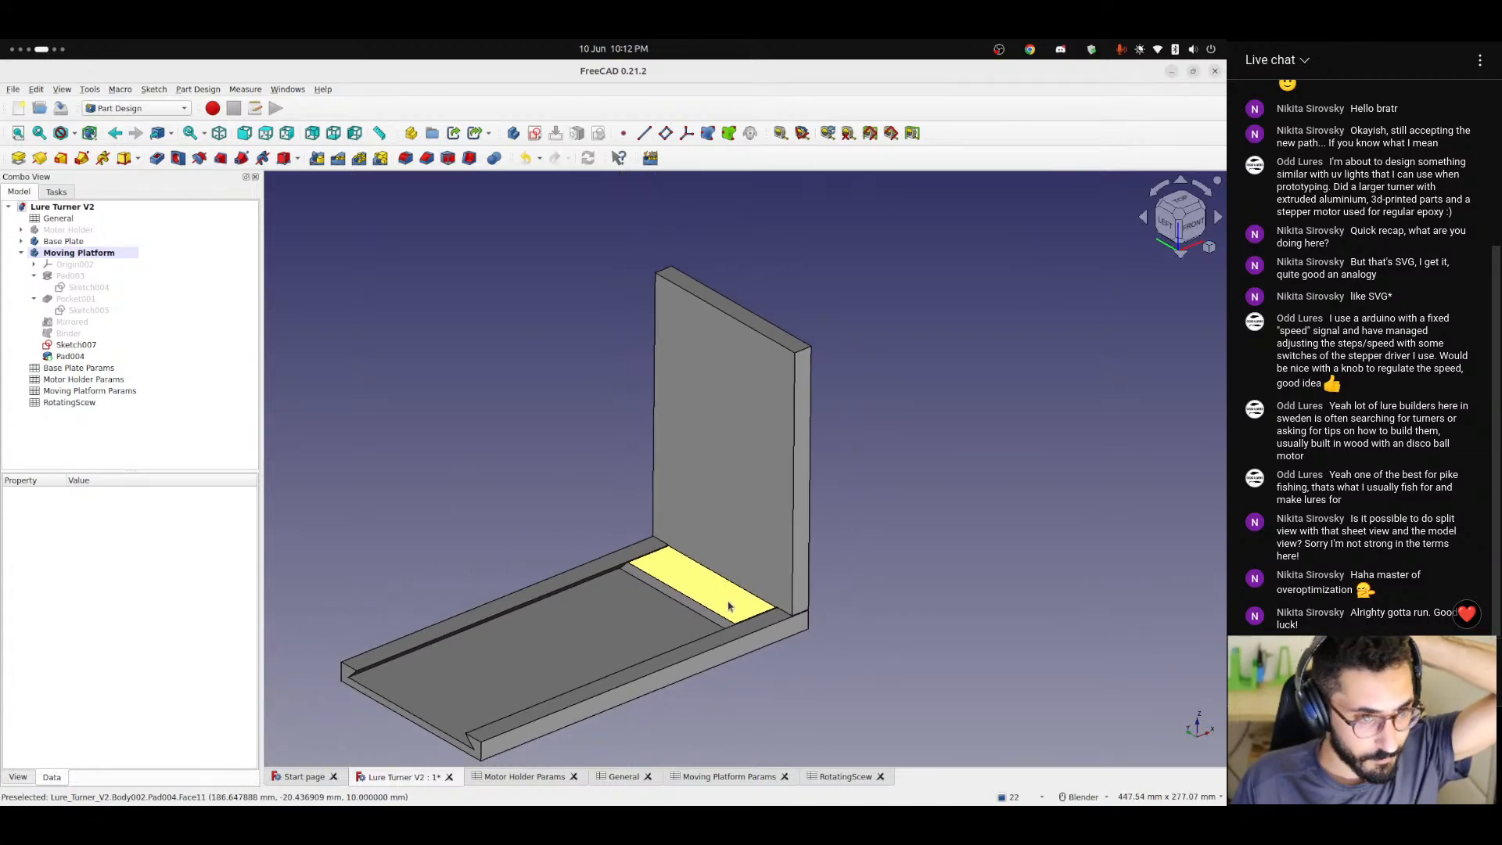
Pocket Sketch007 through all to cut the round hole in the Moving Platform's upright wall.
left_click(76, 344)
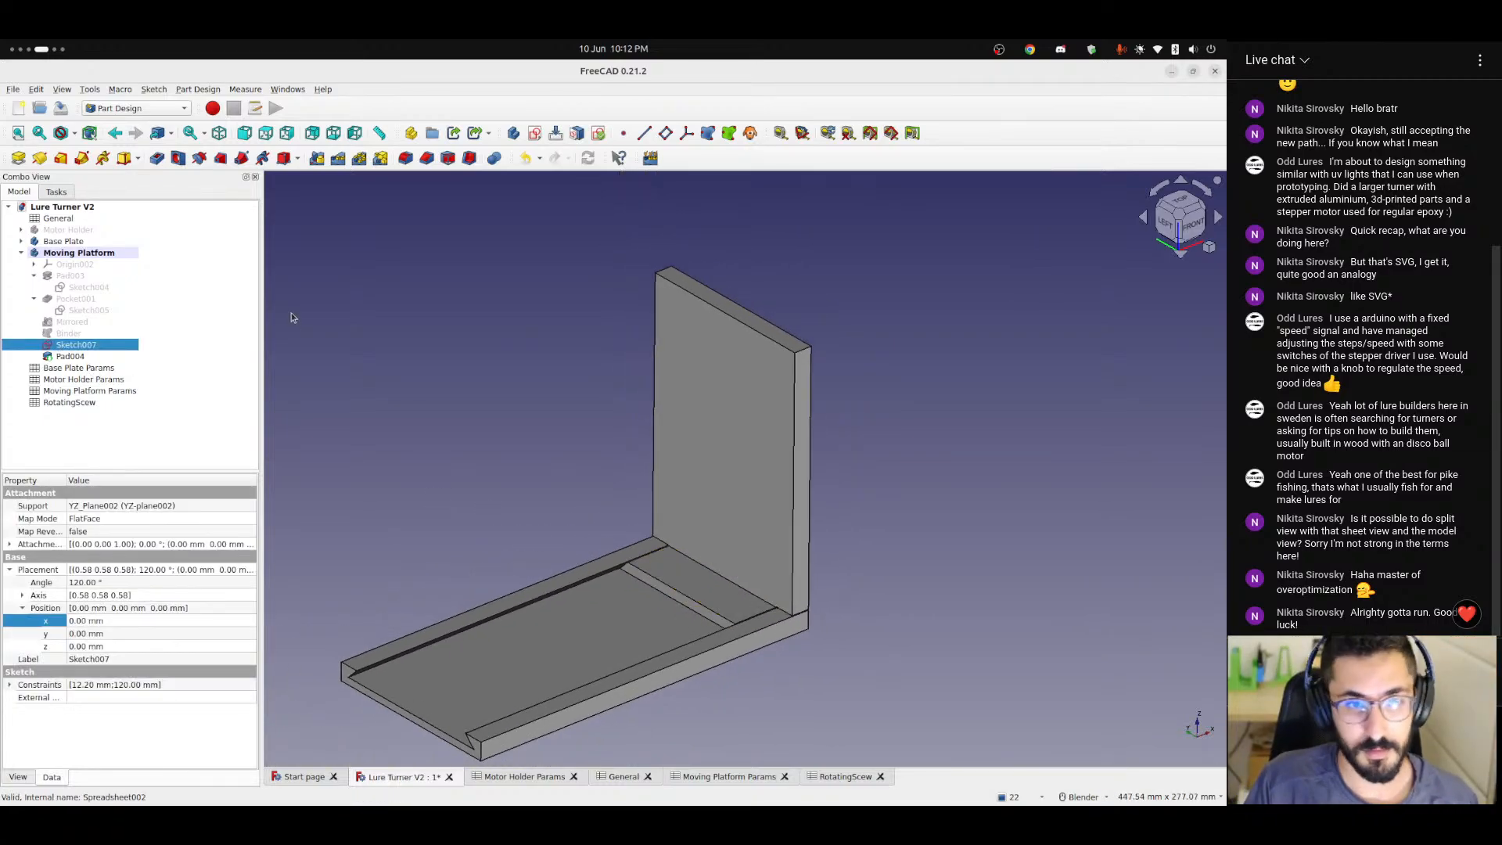
left_click(157, 157)
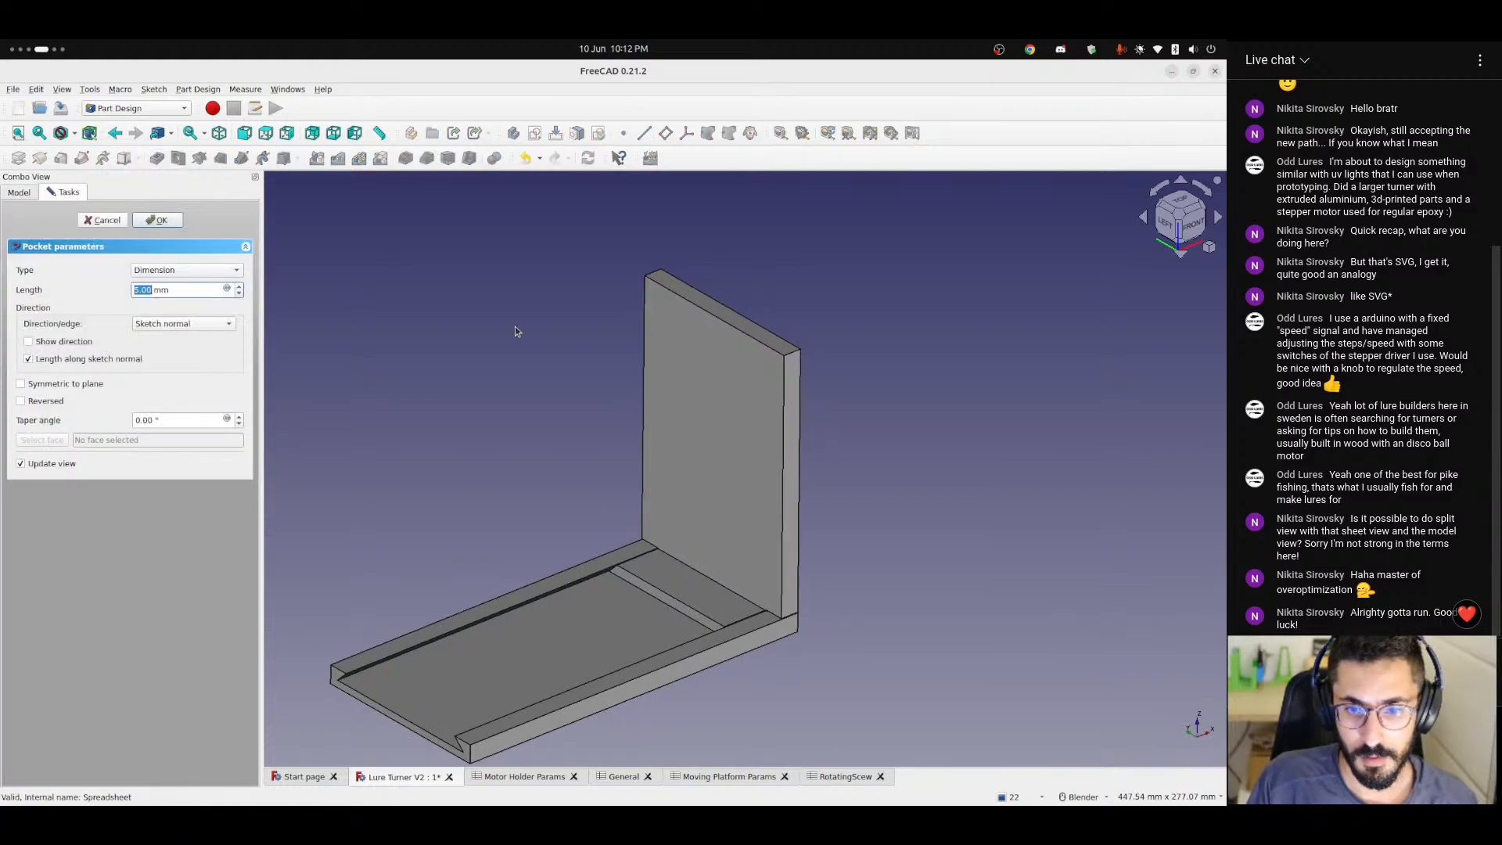
left_click(194, 271)
left_click(161, 284)
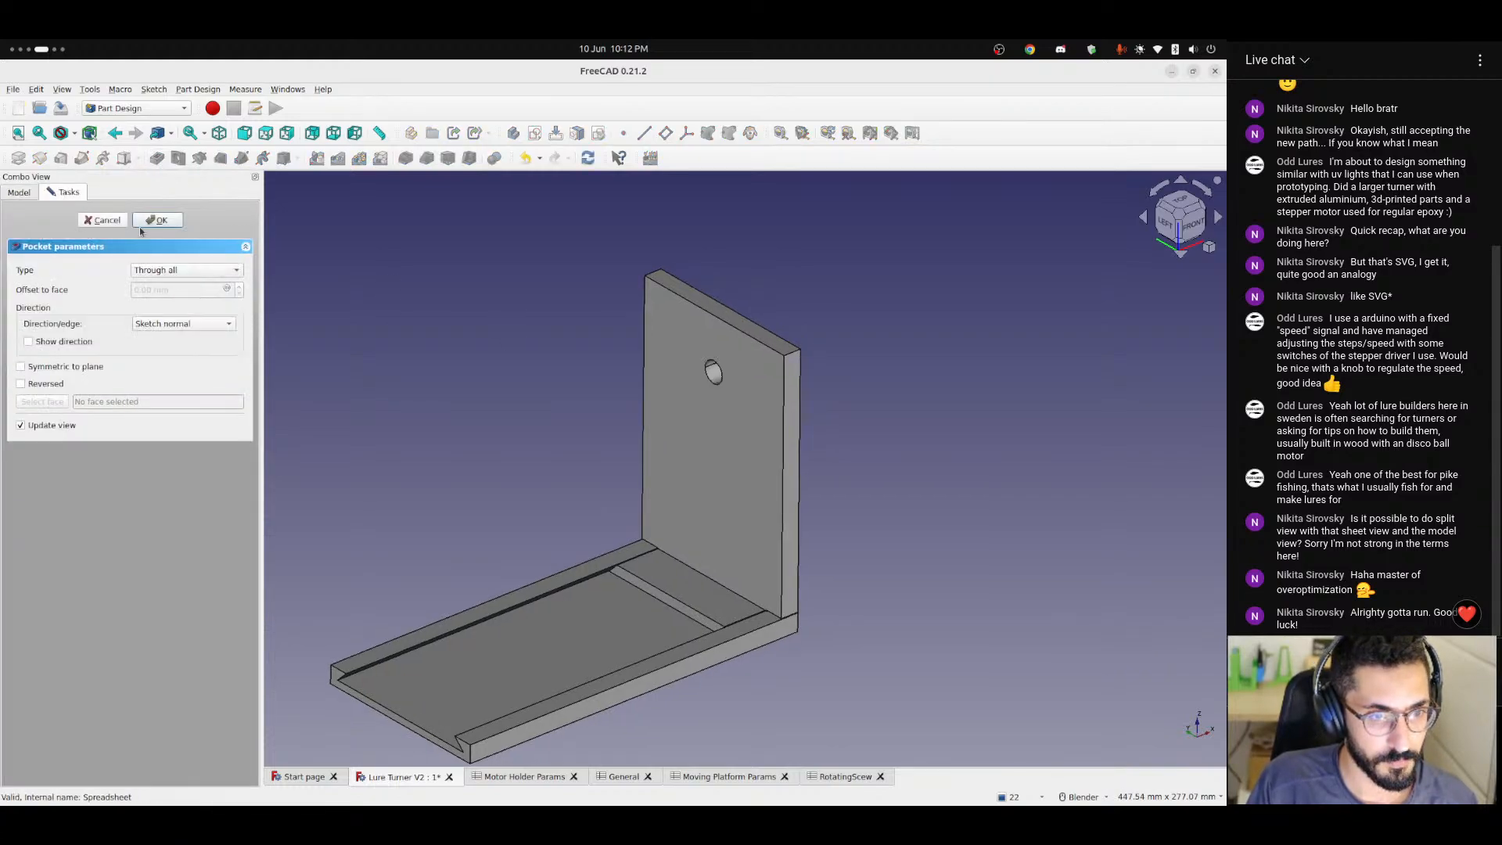
left_click(157, 220)
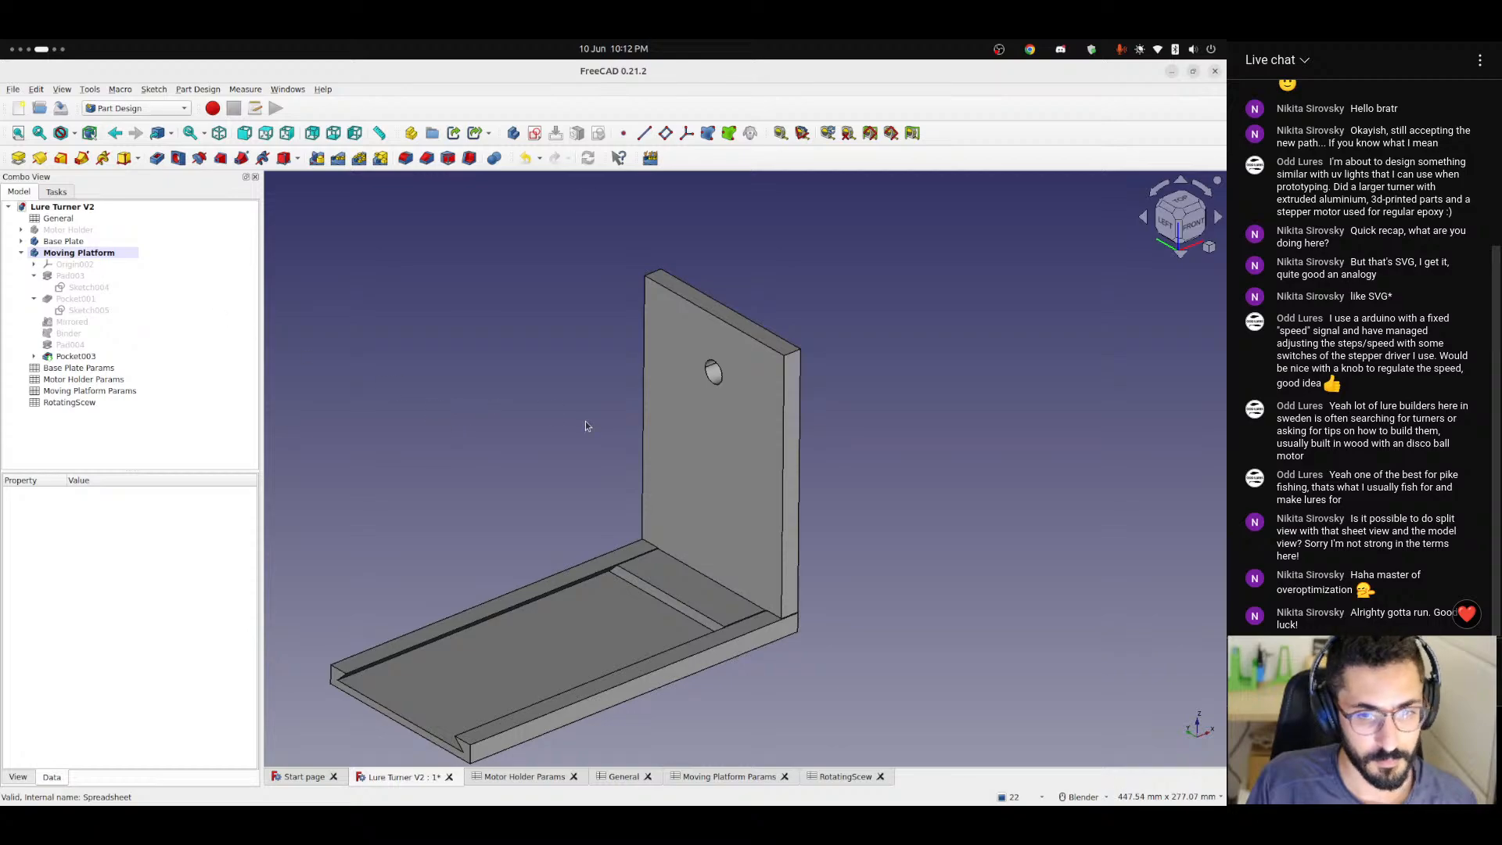
Show the Motor Holder body again and inspect the round hole in the Moving Platform's upright wall.
middle_click_drag(586, 425, 648, 452)
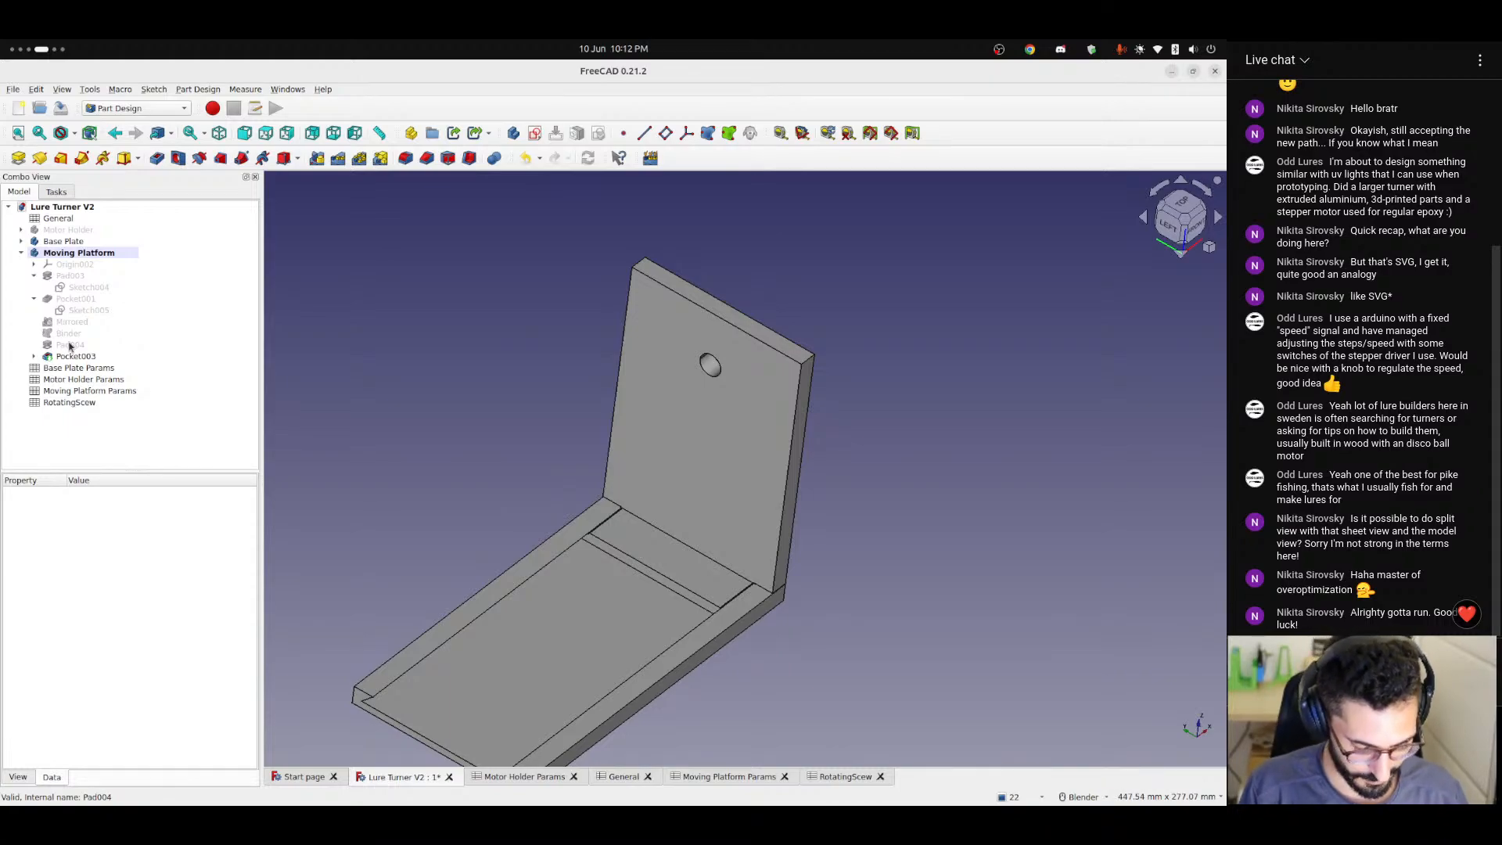
left_click(65, 230)
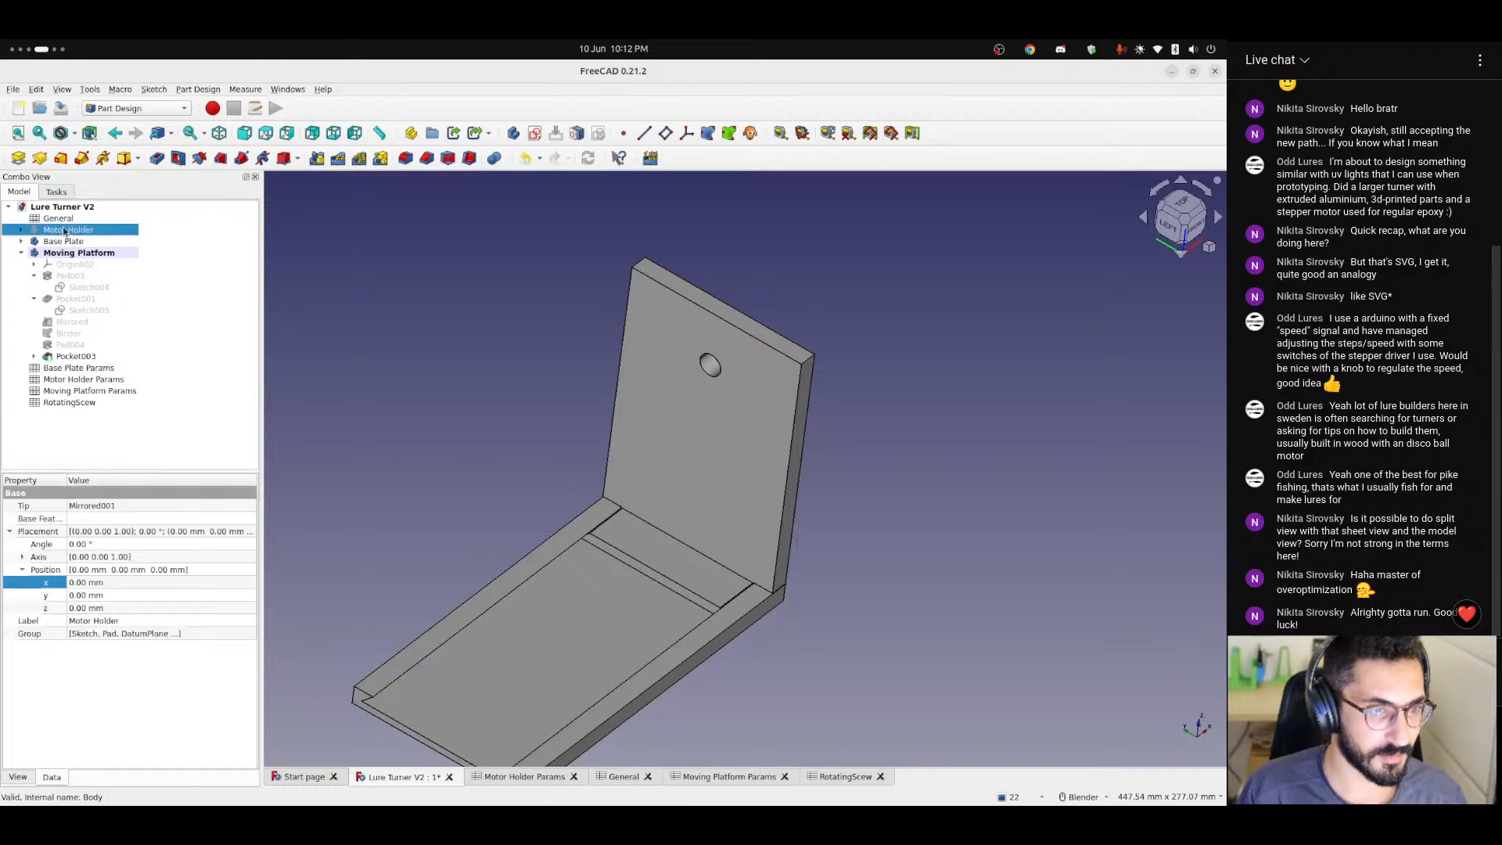
key("space")
left_click(551, 388)
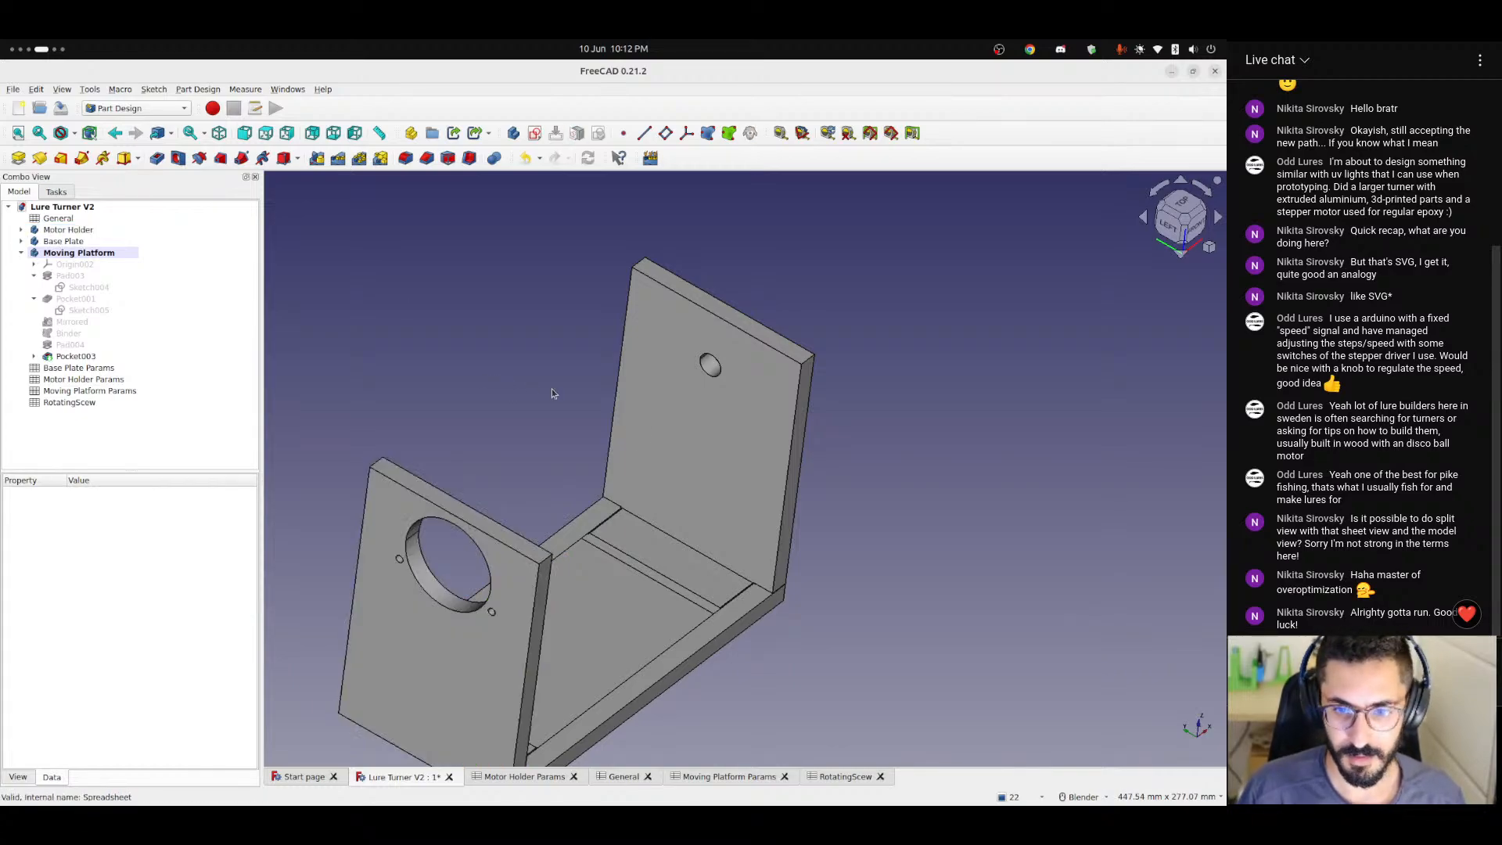
middle_click_drag(630, 401, 702, 410)
scroll(698, 380, "up", 5)
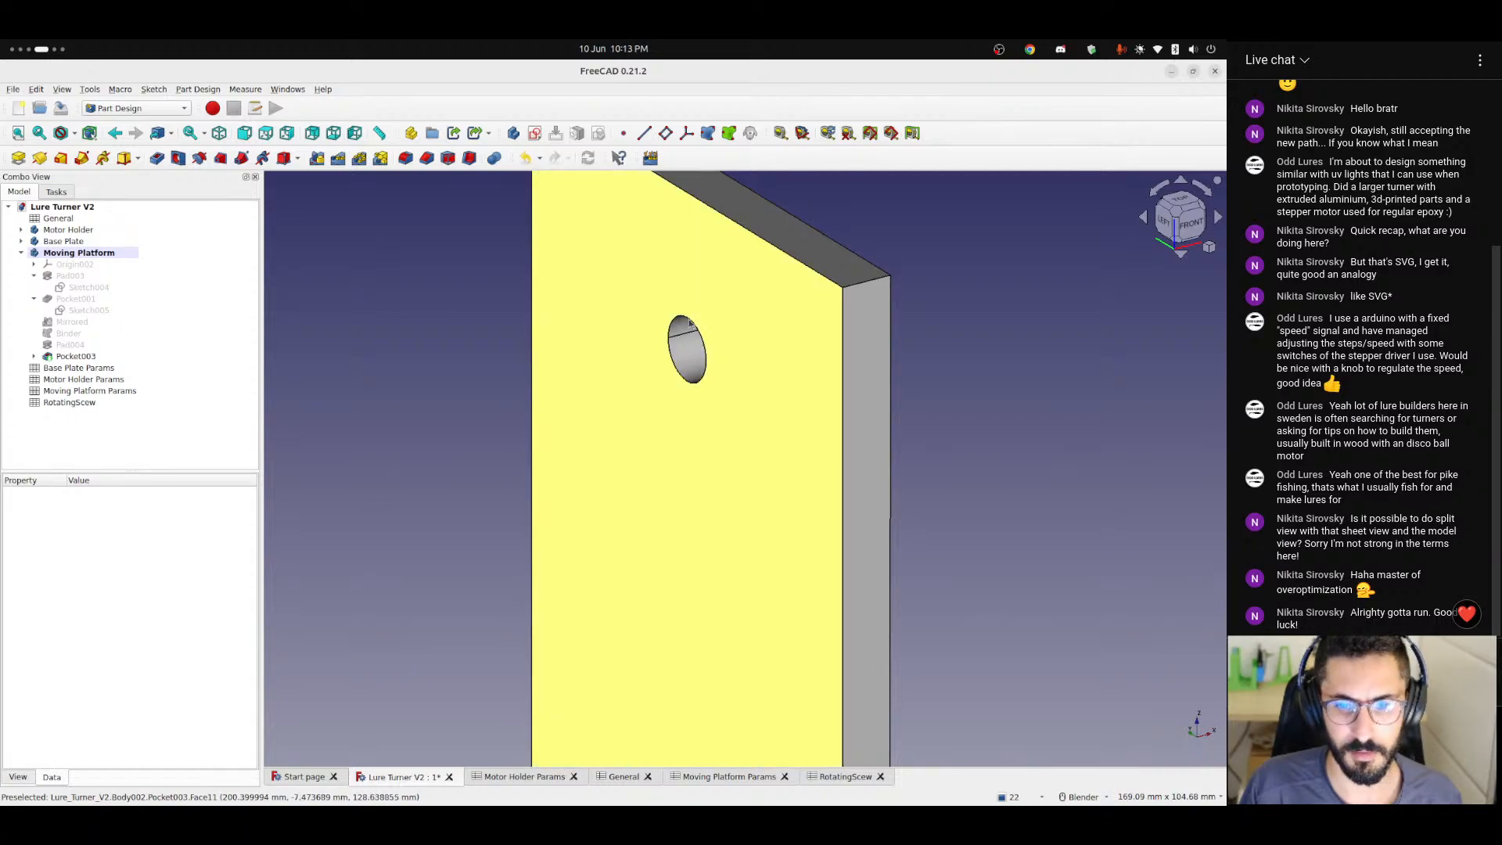
scroll(438, 414, "down", 4)
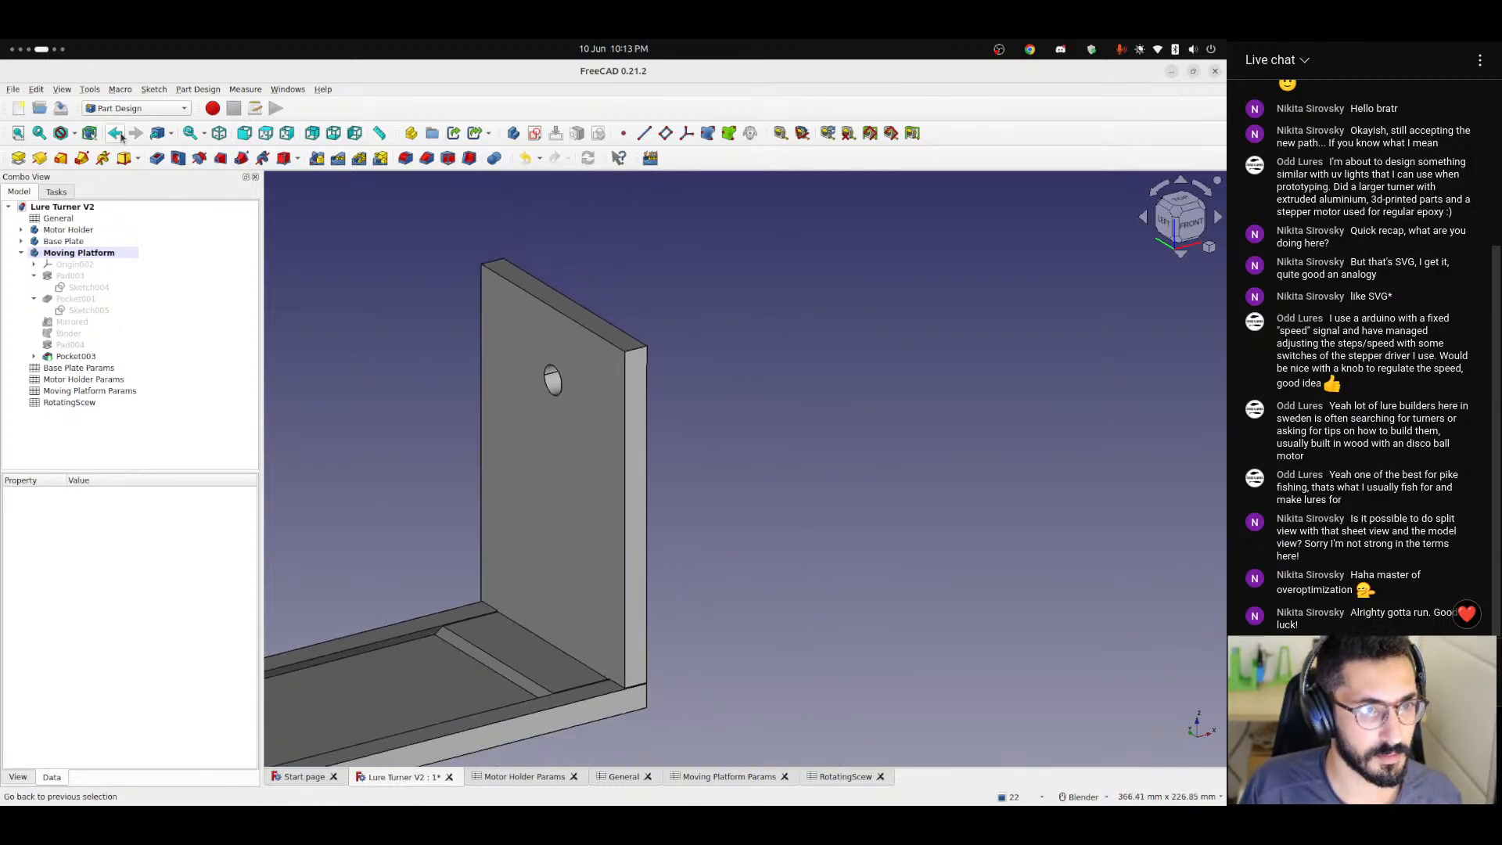
Create a new body and rename the RotatingScew spreadsheet to Rotating Scew Params.
left_click(514, 134)
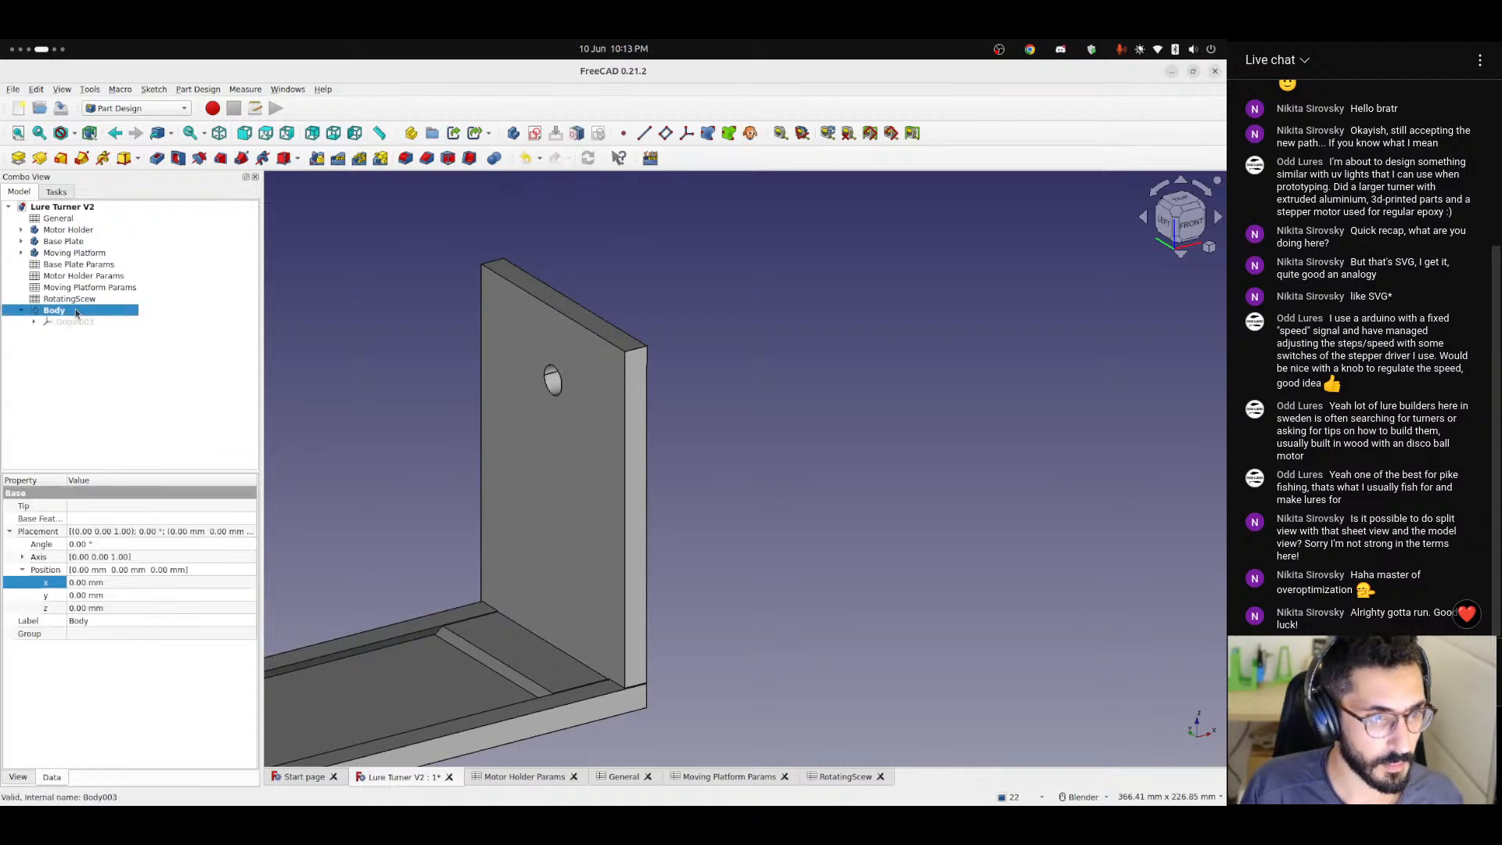
double_click(81, 300)
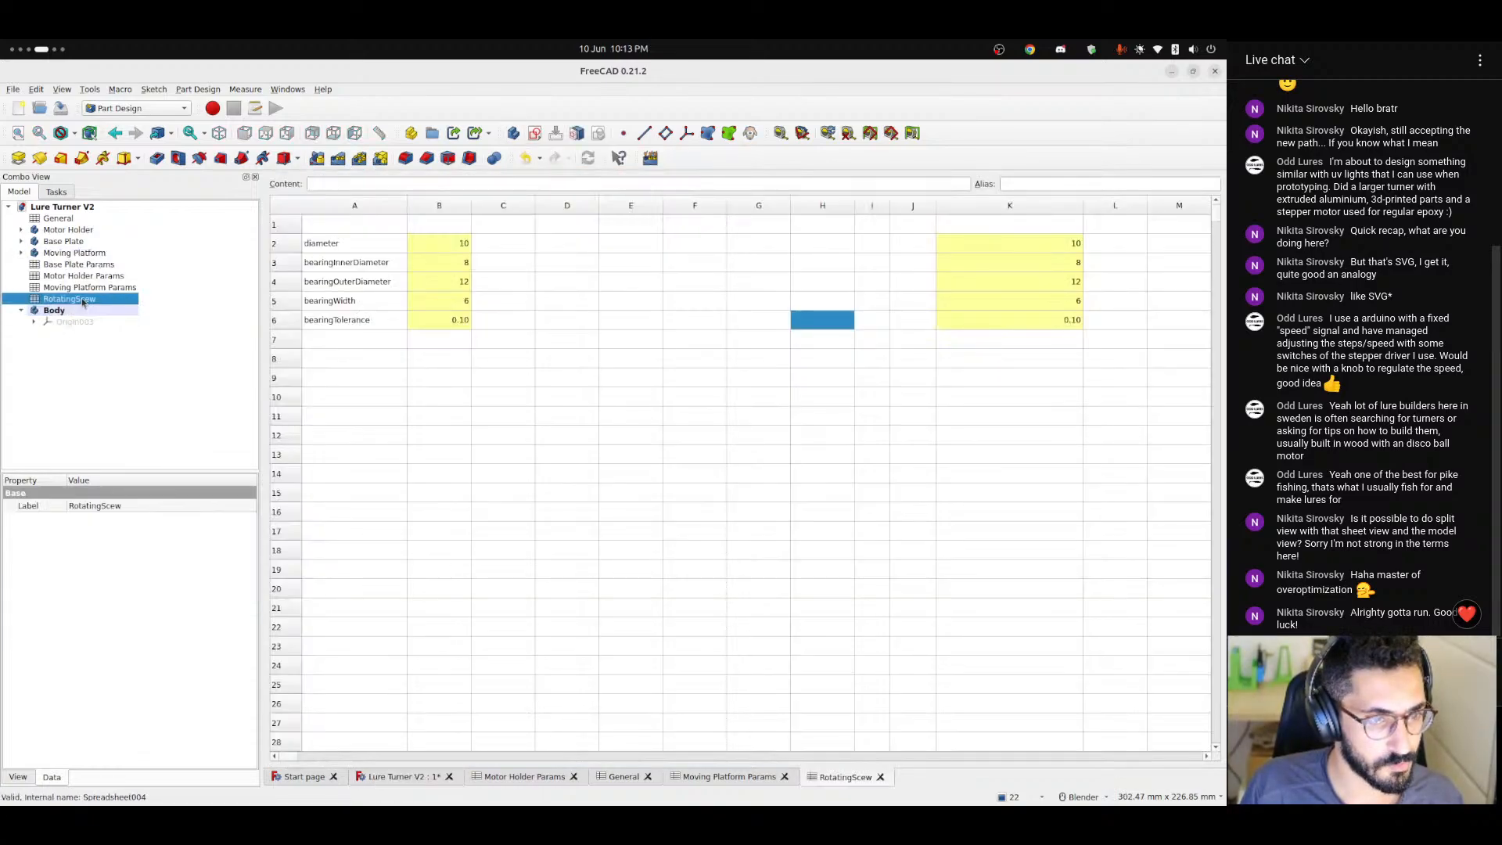
right_click(82, 302)
left_click(121, 500)
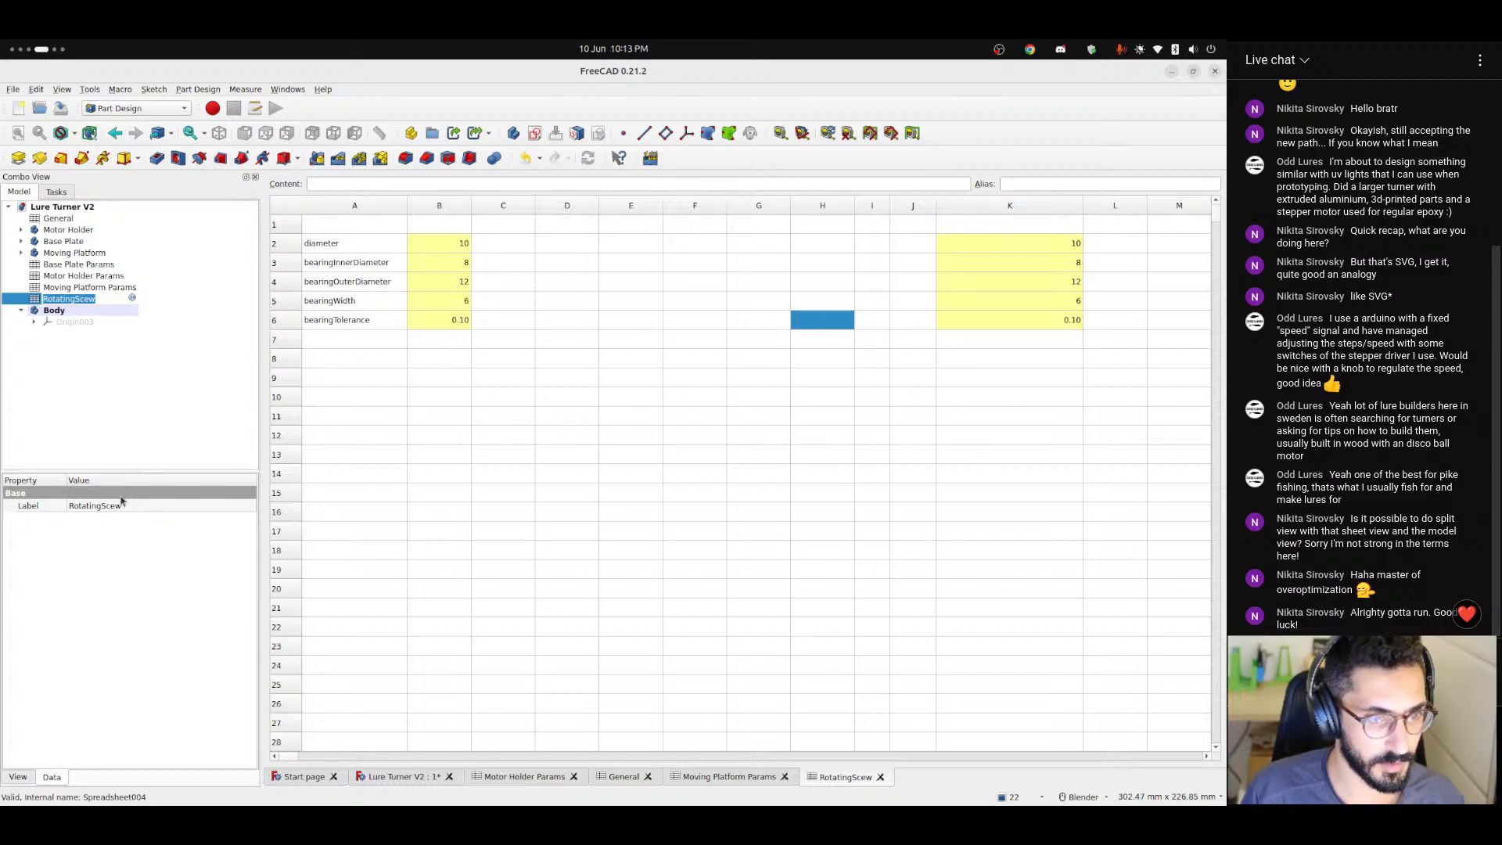
key("End")
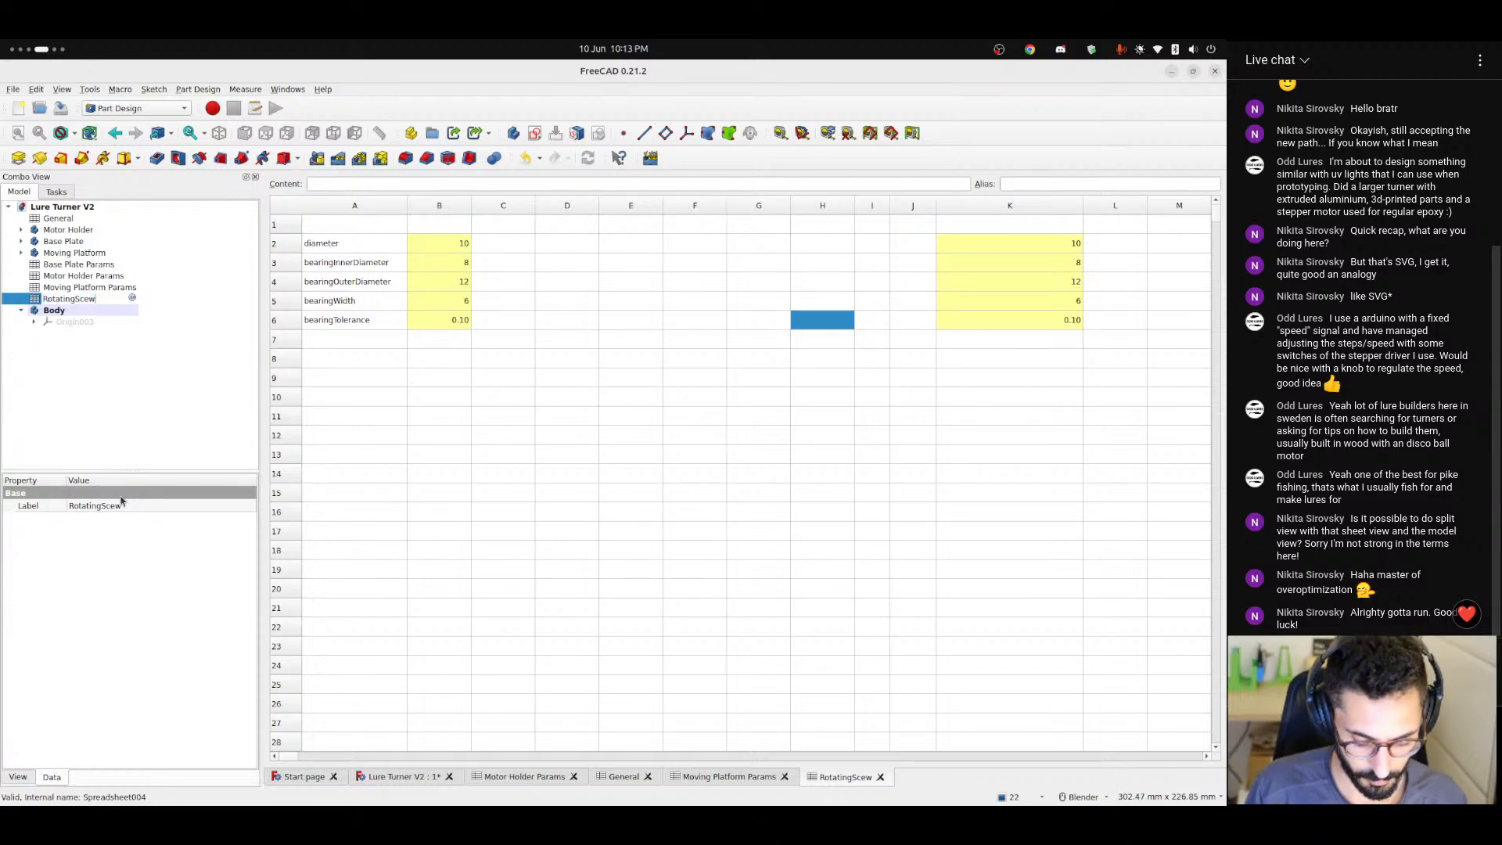
key("Return")
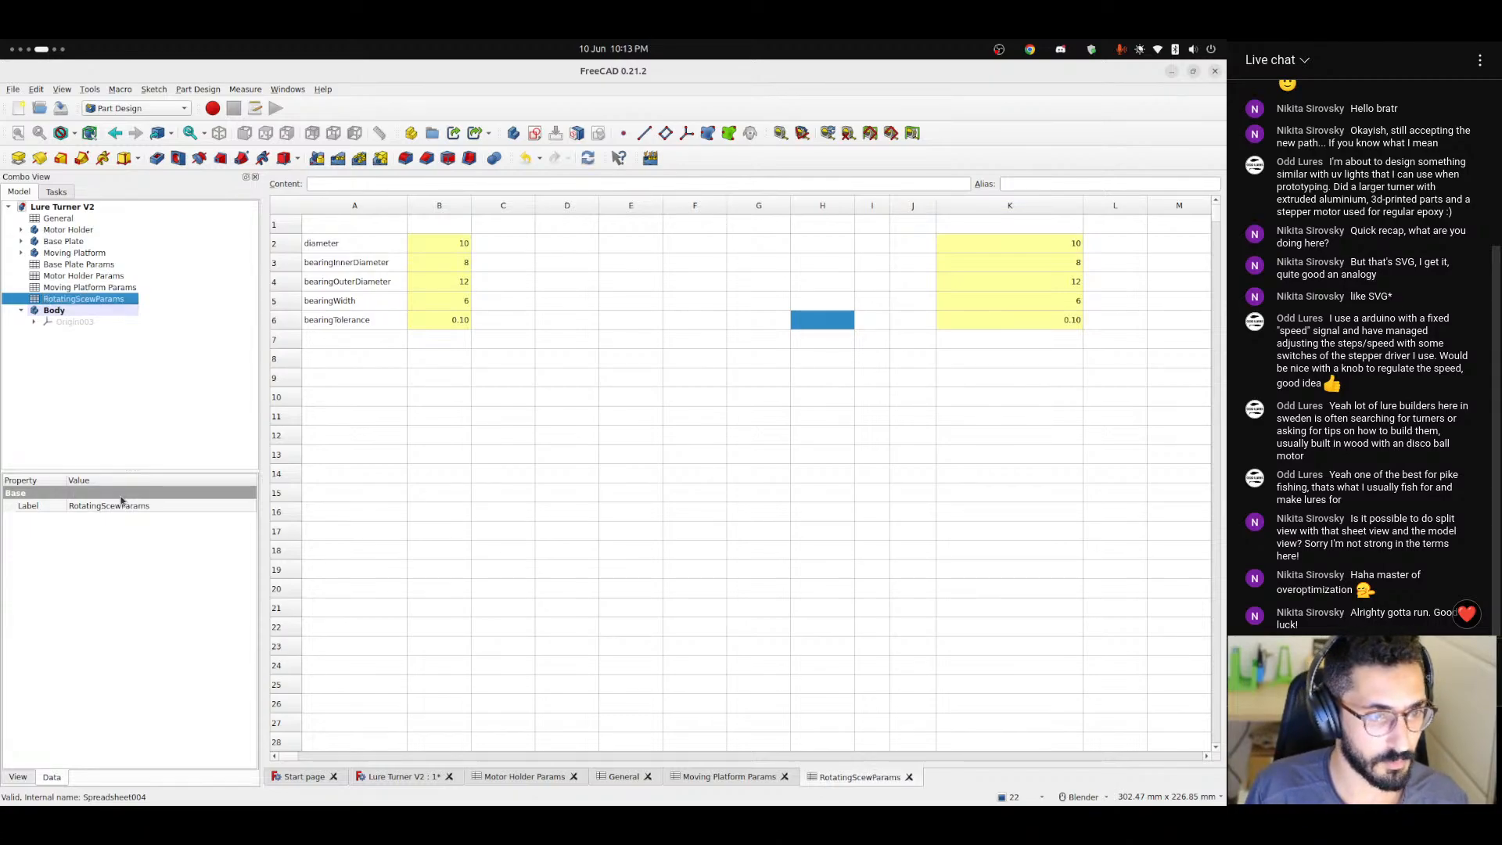
right_click(91, 290)
left_click(78, 300)
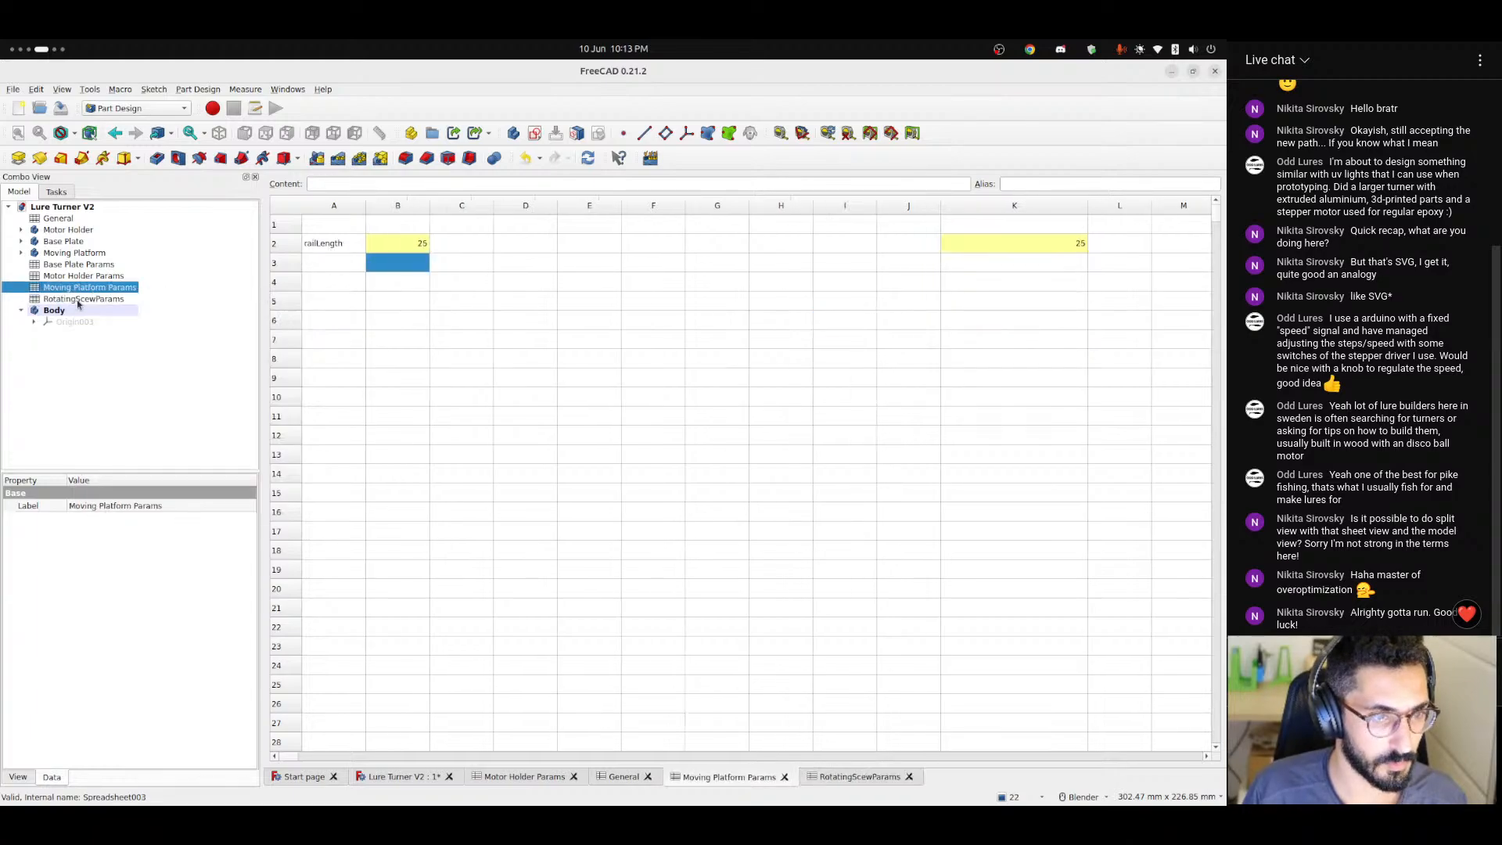
right_click(77, 301)
left_click(117, 504)
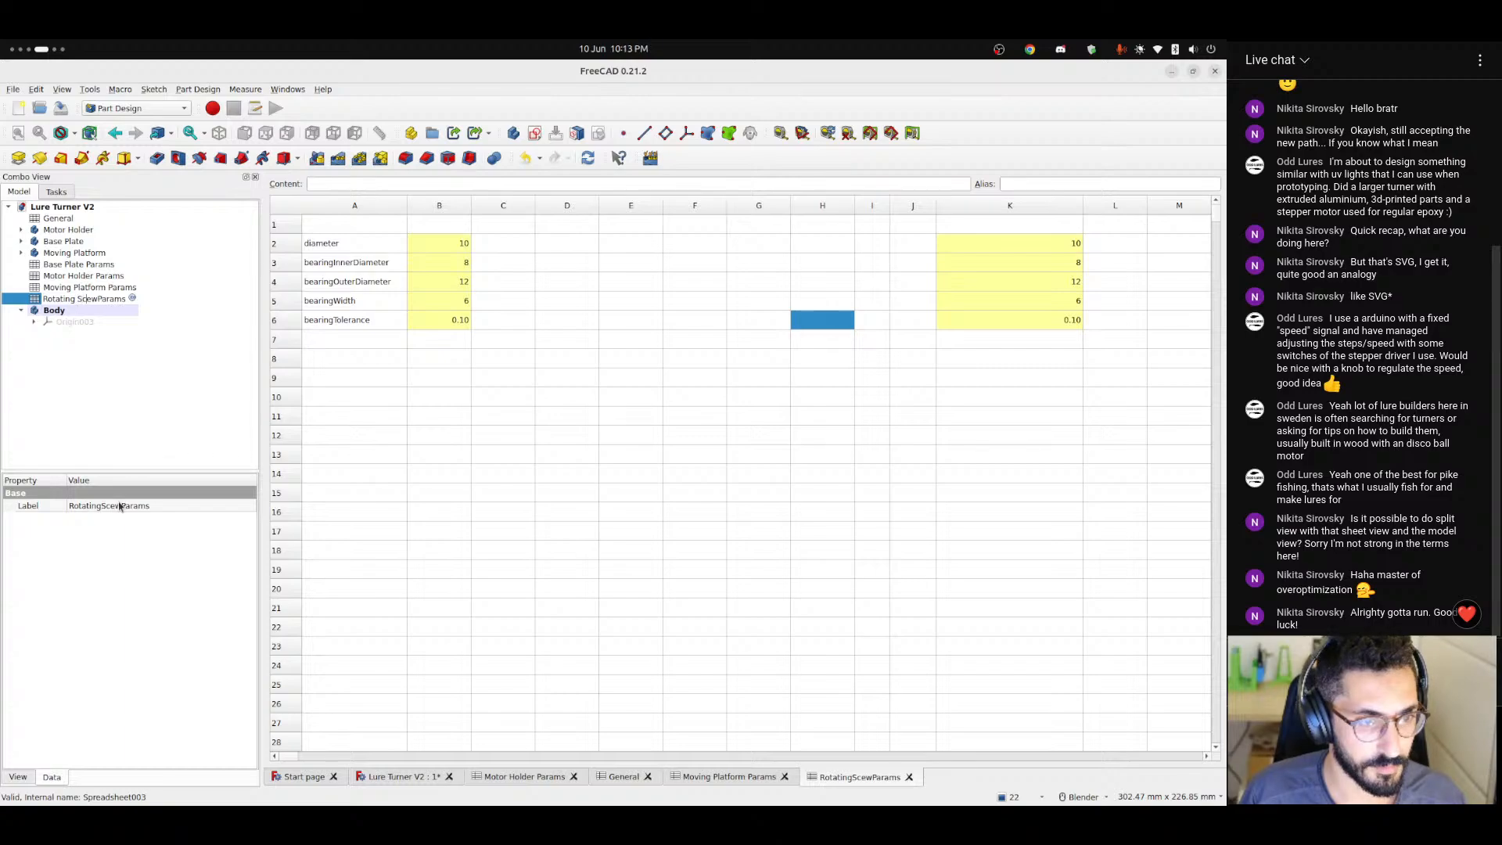
key("Return")
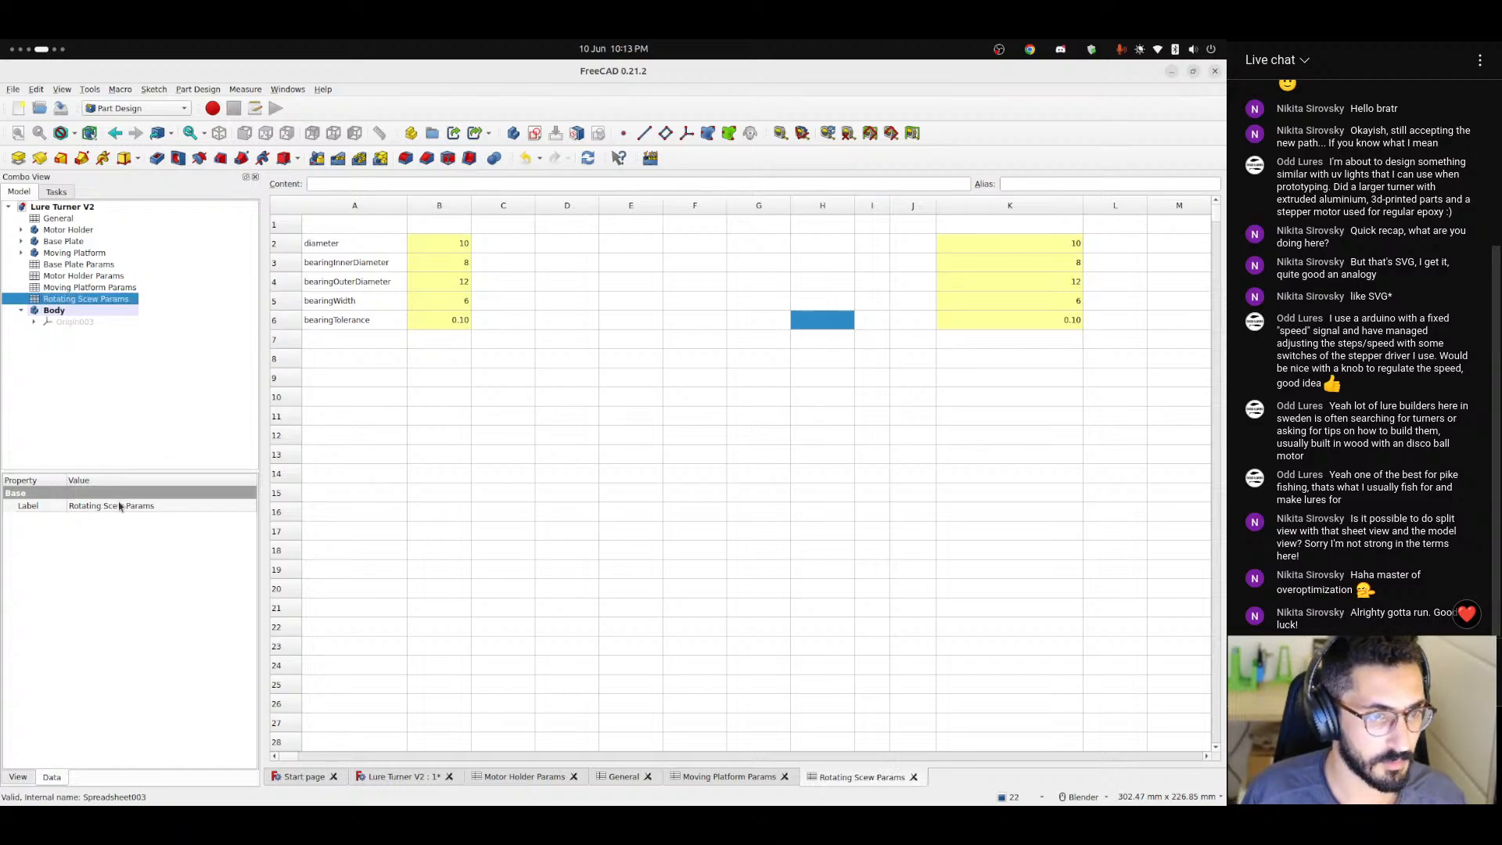
left_click(143, 447)
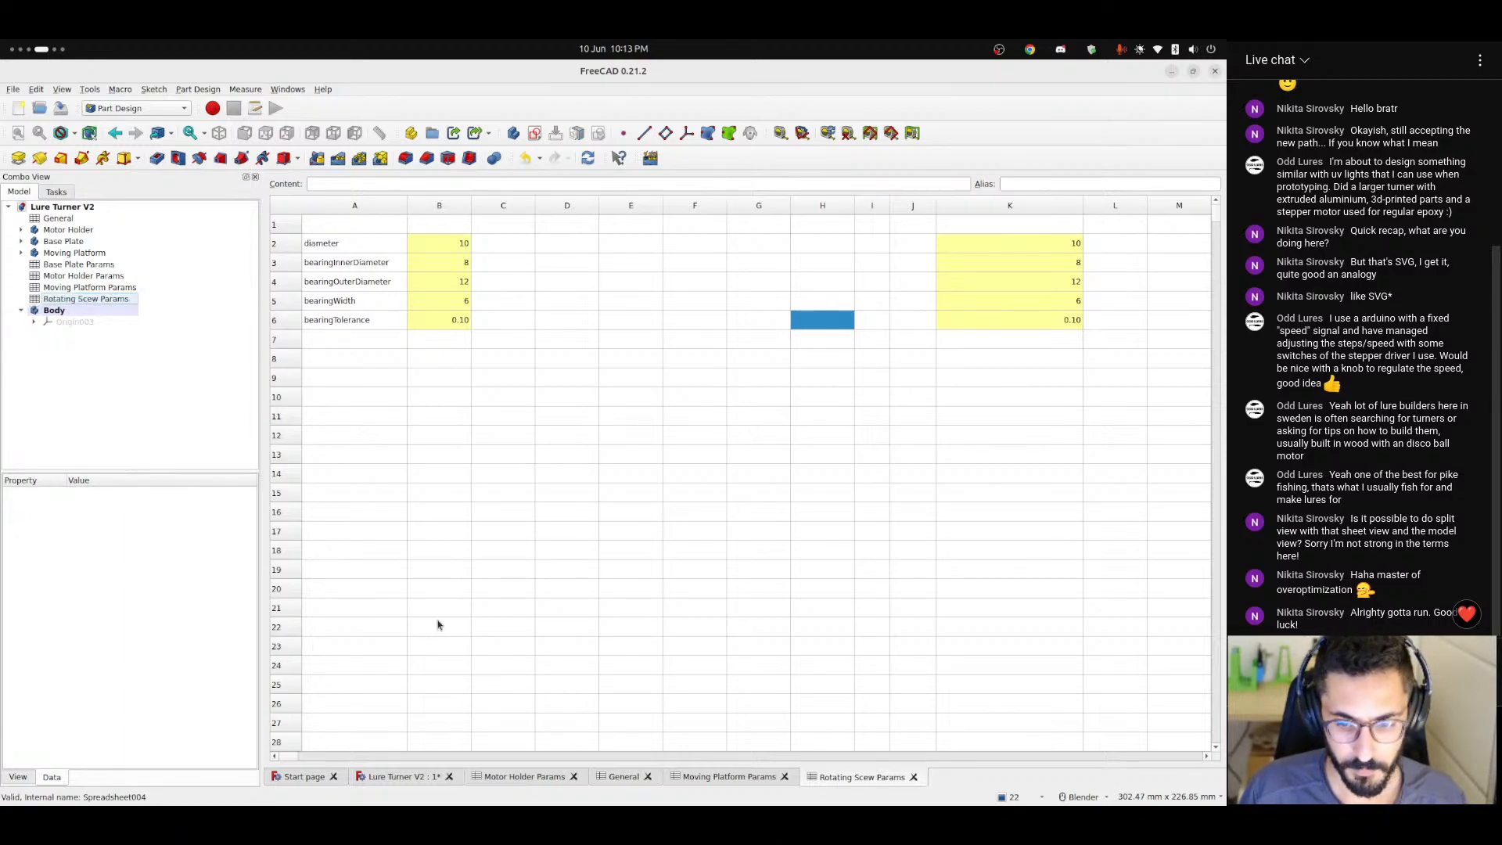
Return to the 3D model in front view and show the new body's origin planes and axes.
left_click(375, 778)
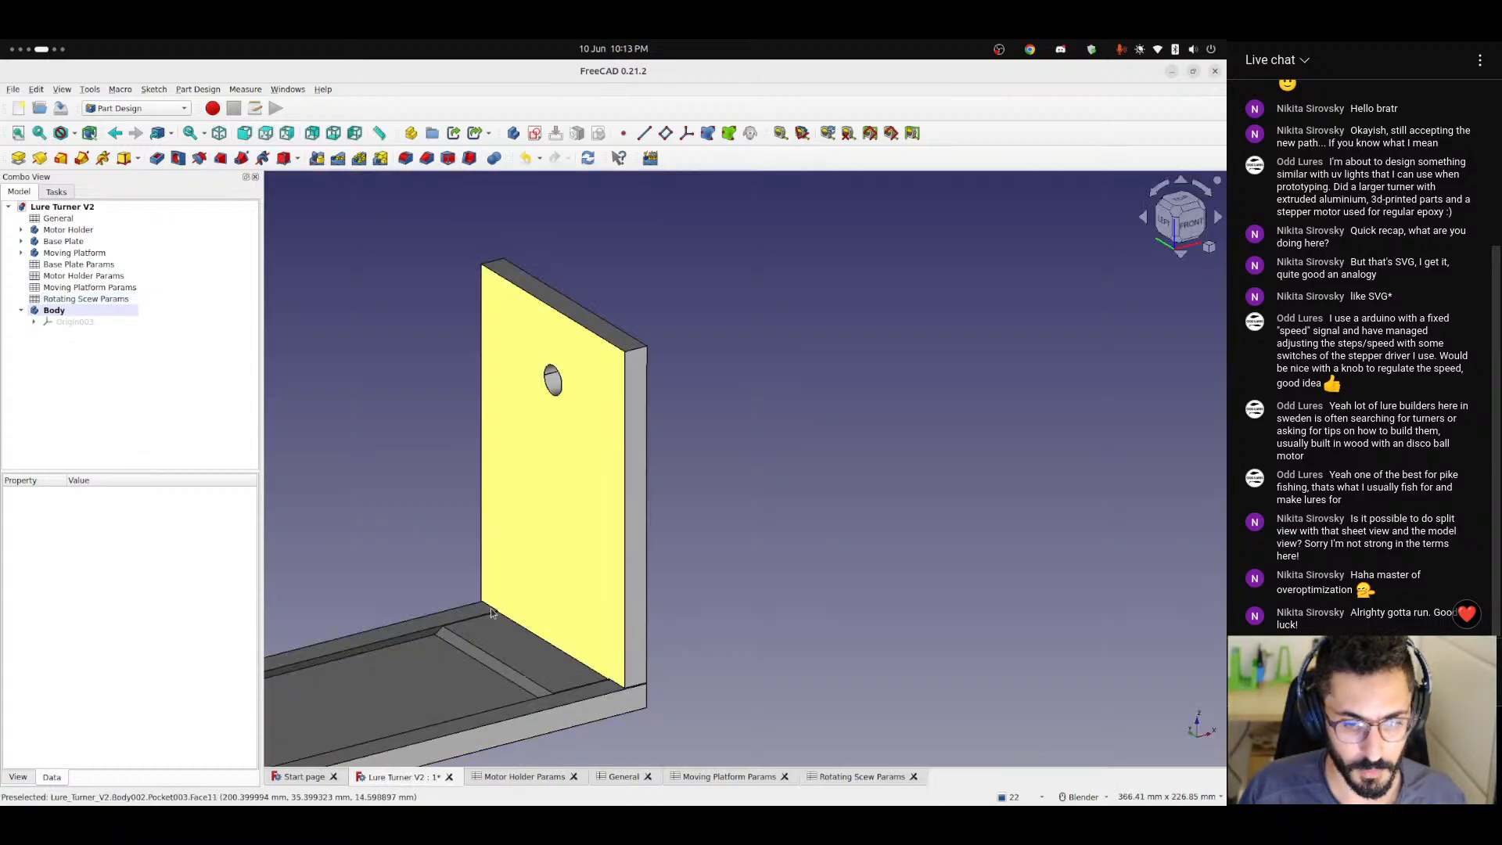
left_click(1195, 234)
scroll(441, 571, "down", 5)
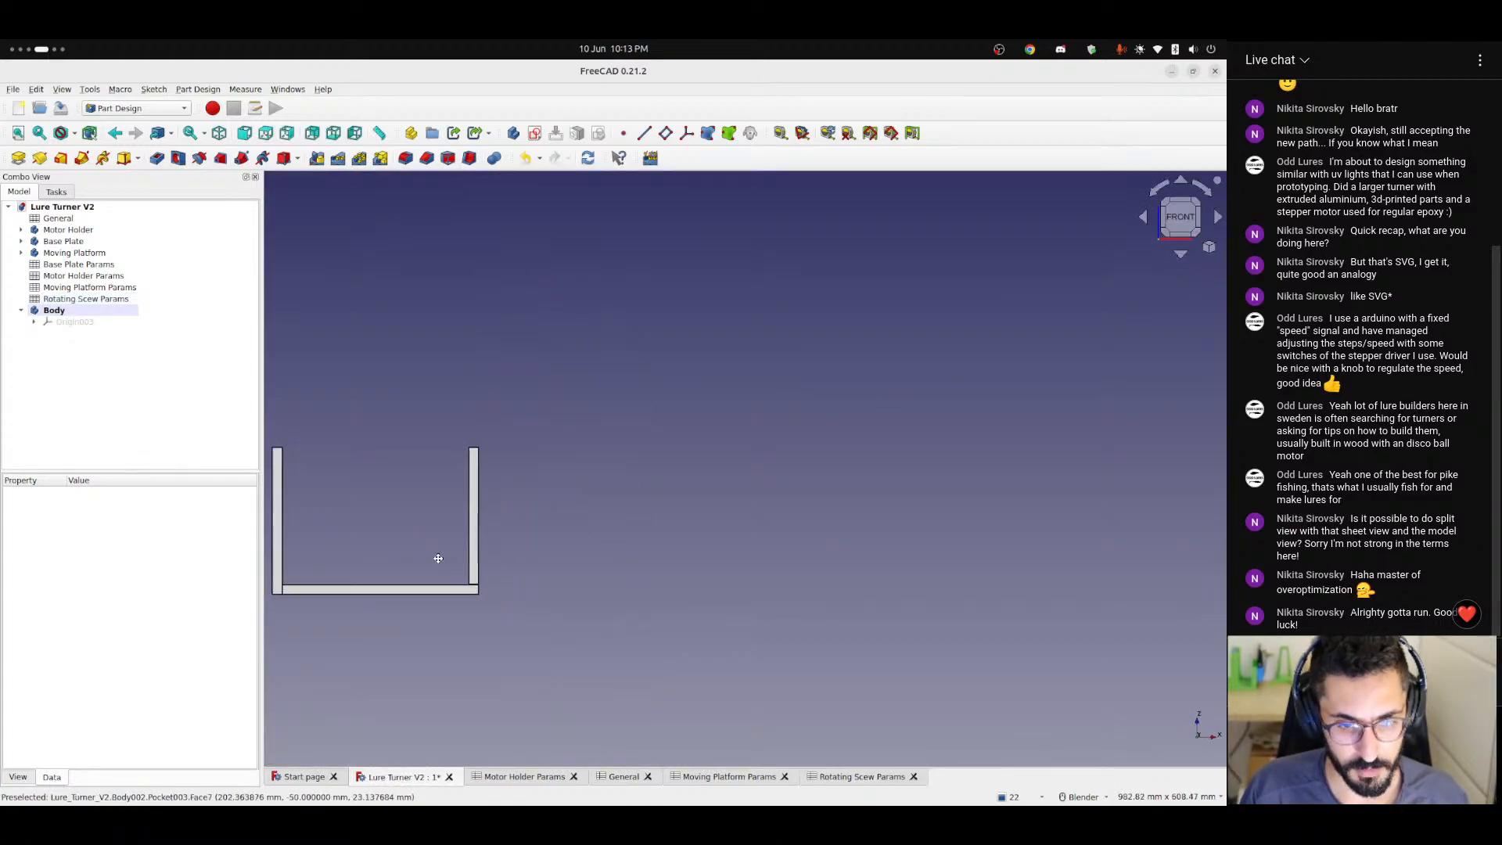
middle_click_drag(436, 557, 655, 567, "shift")
left_click(77, 324)
key("space")
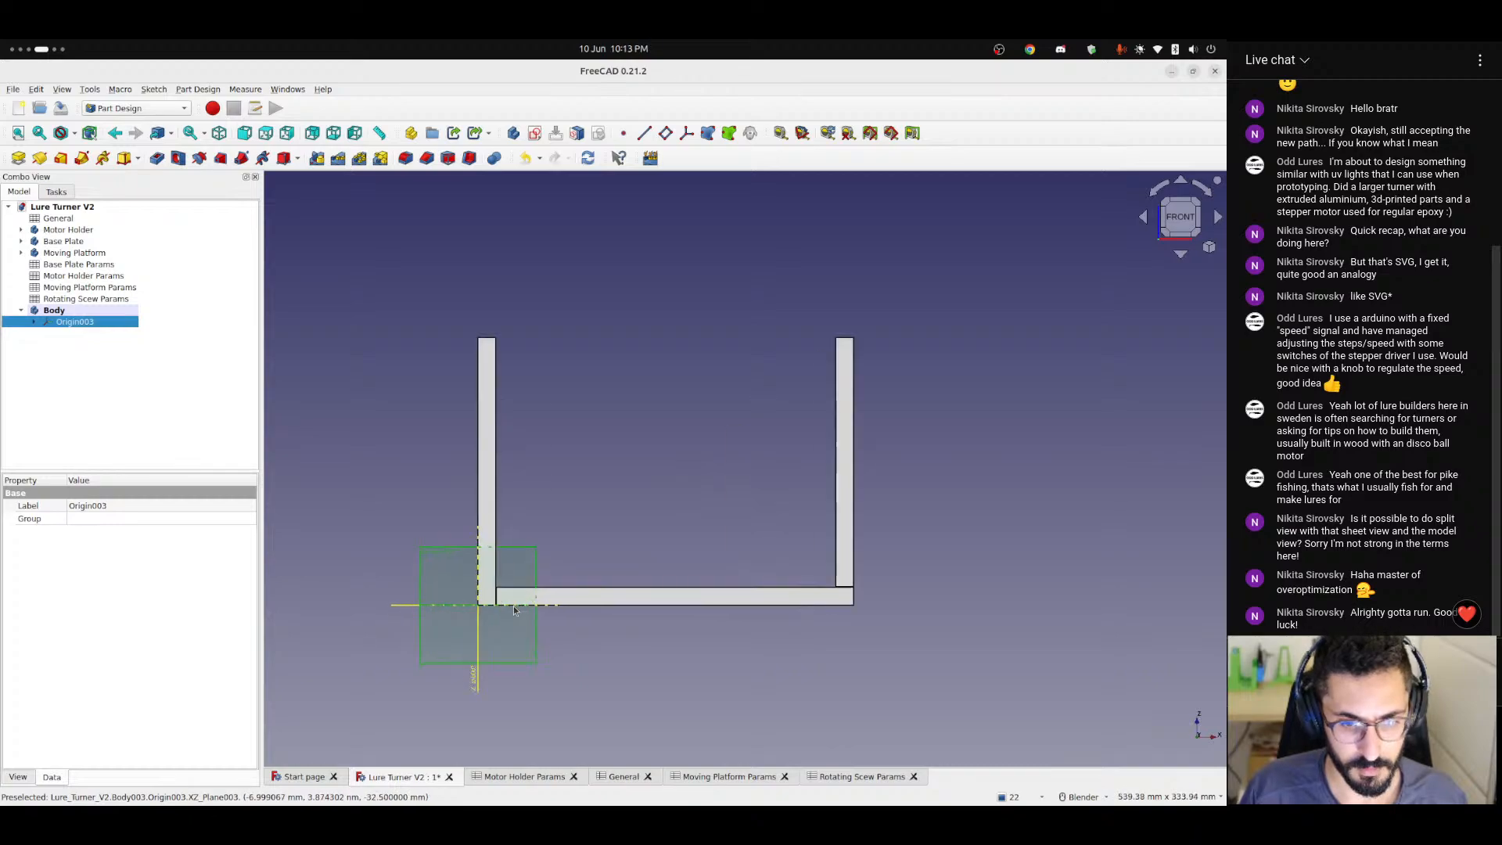
scroll(513, 606, "up", 3)
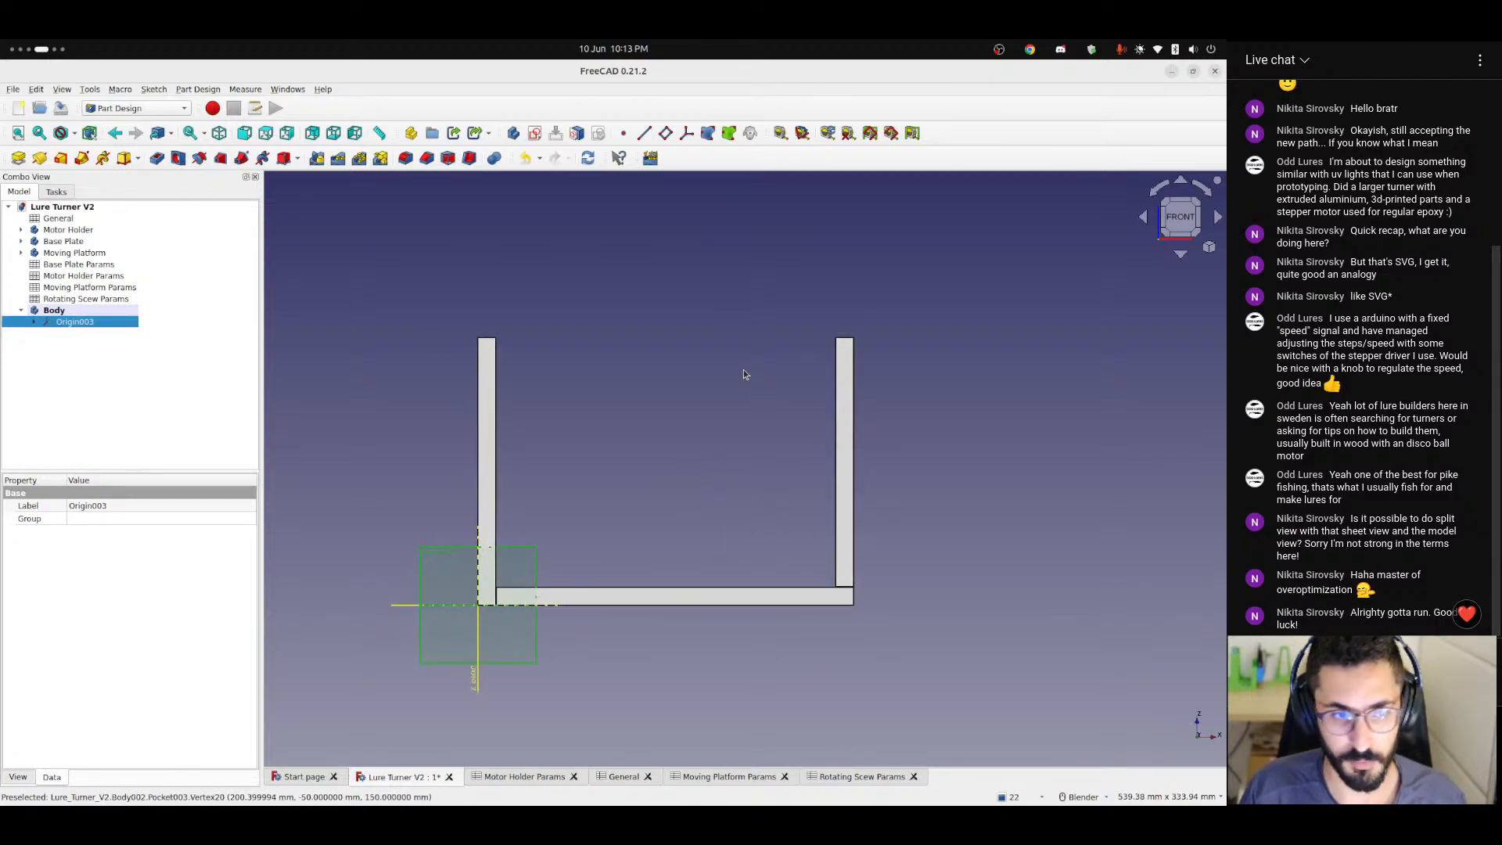
Start a formula for the new body's x position with <<General>>.thickness + <<General>>.tolerance.
left_click(60, 362)
left_click(58, 312)
double_click(38, 532)
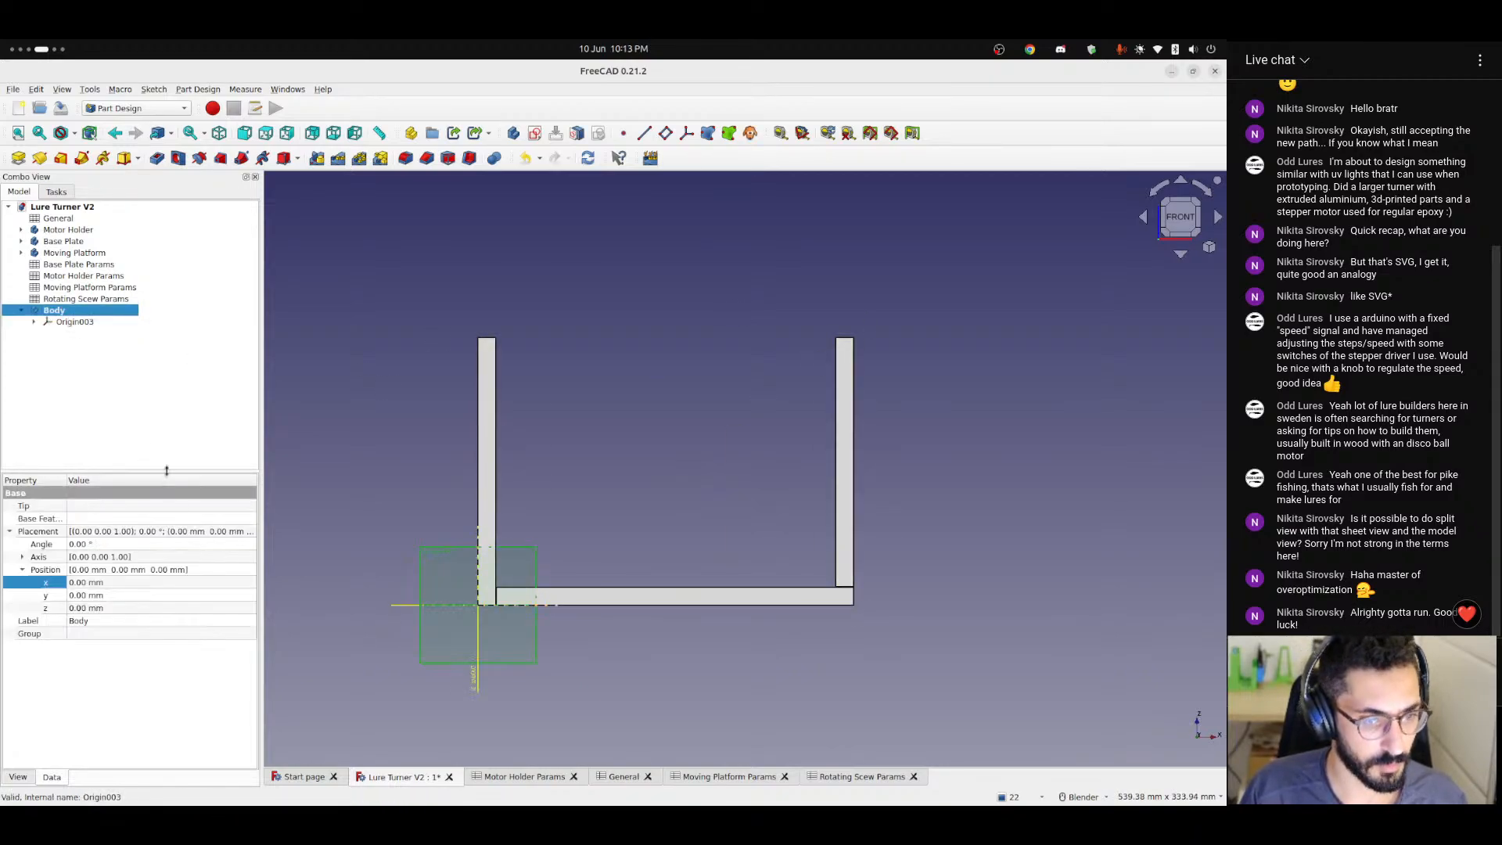
left_click(118, 582)
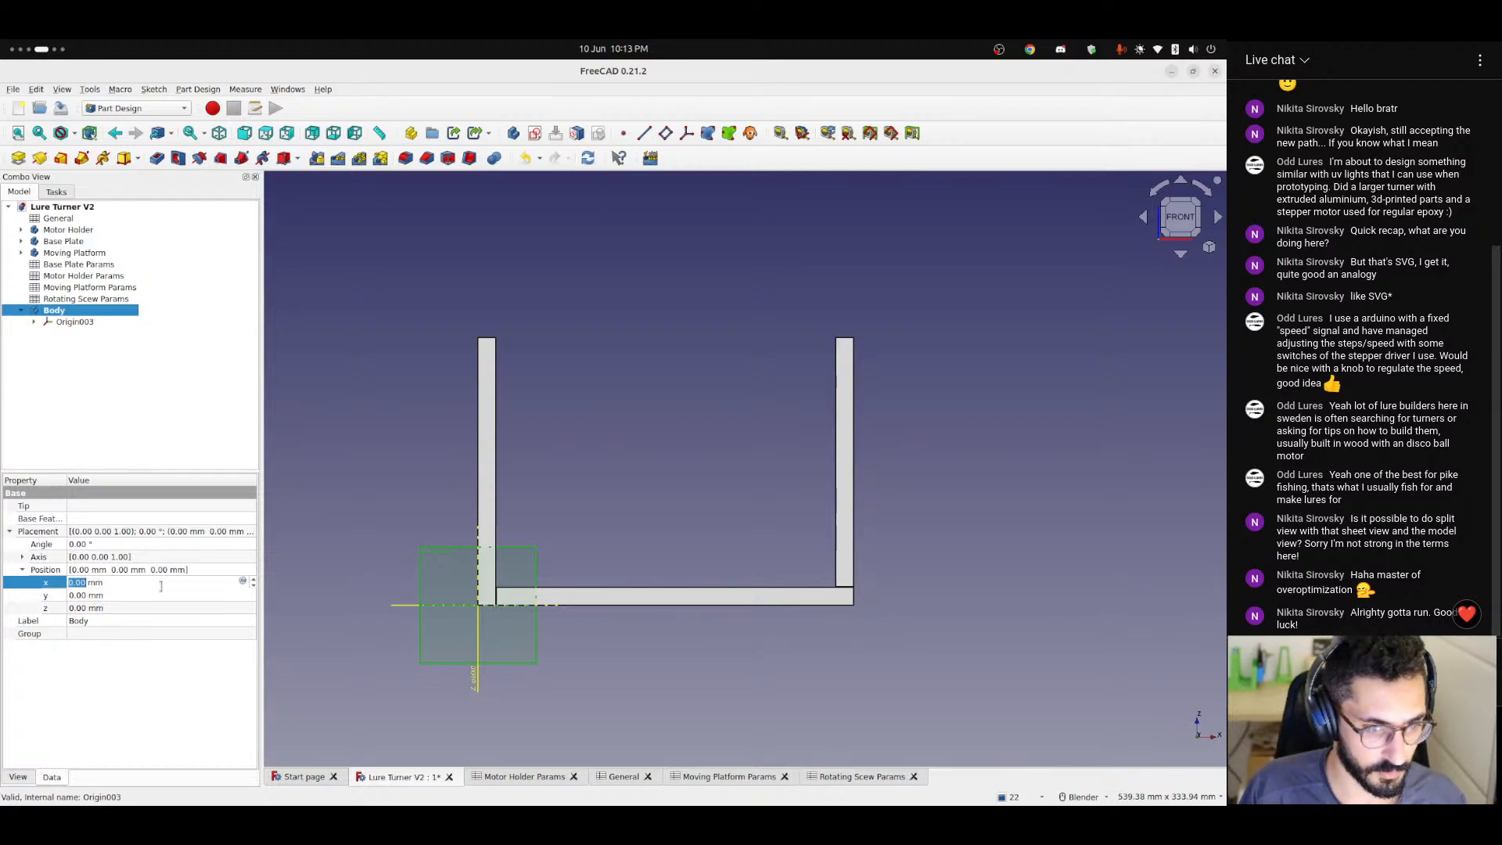
left_click(242, 582)
type("<<G")
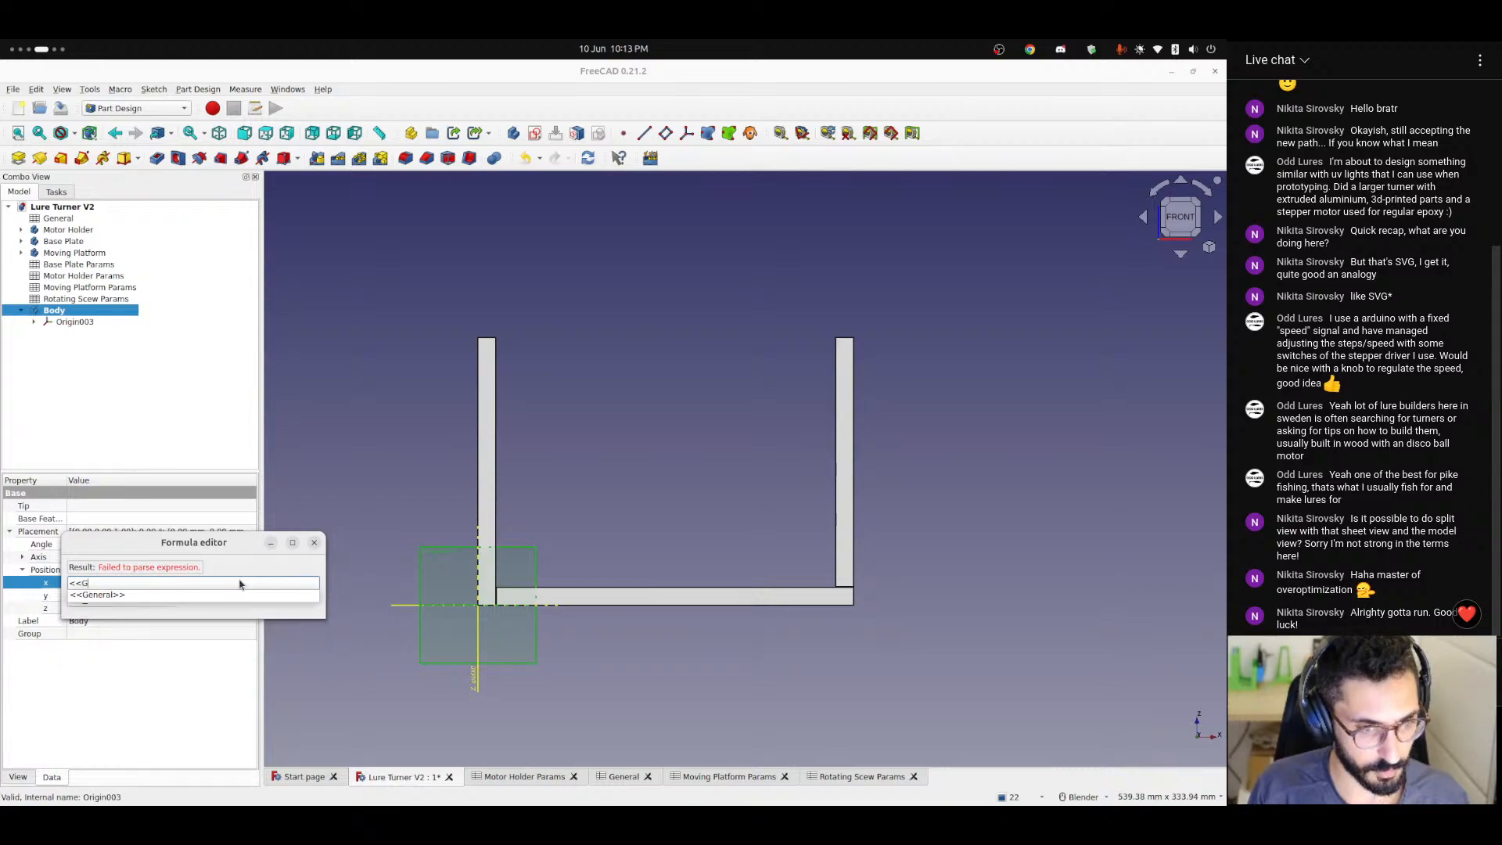
type("ene")
key("Down")
type("thickness")
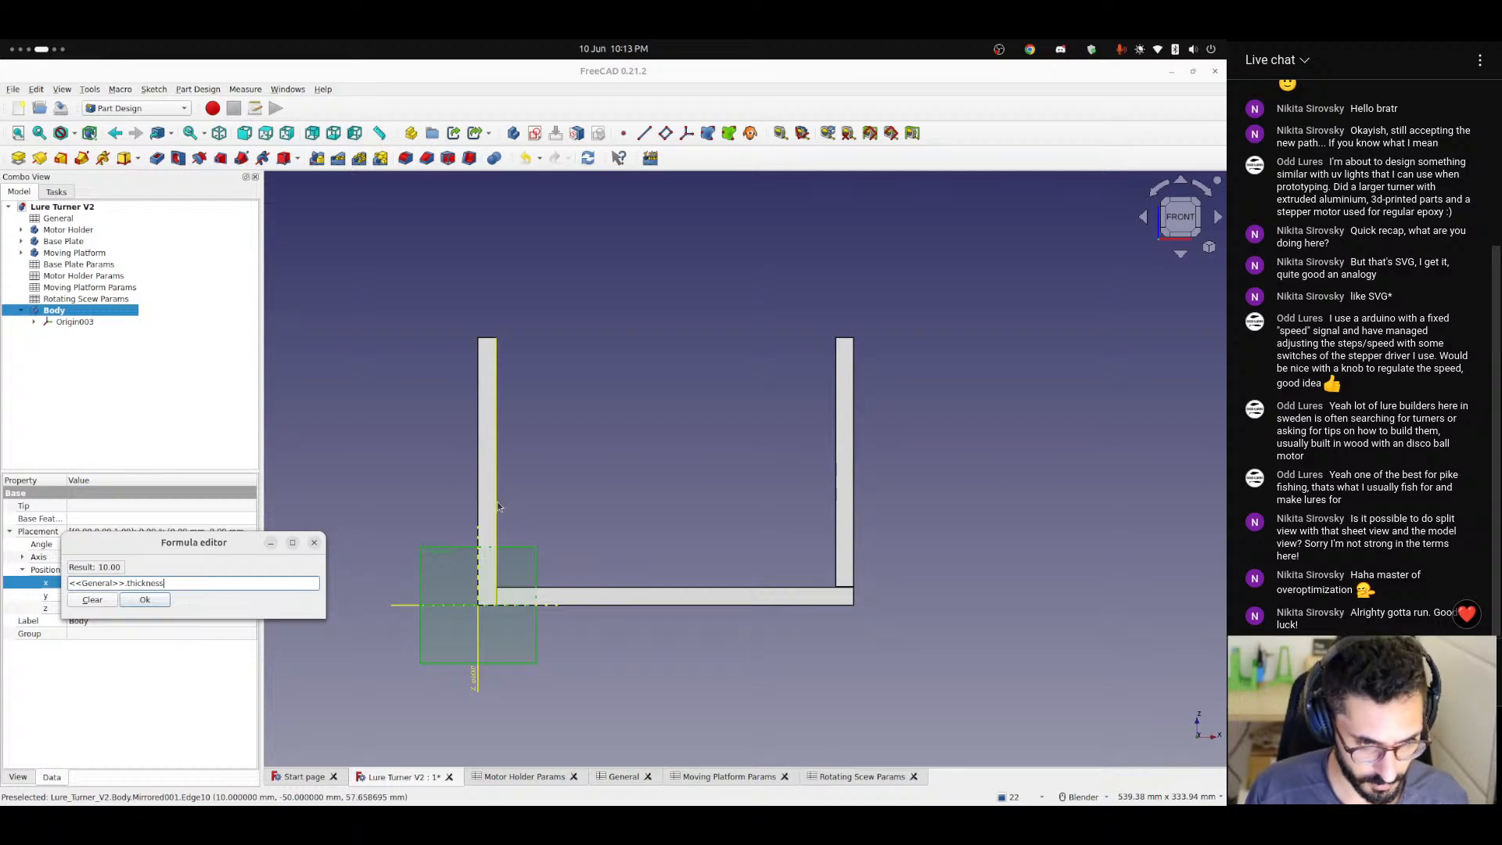
type(" + <<ge")
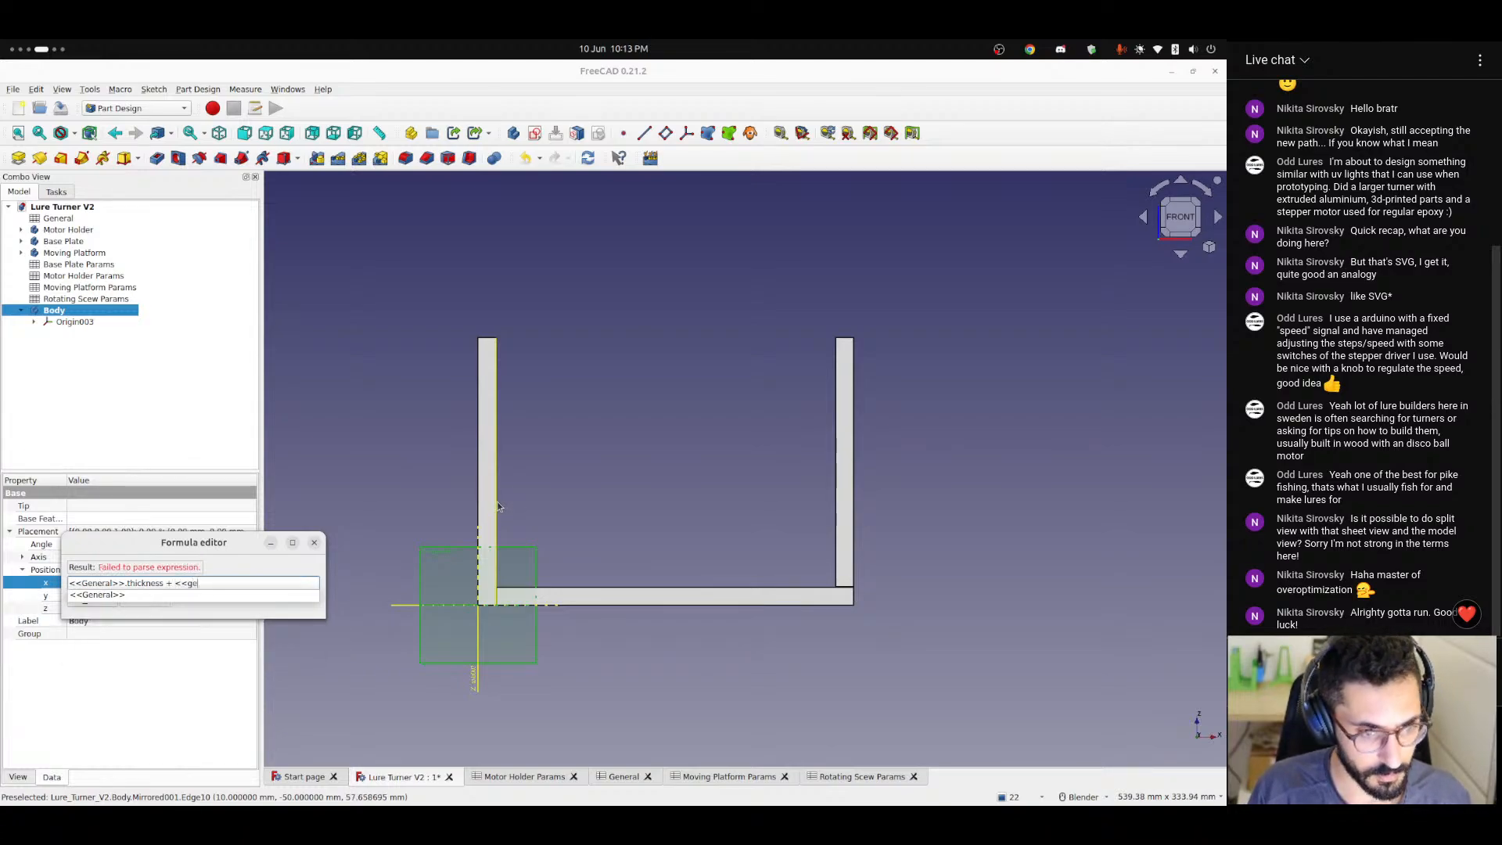
key("Down")
type("tolerance")
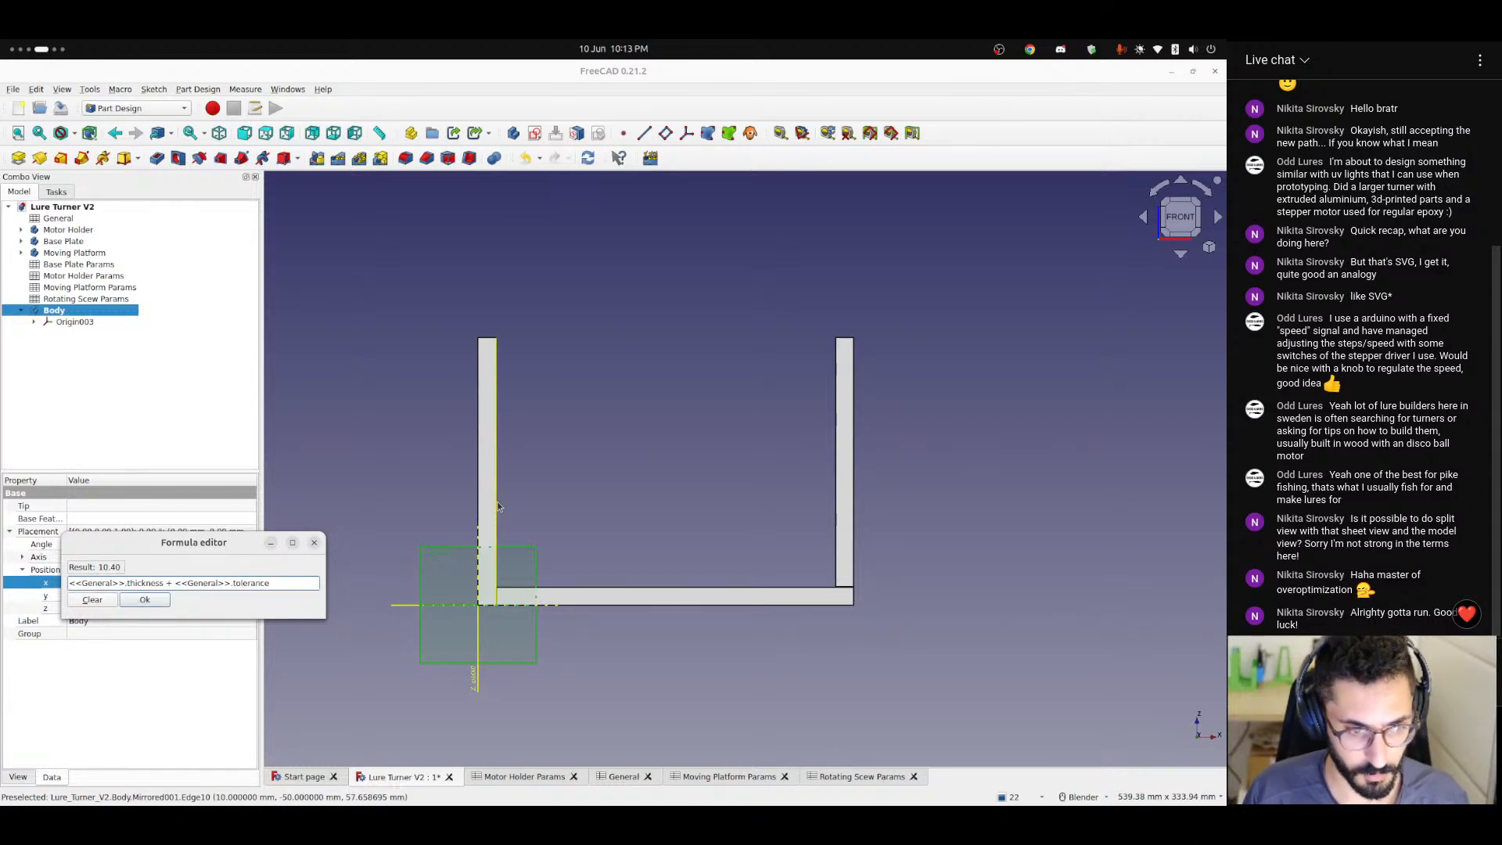
type(" + <")
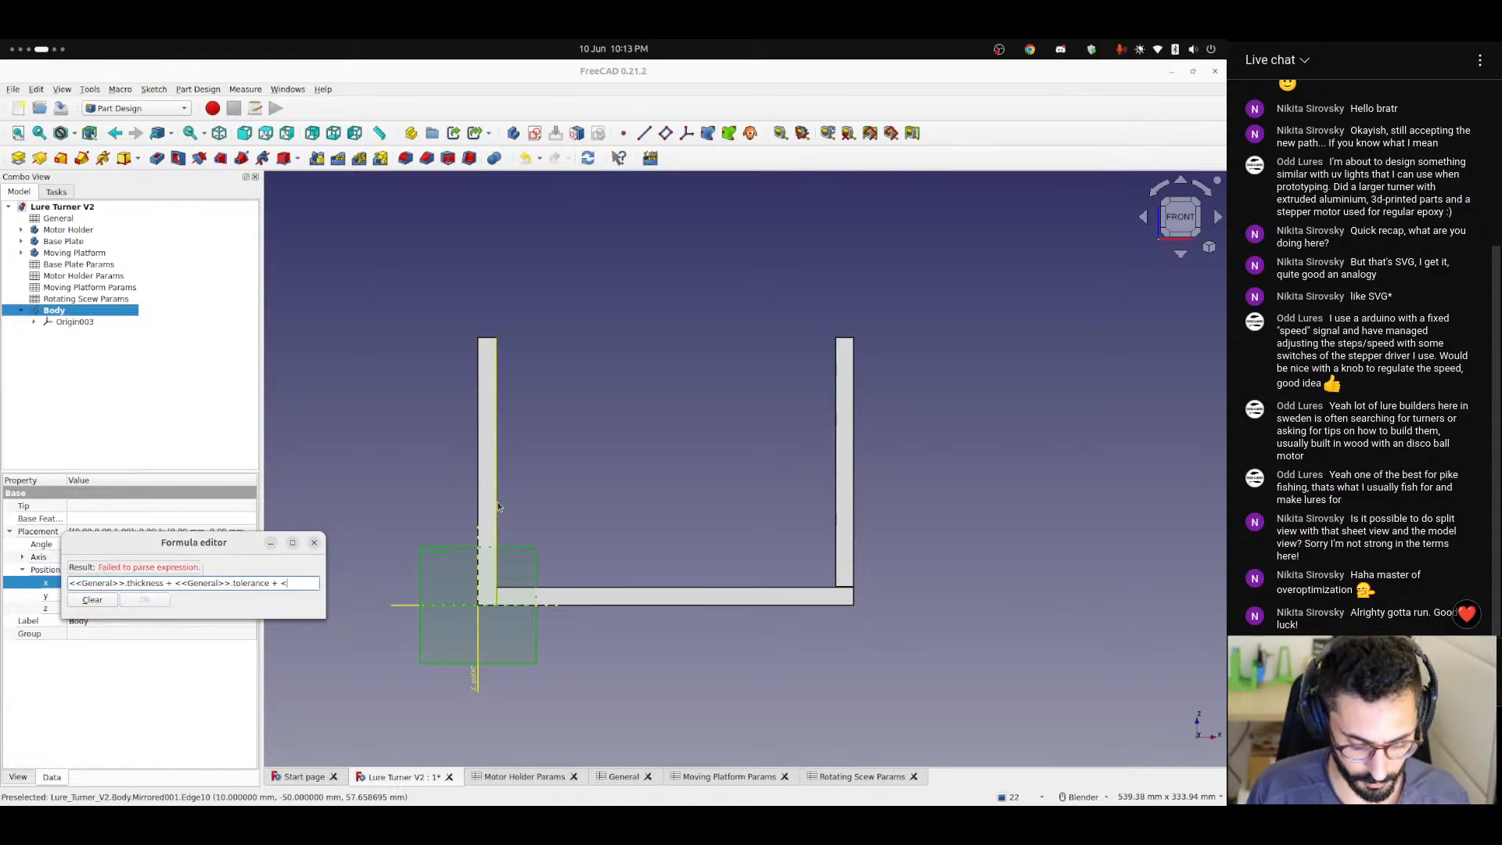
type("<pla")
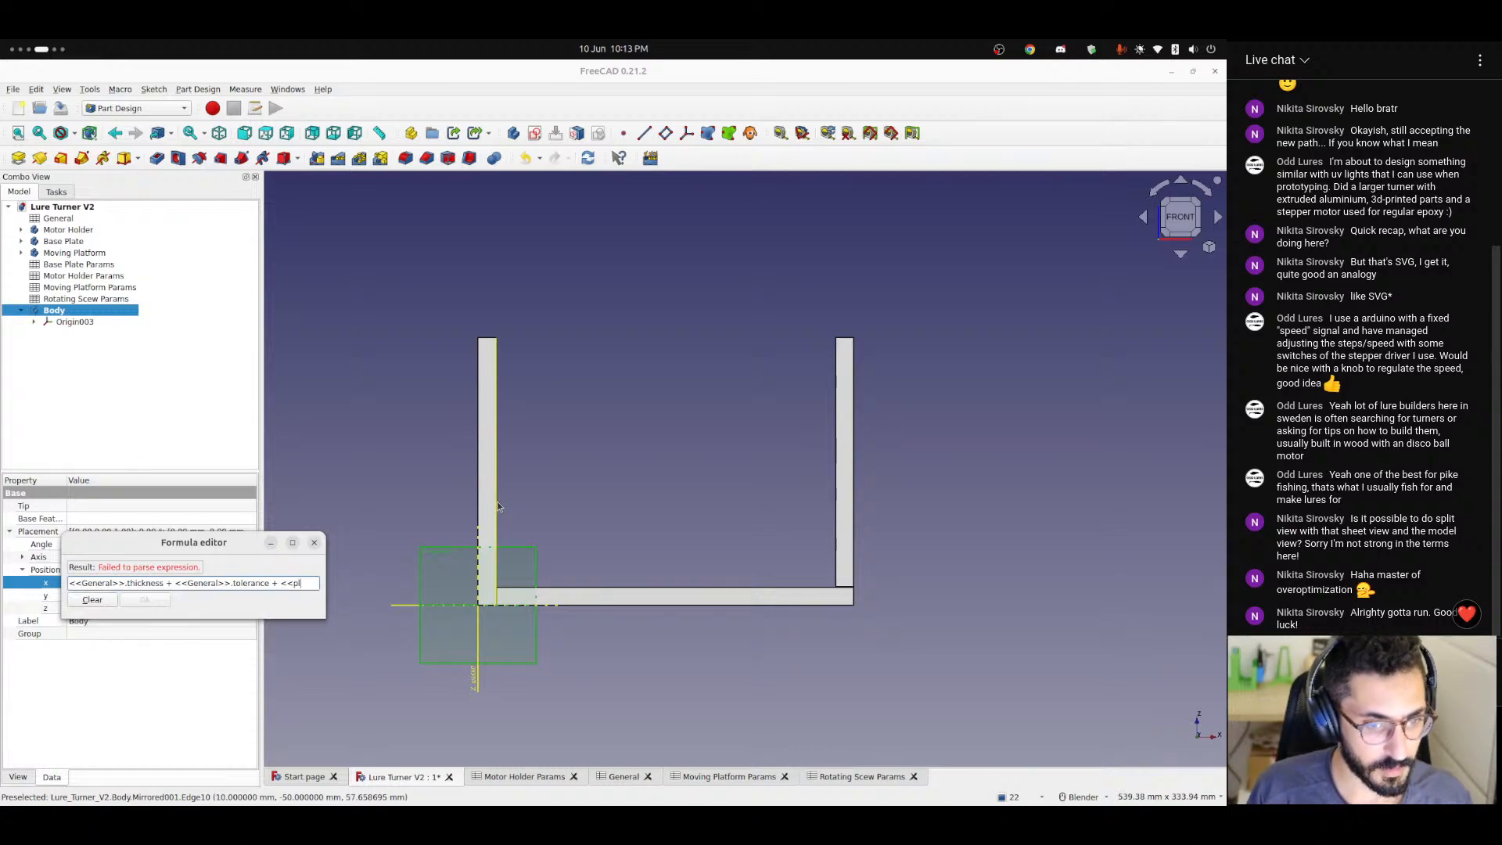
Add <<General>>.basePlateLength as the third term of the new body's x position formula.
key("BackSpace")
key("BackSpace")
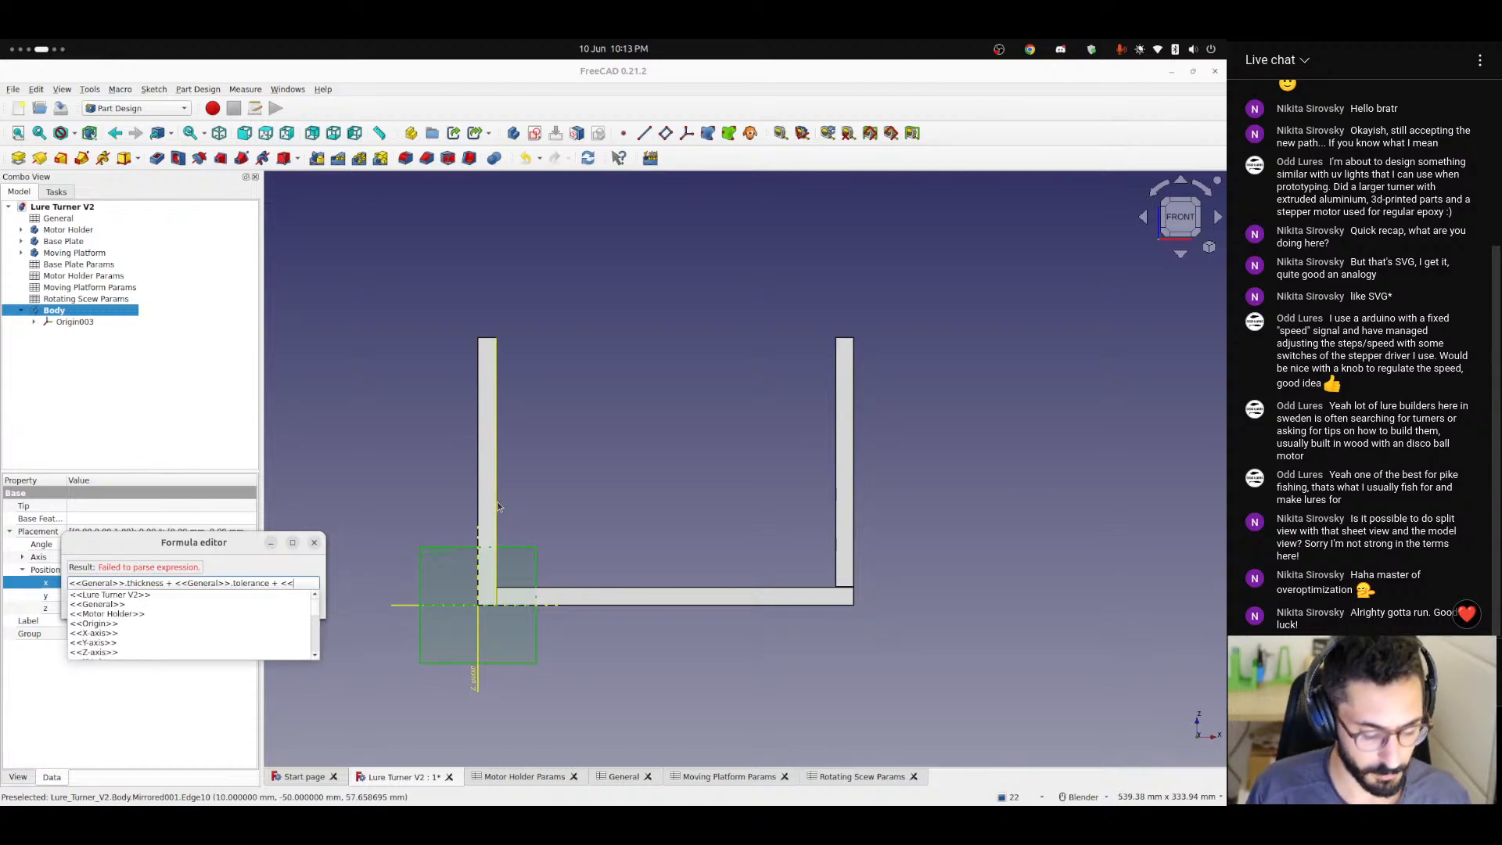
type("Base")
key("Down")
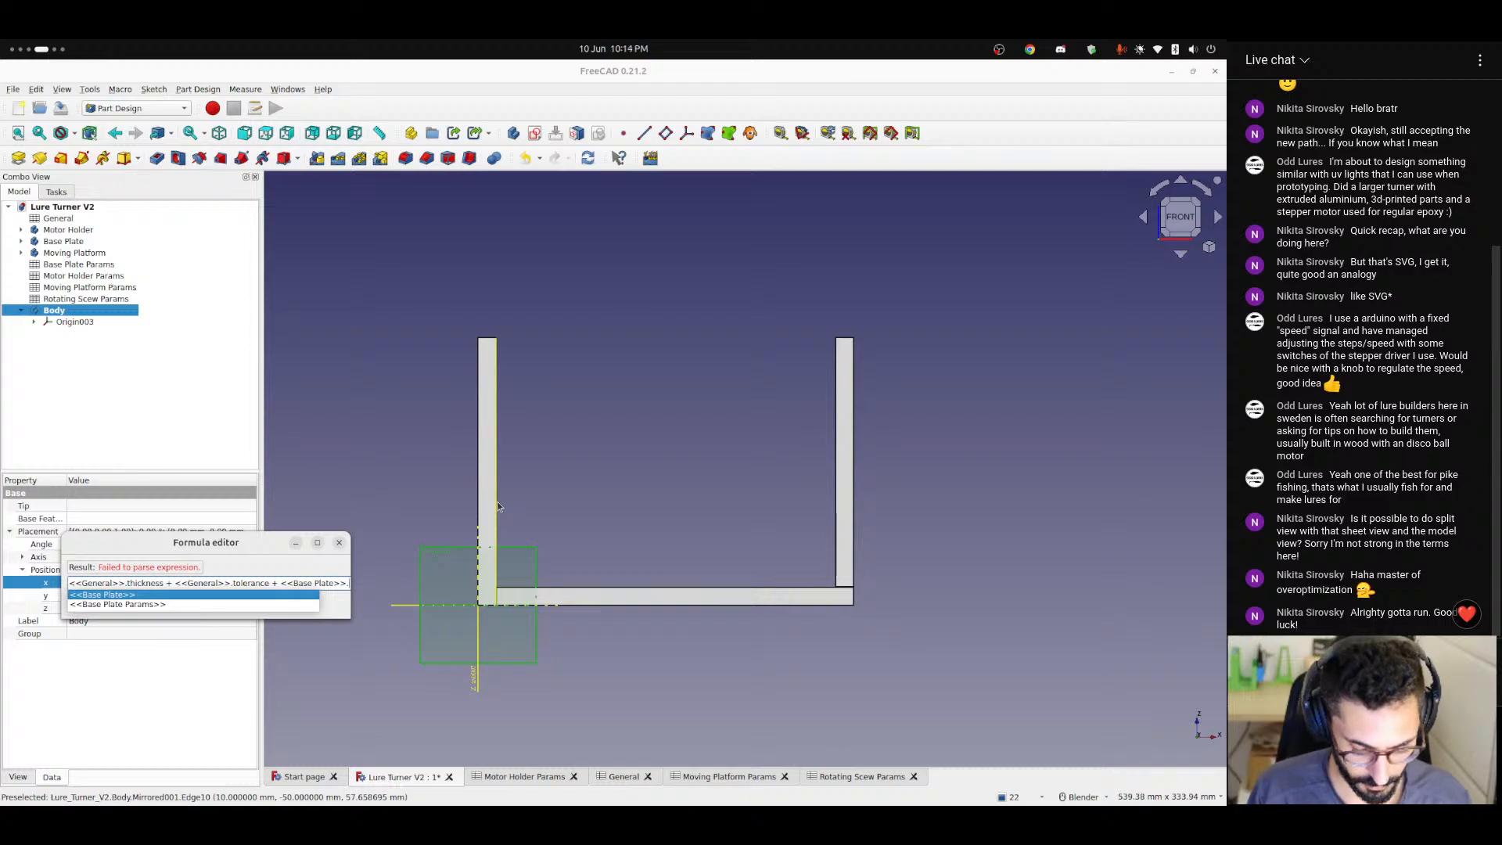
type("len")
key("BackSpace")
key("BackSpace")
key("BackSpace")
key("BackSpace")
key("BackSpace")
key("BackSpace")
key("BackSpace")
key("BackSpace")
key("BackSpace")
key("BackSpace")
key("BackSpace")
key("BackSpace")
key("BackSpace")
key("BackSpace")
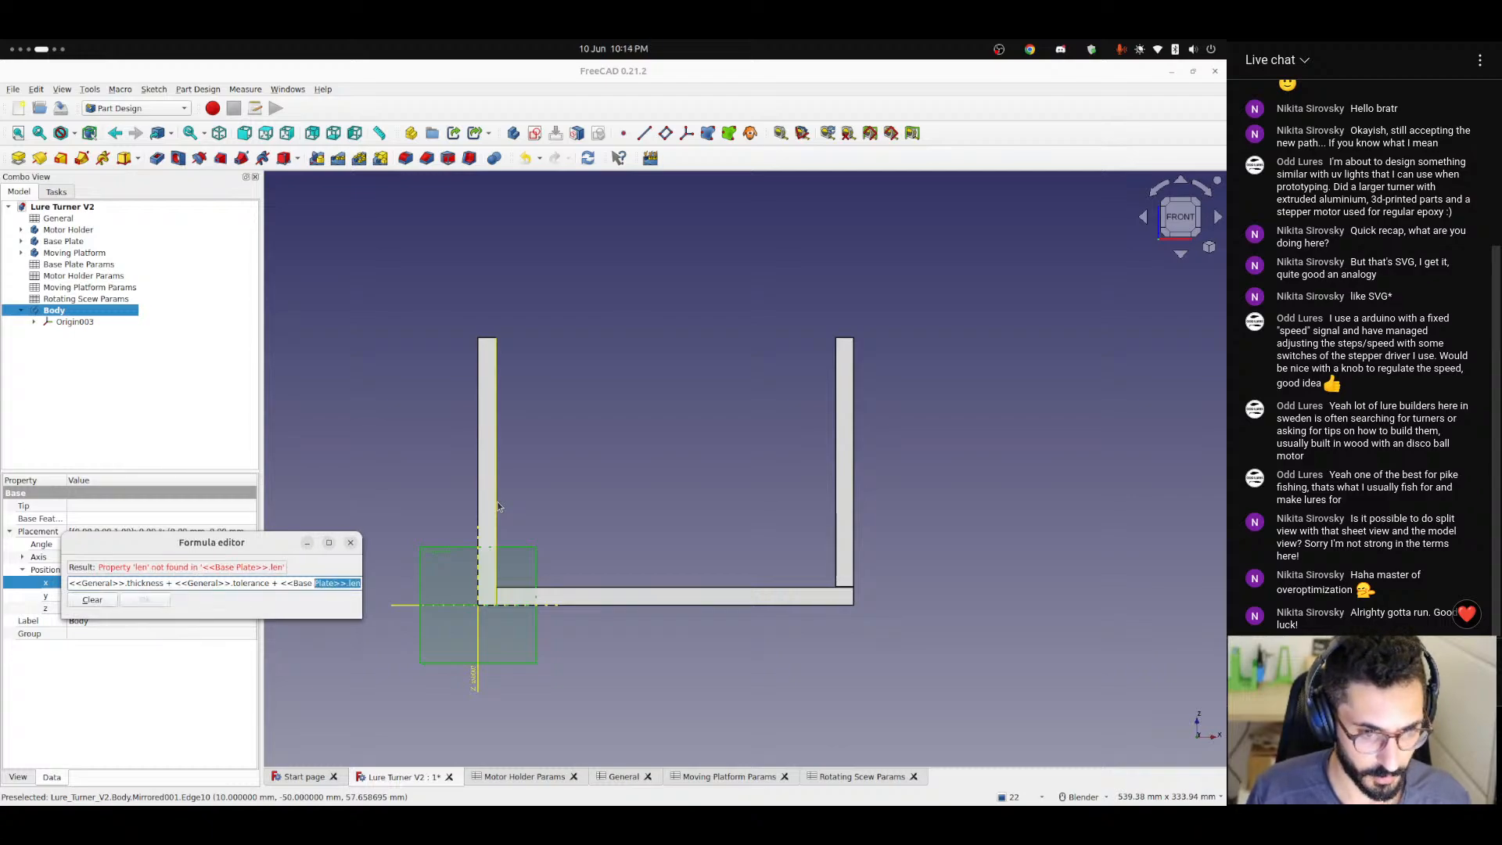
type("Gene")
key("Down")
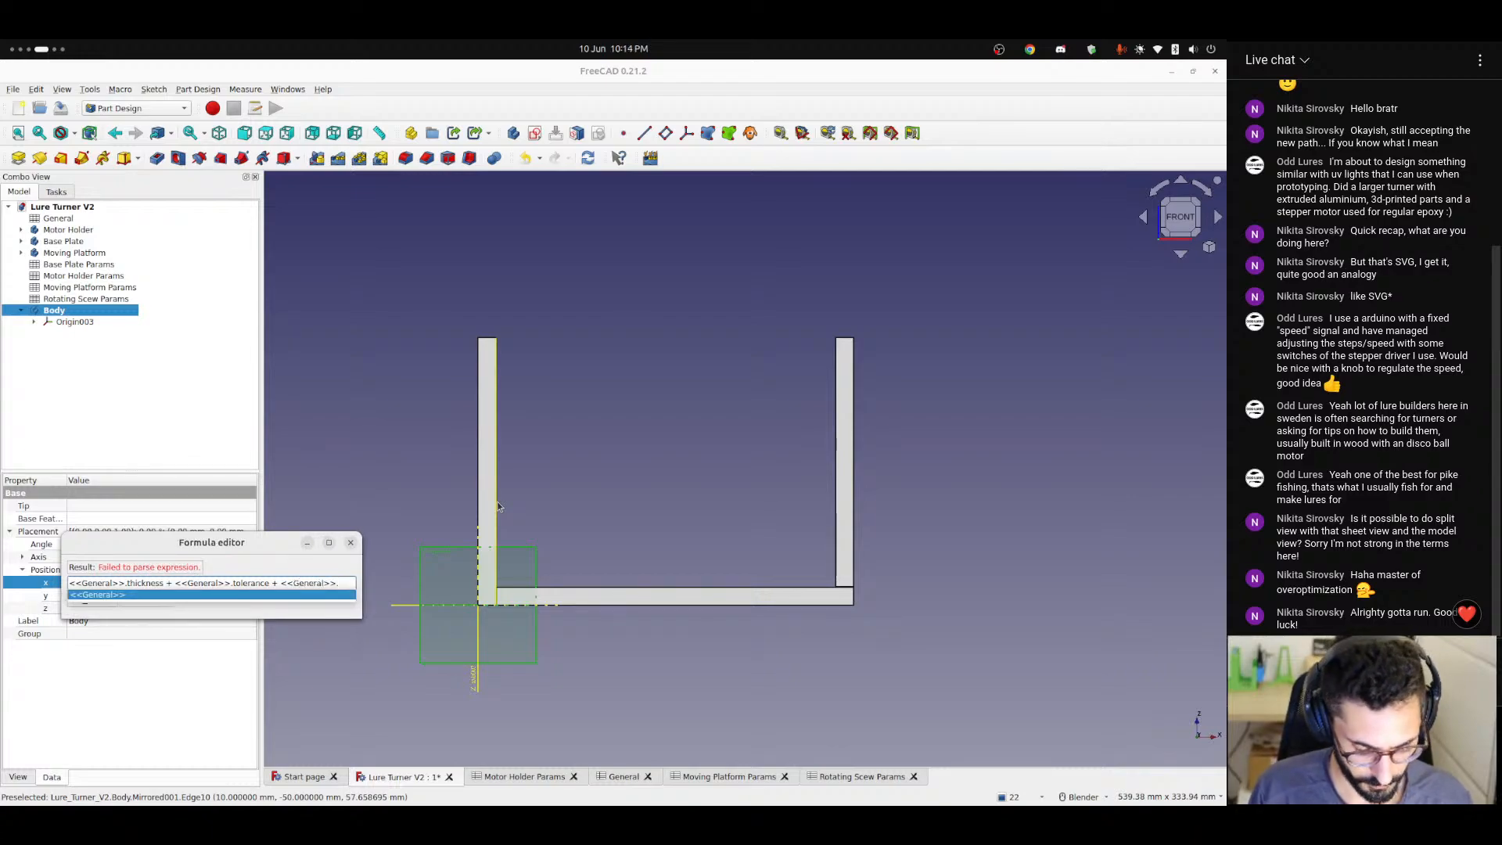
type(".base")
key("Down")
key("Down")
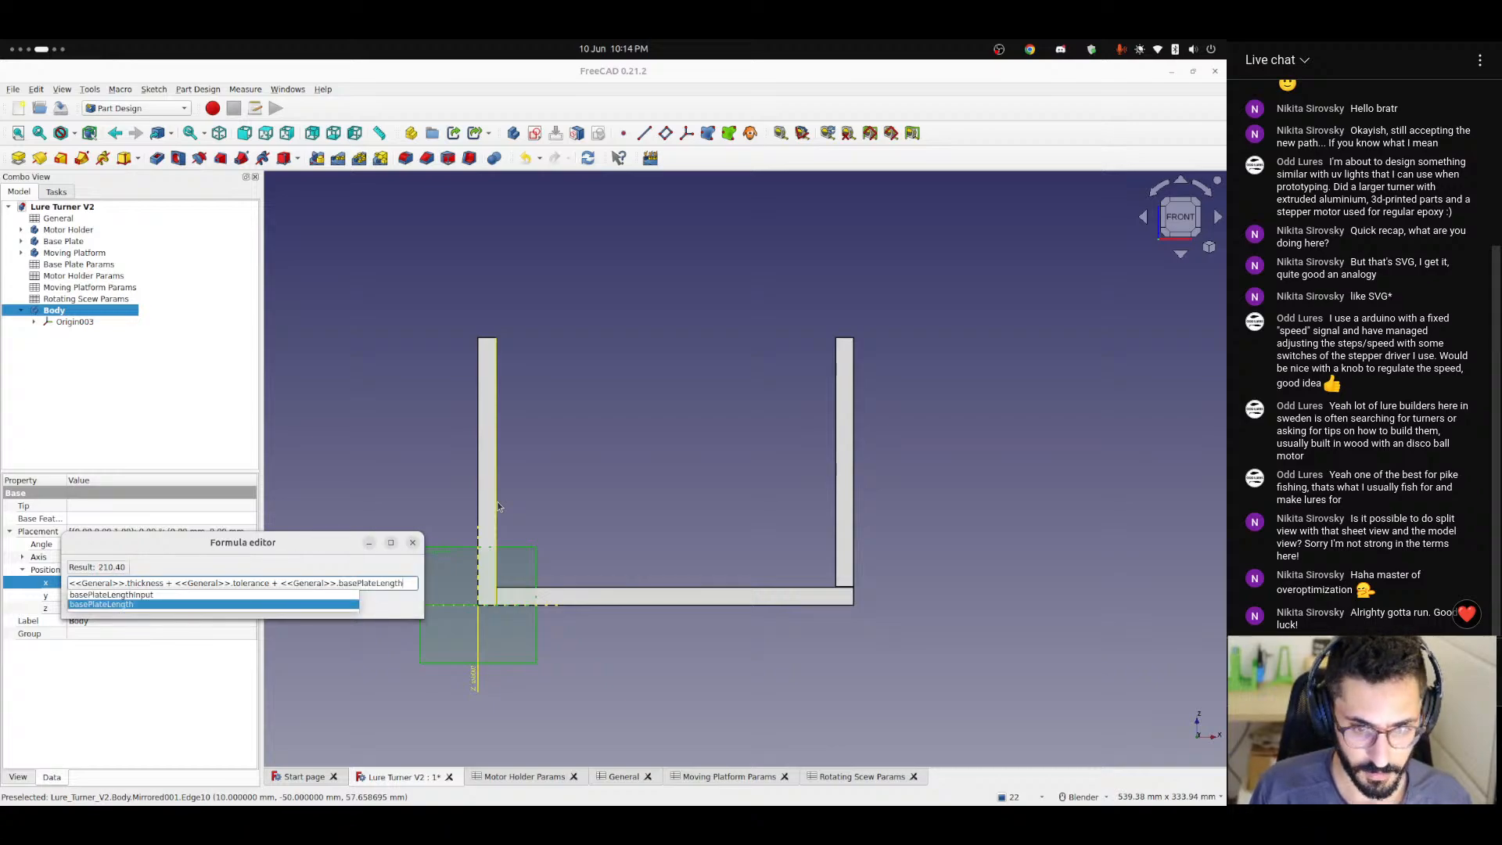
key("Return")
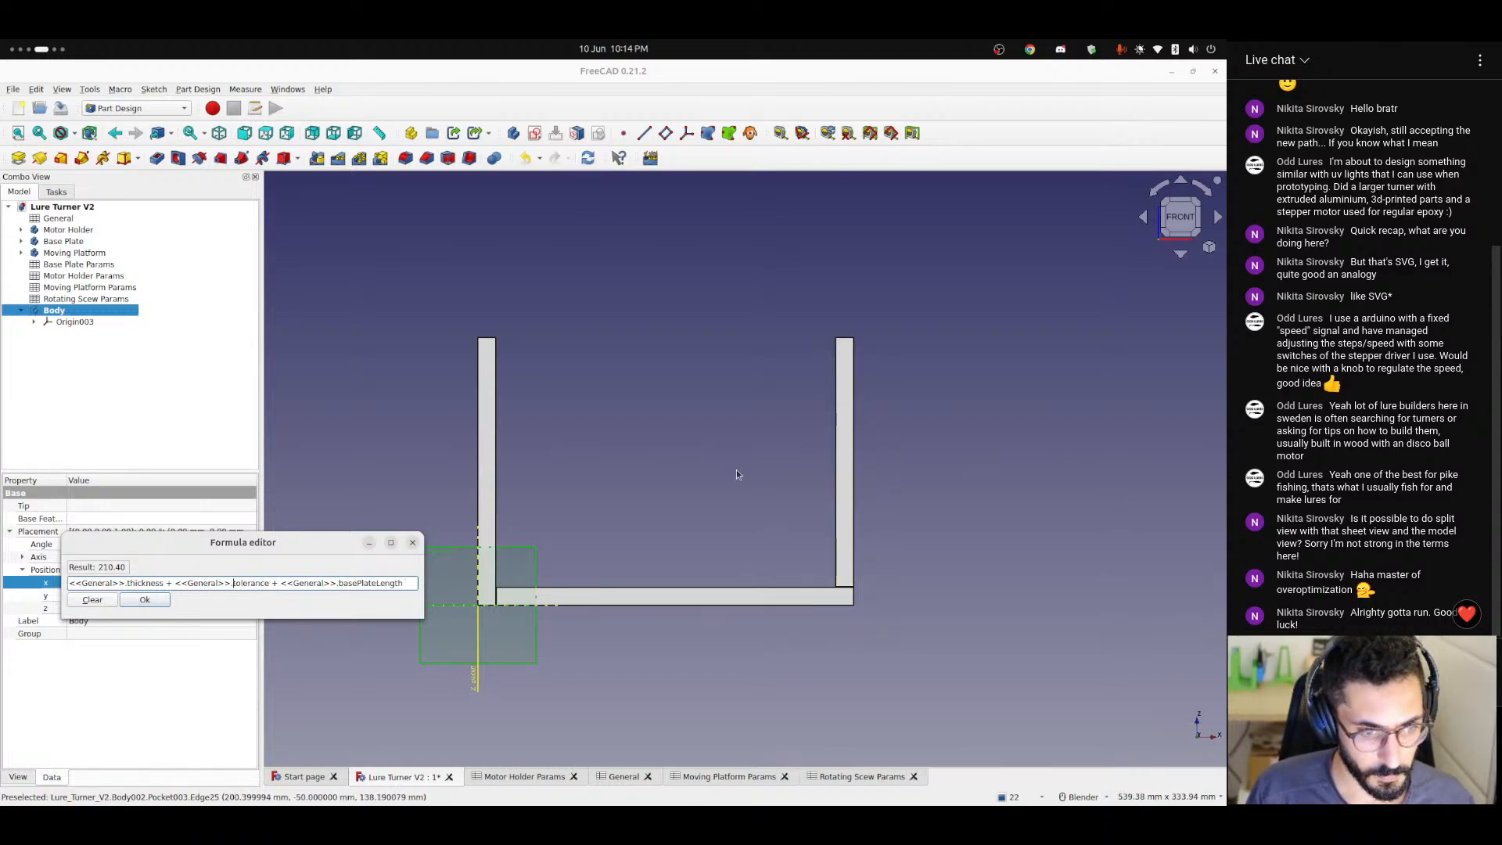
Multiply the thickness term by 1.5 in the x position formula and apply it to the new body.
key("ctrl+Left")
key("ctrl+Left")
type("* 1.5")
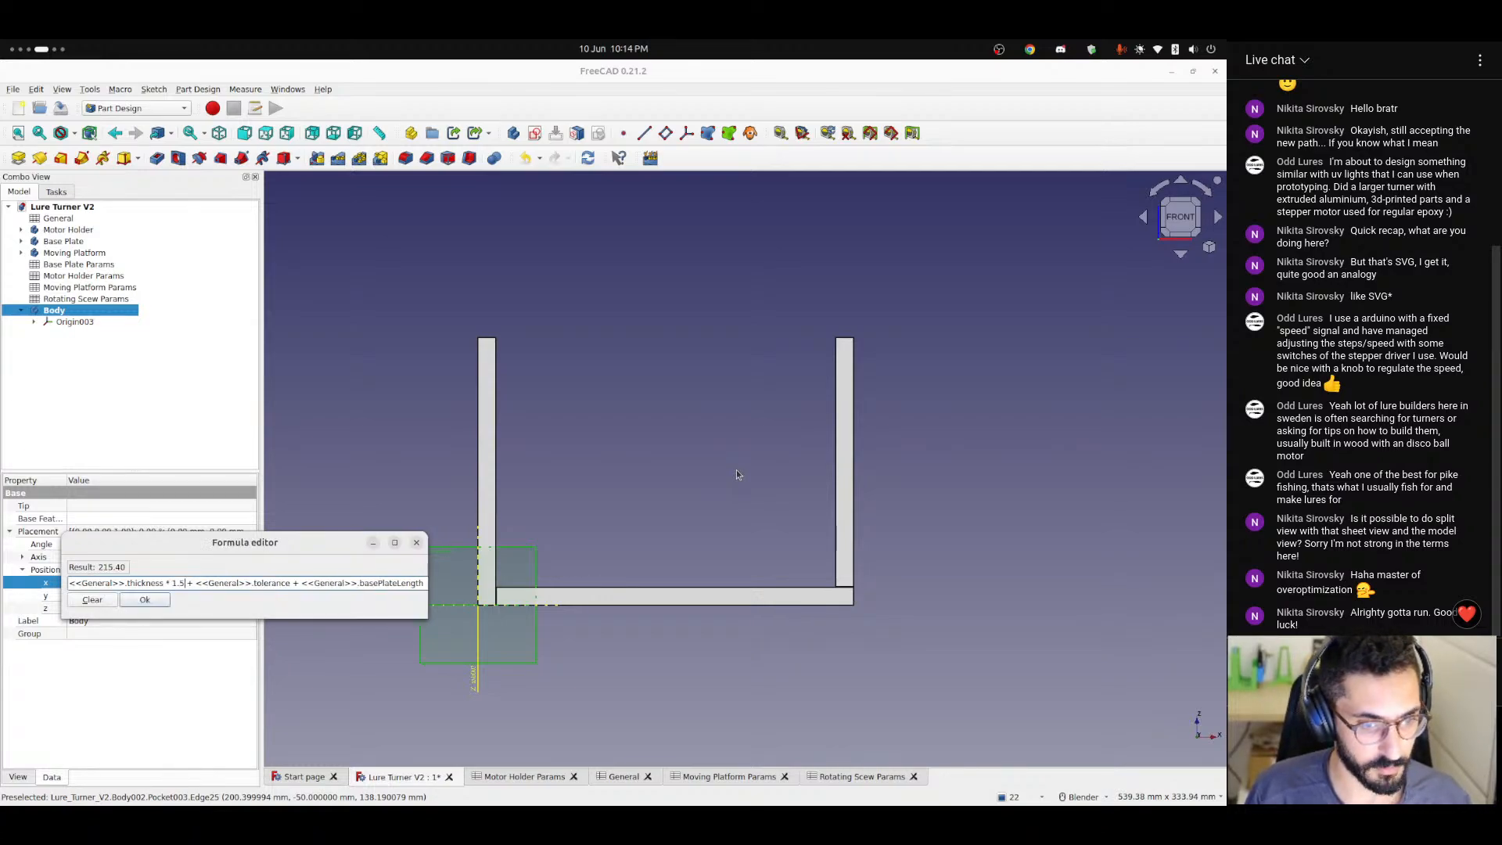
key("Return")
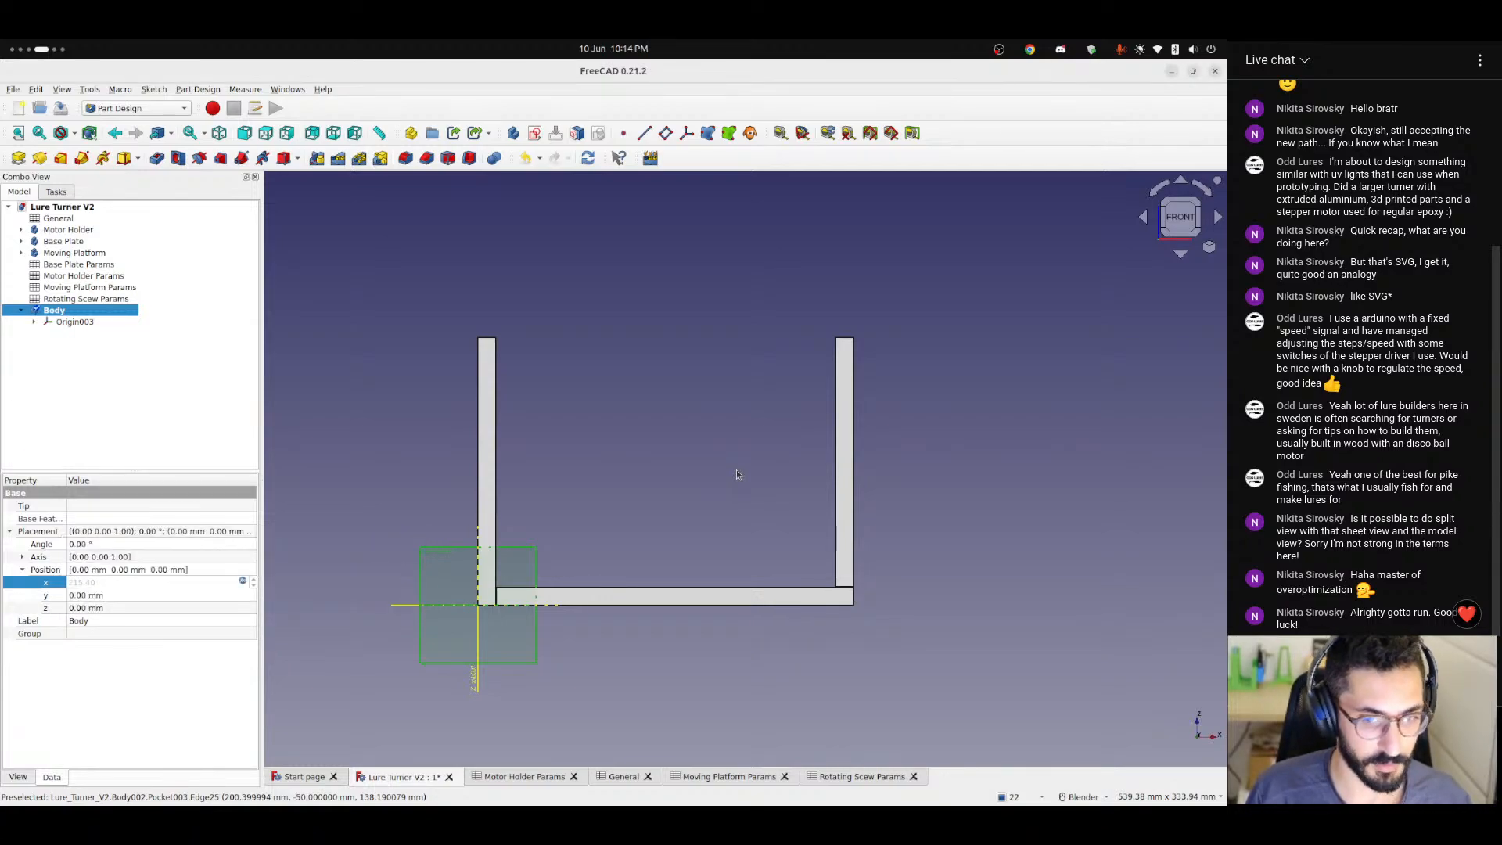
left_click(65, 323)
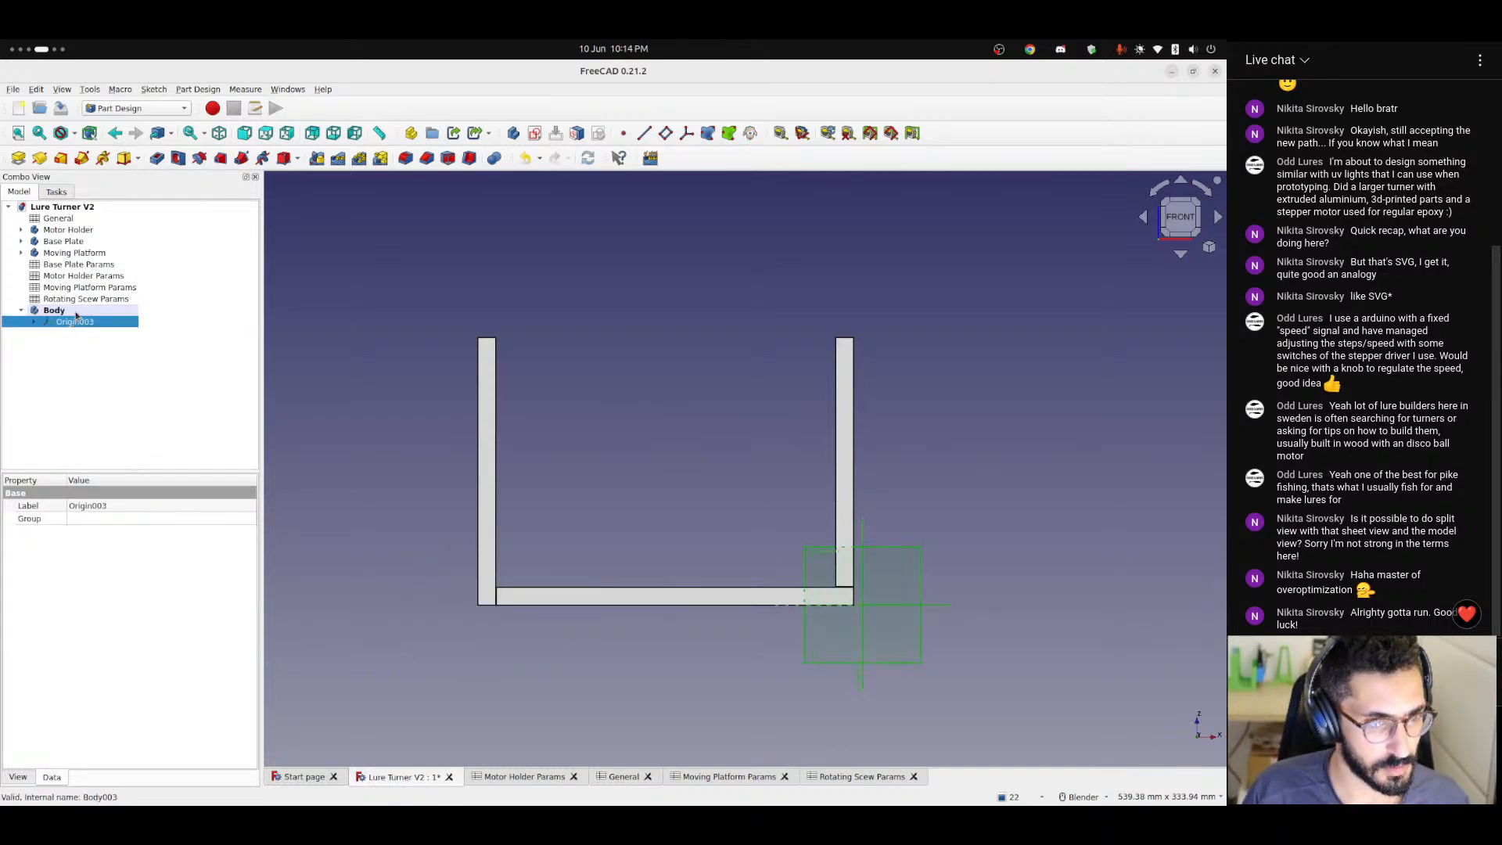
Remove the 1.5 multiplier from the thickness term in the new body's x position formula and apply it.
left_click(70, 311)
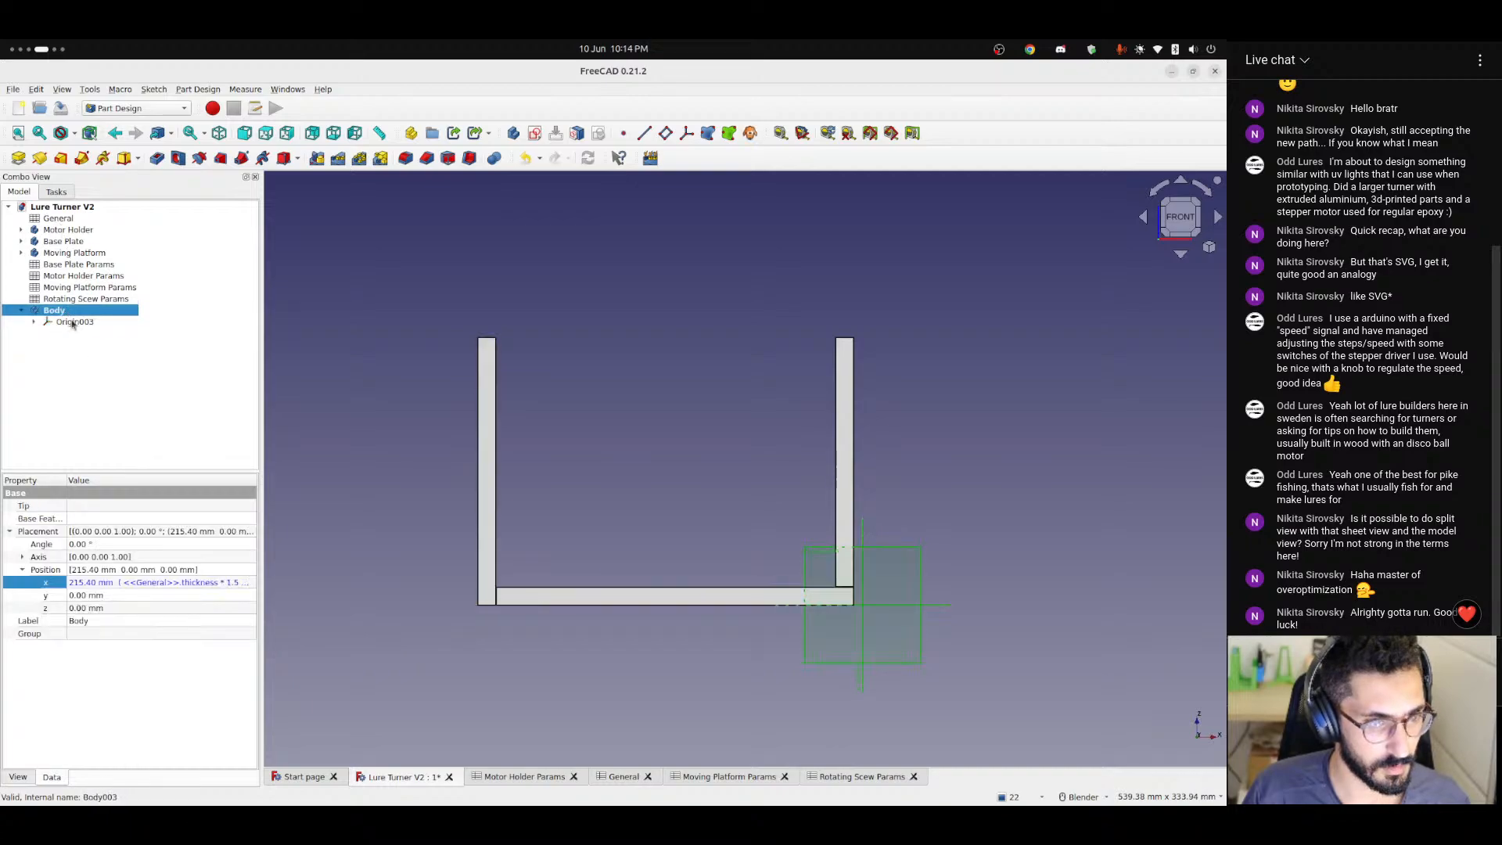
left_click(222, 584)
left_click(247, 583)
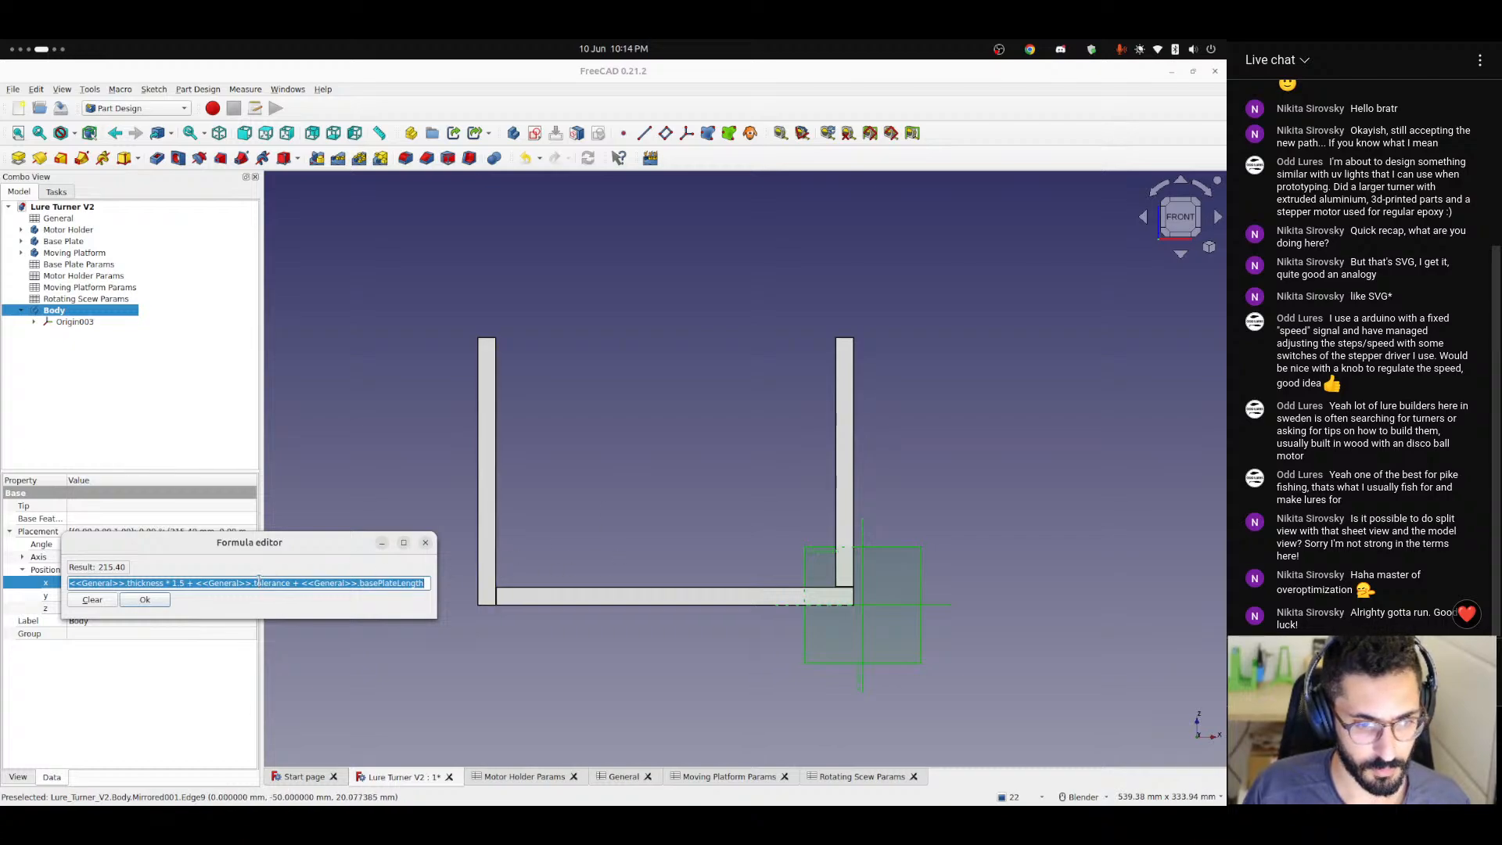
left_click(165, 584)
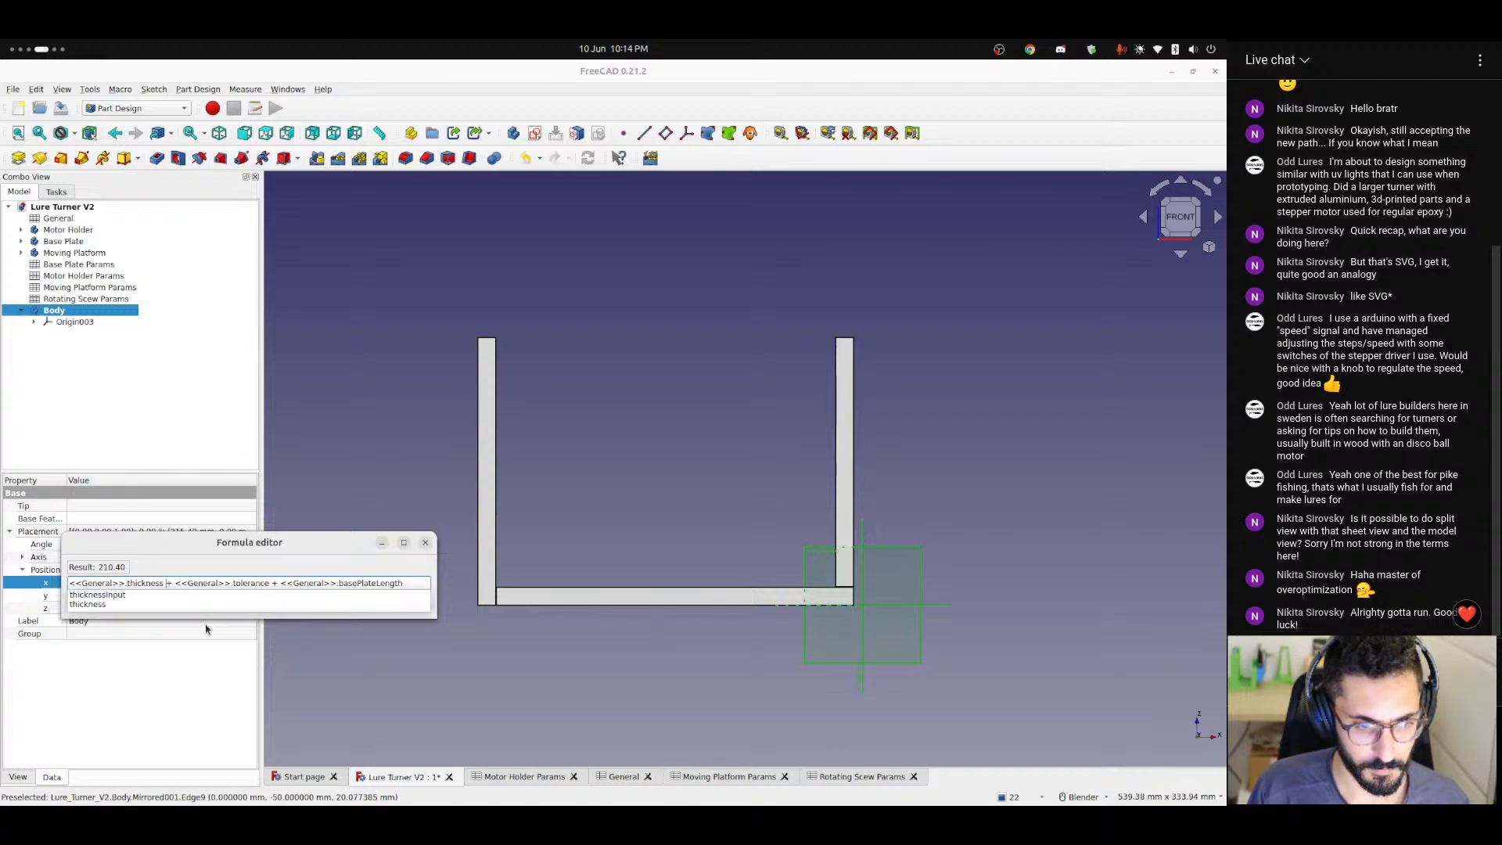
key("BackSpace")
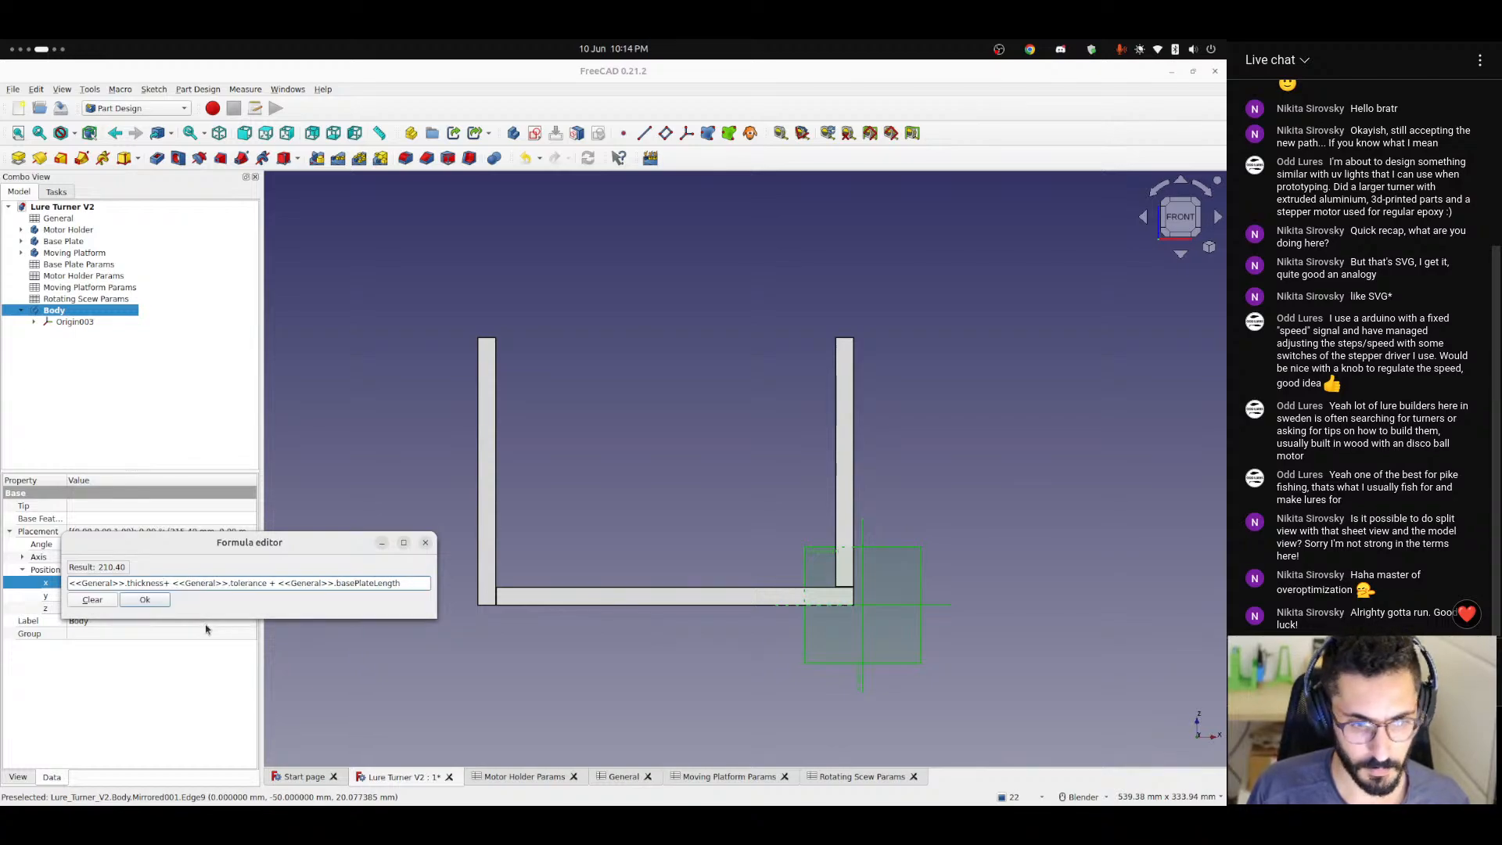
left_click(154, 600)
left_click(775, 557)
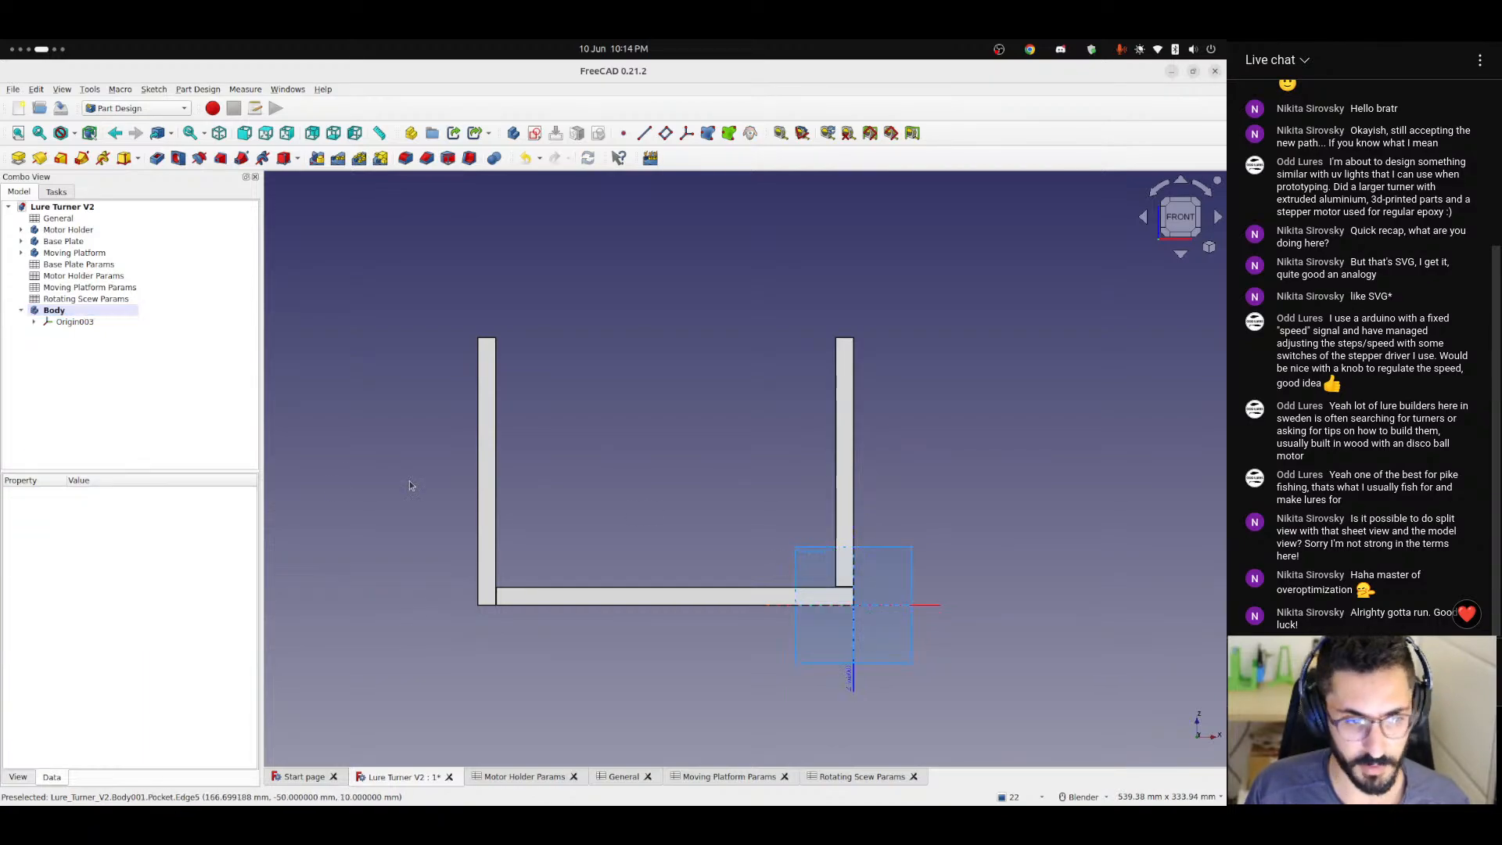
Multiply the thickness term by 0.5 in the new body's x position formula and check its origin against the upright wall.
left_click(87, 311)
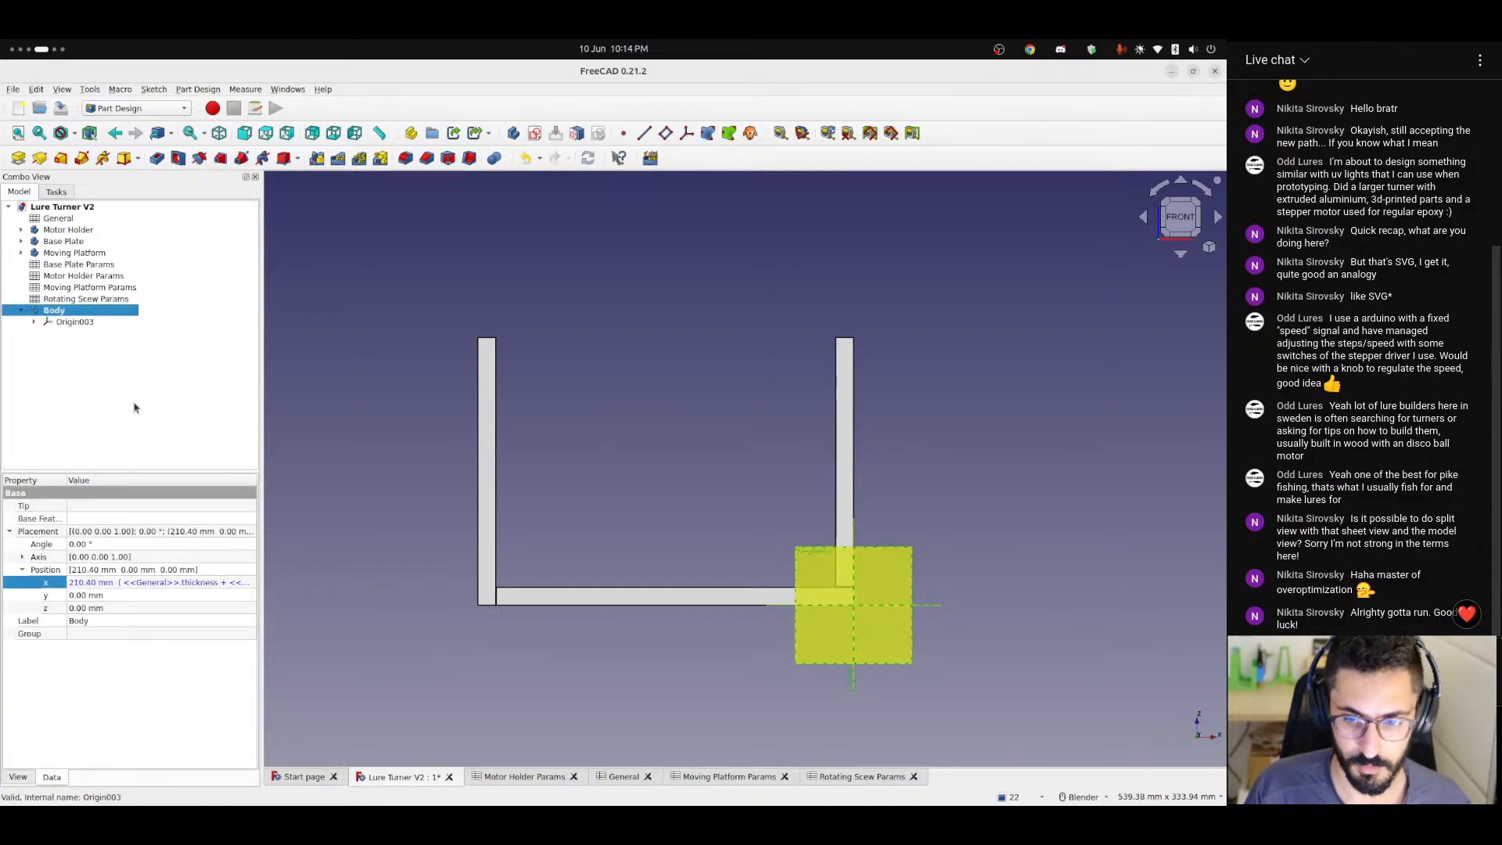
left_click(242, 582)
left_click(242, 582)
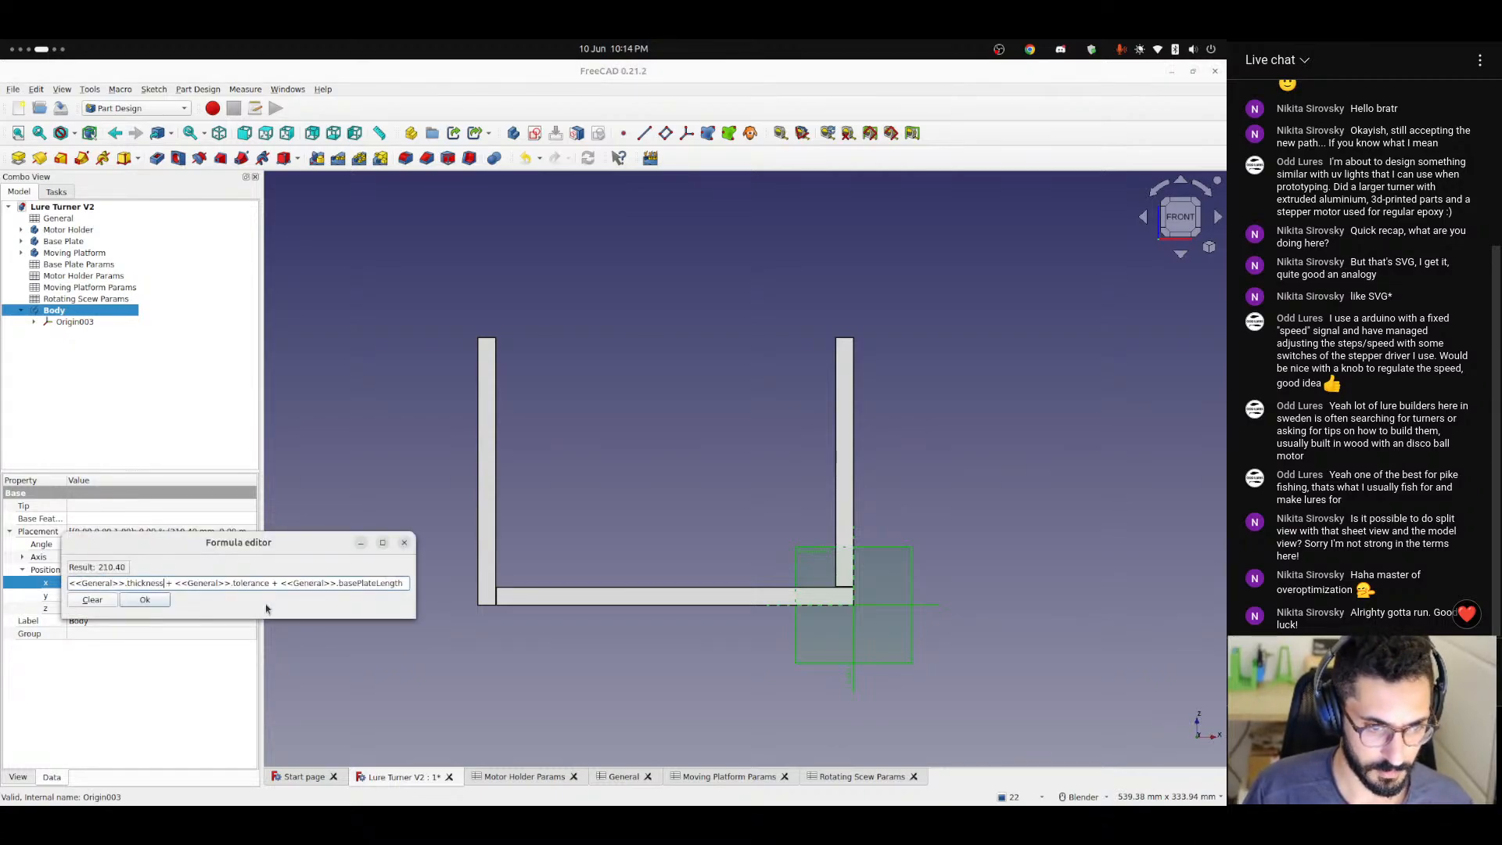
type("/ 2")
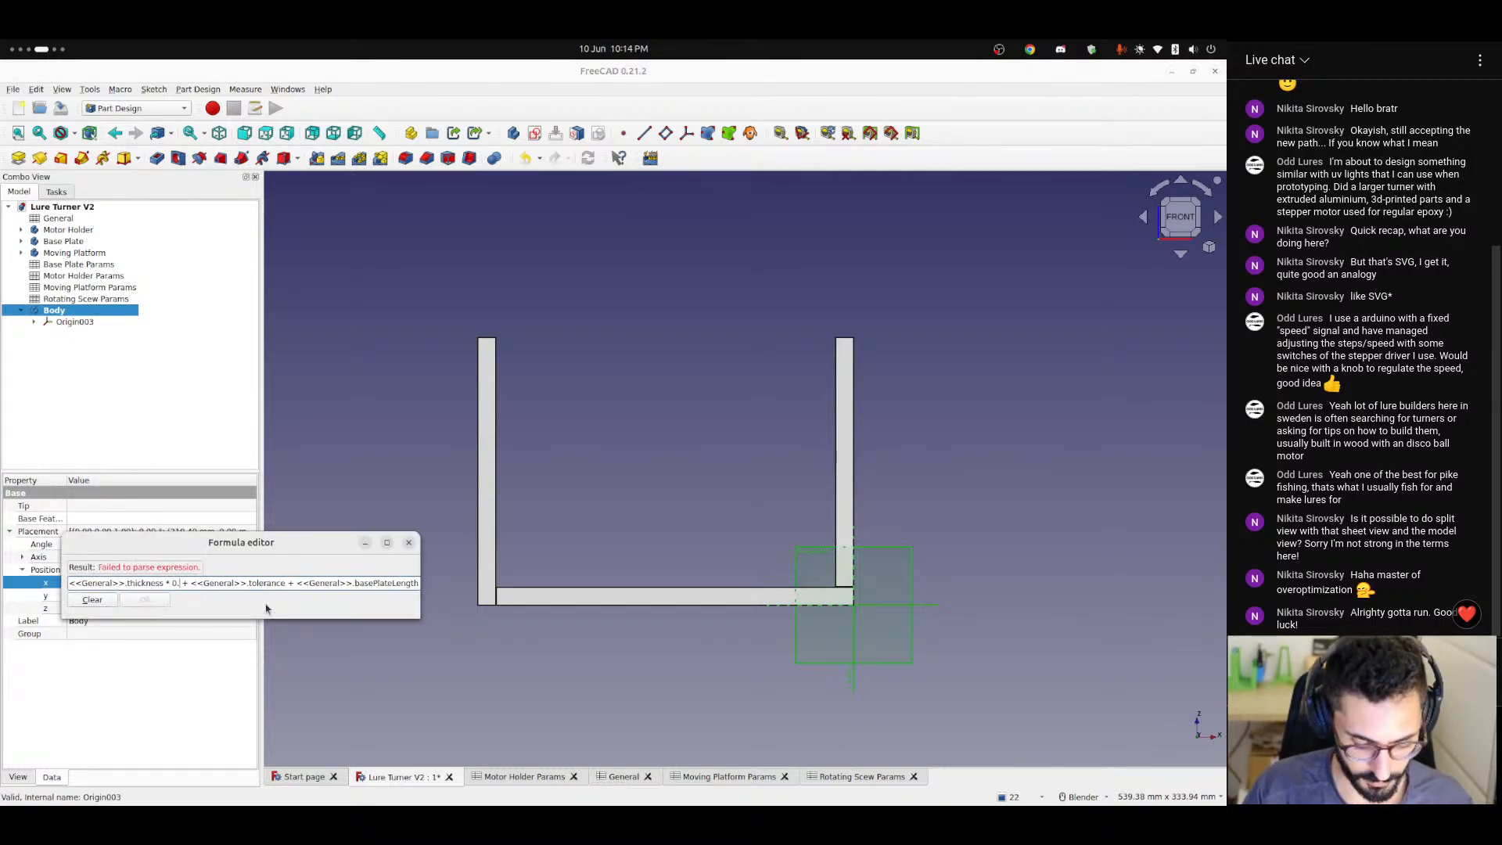
key("Return")
left_click(269, 606)
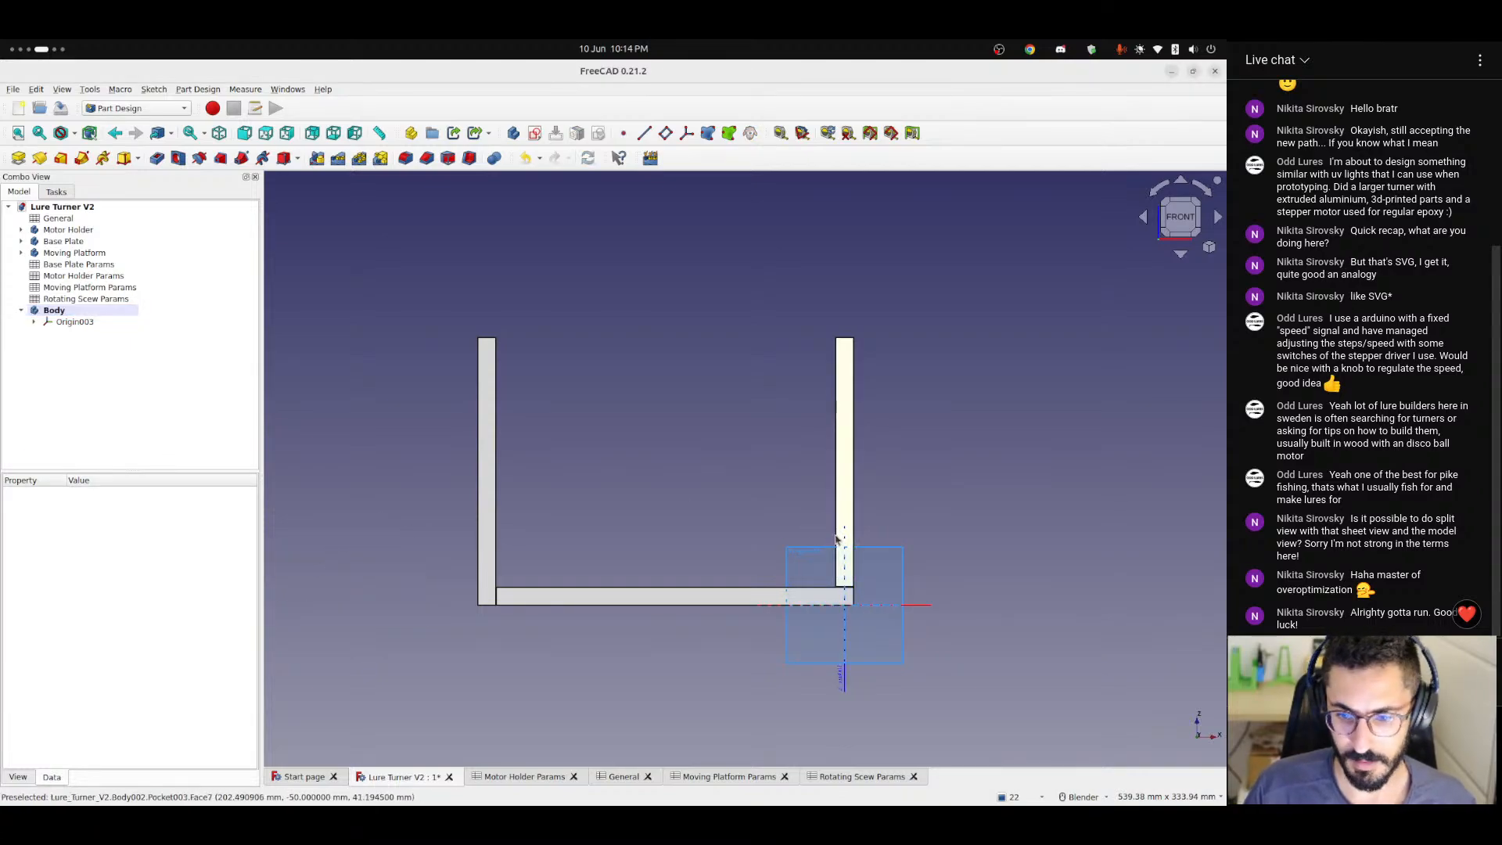
scroll(844, 539, "up", 5)
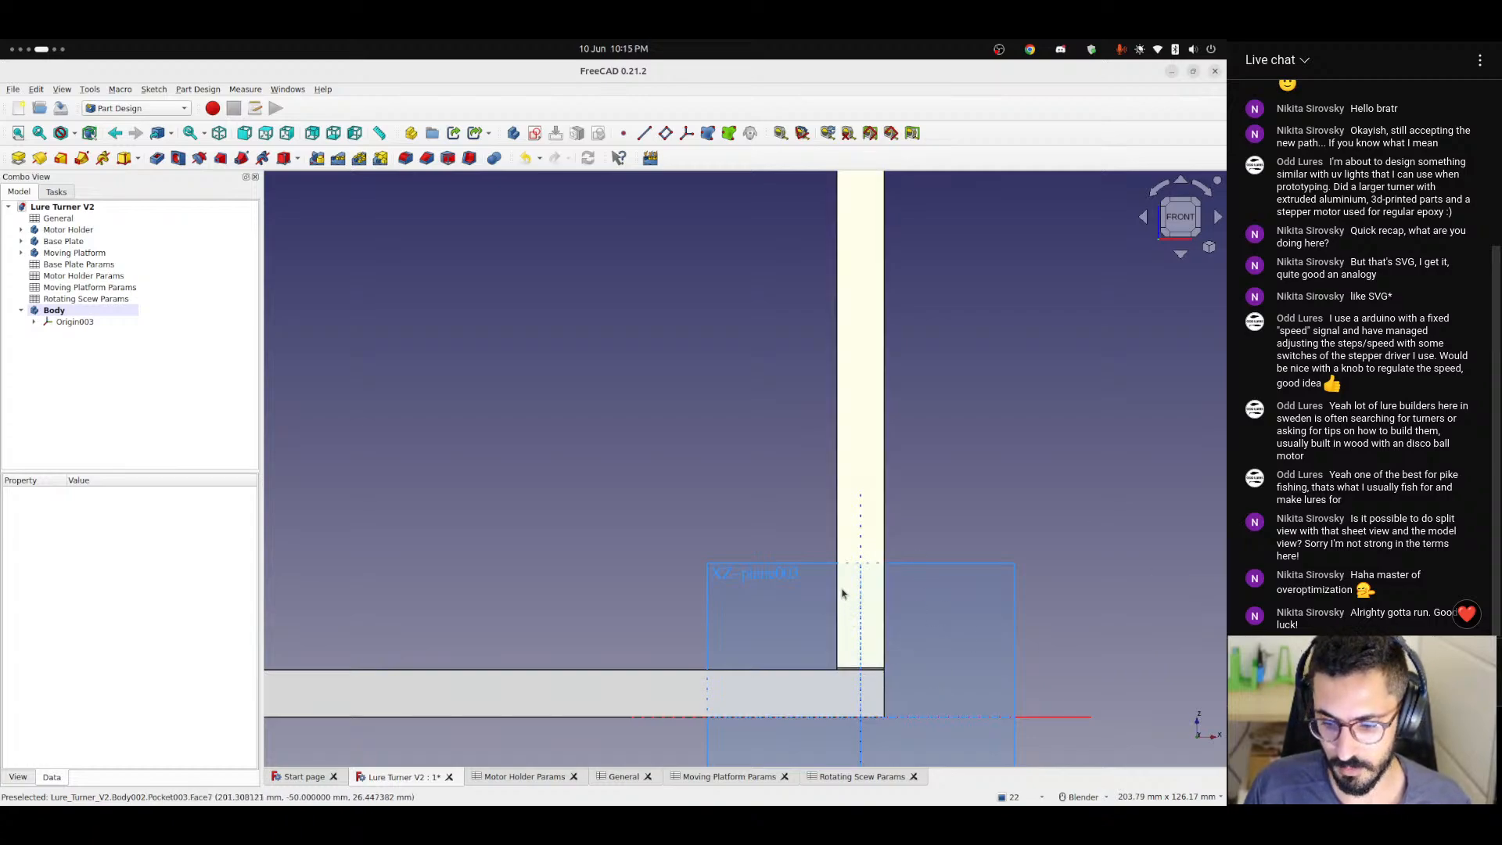
scroll(841, 601, "down", 3)
middle_click_drag(844, 604, 750, 540)
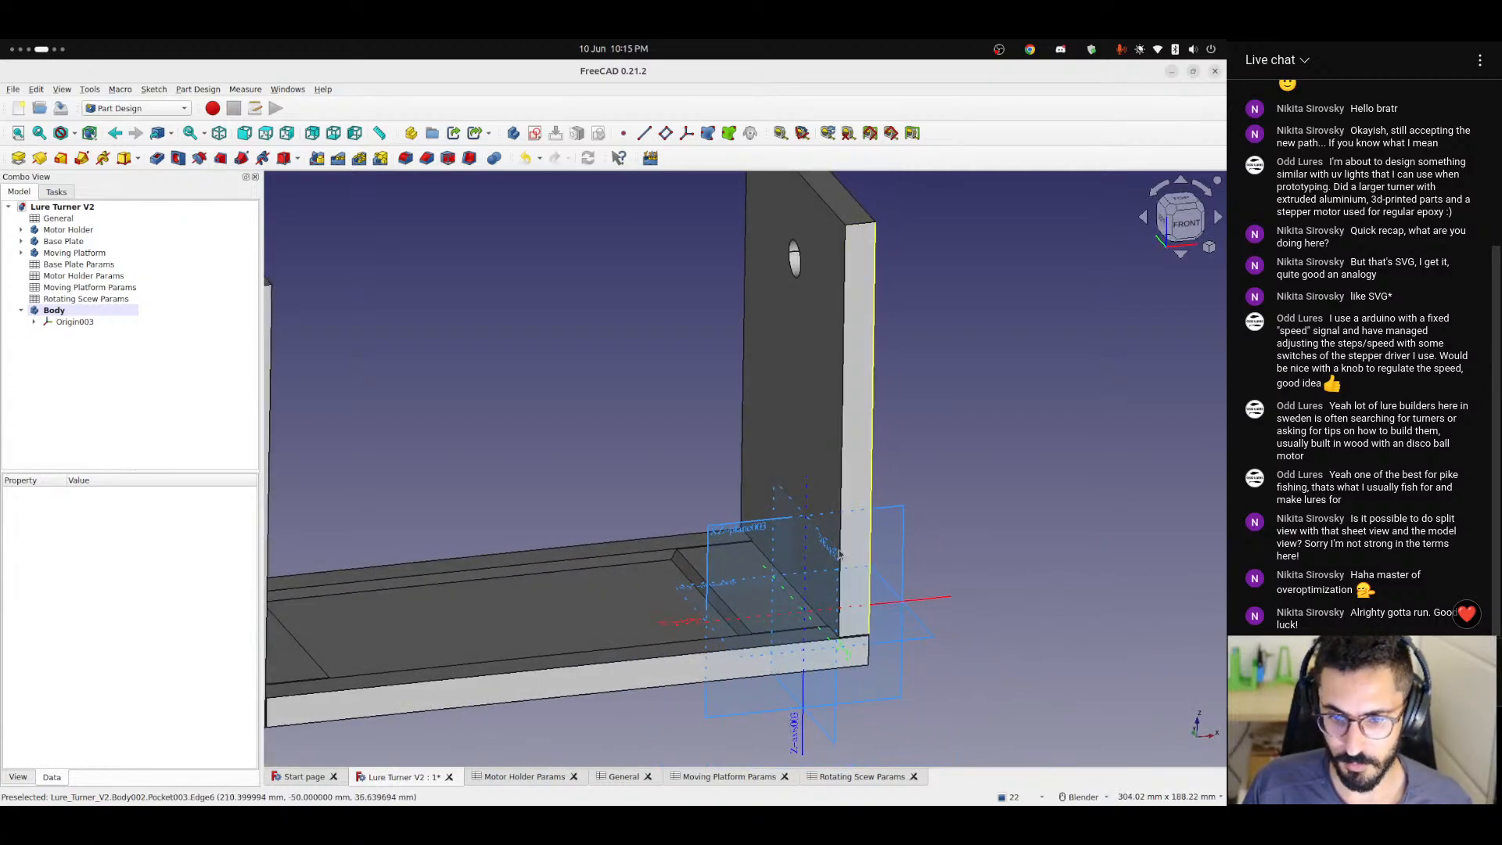
left_click(81, 323)
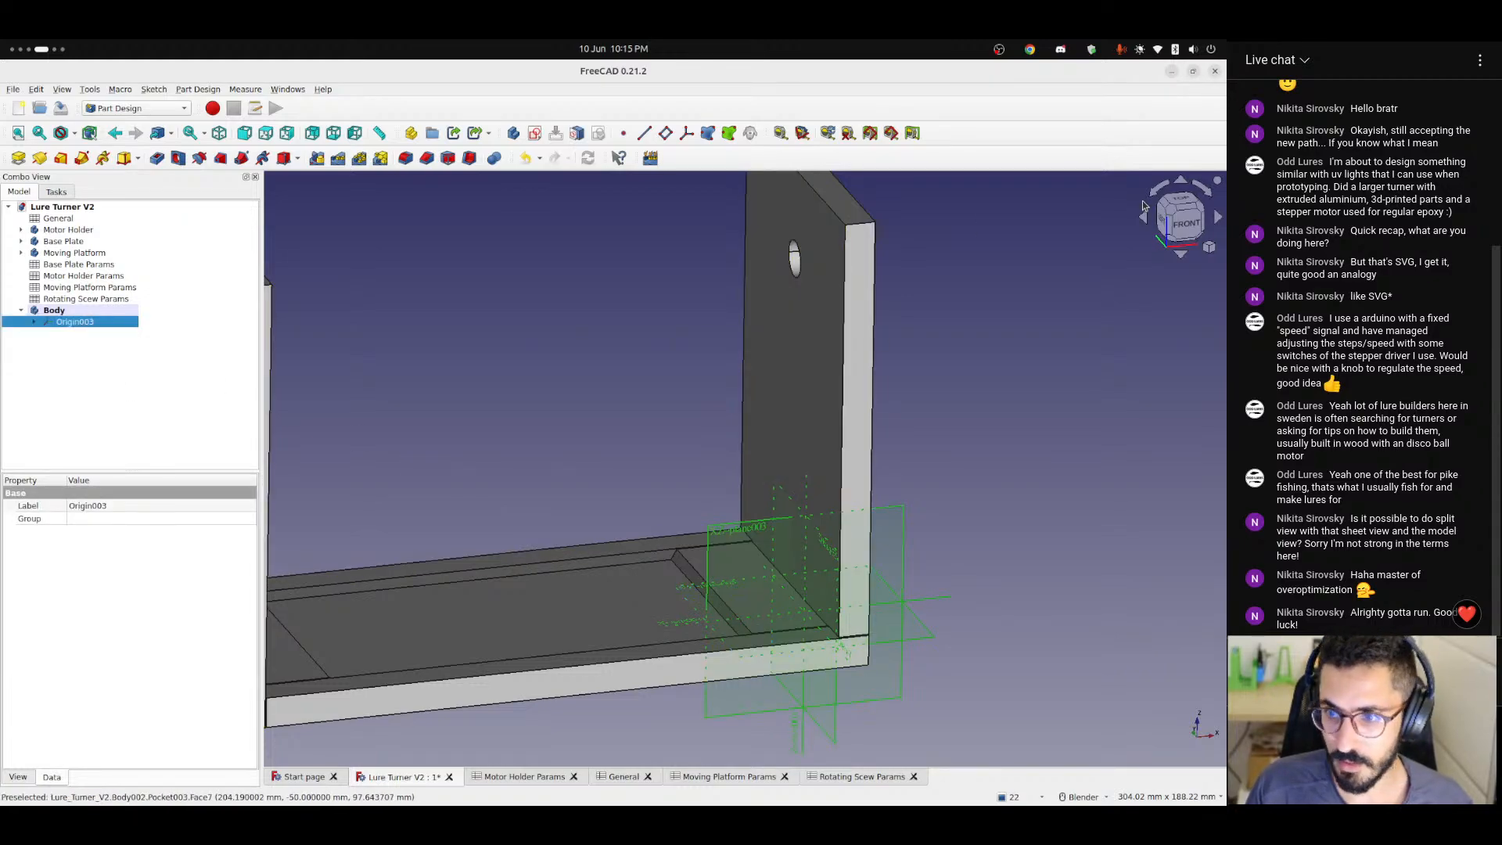
key("1")
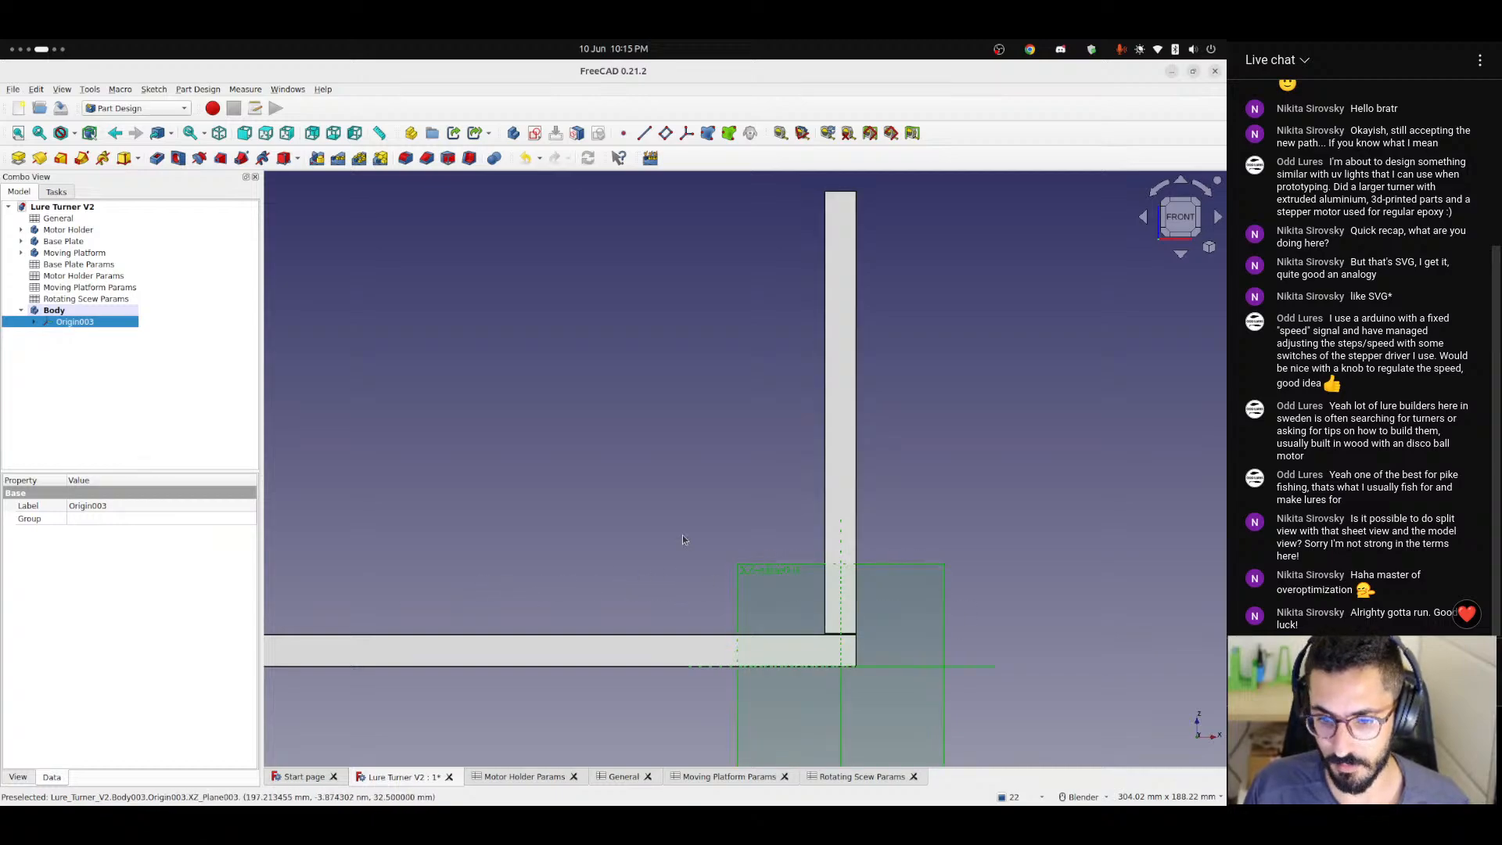
middle_click_drag(590, 475, 358, 479)
Set the new body's z position formula to <<General>>.height - <<Motor Holder Params>>.mototrOffsetFromTop - <<Motor Holder Params>>.motorDiameter / 2.
left_click(59, 311)
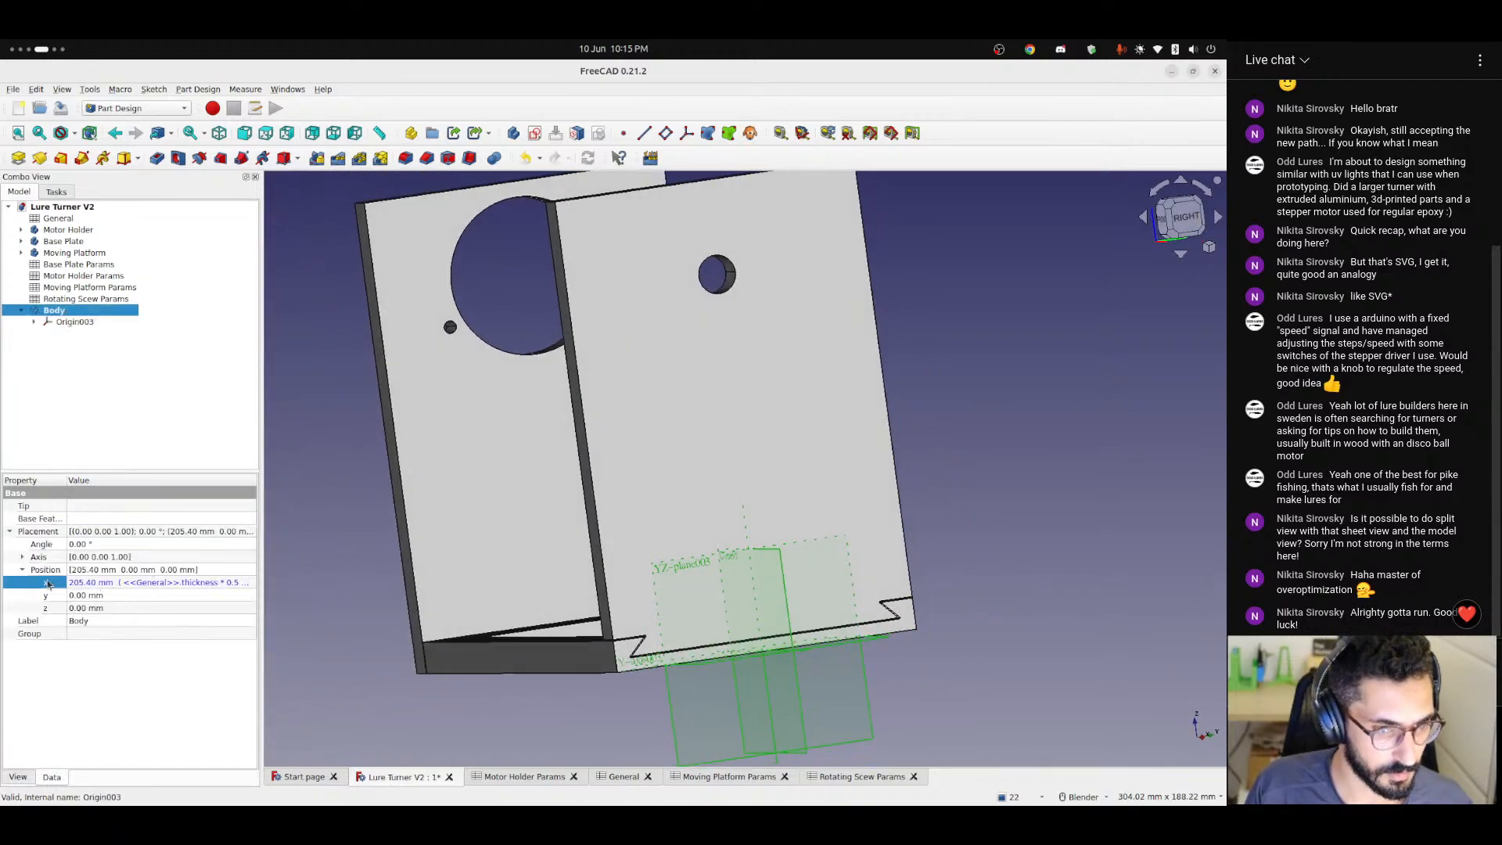
left_click(87, 608)
left_click(242, 608)
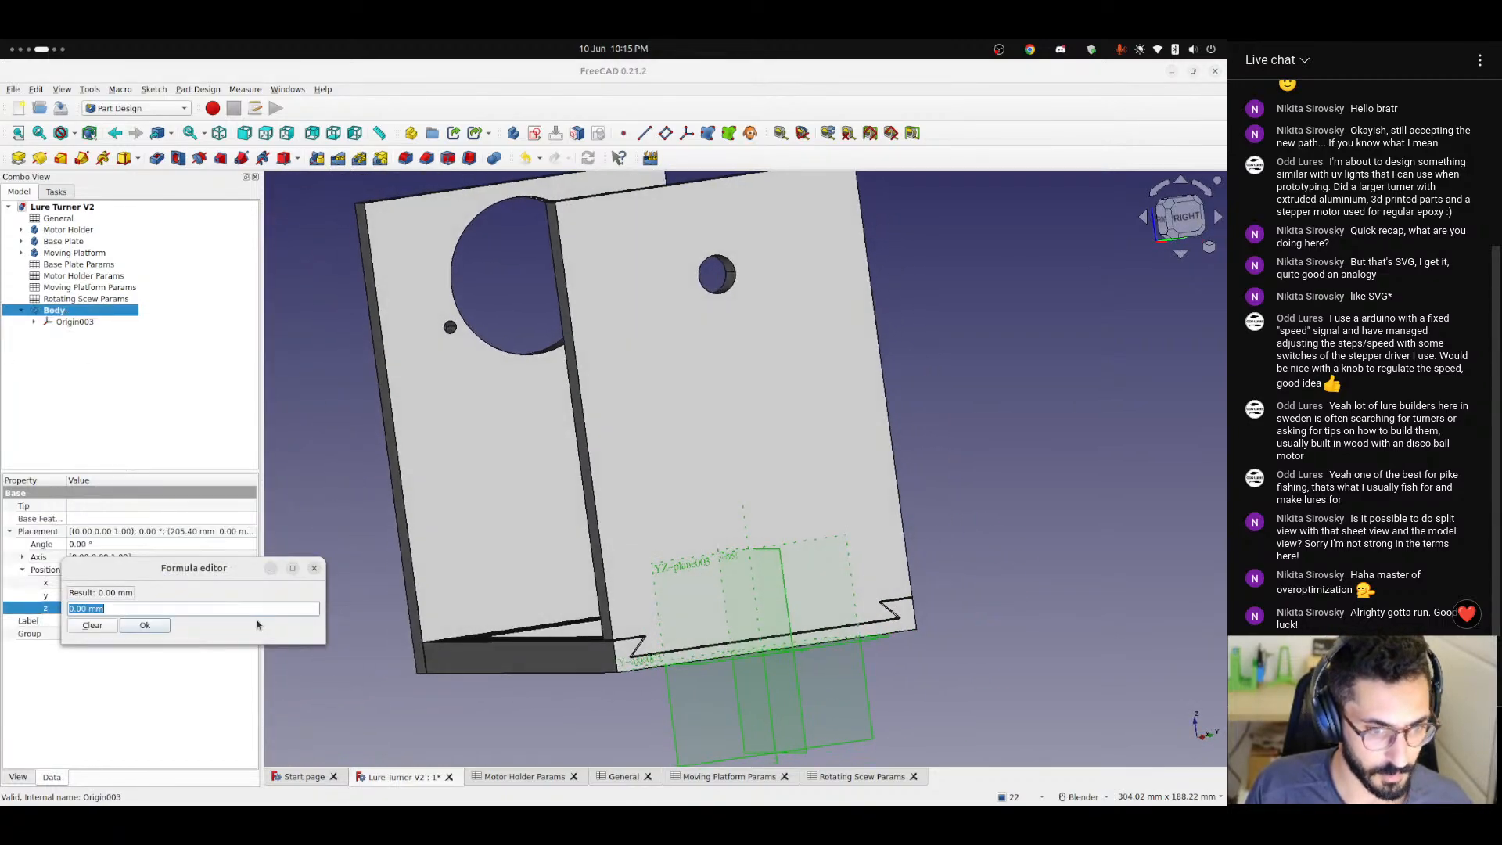
type("<<General>>.heig")
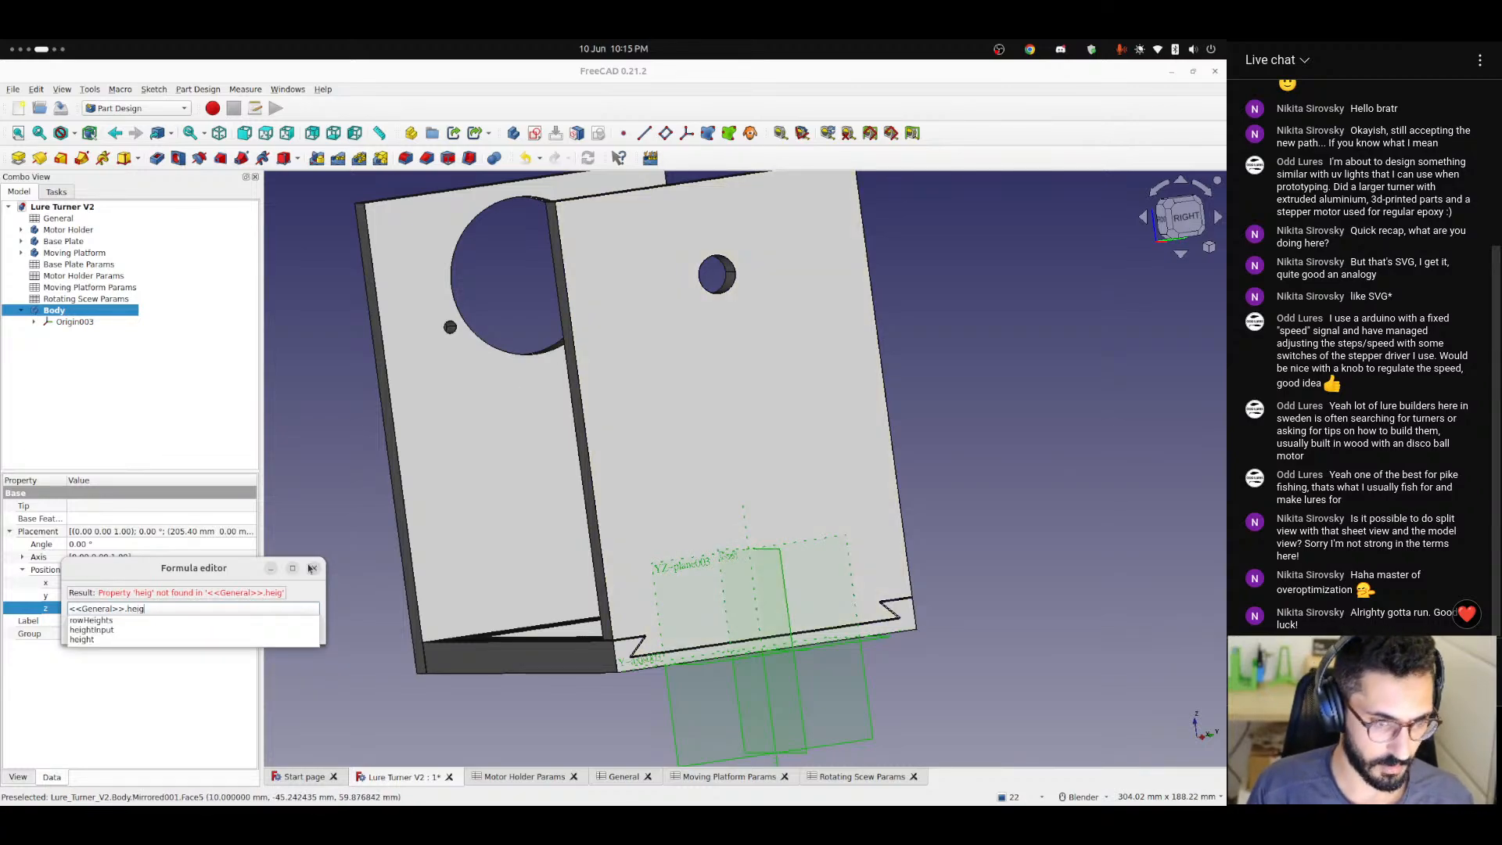
type("ht - <<Motor Holder Params>>.")
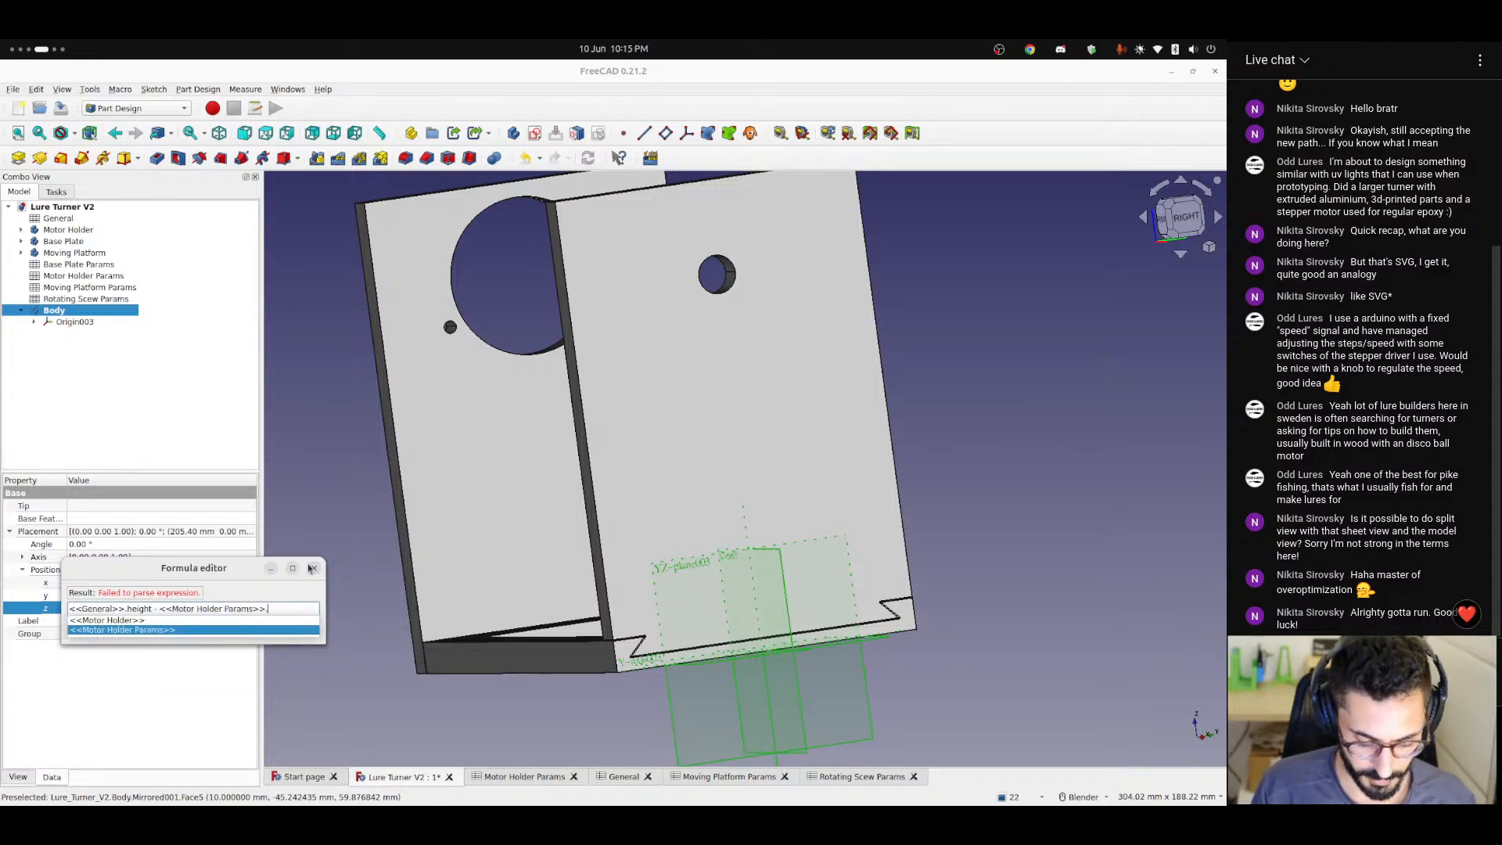
type("mototrOffsetFromTop")
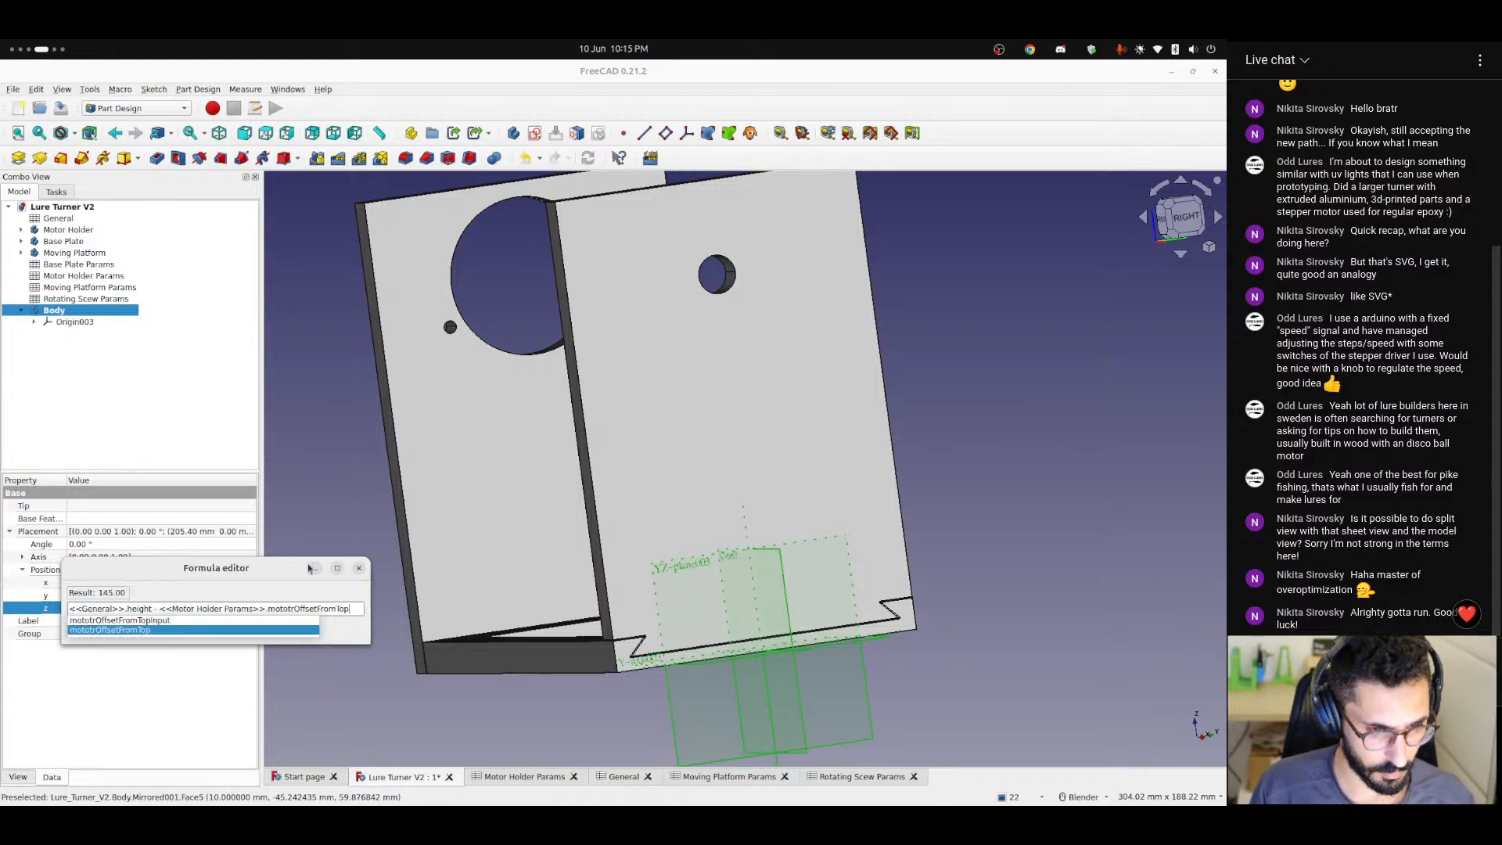
type(" - <<Motor Holder Params>>.")
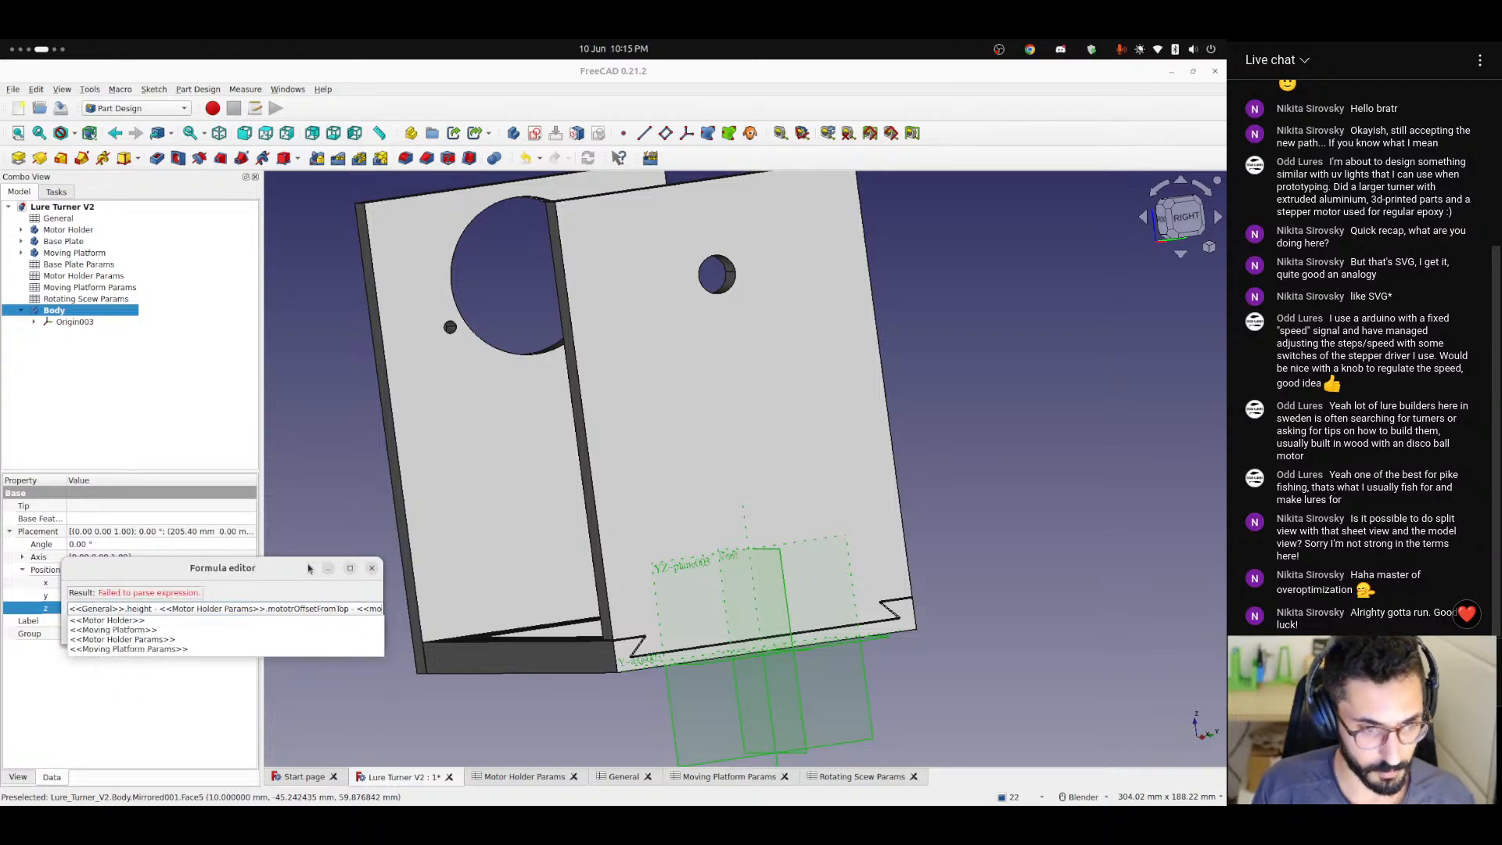
type("motorDiameter / ")
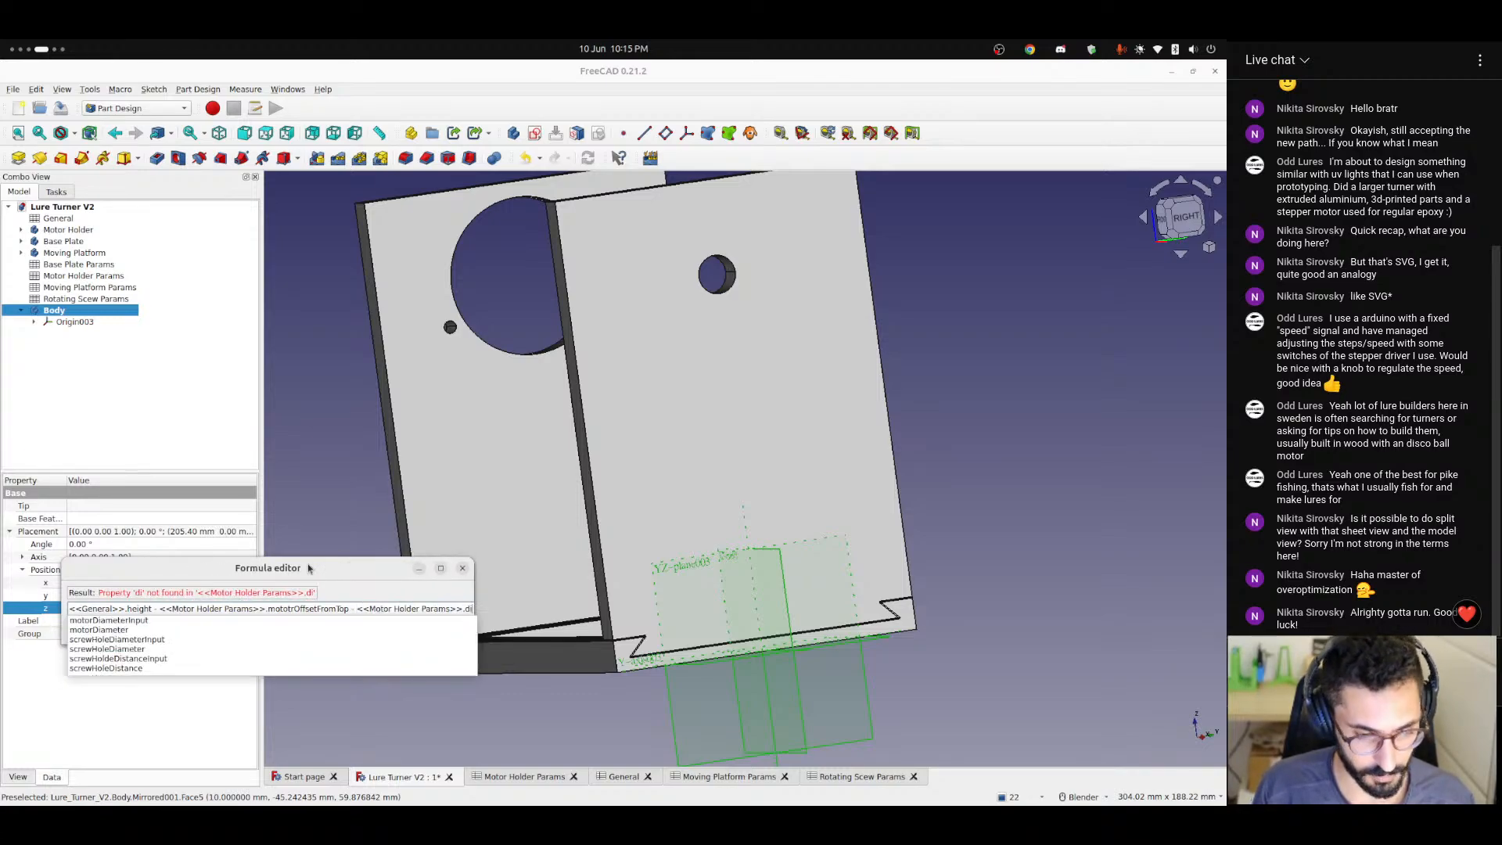
type("2")
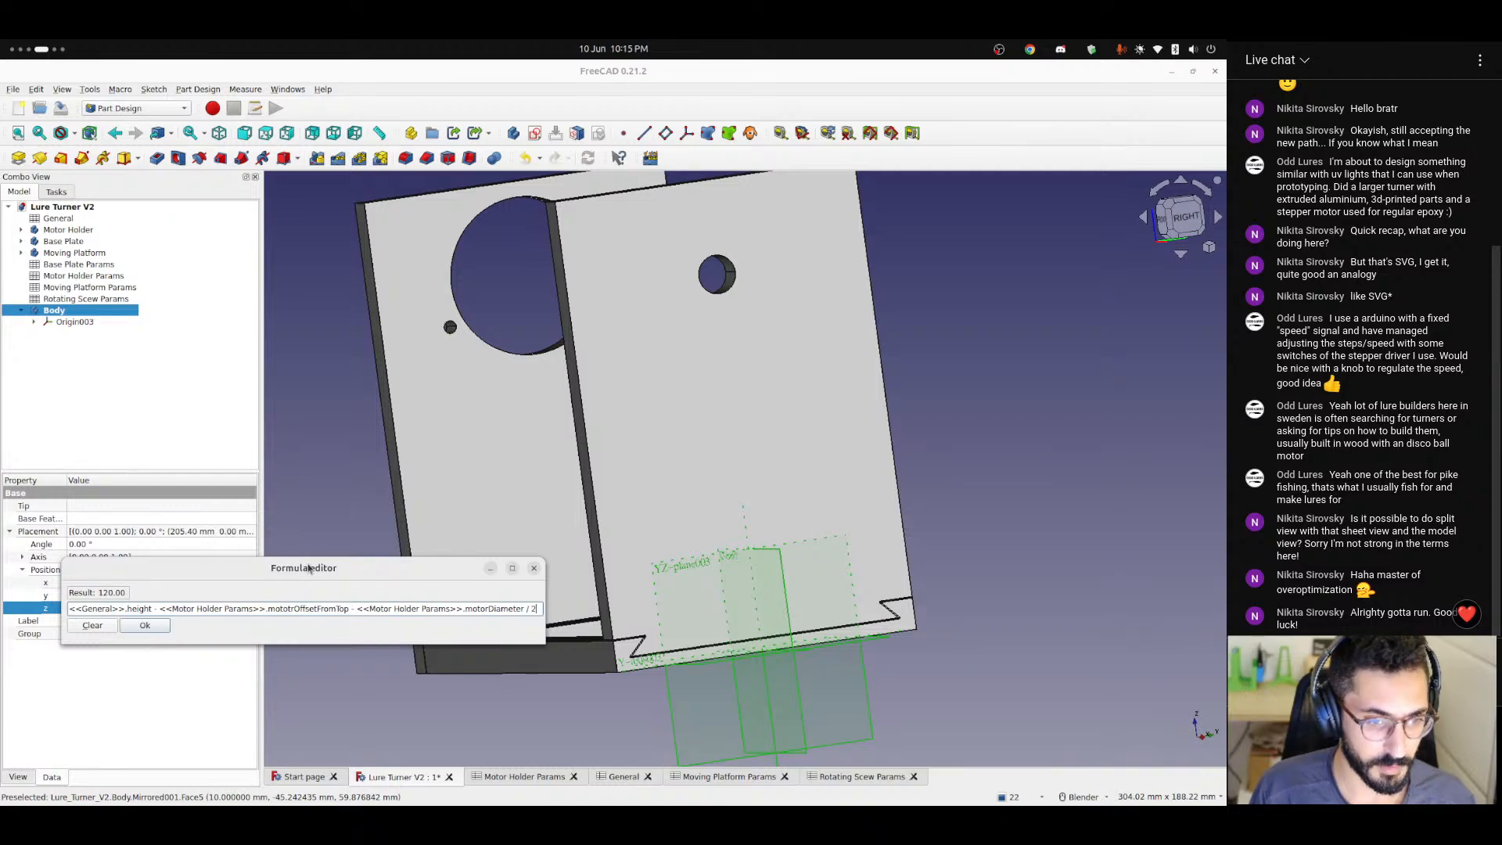
key("Return")
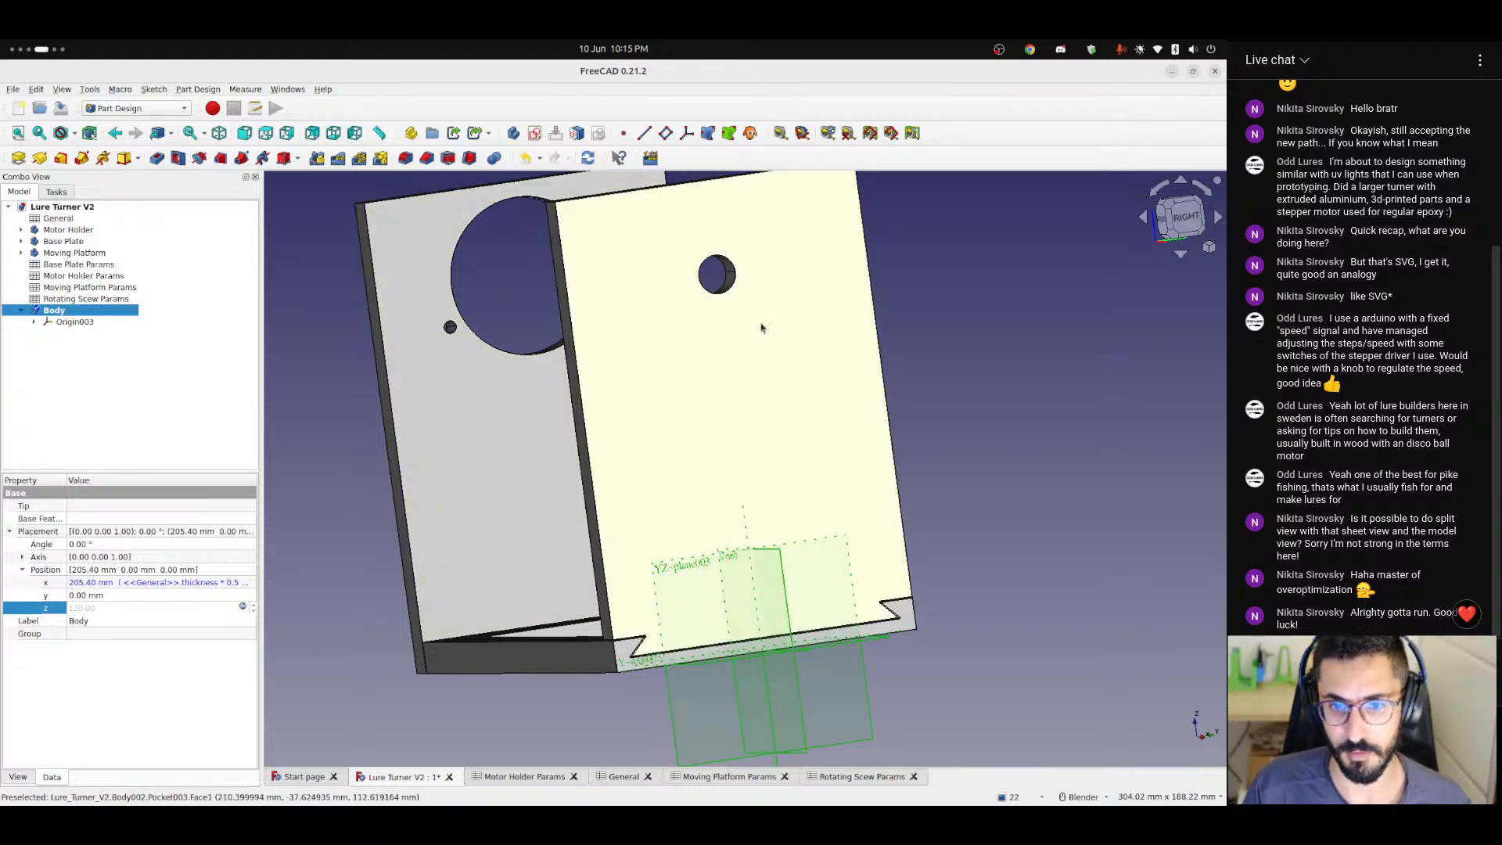
left_click(930, 452)
Examine from several sides how the new body's origin planes and axes align with the upright wall and its hole.
scroll(727, 262, "up", 4)
middle_click_drag(727, 267, 712, 395)
left_click(1173, 213)
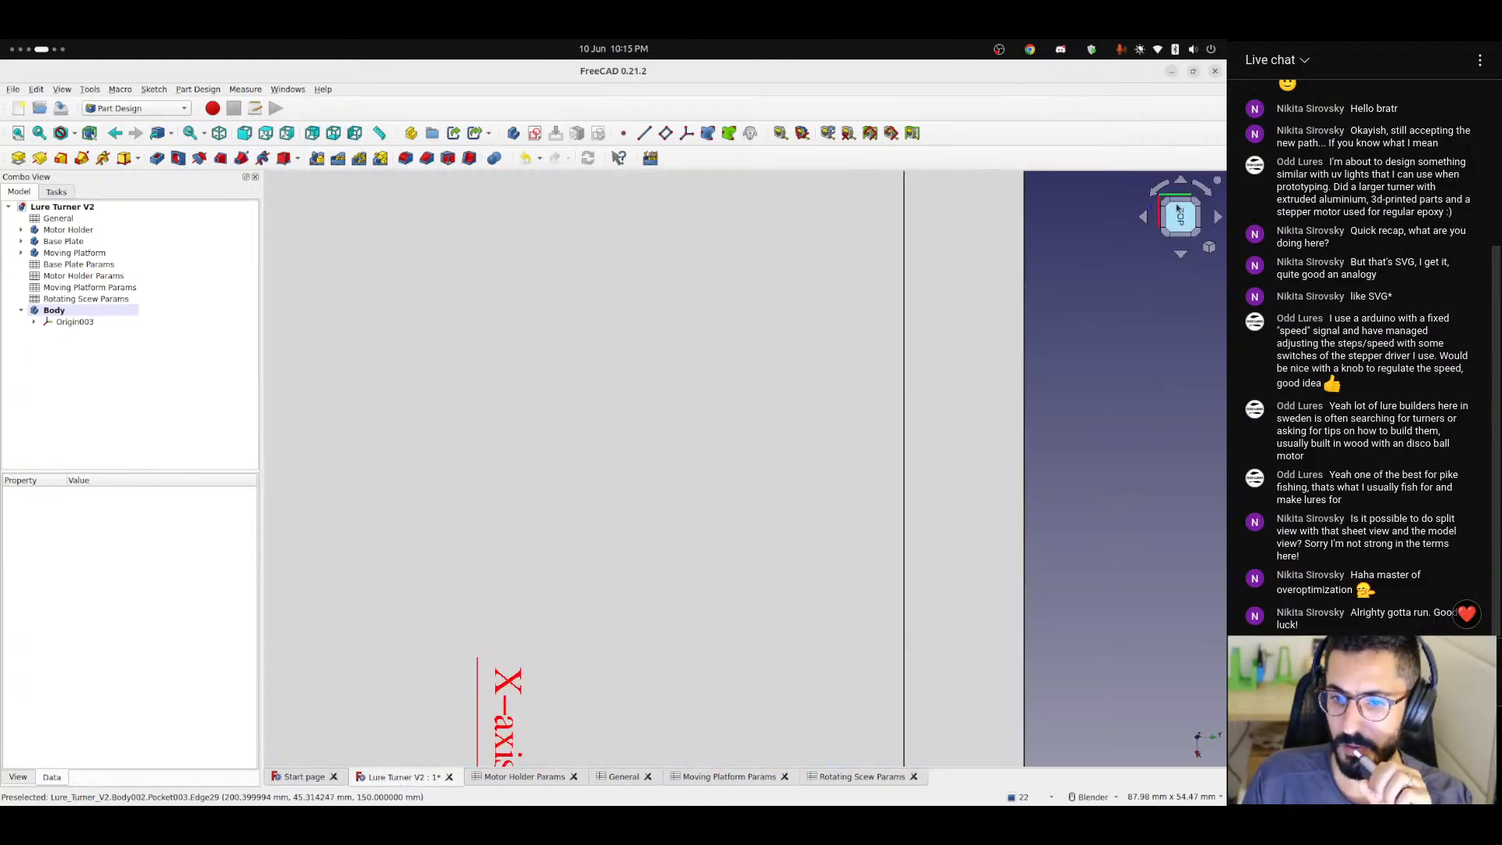
scroll(633, 536, "down", 3)
middle_click_drag(585, 599, 622, 494, "shift")
scroll(622, 495, "up", 5)
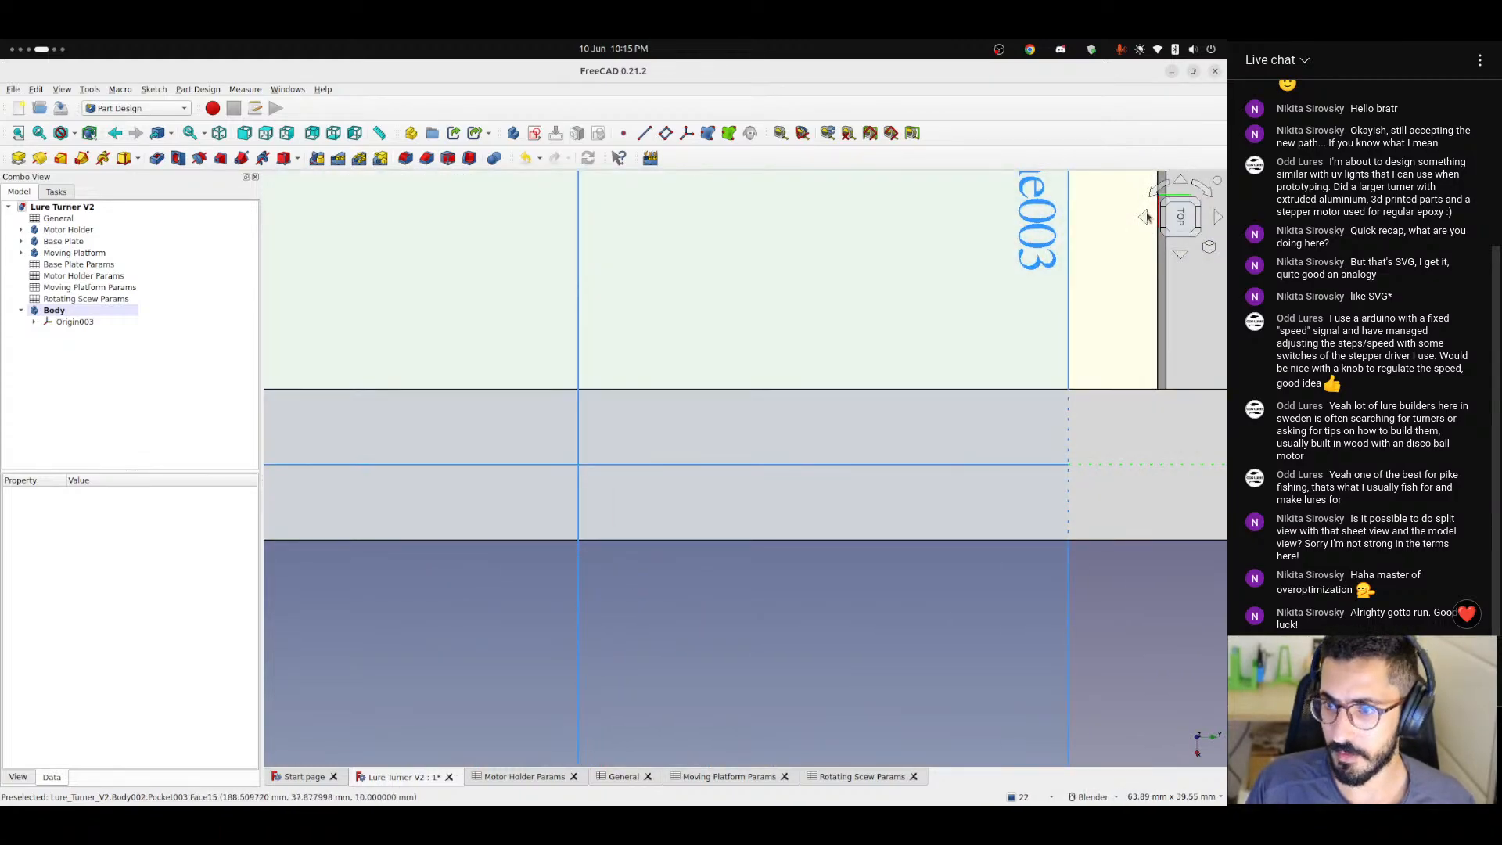
scroll(838, 445, "down", 6)
middle_click_drag(624, 453, 1093, 251)
left_click(1179, 216)
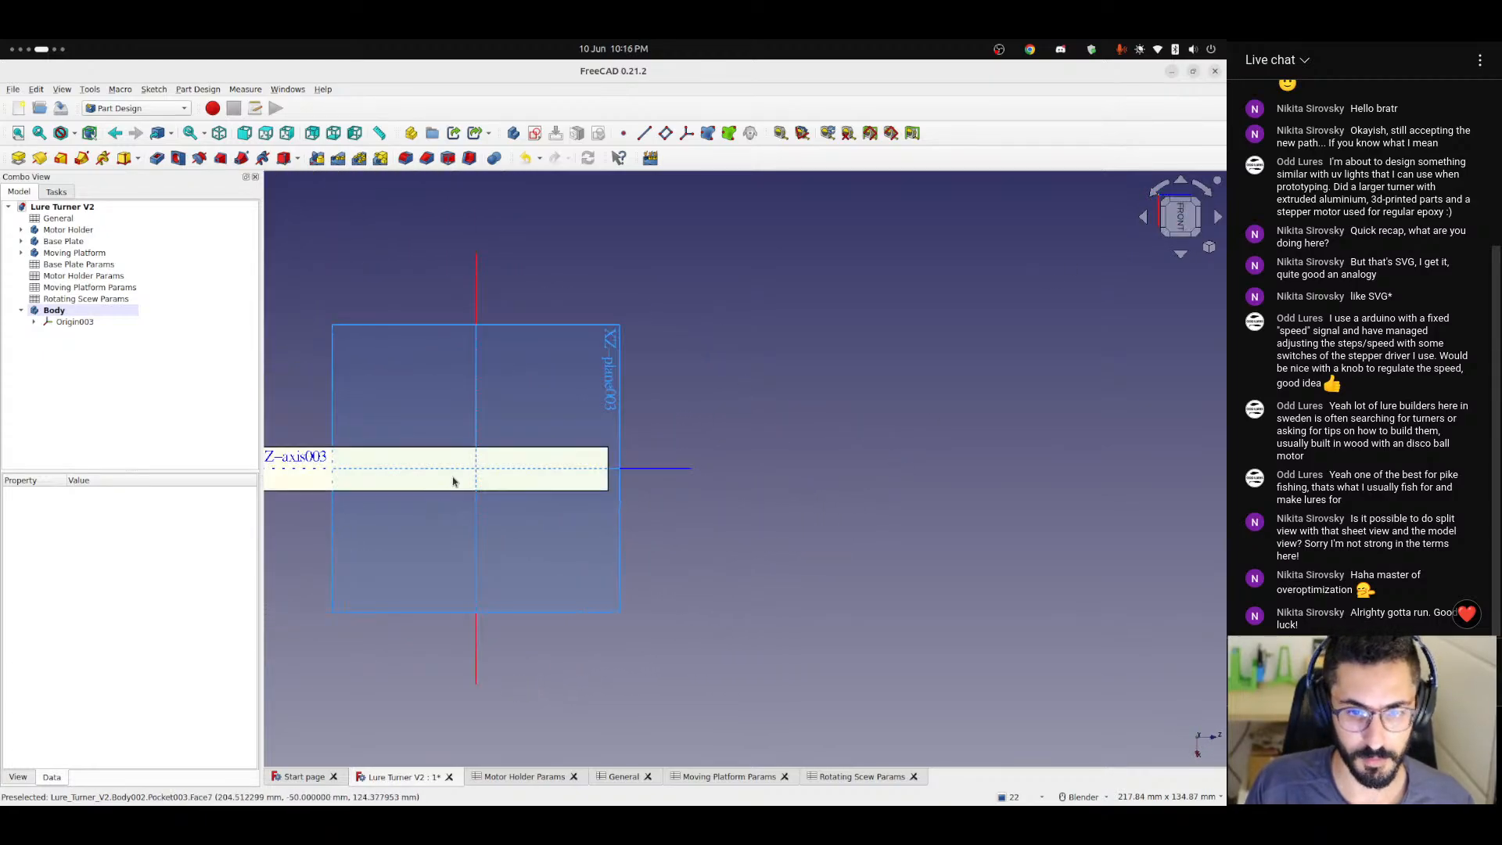
middle_click_drag(454, 485, 694, 558)
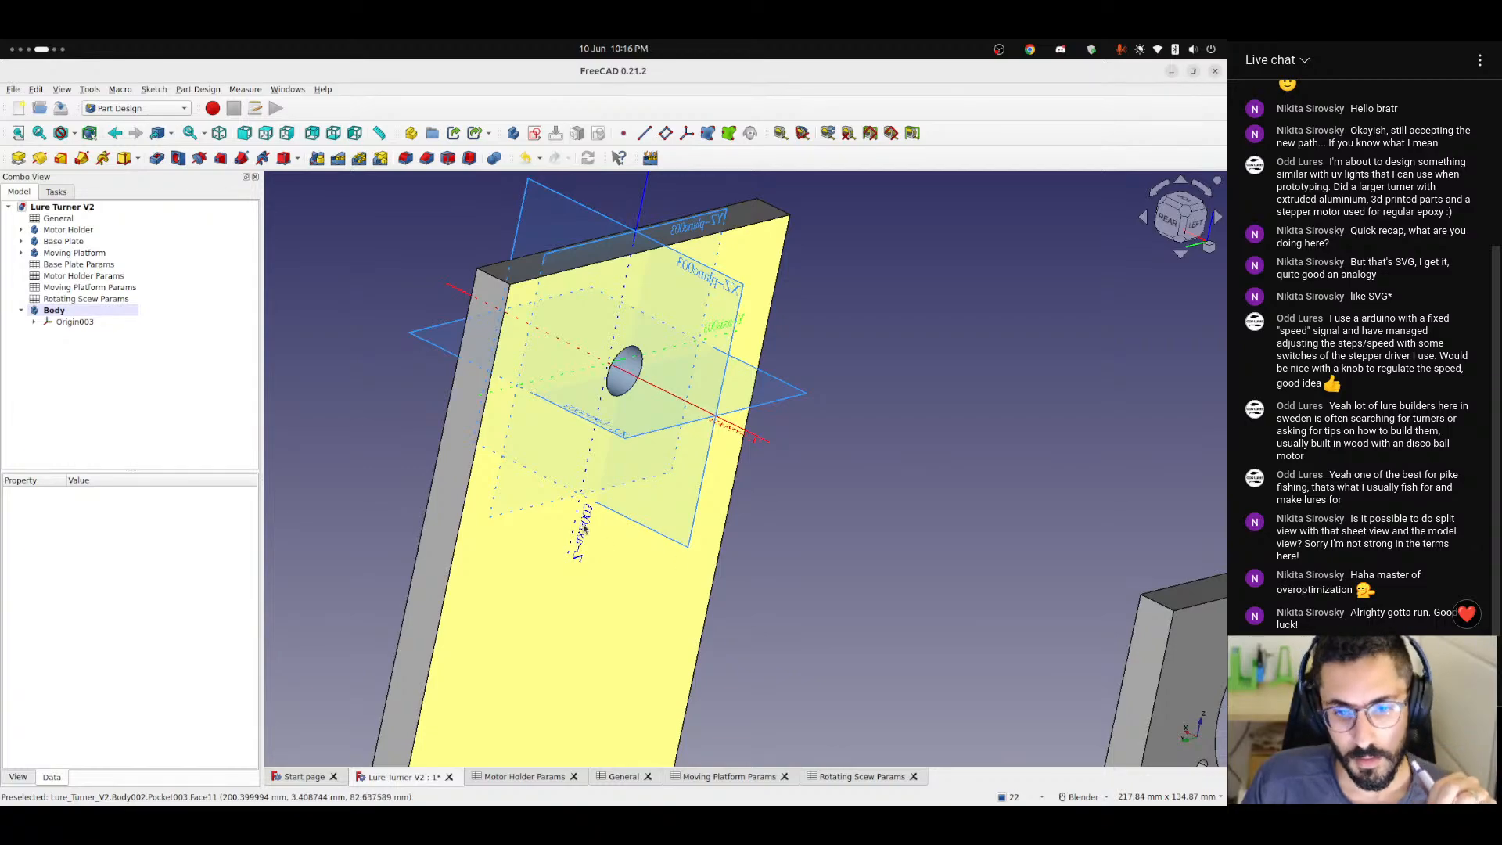
Hide the new body's origin and review the diameter and bearing diameter parameters in the Rotating Scew Params spreadsheet.
left_click(70, 323)
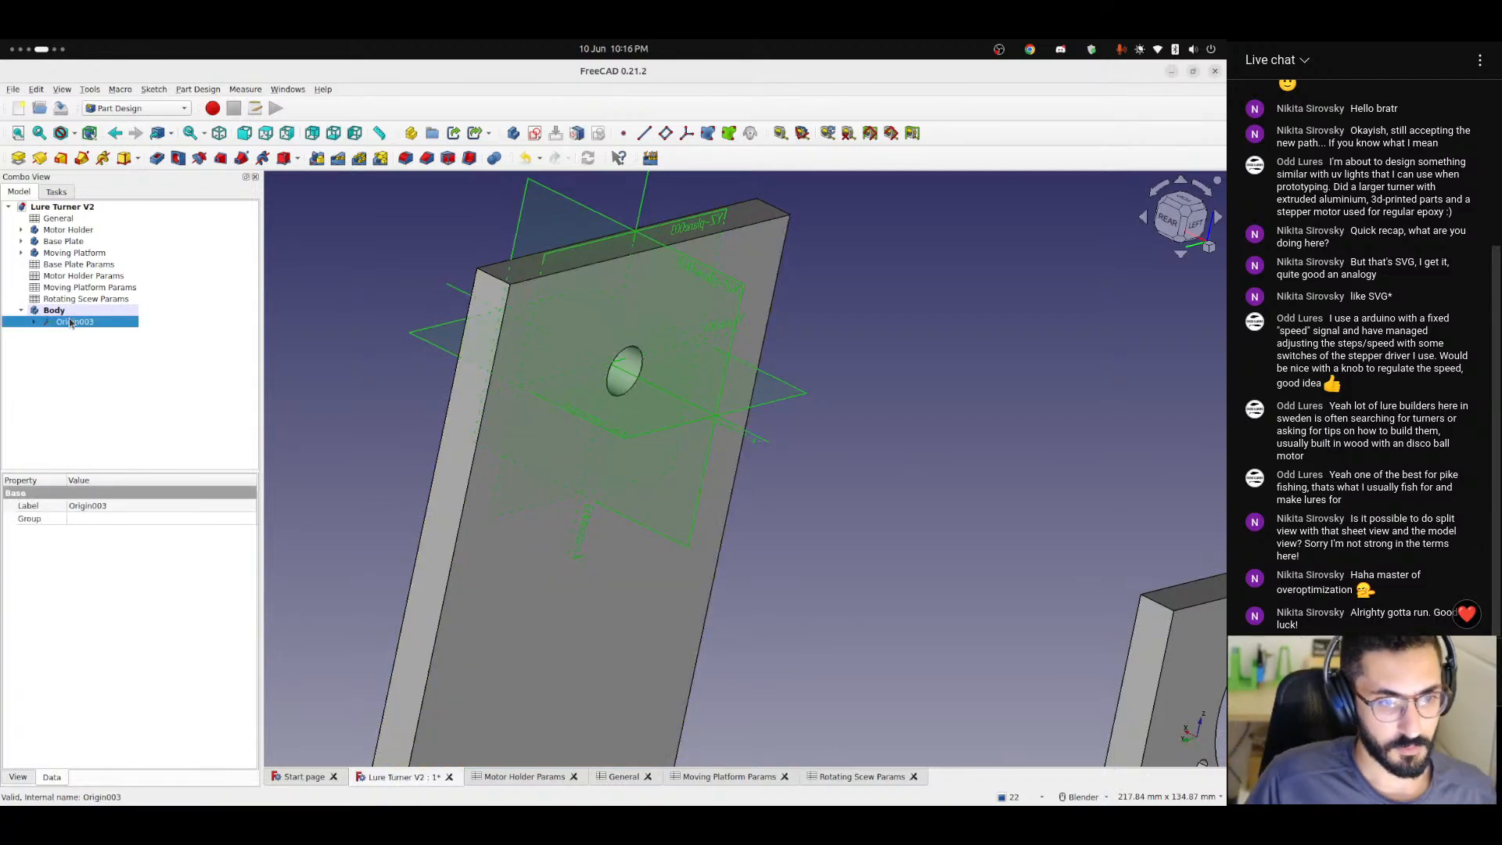
key("space")
left_click(860, 777)
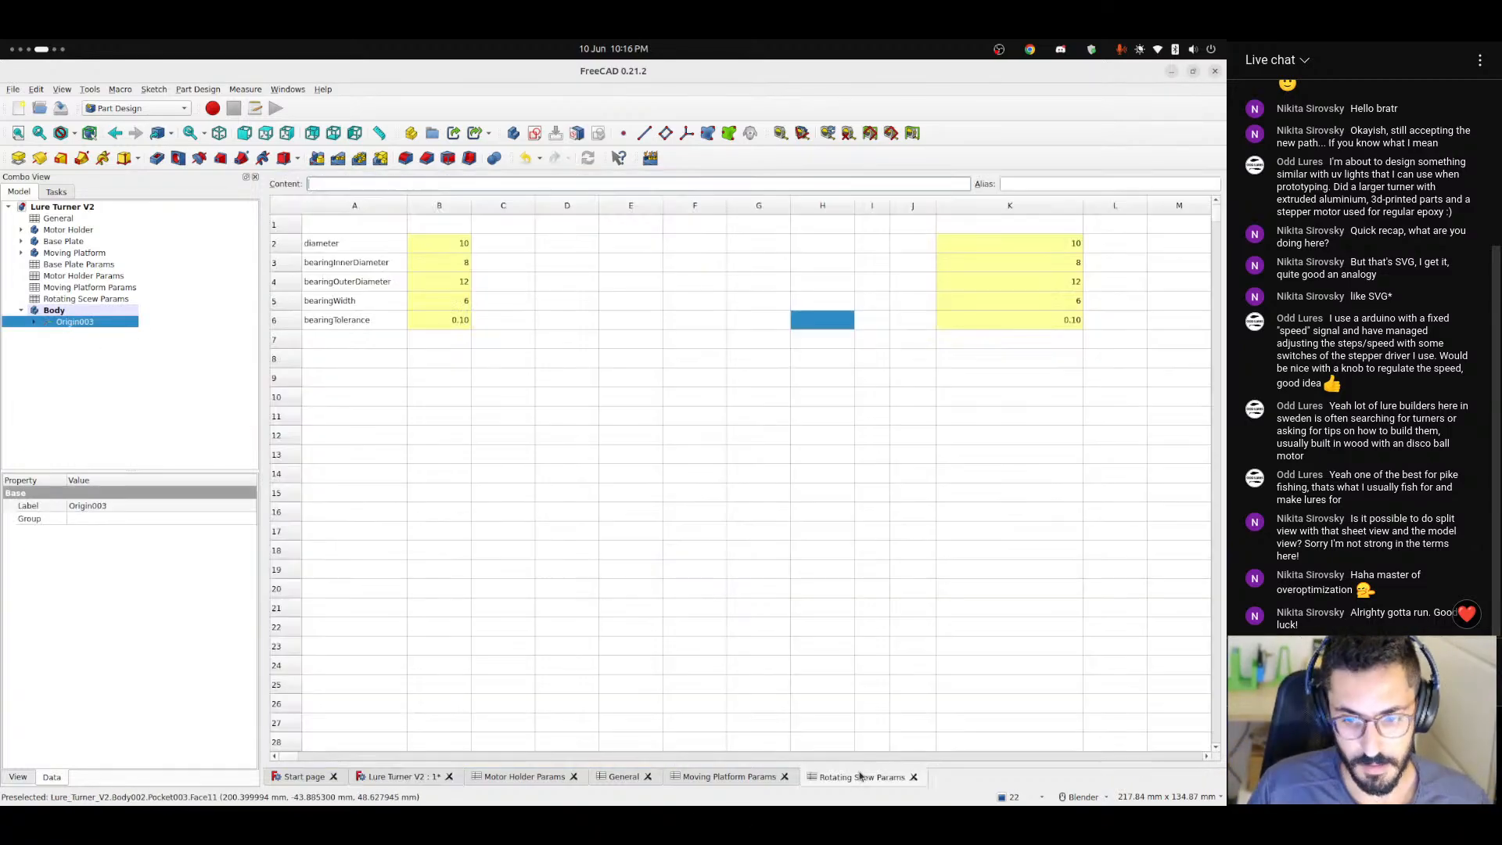
left_click_drag(352, 263, 369, 284)
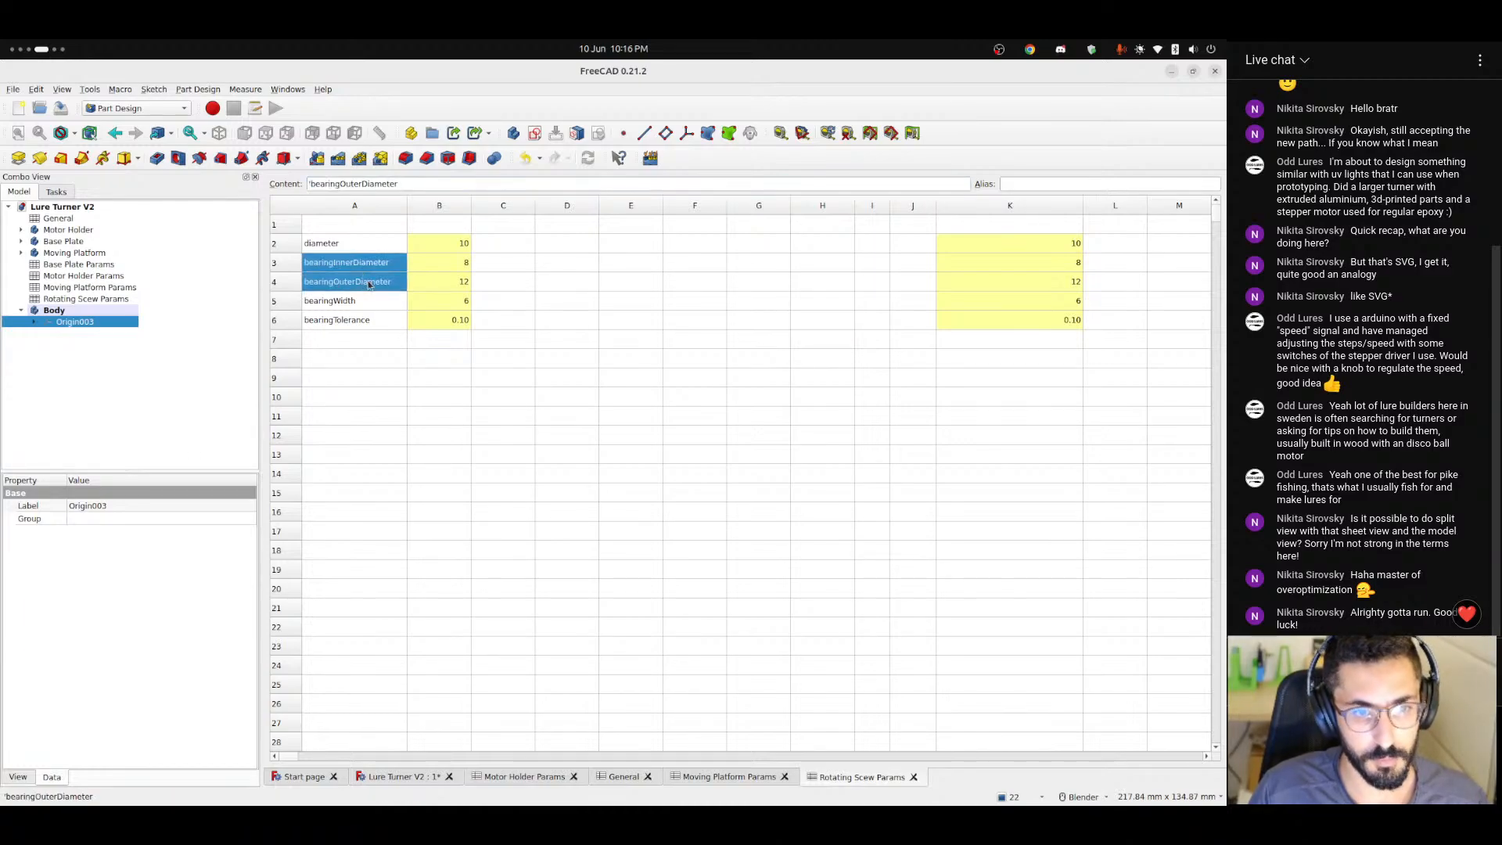
left_click(329, 245)
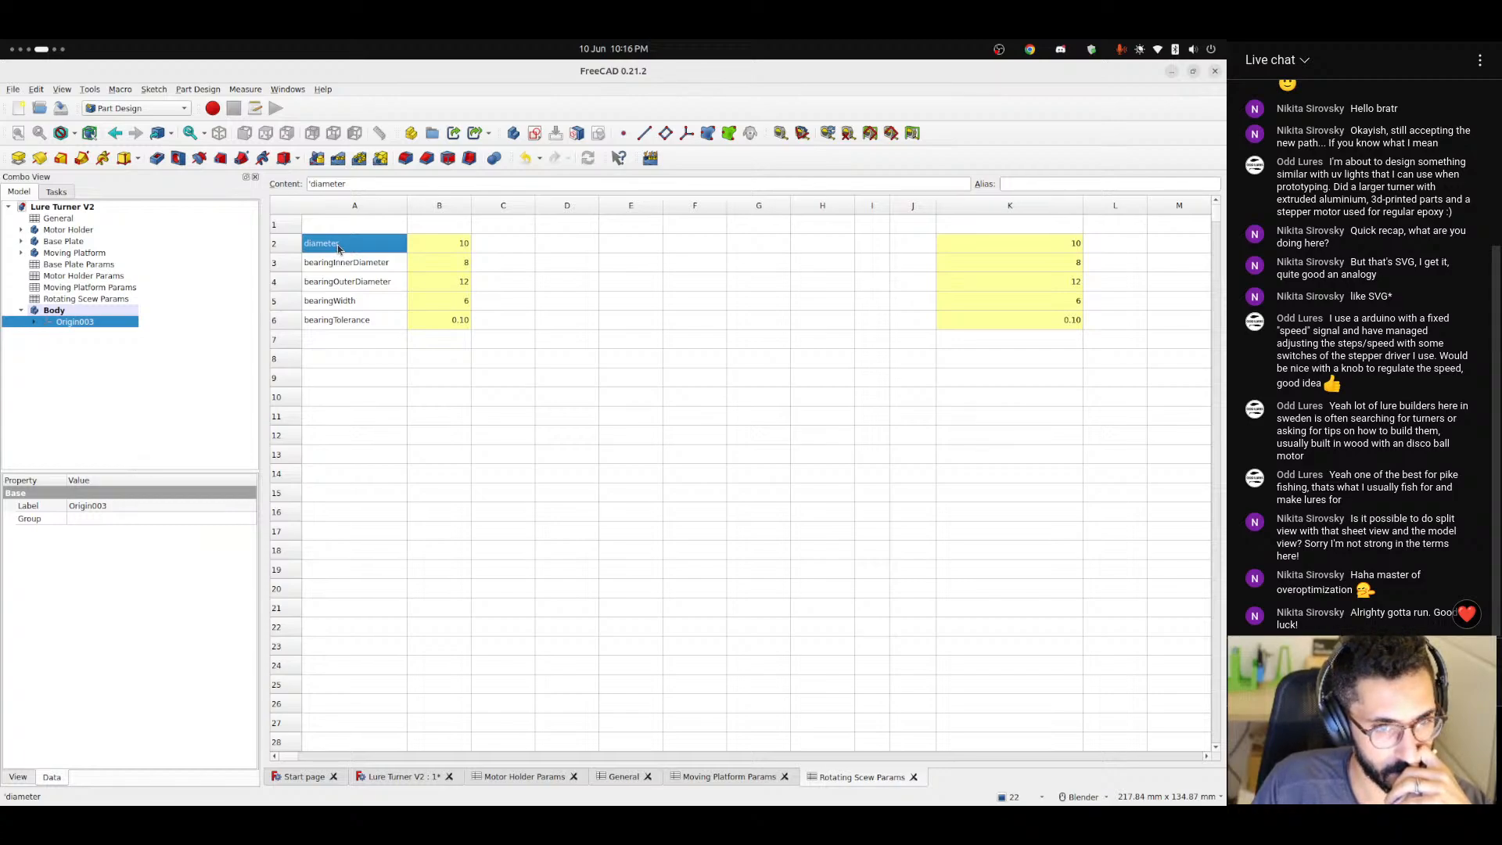
left_click(351, 283)
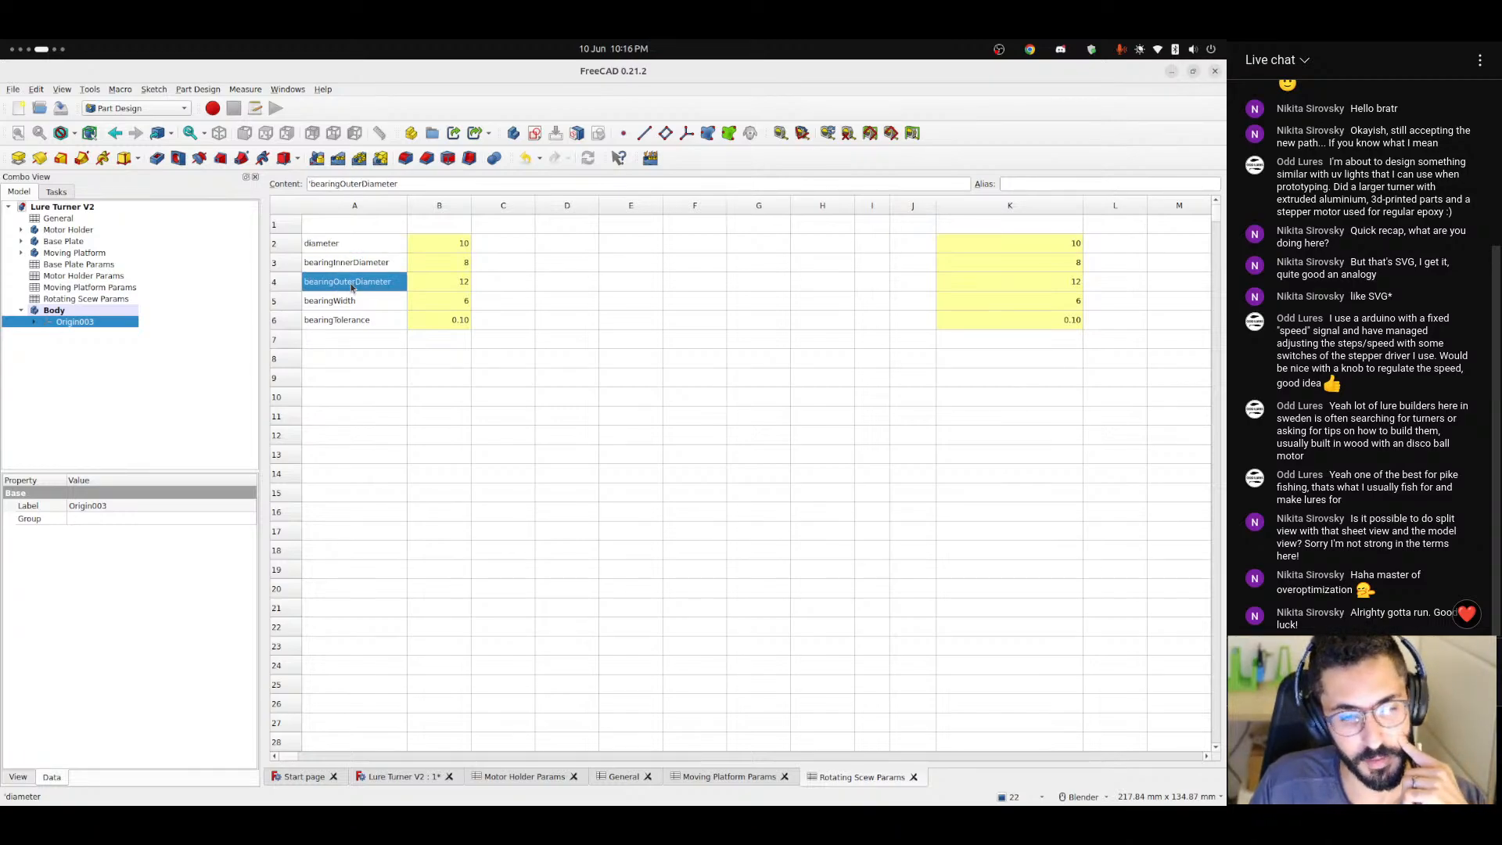
left_click(344, 245)
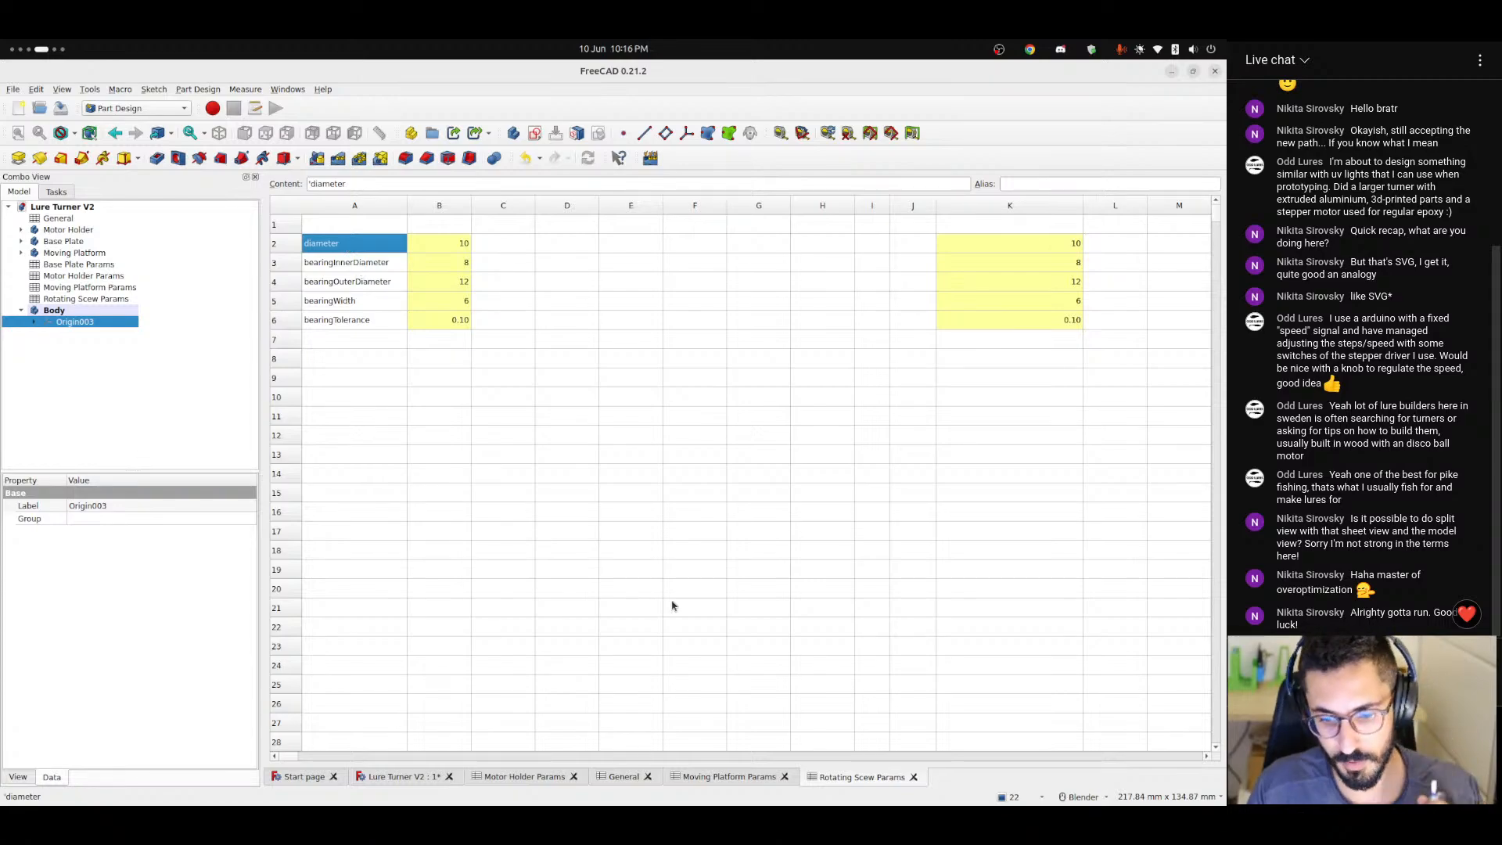
Return to the 3D model and examine the hole in the Moving Platform's upright wall from both sides.
left_click(418, 777)
mouse_move(577, 476)
middle_mouse_down()
mouse_move(664, 493)
mouse_move(899, 493)
mouse_move(835, 533)
mouse_move(684, 513)
mouse_move(605, 484)
middle_mouse_up()
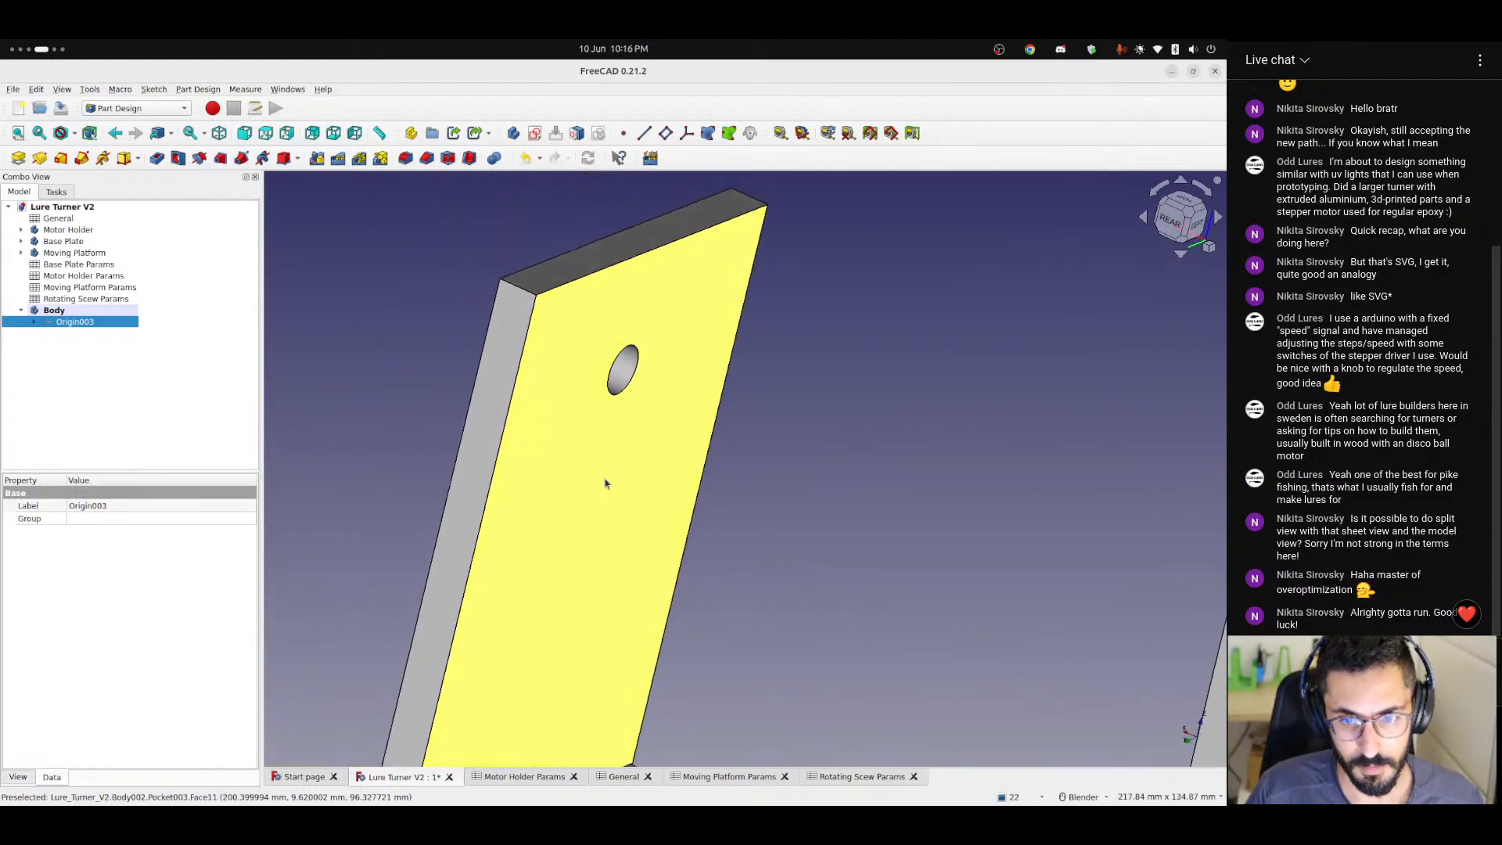
scroll(627, 377, "up", 5)
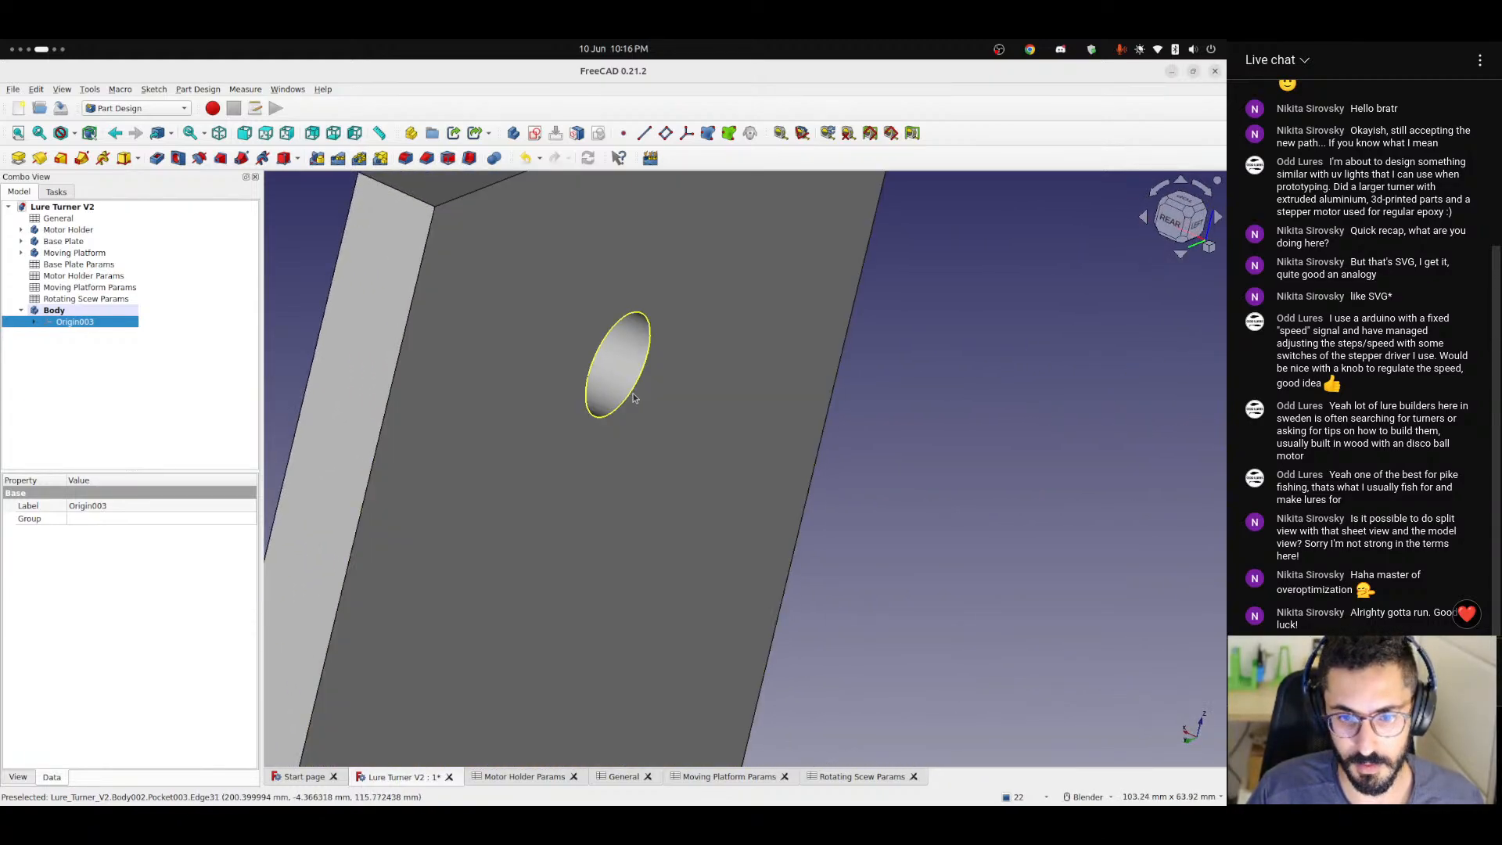
middle_click_drag(633, 398, 396, 329)
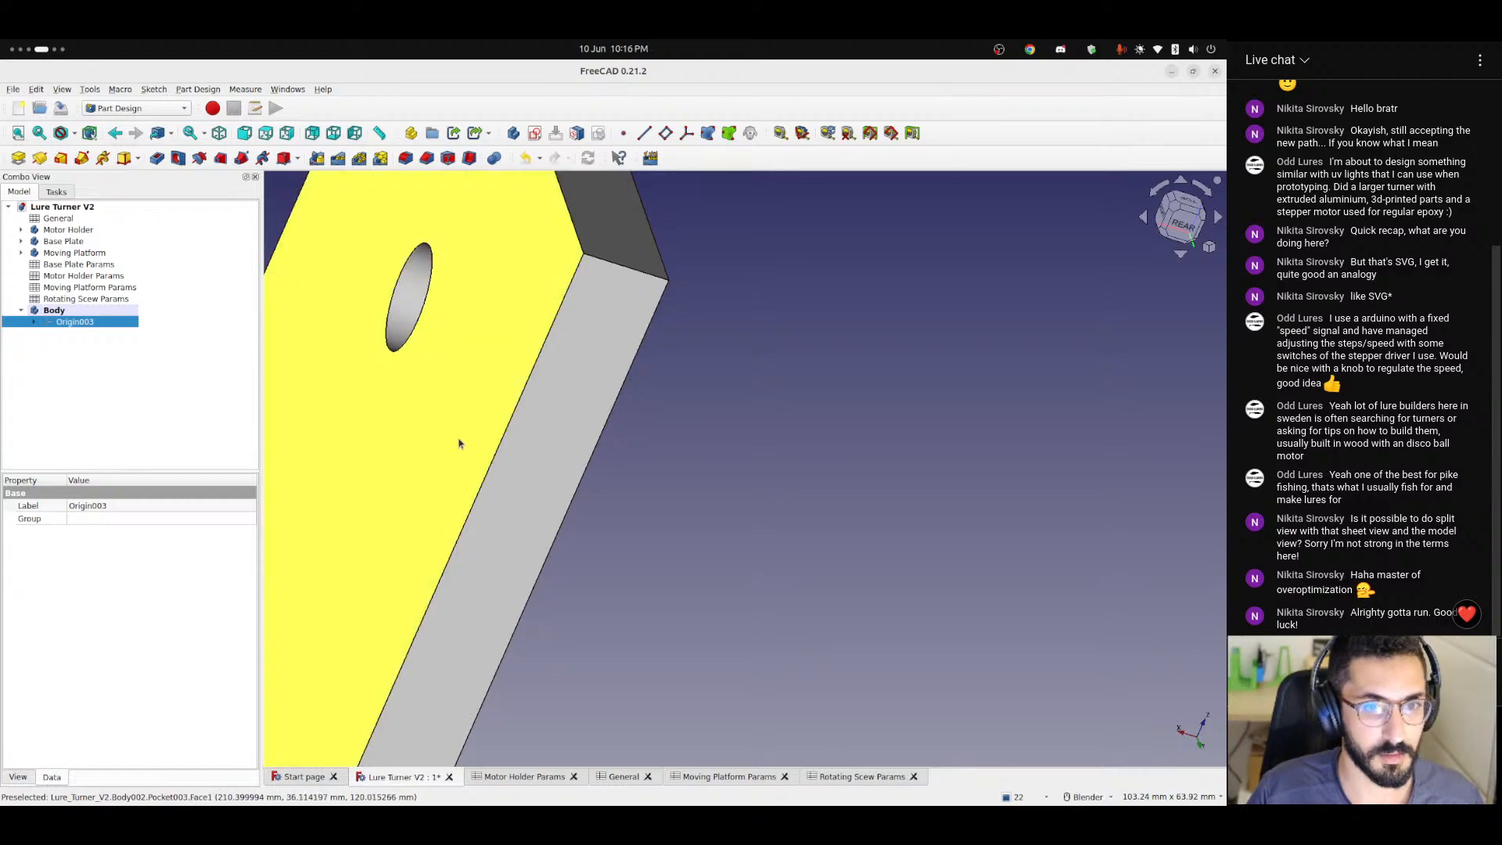
scroll(459, 441, "down", 4)
middle_click_drag(459, 440, 633, 450, "shift")
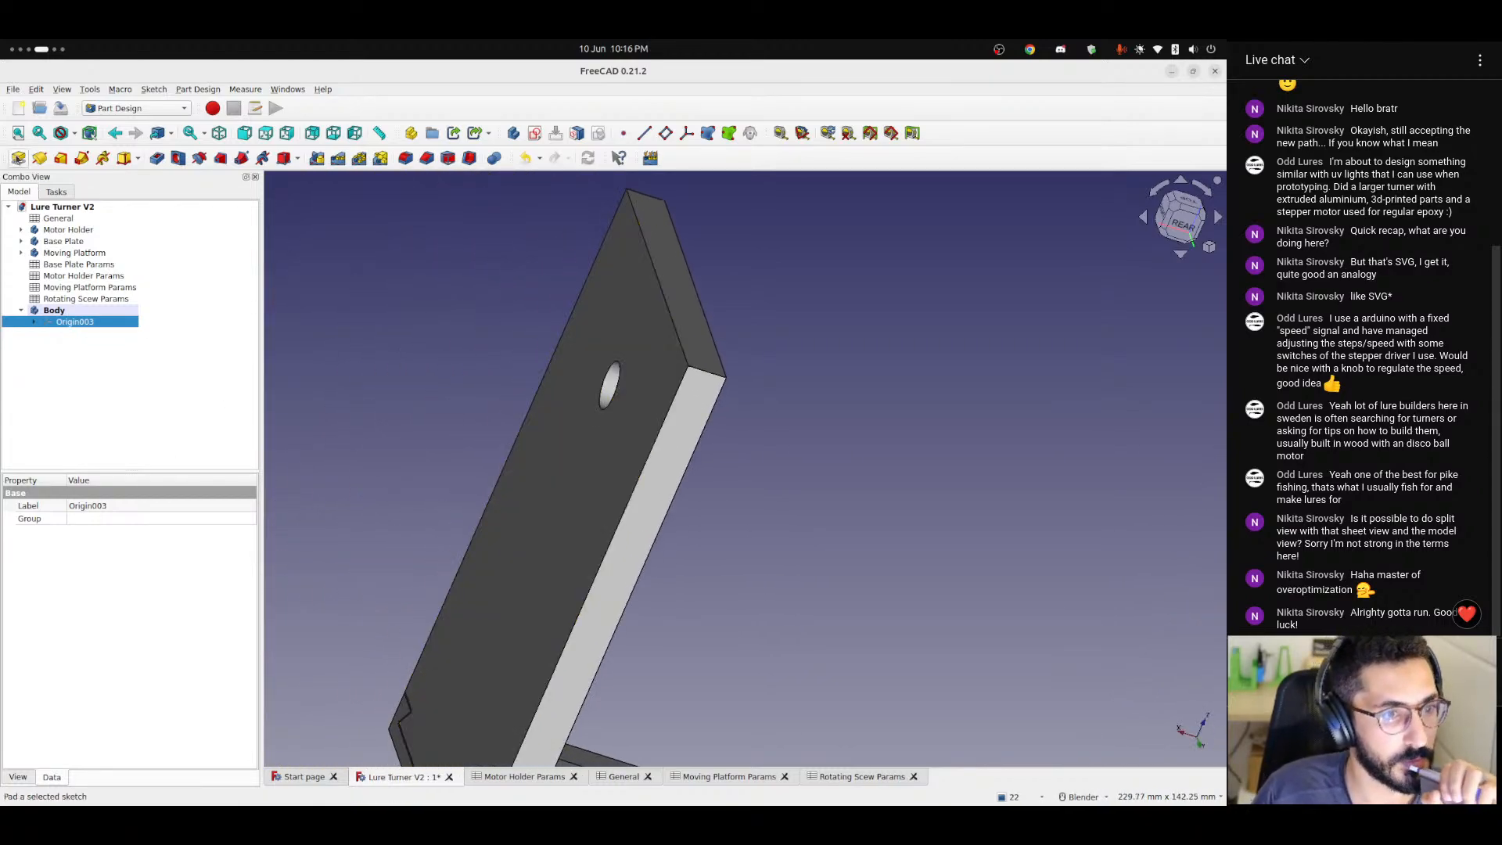
left_click(138, 160)
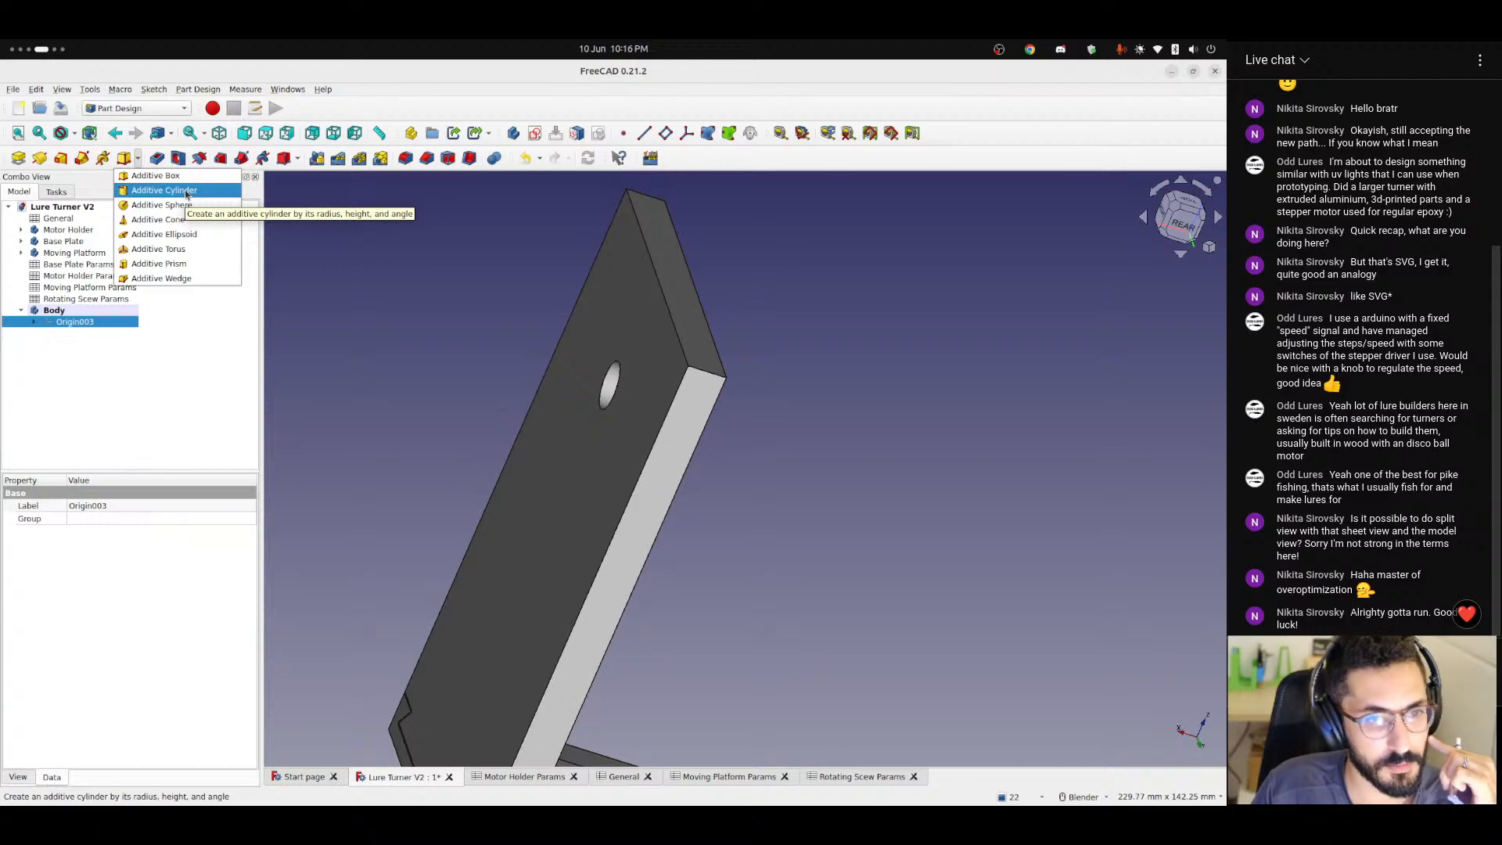
left_click(314, 249)
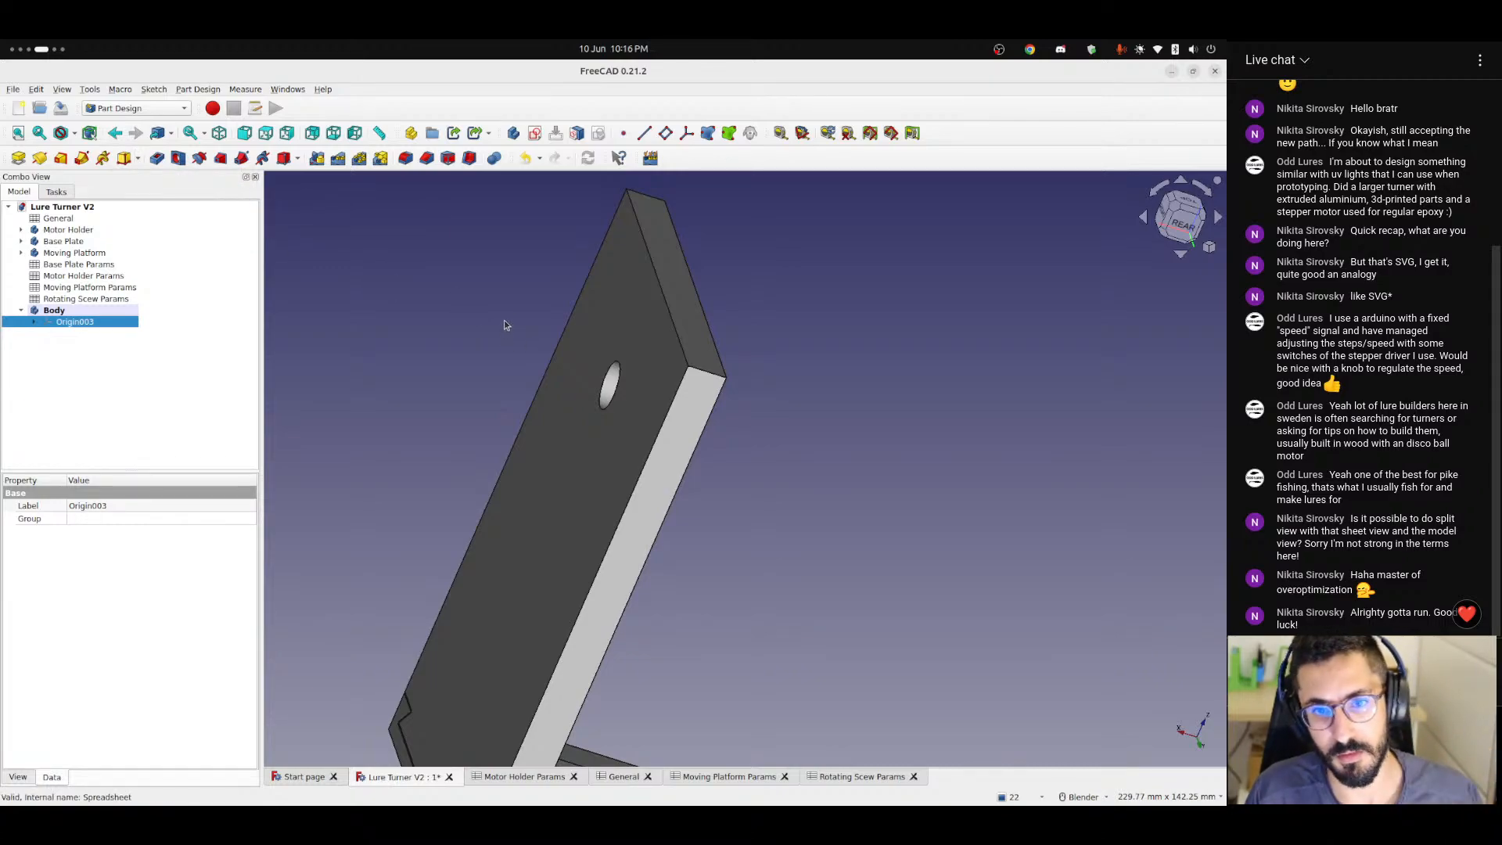
mouse_move(580, 373)
middle_mouse_down()
mouse_move(534, 377)
mouse_move(569, 380)
middle_mouse_up()
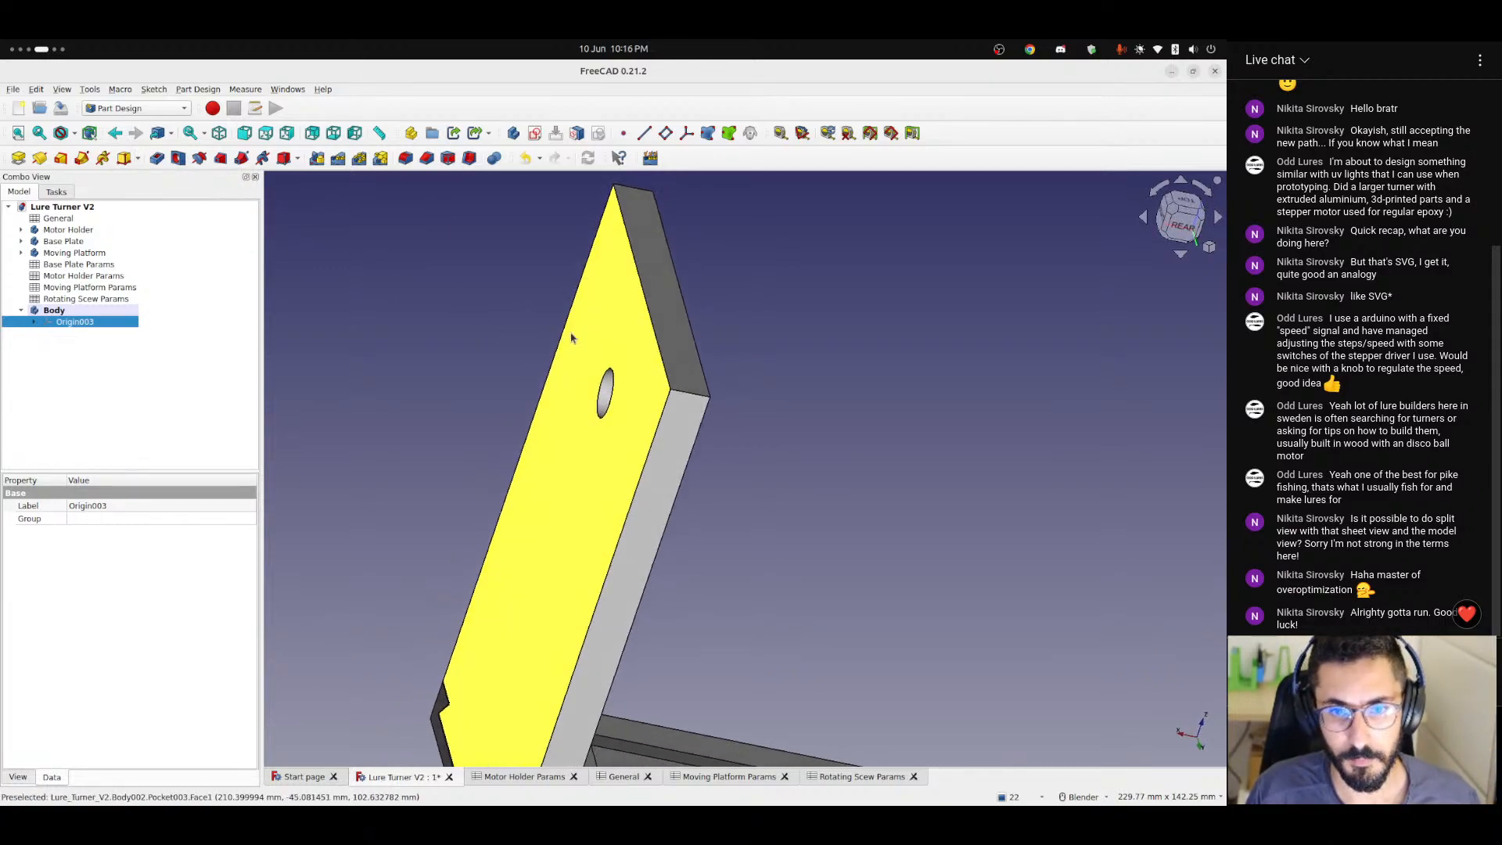
Show the new body's origin and add a datum plane attached to the body's YZ plane in Plane face mode.
key("space")
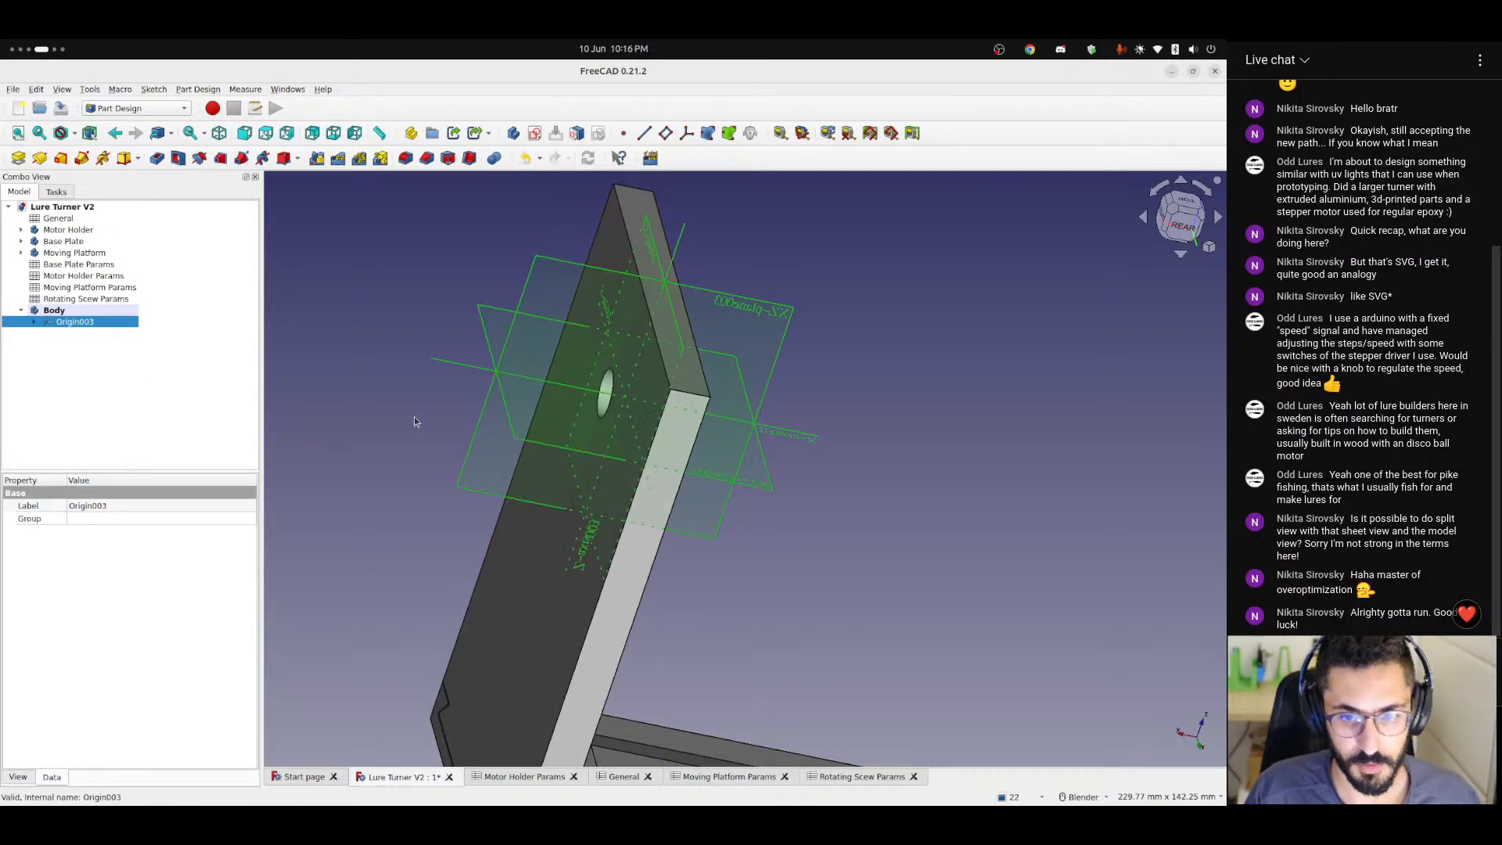
left_click(408, 347)
middle_click_drag(410, 381, 653, 301)
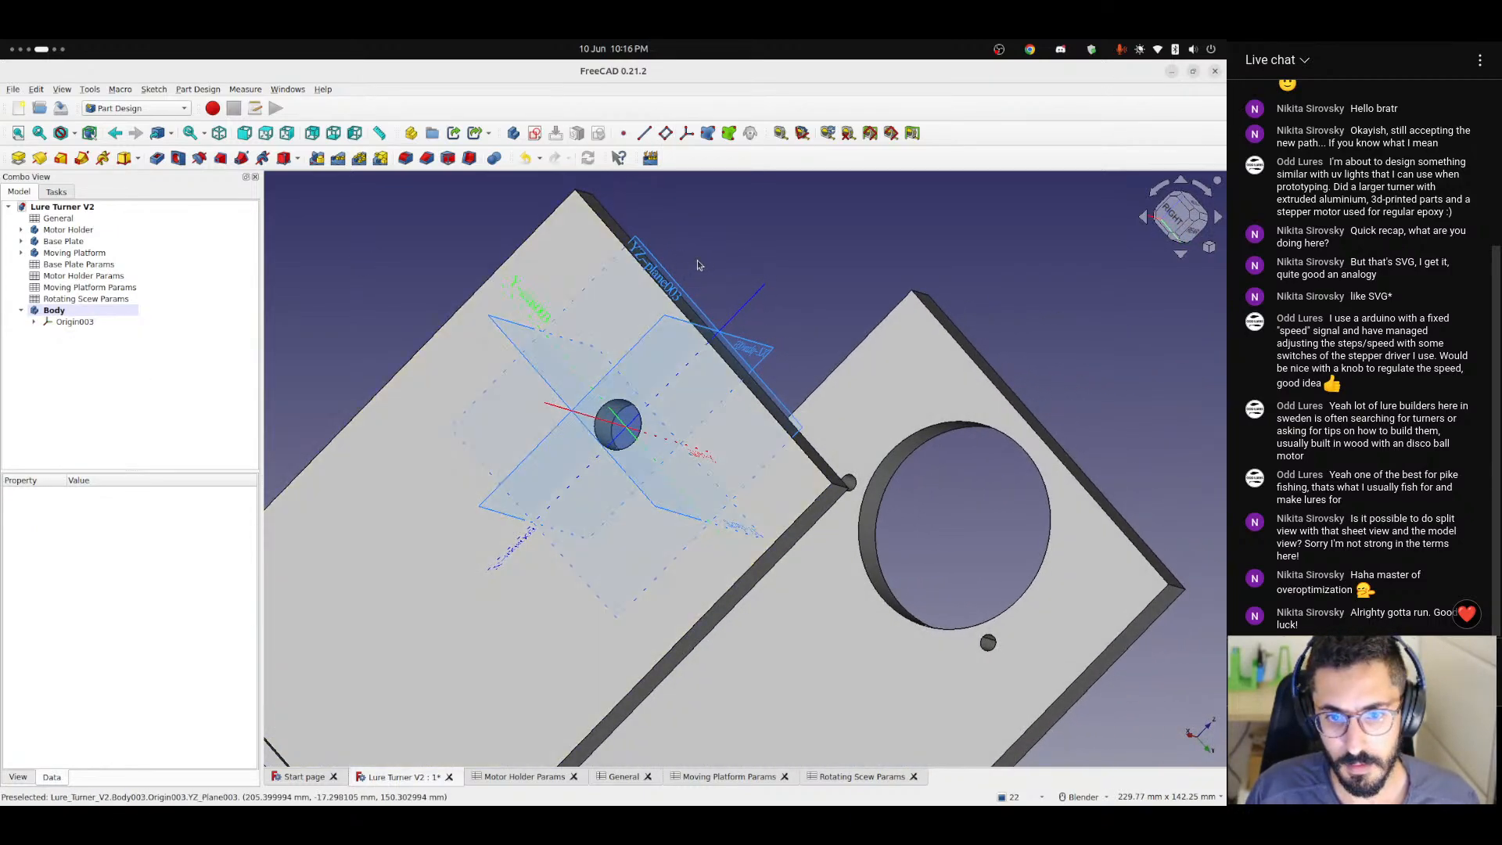
left_click(666, 134)
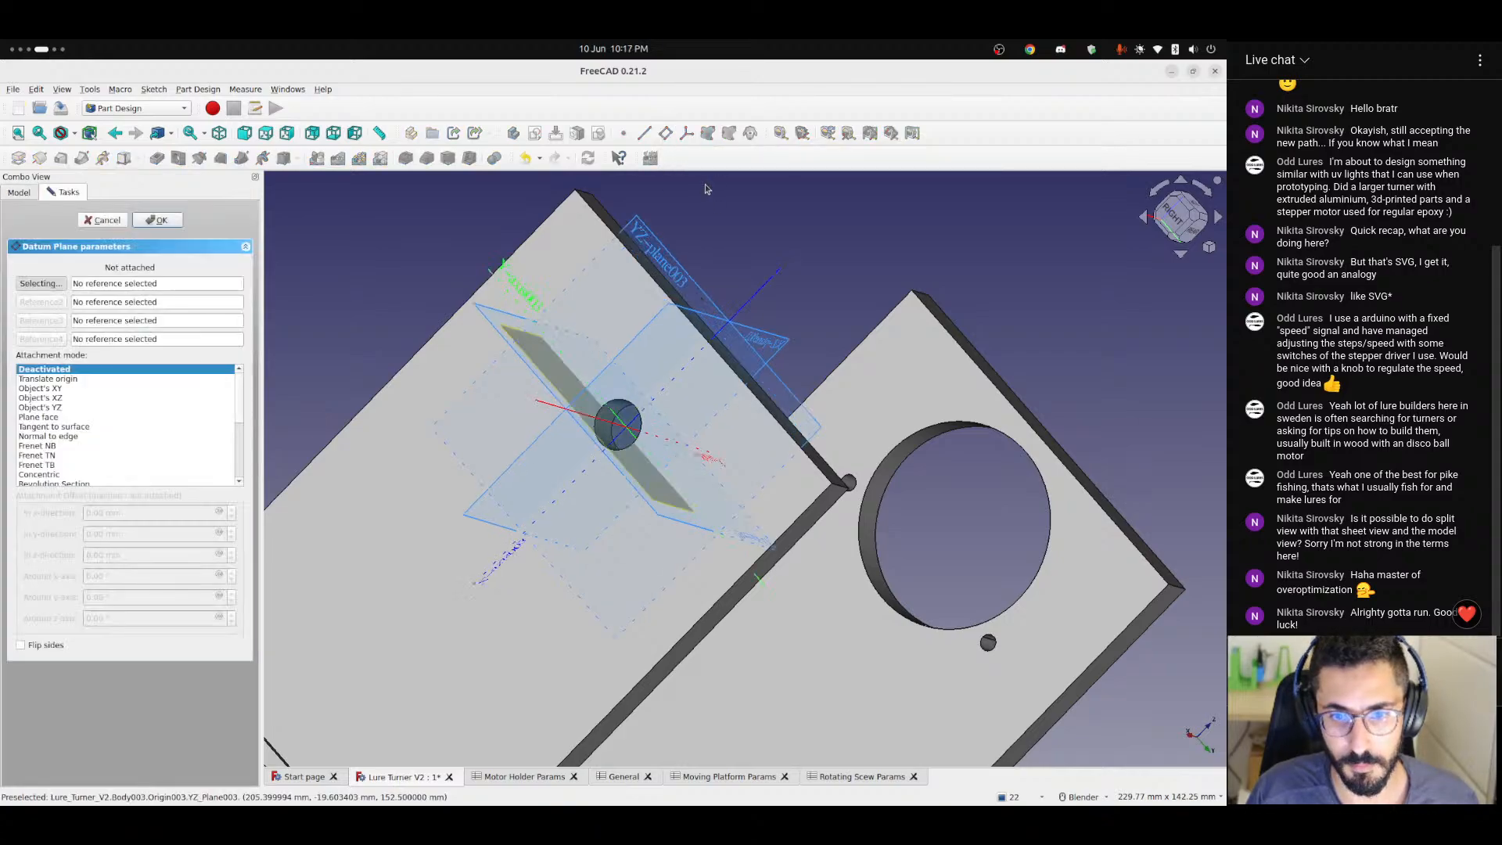
left_click(658, 254)
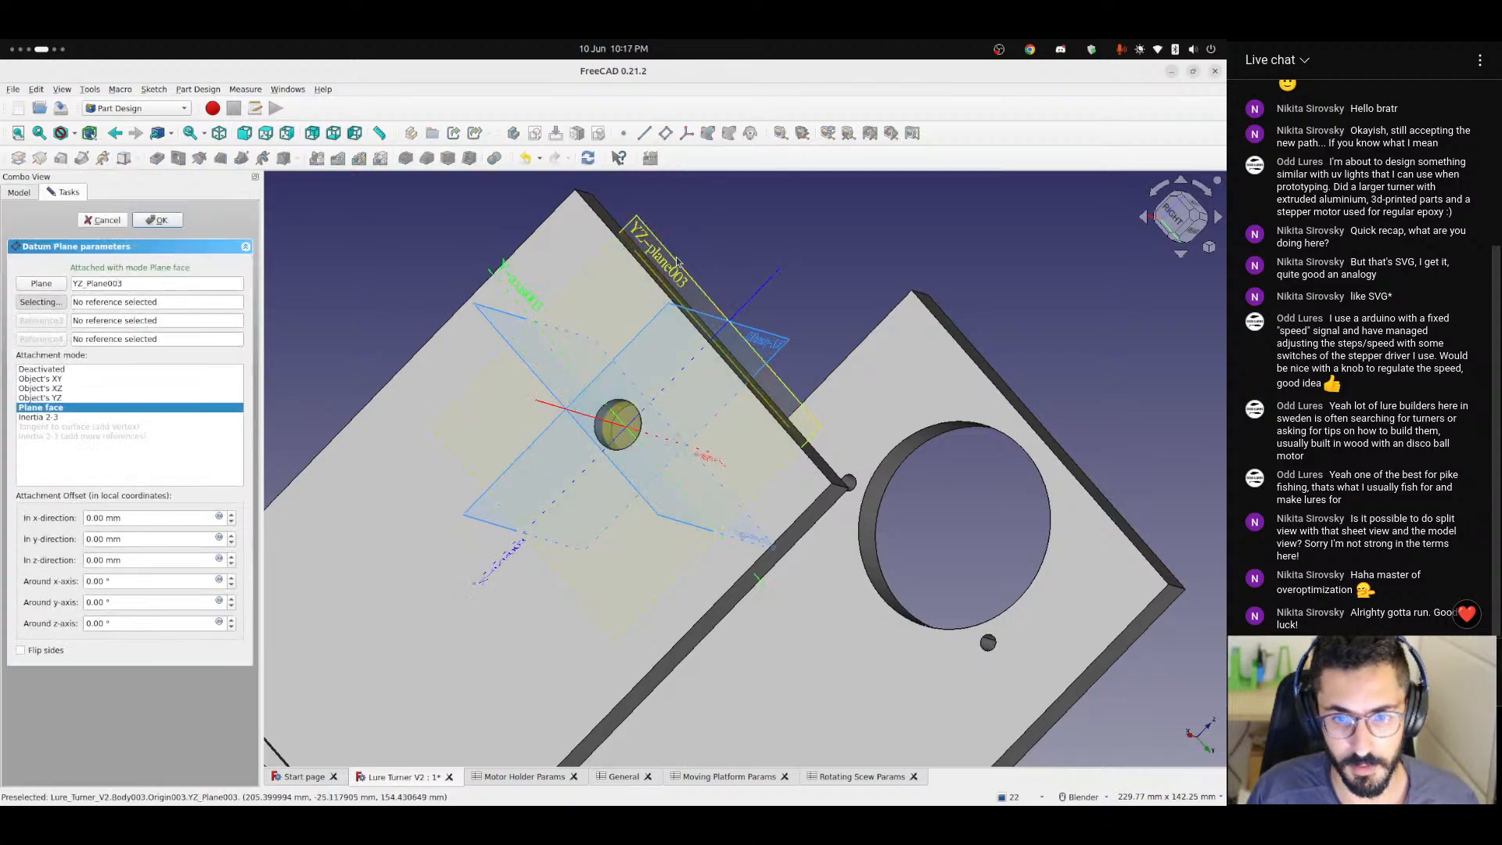
Try offsetting the datum plane 20 mm in its z-direction while viewing the wall from the rear.
left_click(1194, 236)
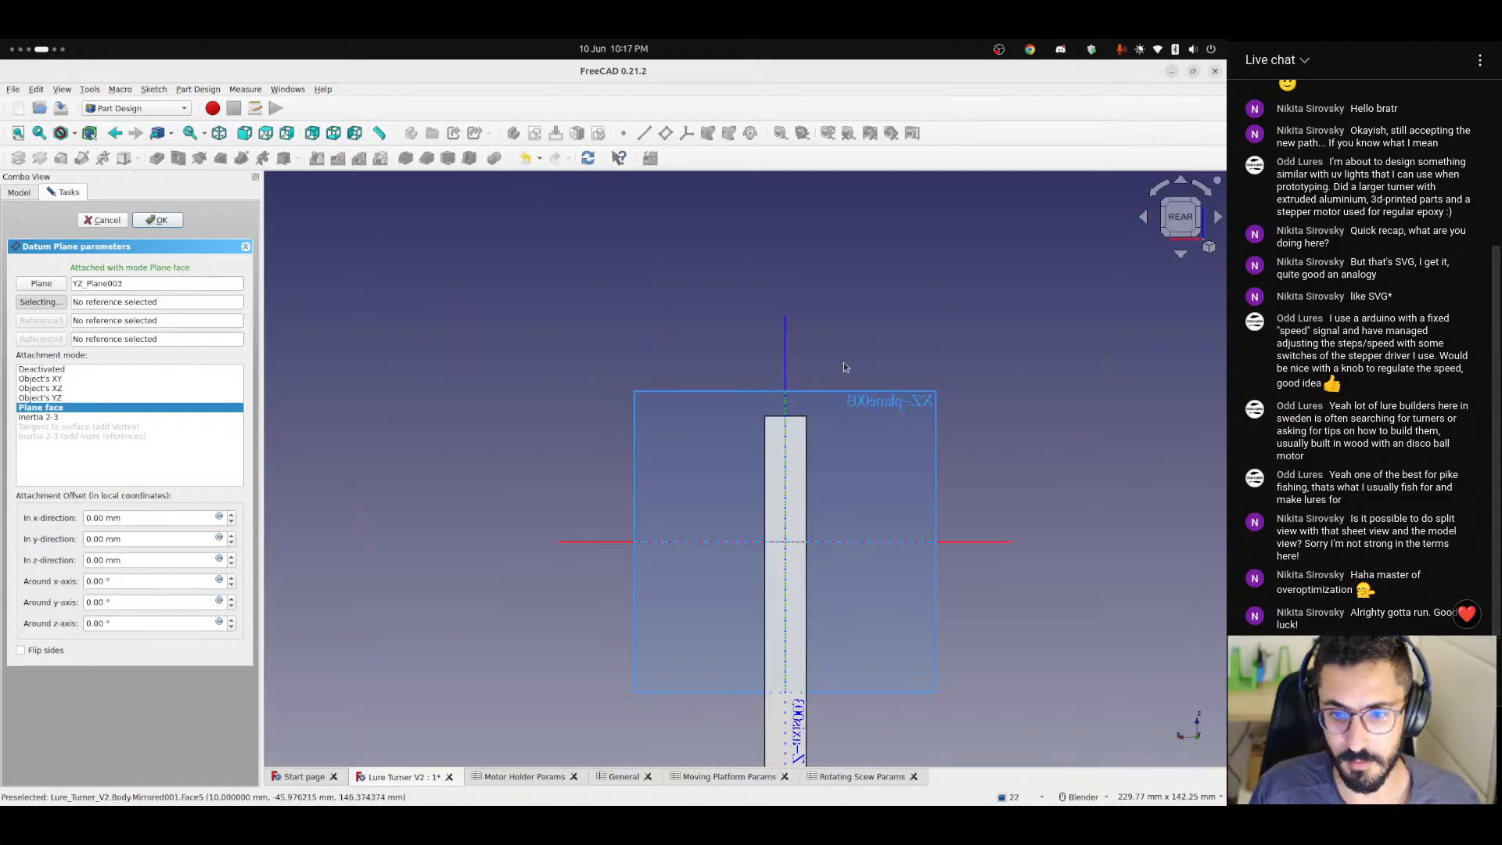
left_click(130, 561)
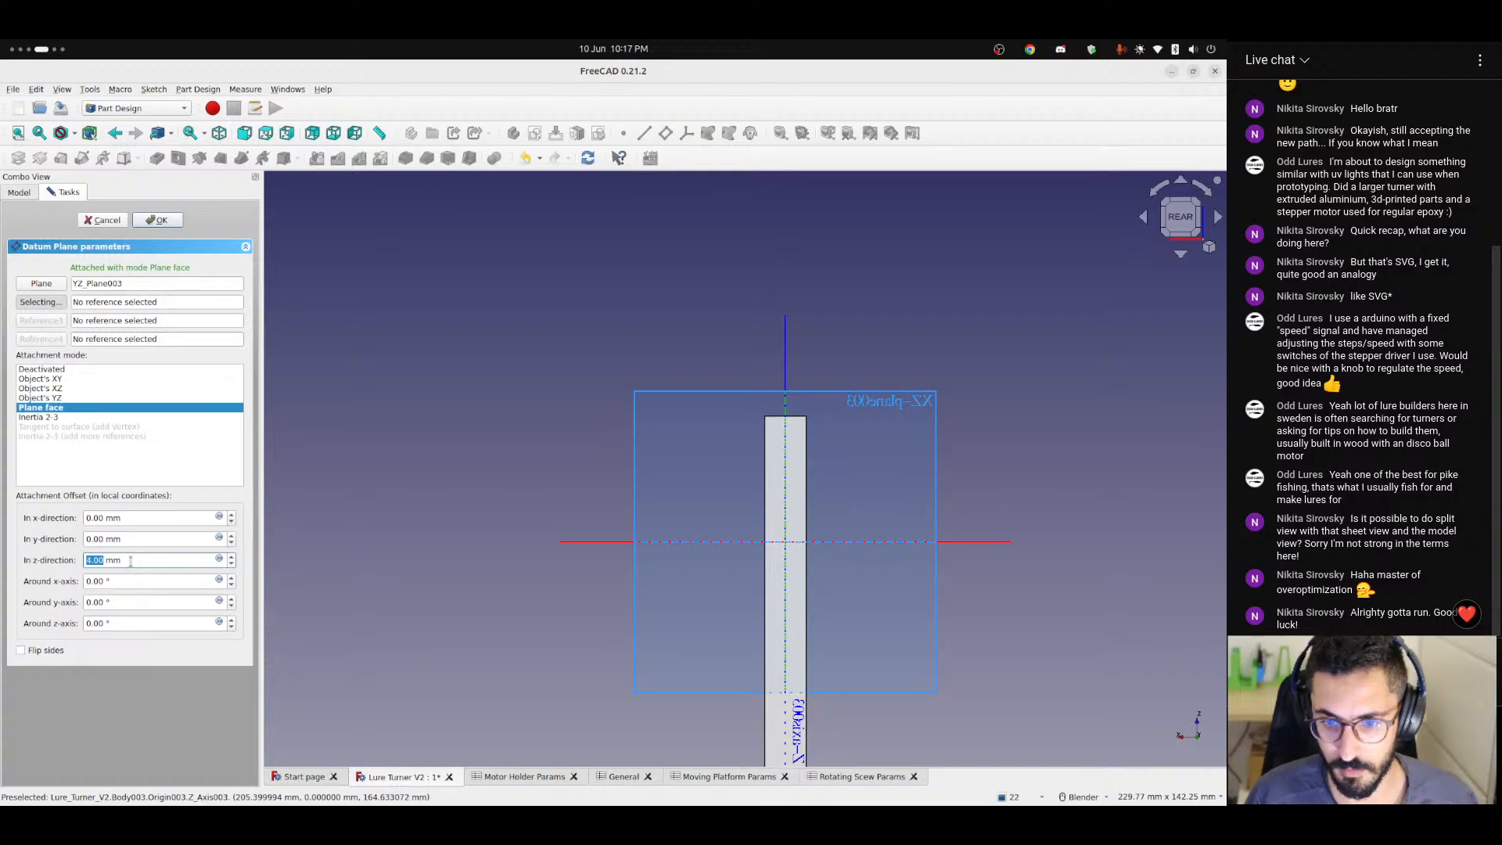
scroll(130, 561, "up", 7)
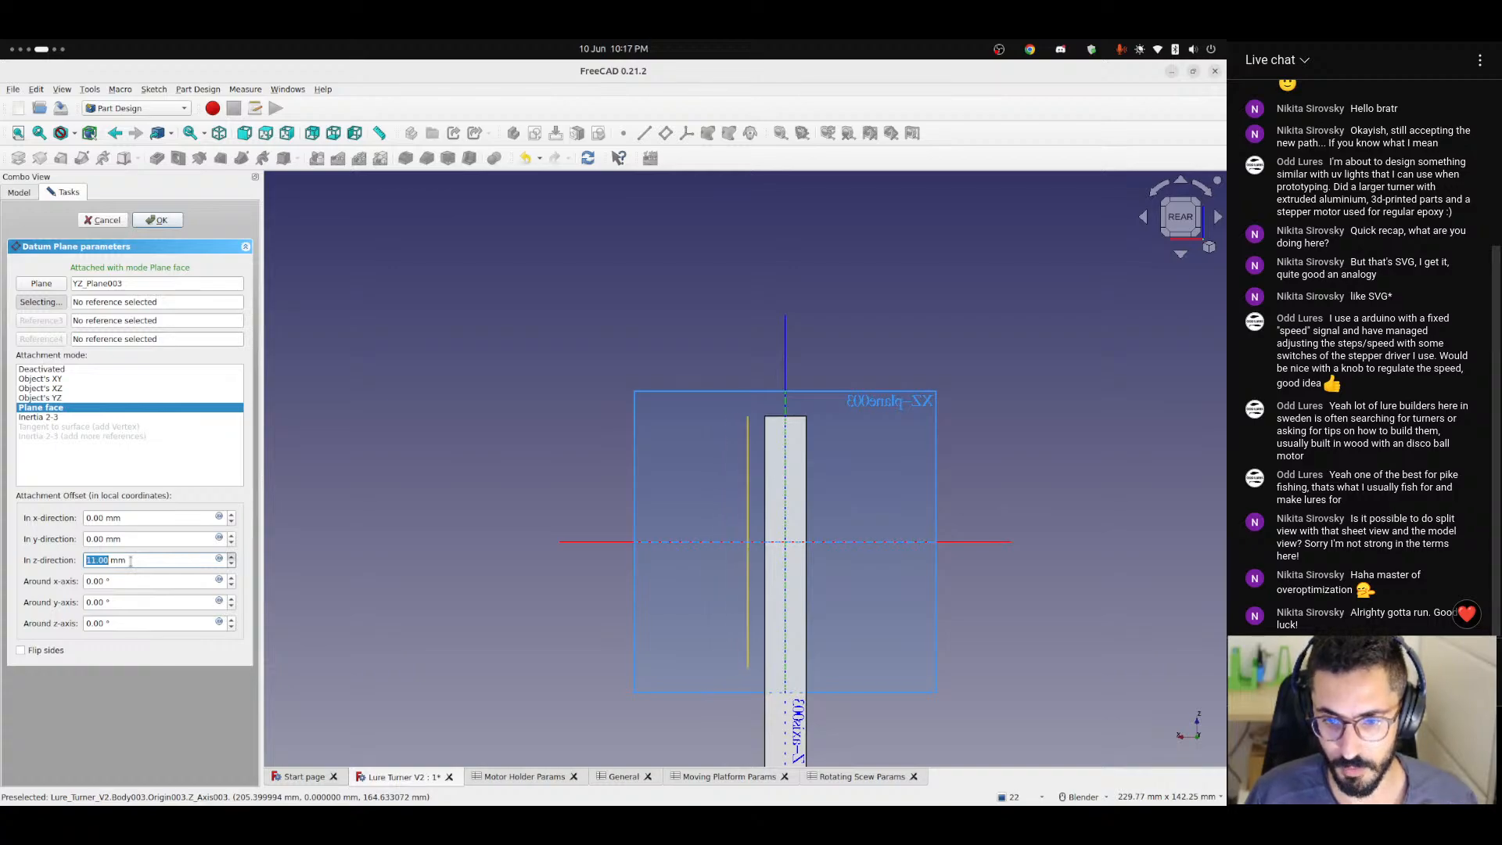
scroll(130, 561, "up", 9)
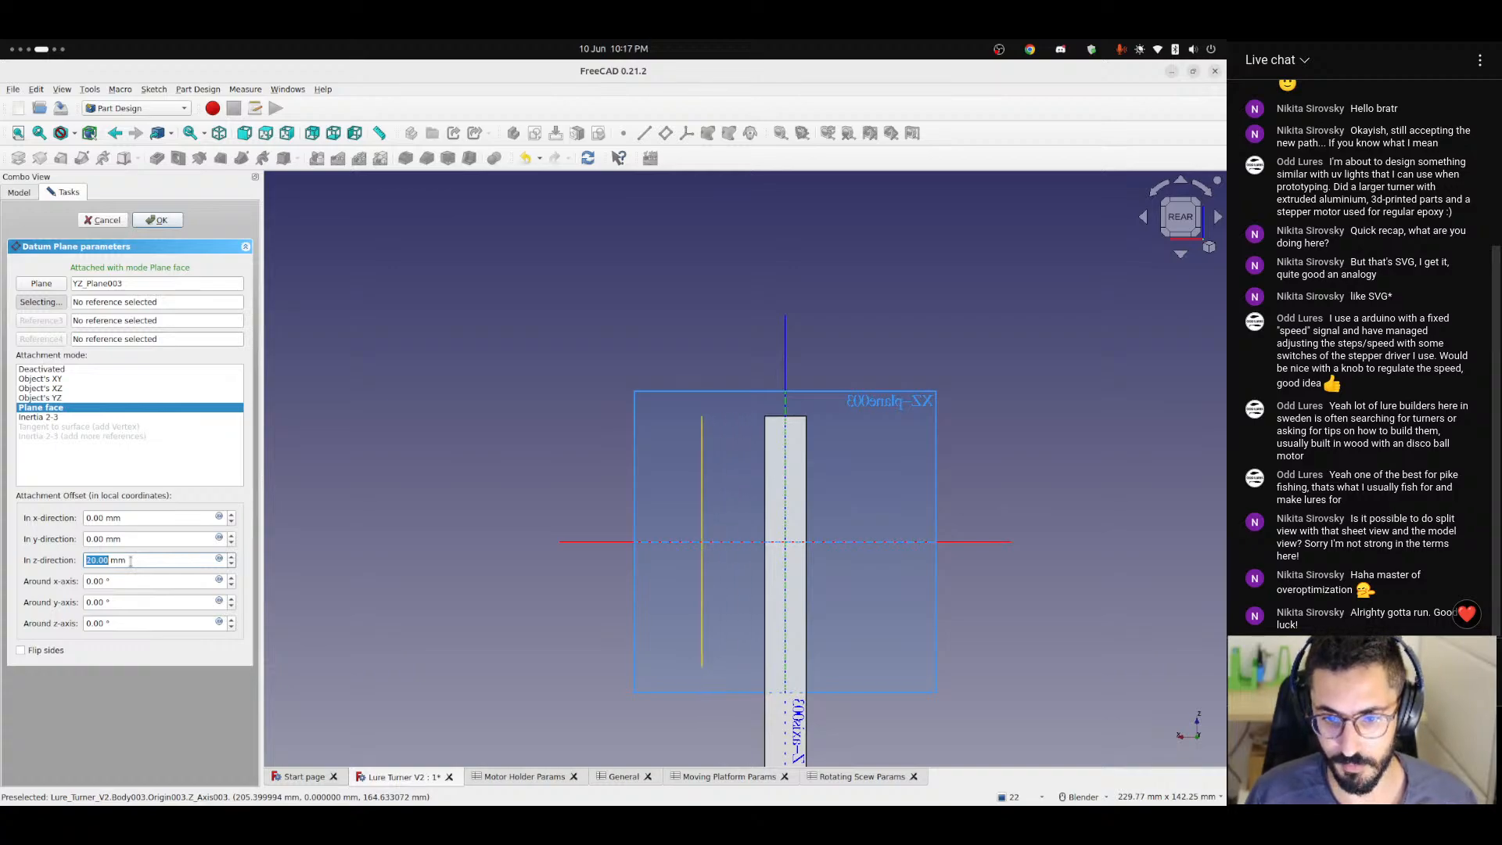
Set the datum plane's z-direction offset to the formula <<General>>.thickness / 2 and create the plane.
left_click(219, 560)
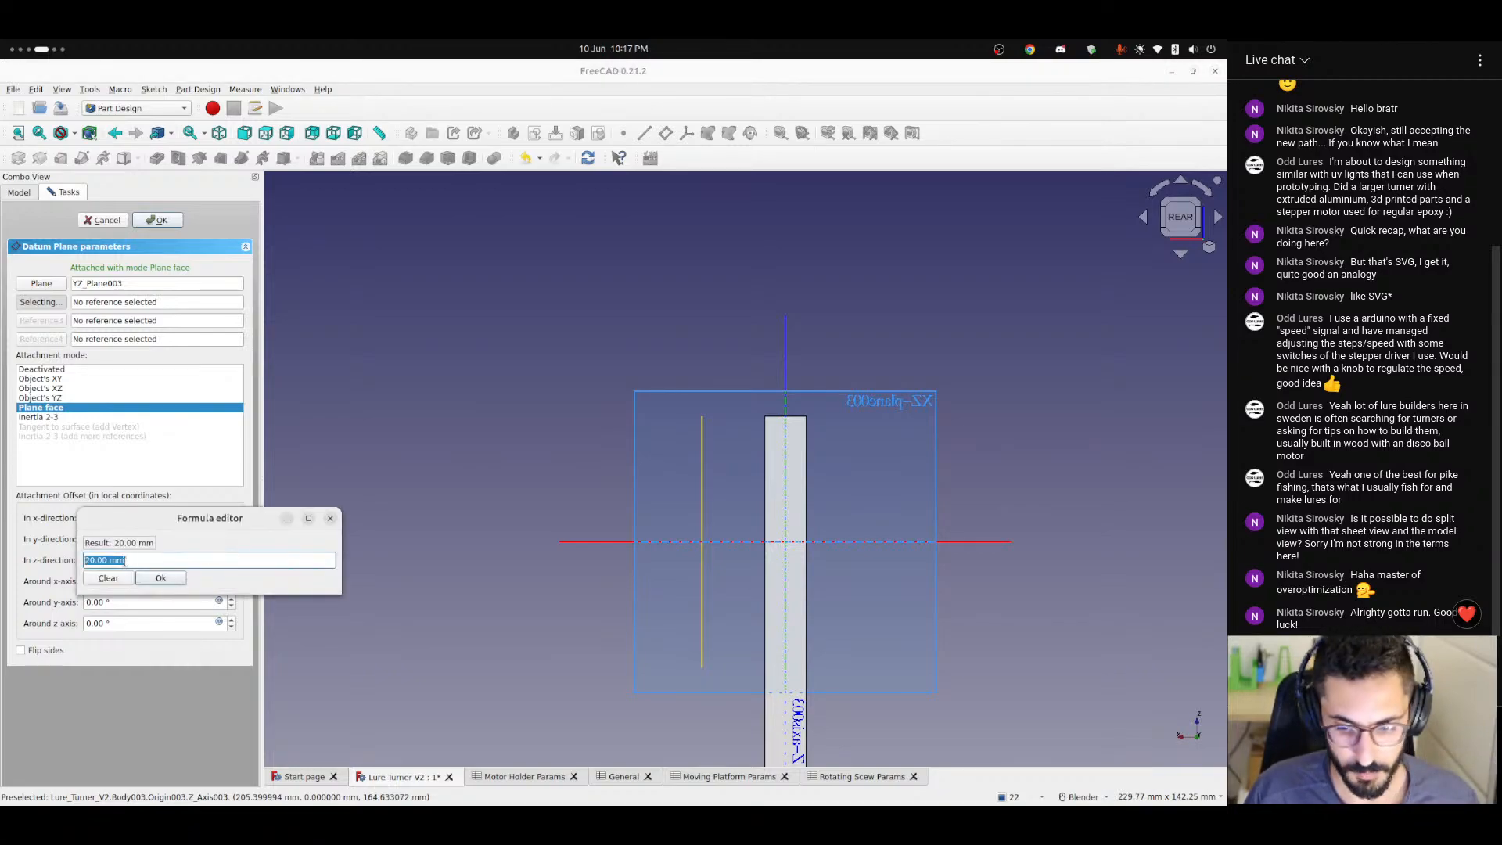
type("<<")
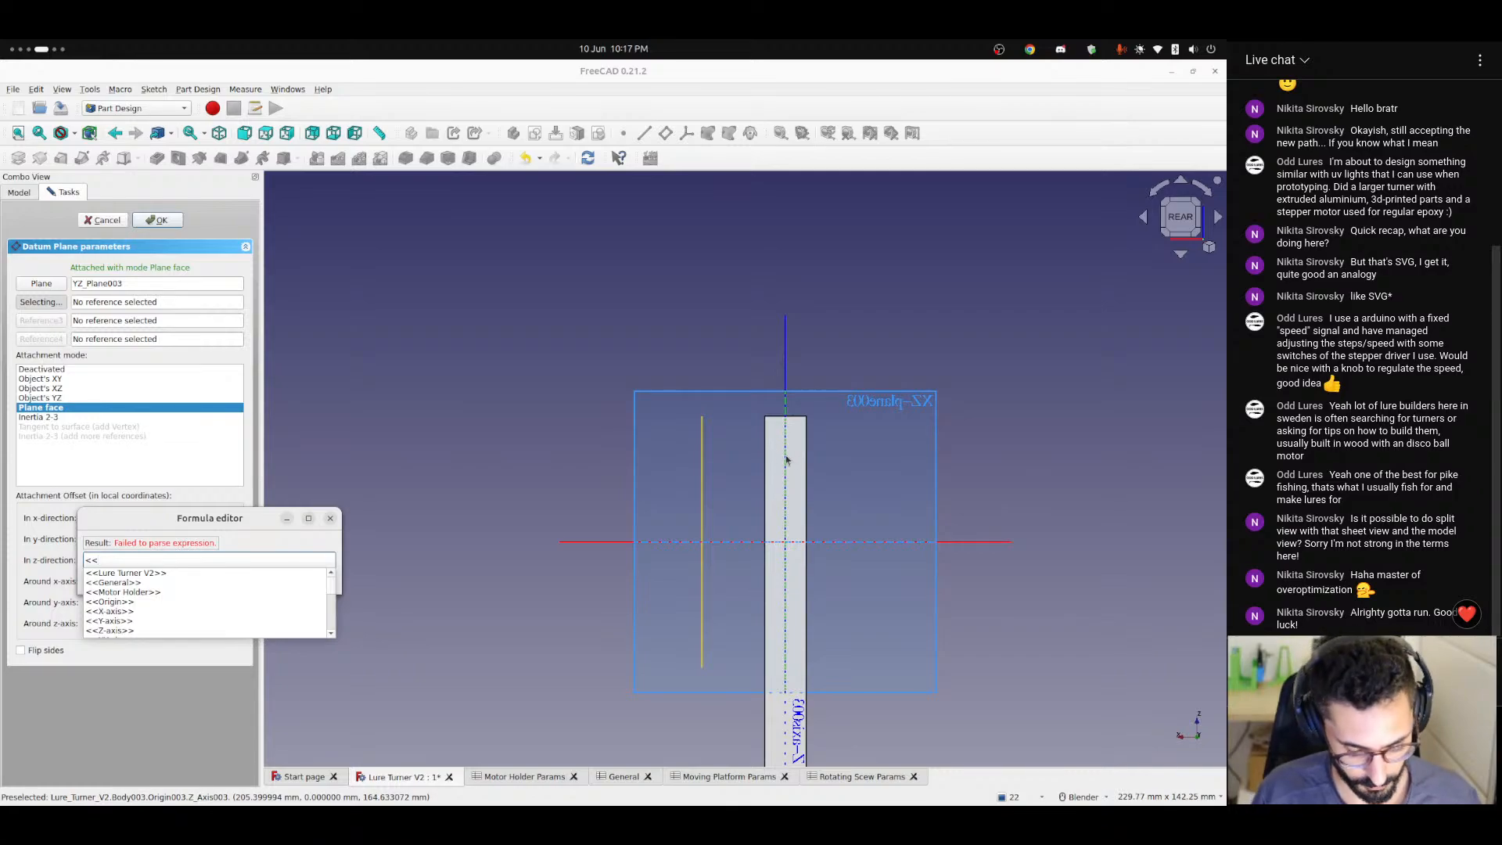
type("General>>.thic")
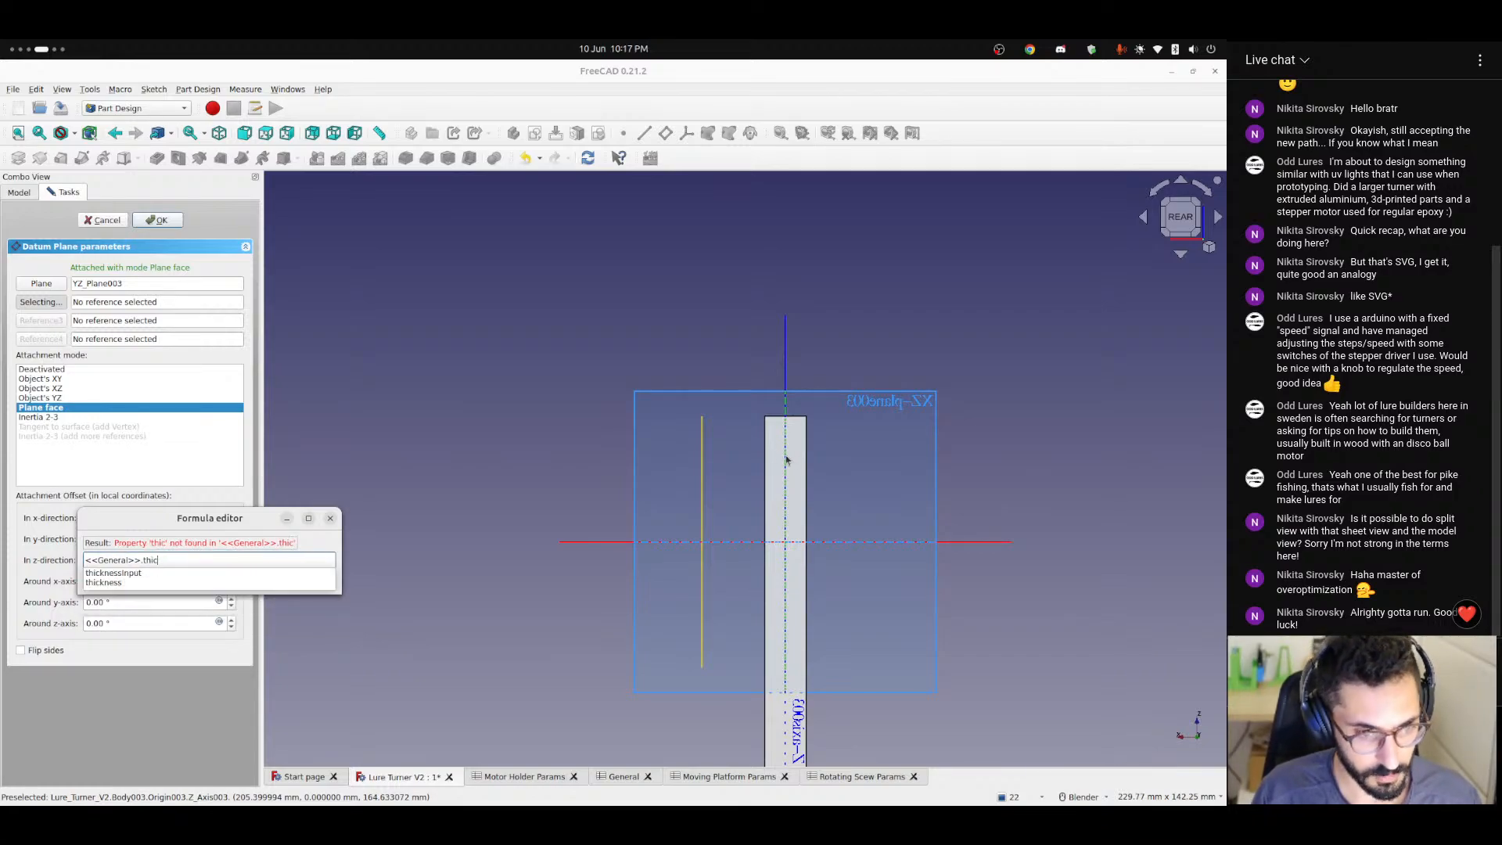
type("kness / 2")
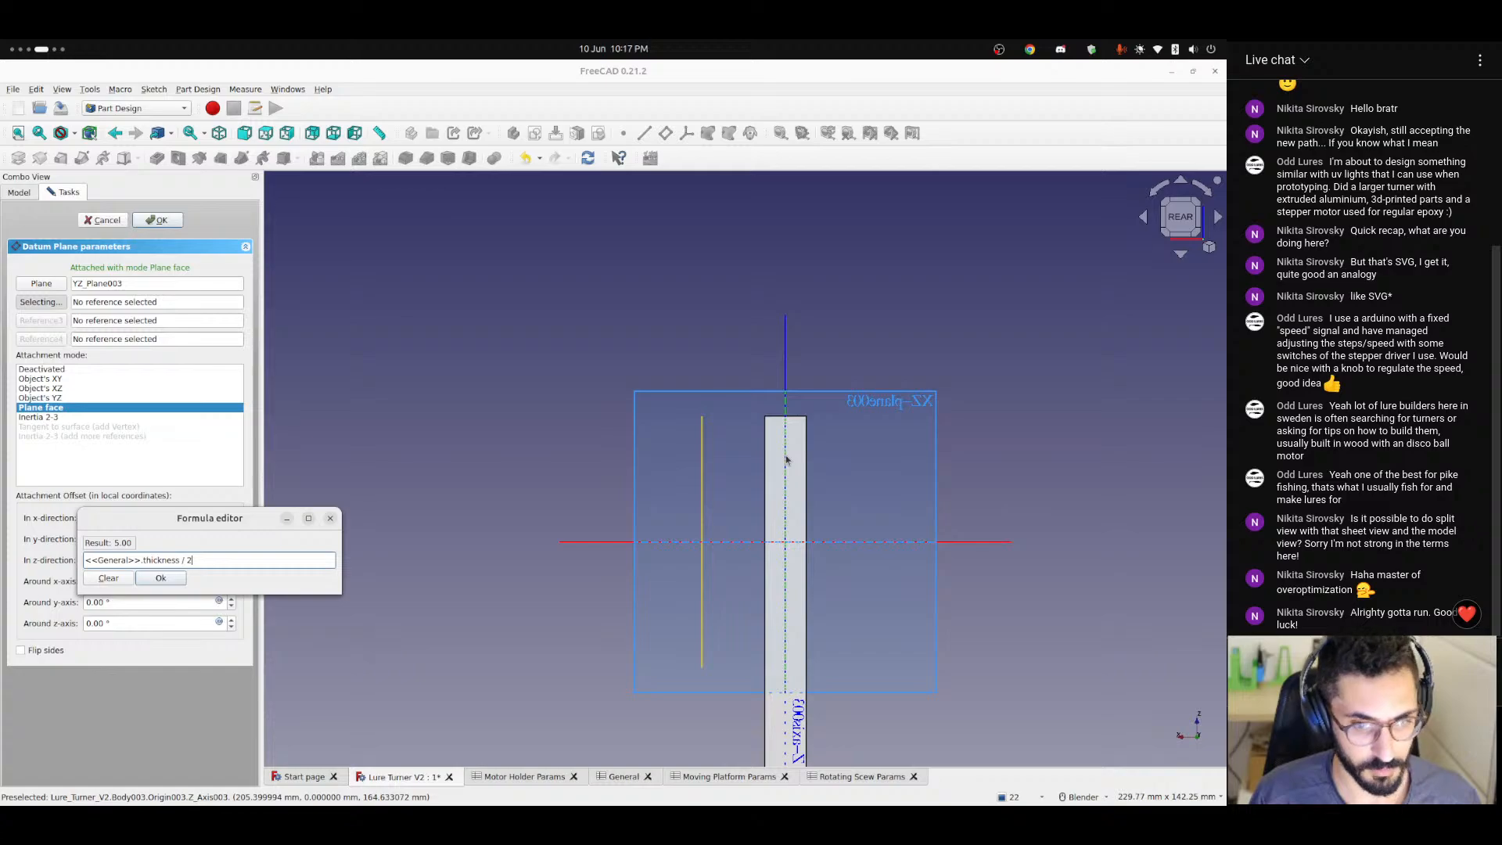
key("Return")
scroll(751, 497, "up", 5)
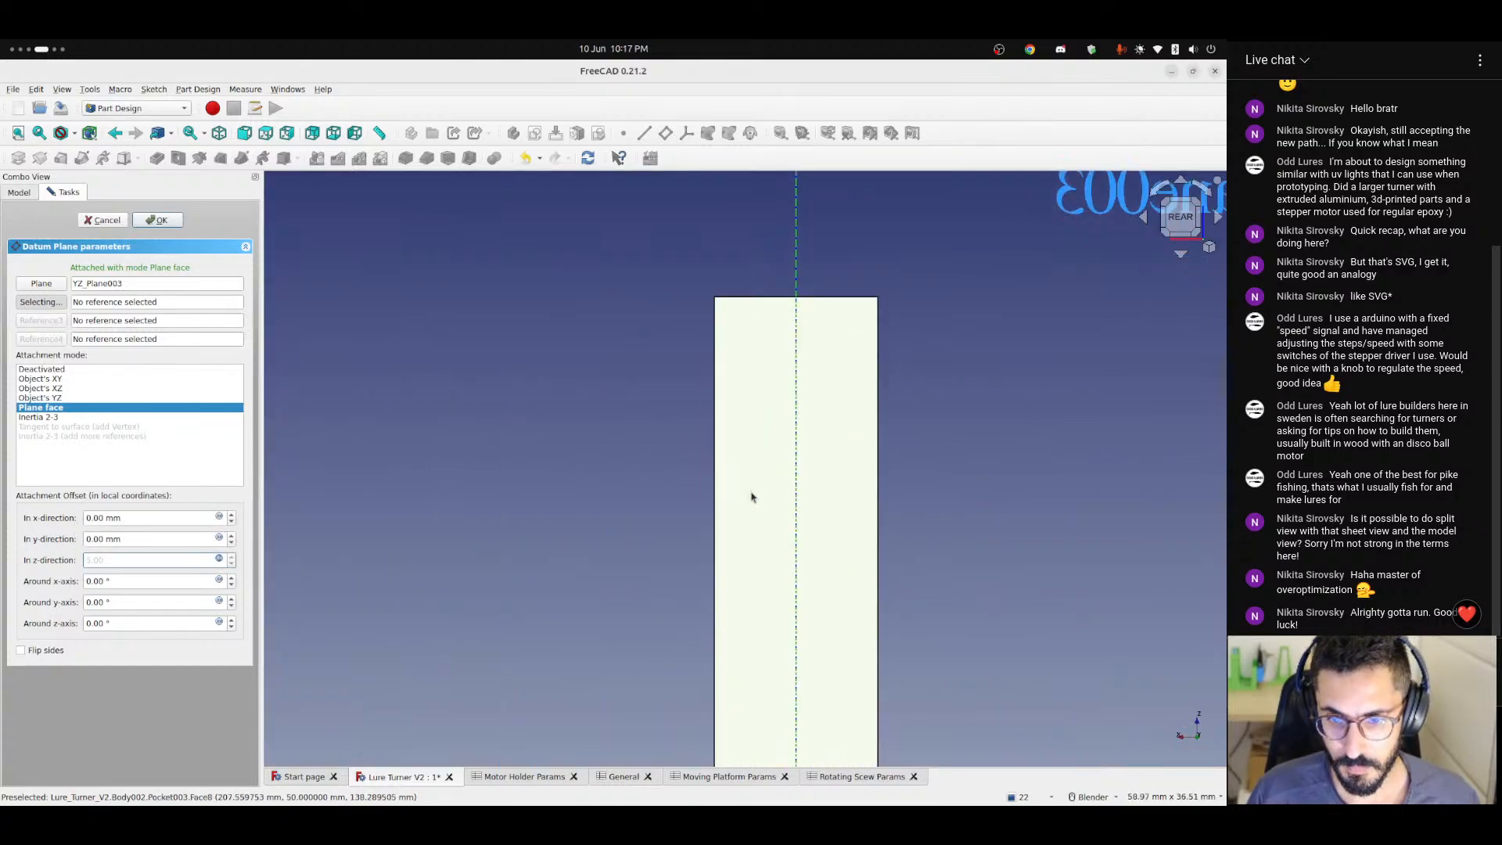
middle_click_drag(751, 496, 811, 512)
scroll(496, 564, "down", 5)
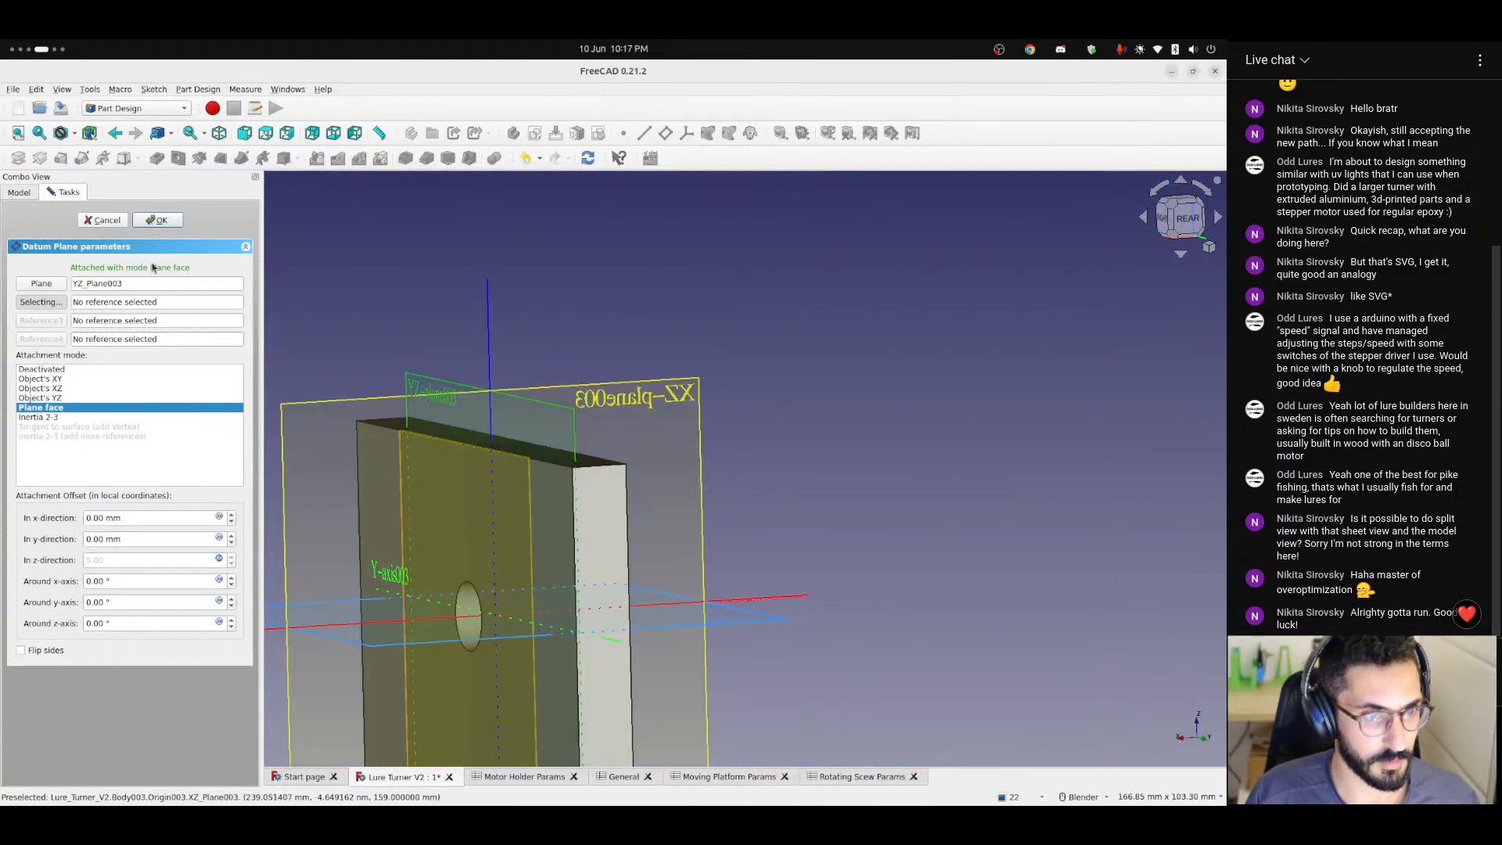
left_click(157, 220)
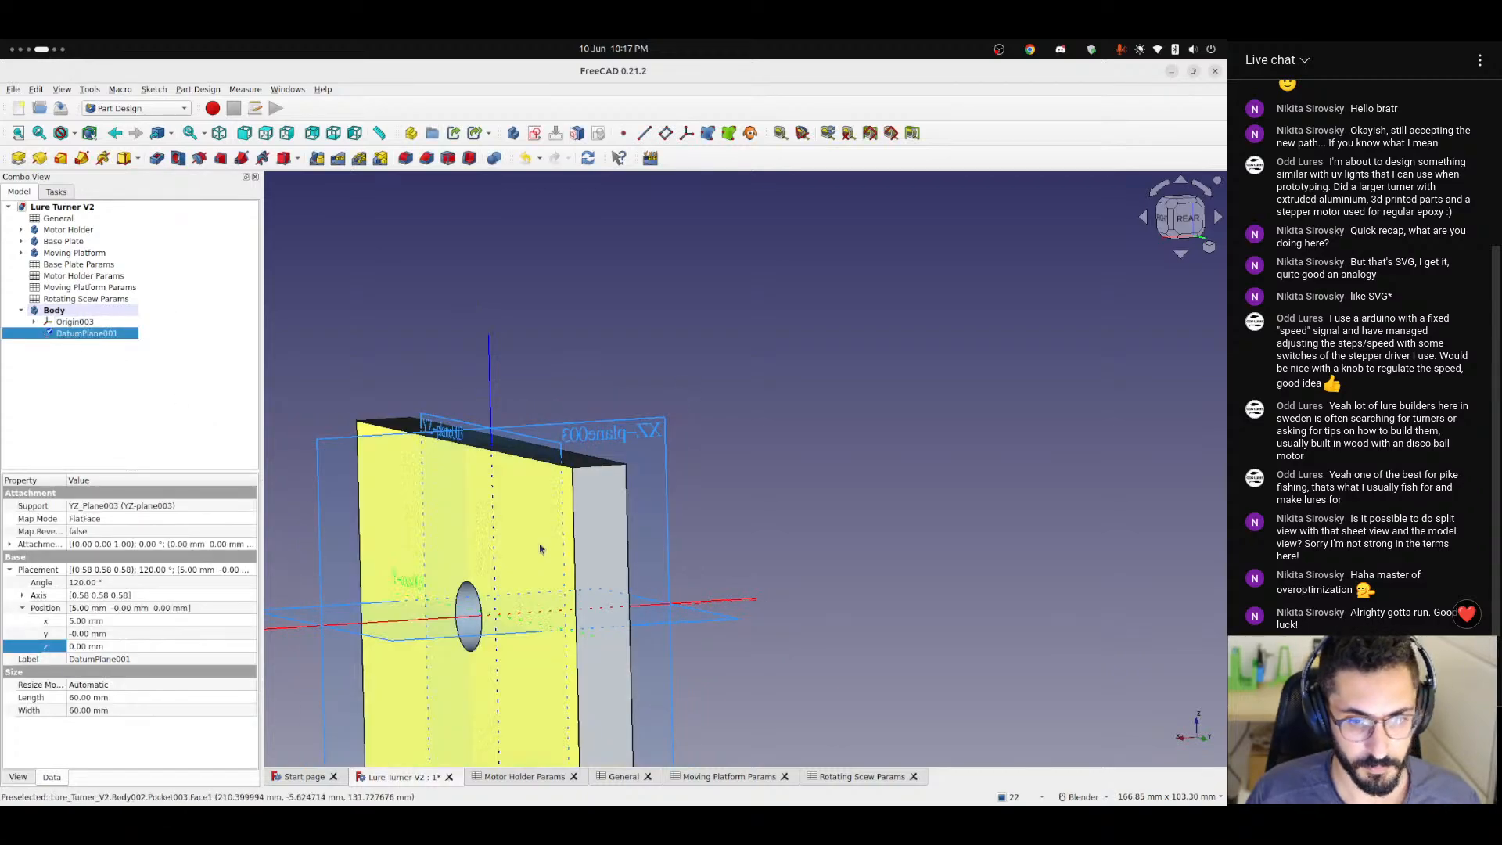
Hide the new body's datum plane and origin, and start a sketch on that datum plane over the wall hole.
middle_click_drag(539, 549, 580, 550)
left_click(74, 323)
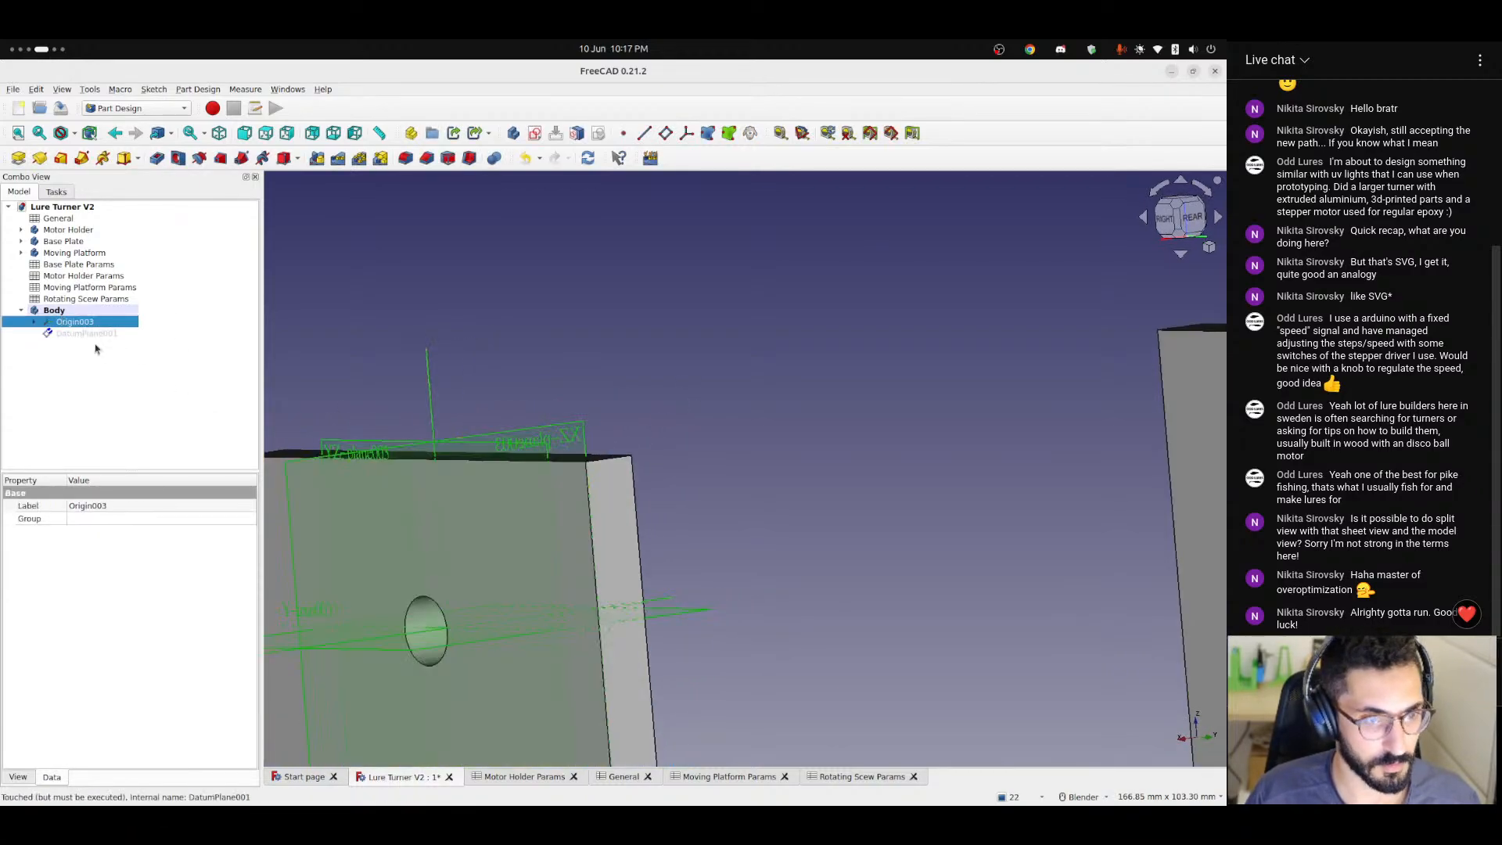
key("3")
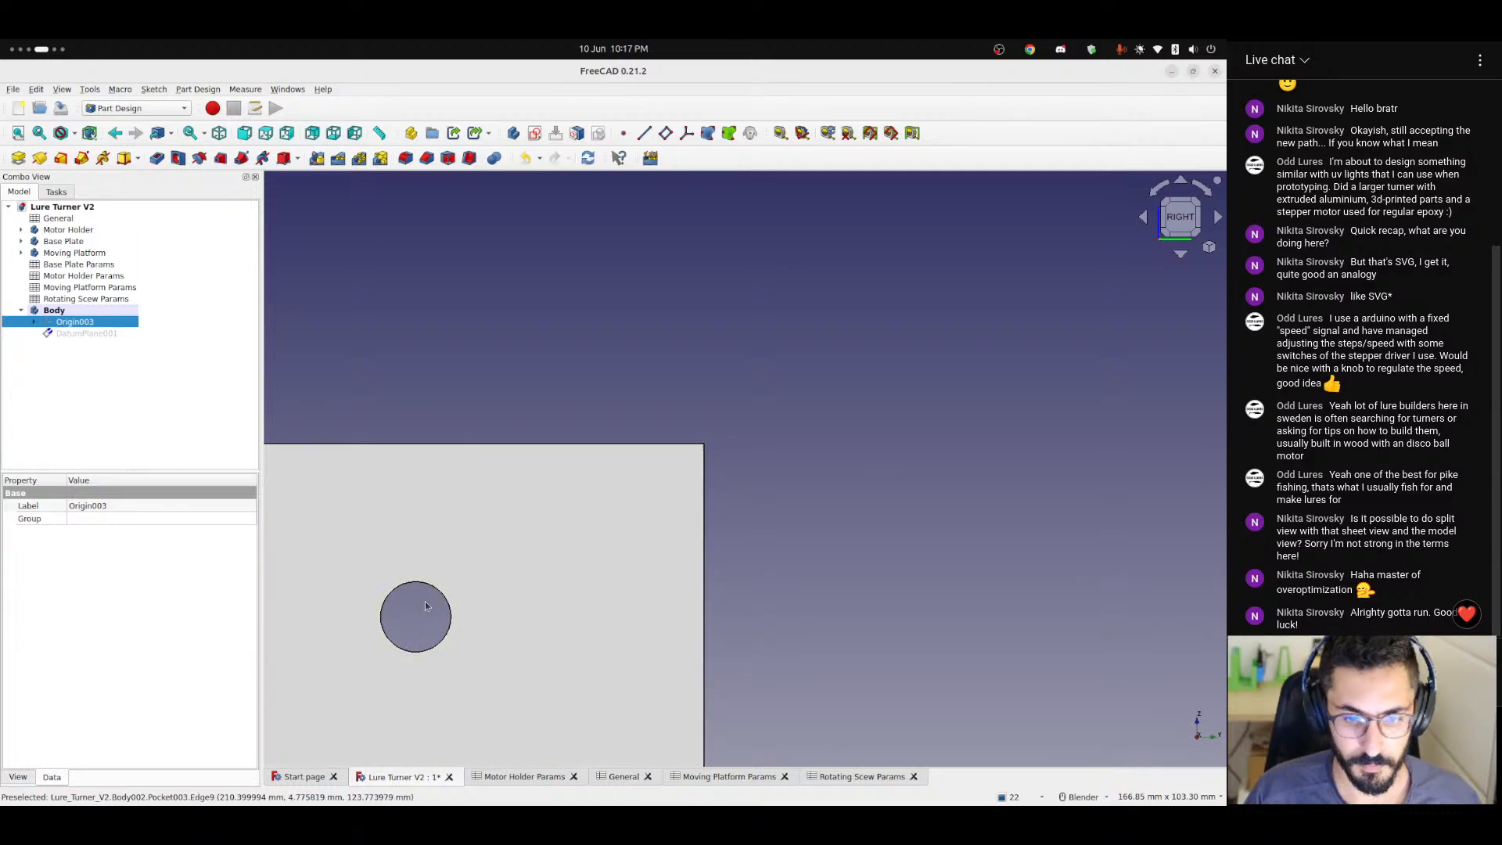
scroll(663, 552, "up", 6)
middle_click_drag(426, 602, 564, 508, "shift")
left_click(86, 333)
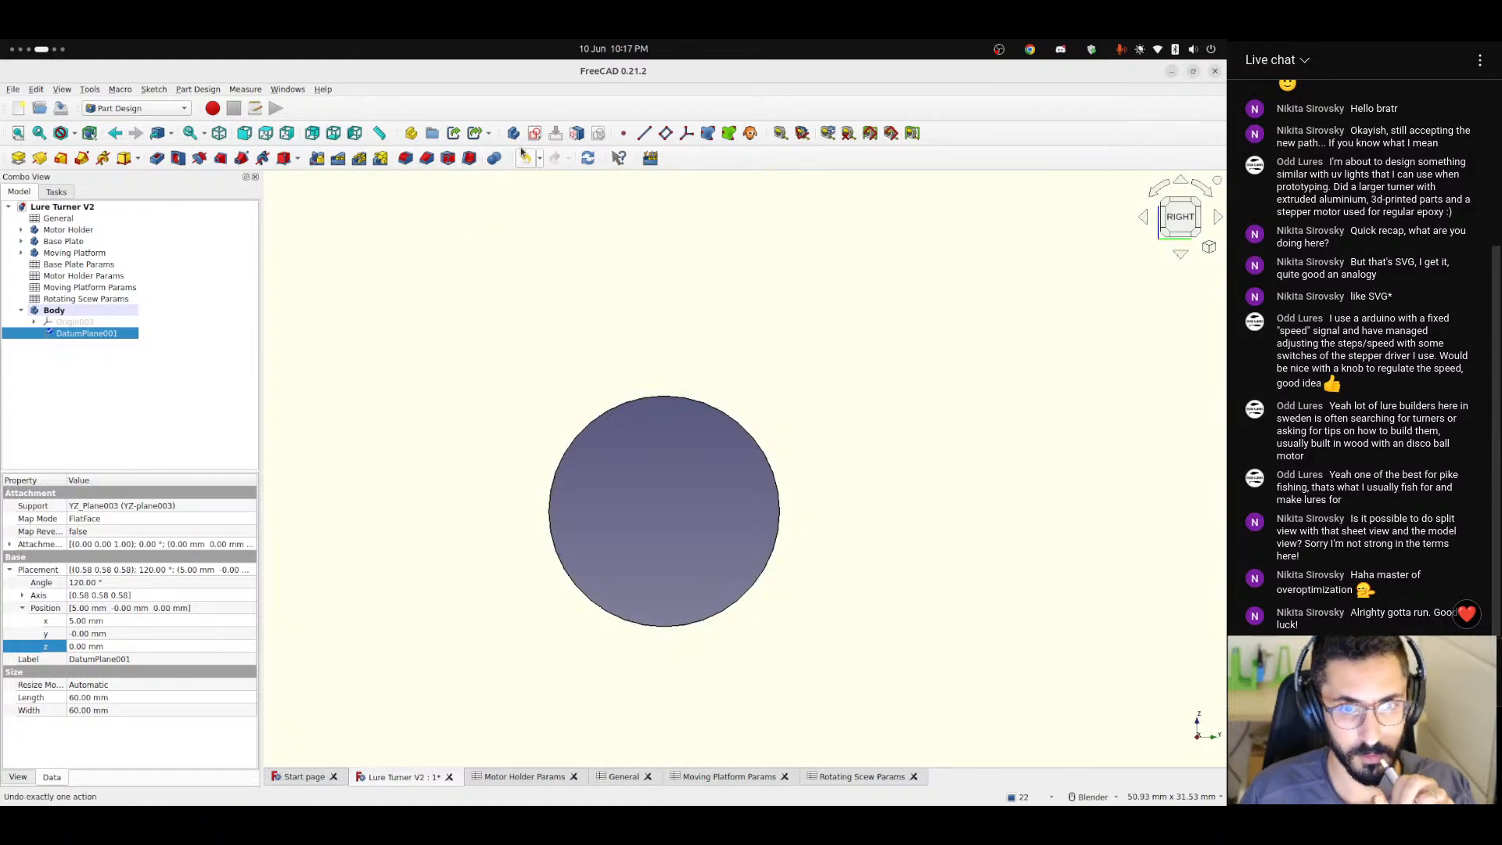
left_click(535, 134)
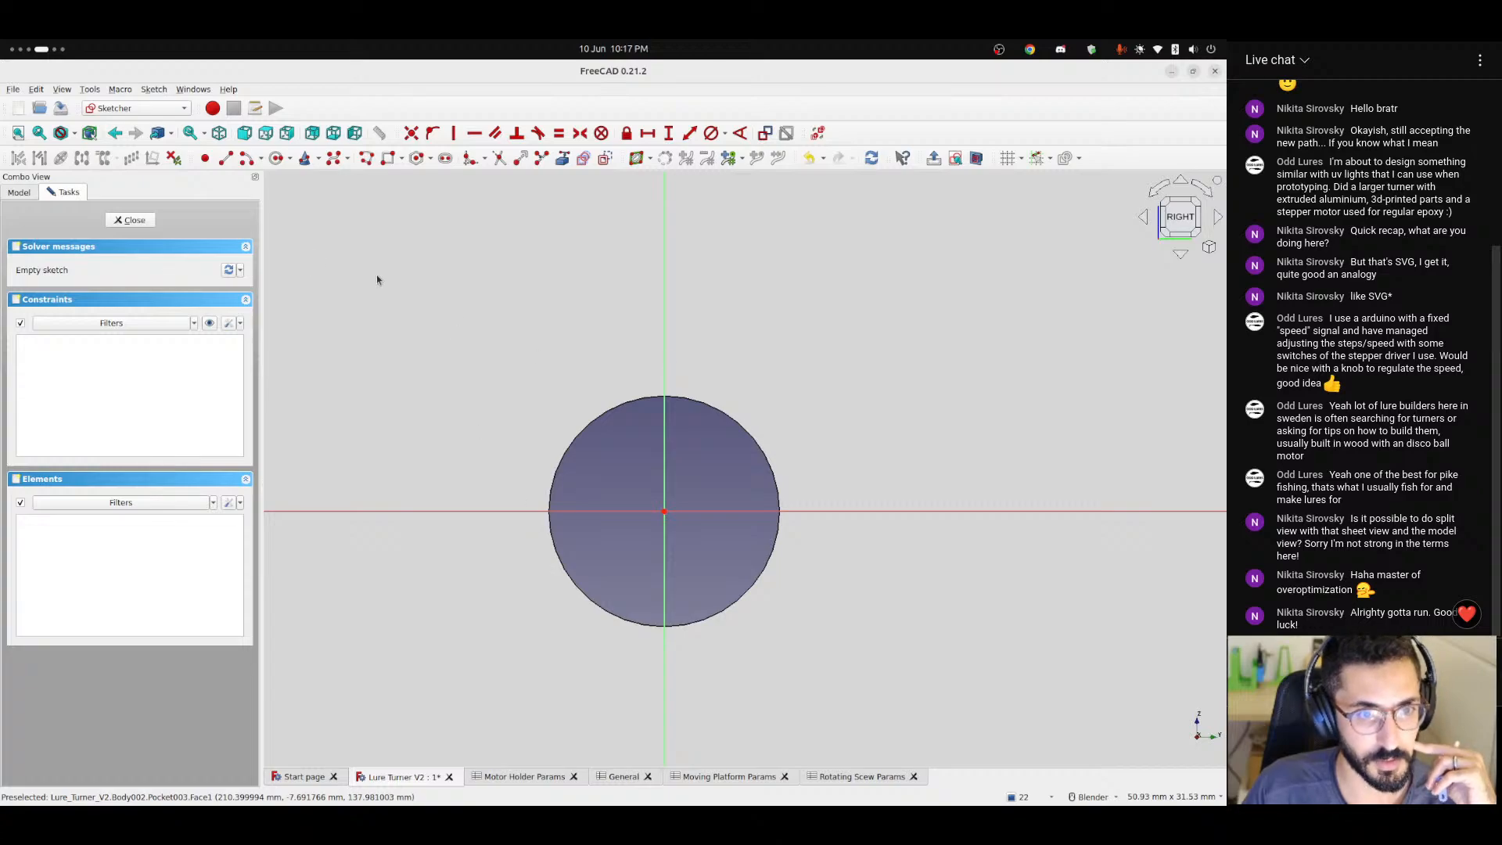
Draw two concentric circles centred on the sketch origin, about 11.34 mm and 6.86 mm in diameter.
left_click(277, 159)
left_click(664, 511)
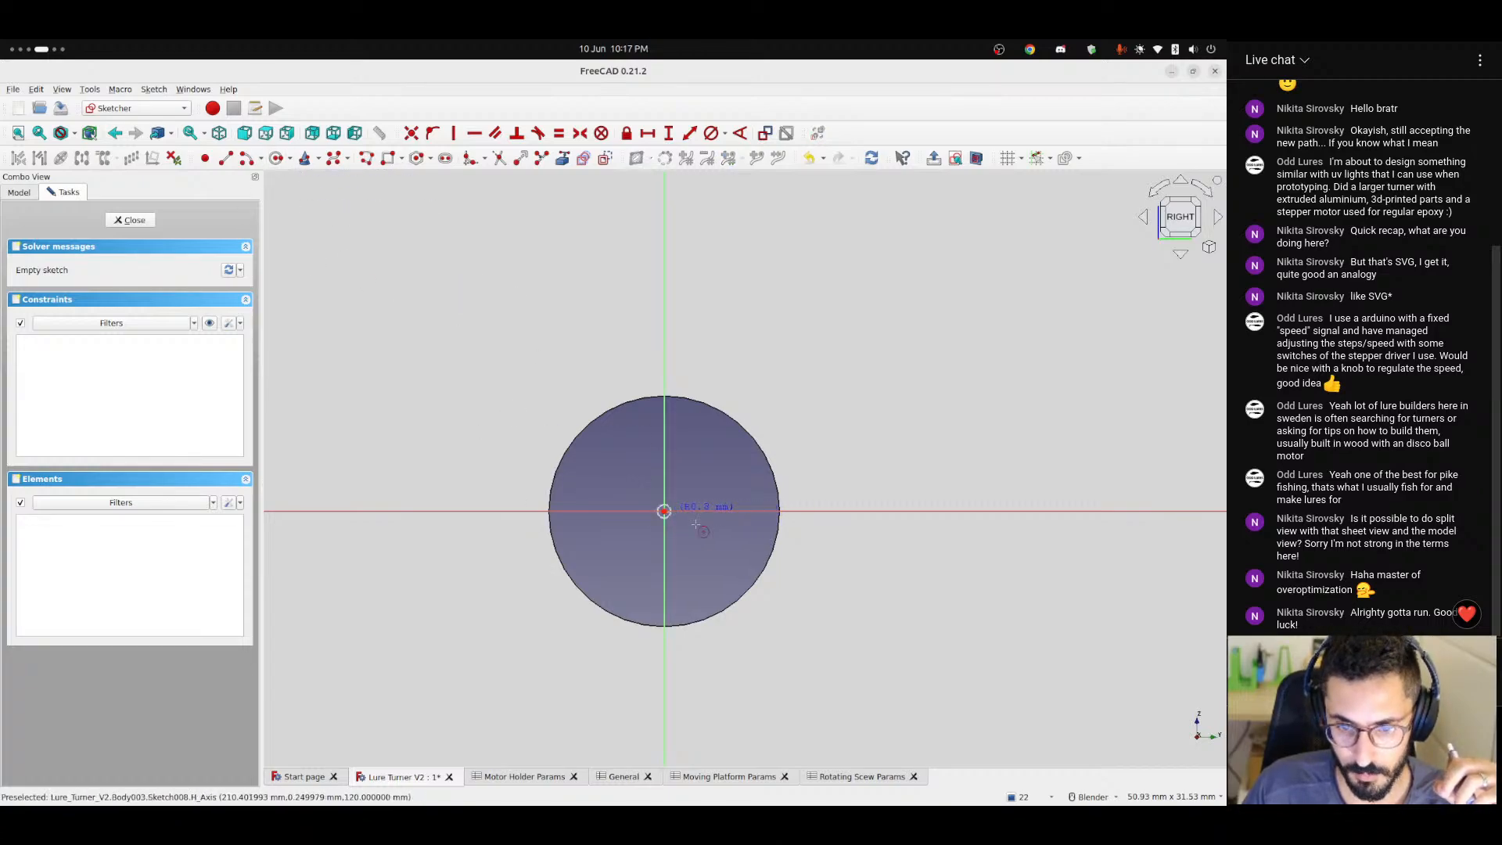
left_click(769, 540)
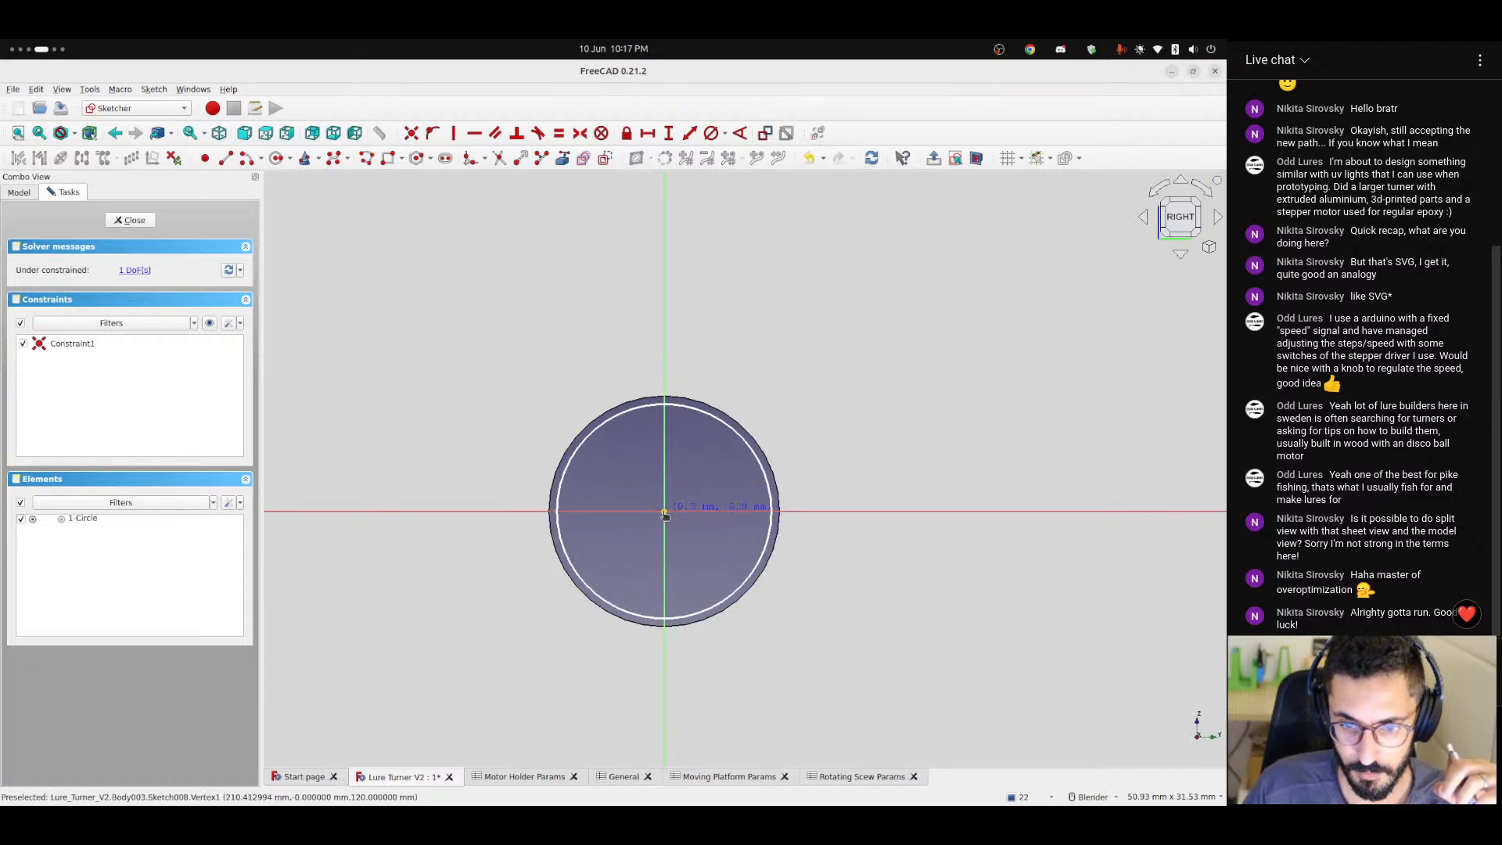
left_click(664, 512)
left_click(723, 538)
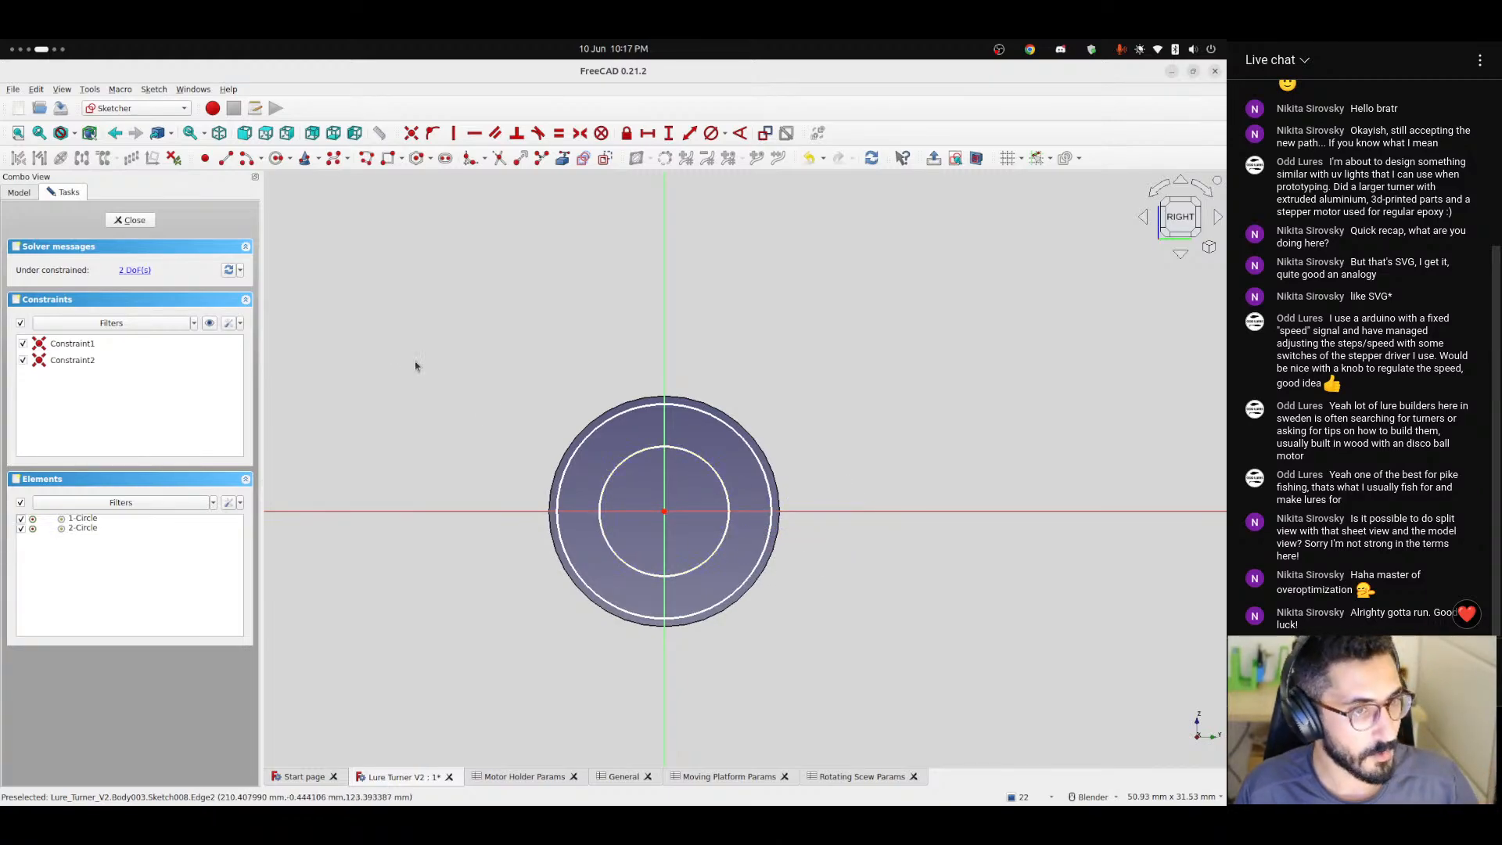
Constrain the outer circle's diameter with the formula <<Rotating Scew Params>>.bearingOuterDiameter.
left_click(725, 133)
left_click(731, 161)
left_click(767, 463)
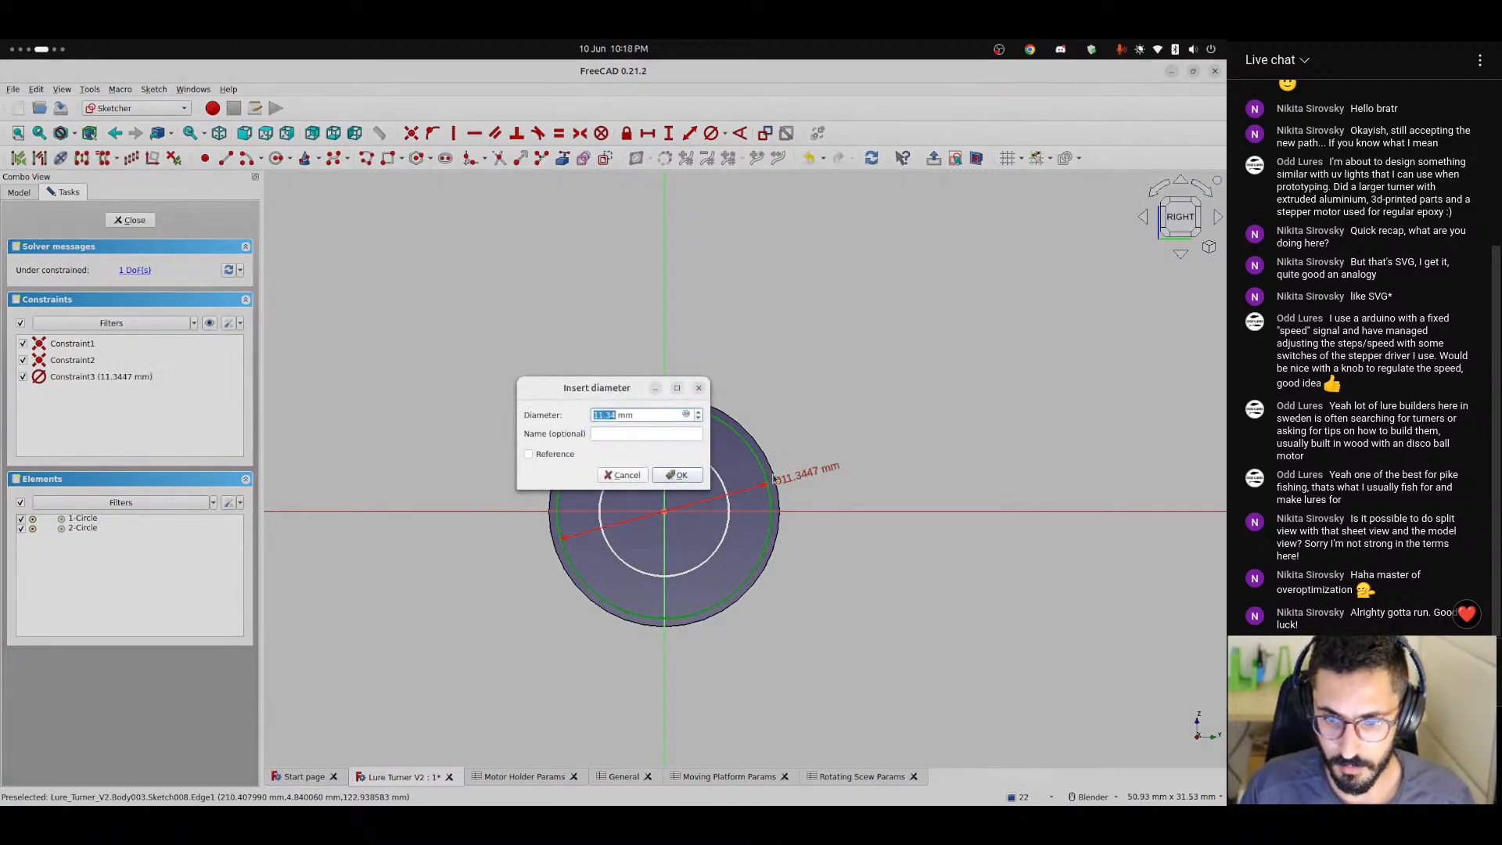
left_click(685, 415)
type("<<")
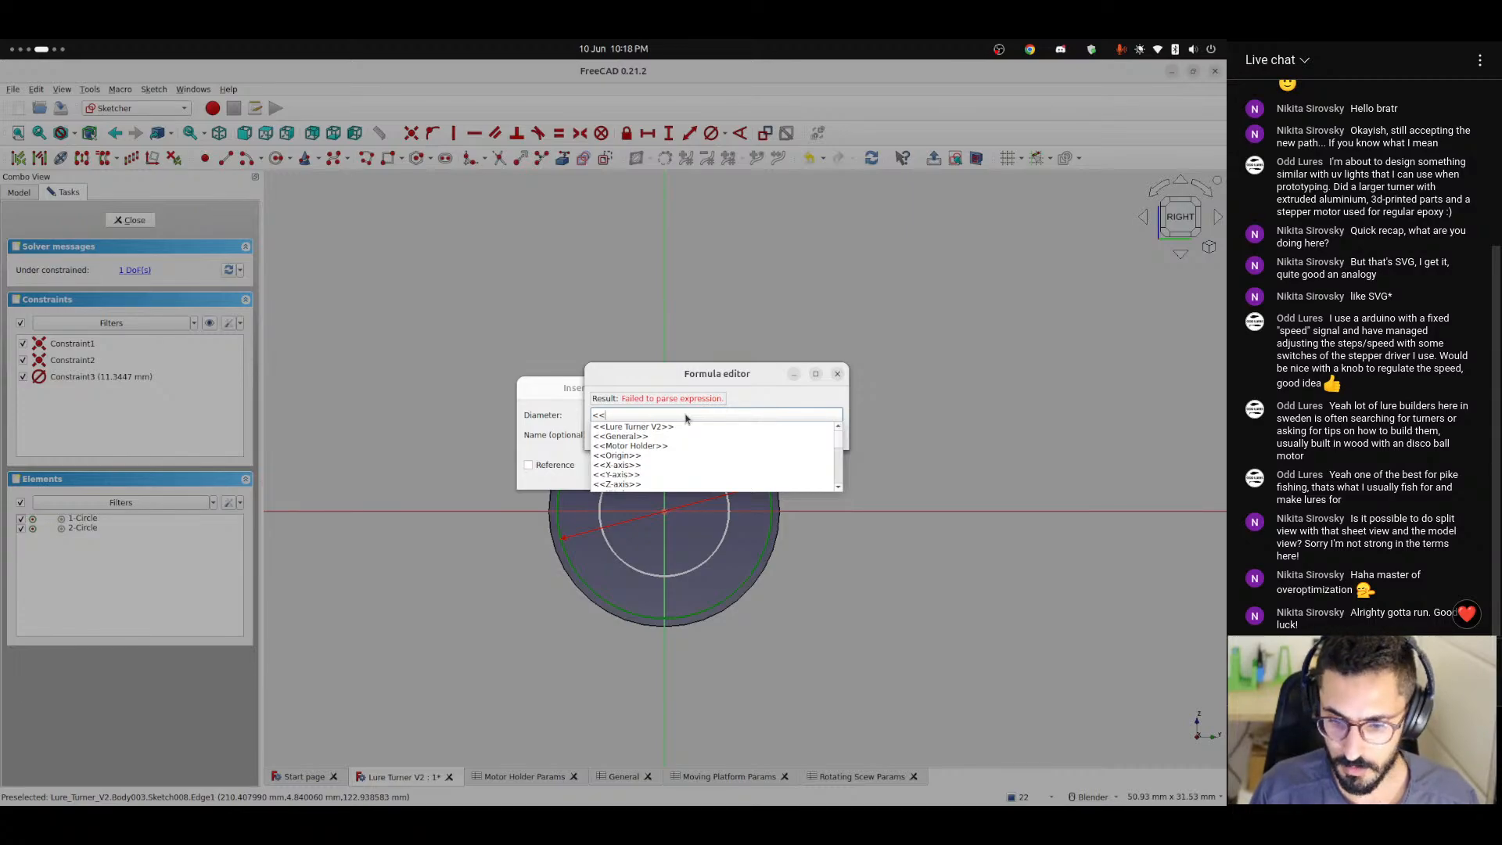
type("rot")
key("Down")
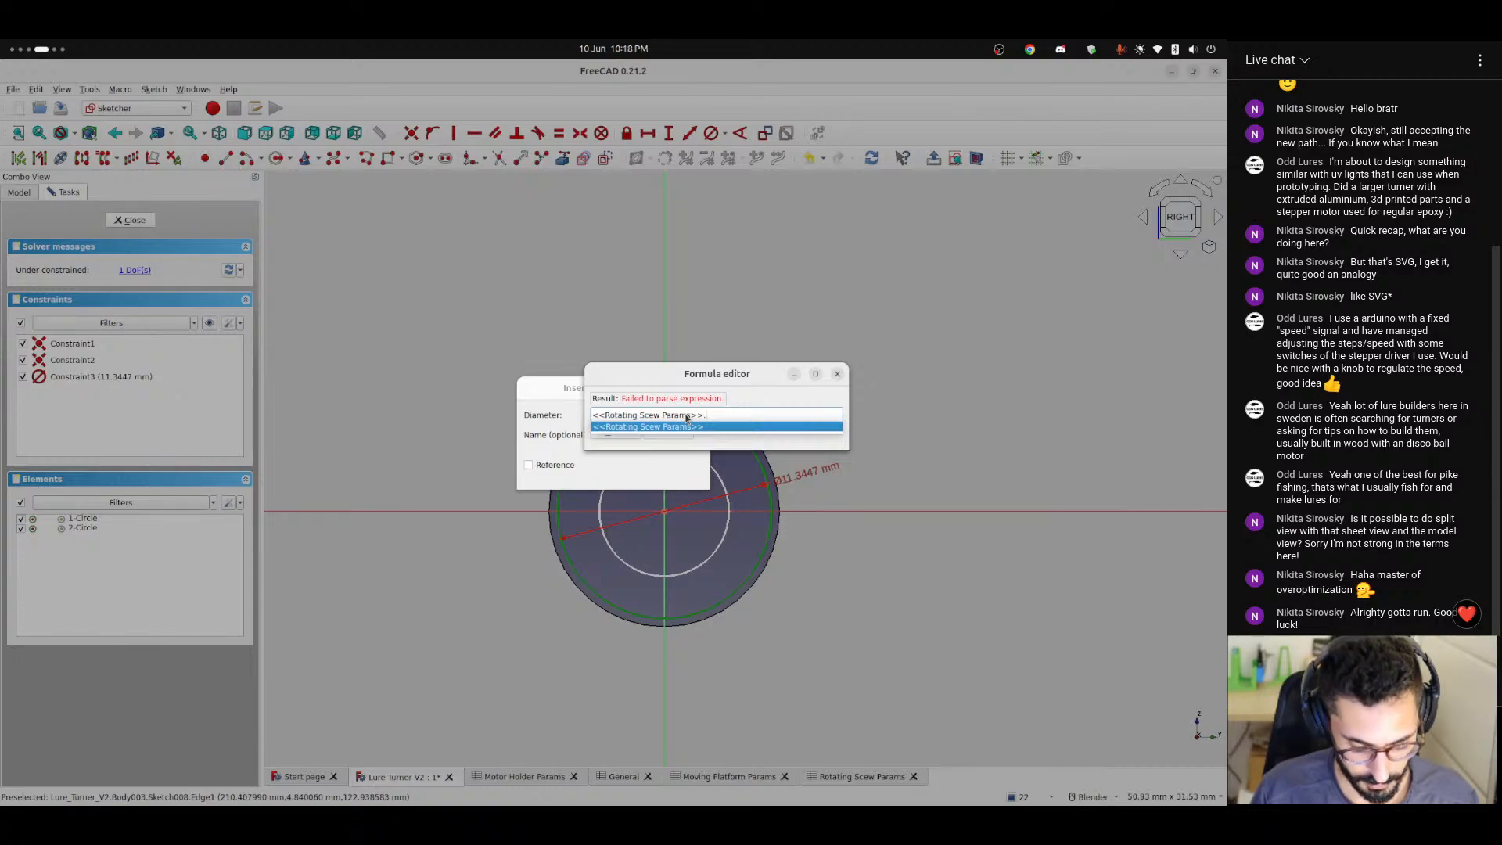
type("bear")
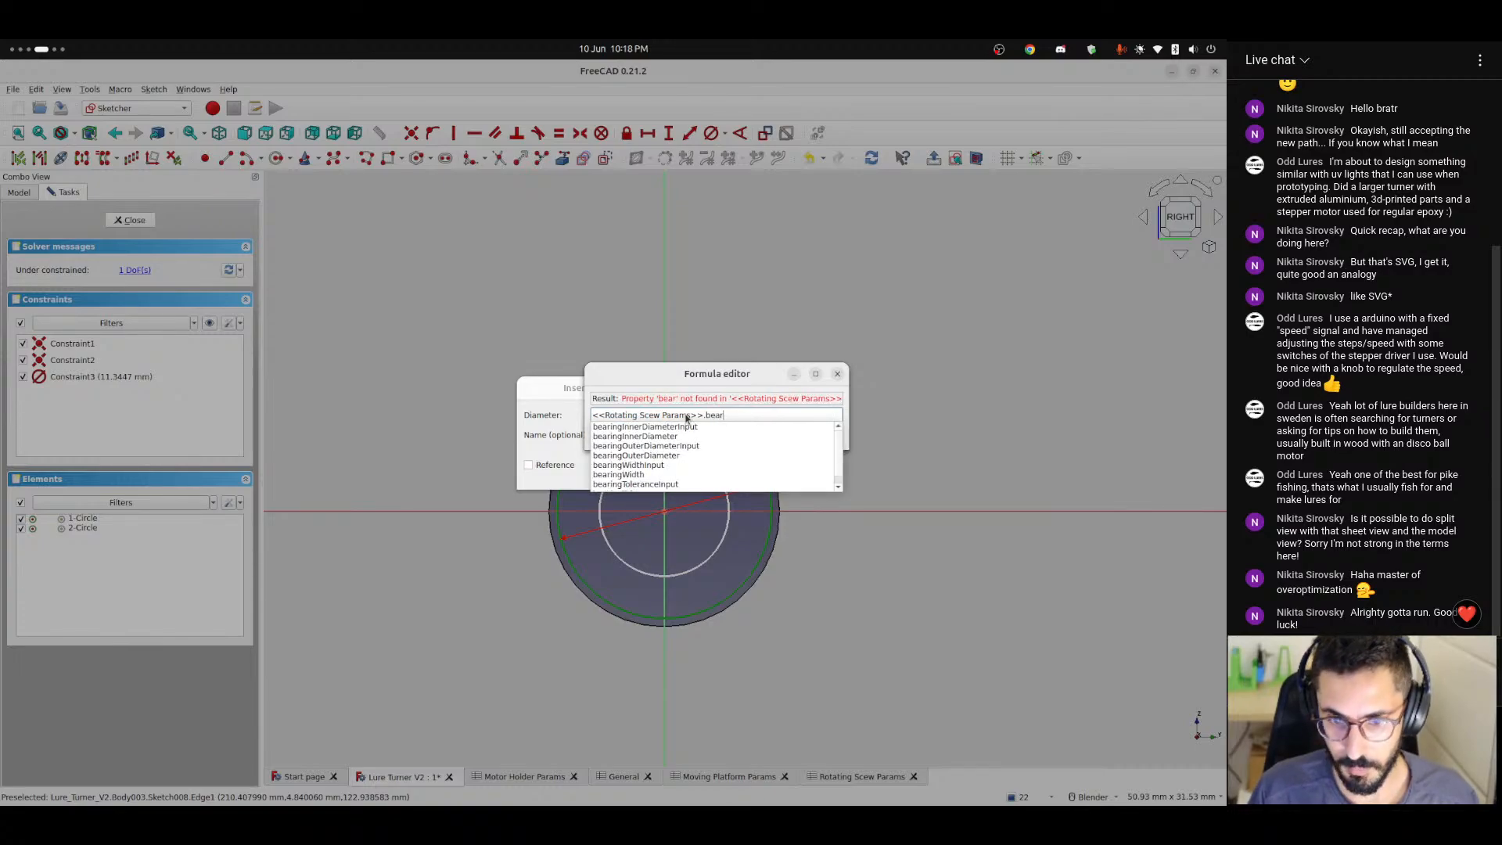
key("Down")
key("Down")
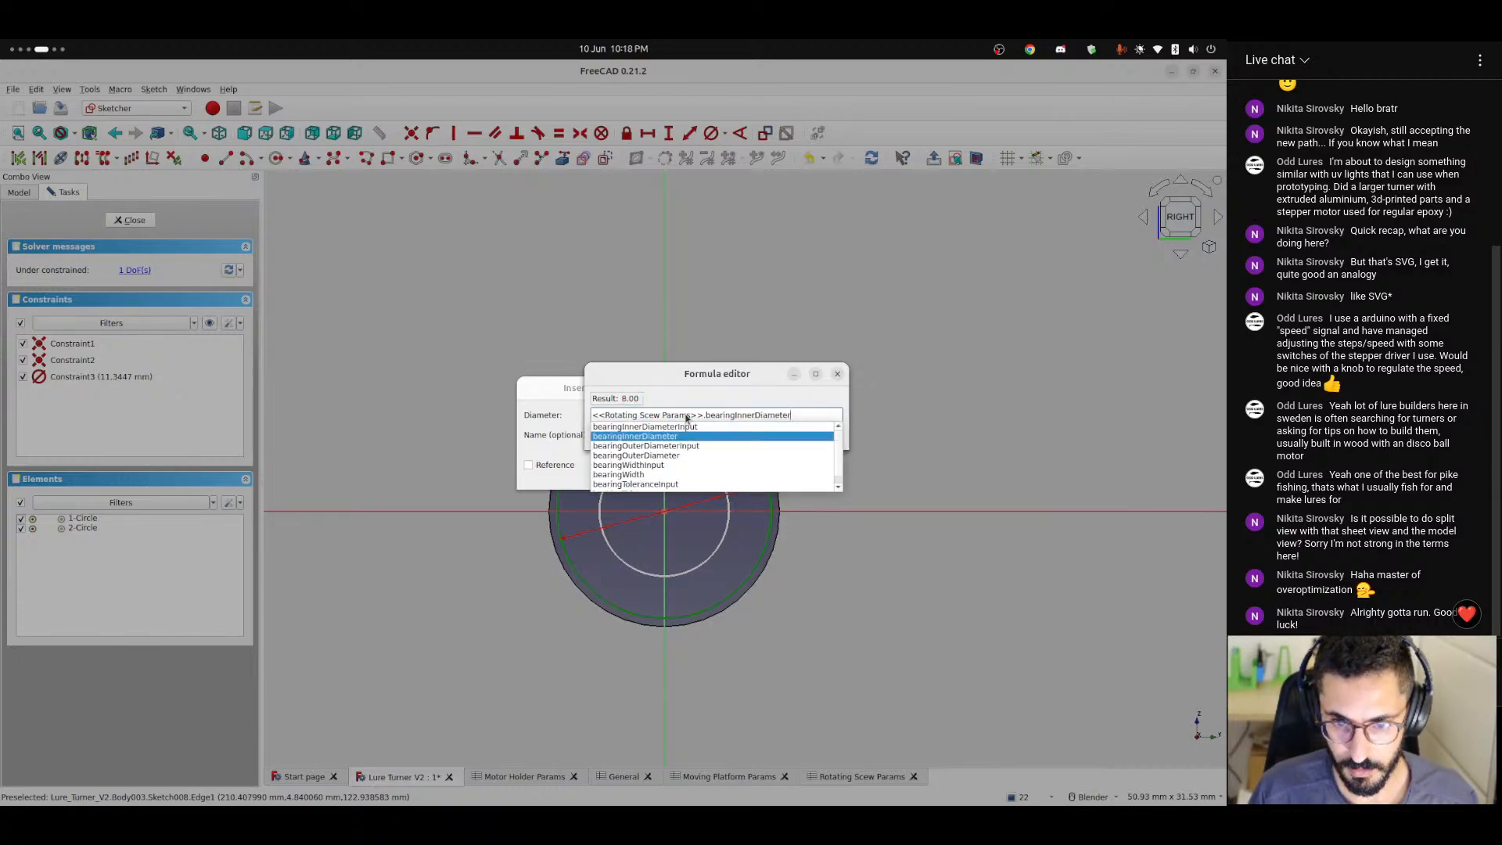
key("Down")
key("Down")
key("Return")
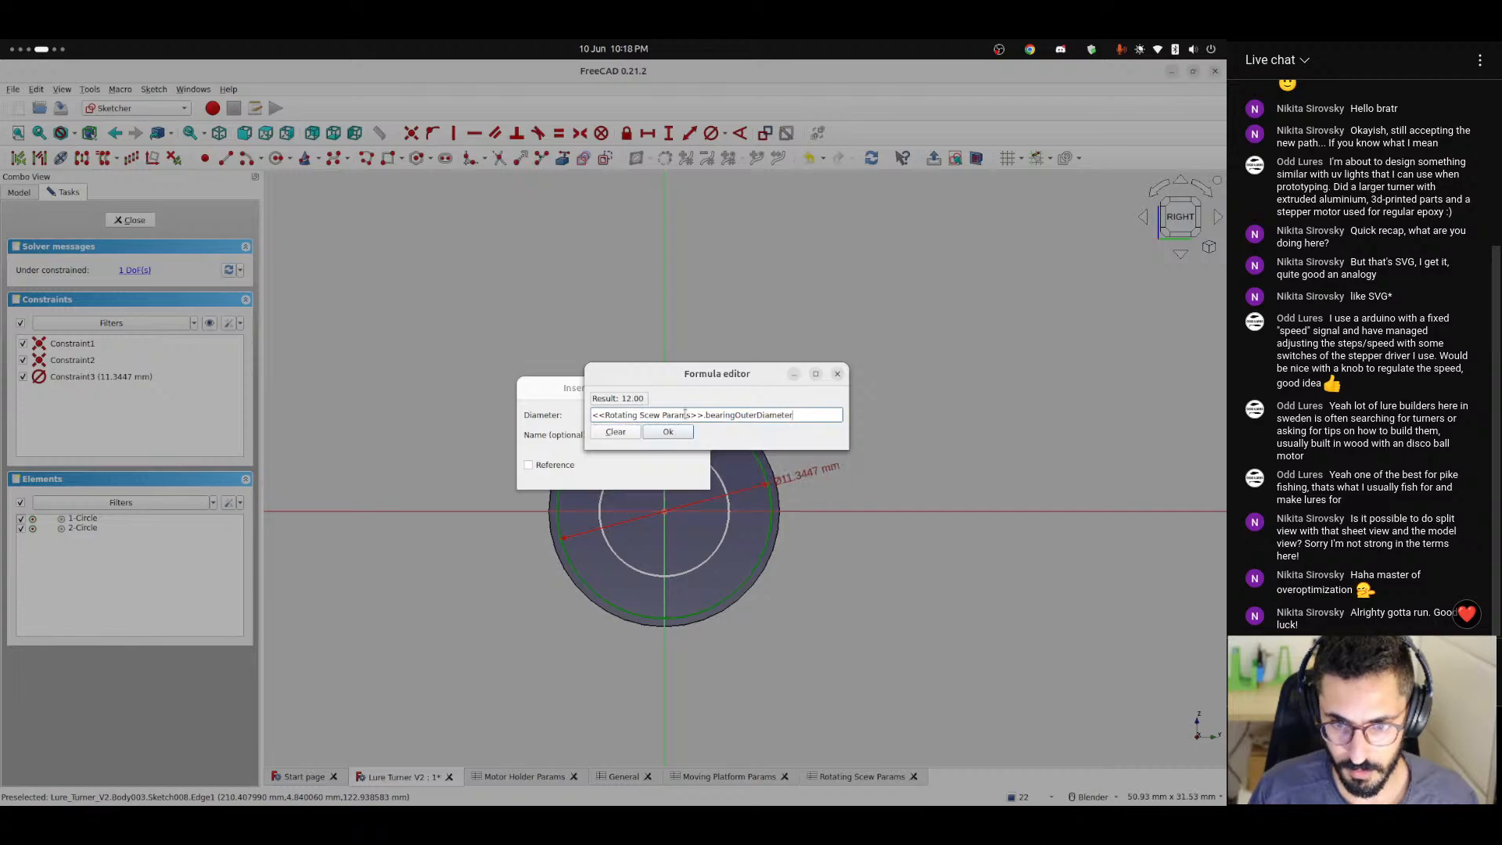
left_click(668, 432)
left_click(683, 478)
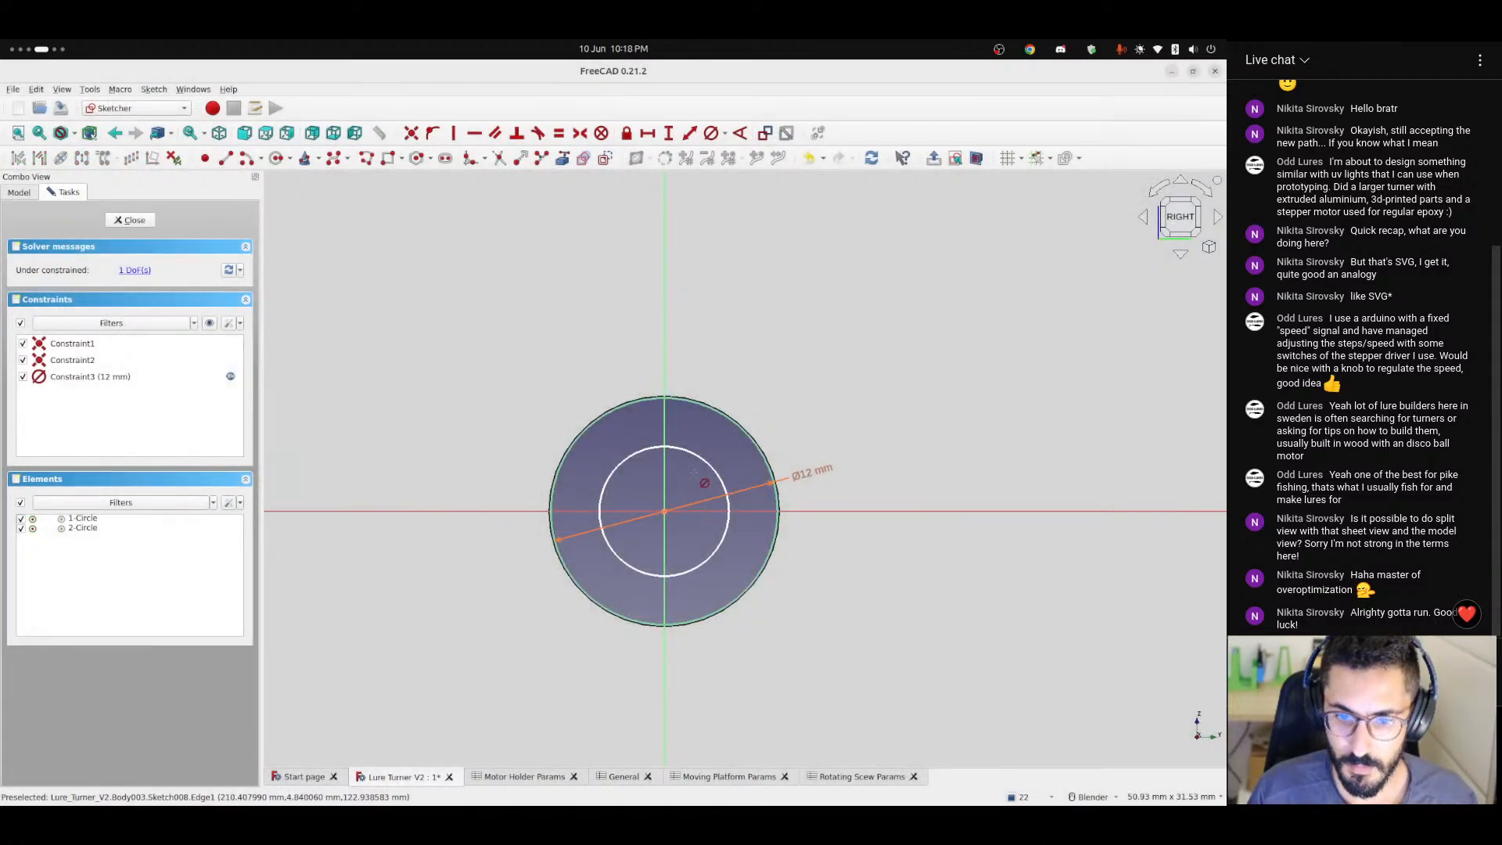
Constrain the inner circle's diameter with the formula <<Rotating Scew Params>>.bearingInnerDiameter and close the sketch.
left_click(718, 474)
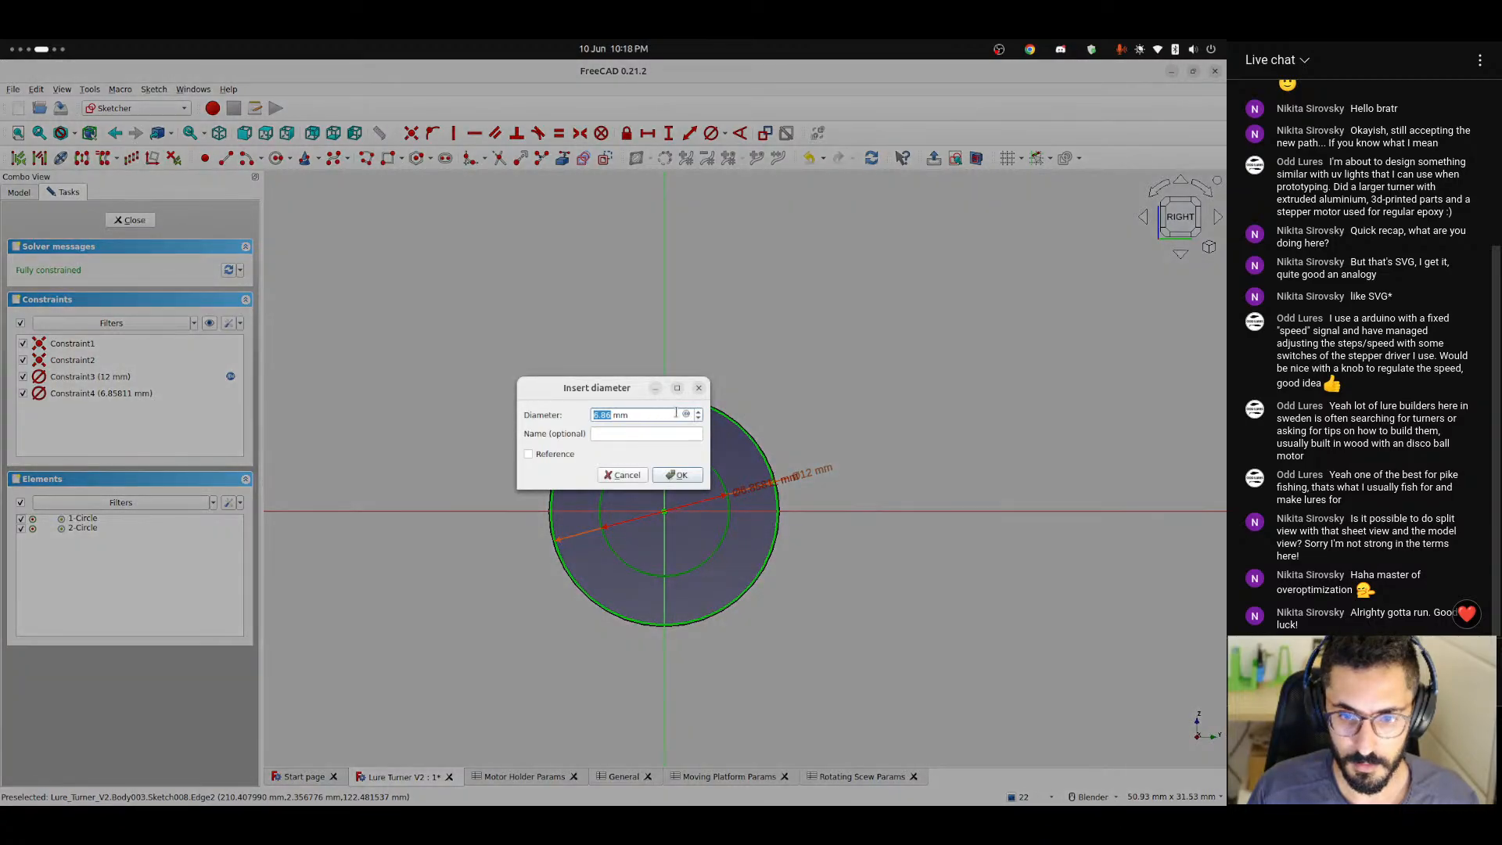
left_click(682, 412)
type("<<rot")
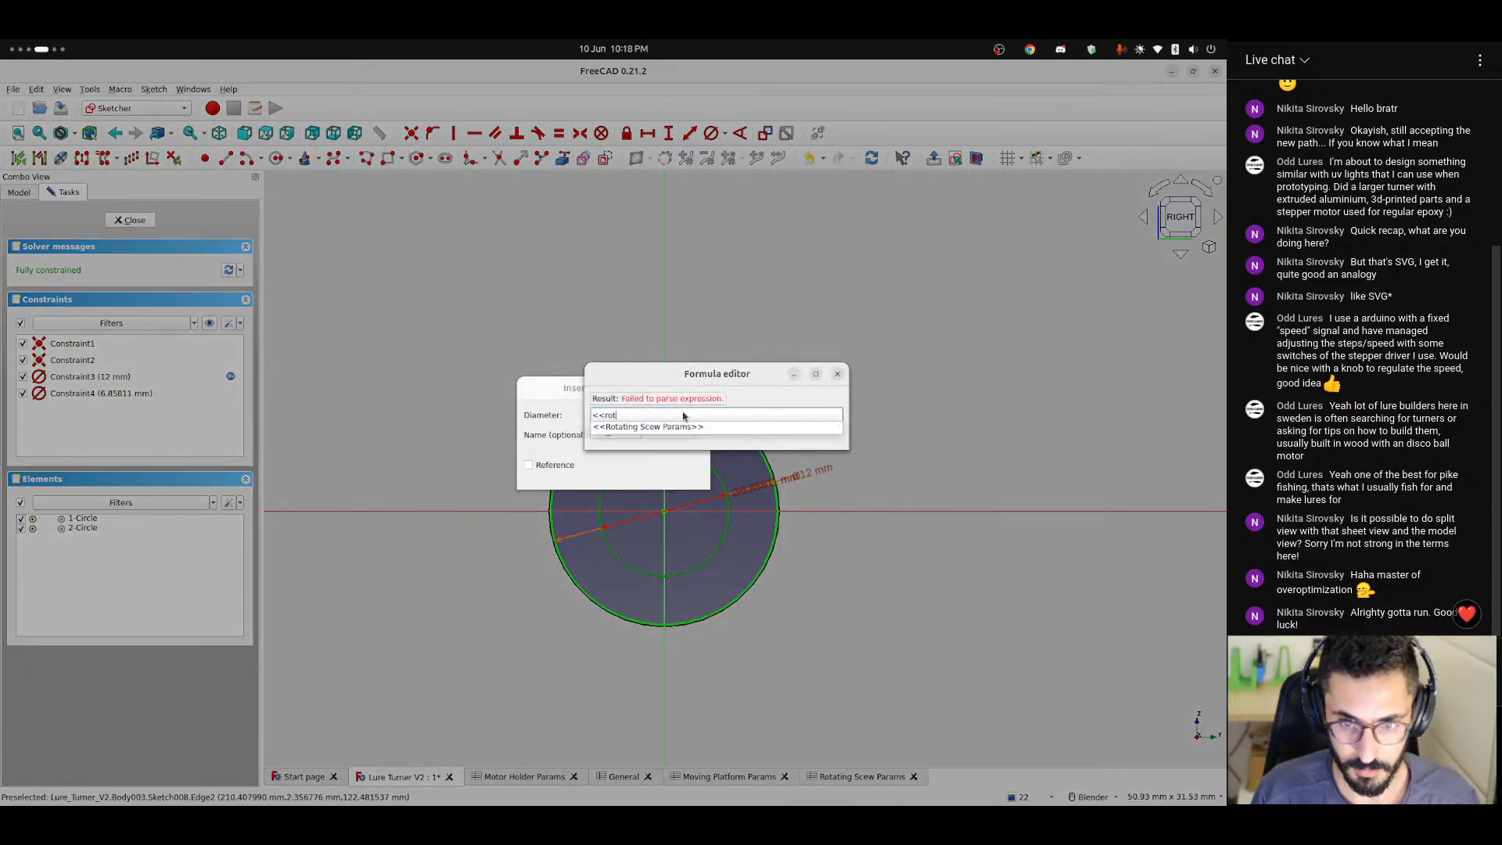
key("Down")
type("bearingInnerDiameter")
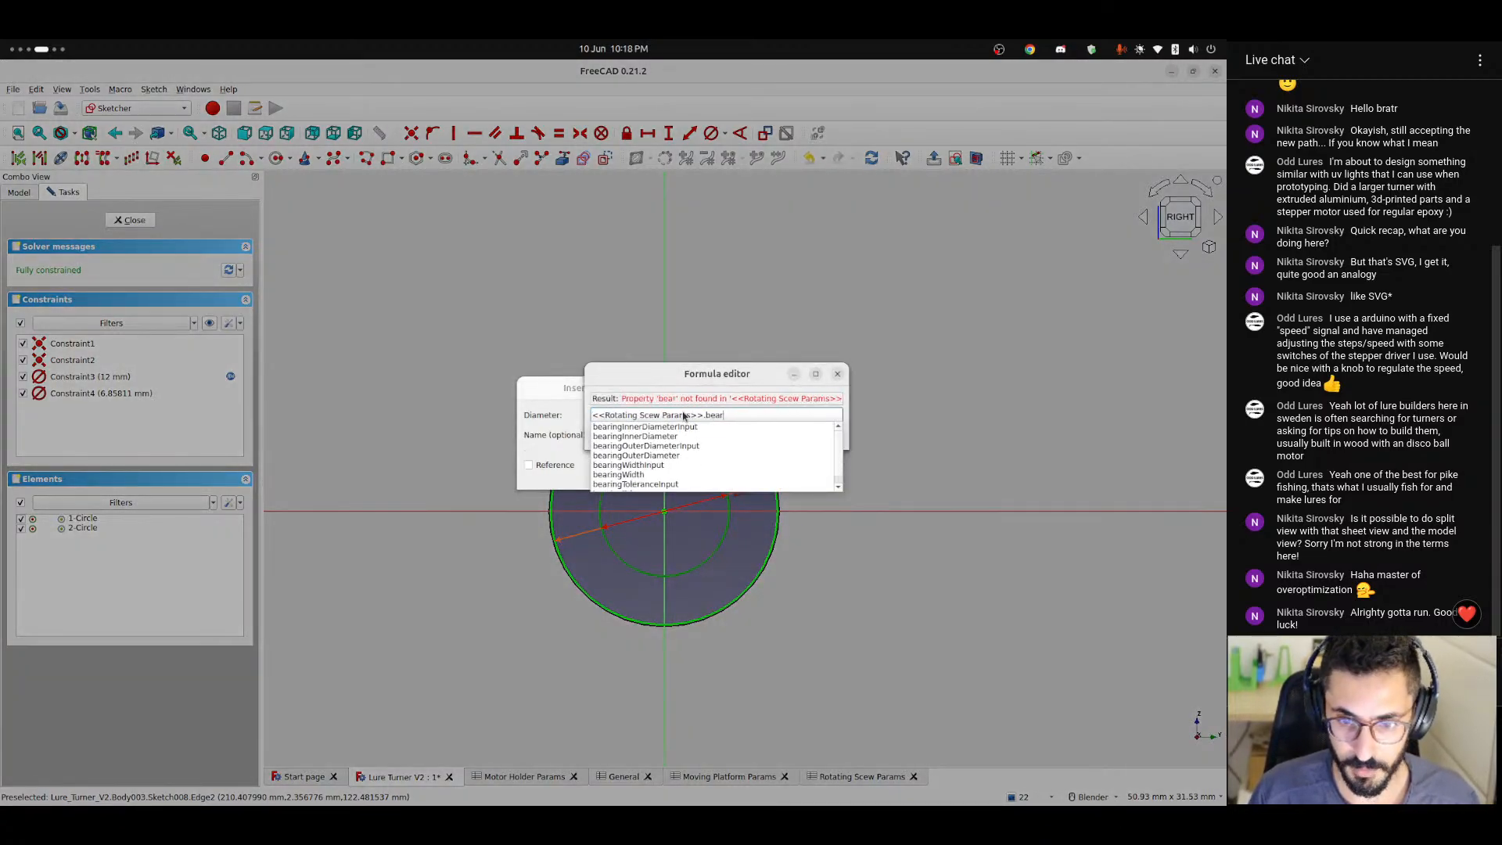
key("Return")
left_click(682, 437)
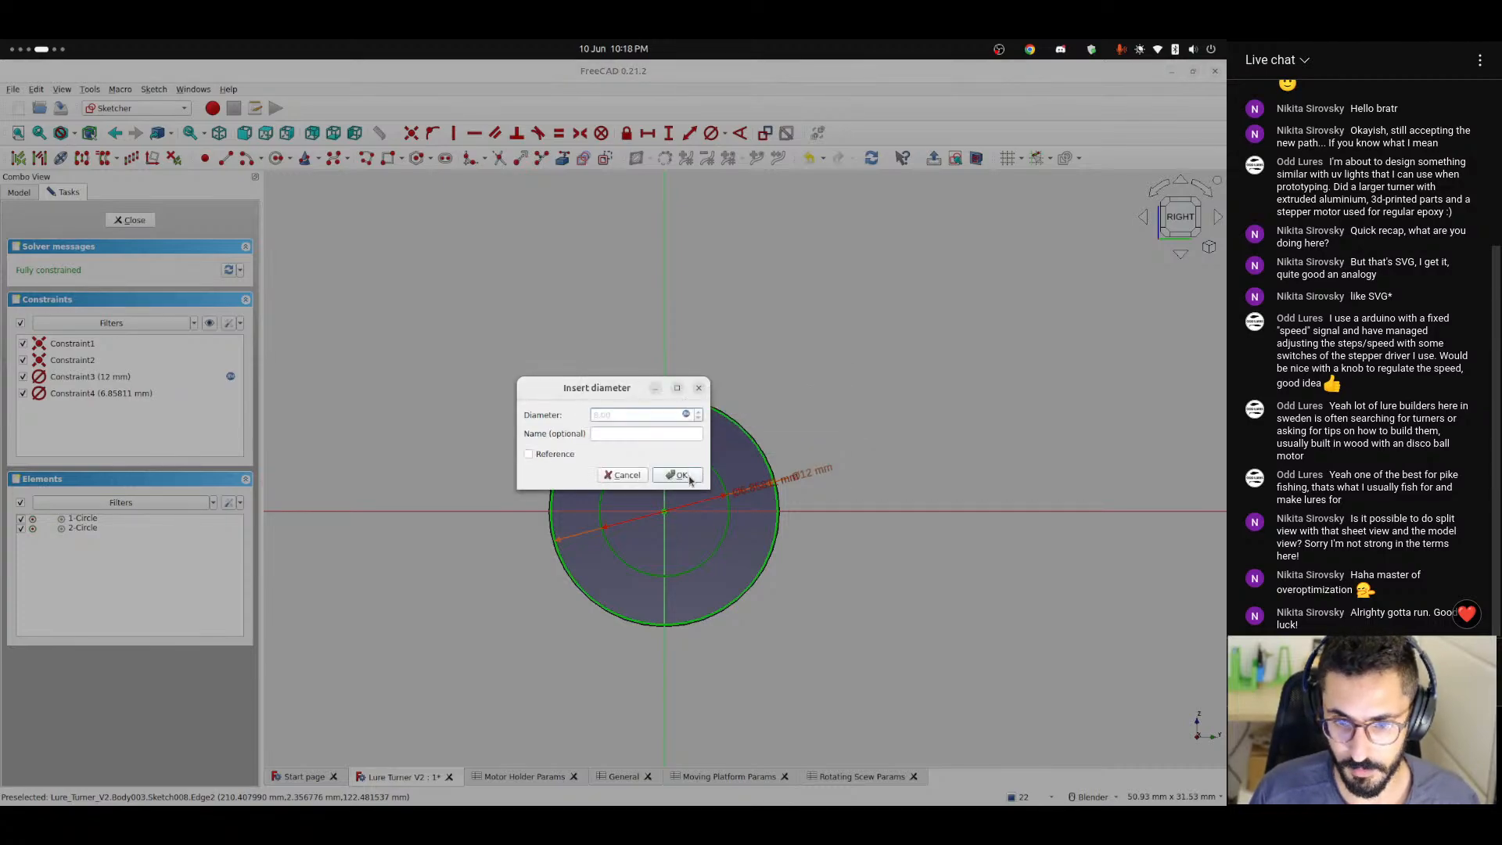
left_click(681, 472)
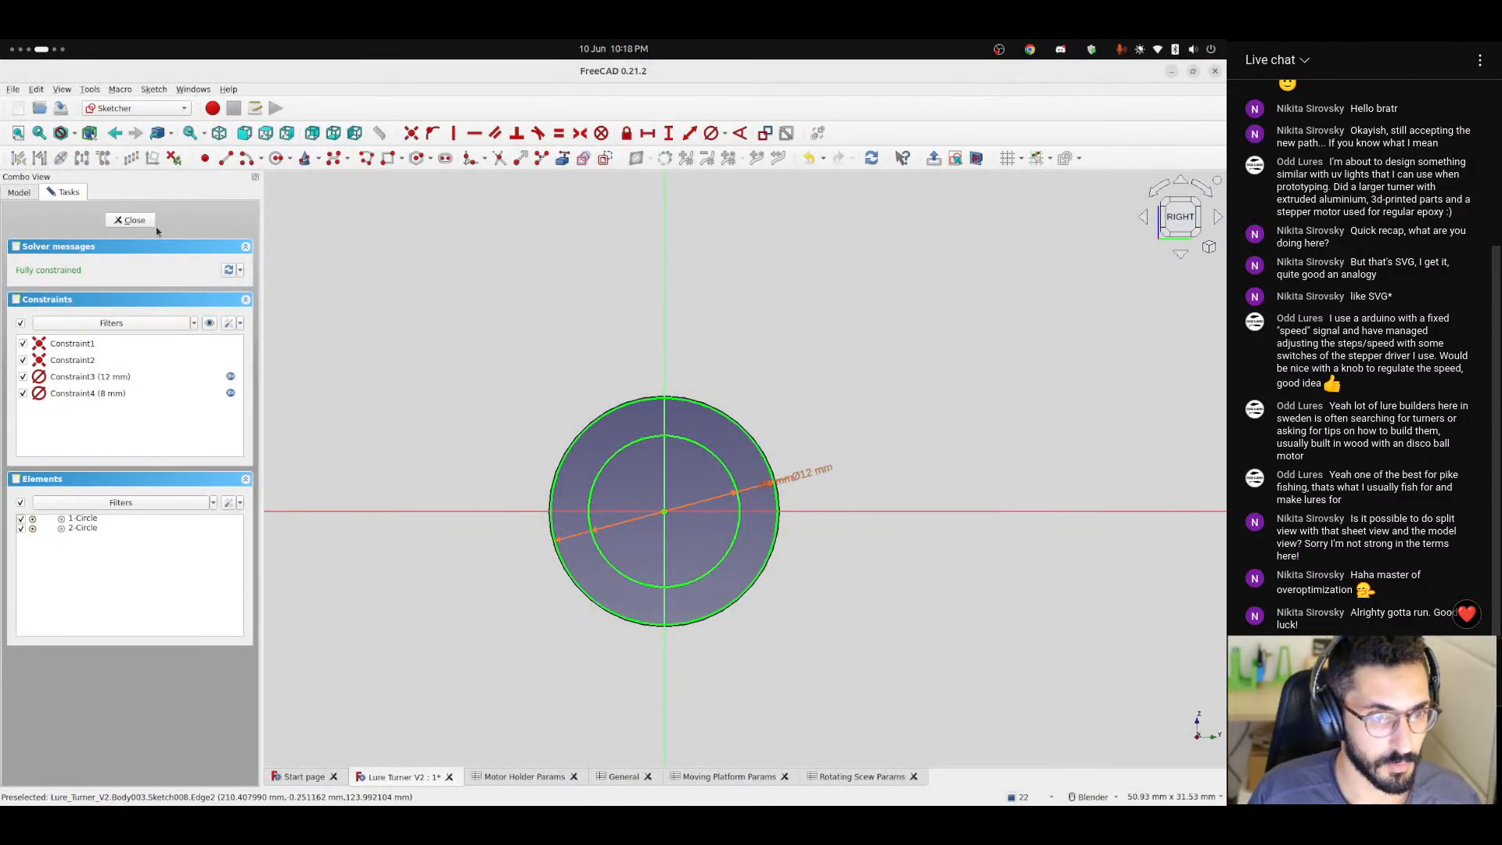
left_click(131, 220)
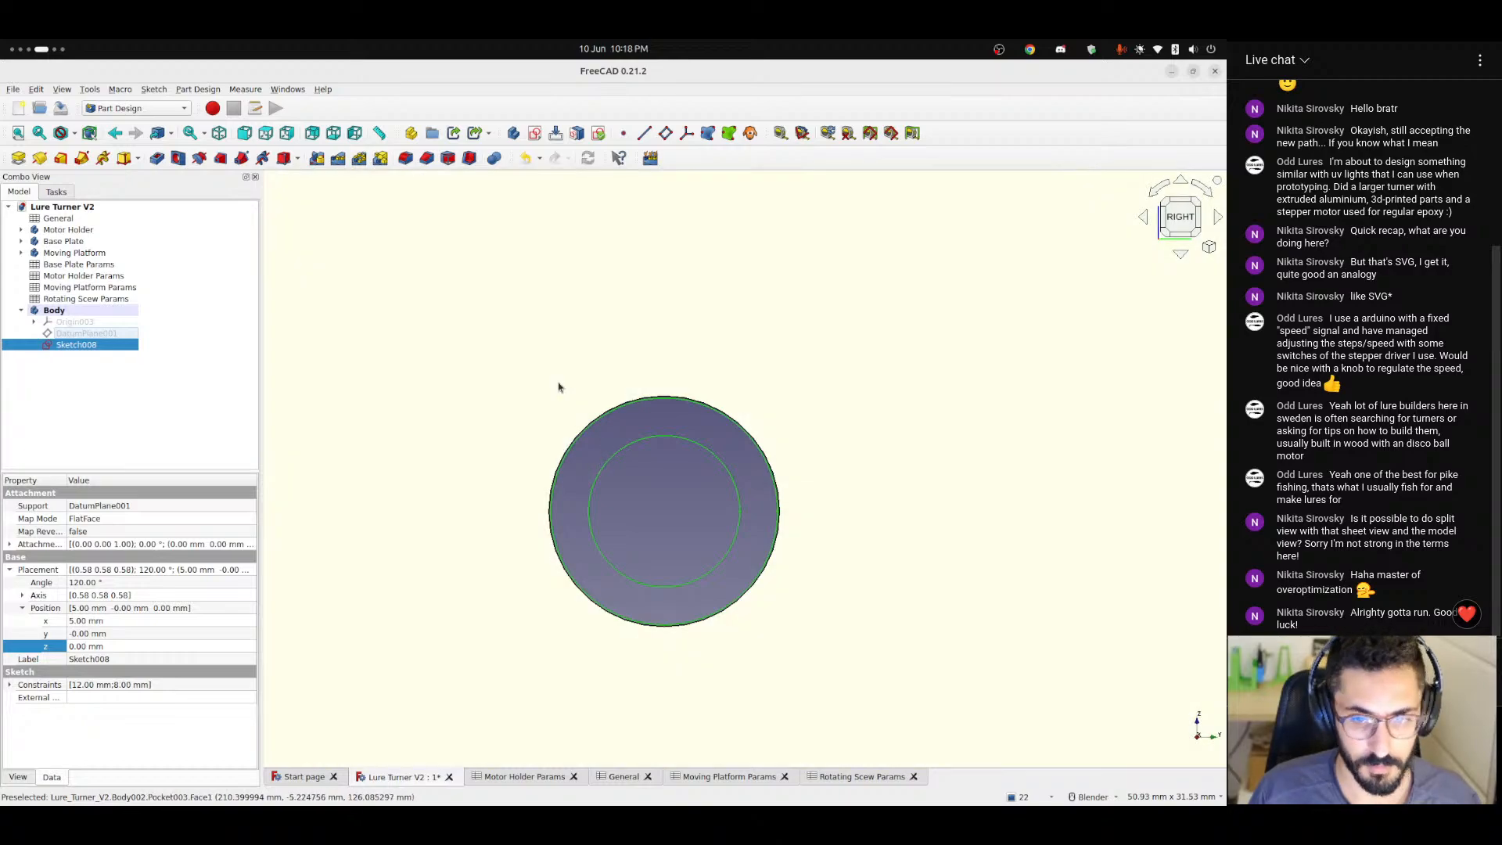
middle_click_drag(560, 388, 649, 408)
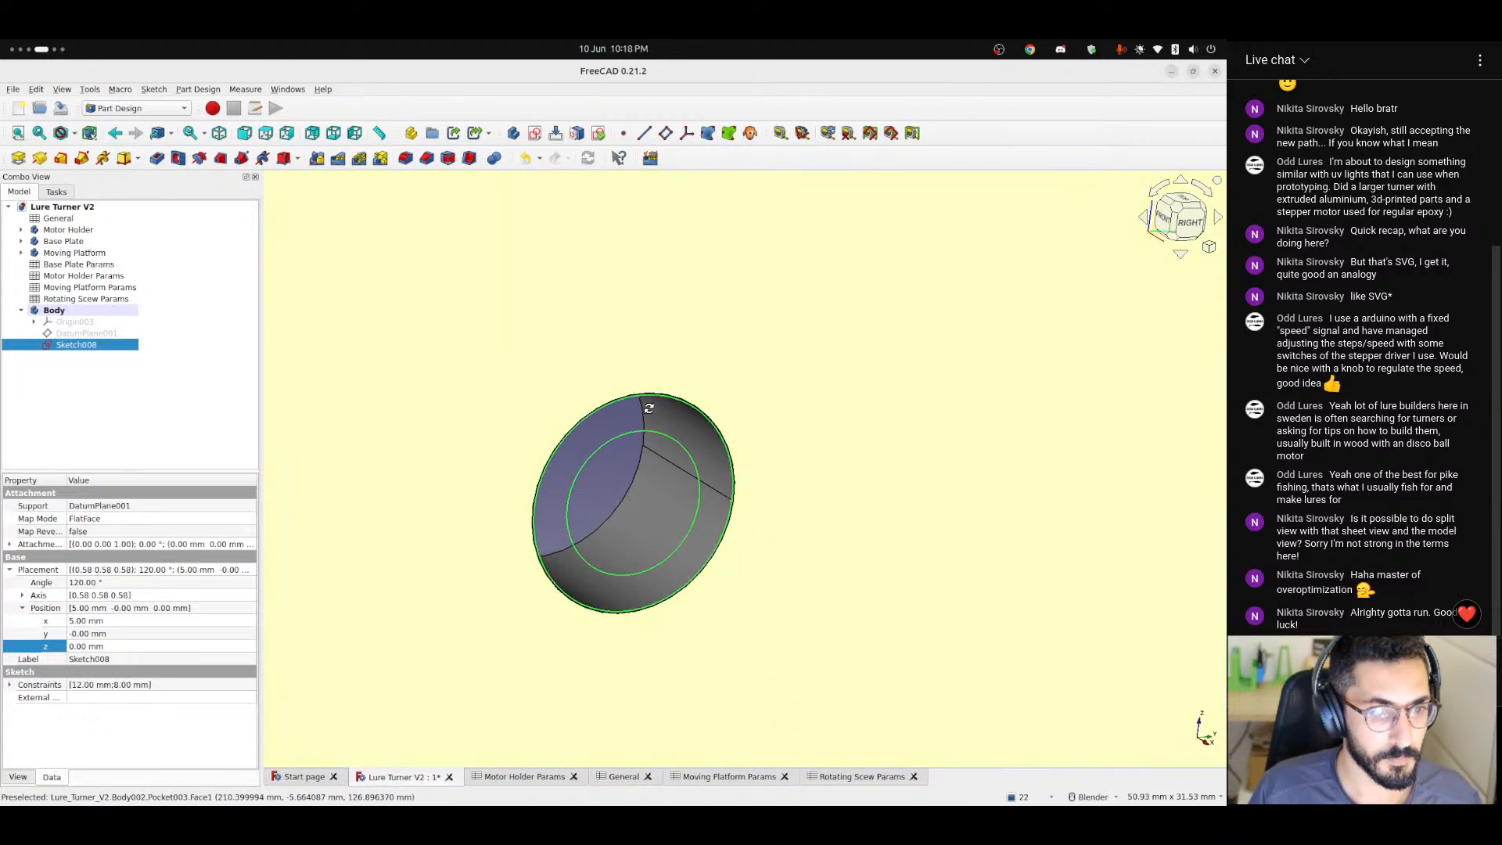
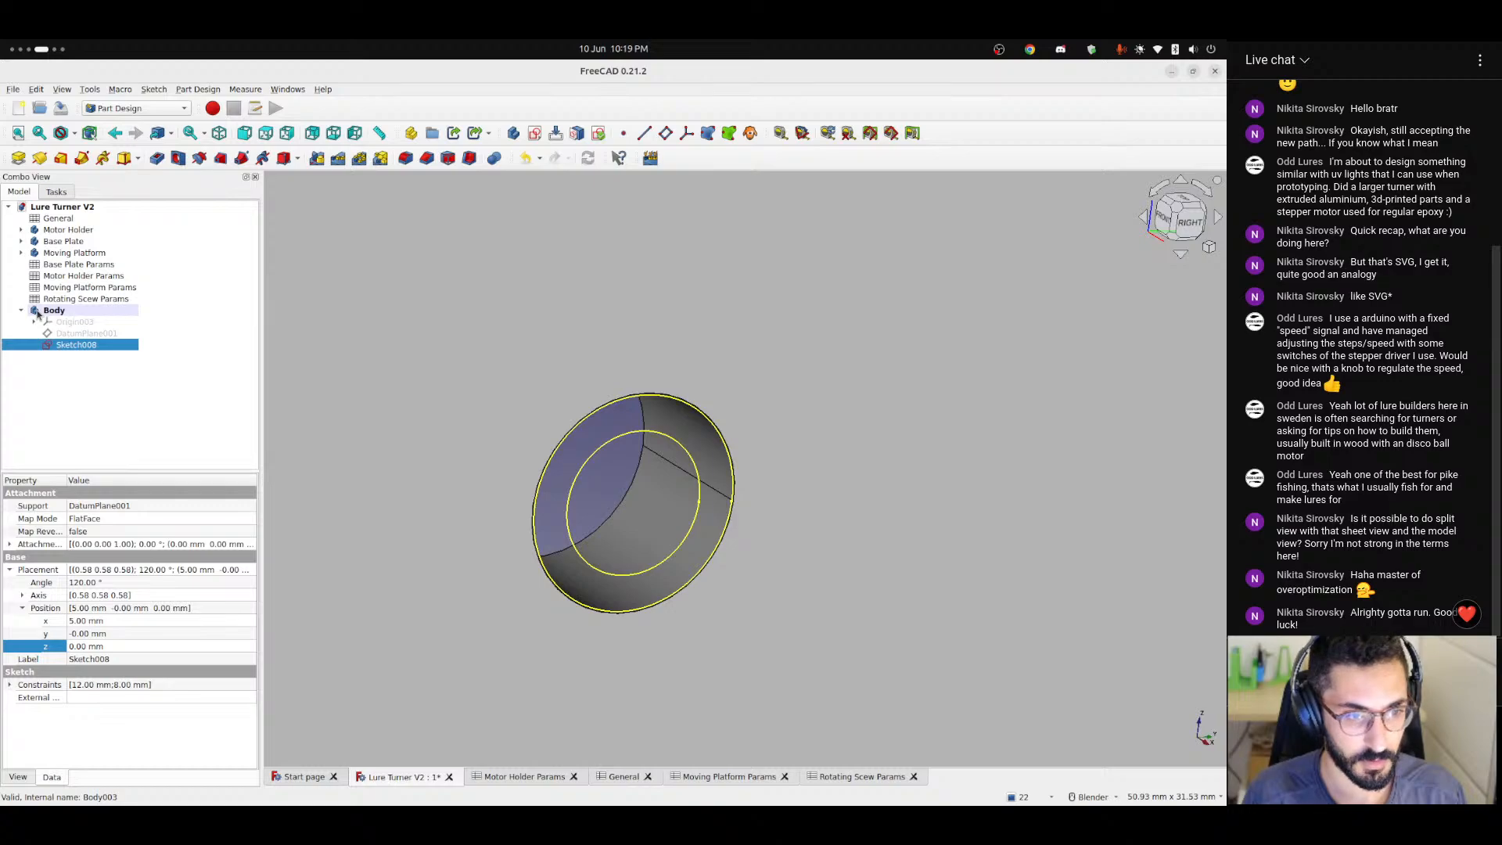
Delete the datum plane that the bearing ring sketch is attached to.
left_click(109, 335)
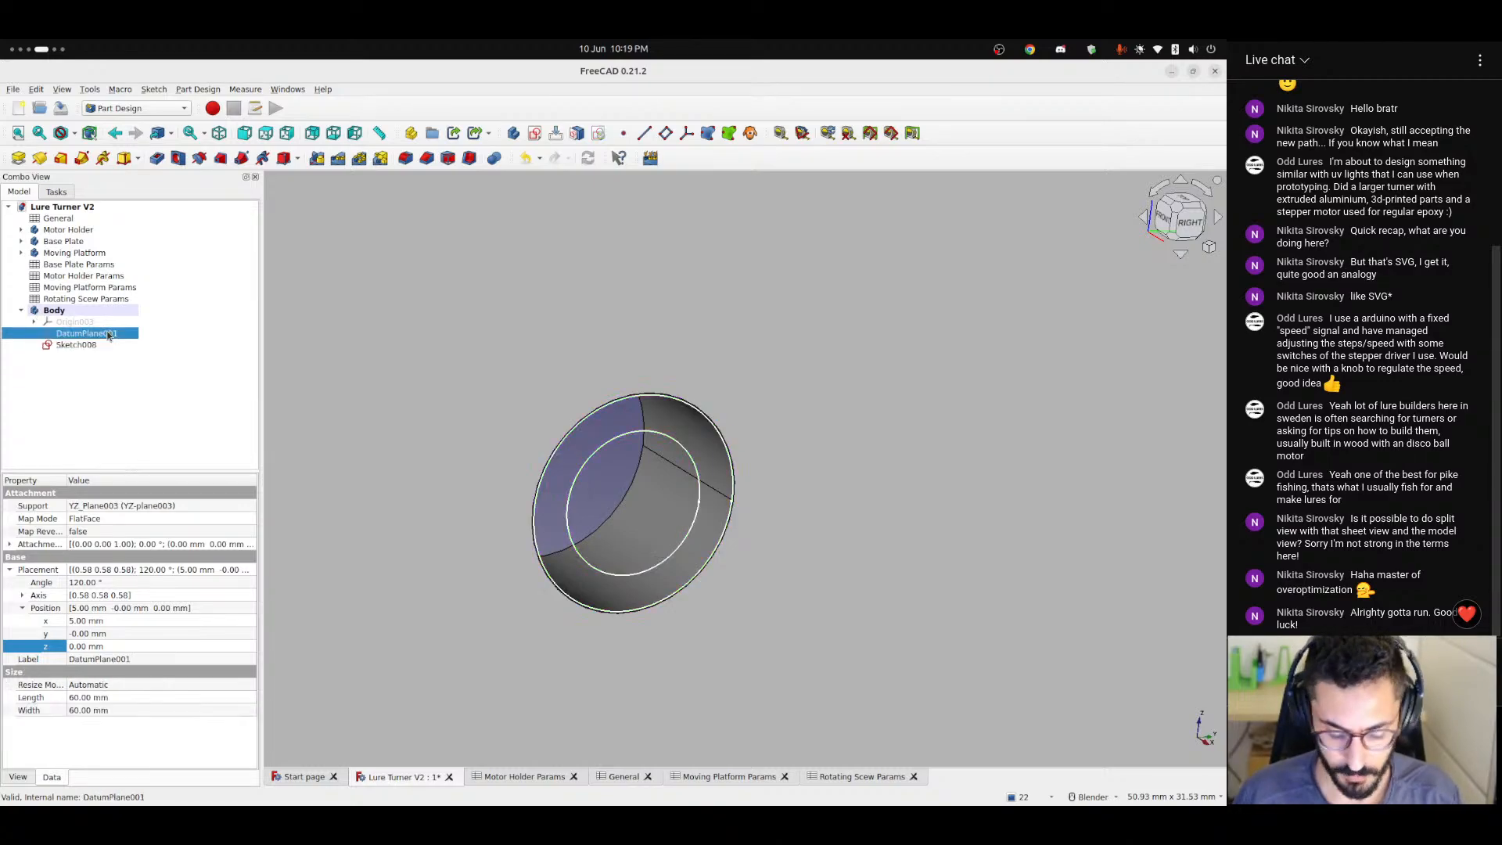
key("Delete")
left_click(694, 473)
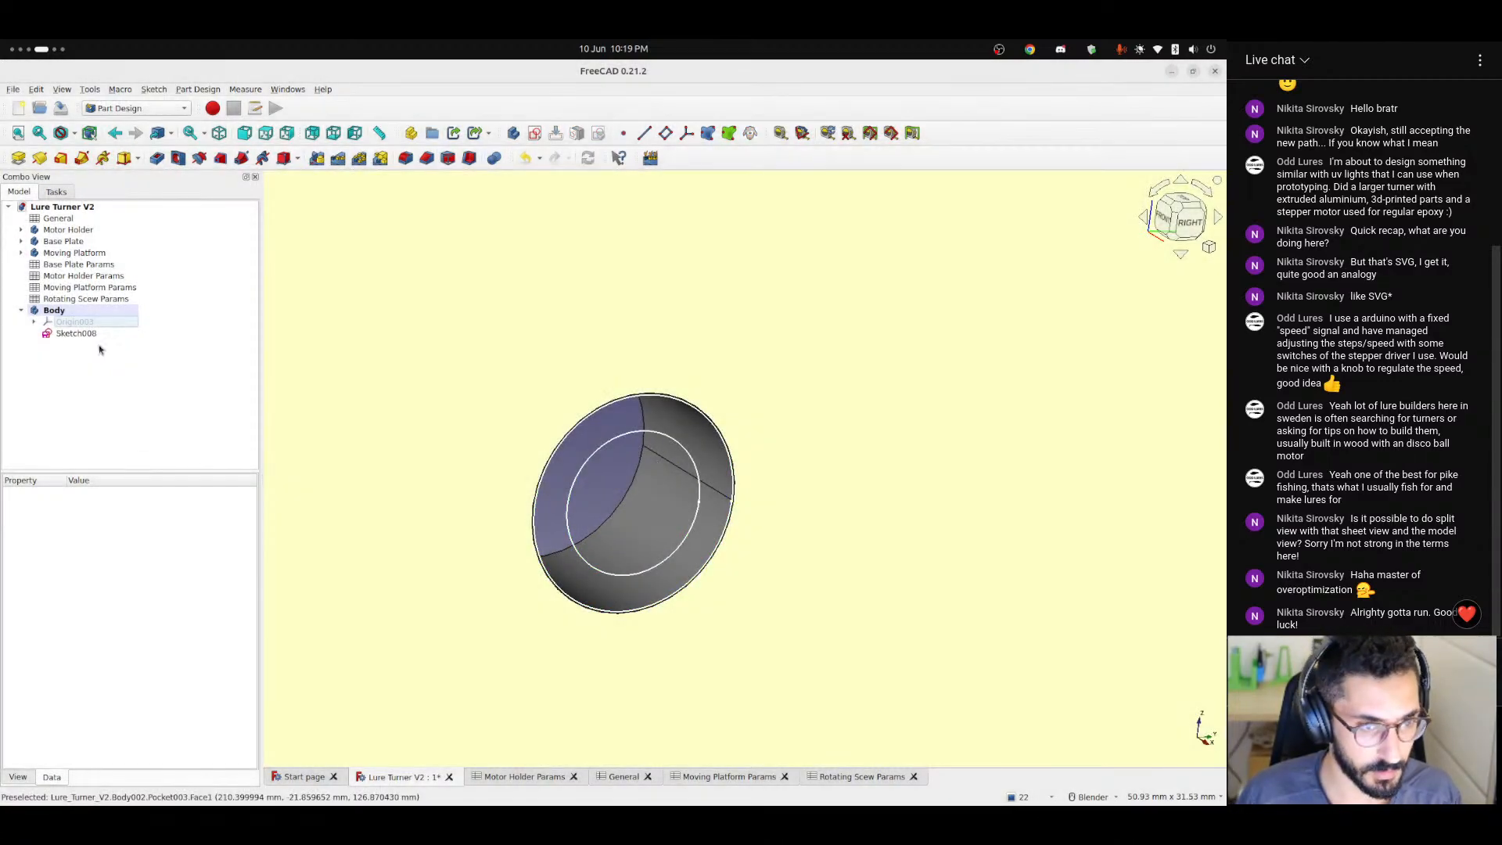
Attach the bearing ring sketch to the new body's own YZ plane as its support.
left_click(74, 334)
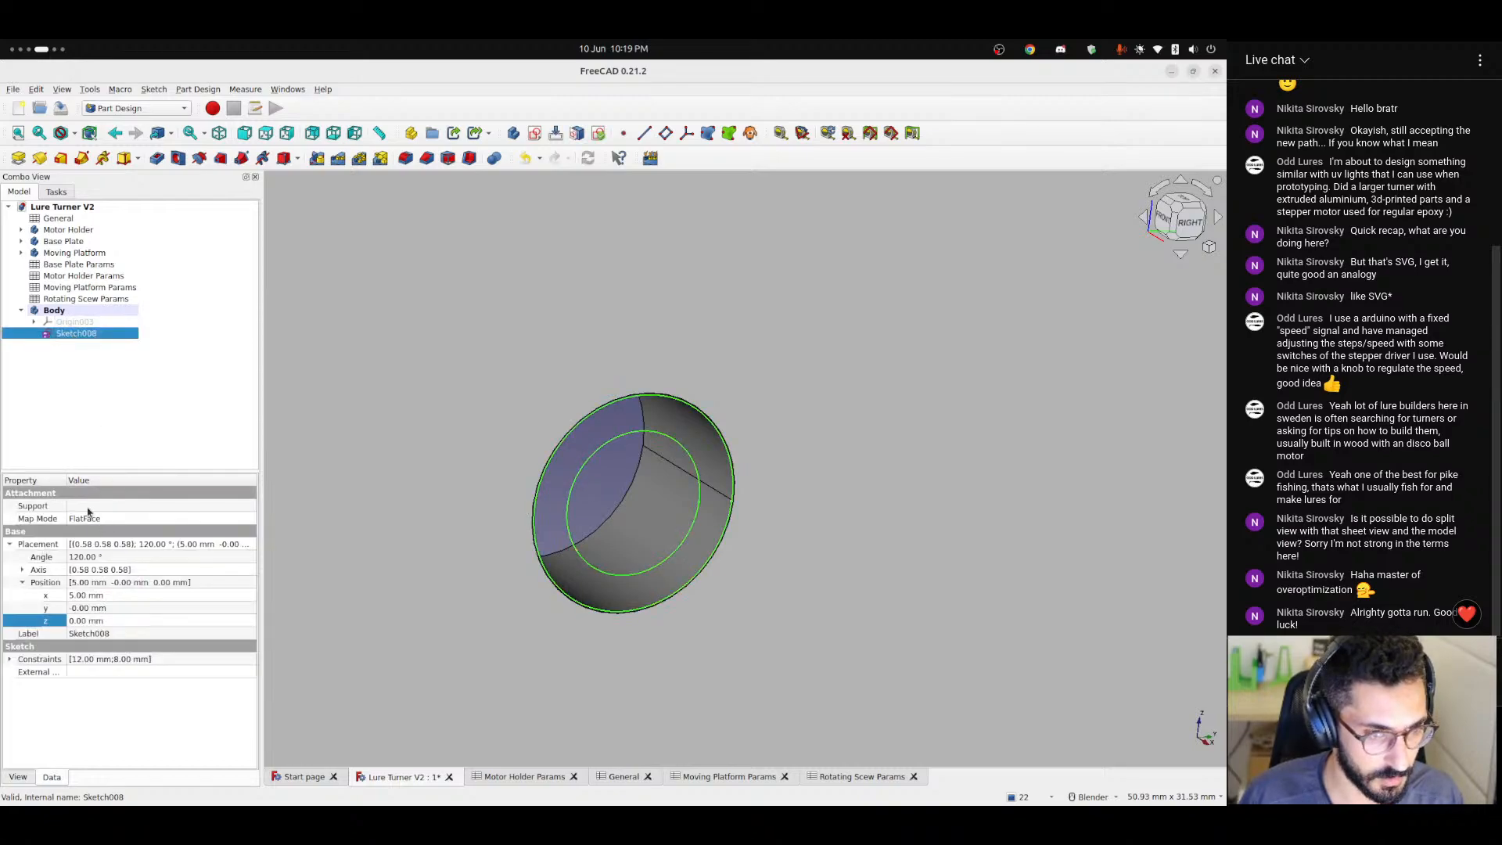
left_click(47, 508)
left_click(248, 508)
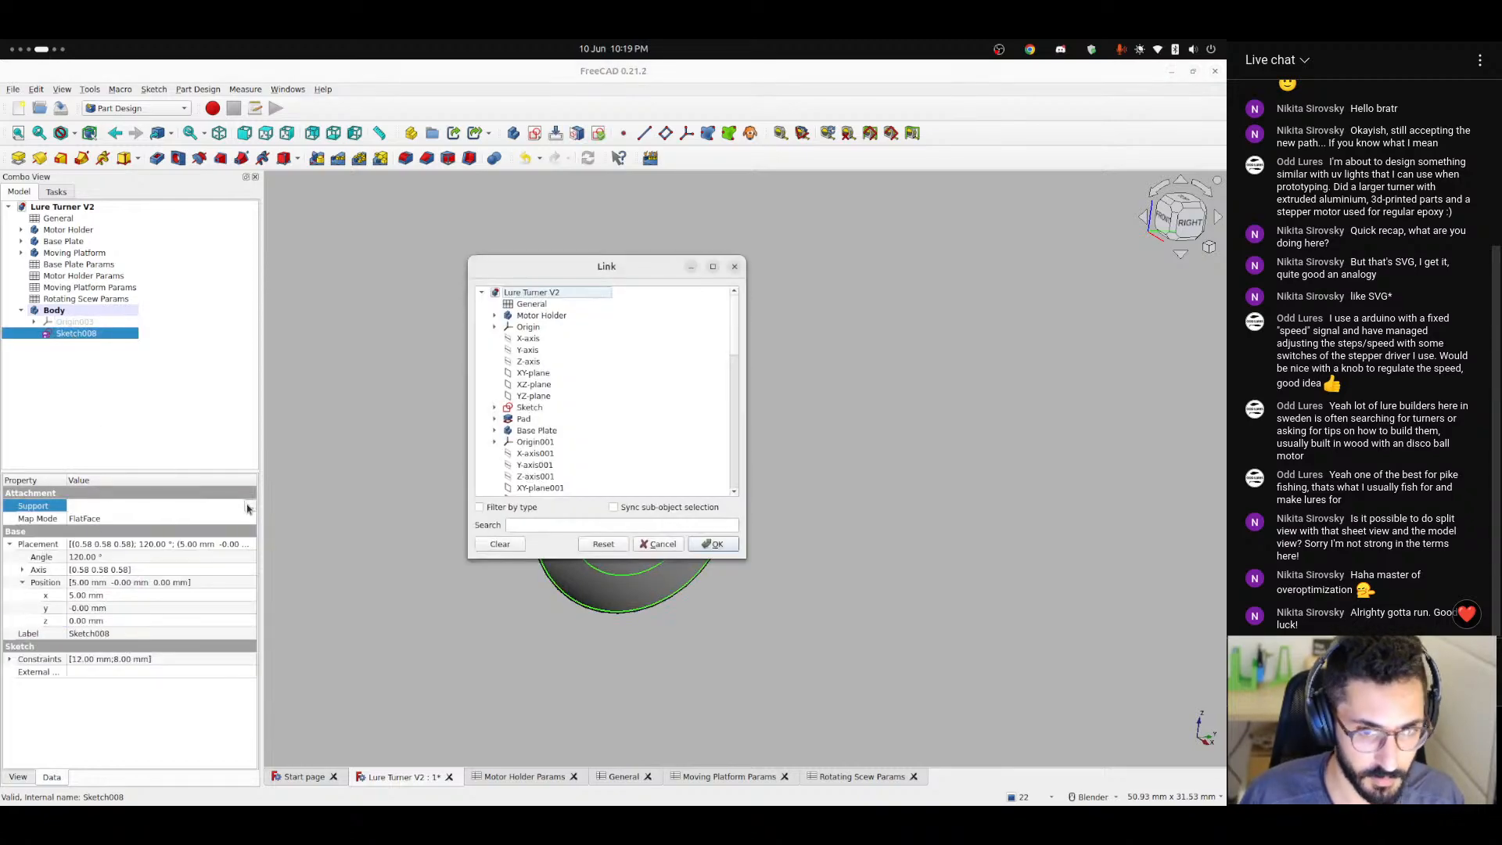
scroll(532, 456, "down", 15)
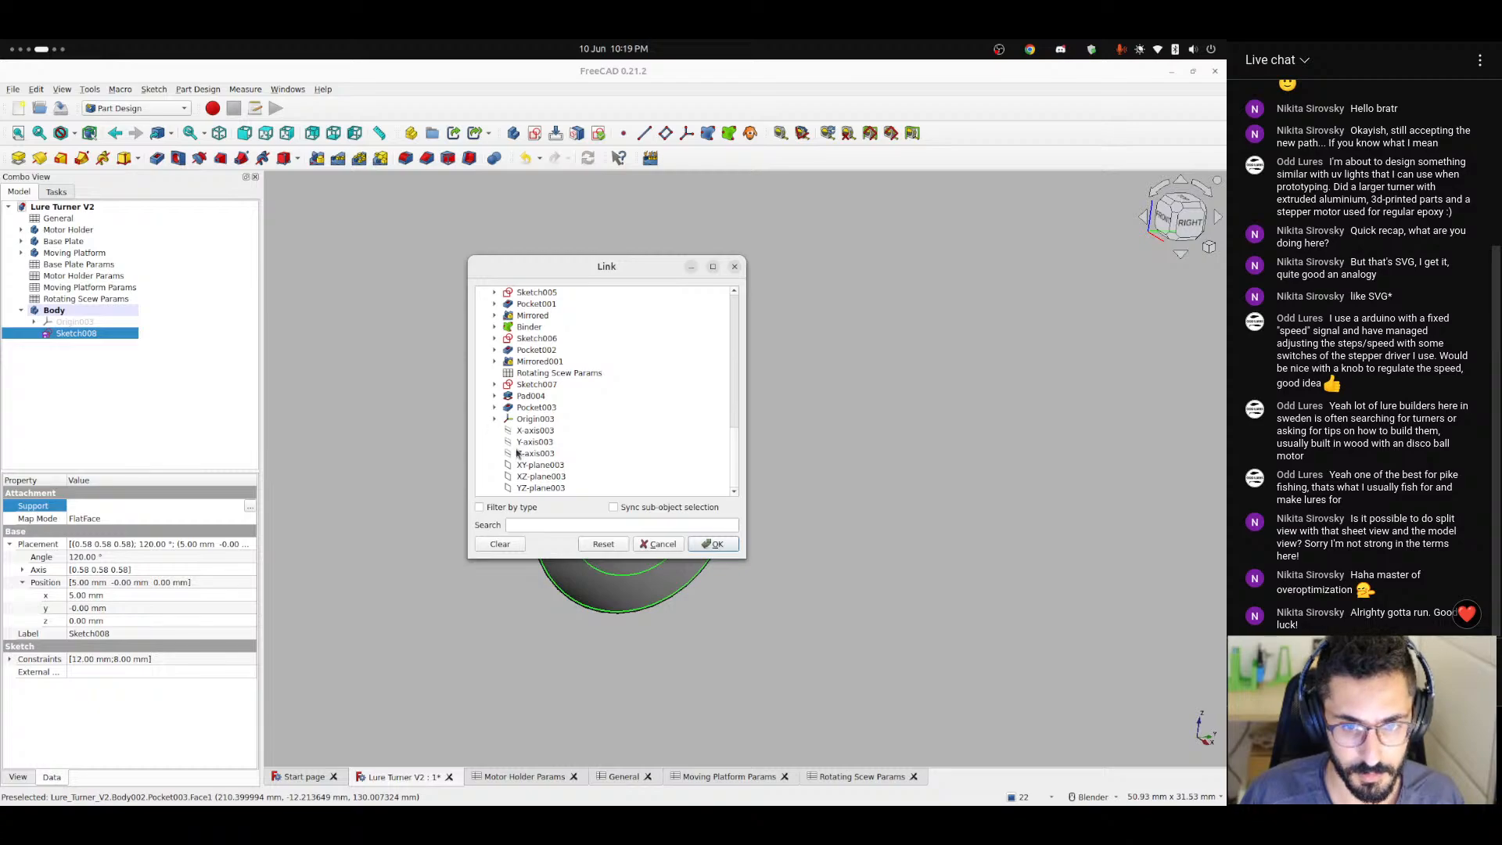
scroll(516, 453, "up", 15)
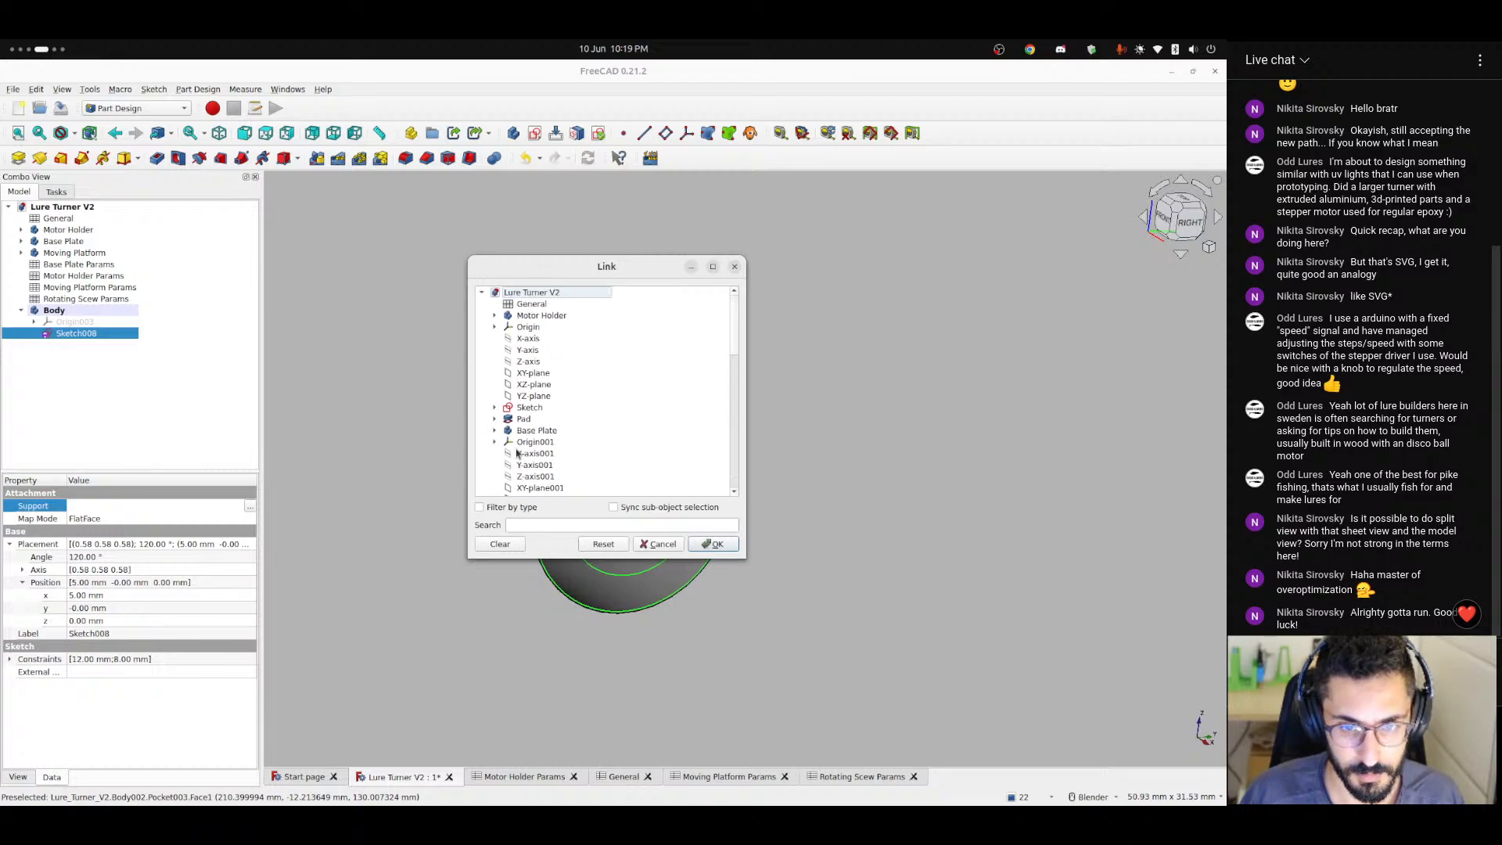
scroll(504, 446, "down", 6)
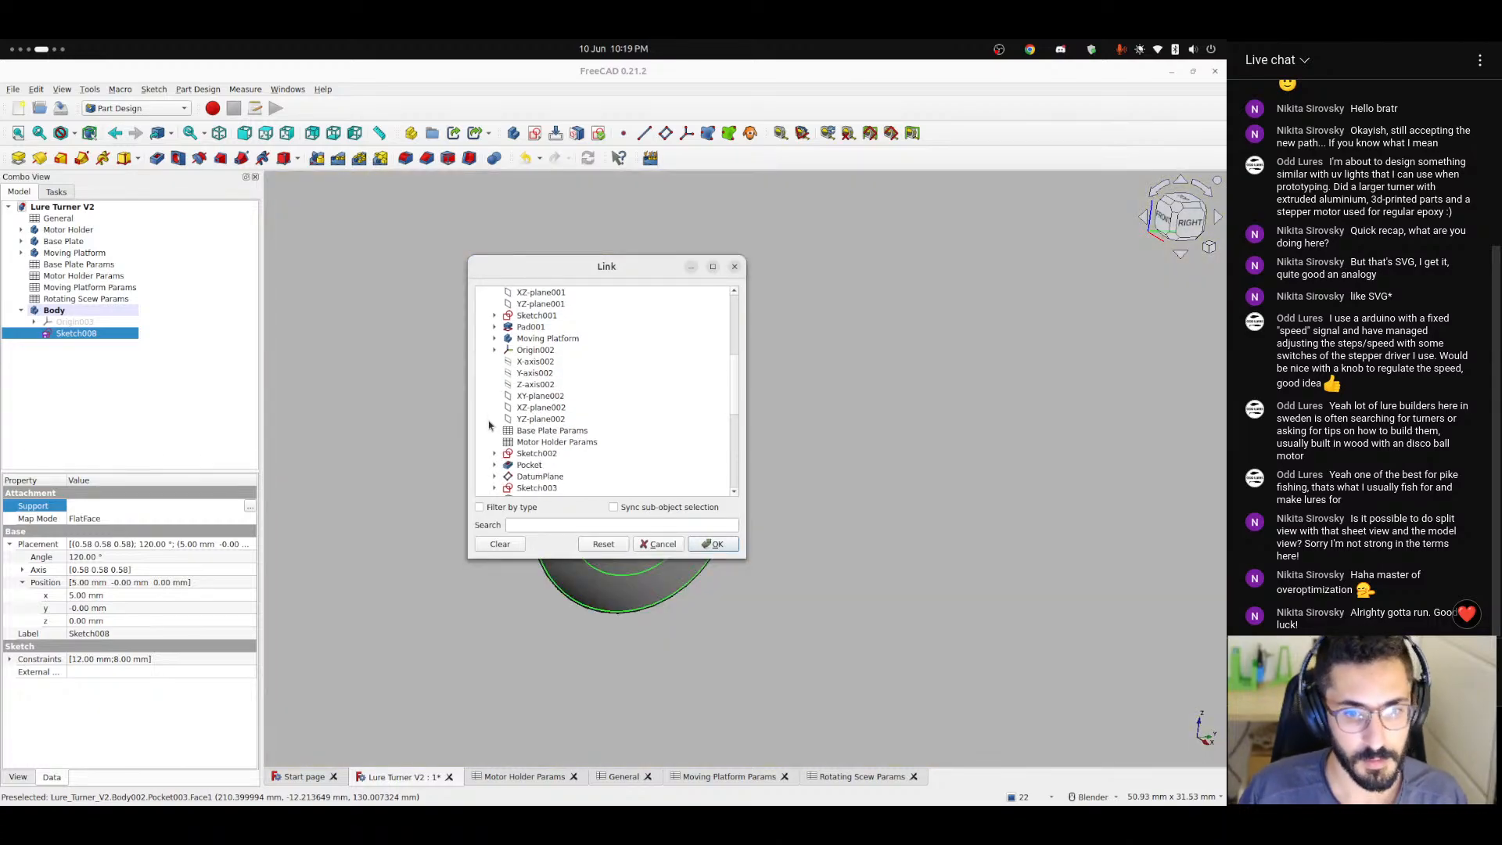
scroll(486, 422, "down", 7)
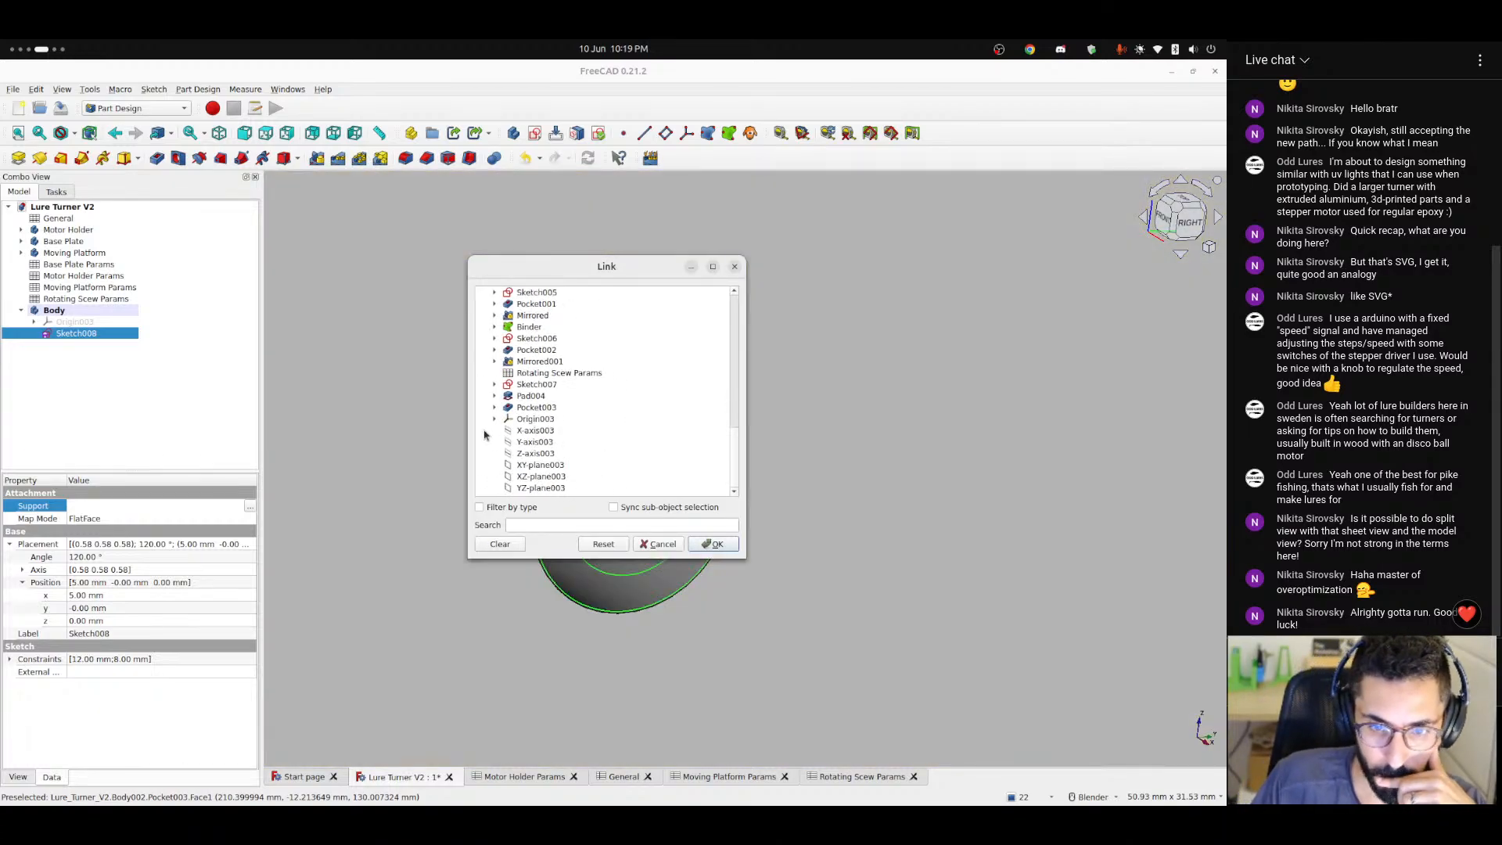
left_click(538, 489)
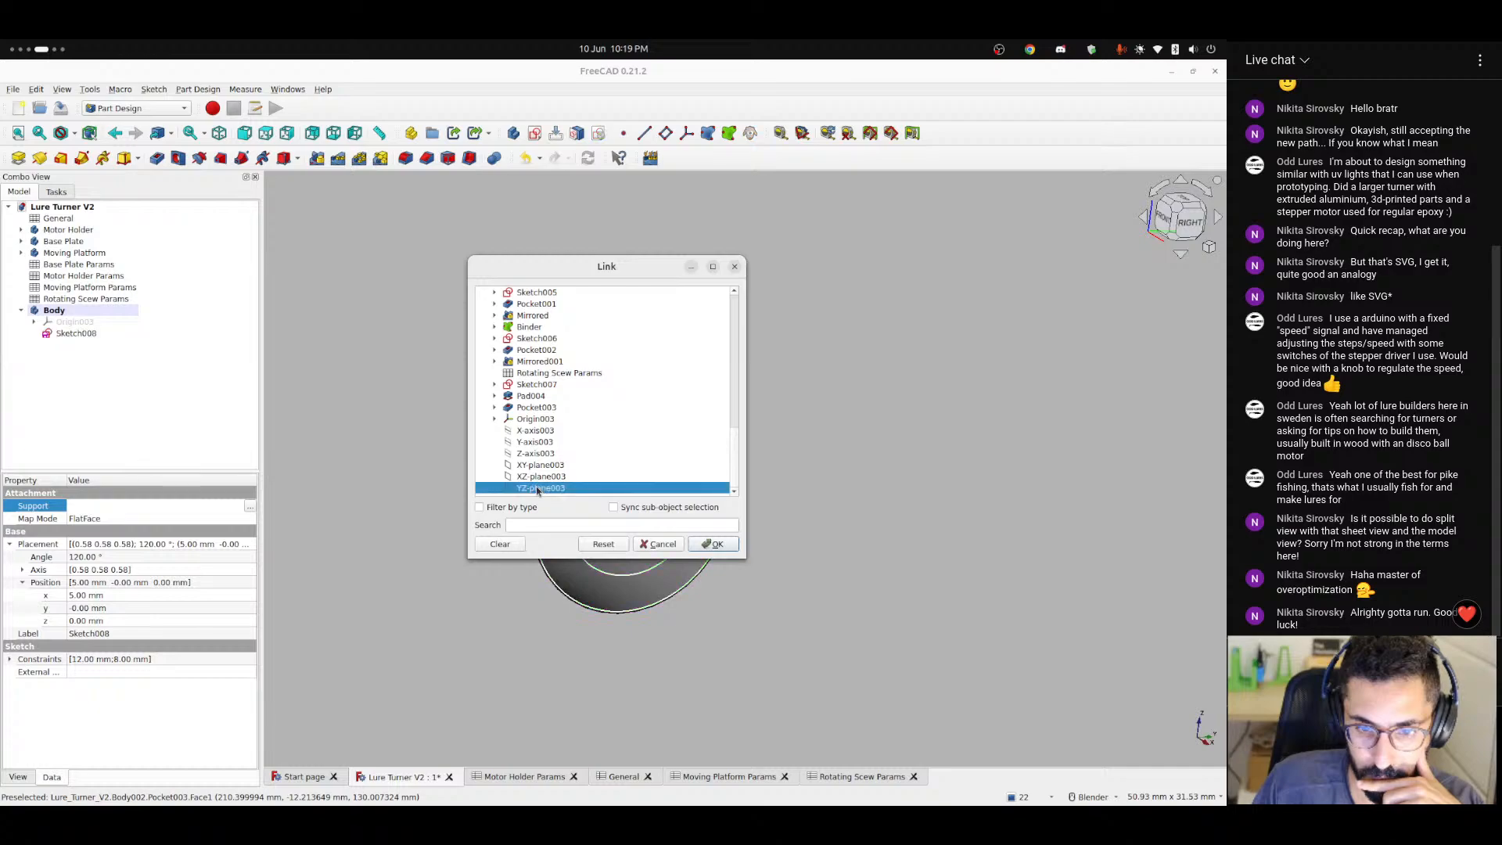
left_click(715, 544)
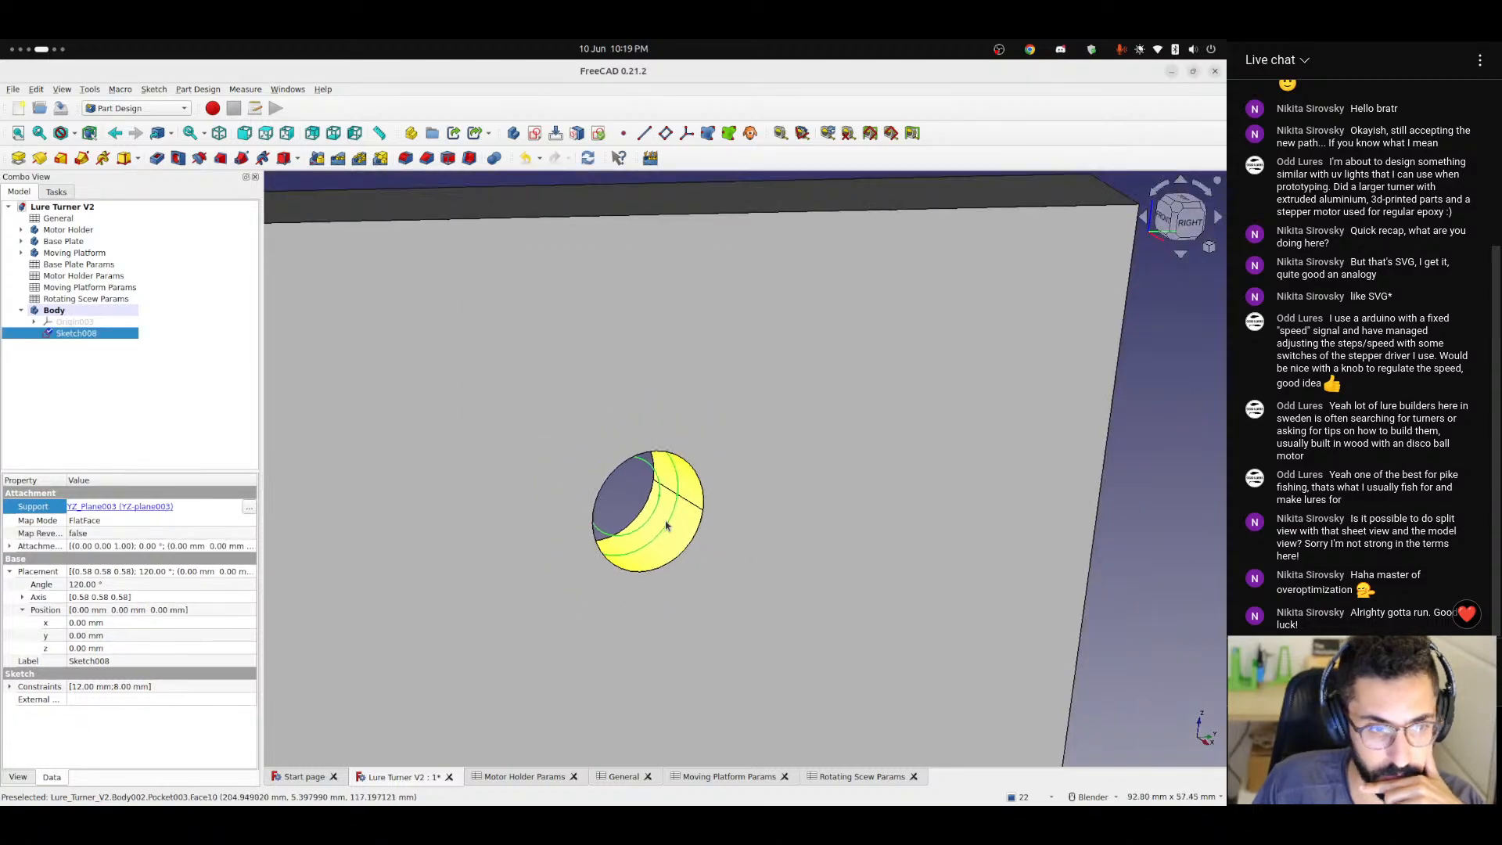
Set the new body's X position formula to <<General>>.thickness + <<General>>.tolerance + <<General>>.basePlateLength.
left_click(72, 322)
left_click(34, 321)
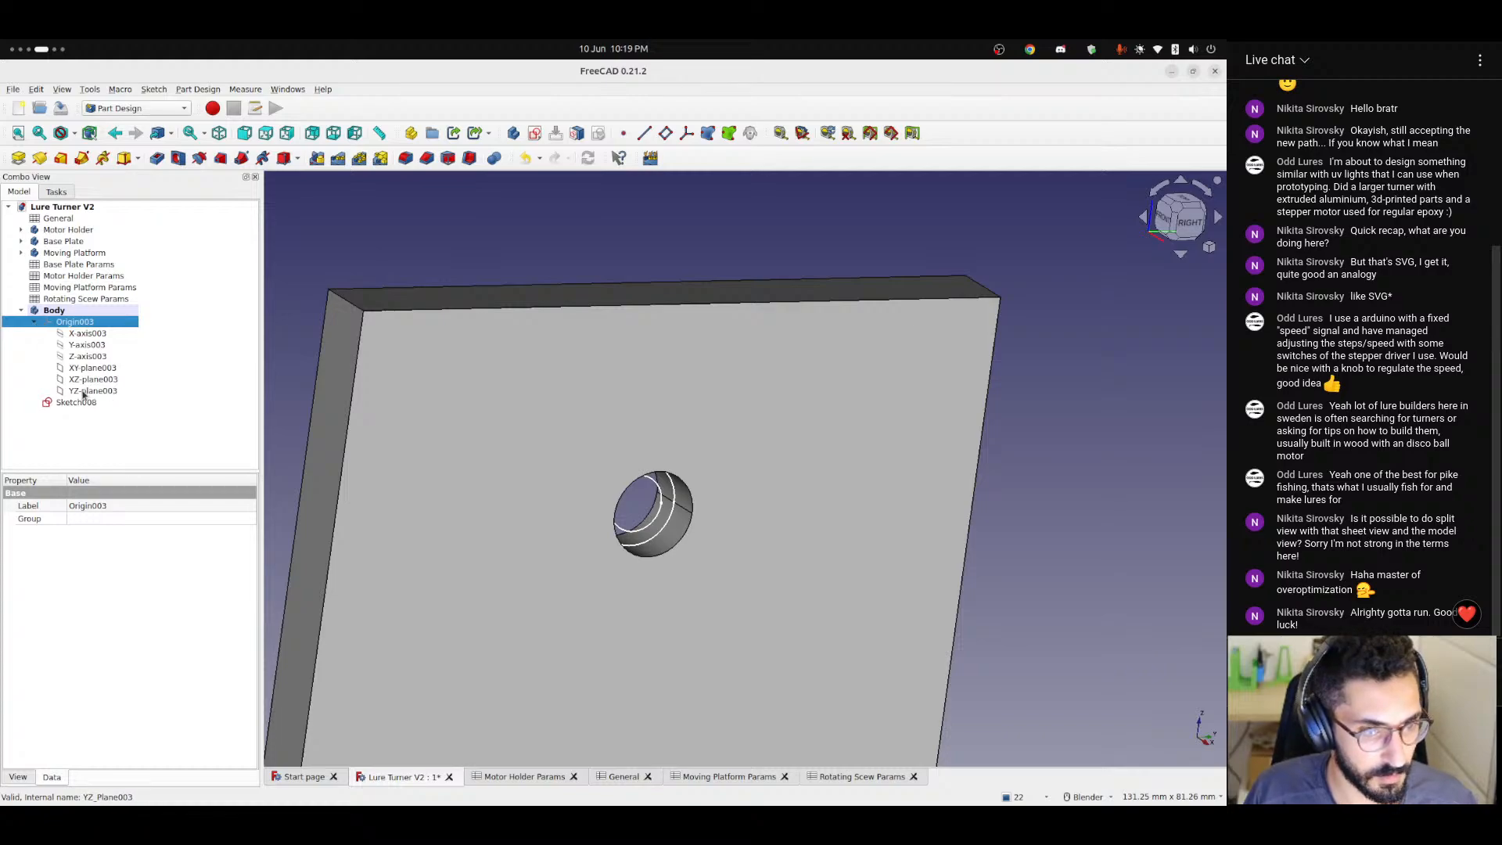
left_click(34, 321)
left_click(77, 309)
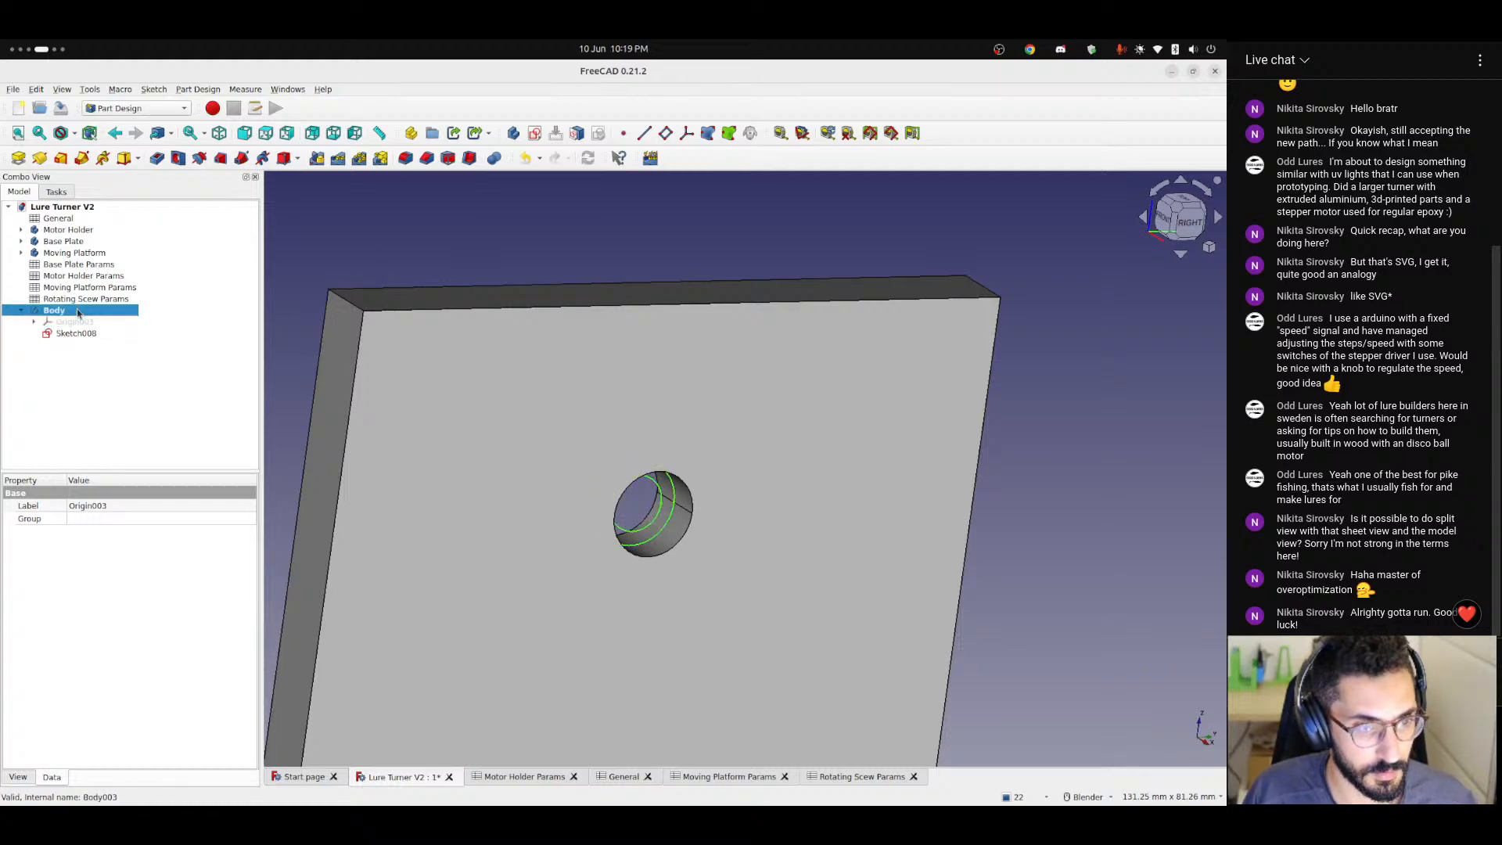
left_click(10, 532)
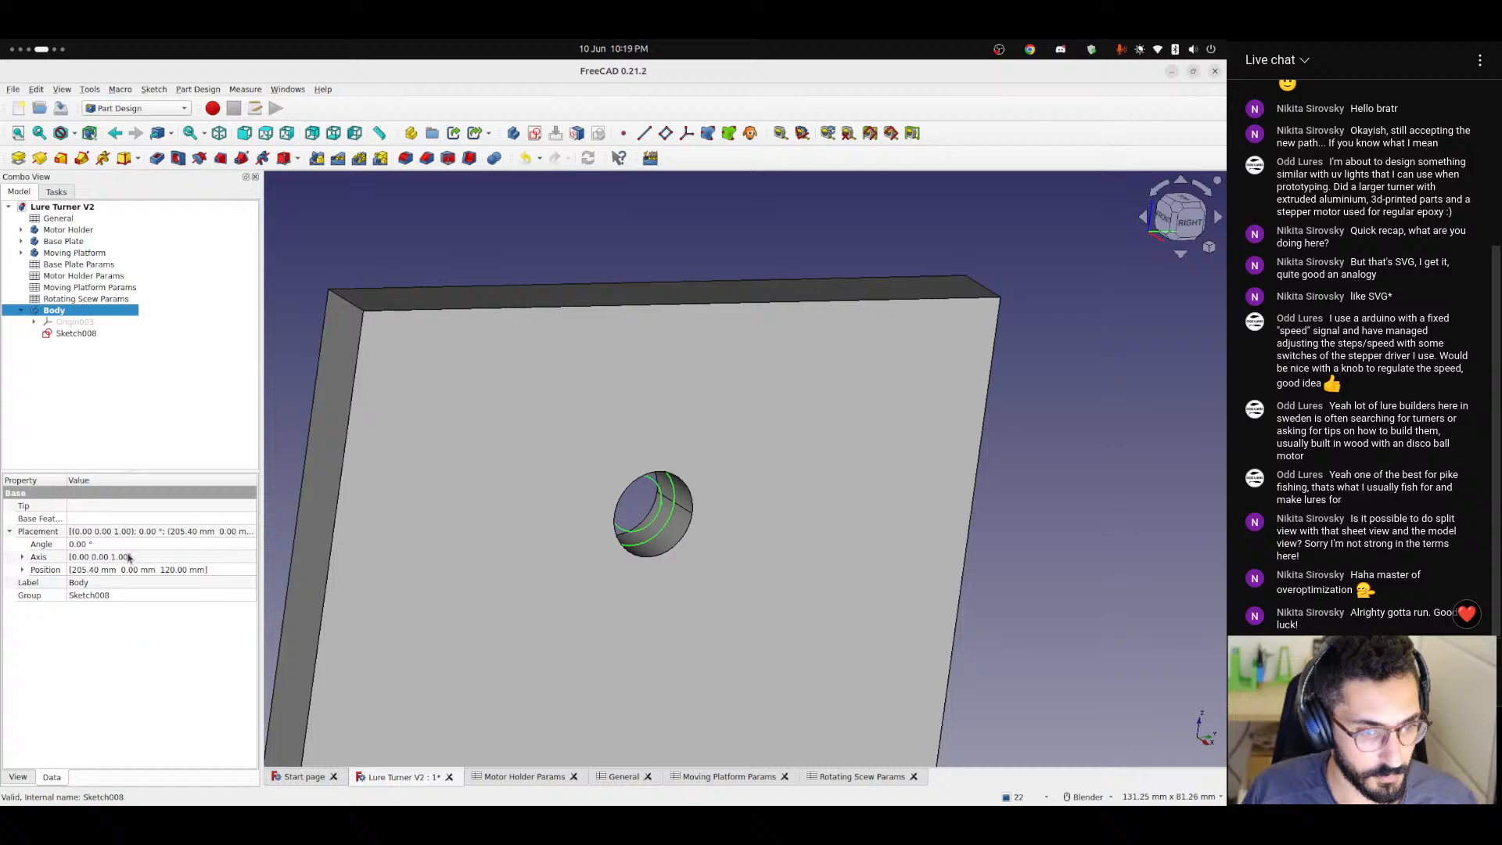
left_click(22, 570)
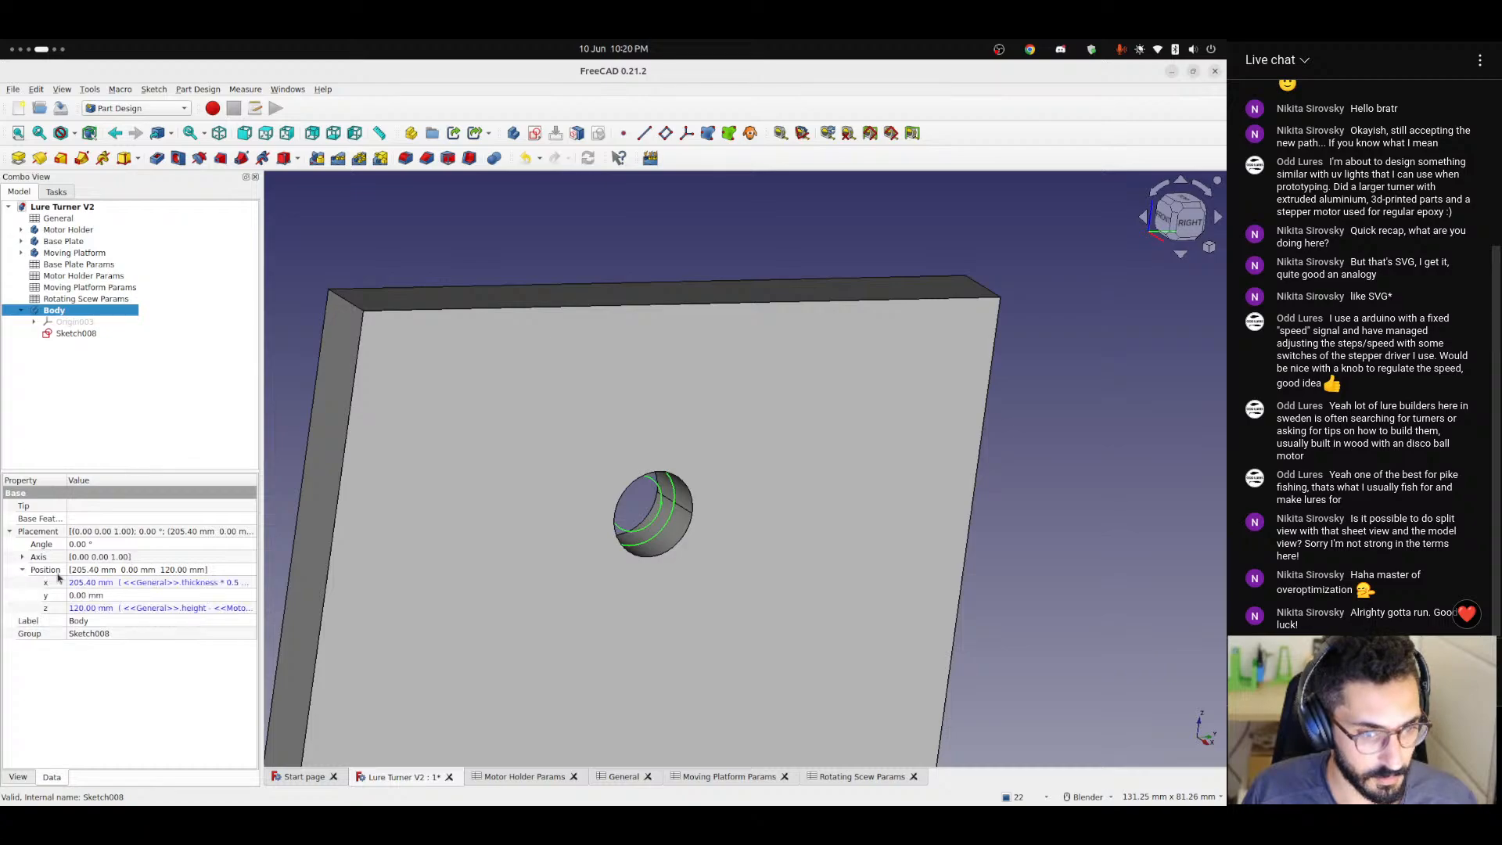
left_click(150, 586)
left_click(244, 588)
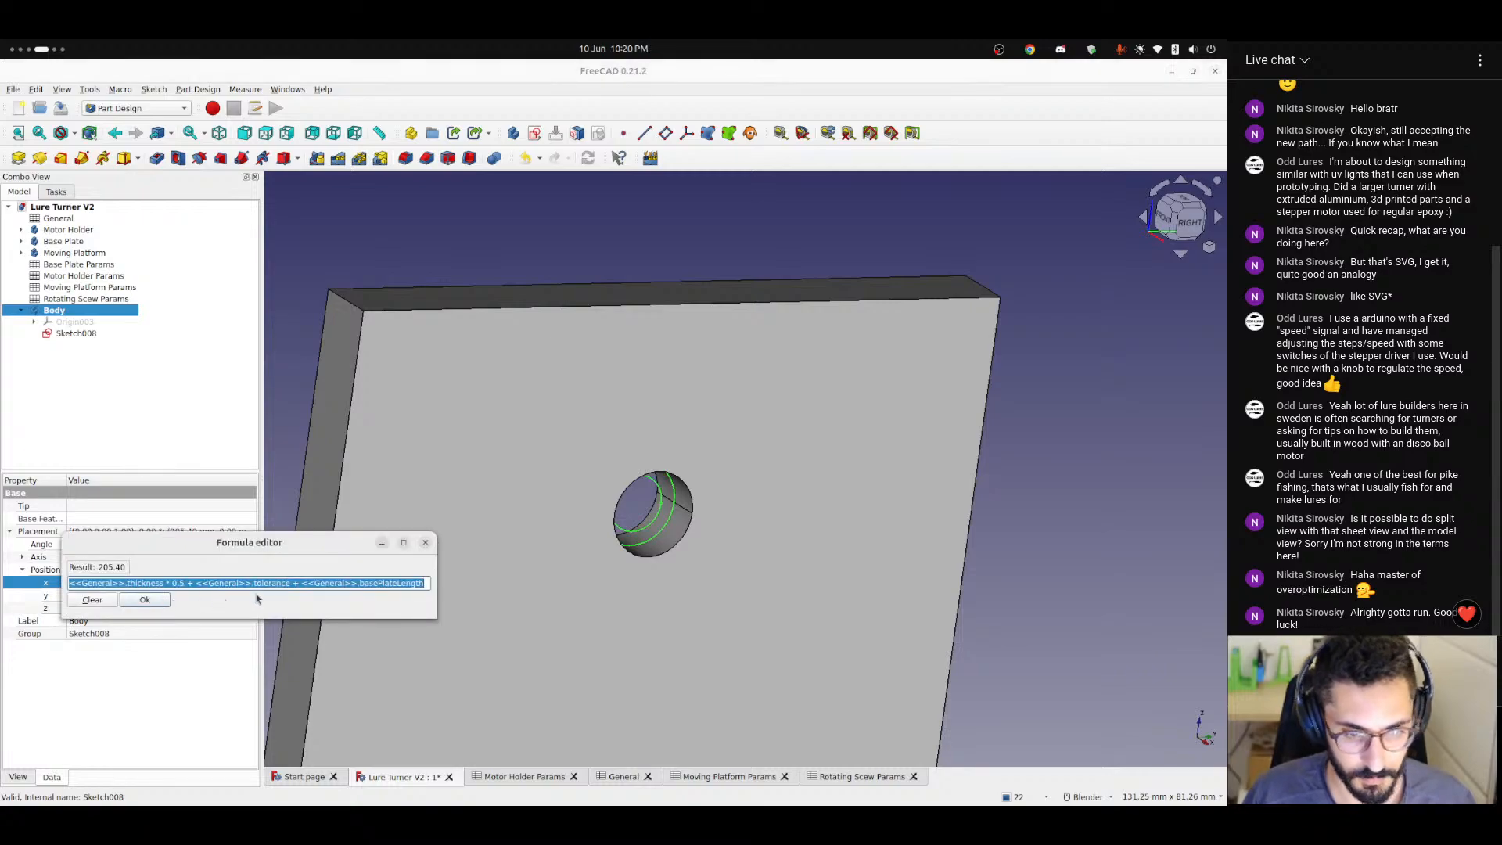
key("End")
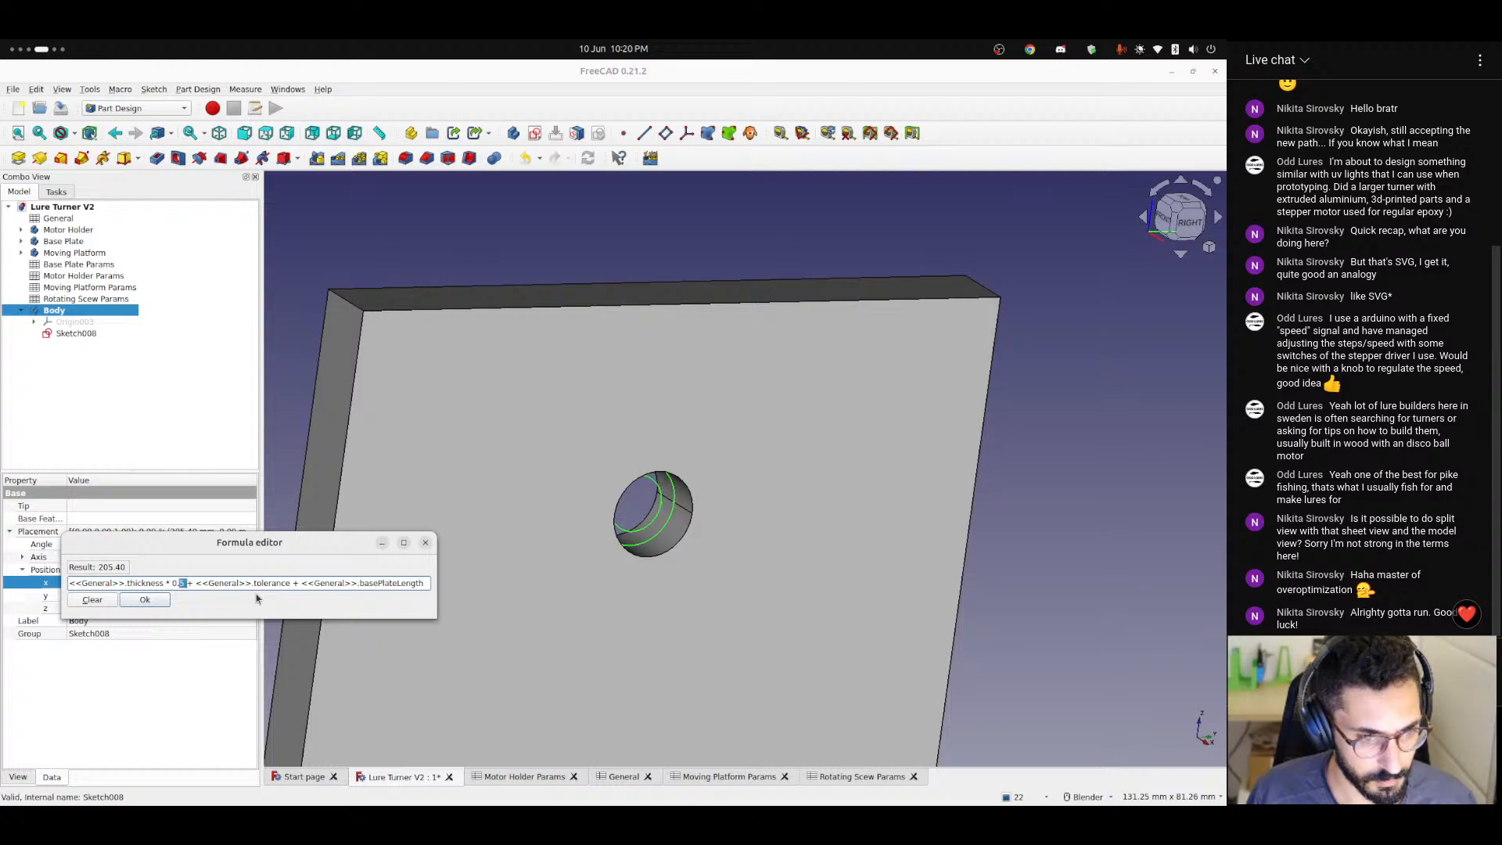
key("BackSpace")
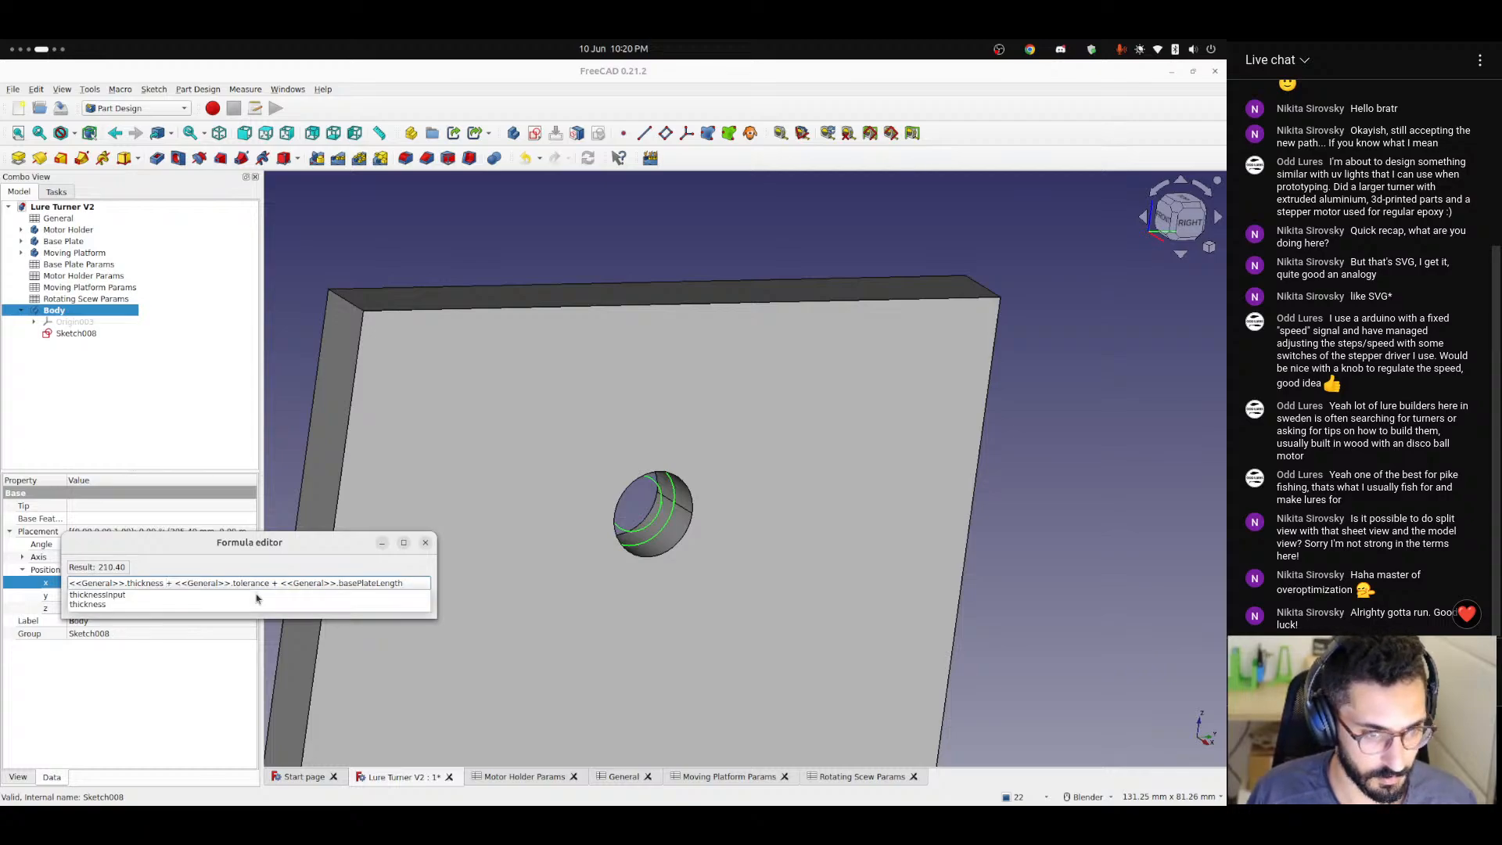
key("Escape")
left_click(143, 599)
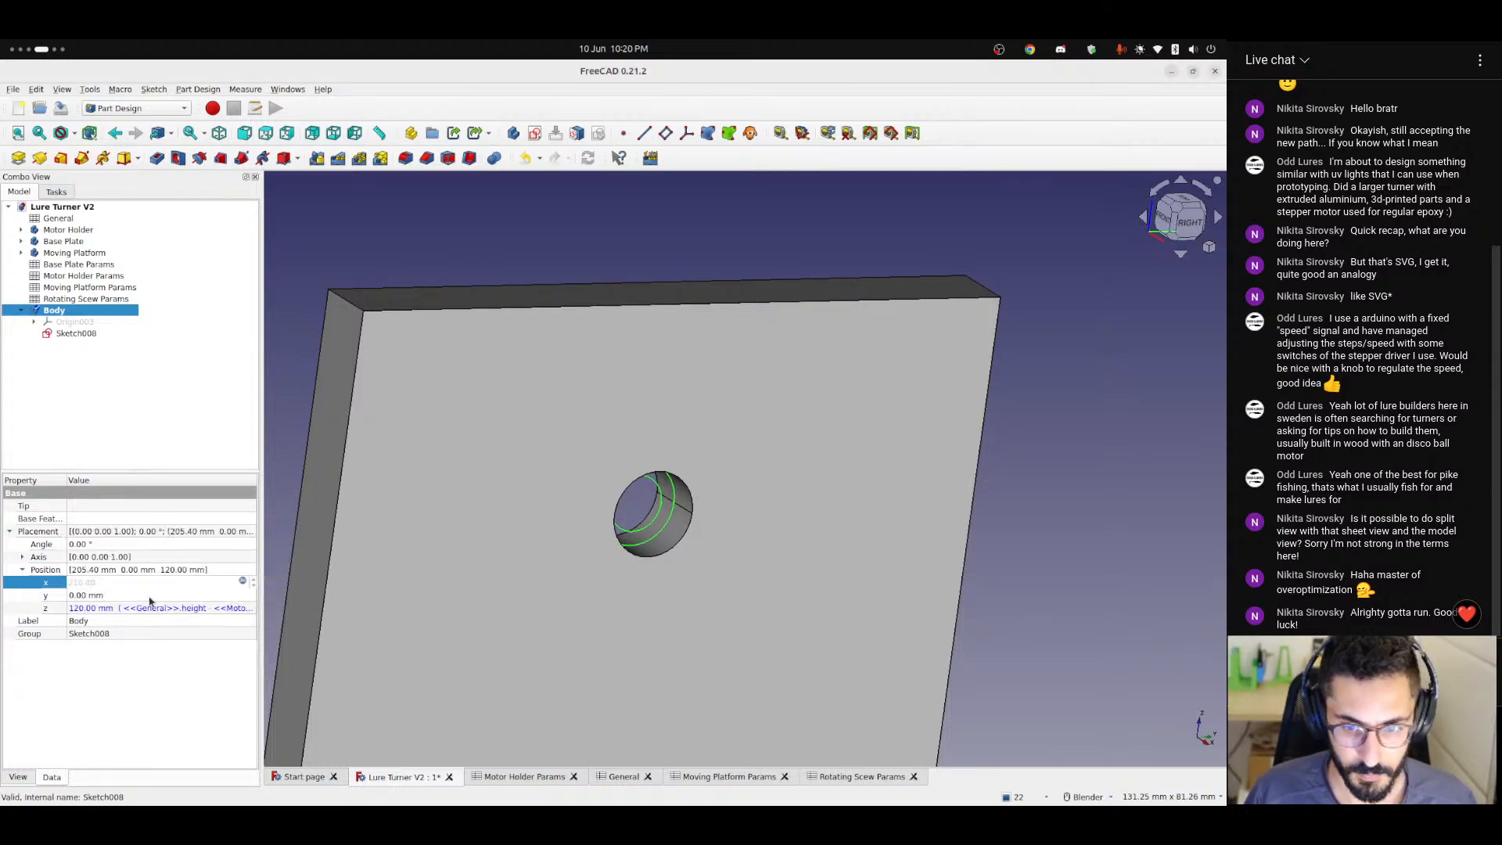
left_click(461, 253)
Pad the bearing ring sketch in the reversed direction, into the Moving Platform's wall hole.
scroll(658, 546, "up", 5)
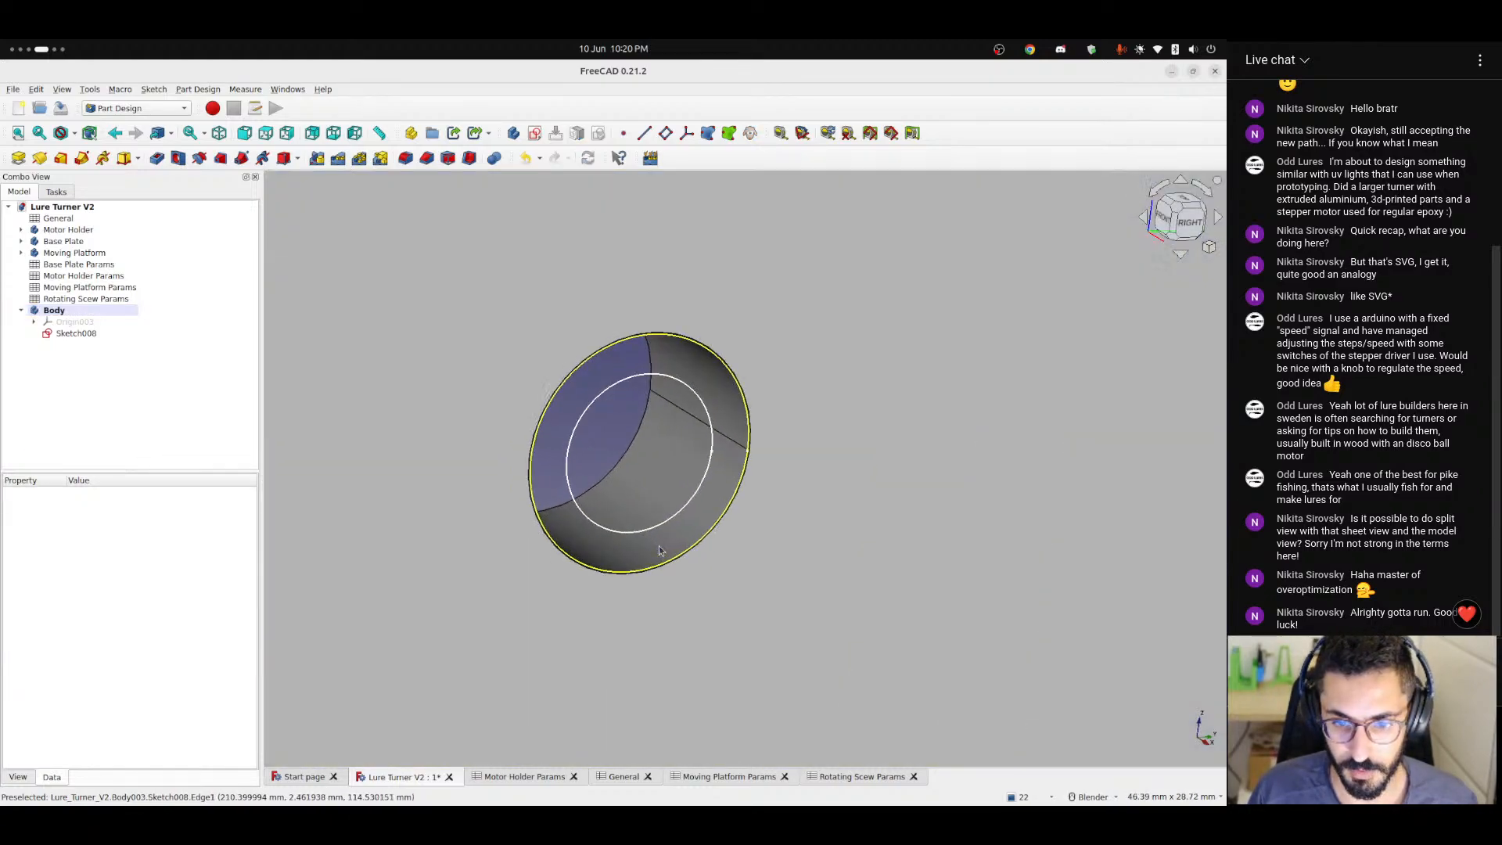
mouse_move(554, 569)
middle_mouse_down()
mouse_move(701, 547)
mouse_move(409, 516)
middle_mouse_up()
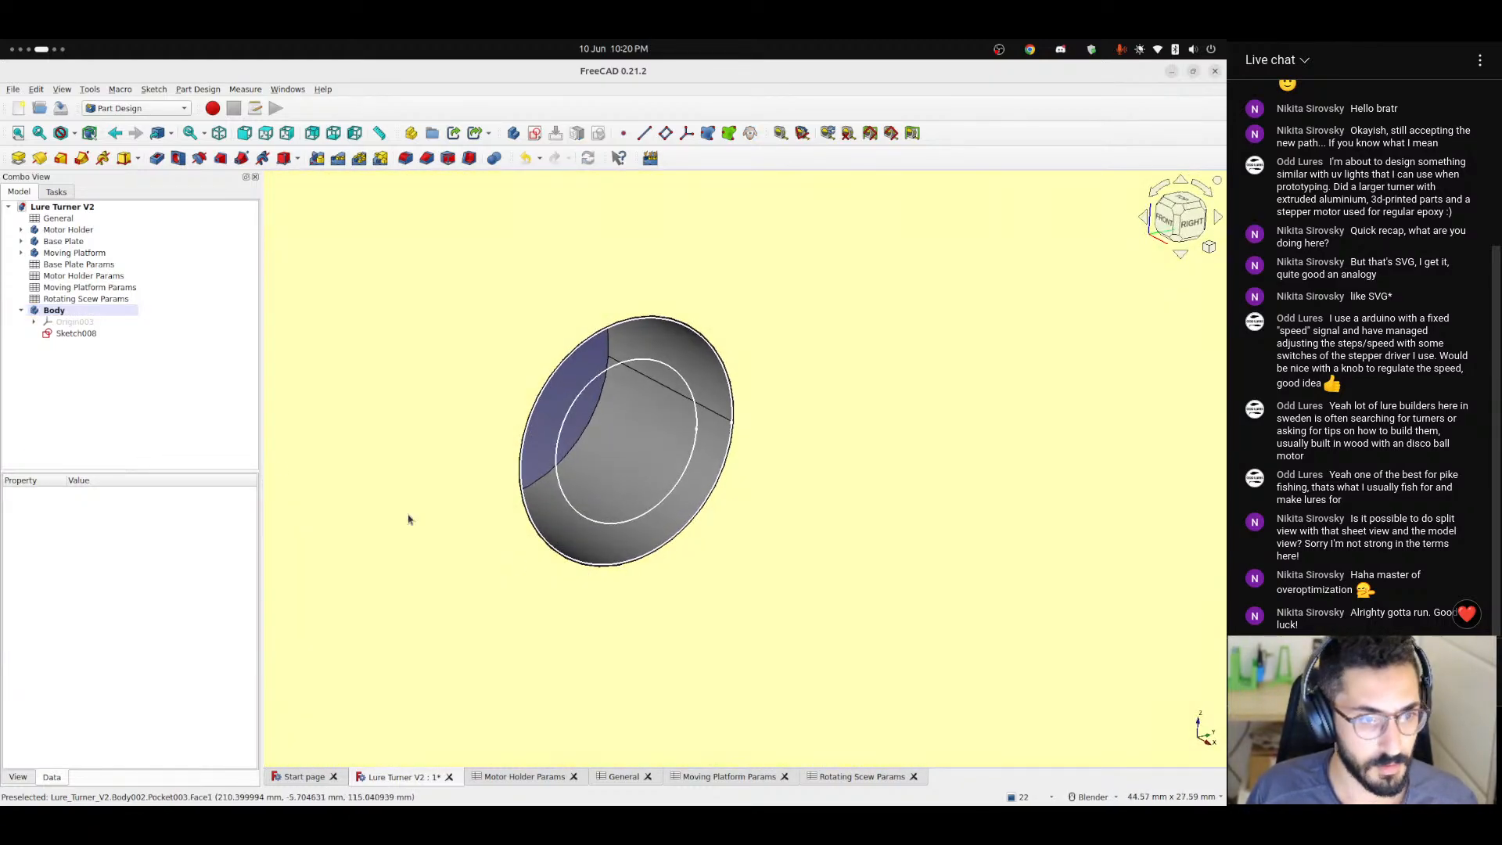
left_click(74, 332)
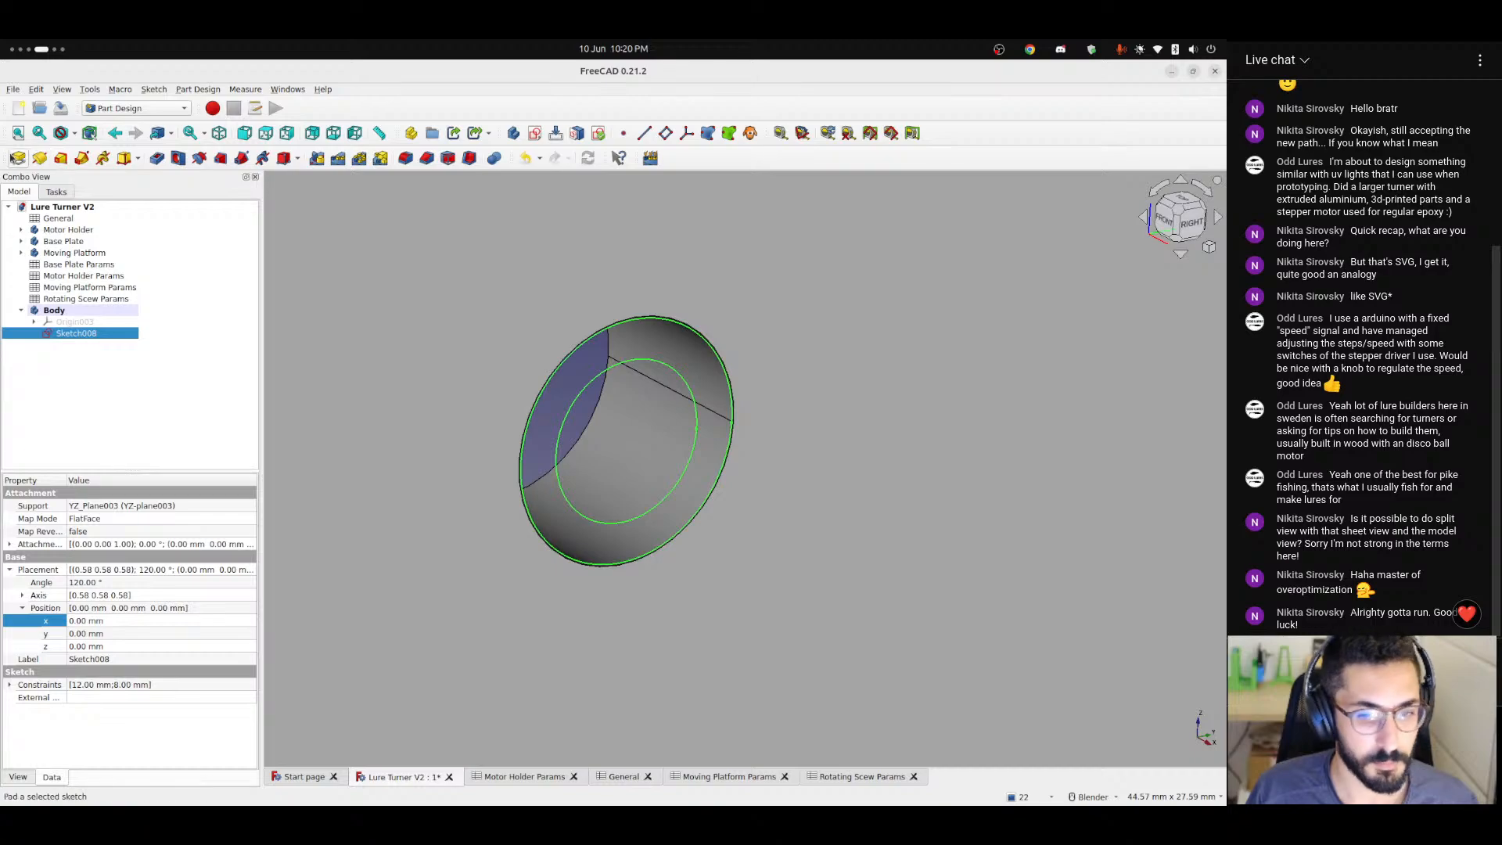
left_click(18, 158)
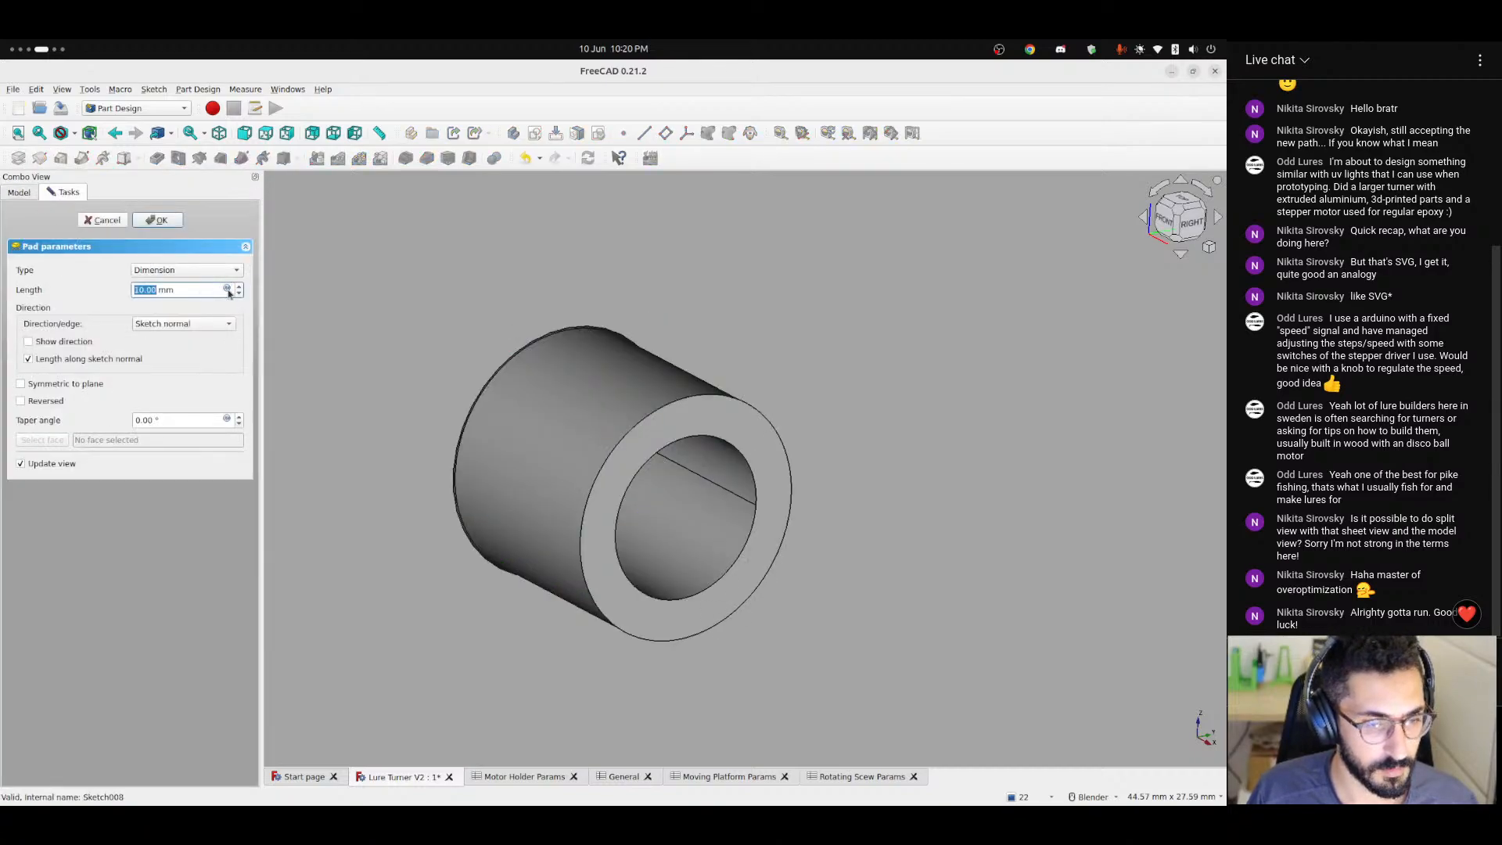
left_click(41, 402)
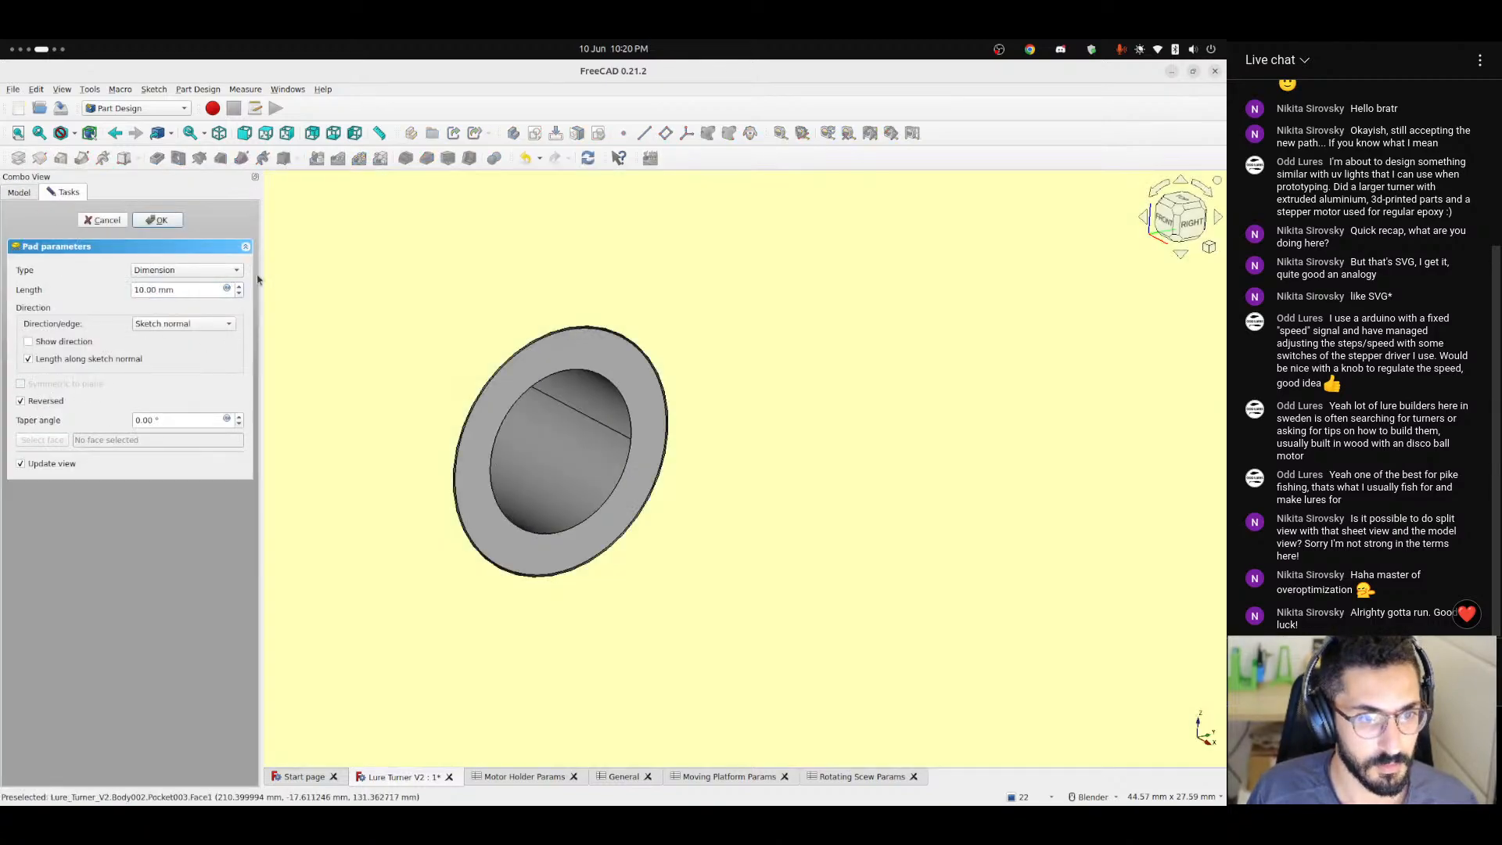
Set the pad's length with the formula <<Rotating Scew Params>>.bearingWidth and finish the pad.
left_click(227, 289)
type("<")
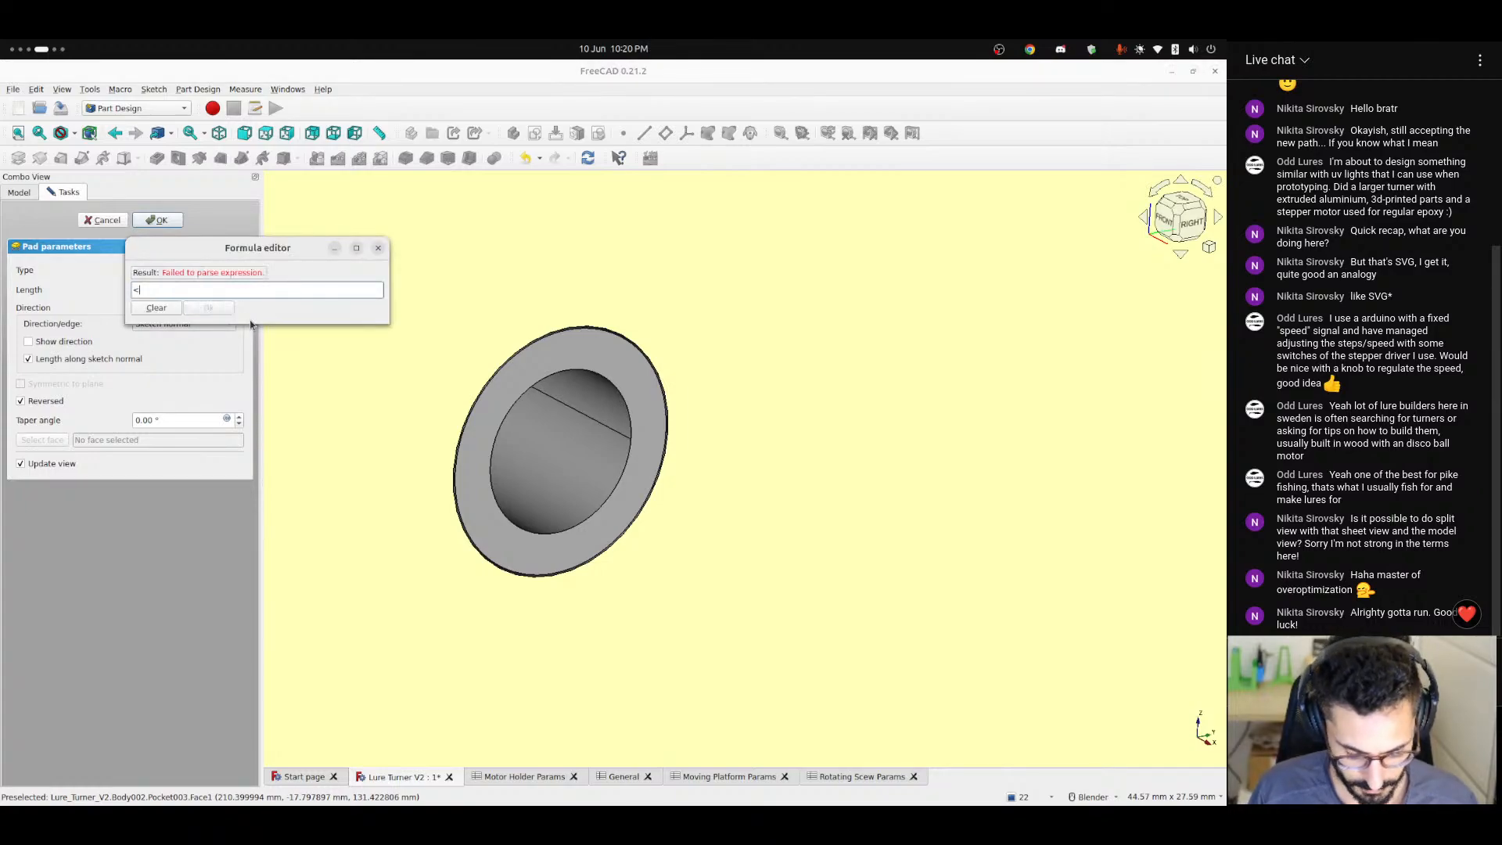
type("<mo")
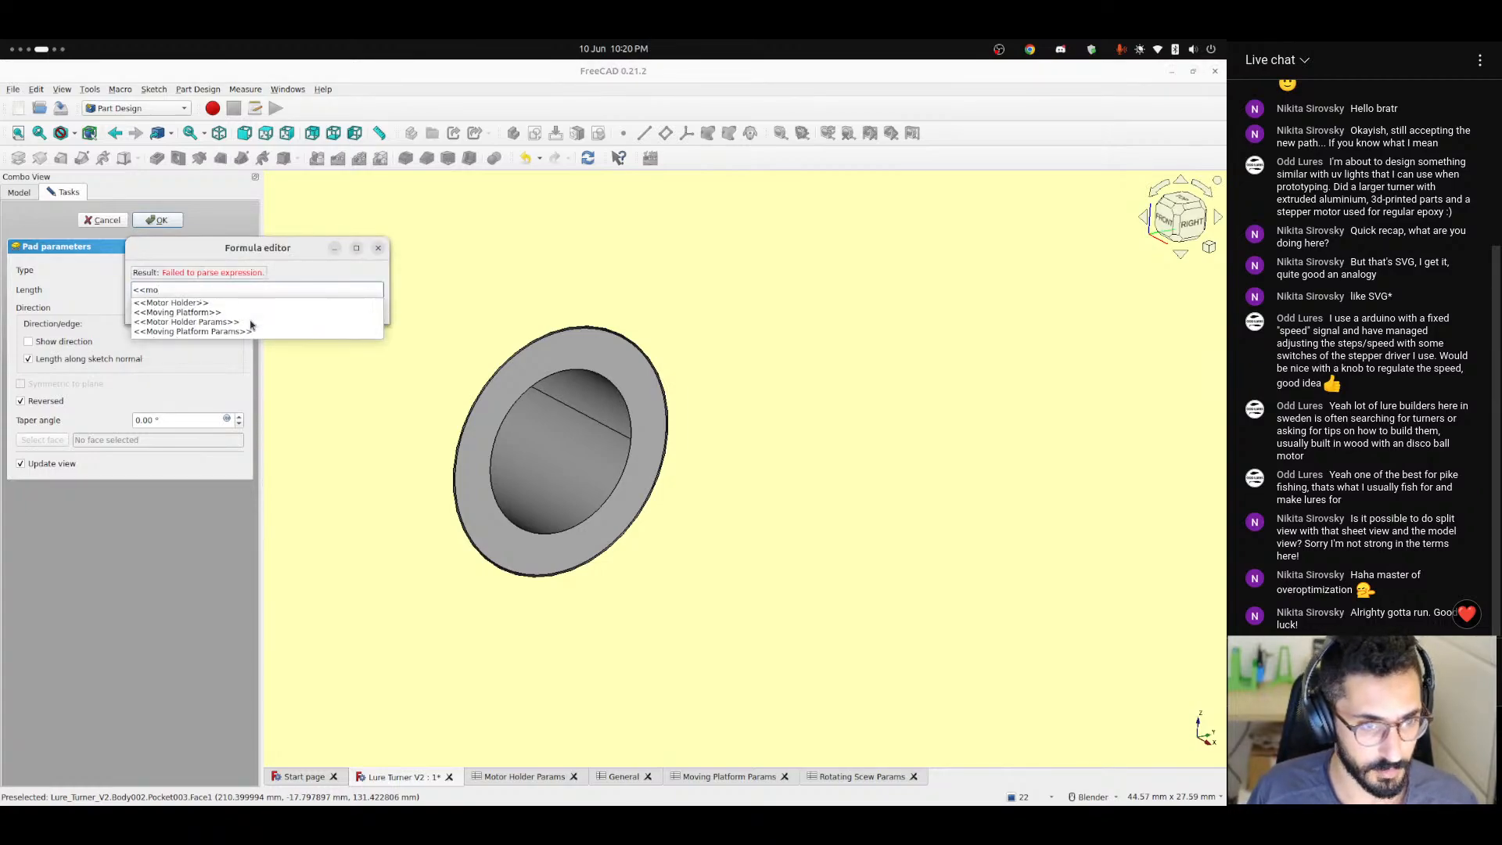
key("BackSpace")
key("BackSpace")
type("ro")
key("Down")
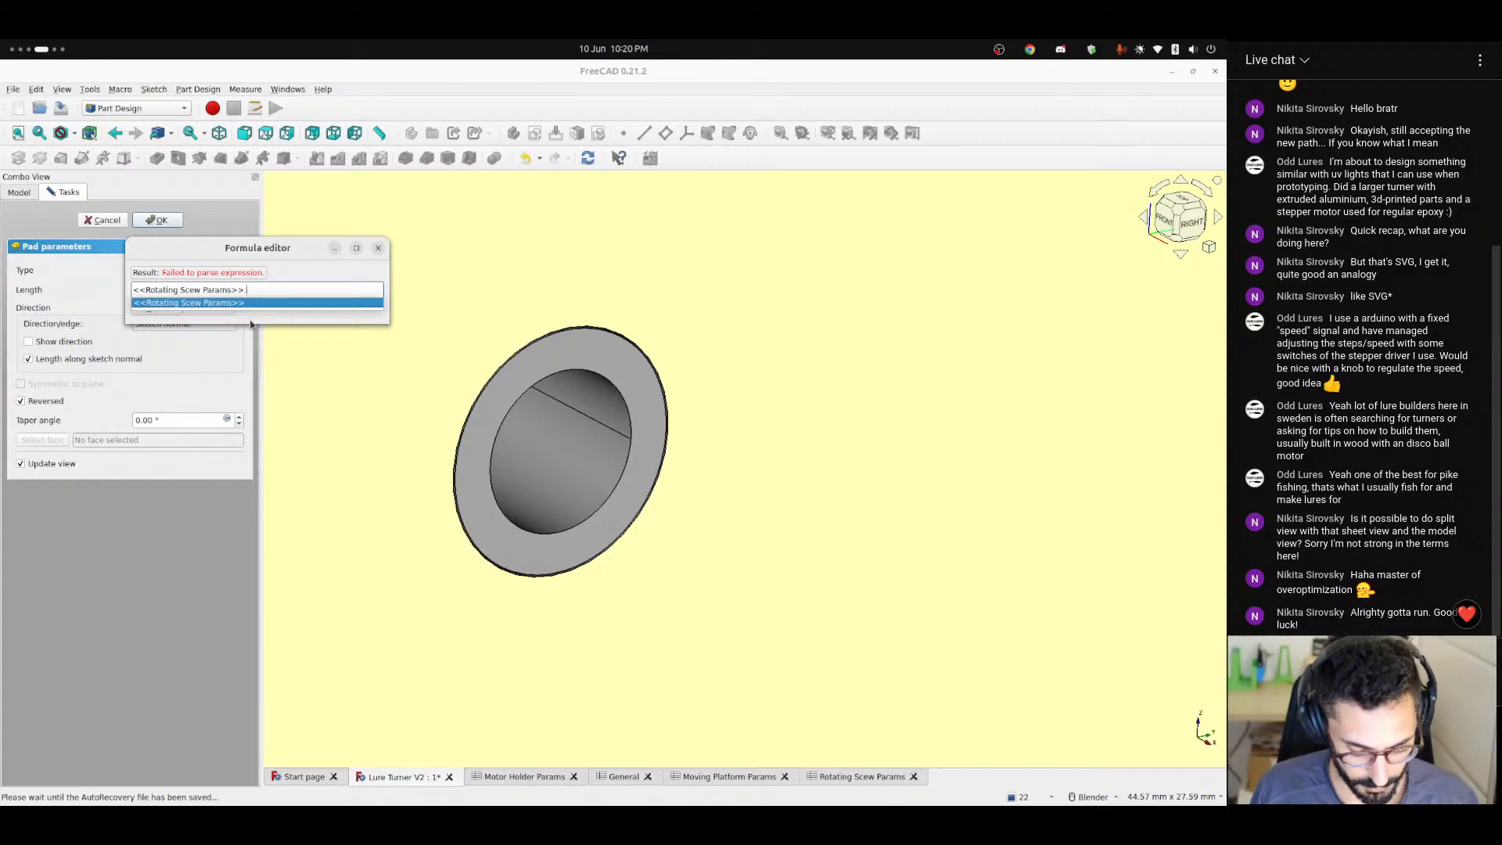
type("bearingwi")
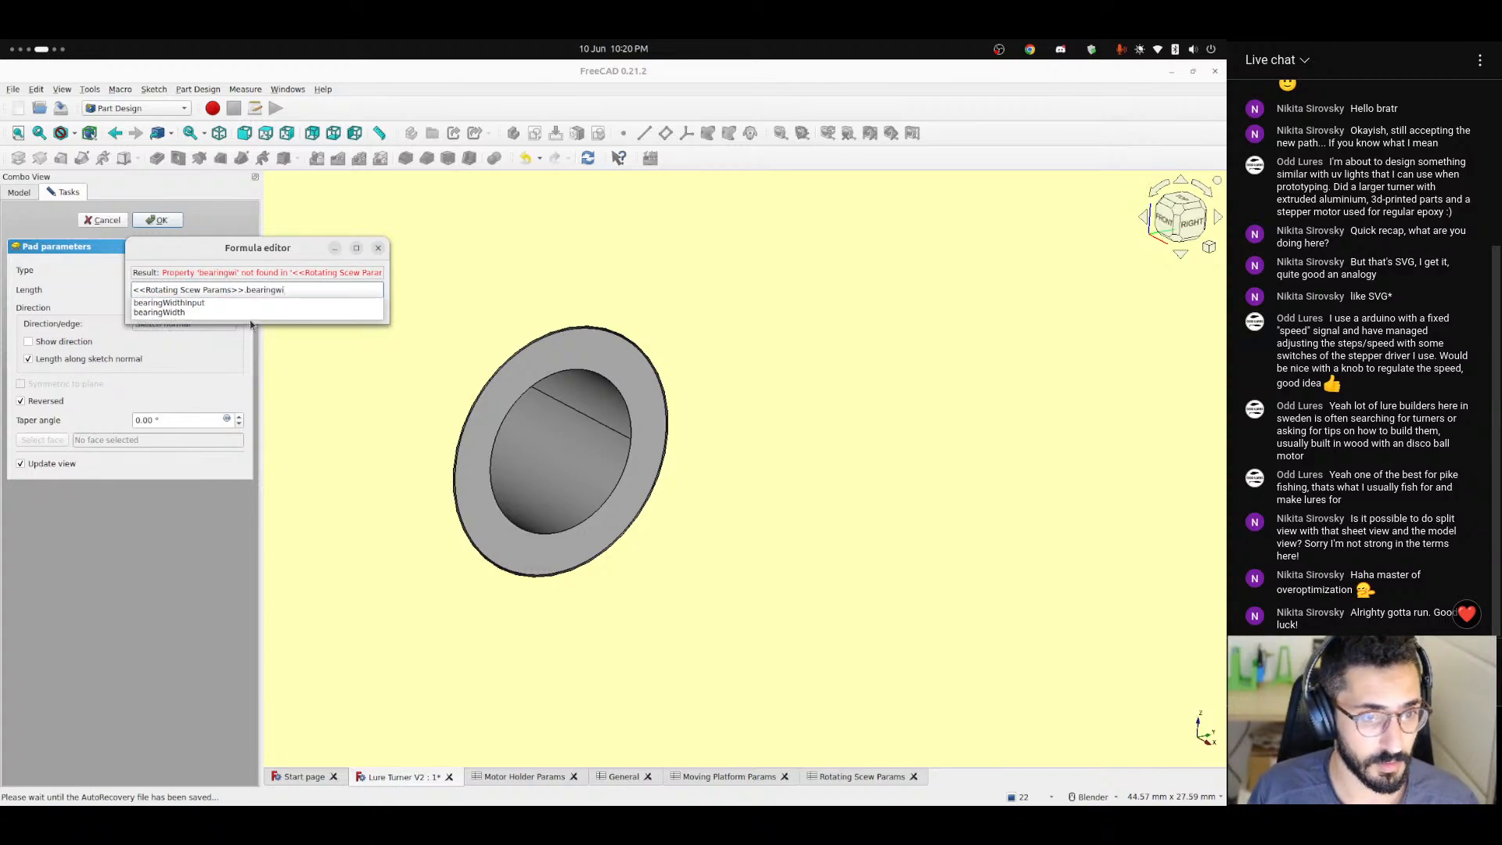
key("Down")
key("Down")
key("Return")
key("Return")
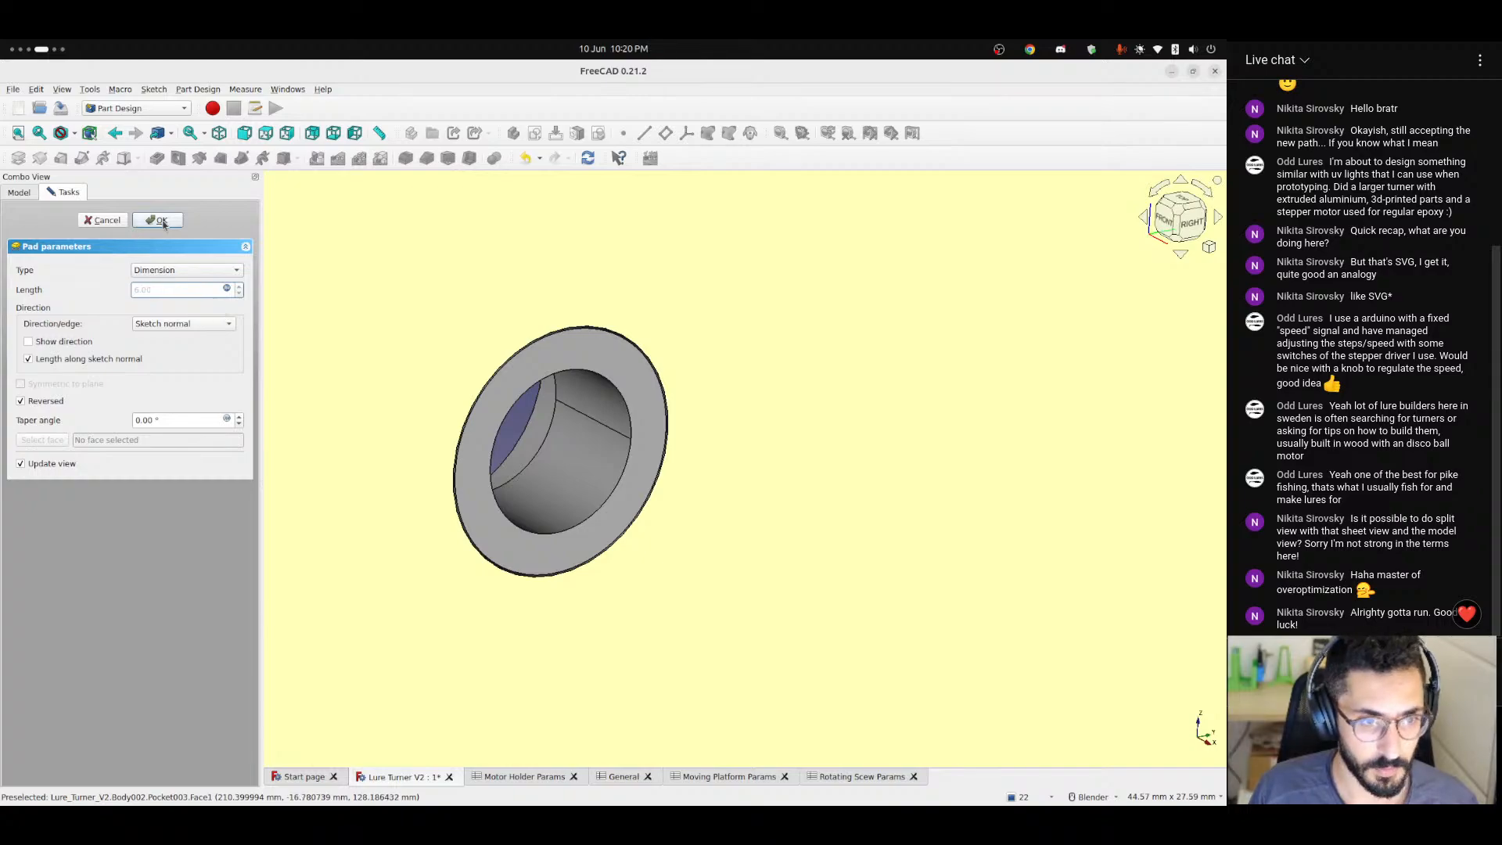
left_click(159, 220)
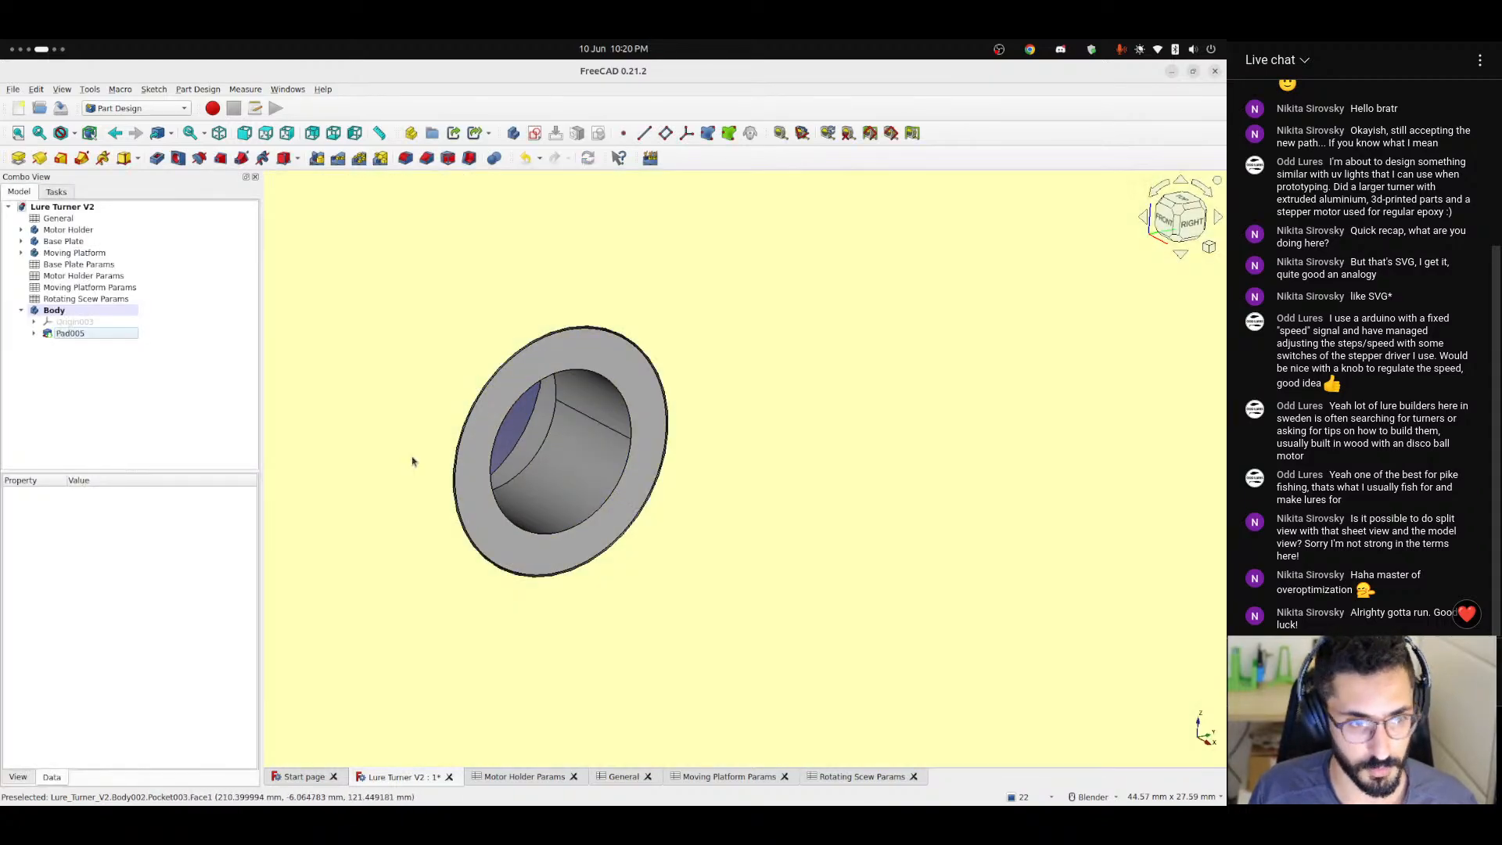
Create a clone of the bearing ring body.
middle_click_drag(412, 459, 372, 419)
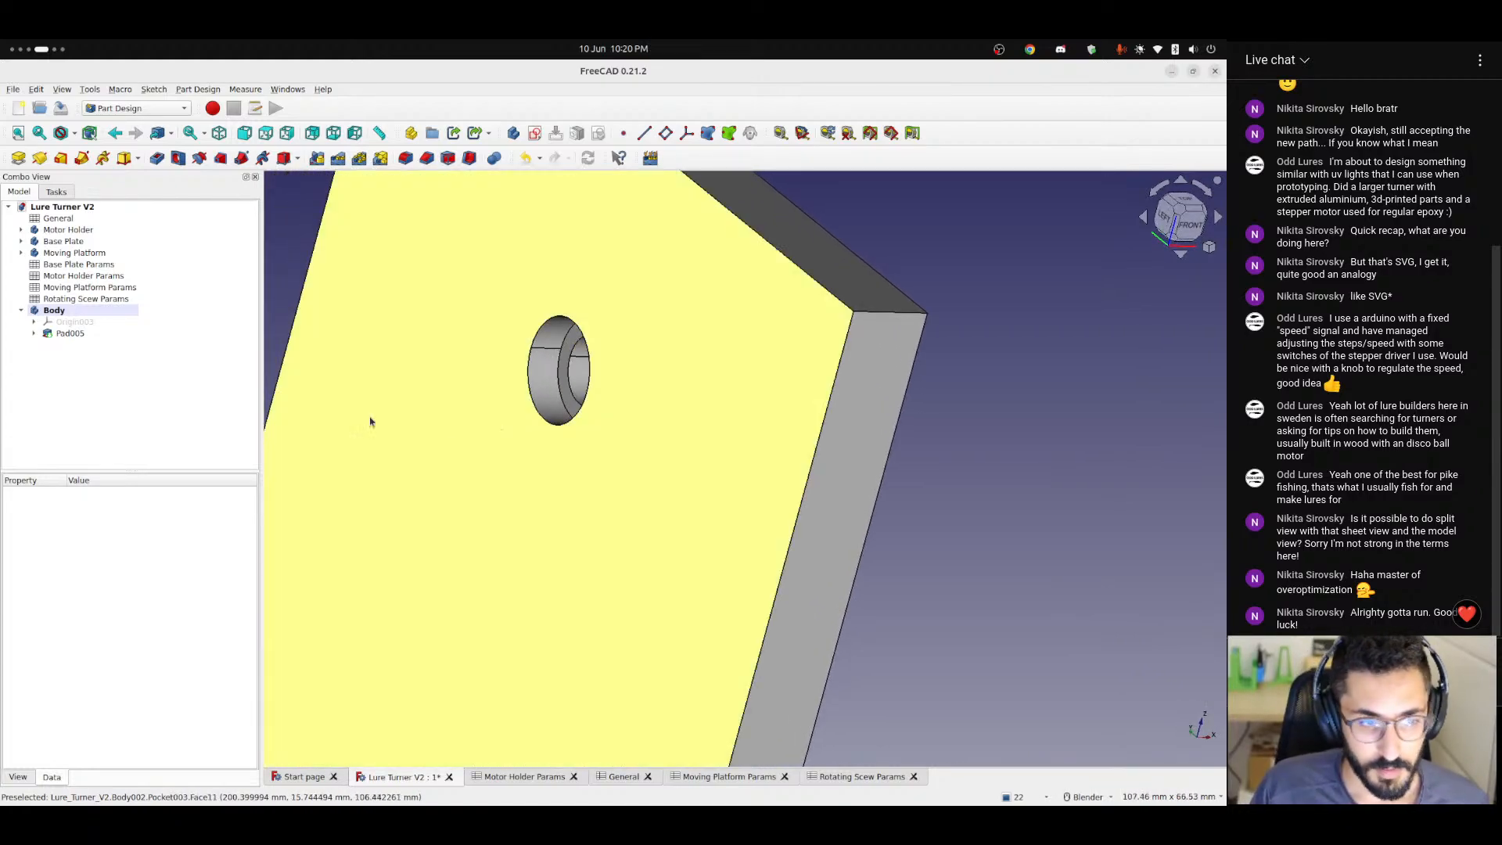
left_click(22, 311)
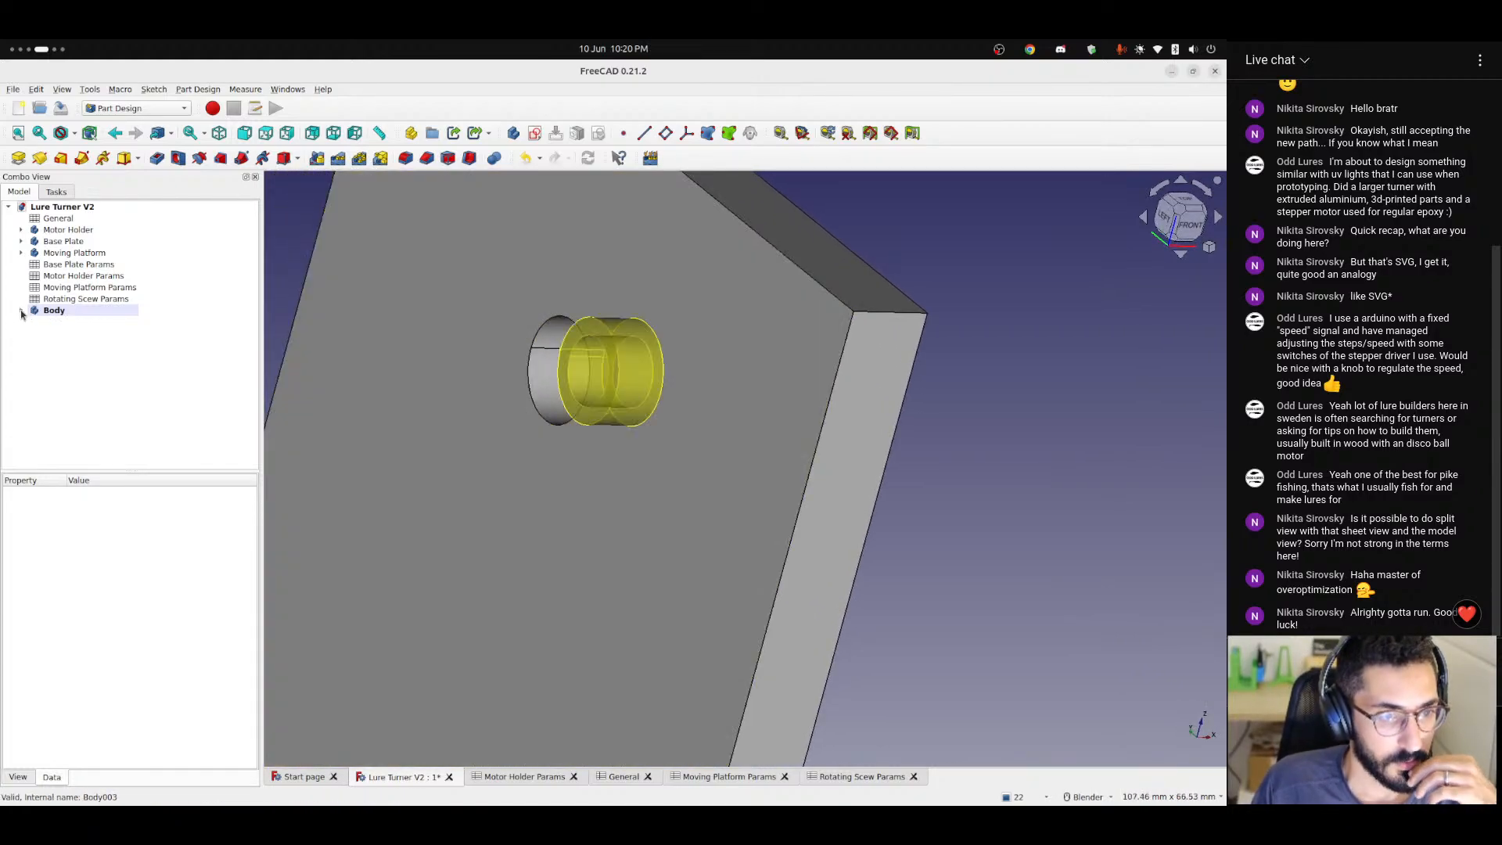
left_click(79, 311)
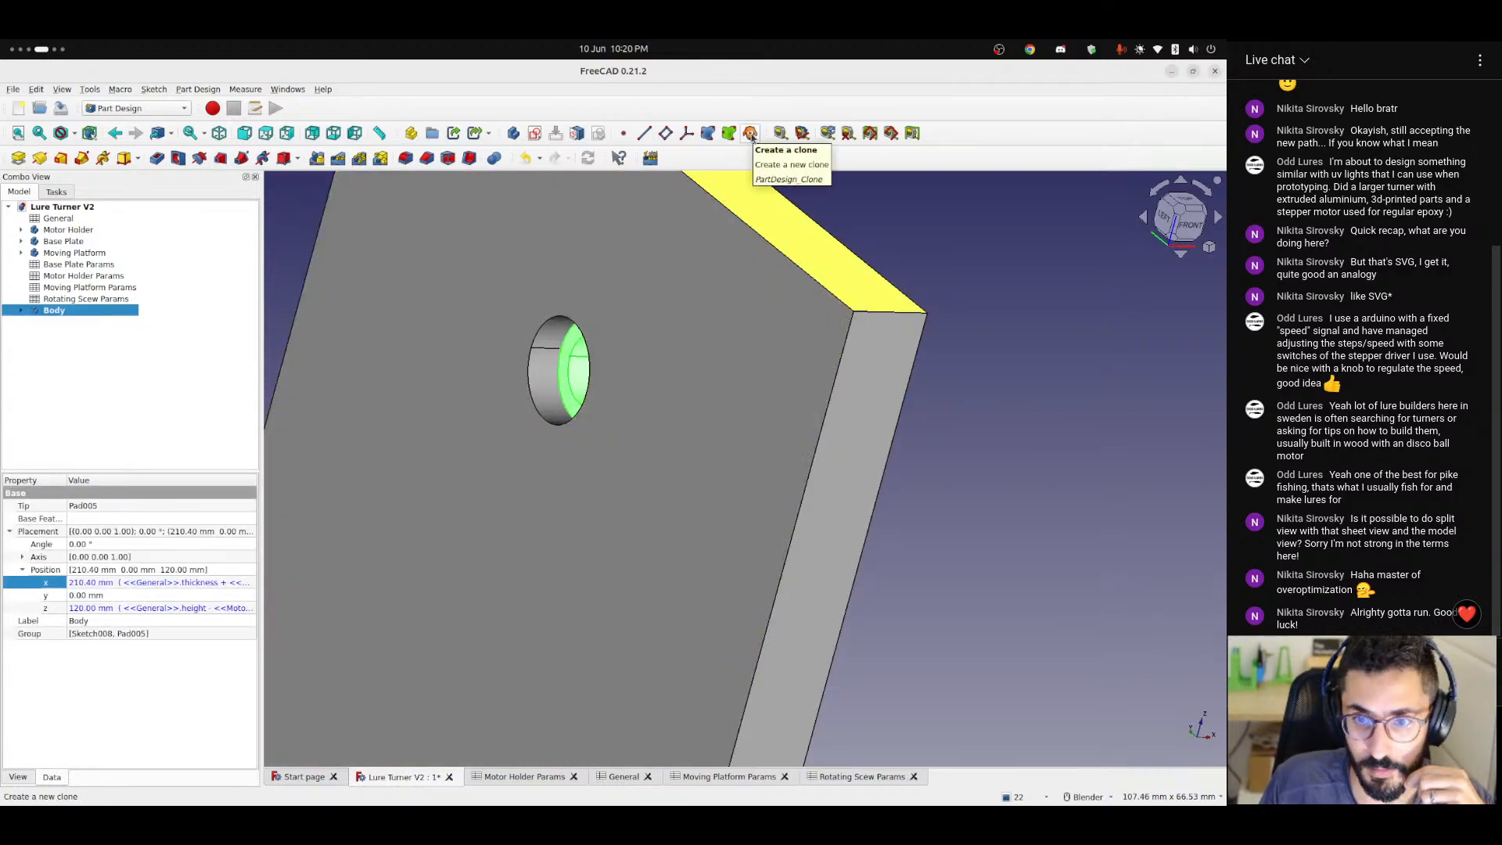
left_click(749, 133)
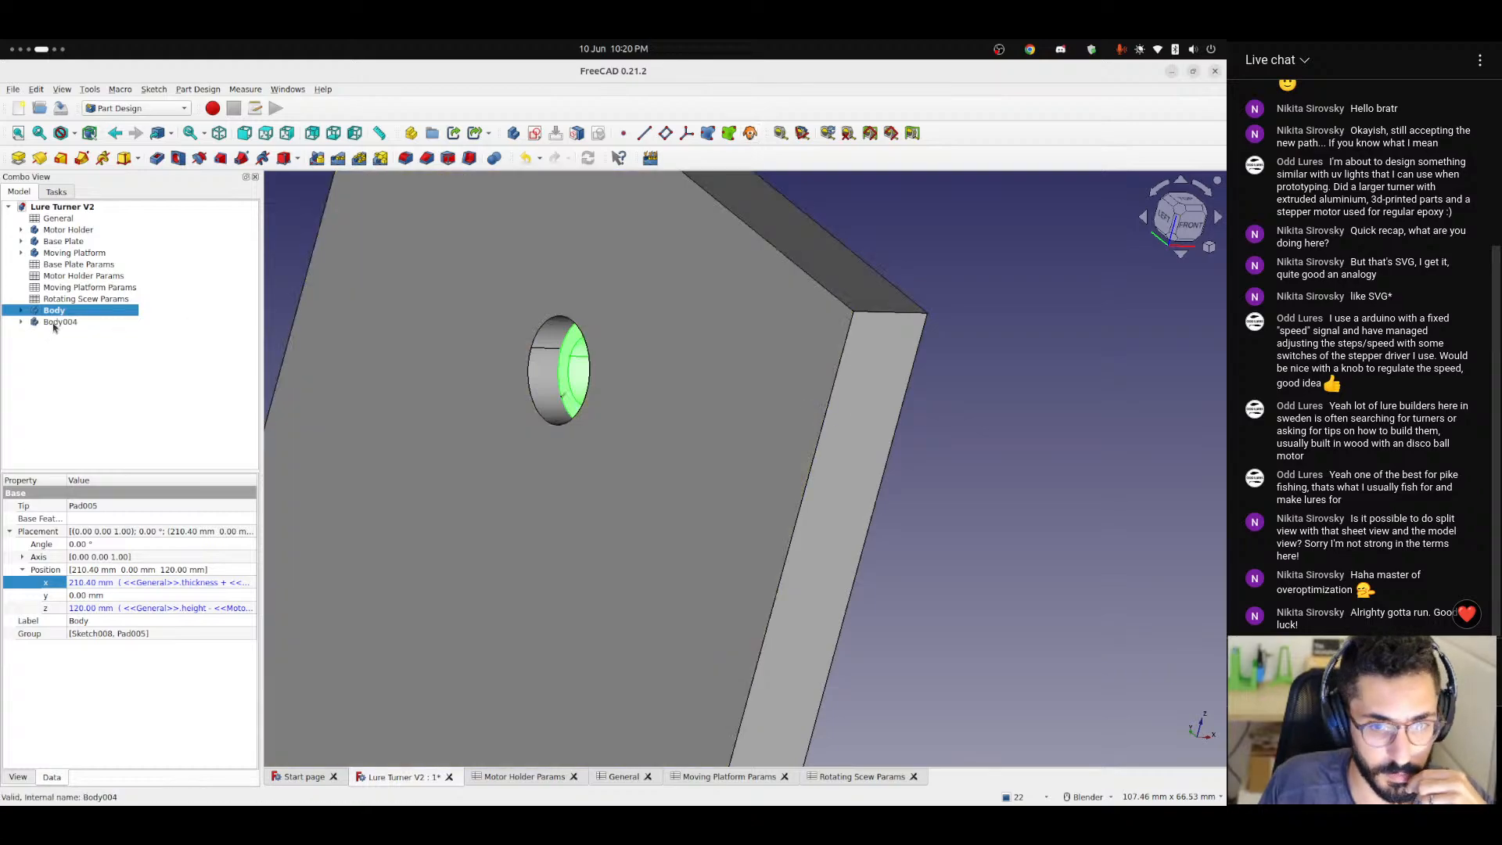
Try shifting the cloned bearing body by hand along X, ending at an offset of -17 mm.
left_click(54, 325)
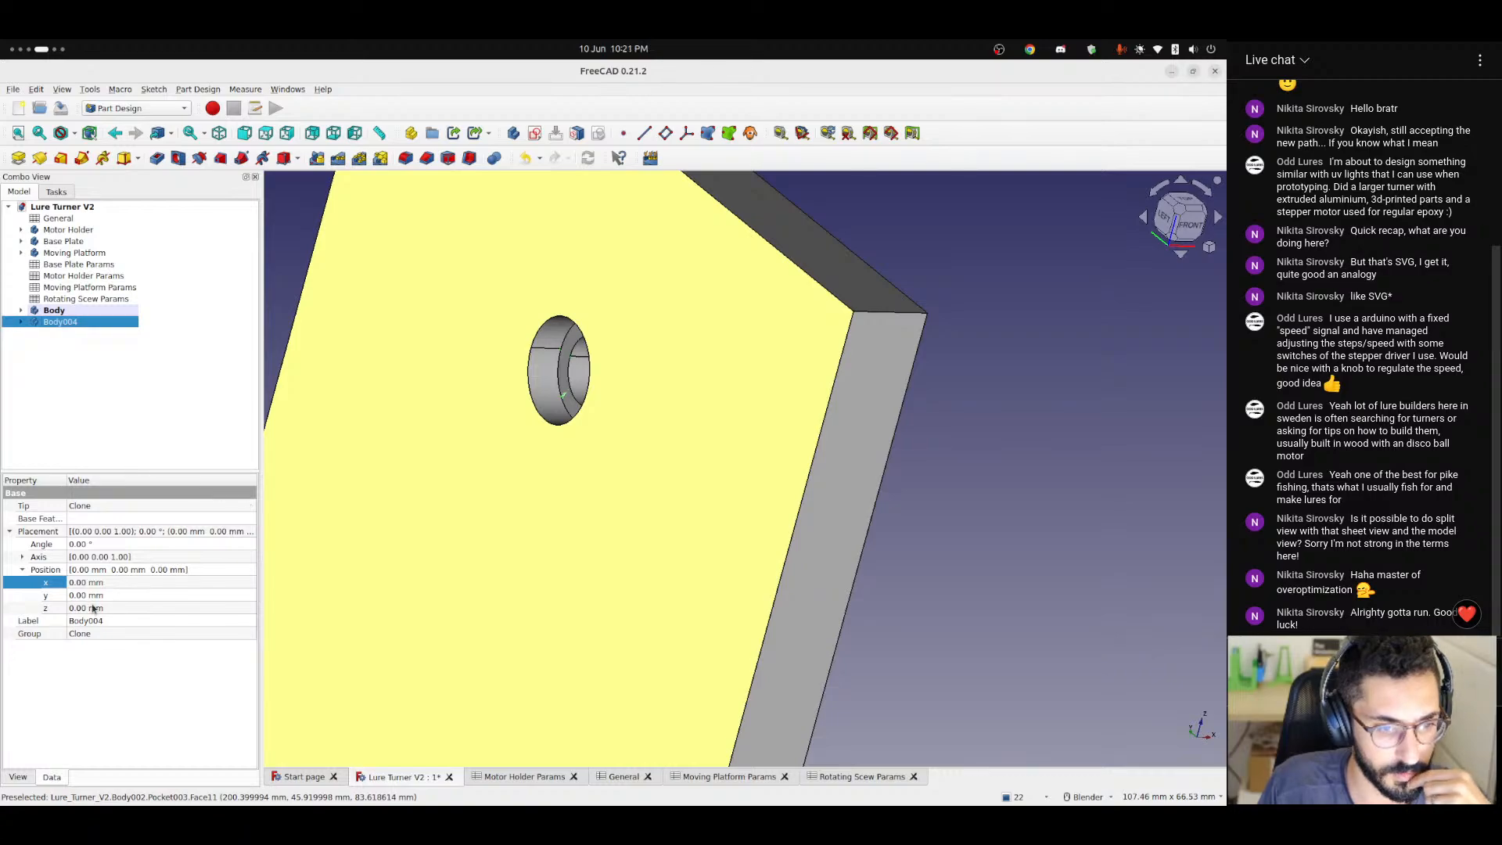
left_click(114, 582)
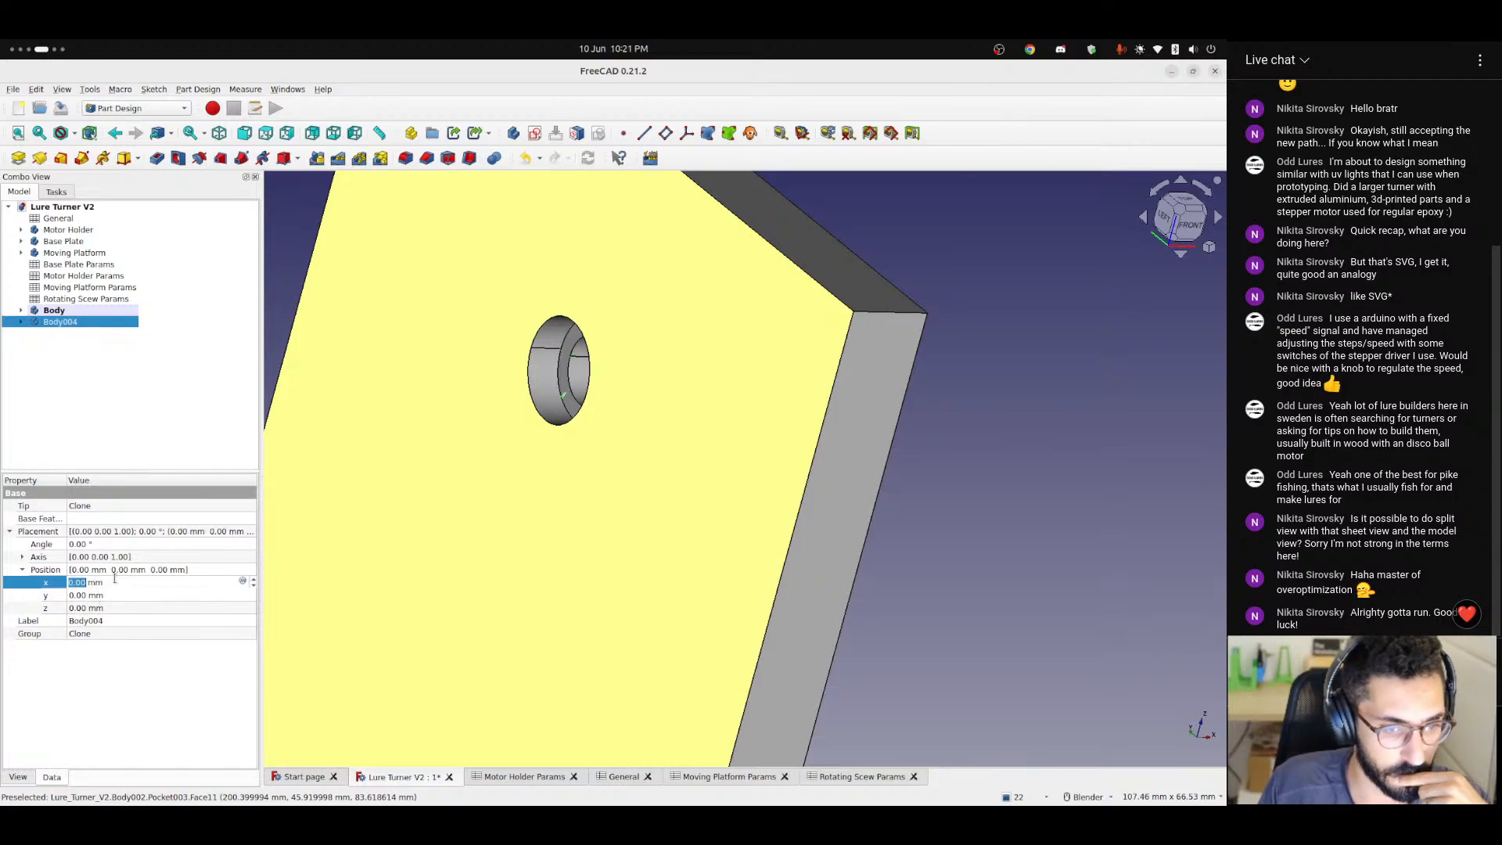
scroll(114, 579, "down", 1)
scroll(114, 579, "down", 10)
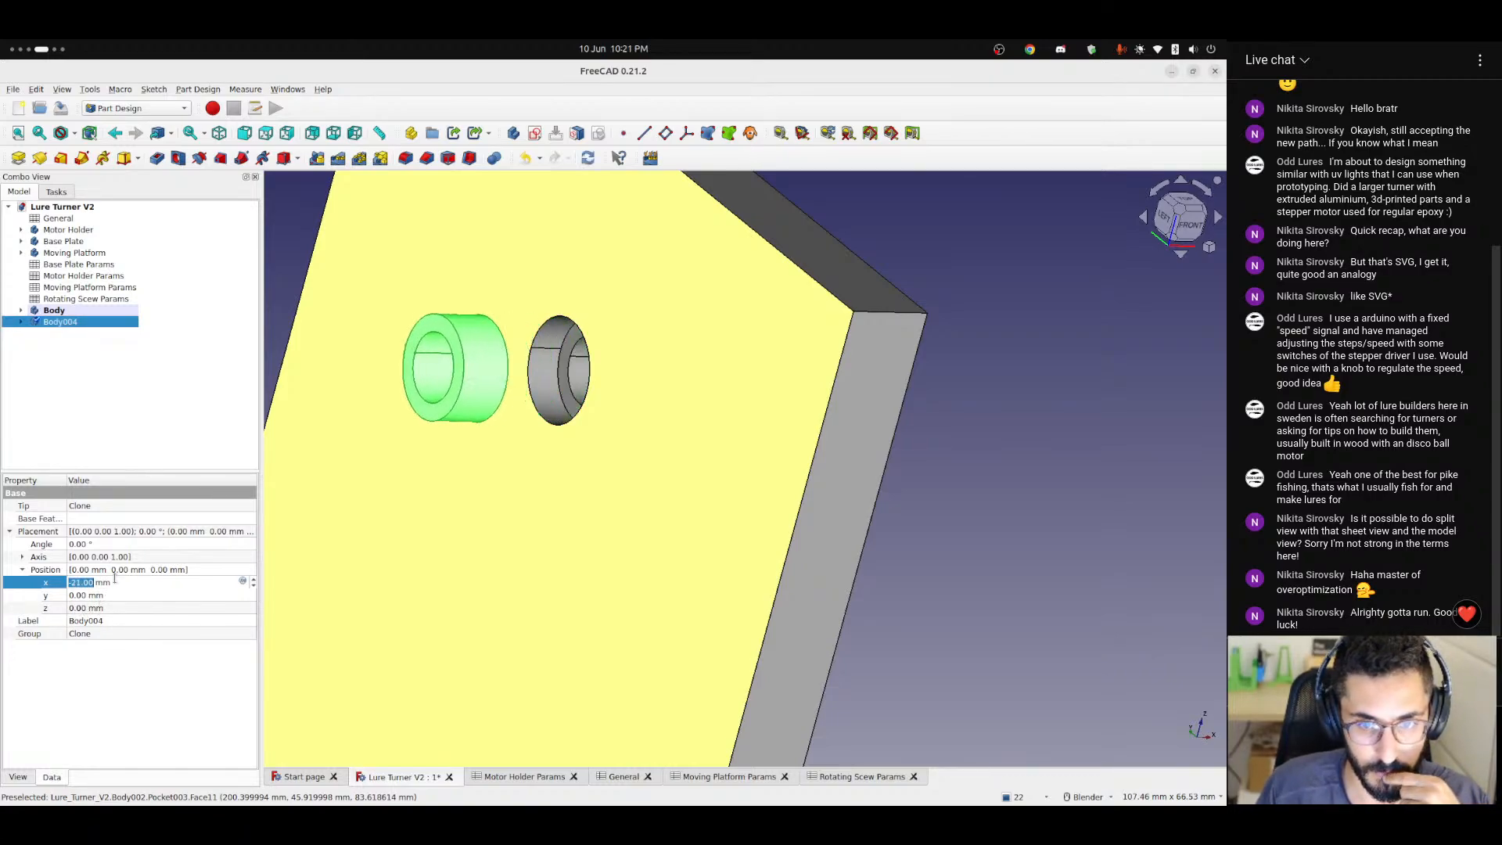
scroll(114, 578, "down", 4)
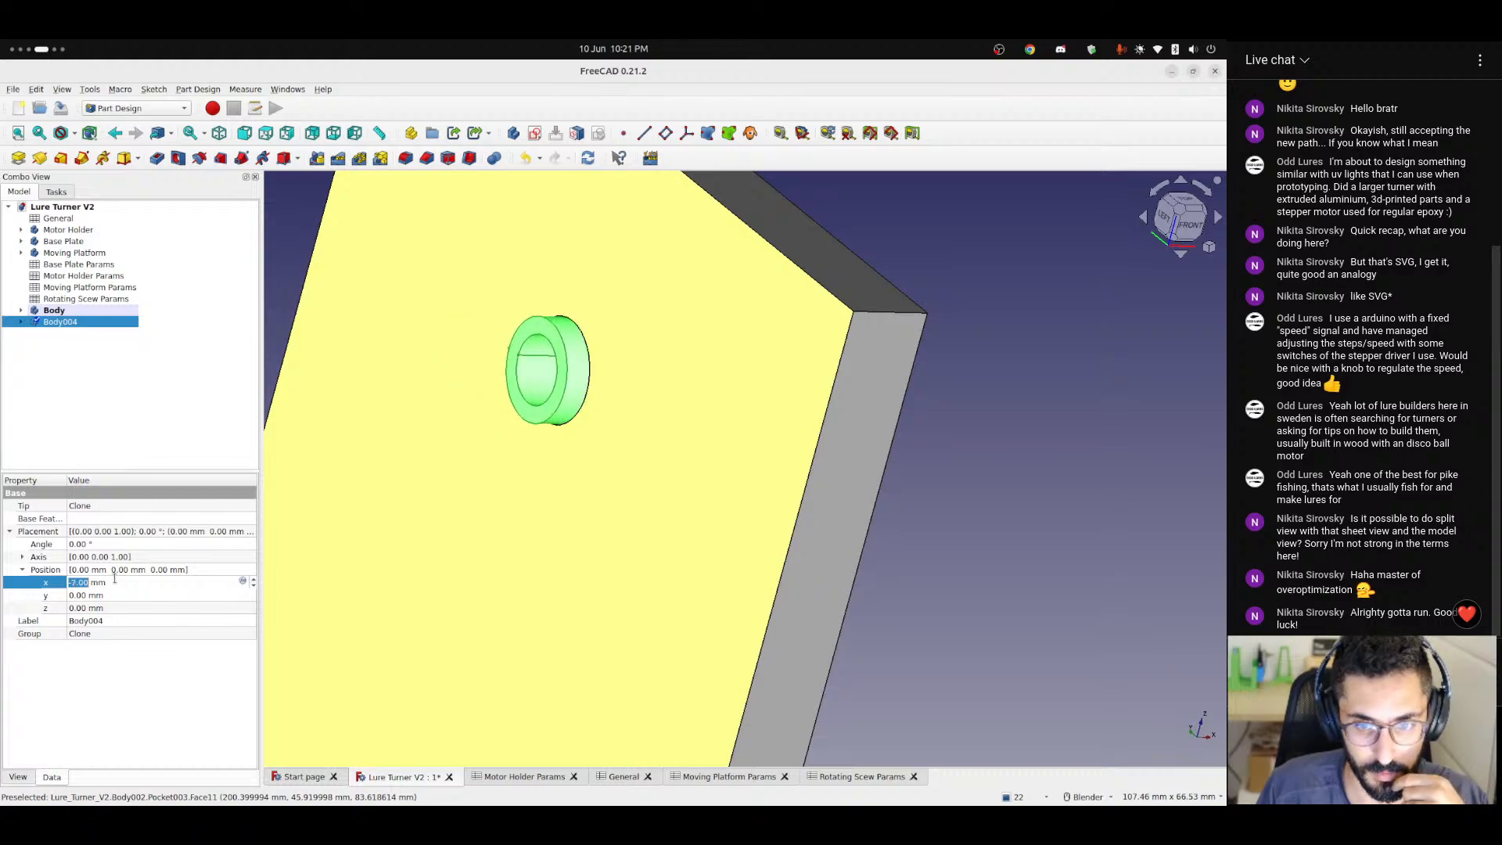
scroll(115, 579, "down", 2)
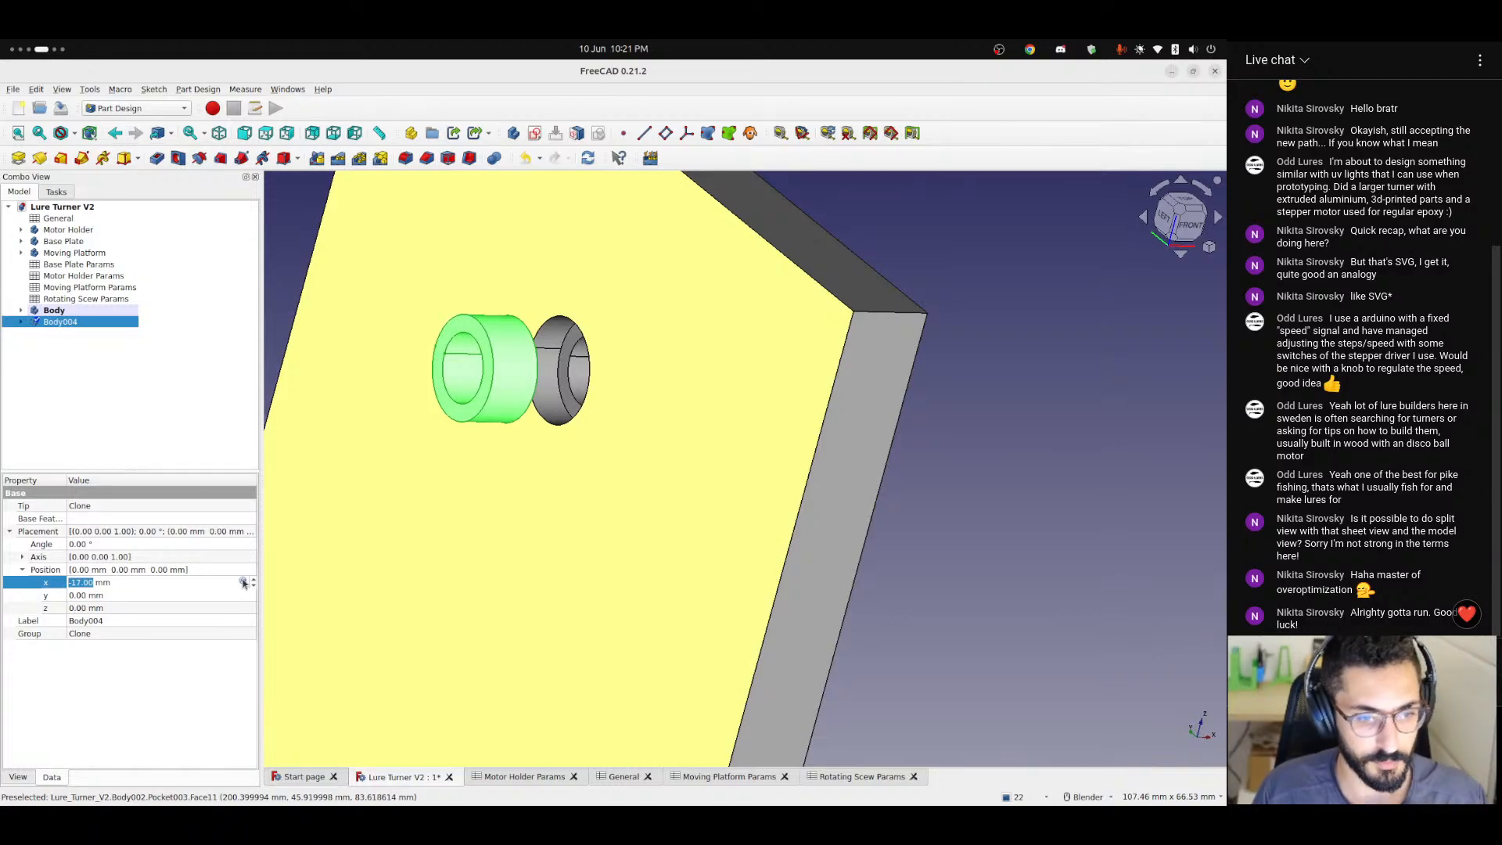
Set the cloned bearing's X position formula to <<General>>.thickness - <<Rotating Scew Params>>.bearingWidth.
left_click(244, 582)
type("<<")
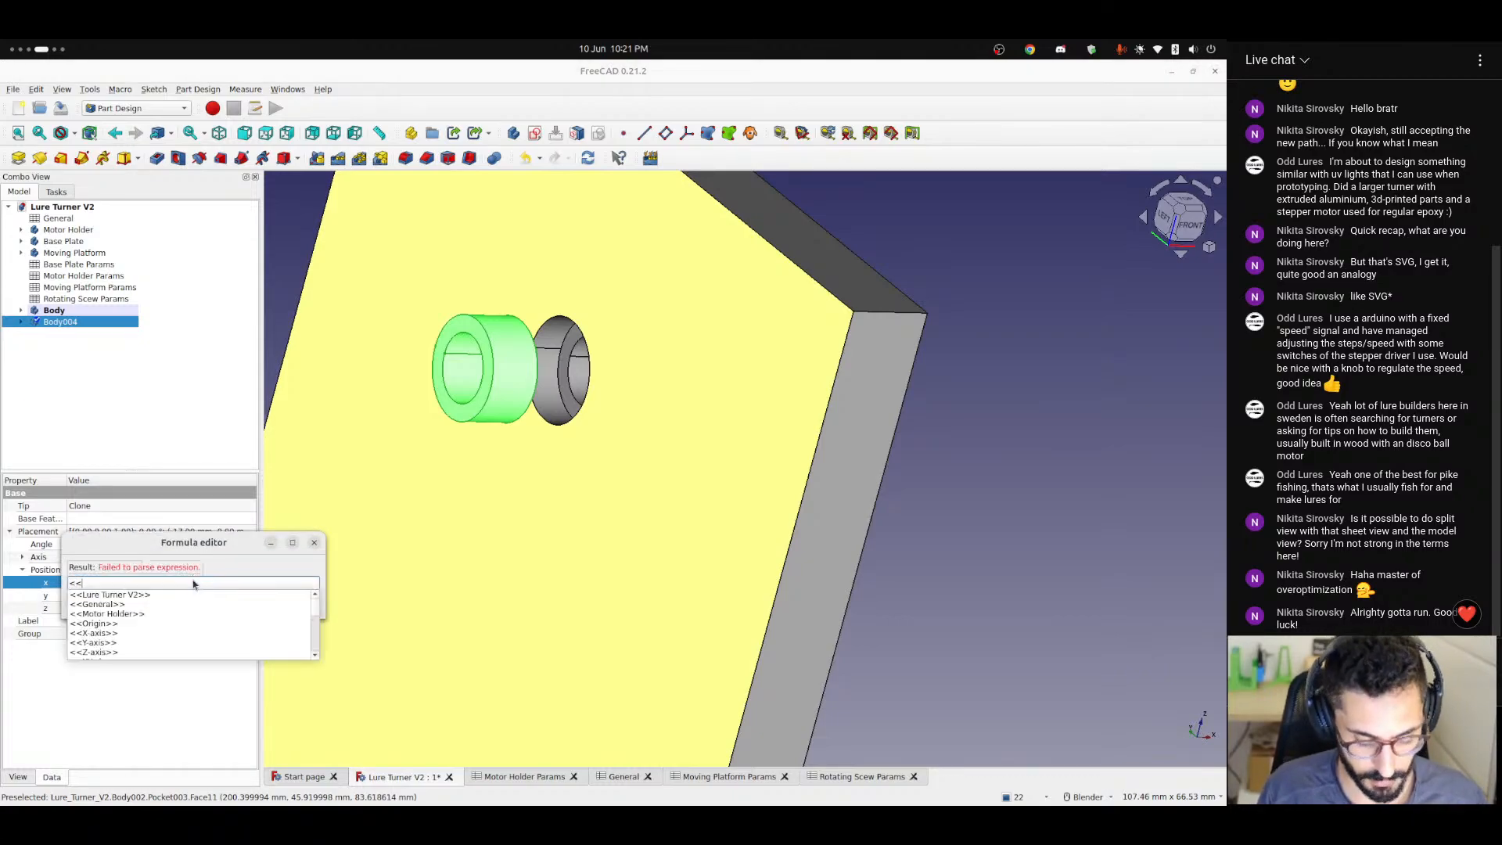
type("gen")
key("Down")
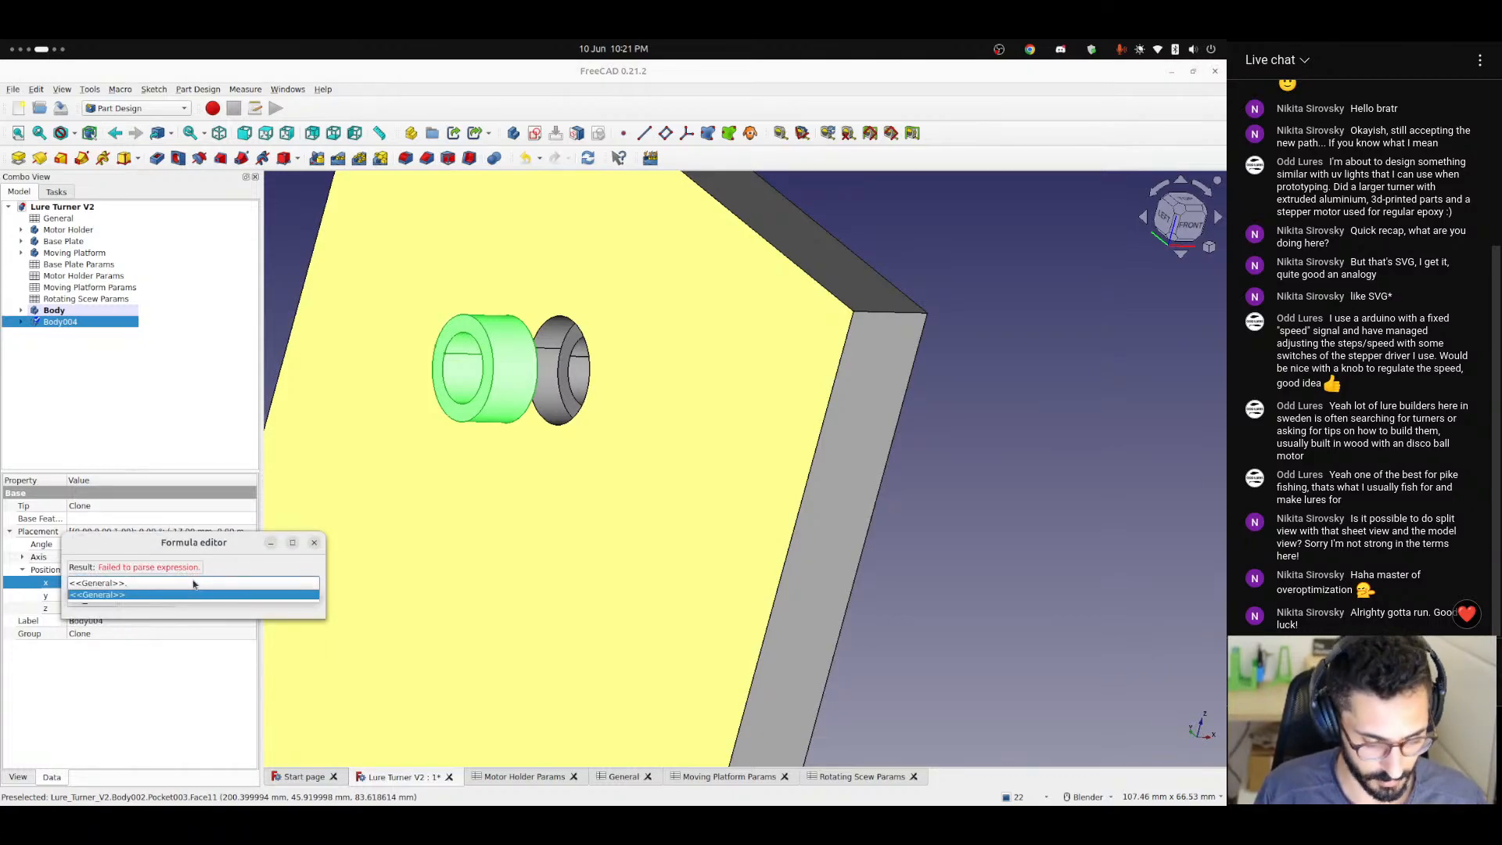
type(".thick")
key("Down")
key("Down")
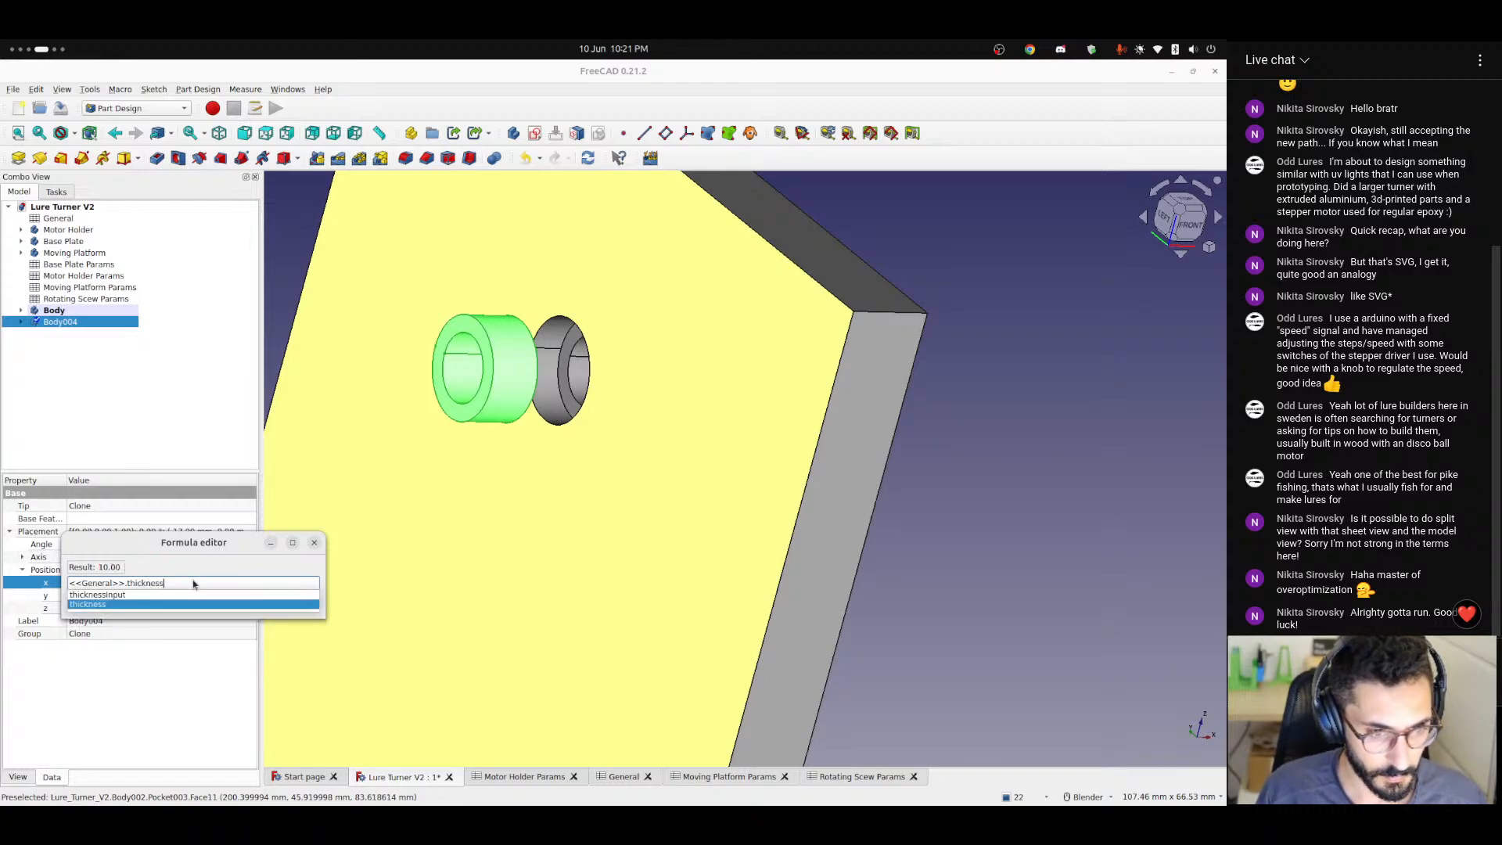
type("- ")
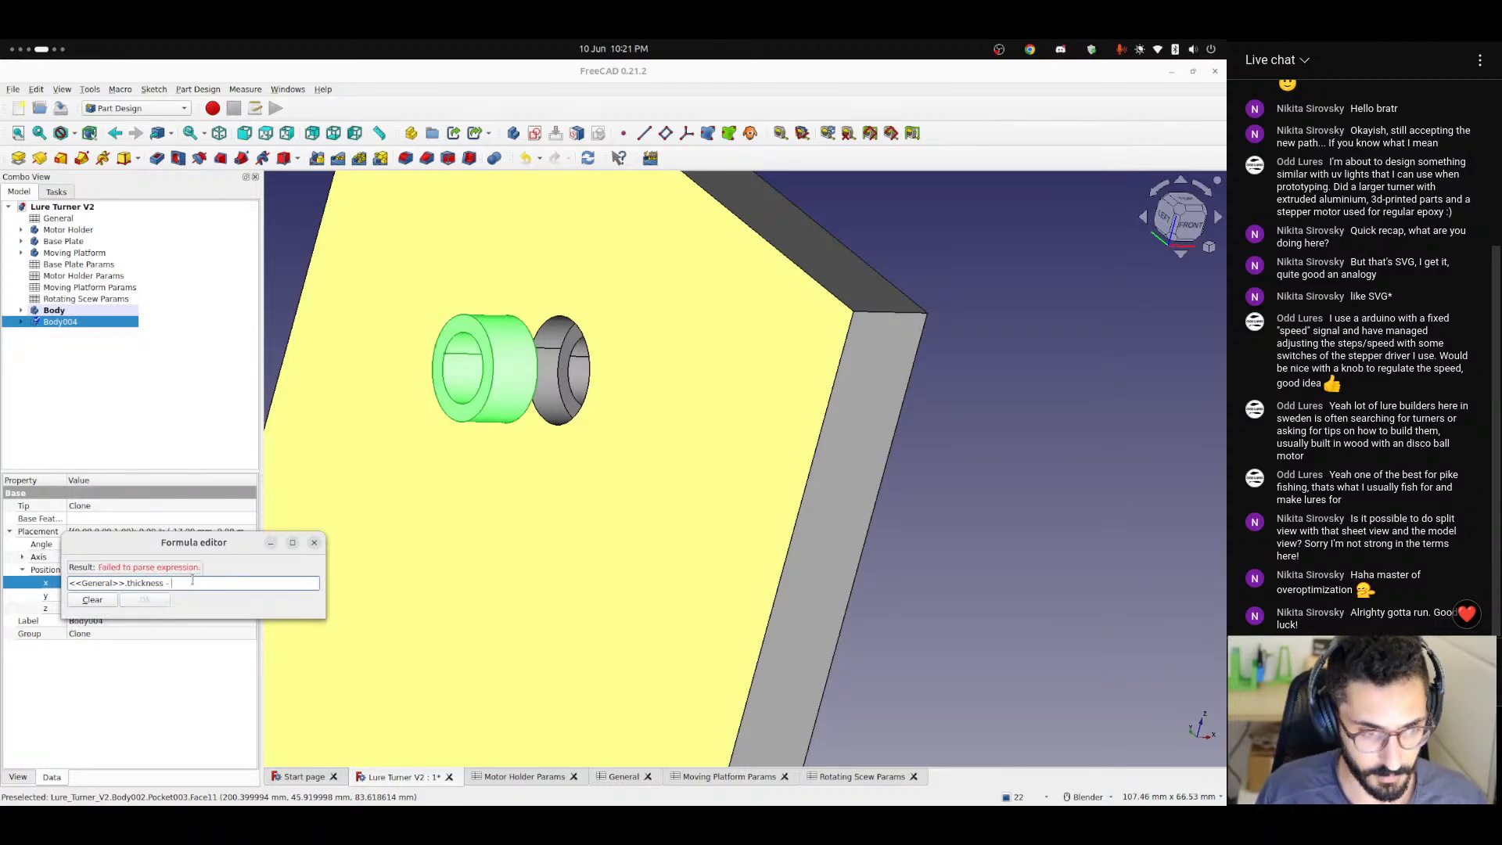
type("<<r")
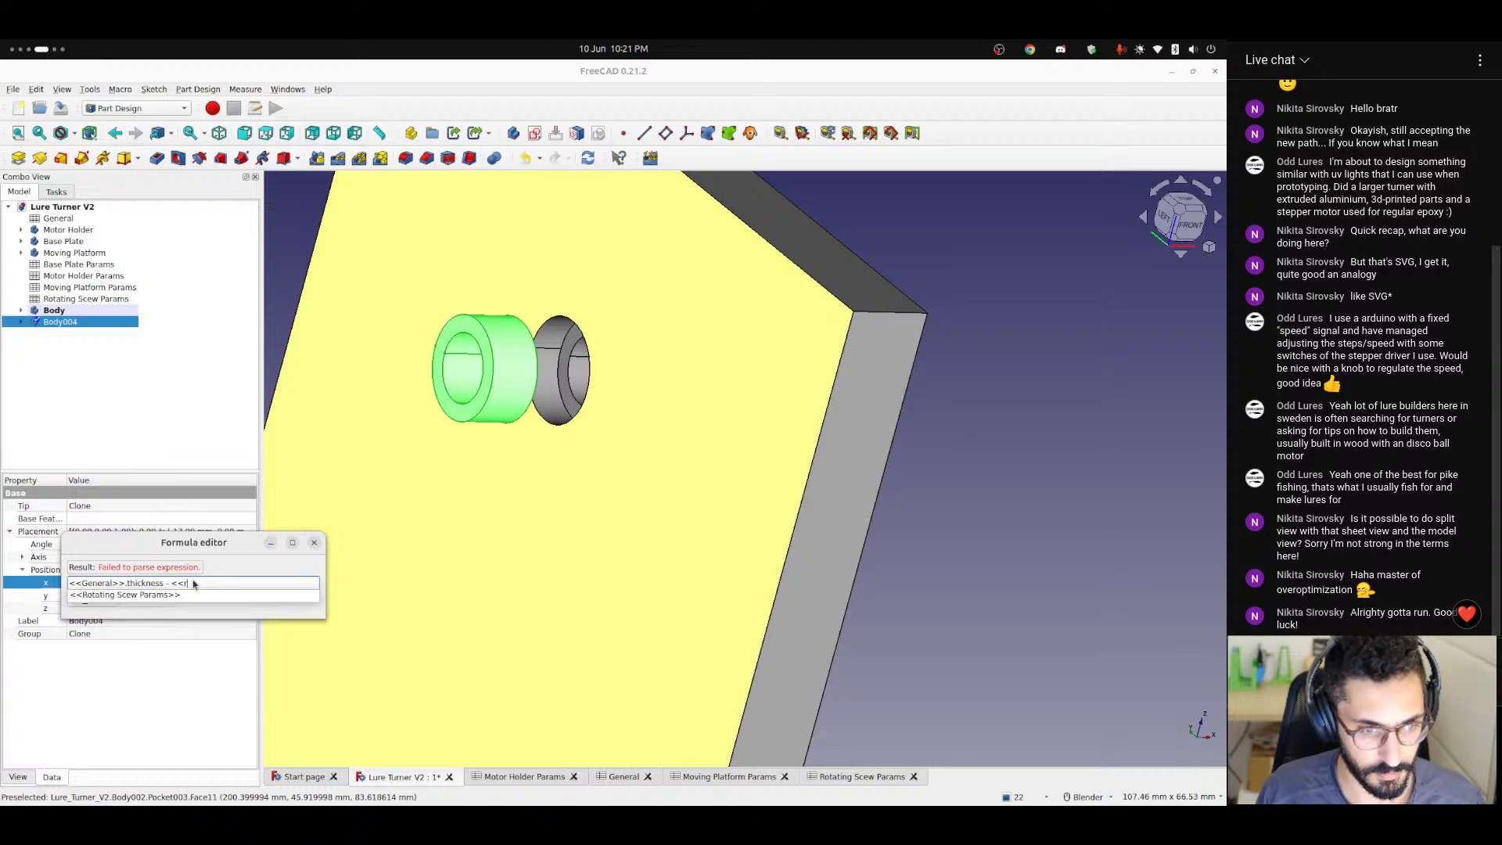
key("Down")
type("bearingWidthInput")
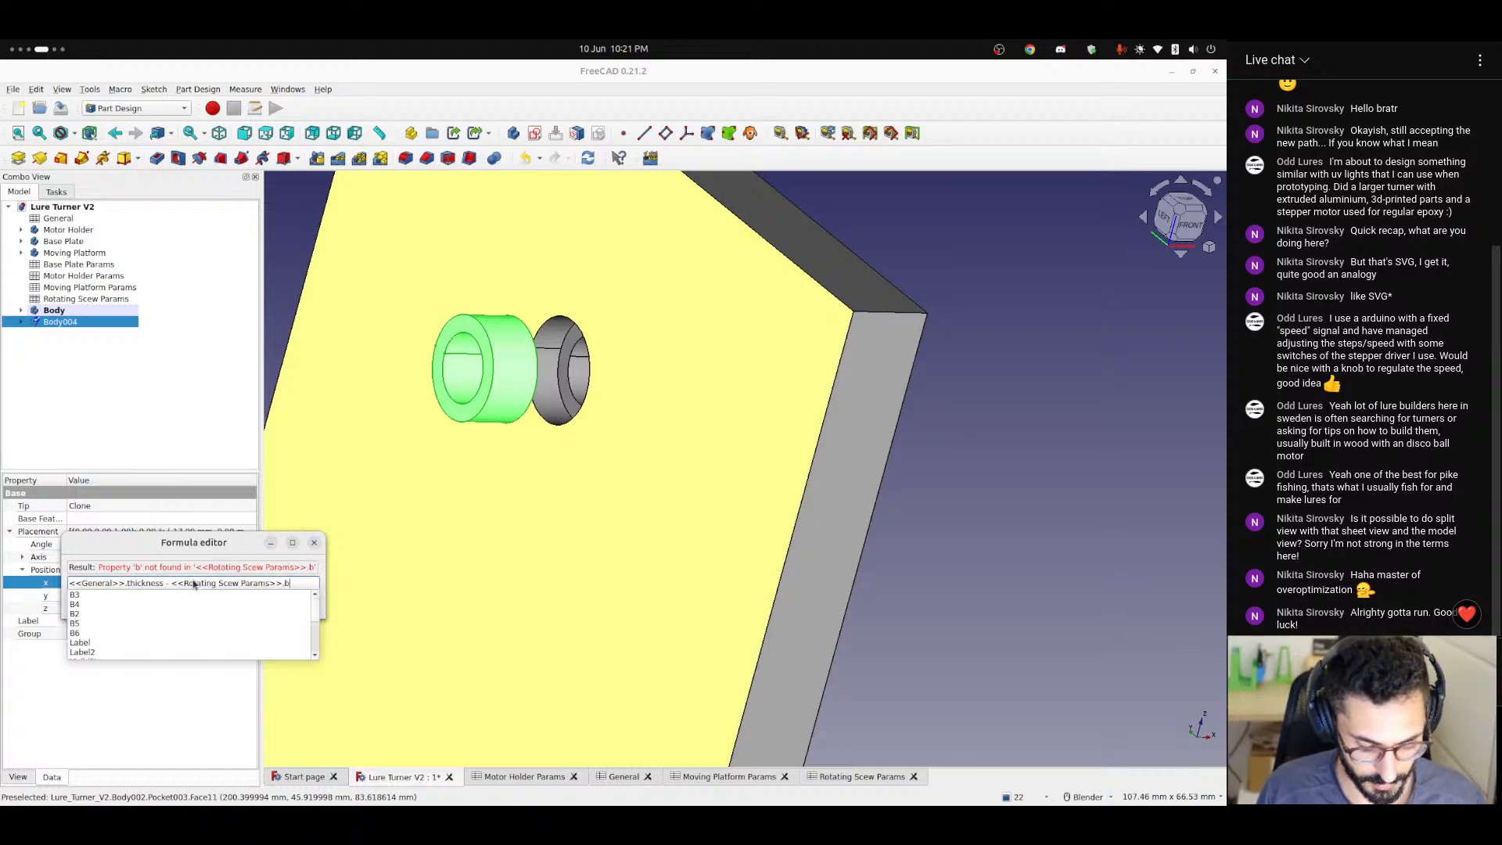
key("Down")
key("Down")
key("Return")
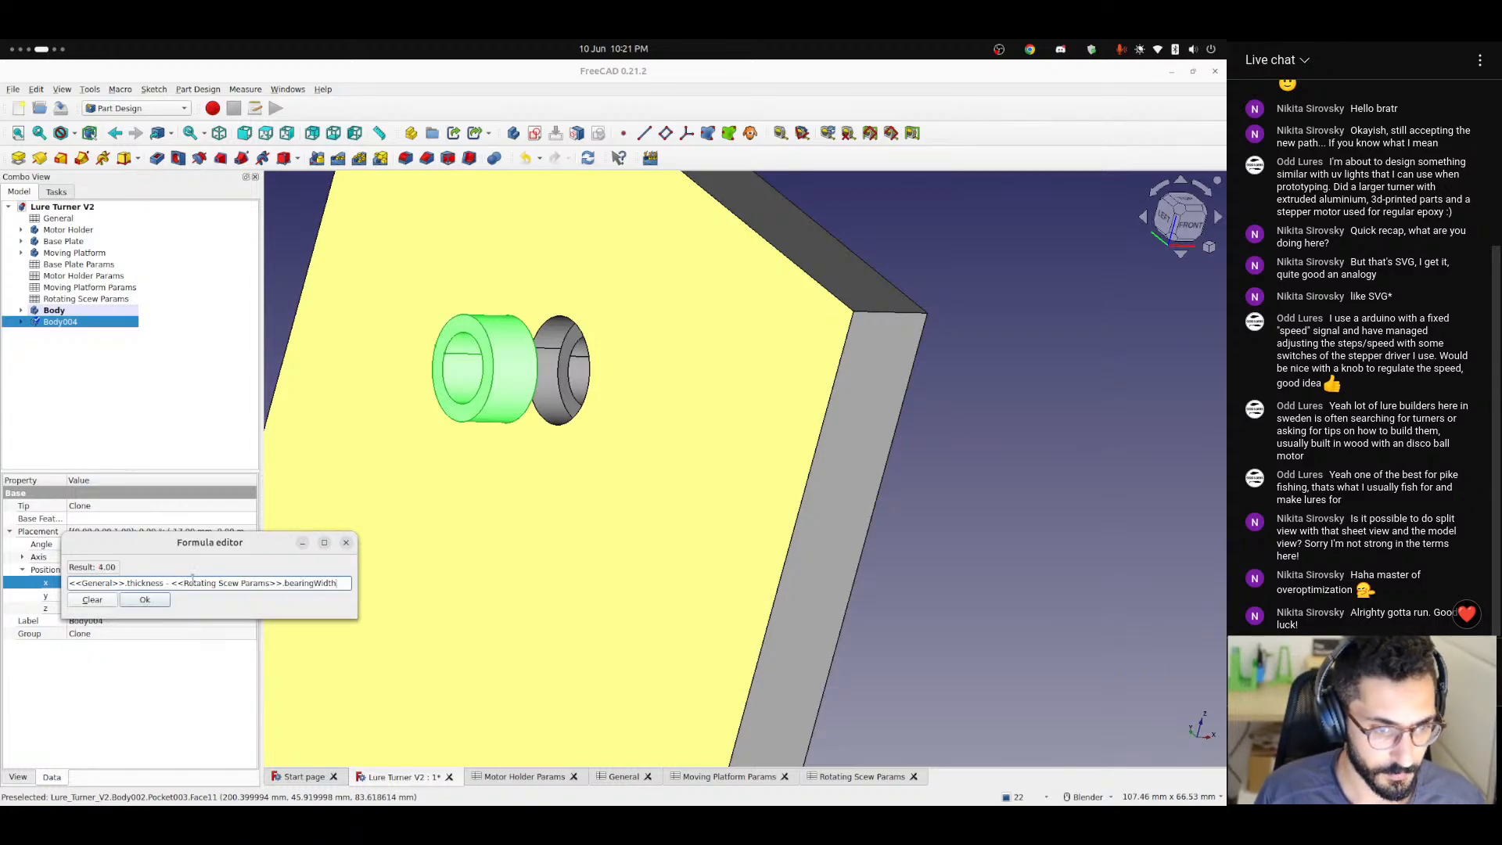
left_click(156, 600)
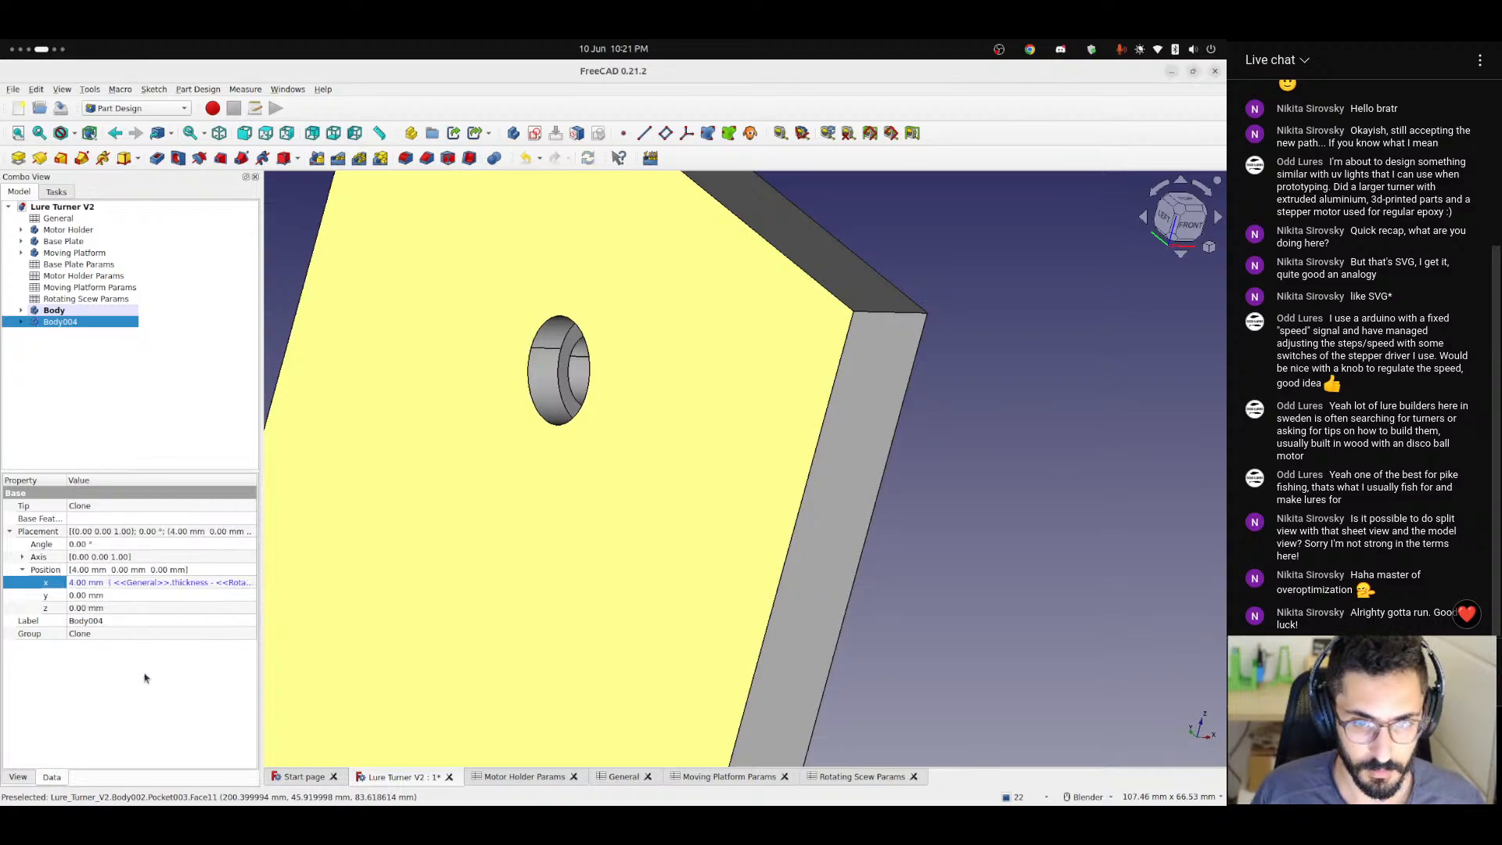
Negate the cloned bearing's X position formula to -(<<General>>.thickness - <<Rotating Scew Params>>.bearingWidth).
middle_click_drag(310, 611, 565, 541)
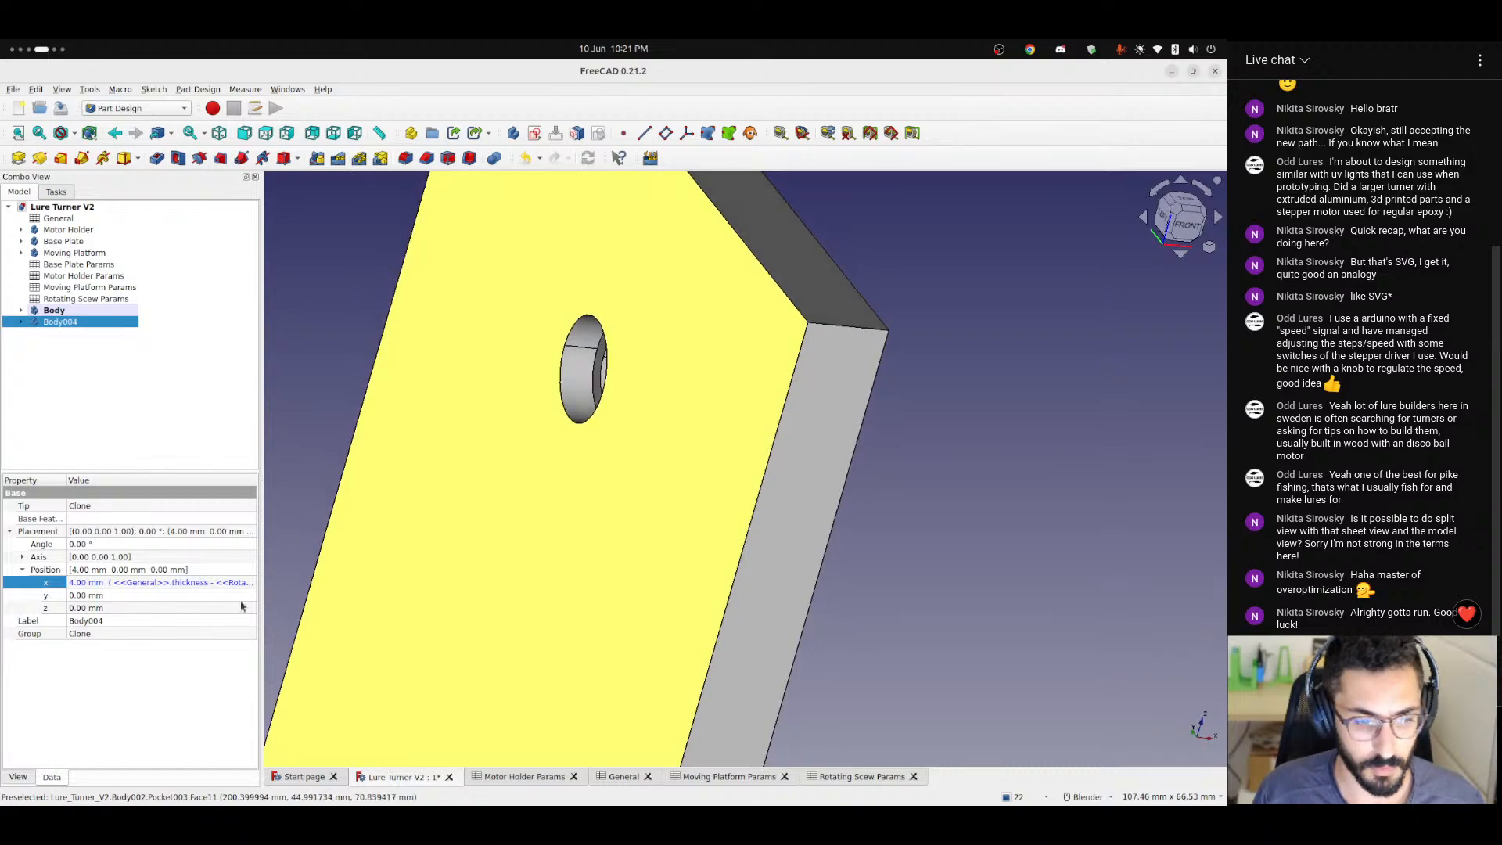
left_click(154, 580)
left_click(244, 585)
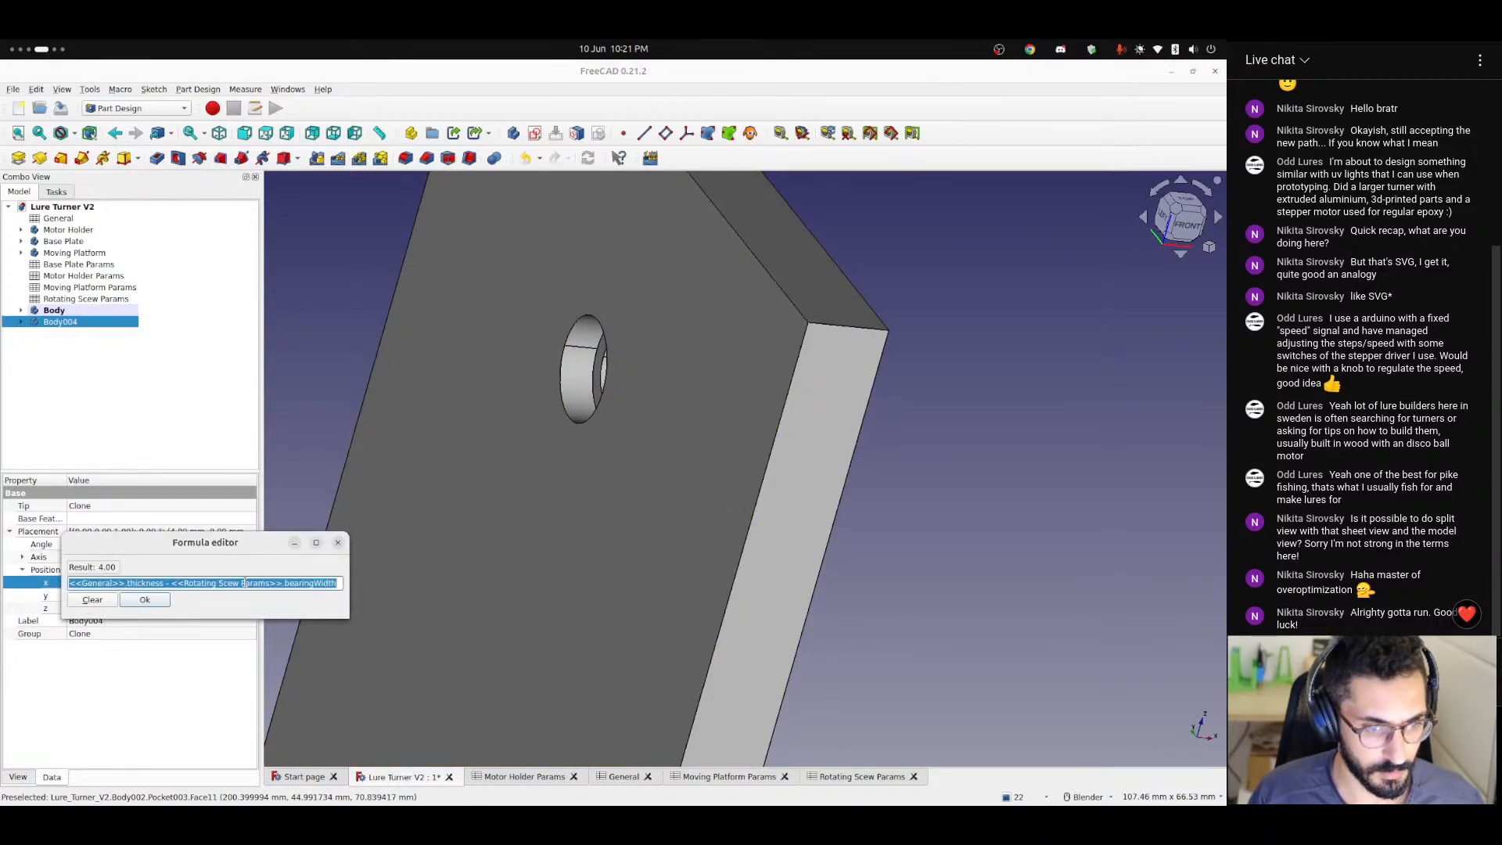
key("Home")
type("(")
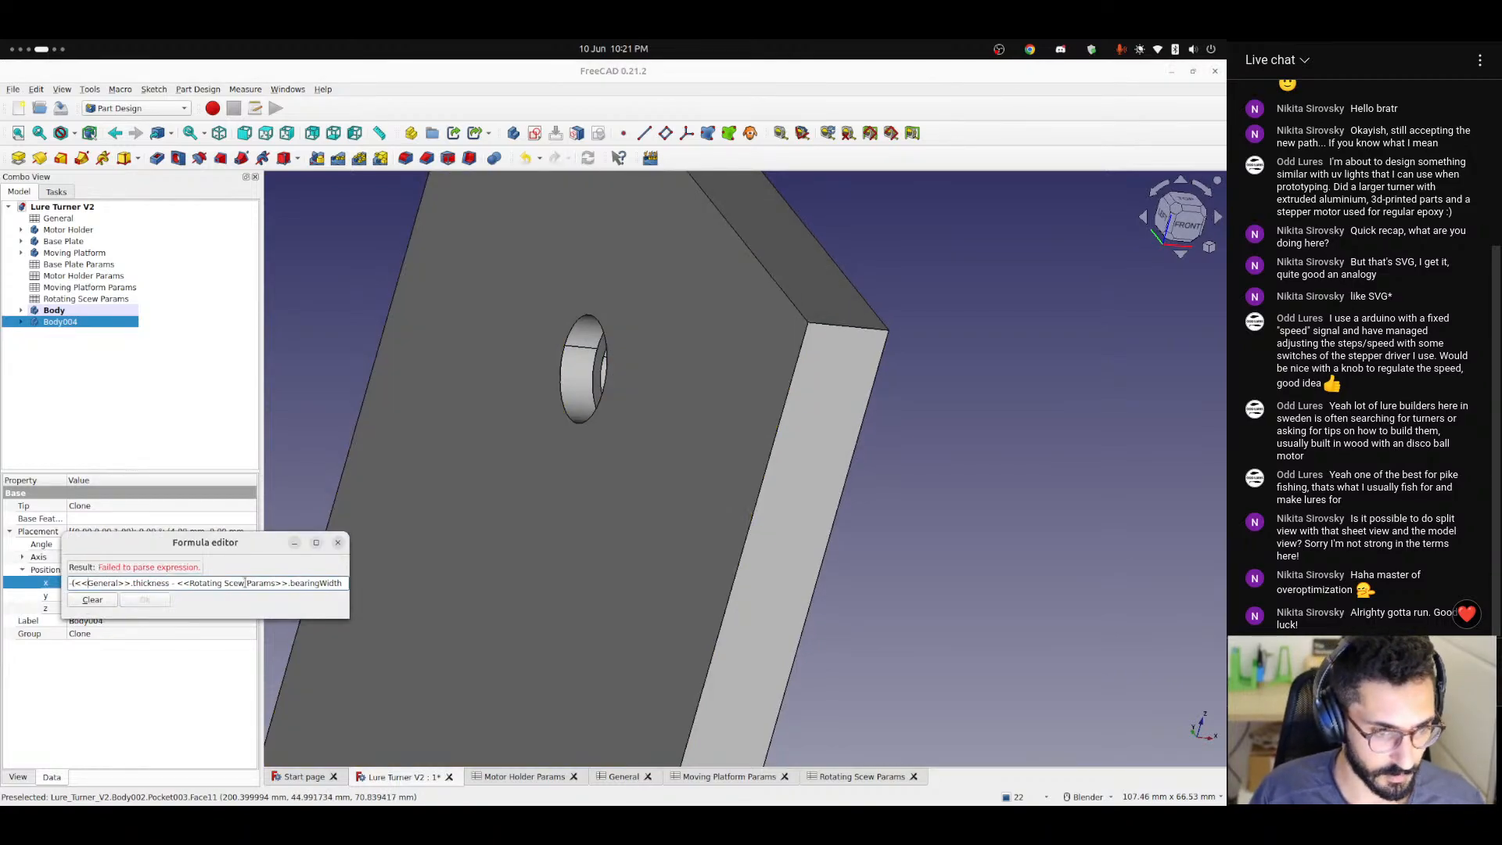
type(")")
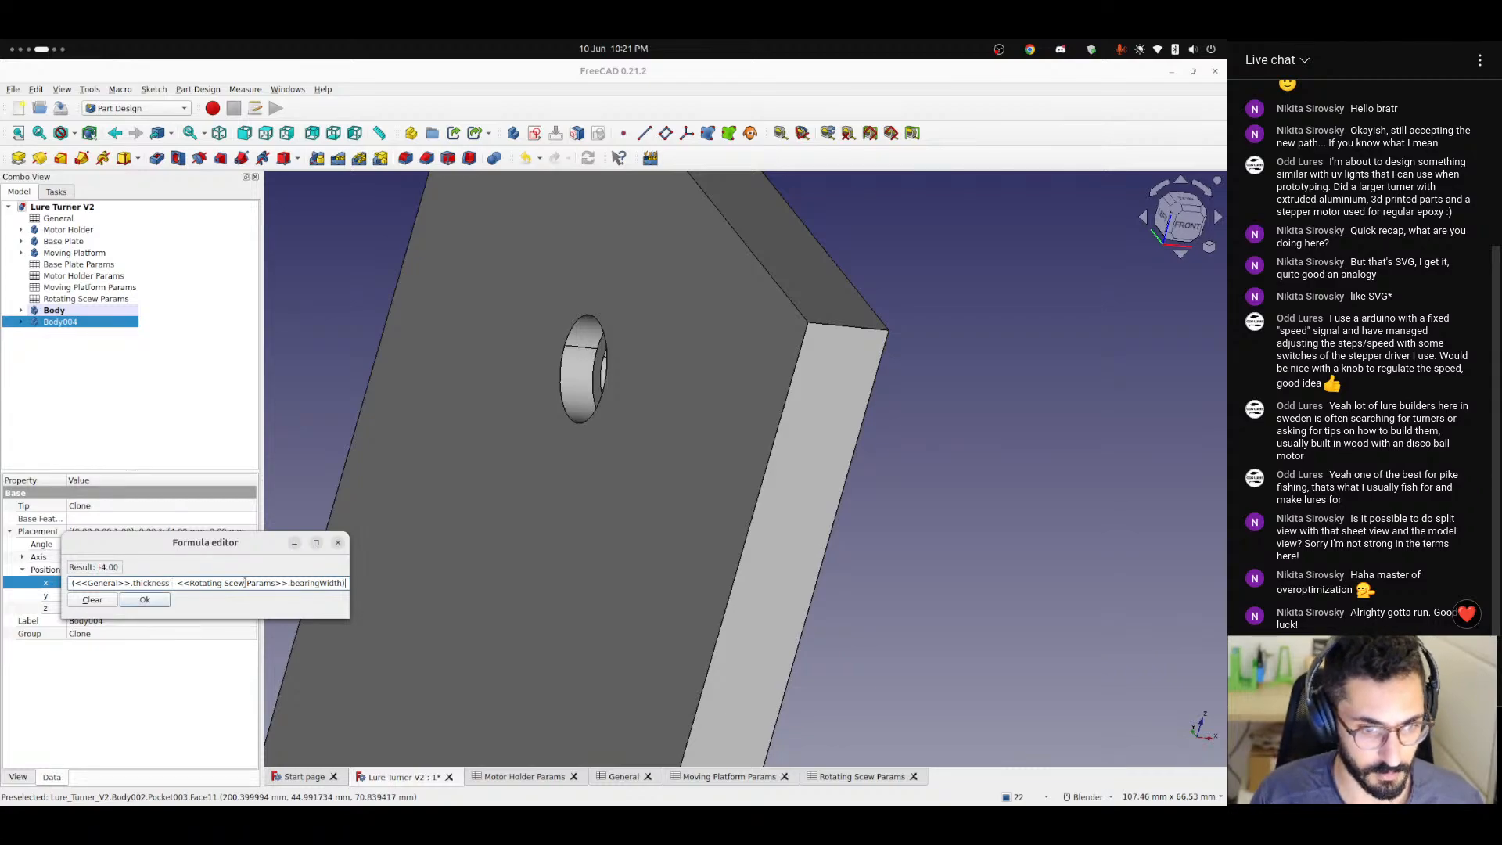
key("Return")
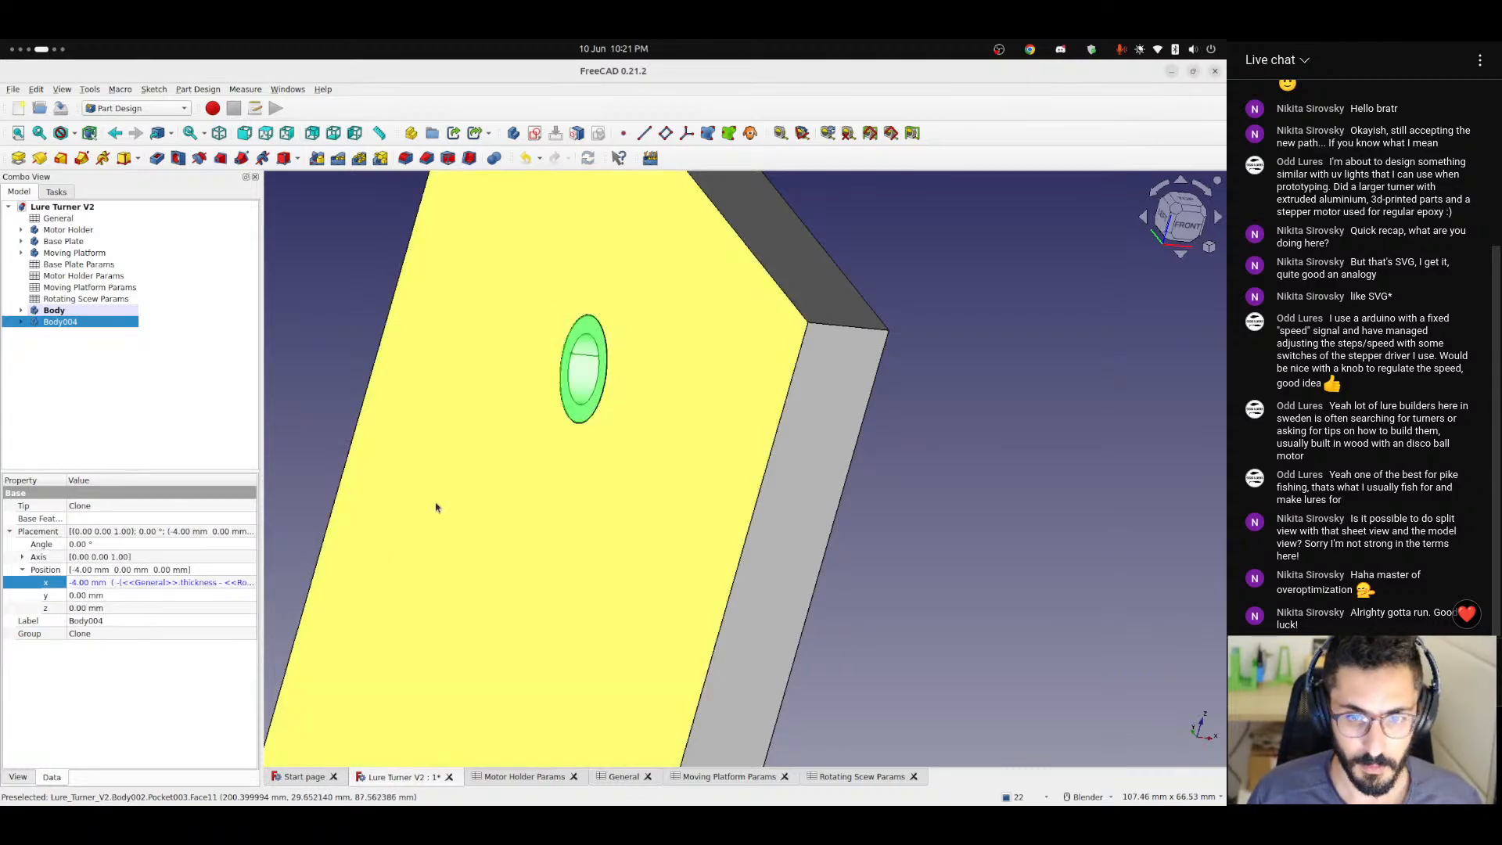
Examine the two bearings' fit in the wall hole, and open the General spreadsheet to review its parameters and minimum-value notes.
middle_click_drag(554, 511, 482, 466)
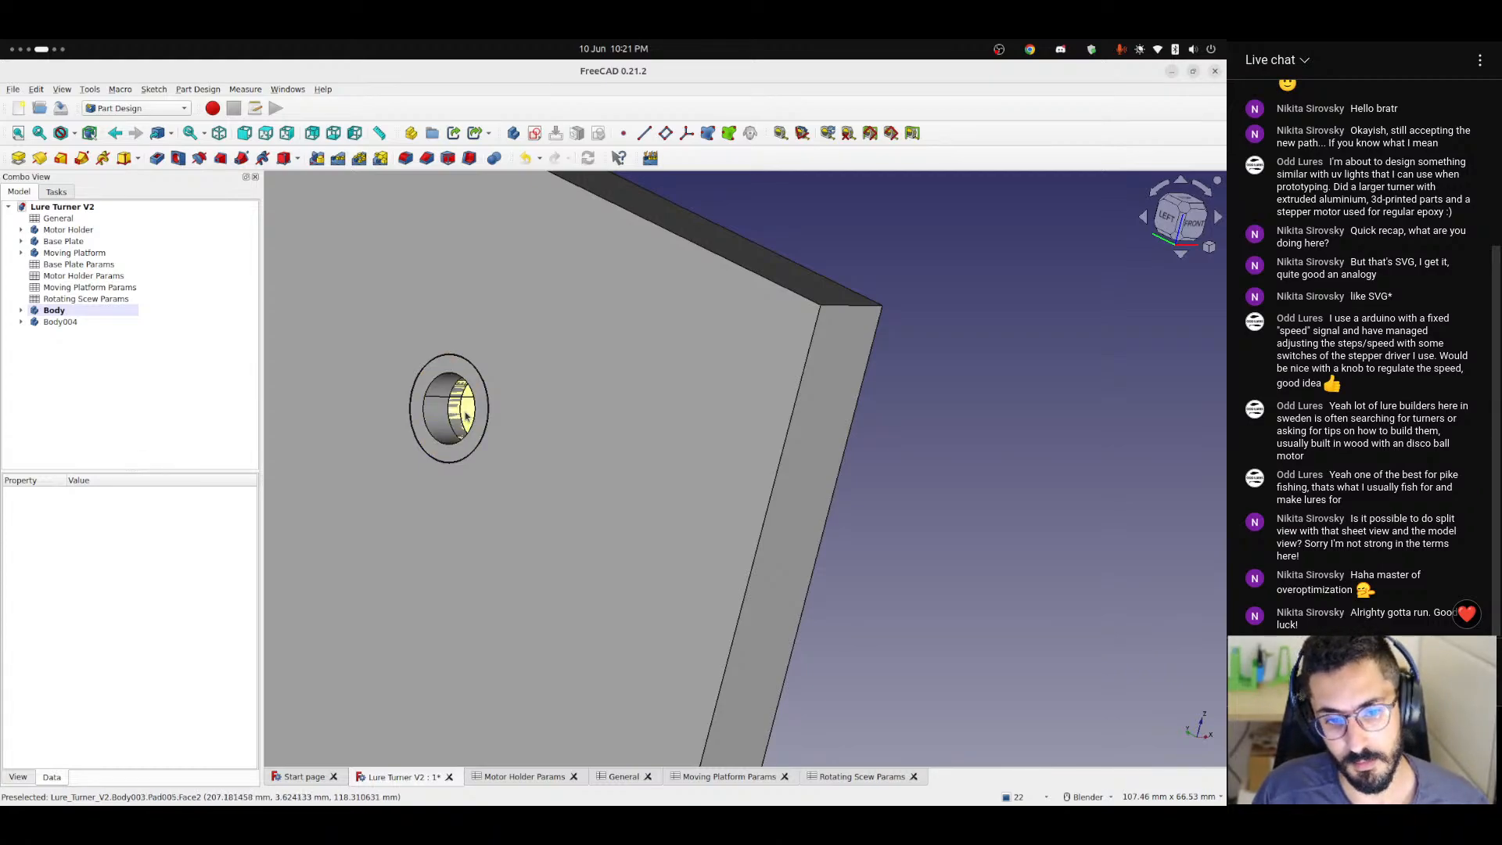
scroll(477, 438, "down", 4)
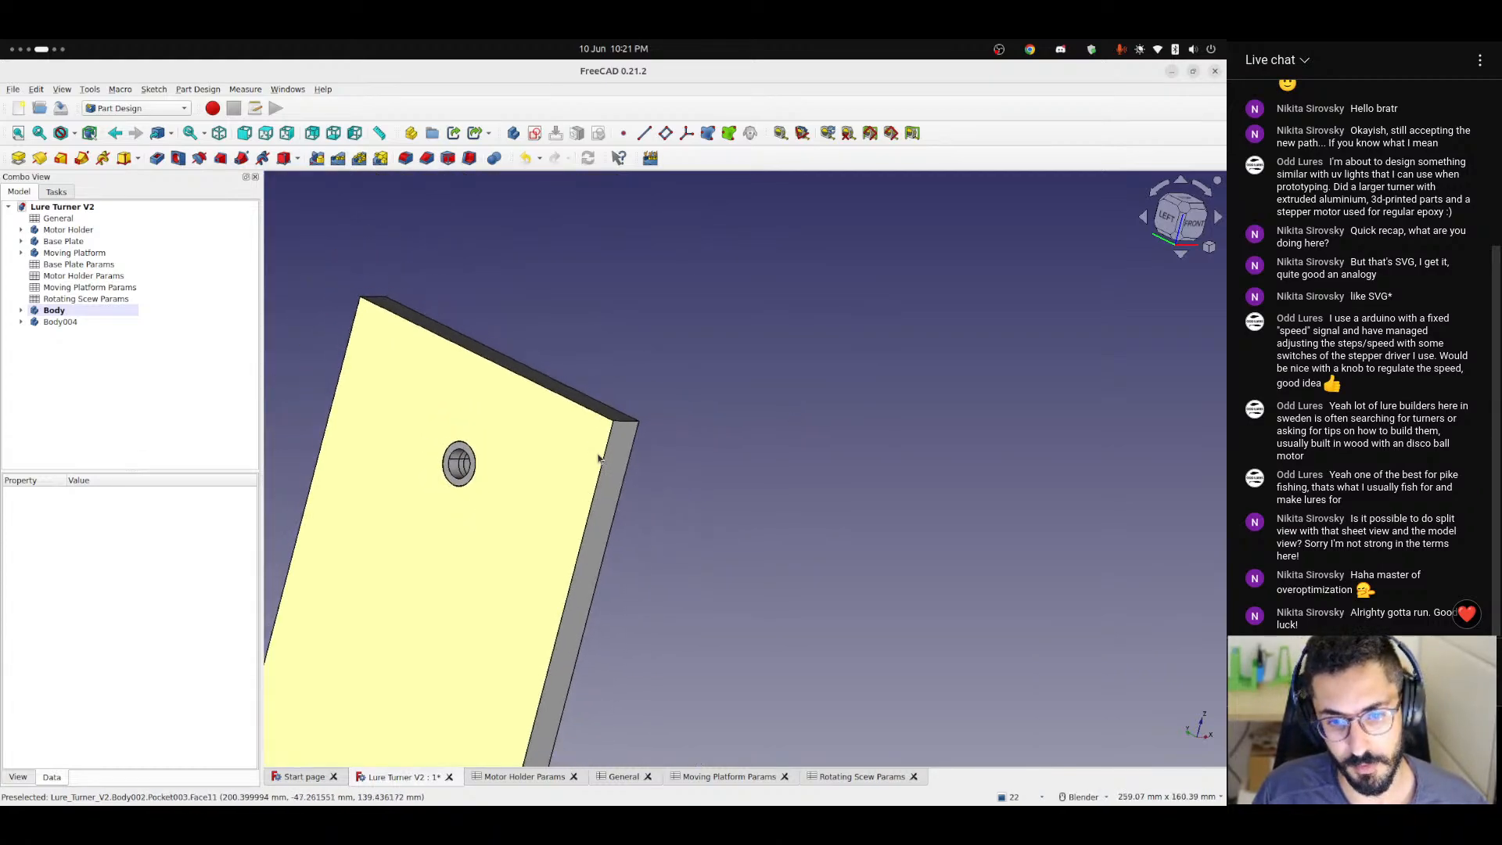
middle_click_drag(615, 500, 563, 478)
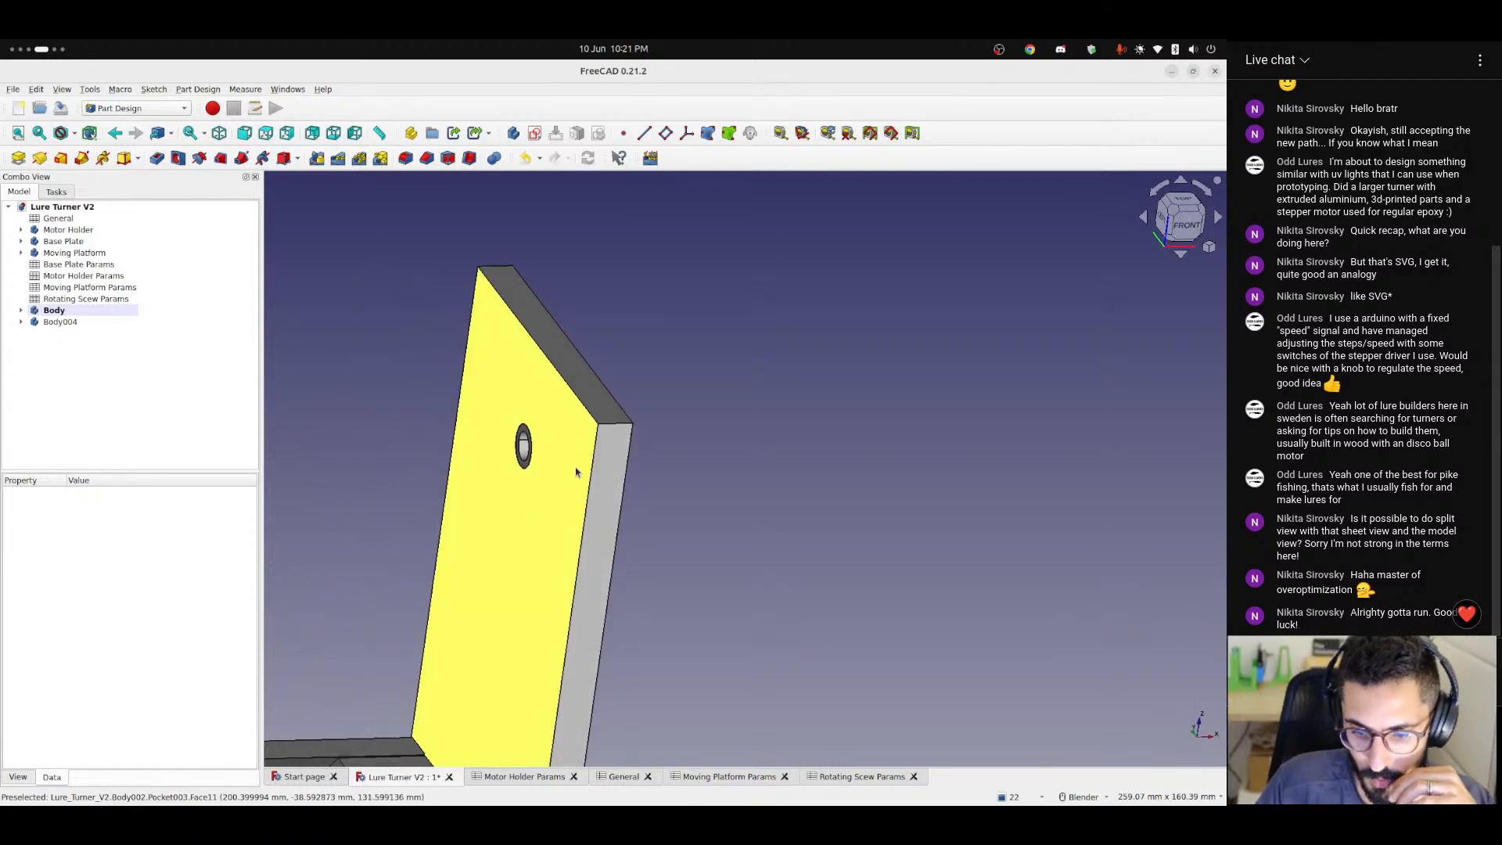
scroll(611, 717, "down", 5)
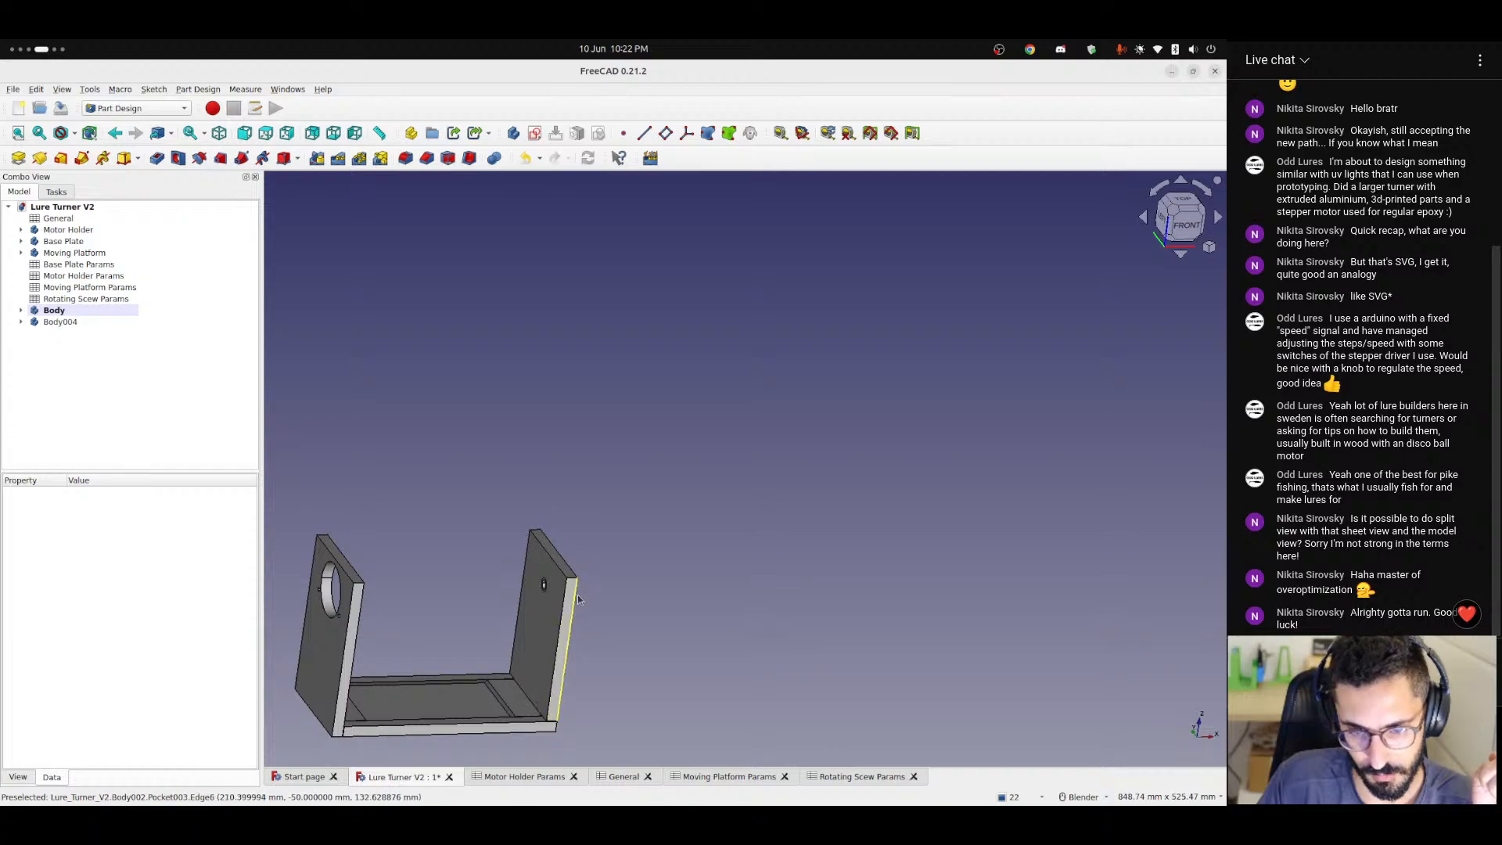
left_click(622, 777)
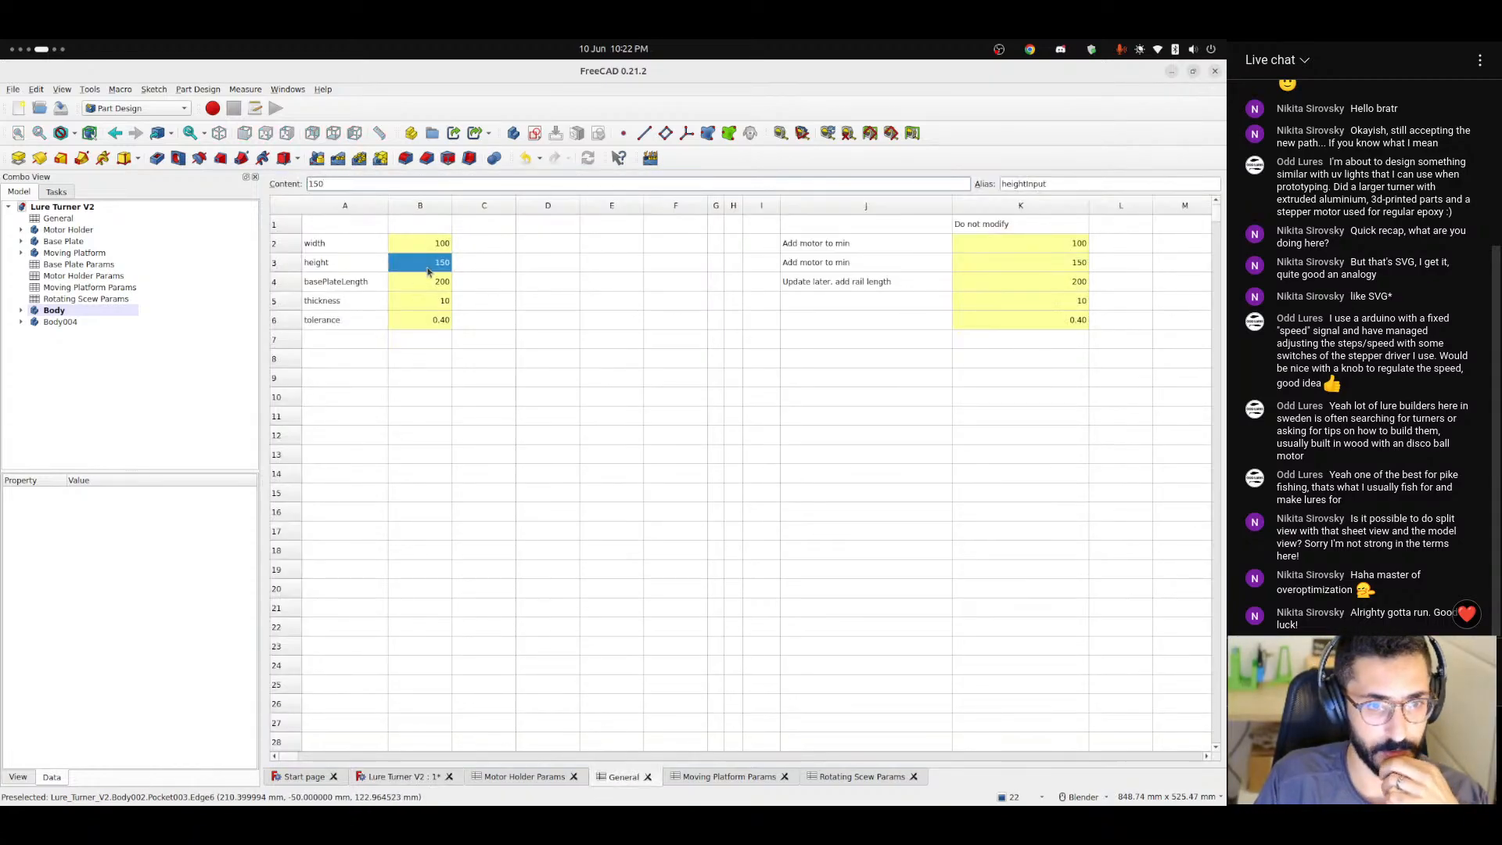
left_click(606, 266)
left_click(858, 243)
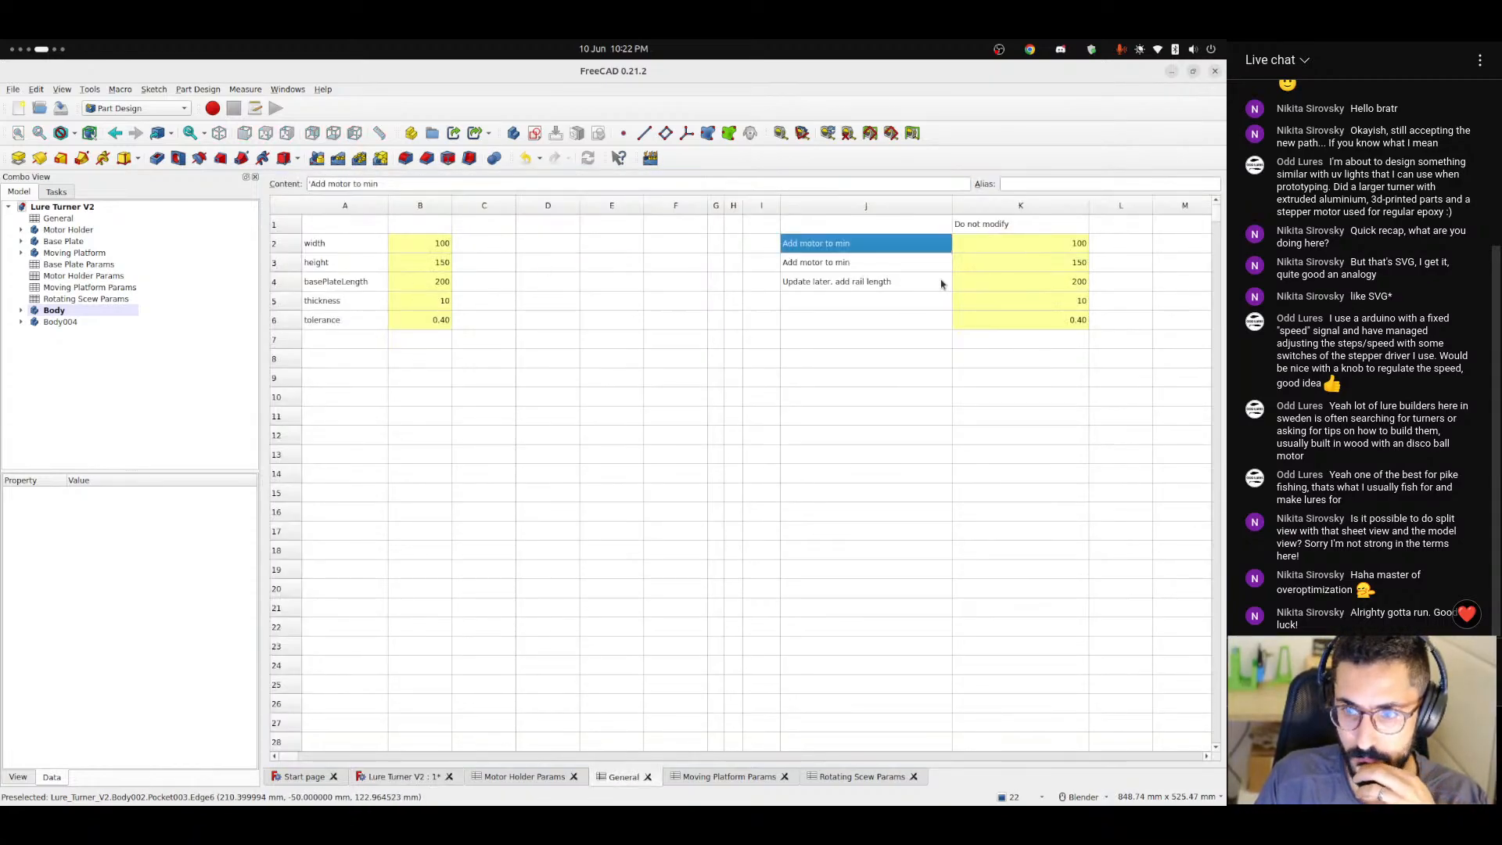
left_click(345, 244)
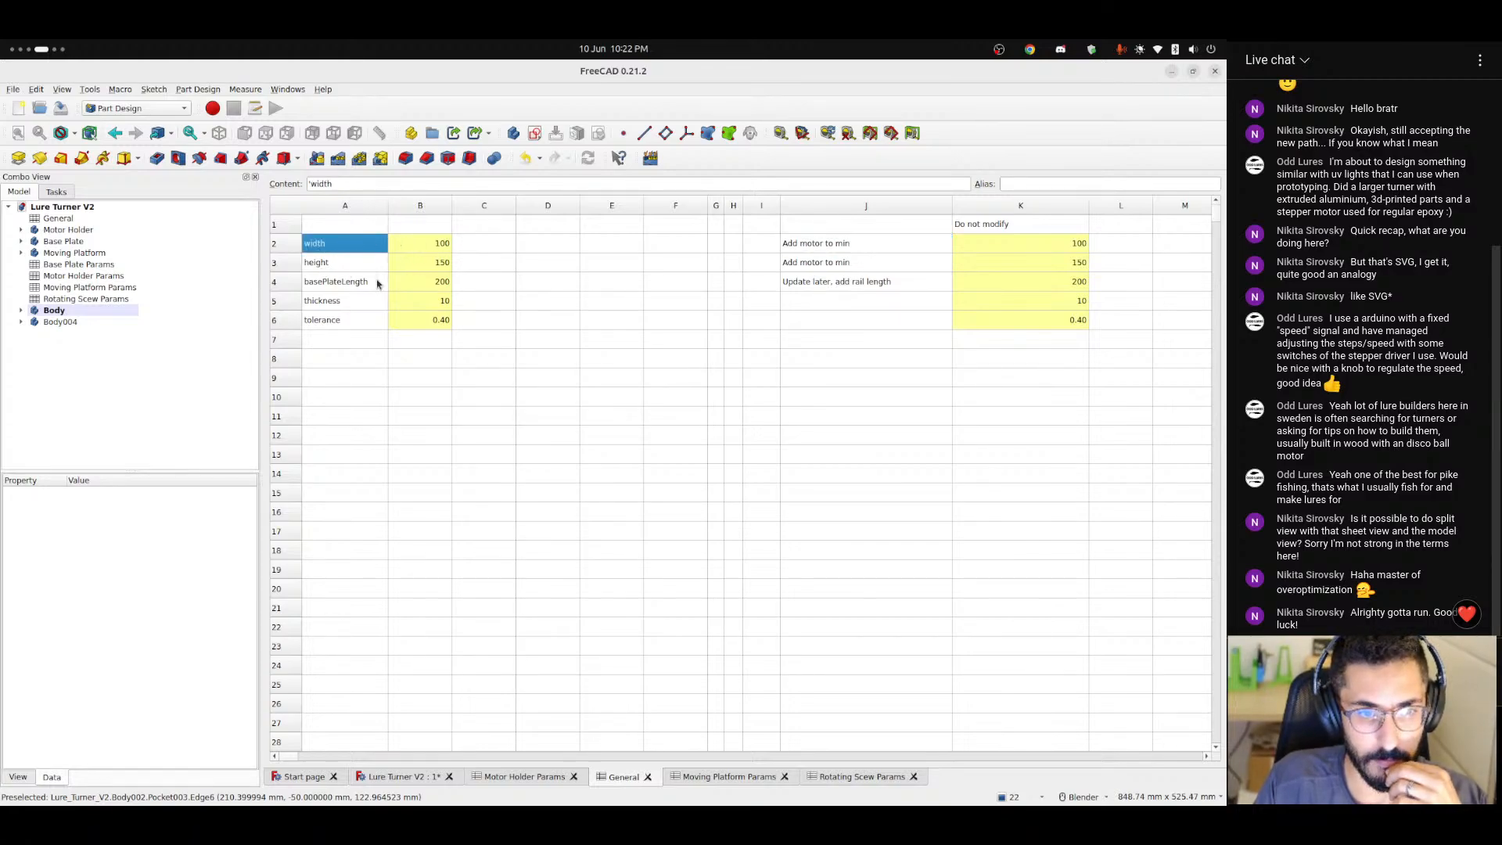
left_click(356, 302)
Change the calculated thickness in General cell K5 to =max(thicknessInput; <<Rotating Scew Params>>.bearingWidth * 2 + 1).
left_click(1082, 301)
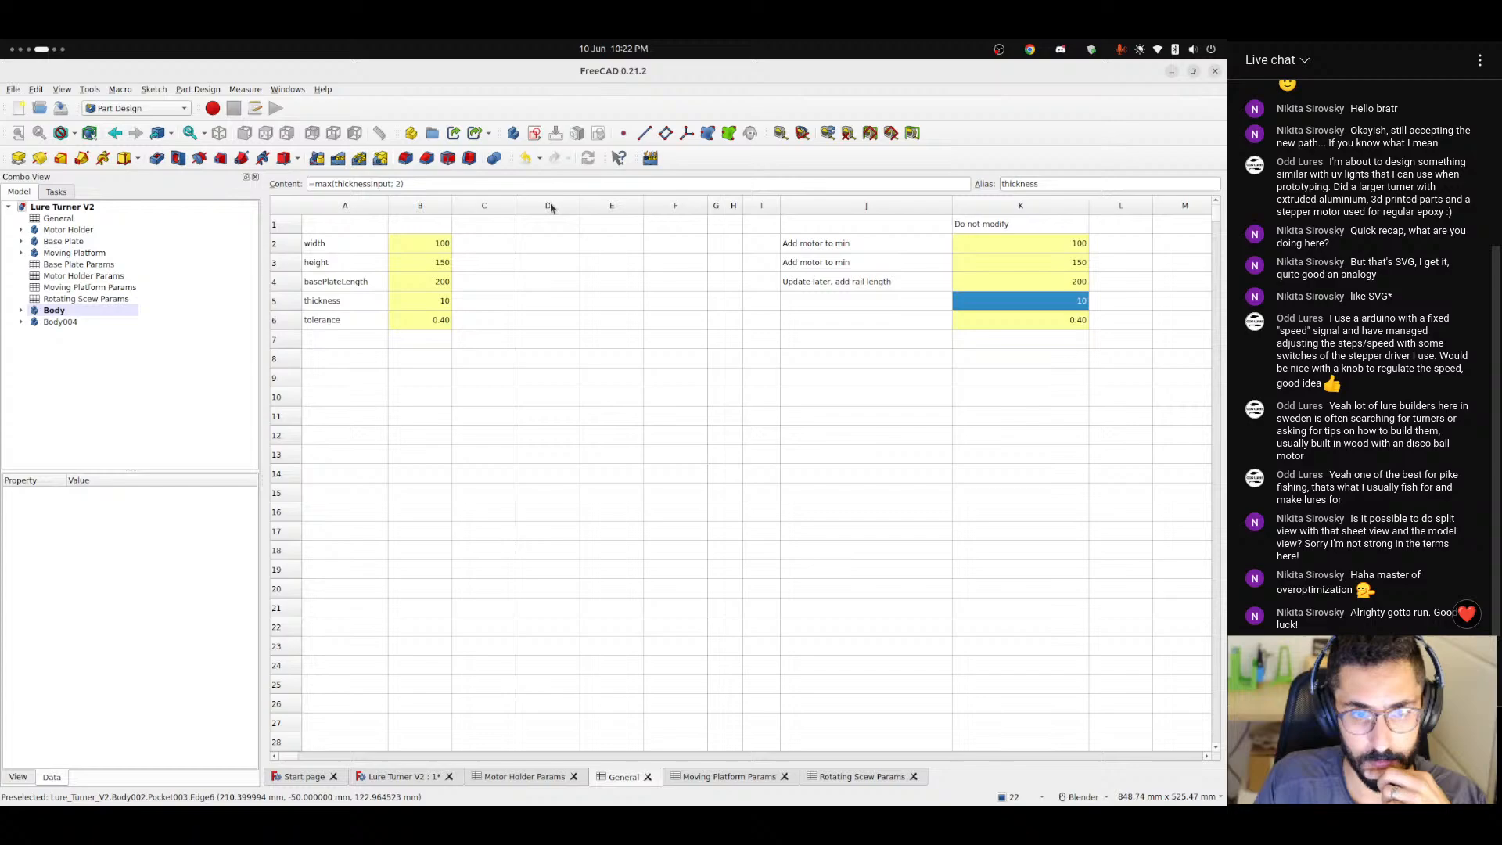
left_click(421, 183)
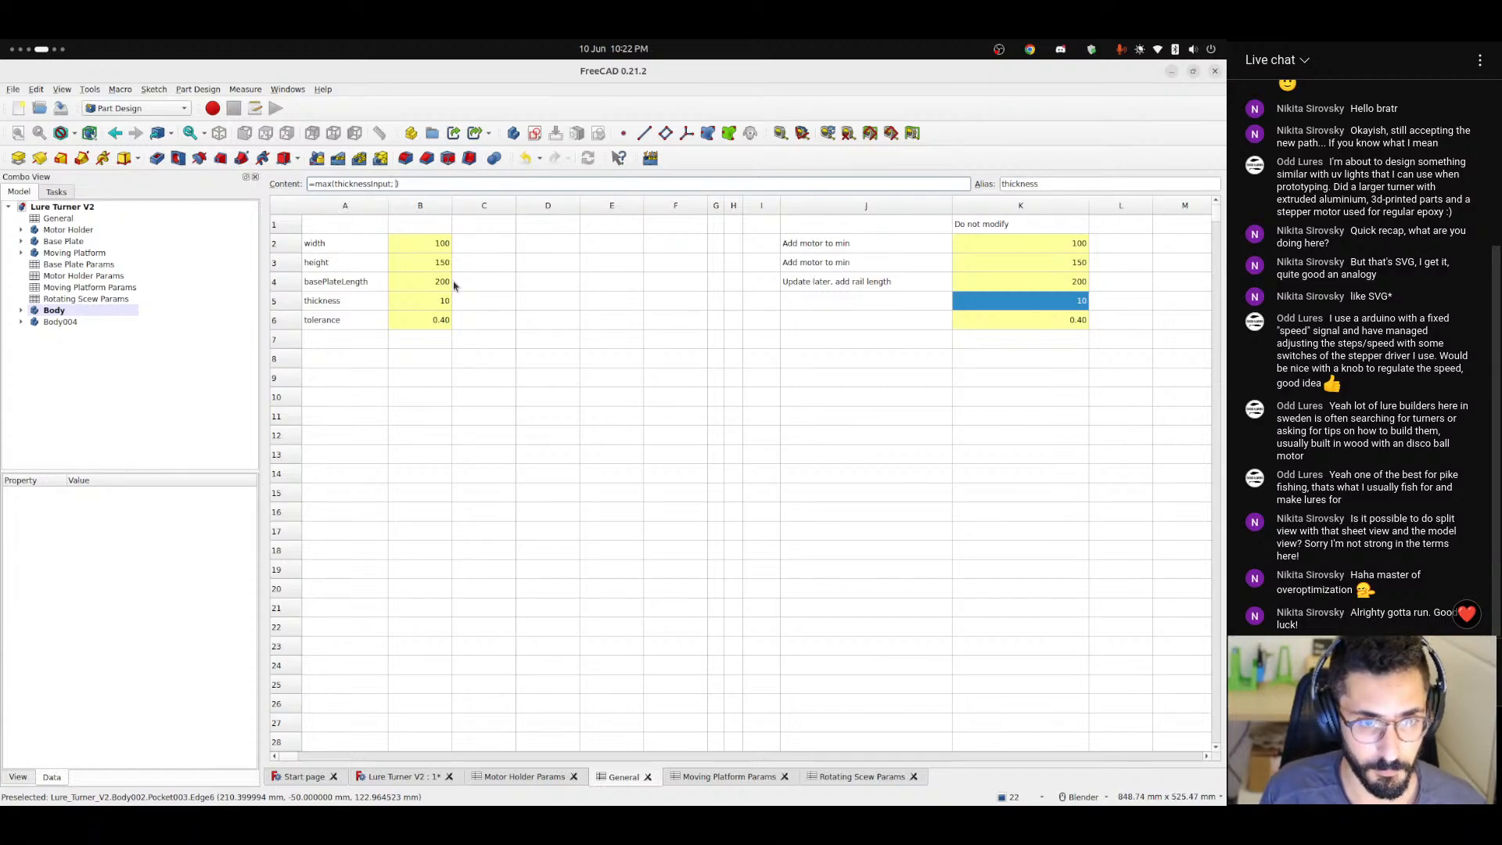
type("<Rotating Scew Params>>.")
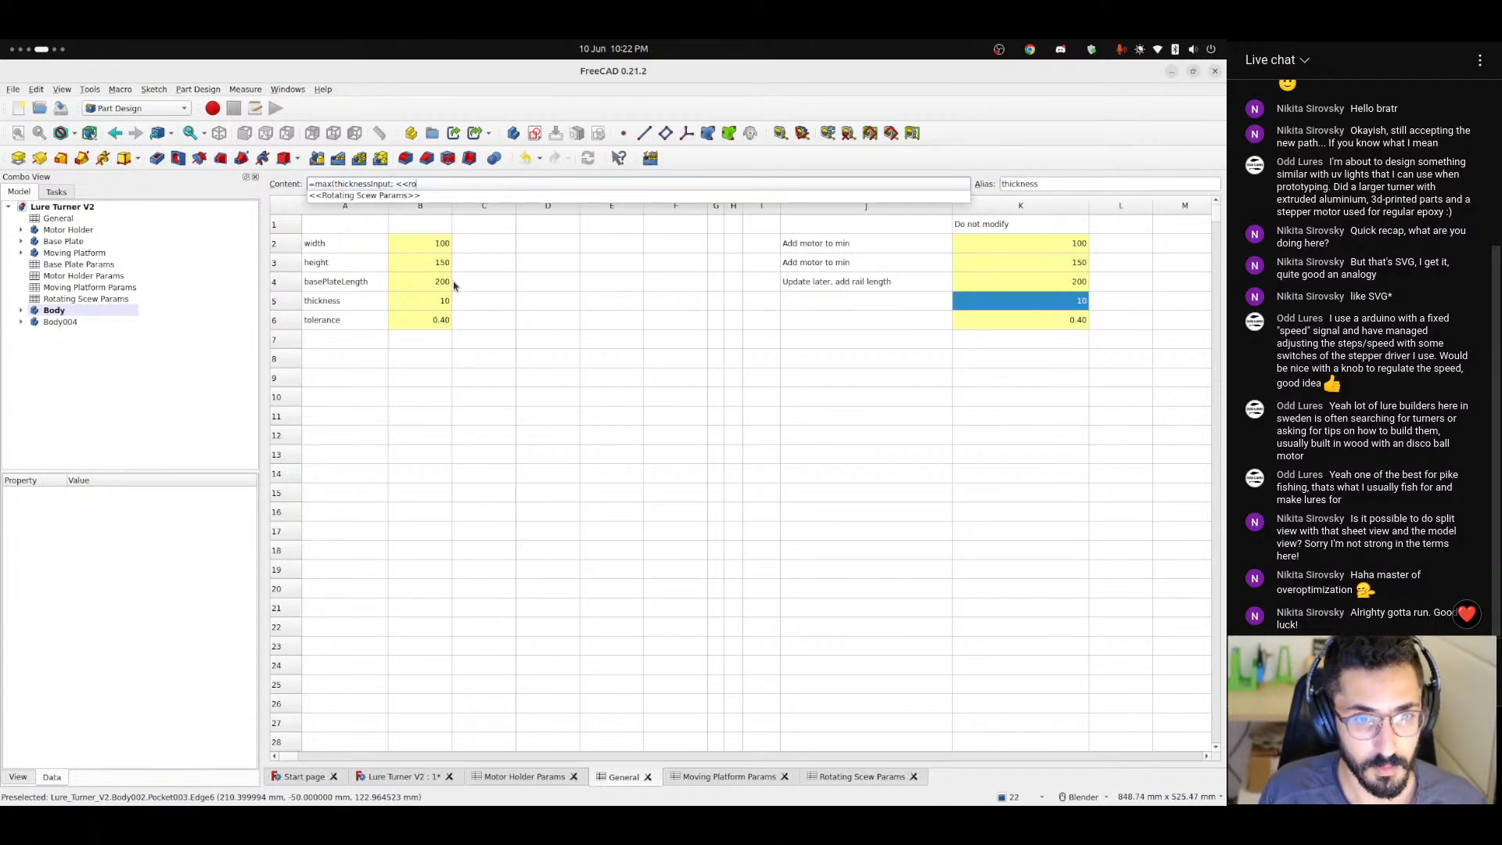
key("Down")
type("bear")
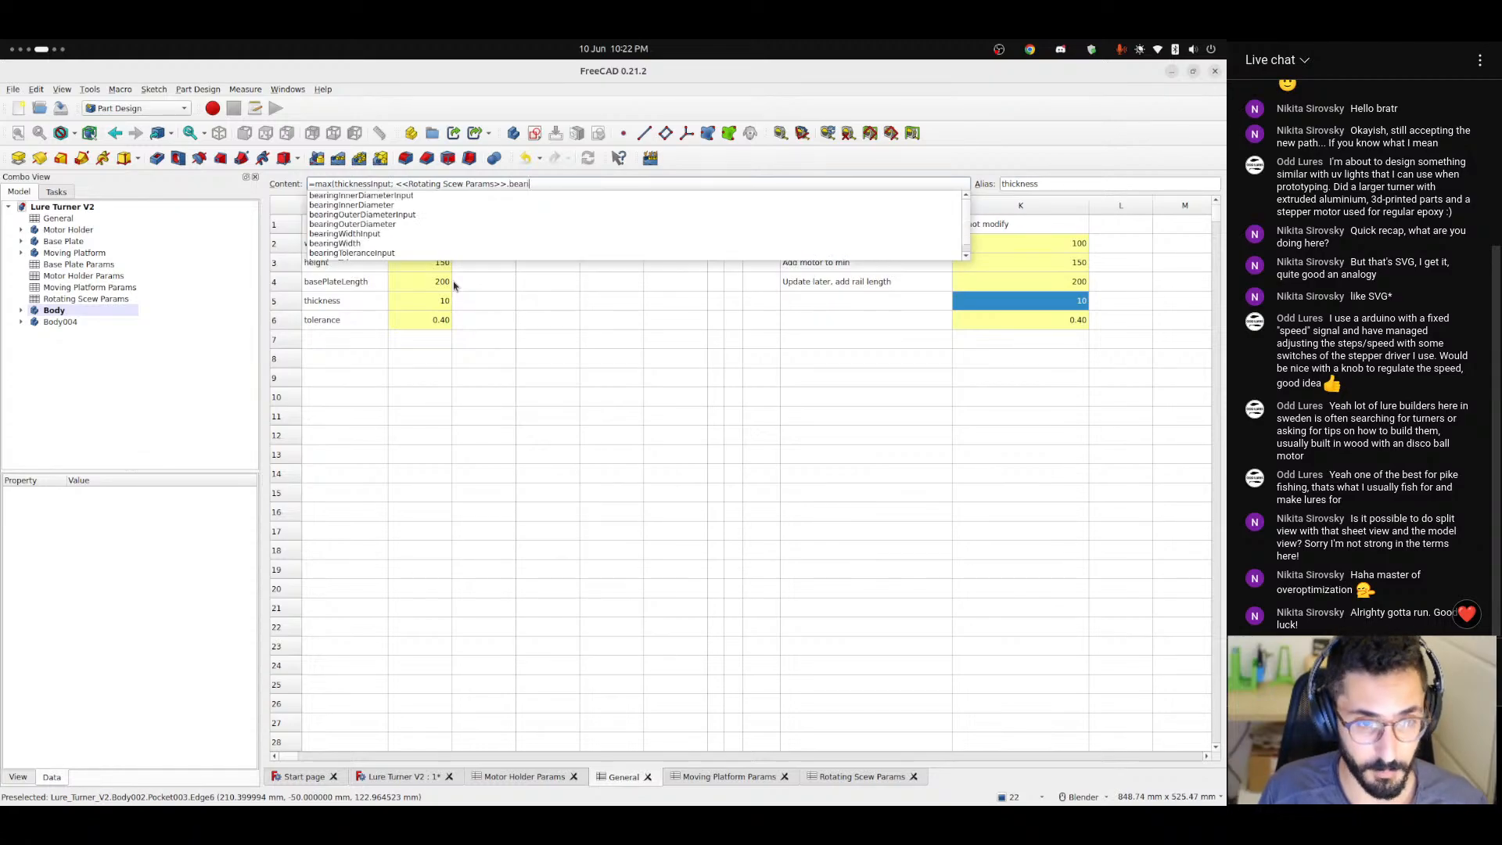
type("ing")
key("Down")
key("Down")
key("Down")
key("Down")
key("Down")
key("Down")
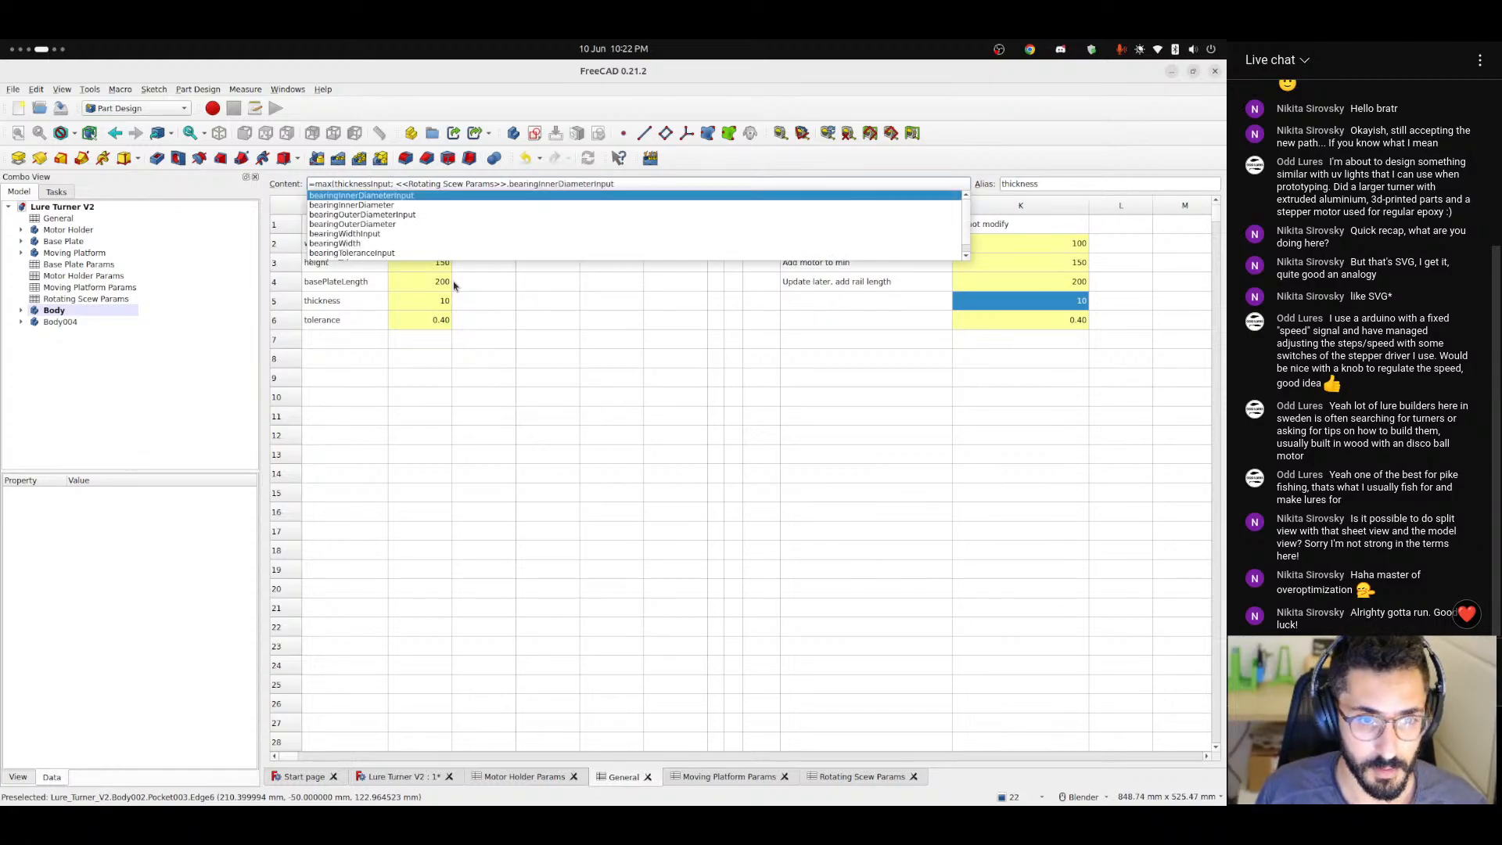
key("Return")
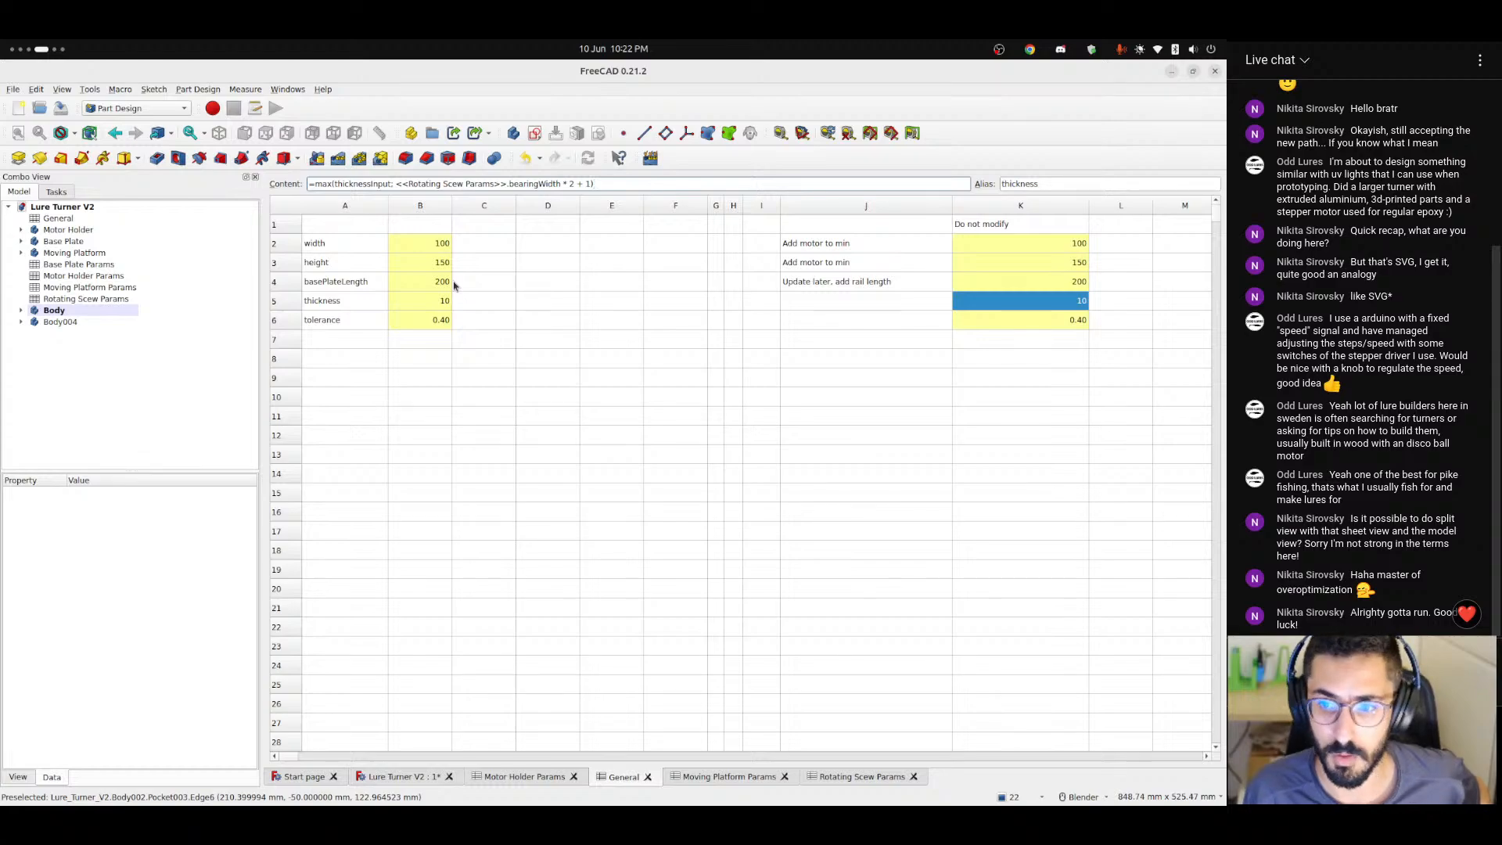
key("Return")
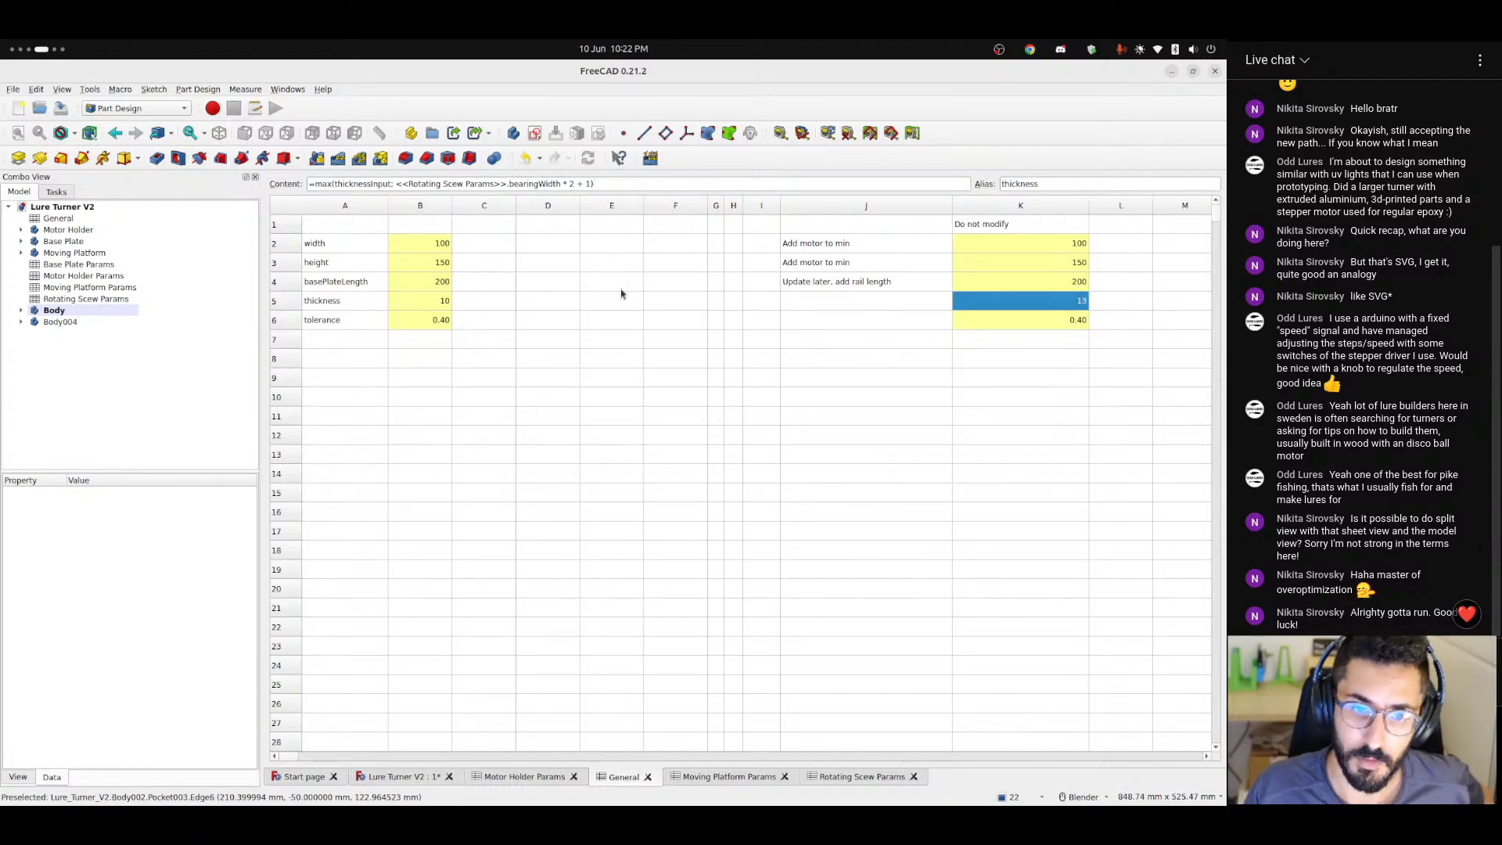
Return to the Lure Turner V2 model and review the X position formula of the cloned bearing Body004.
left_click(395, 776)
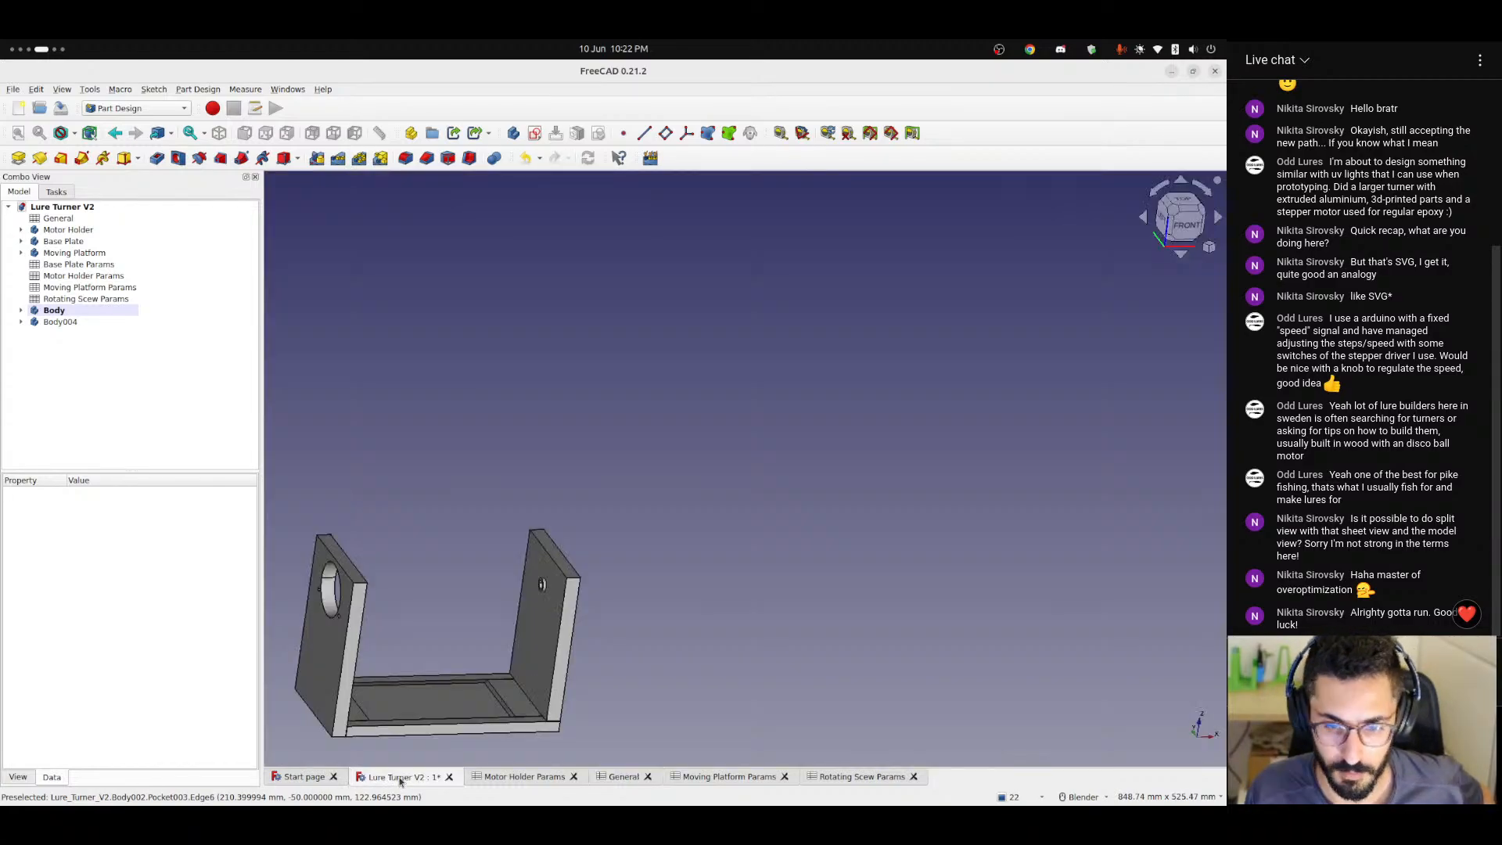
middle_click_drag(552, 626, 469, 407)
scroll(546, 634, "up", 6)
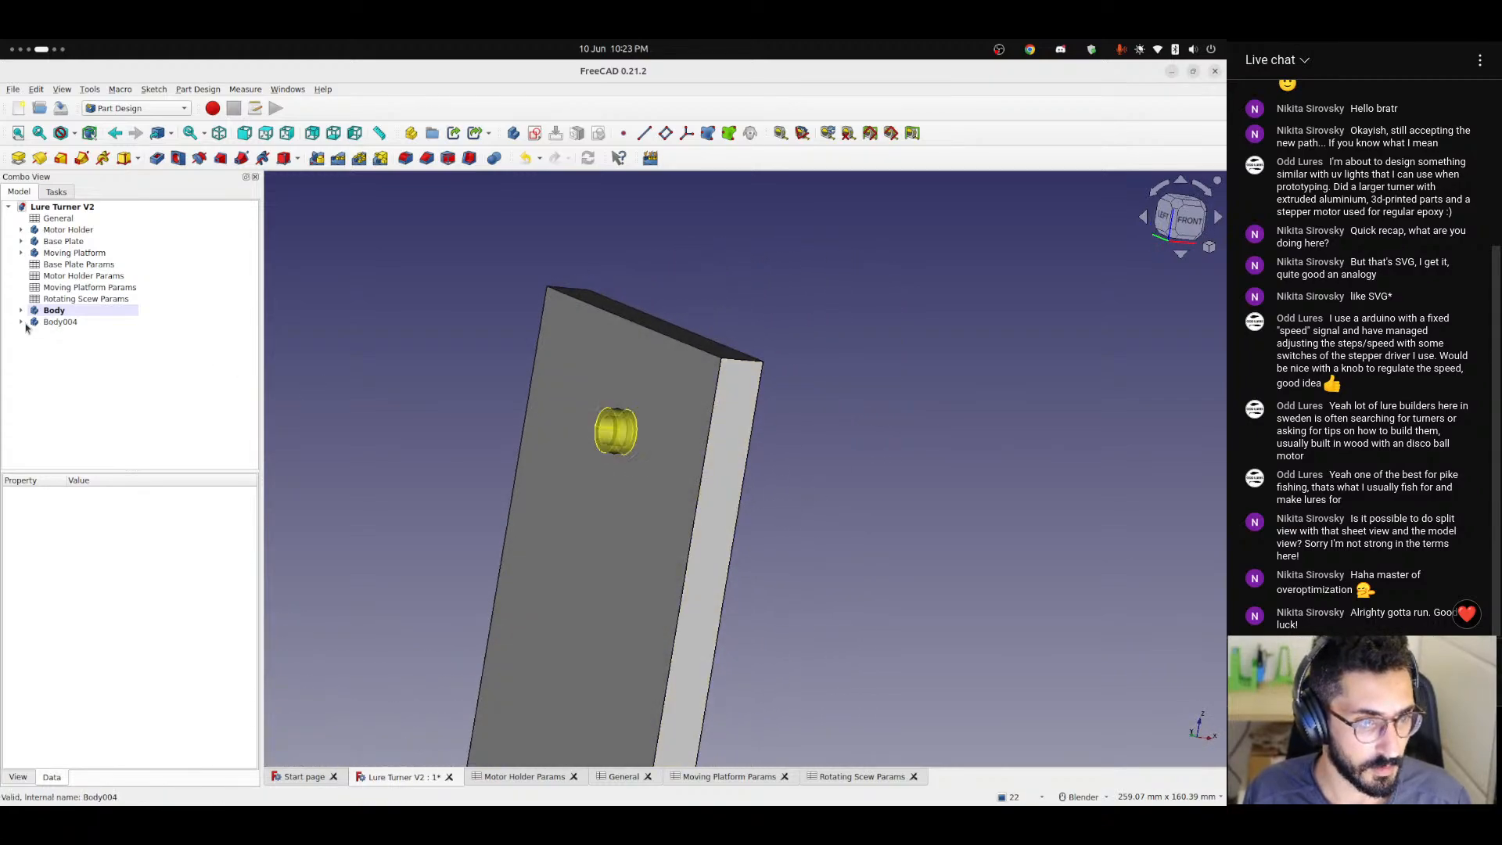
left_click(50, 325)
left_click(124, 584)
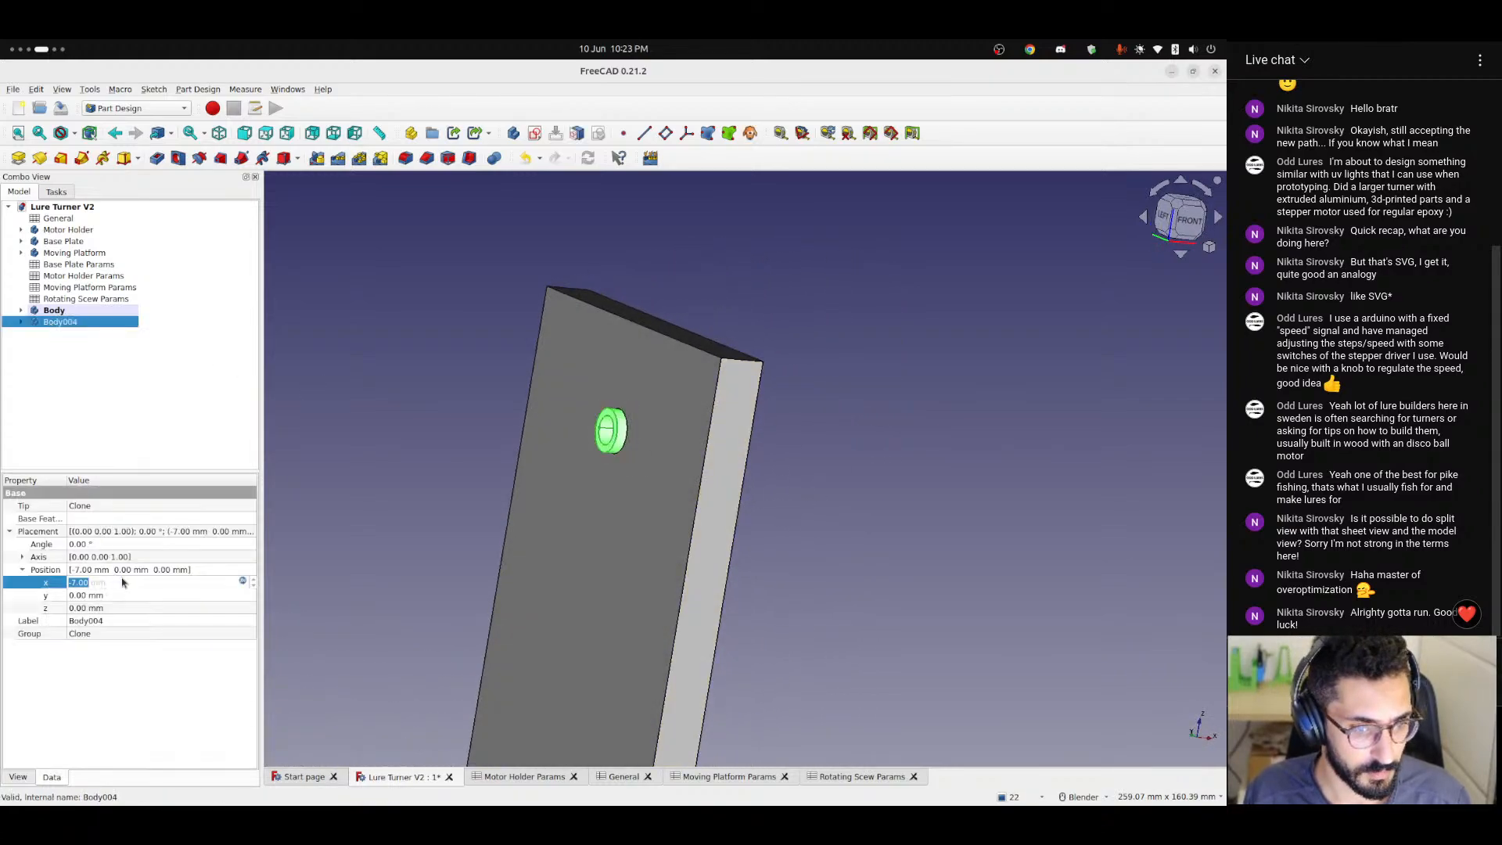
left_click(241, 585)
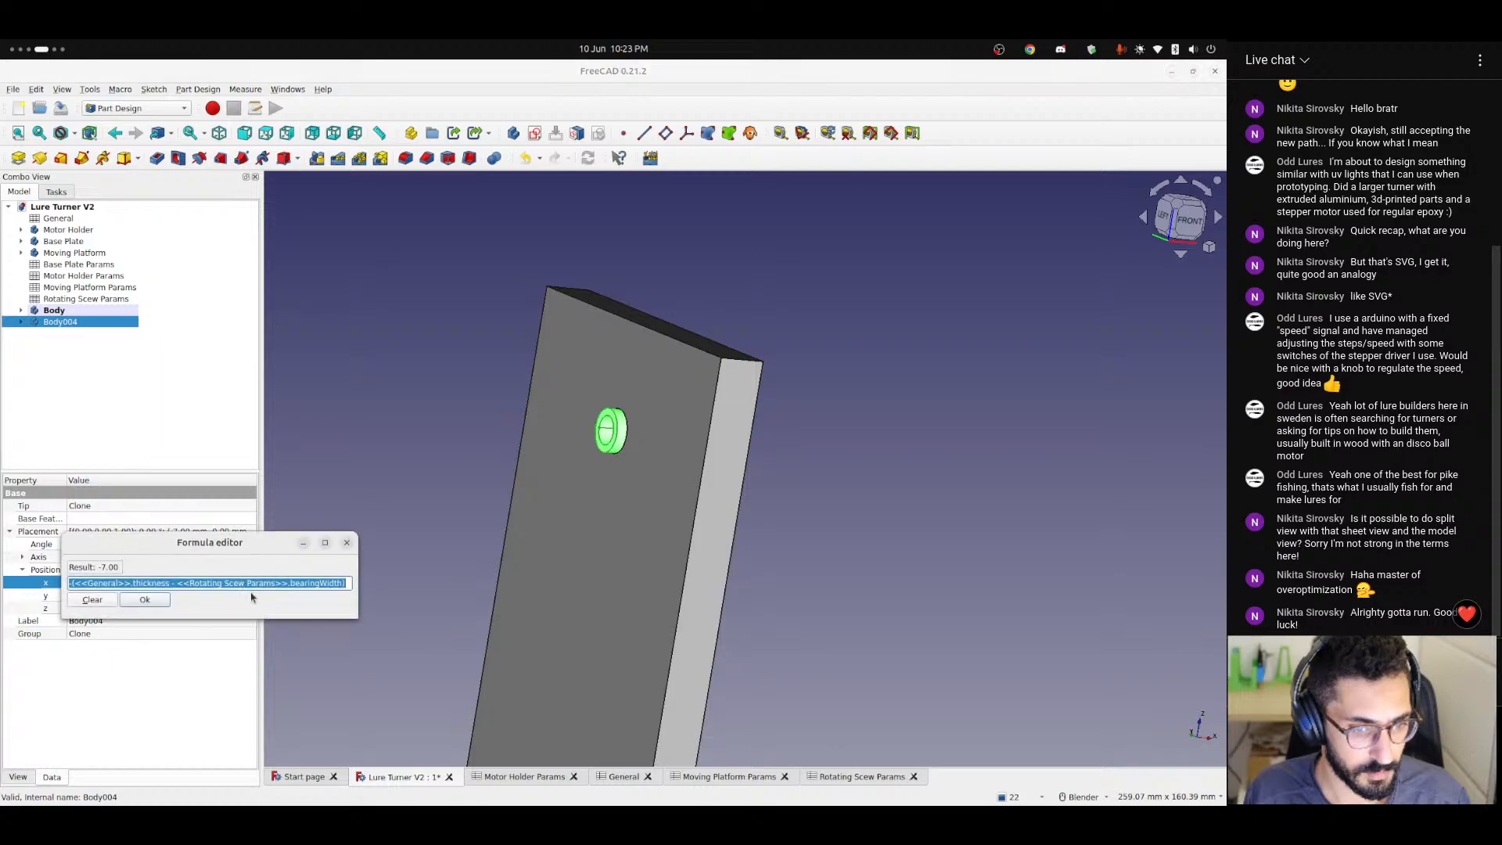
left_click(135, 583)
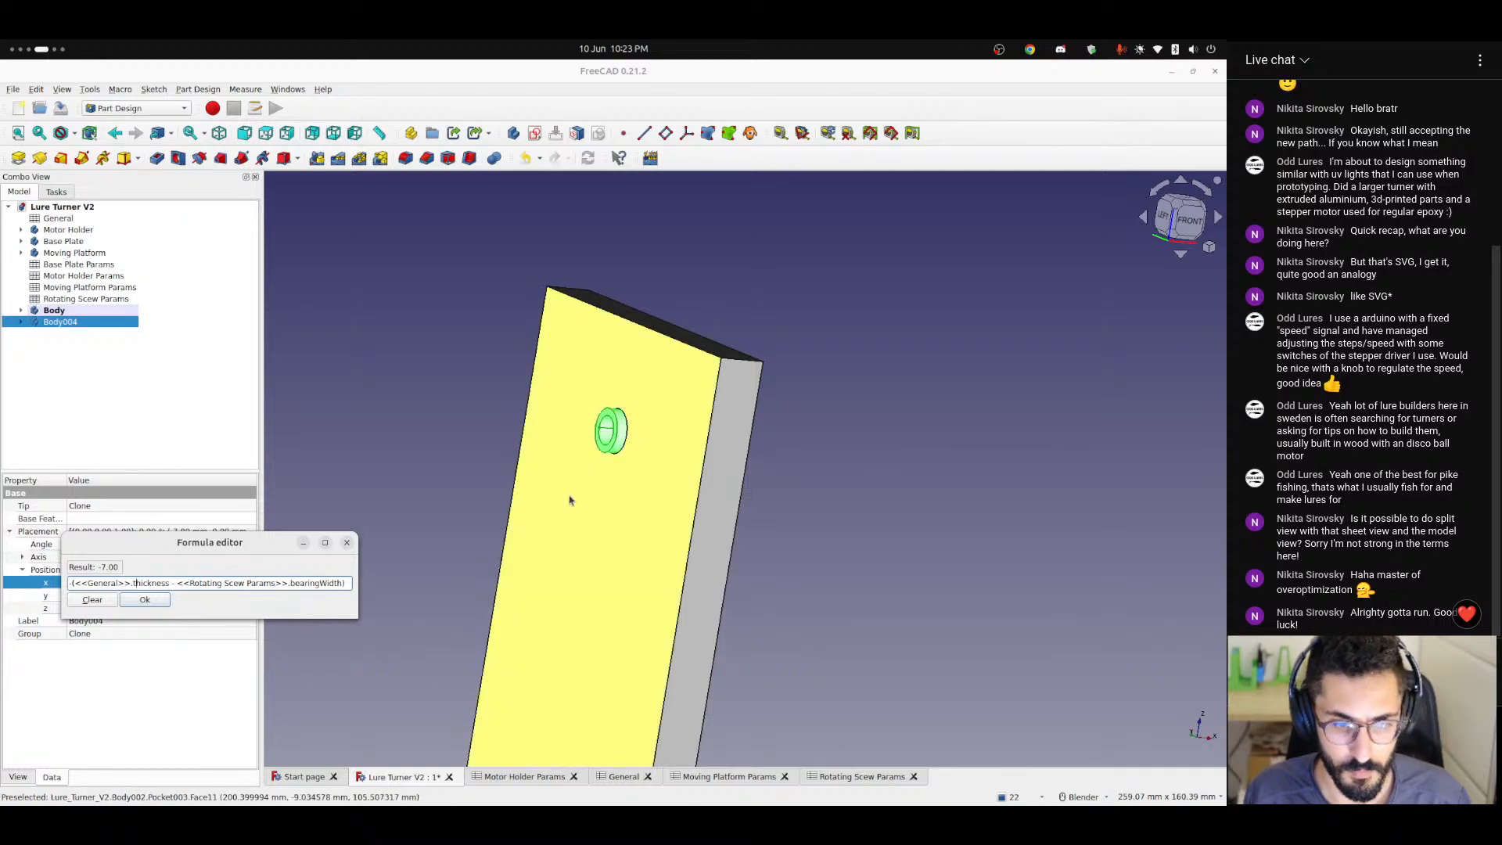
left_click(146, 600)
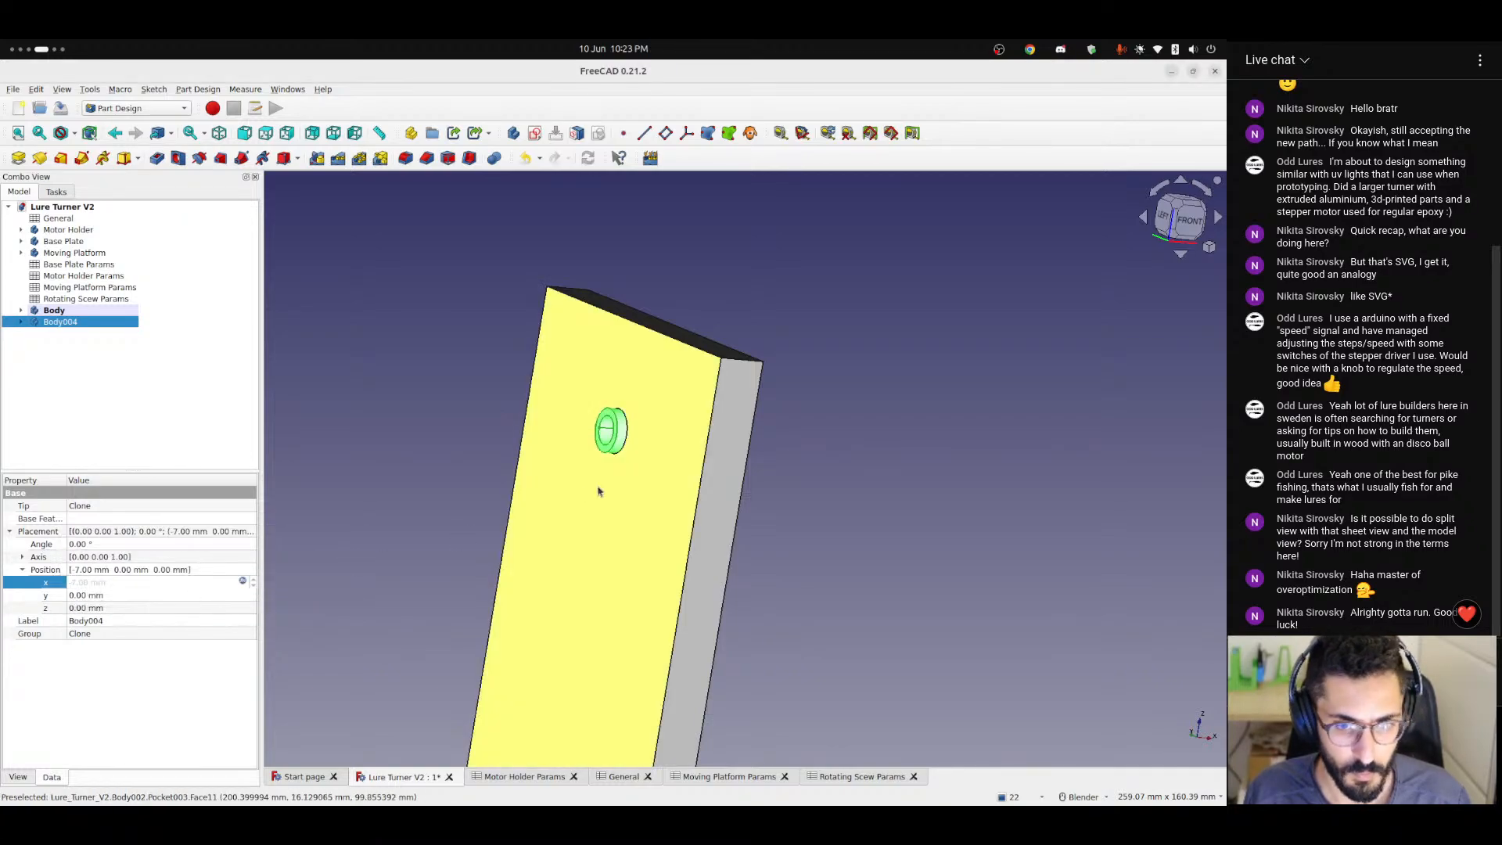
Examine the cloned bearing's position relative to the drilled wall from the front and at an angle.
middle_click_drag(551, 497, 544, 510)
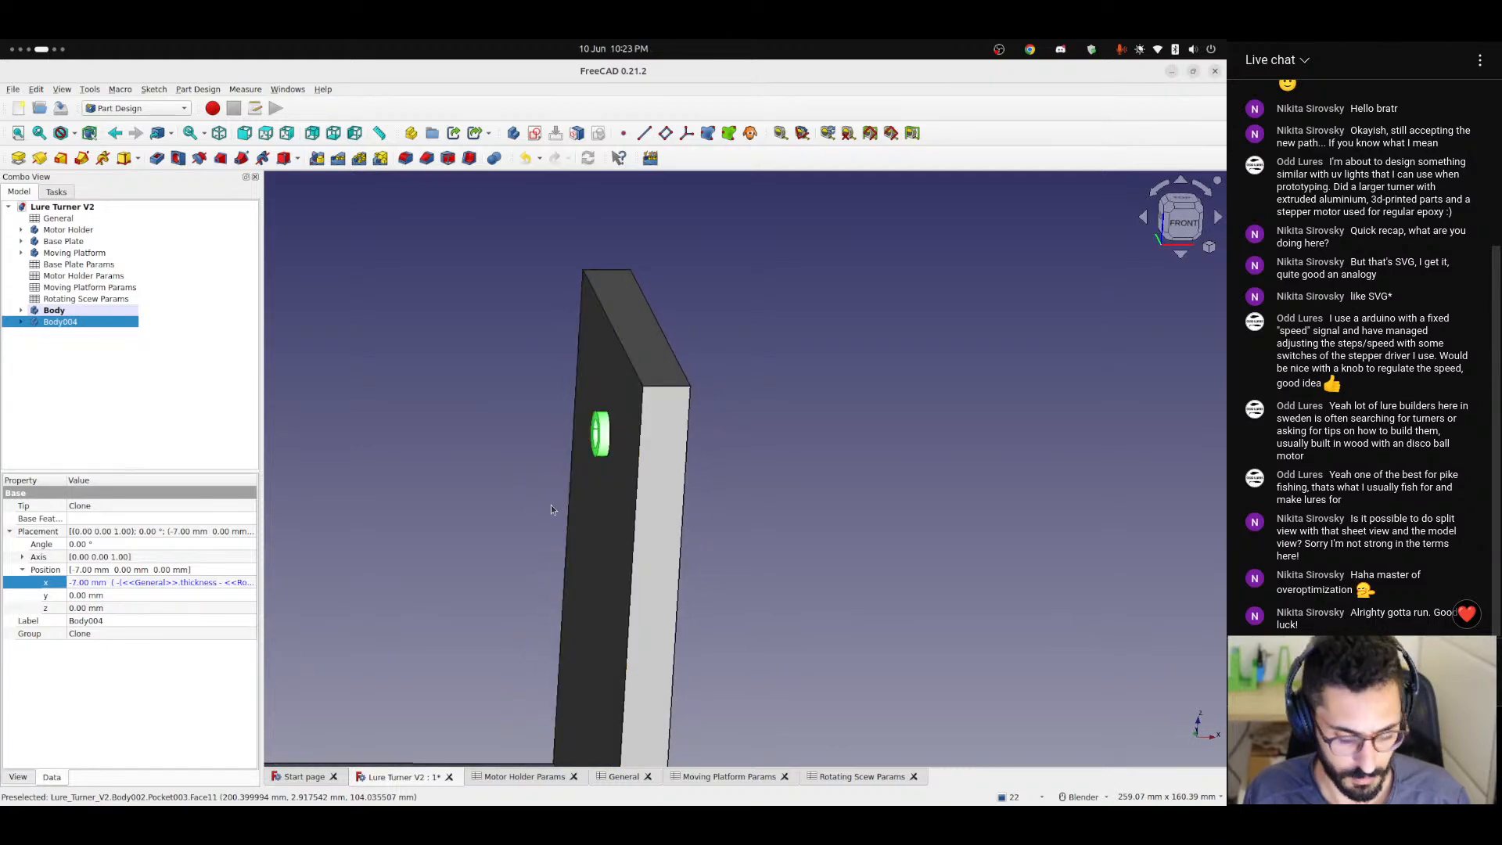
left_click(458, 466)
middle_click_drag(613, 476, 525, 538)
scroll(526, 538, "down", 6)
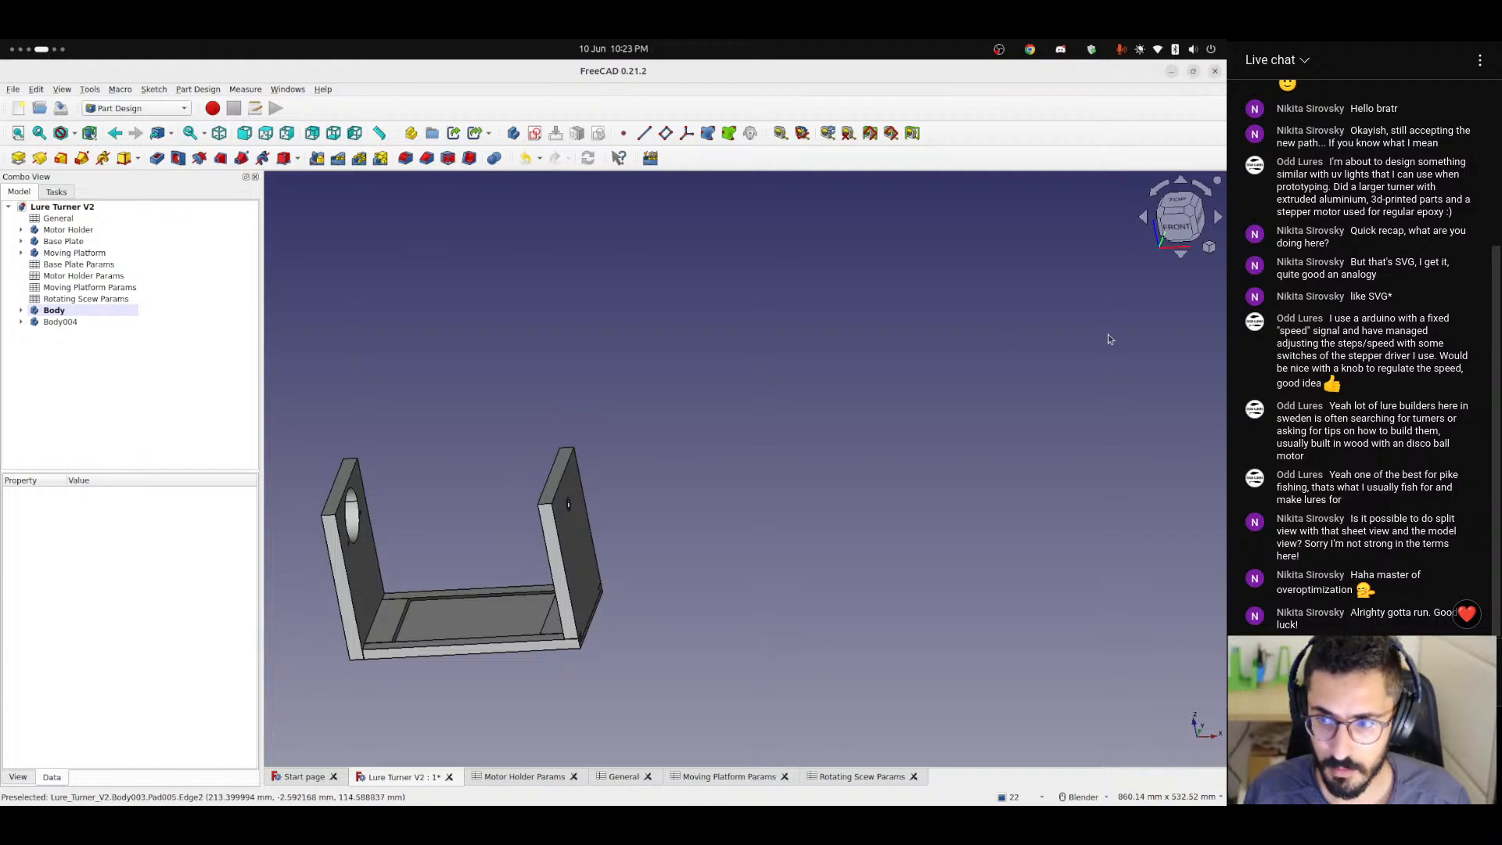
left_click(1175, 235)
scroll(524, 547, "up", 5)
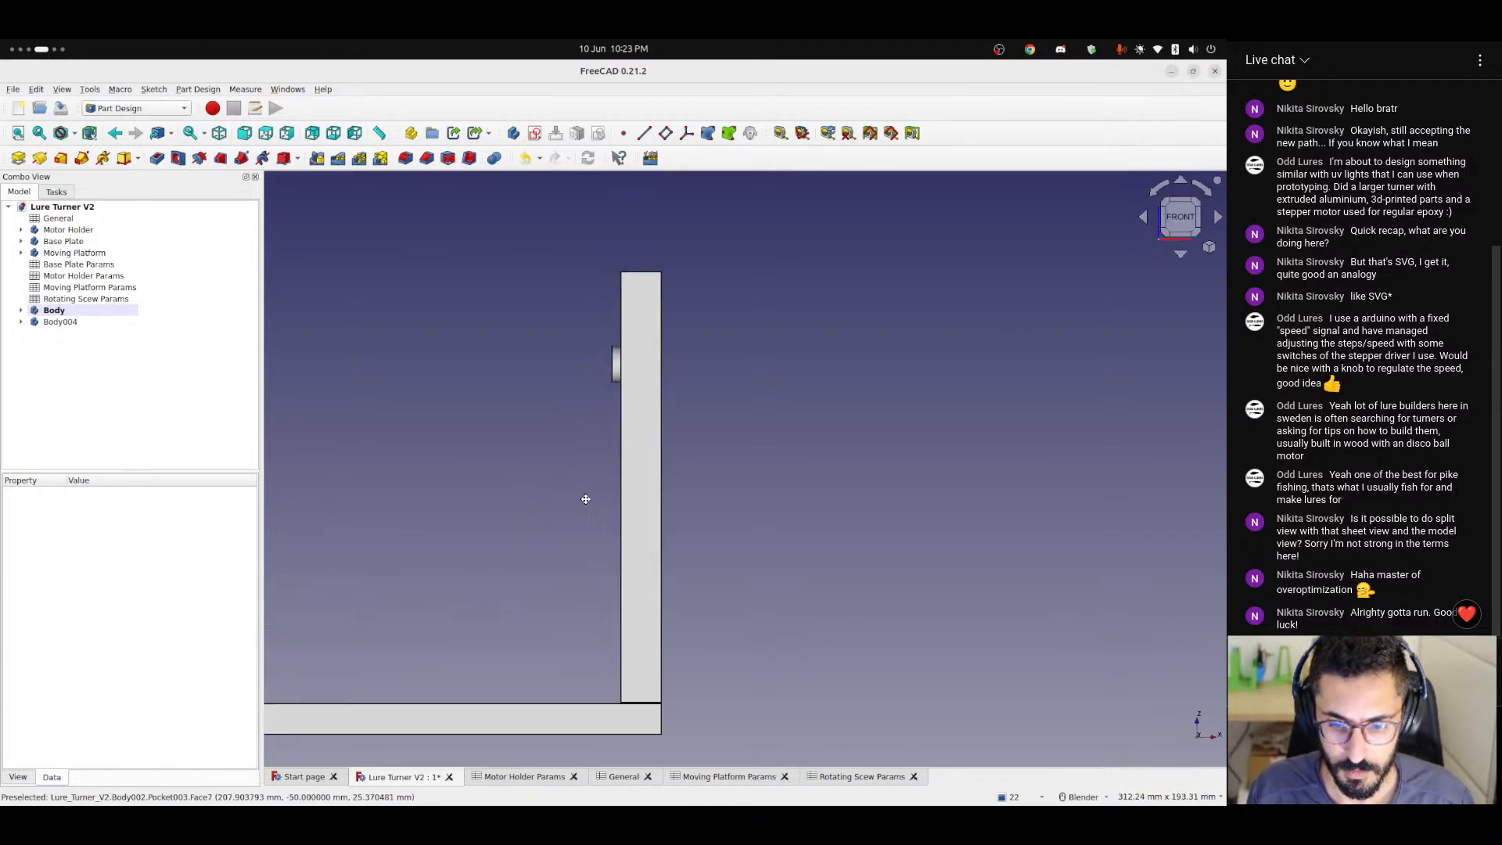
middle_click_drag(583, 496, 752, 445)
scroll(705, 453, "up", 5)
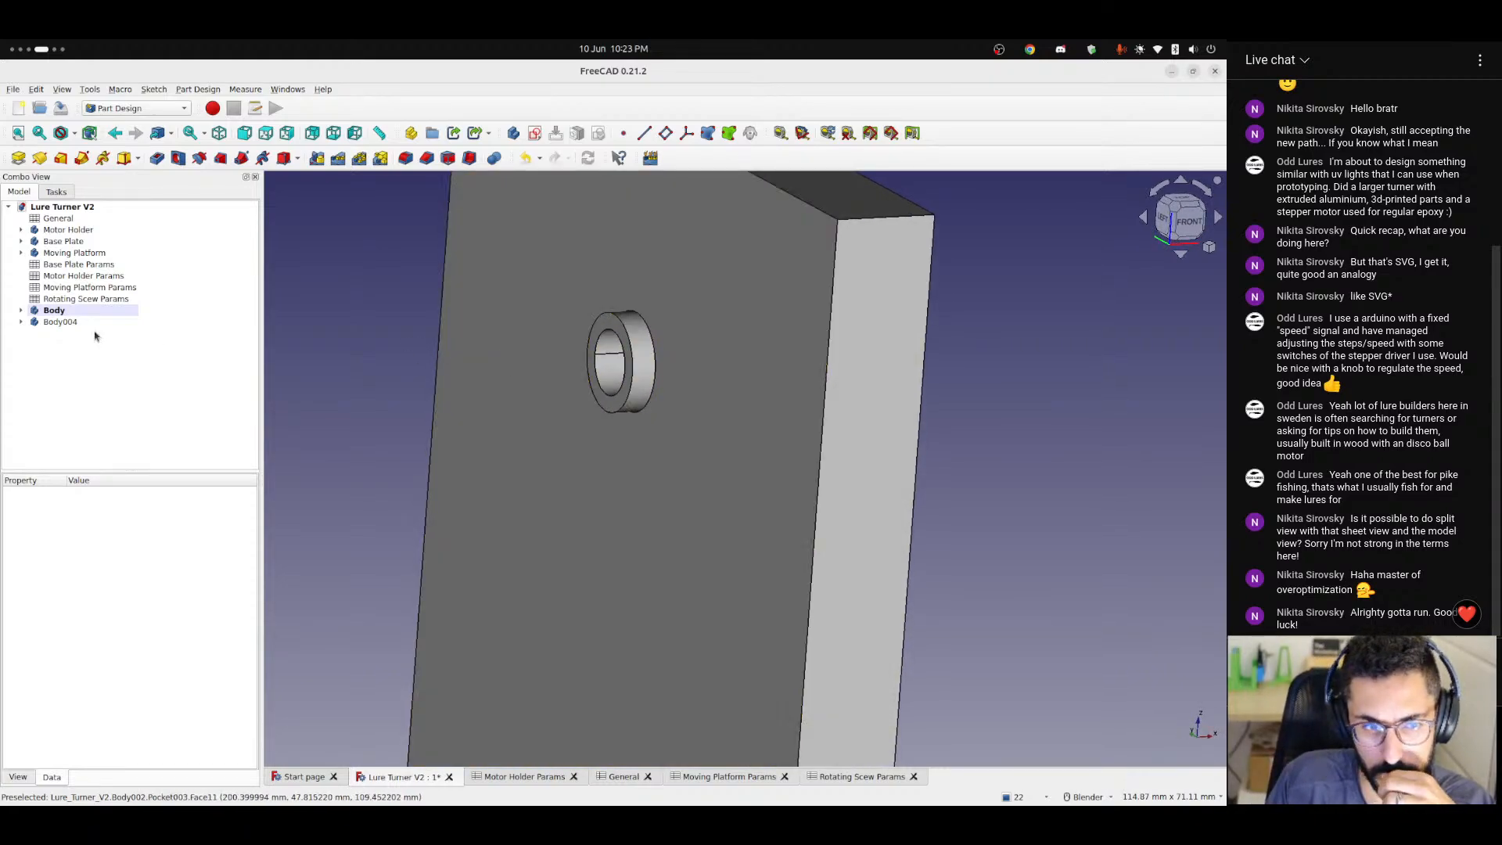
Compare the cloned bearing's front-view offset with the thickness and bearingWidth terms in its X position formula.
left_click(61, 323)
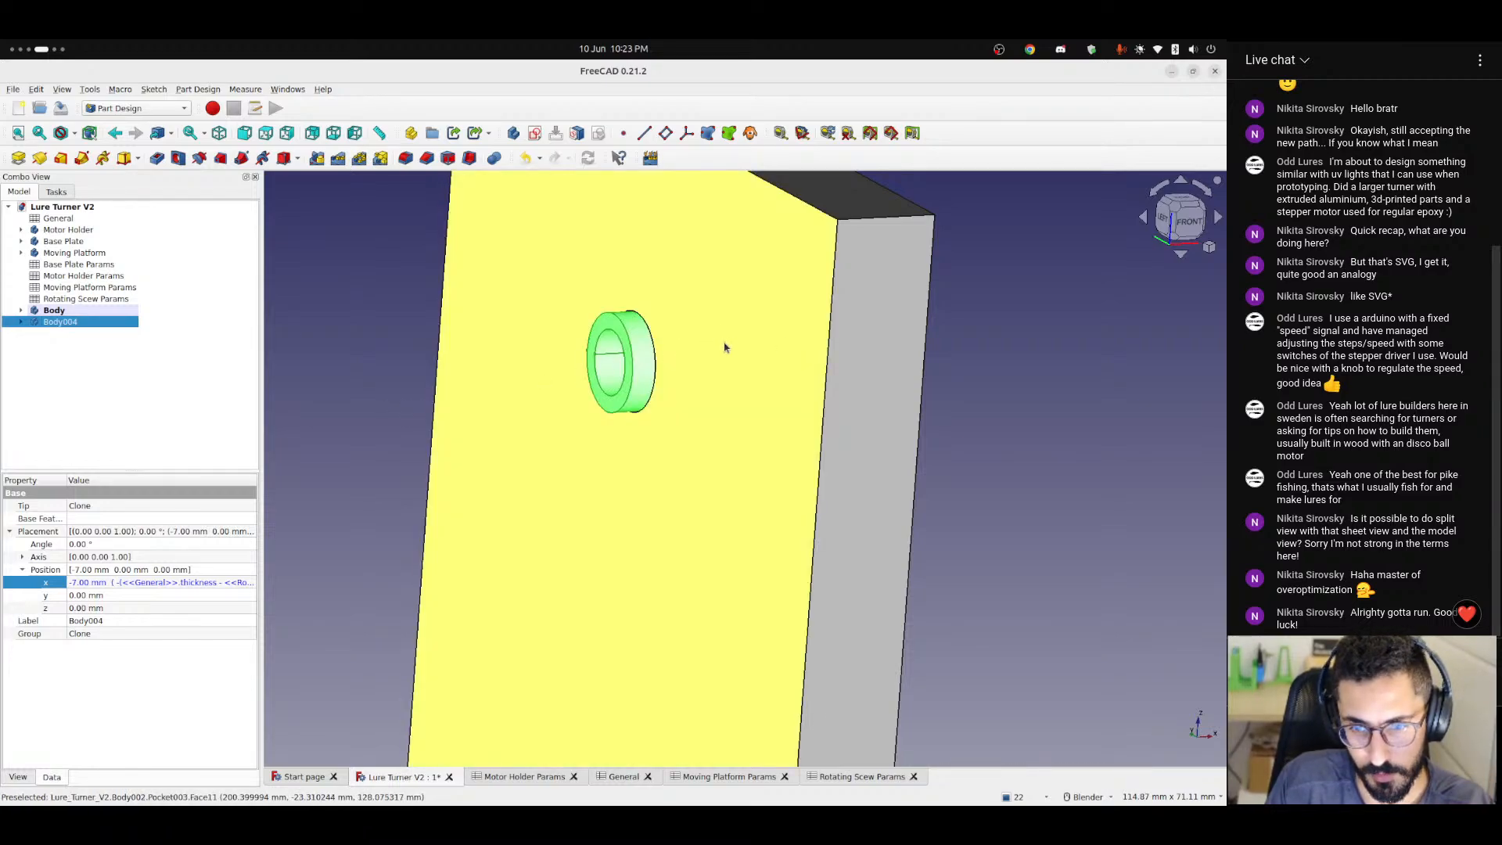
key("1")
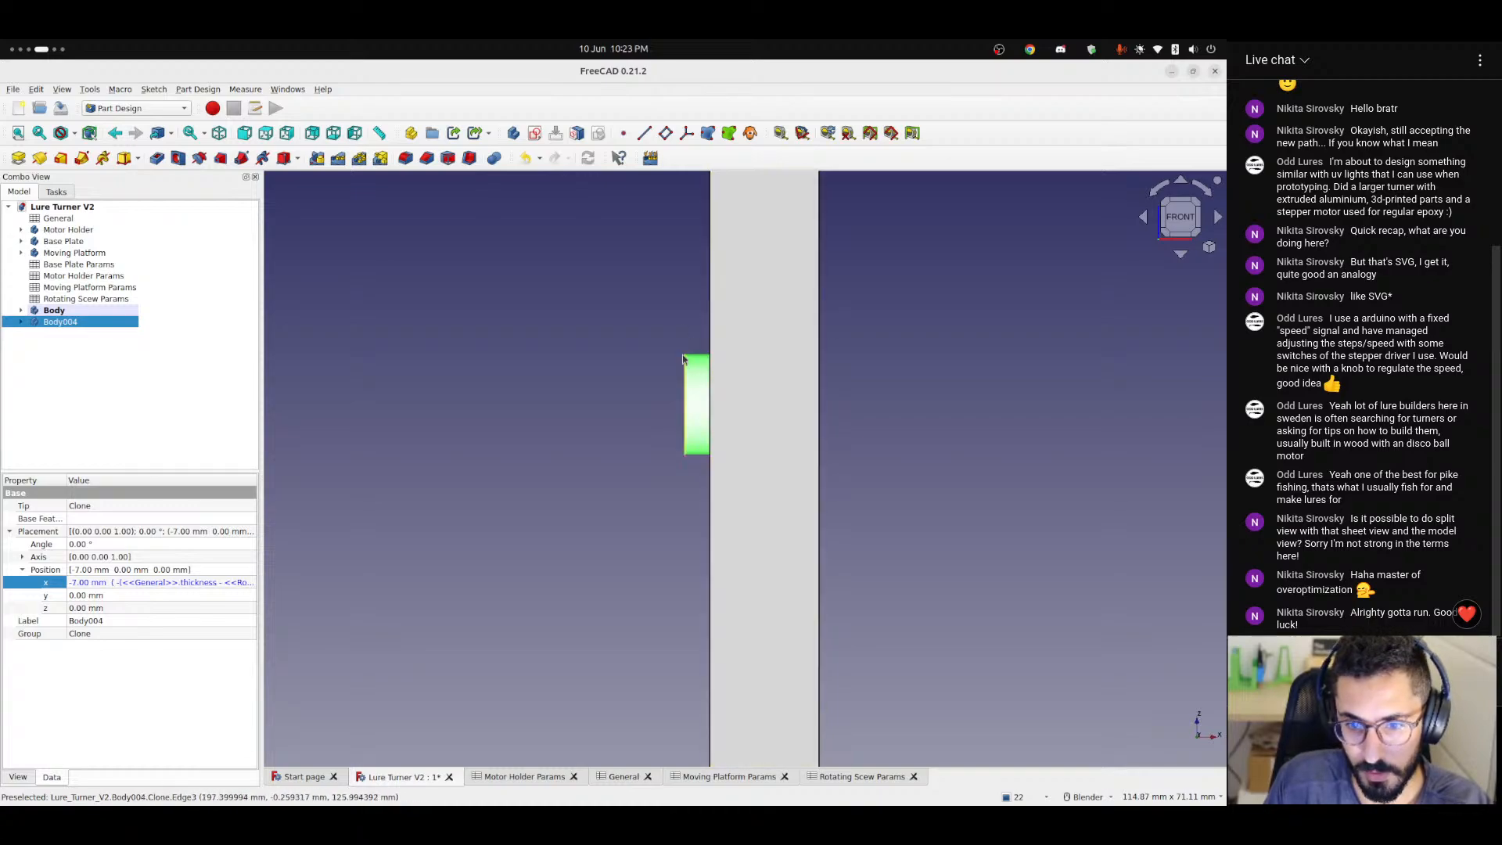
left_click(178, 585)
left_click(235, 583)
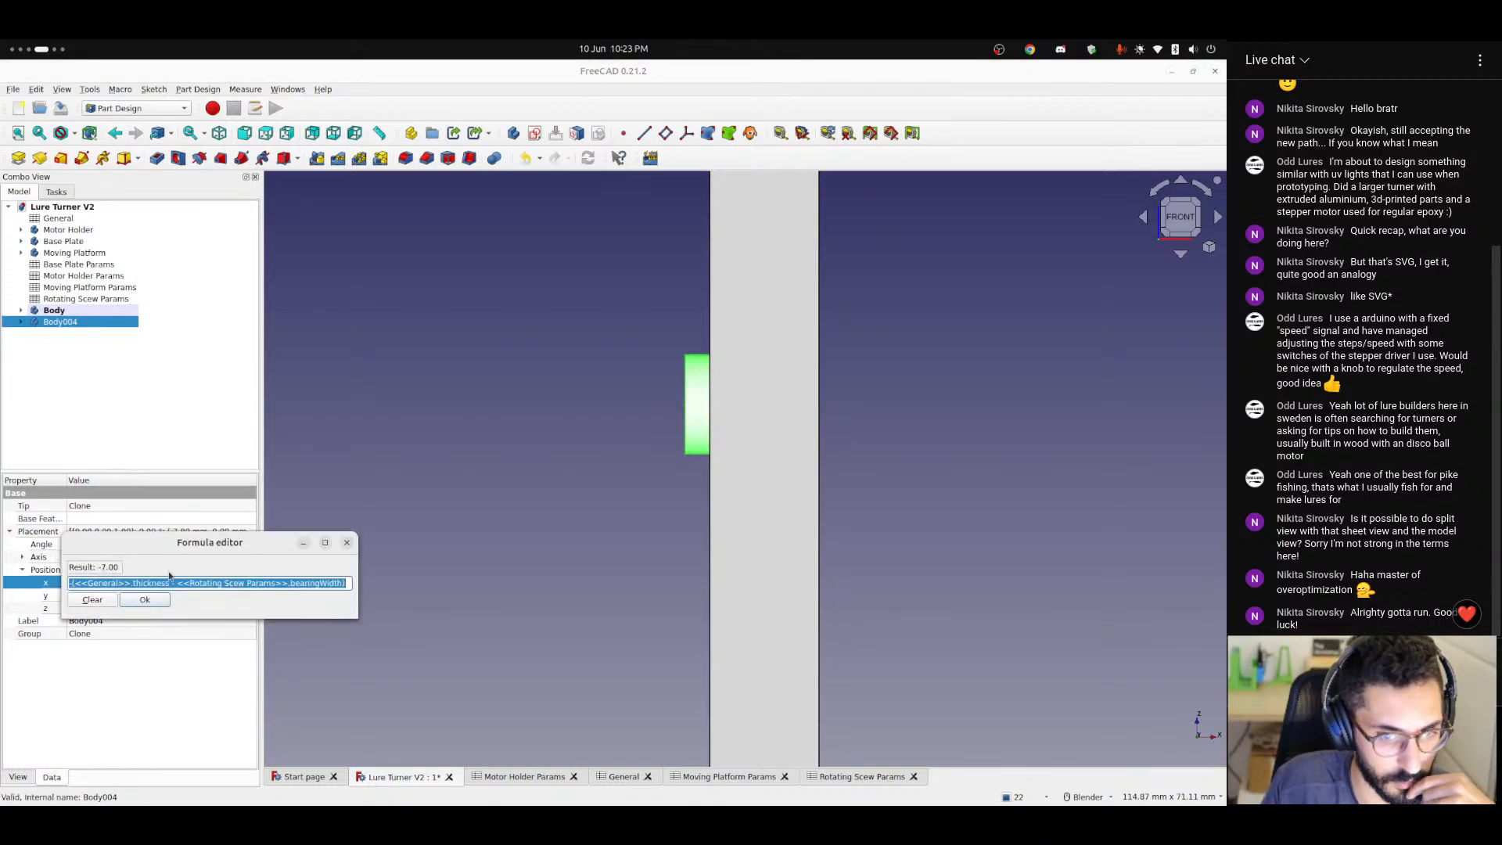
left_click(150, 584)
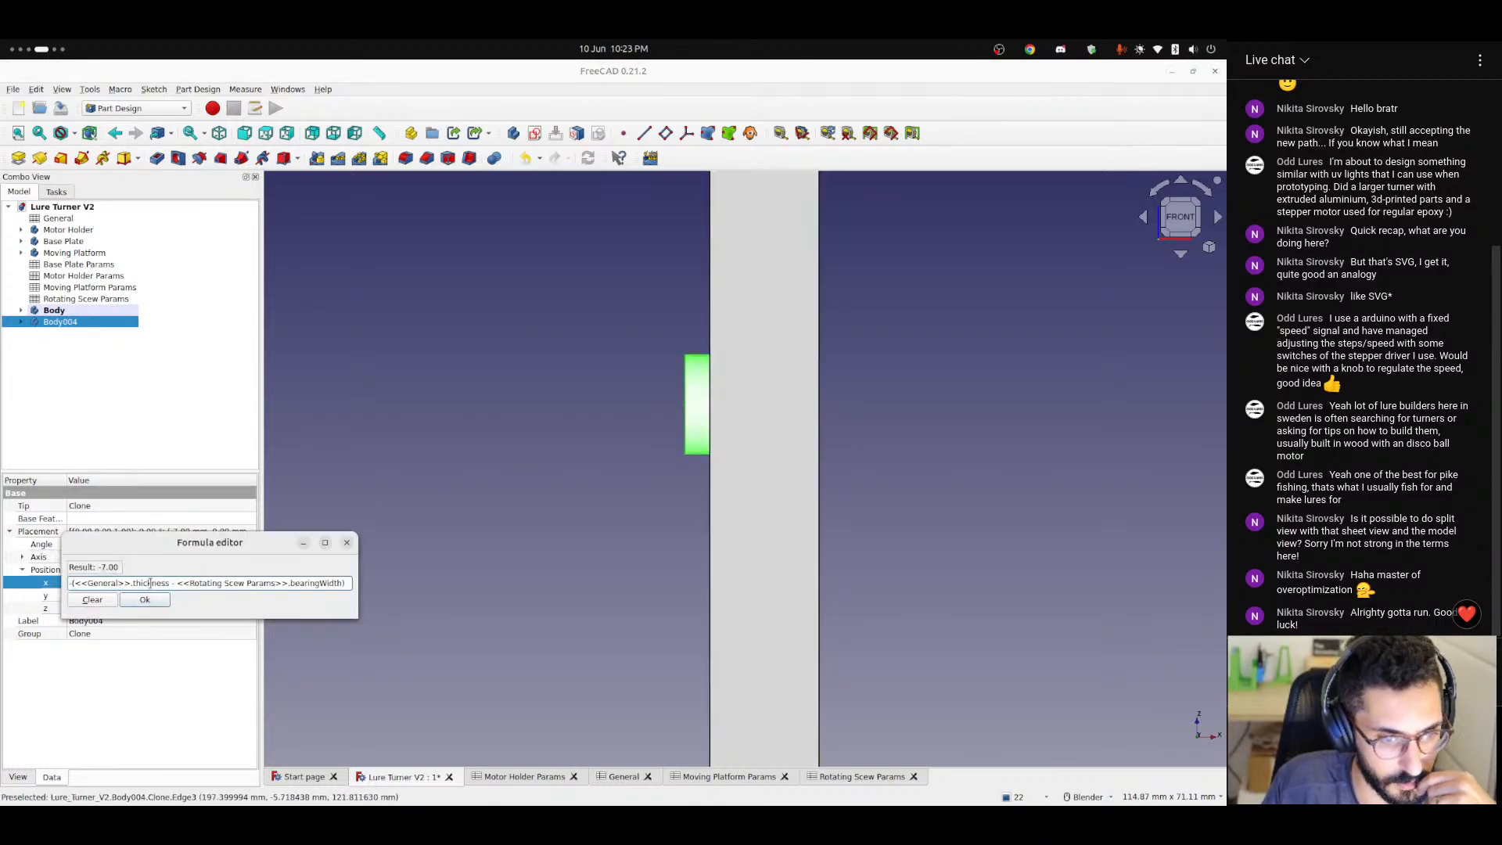
double_click(150, 584)
double_click(320, 583)
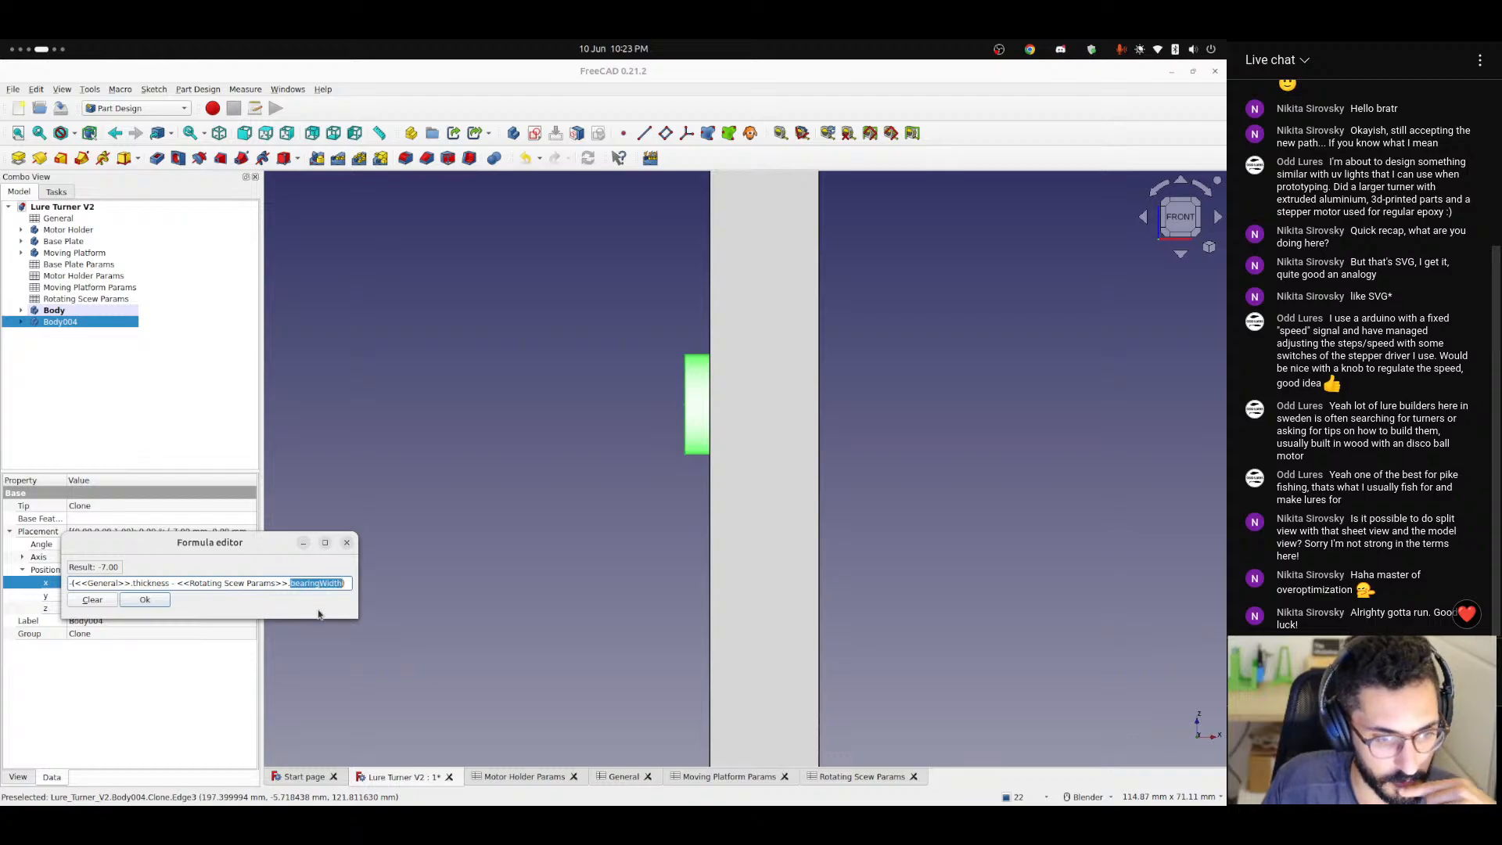
left_click(145, 600)
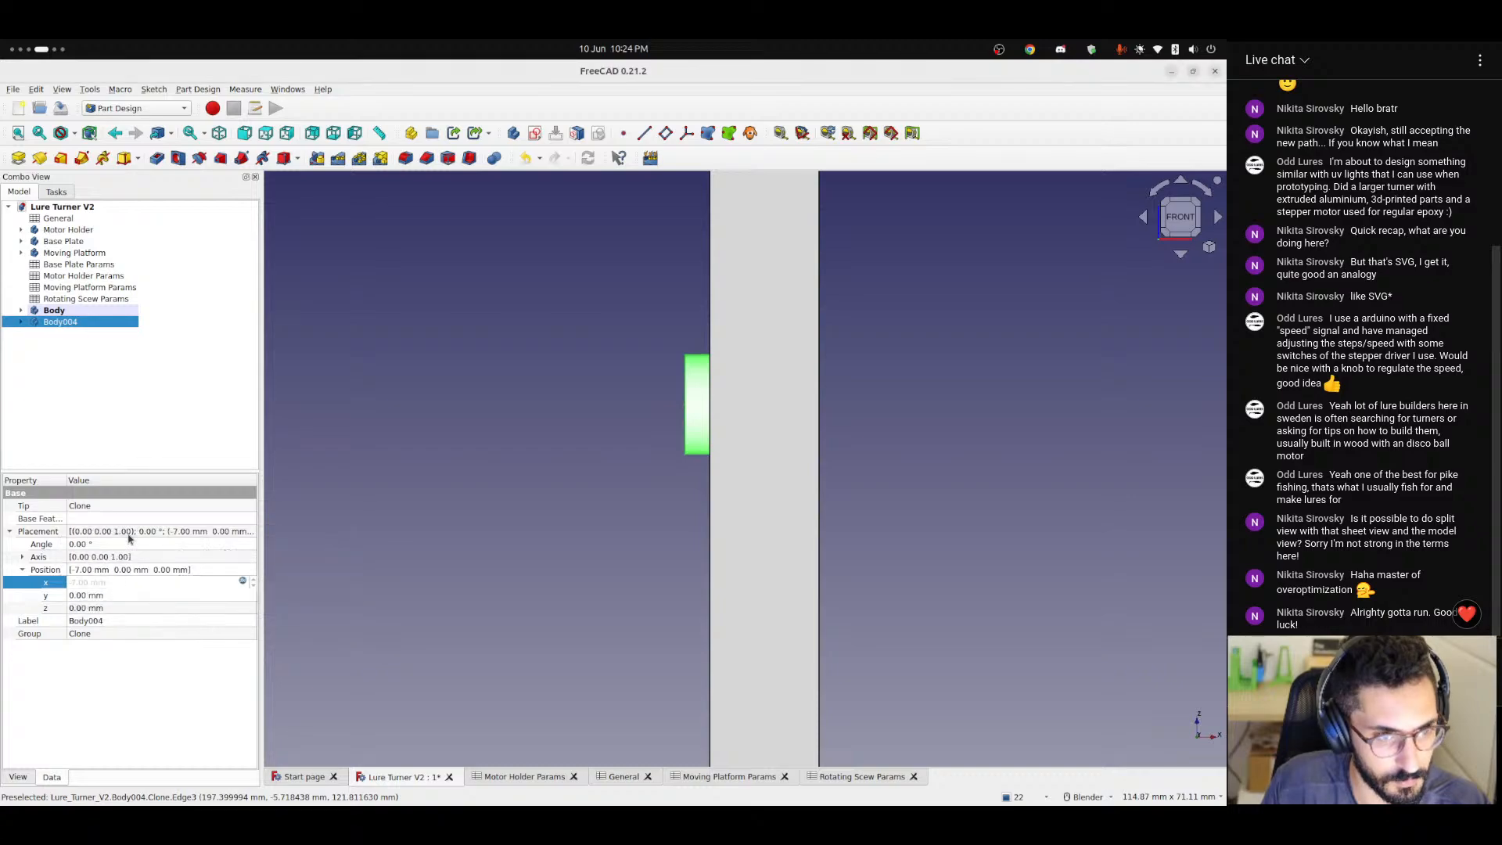
Expand Body004 and examine where its origin planes lie relative to the whole frame.
left_click(21, 322)
left_click(78, 333)
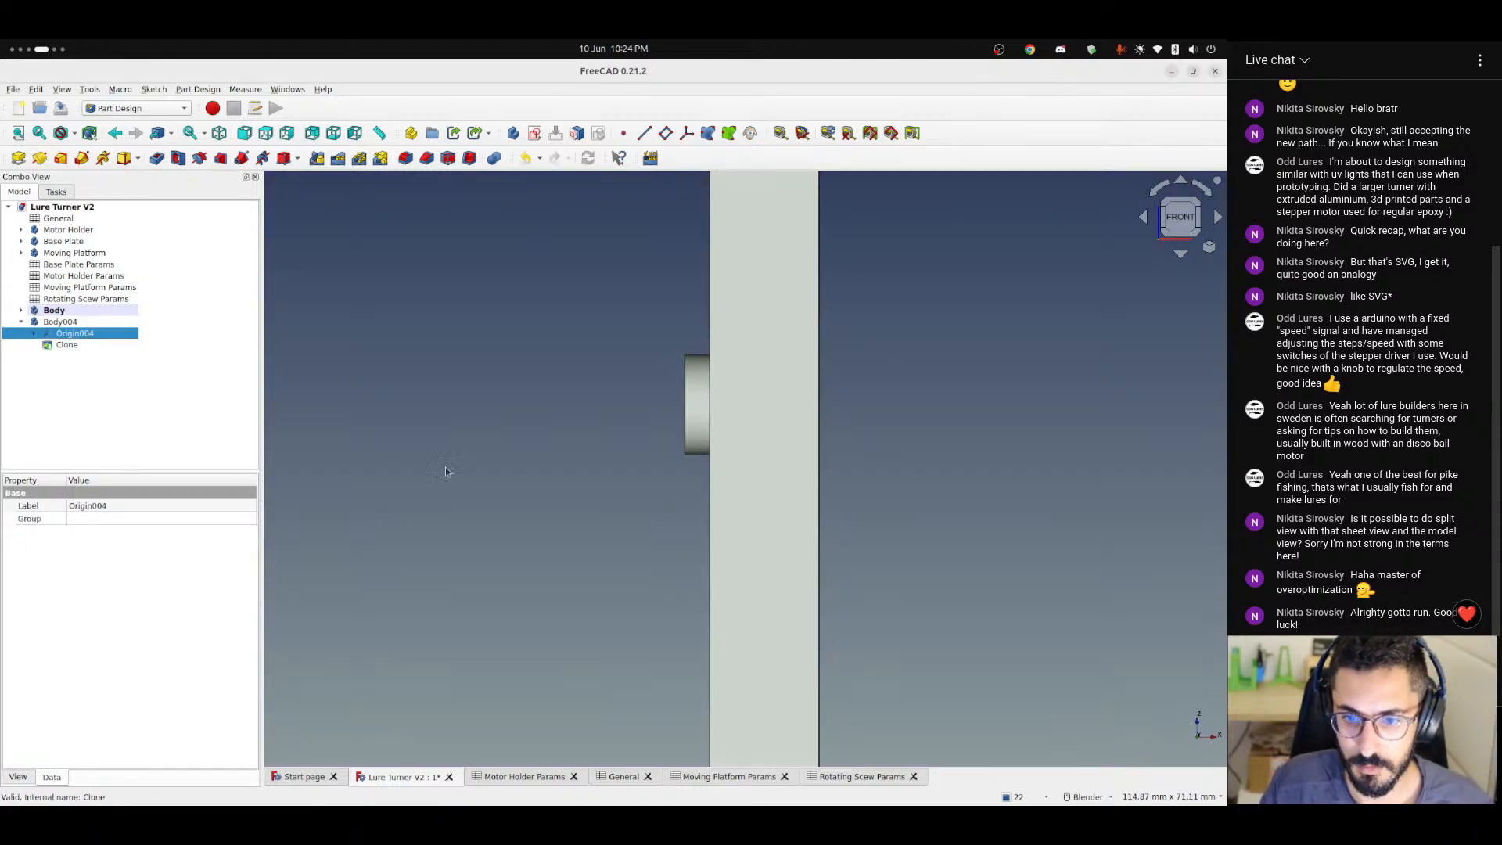
scroll(542, 505, "down", 10)
middle_click_drag(469, 510, 610, 446, "shift")
scroll(679, 480, "up", 8)
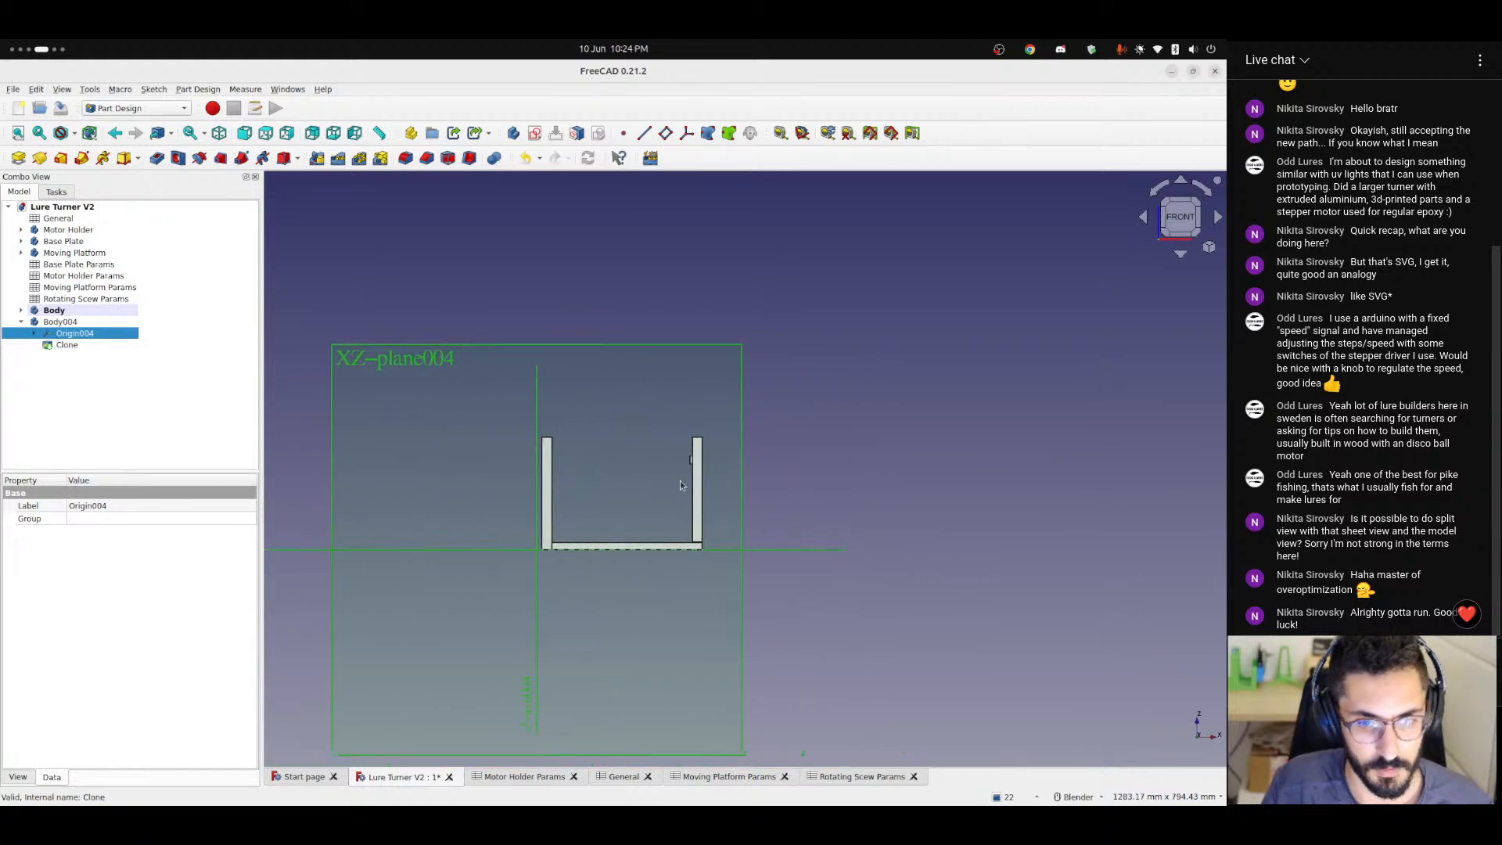
middle_click_drag(700, 431, 584, 438, "shift")
scroll(617, 389, "up", 5)
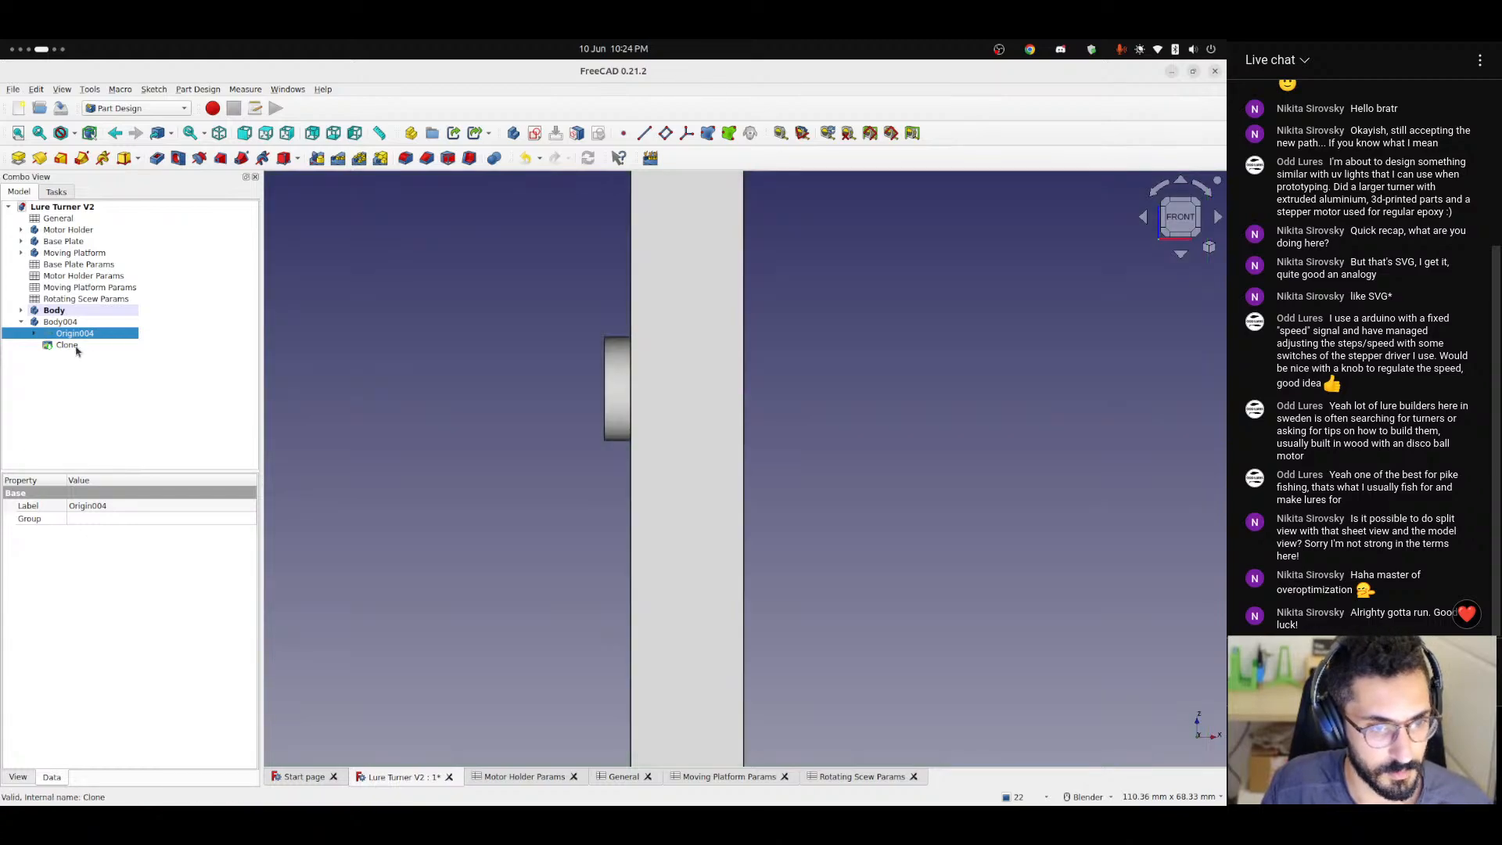
Compare the placement of Body004 with the X and Z position values of its inner Clone feature.
key("Up")
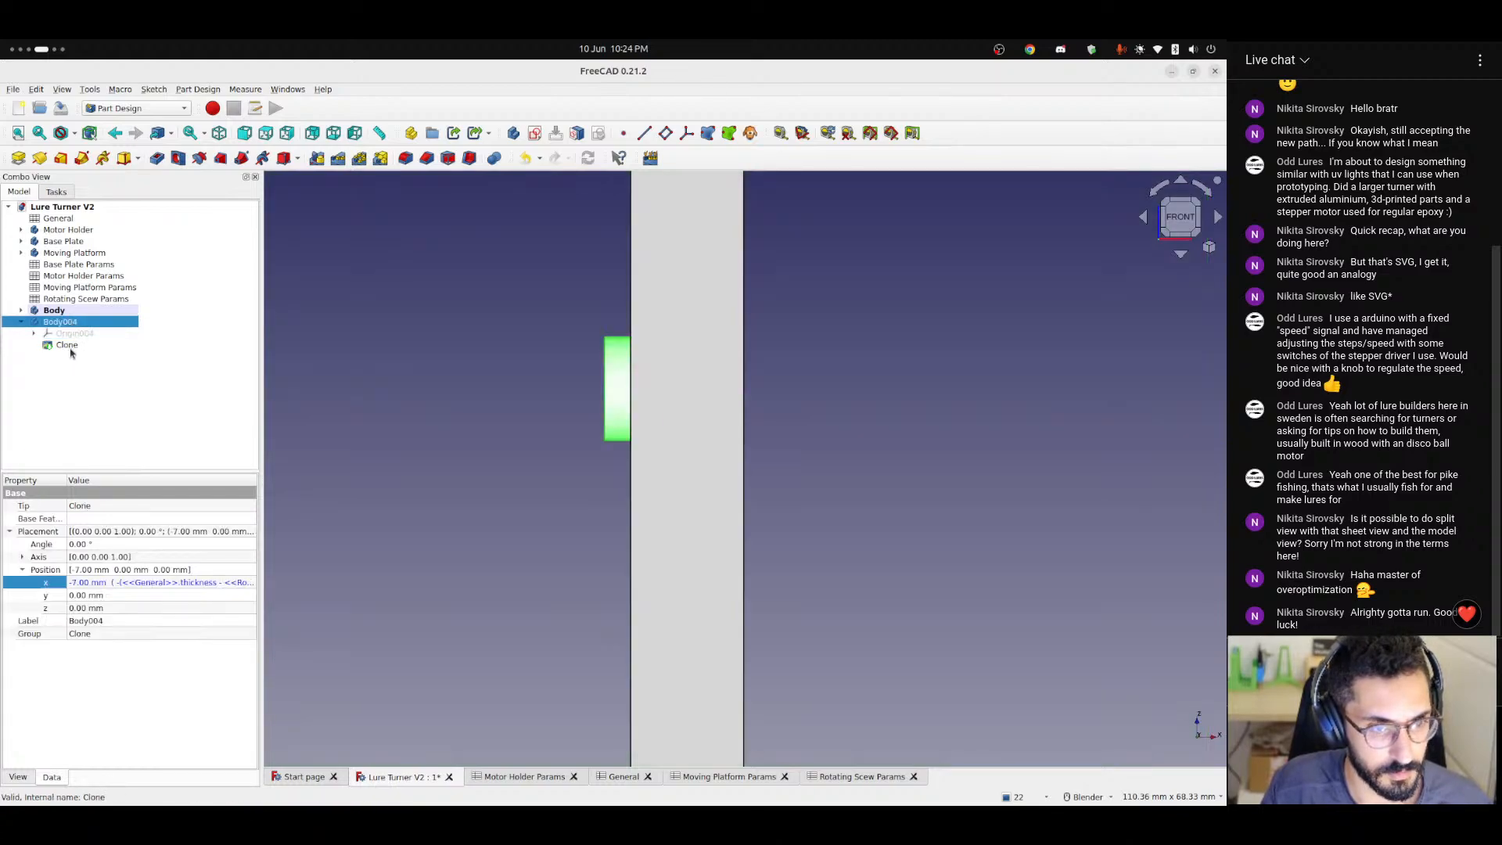
left_click(67, 345)
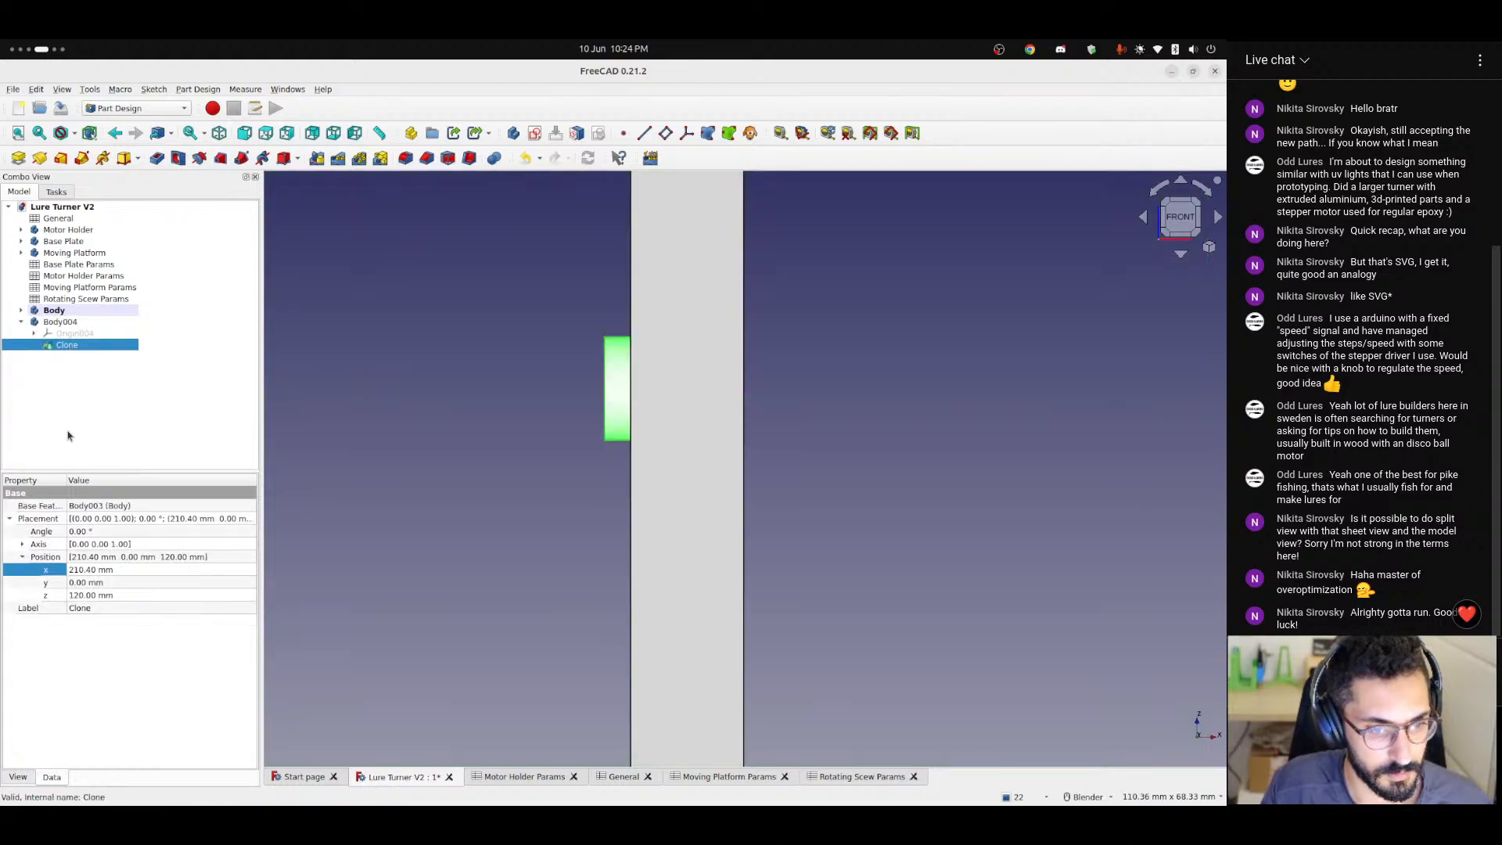
left_click(107, 598)
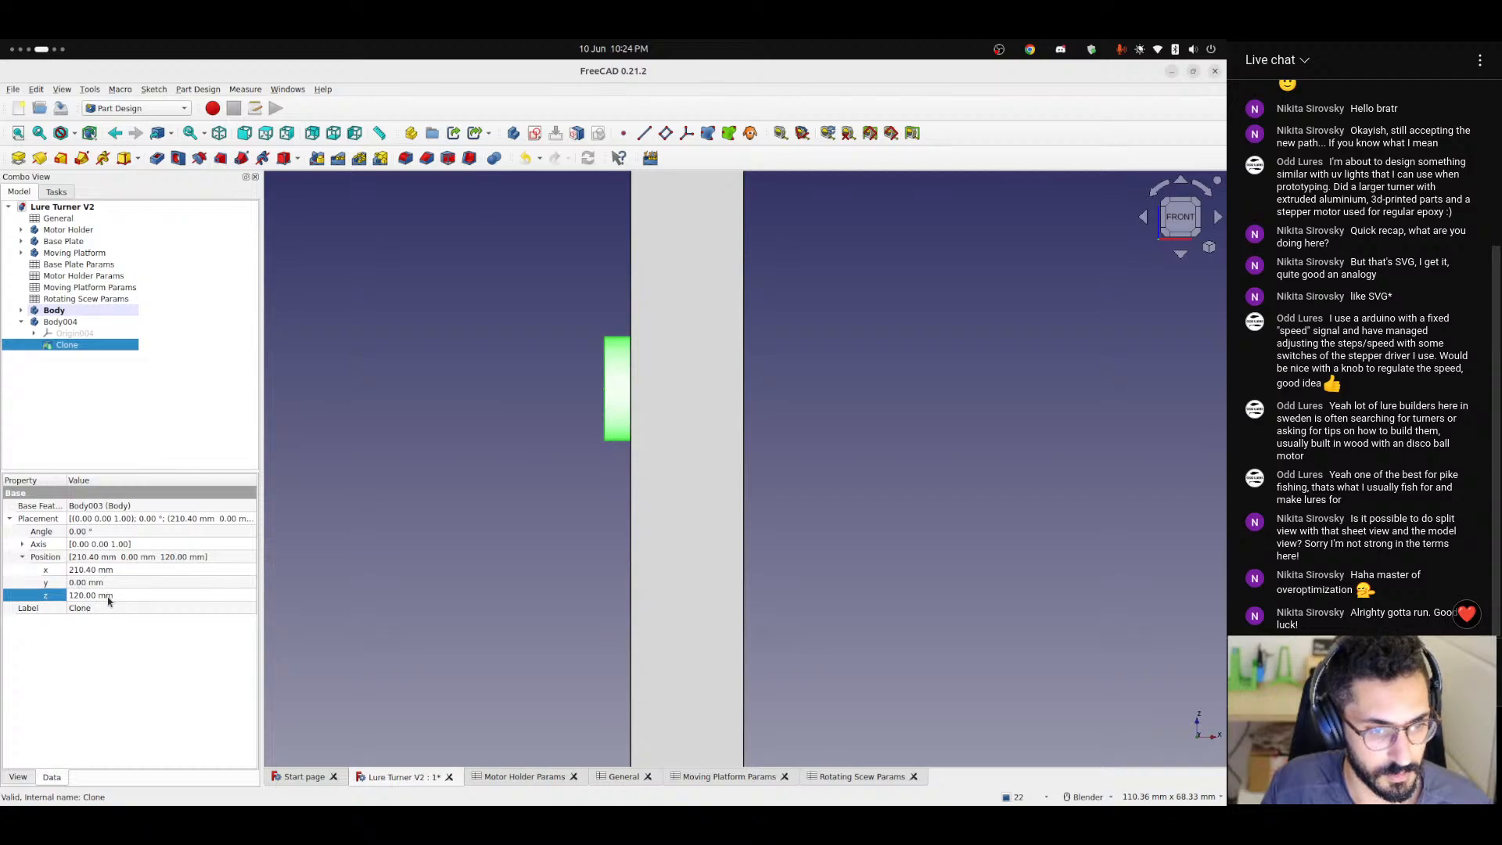
left_click(113, 571)
left_click(110, 595)
left_click(50, 369)
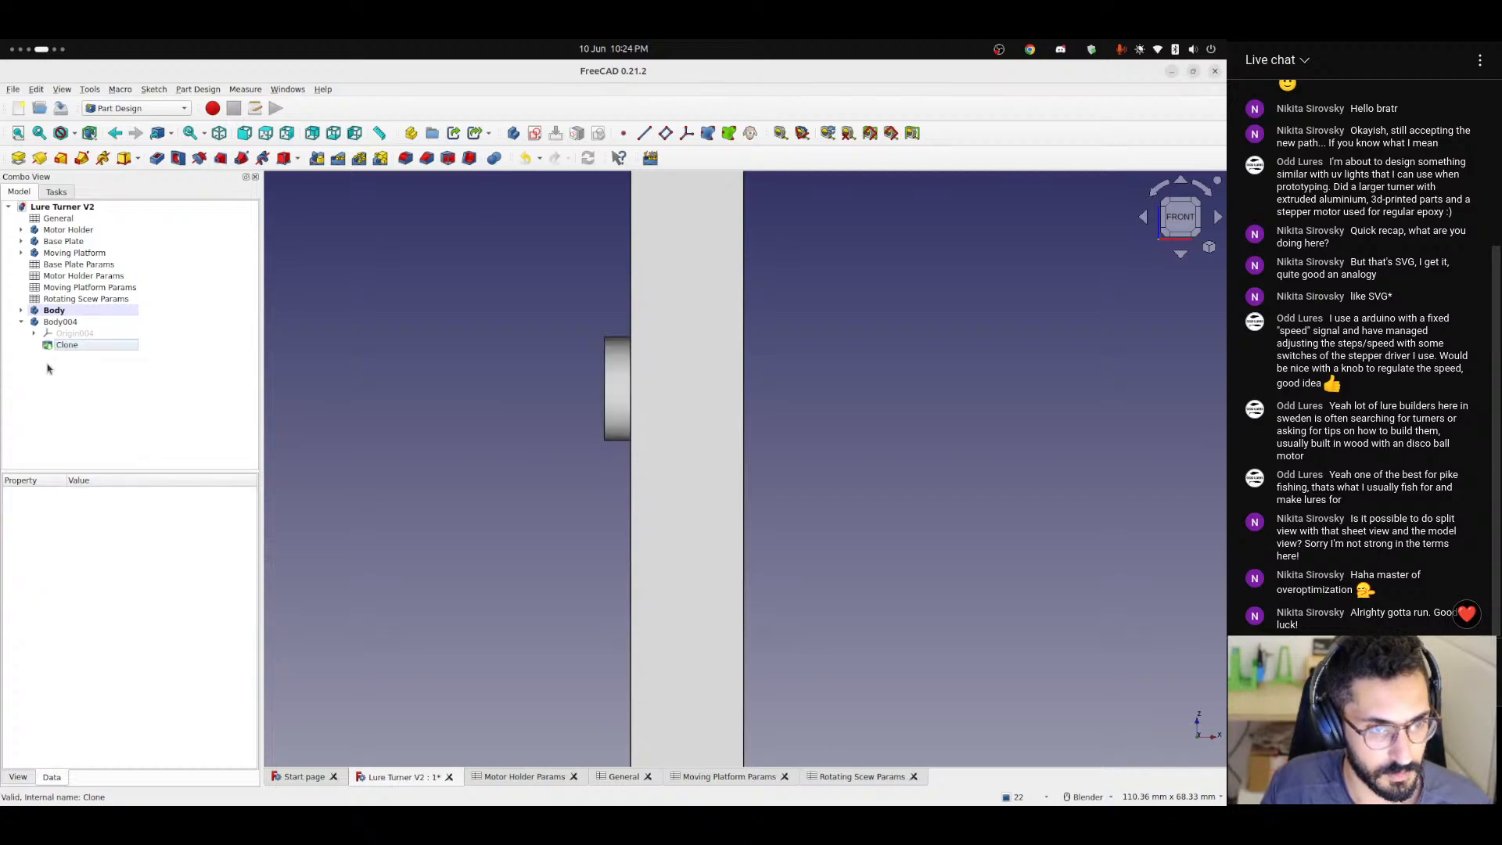
left_click(21, 322)
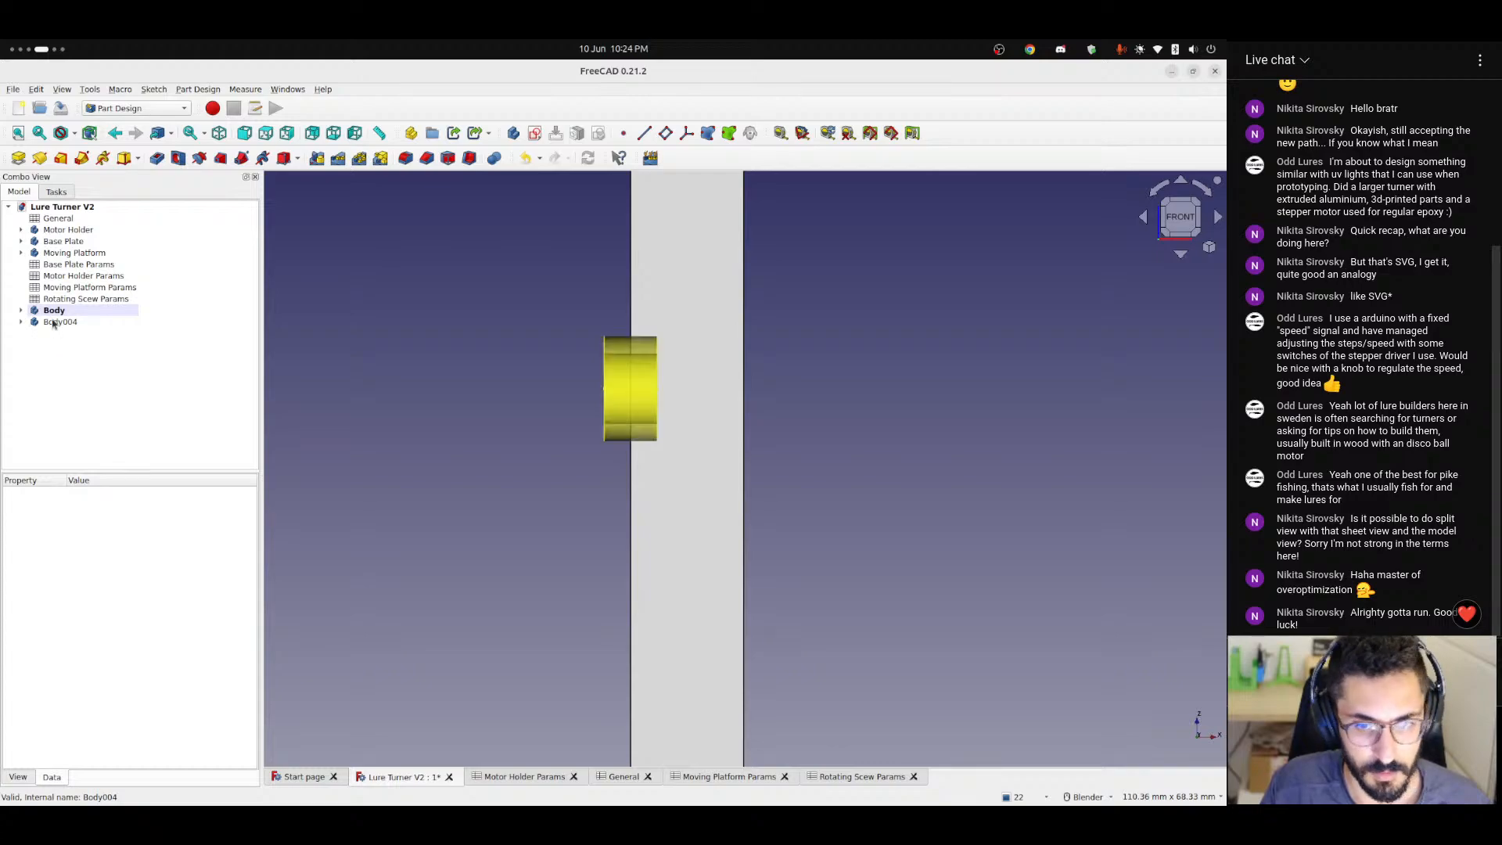
left_click(22, 321)
left_click(67, 345)
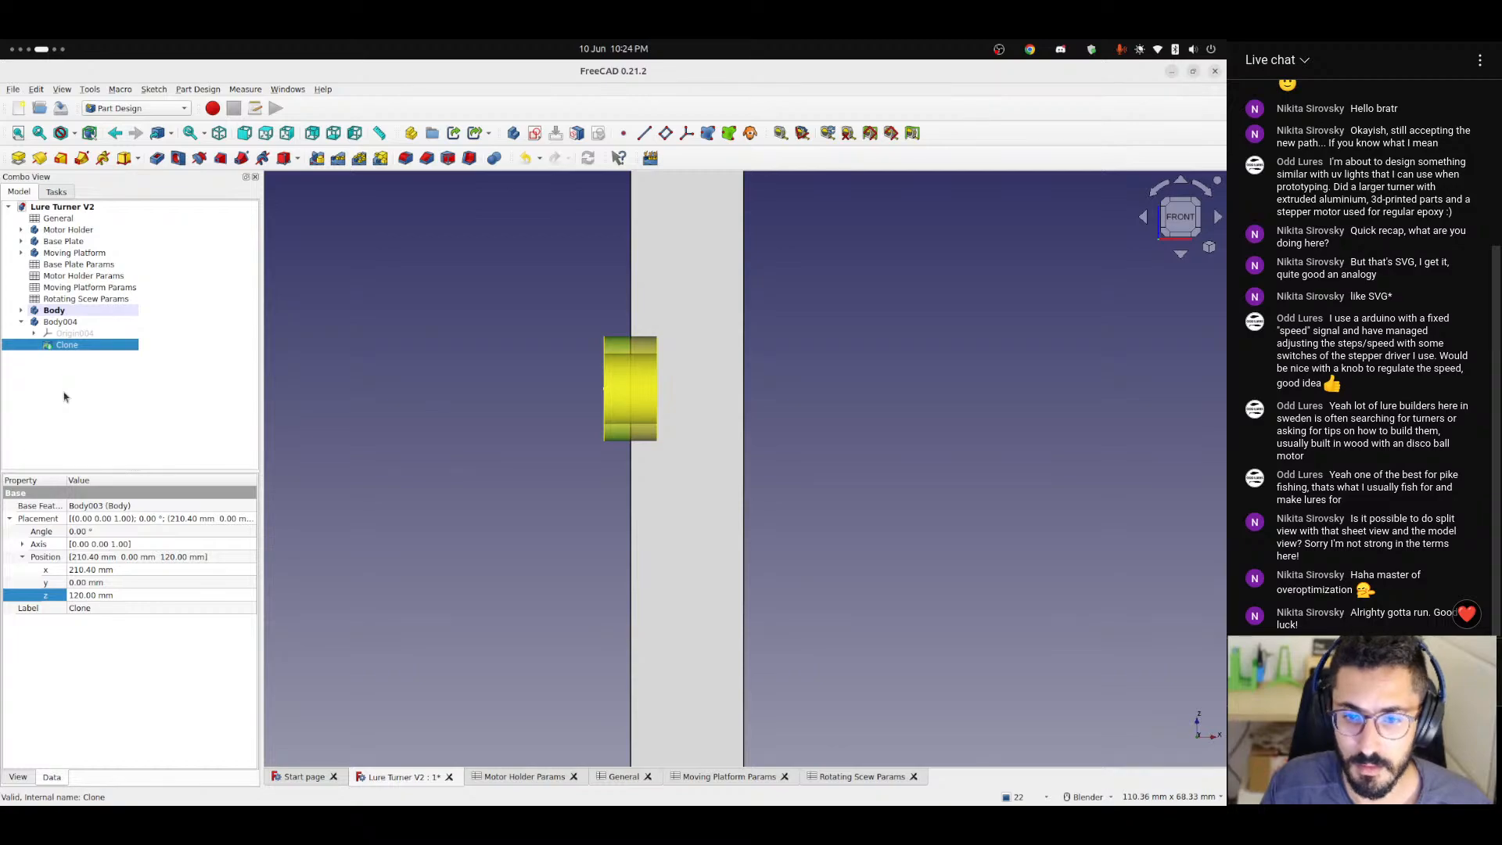
Delete the cloned bearing body Body004 and create a new empty body in the document.
left_click(74, 324)
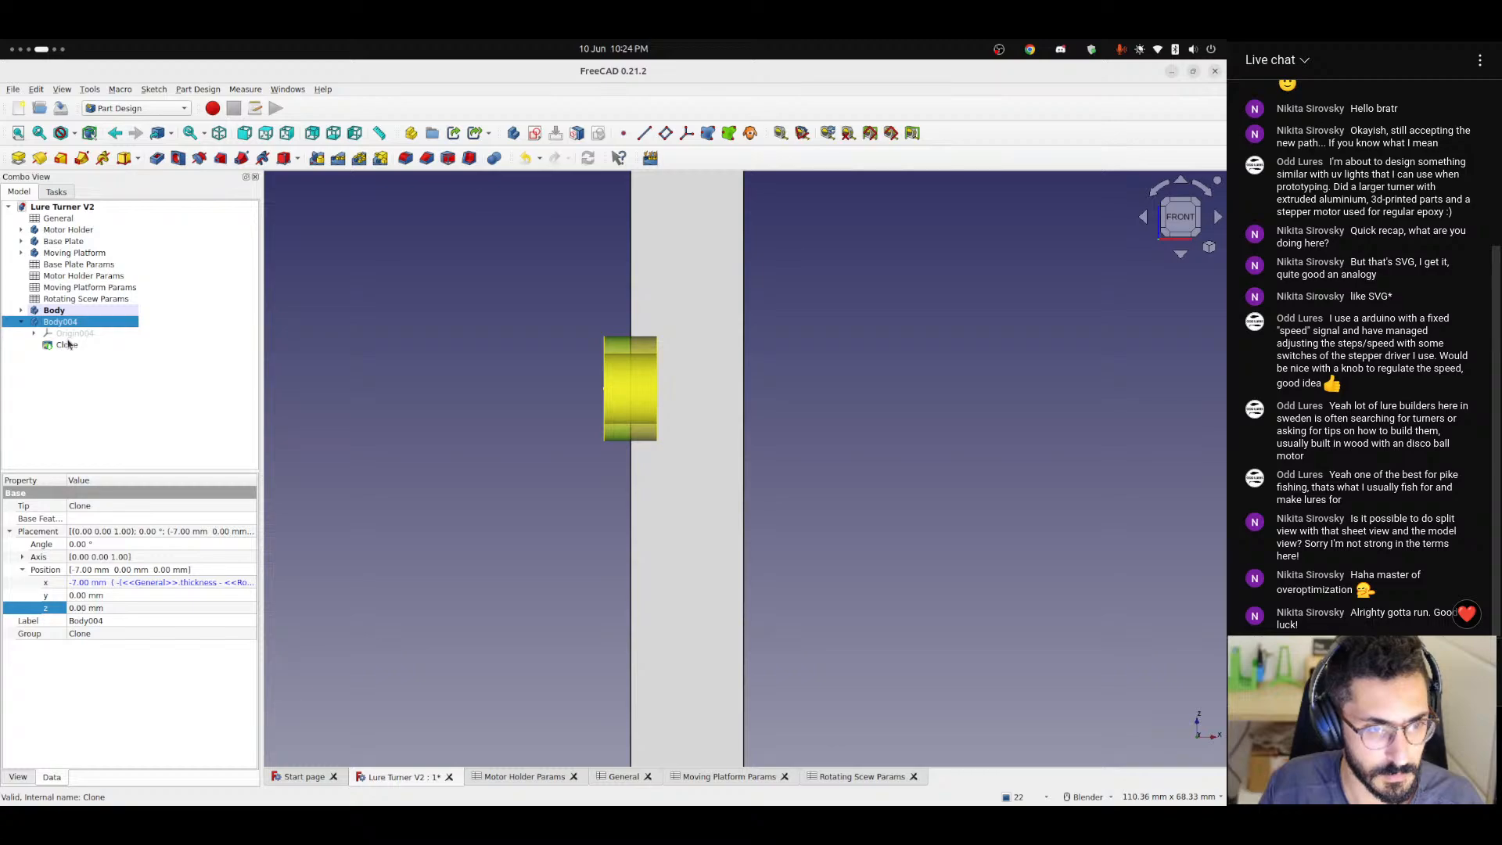
key("Delete")
mouse_move(375, 472)
middle_mouse_down()
mouse_move(558, 537)
mouse_move(624, 527)
mouse_move(492, 530)
mouse_move(673, 435)
mouse_move(664, 446)
mouse_move(732, 458)
middle_mouse_up()
scroll(657, 450, "down", 3)
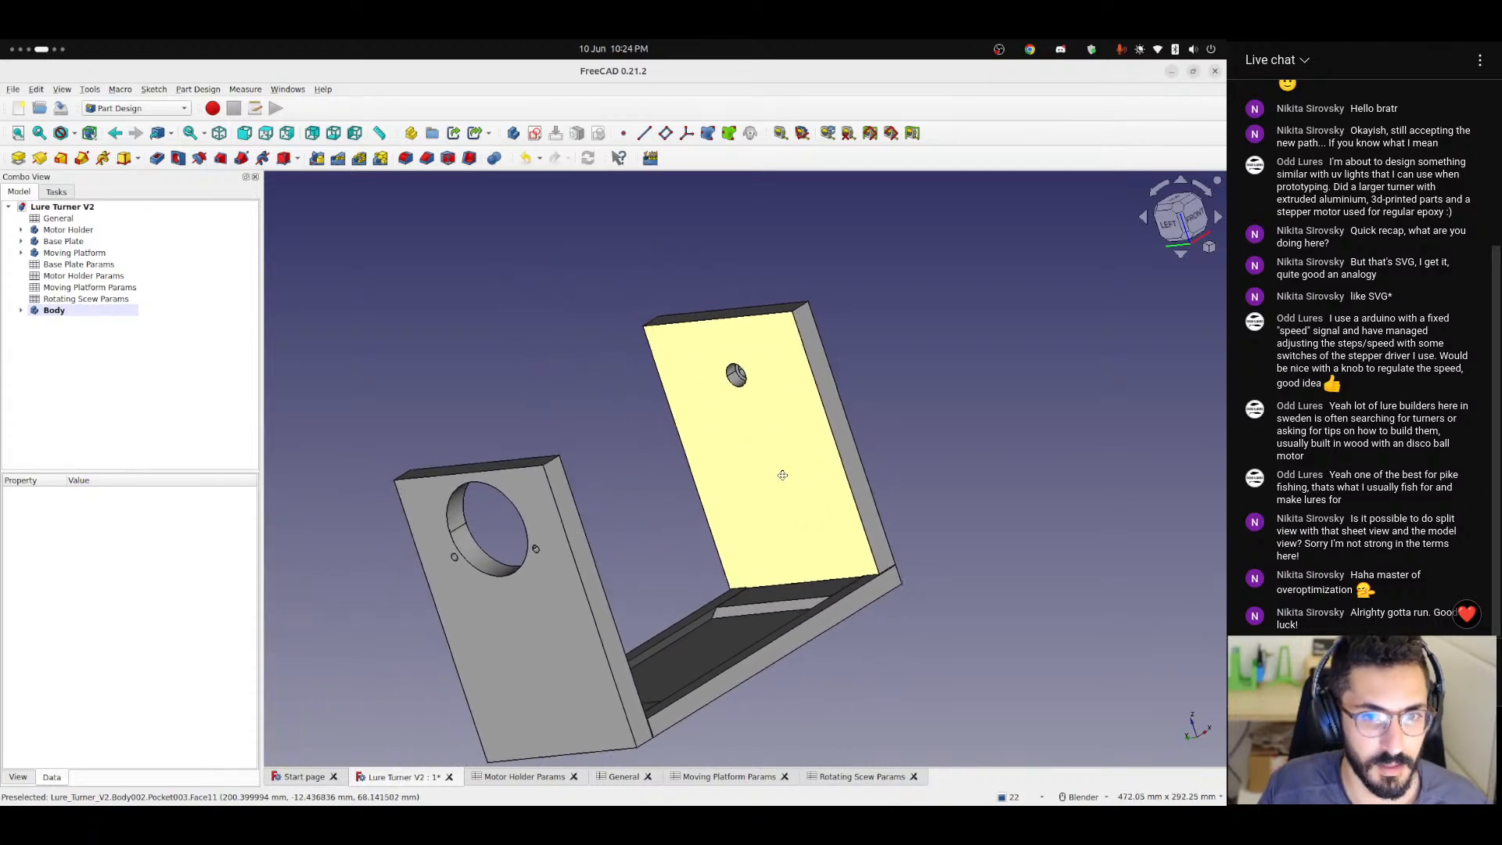
left_click(513, 137)
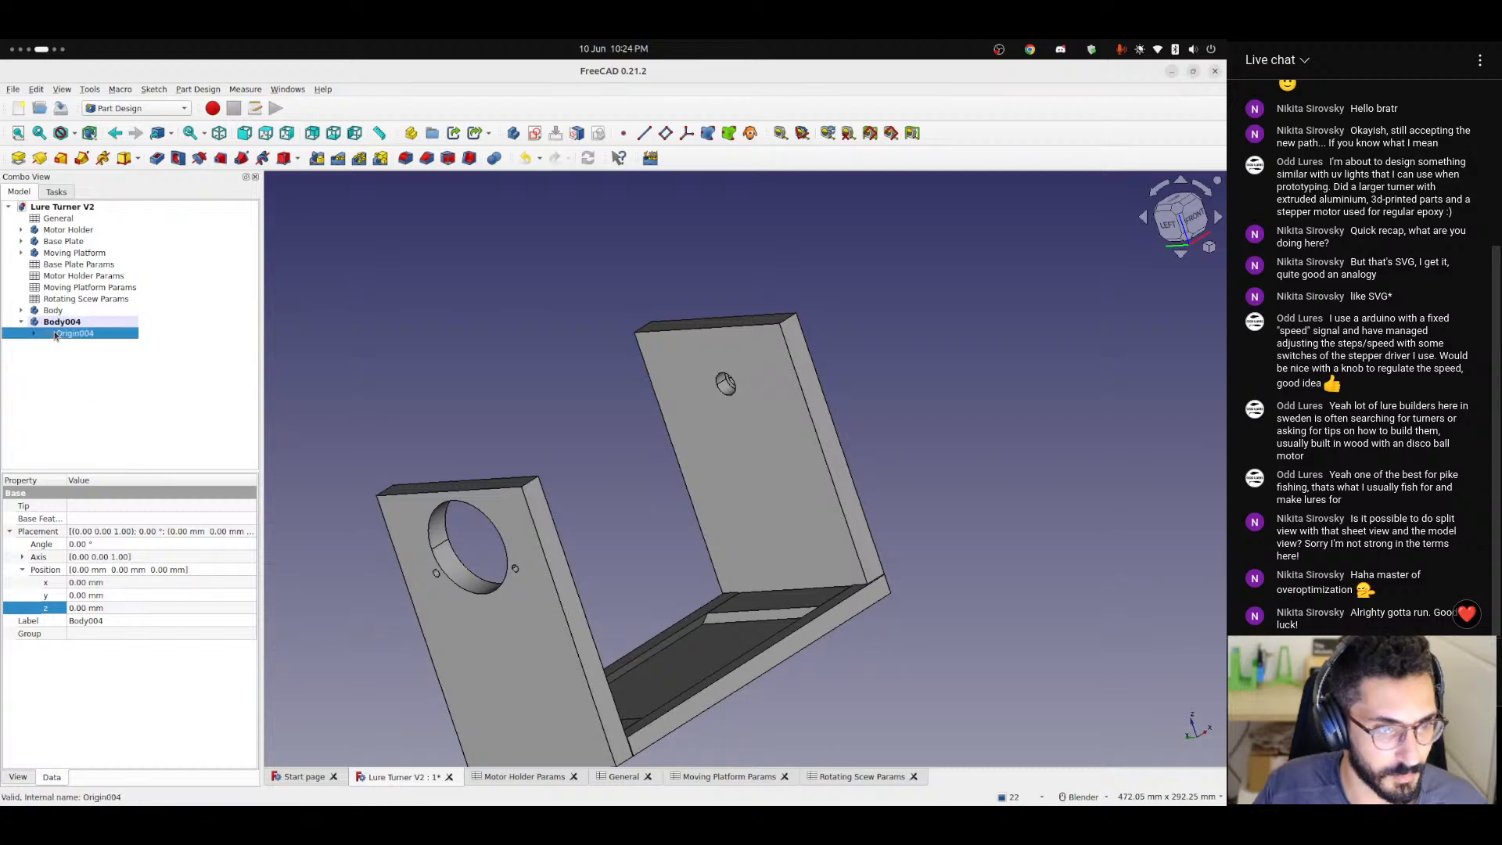
Begin an X position formula for Body004 with <<General>>.thickness + <<General>>.tolerance.
left_click(88, 322)
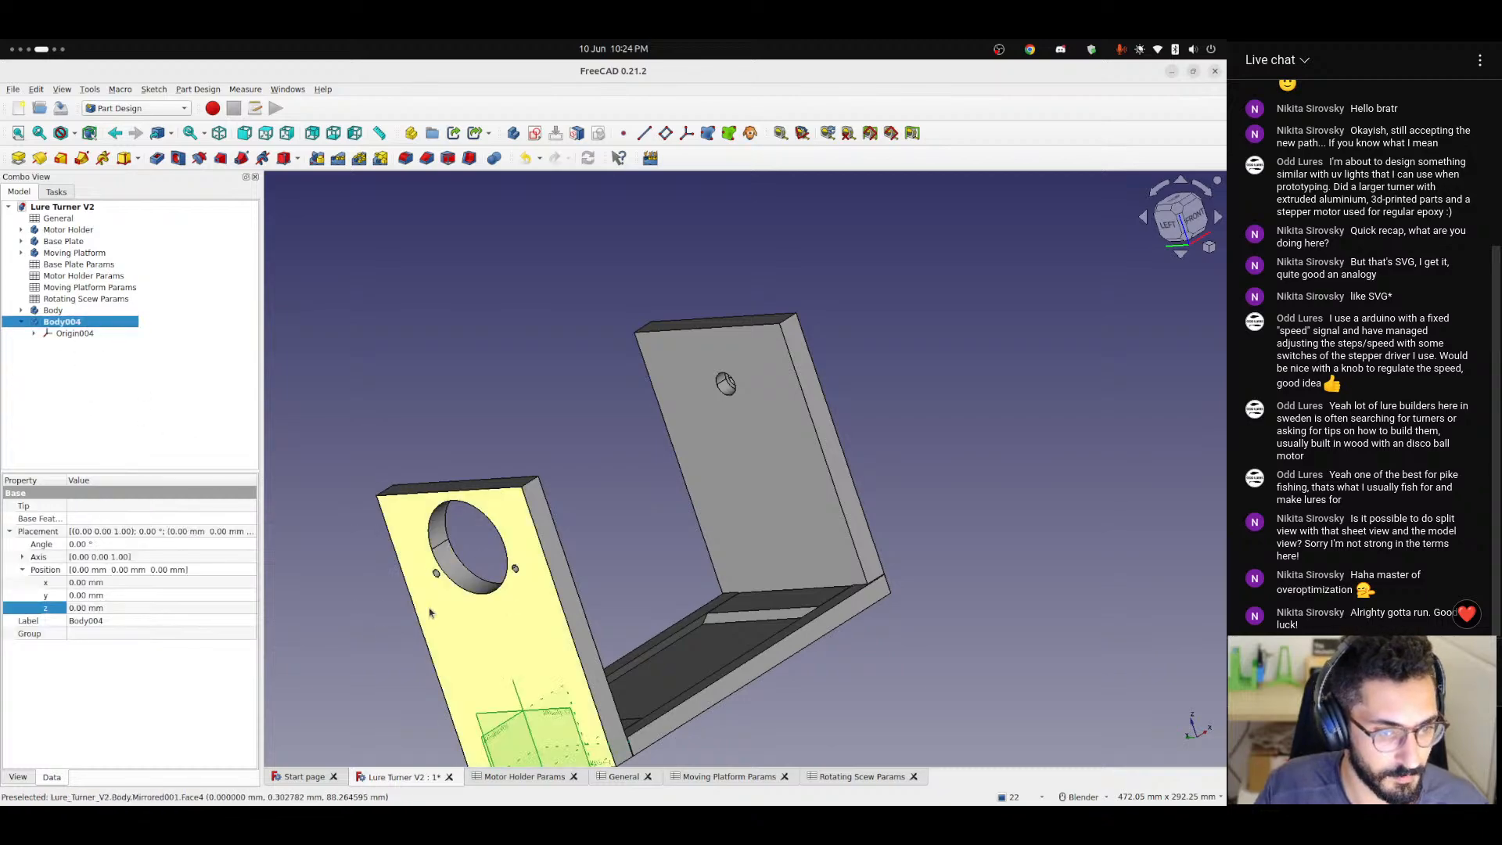
left_click(230, 584)
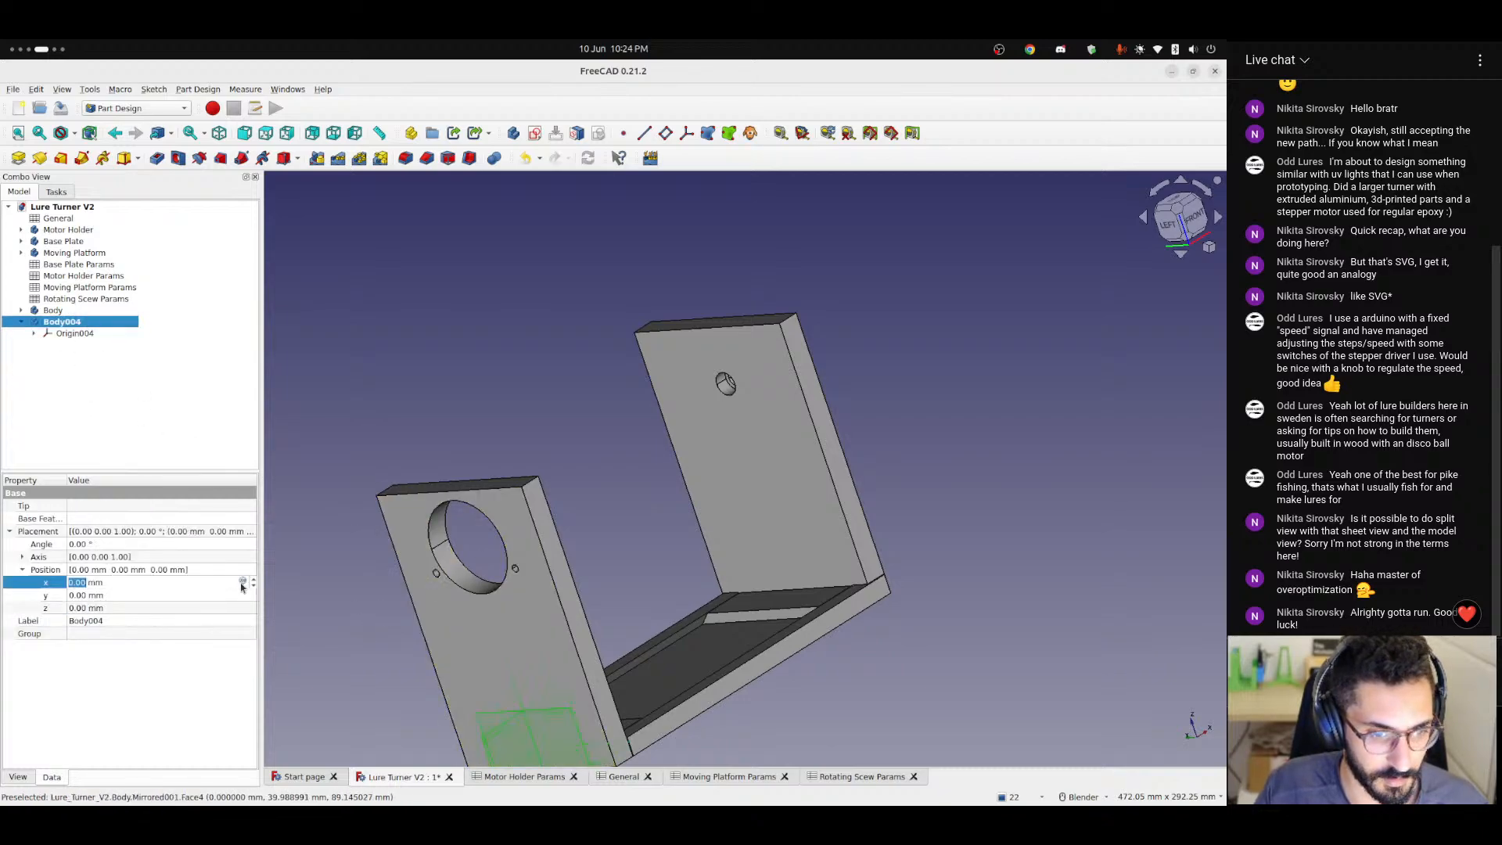
left_click(242, 583)
type("<<General>>.t")
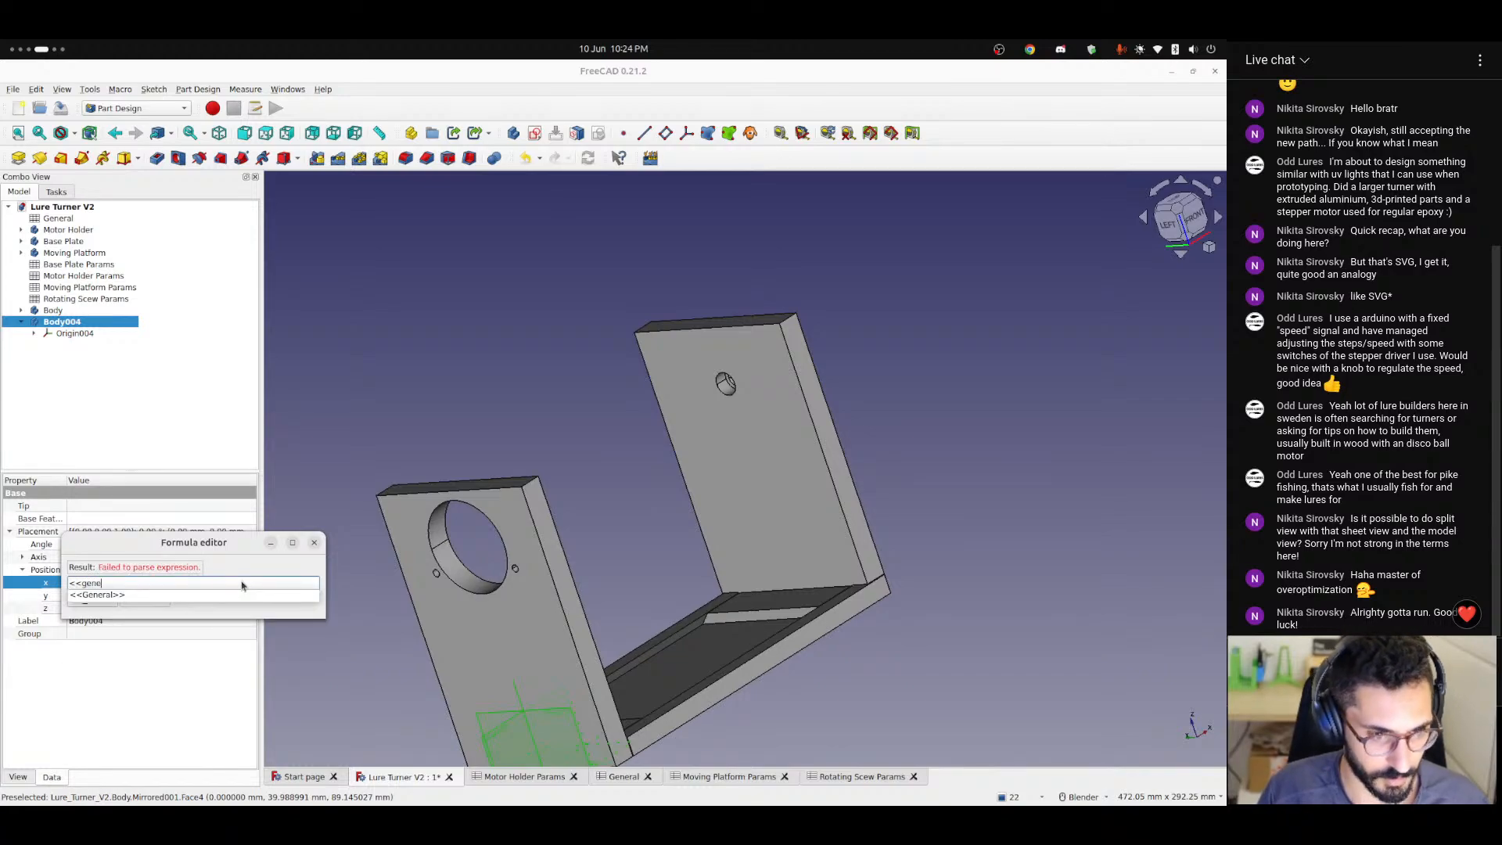
type("hickness")
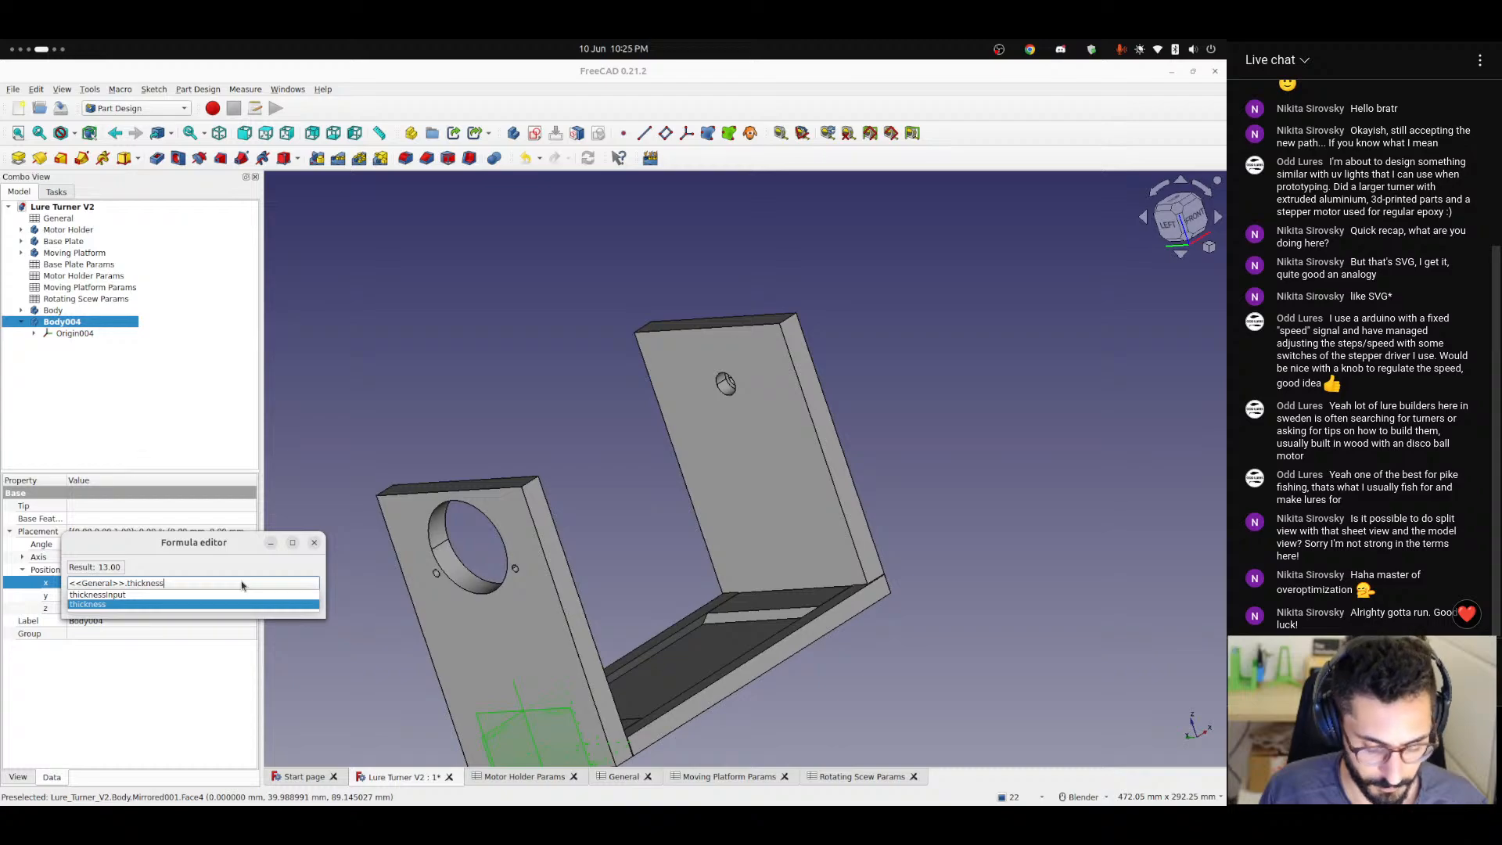
type(" + <<gen")
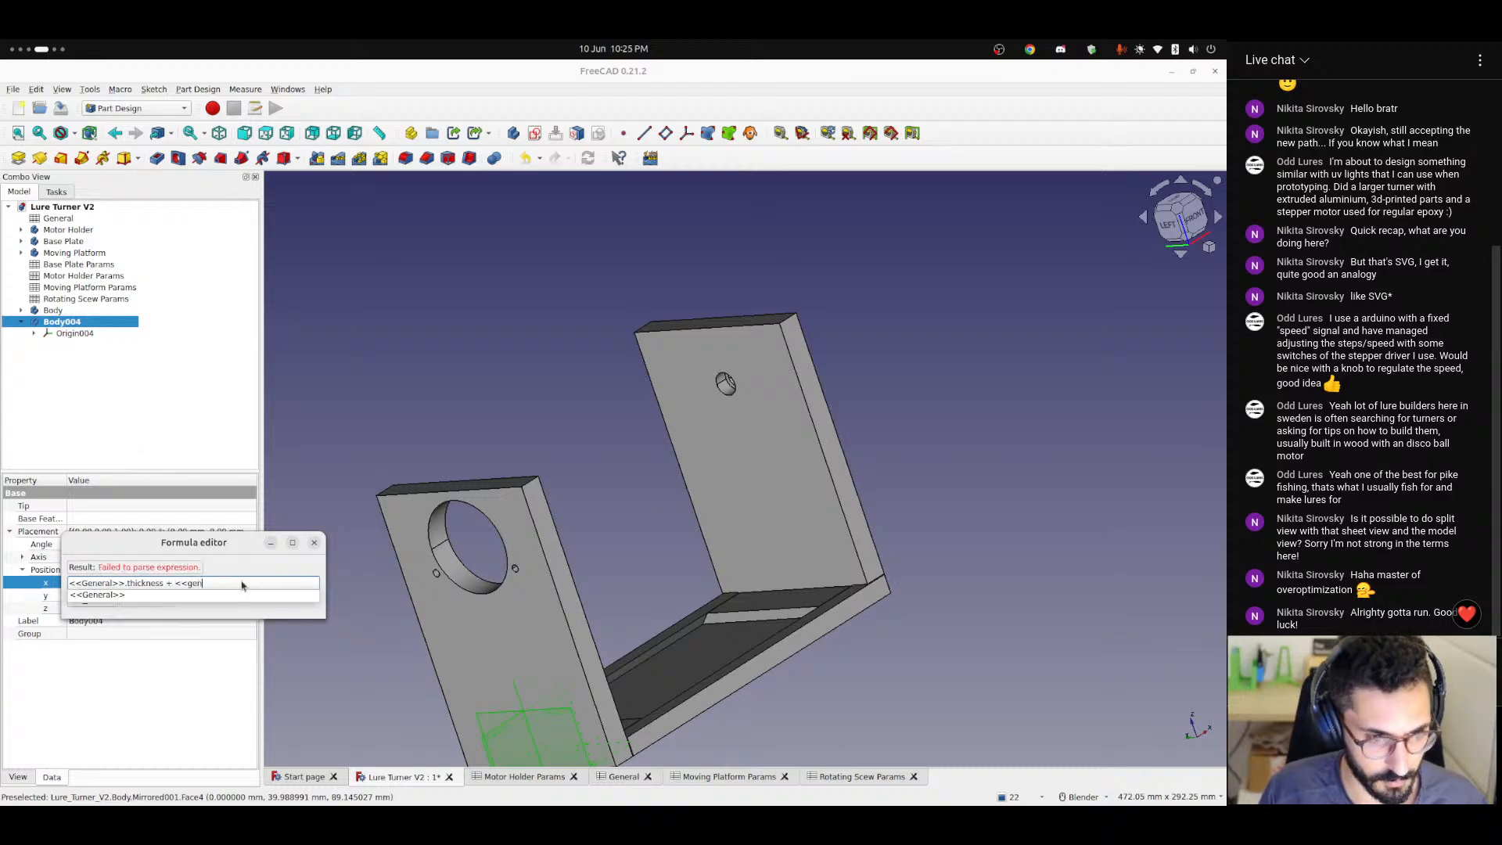
key("Down")
type(".tole")
key("Down")
key("Down")
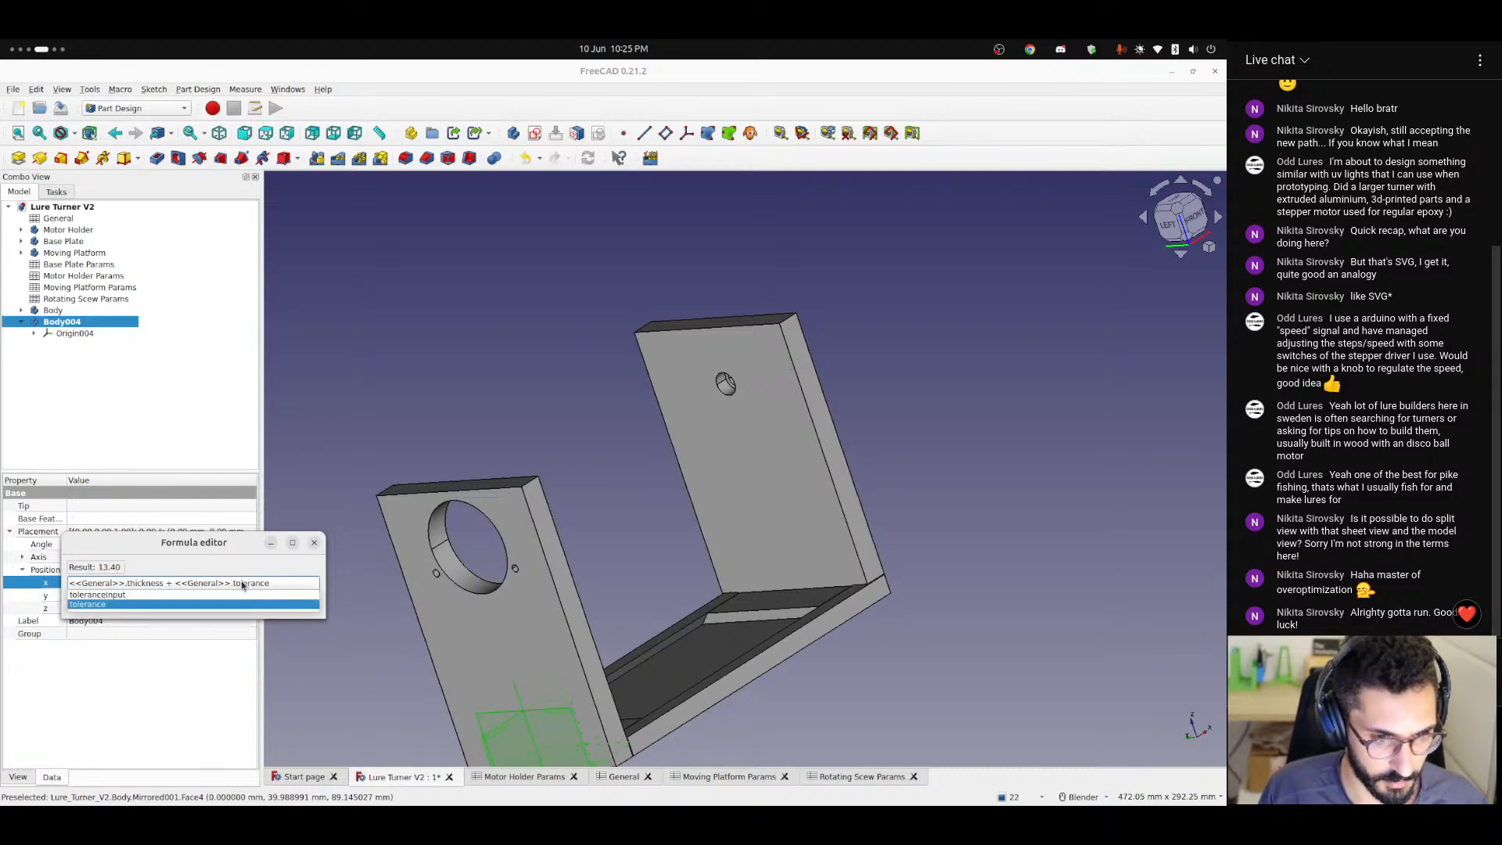
key("Return")
Add + <<General>>.basePlateLength to the end of Body004's X position formula and apply it.
type("-")
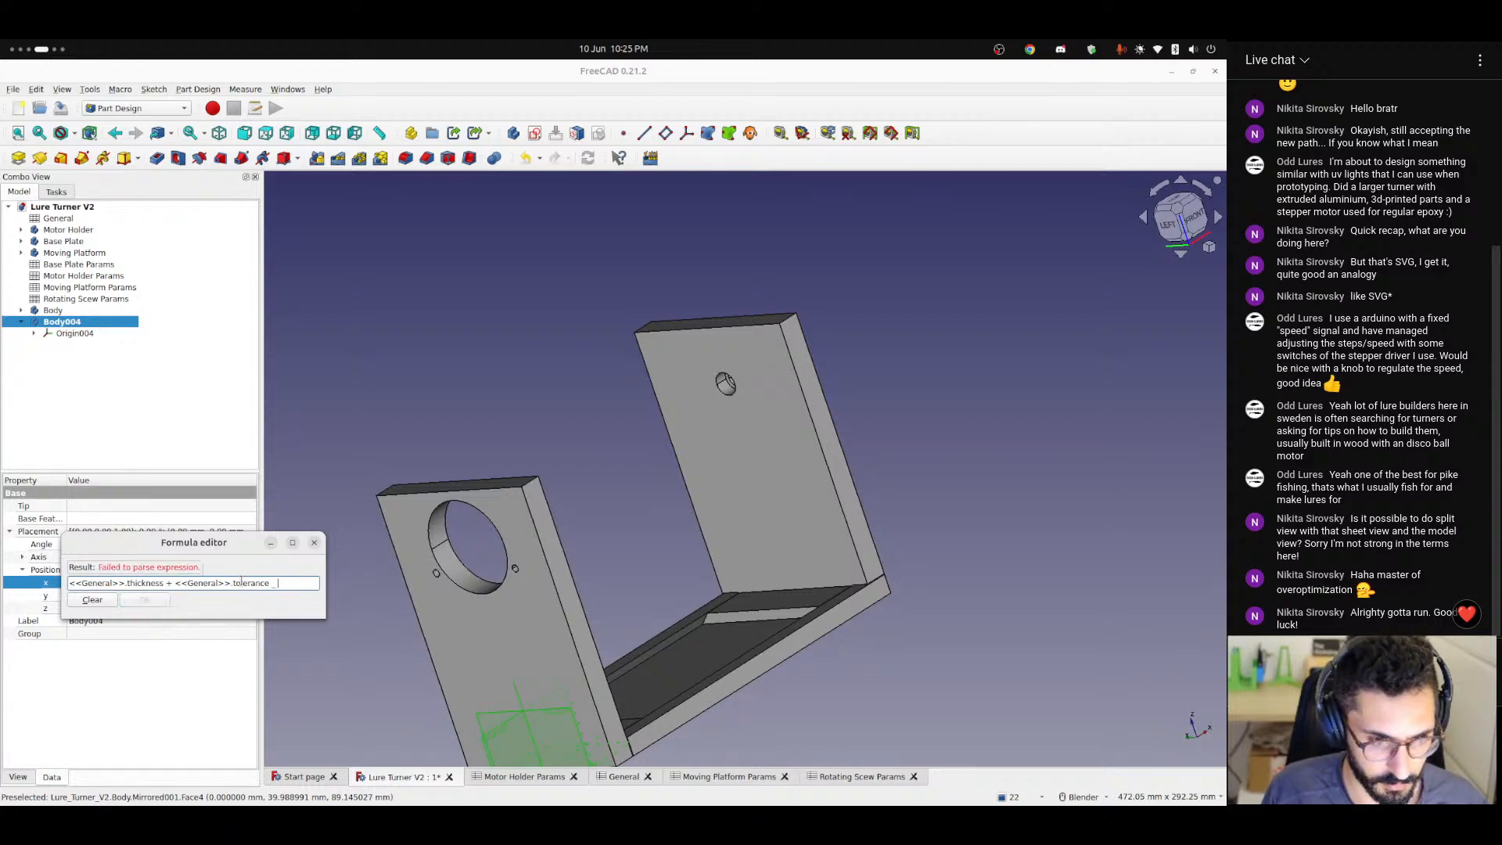
key("BackSpace")
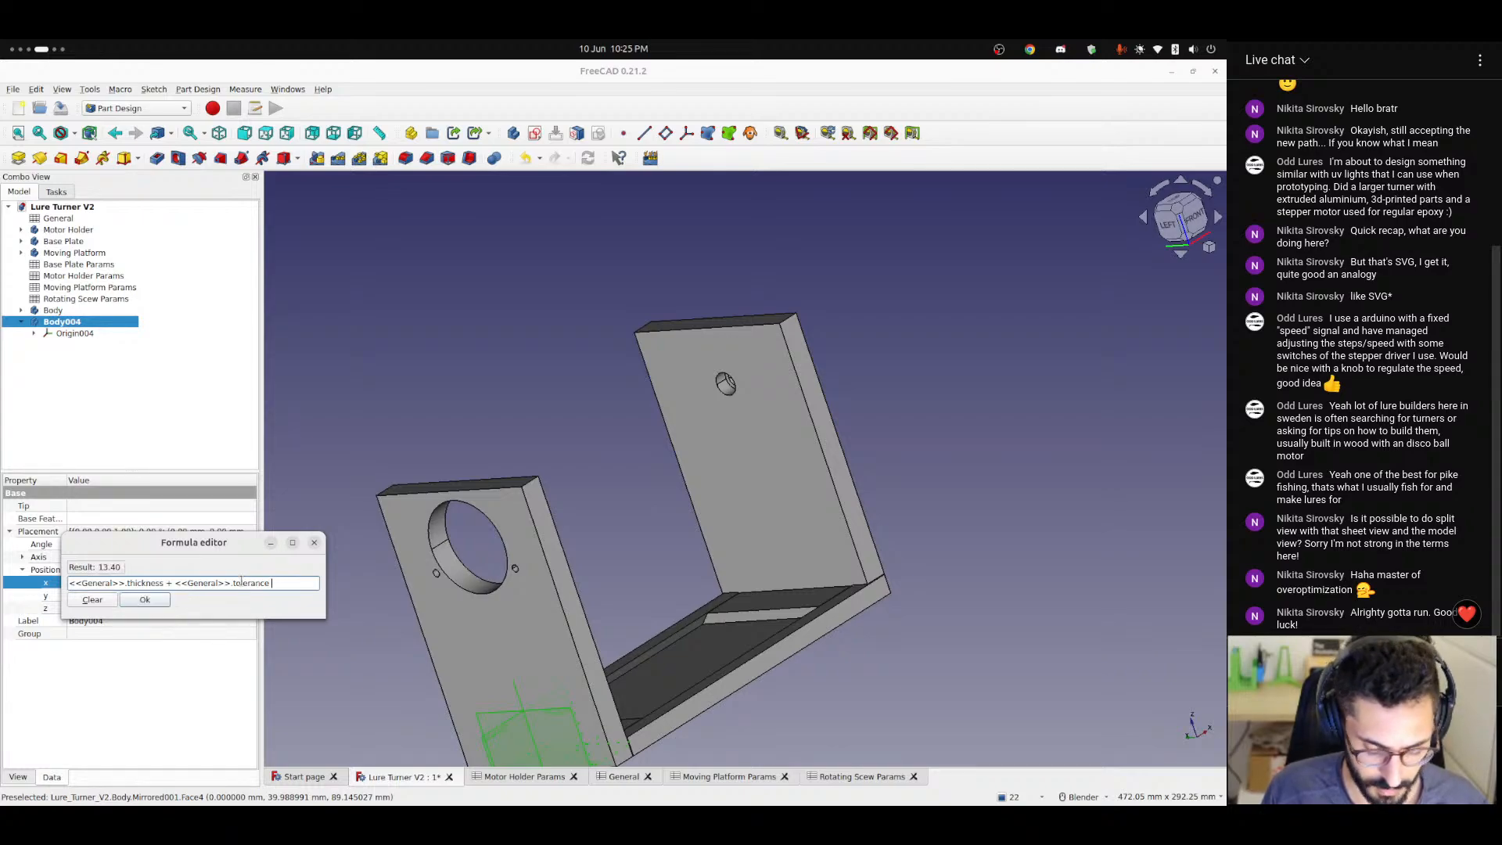
type("+")
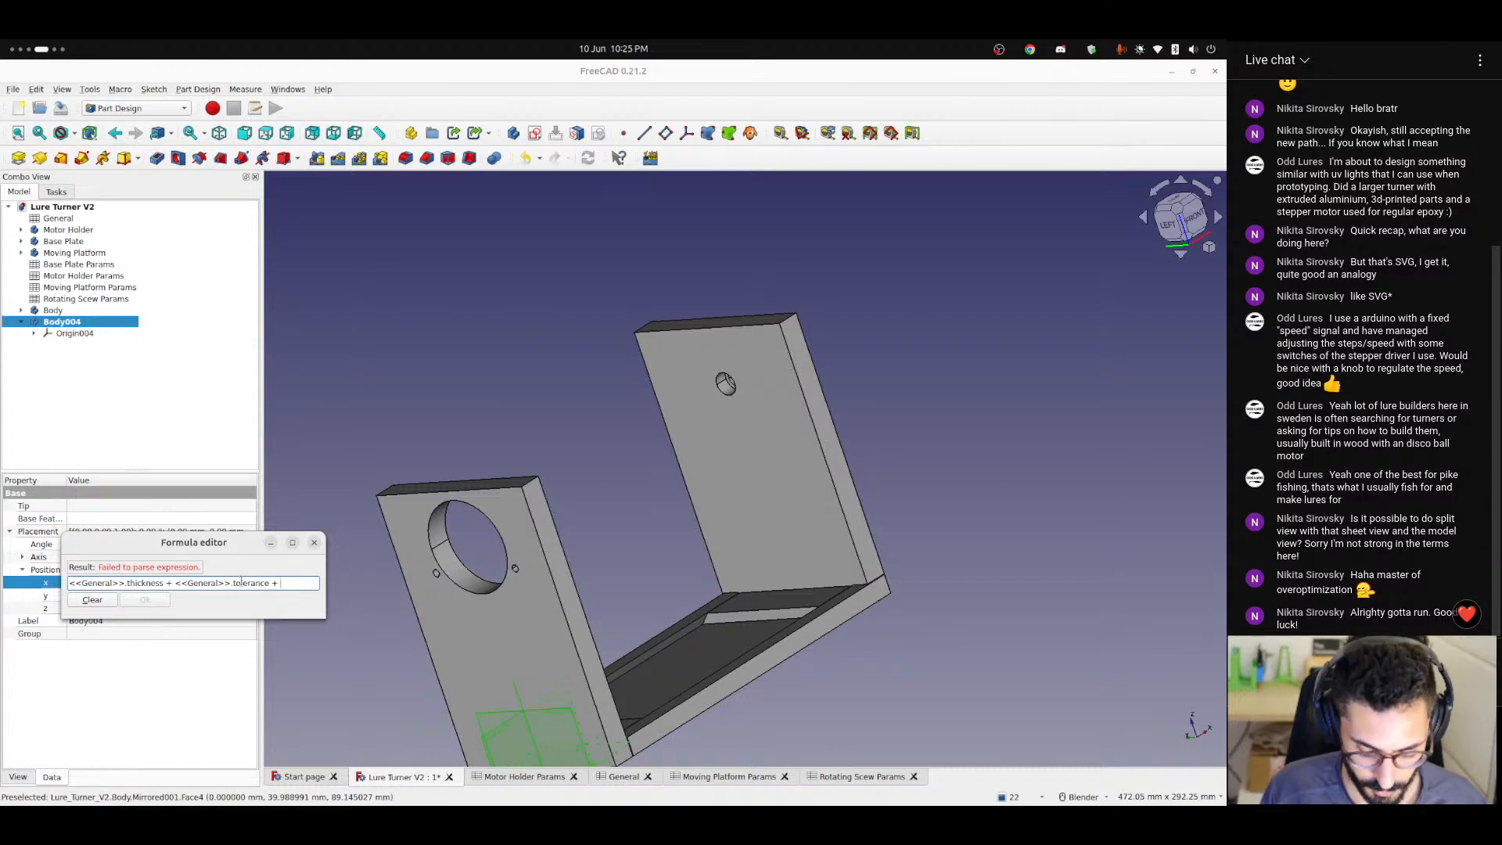
type("<<General>>.")
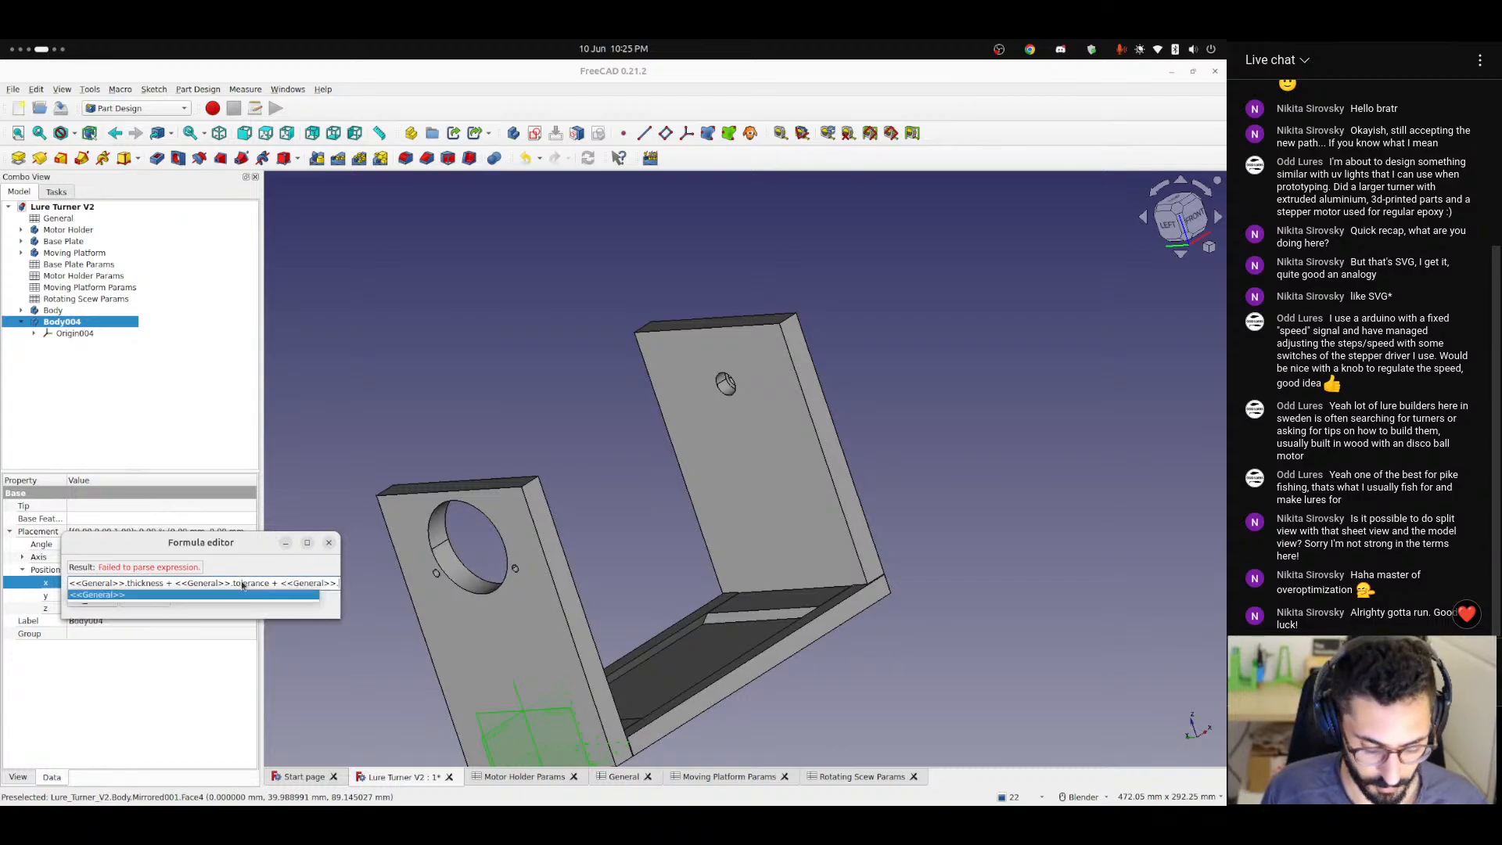
type("basePlateLength")
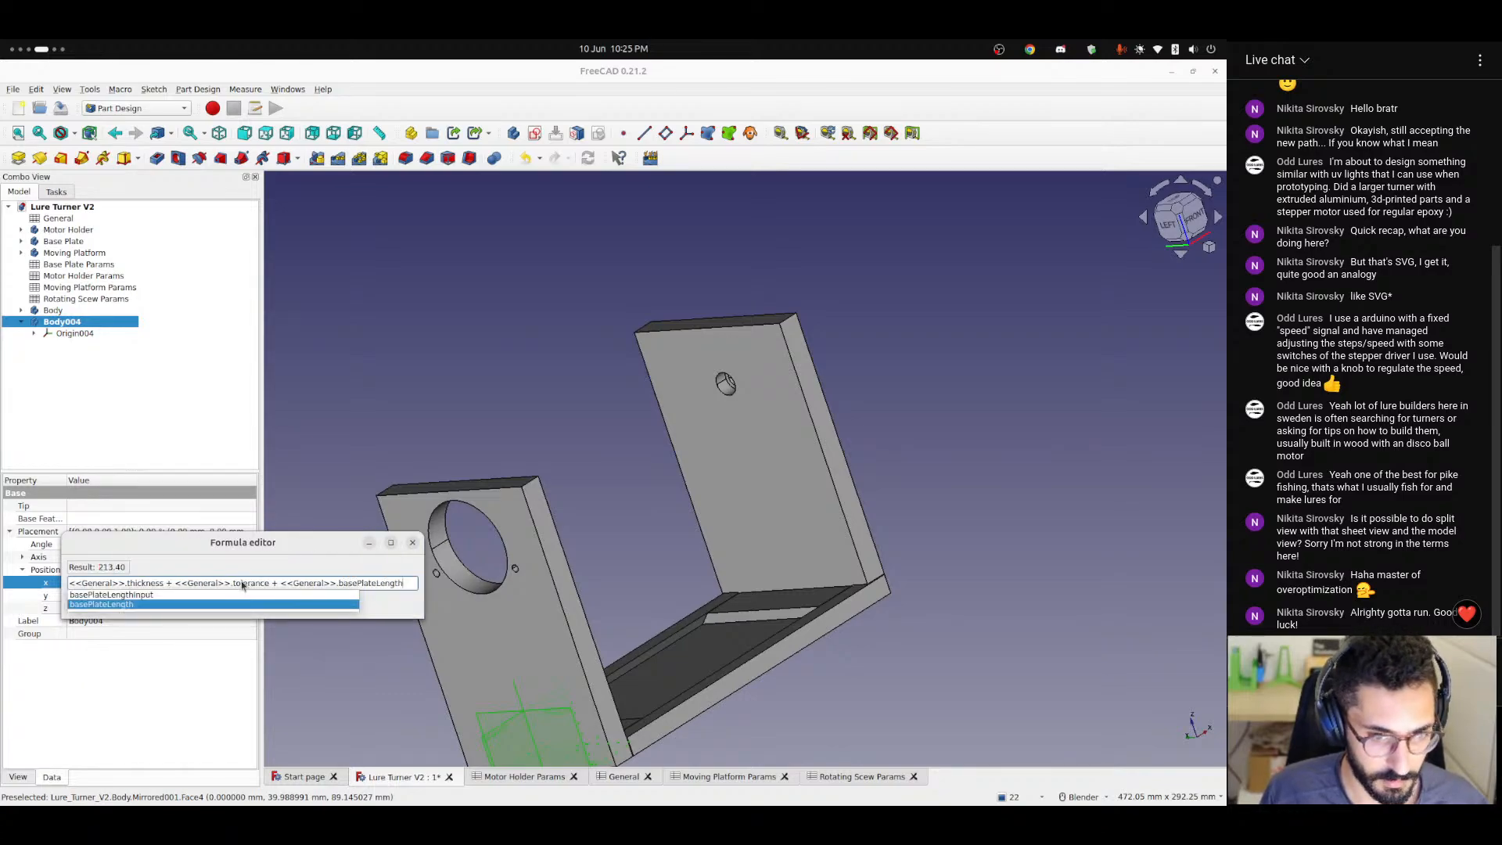
key("Return")
left_click(145, 599)
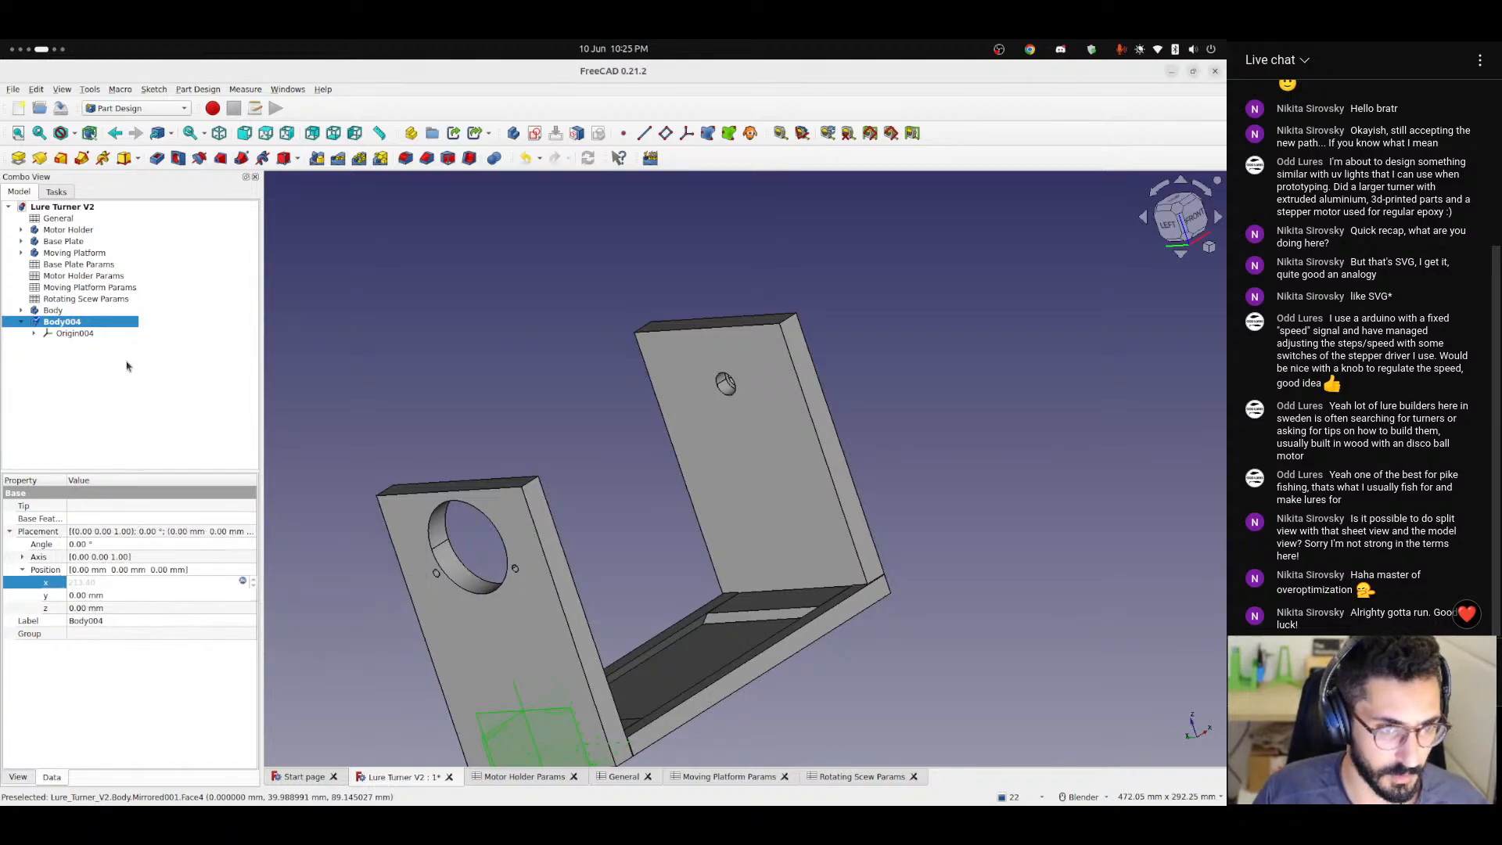
Check Body004's origin in the front view and remove the <<General>>.thickness term from its X position formula.
left_click(1221, 287)
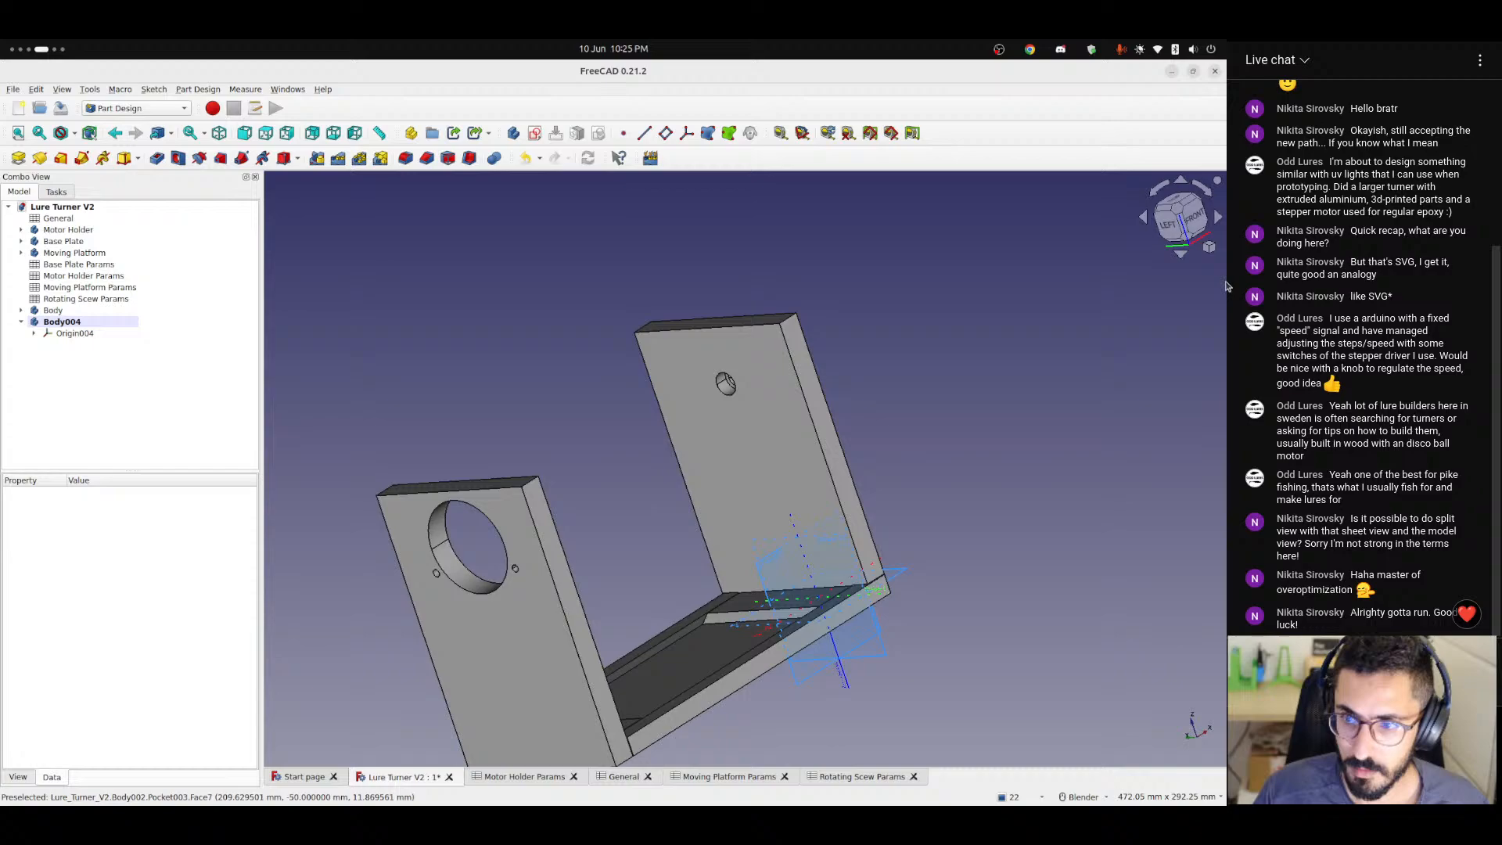
left_click(1200, 216)
scroll(757, 481, "up", 6)
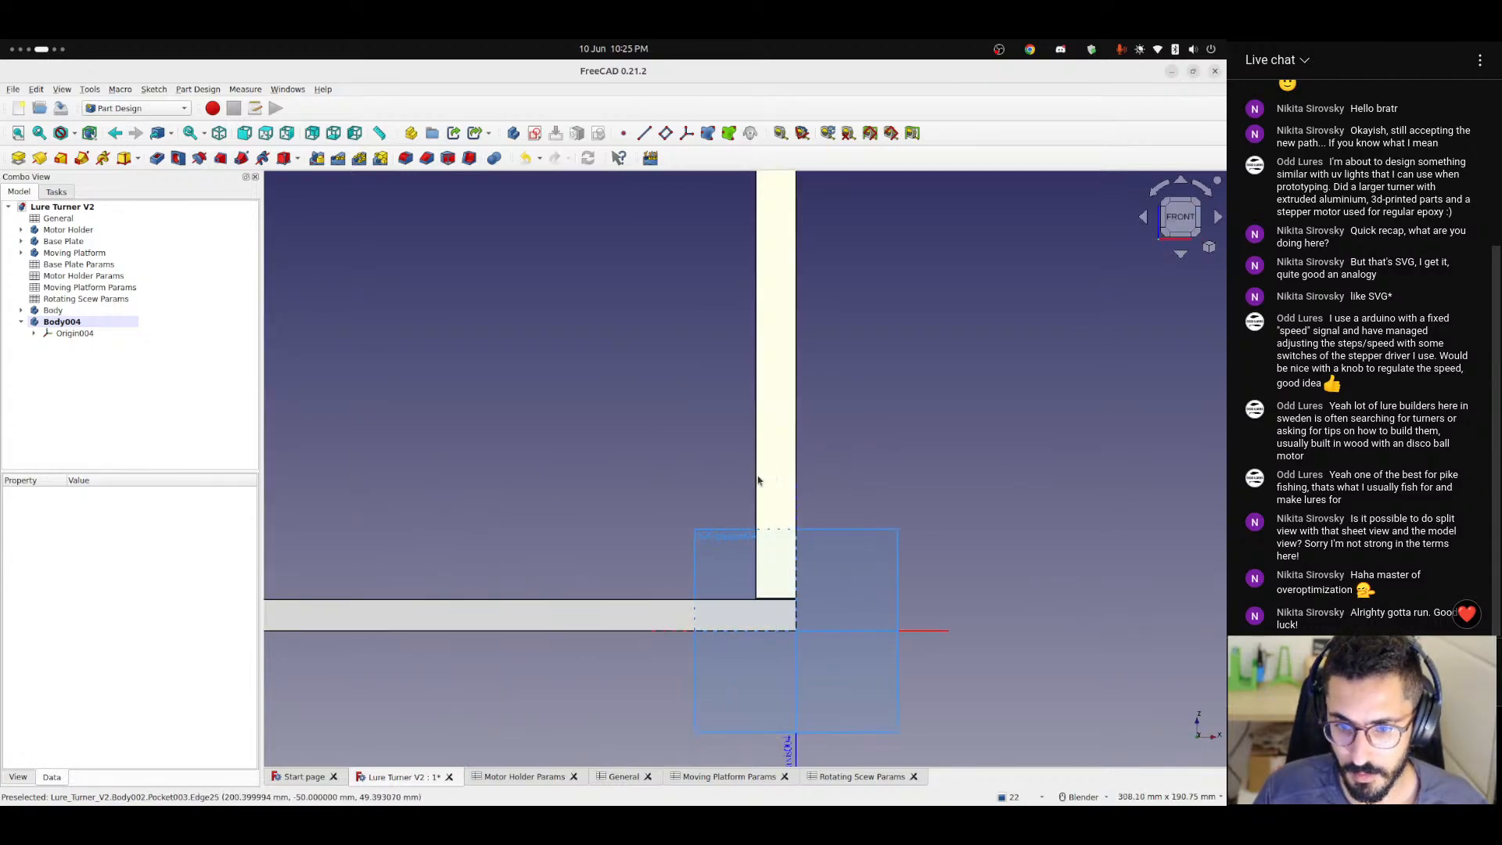
left_click(80, 324)
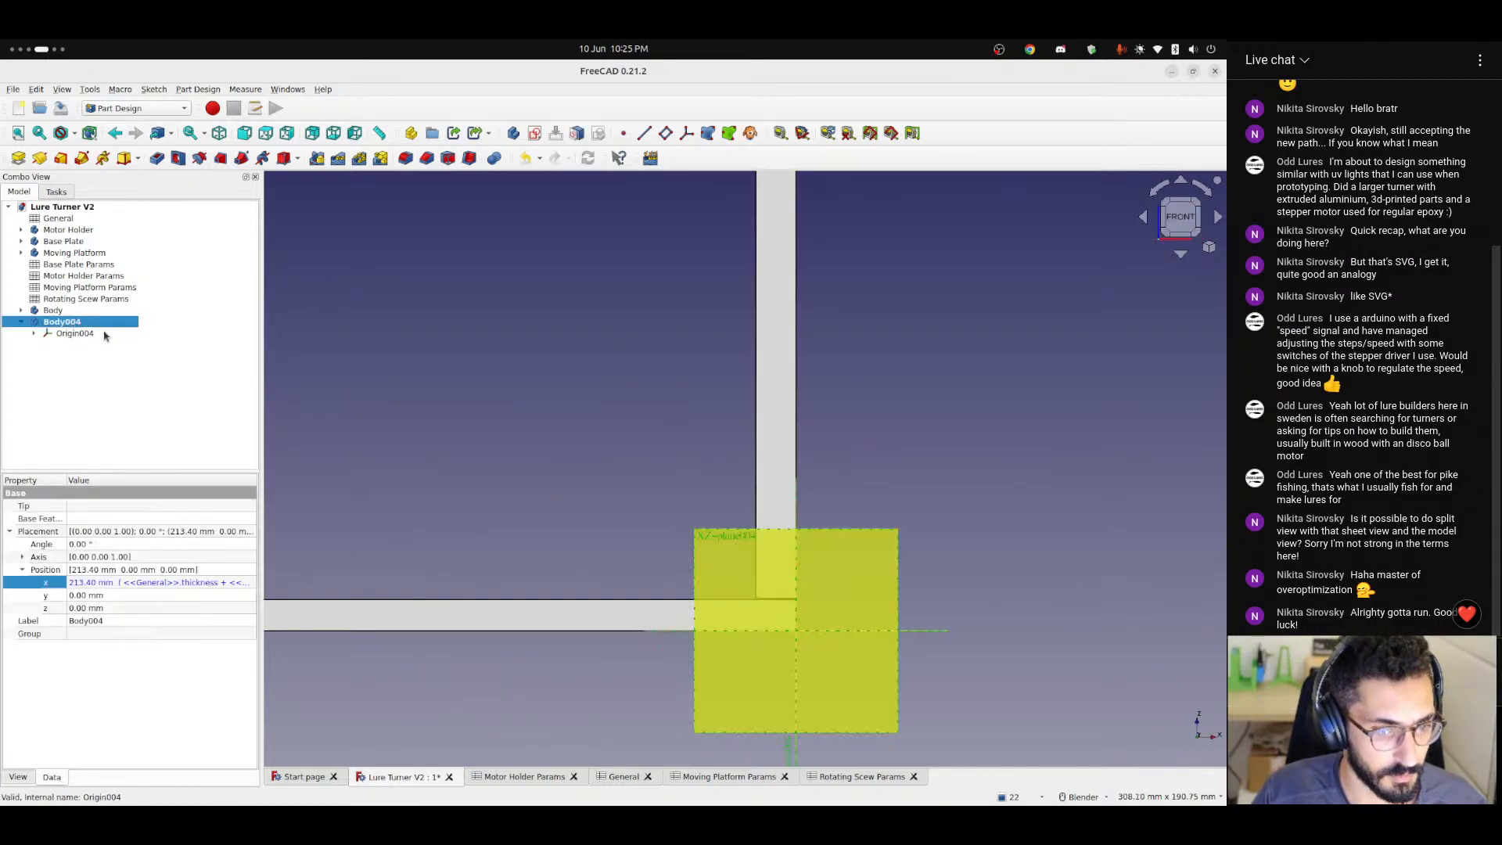
left_click(188, 583)
left_click(243, 583)
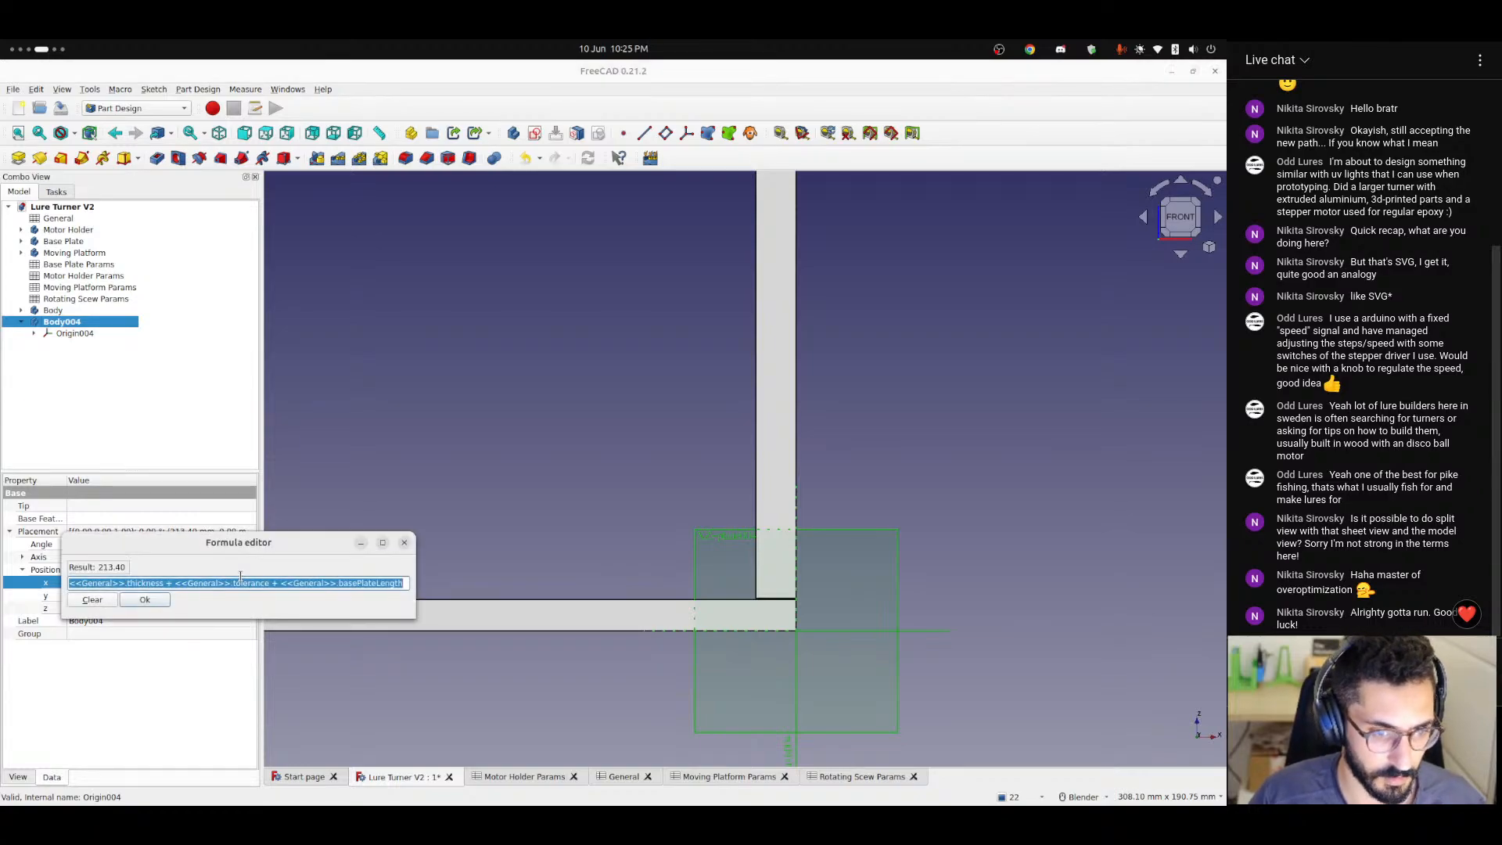
key("Home")
key("ctrl+shift+Right")
key("Delete")
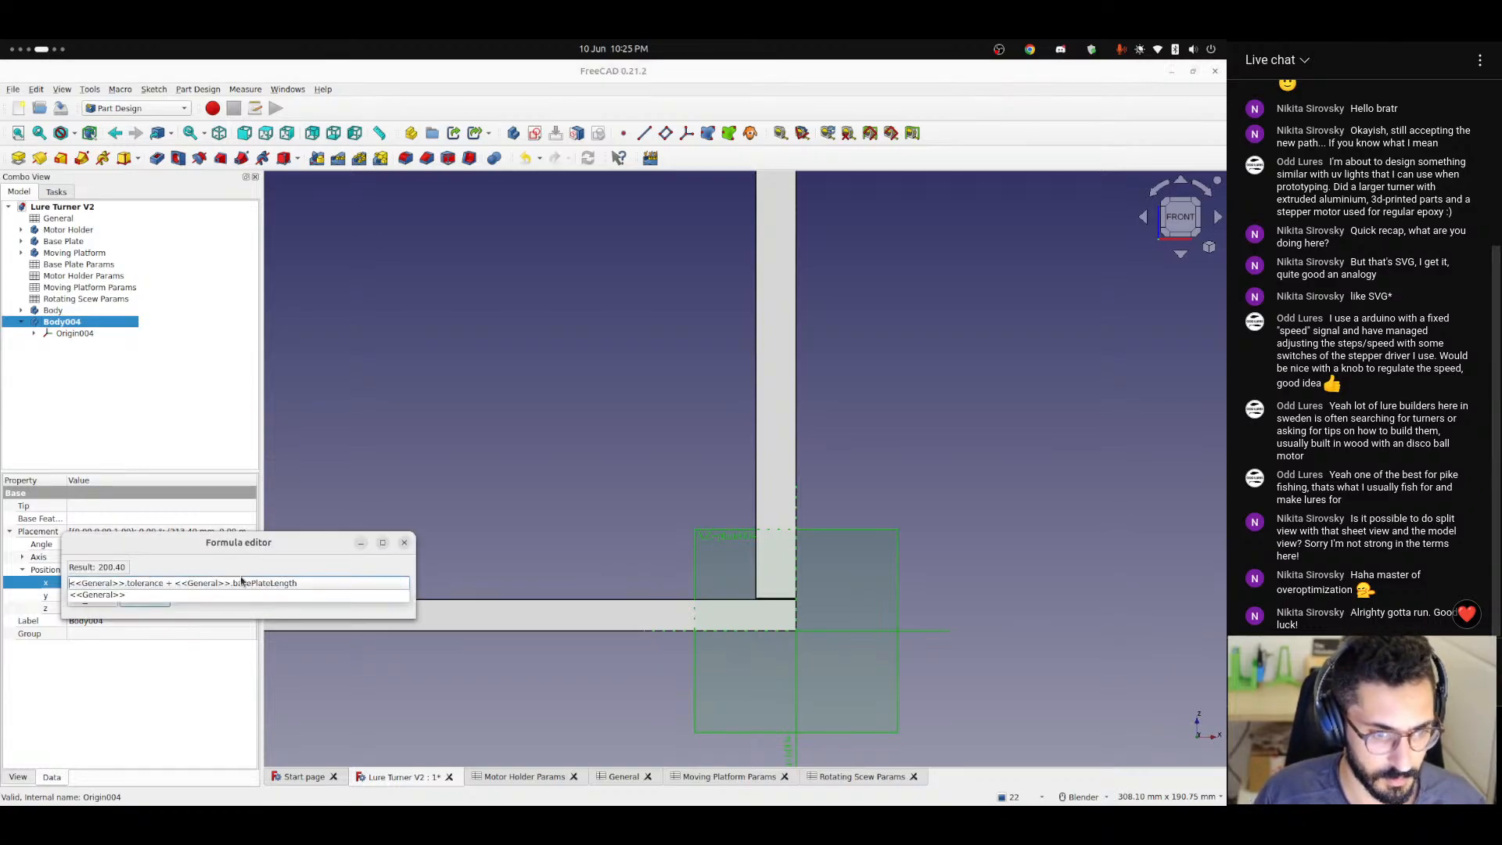
left_click(141, 600)
left_click(532, 484)
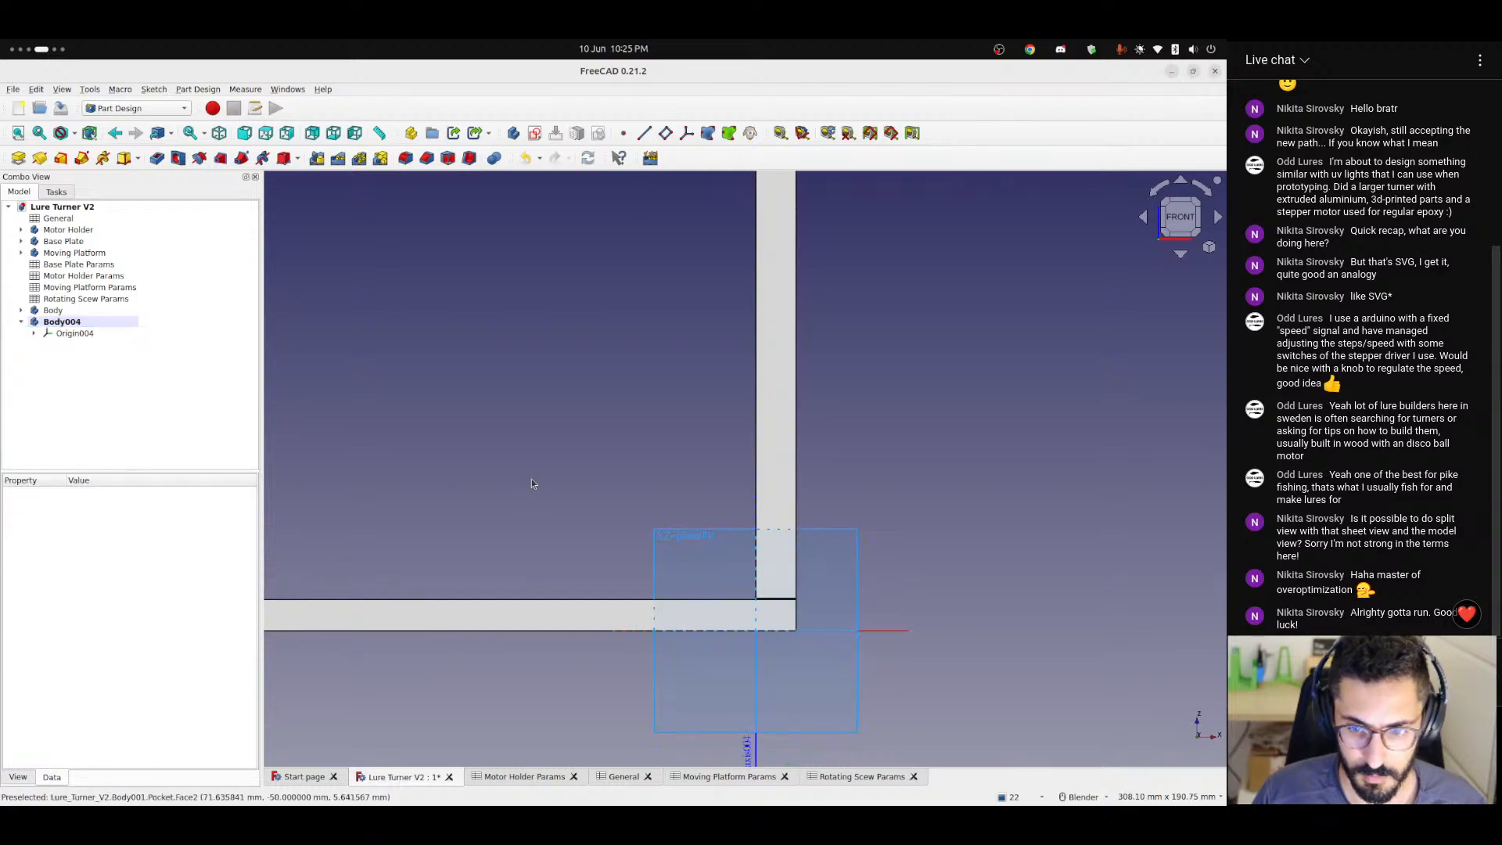
Begin a Z position formula for Body004 with <<General>>.height - <<Motor Holder Params>>.mototrOffsetFromTop.
scroll(663, 503, "up", 2)
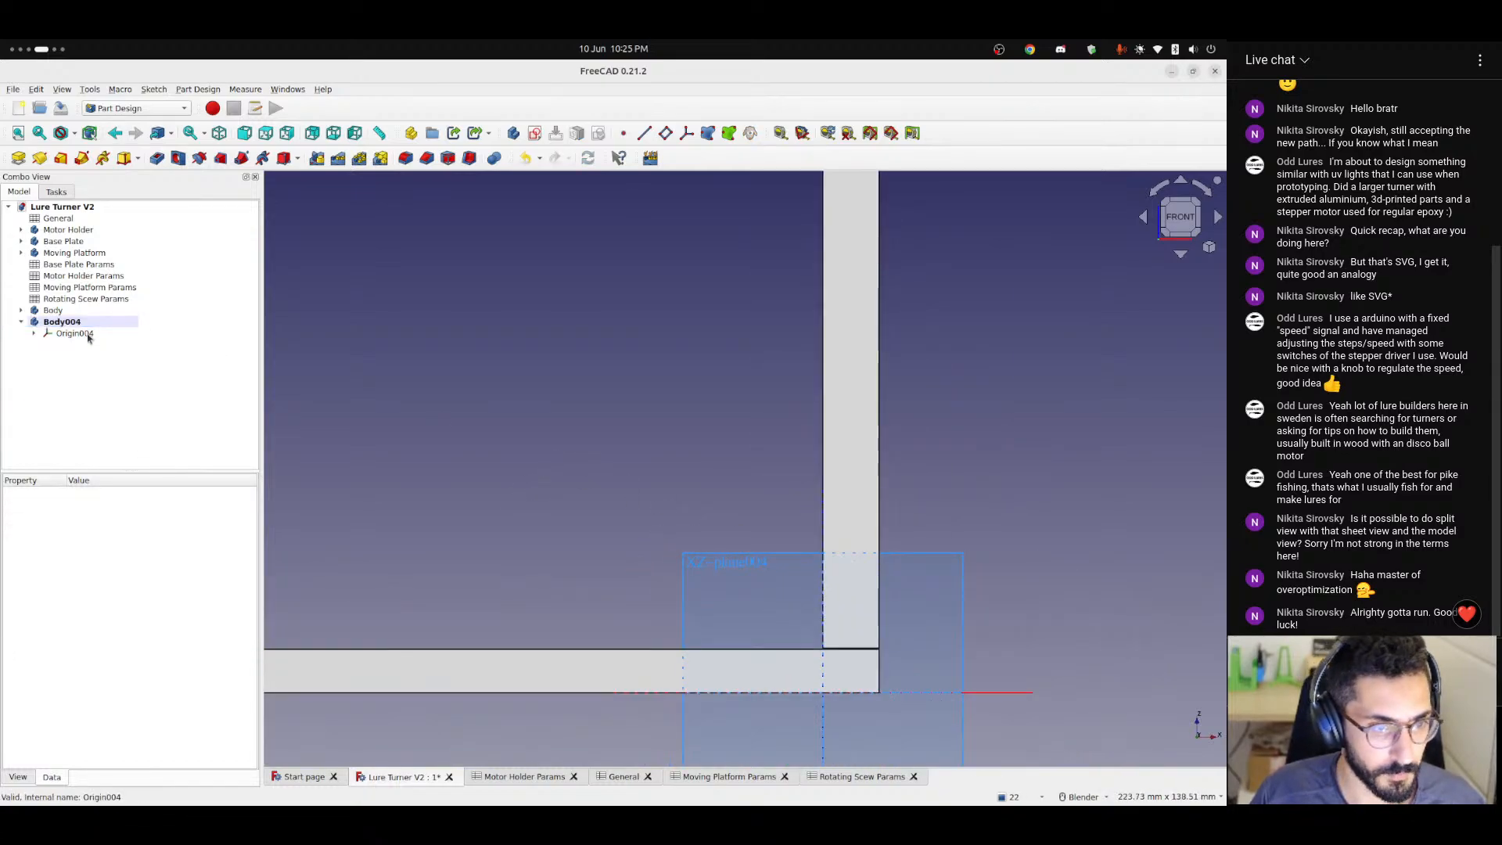
left_click(78, 327)
left_click(124, 610)
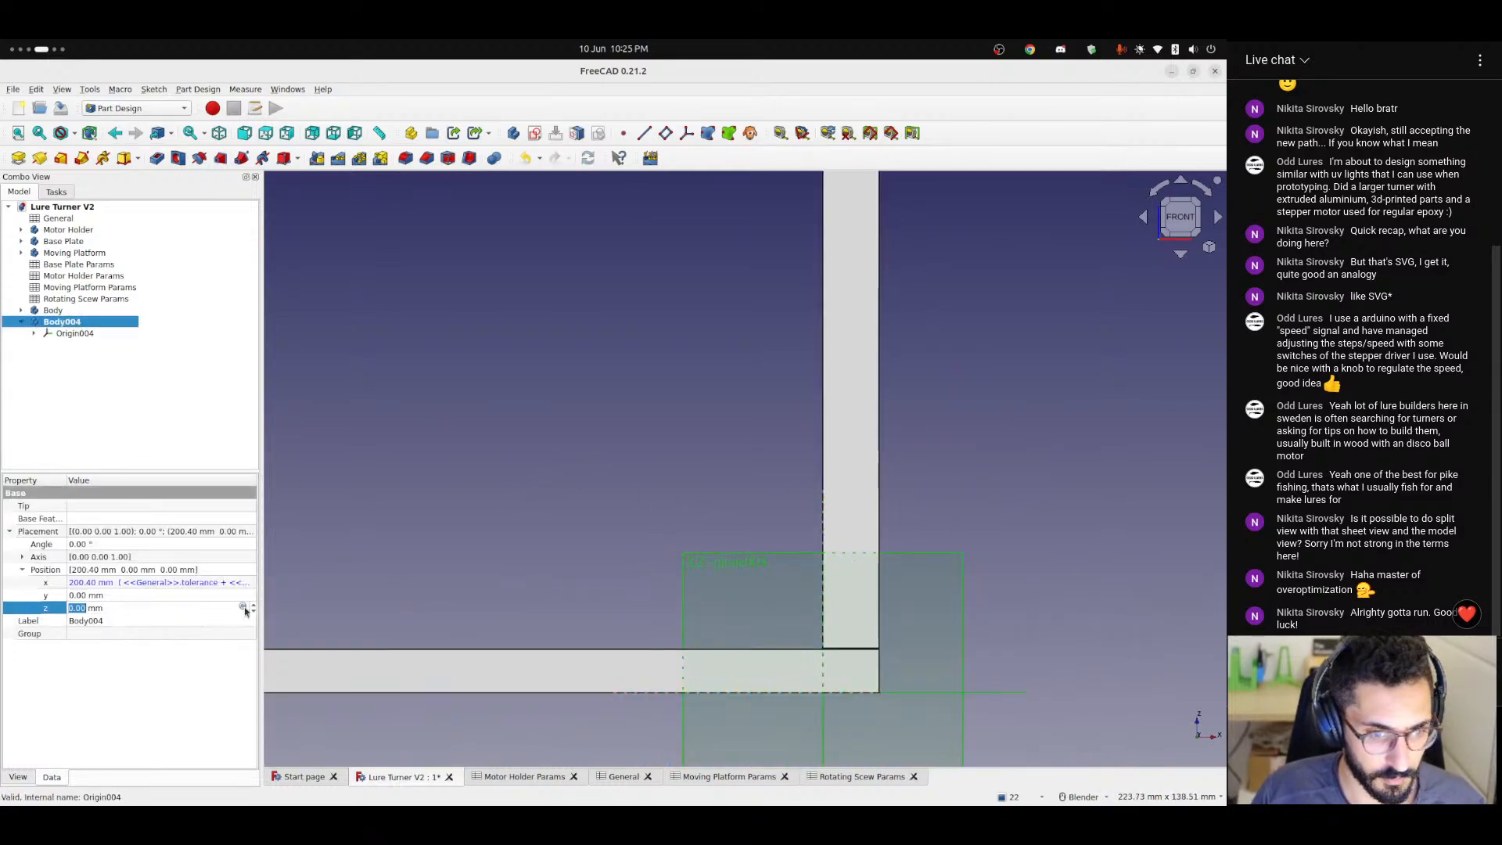
left_click(243, 608)
type("<<G")
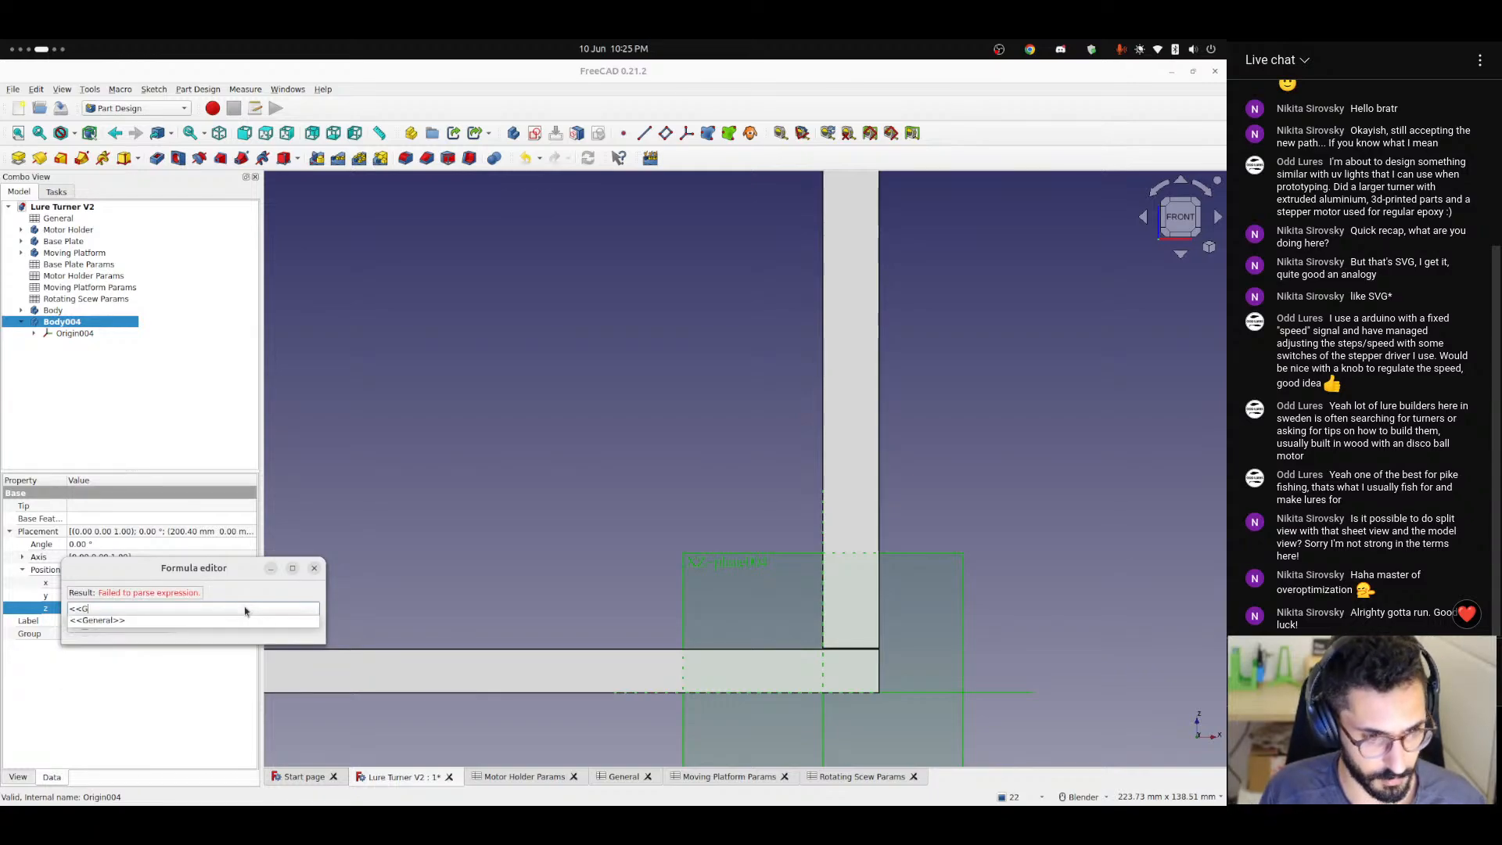
type("eneral>>.hei")
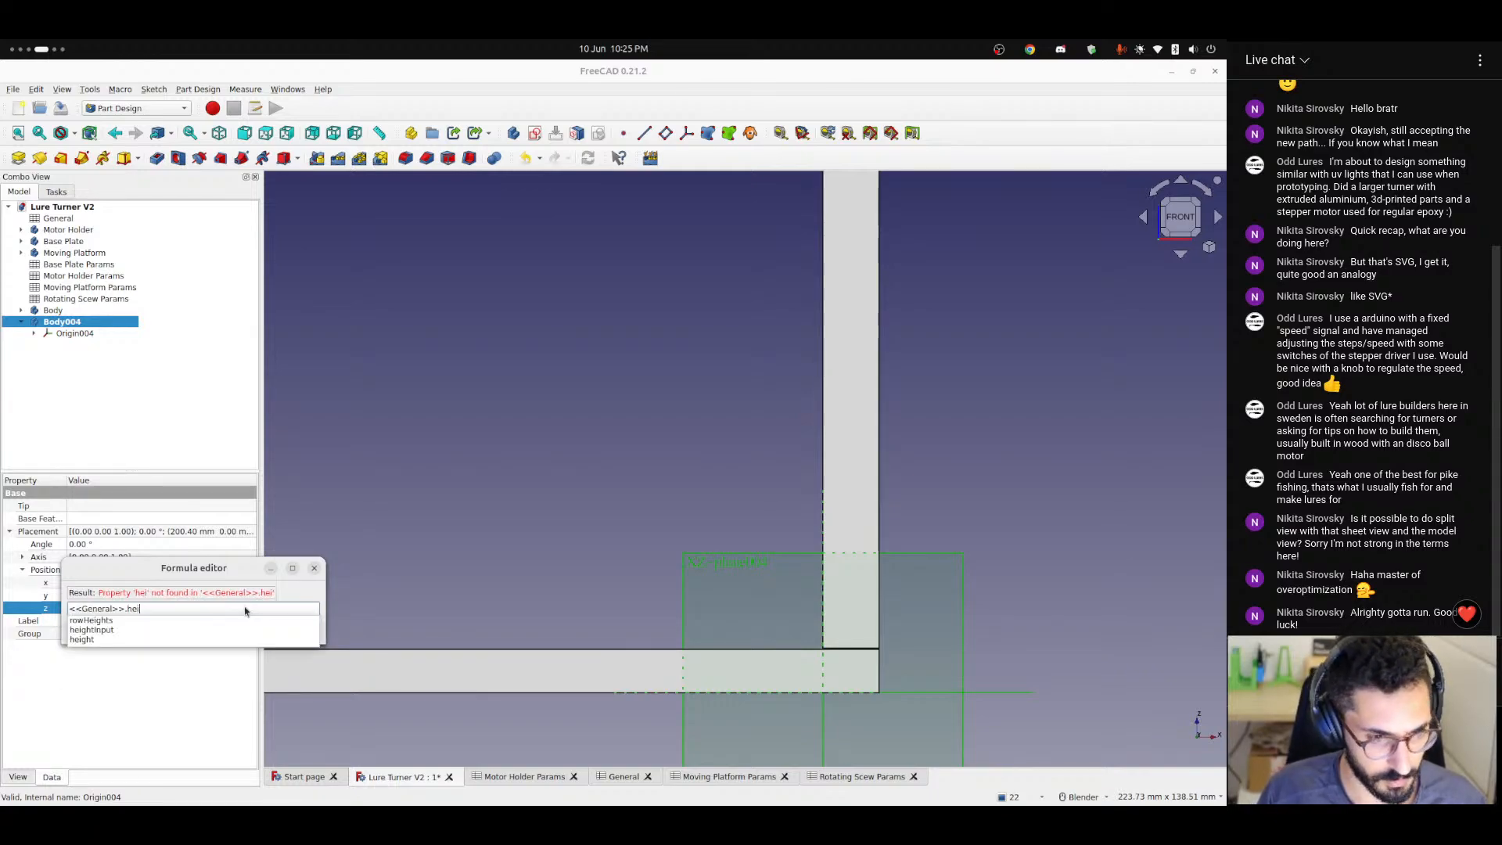
type("ght - <<")
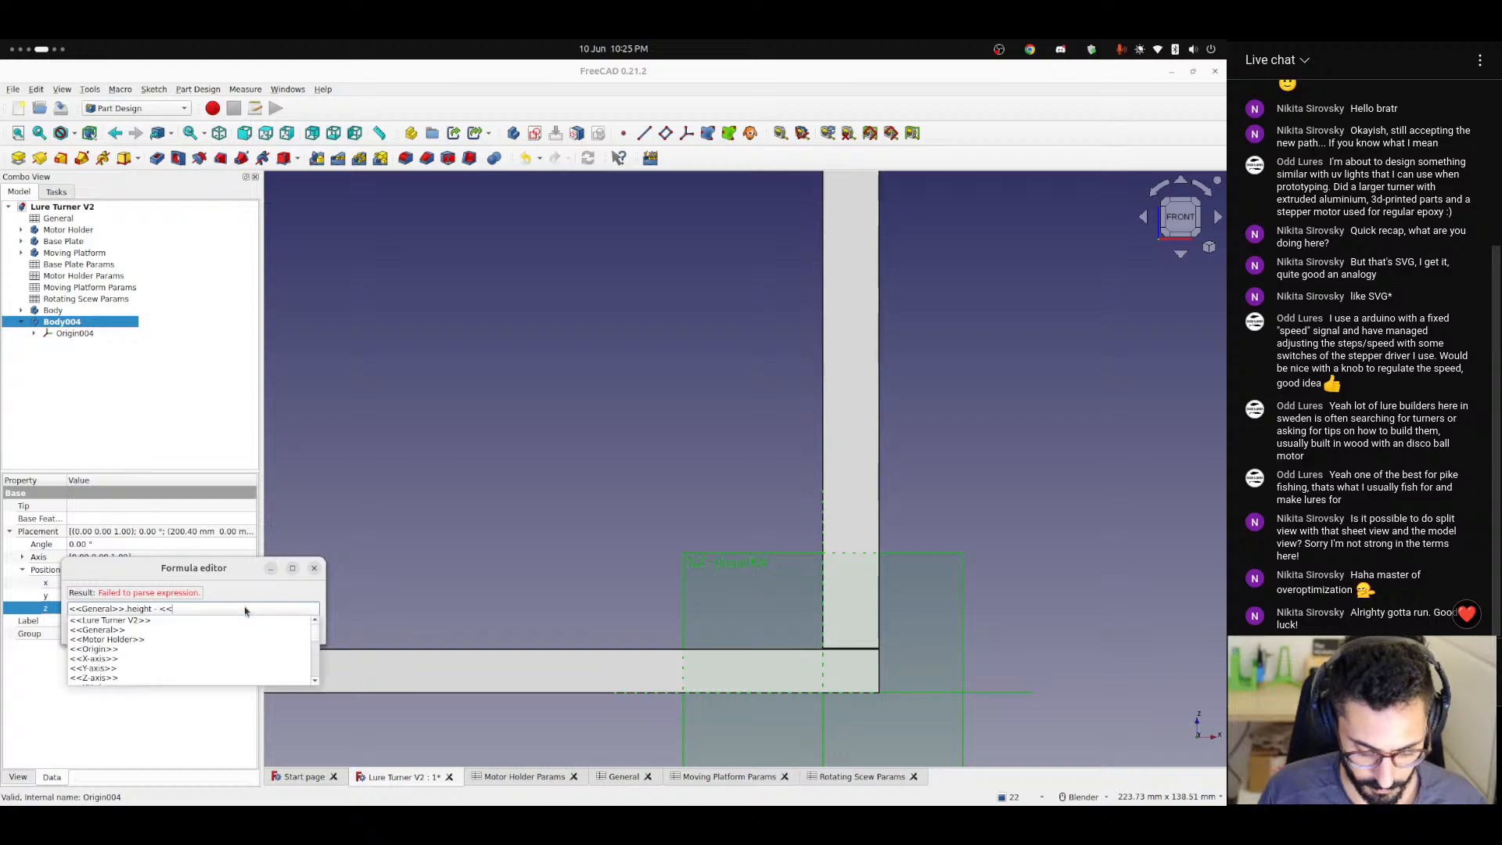
type("mo")
key("Down")
key("Down")
key("Down")
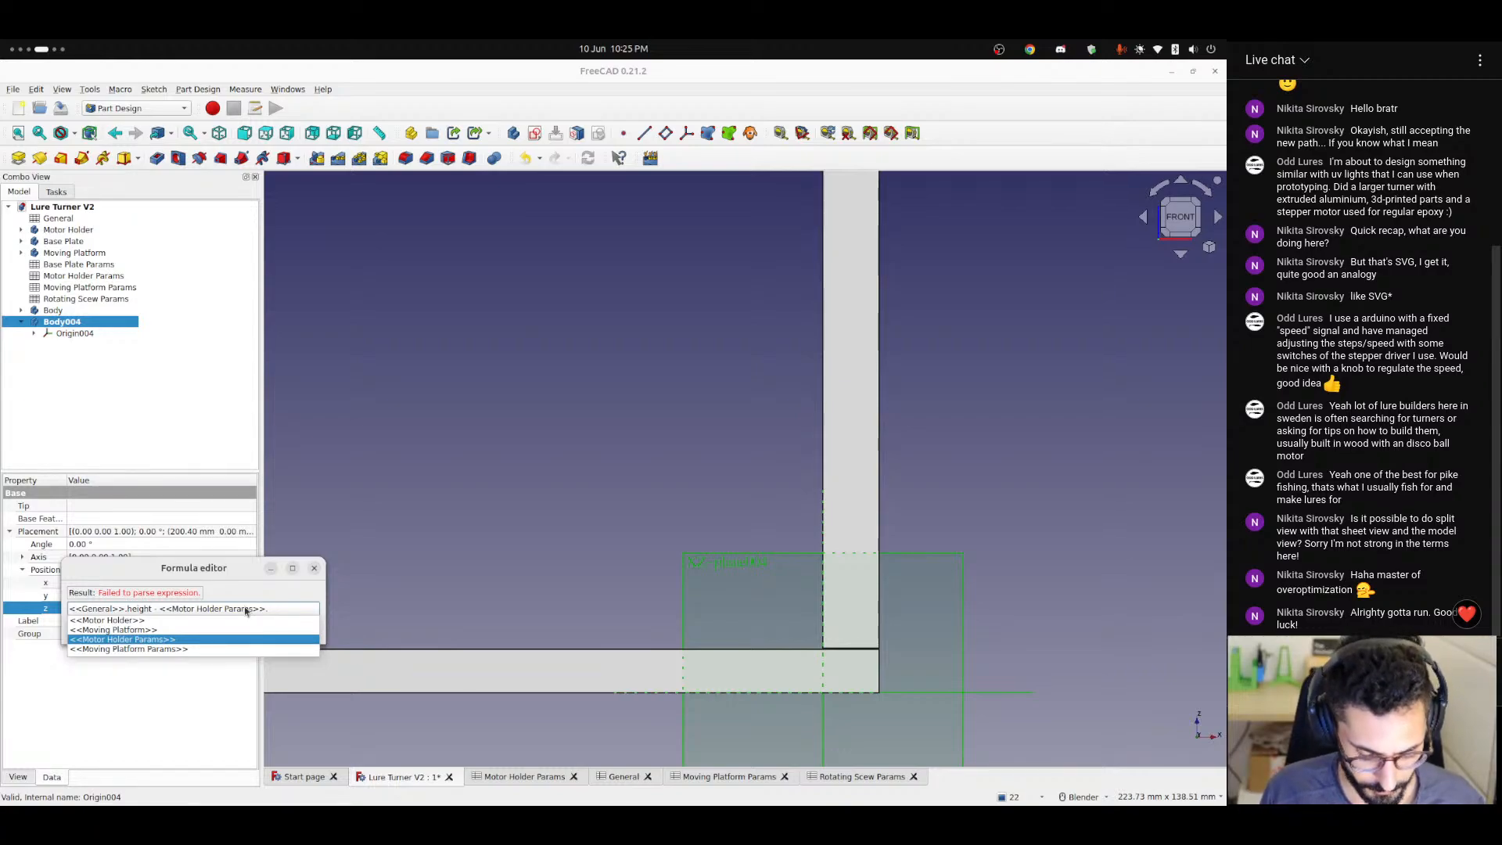
type("mo")
key("Down")
key("Down")
key("Return")
Complete Body004's Z position formula by subtracting <<Motor Holder Params>>.motorDiameter / 2 and apply it.
type("- ")
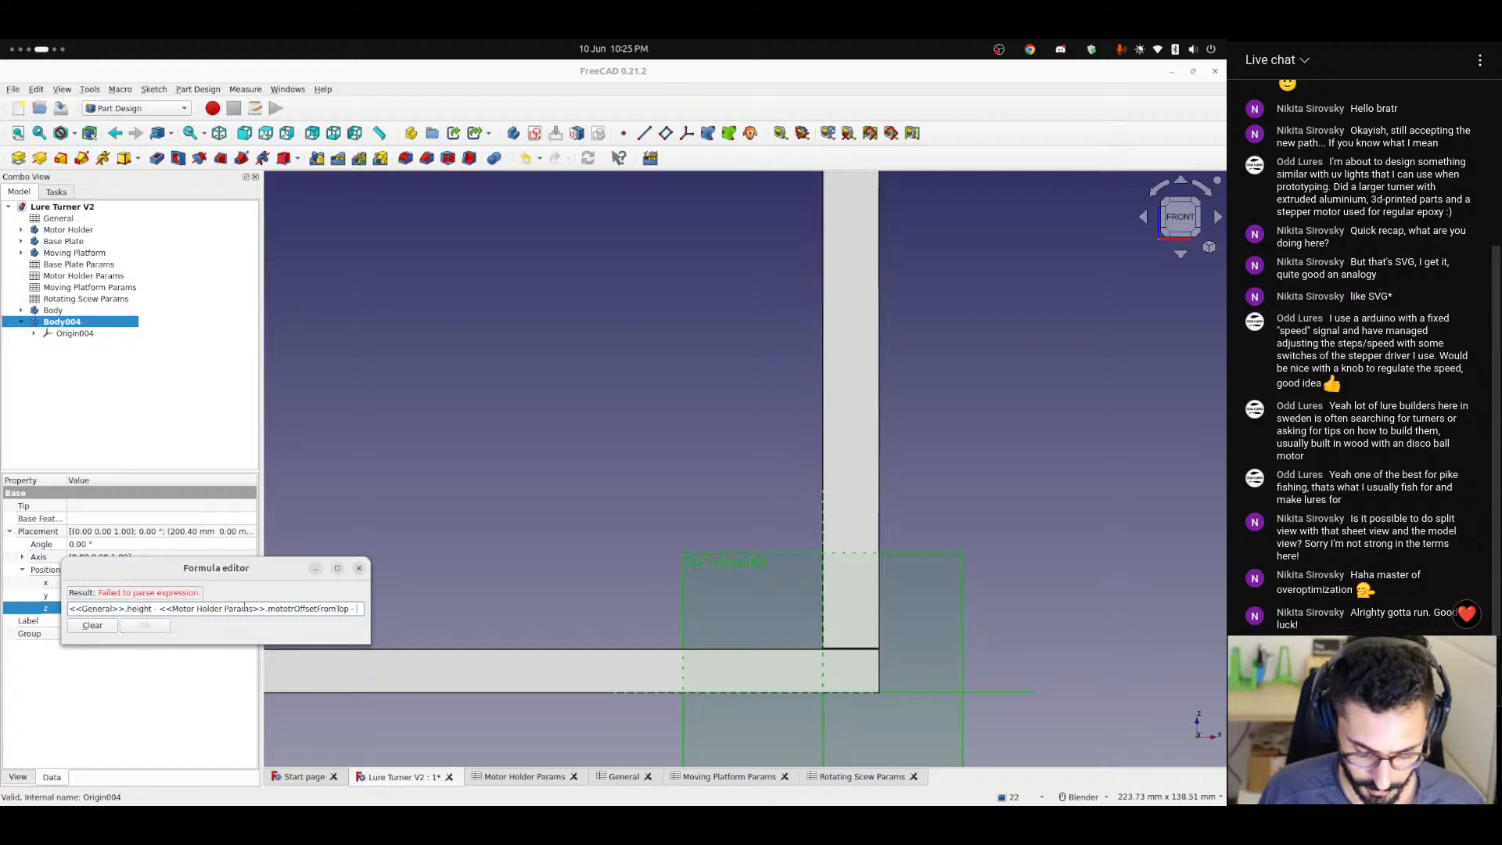
type("mot")
key("Down")
key("Down")
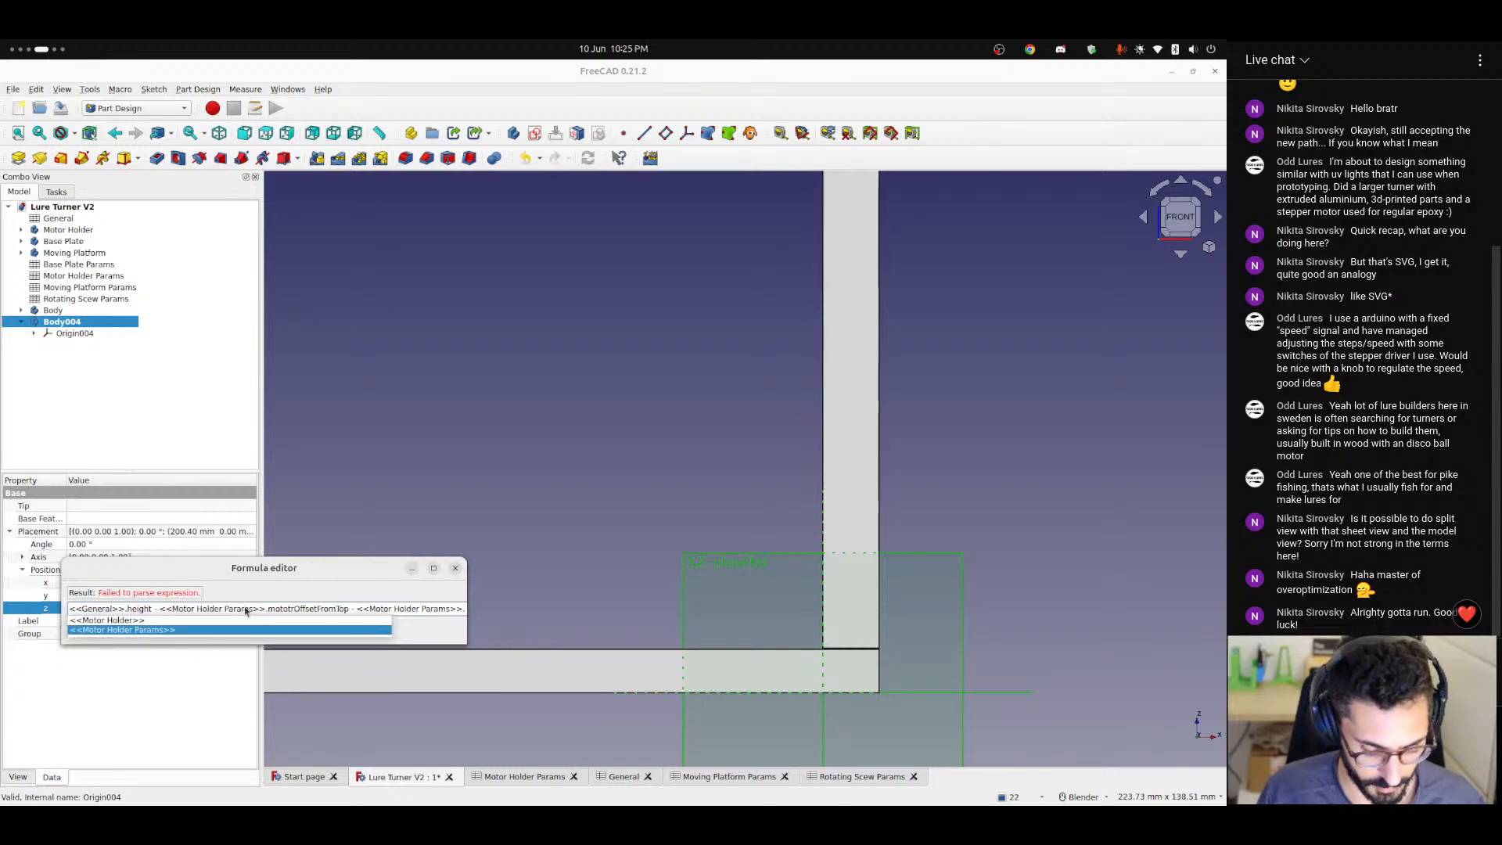
key("Return")
type("dia")
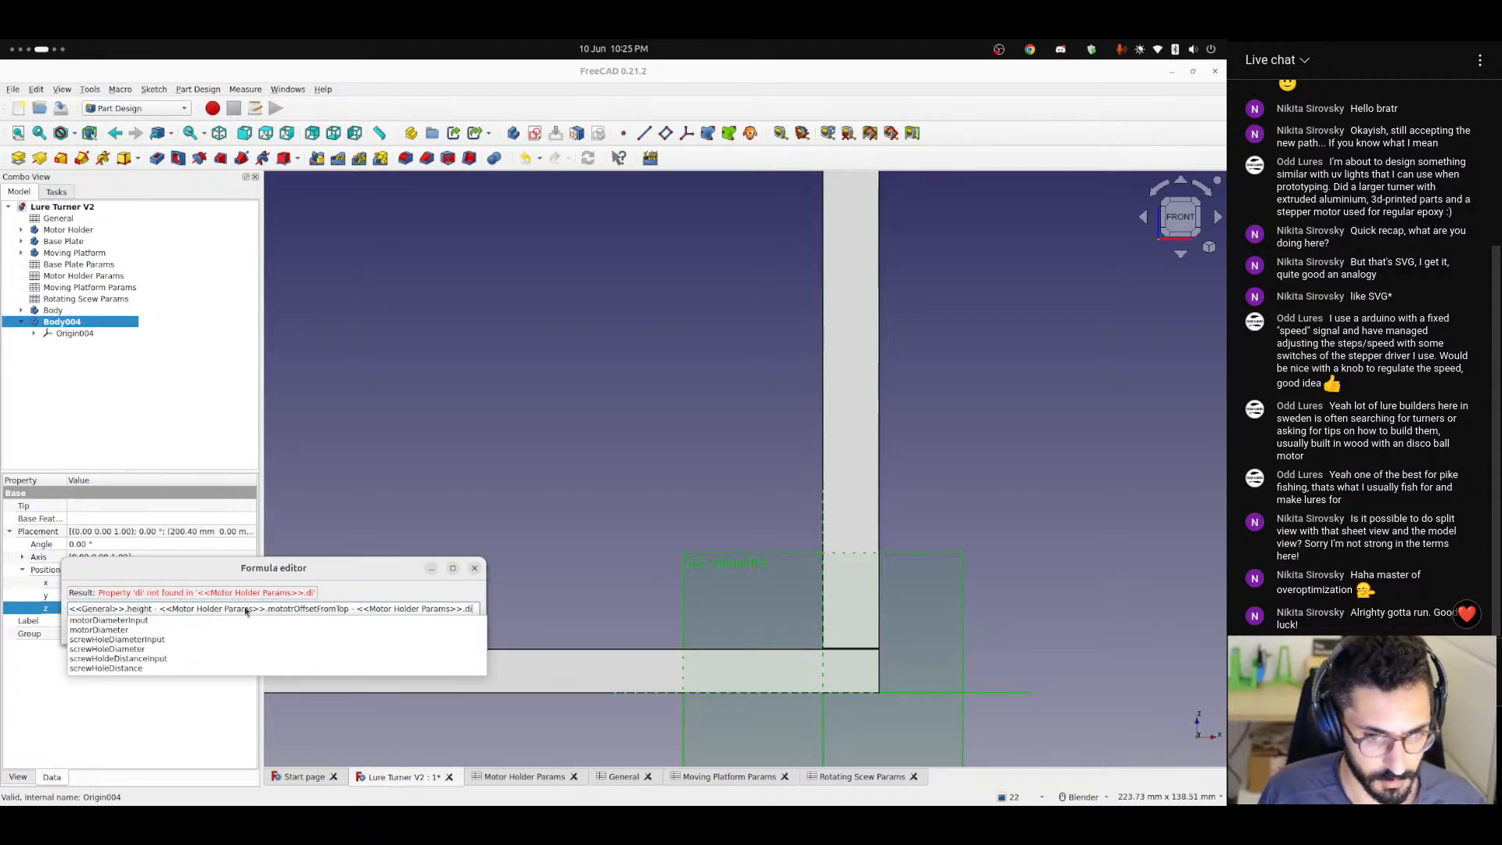
key("Down")
key("Down")
key("Return")
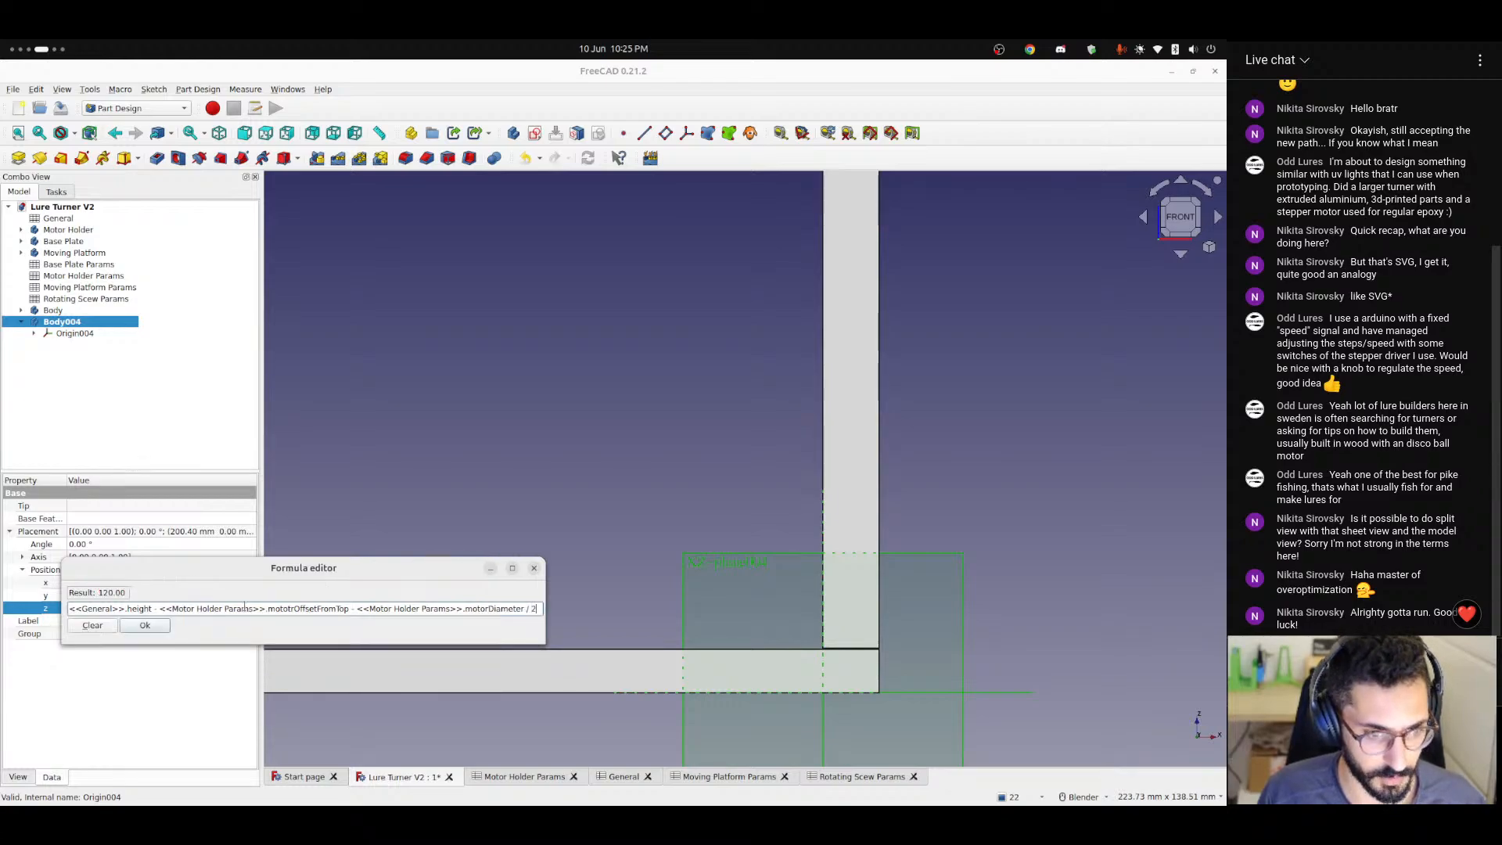
key("Return")
left_click(485, 443)
Create a sub-object shape binder in Body004 from Sketch008 under Pad005 of the original bearing body.
scroll(666, 348, "down", 1)
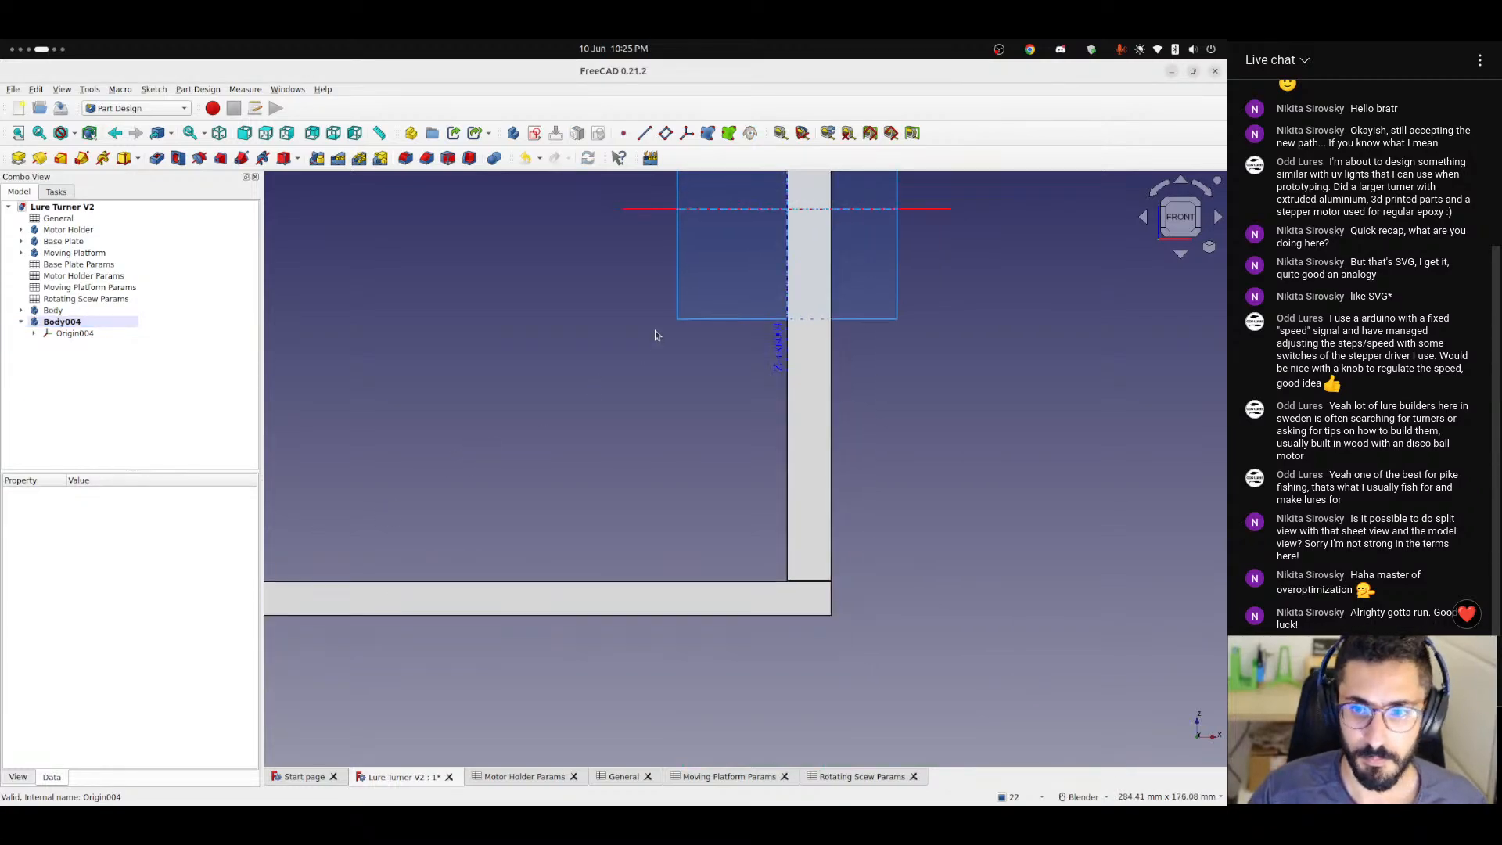
scroll(656, 334, "up", 3)
middle_click_drag(728, 286, 681, 477)
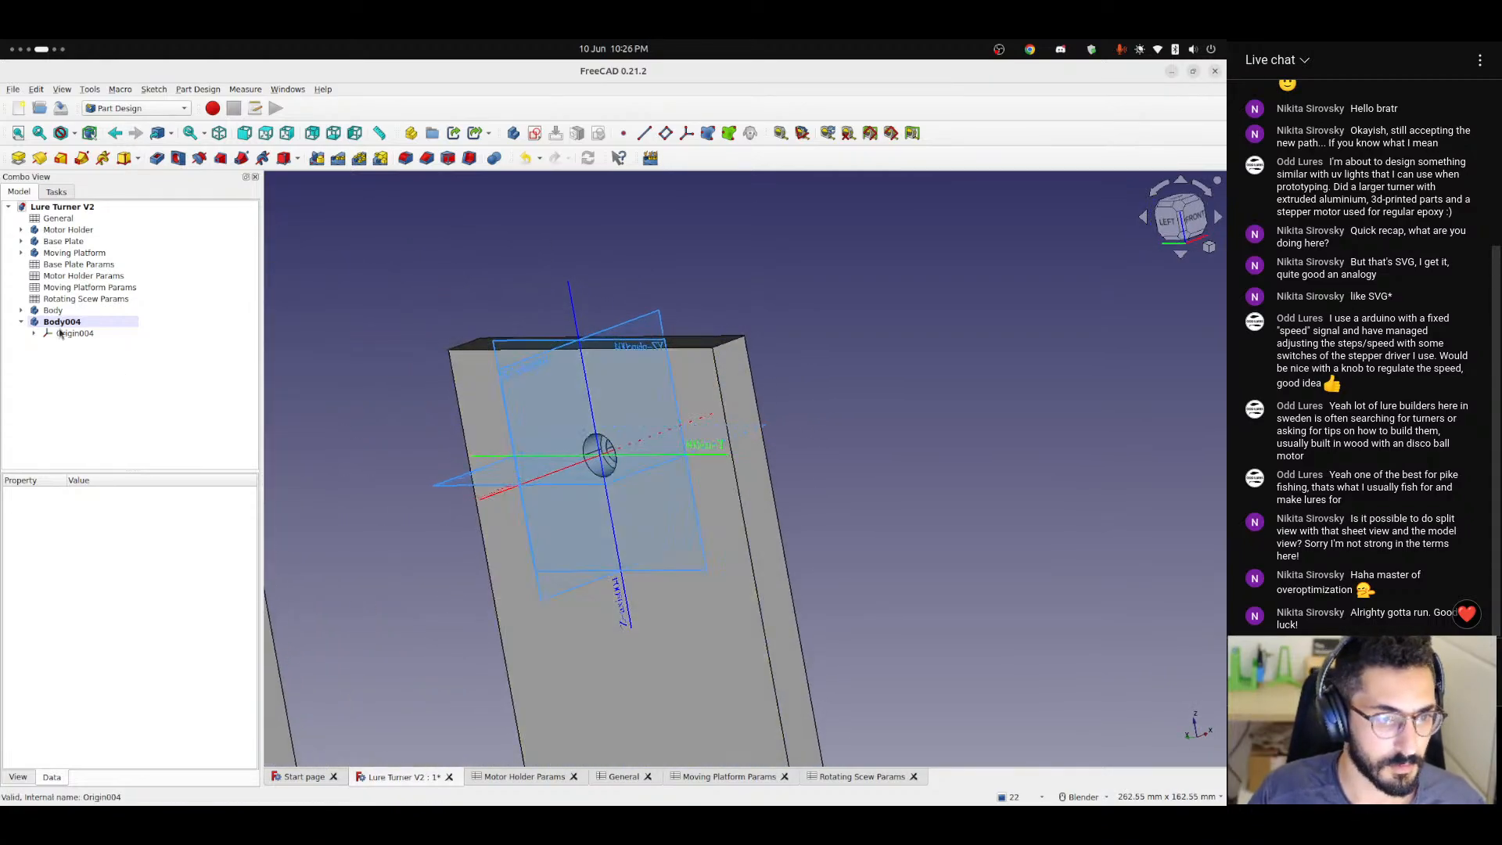
left_click(23, 311)
left_click(35, 333)
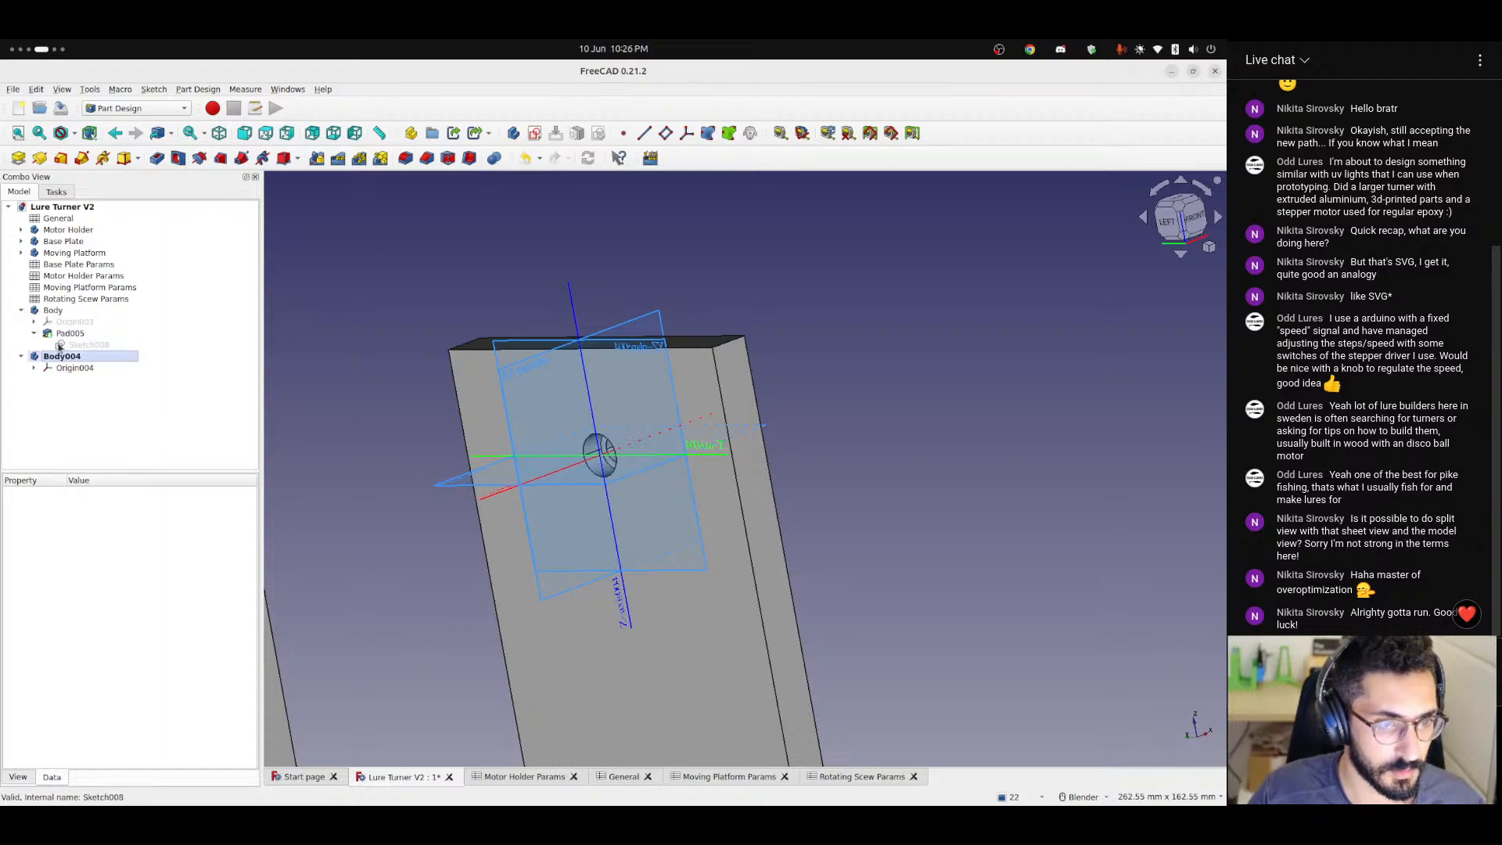
left_click(88, 345)
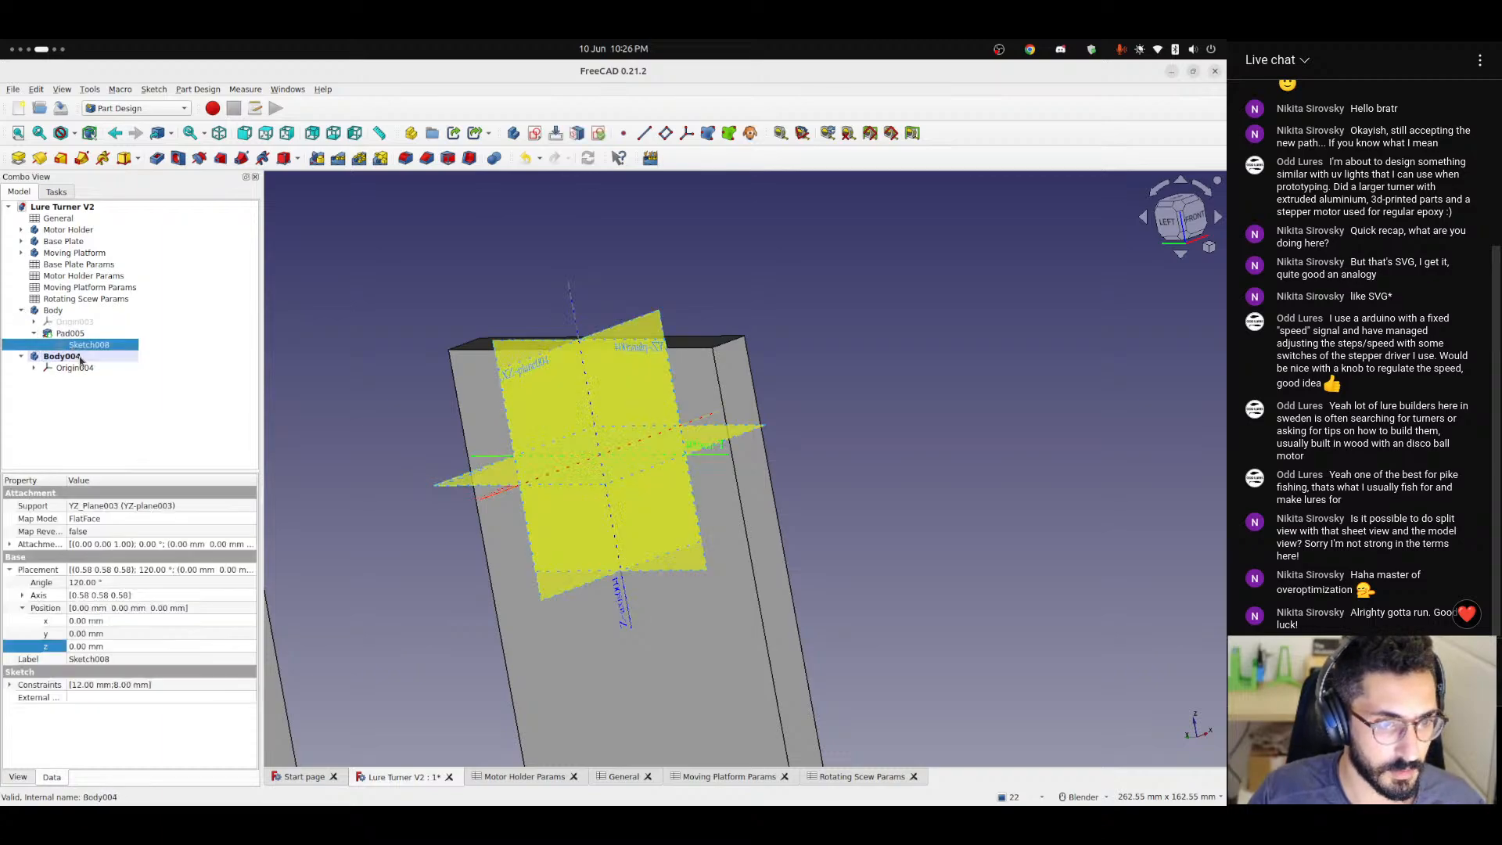
left_click(733, 139)
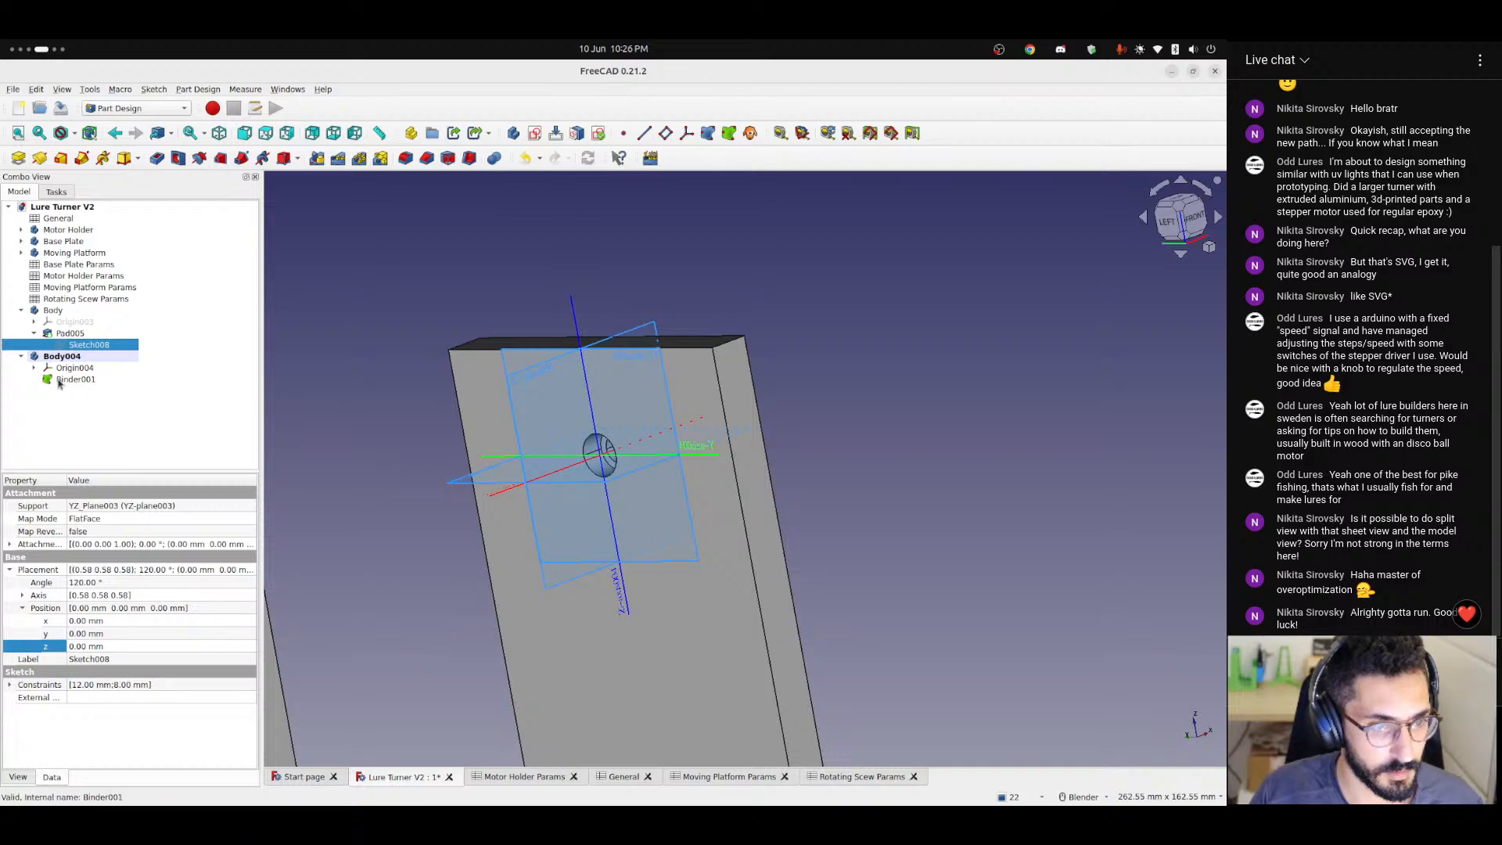
Collapse the original bearing body, hide Body004's origin planes and select the new shape binder to show its properties.
left_click(21, 309)
middle_click_drag(669, 448, 694, 496)
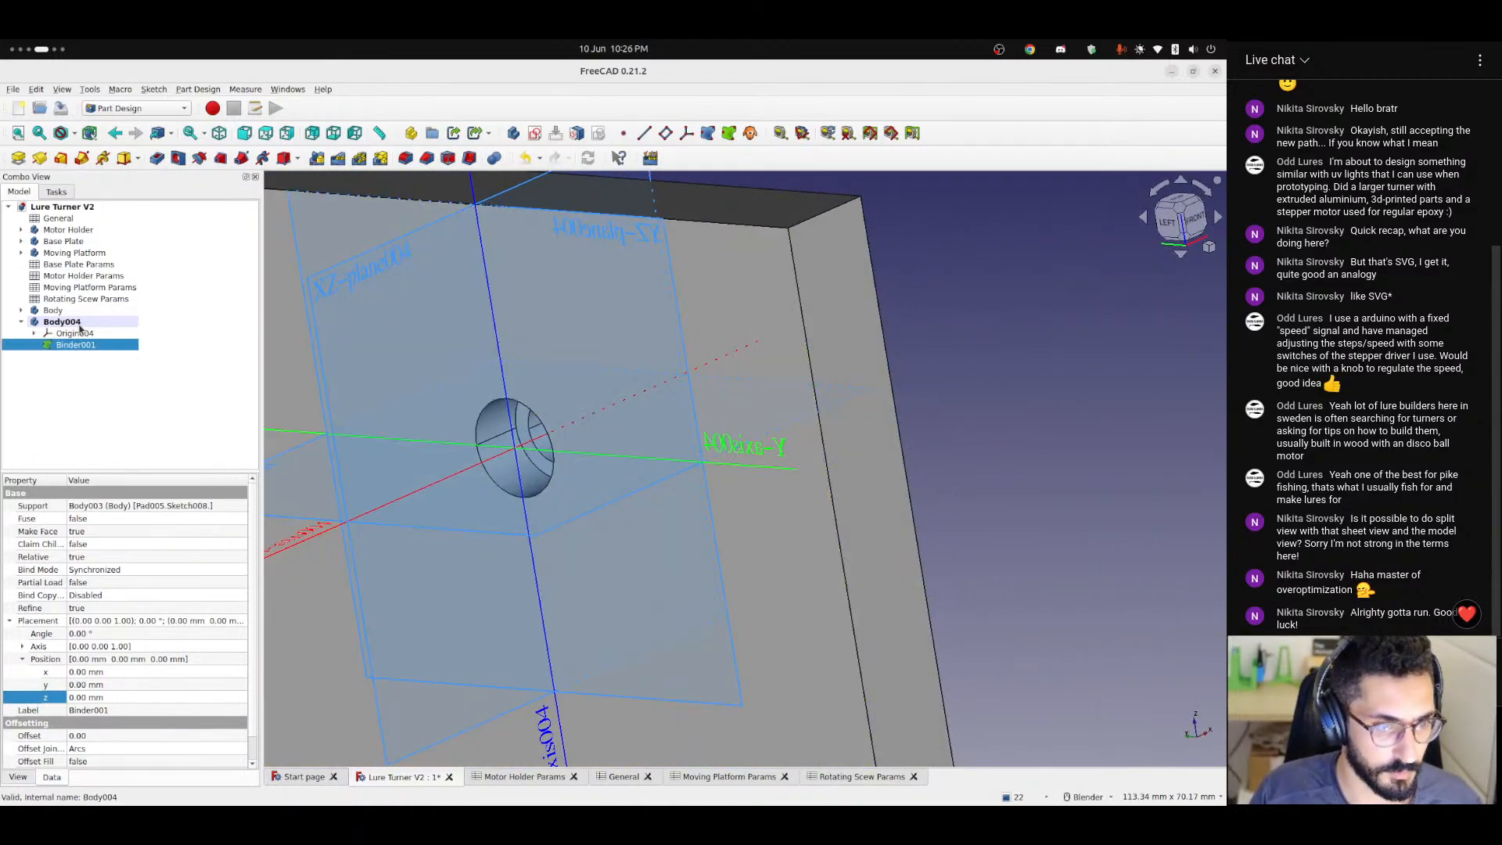
left_click(69, 334)
key("space")
left_click(76, 346)
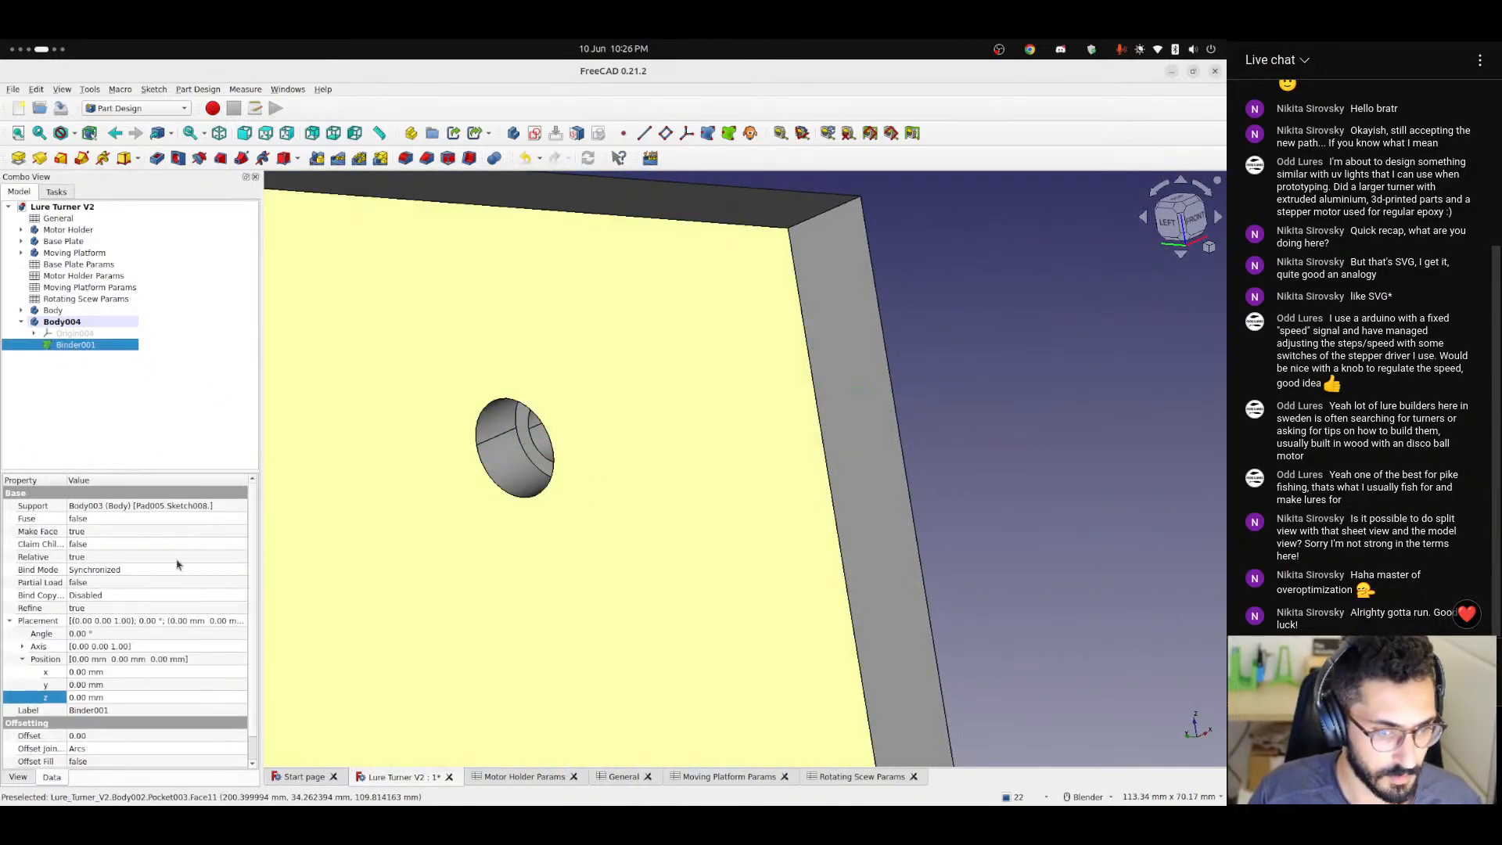
Set the X position of Body004's shape binder to the formula -<<General>>.thickness.
left_click(93, 673)
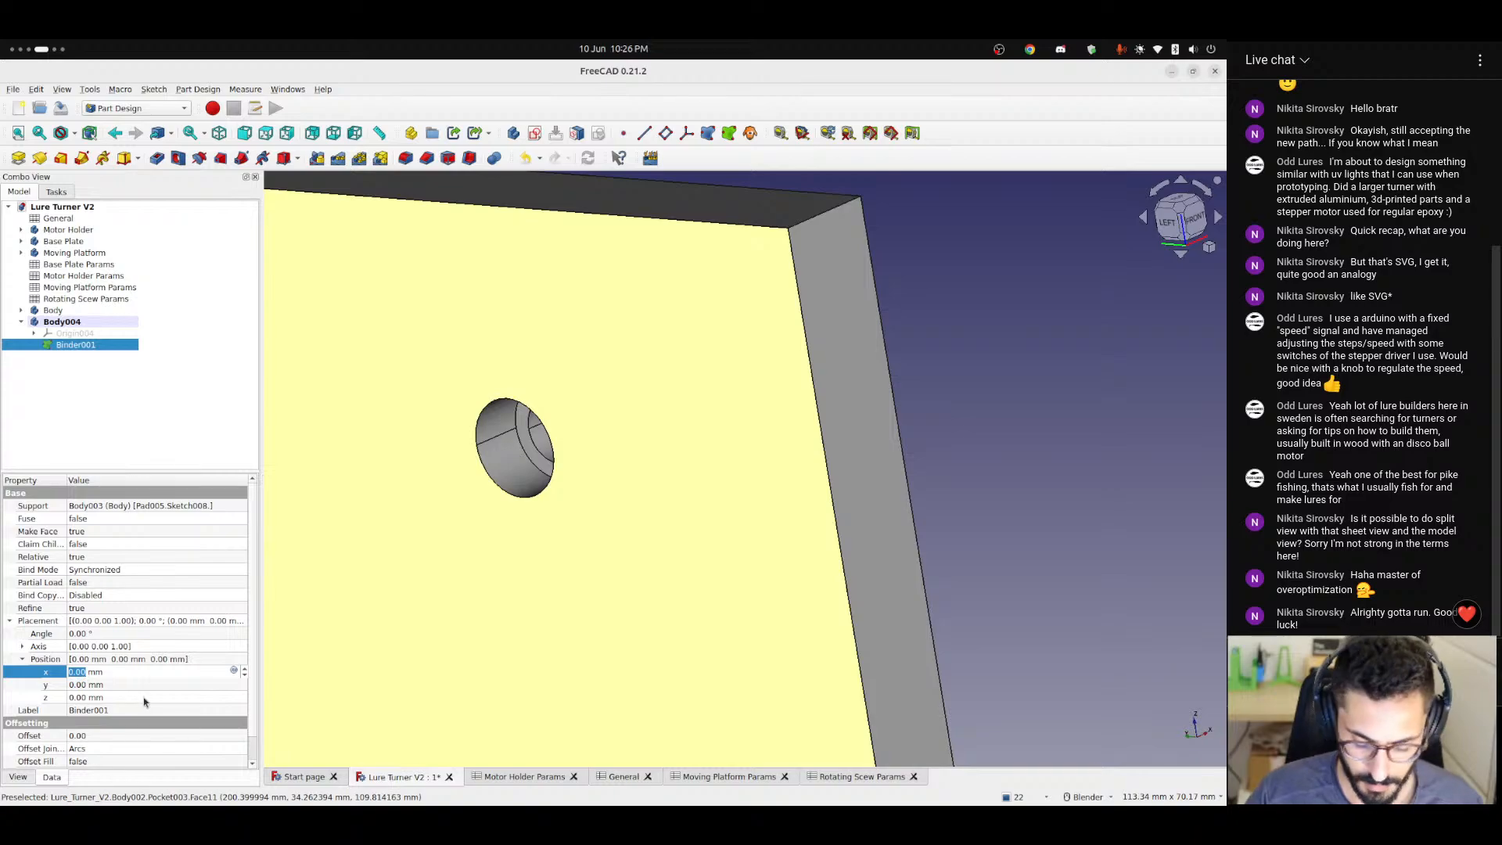
left_click(233, 672)
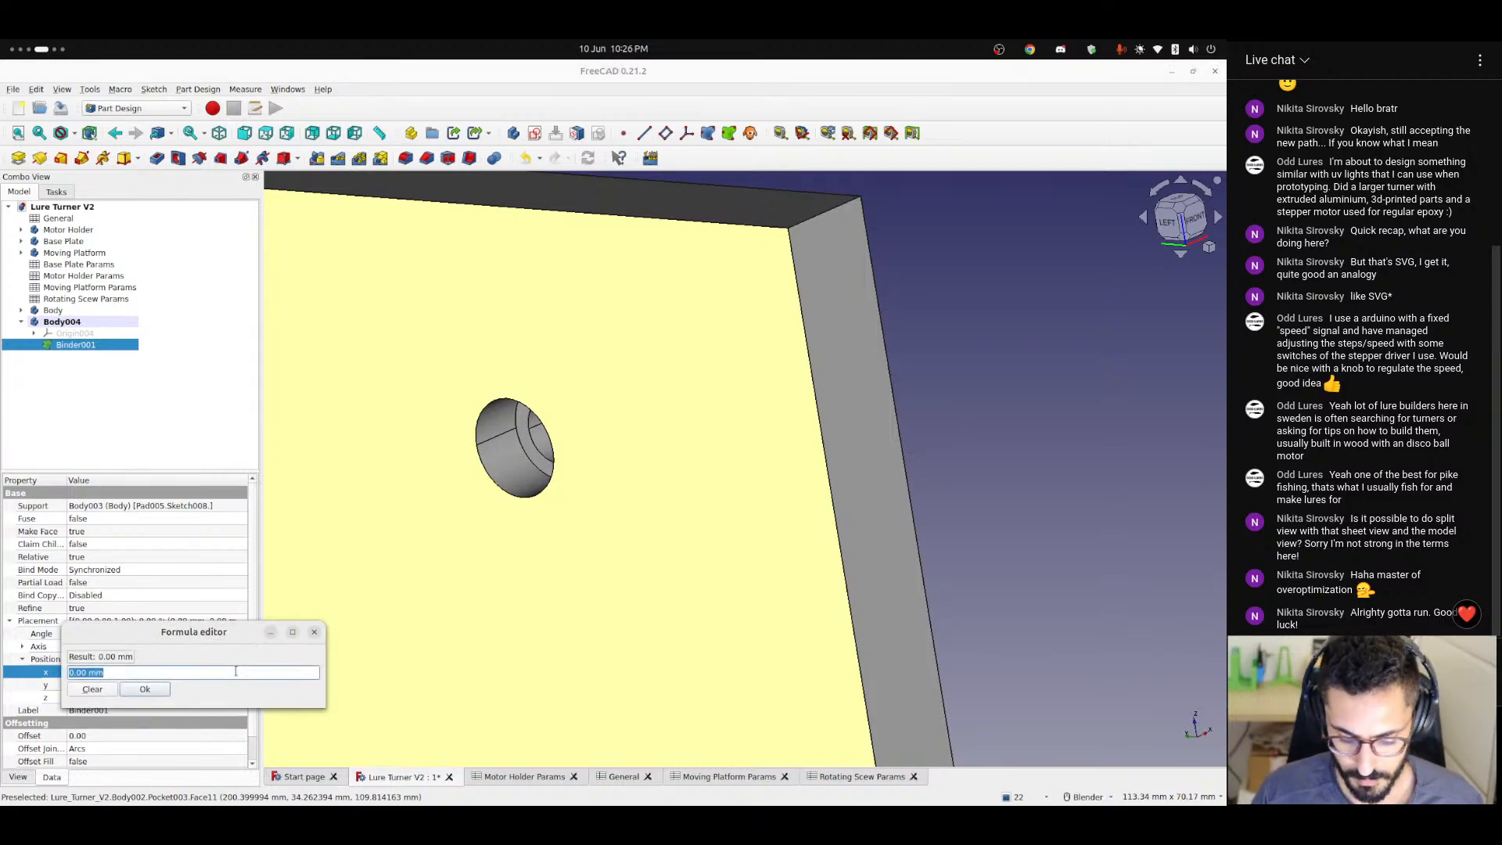
type("-")
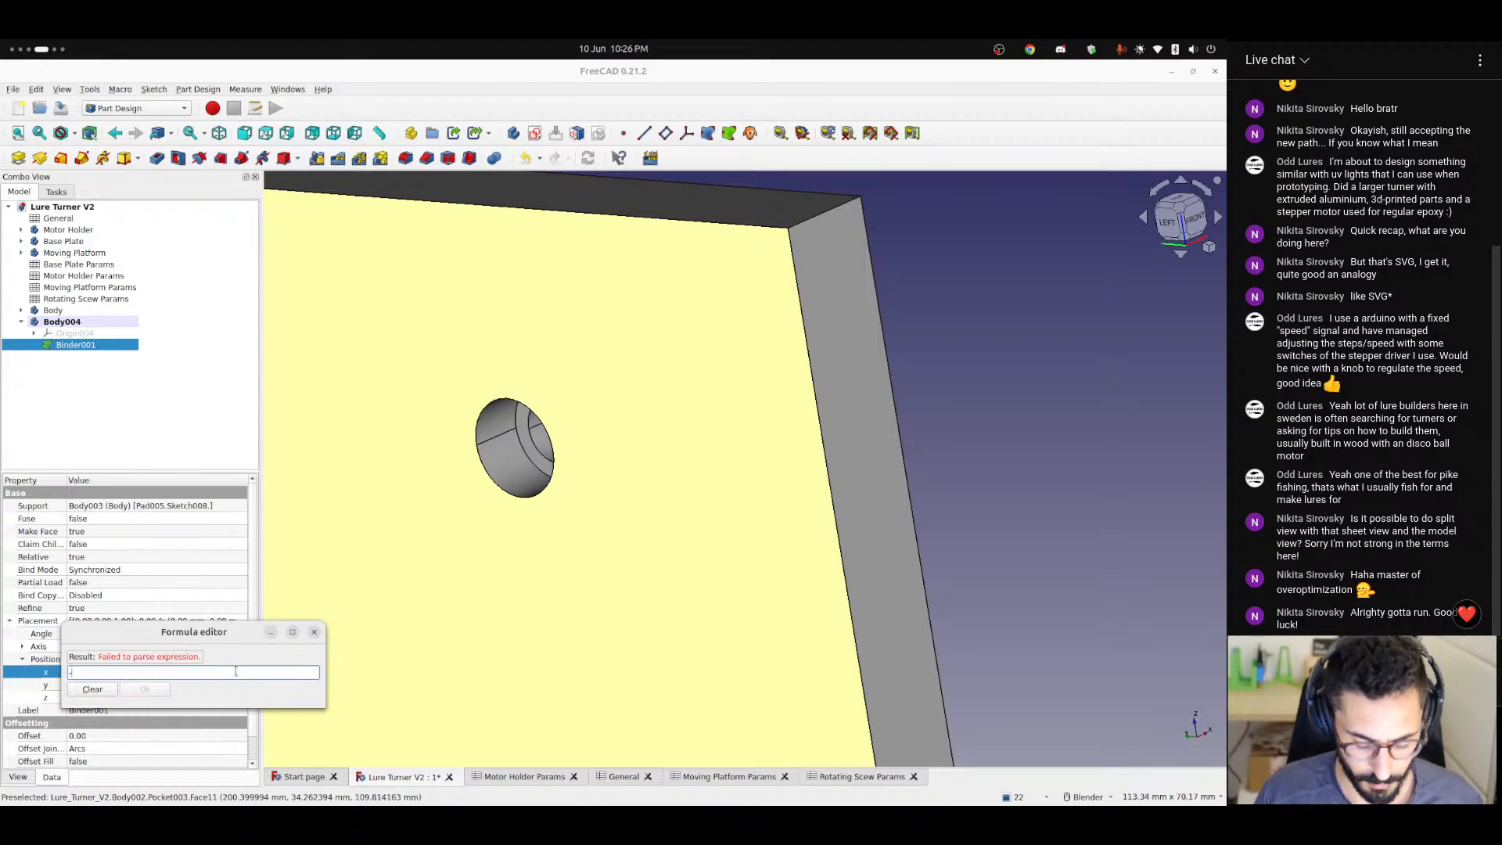
type("<<General>>.thic")
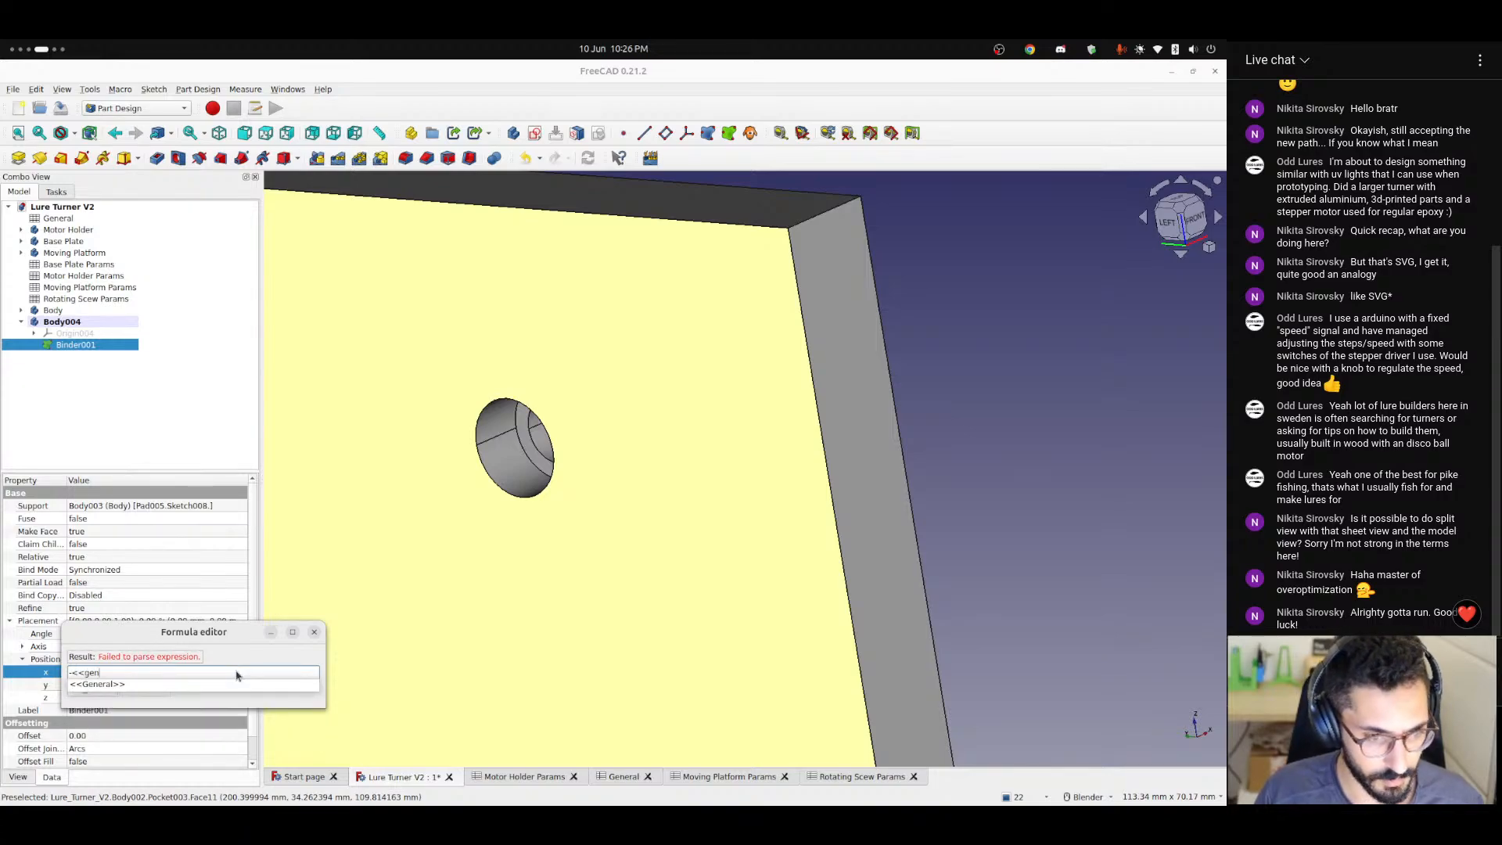
key("Down")
key("Down")
key("Return")
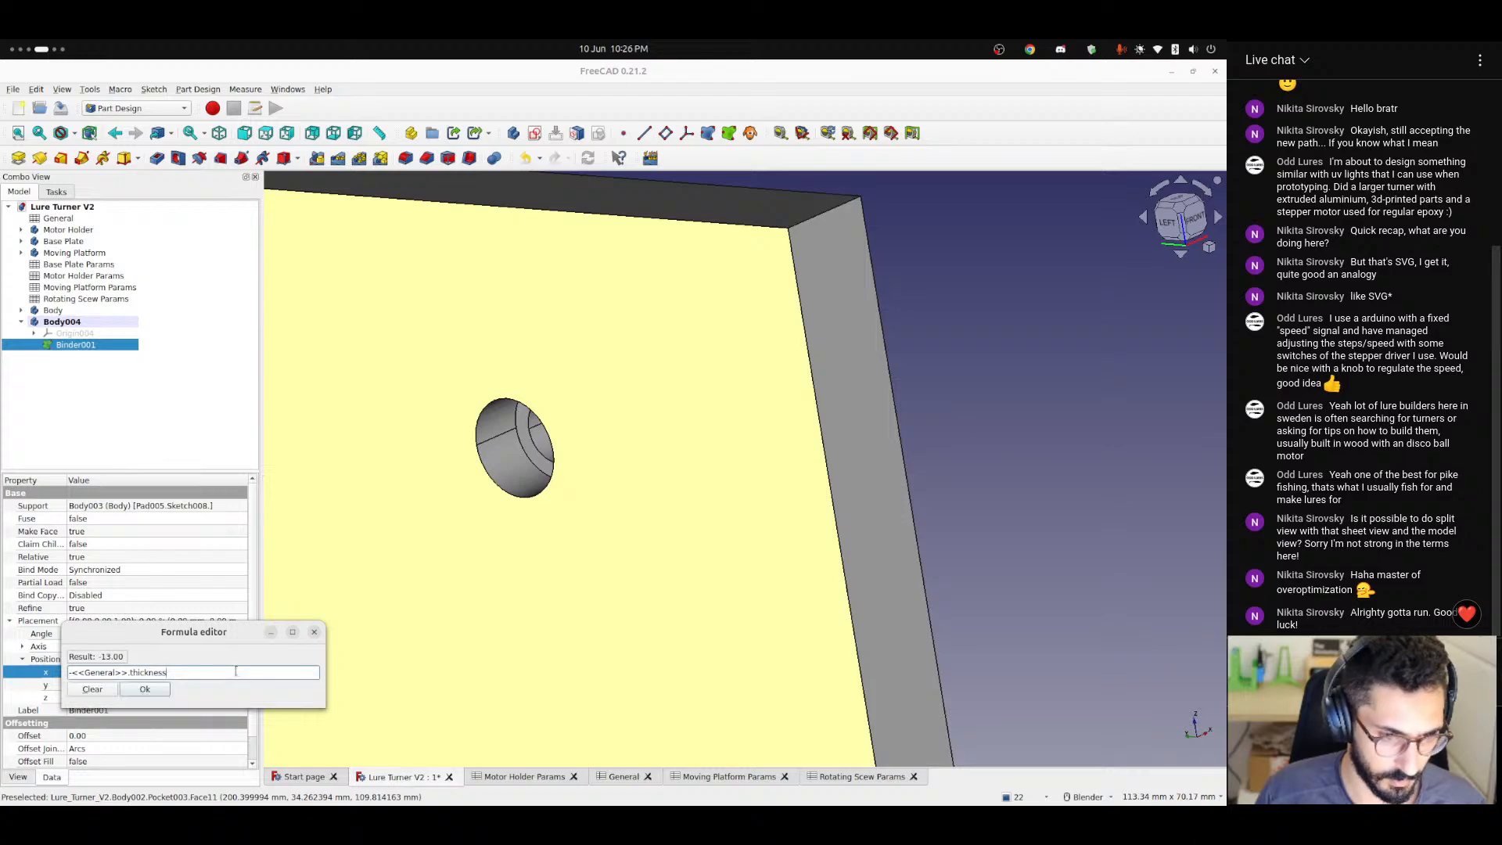
left_click(145, 689)
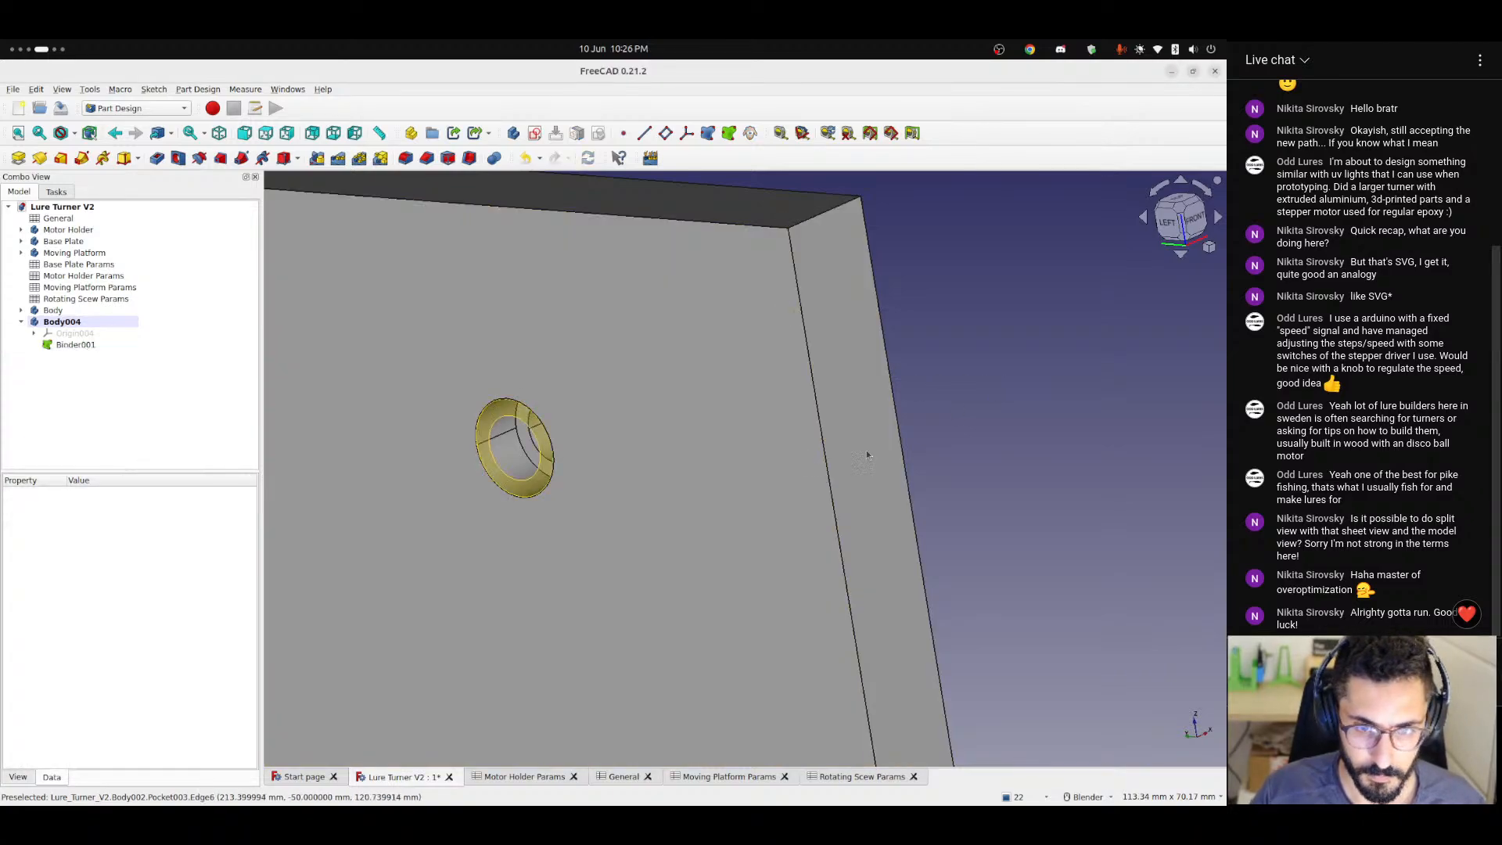
Pad Body004's shape binder with its length driven by the formula <<Rotating Scew Params>>.bearingWidth.
scroll(528, 461, "up", 3)
left_click(70, 345)
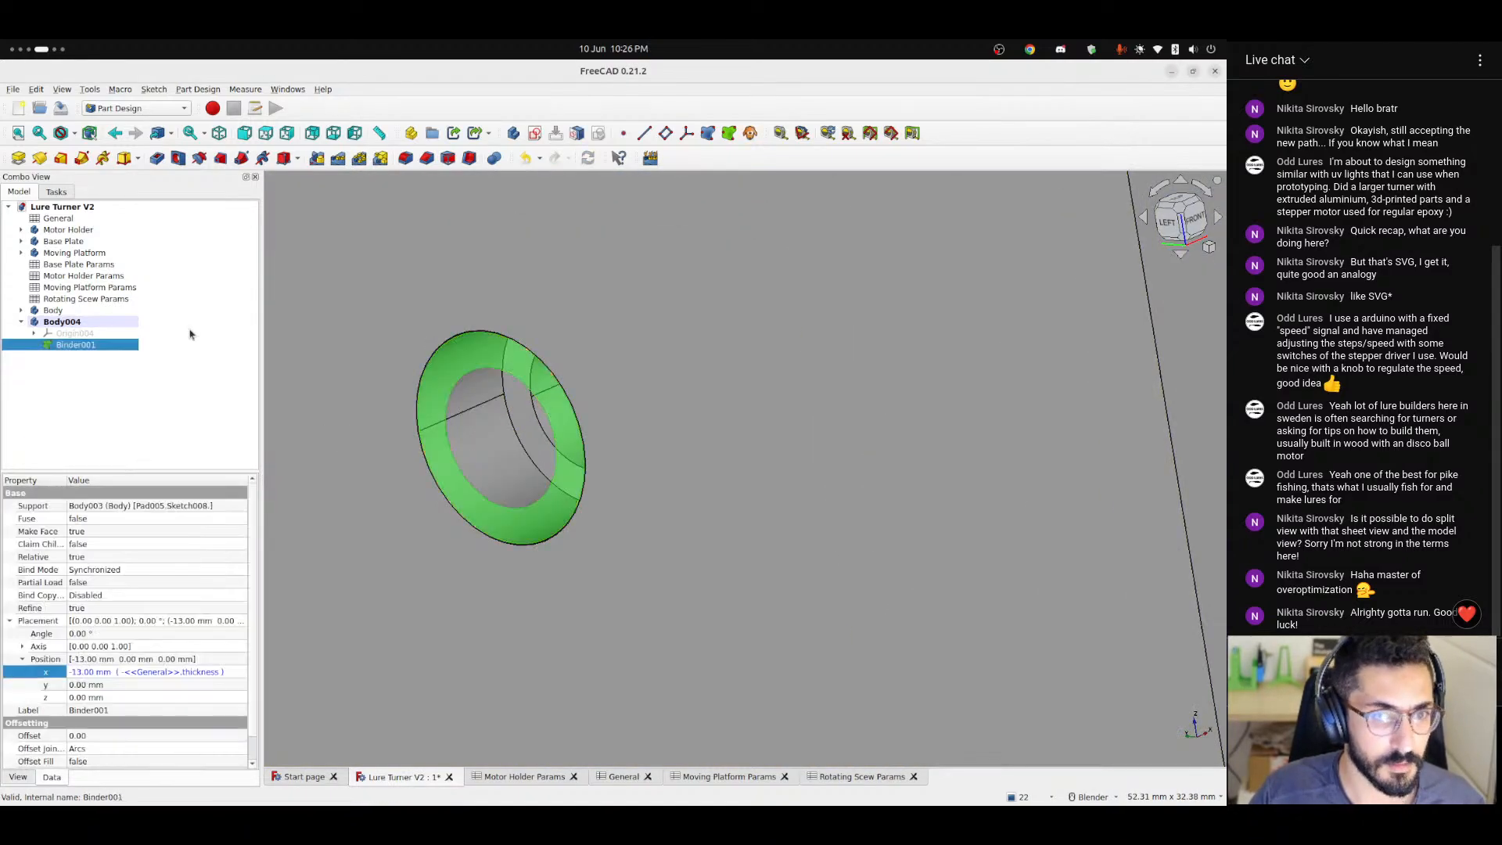
left_click(18, 158)
scroll(500, 501, "down", 3)
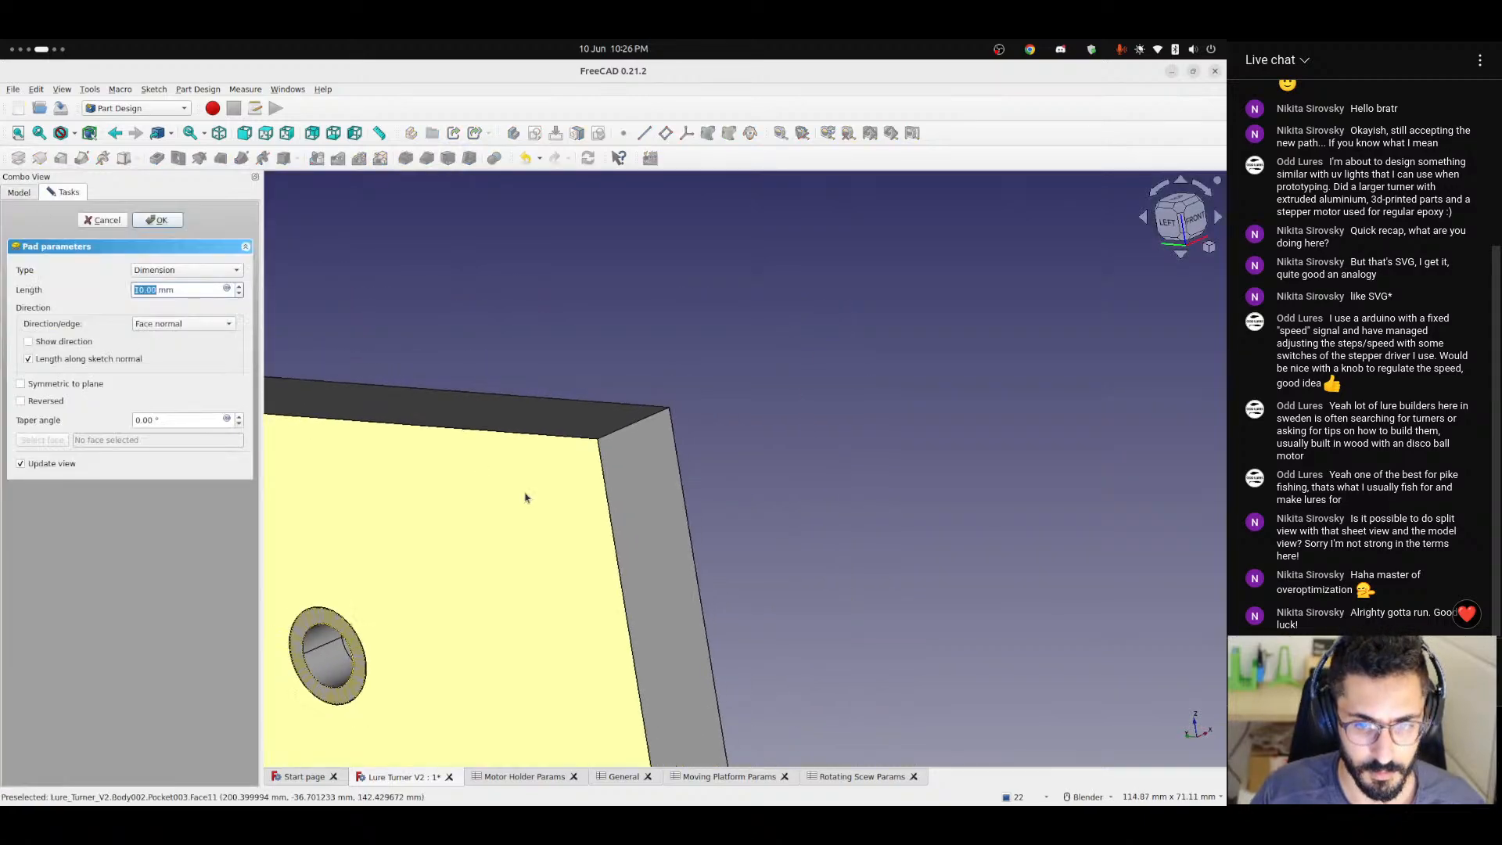
middle_click_drag(453, 581, 701, 485, "shift")
scroll(647, 544, "up", 5)
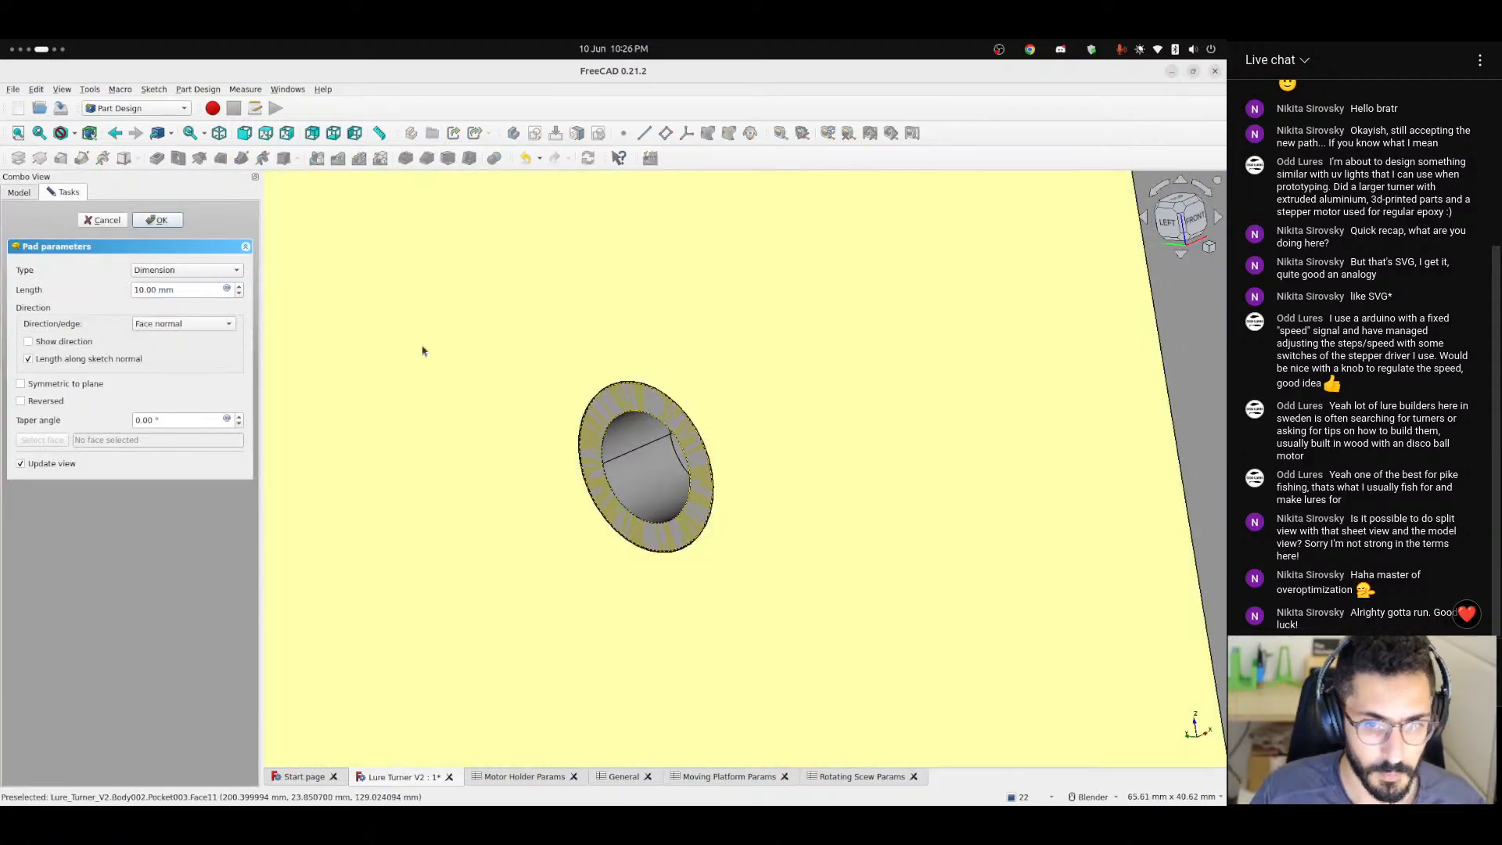
middle_click_drag(422, 349, 643, 377)
left_click(228, 289)
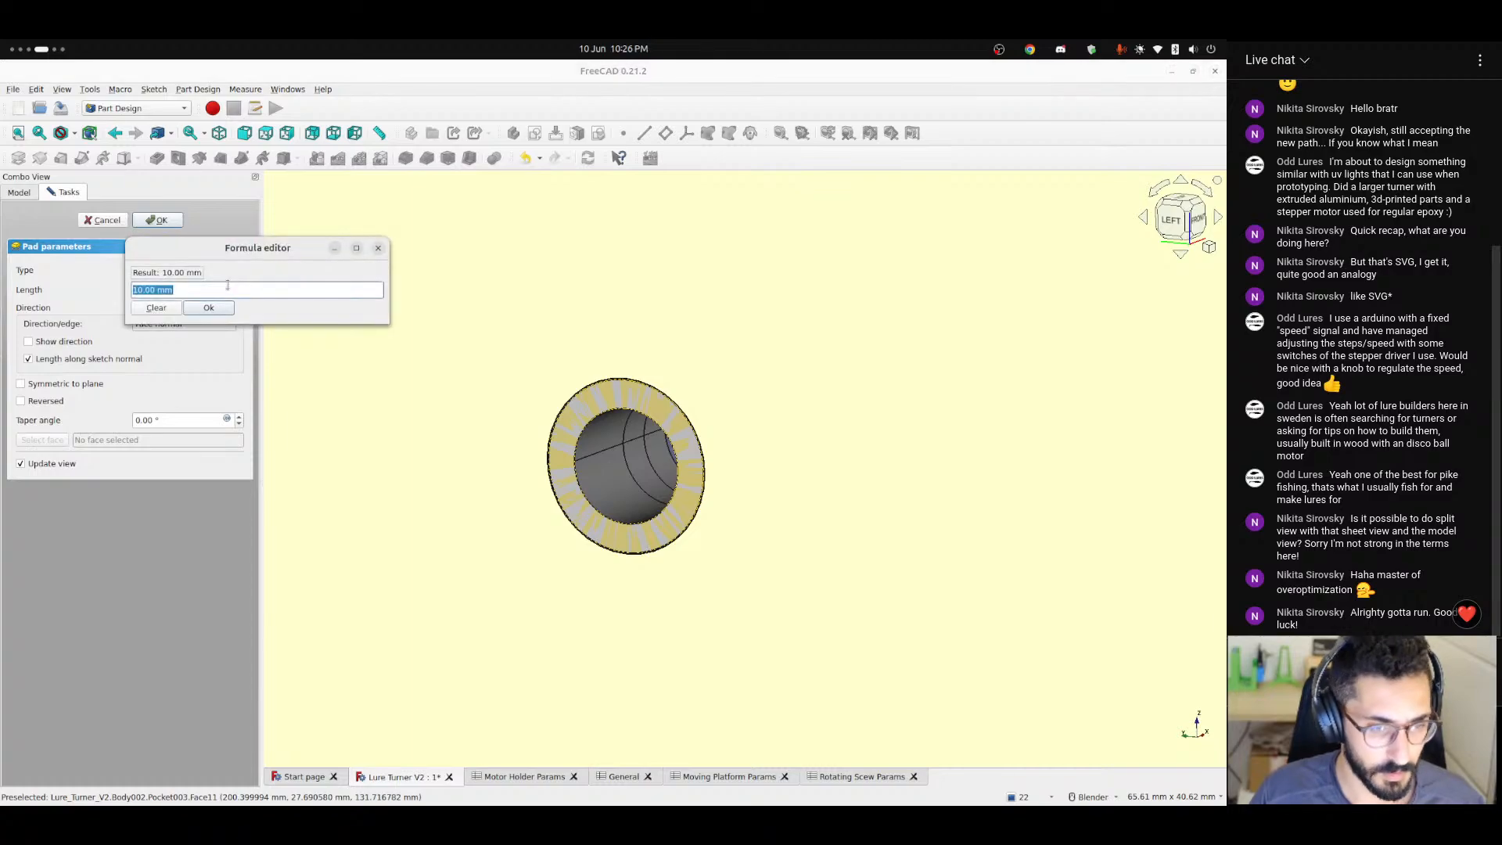
type("<<ro")
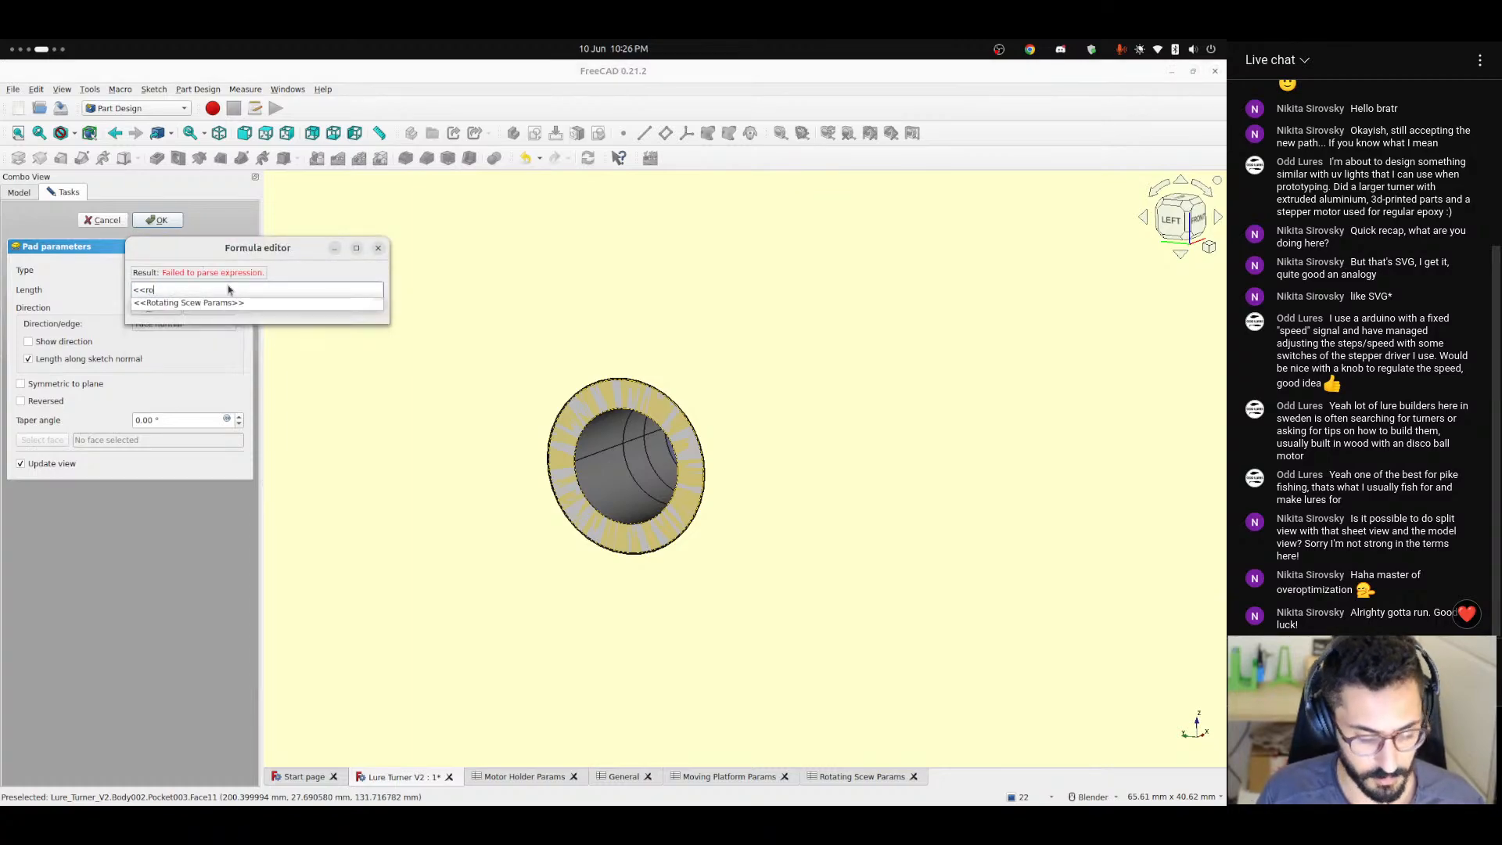
type("t")
key("Return")
type(".bea")
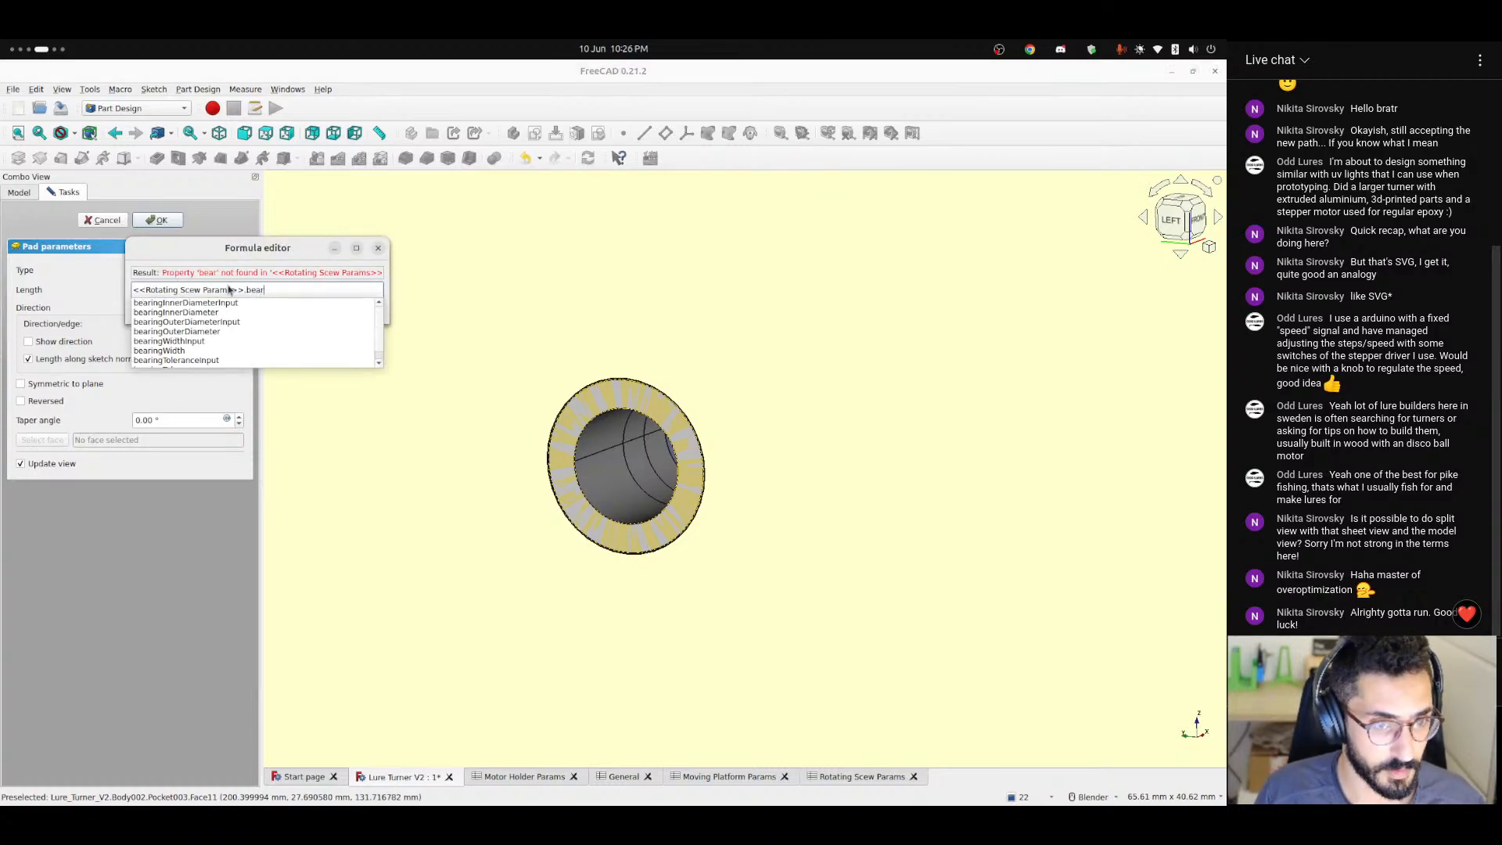
type("r")
key("Down")
key("Down")
key("Down")
key("Down")
key("Down")
key("Down")
key("Return")
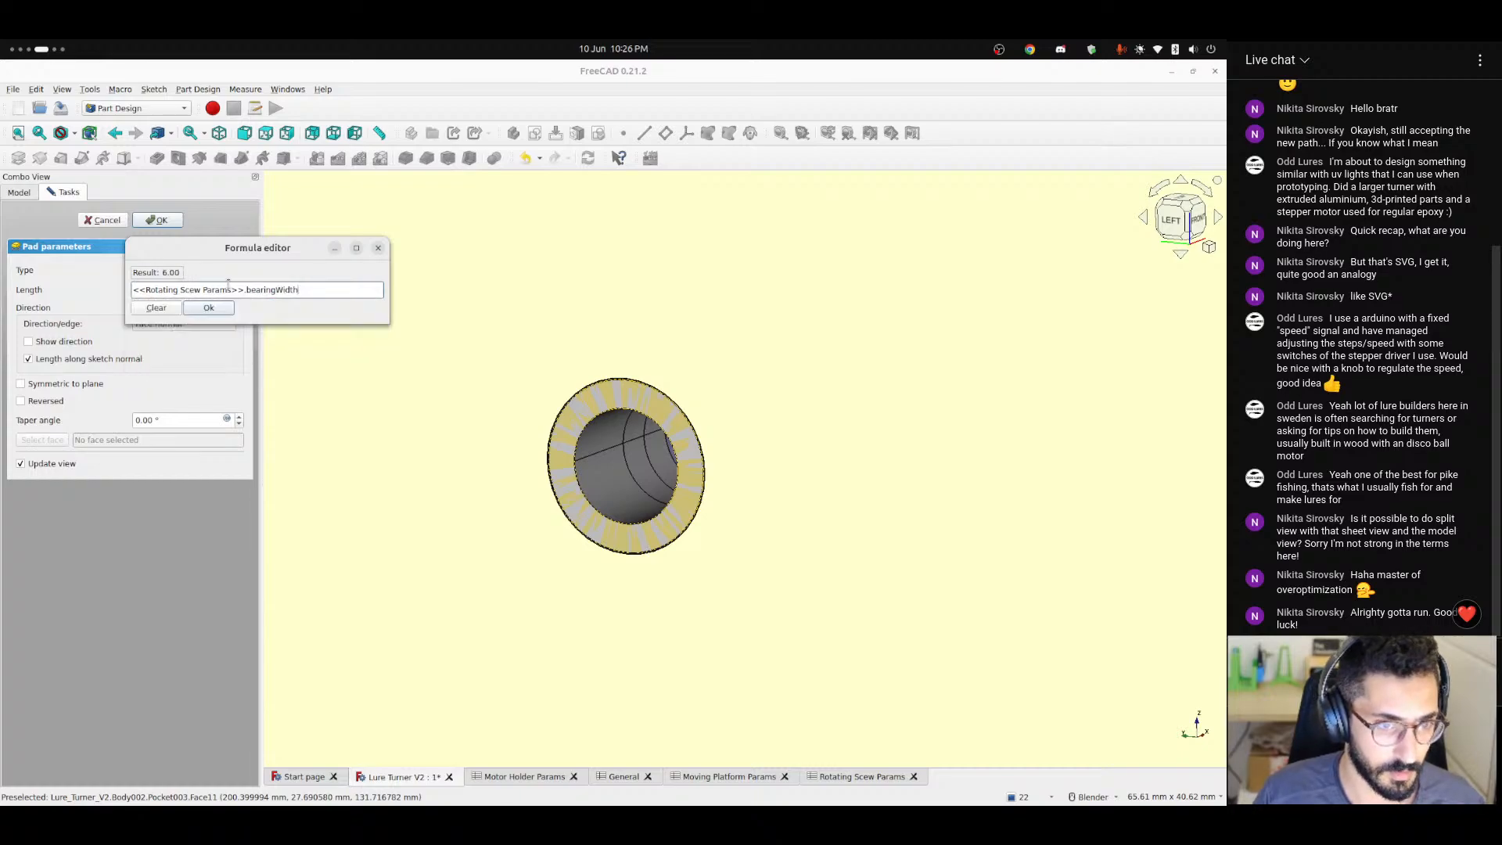
left_click(209, 308)
left_click(157, 220)
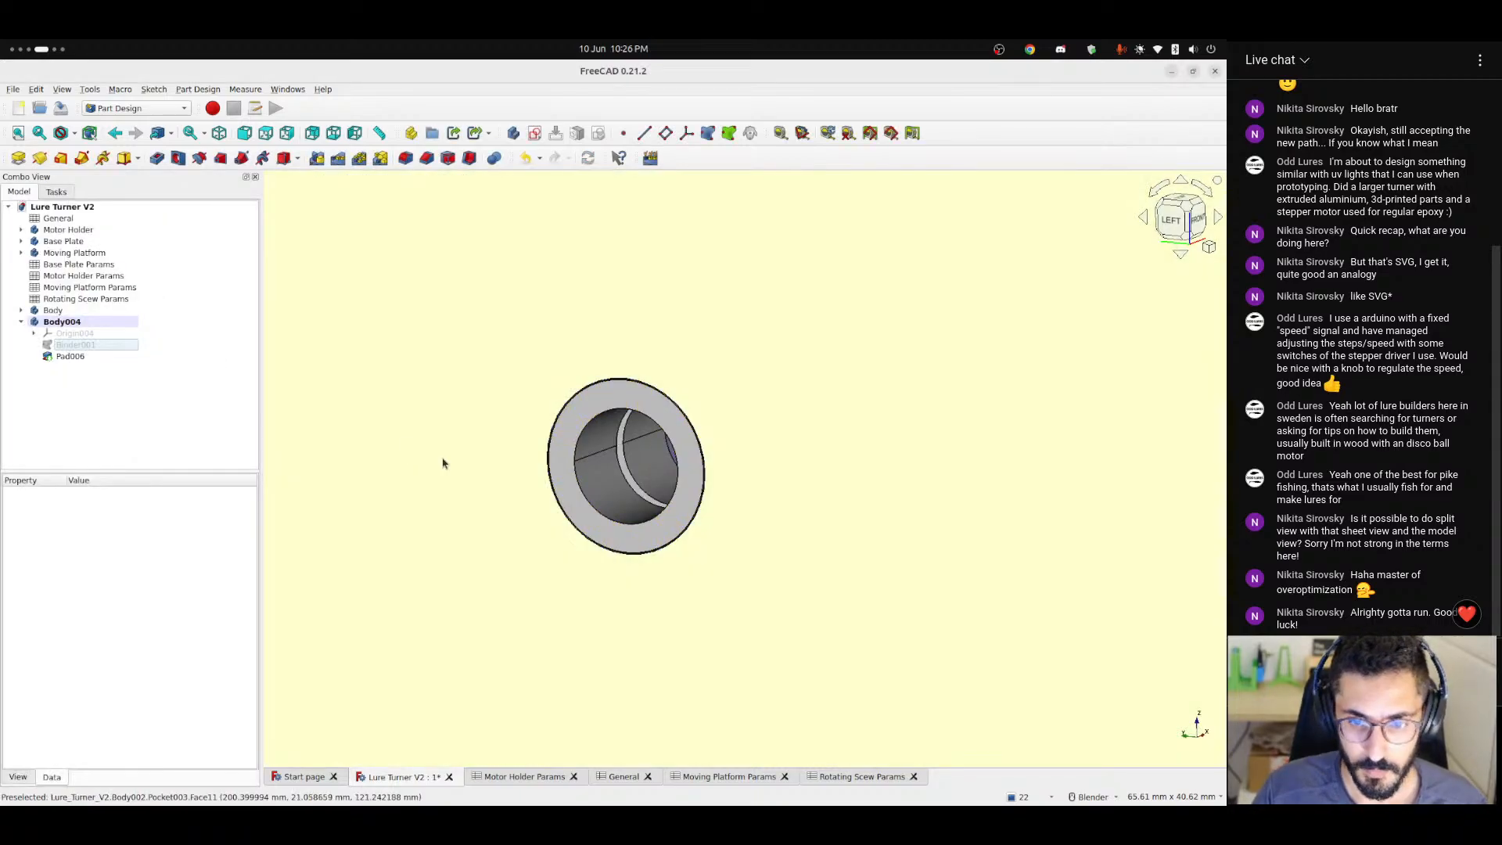
Set bearingWidth to 4 in the Rotating Scew Params spreadsheet and inspect the bearing in the model.
scroll(596, 503, "up", 5)
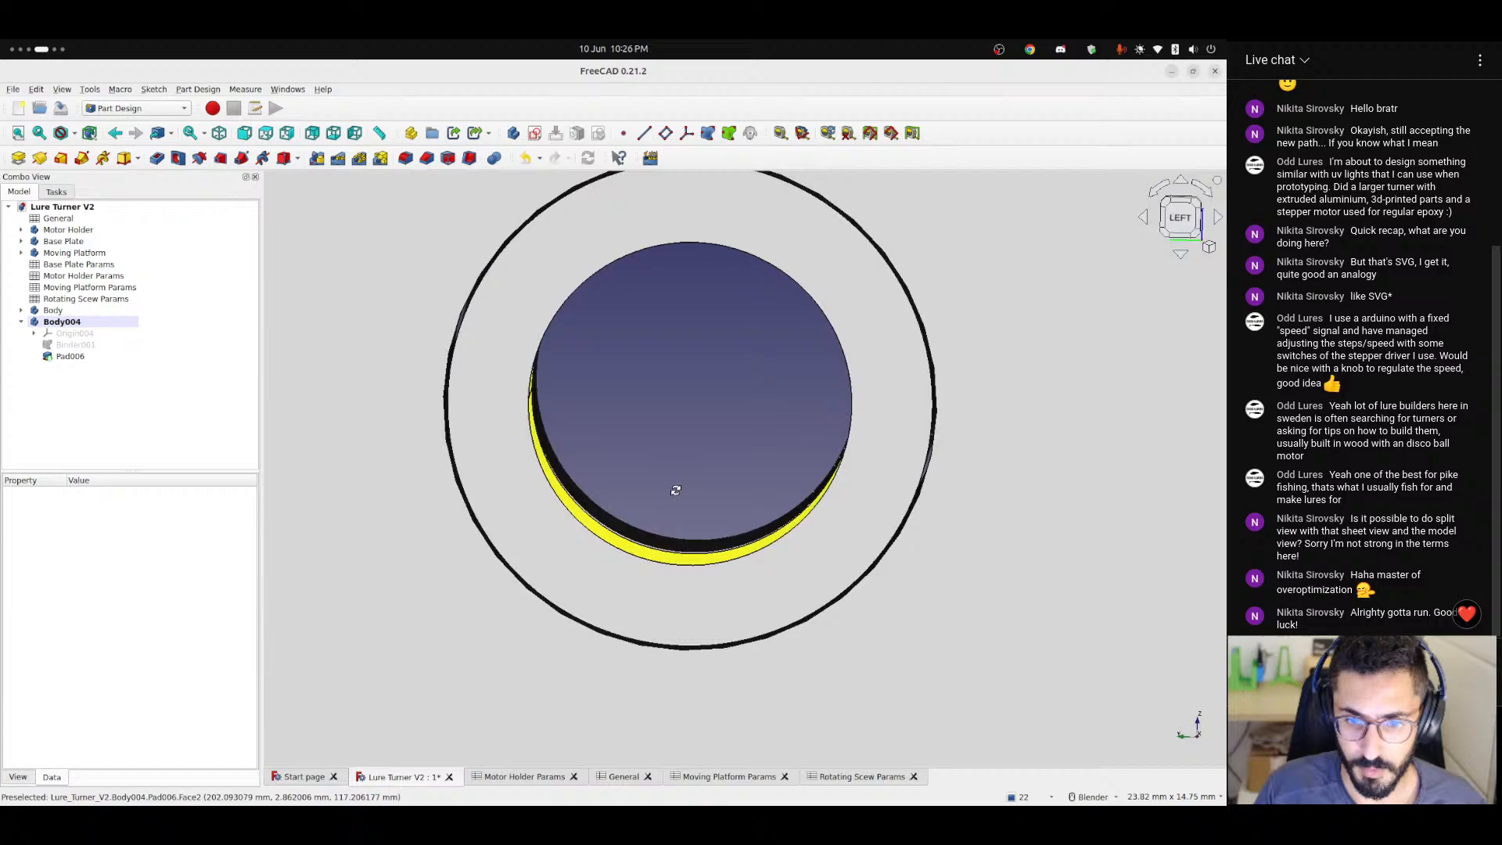
middle_click_drag(676, 490, 553, 510)
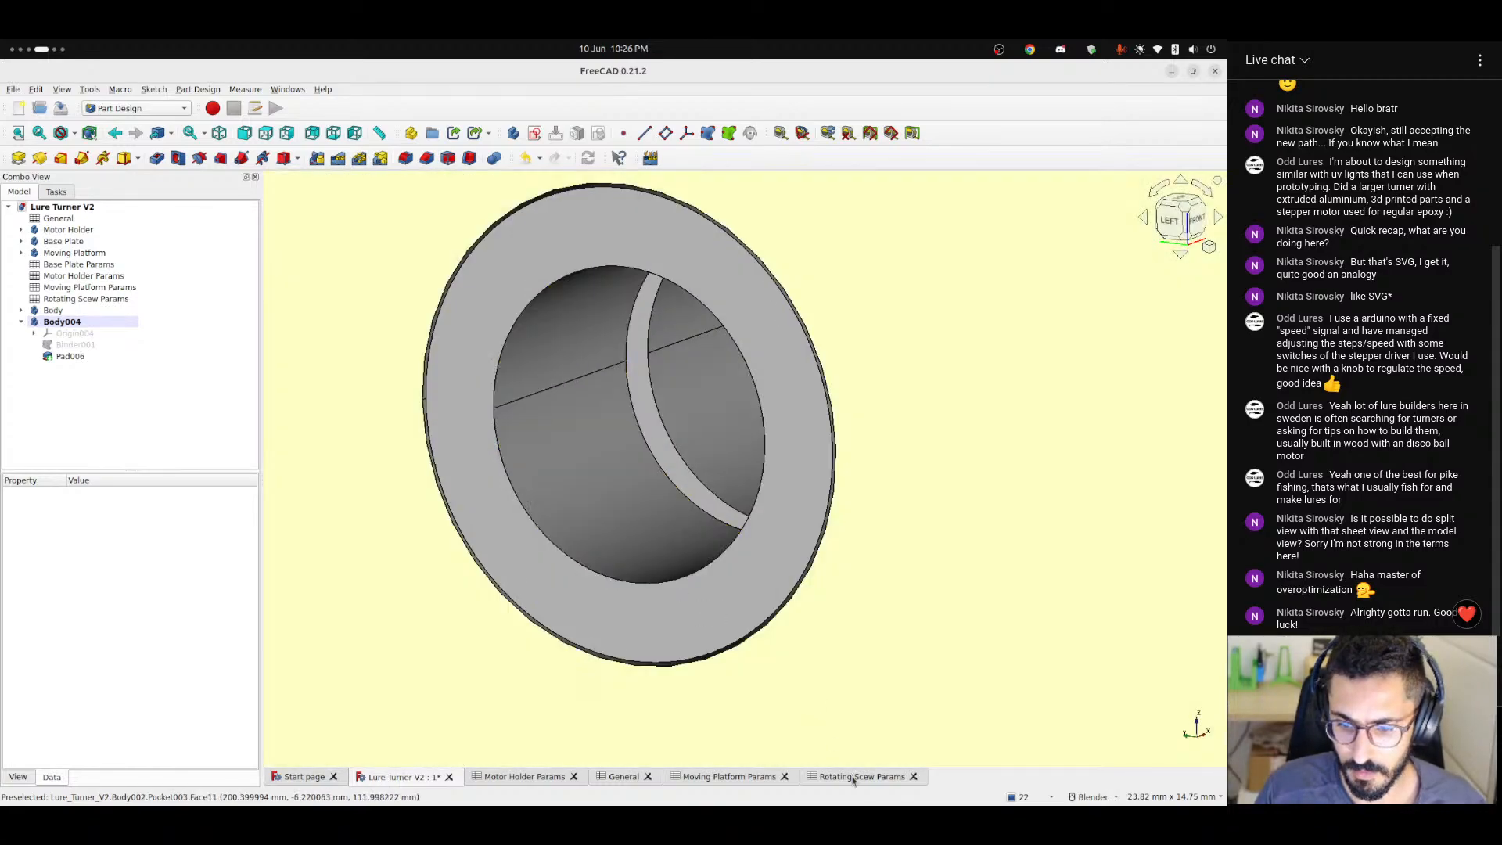
left_click(861, 777)
left_click(430, 343)
left_click(438, 304)
type("4")
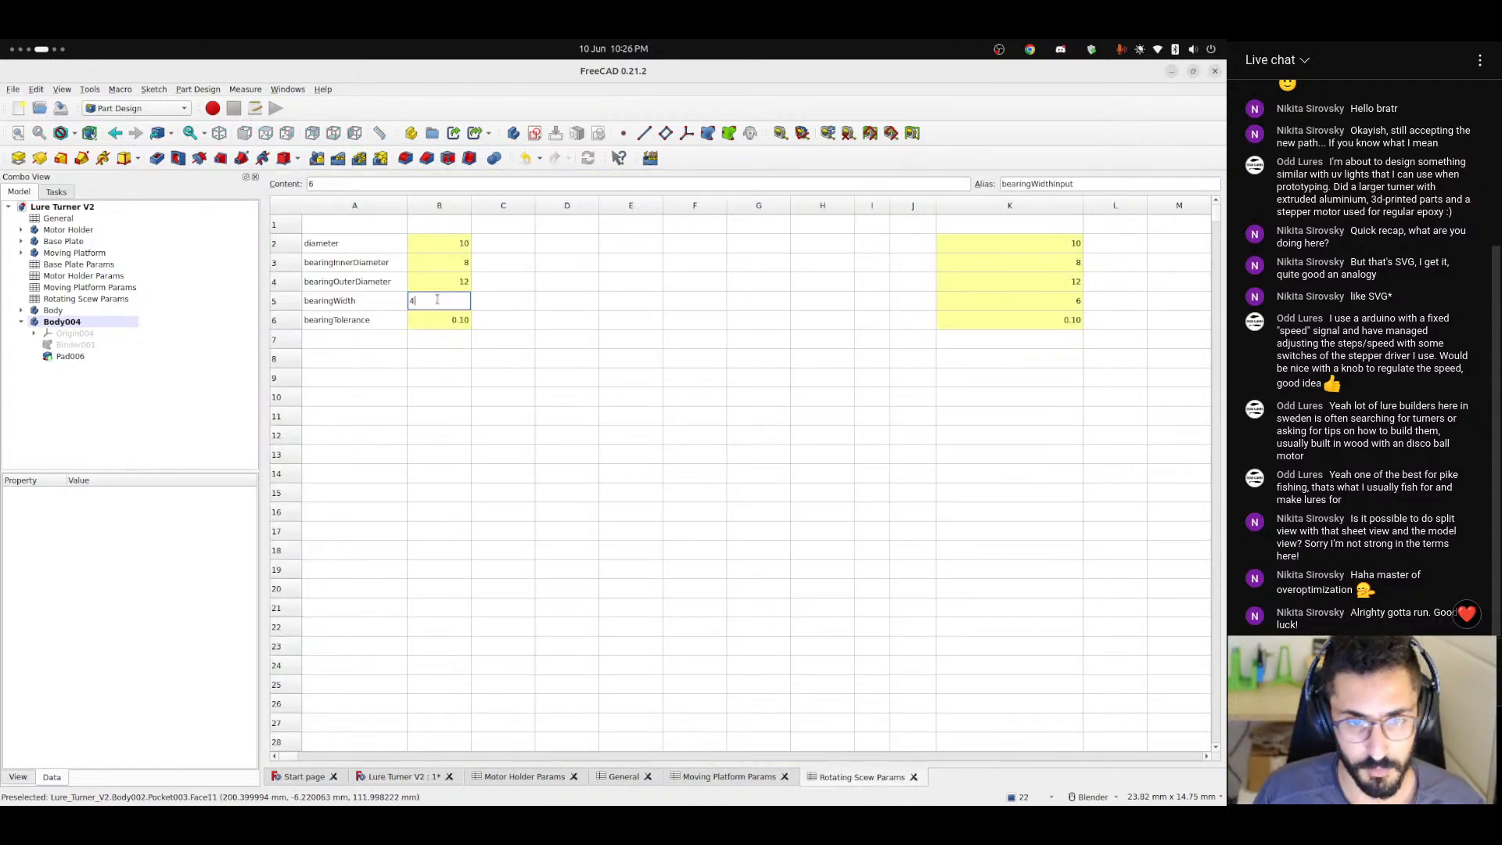
key("Return")
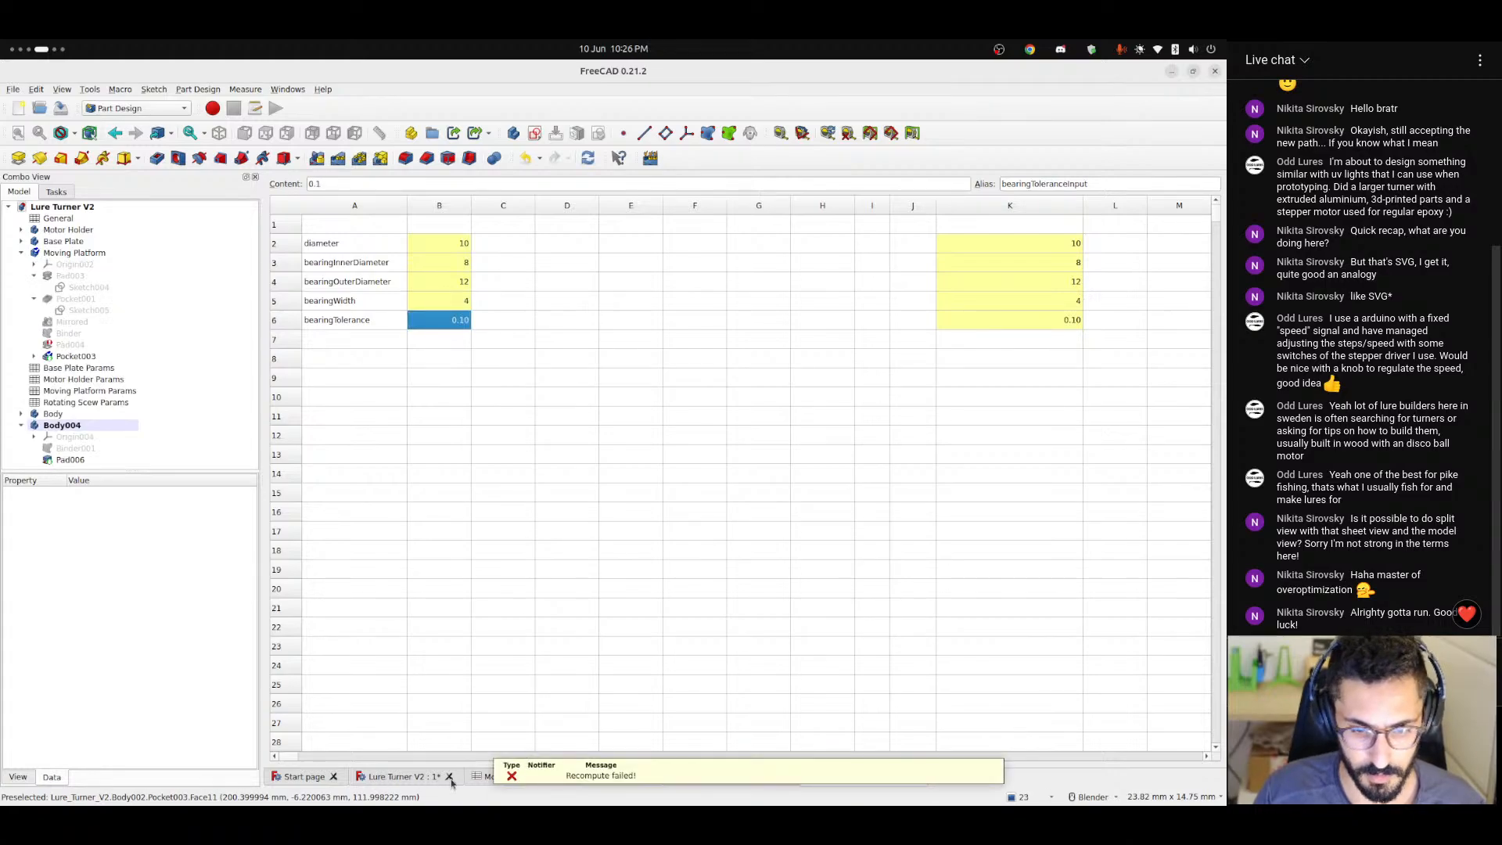
left_click(419, 777)
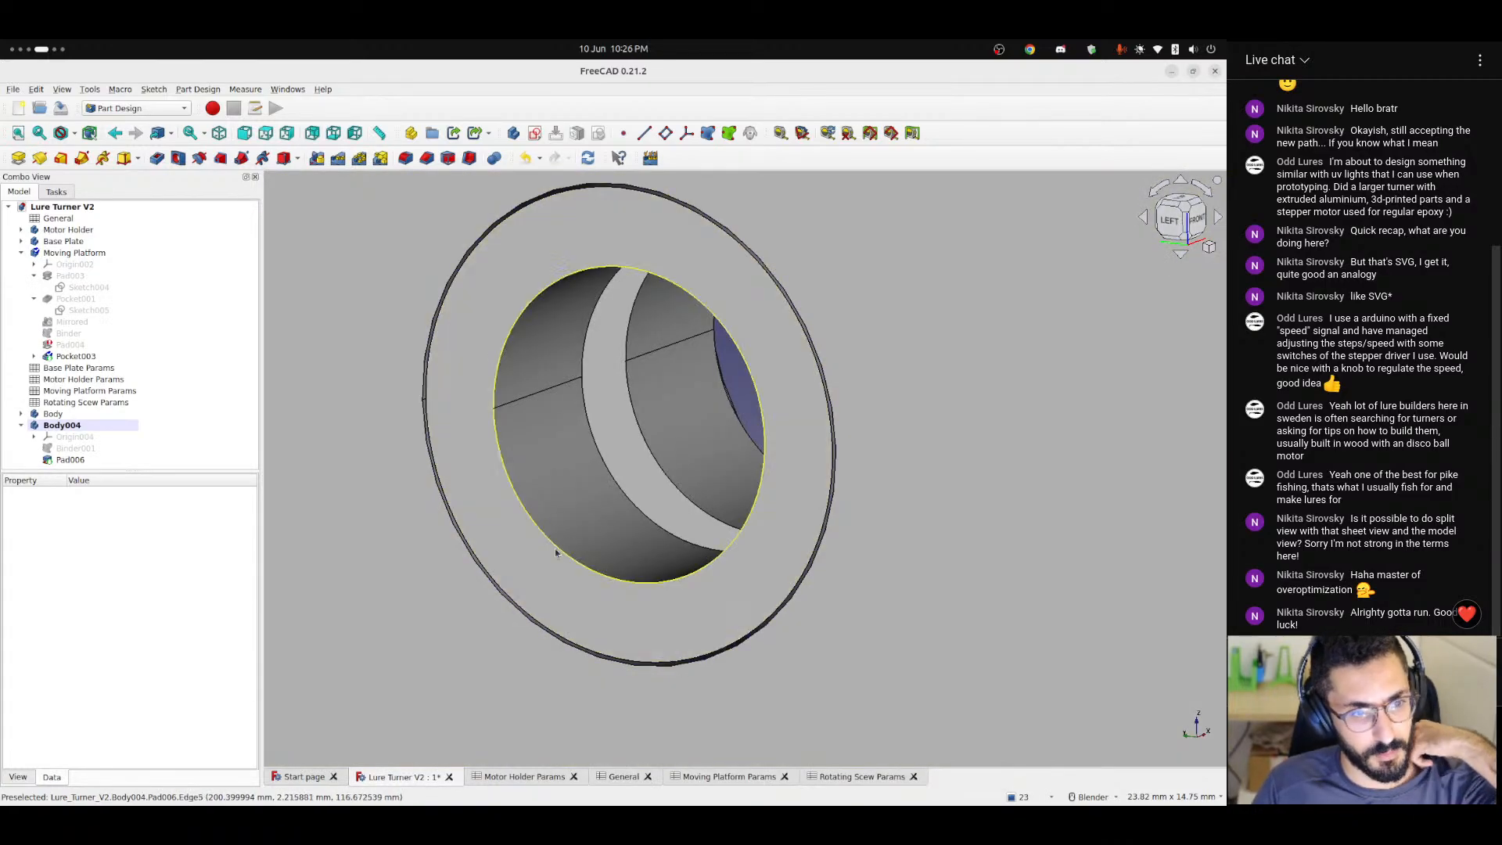
scroll(556, 550, "down", 2)
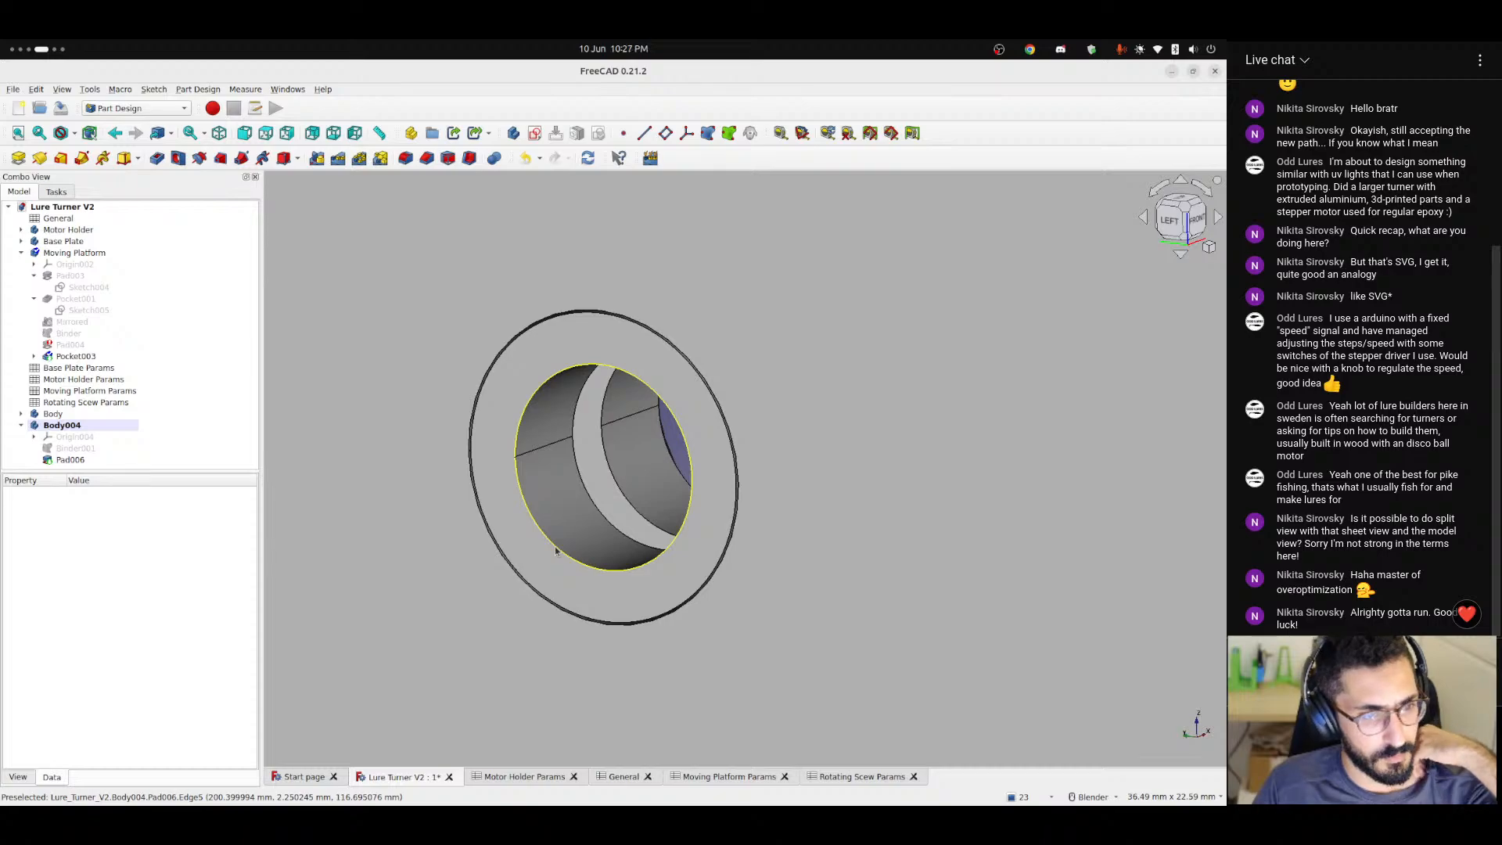
scroll(556, 551, "down", 1)
scroll(556, 551, "down", 2)
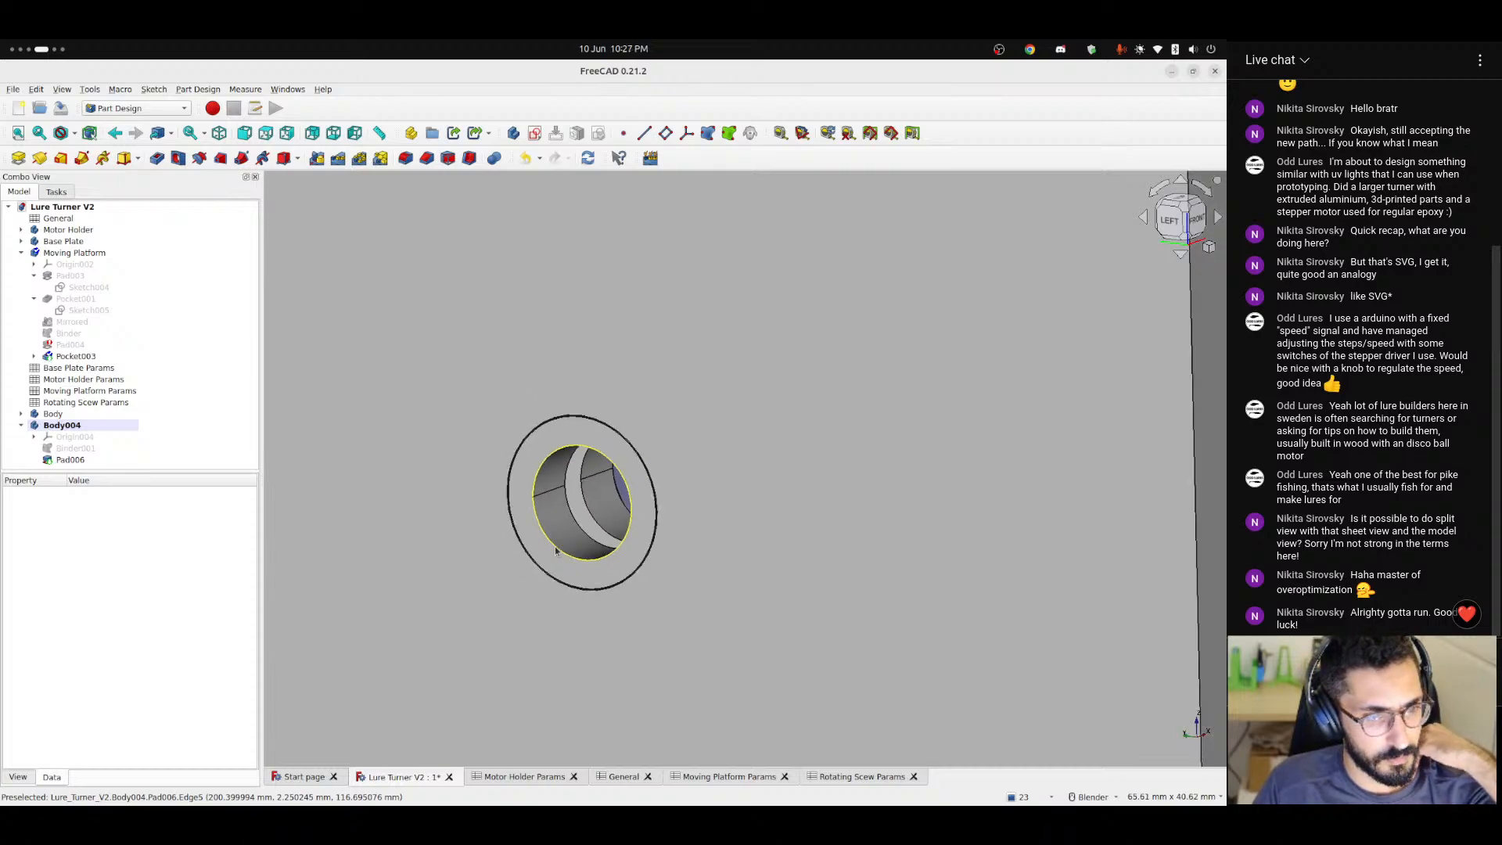
Examine Pad004 and its Binder in the Moving Platform by toggling their visibility and inspecting where the upright plate meets the base.
left_click(66, 345)
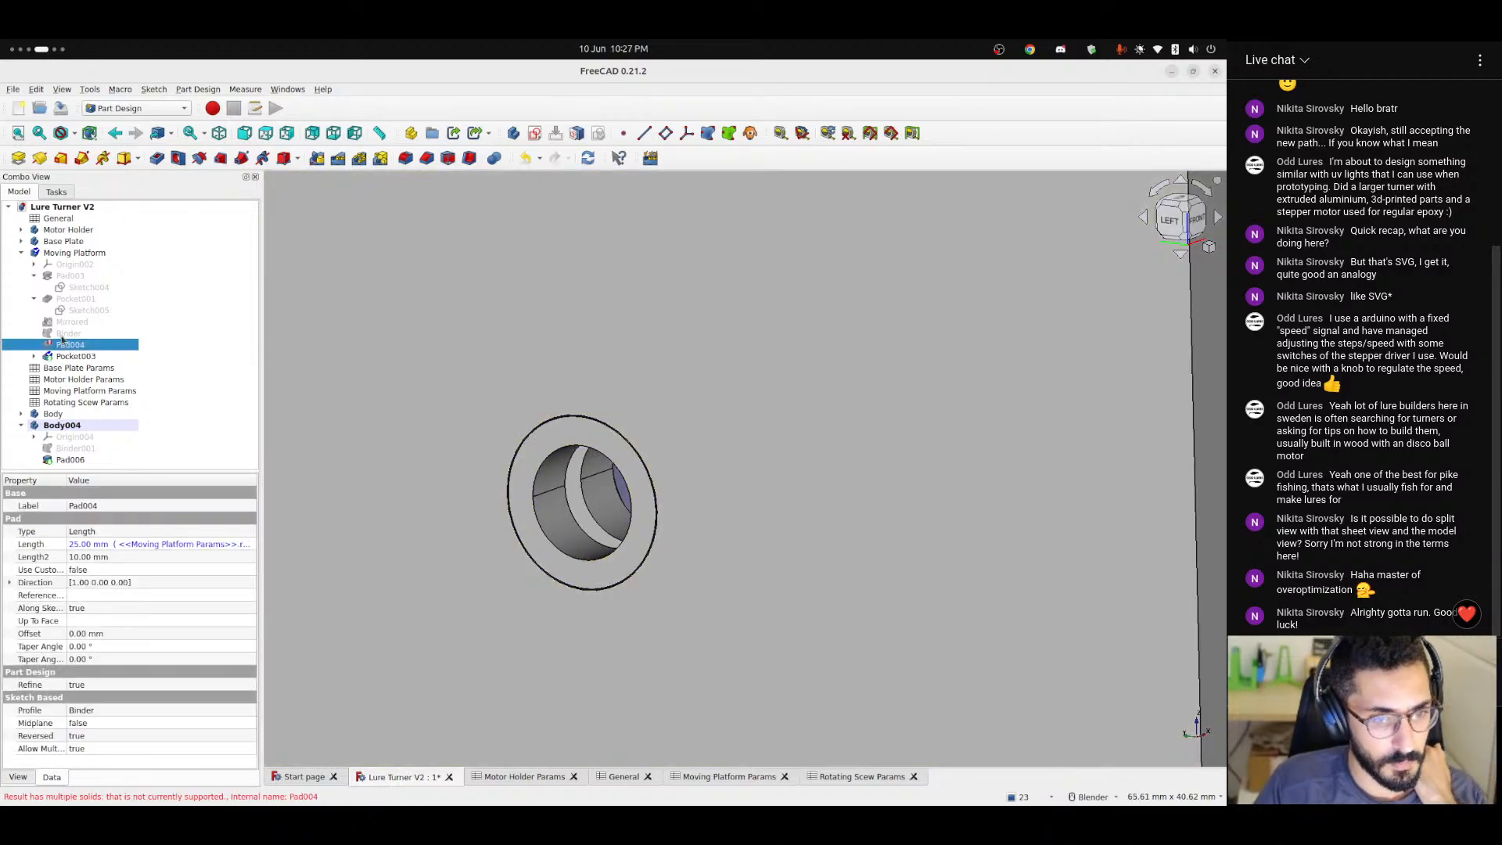
scroll(566, 630, "down", 10)
middle_click_drag(580, 663, 751, 438)
scroll(676, 604, "up", 6)
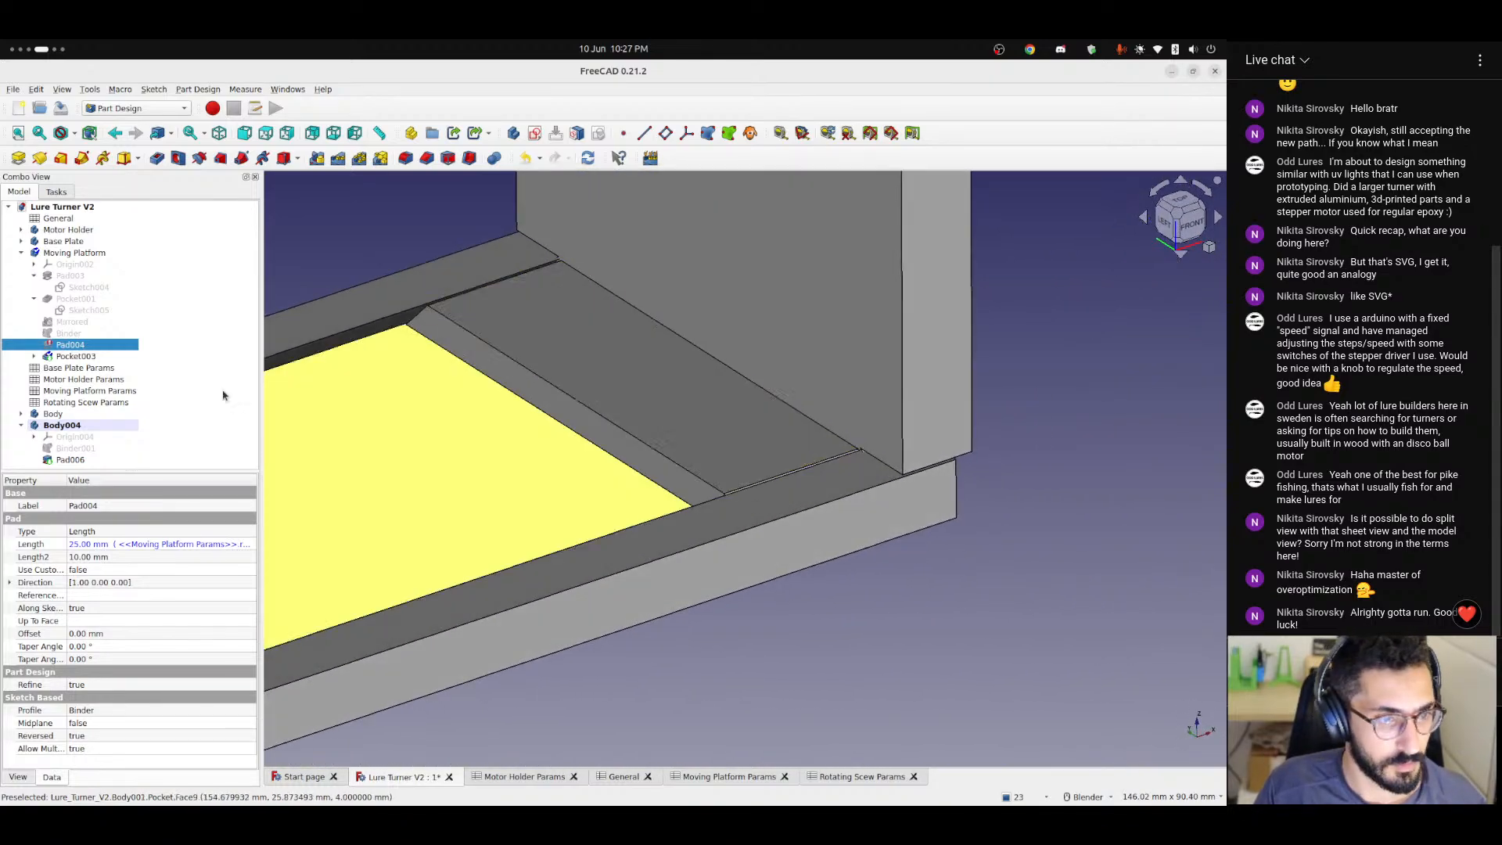
key("space")
left_click(70, 333)
key("space")
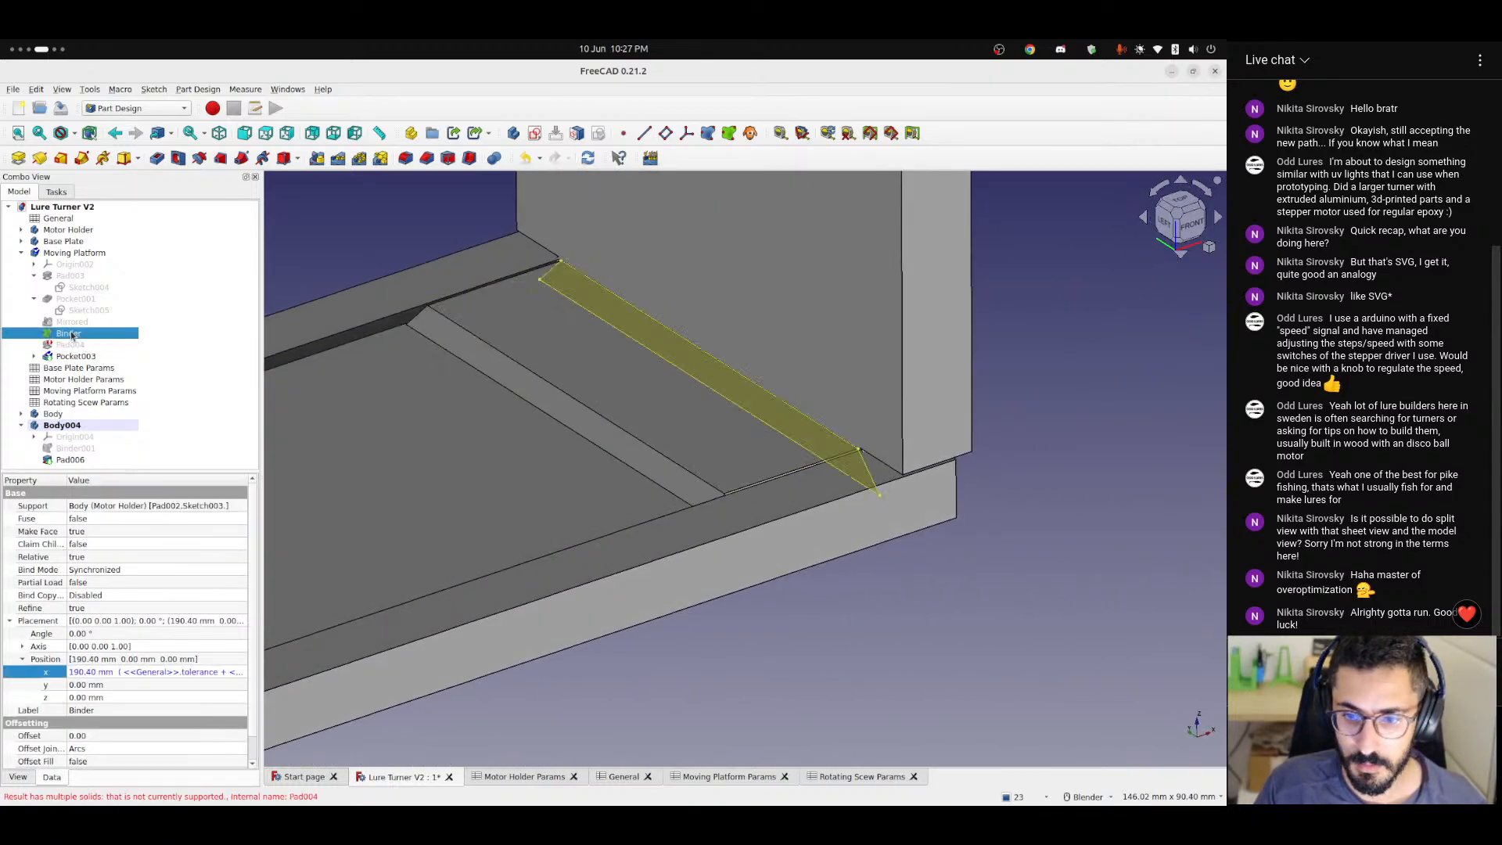
key("space")
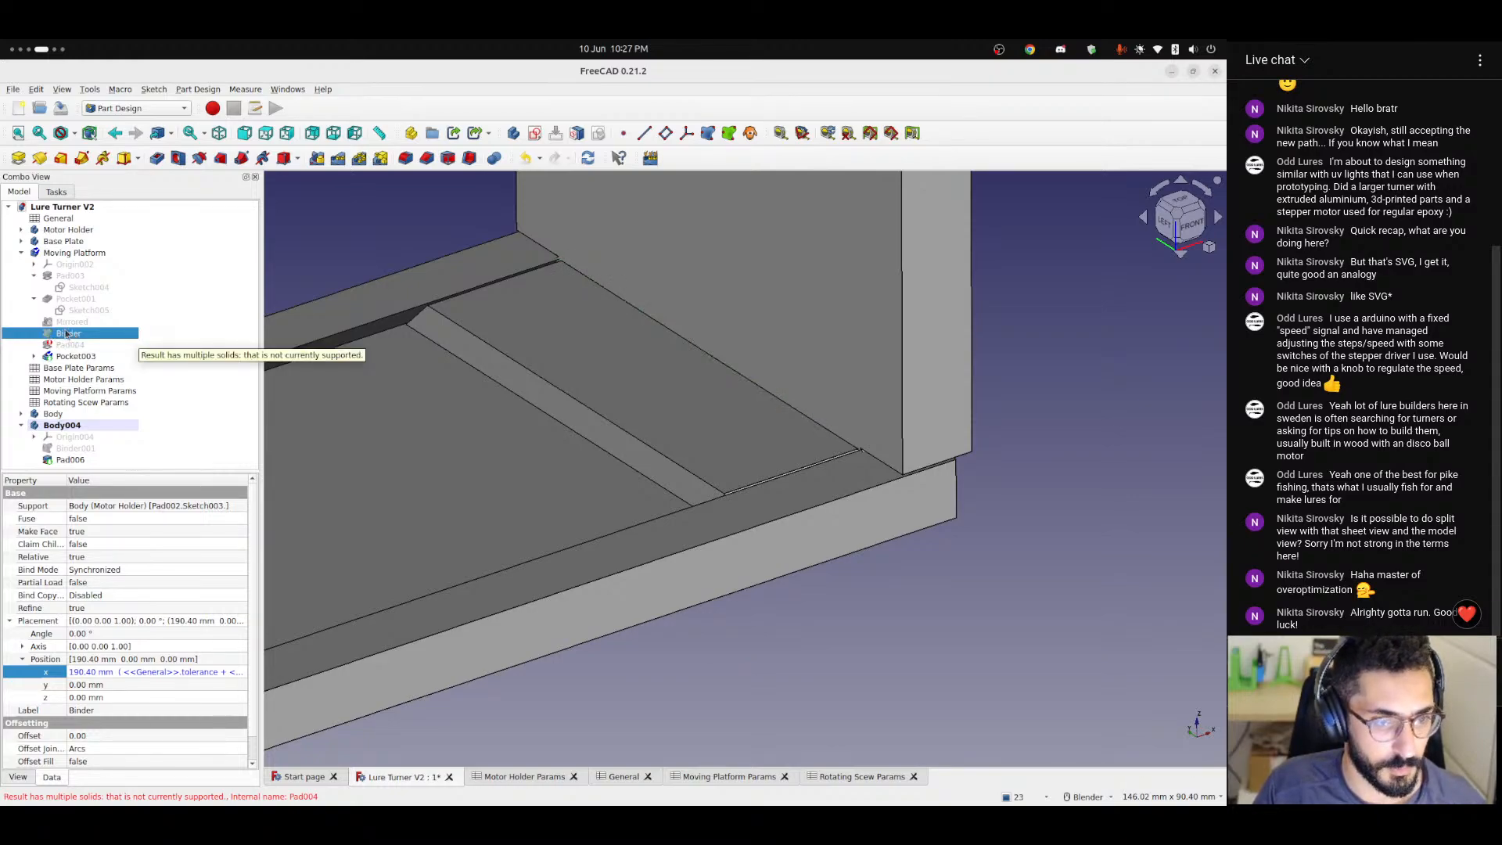
scroll(519, 326, "down", 6)
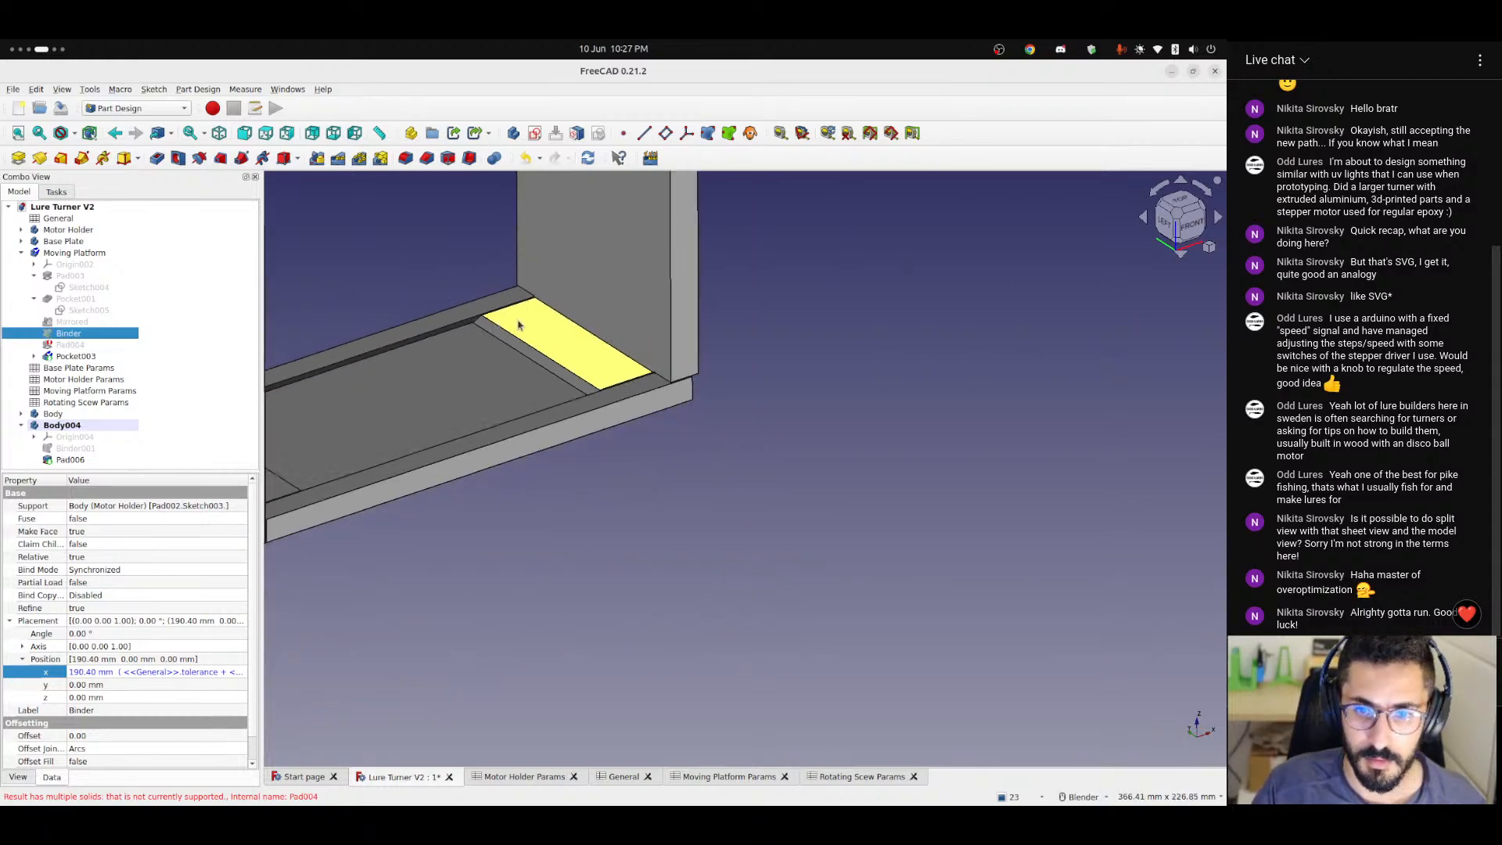
middle_click_drag(566, 283, 560, 685, "shift")
scroll(540, 541, "up", 8)
middle_click_drag(537, 491, 501, 512)
middle_click_drag(507, 682, 571, 239, "shift")
scroll(579, 598, "down", 4)
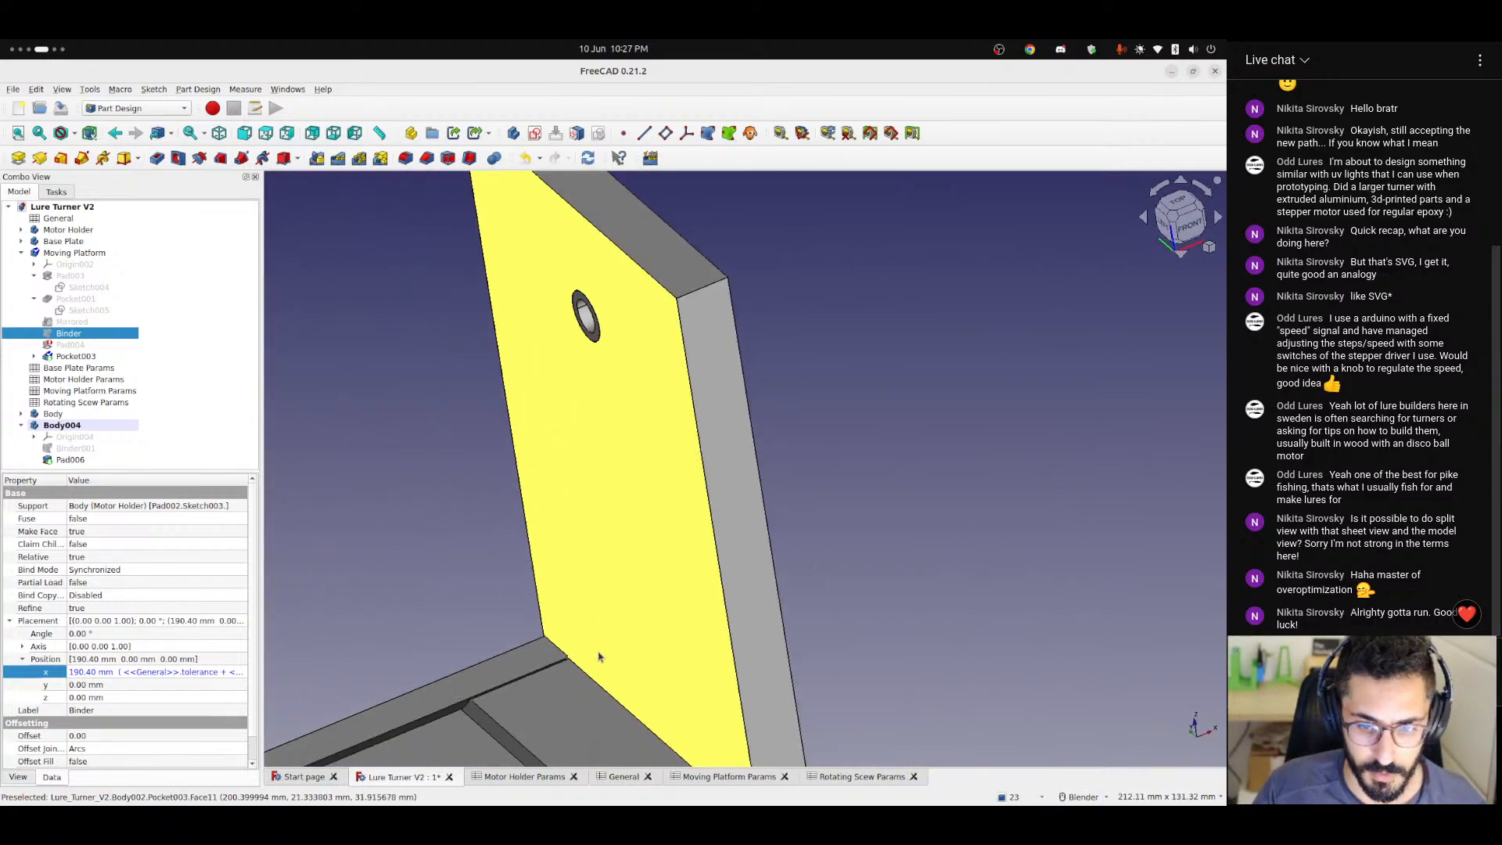
middle_click_drag(599, 657, 660, 383, "shift")
scroll(613, 499, "up", 2)
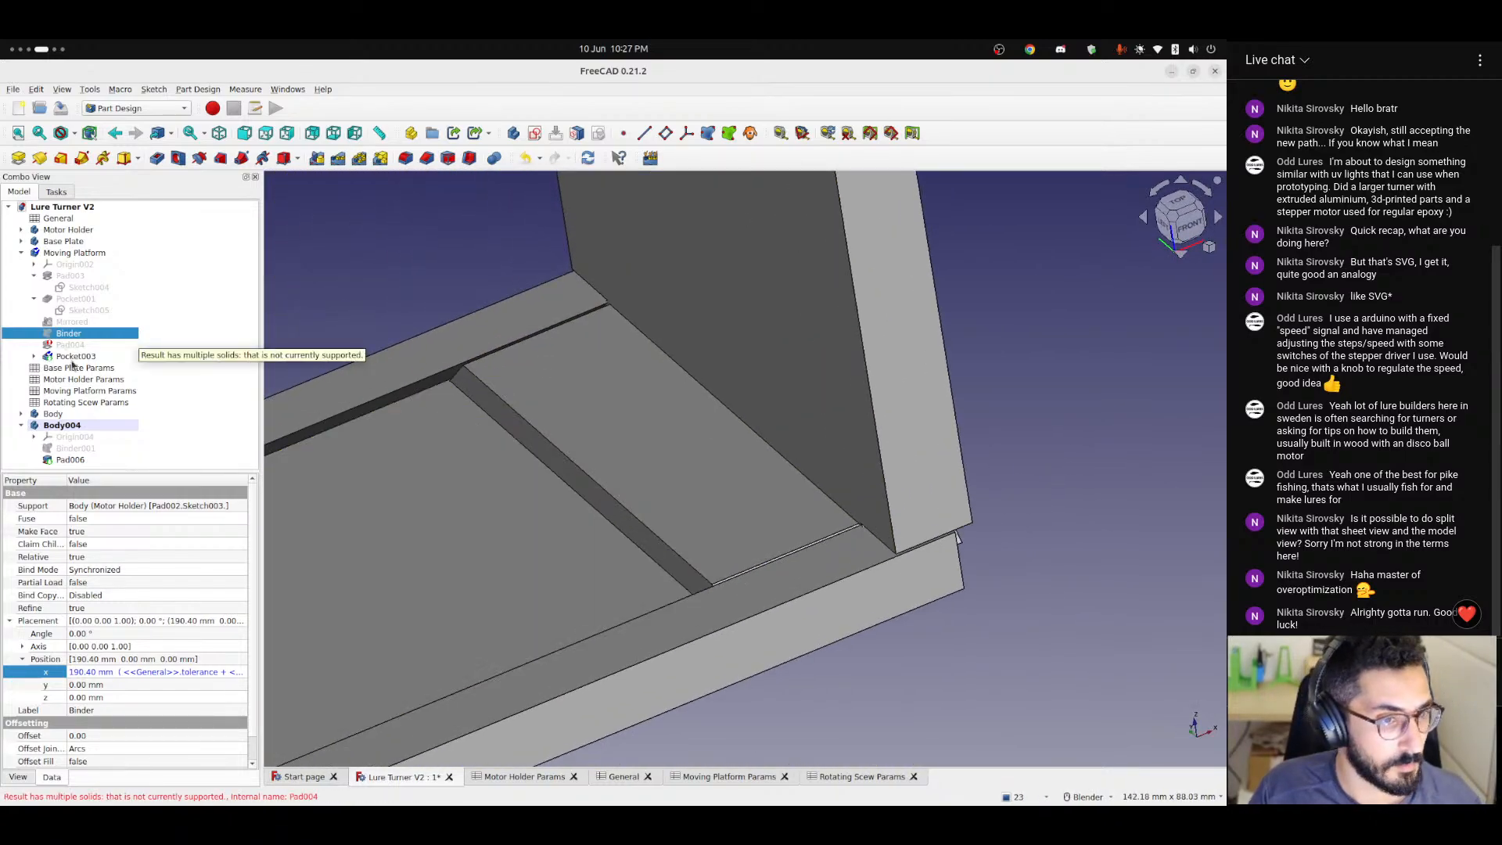
Delete Pad004 from the Moving Platform body despite its dependent Pocket003.
left_click(70, 345)
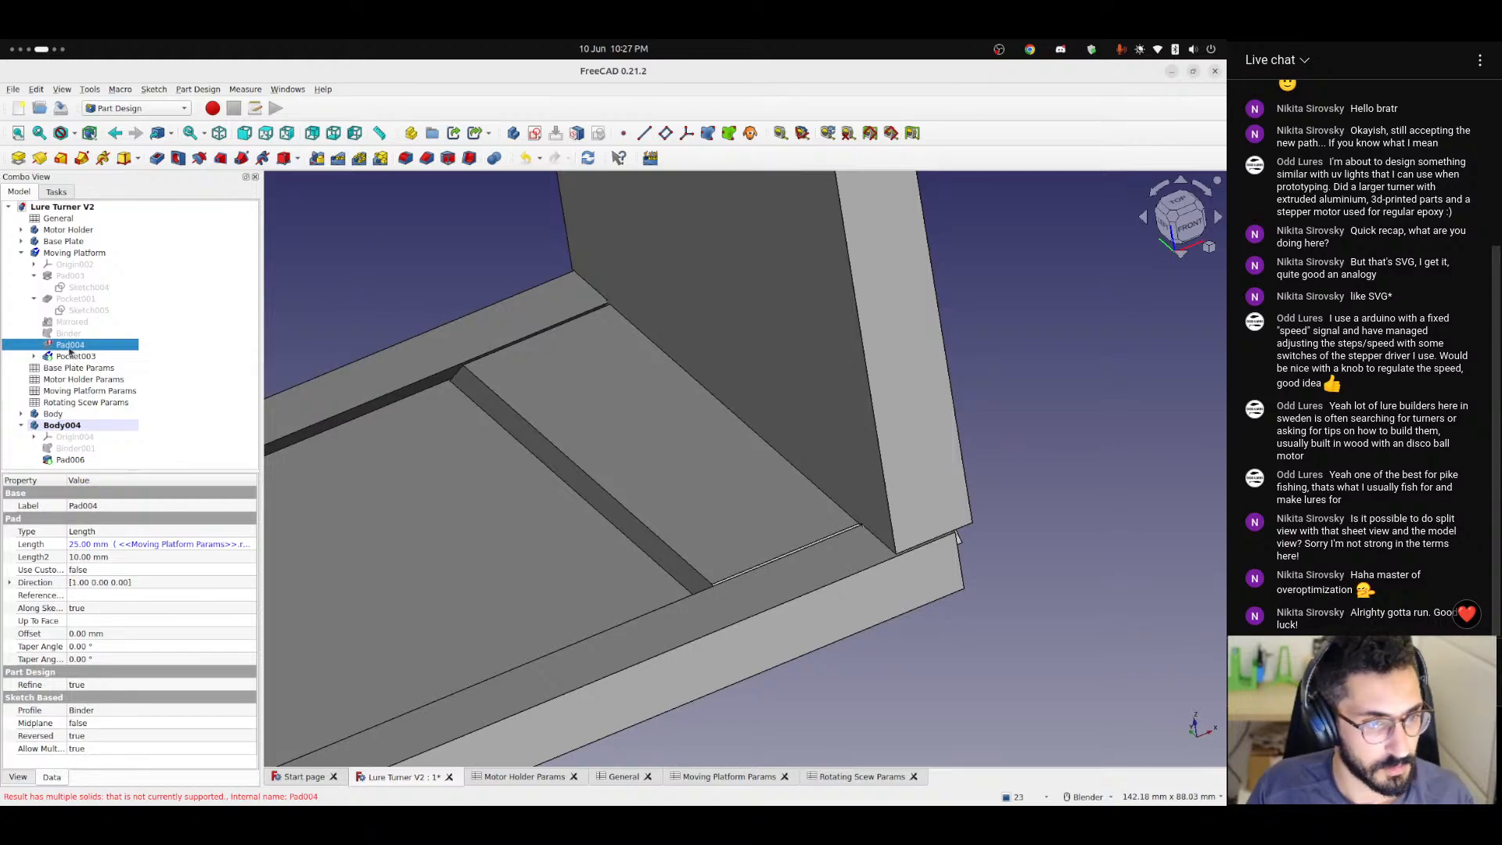
key("Delete")
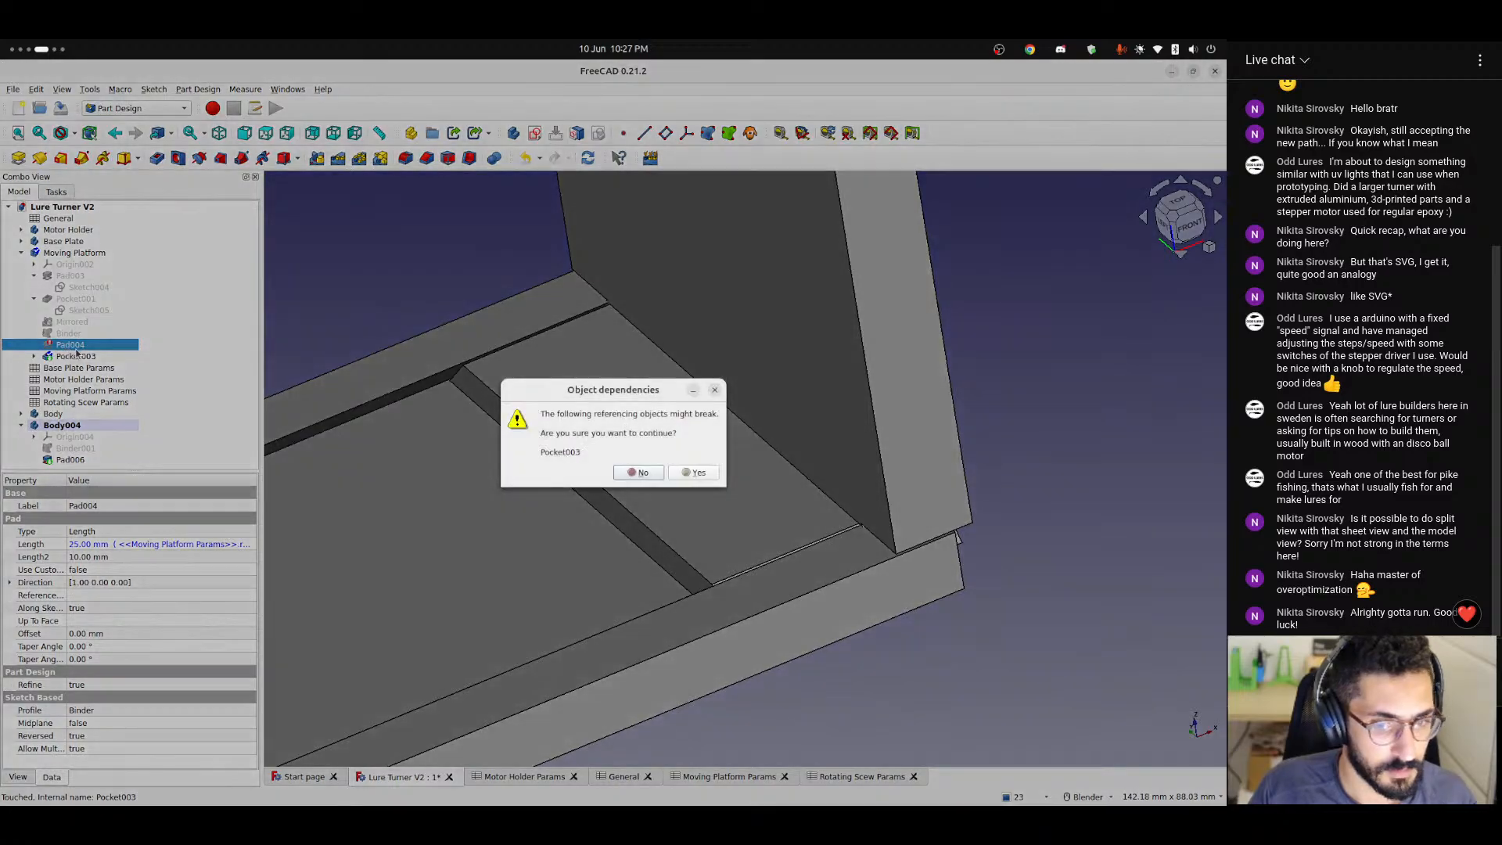
left_click(689, 473)
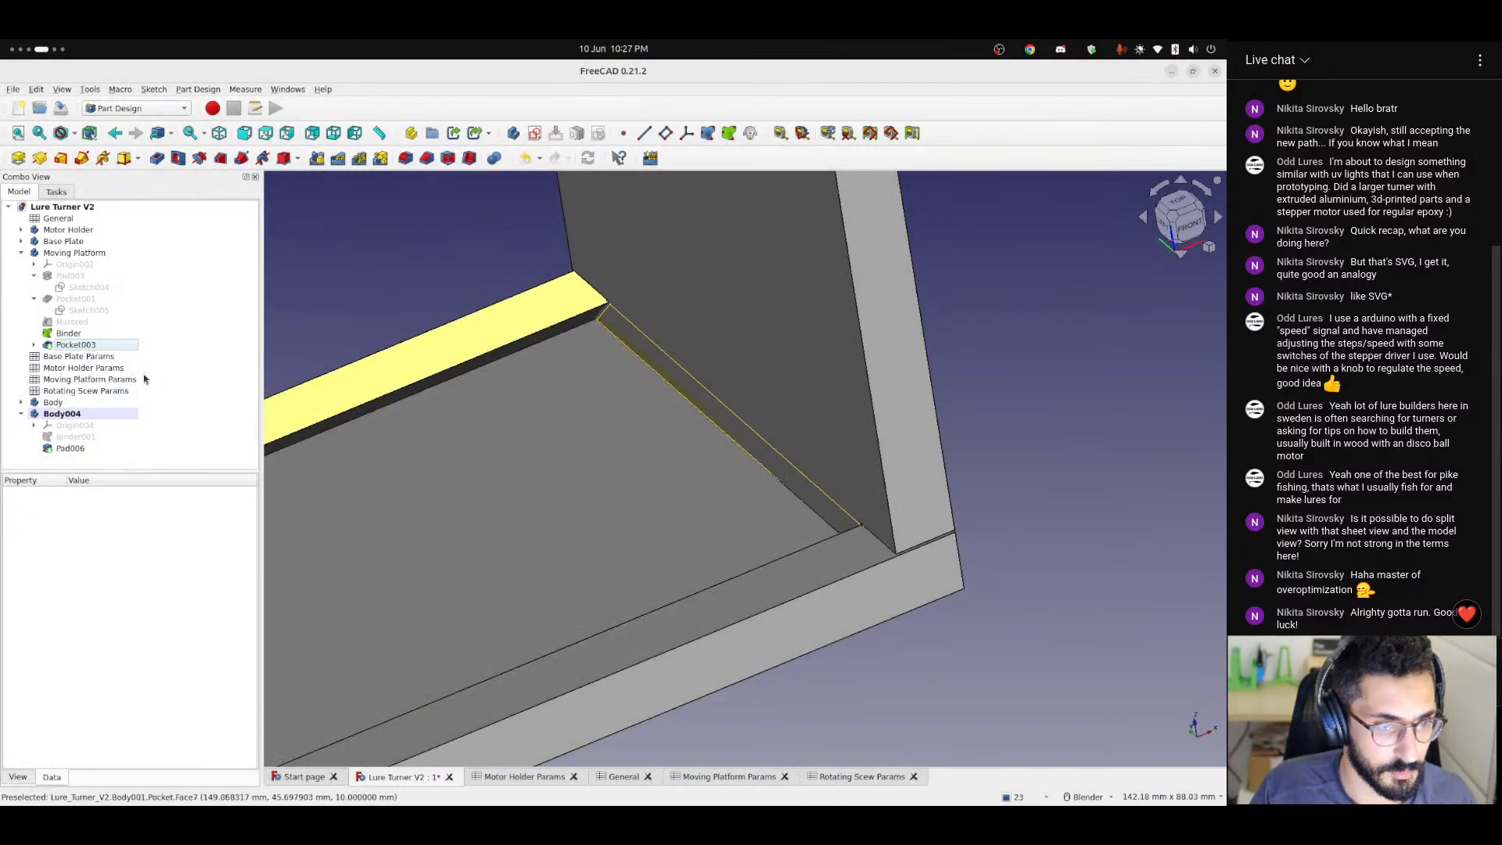
Try to pad the Moving Platform's Binder while Body004 is the active body.
scroll(663, 402, "down", 8)
scroll(668, 291, "up", 4)
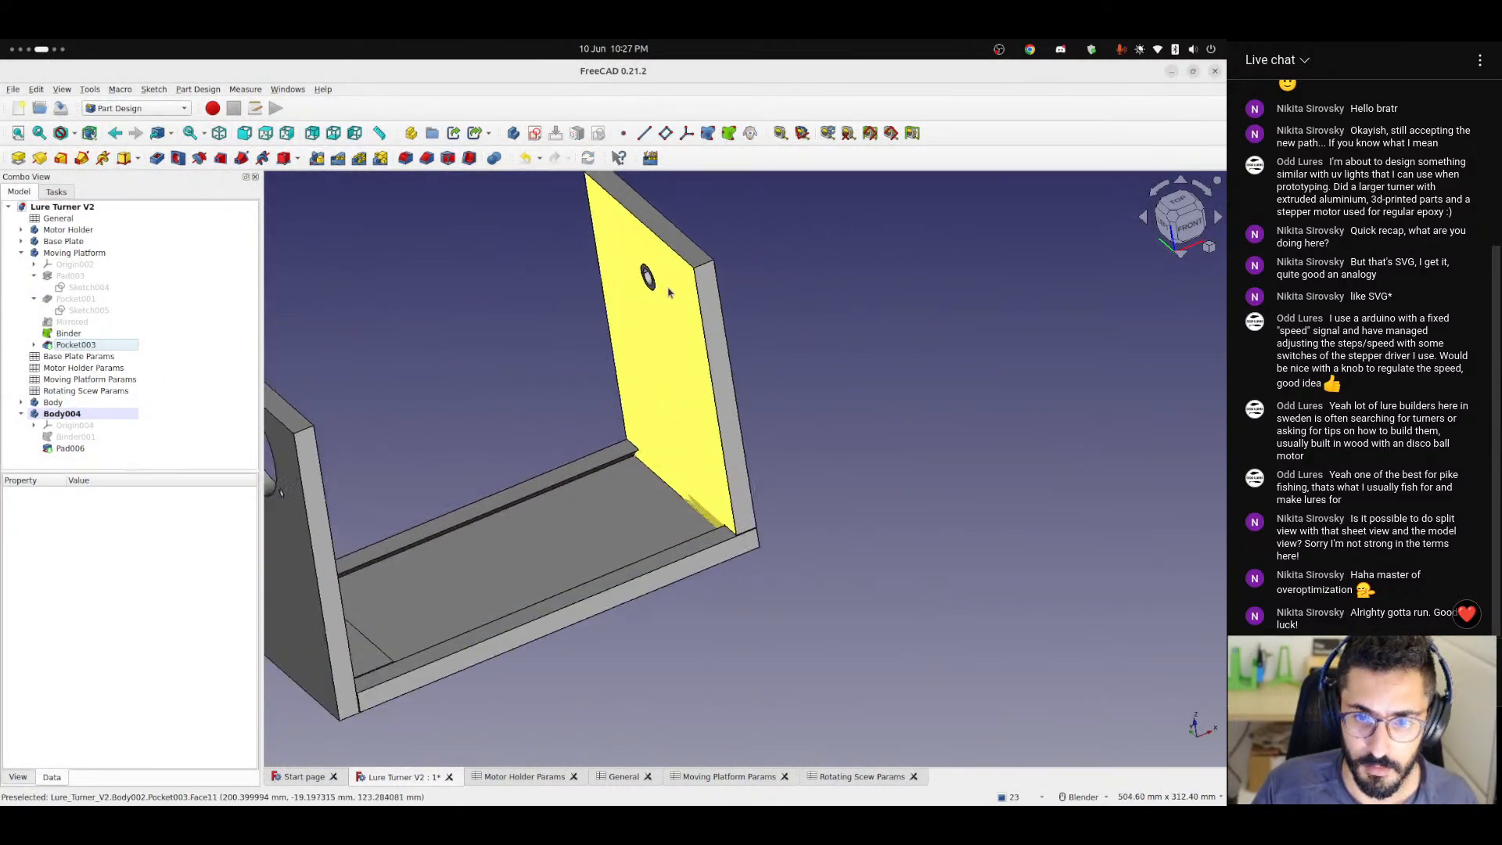
mouse_move(675, 293)
middle_mouse_down()
mouse_move(789, 271)
mouse_move(861, 336)
mouse_move(672, 281)
mouse_move(536, 285)
mouse_move(678, 308)
middle_mouse_up()
scroll(608, 555, "up", 5)
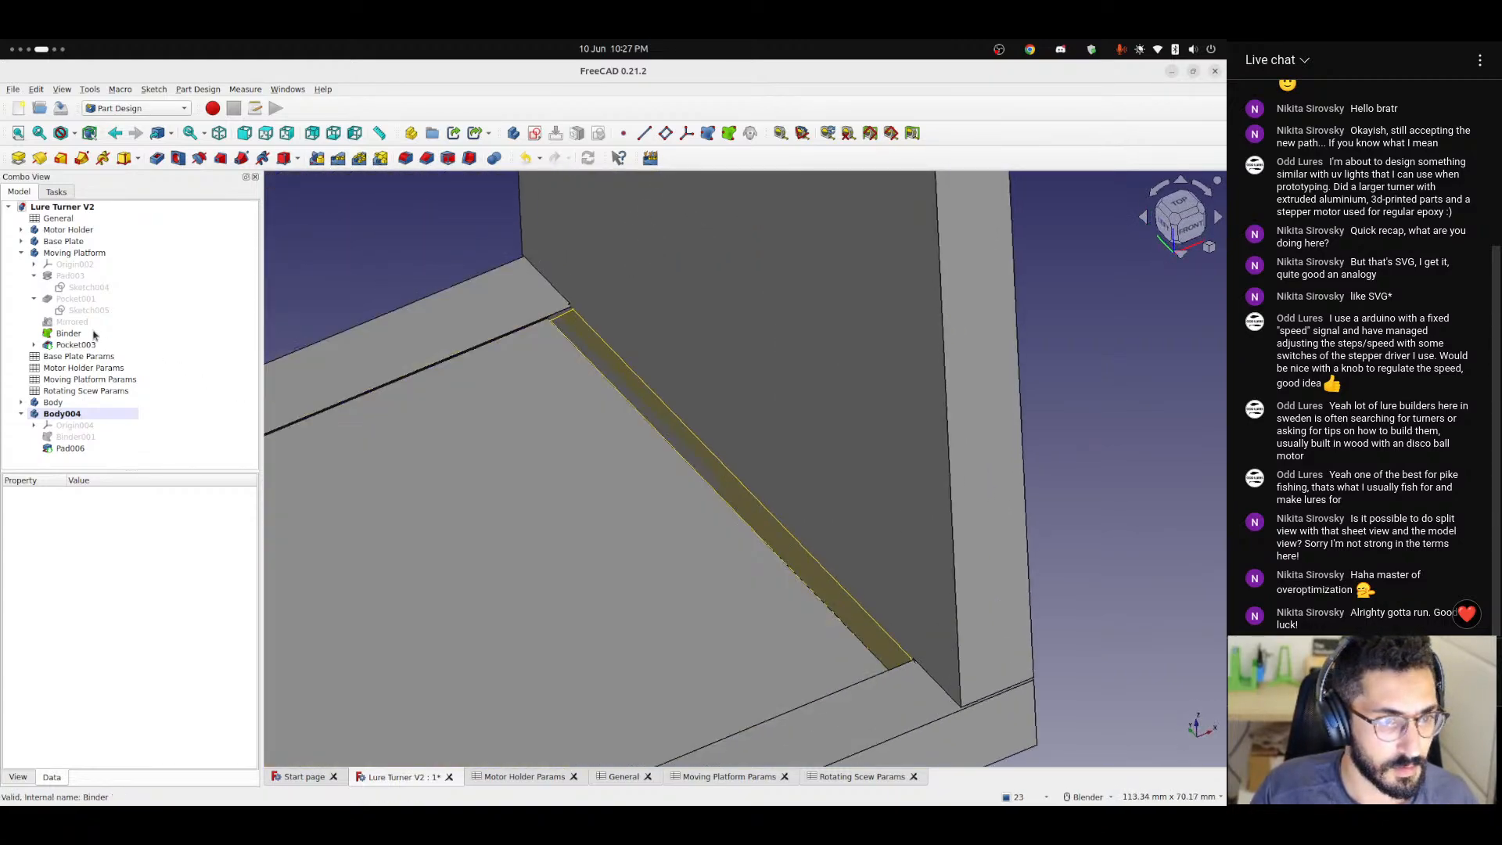
left_click(93, 332)
left_click(18, 157)
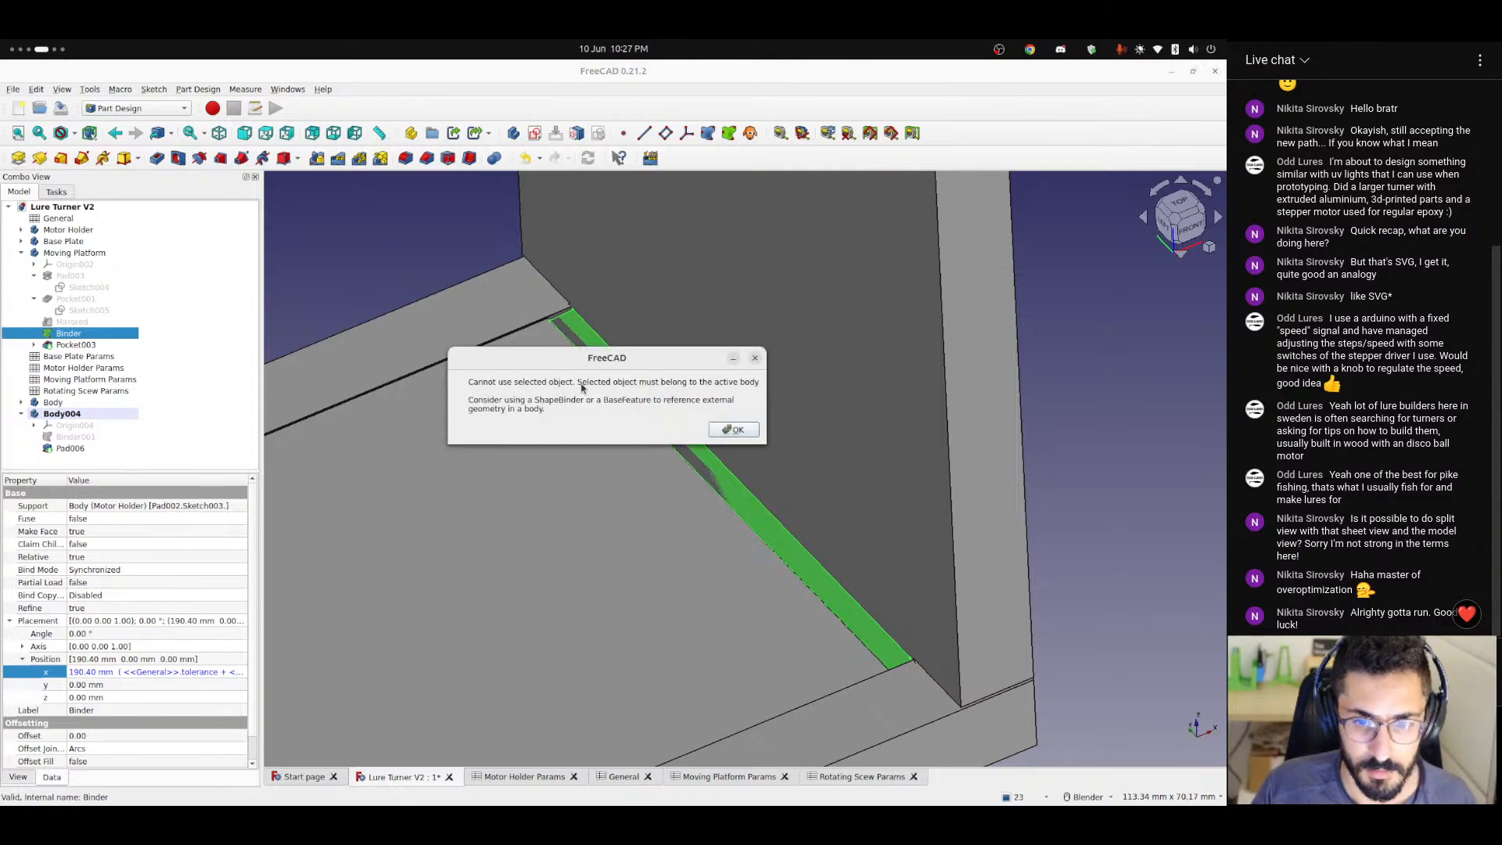
left_click(757, 359)
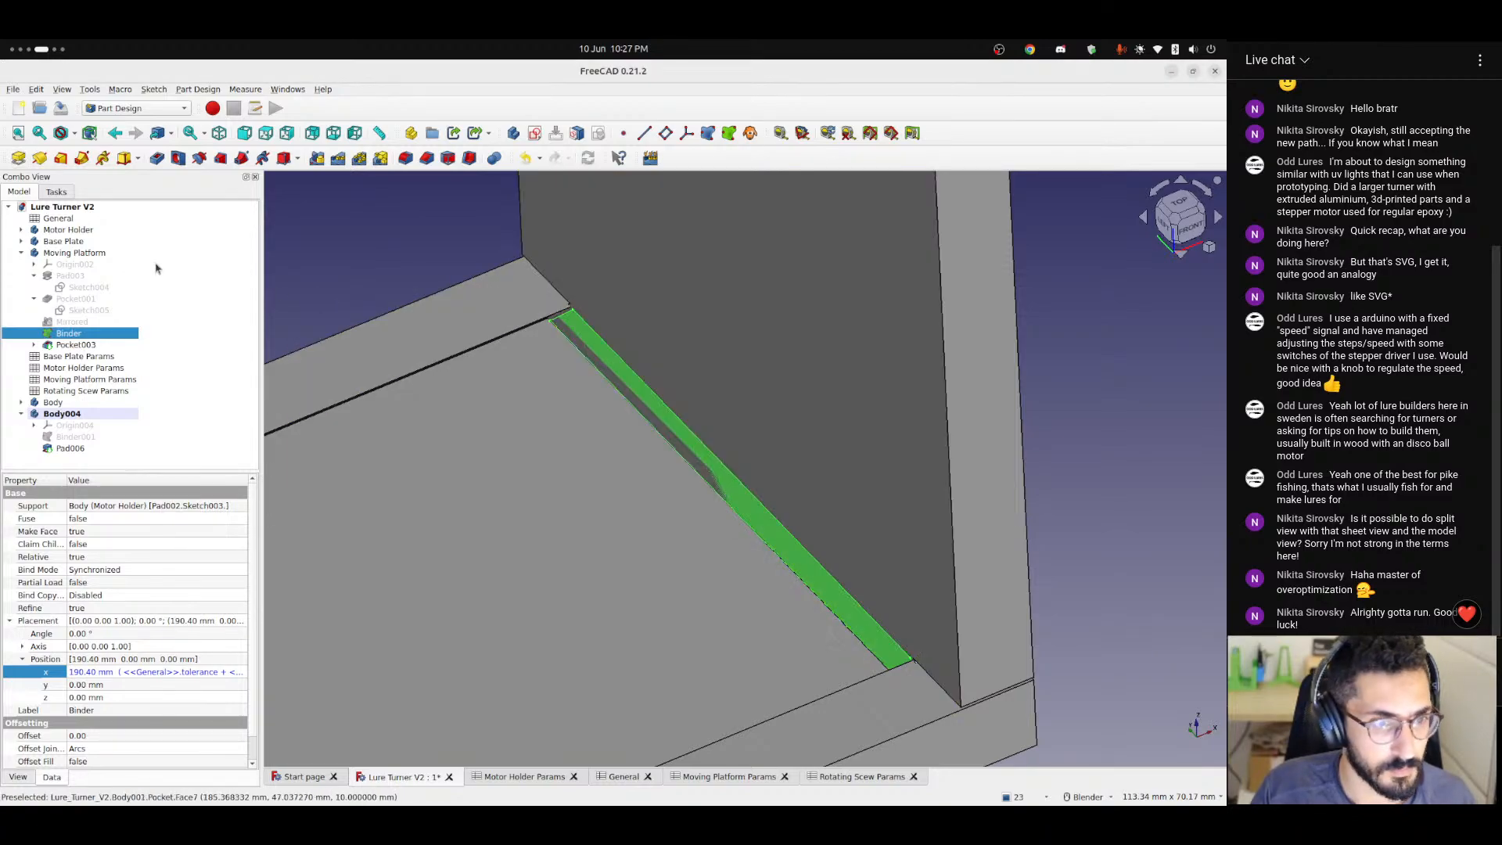
Make the Moving Platform the active body and start a reversed Pad of its Binder.
double_click(100, 254)
left_click(74, 345)
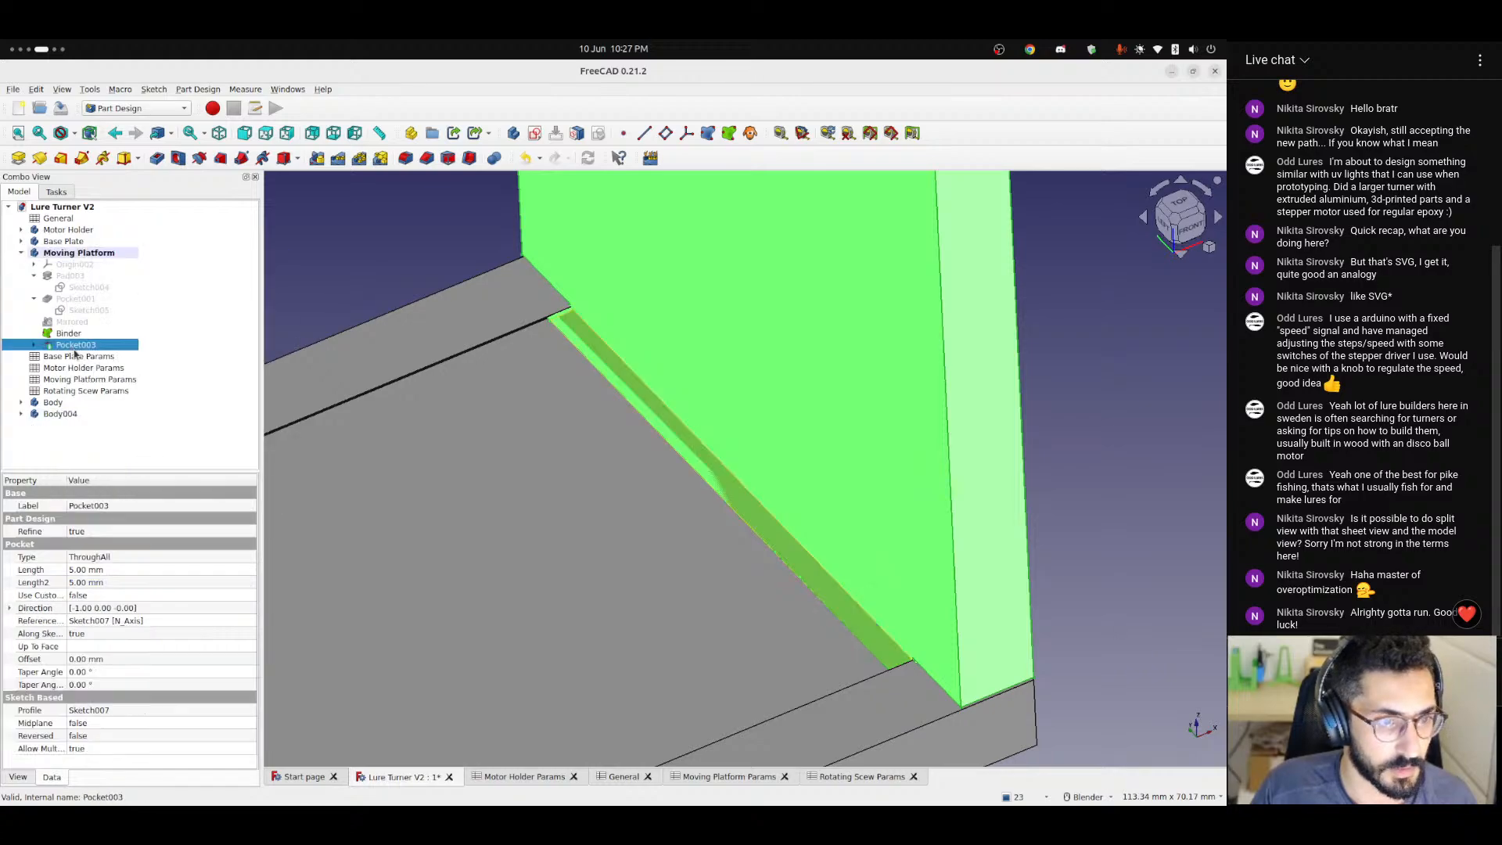
left_click(68, 334)
left_click(18, 157)
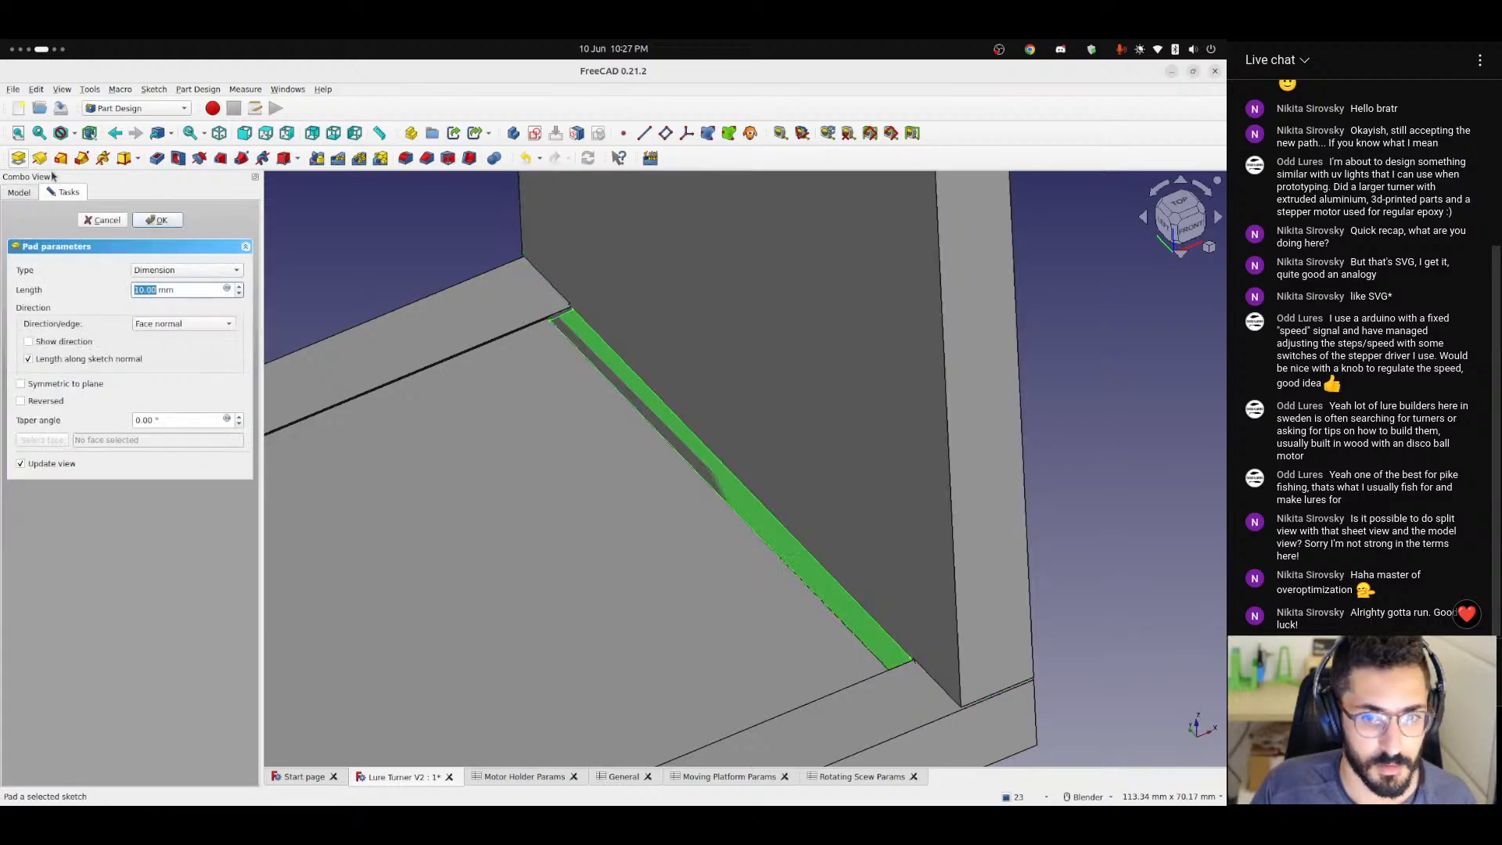
left_click(21, 401)
Set the Binder pad's length to the expression <<Moving Platform Params>>.railLength and finish the pad.
left_click(227, 289)
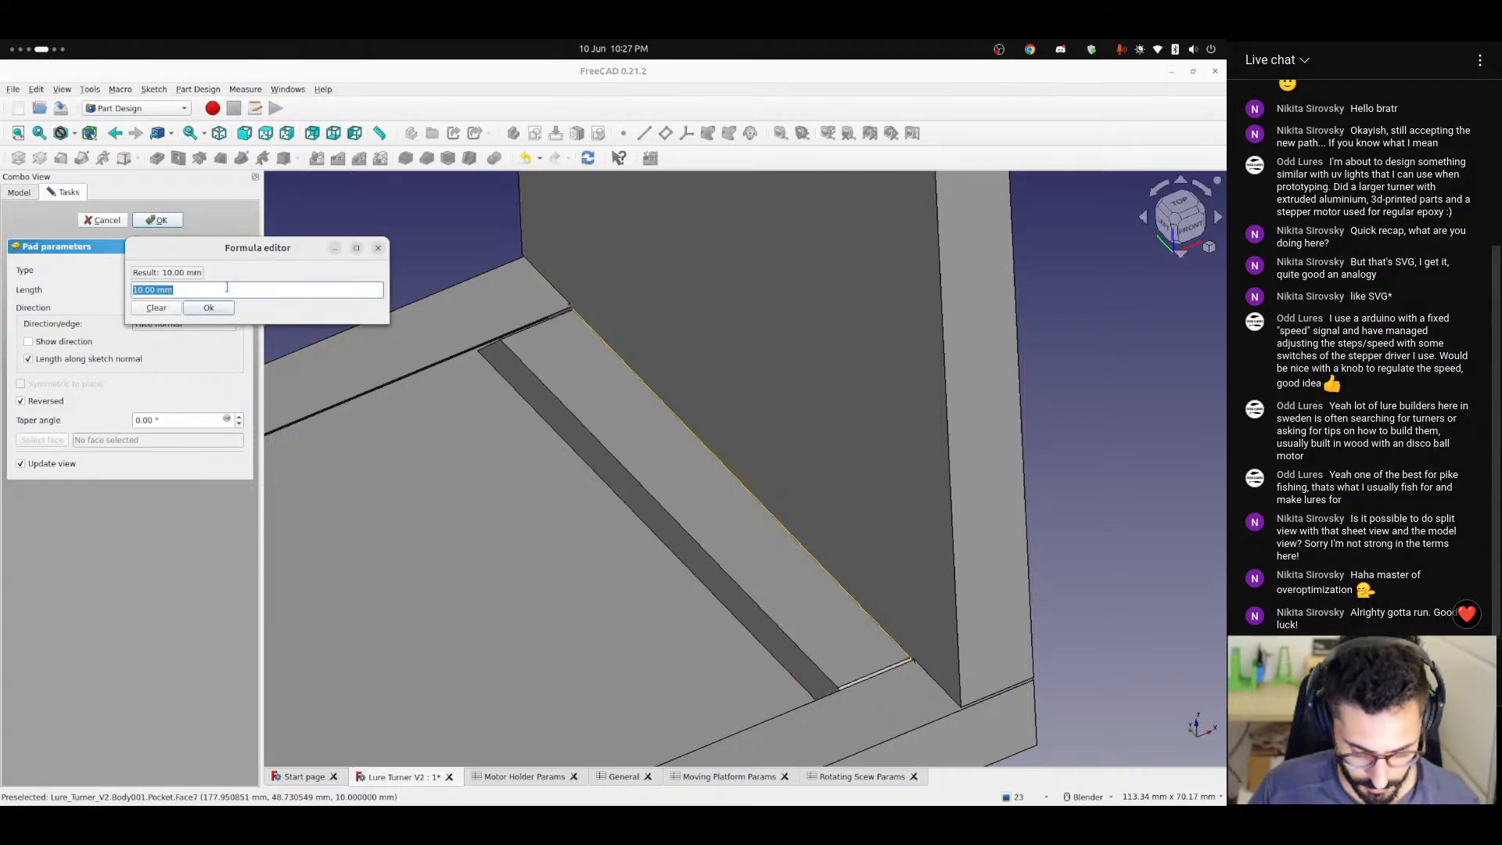
type("<<movi")
key("Down")
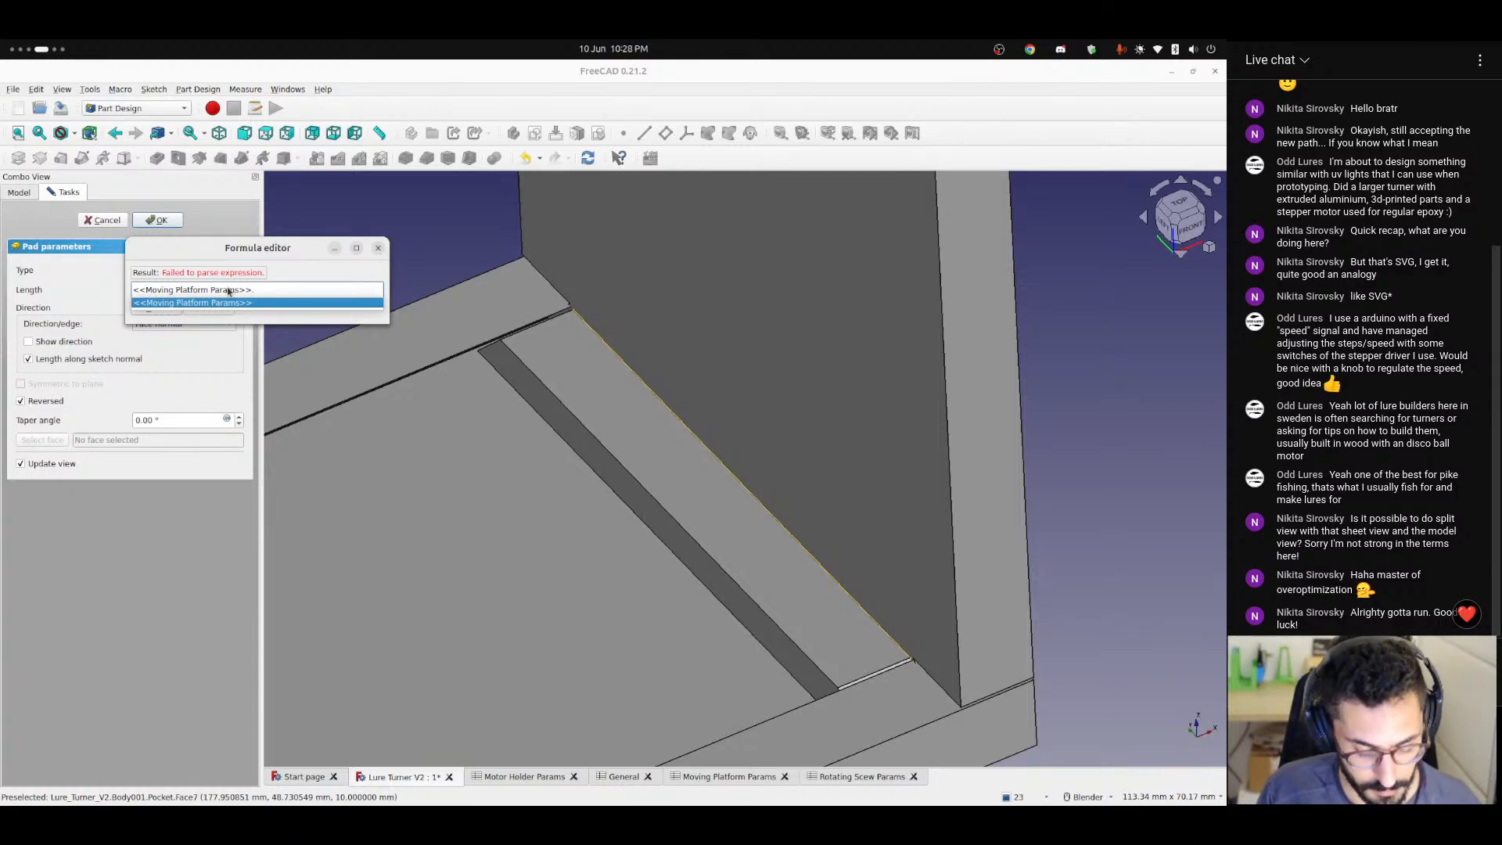
type("le")
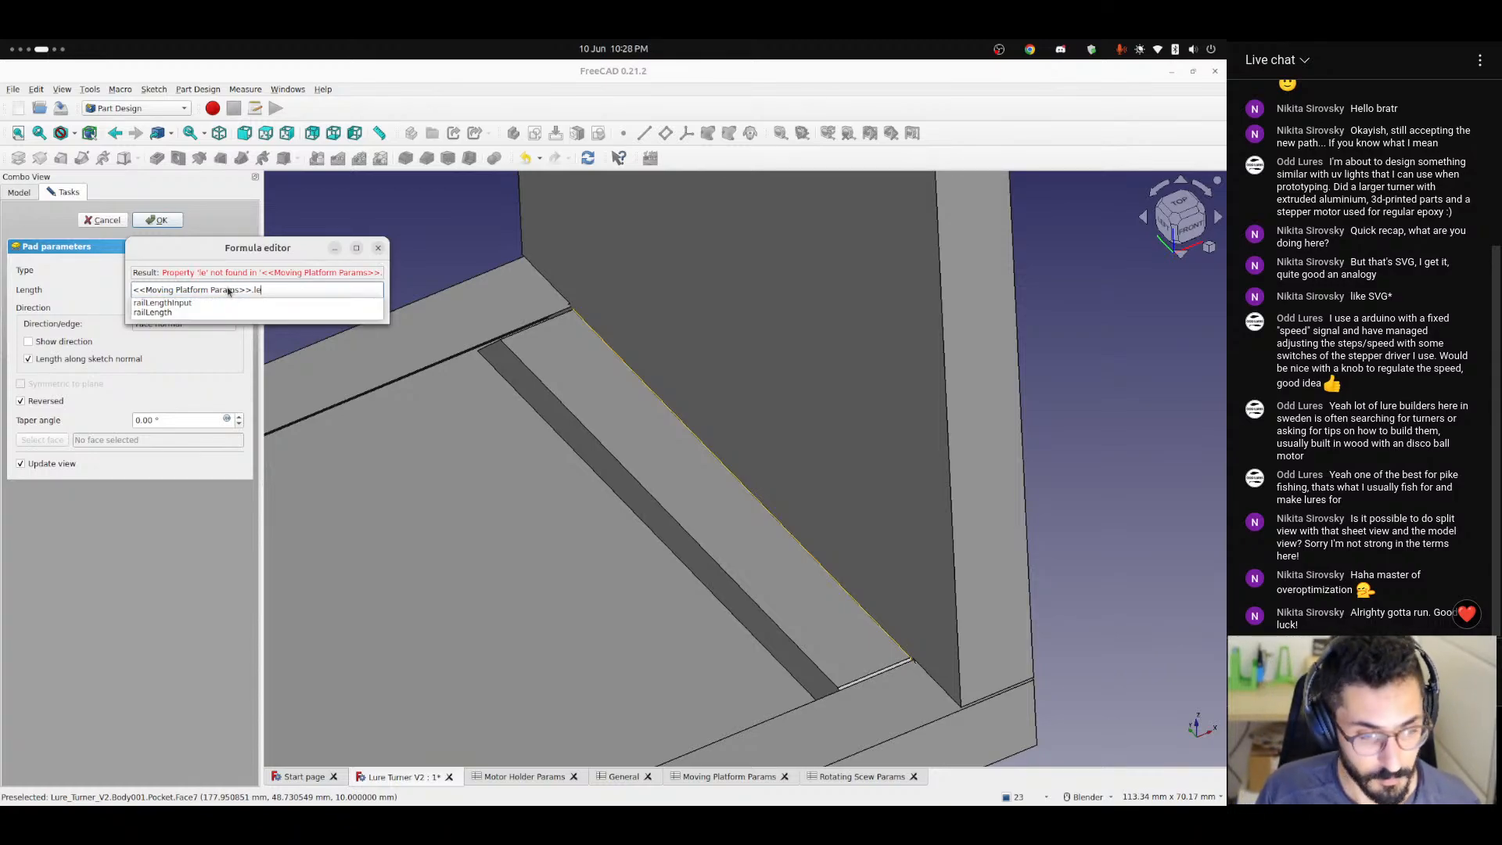
key("Down")
key("Down")
key("Return")
left_click(208, 310)
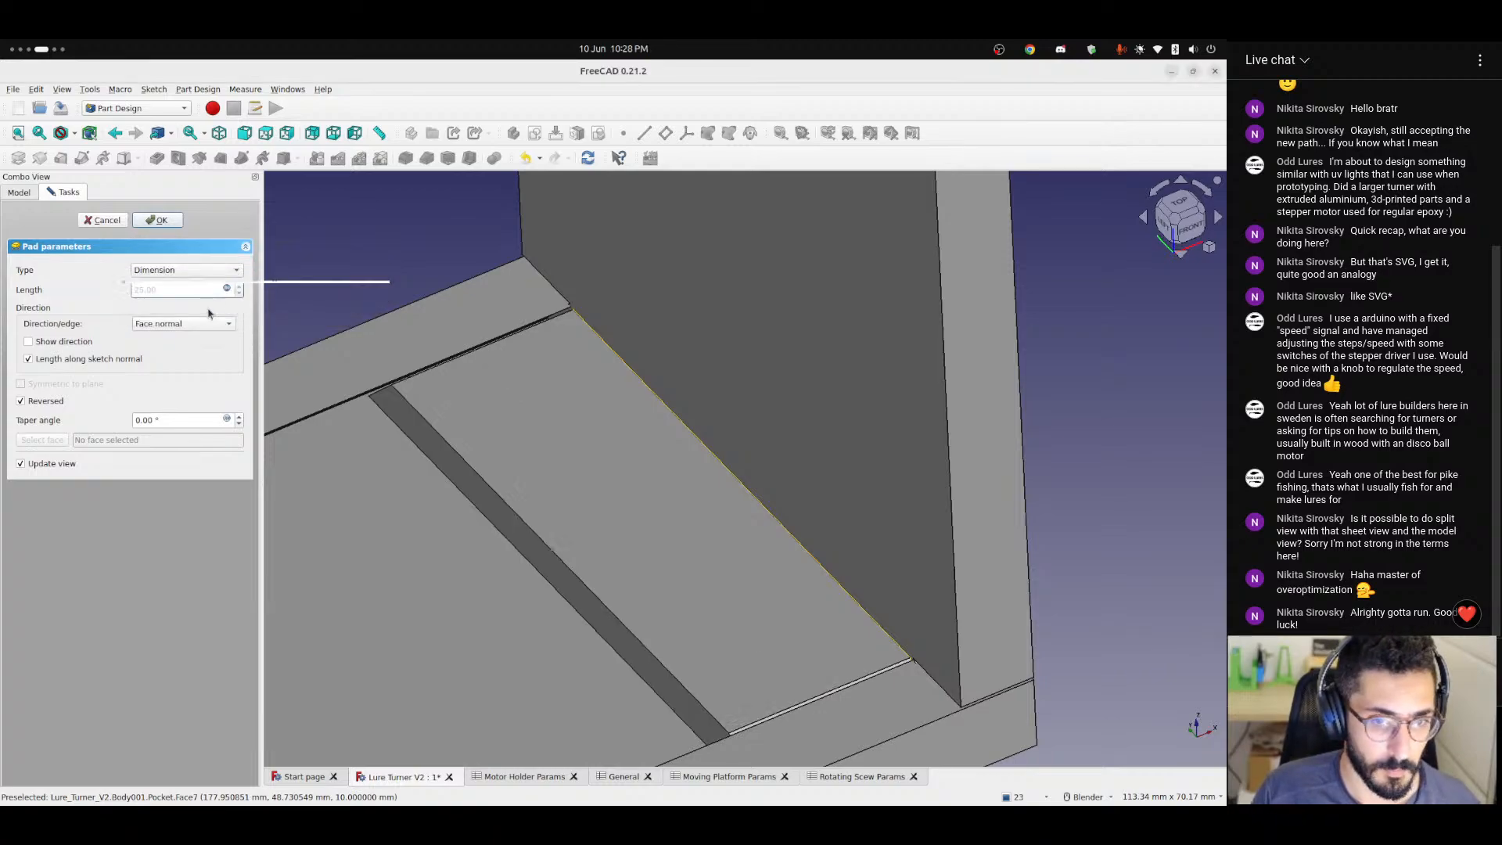
left_click(154, 220)
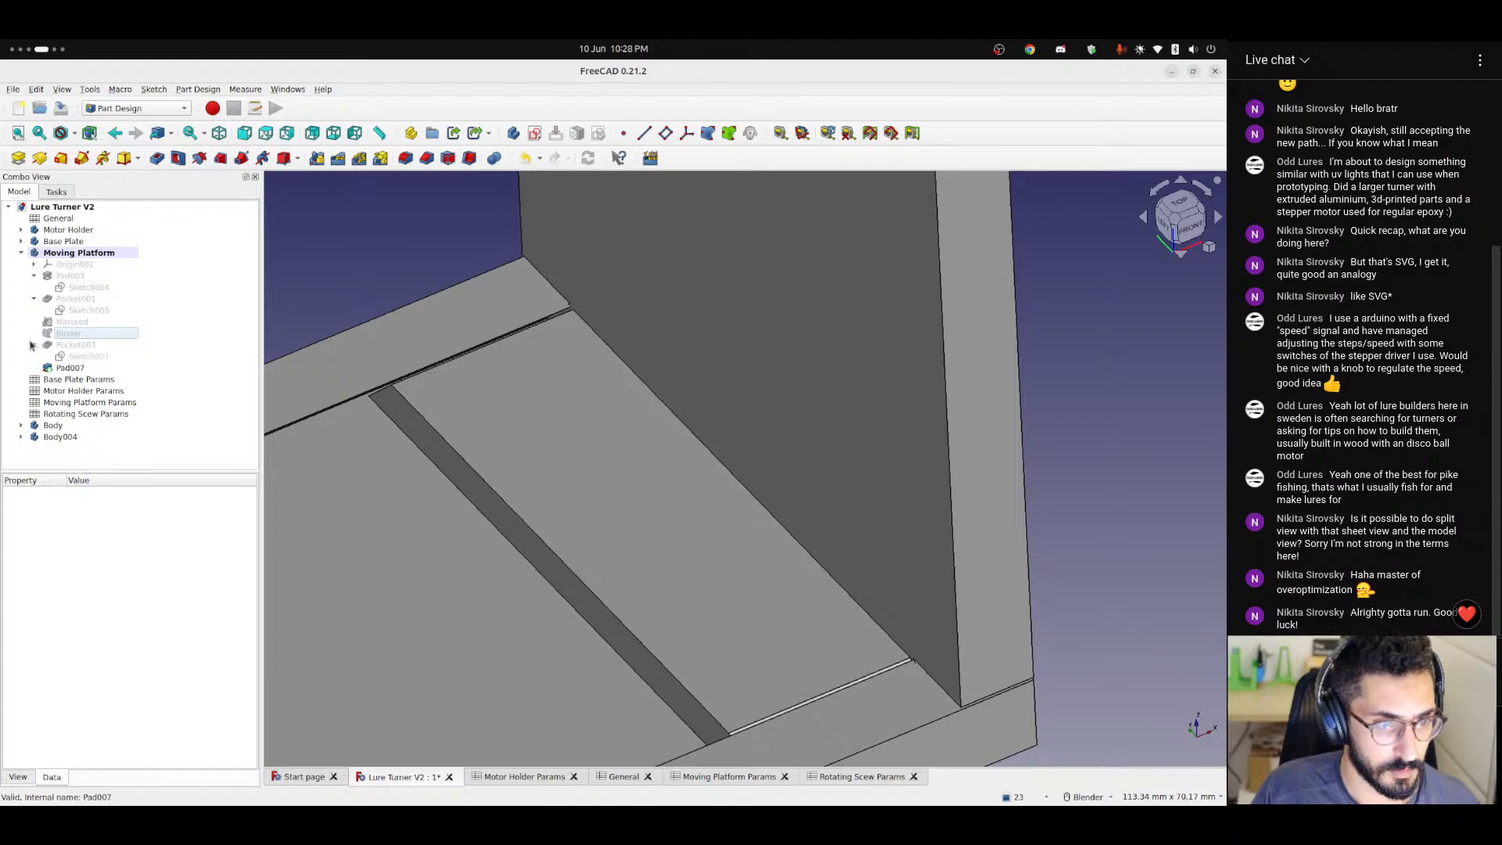
Inspect the new rail pad on the base plate and the bearings in the upright plate from several angles.
left_click(70, 336)
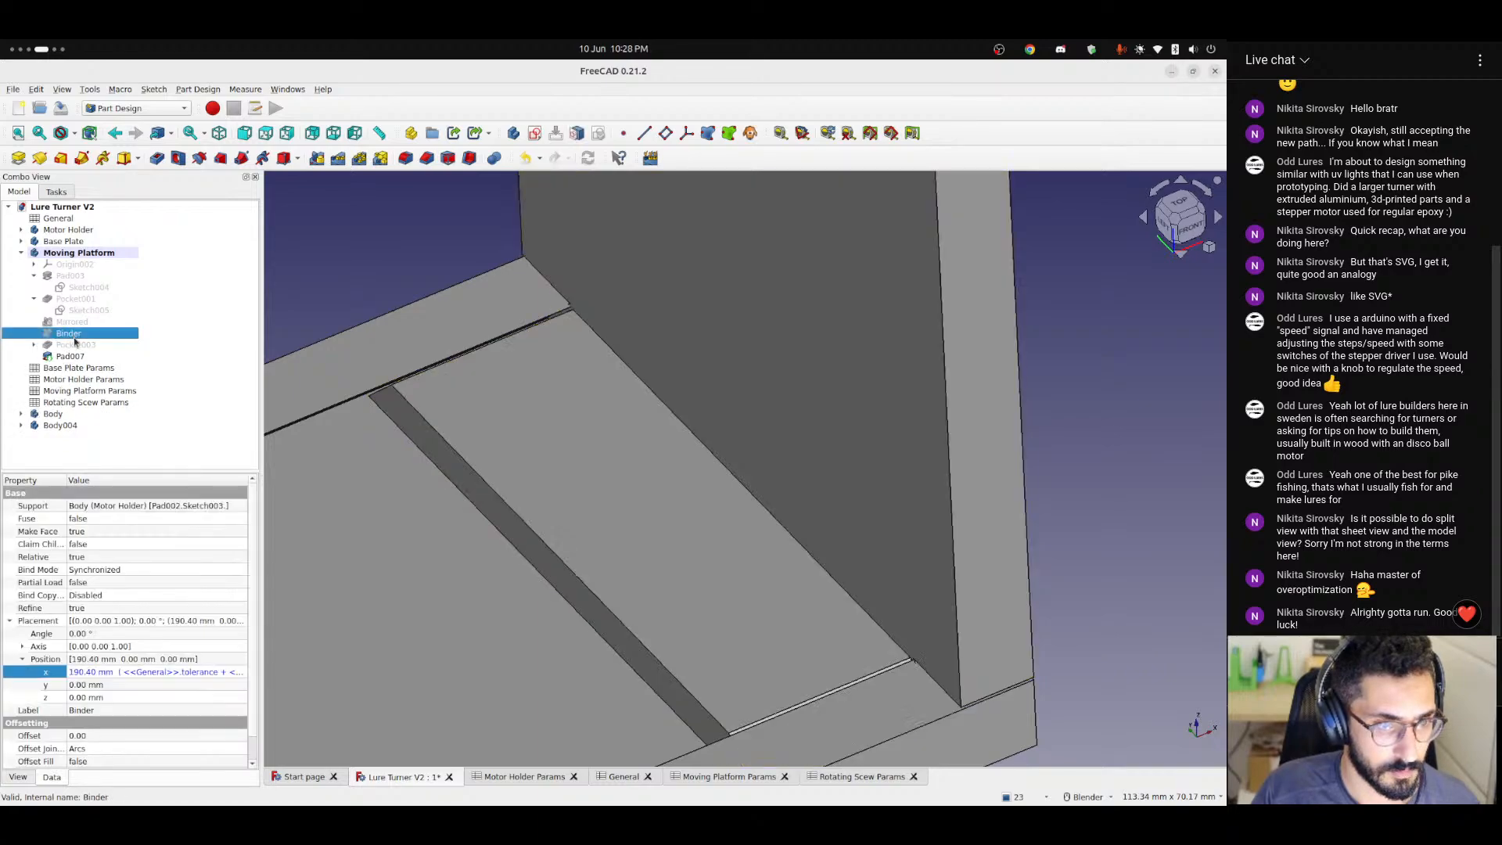
left_click(372, 266)
scroll(364, 375, "down", 7)
scroll(537, 355, "down", 5)
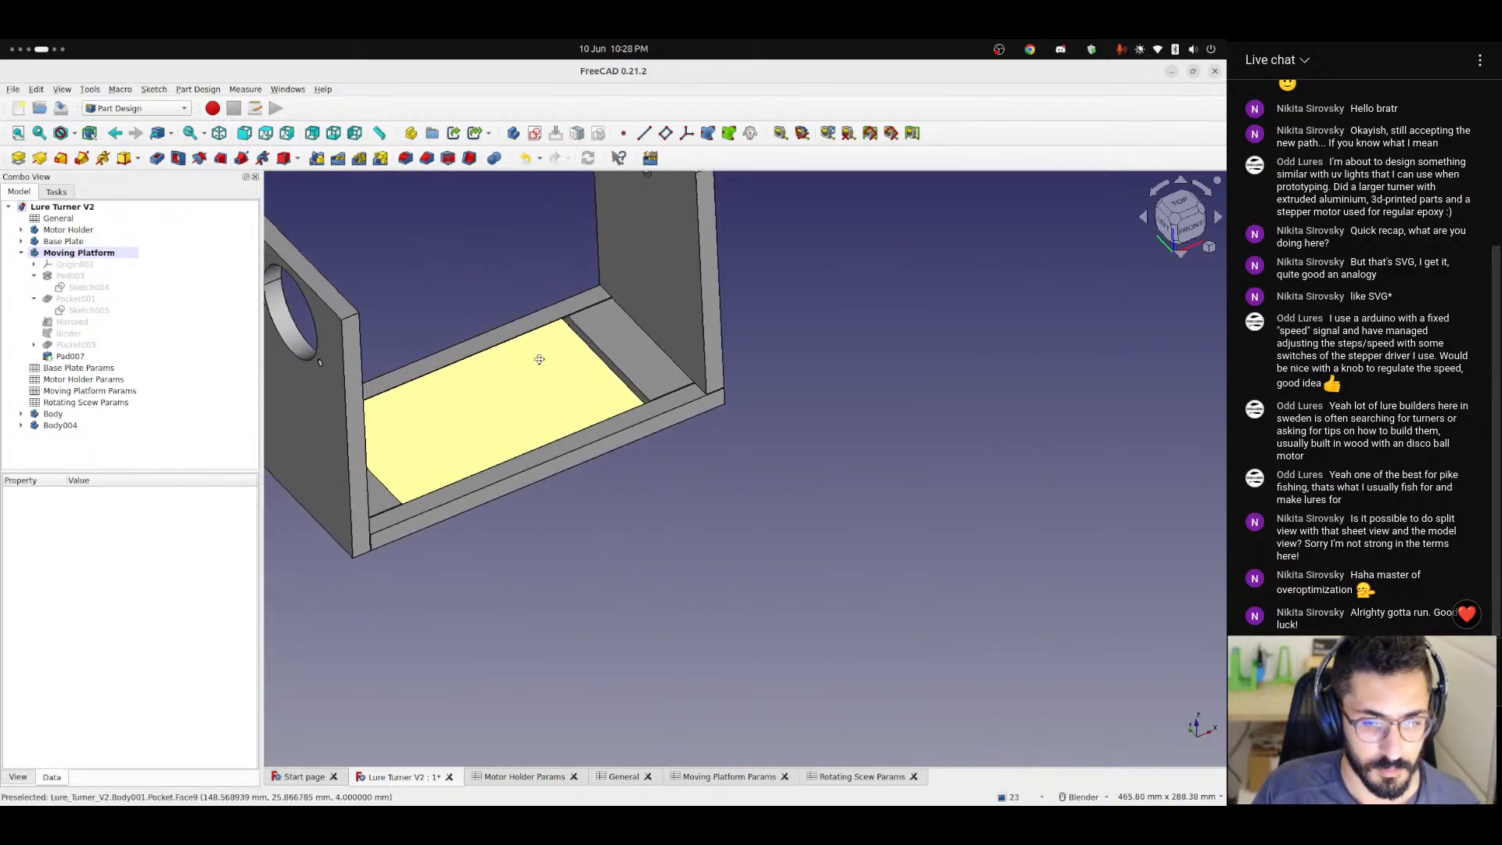
scroll(614, 423, "up", 8)
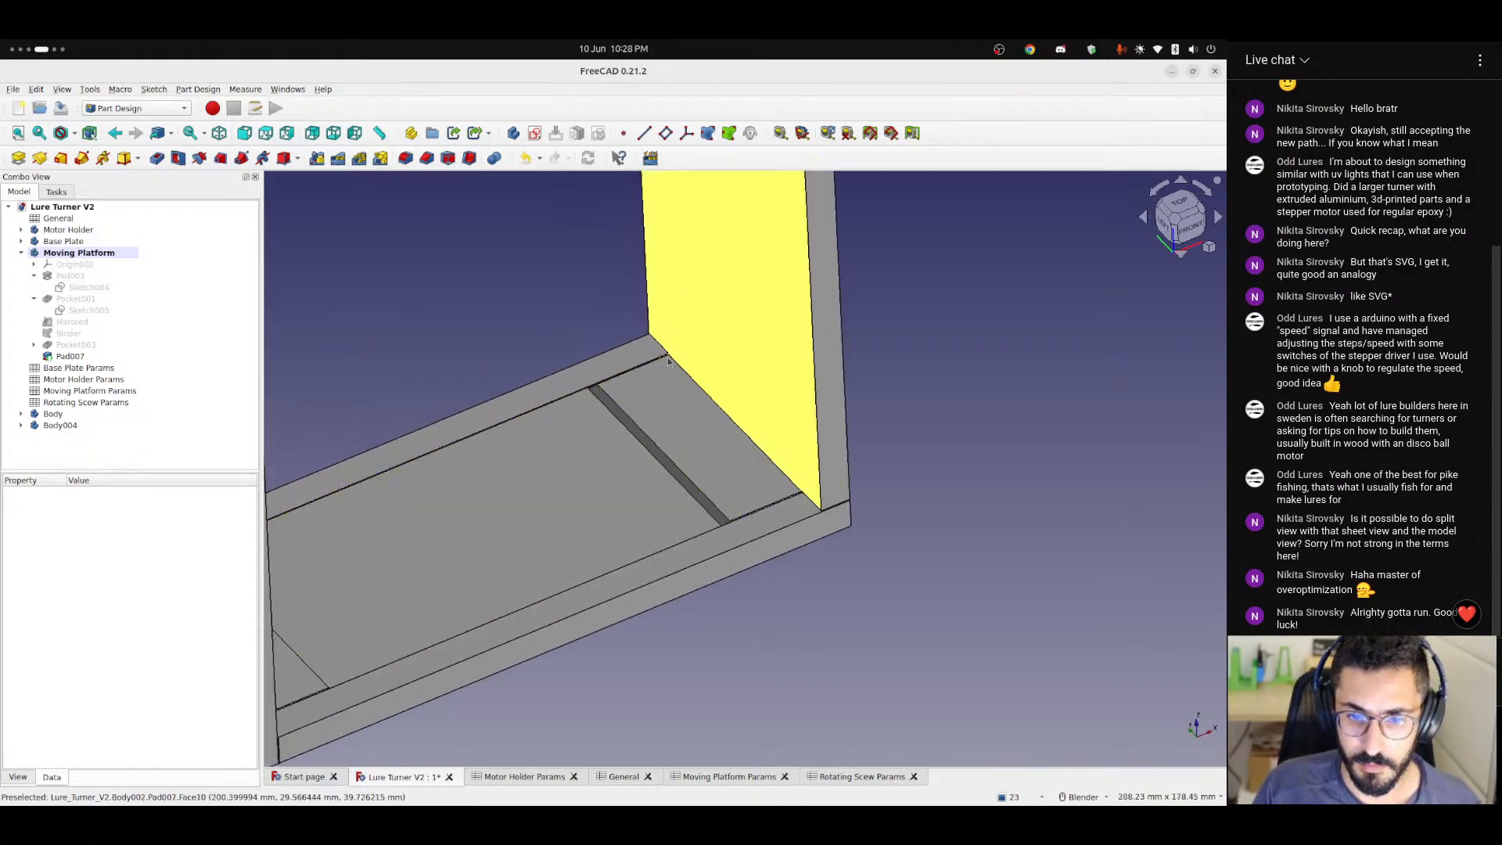
middle_click_drag(779, 321, 852, 540)
scroll(731, 485, "up", 6)
scroll(657, 529, "up", 3)
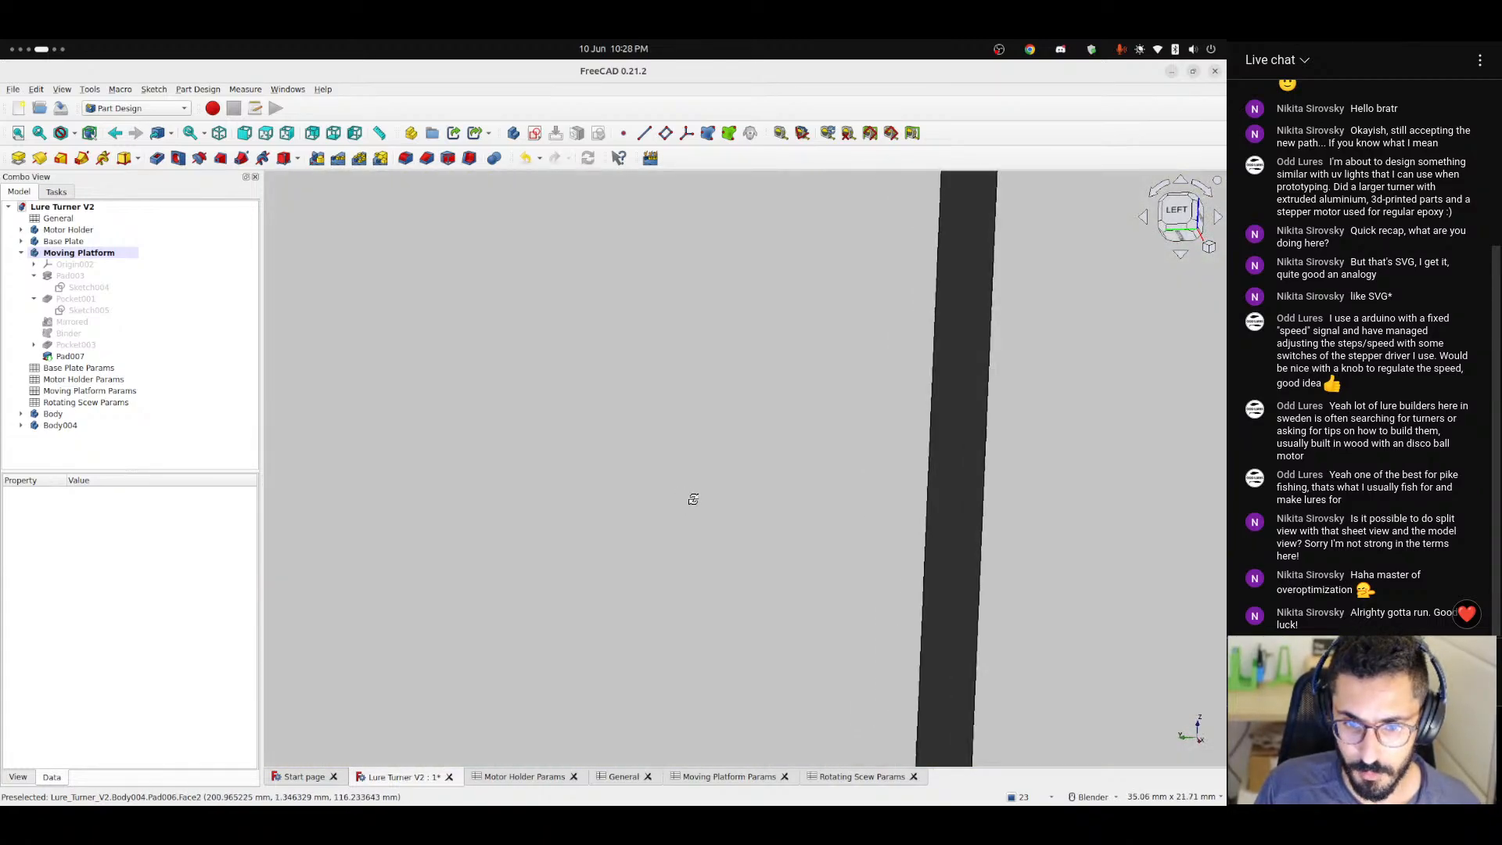
scroll(596, 548, "down", 6)
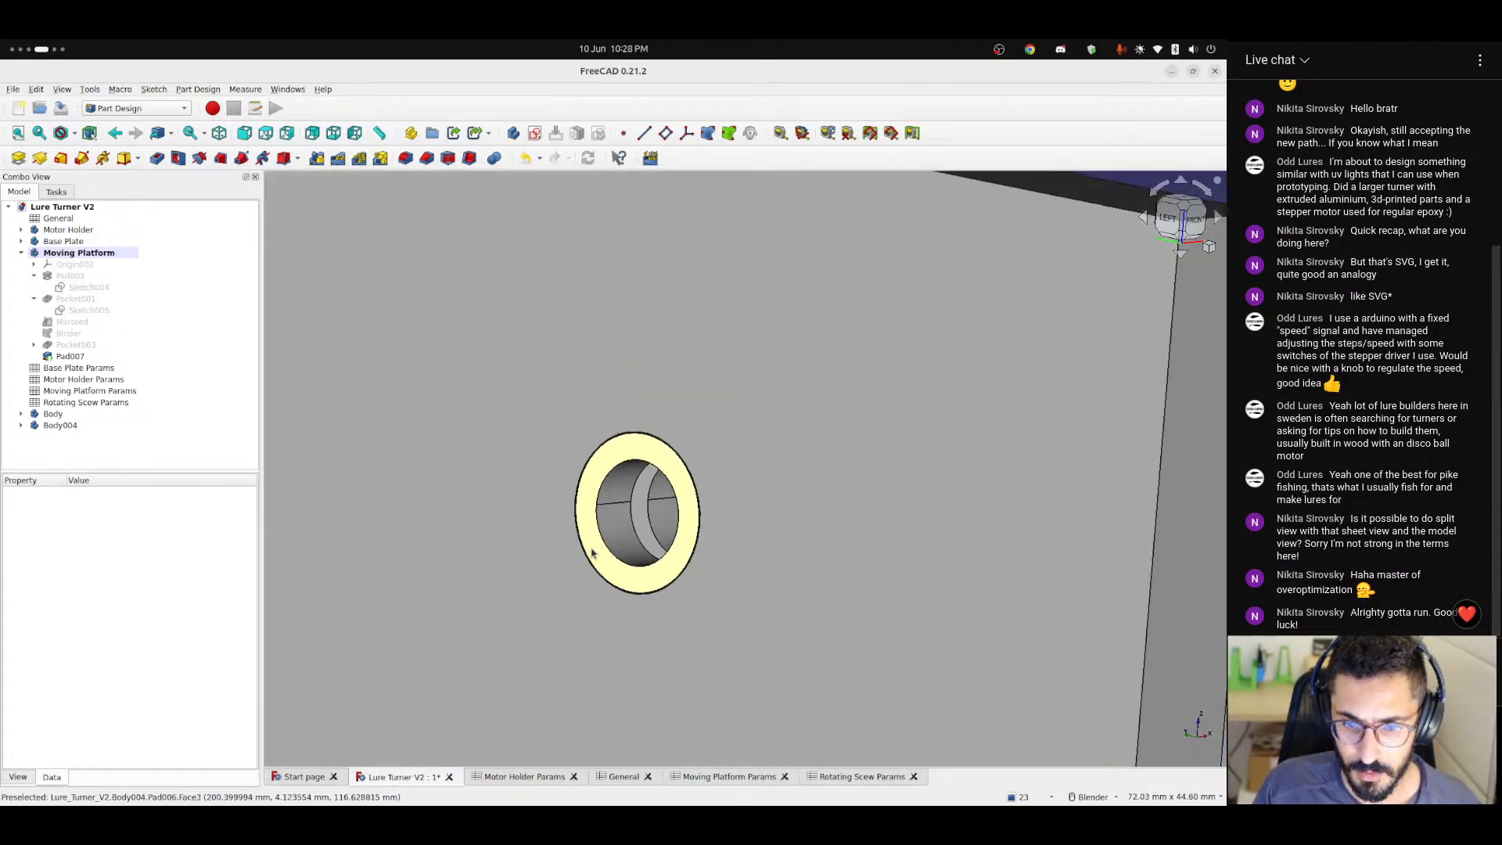
scroll(594, 548, "down", 5)
middle_click_drag(757, 409, 553, 657)
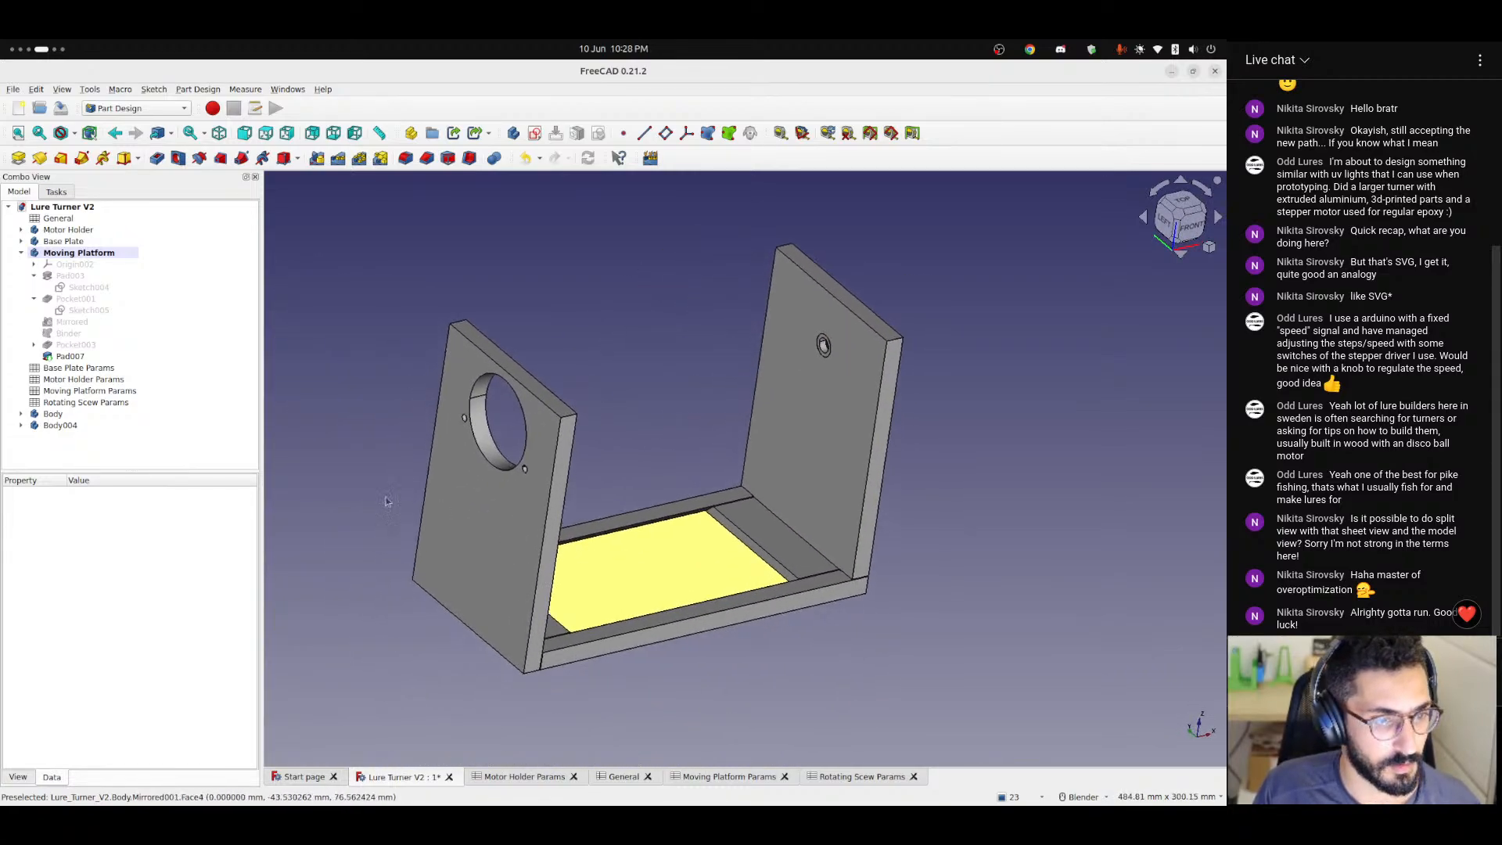
Rename the first bearing's body, labelled Body, as Bearing 1.
right_click(63, 414)
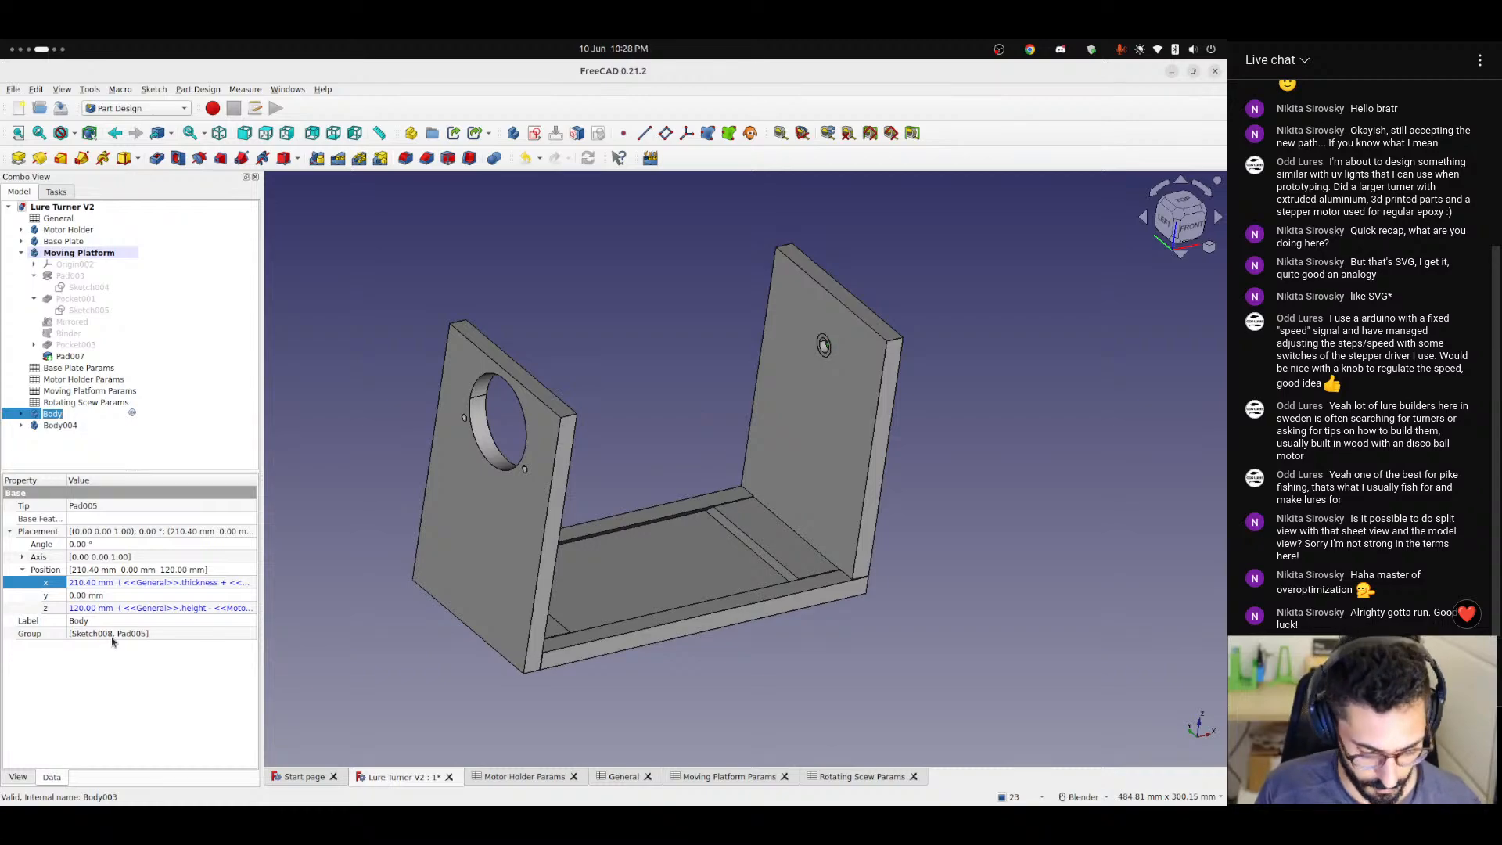
type("Bearing 1")
key("Return")
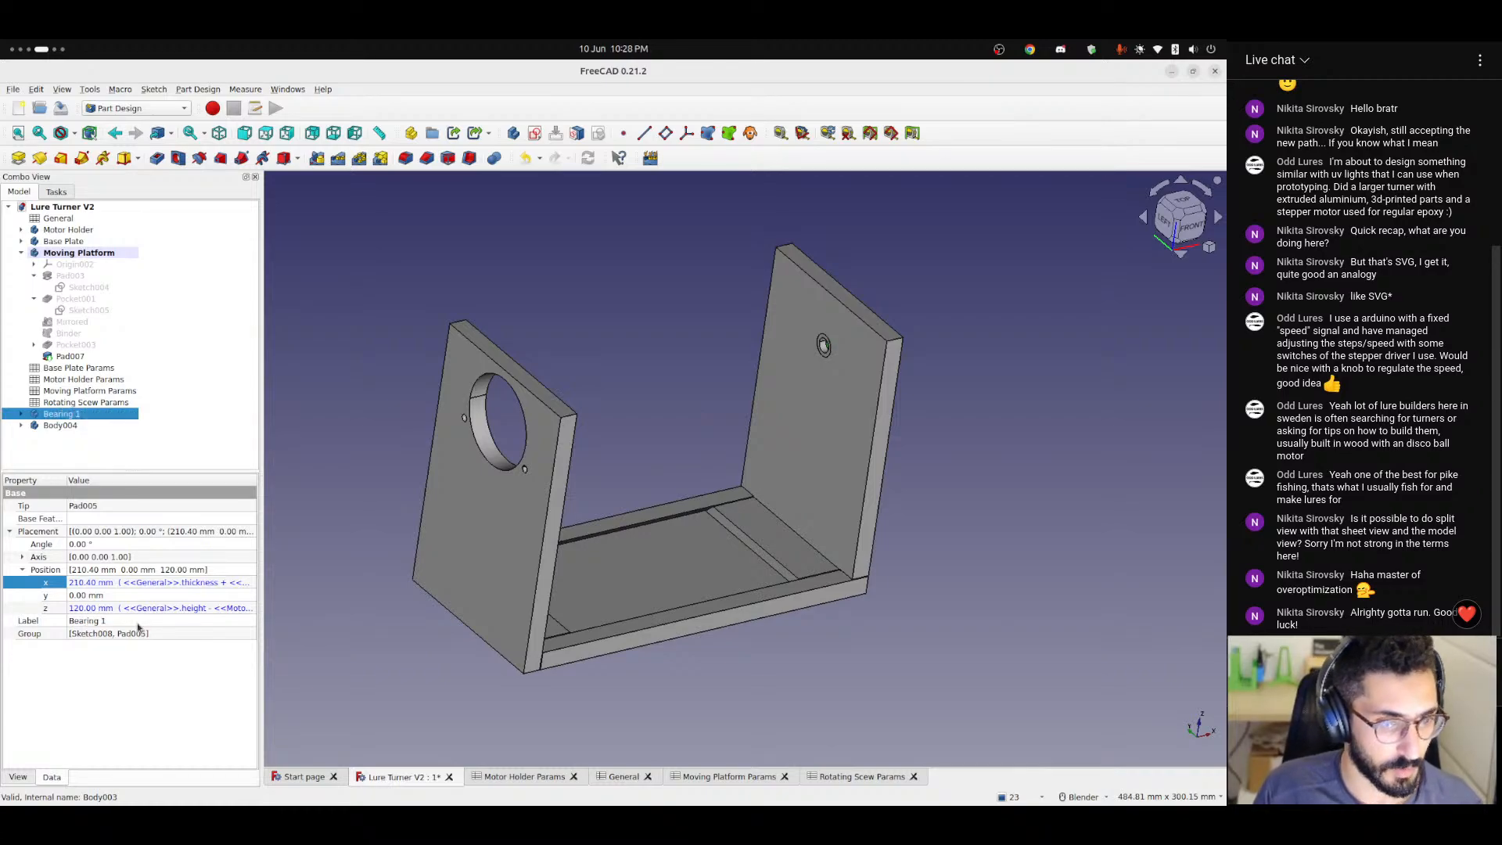
right_click(66, 417)
Rename Body004 as Bearing 2.
left_click(66, 427)
left_click(61, 425)
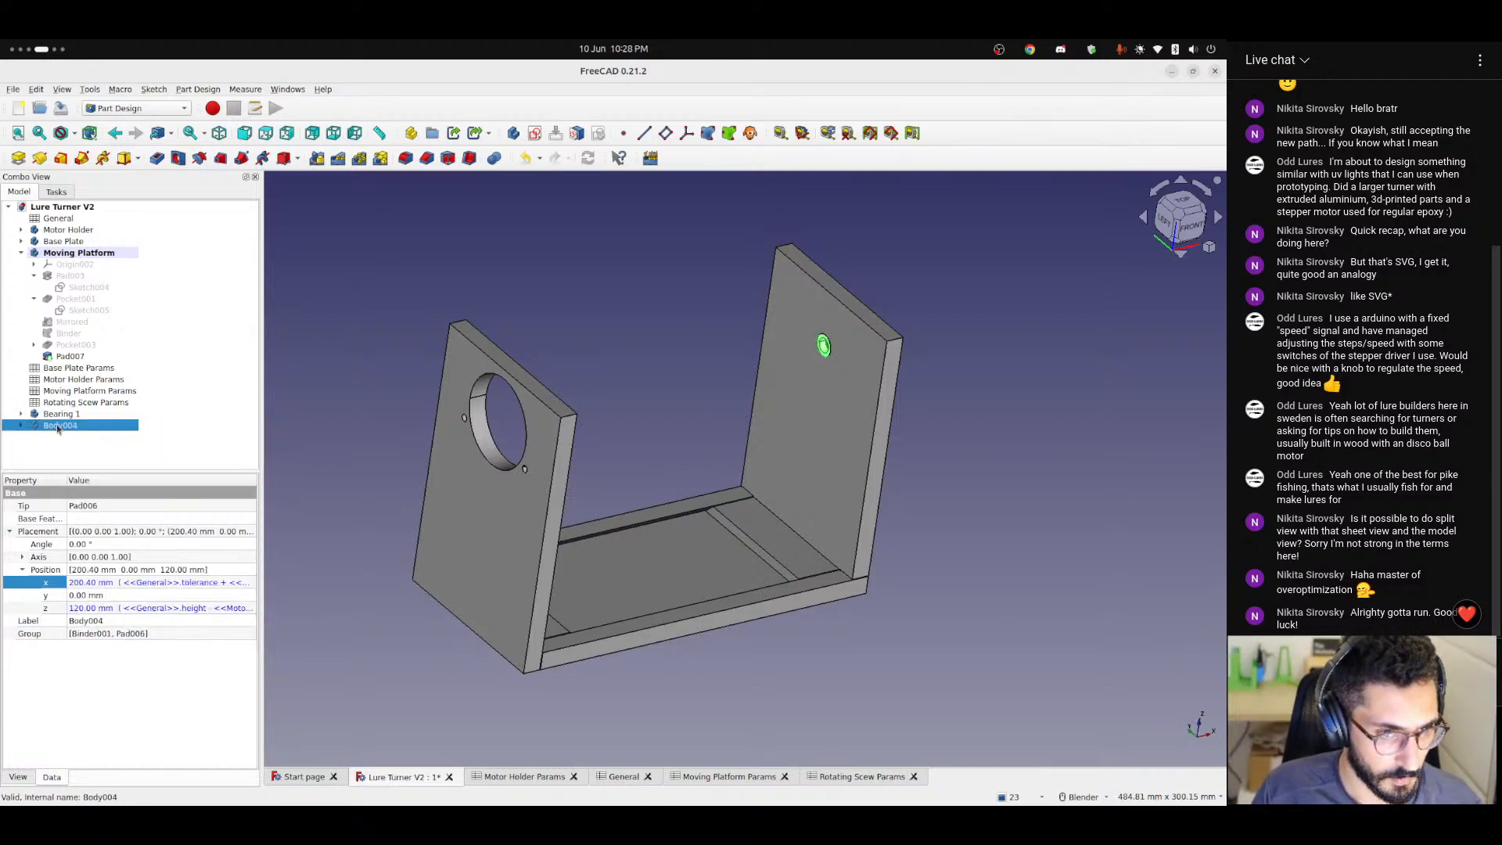
right_click(63, 425)
left_click(98, 661)
type("Be")
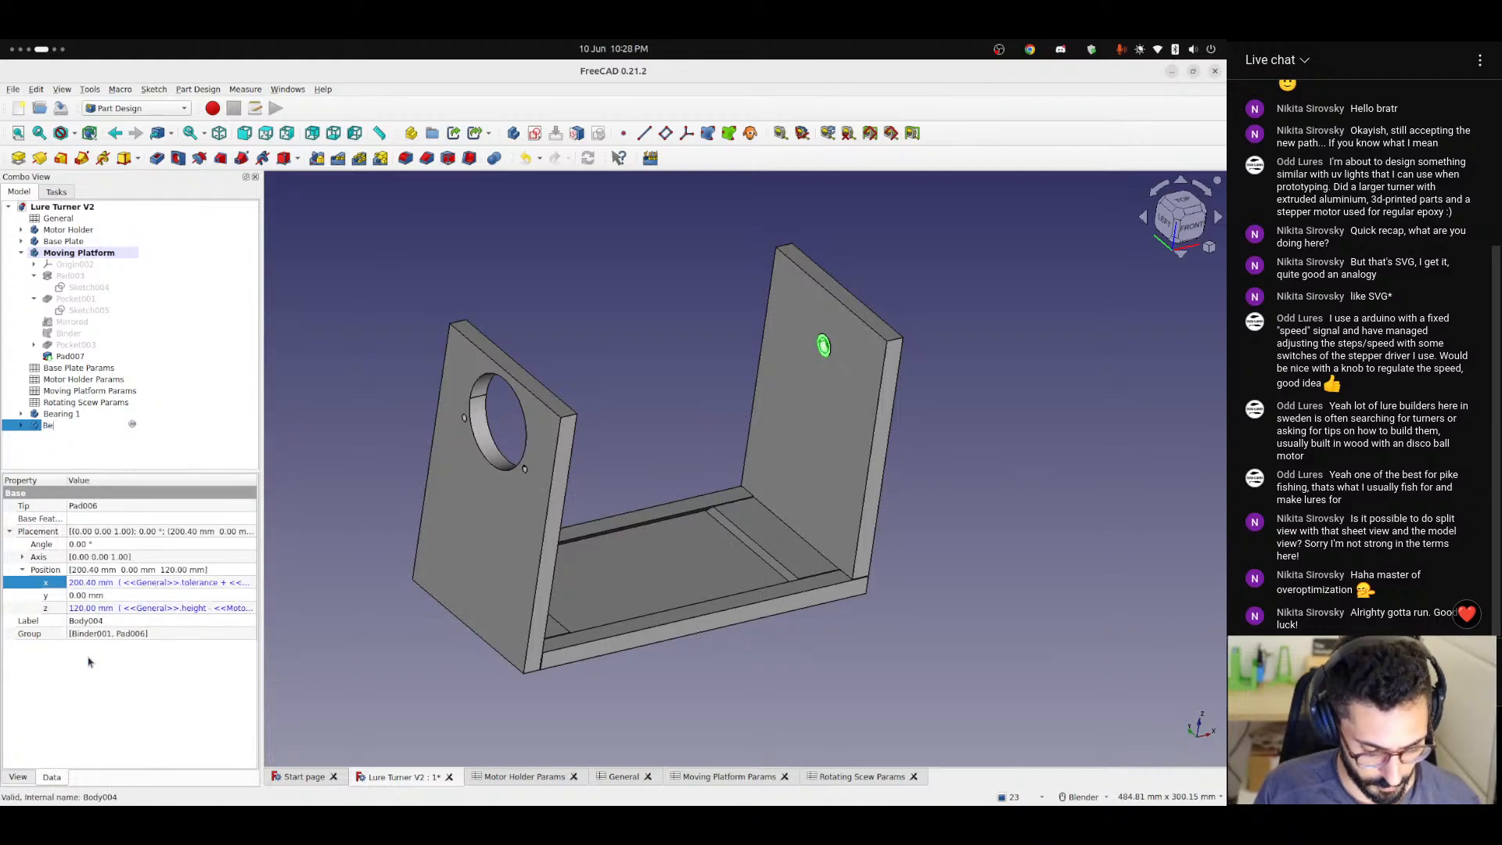
type("aring 2")
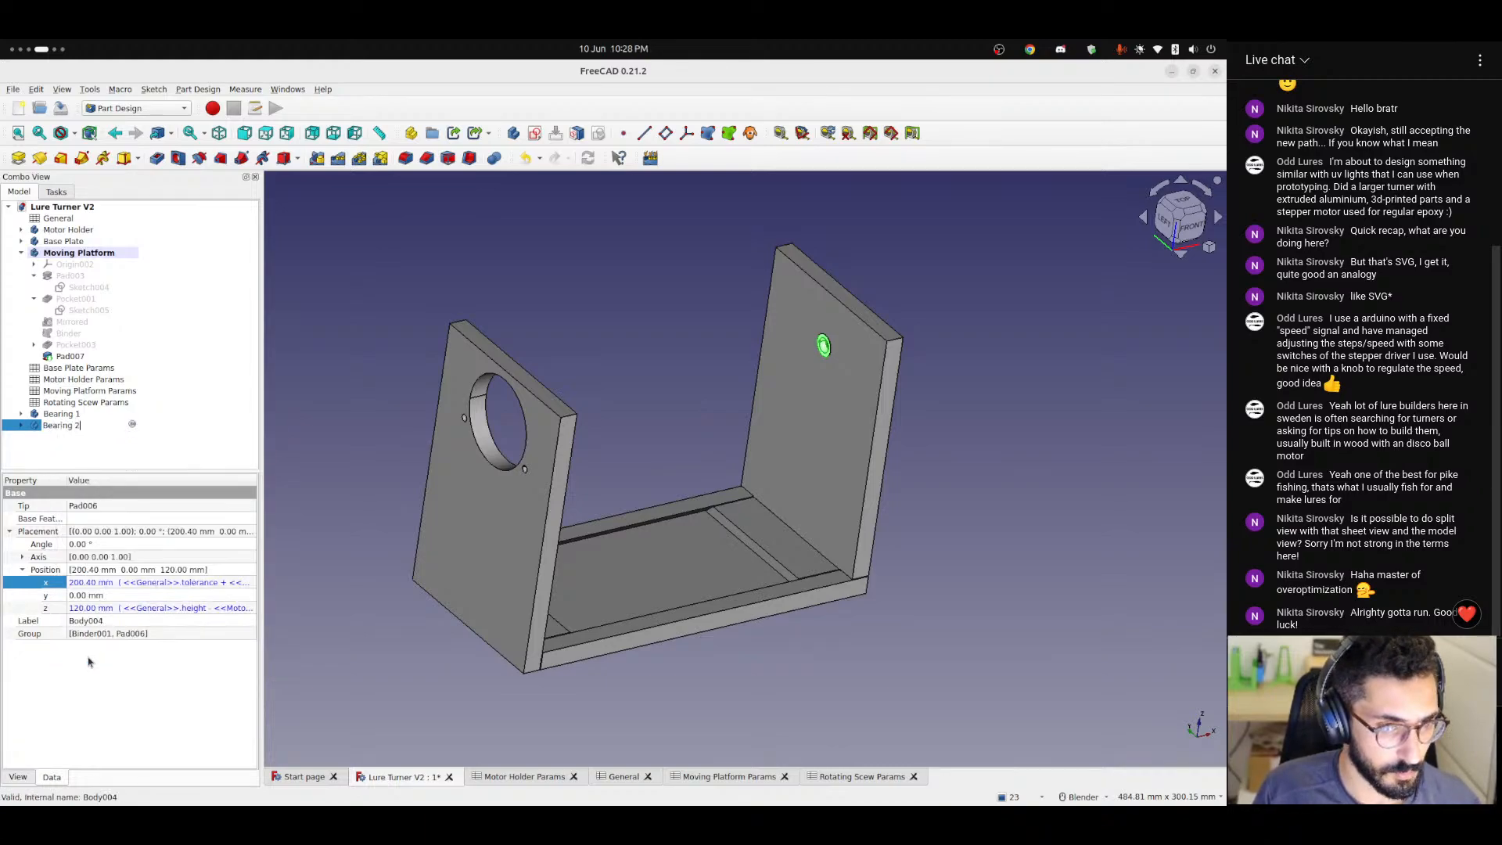
key("Return")
left_click(600, 363)
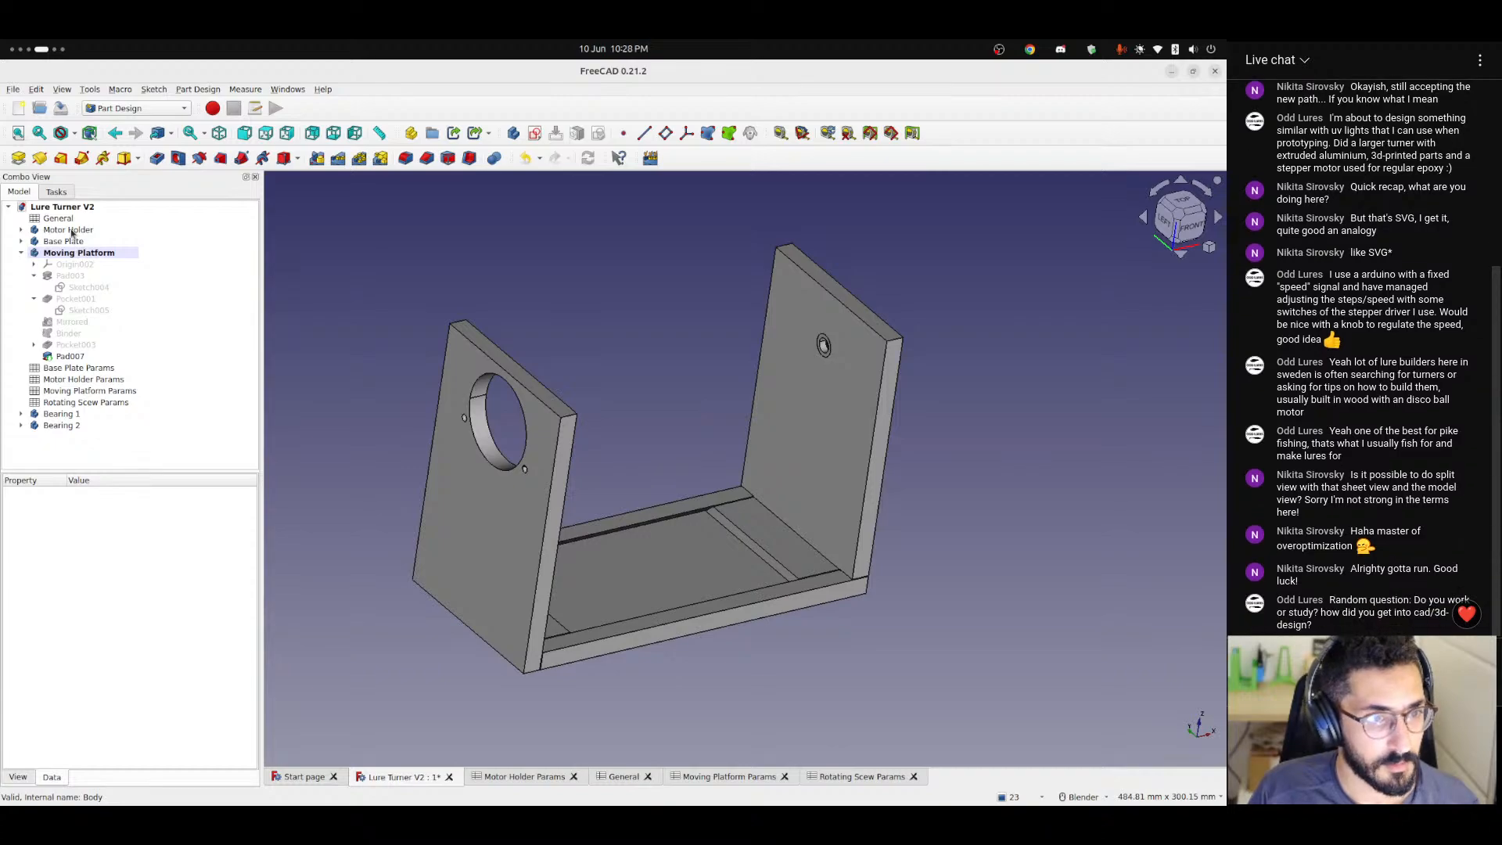
Set the Motor Holder's shape color to dark red (#aa0000).
left_click(68, 230)
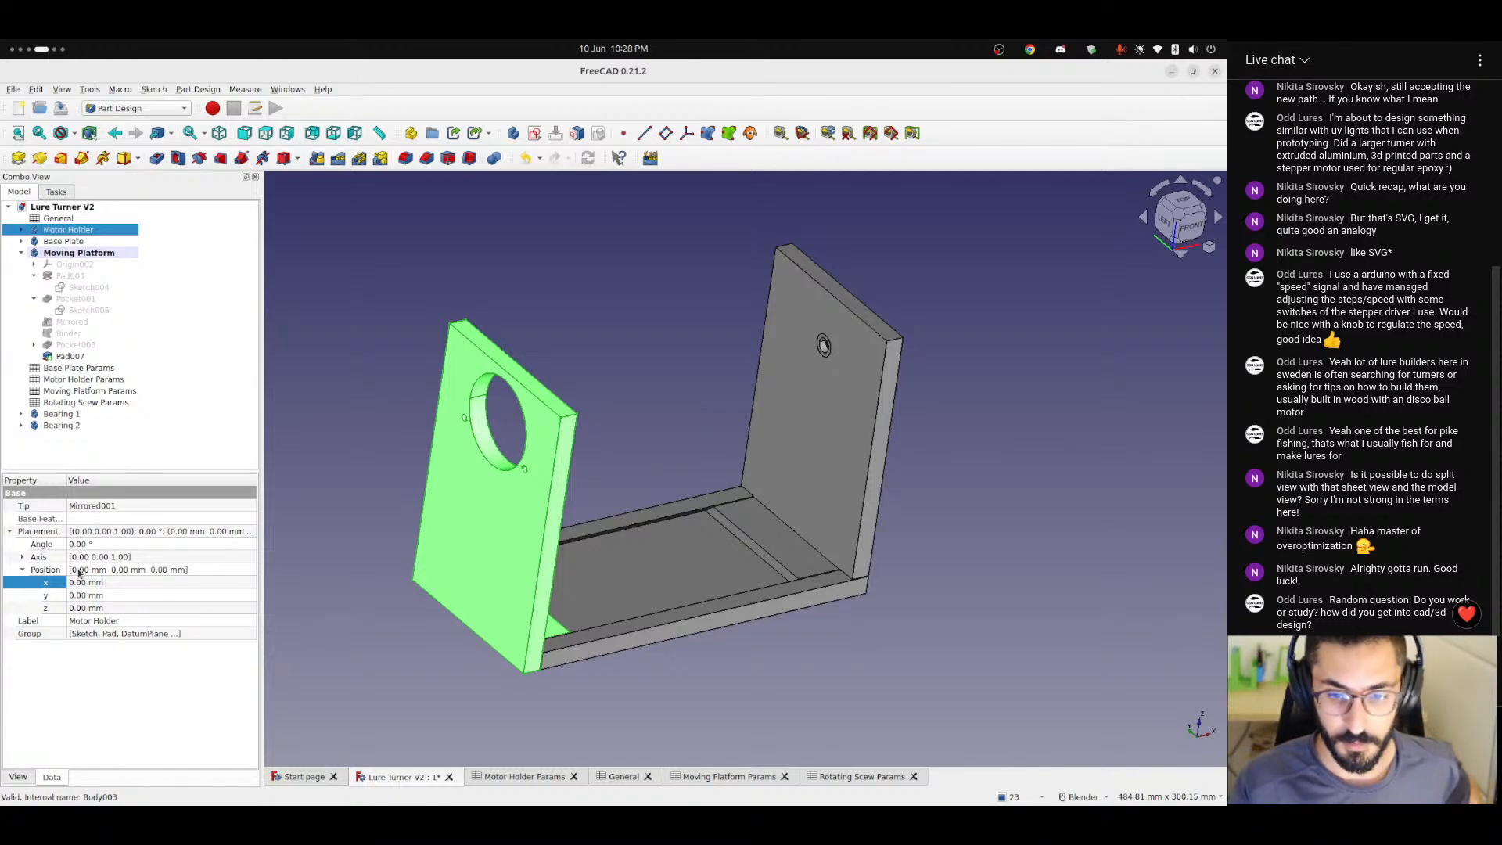
left_click(29, 775)
left_click(76, 712)
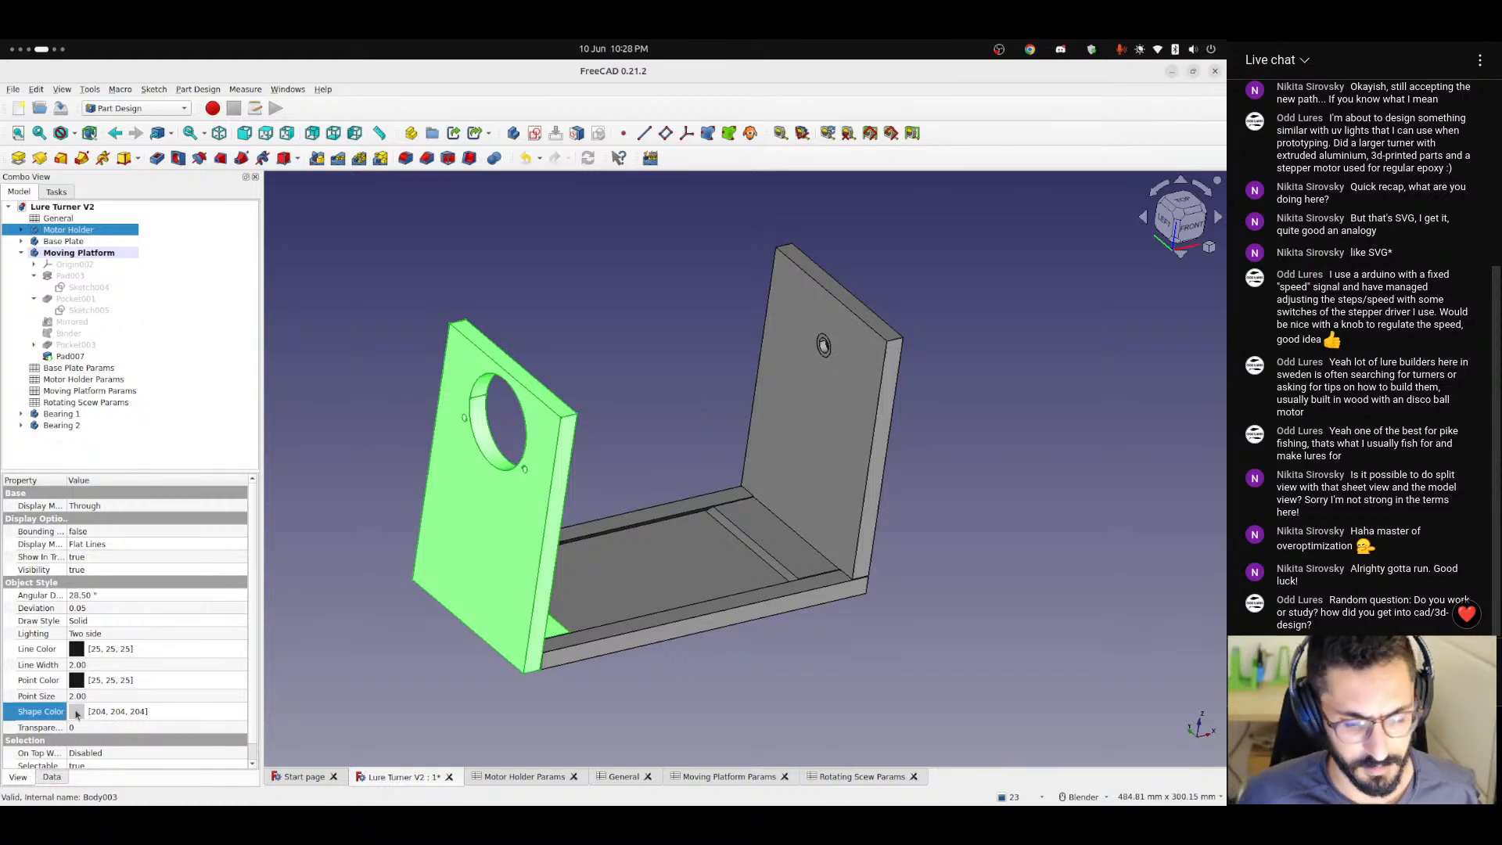
left_click(164, 712)
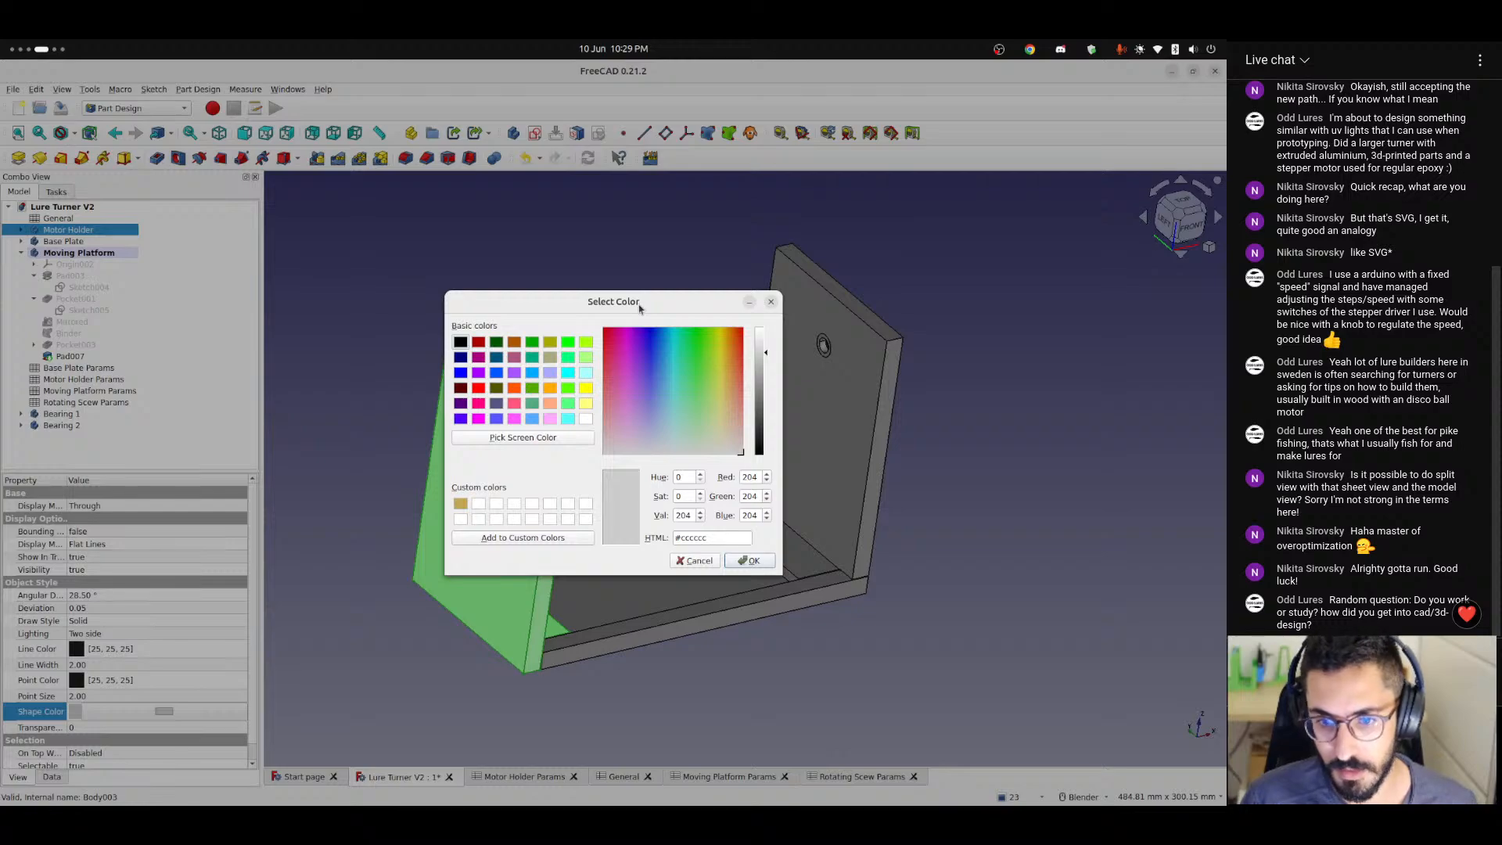
left_click(478, 343)
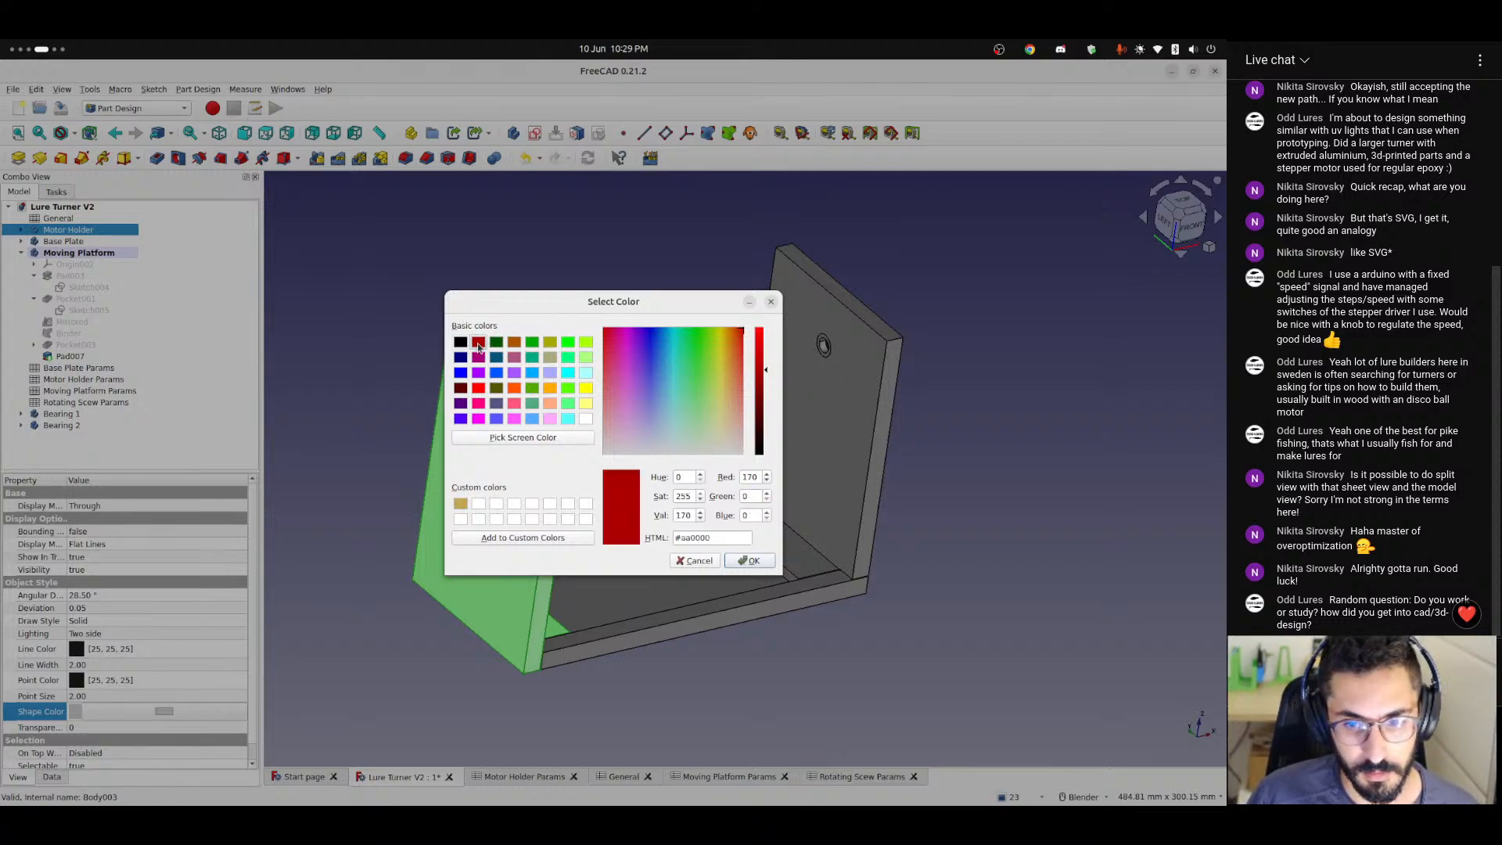
left_click(749, 560)
left_click(736, 674)
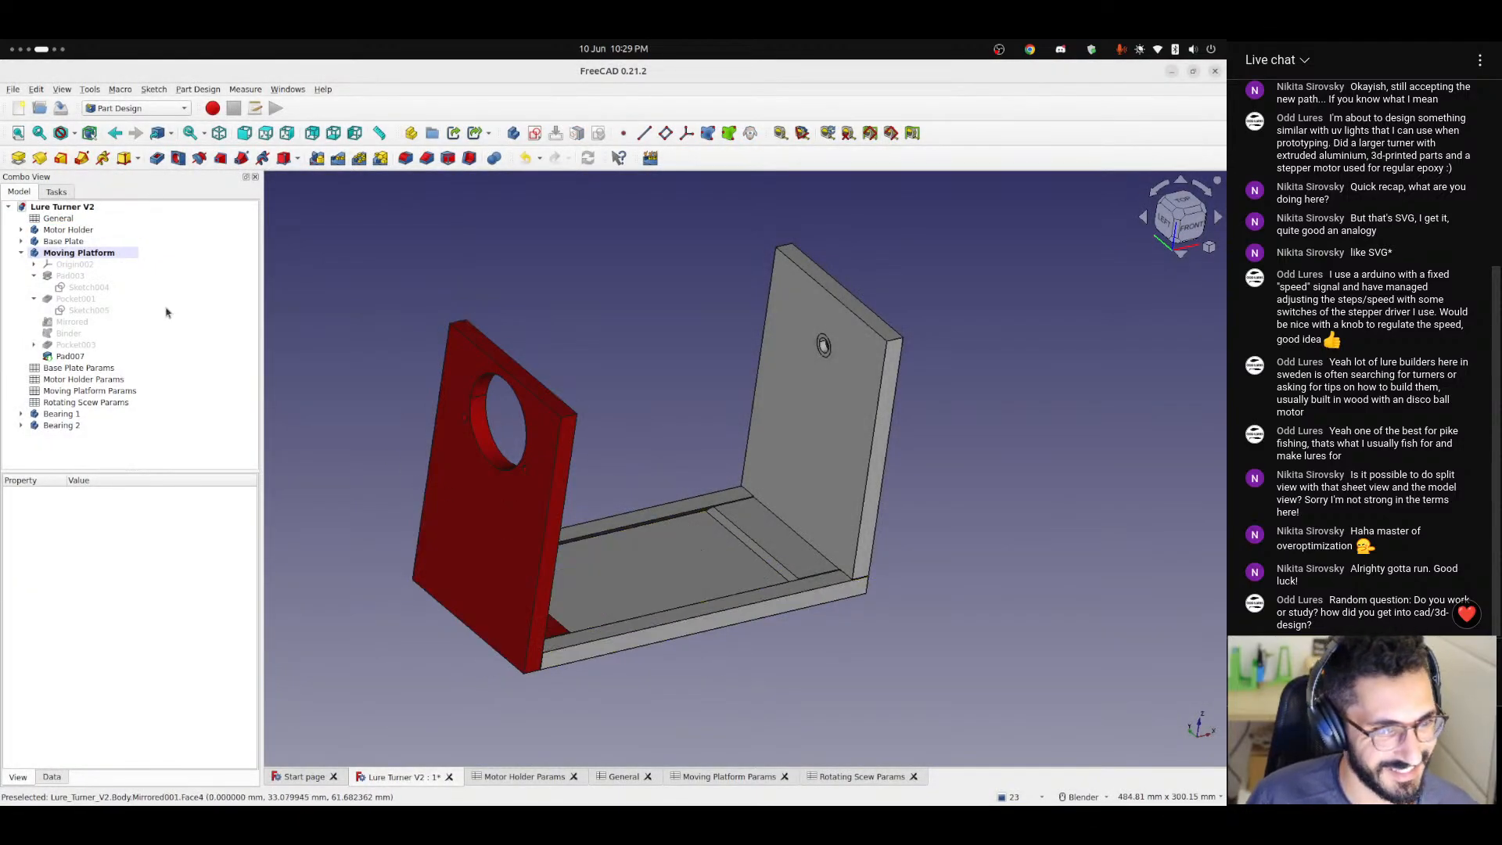
Give the Base Plate the same dark red shape color, RGB 170, 0, 0.
left_click(65, 242)
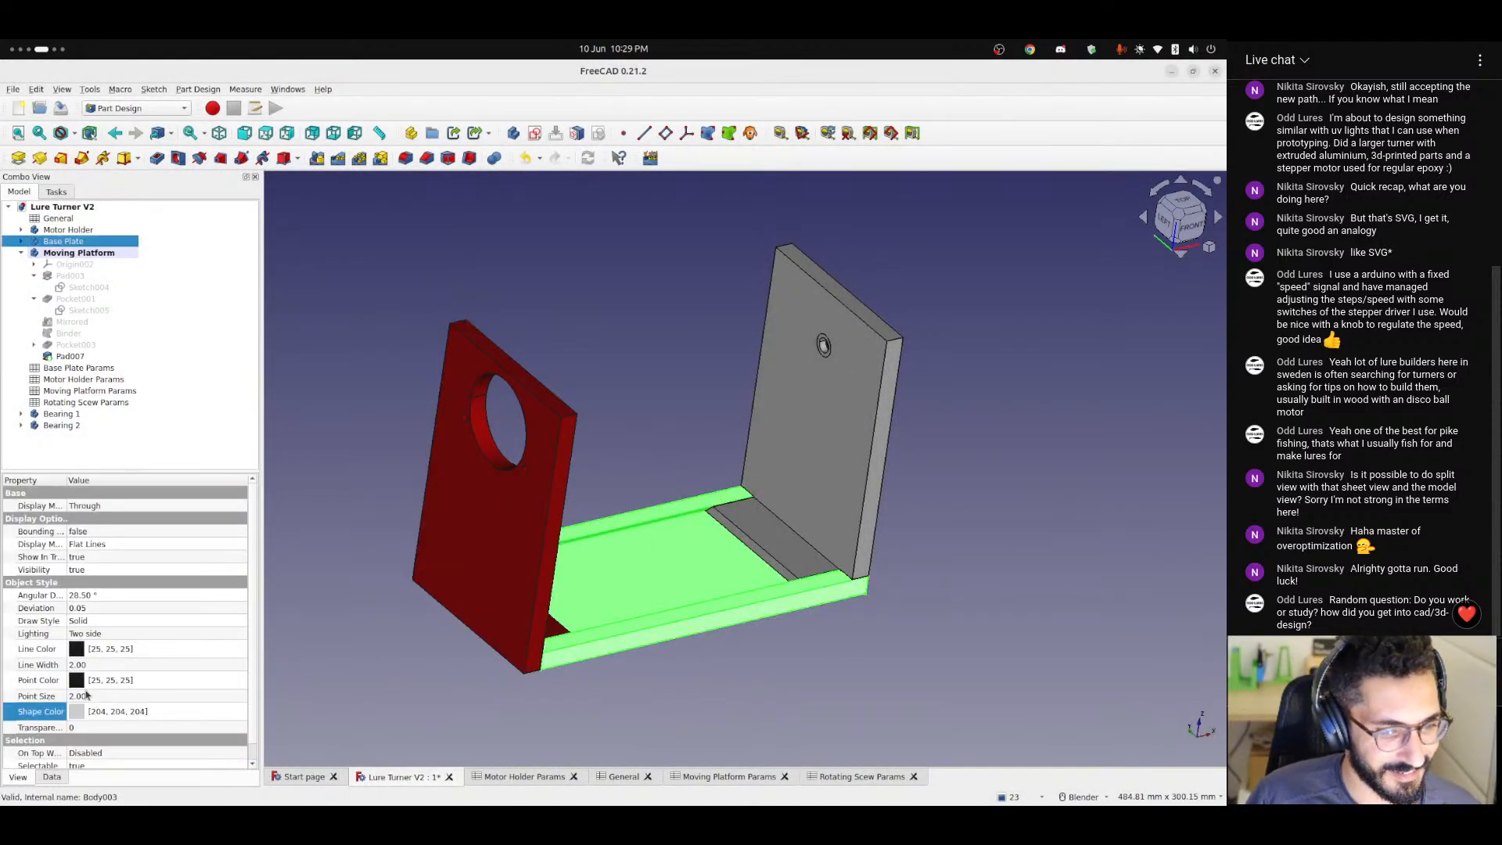
left_click(81, 716)
left_click(144, 718)
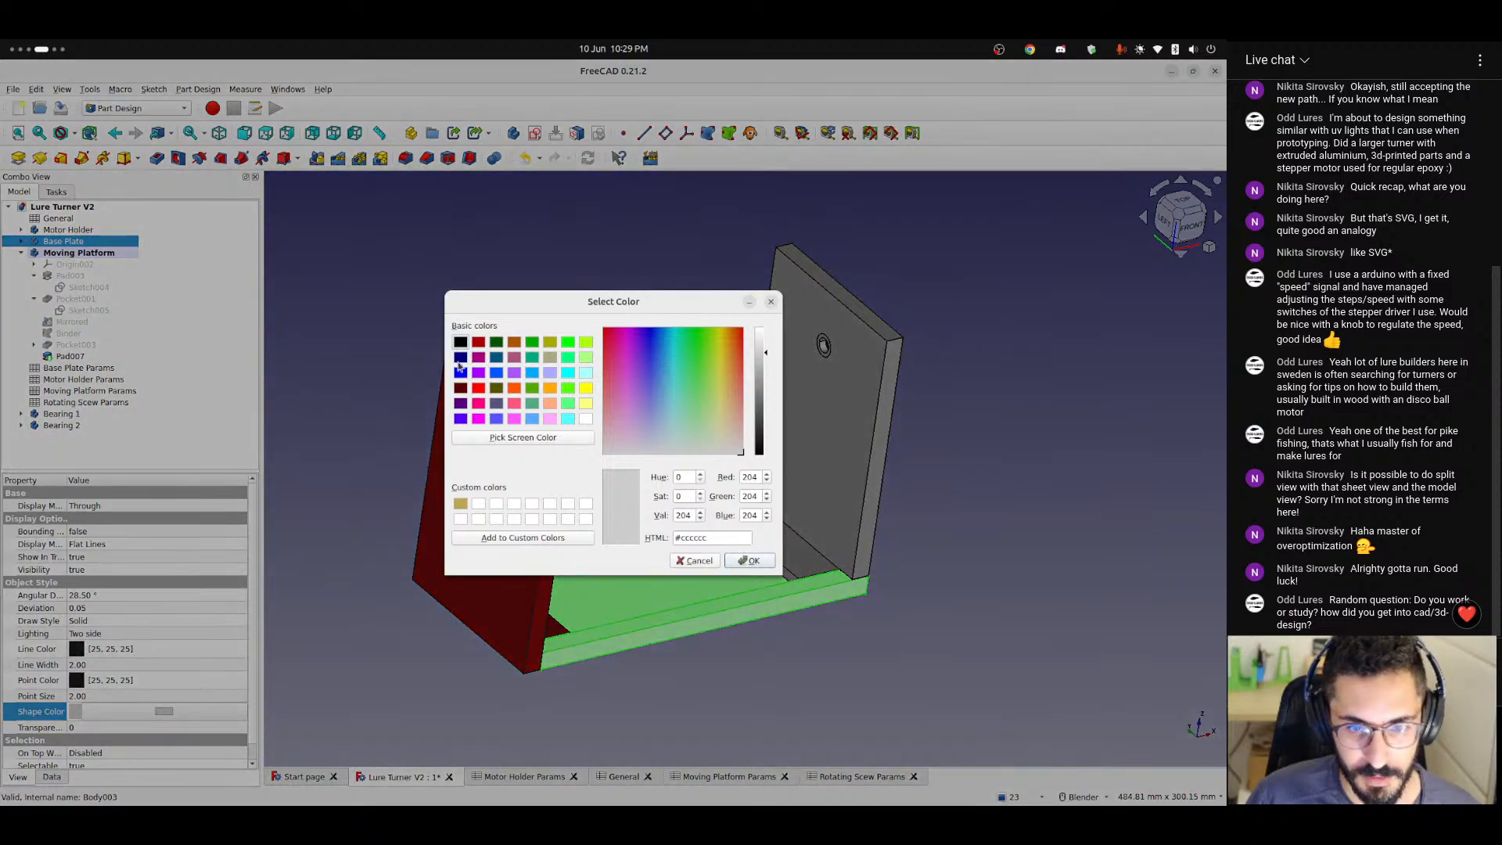
left_click(477, 342)
left_click(749, 560)
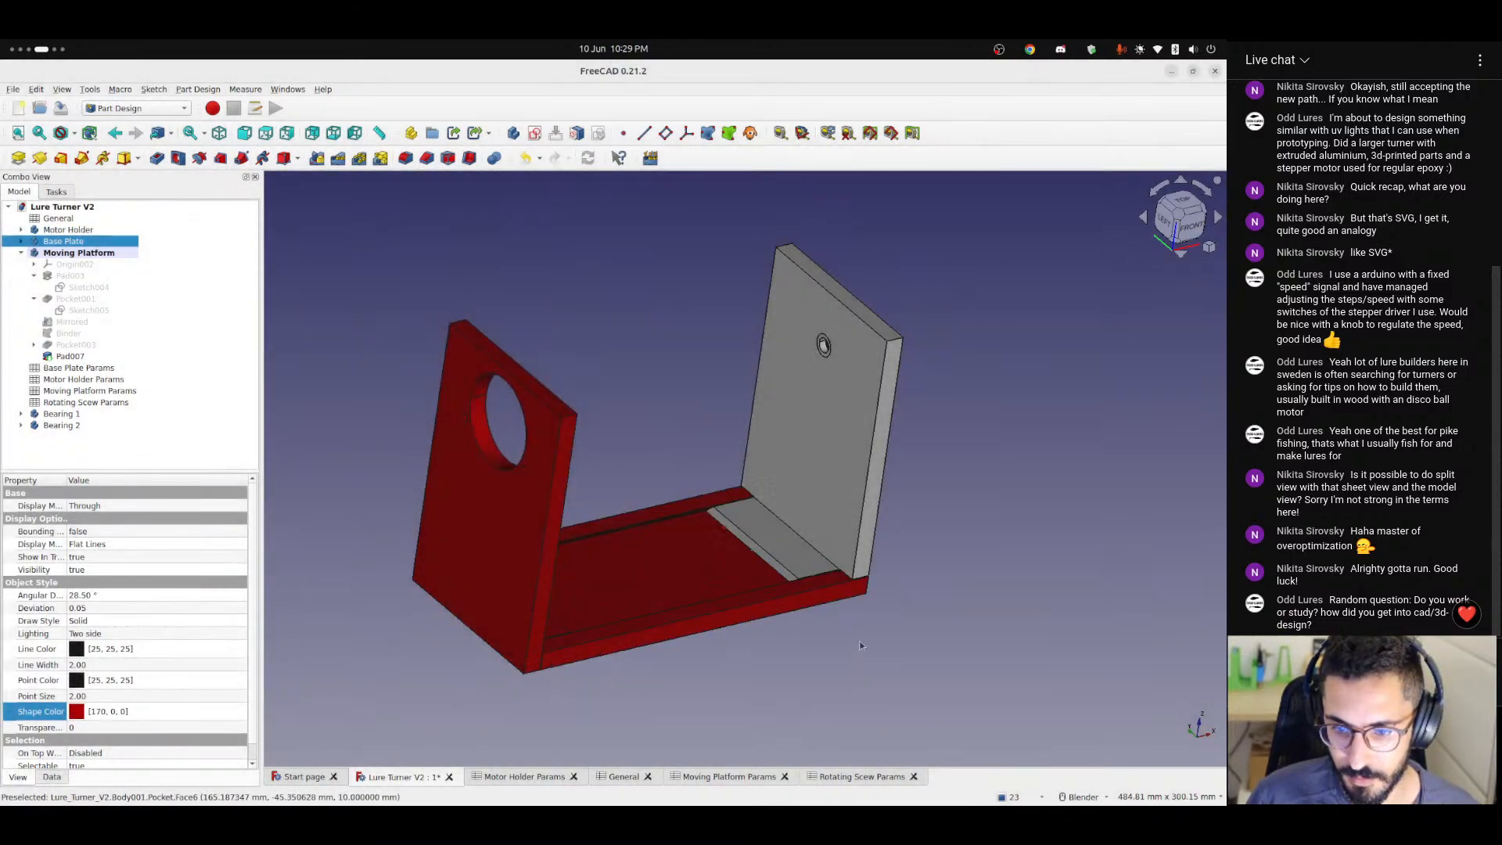
Set the whole Moving Platform body's shape color to the same dark red from the basic colors.
left_click(71, 356)
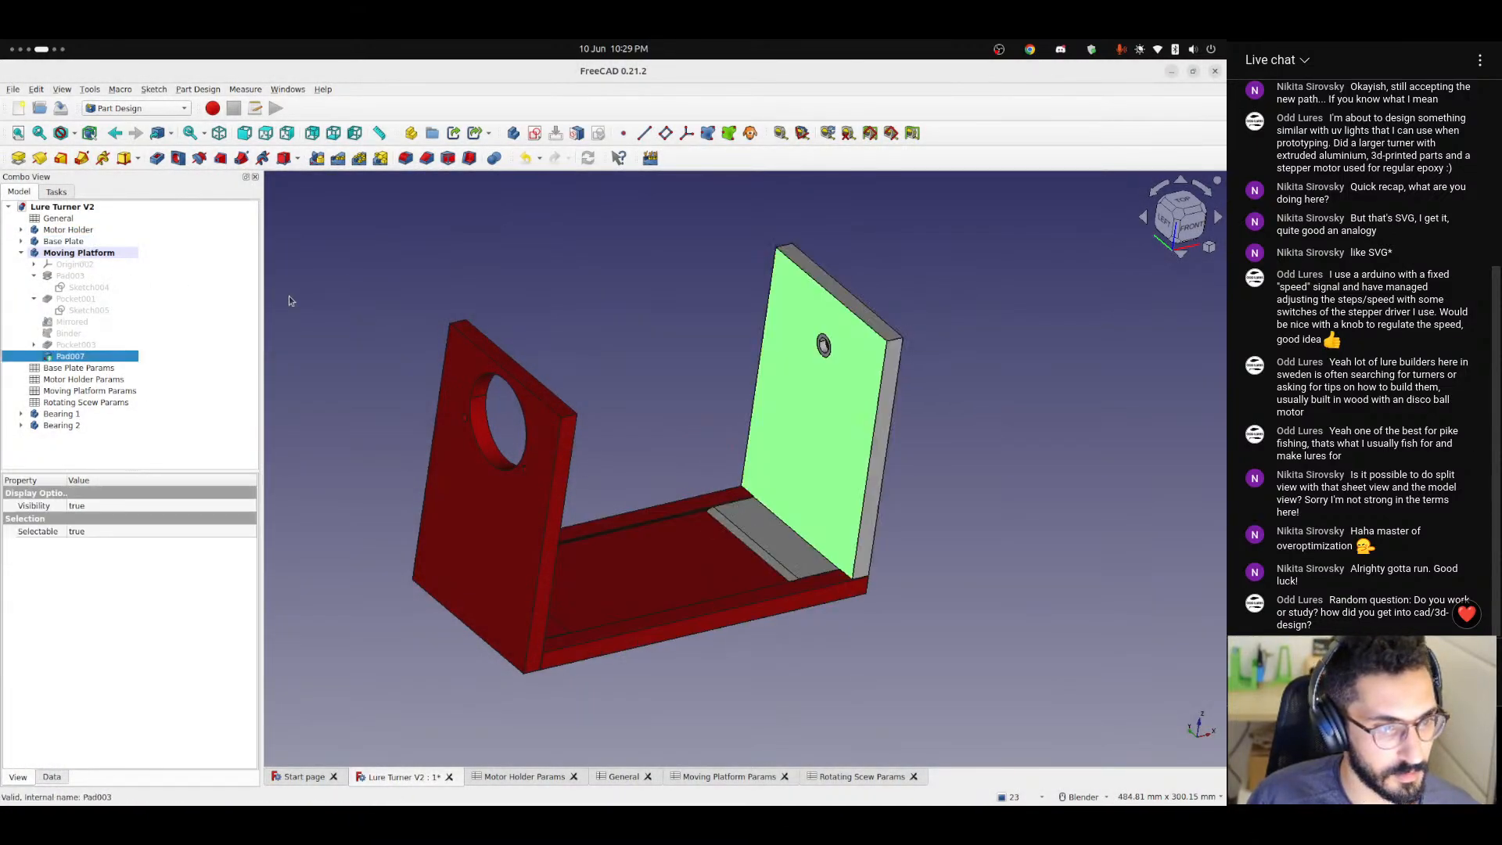
left_click(67, 253)
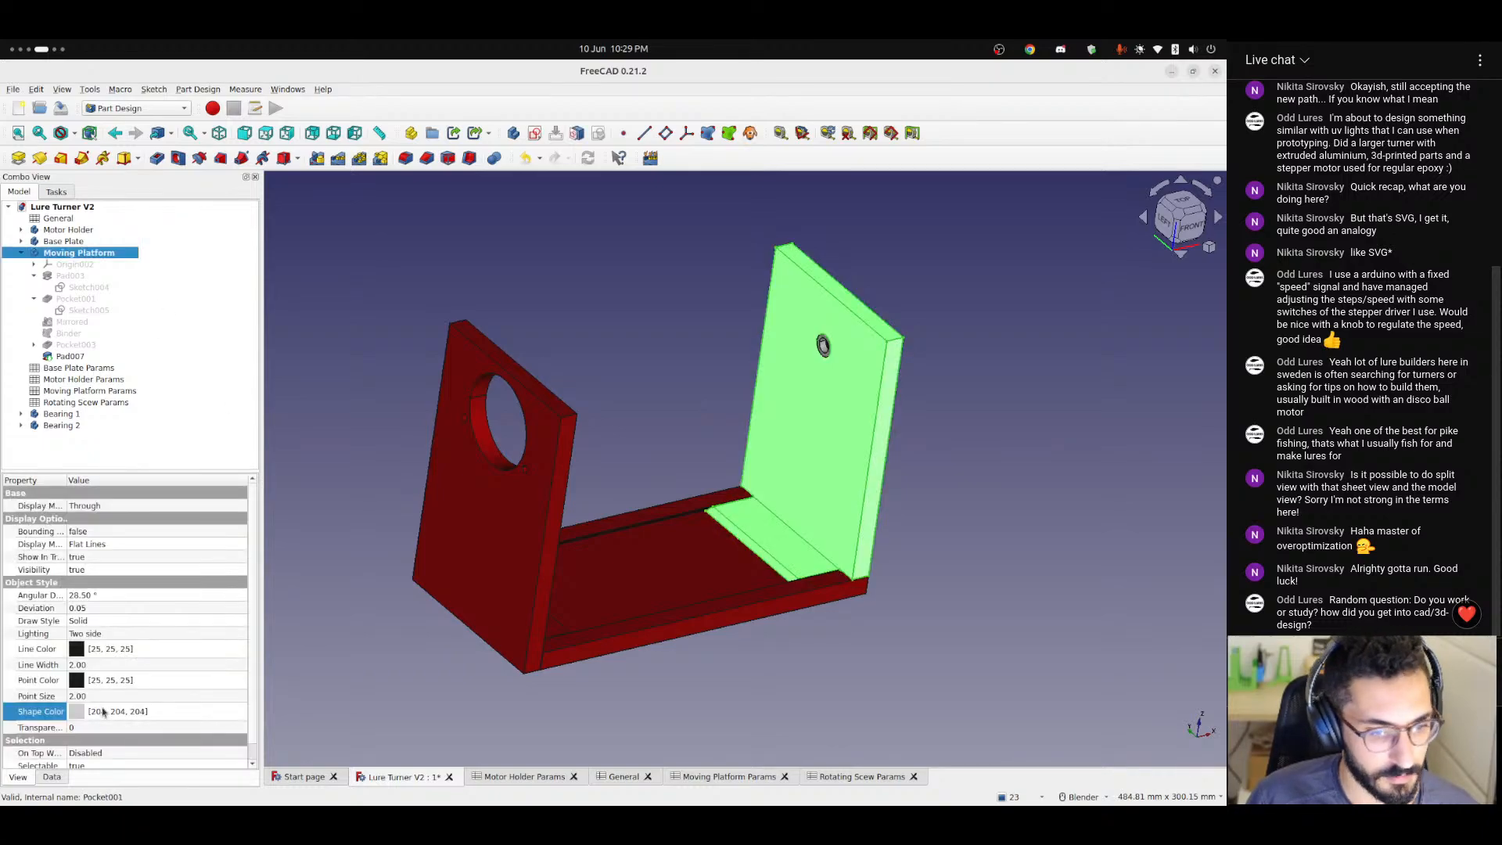
left_click(148, 713)
left_click(160, 711)
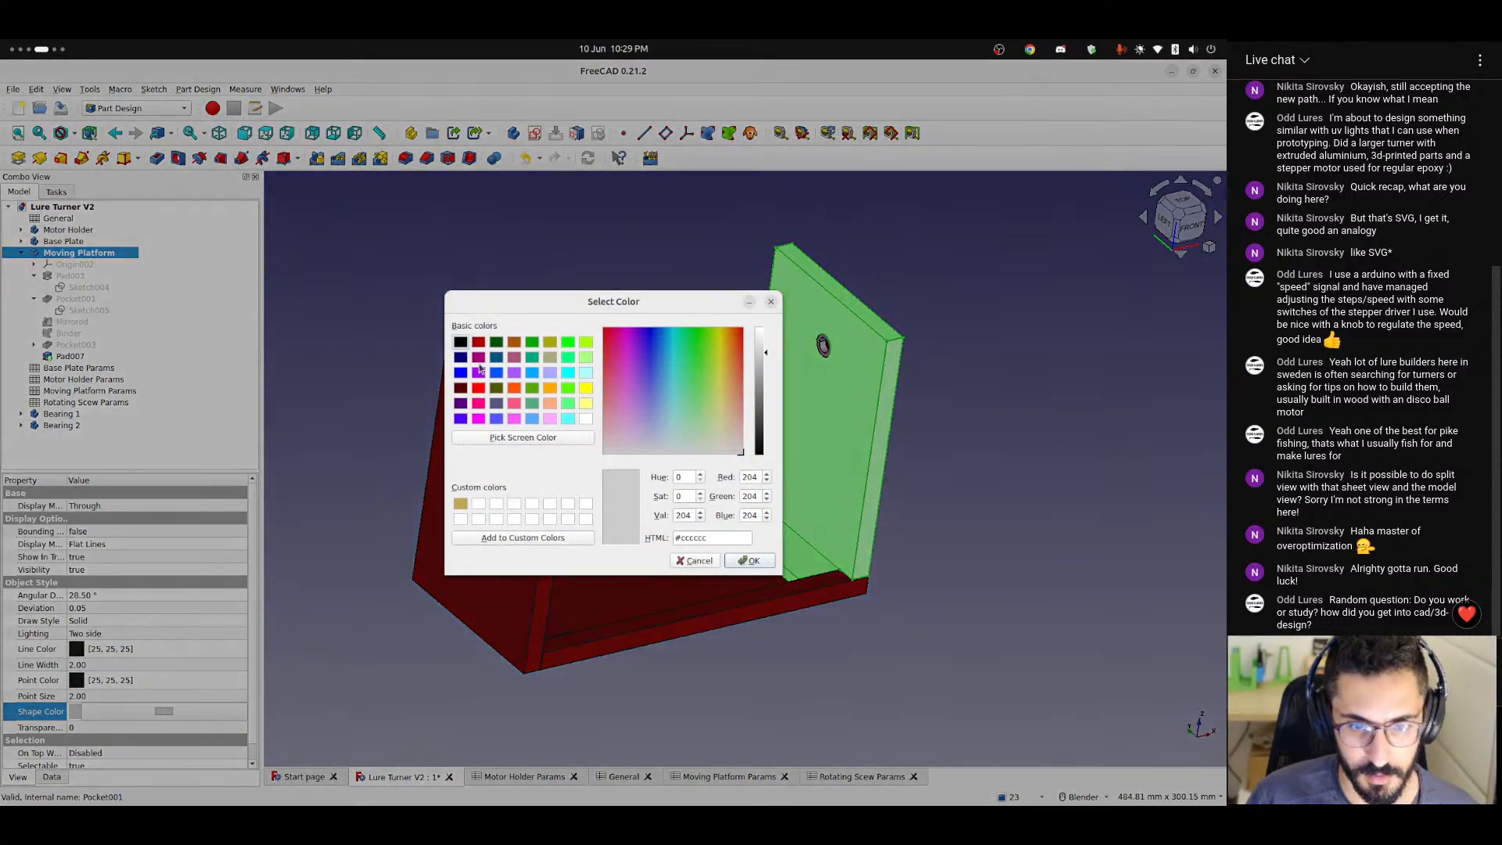
left_click(478, 341)
left_click(745, 564)
left_click(825, 663)
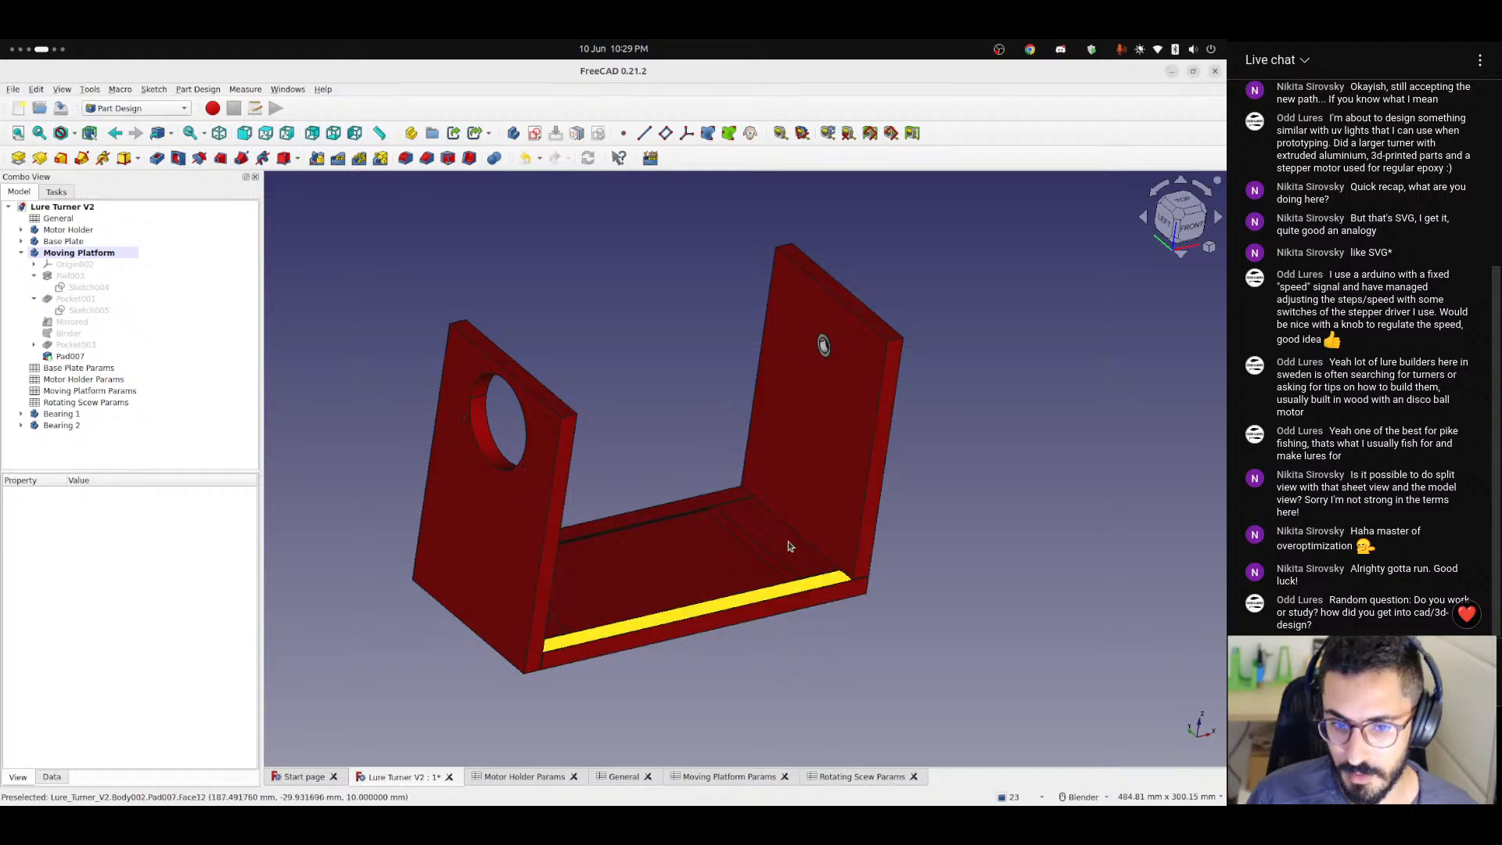
Examine the colored assembly and both sides of the bearing hole in the Moving Platform's upright plate.
middle_click_drag(791, 546, 680, 529)
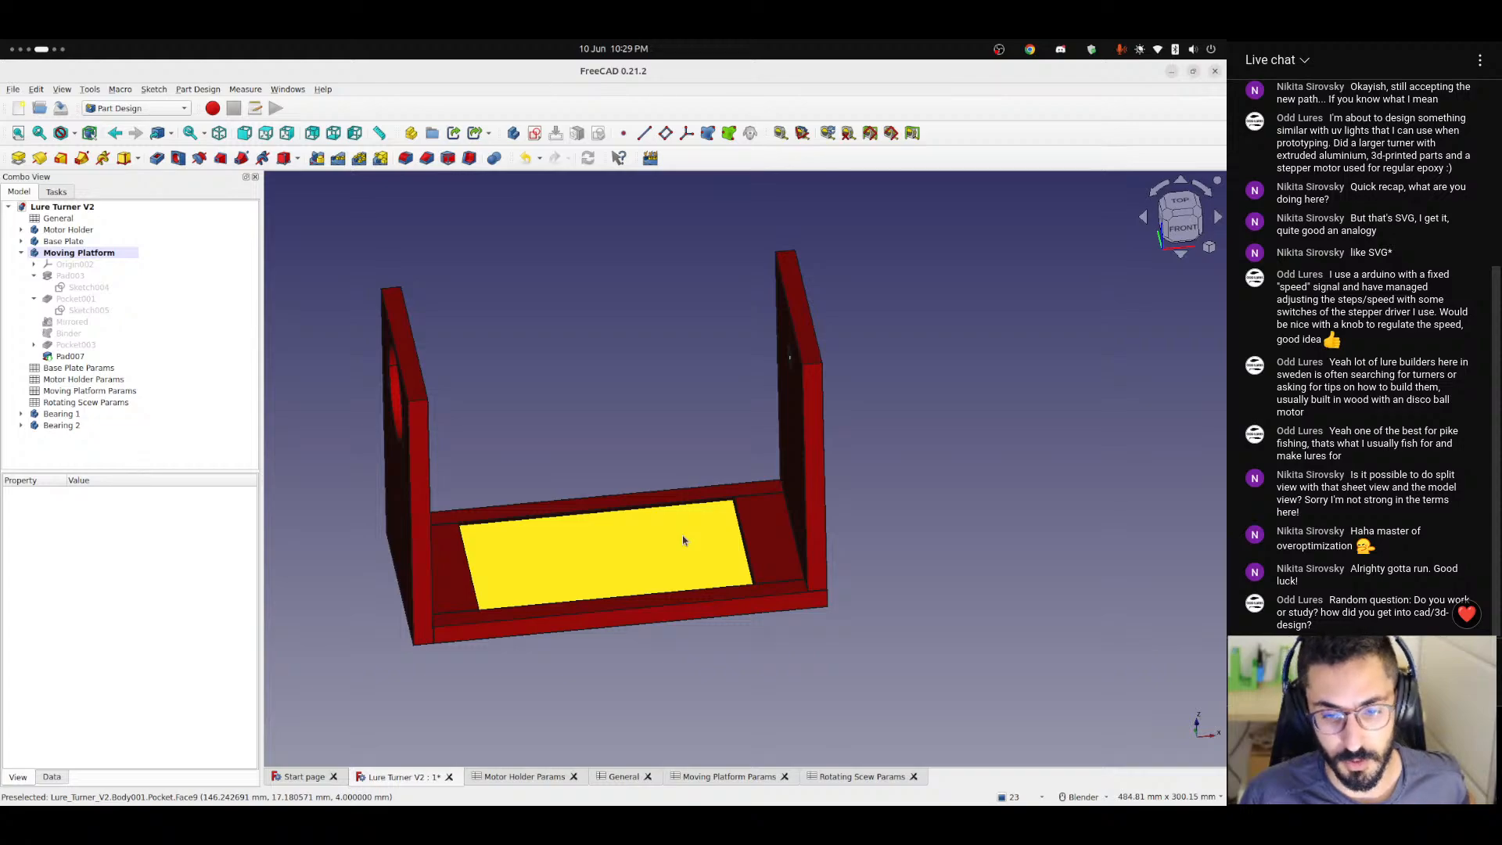
middle_click_drag(768, 535, 806, 530)
scroll(777, 396, "up", 3)
middle_click_drag(724, 380, 759, 531, "shift")
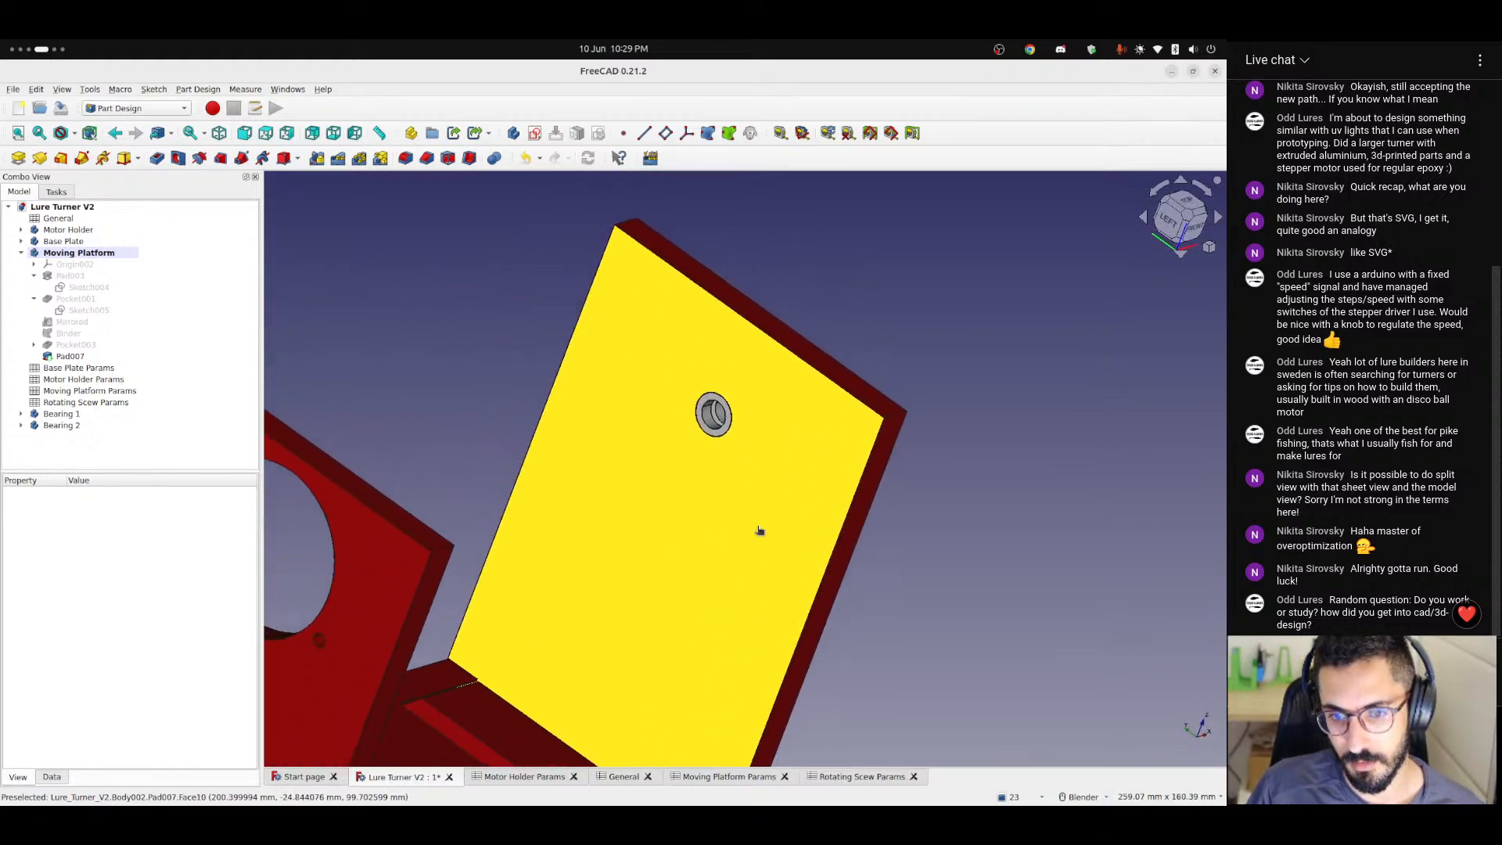
scroll(761, 496, "up", 3)
middle_click_drag(744, 473, 432, 446, "shift")
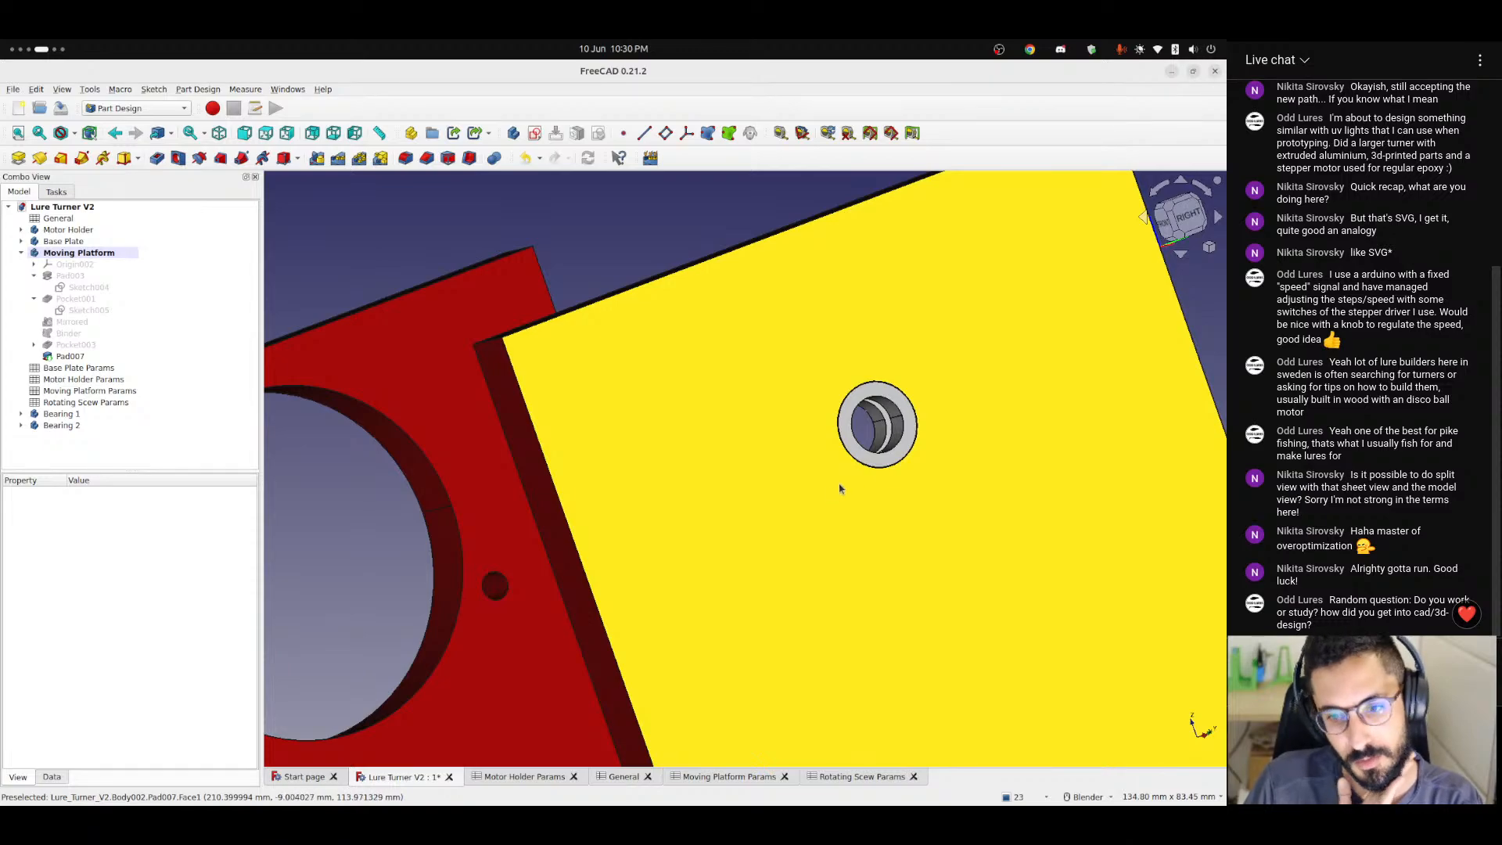
middle_click_drag(842, 490, 958, 448)
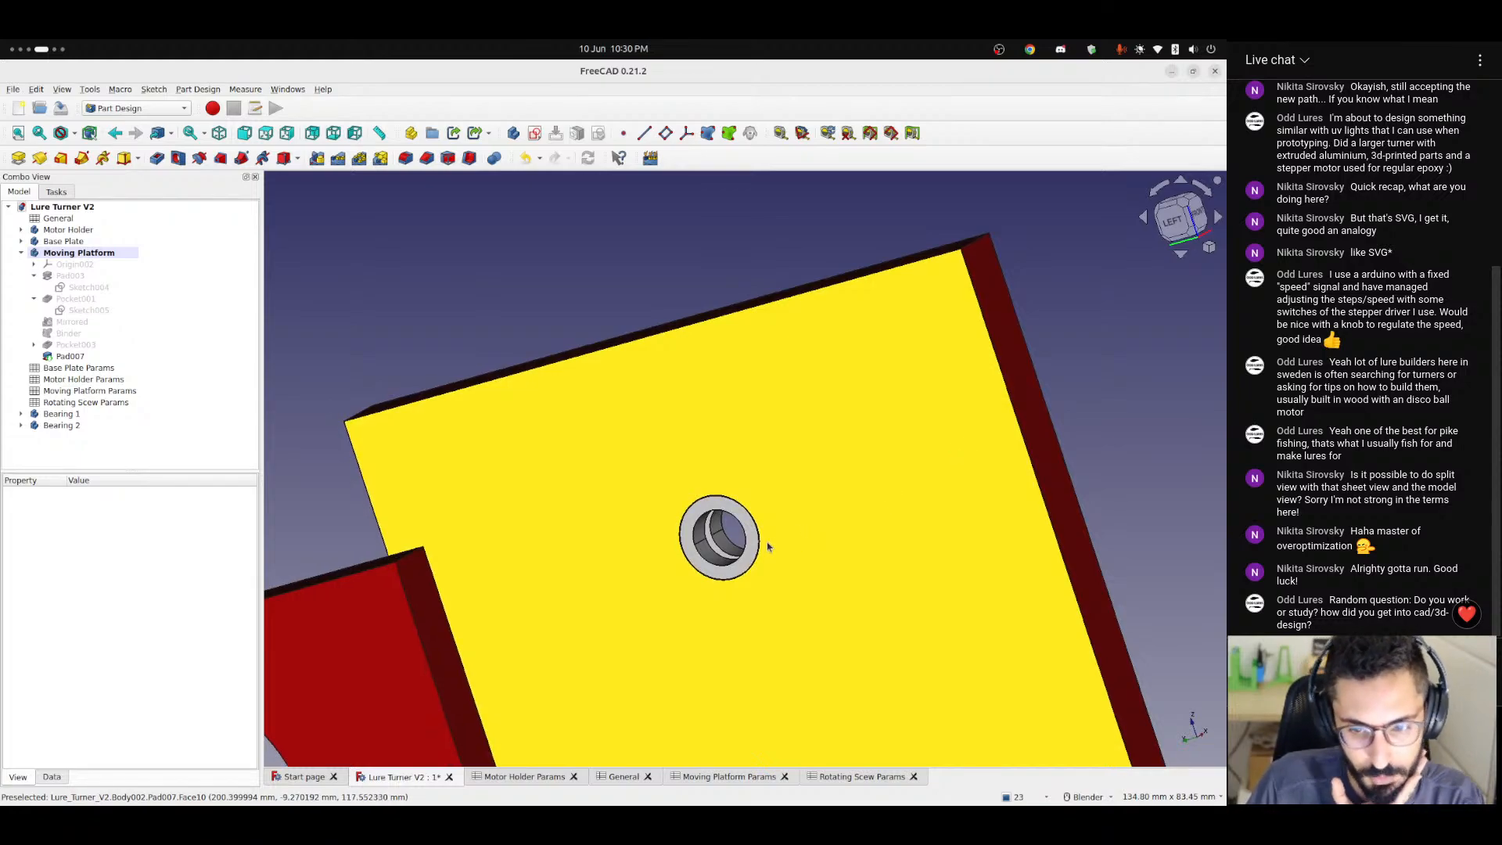
Examine both bearings up close from each face of the Moving Platform's upright plate, including the bores and the space between them.
scroll(767, 548, "up", 4)
mouse_move(728, 569)
middle_mouse_down()
mouse_move(811, 526)
mouse_move(709, 566)
middle_mouse_up()
scroll(710, 564, "up", 6)
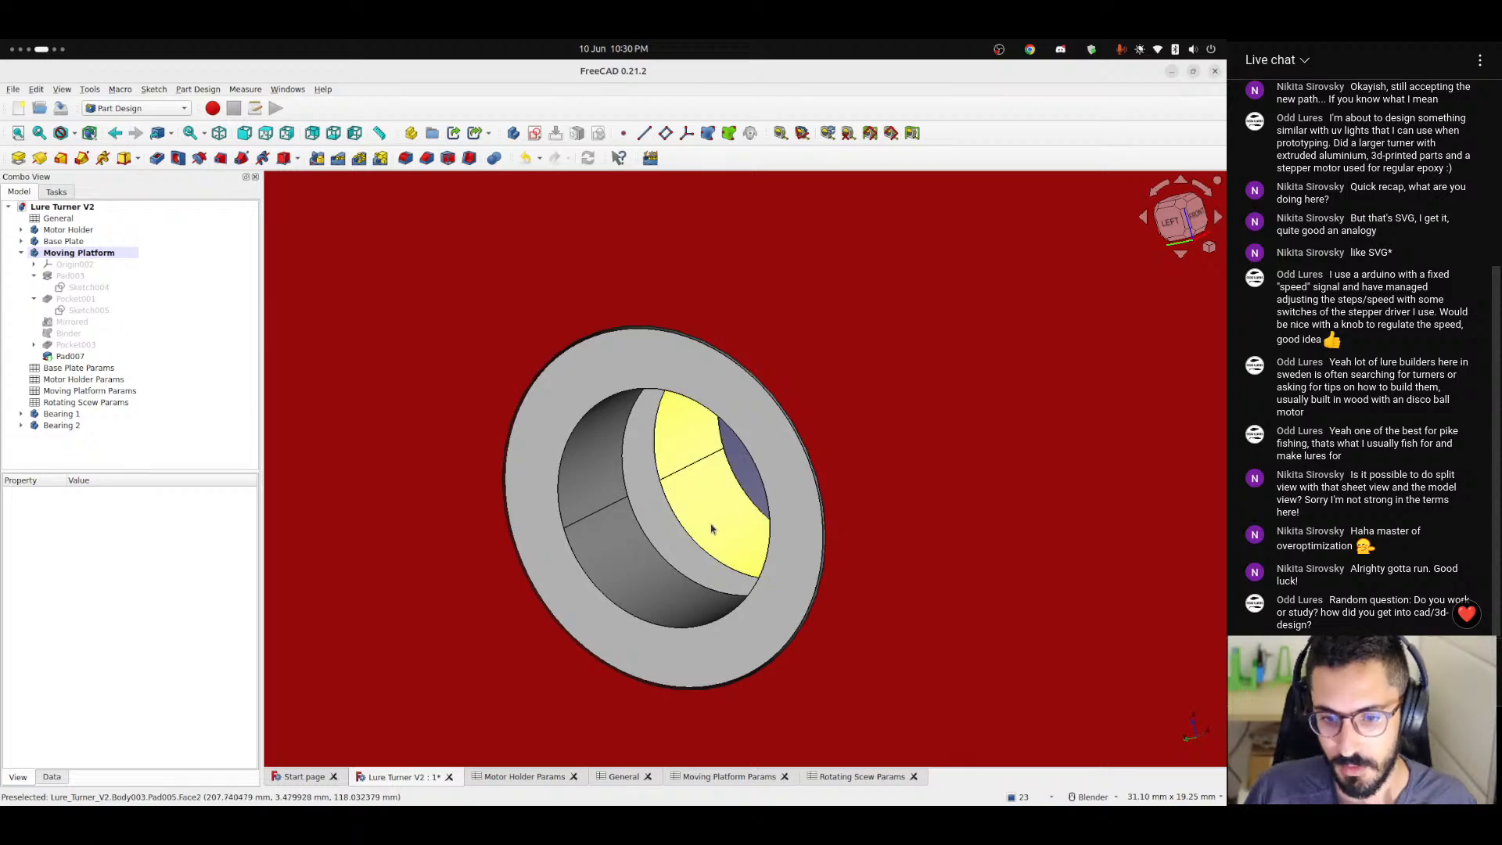
mouse_move(714, 618)
middle_mouse_down()
mouse_move(702, 614)
mouse_move(761, 628)
mouse_move(814, 603)
mouse_move(722, 615)
middle_mouse_up()
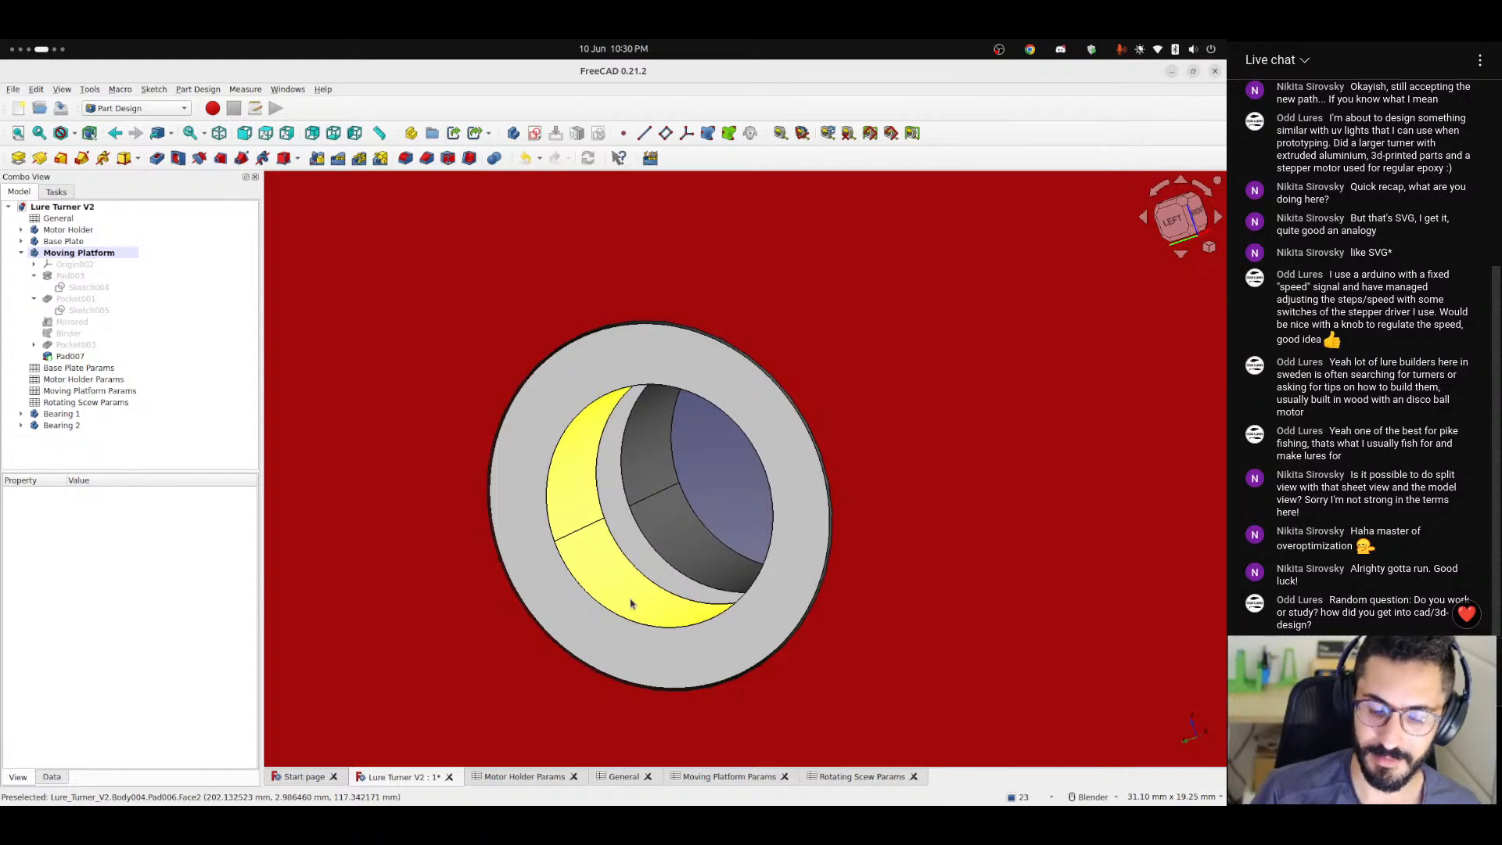
mouse_move(630, 603)
middle_mouse_down()
mouse_move(613, 606)
mouse_move(671, 585)
mouse_move(576, 597)
mouse_move(630, 611)
middle_mouse_up()
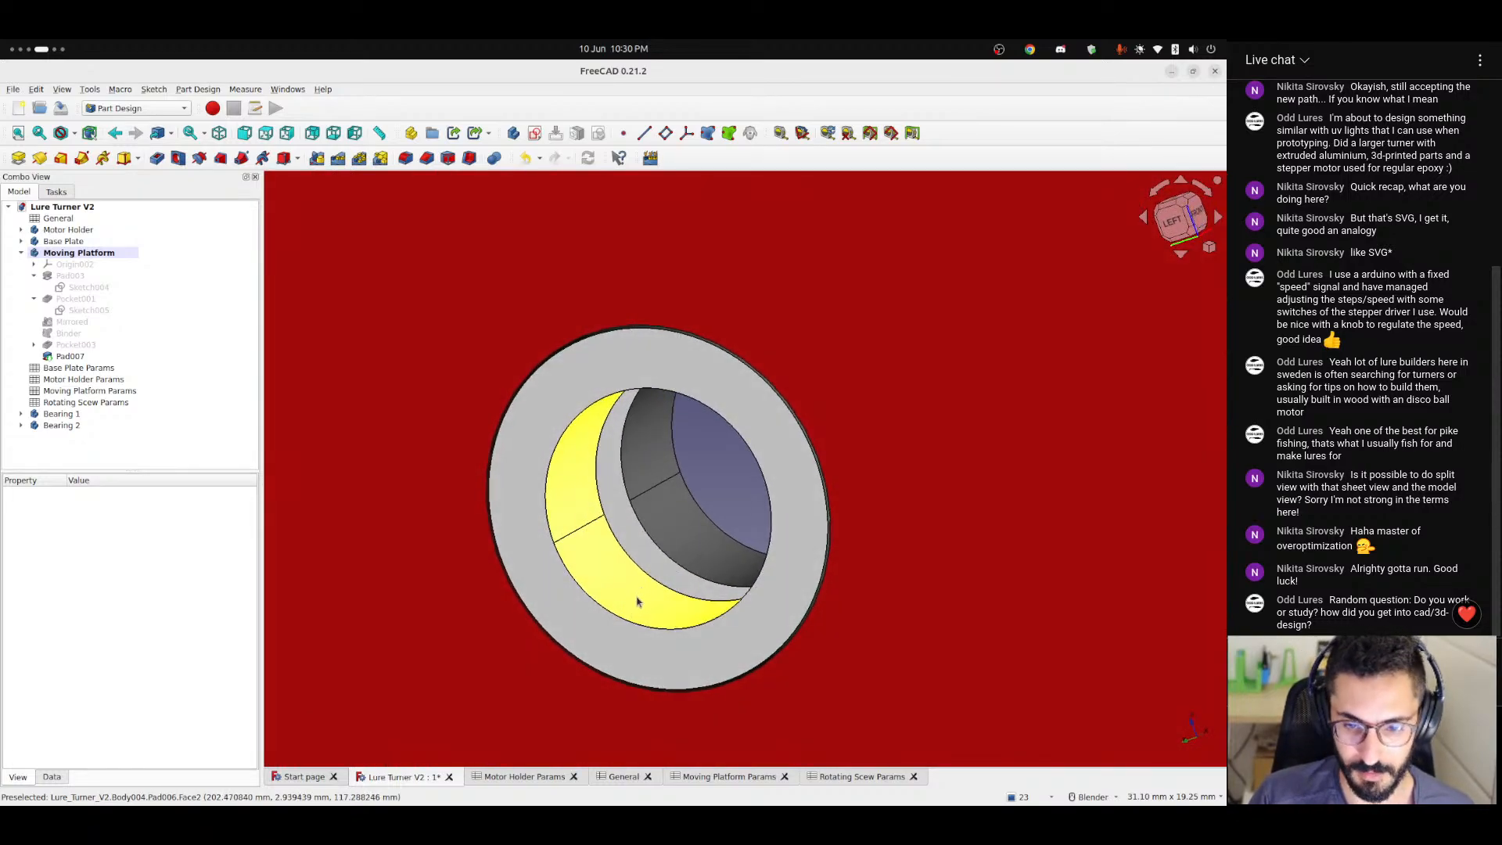
scroll(643, 599, "down", 5)
middle_click_drag(647, 613, 647, 520)
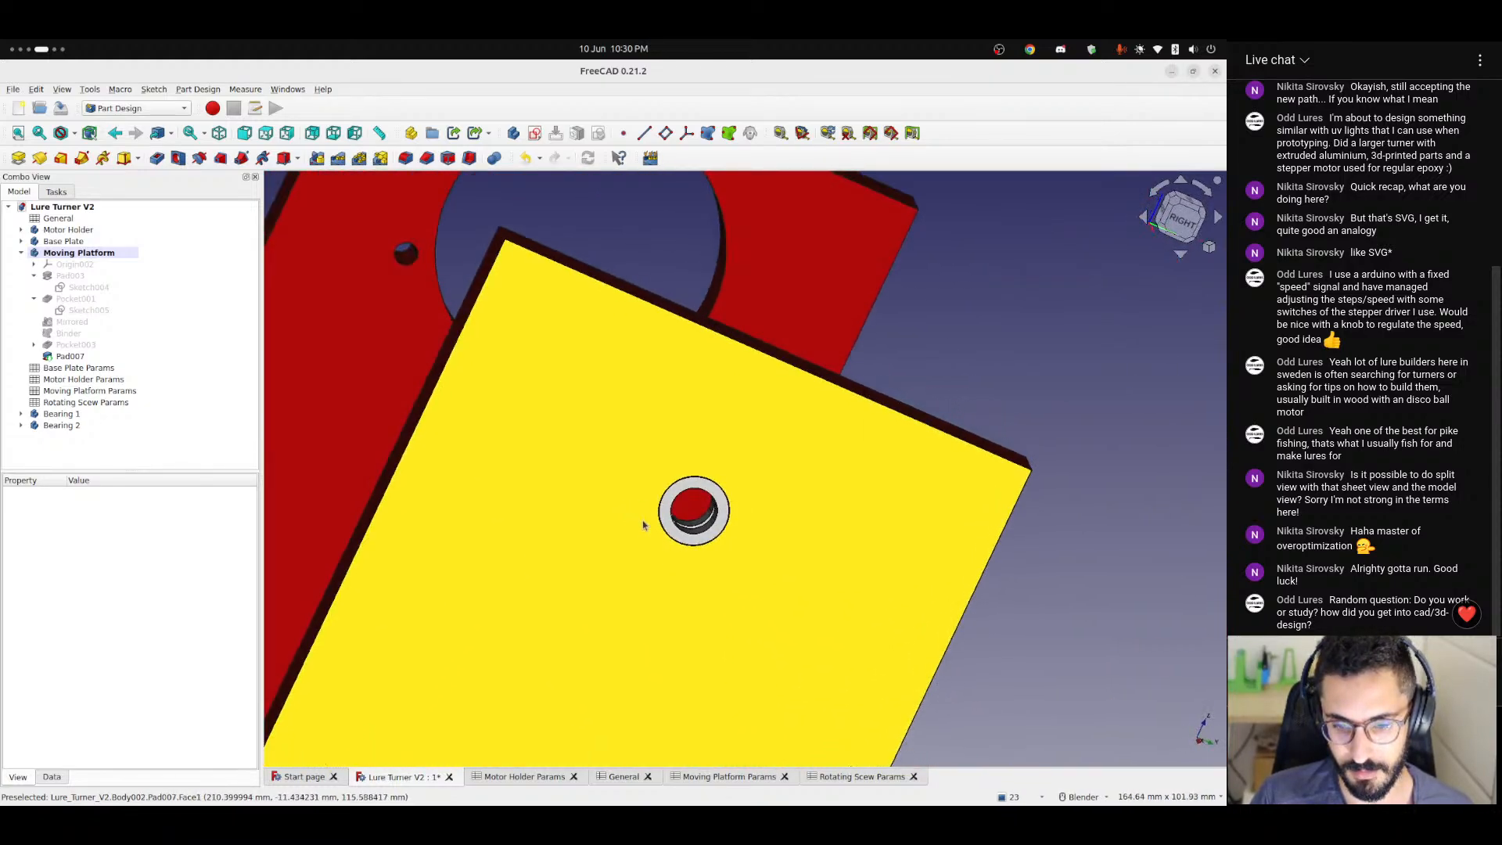
scroll(680, 536, "up", 8)
middle_click_drag(750, 547, 782, 539)
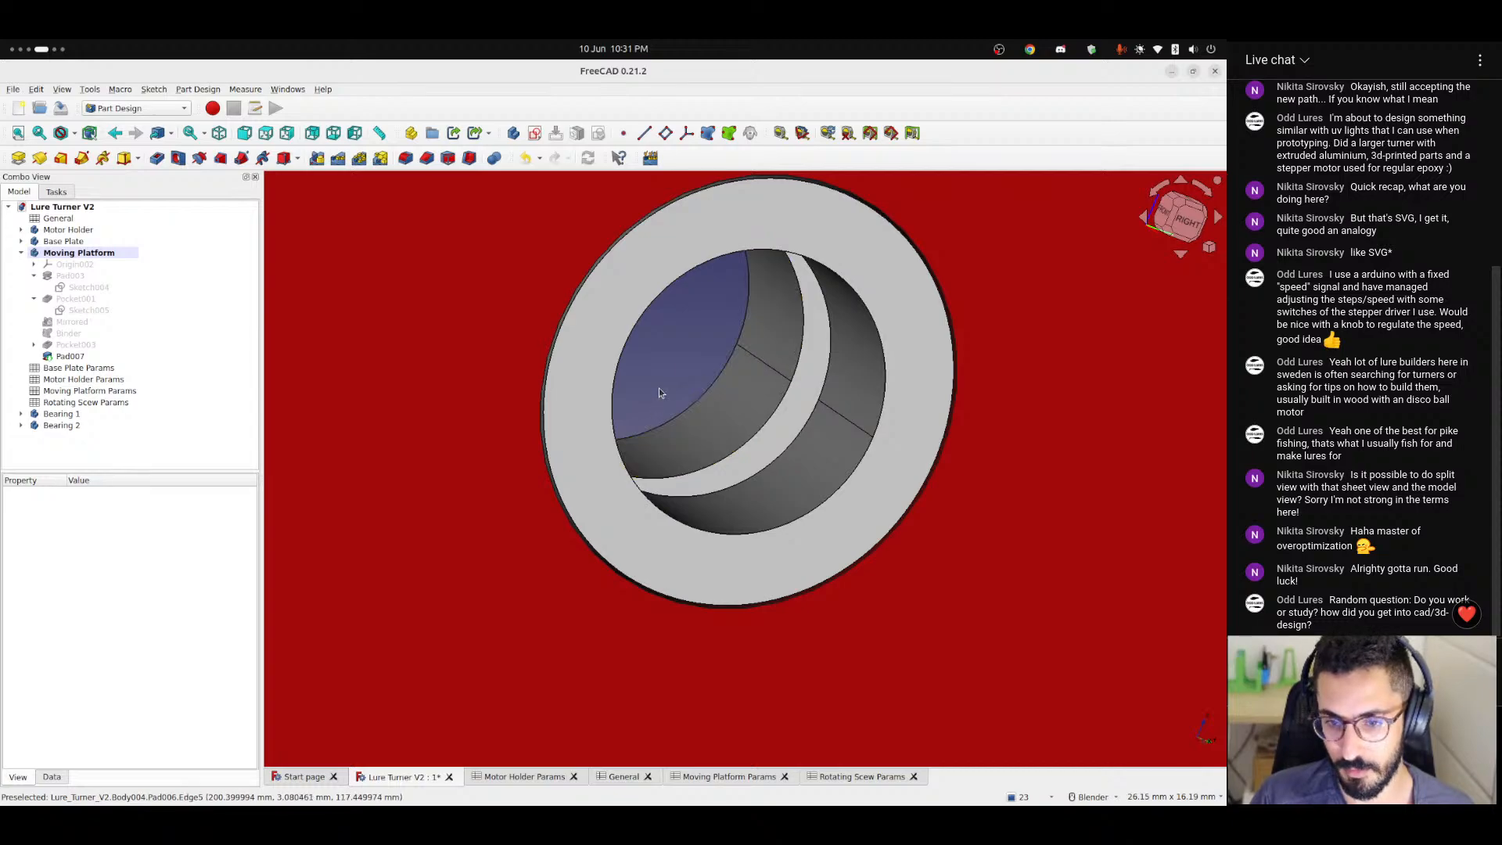
scroll(658, 388, "down", 6)
middle_click_drag(685, 475, 969, 554)
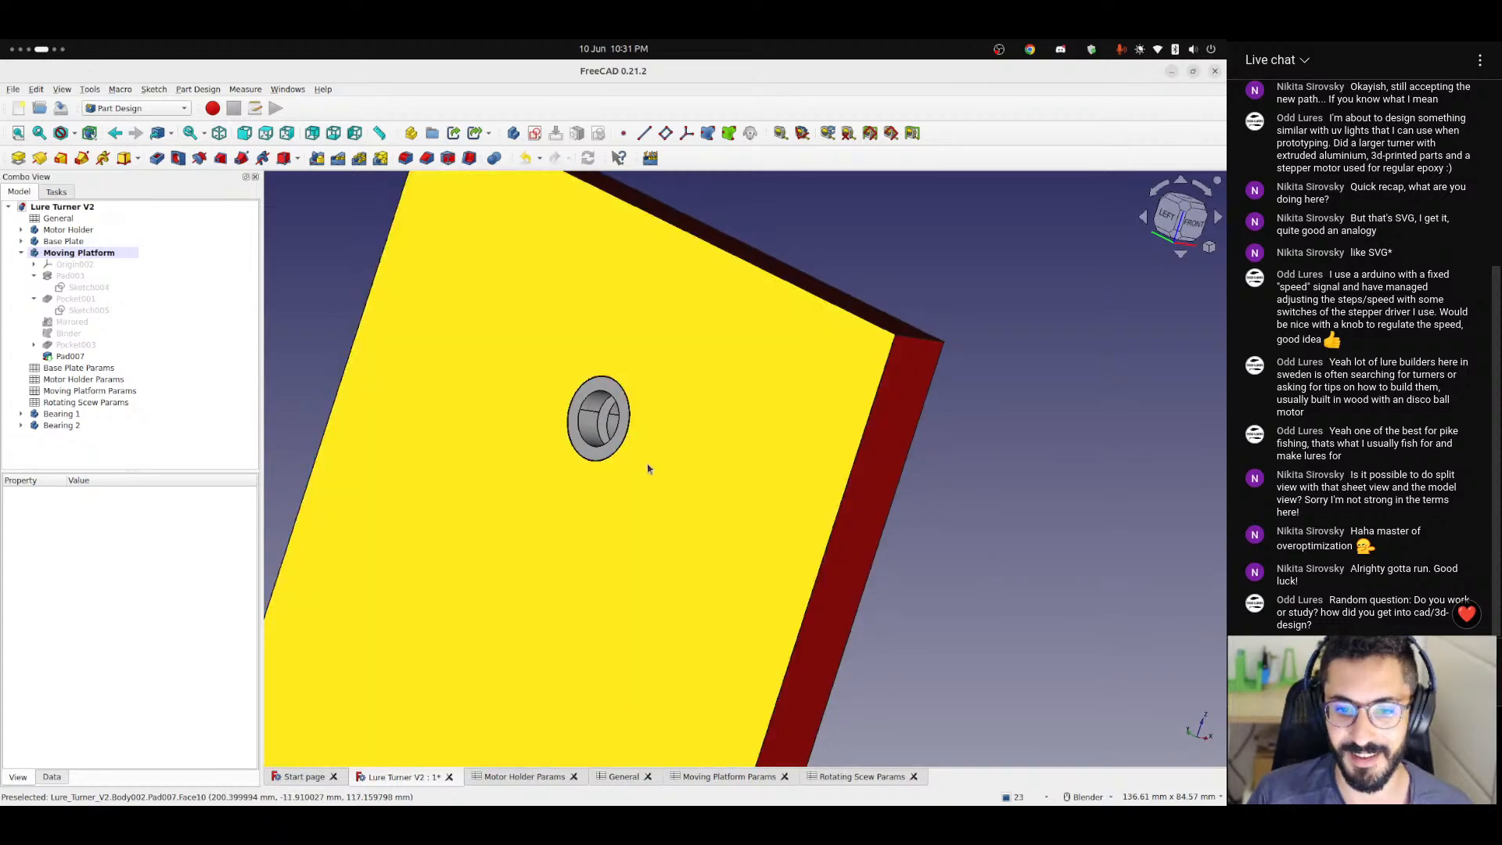
scroll(637, 454, "up", 5)
middle_click_drag(587, 436, 564, 507)
scroll(613, 473, "down", 8)
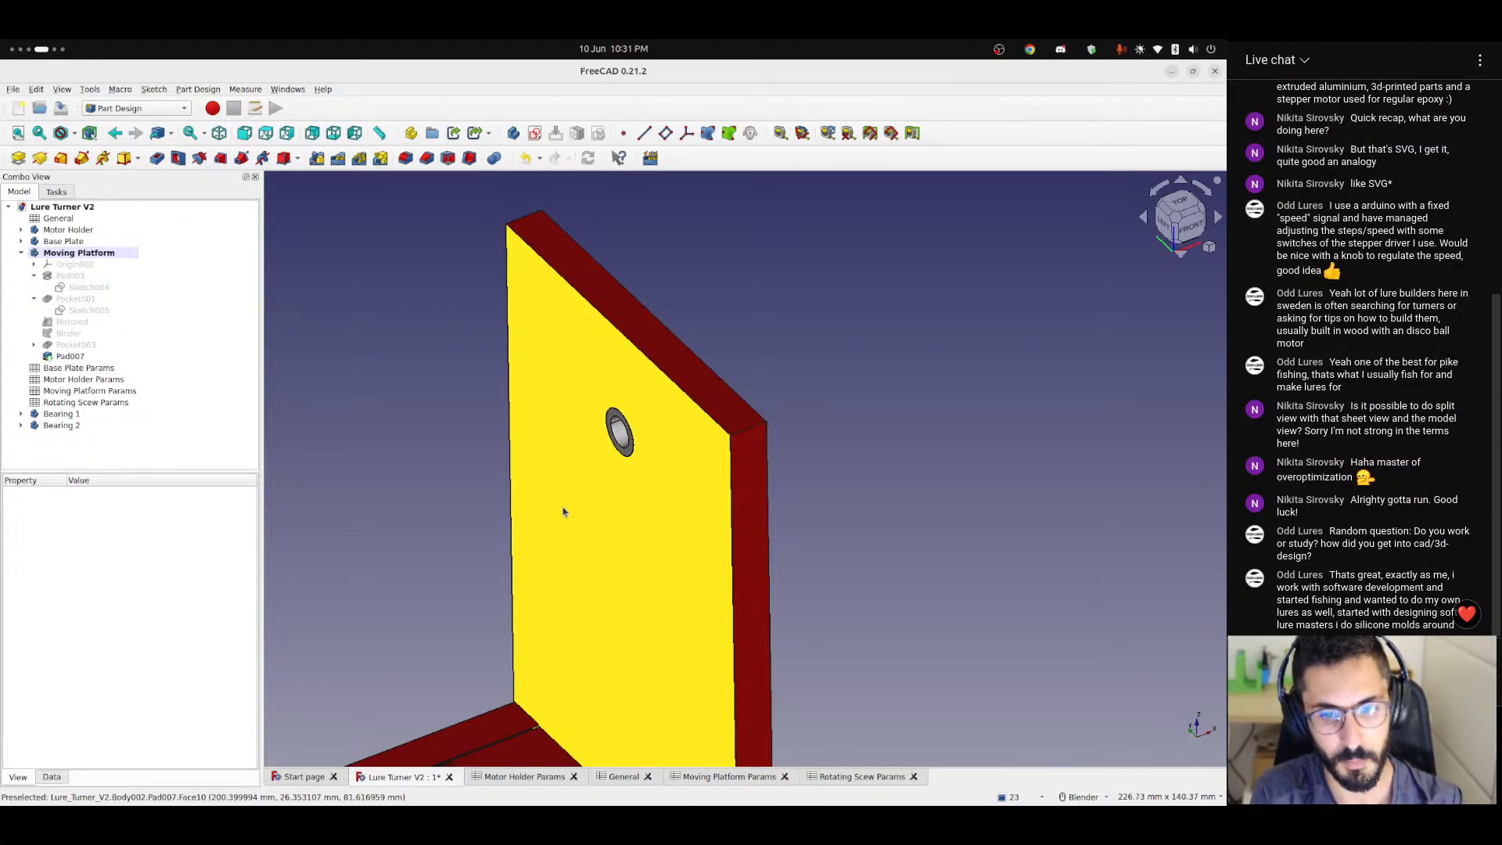
middle_click_drag(670, 526, 395, 485)
scroll(725, 461, "up", 4)
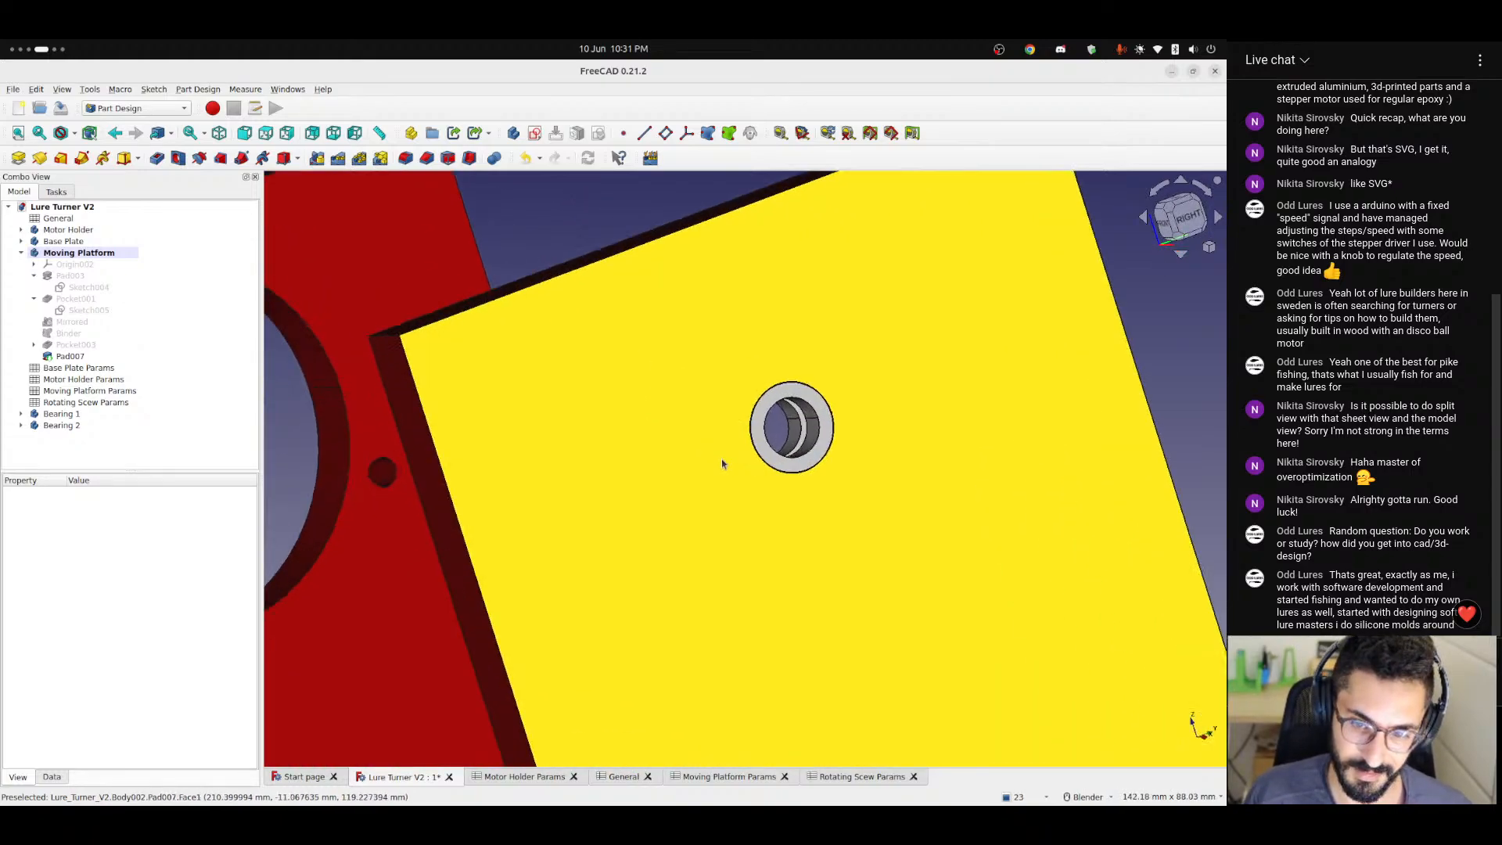
middle_click_drag(791, 496, 737, 512)
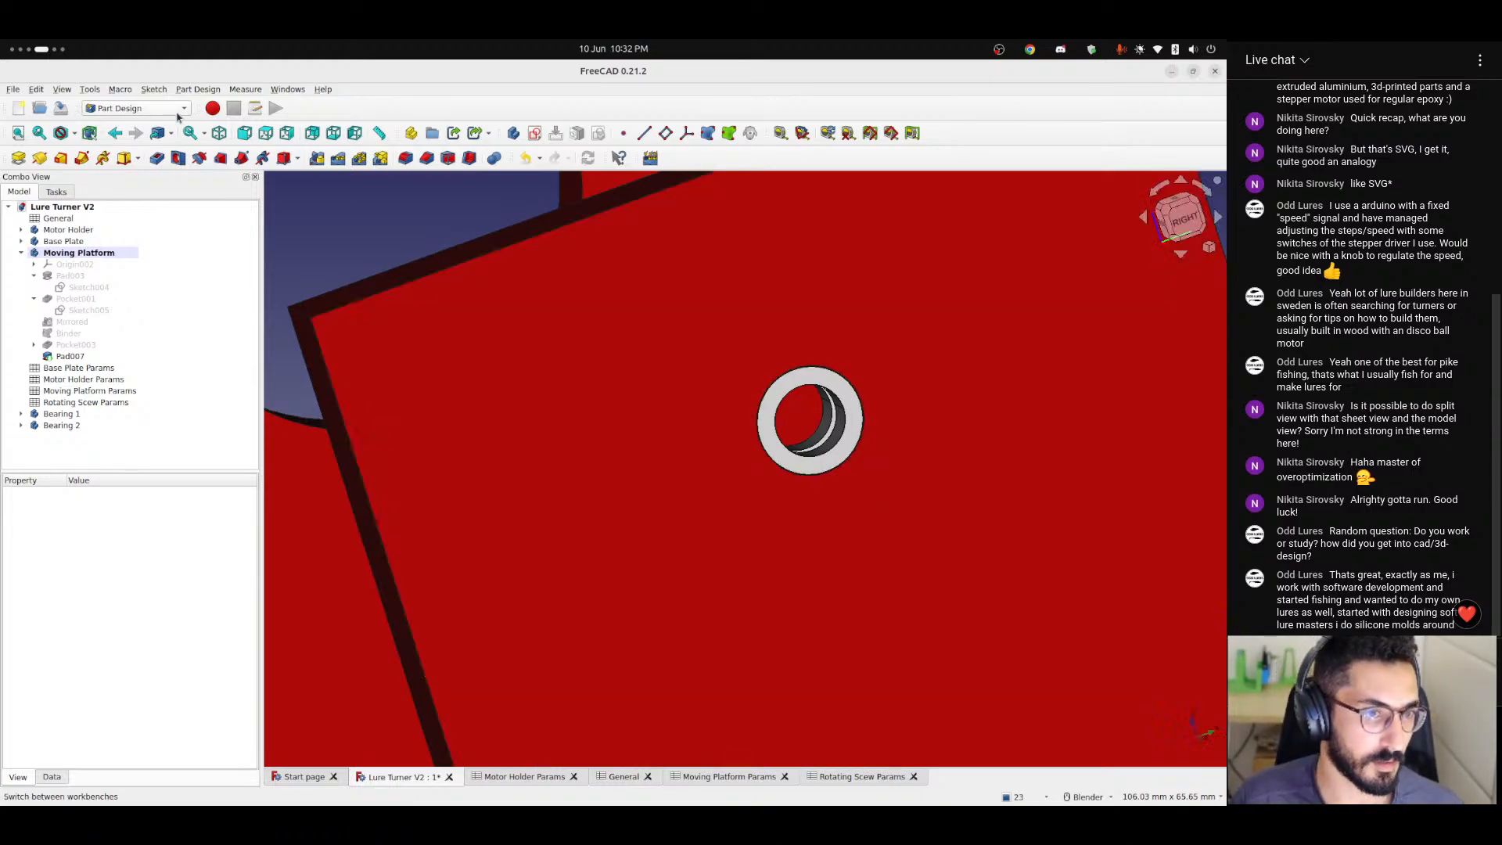
left_click(137, 108)
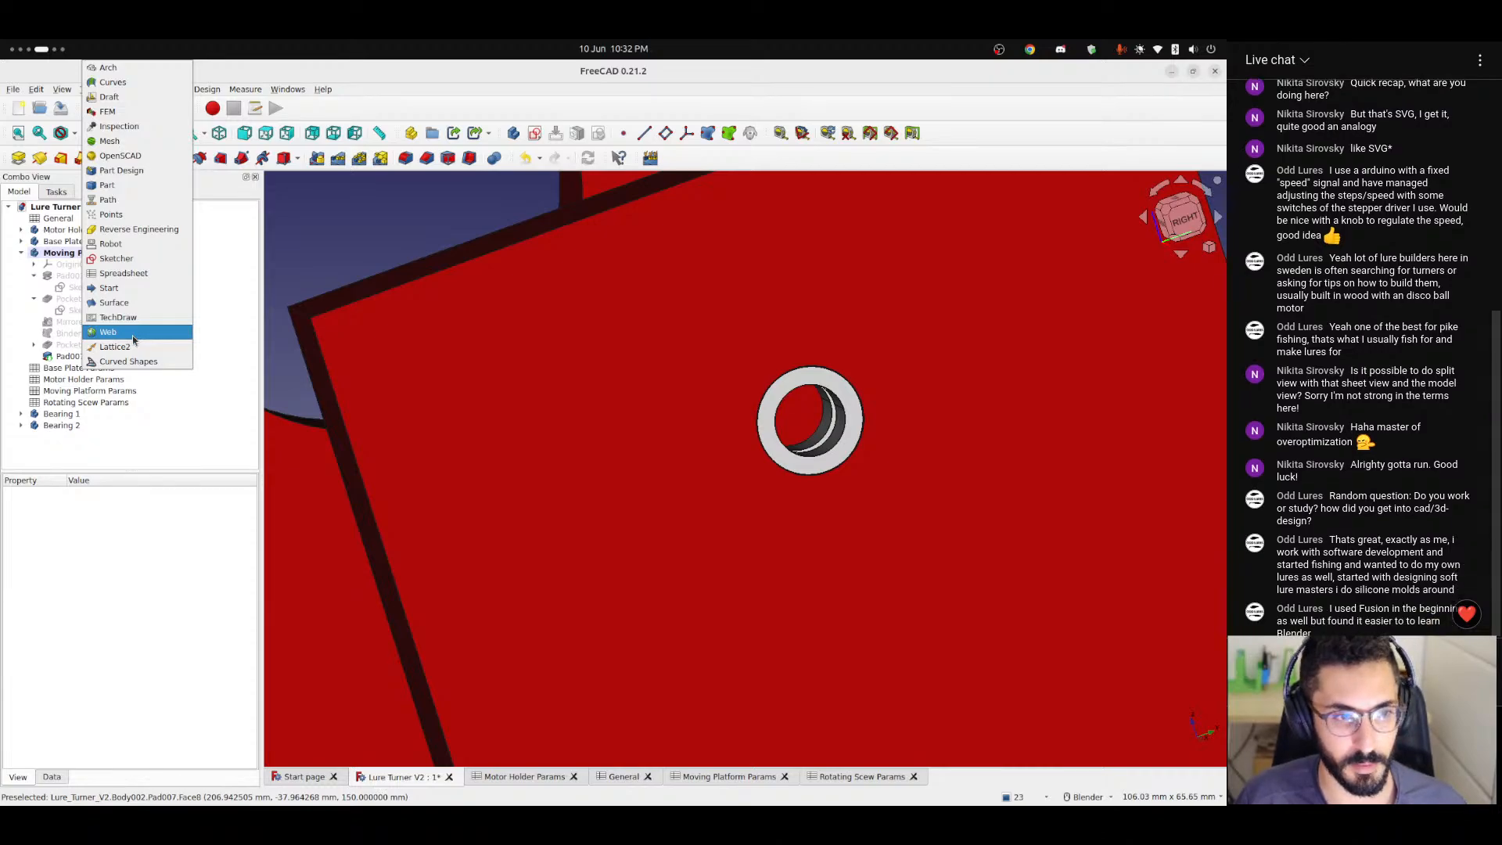
left_click(626, 338)
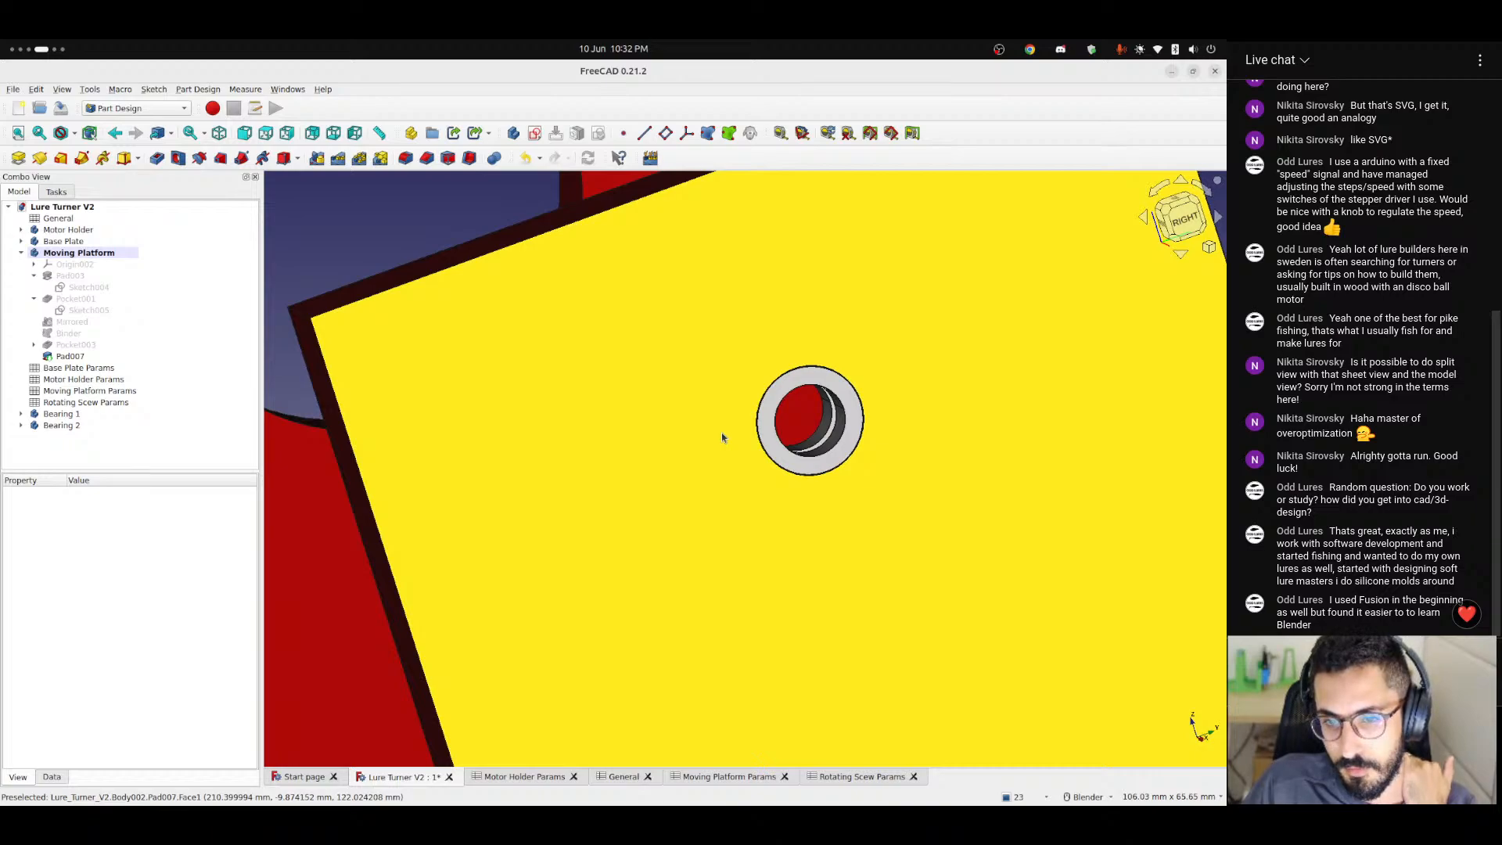
Examine how the bearings sit in the upright plate from several angles and how the hole lies relative to the Motor Holder.
mouse_move(721, 436)
middle_mouse_down()
mouse_move(781, 442)
mouse_move(747, 442)
middle_mouse_up()
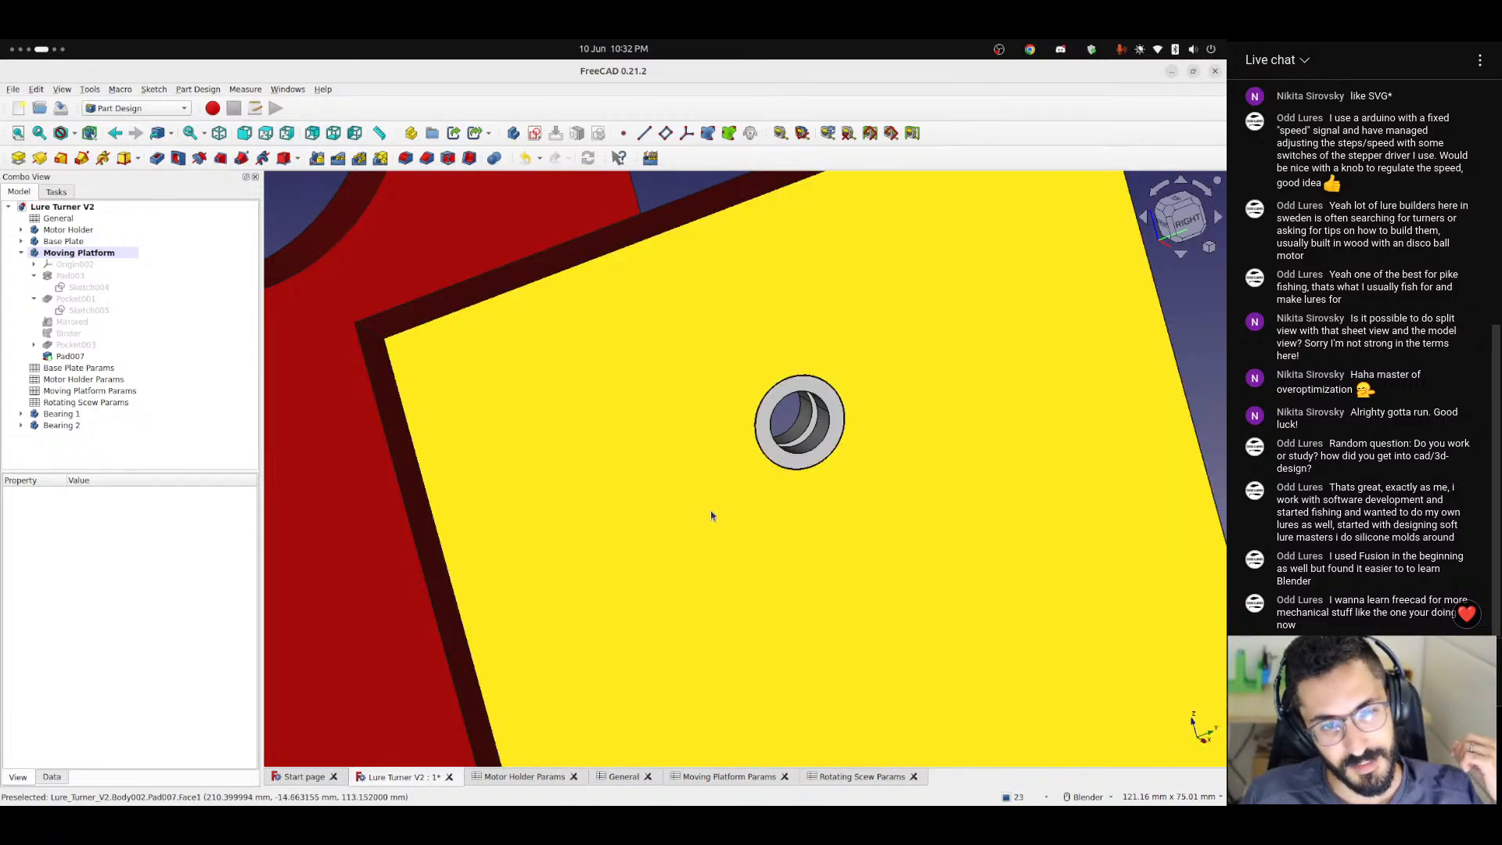
middle_click_drag(783, 491, 880, 481)
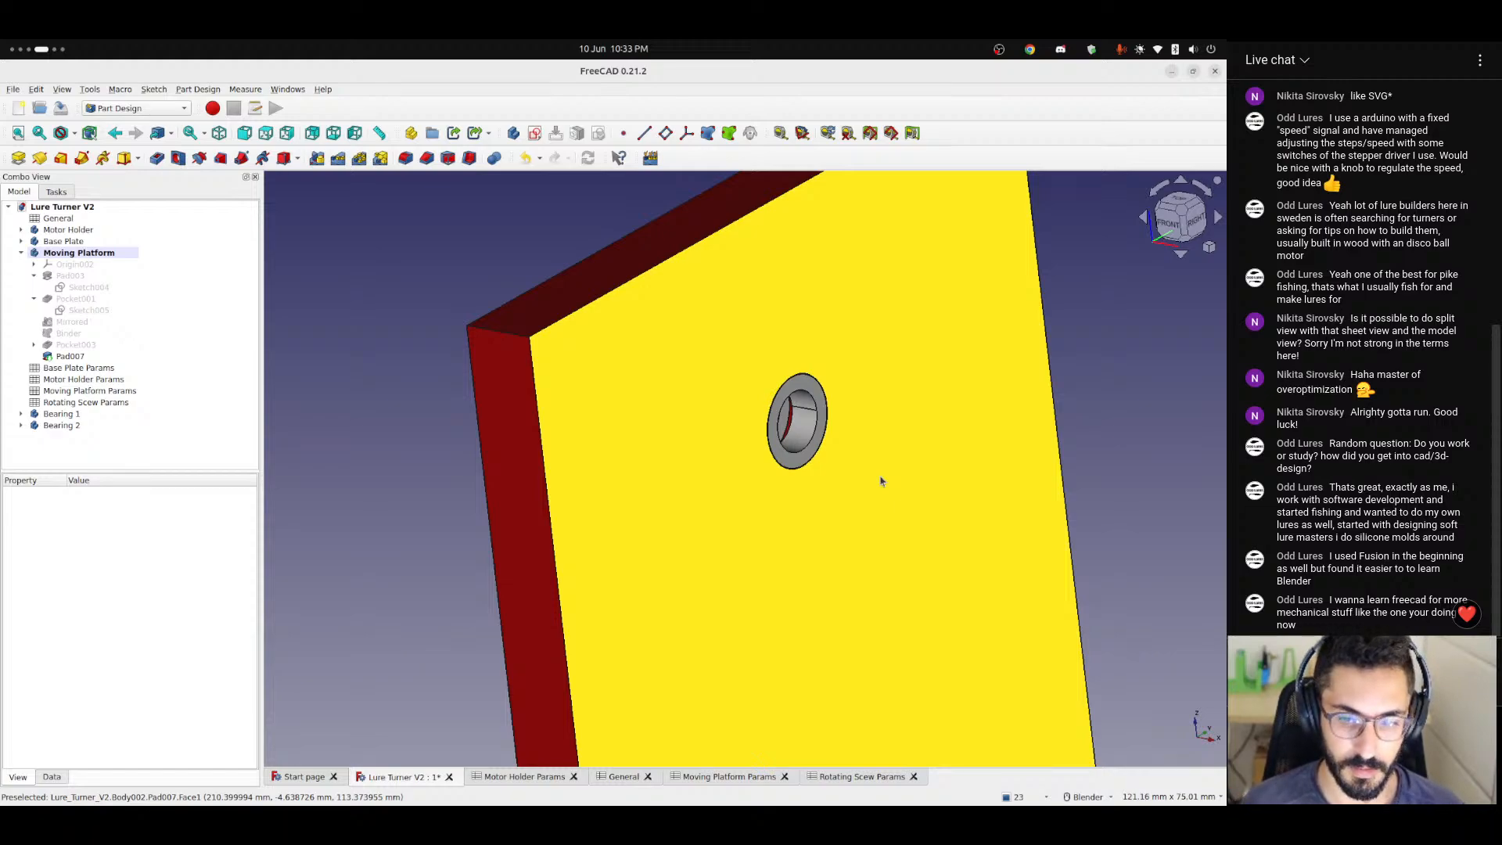
middle_click_drag(790, 491, 761, 519)
scroll(793, 479, "down", 1)
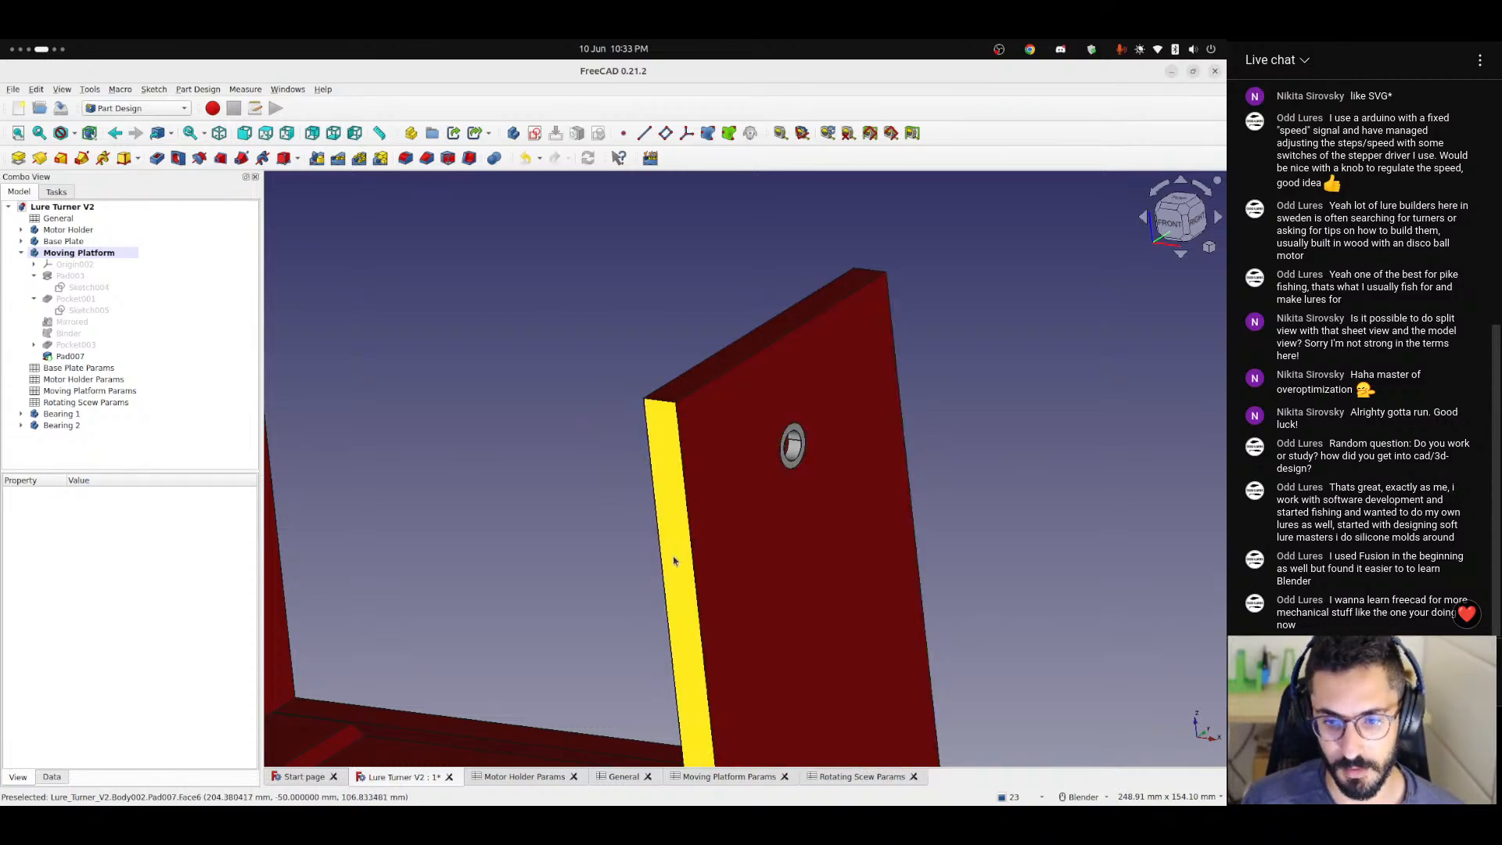
scroll(763, 532, "up", 3)
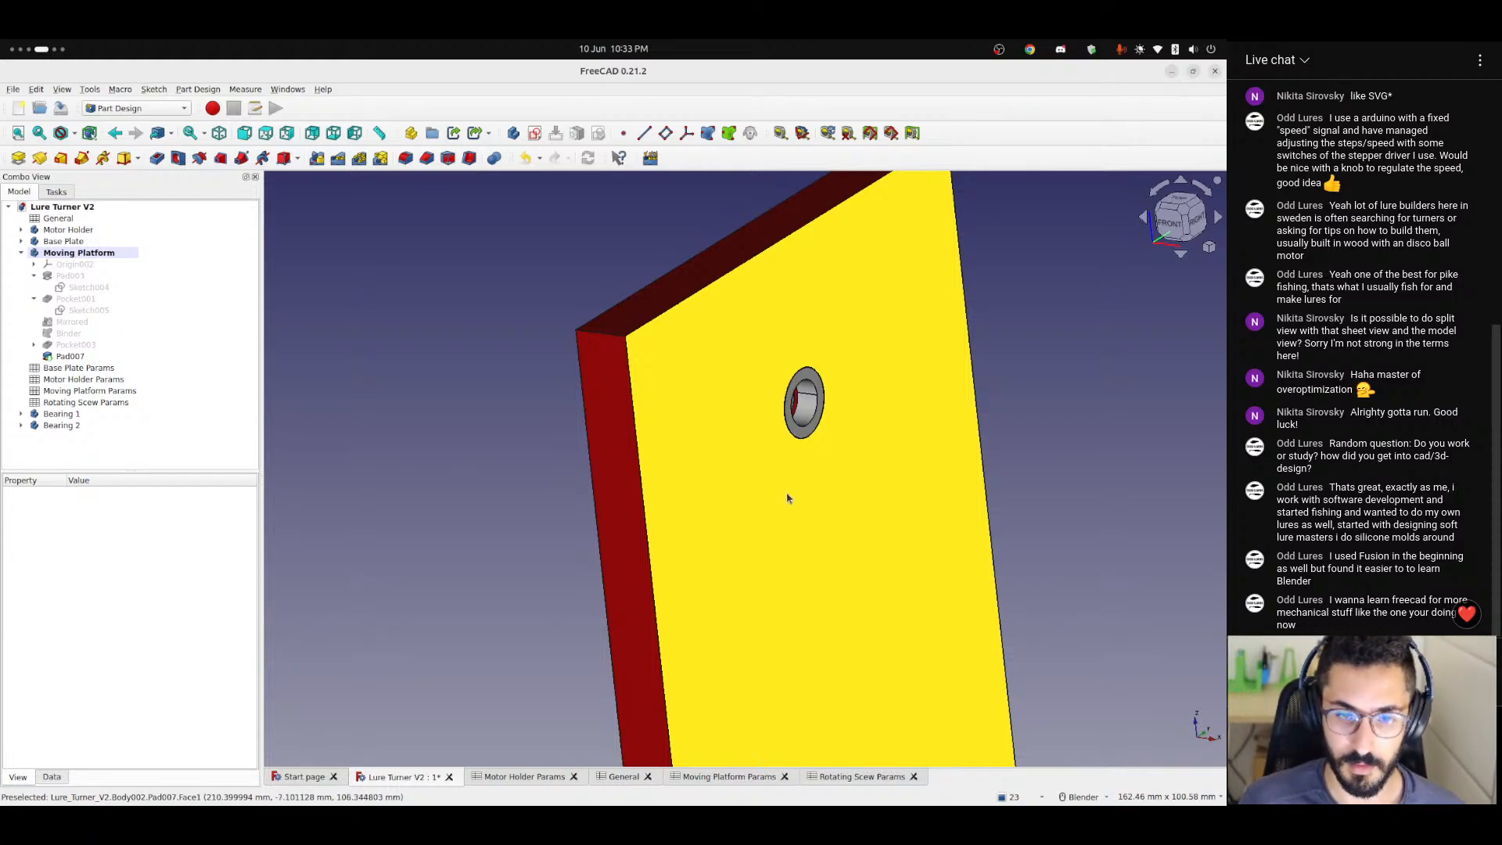
middle_click_drag(805, 490, 997, 478)
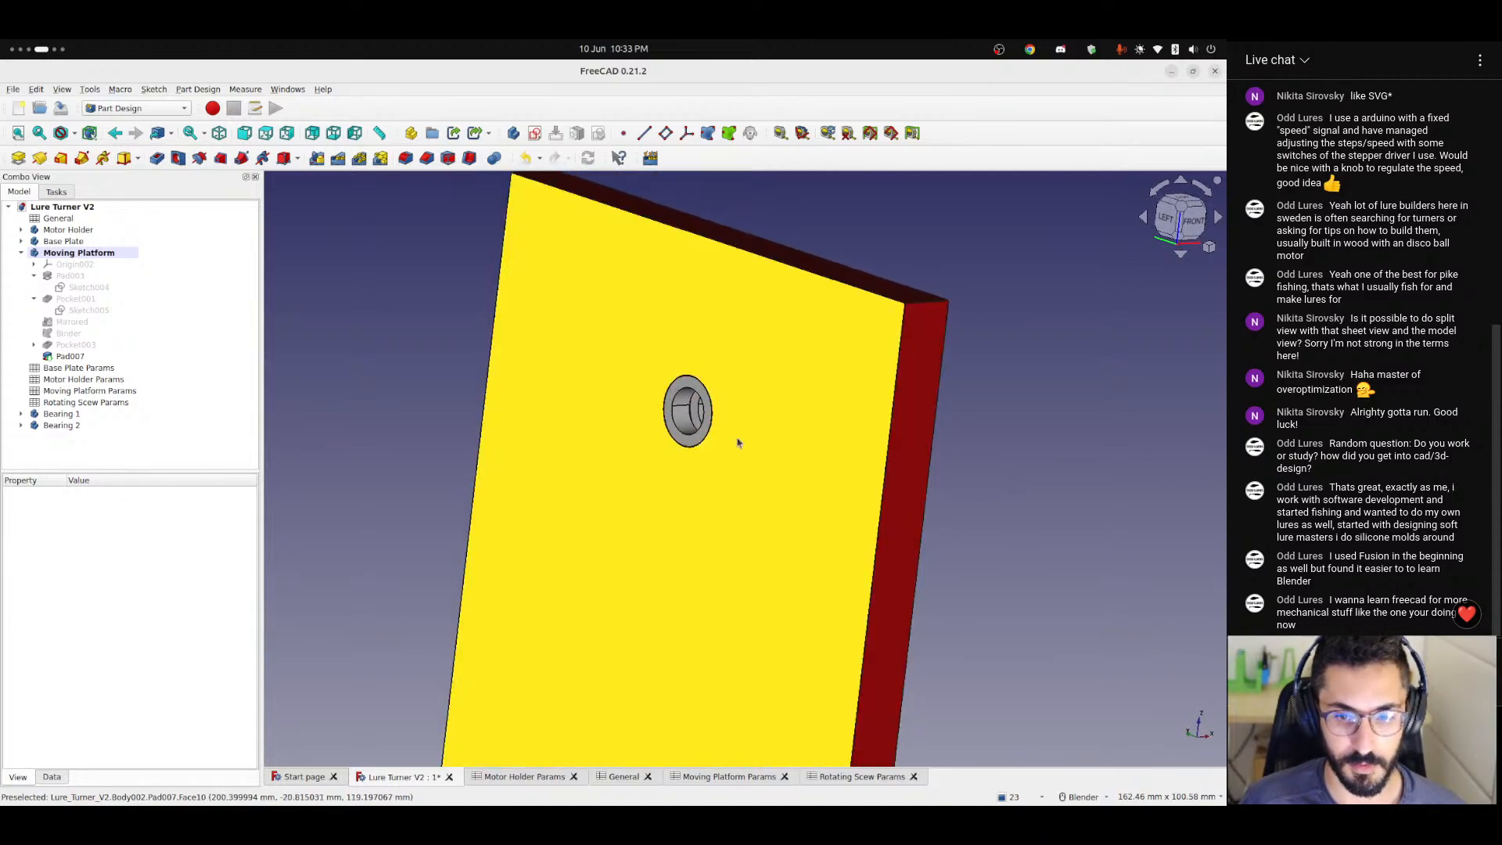
scroll(731, 443, "down", 4)
scroll(732, 443, "up", 8)
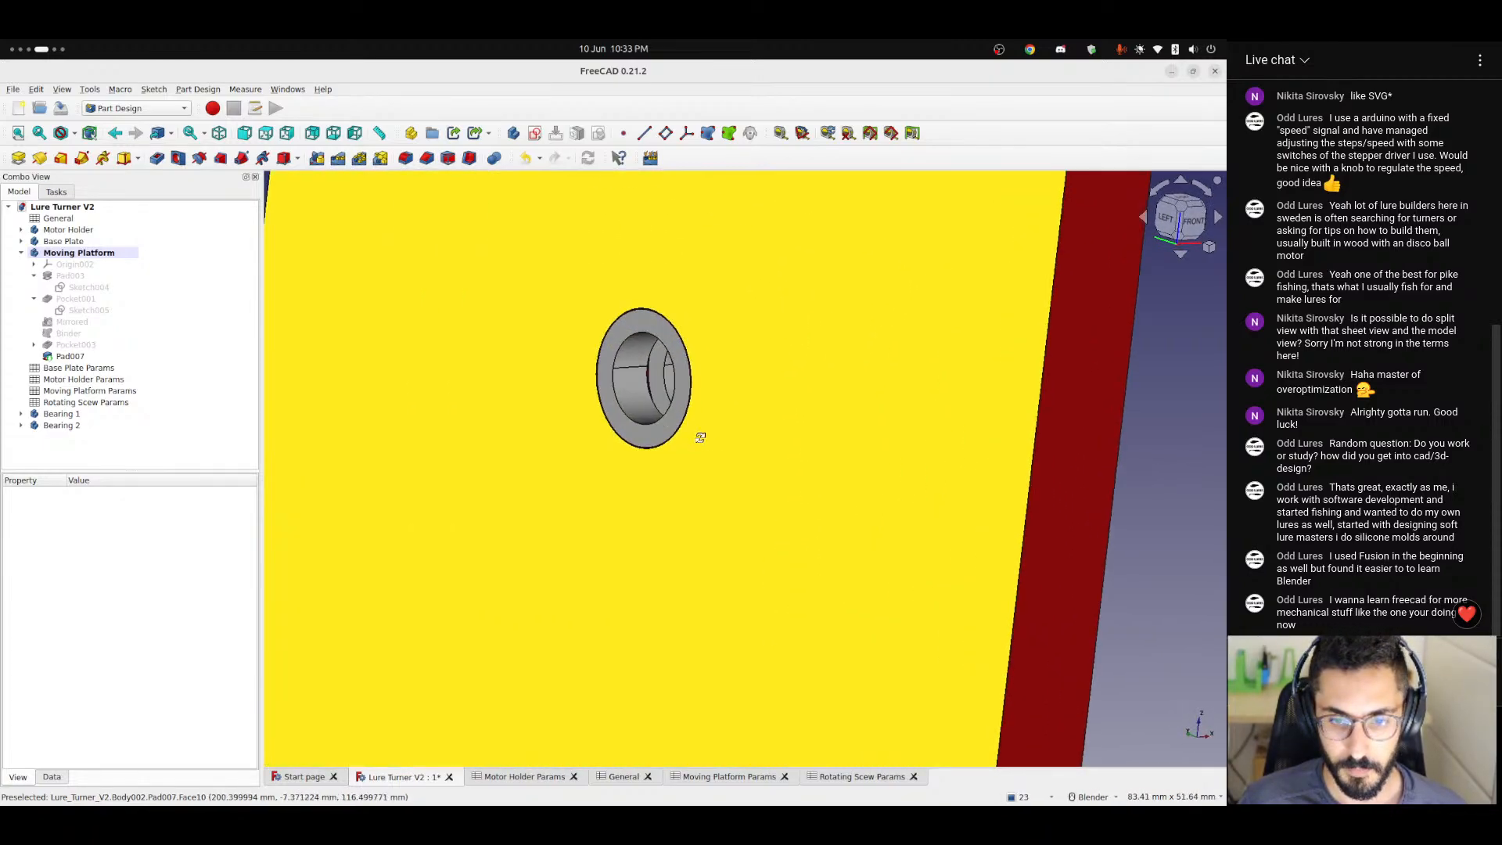
middle_click_drag(697, 433, 763, 498)
scroll(705, 440, "down", 3)
scroll(764, 498, "down", 4)
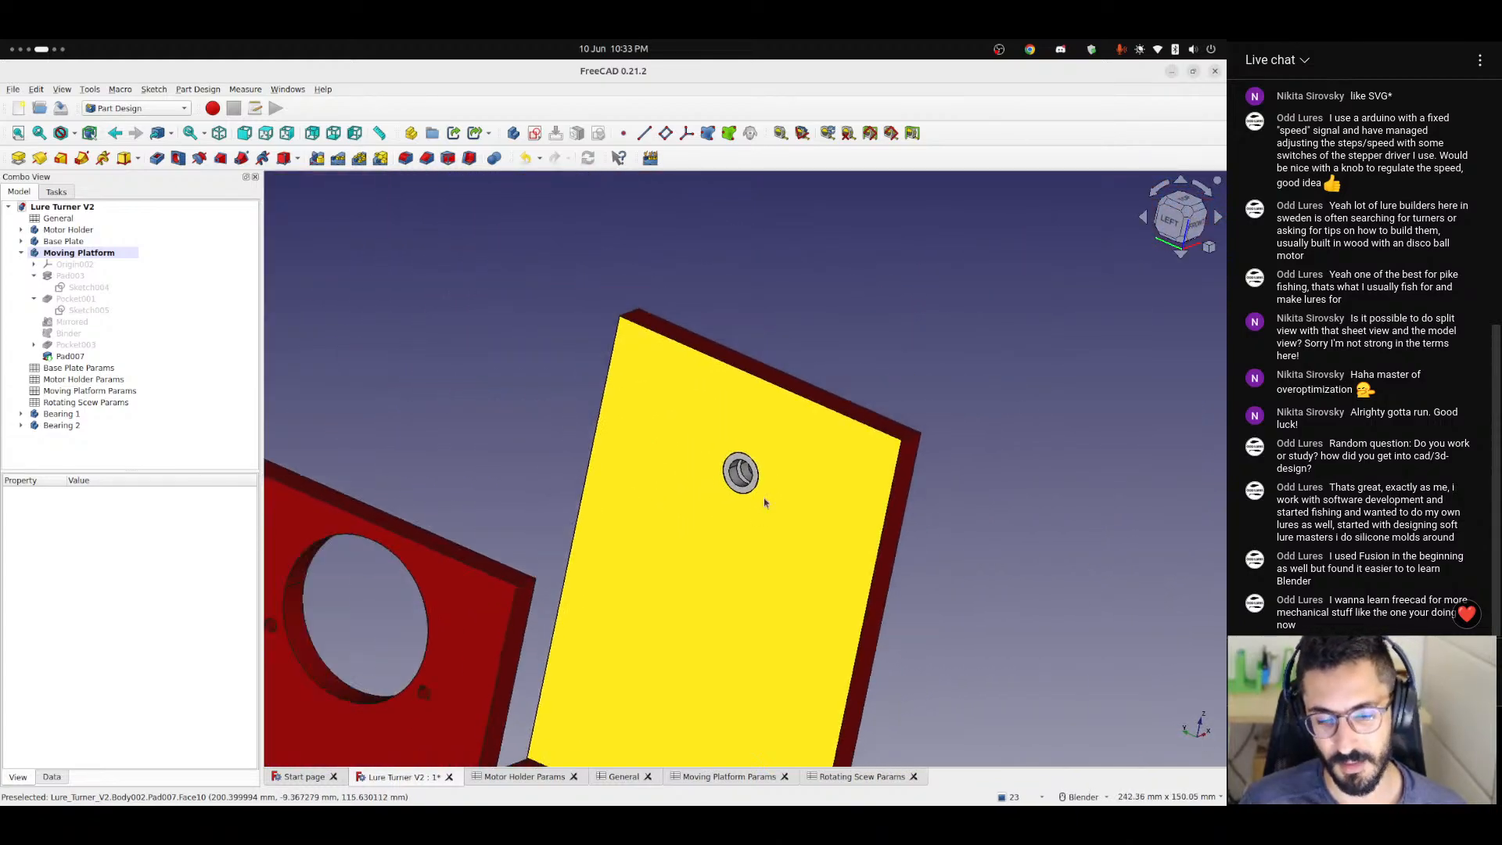
middle_click_drag(715, 616, 663, 467, "shift")
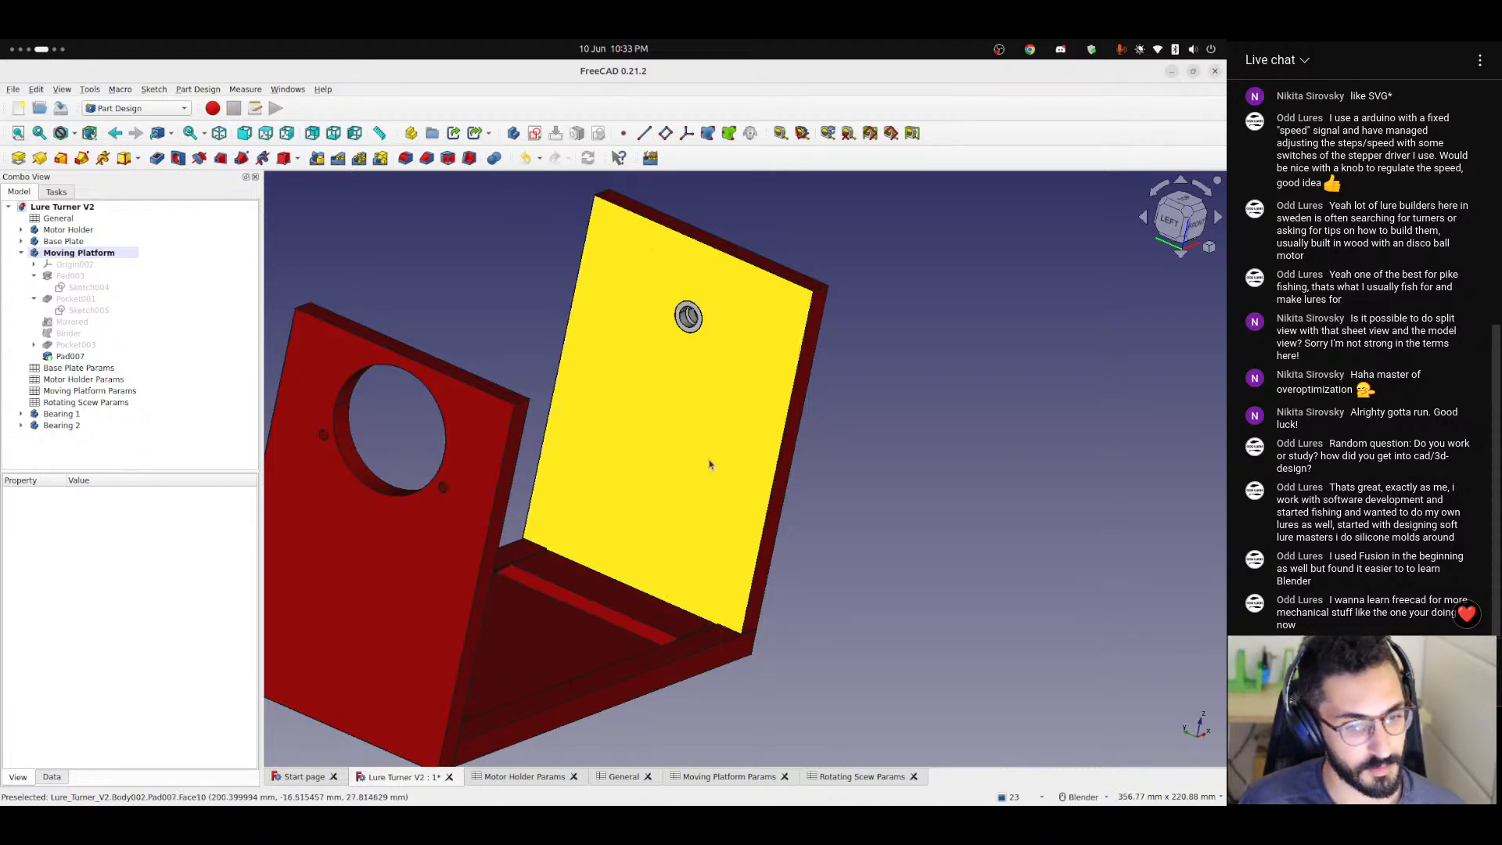
middle_click_drag(722, 395, 701, 478, "shift")
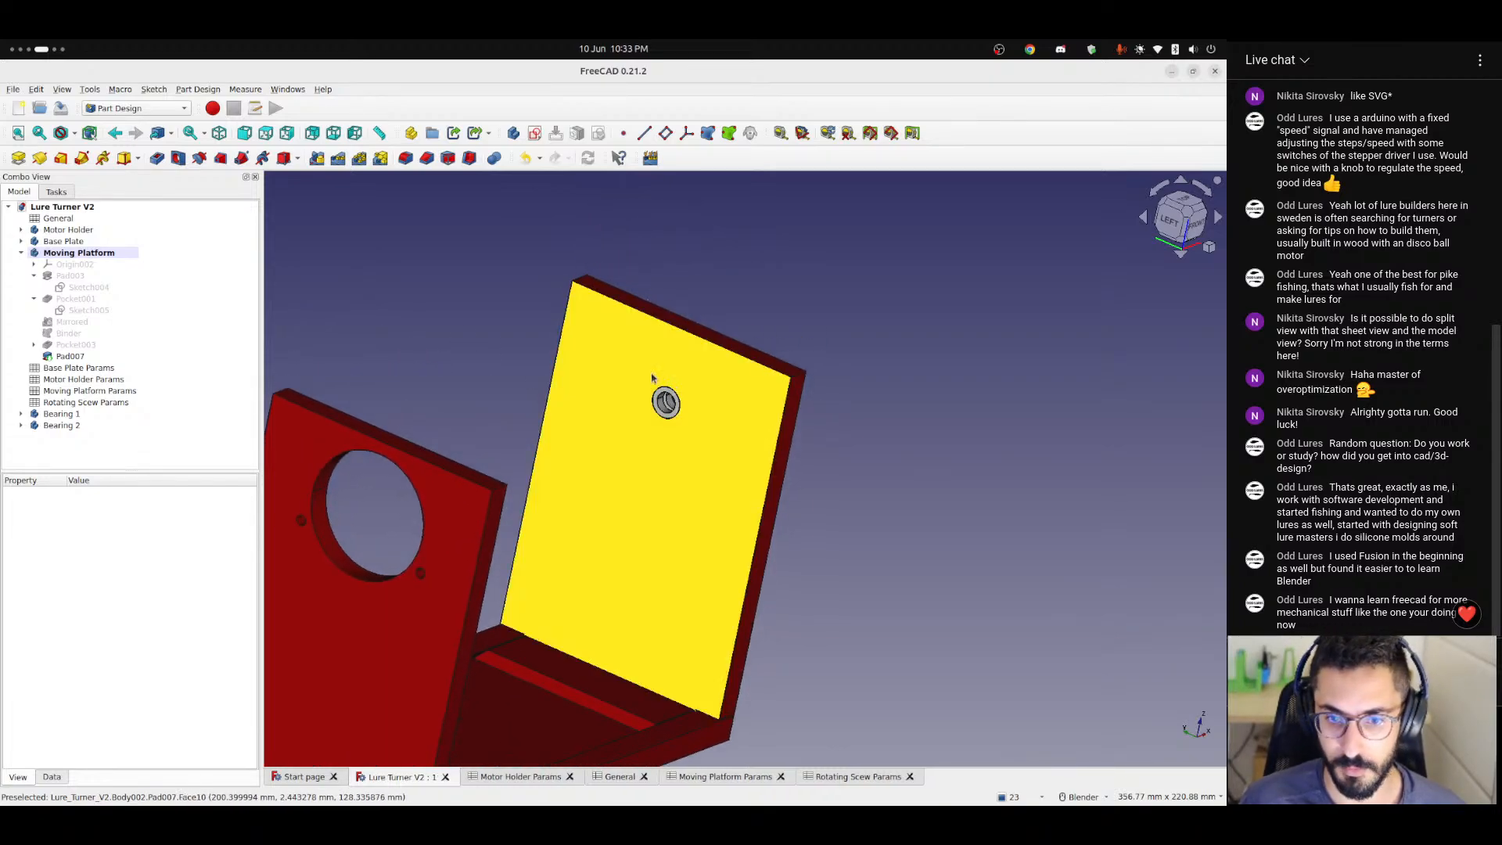
scroll(665, 405, "up", 5)
scroll(666, 416, "up", 2)
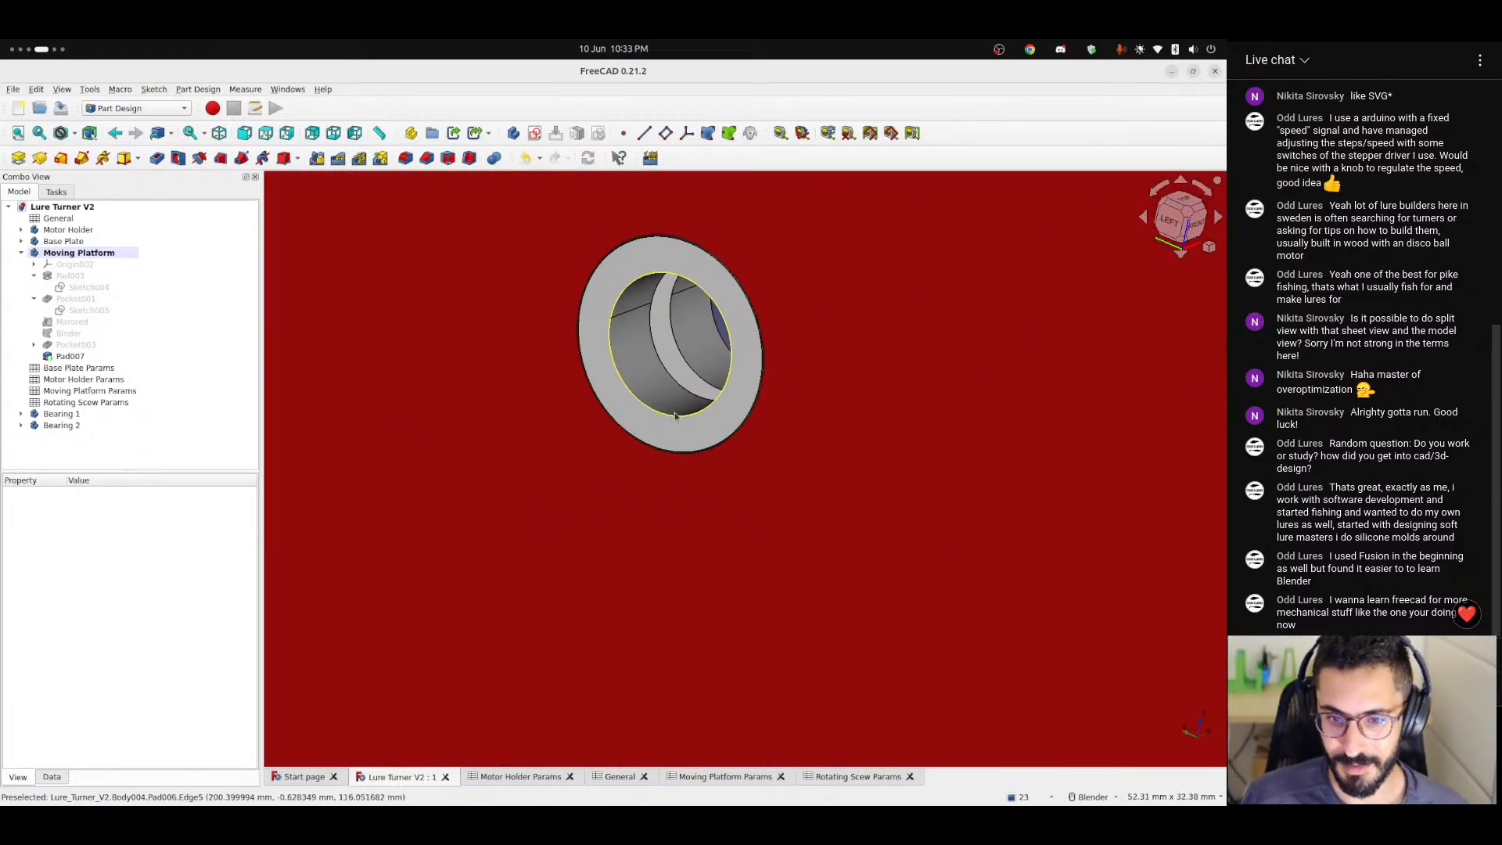
mouse_move(674, 417)
middle_mouse_down()
mouse_move(735, 417)
mouse_move(693, 426)
middle_mouse_up()
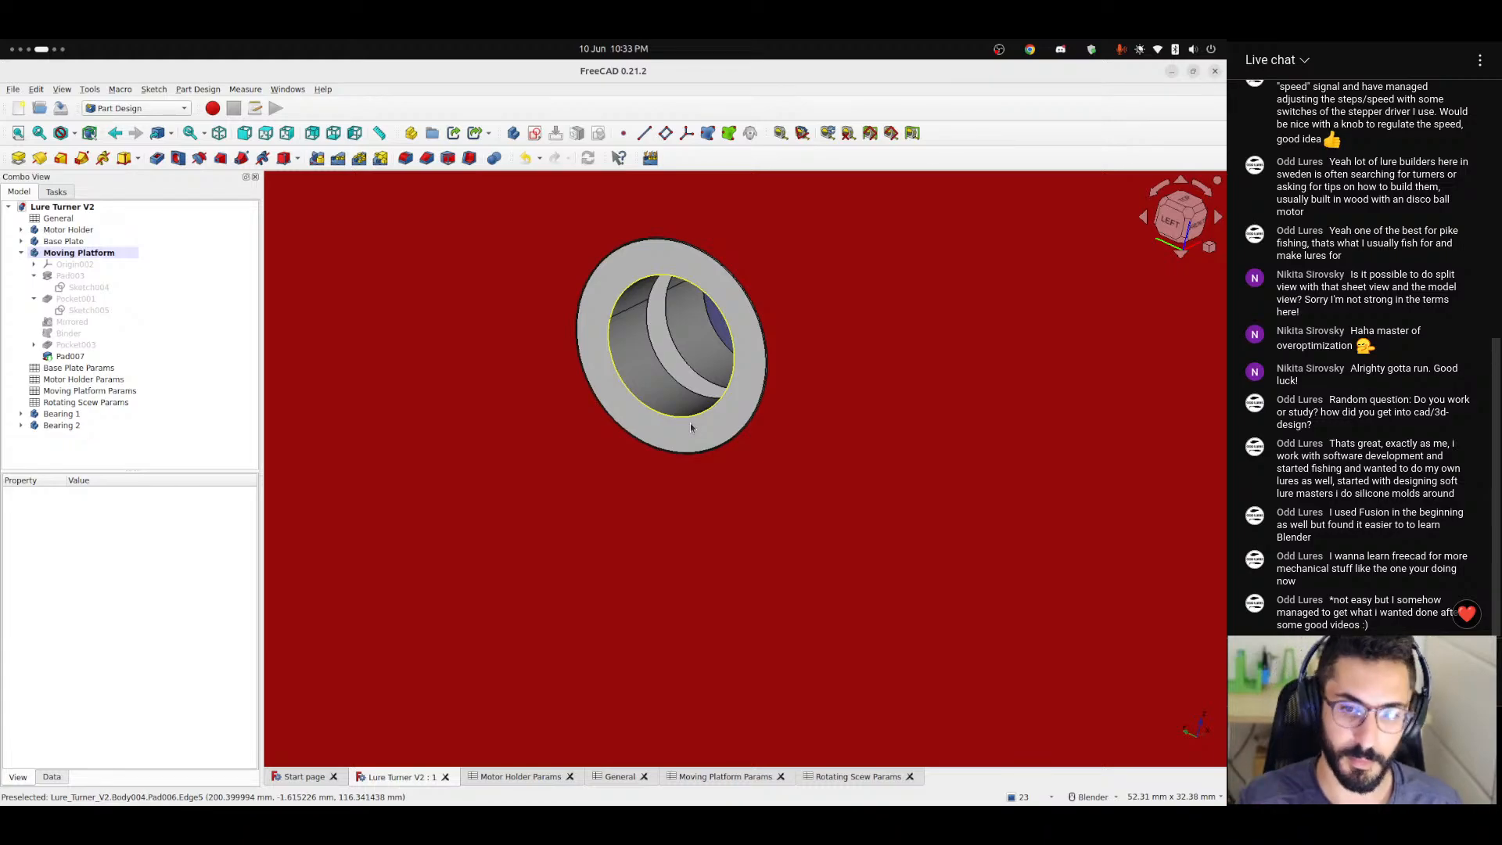
mouse_move(691, 428)
middle_mouse_down()
mouse_move(613, 426)
mouse_move(643, 403)
mouse_move(648, 423)
mouse_move(744, 405)
mouse_move(711, 426)
middle_mouse_up()
scroll(637, 409, "down", 4)
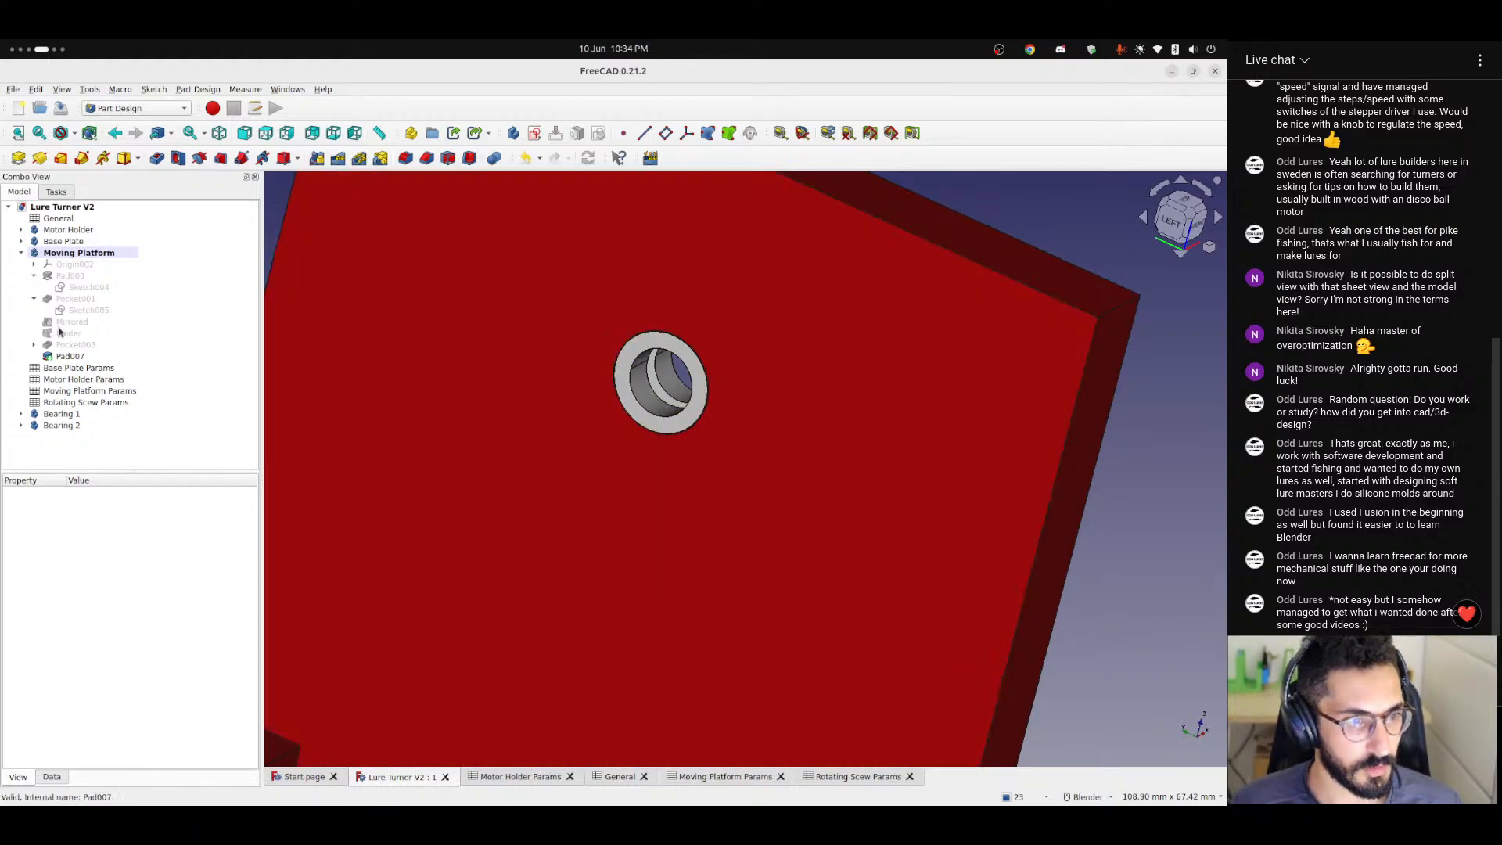
Collapse the Moving Platform in the model tree and create a new empty body in the document.
left_click(20, 253)
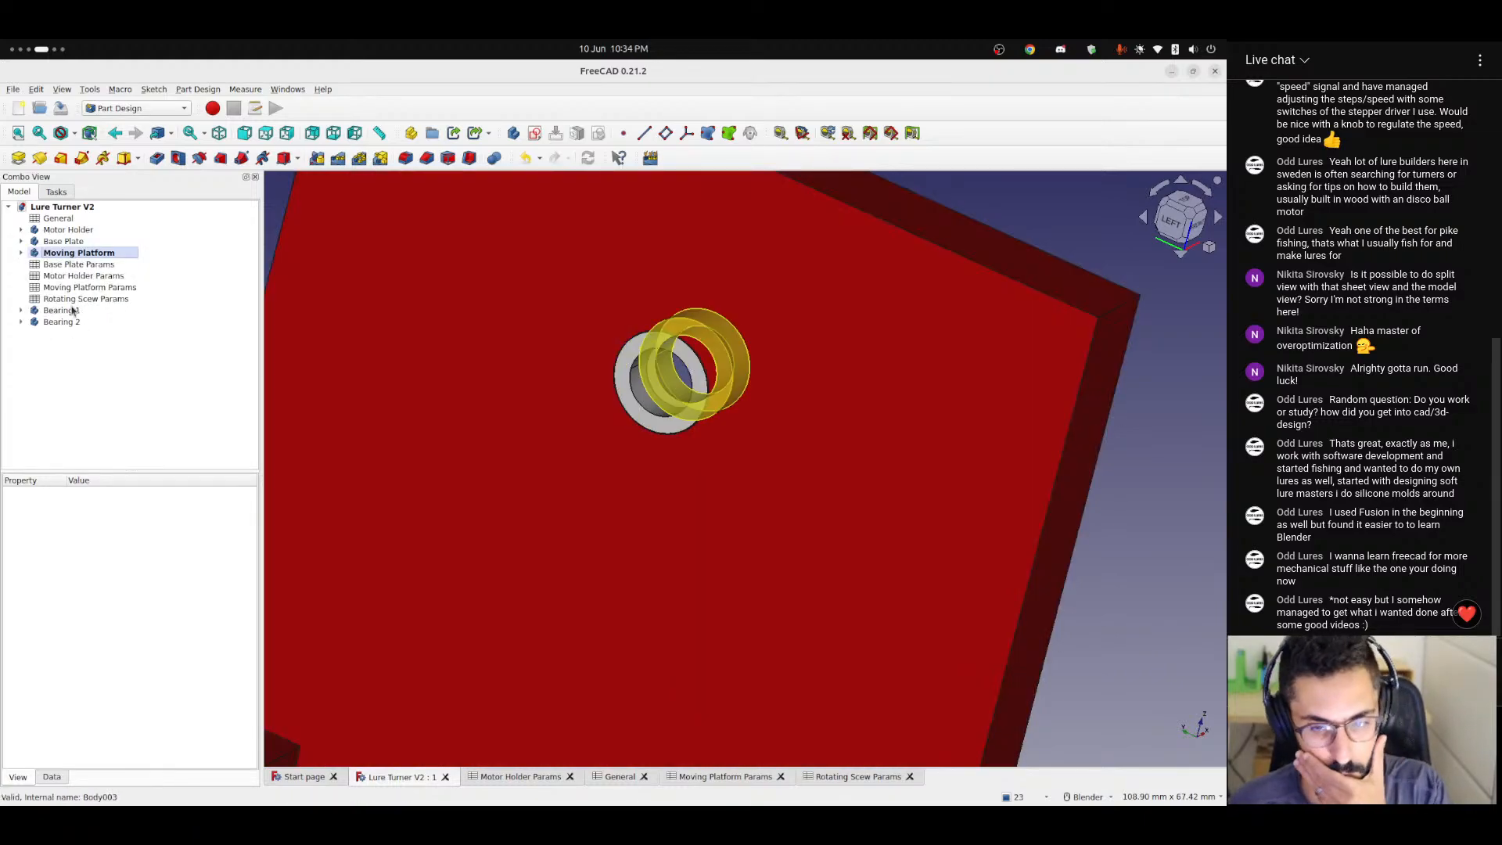
left_click(156, 114)
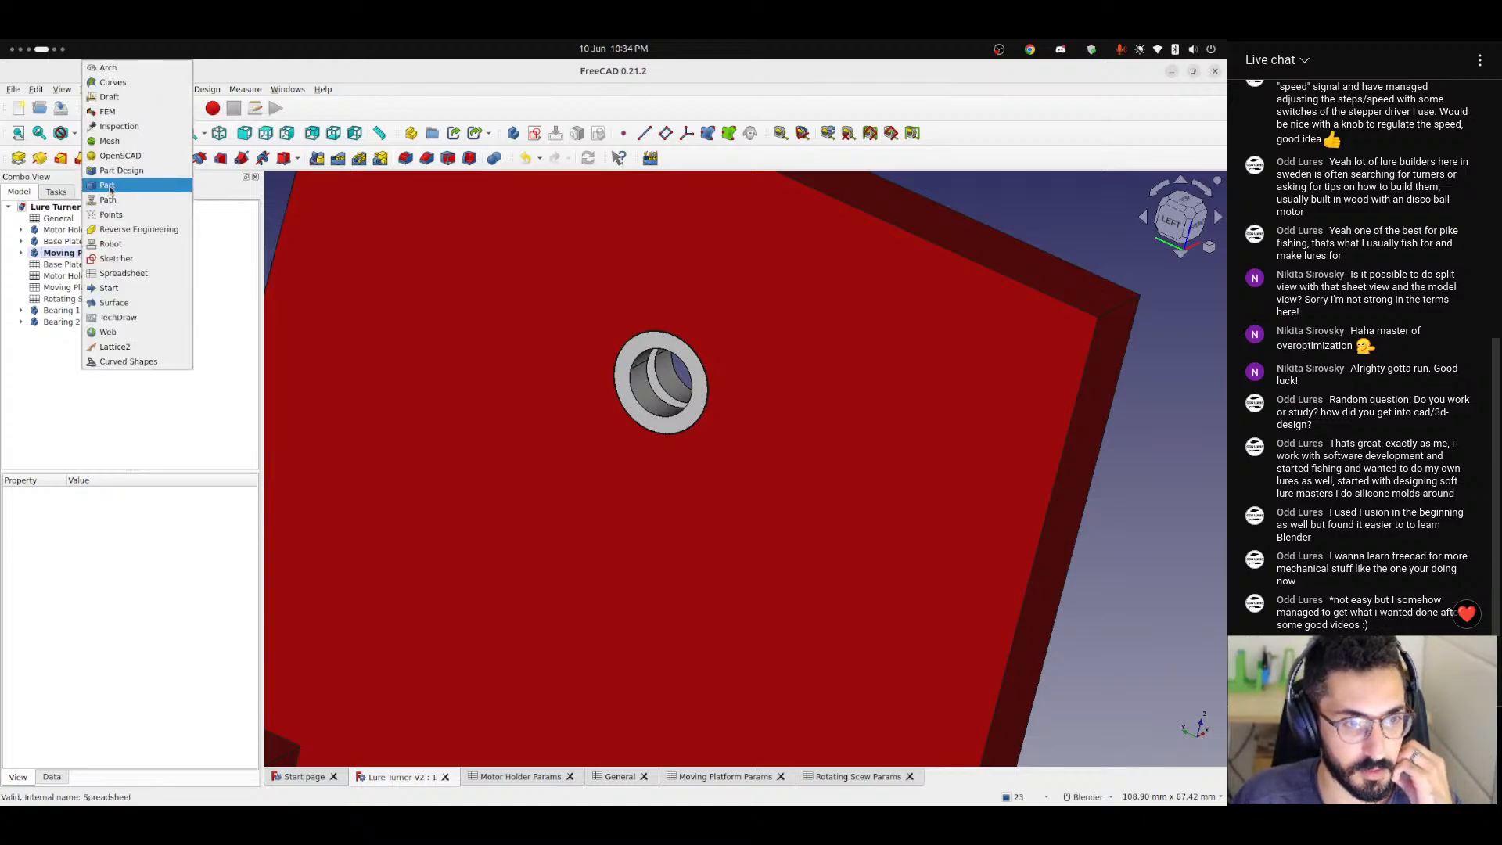
left_click(49, 404)
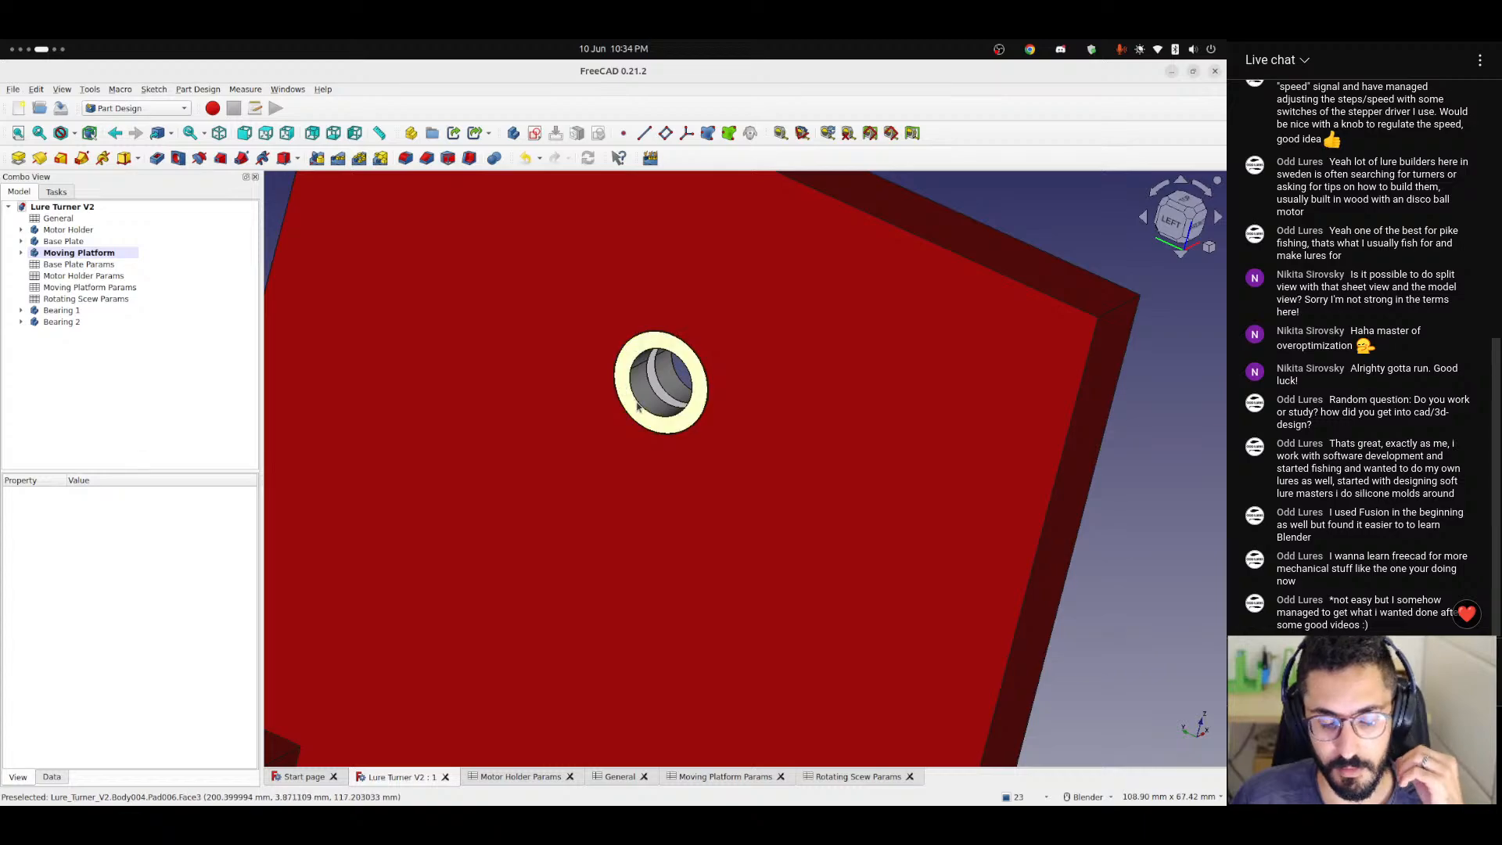
left_click(64, 233)
left_click(83, 383)
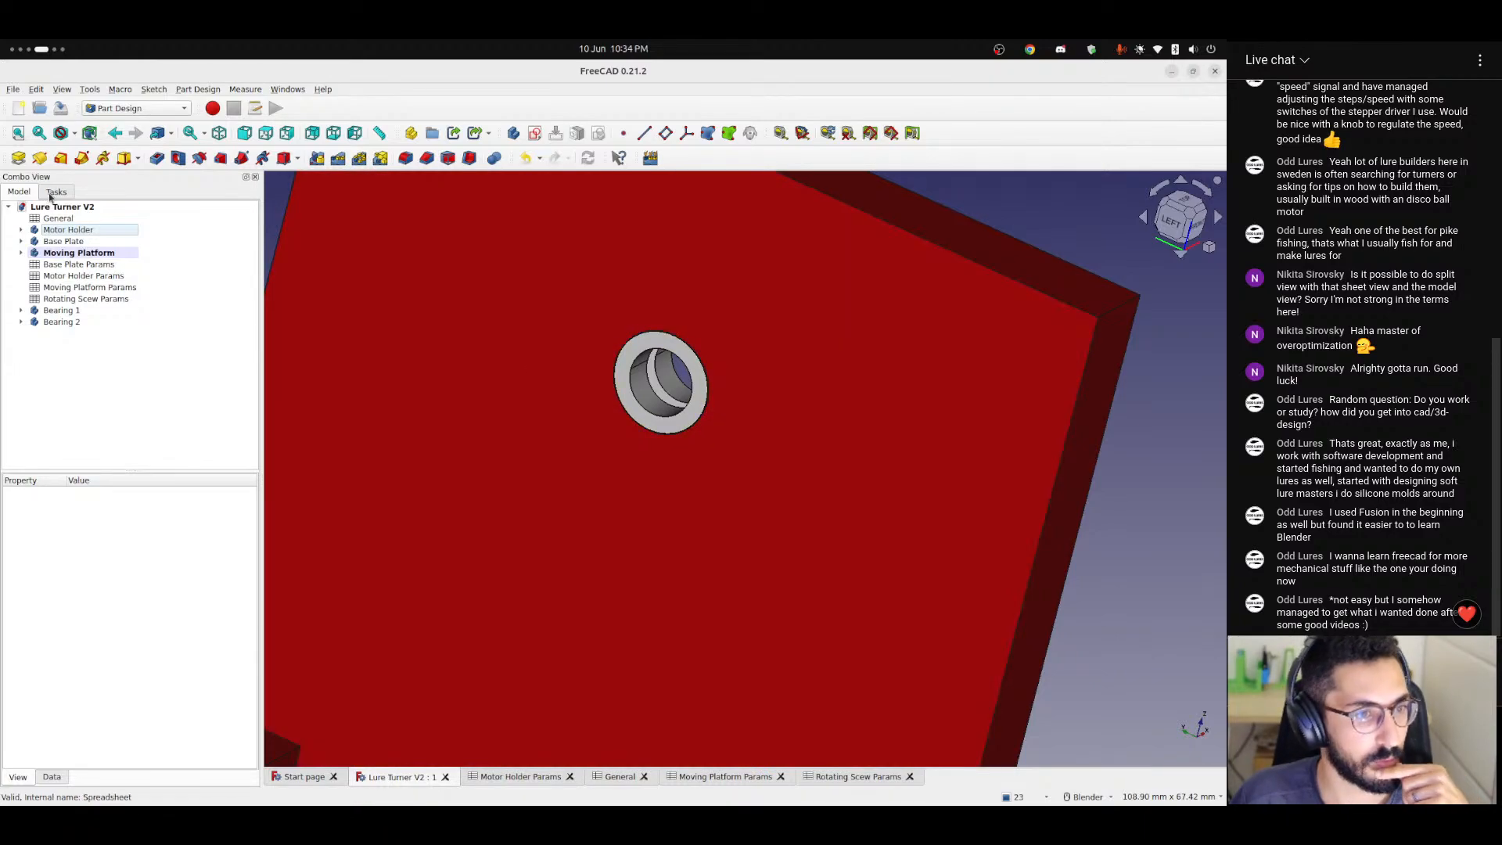
left_click(55, 193)
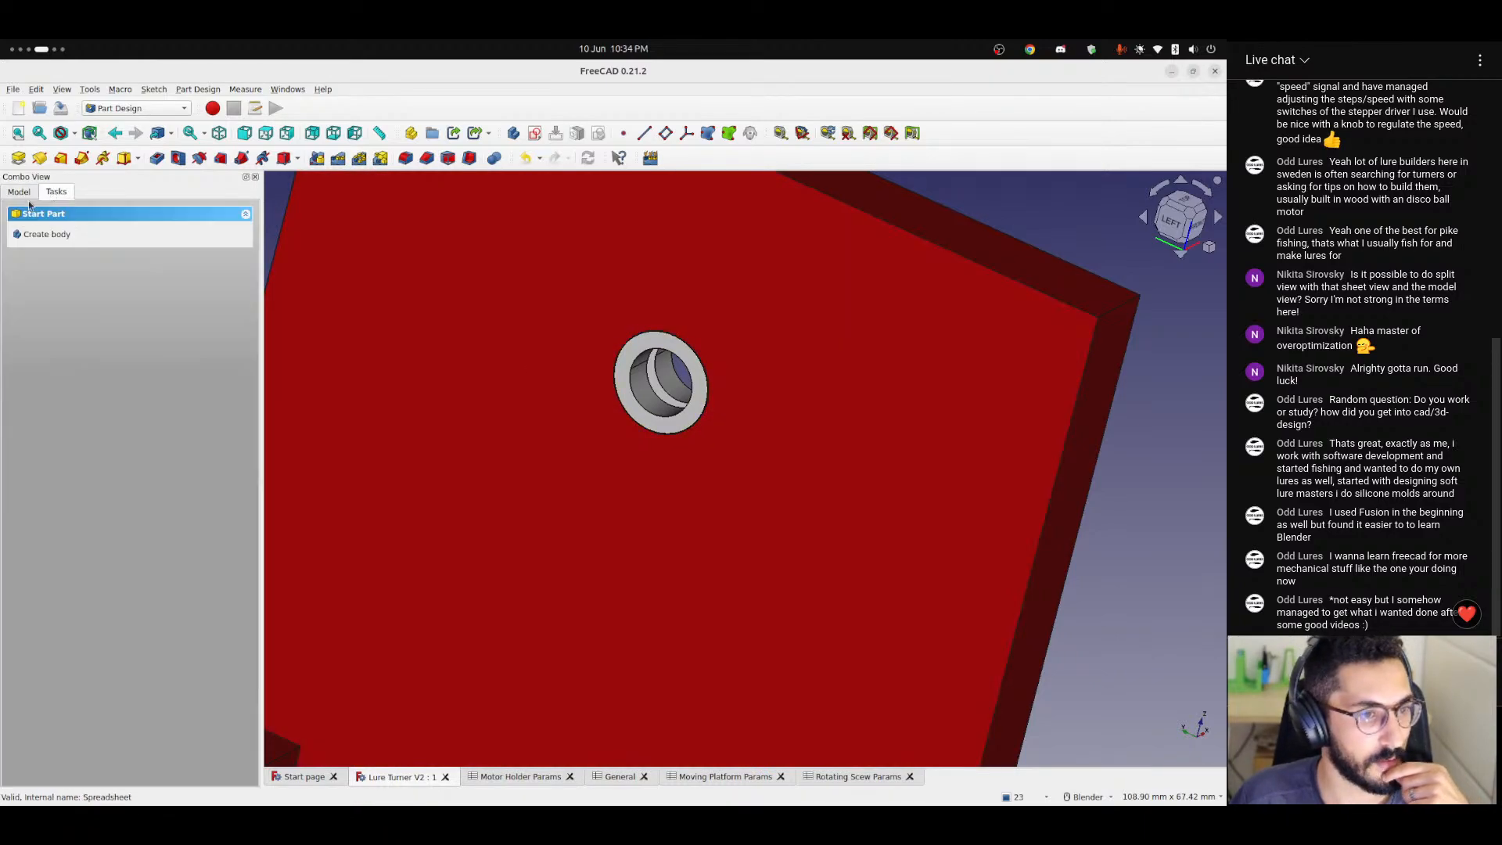
left_click(47, 234)
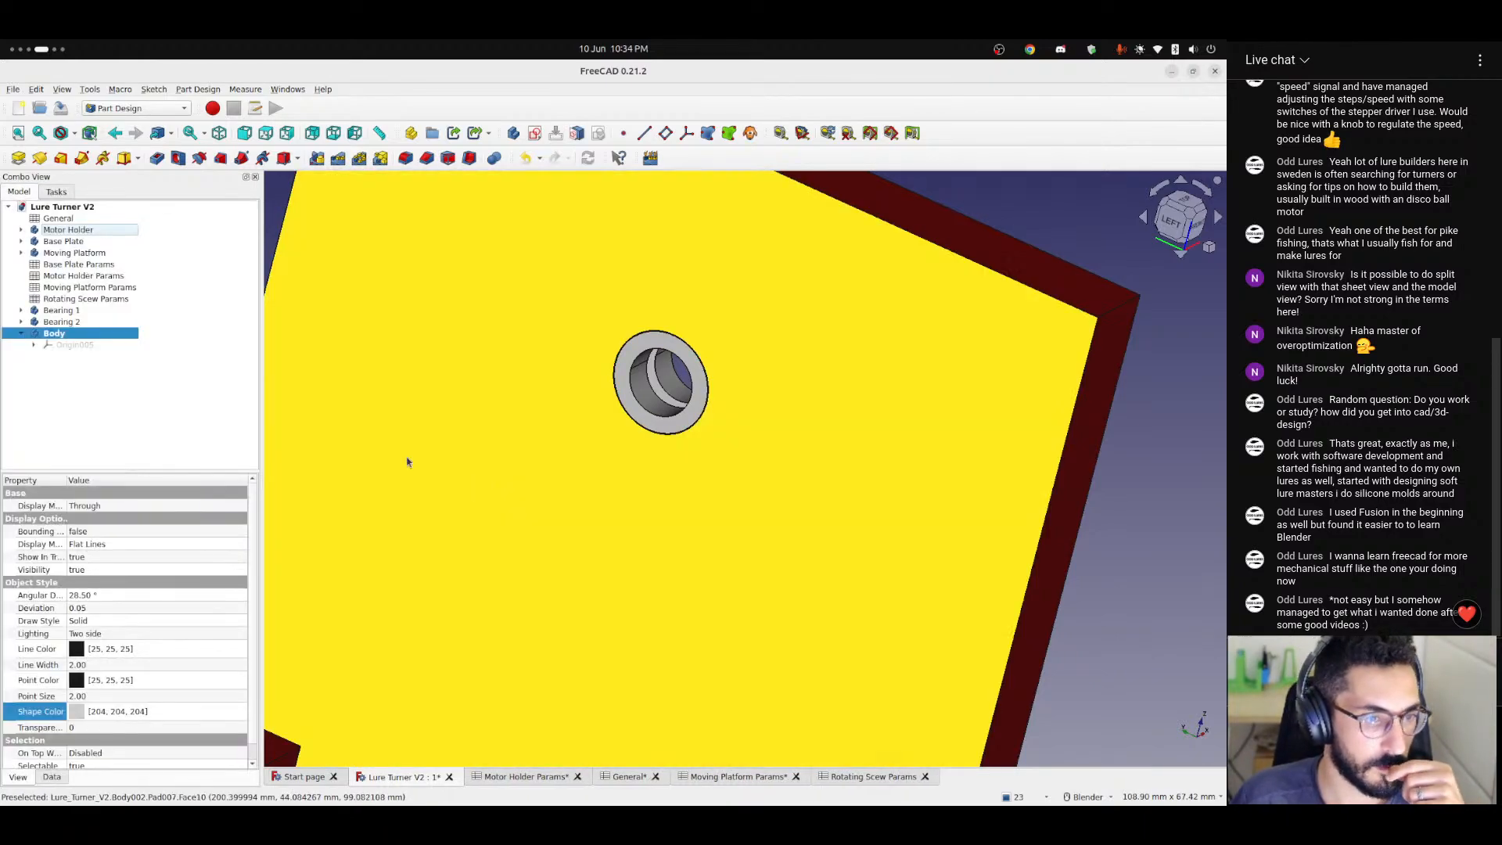
Start an expression for the new body's x position with <<General>>.thickness / 2 + <<General>>.tolerance.
scroll(547, 503, "down", 7)
middle_click_drag(589, 567, 406, 549)
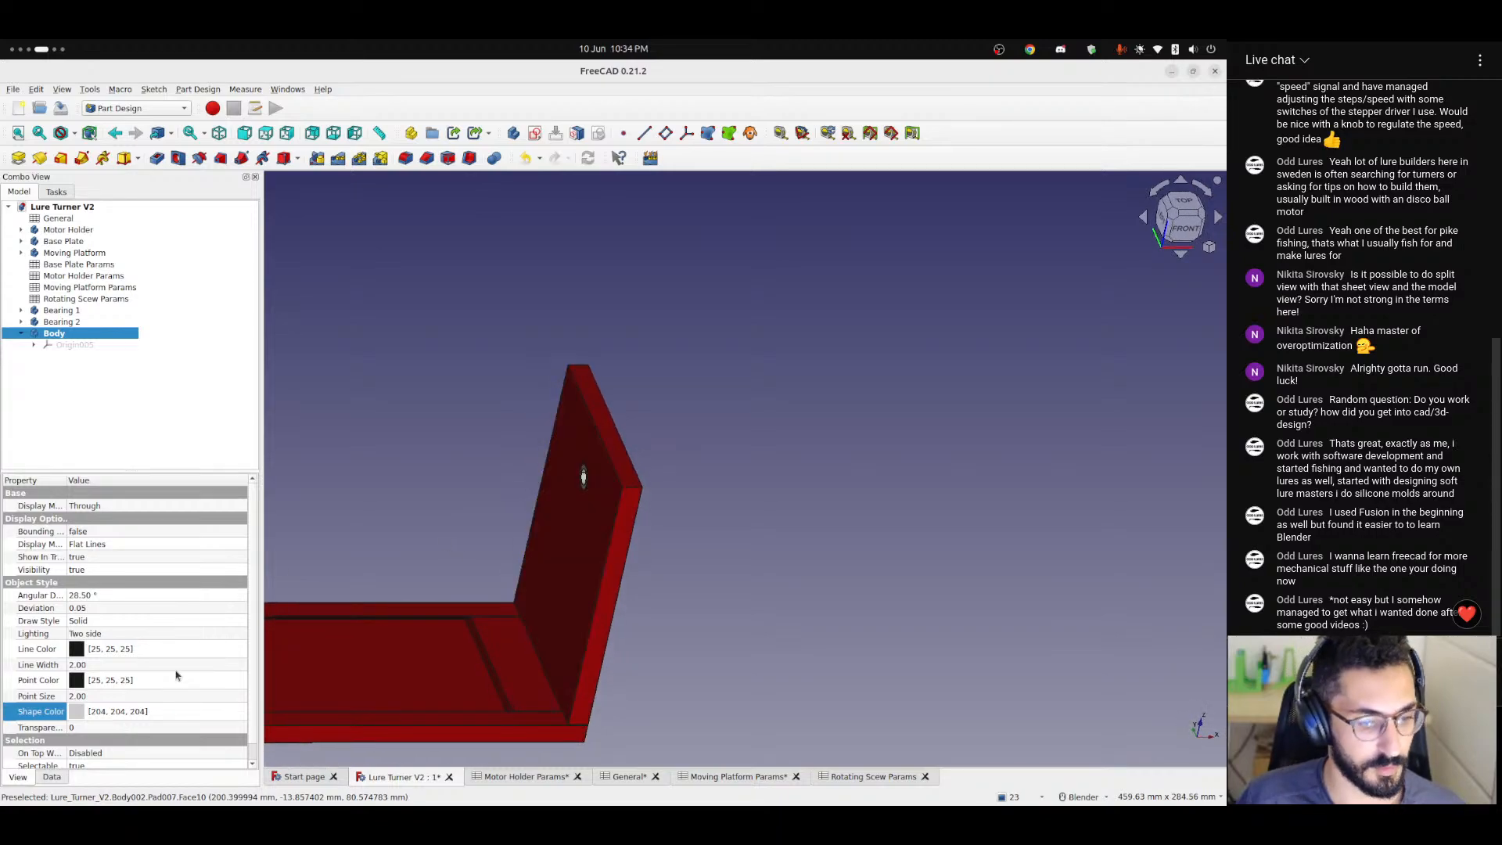
left_click(53, 777)
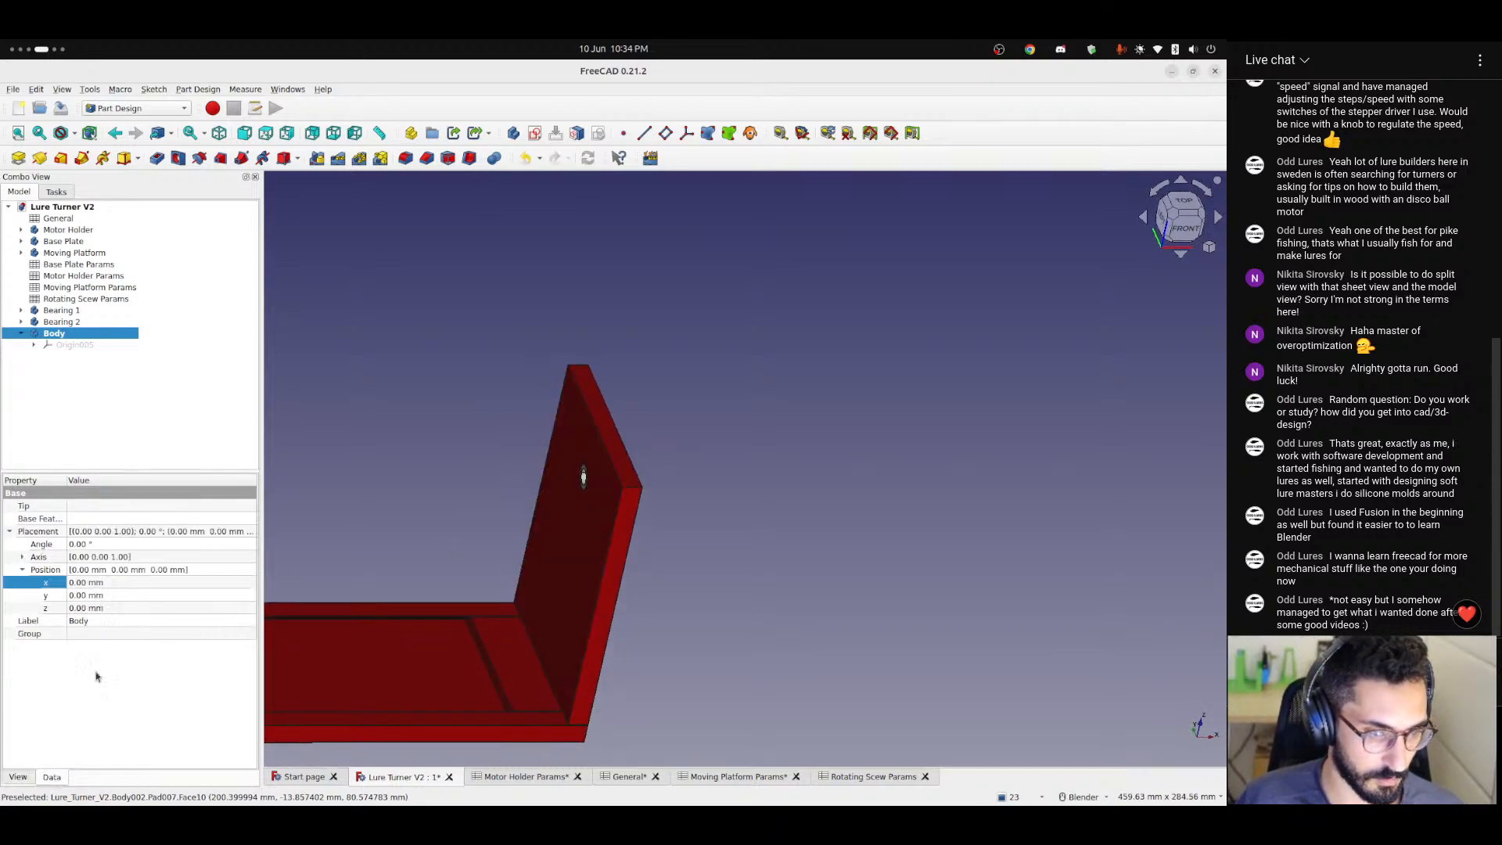
left_click(194, 582)
key("equal")
type("<<")
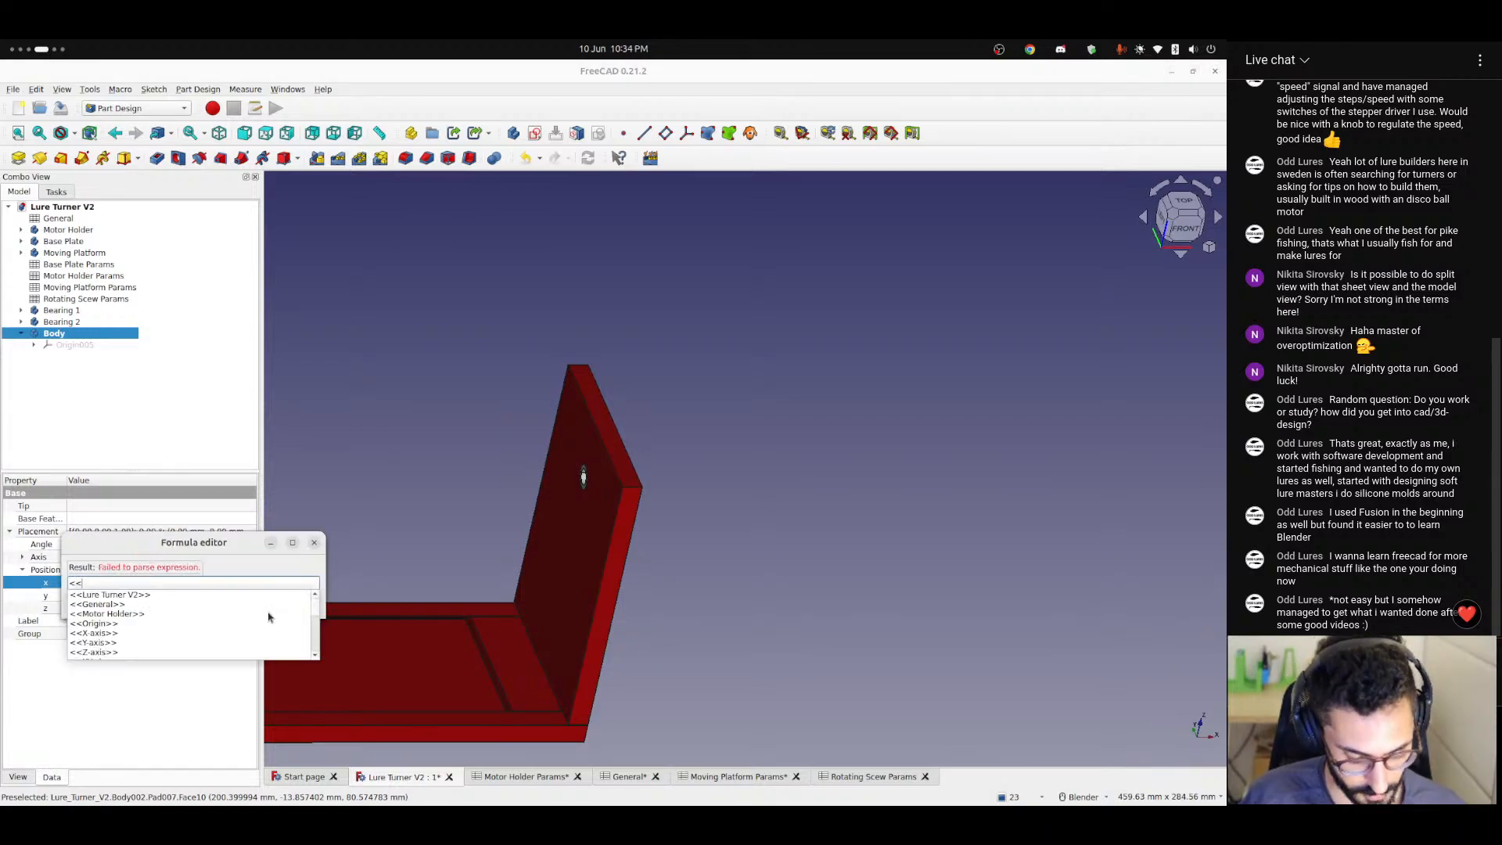
type("General>>.")
key("Down")
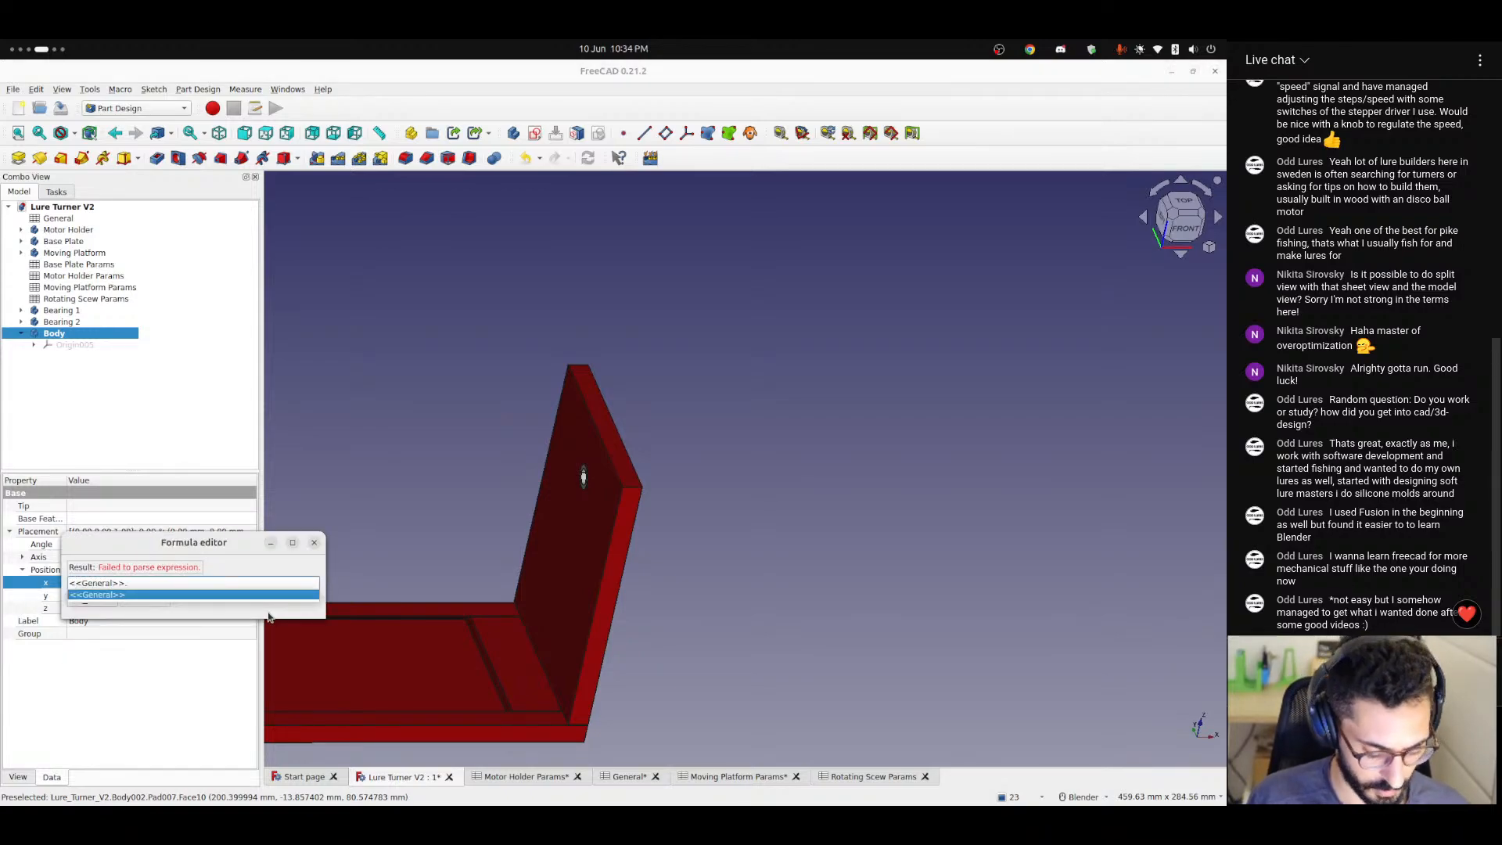
type("thic")
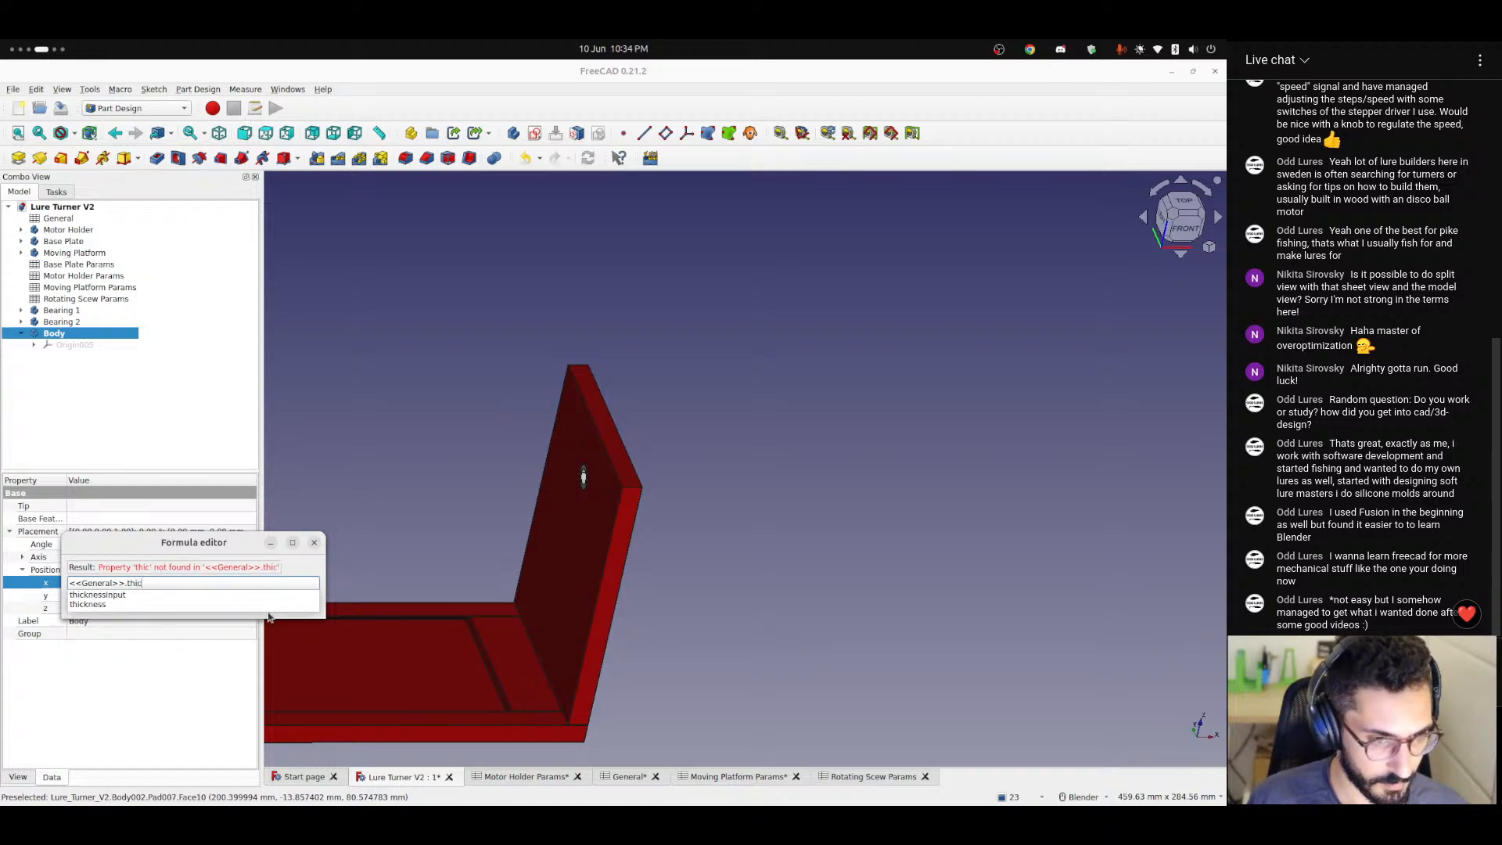
type("kness / 2 ")
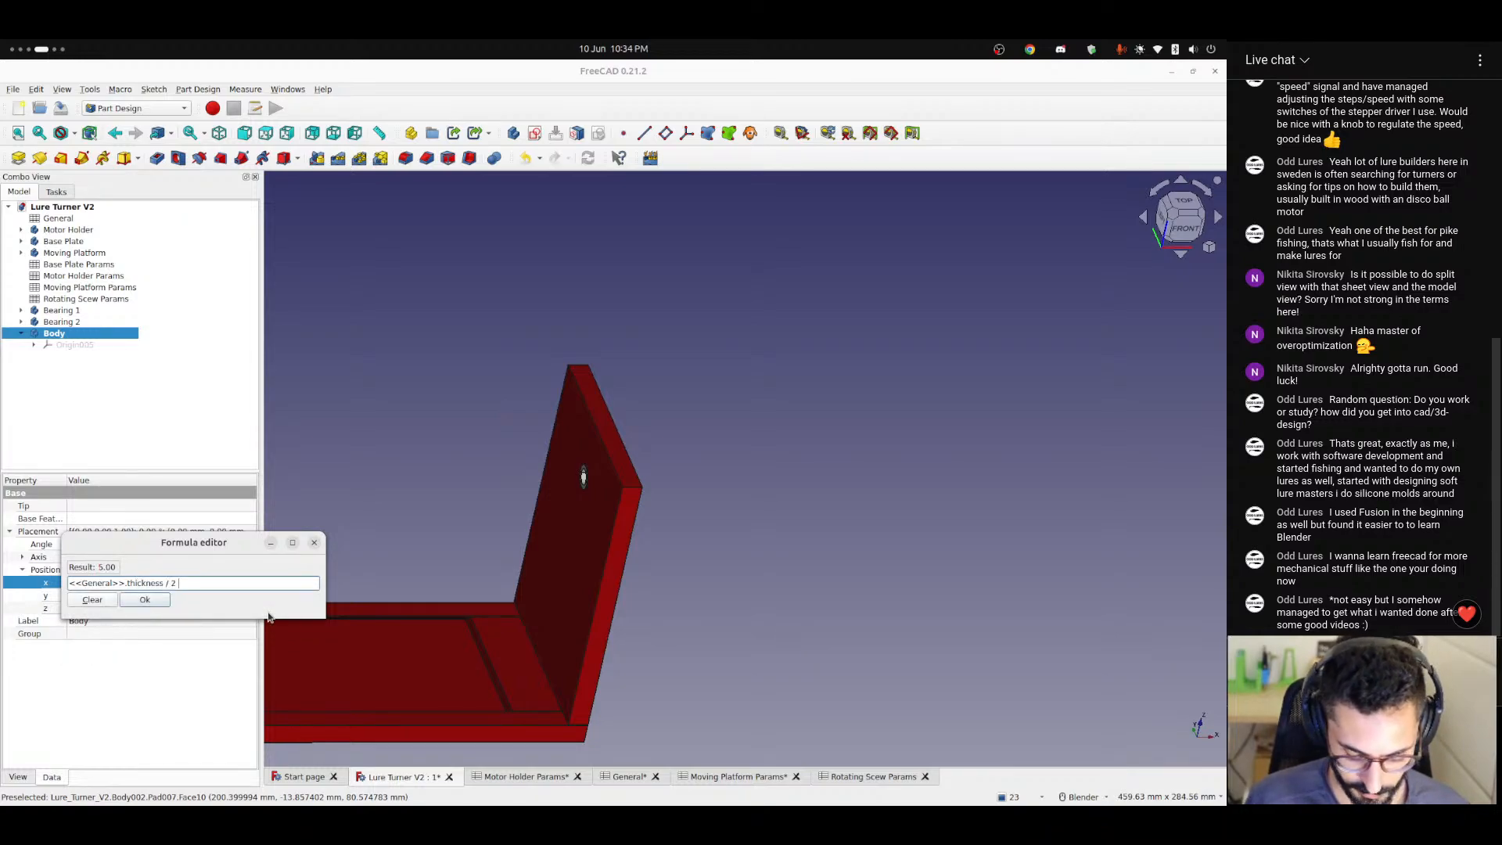
type("+ <<General>>.to")
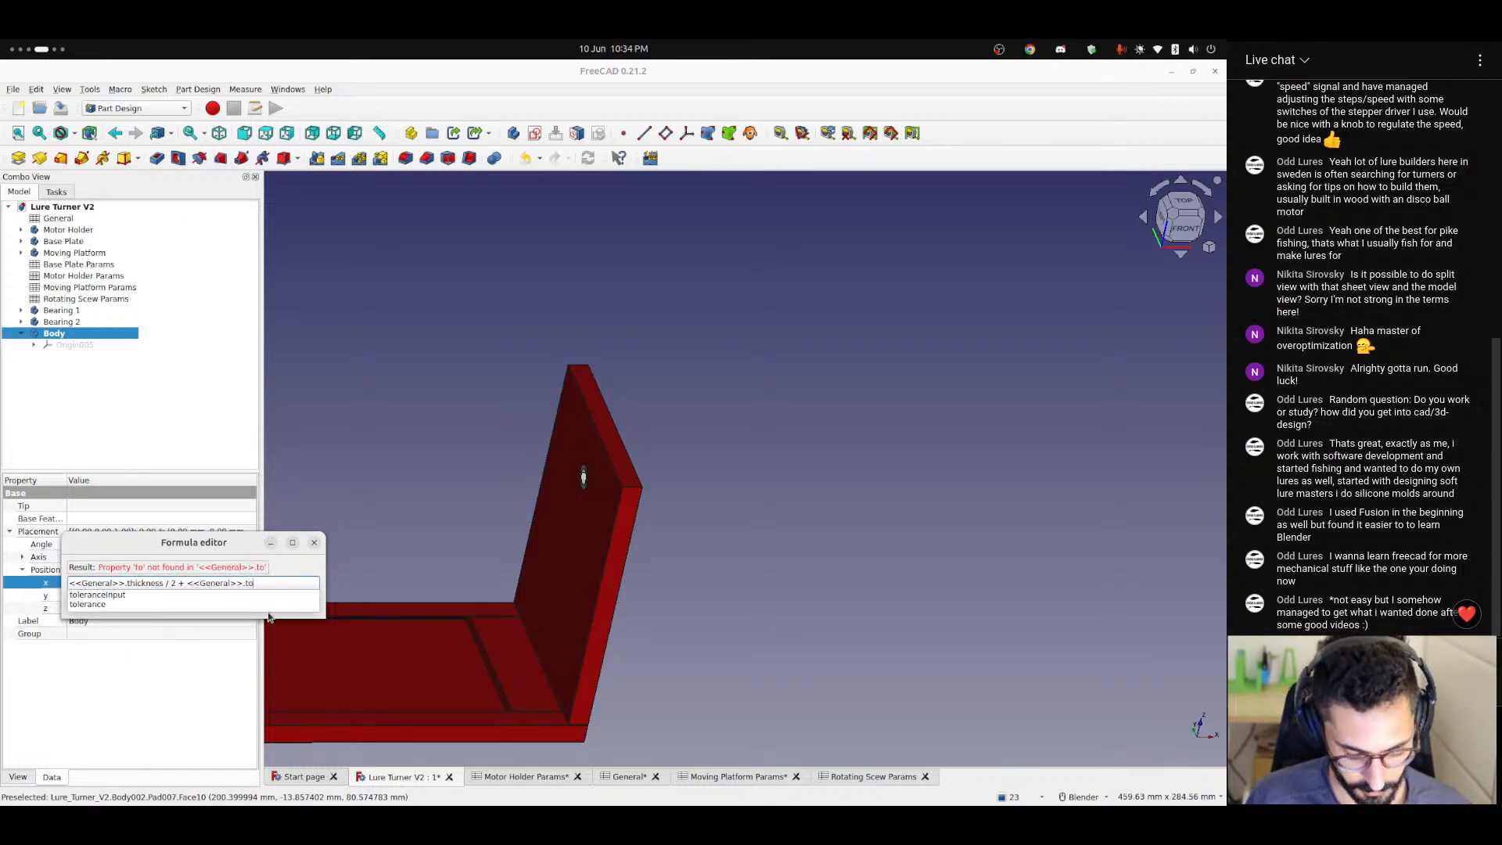
type("lerance + ")
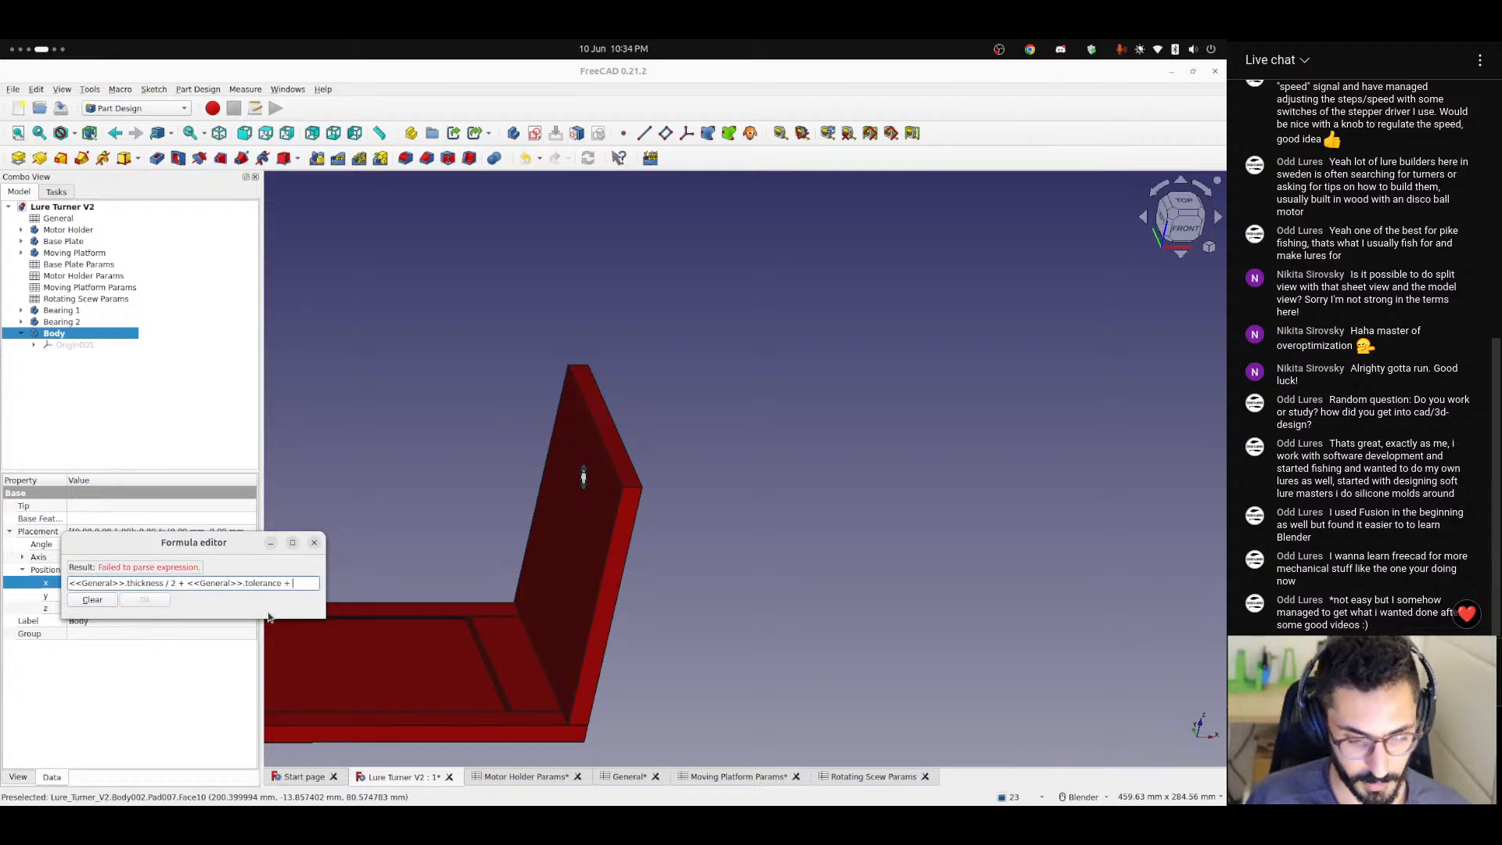
type("<<")
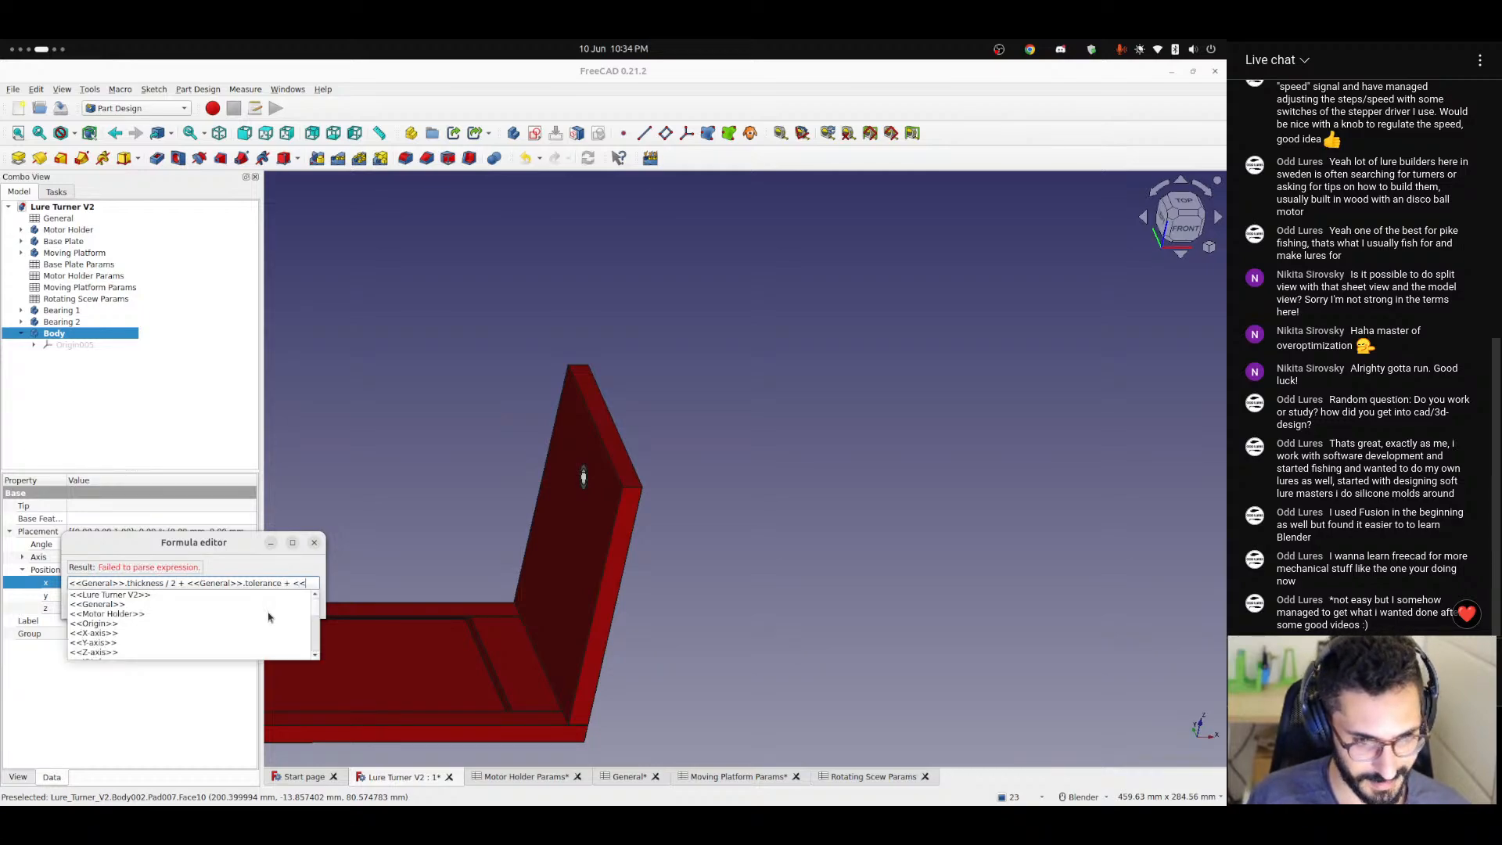
type("Gen")
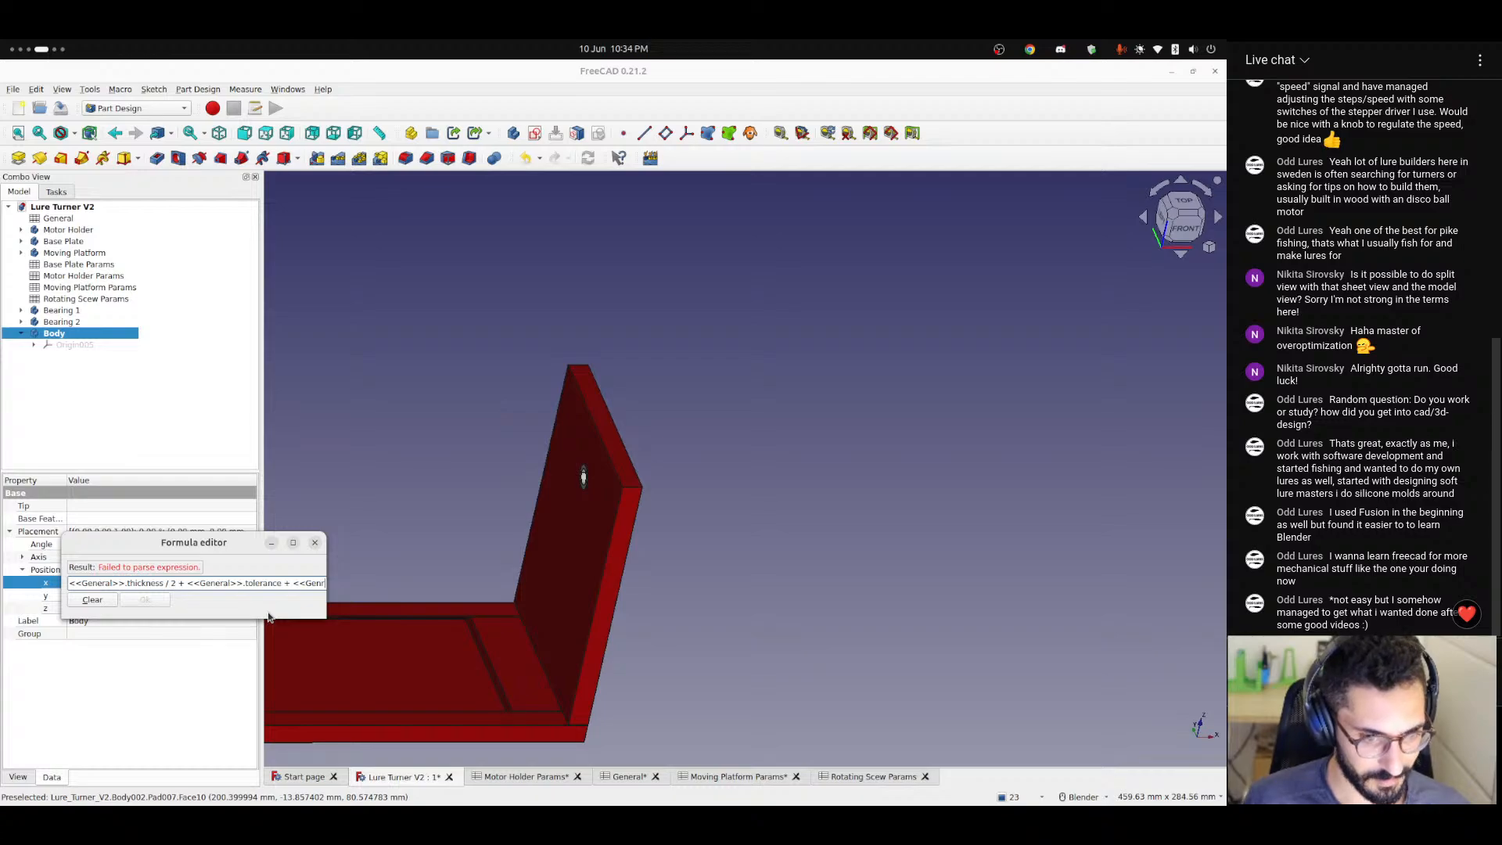
Add <<General>>.basePlateLength to the body's x-position expression and apply it.
key("BackSpace")
key("Down")
type(".bas")
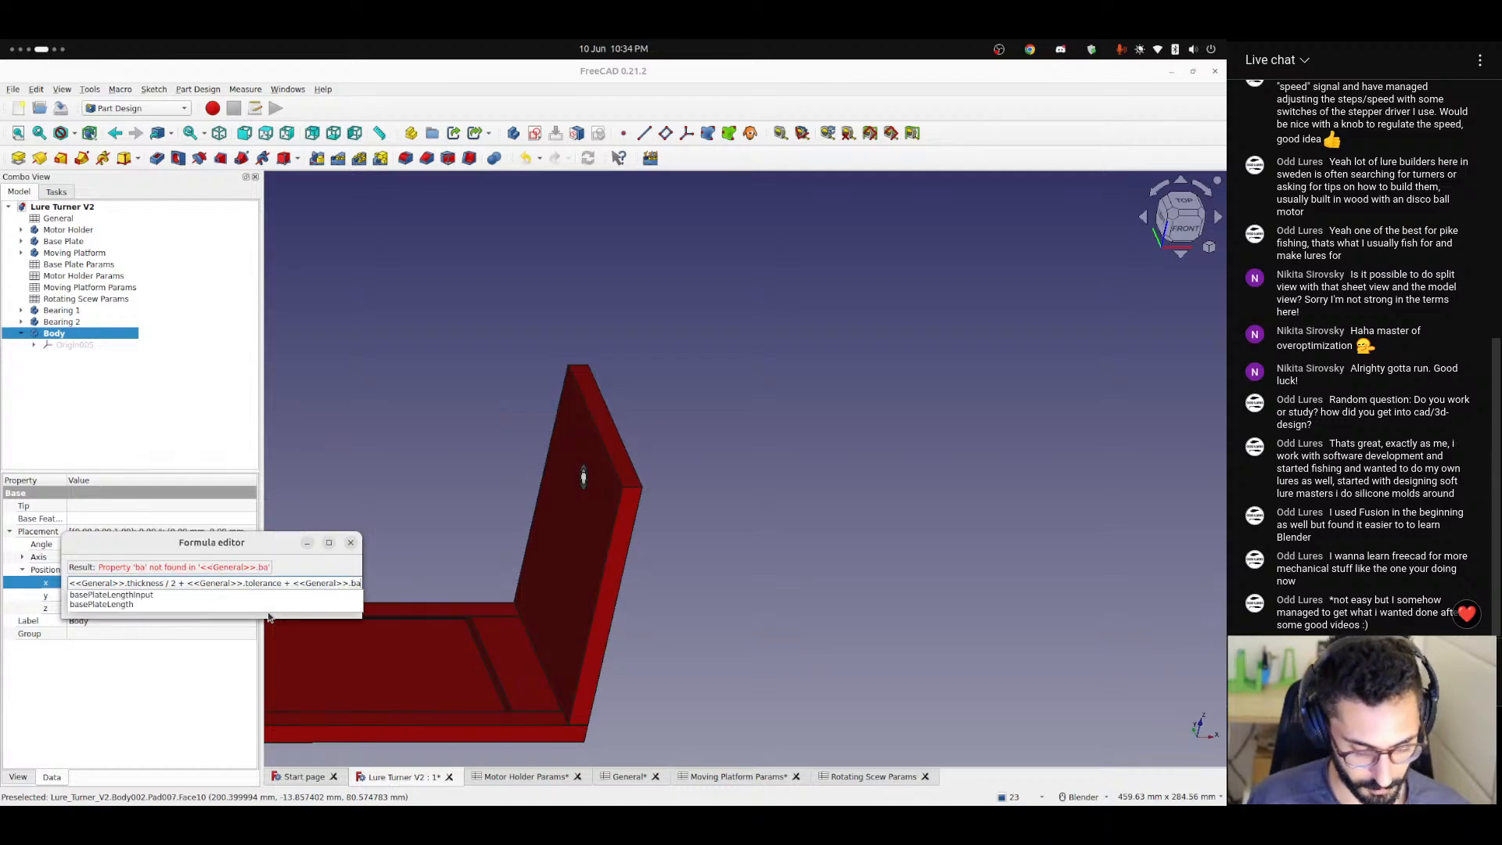
key("Down")
key("Down")
key("Return")
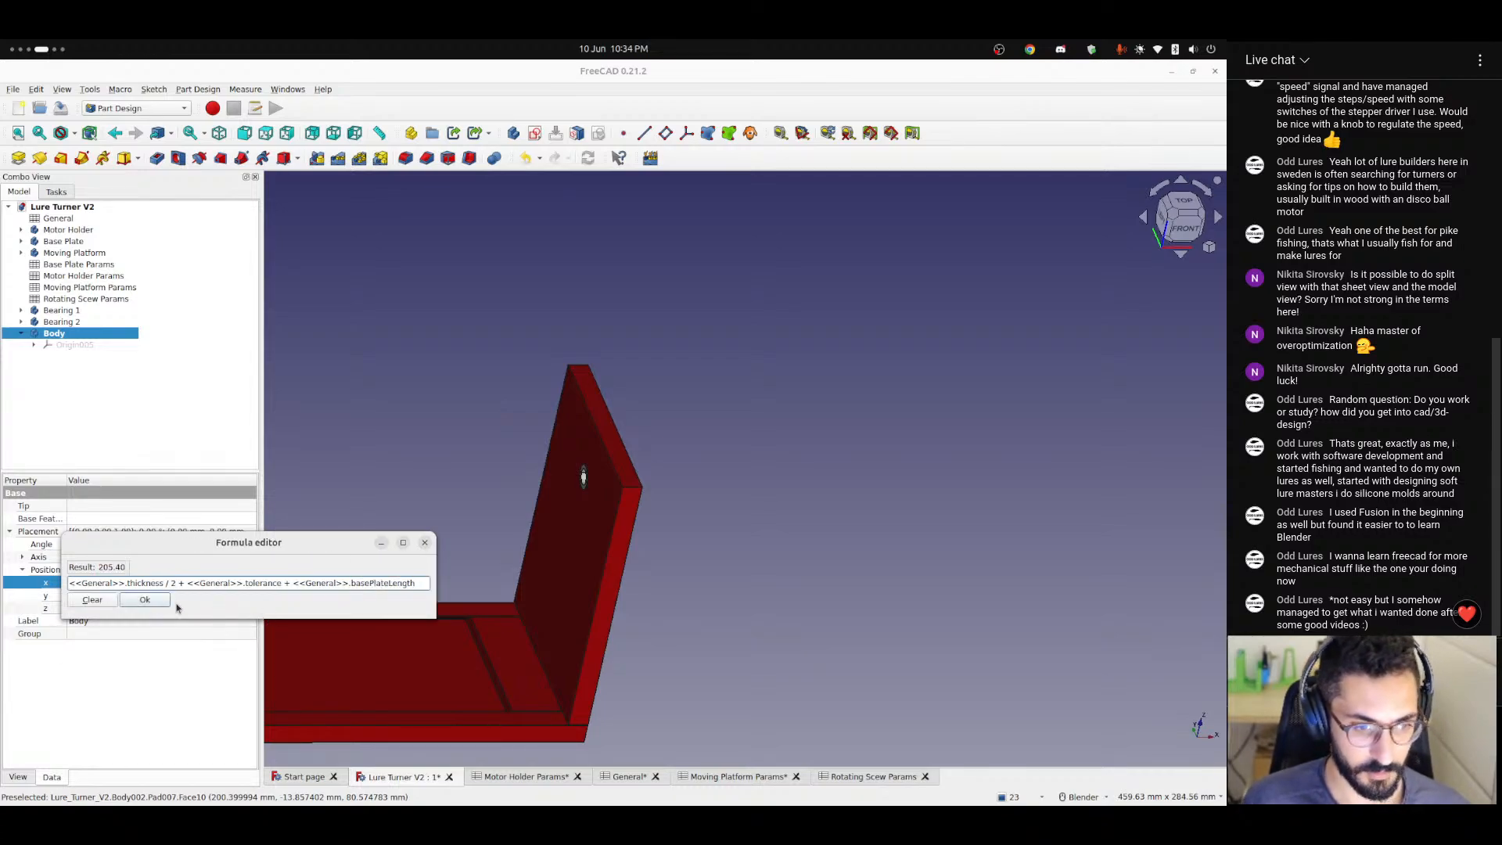
key("Return")
left_click(743, 640)
Show the new body's origin and check from the front where it lies relative to the Moving Platform's upright plate.
scroll(583, 635, "down", 4)
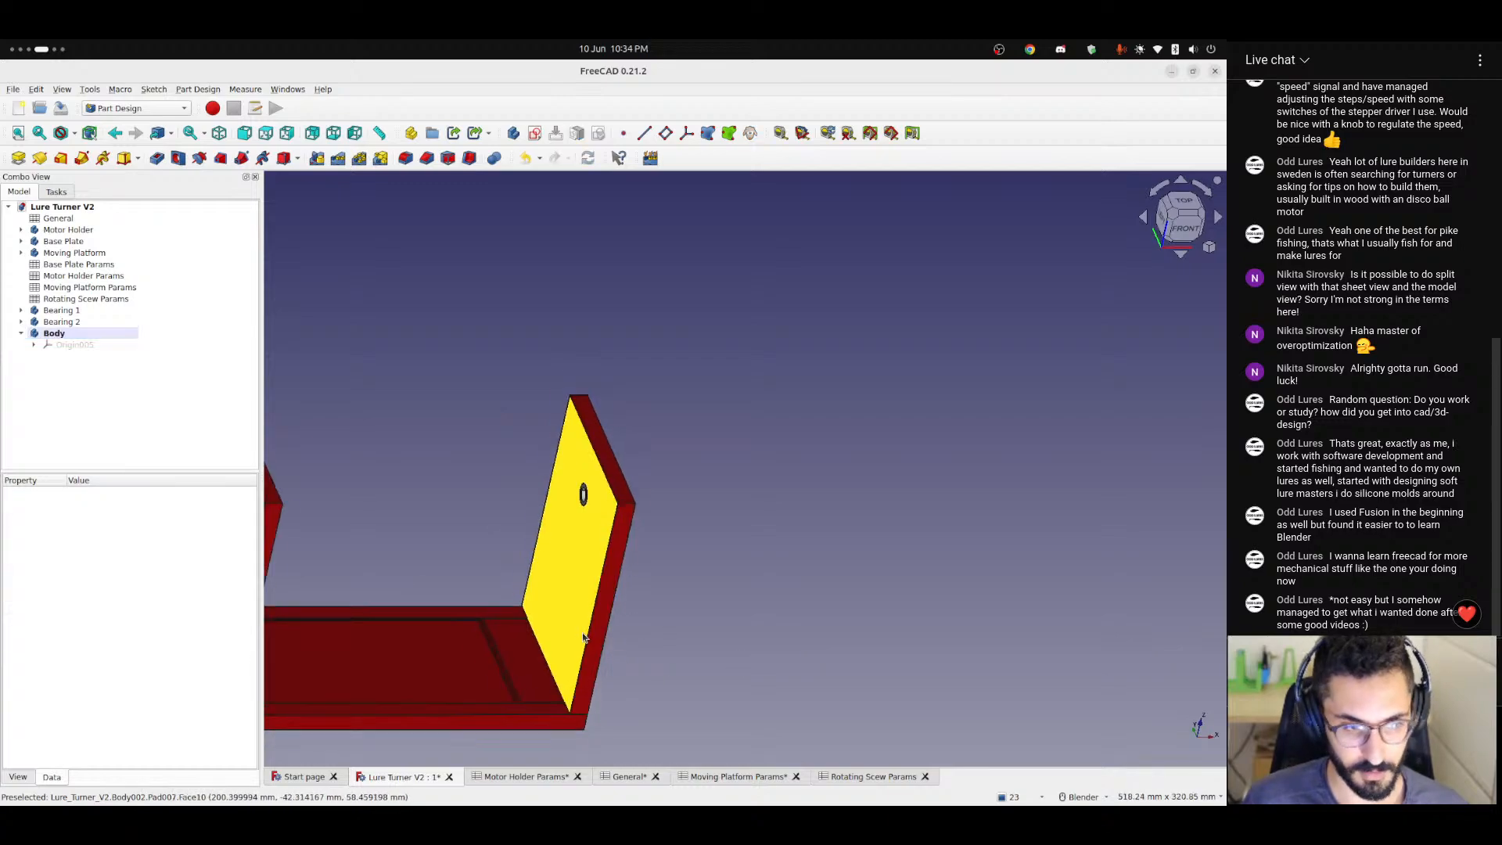
left_click(75, 348)
key("space")
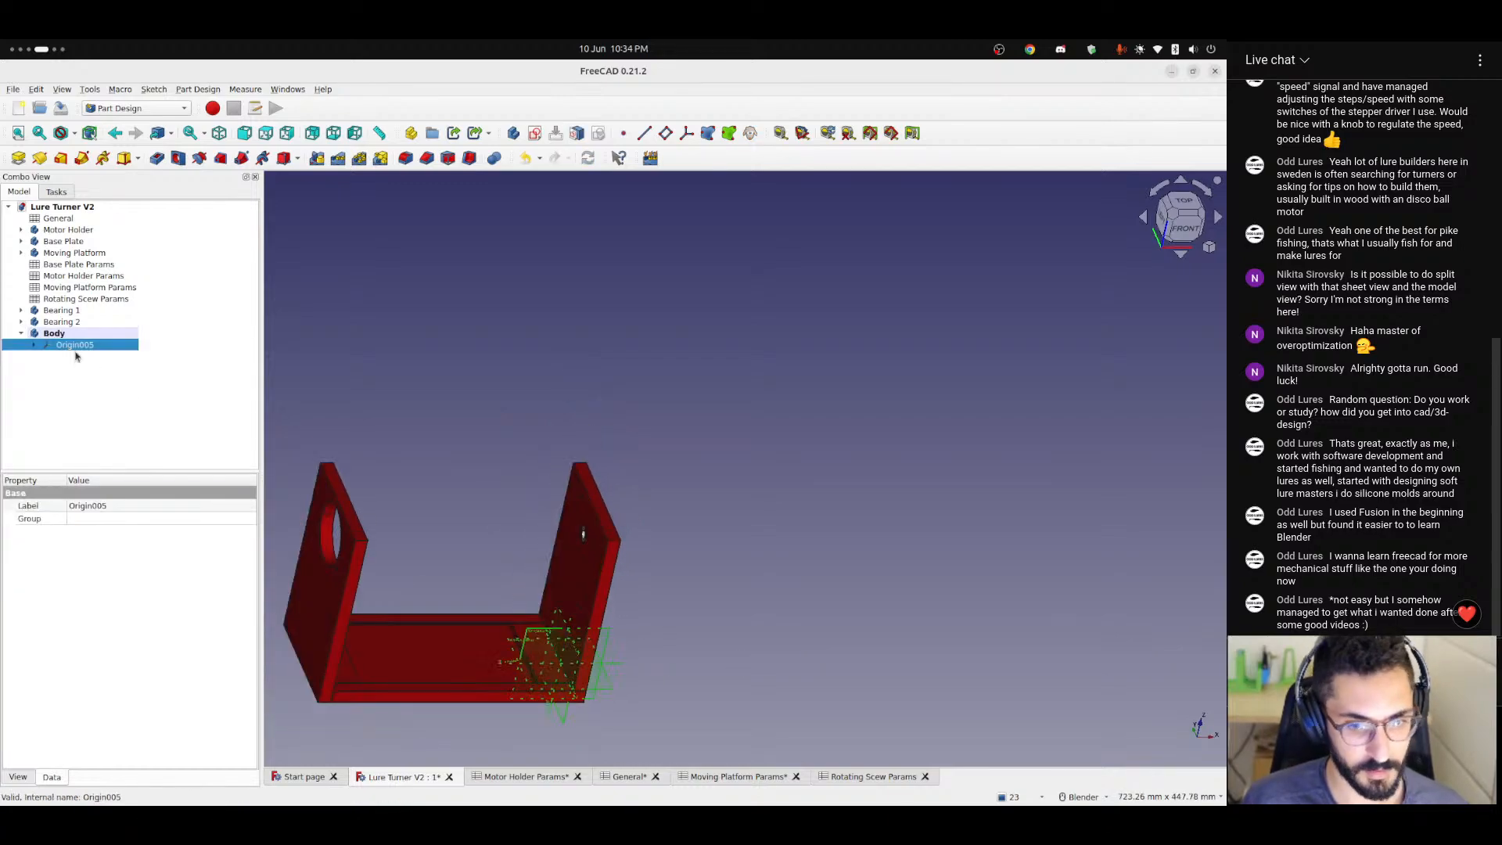
left_click(1185, 231)
scroll(568, 650, "up", 5)
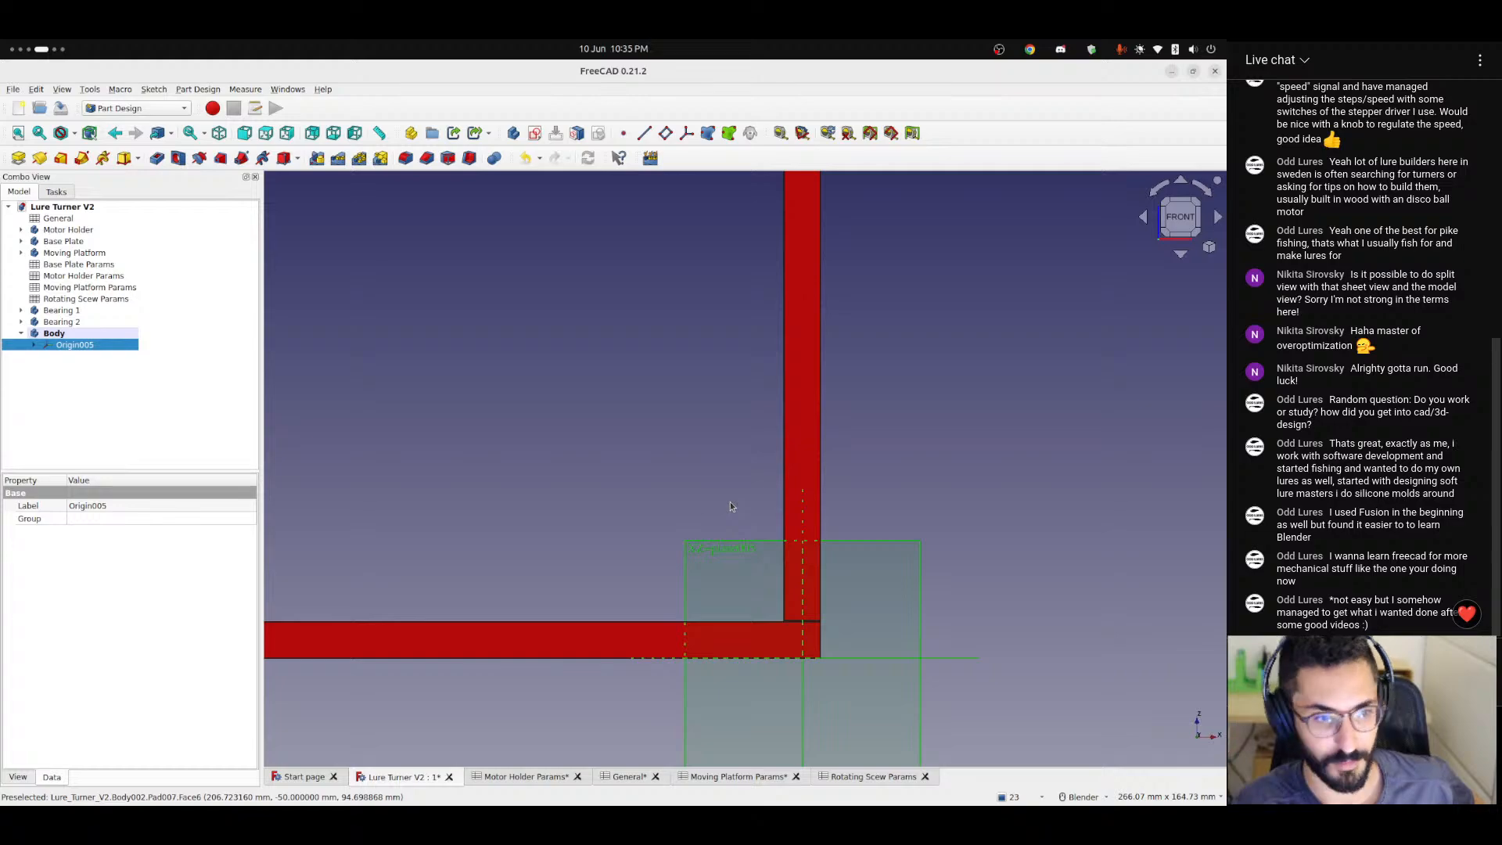
middle_click_drag(705, 459, 813, 365)
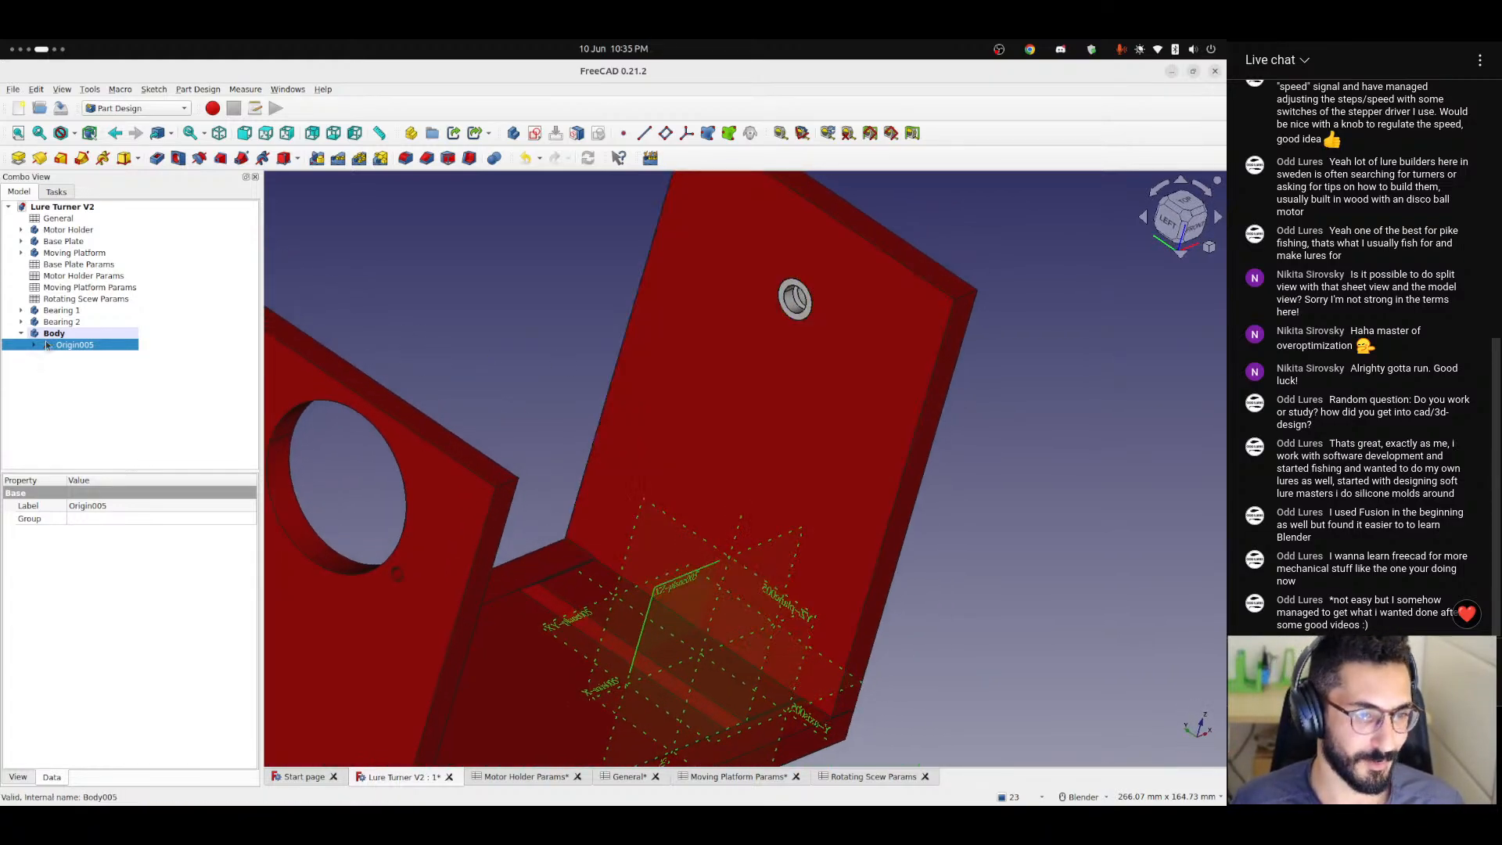
Start an expression for the new body's z position with <<General>>.height followed by a subtraction.
left_click(46, 335)
left_click(81, 608)
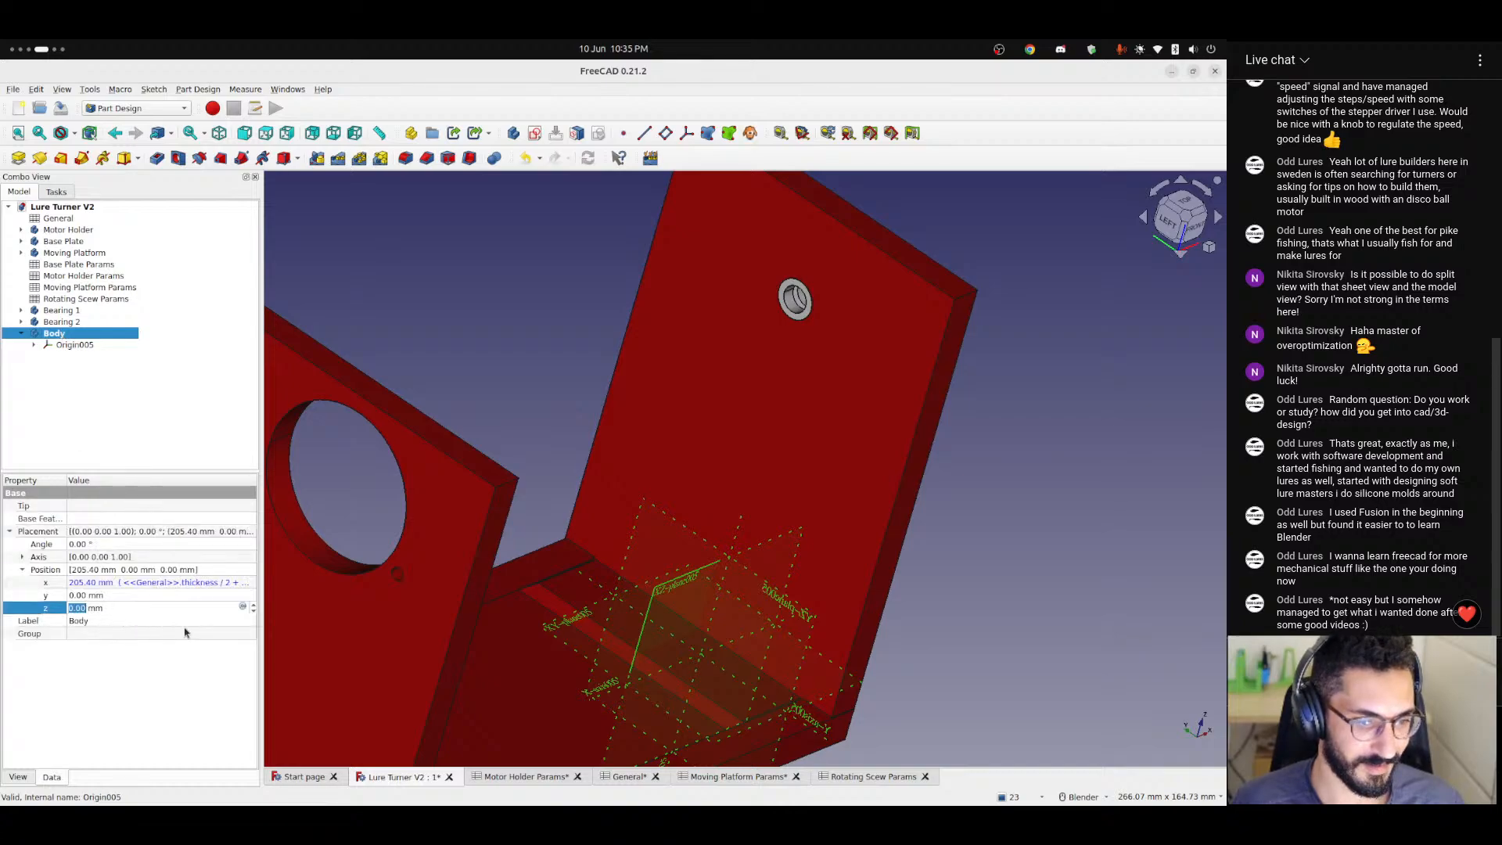
left_click(251, 608)
type("<<General>>.height")
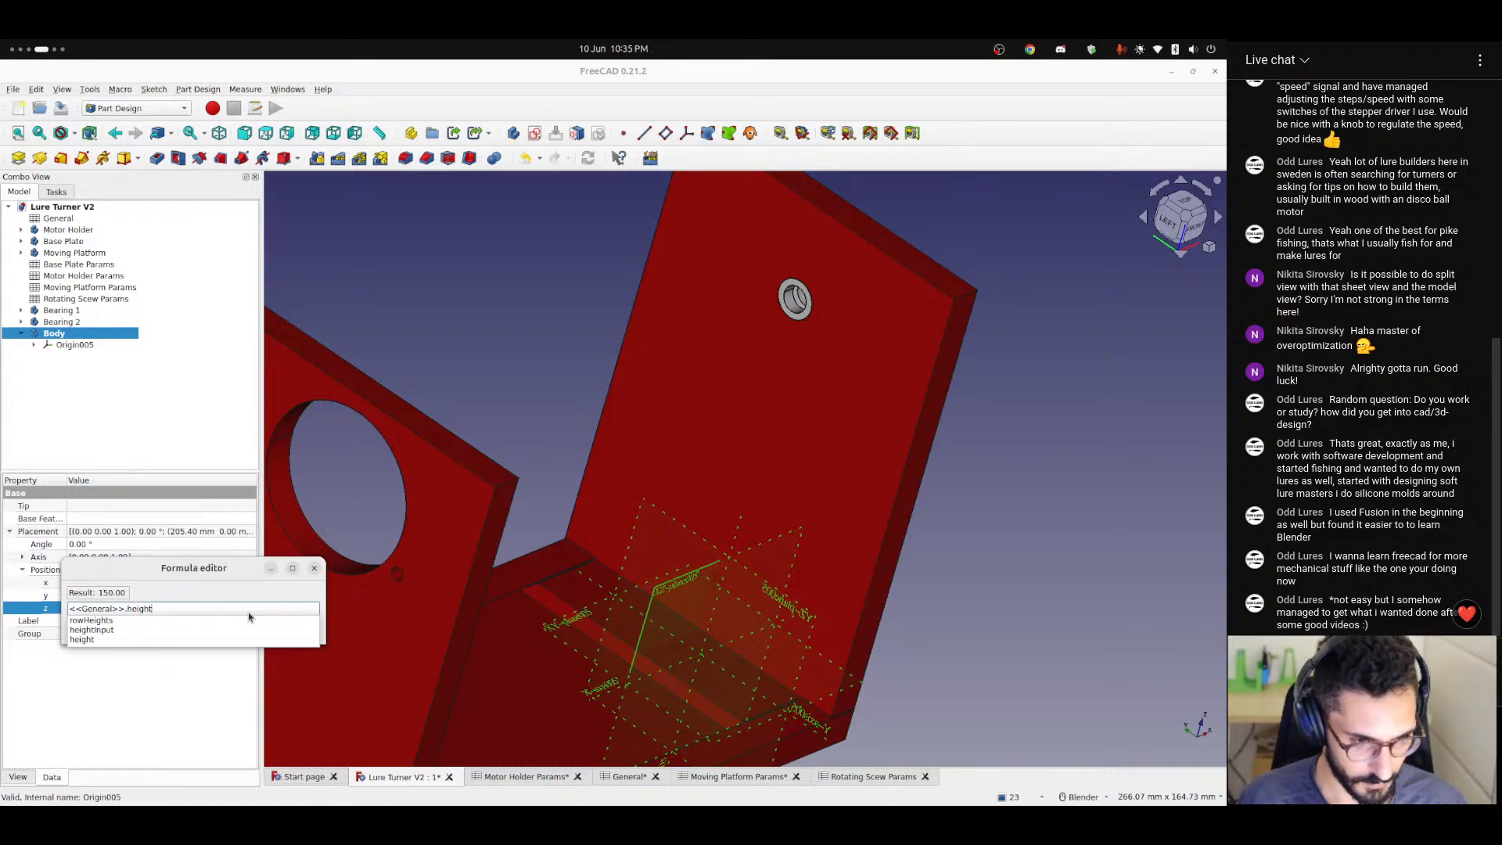
type(" - <<")
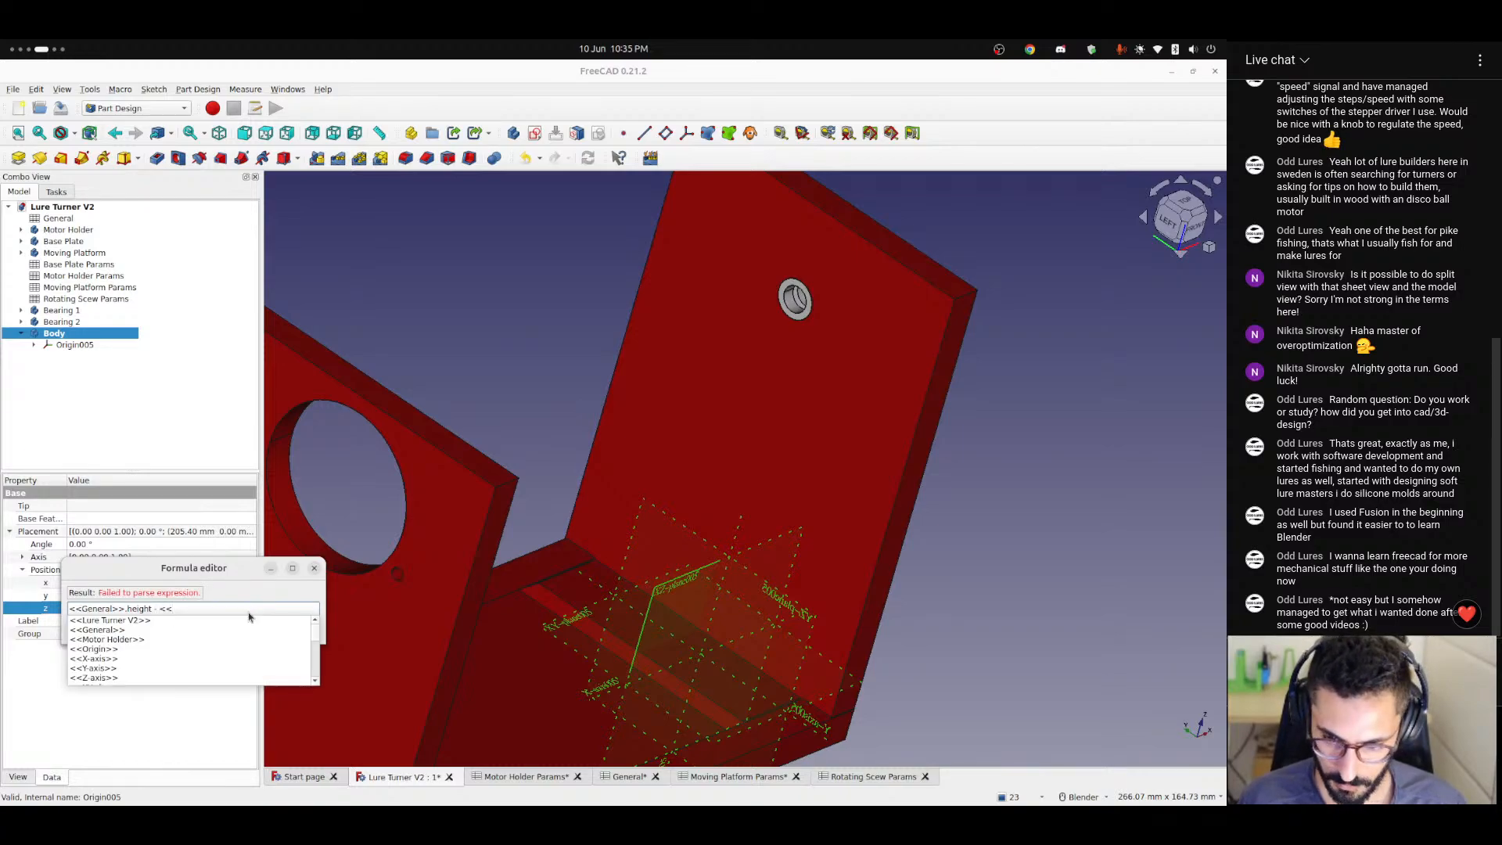
type("Movi")
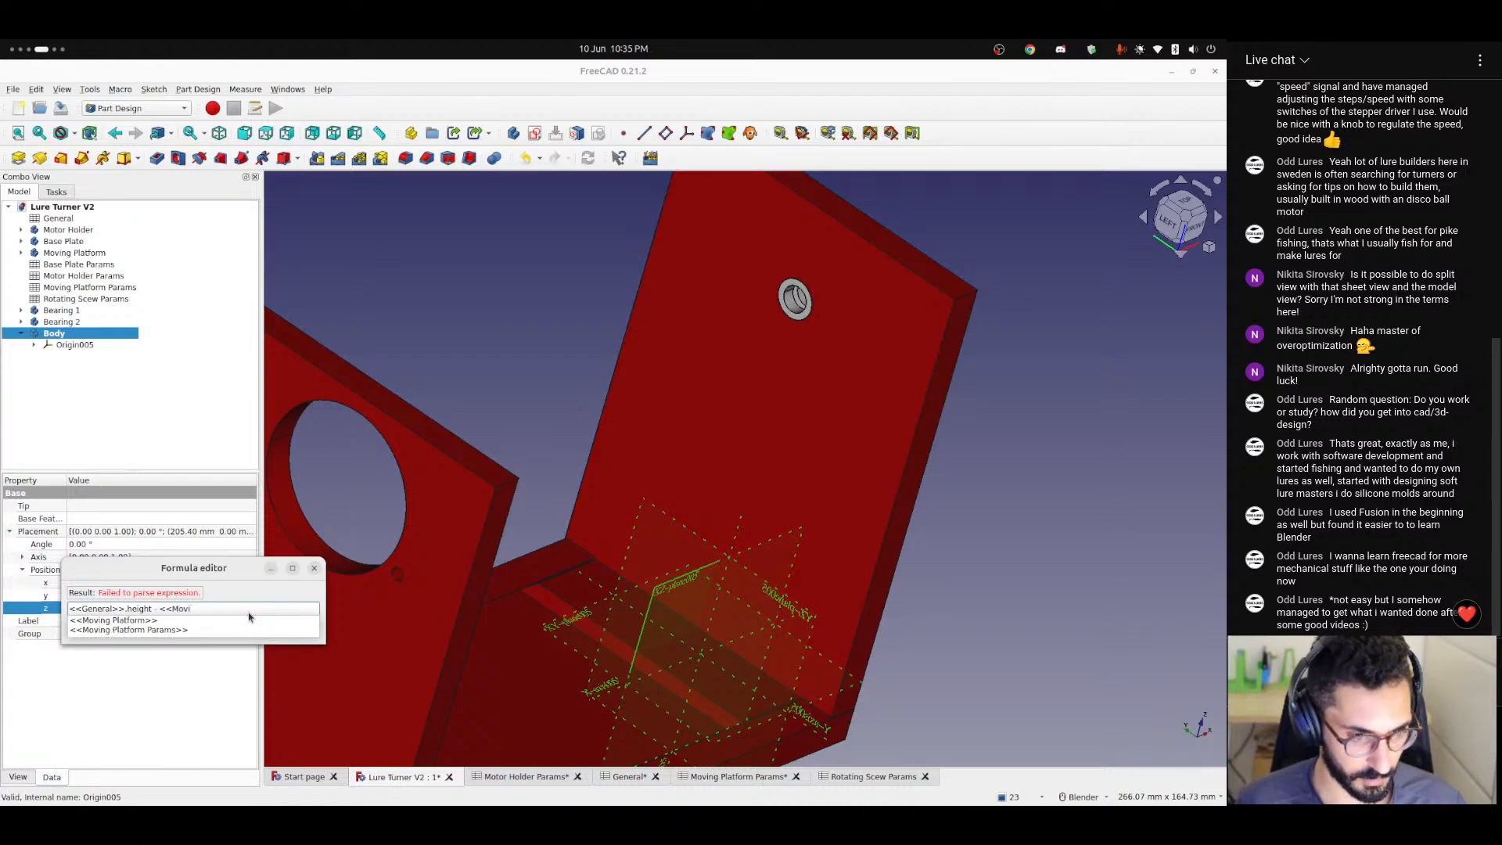
key("Down")
key("Down")
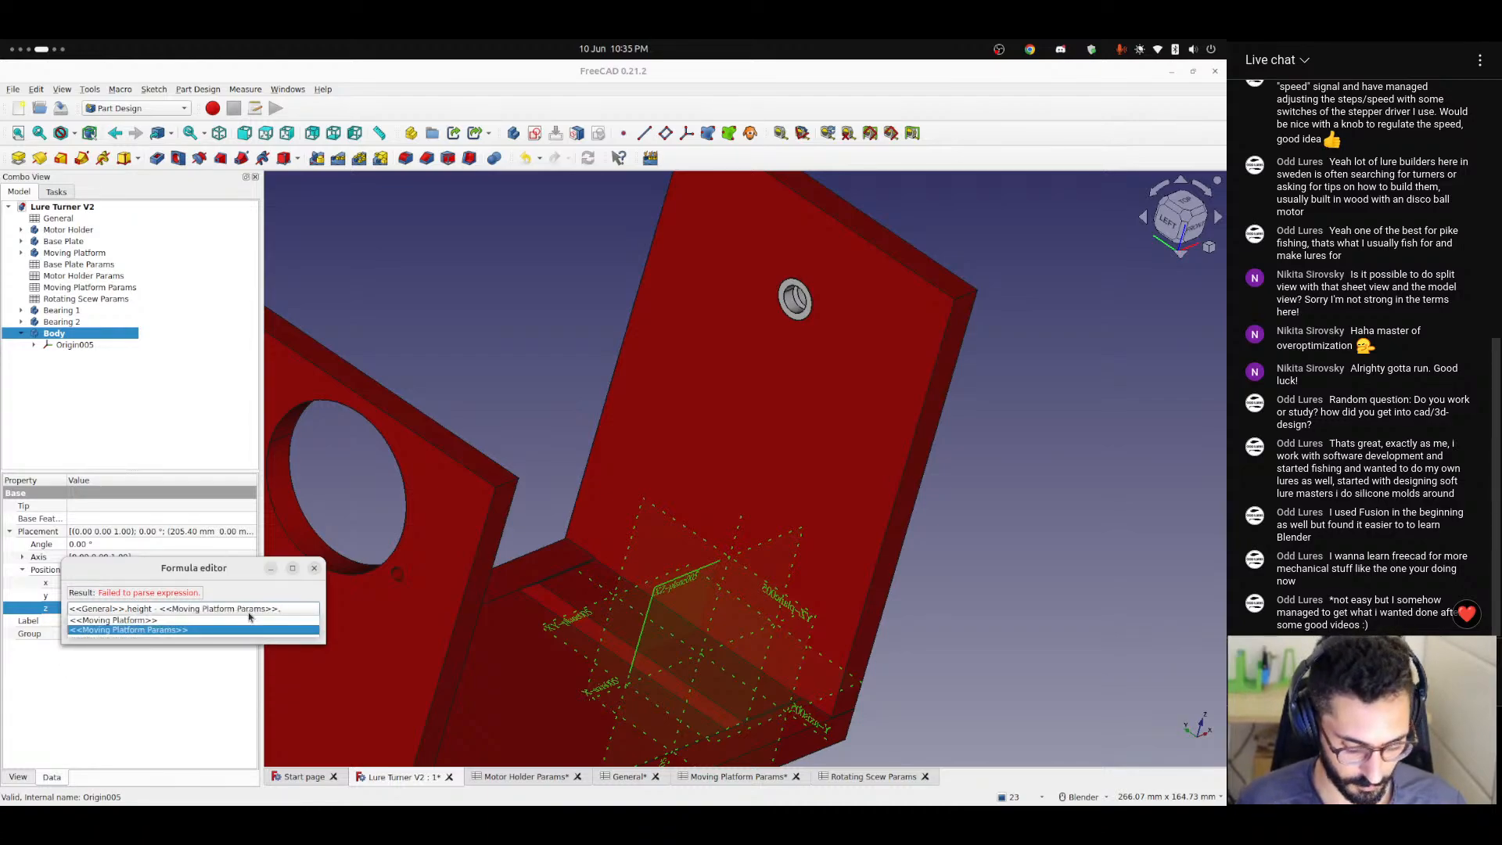
type("of")
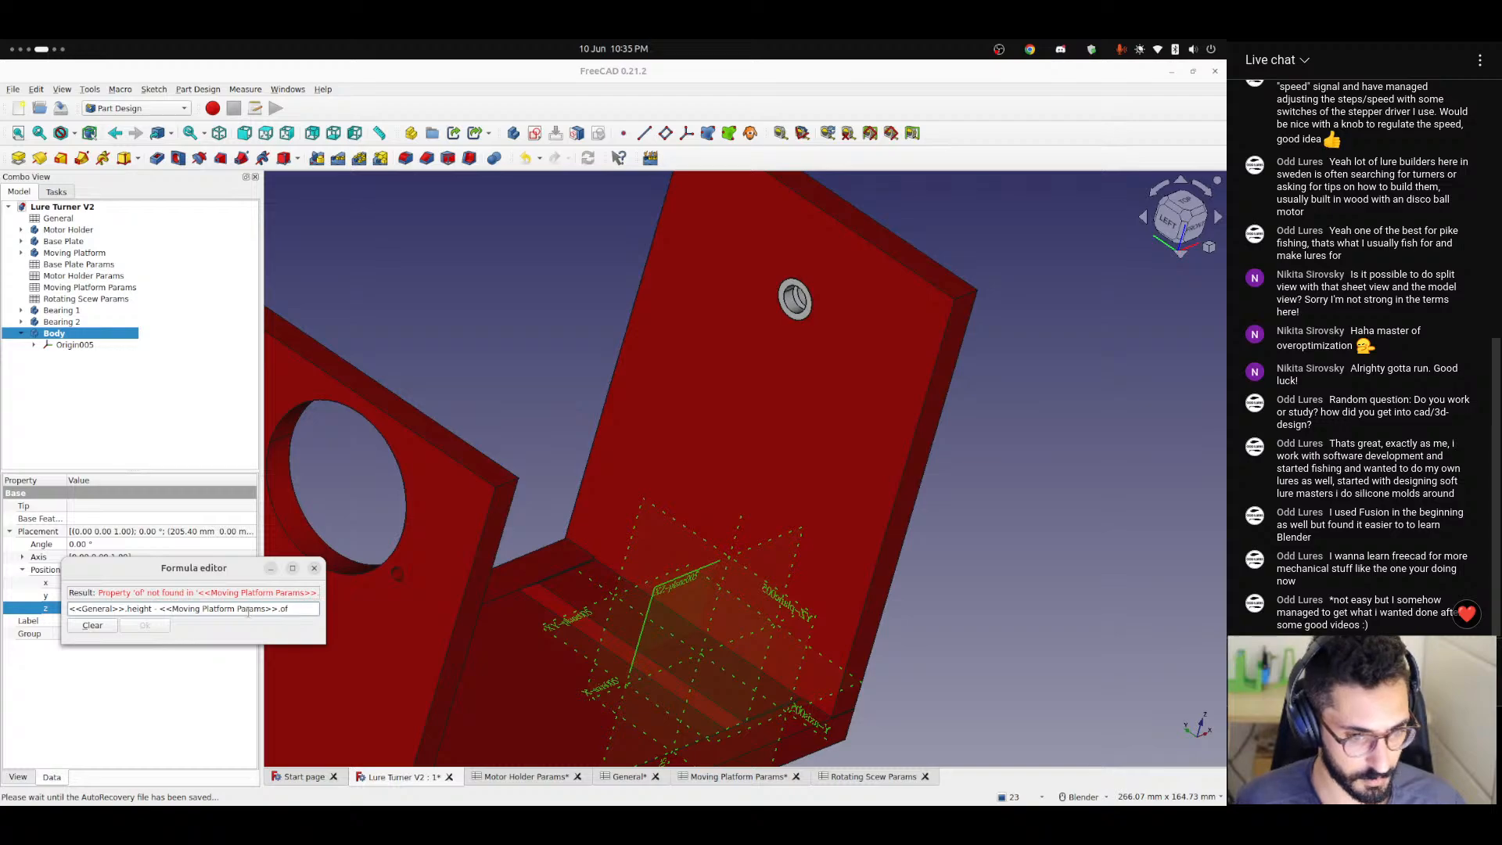
key("BackSpace")
key("BackSpace")
key("shift+Left")
key("shift+Left")
key("shift+Left")
key("shift+Left")
key("shift+Left")
key("shift+Left")
key("shift+Left")
key("shift+Left")
key("shift+Left")
key("shift+Left")
key("shift+Left")
key("shift+Left")
key("shift+Left")
key("shift+Left")
key("shift+Left")
key("shift+Left")
key("shift+Left")
key("shift+Left")
key("shift+Left")
key("shift+Left")
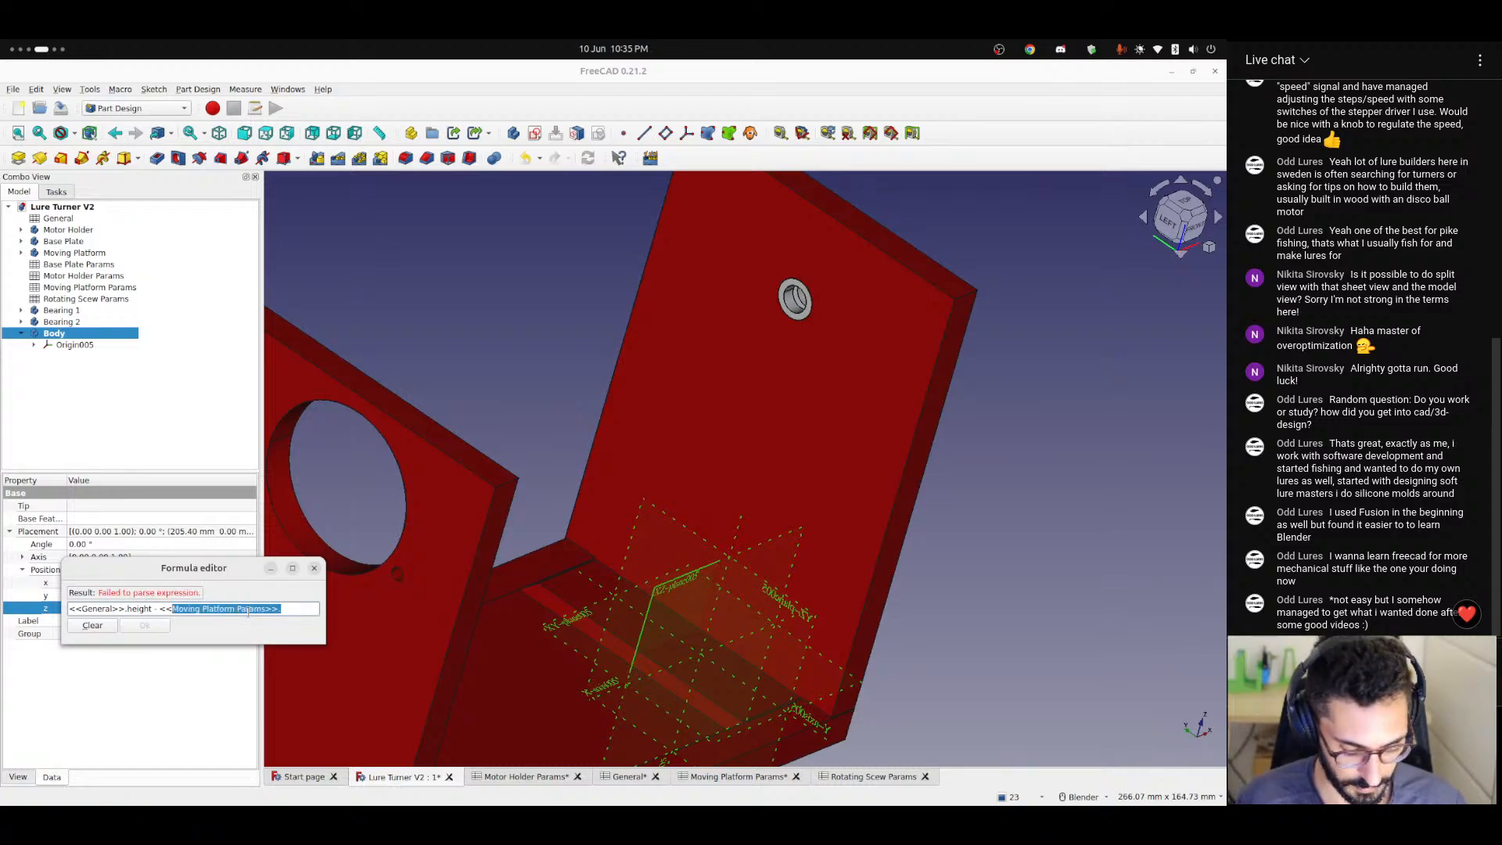
Subtract <<Motor Holder Params>>.mototrOffsetFromTop in the body's z-position expression.
type("Motor")
key("Down")
key("Down")
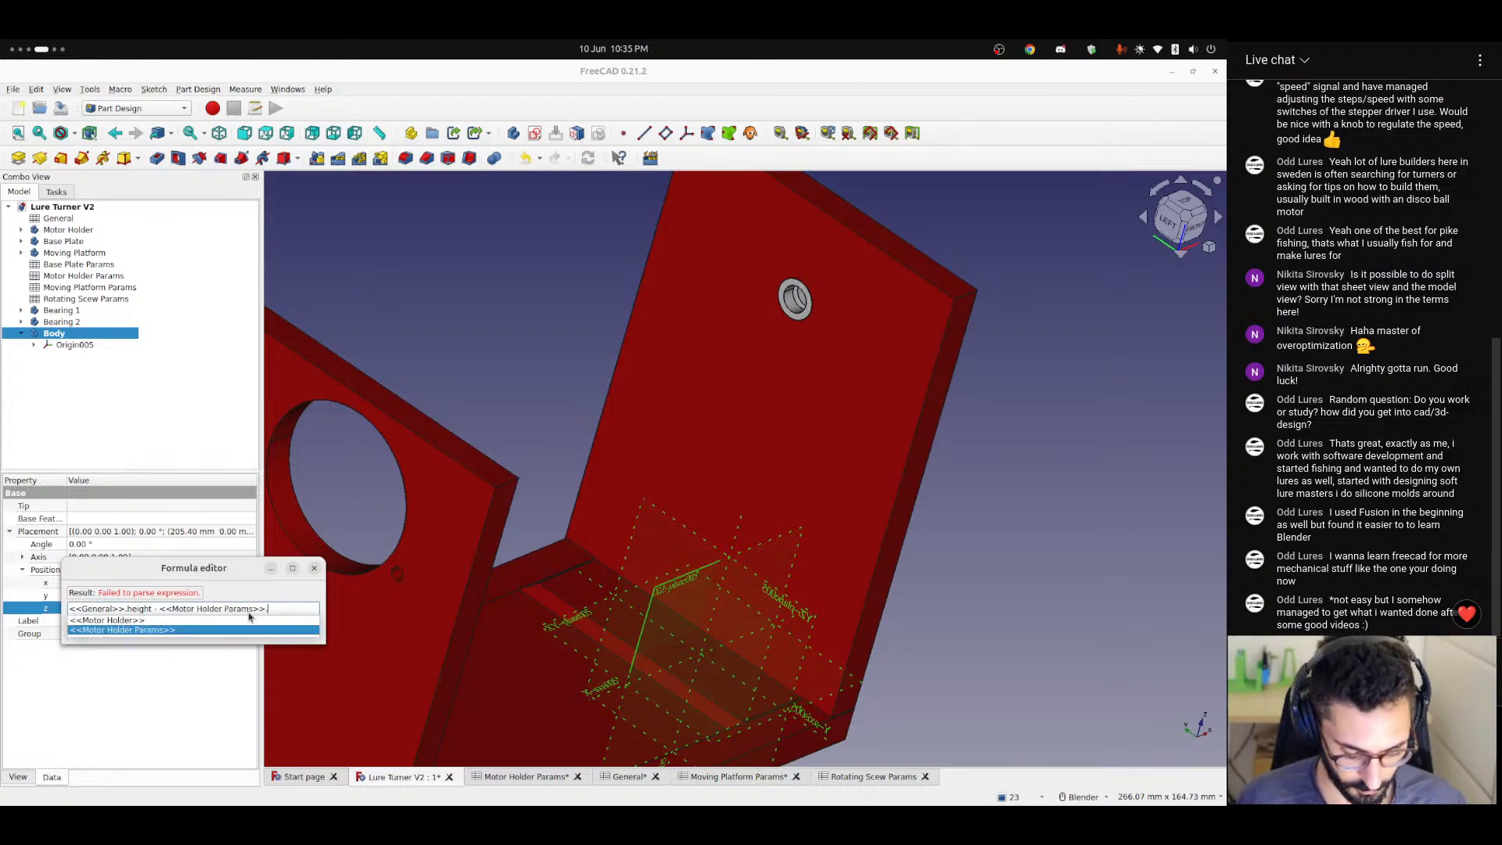
type("off")
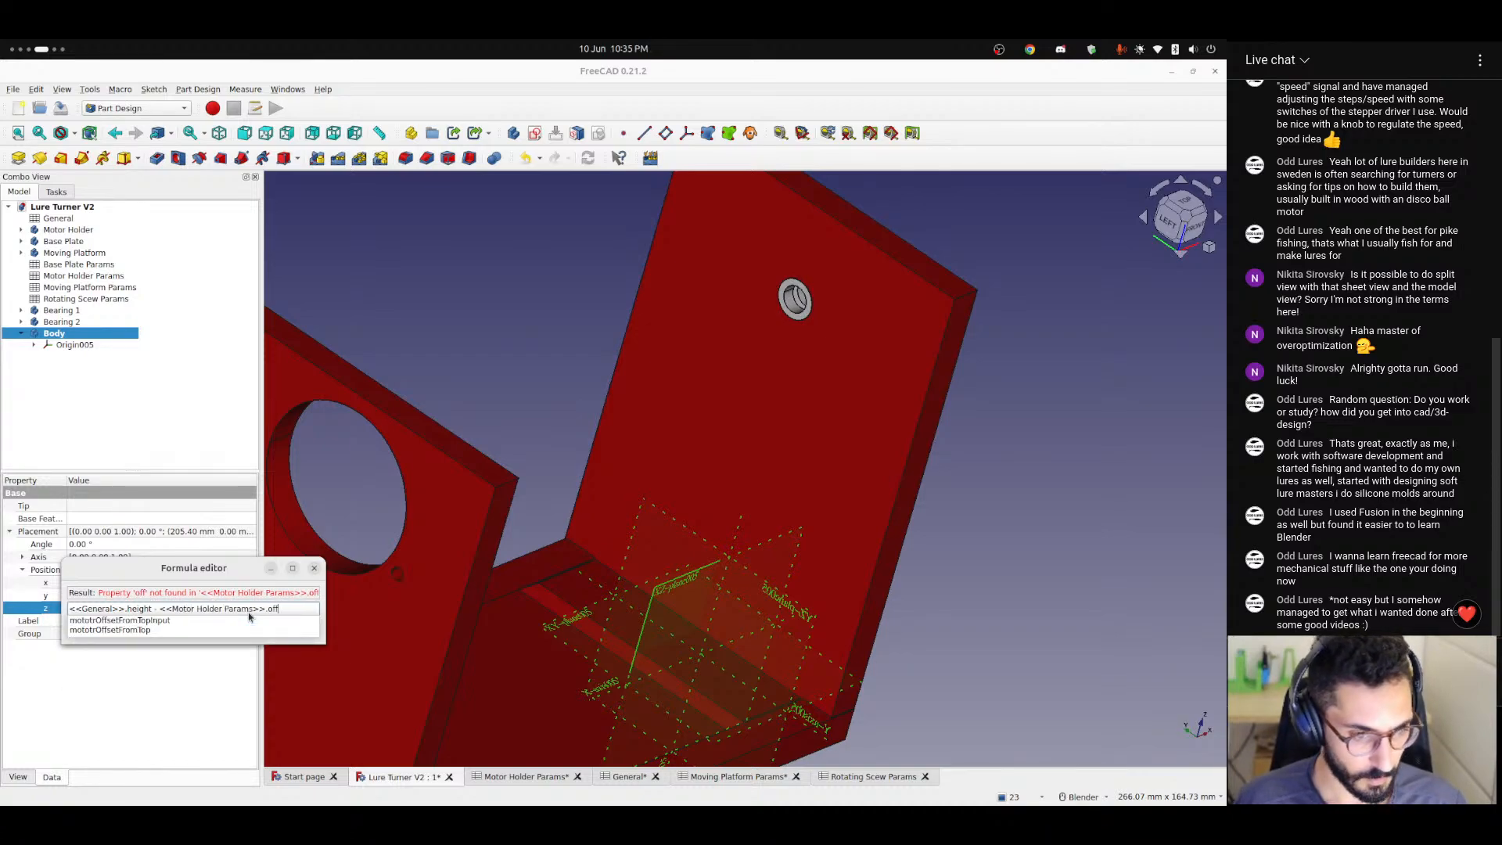
key("Down")
key("Down")
Subtract <<Motor Holder Params>>.motorDiameter / 2 as well in the z-position expression and apply it.
type("- Motor")
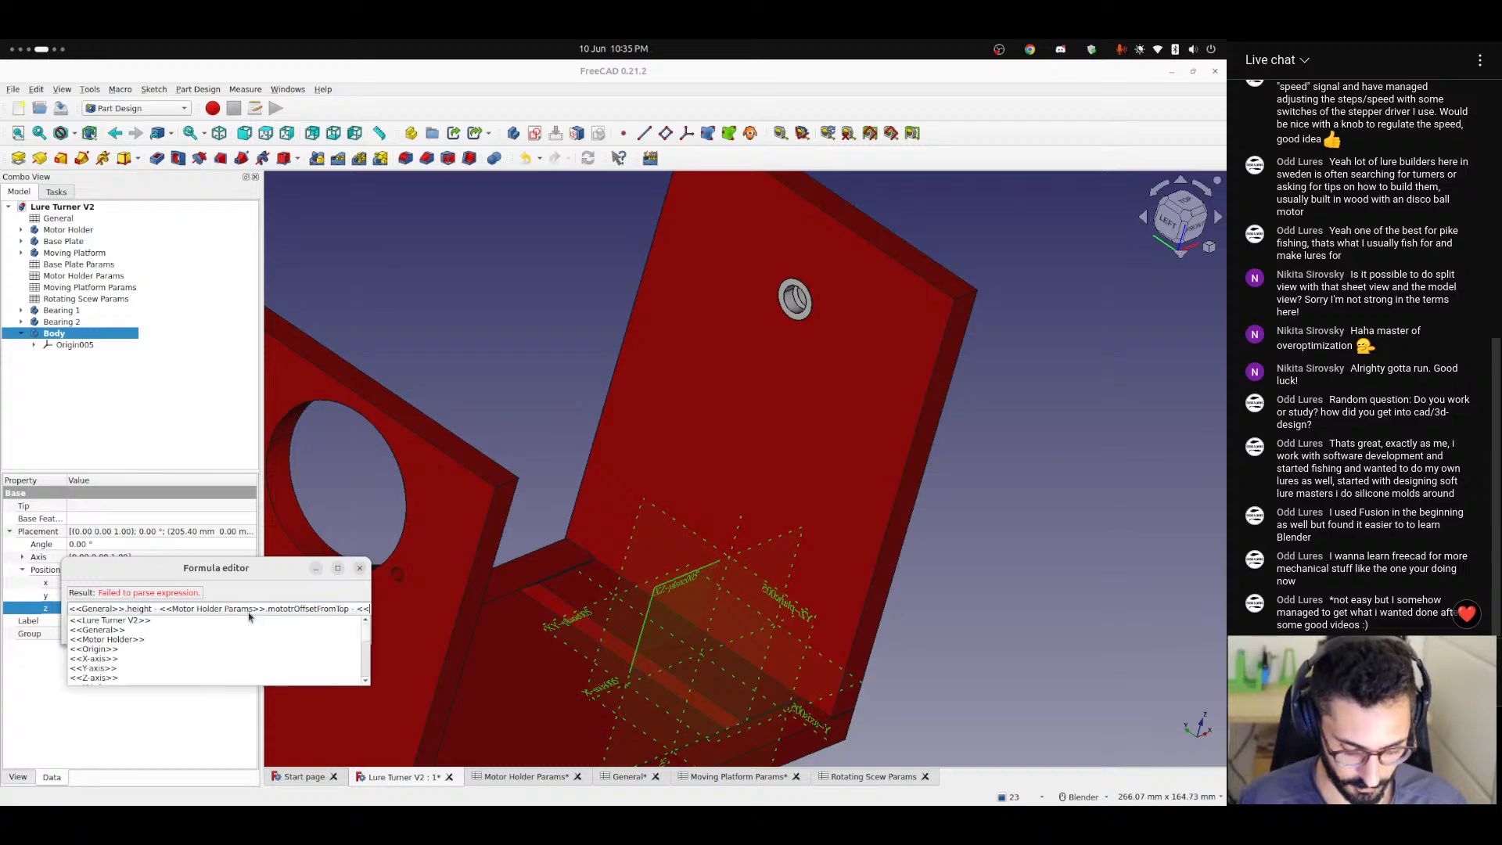
key("Down")
key("Down")
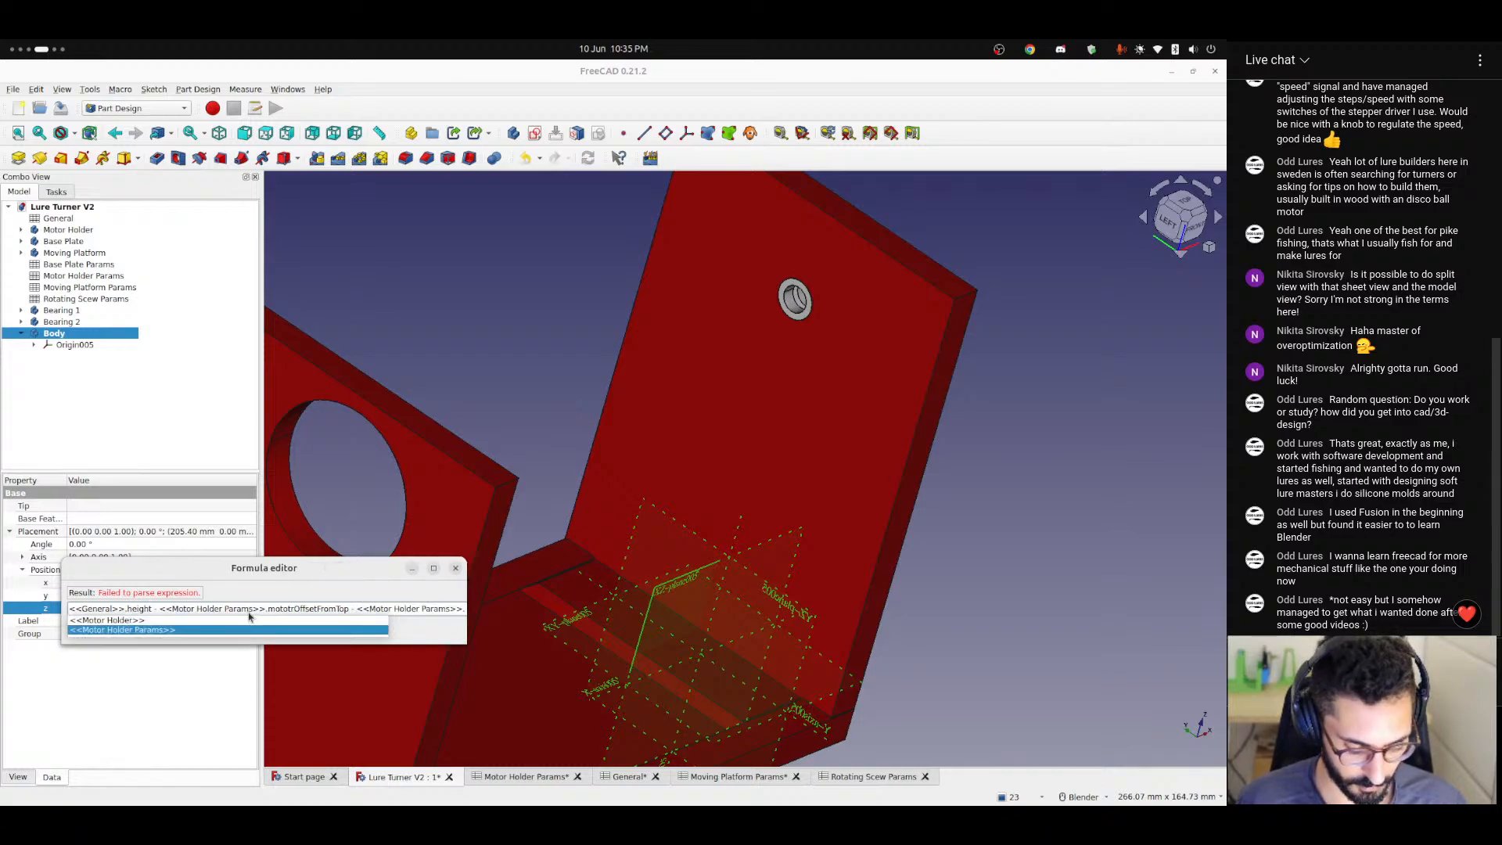
type("dia")
key("Down")
key("Down")
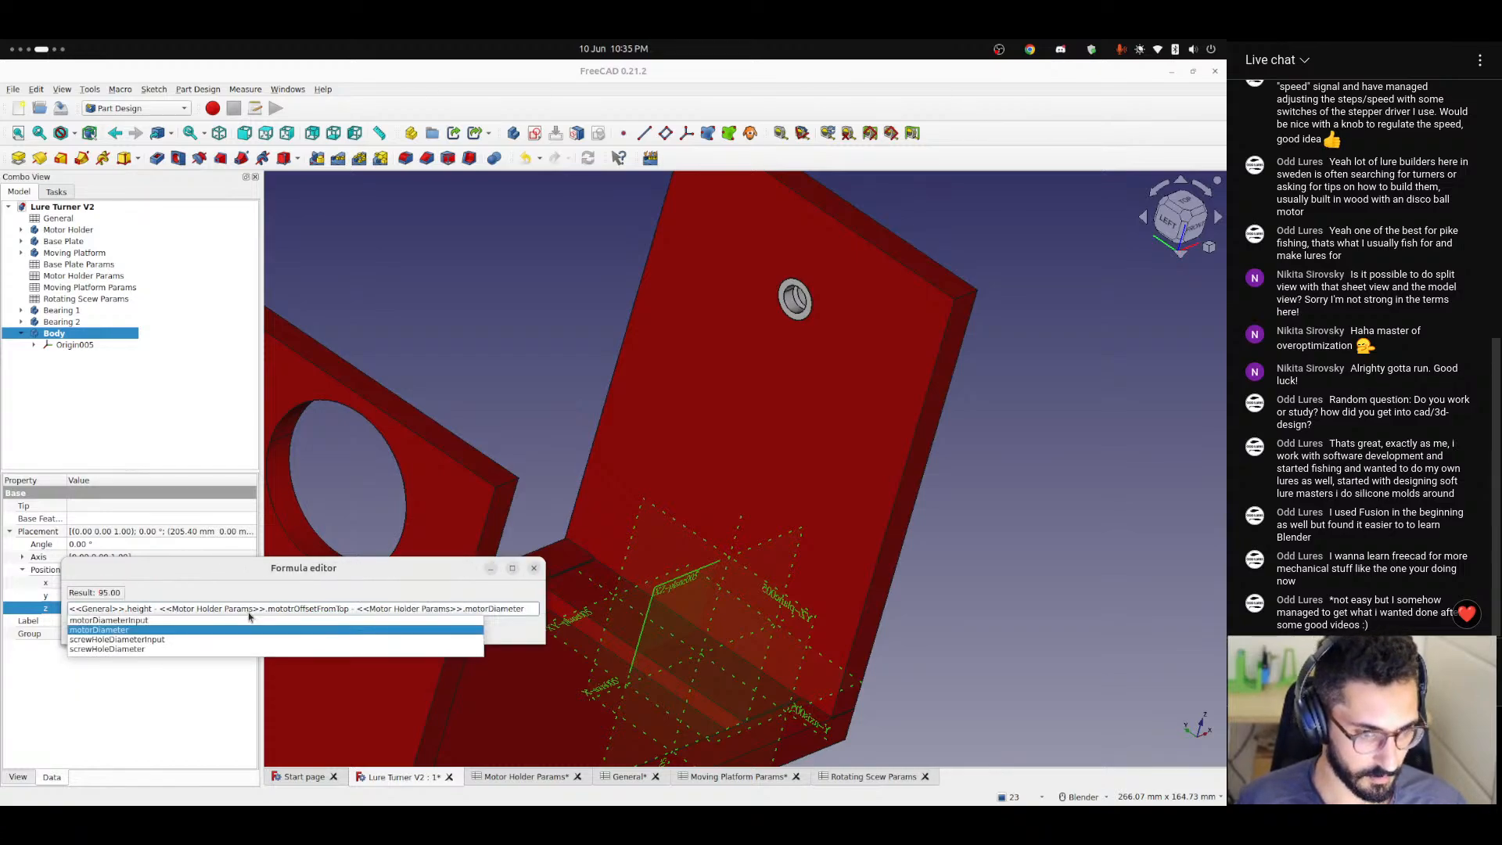
type("/ 2")
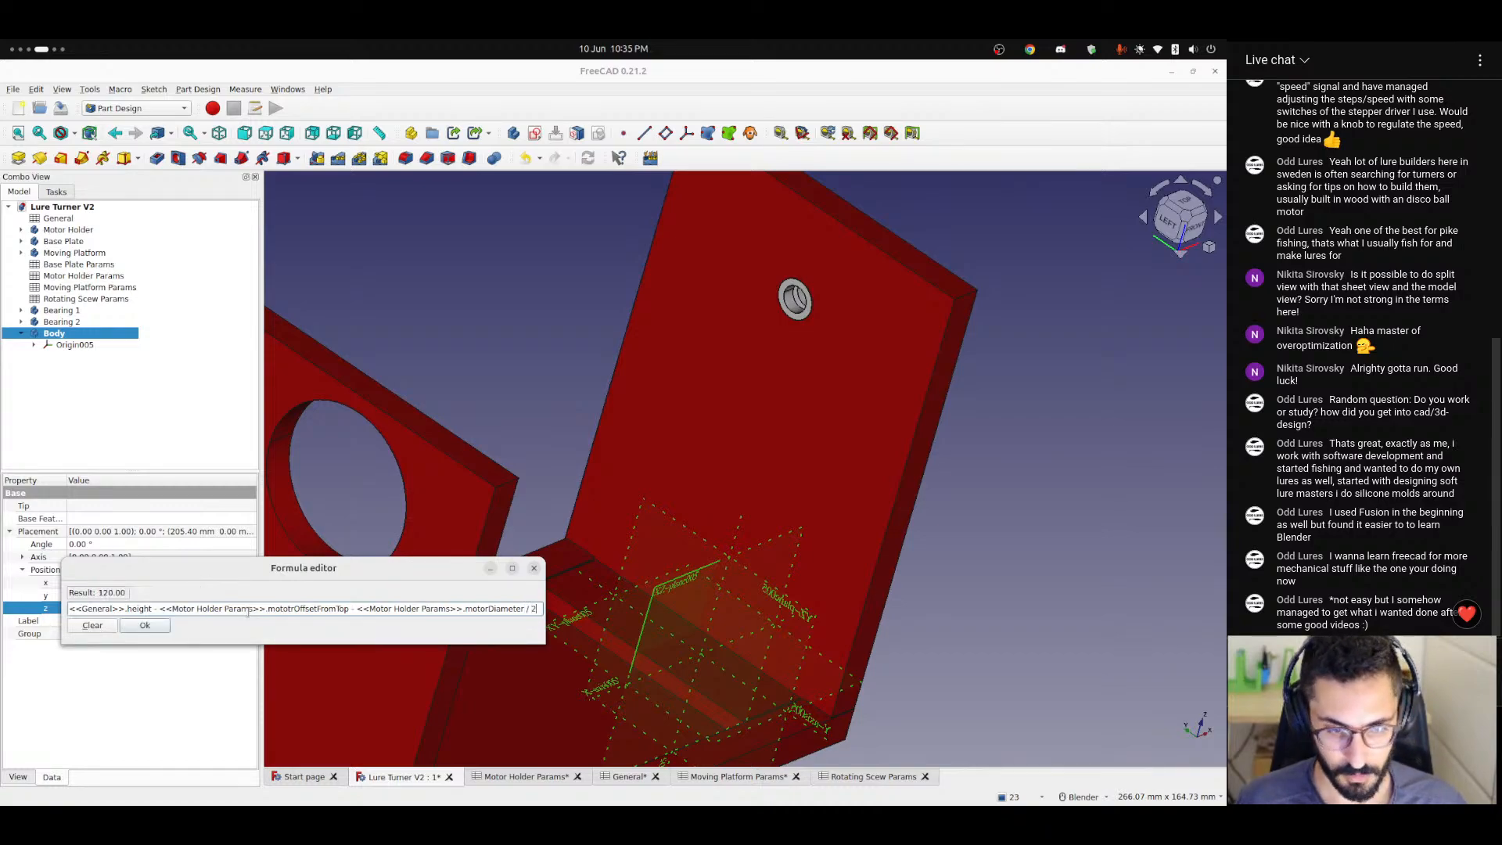
key("Return")
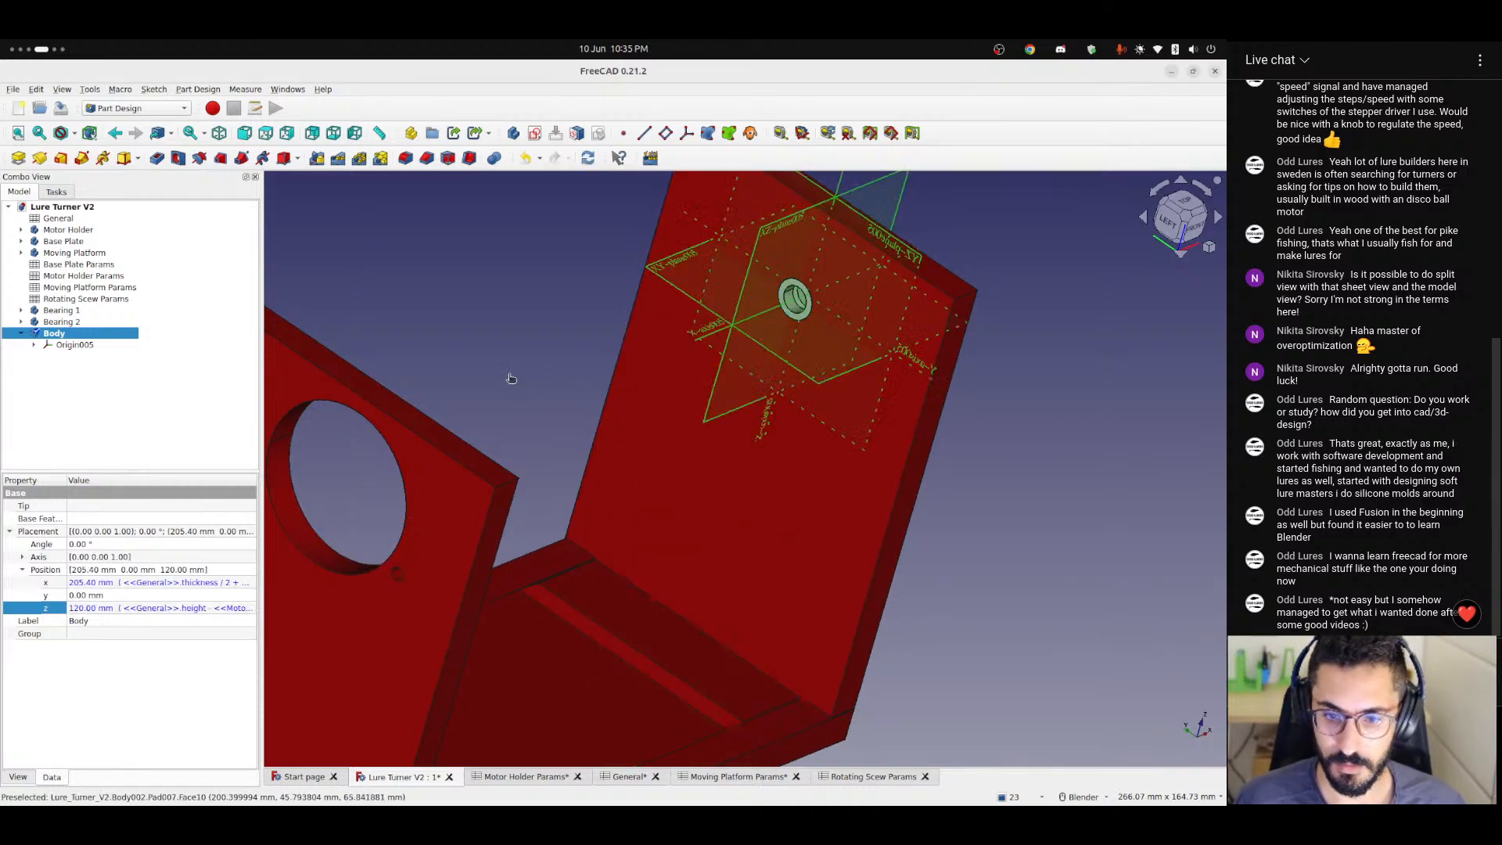
Examine from the front and at an angle how the body's origin planes line up with the upright plate and bearing hole.
left_click(516, 375)
middle_click_drag(884, 415, 714, 422)
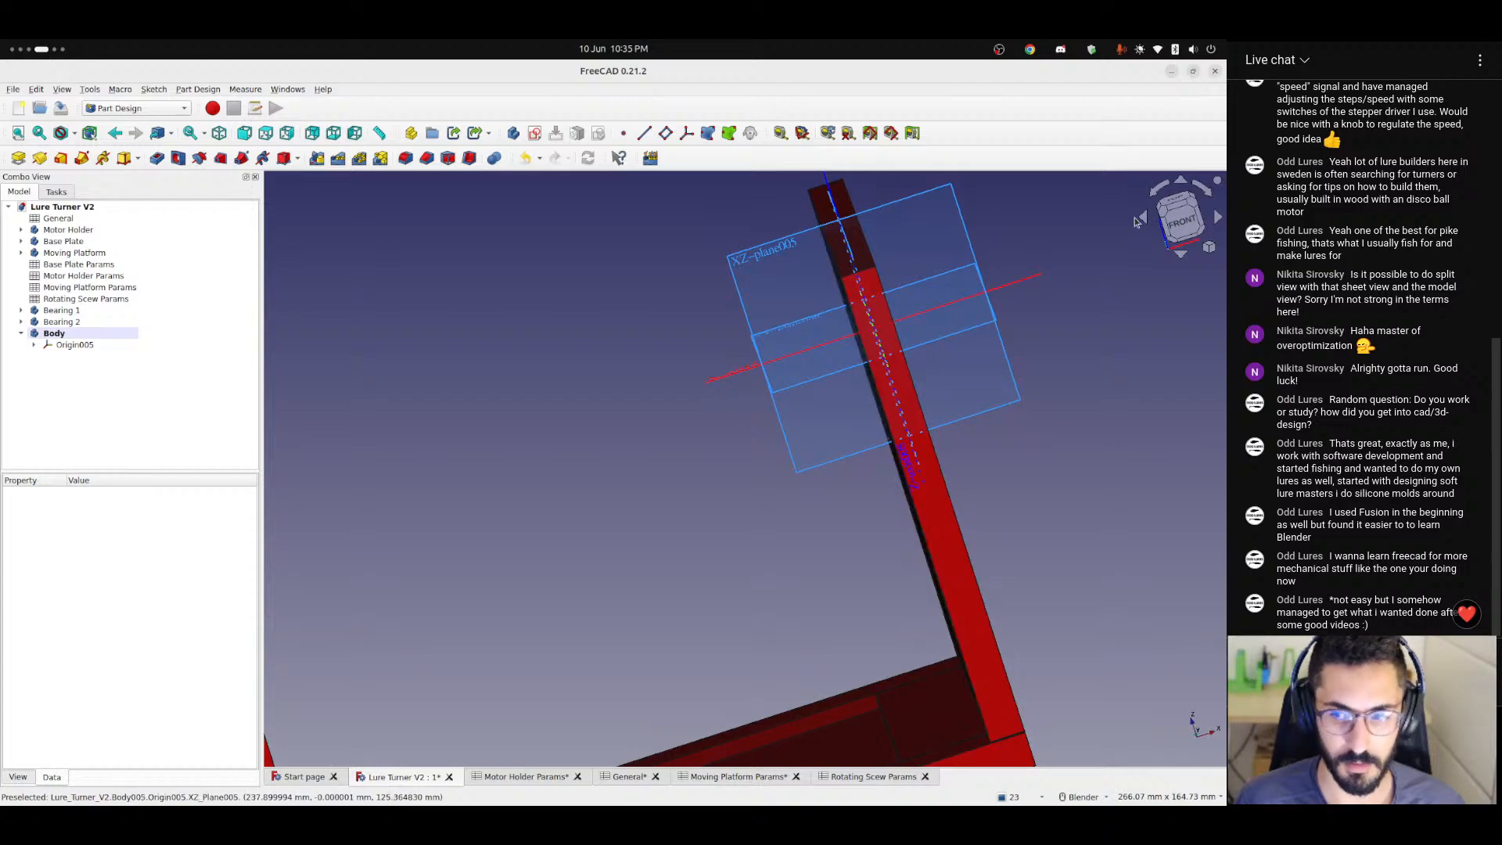
left_click(1181, 220)
middle_click_drag(857, 441, 583, 439, "shift")
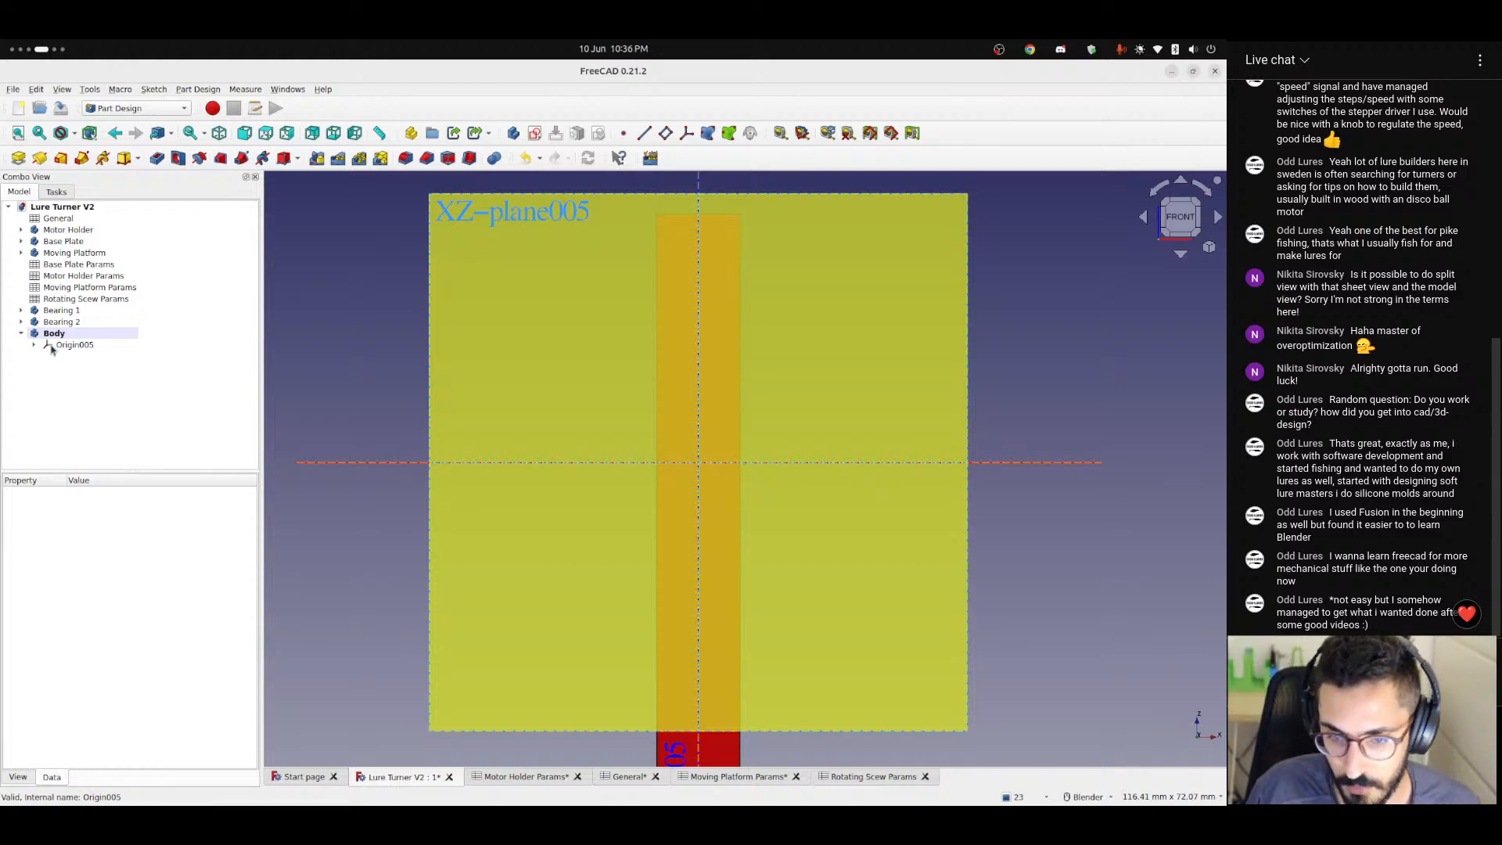
scroll(798, 328, "down", 2)
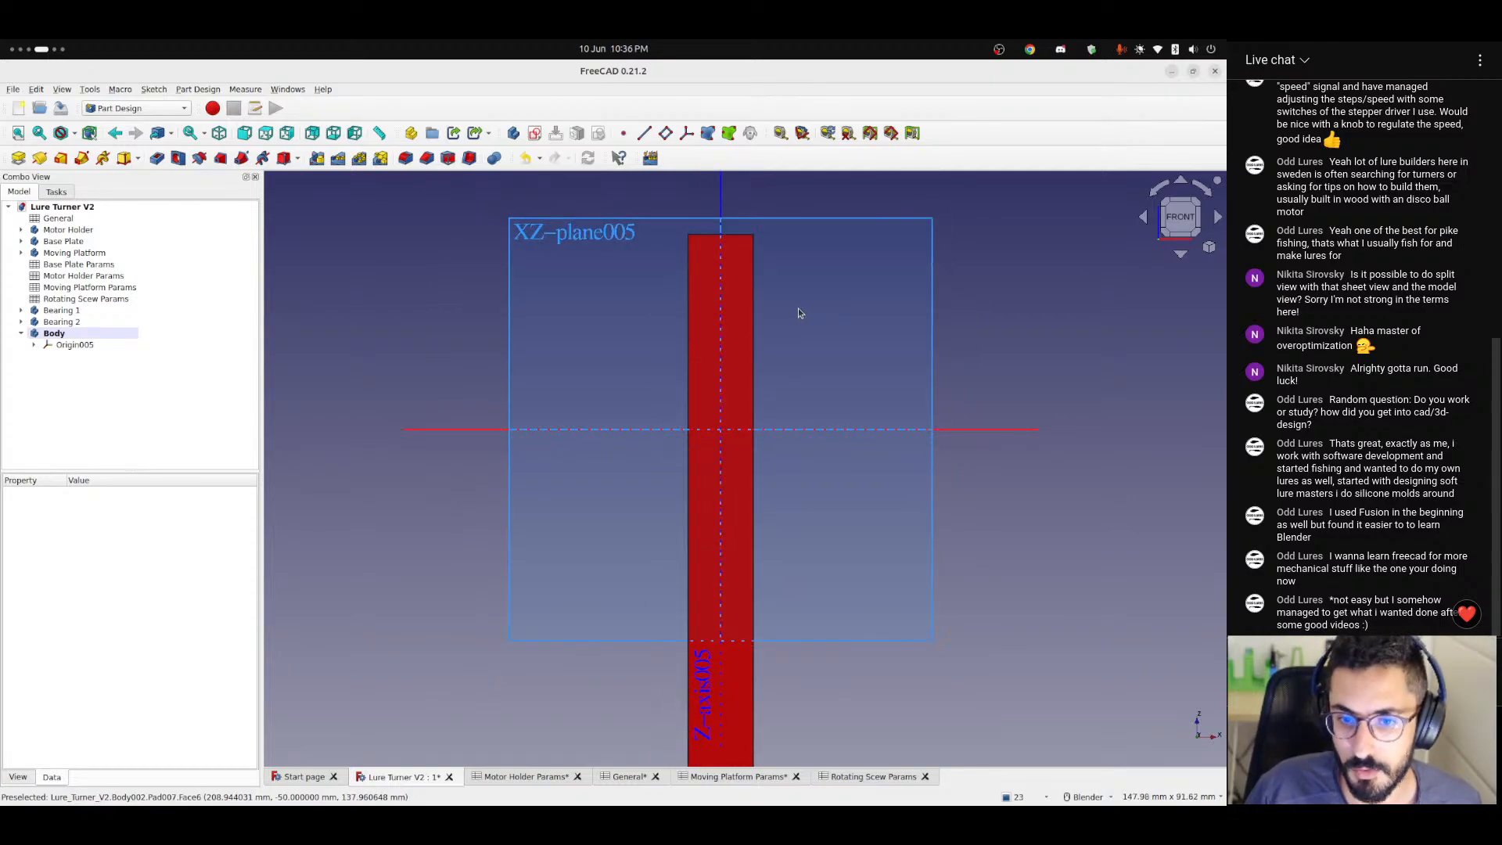
scroll(759, 374, "up", 2)
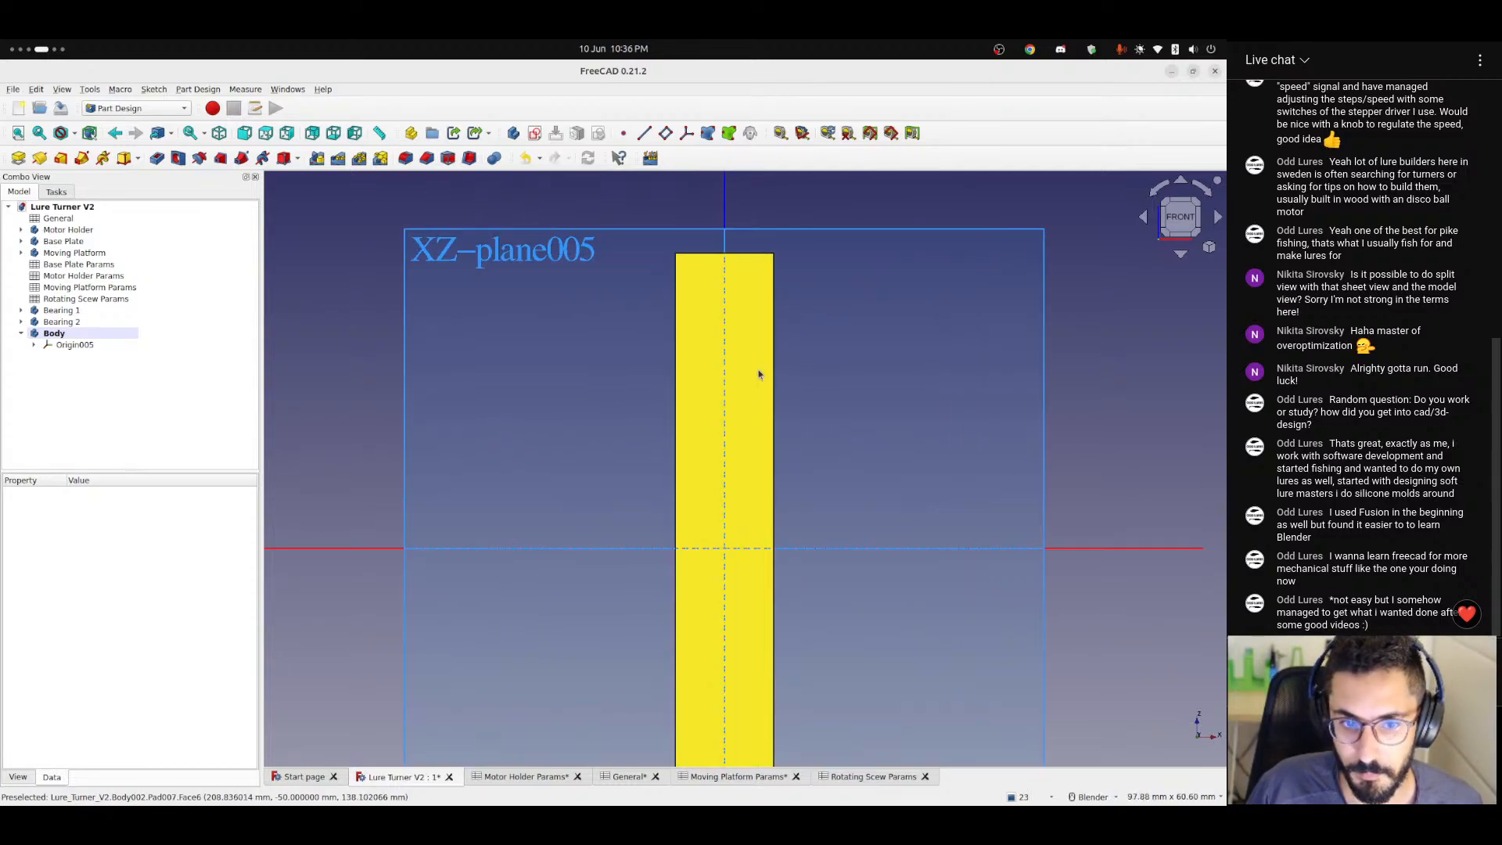
scroll(763, 387, "down", 2)
middle_click_drag(764, 395, 750, 426, "shift")
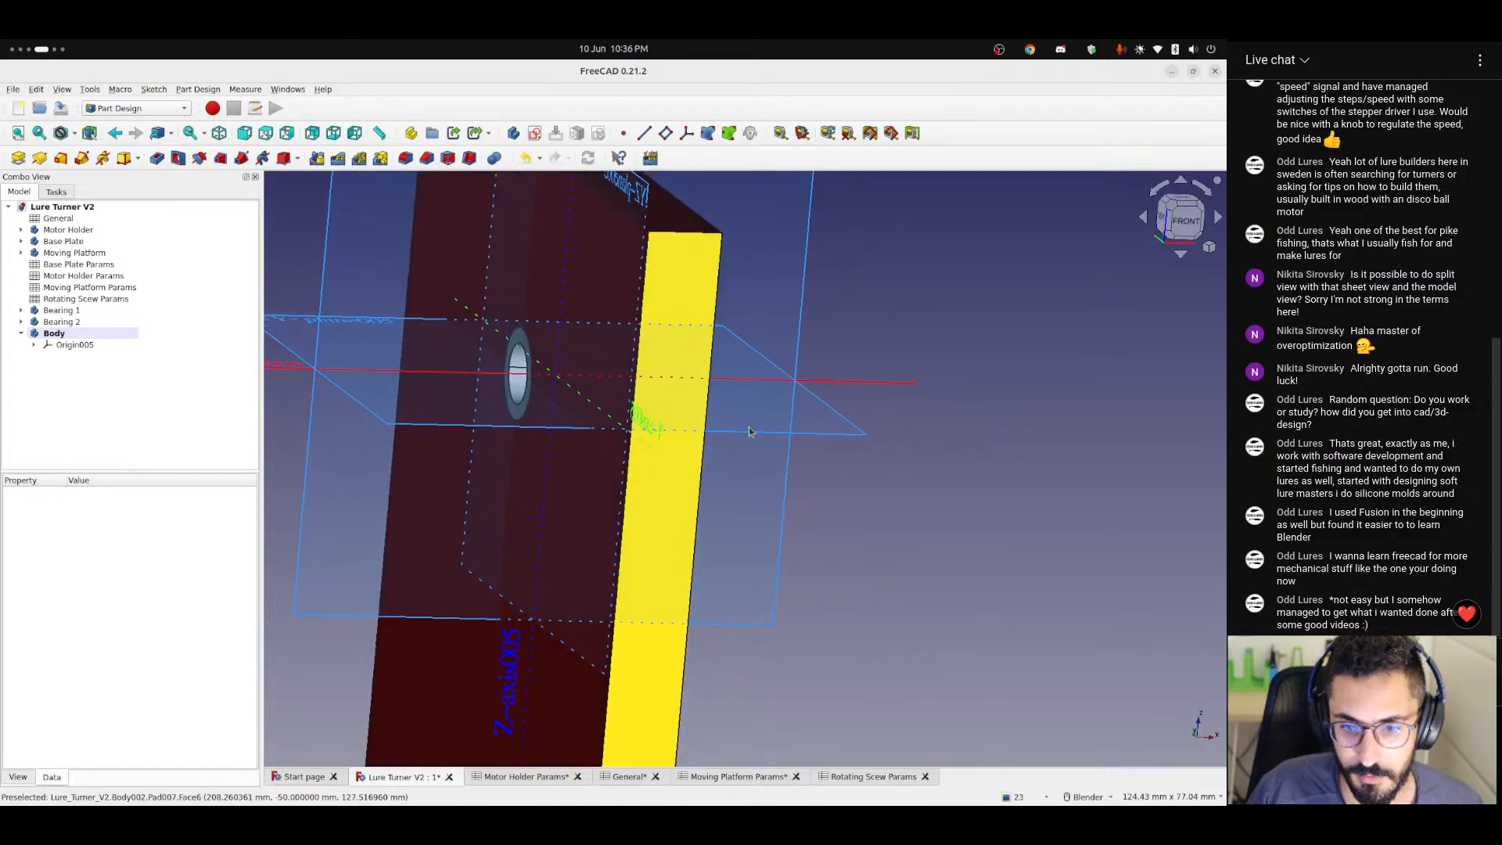
middle_click_drag(565, 320, 835, 451, "shift")
scroll(774, 421, "down", 2)
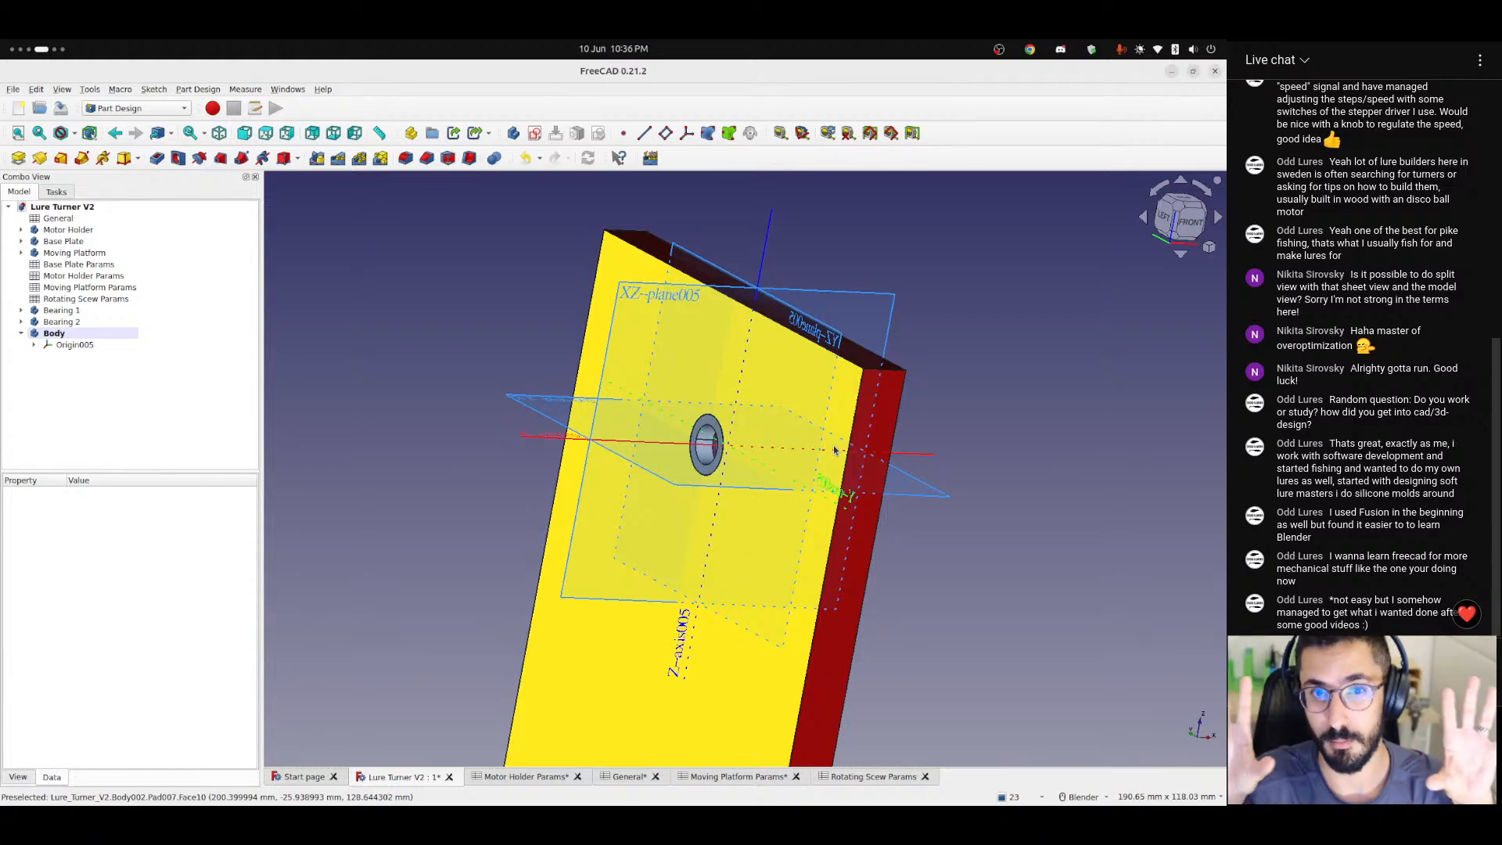
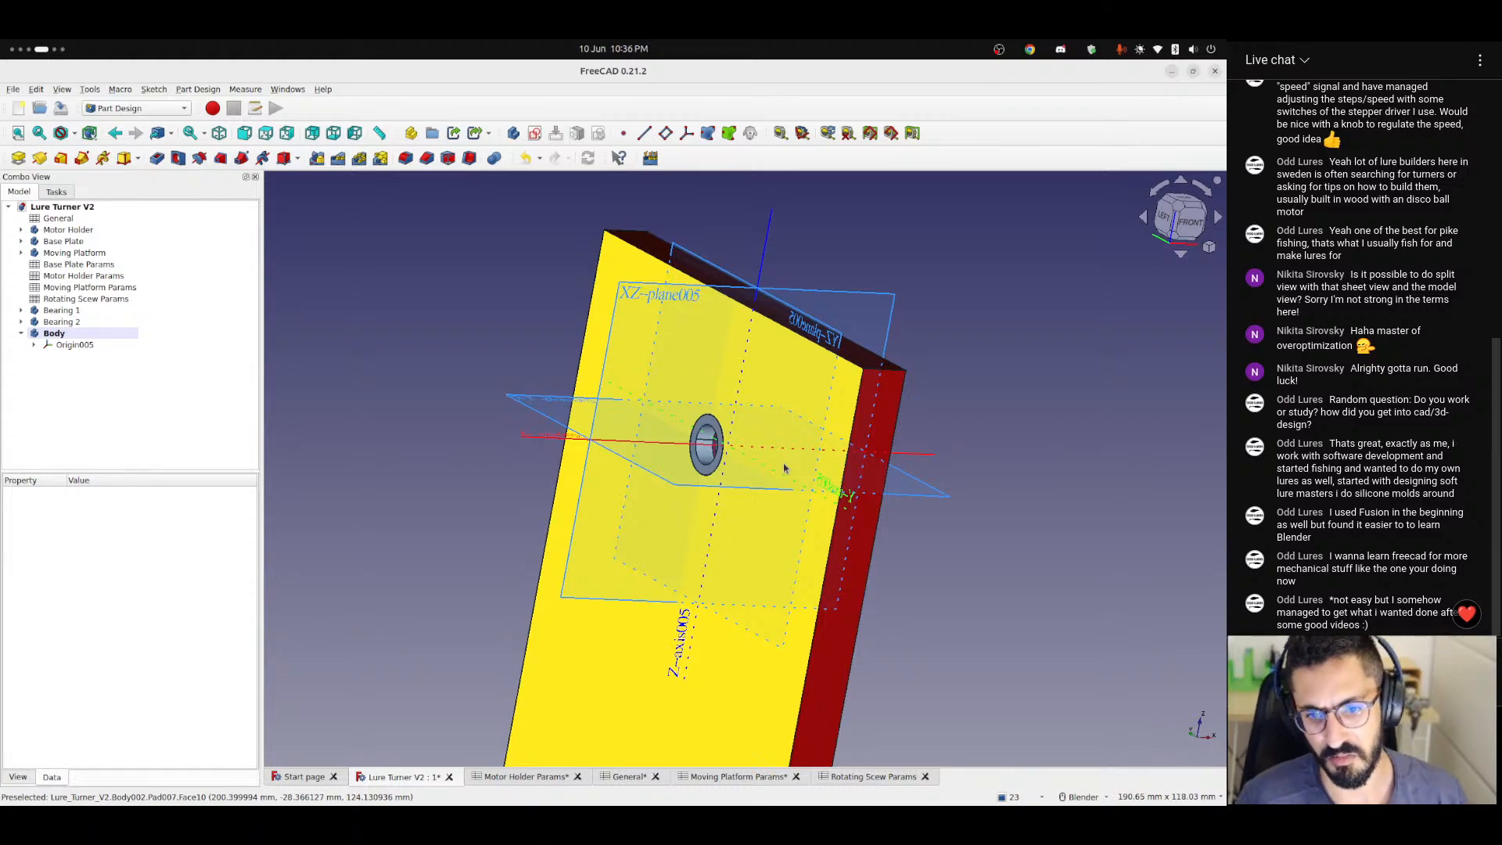
Examine the bearing in the upright plate and the new body's origin planes from several angles.
middle_click_drag(933, 388, 969, 405)
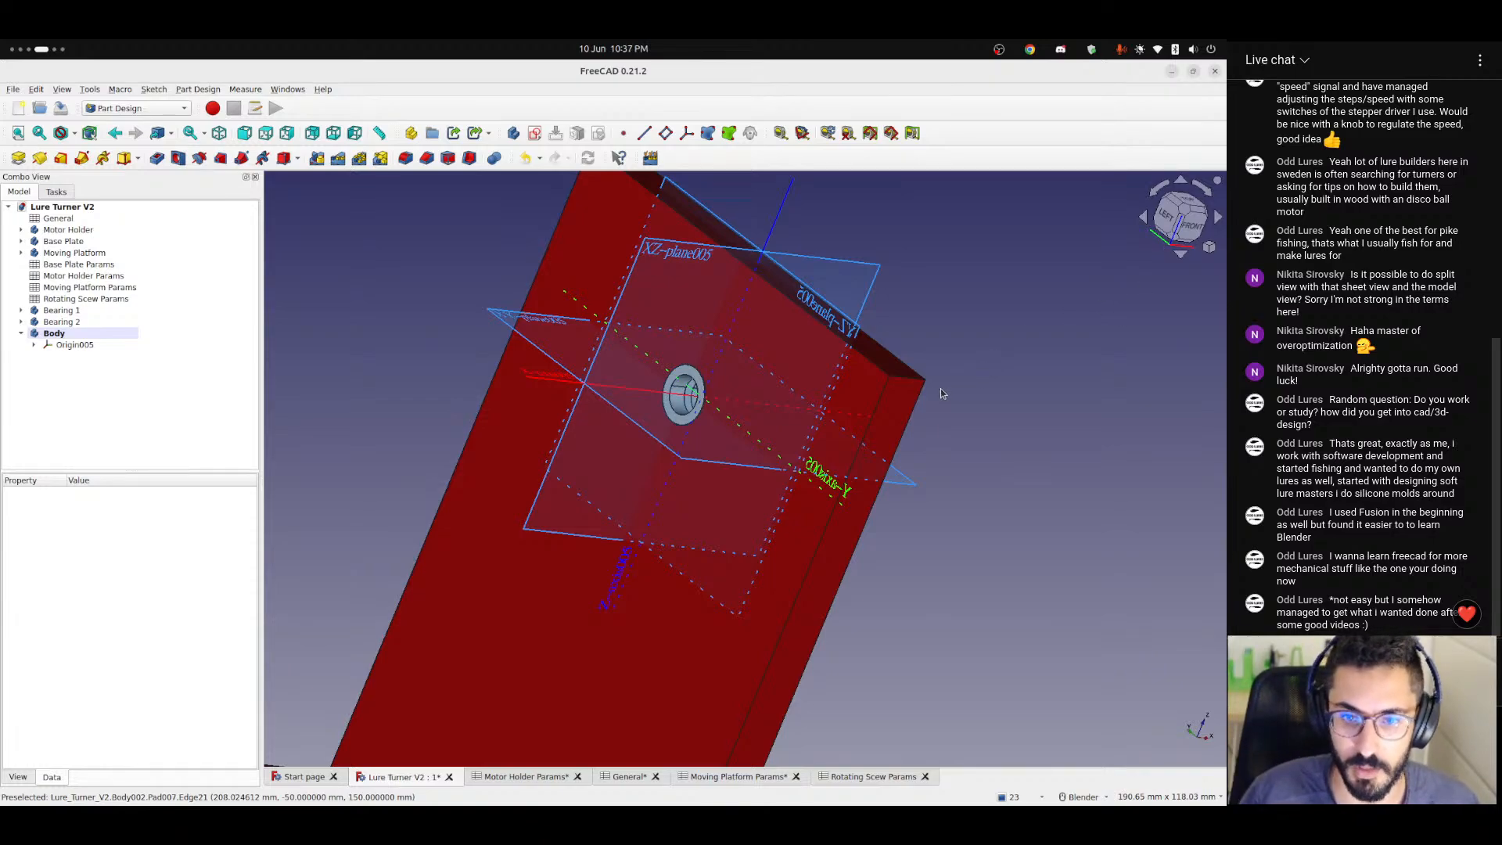
middle_click_drag(876, 360, 793, 337)
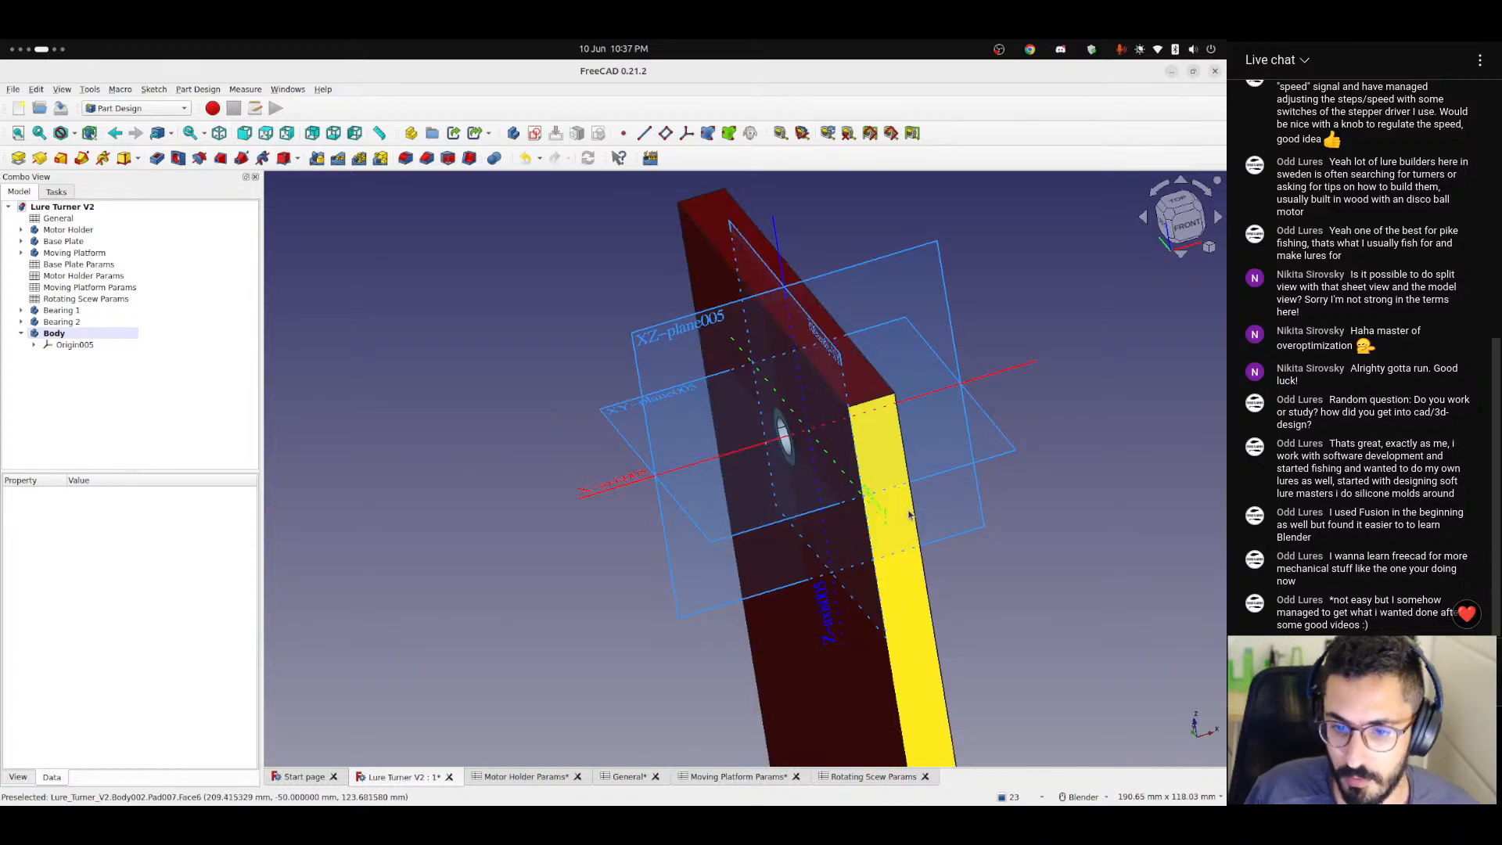
middle_click_drag(910, 514, 1134, 438)
scroll(924, 456, "up", 3)
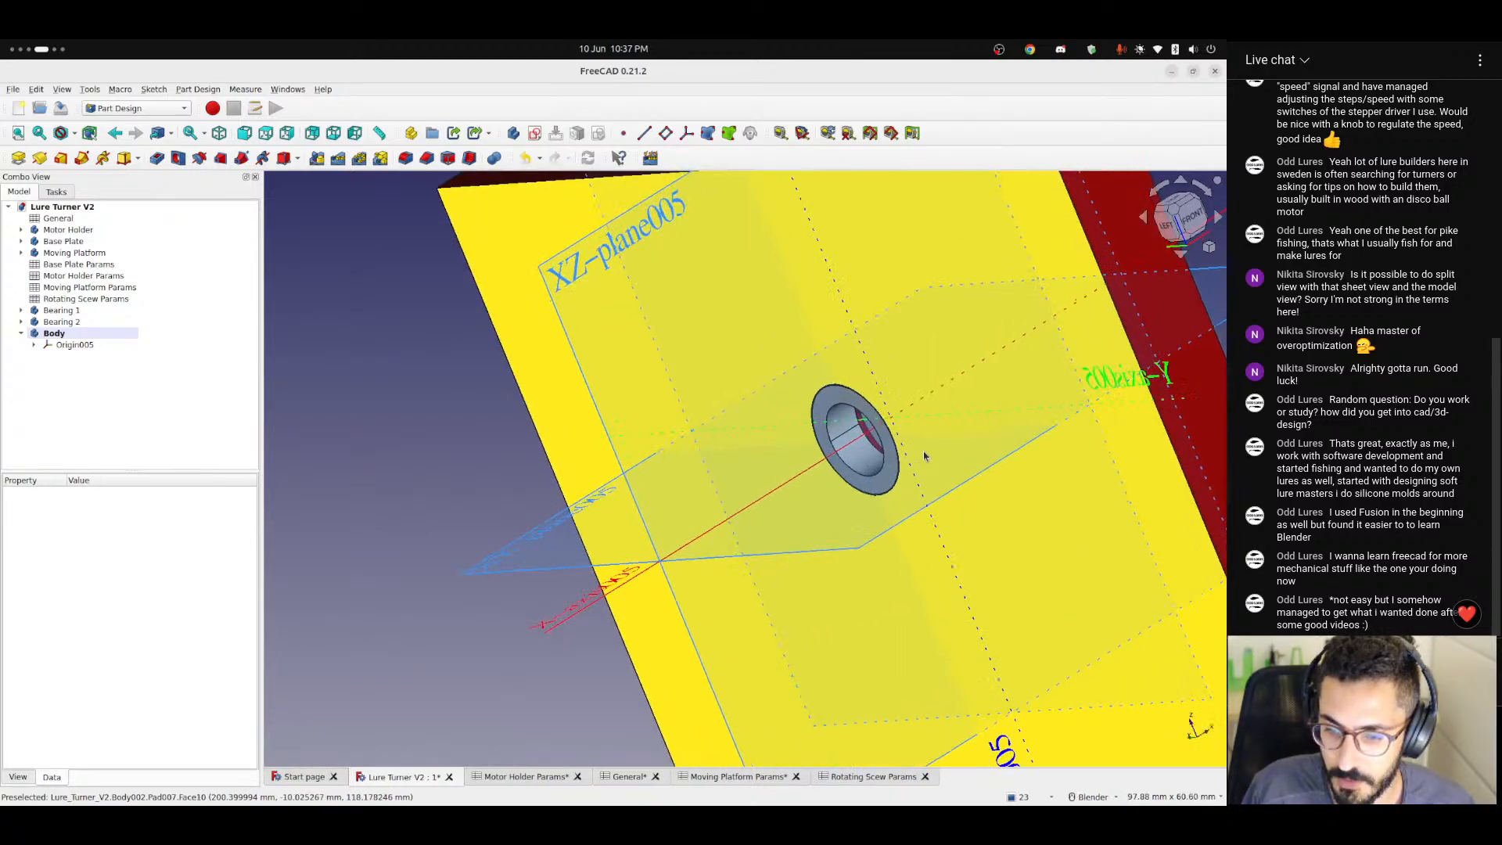
middle_click_drag(924, 456, 942, 425)
scroll(931, 469, "down", 3)
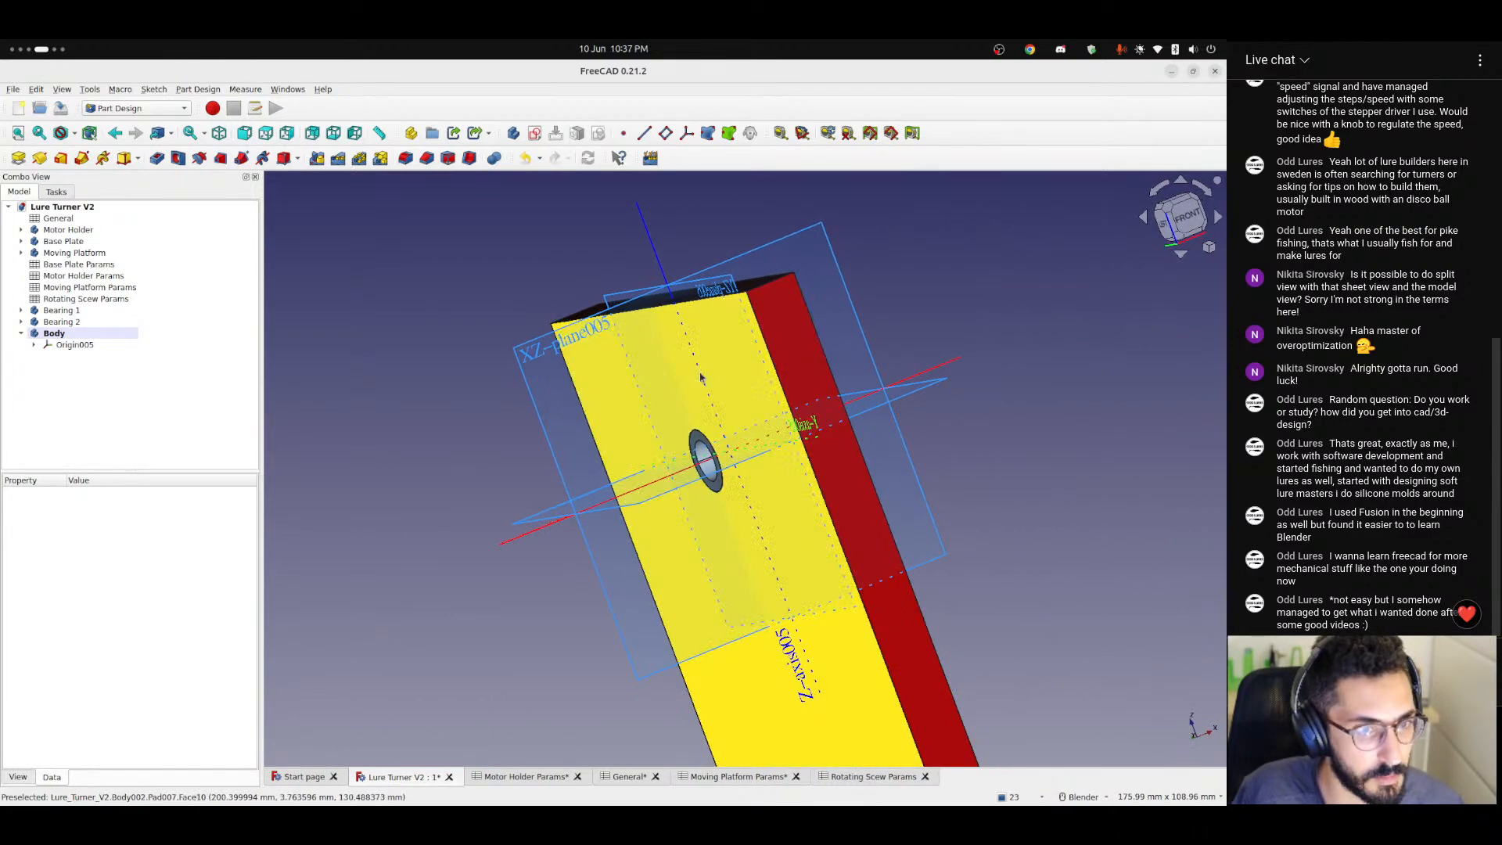
middle_click_drag(701, 378, 847, 384)
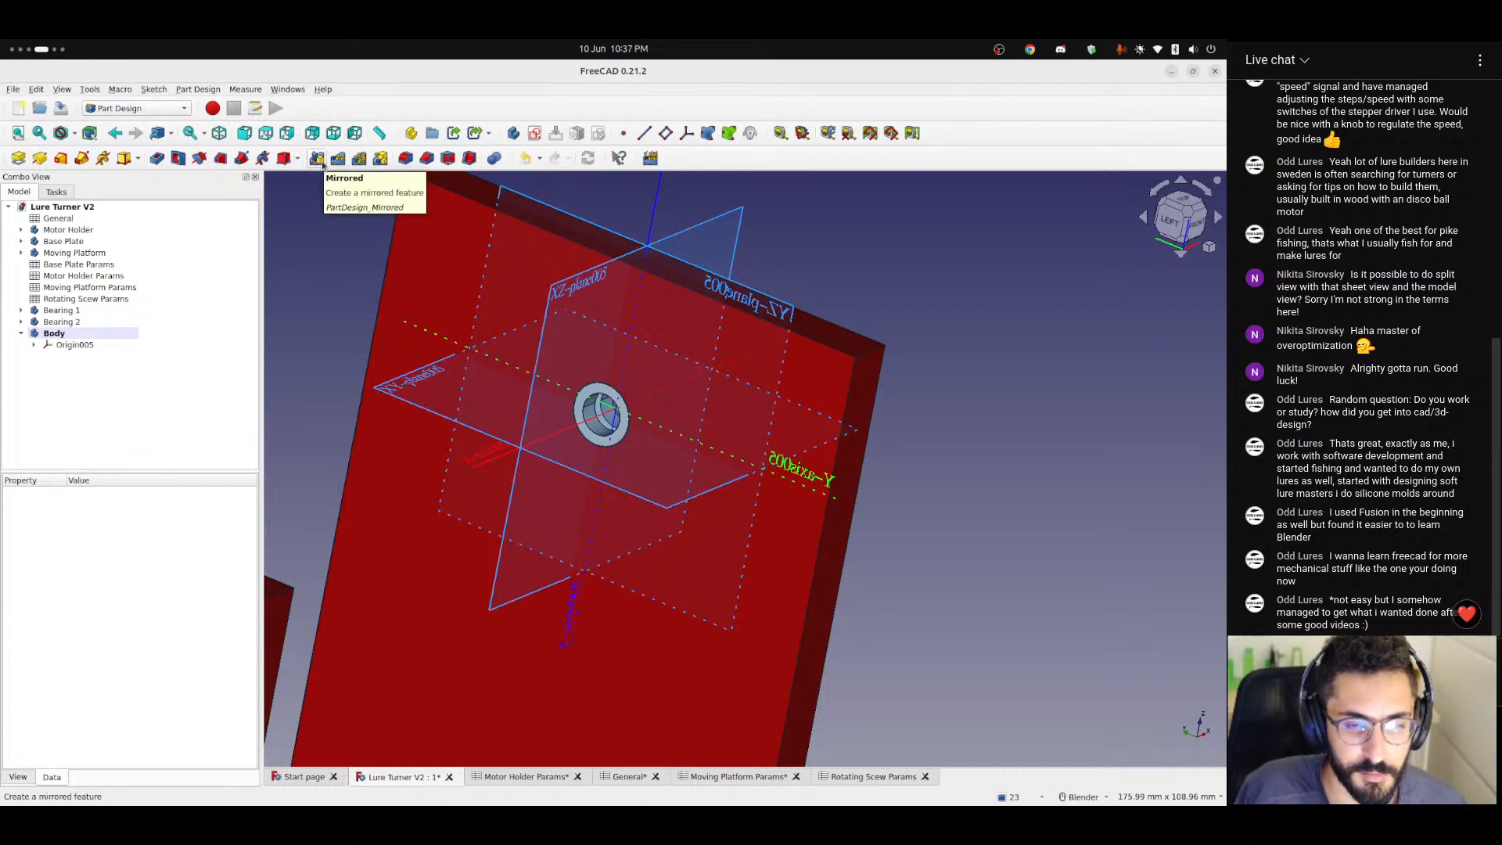
Hide the new body's origin and sketch a circle on its YZ plane, centred on the origin and just inside the bearing's bore.
left_click(62, 345)
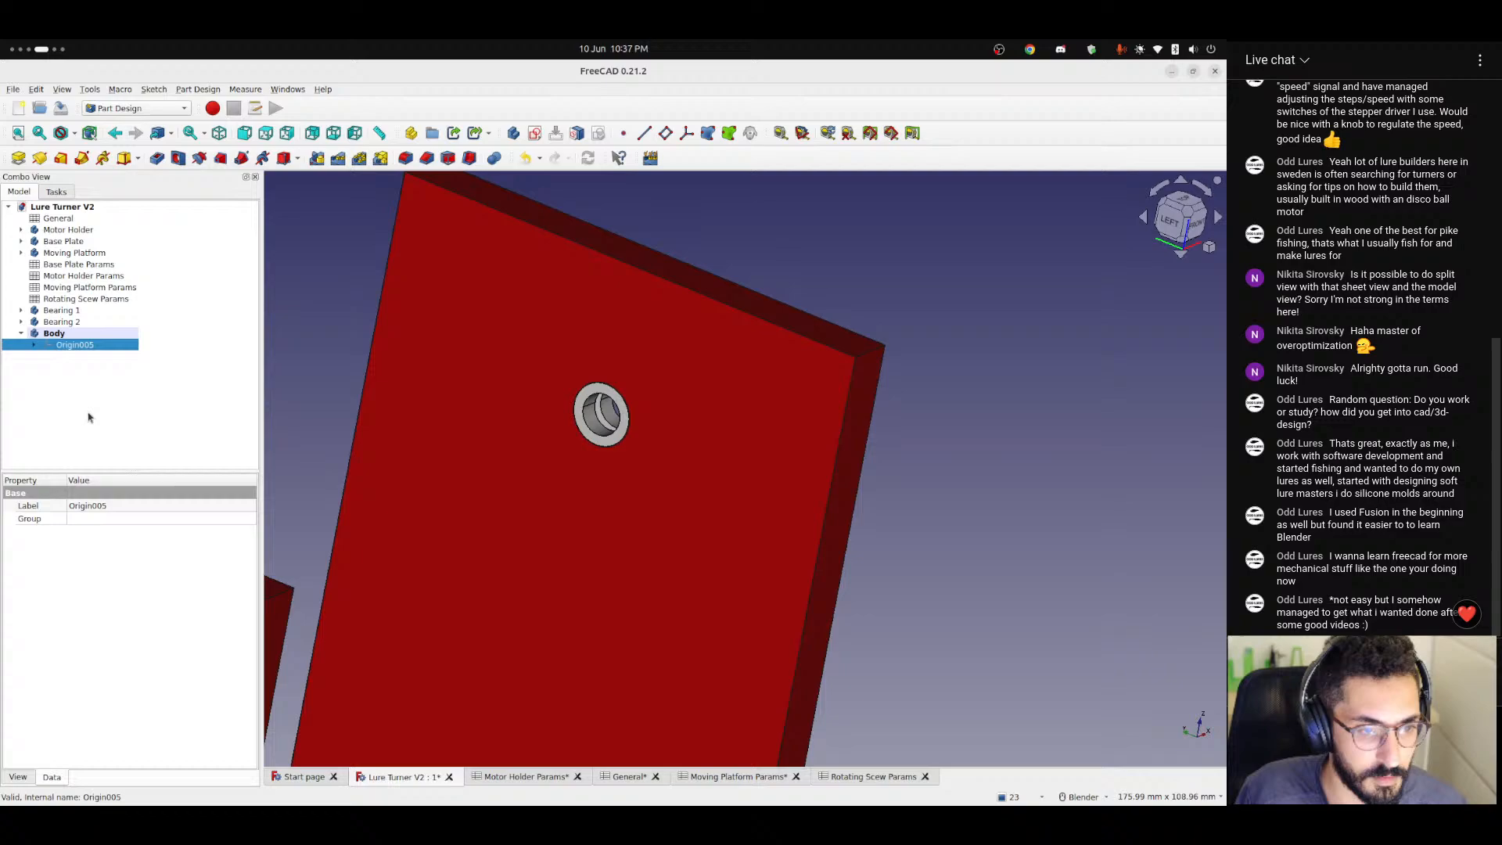
left_click(330, 334)
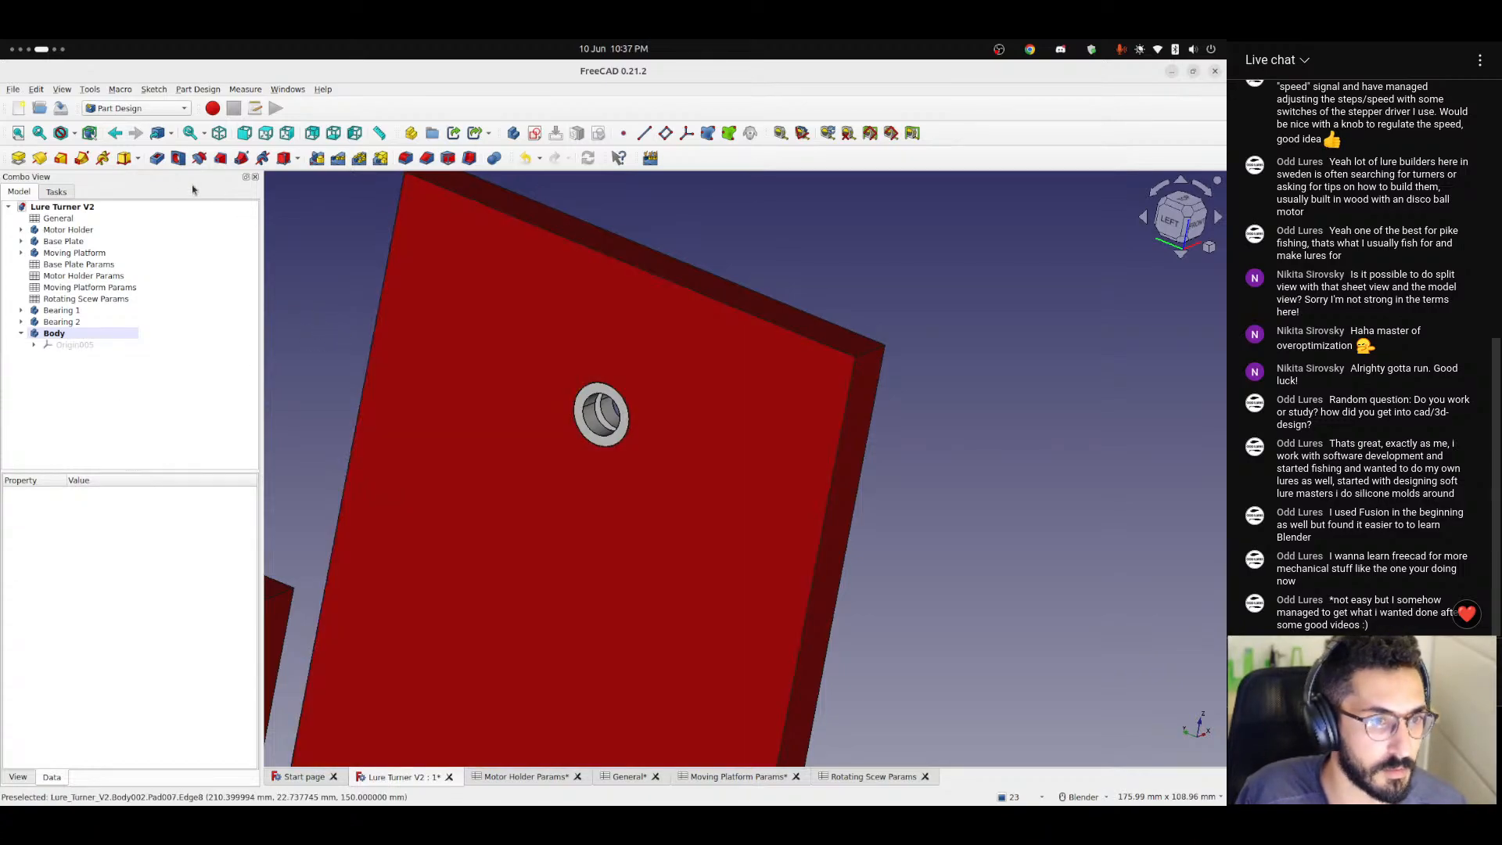
left_click(534, 132)
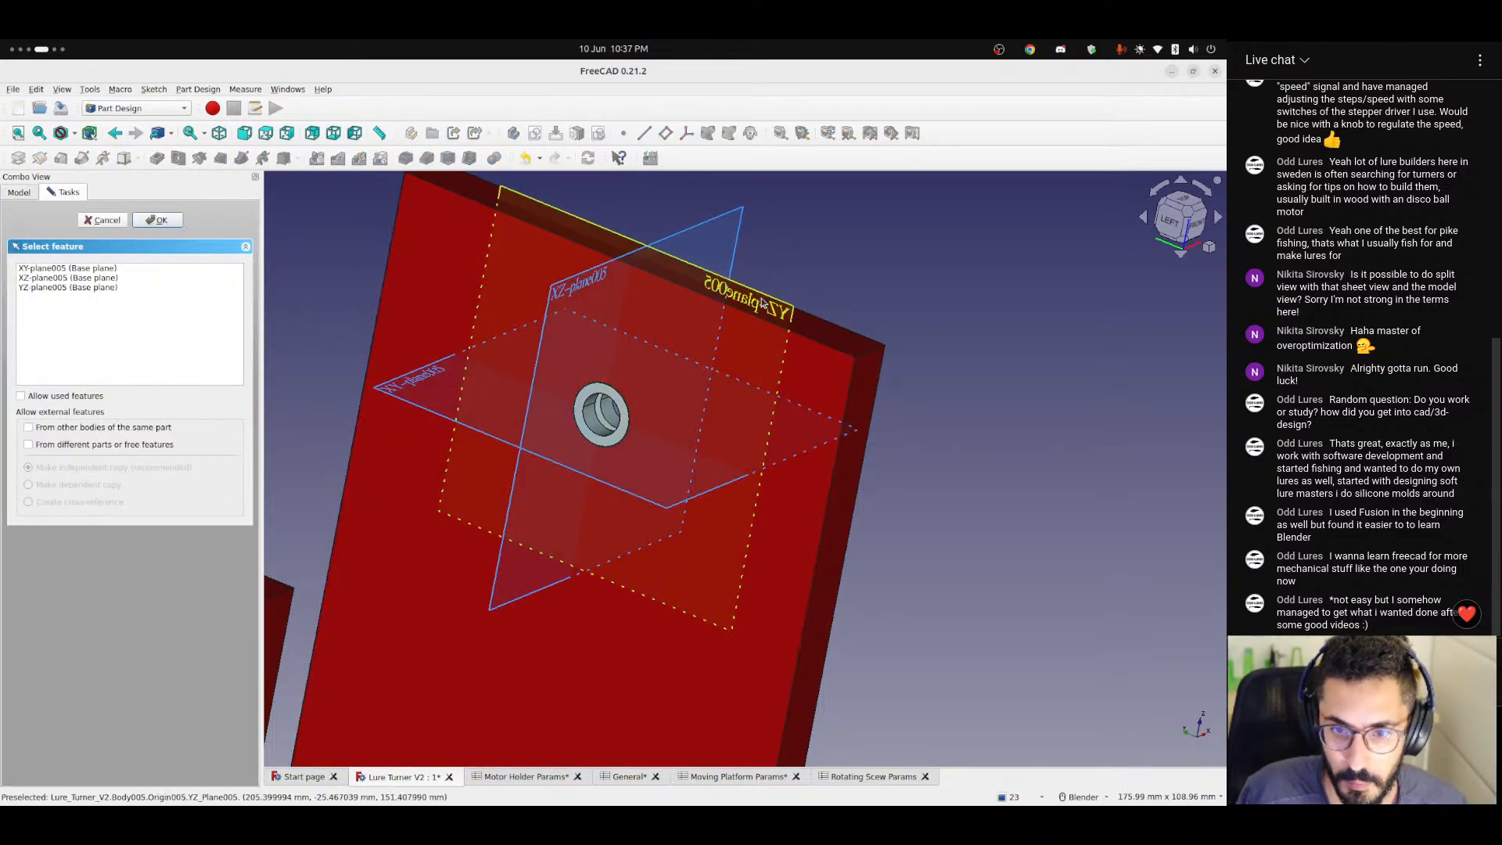
left_click(763, 303)
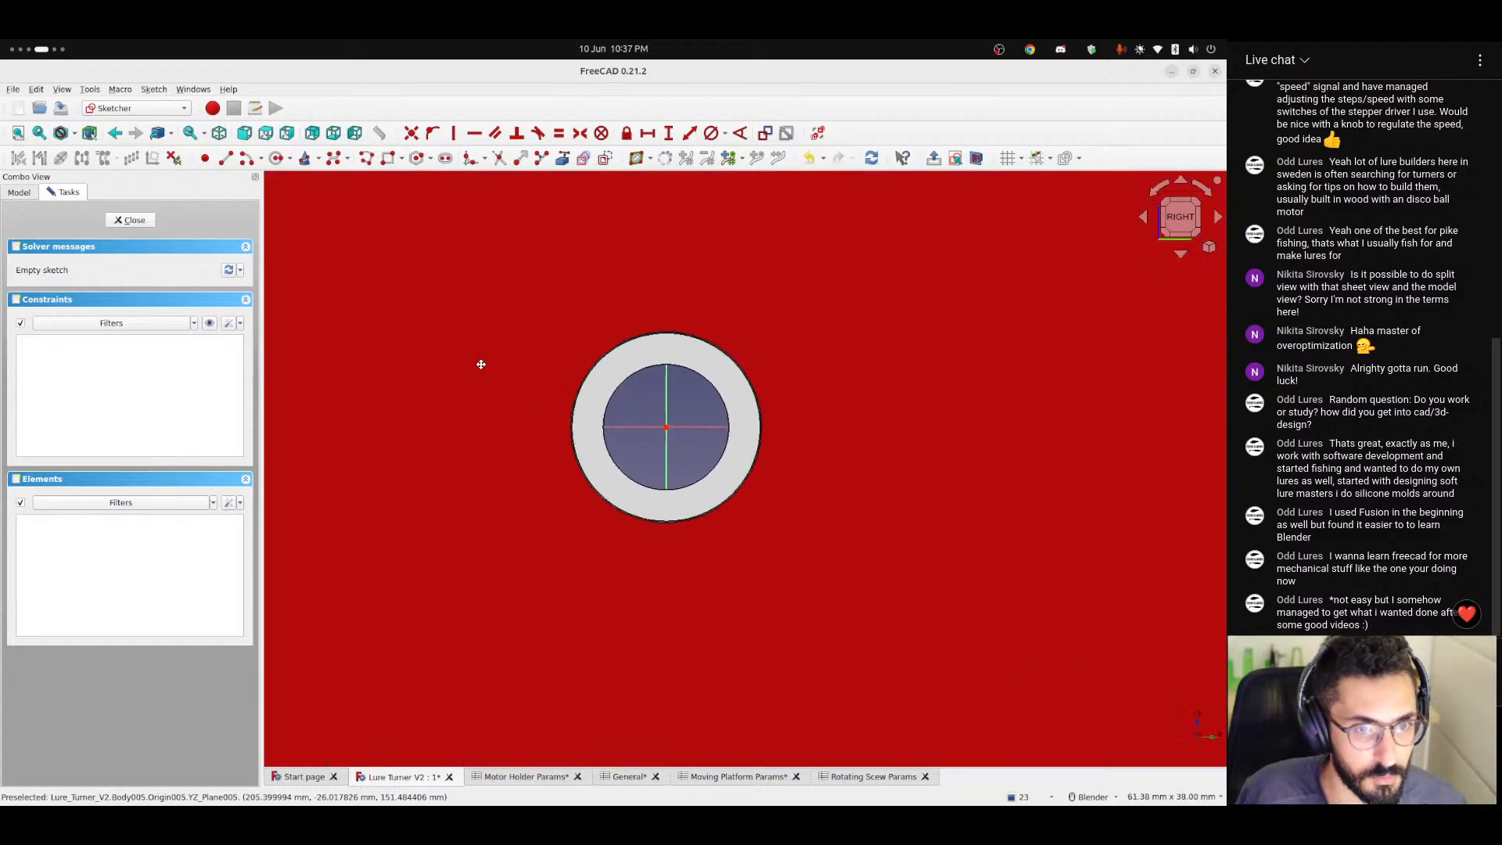
left_click(276, 159)
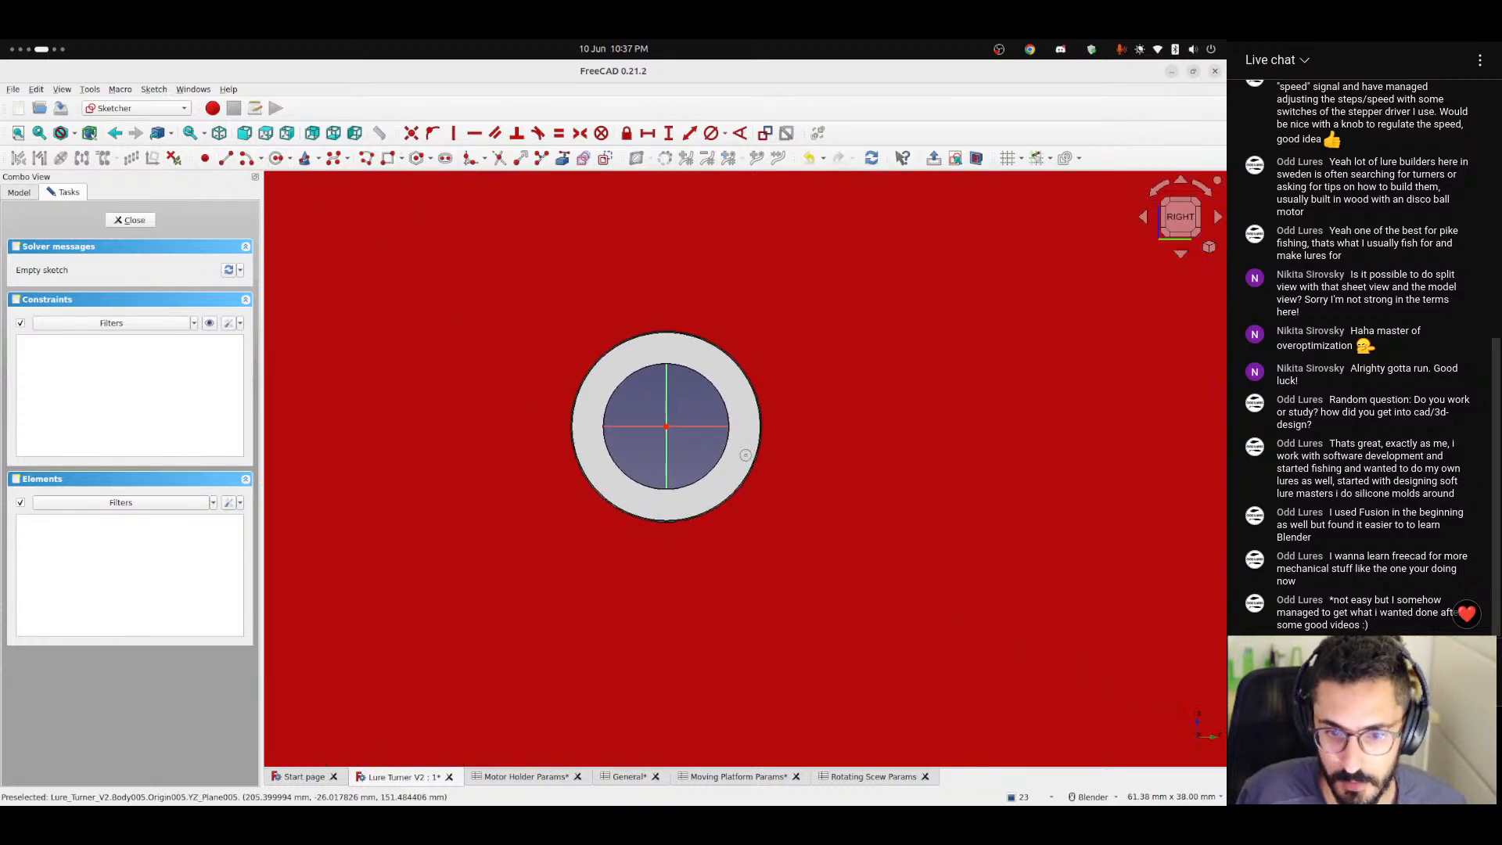
left_click(665, 426)
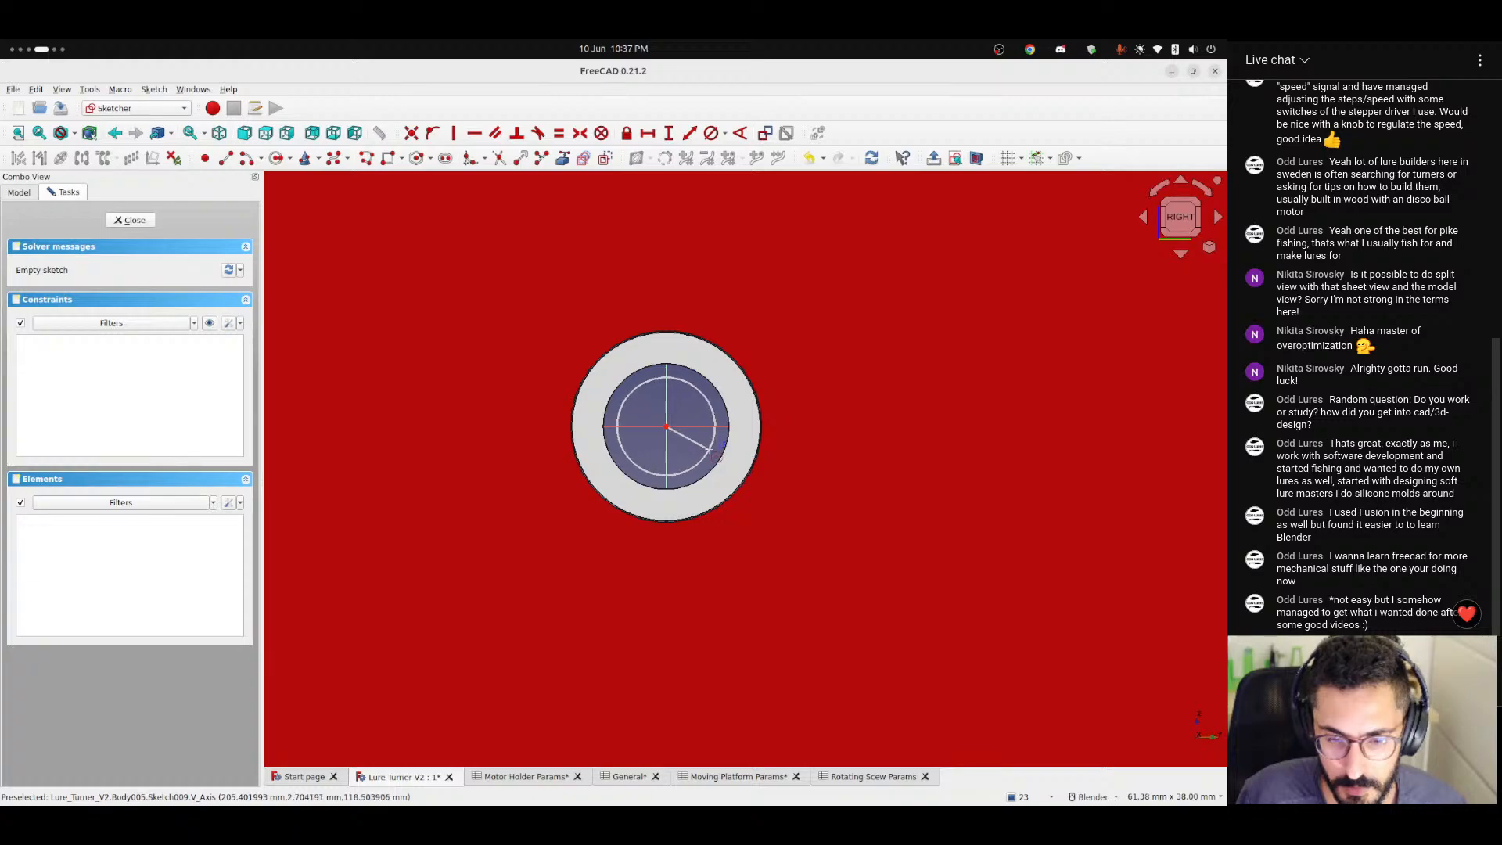
left_click(722, 427)
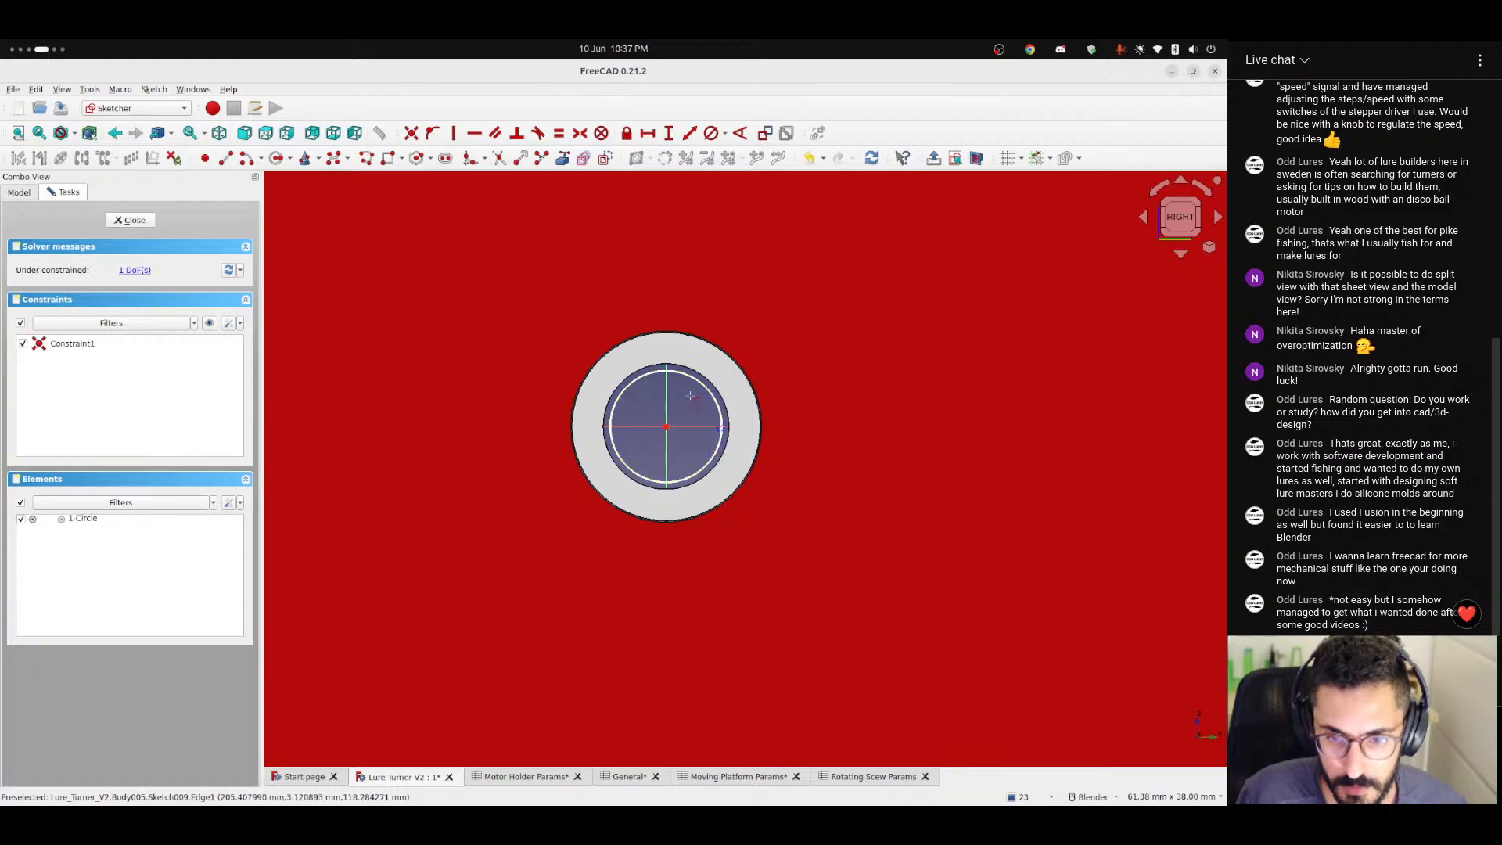
left_click(133, 220)
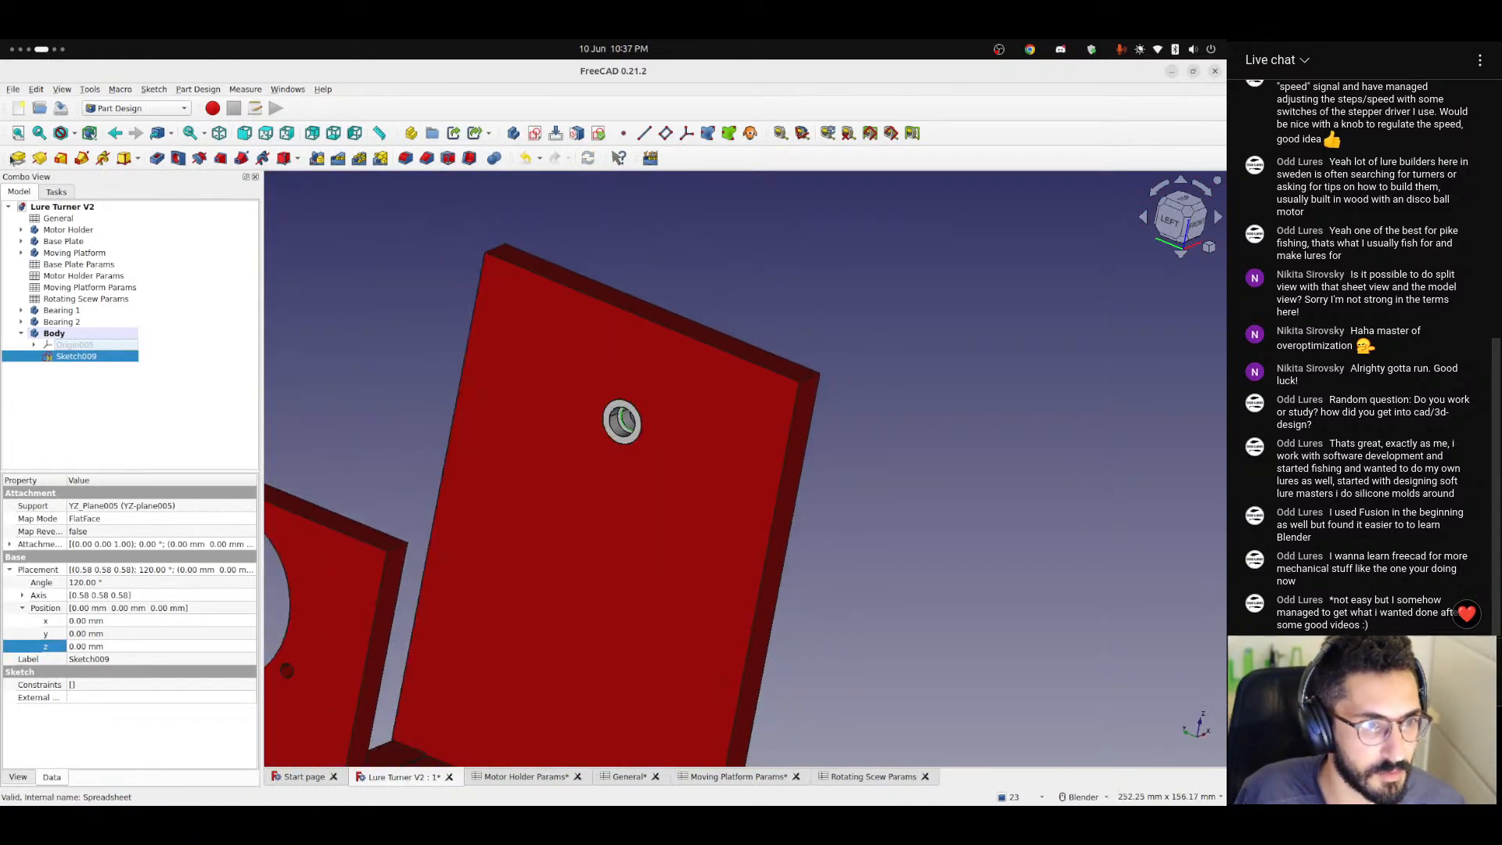
Pad the circle sketched in the bearing bore 10 mm along its sketch normal.
left_click(18, 158)
middle_click_drag(640, 546, 429, 500)
key("Return")
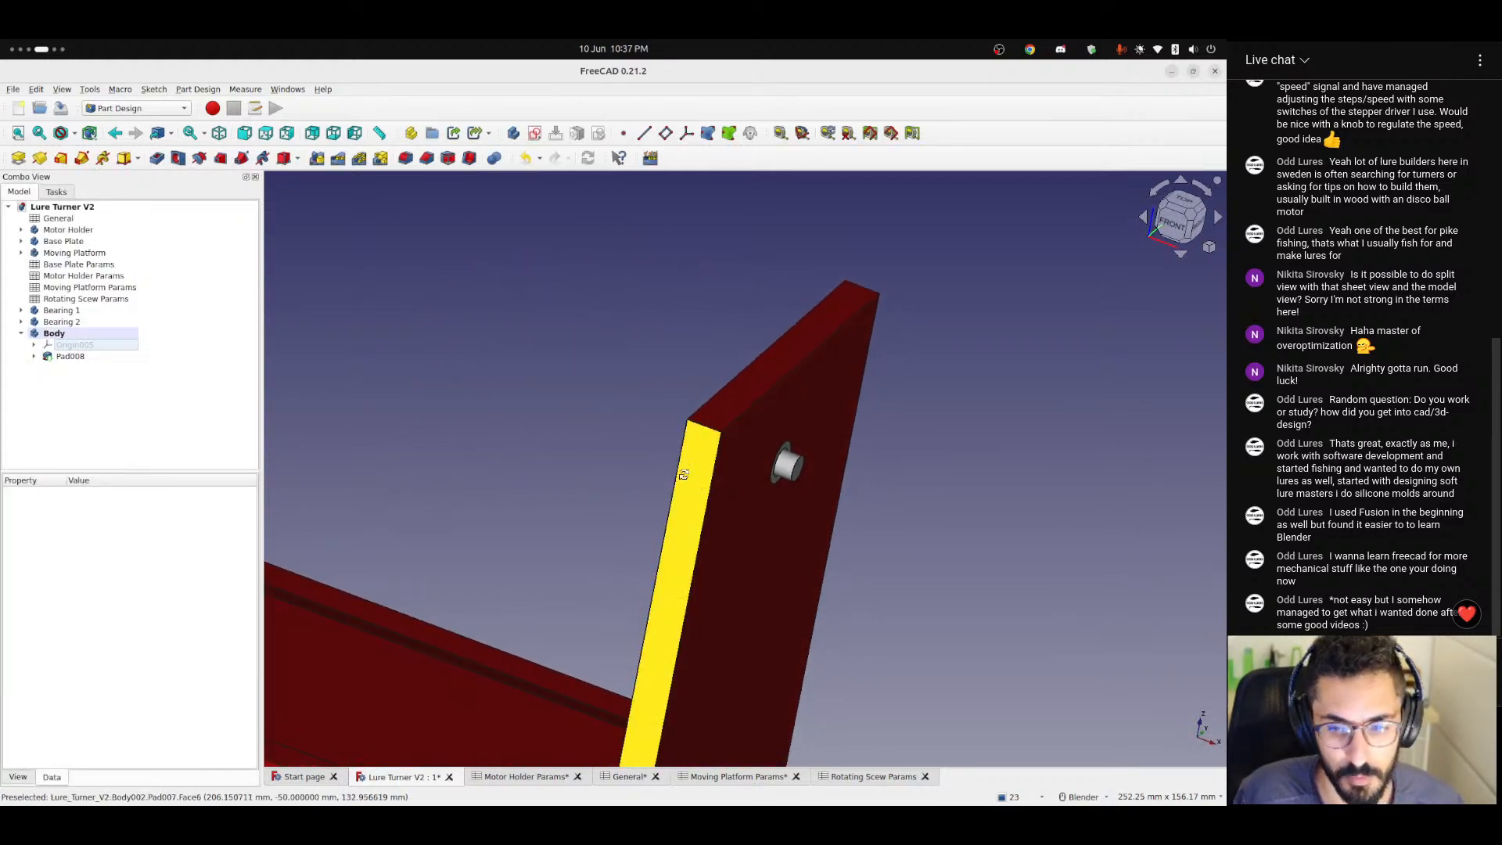
left_click(534, 134)
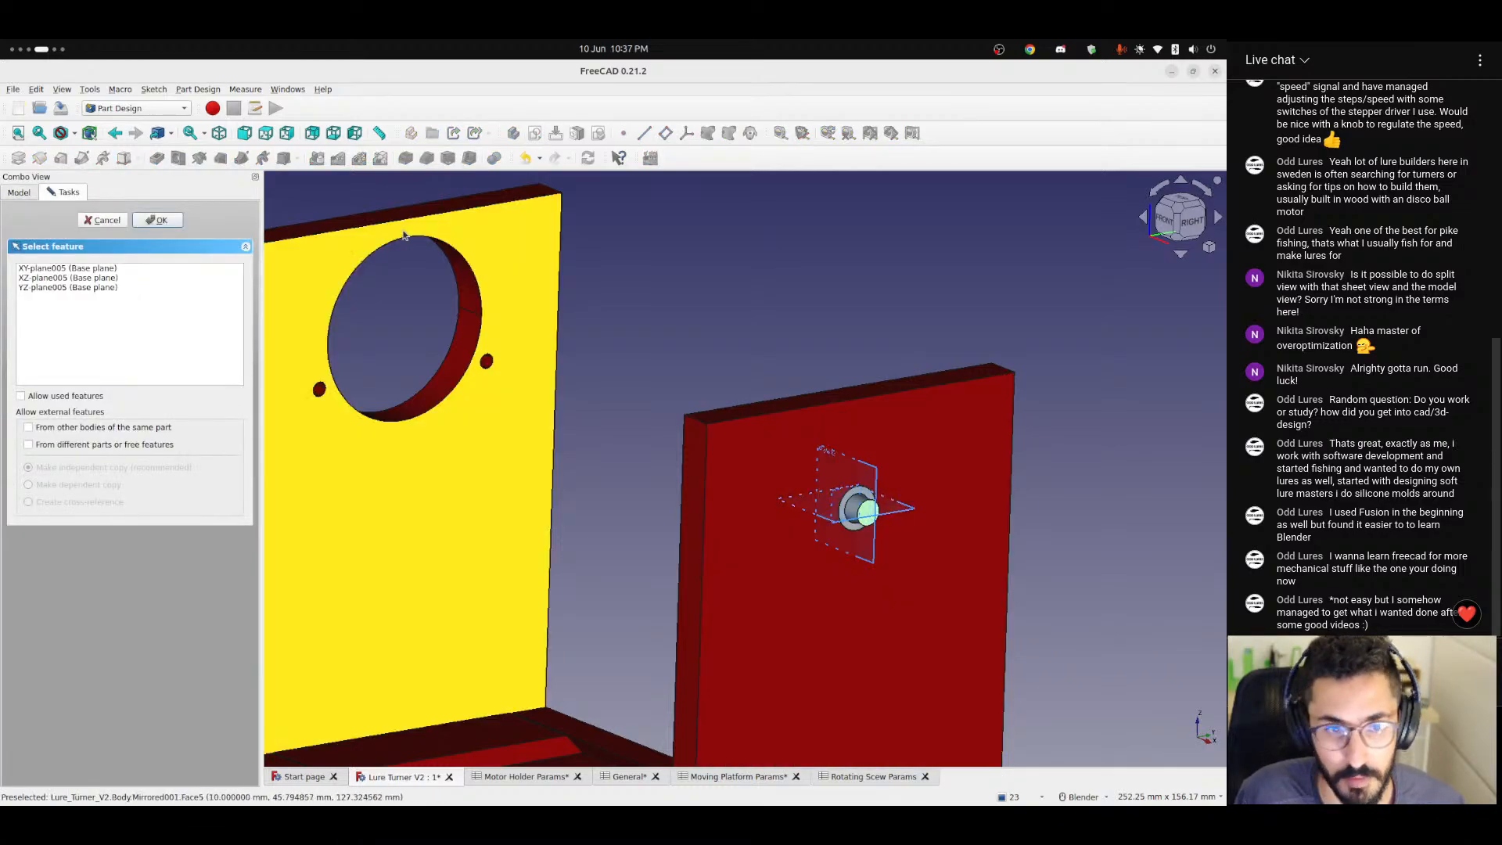
left_click(115, 222)
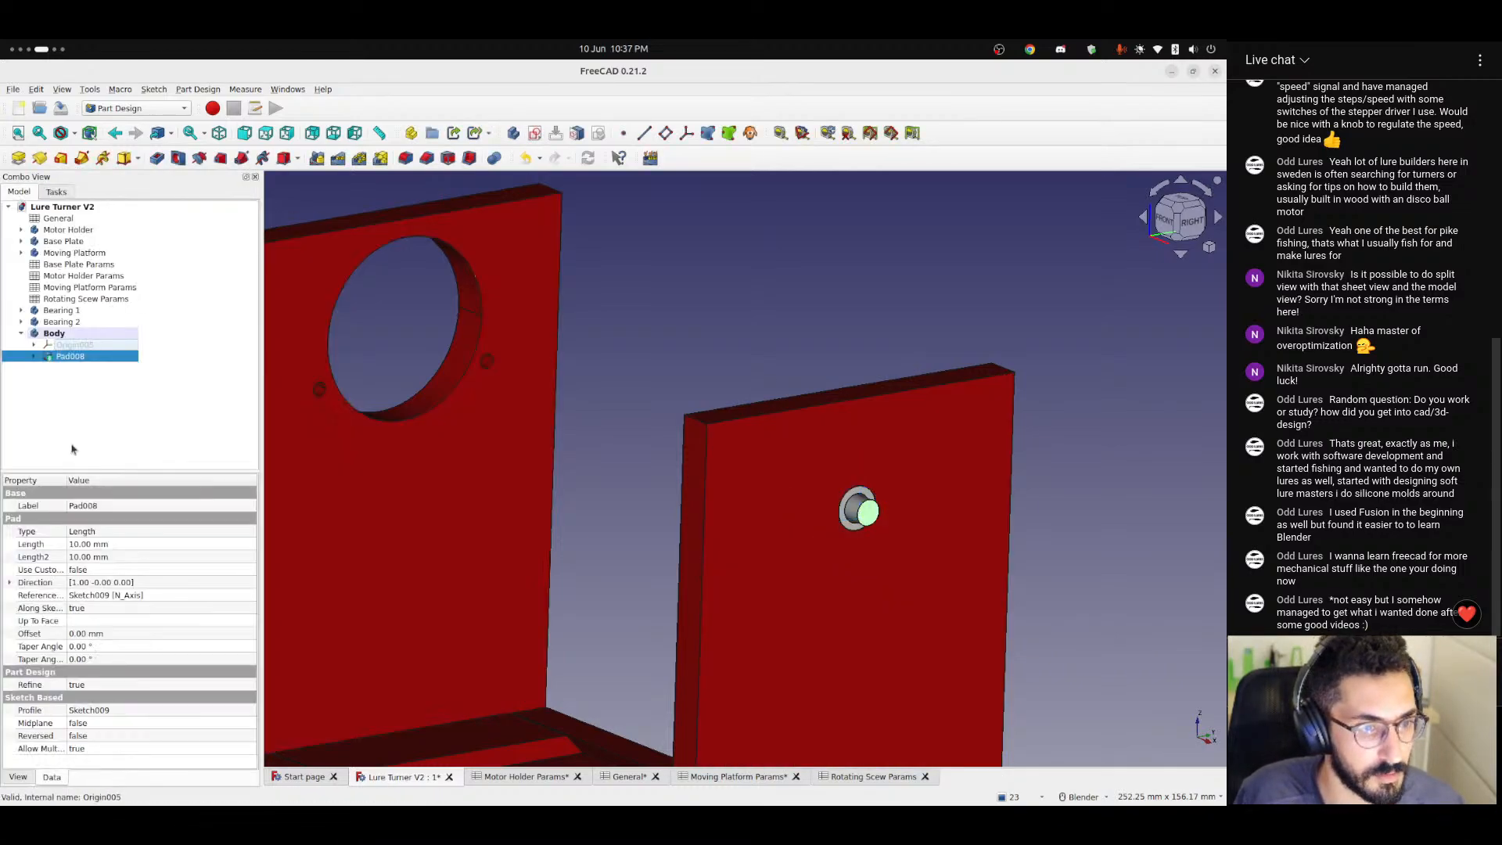
left_click(534, 134)
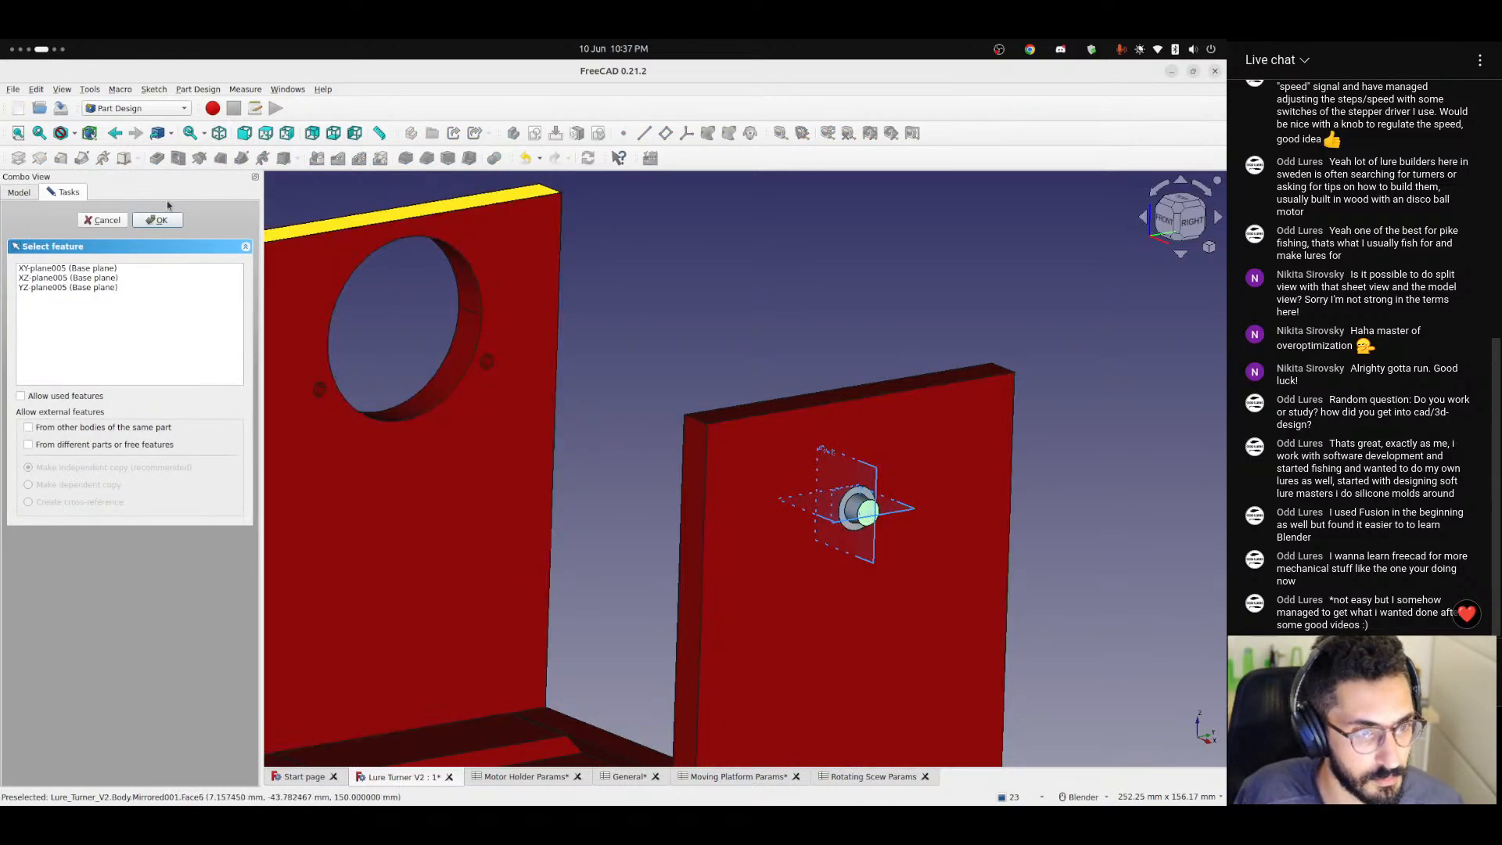
scroll(865, 520, "up", 6)
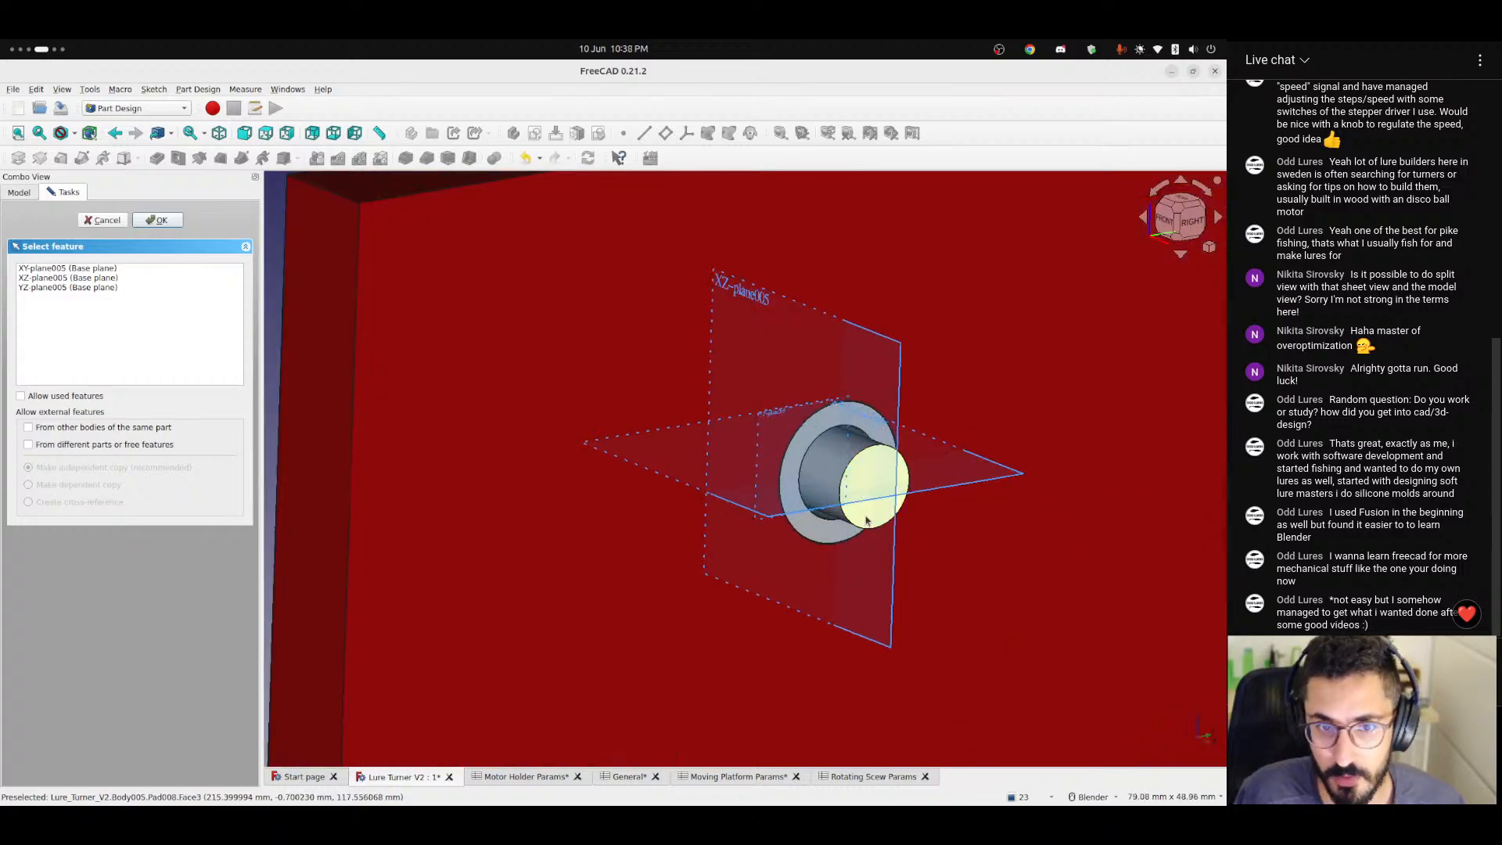
middle_click_drag(865, 520, 703, 505, "shift")
left_click(102, 220)
Sketch an origin-centred circle larger than the bearing on the shaft's end face and pad it 10 mm.
left_click(727, 469)
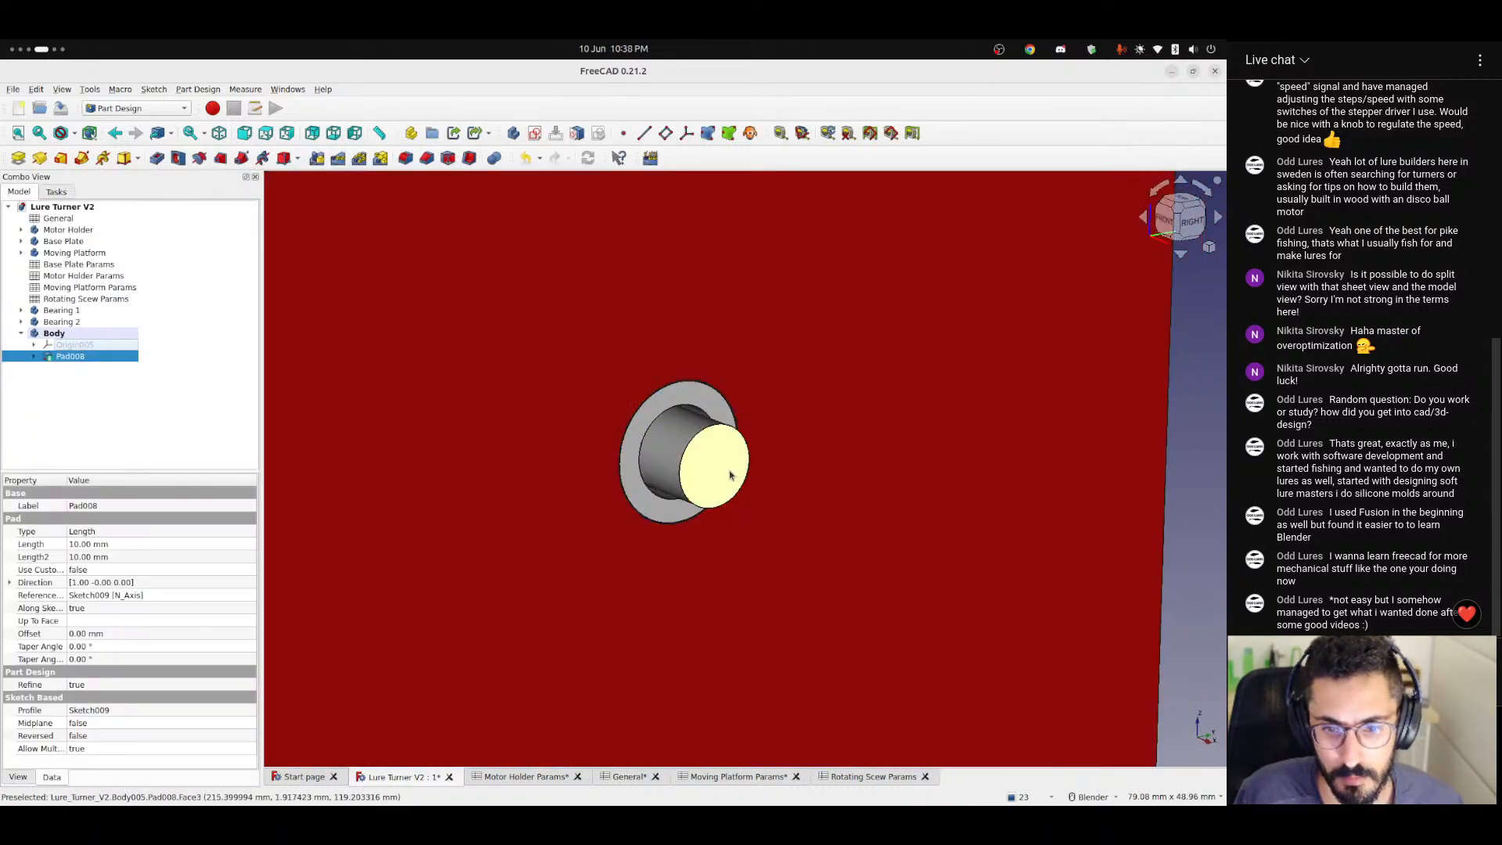
left_click(534, 134)
middle_click_drag(782, 454, 540, 358, "shift")
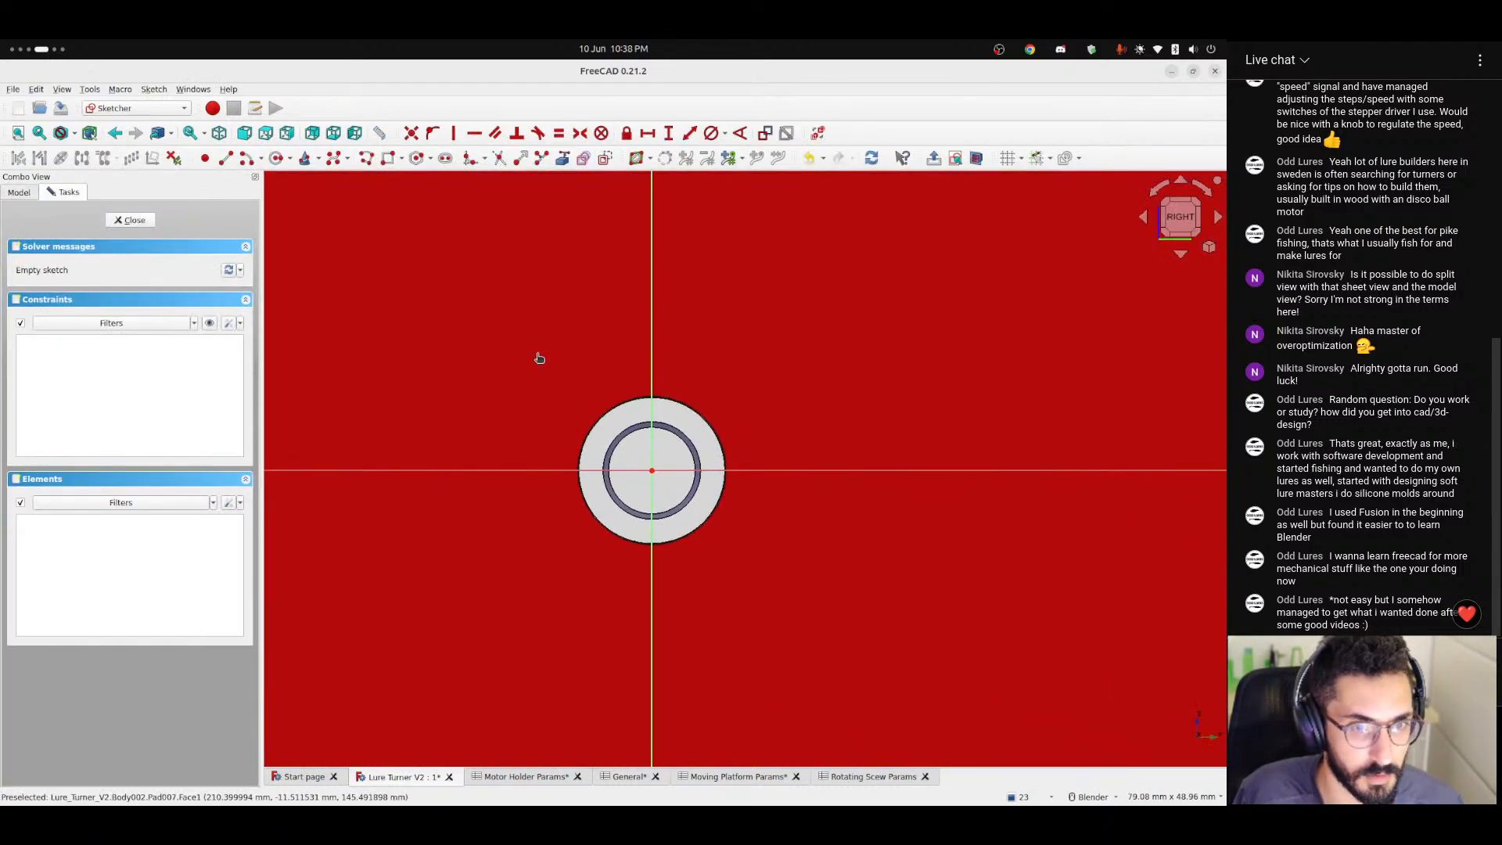
left_click(276, 159)
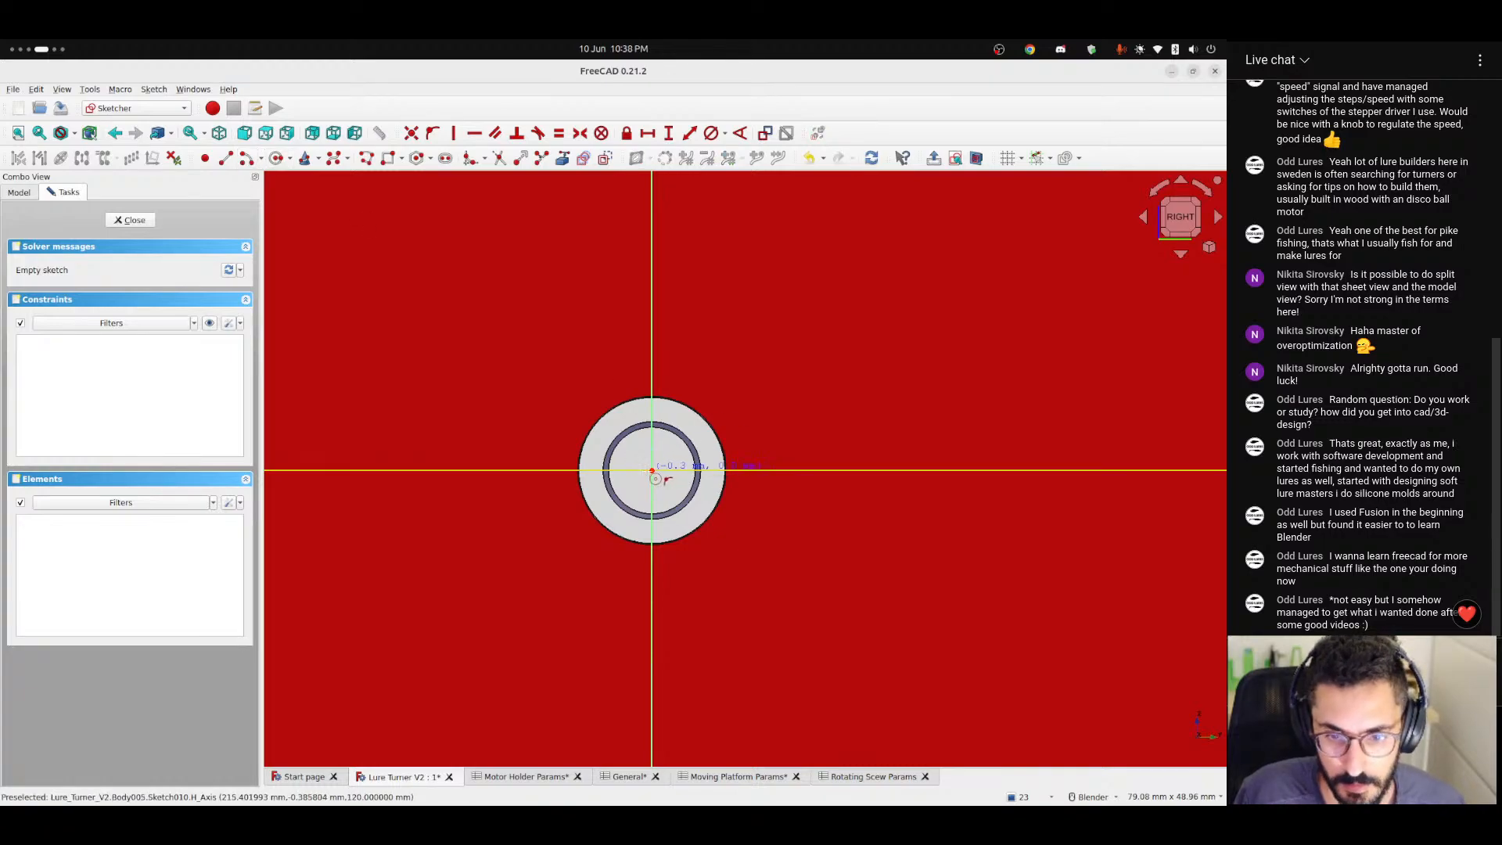
left_click(651, 470)
left_click(768, 503)
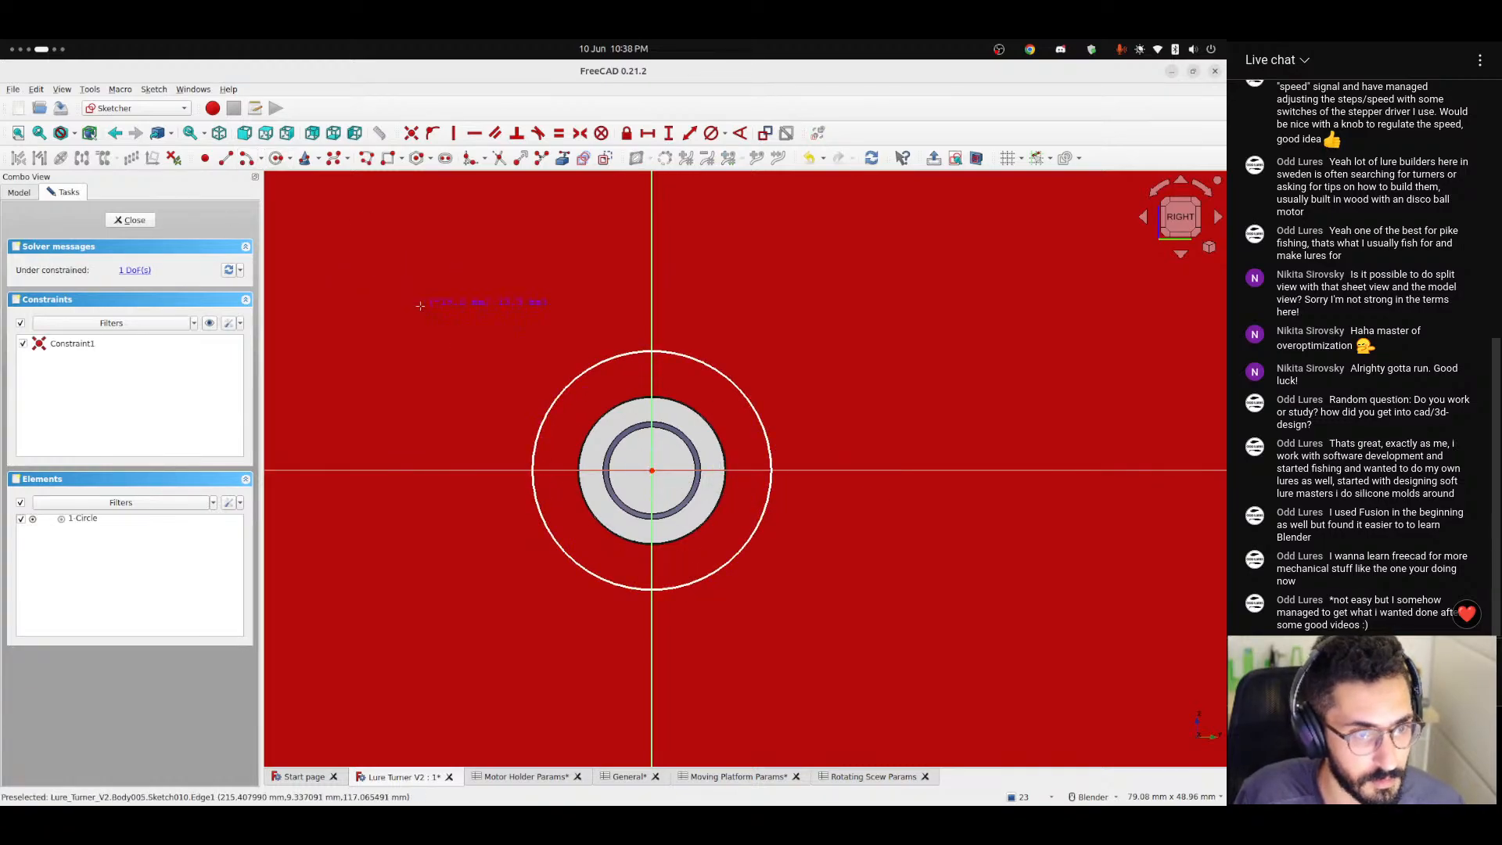
left_click(141, 218)
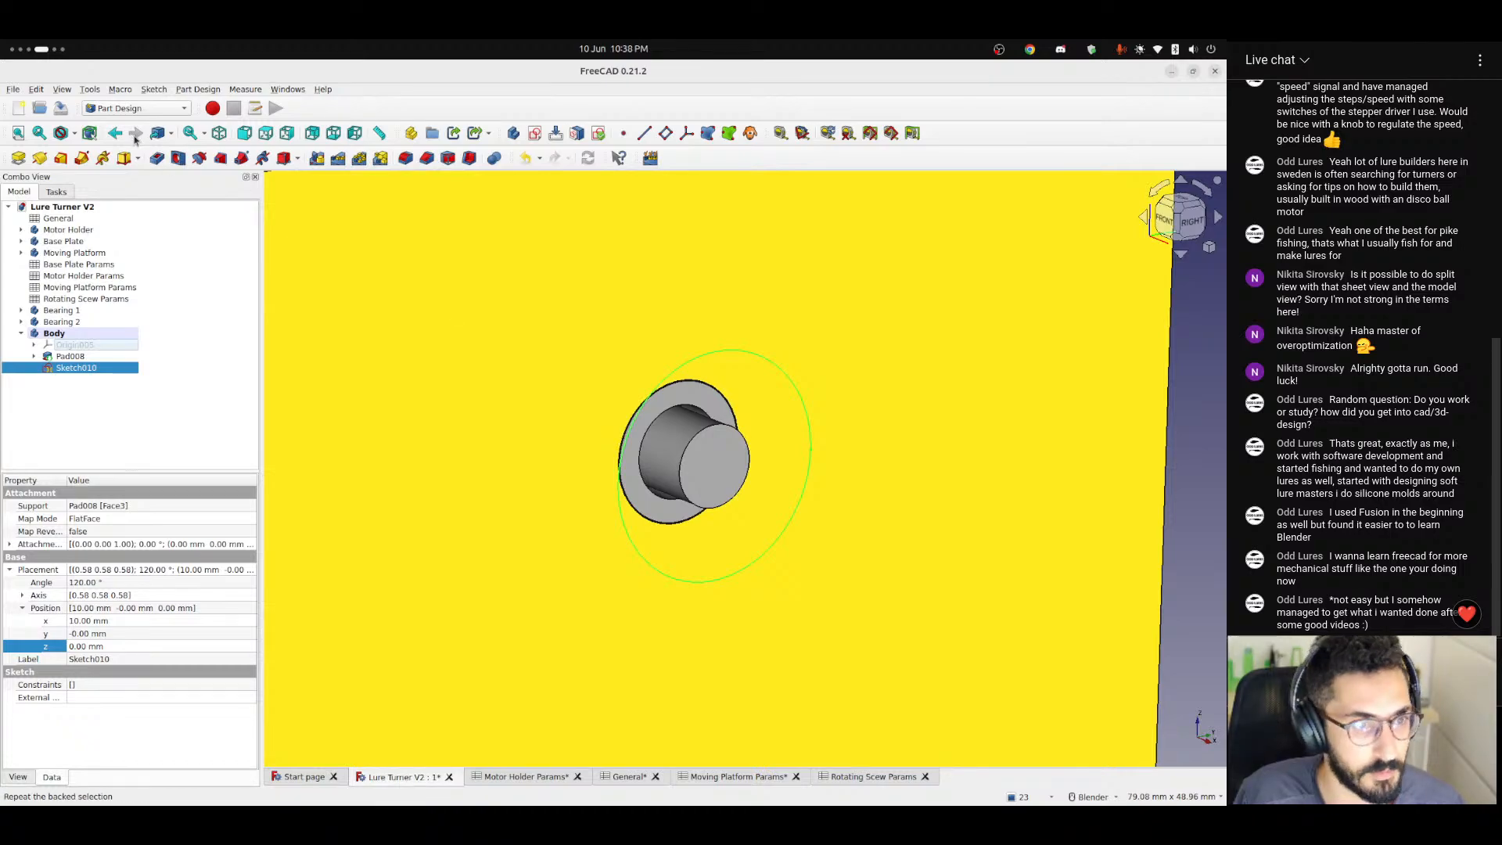
left_click(18, 158)
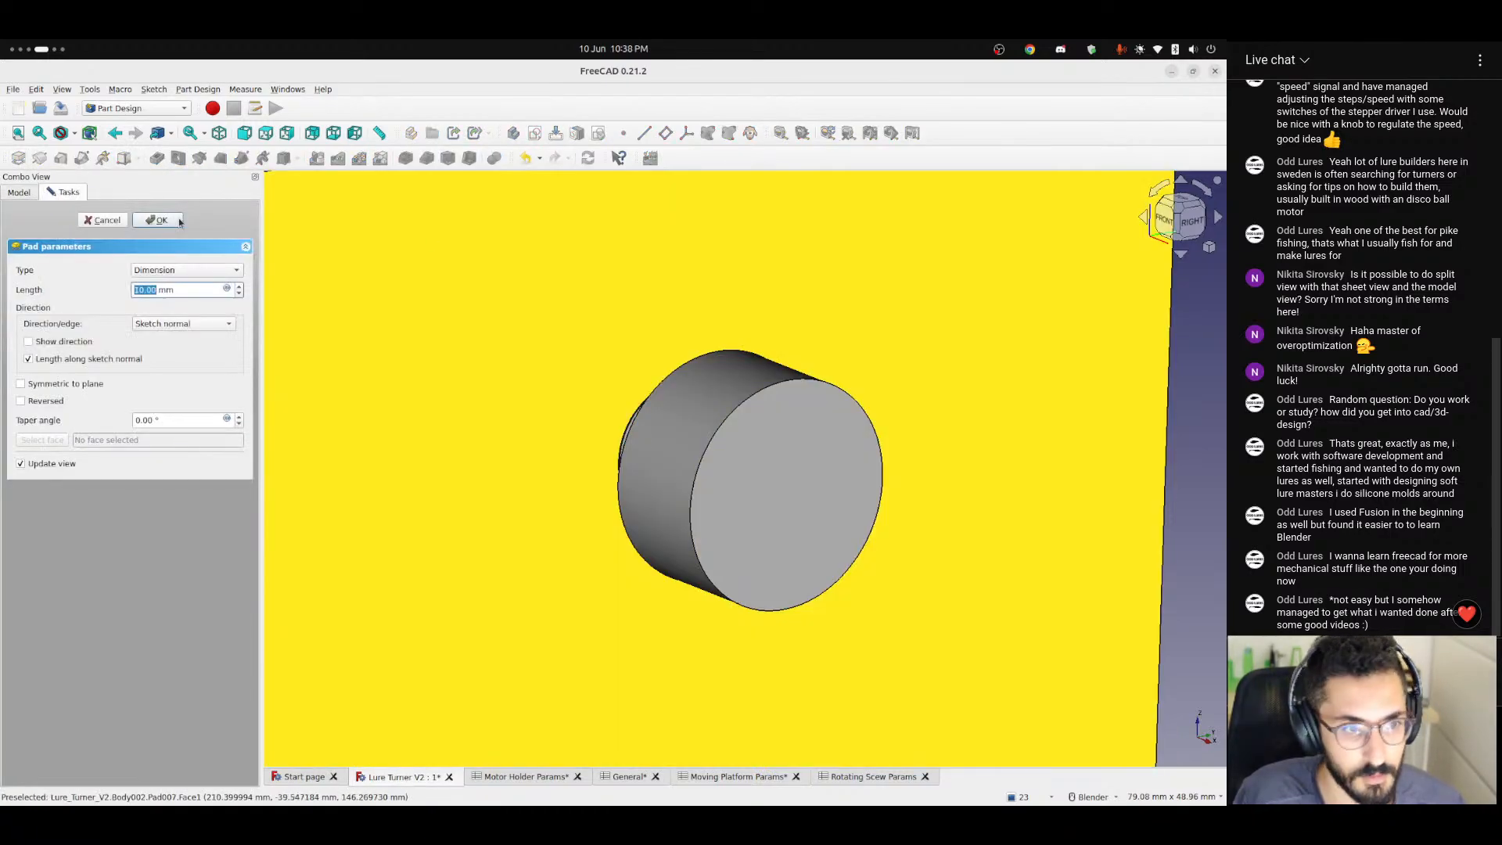
left_click(157, 219)
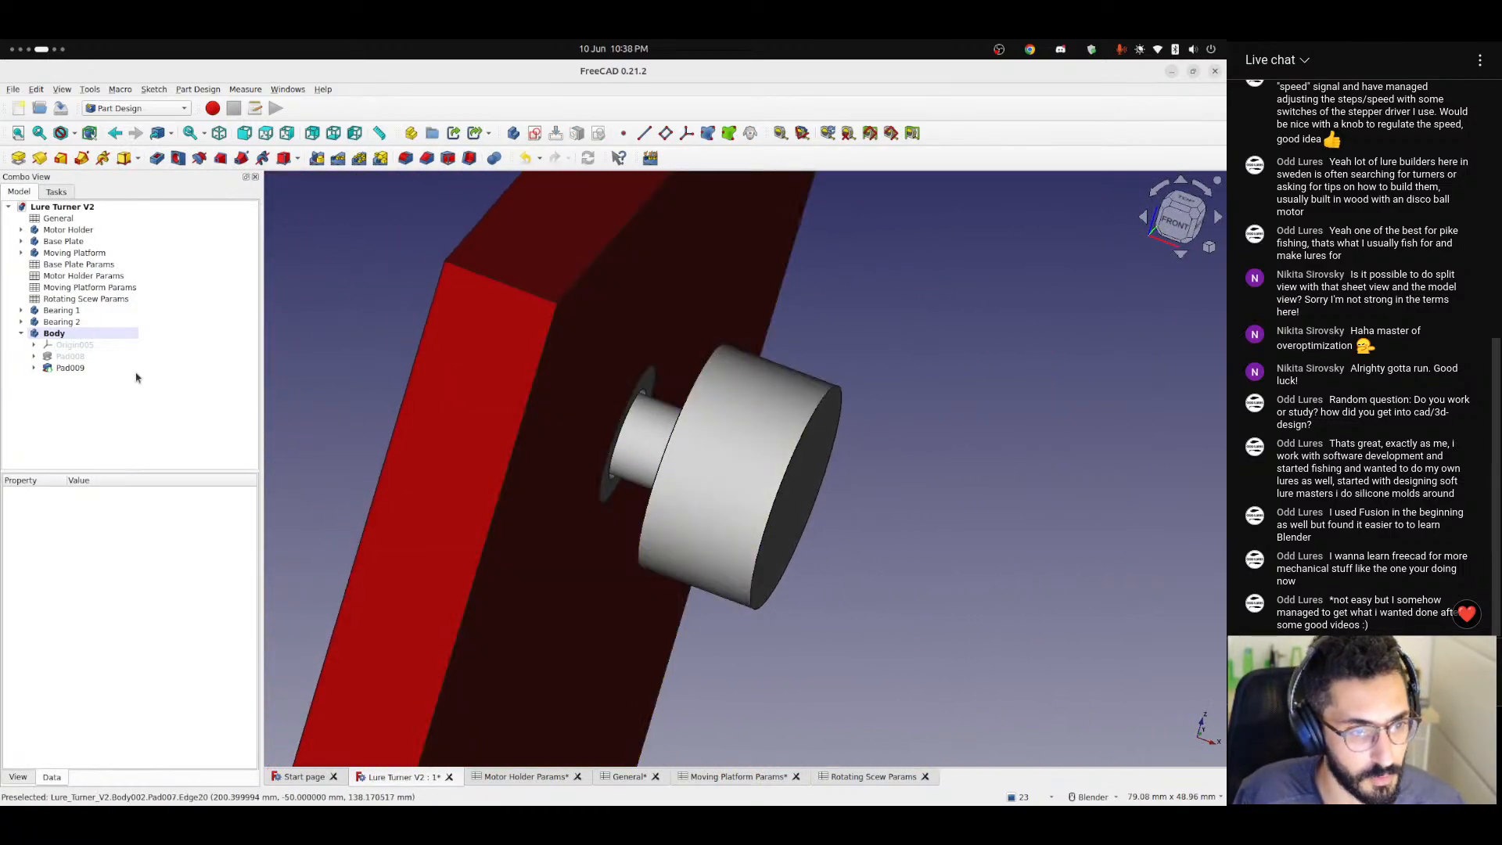
Mirror the large disc pad about the Base YZ plane.
left_click(66, 368)
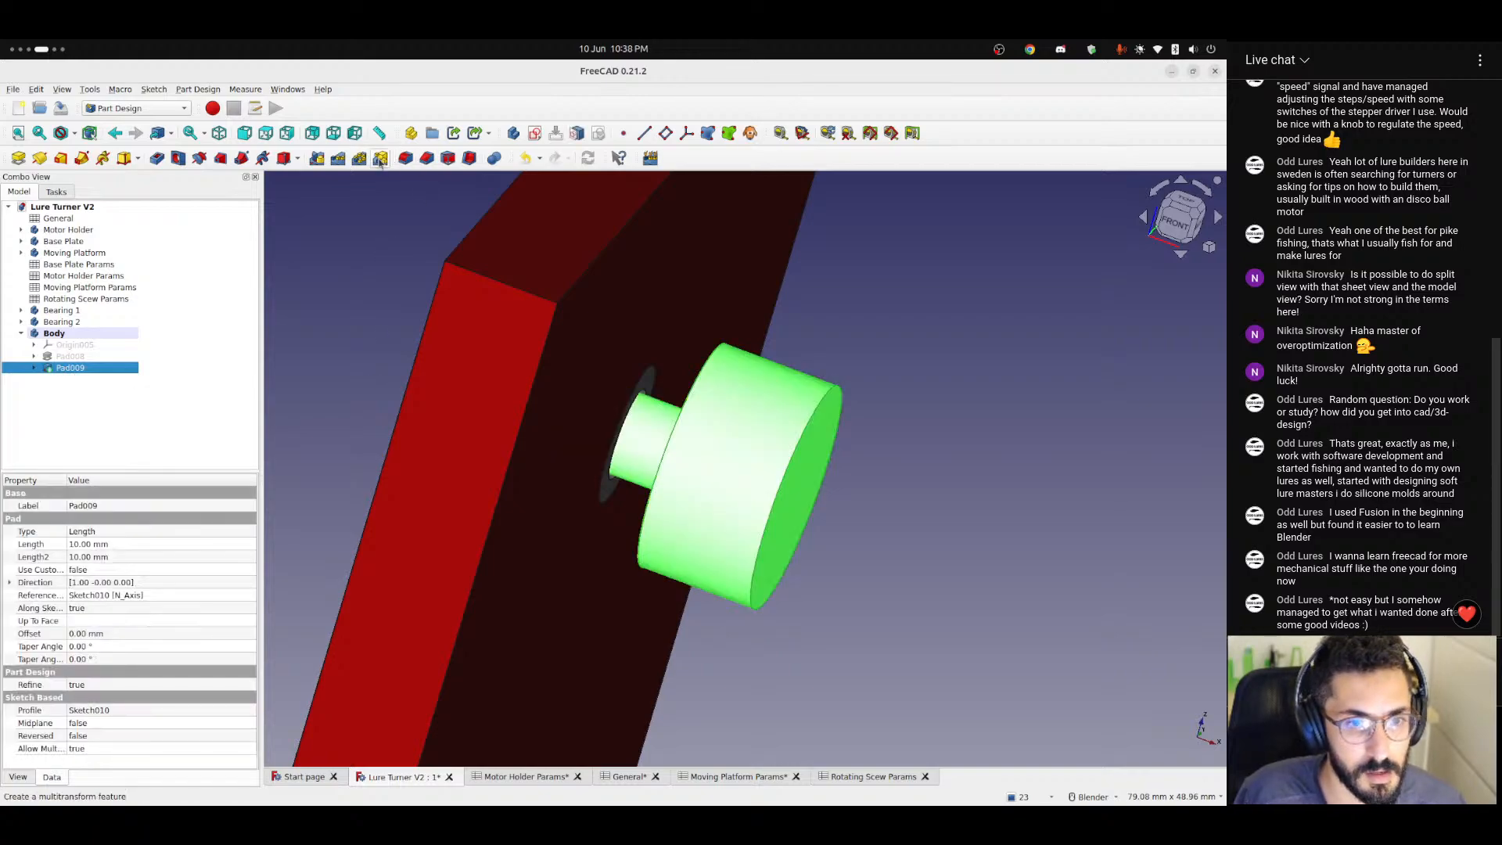
left_click(316, 158)
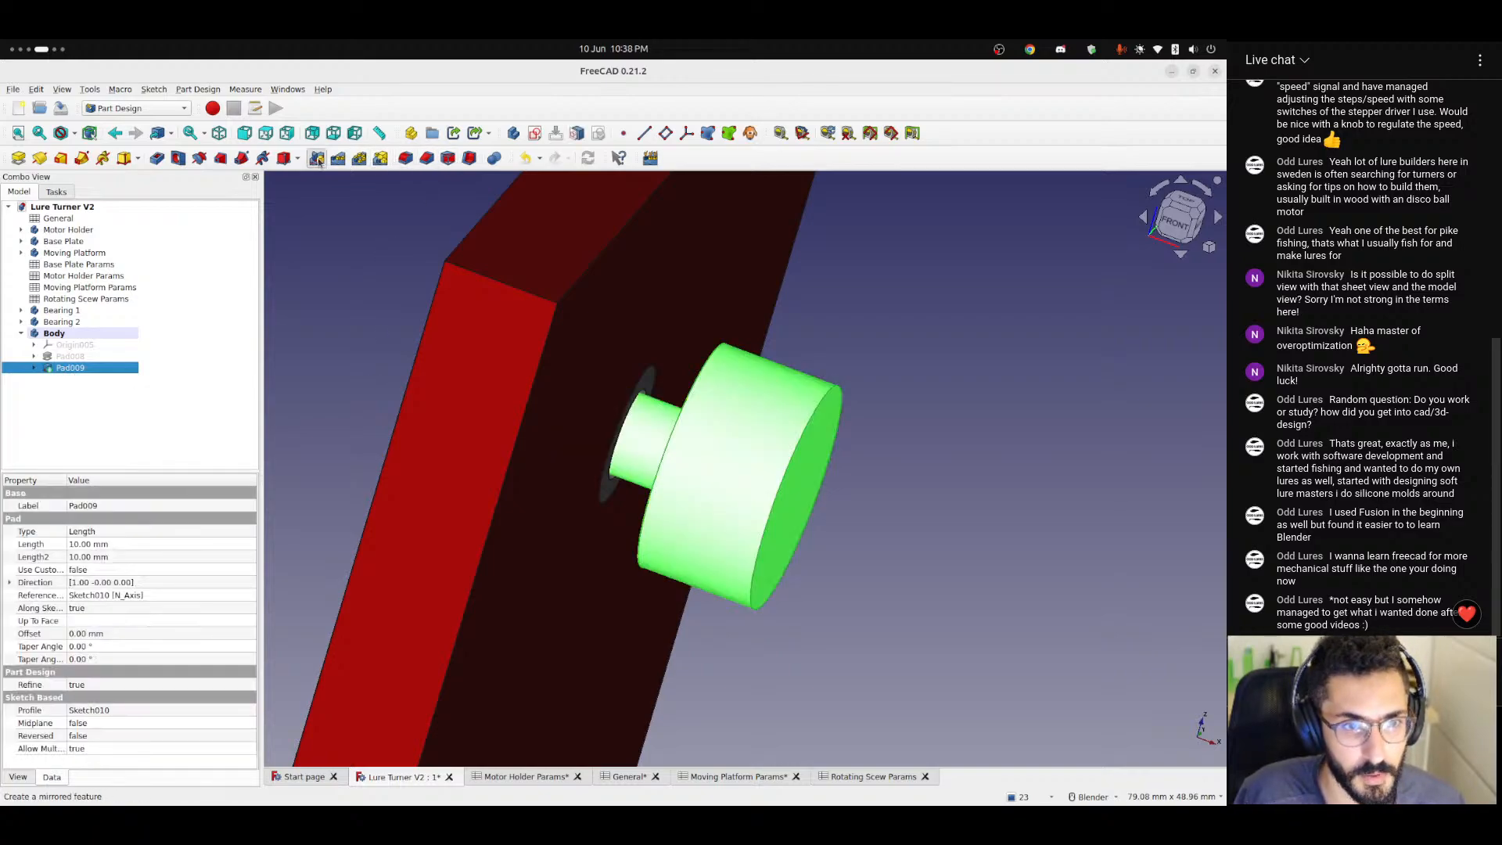
mouse_move(423, 452)
middle_mouse_down()
mouse_move(471, 463)
mouse_move(448, 464)
mouse_move(445, 439)
mouse_move(427, 455)
middle_mouse_up()
scroll(445, 439, "down", 1)
scroll(445, 439, "down", 3)
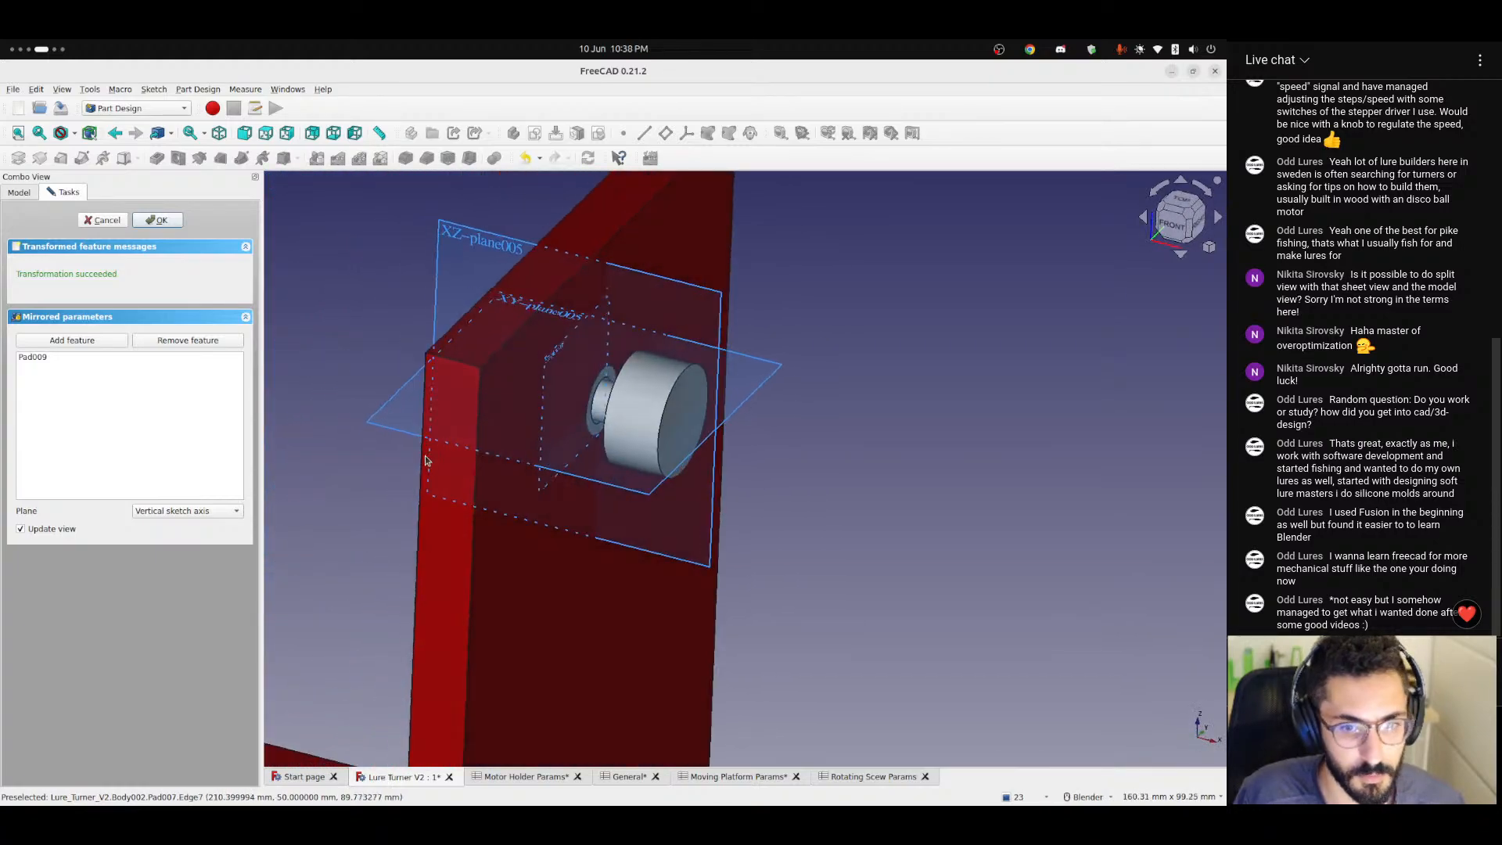
mouse_move(407, 367)
middle_mouse_down()
mouse_move(368, 337)
mouse_move(410, 362)
mouse_move(406, 383)
middle_mouse_up()
left_click(212, 514)
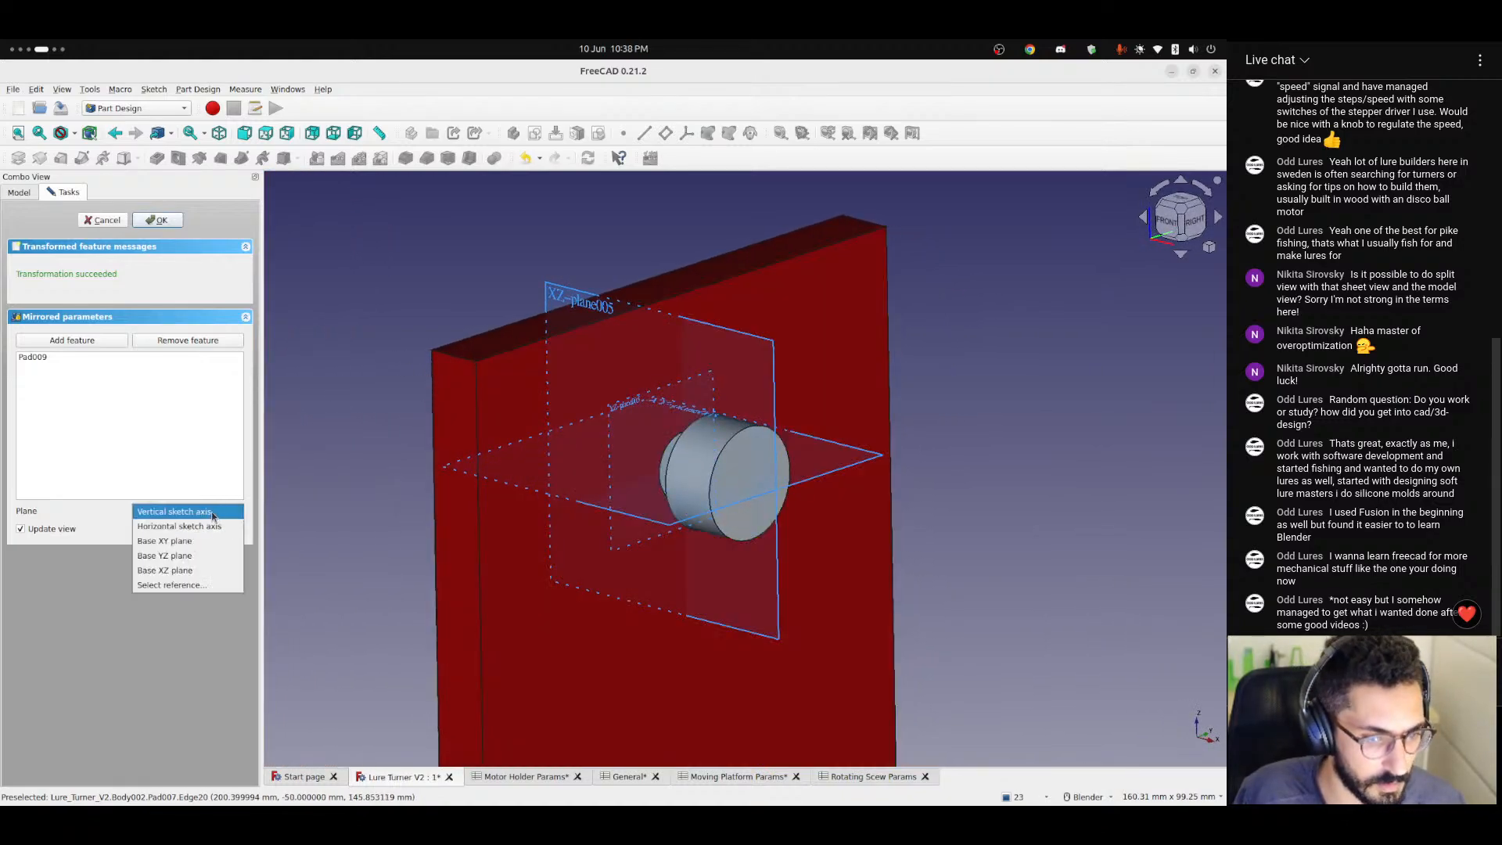
left_click(202, 555)
mouse_move(576, 473)
middle_mouse_down()
mouse_move(637, 462)
mouse_move(577, 485)
middle_mouse_up()
scroll(429, 418, "up", 3)
middle_click_drag(430, 419, 500, 443, "shift")
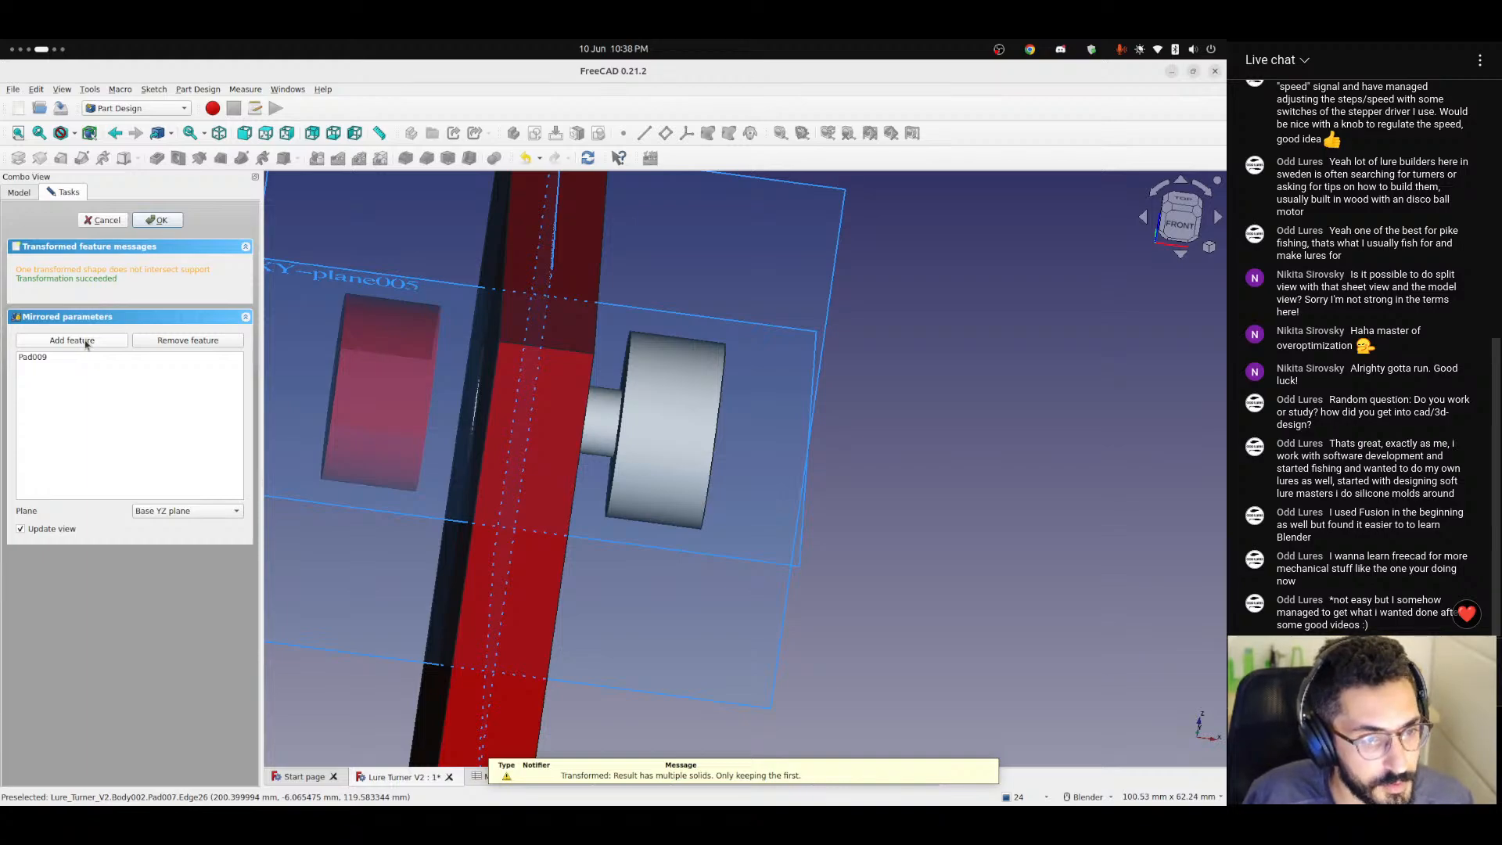
Add the small shaft pad to the mirrored features and accept the mirror operation.
left_click(13, 197)
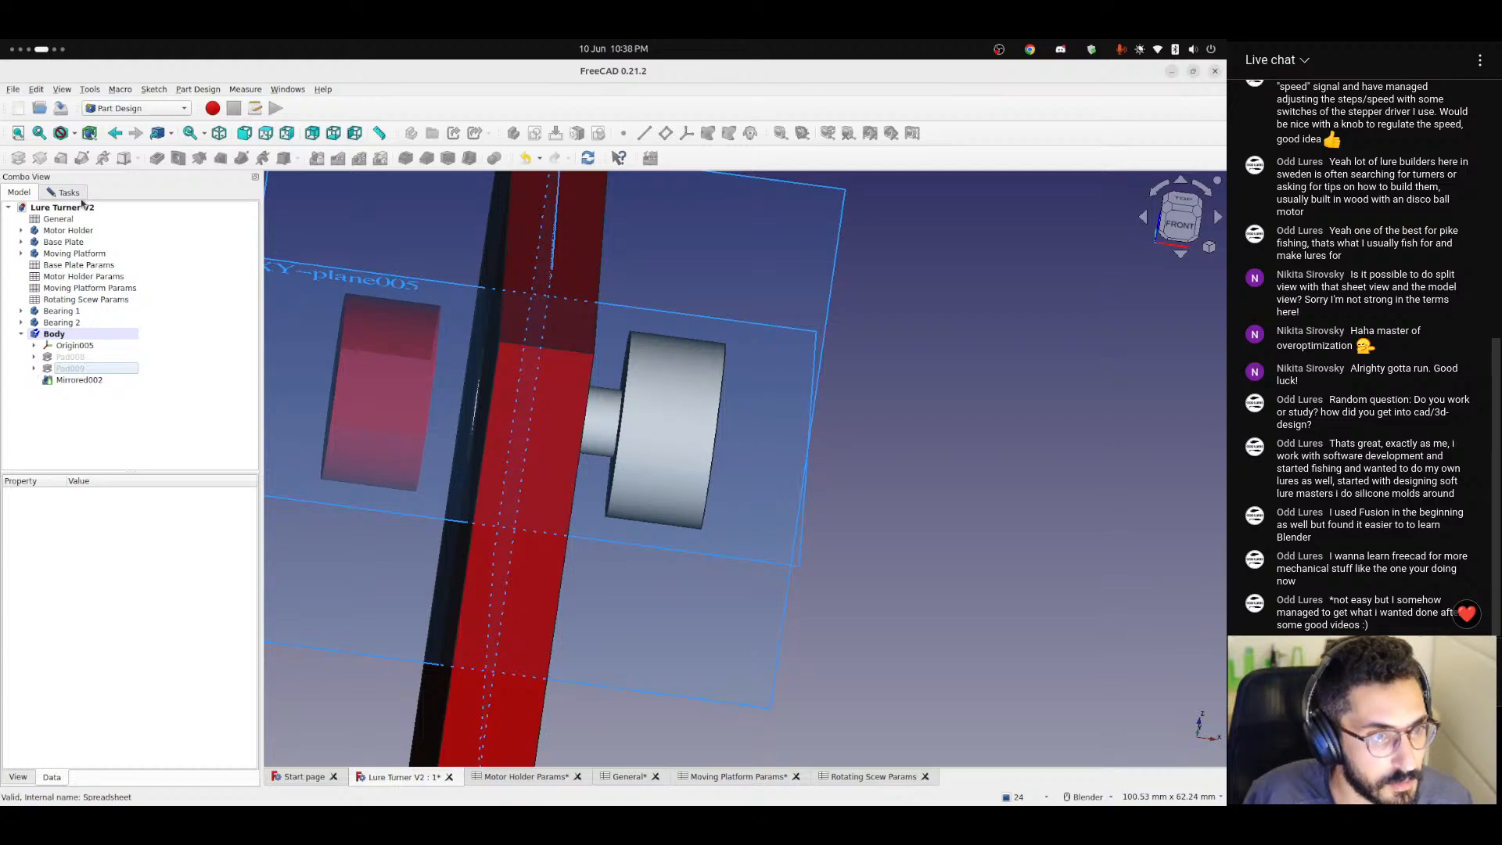
left_click(71, 194)
left_click(72, 340)
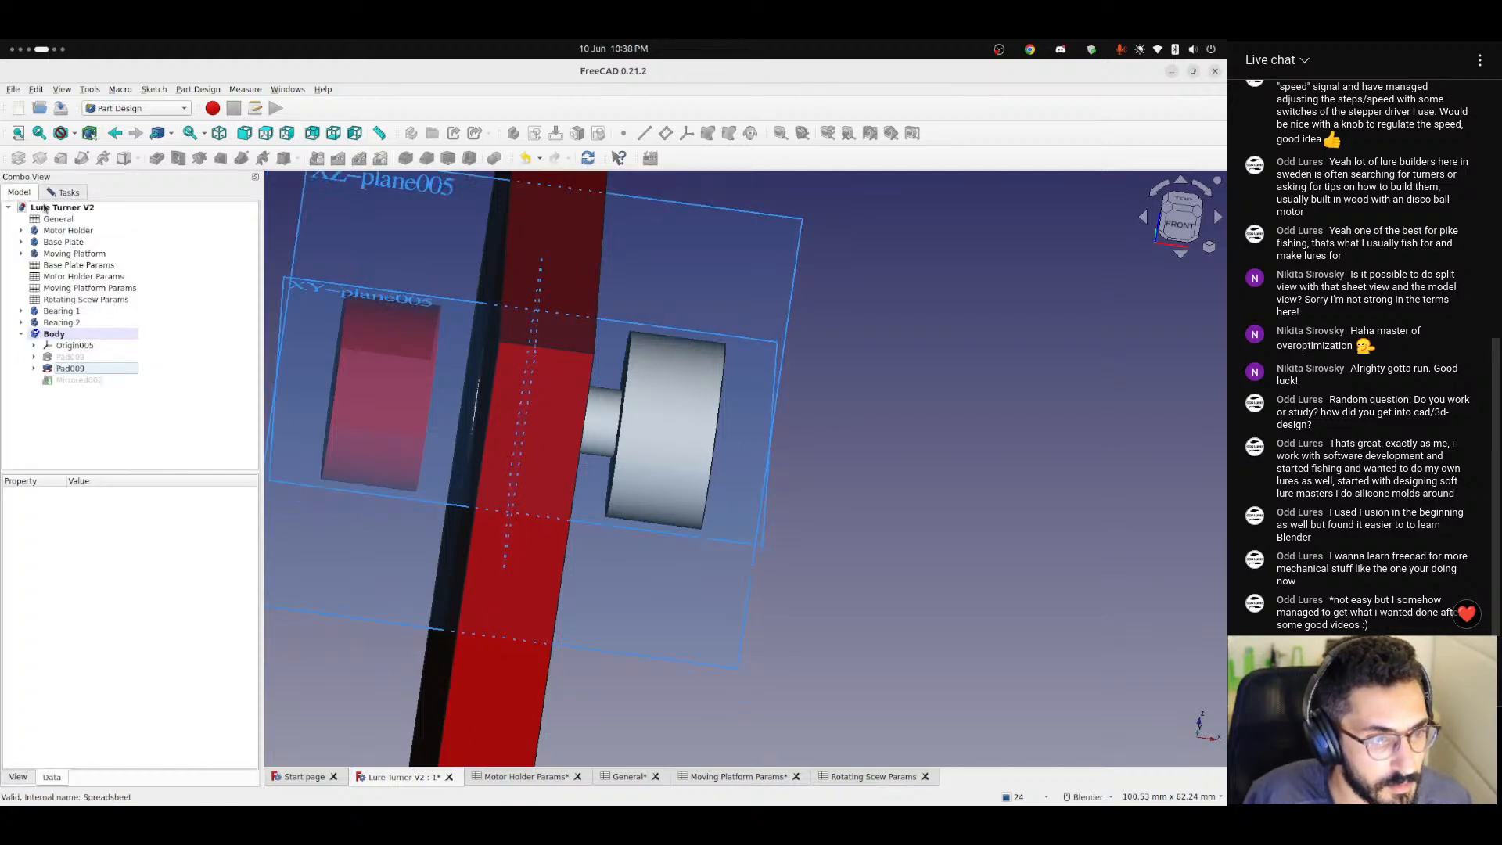
left_click(19, 193)
left_click(72, 356)
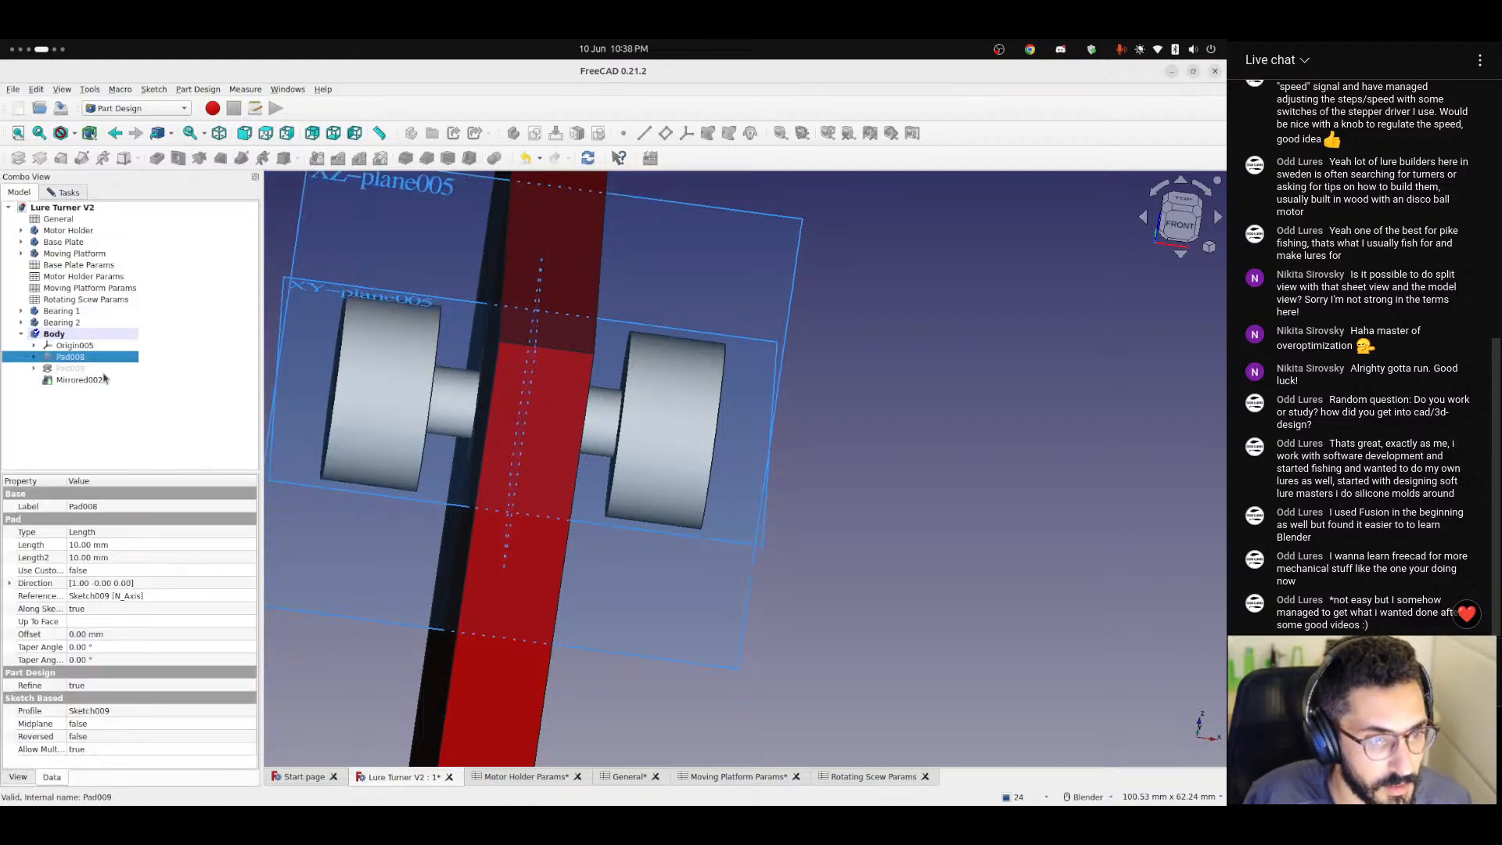
left_click(67, 193)
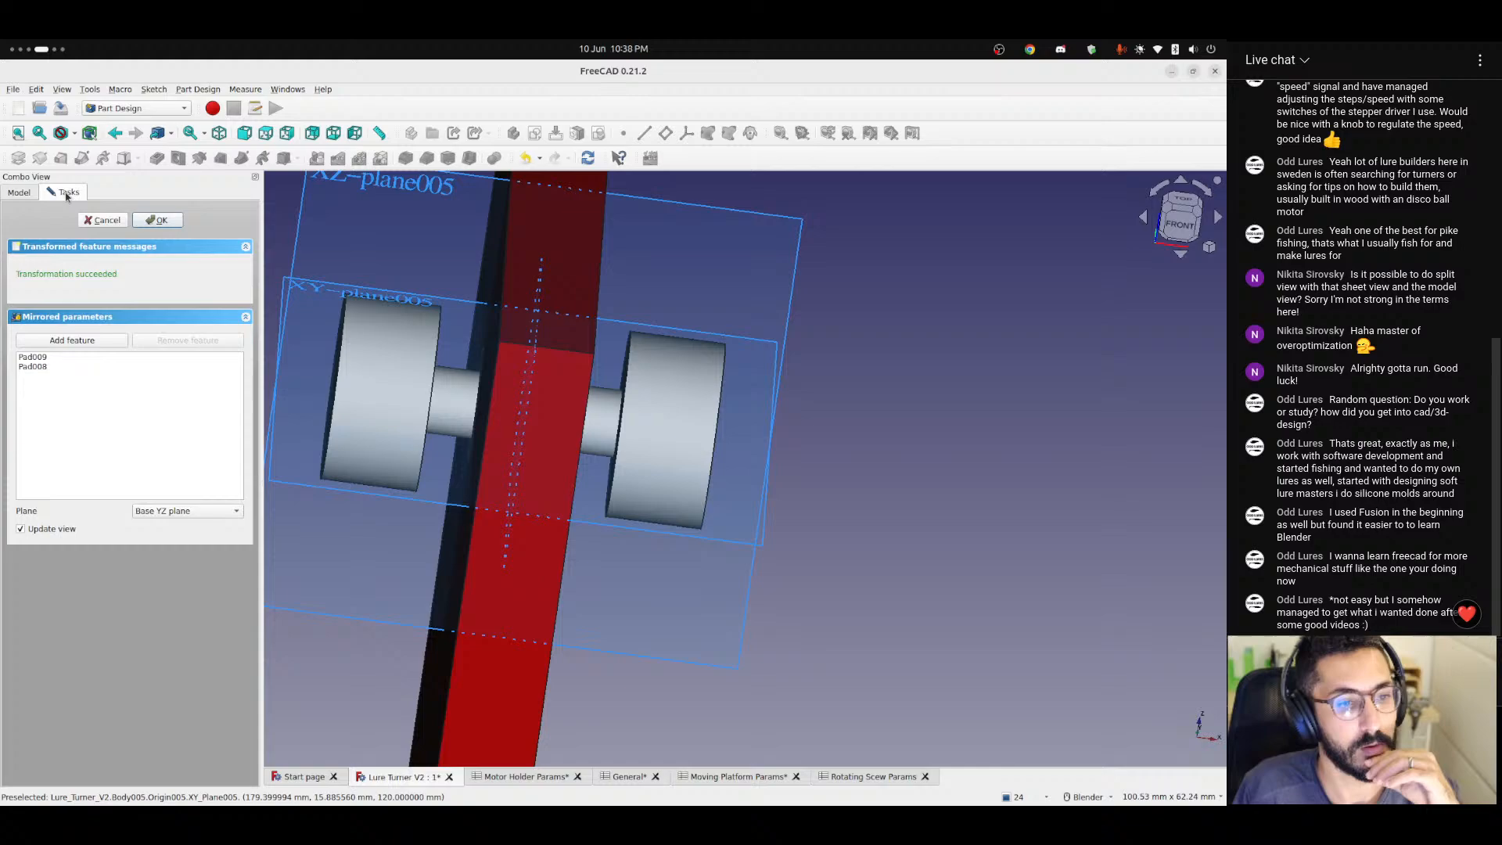
left_click(158, 221)
middle_click_drag(386, 410, 396, 446)
left_click(78, 380)
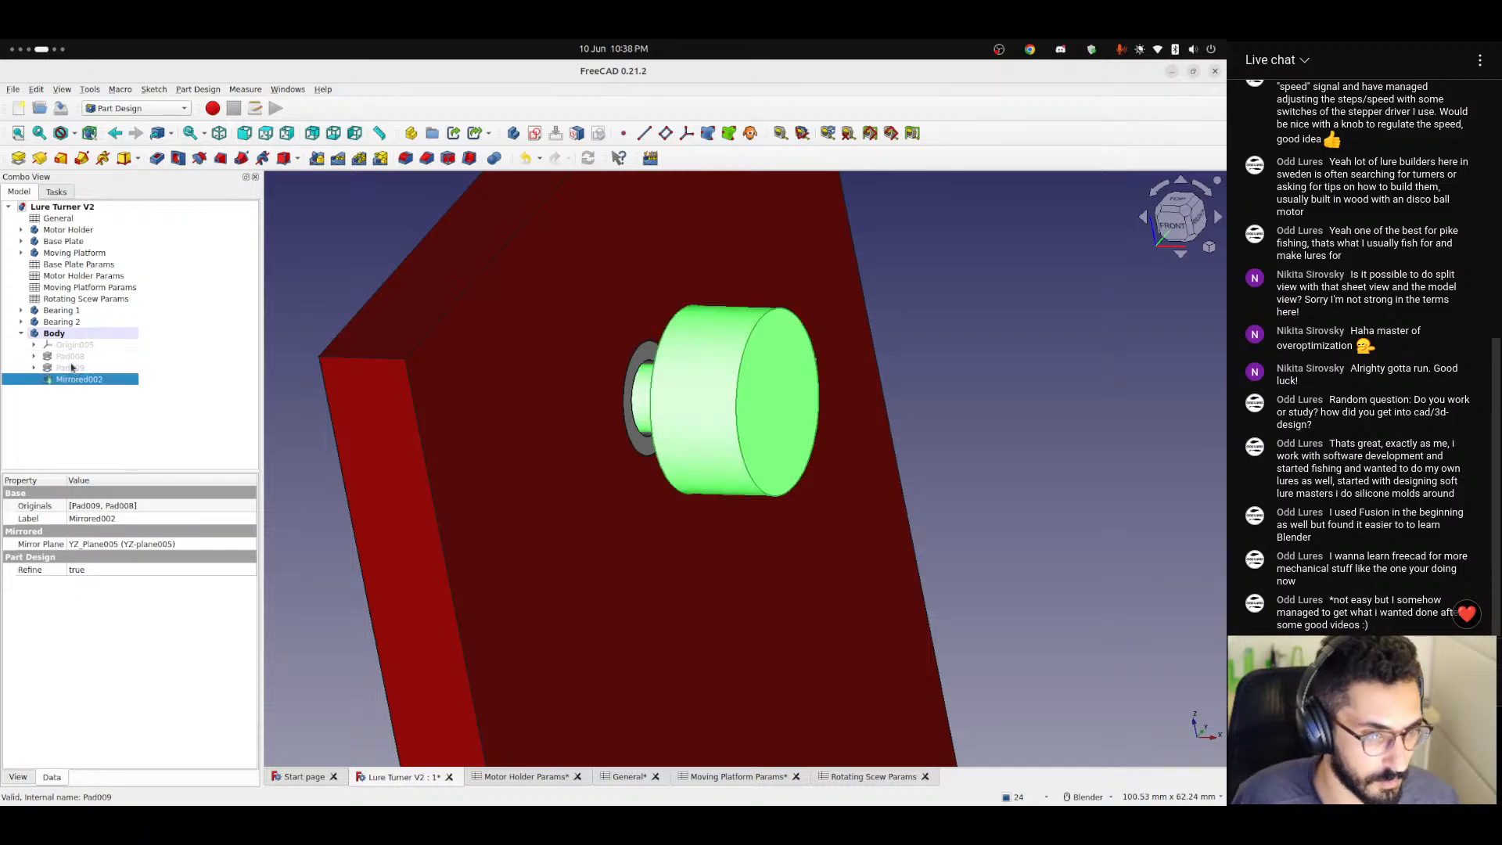
Delete the mirrored feature from the active Body, keeping the large disc pad for the moment.
left_click(71, 359)
left_click(57, 368)
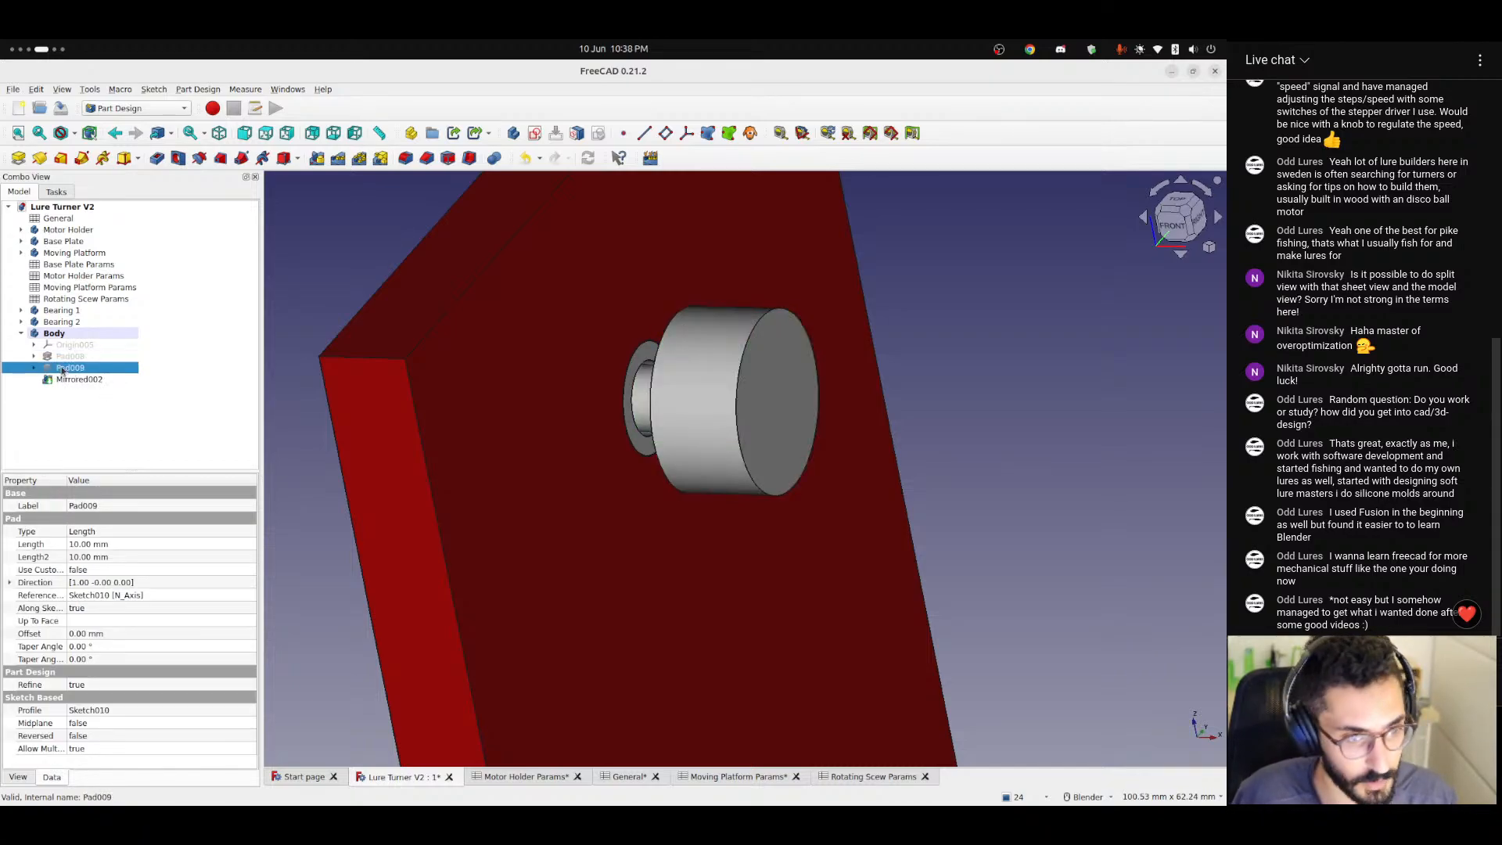
key("Delete")
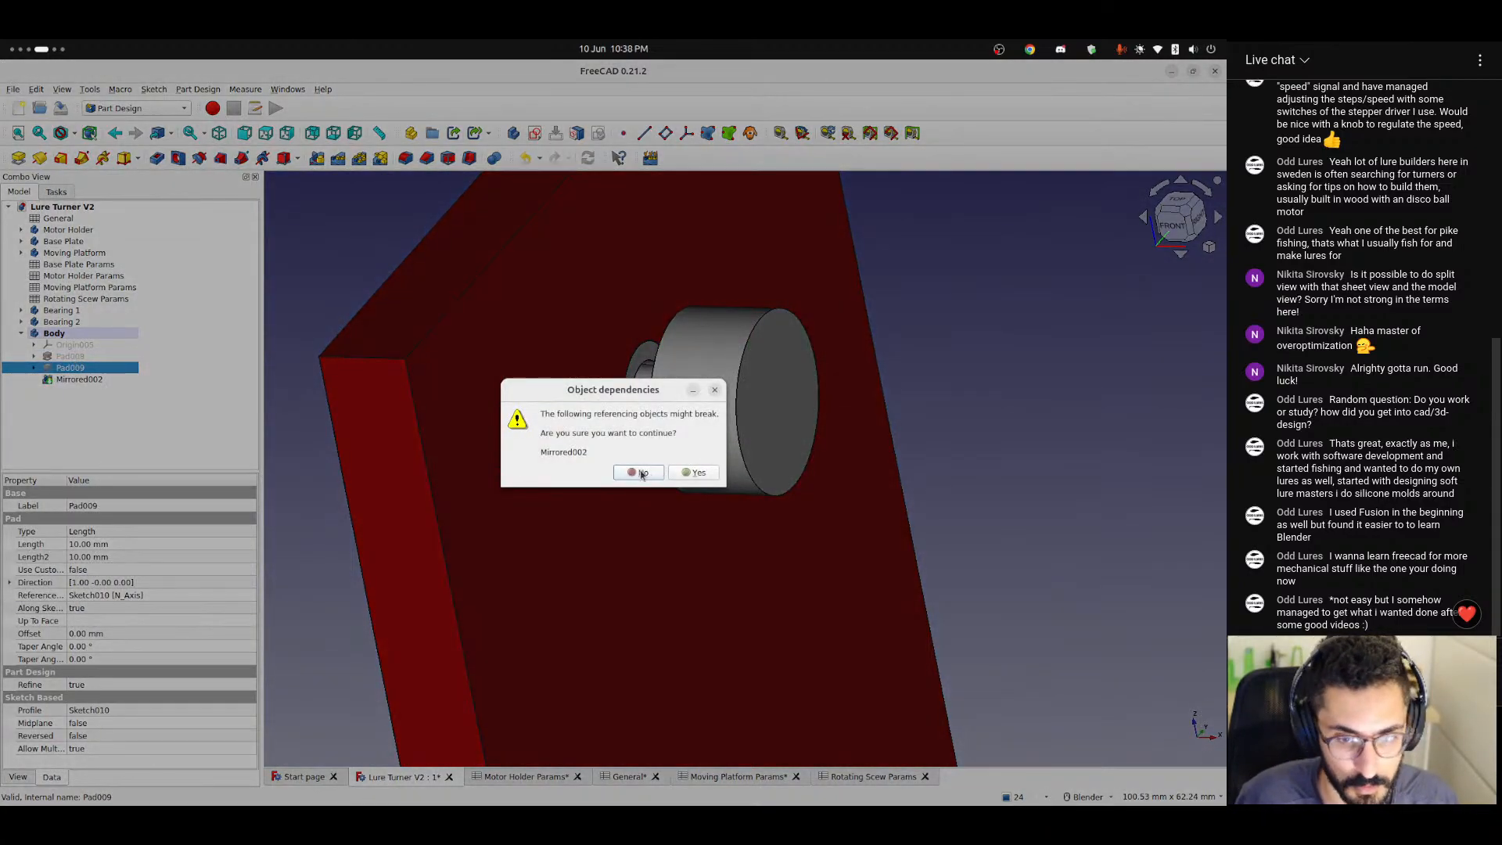
left_click(641, 475)
left_click(76, 378)
key("Delete")
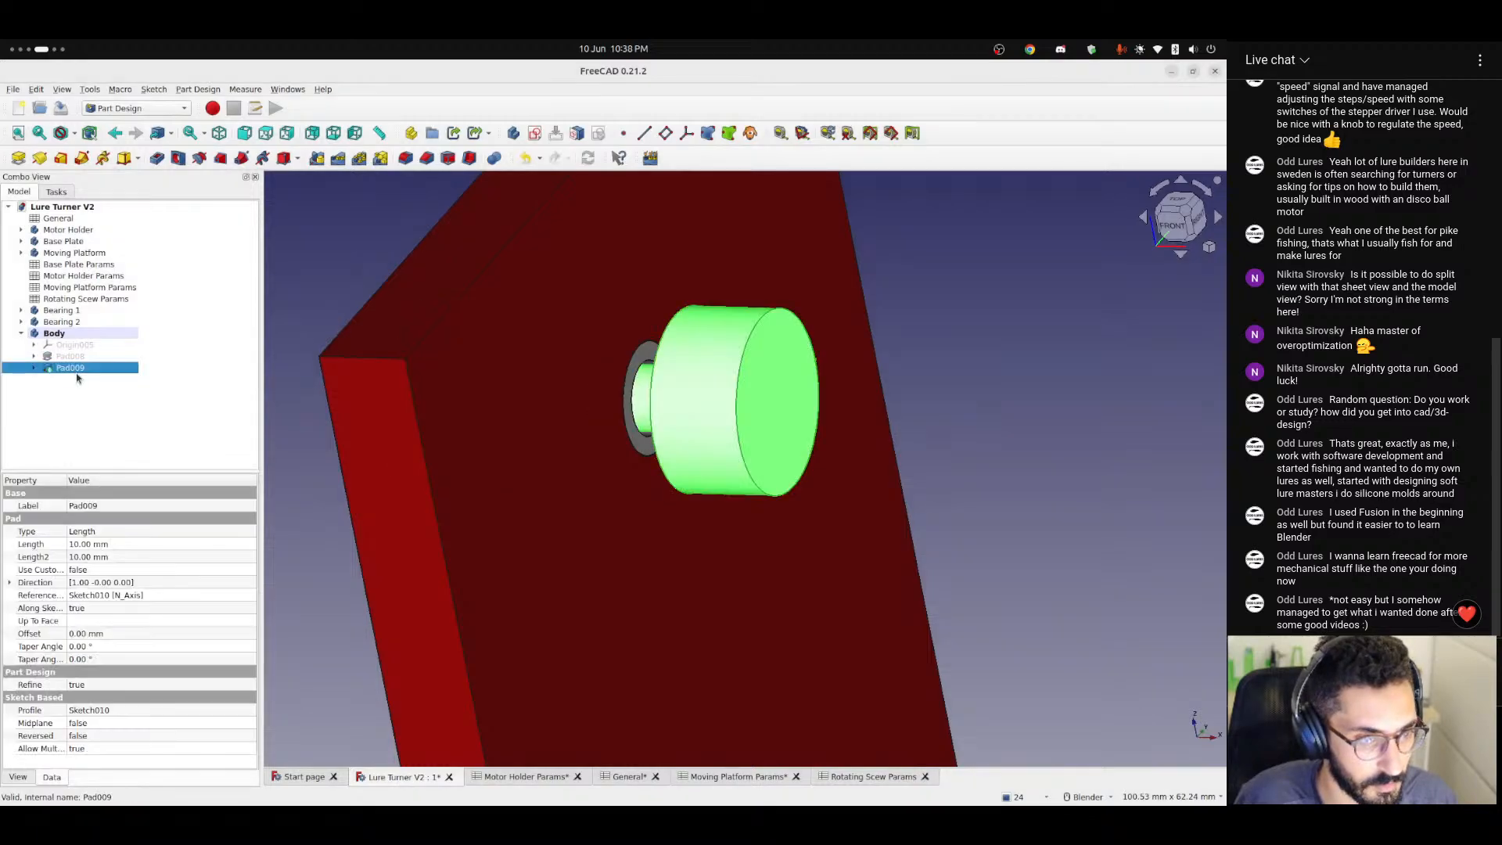
Delete the large disc pad, the small shaft pad and the remaining sketch so the Body holds only its origin.
key("Delete")
left_click(72, 357)
key("Delete")
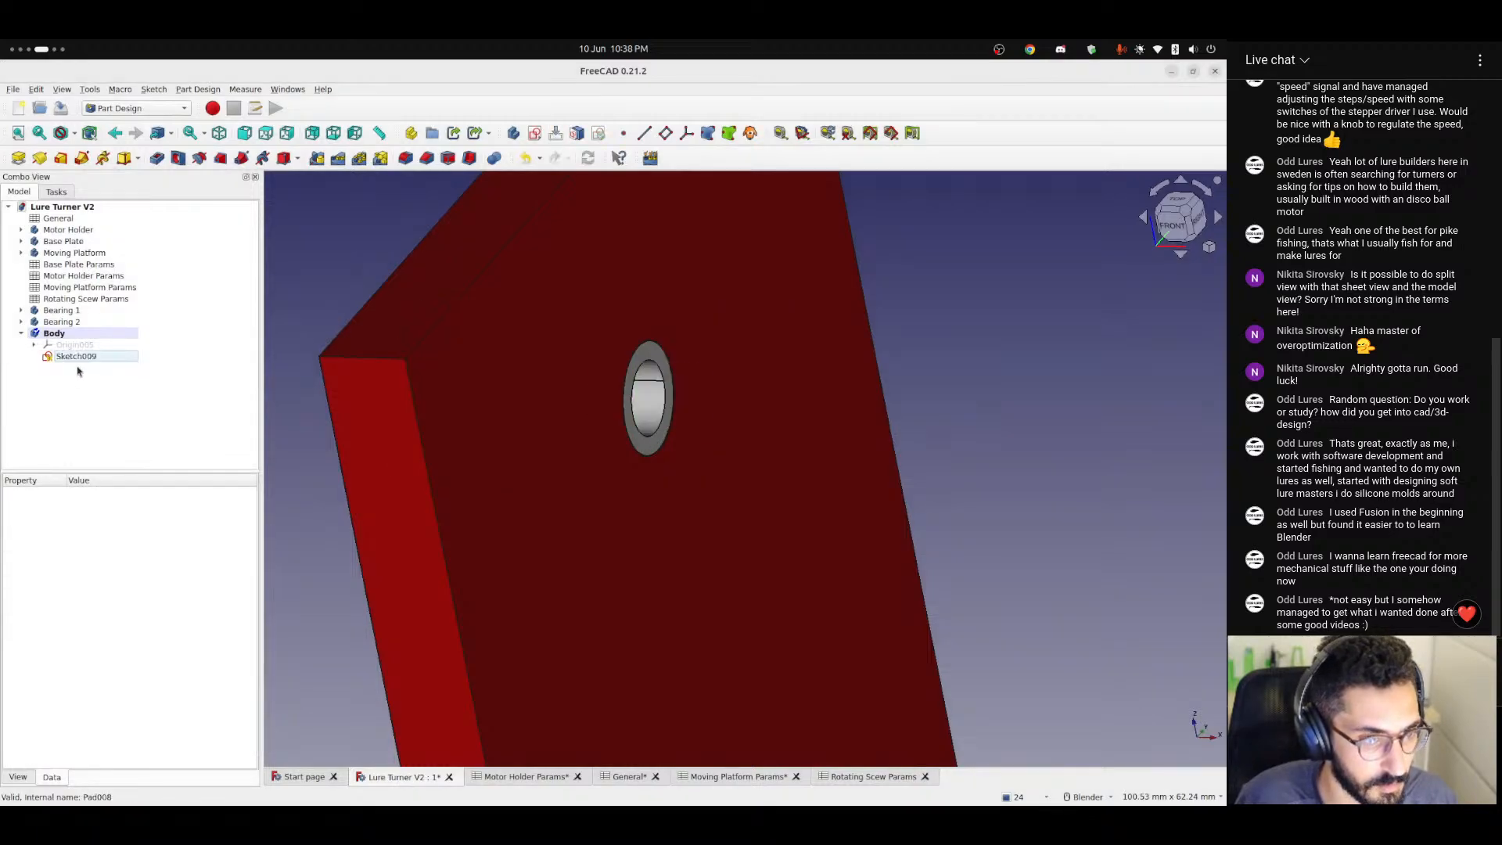
left_click(76, 356)
key("Delete")
Create a new sketch on the Body's YZ base plane, inside the bearing.
scroll(631, 468, "up", 3)
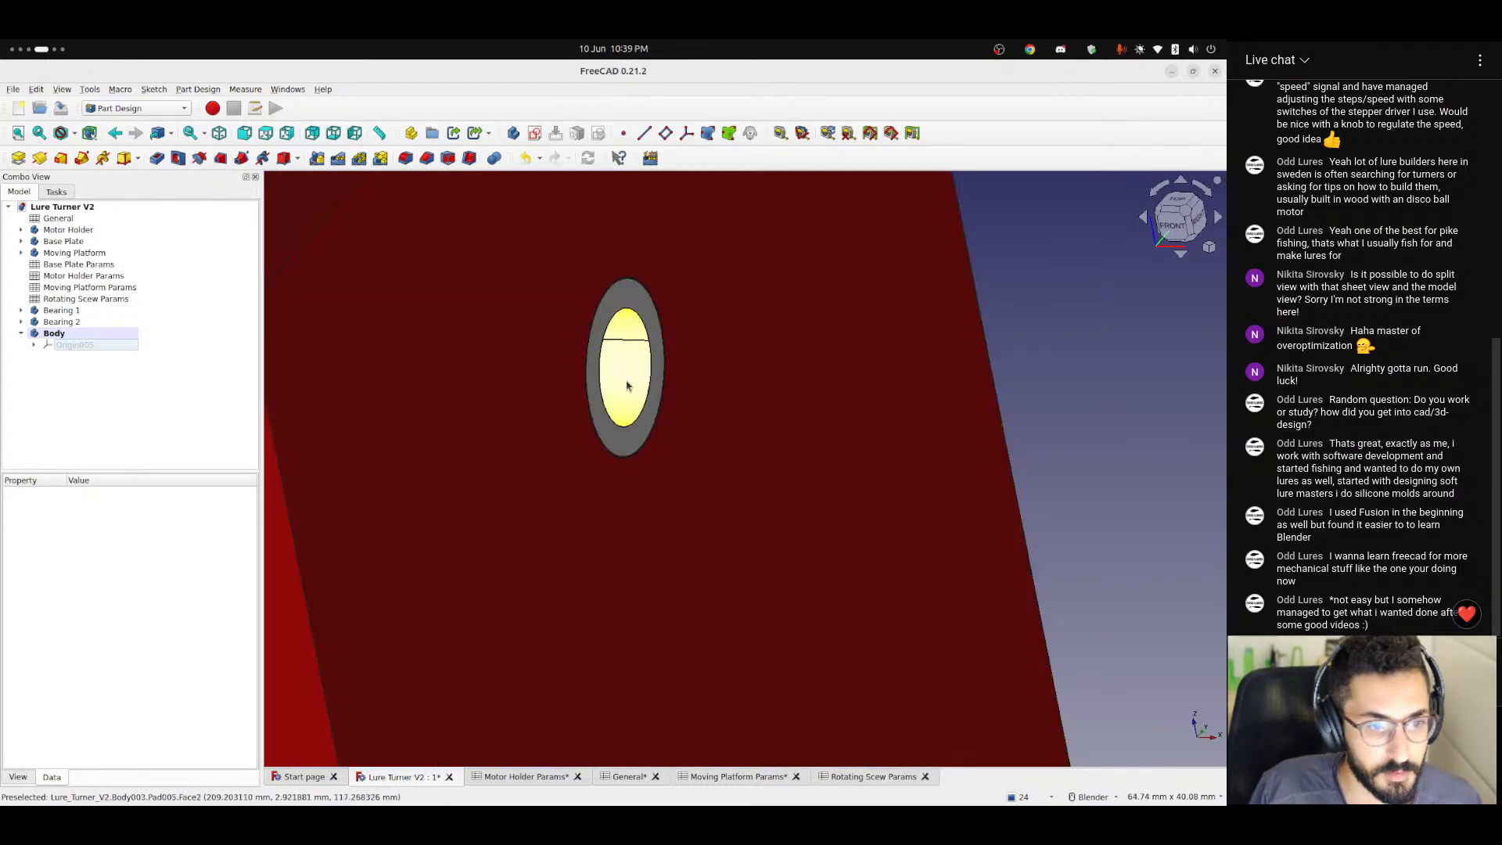
middle_click_drag(581, 371, 580, 407)
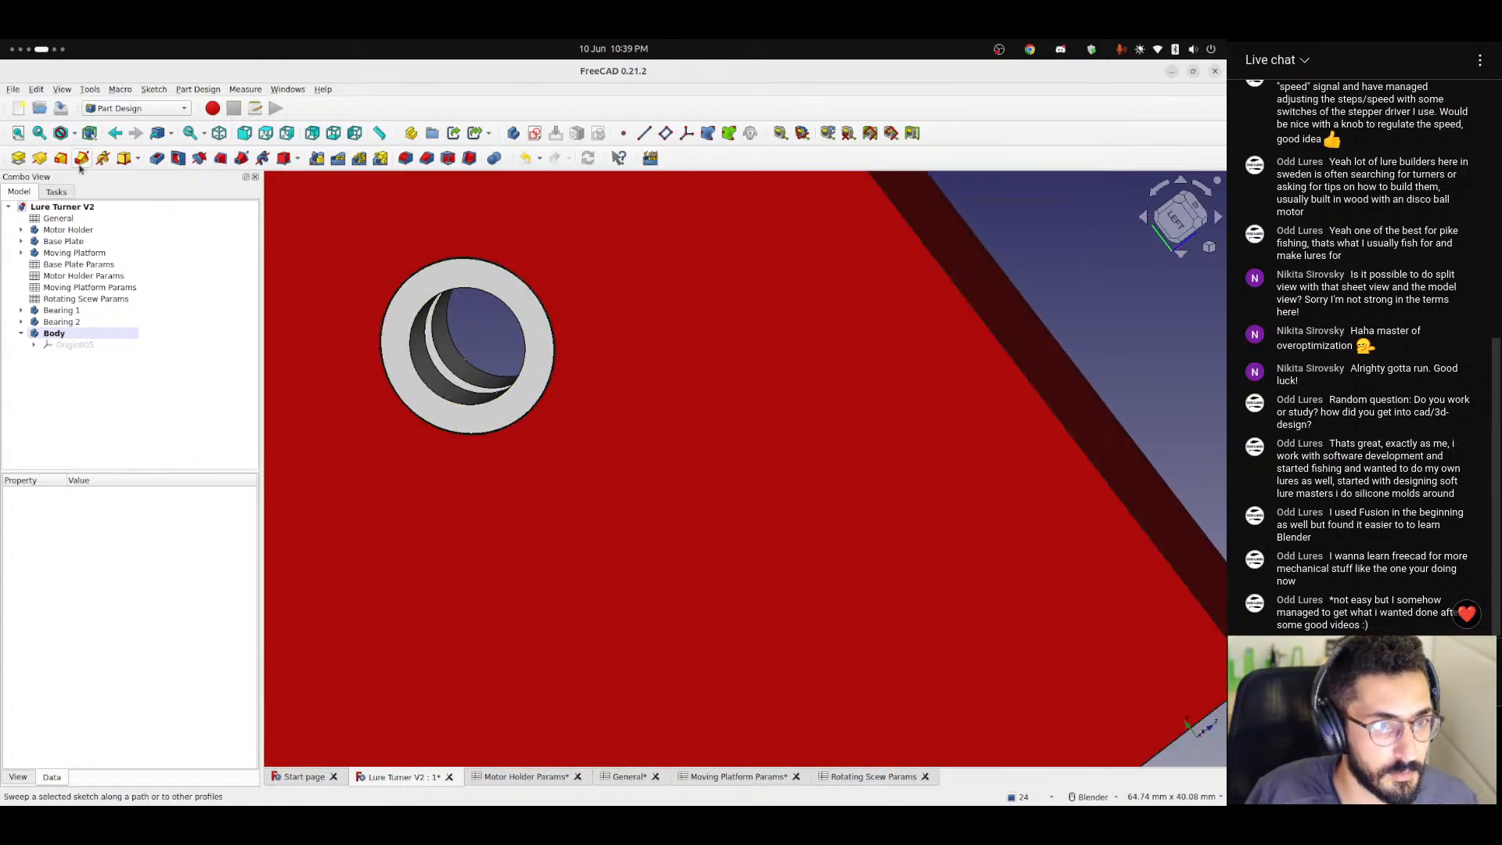
left_click(538, 138)
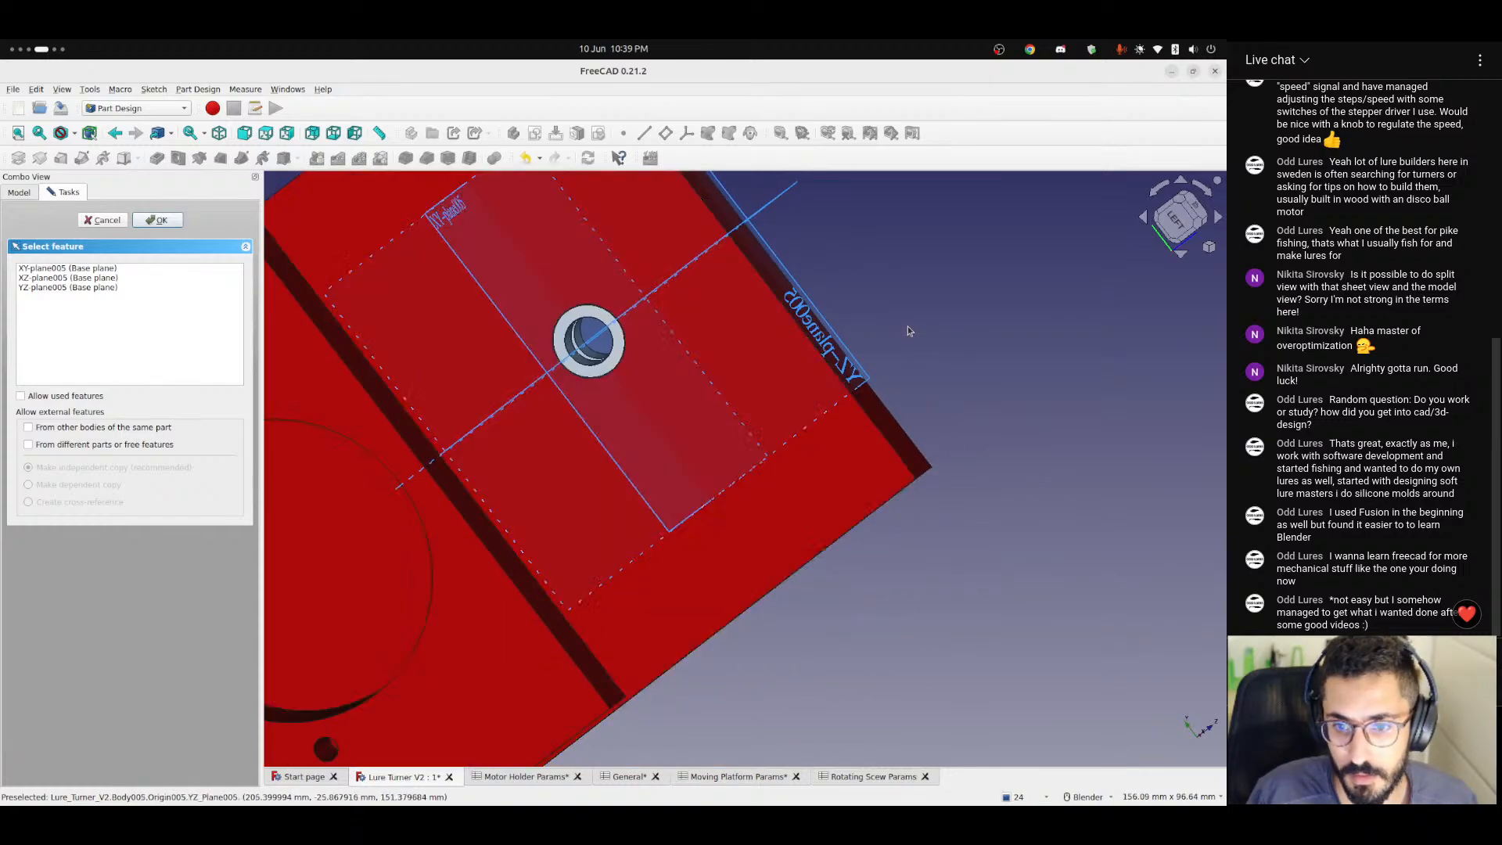
left_click(805, 385)
mouse_move(864, 486)
middle_mouse_down("shift")
mouse_move(429, 405)
mouse_move(537, 402)
mouse_move(625, 360)
middle_mouse_up("shift")
scroll(540, 438, "up", 4)
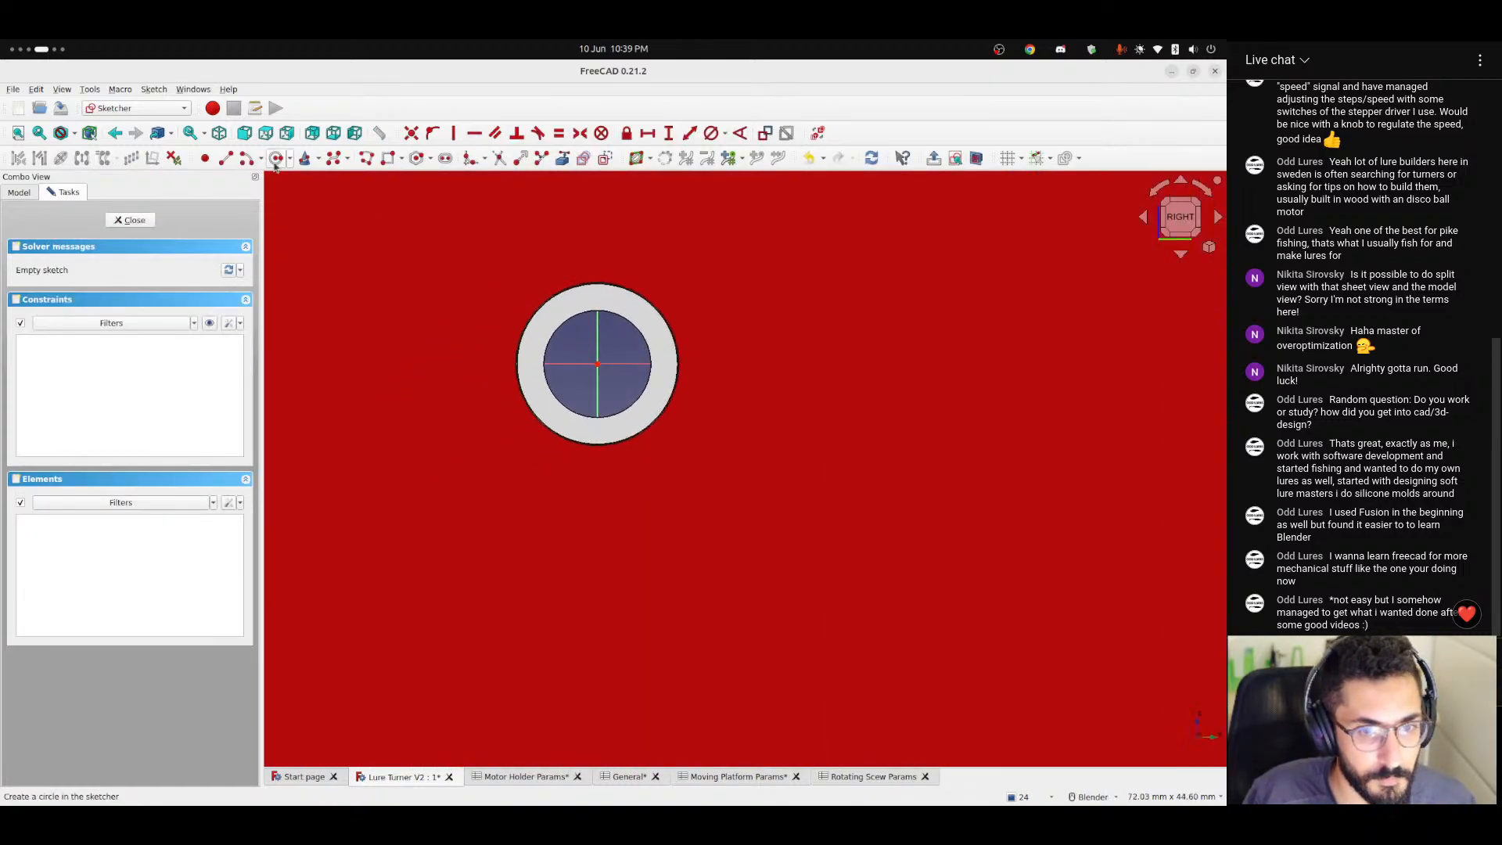
Sketch an origin-centred circle about 7.4 mm in diameter, slightly smaller than the bearing bore.
left_click(275, 159)
left_click(597, 364)
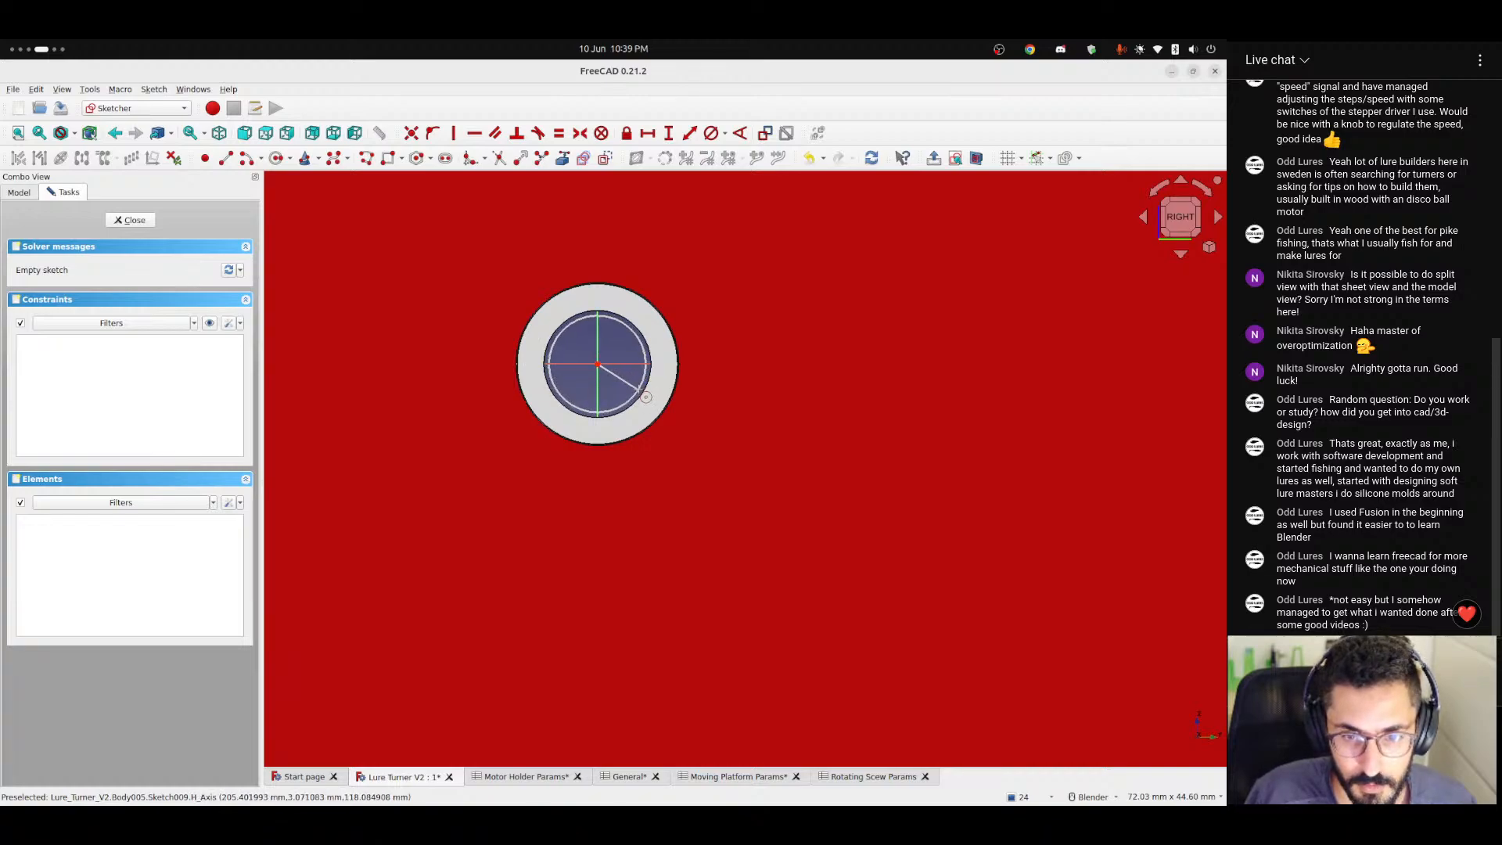
left_click(646, 396)
Add a diameter constraint to the circle and start its formula with <<Rotating Scew Params>>.bearingInnerDiameter.
scroll(614, 381, "up", 5)
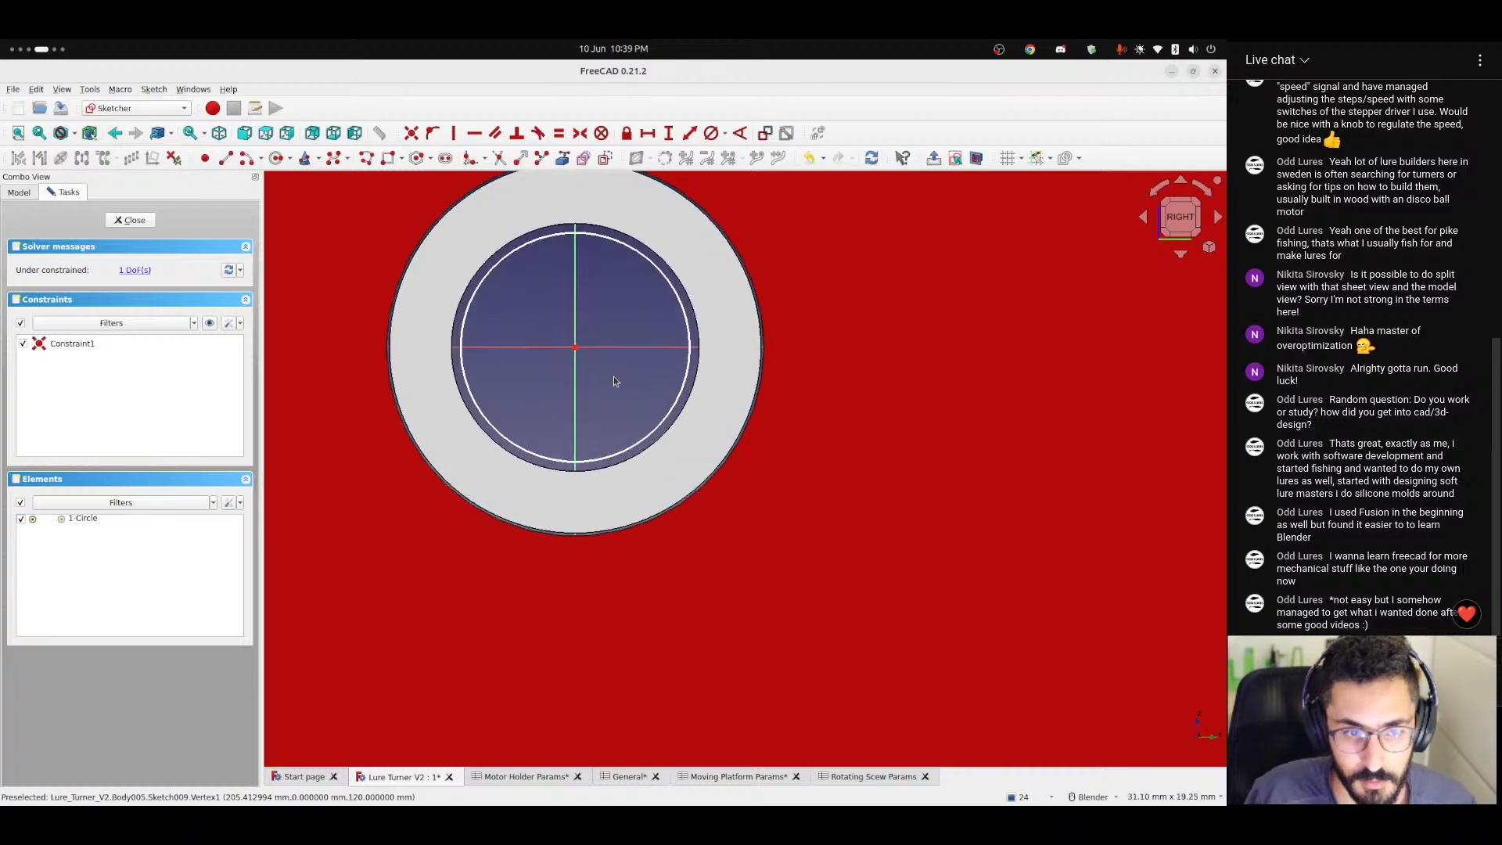
left_click(725, 135)
left_click(739, 163)
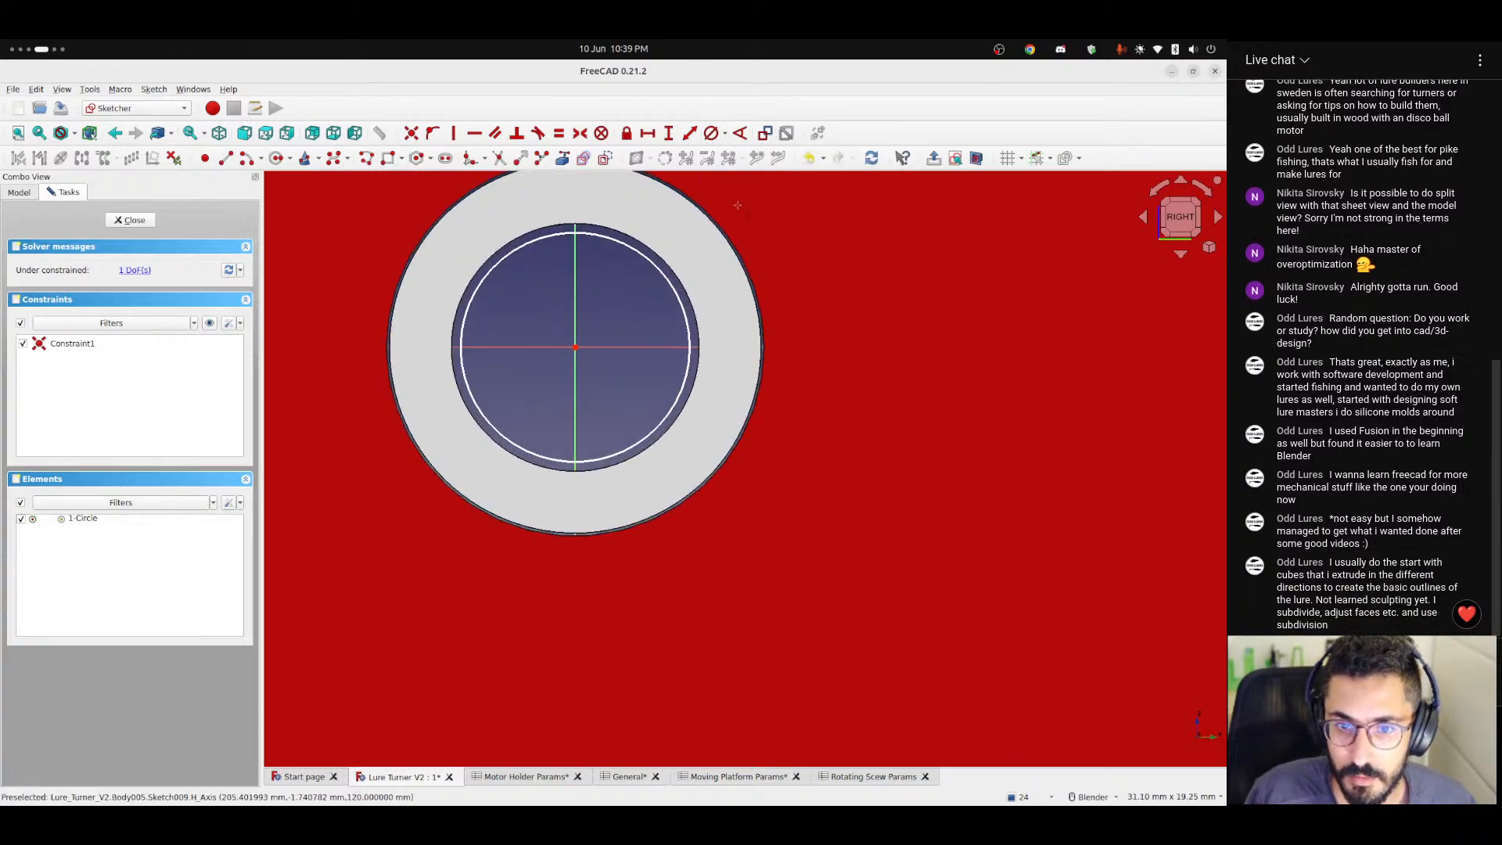
left_click(671, 282)
left_click(688, 414)
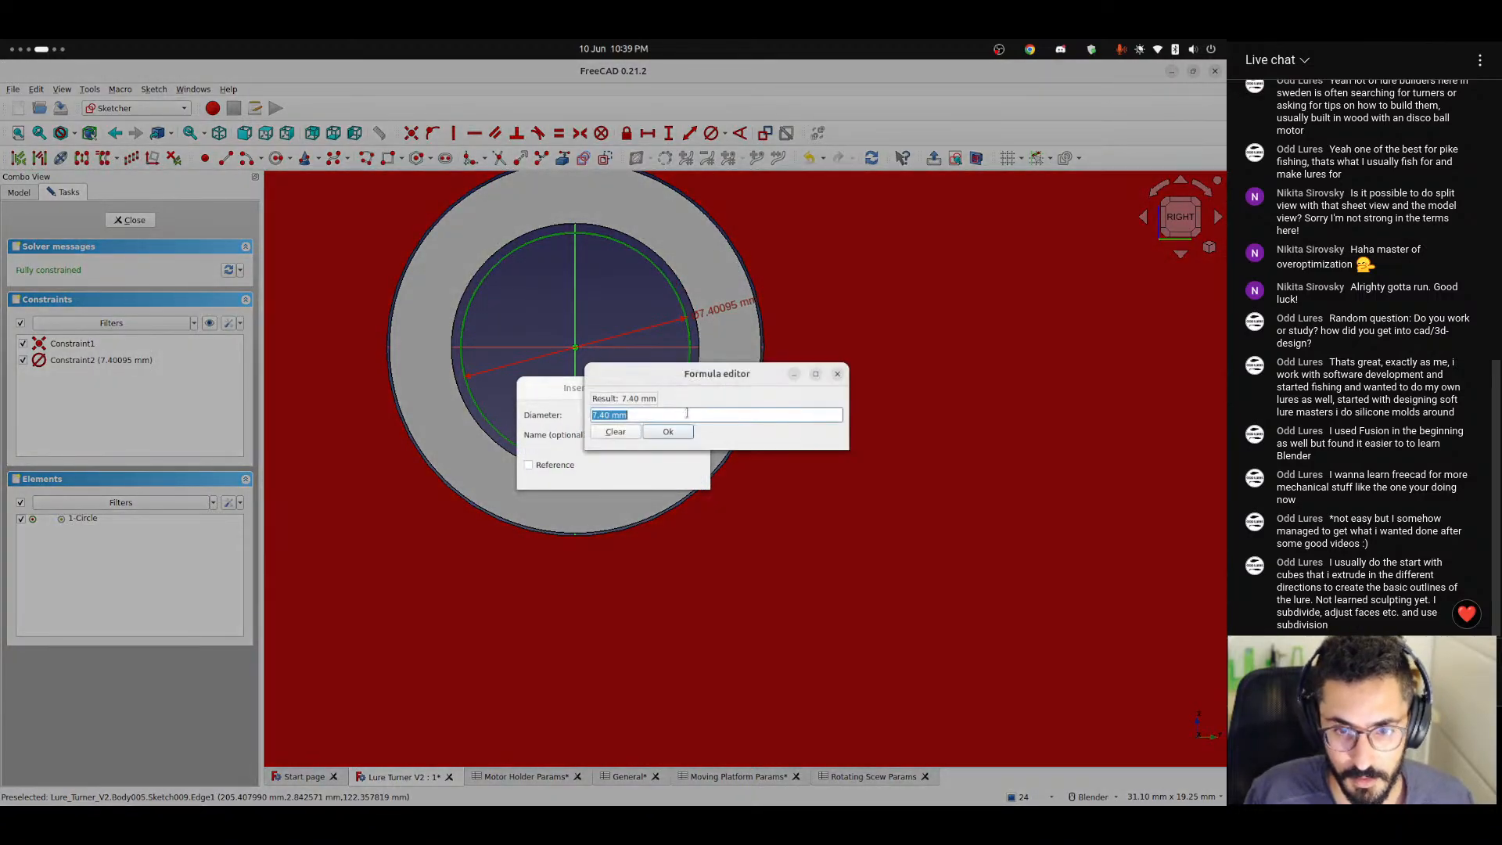
type("<<")
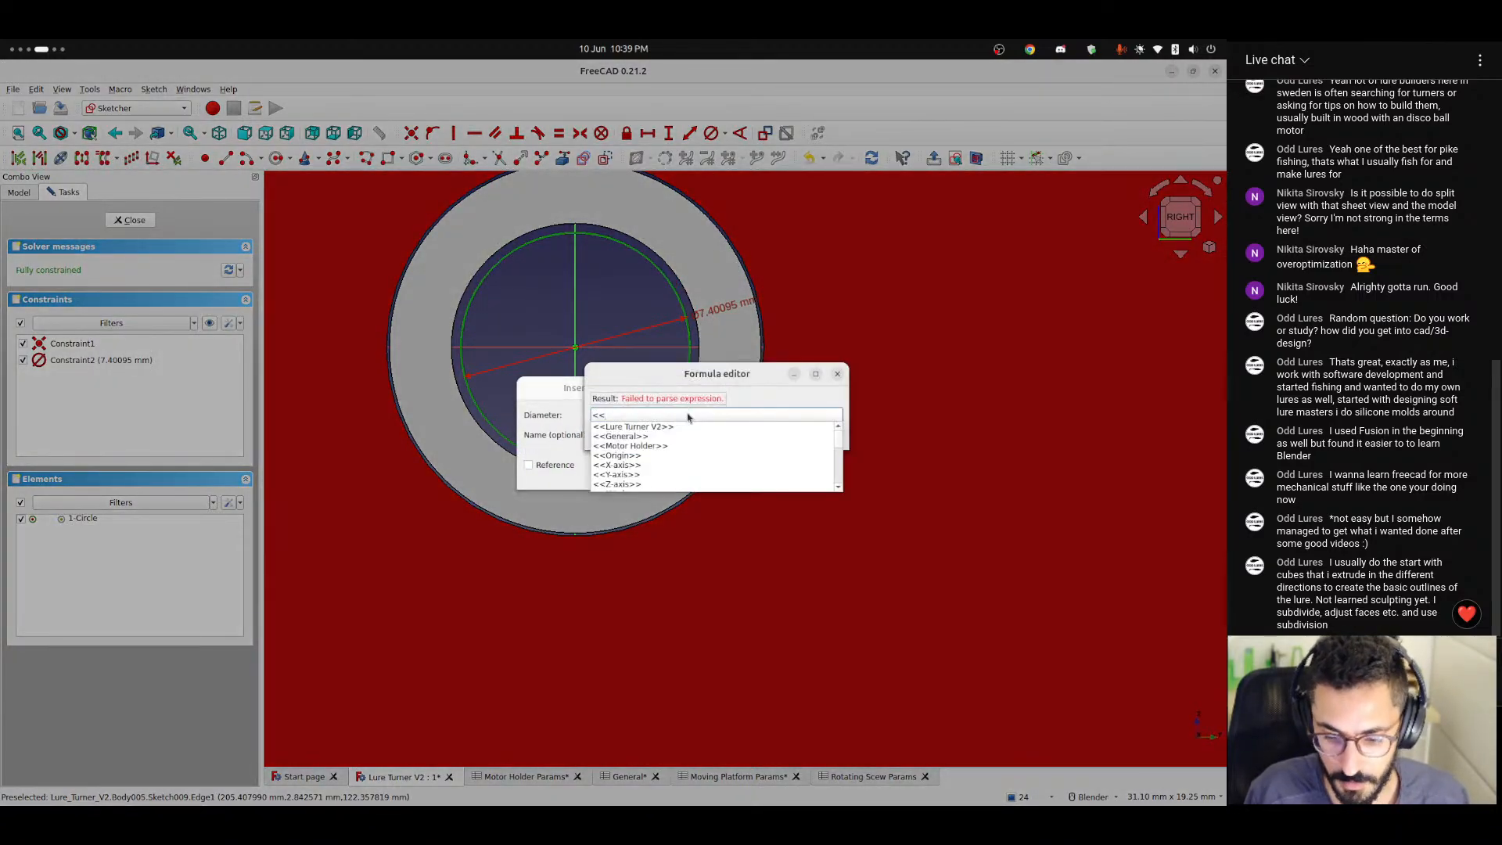
type("Rotating Scew Params>>.bea")
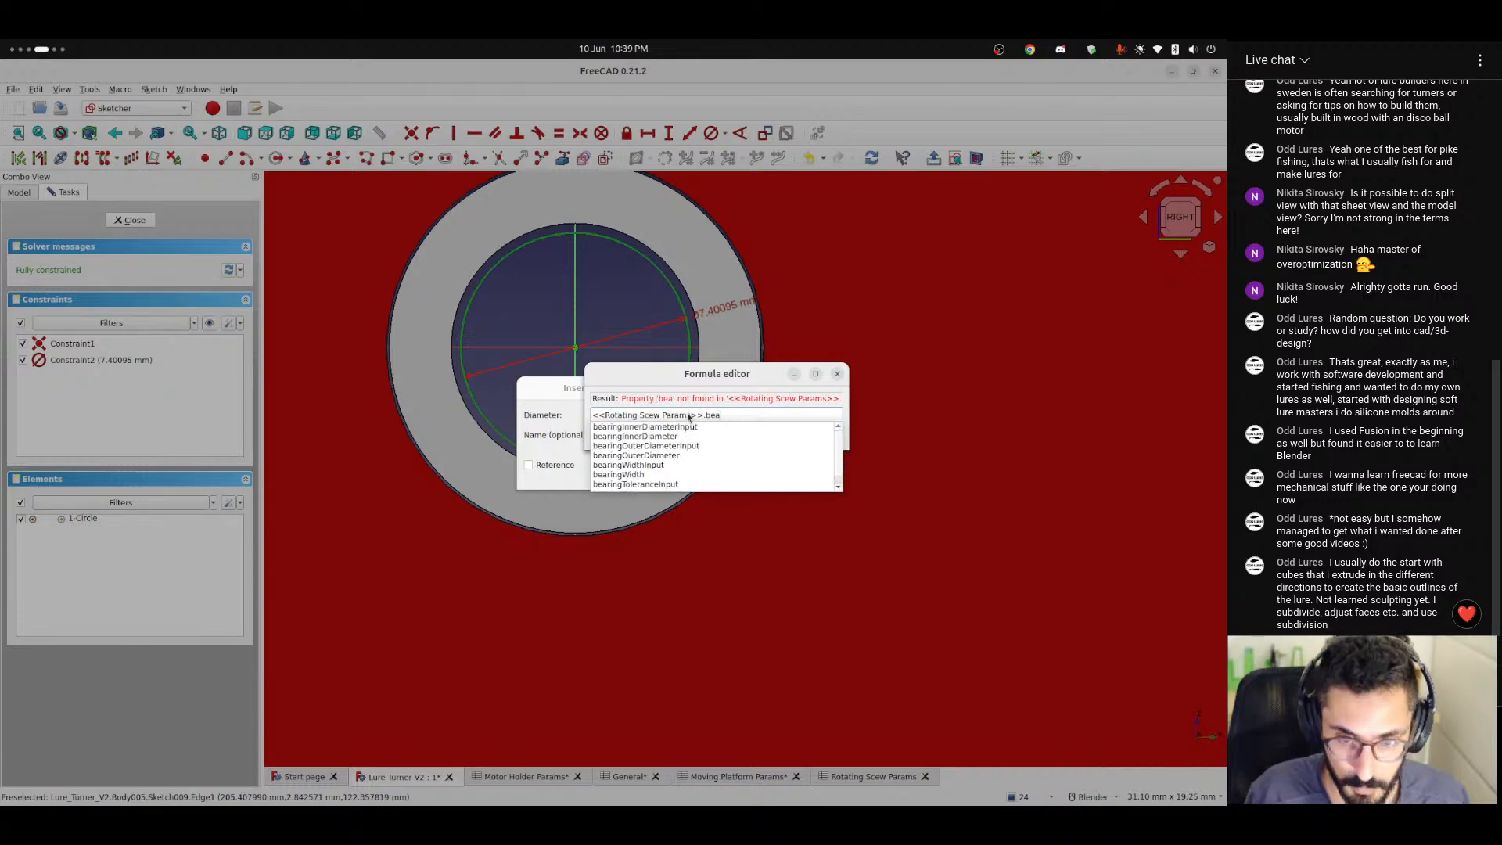
key("Down")
key("Down")
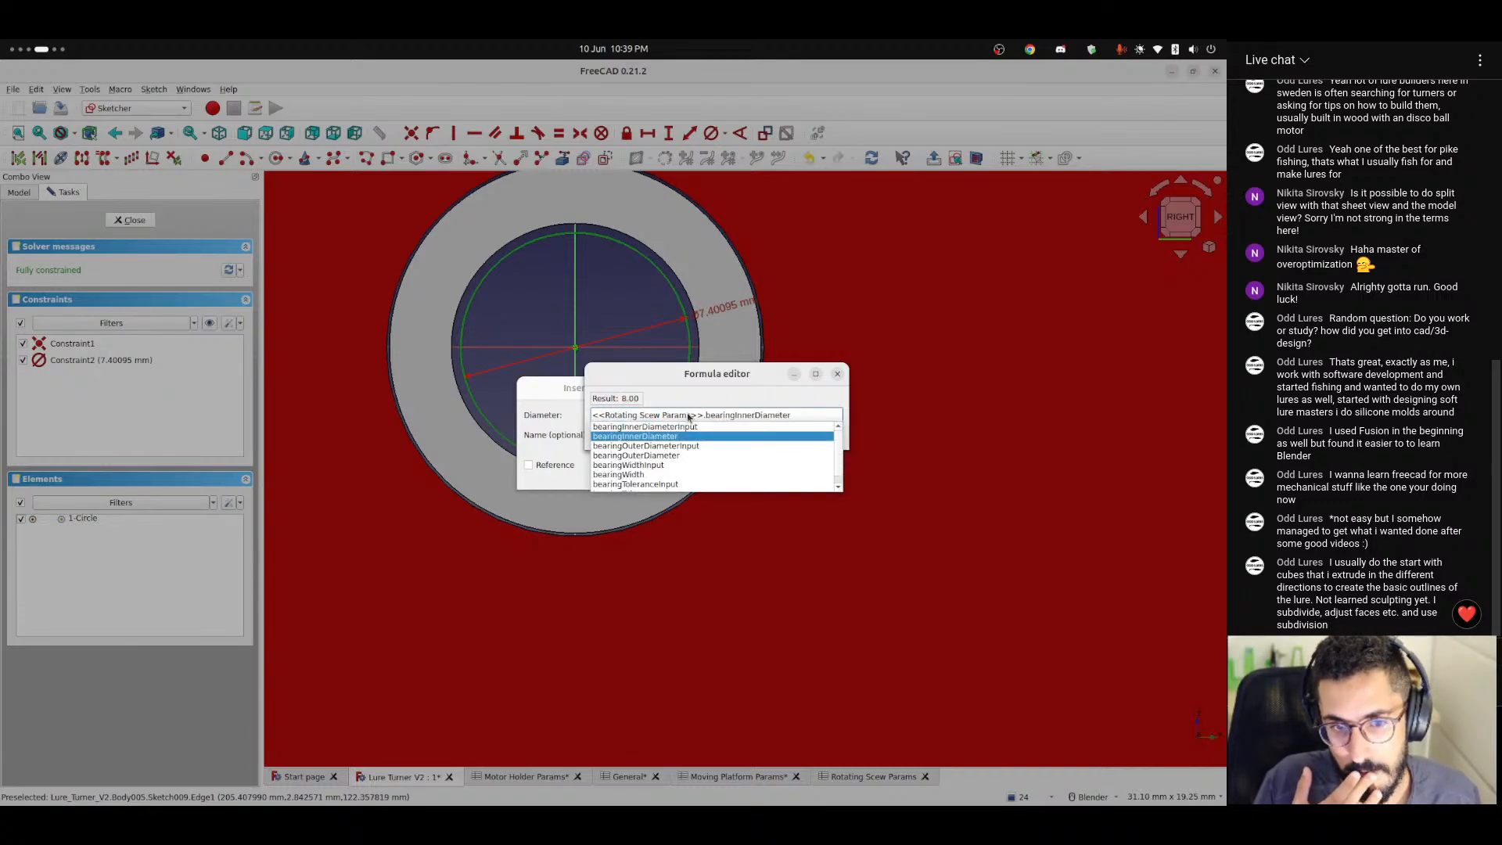
Complete the diameter formula by subtracting <<General>>.tolerance * 2 and accept the constraint.
type("-")
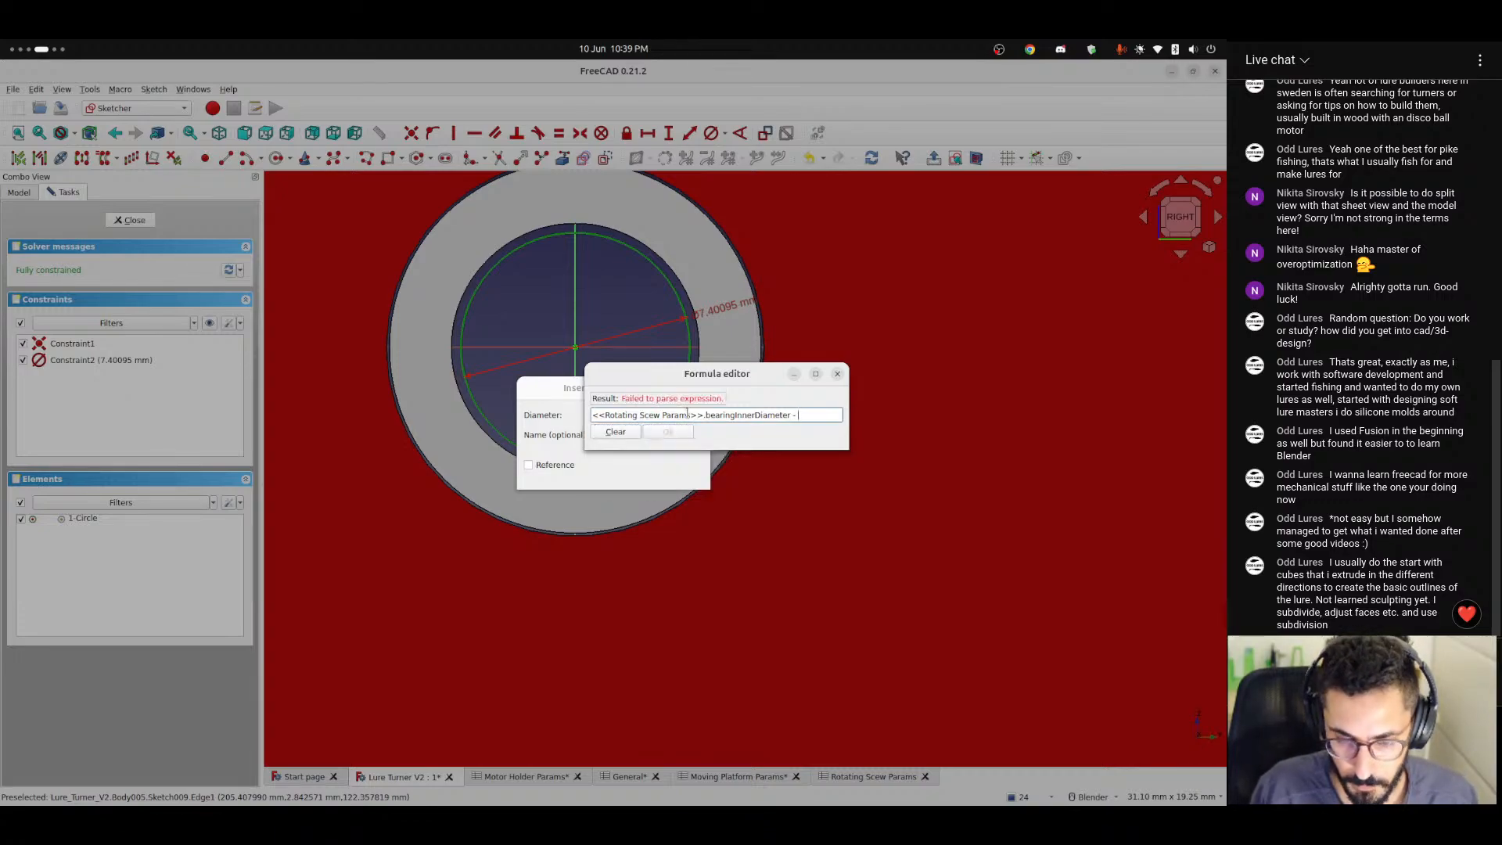
type(" <<rad")
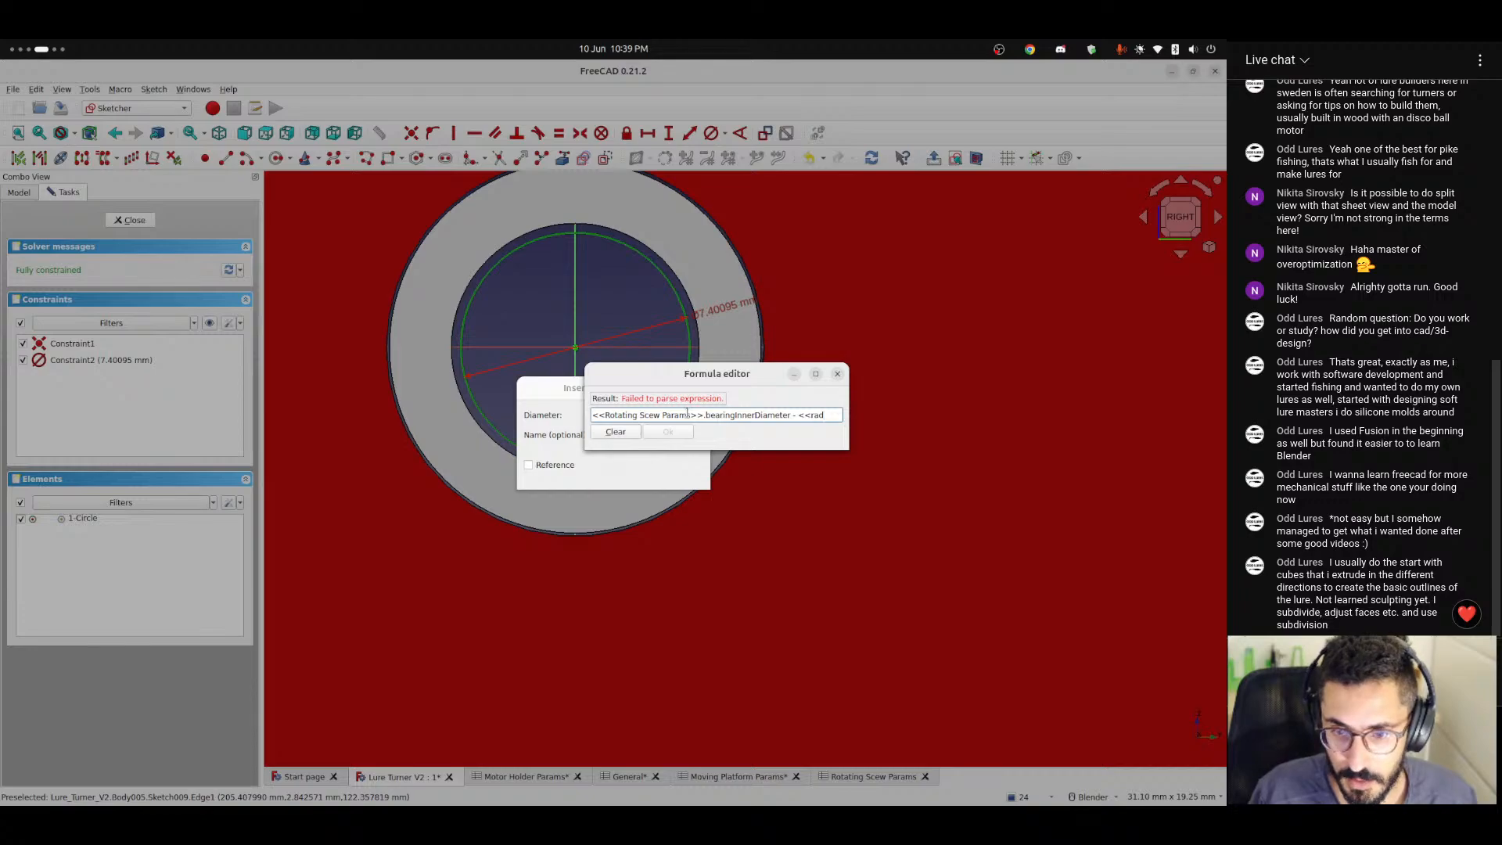
key("BackSpace")
key("BackSpace")
key("BackSpace")
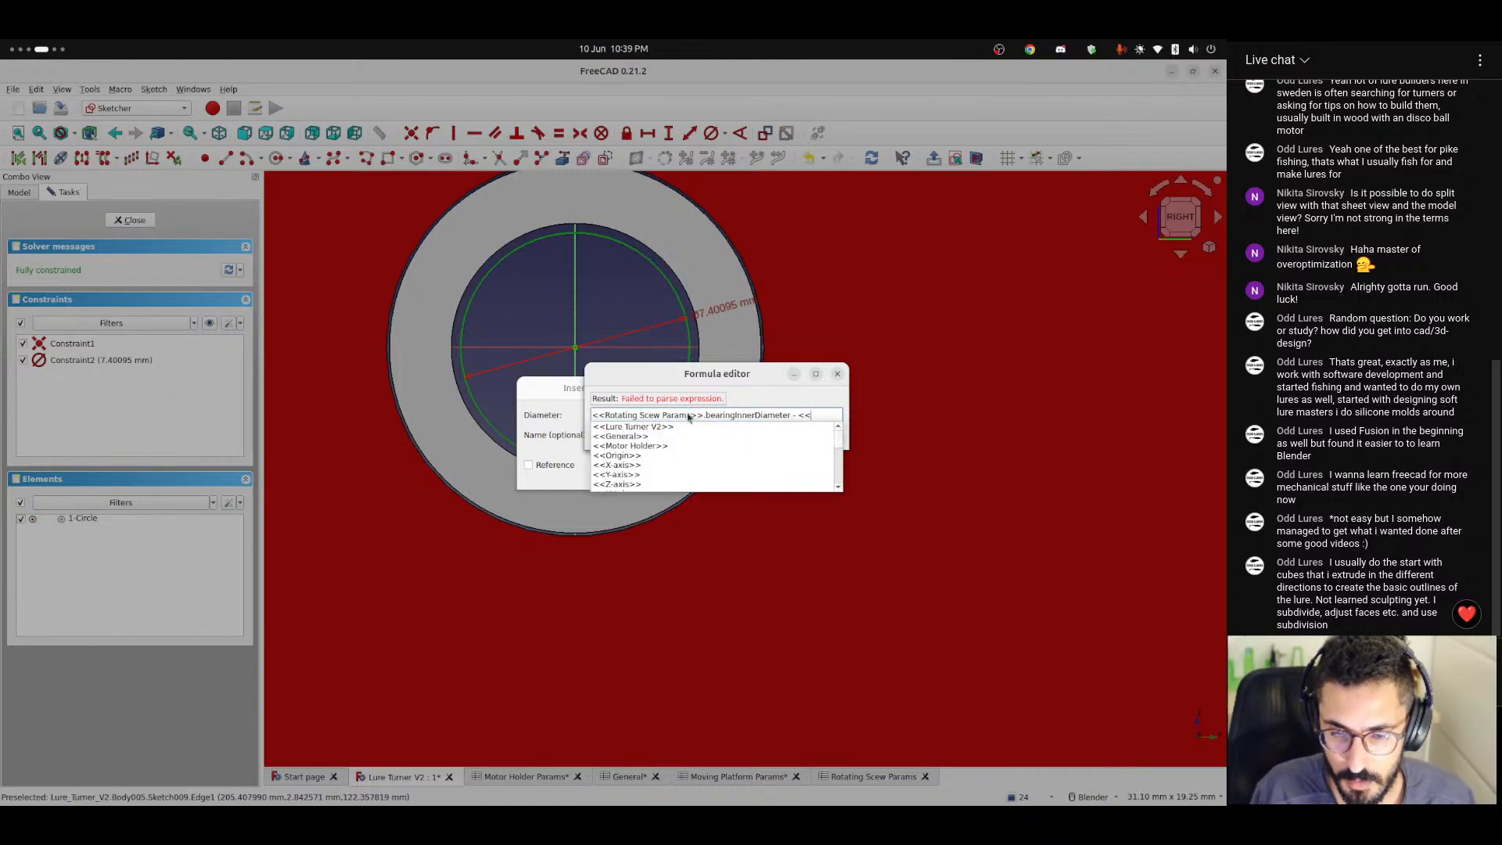
type("Gen")
key("Down")
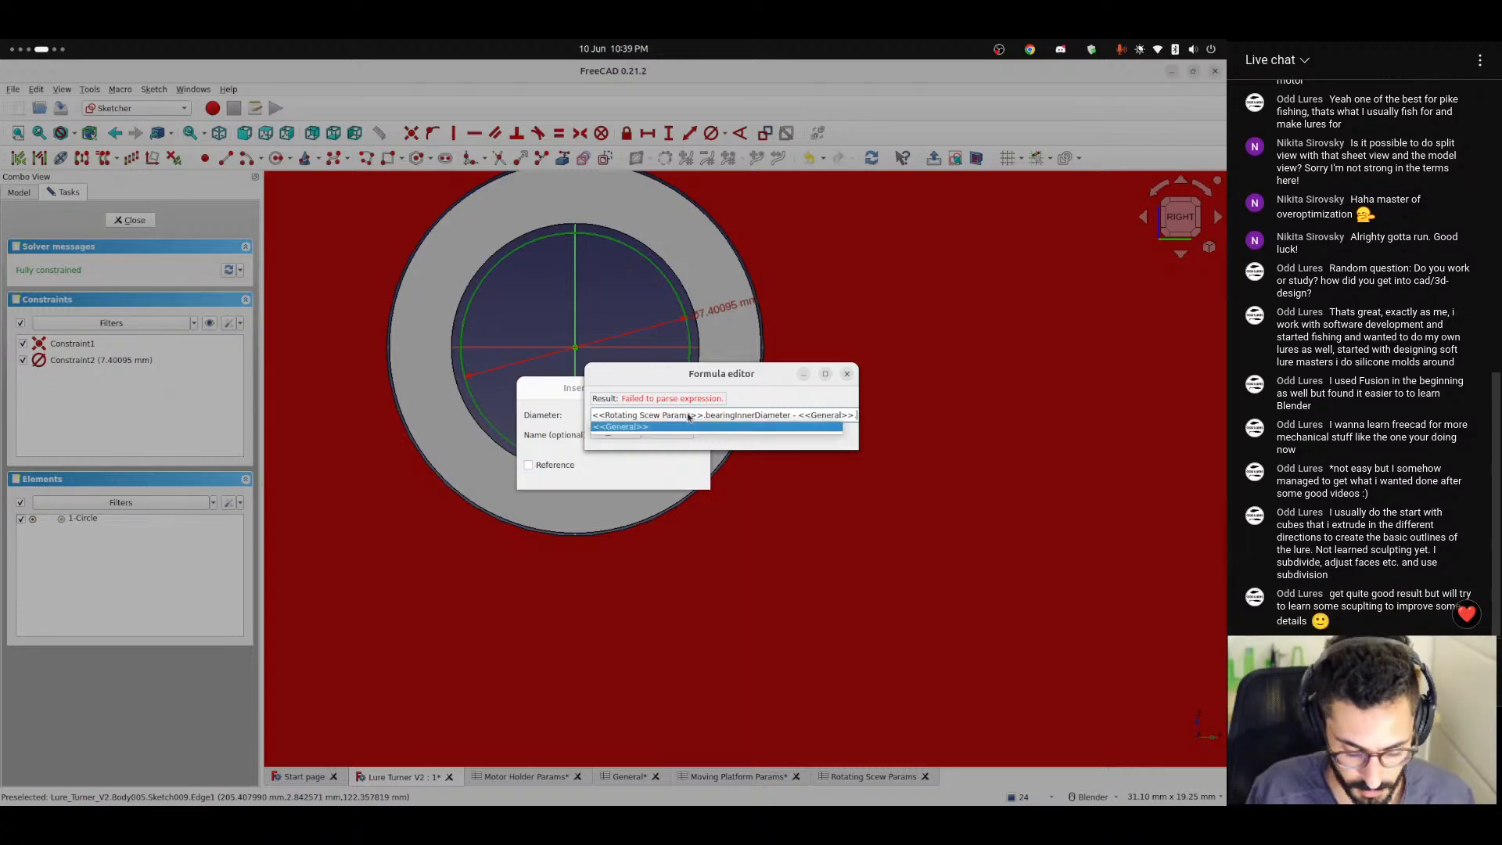
key("Return")
type(".tol")
key("Down")
key("Down")
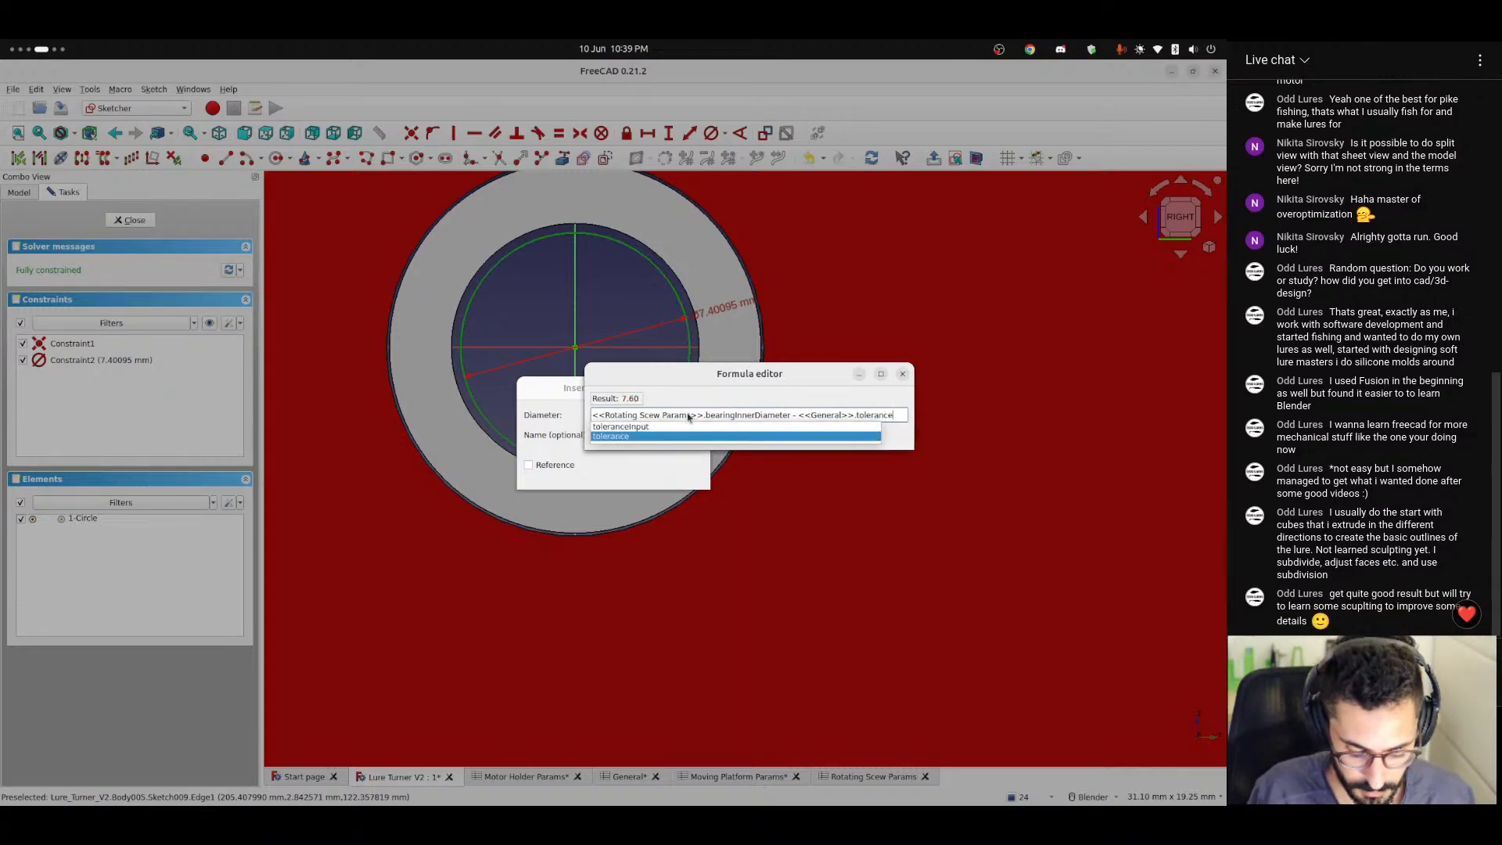
key("Return")
key("Return")
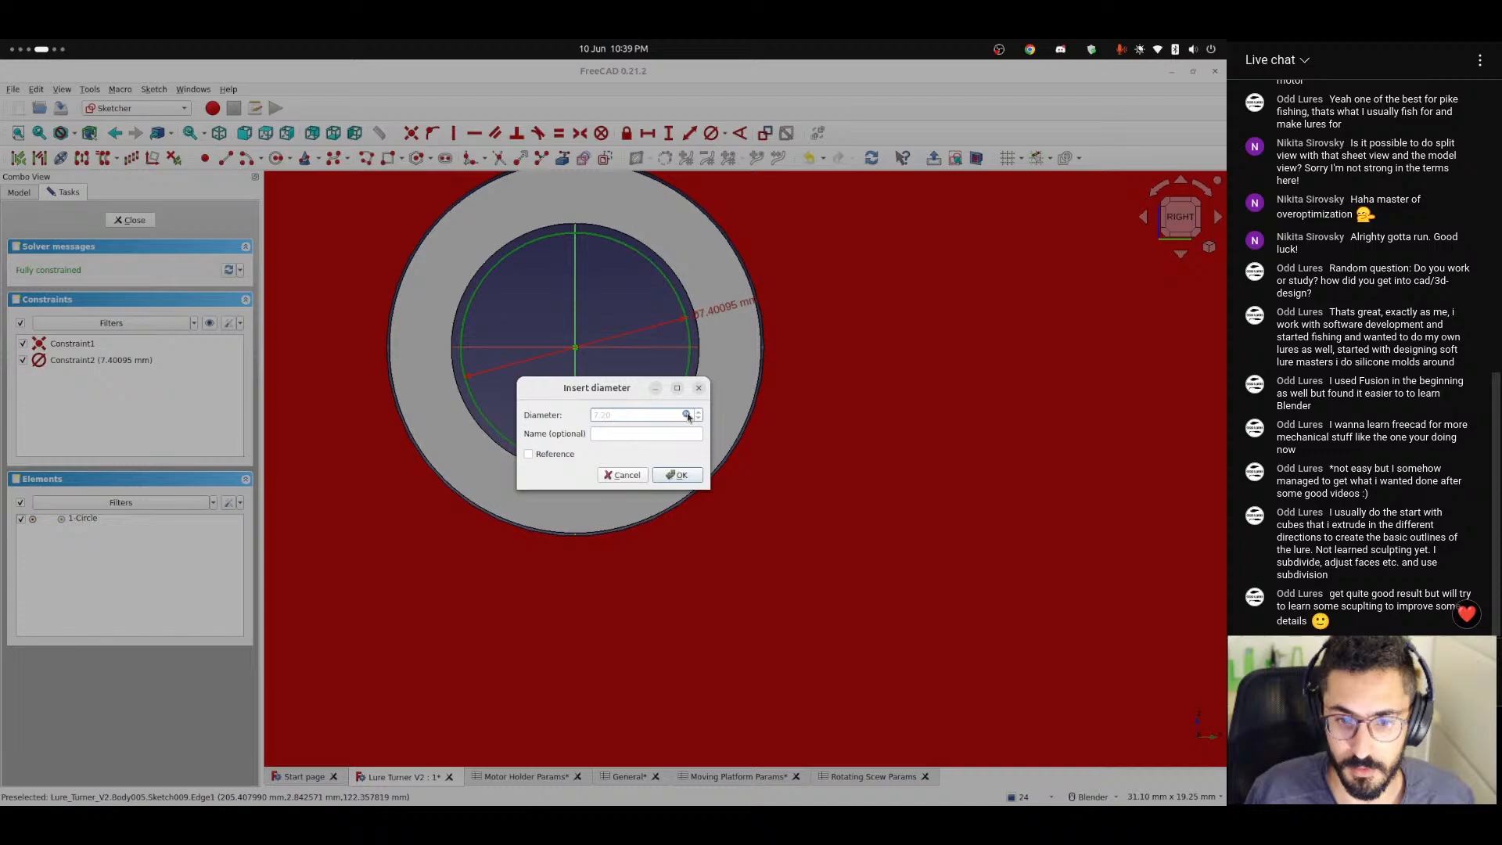
left_click(678, 477)
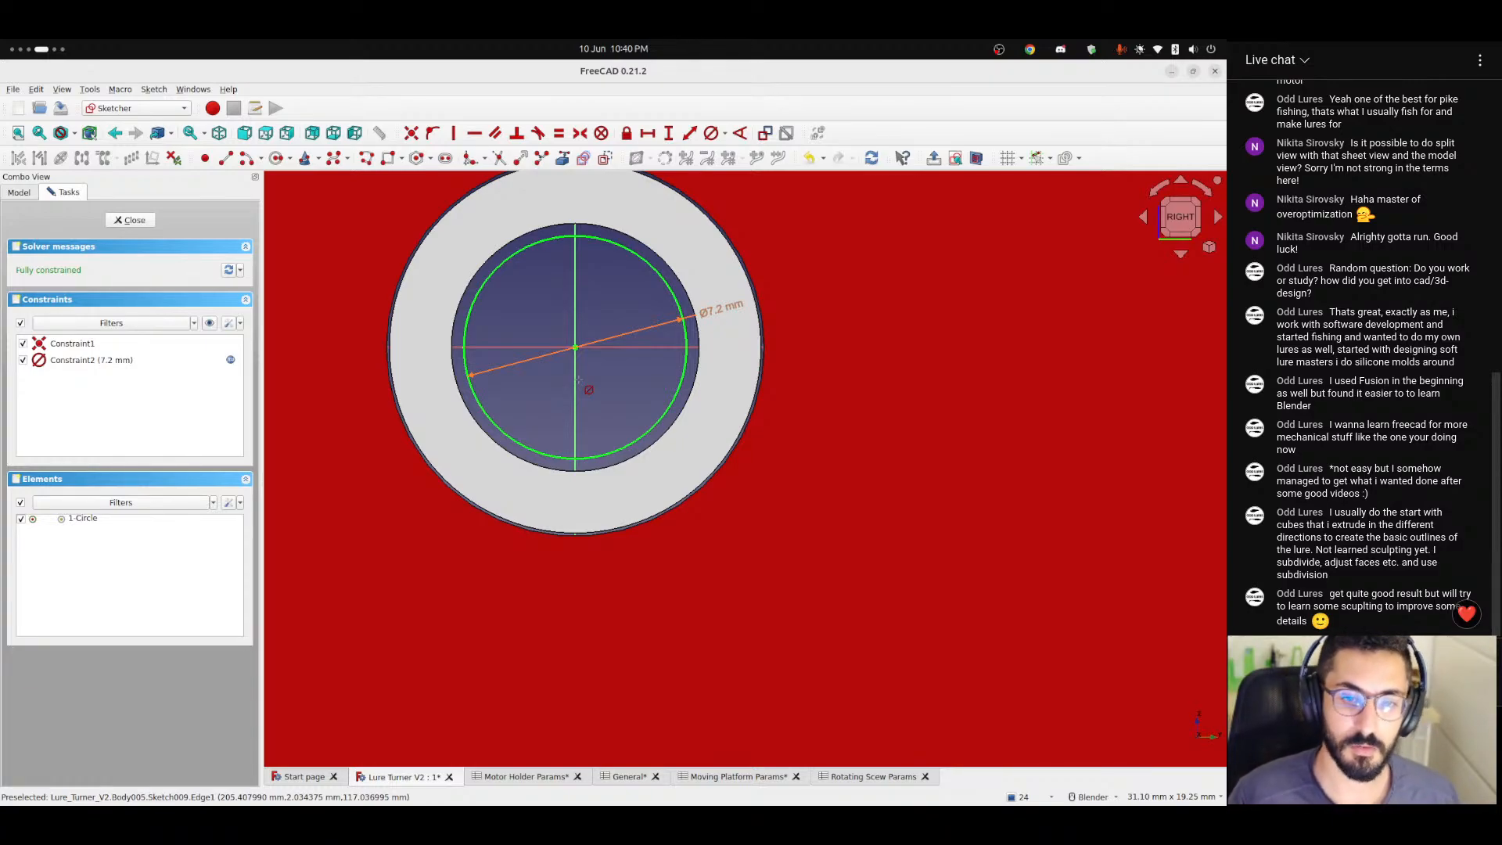
Review the formula behind the circle's diameter constraint and close it without editing.
scroll(624, 376, "up", 1)
scroll(624, 377, "down", 3)
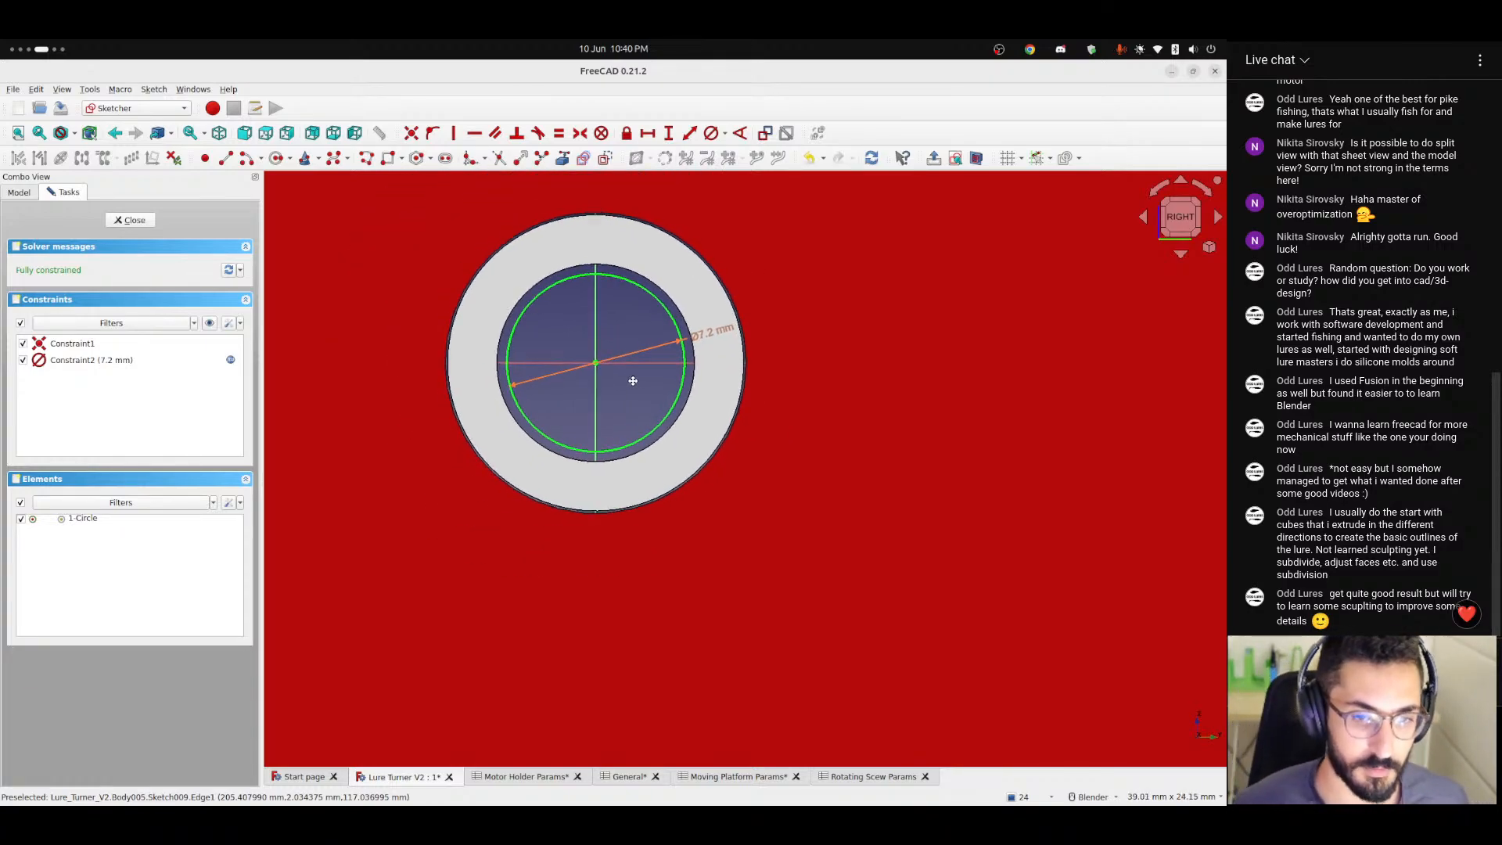
scroll(631, 389, "up", 2)
double_click(737, 344)
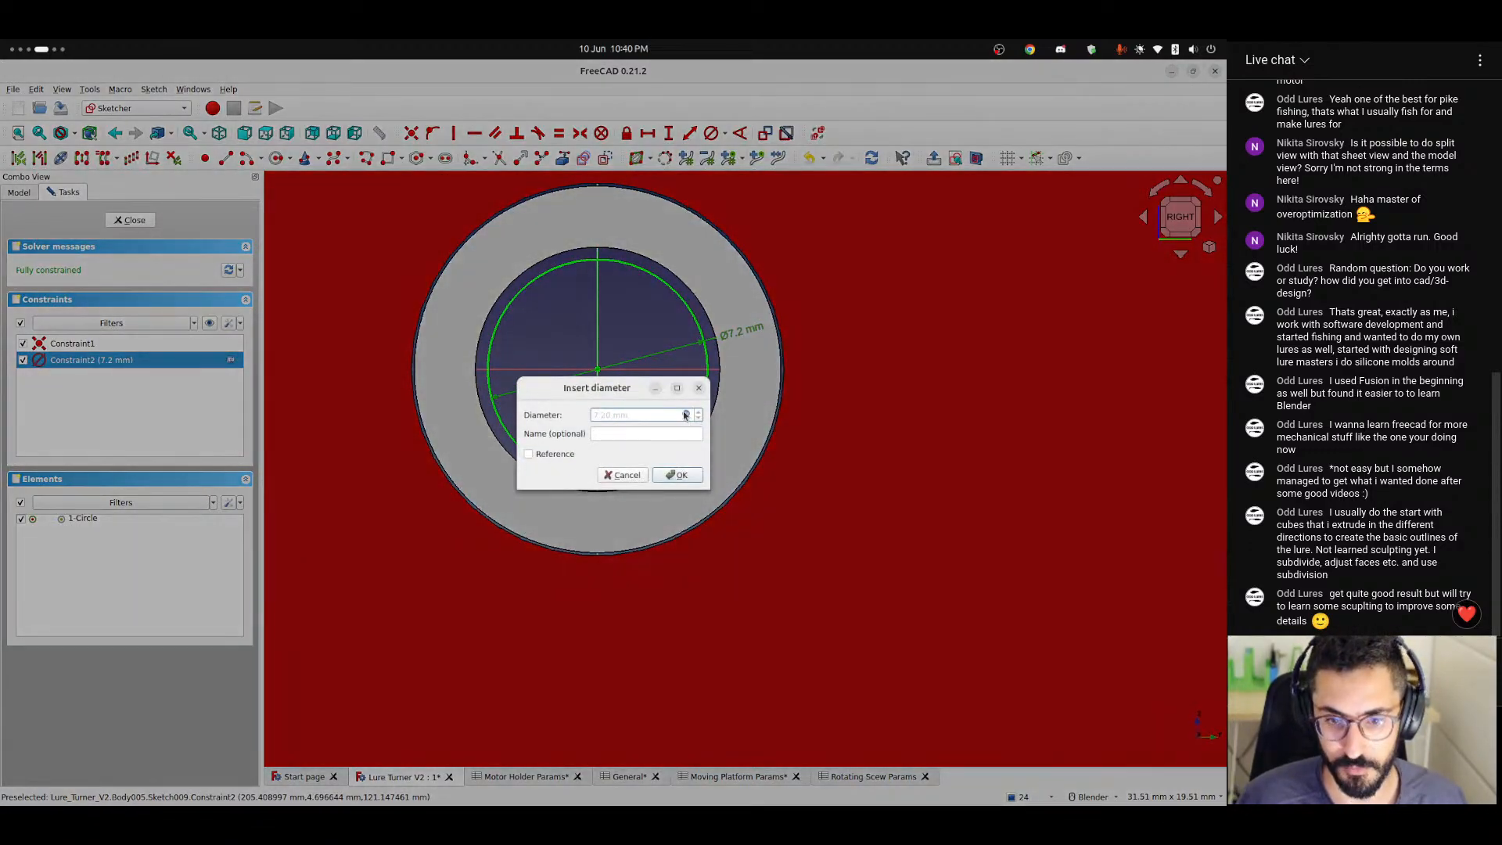
left_click(689, 416)
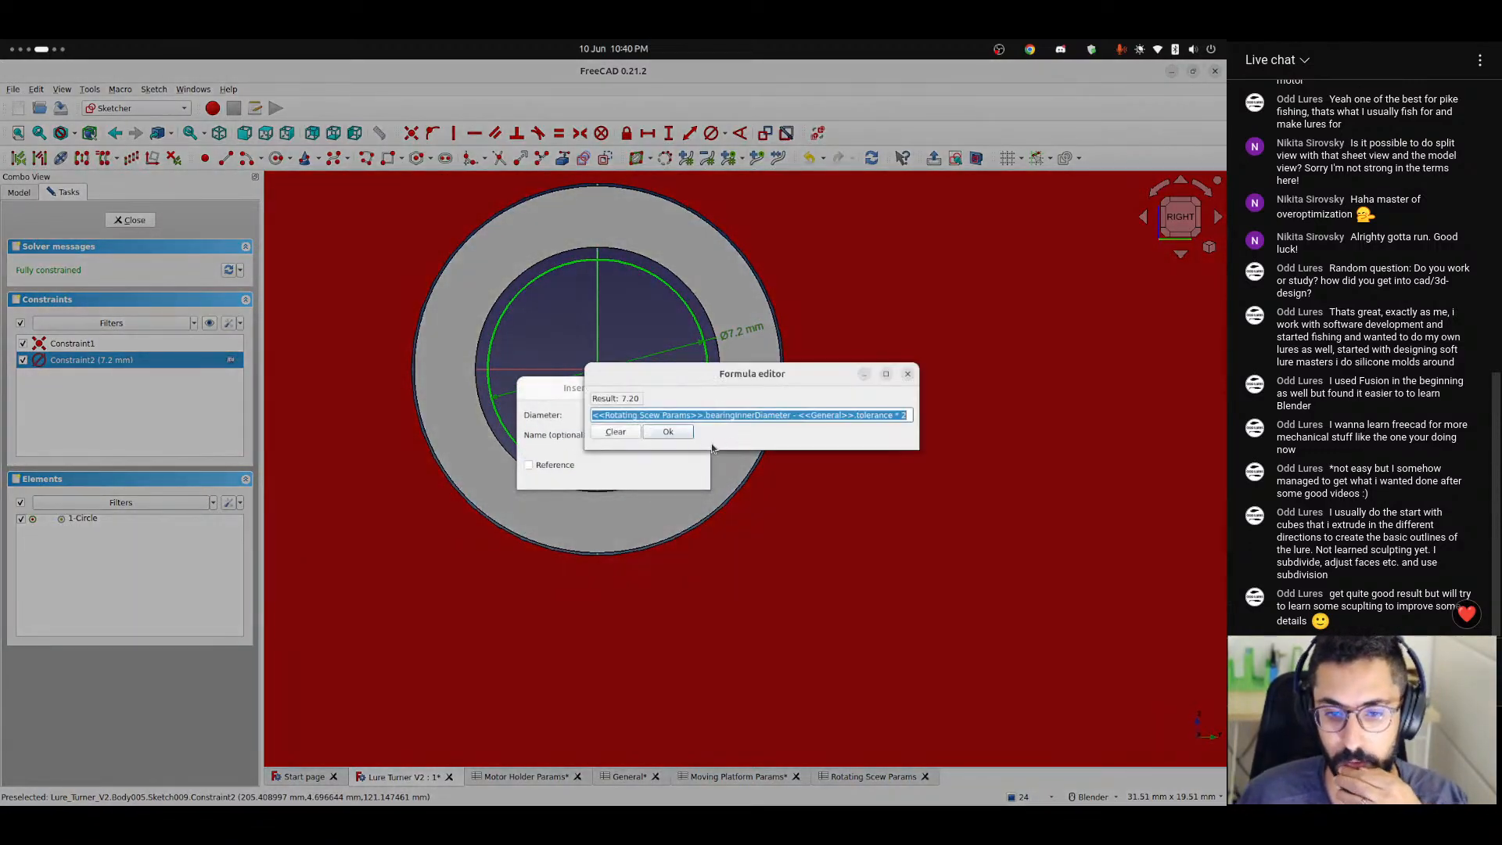
left_click(667, 432)
left_click(678, 479)
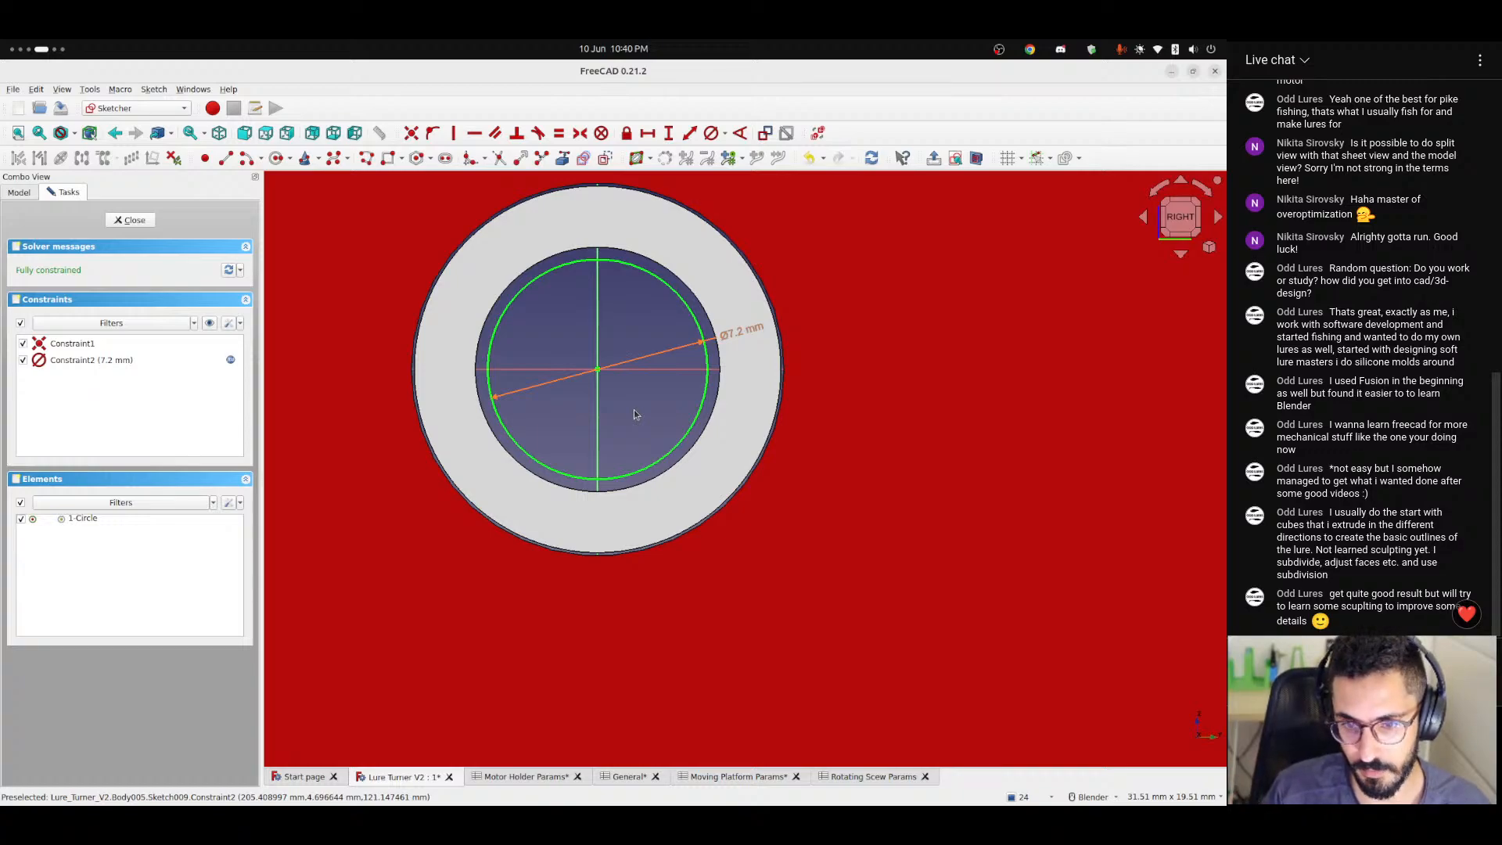
Switch to Blender and start a new General file.
key("ctrl+alt+Right")
key("ctrl+alt+Right")
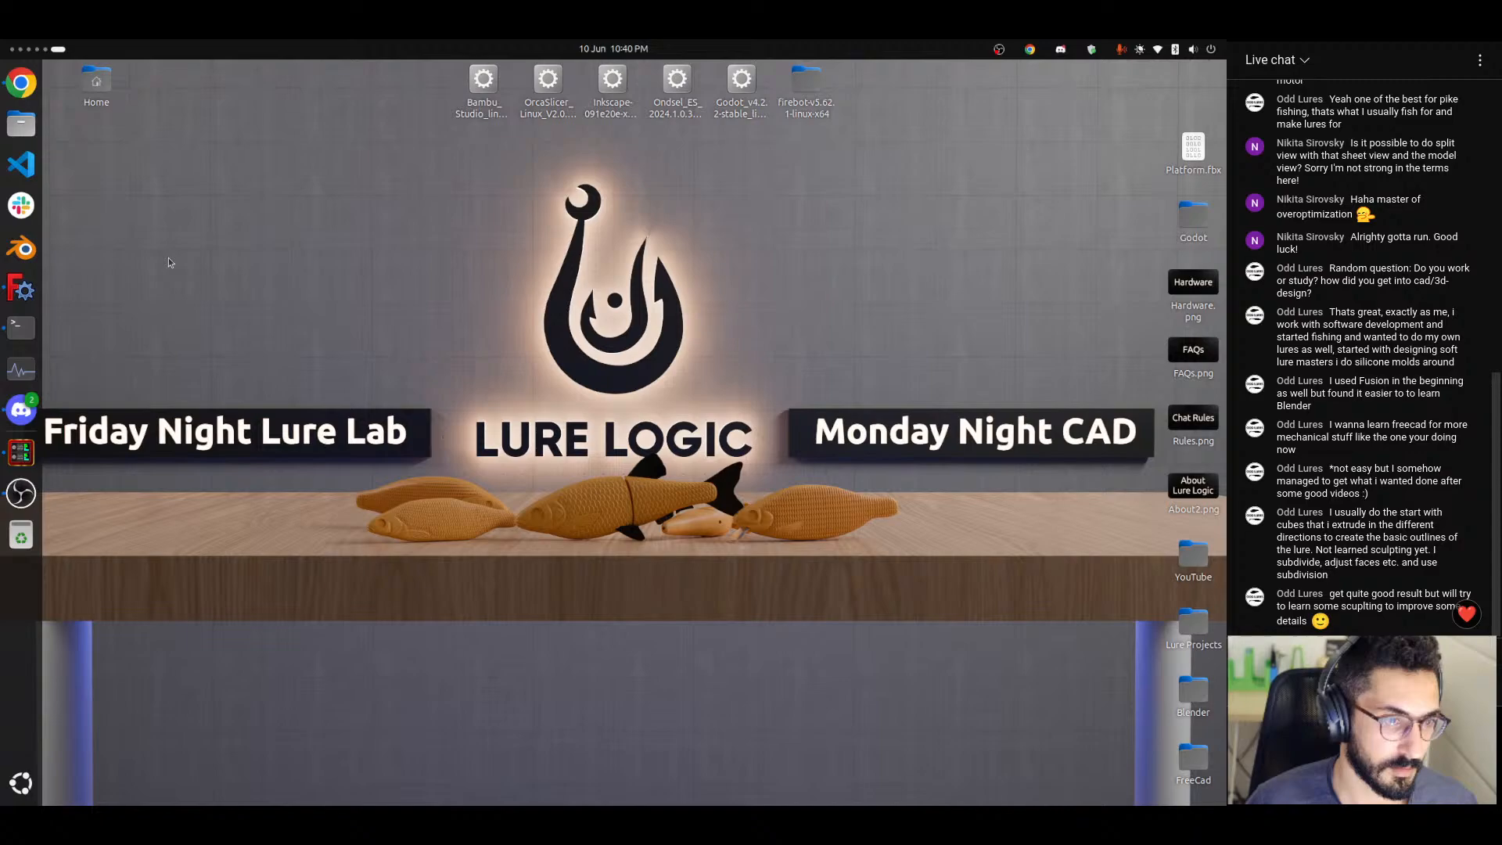
left_click(21, 248)
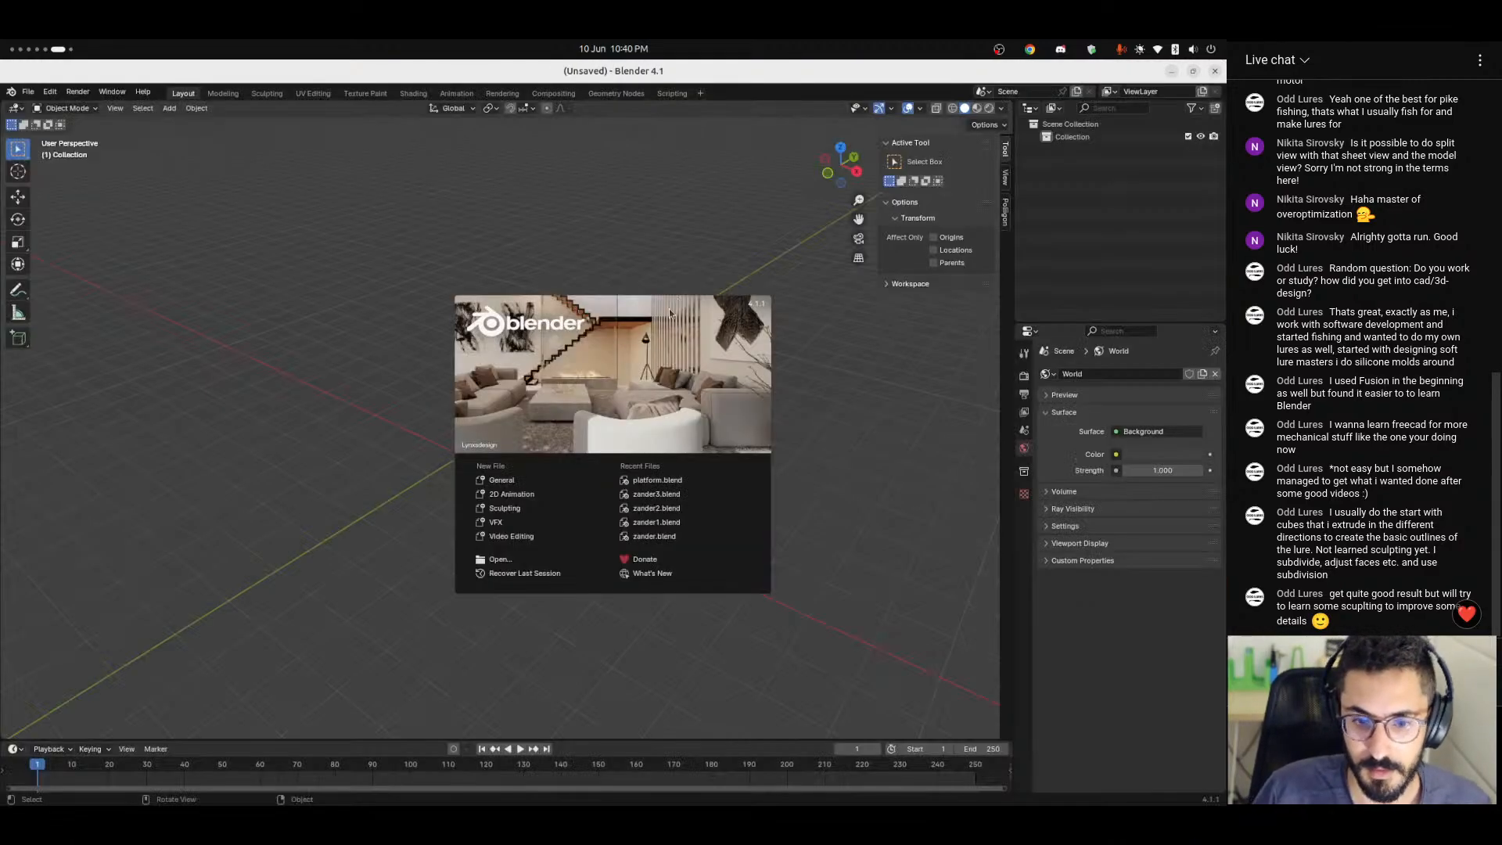
left_click(523, 484)
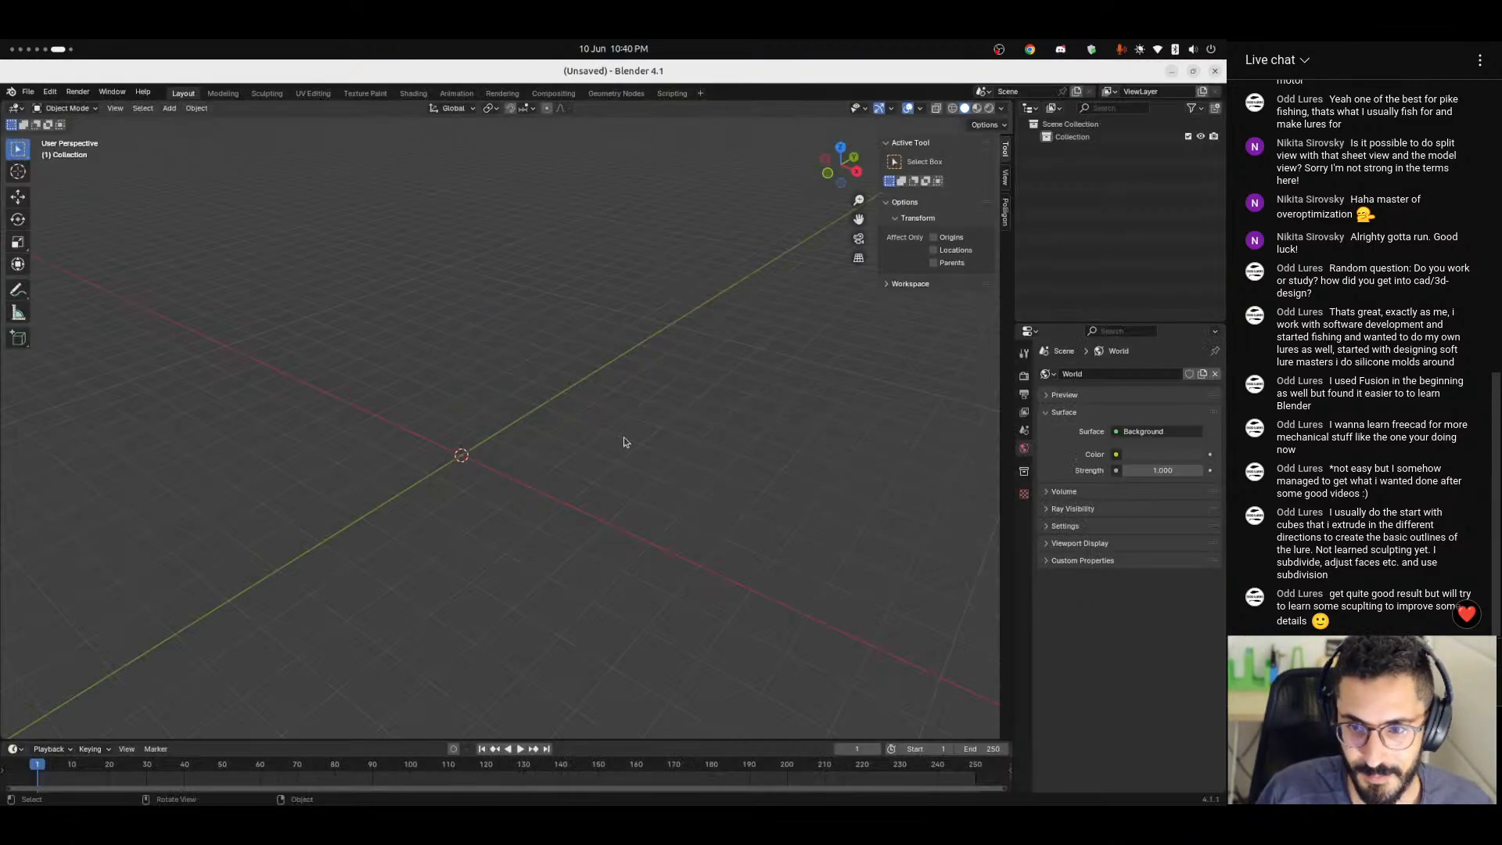
Add a mesh cube at the origin, scale it uniformly to about 29.7 m per side, and apply the scale.
middle_click_drag(623, 442, 436, 513)
key("shift+a")
mouse_move(414, 529)
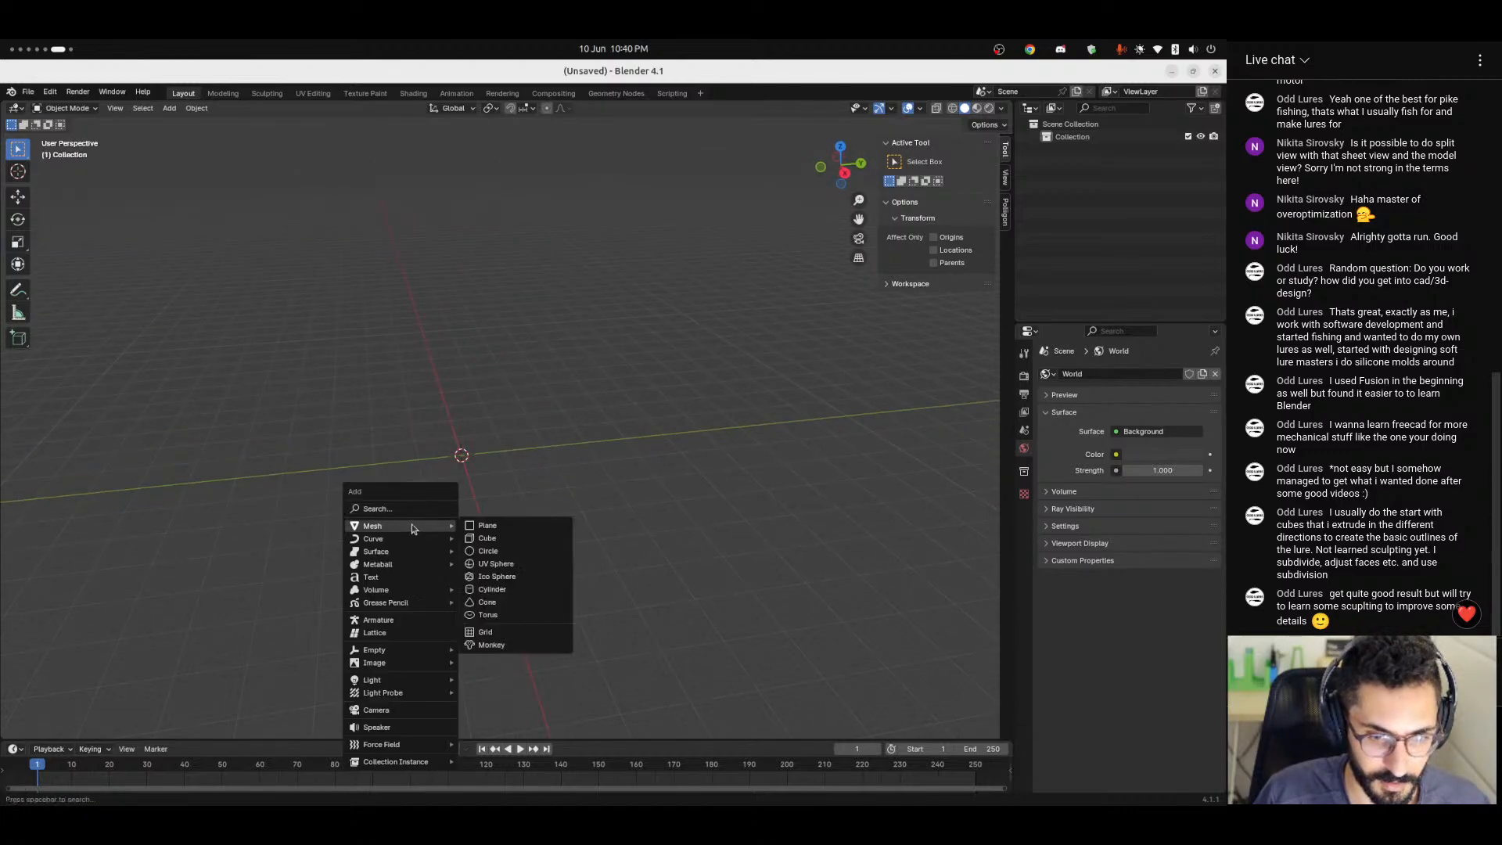
left_click(487, 538)
key("s")
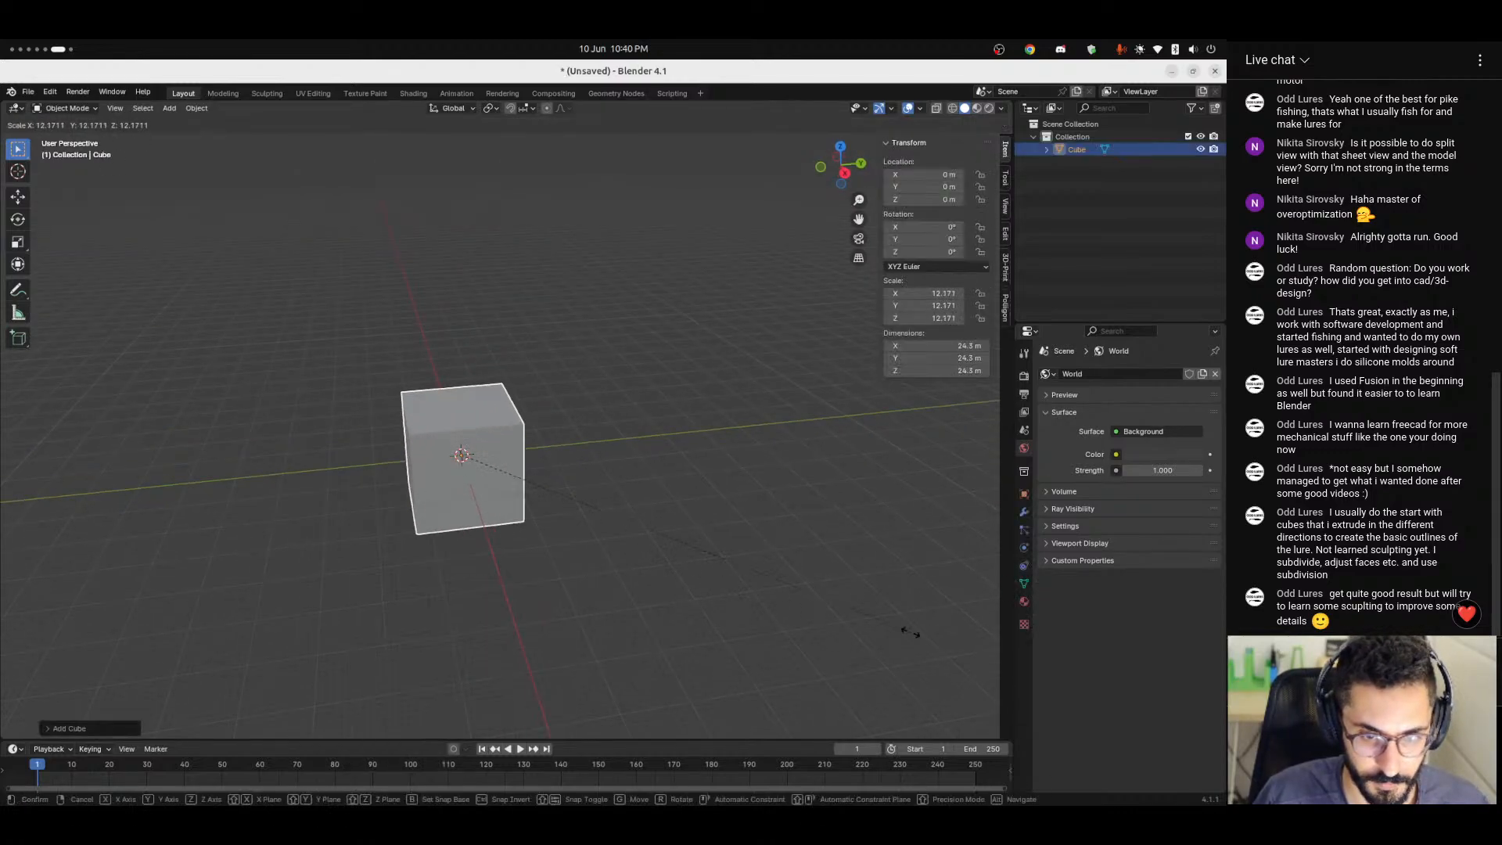
key("Return")
key("ctrl+a")
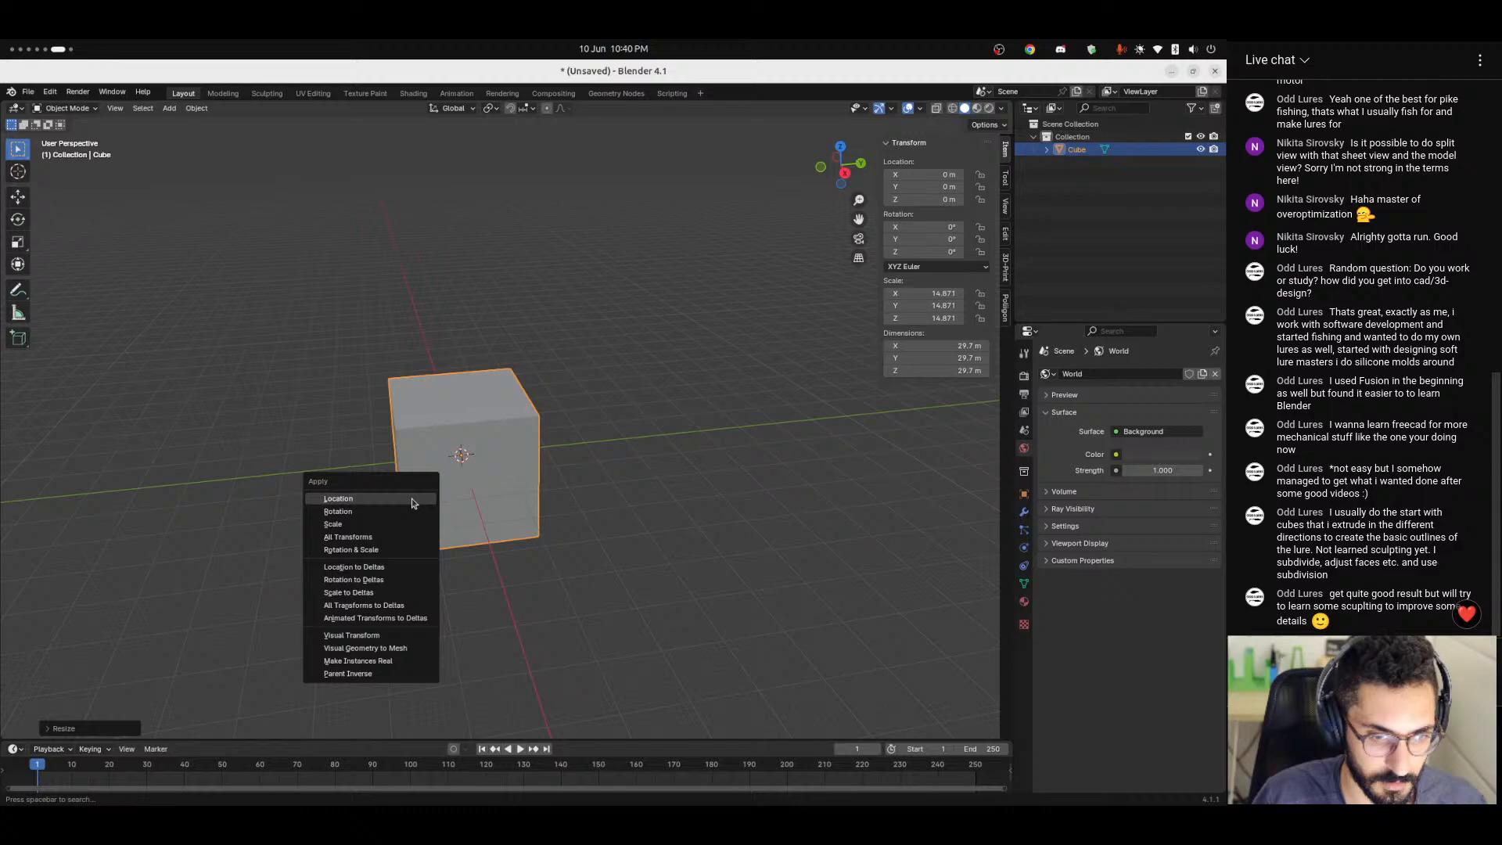
left_click(358, 523)
Stretch the cube along the Y axis to about 141 m and apply the scale.
mouse_move(536, 576)
middle_mouse_down()
mouse_move(500, 553)
mouse_move(524, 577)
middle_mouse_up()
key("s")
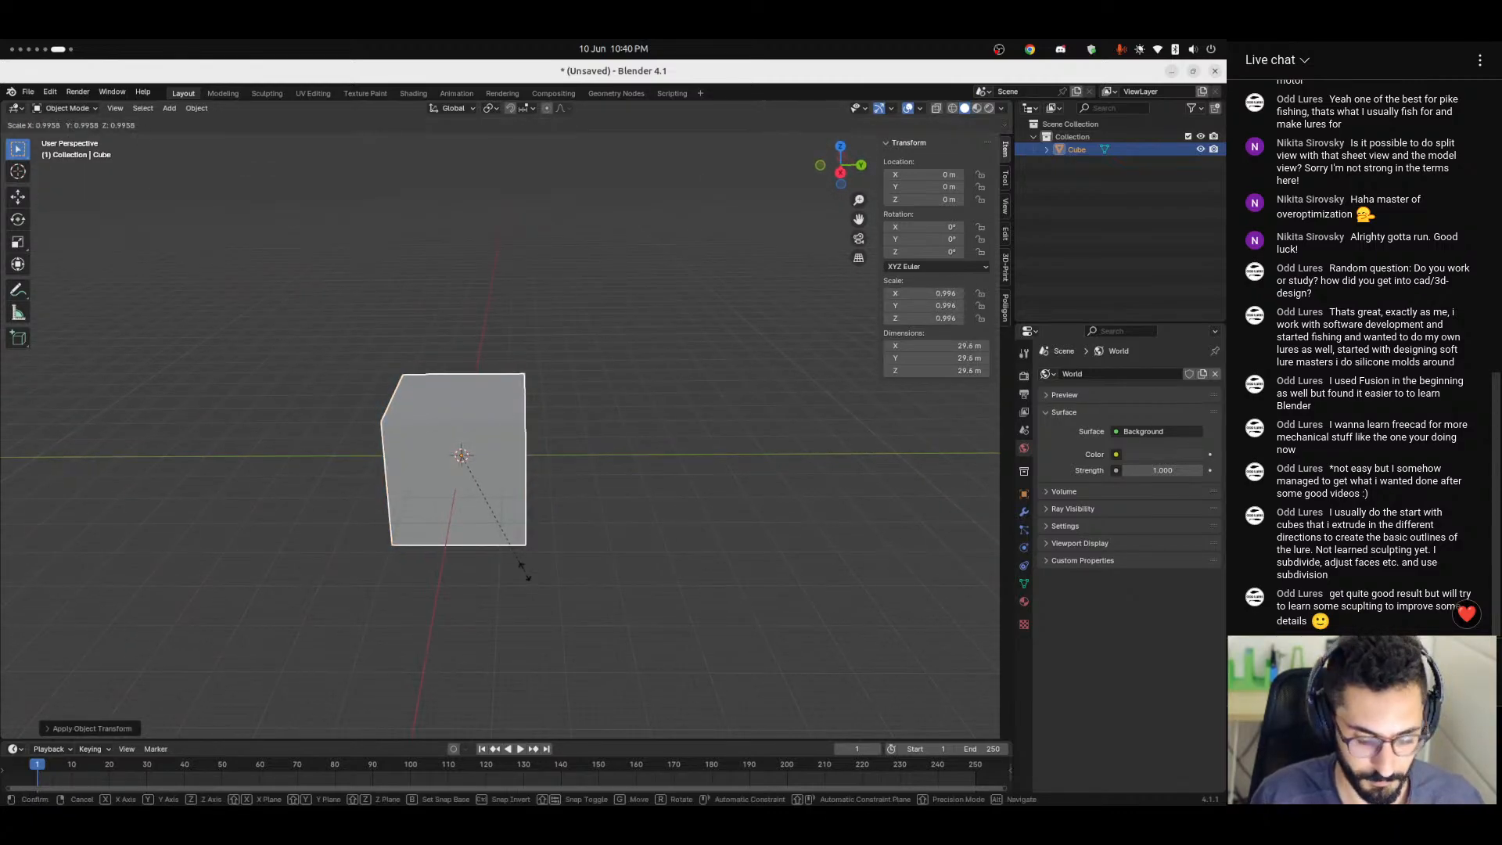
key("y")
left_click(196, 535)
key("ctrl+a")
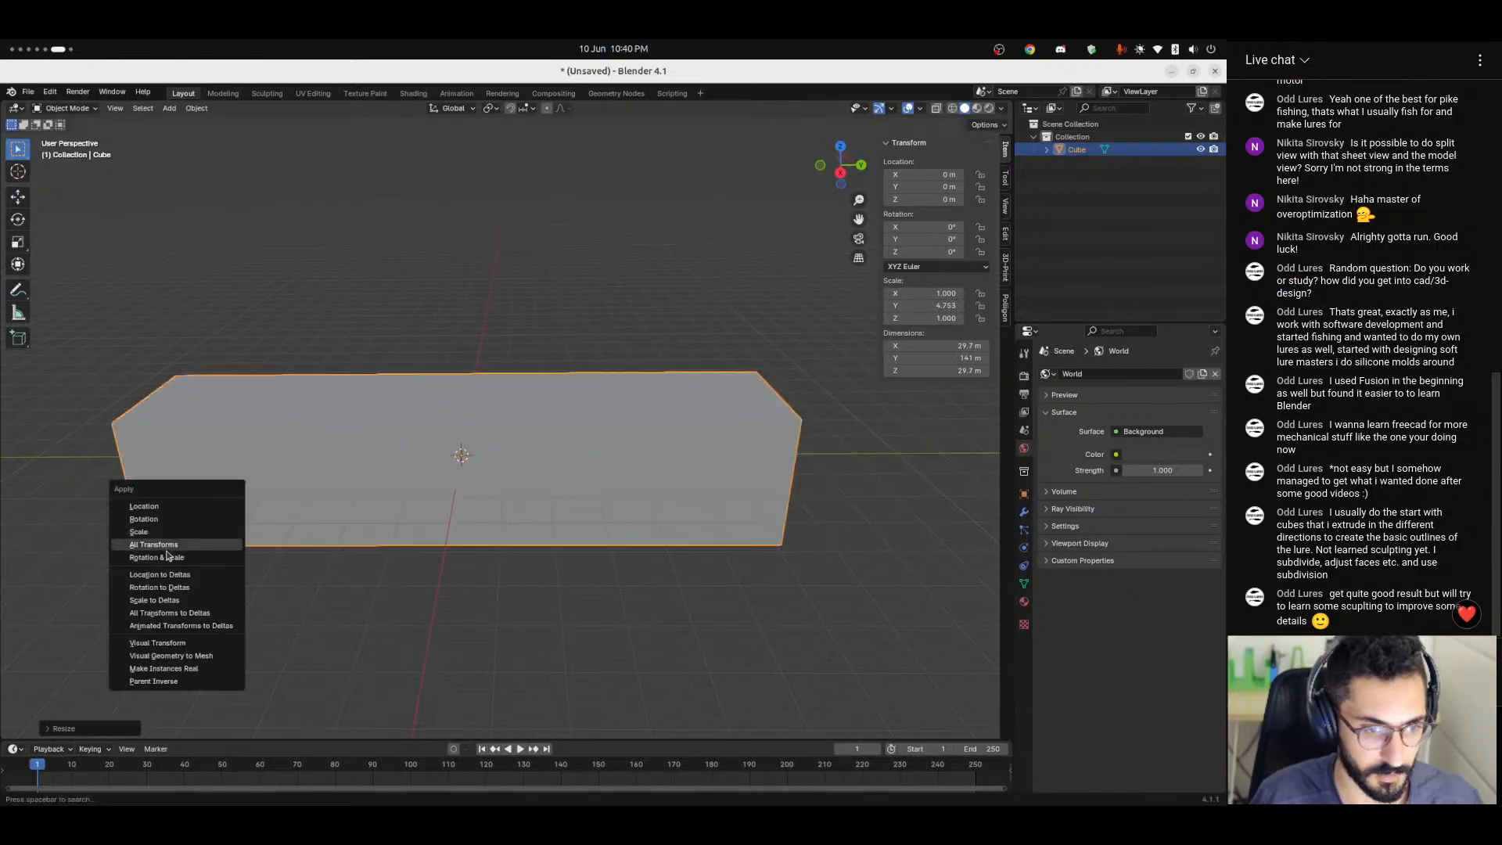
left_click(160, 532)
middle_click_drag(160, 531, 506, 560)
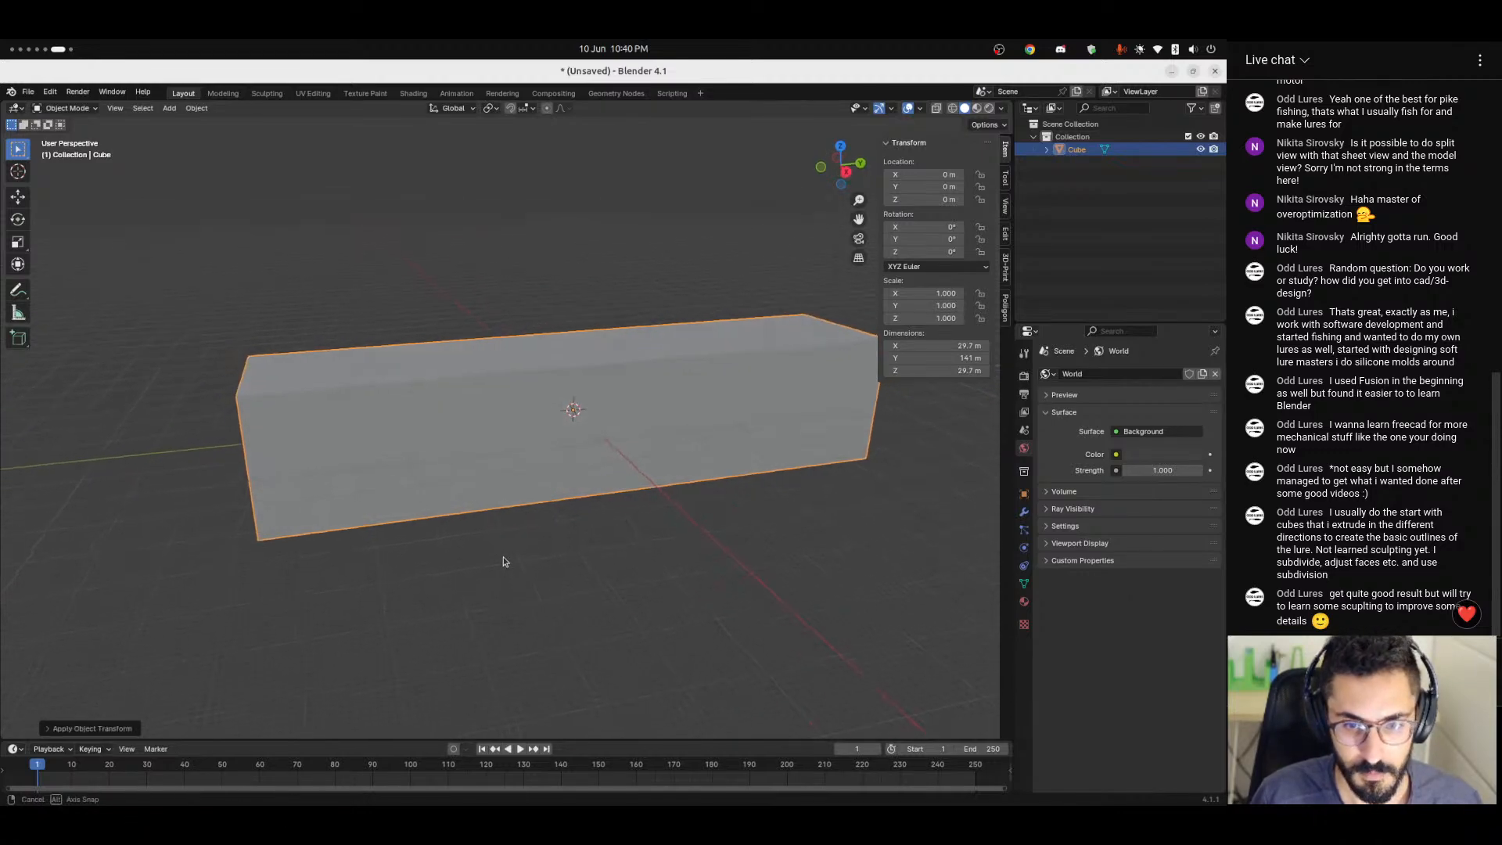
Add five evenly spaced, centred loop cuts across the length of the stretched cube.
key("Tab")
key("alt+a")
key("ctrl+r")
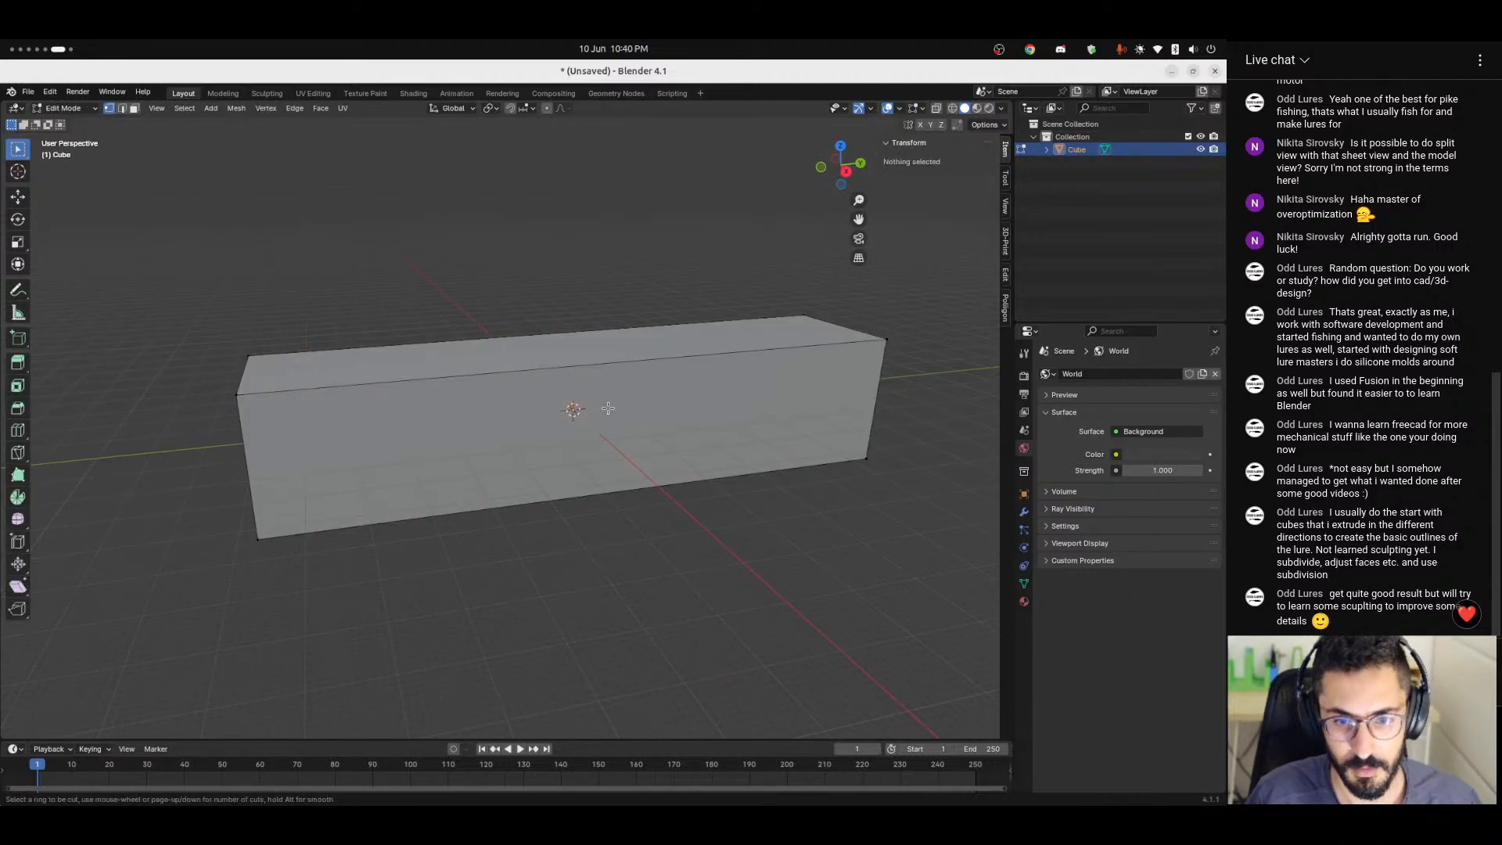
scroll(570, 393, "up", 4)
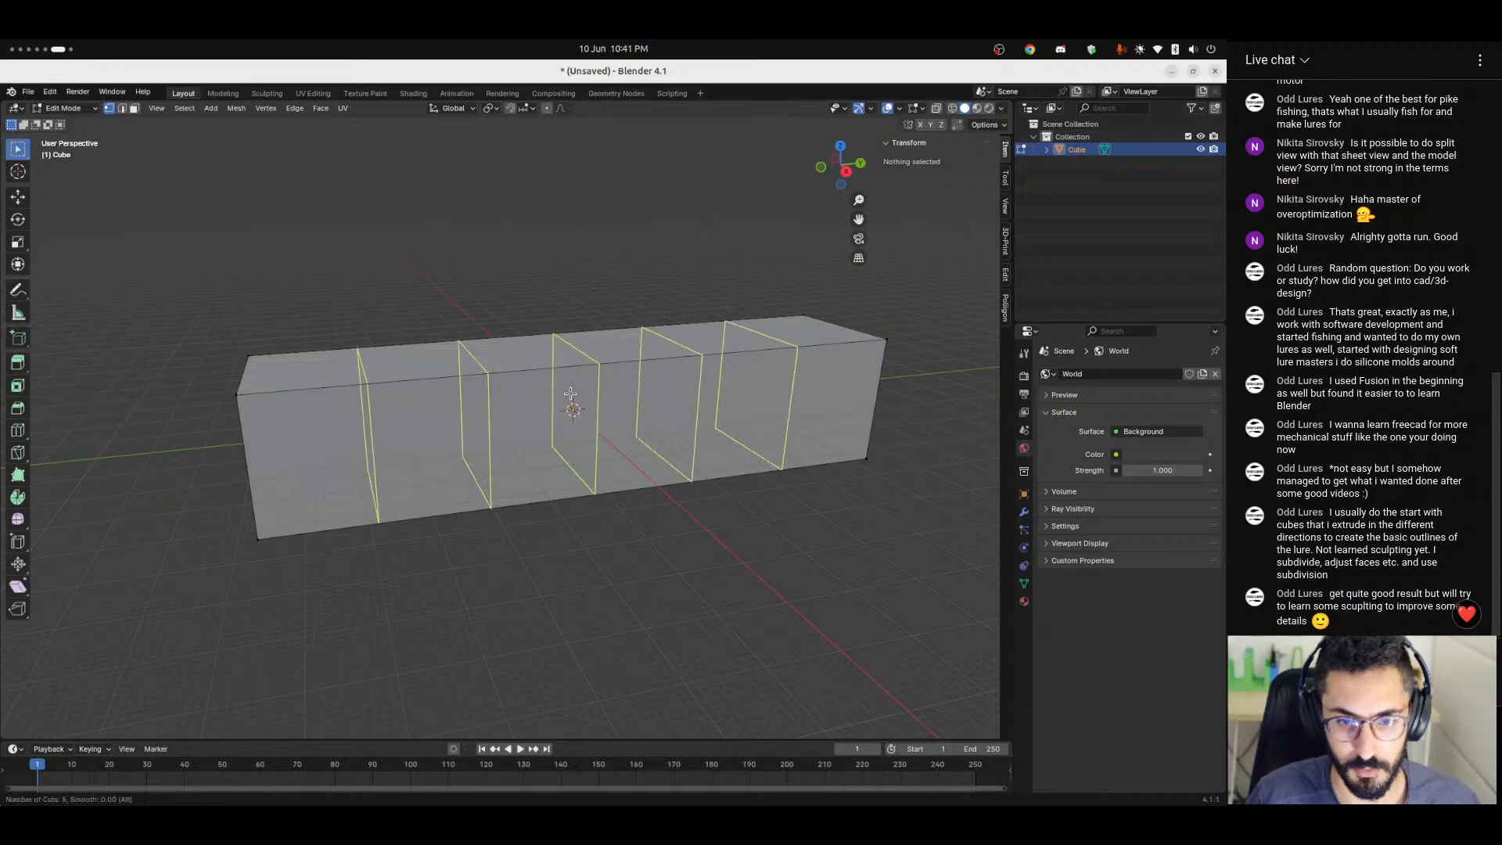
left_click(570, 393)
right_click(537, 395)
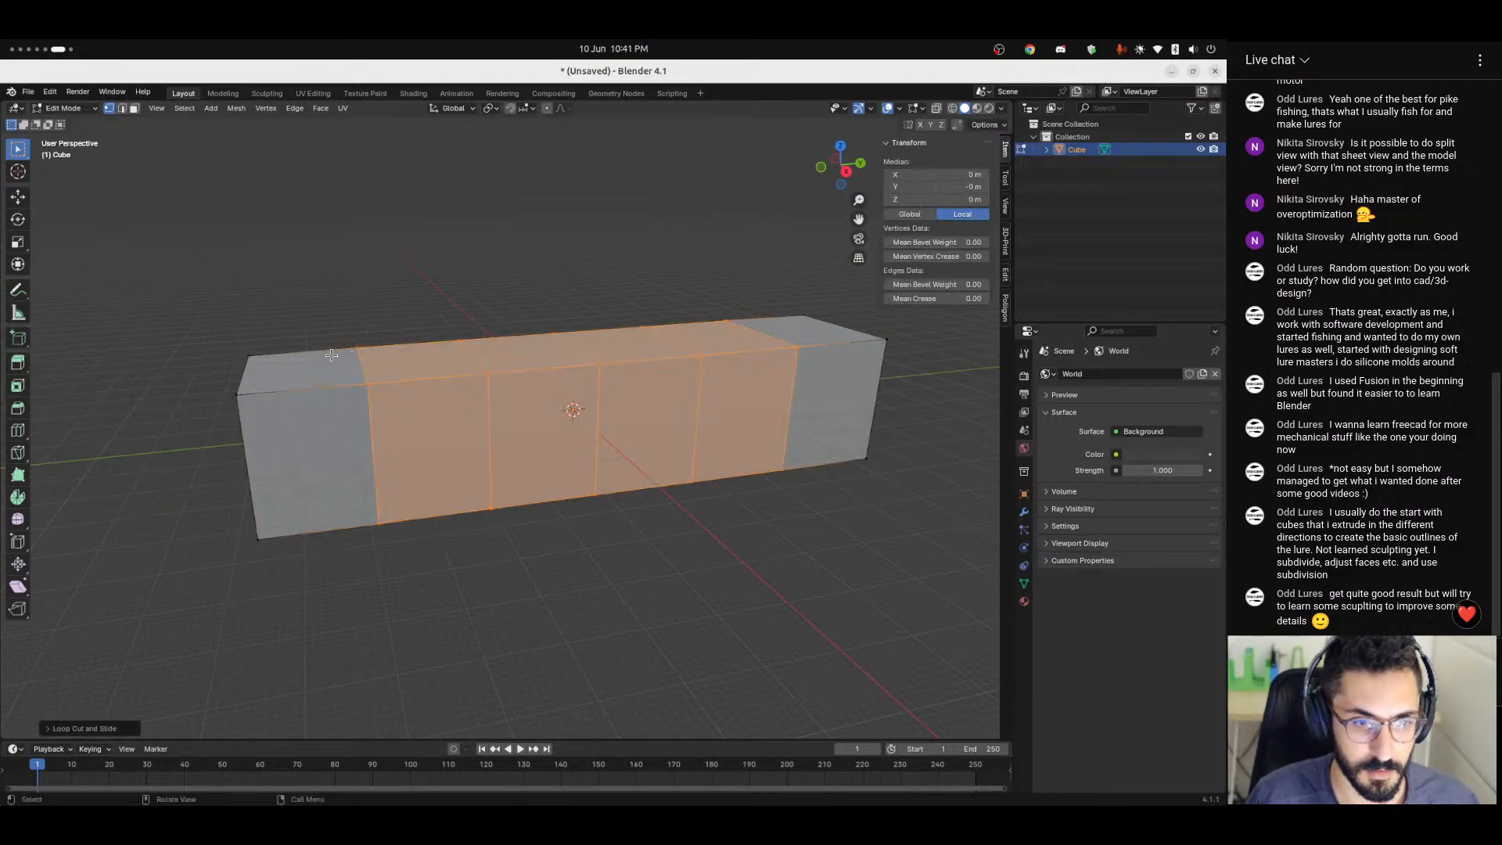
Add one centred loop cut running lengthwise around the body, dividing its top, bottom and end faces.
key("ctrl+r")
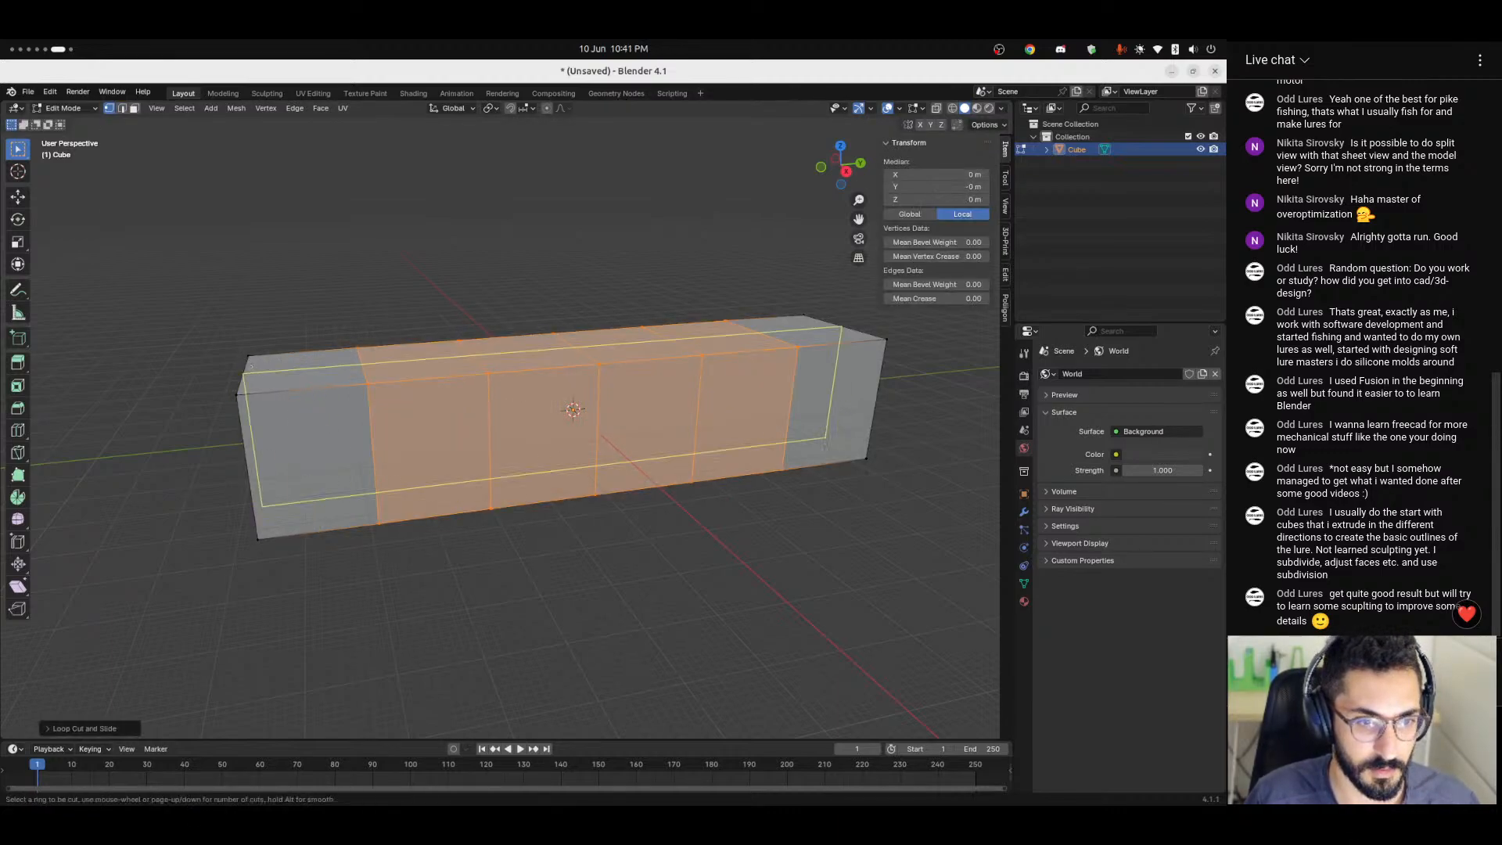
left_click(265, 363)
right_click(266, 363)
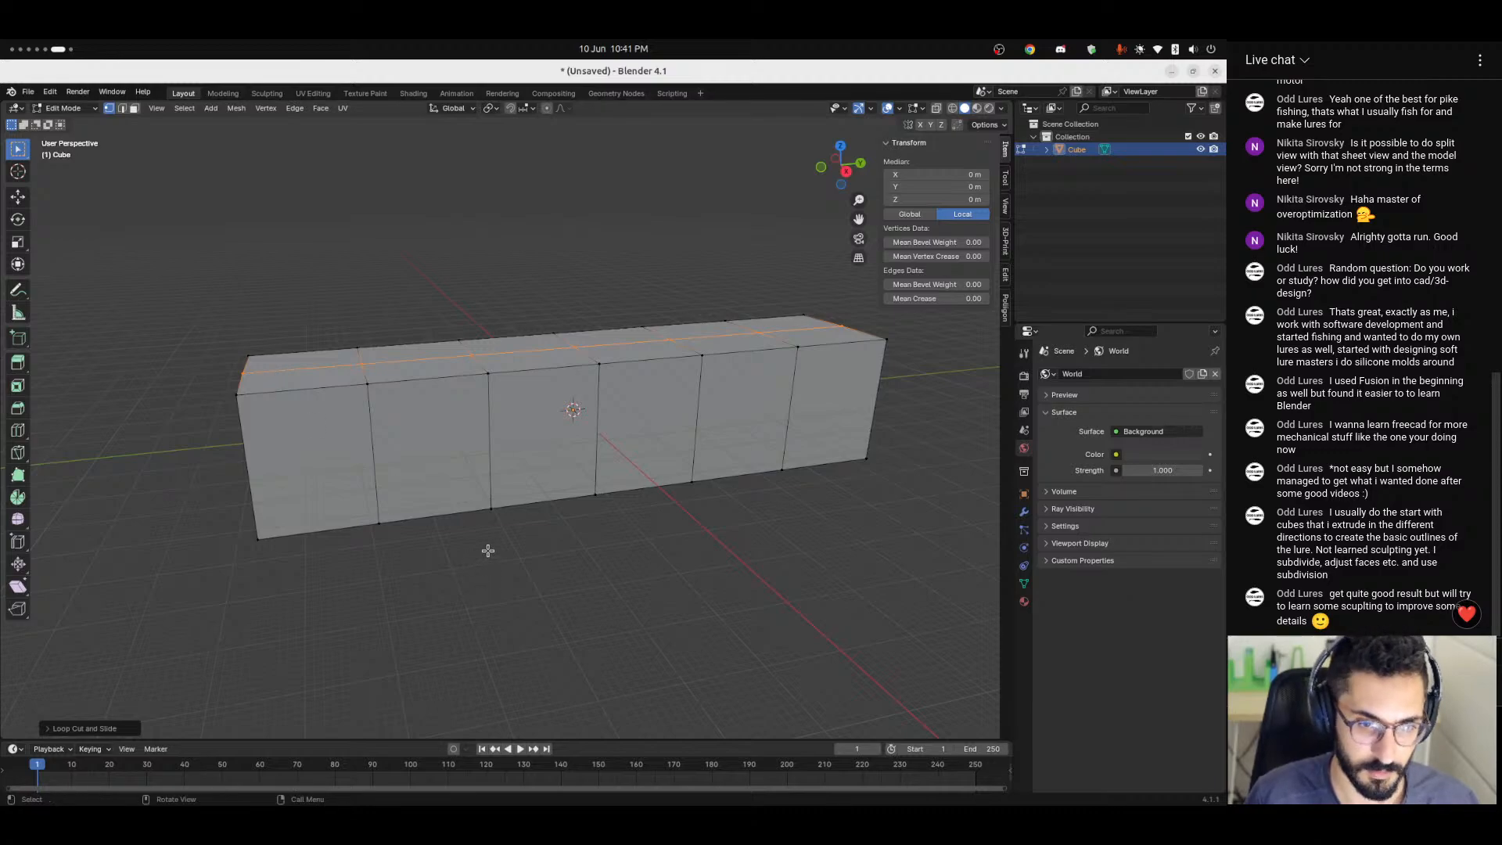
Give the body a Catmull-Clark Subdivision modifier with 4 viewport levels.
key("Tab")
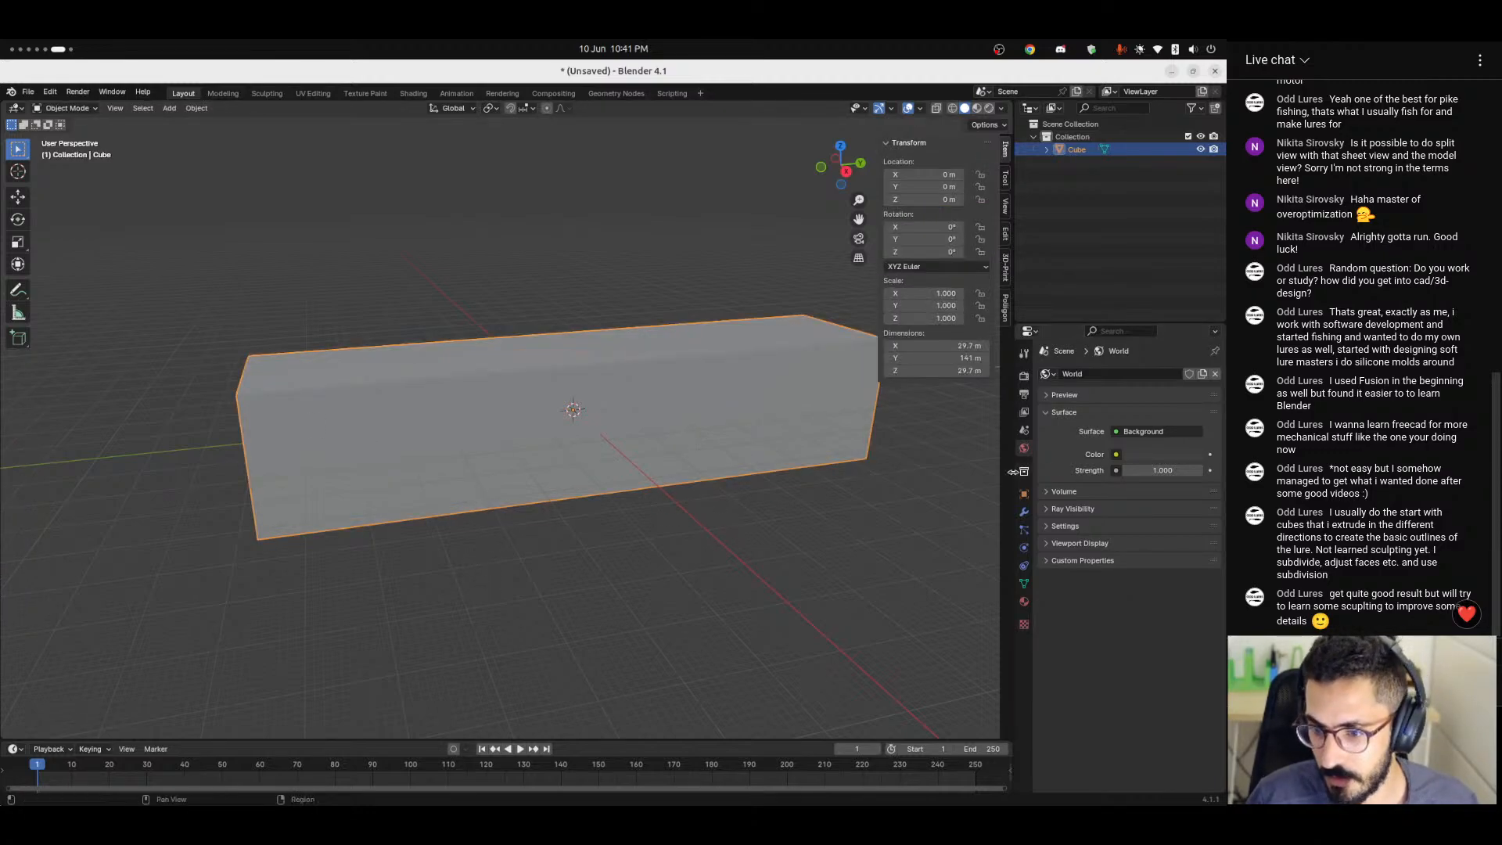
left_click(1024, 512)
left_click(1126, 373)
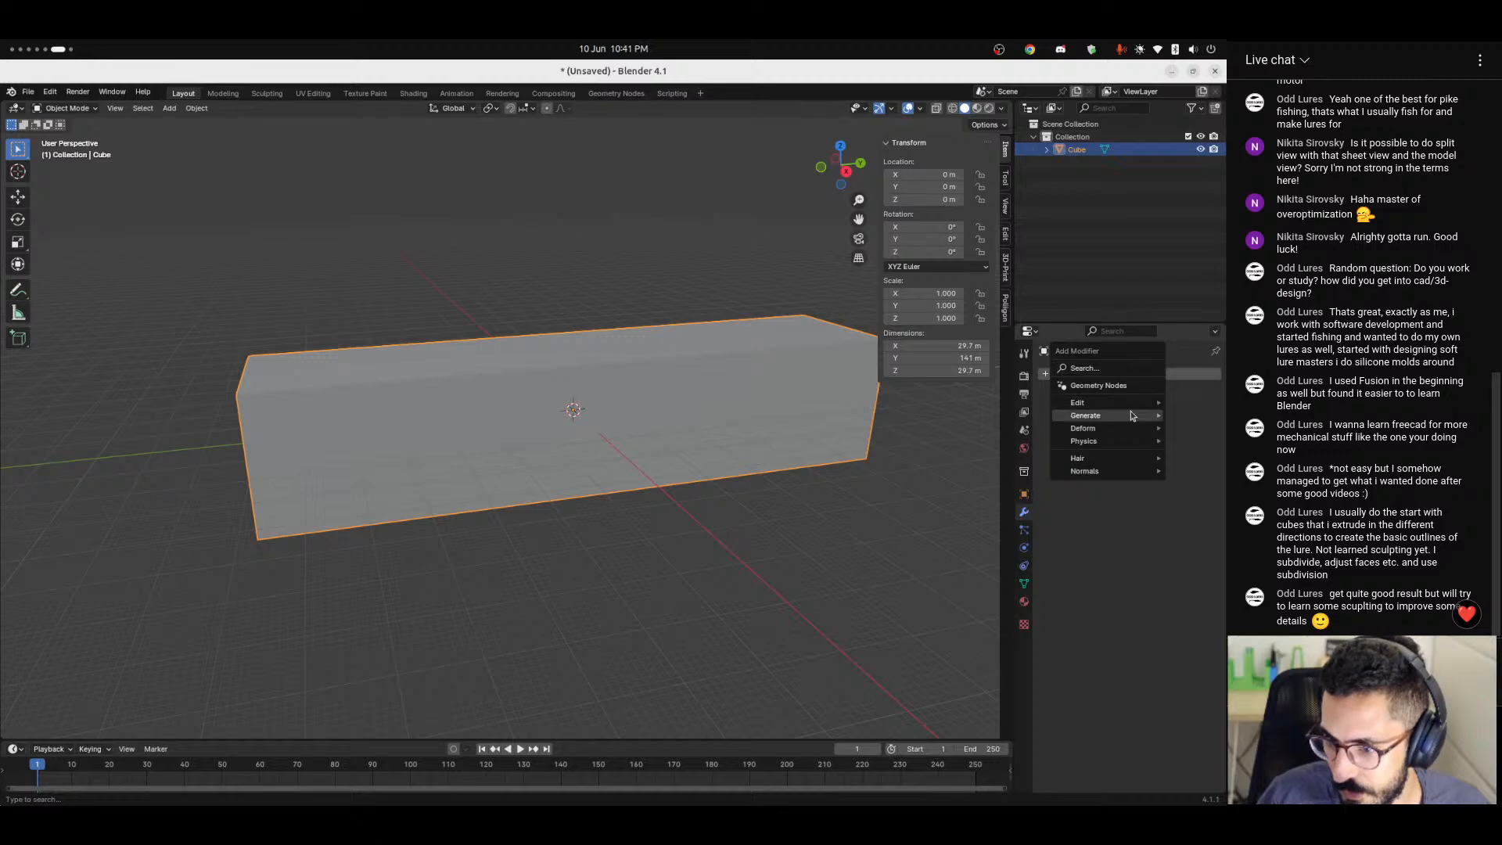
key("ctrl+4")
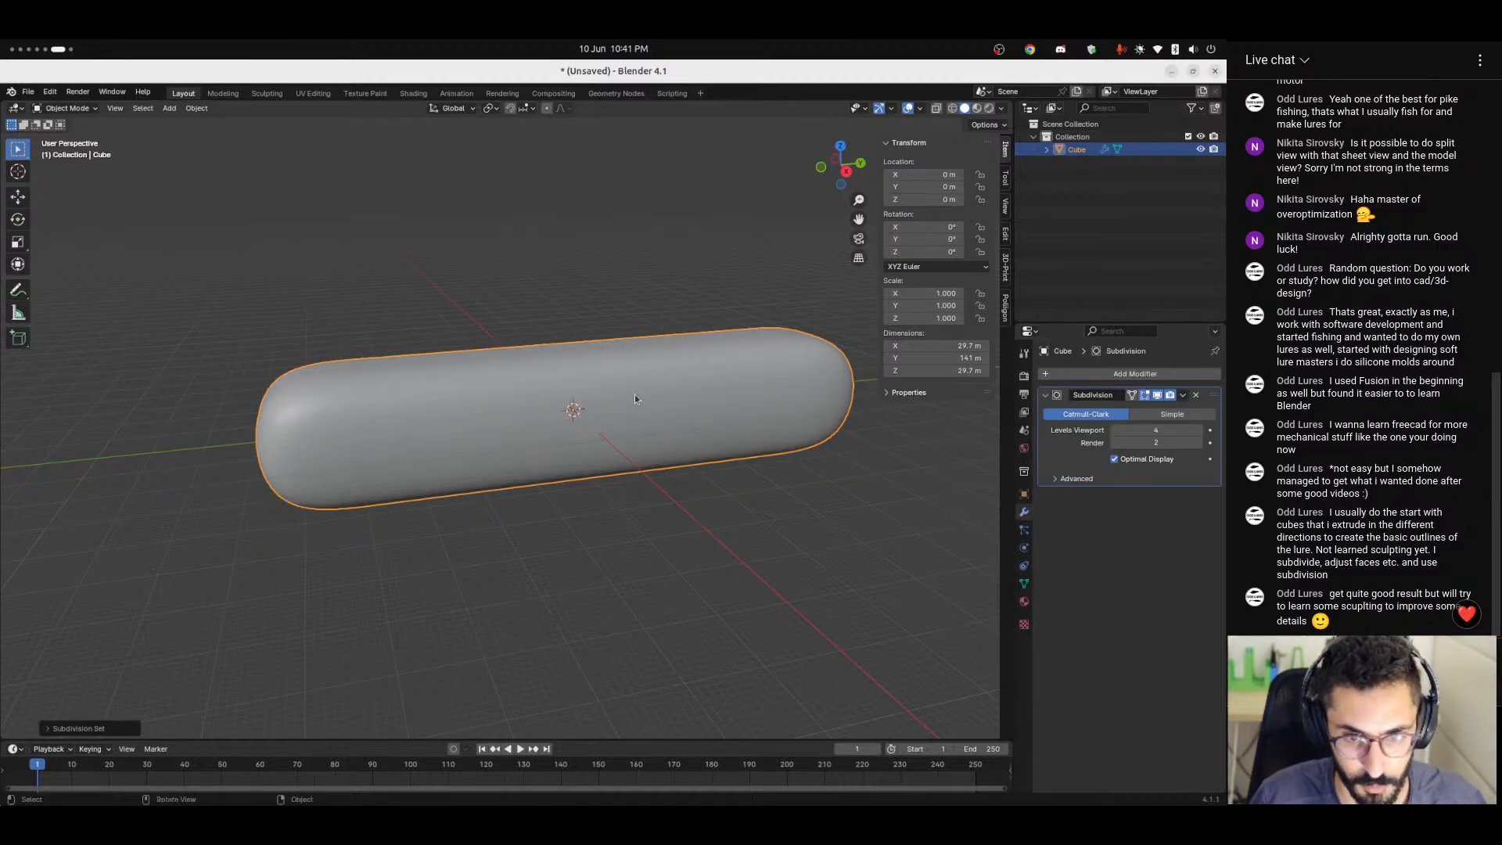
middle_click_drag(647, 500, 501, 438)
key("Tab")
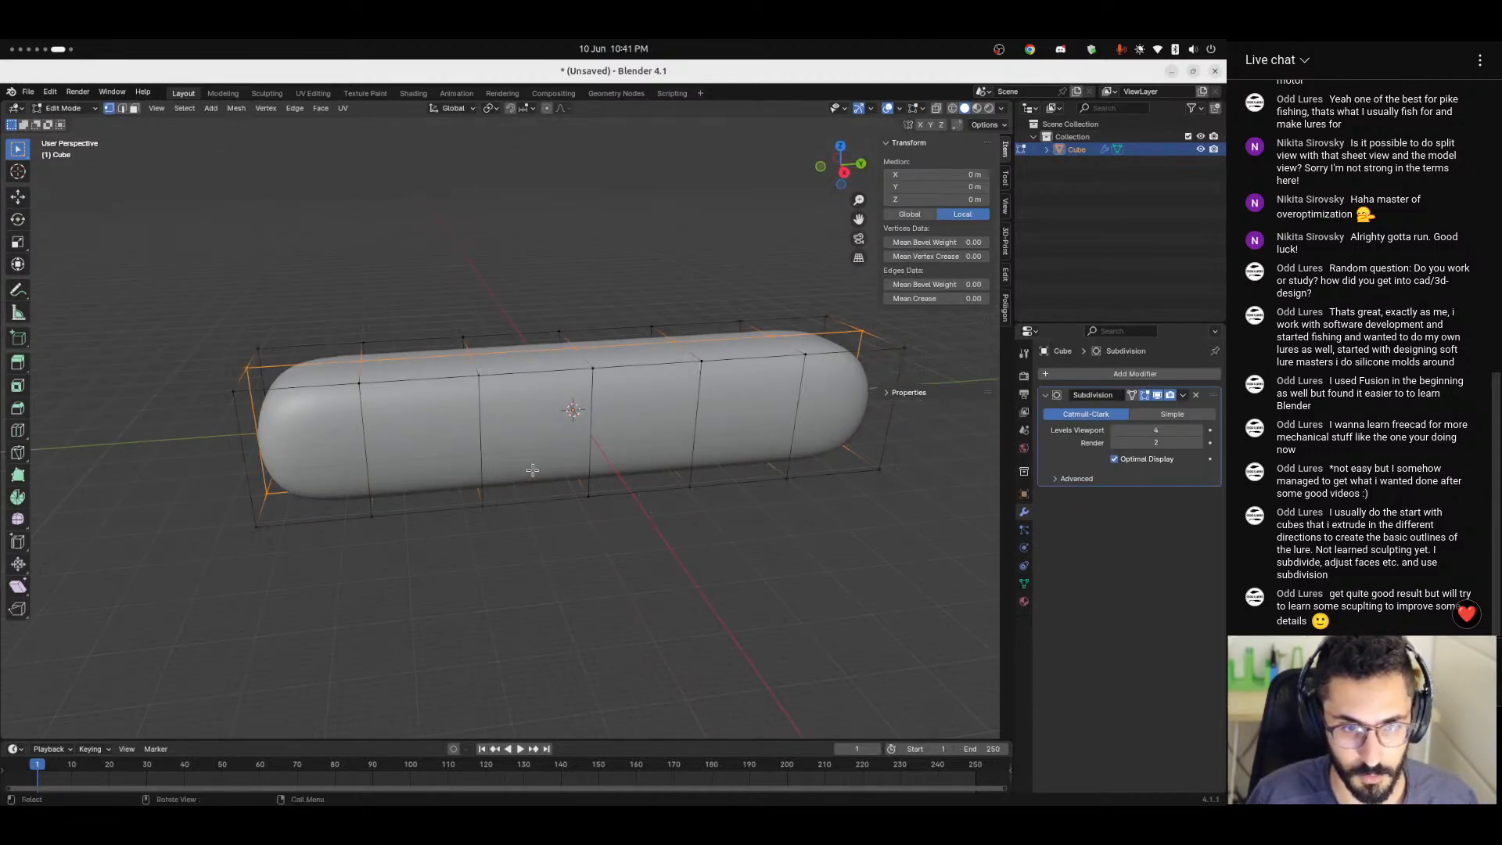
left_click(234, 391)
key("g")
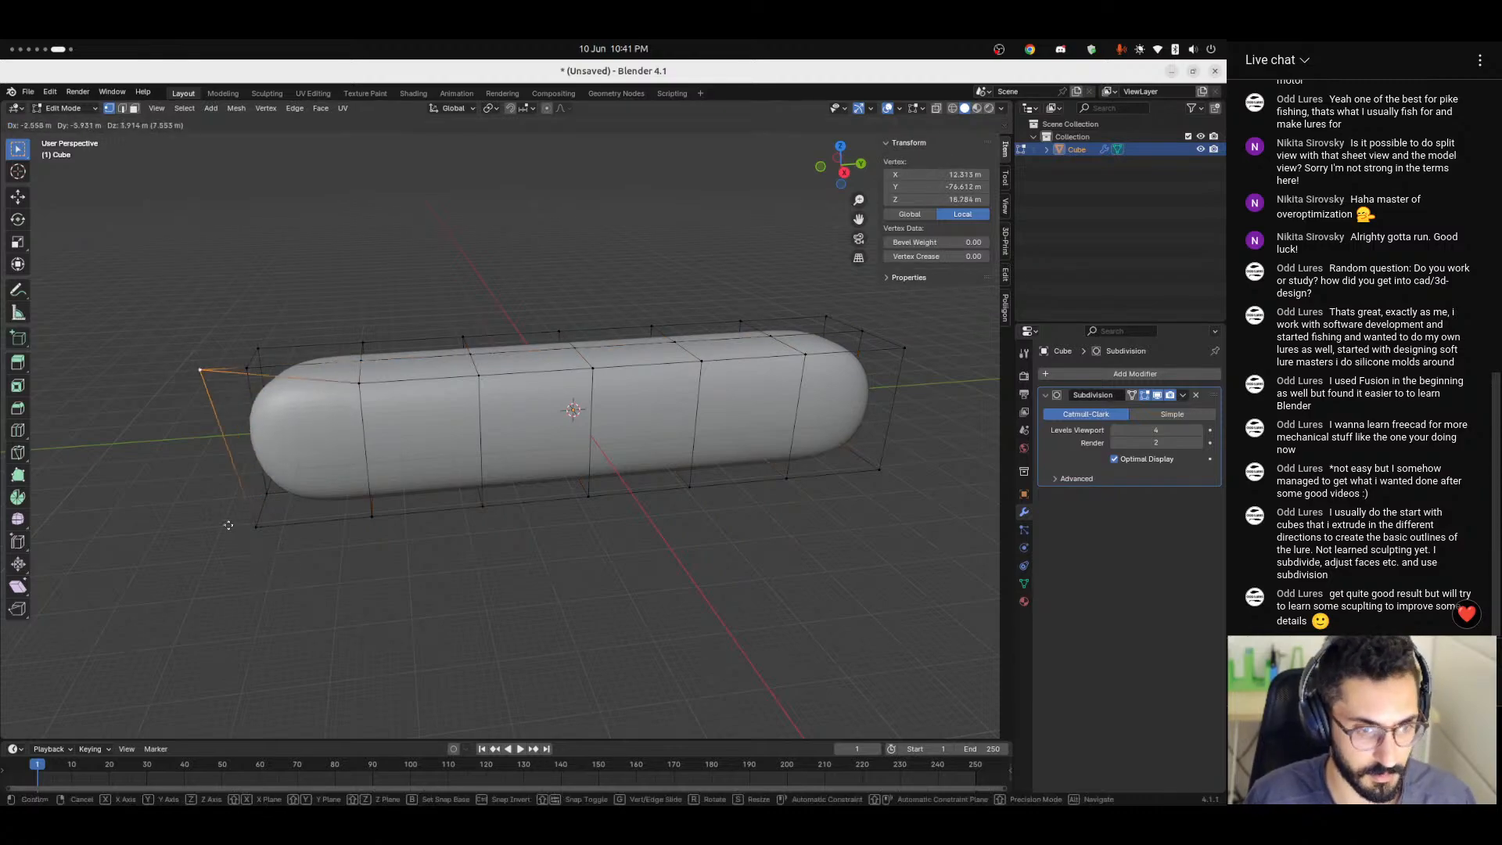
right_click(334, 573)
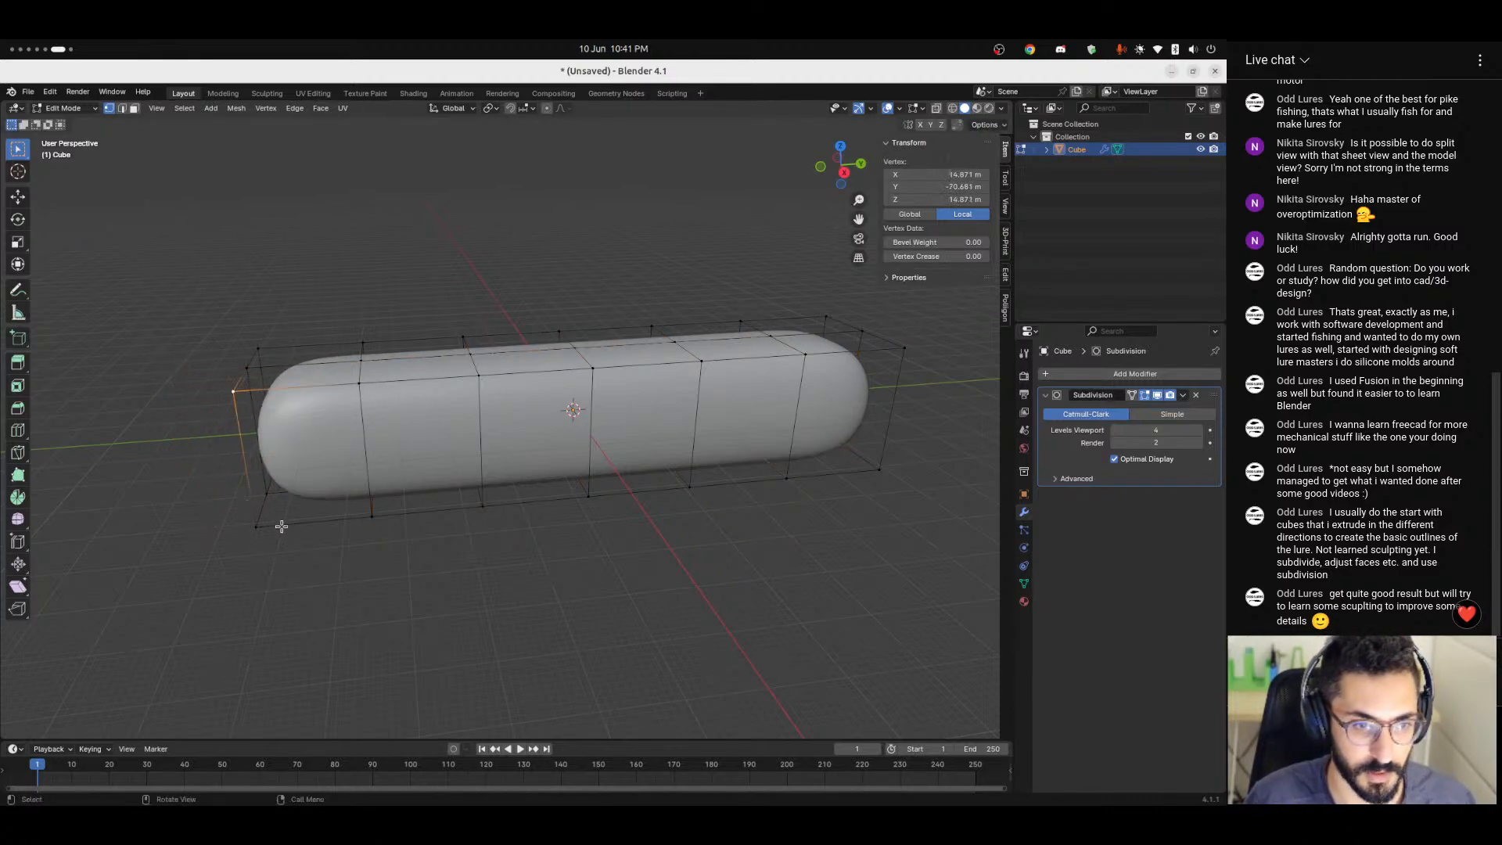
Turn on mirrored mesh editing along X and fit the edit cage to the Subdivision modifier's result.
key("alt+a")
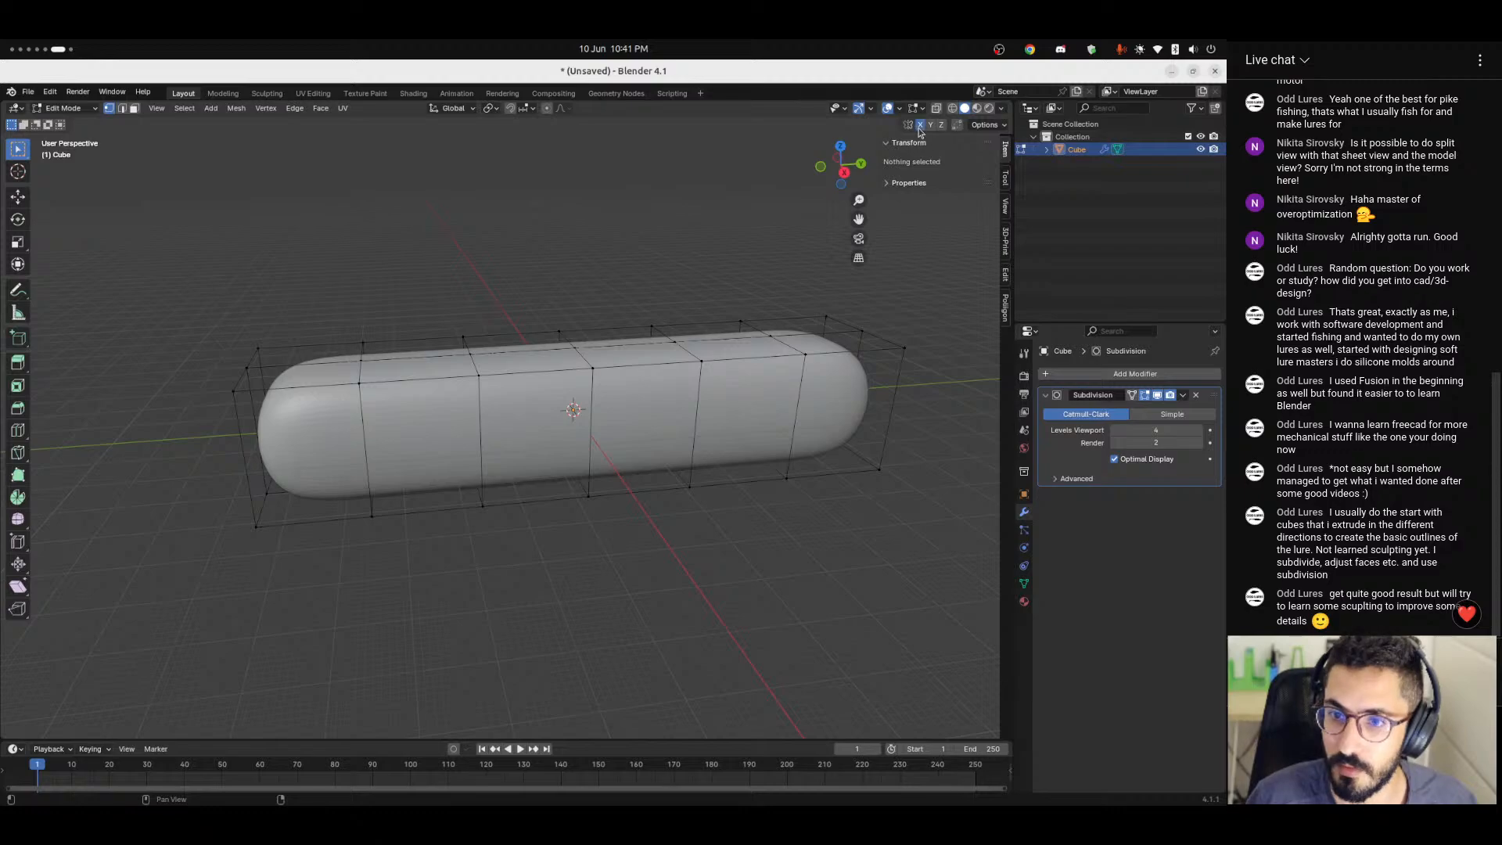
left_click(234, 391)
key("g")
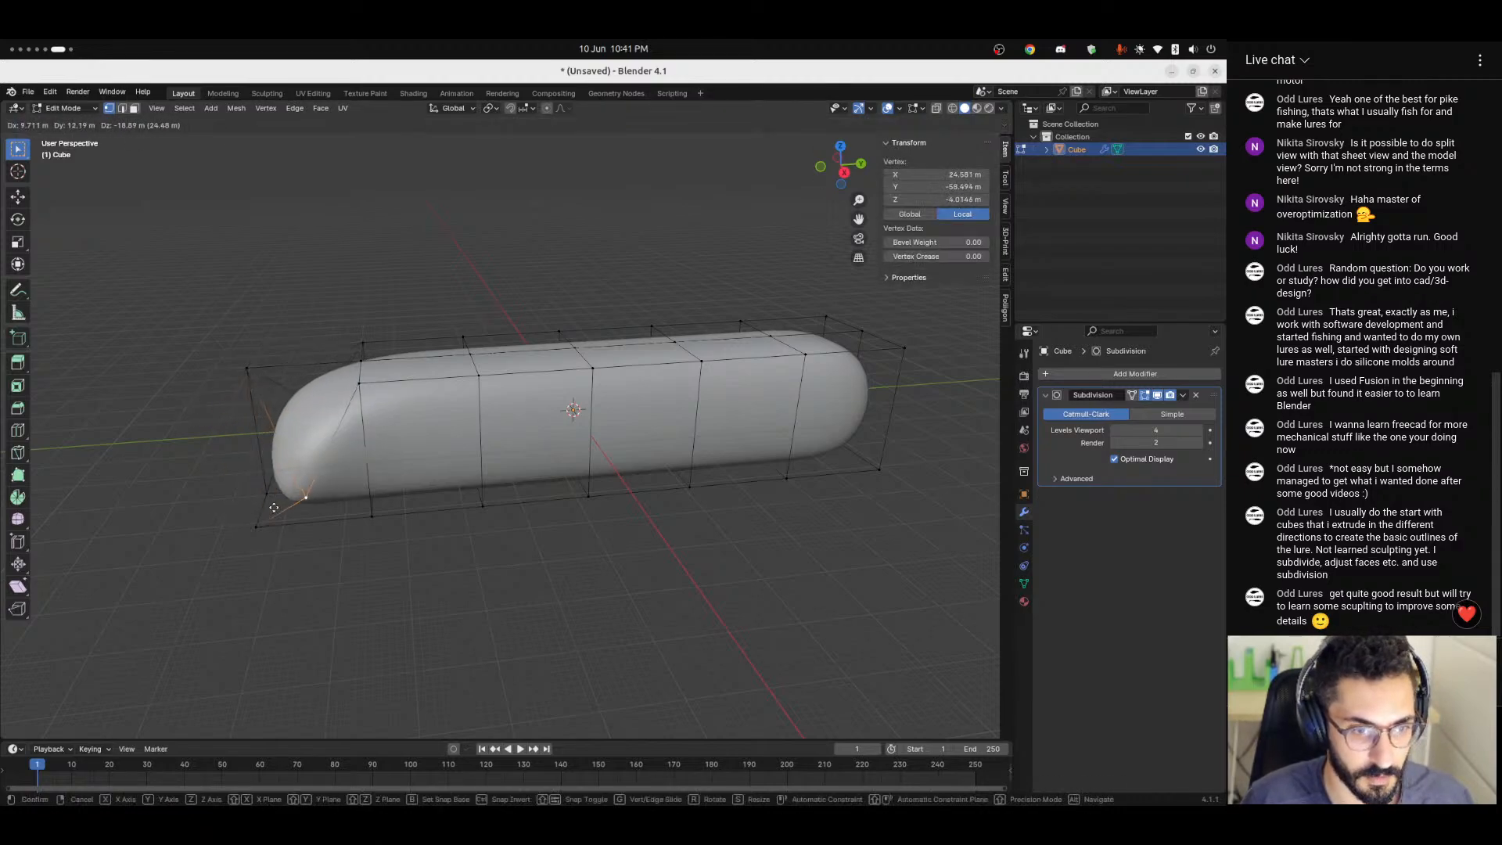
right_click(224, 402)
left_click(369, 516)
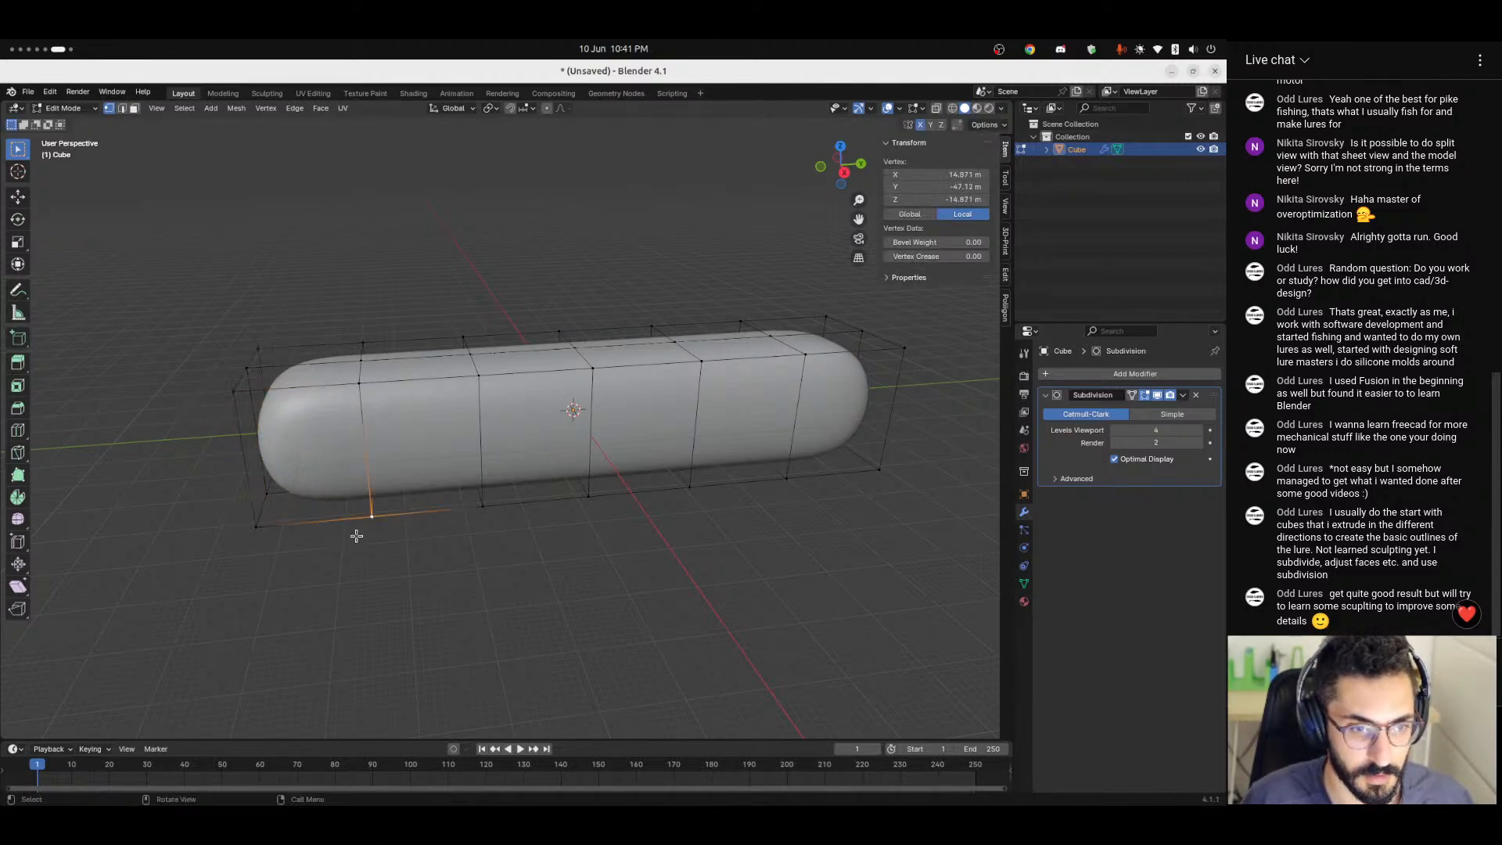
left_click(465, 582)
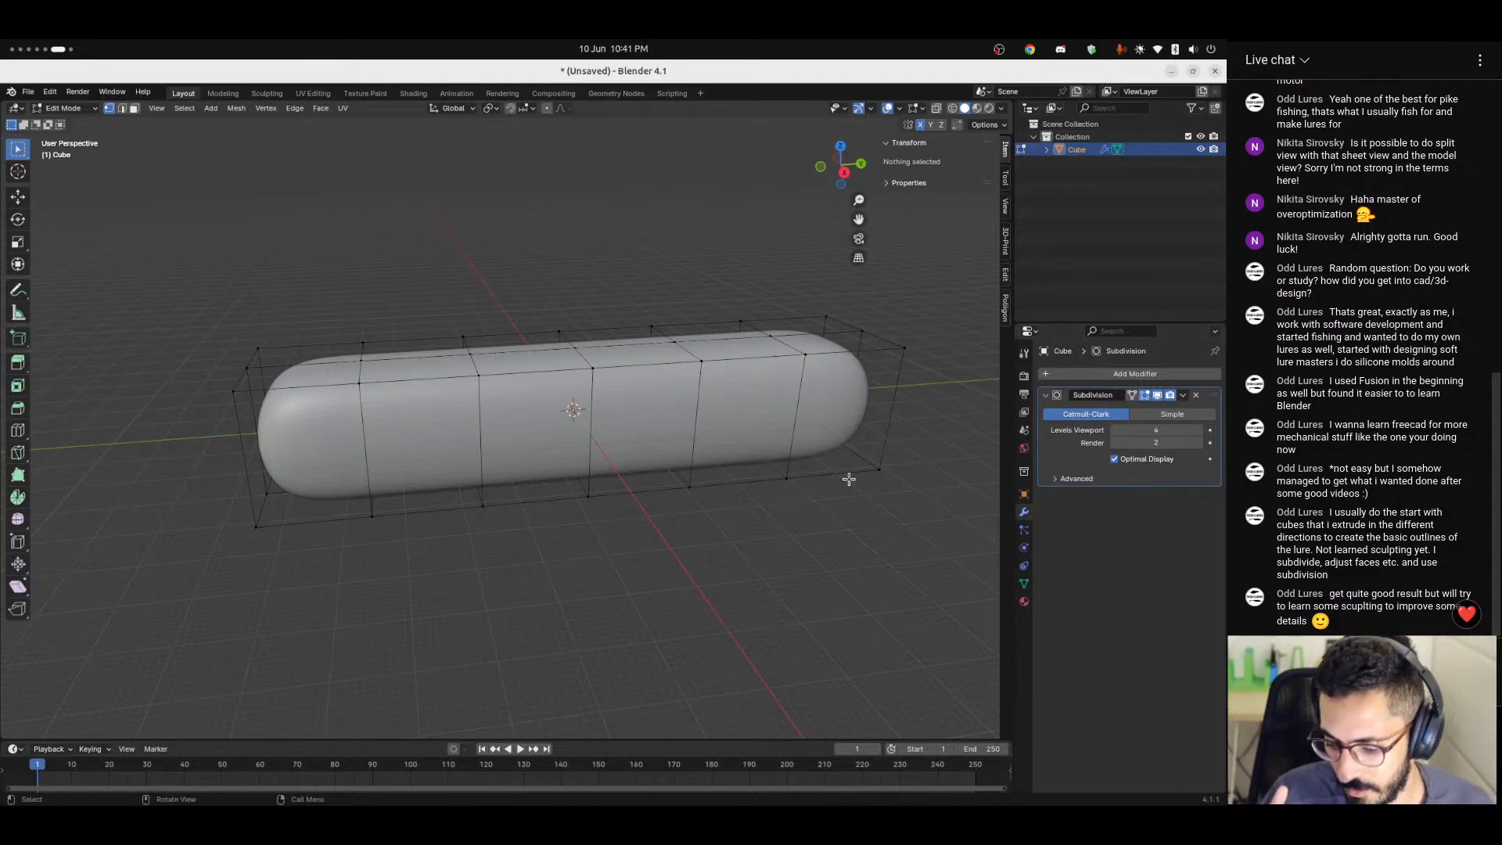
left_click(1131, 396)
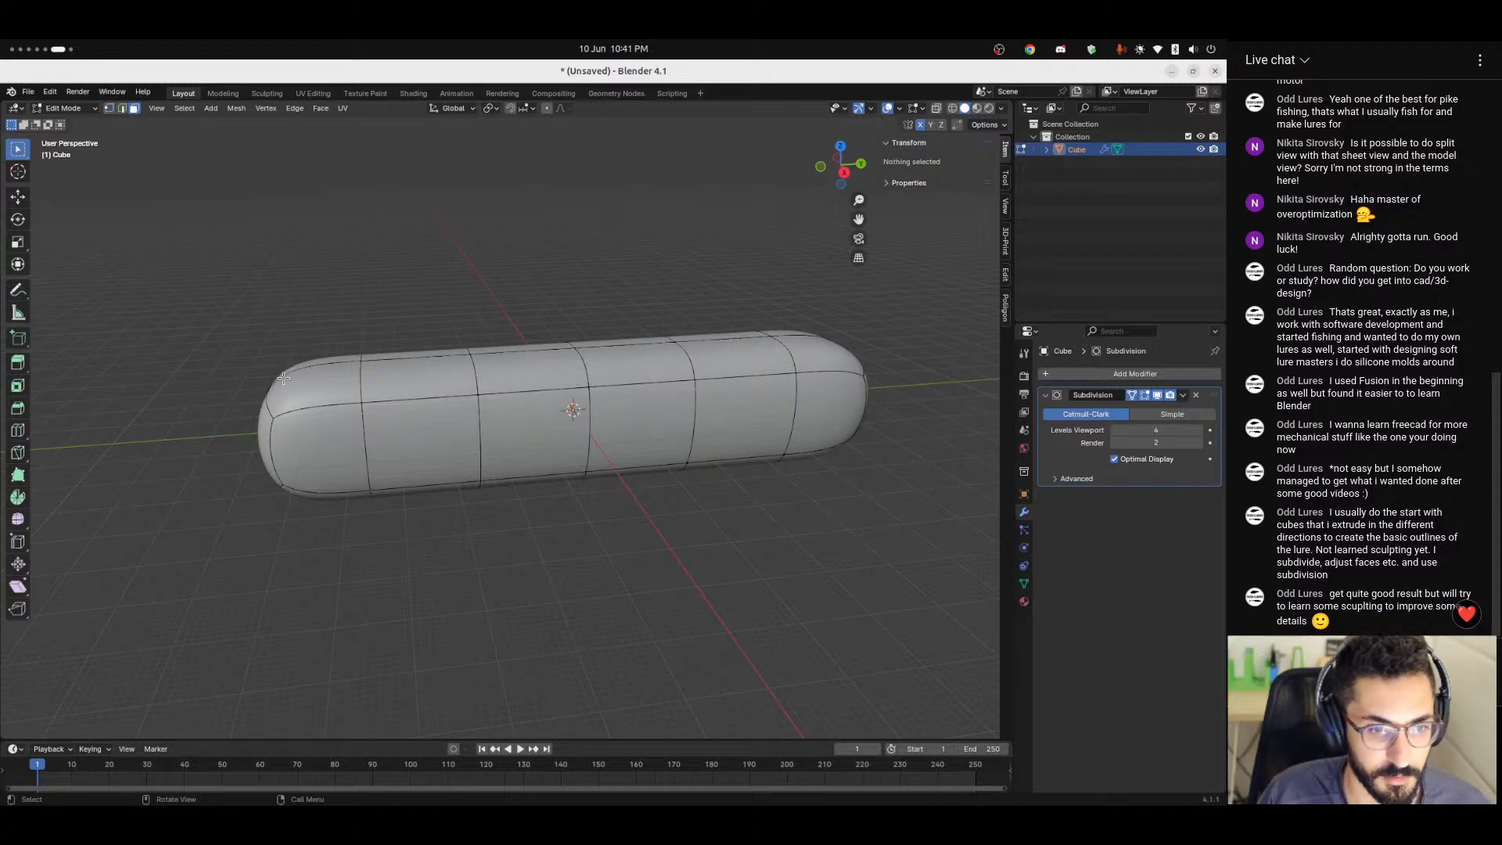
Try lowering the top face and raising the bottom face at the body's -Y end along Z, and undo it.
left_click(844, 173)
left_click(335, 367)
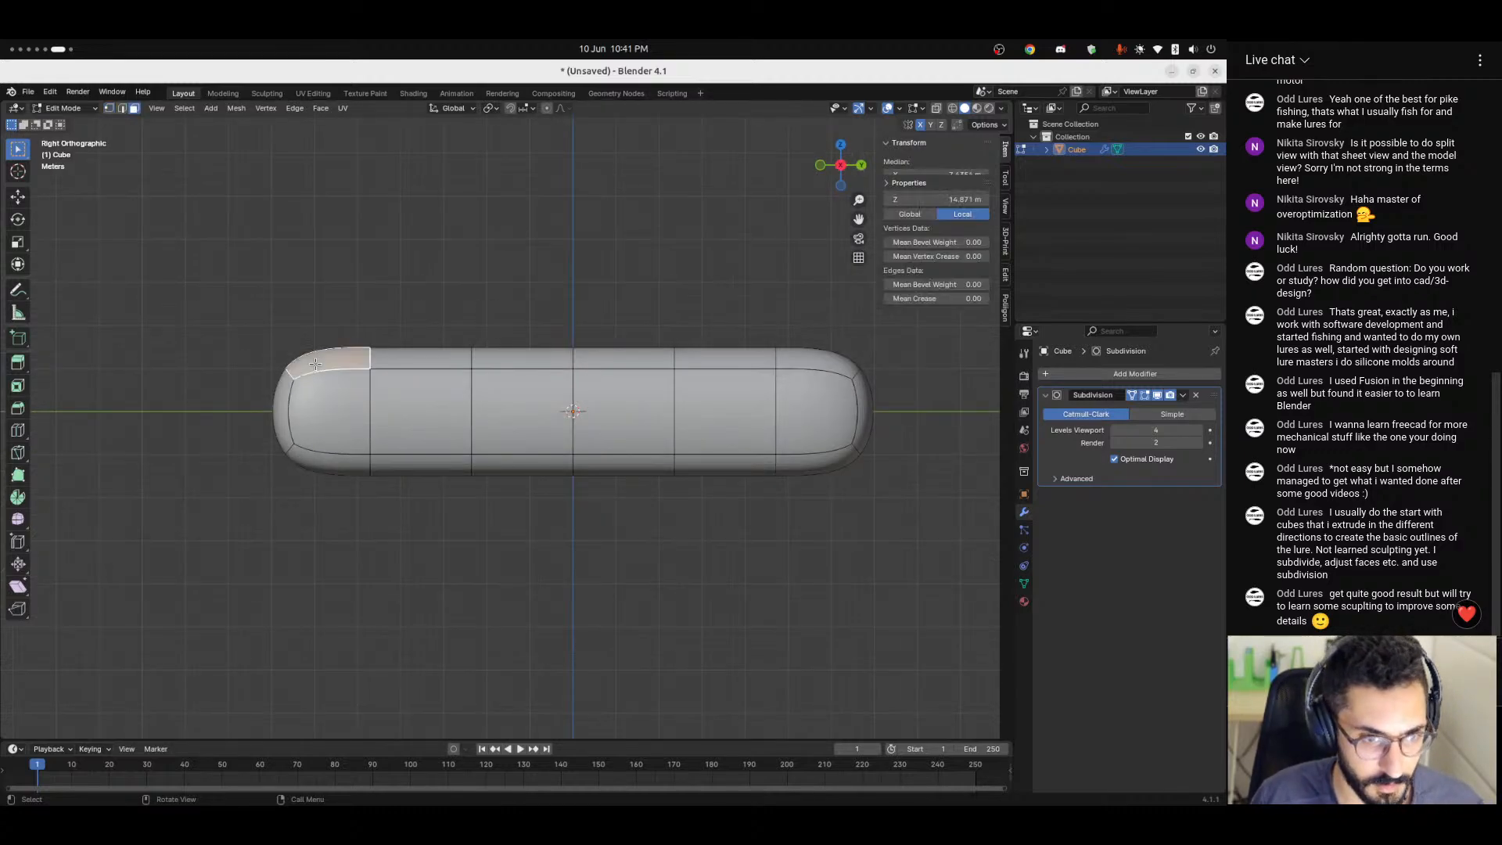
key("g")
key("z")
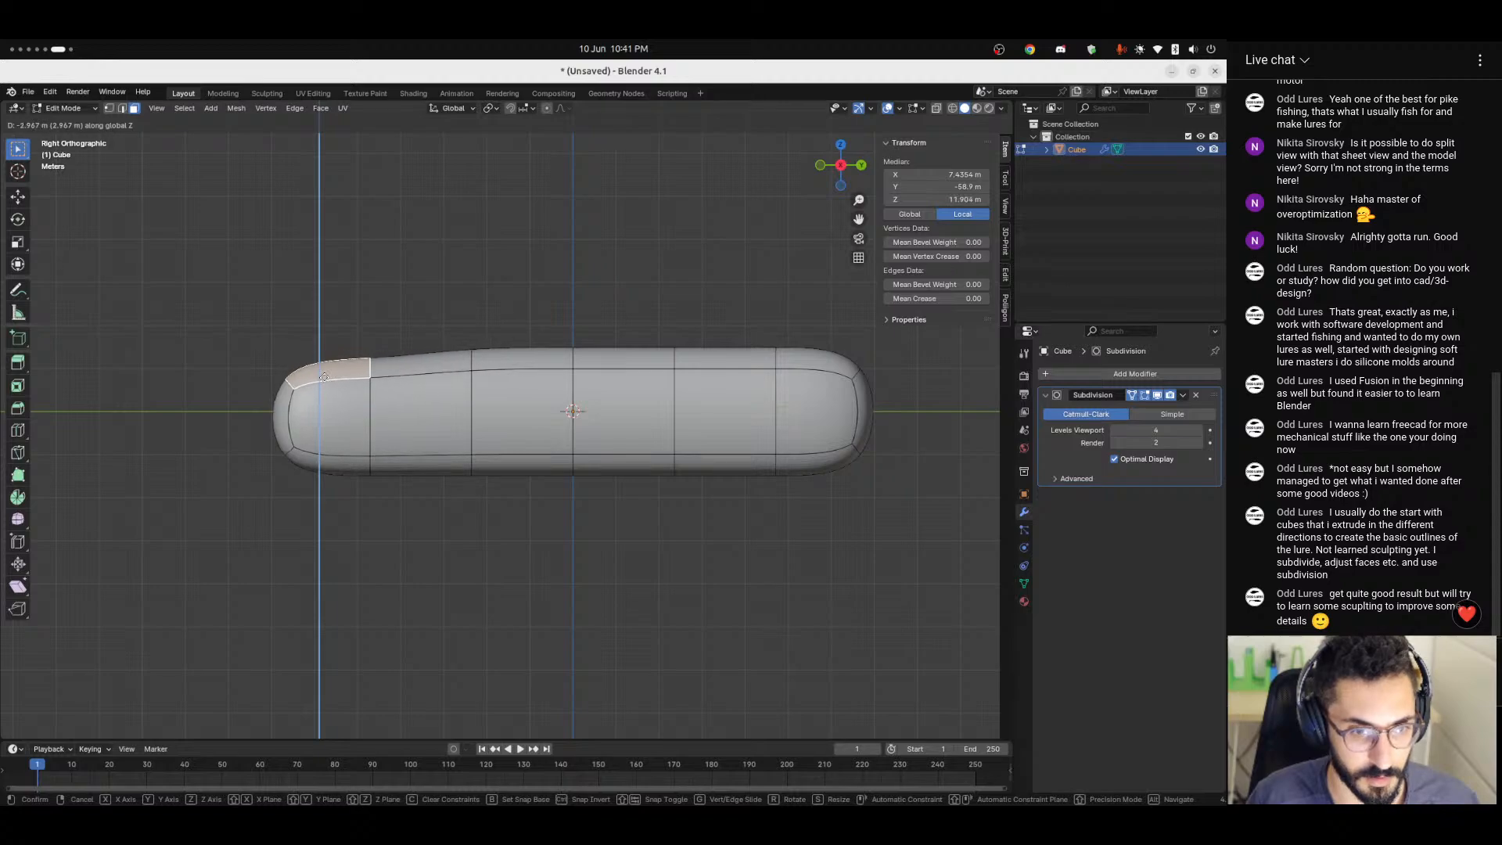
left_click(313, 466)
key("g")
key("z")
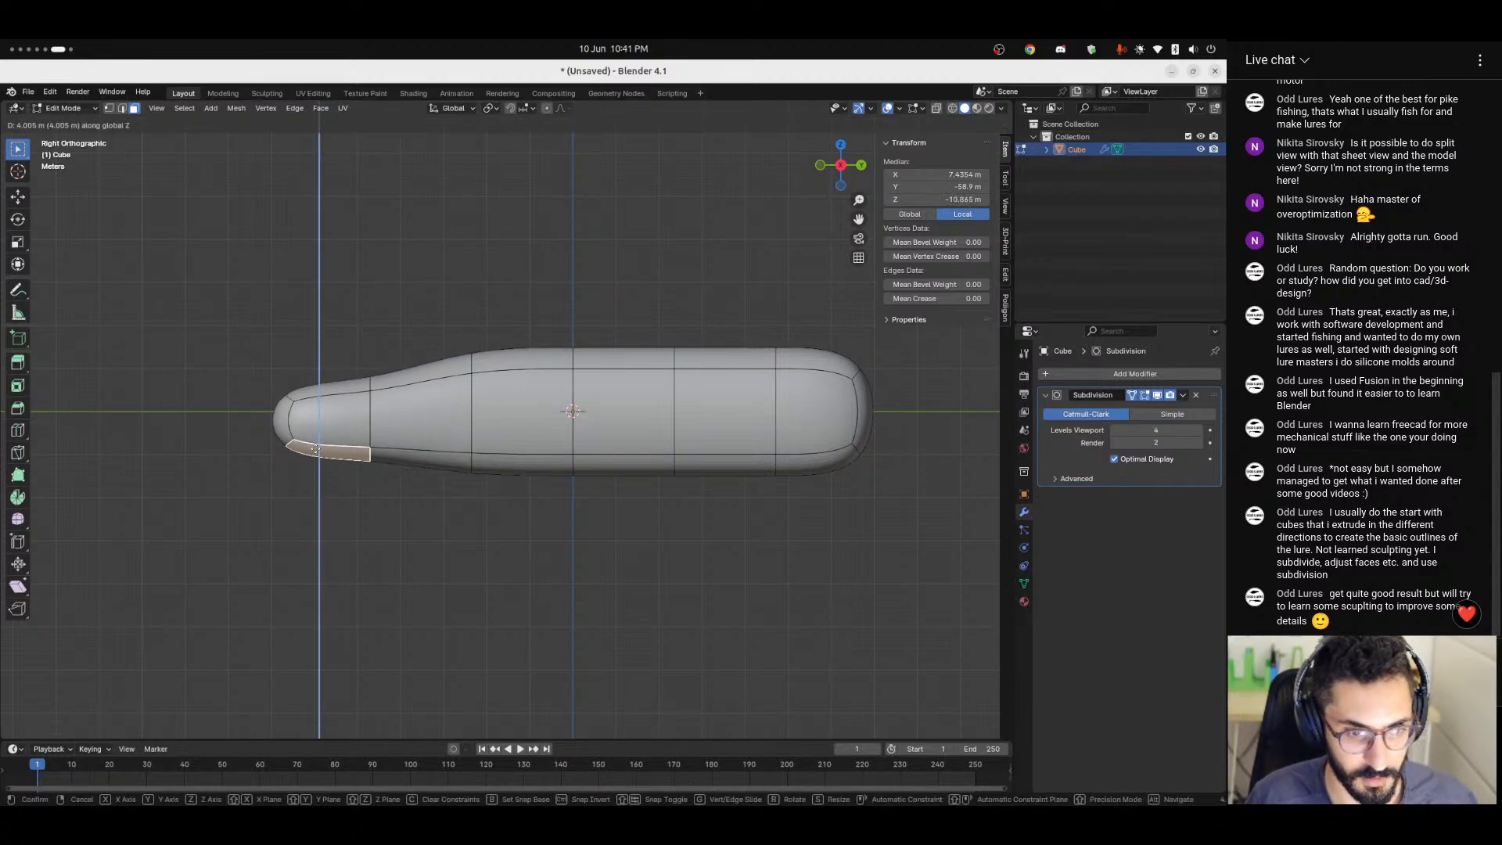
key("Escape")
key("ctrl+z")
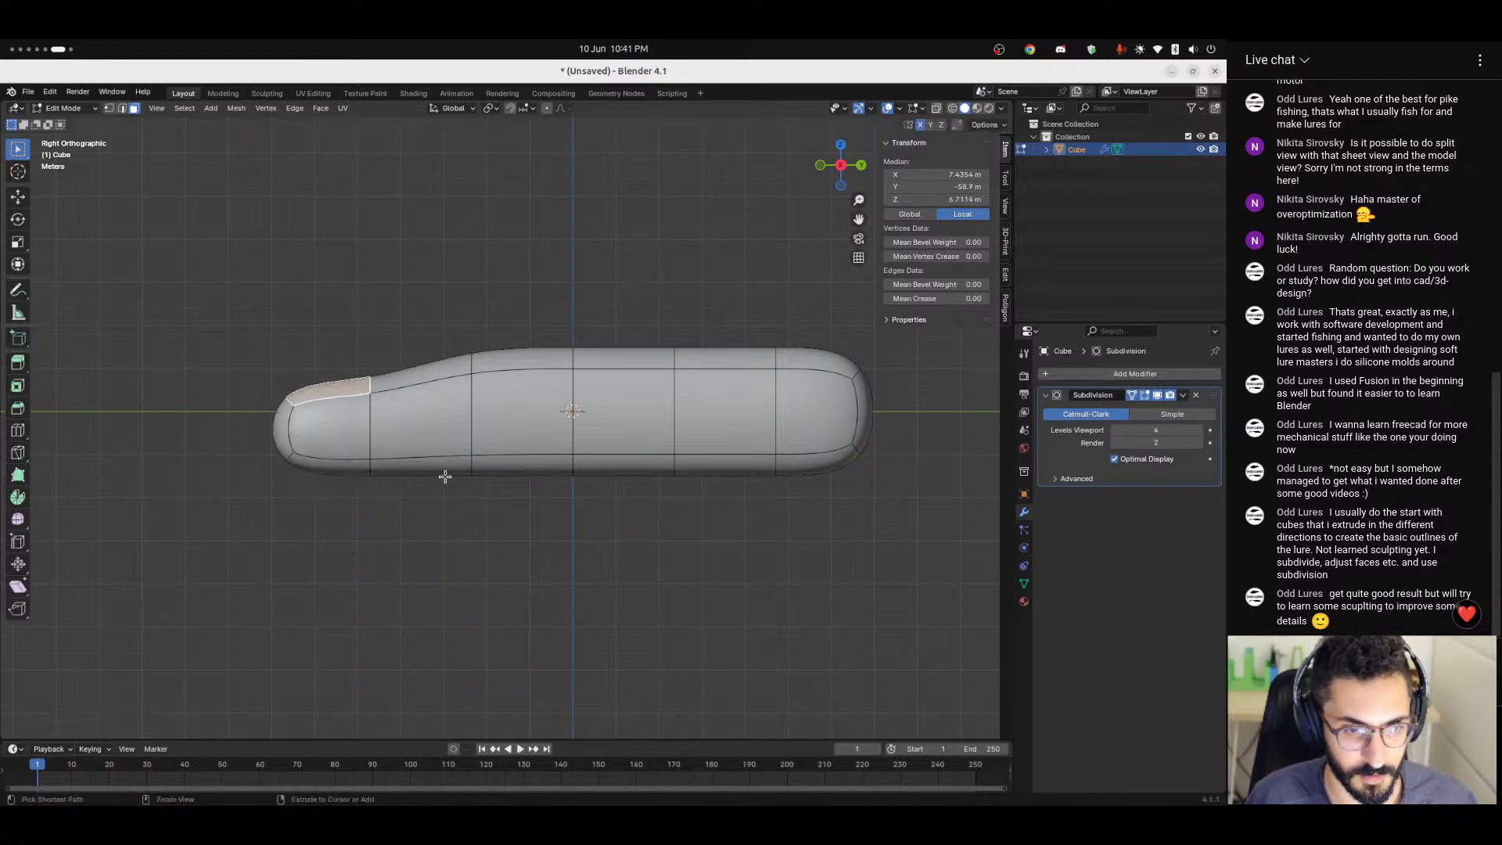
key("ctrl+z")
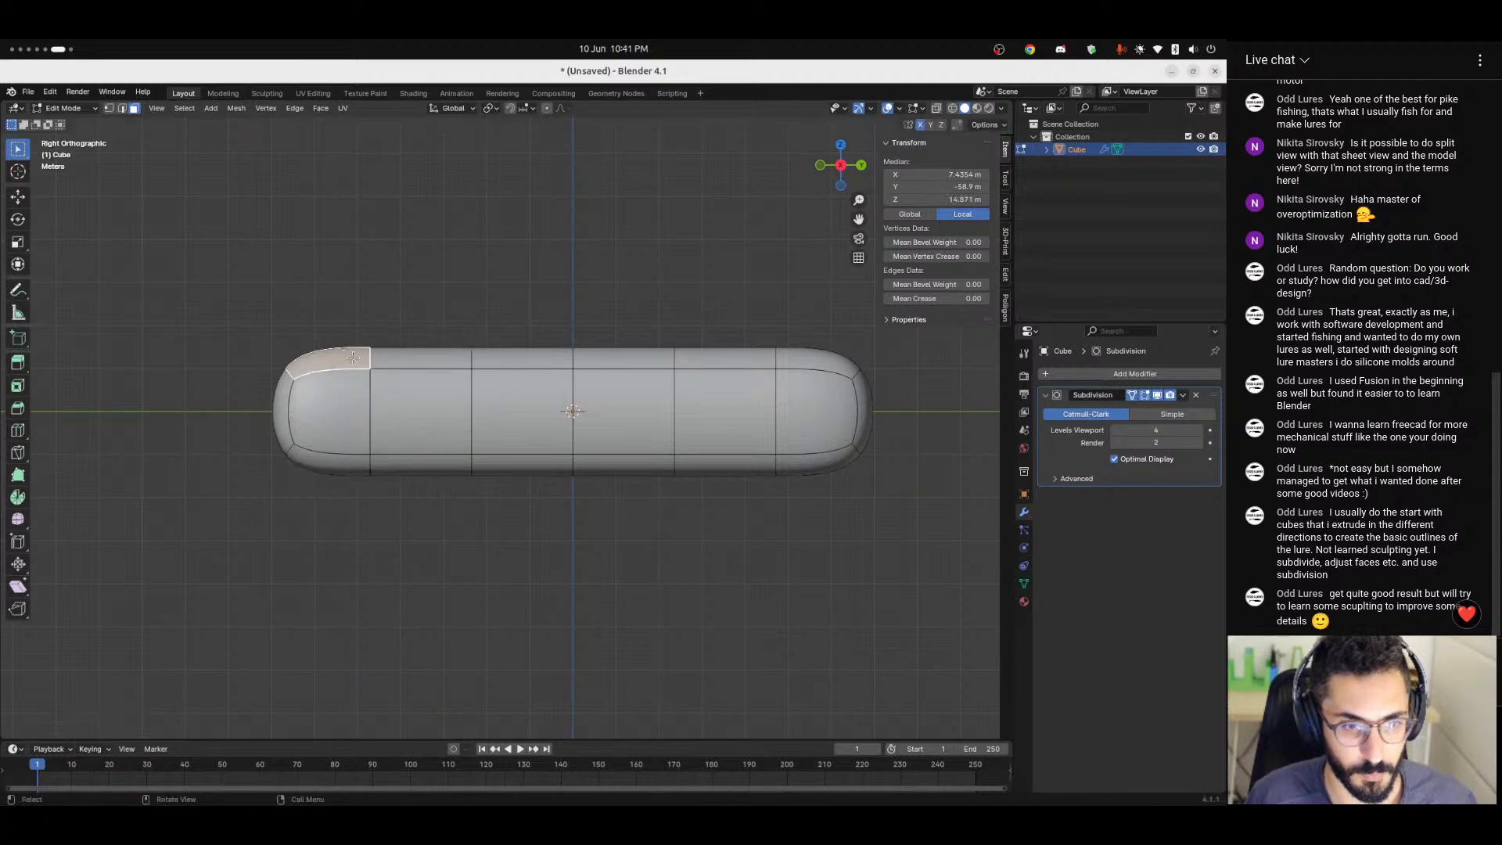
Lower the top face at the -Y end and the three top faces of the +Y half by about 4 m along Z.
left_click(418, 356, "shift")
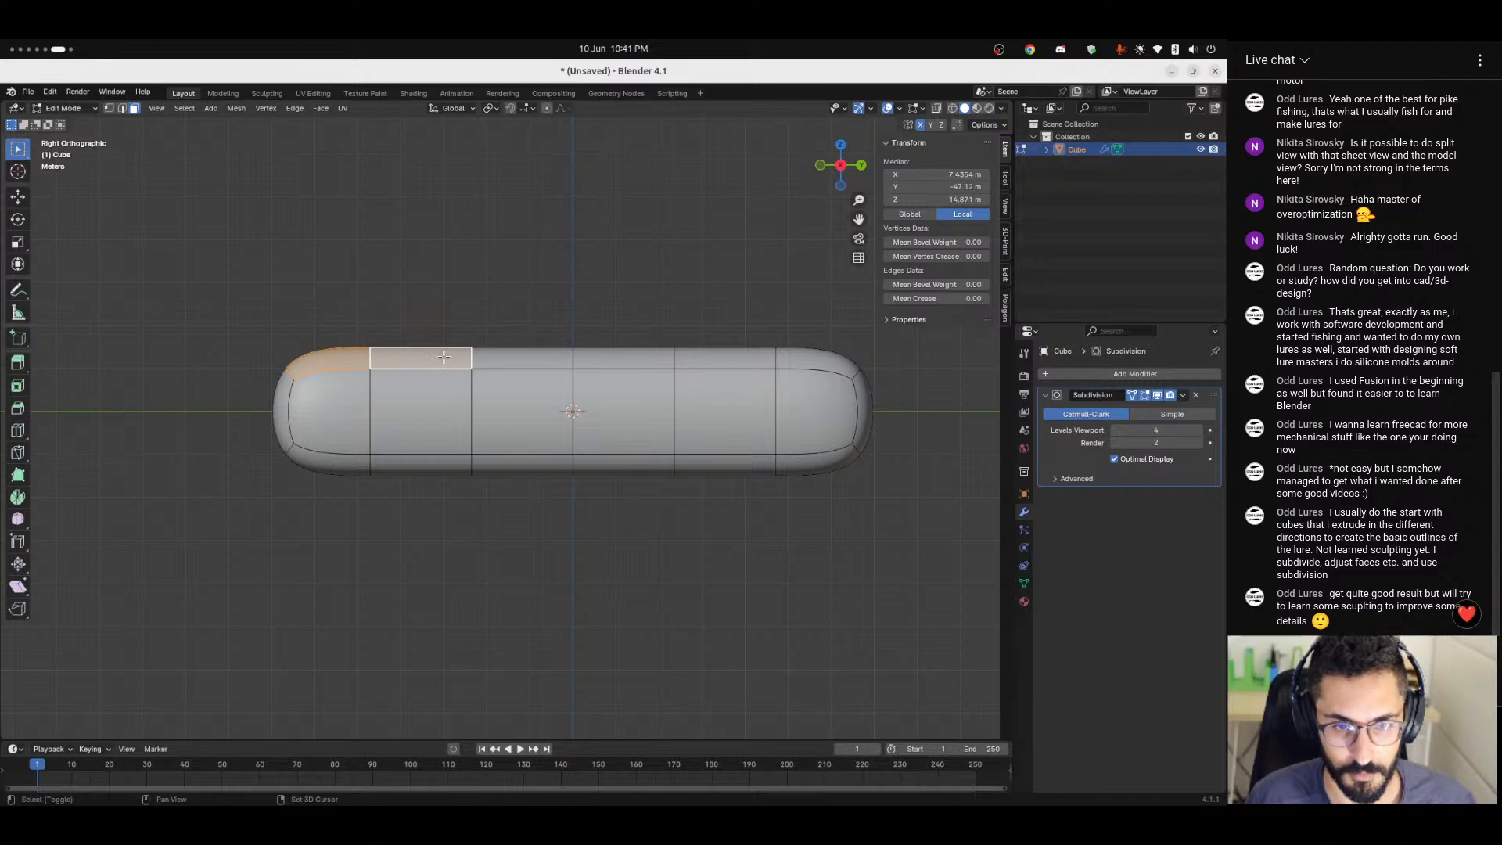
left_click(403, 355, "shift")
left_click(624, 357, "shift")
left_click(725, 358, "shift")
left_click(814, 359, "shift")
key("g")
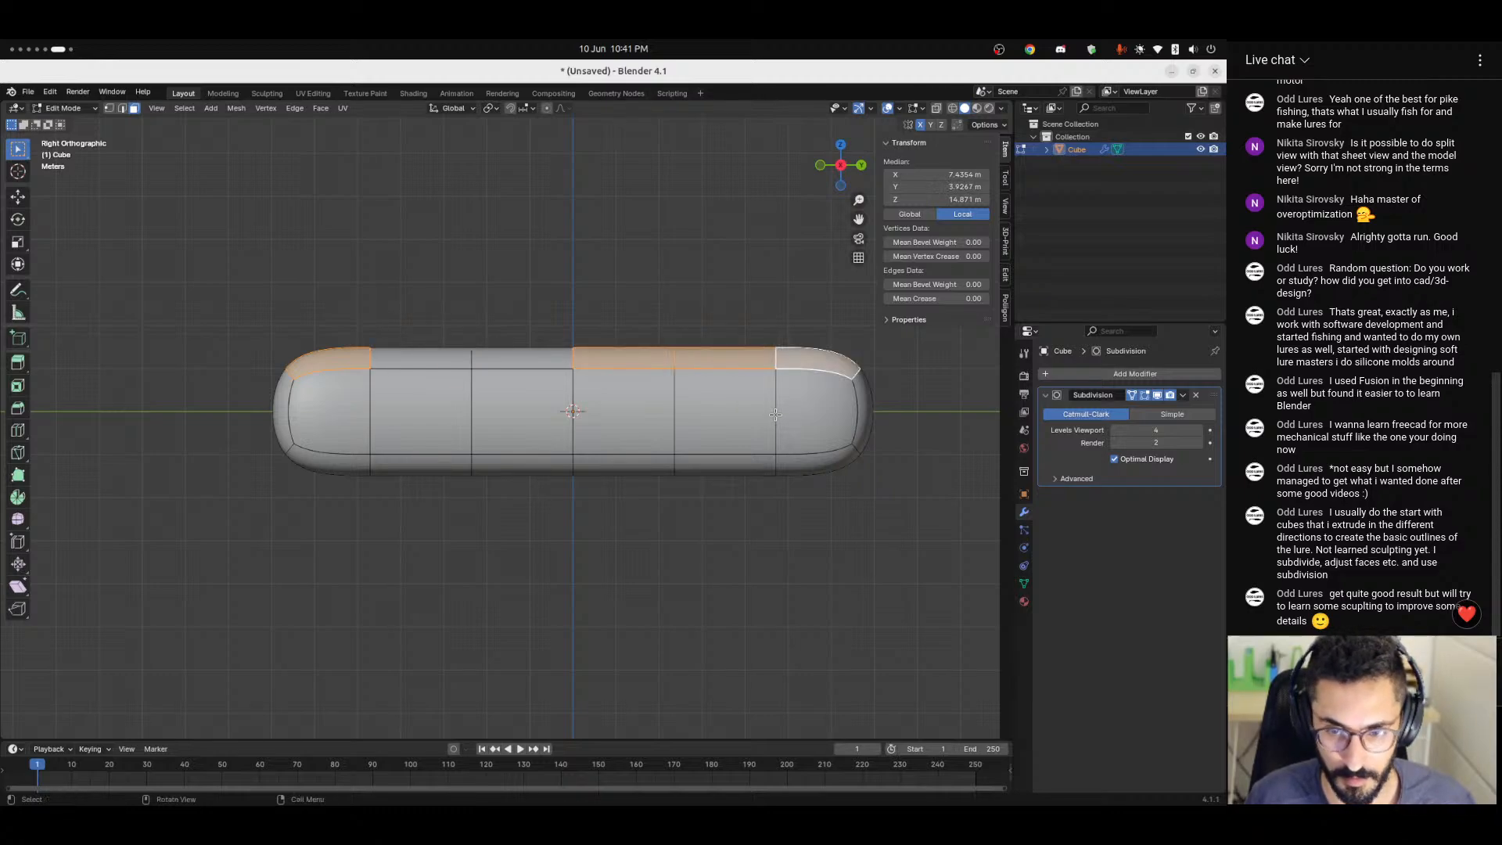
left_click(764, 422)
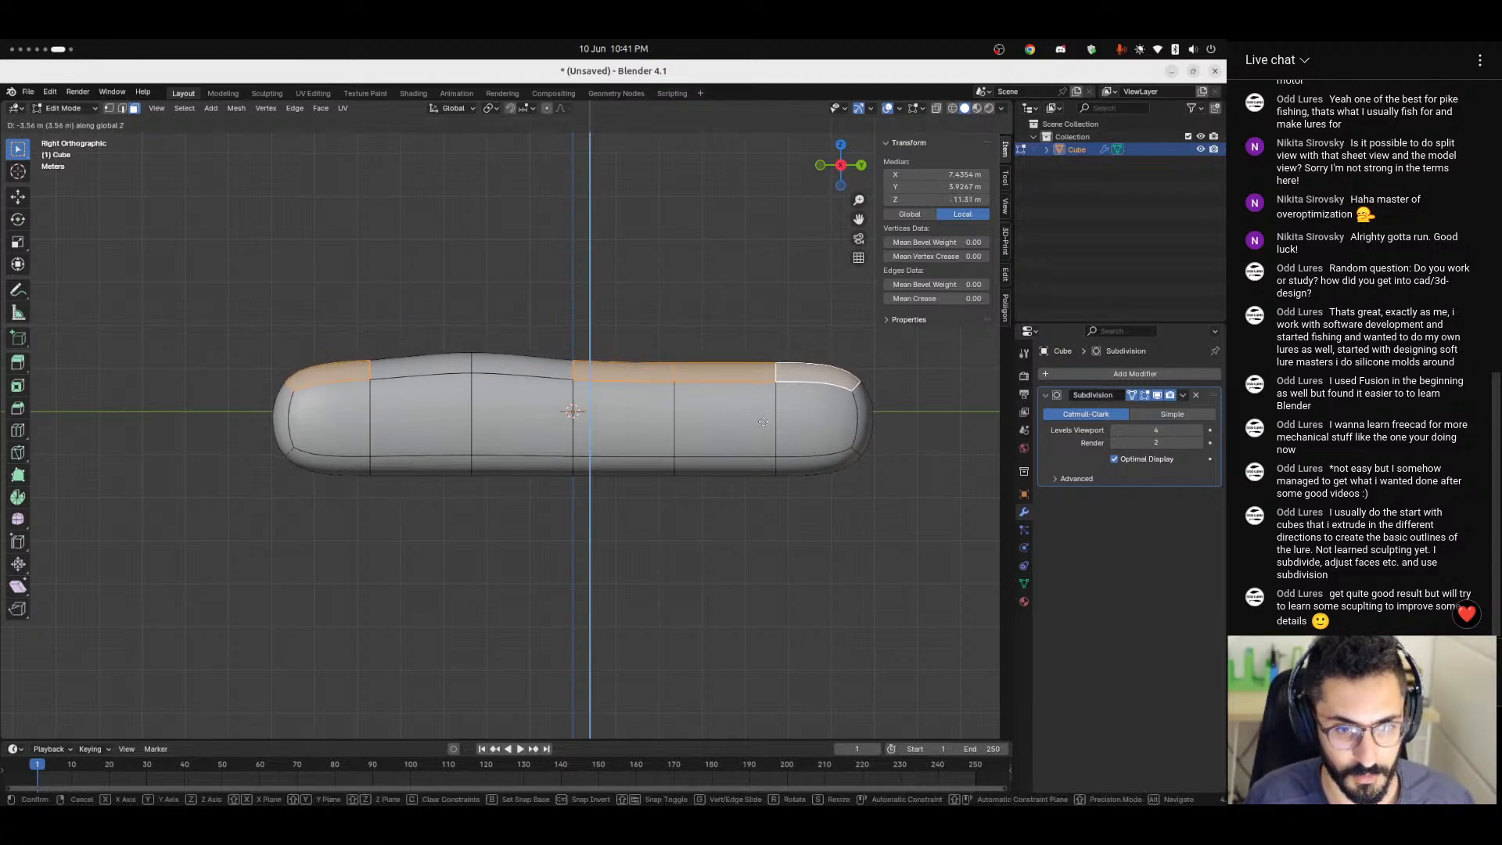
Lower only the last two top faces at the +Y end by about 3 m along Z.
left_click(601, 371, "shift")
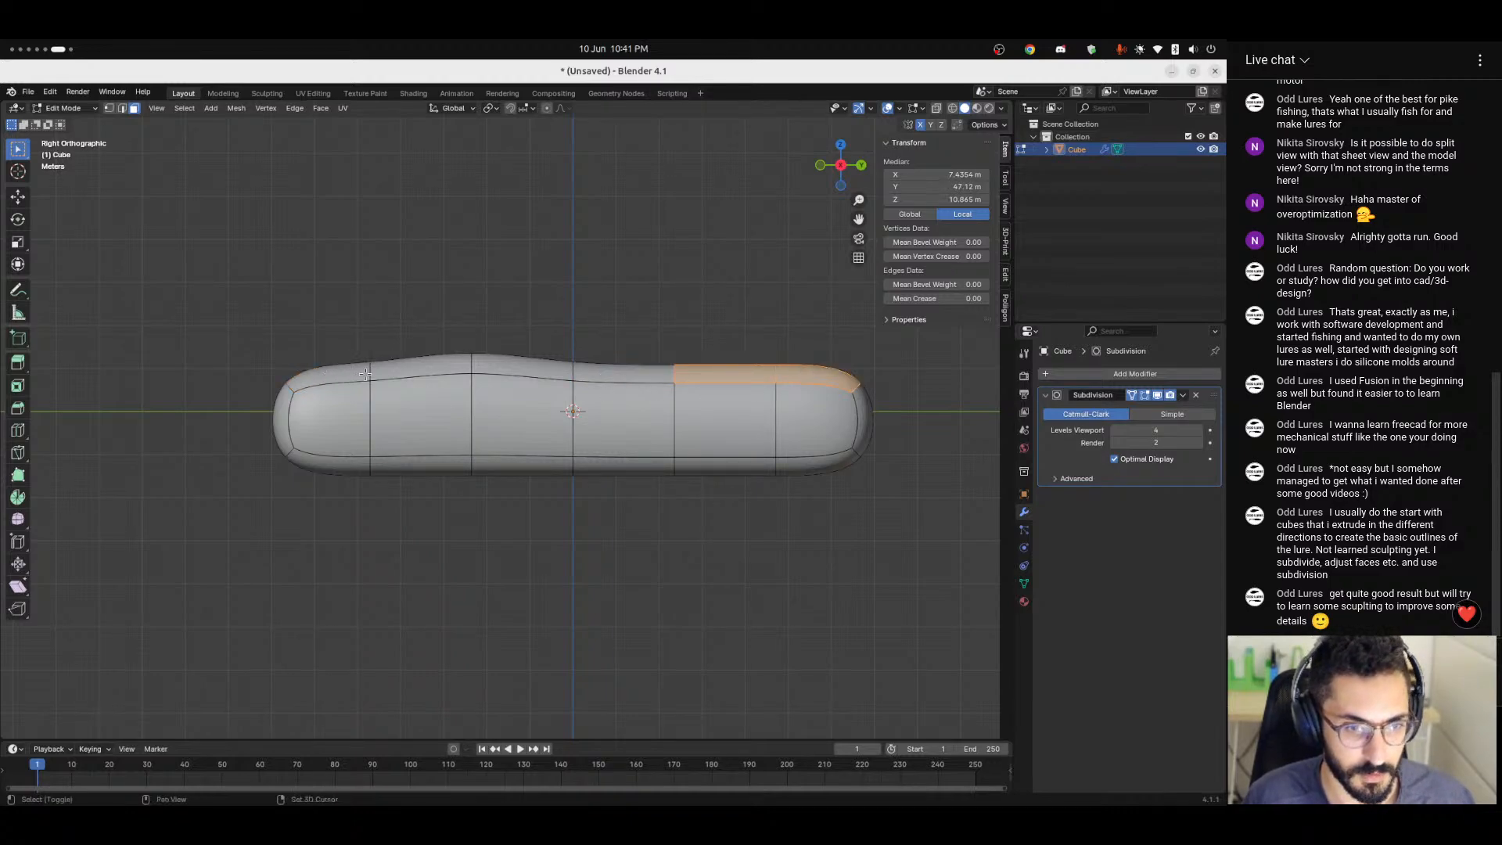
key("g")
key("z")
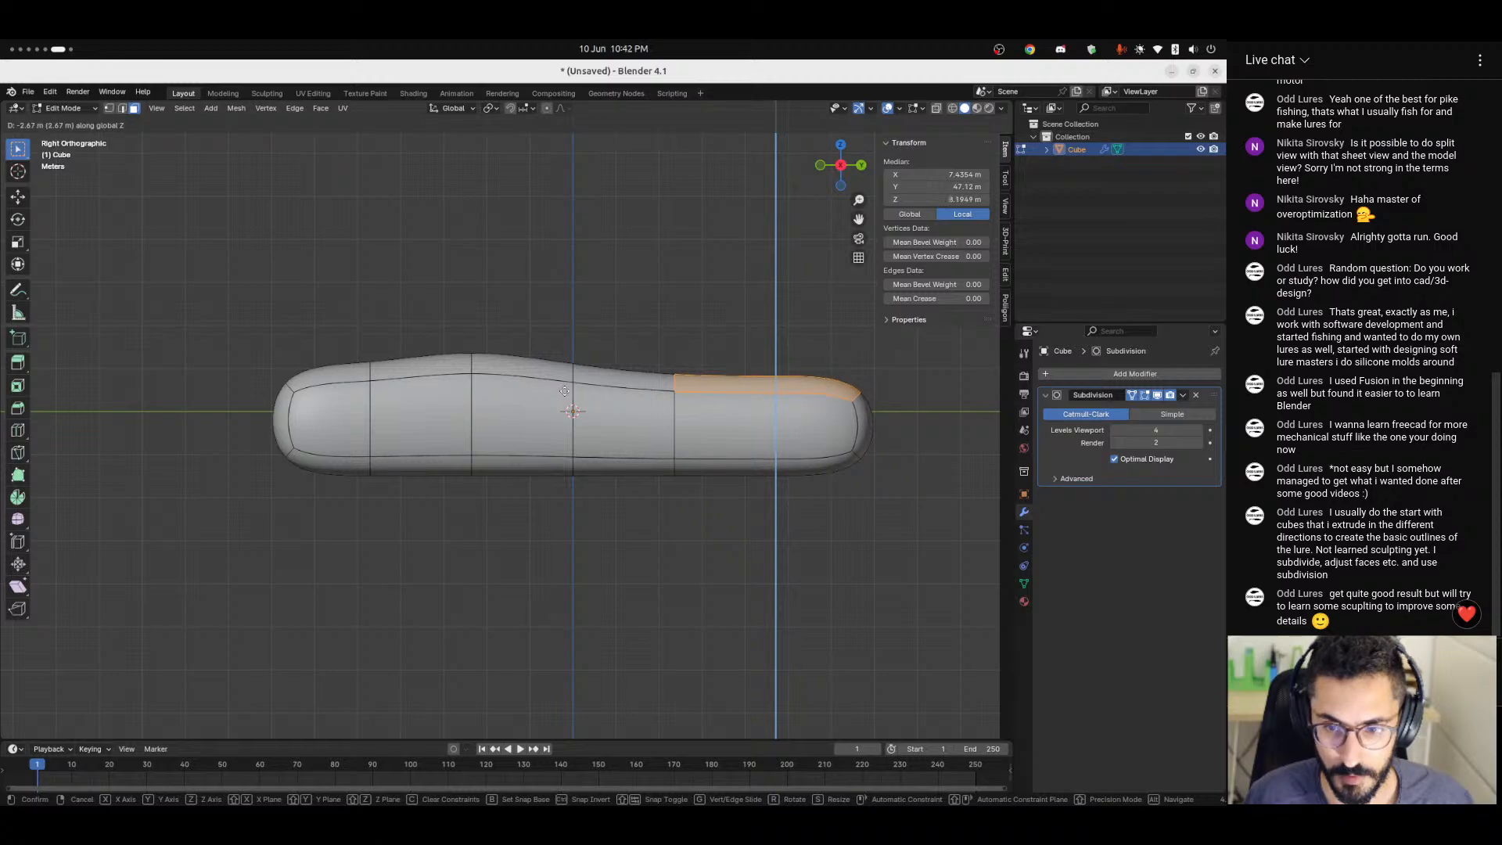
left_click(564, 391)
Lower the upper edge at the tip of the +Y end by about 4 m along Z.
left_click(123, 109)
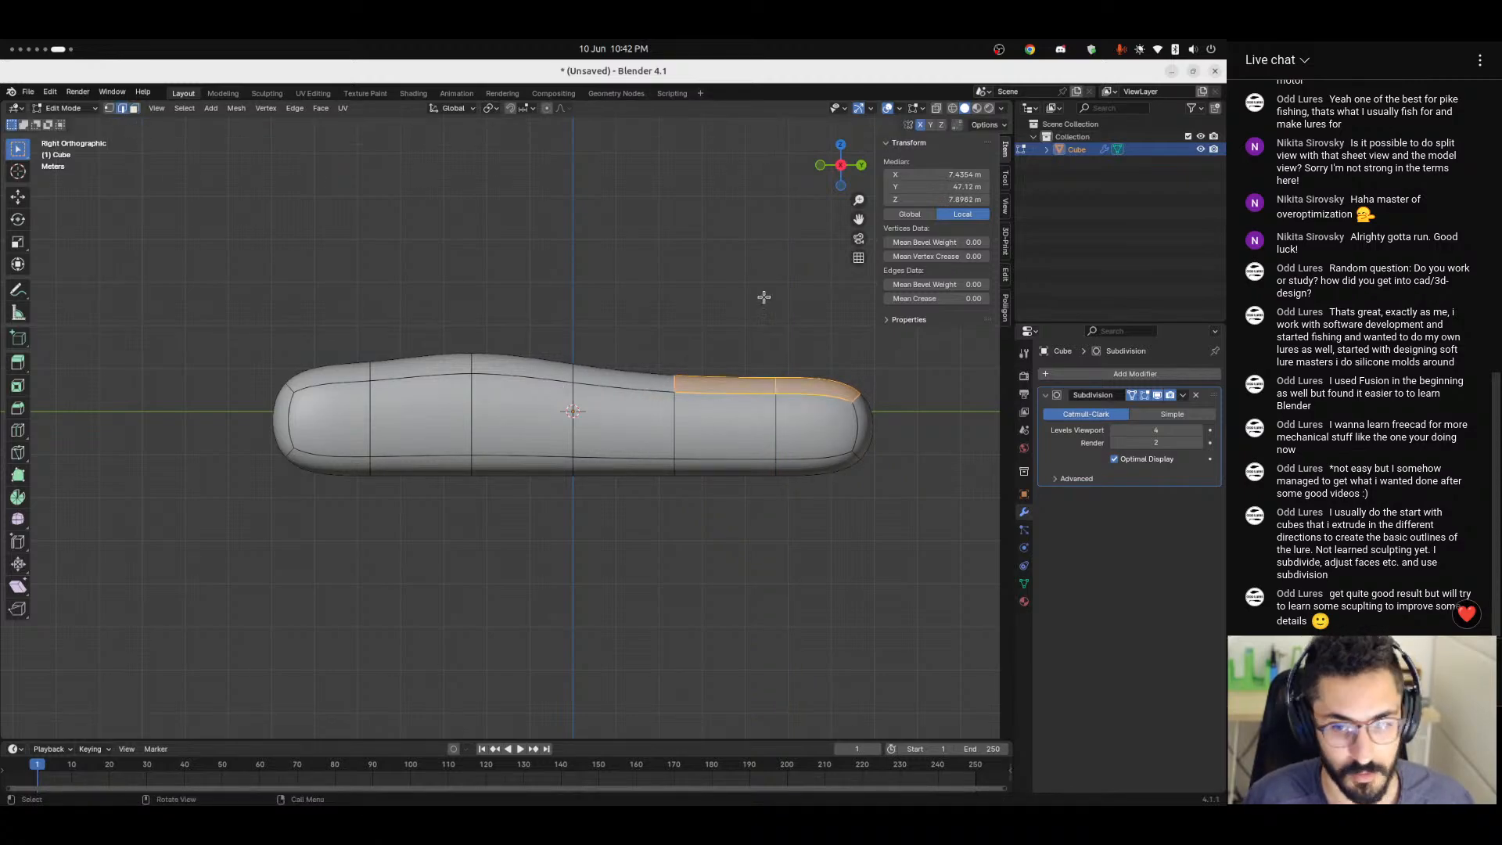
left_click(858, 396)
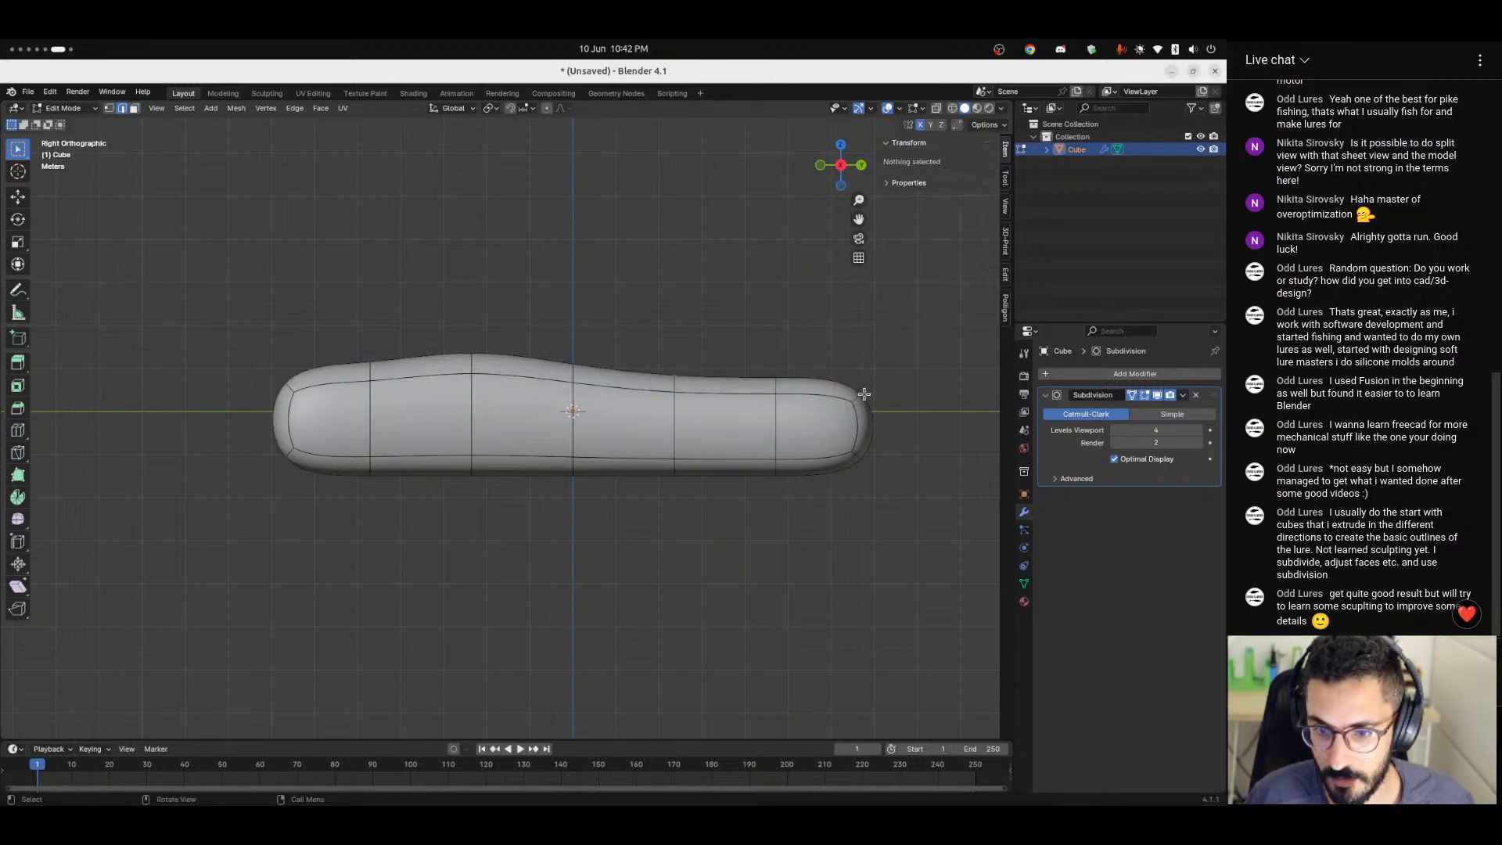
key("g")
key("z")
left_click(859, 477)
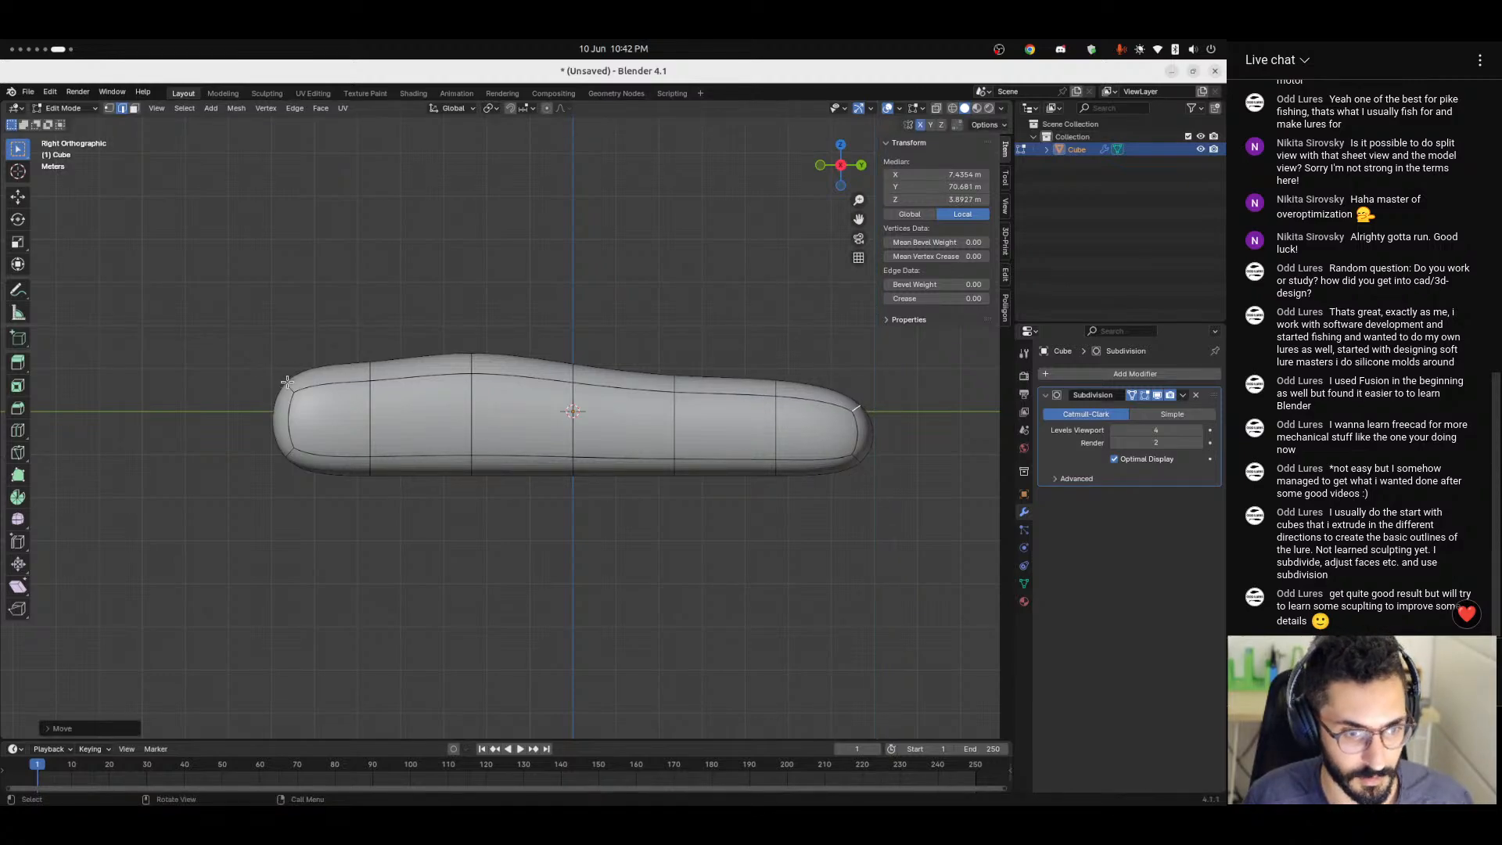
Lower the upper edge at the tip of the -Y end by about 5.6 m along Z.
left_click(287, 384)
key("z")
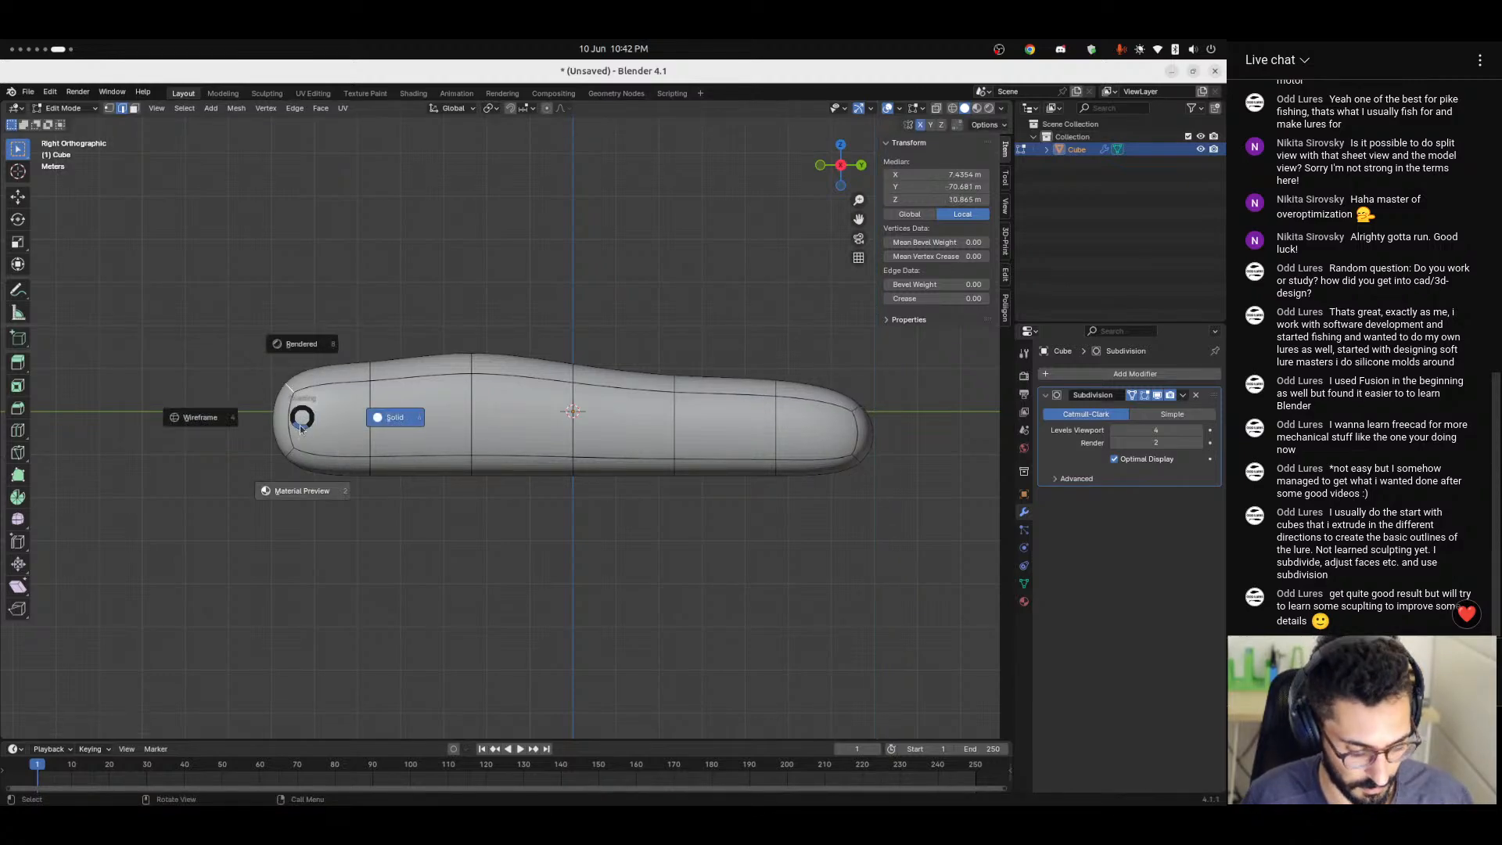
key("Escape")
key("g")
key("z")
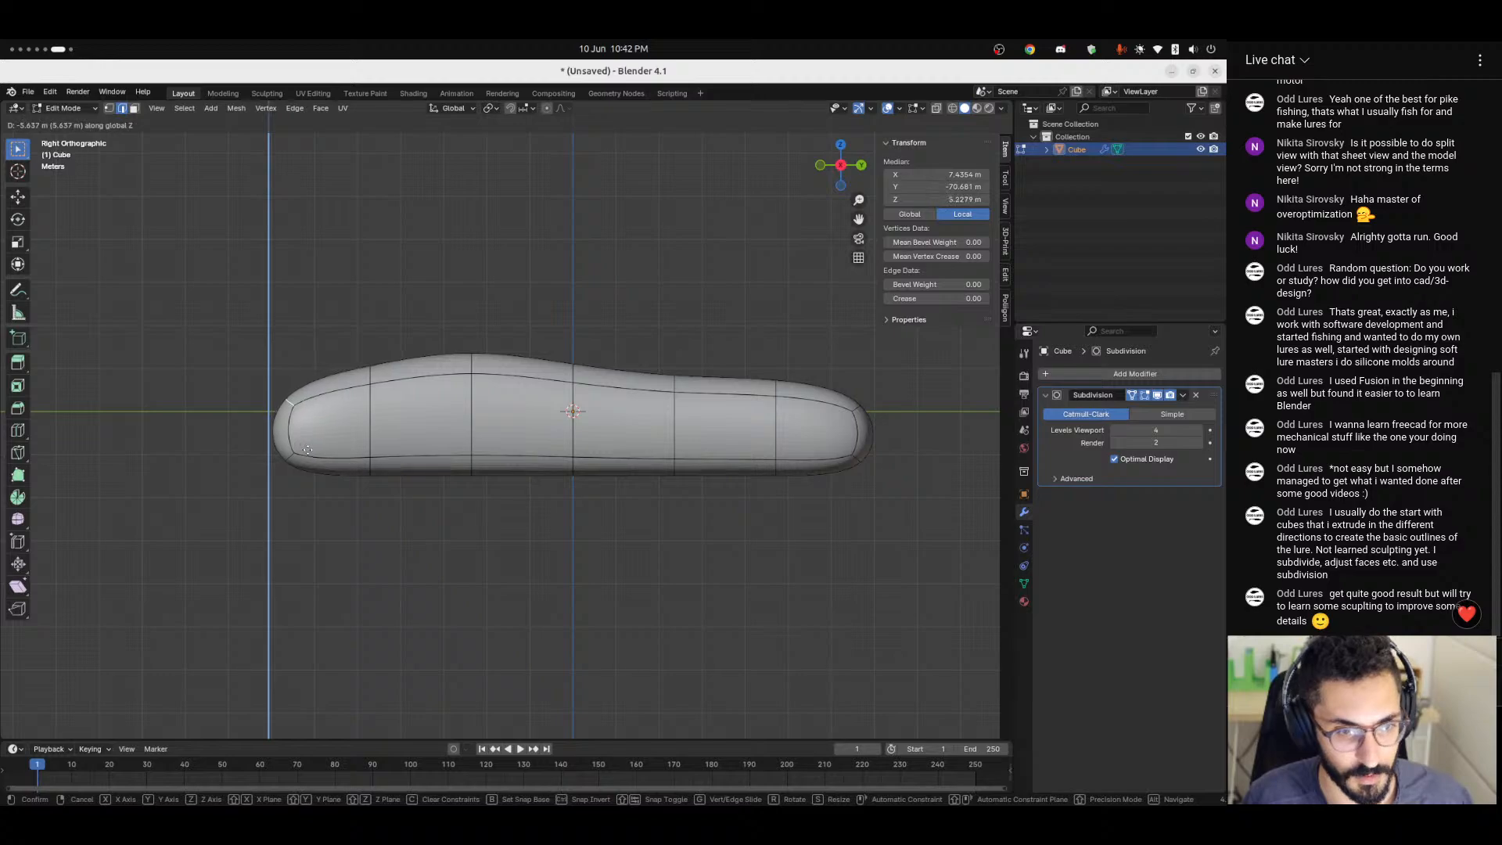
left_click(308, 450)
Try moving the side face at the -Y end inward by about 9.1 m along X to narrow the body.
left_click(479, 546)
middle_click_drag(480, 546, 172, 142)
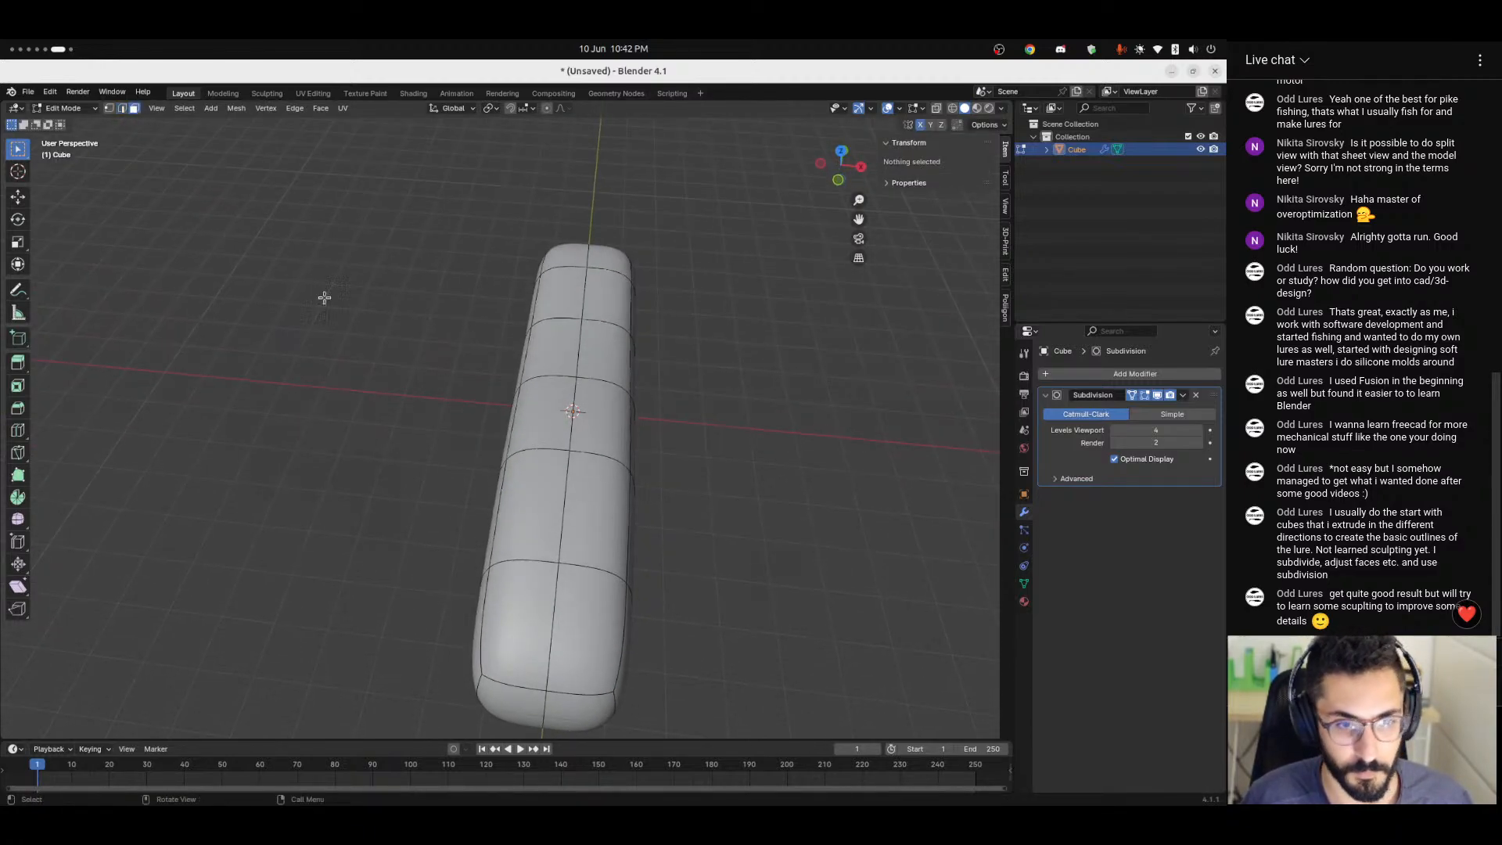
left_click(625, 632)
key("g")
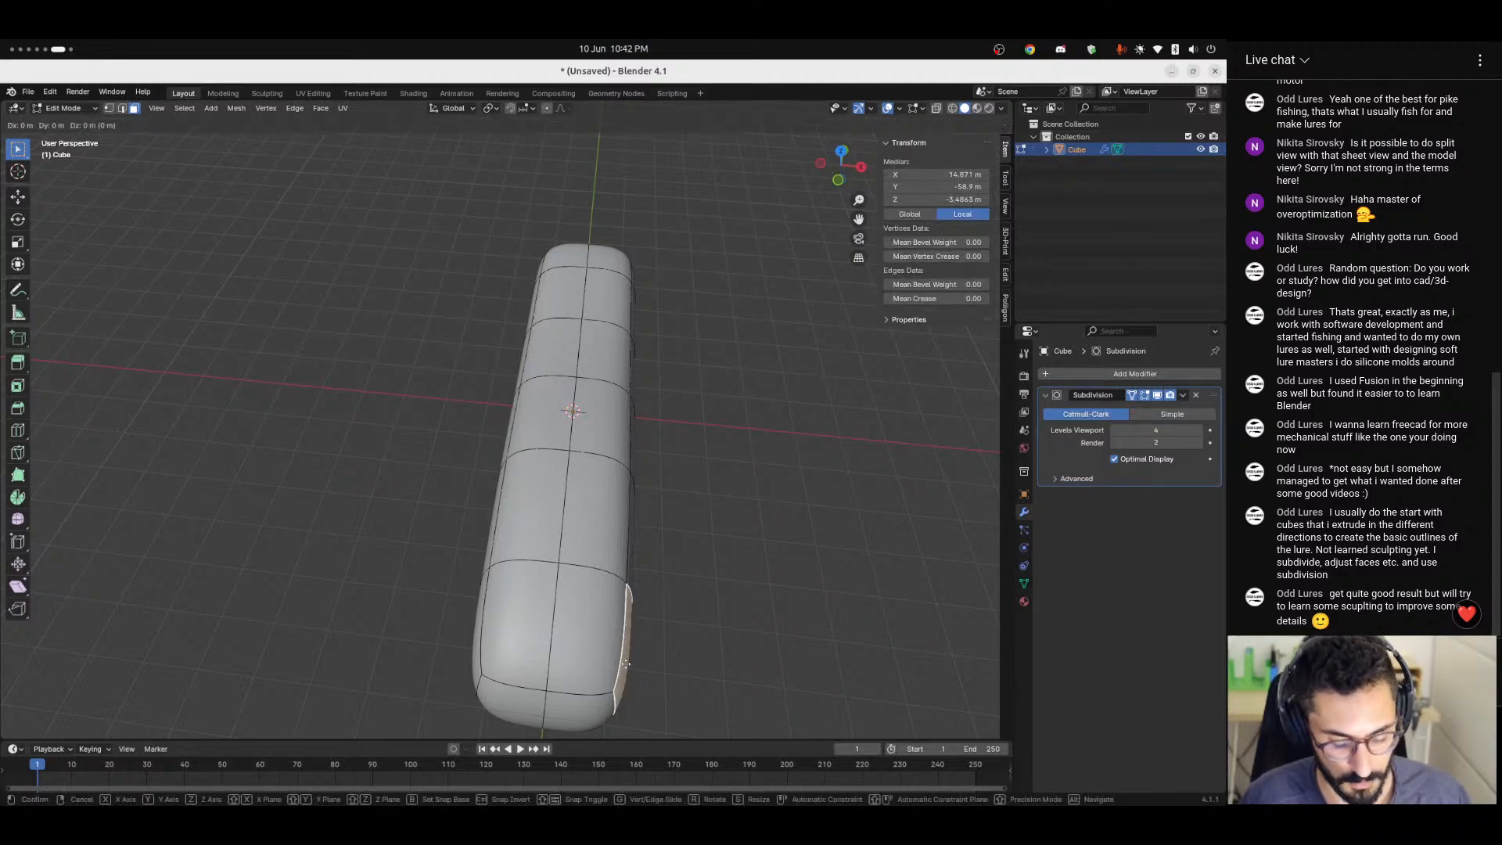
key("z")
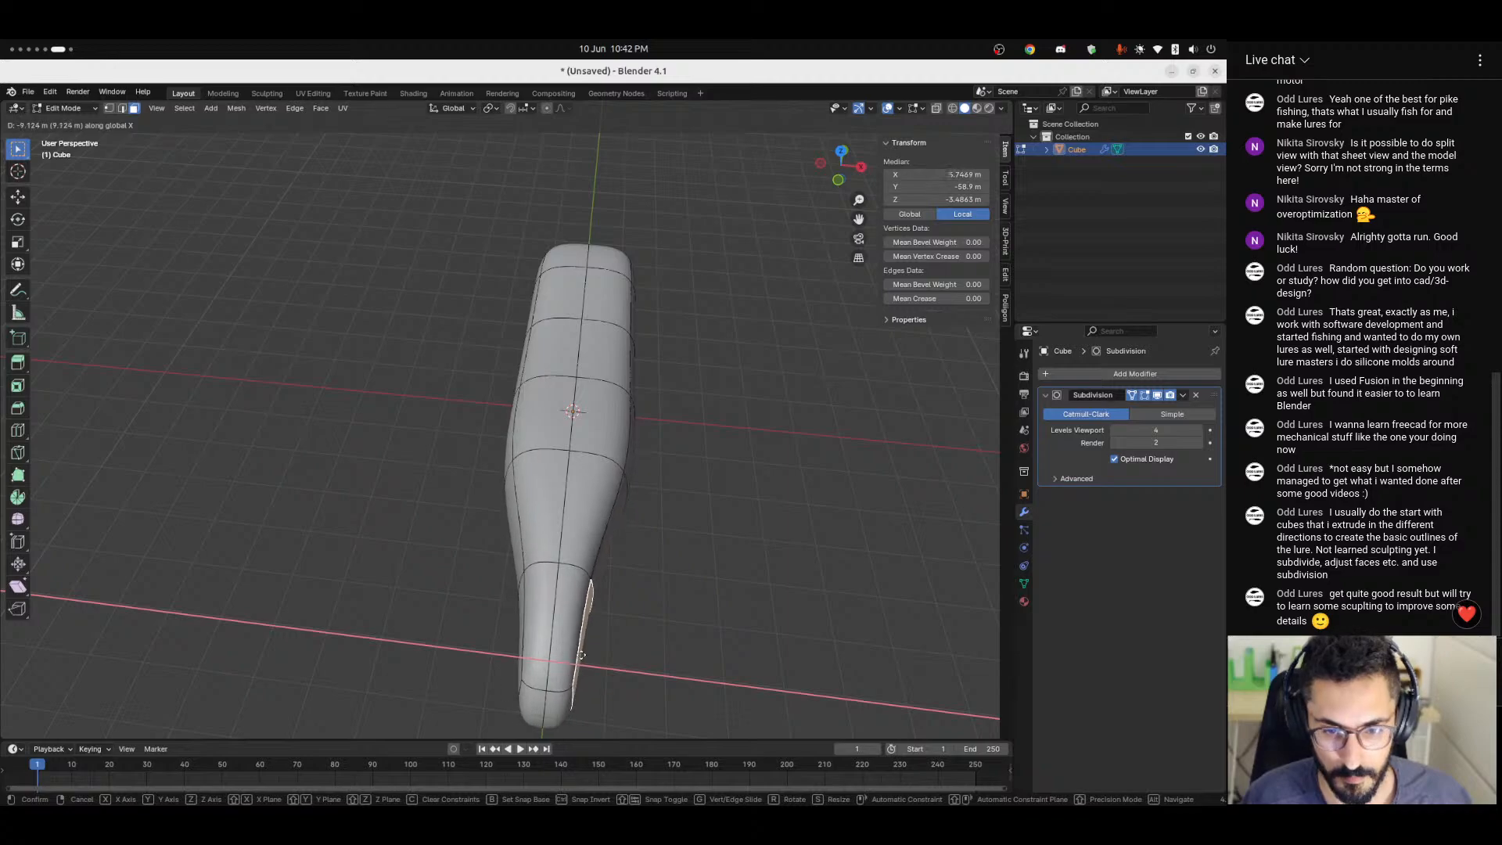
right_click(583, 667)
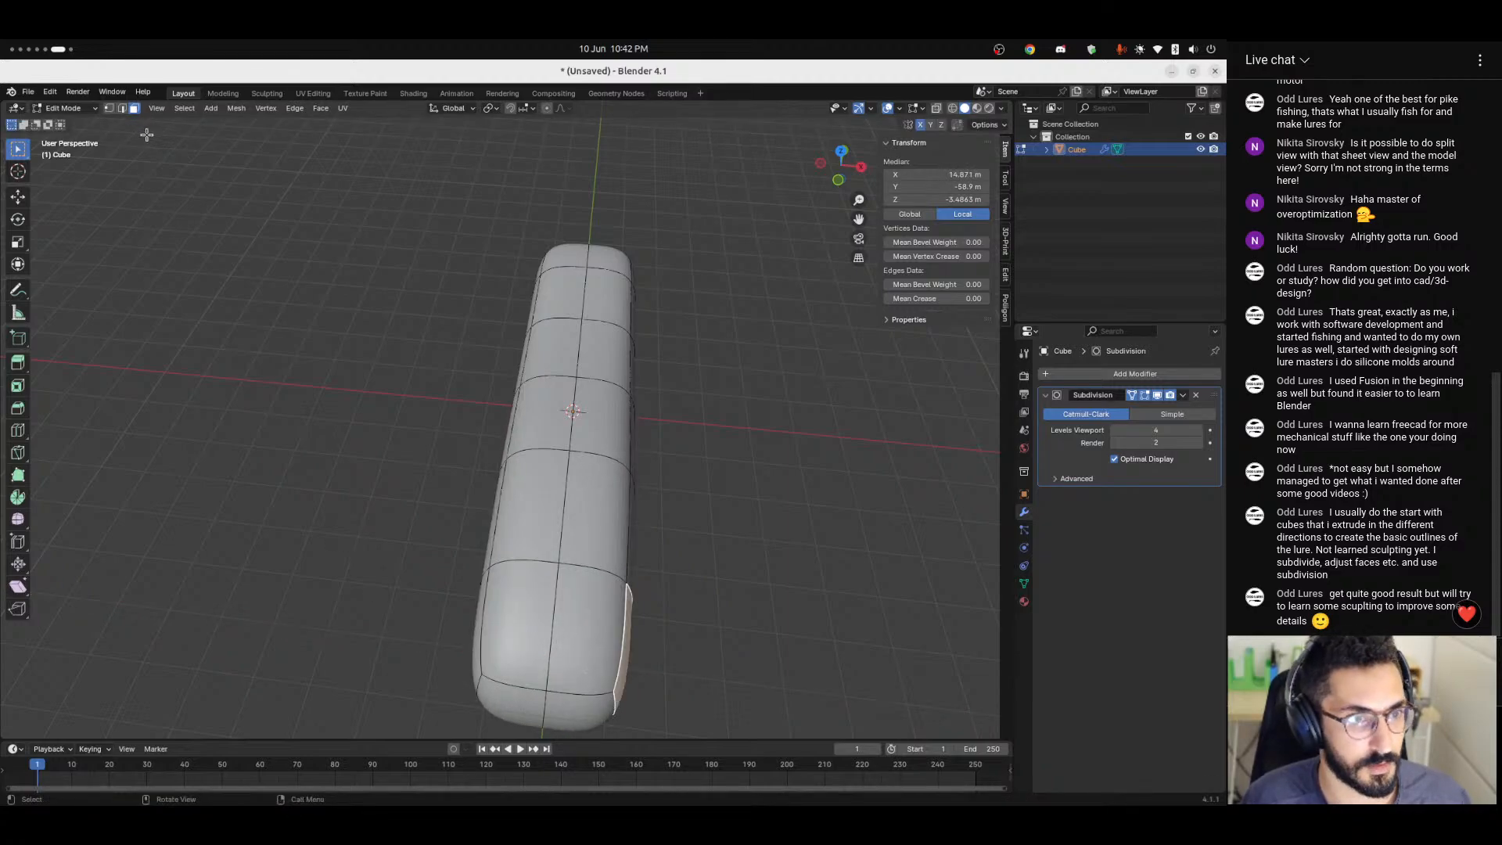
Move the side edge at the tip of the -Y end inward by about 8 m along X to taper the body.
left_click(626, 710)
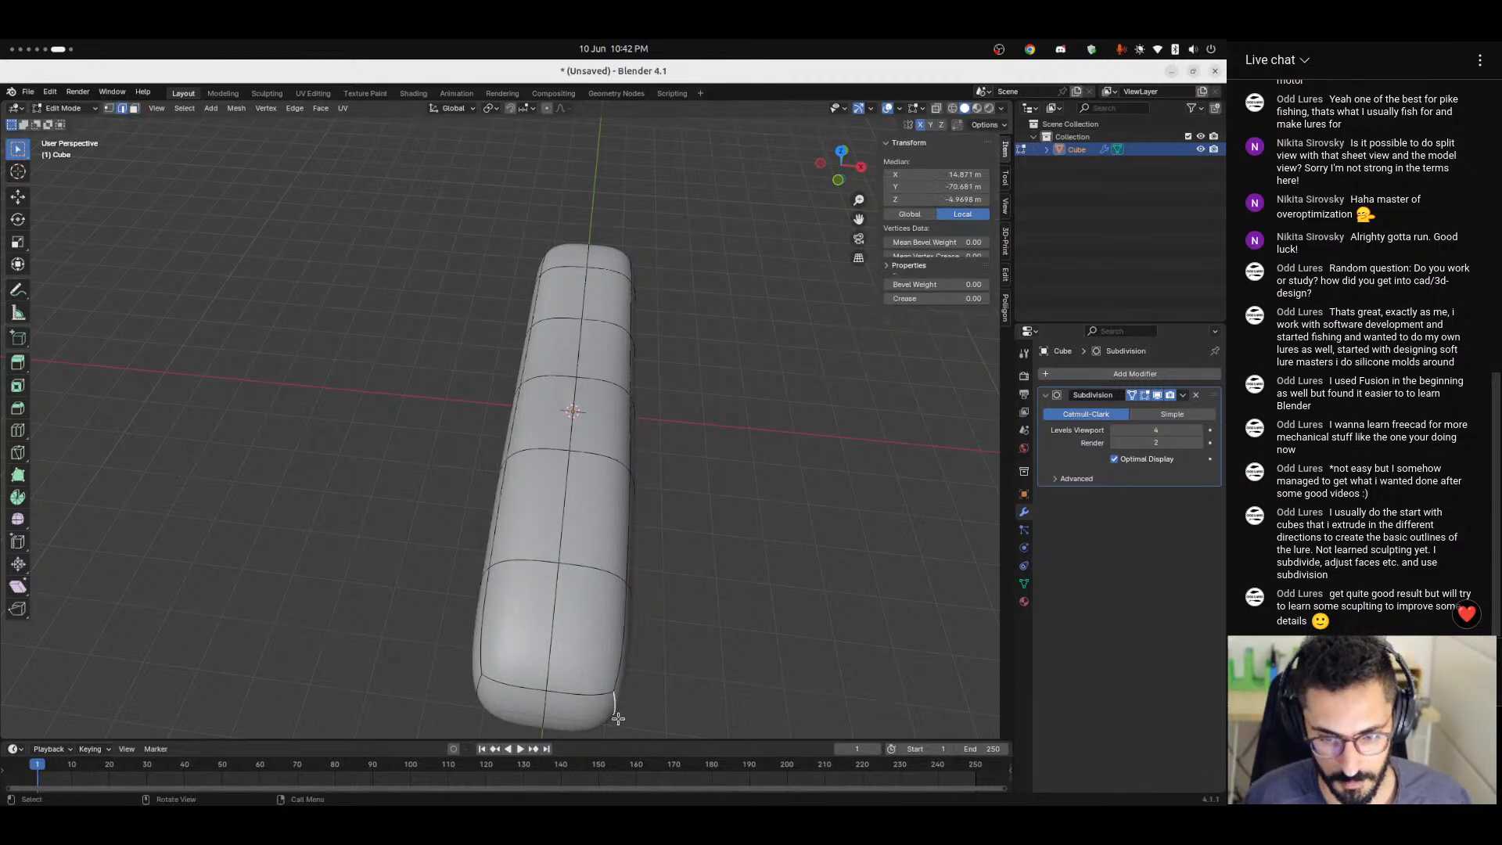
key("g")
key("x")
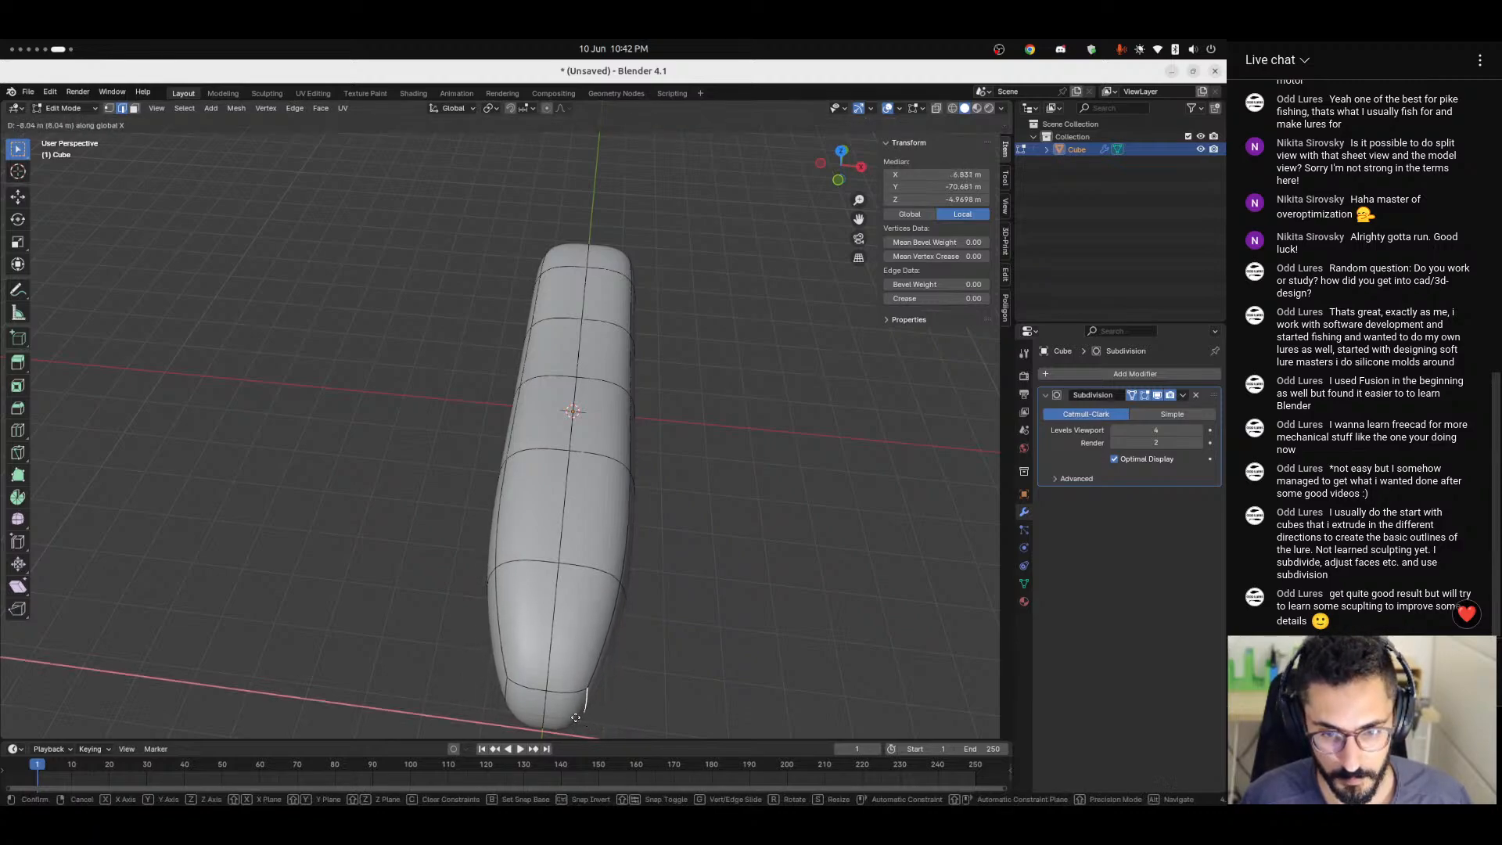
left_click(561, 712)
left_click(730, 631)
middle_click_drag(730, 631, 614, 517)
Close Blender without saving the lure model and return to the open shaft sketch in FreeCAD.
left_click(1215, 71)
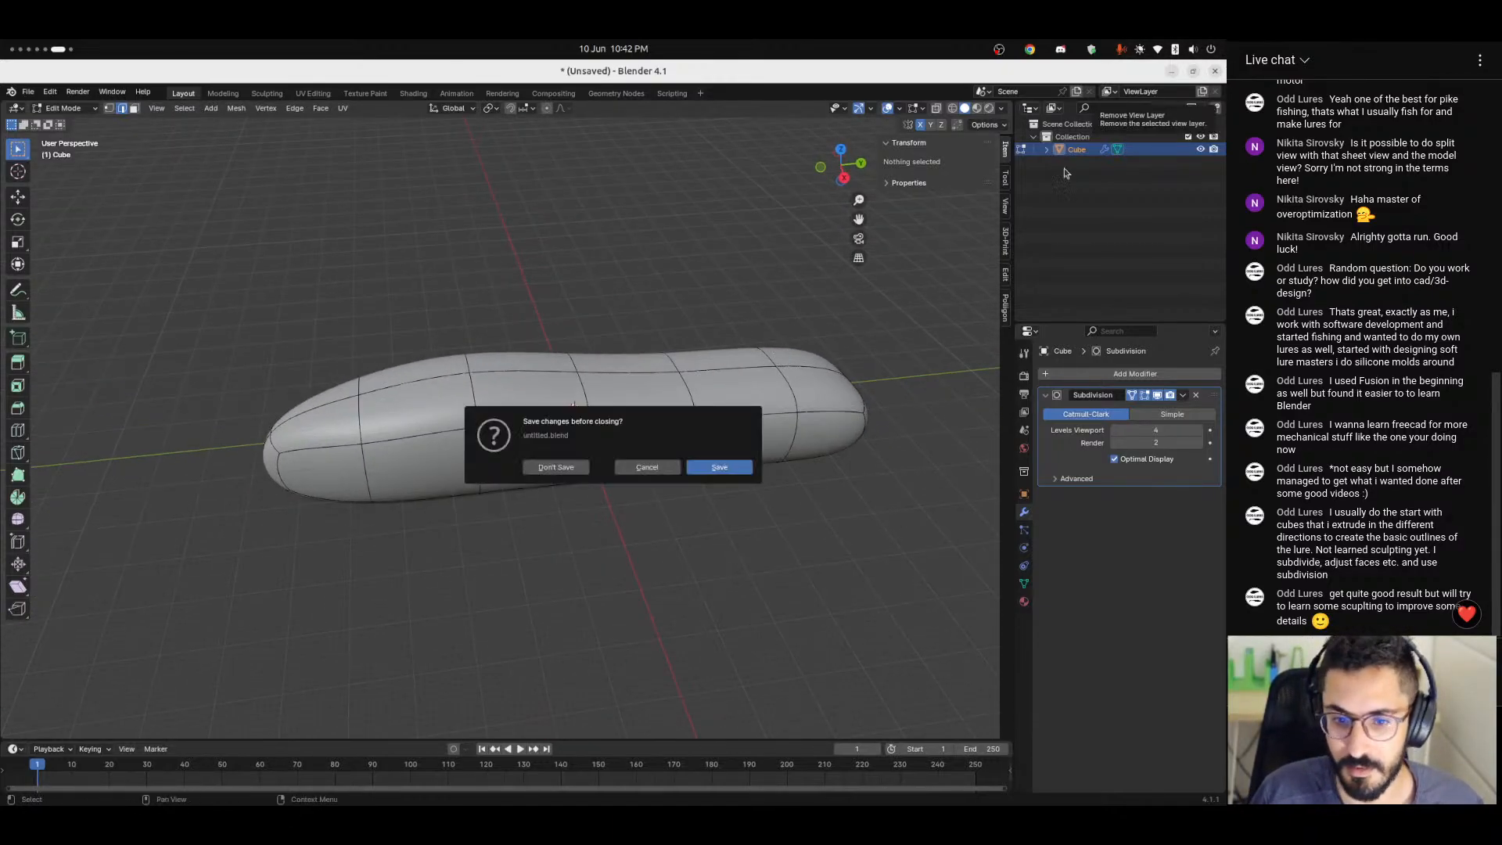
left_click(557, 468)
key("super+Page_Up")
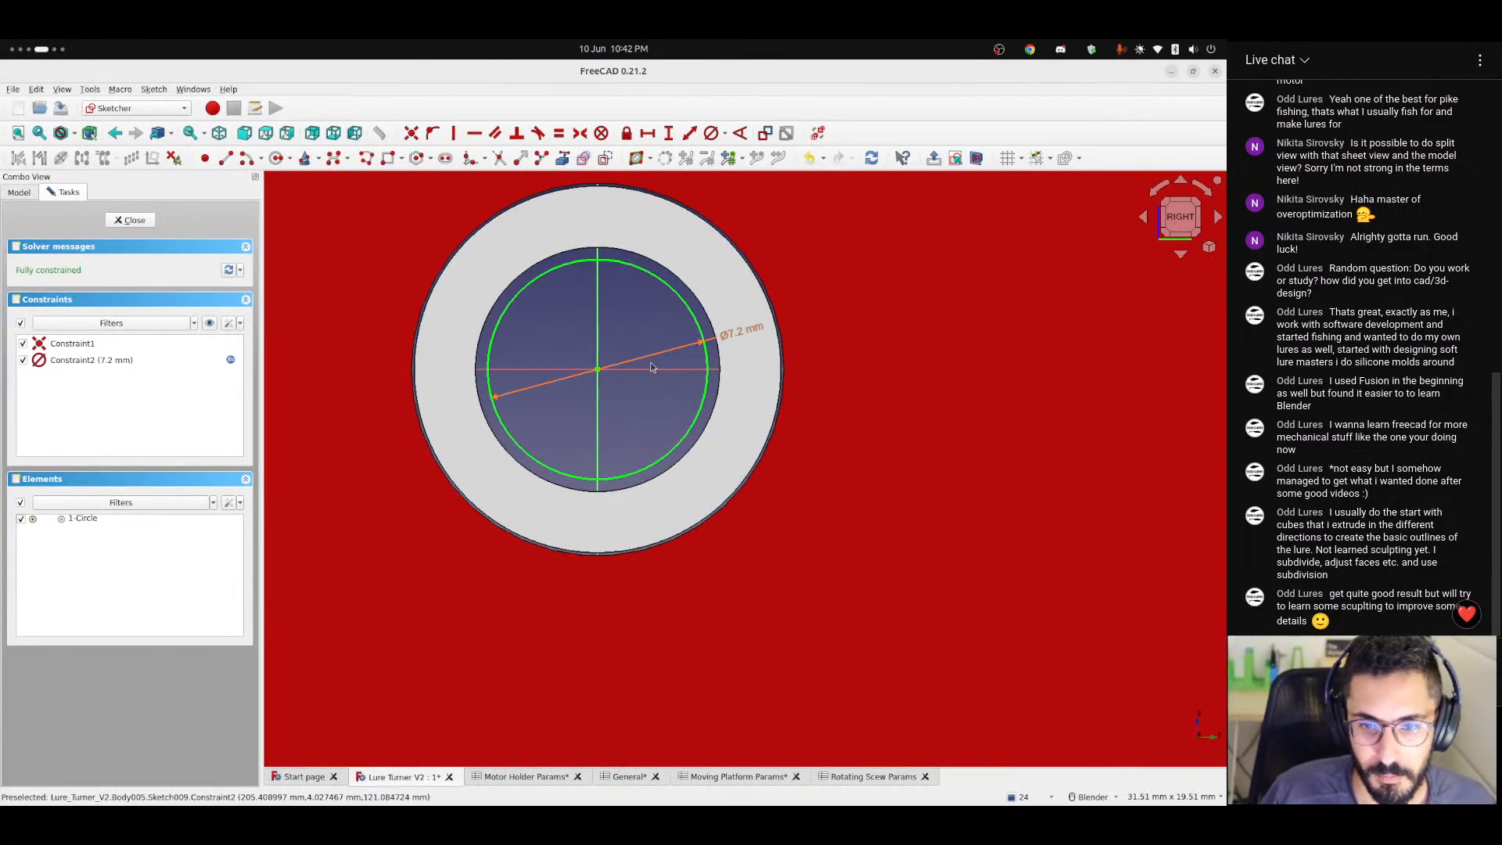
Inspect the formula behind the shaft circle's diameter, focusing on its tolerance term, and close the sketch.
scroll(522, 270, "up", 5)
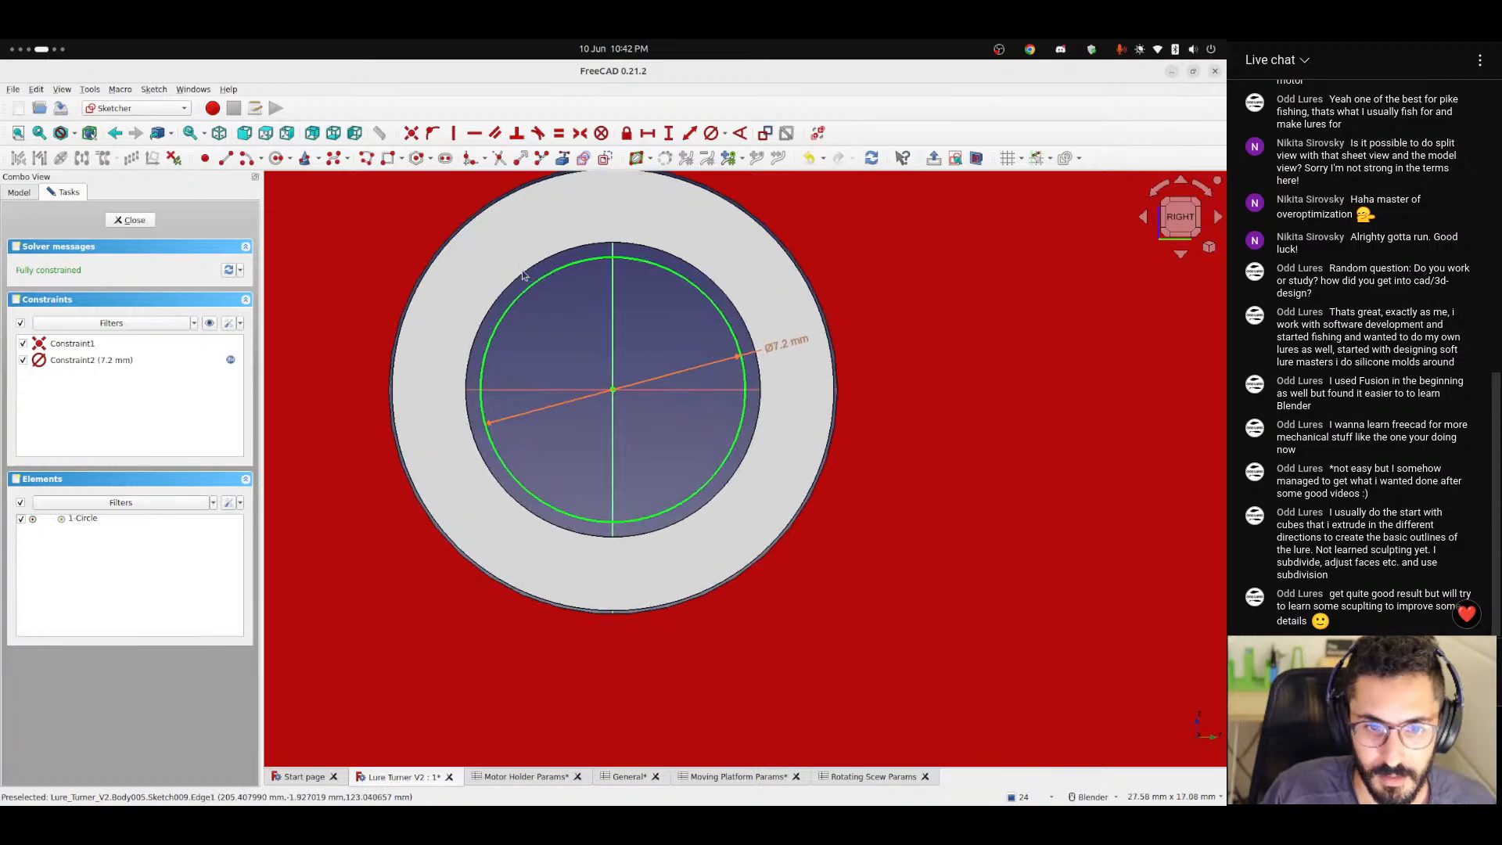
middle_click_drag(534, 328, 538, 334, "shift")
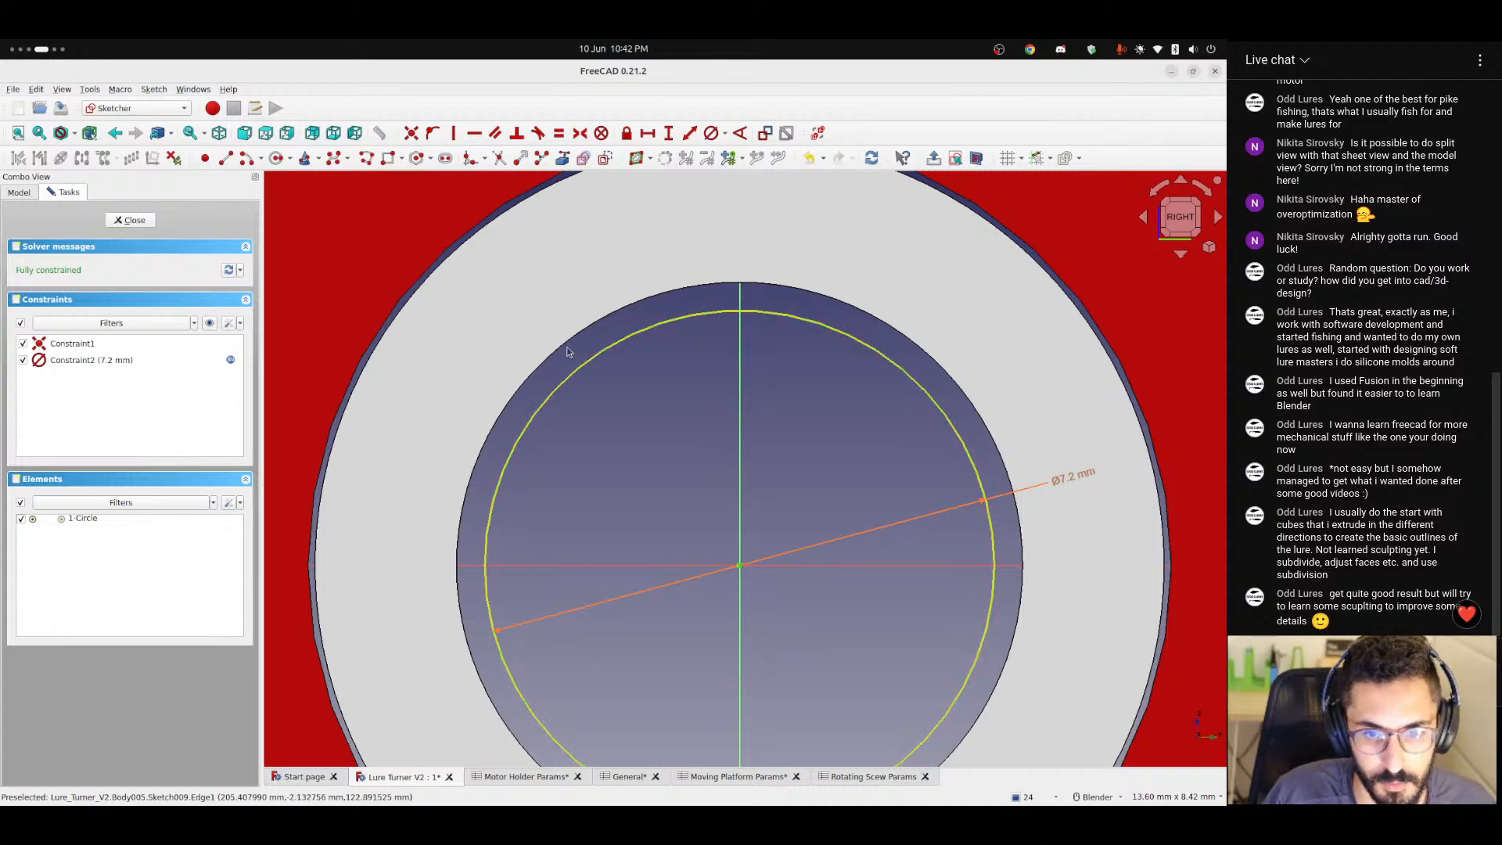
double_click(1080, 477)
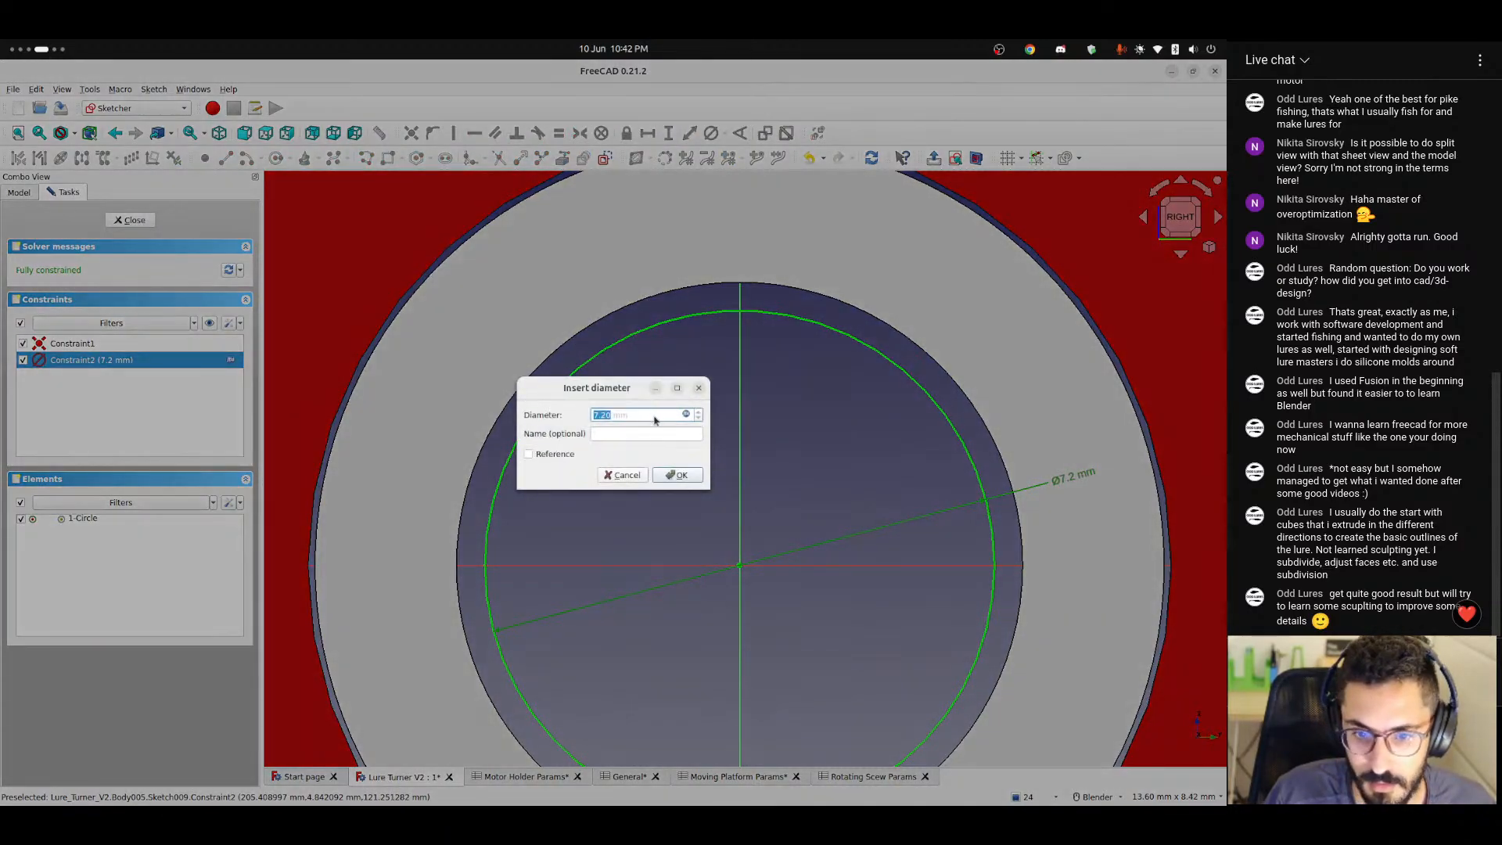
left_click(686, 415)
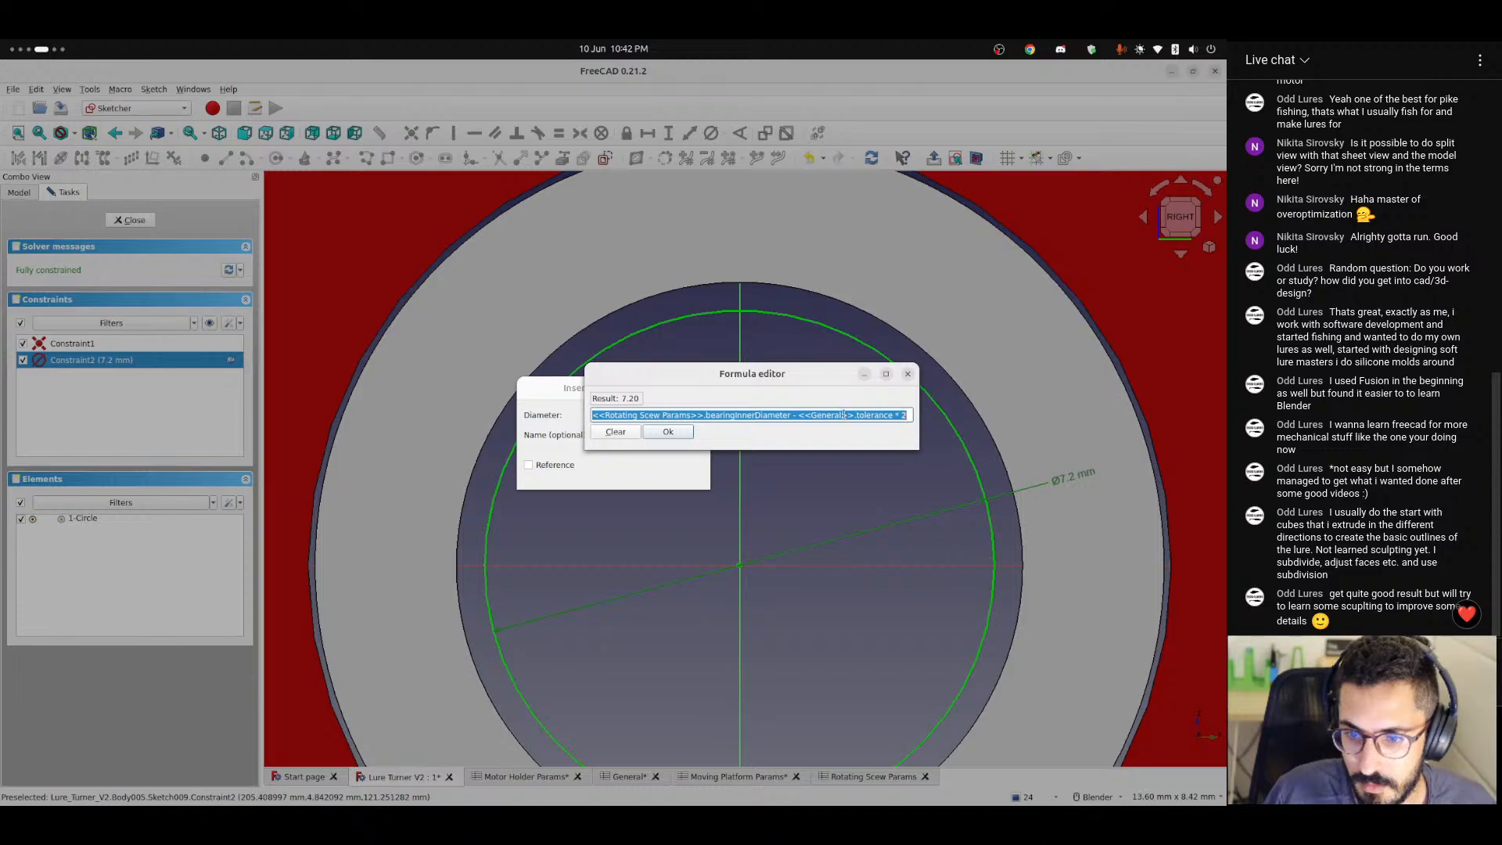
left_click_drag(849, 415, 903, 414)
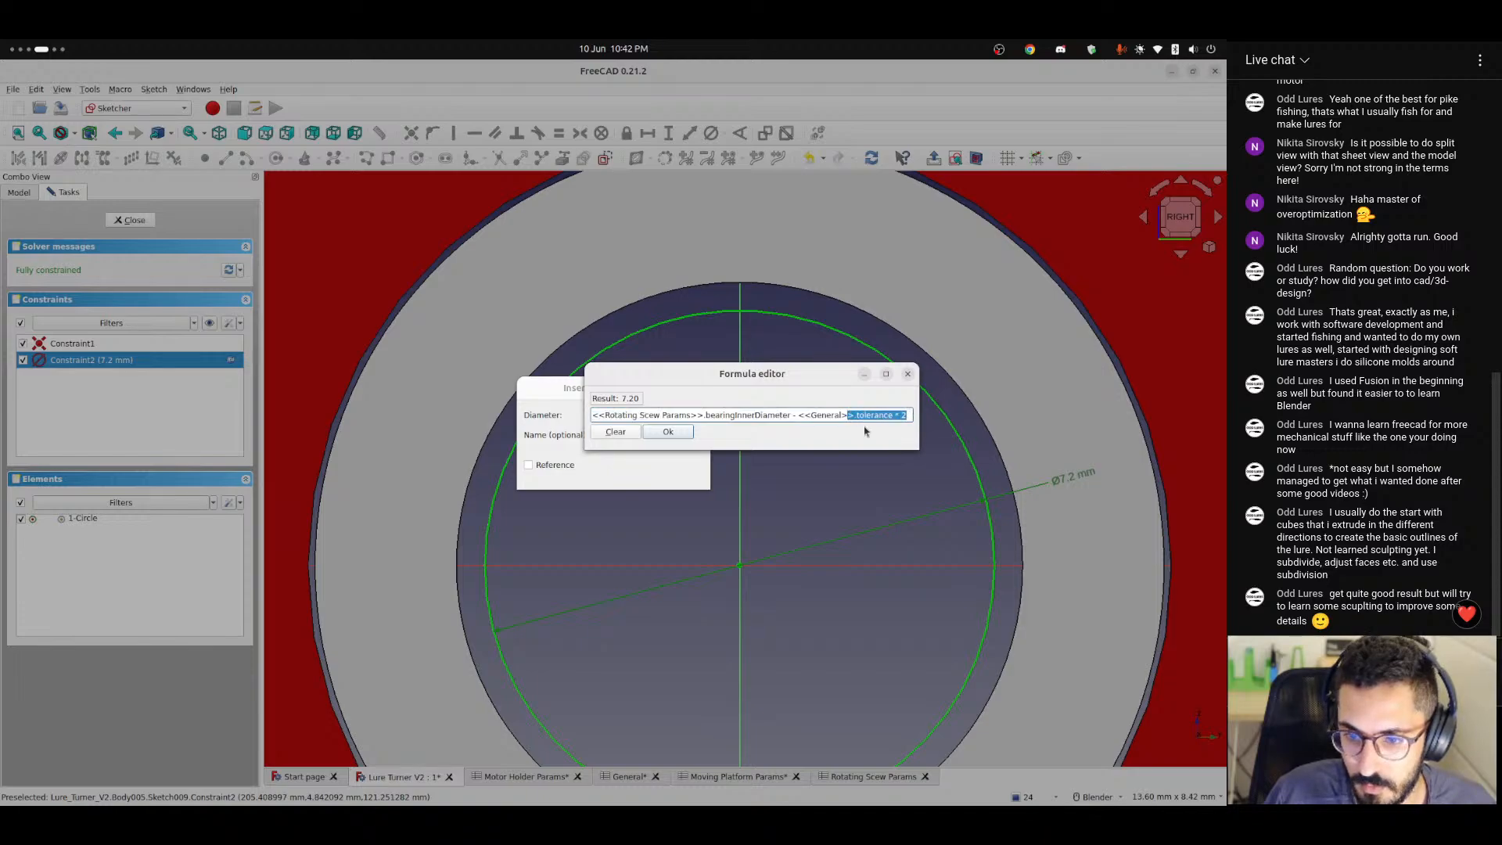
left_click(668, 431)
left_click(692, 479)
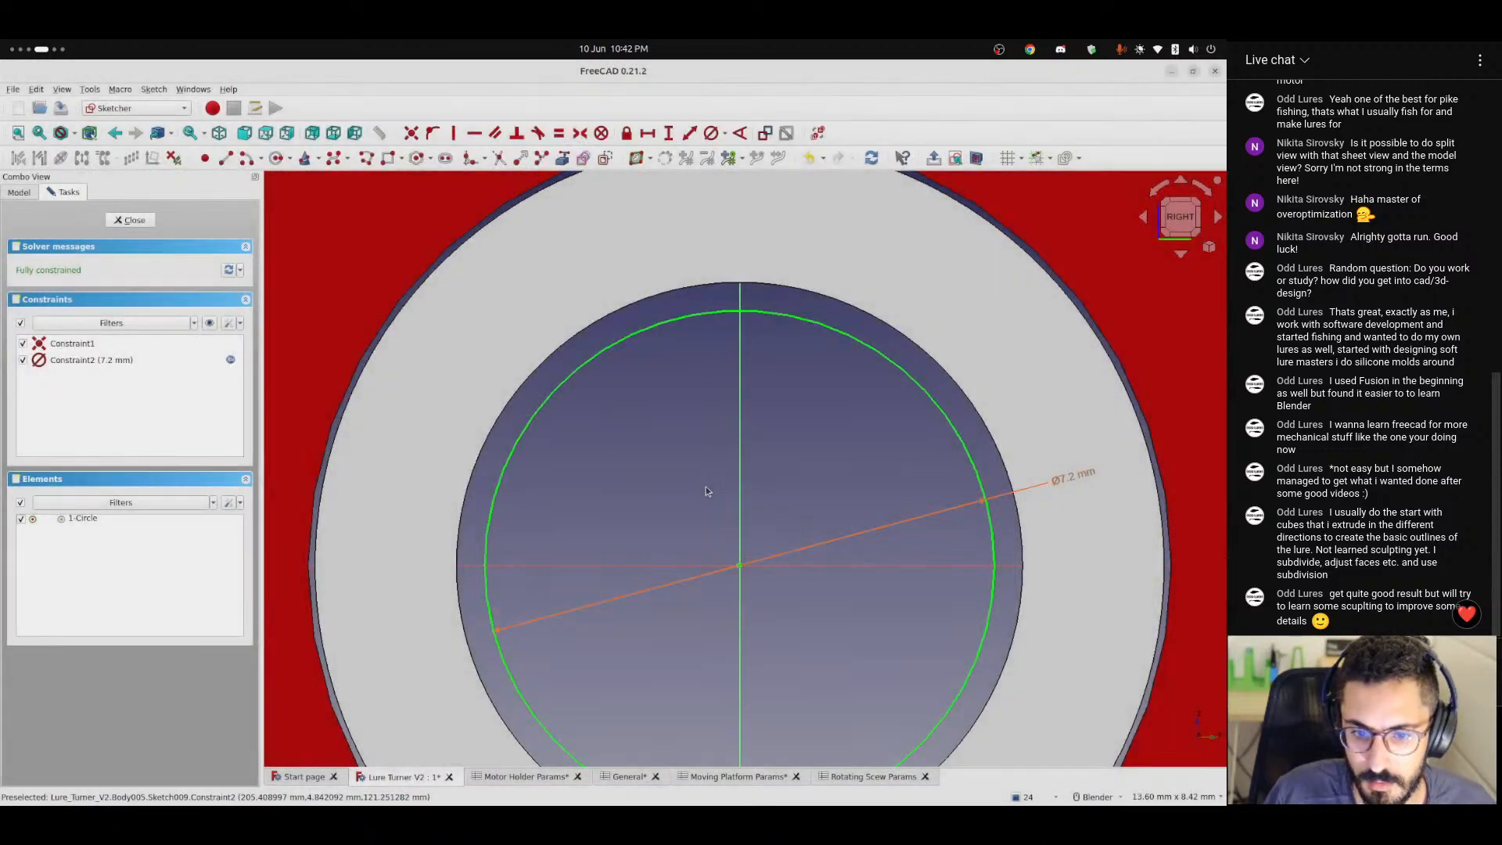
scroll(624, 454, "down", 3)
left_click(131, 221)
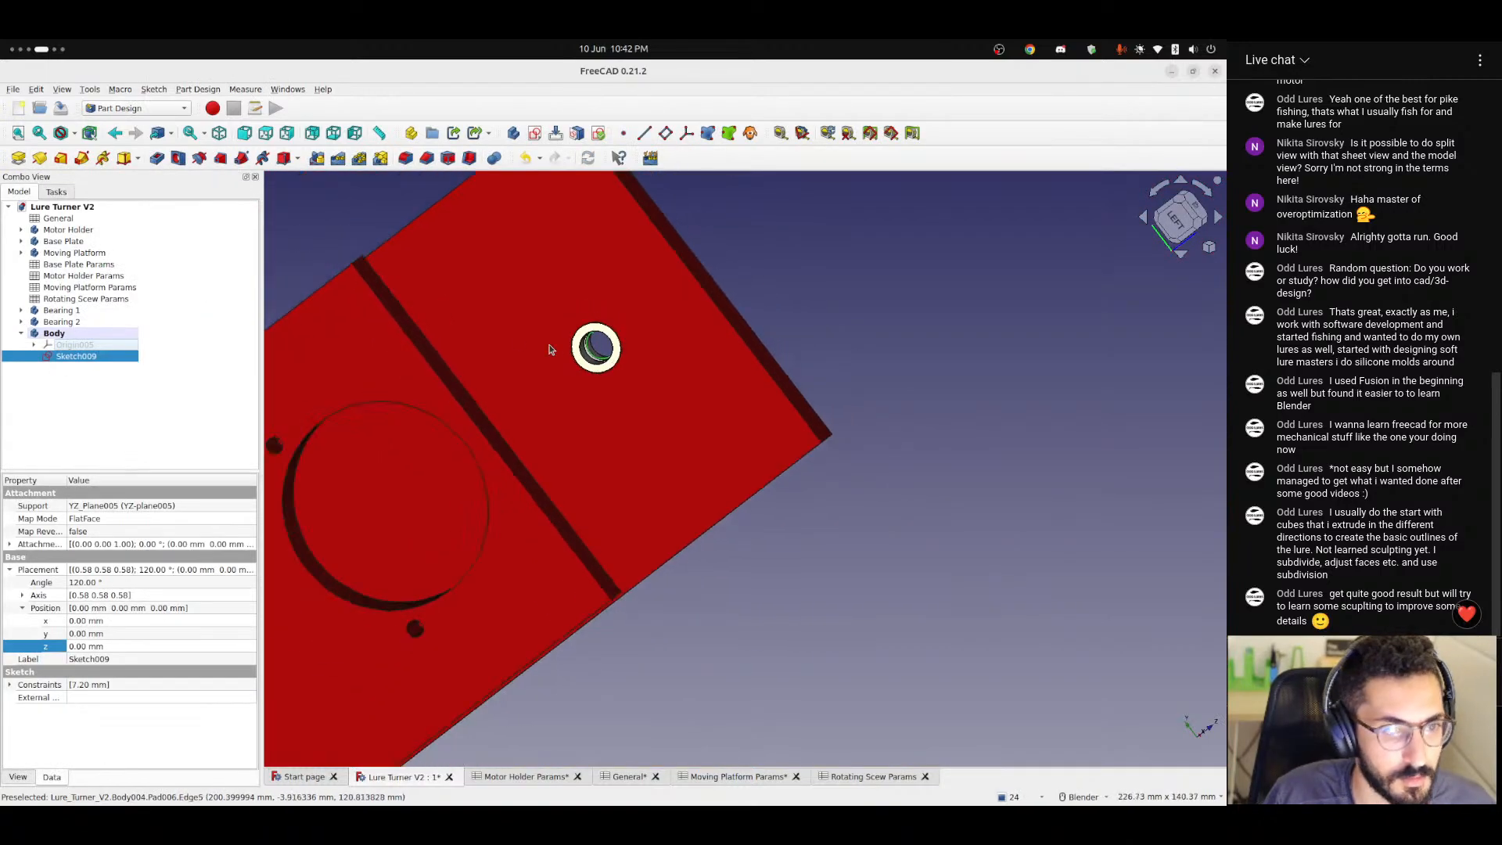
Open the sketch of Pocket003 in the Moving Platform body for editing.
left_click(21, 253)
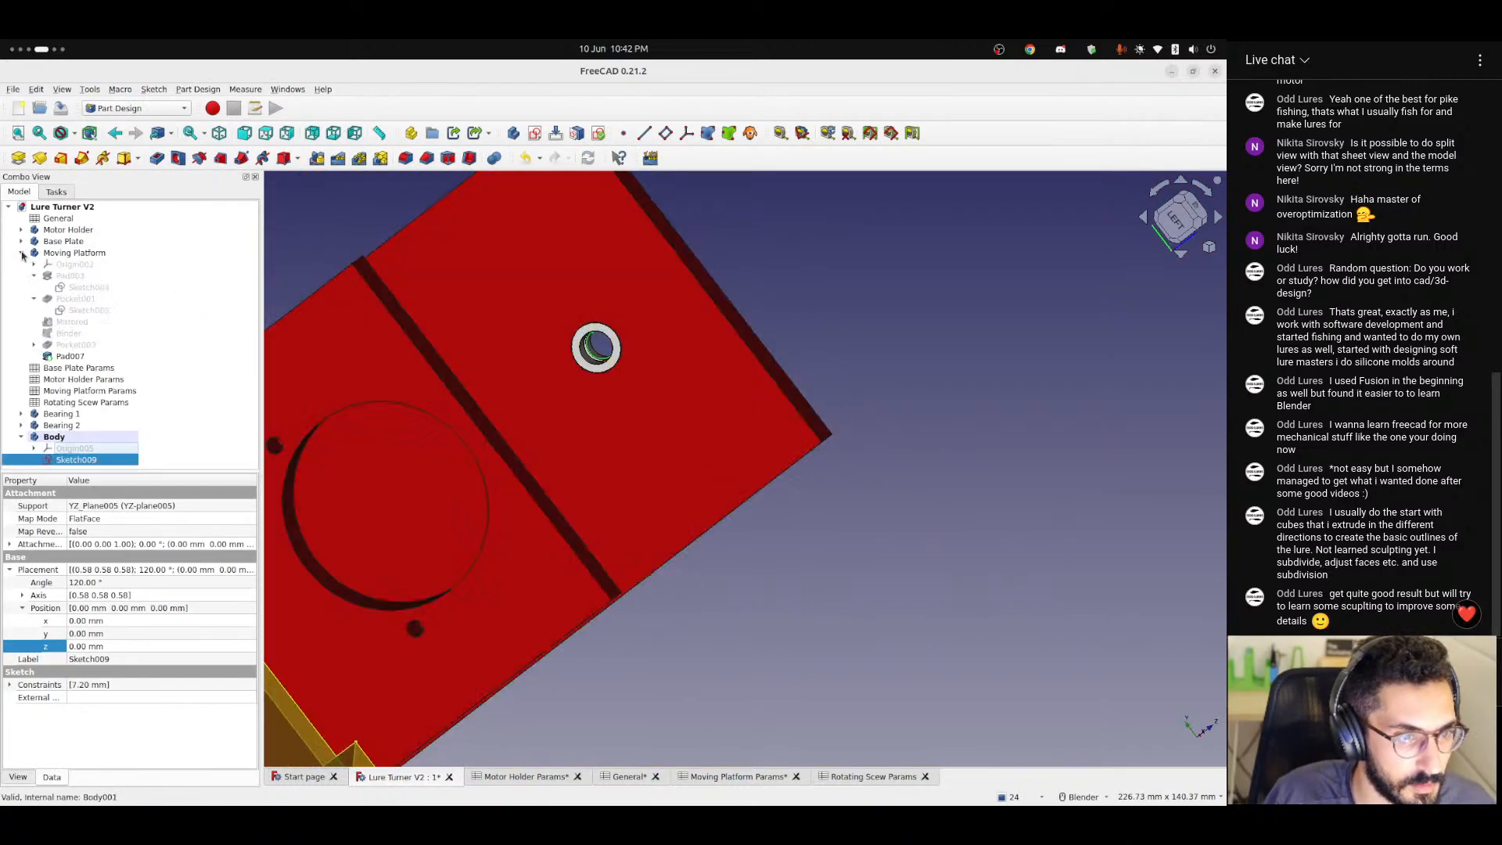
left_click(63, 356)
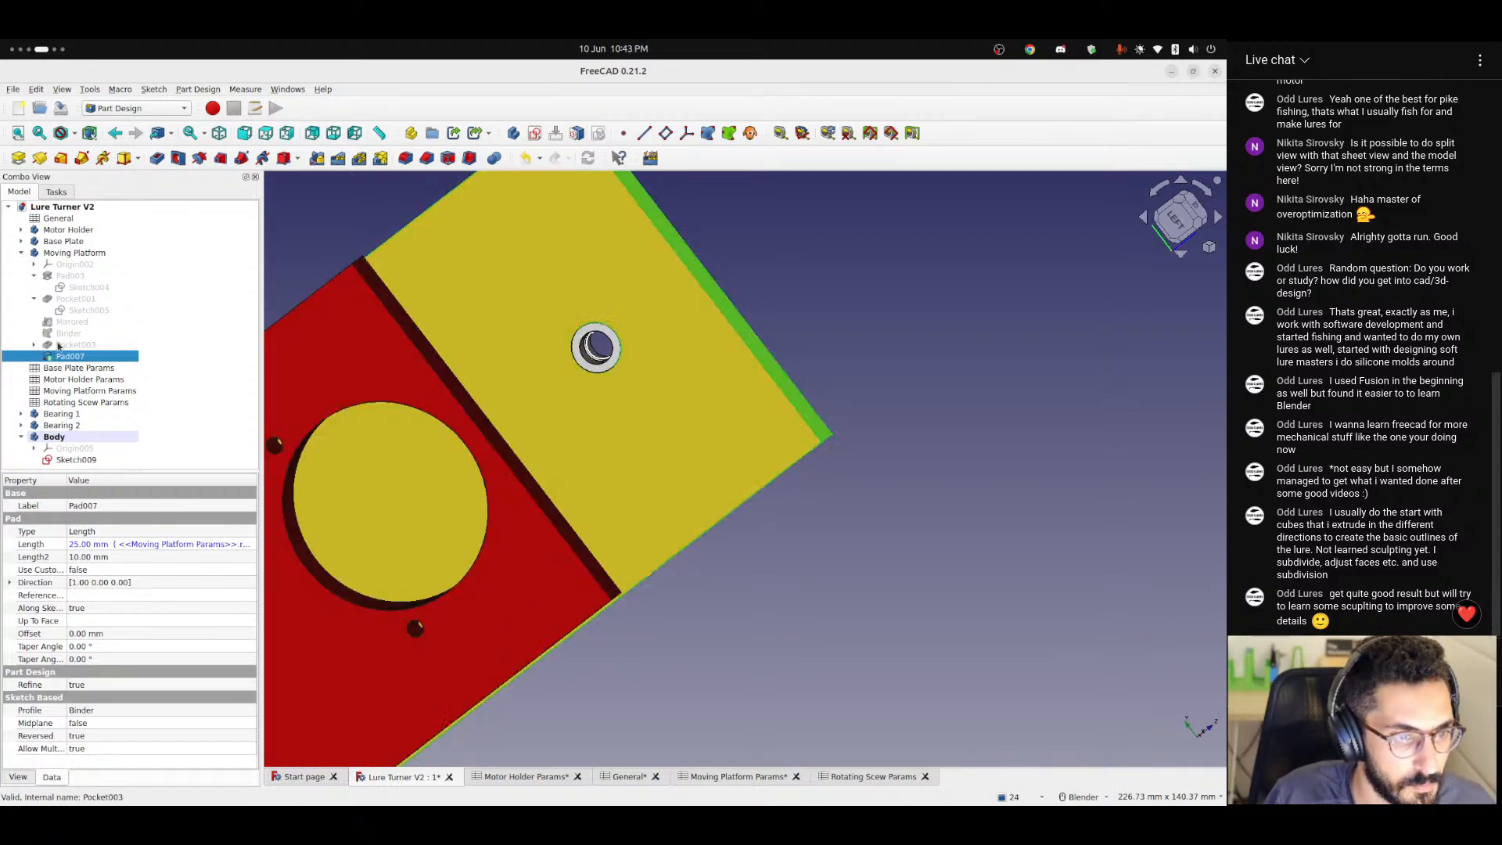
left_click(50, 346)
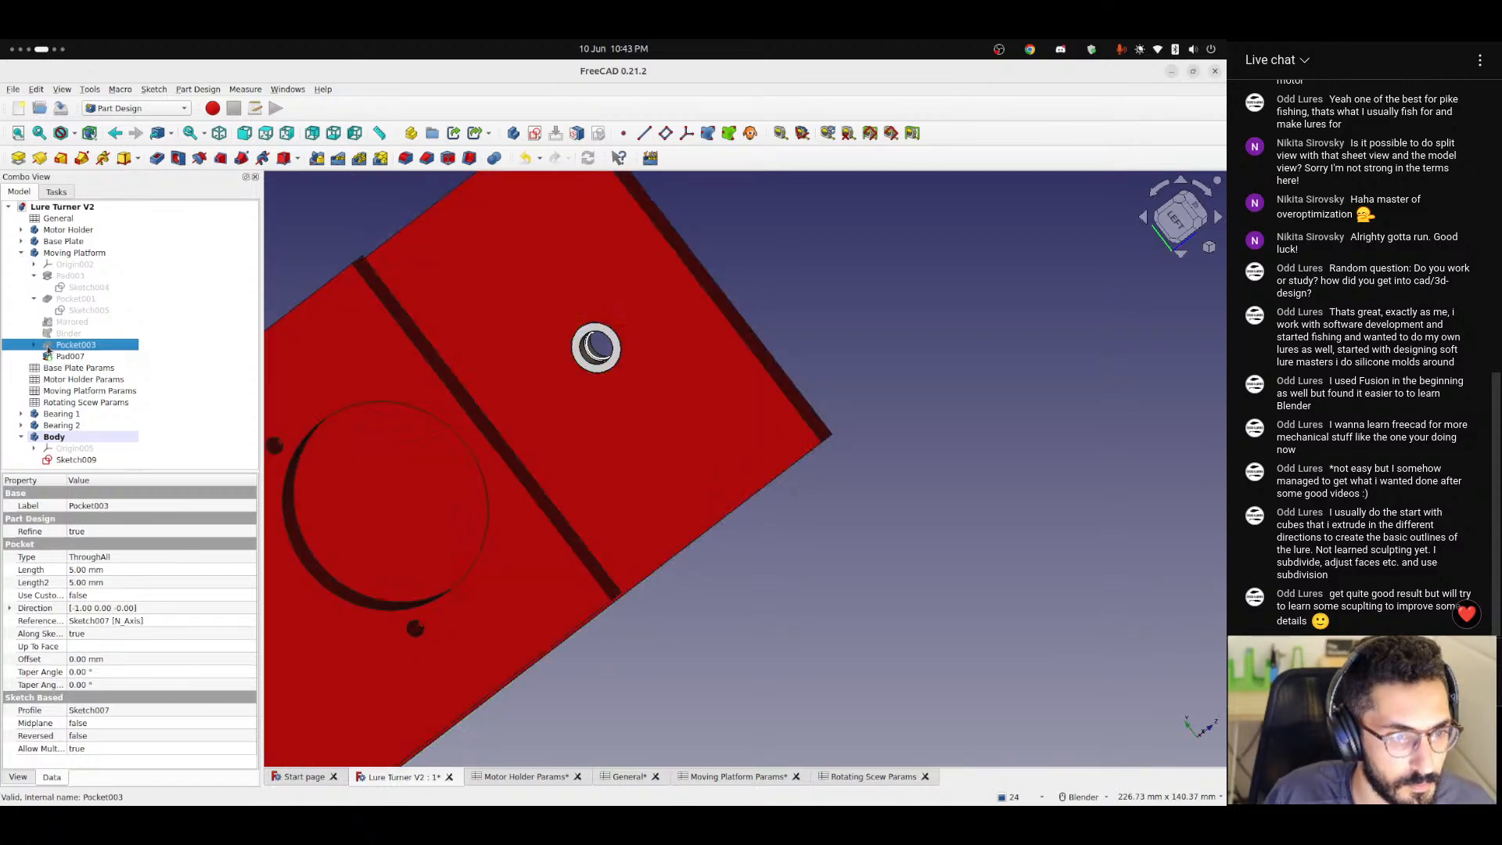
left_click(35, 345)
double_click(74, 356)
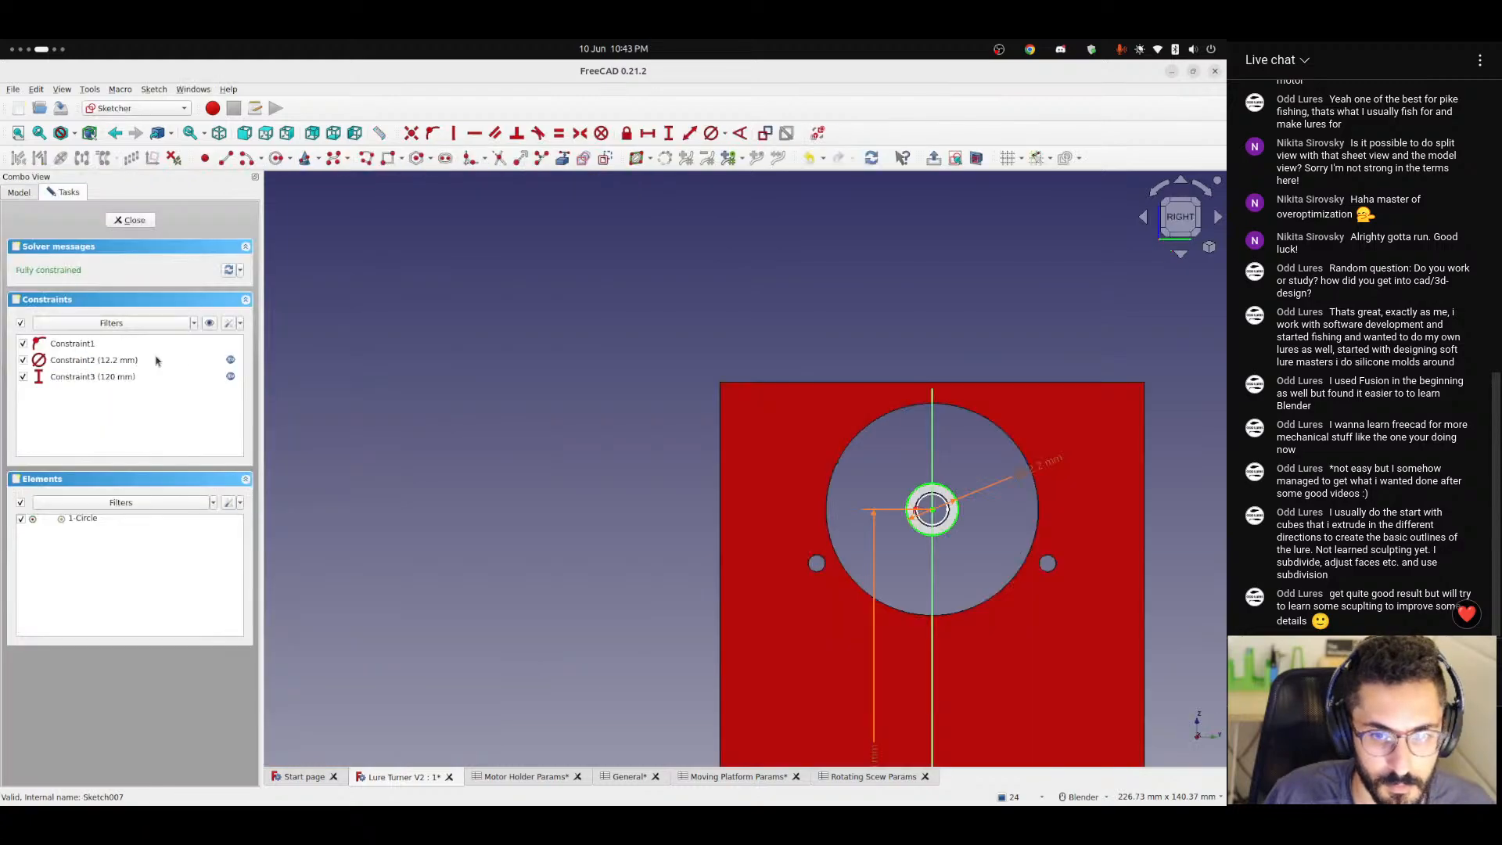
Inspect the formula of the bearing hole's diameter, focusing on its tolerance reference, and leave the sketch.
scroll(946, 503, "up", 5)
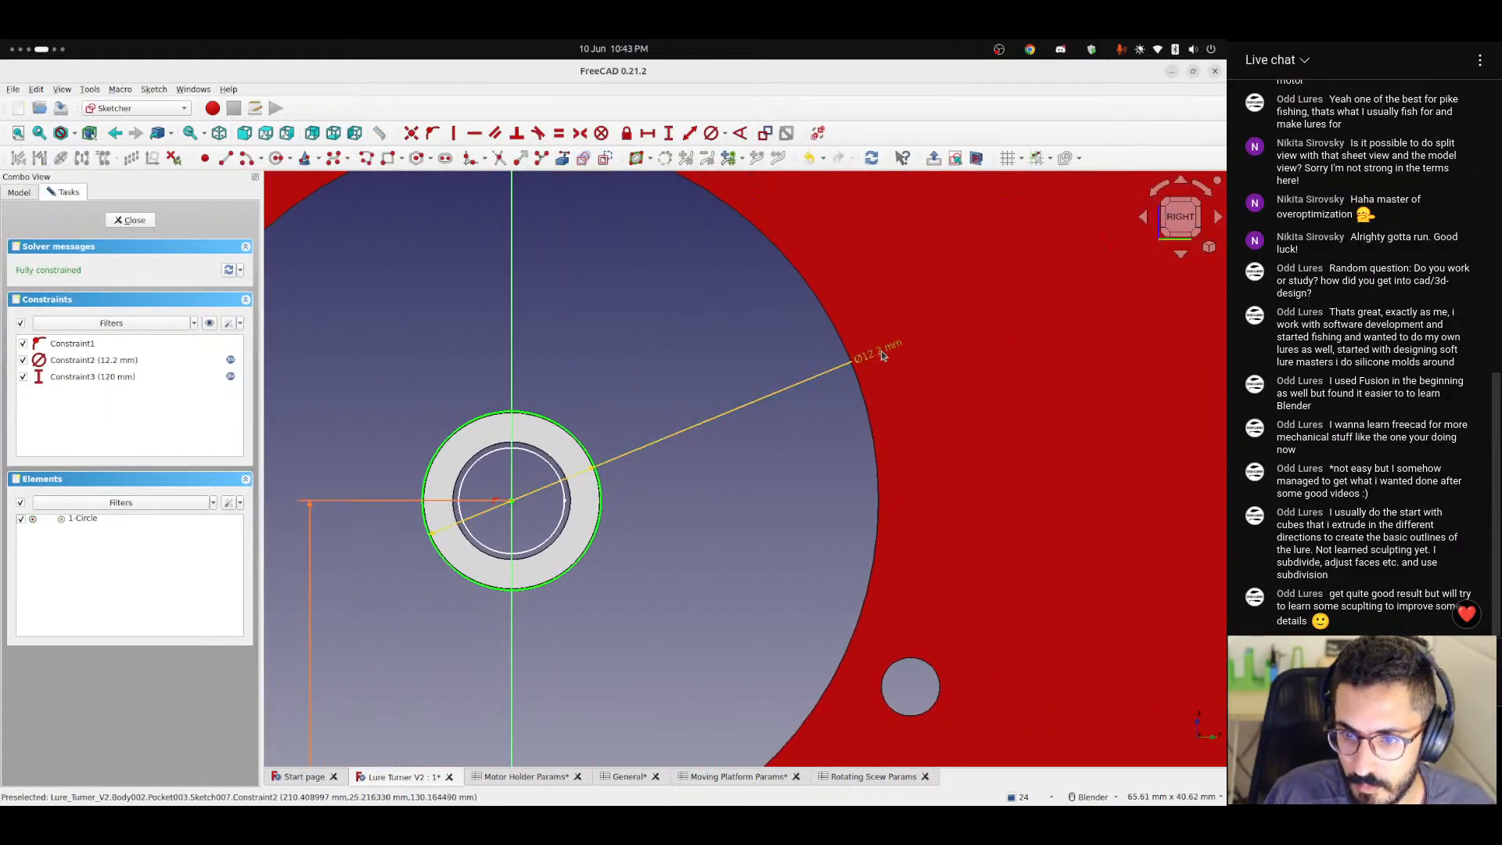
double_click(881, 350)
left_click(686, 414)
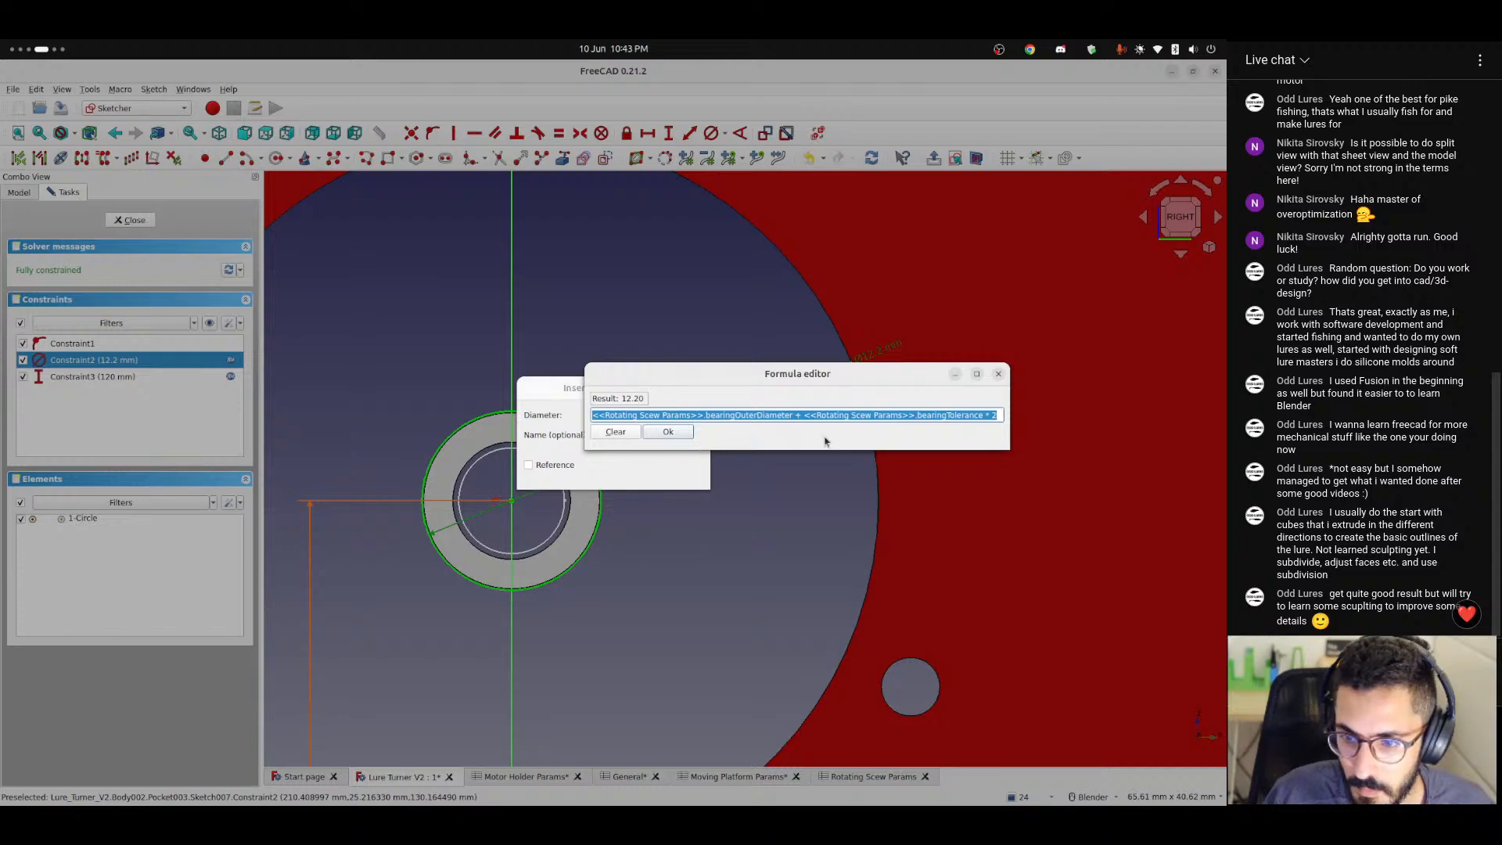
double_click(939, 415)
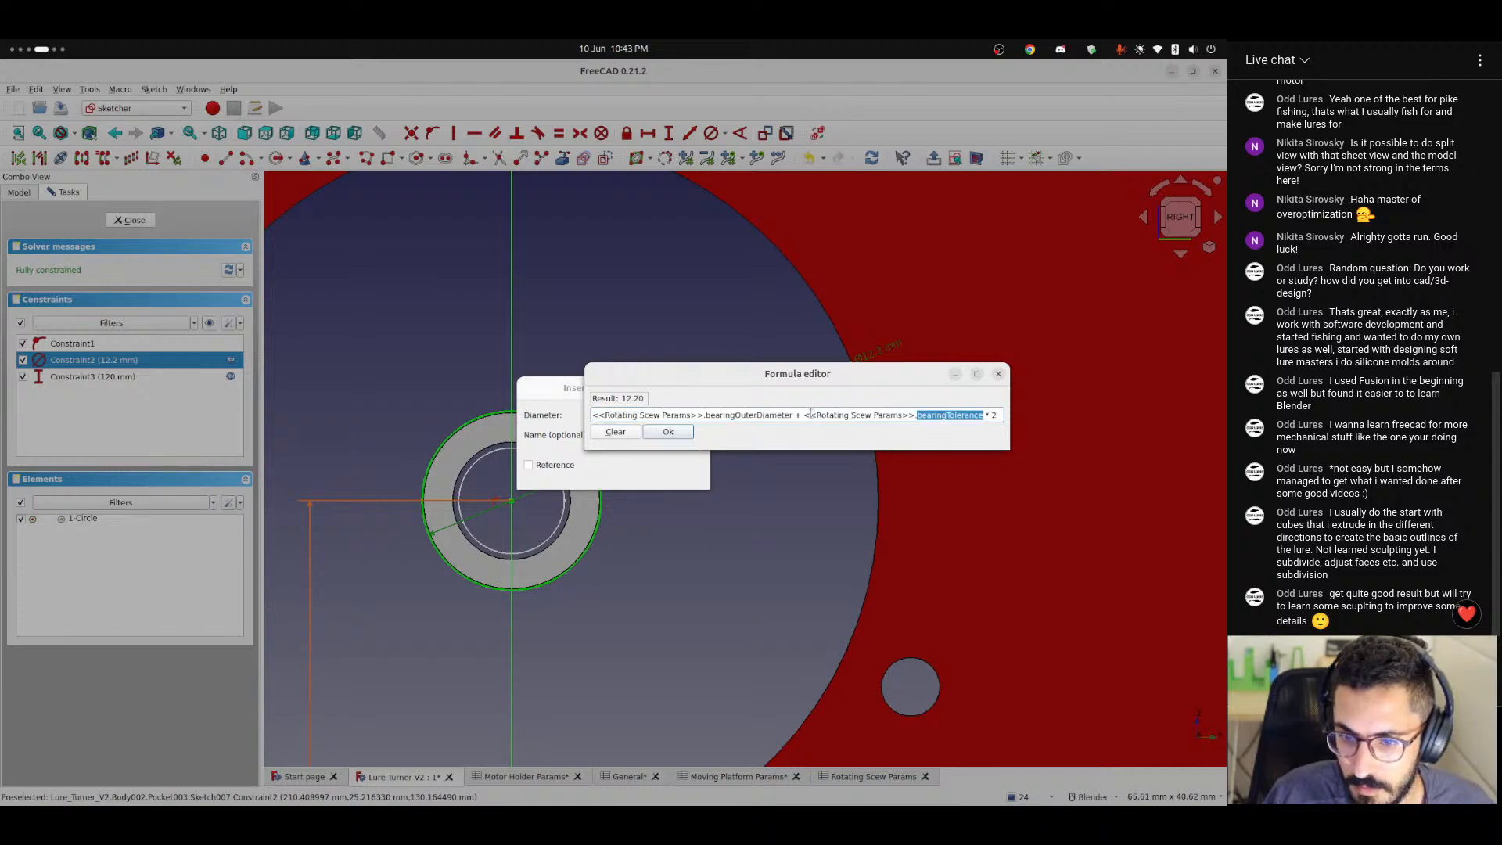
left_click_drag(805, 415, 922, 415)
left_click(998, 374)
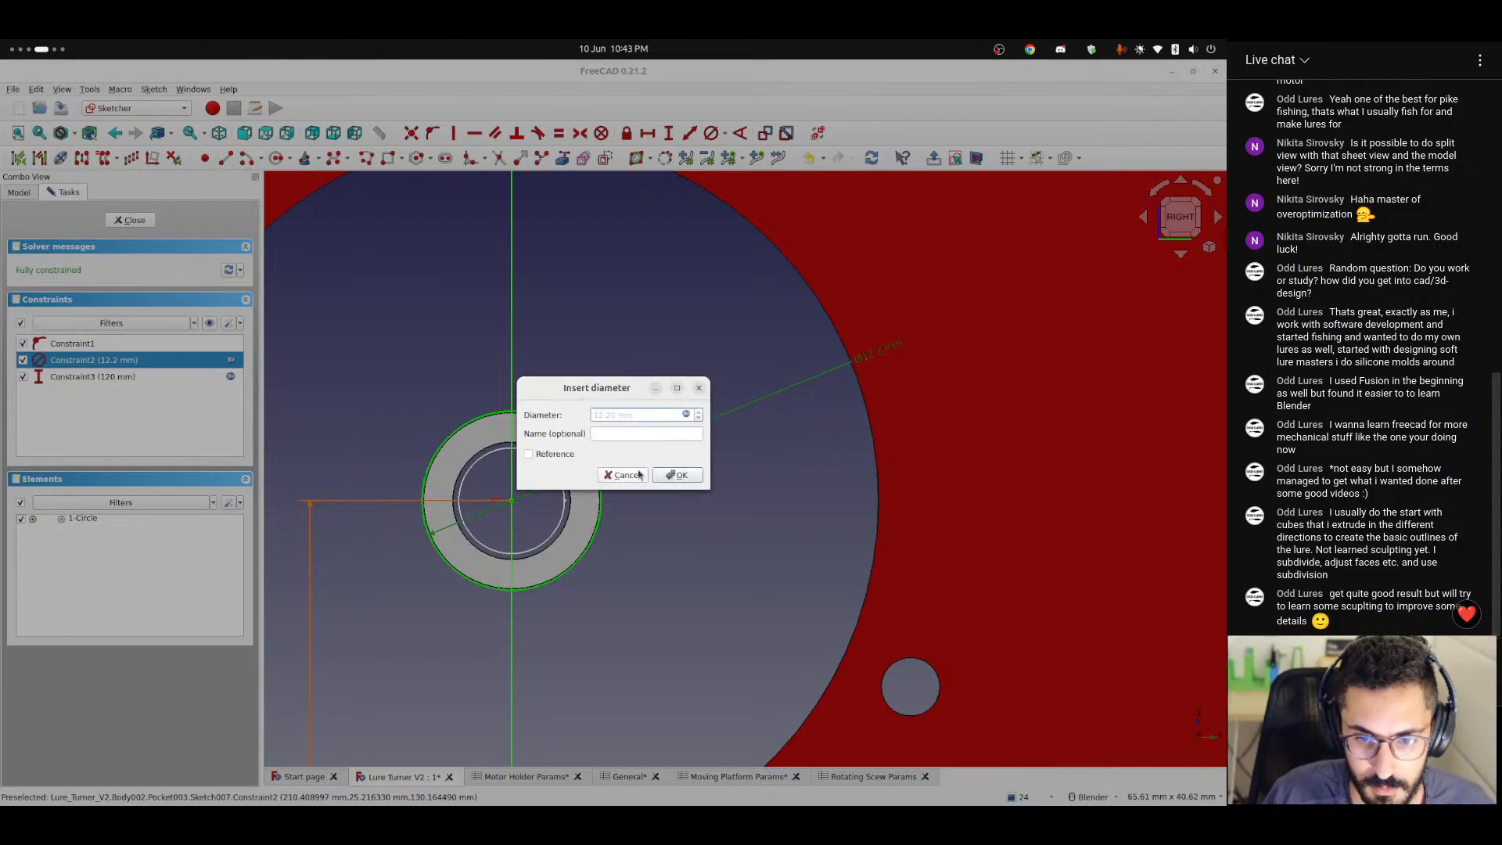
left_click(699, 389)
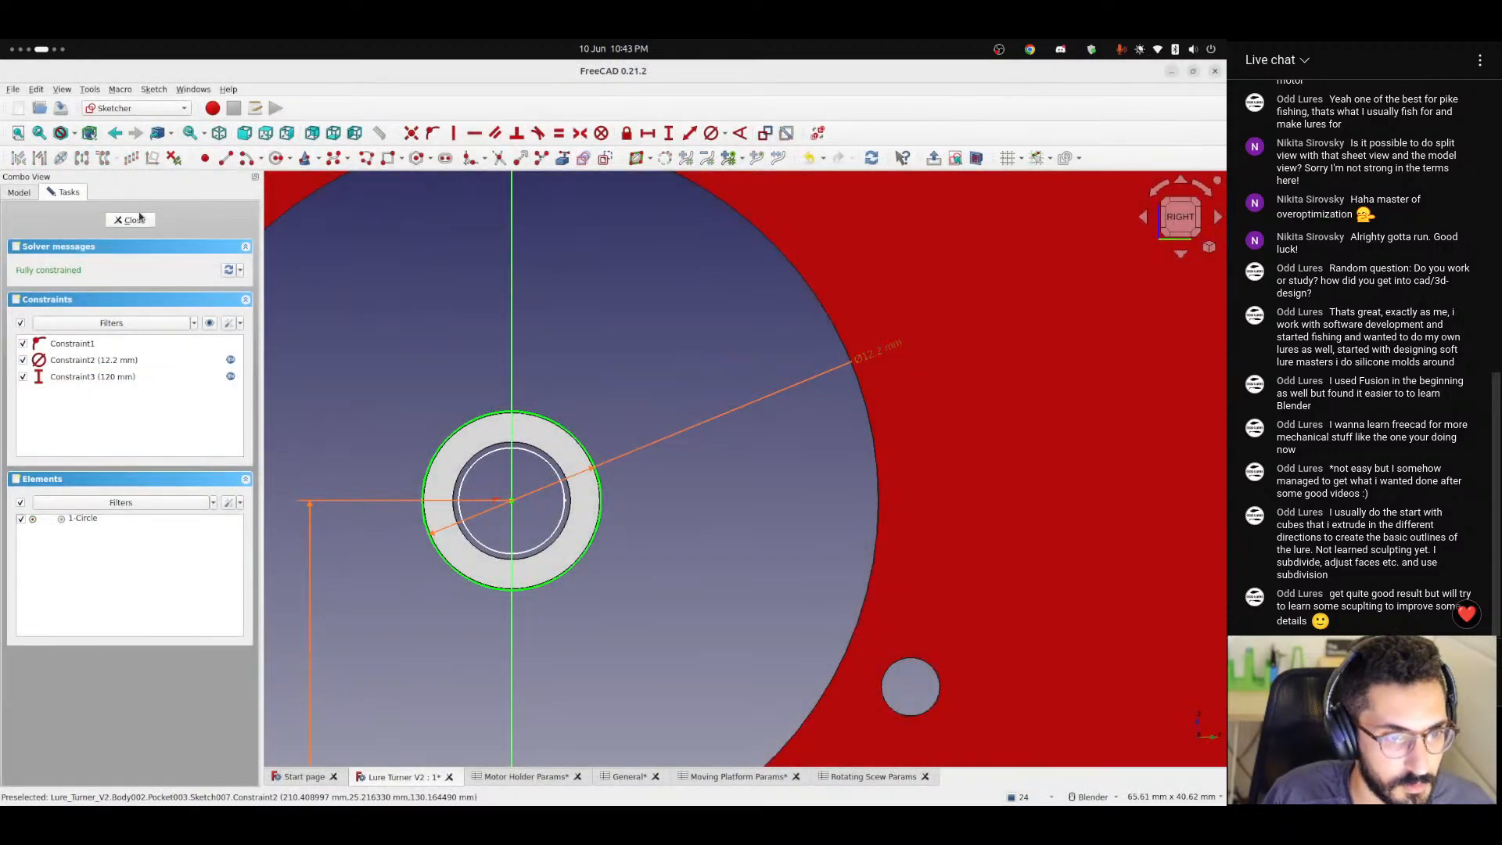
key("Escape")
Examine the clearances between the platform hole, the bearing and the shaft circle from the left view.
scroll(610, 362, "up", 2)
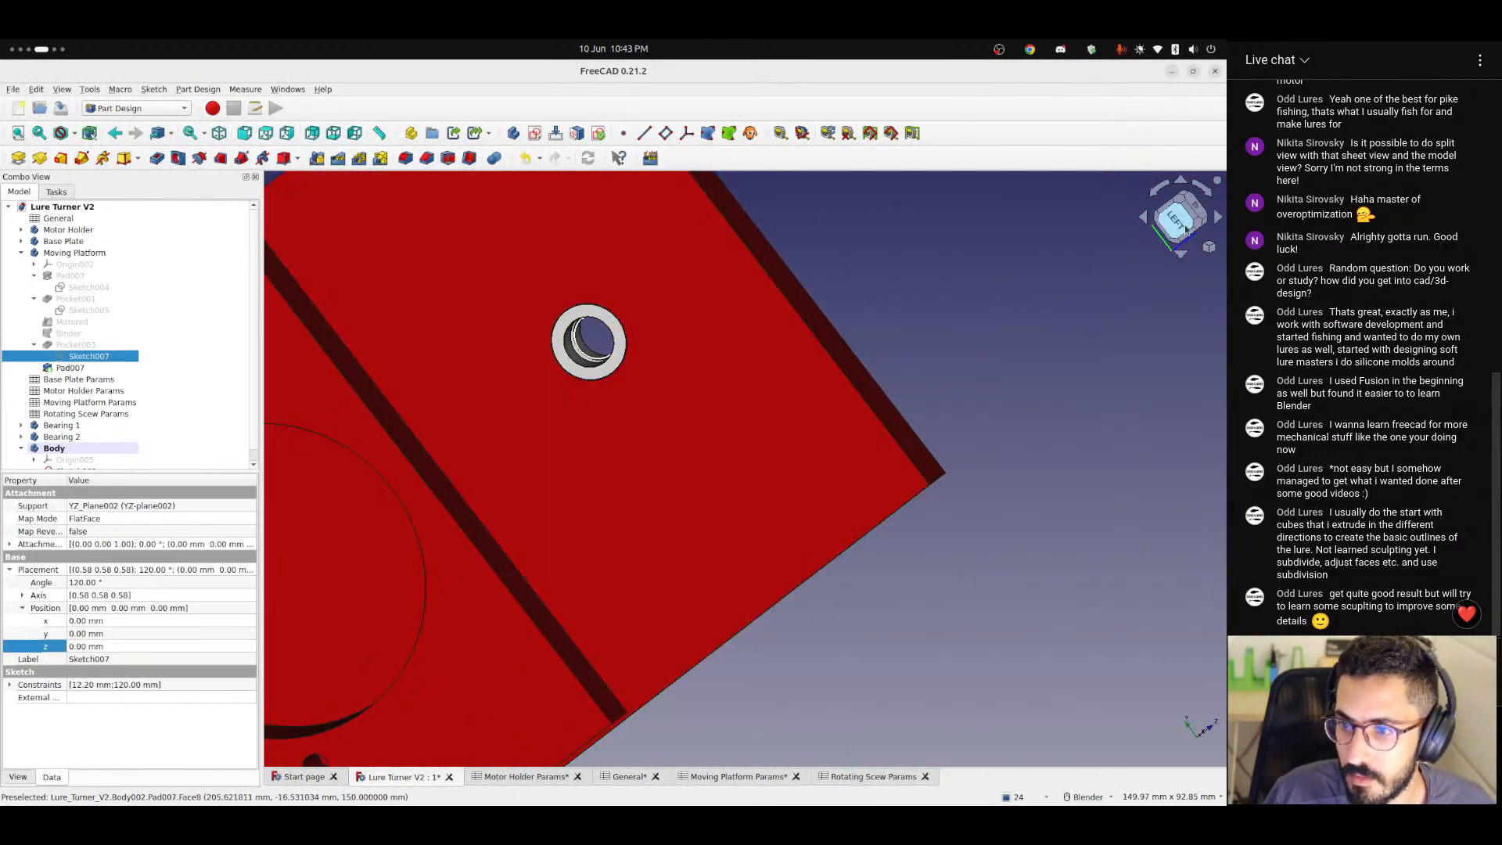
left_click(1180, 223)
scroll(703, 277, "up", 4)
scroll(701, 277, "up", 8)
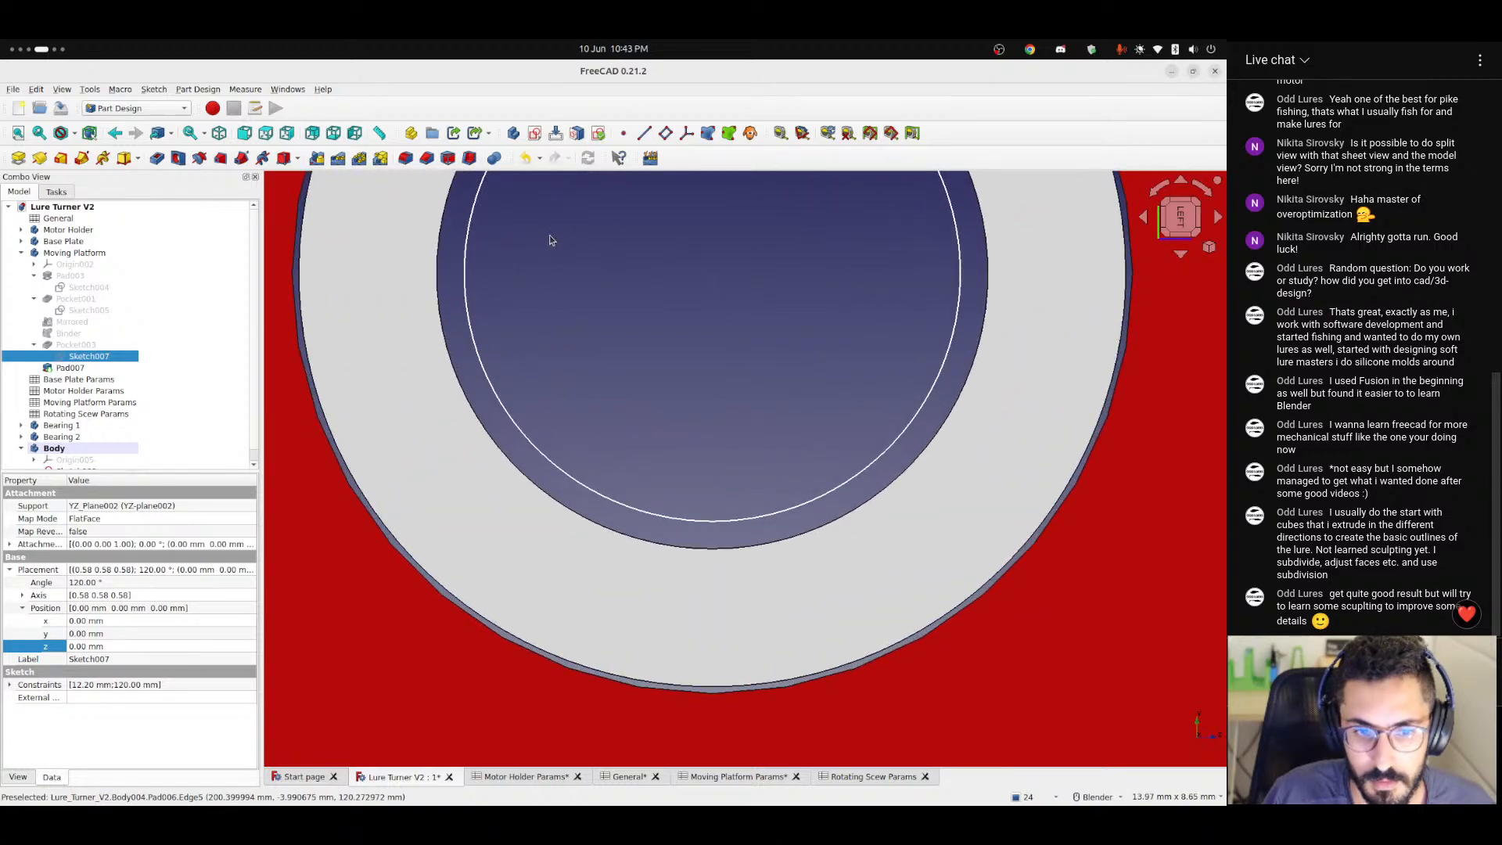
middle_click_drag(619, 357, 673, 371, "shift")
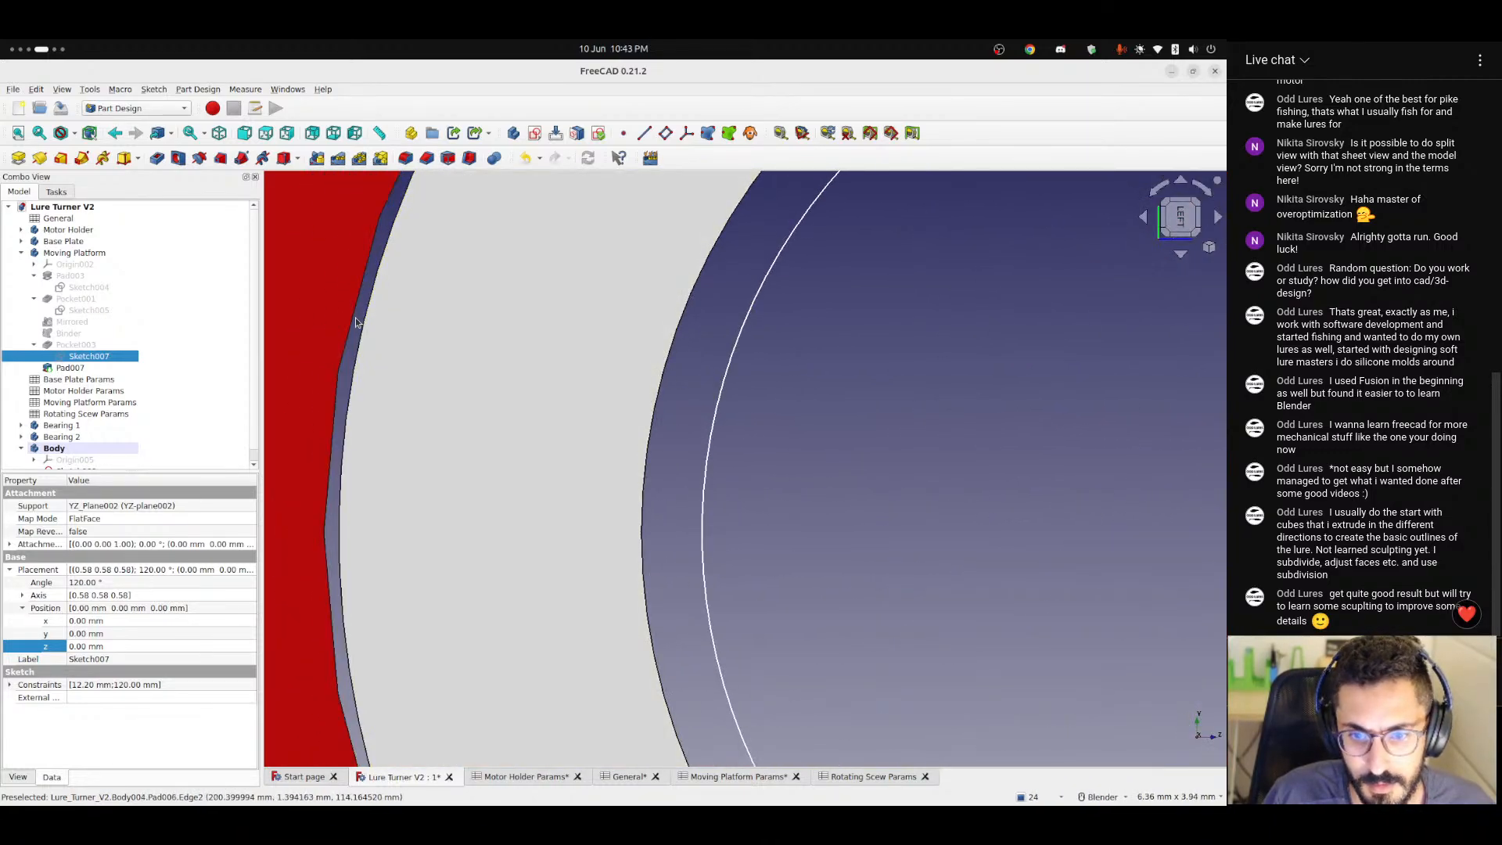
scroll(356, 322, "down", 8)
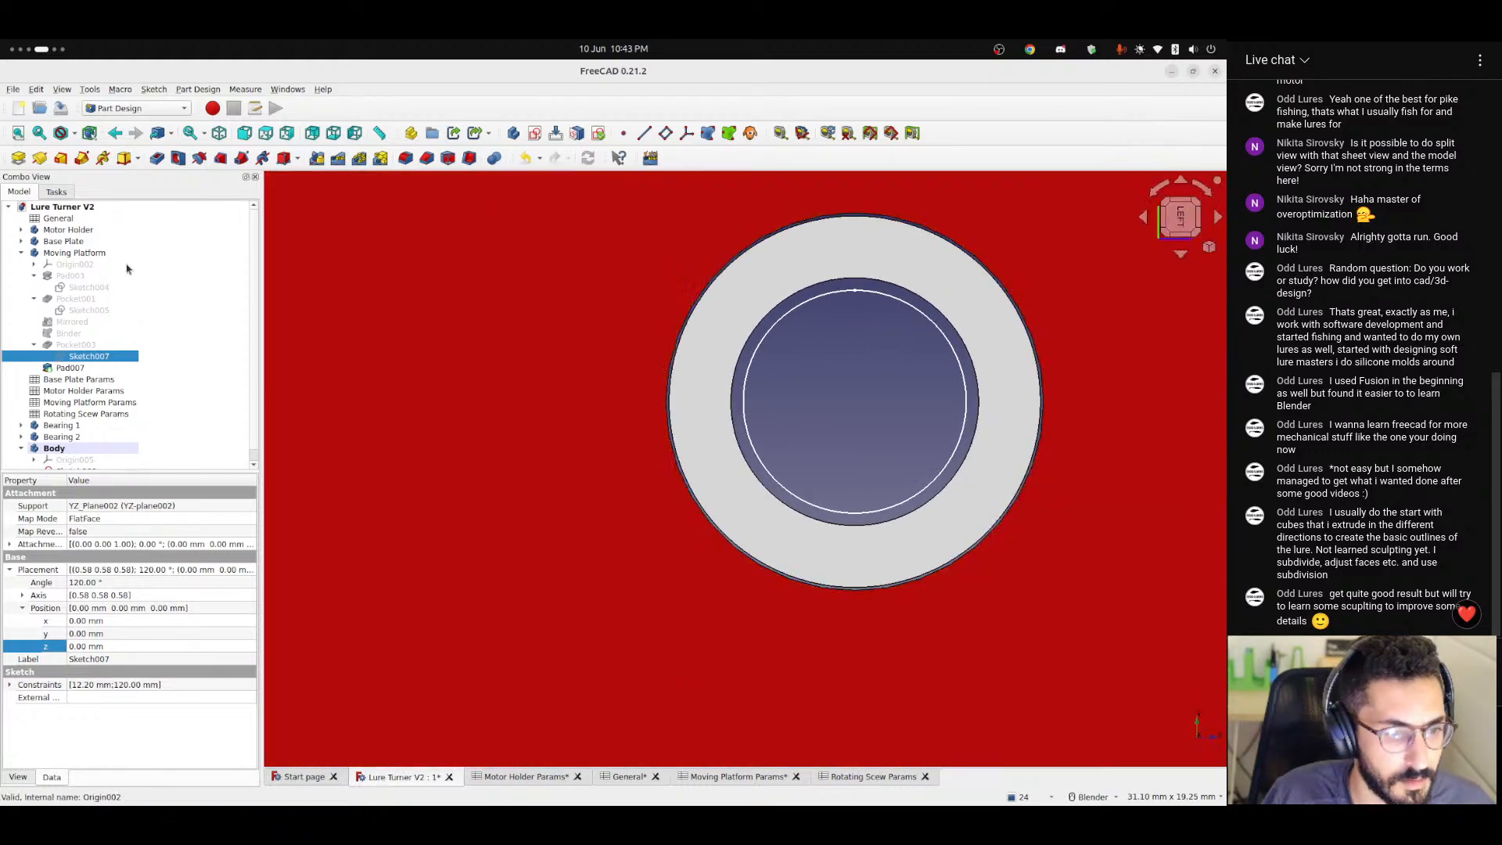
scroll(72, 405, "down", 1)
Reopen Sketch009, check which bearing parameter the shaft diameter's formula references, and close the sketch.
double_click(65, 462)
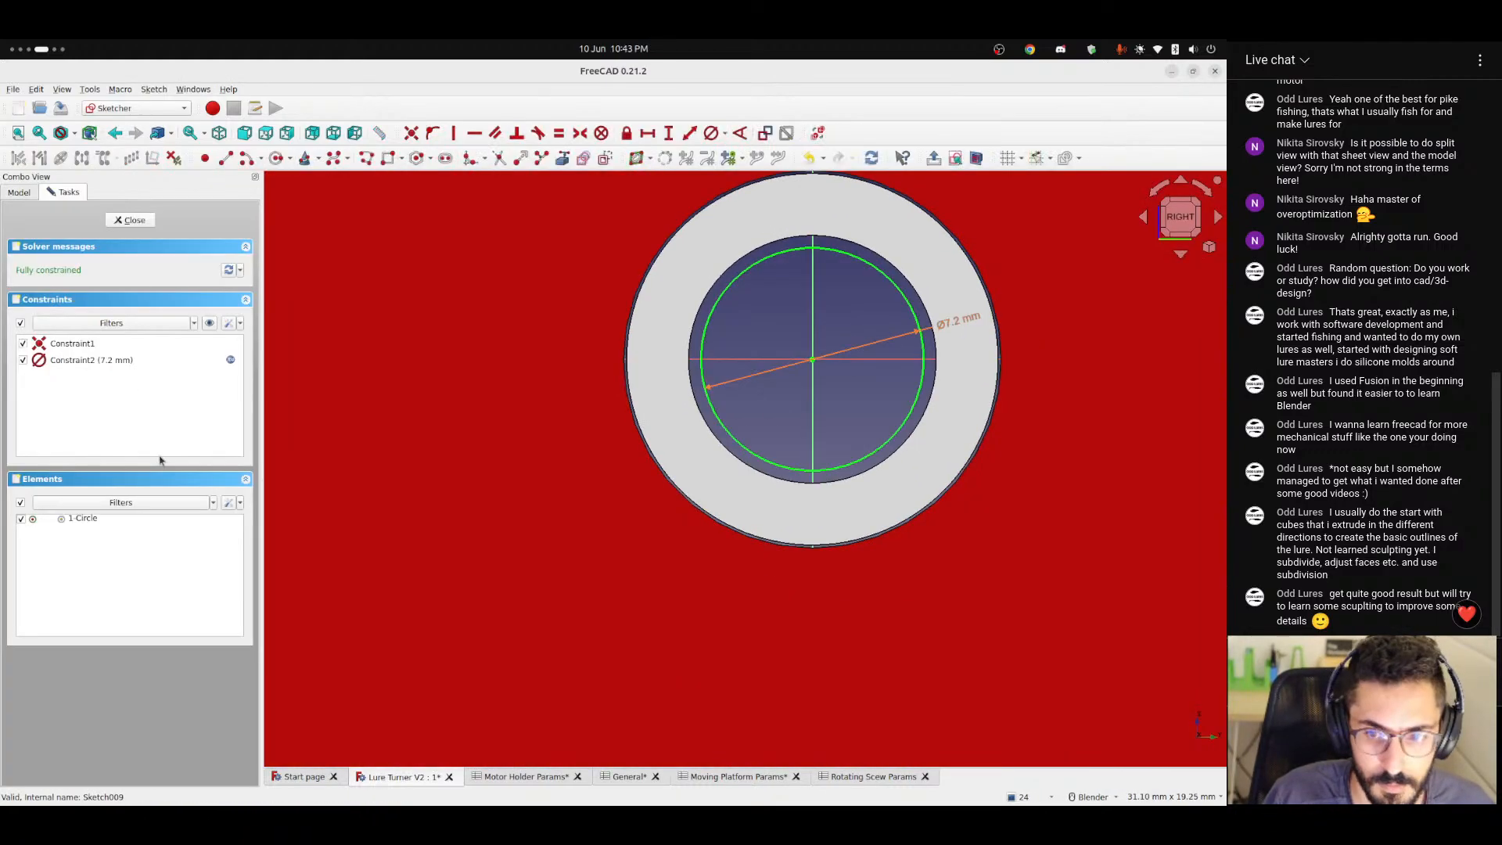
double_click(960, 321)
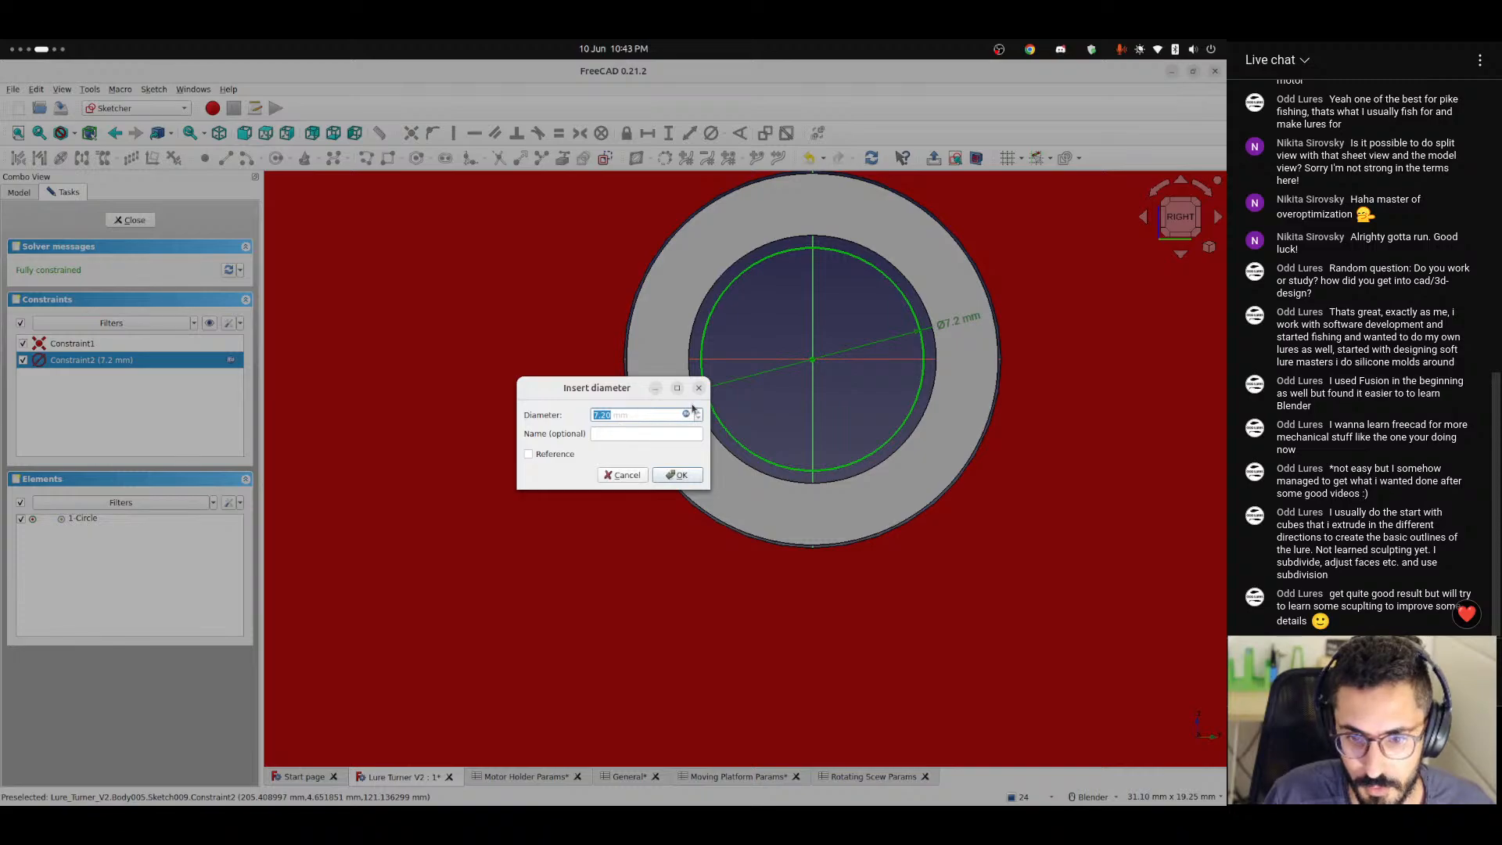
left_click(686, 414)
left_click_drag(702, 415, 785, 412)
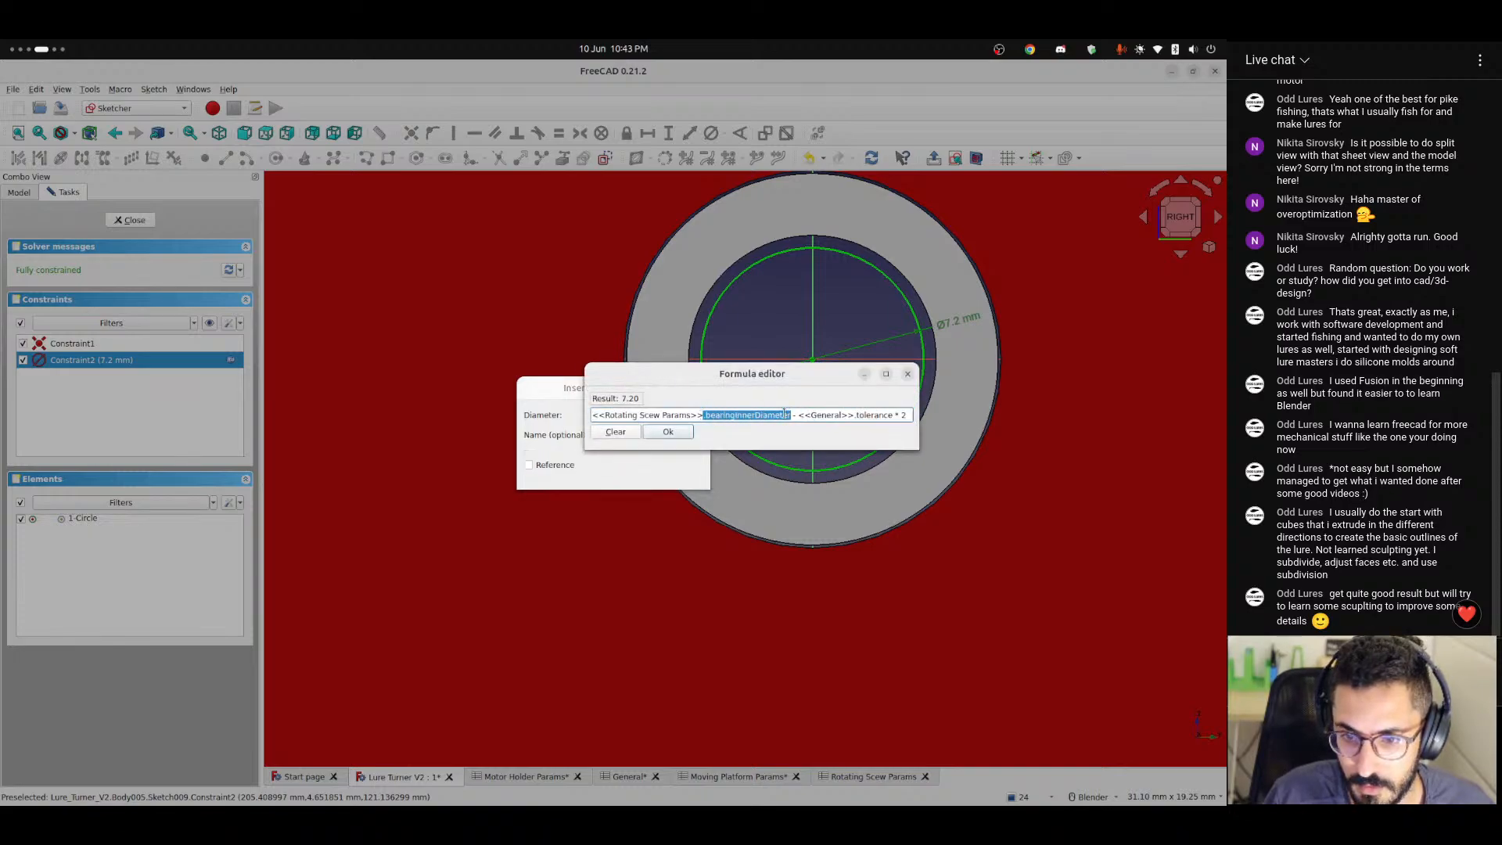
left_click(908, 375)
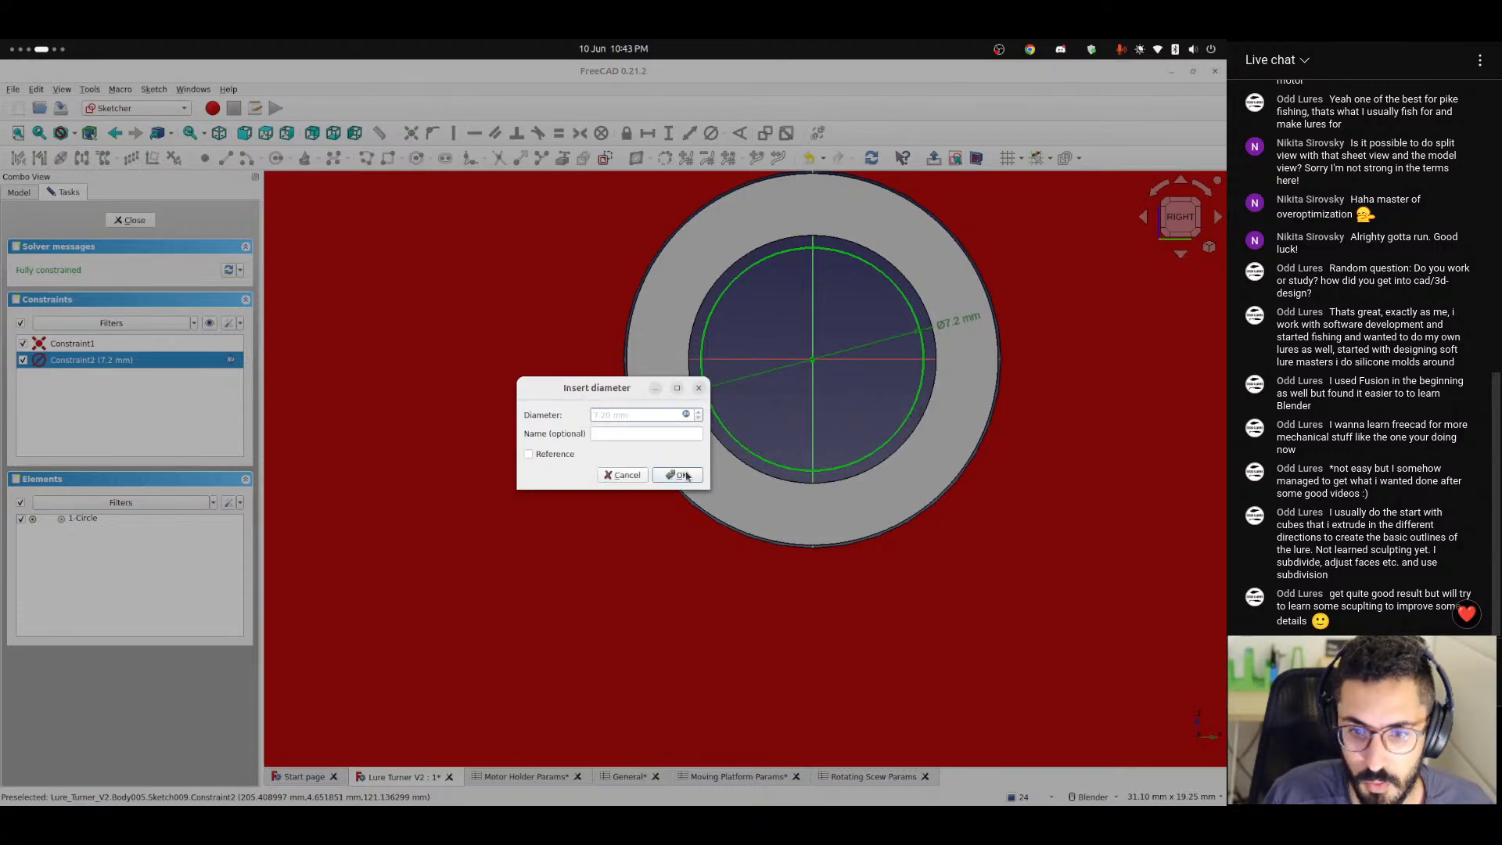
left_click(683, 474)
left_click(130, 219)
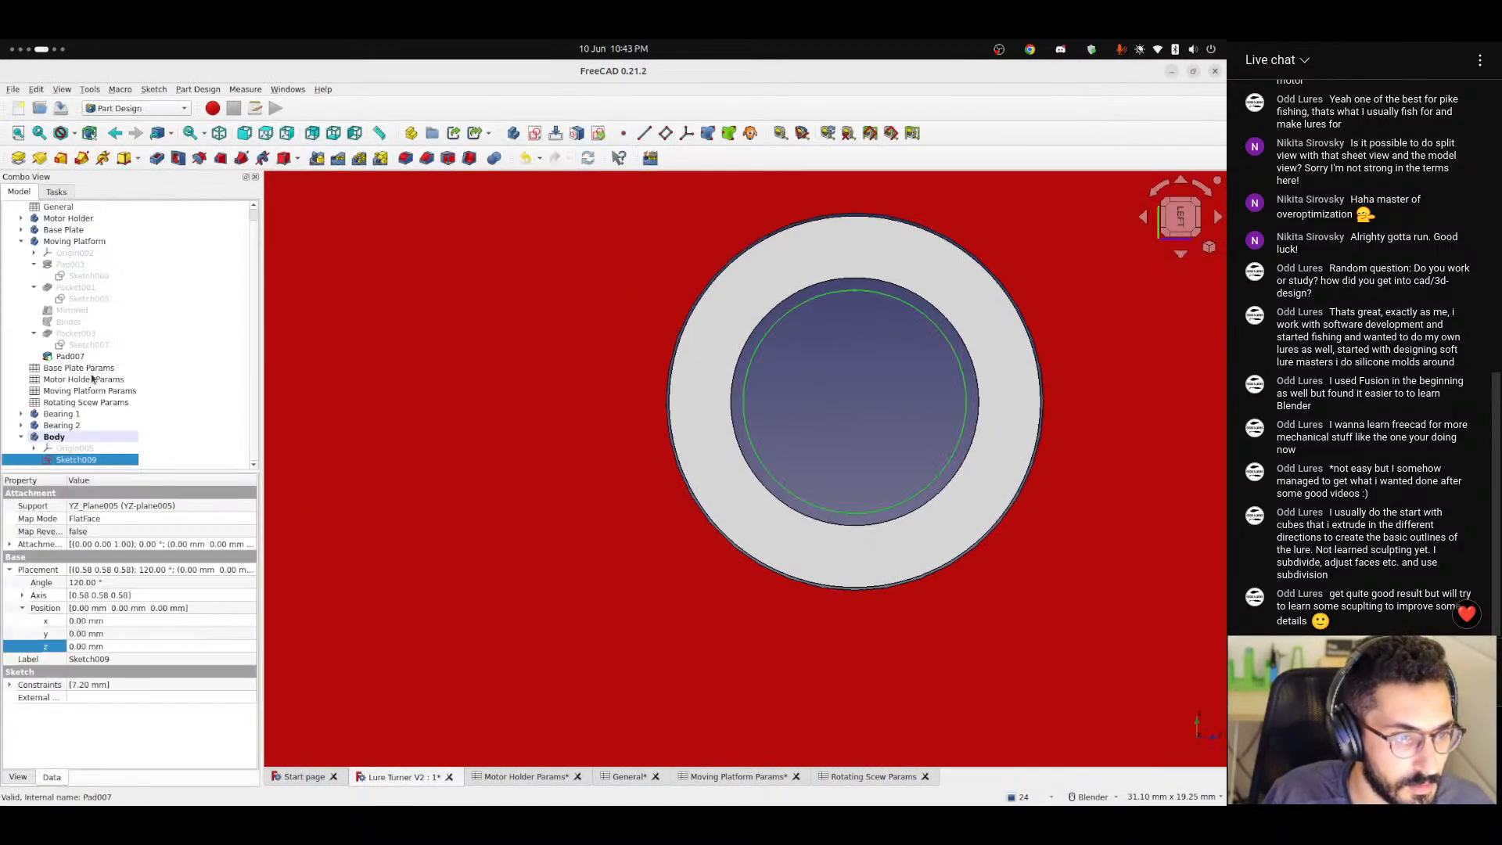
Open the Bearing 1 sketch, reposition the inner circle's diameter label, inspect that diameter's formula, and close the sketch.
left_click(61, 415)
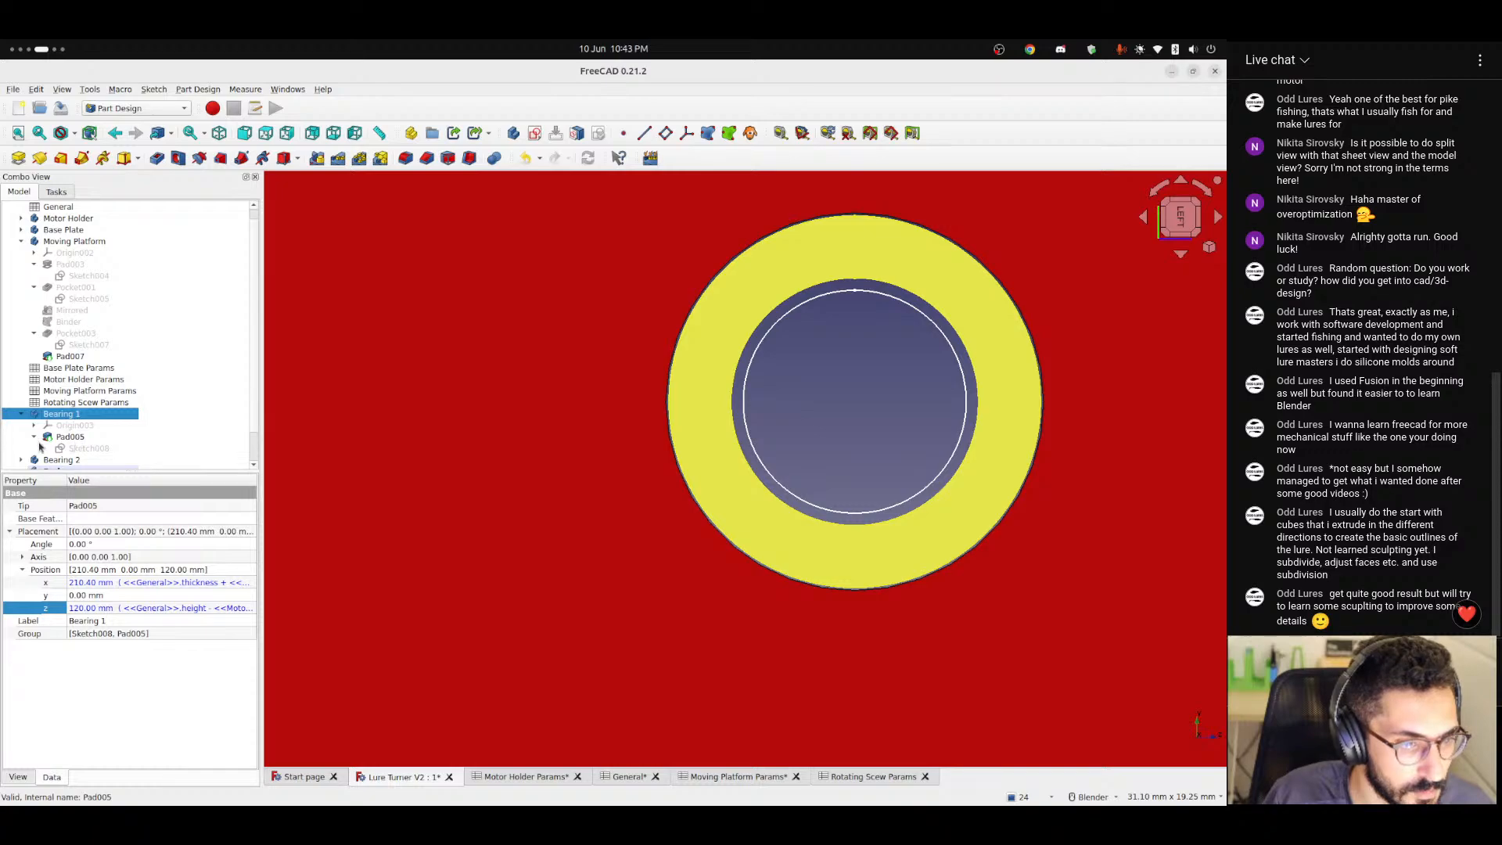
left_click(74, 449)
double_click(90, 449)
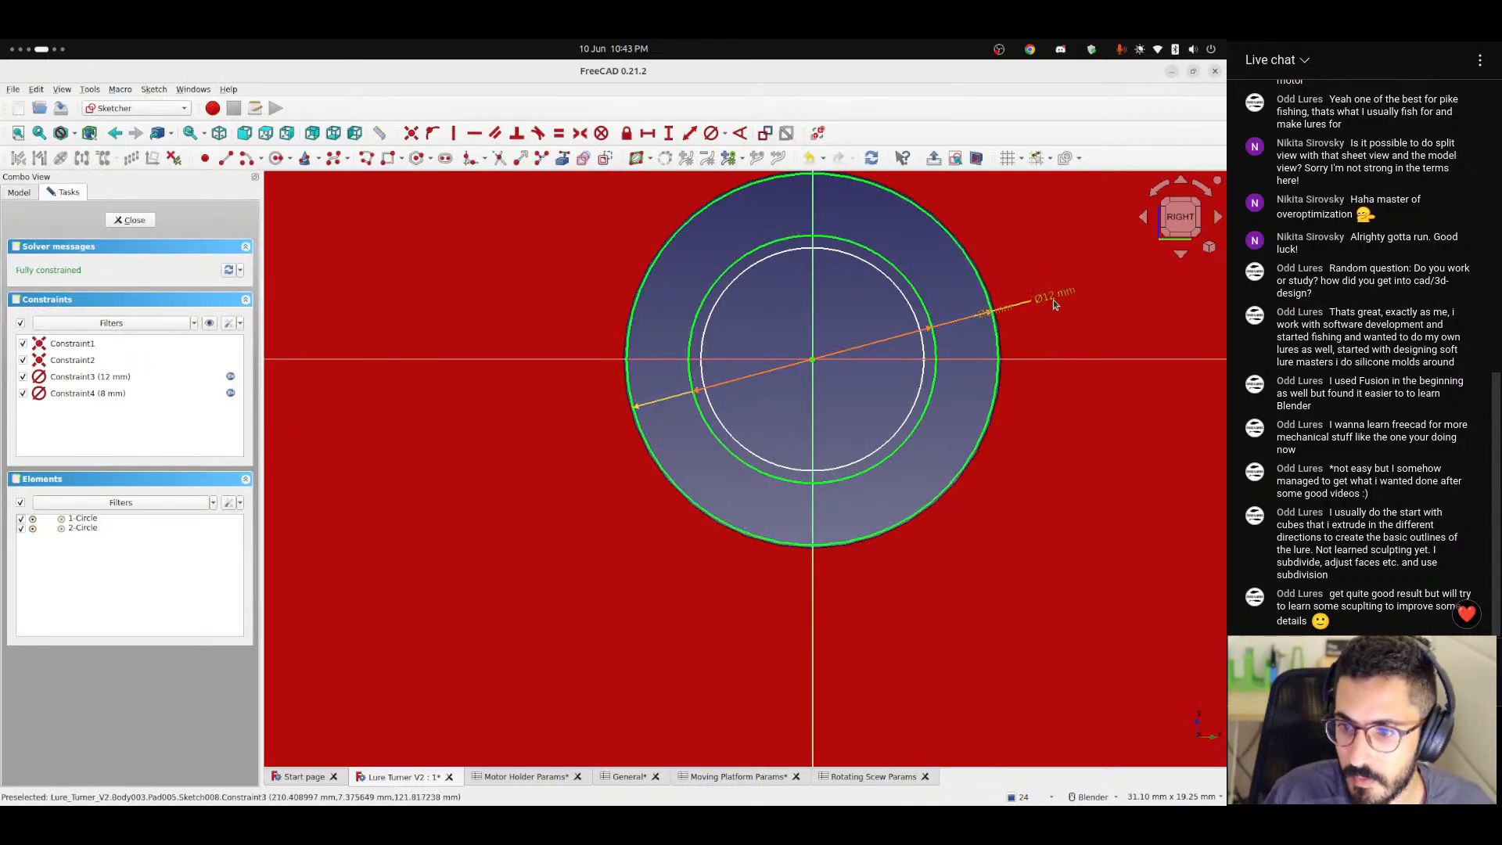
scroll(979, 324, "up", 2)
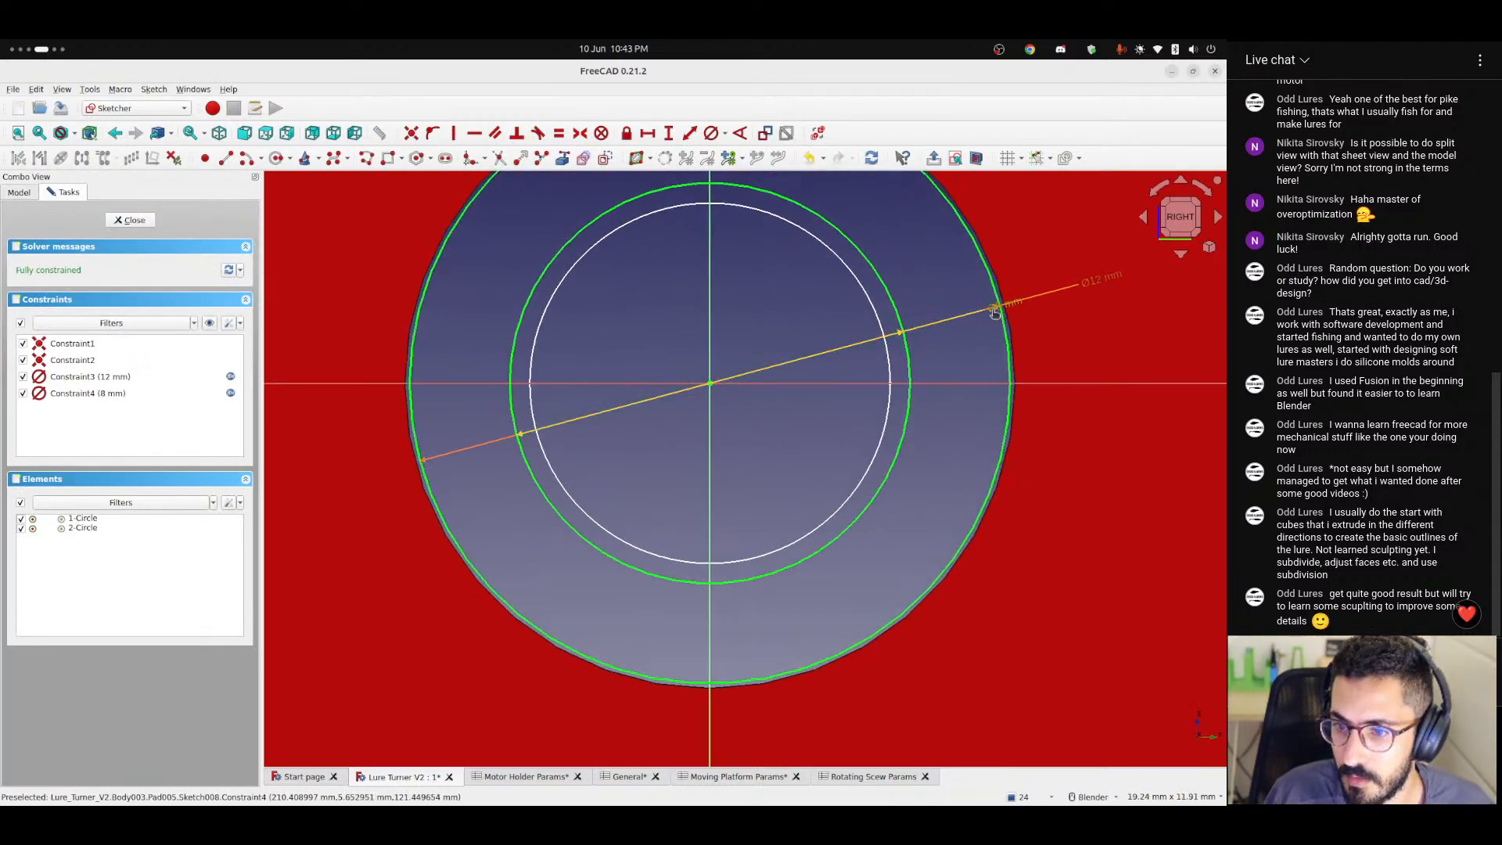
left_click_drag(994, 312, 955, 391)
double_click(954, 392)
left_click(682, 412)
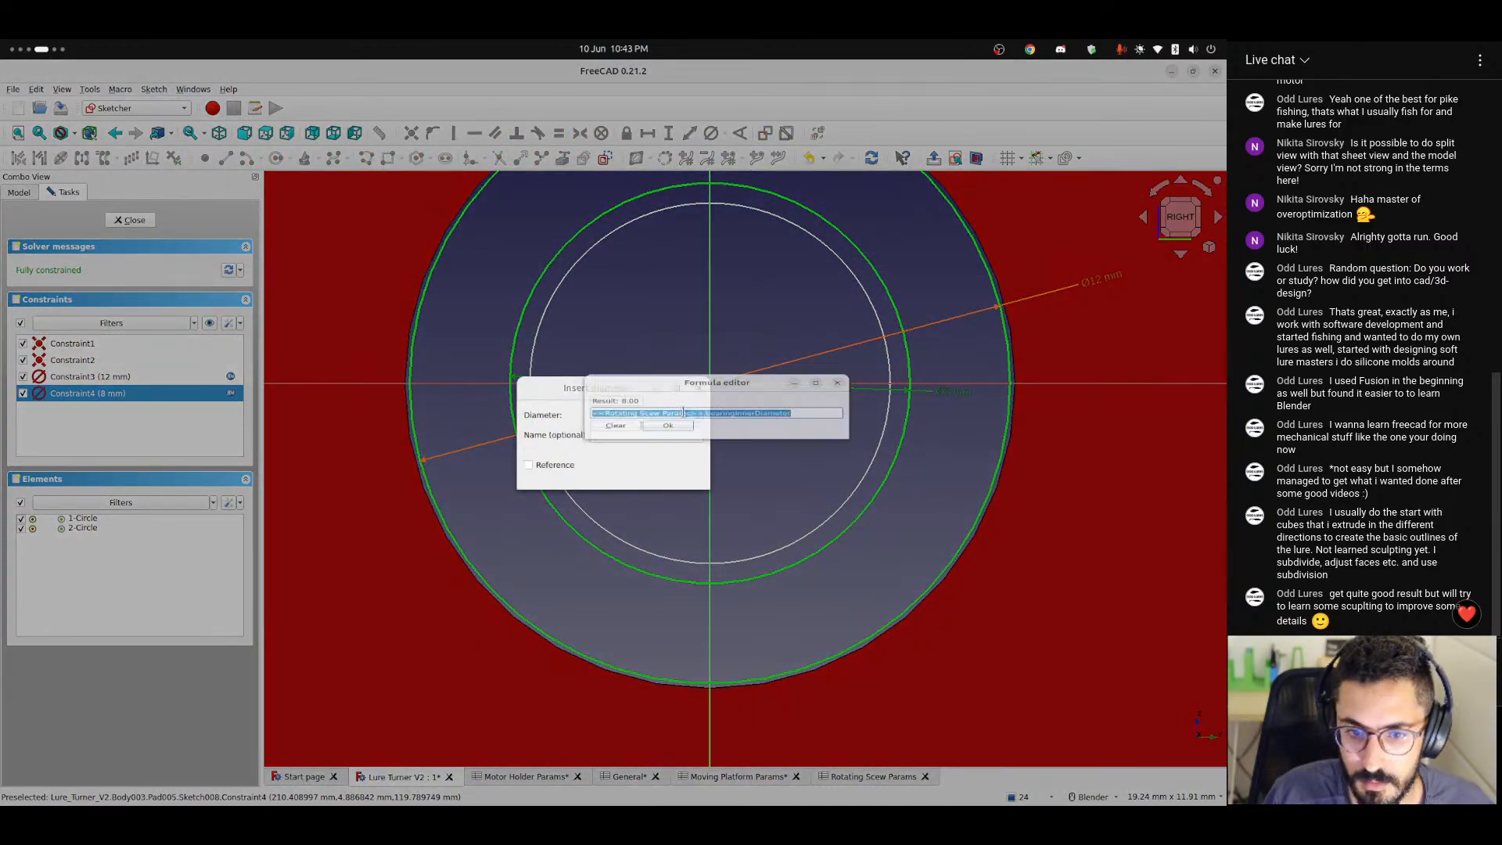
left_click(669, 435)
left_click(688, 470)
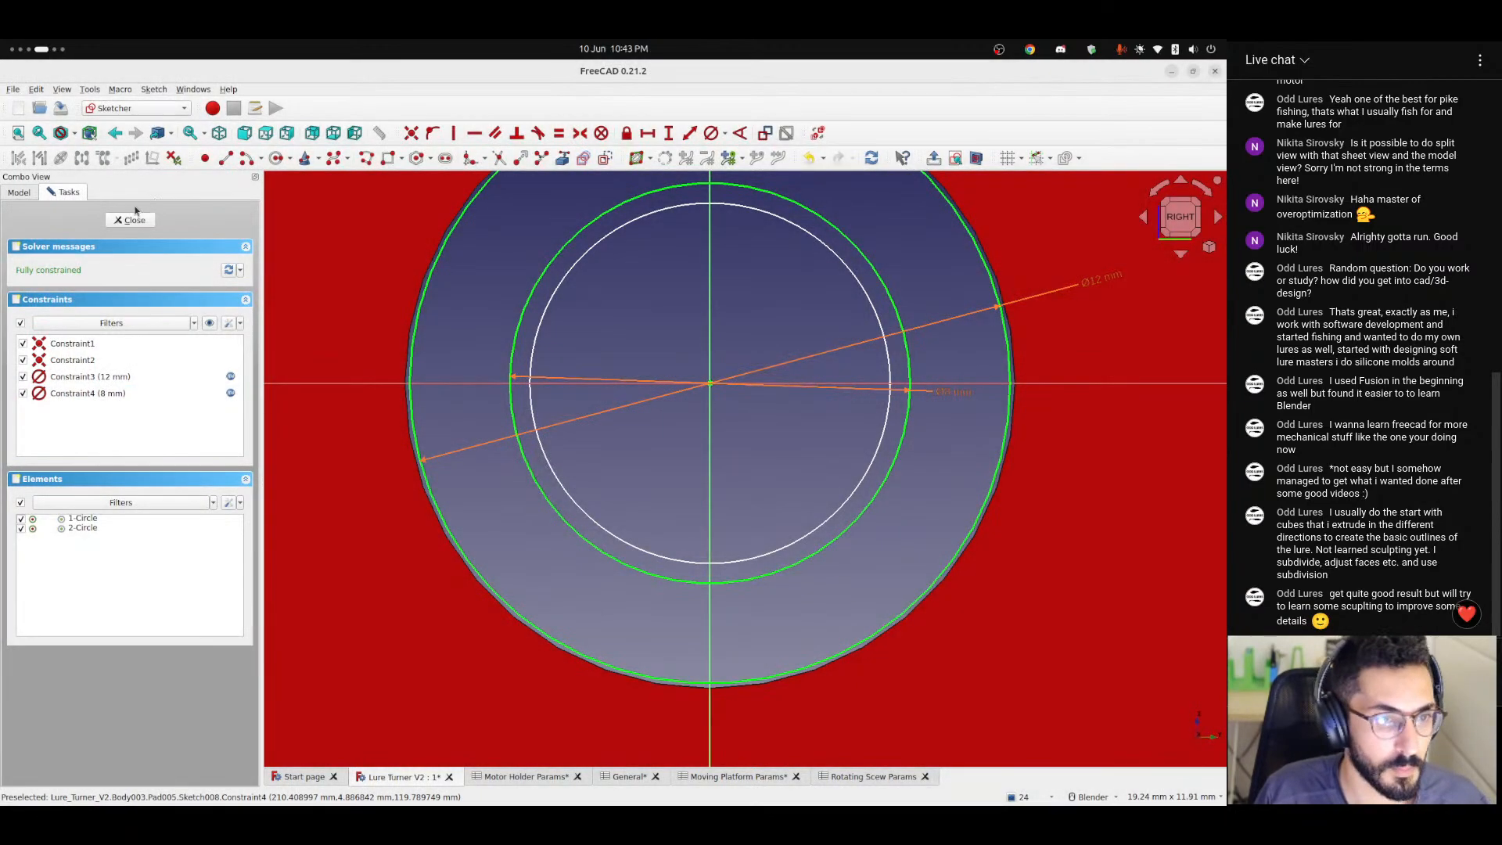
left_click(130, 220)
scroll(659, 426, "up", 8)
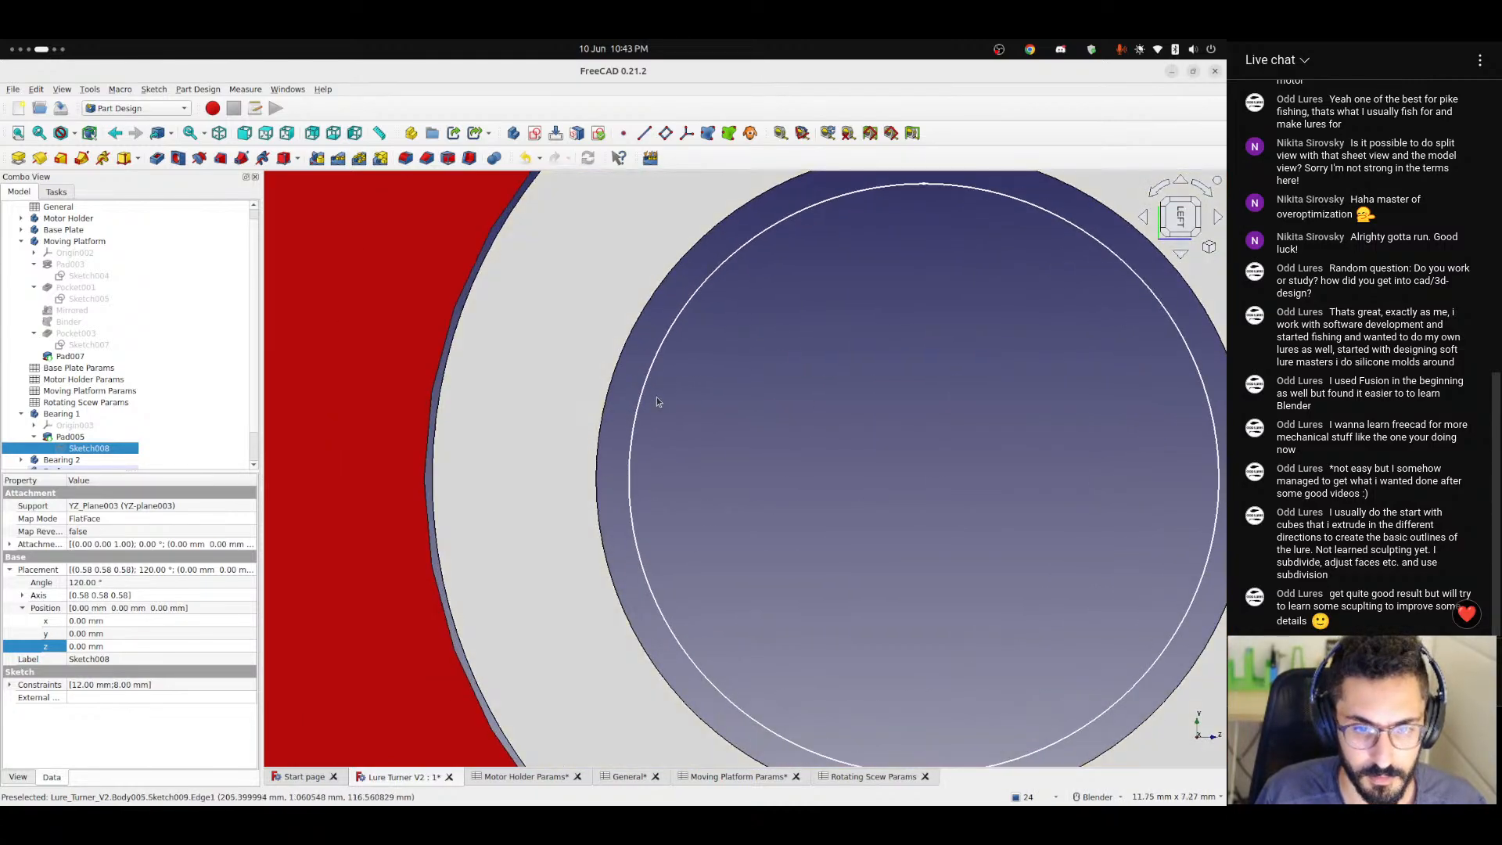
Examine the moving platform's end wall and its bearing from the right and top views.
scroll(655, 396, "down", 5)
middle_click_drag(709, 472, 518, 520)
scroll(541, 469, "down", 5)
scroll(547, 460, "down", 2)
left_click(1203, 216)
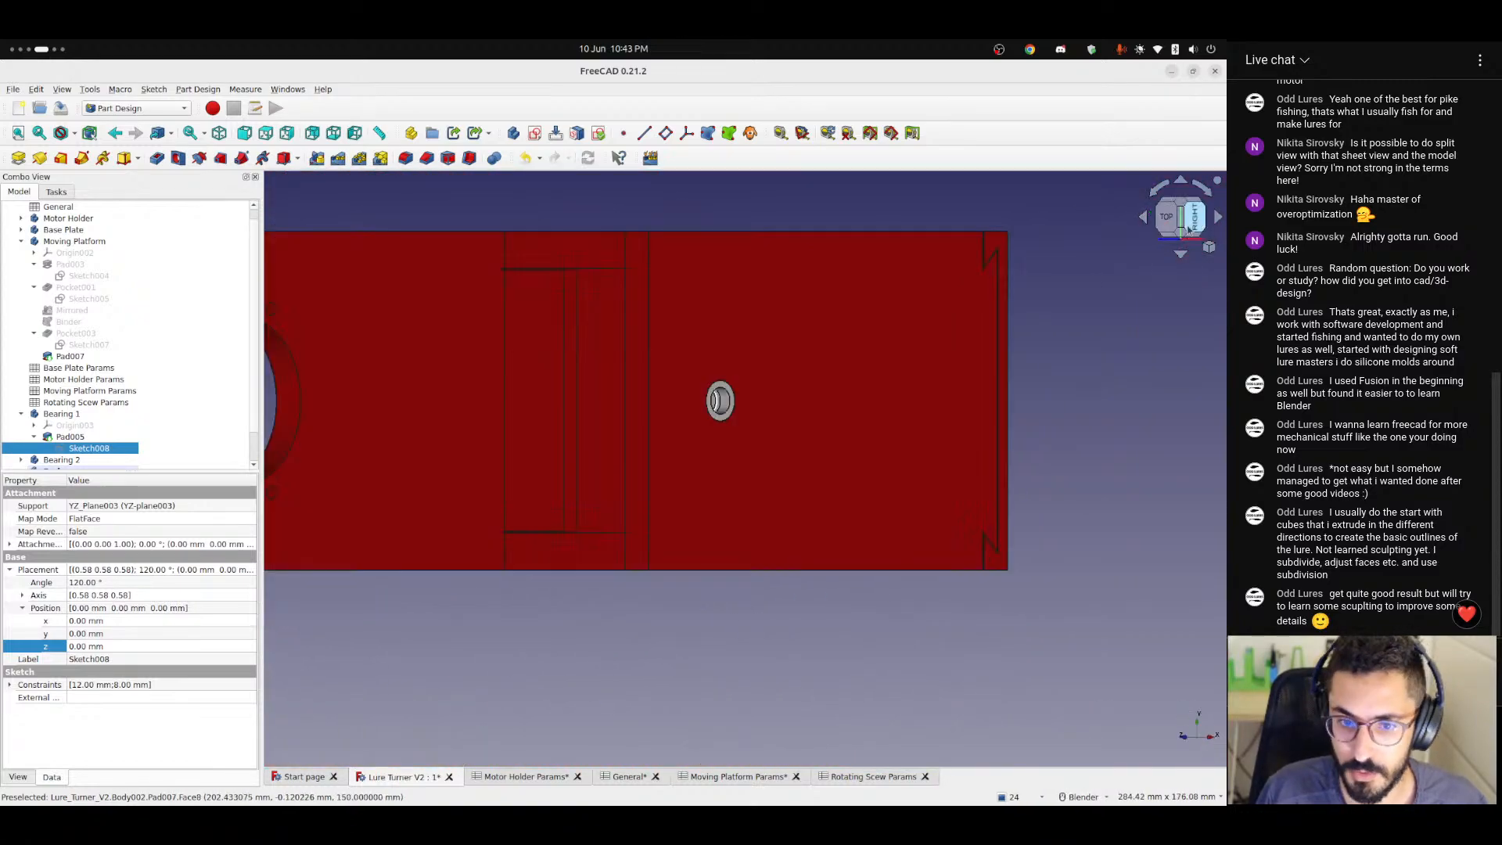
left_click(1167, 223)
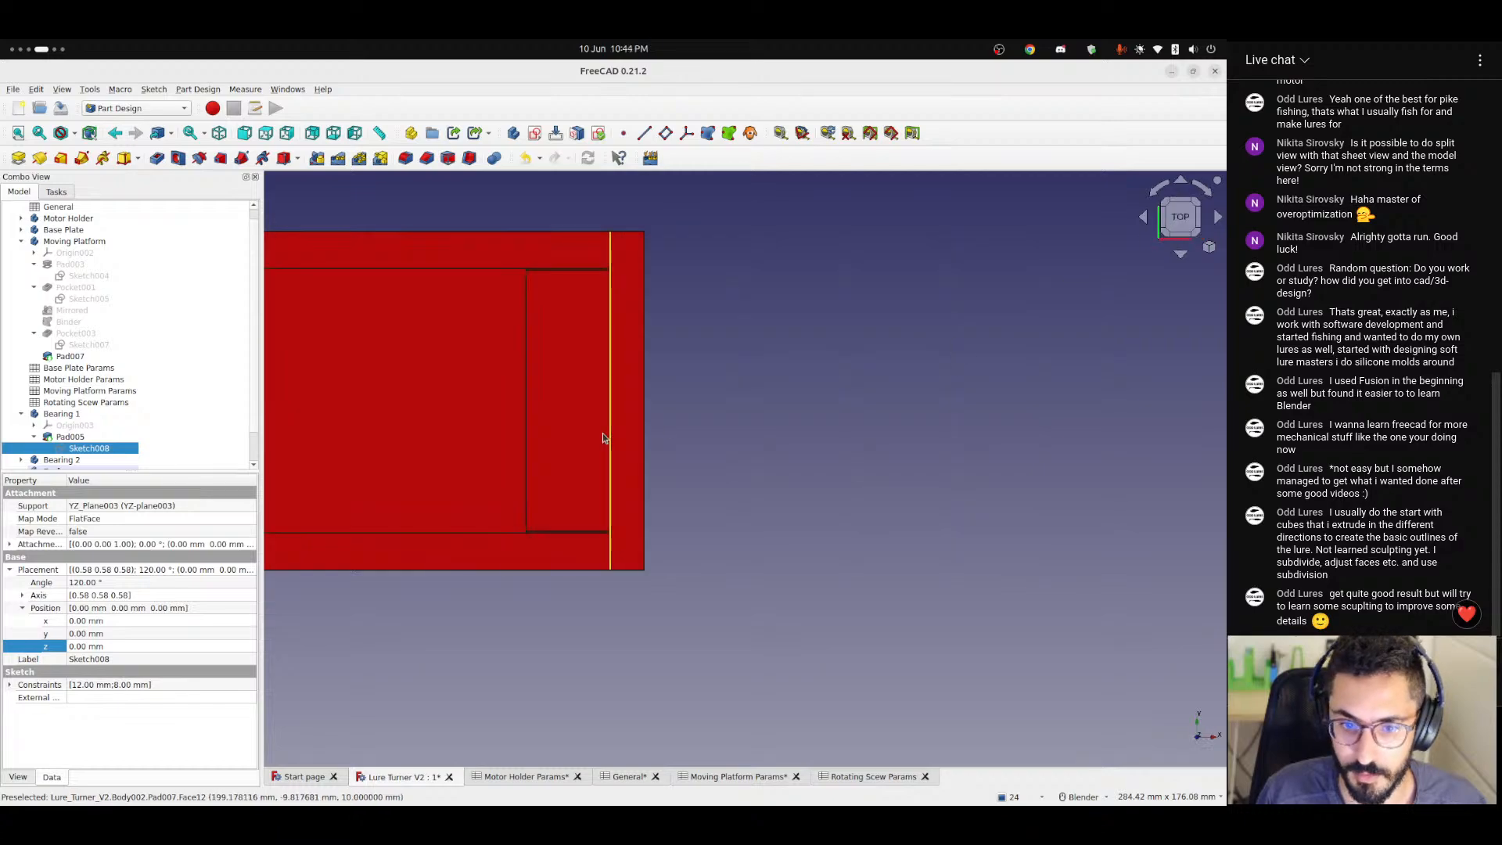
scroll(601, 443, "down", 3)
scroll(559, 426, "up", 4)
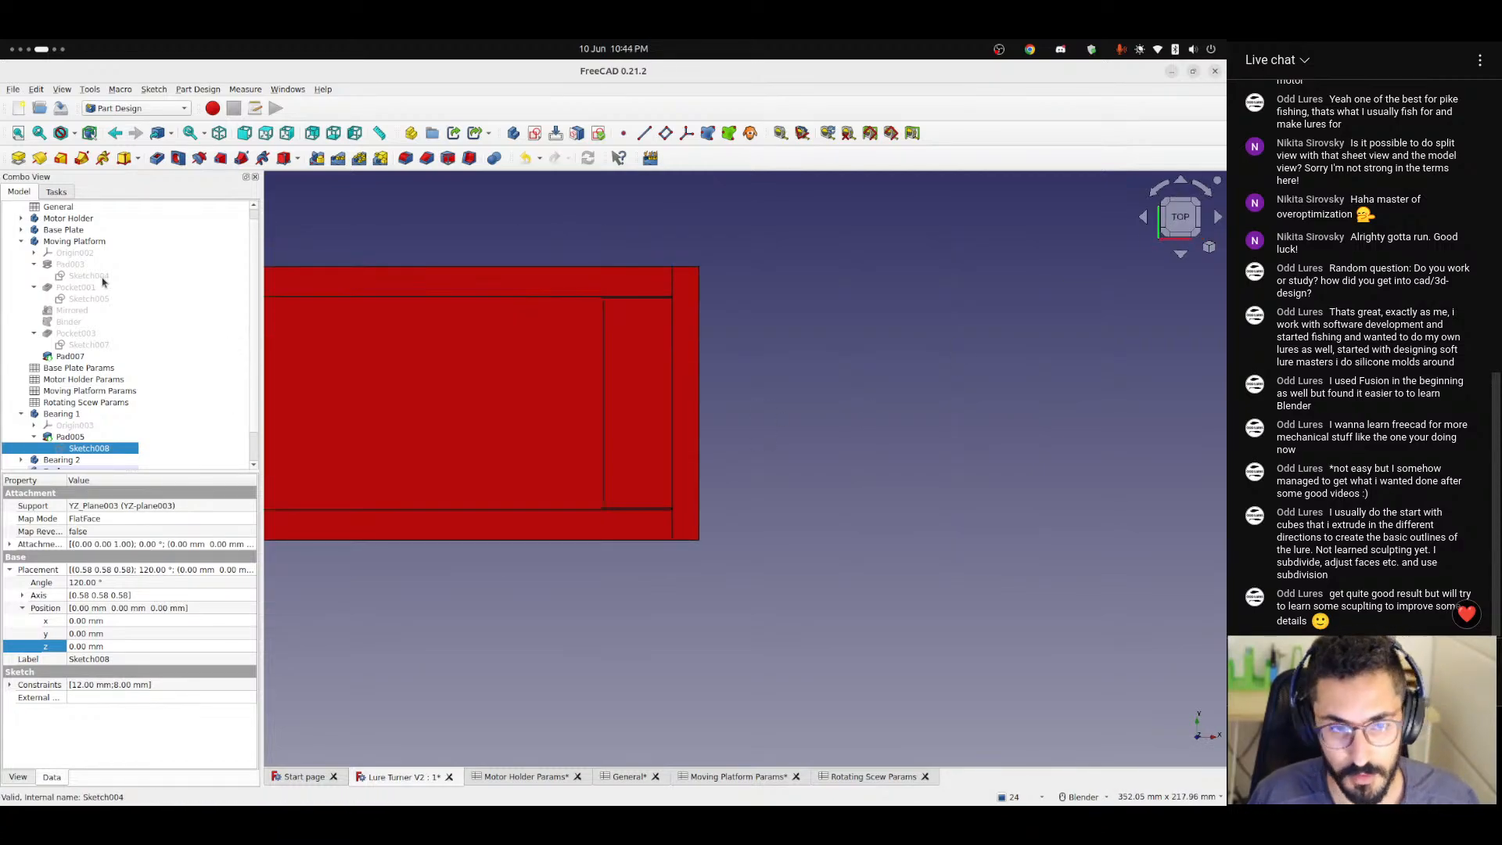
Start a Pad of the shaft circle in Sketch009 and reverse its direction to extend inward from the platform wall.
left_click(17, 159)
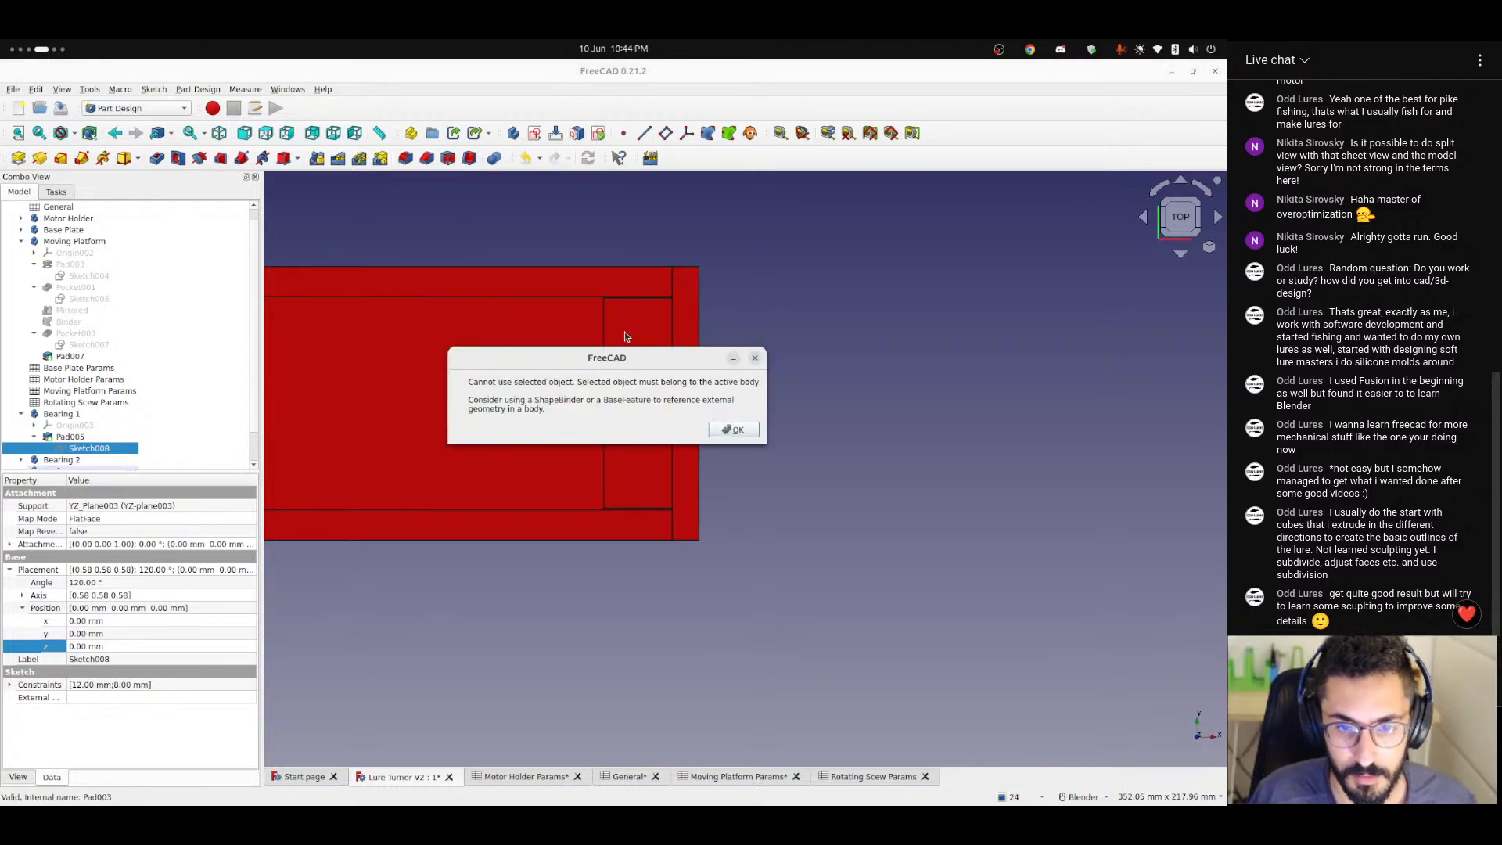
left_click(753, 357)
scroll(8, 381, "down", 3)
left_click(71, 459)
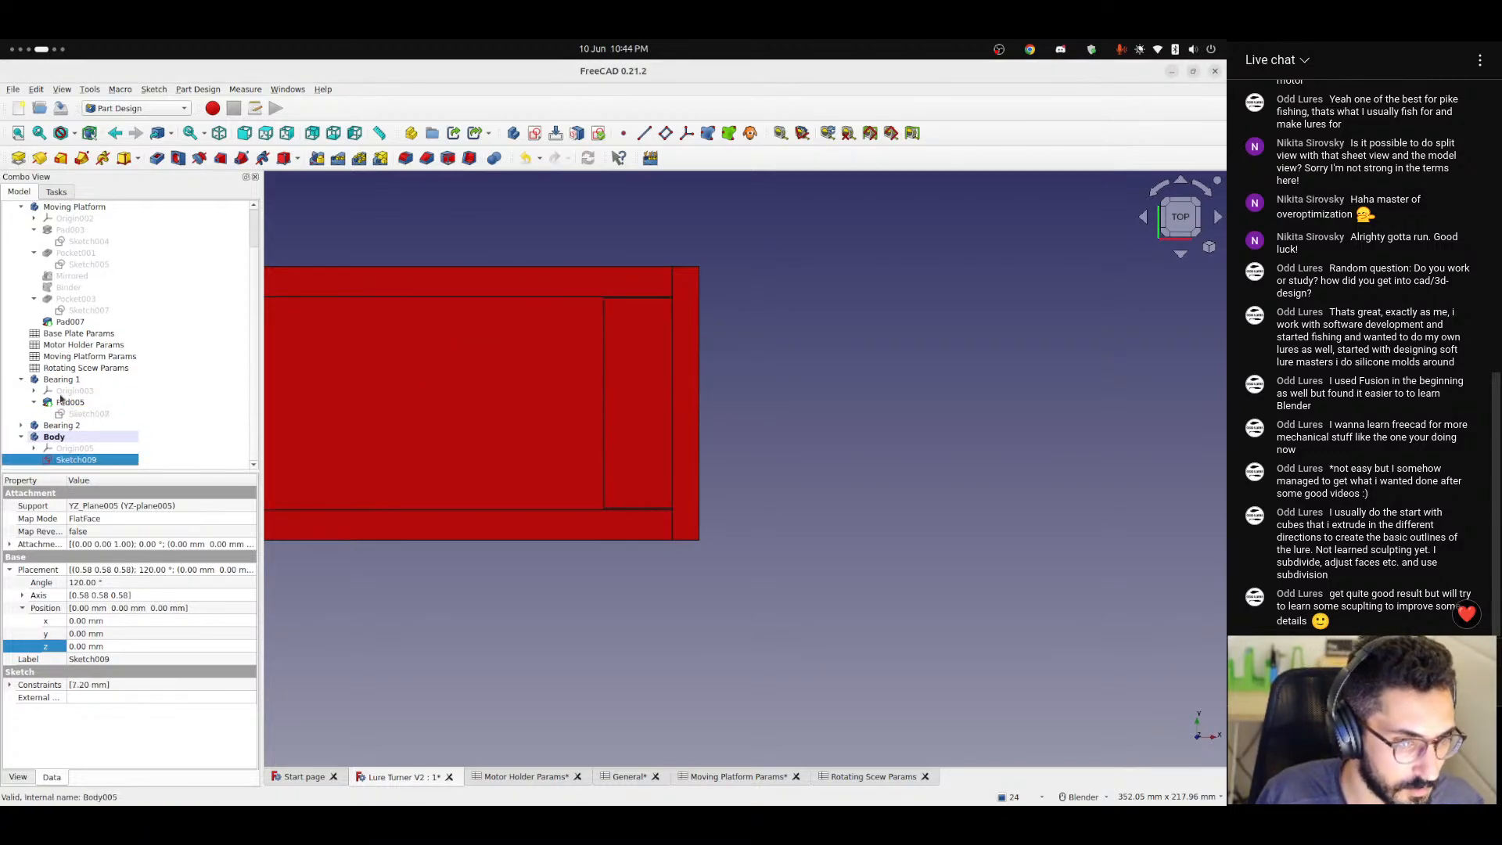
left_click(19, 159)
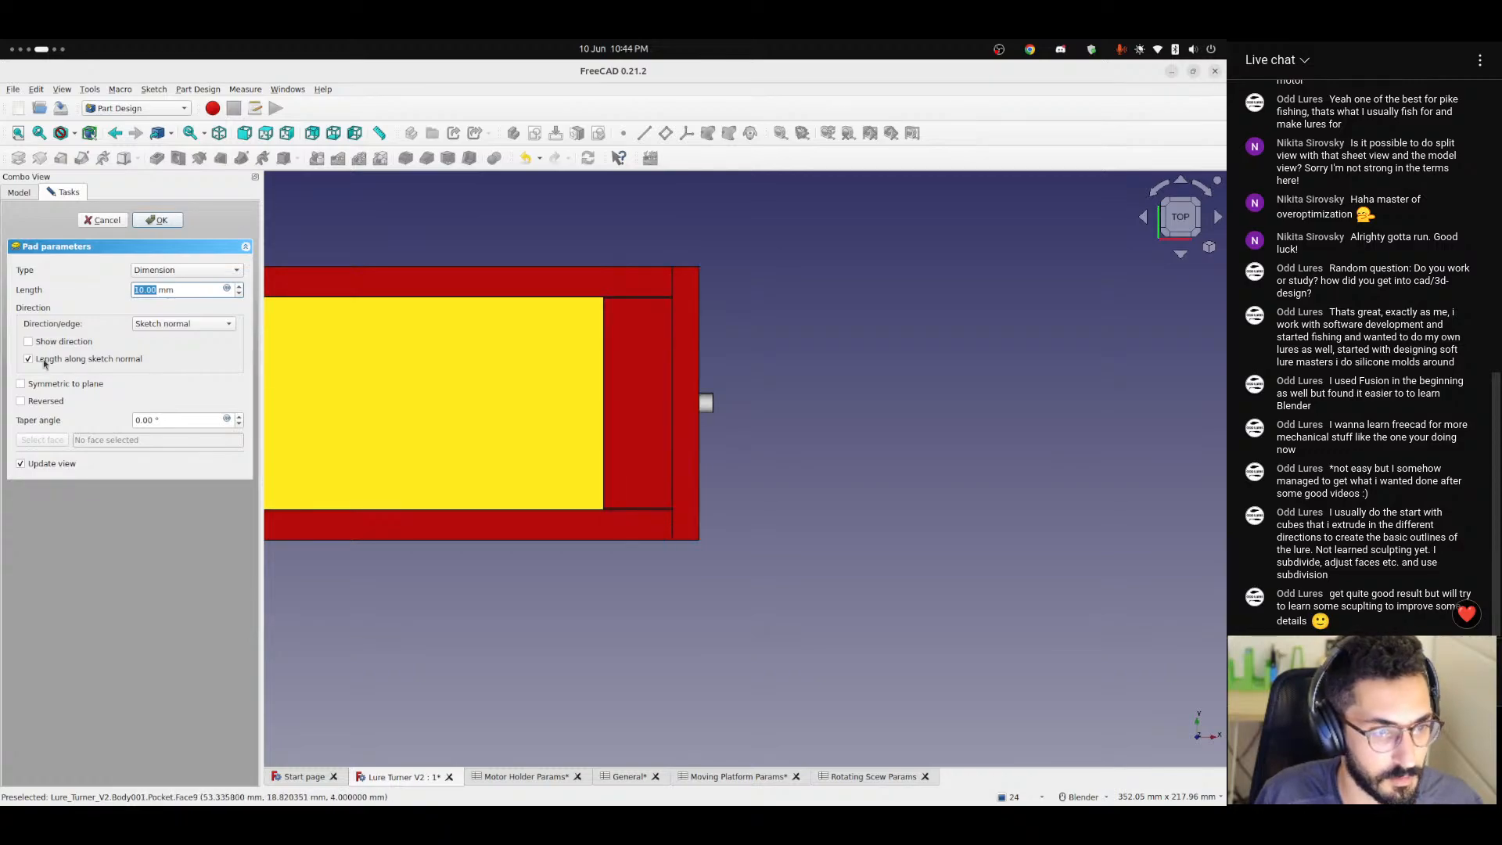
left_click(20, 400)
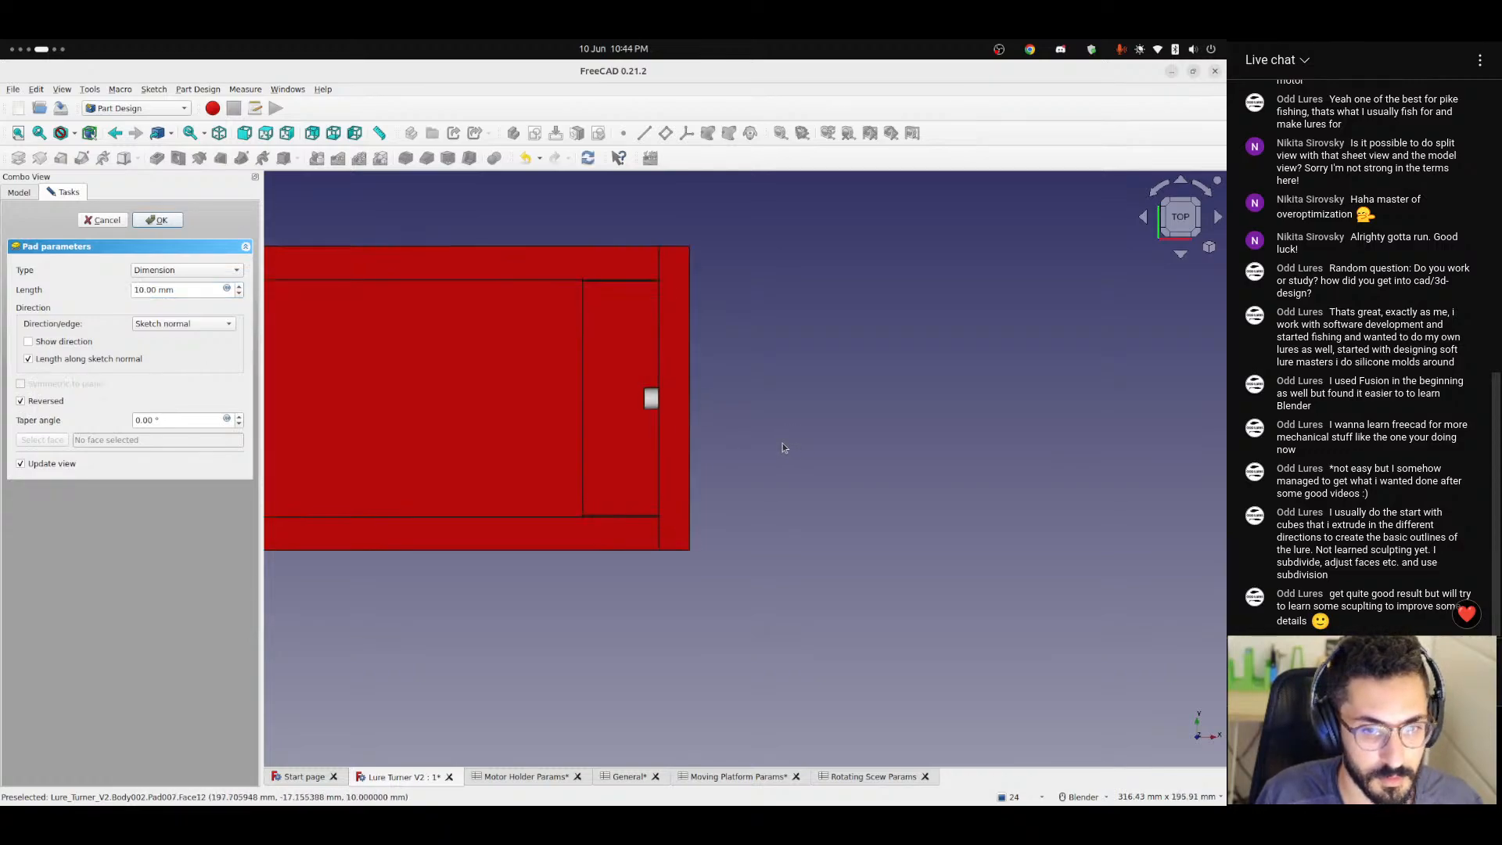
middle_click_drag(784, 446, 563, 409)
scroll(379, 350, "up", 4)
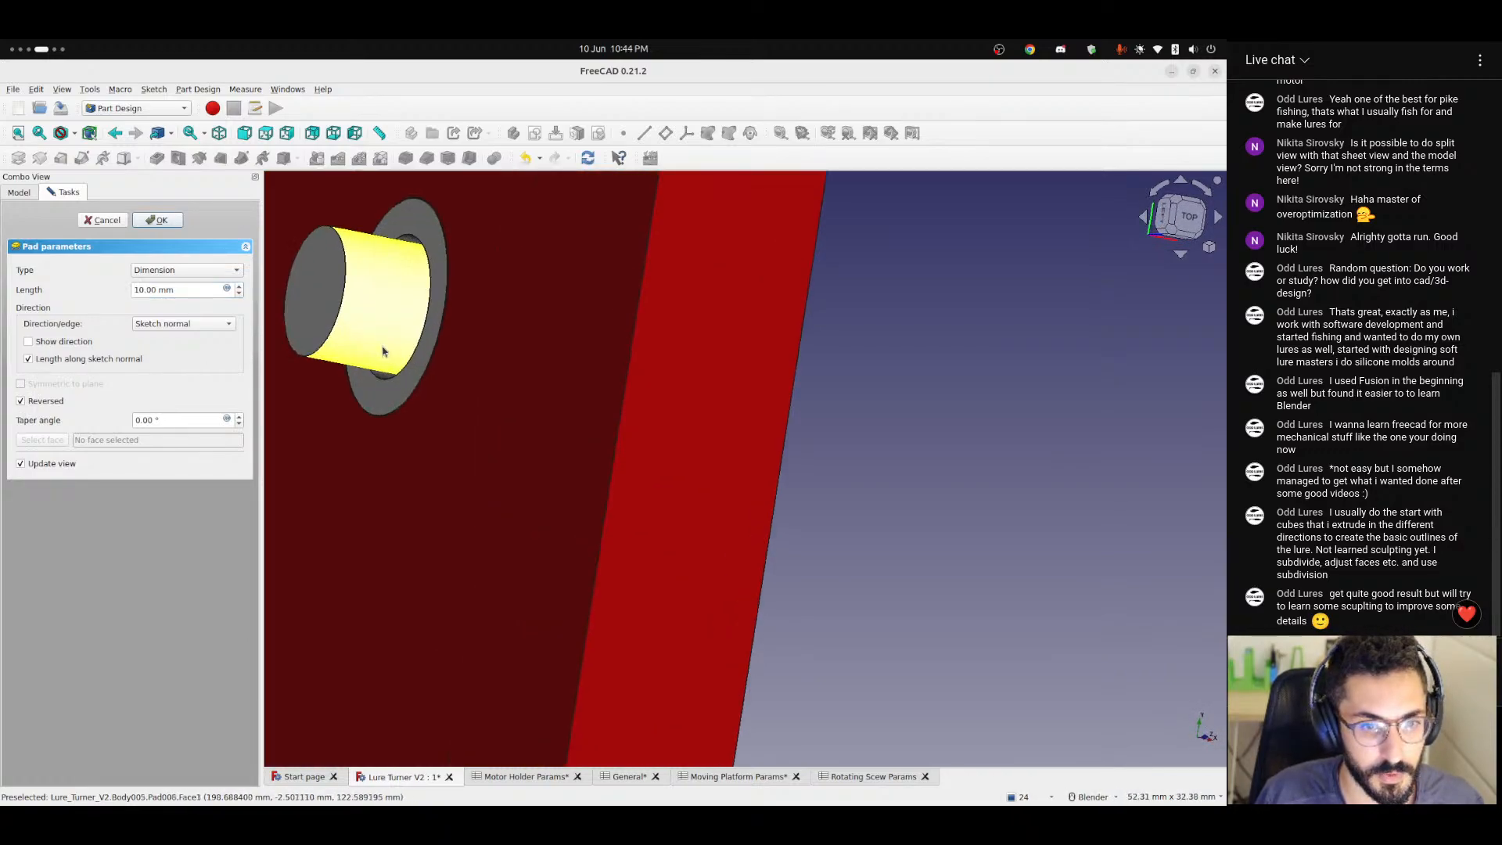
middle_click_drag(414, 362, 666, 370)
scroll(618, 364, "up", 2)
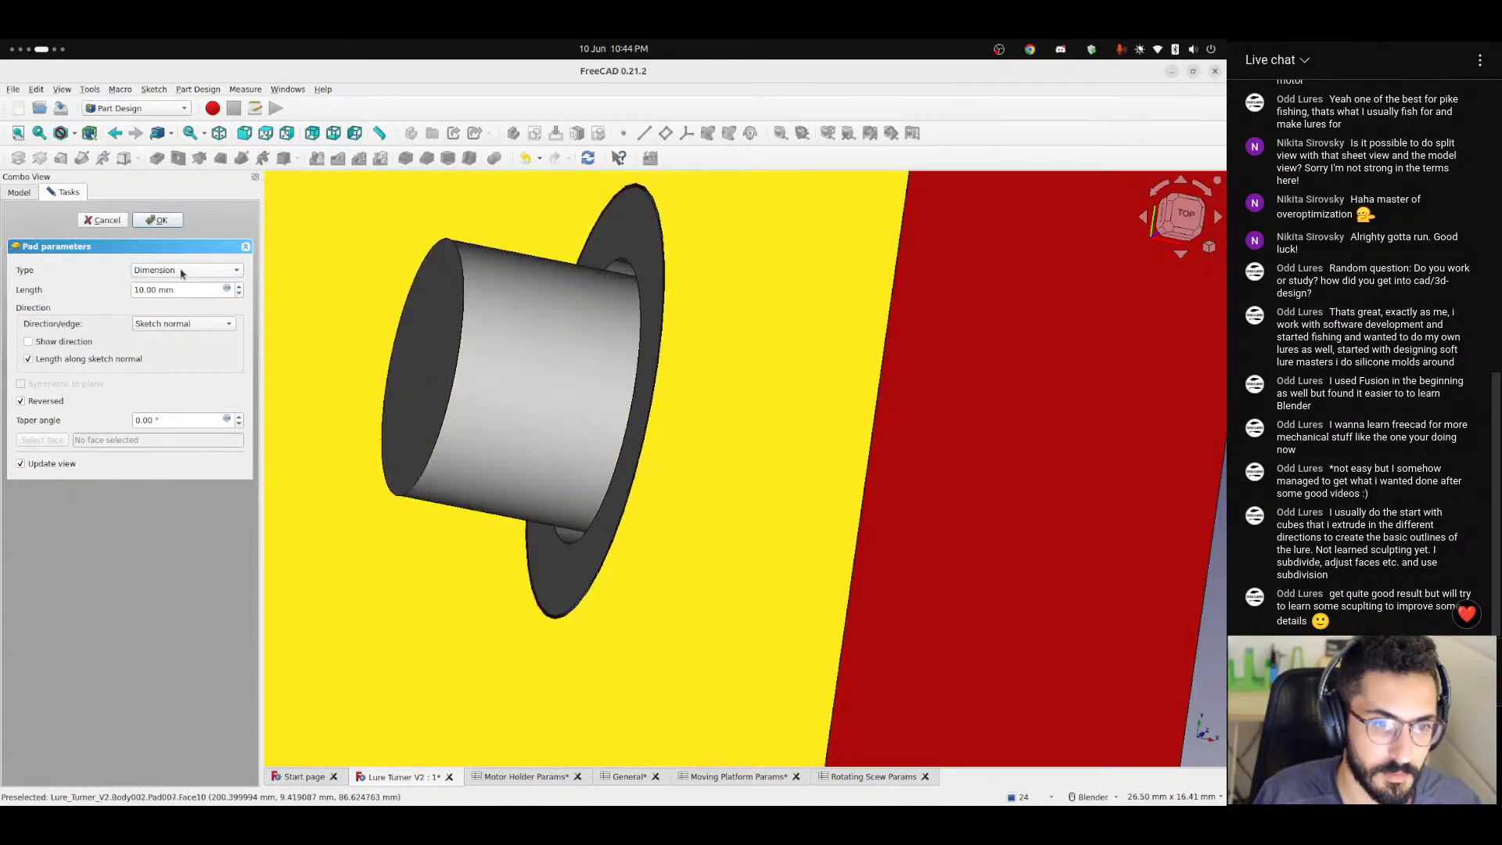
Set the shaft pad's length to the formula <<General>>.thickness / 2 + <<General>>.tolerance and finish the pad.
left_click(226, 289)
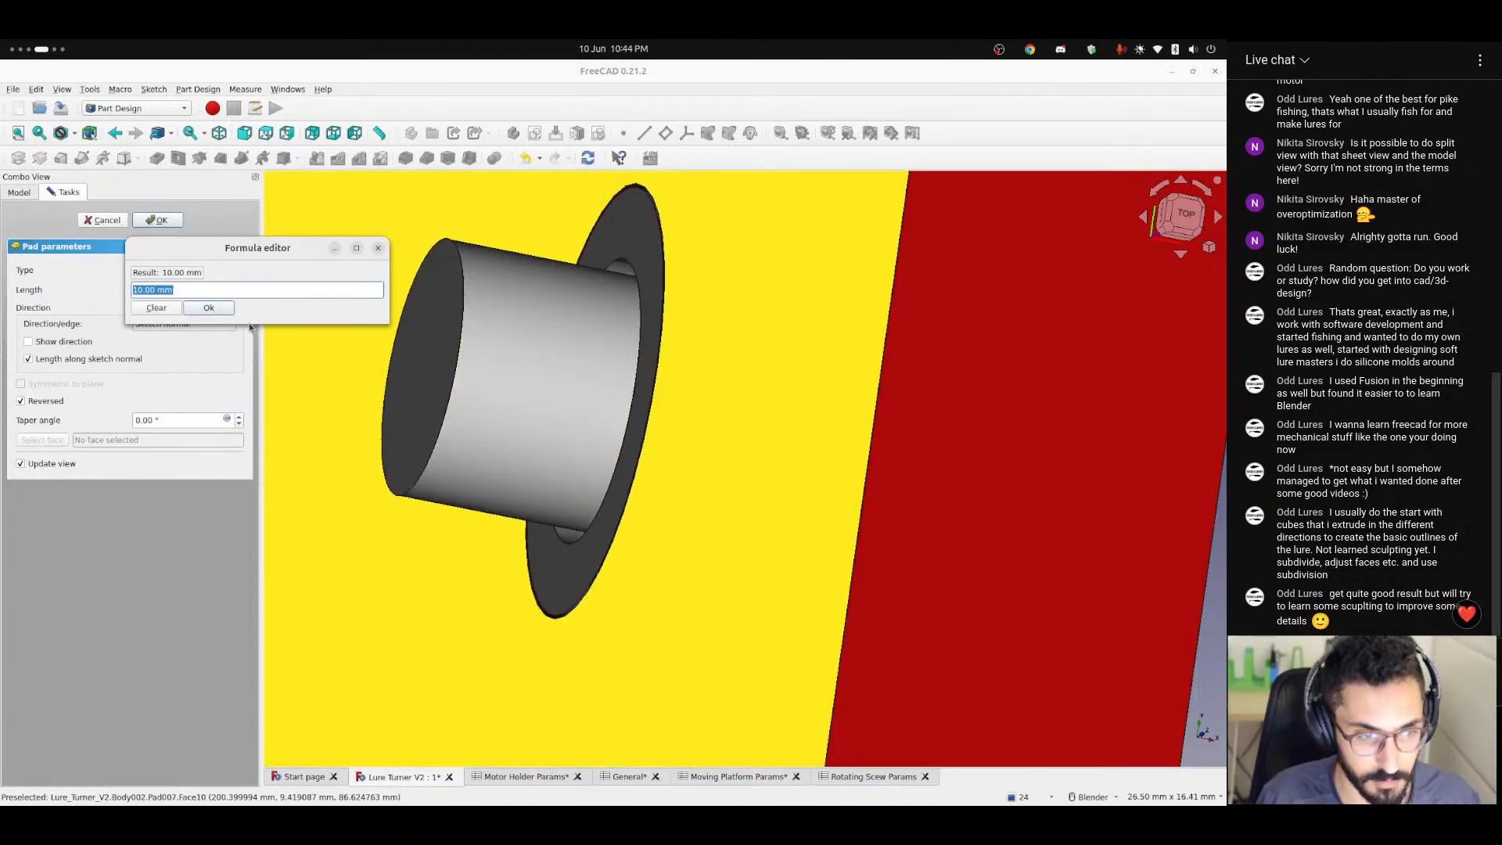
type("<<t")
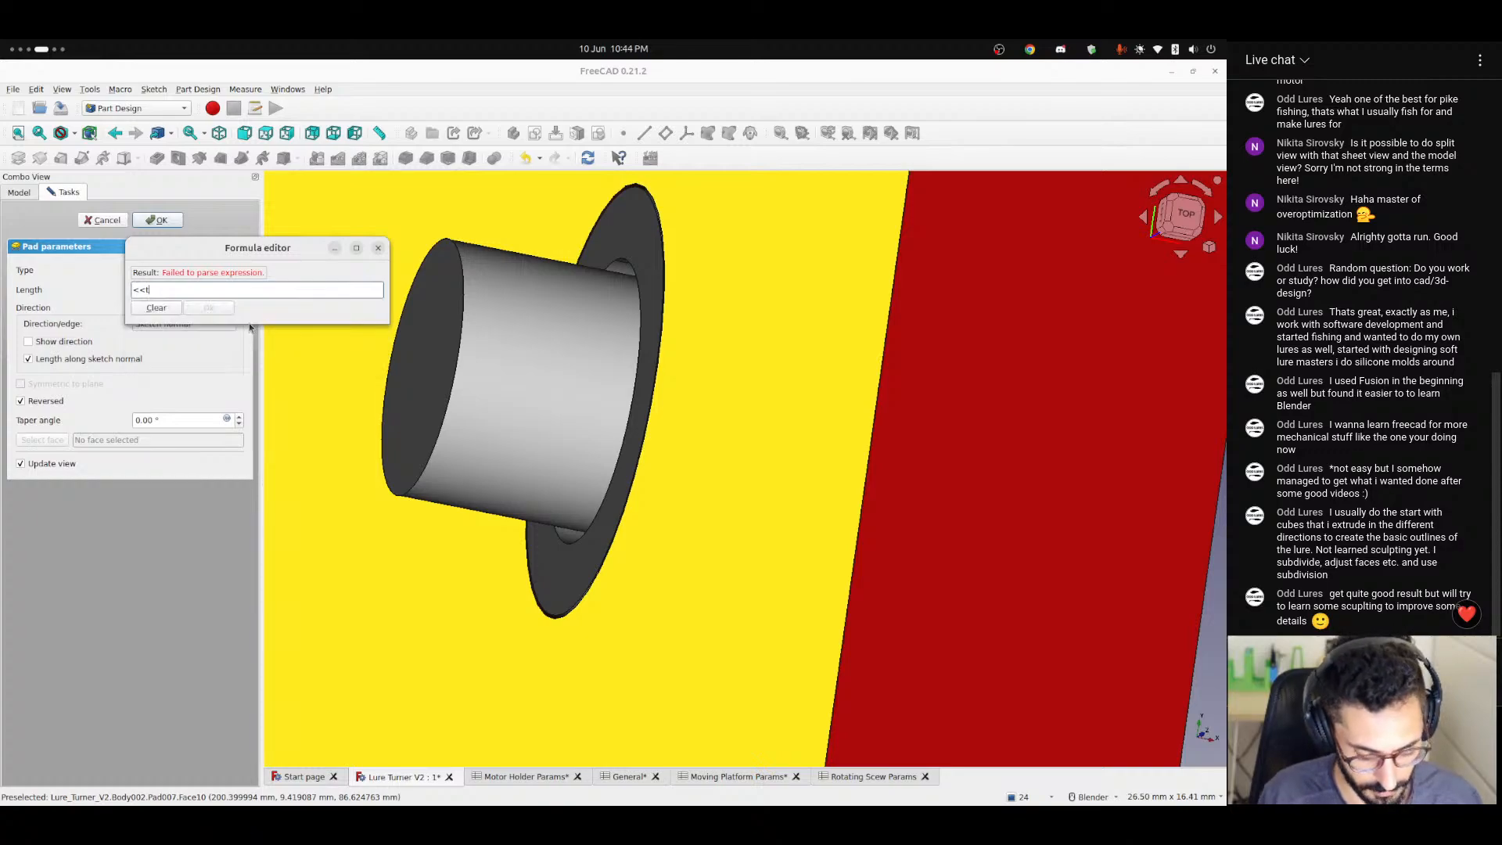
type("G")
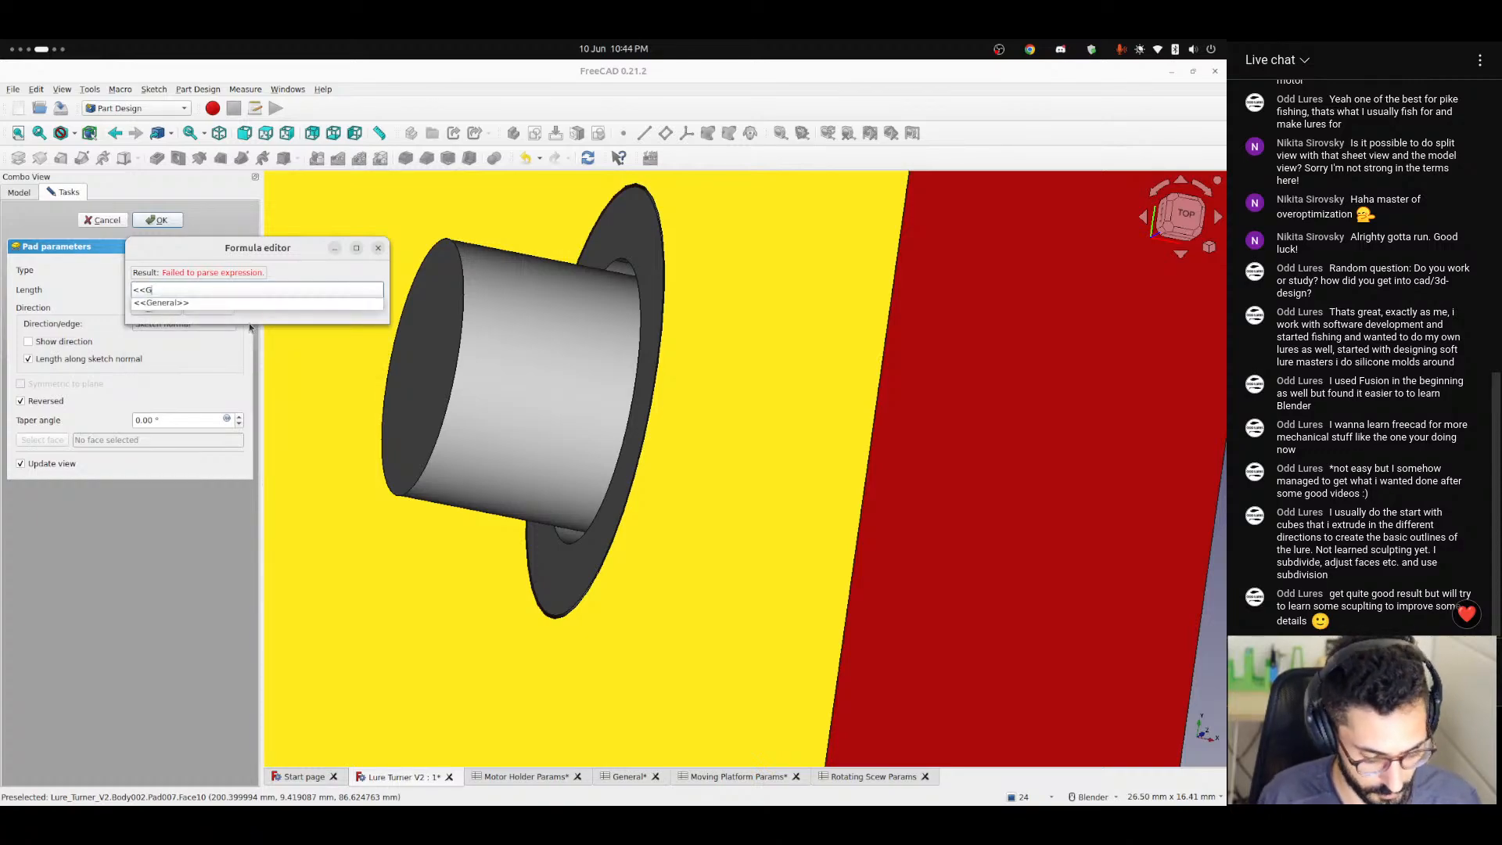
type("en")
key("Down")
type(".thickness")
key("Down")
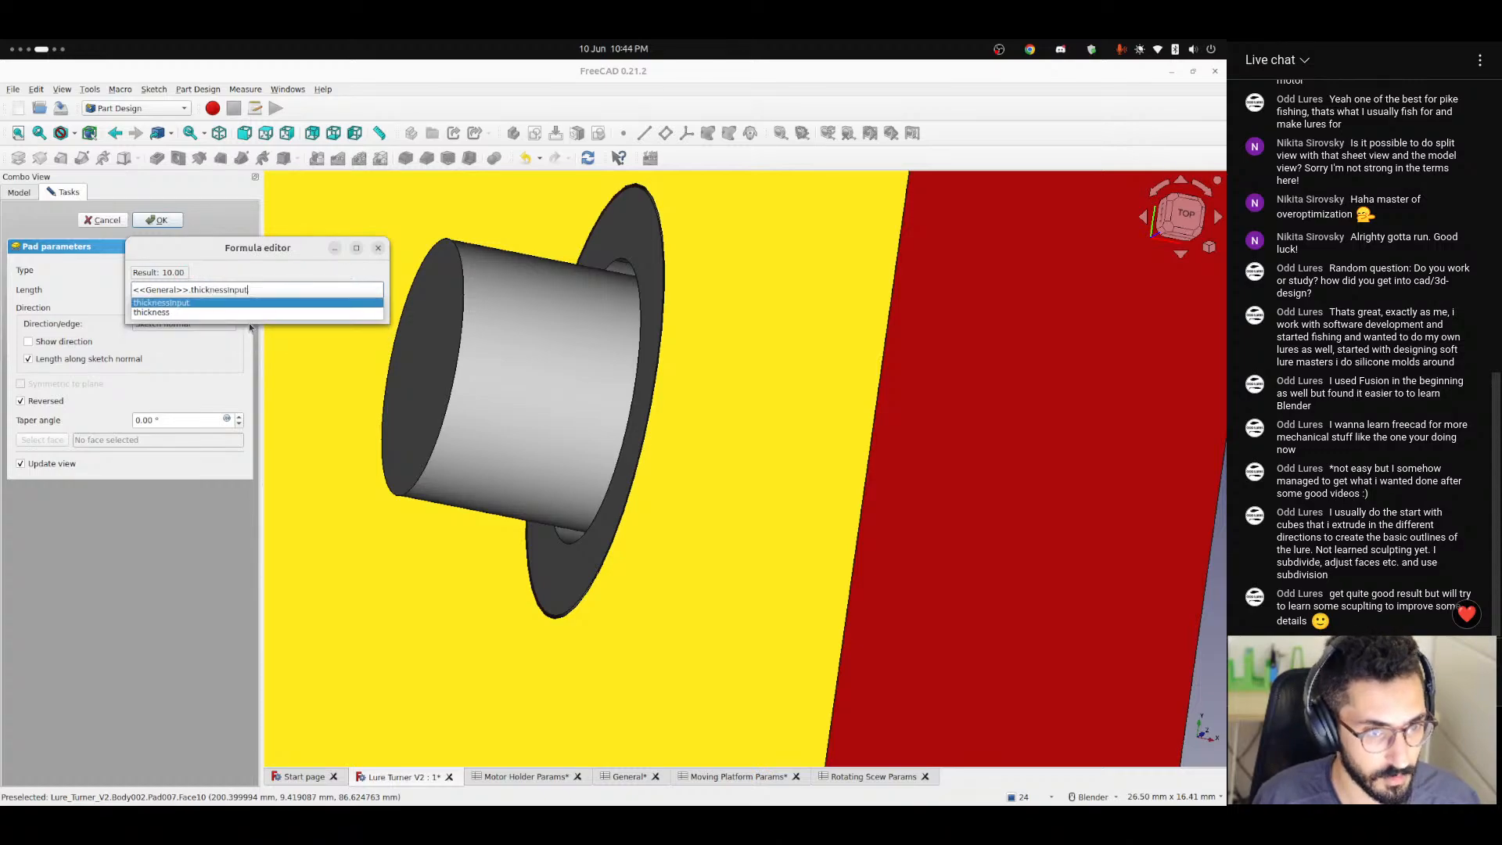
type("/ 2 ")
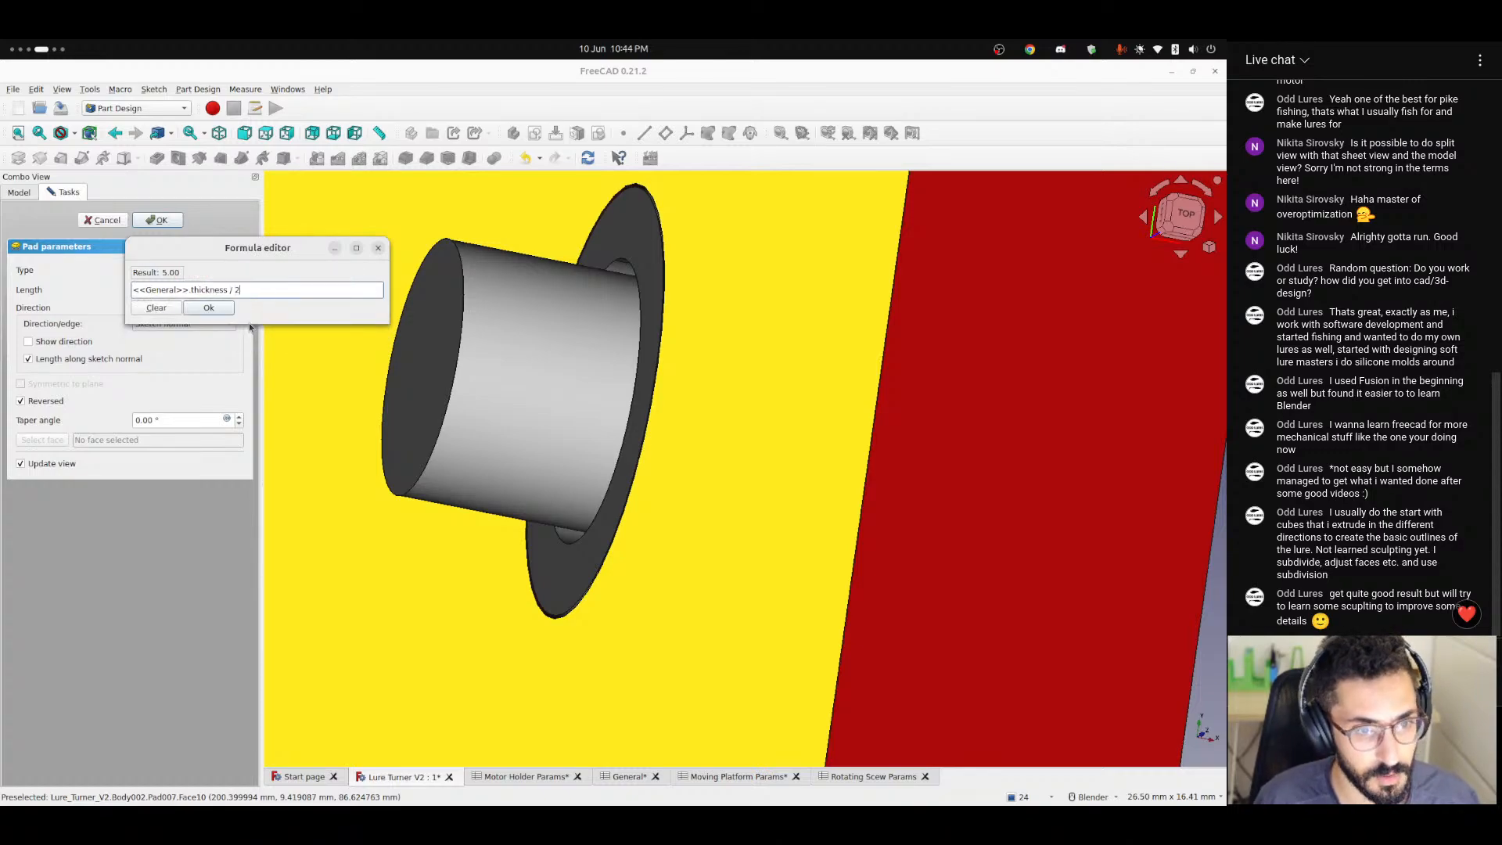
type("+ <<General>>.")
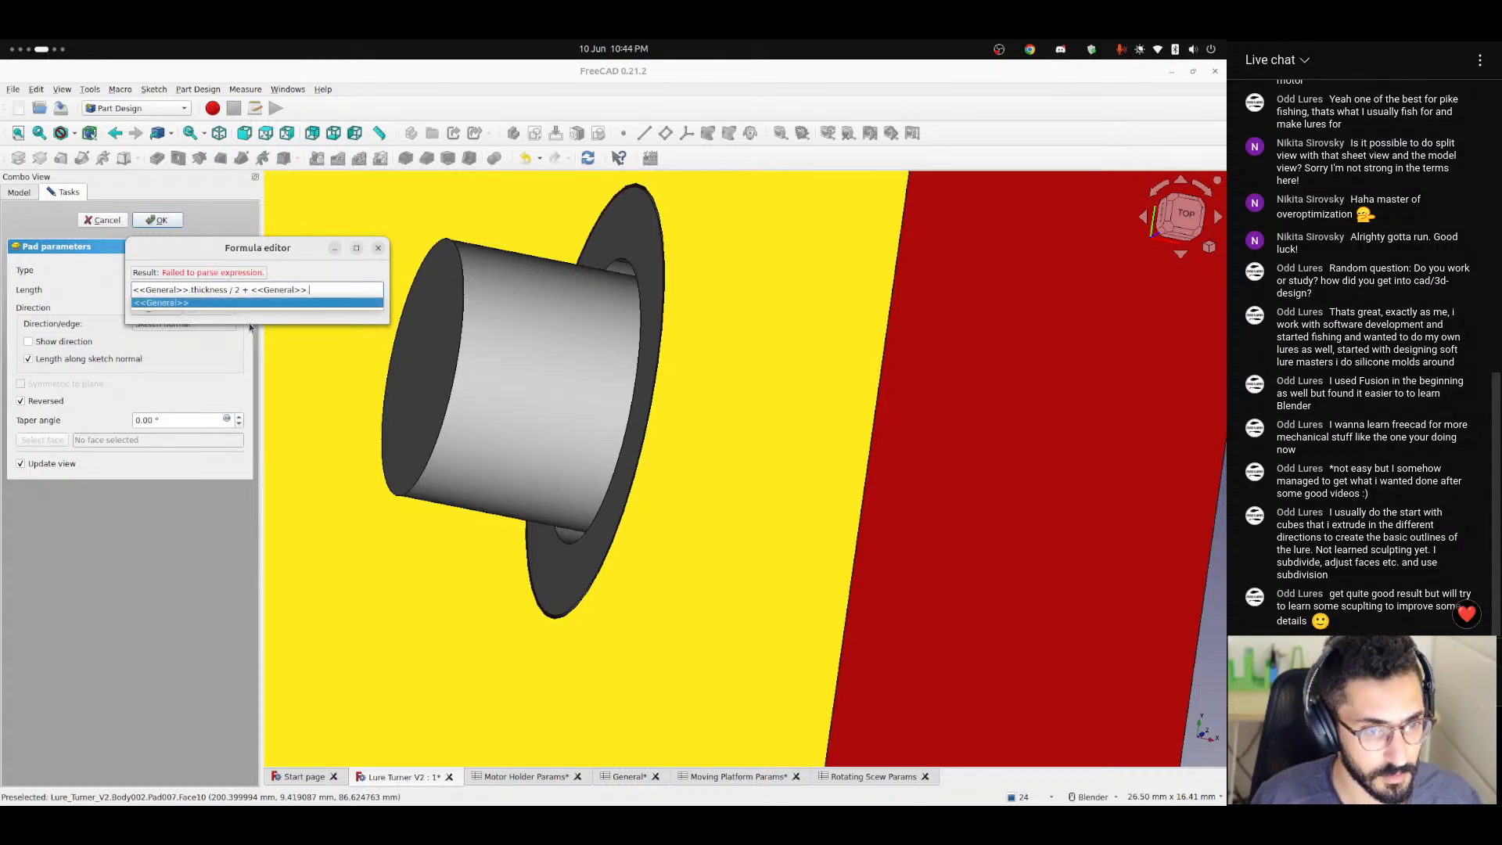
type("tole")
key("Down")
key("Down")
key("Return")
key("Return")
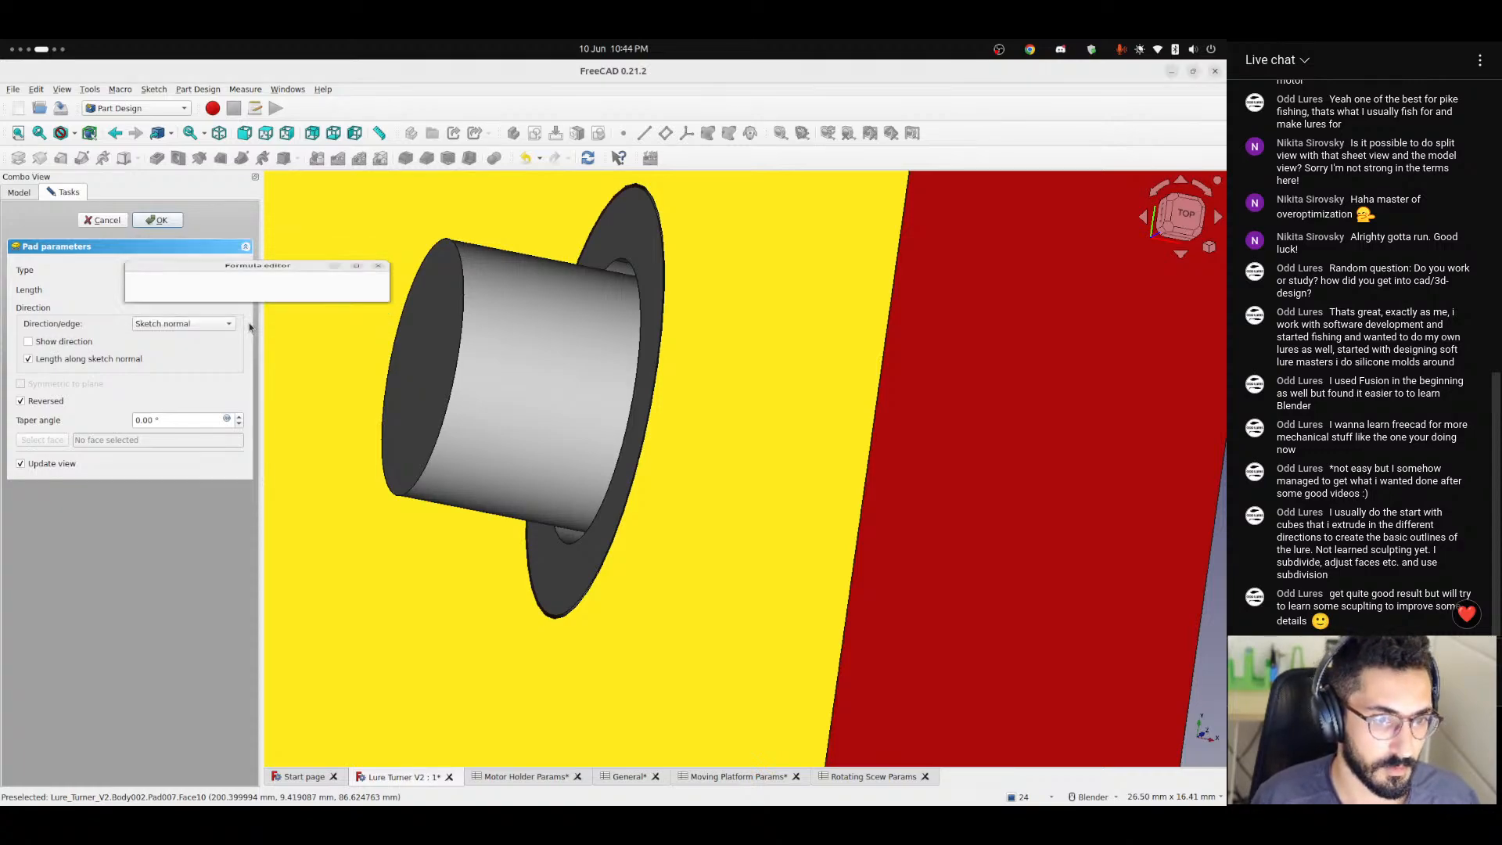
left_click(159, 222)
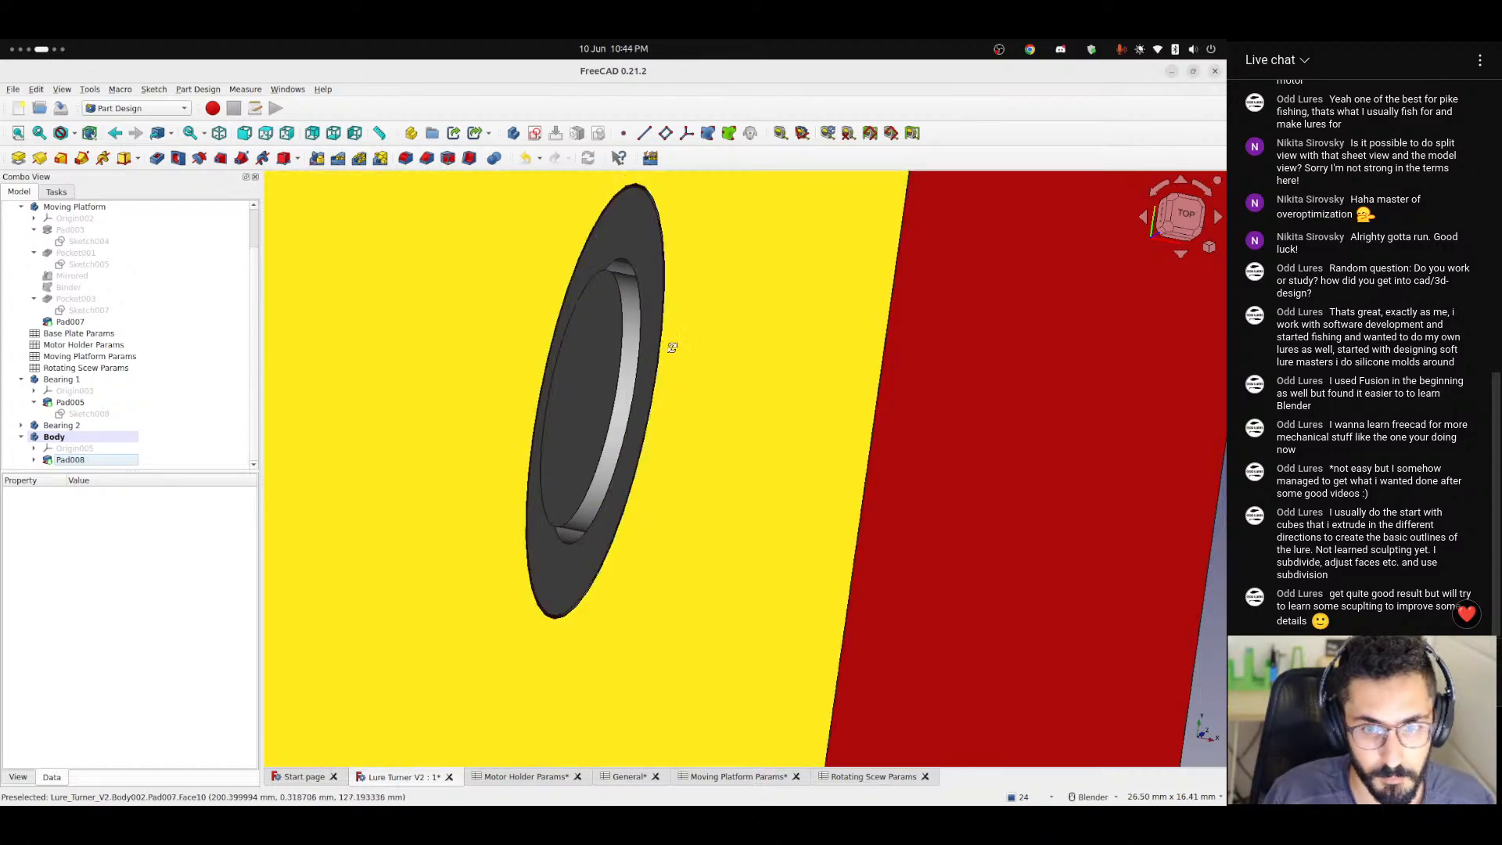
Examine from the front view how far the padded shaft extends past the platform wall.
middle_click_drag(671, 334, 1181, 238)
left_click(1181, 238)
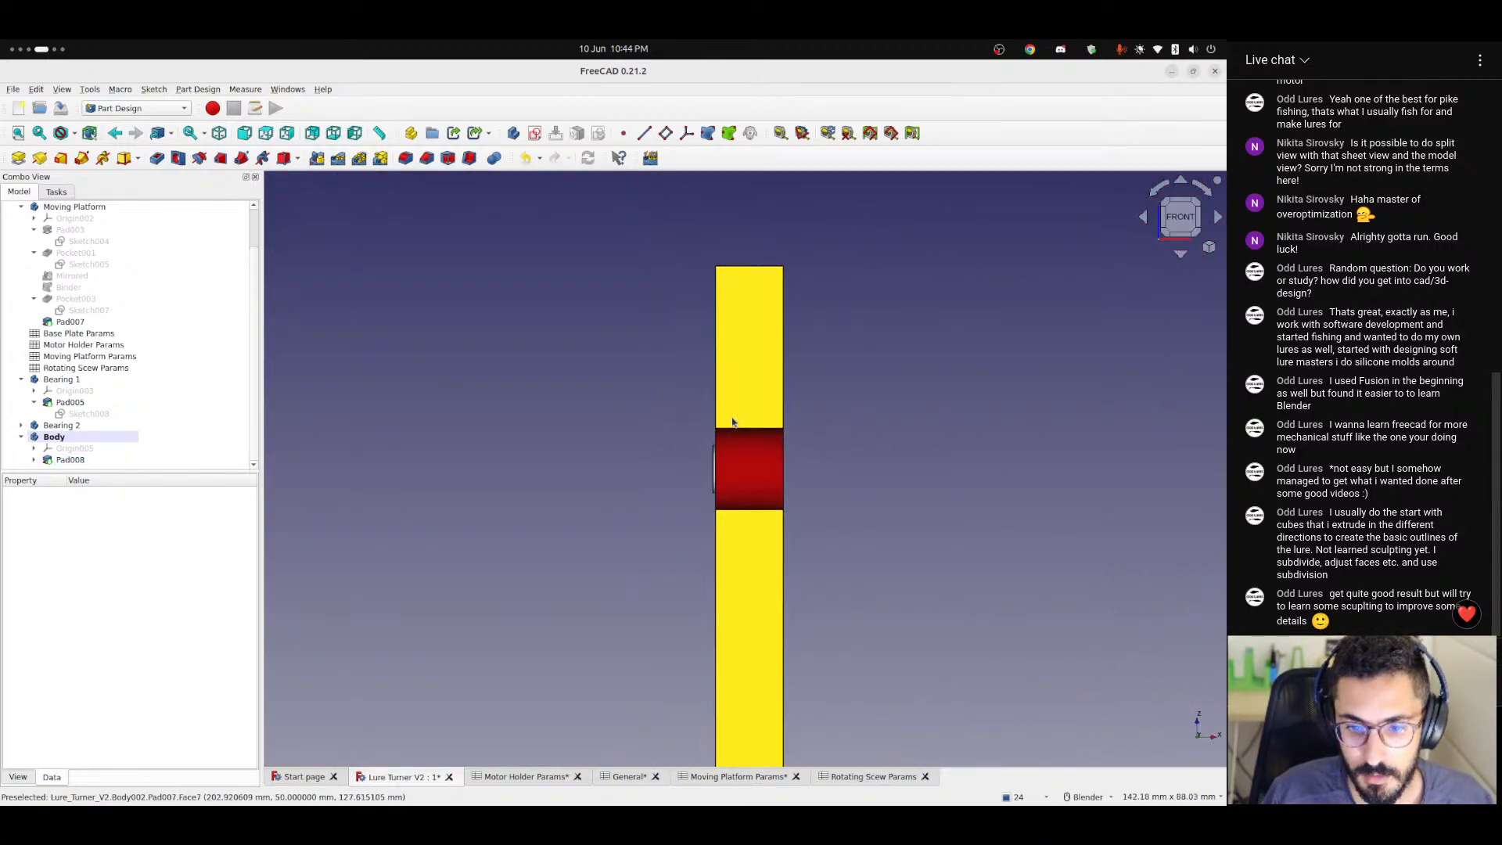
scroll(735, 425, "up", 5)
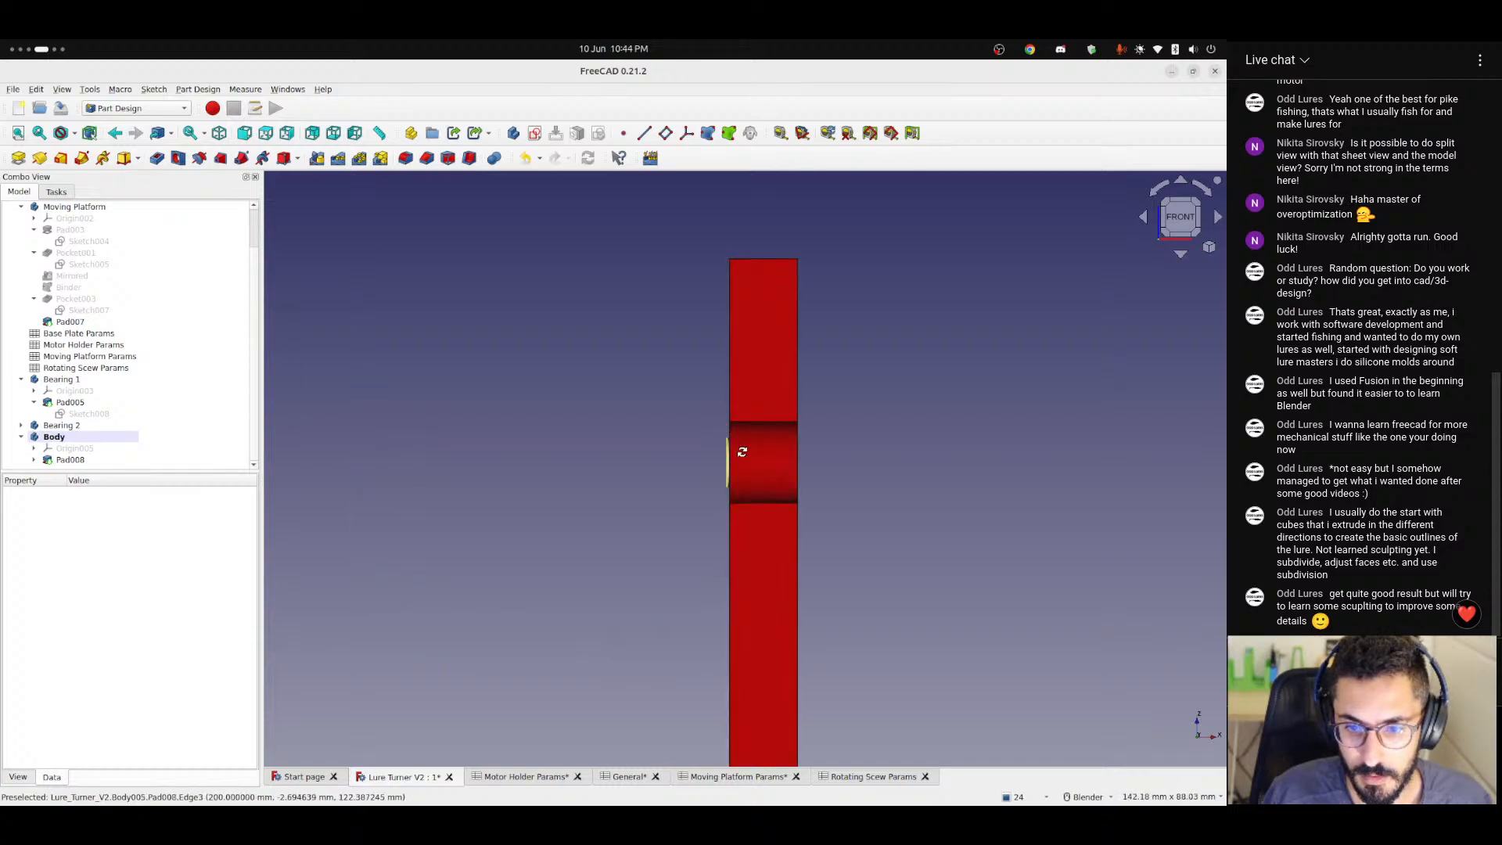
middle_click_drag(738, 446, 725, 413)
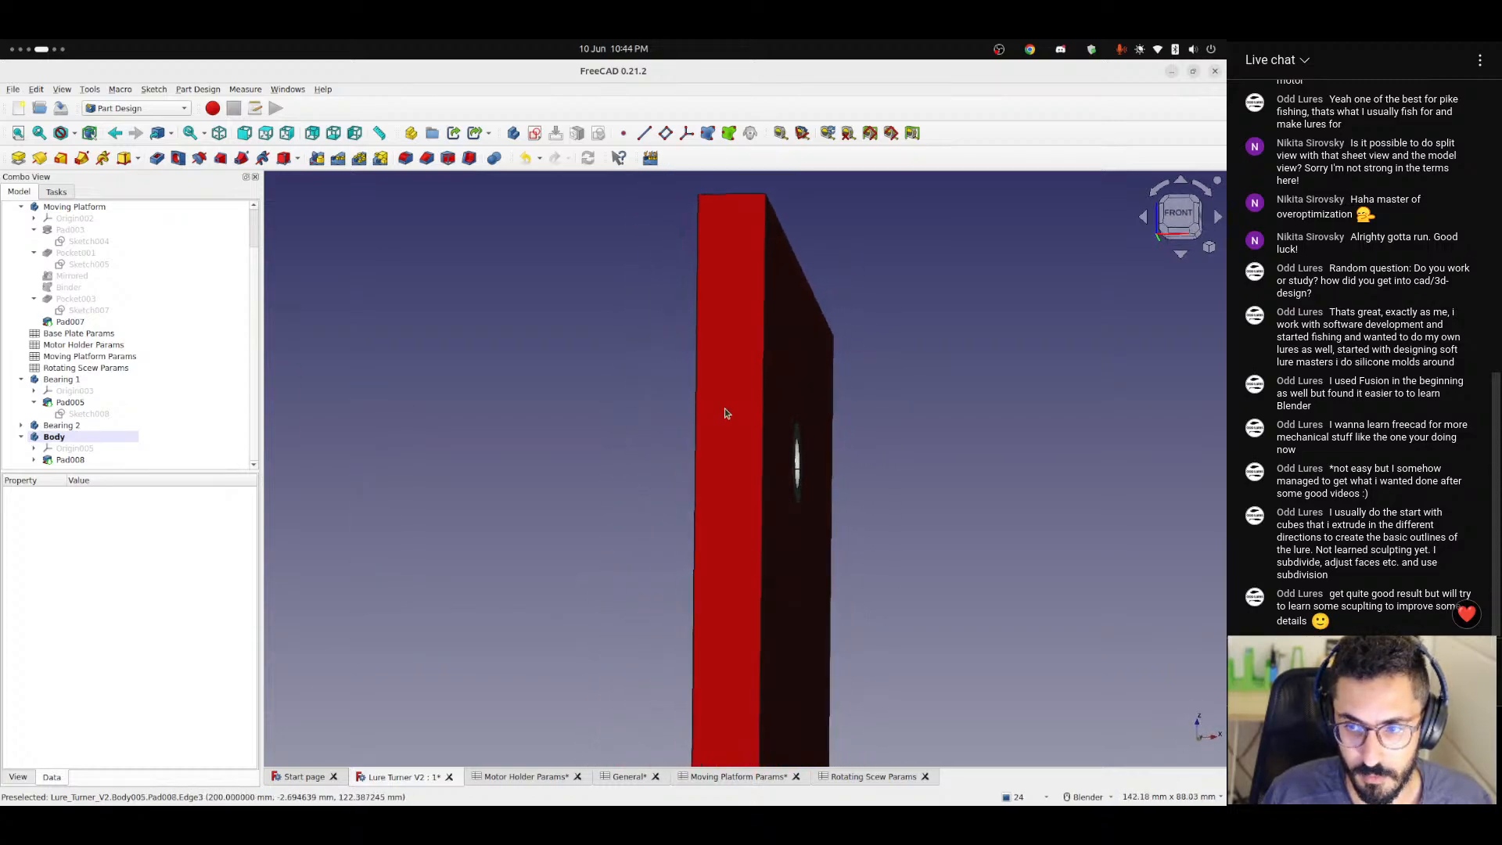
left_click(1181, 210)
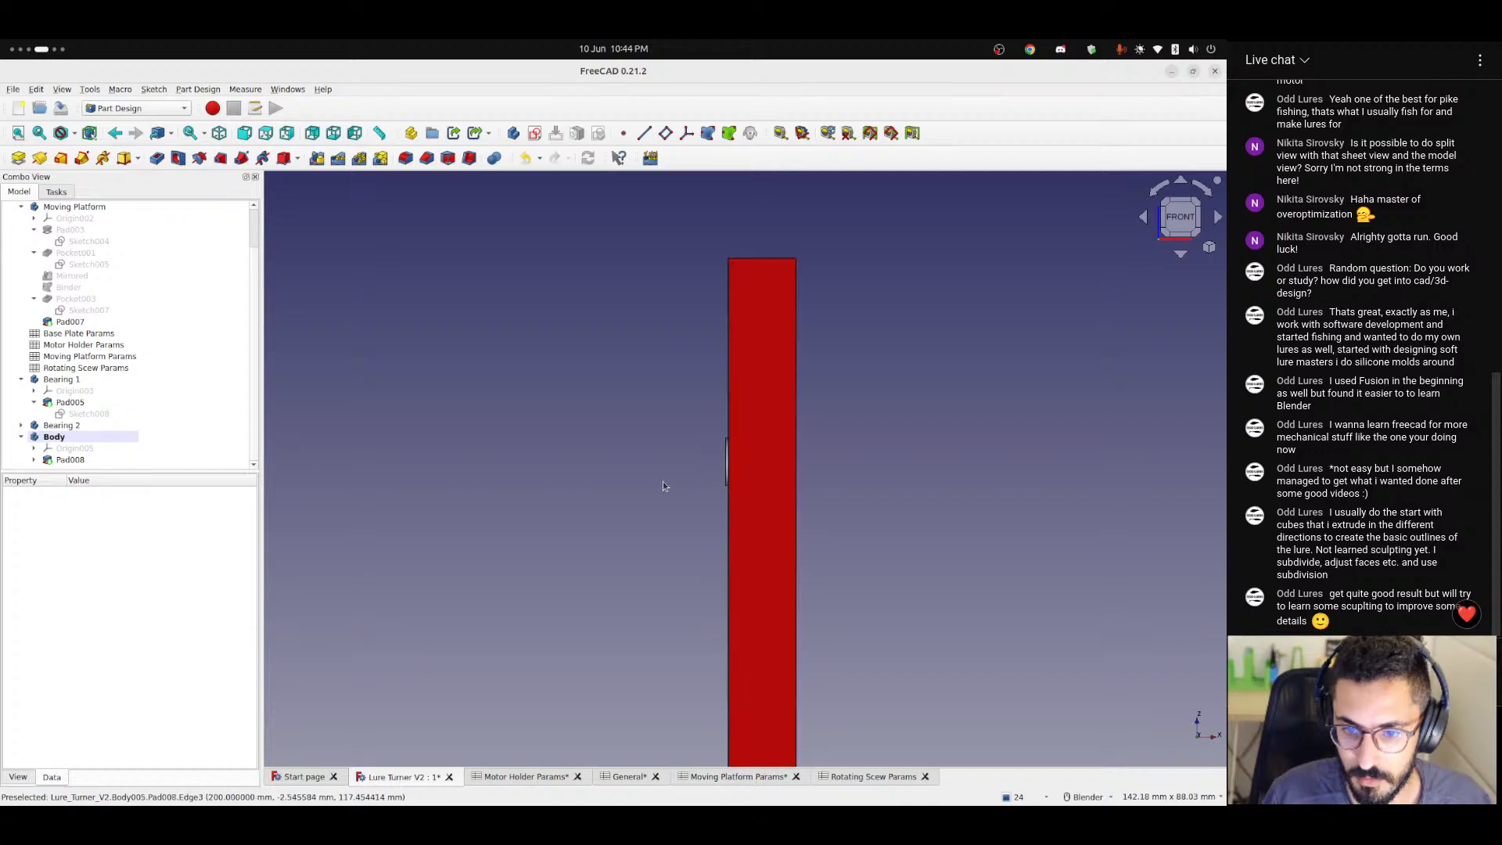
middle_click_drag(663, 481, 631, 477)
scroll(580, 496, "down", 5)
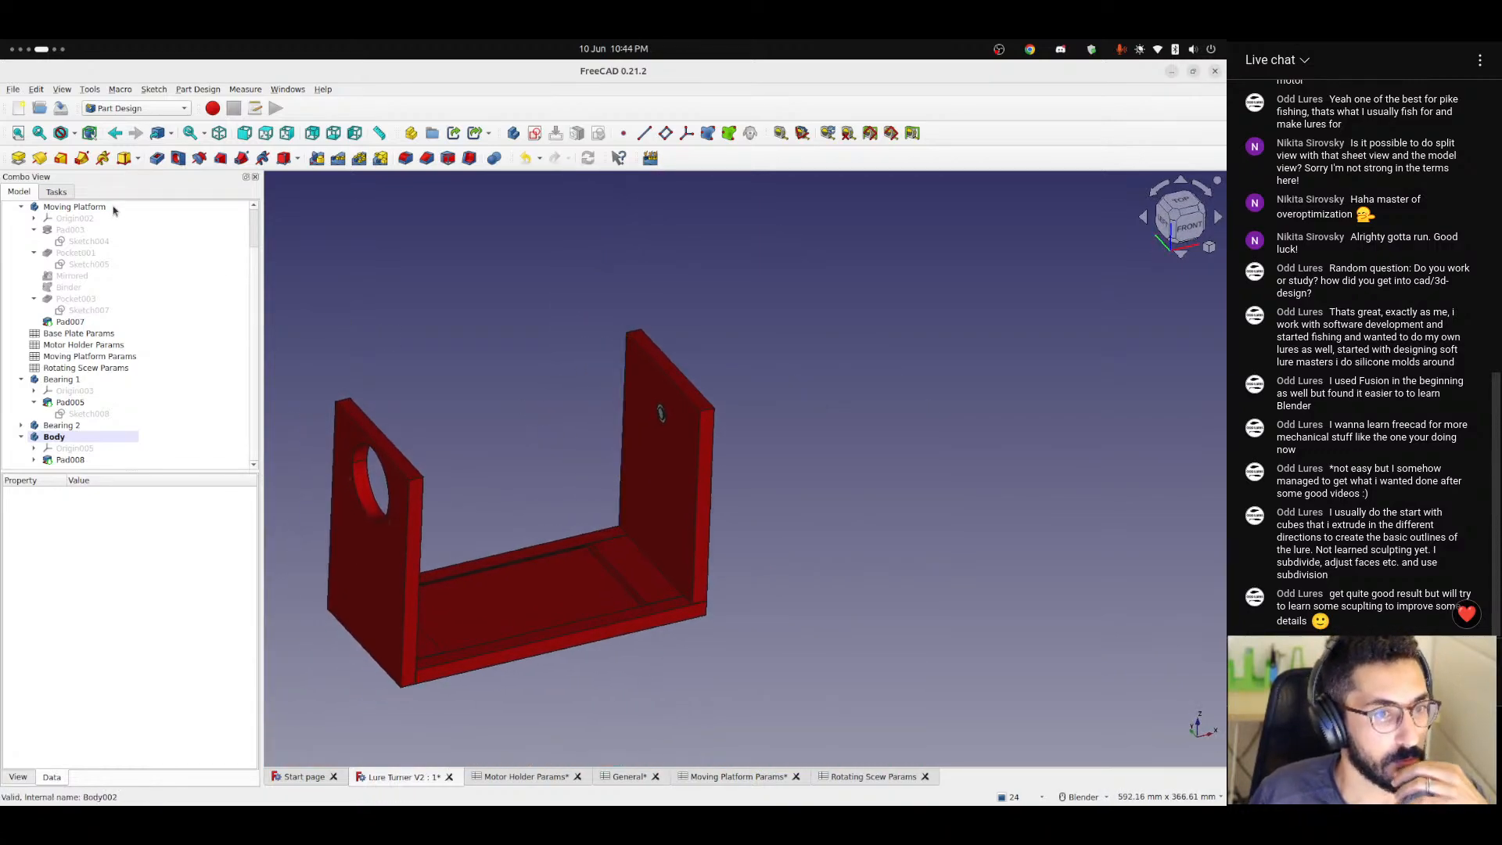
Show the shaft body's origin and start a datum plane attached to its YZ plane in Plane face mode.
left_click(74, 448)
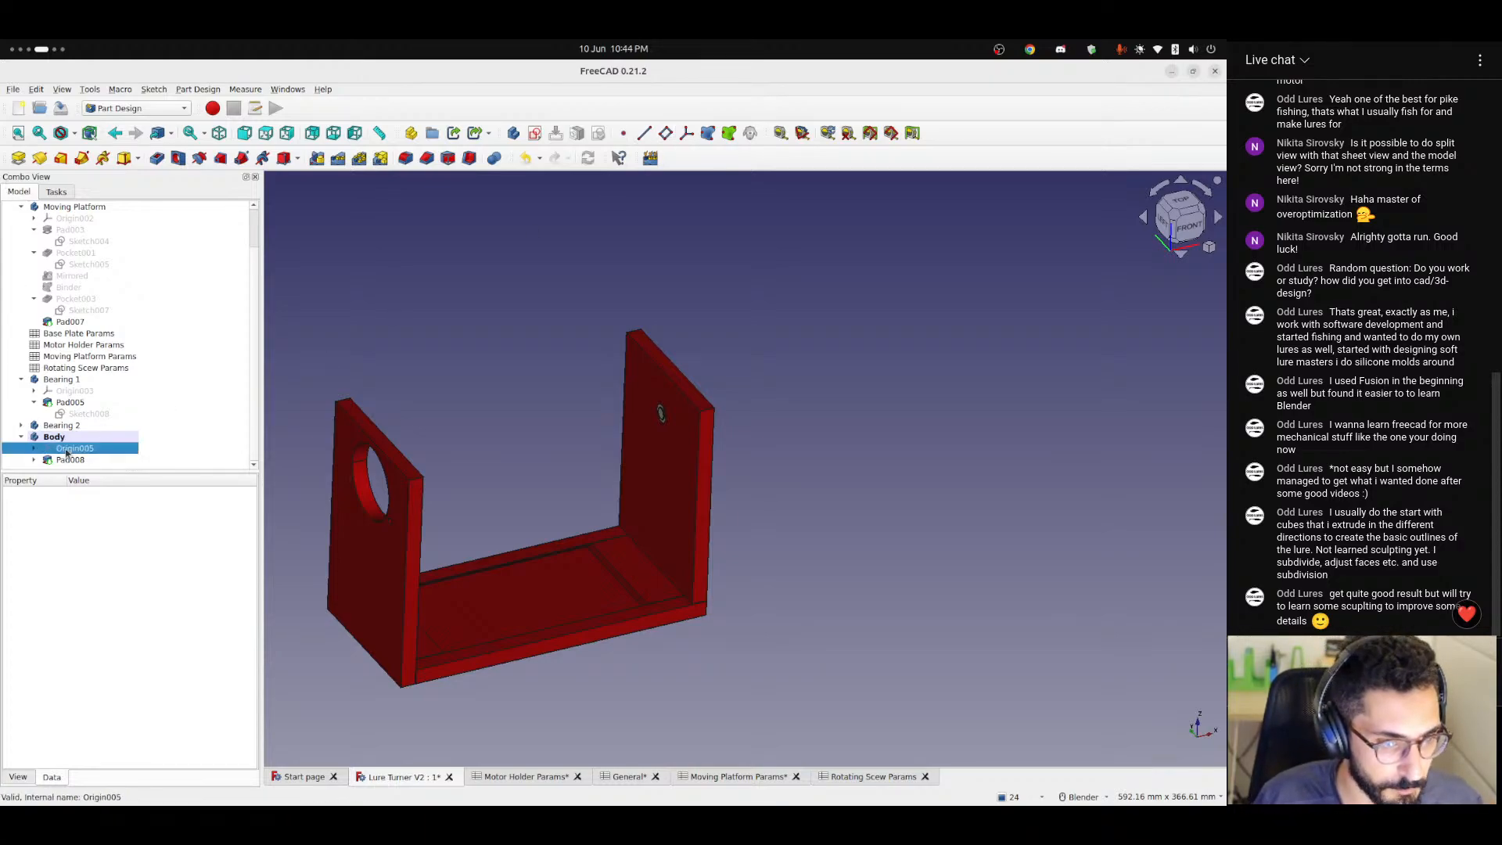
key("space")
left_click(601, 367)
left_click(665, 133)
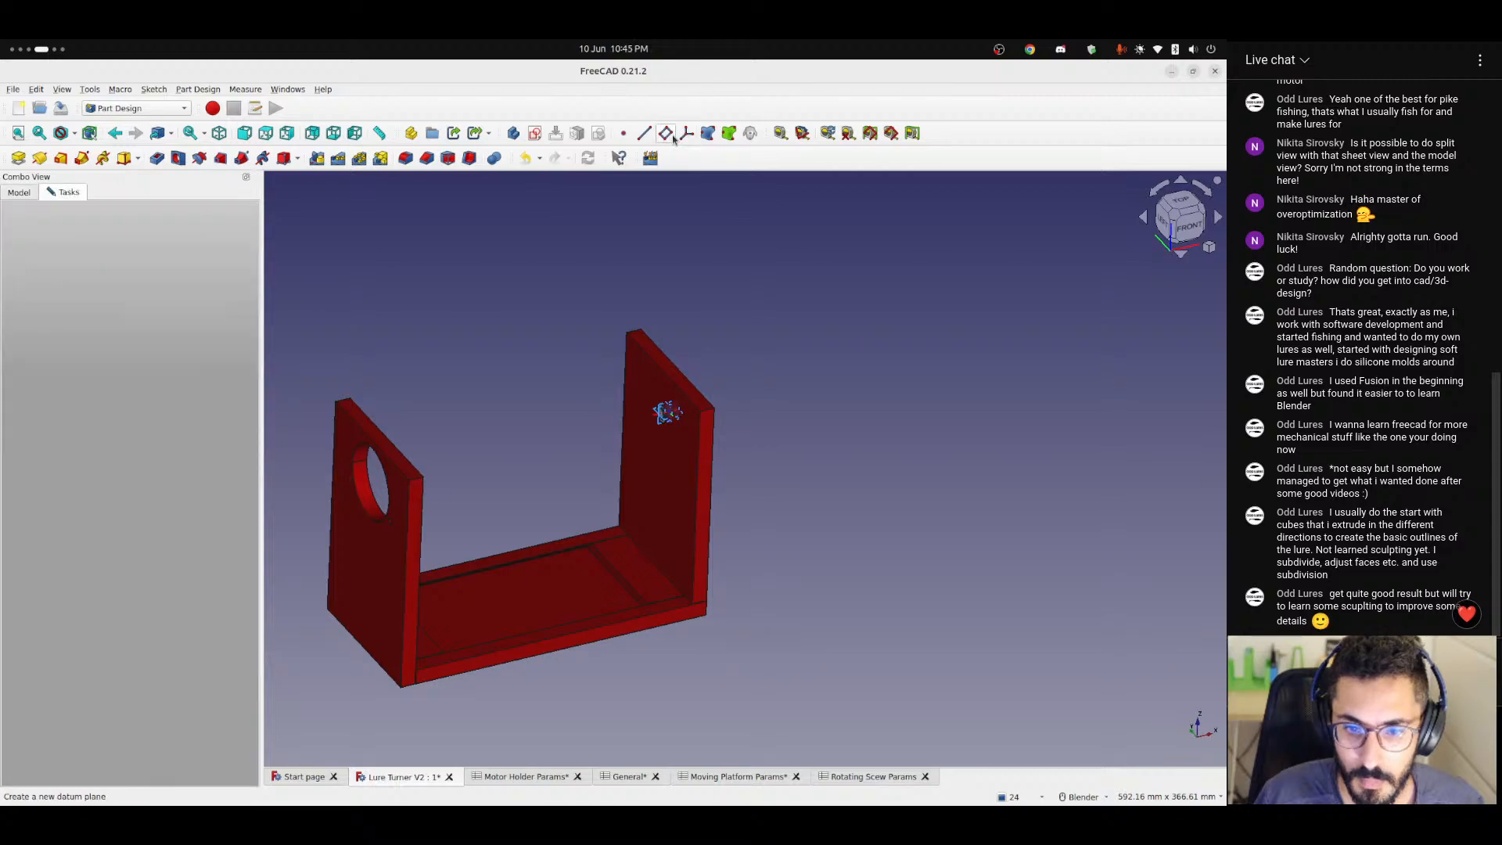
scroll(734, 353, "up", 5)
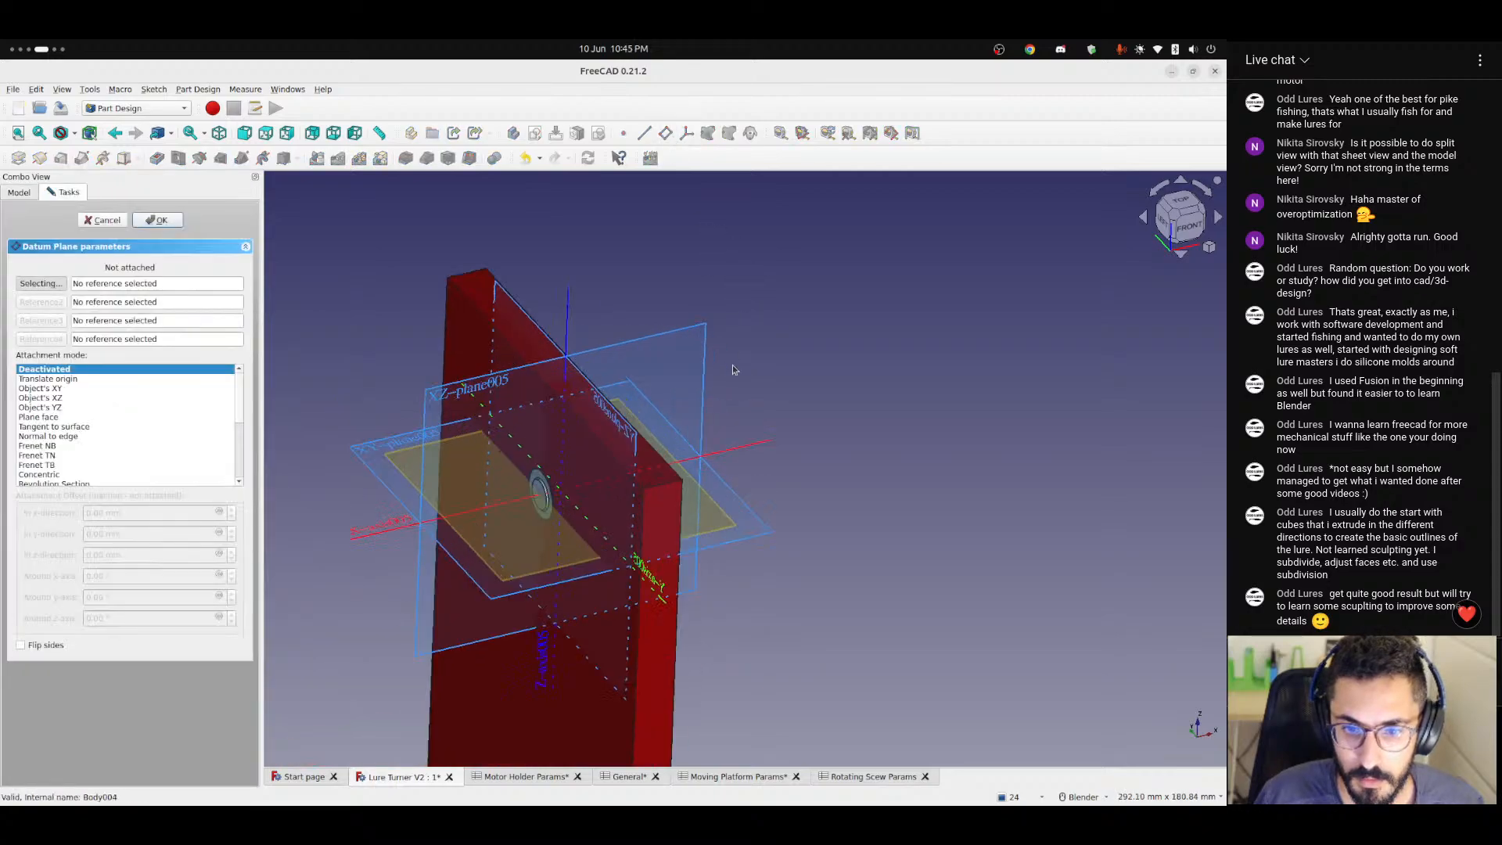
left_click(546, 338)
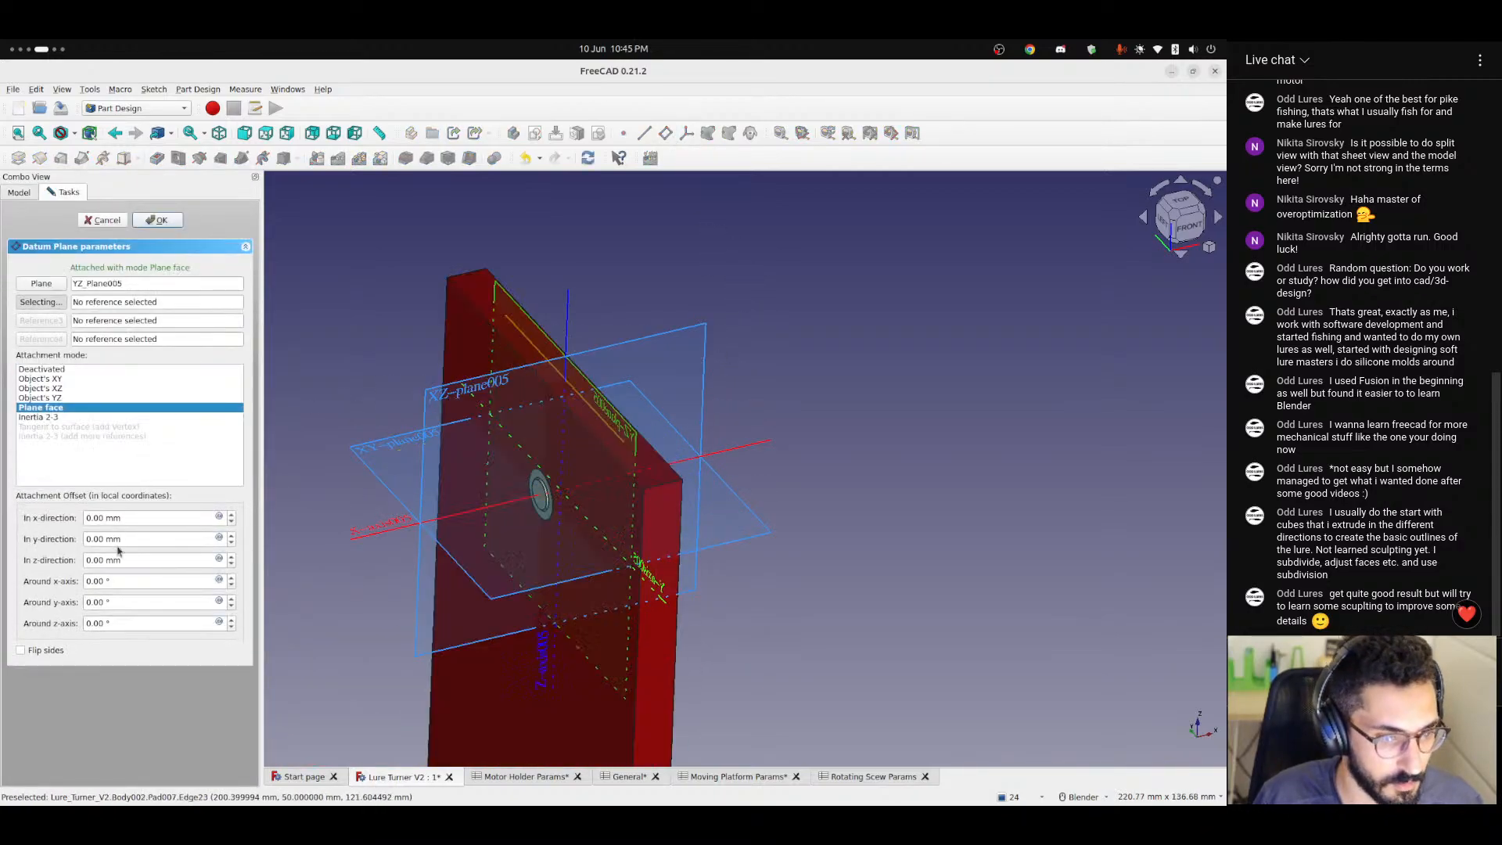
Set the datum plane's z offset to the formula -<<General>>.thickness / 2 - <<General>>.tolerance and create the plane.
scroll(126, 559, "up", 1)
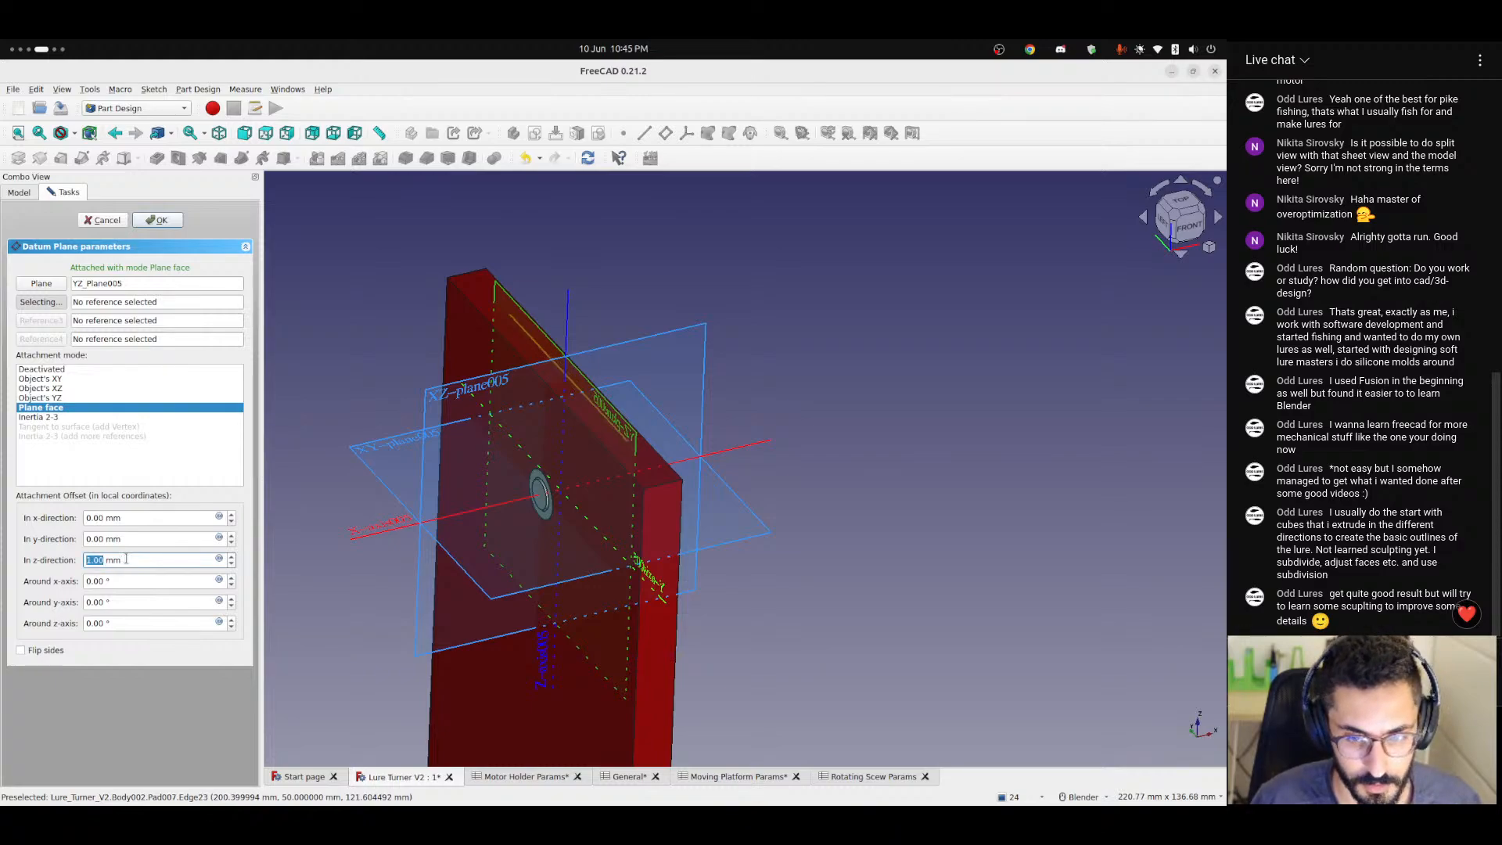
scroll(125, 559, "down", 9)
left_click(219, 559)
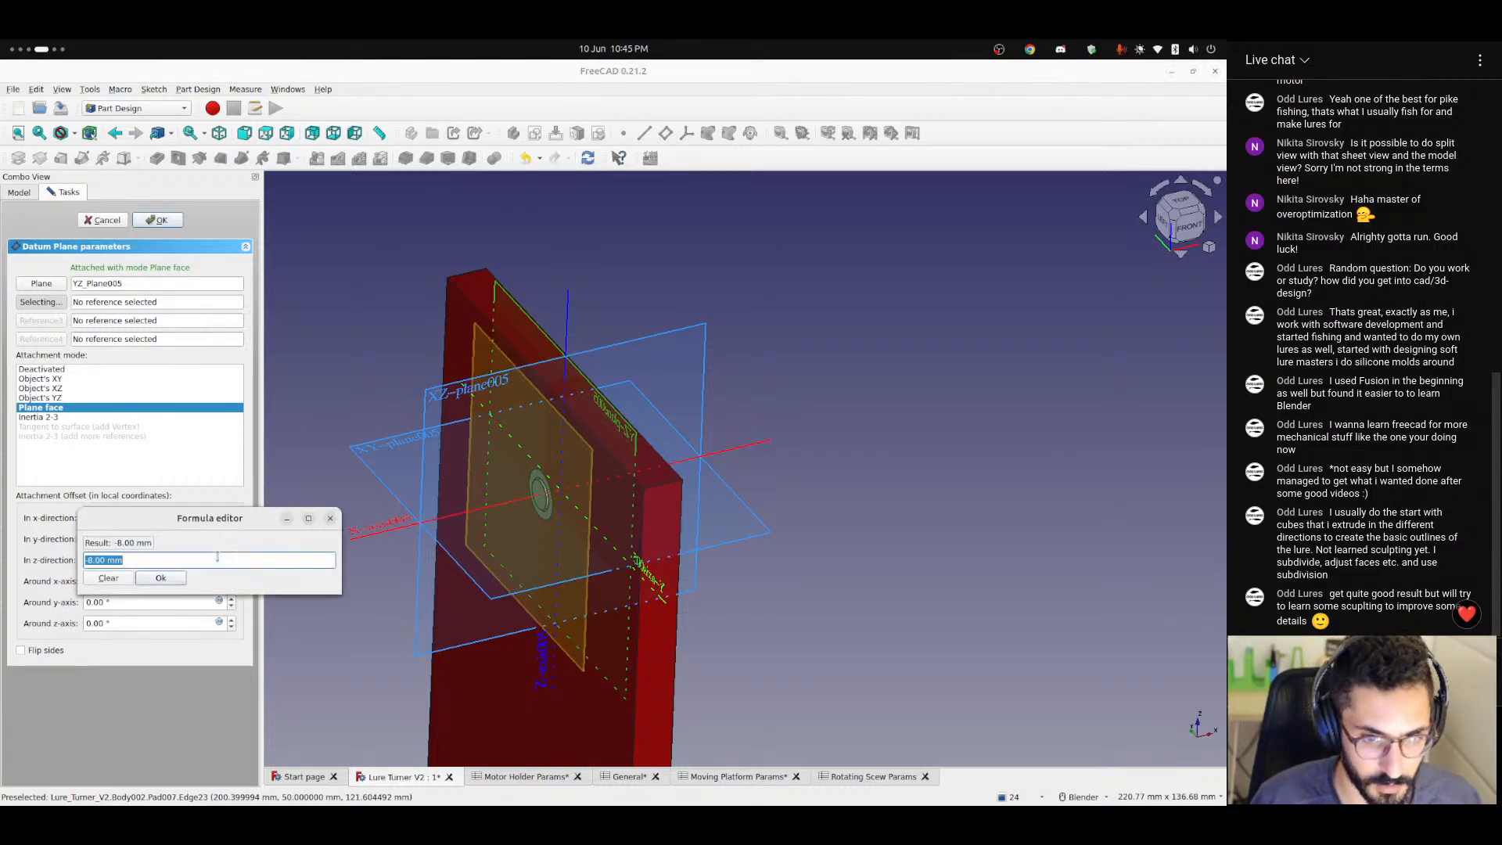
key("BackSpace")
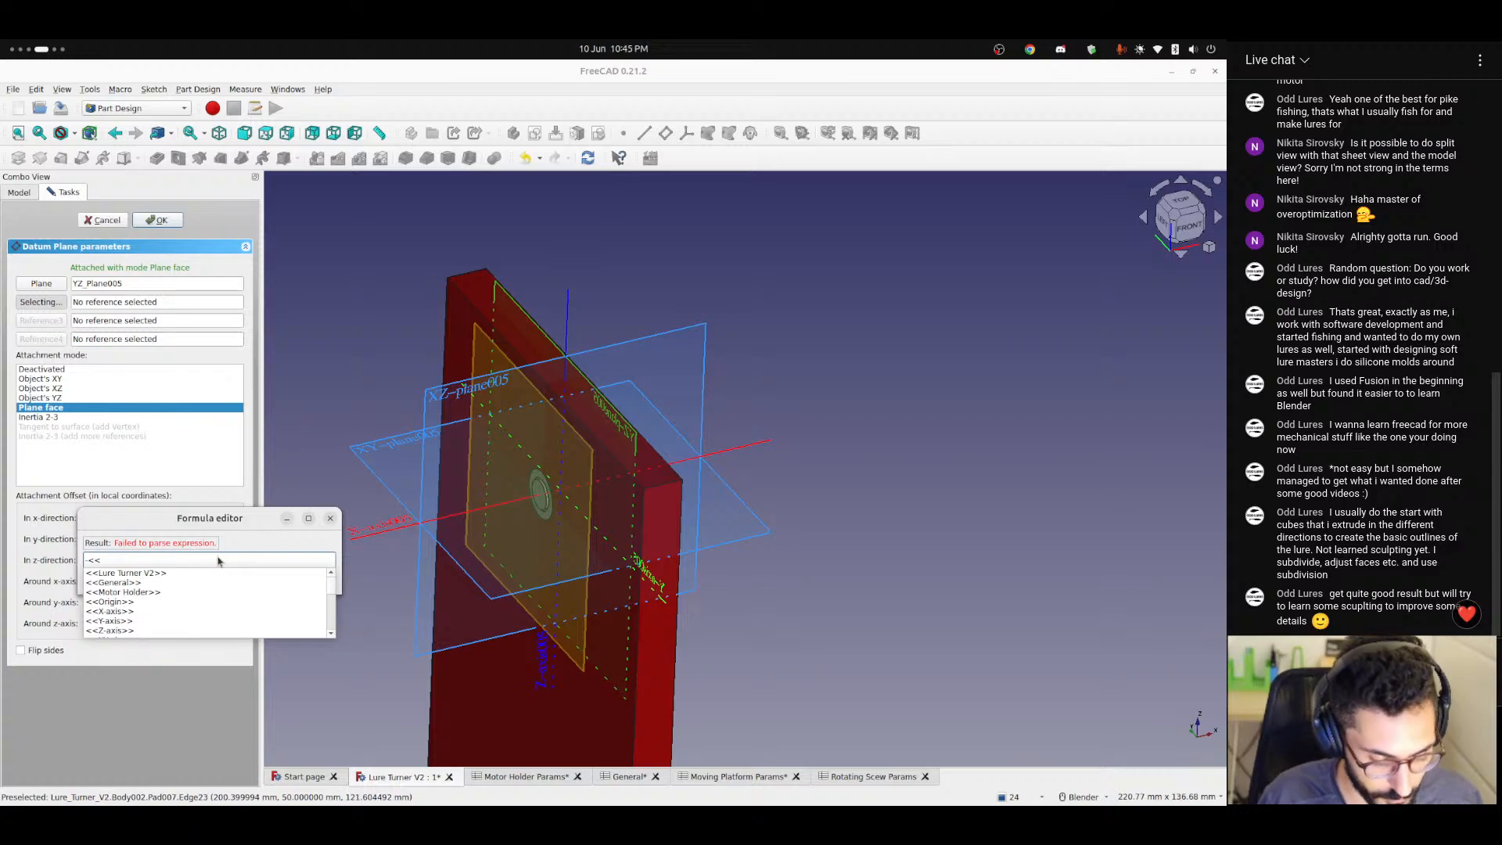
type("General>>.th")
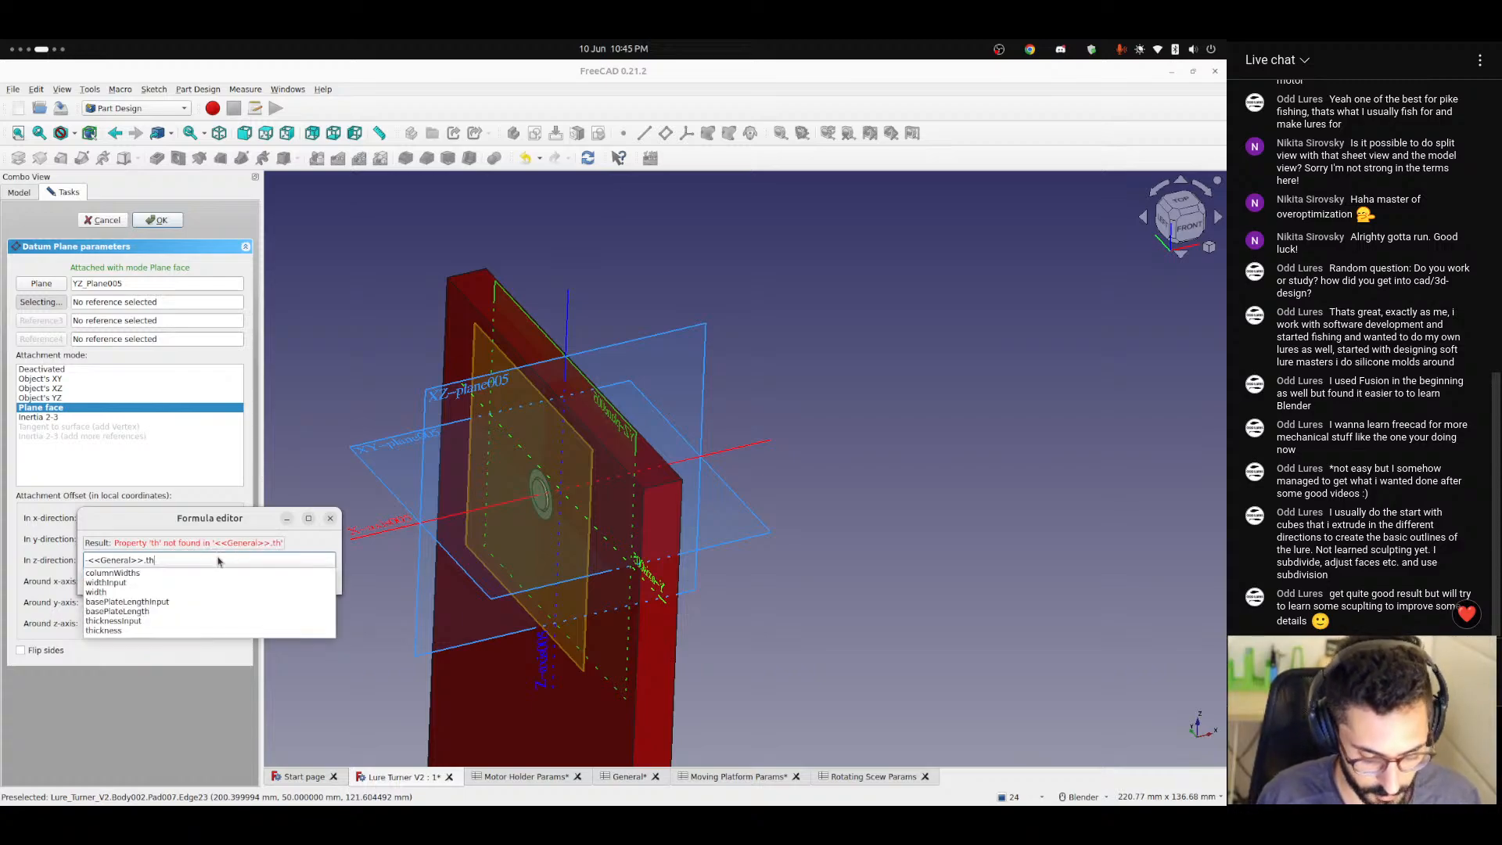
type("ickness / 2")
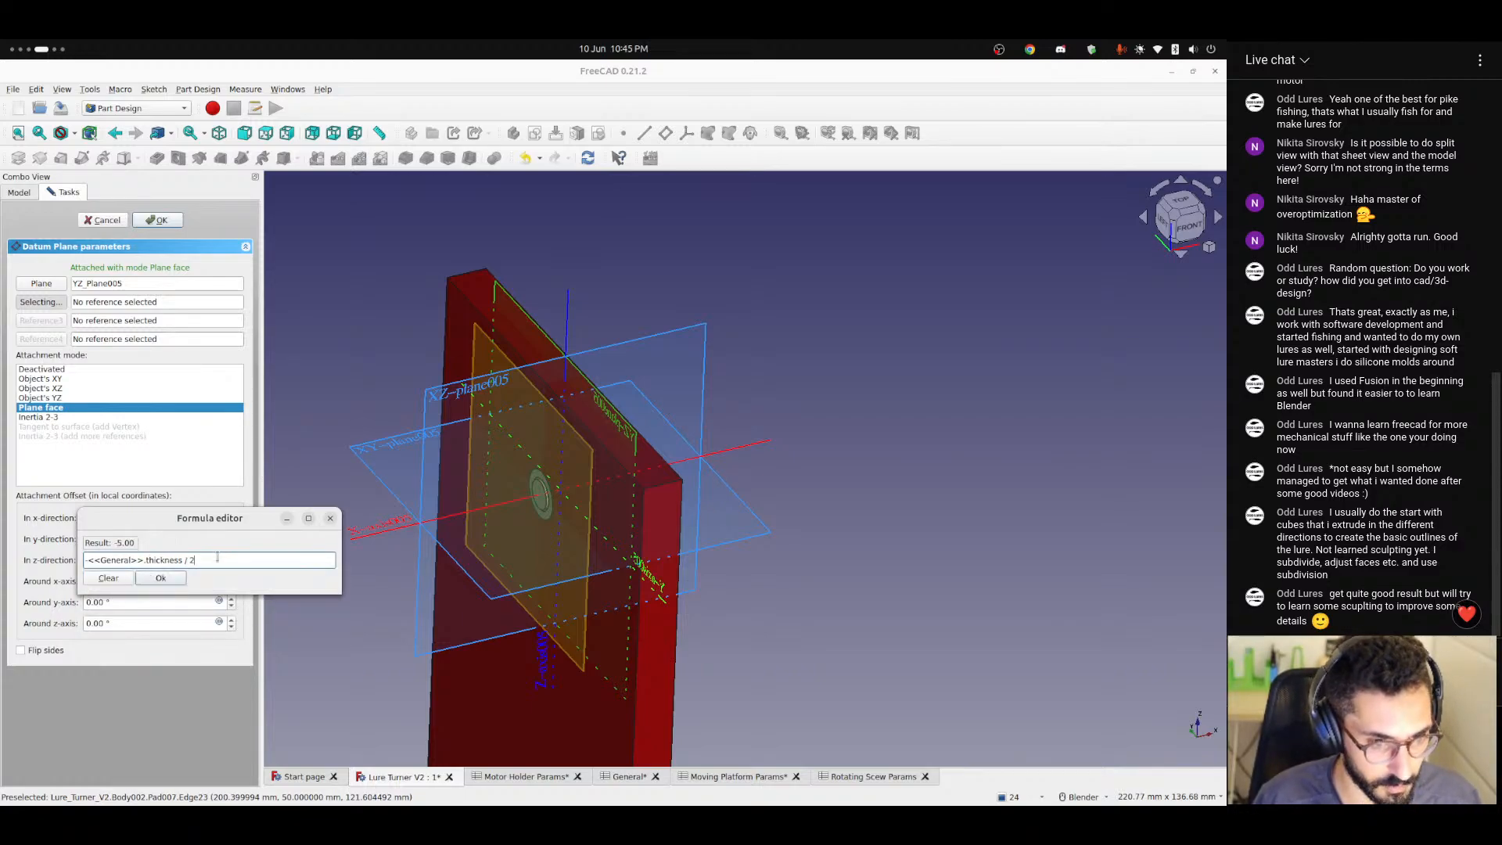
type(" -")
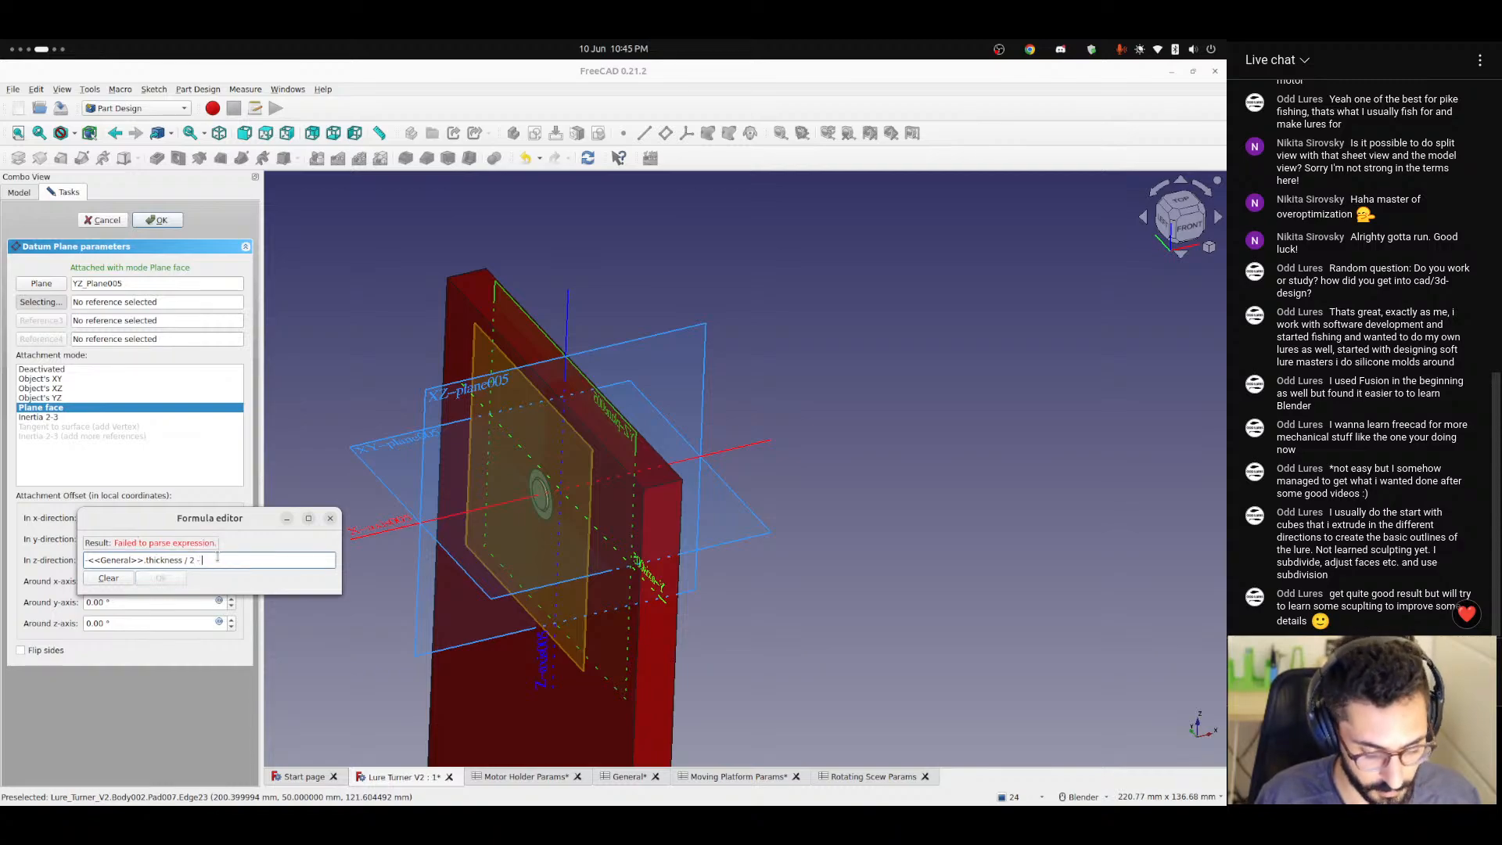
type(" <<General>>.")
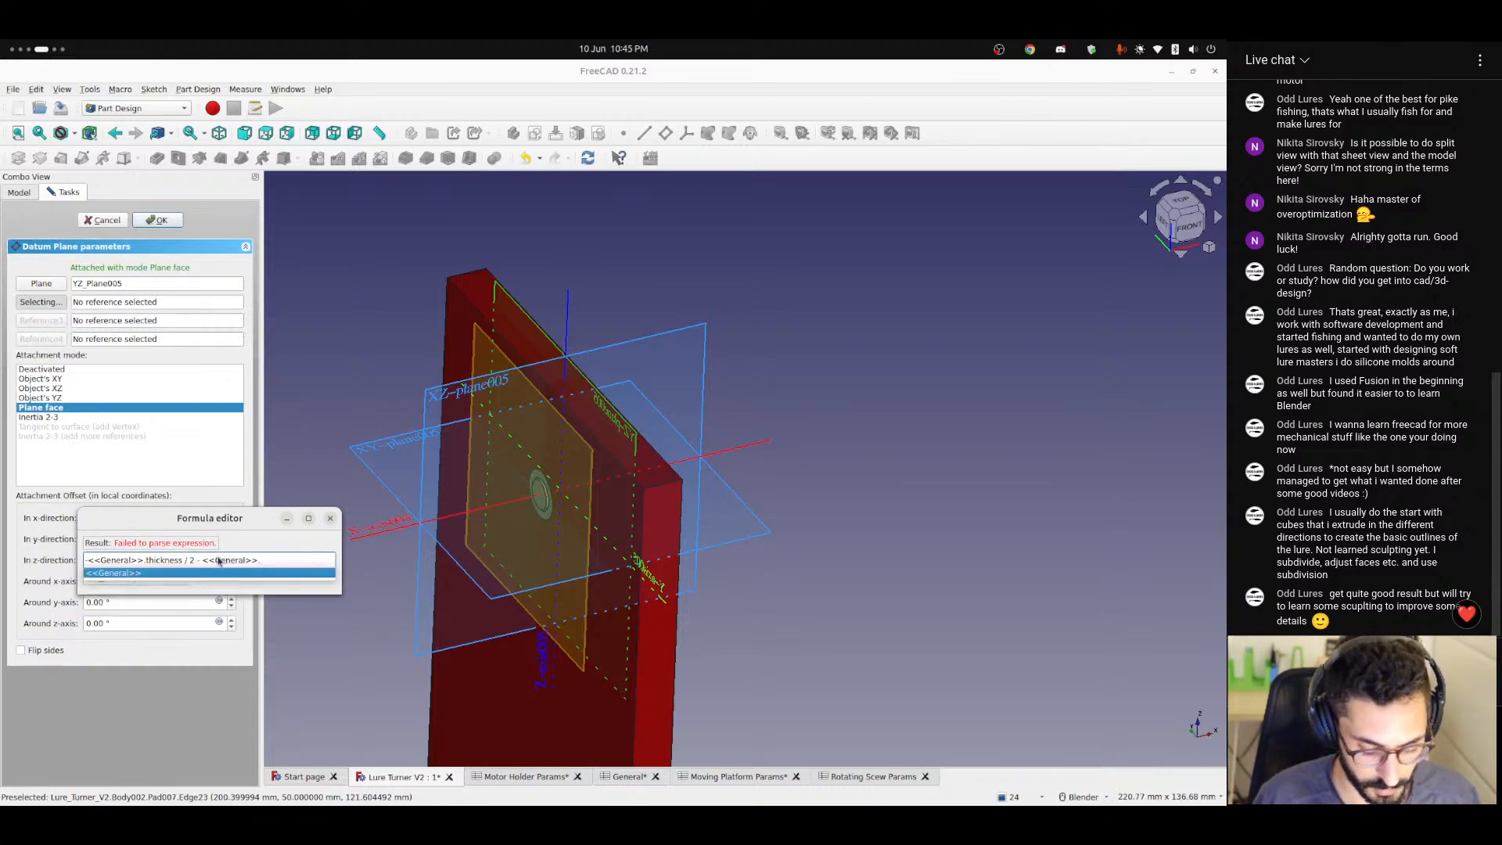
type("tolerance")
key("Down")
key("Down")
key("Return")
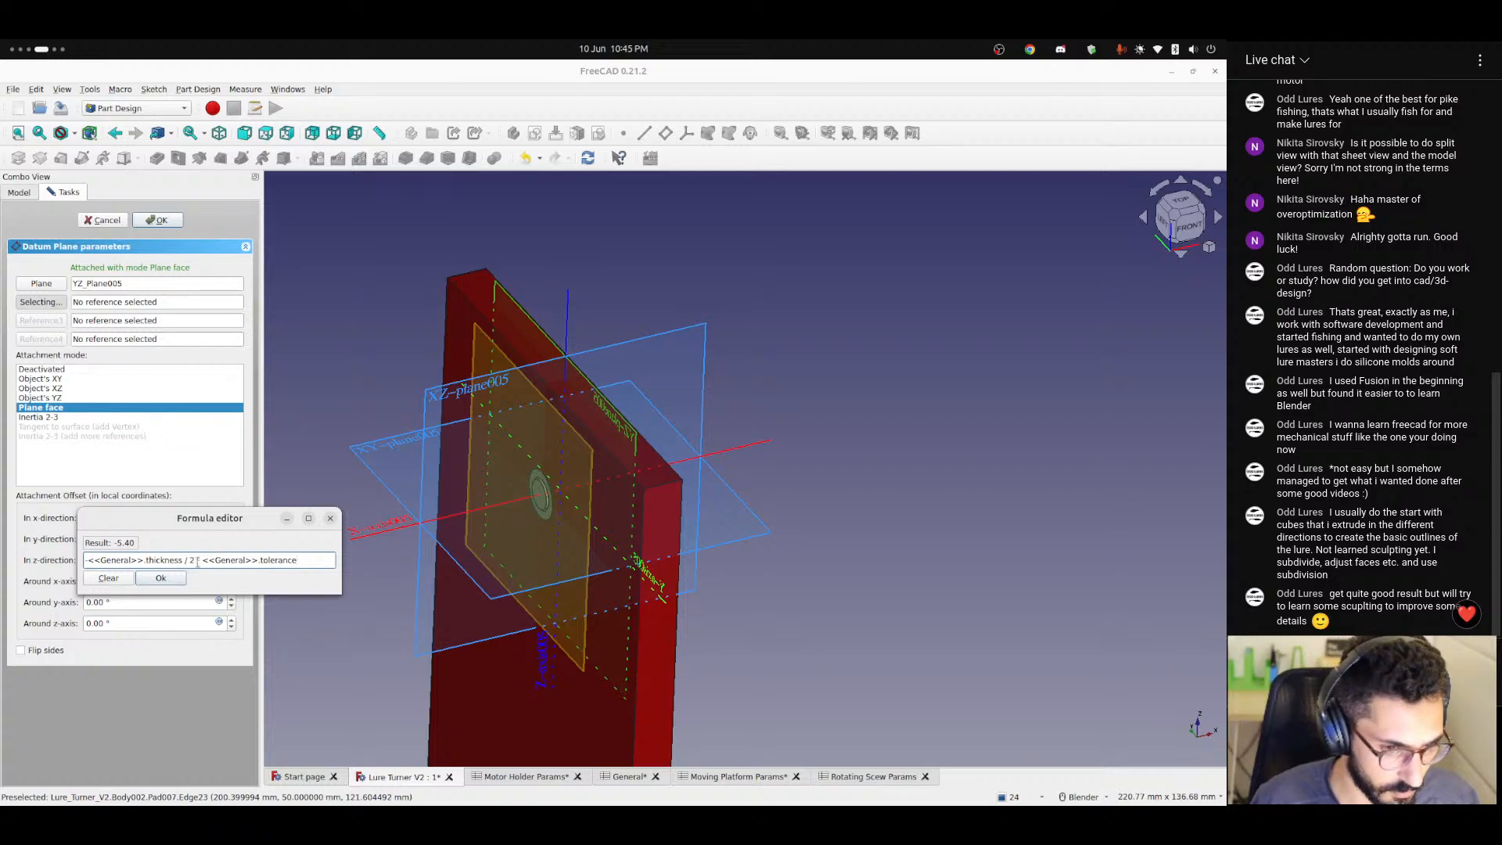
key("Return")
left_click(159, 220)
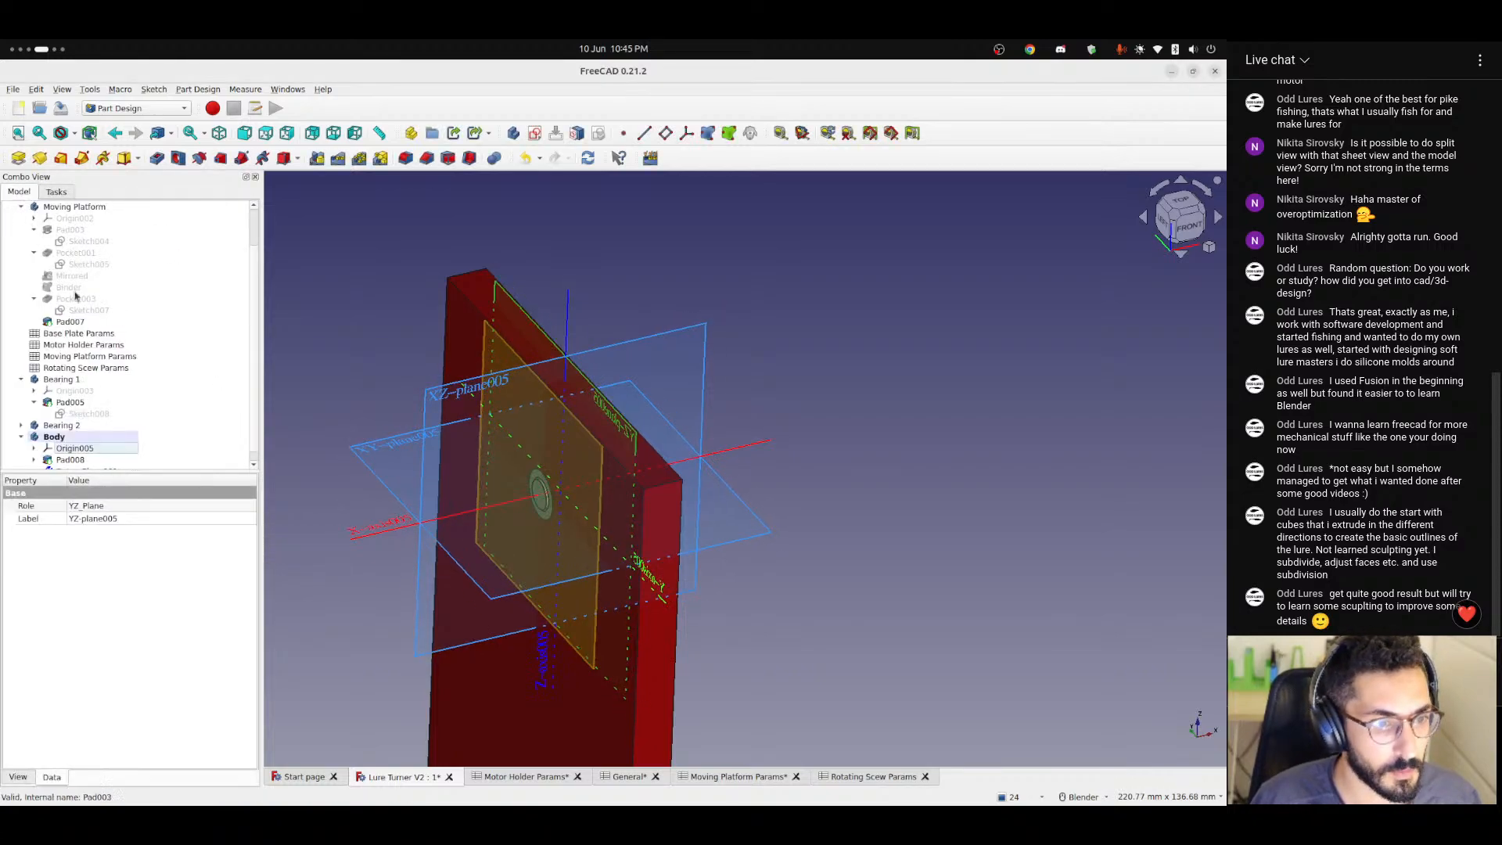
Hide the shaft body's origin and datum plane, and start a new sketch on that datum plane.
left_click(73, 449)
key("space")
scroll(97, 386, "down", 1)
left_click(86, 457)
key("space")
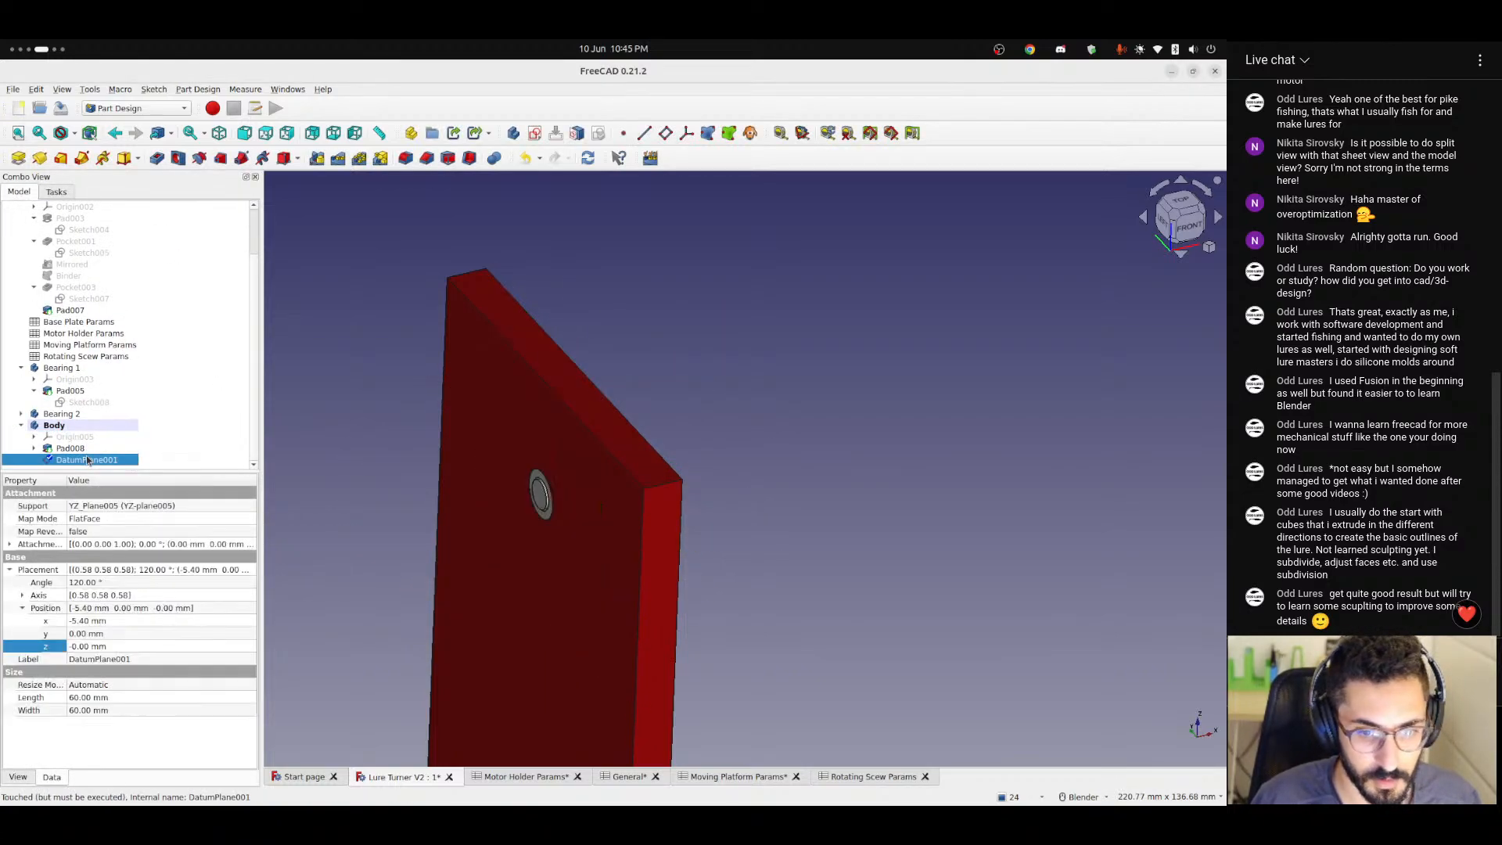
left_click(535, 133)
Section the view at the sketch plane and draw a circle about 17.2 mm in diameter centred on the origin.
scroll(884, 532, "up", 5)
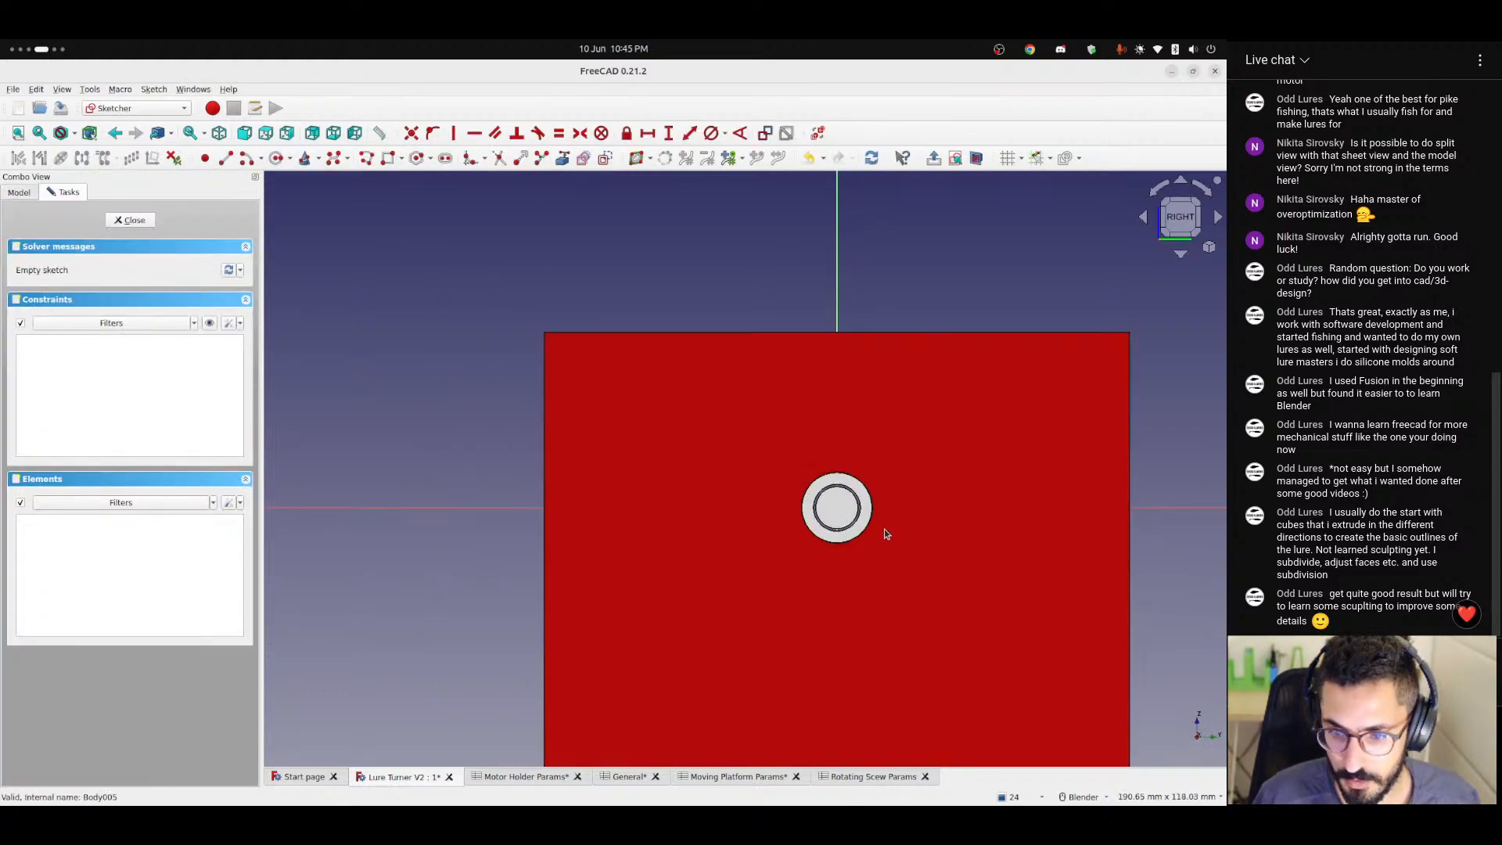
scroll(812, 499, "up", 1)
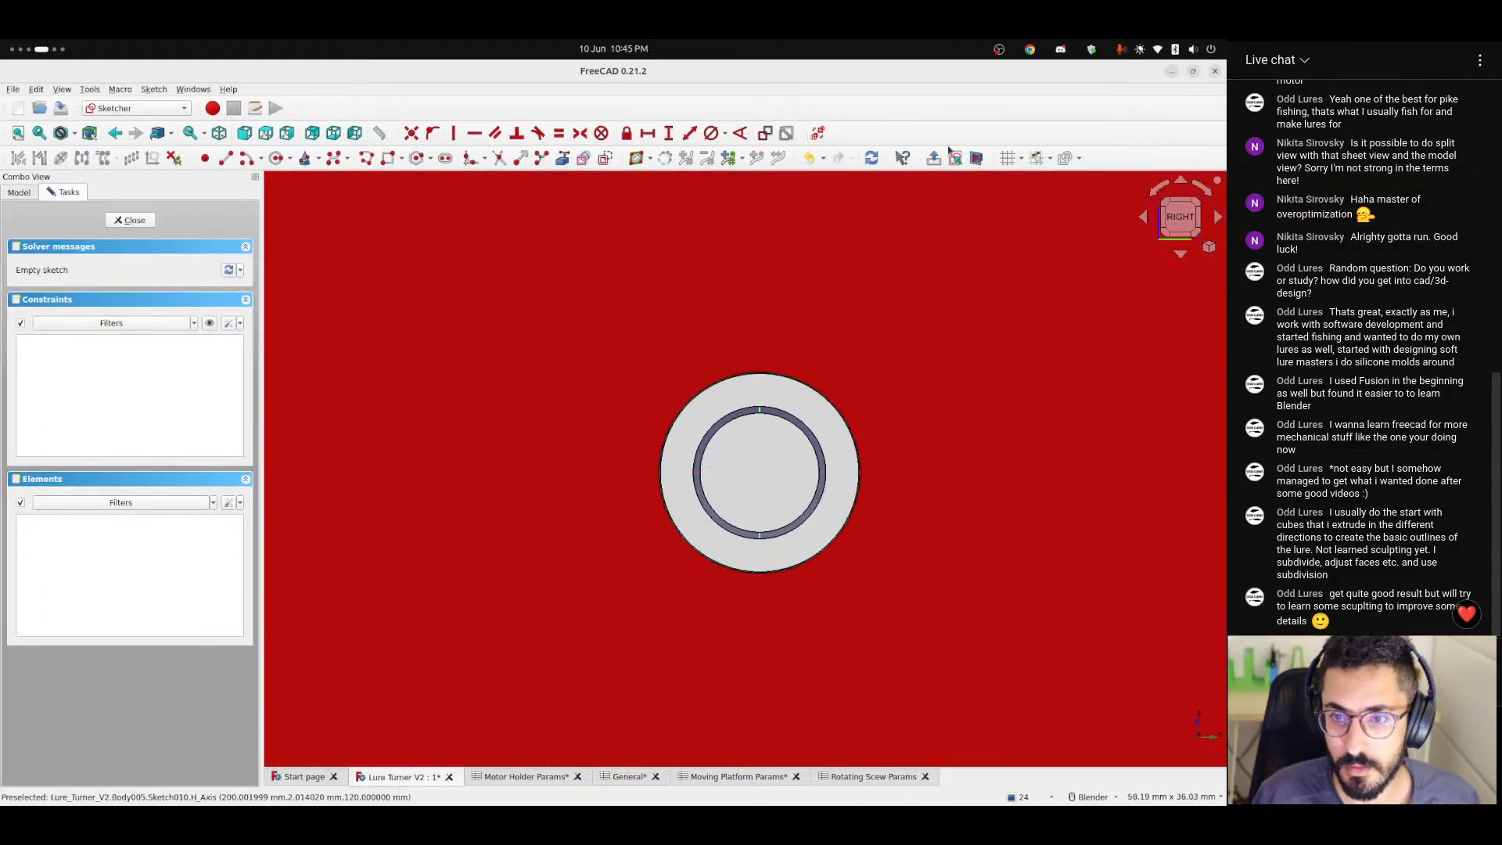
left_click(977, 159)
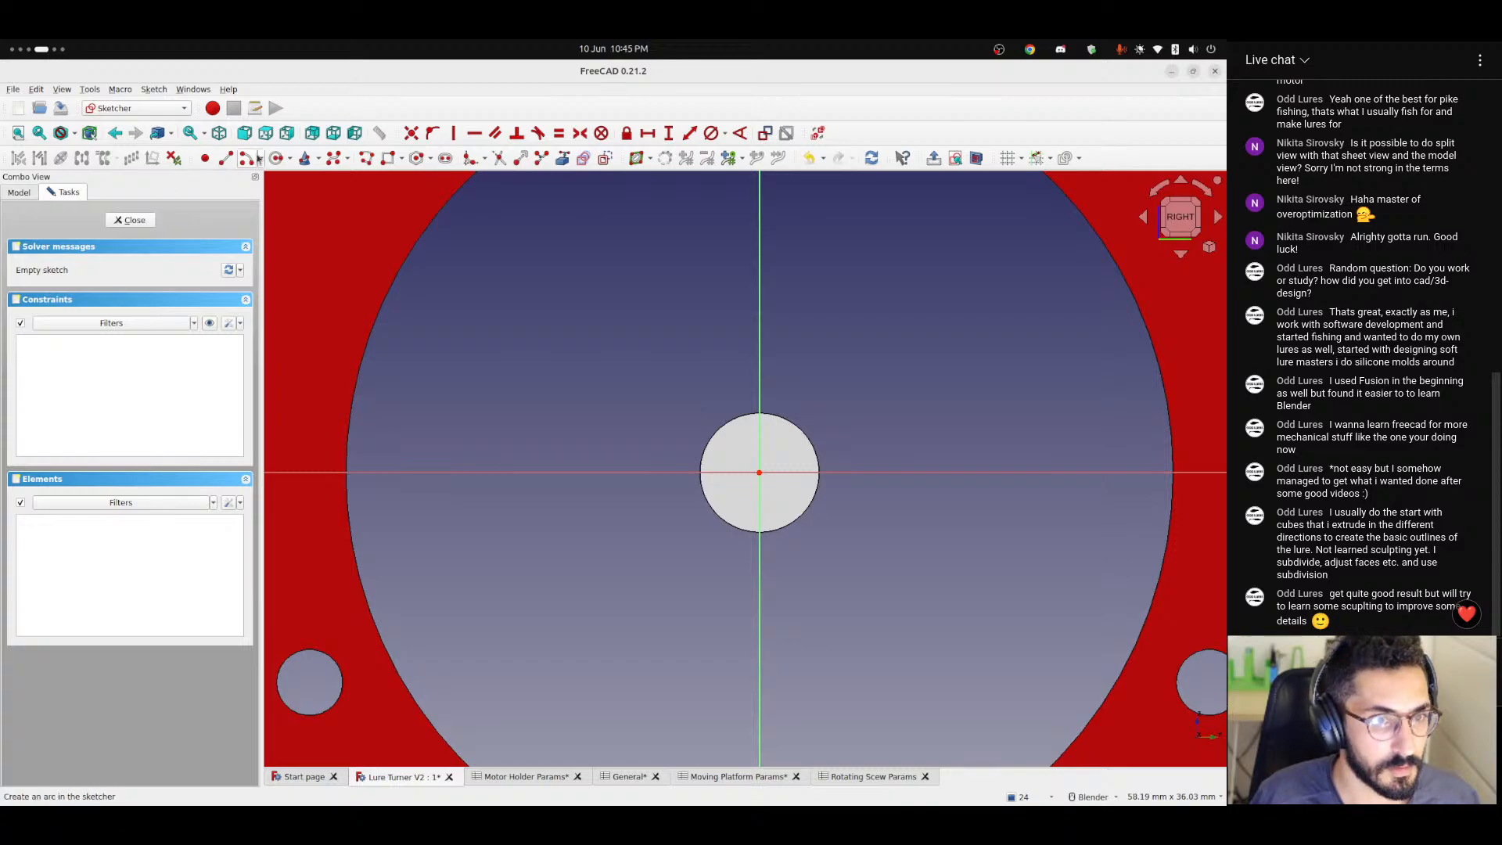
left_click(275, 159)
left_click(758, 473)
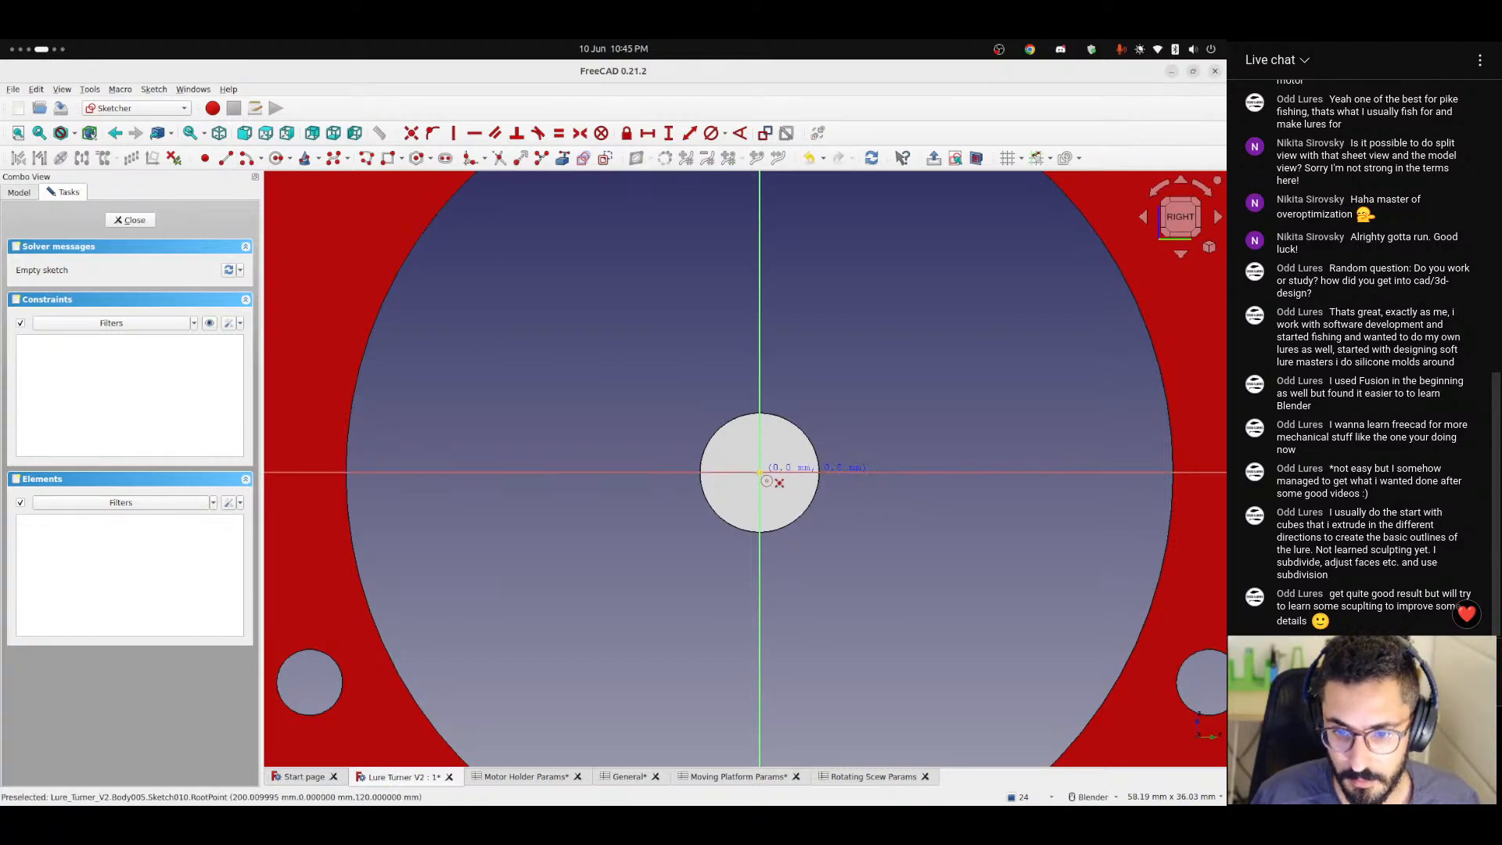
left_click(896, 526)
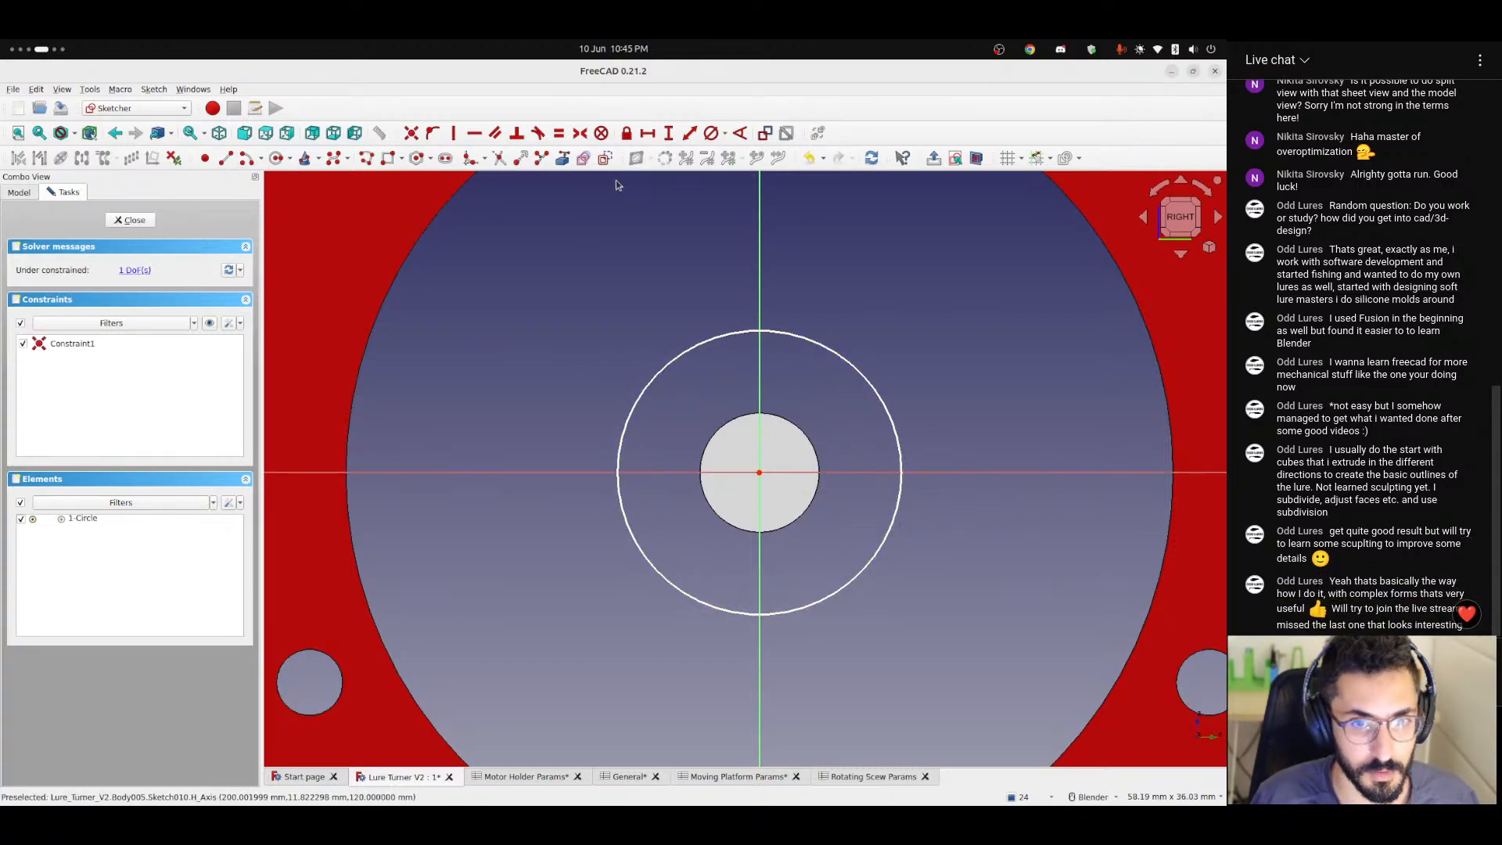
Constrain the circle's diameter with the formula <<Rotating Scew Params>>.diameter and close the sketch.
left_click(725, 134)
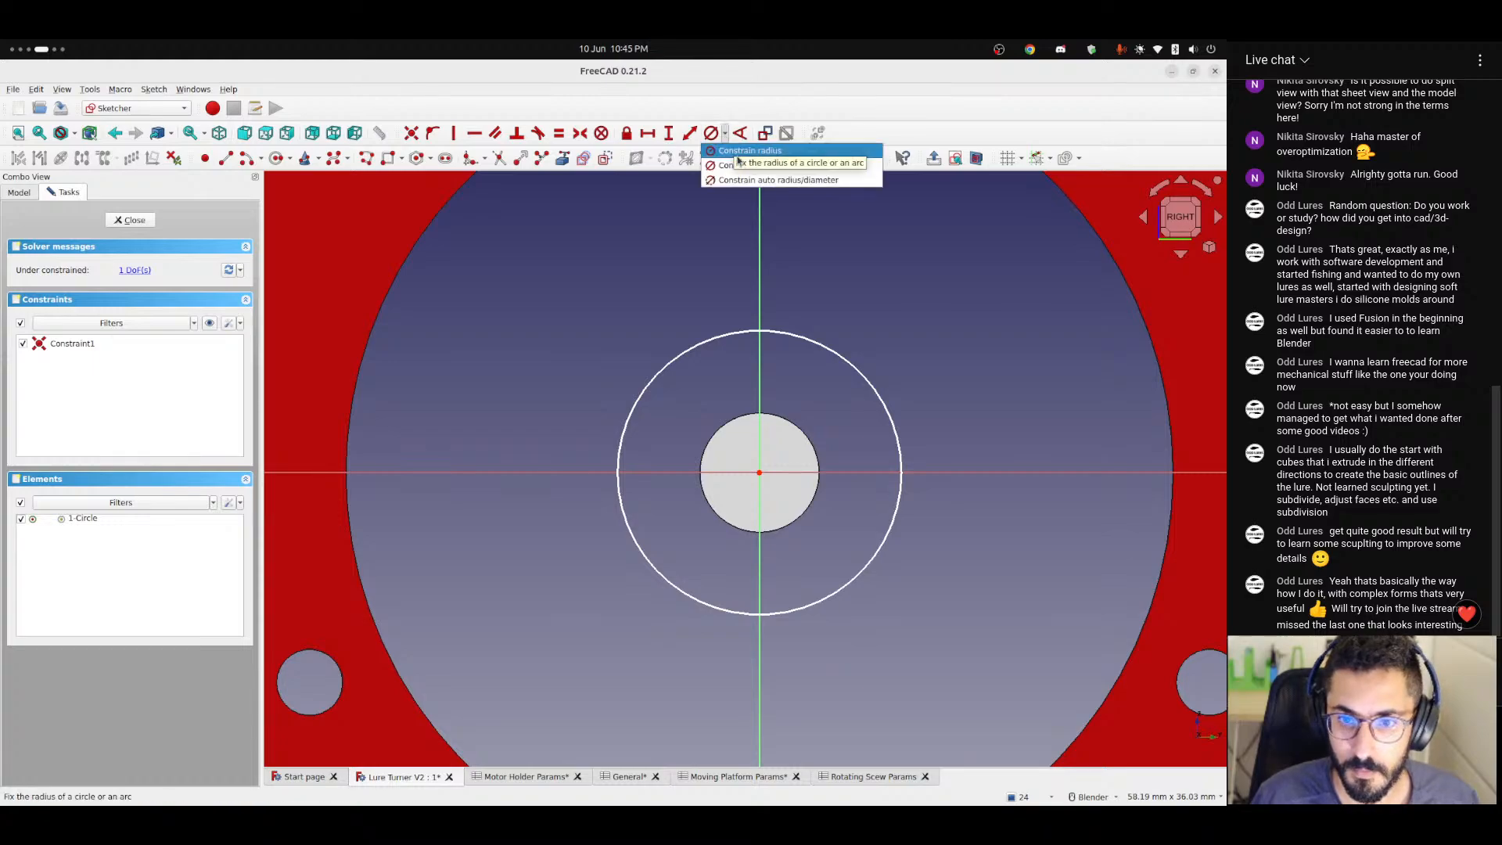
left_click(752, 166)
left_click(891, 400)
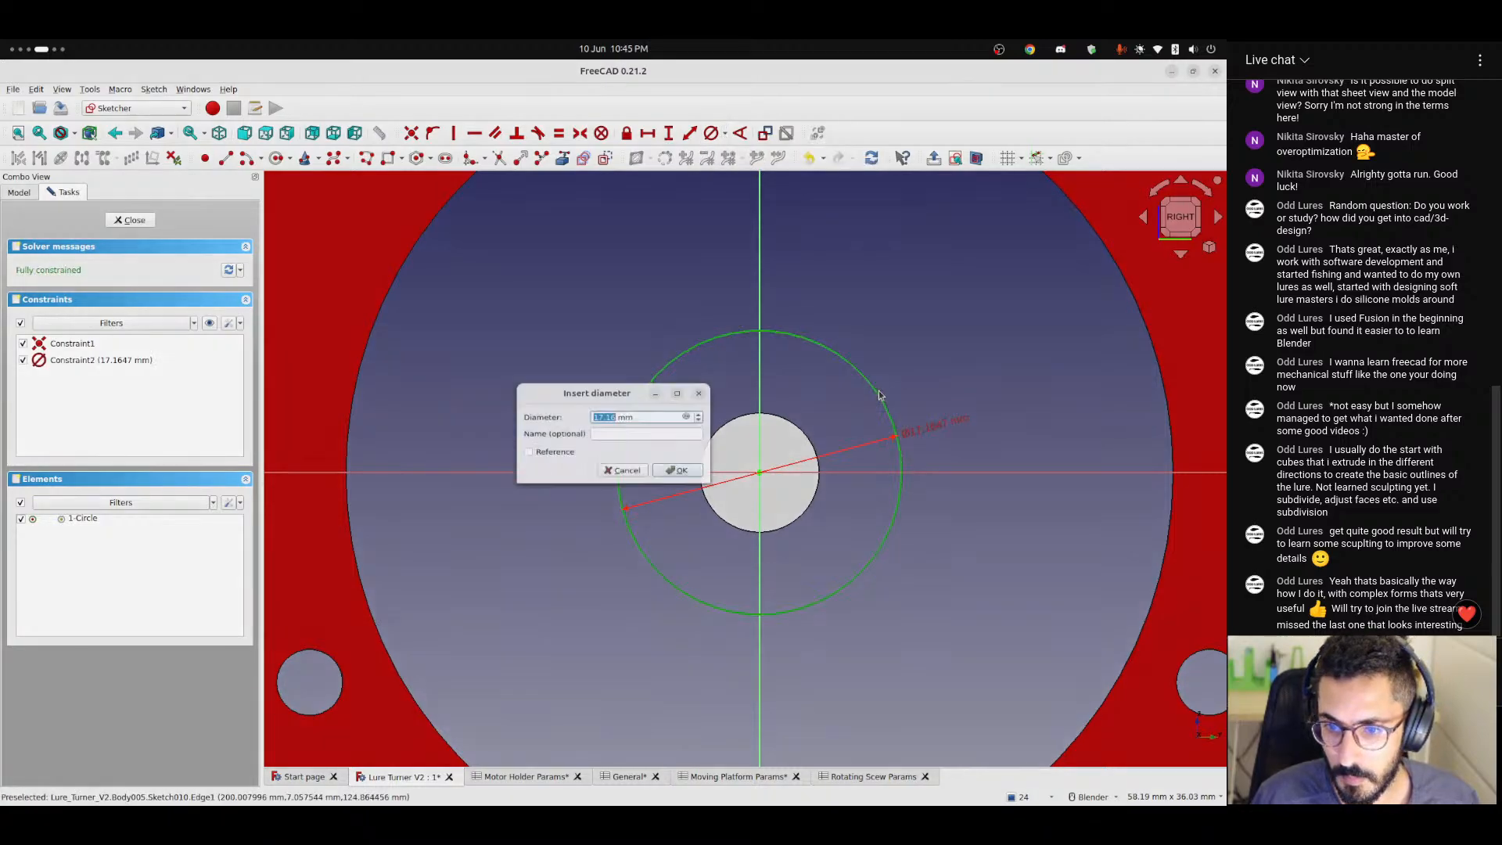
left_click(688, 416)
type("<<Rotating Scew Params>>.")
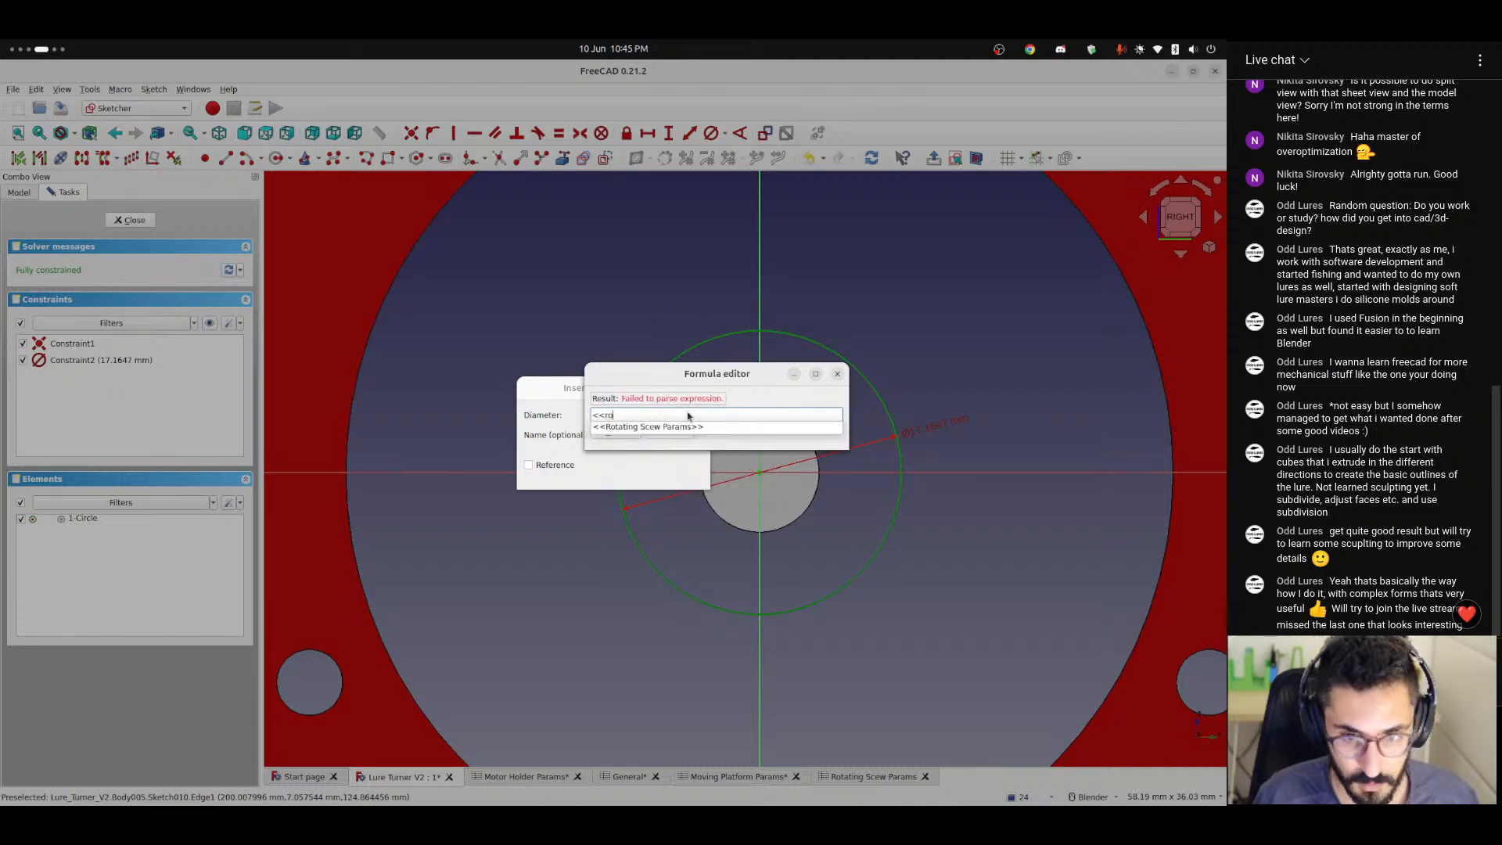
key("Down")
type("diameter")
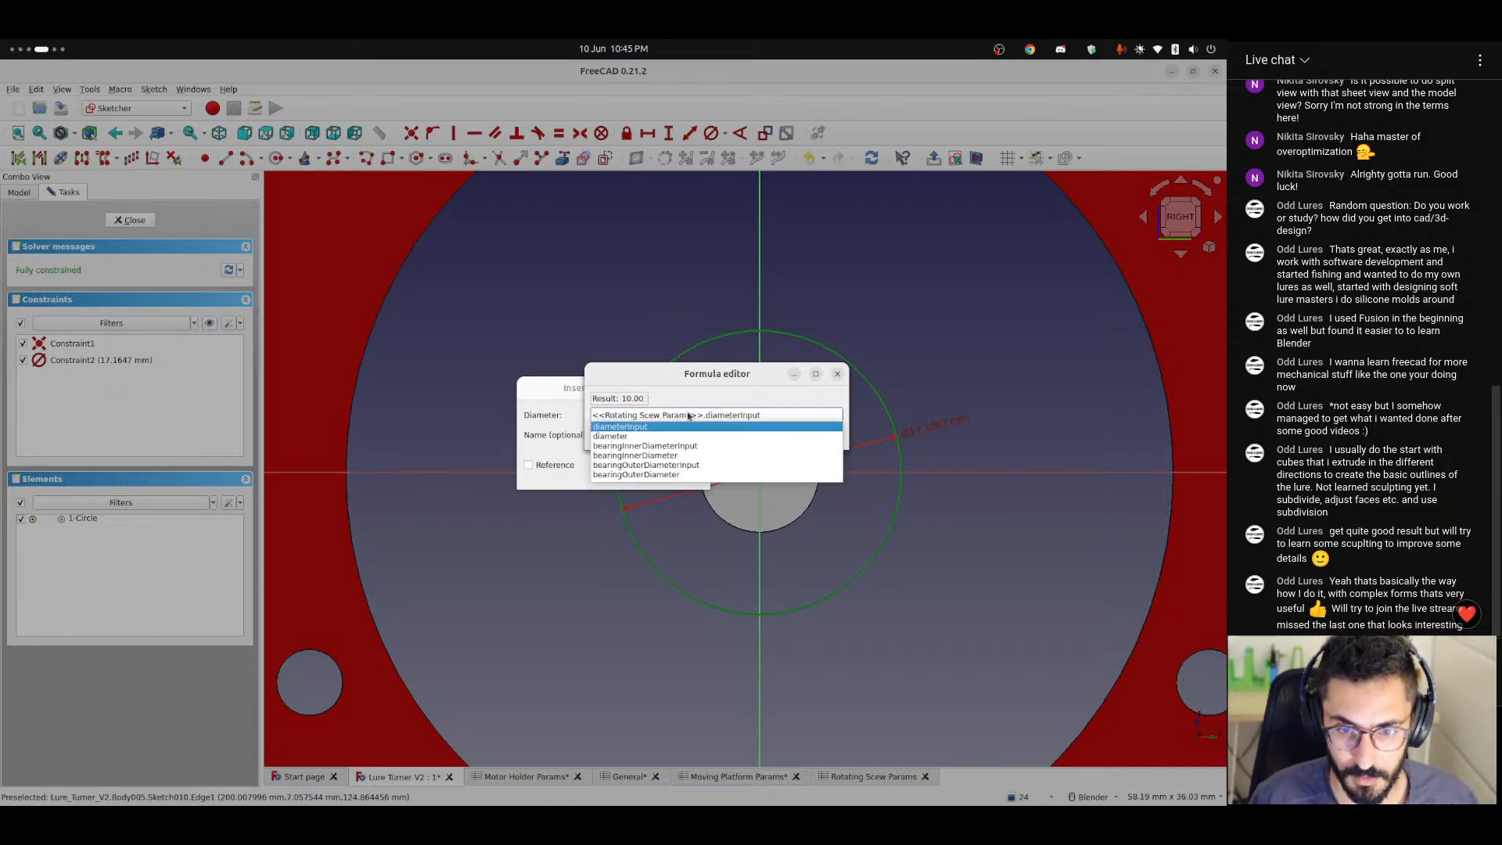
left_click(667, 431)
left_click(671, 473)
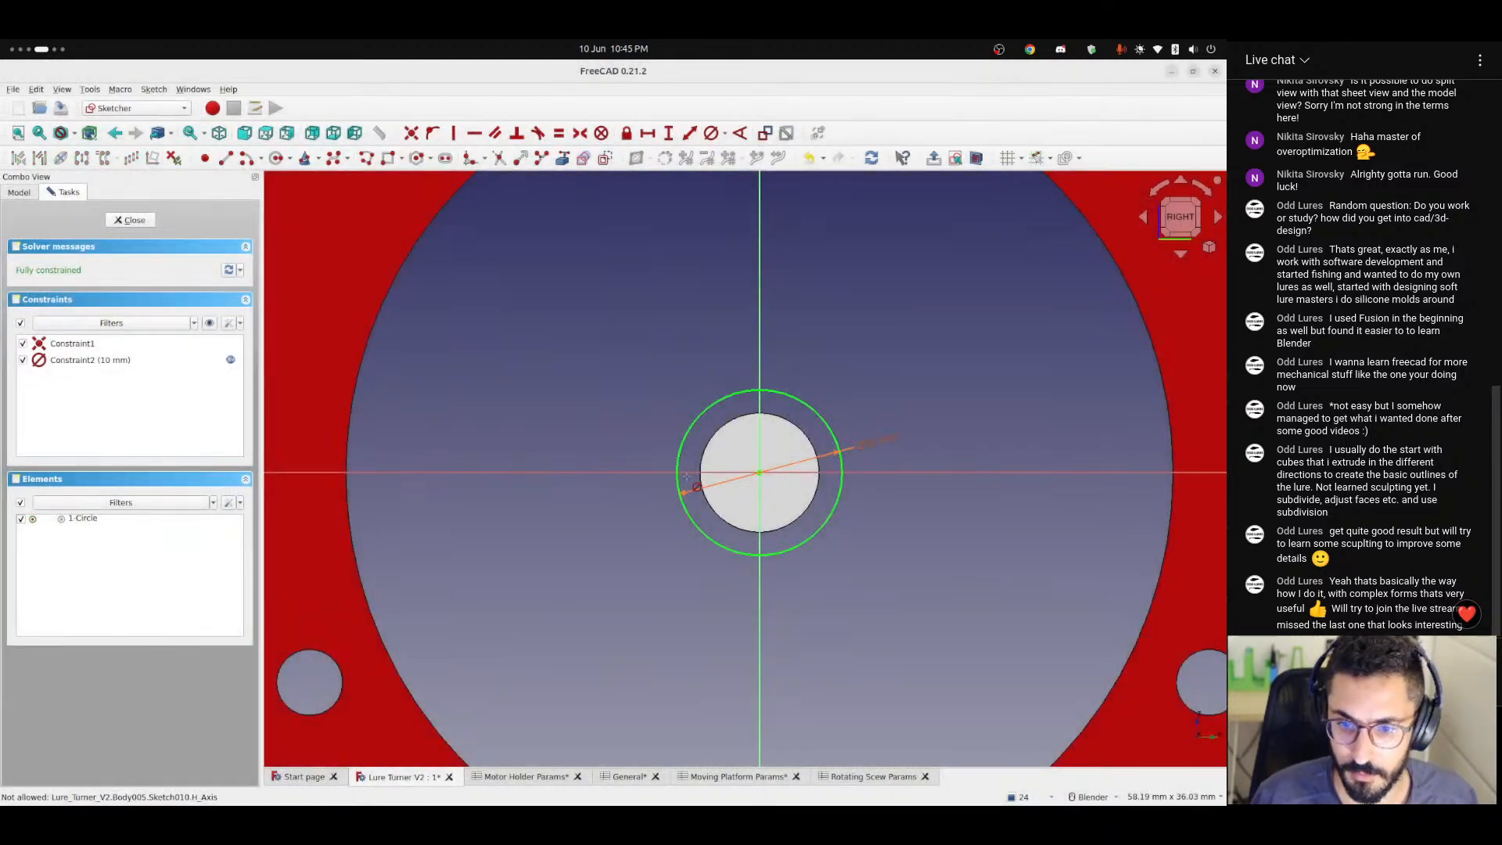
key("Escape")
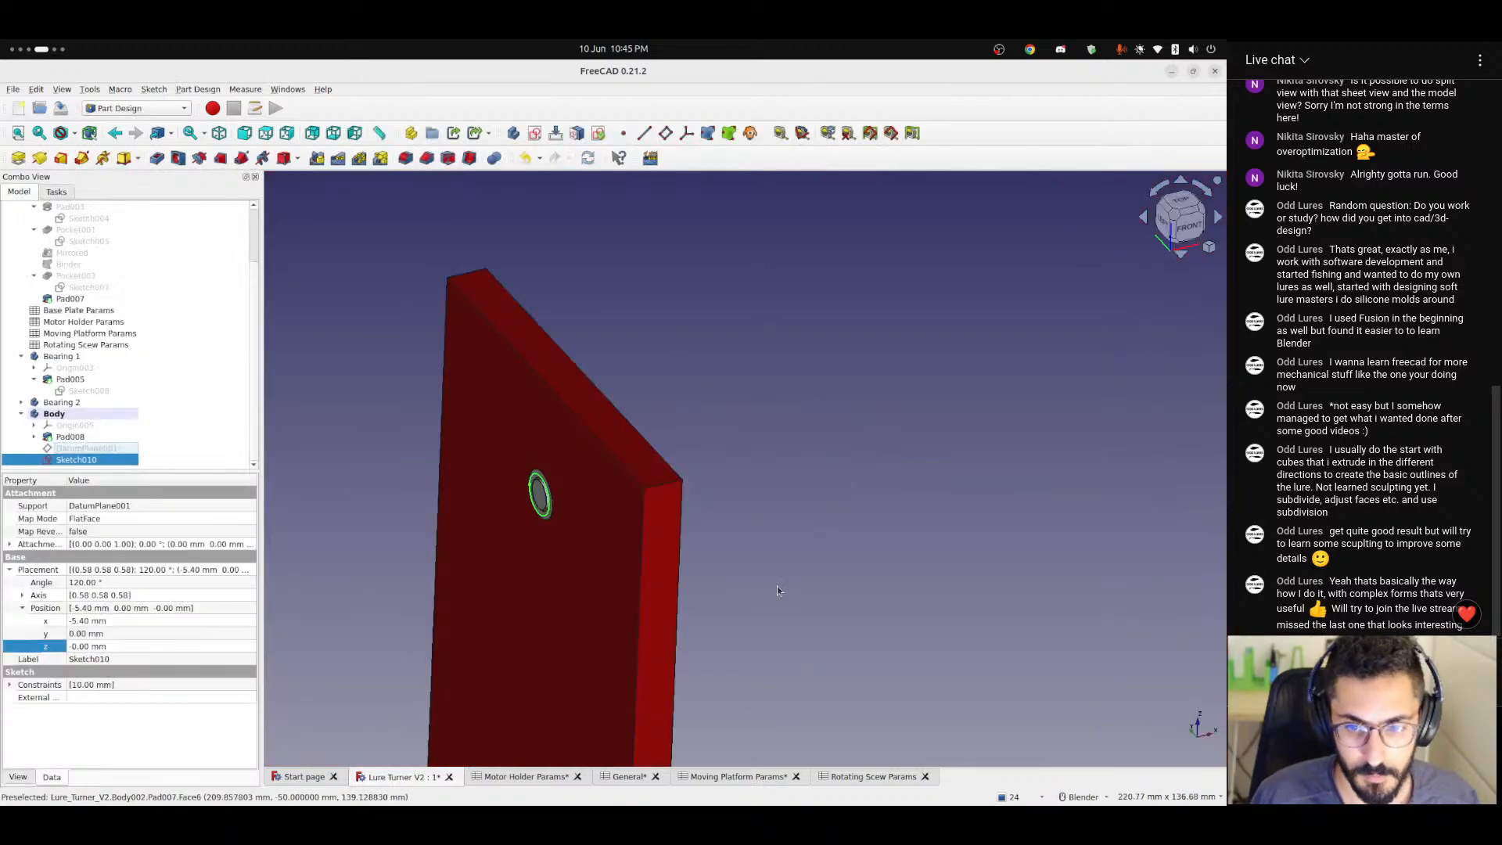
Add the label screwLength in cell A7 of the Rotating Scew Params spreadsheet.
scroll(528, 543, "up", 4)
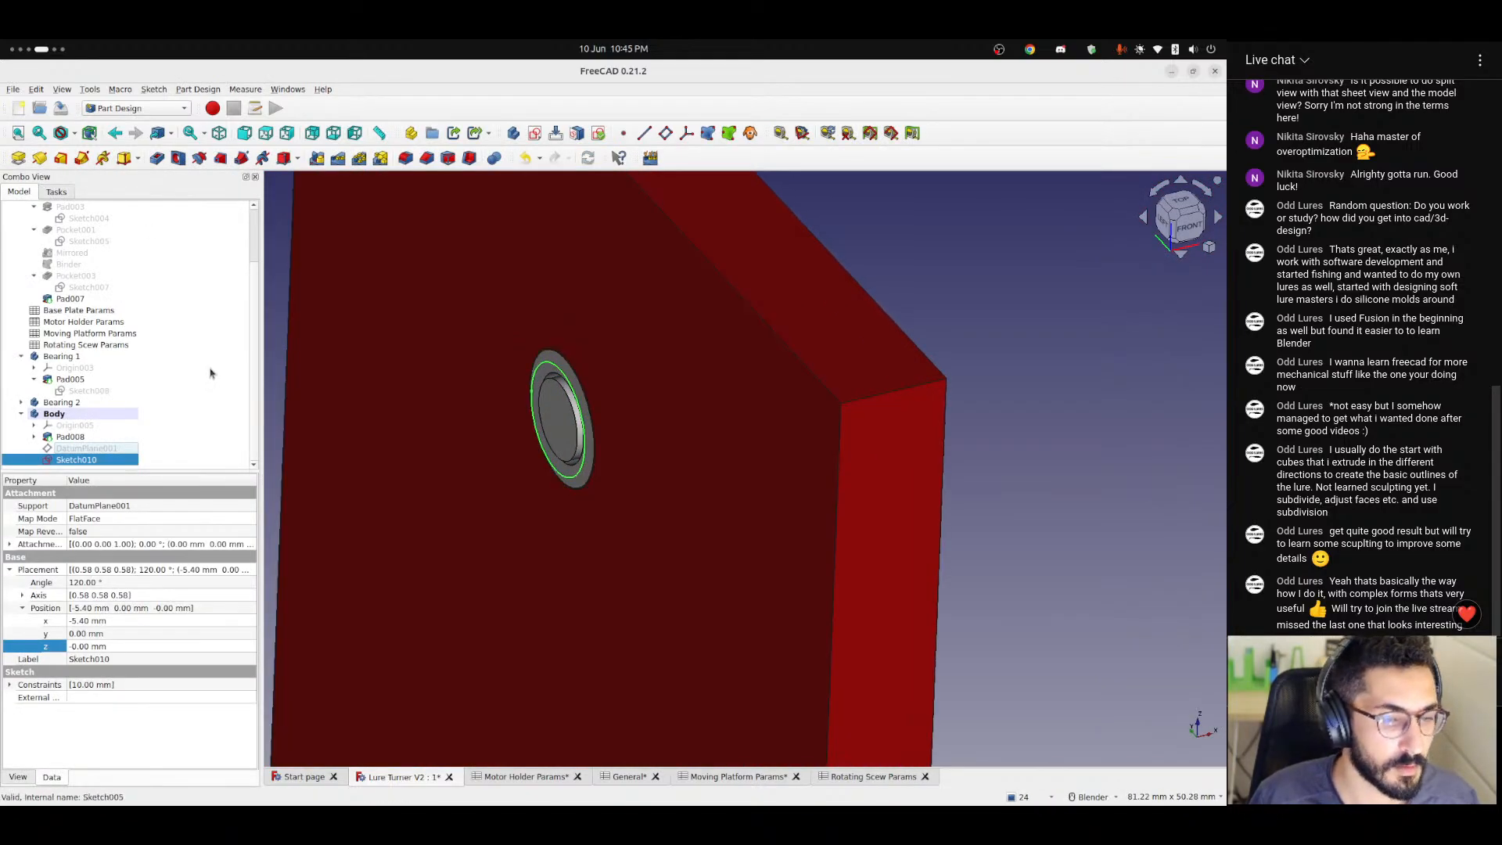
scroll(503, 500, "down", 2)
left_click(521, 779)
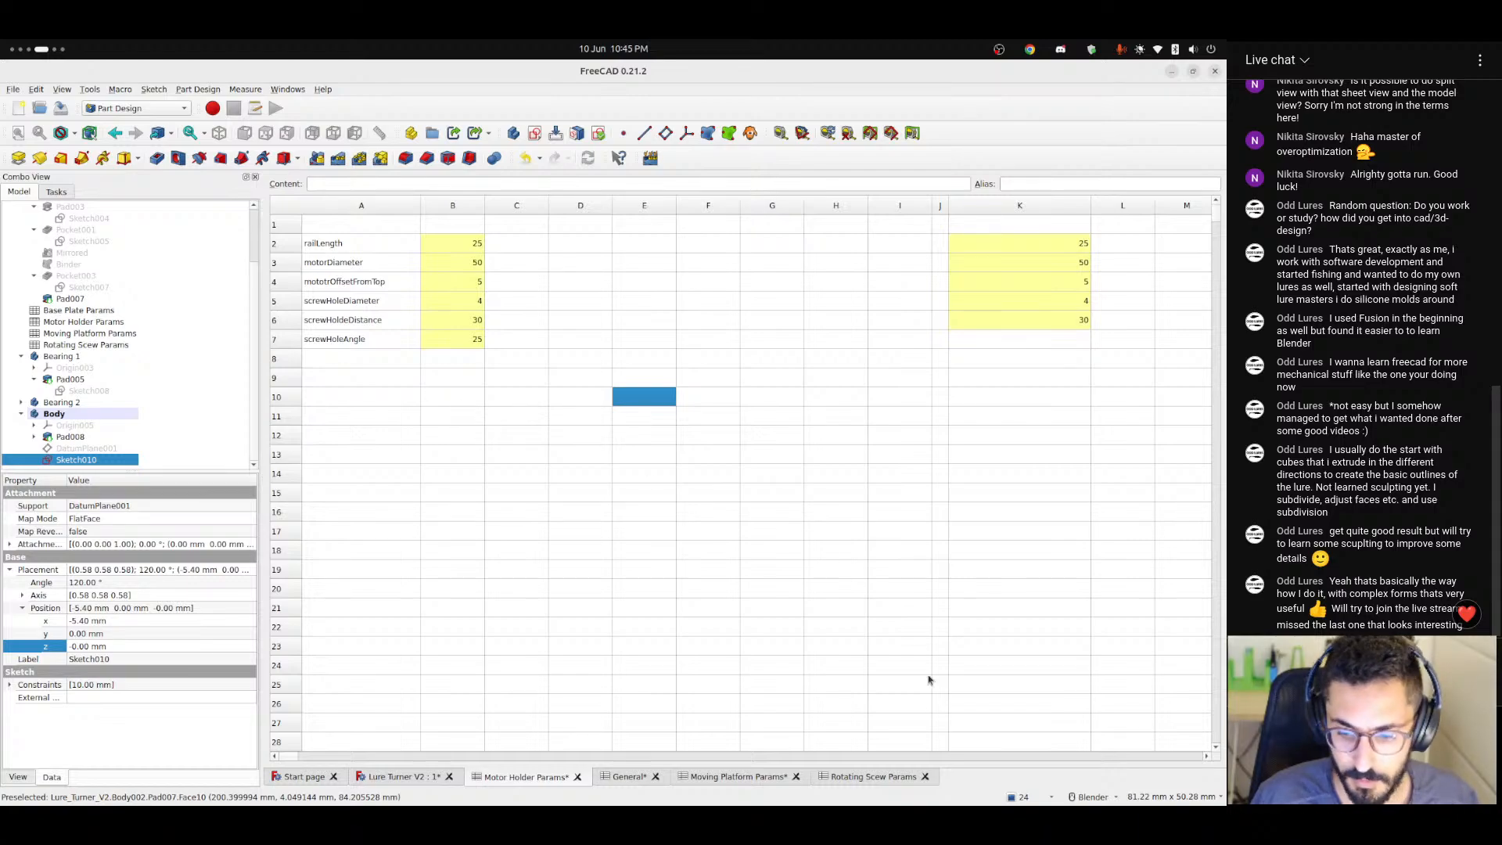
left_click(871, 776)
left_click(361, 338)
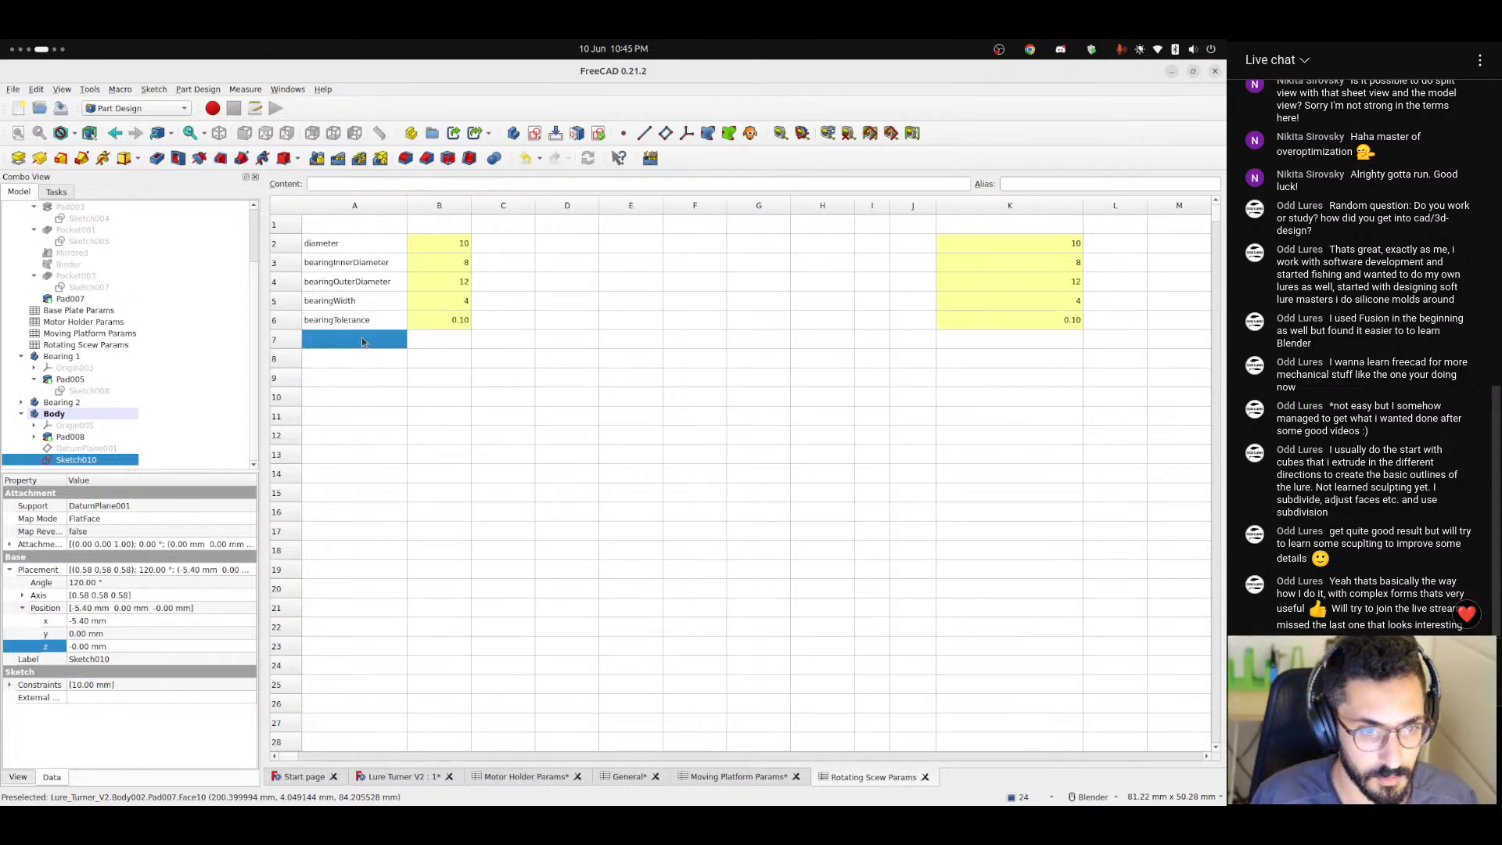
type("screw")
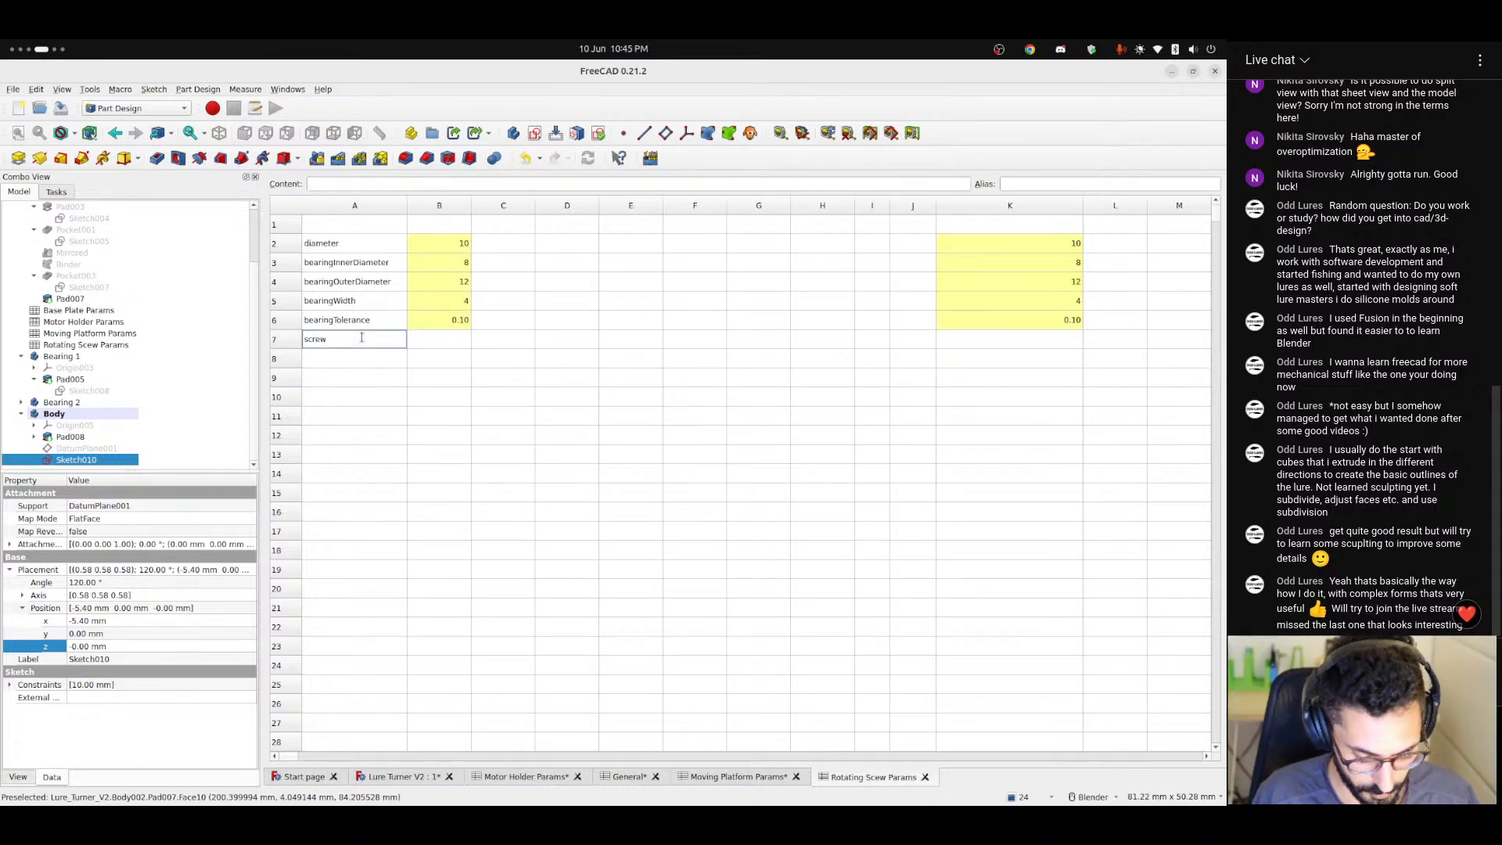
type("Length")
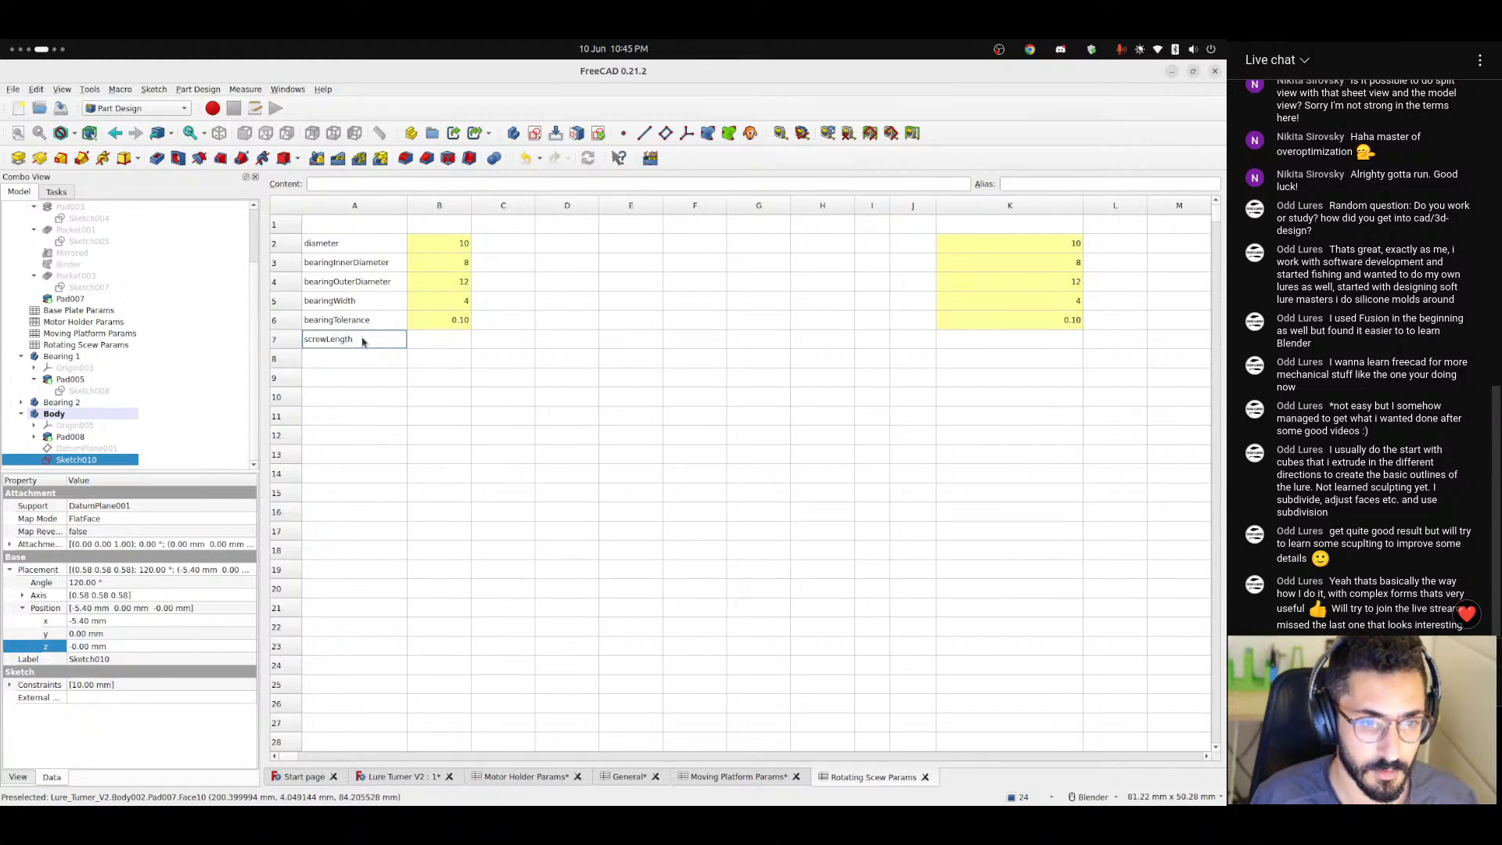
key("Return")
Set the screwLength value in cell B7 to 15.
key("Up")
key("Right")
type("10")
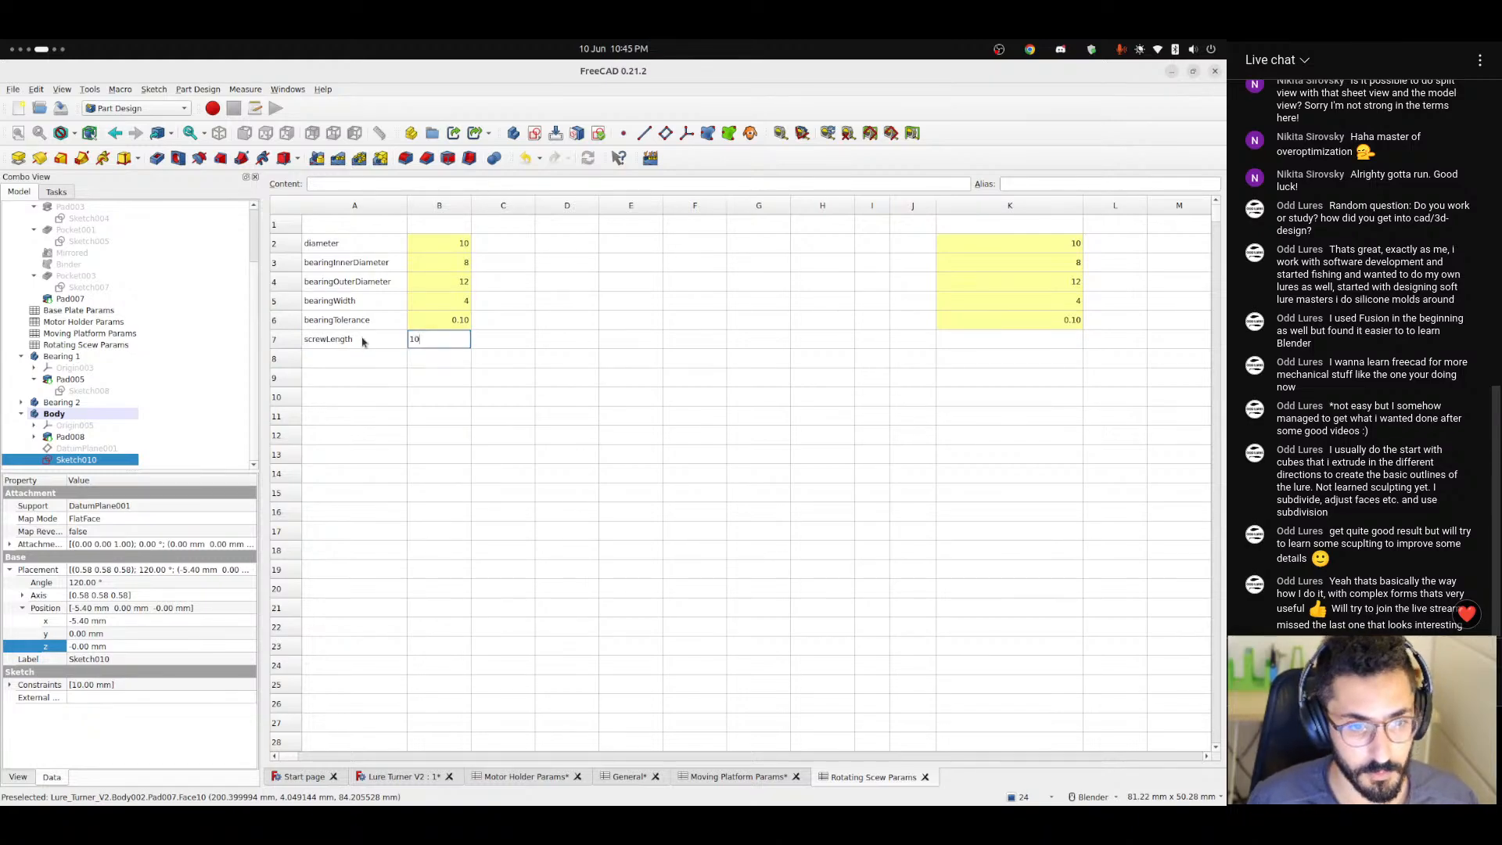
key("Return")
key("Up")
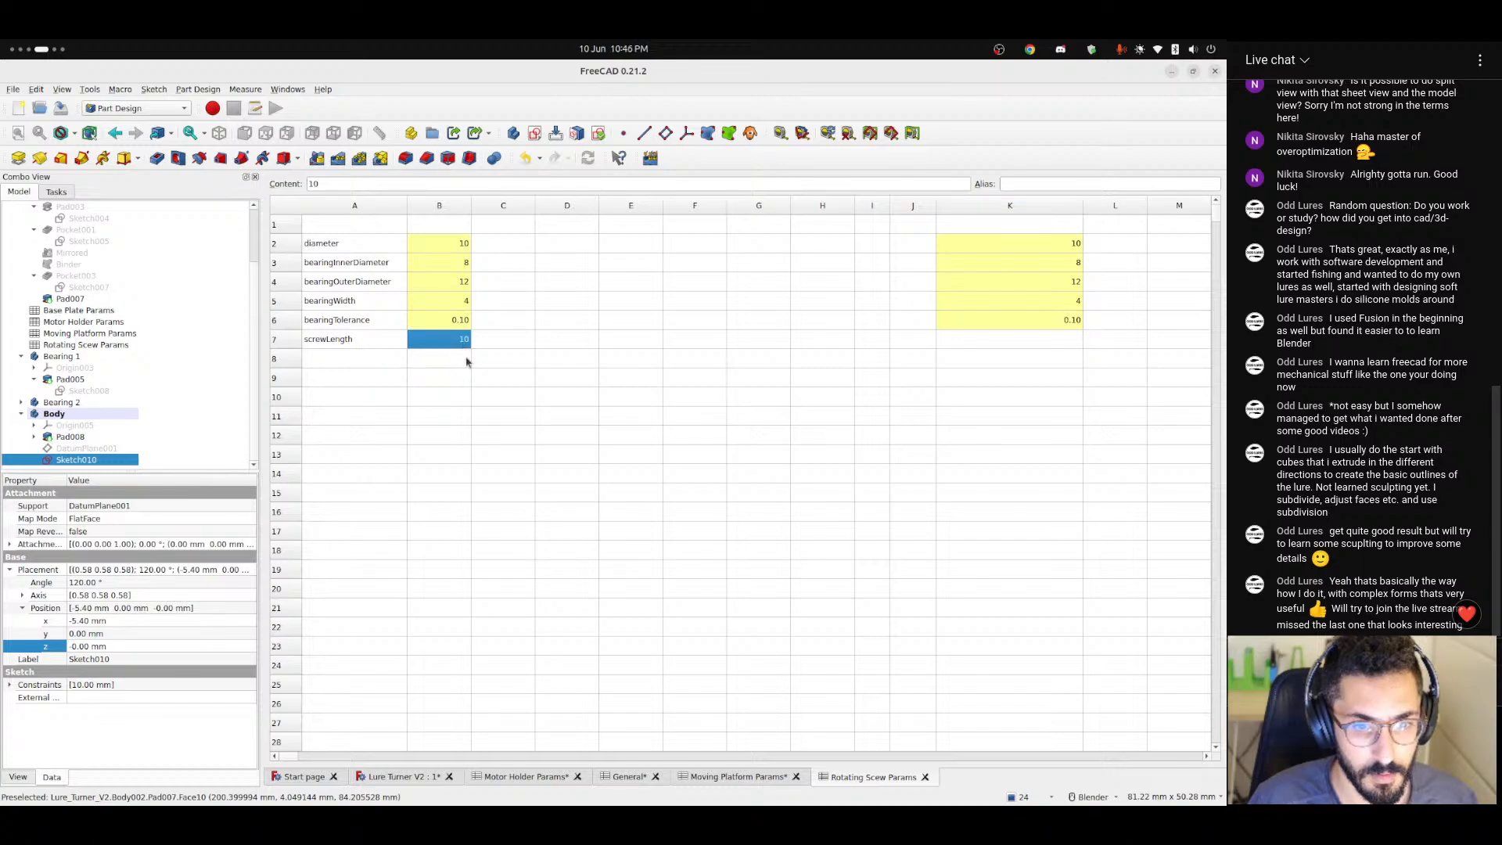
type("15")
key("Return")
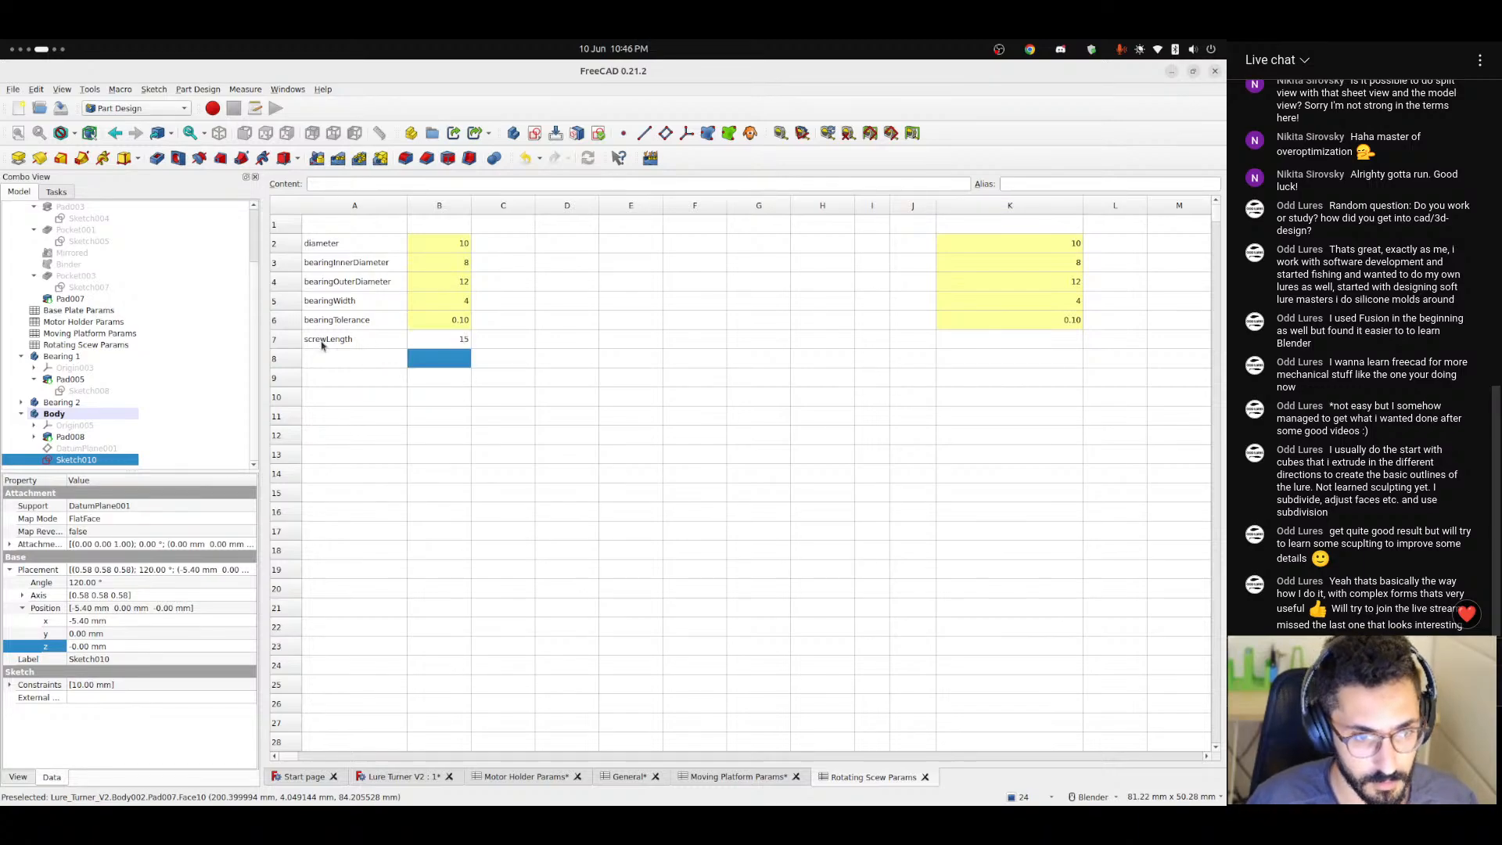
Assign the alias screwLengthInput to the screwLength value in cell B7.
left_click(326, 340)
left_click(465, 345)
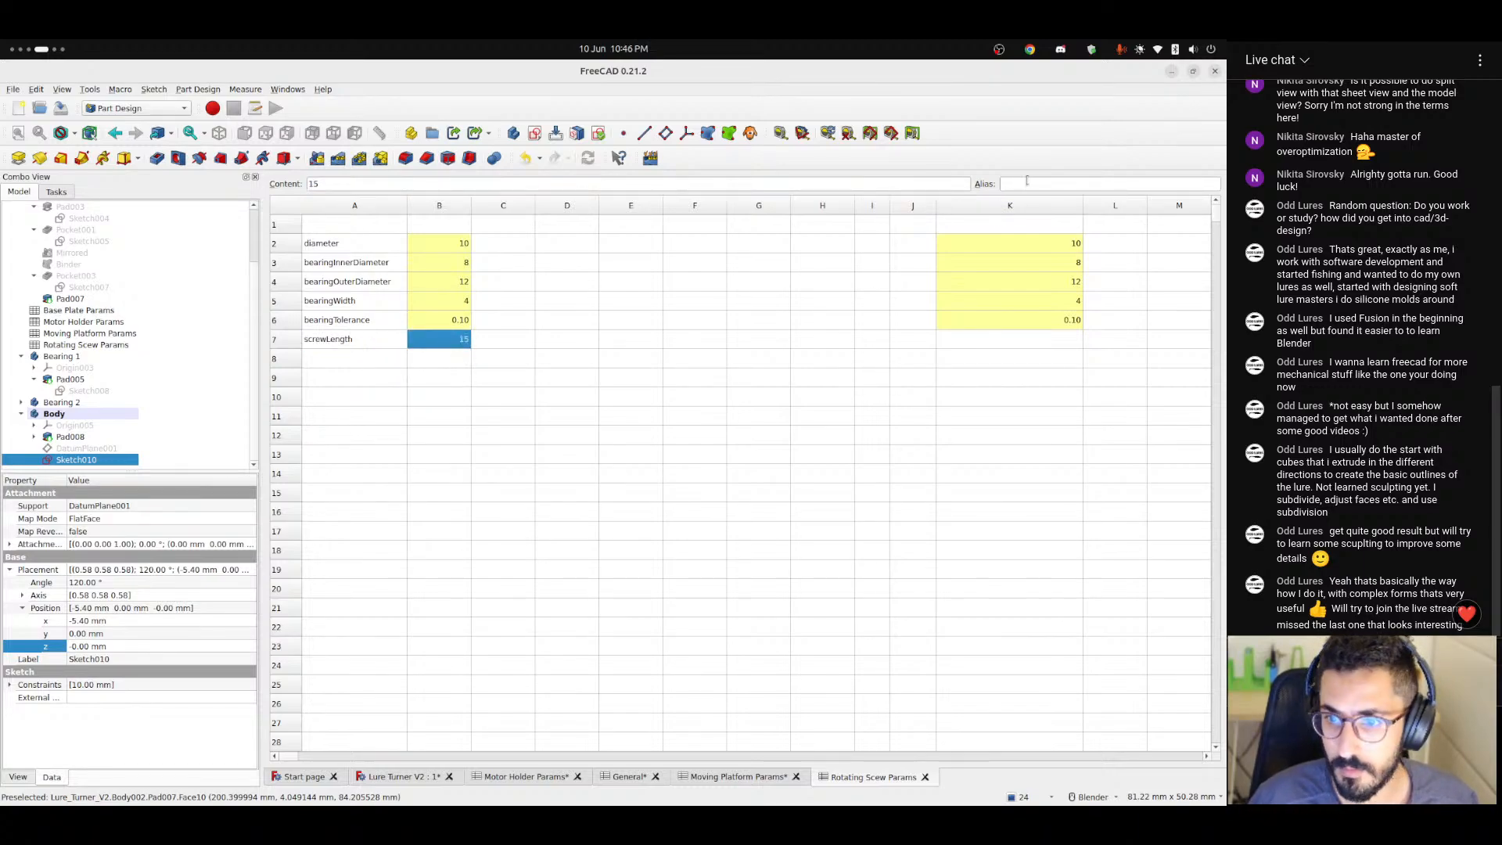
left_click(1026, 183)
type("screwLength")
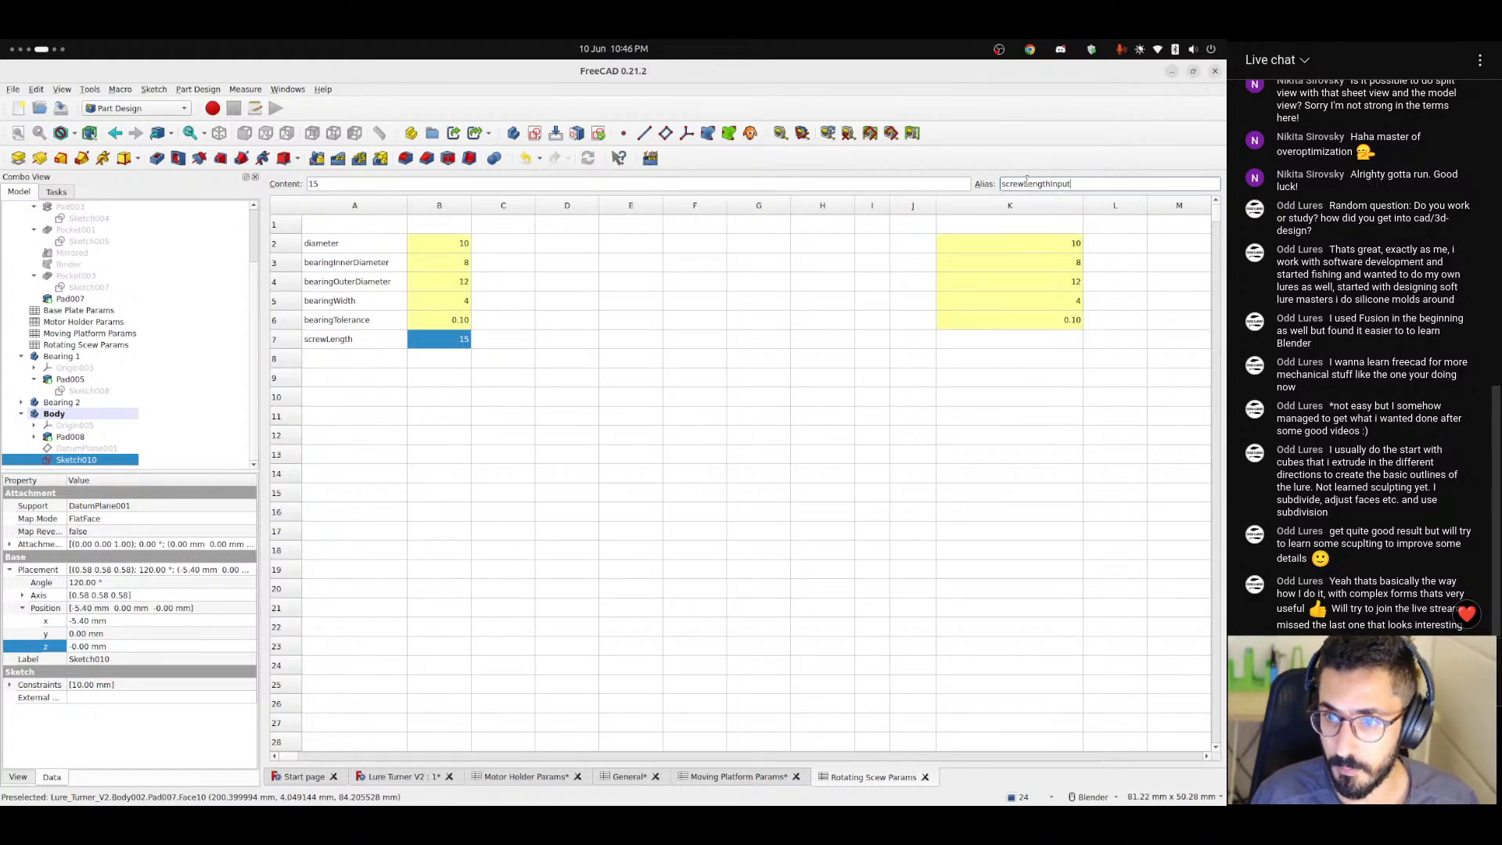
Try to enter a max() formula for screwLength in cell K7.
left_click(1031, 344)
left_click(535, 185)
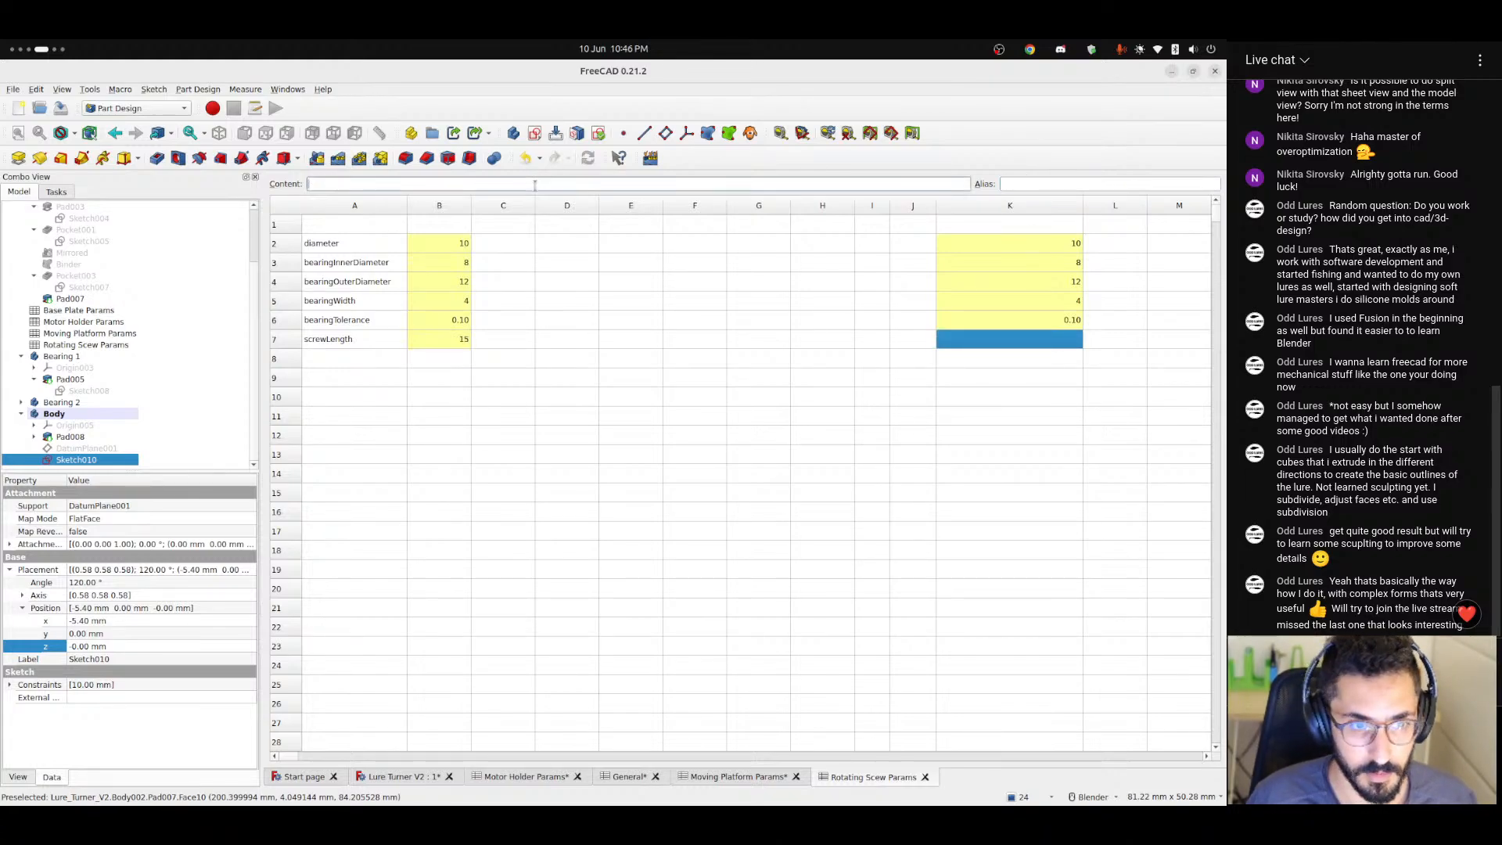
type("=max")
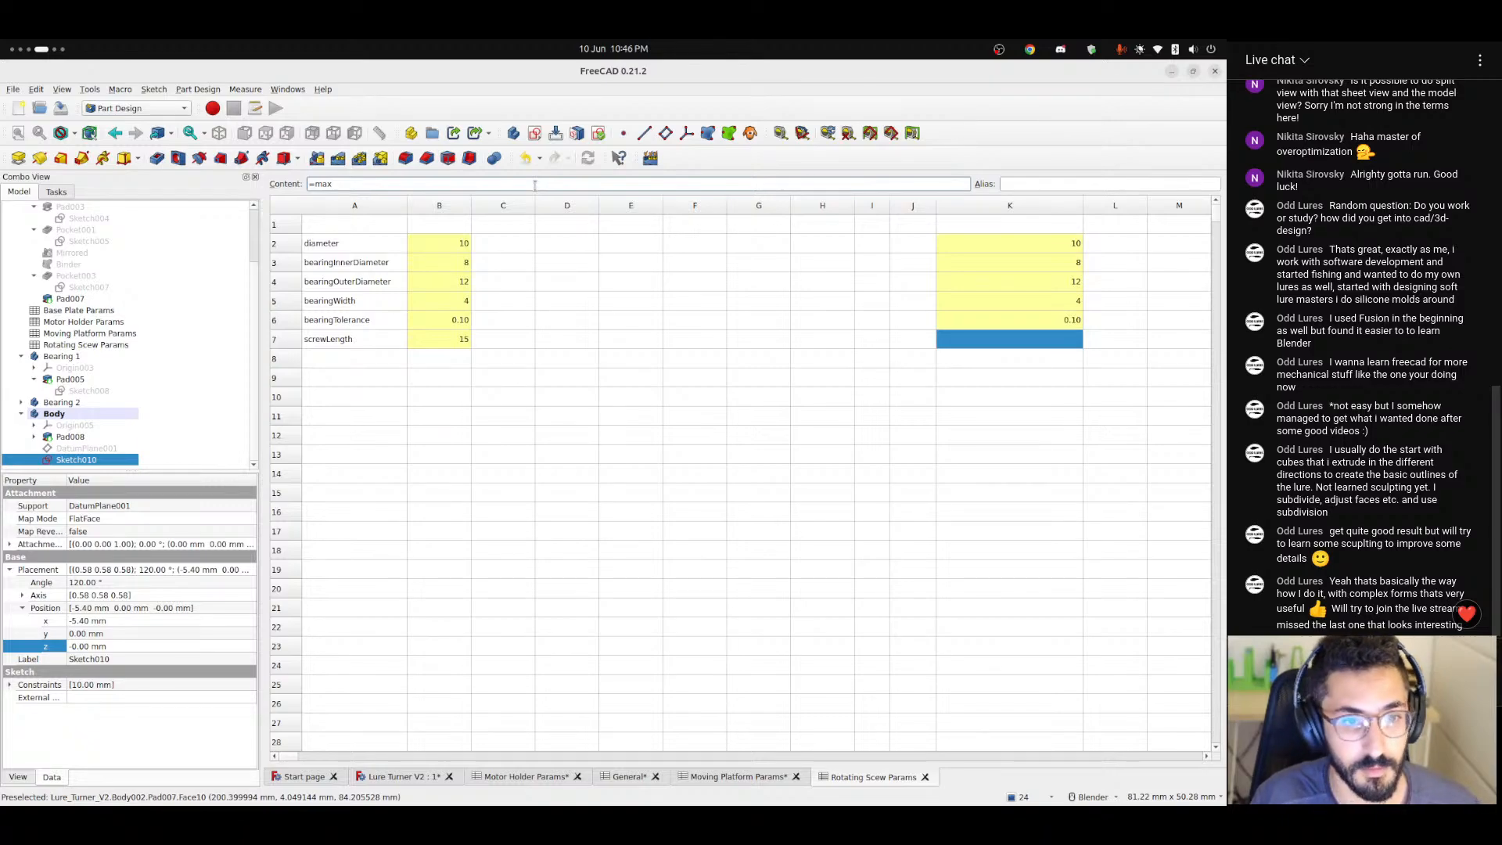
type("(")
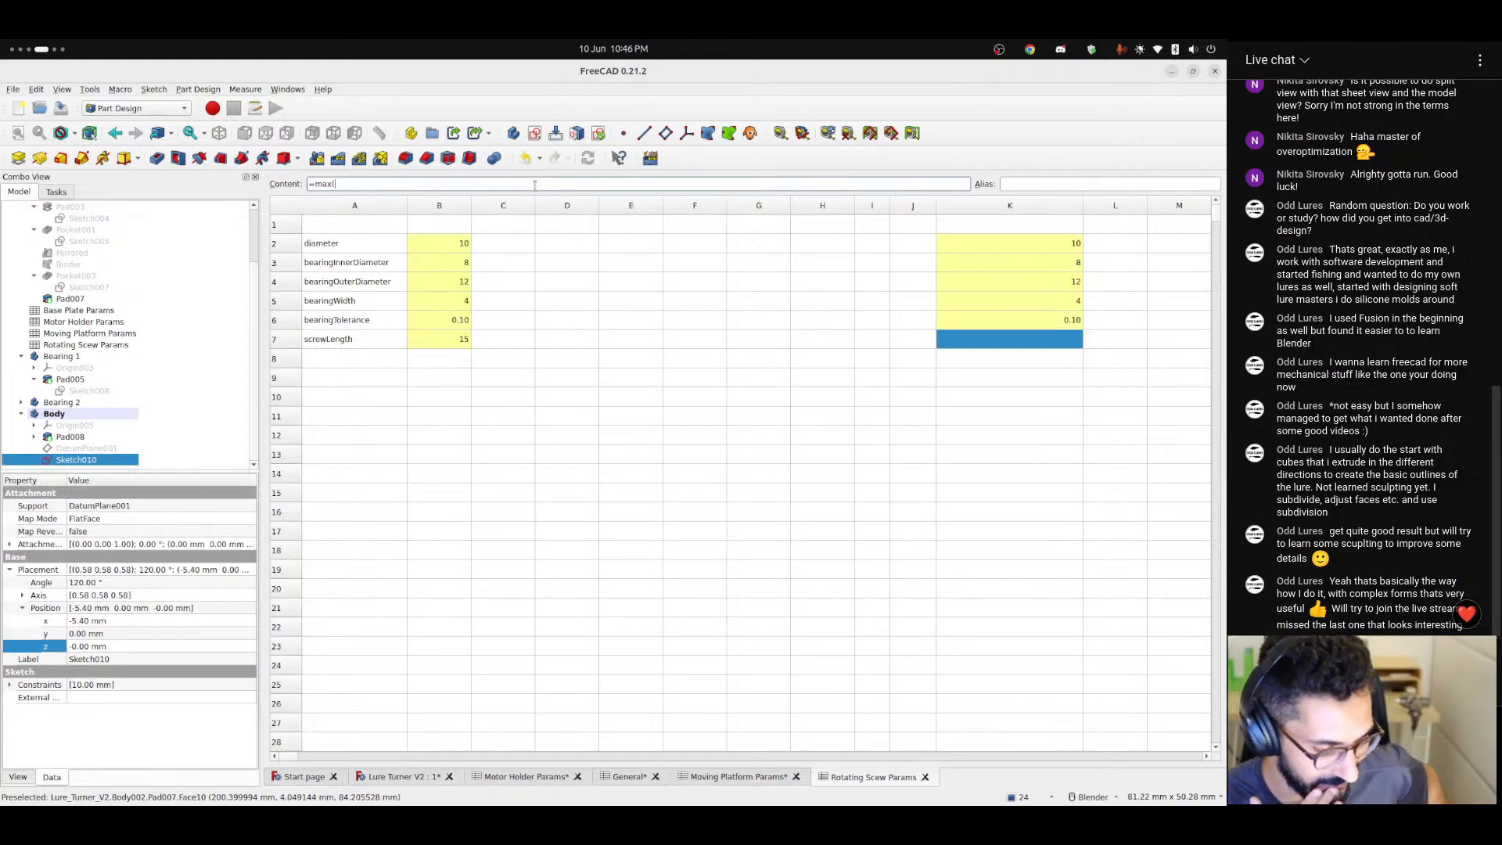
key("ctrl+alt+Right")
key("ctrl+alt+Right")
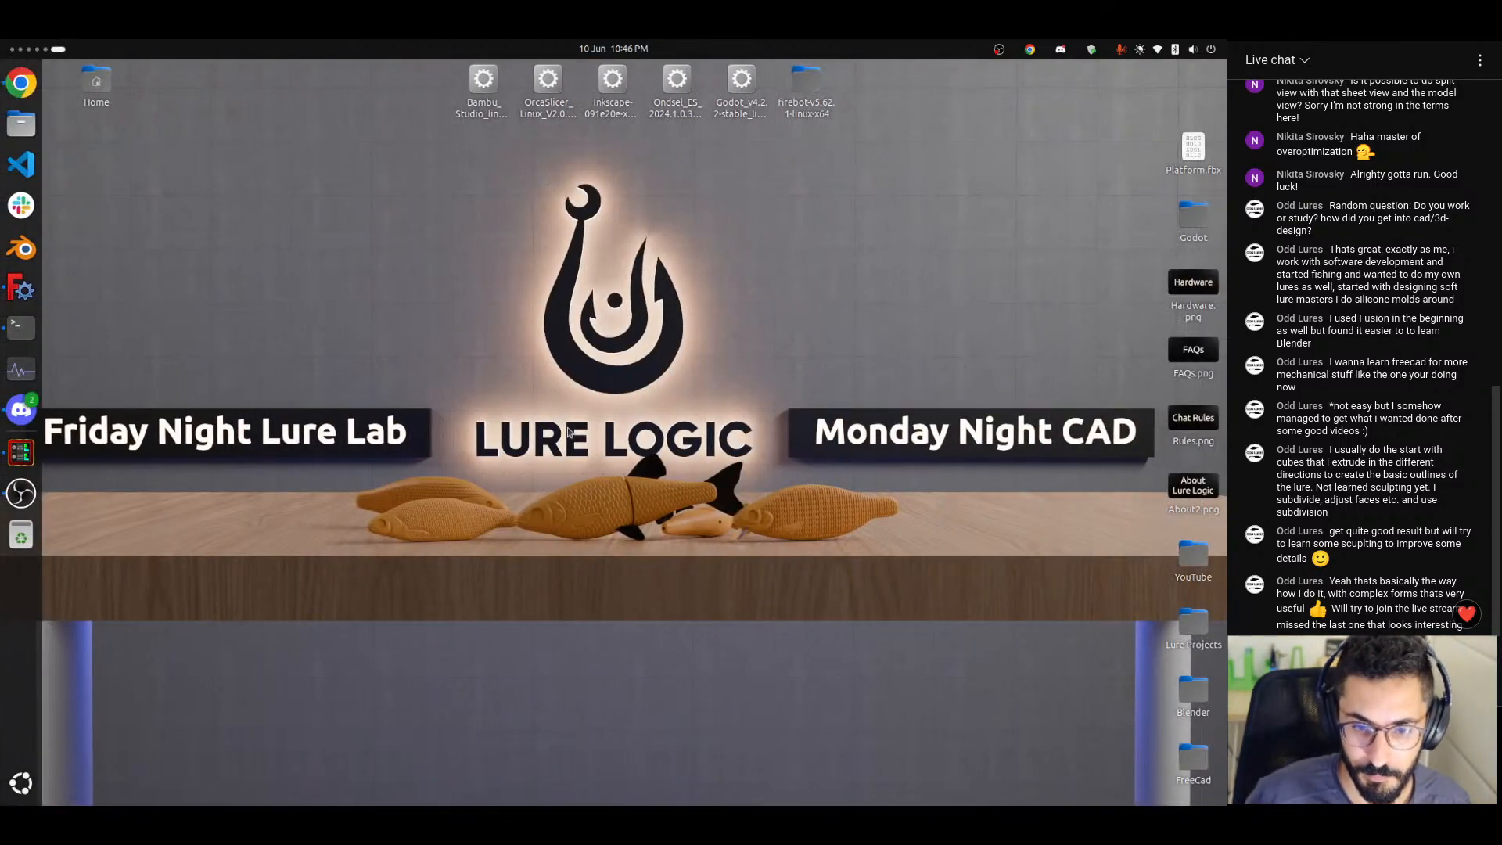
left_click_drag(490, 415, 769, 577)
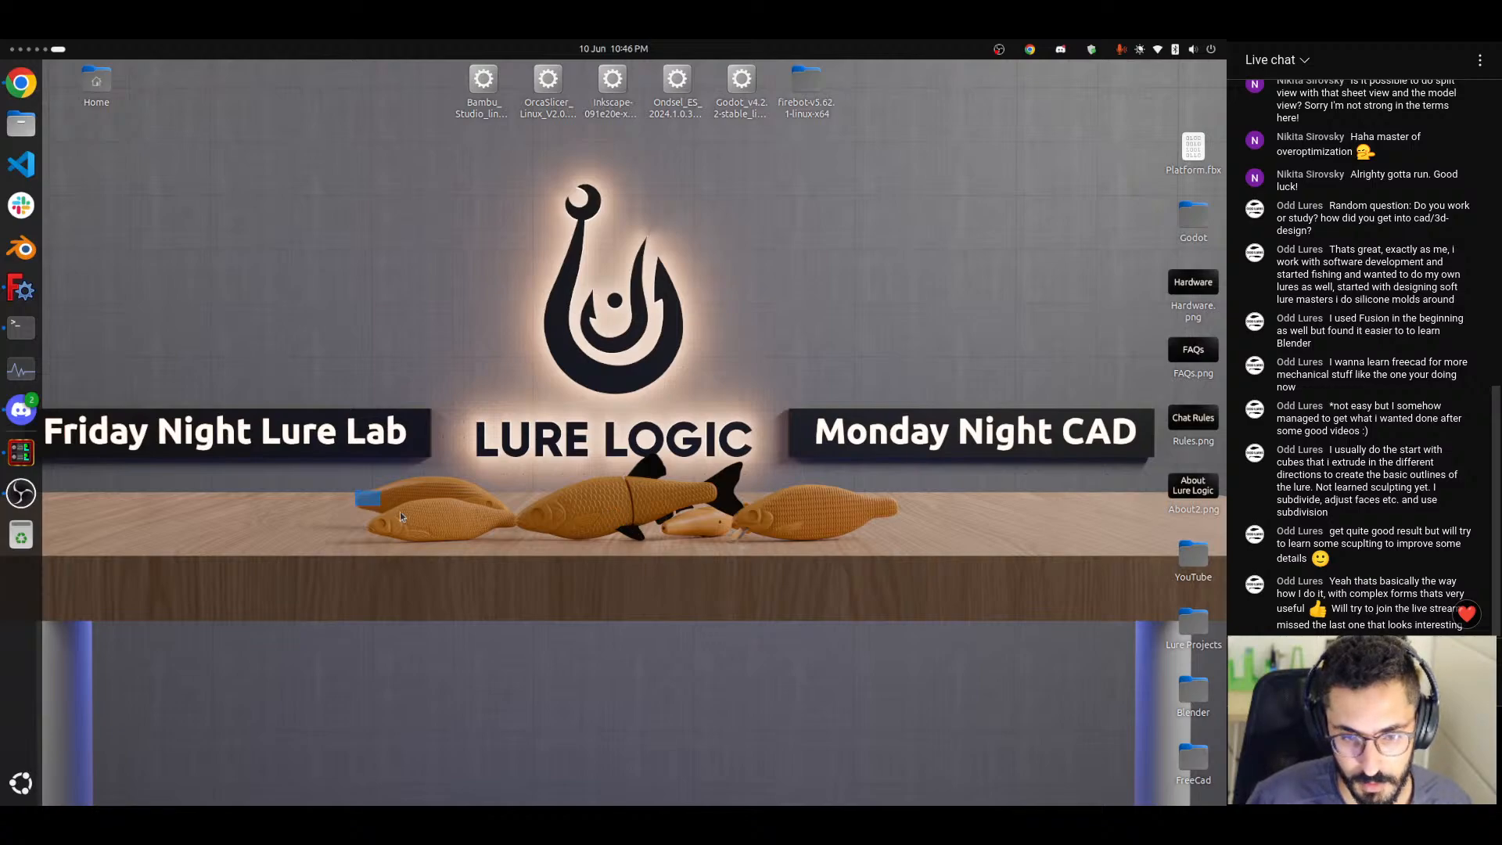
left_click_drag(401, 511, 432, 514)
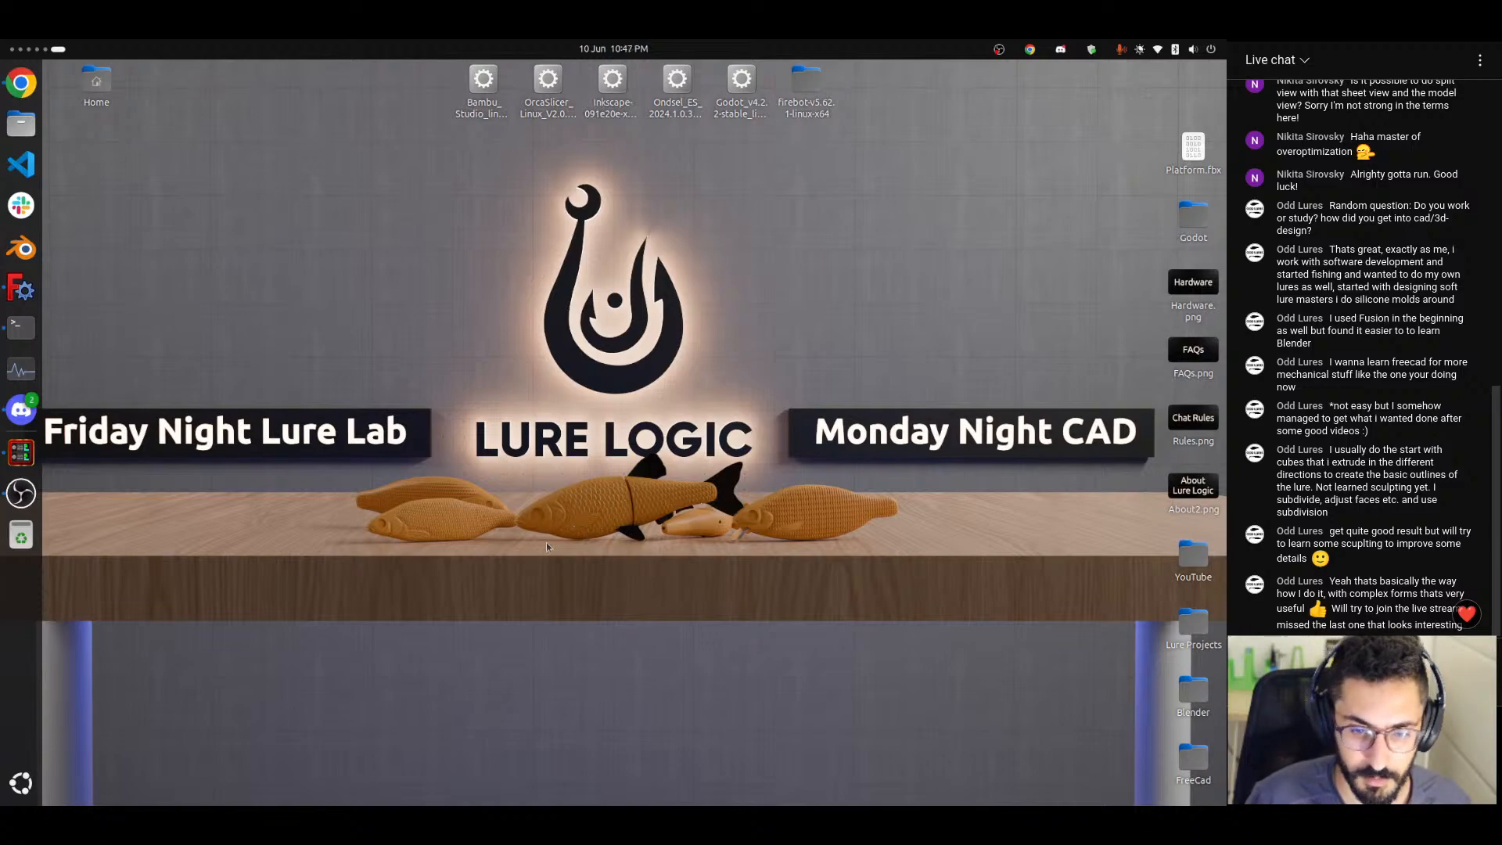
key("super+Page_Up")
key("super+Page_Up")
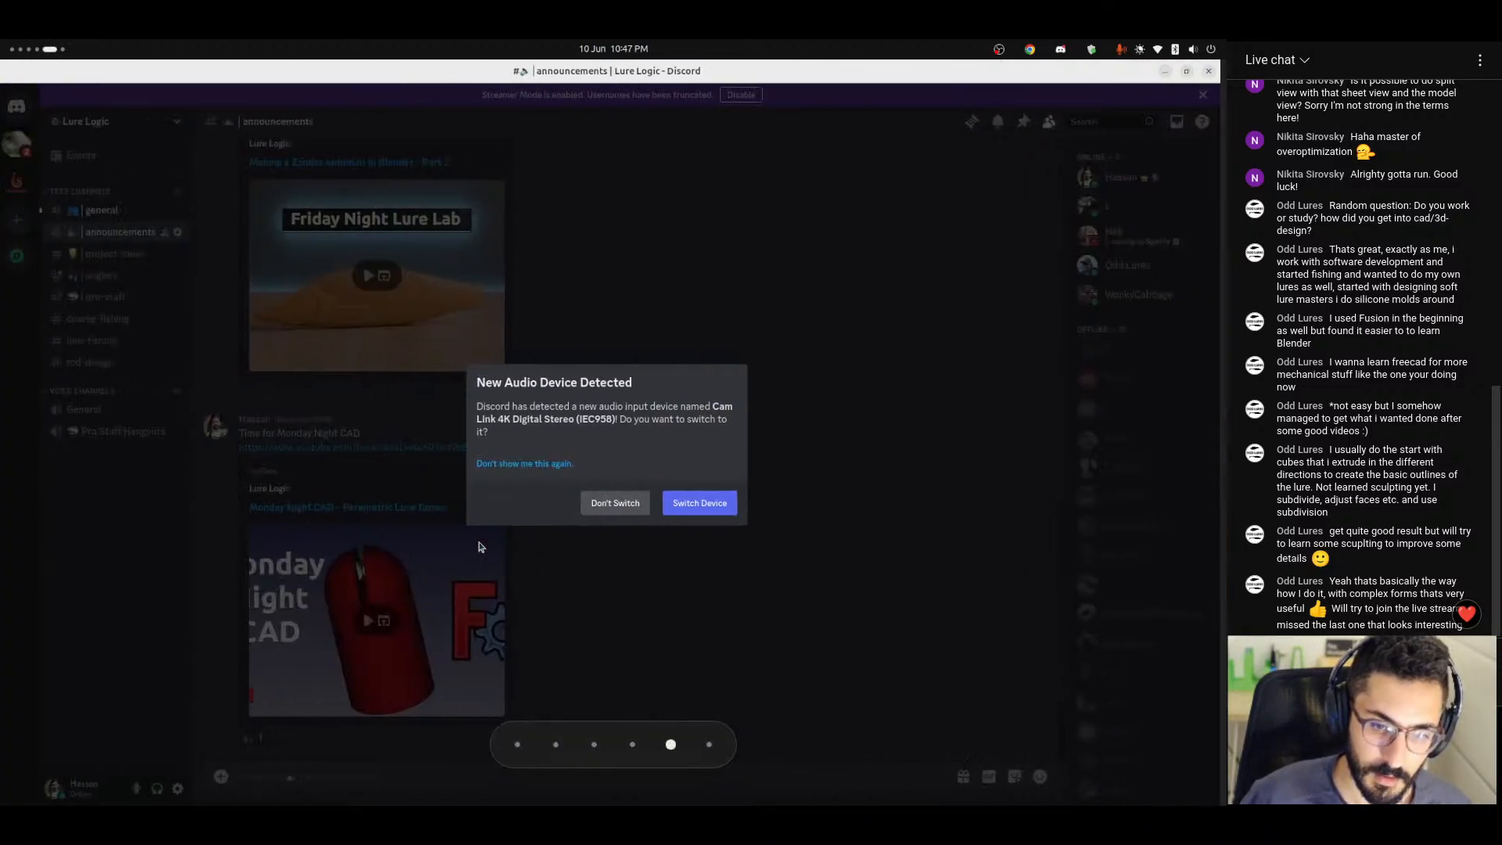
key("super+Page_Up")
key("super+Page_Down")
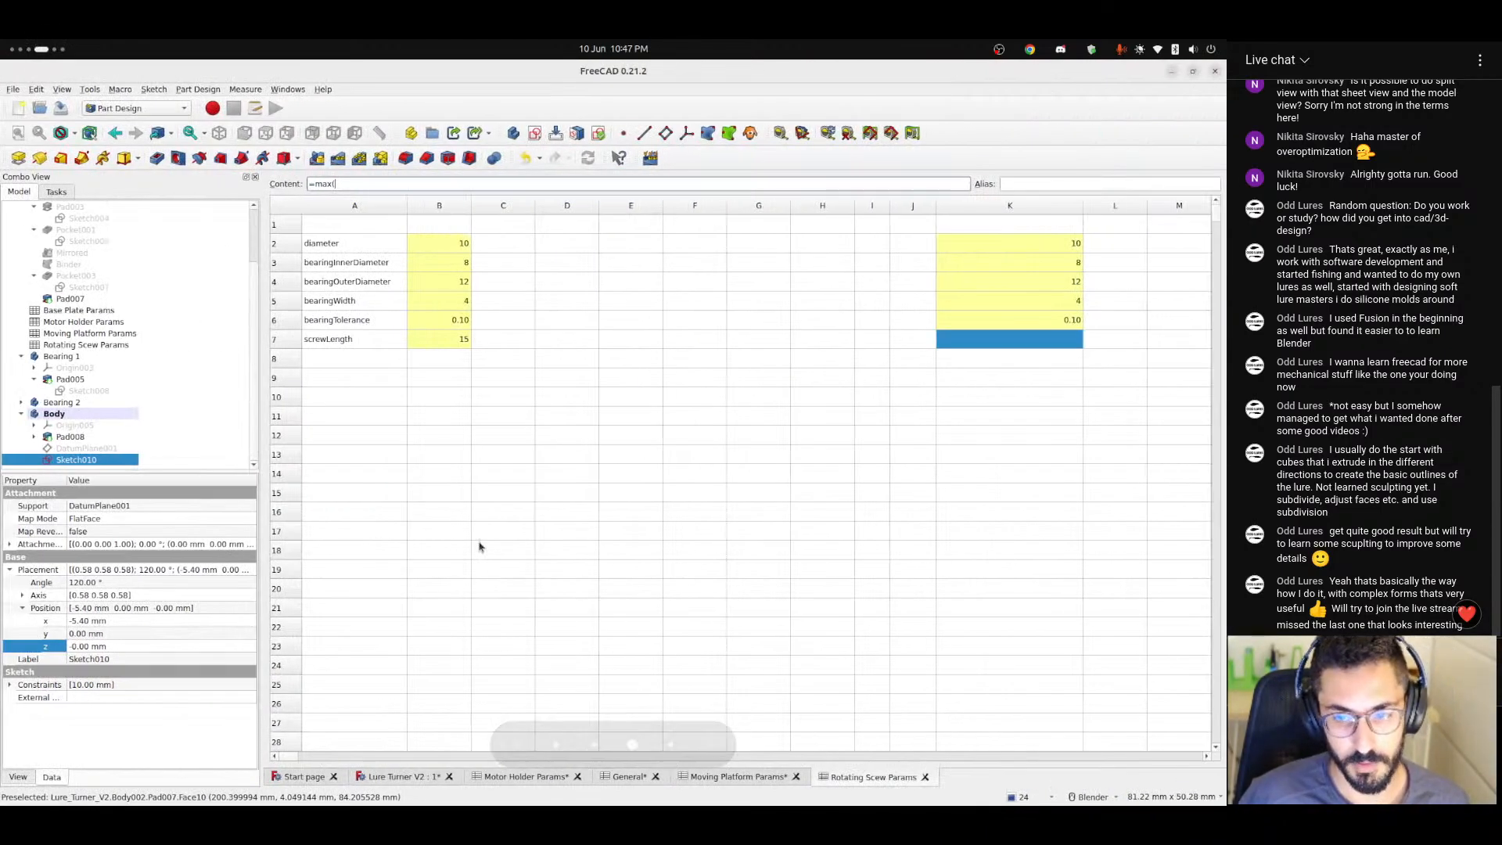
left_click(871, 358)
left_click(984, 338)
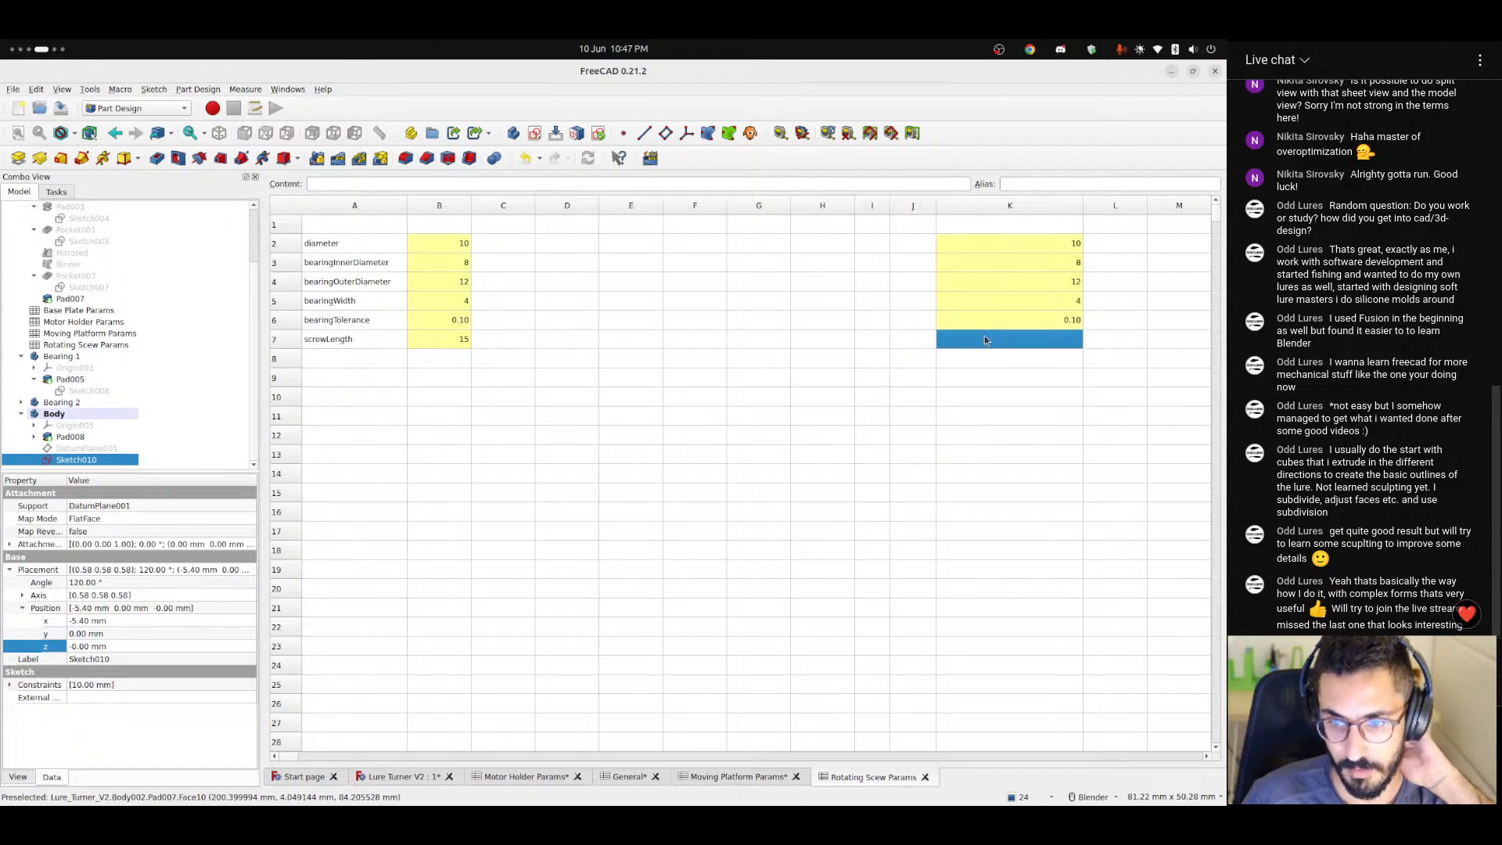
left_click(451, 341)
left_click(984, 340)
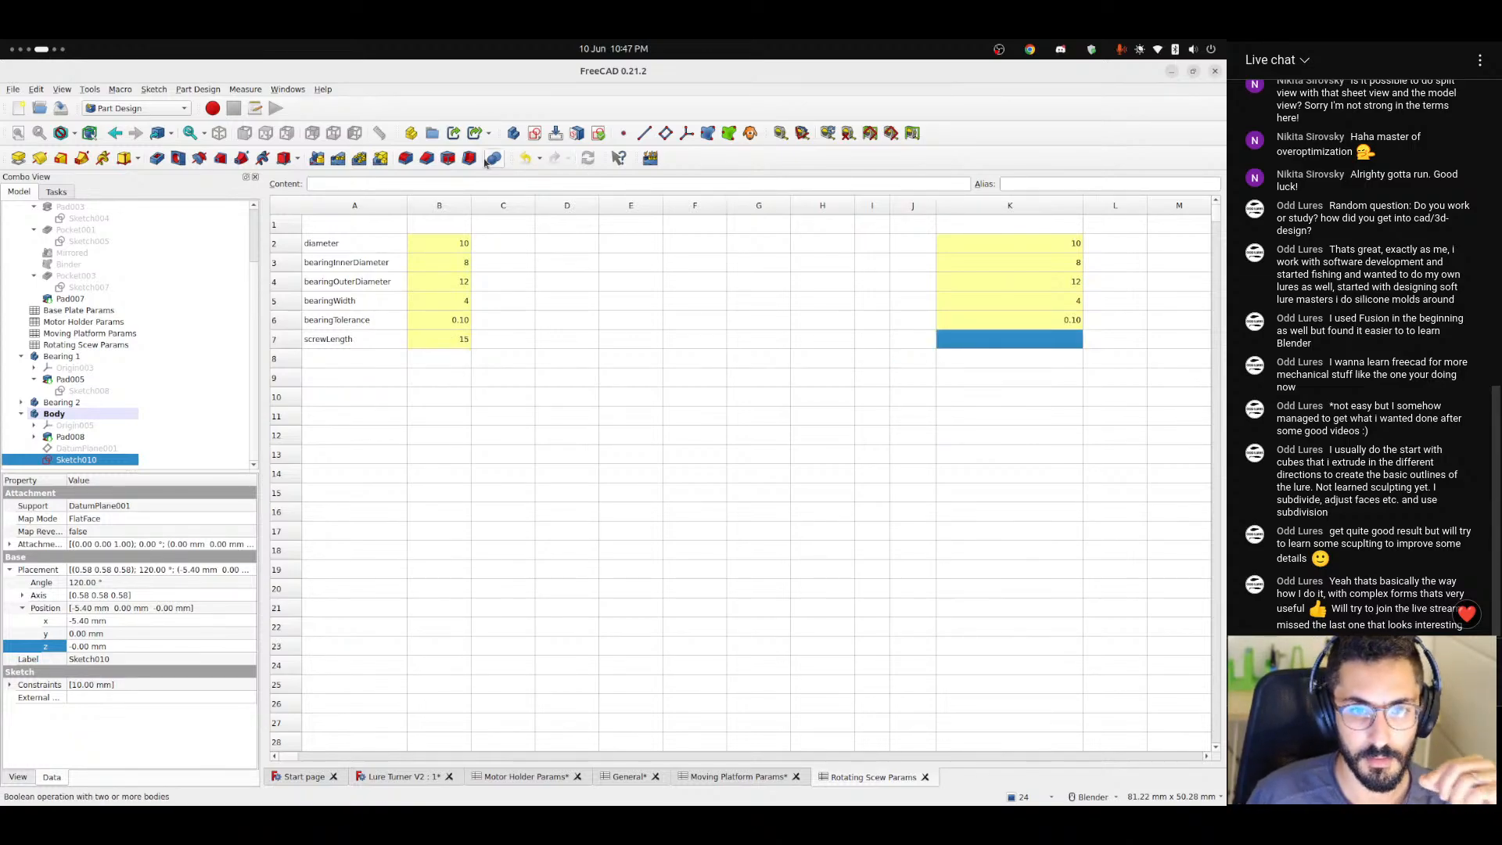
left_click(470, 183)
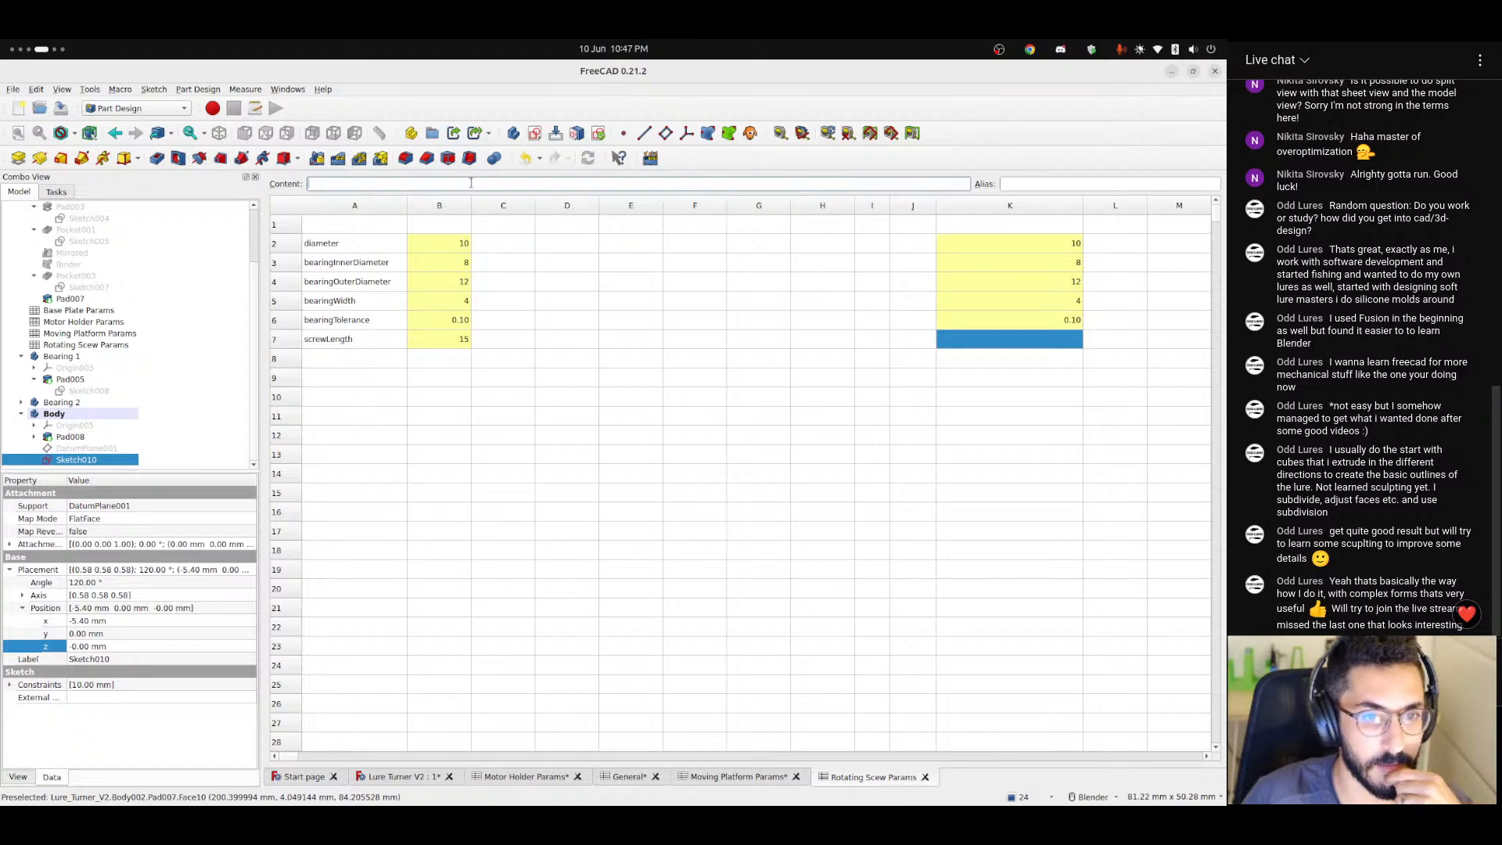
left_click(426, 337)
left_click(352, 338)
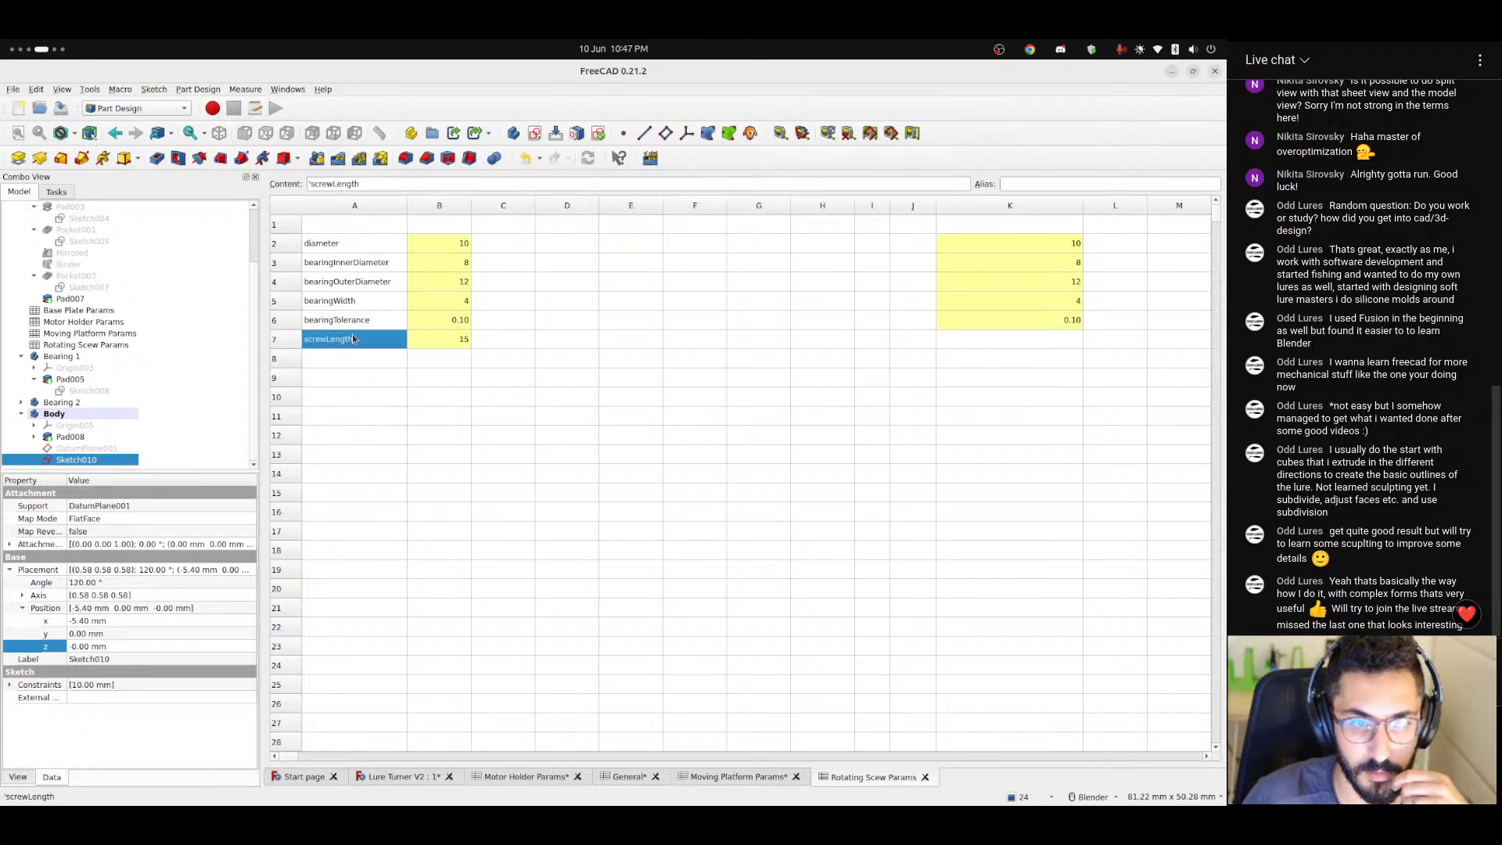
key("Right")
key("Left")
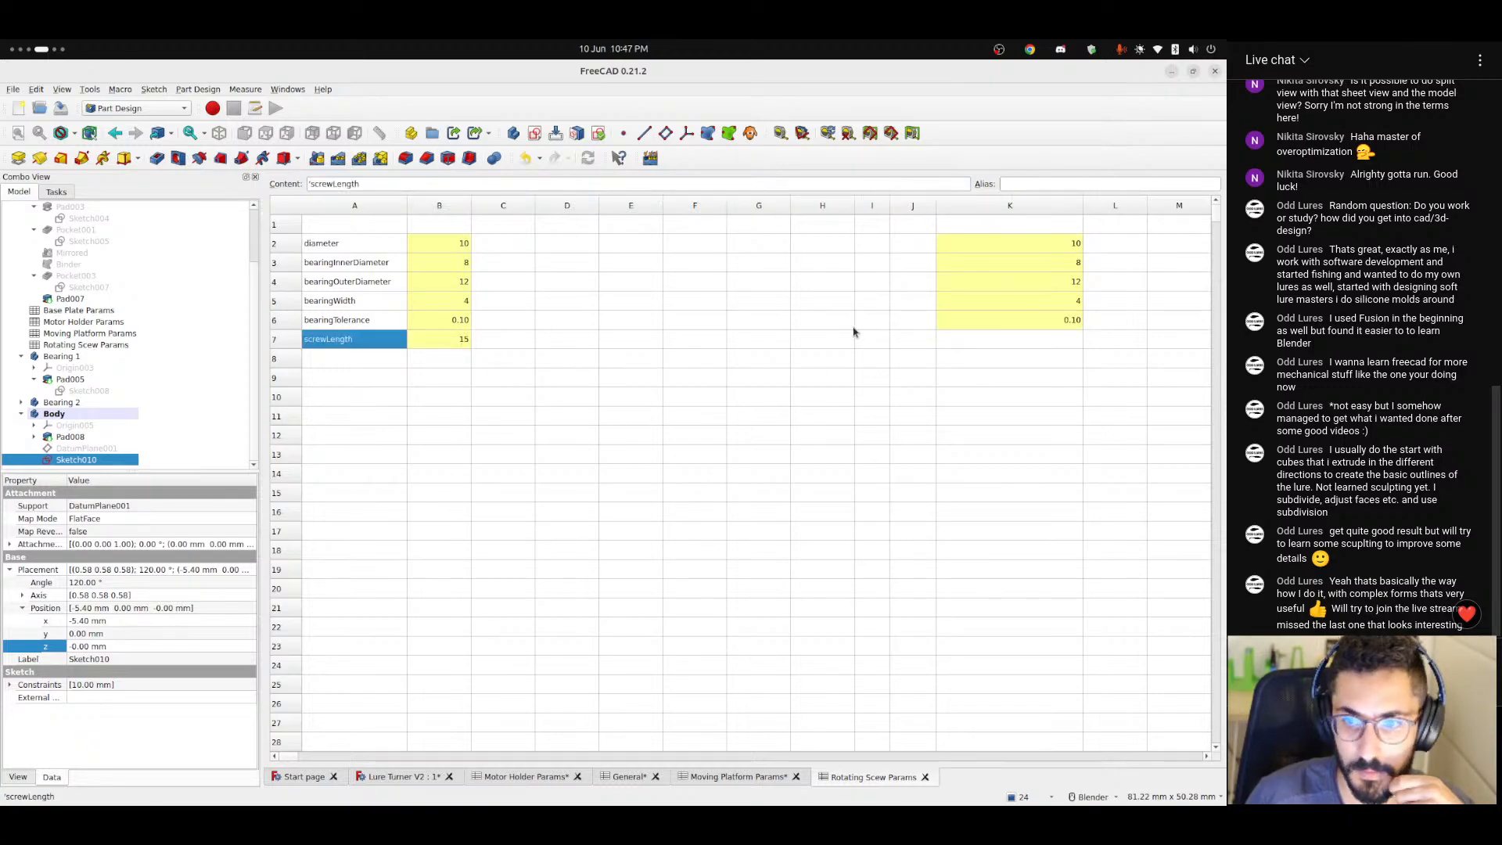
Enter the formula =max(screwLengthInput; 5) in cell K7 of the Rotating Scew Params spreadsheet.
left_click(1006, 338)
left_click(356, 185)
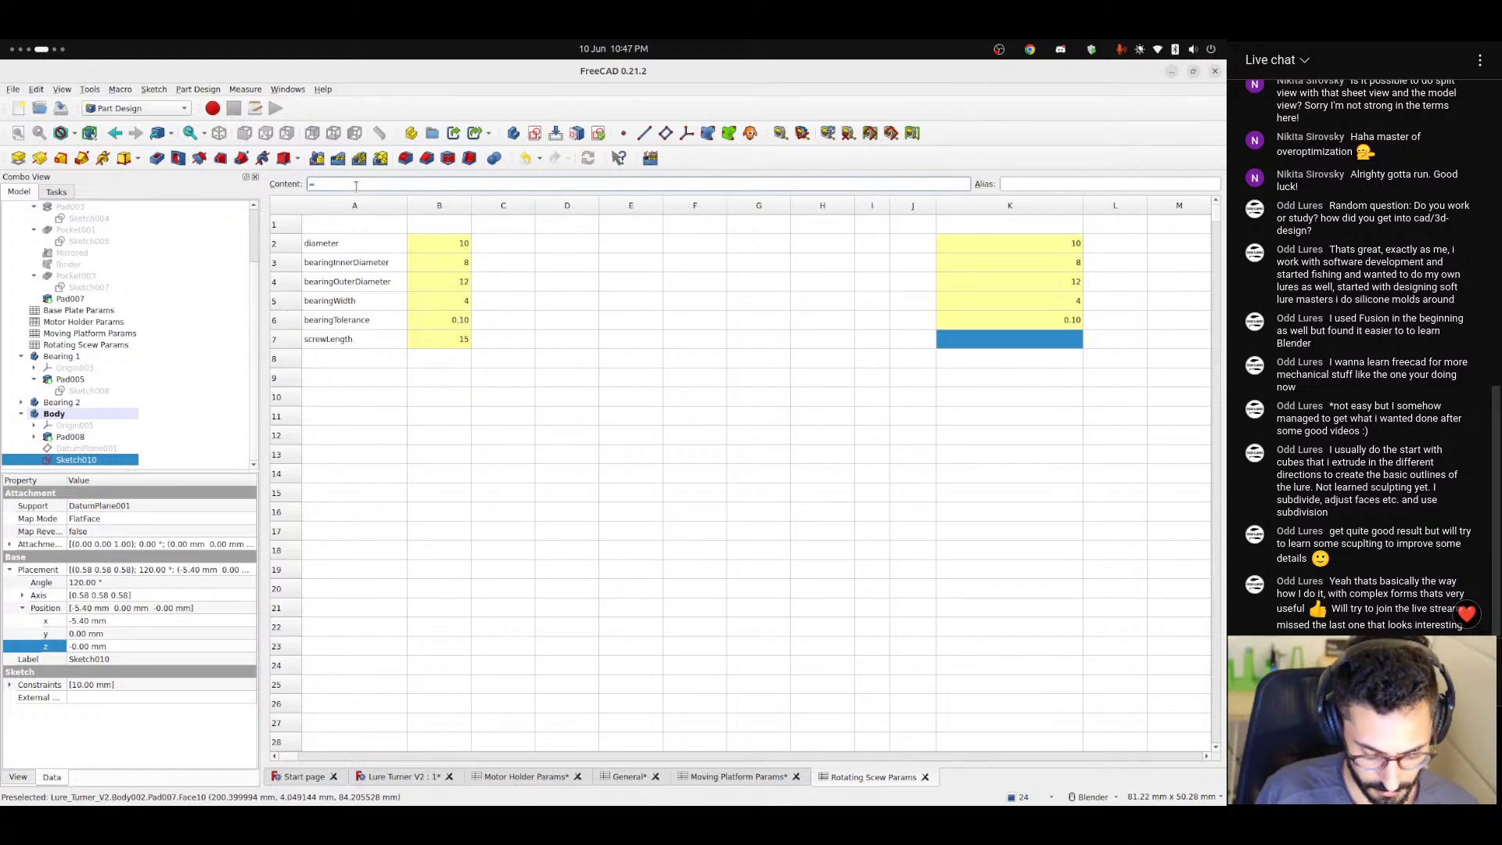
type("=max")
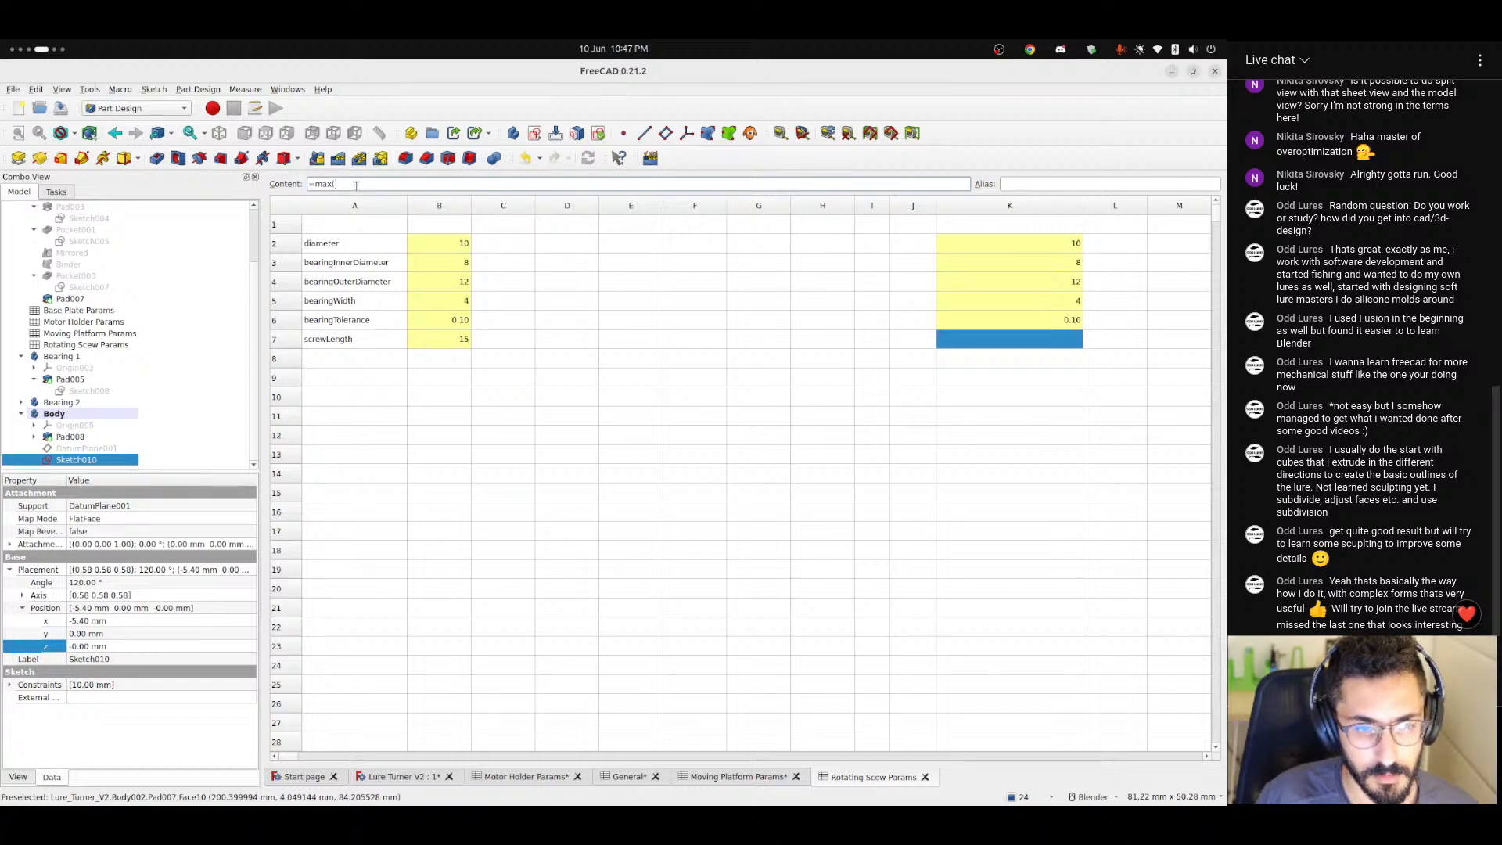
type("(screw")
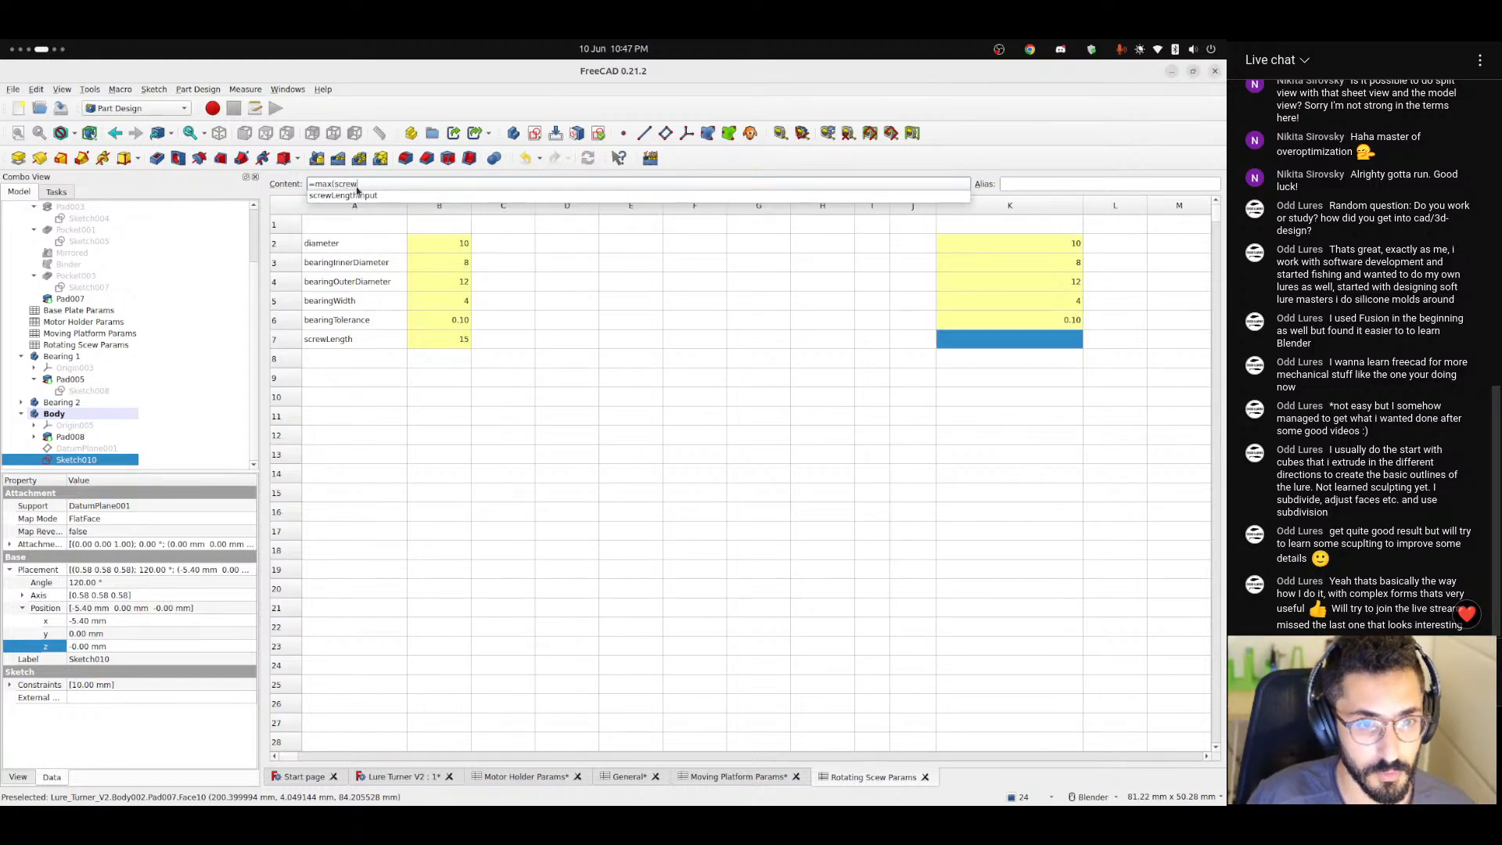
type("LengthInput; 3")
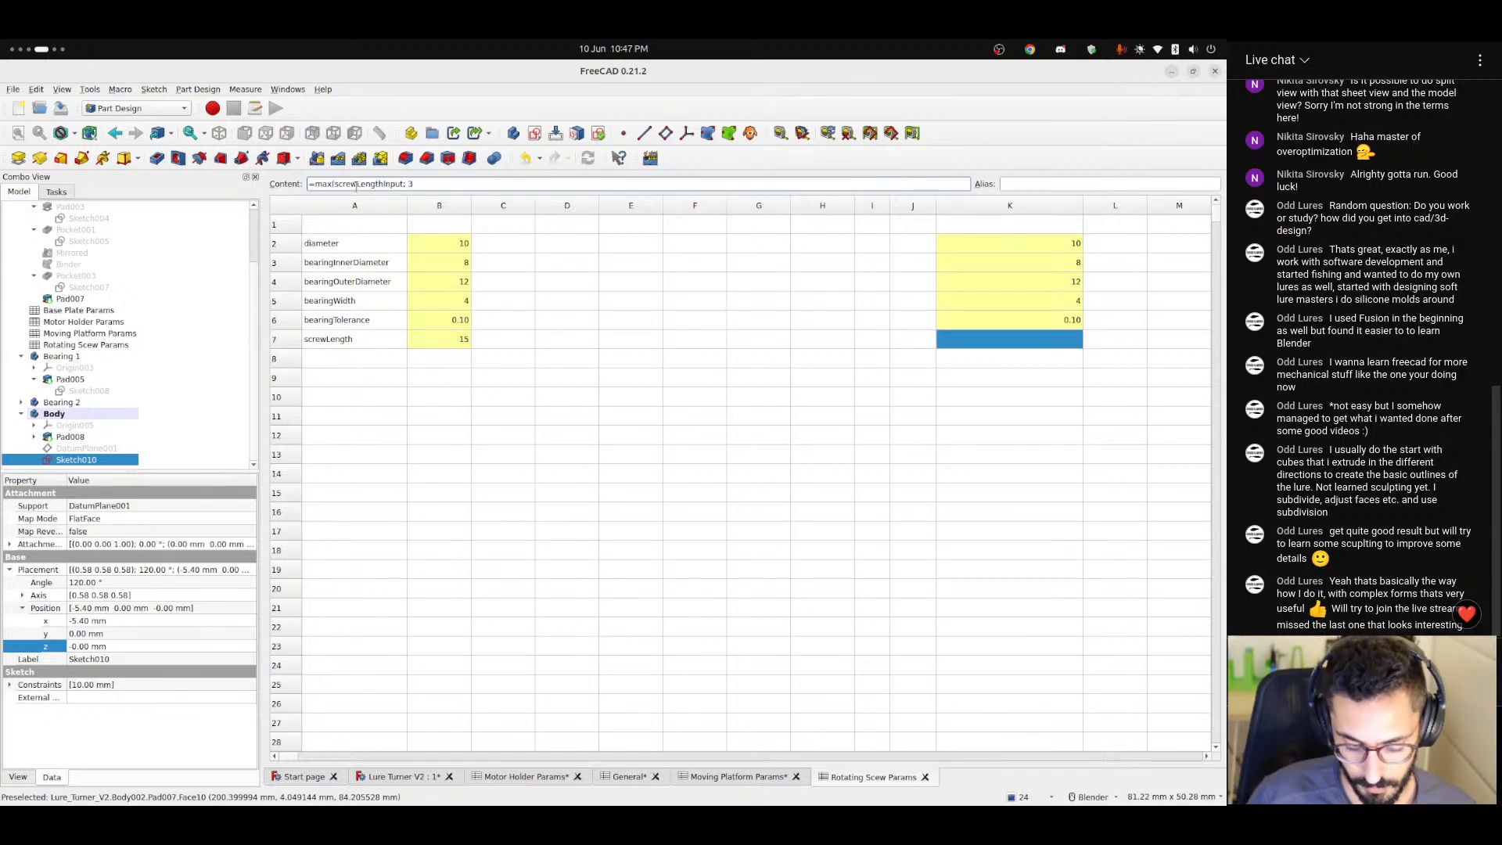
key("Left")
key("shift+Left")
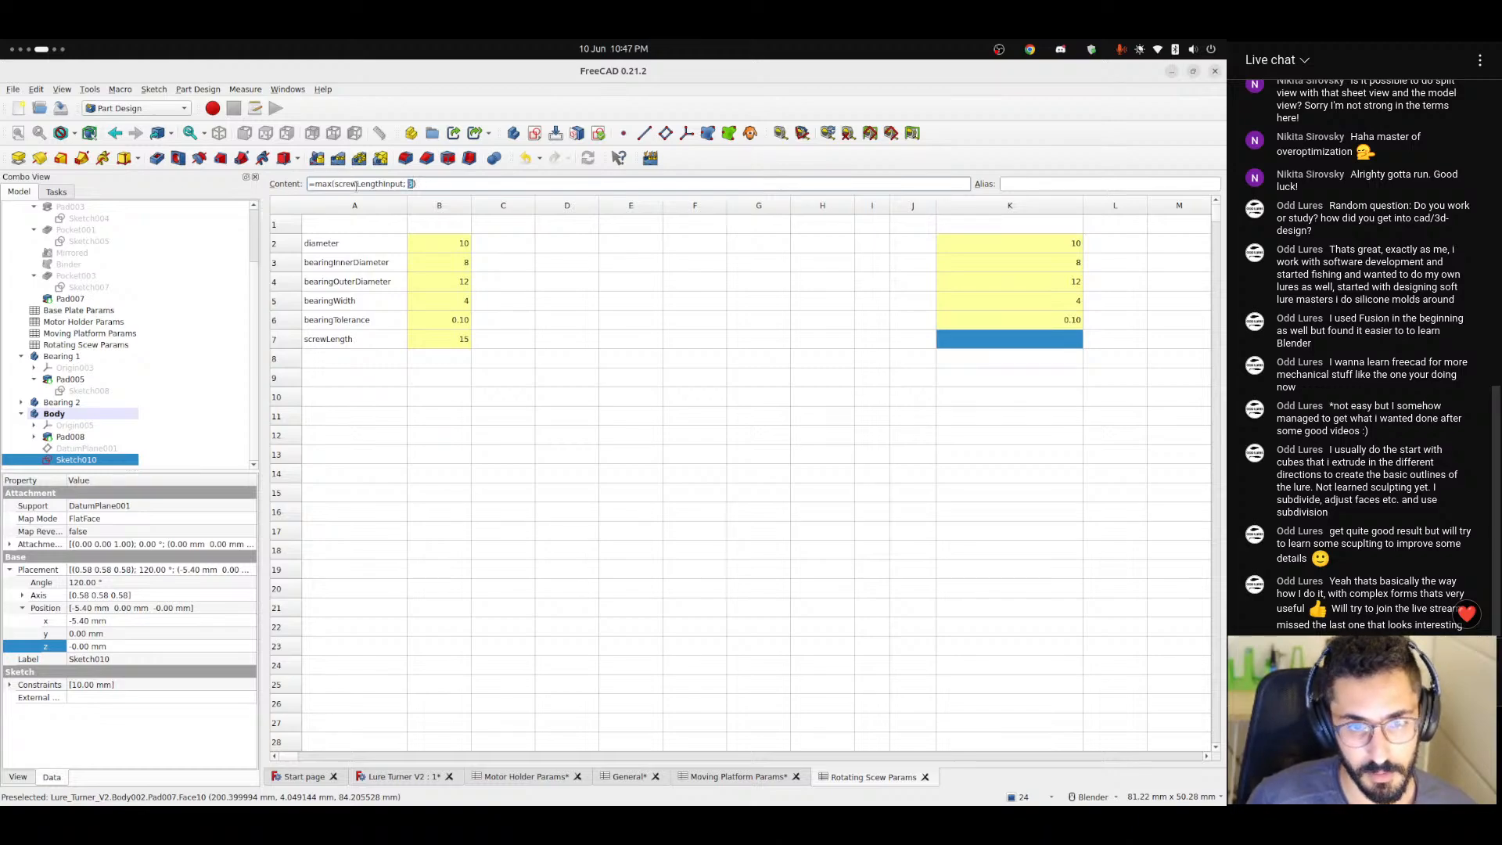
type("5")
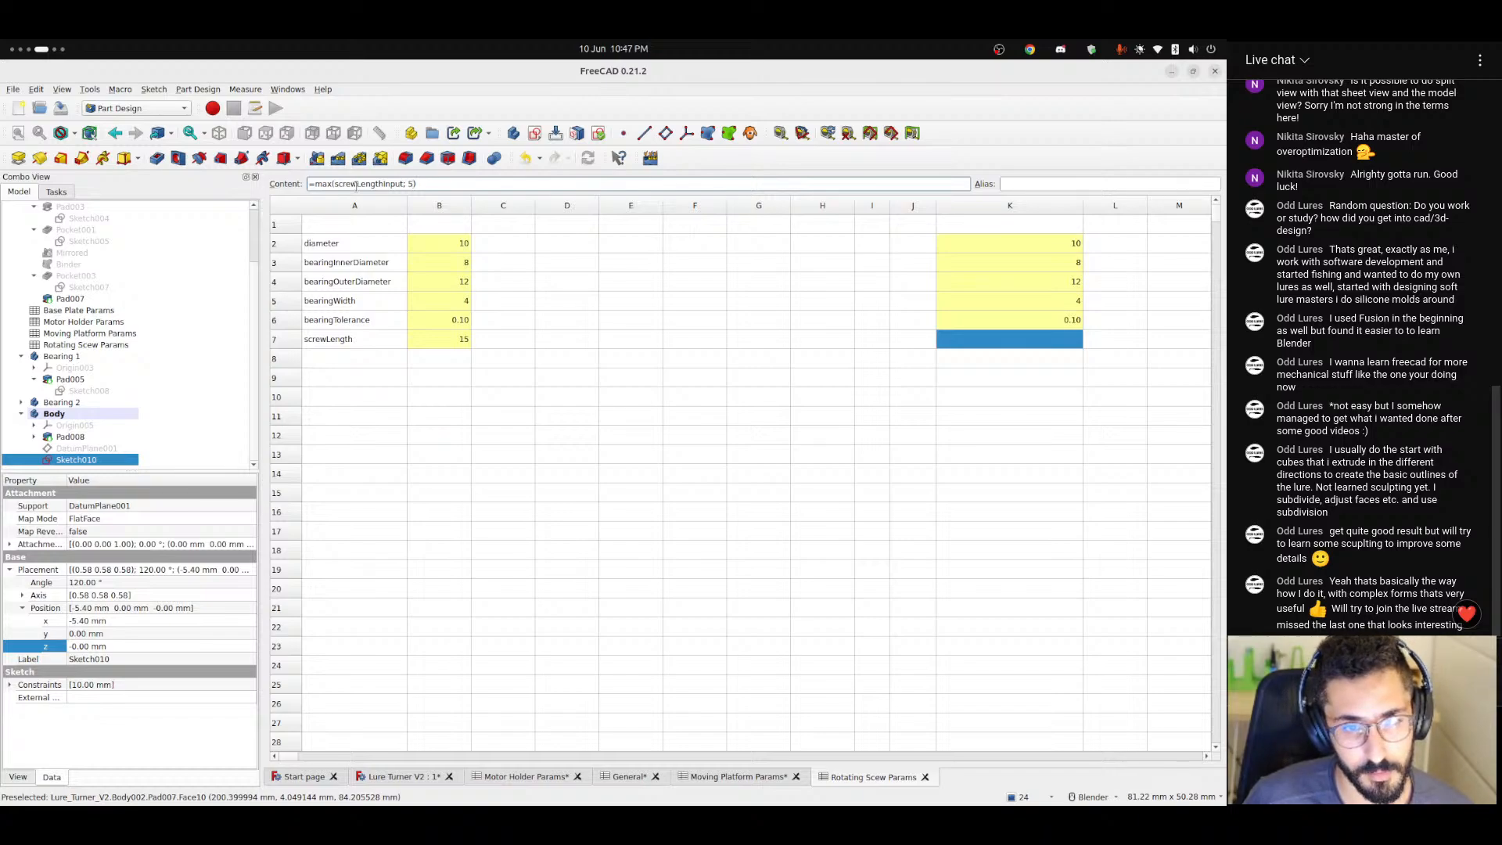
key("Return")
left_click(1003, 413)
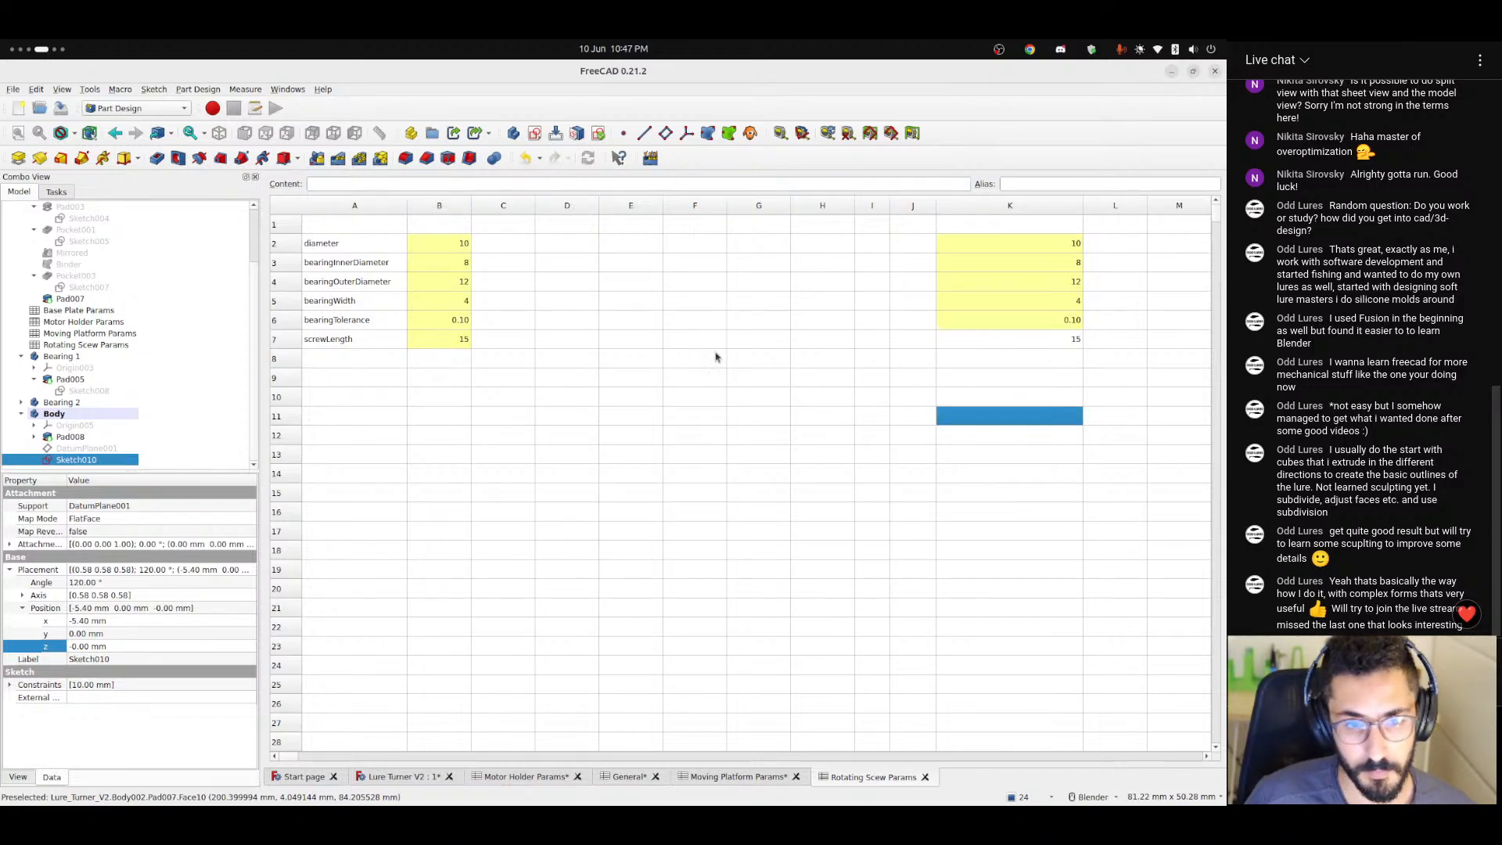
Assign the alias screwLength to cell K7 and save the document.
left_click(459, 343)
left_click(350, 339)
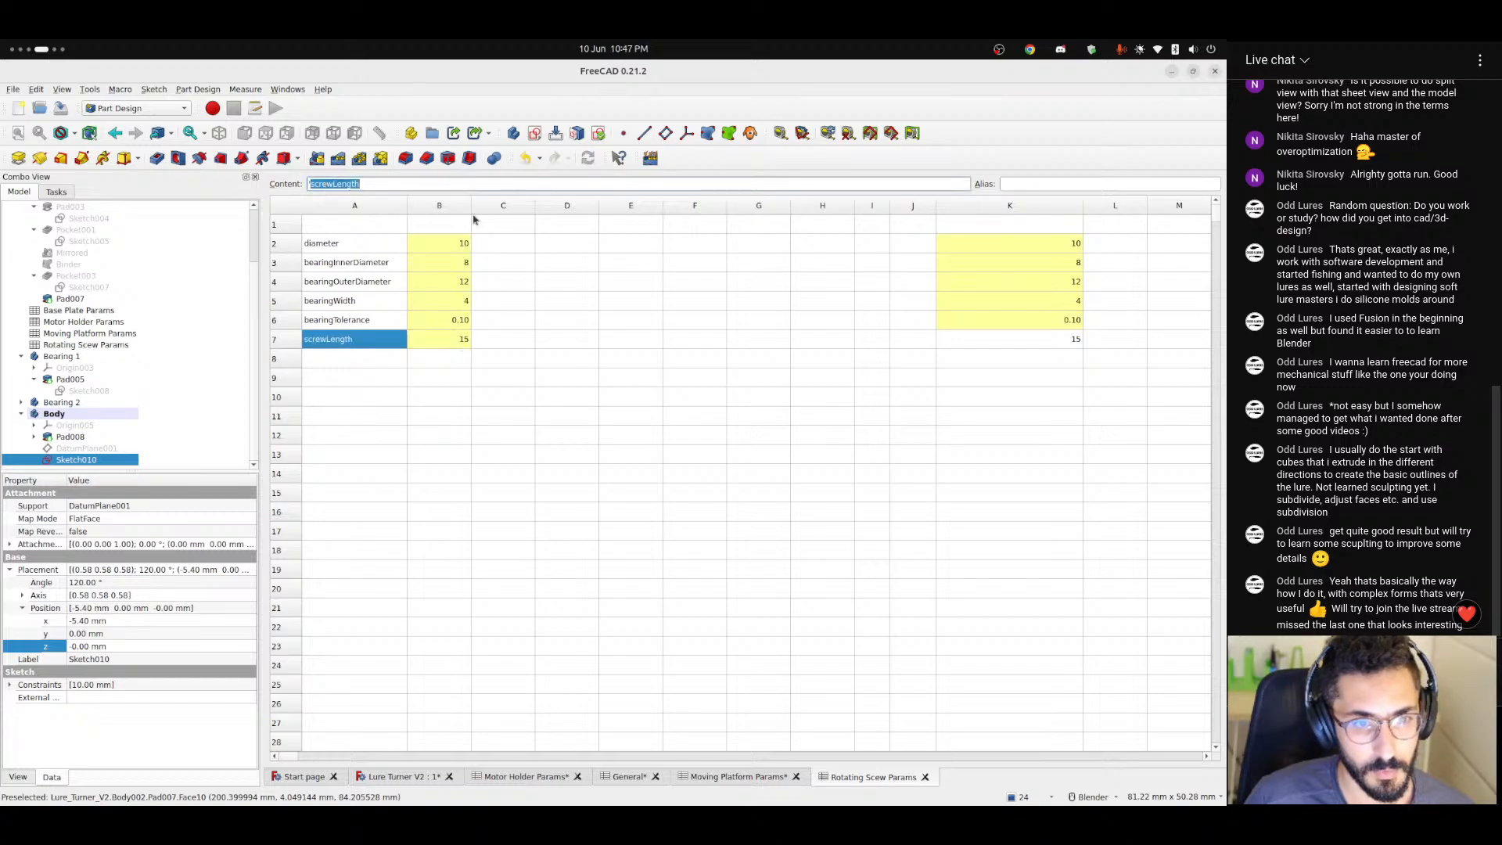
left_click(1031, 343)
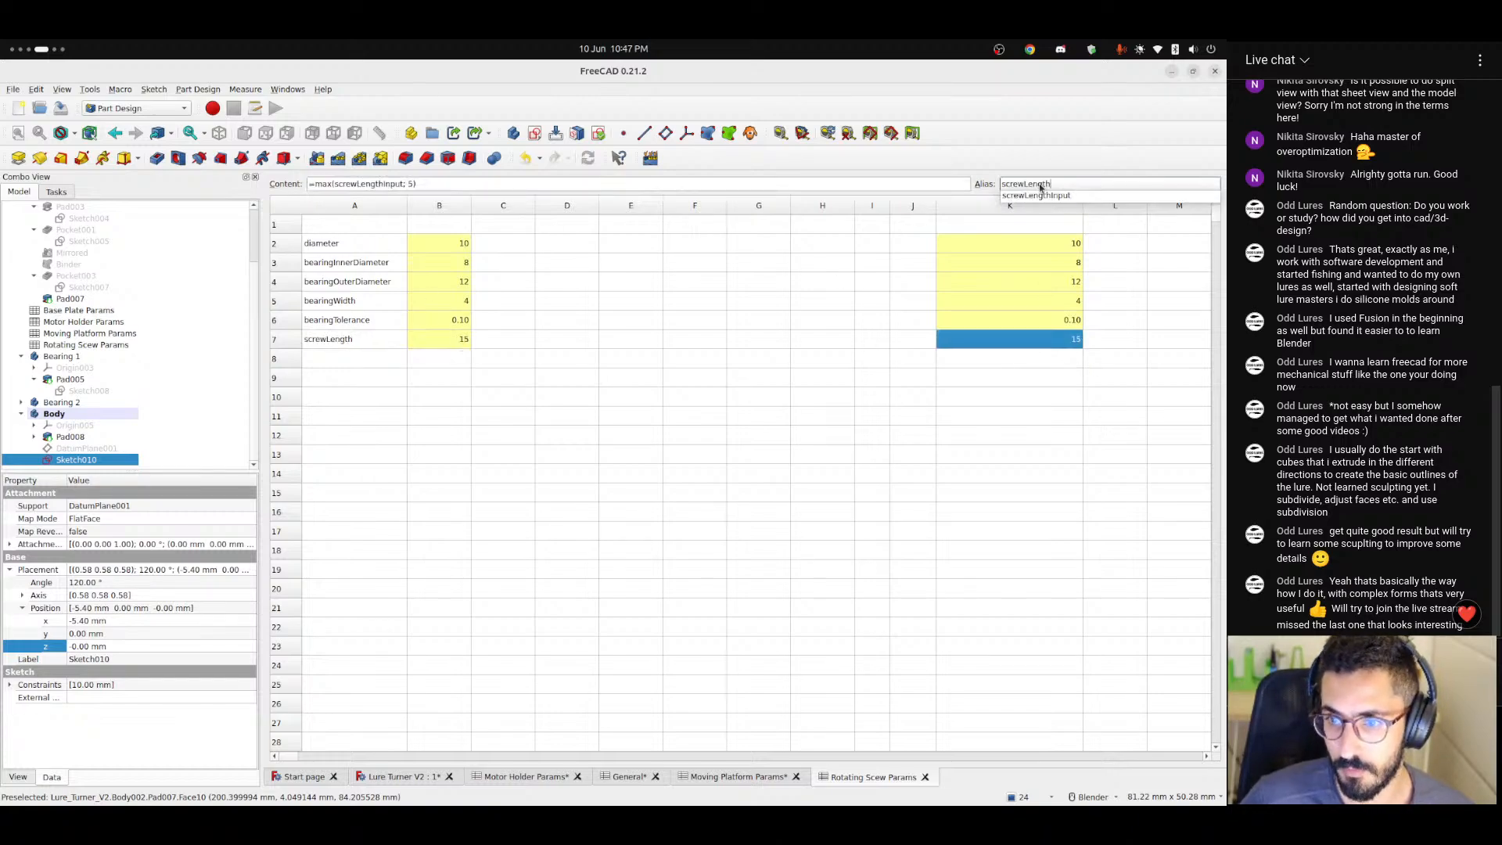
left_click(942, 353)
left_click(355, 368)
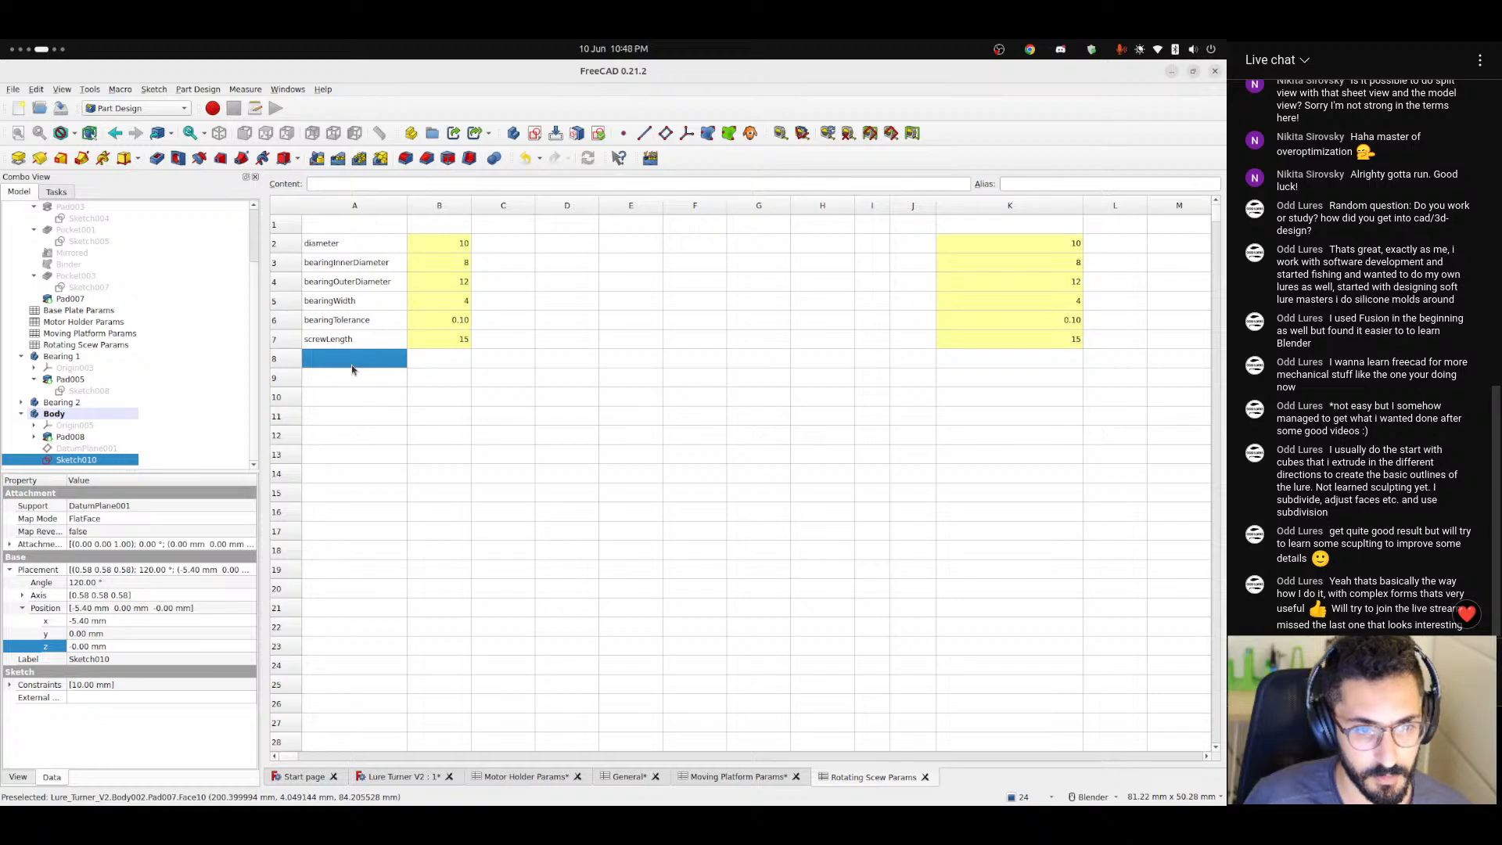
key("ctrl+s")
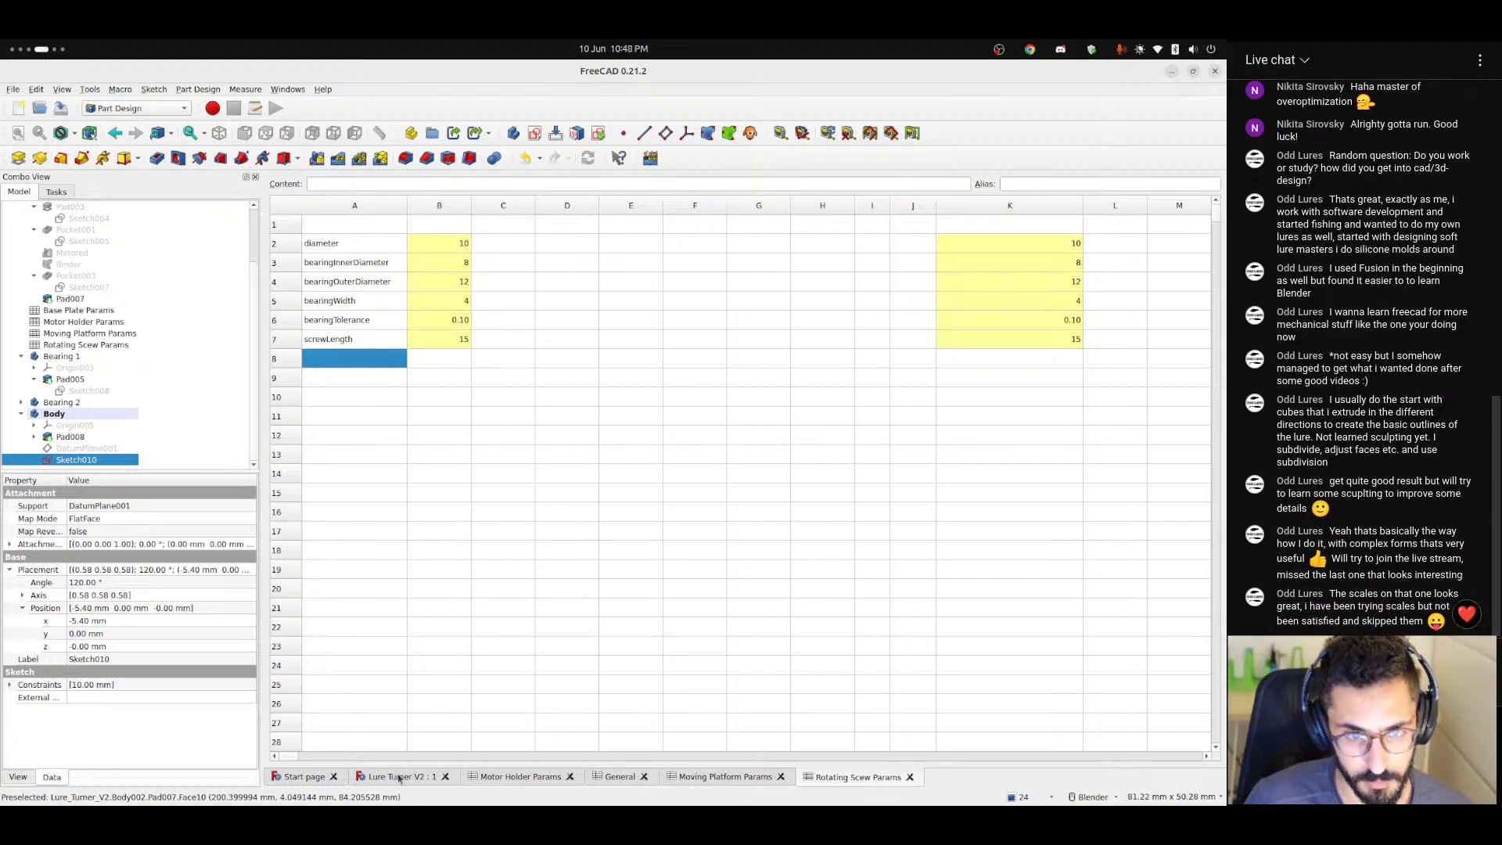
Pad the circle sketch on the datum plane in the Lure Turner V2 model, with its direction reversed.
left_click(403, 777)
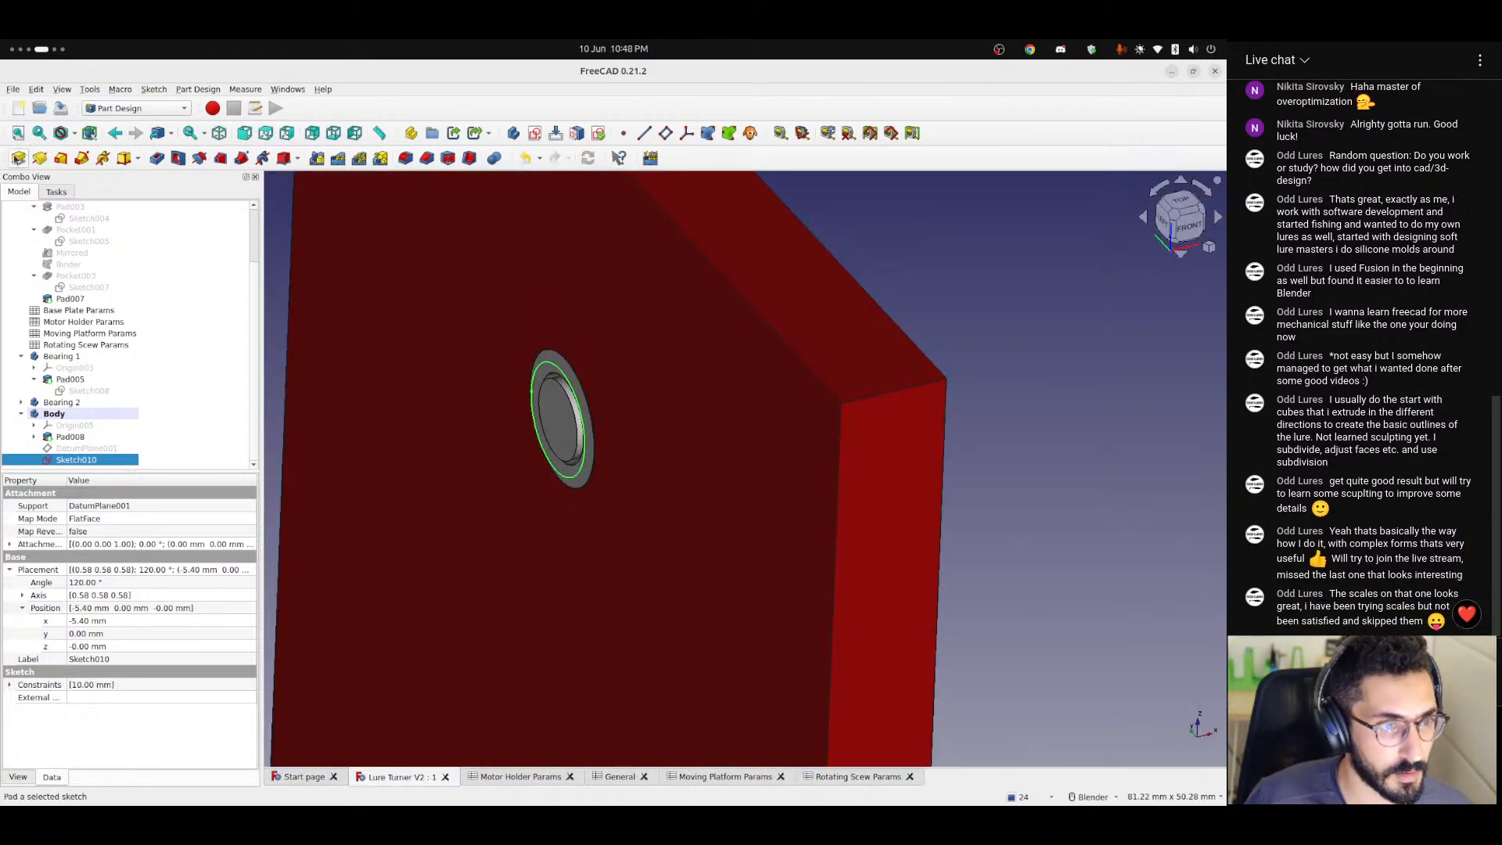
left_click(18, 158)
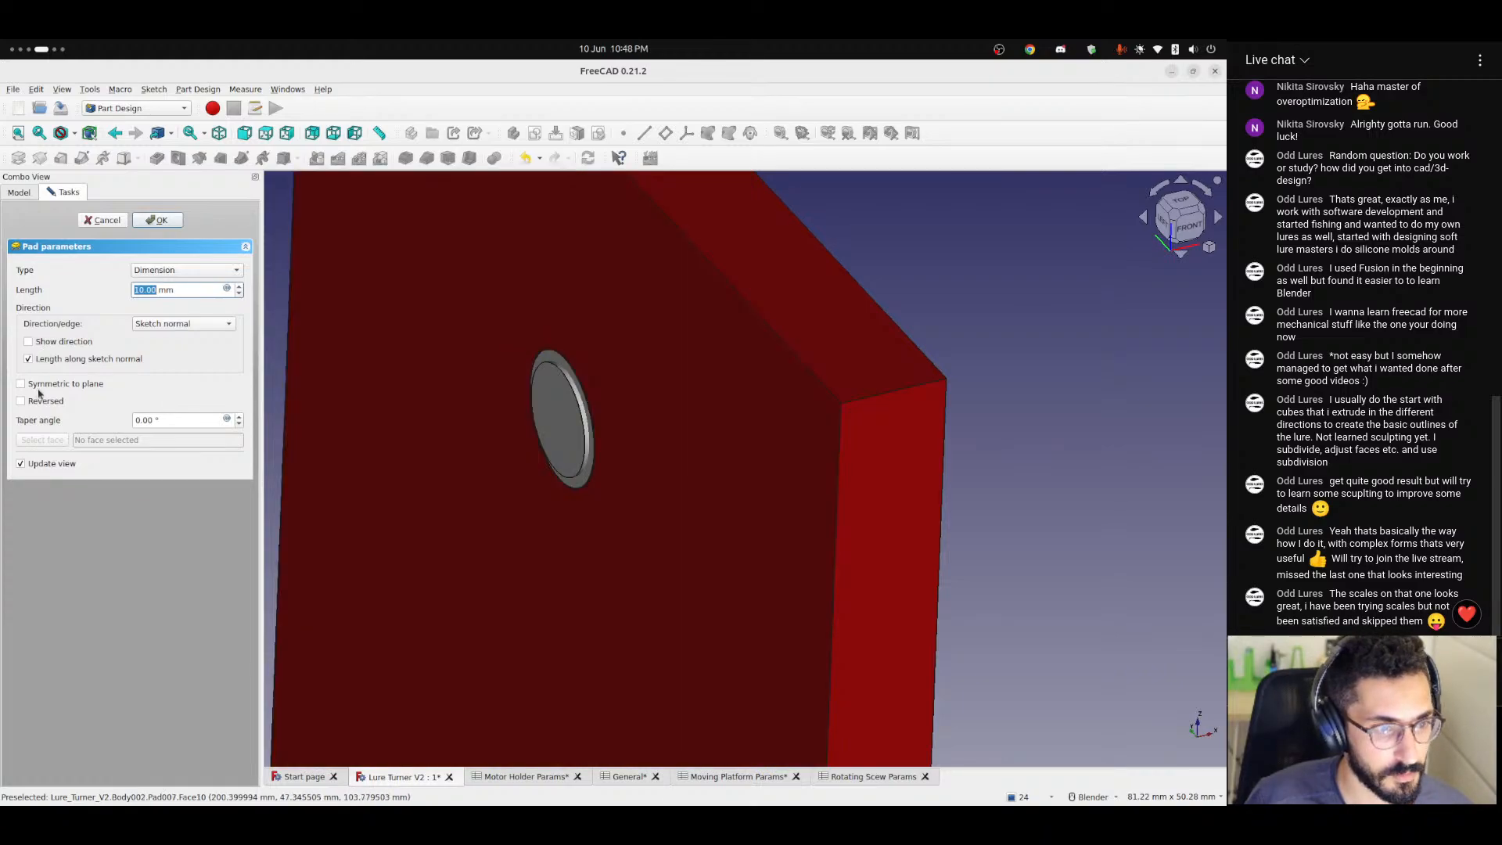
left_click(37, 404)
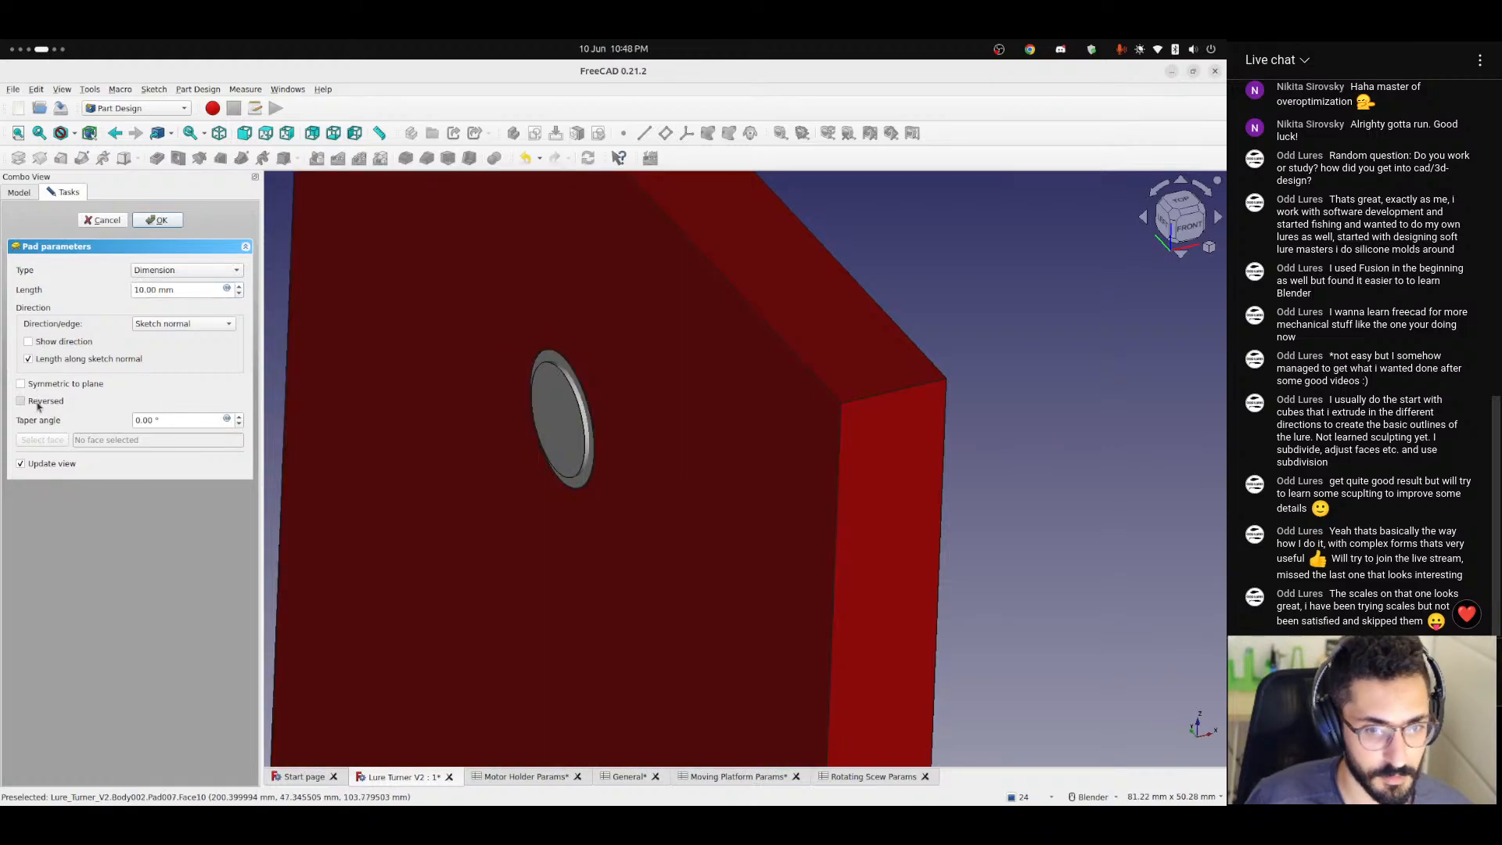
Link the pad's length to the expression <<Rotating Scew Params>>.screwLength and finish the pad.
left_click(227, 288)
type("<<rot")
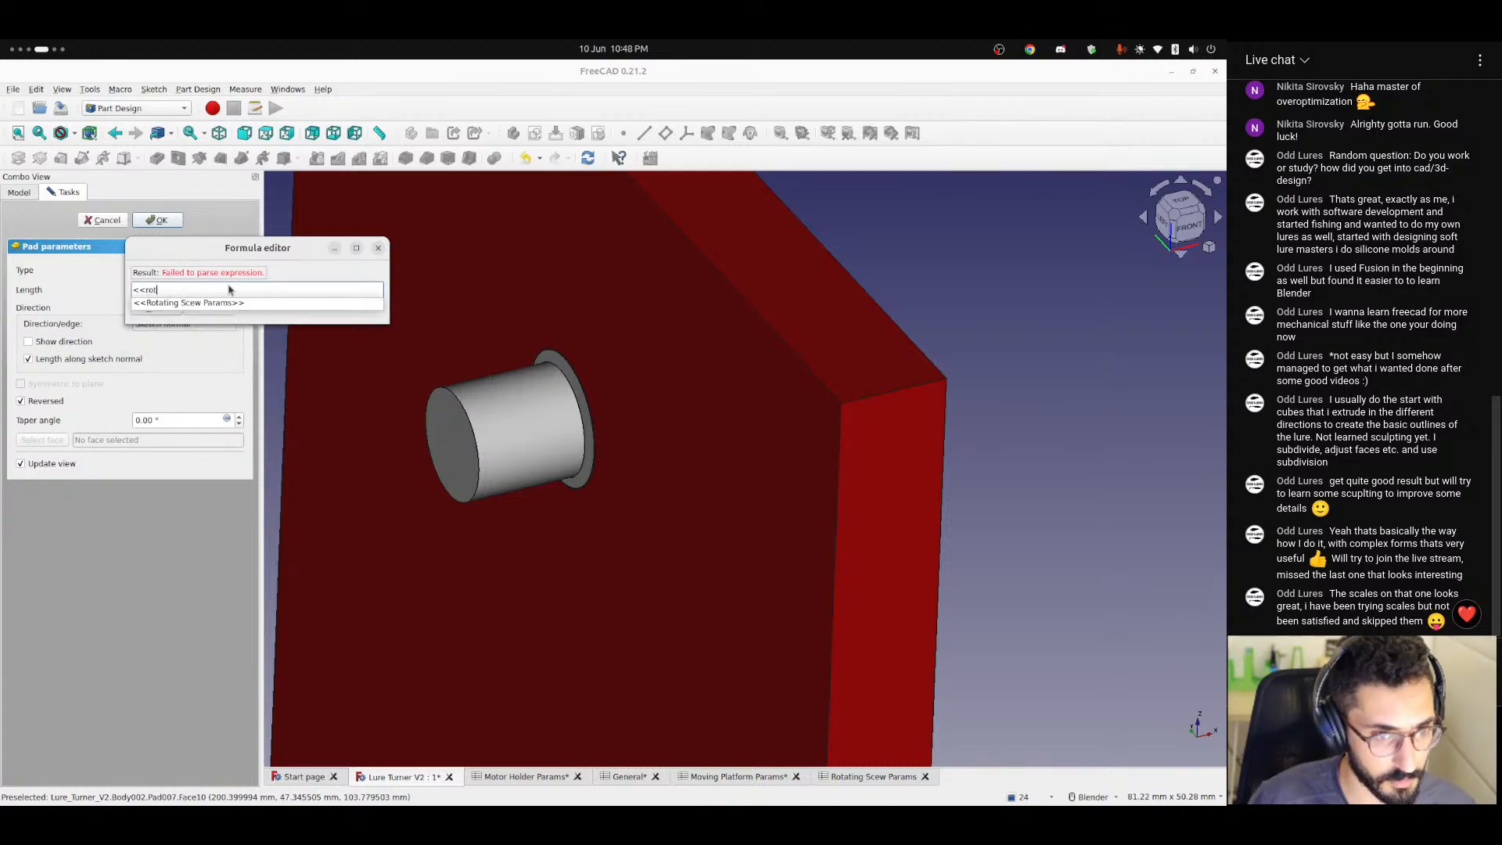
key("Down")
key("Return")
type(".screw")
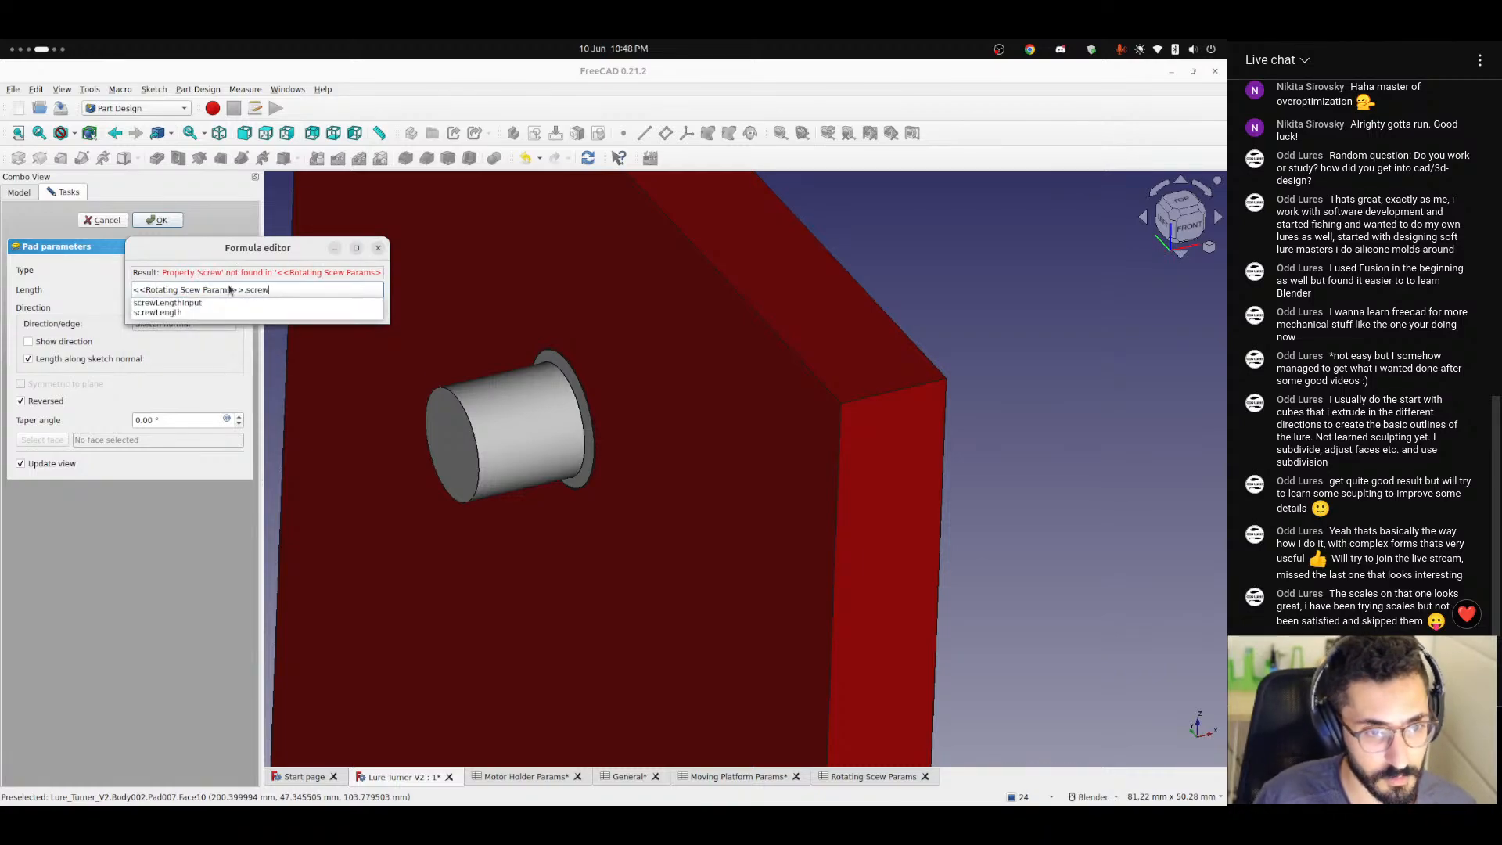
key("Down")
key("Down")
key("Return")
key("Return")
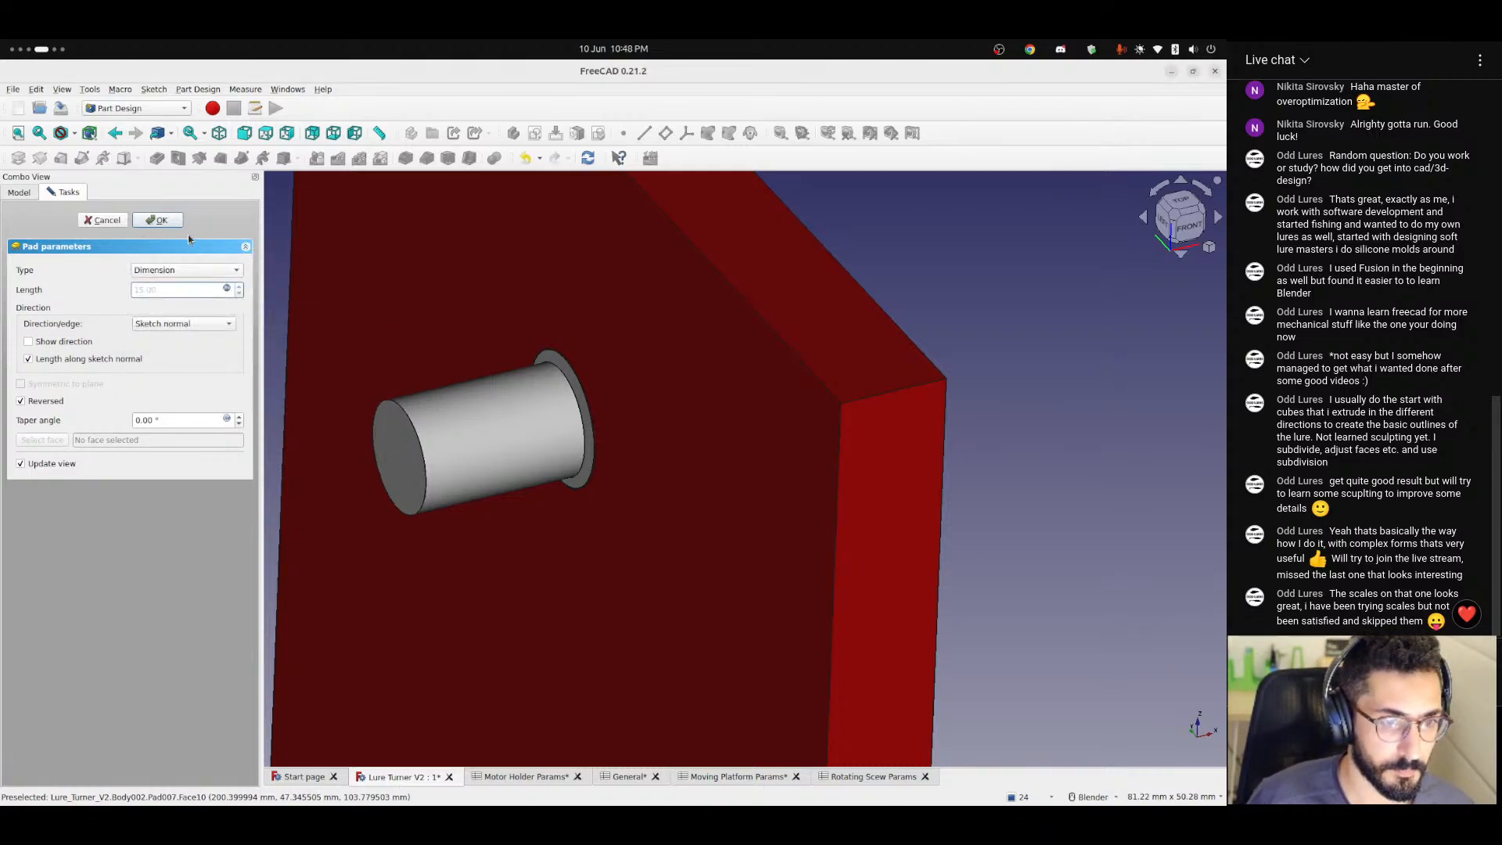
left_click(159, 220)
middle_click_drag(425, 375, 473, 446)
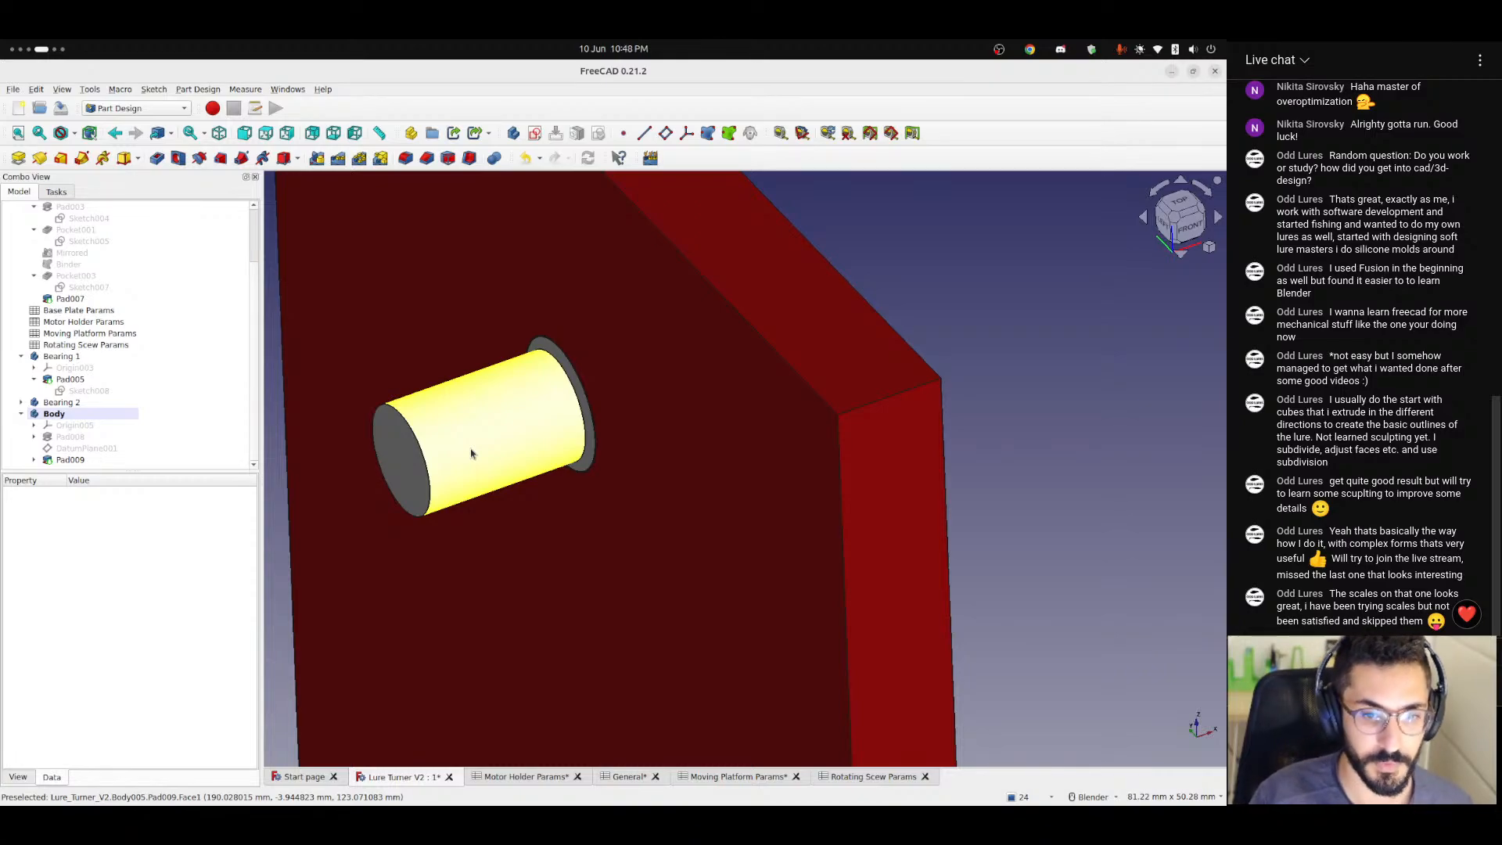
middle_click_drag(531, 463, 486, 450)
scroll(490, 422, "up", 7)
scroll(520, 391, "down", 5)
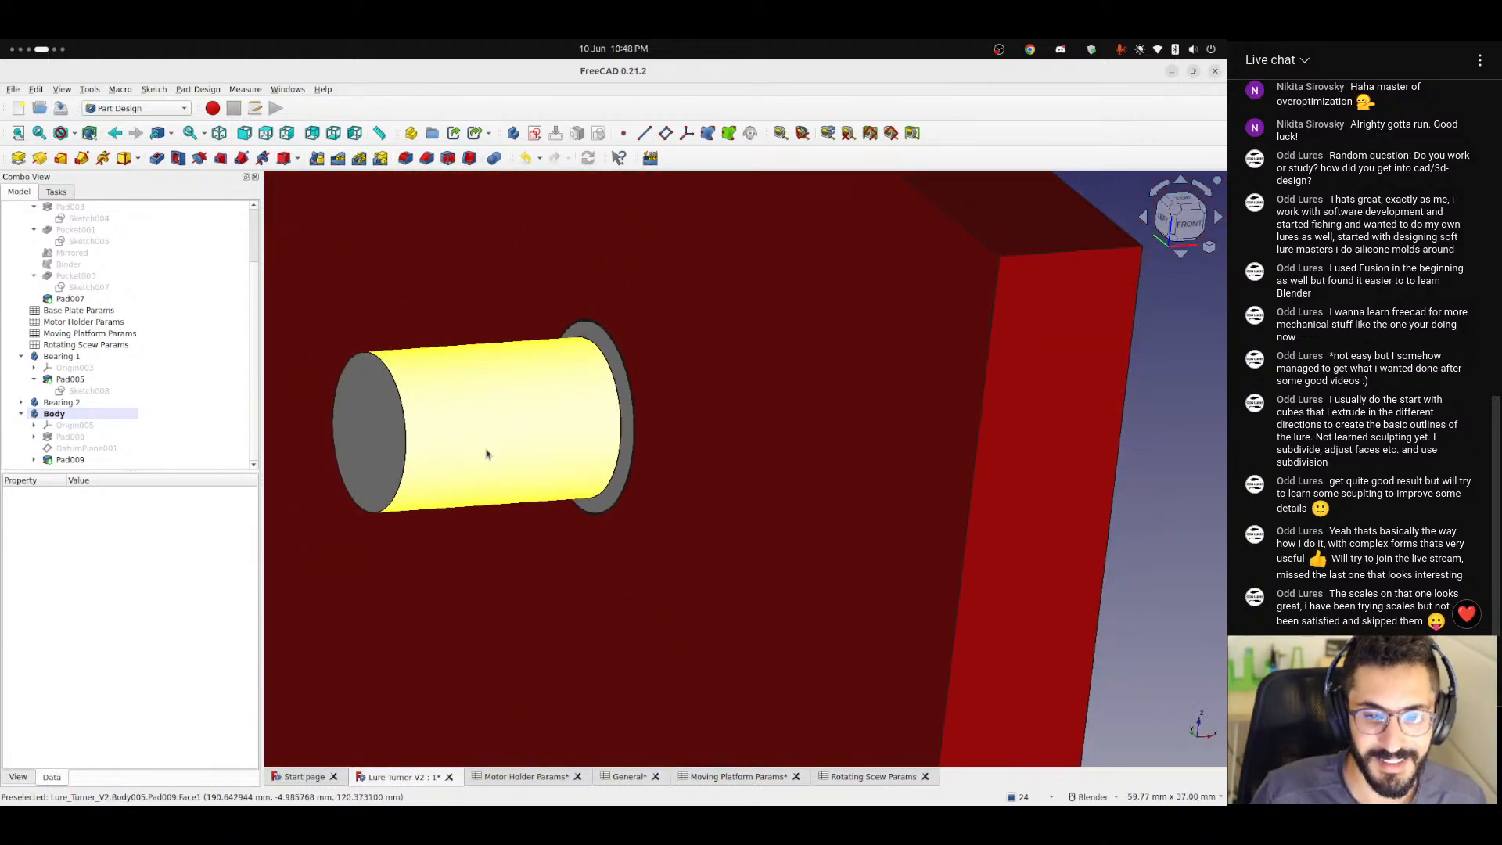
Switch to Discord and decline switching to the newly detected Cam Link 4K audio input device.
key("ctrl+alt+Right")
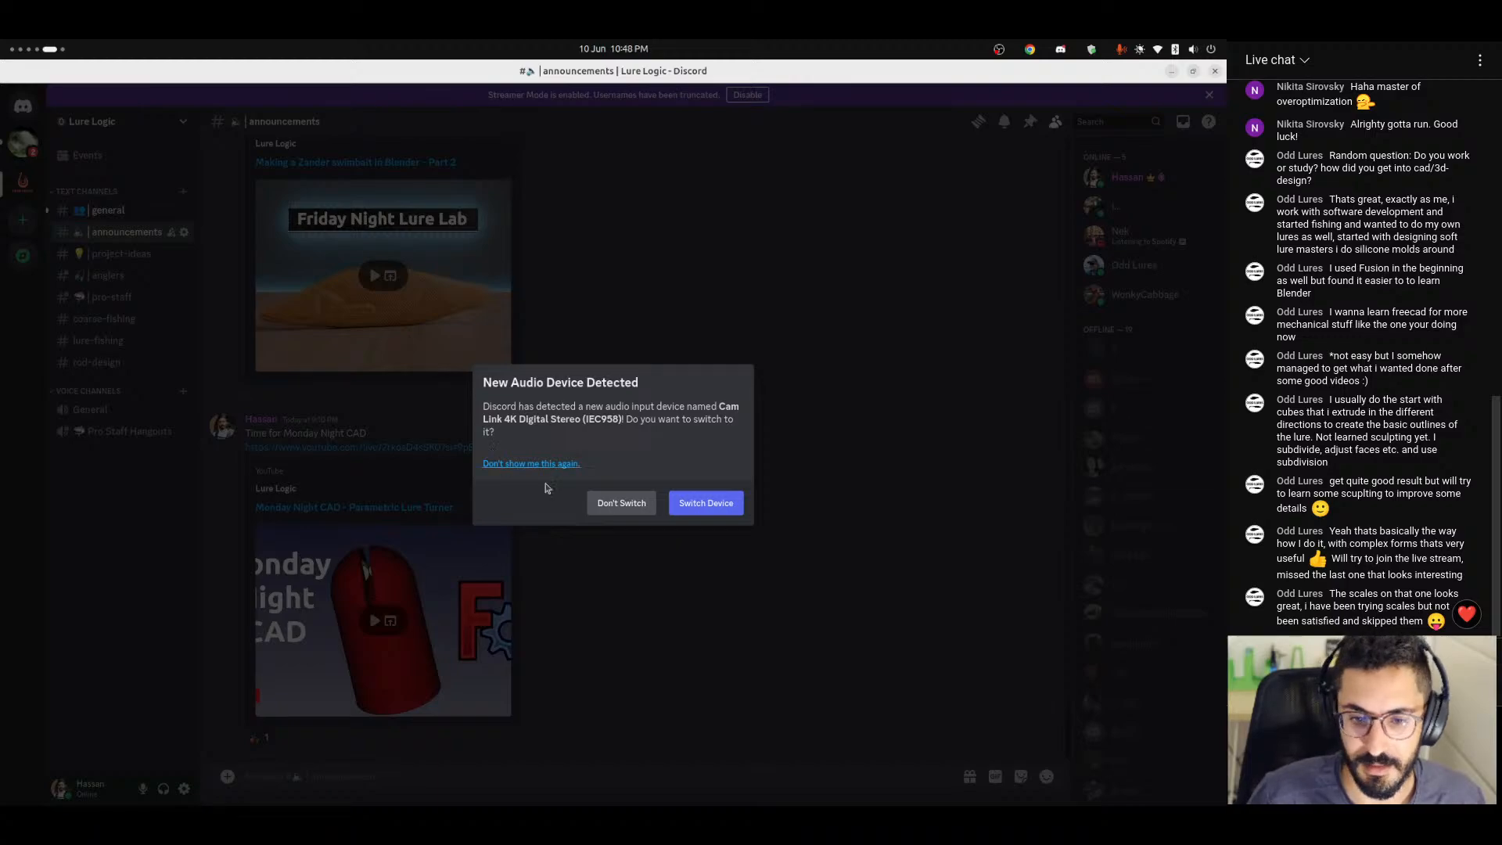
left_click(602, 504)
key("ctrl+alt+Right")
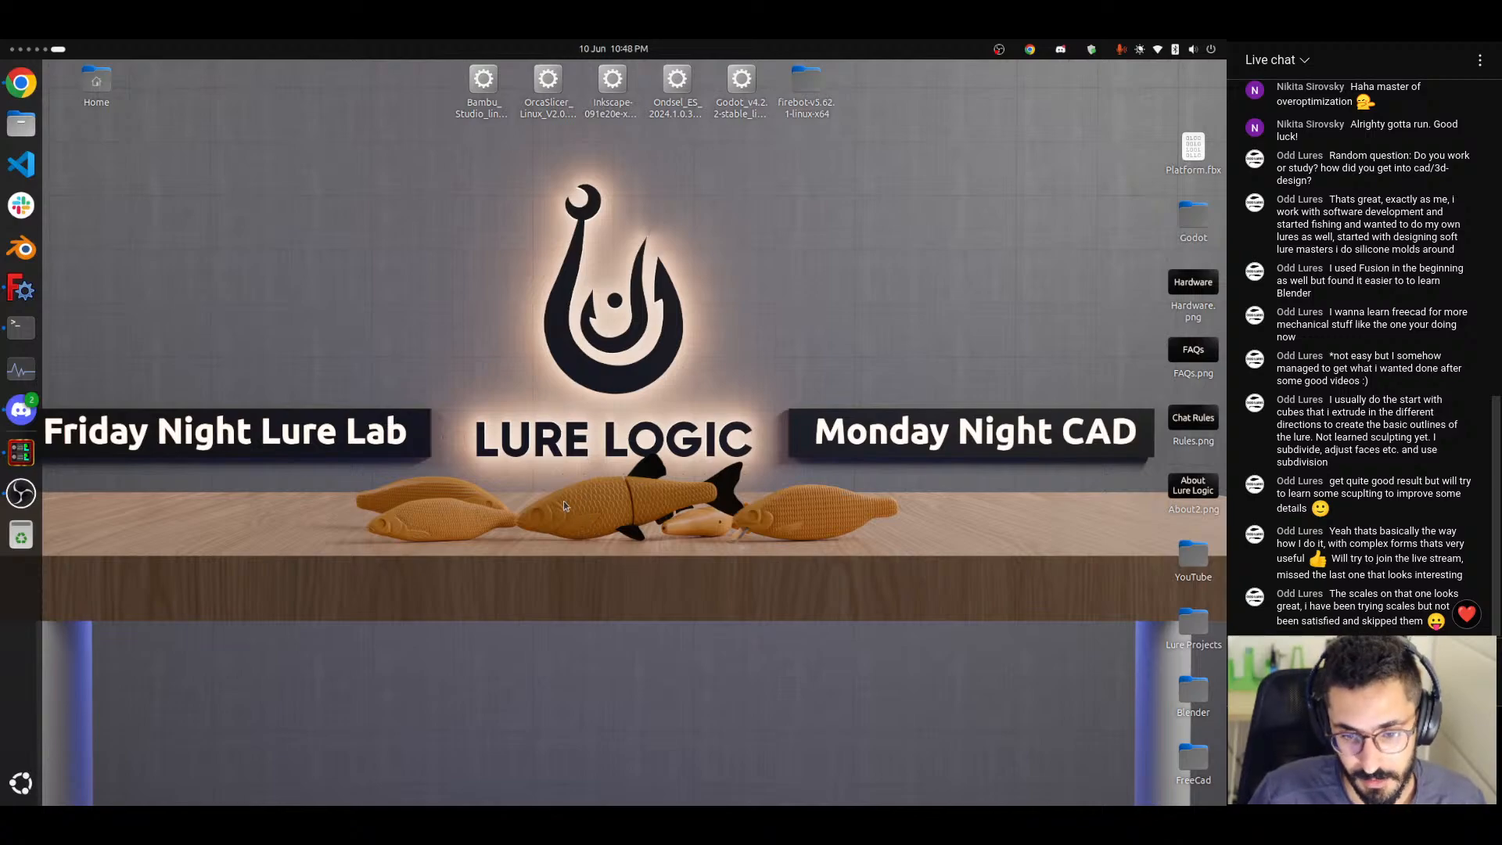
left_click_drag(542, 472, 626, 558)
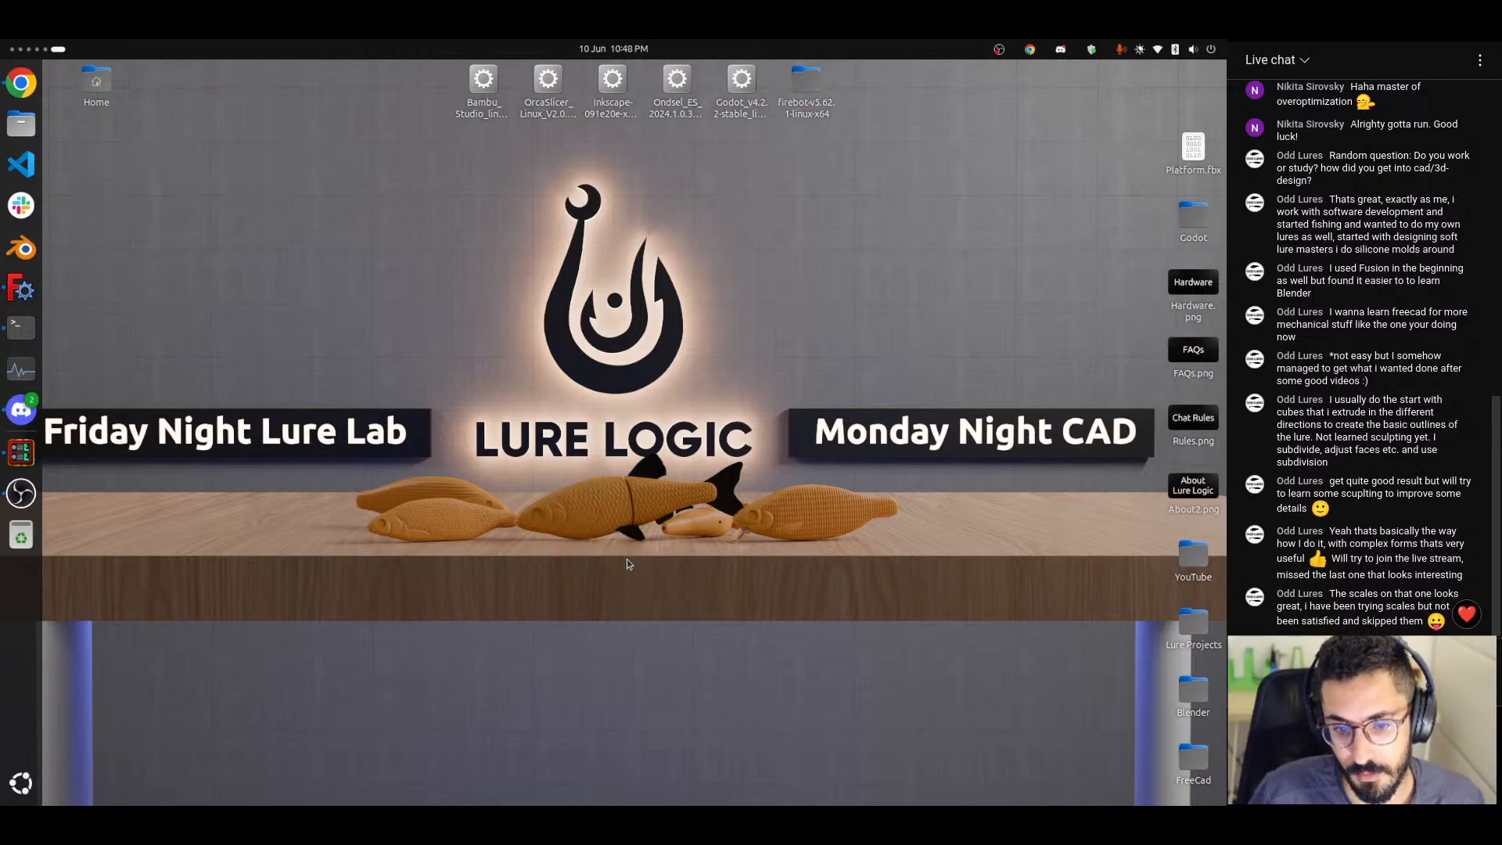
left_click_drag(540, 467, 631, 549)
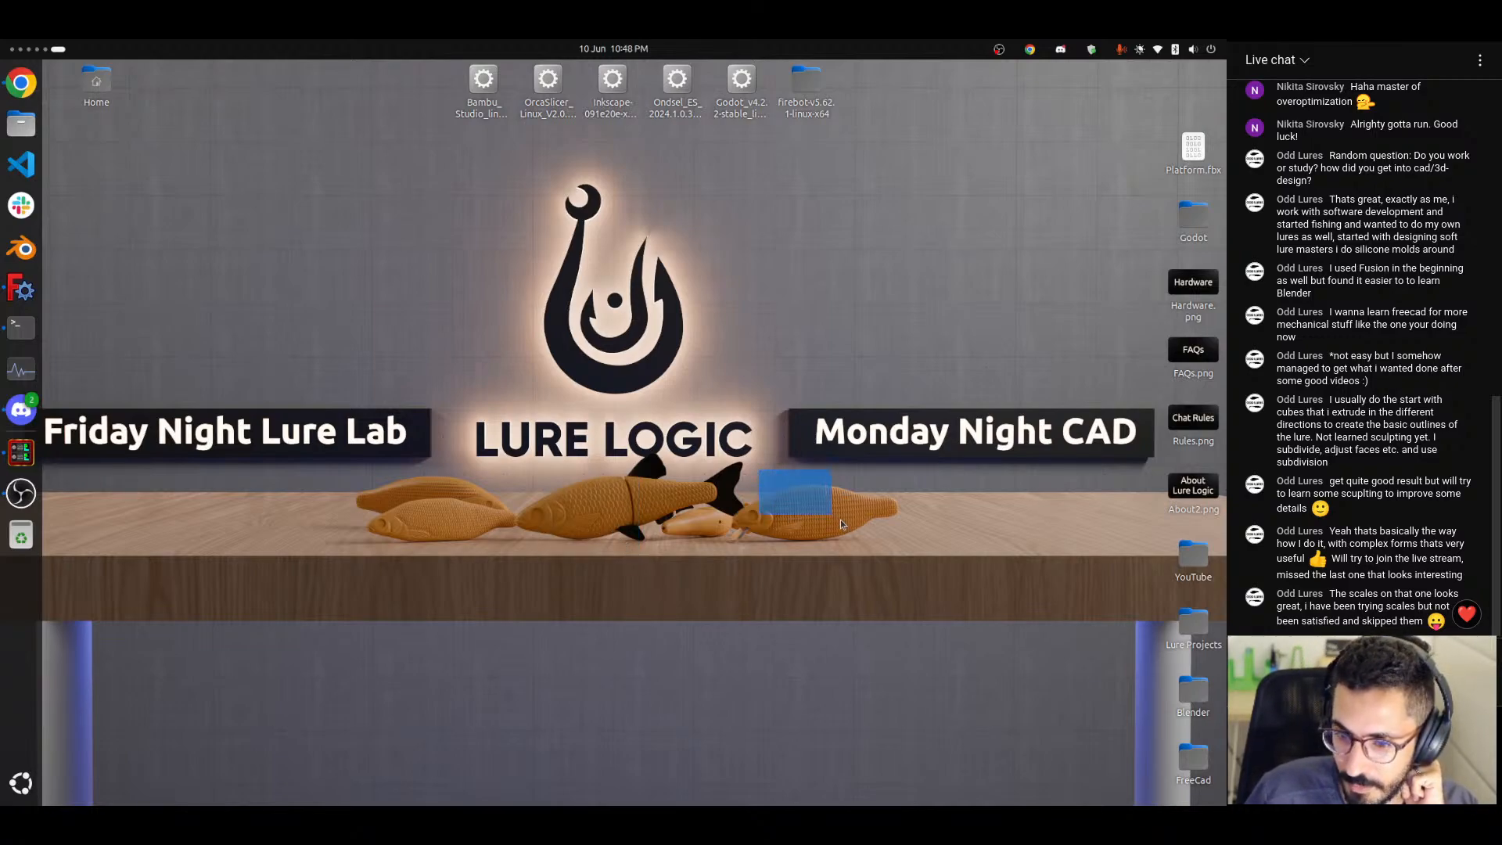
left_click_drag(840, 520, 934, 552)
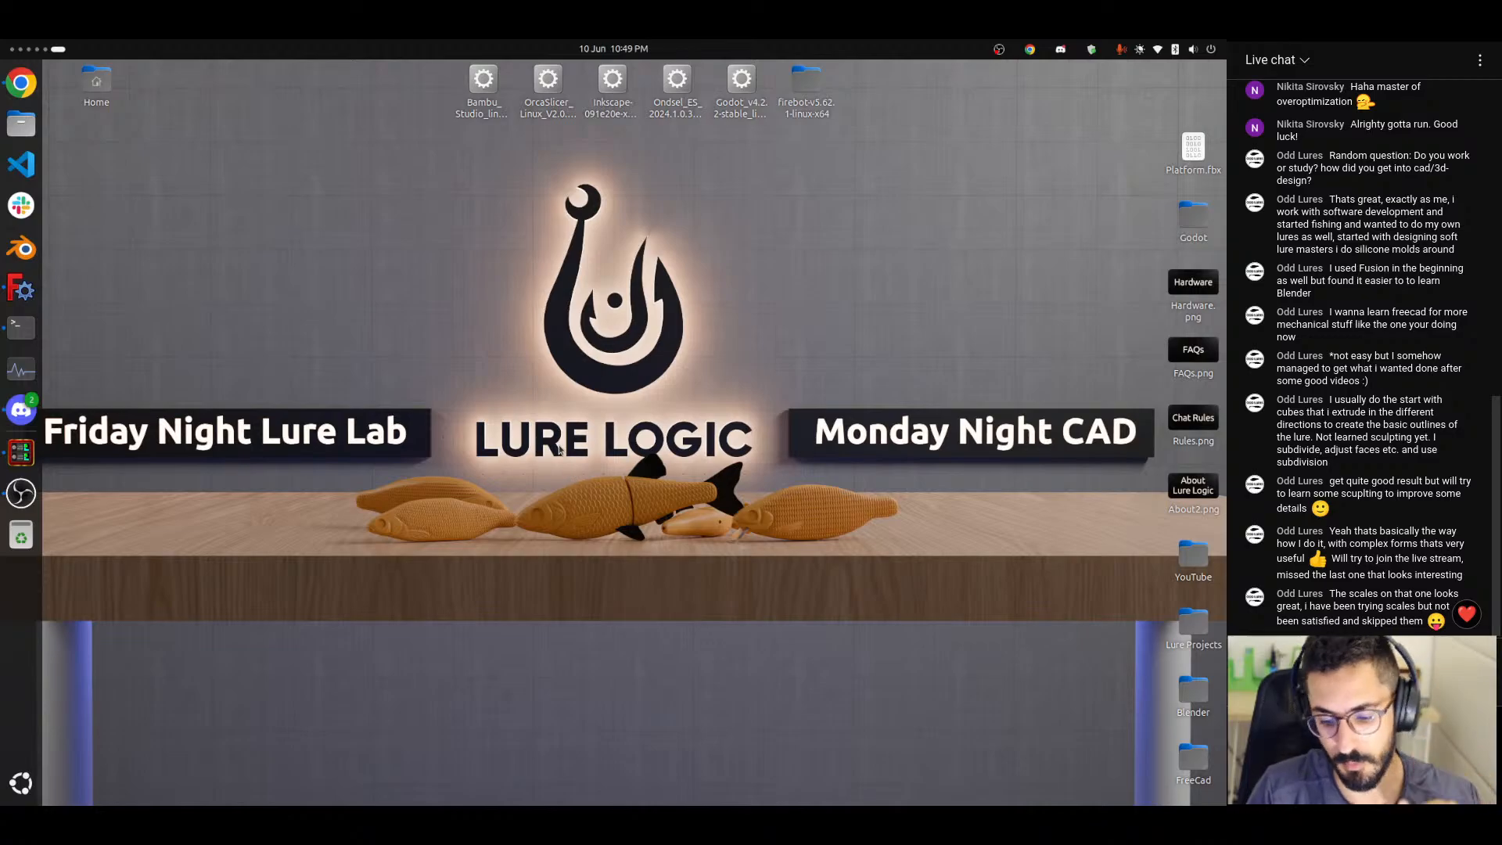
key("super+Page_Up")
key("super+Page_Up")
key("super+Page_Up")
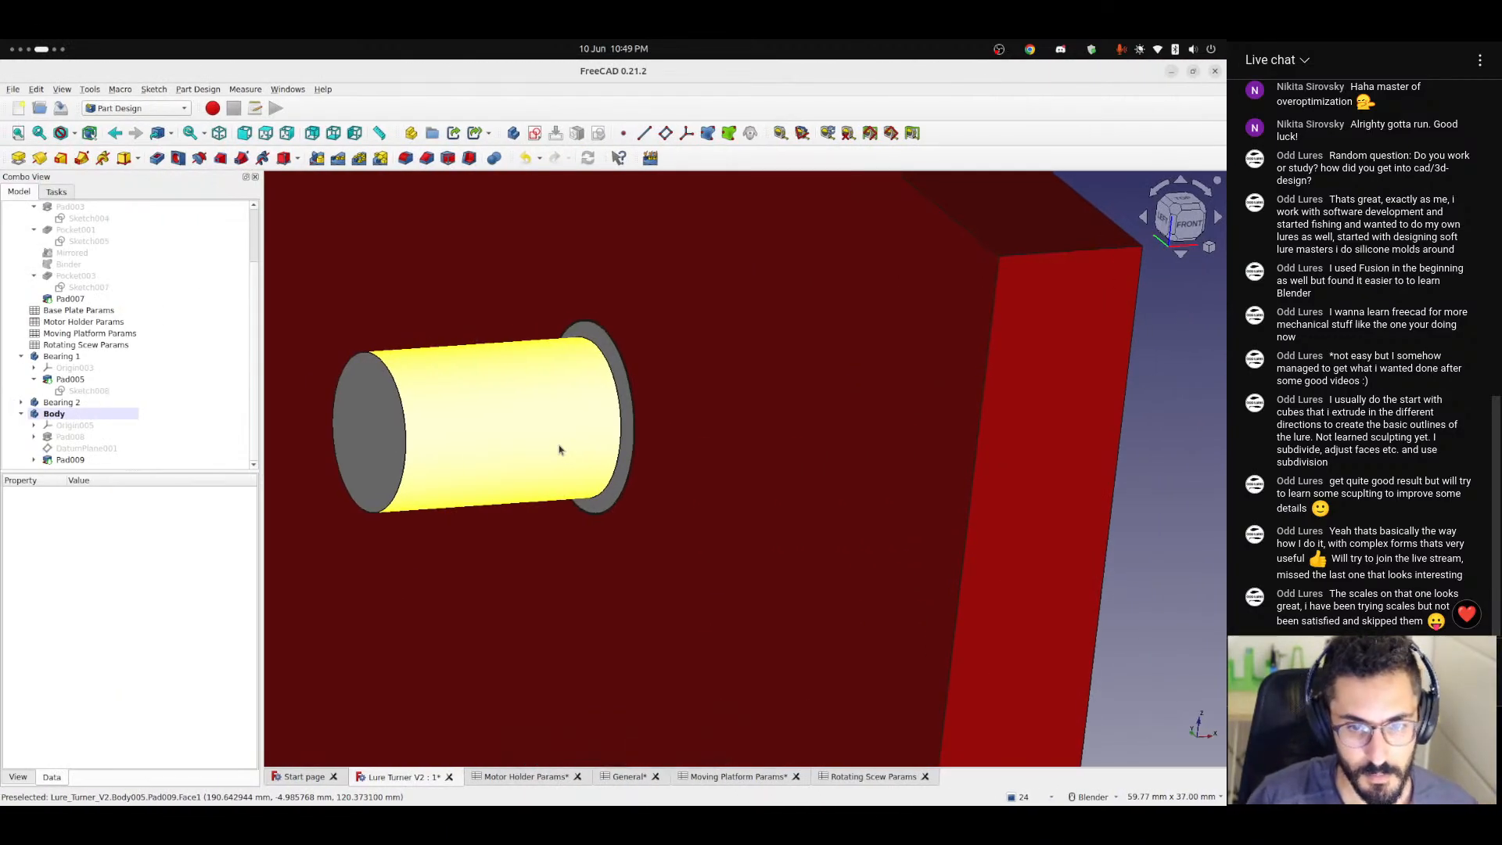
mouse_move(559, 449)
middle_mouse_down()
mouse_move(459, 415)
mouse_move(345, 435)
mouse_move(335, 412)
mouse_move(570, 439)
middle_mouse_up()
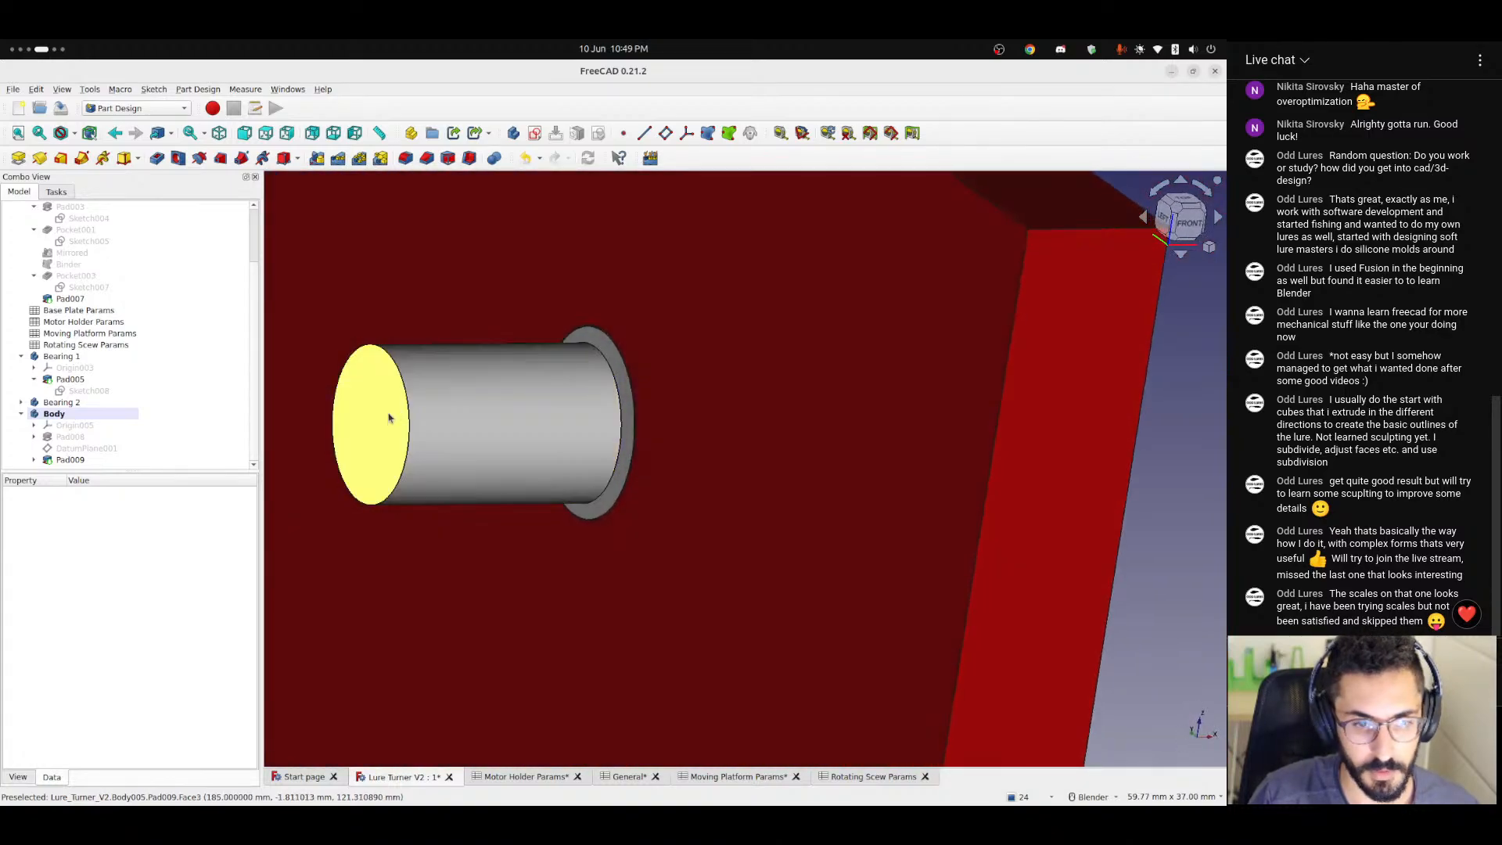
middle_click_drag(409, 410, 637, 744)
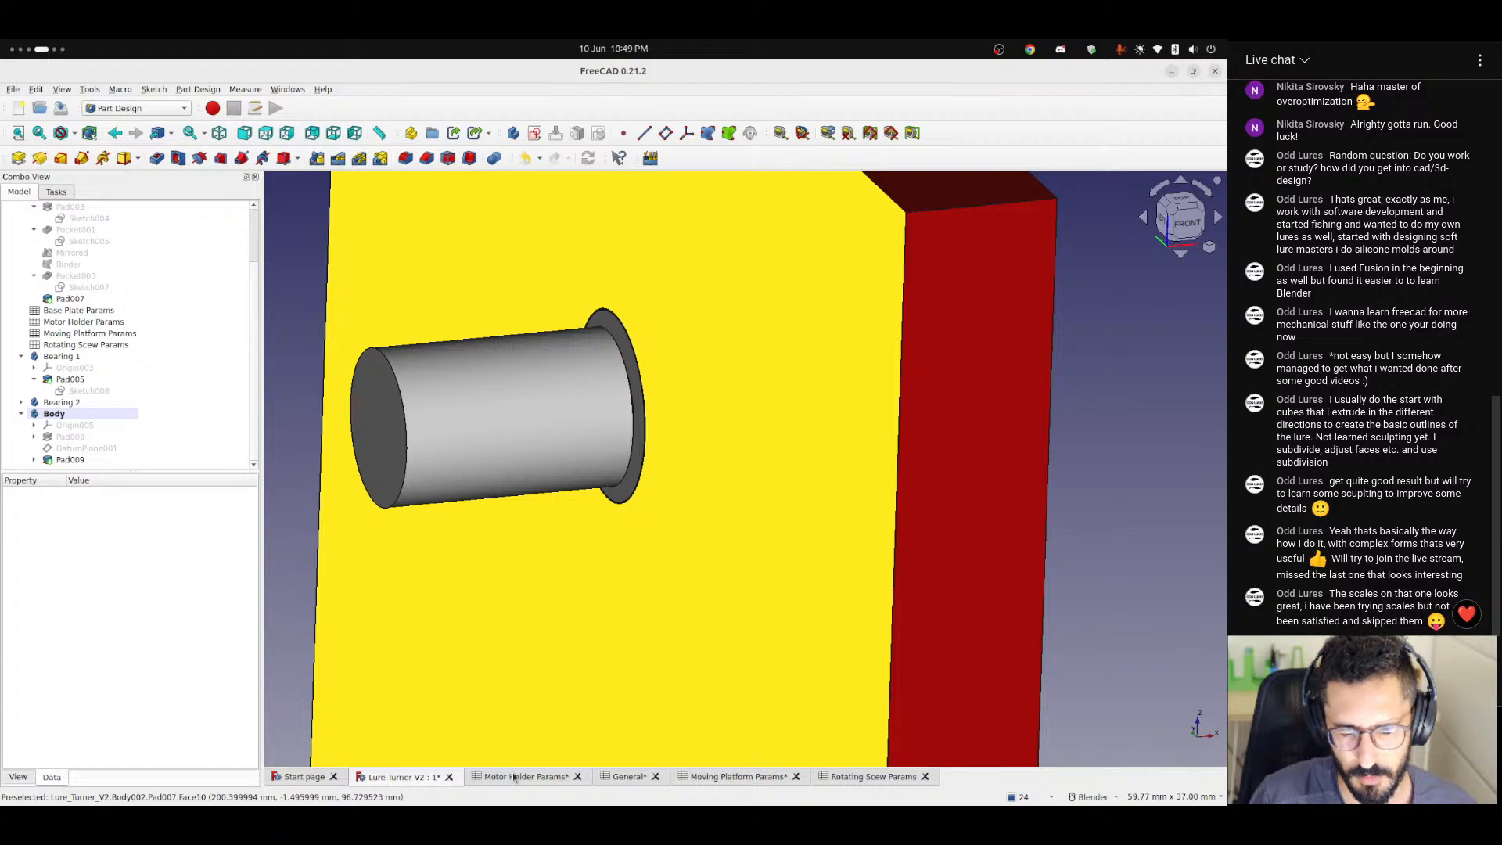
middle_click_drag(425, 455, 496, 449)
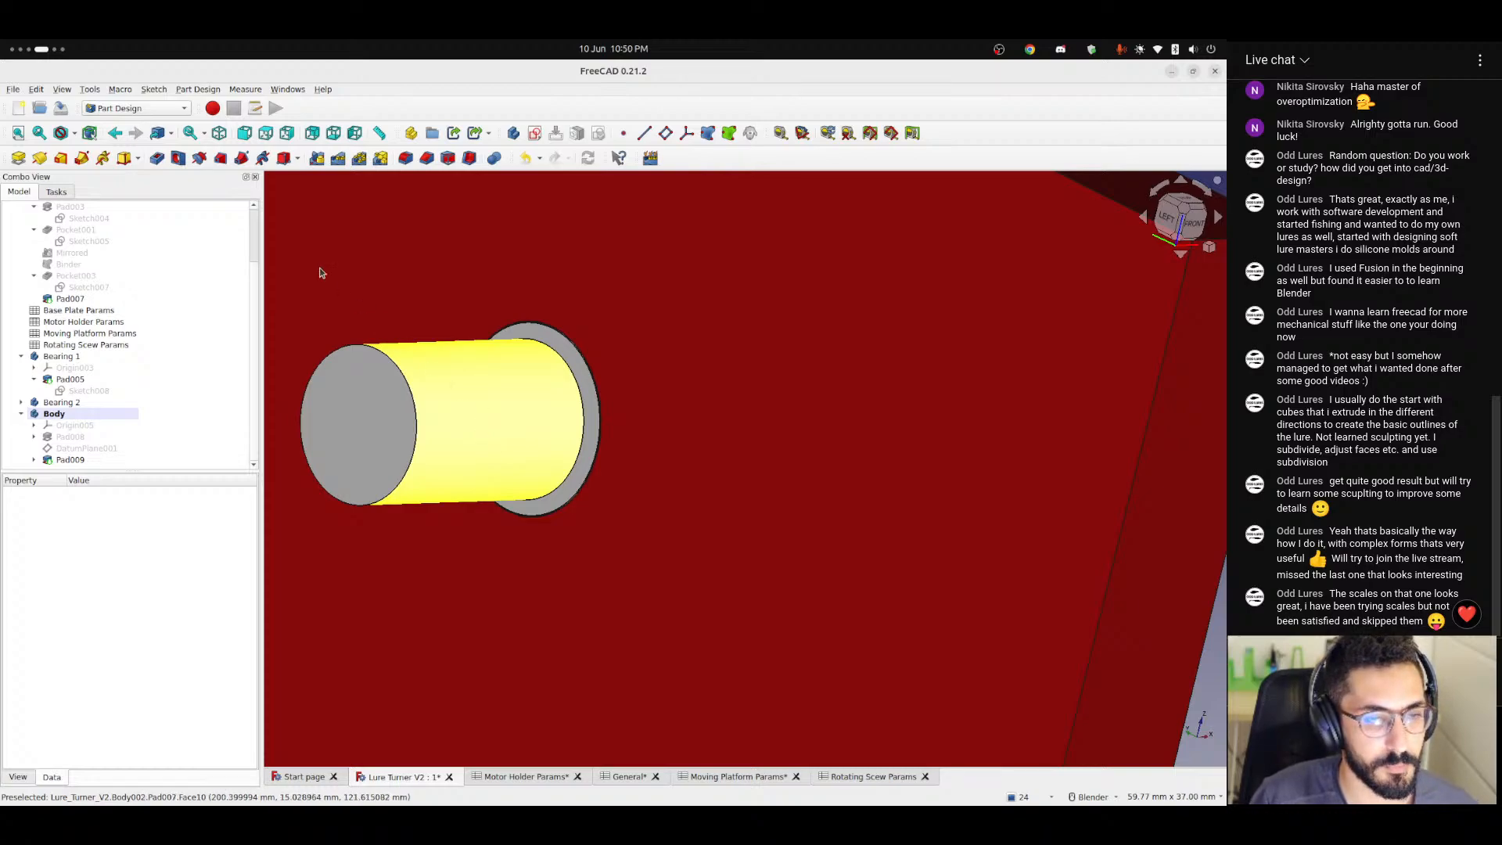
left_click(159, 108)
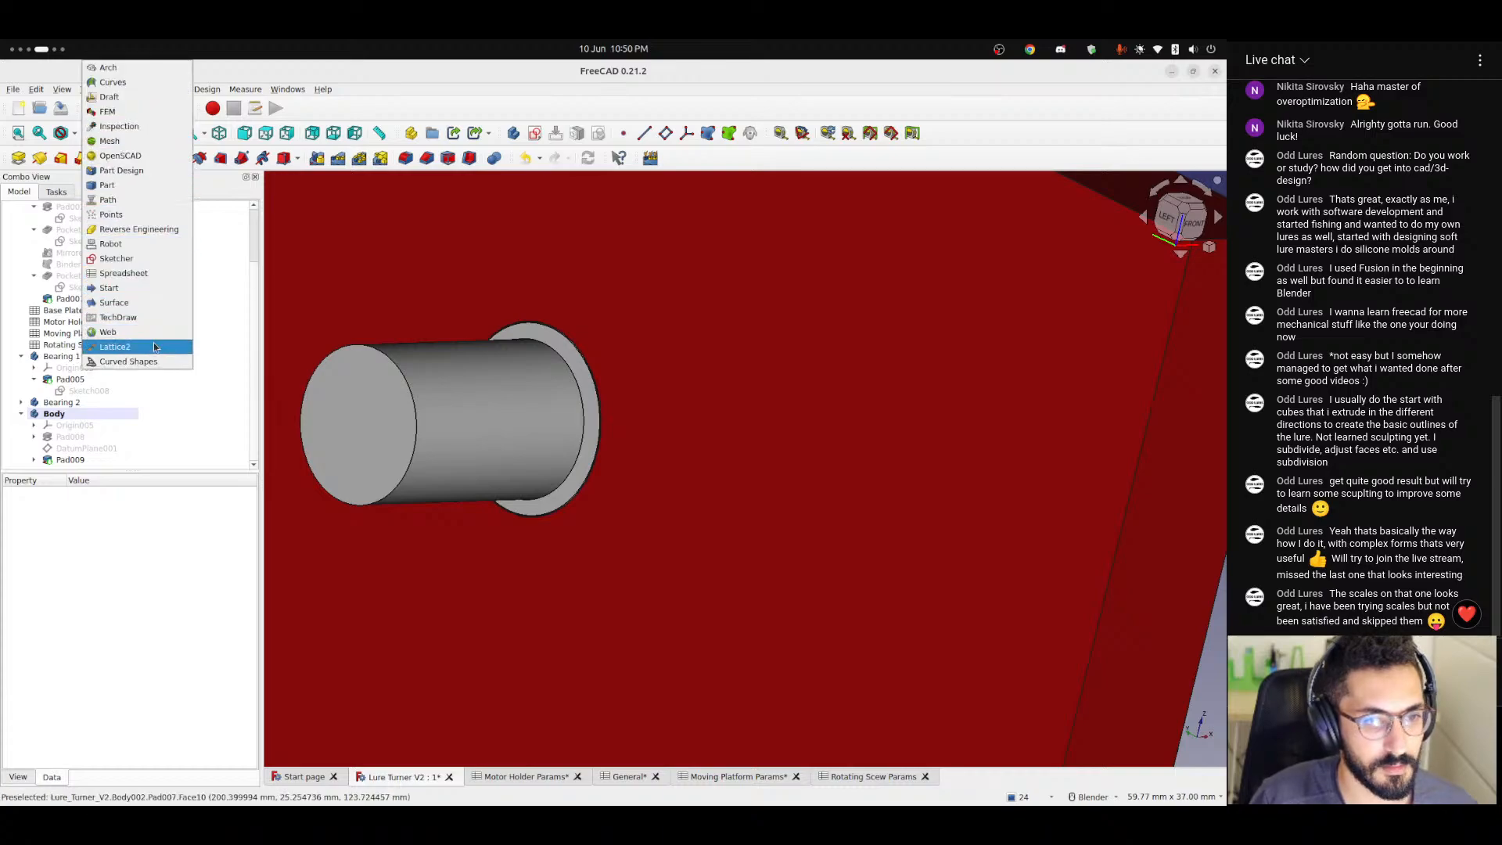
left_click(327, 347)
Create a new sketch on the shaft body's XZ base plane, facing the side of the wider screw cylinder.
middle_click_drag(443, 406, 380, 409)
scroll(411, 426, "up", 4)
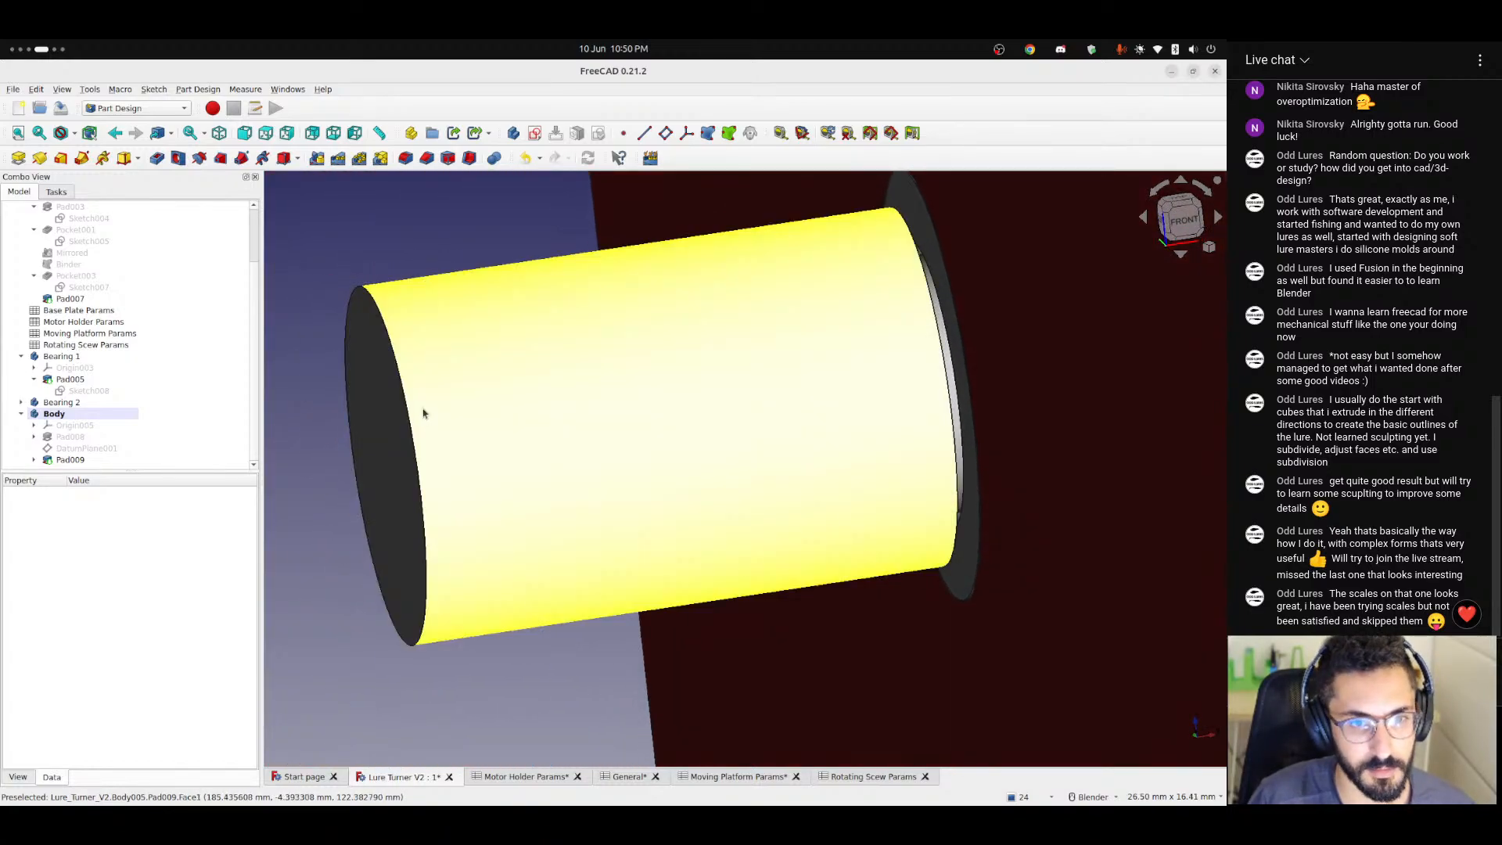
middle_click_drag(445, 409, 407, 413)
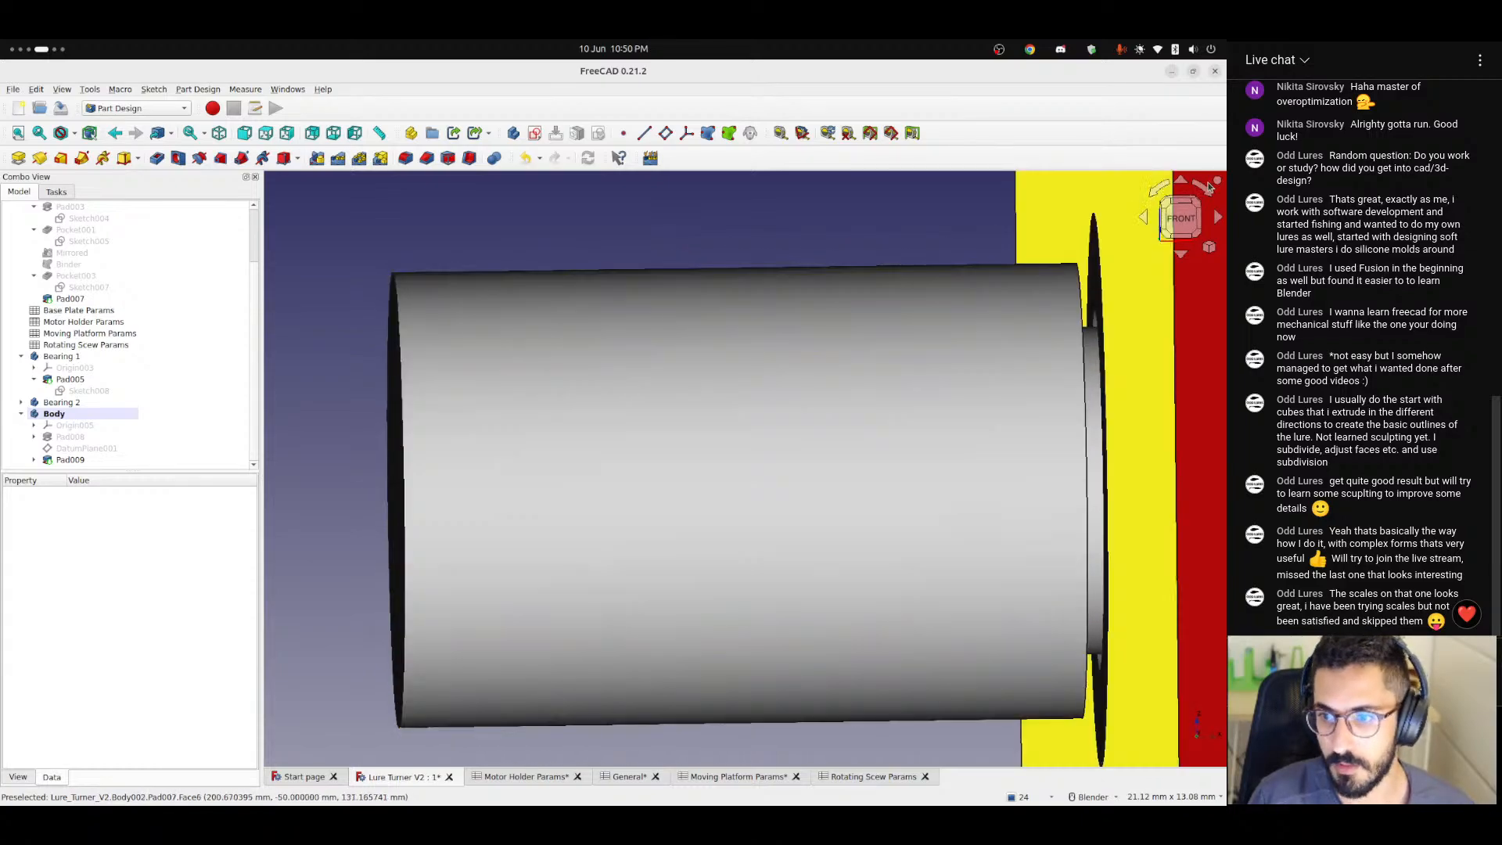
left_click(1179, 219)
scroll(470, 328, "down", 1)
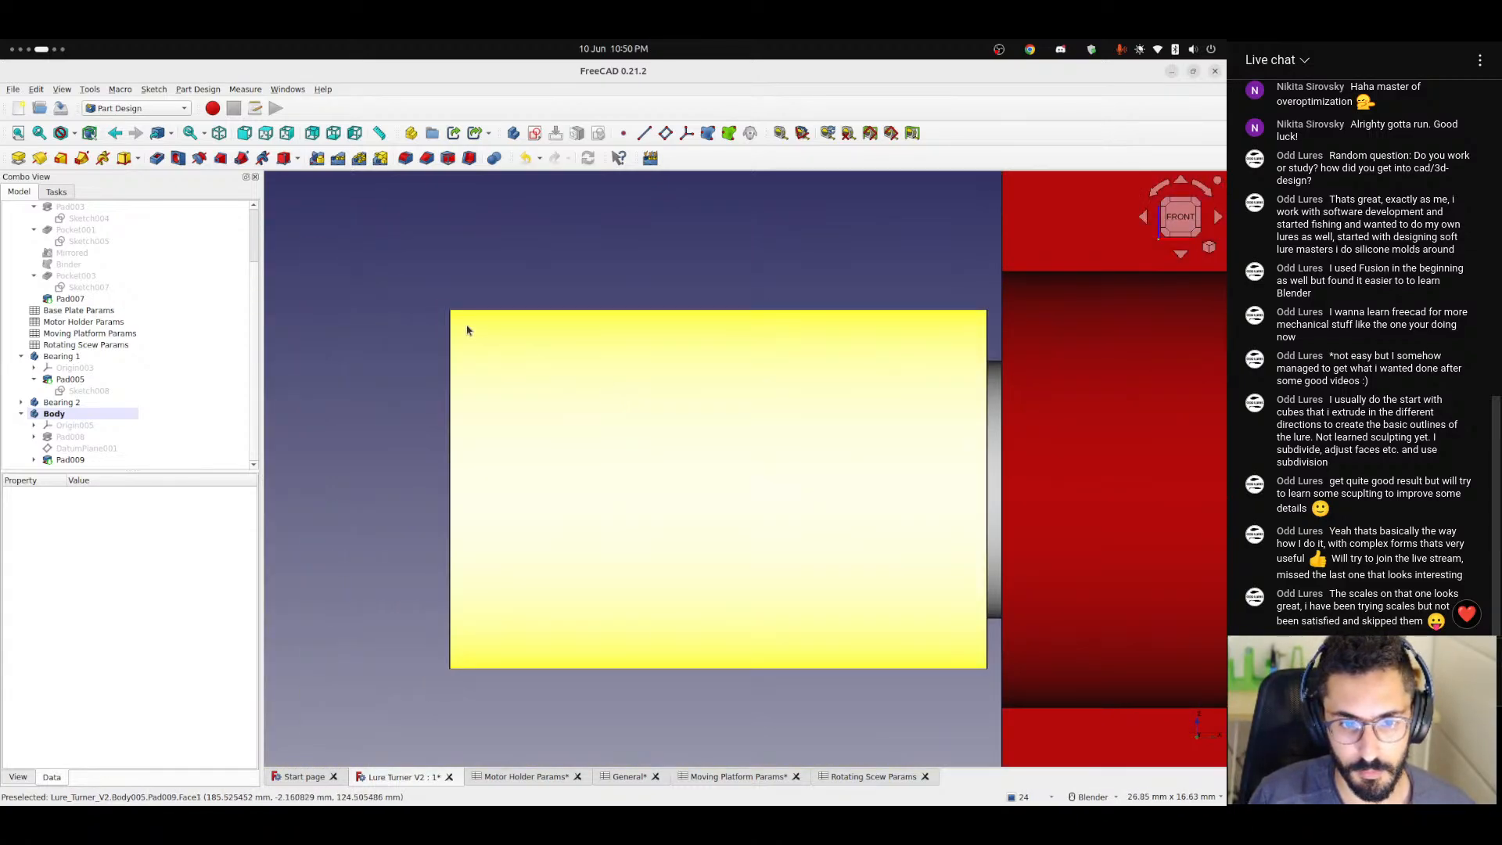
scroll(446, 317, "up", 5)
scroll(443, 311, "up", 1)
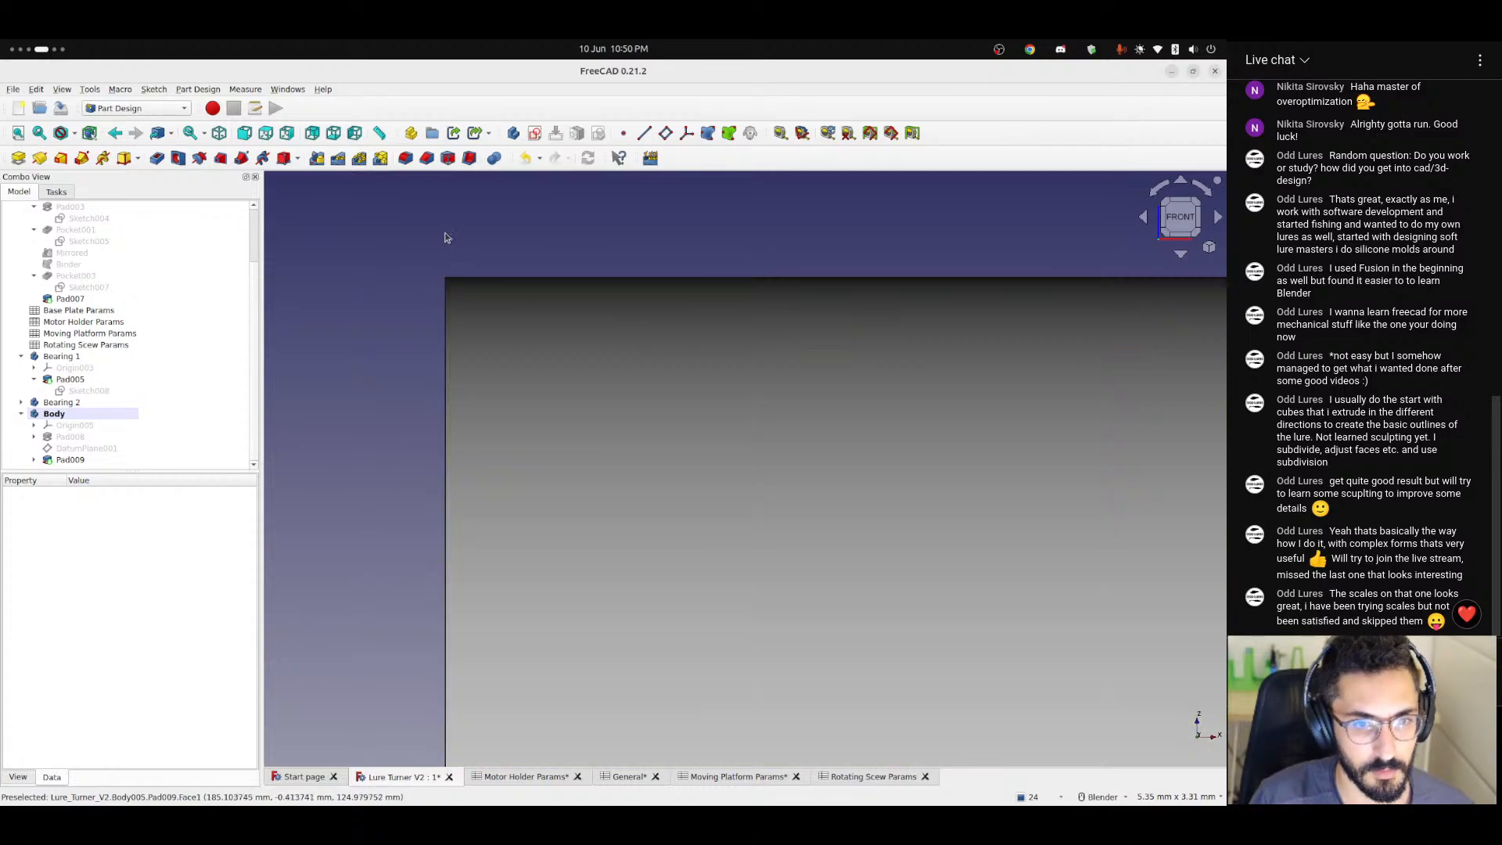
scroll(605, 356, "down", 15)
left_click(535, 134)
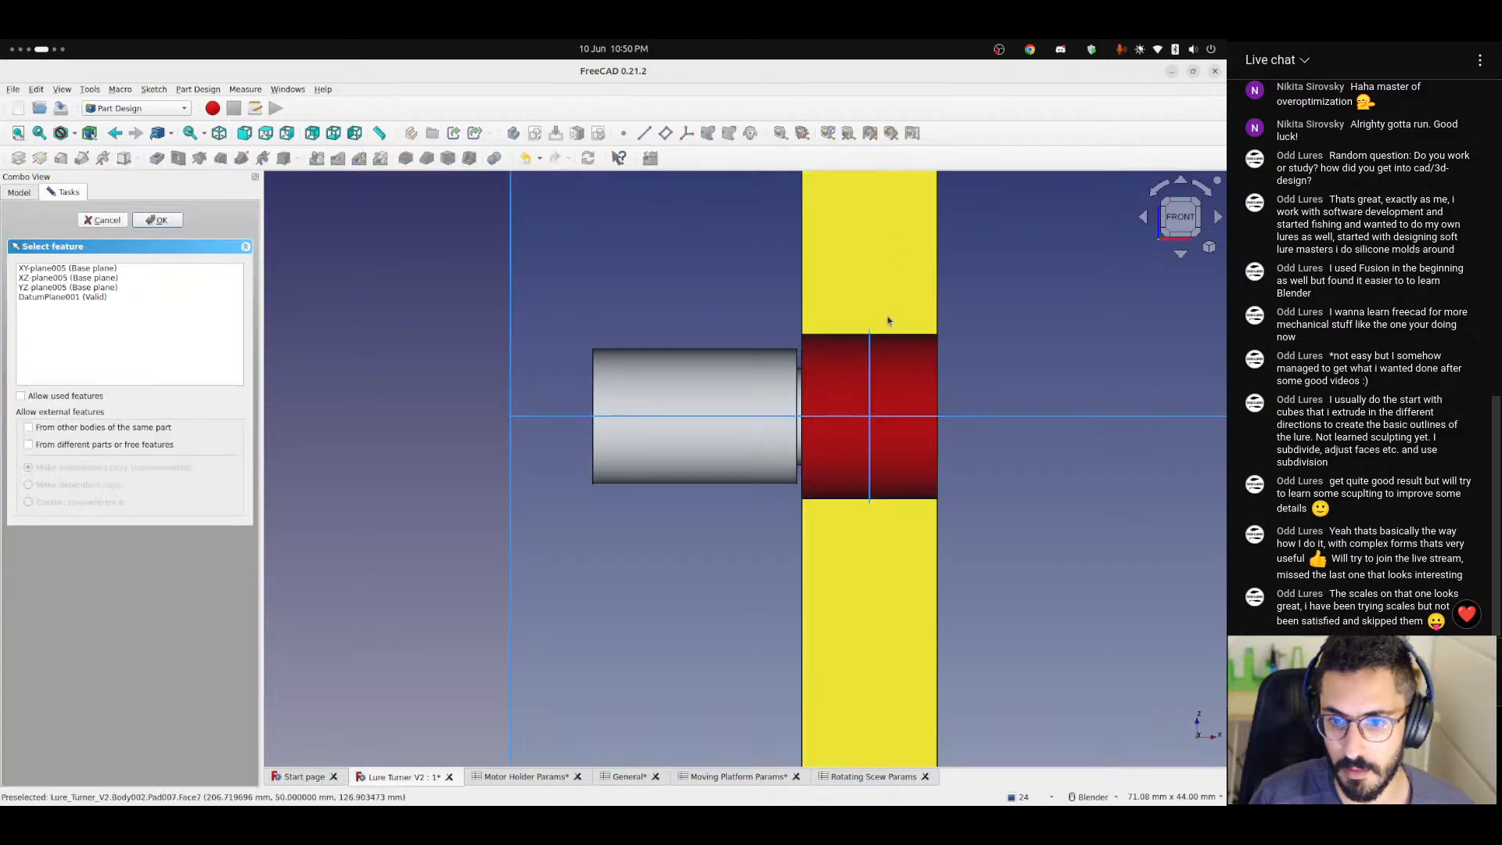
left_click(759, 327)
scroll(705, 312, "up", 18)
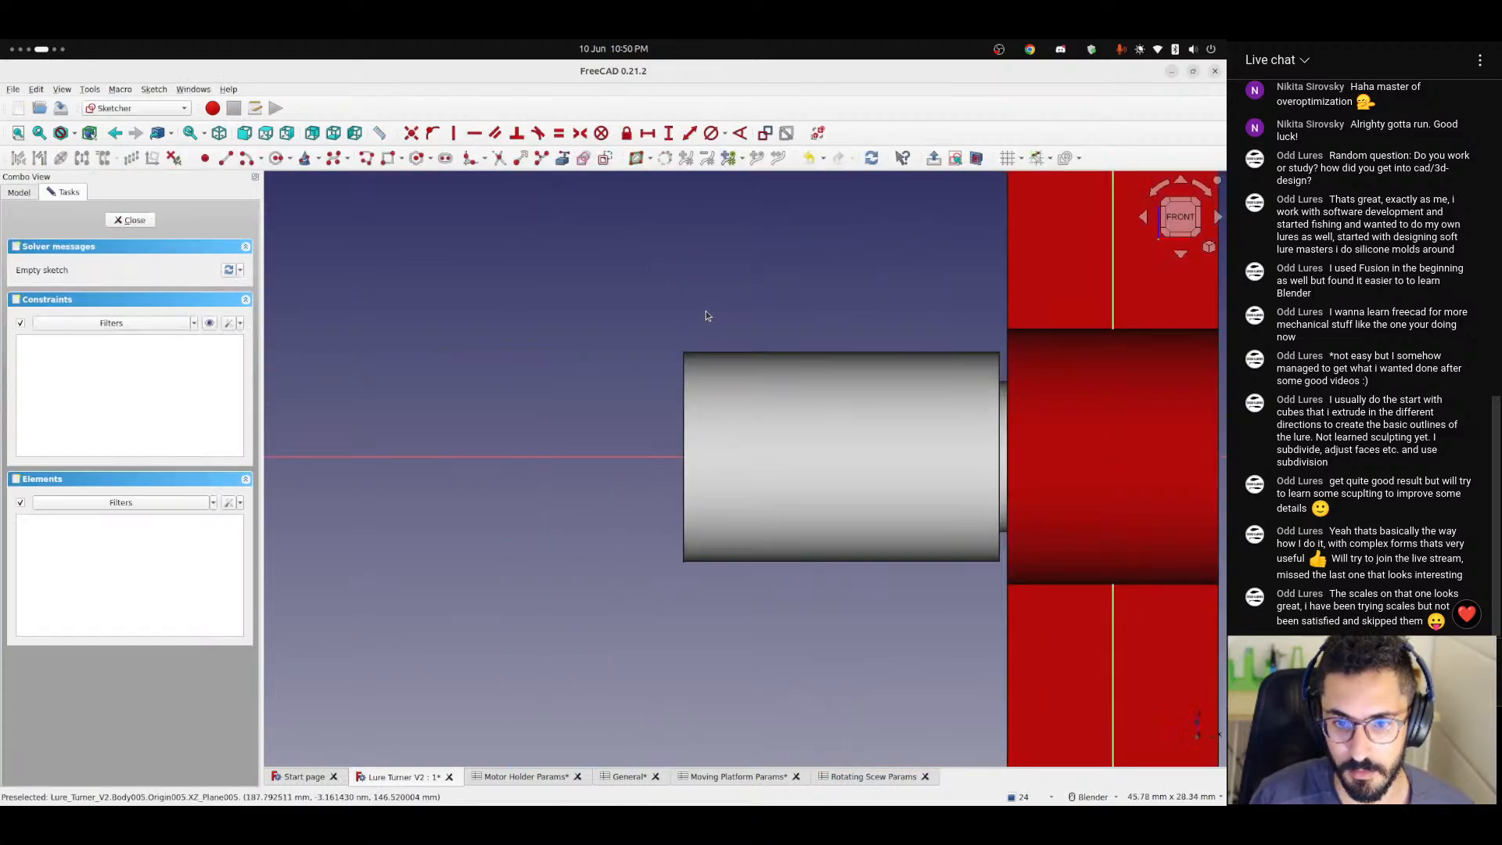
Sketch a closed triangle with a horizontal base over the upper corner at the wider cylinder's end.
left_click(223, 159)
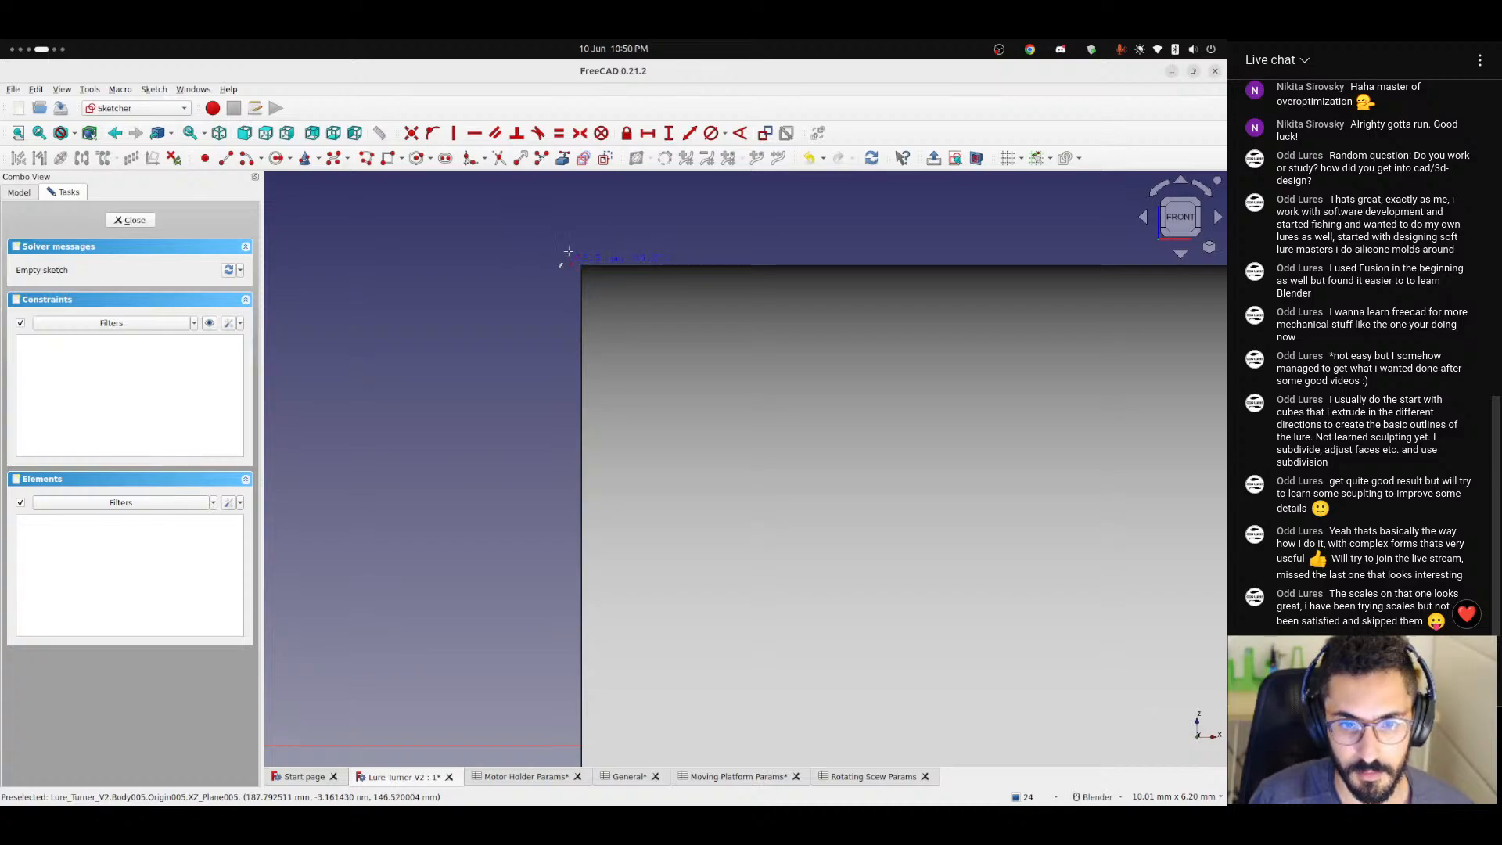
left_click(580, 209)
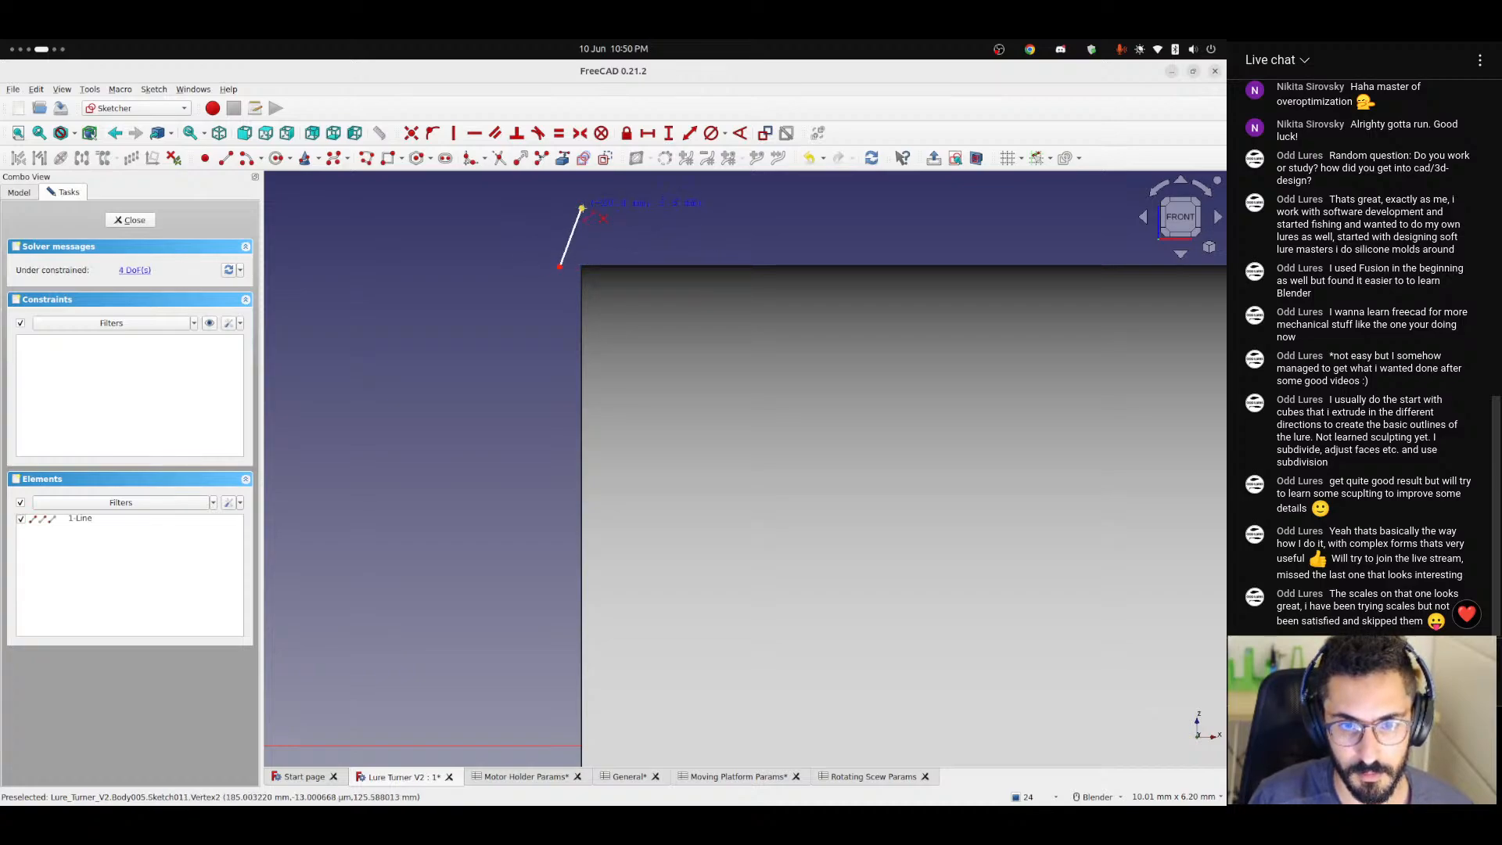
left_click(580, 209)
left_click(606, 265)
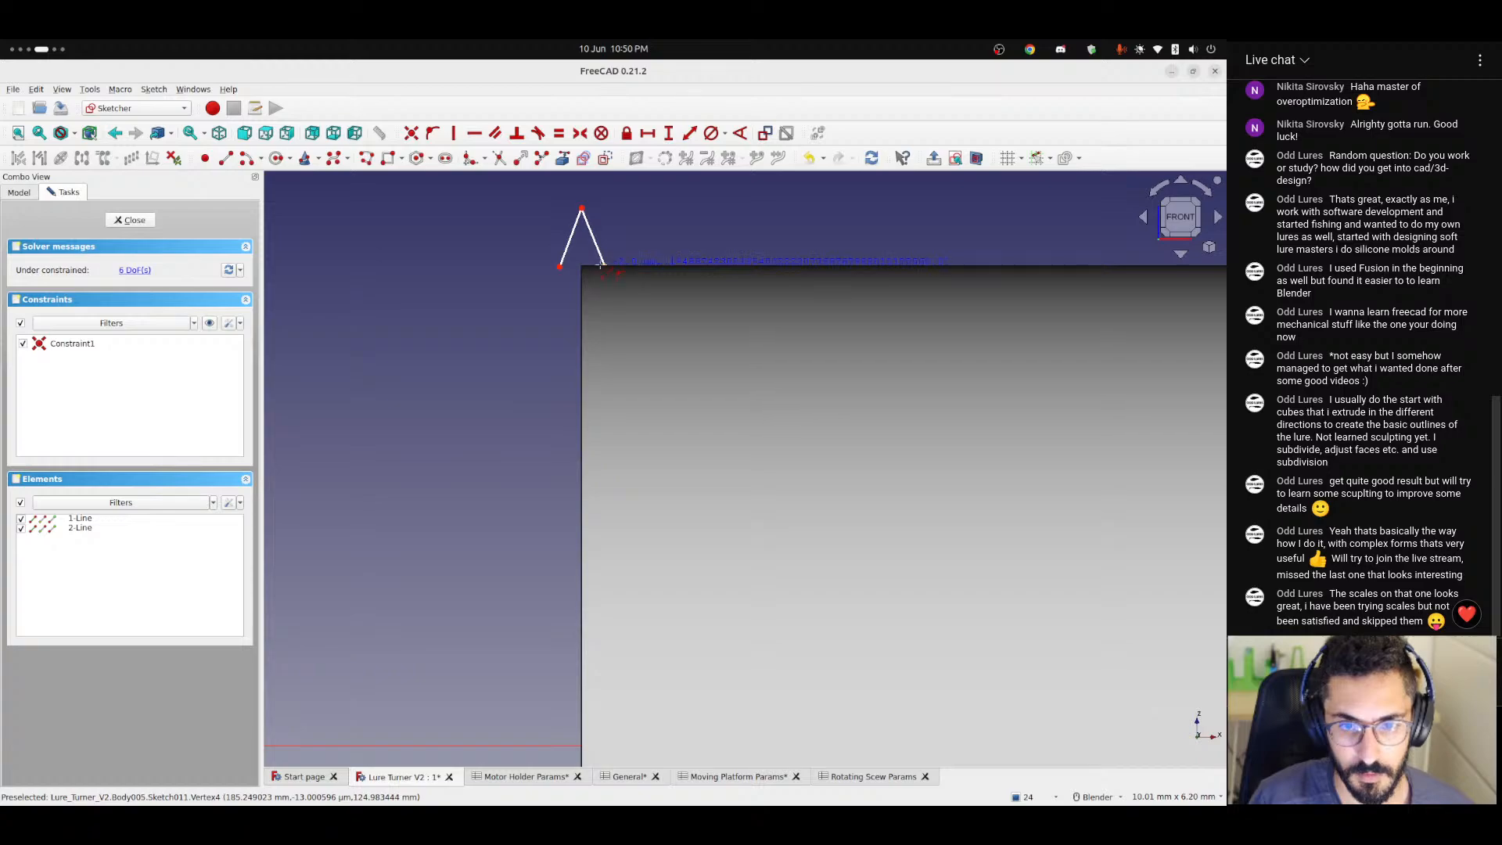
left_click(600, 265)
left_click(560, 267)
right_click(564, 287)
scroll(596, 221, "up", 3)
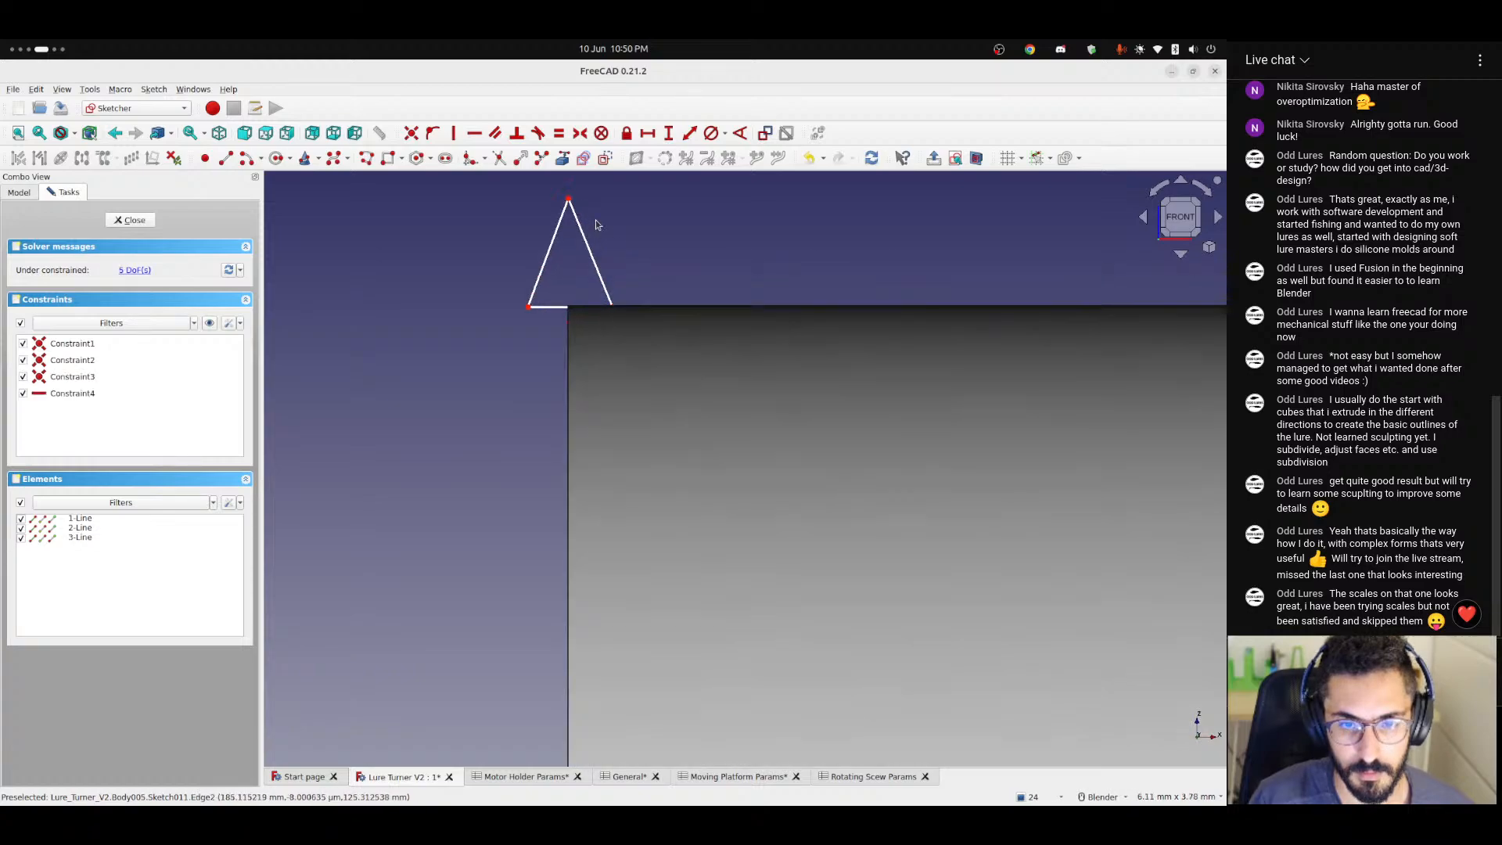
scroll(596, 224, "up", 2)
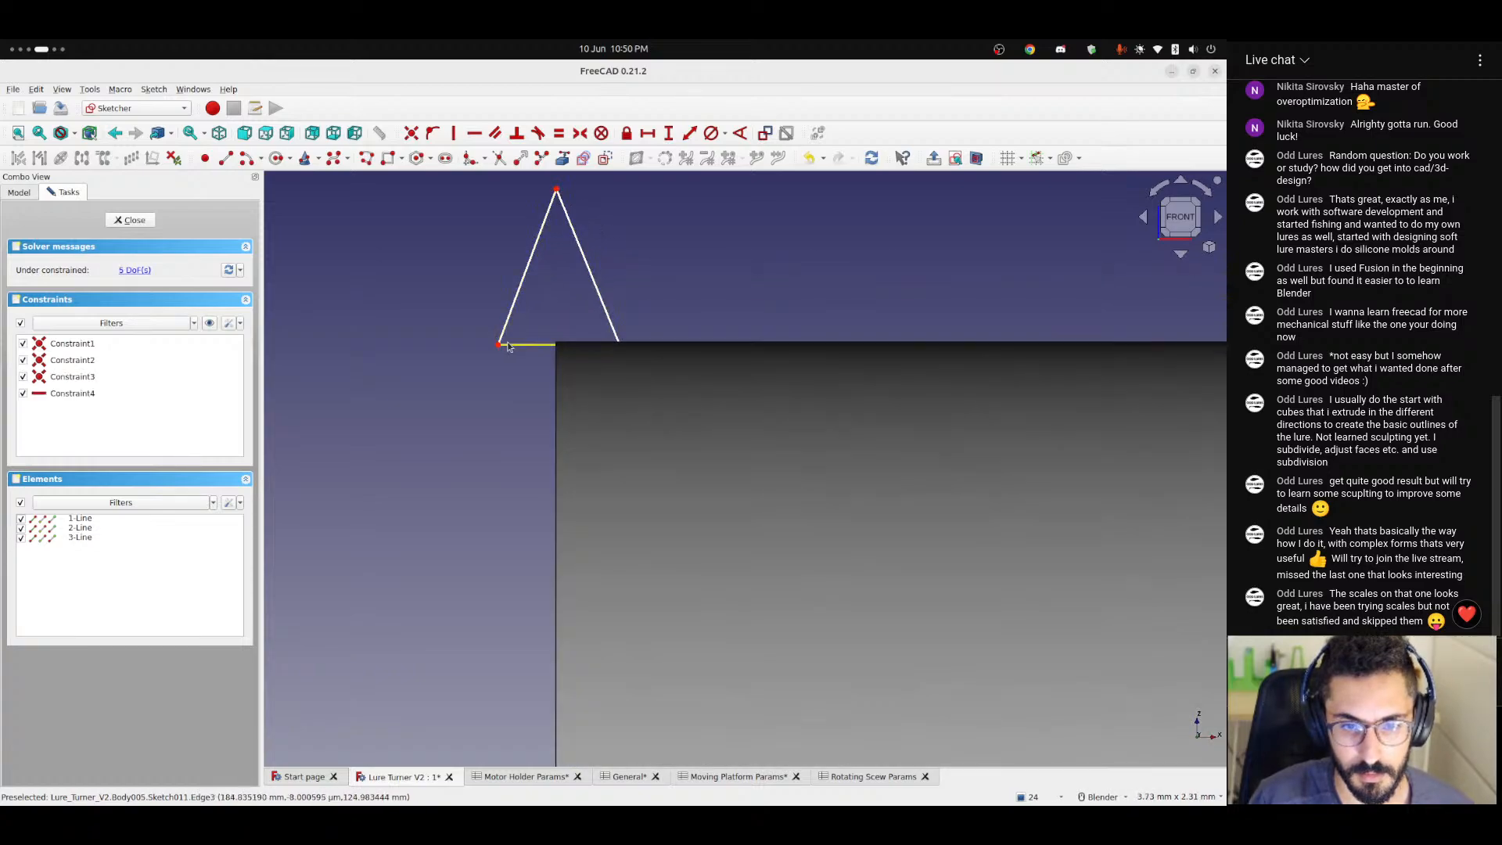
Widen the triangle by moving its two base corners outward along the cylinder's upper edge.
left_click_drag(507, 345, 456, 344)
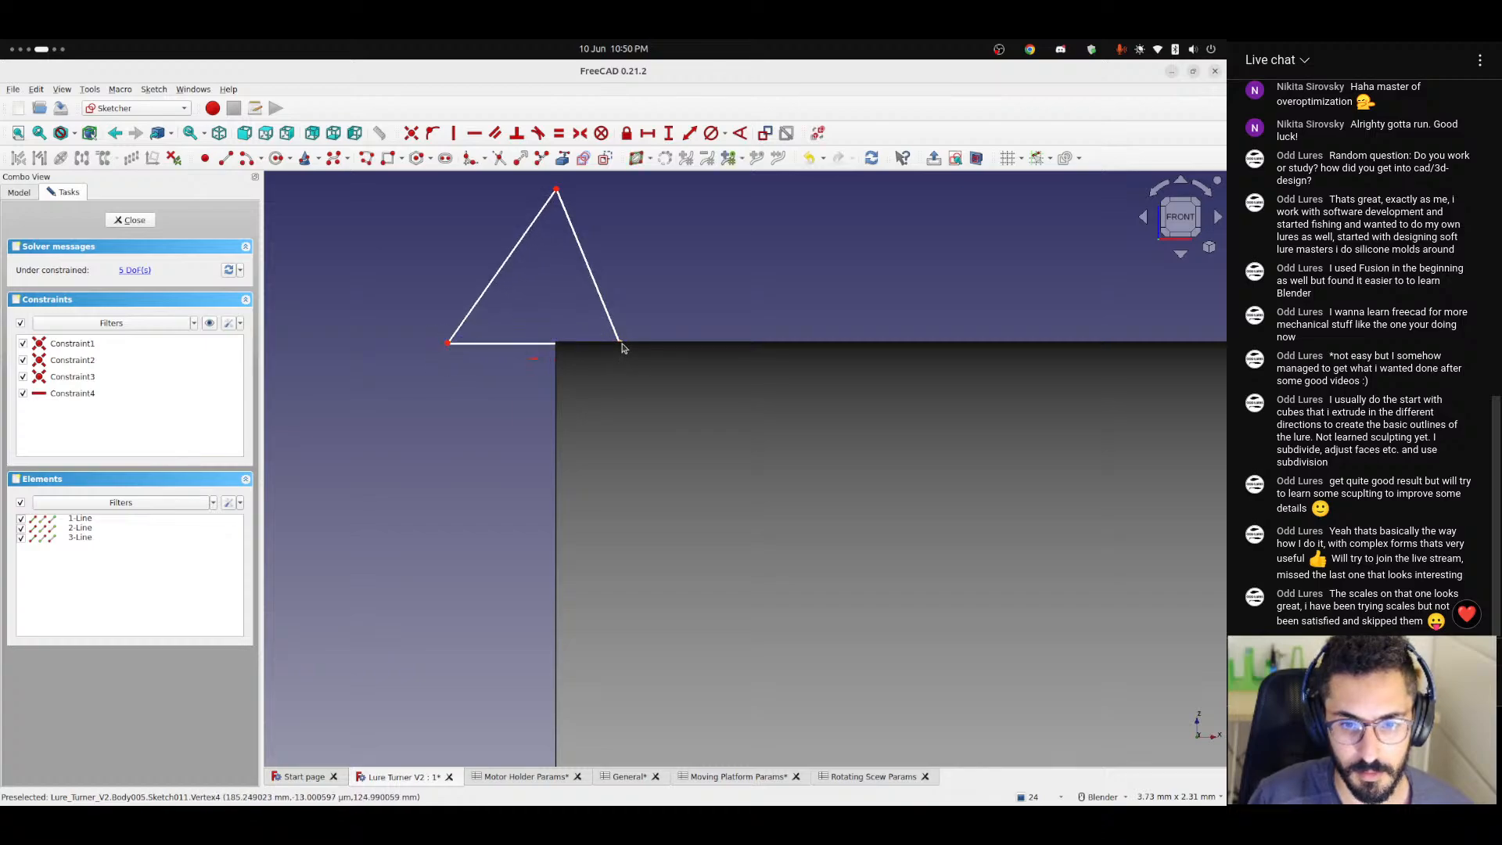
left_click_drag(624, 347, 686, 340)
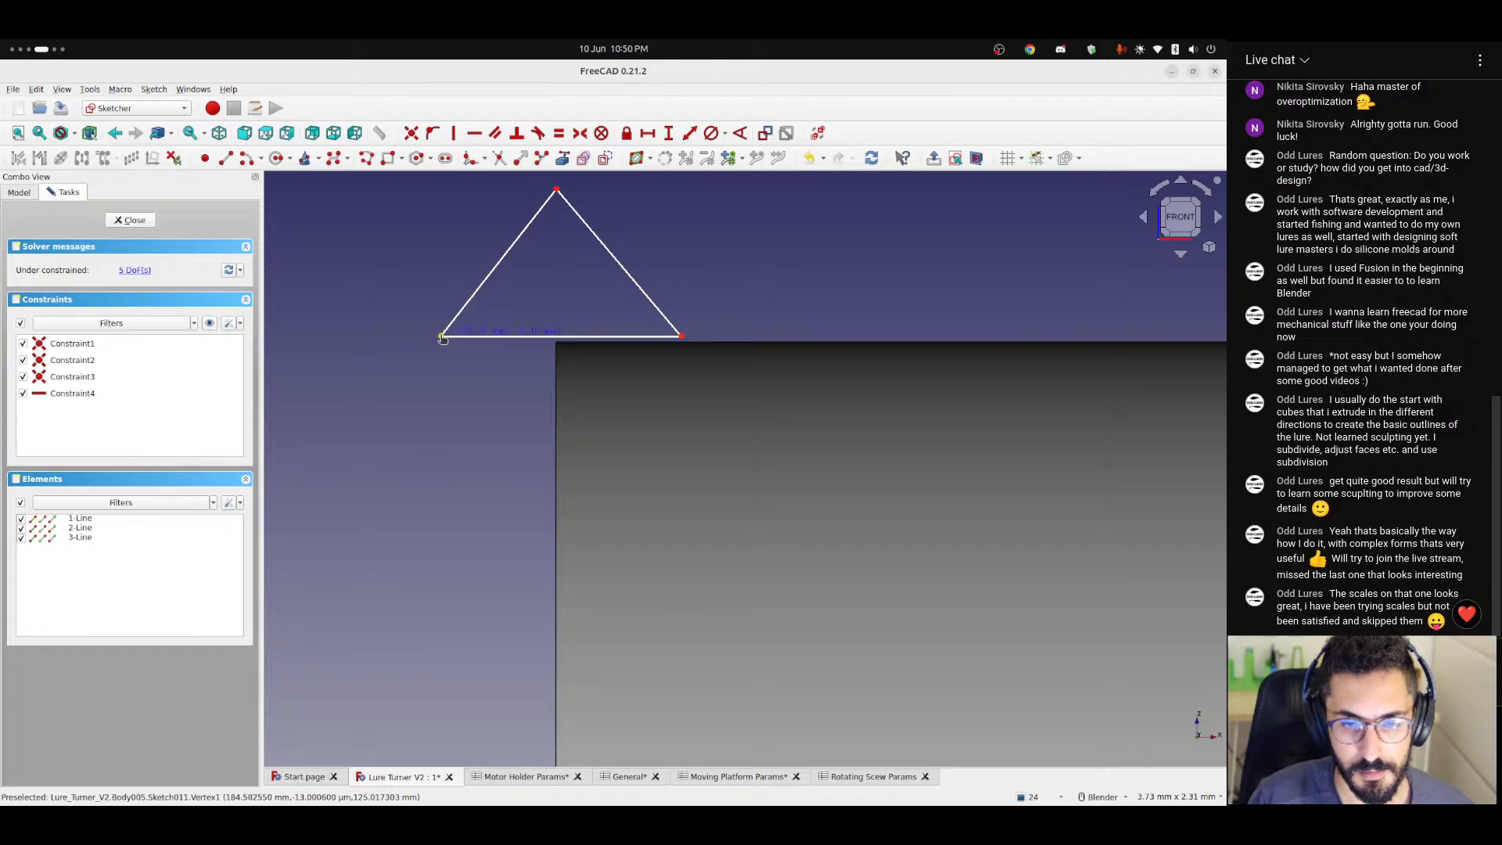
left_click_drag(448, 336, 438, 338)
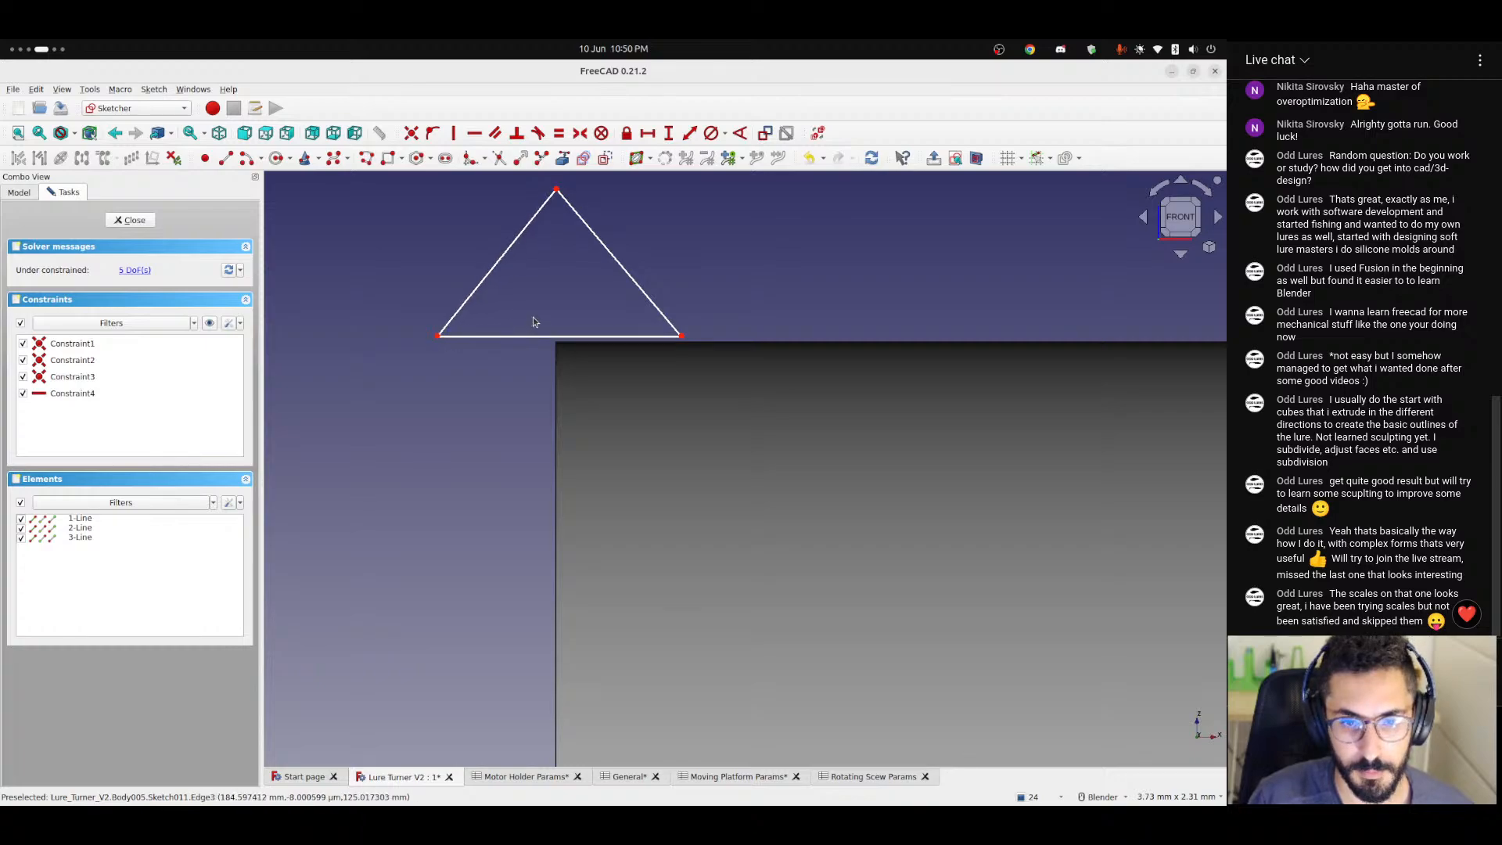
scroll(532, 317, "up", 1)
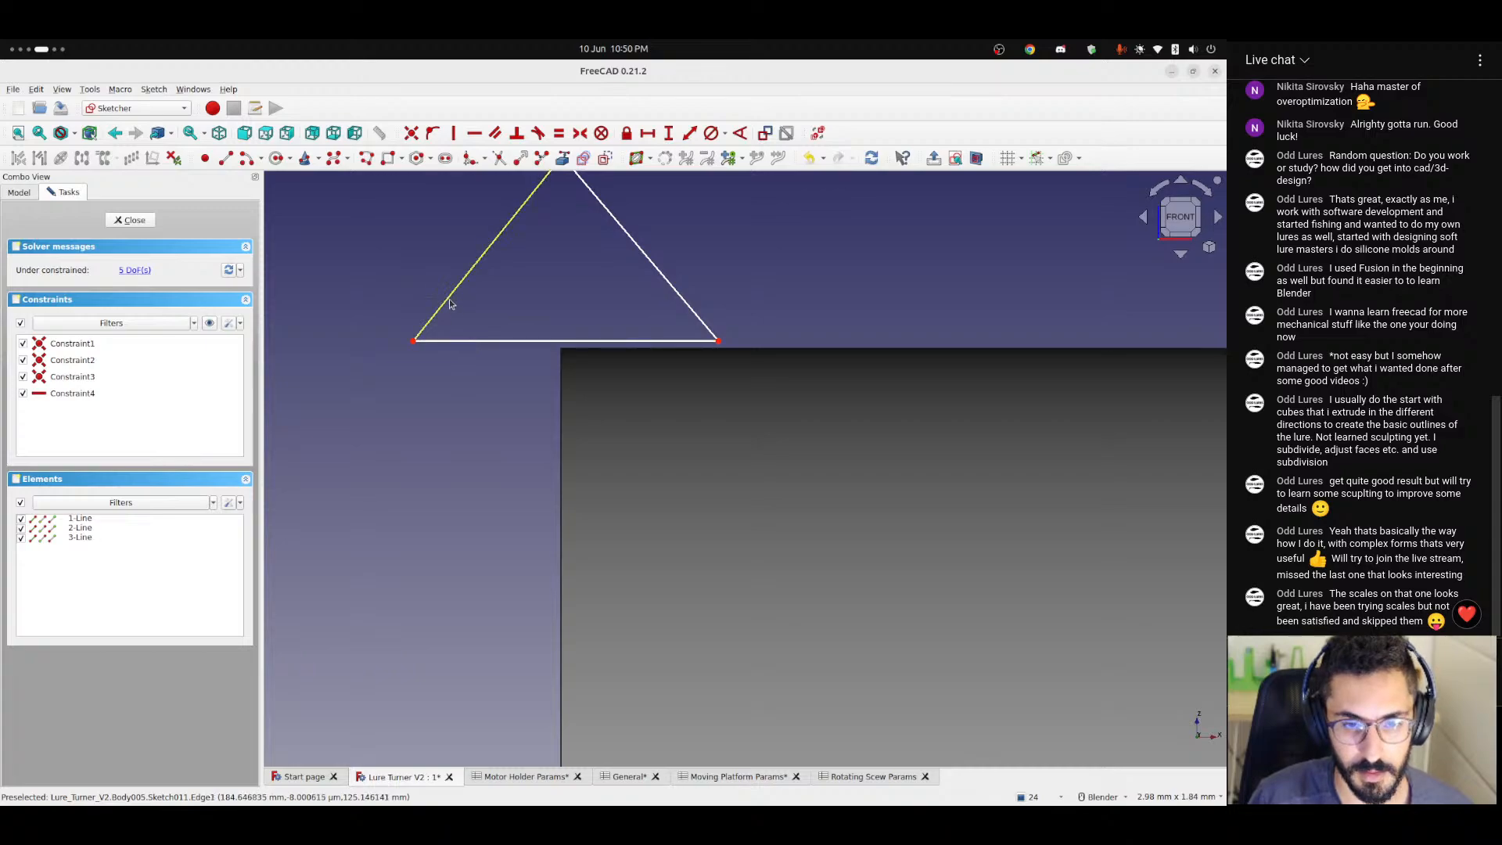
scroll(554, 299, "down", 1)
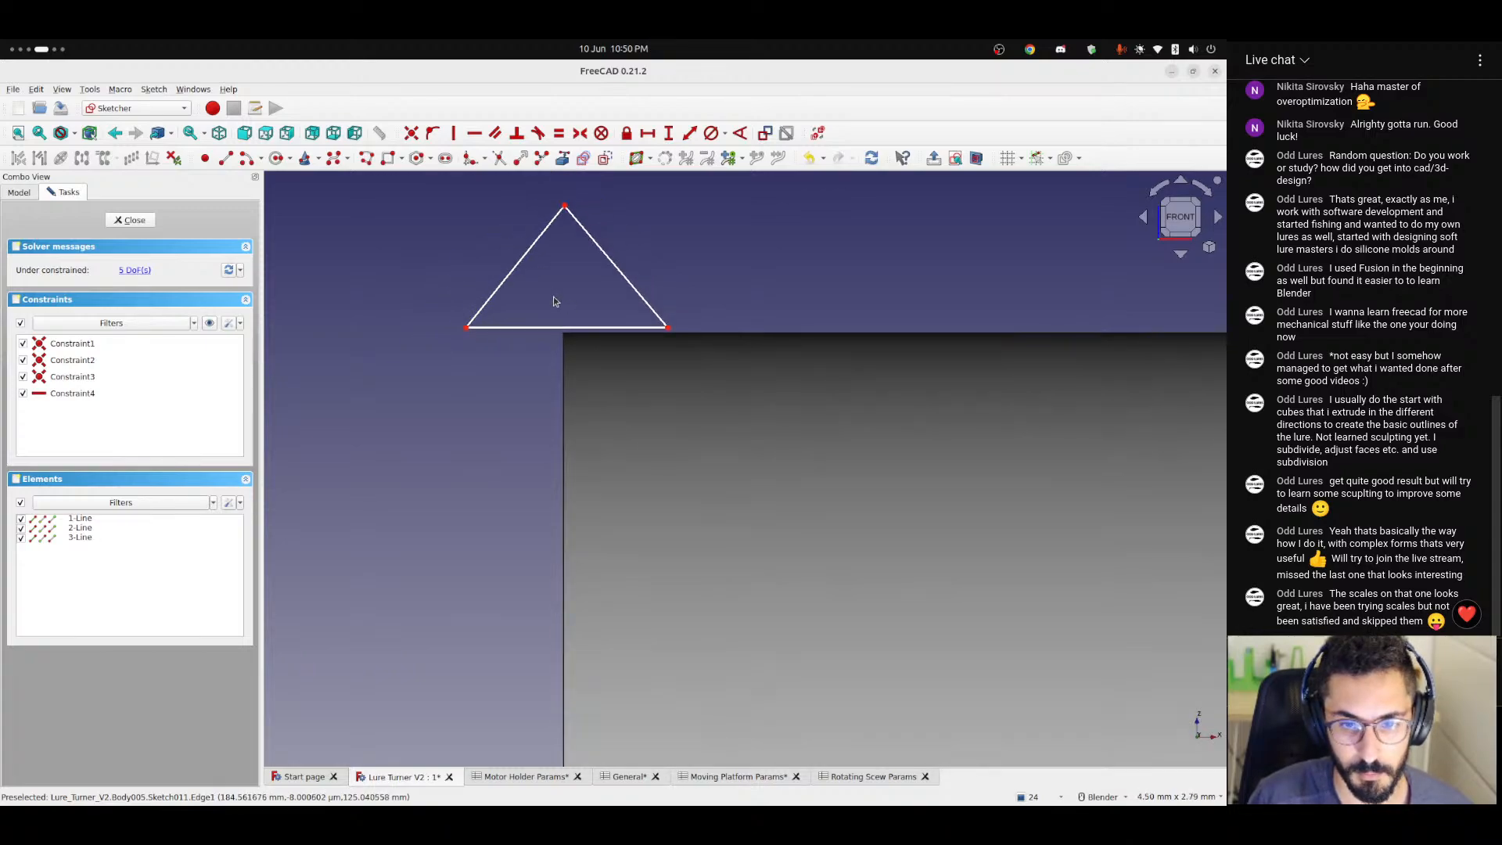
middle_click_drag(553, 298, 568, 366, "shift")
mouse_move(480, 394)
left_mouse_down()
mouse_move(504, 393)
mouse_move(440, 395)
mouse_move(456, 396)
left_mouse_up()
left_click_drag(682, 394, 717, 395)
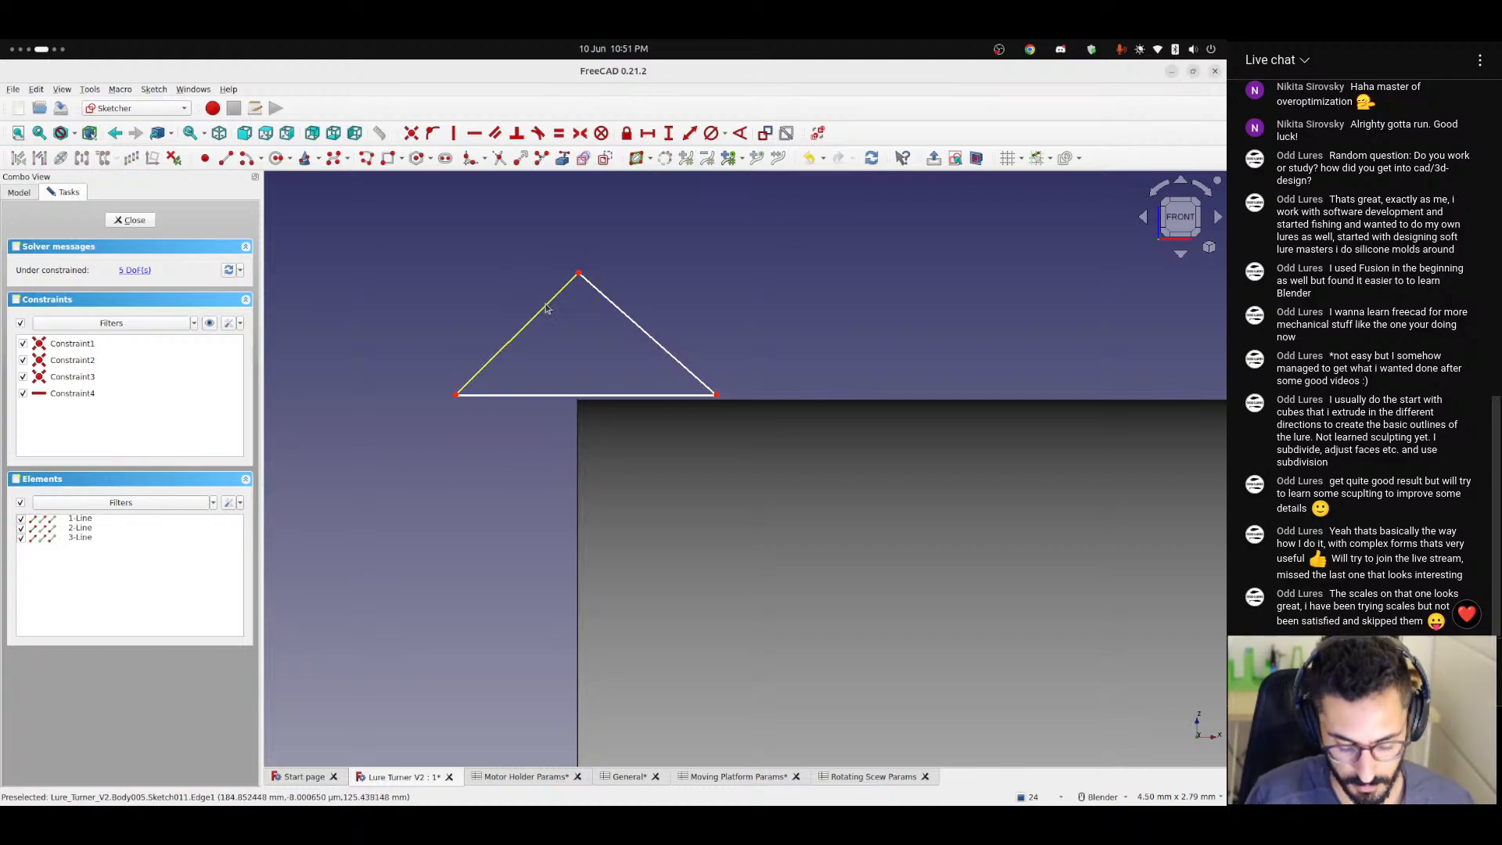
Delete the triangle's two slanted sides, keeping only the horizontal base line.
left_click_drag(489, 214, 671, 319)
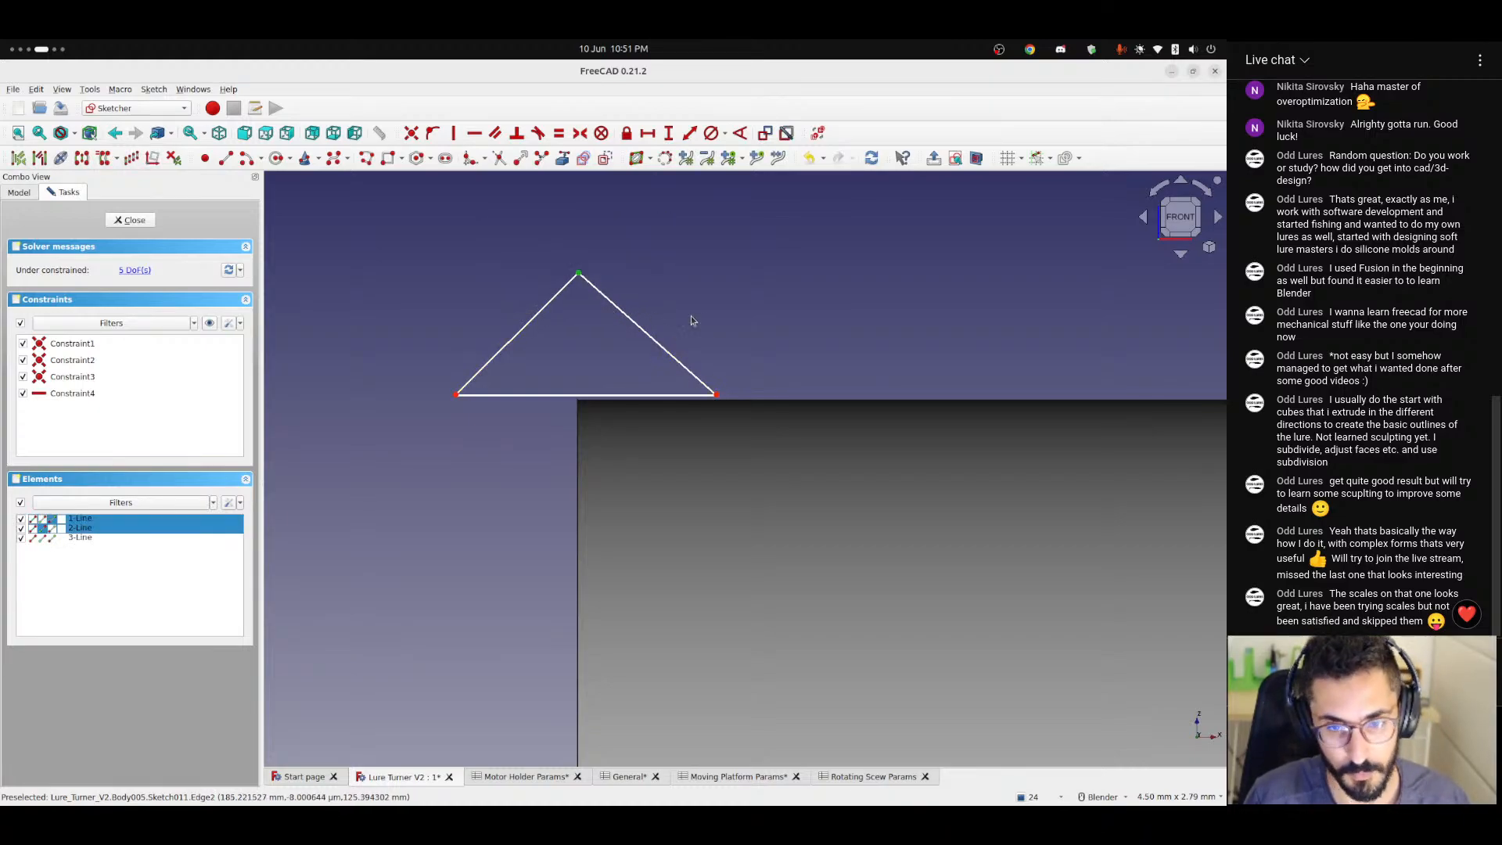
left_click(625, 323)
left_click(633, 320)
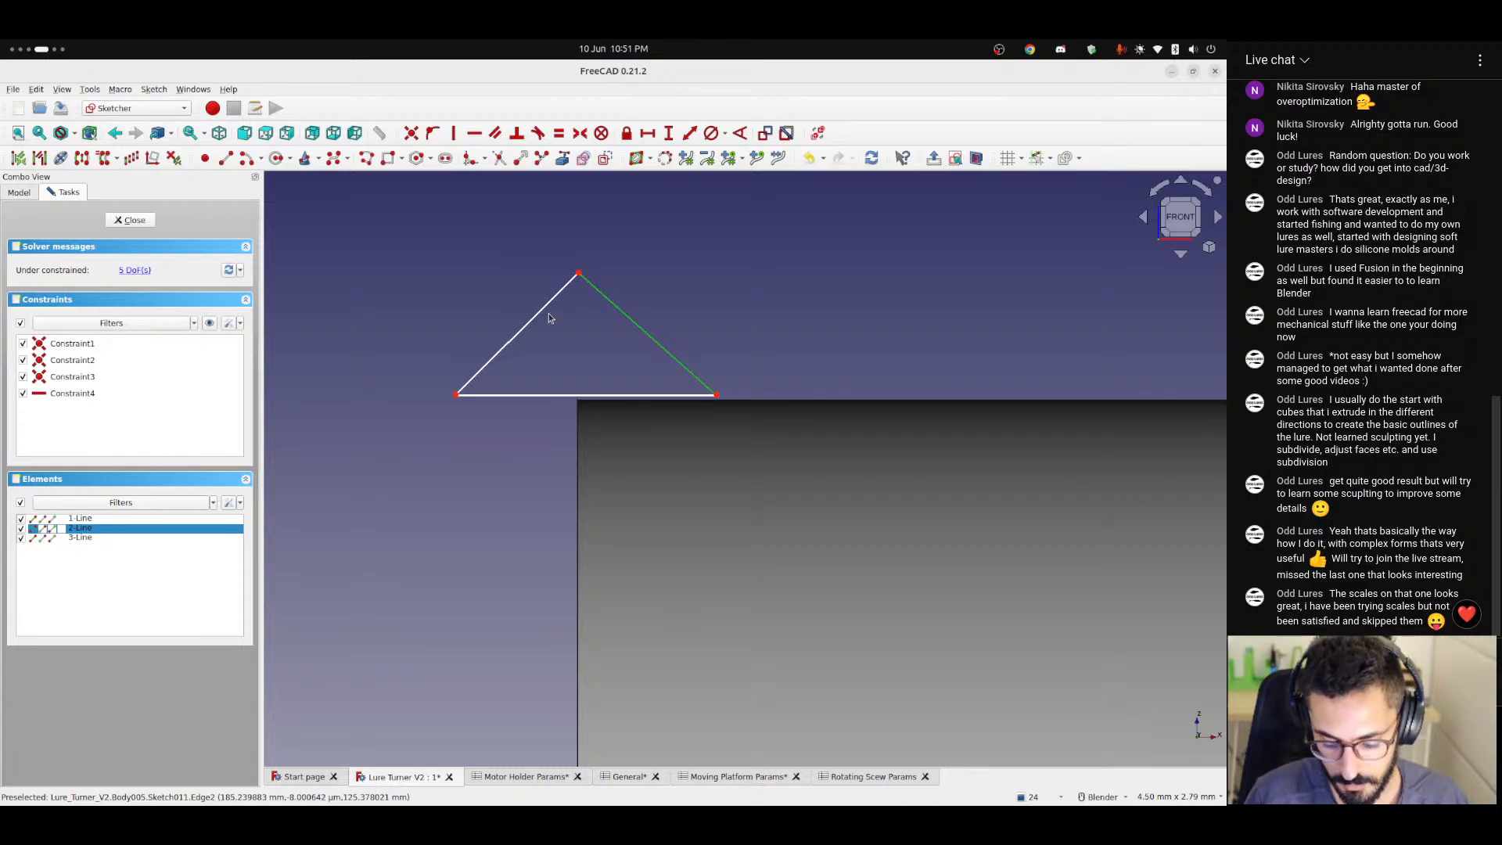
key("Delete")
left_click(526, 325)
key("Delete")
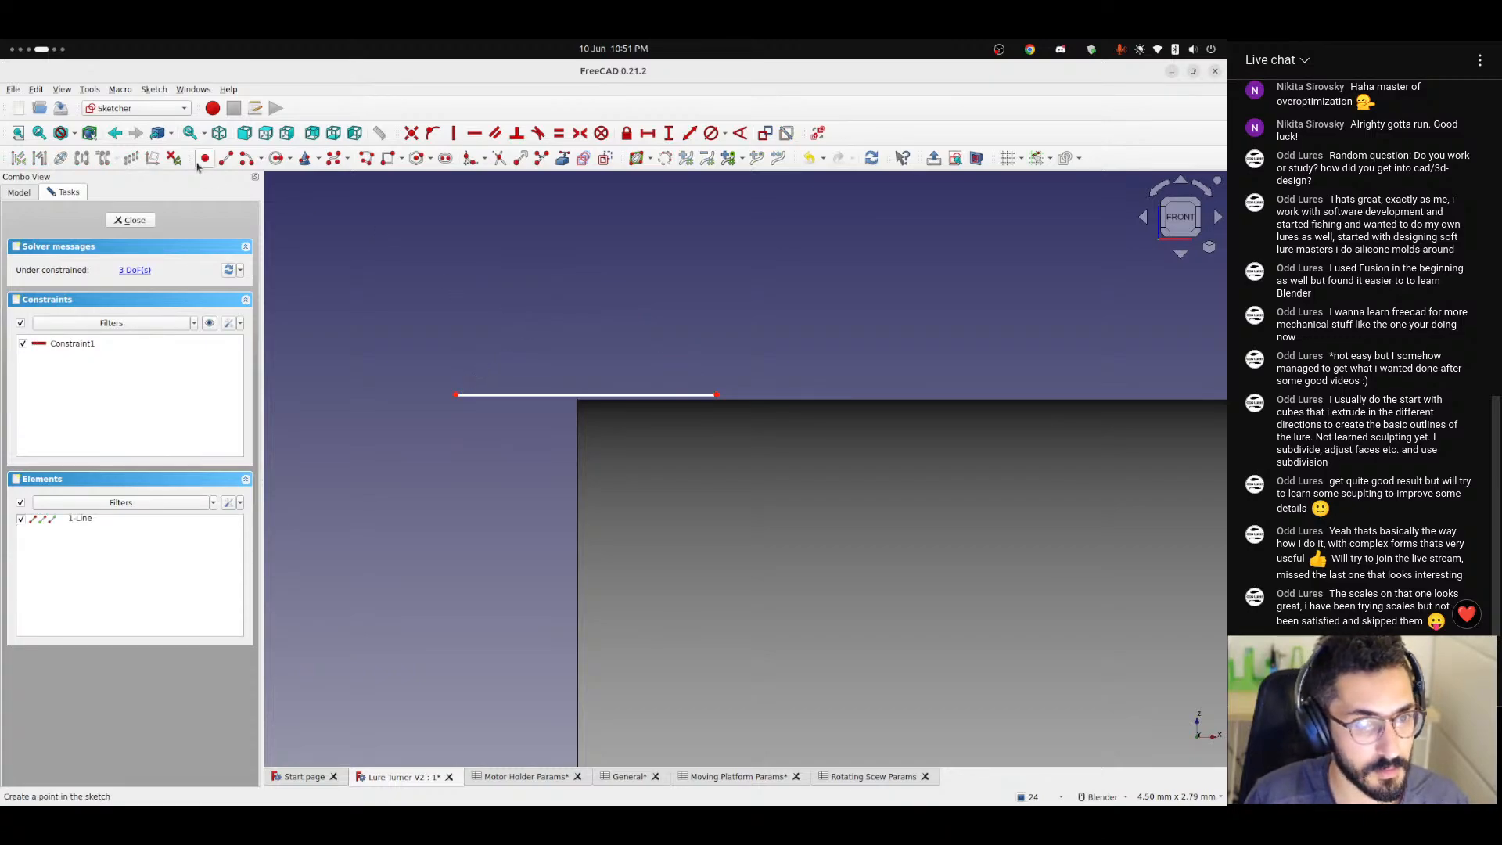
Draw two slanted sides and a shorter horizontal top line on the base to form a roughly even trapezoid.
left_click(226, 158)
left_click(456, 395)
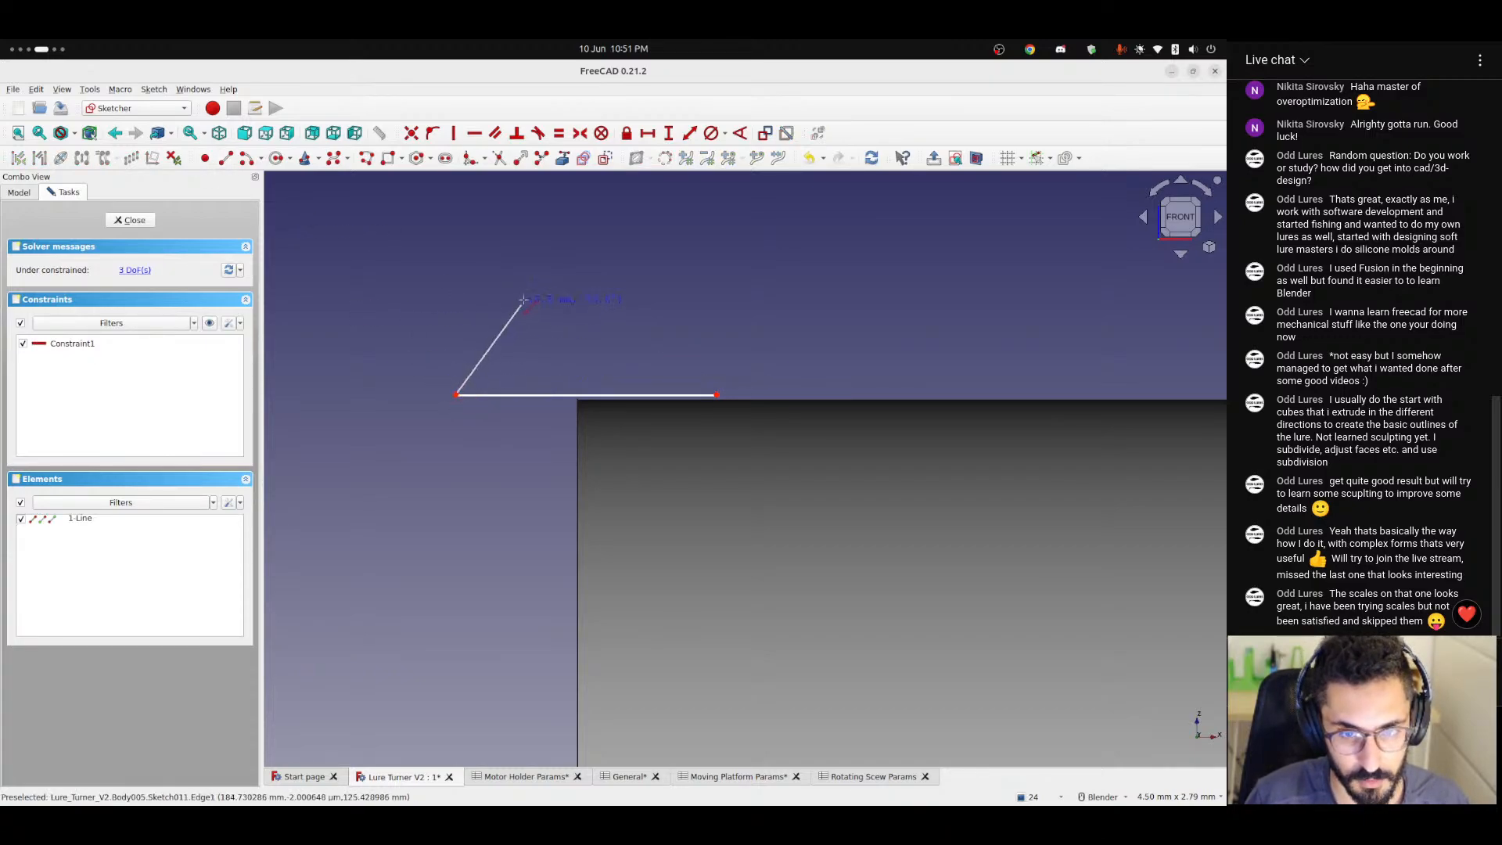
left_click(529, 289)
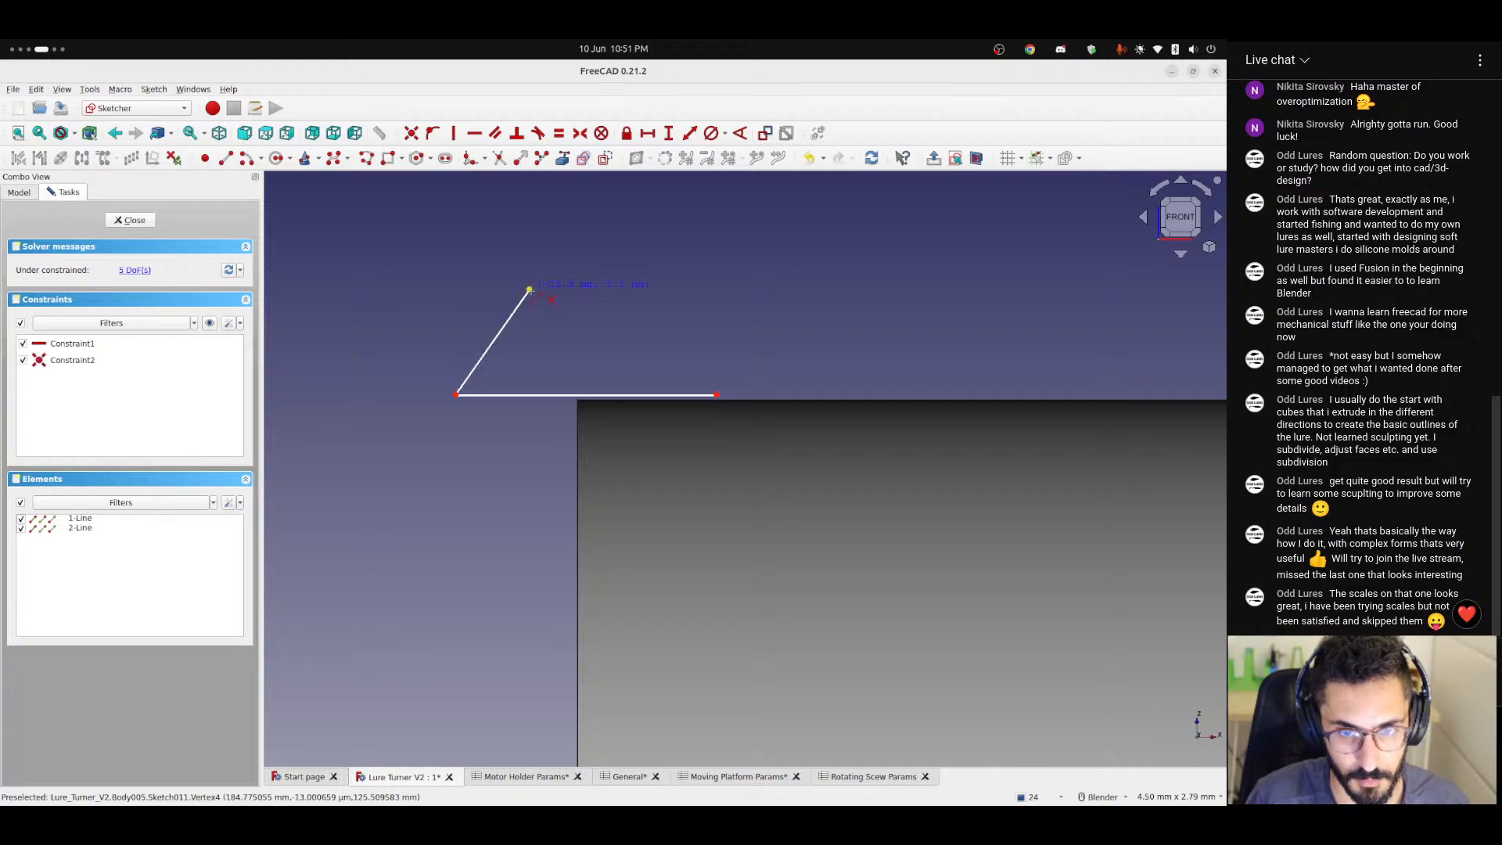
left_click(664, 290)
left_click(716, 395)
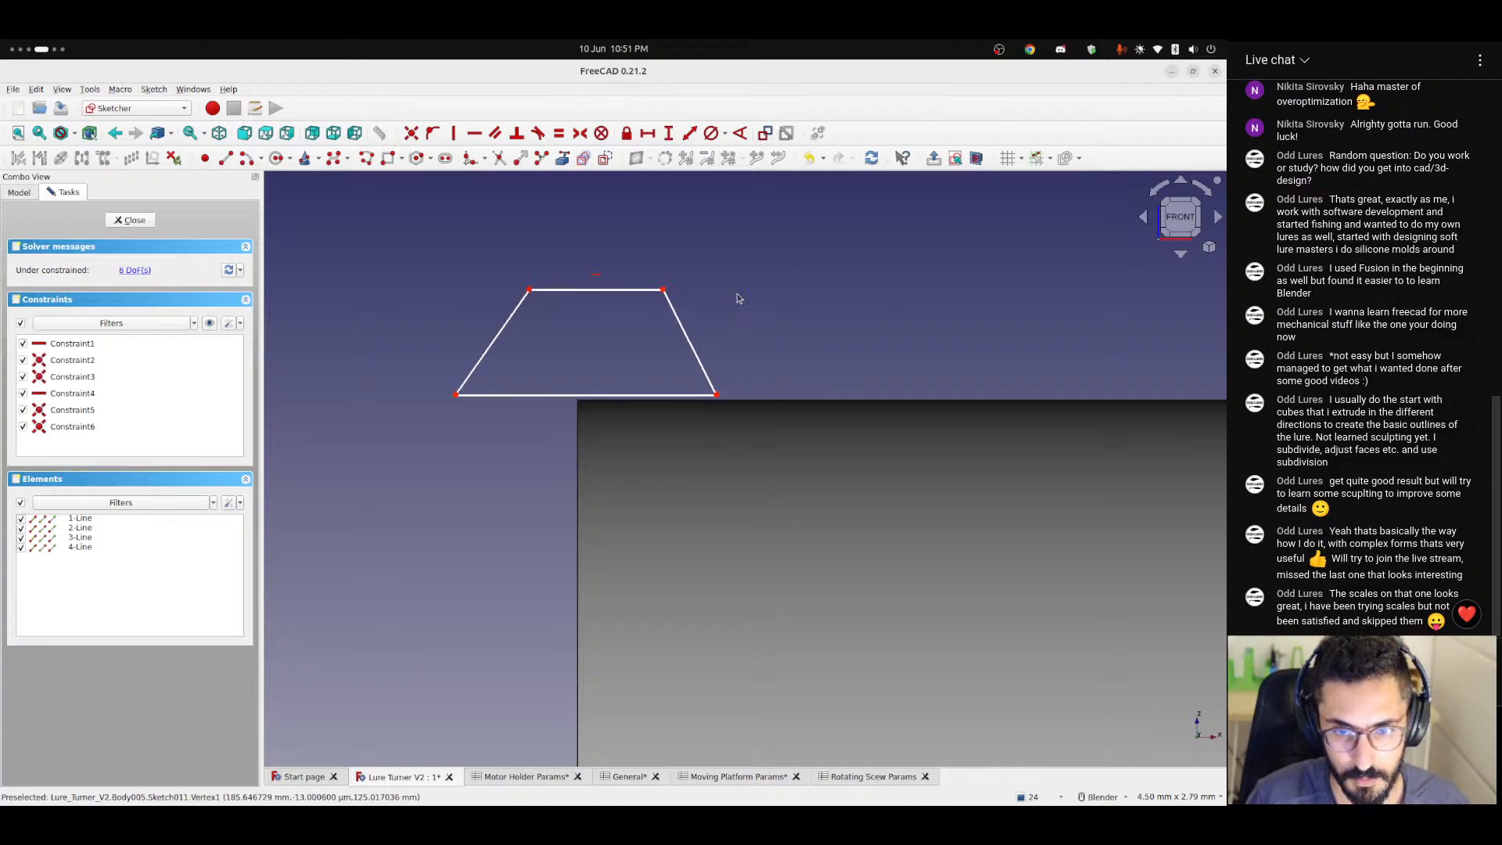
mouse_move(664, 290)
left_mouse_down()
mouse_move(618, 291)
mouse_move(640, 289)
left_mouse_up()
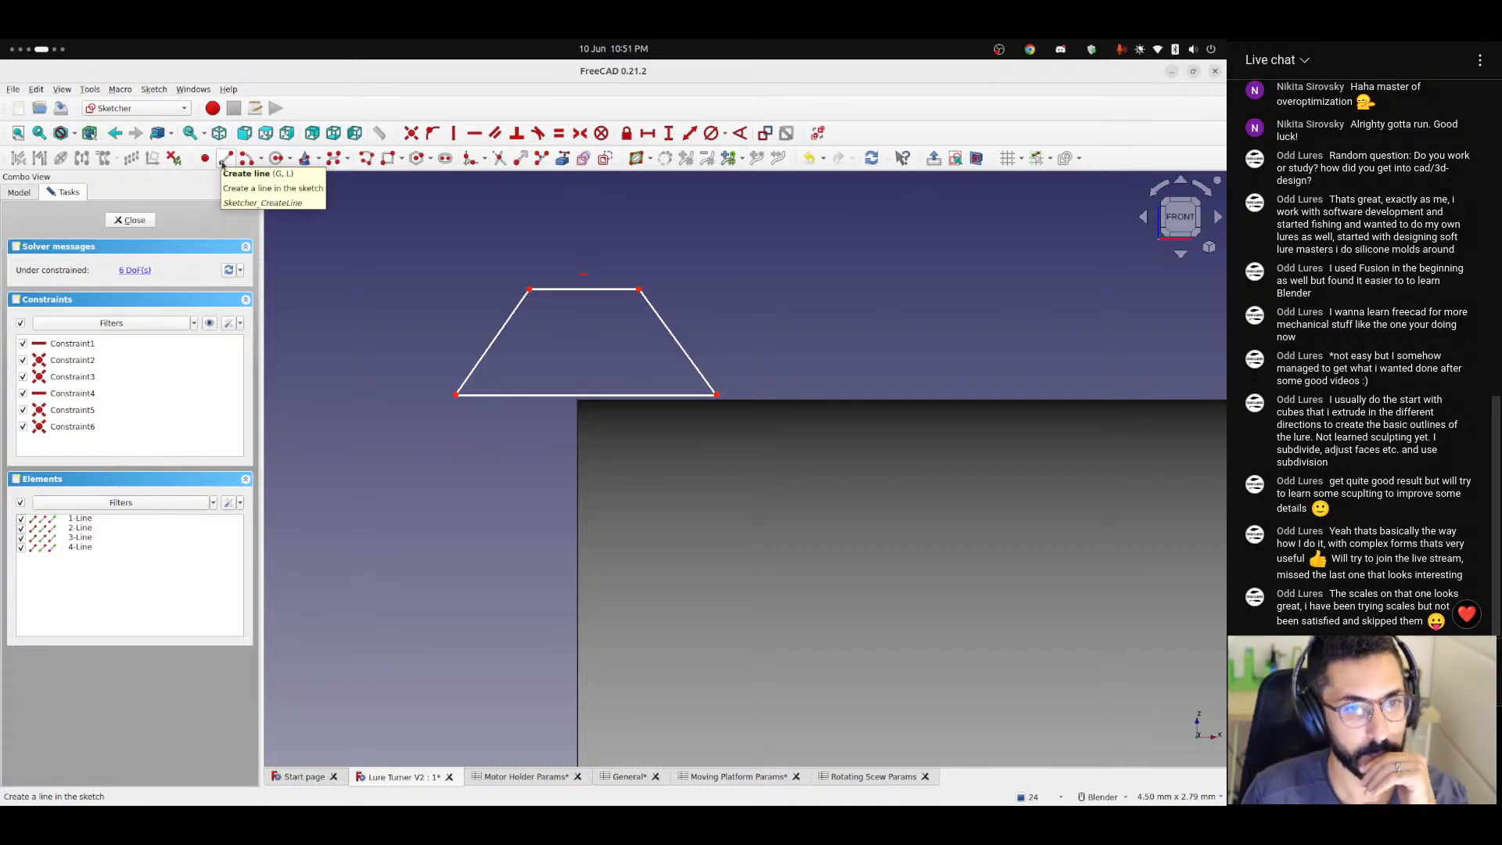
Draw a vertical construction line from the trapezoid's base to its top edge, lined up with the cylinder's end edge.
left_click(224, 159)
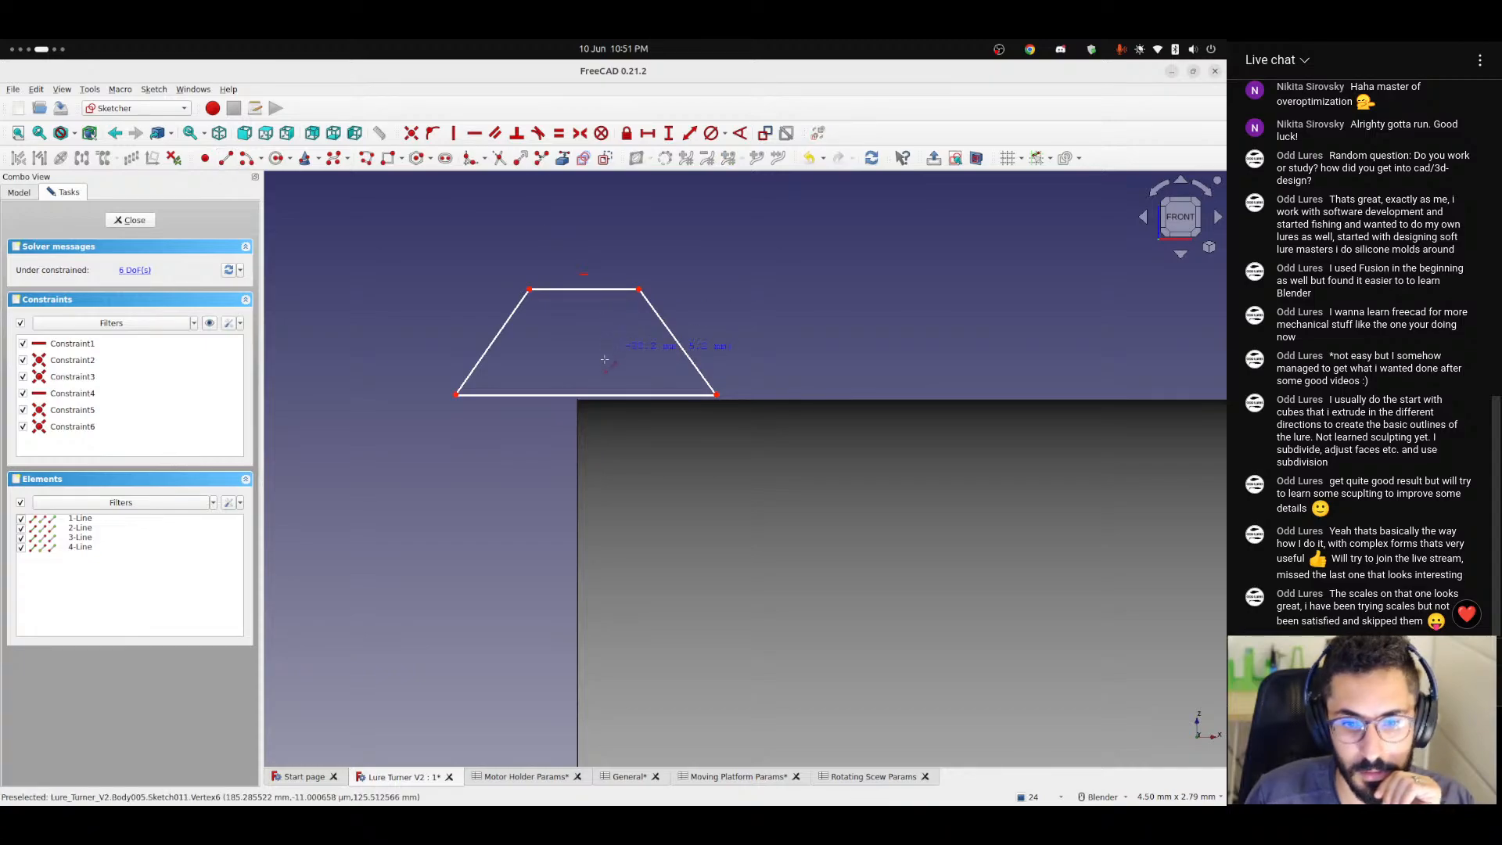
left_click(585, 395)
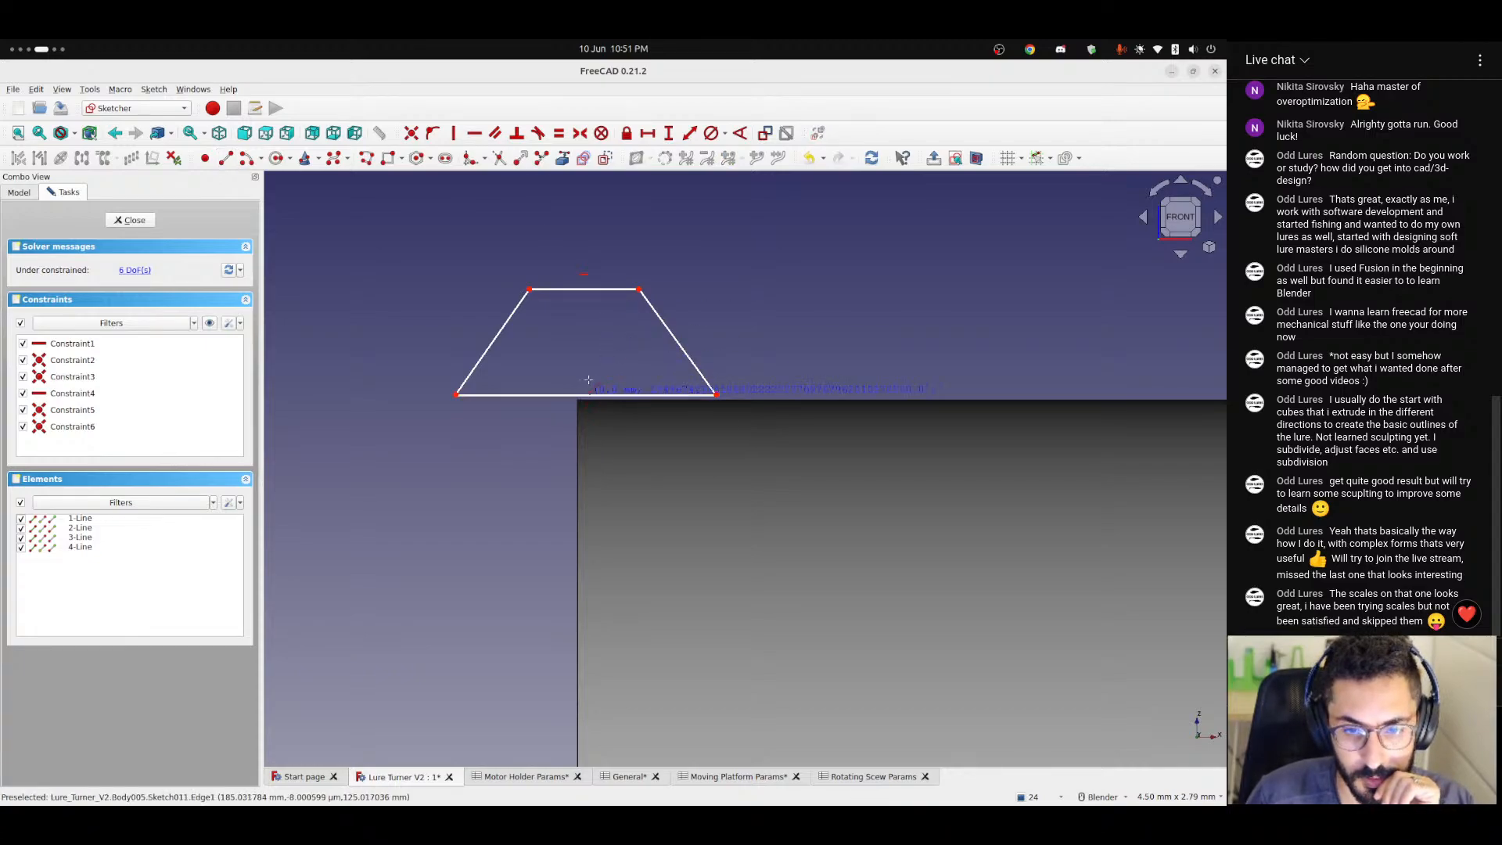
left_click(586, 290)
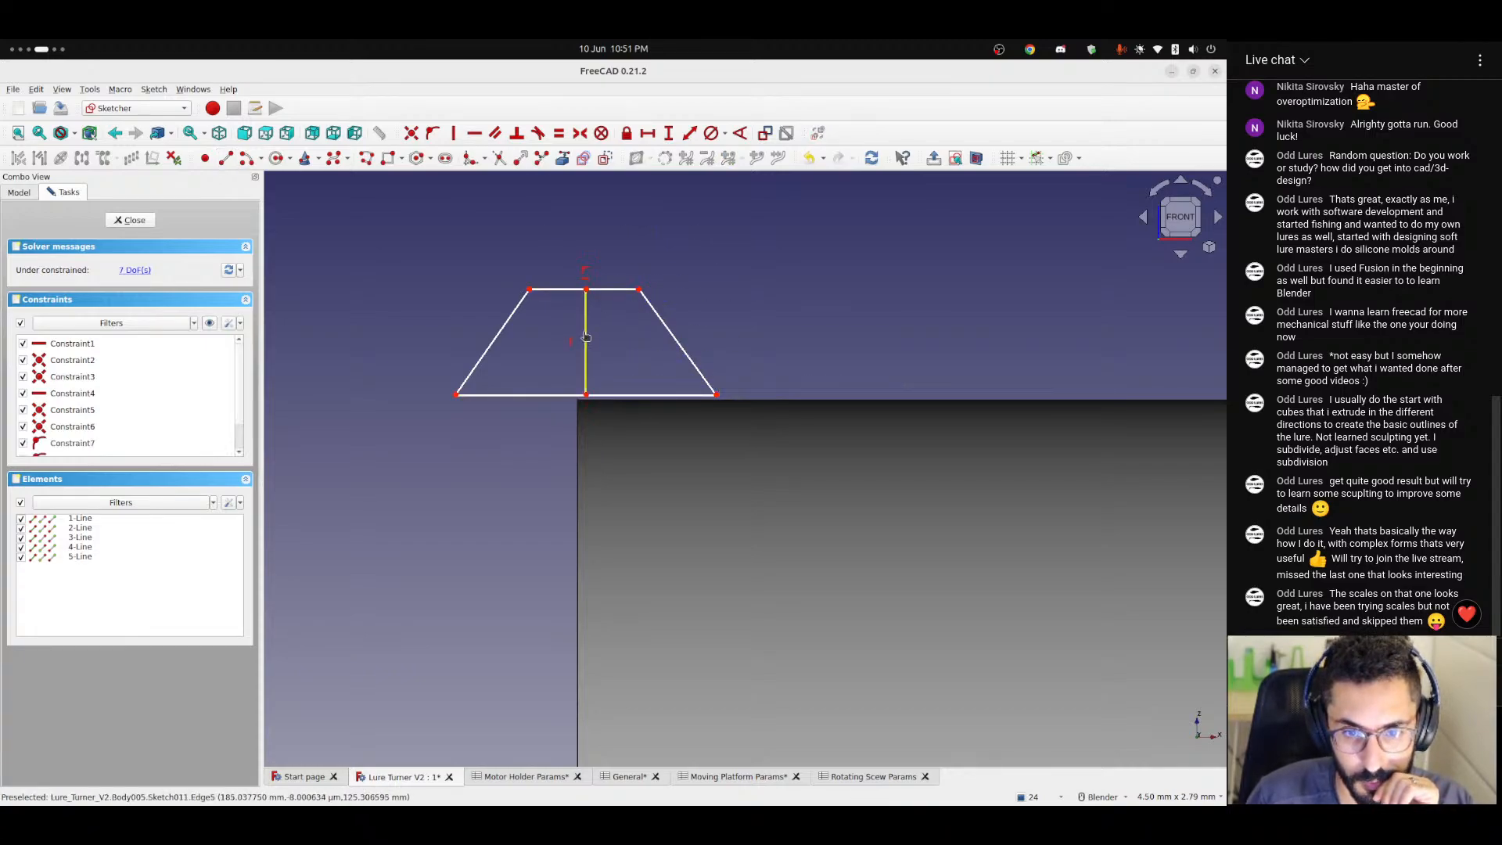
mouse_move(585, 338)
left_mouse_down()
mouse_move(553, 309)
mouse_move(580, 339)
left_mouse_up()
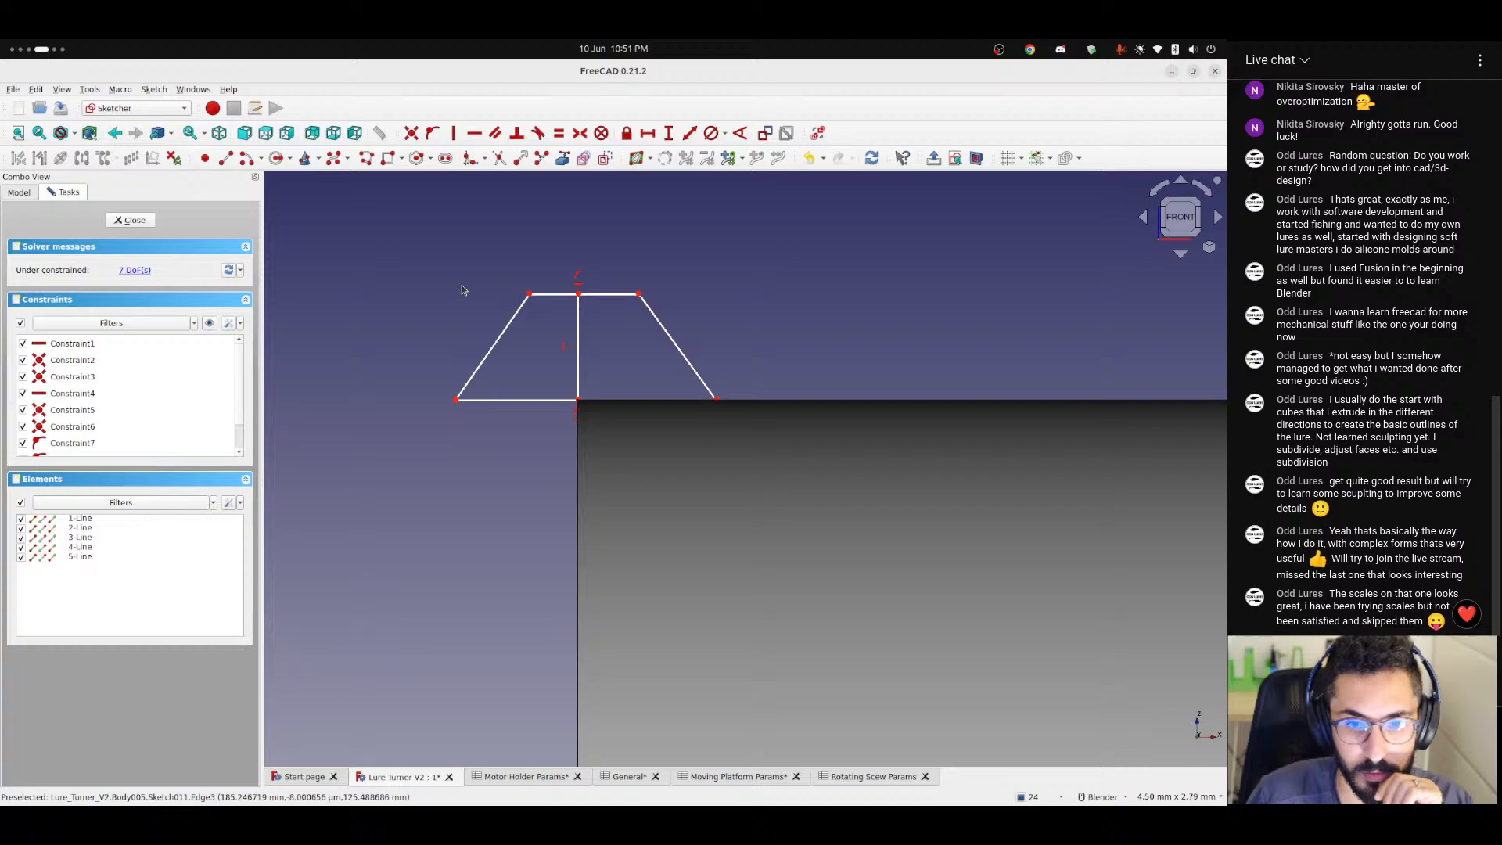
left_click(578, 344)
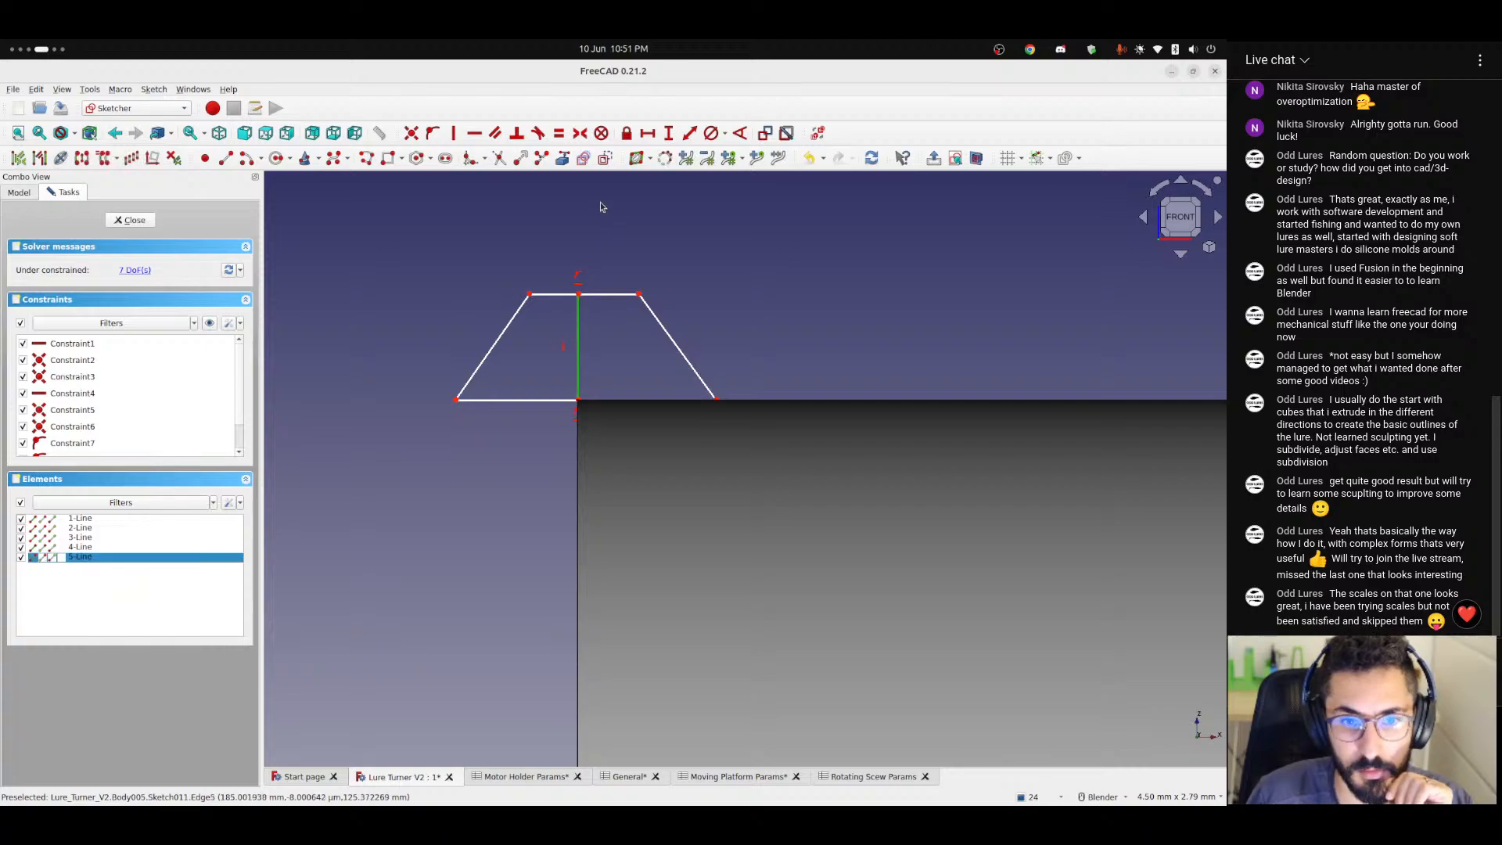
left_click(602, 161)
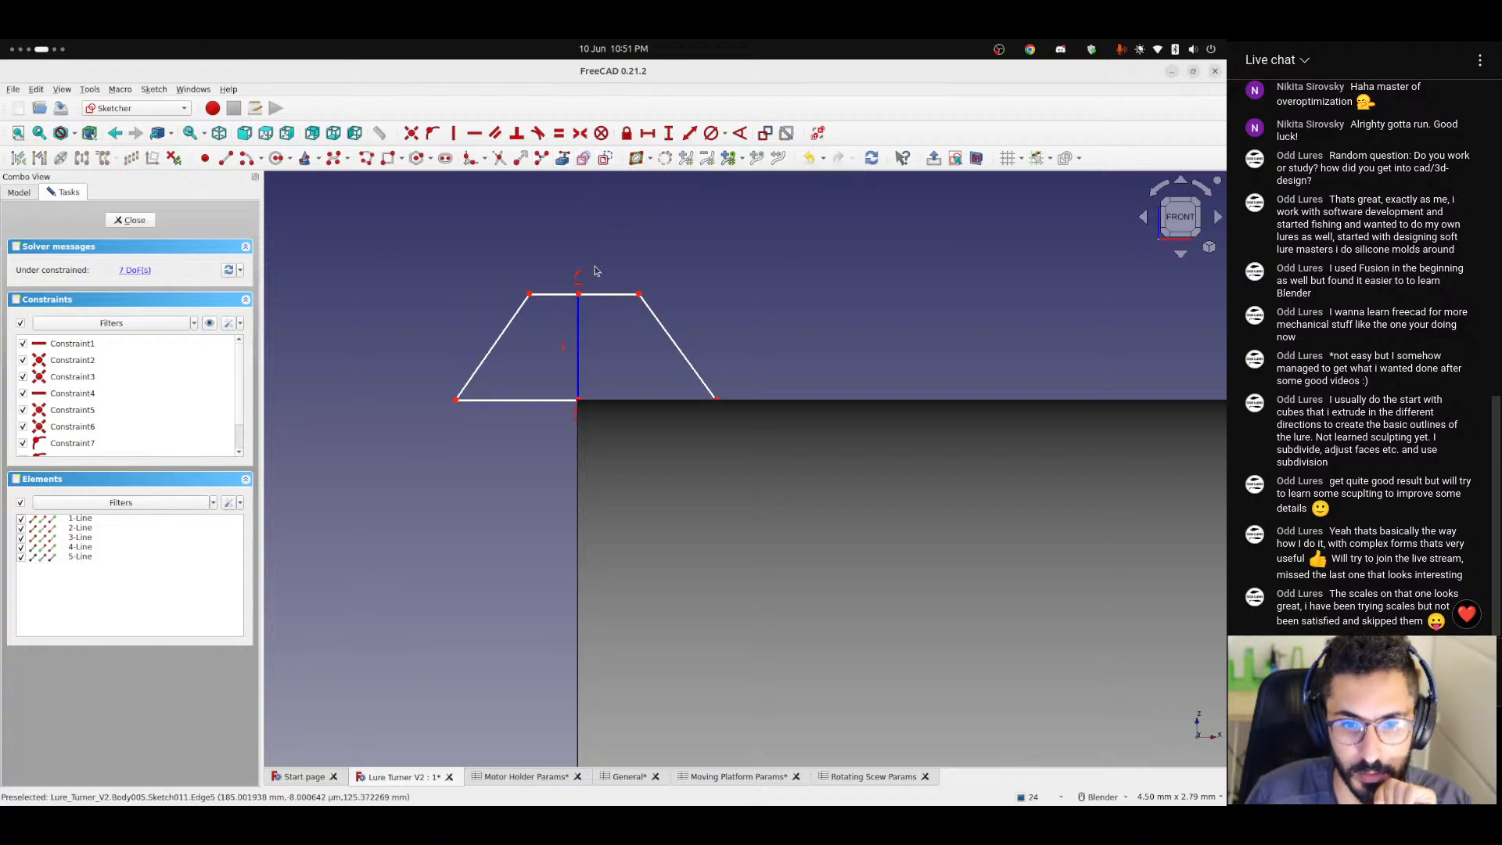
Constrain the endpoints of the trapezoid's top edge symmetric about the vertical construction line.
left_click(638, 294)
left_click(530, 294)
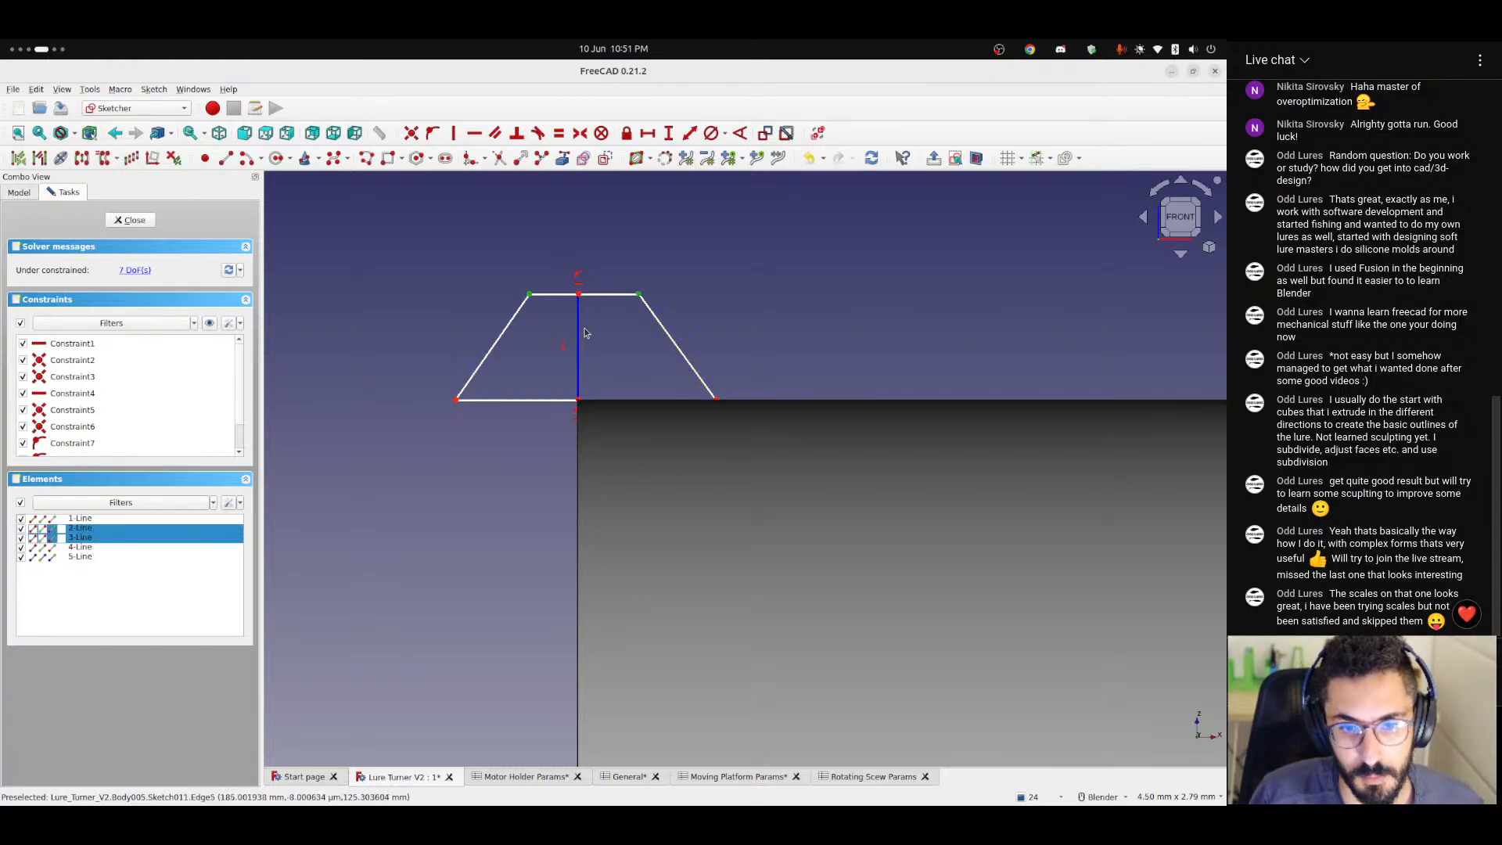
left_click(579, 329)
left_click(560, 134)
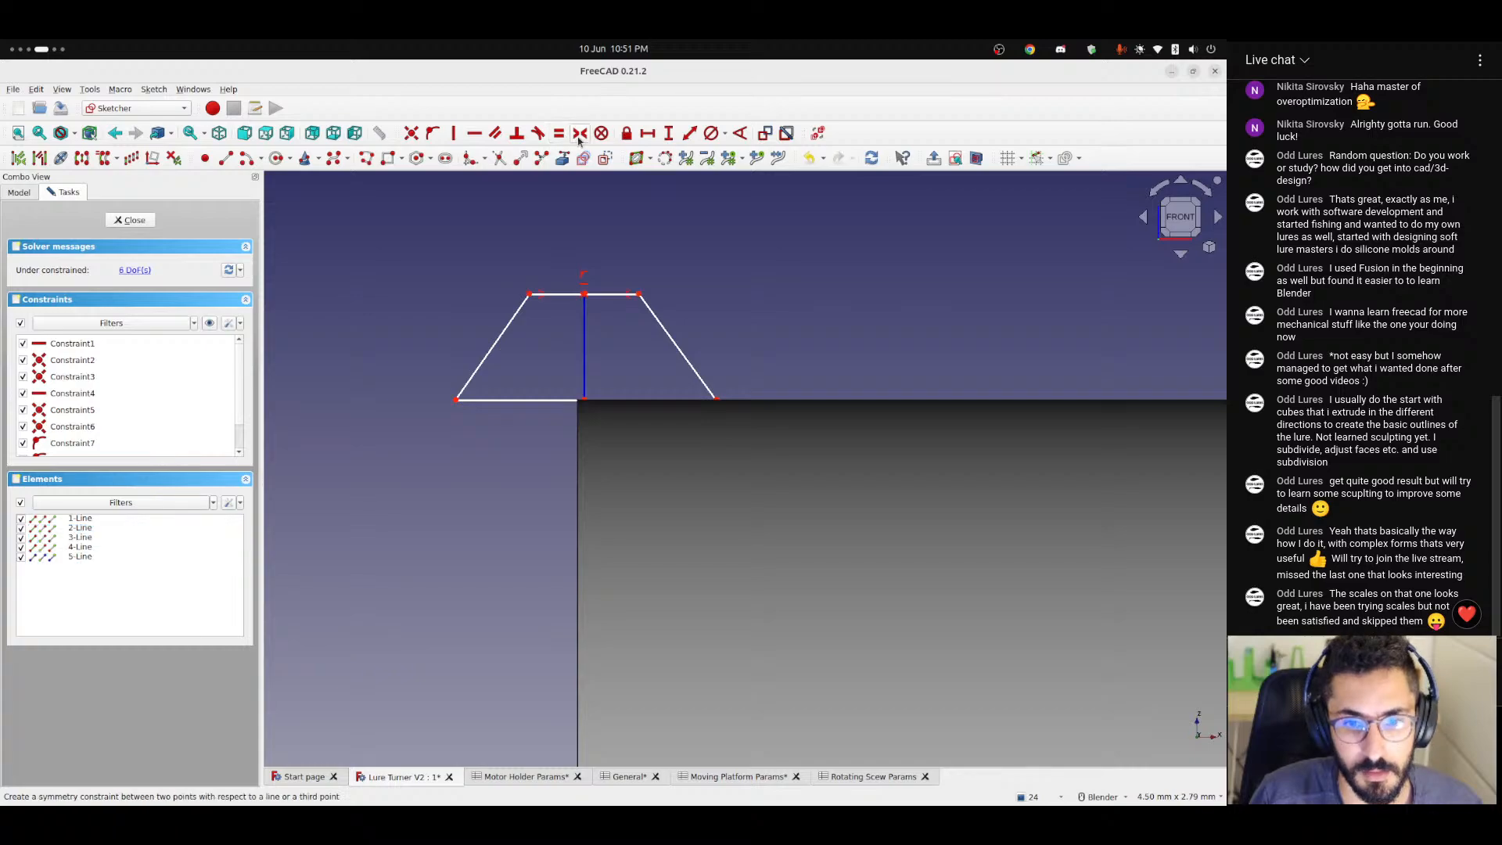
Constrain the base corners symmetric about the construction line and realign the trapezoid's centre with the cylinder's end corner.
left_click(715, 400)
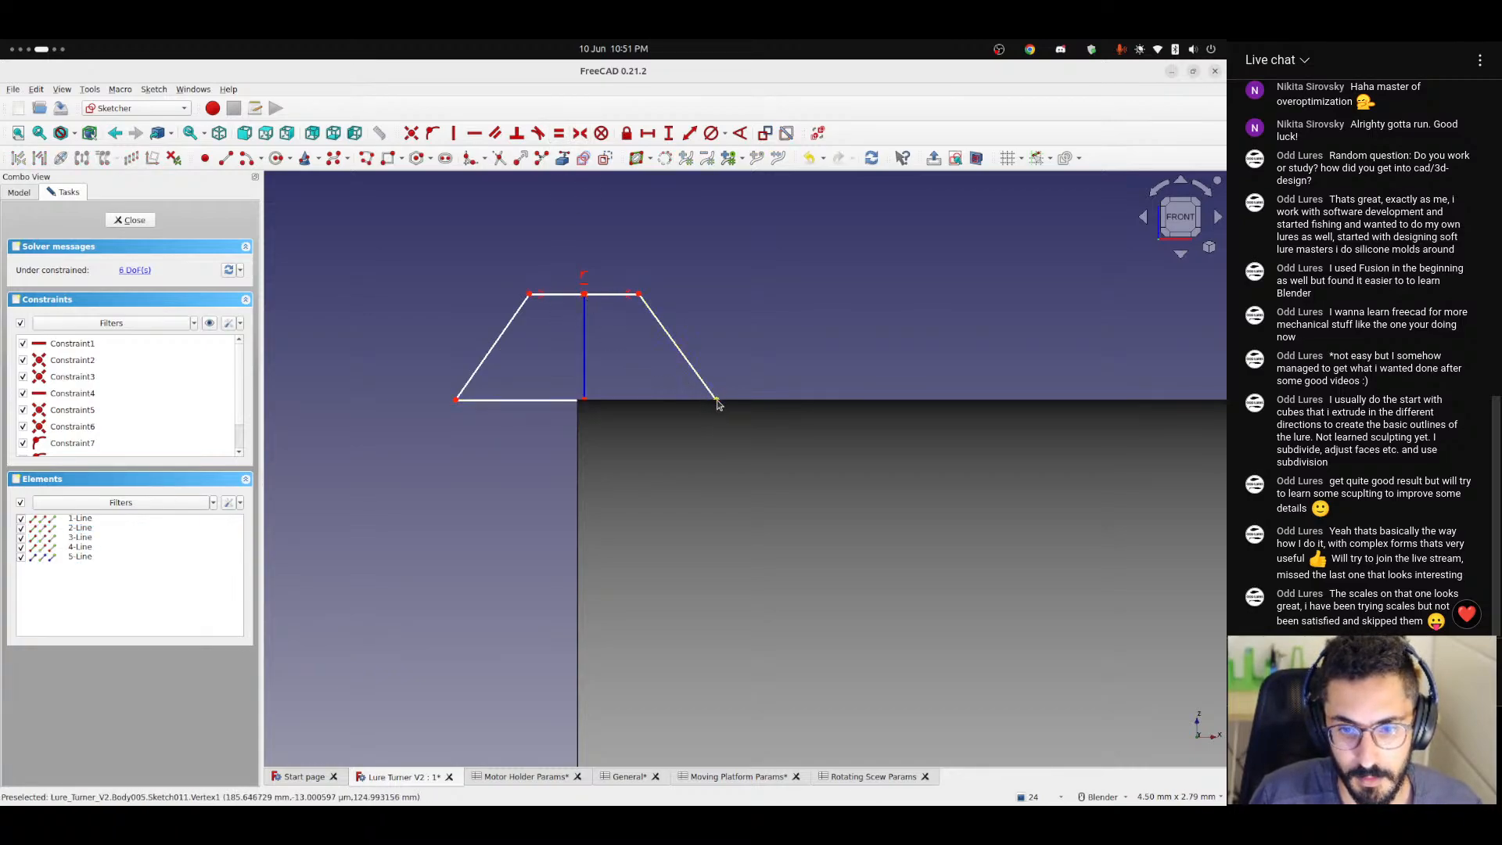
left_click(457, 400)
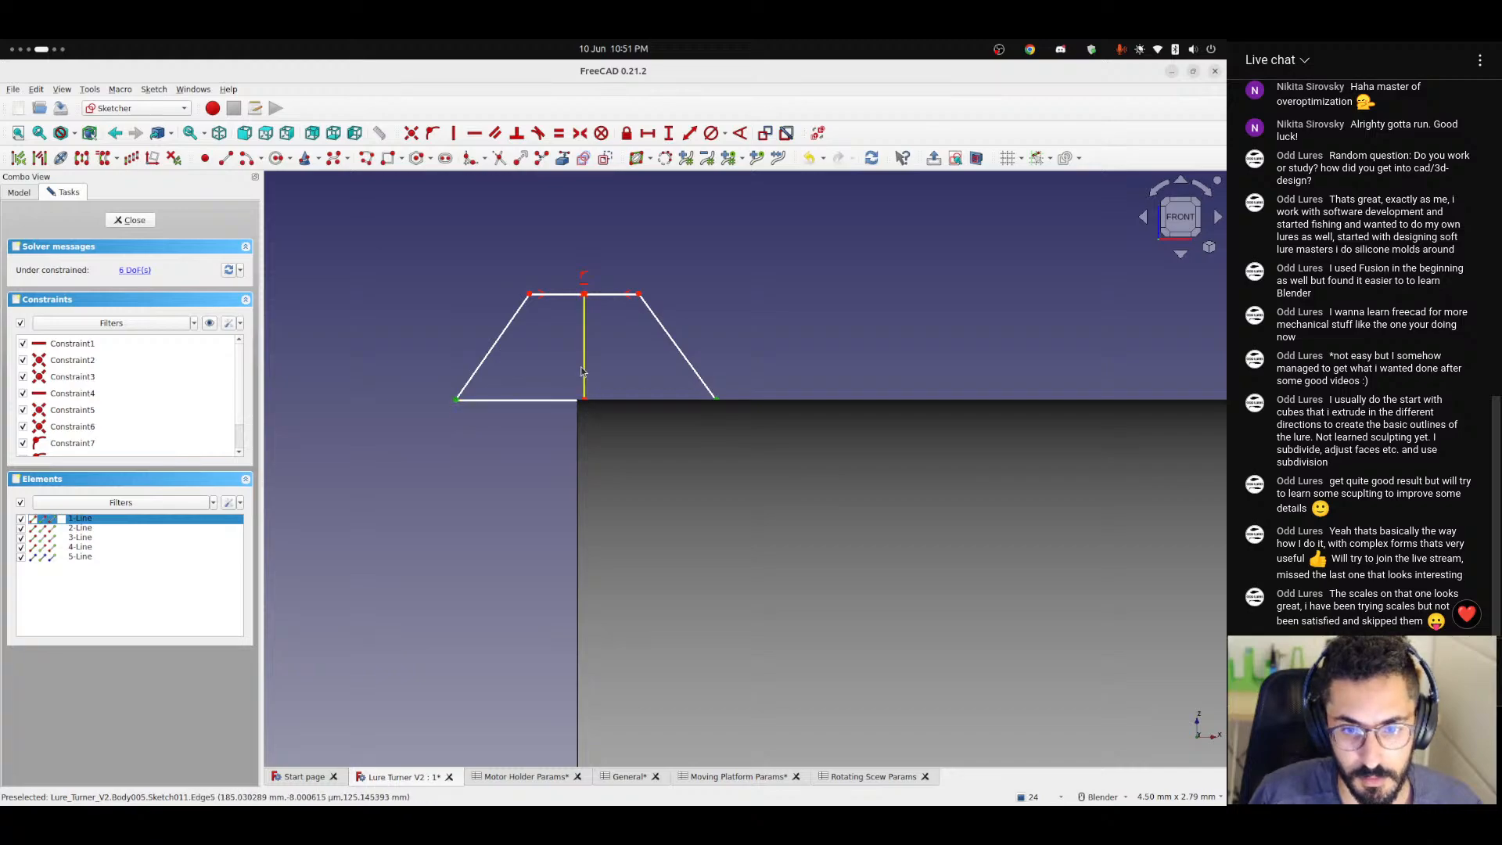
left_click(585, 372)
left_click(579, 138)
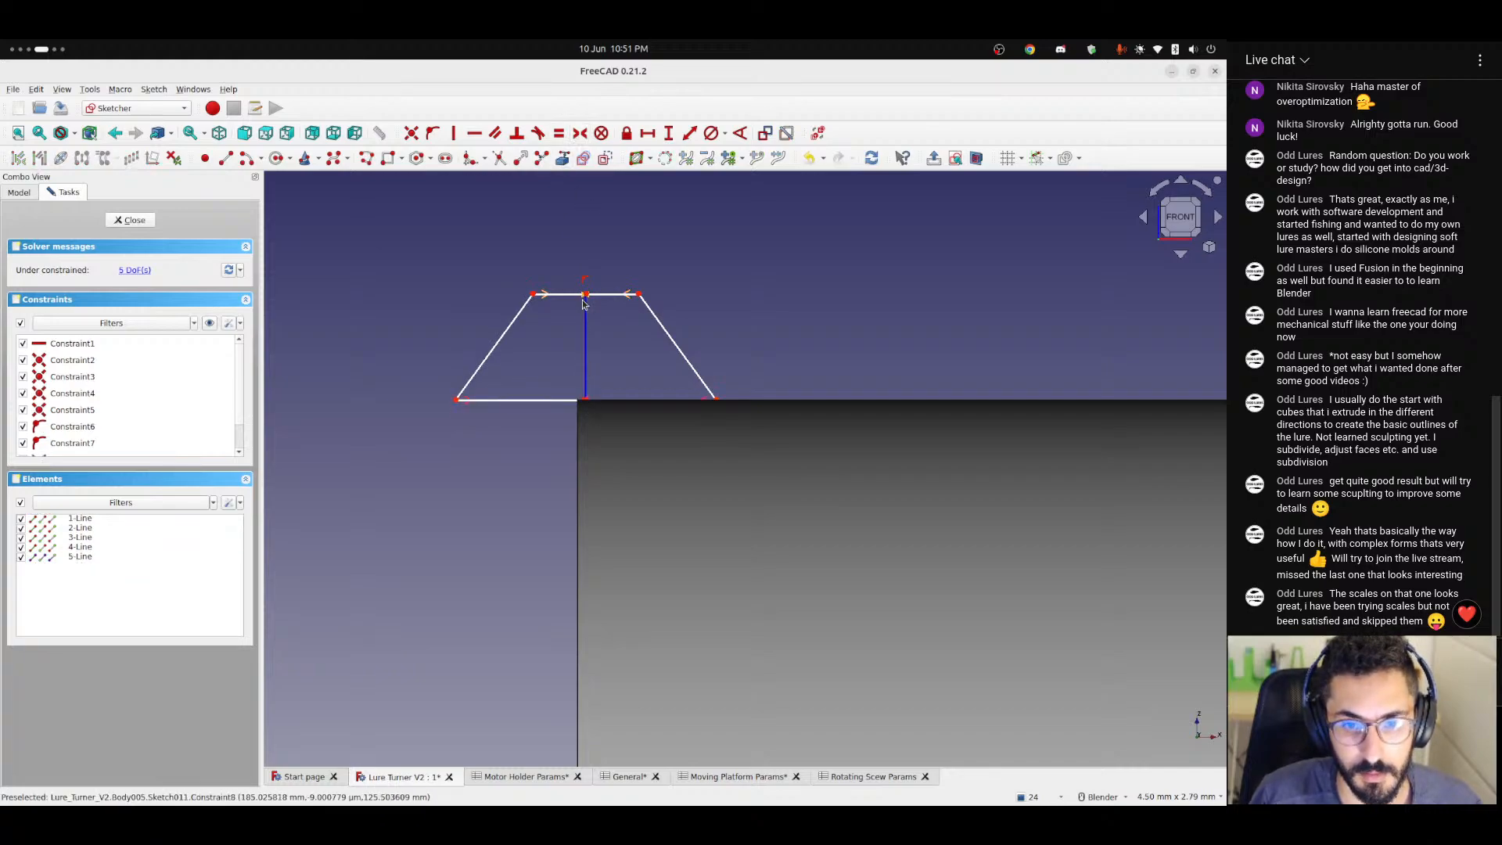
mouse_move(585, 294)
left_mouse_down()
mouse_move(524, 263)
mouse_move(578, 252)
mouse_move(580, 235)
mouse_move(578, 289)
left_mouse_up()
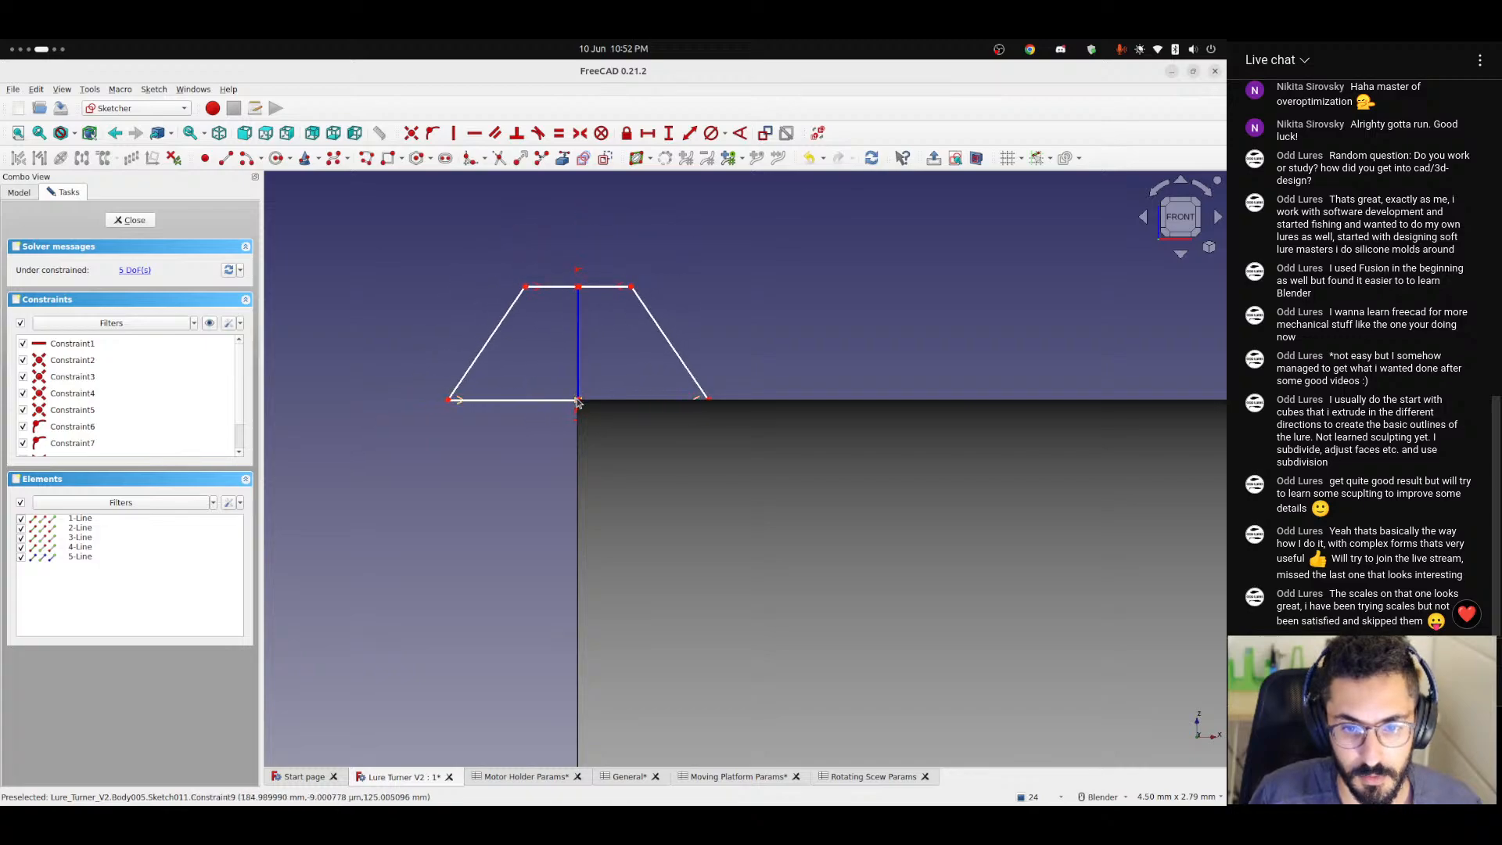
left_click_drag(579, 401, 577, 401)
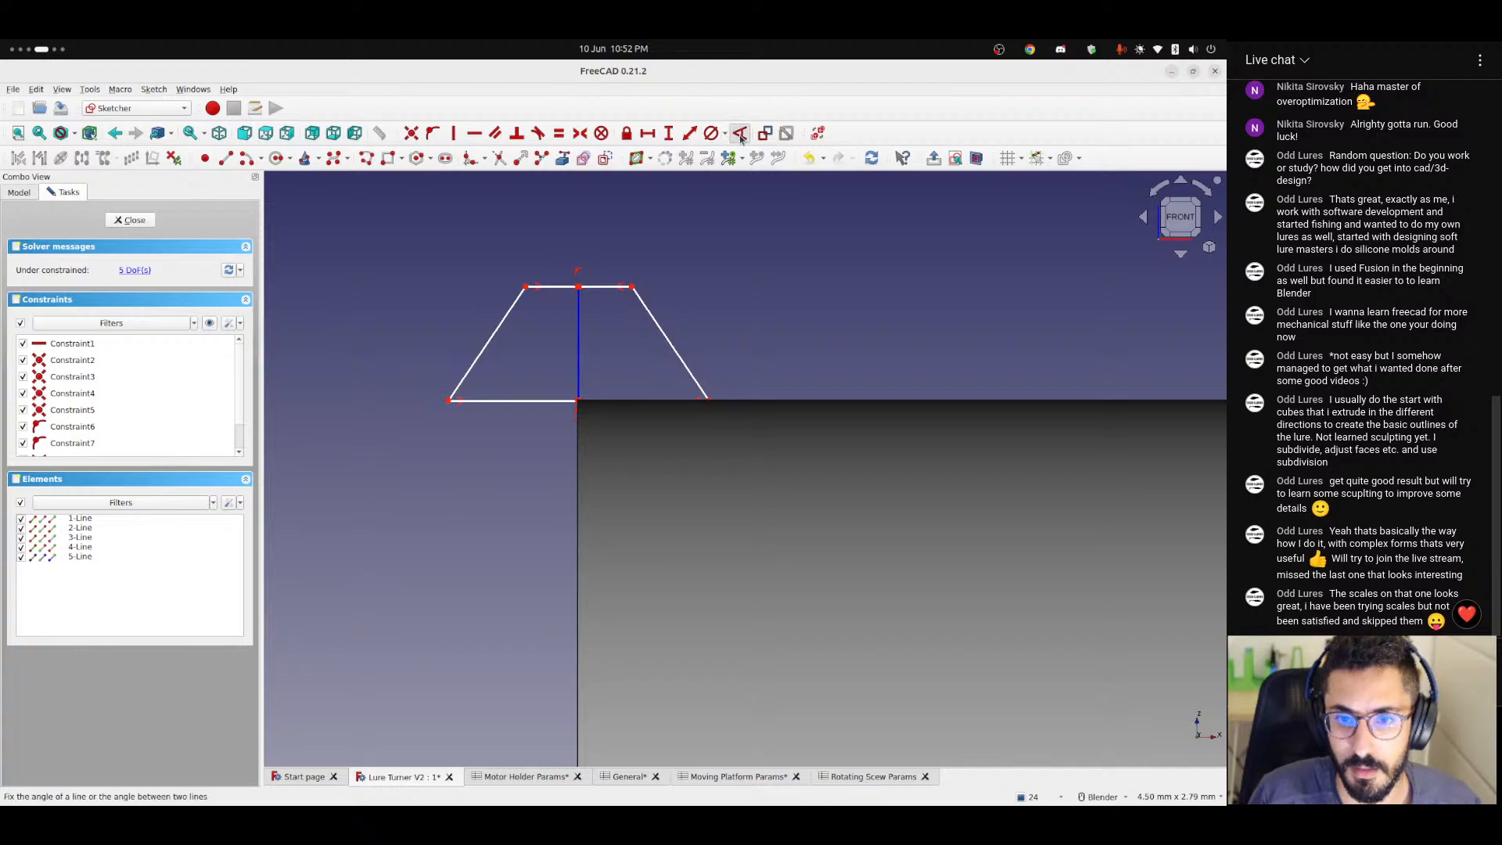
Constrain the angle between the trapezoid's base and the slanted side outside the cylinder to 45°.
left_click(469, 379)
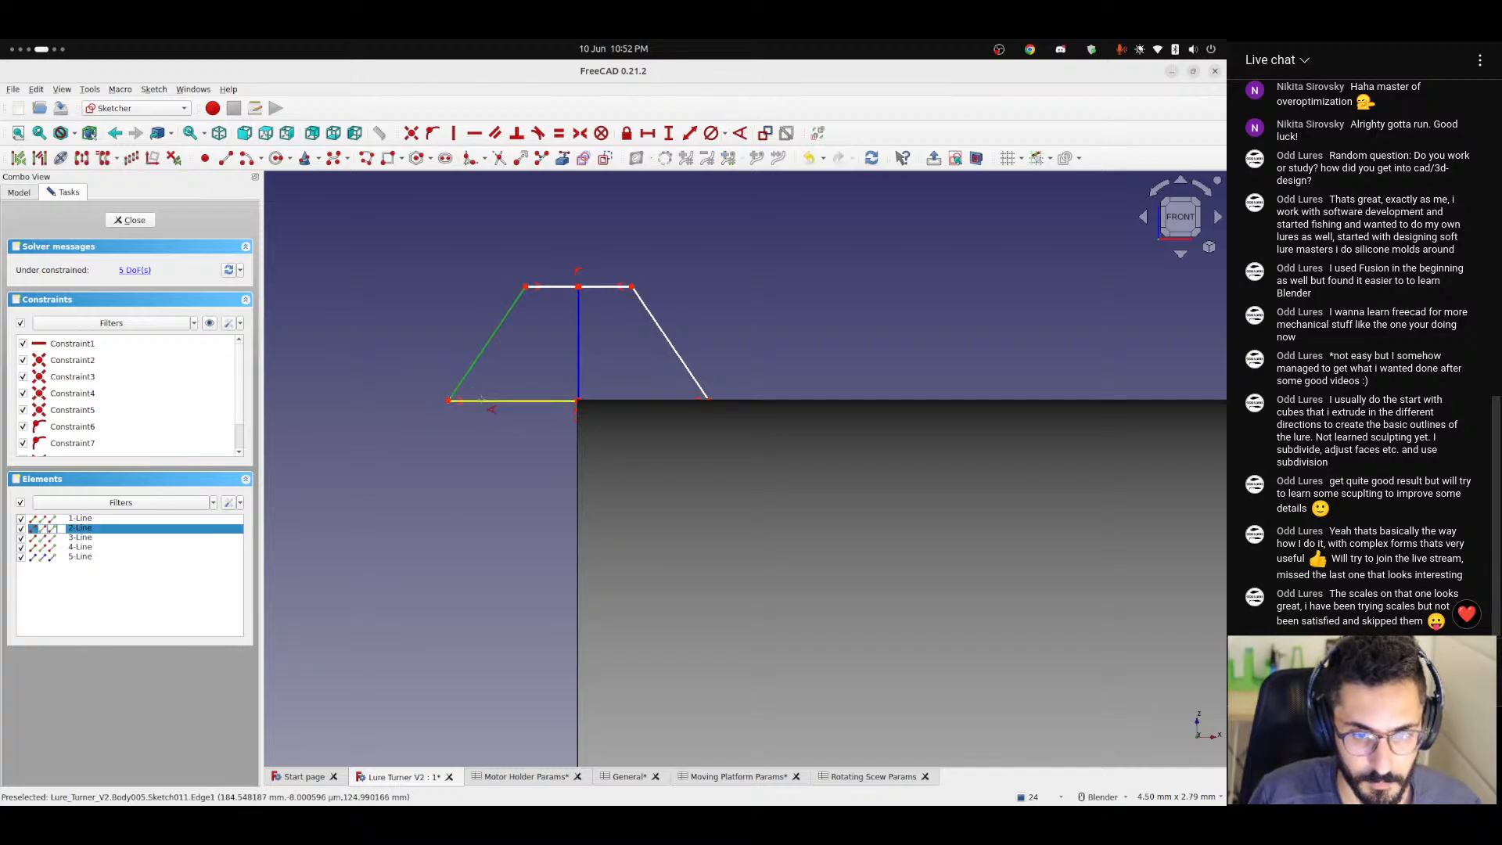
left_click(530, 401)
key("k")
key("a")
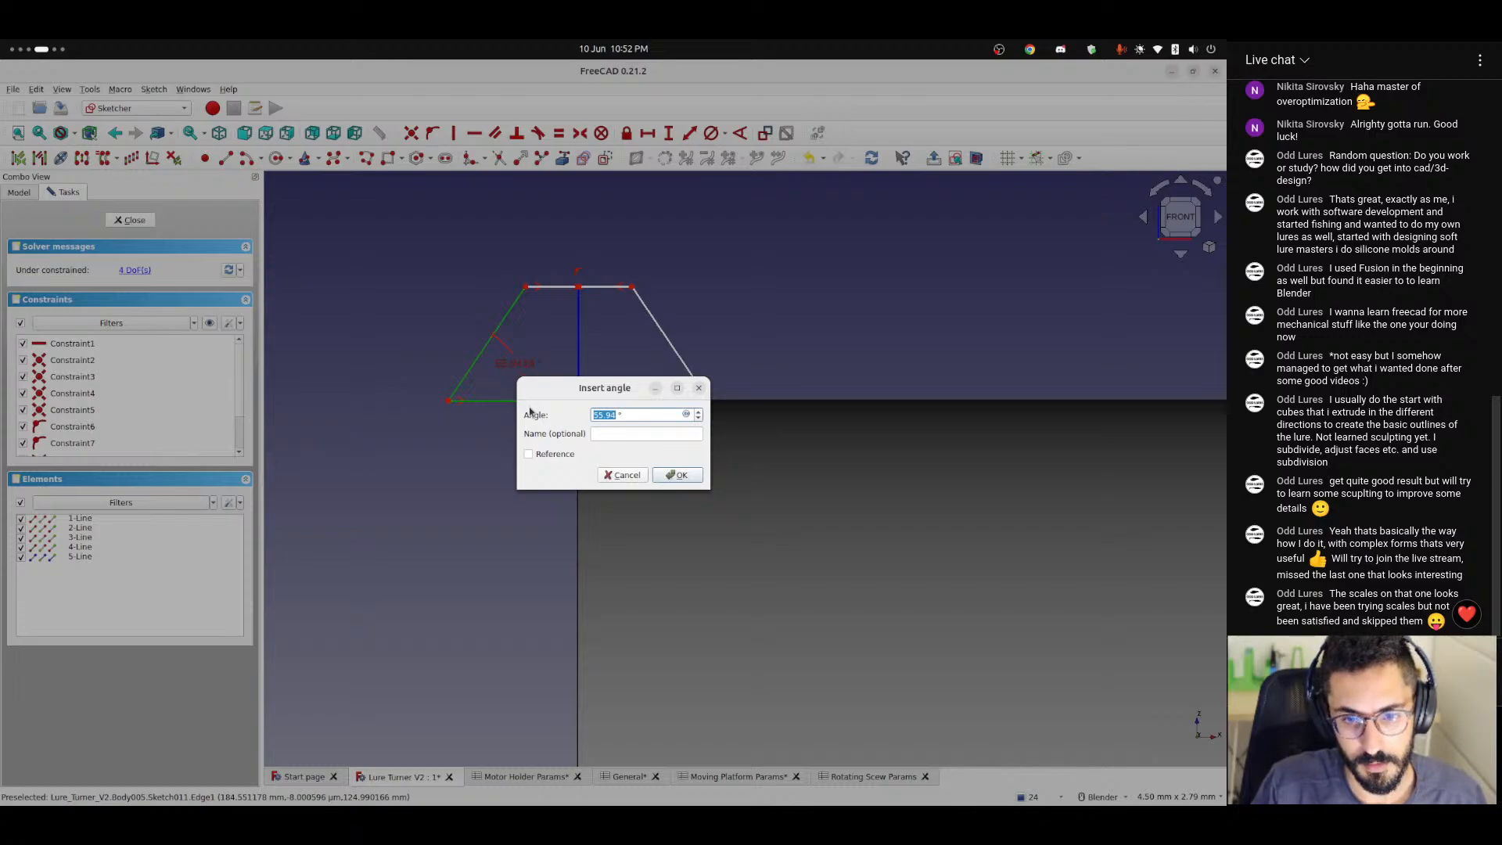
type("45")
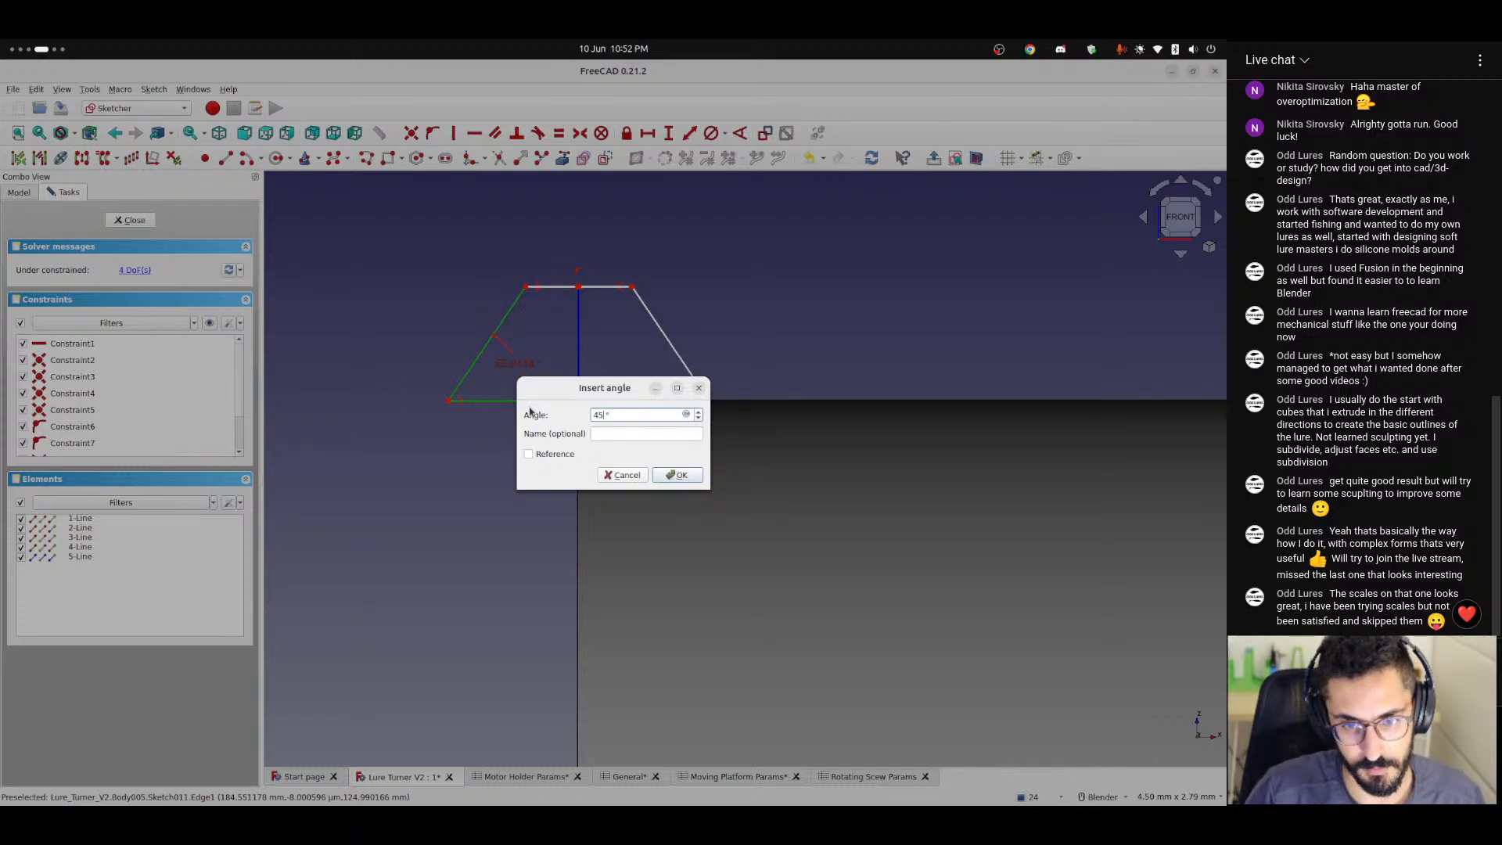
key("Return")
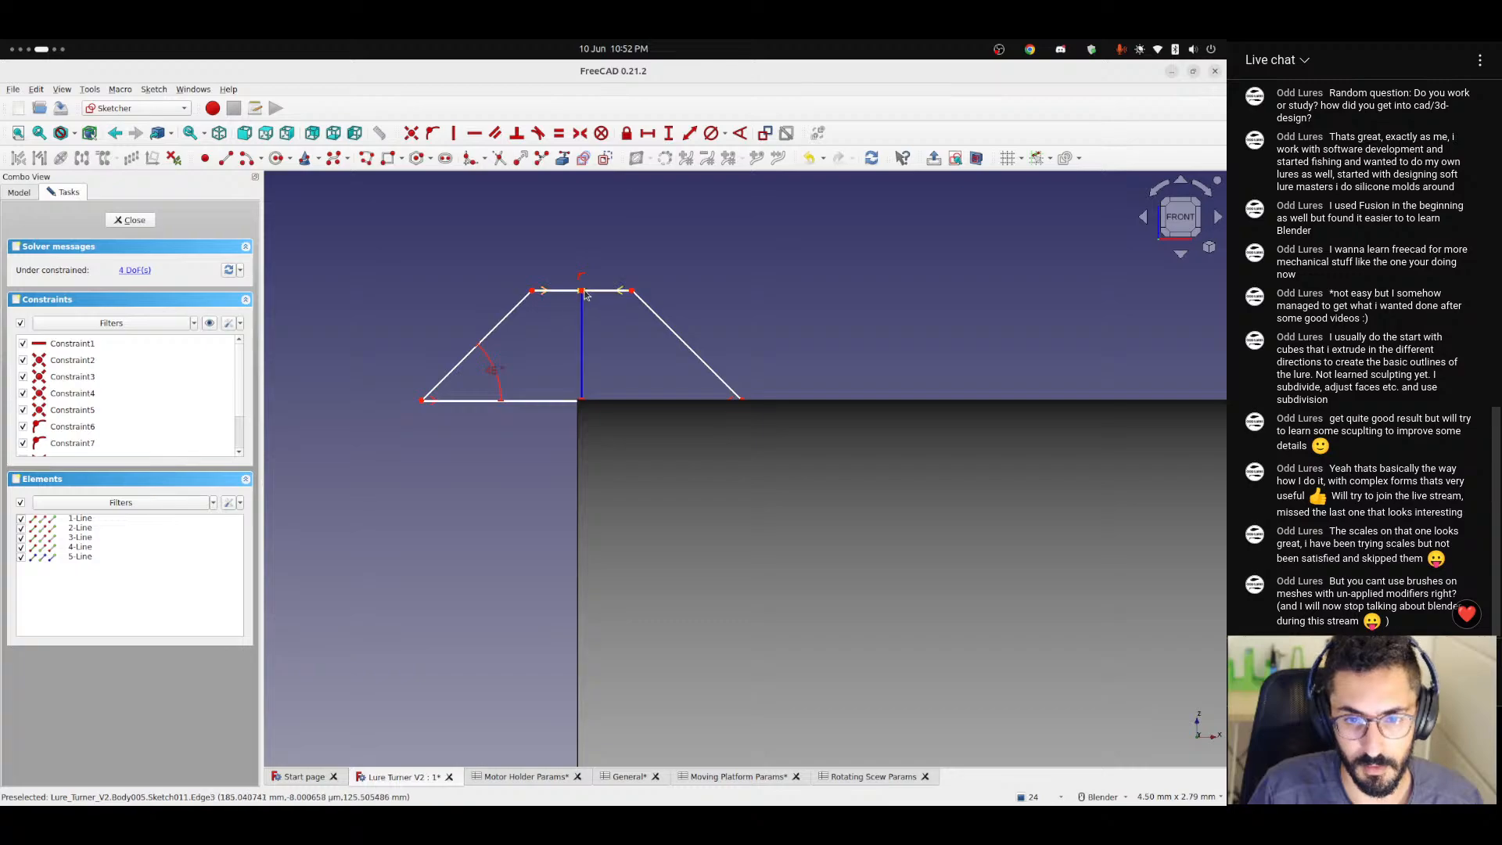
Adjust the trapezoid's height and top-edge width by moving its points, and realign its base centre with the cylinder's end corner.
left_click_drag(584, 290, 581, 284)
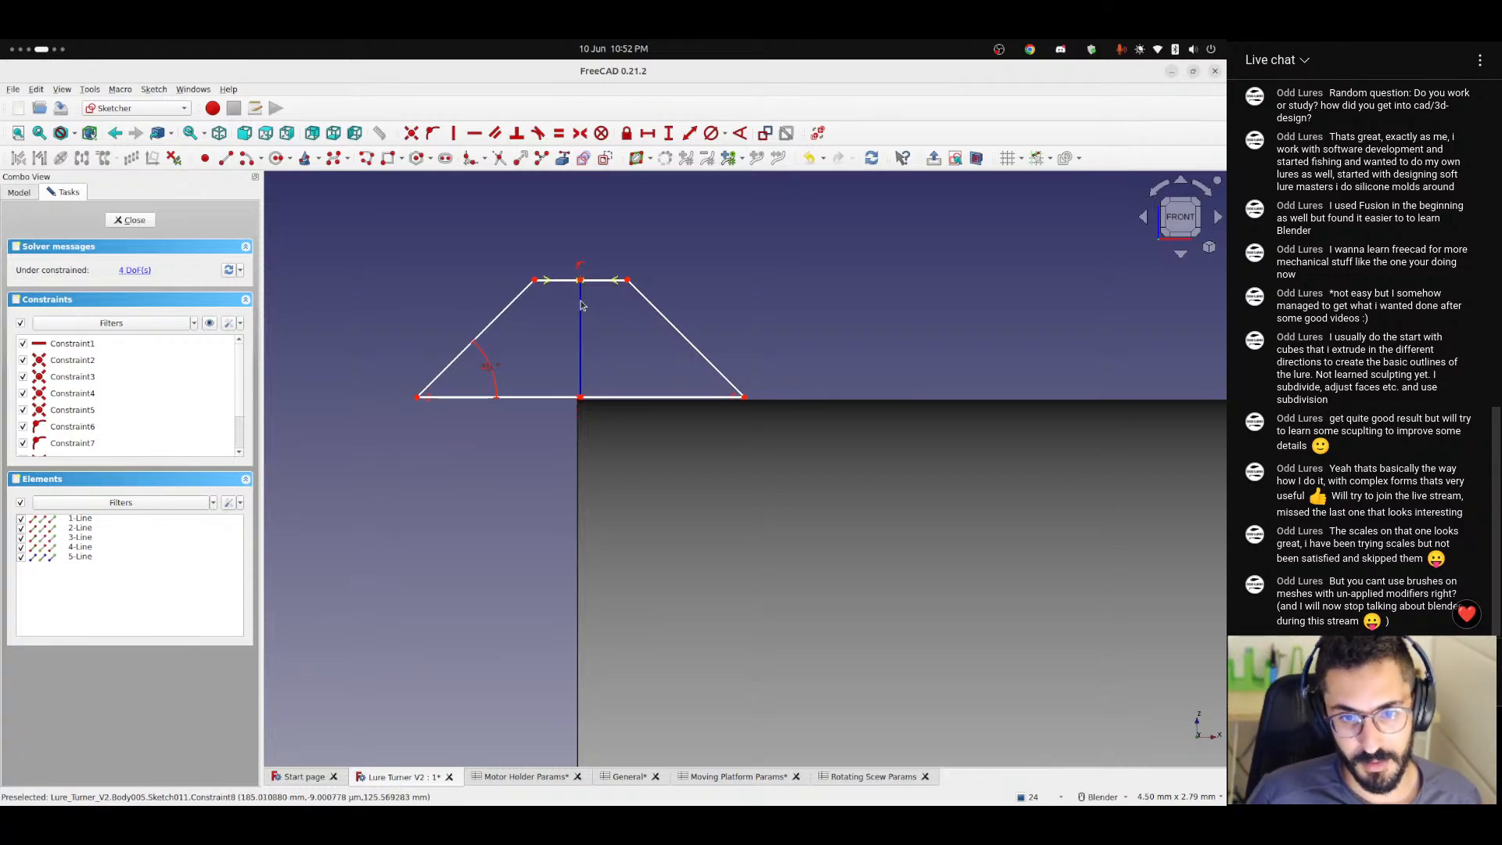
mouse_move(583, 283)
left_mouse_down()
mouse_move(578, 250)
mouse_move(576, 263)
left_mouse_up()
left_click_drag(578, 397, 581, 404)
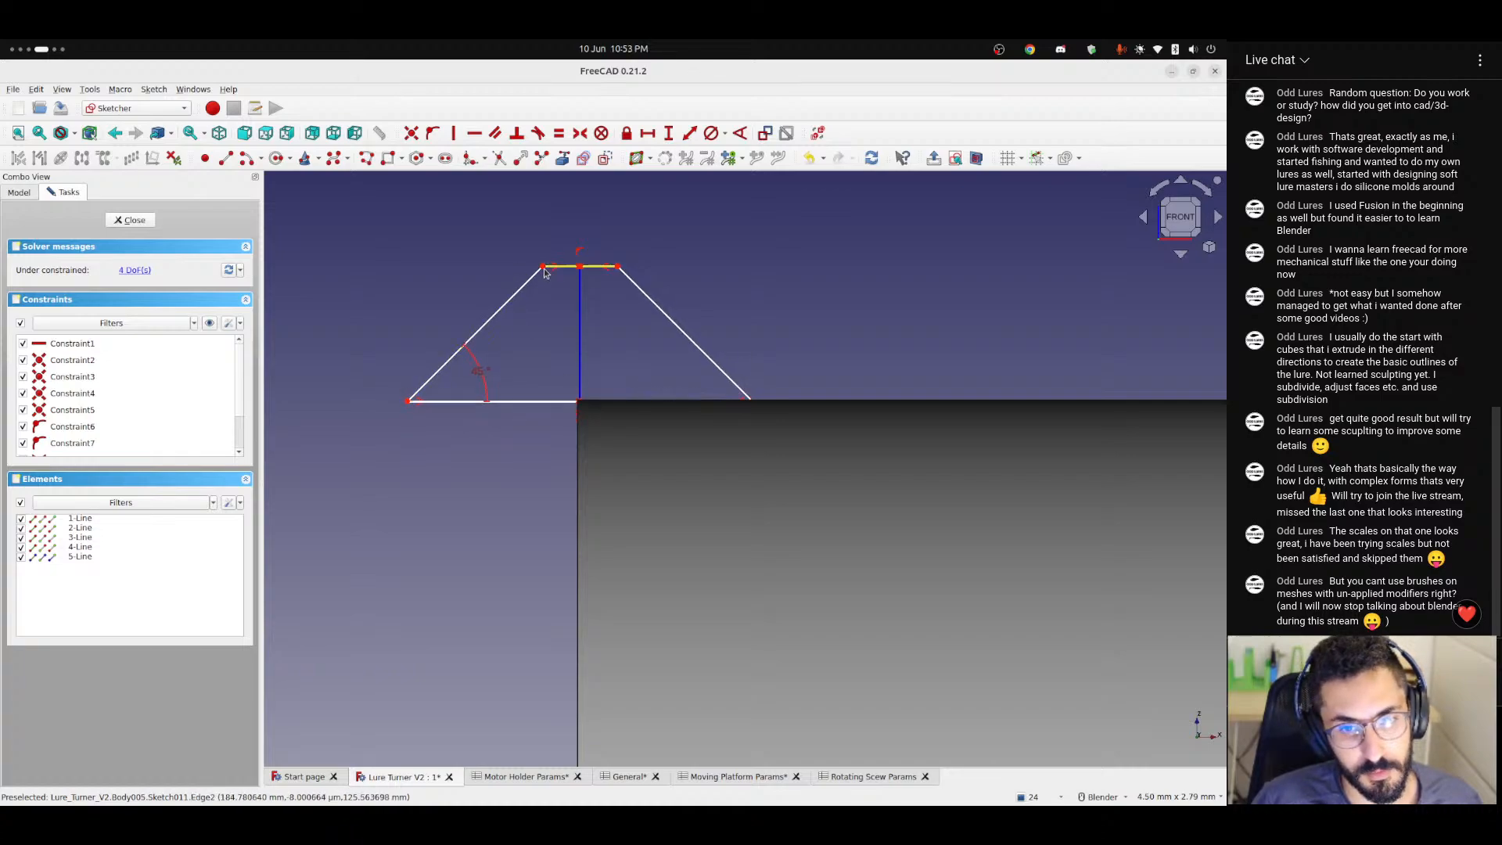
left_click_drag(542, 267, 522, 290)
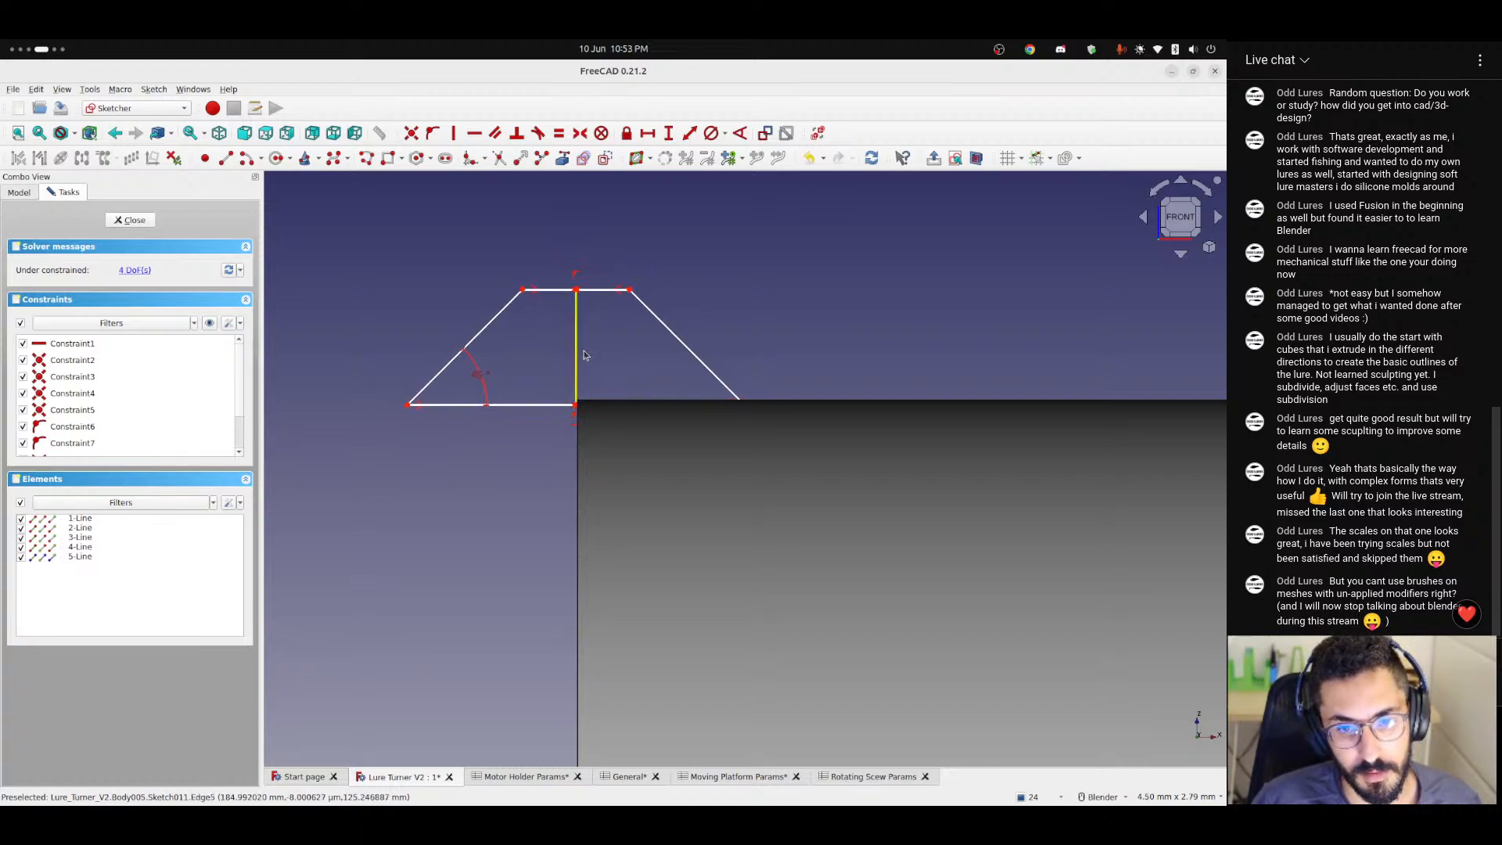
left_click_drag(576, 407, 580, 402)
Examine the trapezoid profile's size and position relative to the full length of the screw cylinder and the adjoining red part.
scroll(599, 376, "down", 4)
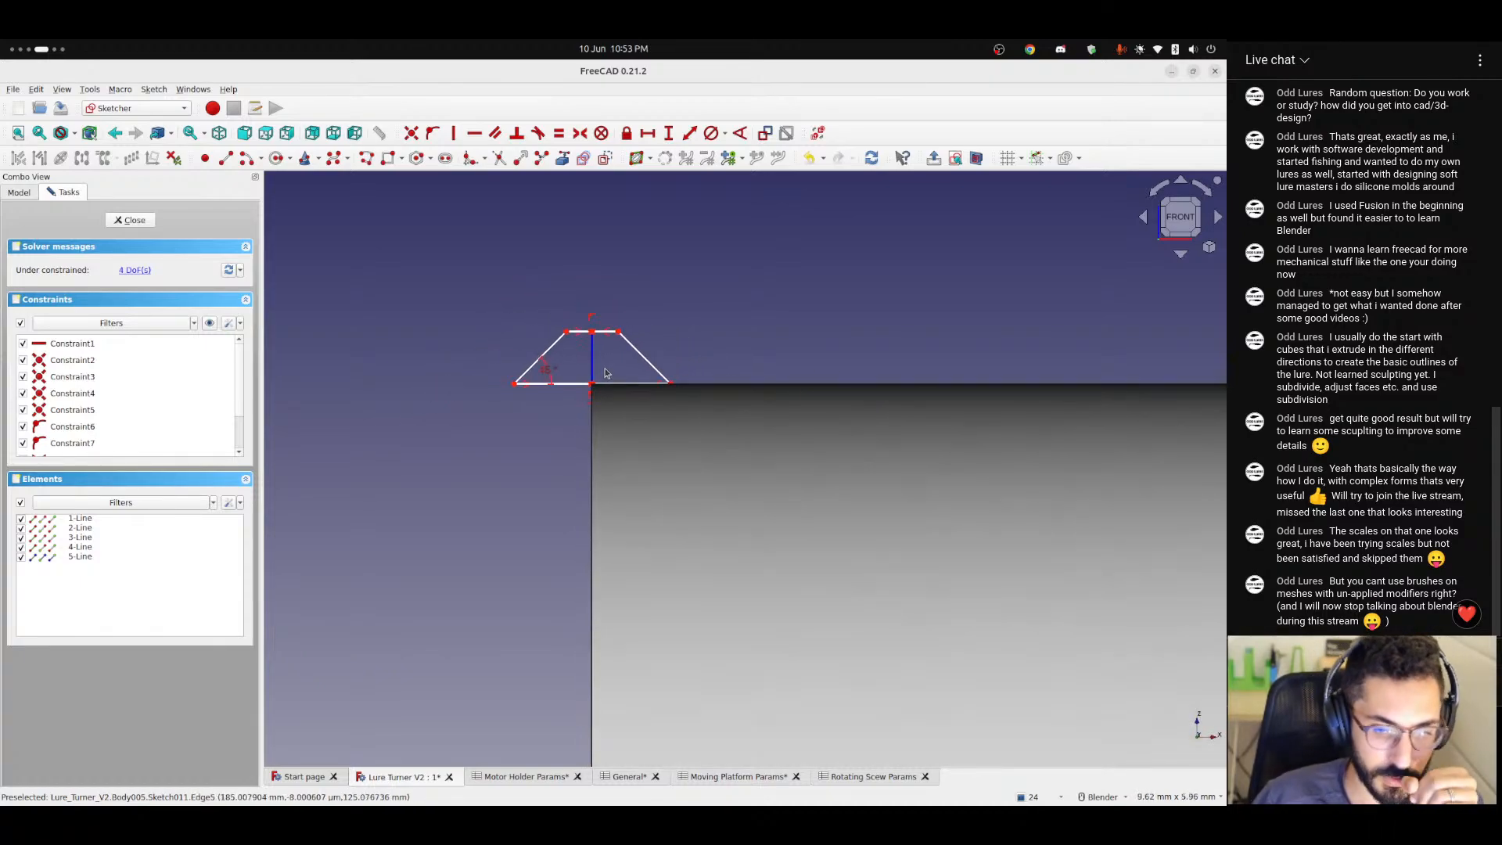
middle_click_drag(707, 342, 546, 330, "shift")
scroll(546, 327, "down", 3)
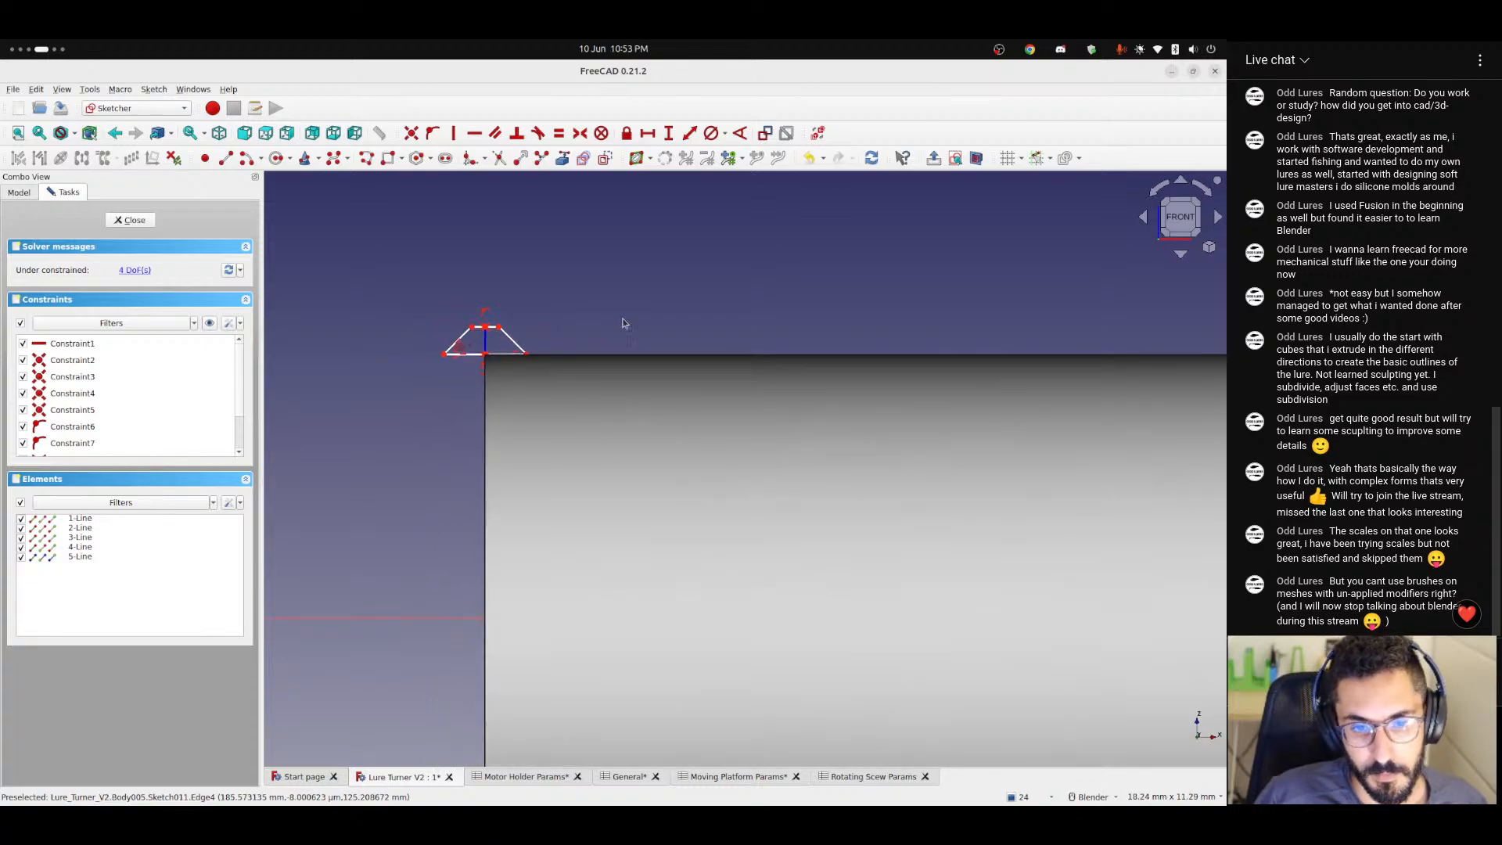
middle_click_drag(640, 317, 414, 332, "shift")
scroll(441, 323, "down", 1)
scroll(441, 322, "down", 2)
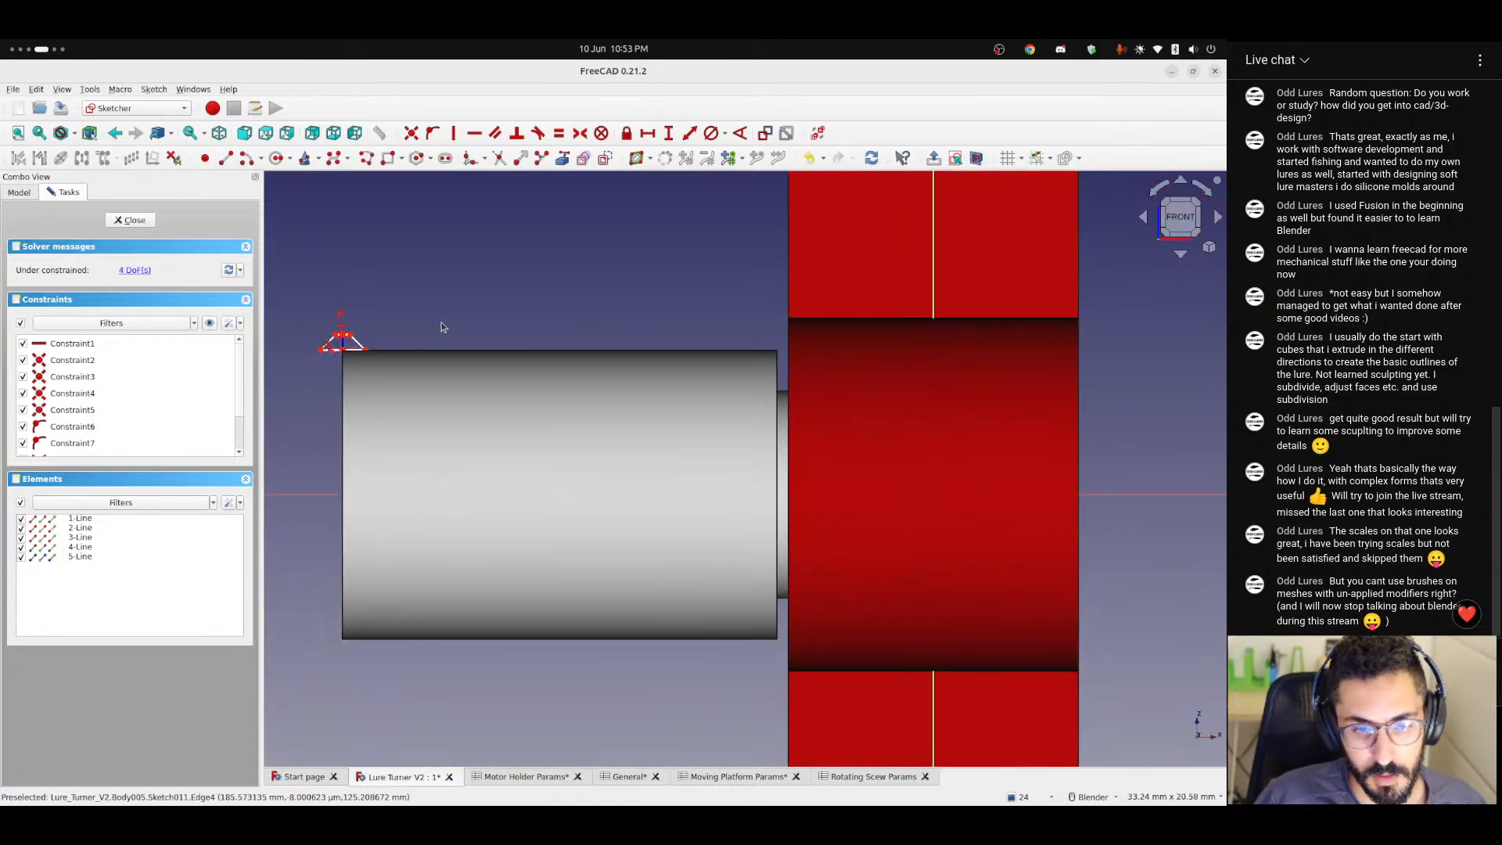
scroll(441, 322, "up", 2)
middle_click_drag(436, 315, 651, 307, "shift")
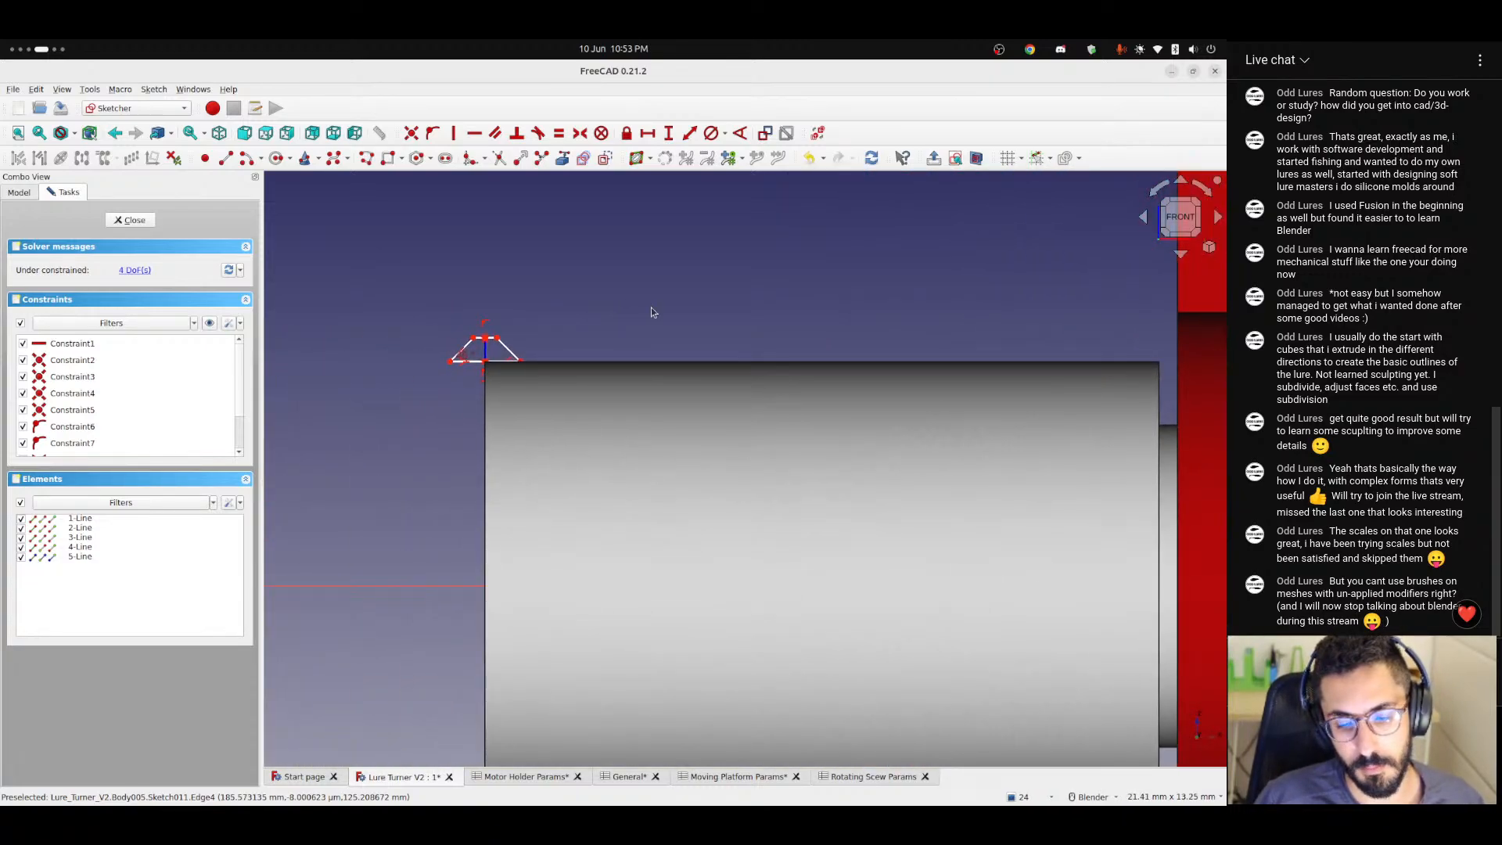
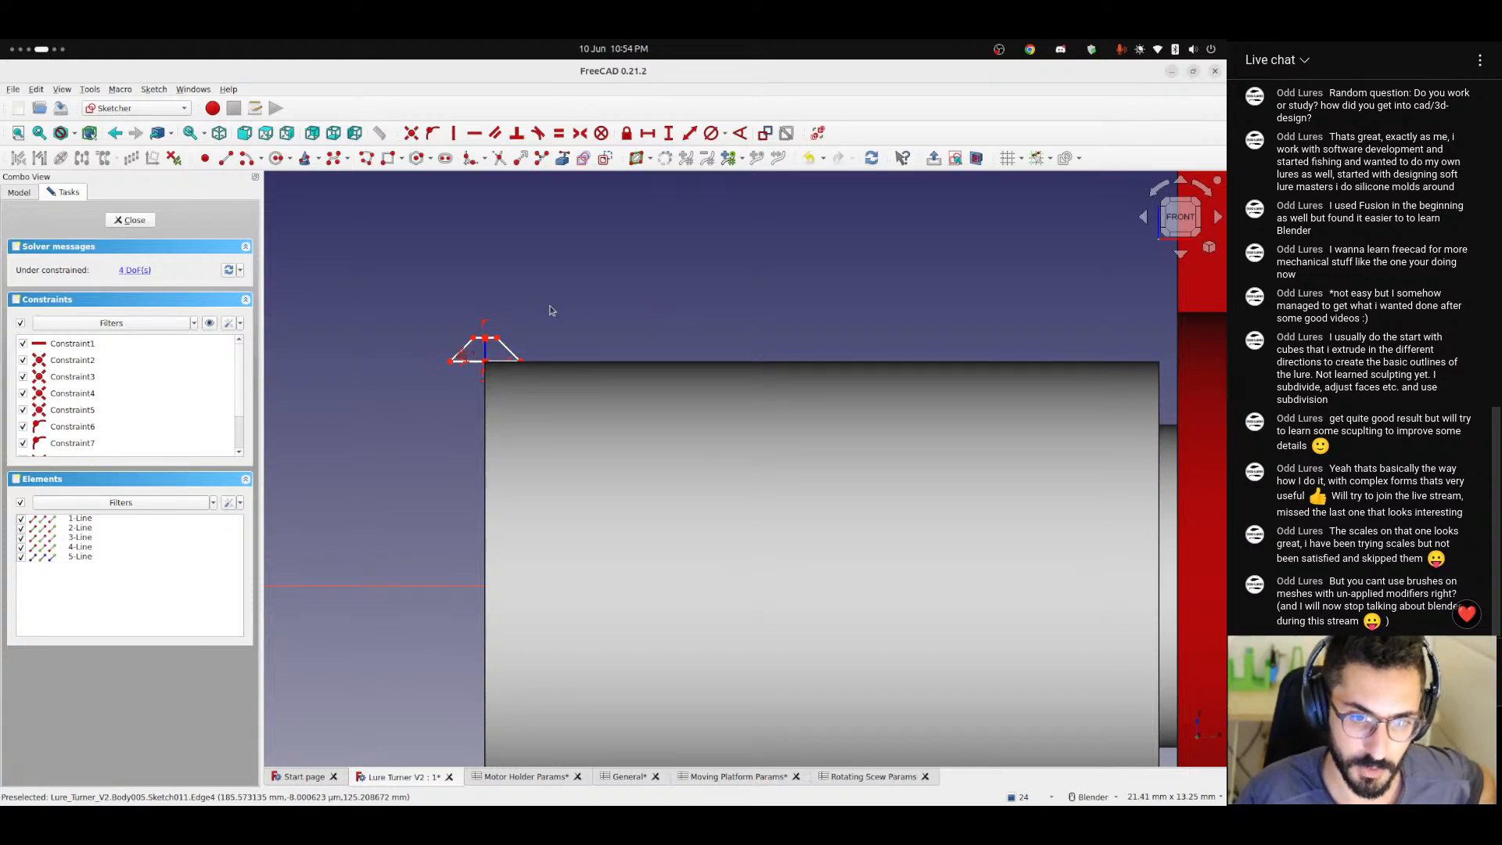
Inspect the trapezoid profile up close and its placement at the end corner of the screw cylinder.
scroll(516, 350, "up", 5)
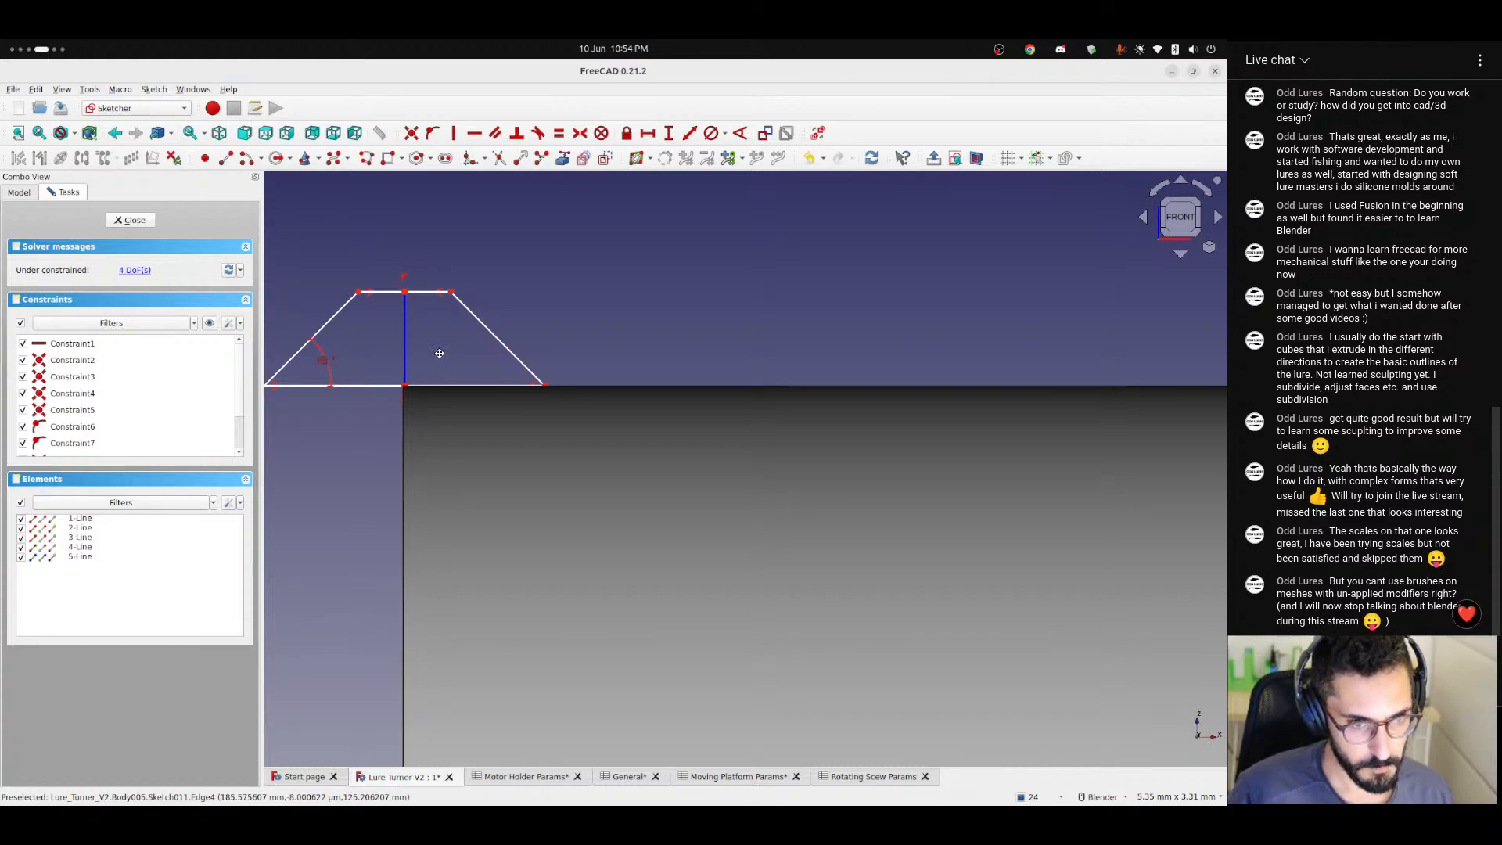
middle_click_drag(435, 349, 548, 351, "shift")
scroll(543, 348, "up", 5)
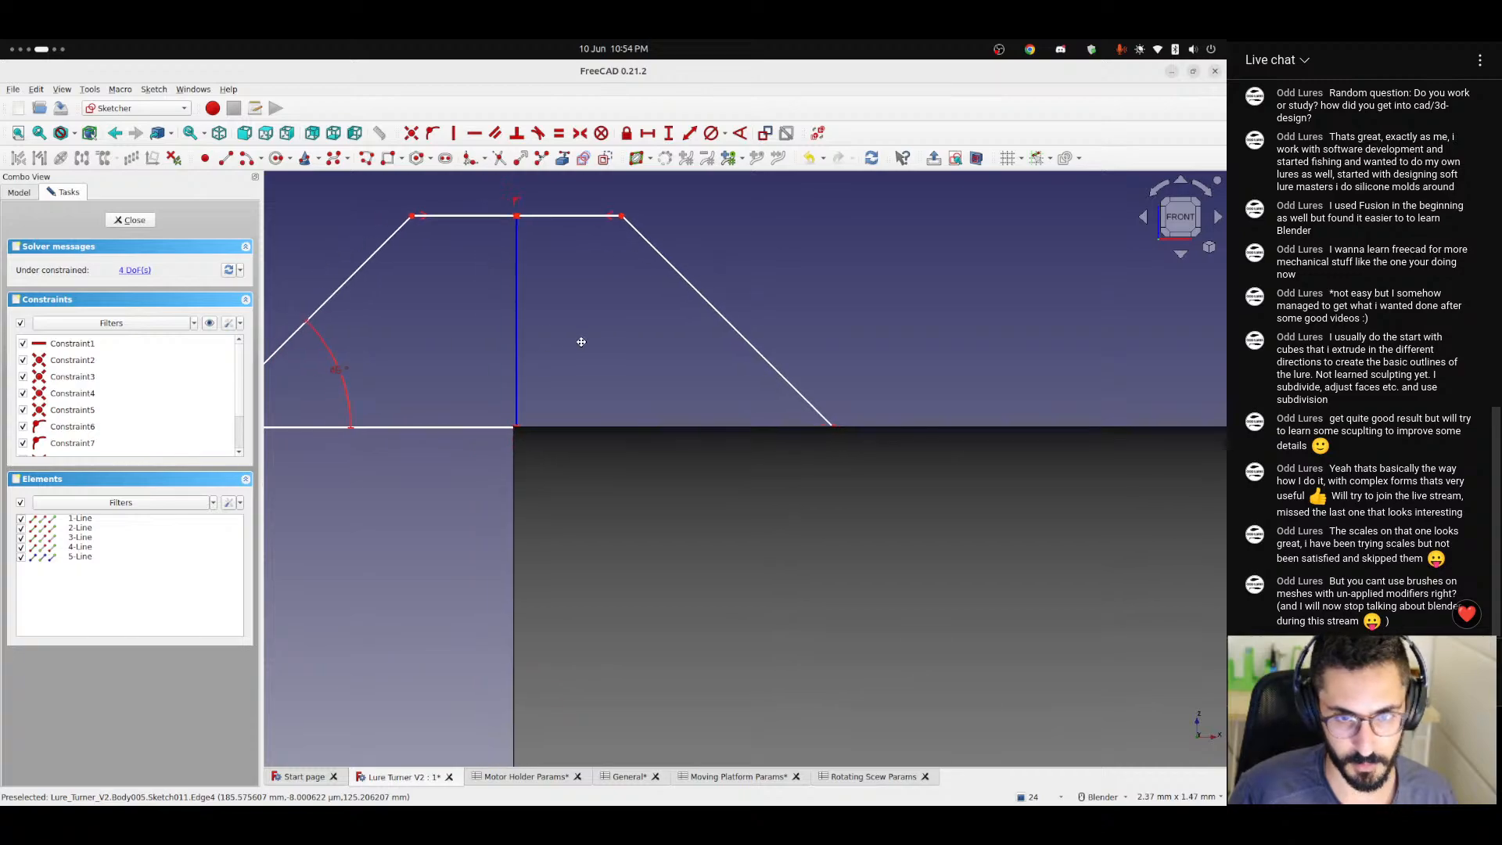
left_click_drag(542, 426, 547, 426)
middle_click_drag(594, 341, 703, 361, "shift")
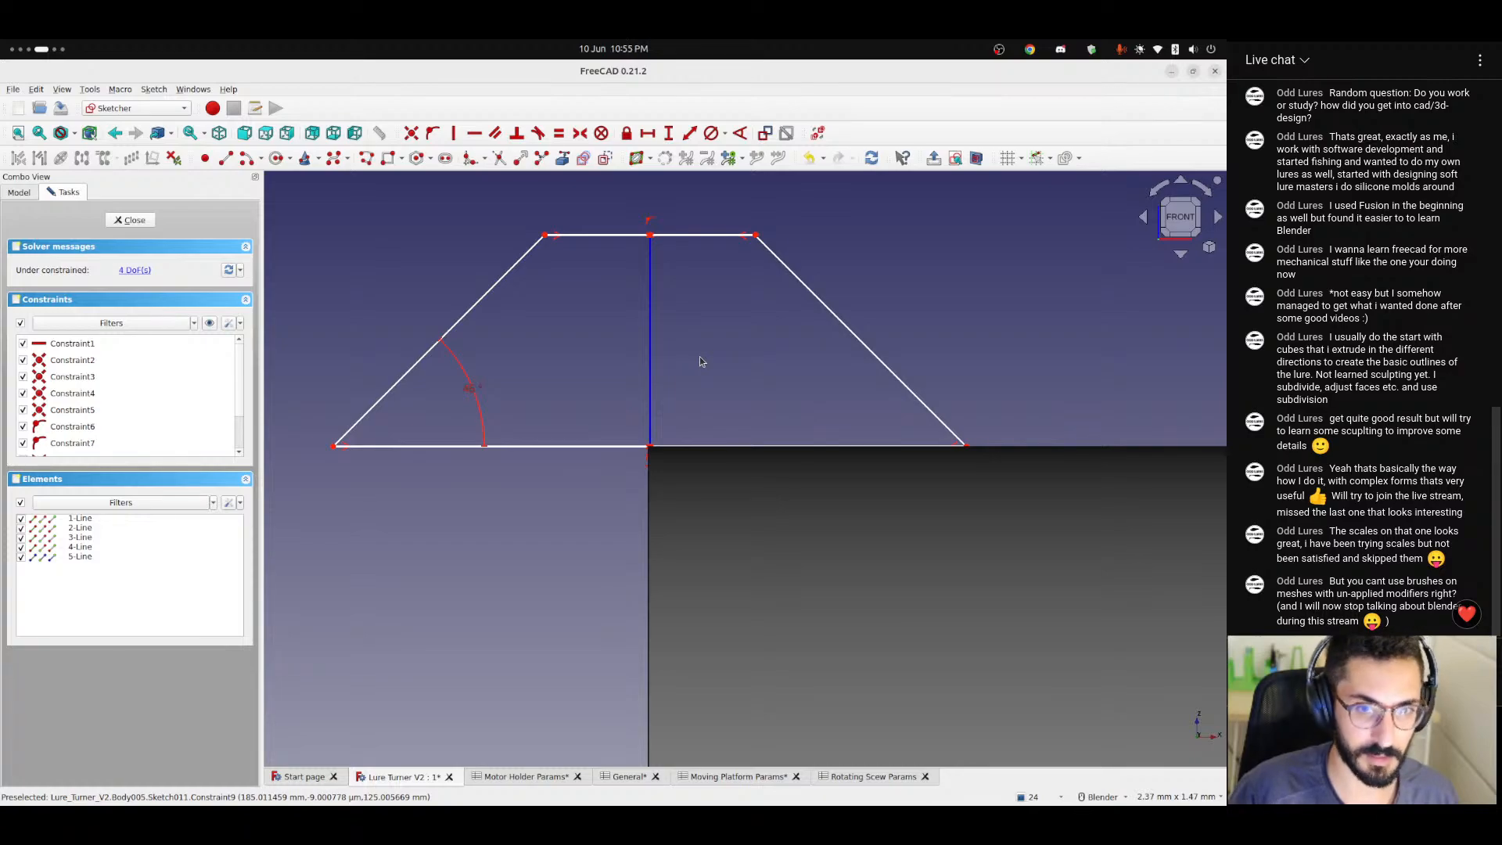
scroll(683, 352, "up", 2)
scroll(681, 371, "down", 2)
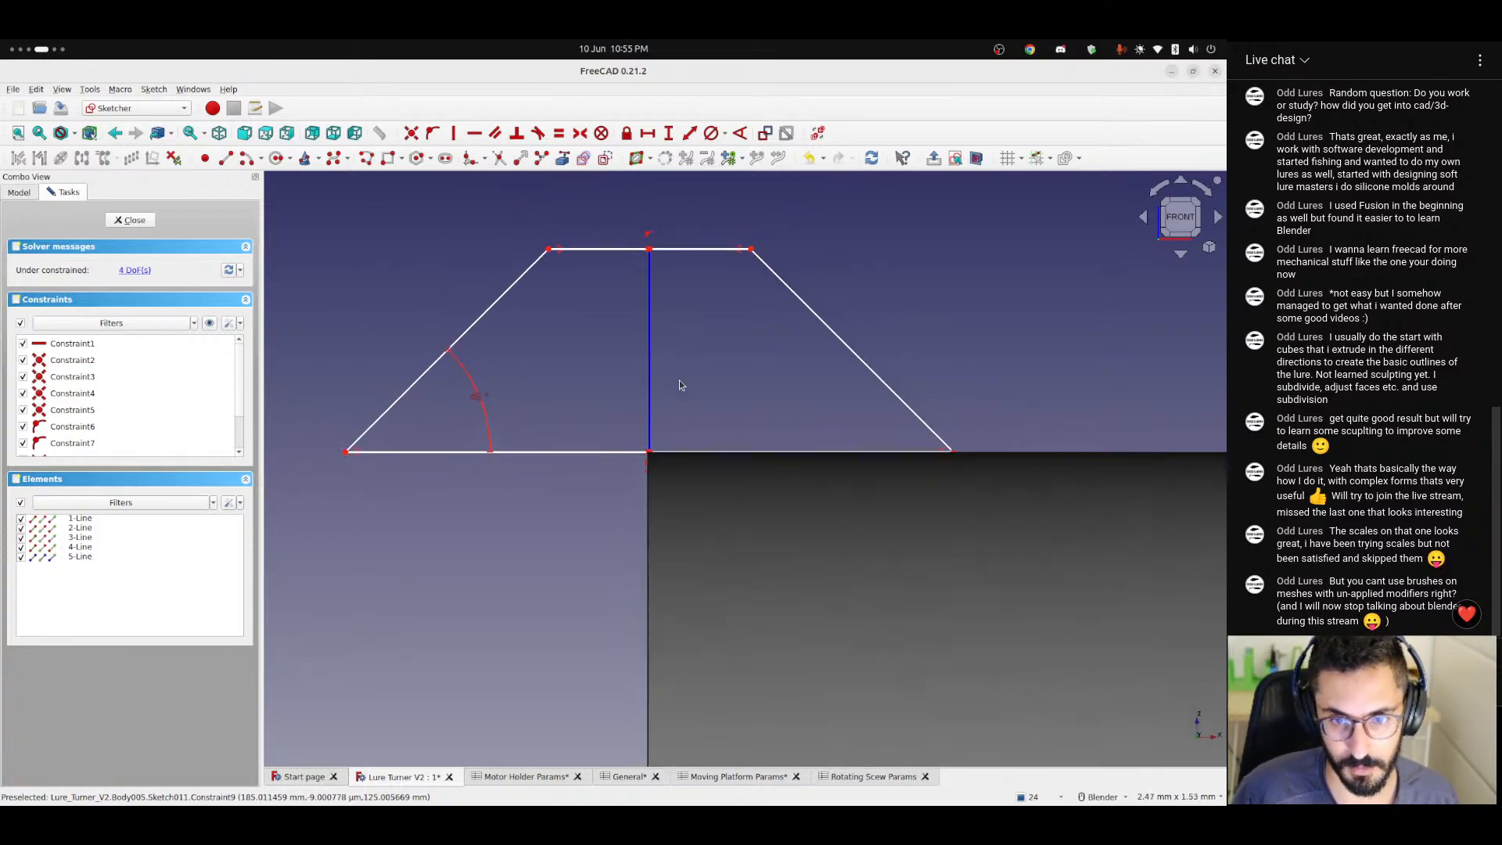
middle_click_drag(679, 384, 751, 392, "shift")
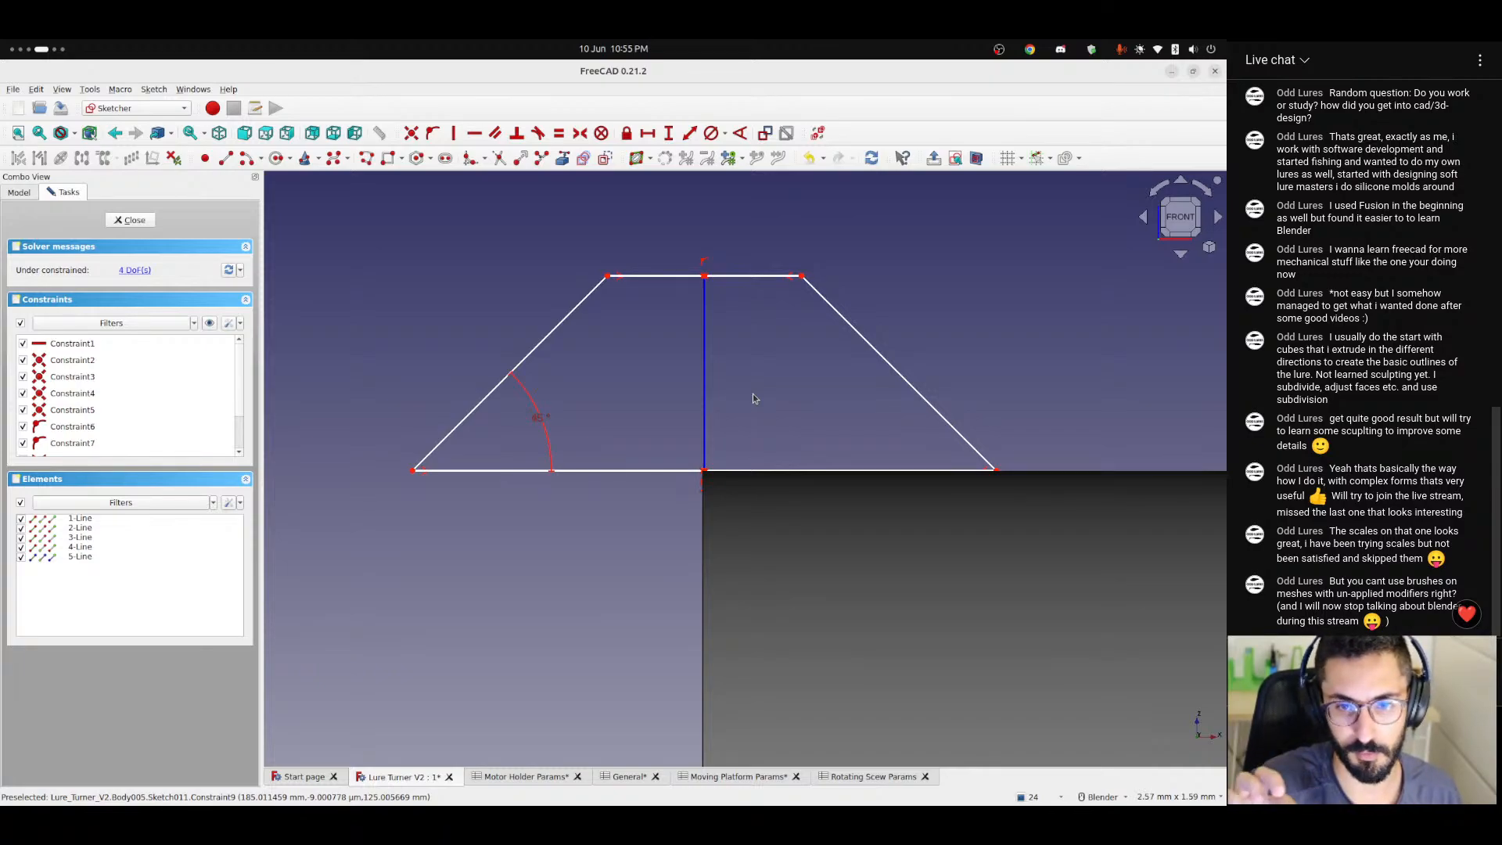
scroll(753, 399, "up", 2)
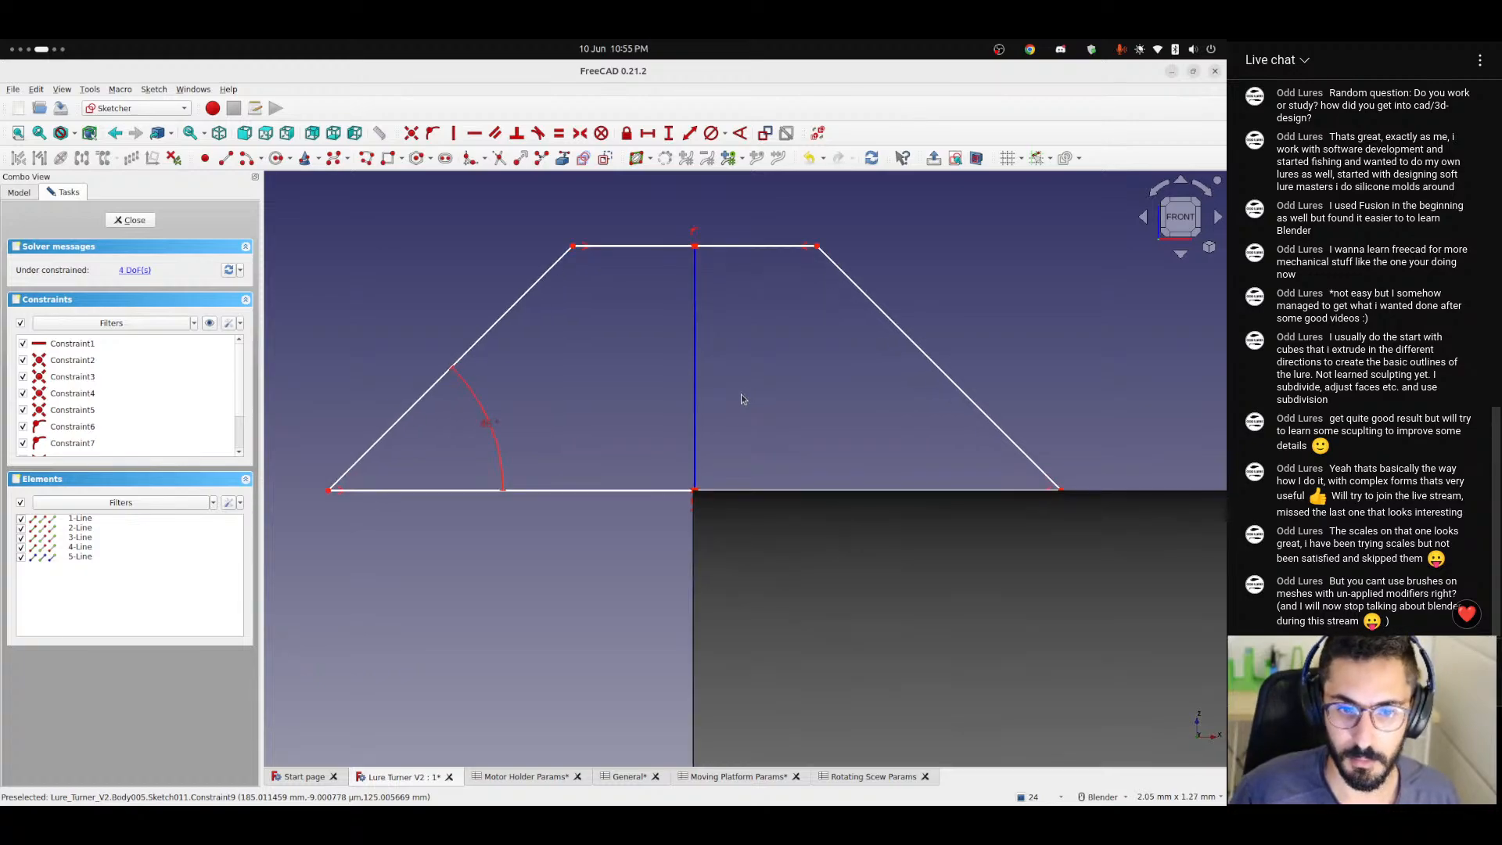
scroll(757, 408, "down", 2)
middle_click_drag(756, 408, 810, 430, "shift")
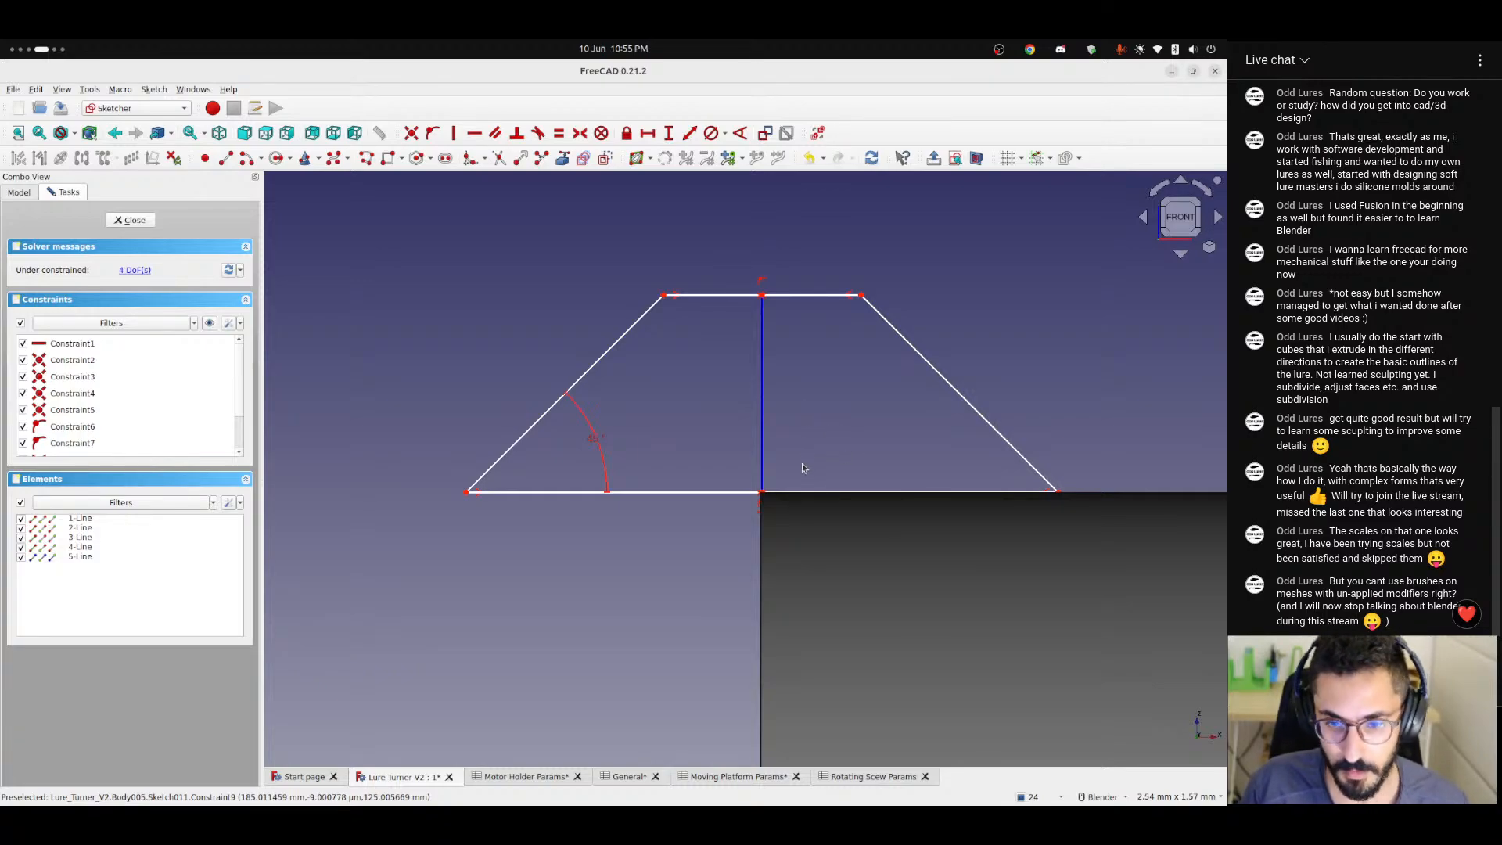
scroll(802, 468, "down", 10)
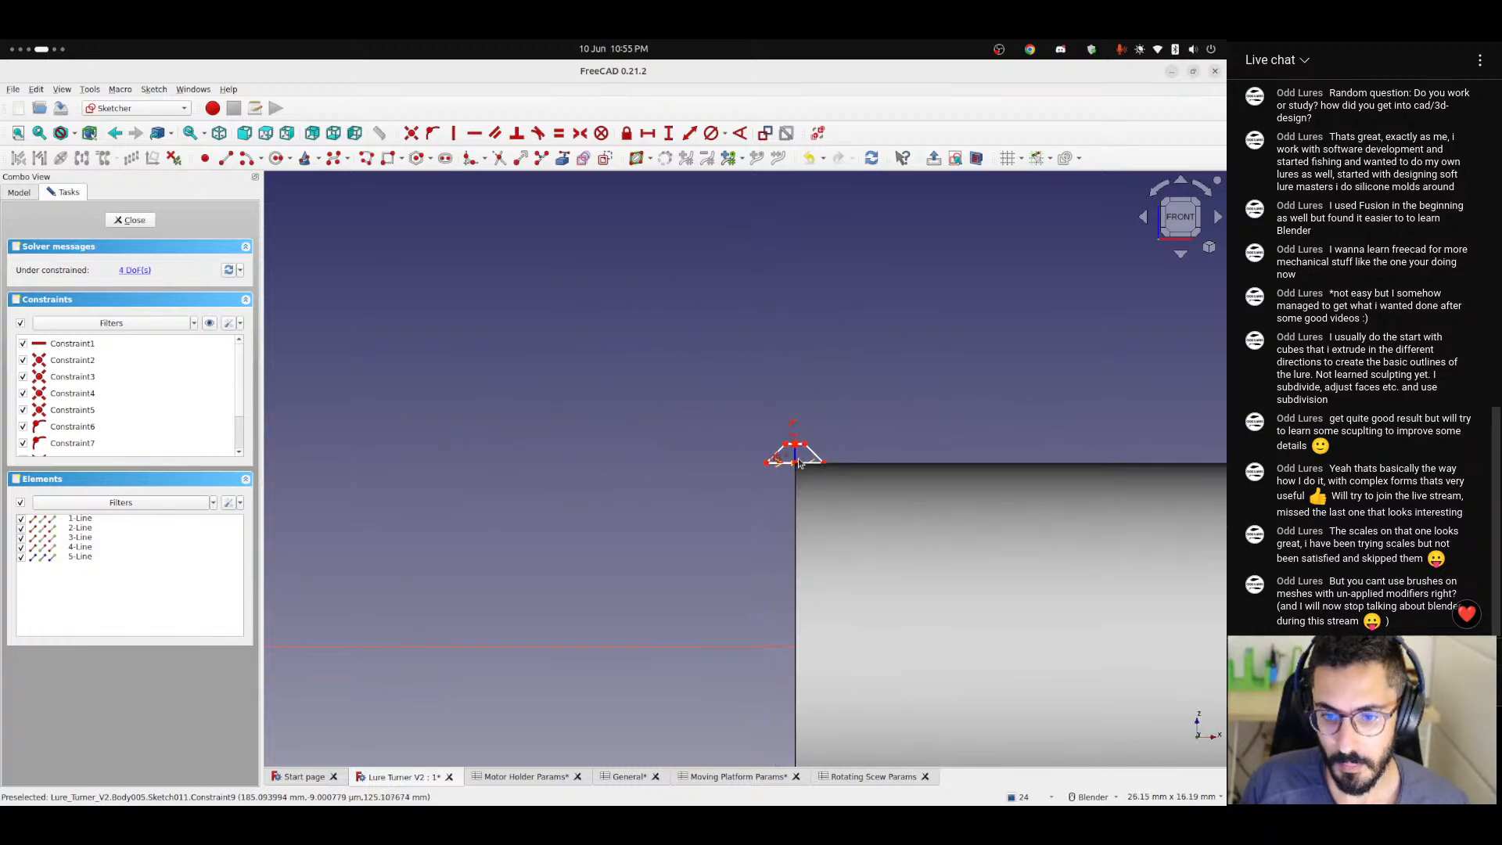
scroll(798, 463, "down", 1)
mouse_move(1035, 423)
middle_mouse_down("shift")
mouse_move(447, 416)
mouse_move(1096, 406)
mouse_move(720, 396)
middle_mouse_up("shift")
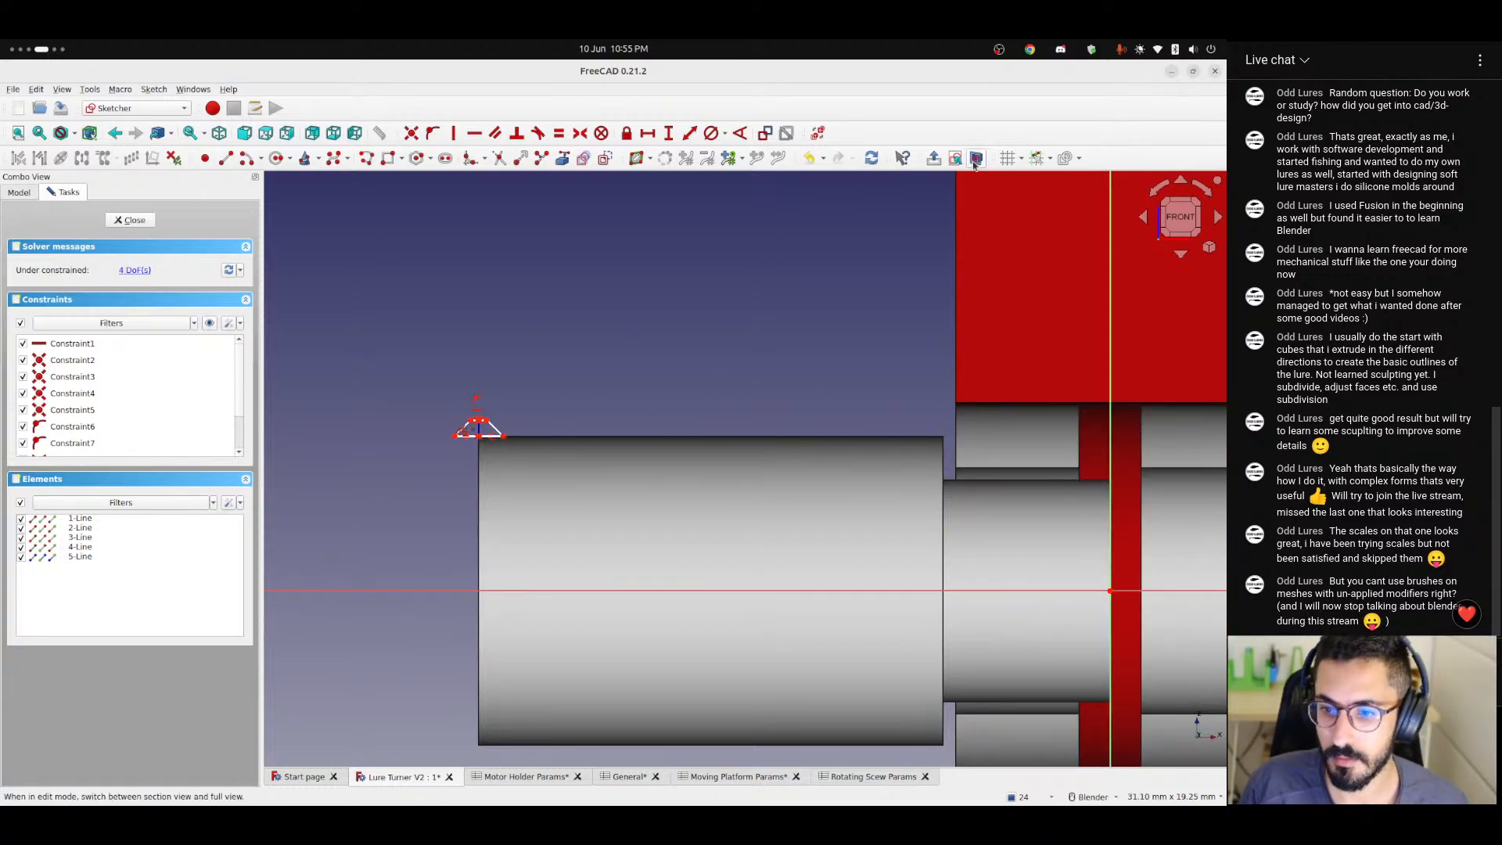
Constrain the vertical distance between the trapezoid's base centre and the sketch origin to the formula <<Rotating Scew Params>>.diameter / 2.
middle_click_drag(705, 379, 790, 356, "shift")
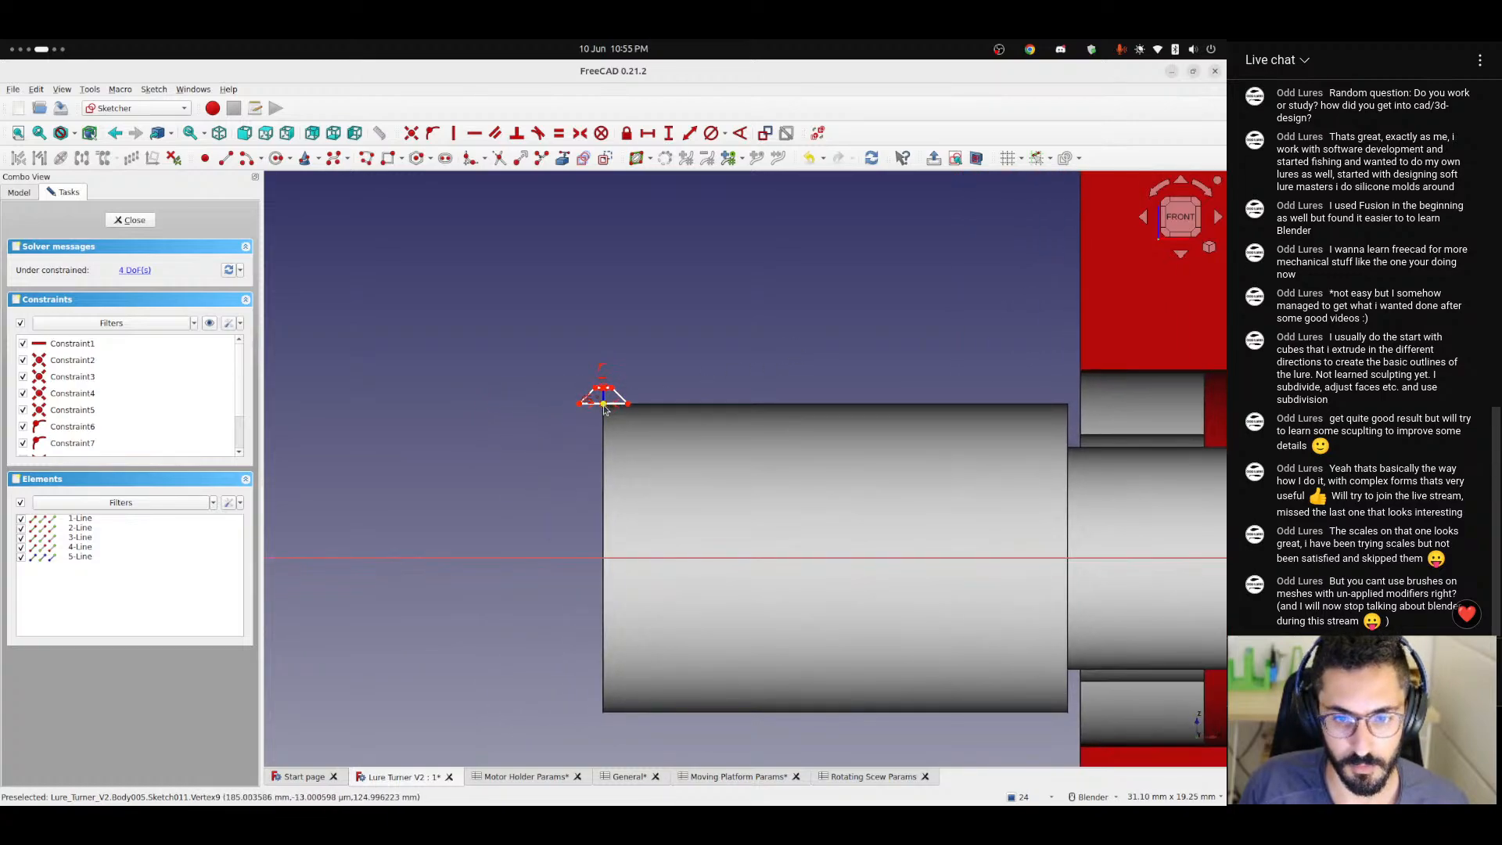
left_click(603, 405)
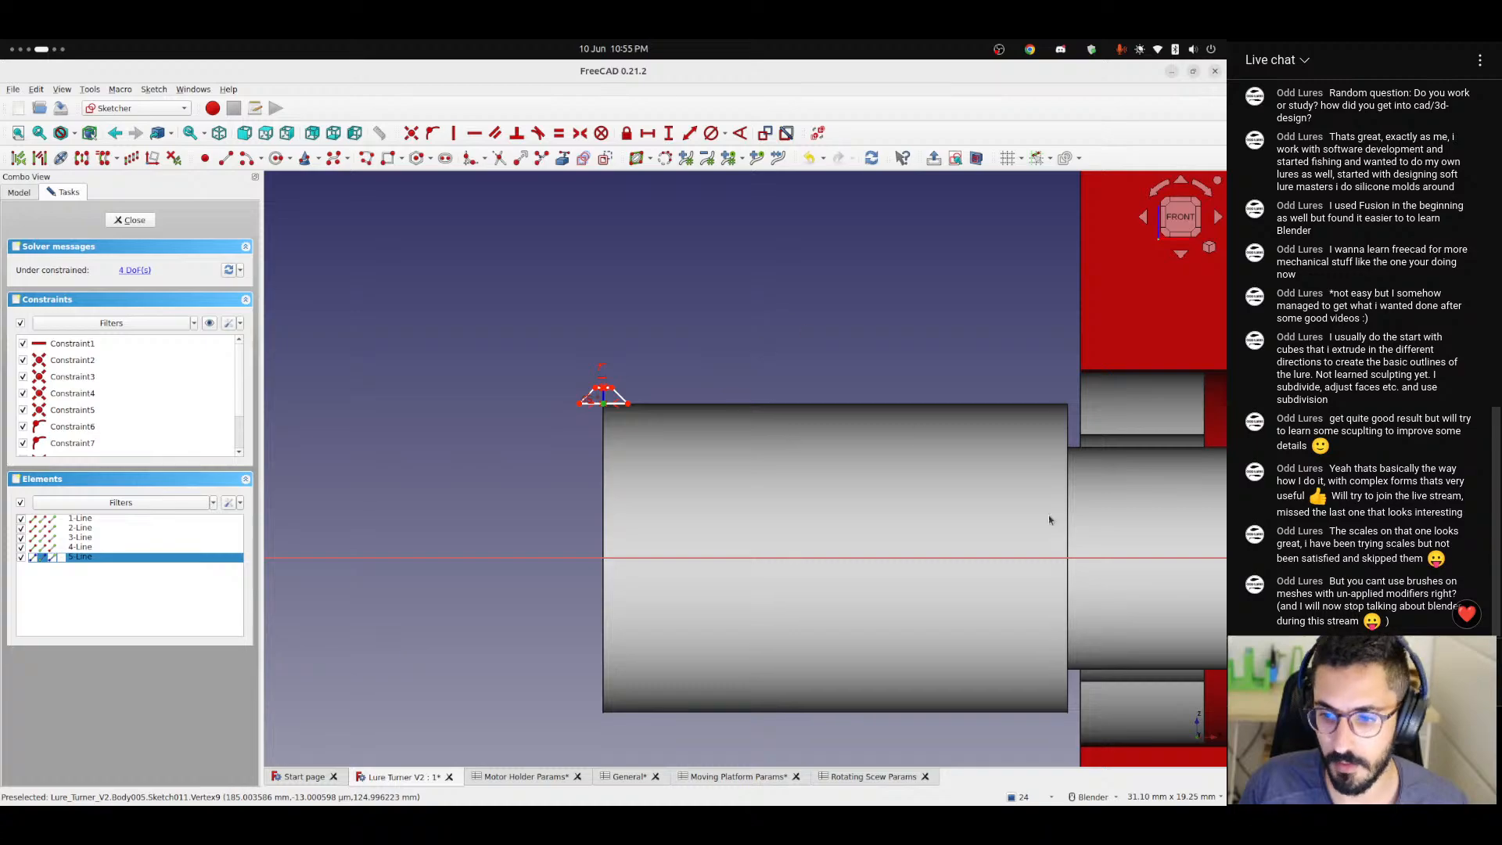
middle_click_drag(1015, 502, 817, 495, "shift")
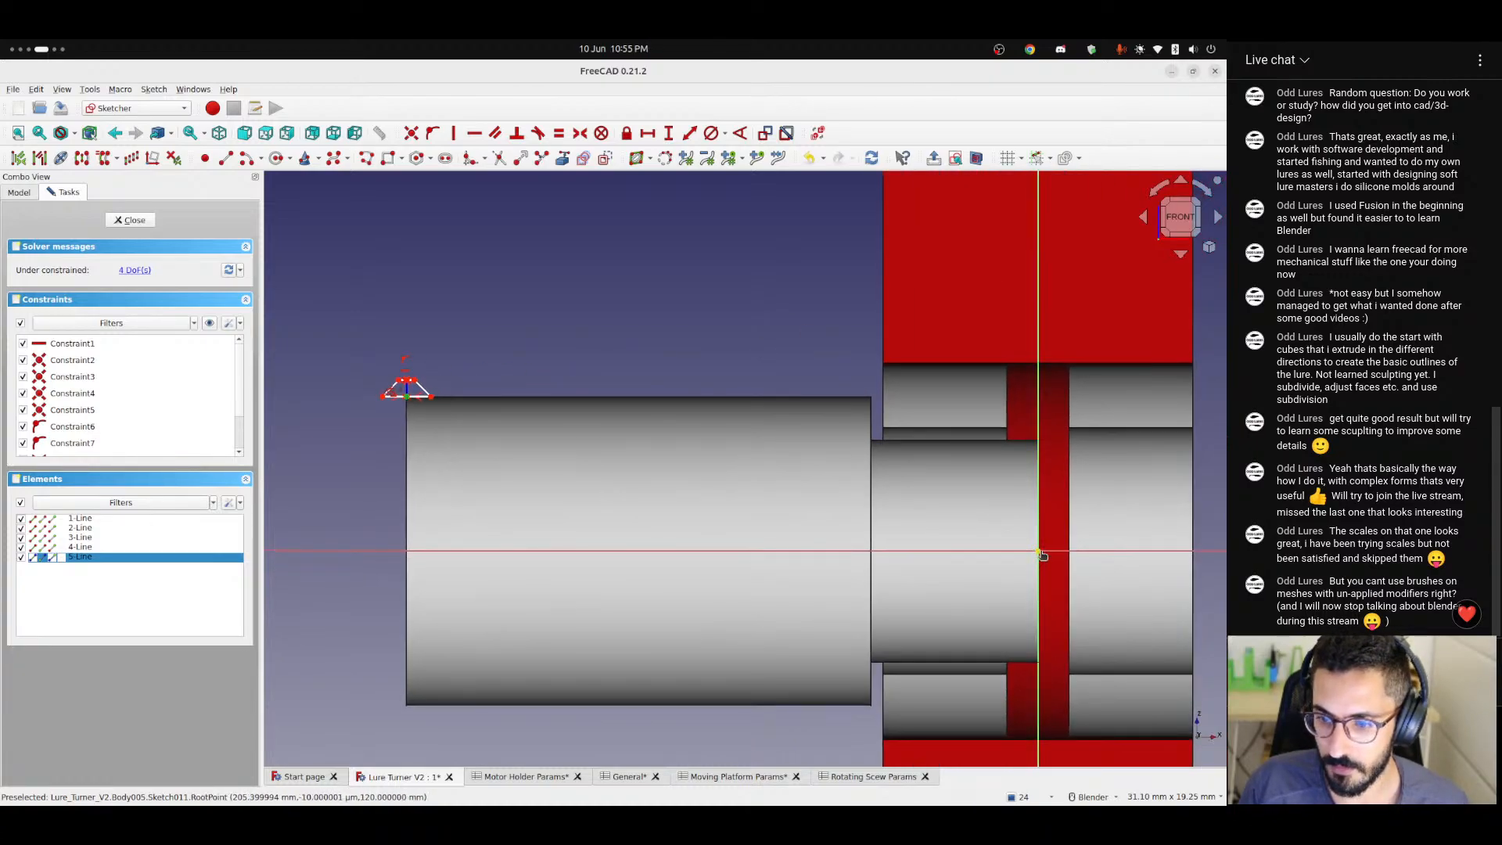
left_click(669, 133)
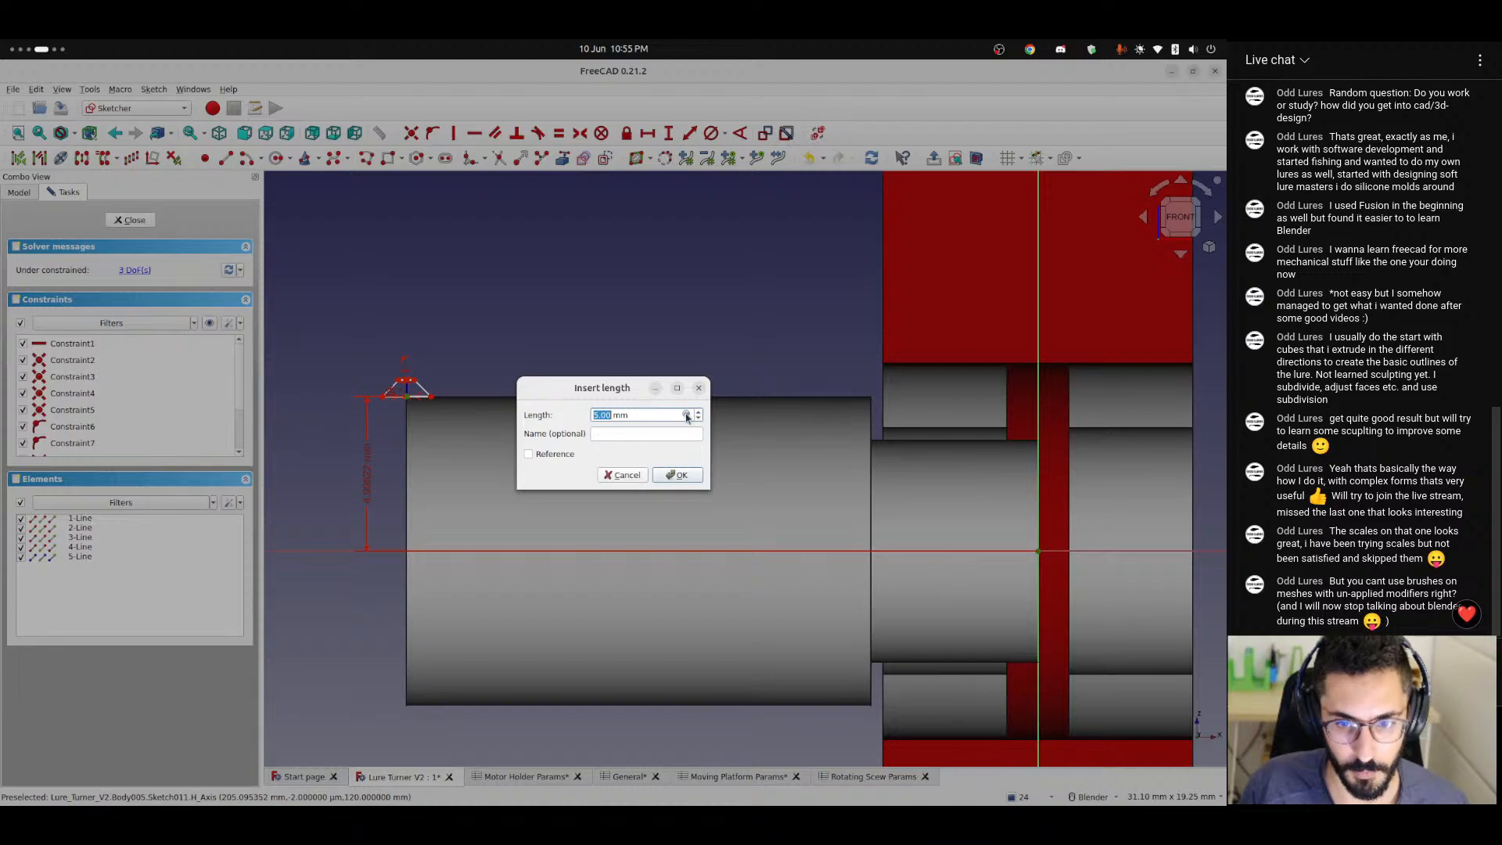
left_click(687, 415)
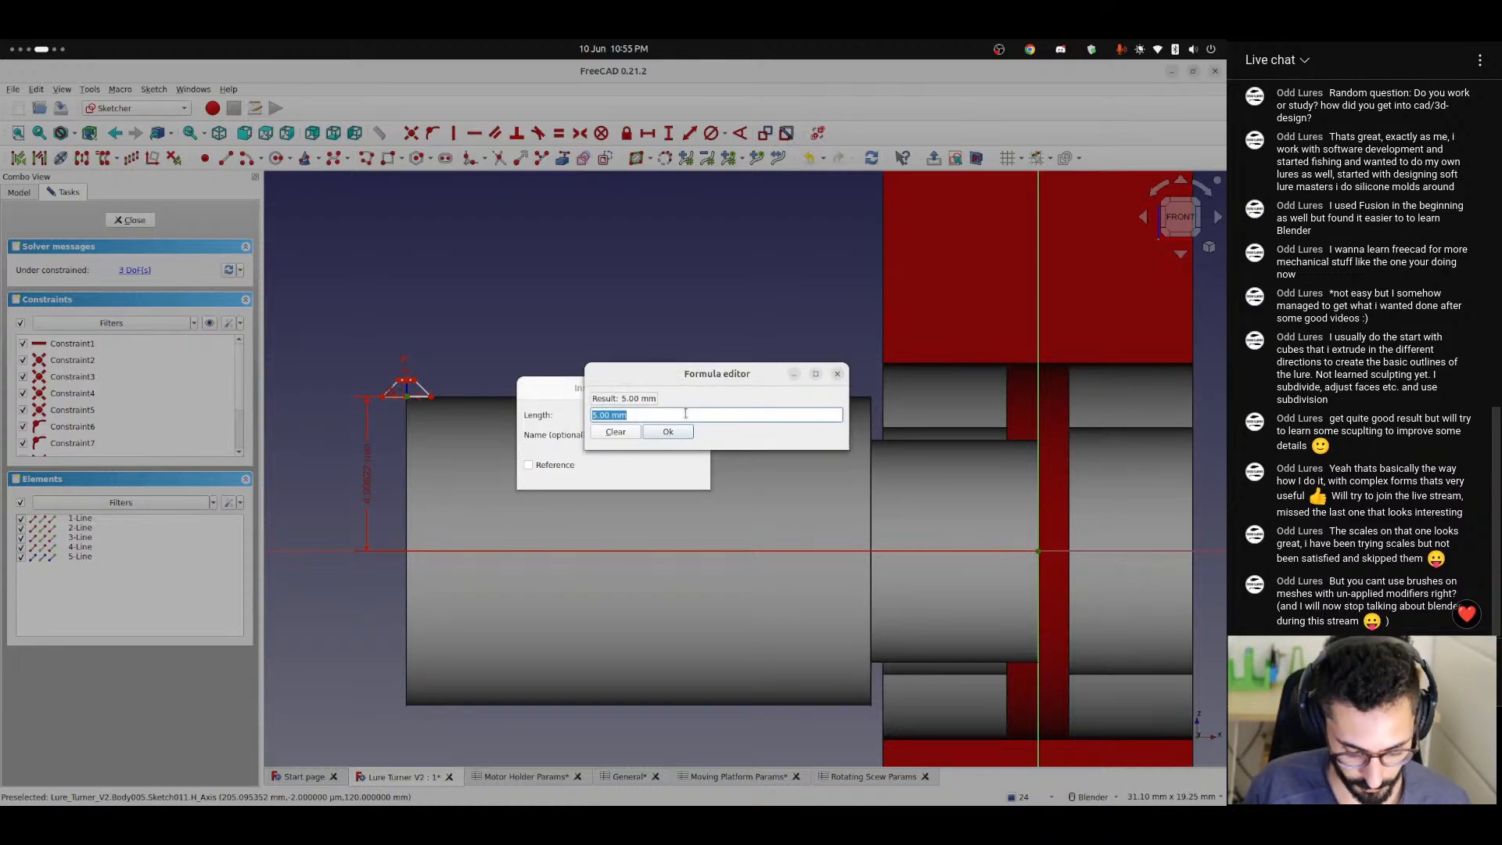
type("<<Rotating Scew Params>>.")
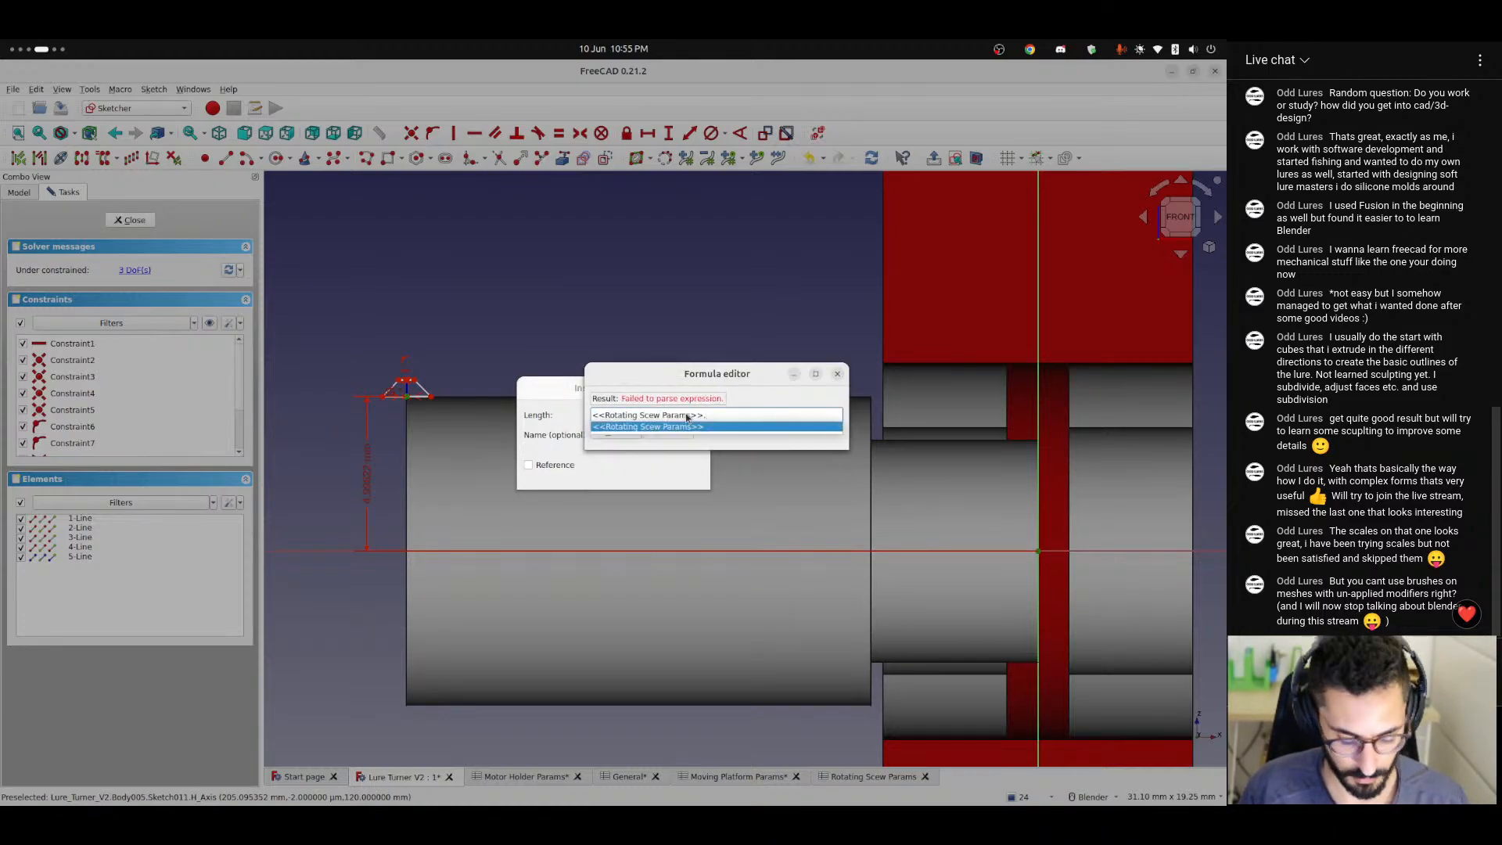
key("Return")
type(".dim")
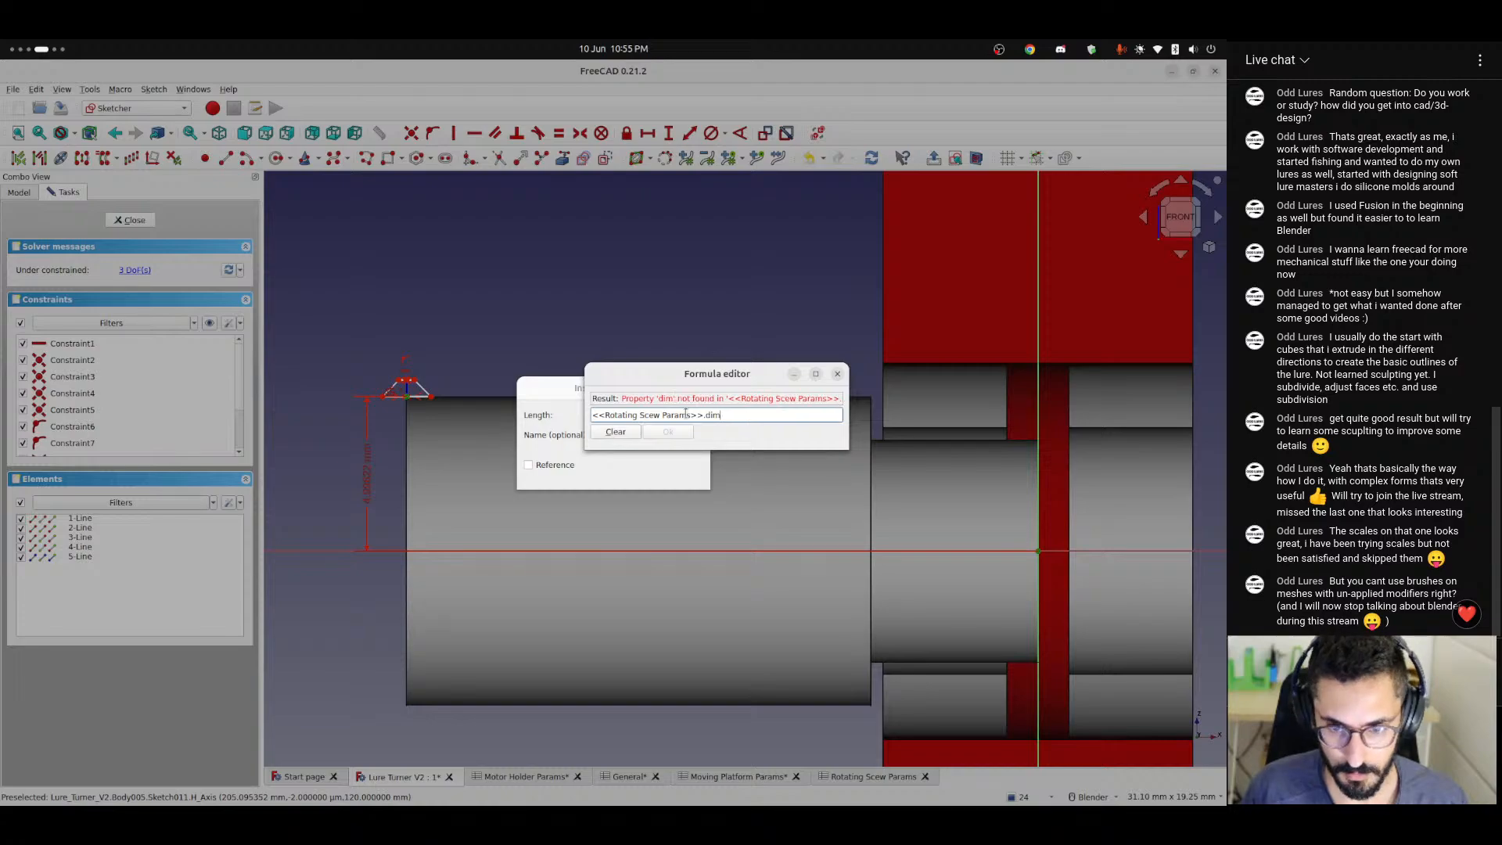
key("BackSpace")
type("a")
key("Down")
key("Down")
key("Return")
type("/")
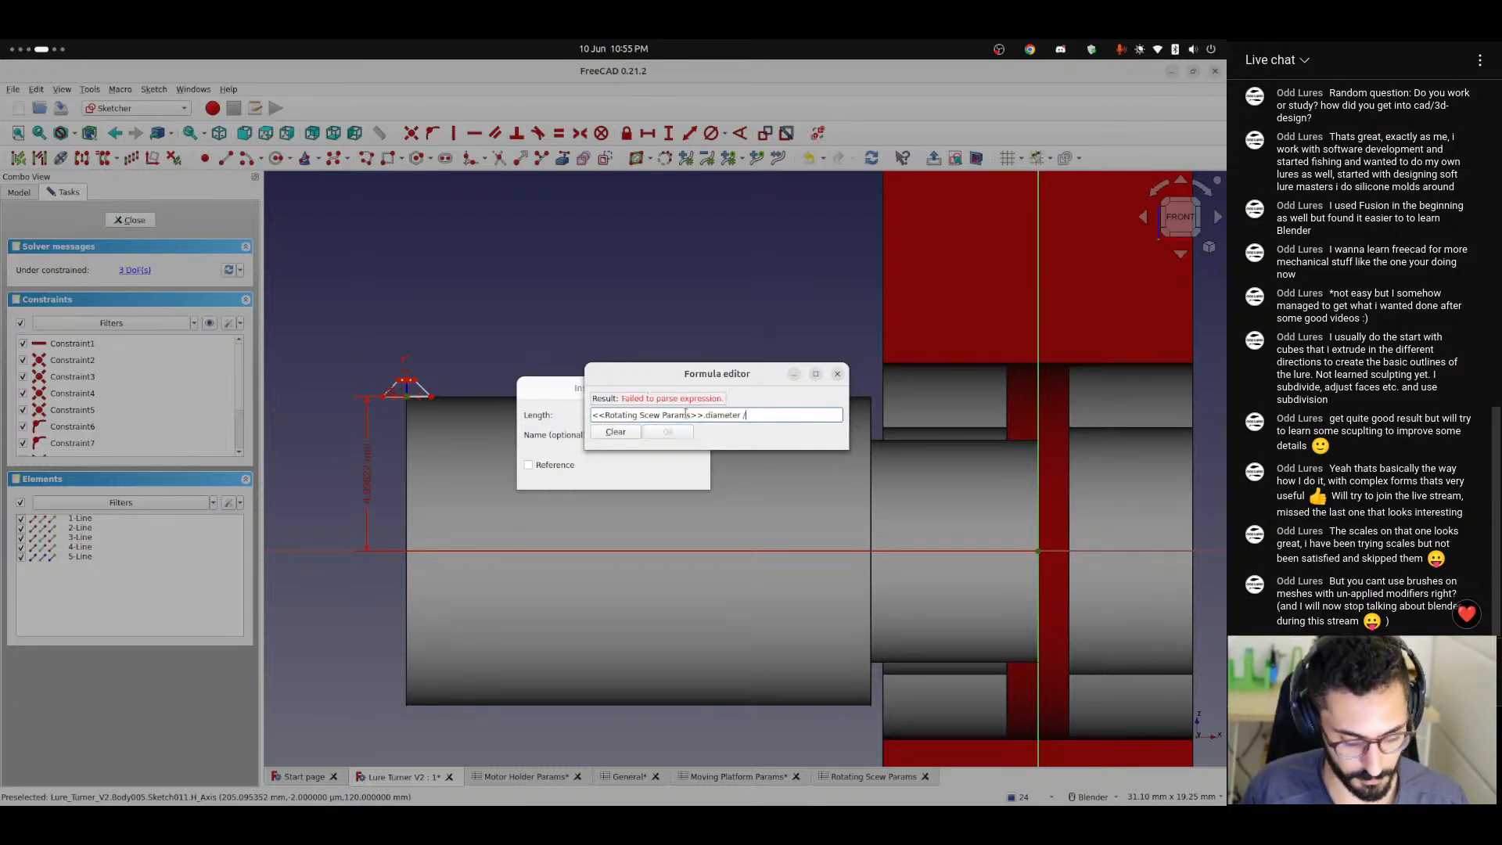
type("2")
key("Return")
left_click(672, 477)
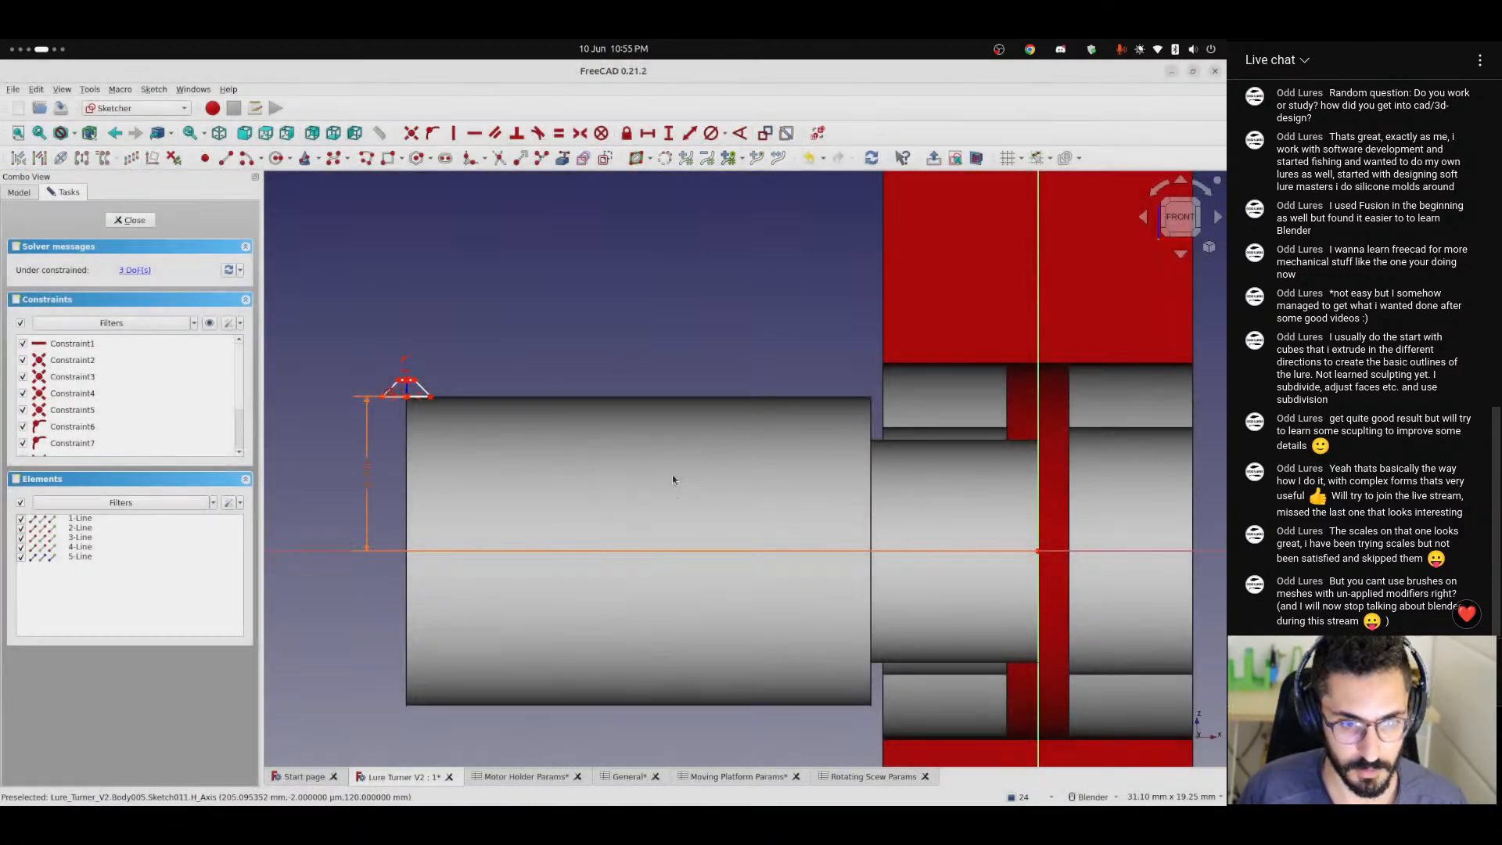
Add a horizontal distance constraint between the trapezoid's base centre and the sketch origin, and open its length formula for editing.
left_click(1037, 552)
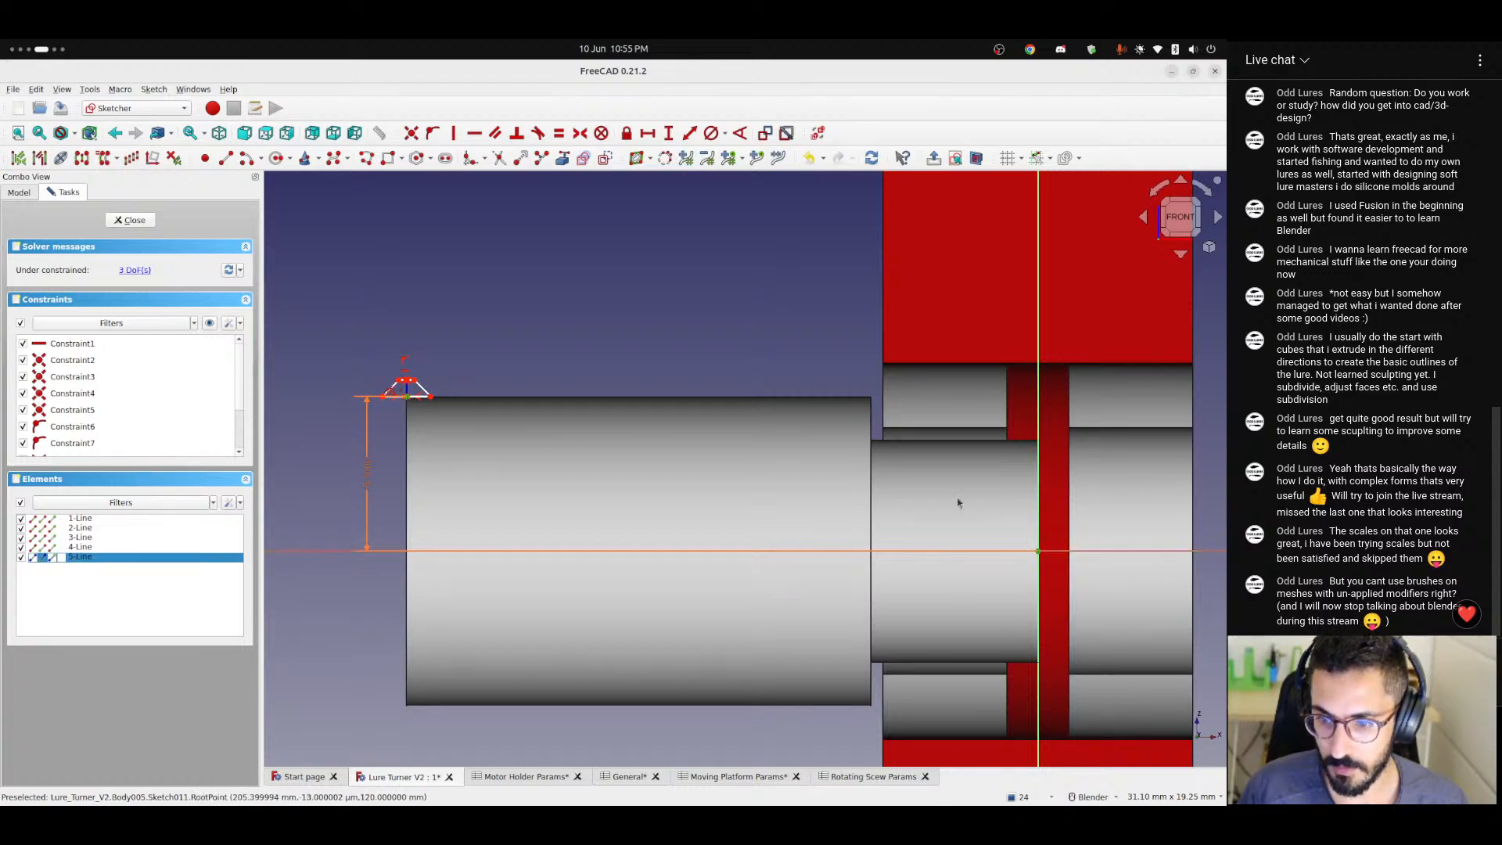
left_click(646, 135)
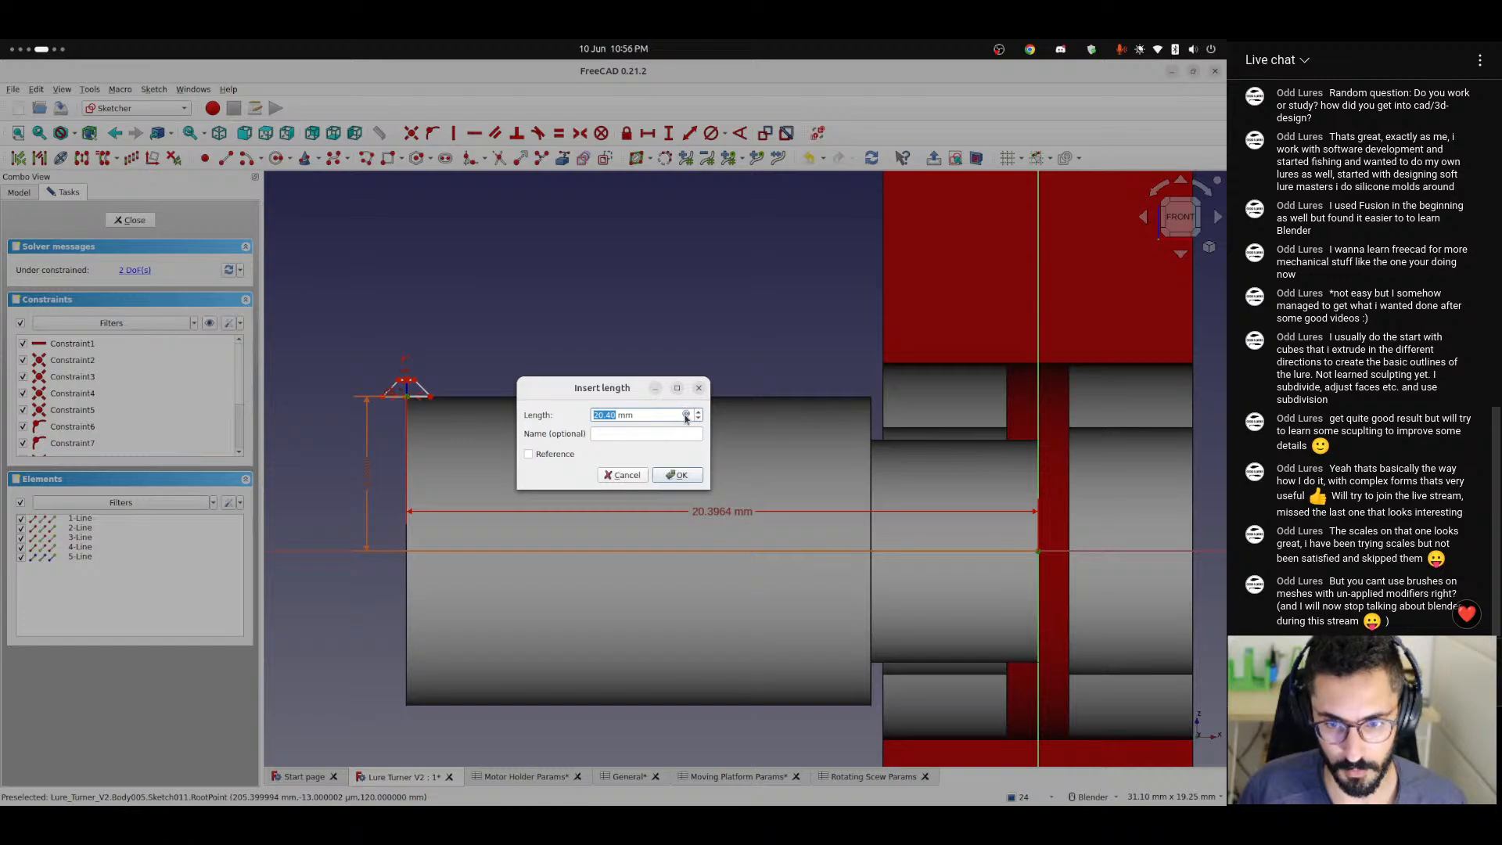
left_click(686, 415)
type("<<Rotating Scew Params>>.be")
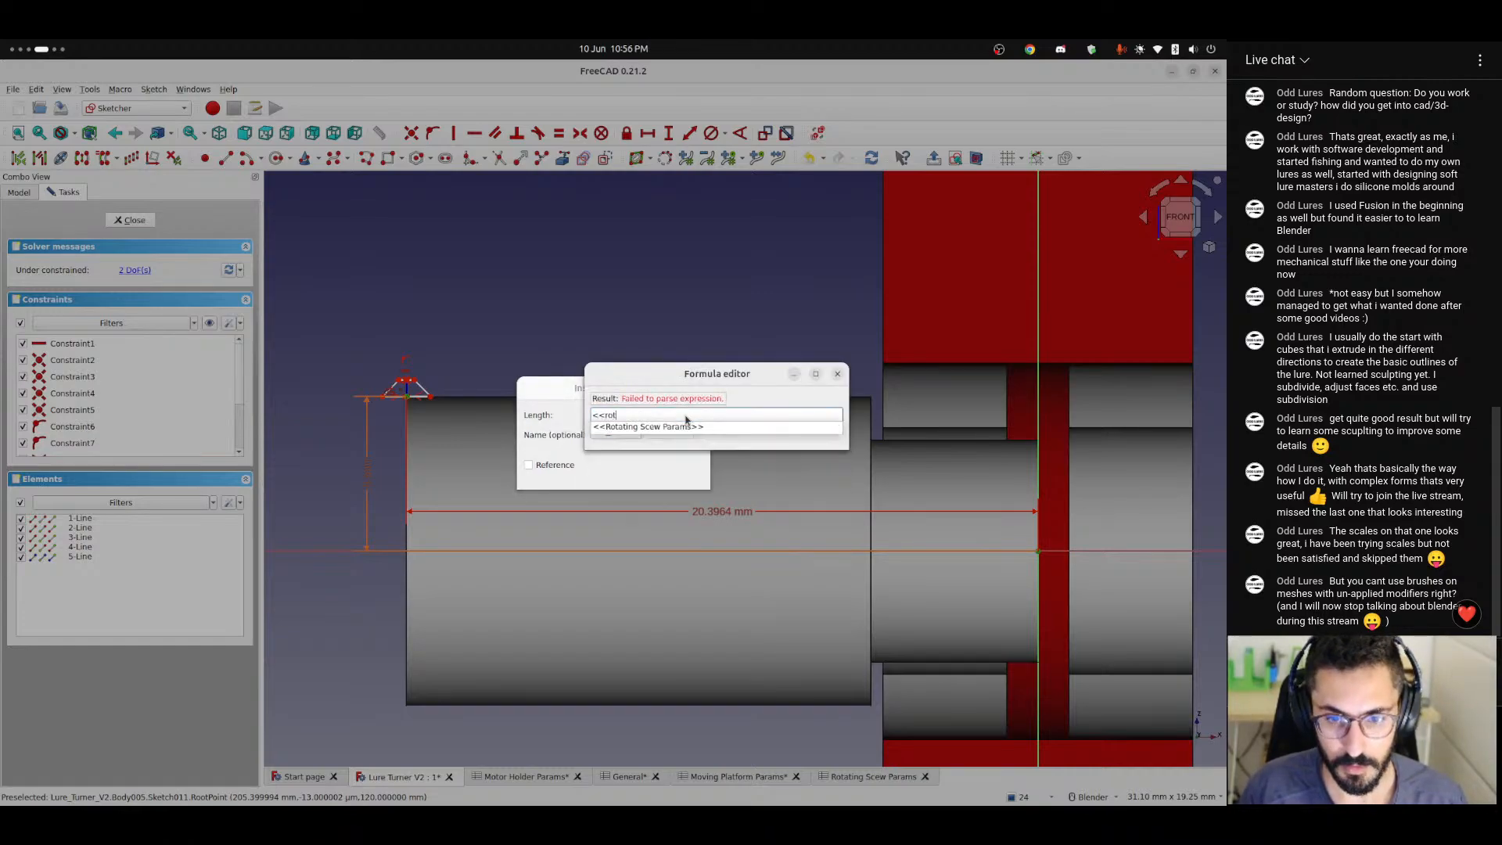
type("arinw")
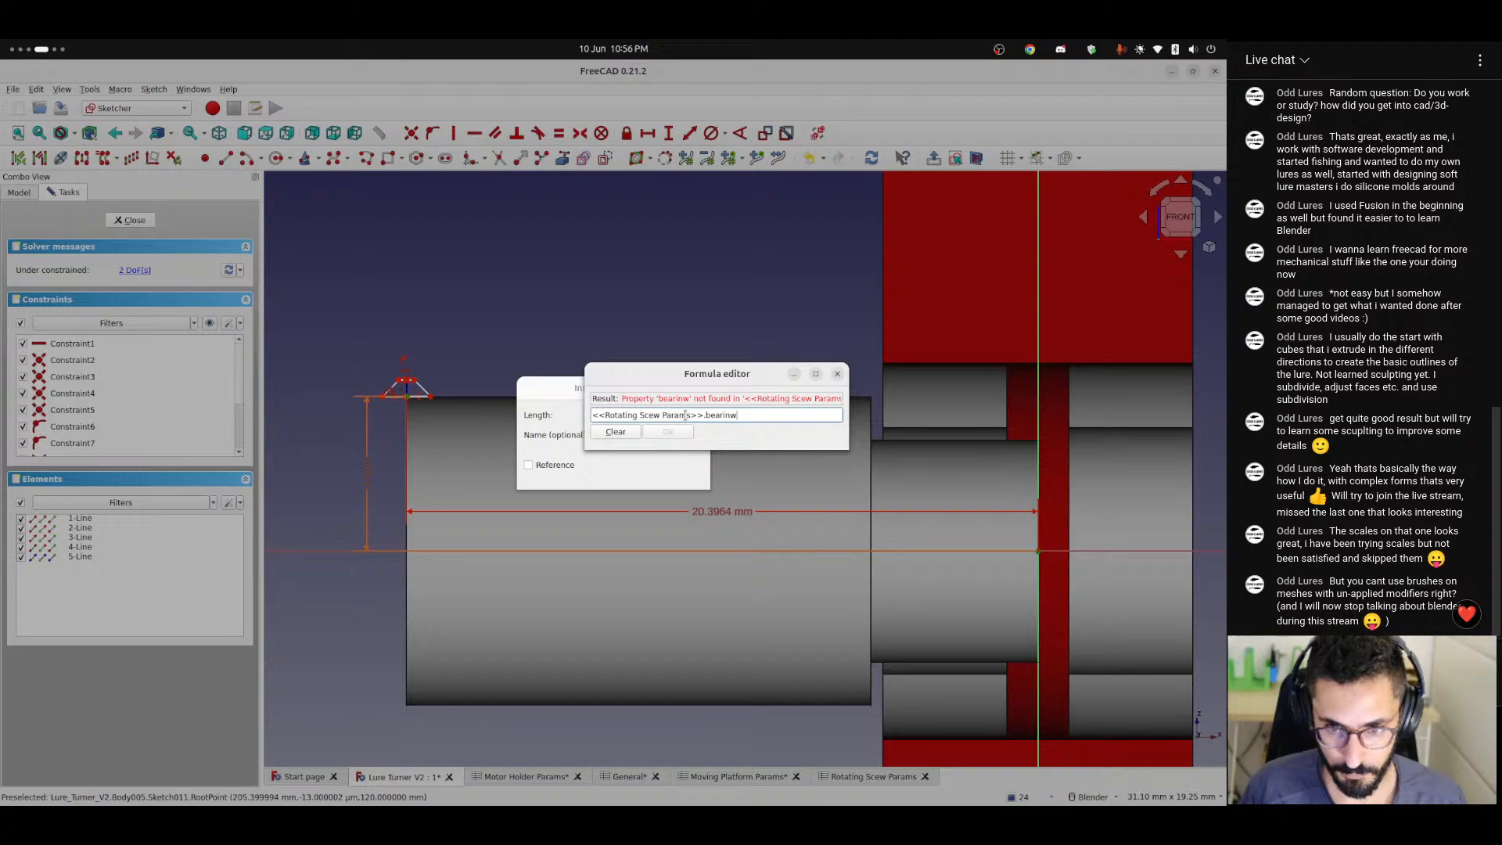
key("BackSpace")
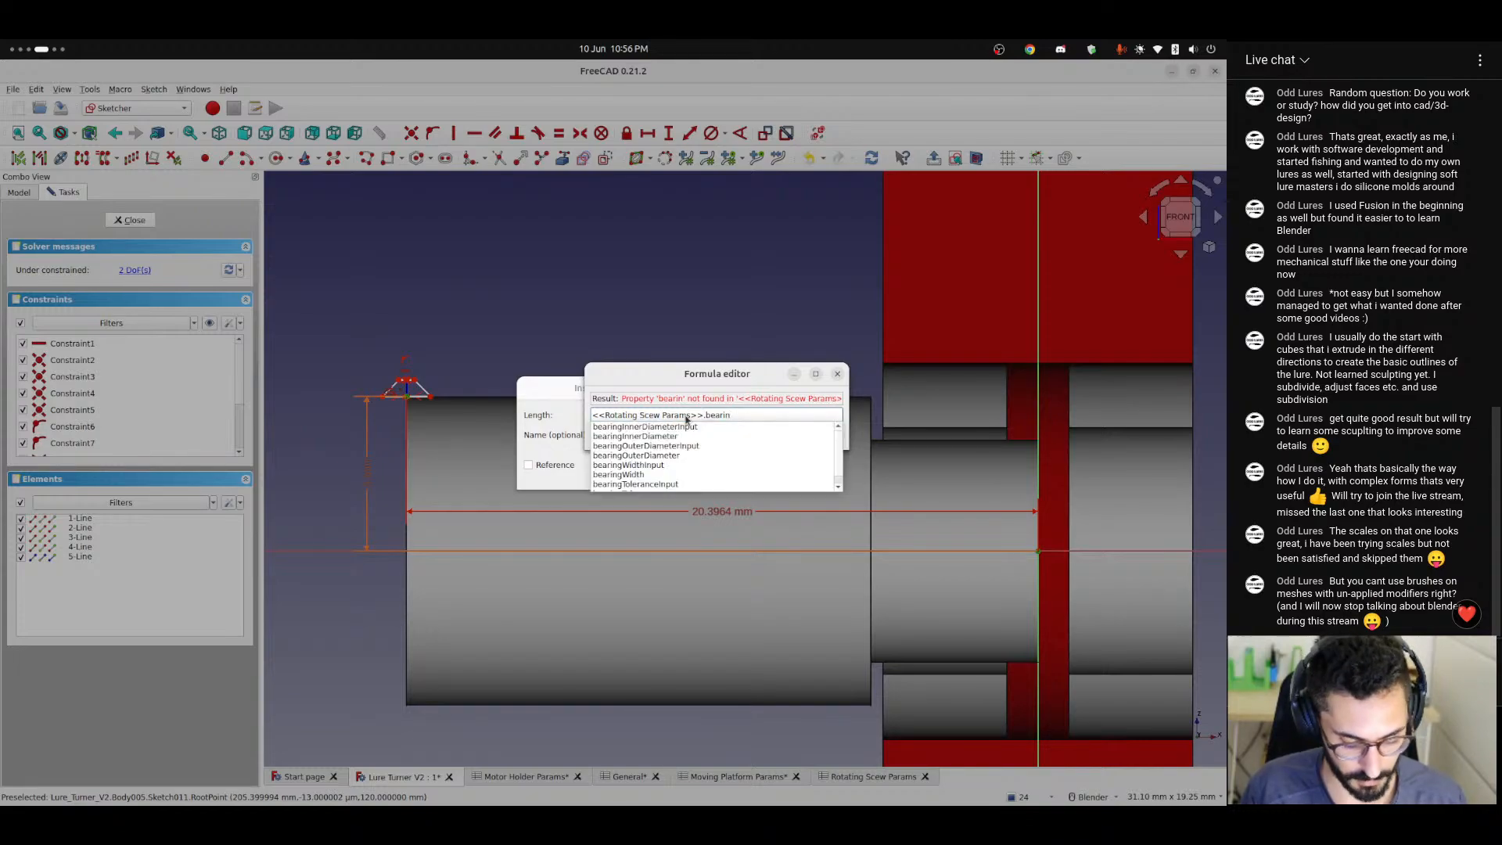
key("BackSpace")
key("BackSpace")
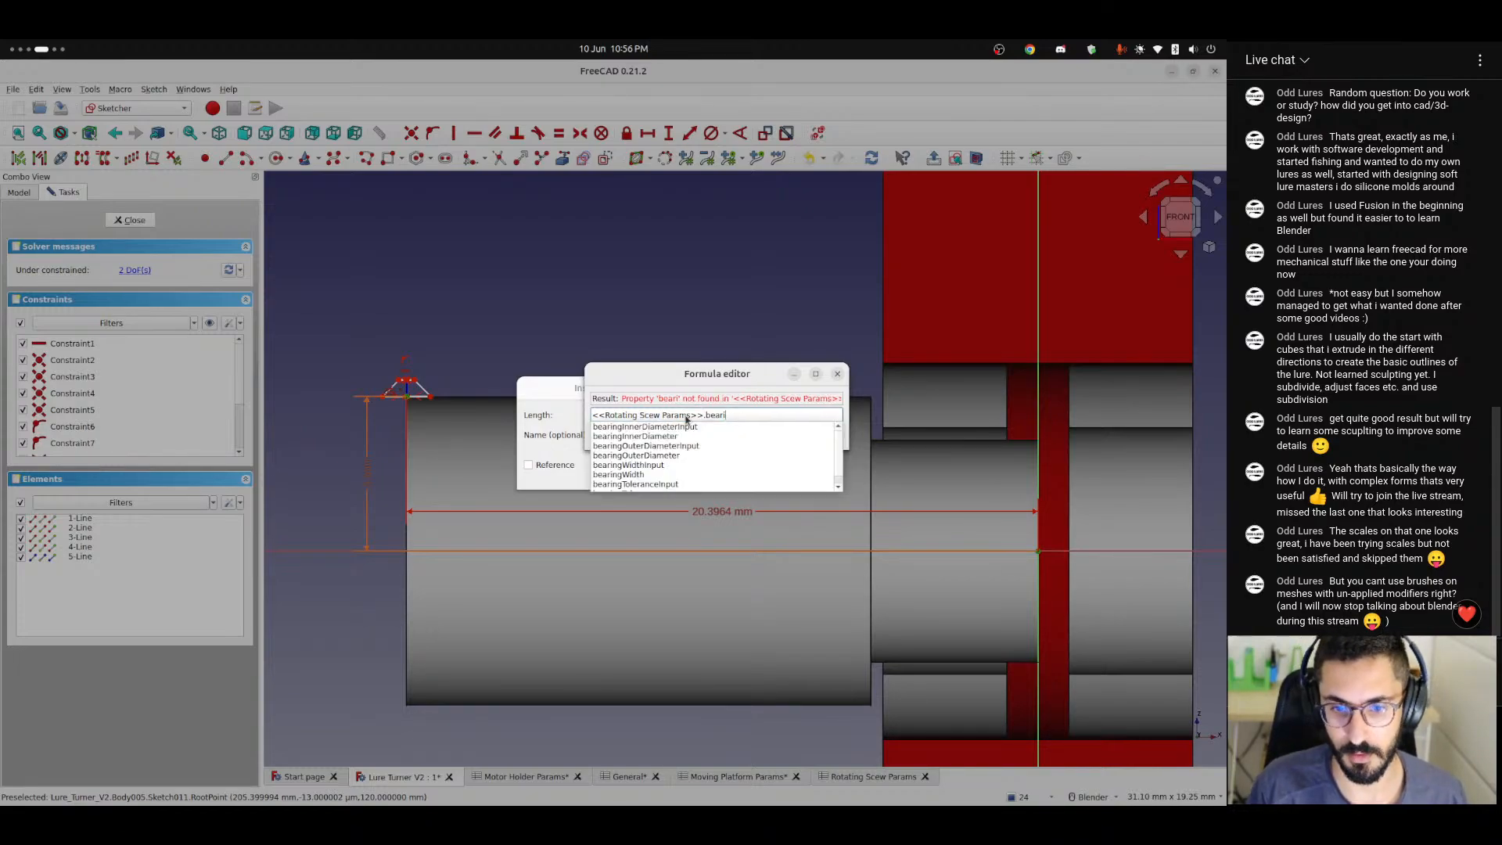
key("BackSpace")
key("BackSpace")
key("BackSpace")
key("BackSpace")
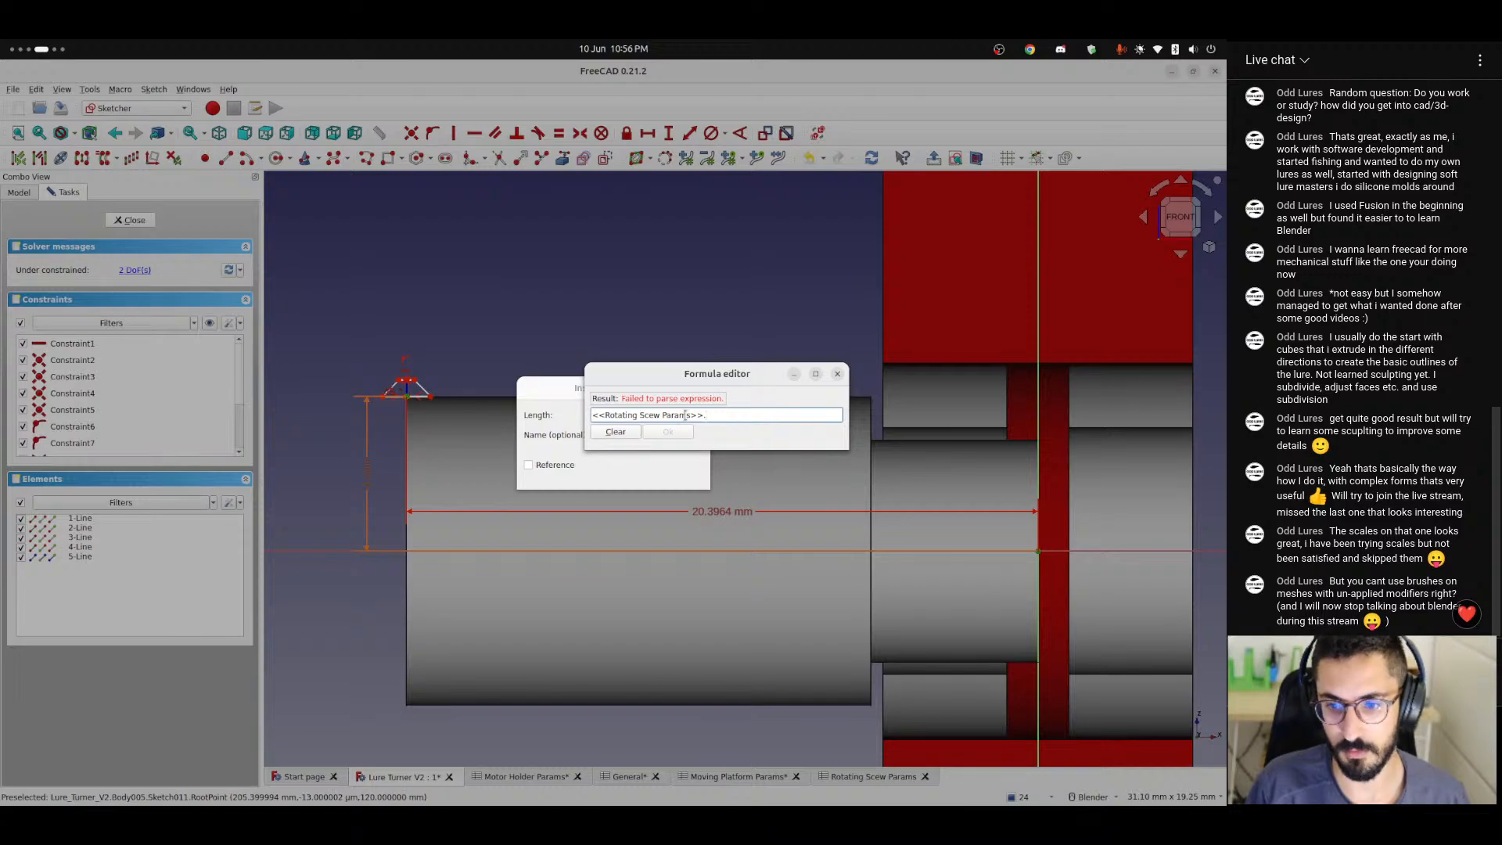
key("BackSpace")
key("shift+Left")
key("shift+Left")
key("shift+Left")
key("shift+Left")
key("shift+Left")
key("shift+Left")
key("shift+Left")
key("shift+Left")
key("shift+Left")
key("shift+Left")
key("shift+Left")
key("shift+Left")
key("shift+Left")
key("shift+Left")
key("shift+Left")
key("shift+Left")
key("shift+Left")
key("shift+Left")
key("shift+Left")
key("shift+Left")
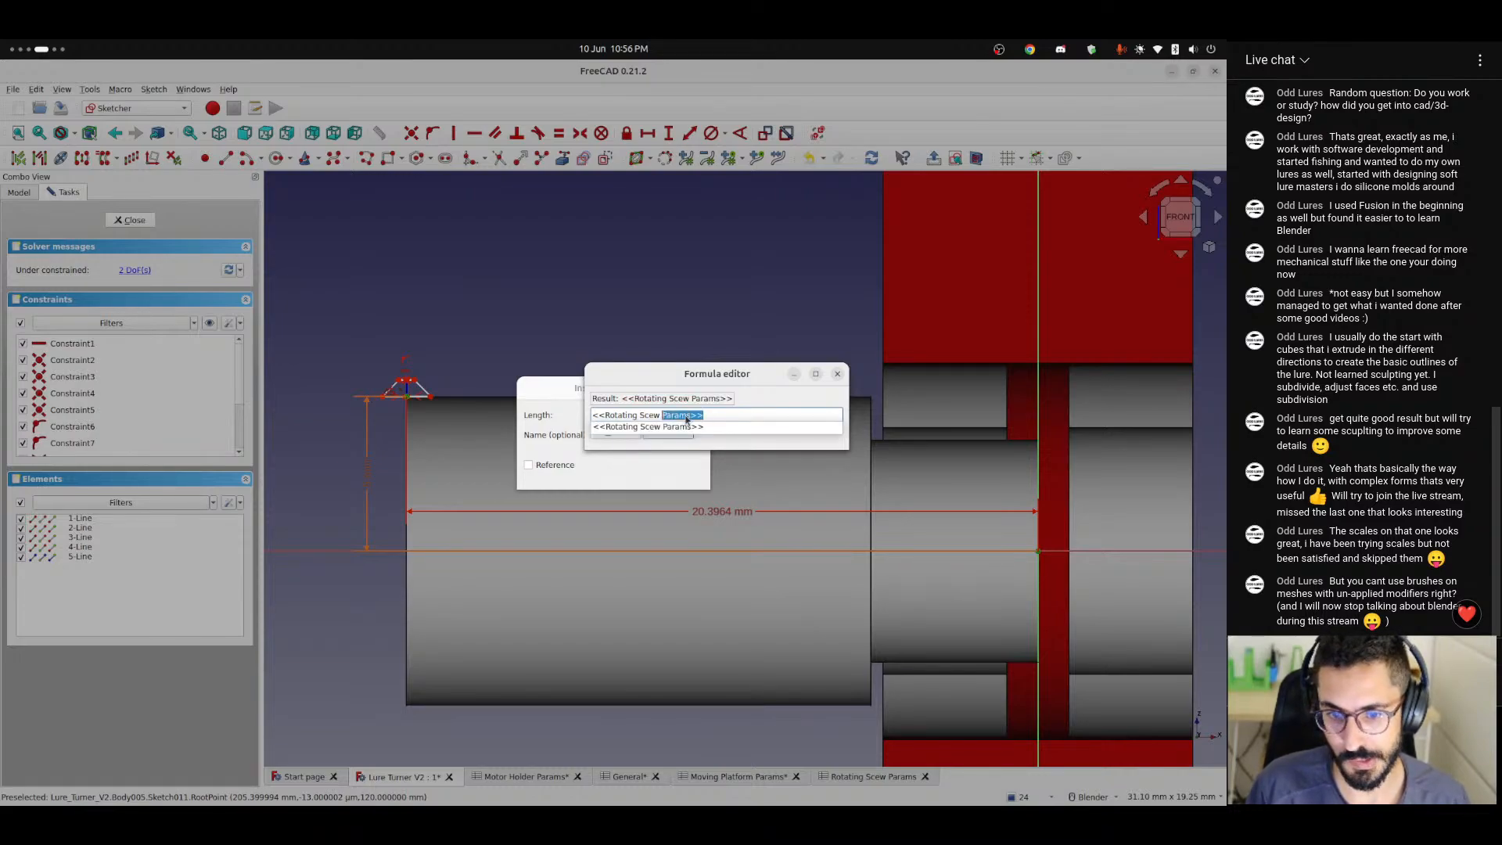
Set the horizontal distance formula to <<General>>.thickness / 2 + <<General>>.tolerance + <<Rotating Scew Params>>.screwLength.
type("Gen")
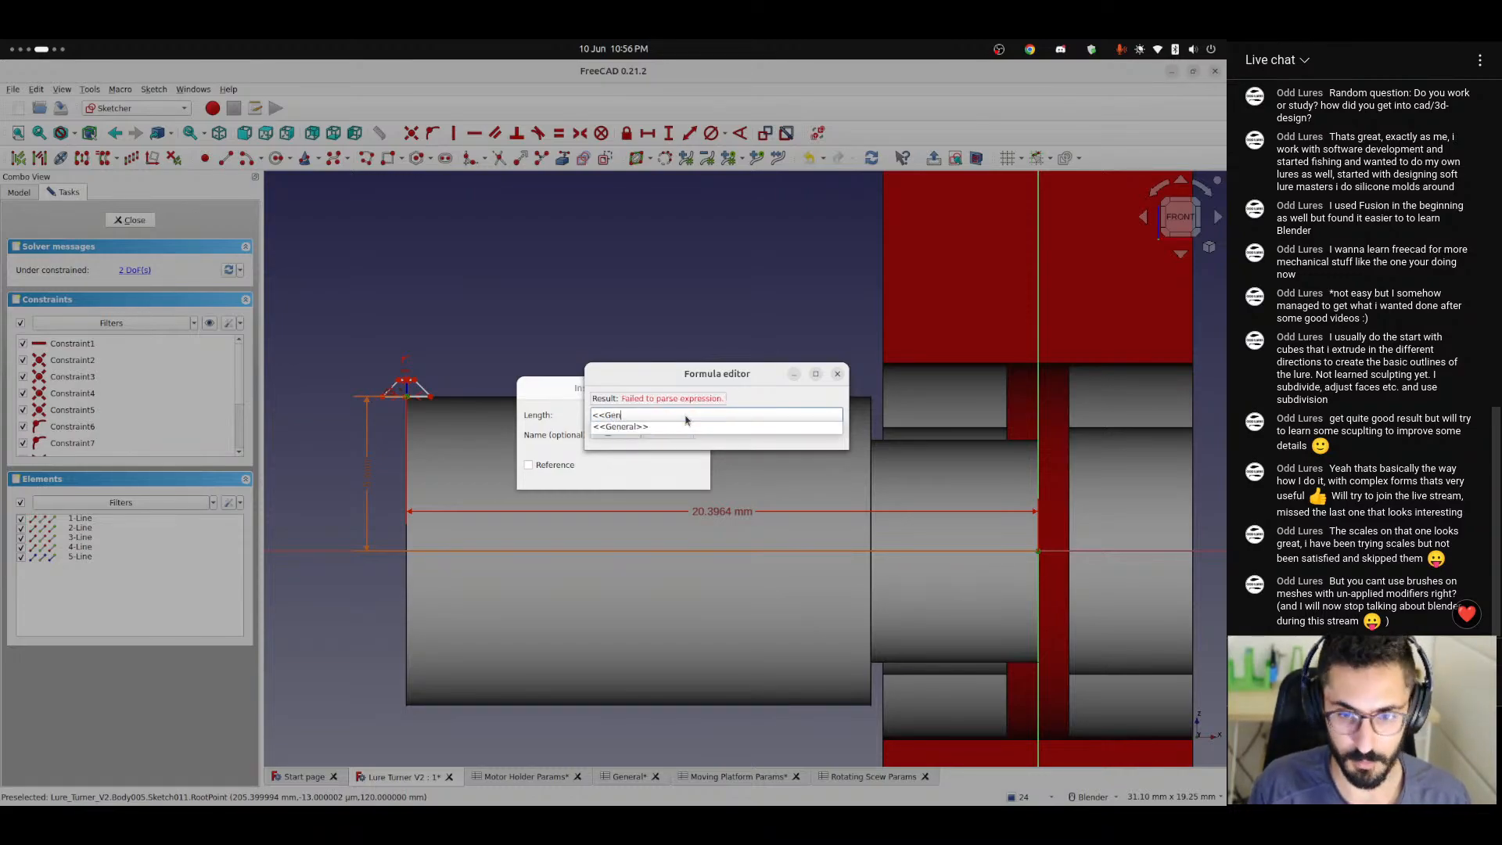
type("eral>>.thickness /")
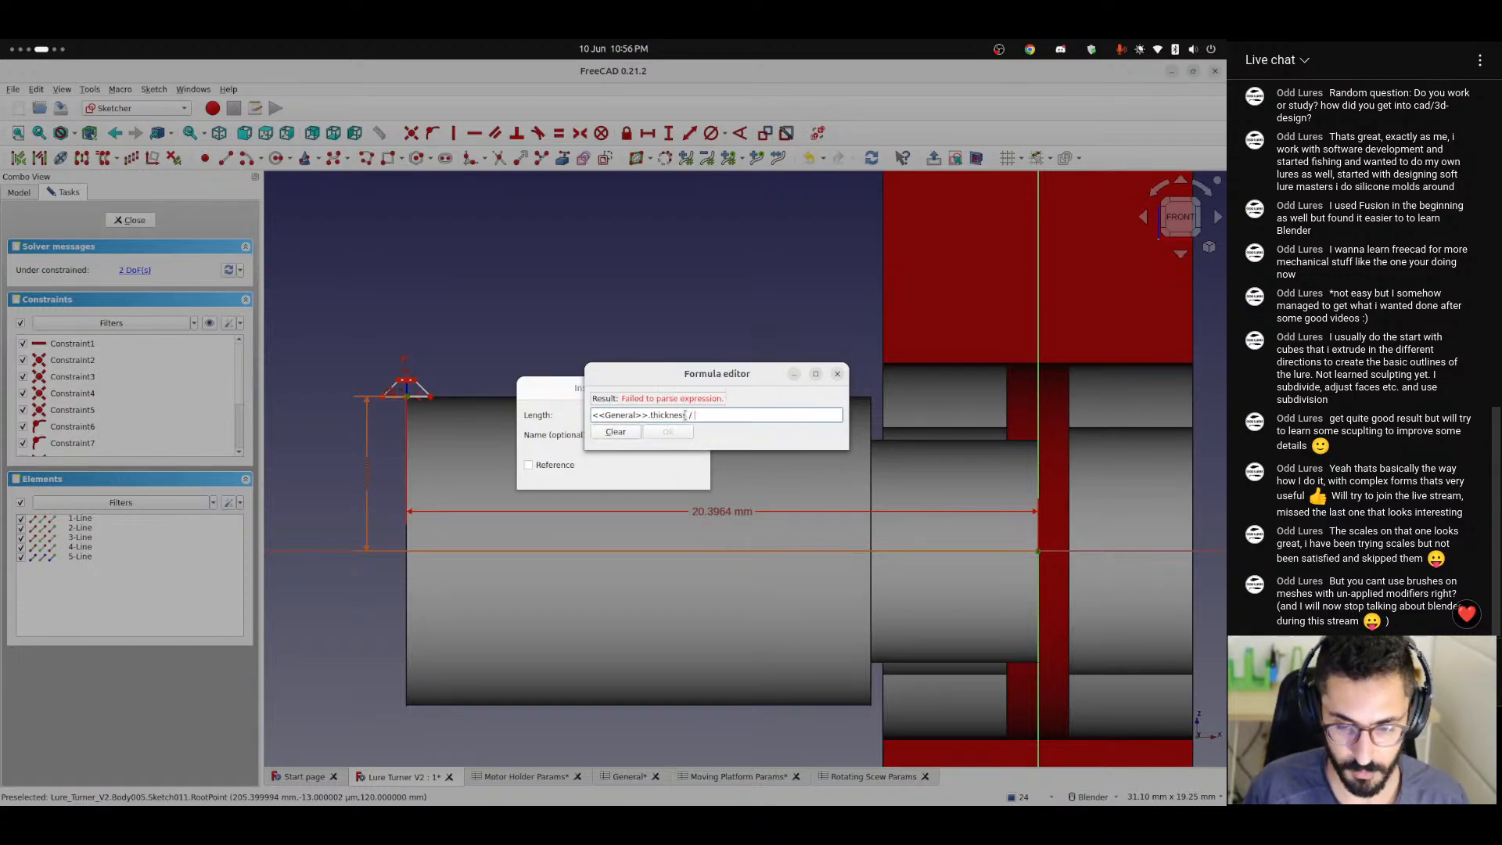
type(" 2 +")
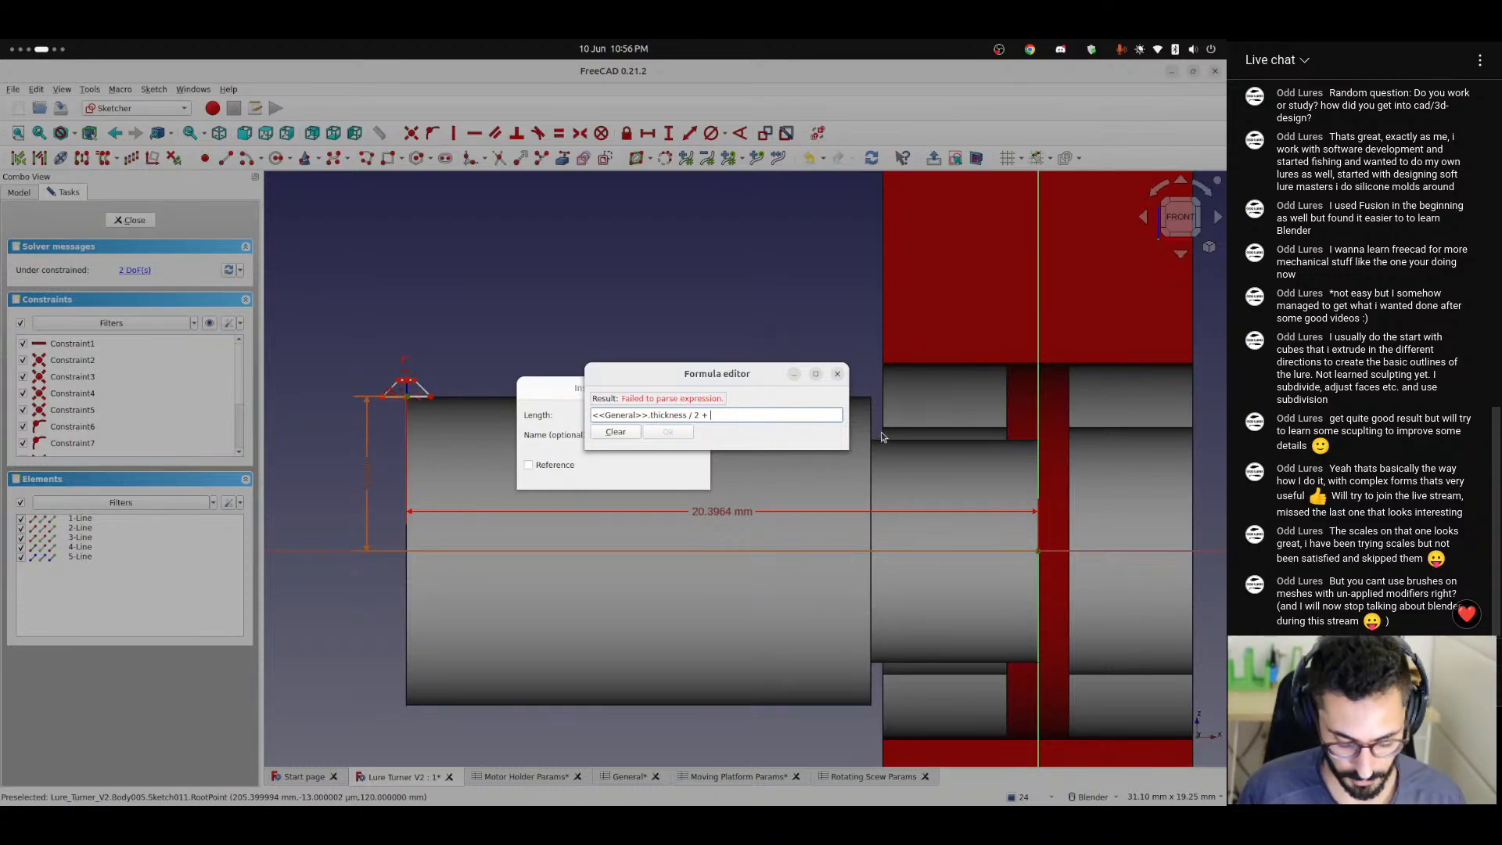
type(" <<gen")
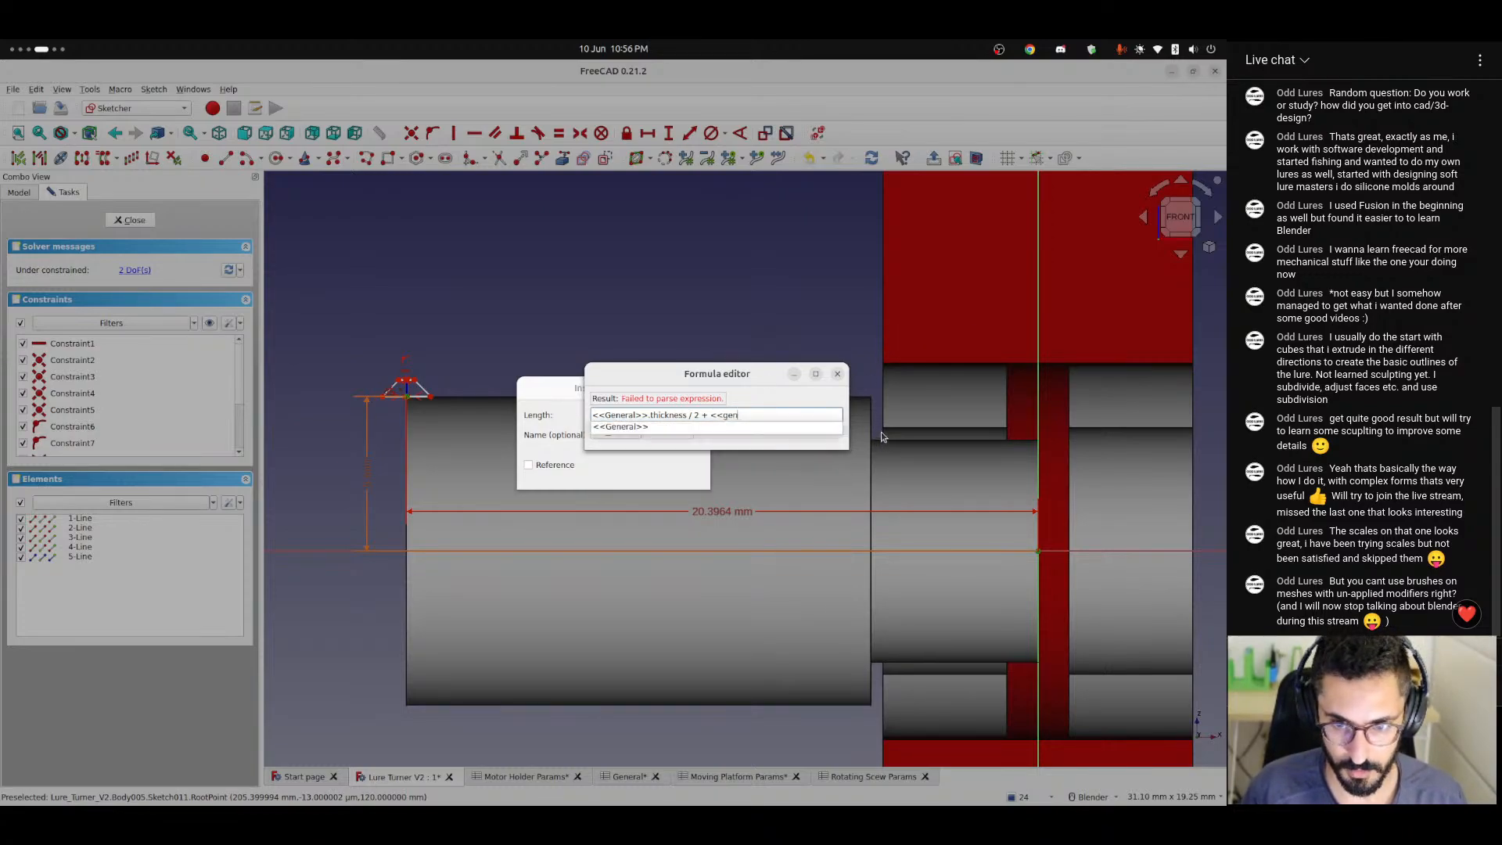
key("Down")
type("tolerance + ")
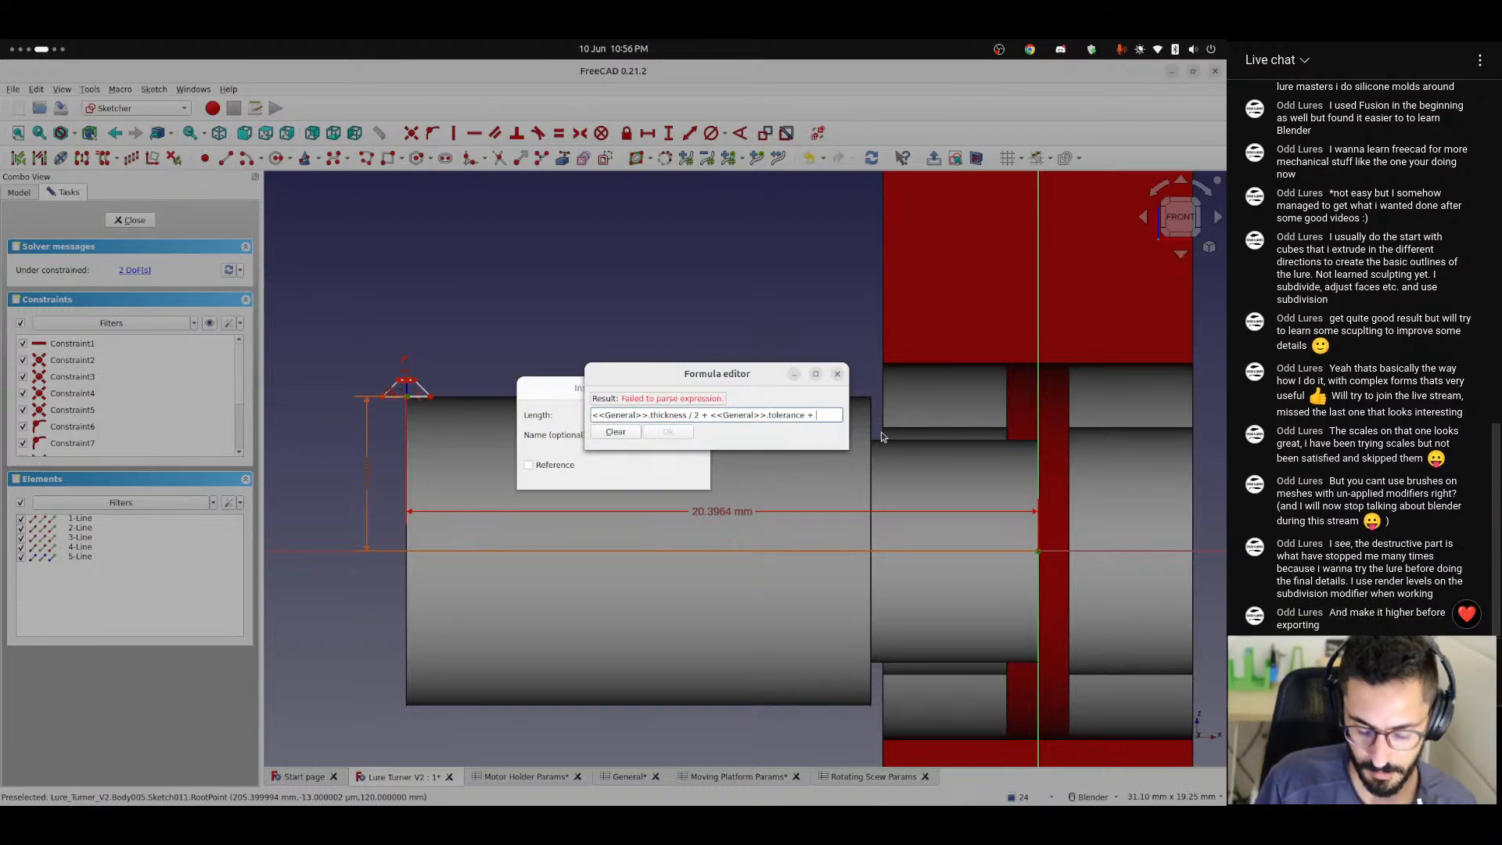
type("<<r")
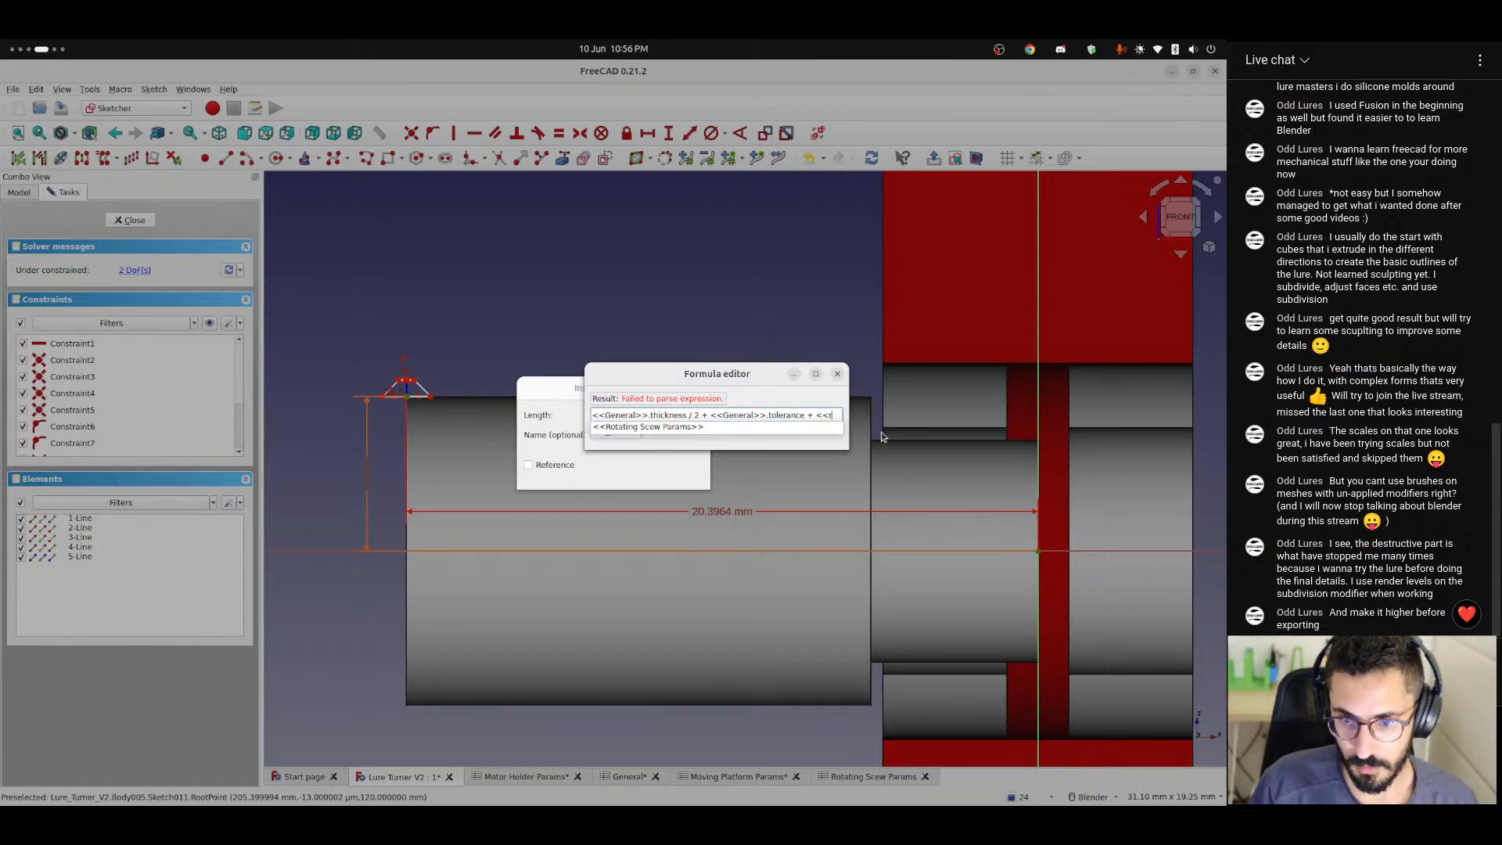
key("Return")
type(".scr")
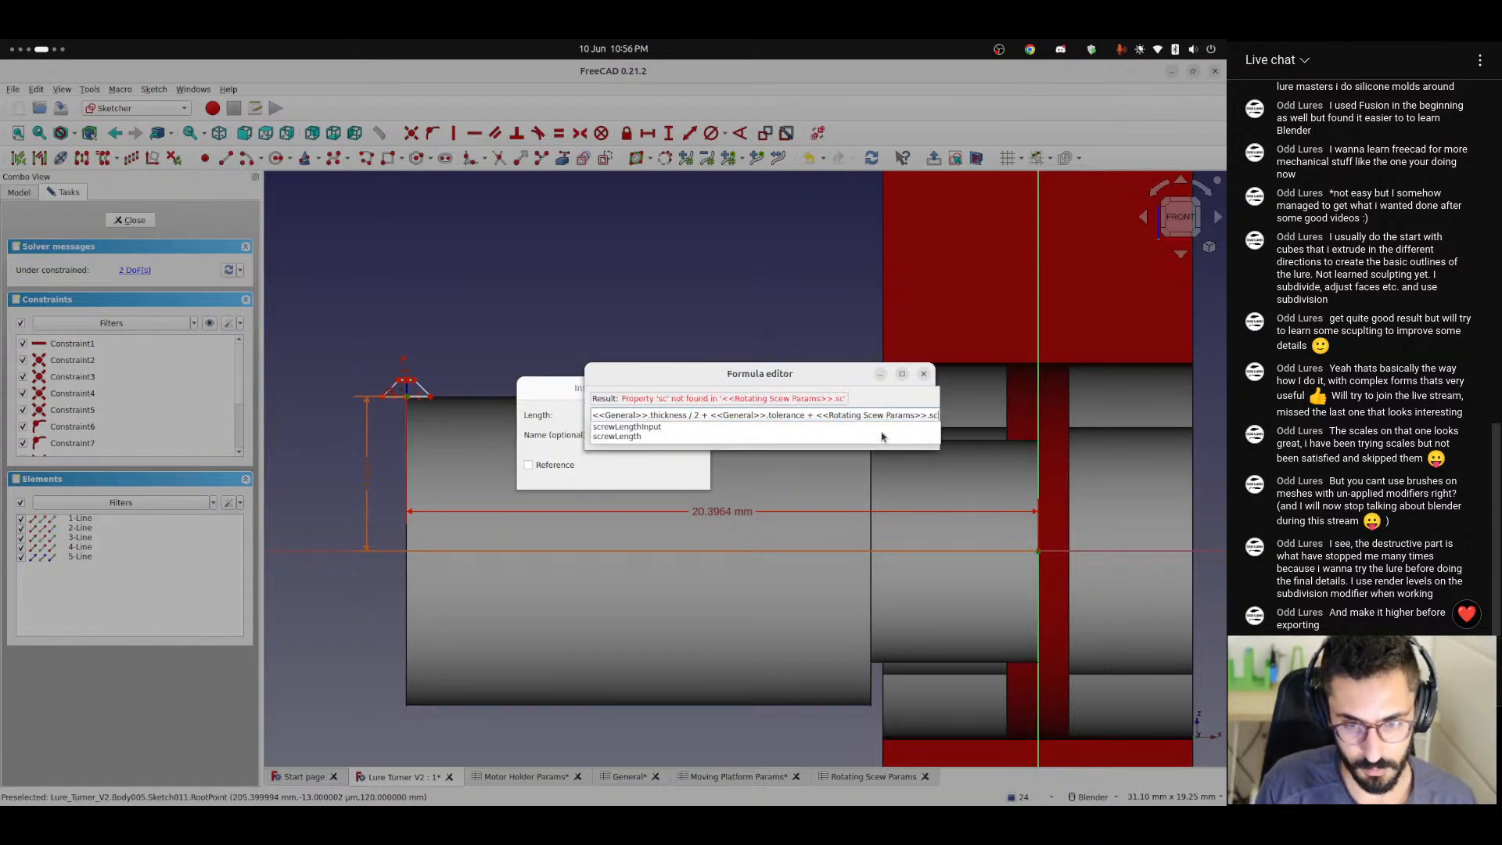
key("Down")
key("Down")
key("Return")
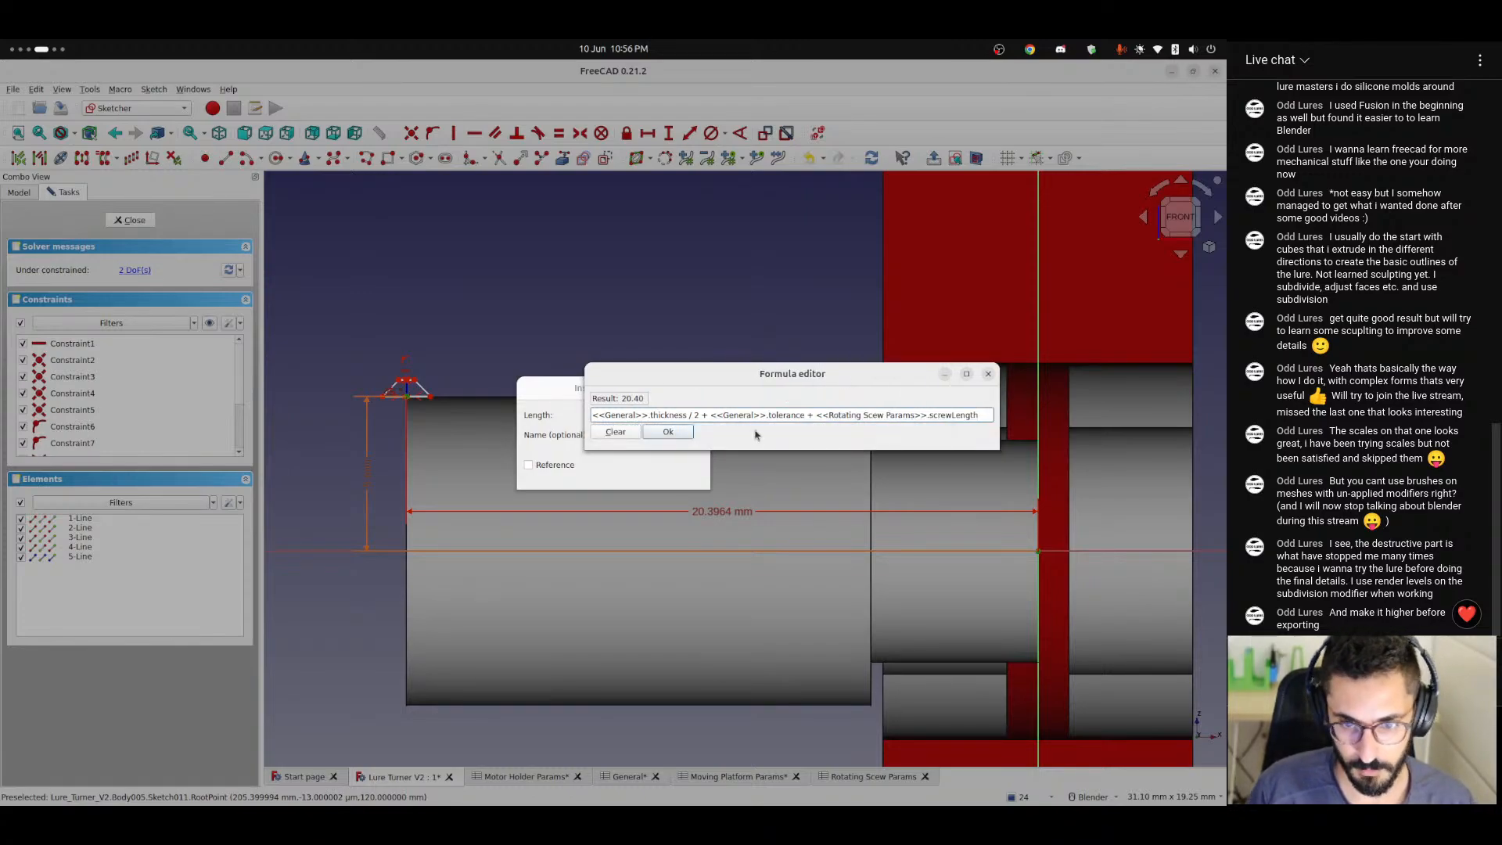
left_click(688, 436)
left_click(677, 474)
scroll(406, 395, "up", 8)
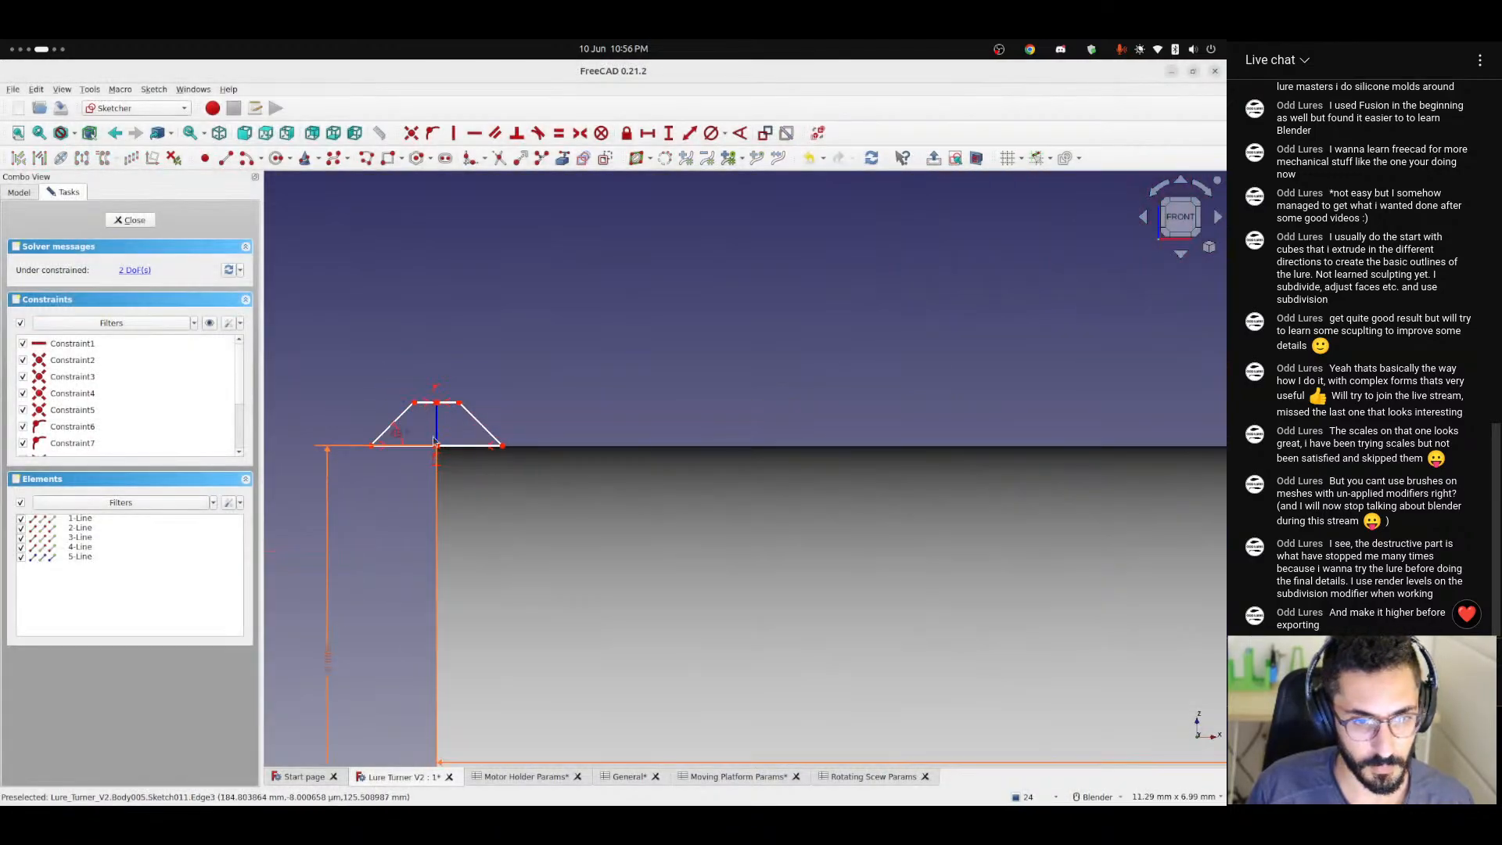
Reshape the trapezoid by moving its upper corner outward, giving a base about 1.47 mm wide, and select the base line.
scroll(429, 422, "up", 3)
scroll(426, 406, "down", 6)
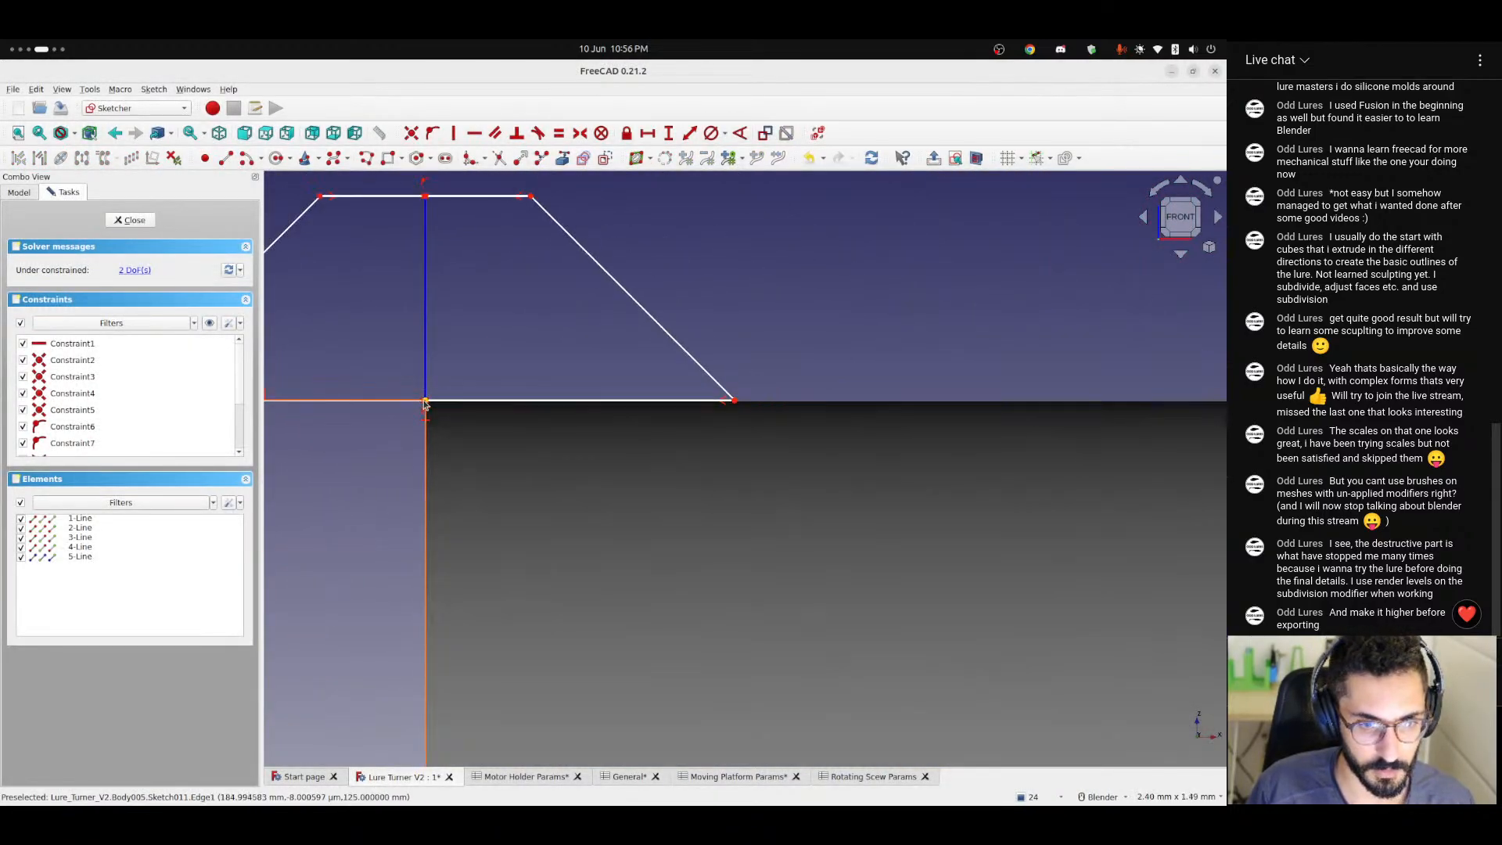
scroll(614, 478, "down", 6)
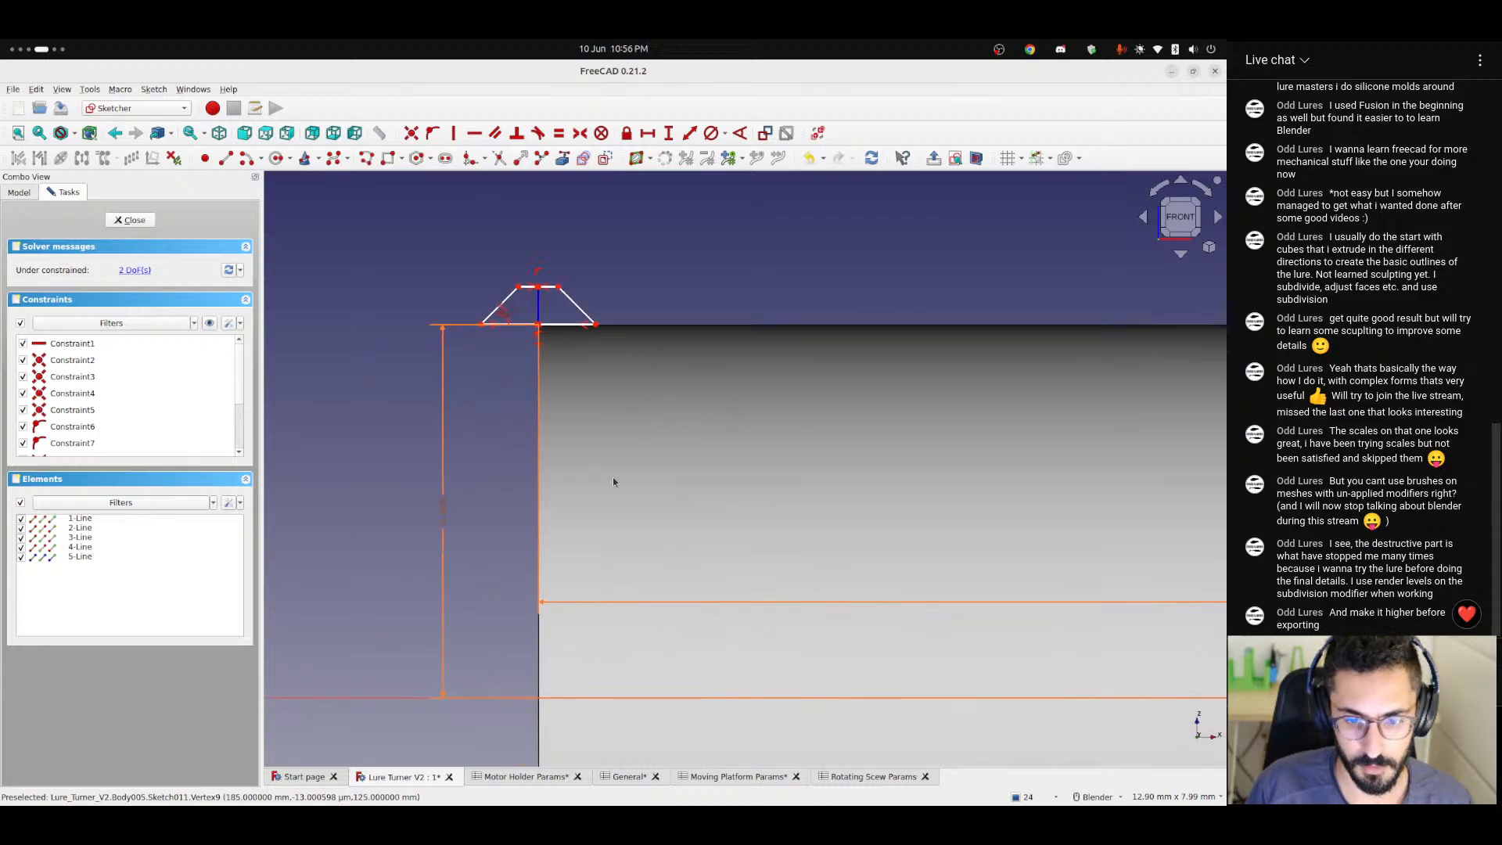
scroll(578, 432, "up", 8)
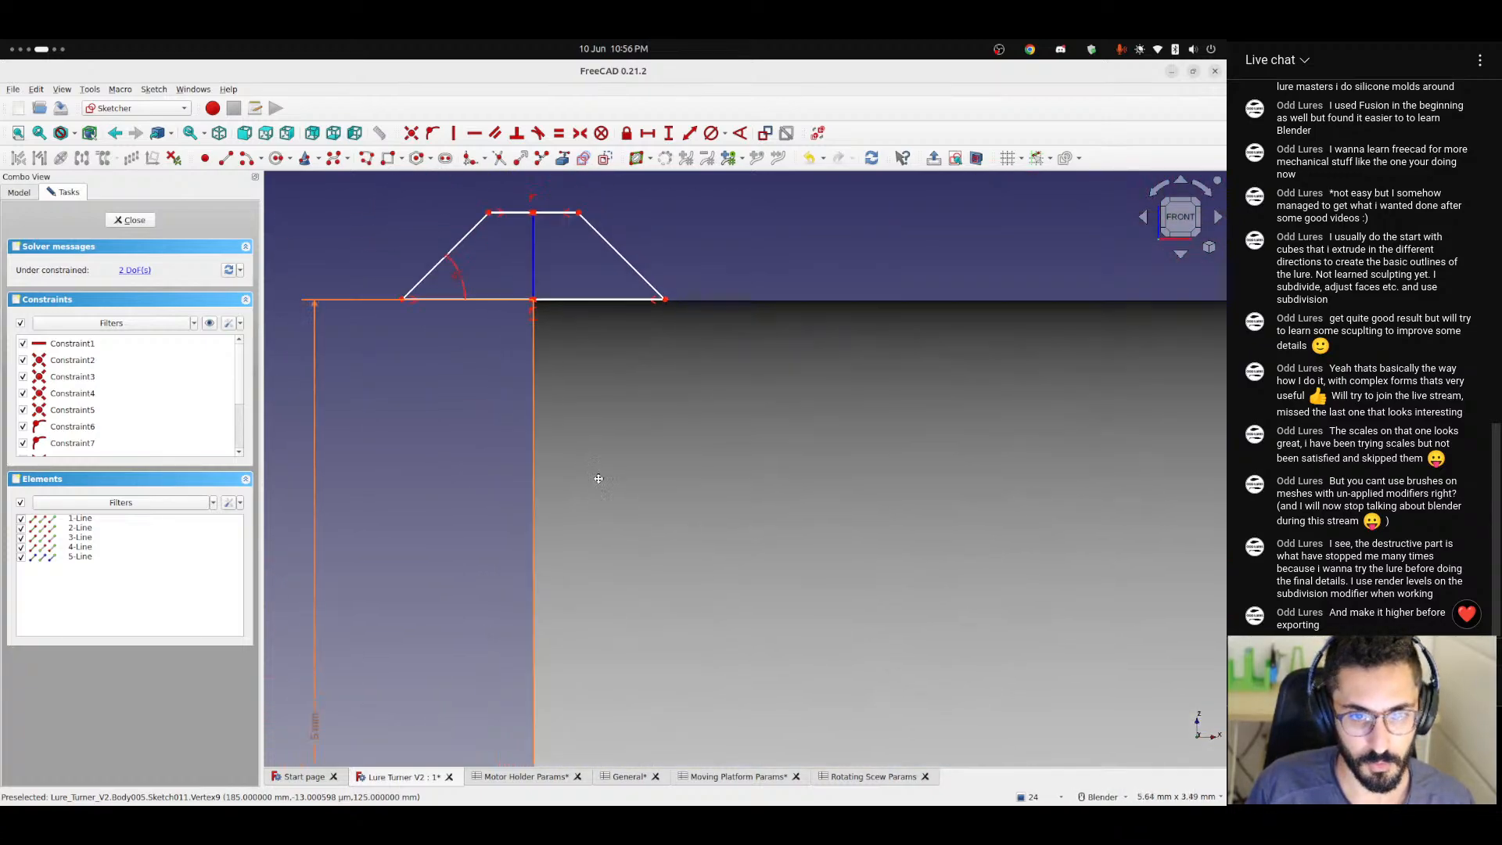
left_click_drag(599, 372, 666, 384)
left_click(650, 455)
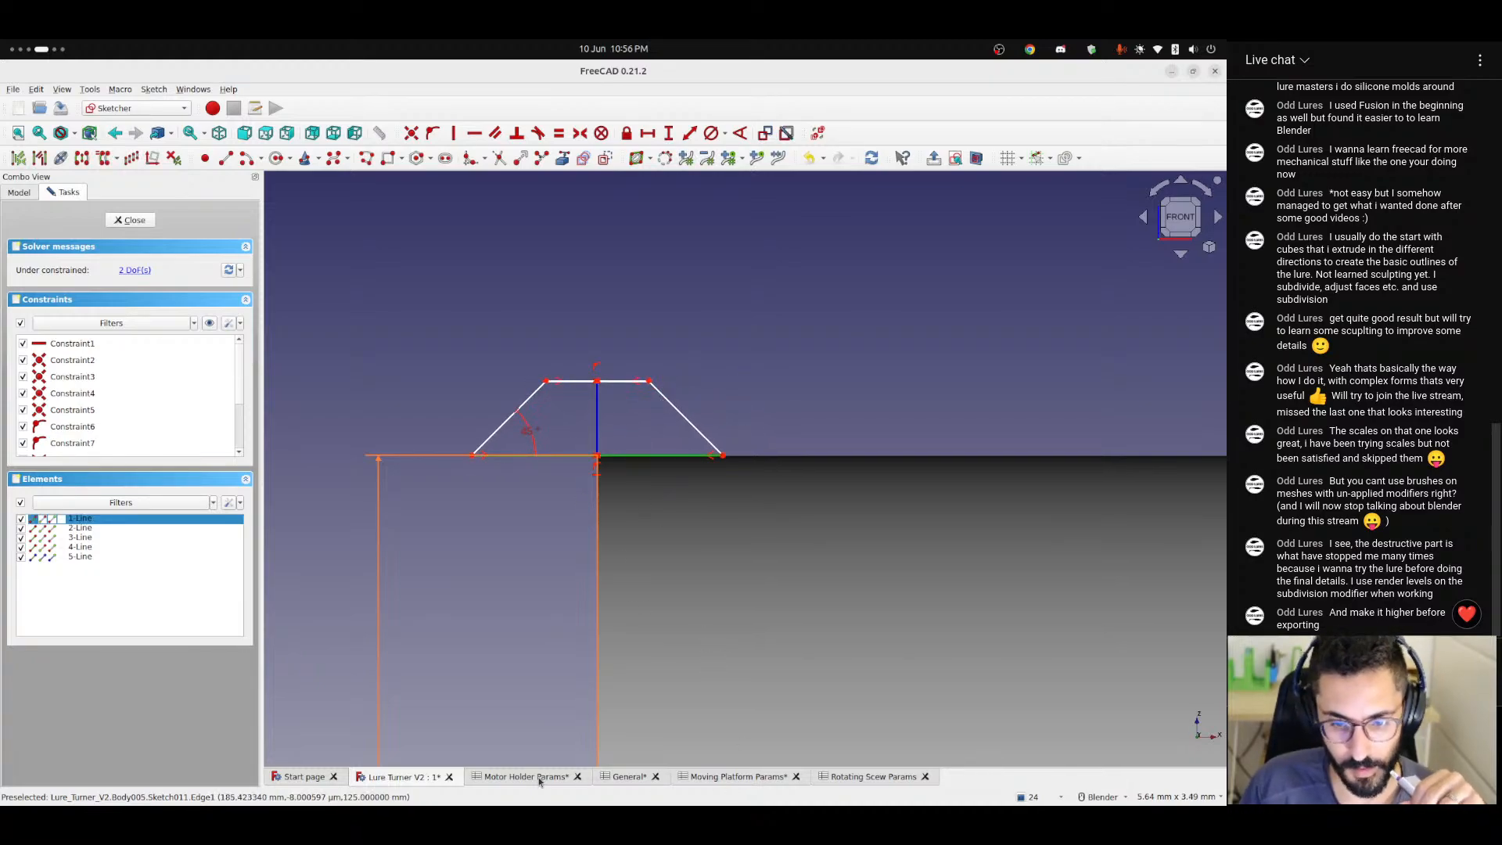
Add the parameter labels screwPitch in cell A8 and threadWidth in cell A9 of the Rotating Scew Params spreadsheet.
left_click(735, 777)
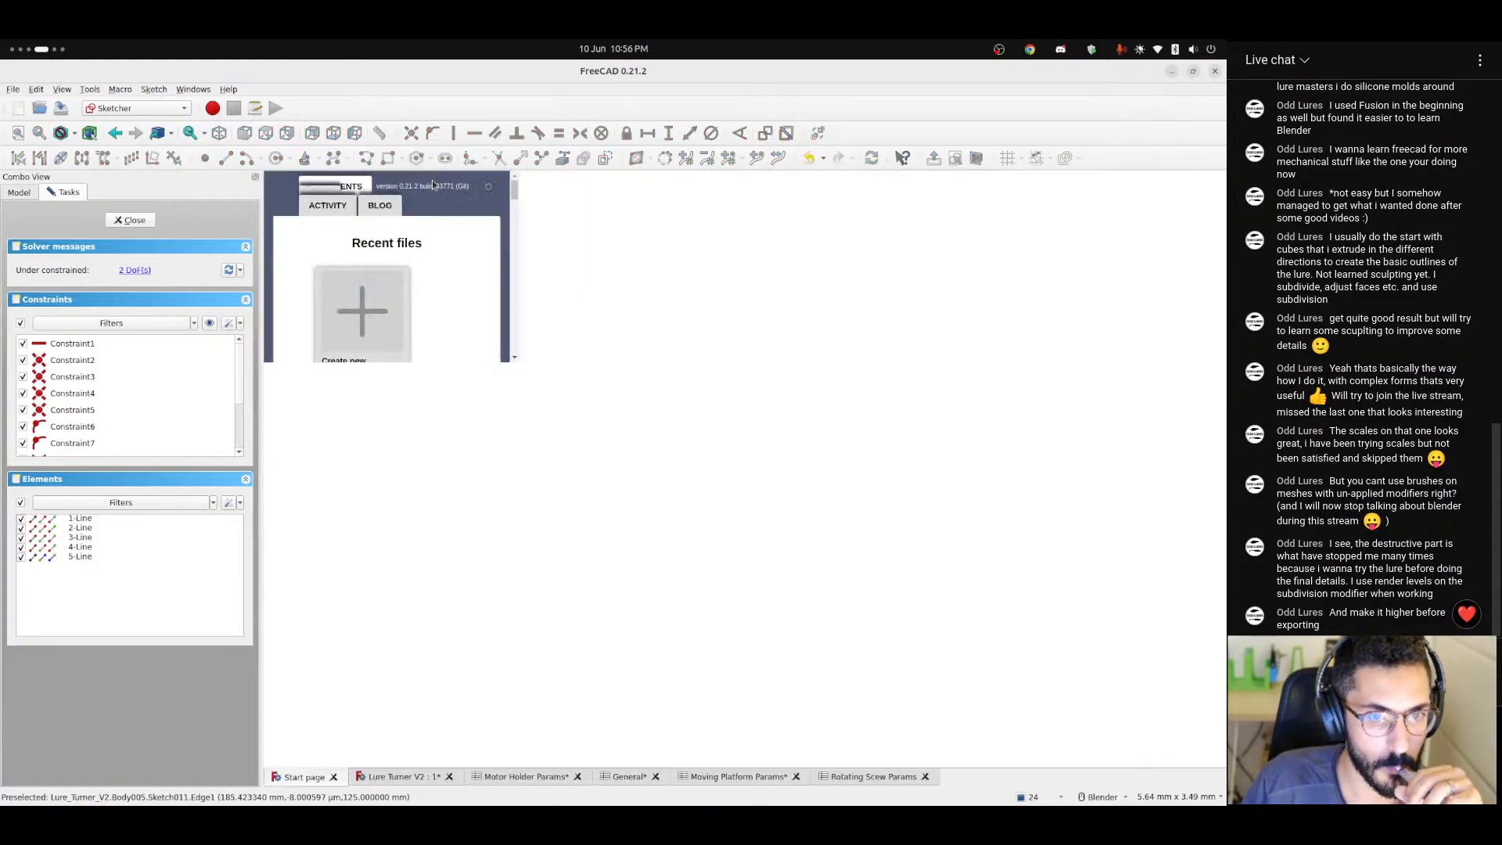
left_click(869, 777)
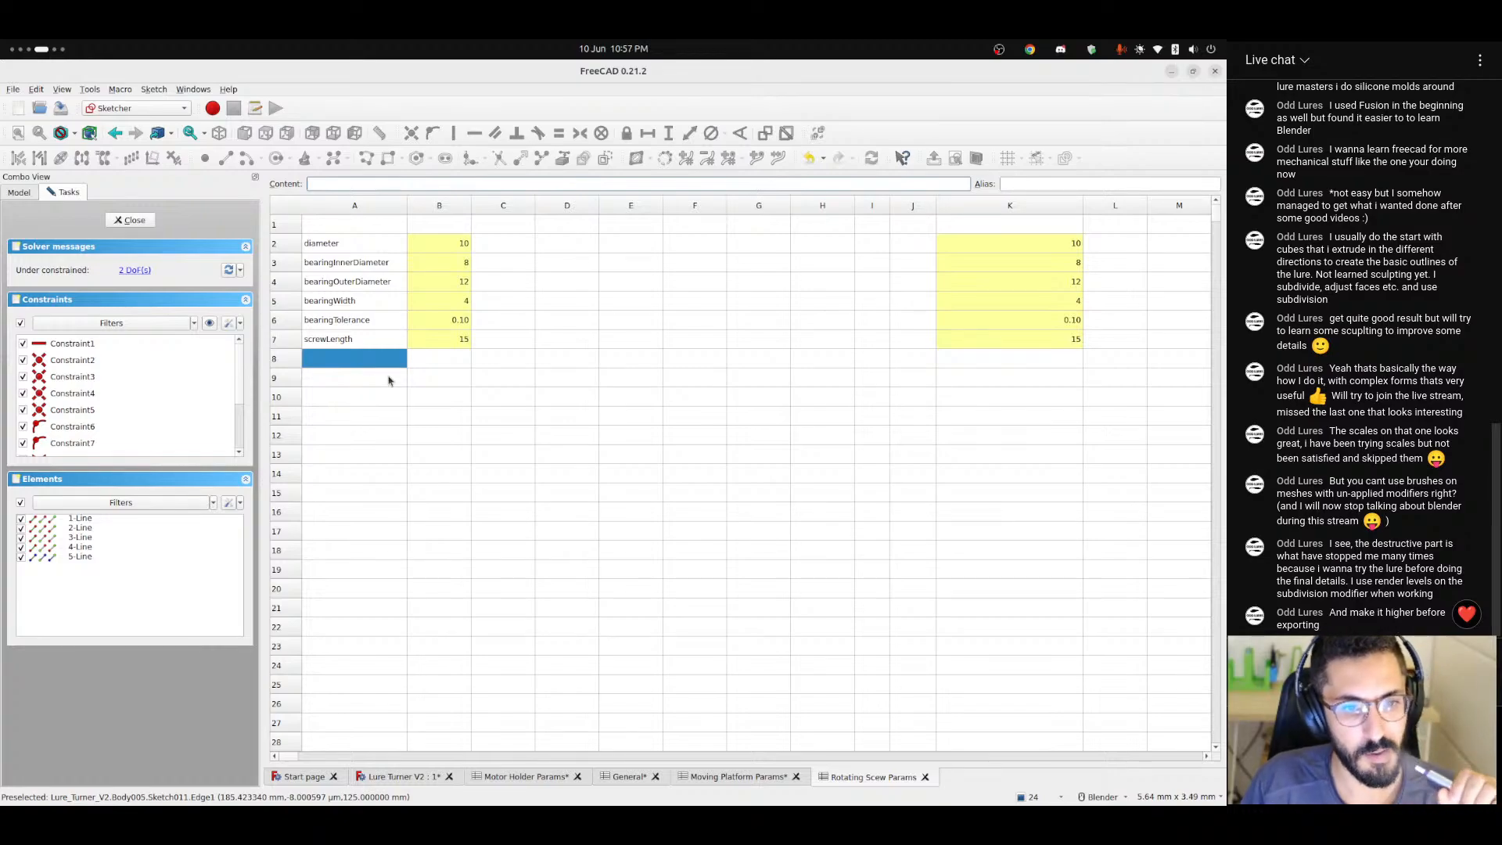
left_click(354, 358)
type("screwPitch")
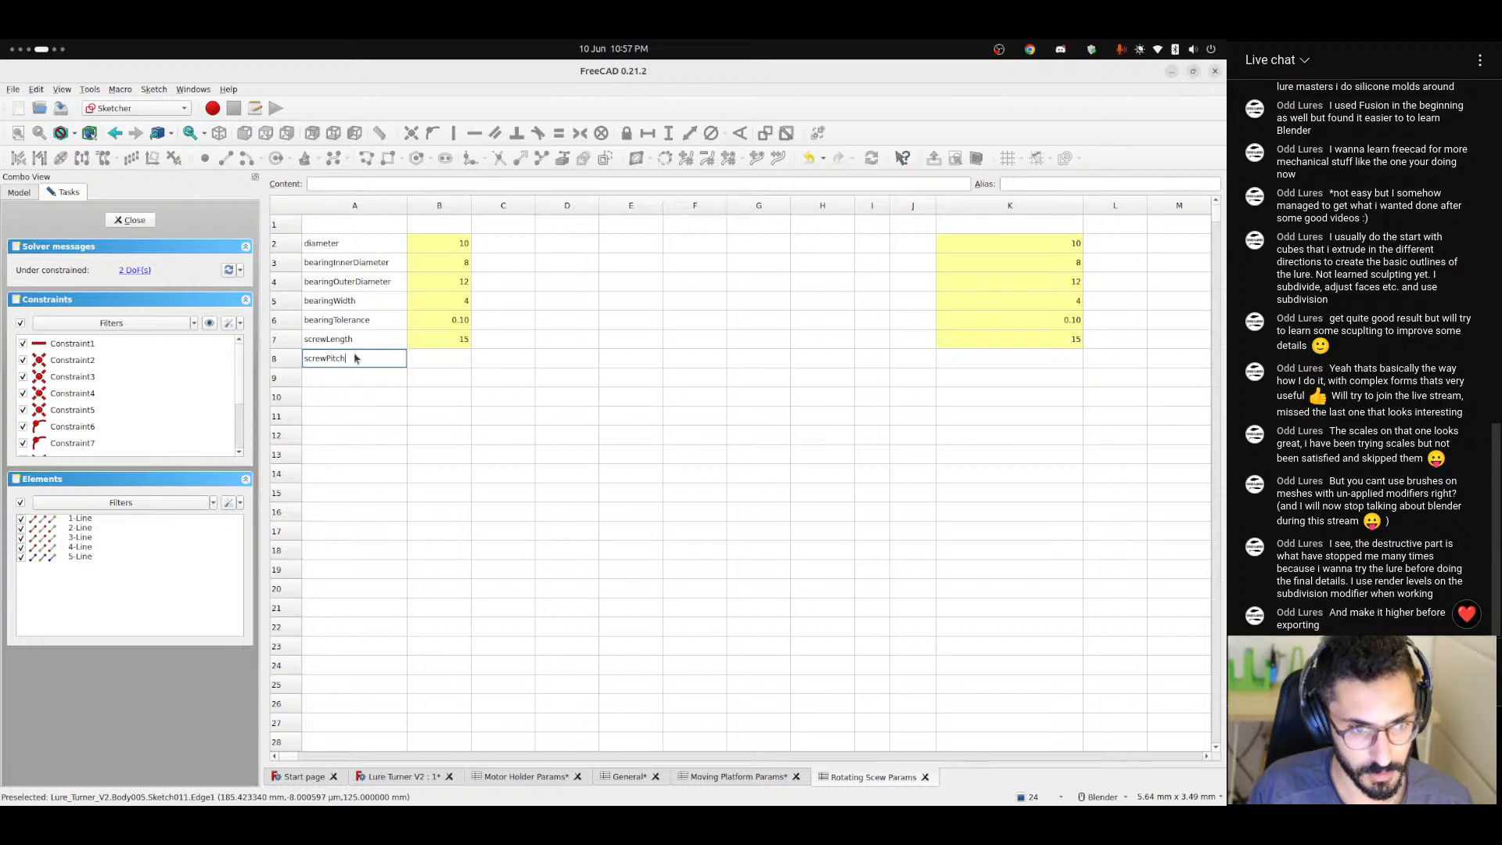
key("Return")
type("s")
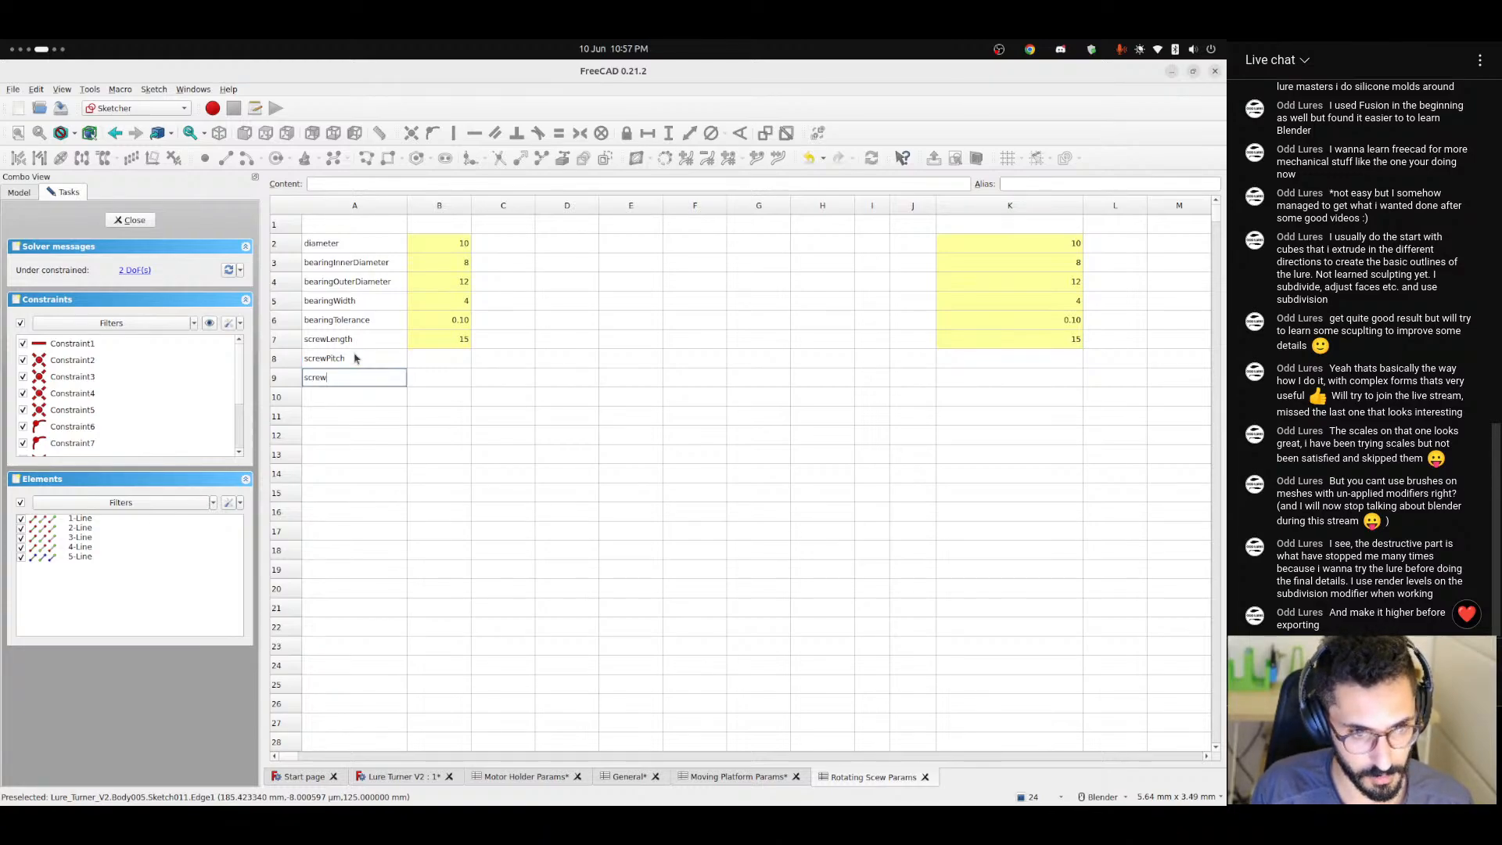
type("crew")
key("ctrl+a")
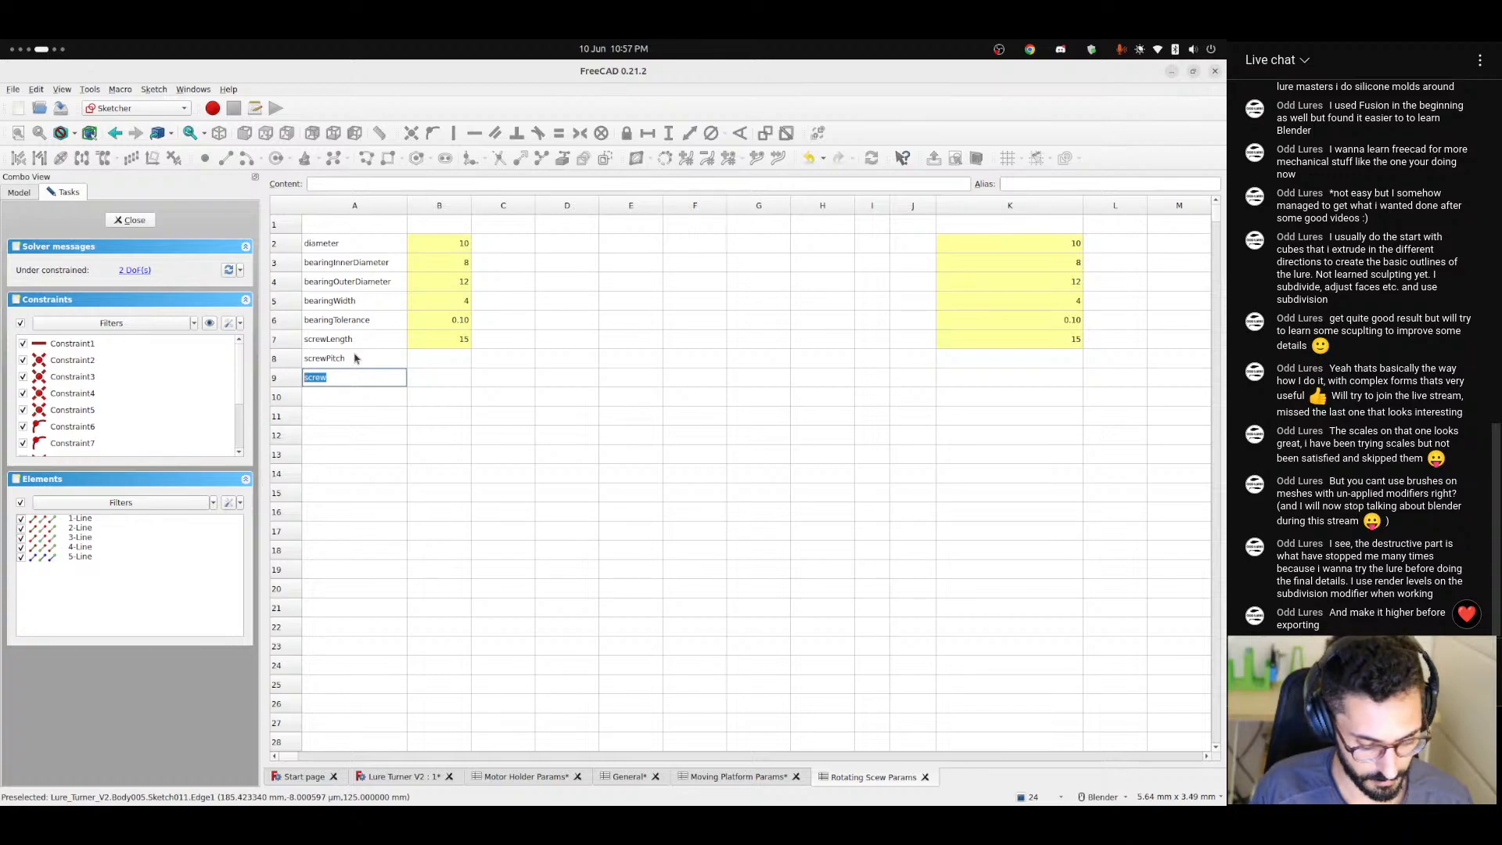
type("threadWidth")
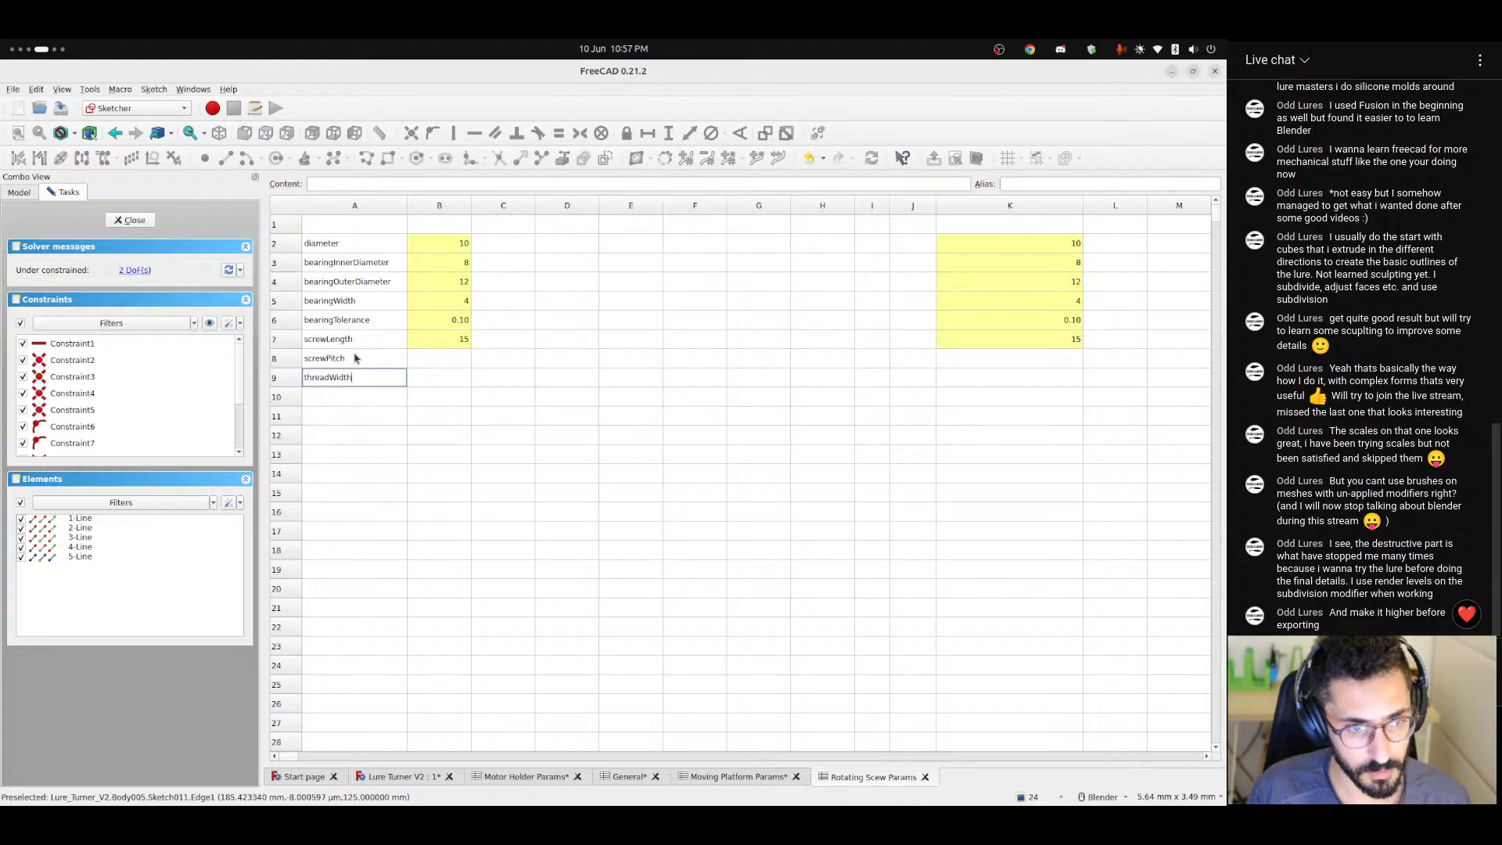
key("Return")
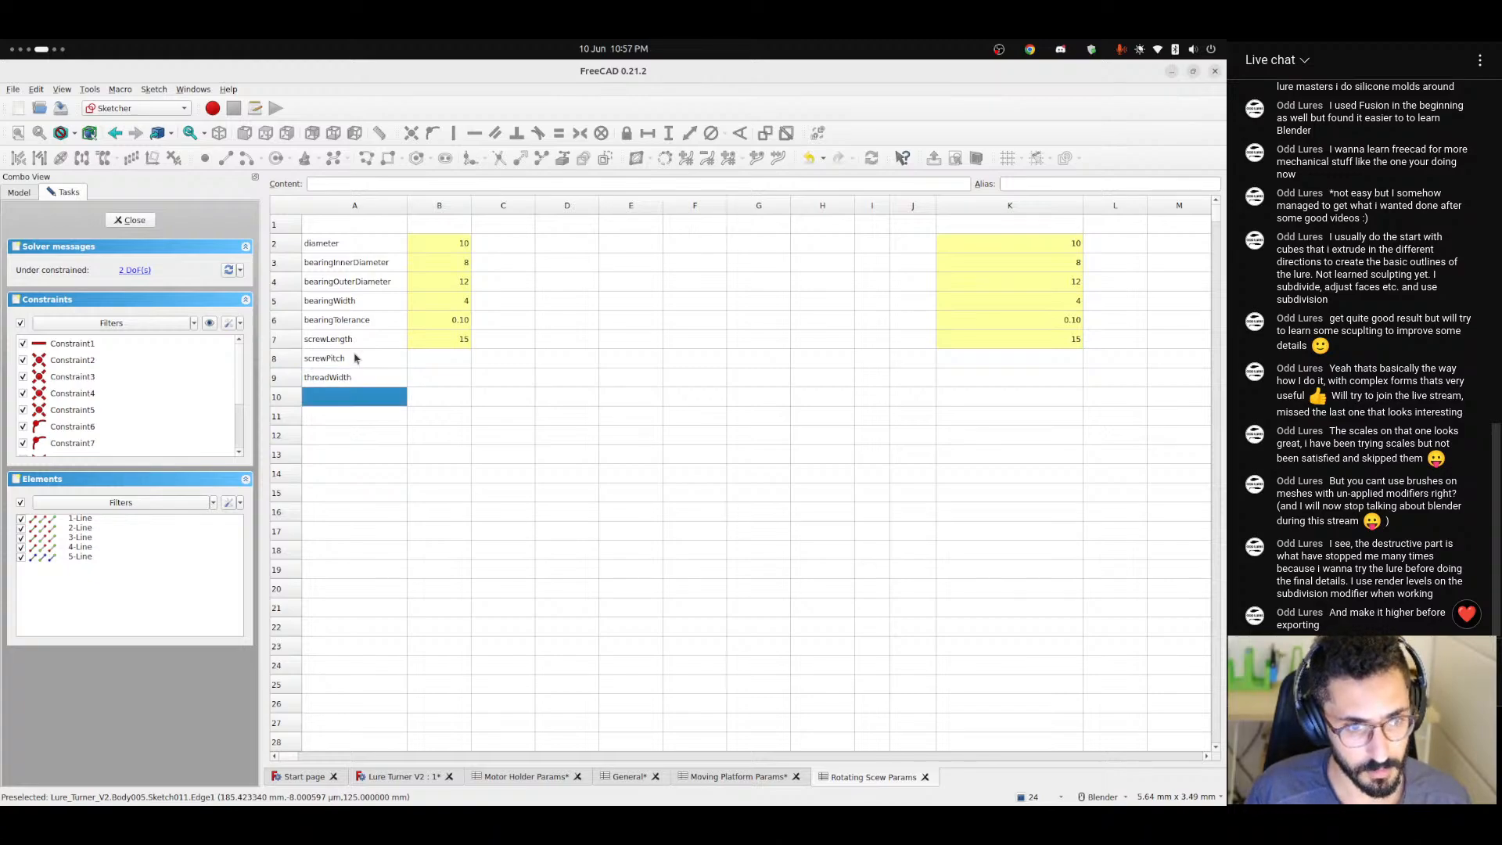
Rename the label in cell A8 to threadPitch and select the empty value cell B8 beside it.
left_click(355, 358)
type("thread")
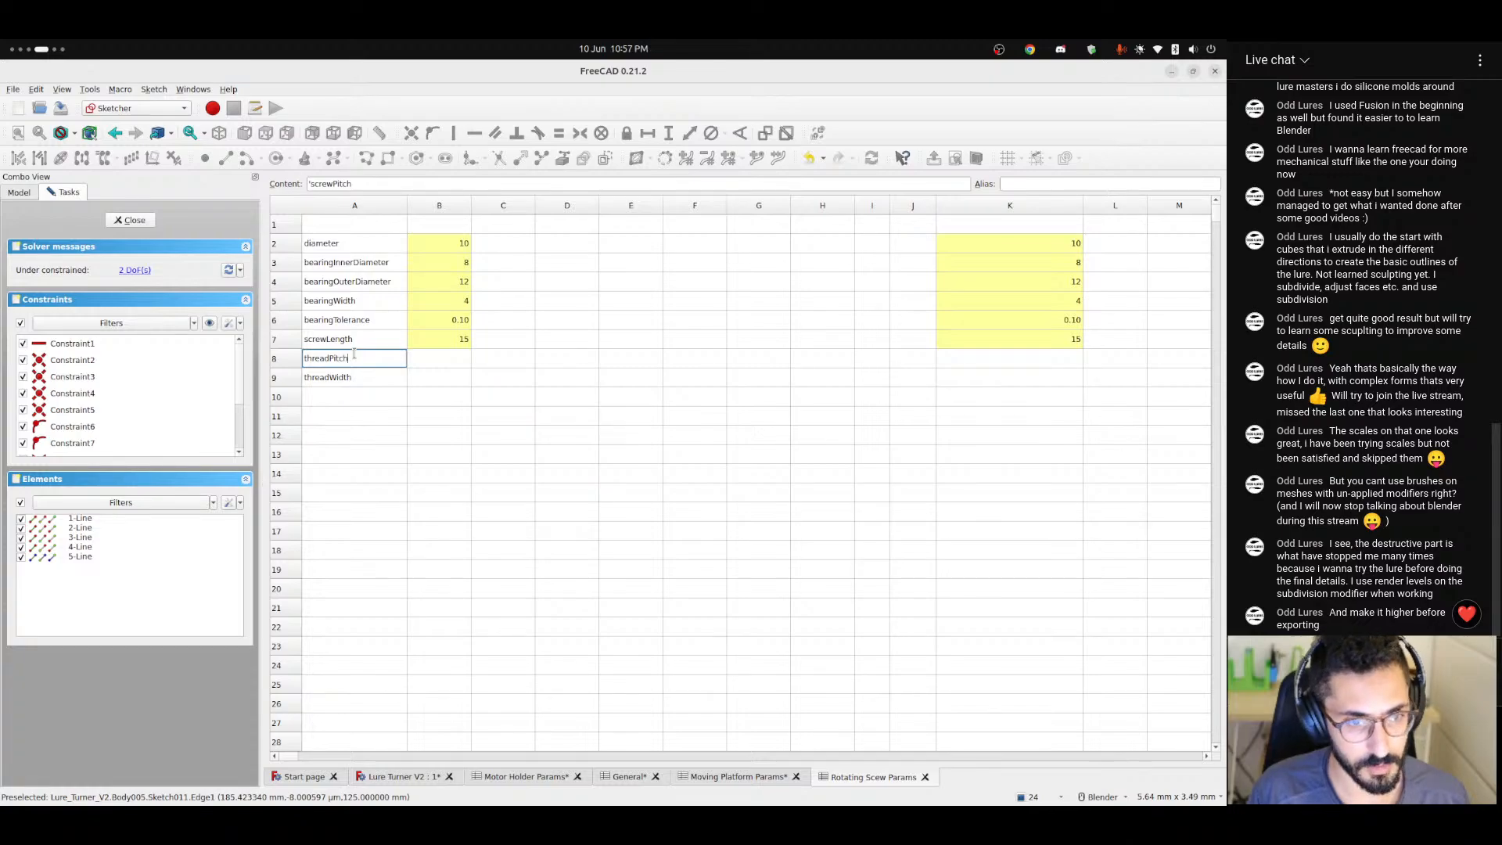
type("Pitch")
key("Return")
key("Tab")
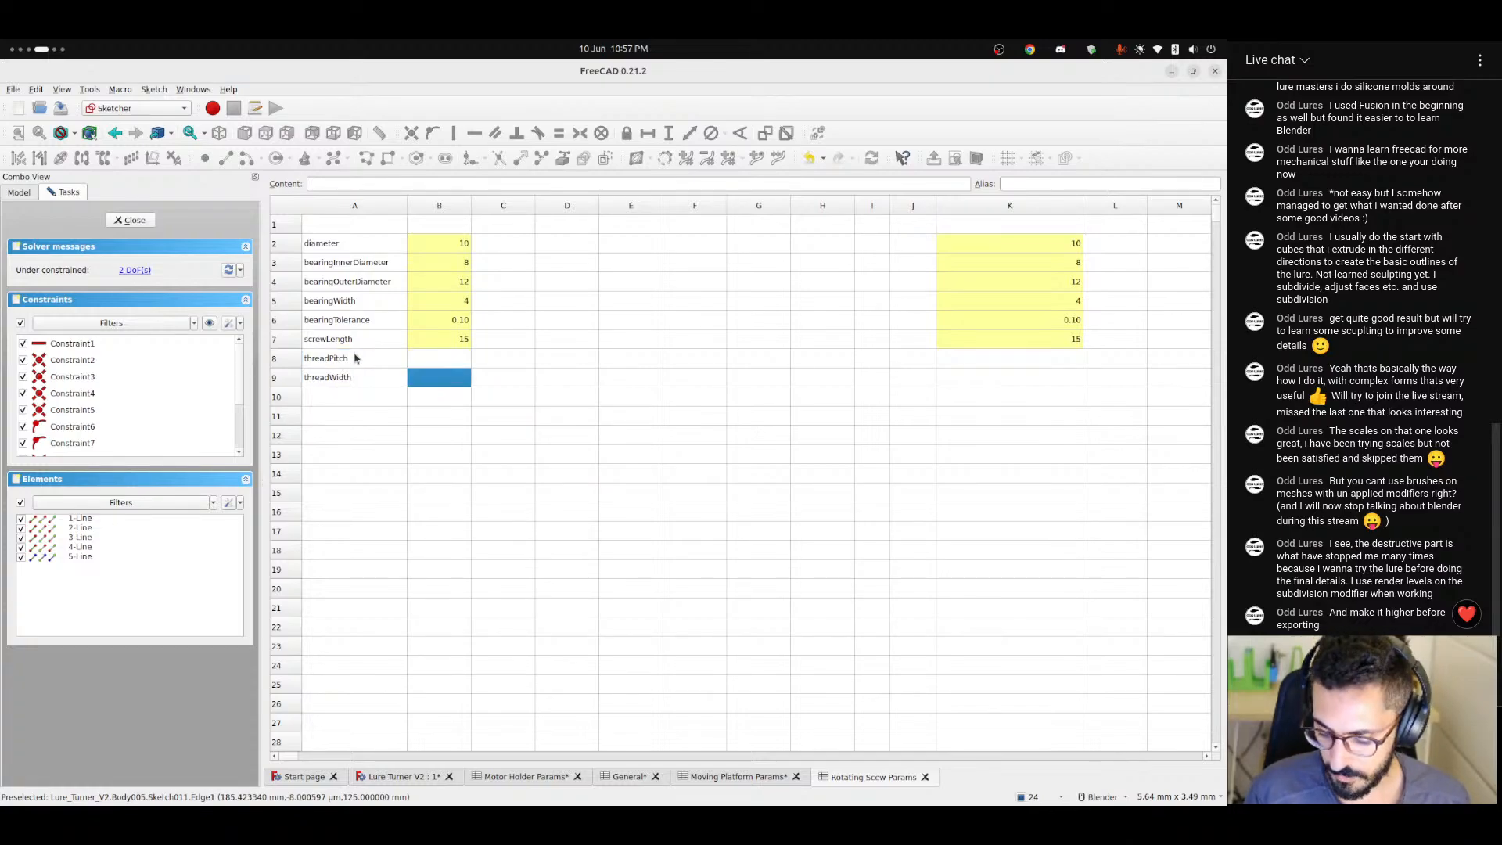
key("Up")
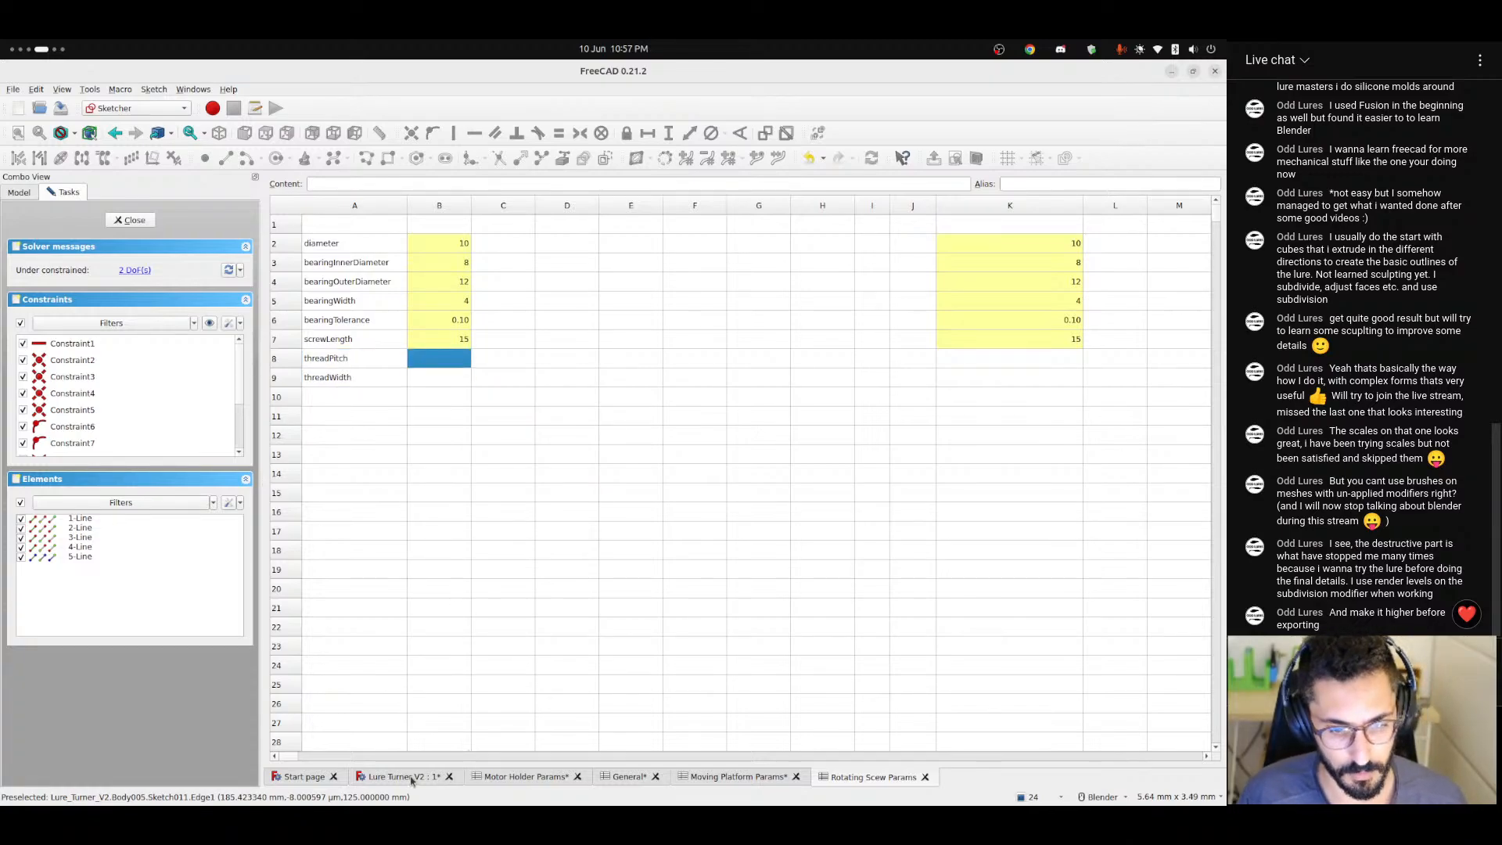
Return to the Lure Turner V2 sketch and constrain the horizontal length of the trapezoid's base line to 1 mm.
left_click(412, 777)
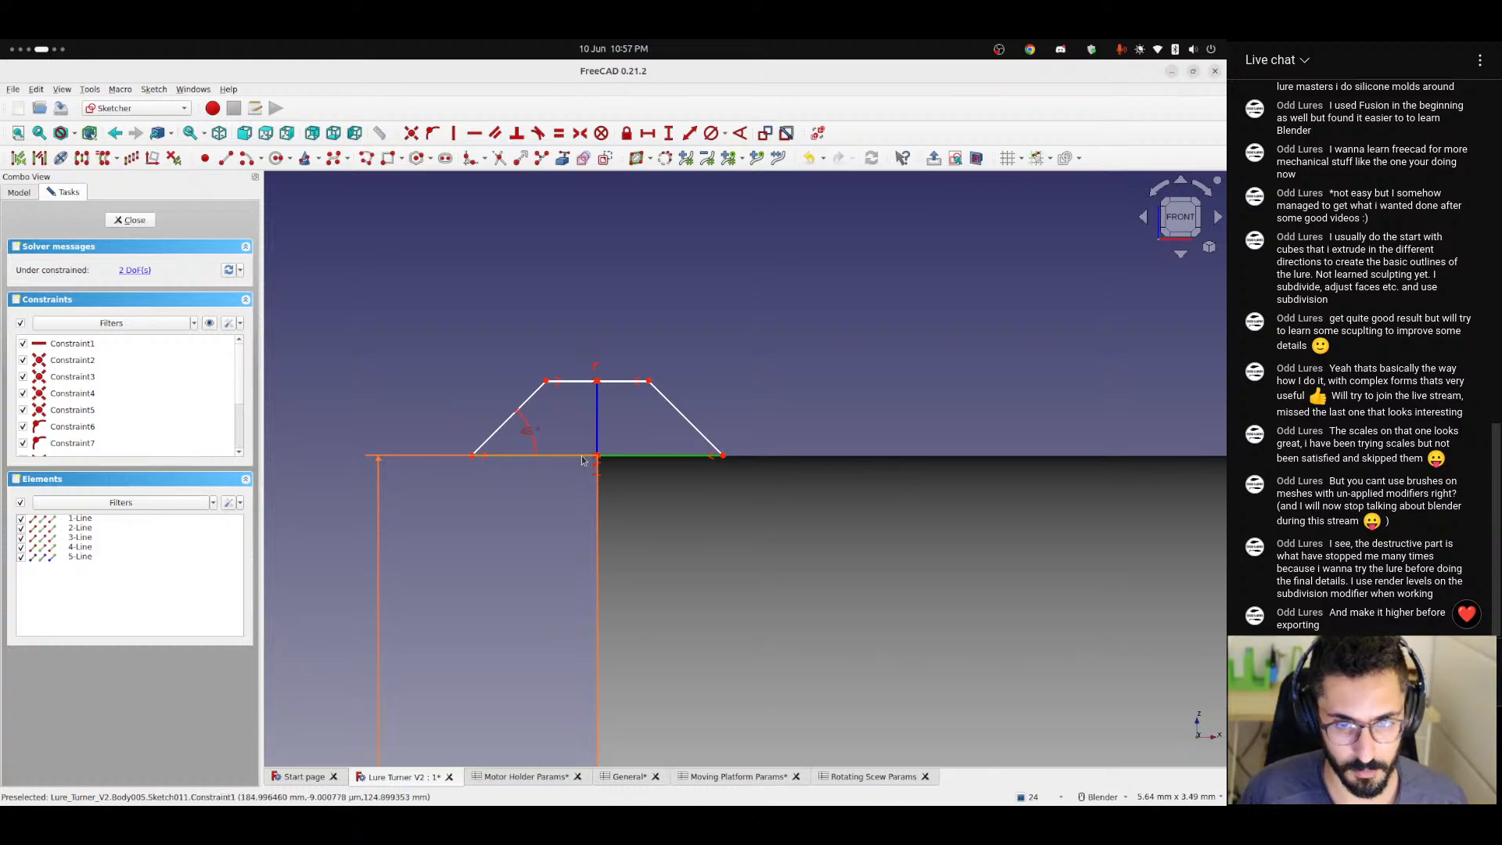
left_click(648, 133)
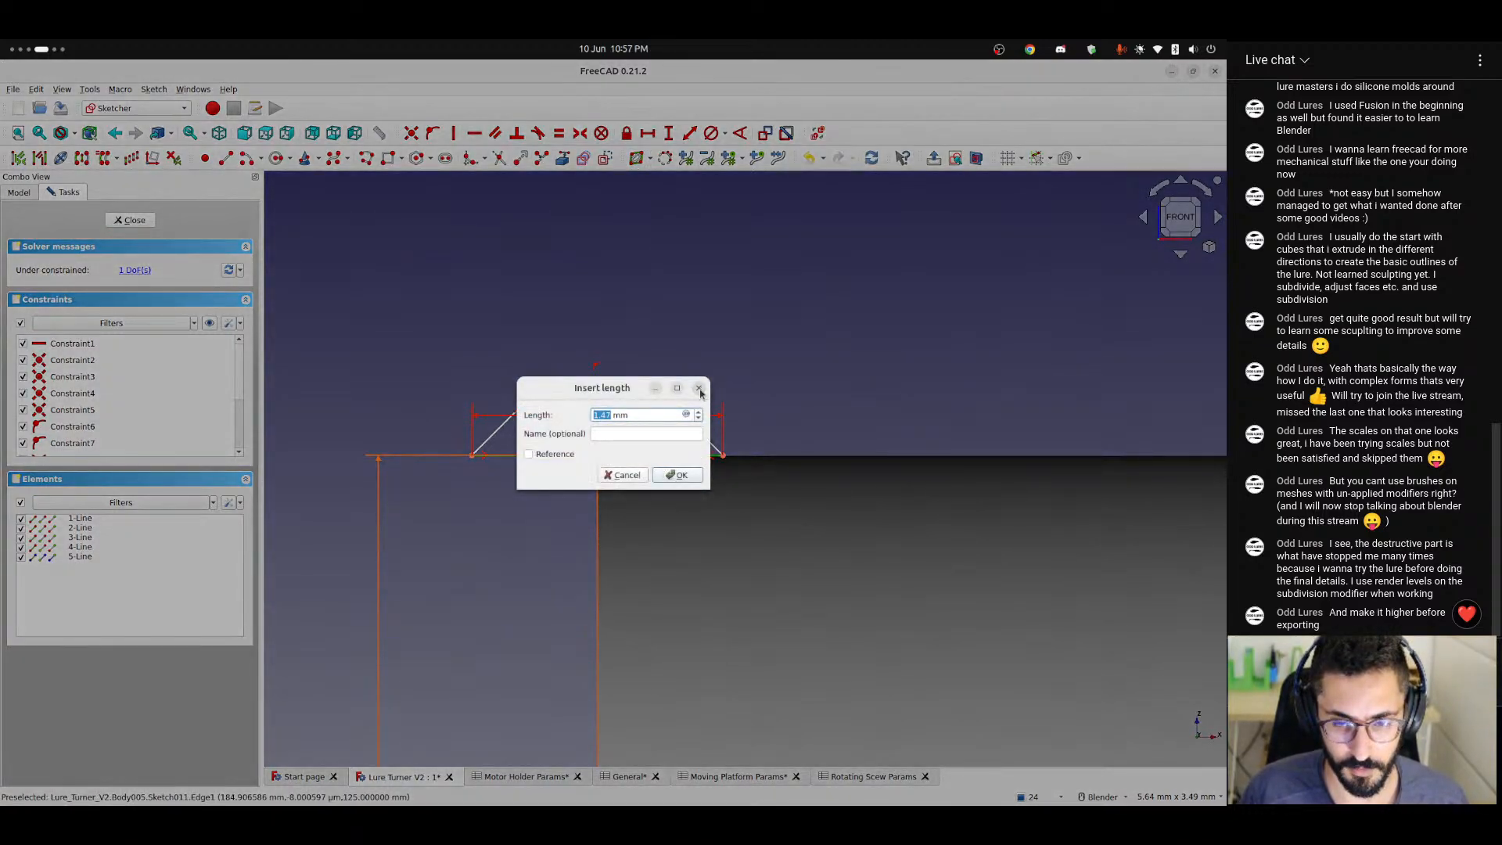
left_click(698, 389)
left_click(637, 459)
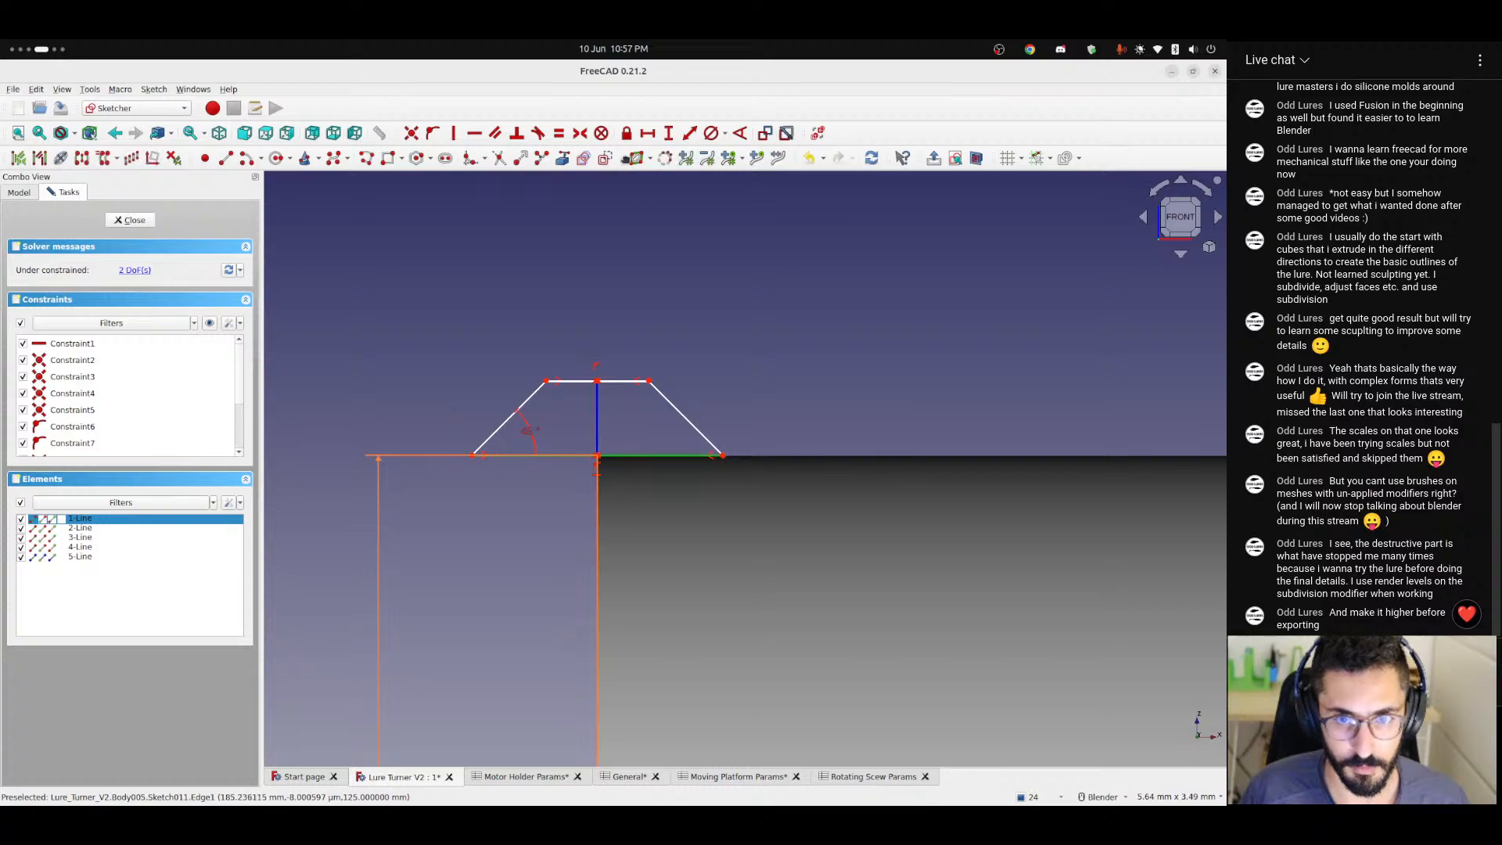
left_click(647, 133)
type("1")
key("Return")
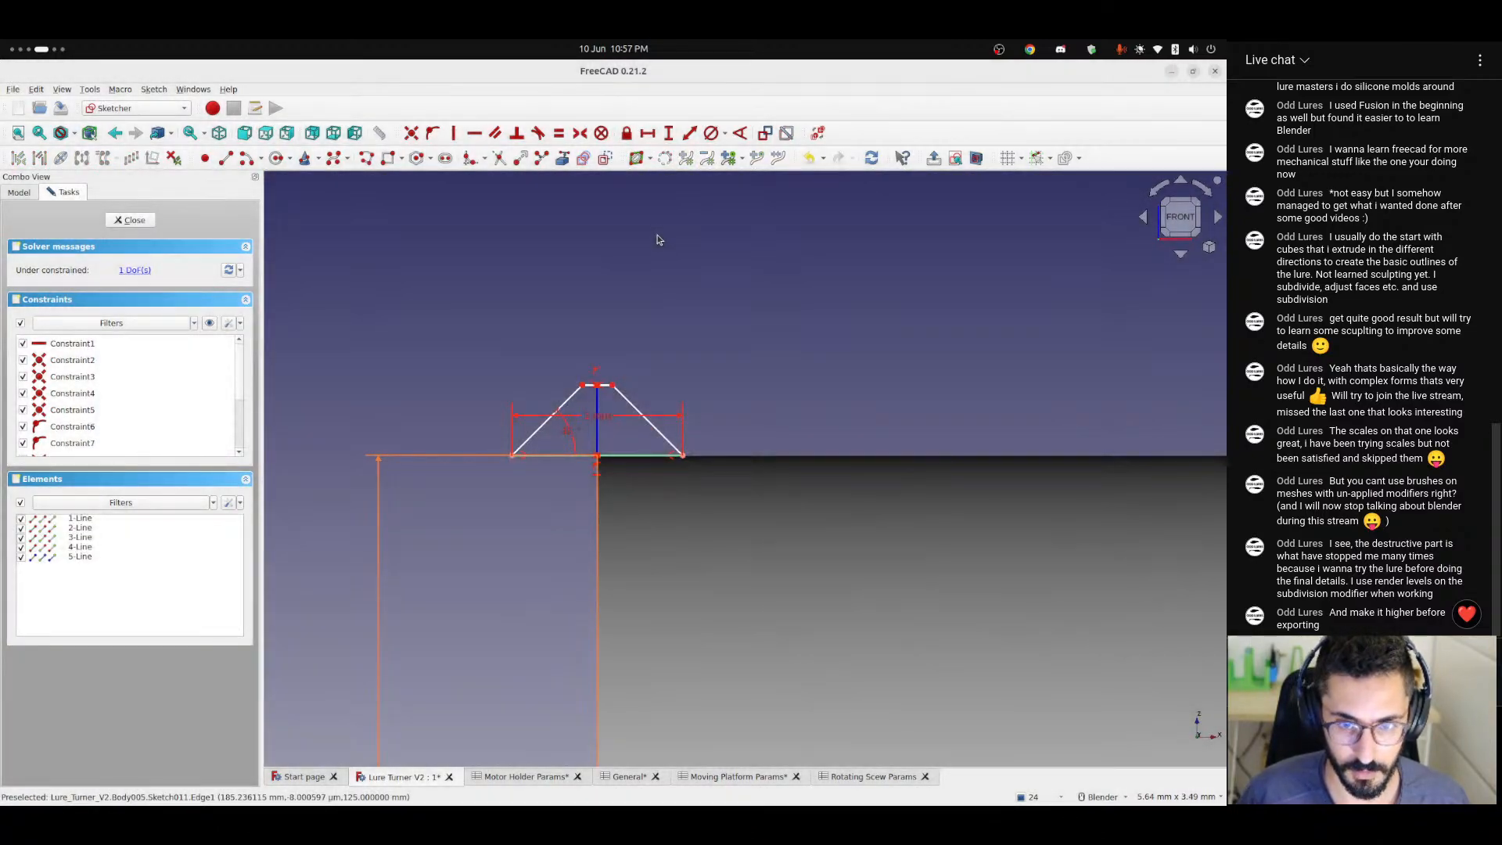
Check the height of the trapezoid's centre line with a vertical distance constraint, without keeping the constraint.
scroll(603, 376, "up", 3)
mouse_move(617, 376)
left_mouse_down()
mouse_move(663, 445)
mouse_move(636, 414)
mouse_move(658, 437)
mouse_move(637, 369)
mouse_move(650, 364)
mouse_move(628, 357)
left_mouse_up()
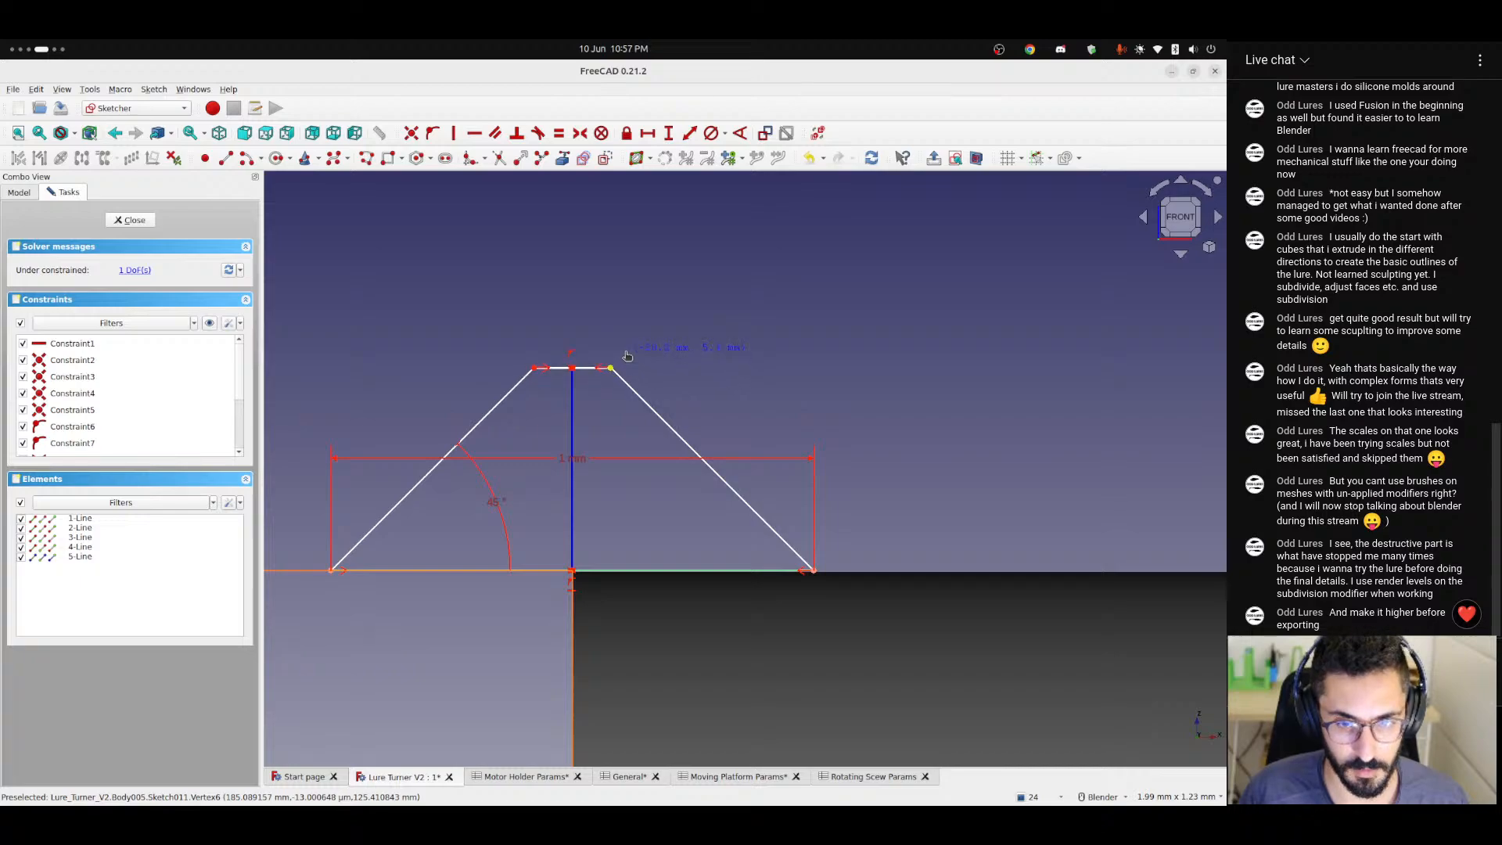
left_click(571, 419)
left_click(669, 135)
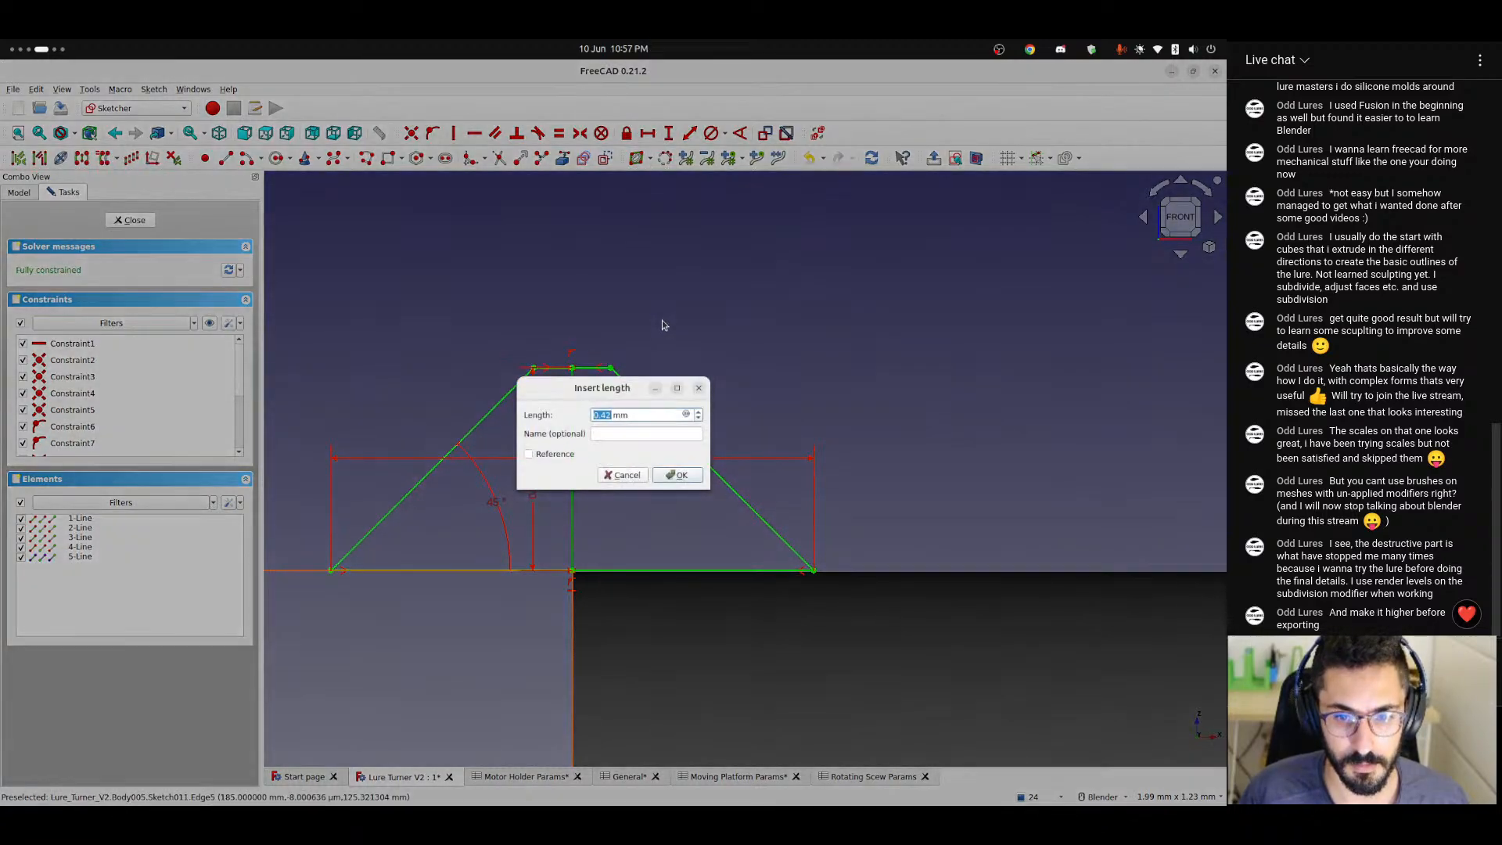
left_click(699, 389)
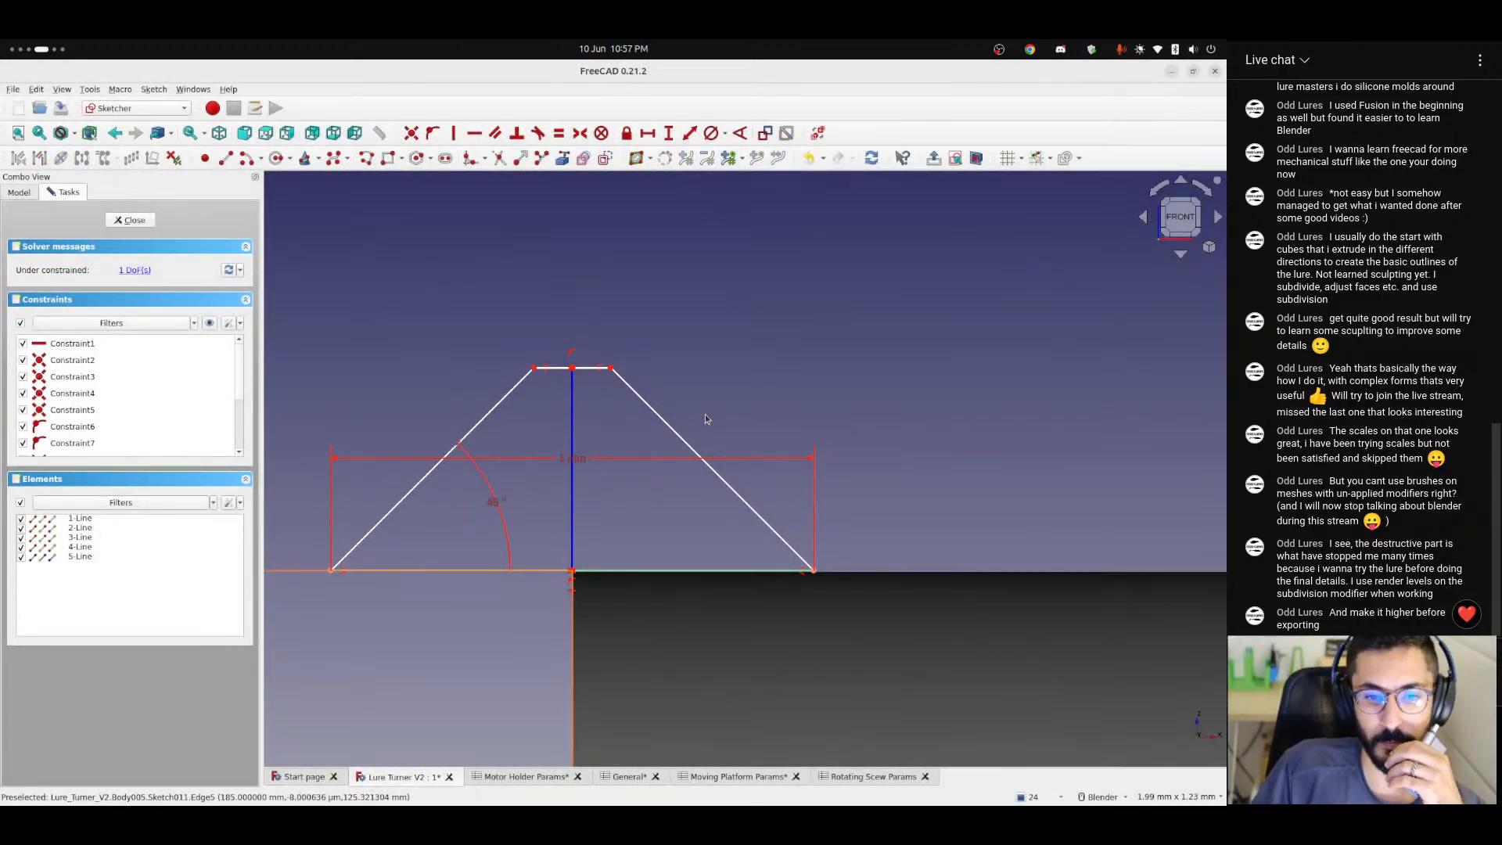
Raise the trapezoid's top edge to about 0.47 mm above its base and check the centre line's height without constraining it.
left_click_drag(611, 368, 585, 341)
left_click(575, 391)
left_click(669, 135)
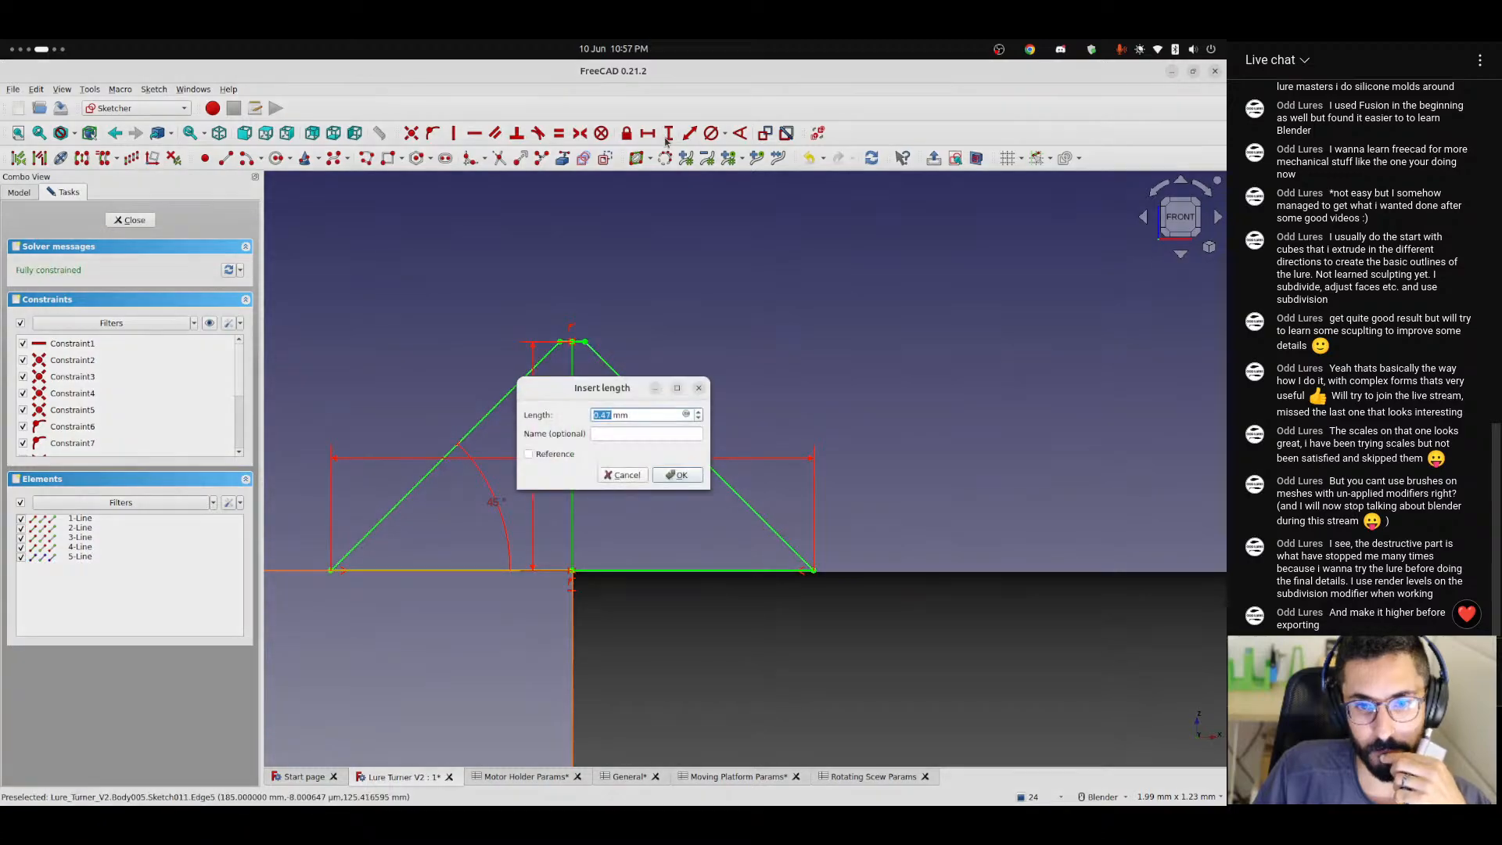
left_click(700, 389)
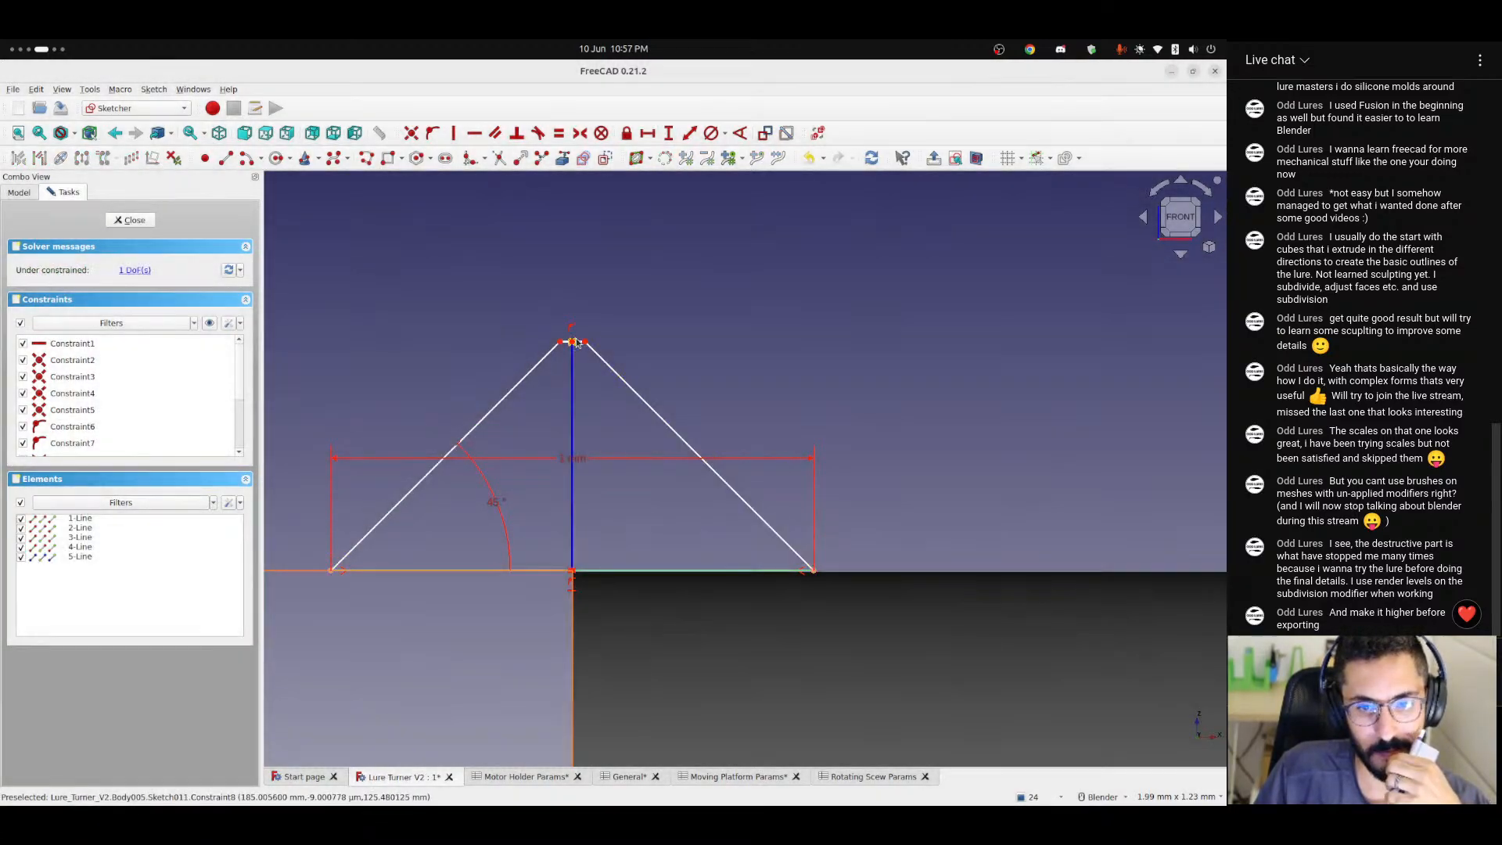
Add a 0.47 mm vertical distance constraint to the trapezoid's centre line and delete it again.
left_click(575, 368)
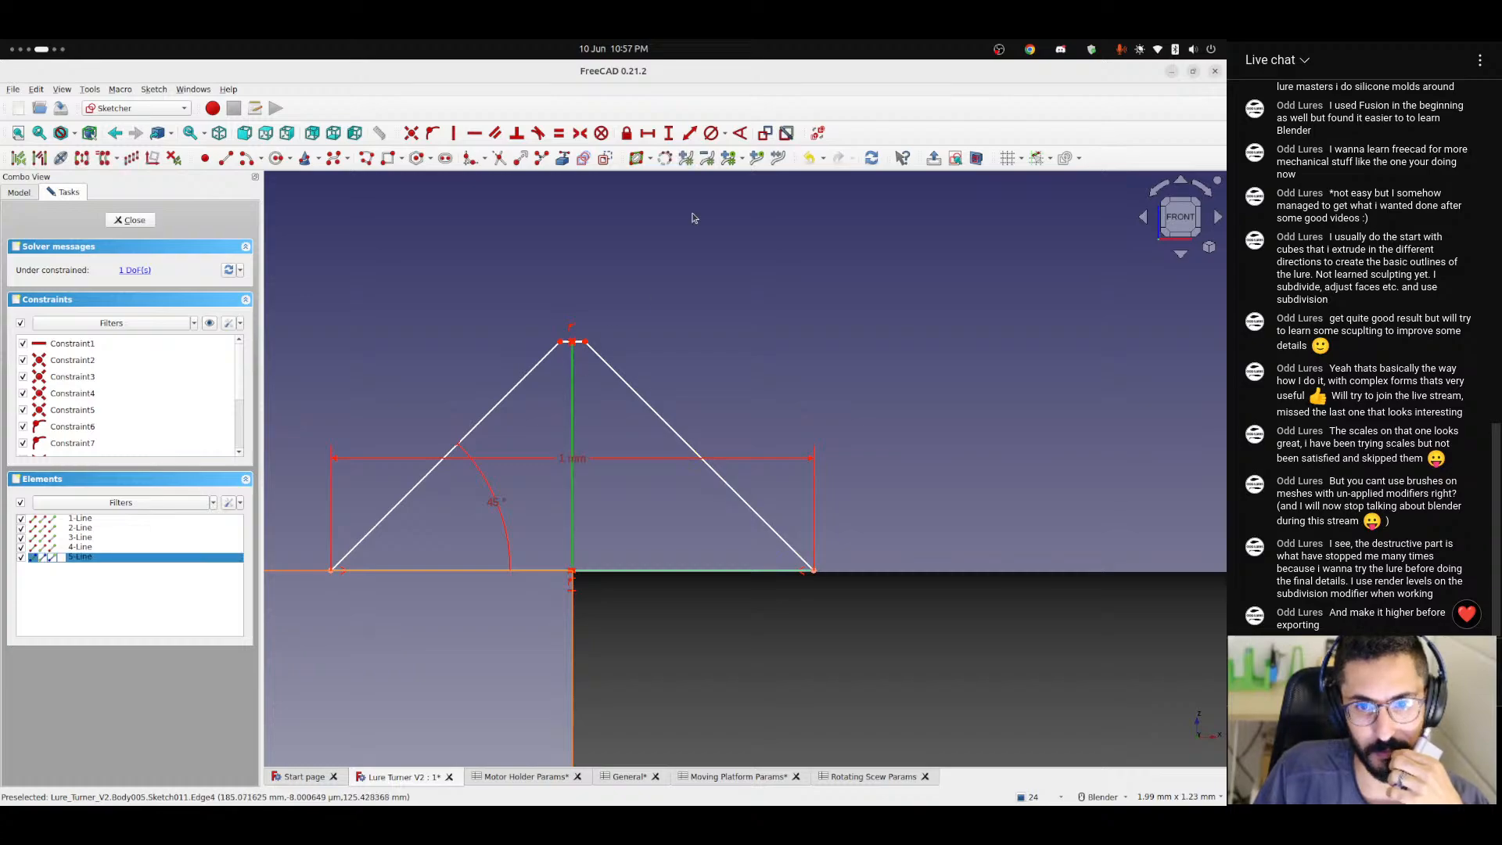
left_click(669, 135)
left_click(679, 475)
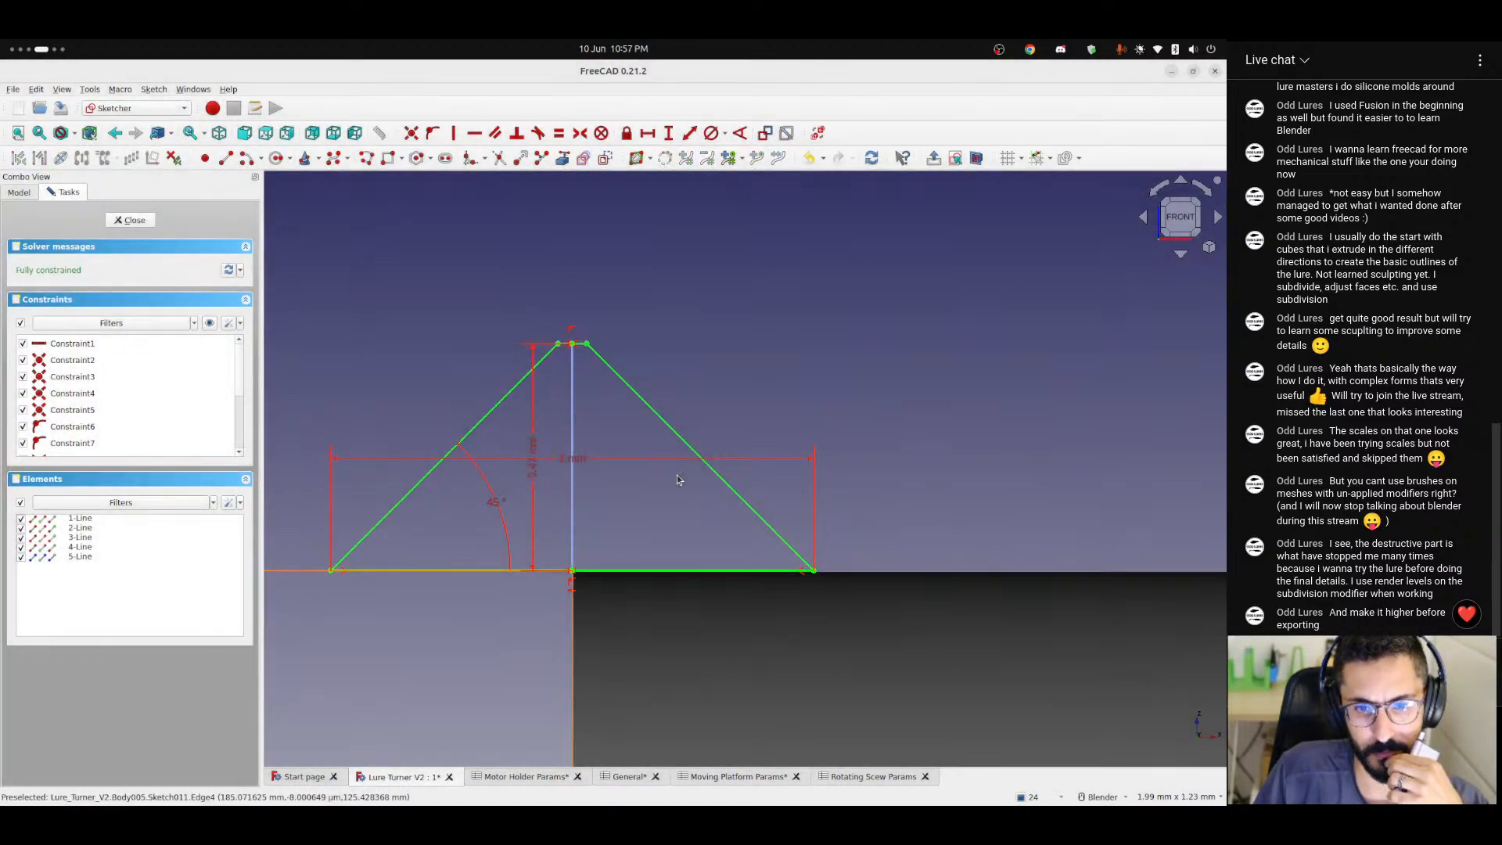
left_click(531, 441)
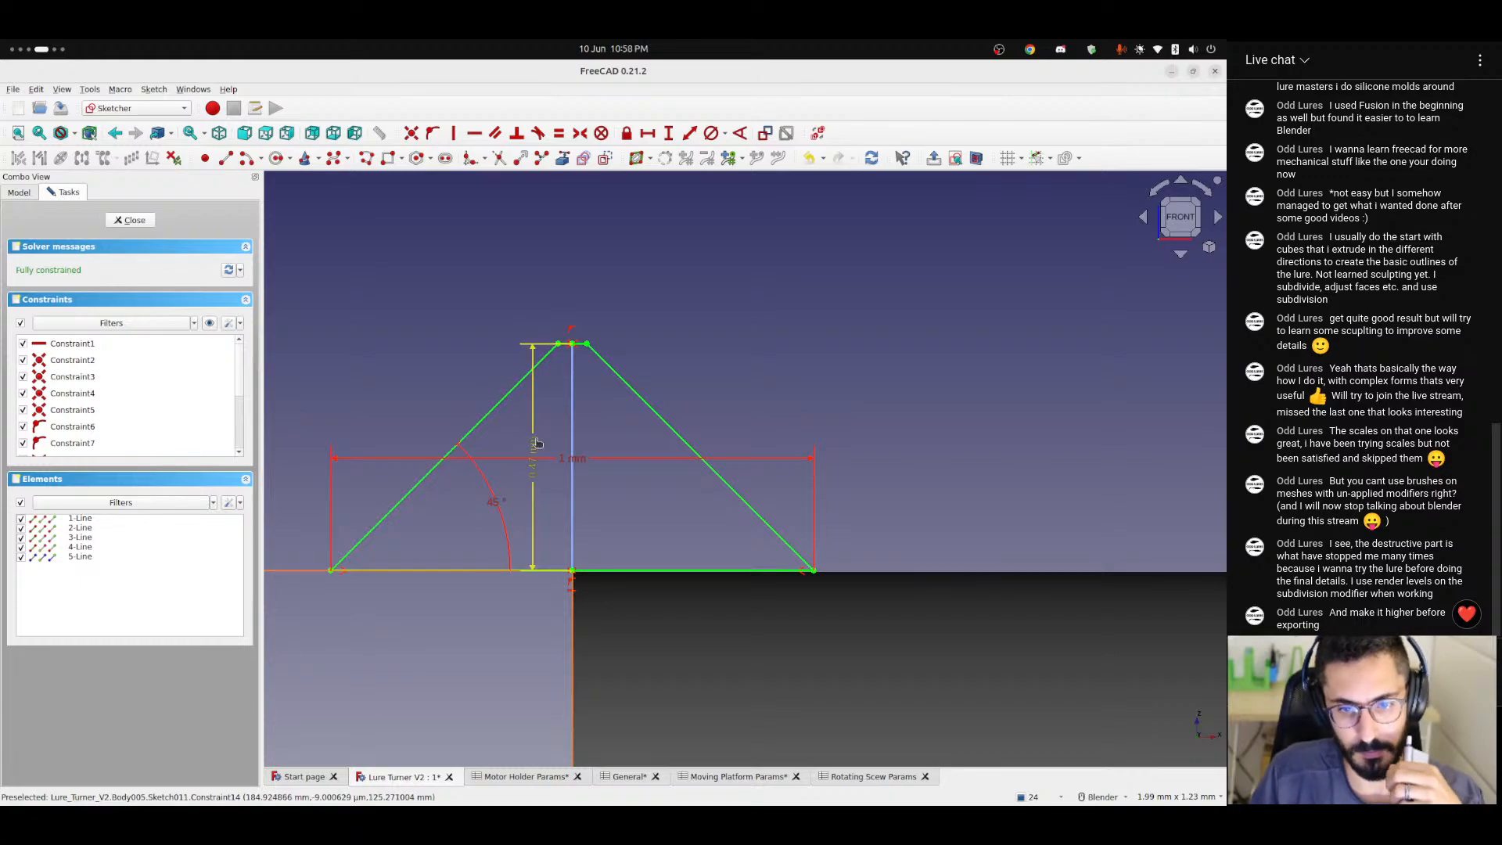
key("Delete")
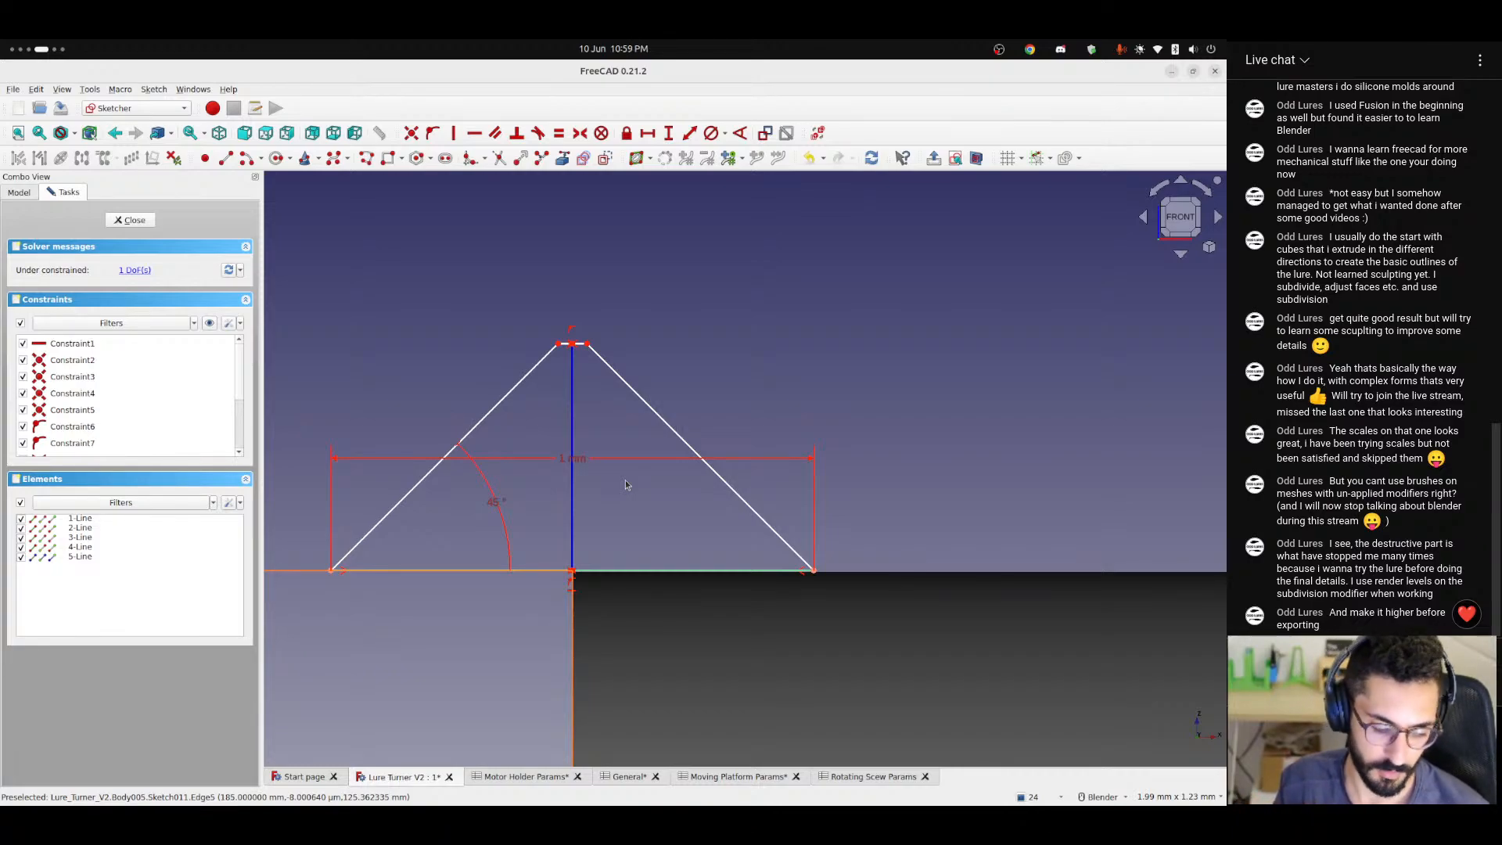
Switch to an empty workspace, launch Blender and start a new General file.
key("ctrl+alt+Right")
key("ctrl+alt+Right")
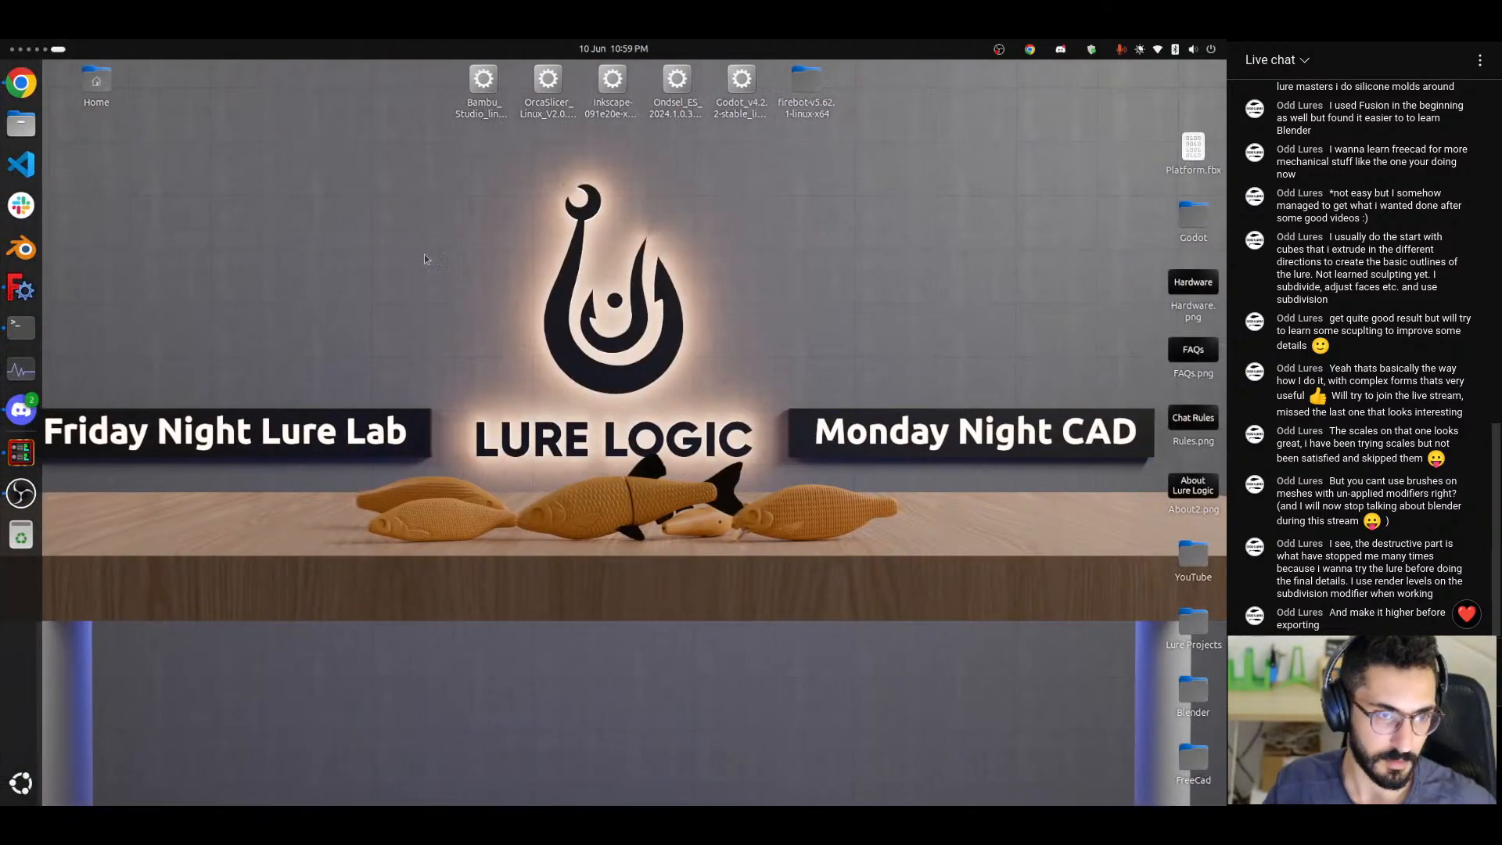
left_click(21, 247)
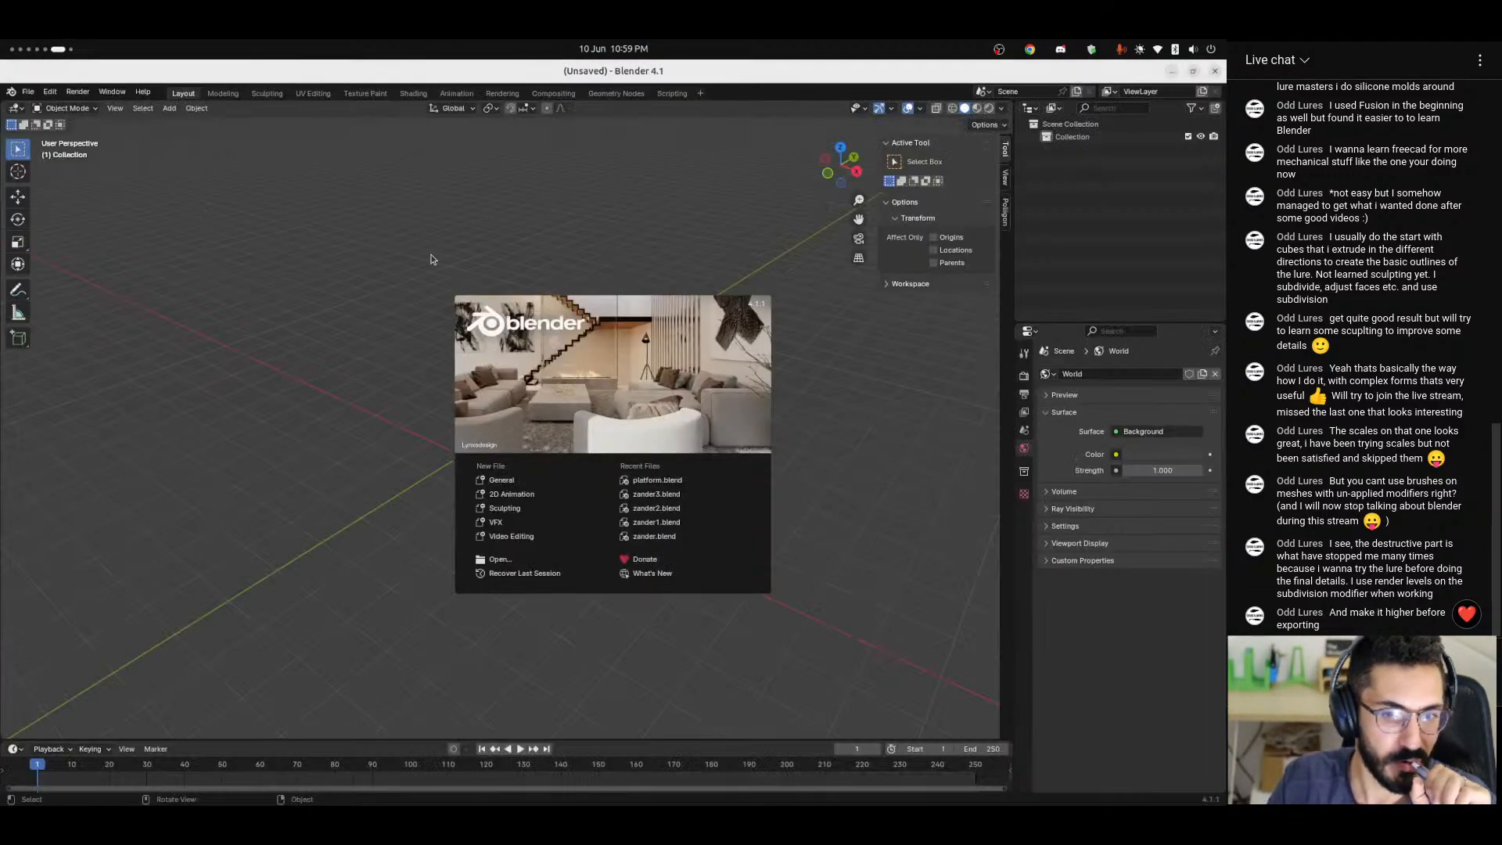
left_click(502, 481)
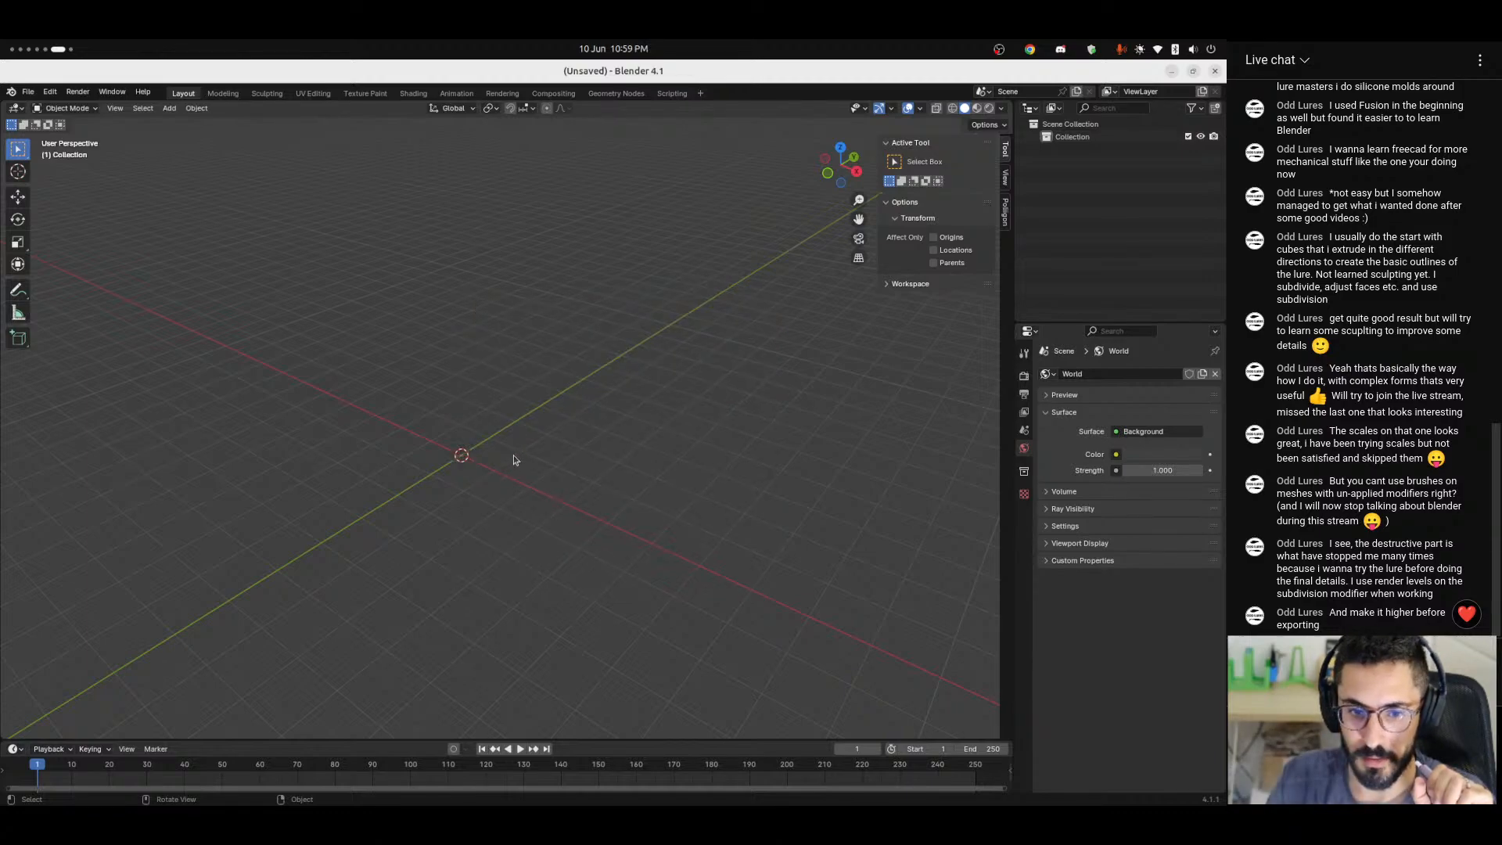
left_click(27, 92)
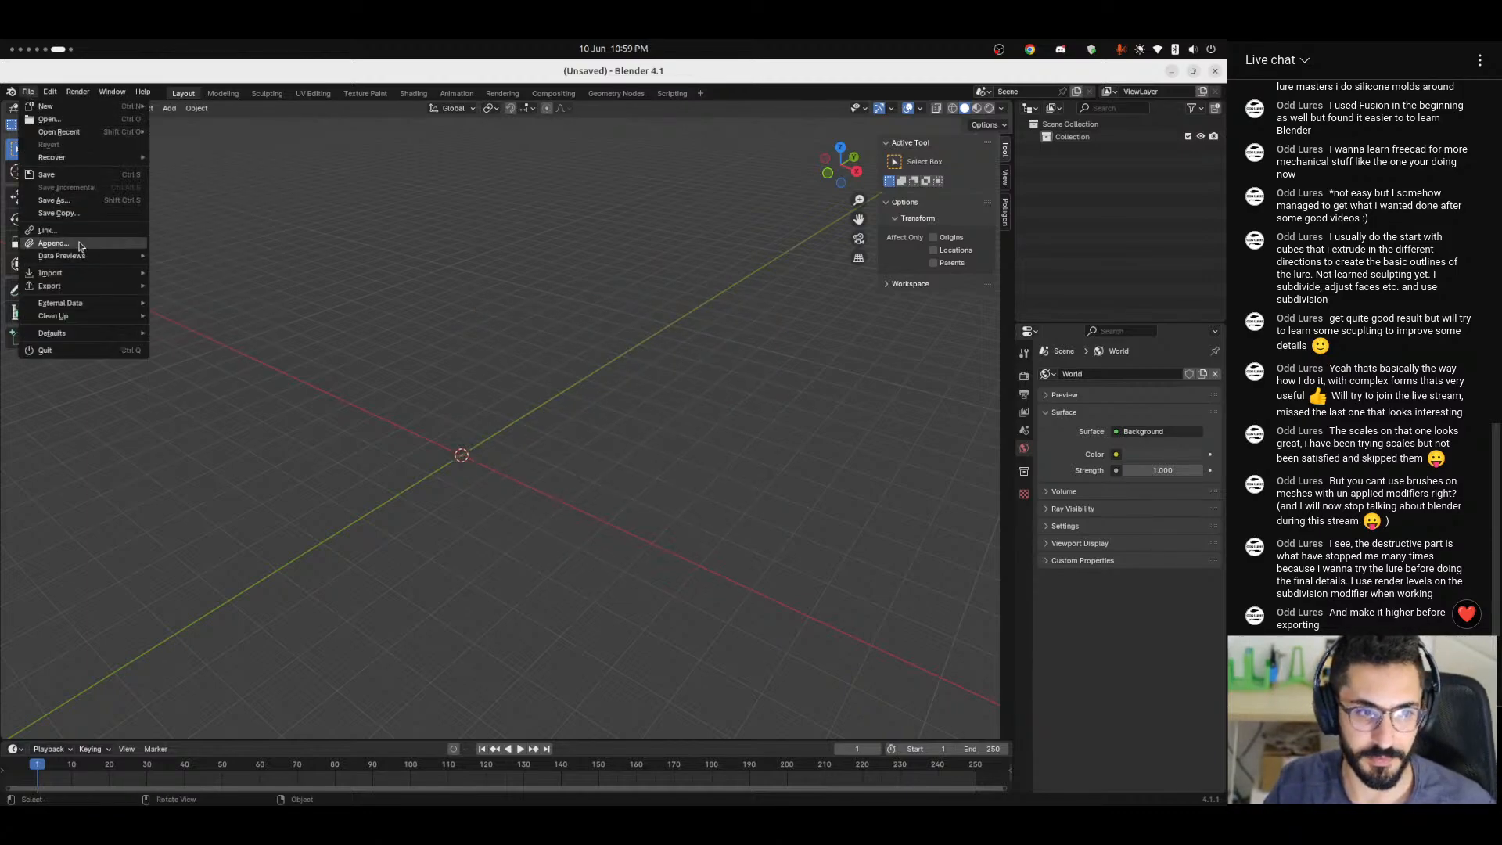
mouse_move(69, 282)
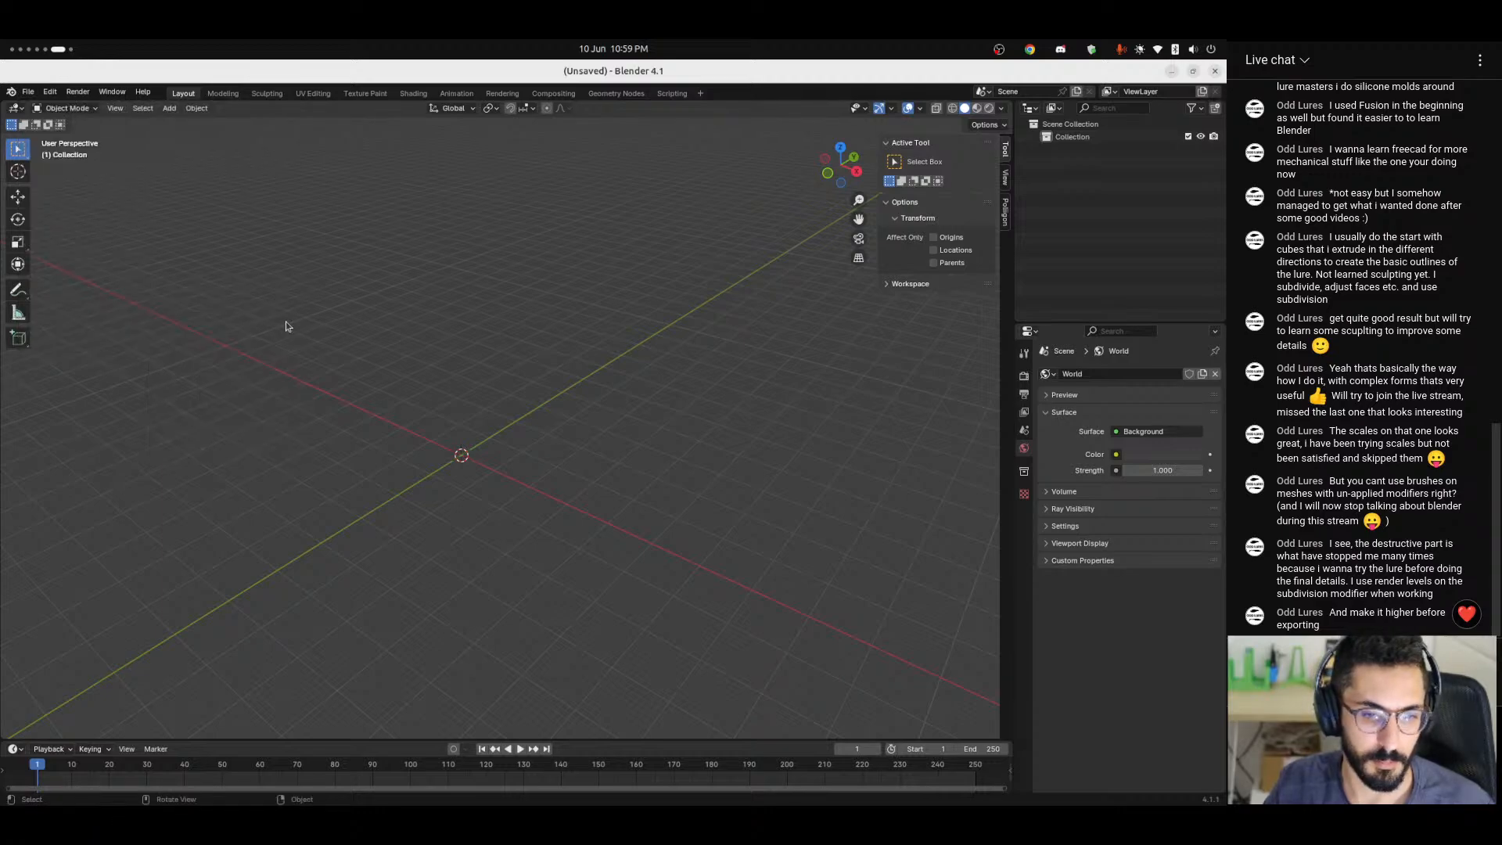
Add a cube mesh at the centre of the empty Blender scene.
key("shift+a")
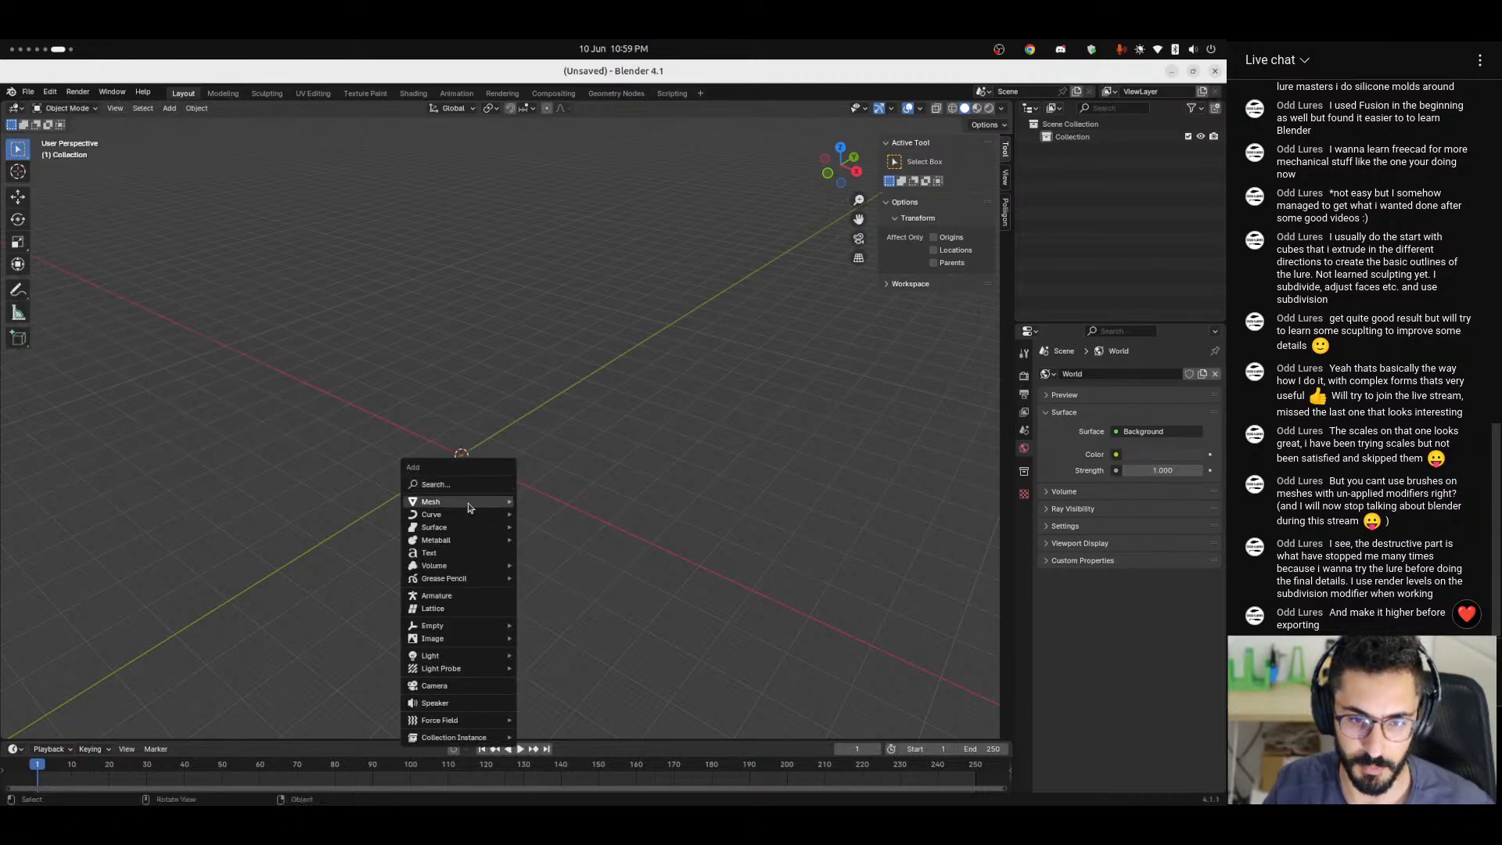
mouse_move(482, 504)
left_click(540, 514)
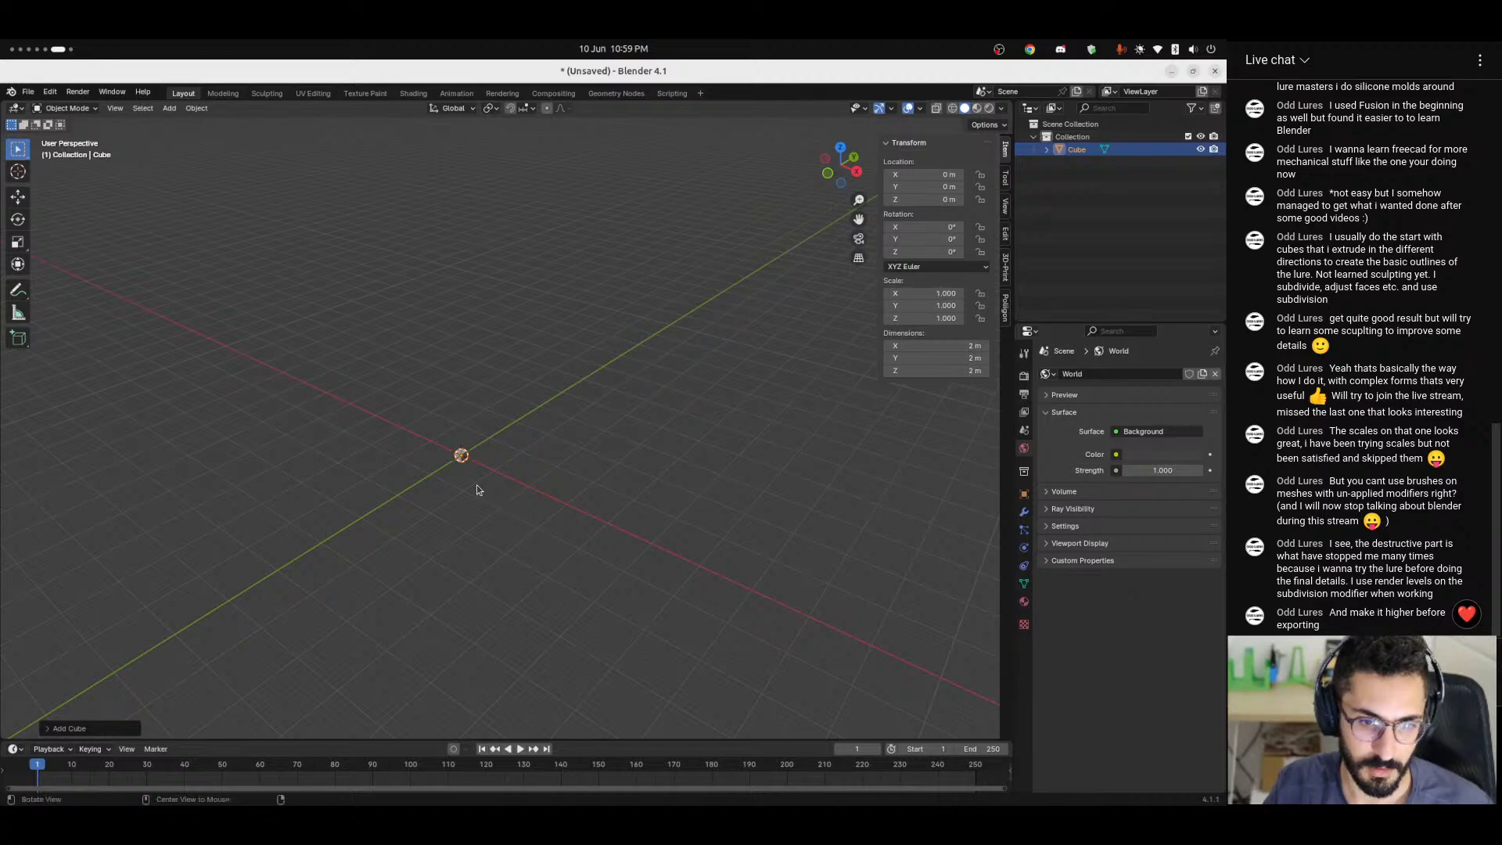
scroll(467, 492, "up", 2)
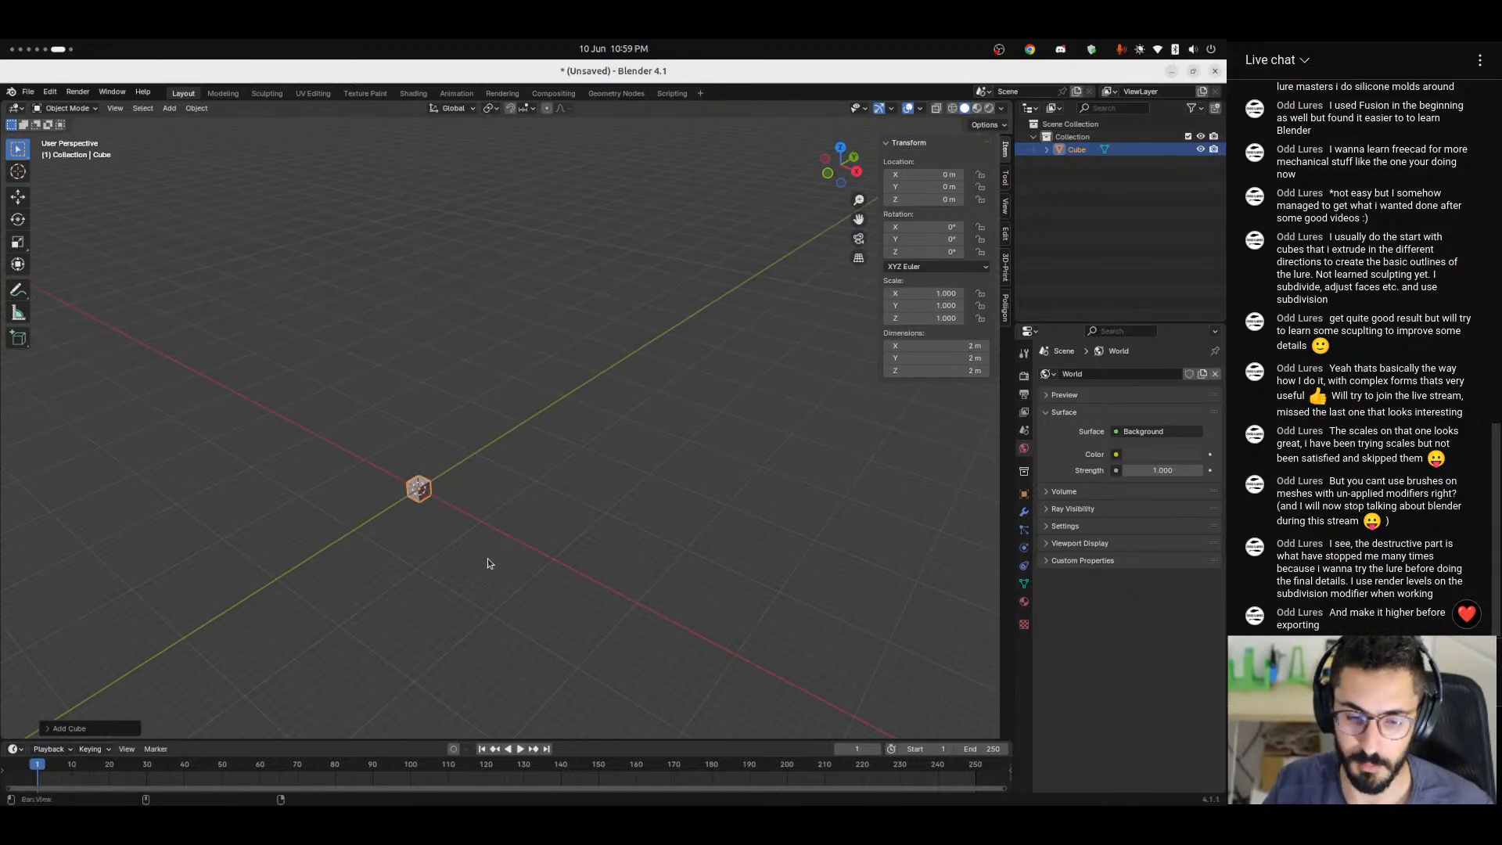
Scale the cube up uniformly to about 18.4 m per side and apply its scale.
middle_click_drag(484, 558, 580, 510, "shift")
key("s")
left_click(17, 548)
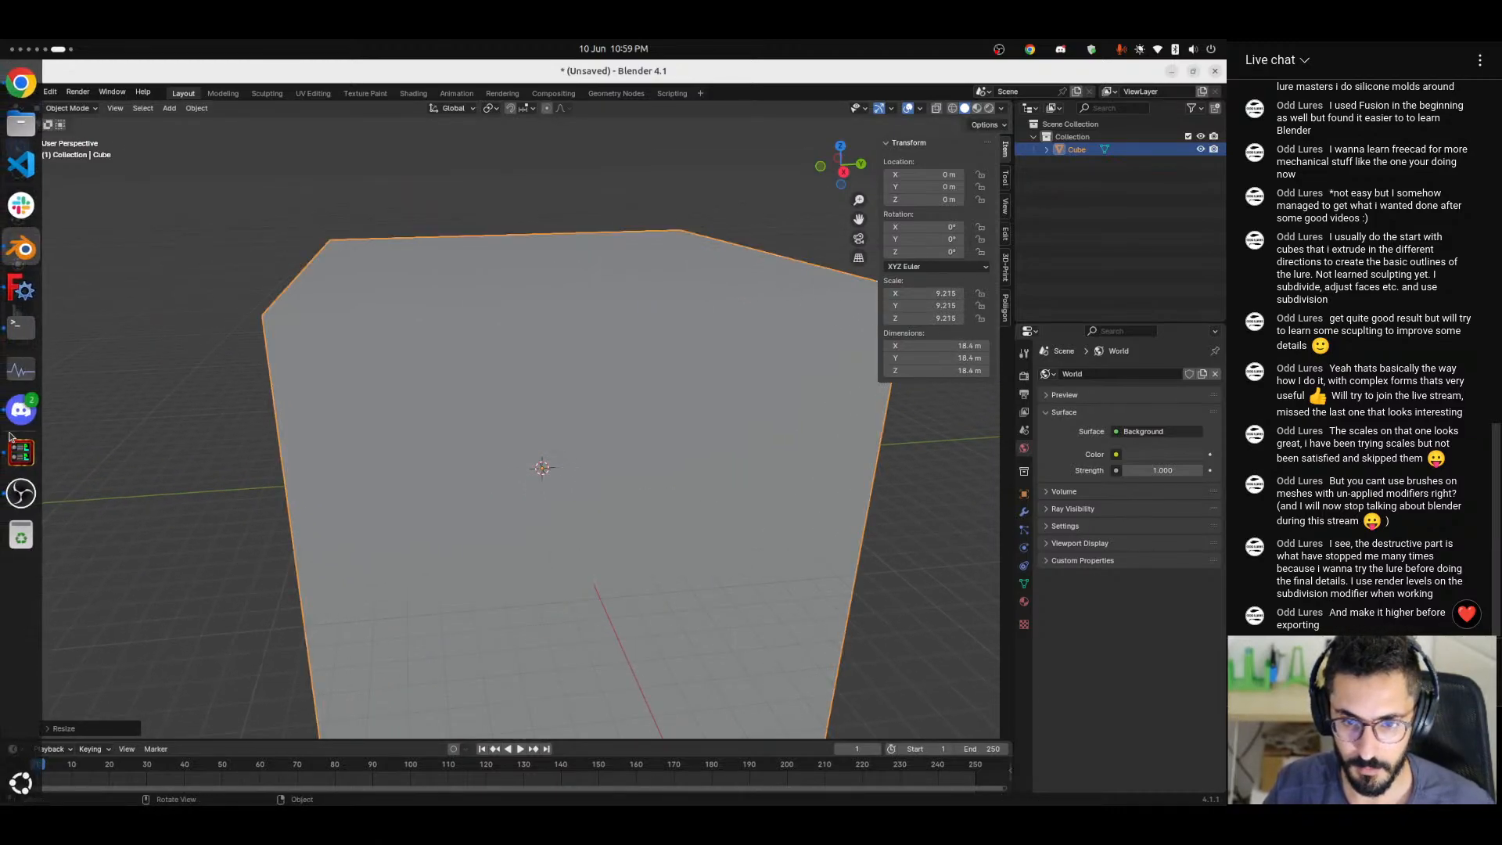
middle_click_drag(478, 513, 476, 510, "shift")
scroll(476, 510, "down", 3)
key("ctrl+a")
left_click(430, 567)
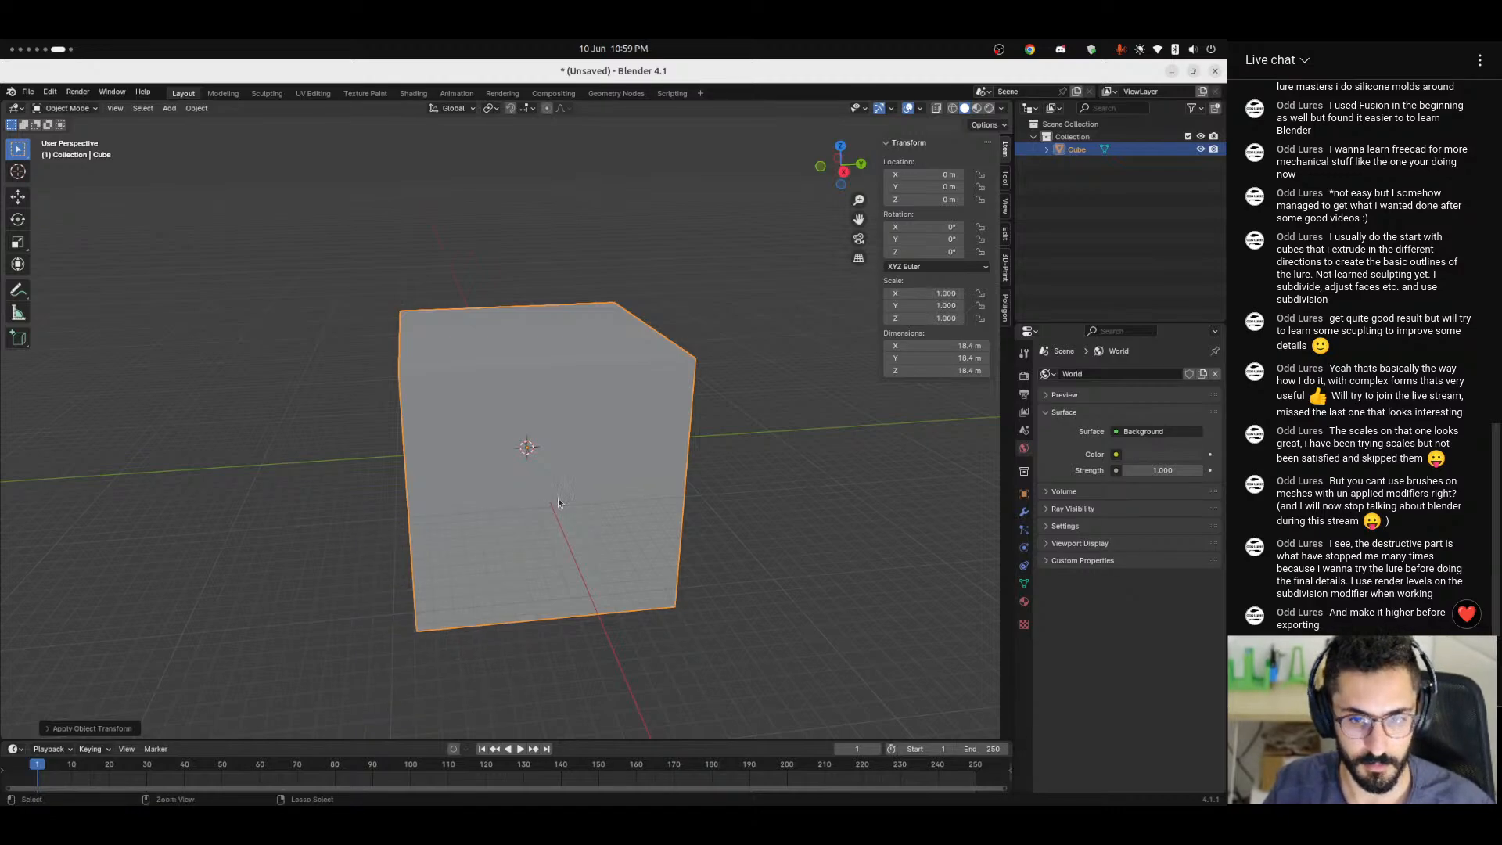
Add a level 3 subdivision surface to the cube and stretch it along Y to about 82.8 m.
key("ctrl+3")
key("s")
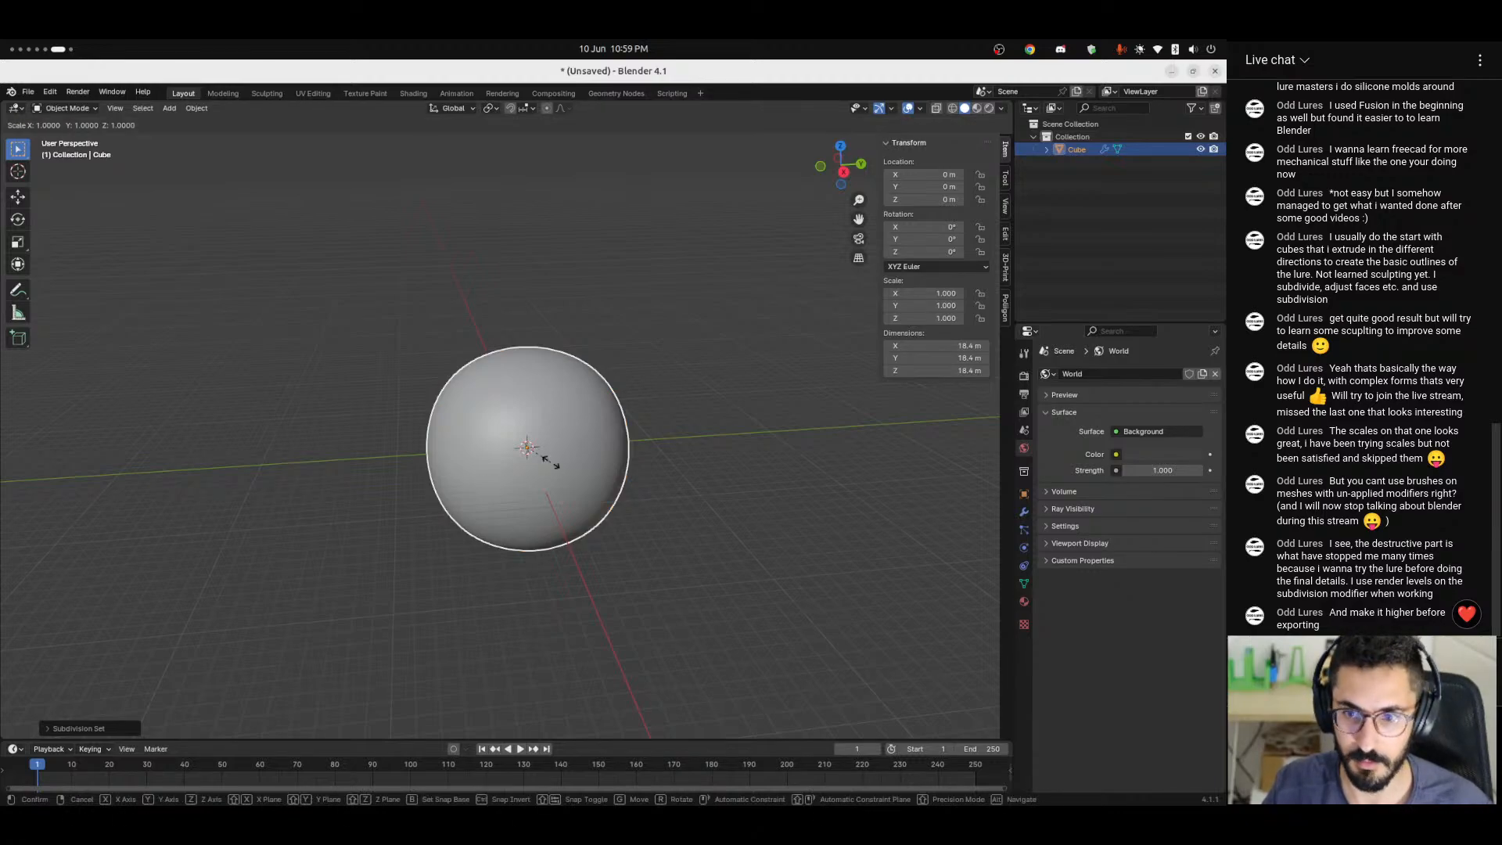
key("y")
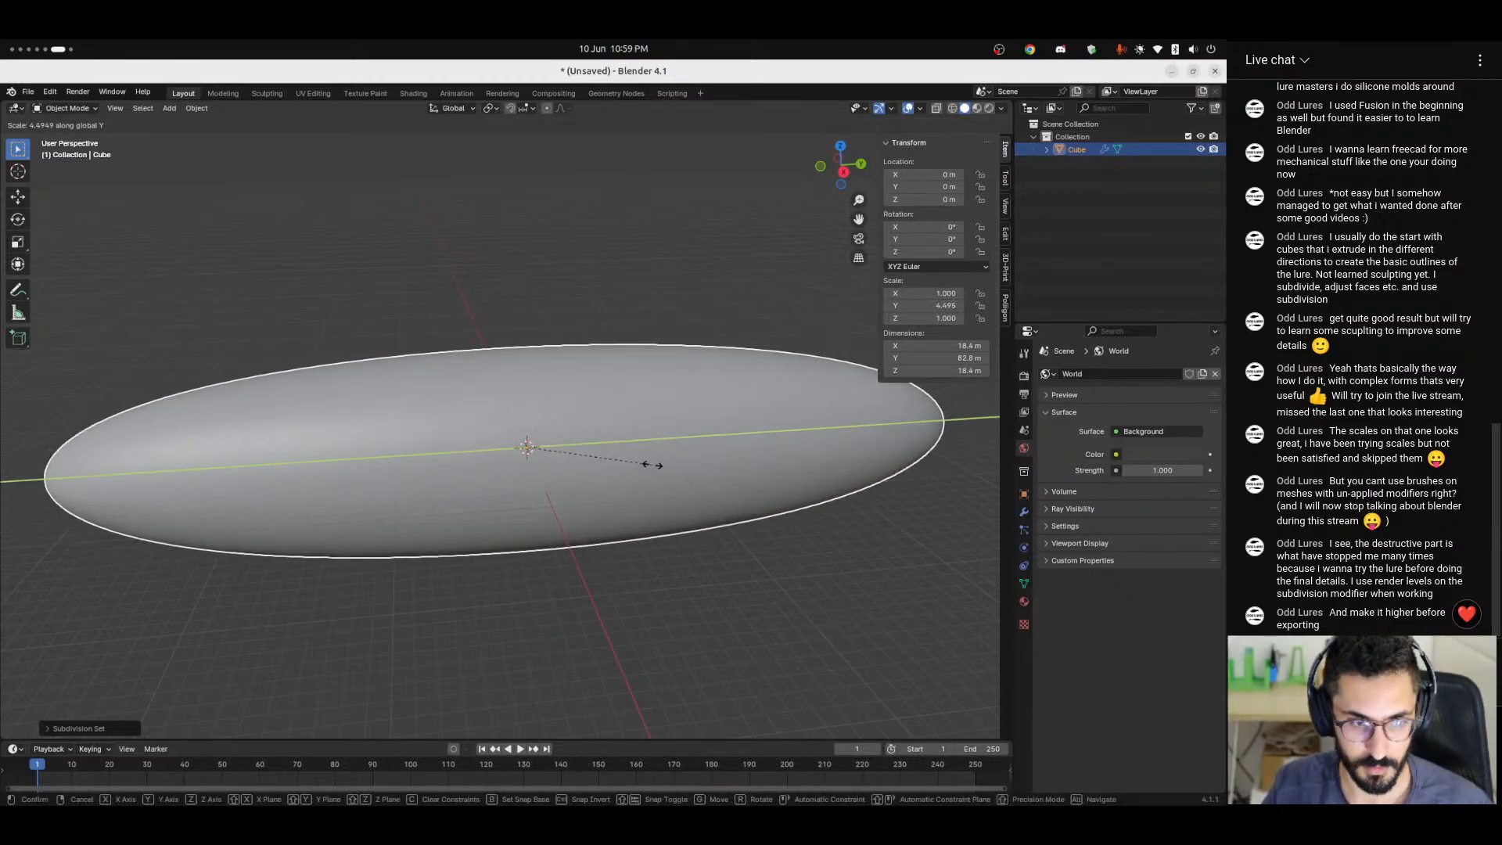
left_click(530, 500)
Add two loop cuts around the stretched body, one near each end, to make the ends blunter, and return to Object Mode.
key("Tab")
key("ctrl+r")
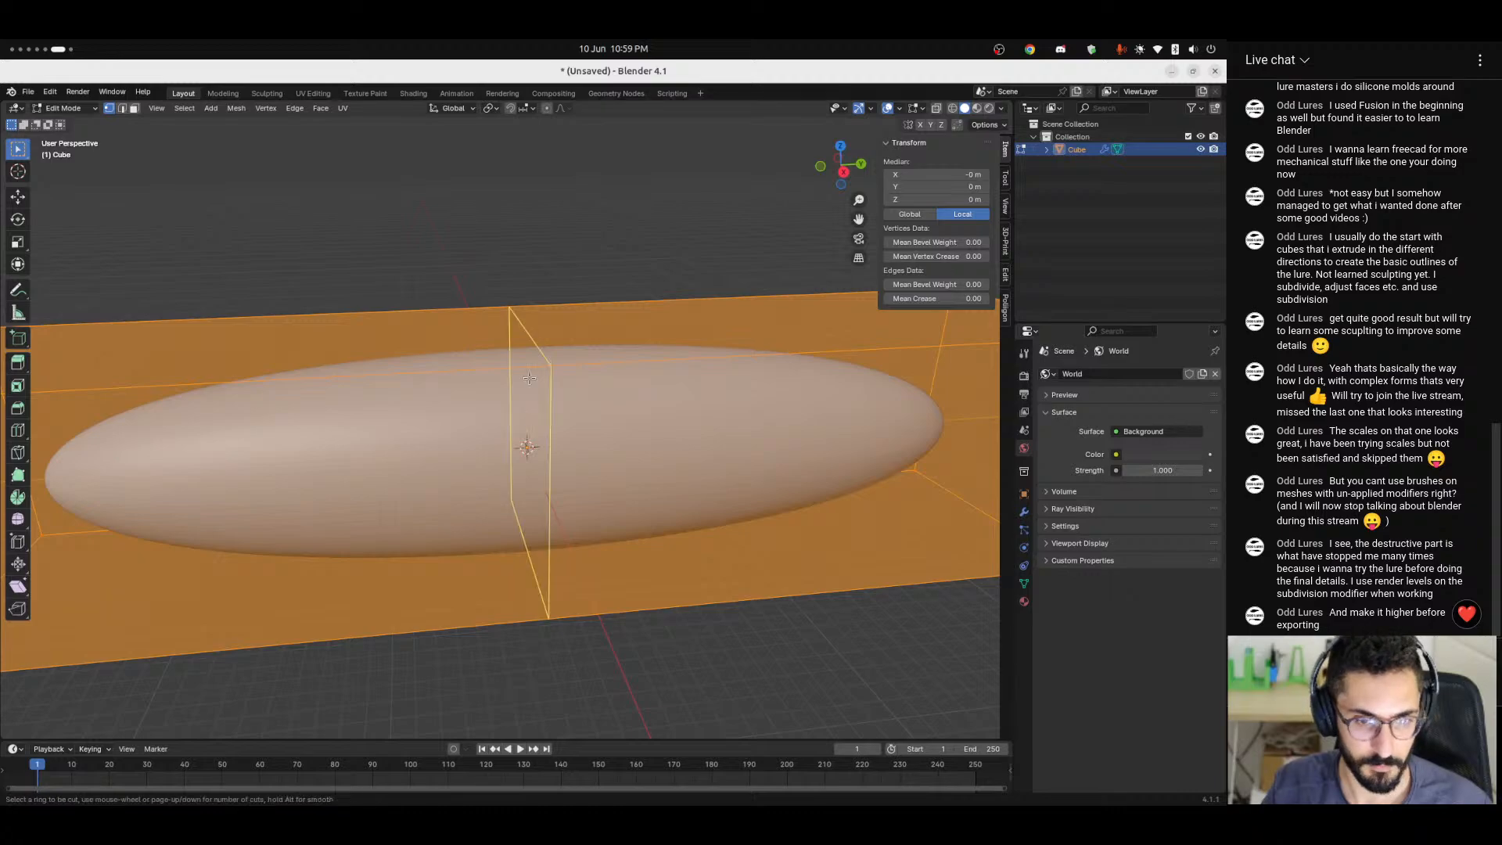
key("Escape")
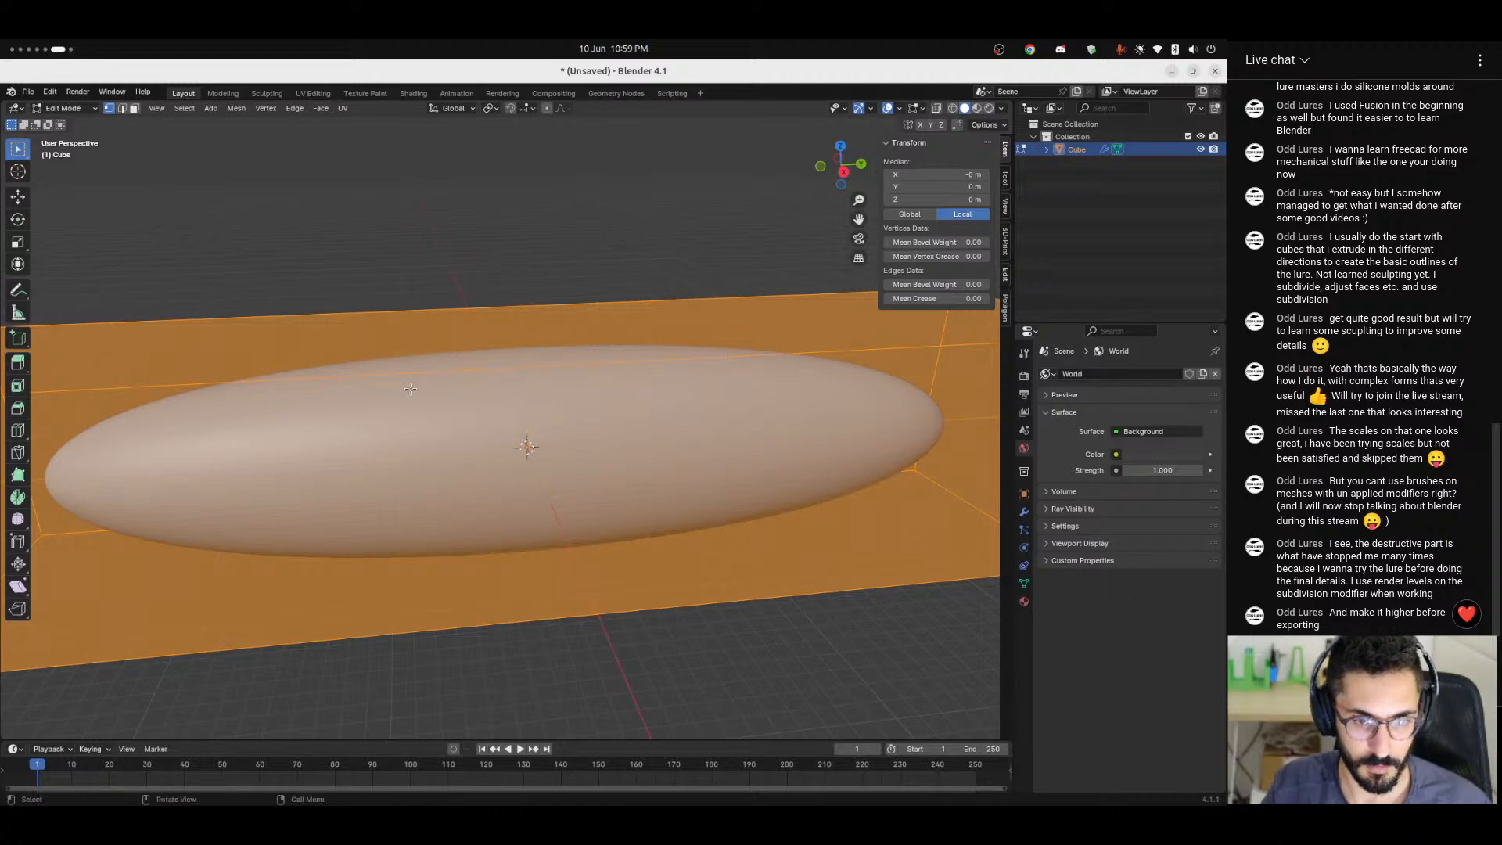
key("ctrl+r")
left_click(551, 393)
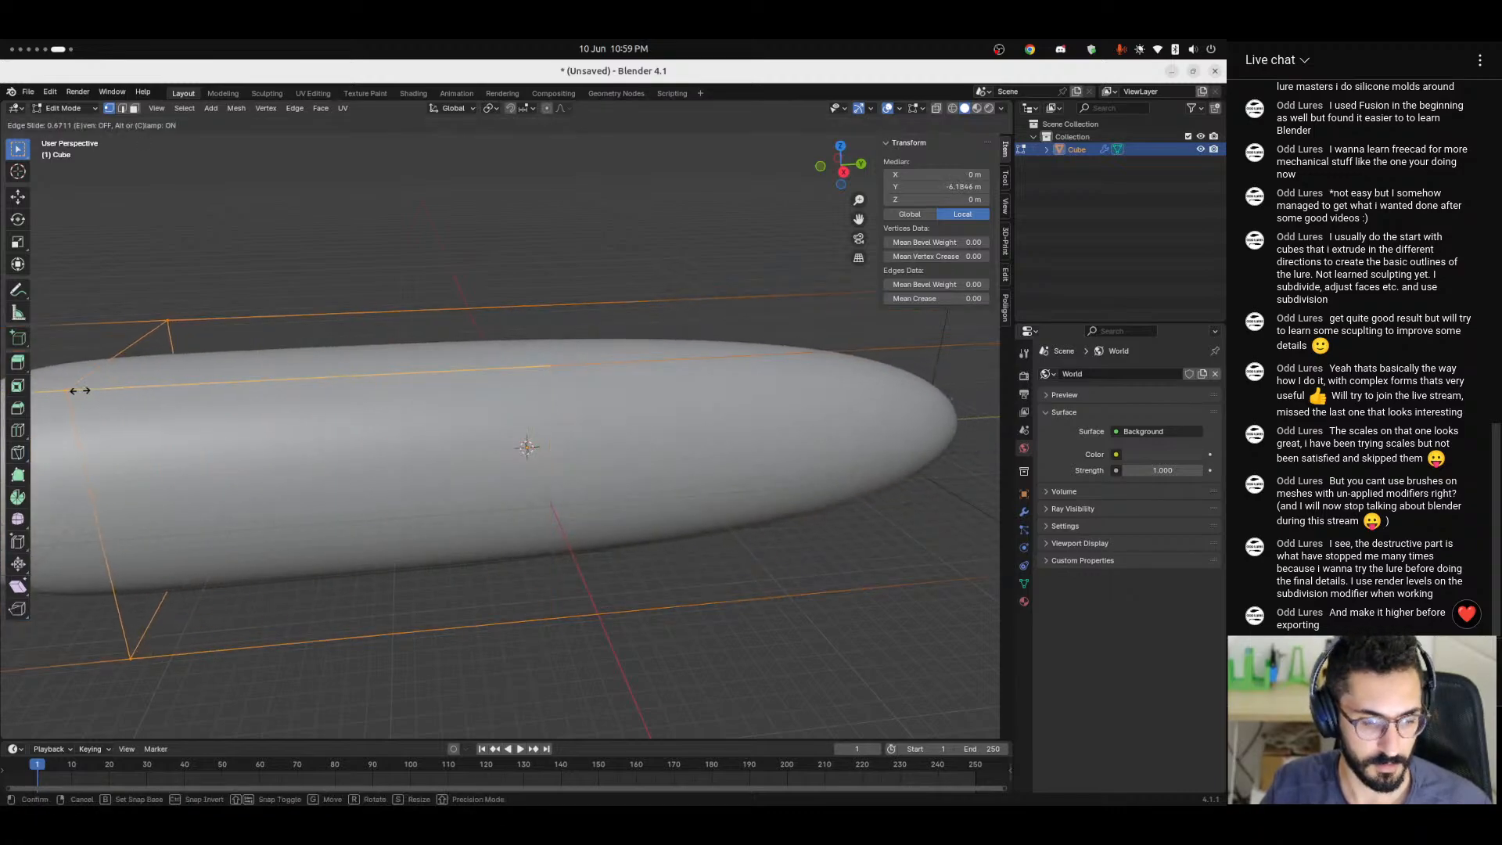
left_click(419, 418)
key("ctrl+r")
left_click(556, 385)
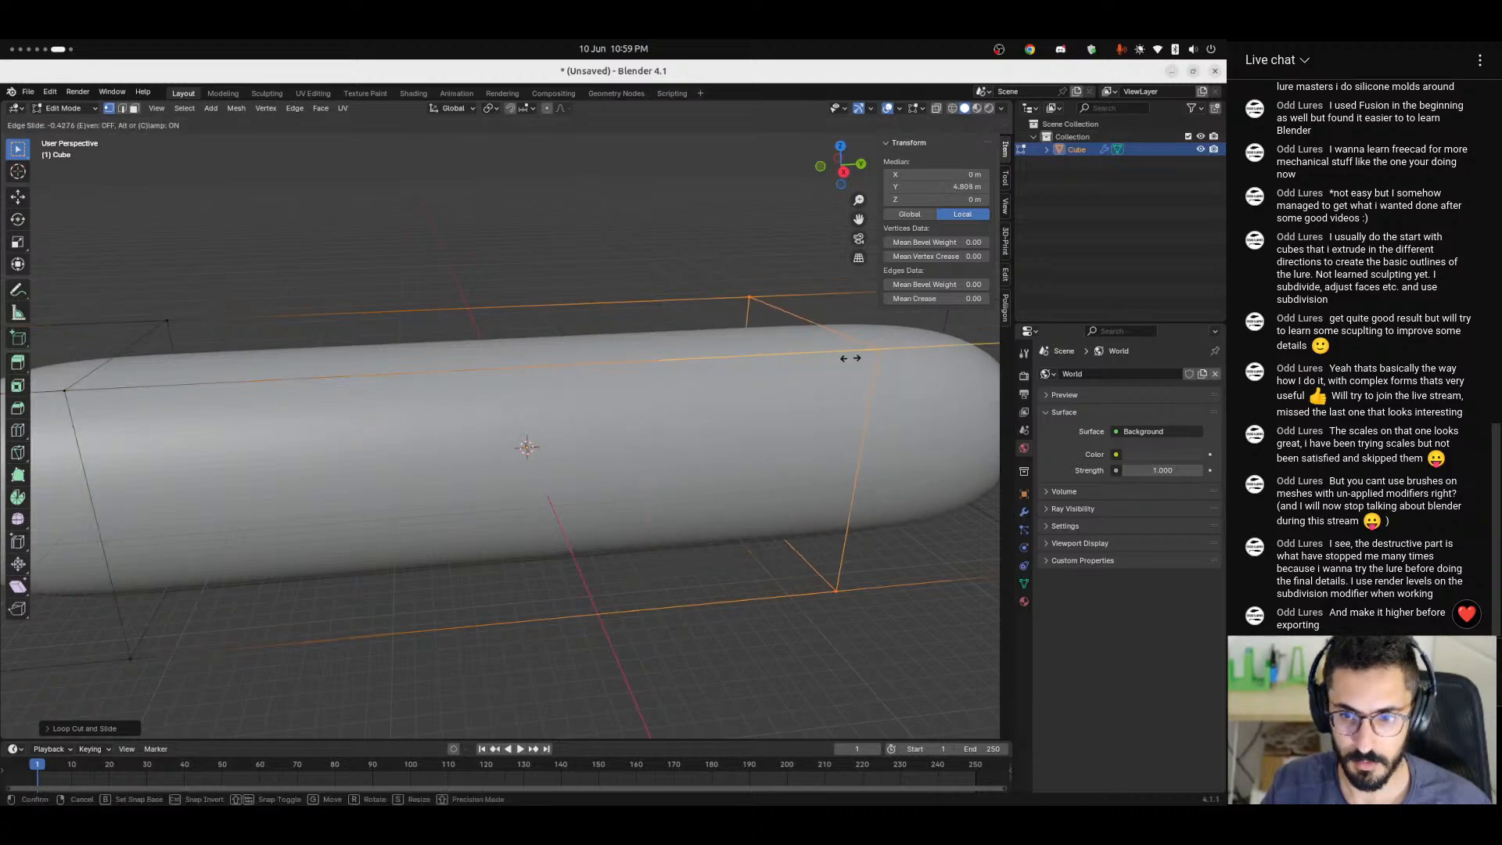
left_click(931, 373)
key("Tab")
scroll(439, 477, "down", 6)
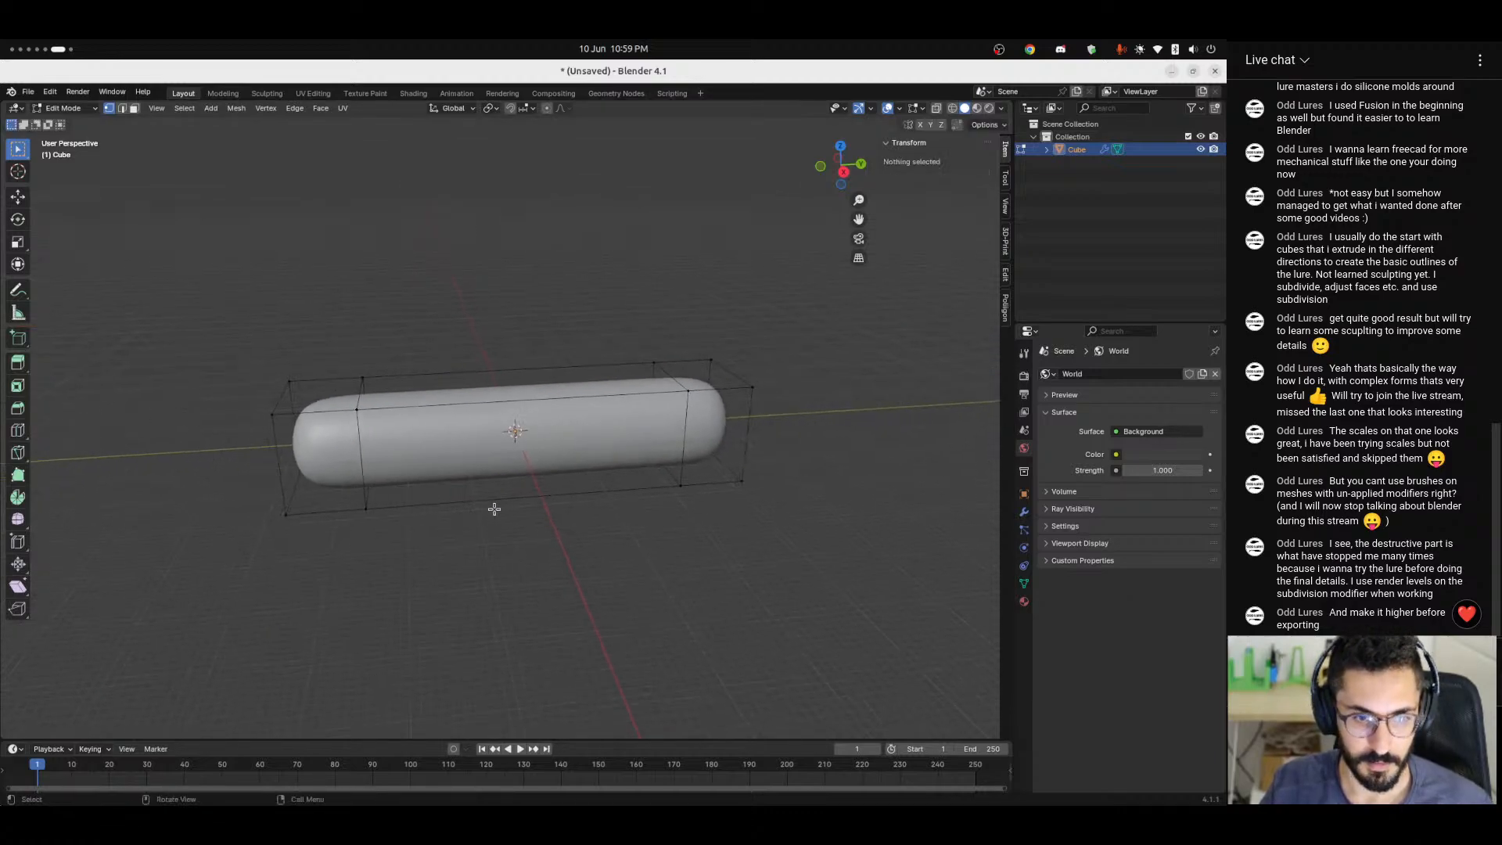
Apply the body's scale and remove its Subdivision modifier.
key("ctrl+a")
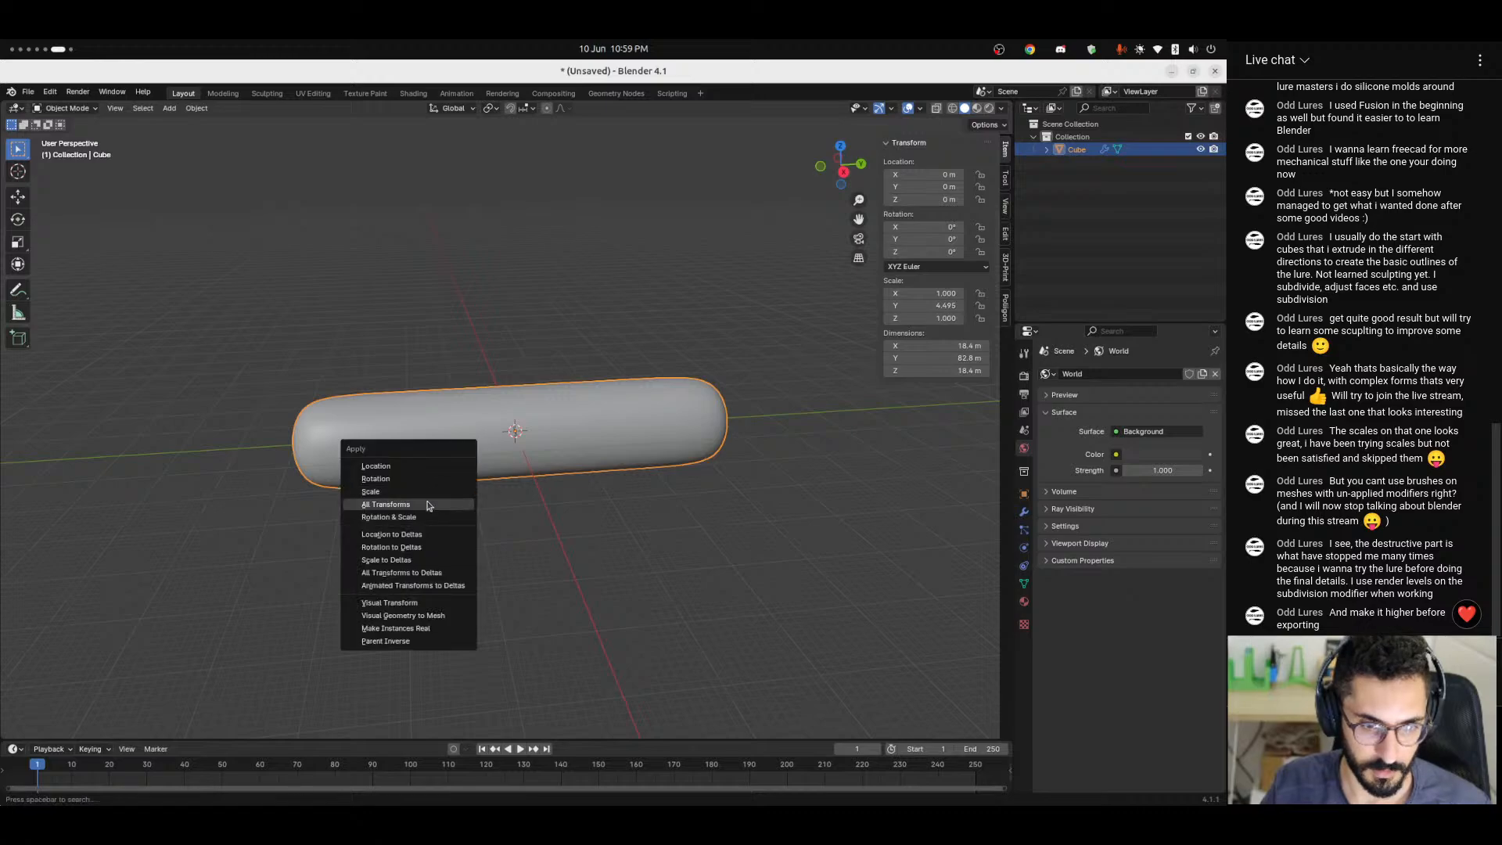
left_click(426, 495)
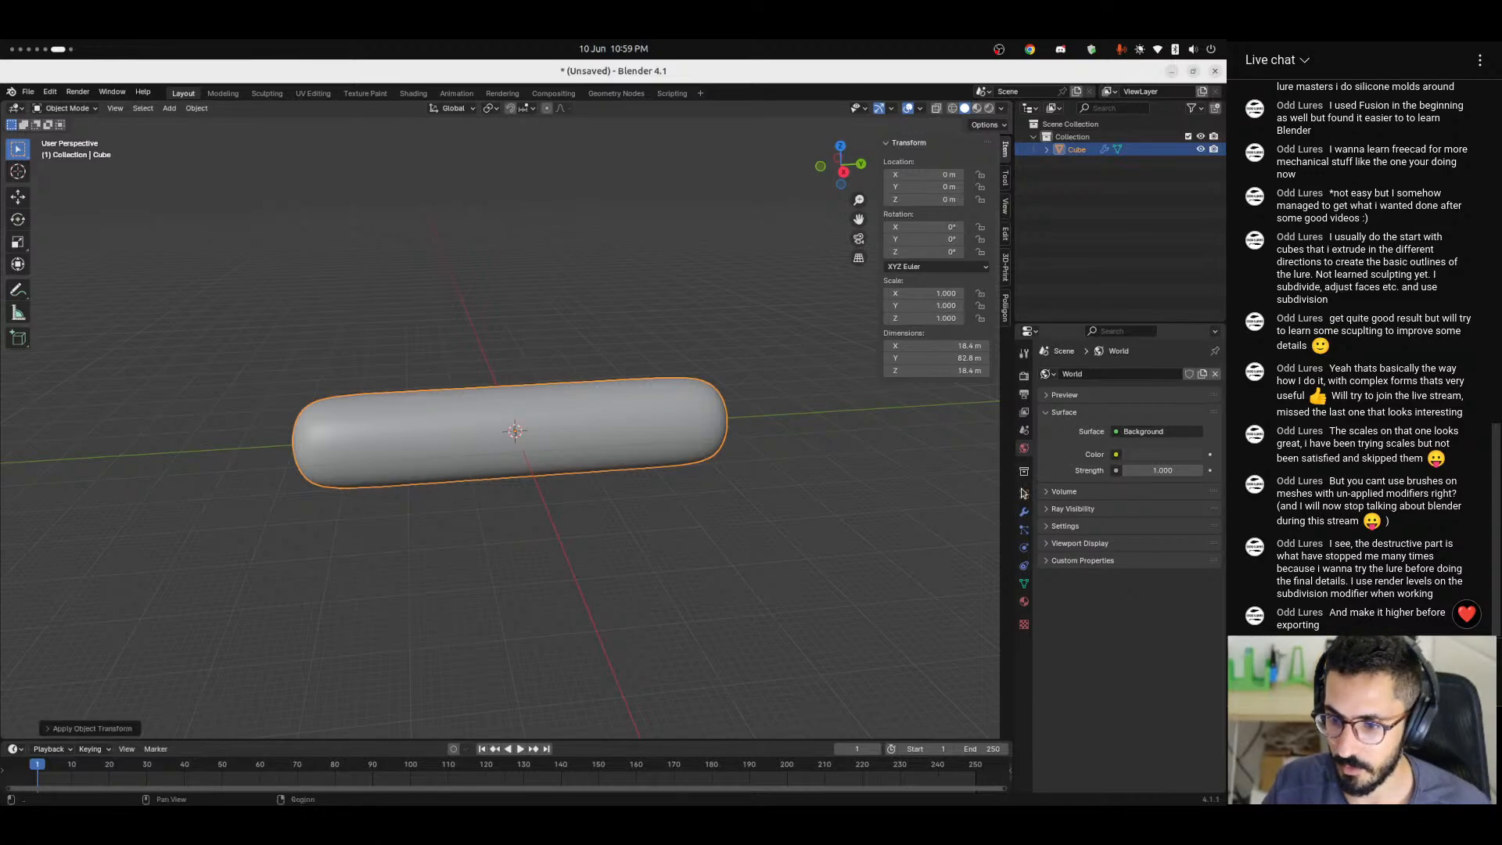
left_click(1024, 512)
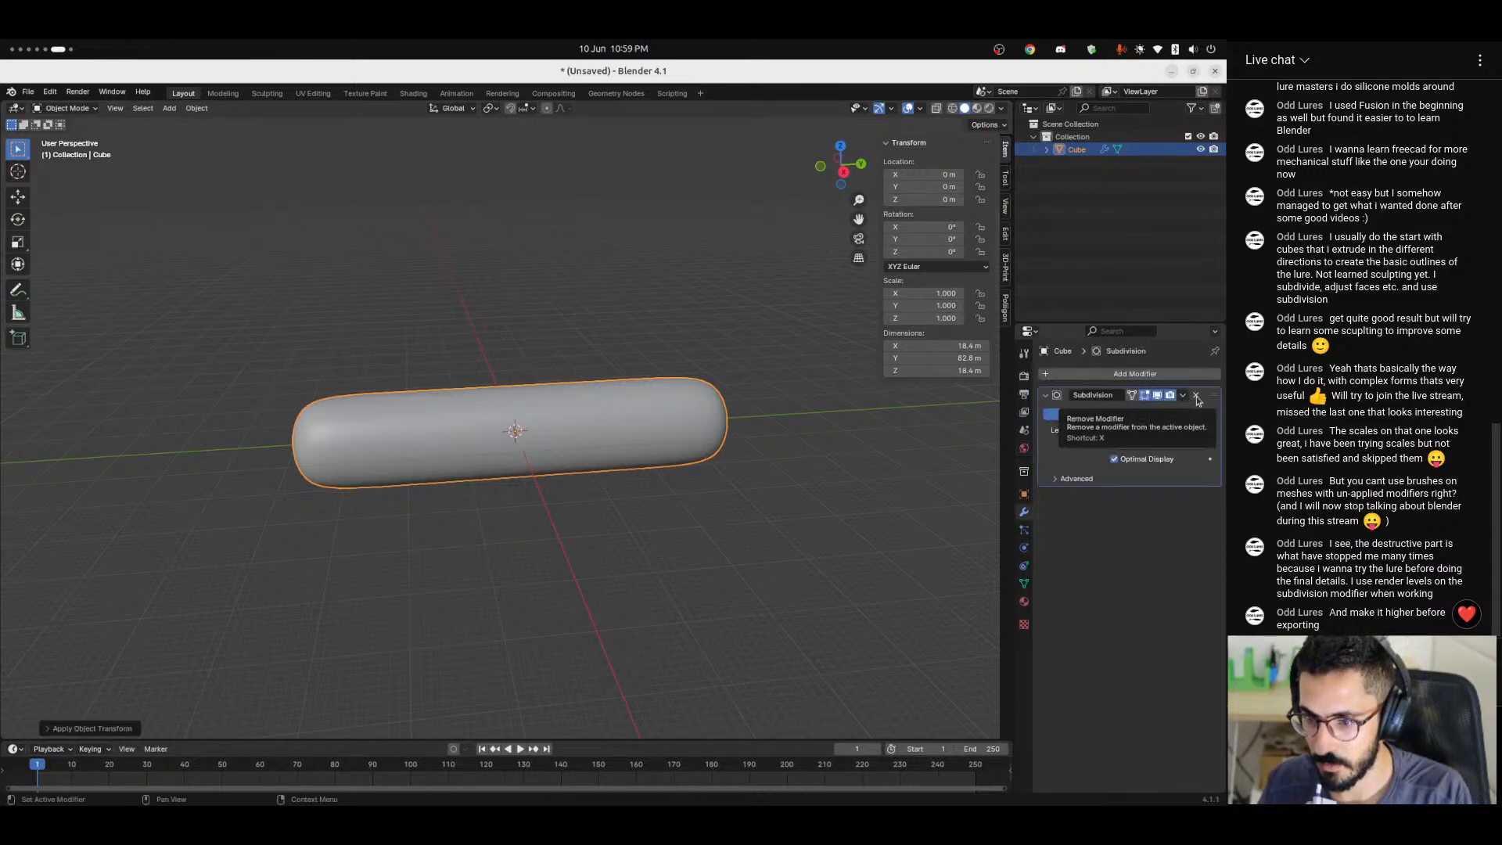
left_click(1196, 396)
left_click(739, 537)
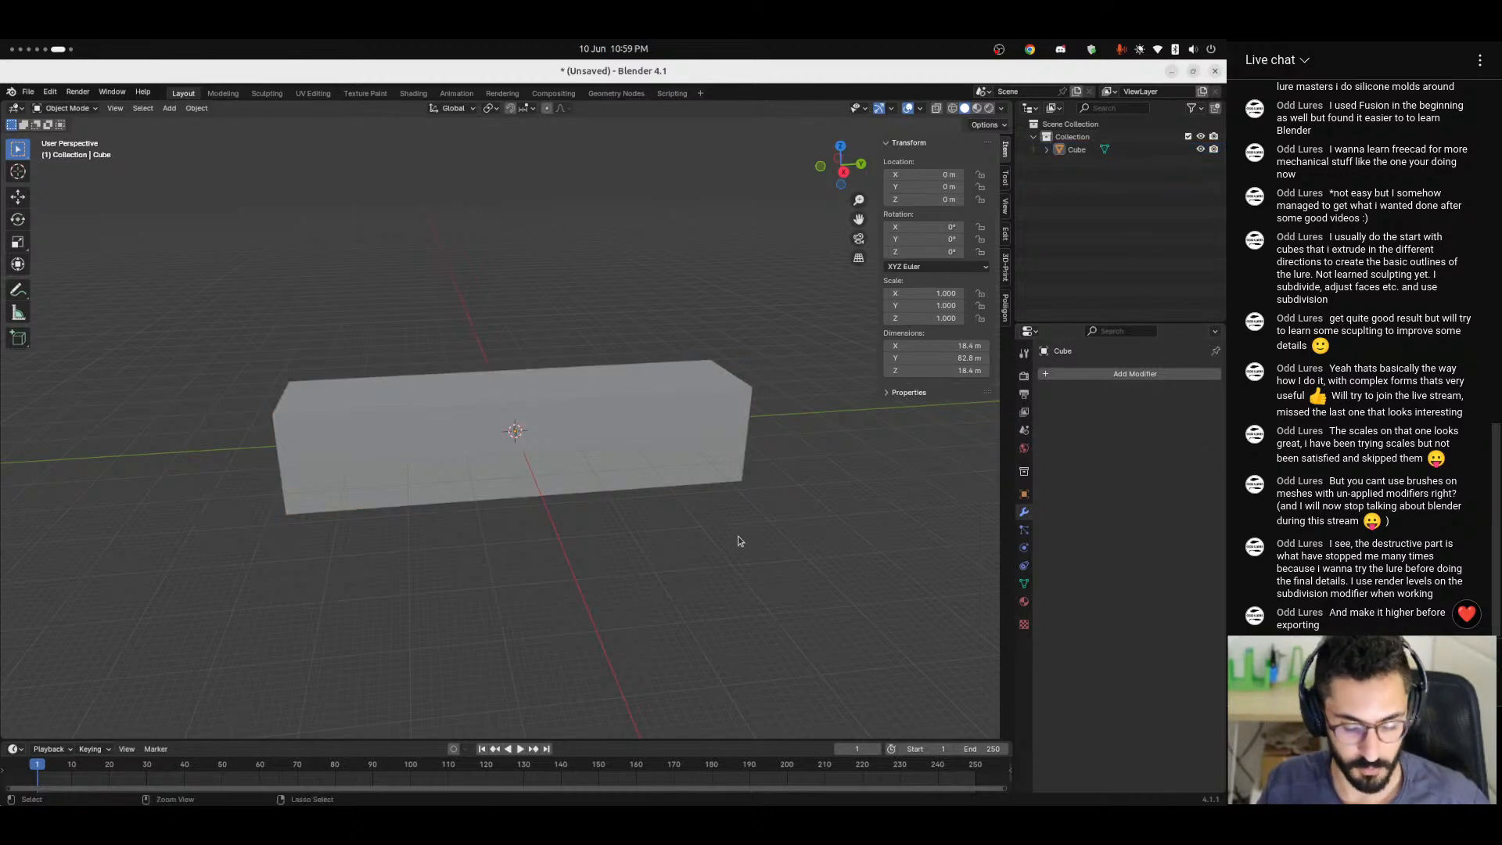
Give the body a level 5 Subdivision modifier and apply it to the mesh.
key("a")
key("ctrl+5")
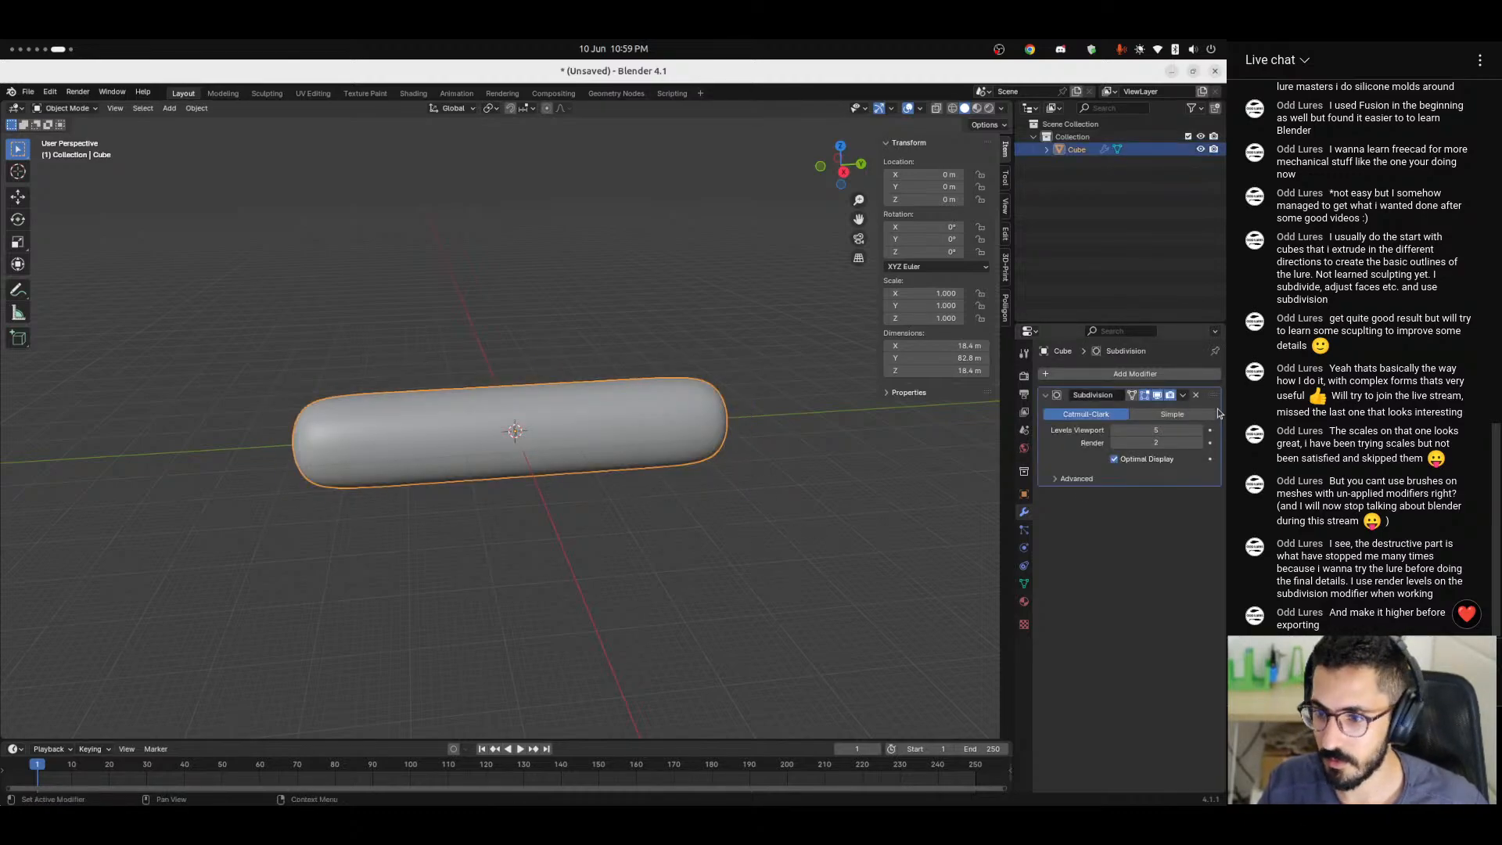
left_click(1182, 396)
left_click(1158, 408)
Enter Edit Mode with wireframe shading and select all vertices of the body's rounded end on the negative Y side.
middle_click_drag(754, 503, 537, 514)
left_click_drag(537, 514, 499, 410, "ctrl+alt")
left_click_drag(478, 492, 546, 392, "alt+shift")
key("Tab")
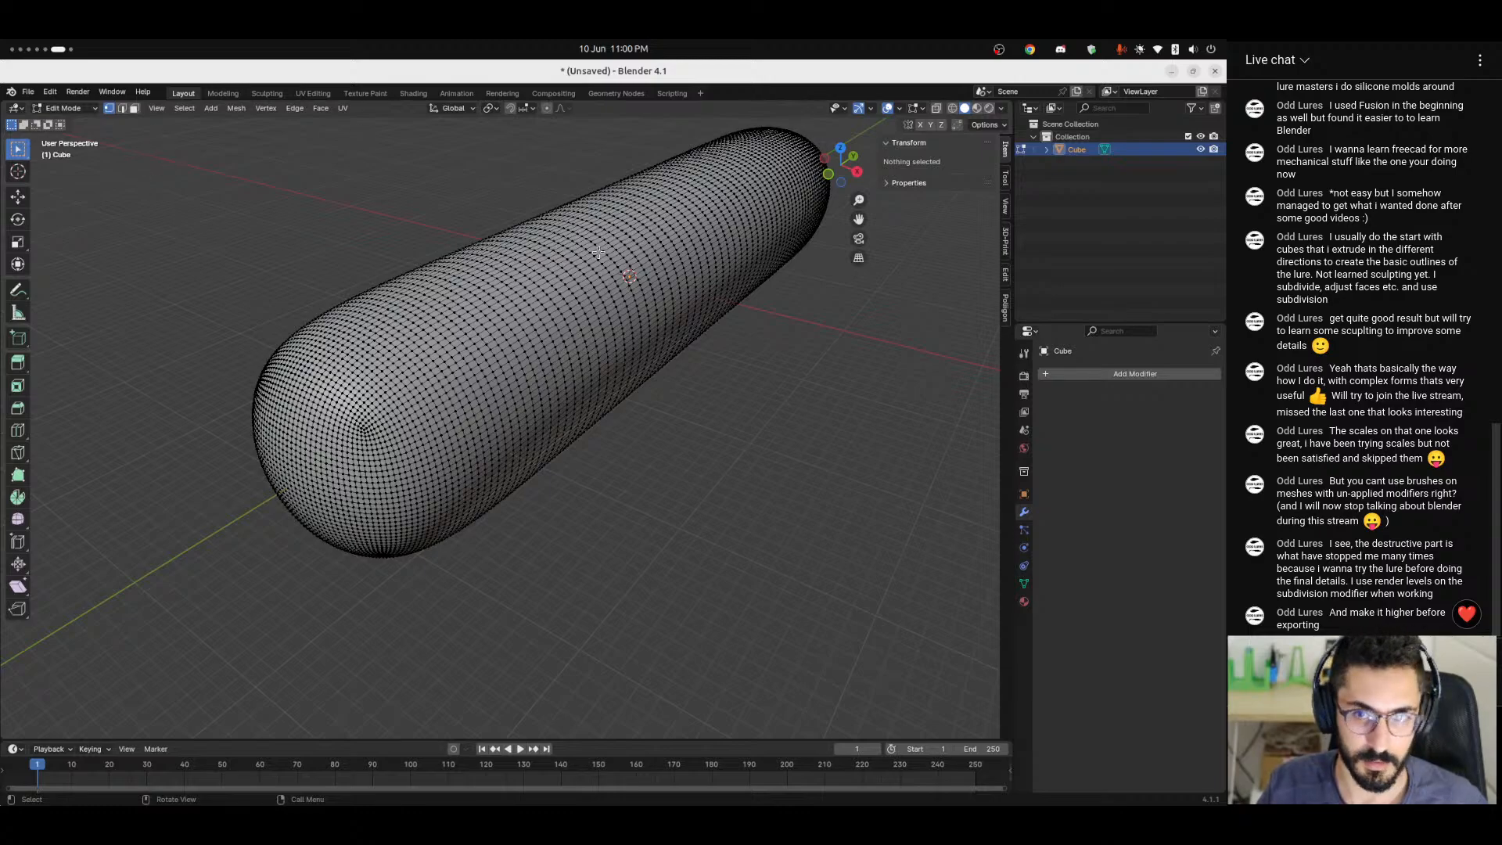
left_click(858, 173)
left_click(952, 108)
left_click_drag(470, 305, 763, 360, "alt+shift")
mouse_move(452, 206)
left_mouse_down()
mouse_move(567, 418)
mouse_move(594, 536)
left_mouse_up()
middle_click_drag(594, 536, 669, 511)
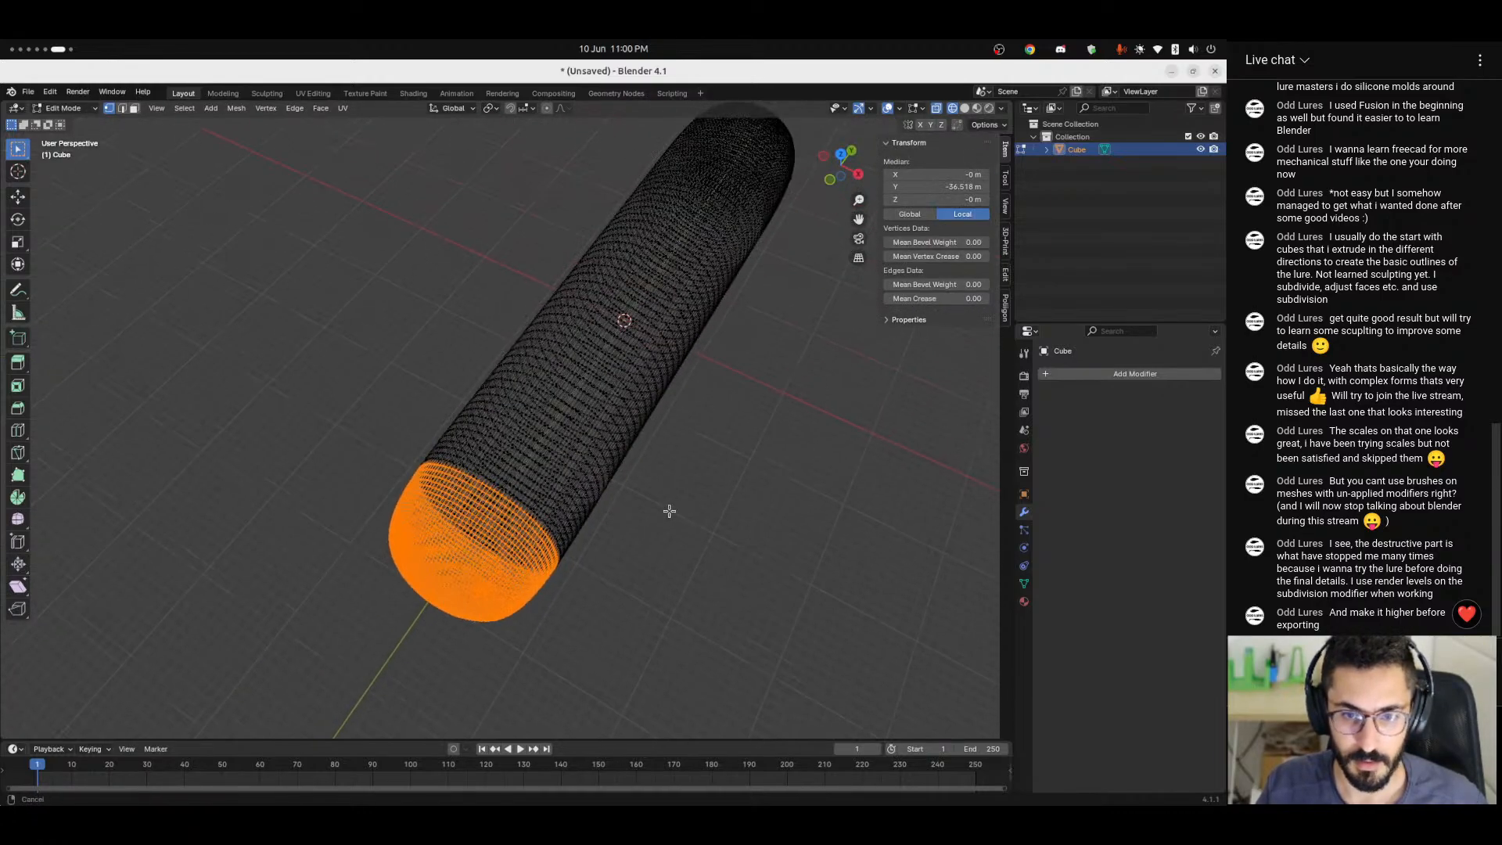
left_click_drag(669, 511, 716, 440, "alt")
left_click_drag(773, 382, 674, 316, "ctrl+alt")
Turn on smooth proportional editing and try scaling the selected end uniformly to about 0.47 with a proportional size of about 28.
key("s")
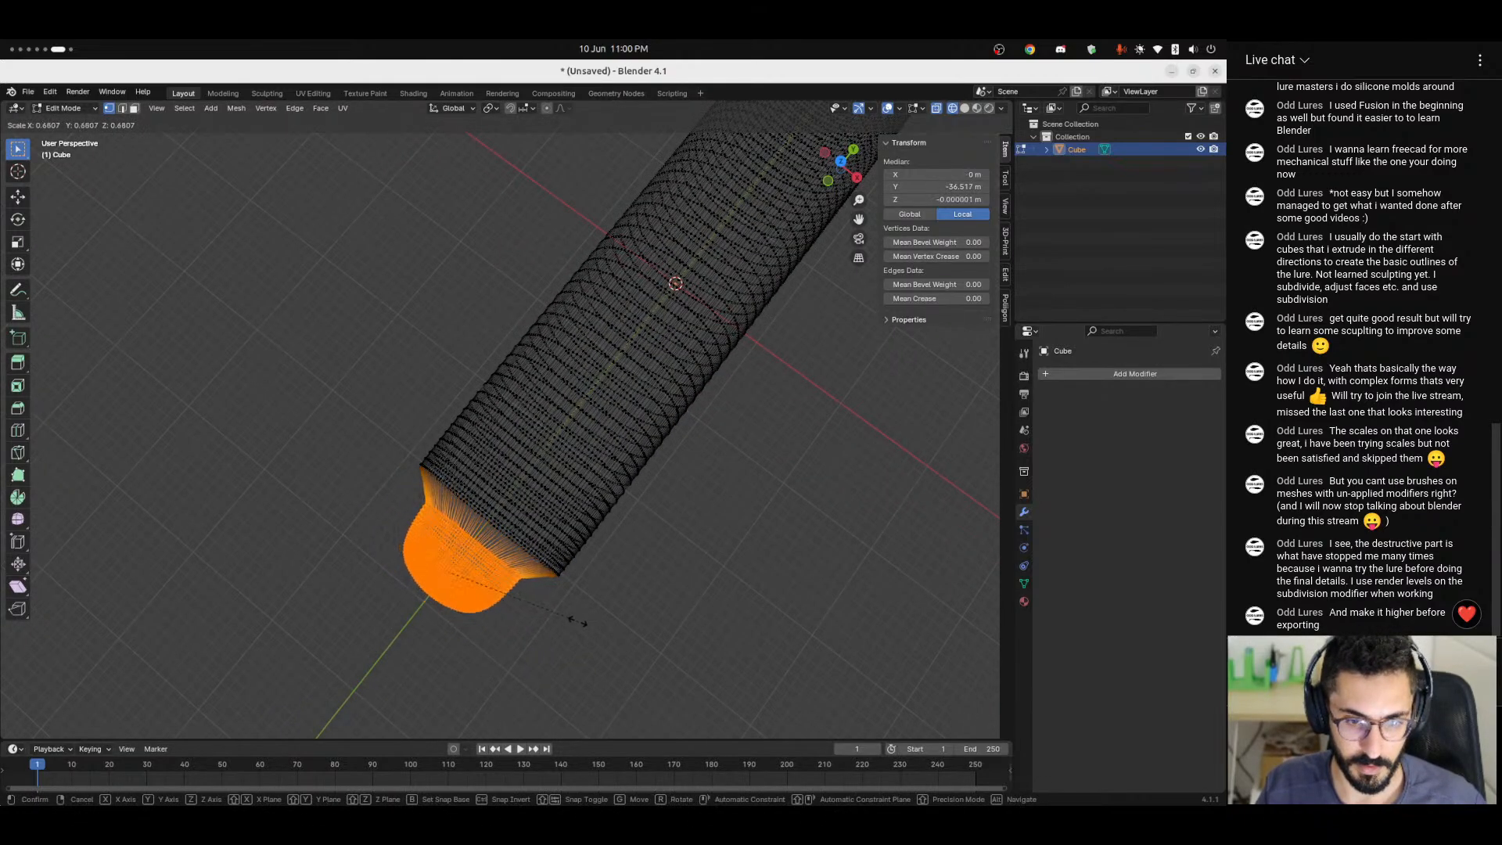
key("Escape")
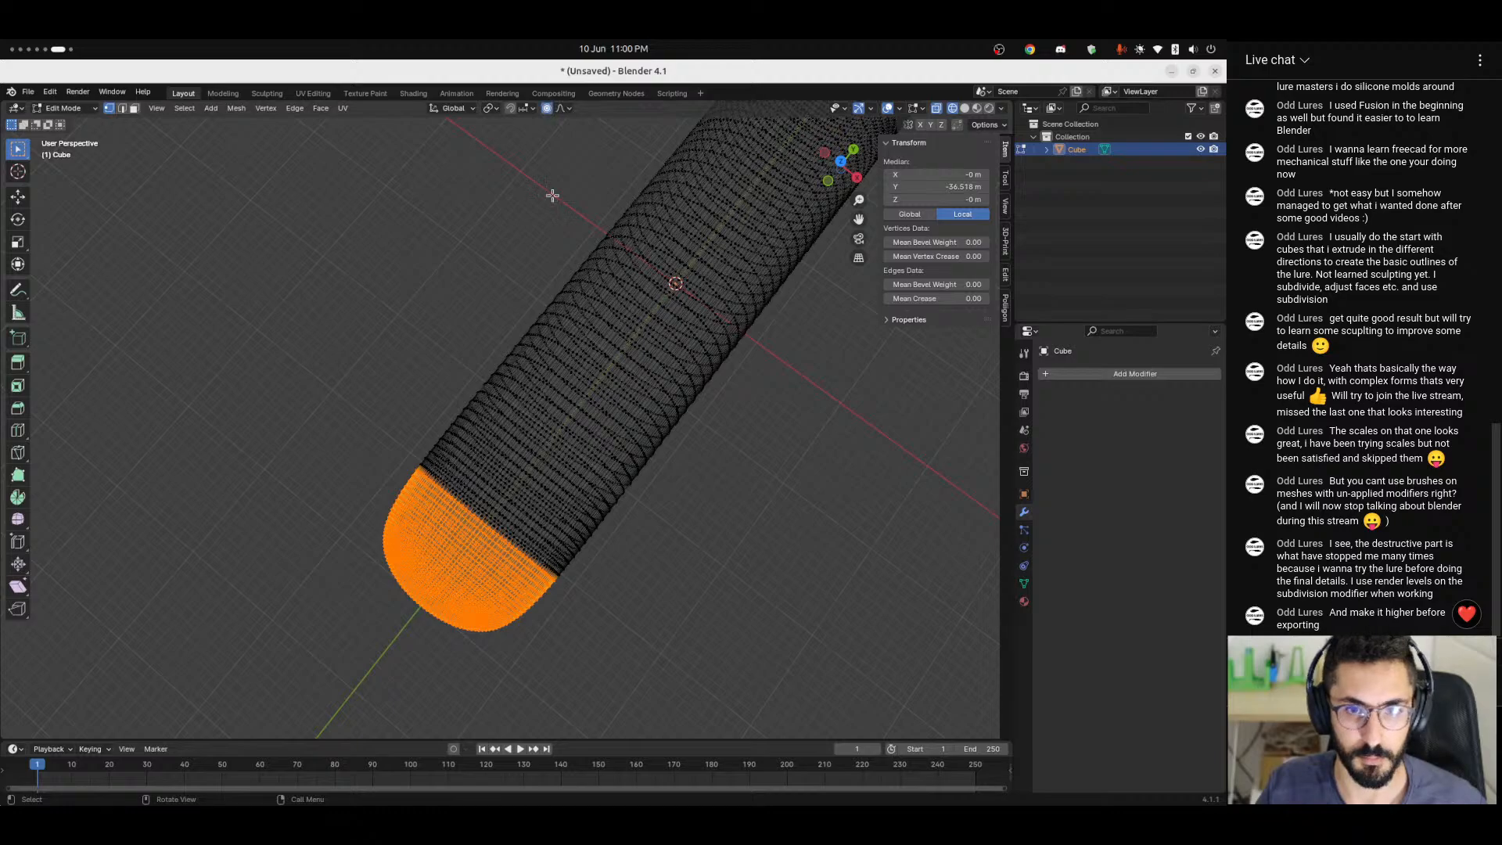
scroll(615, 543, "down", 3)
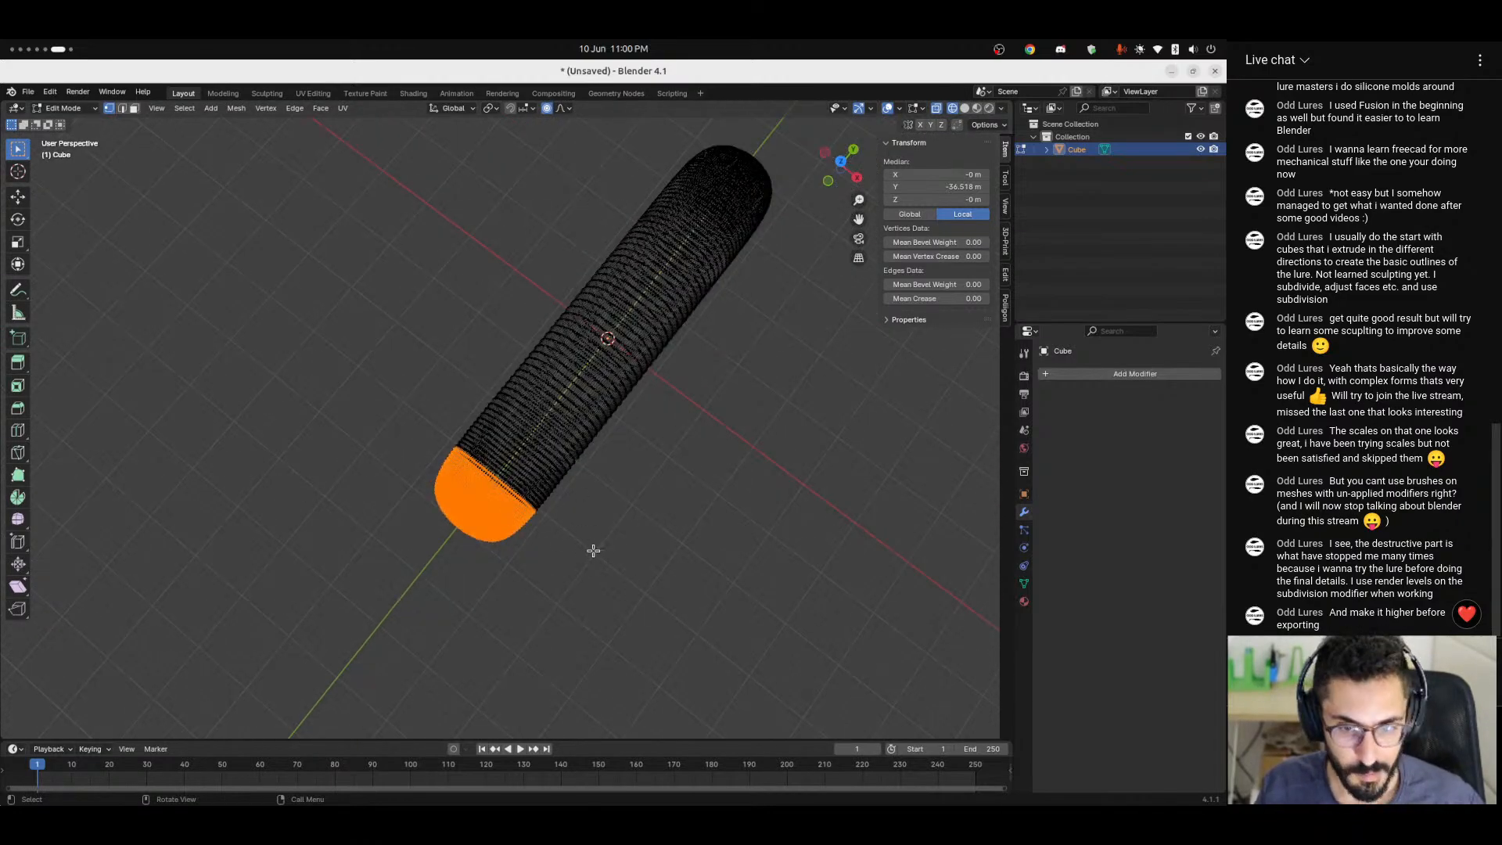
key("s")
scroll(583, 541, "up", 14)
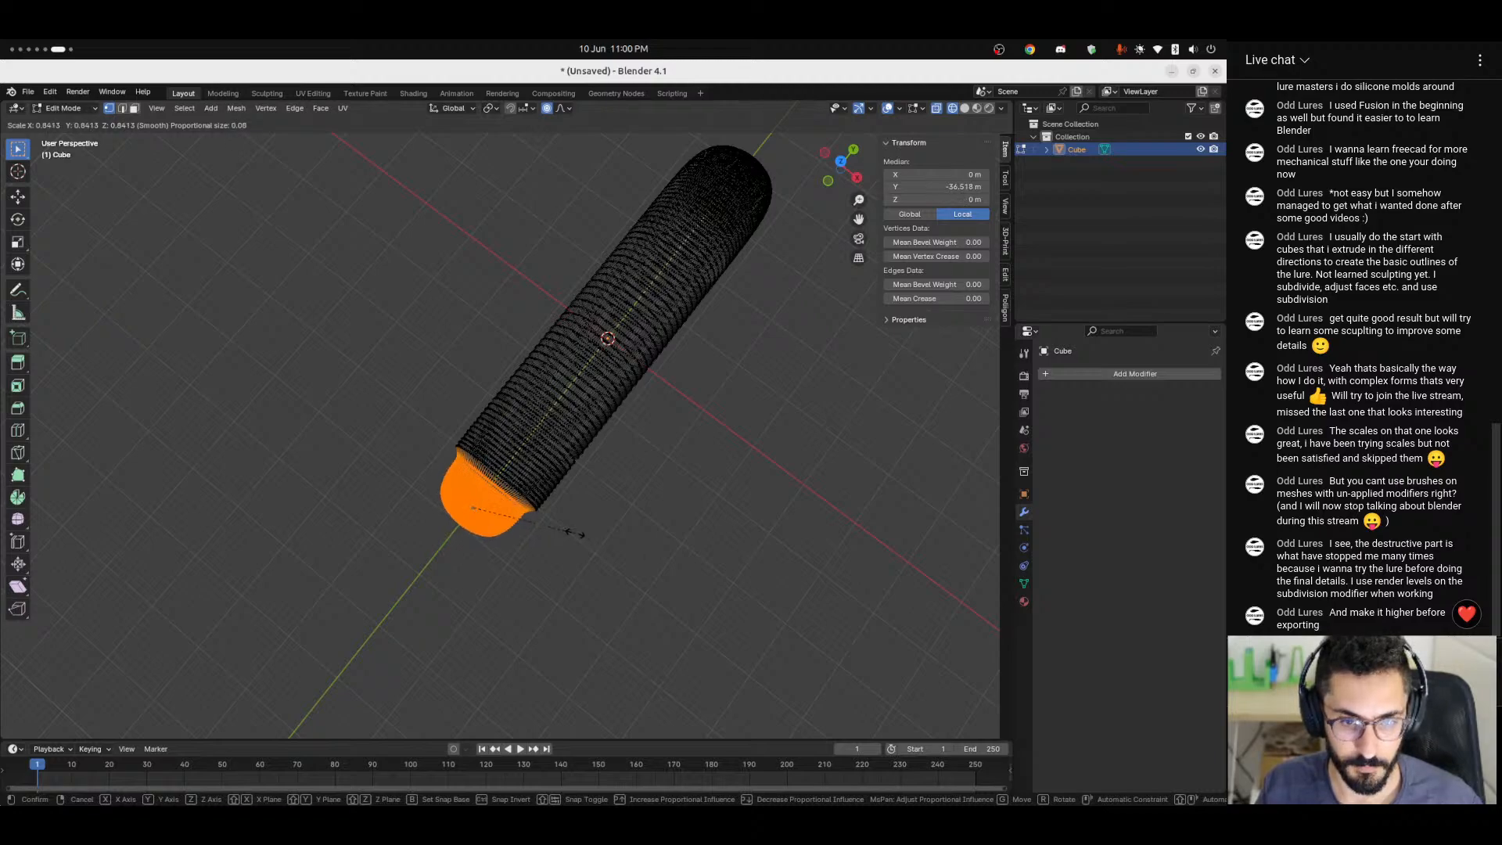
scroll(576, 533, "down", 20)
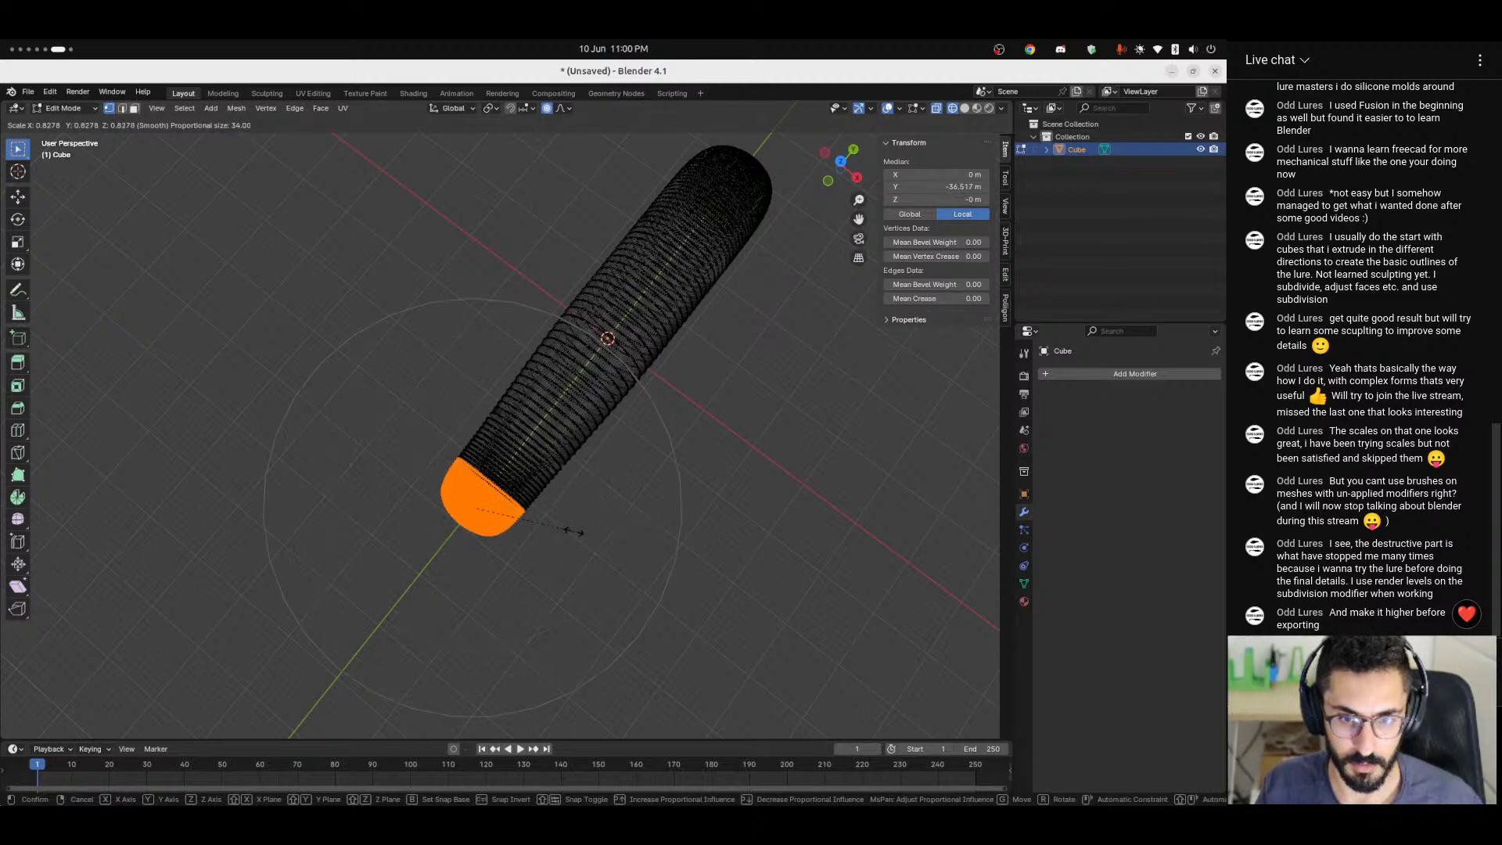
scroll(575, 532, "up", 4)
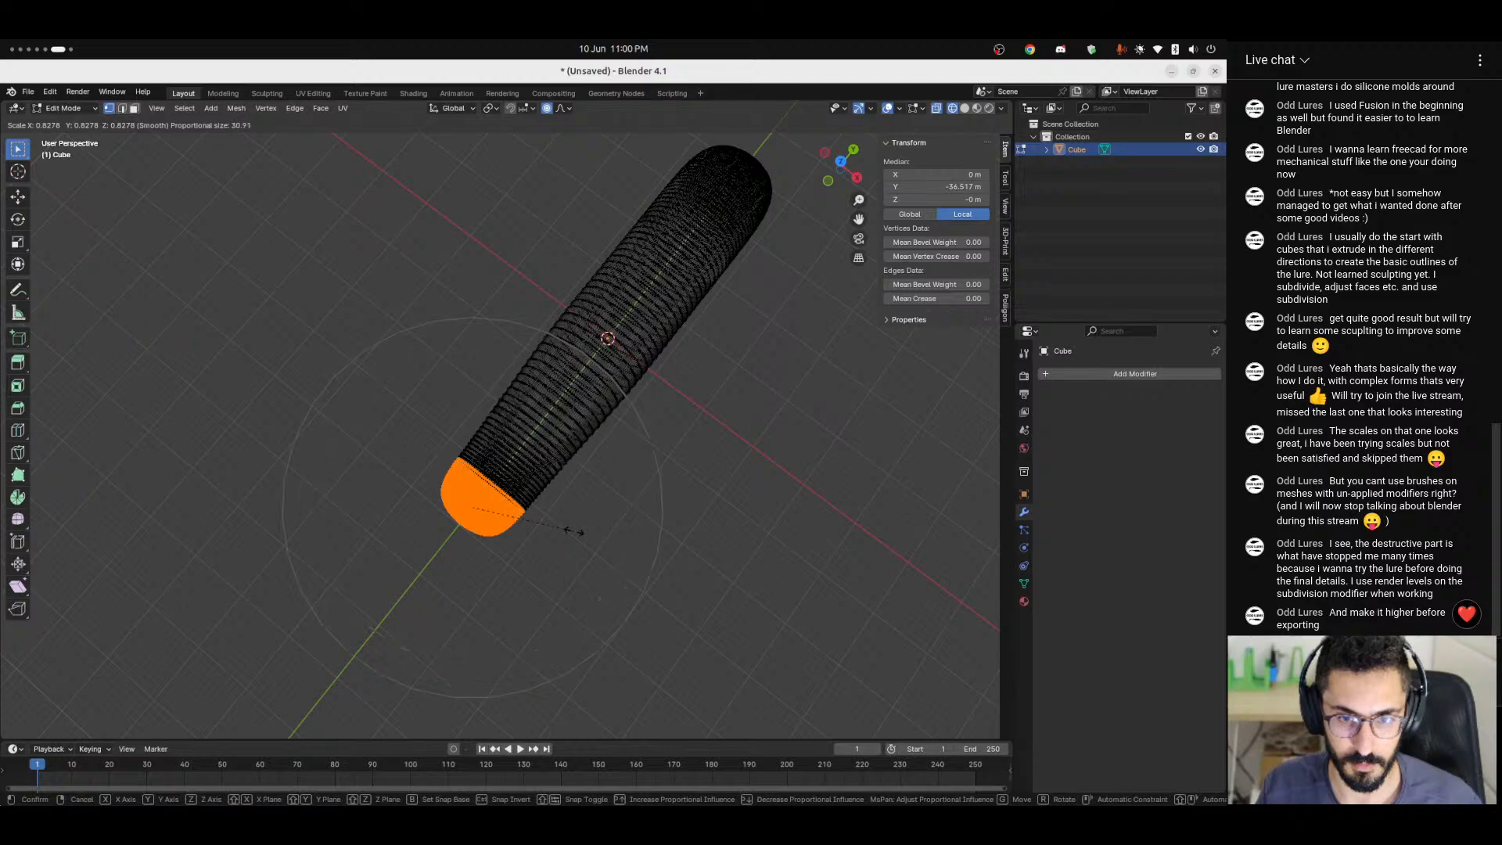
scroll(575, 531, "down", 4)
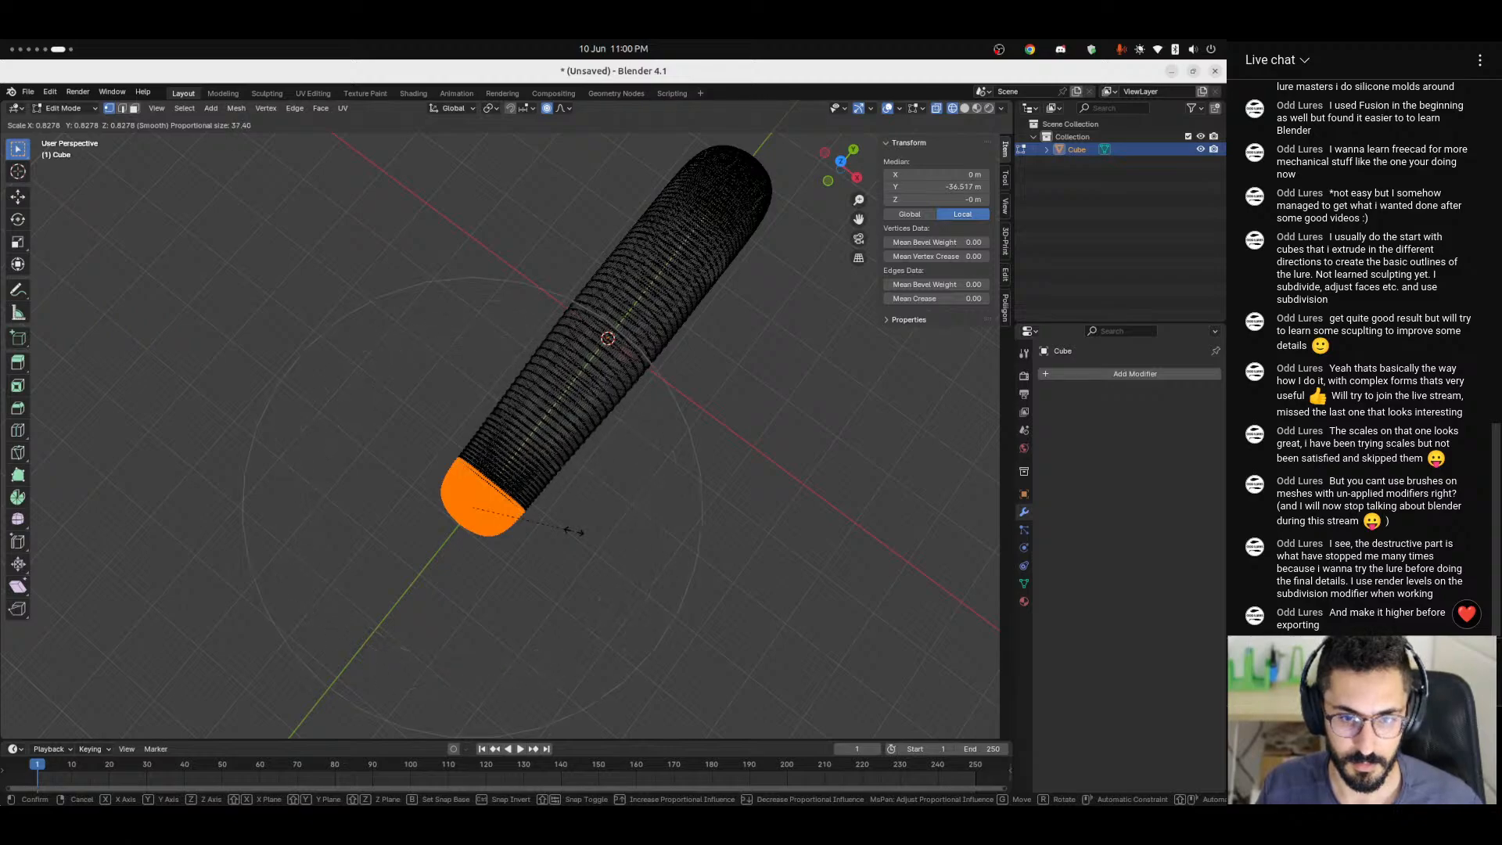
scroll(575, 532, "up", 3)
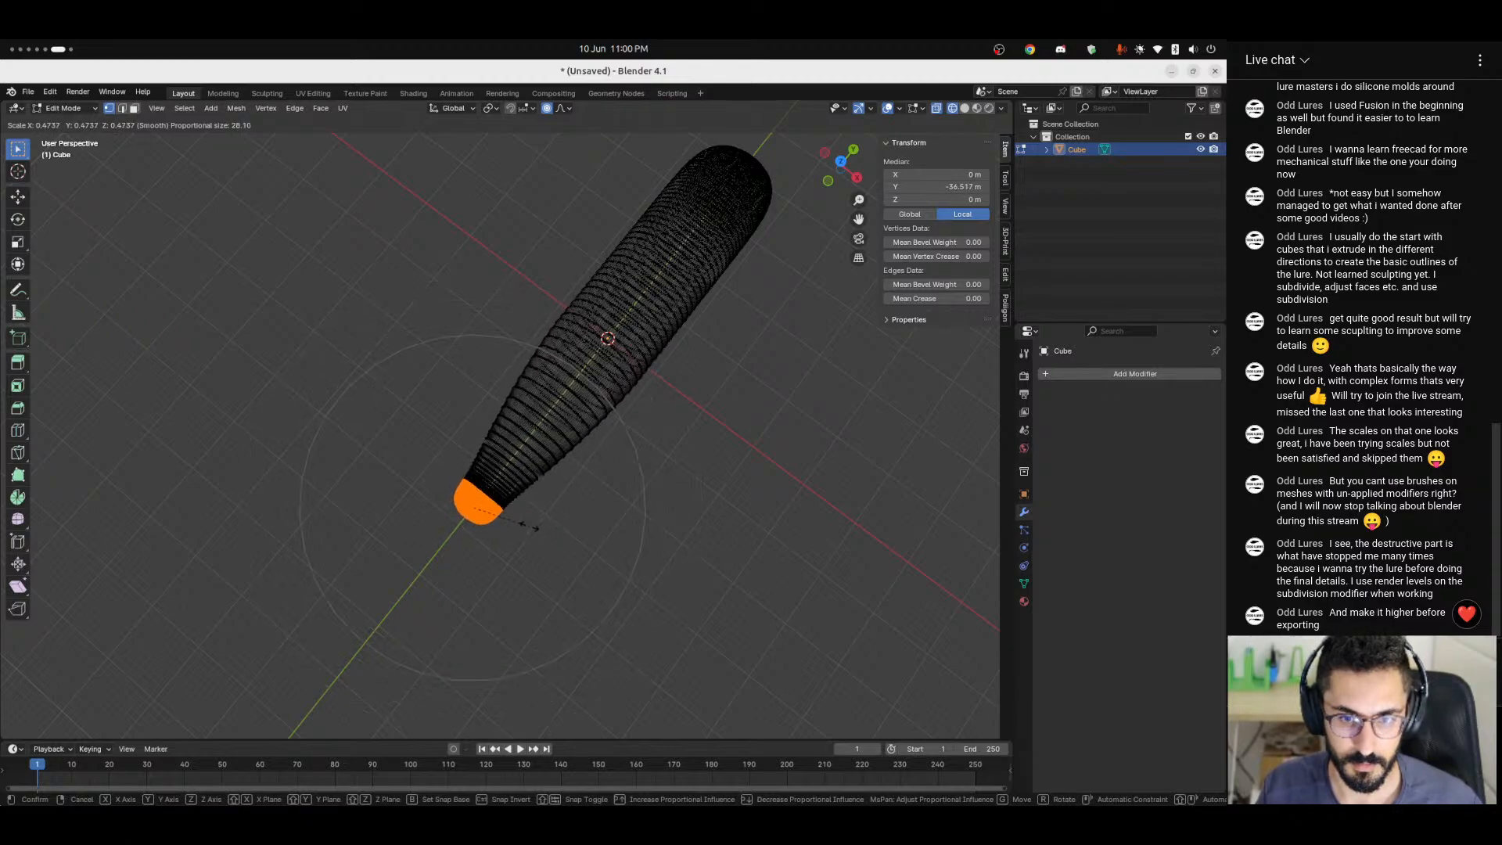
left_click(529, 525)
Narrow the selected end along X only with a proportional size of about 25.5, and return to Object Mode with nothing selected.
mouse_move(529, 525)
middle_mouse_down()
mouse_move(515, 412)
mouse_move(587, 416)
mouse_move(654, 476)
mouse_move(560, 500)
mouse_move(560, 538)
mouse_move(543, 546)
middle_mouse_up()
key("s")
key("x")
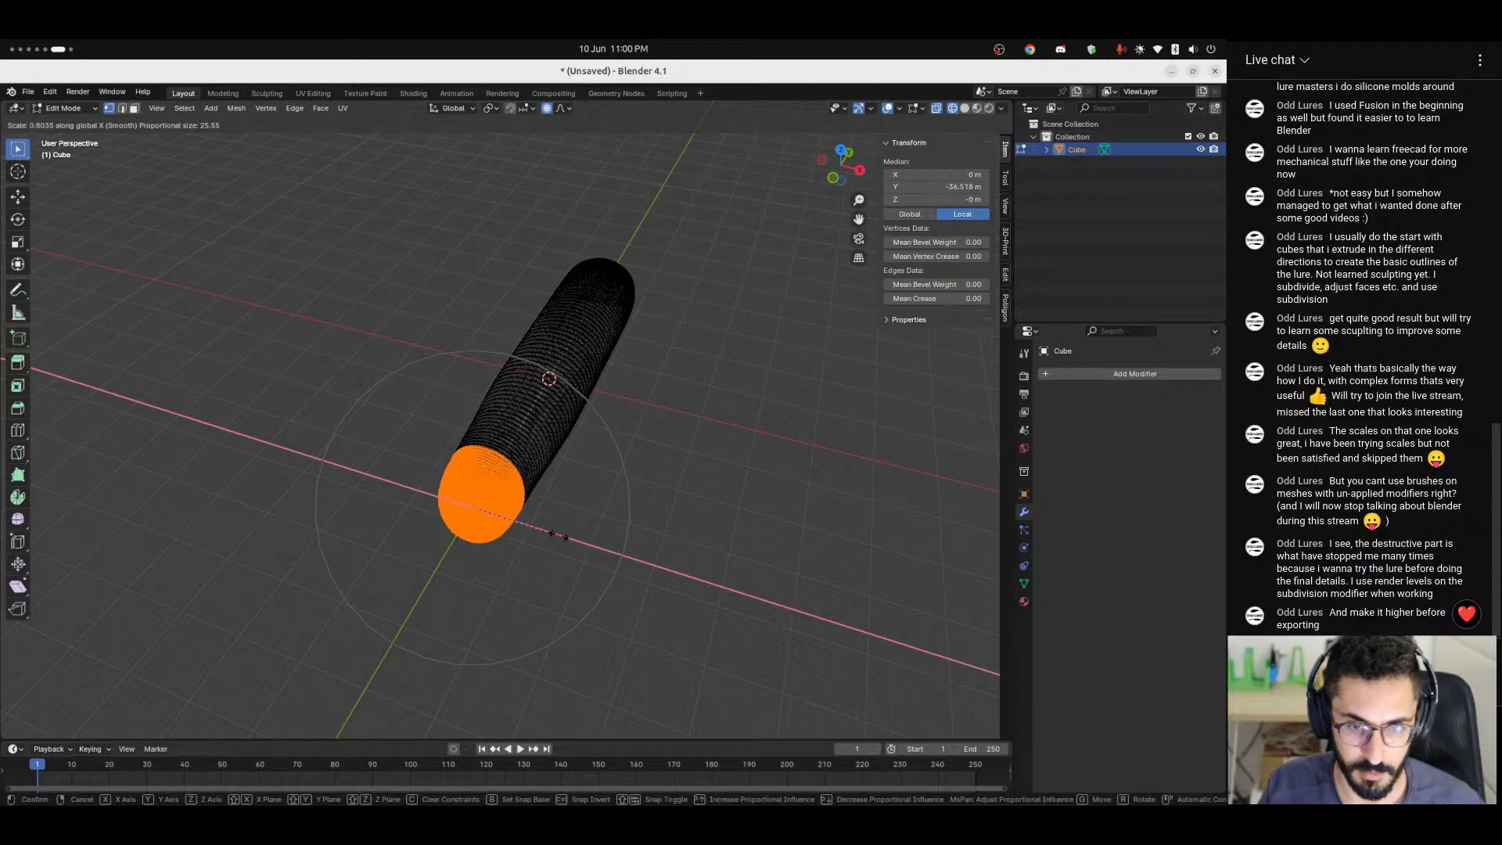
left_click(549, 546)
middle_click_drag(549, 546, 526, 590)
key("Tab")
left_click(526, 590)
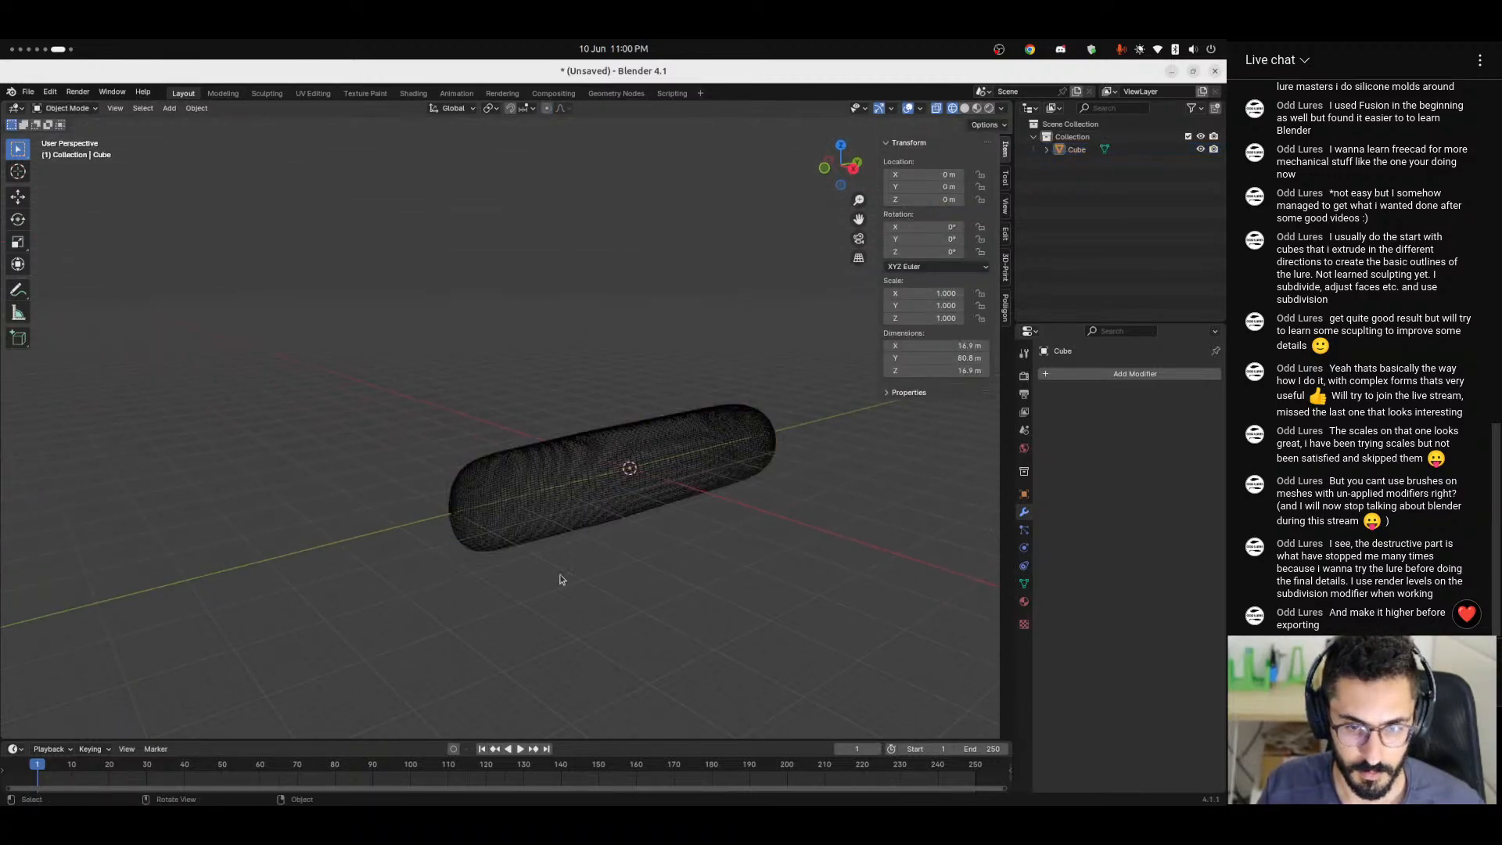
Set the viewport to solid shading after trying the rendered preview, and inspect the tapered body.
left_click(977, 113)
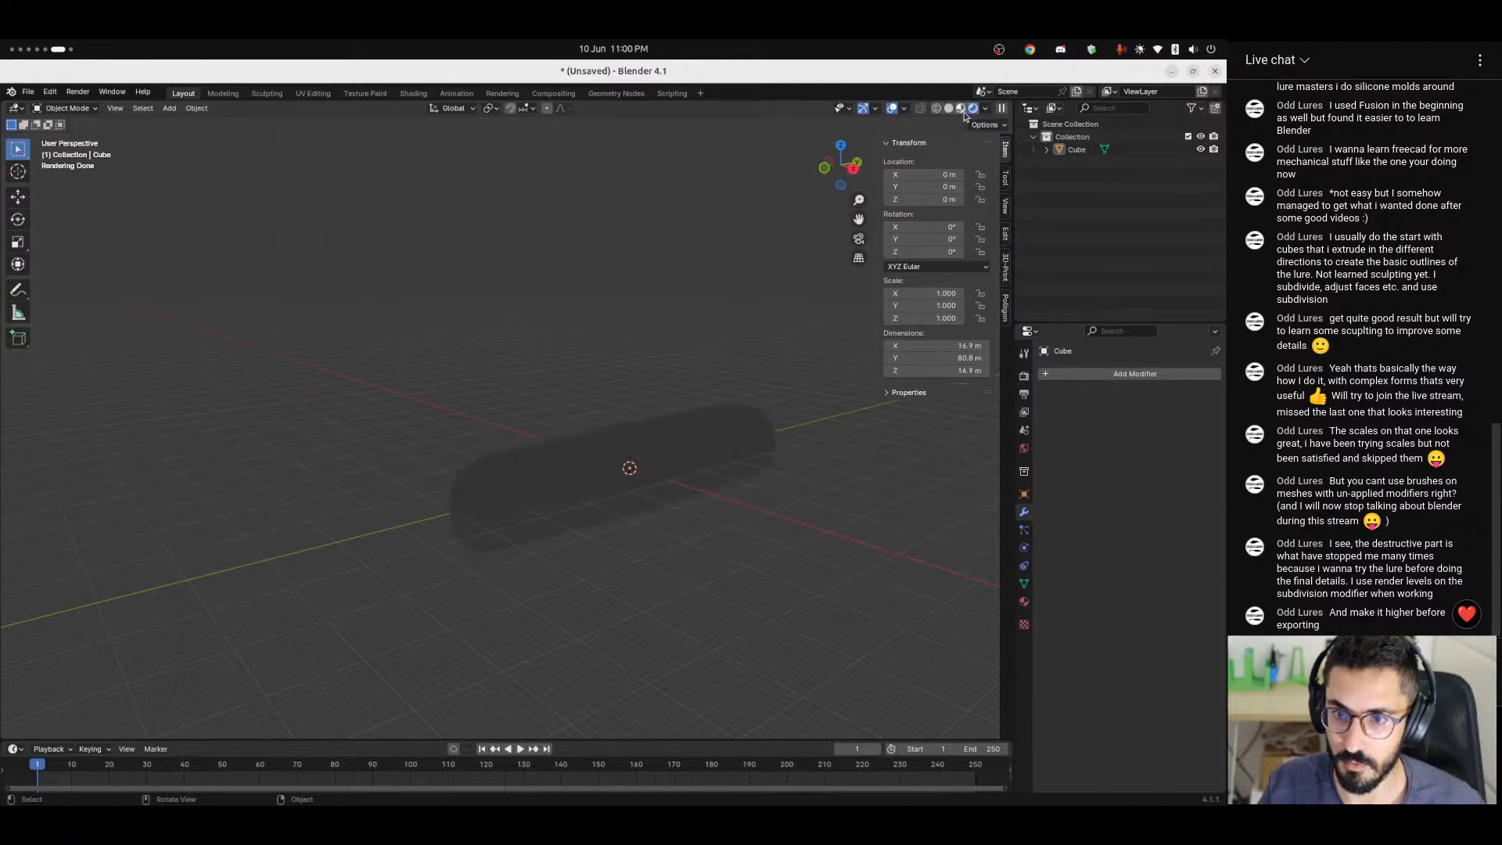
mouse_move(591, 577)
middle_mouse_down()
mouse_move(567, 575)
mouse_move(631, 519)
mouse_move(584, 528)
mouse_move(631, 481)
mouse_move(547, 478)
mouse_move(563, 558)
mouse_move(522, 446)
mouse_move(476, 486)
mouse_move(499, 315)
mouse_move(557, 523)
mouse_move(476, 537)
mouse_move(482, 601)
mouse_move(661, 391)
mouse_move(721, 421)
middle_mouse_up()
left_click(965, 109)
scroll(476, 486, "up", 4)
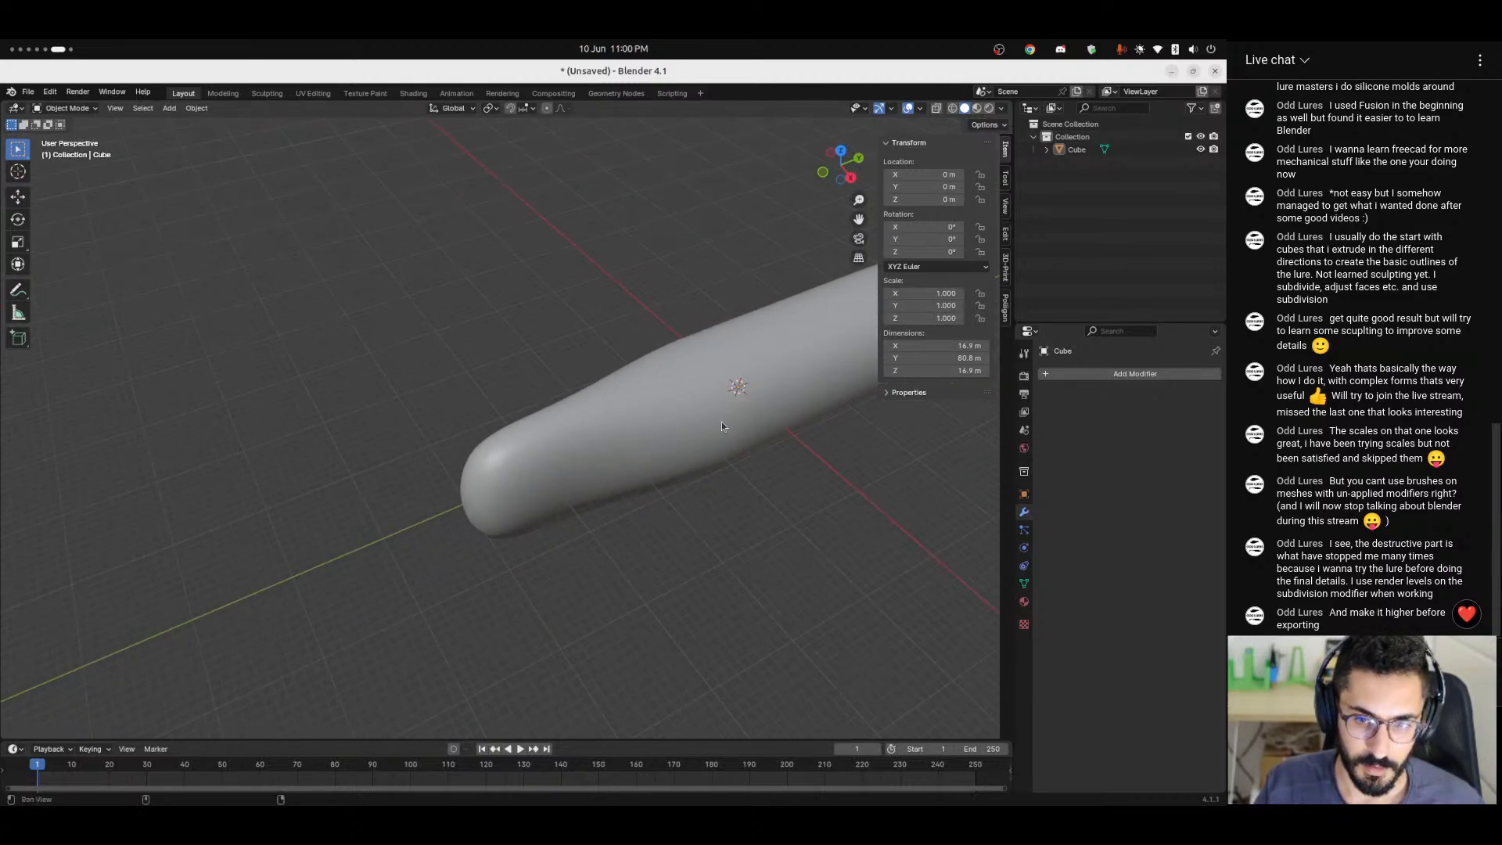
scroll(535, 446, "down", 3)
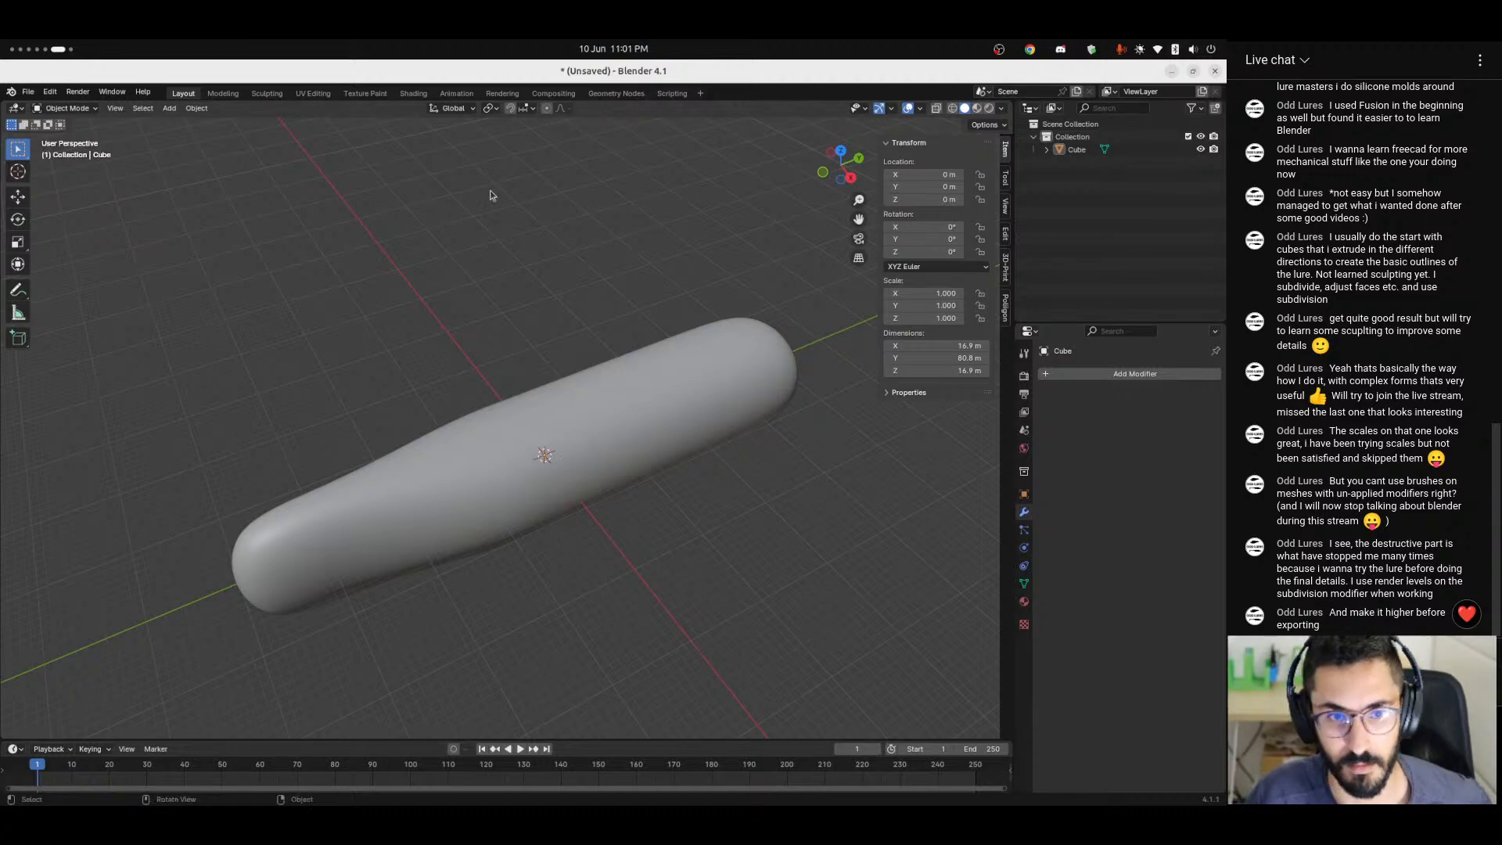
Open the Sculpting workspace and choose the Grab brush with a radius of about 161 px.
left_click(267, 93)
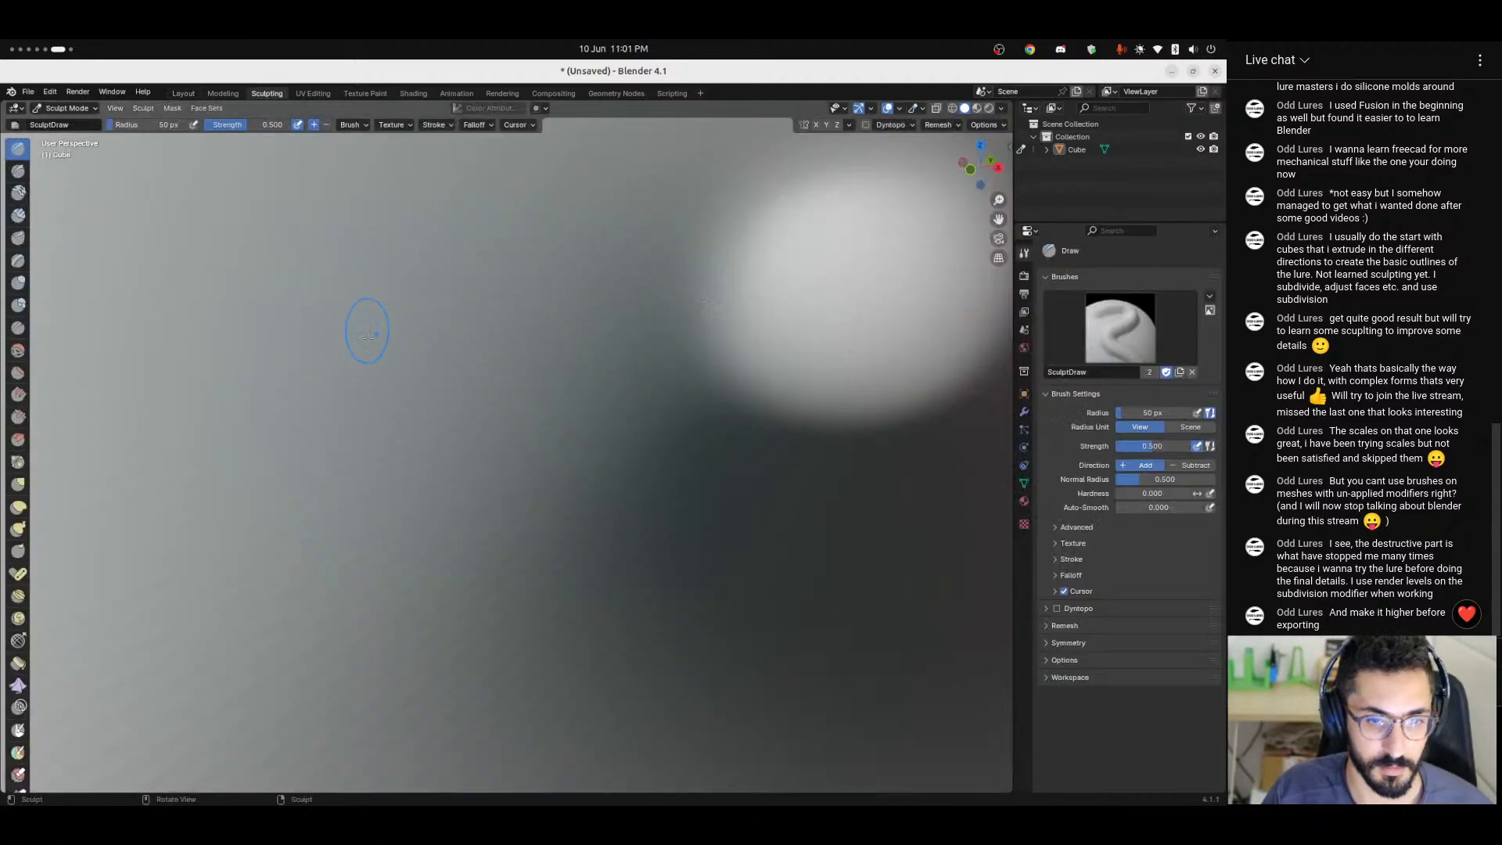
scroll(367, 337, "down", 15)
middle_click_drag(376, 480, 402, 499)
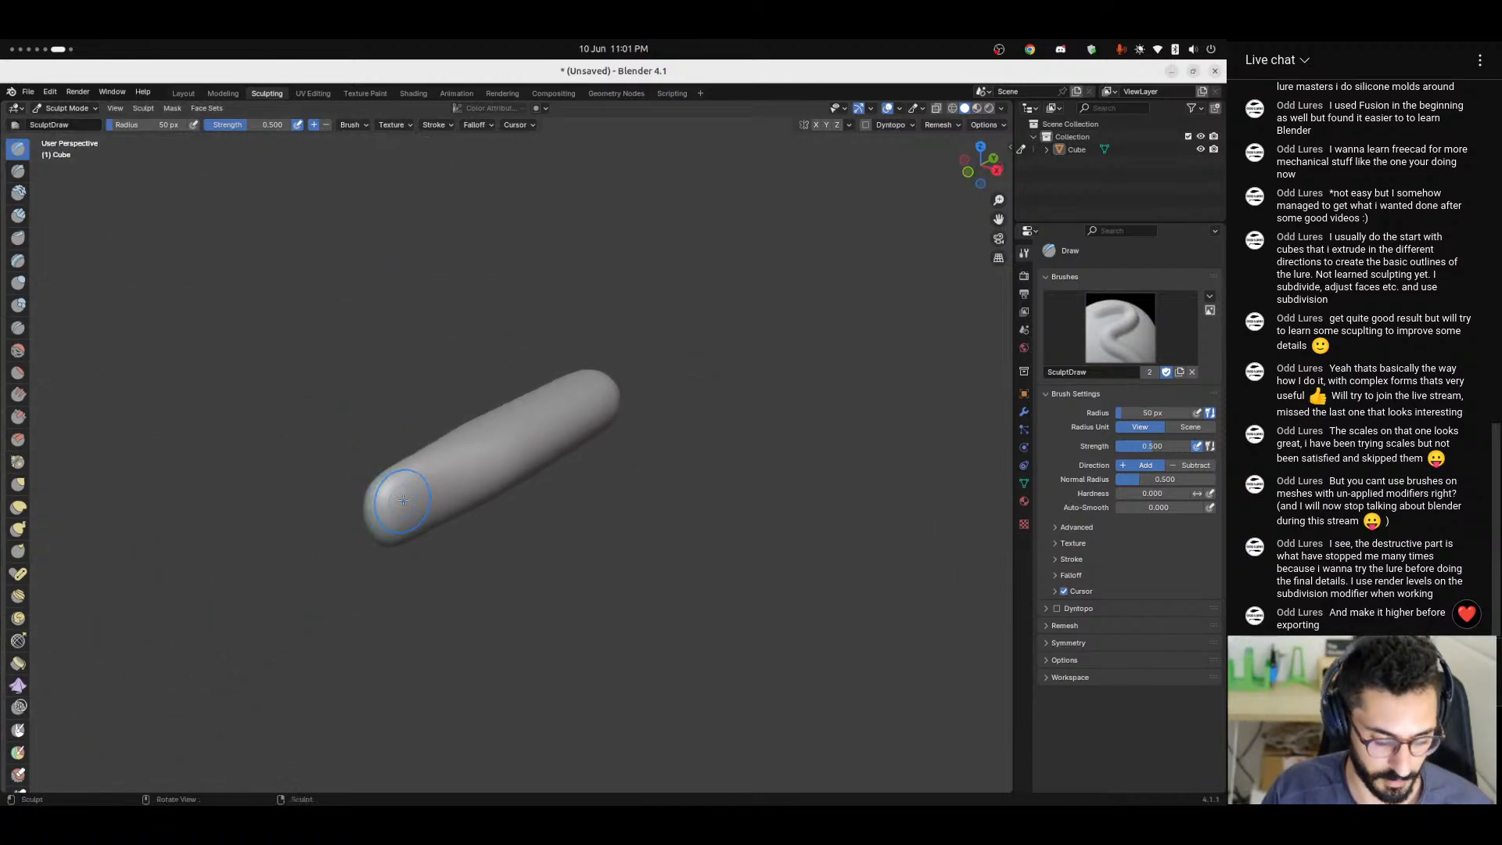
key("shift+s")
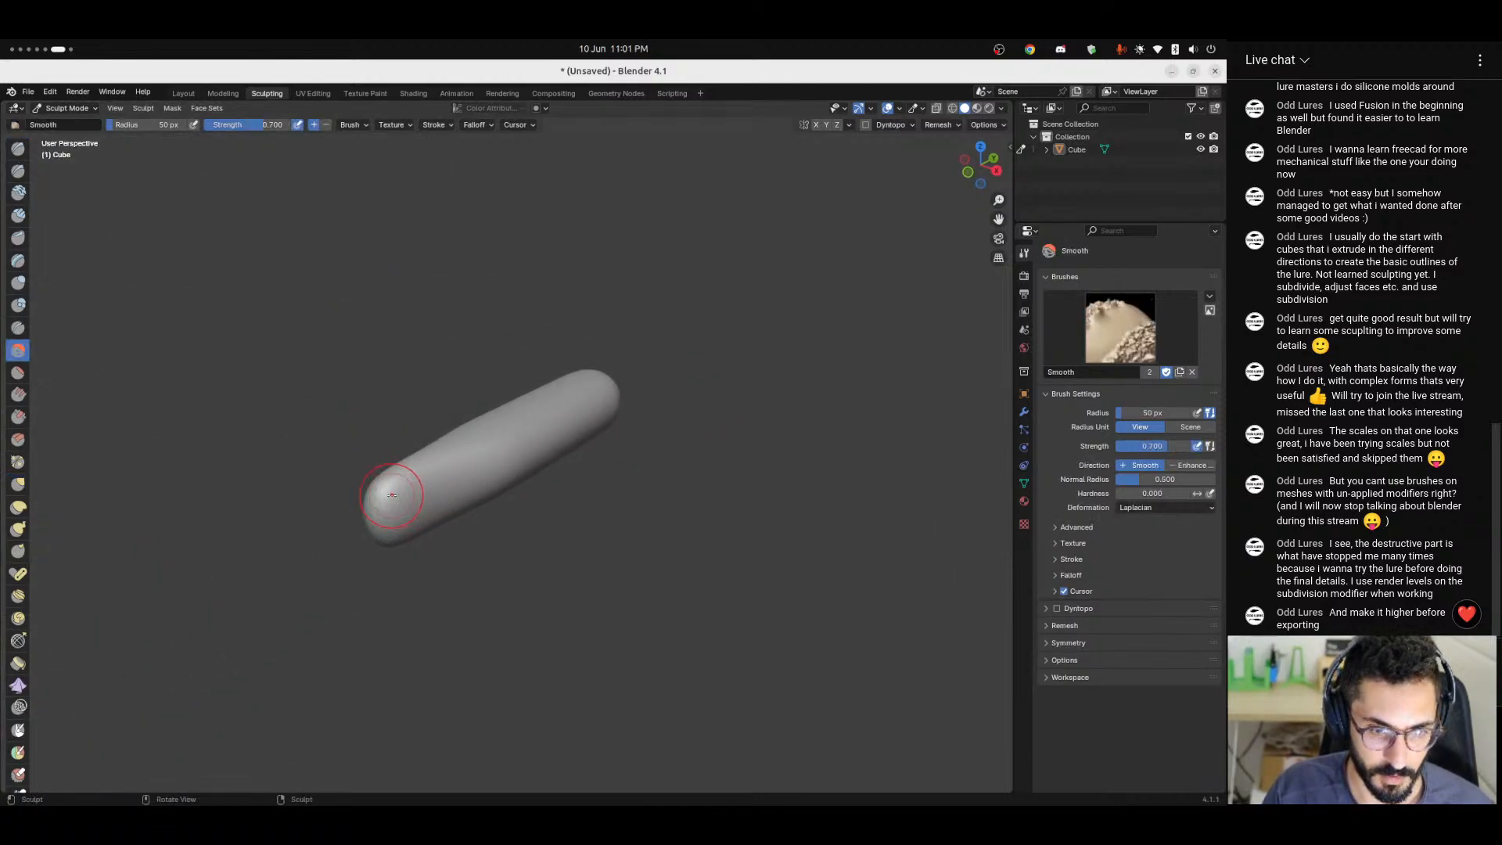
key("g")
key("f")
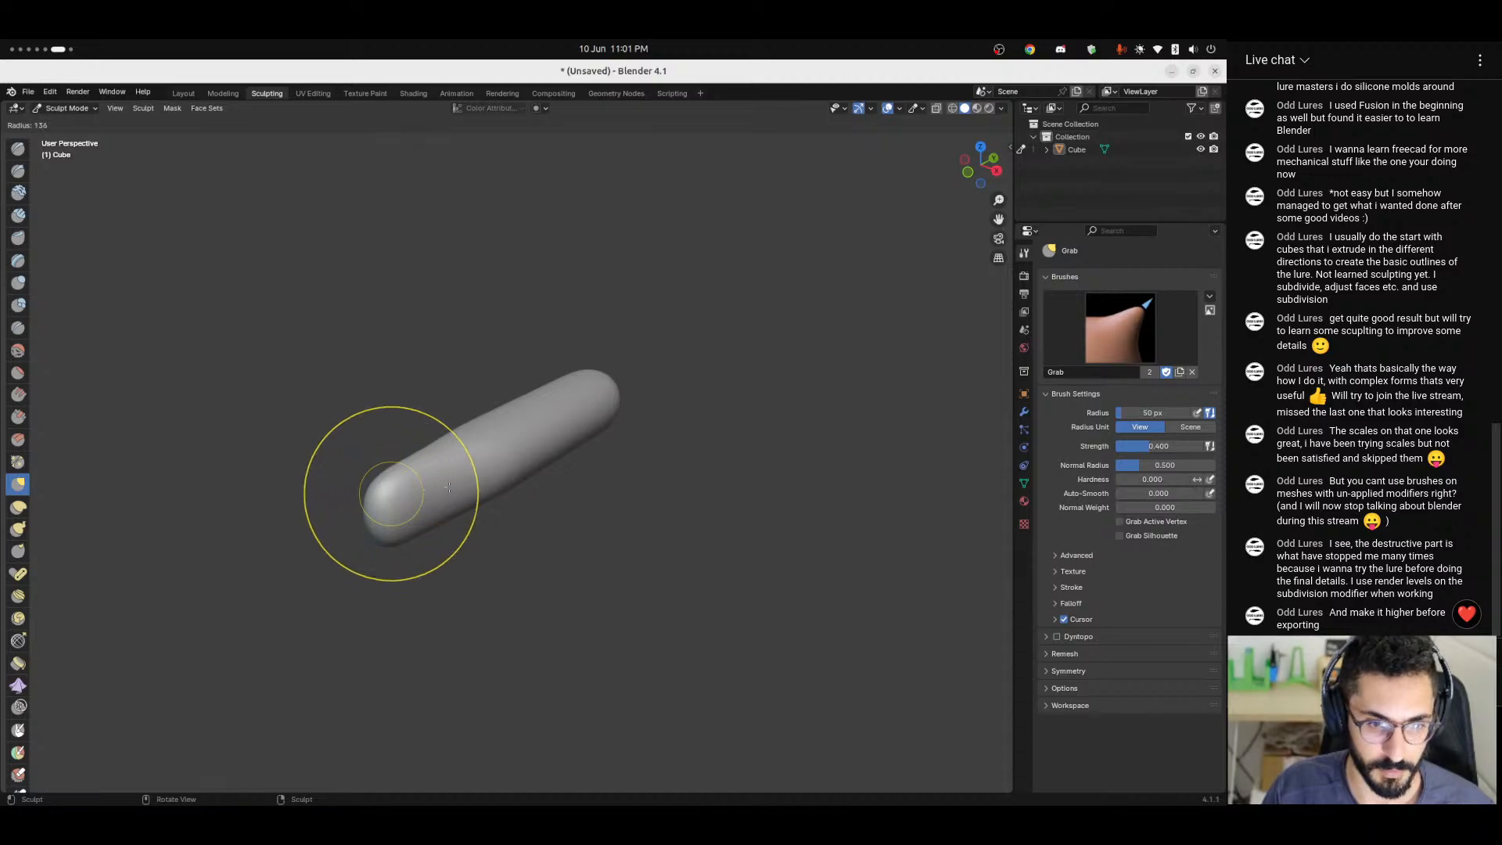
Turn on X symmetry and reshape the body's narrowed end with the Grab brush, undoing the first trial stroke.
left_click_drag(389, 479, 415, 489)
key("ctrl+z")
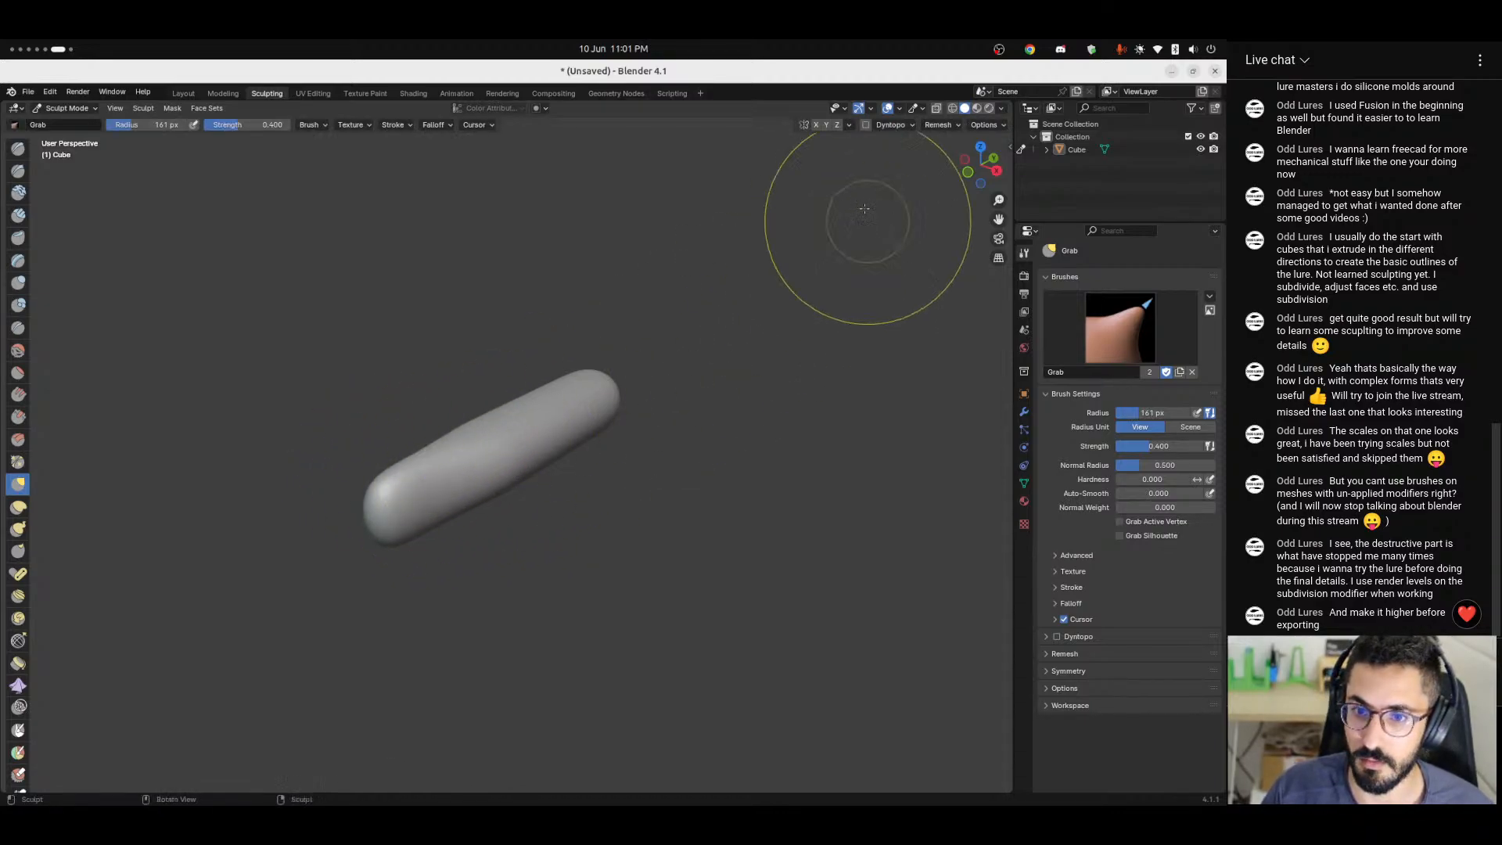
left_click(818, 125)
left_click_drag(386, 478, 416, 544)
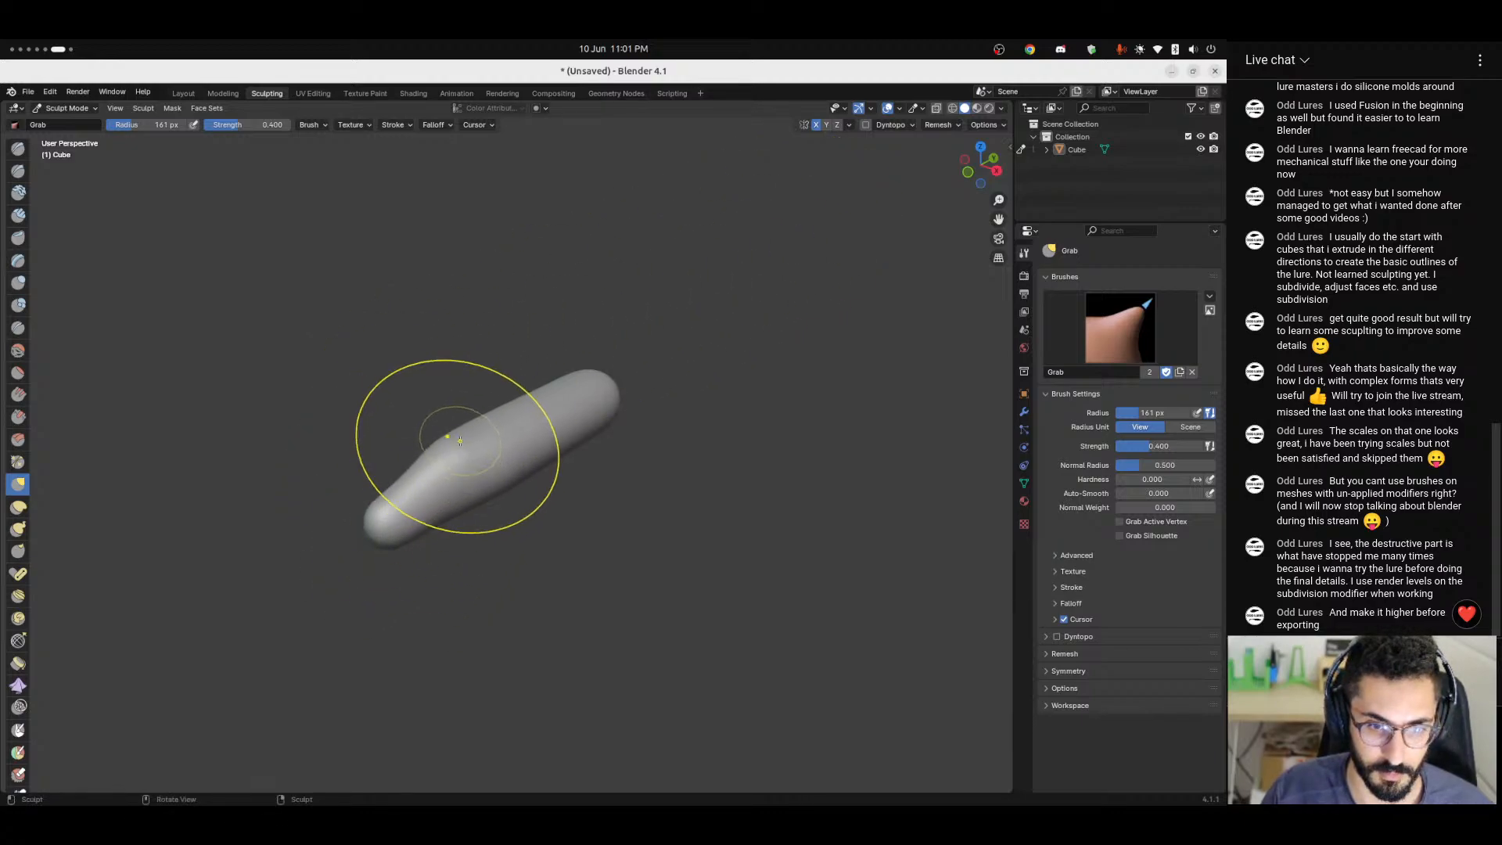
Pull the body's upper side outward into a hump with the Grab brush, and return to the Layout workspace.
left_click_drag(451, 447, 437, 412)
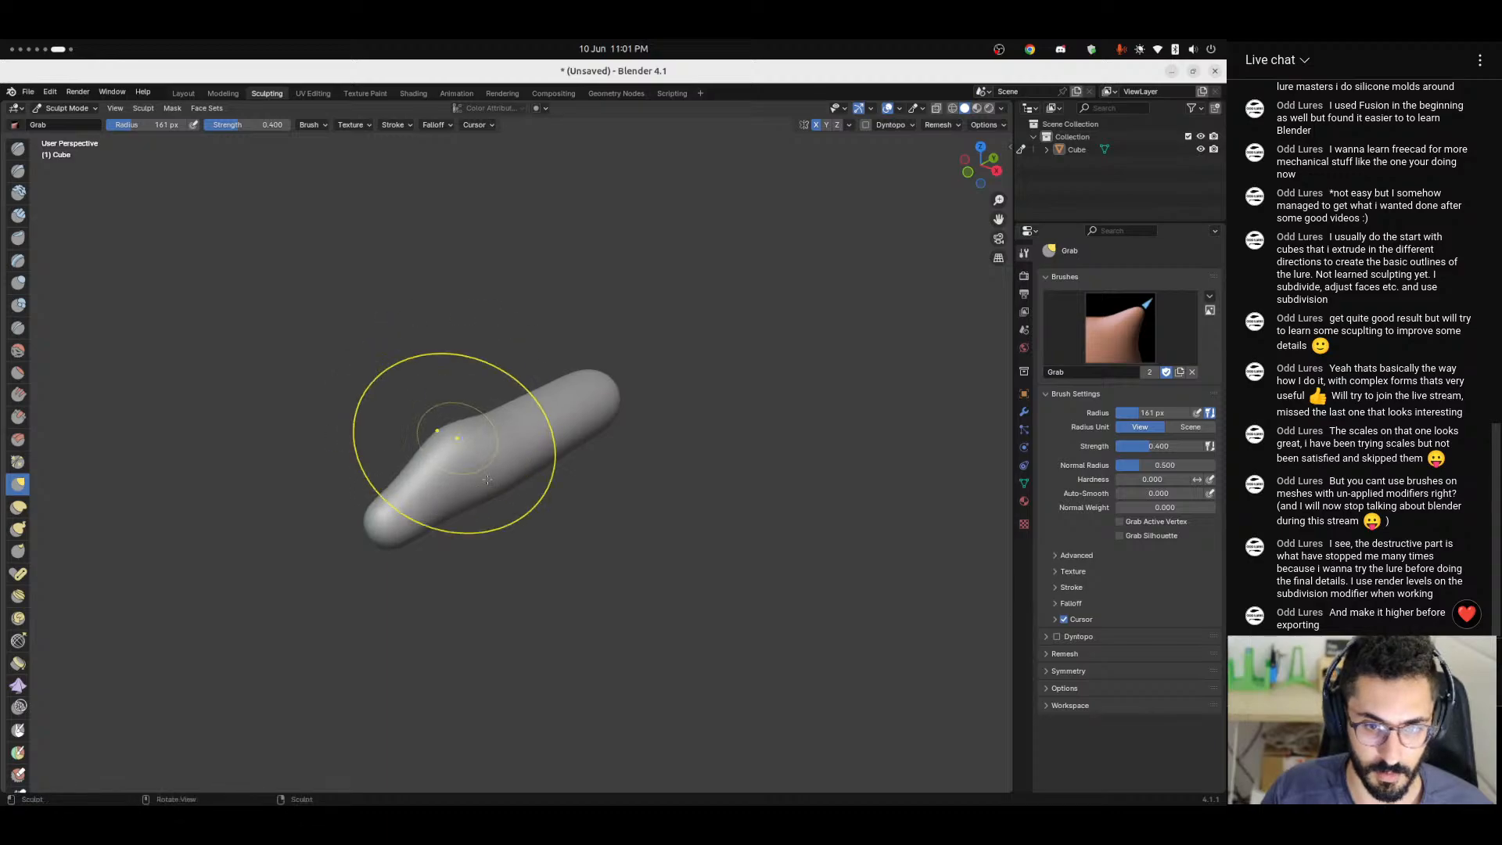
mouse_move(454, 470)
middle_mouse_down()
mouse_move(588, 550)
mouse_move(536, 547)
middle_mouse_up()
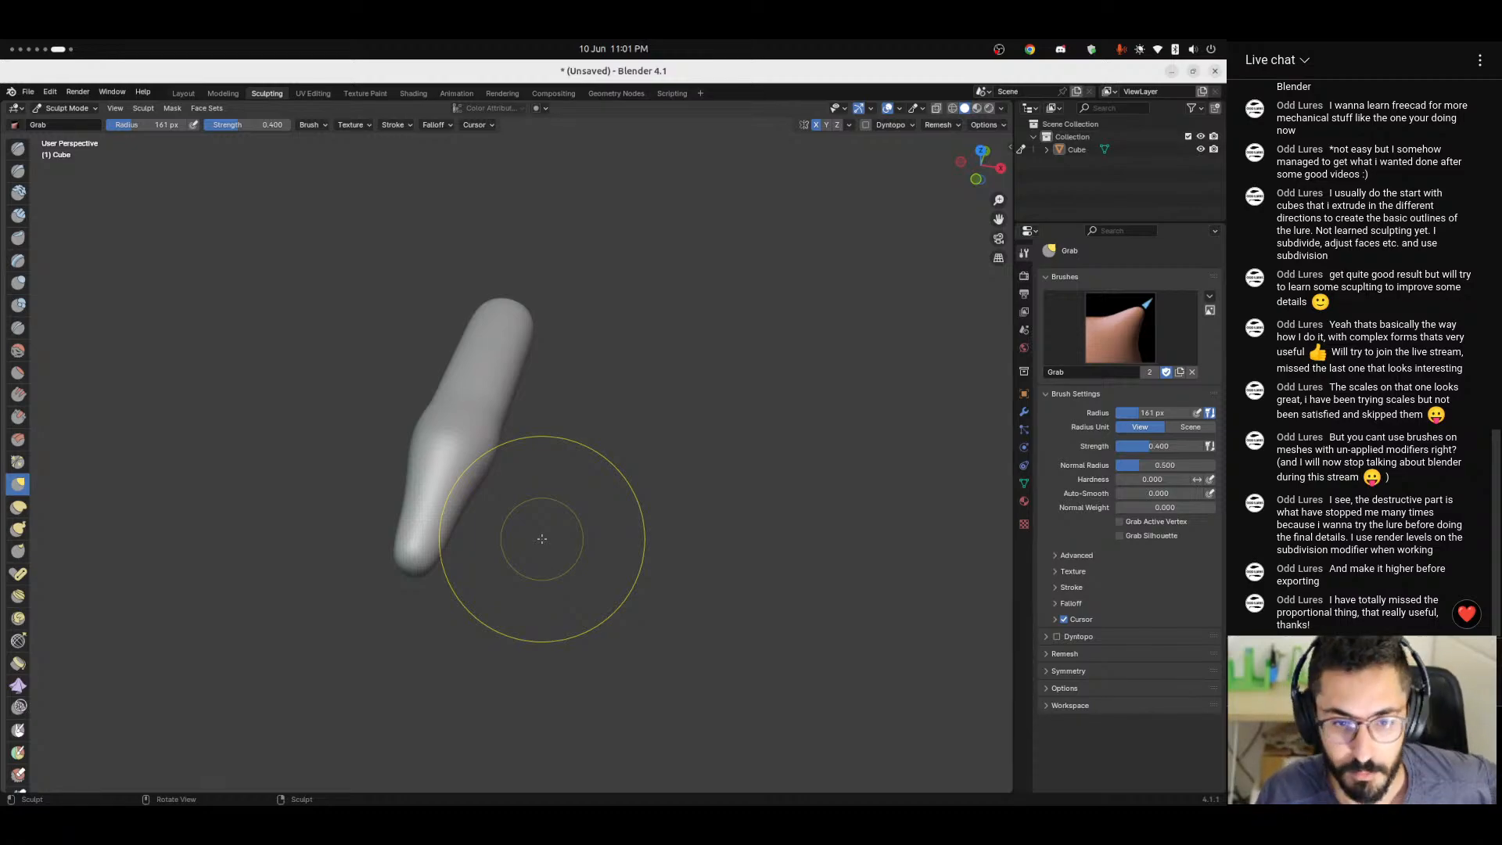
left_click(185, 94)
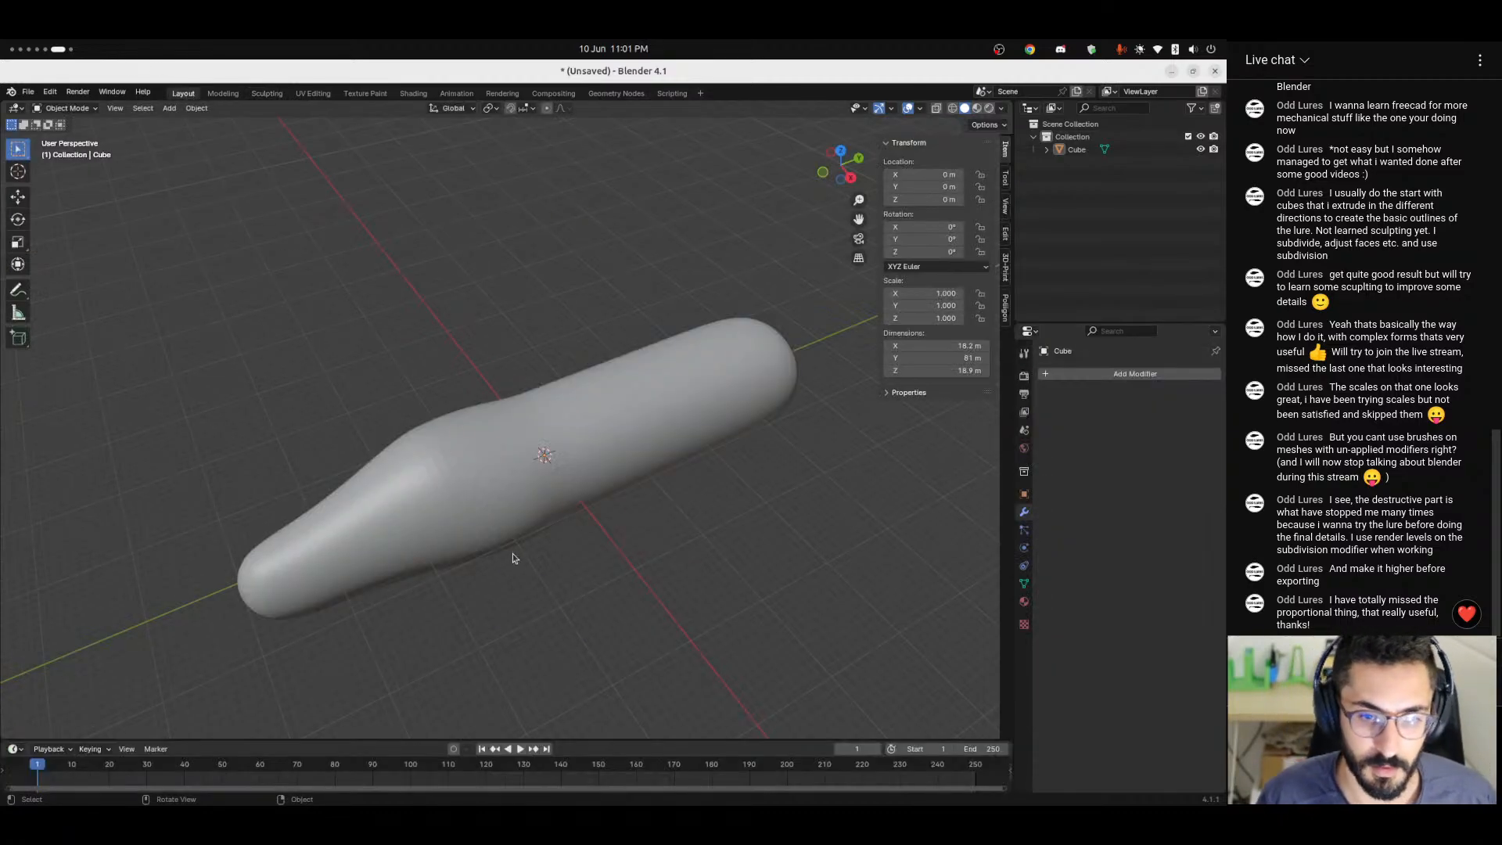
Inspect the reshaped body's mesh in Edit Mode with its selection cleared, and look through the Deform modifiers in Object Mode.
left_click(481, 531)
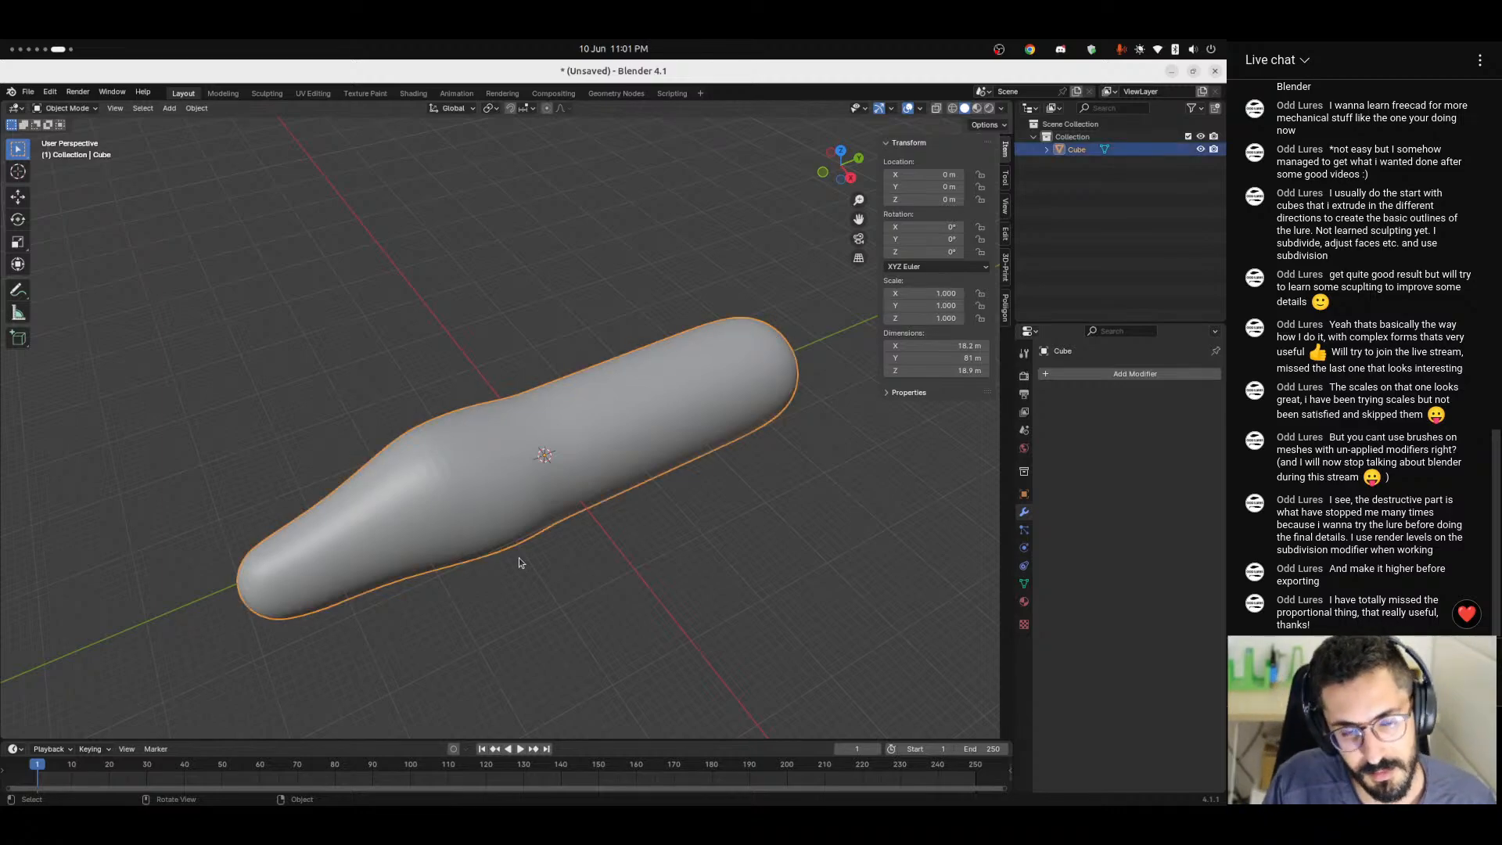
key("Tab")
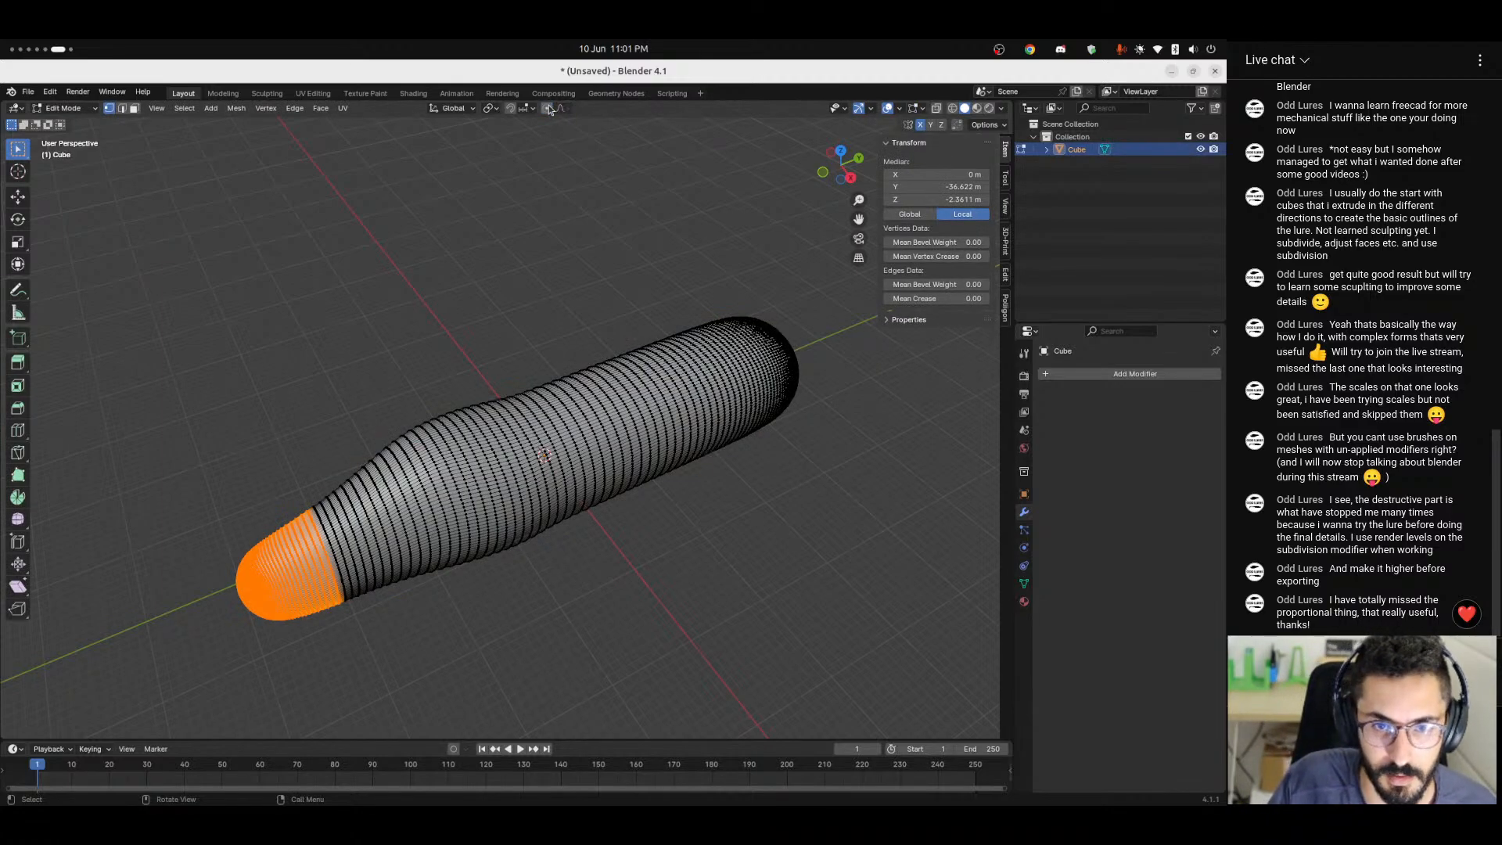
left_click(427, 383)
middle_click_drag(427, 384, 446, 420)
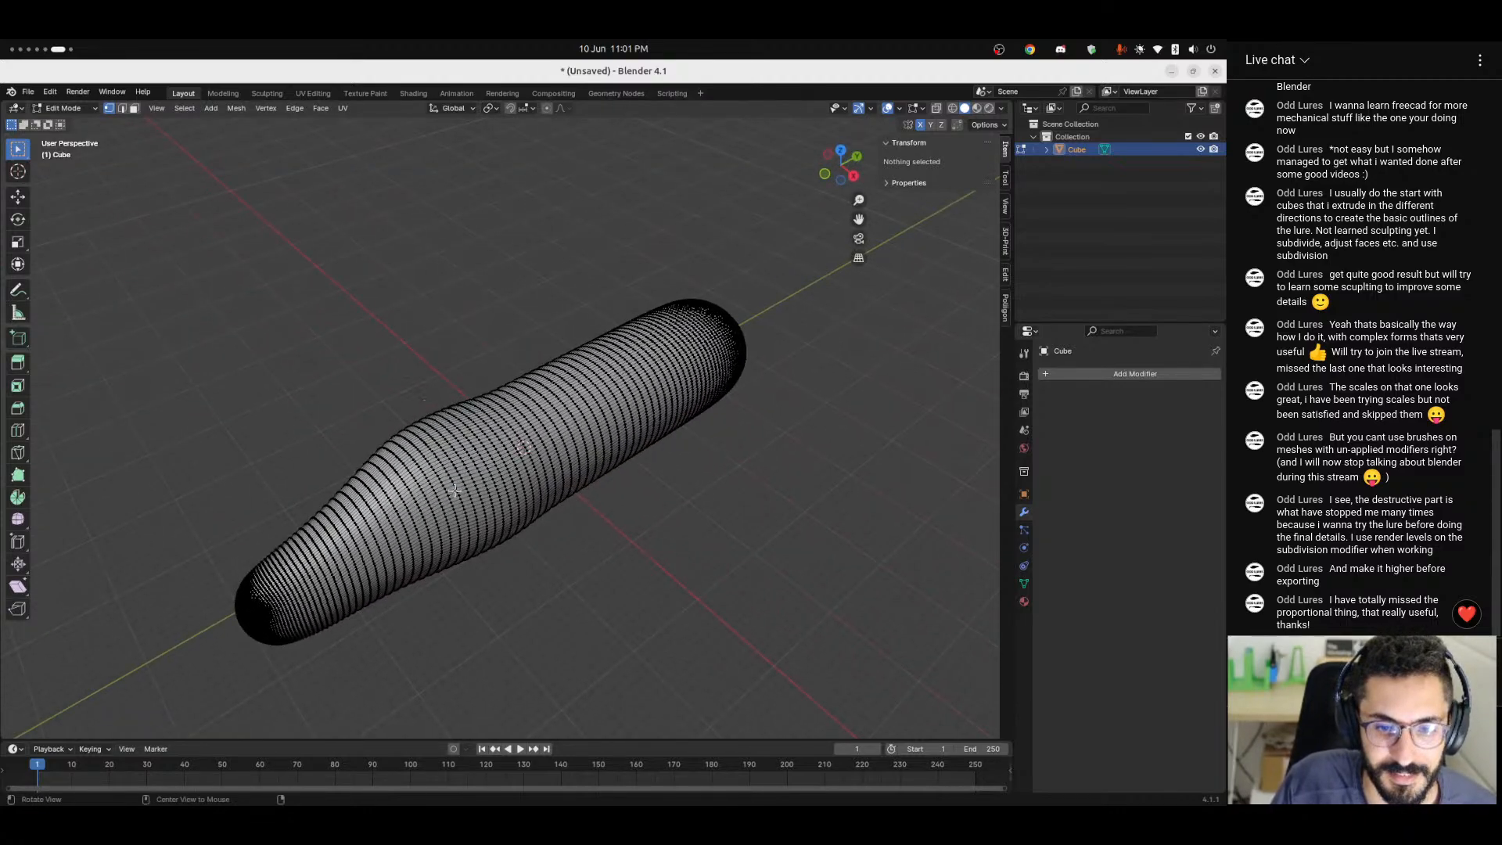
mouse_move(496, 472)
middle_mouse_down()
mouse_move(359, 419)
mouse_move(473, 373)
mouse_move(442, 364)
mouse_move(402, 396)
mouse_move(603, 526)
mouse_move(530, 520)
mouse_move(521, 496)
mouse_move(520, 516)
mouse_move(588, 516)
middle_mouse_up()
key("Tab")
mouse_move(1099, 424)
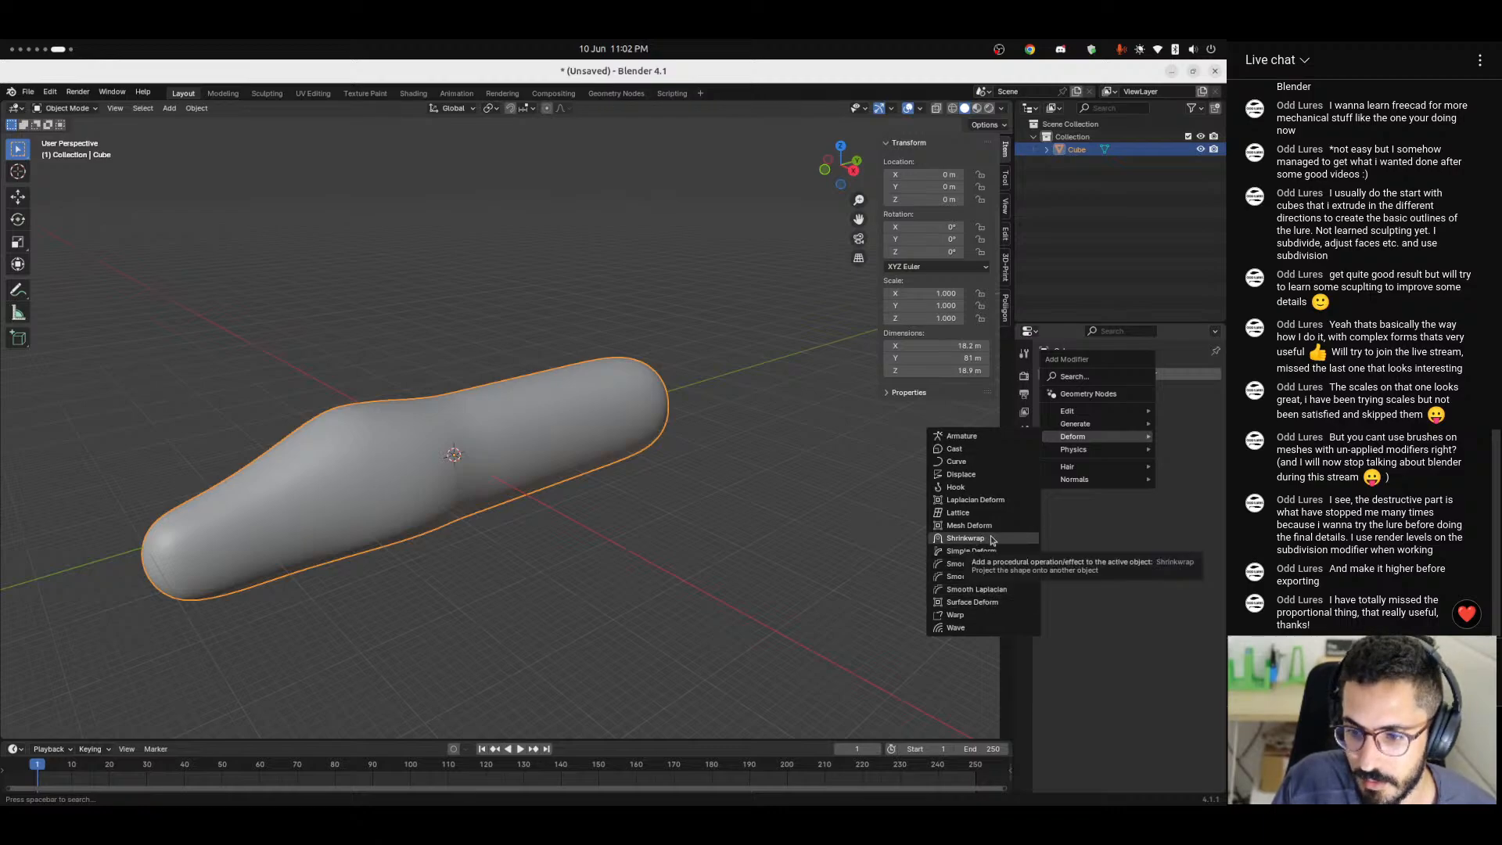
left_click(512, 184)
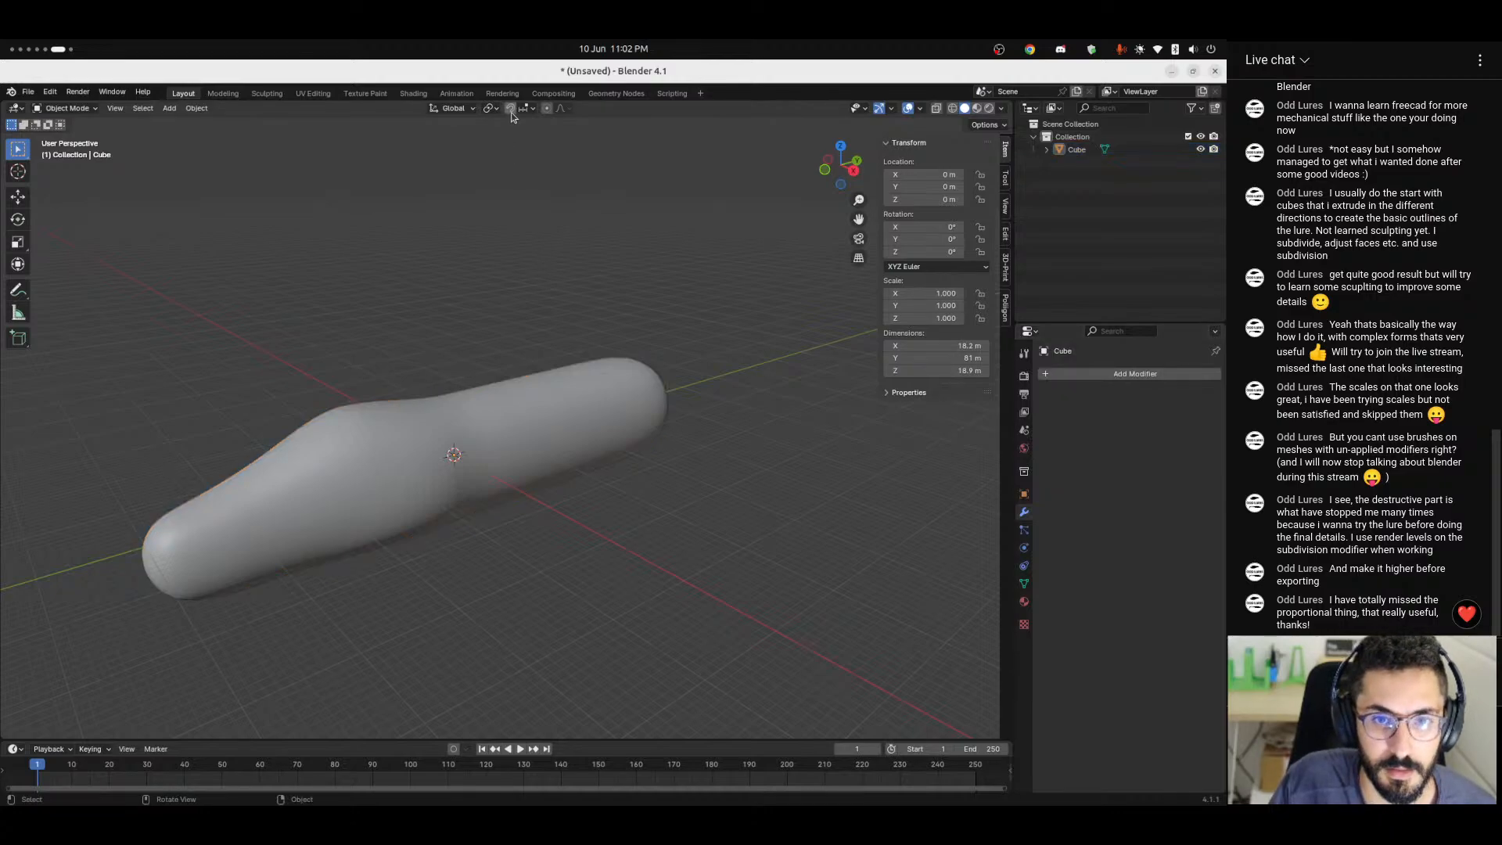
Add a cylinder and move it in the XY plane beside the body, to about X 15.8 m, Y -32.8 m.
key("shift+a")
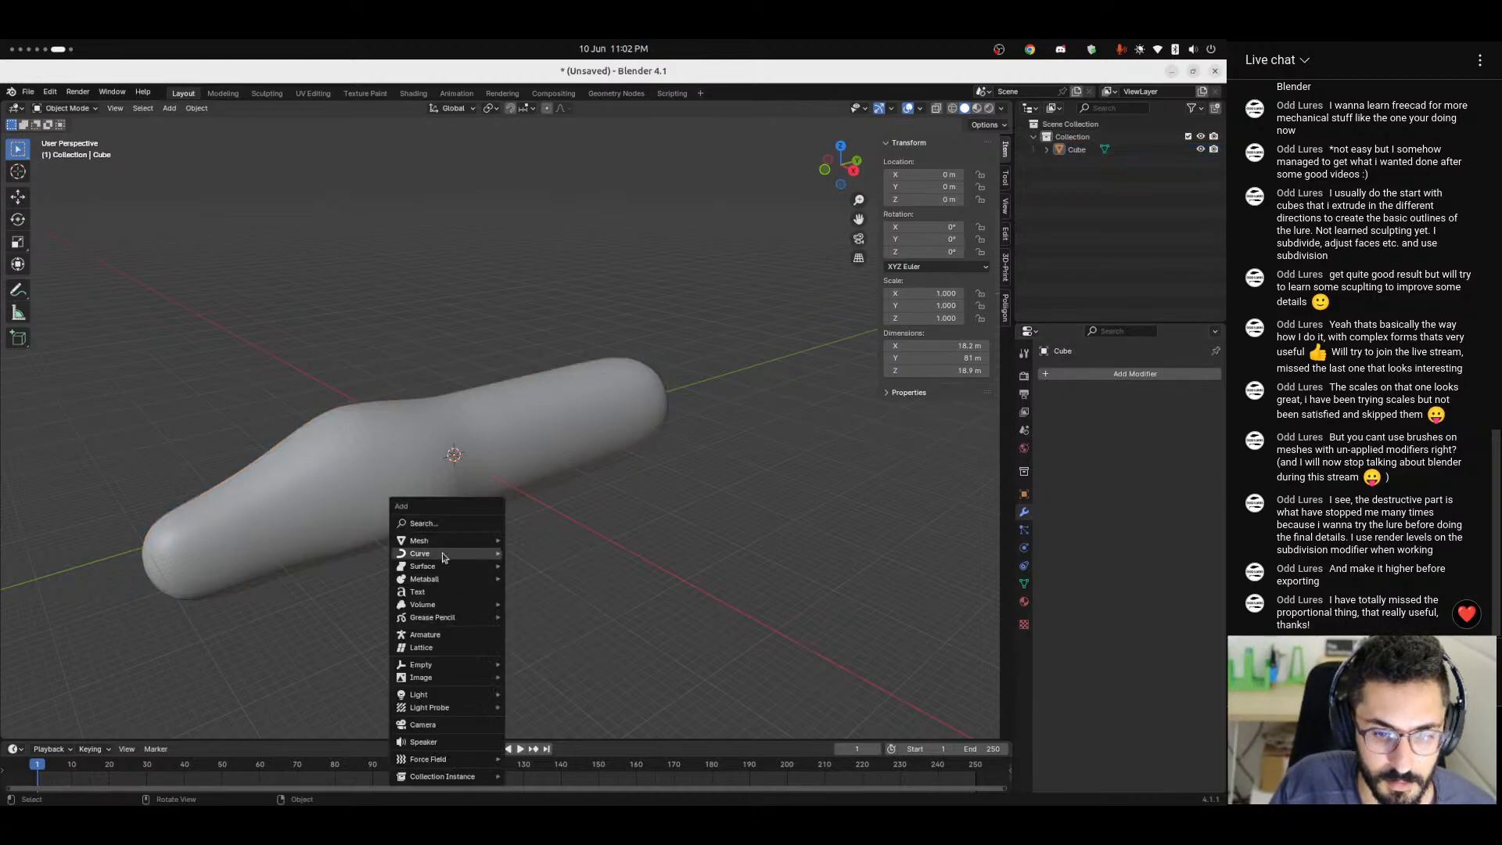
mouse_move(480, 553)
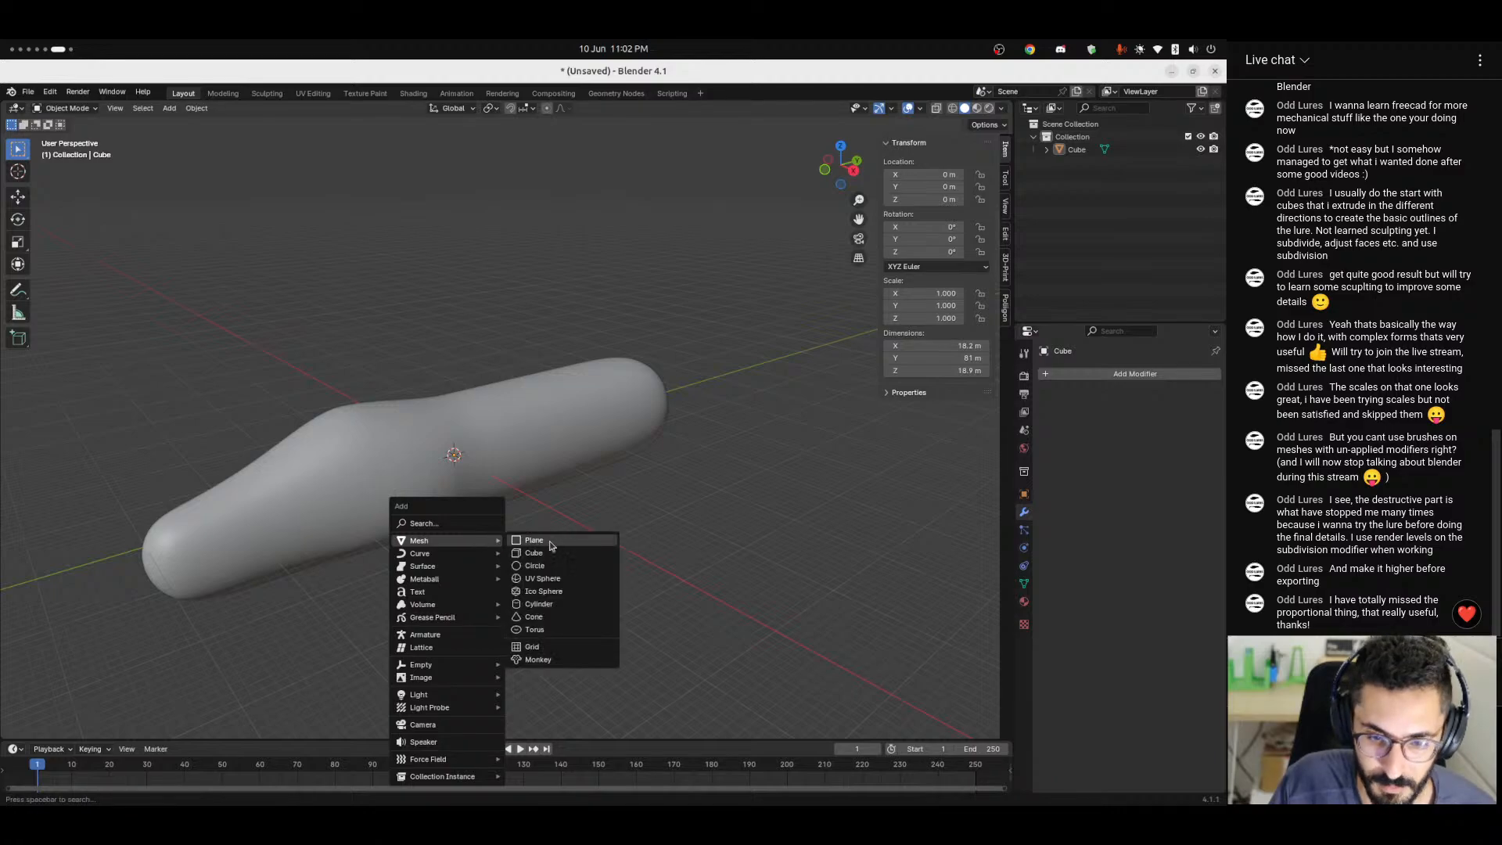
left_click(532, 603)
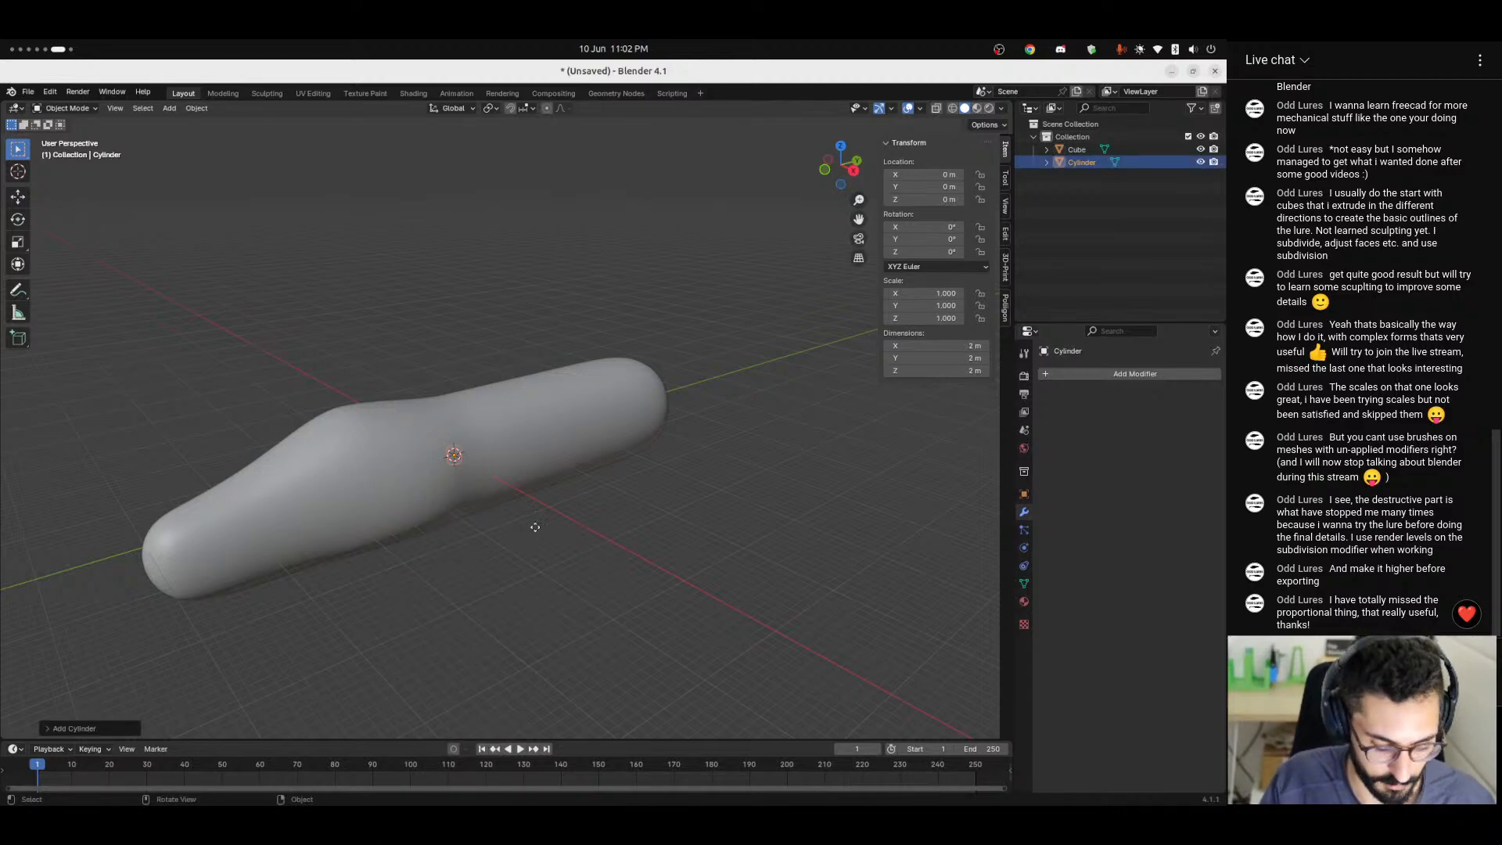
key("g")
key("shift+z")
left_click(325, 636)
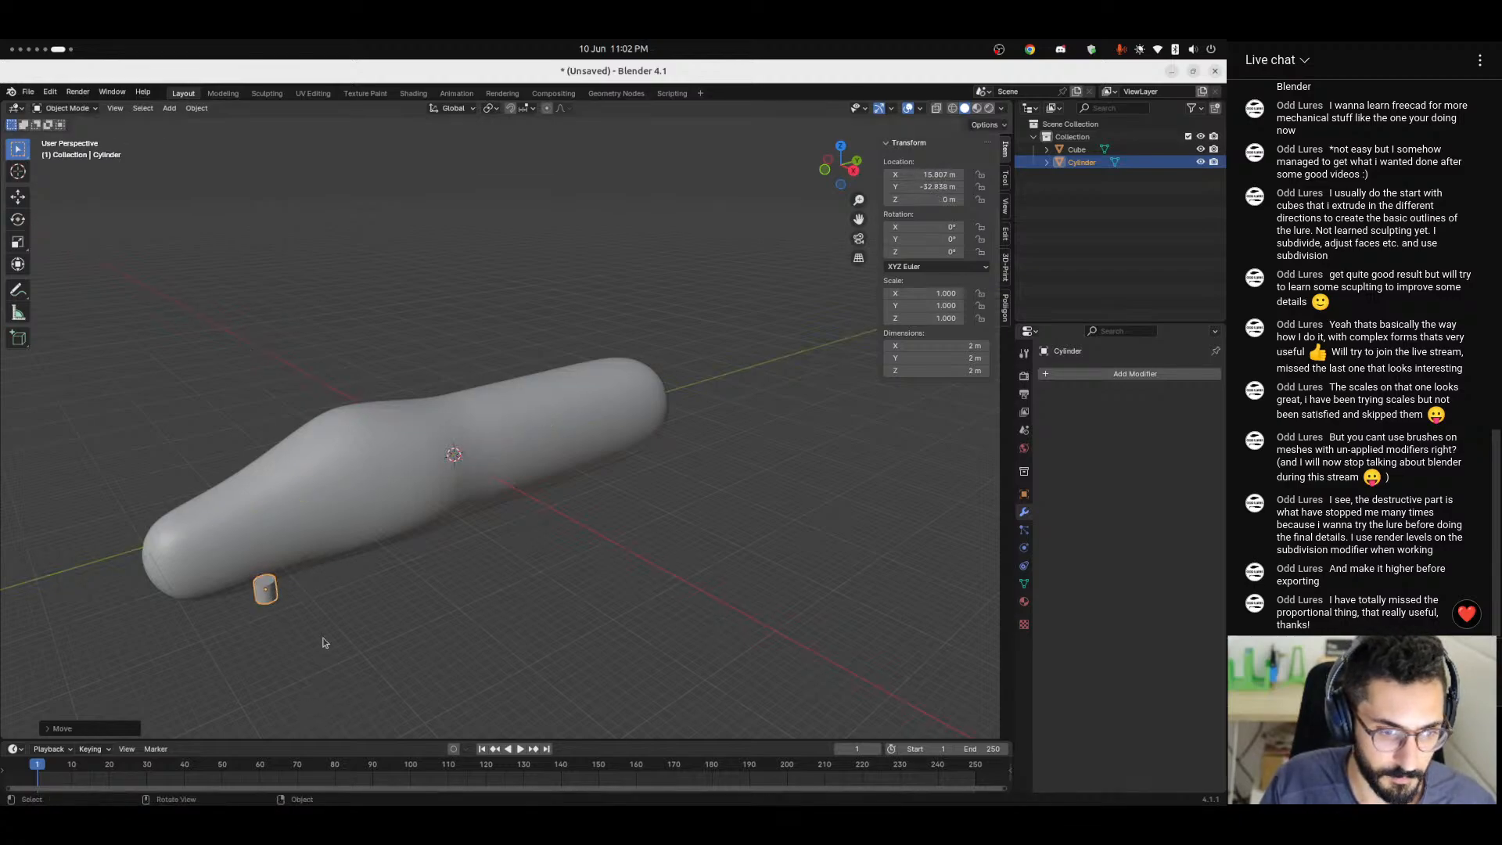
Rotate the cylinder 90° about the Y axis.
middle_click_drag(325, 637, 426, 608)
key("r")
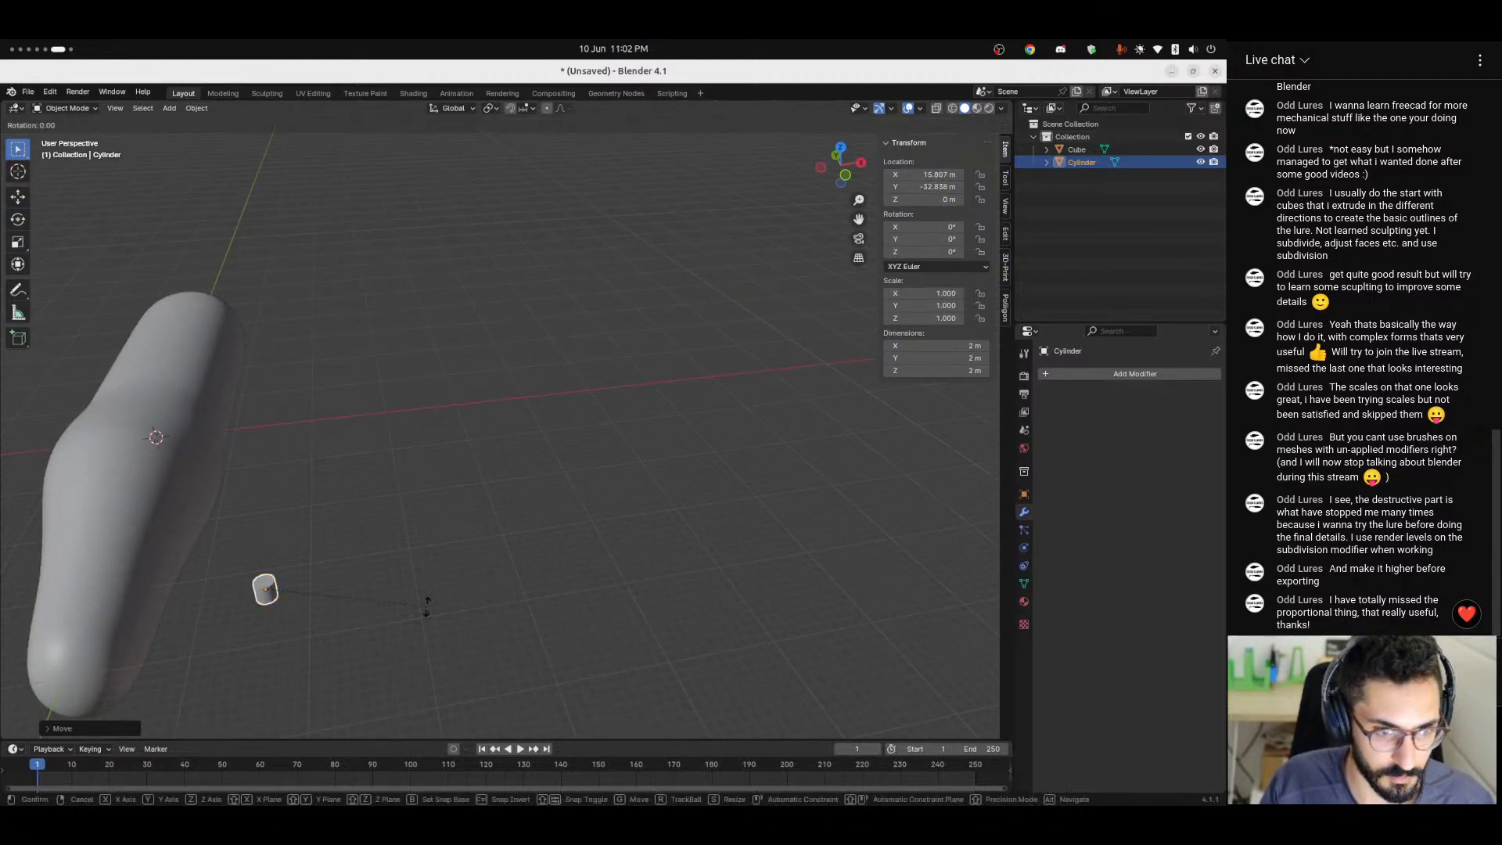
key("y")
key("9")
key("0")
key("Return")
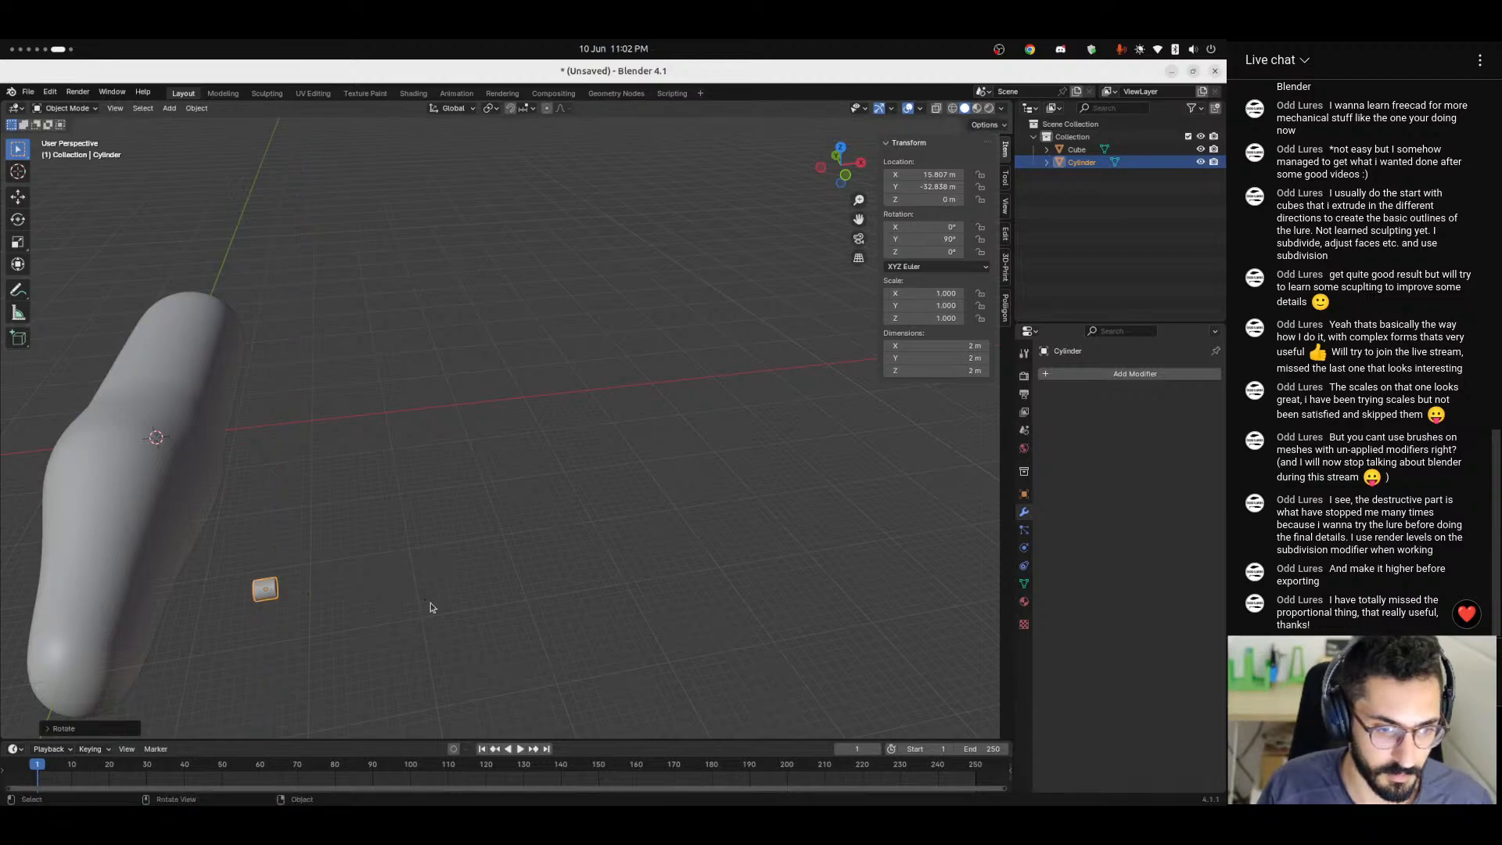
Turn on snapping with the Face Nearest target and try sliding the cylinder over the body's side.
left_click(510, 109)
left_click(524, 108)
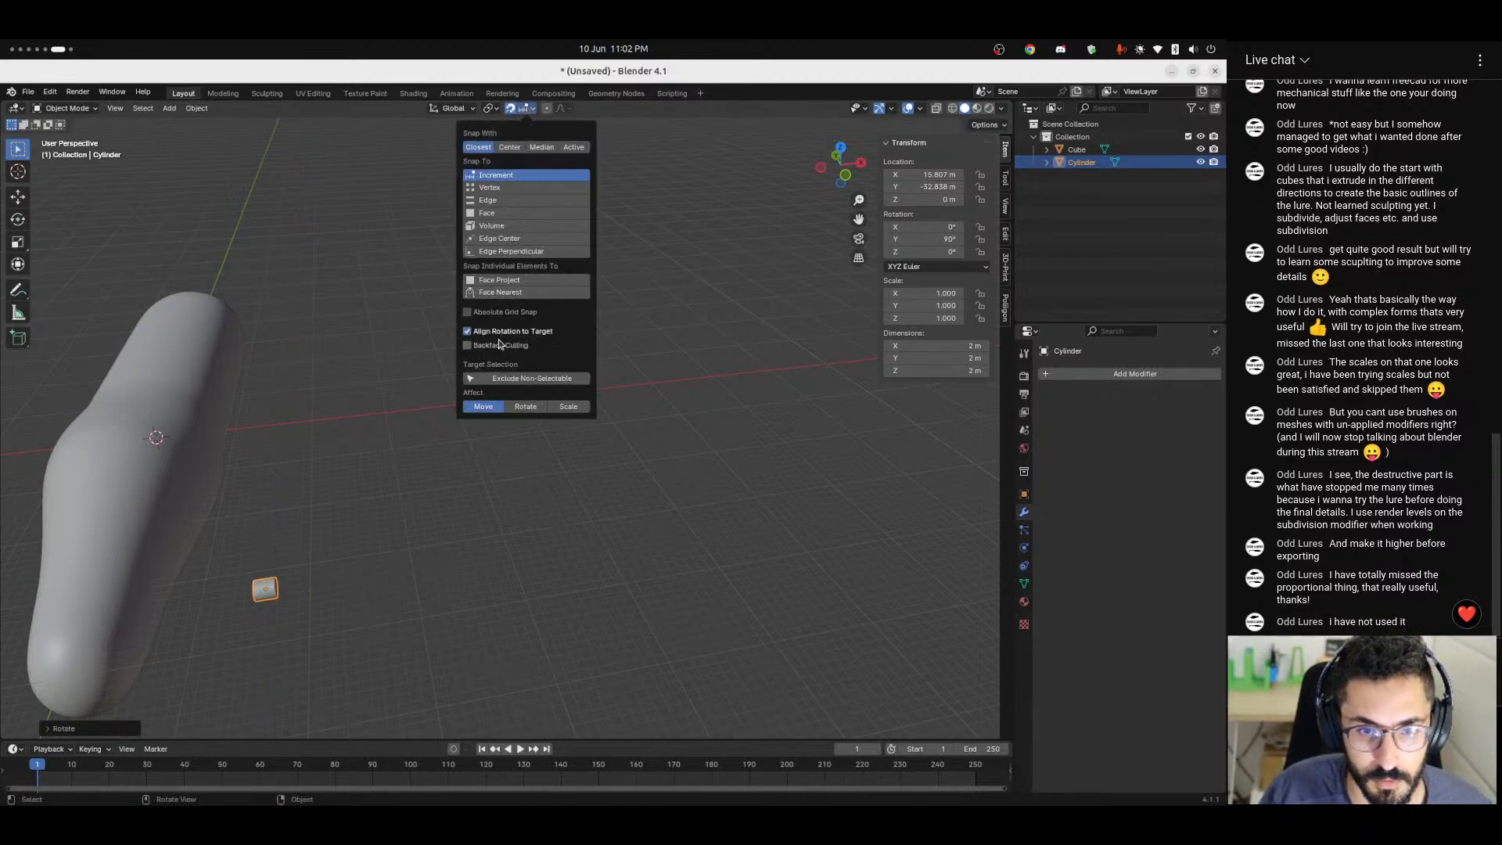
left_click(501, 292)
middle_click_drag(246, 565, 329, 477)
key("g")
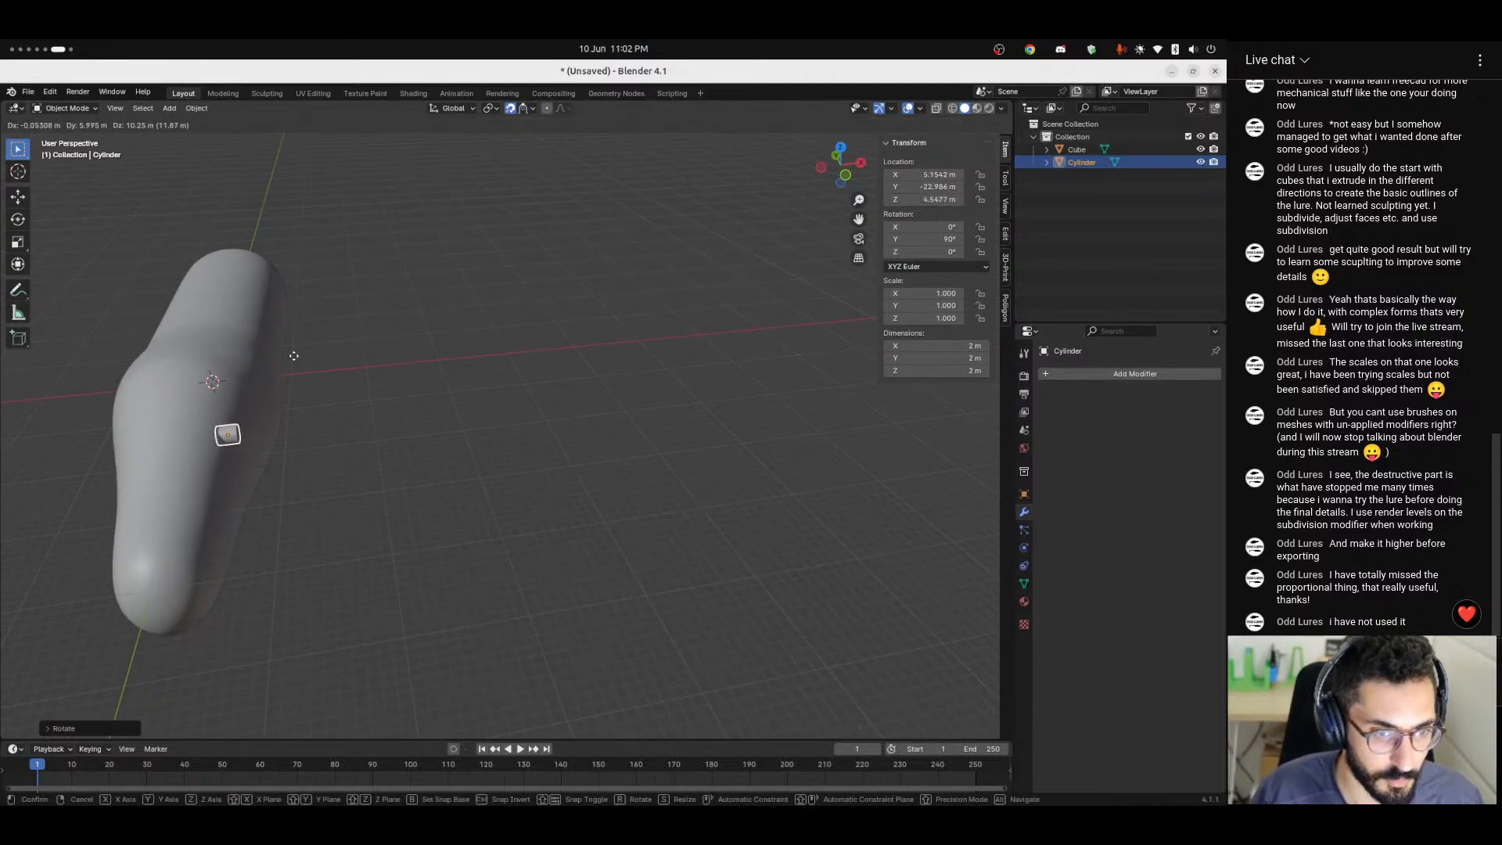
left_click(220, 506)
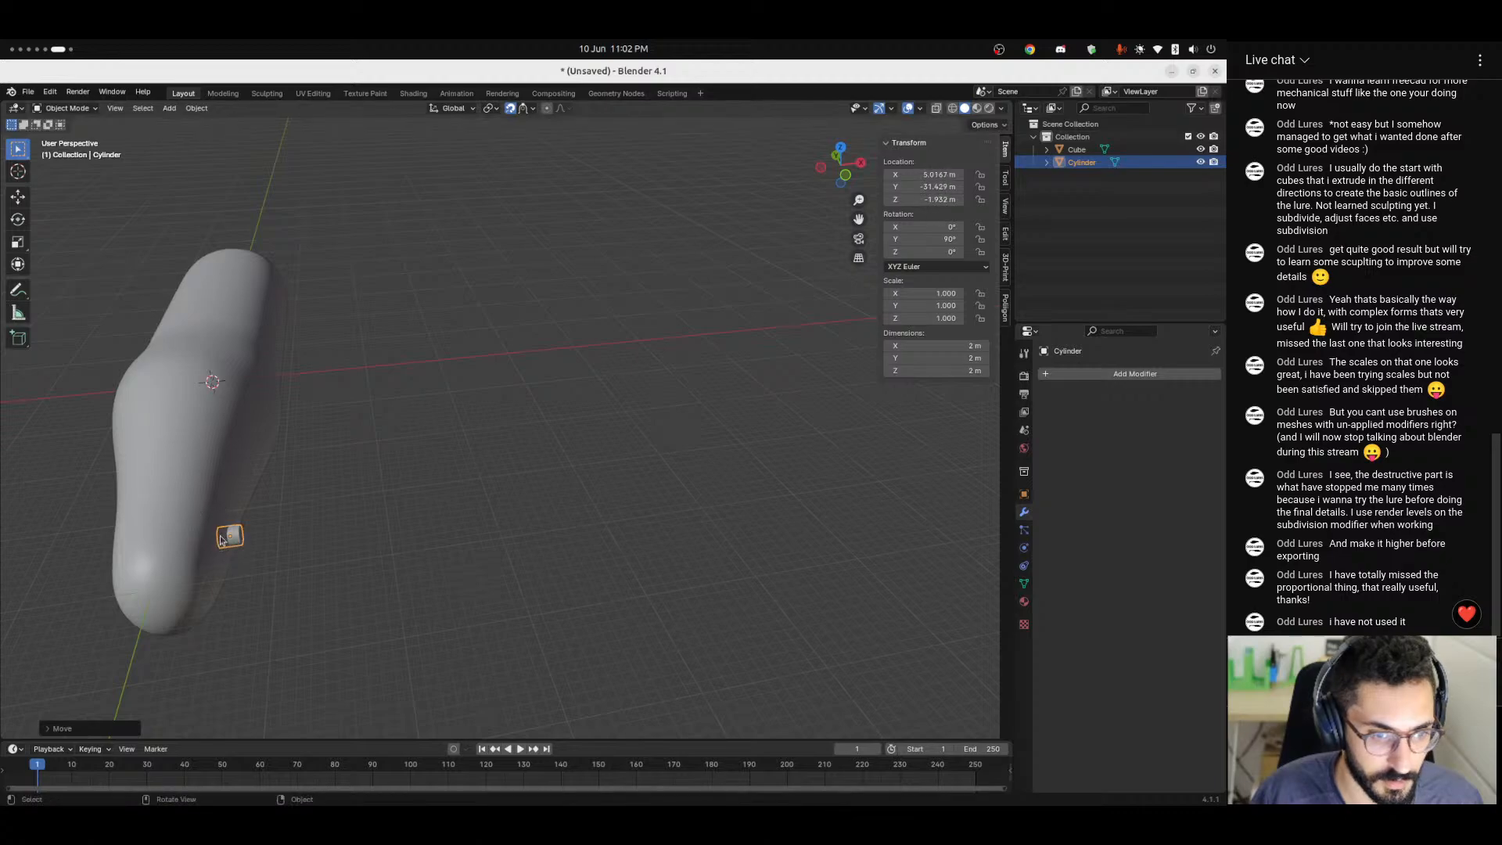
middle_click_drag(220, 506, 121, 457)
key("g")
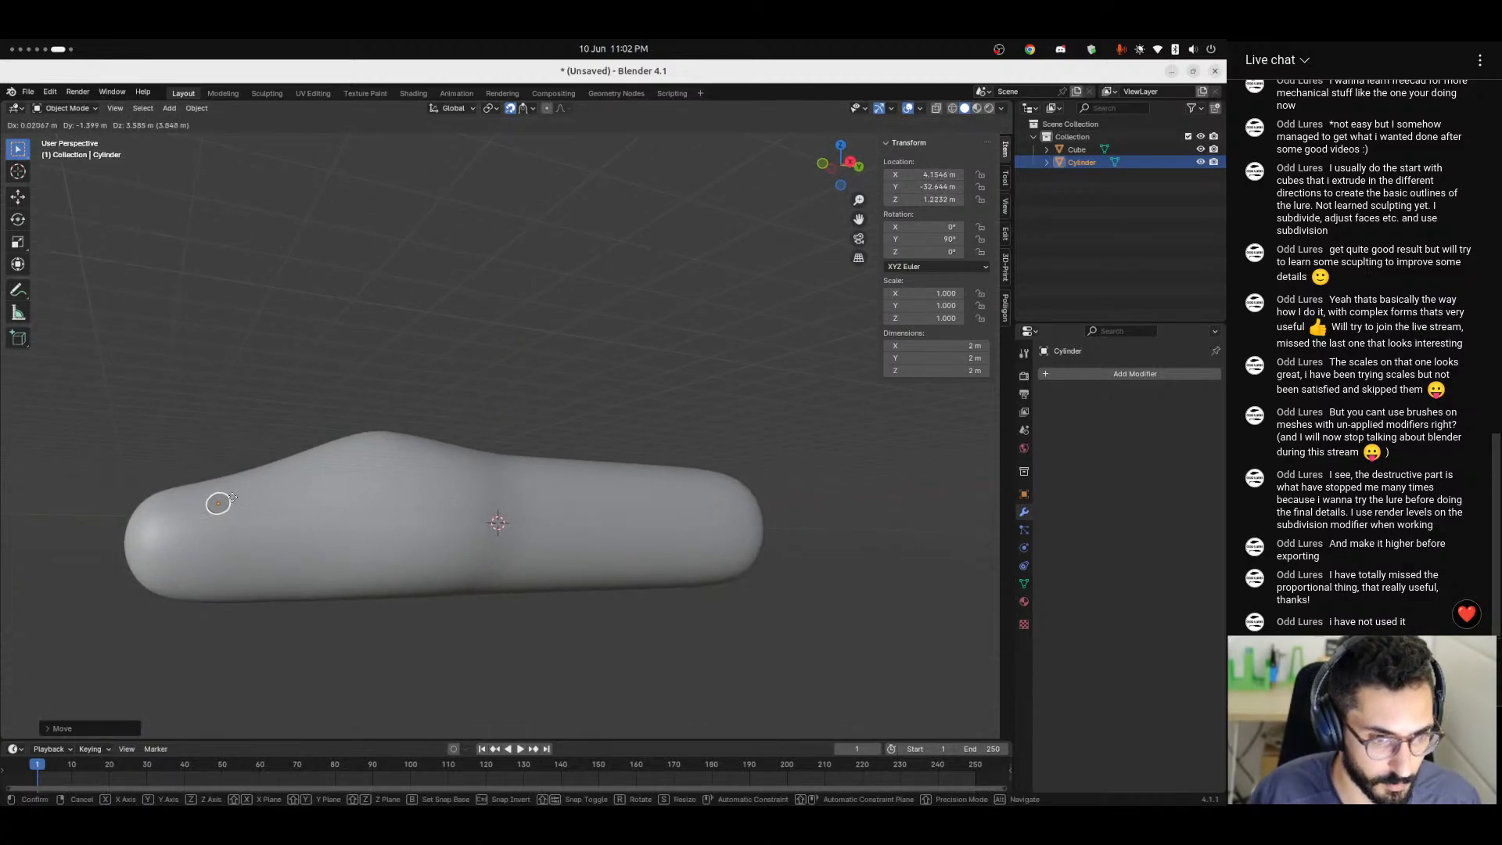
left_click(231, 500)
middle_click_drag(231, 500, 269, 554)
key("g")
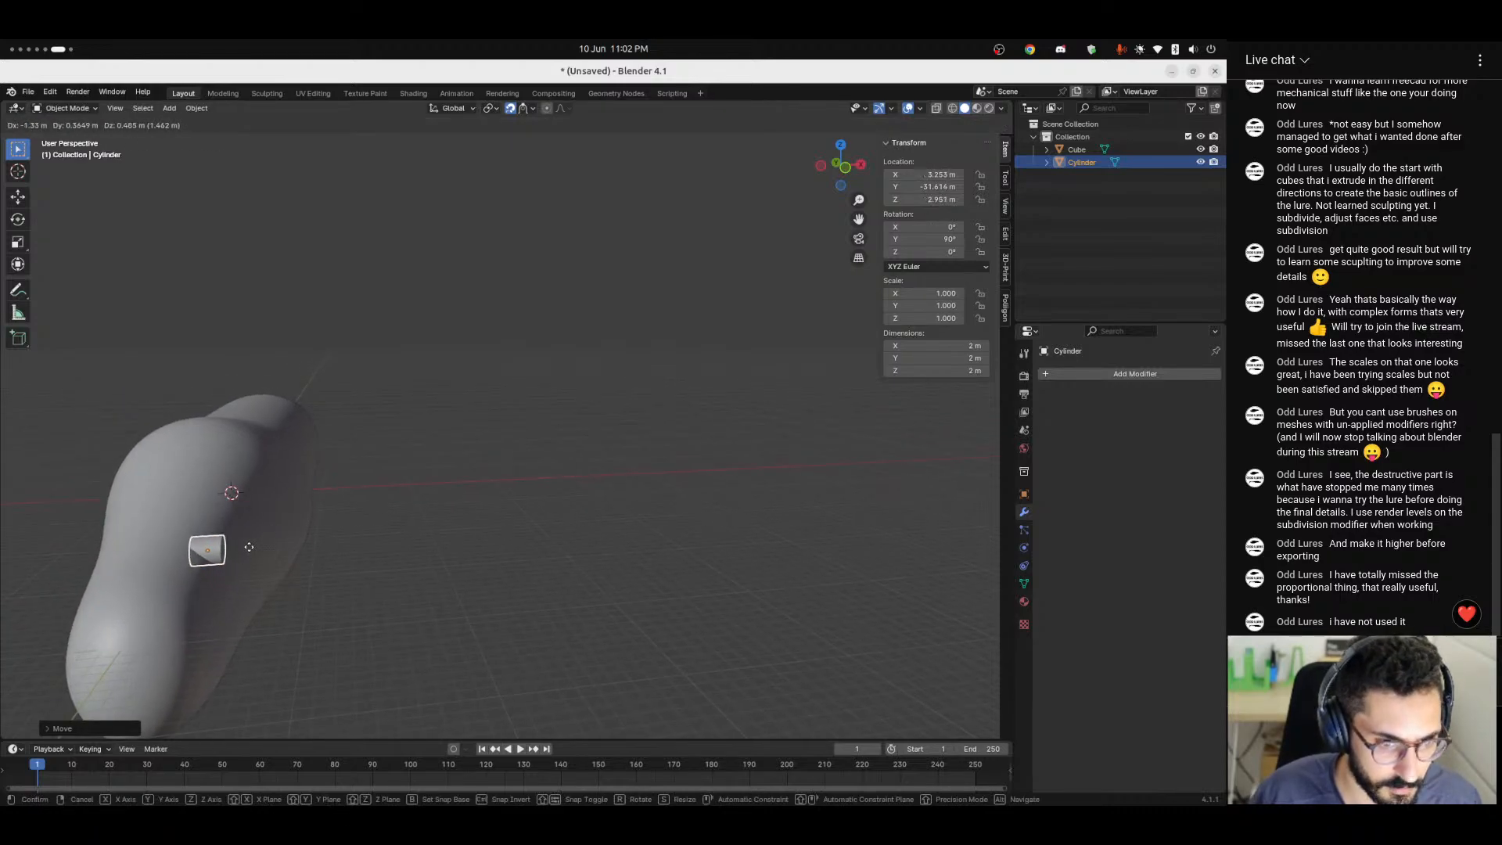
left_click(257, 559)
Change the snapping target to Face Project and place the cylinder on the body's side surface.
left_click(532, 108)
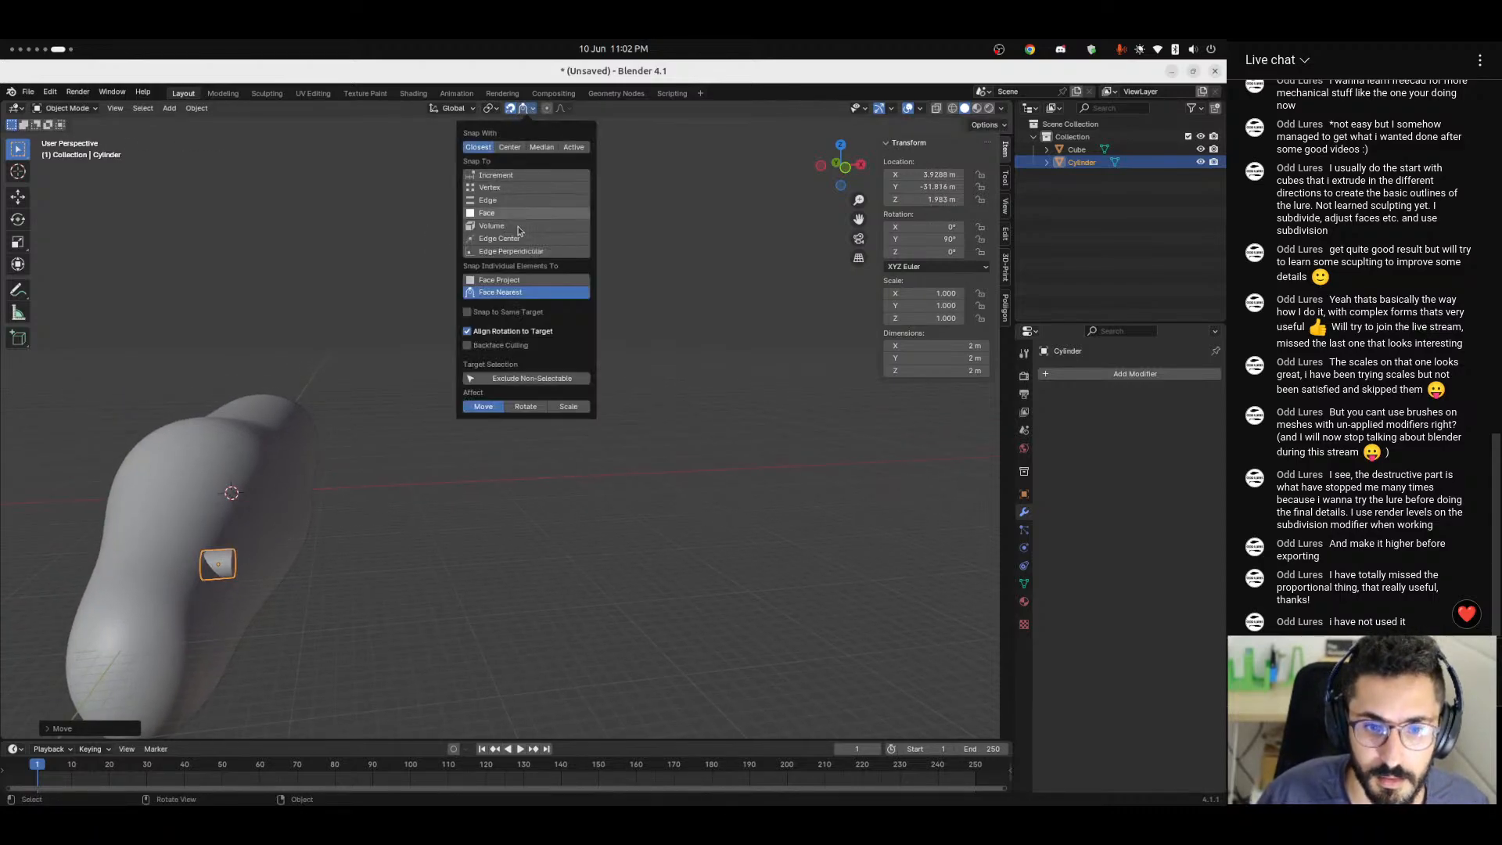
left_click(499, 279)
left_click(466, 317)
key("g")
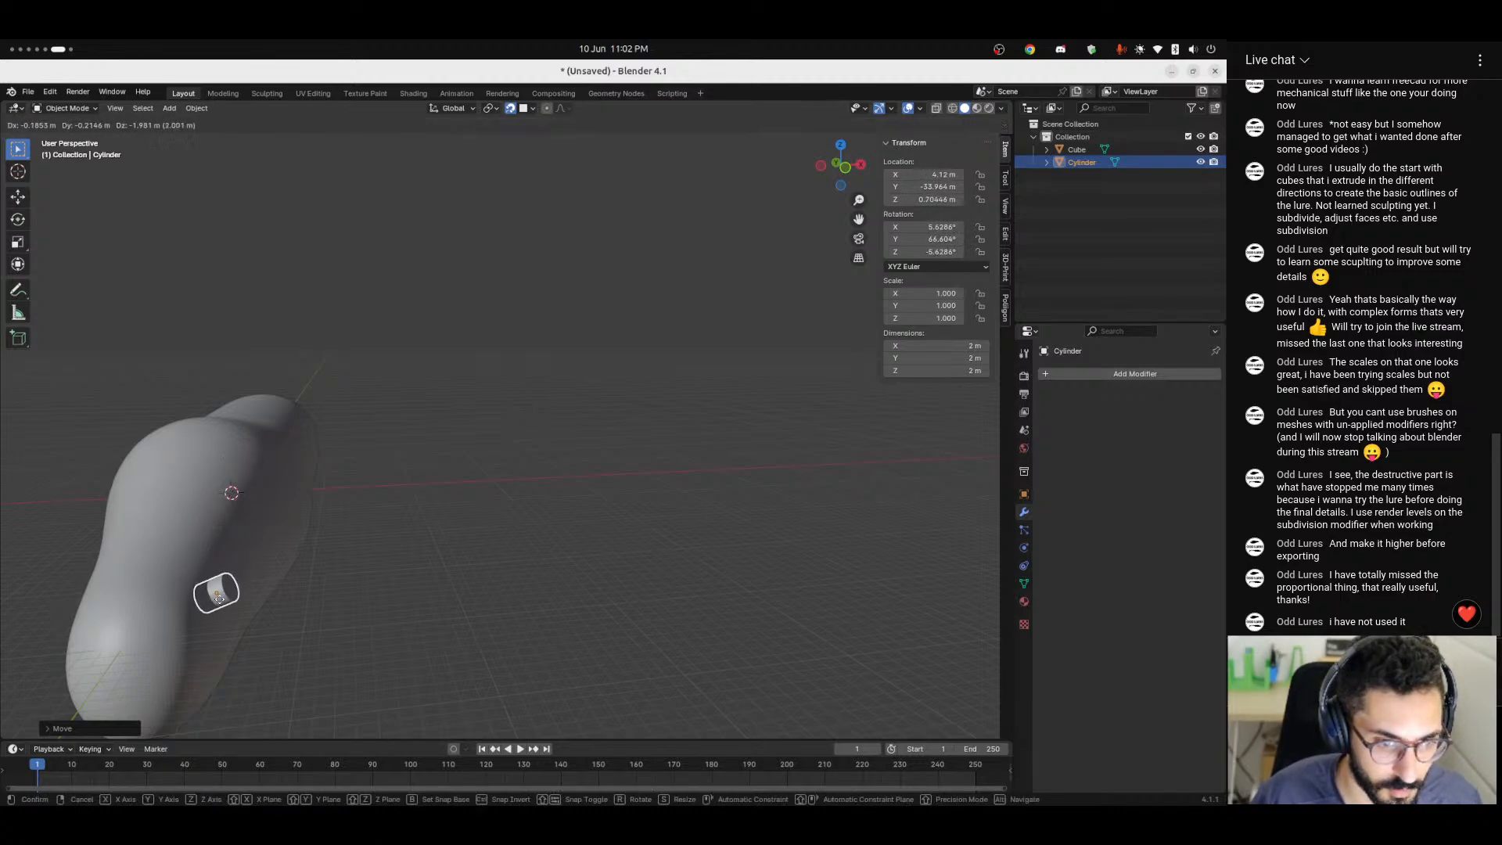
left_click(296, 485)
Enter Edit Mode on the cylinder, set the transform orientation to Local and show the Move gizmo.
mouse_move(288, 519)
middle_mouse_down("ctrl")
mouse_move(286, 532)
mouse_move(247, 372)
mouse_move(462, 470)
mouse_move(439, 496)
mouse_move(322, 524)
mouse_move(289, 511)
middle_mouse_up("ctrl")
key("Tab")
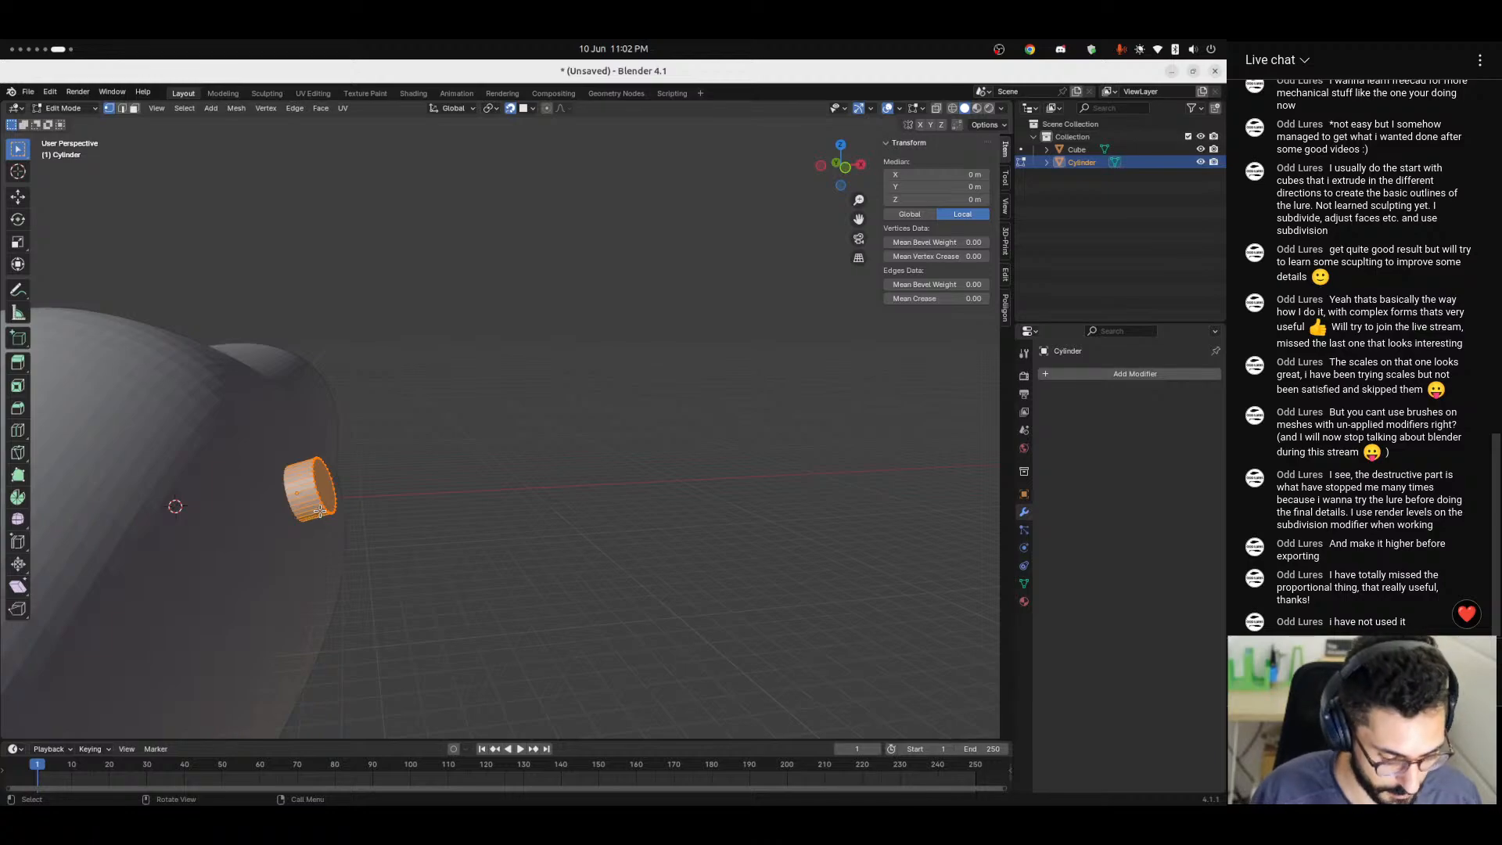
left_click(454, 109)
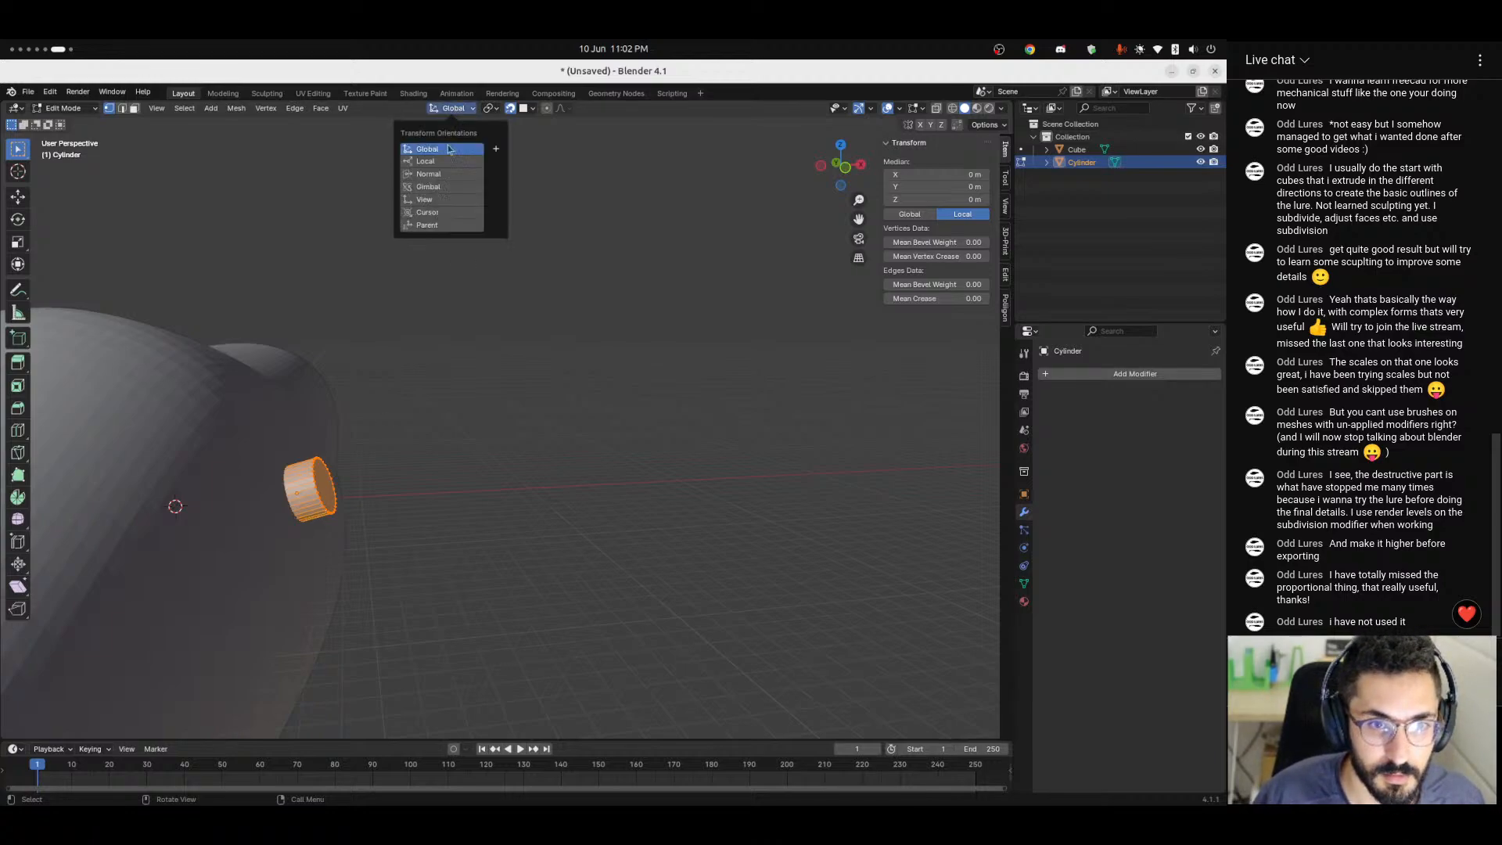
left_click(426, 160)
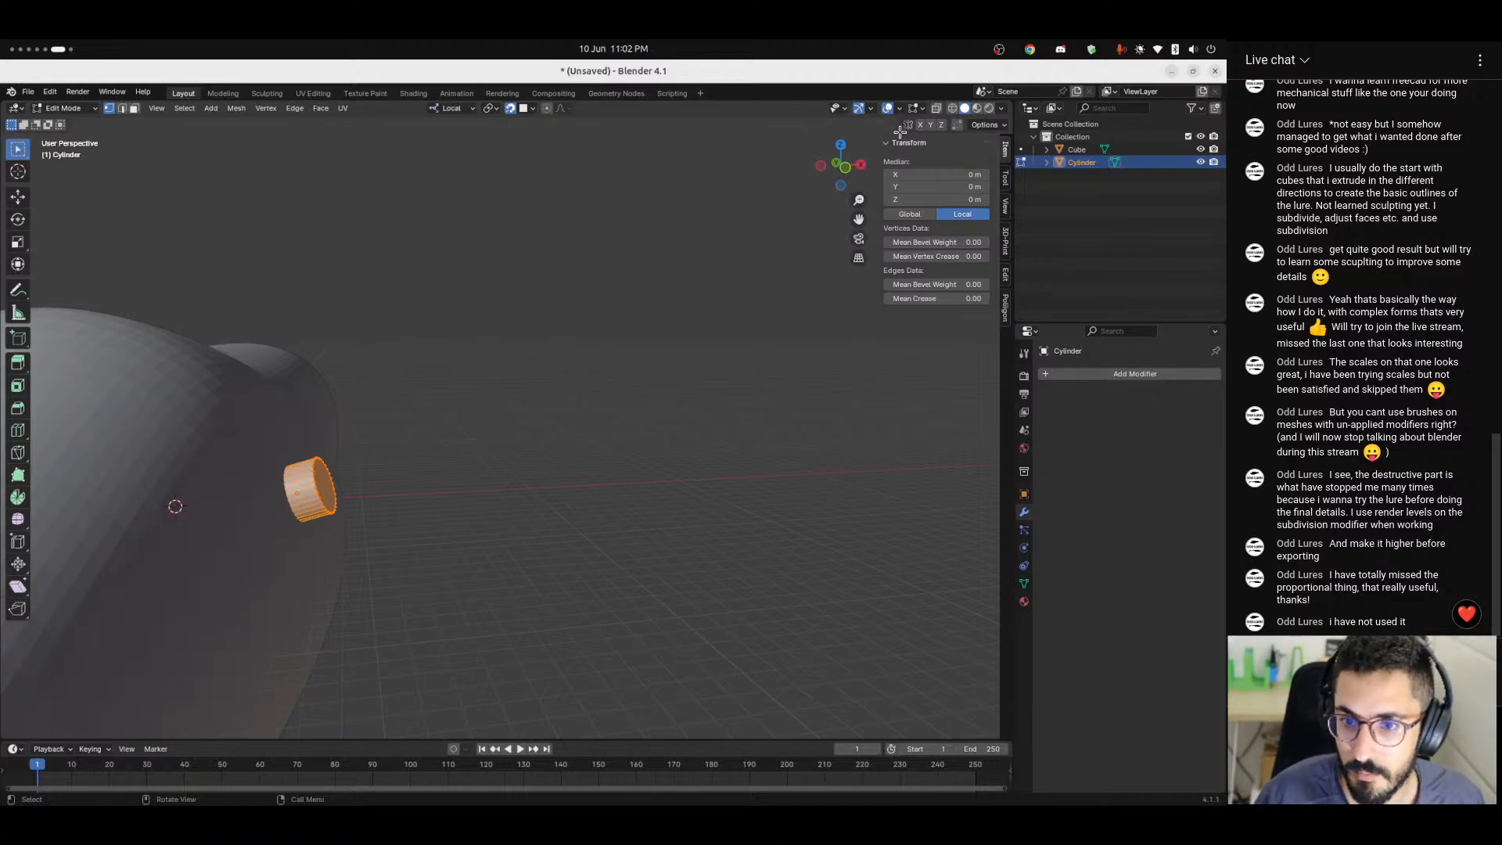
left_click(870, 109)
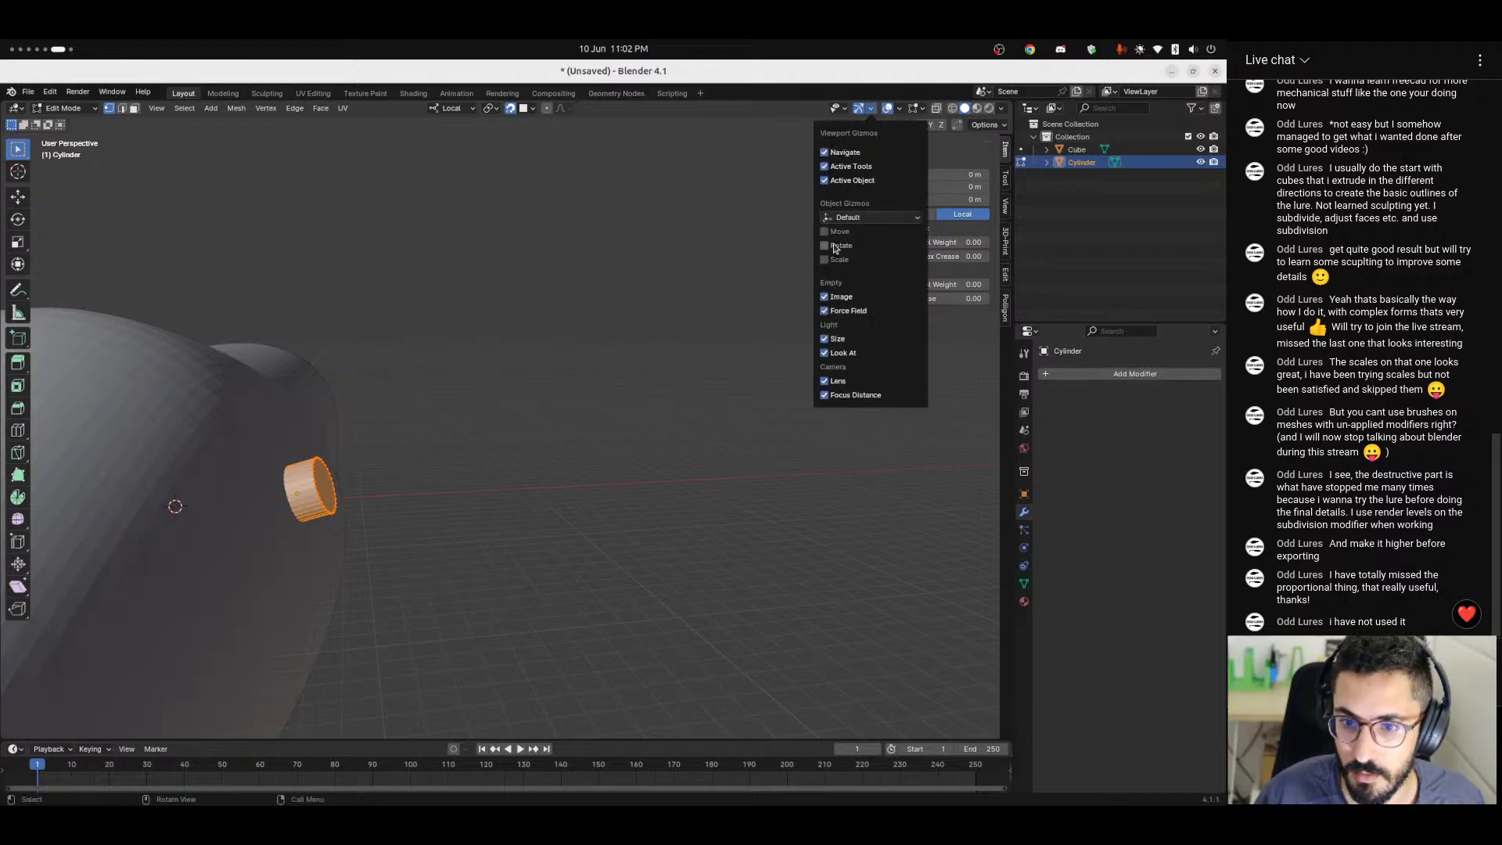
left_click(826, 232)
Try moving the cylinder's mesh outward with snapping active, and undo the move.
left_click_drag(347, 481, 367, 458)
key("Tab")
middle_click_drag(394, 560, 414, 512)
key("Tab")
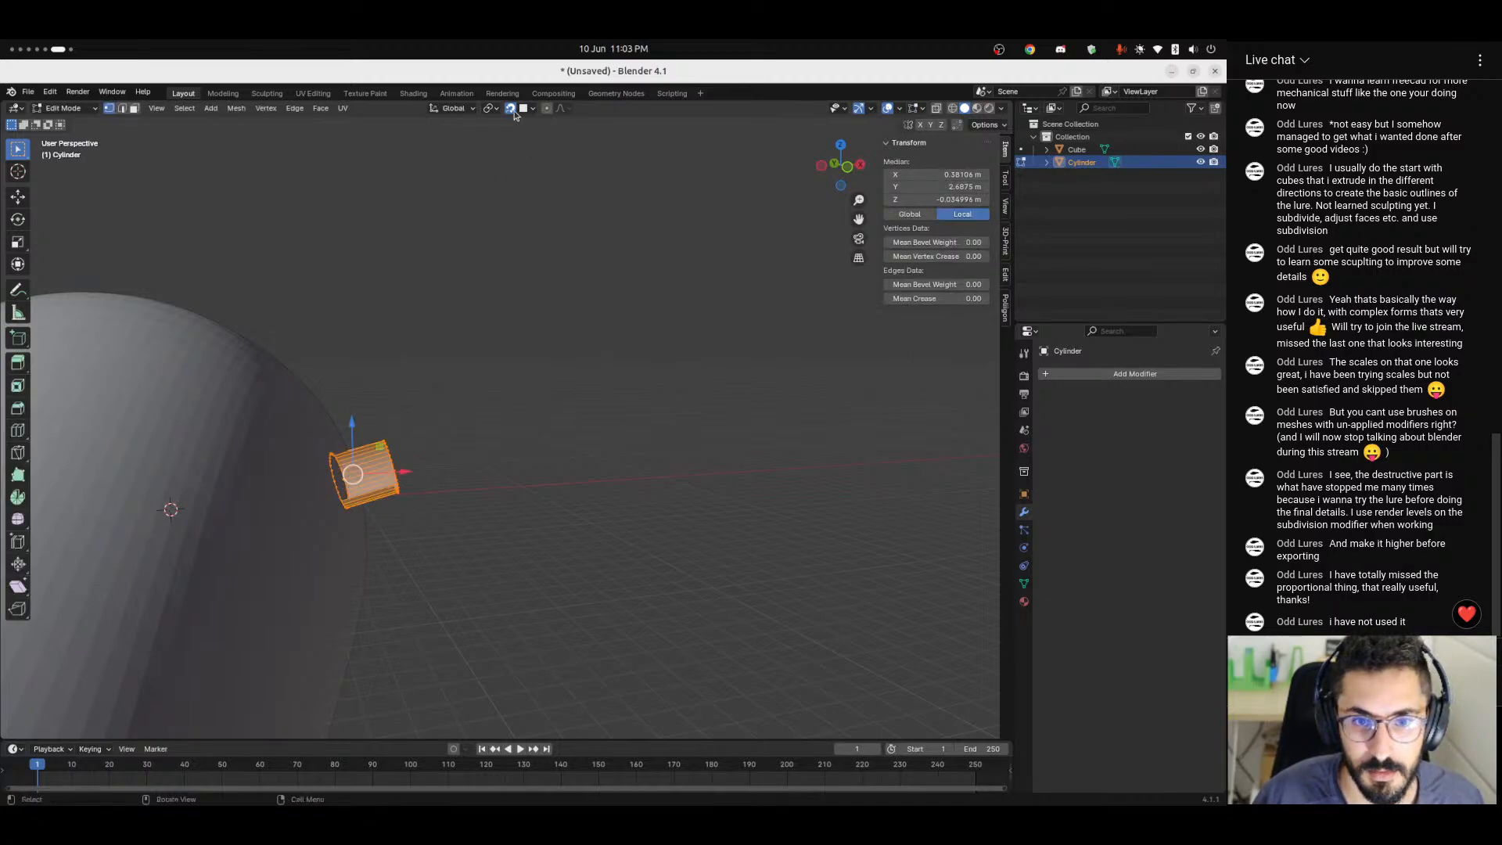
middle_click_drag(483, 452, 523, 227)
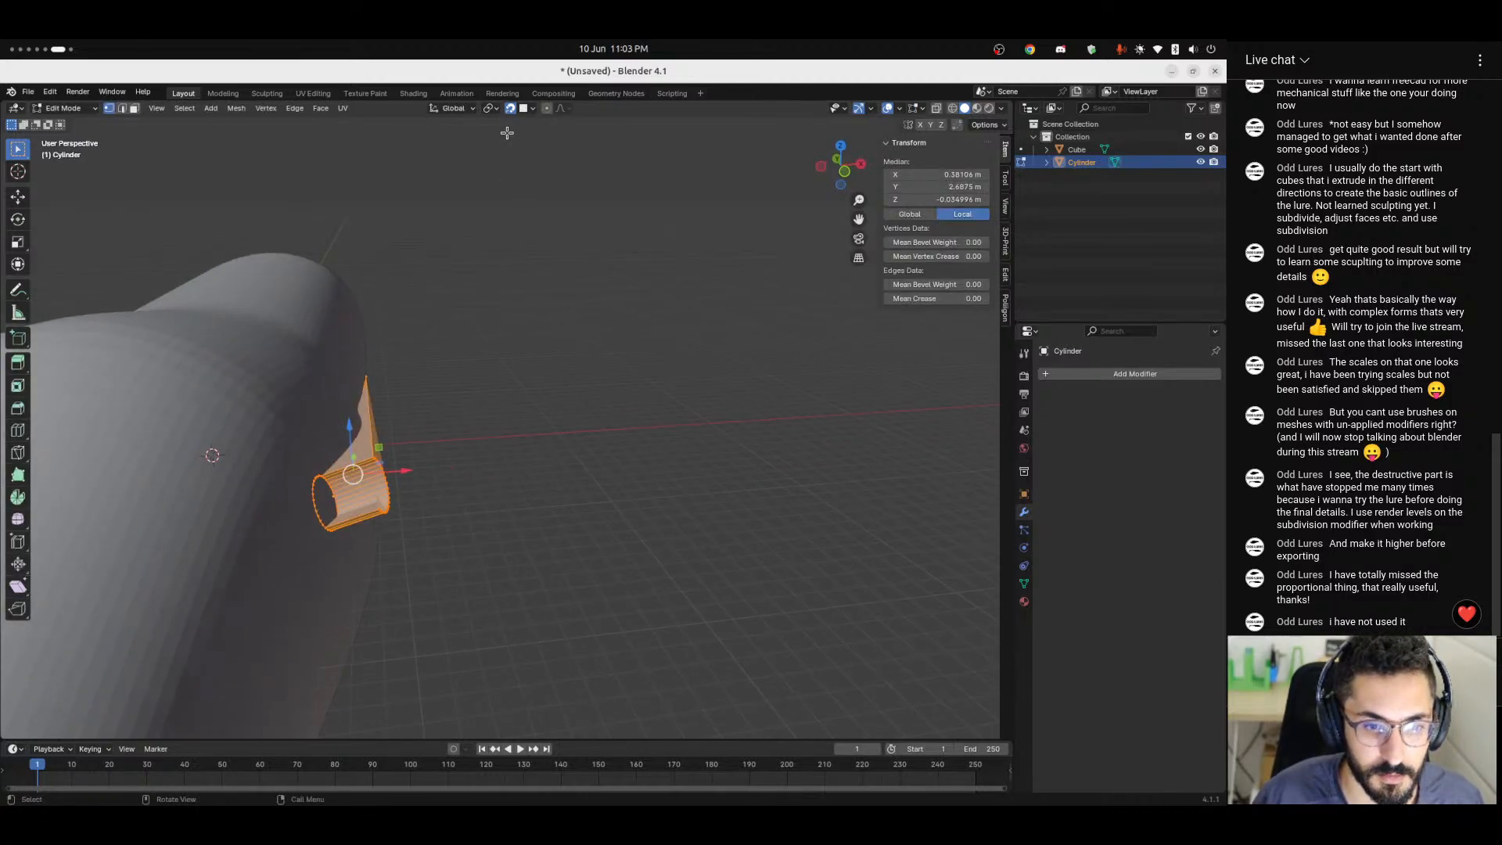
key("ctrl+z")
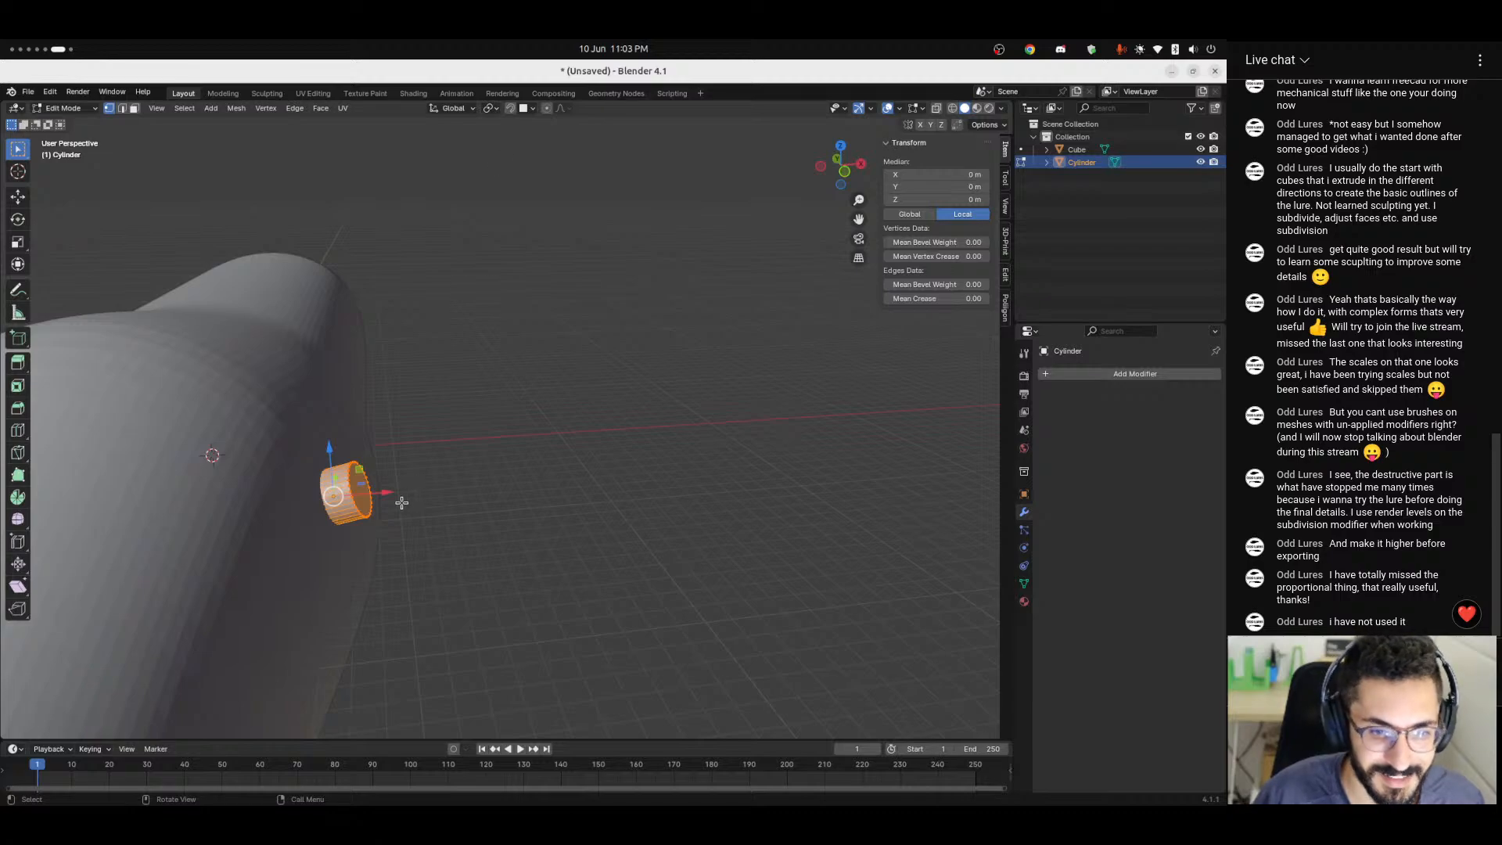
Set the orientation to Local and move the cylinder's mesh outward along its Z axis until its base meets the origin.
left_click(453, 108)
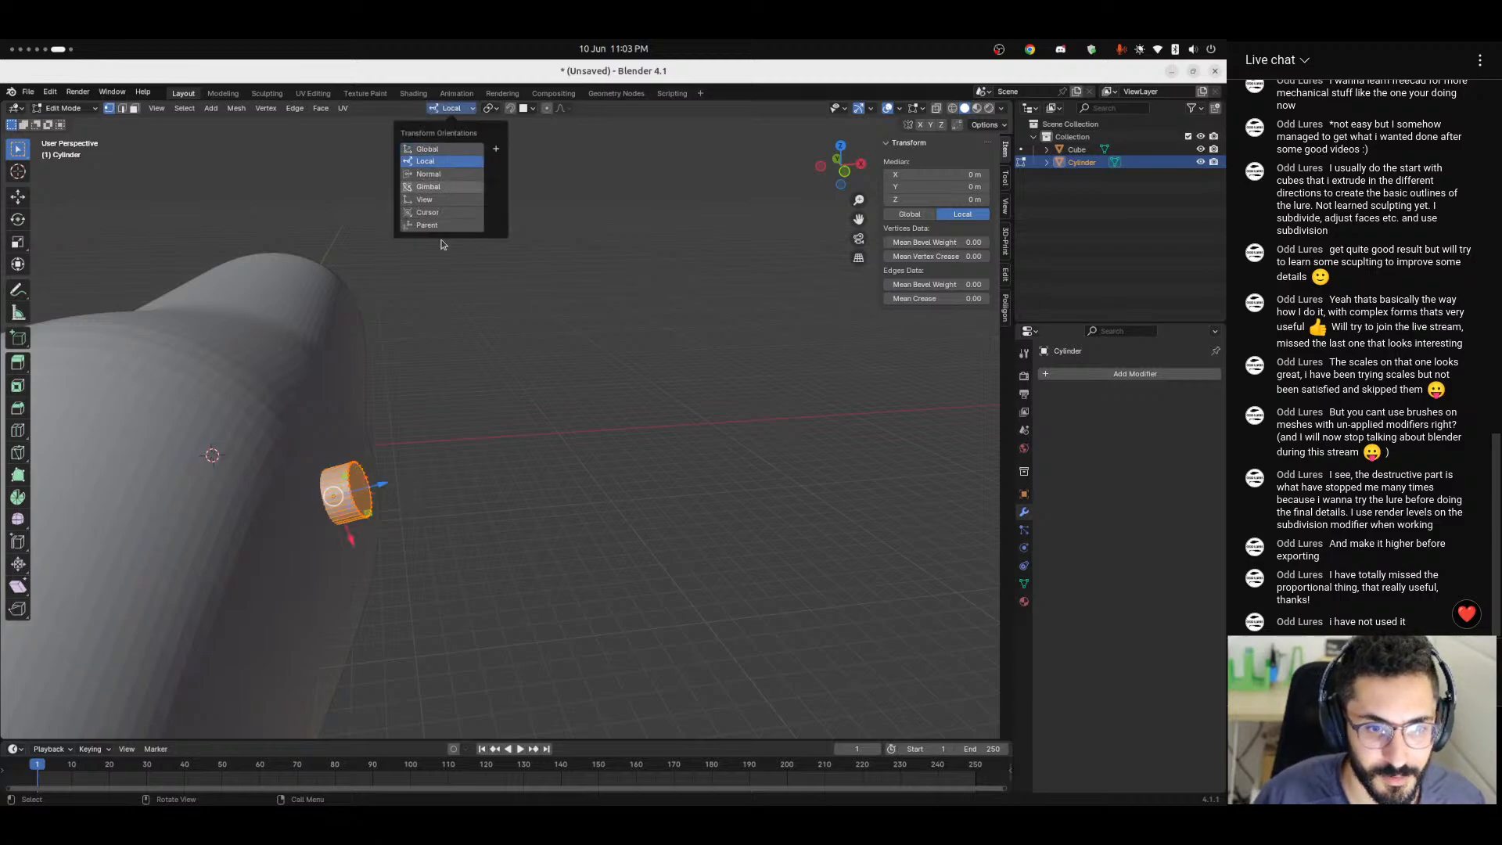
left_click(450, 162)
left_click_drag(378, 486, 403, 467)
Return to Object Mode and slide the snapped cylinder across the body to about X 5.1 m, Y -19.3 m, Z 6.8 m.
key("Tab")
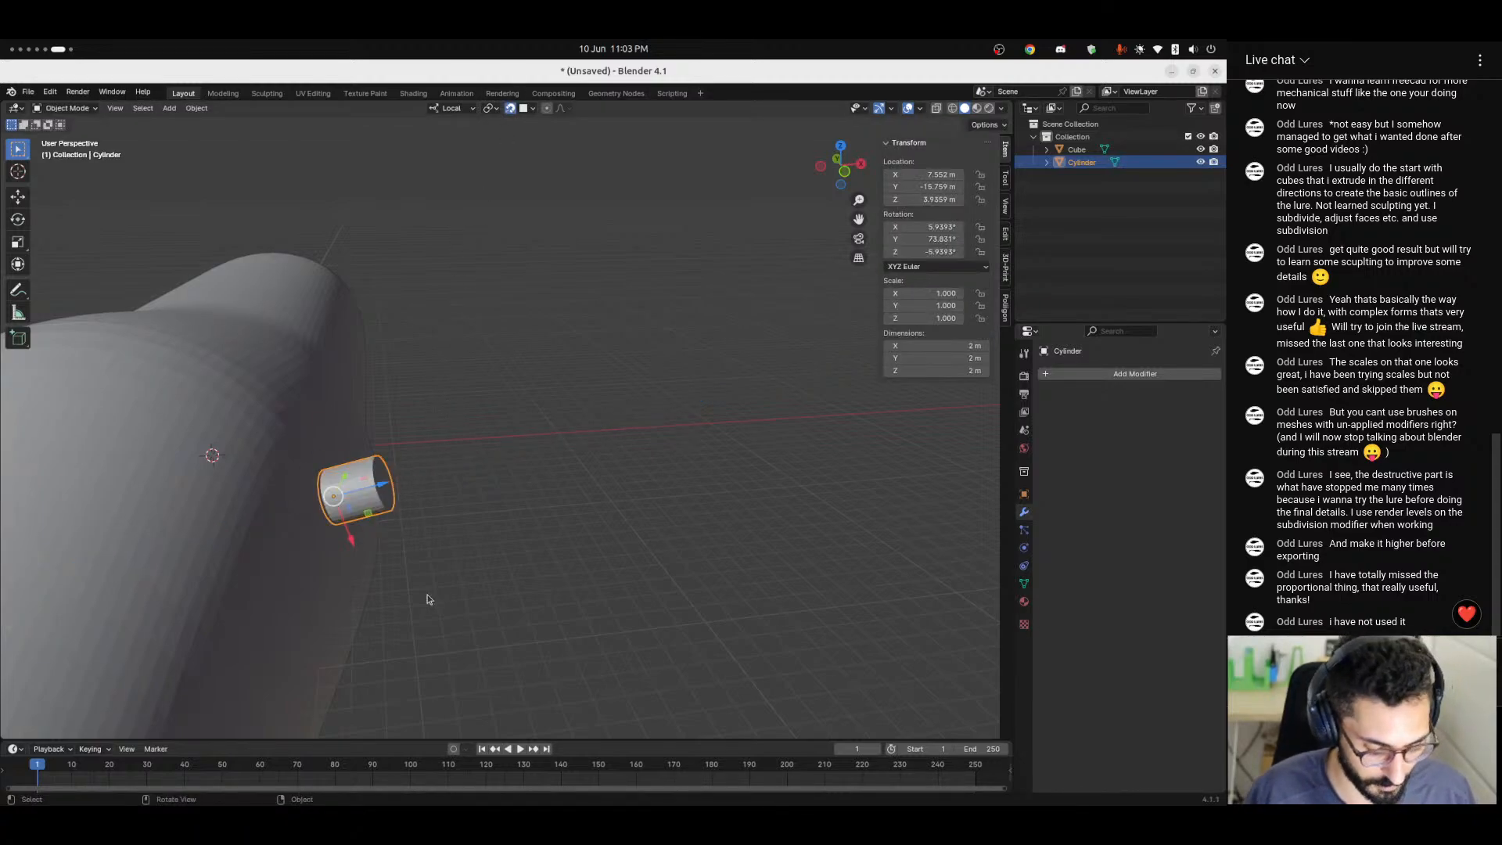
middle_click_drag(423, 617, 335, 641)
left_click_drag(376, 498, 244, 447)
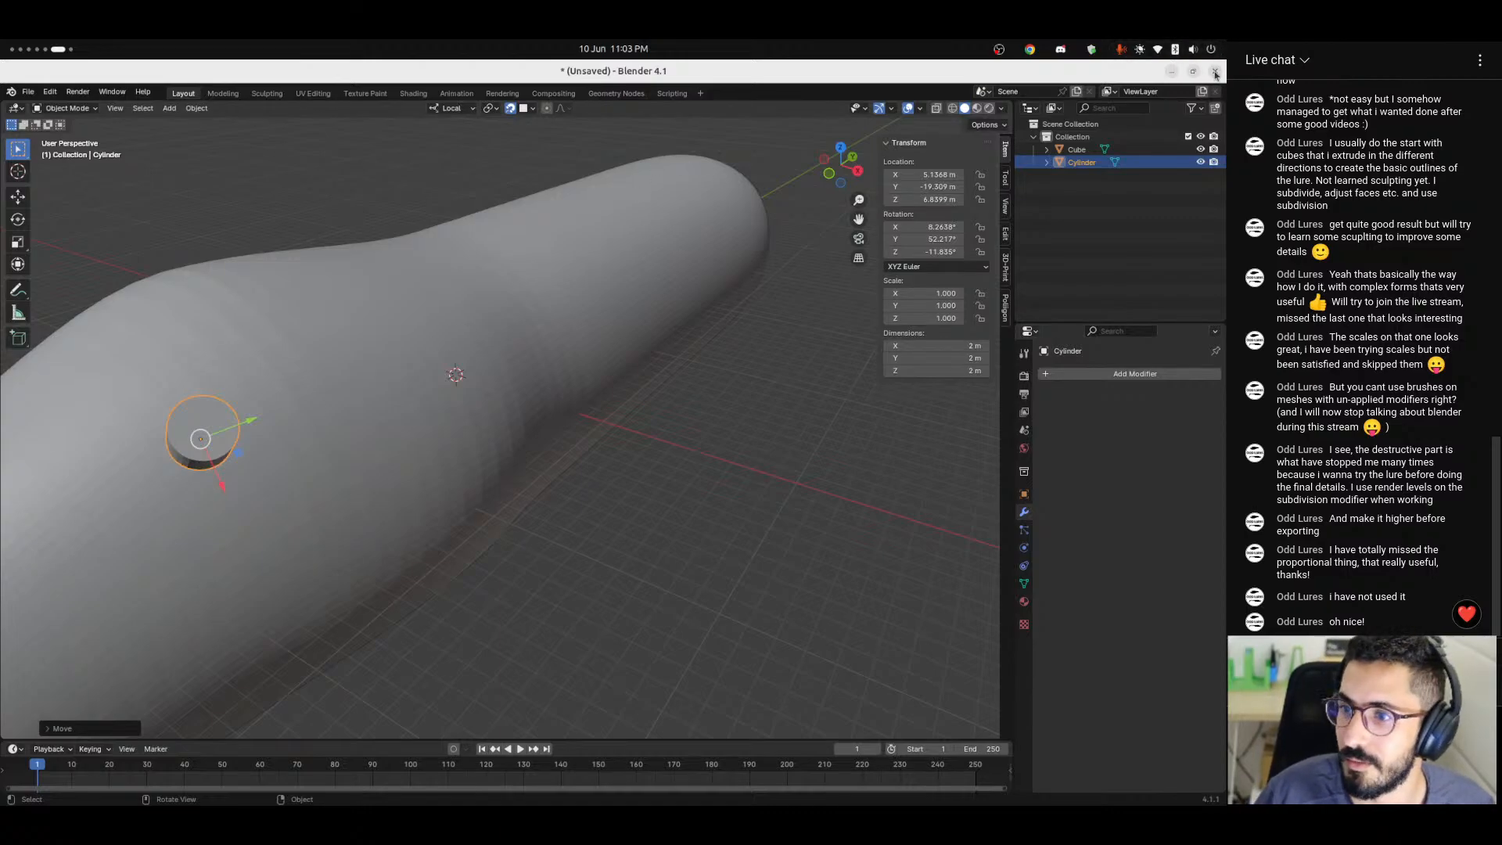
Close Blender without saving the demonstration, and switch back to the thread profile sketch in FreeCAD's Lure Turner V2 document.
left_click(1216, 72)
left_click(584, 471)
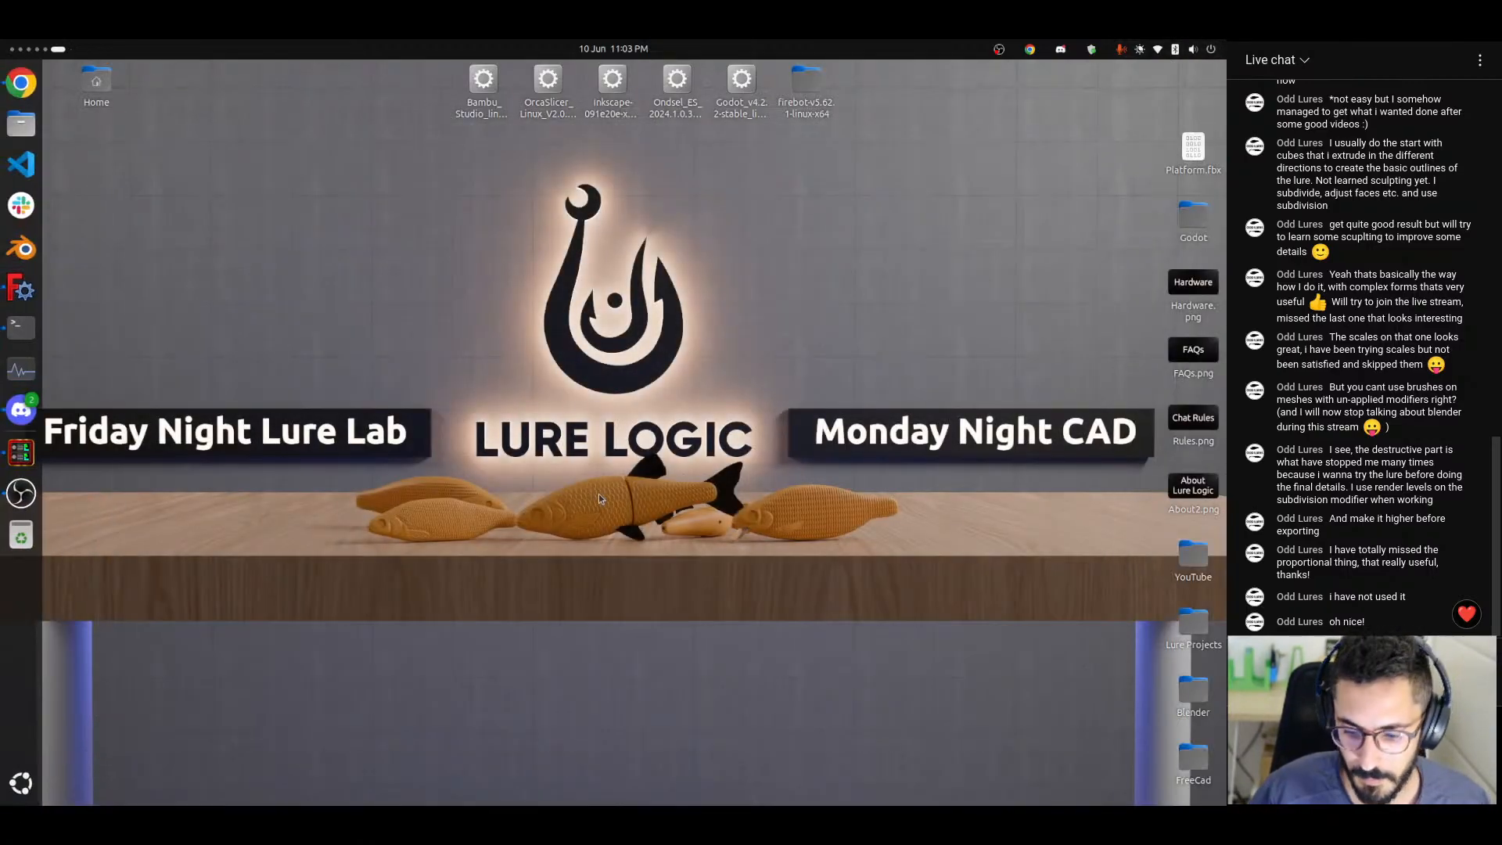
key("ctrl+alt+Left")
key("ctrl+alt+Left")
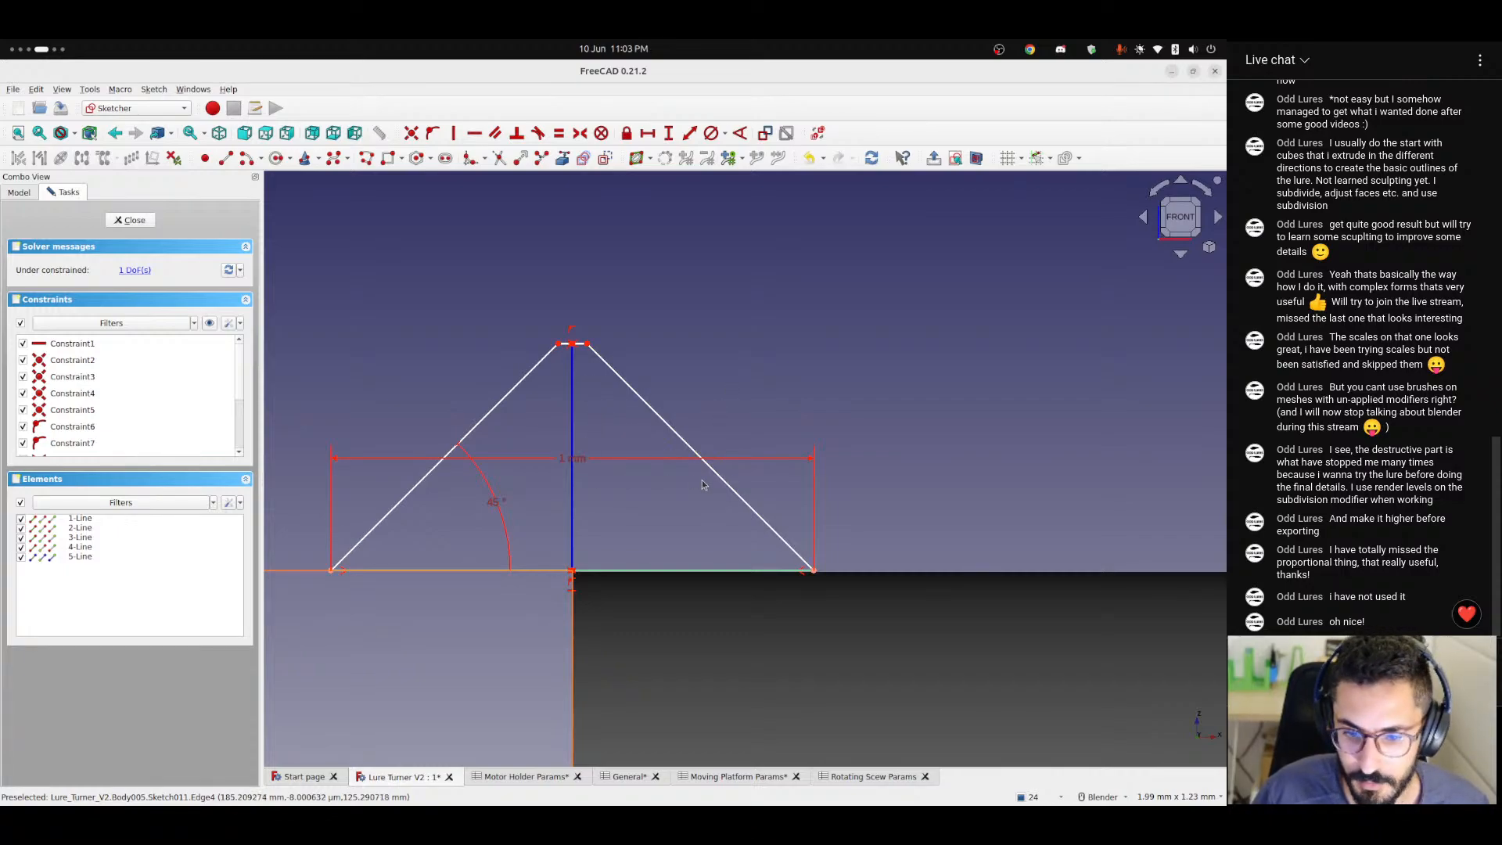
scroll(629, 504, "down", 4)
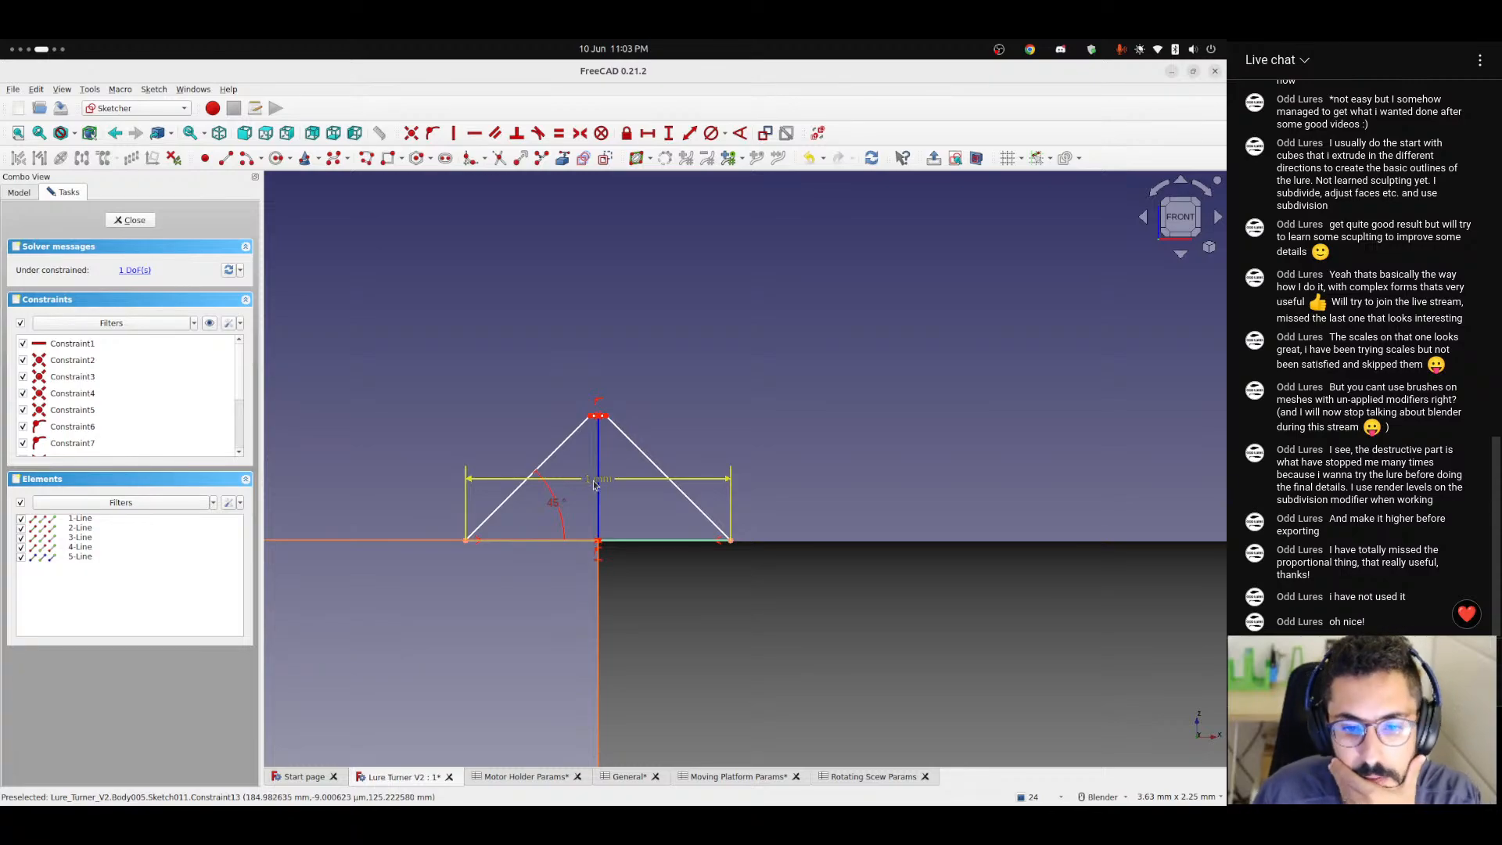
scroll(814, 489, "down", 4)
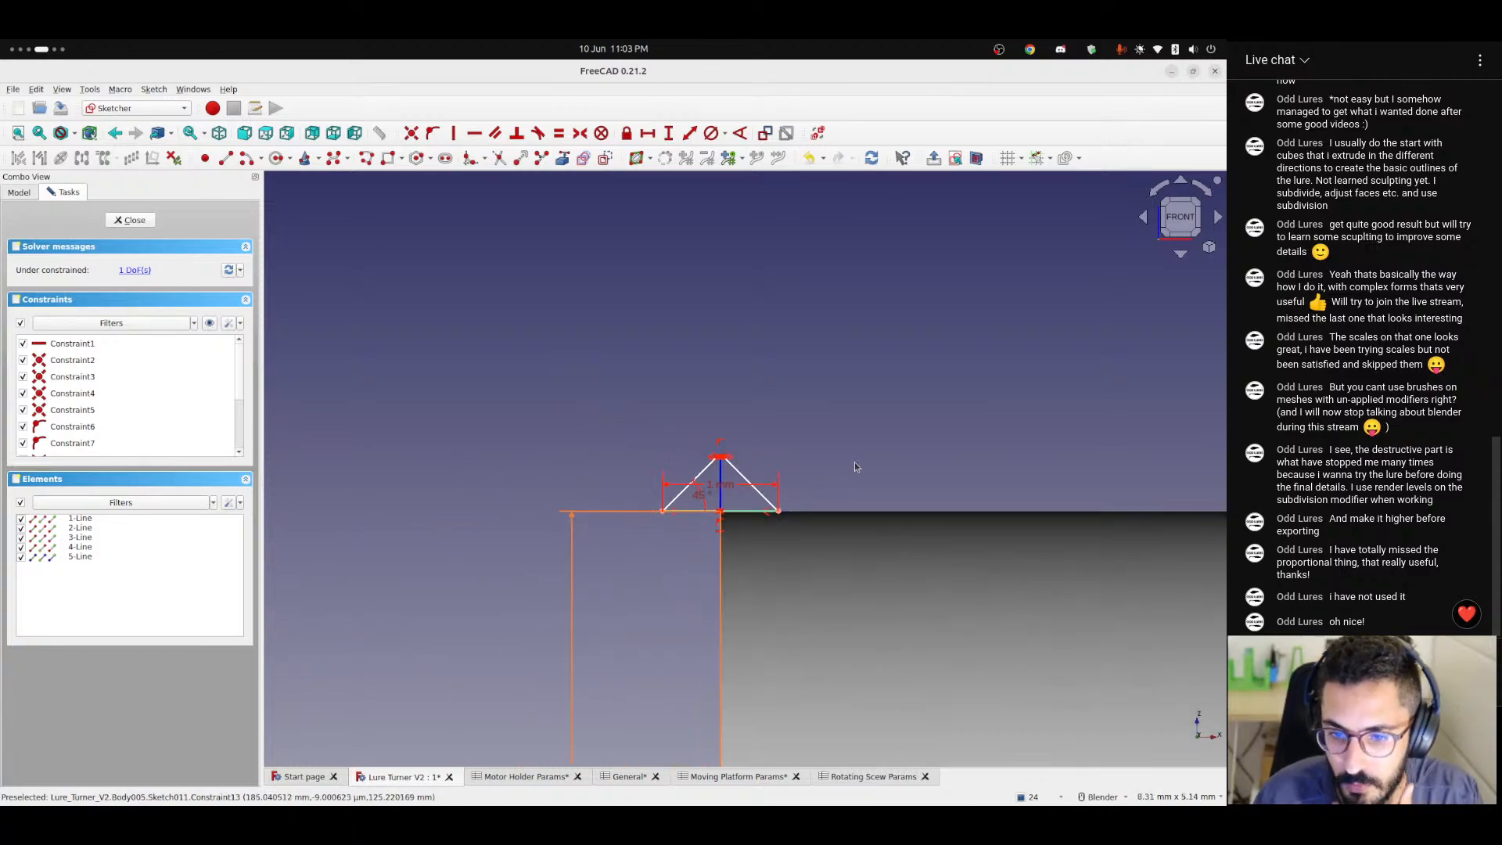
Examine the thread profile sketch and the thread parameters in the Rotating Scew Params spreadsheet.
scroll(855, 461, "down", 4)
mouse_move(943, 458)
middle_mouse_down("shift")
mouse_move(496, 456)
mouse_move(724, 459)
middle_mouse_up("shift")
scroll(576, 481, "up", 5)
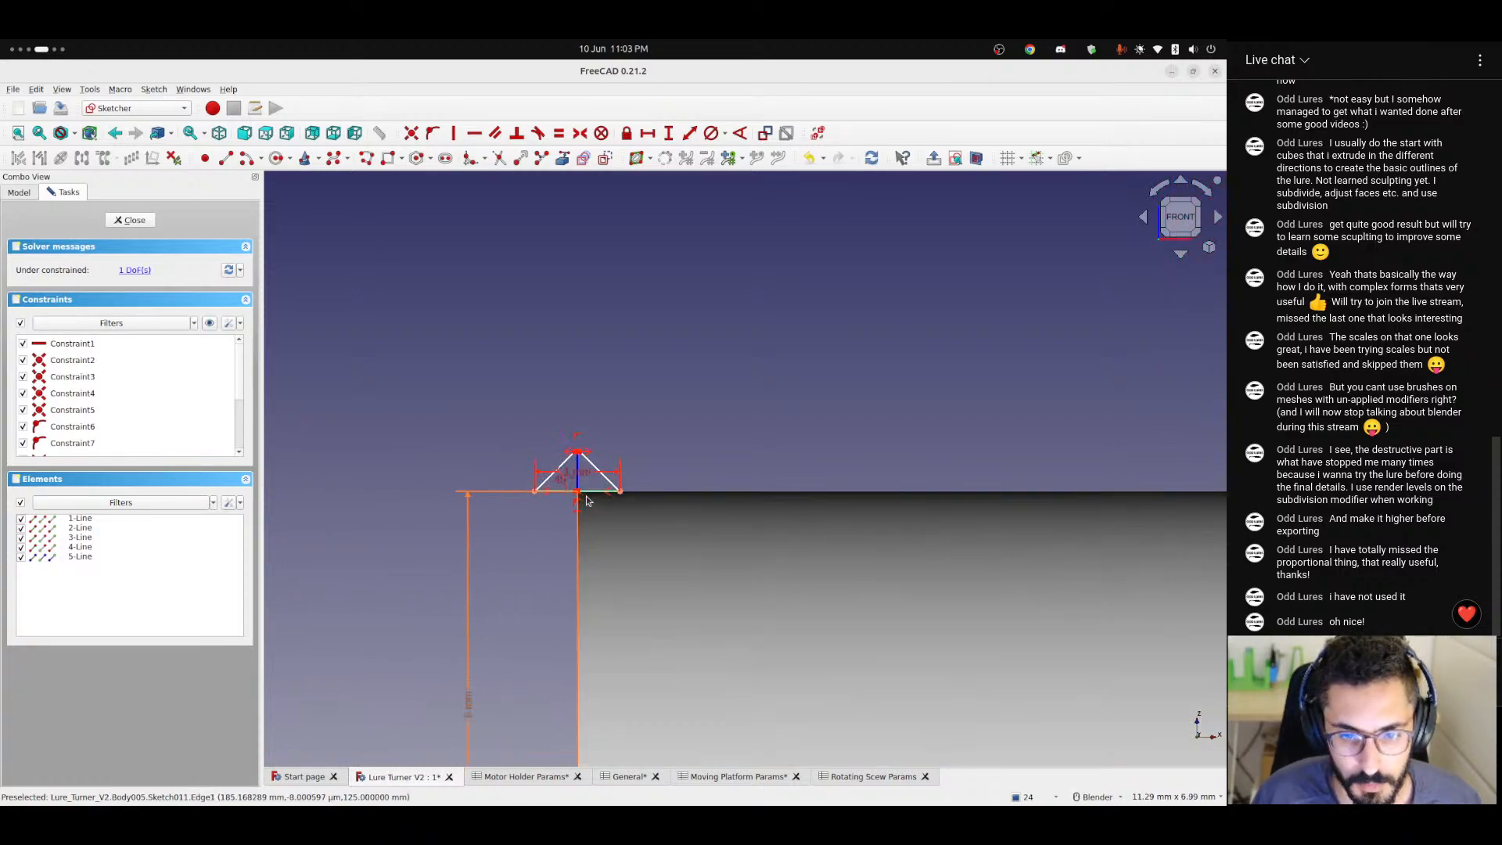
scroll(576, 481, "up", 3)
scroll(576, 481, "down", 2)
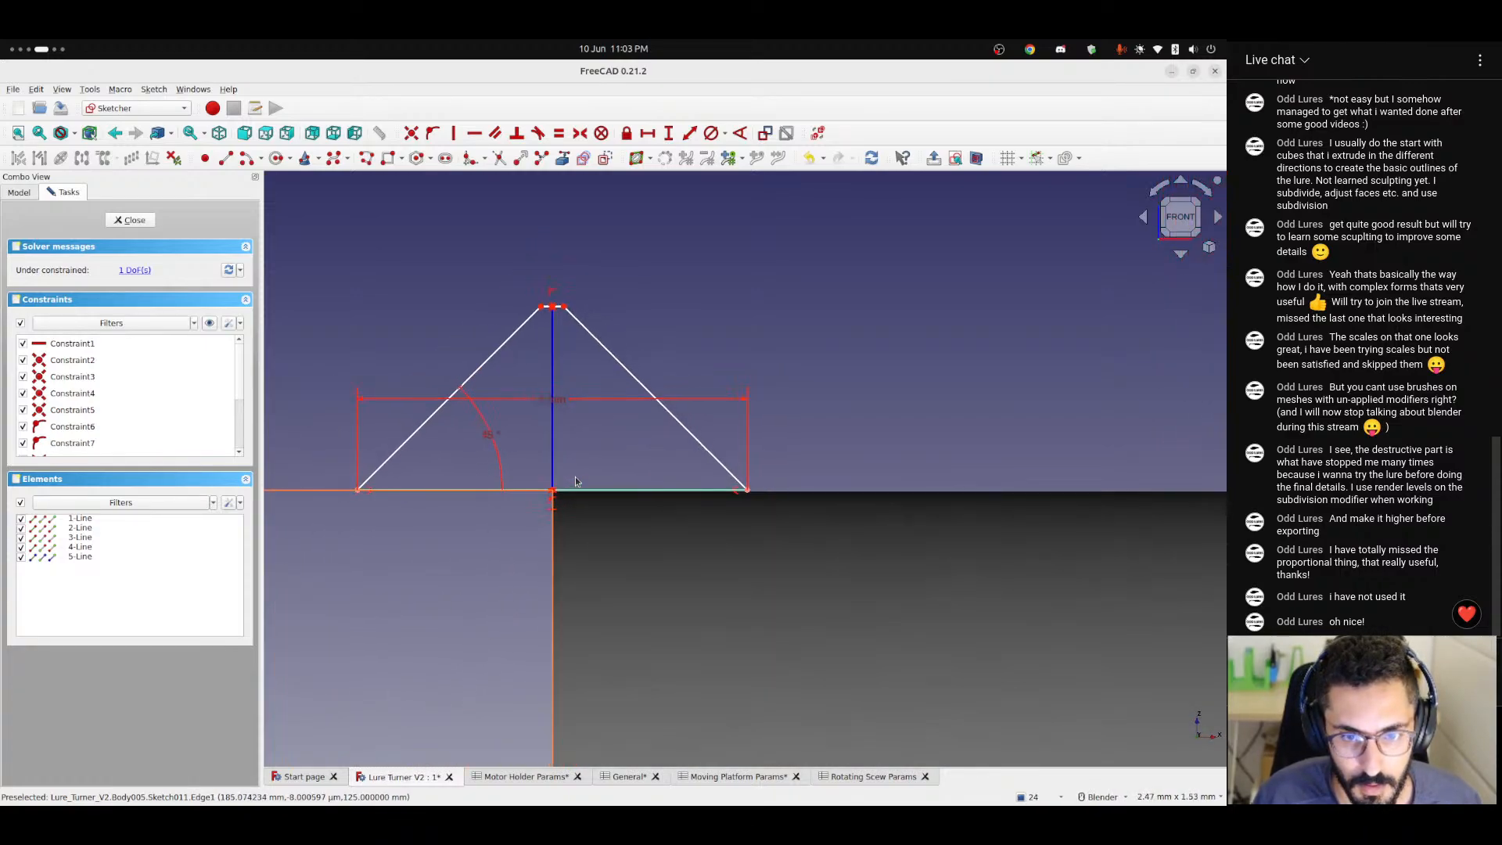
left_click(866, 776)
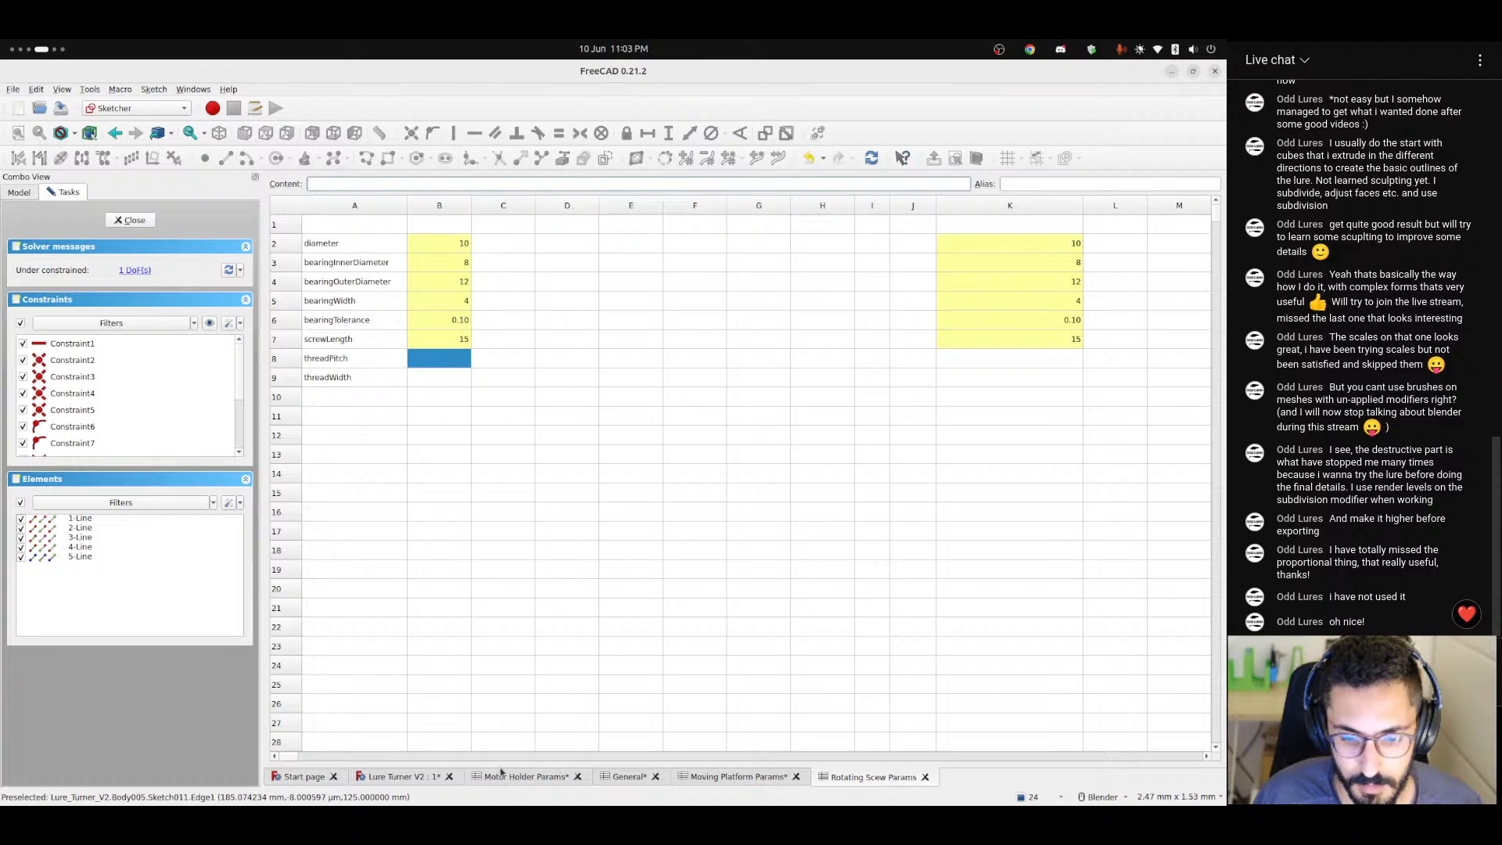
left_click(403, 778)
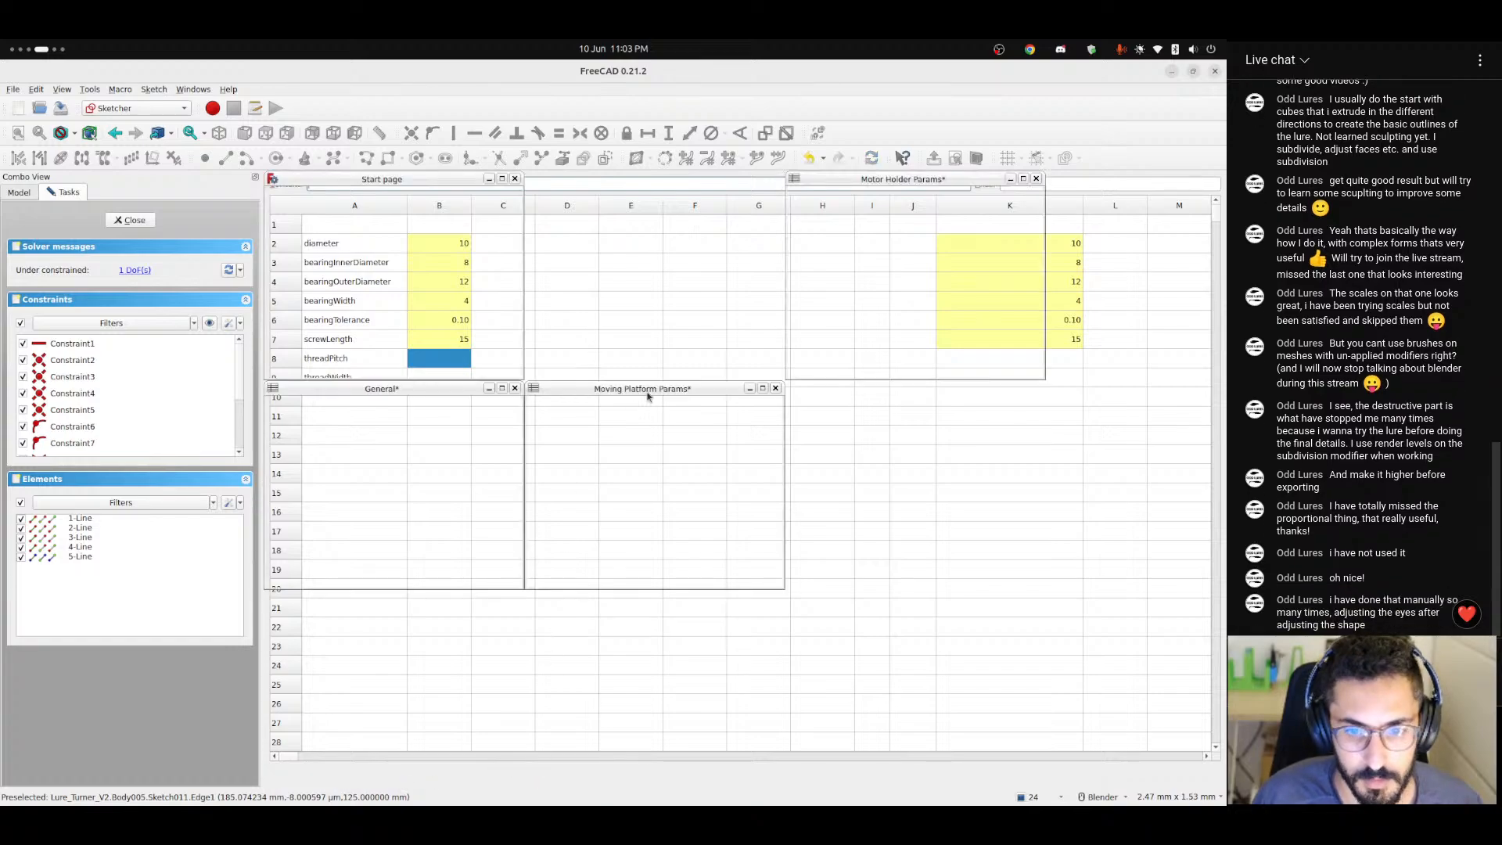
double_click(644, 388)
left_click(516, 778)
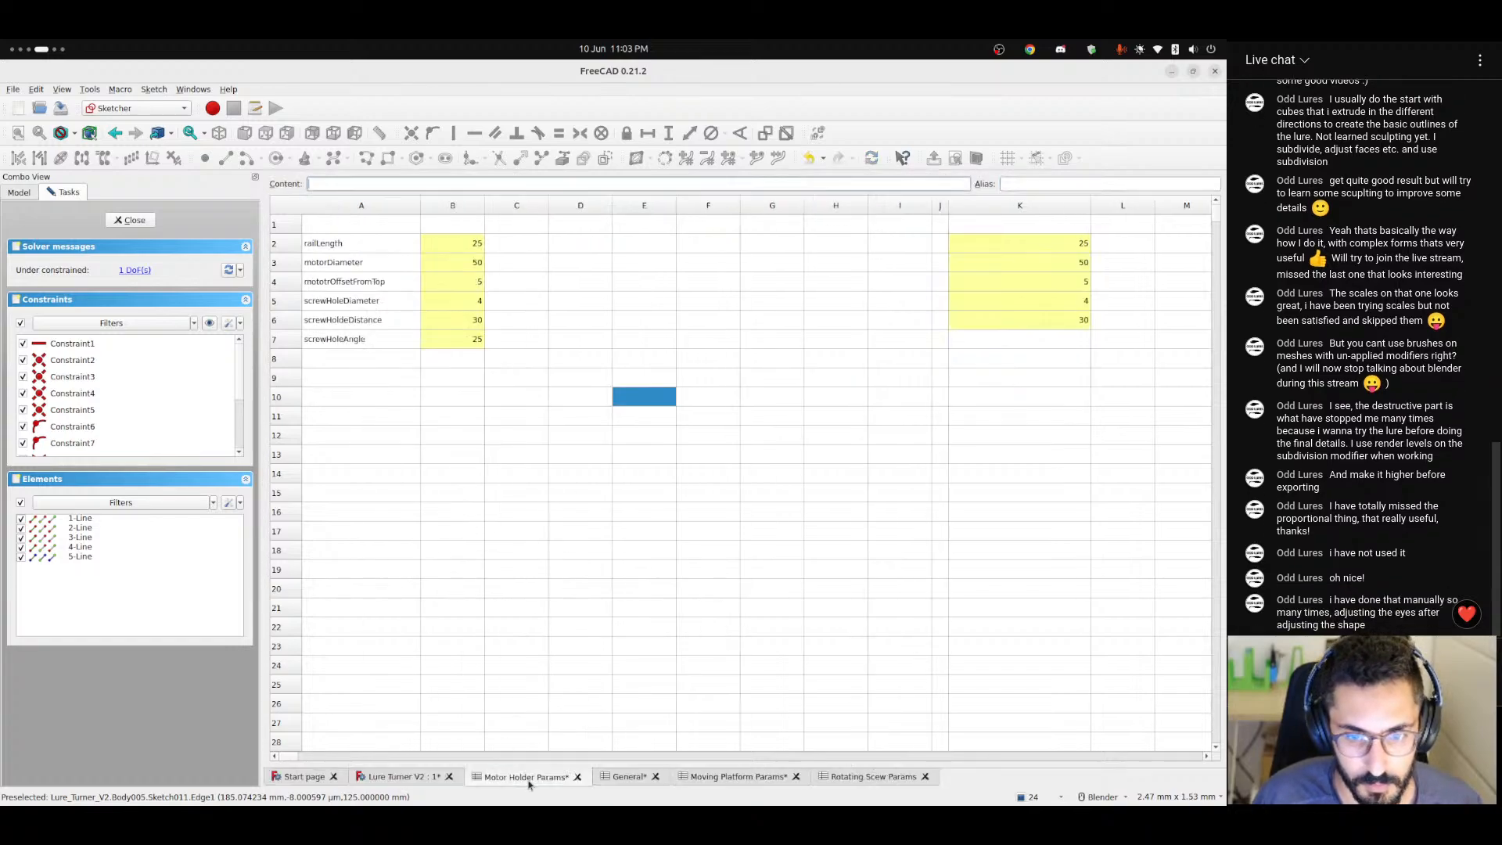
left_click(407, 777)
Set the base width of the trapezoidal thread profile to 1.5 mm.
double_click(571, 401)
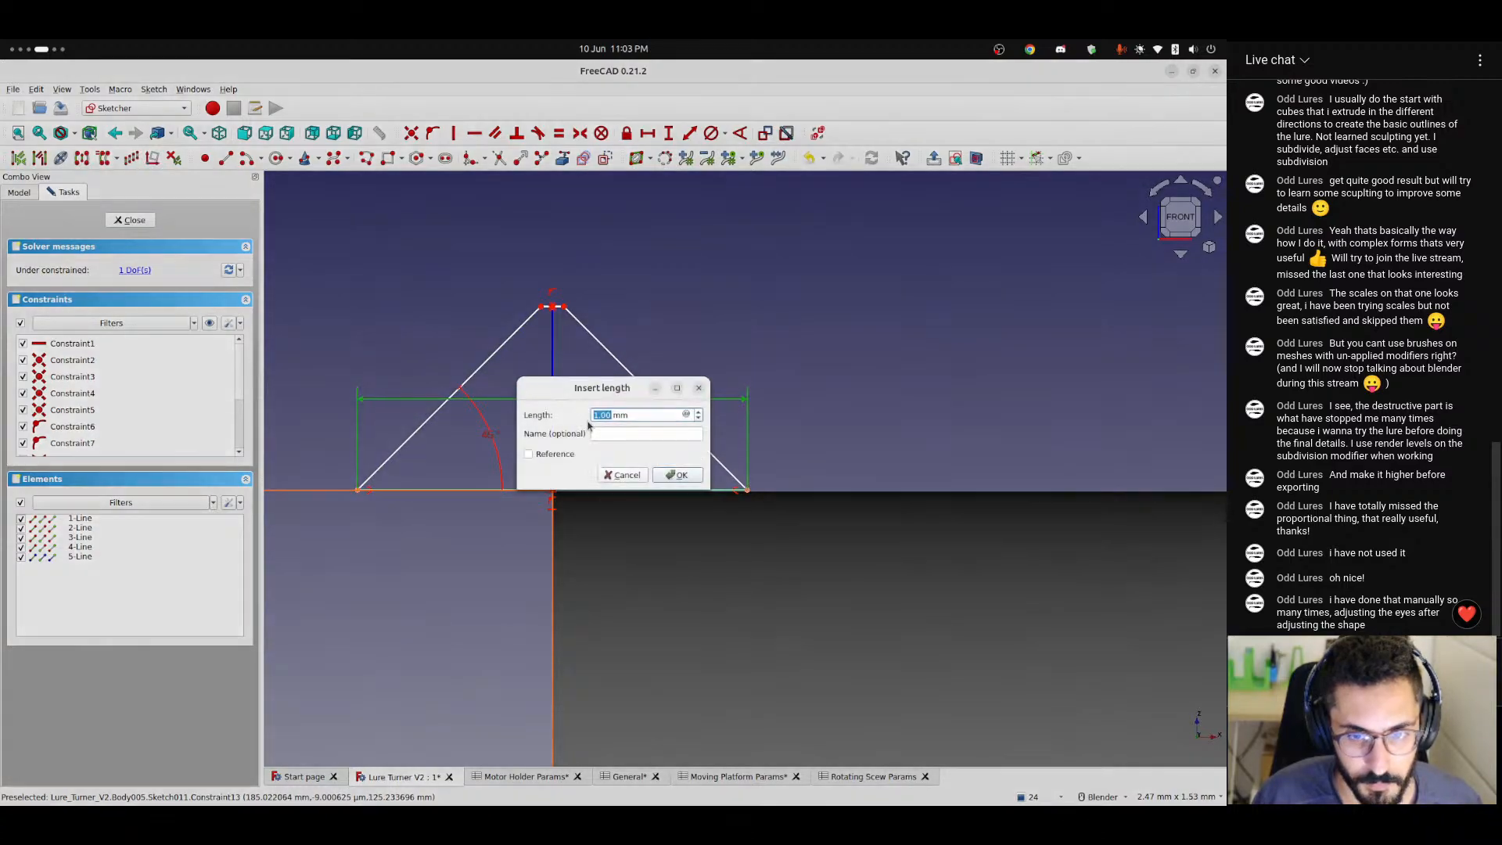
type("1.5")
key("Return")
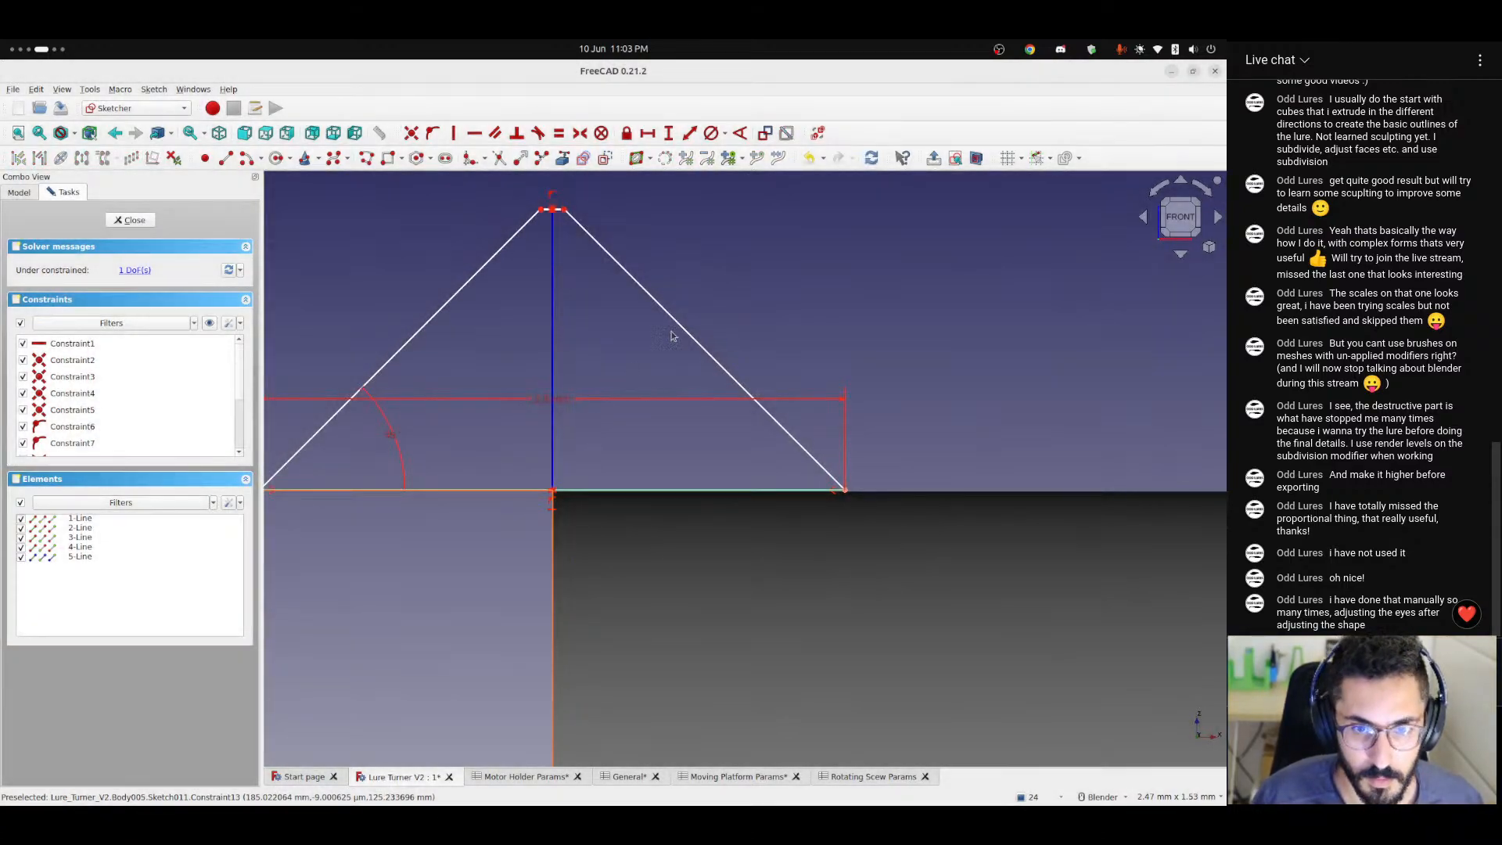
left_click(554, 348)
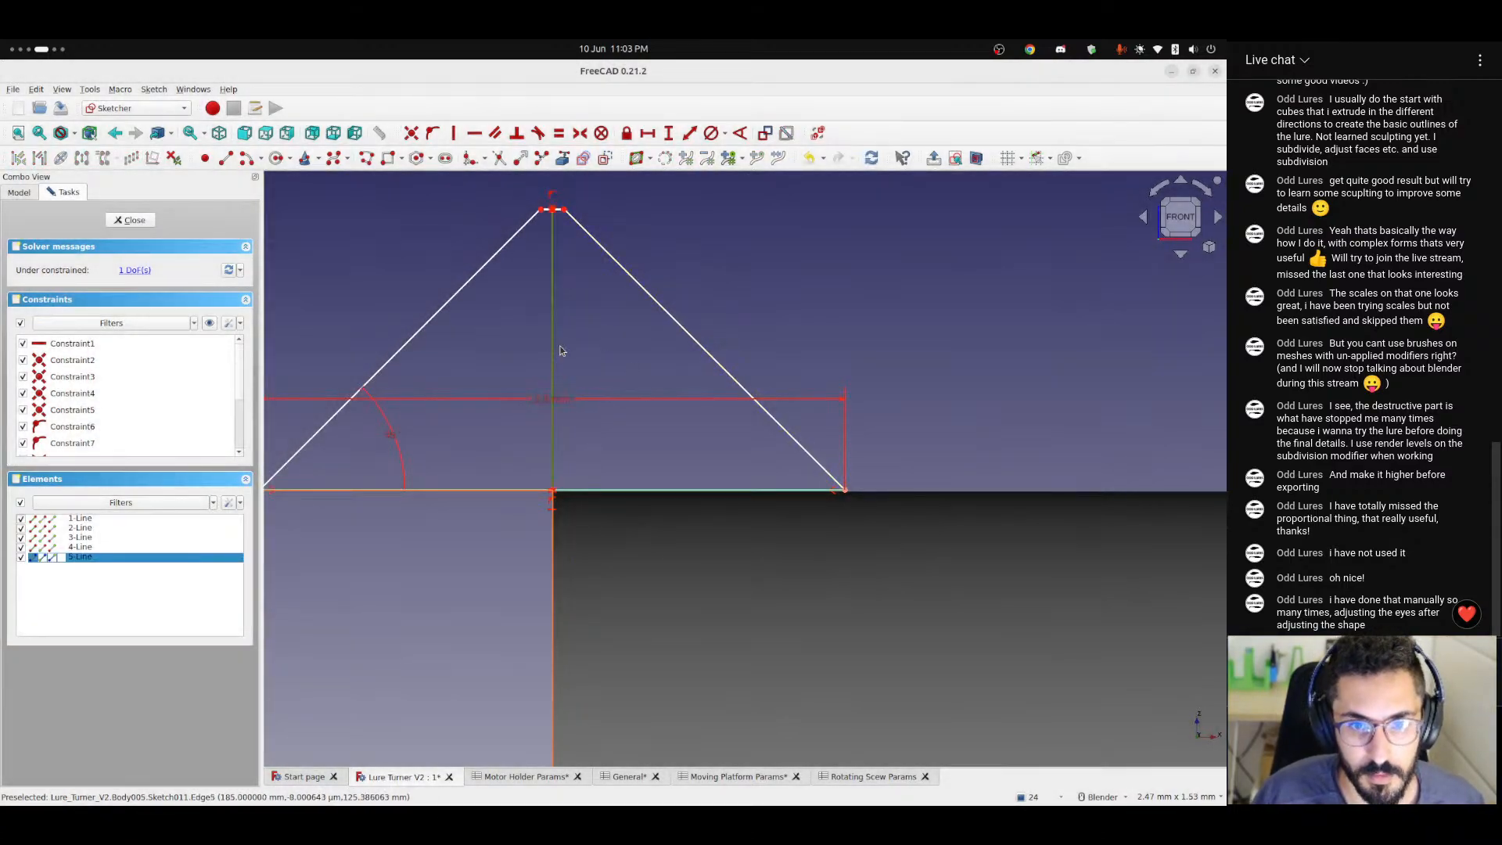
left_click(647, 133)
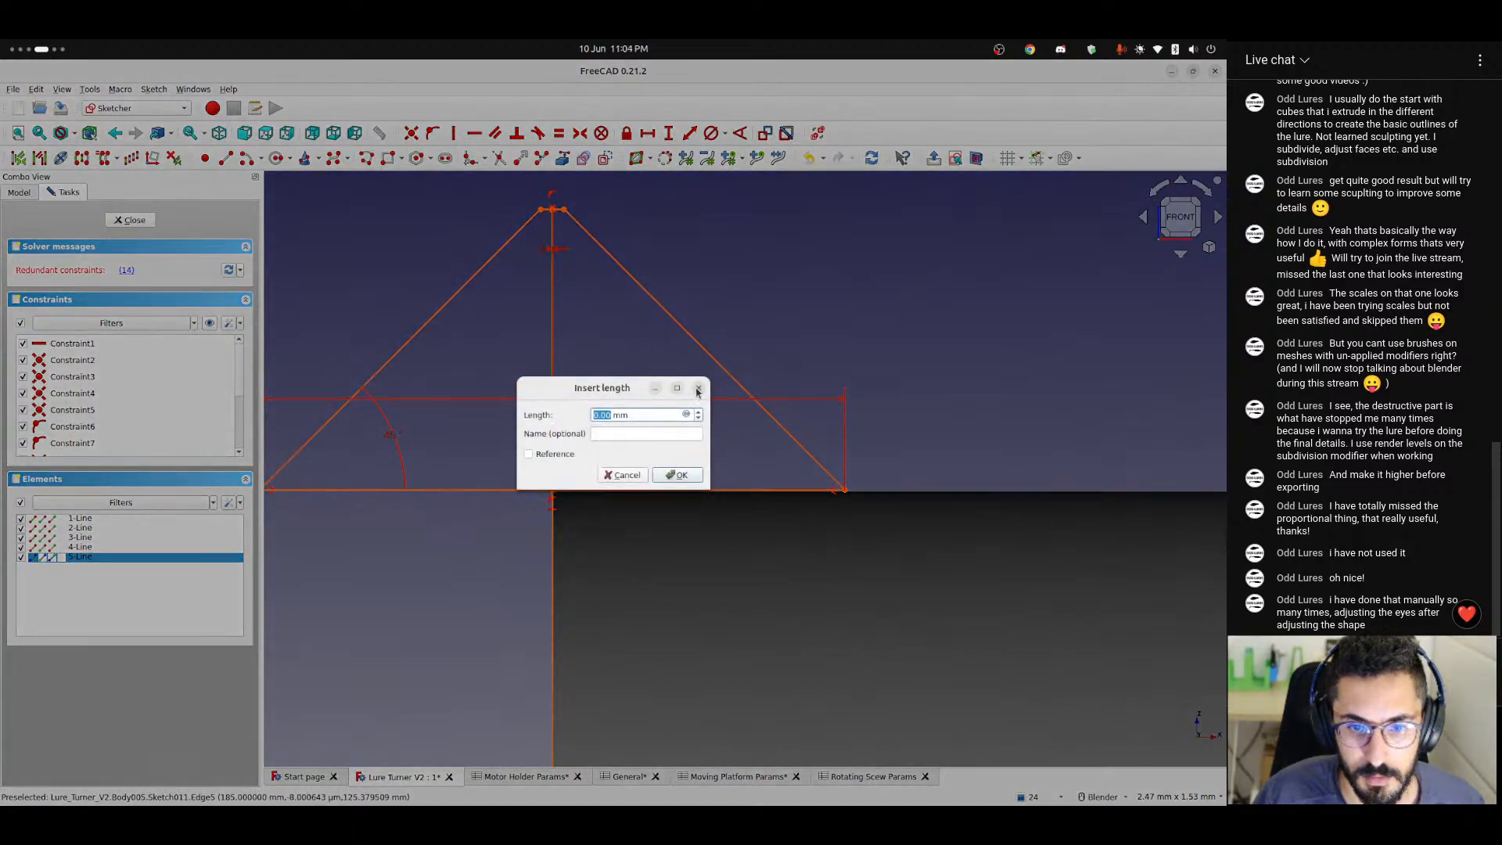
left_click(698, 387)
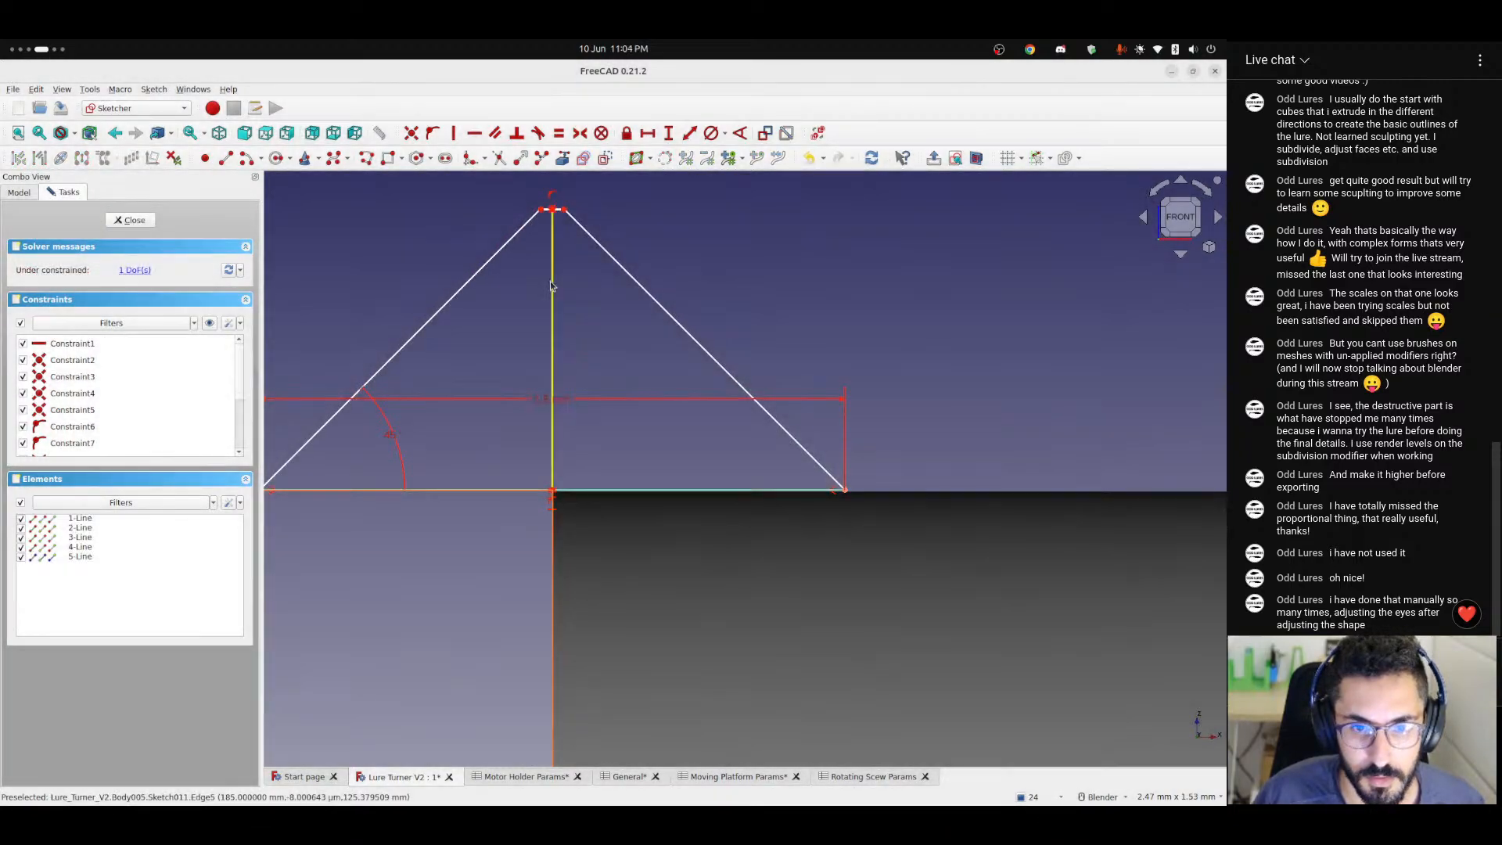
left_click(553, 210)
left_click(669, 133)
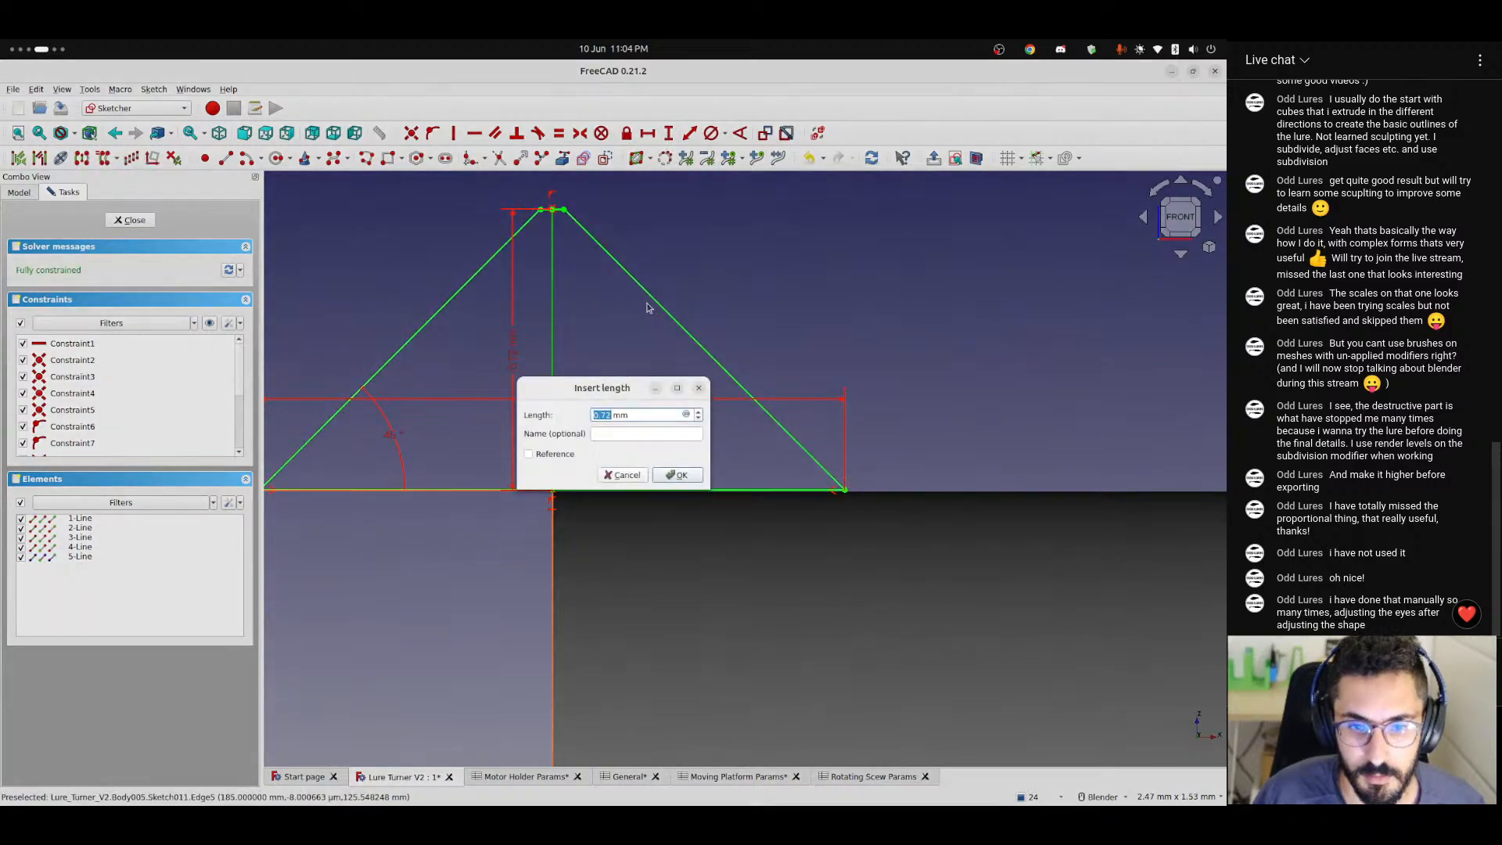
left_click(698, 388)
Lower the thread profile's top edge, constrain its height to 0.6 mm, and move the width and height dimensions clear of the profile.
scroll(560, 331, "down", 3)
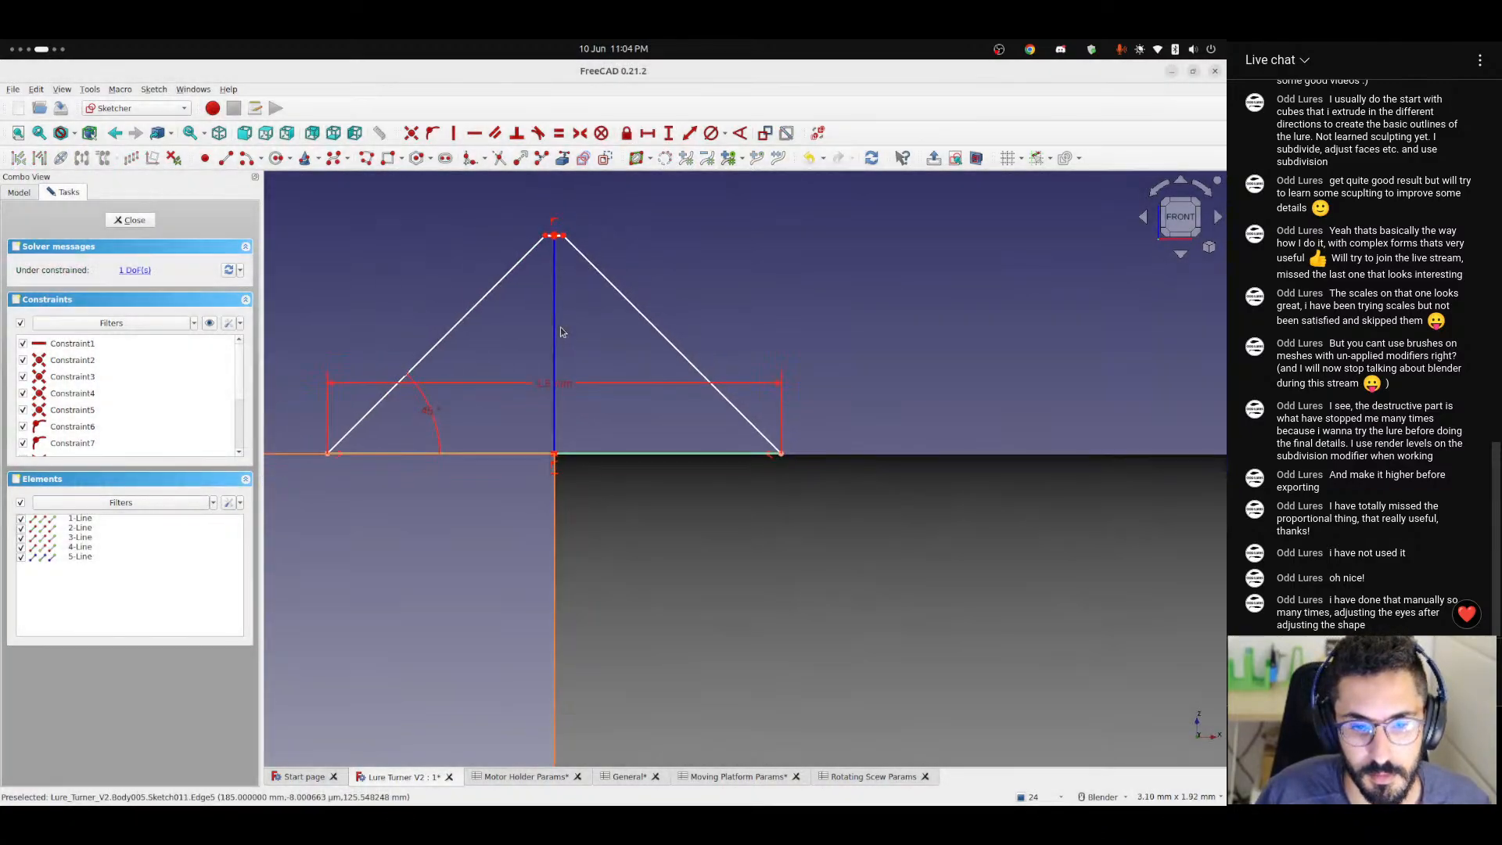
scroll(561, 332, "up", 2)
middle_click_drag(577, 335, 631, 373, "shift")
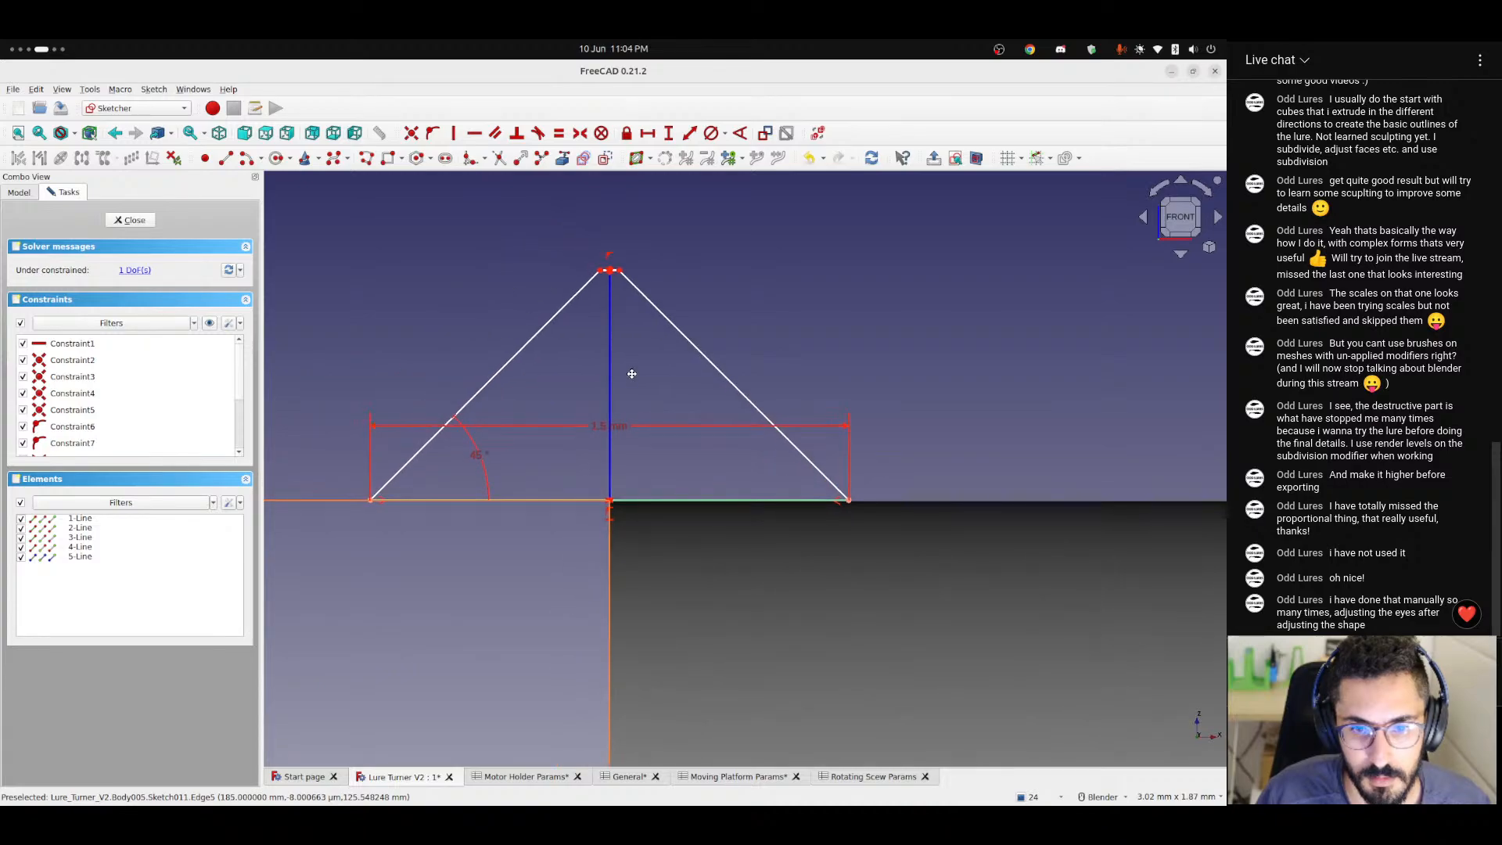
left_click_drag(613, 304, 614, 336)
left_click(670, 135)
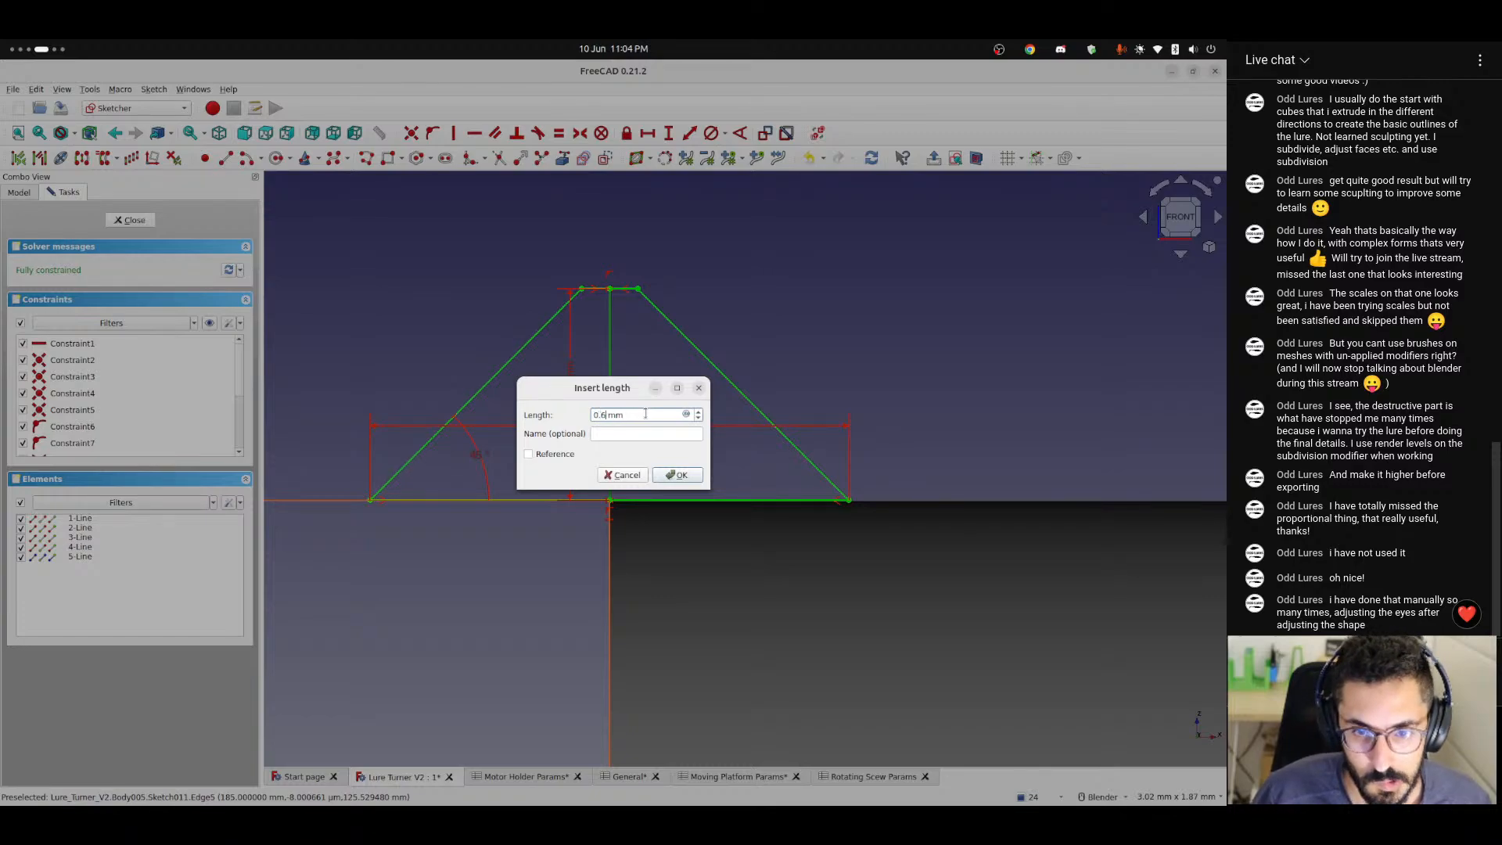
key("Return")
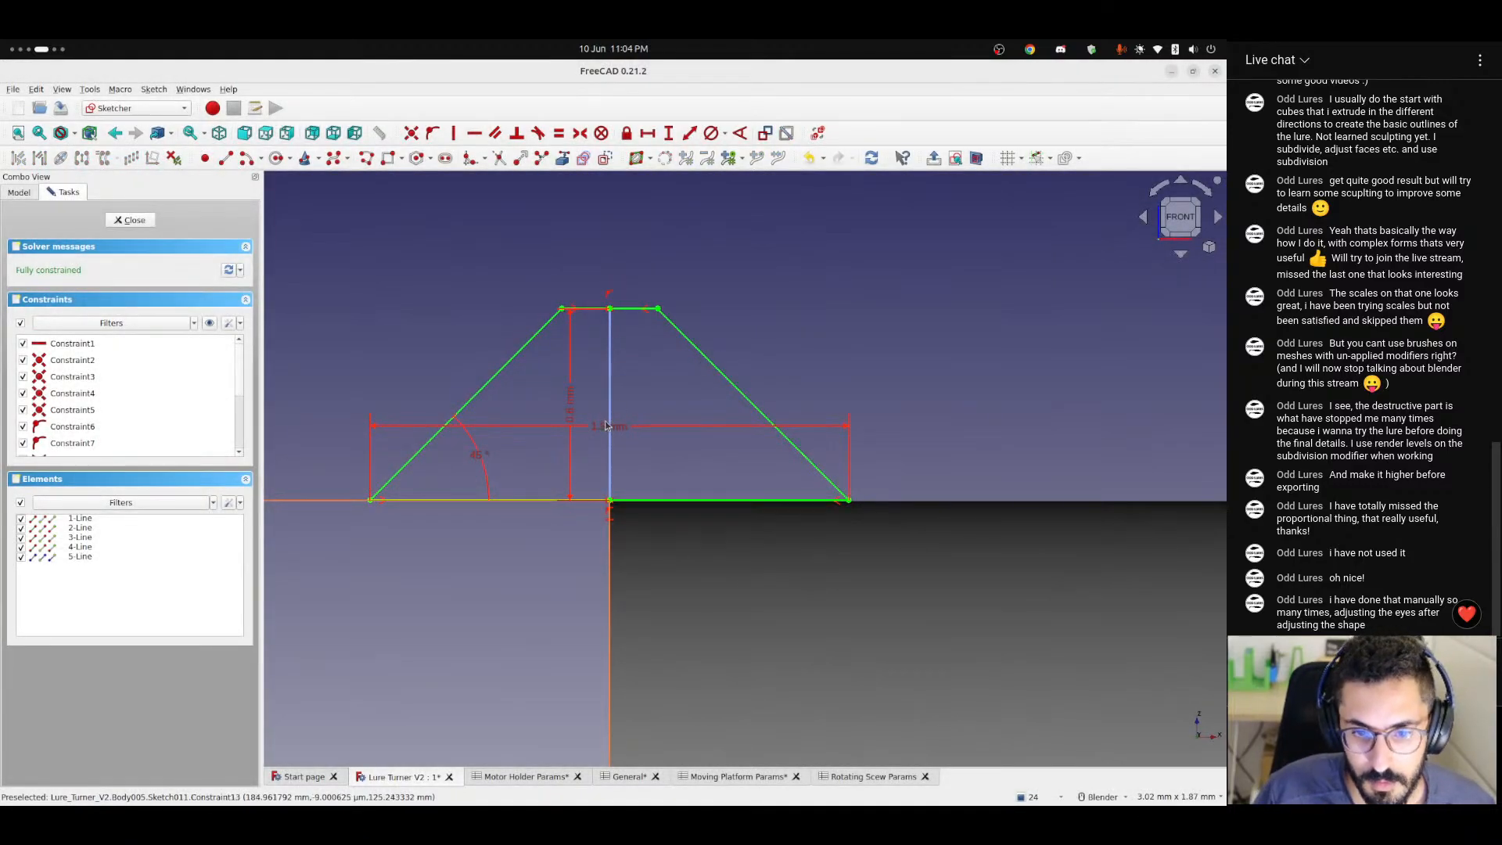
left_click_drag(611, 427, 944, 421)
mouse_move(570, 403)
left_mouse_down()
mouse_move(571, 266)
mouse_move(539, 250)
left_mouse_up()
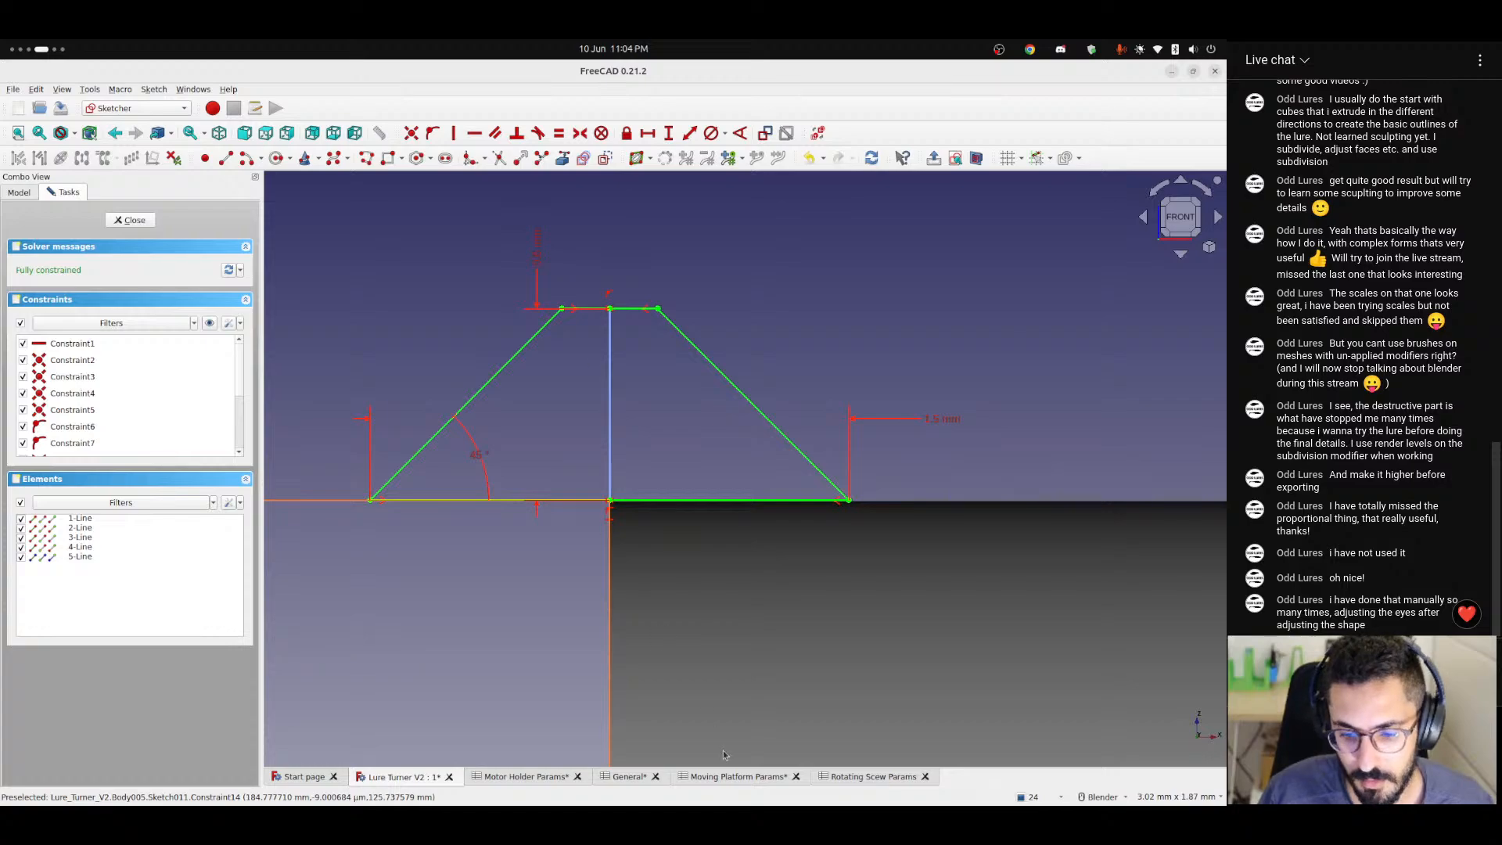
In the Rotating Scew Params spreadsheet, enter 1.5 as the threadWidth value in B9 and give that cell the alias threadWidthInput.
left_click(625, 776)
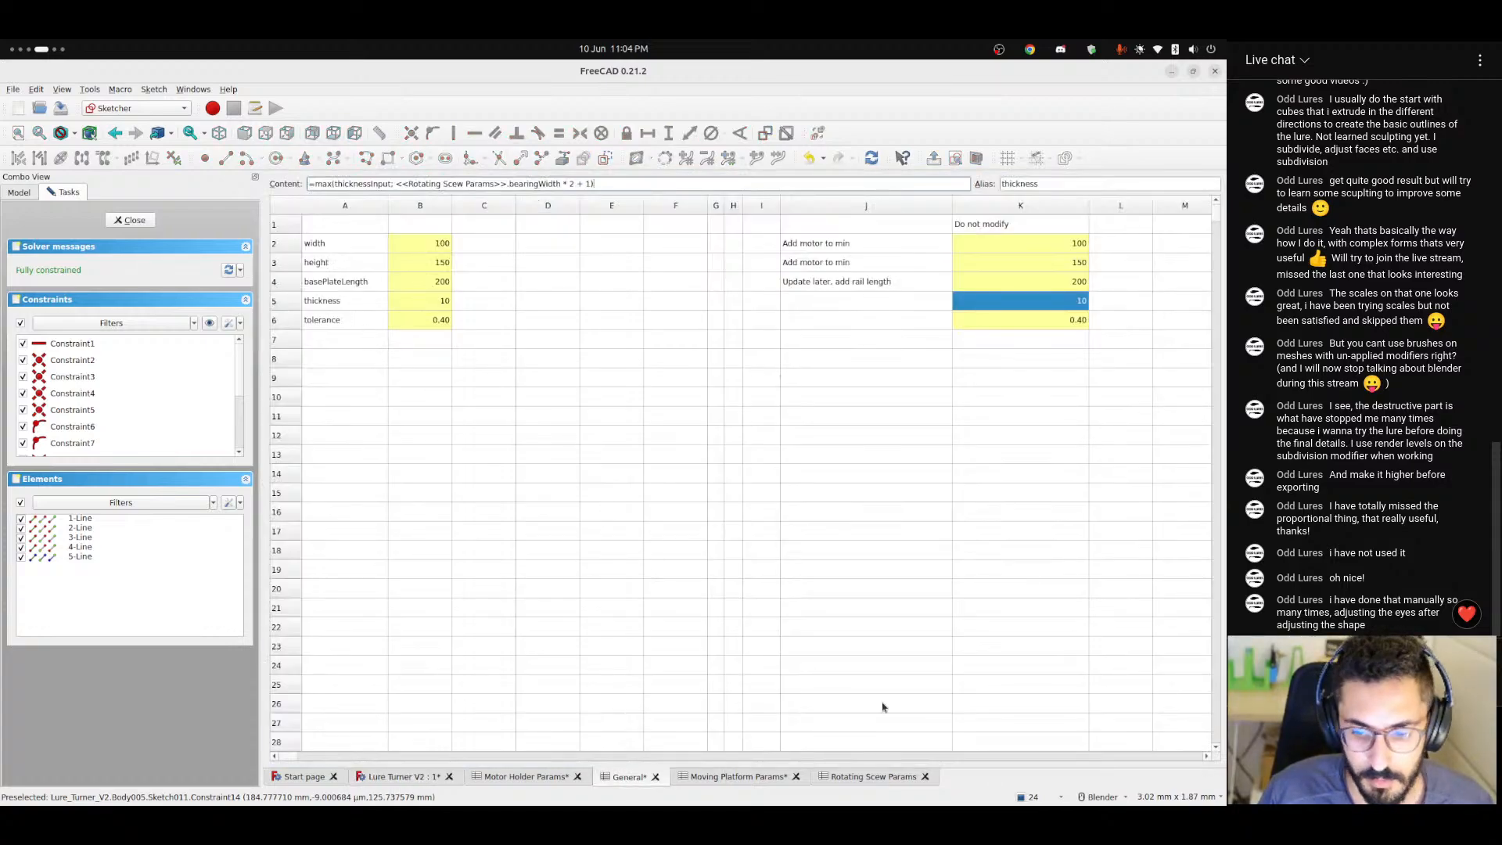
left_click(863, 777)
left_click(337, 379)
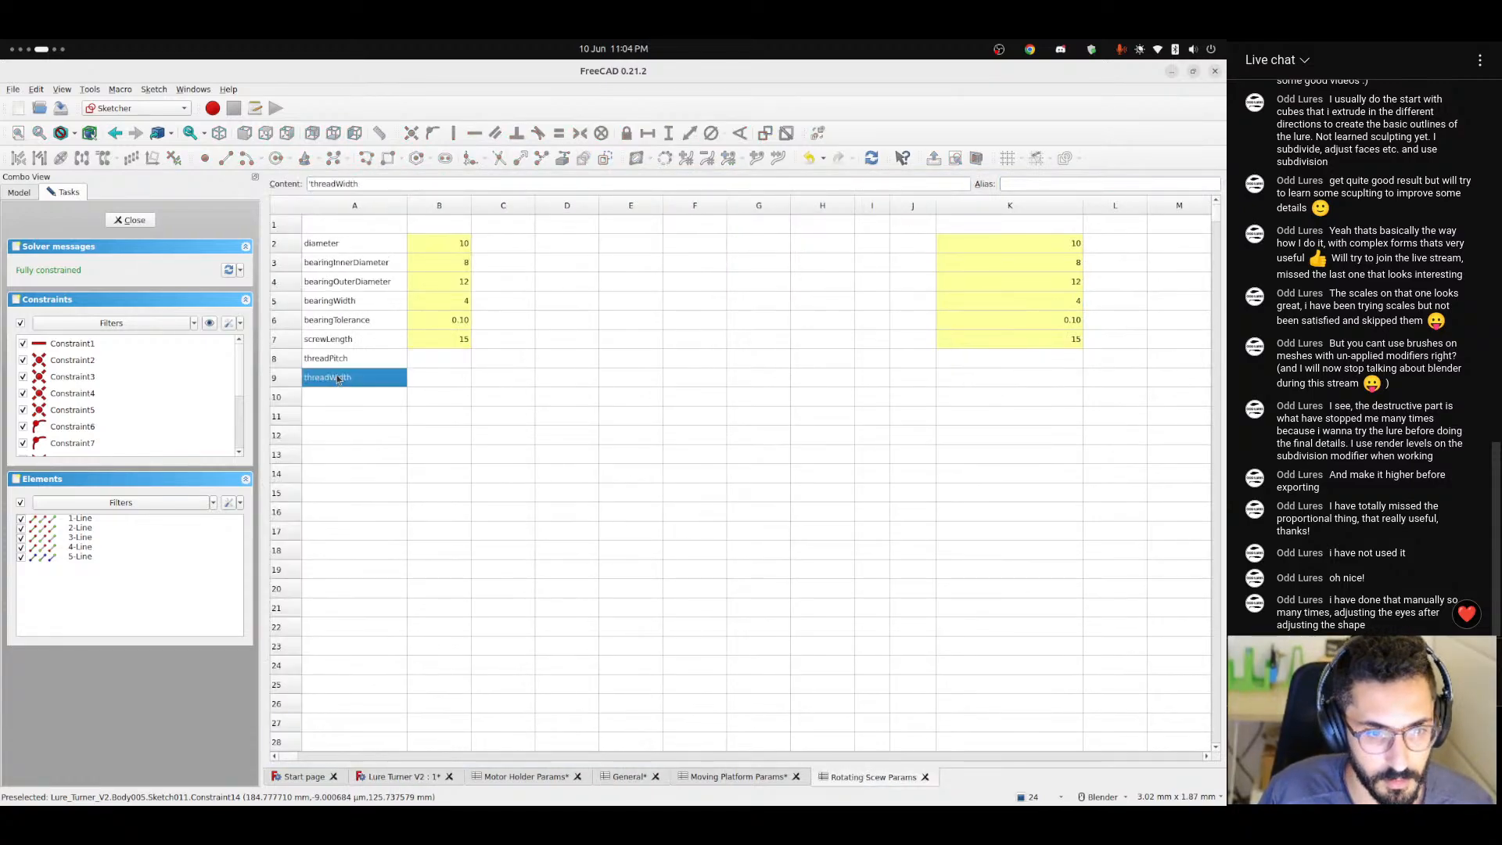
left_click(439, 382)
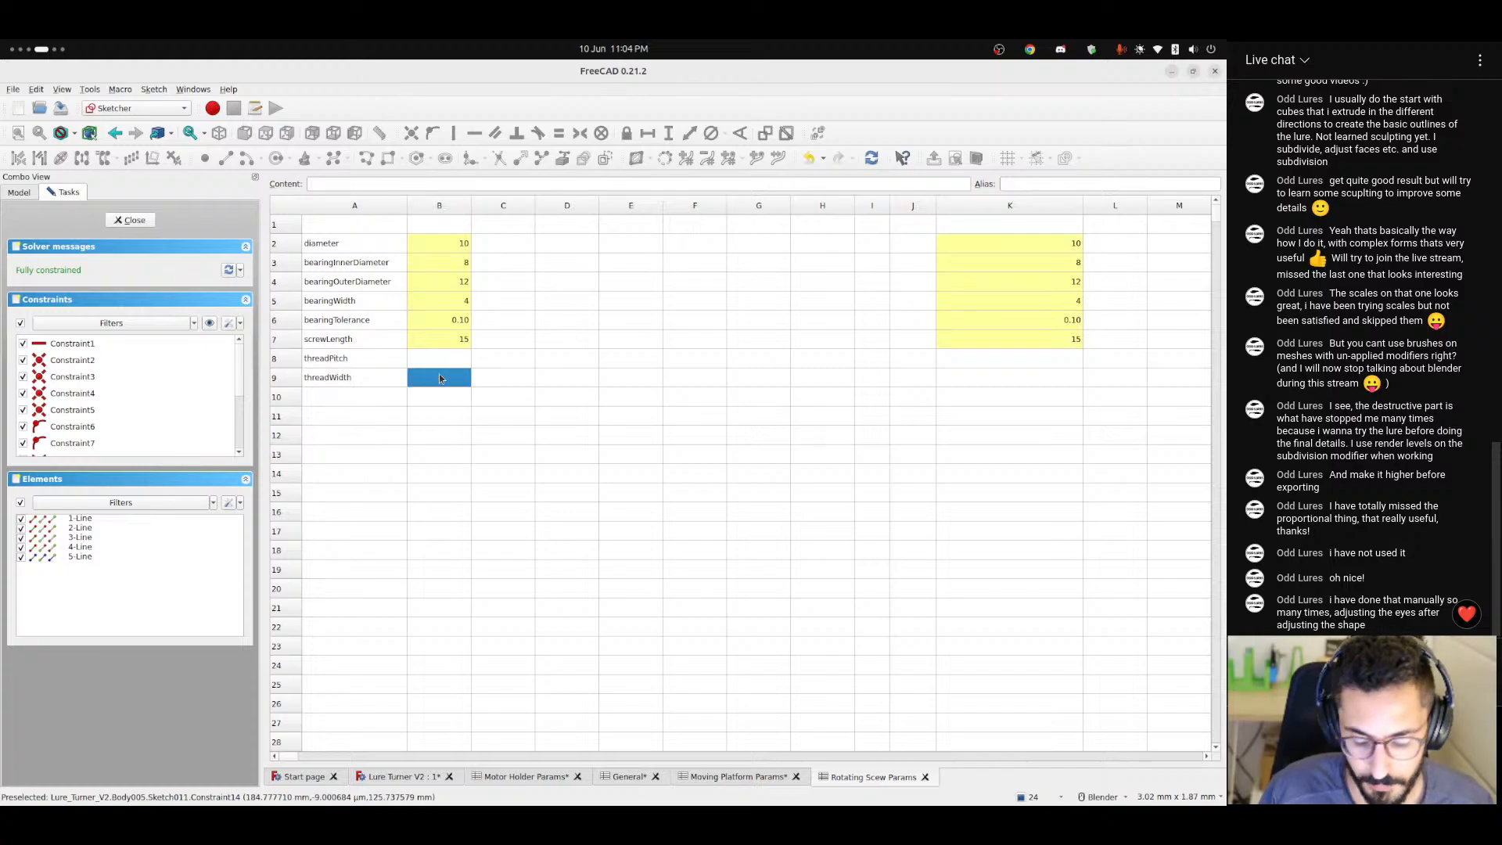
type("1.5")
key("Return")
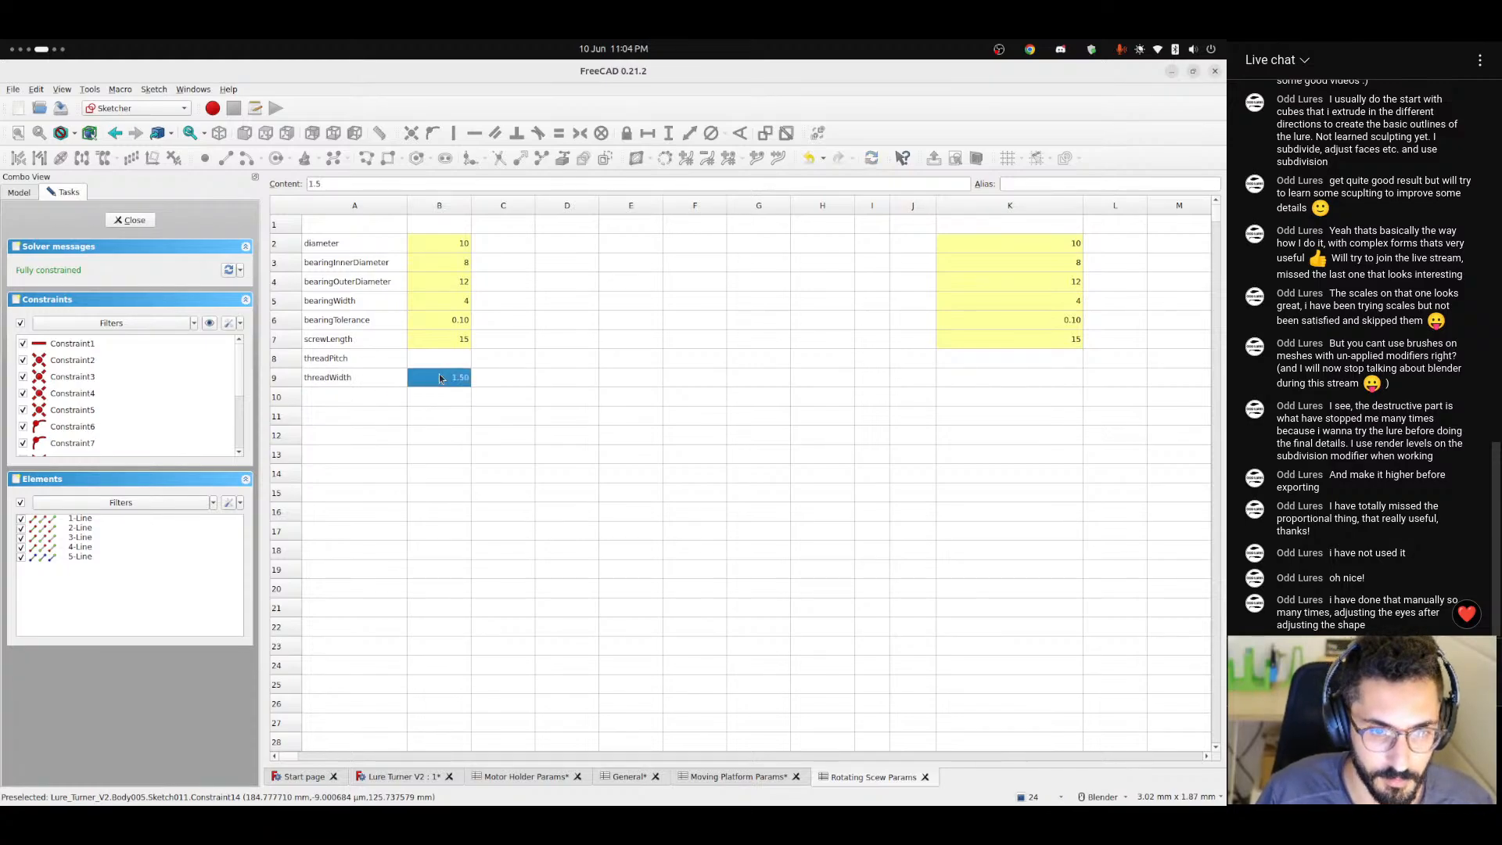
key("Left")
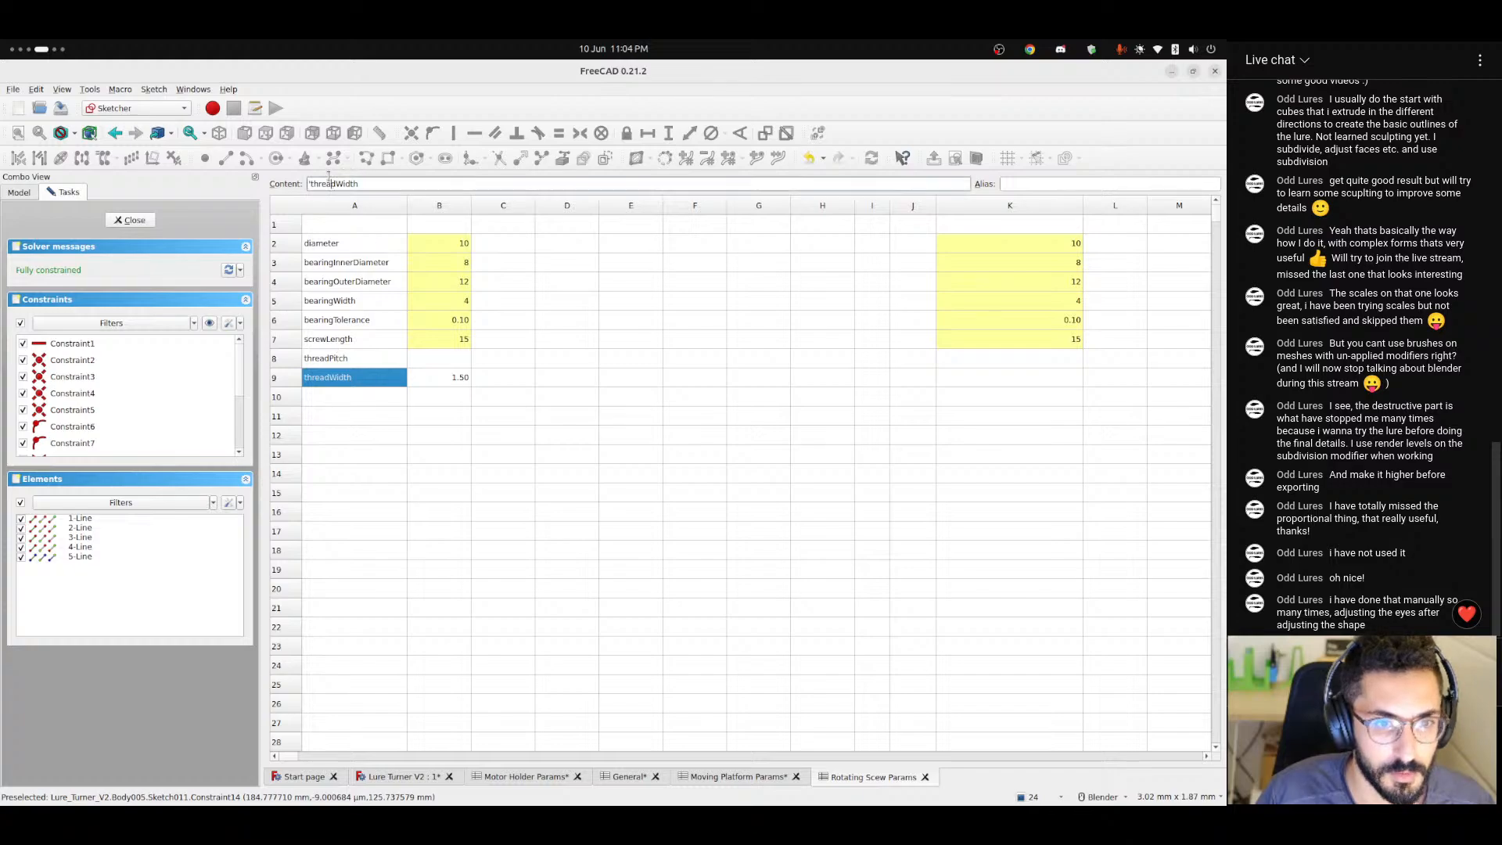
left_click(454, 376)
left_click(1069, 183)
type("threadWidth")
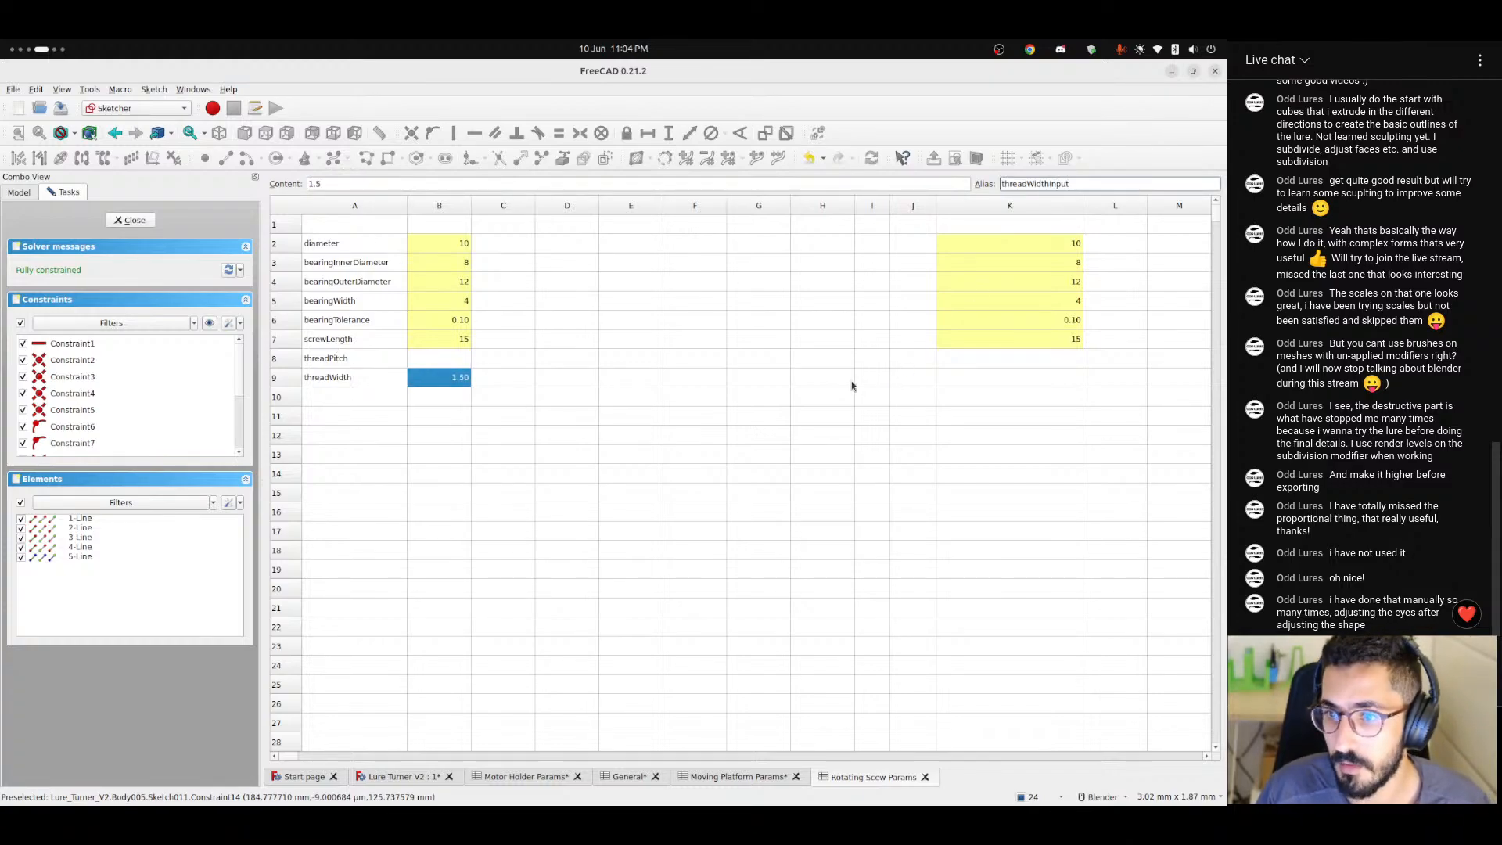
key("Return")
left_click(460, 412)
left_click(455, 378)
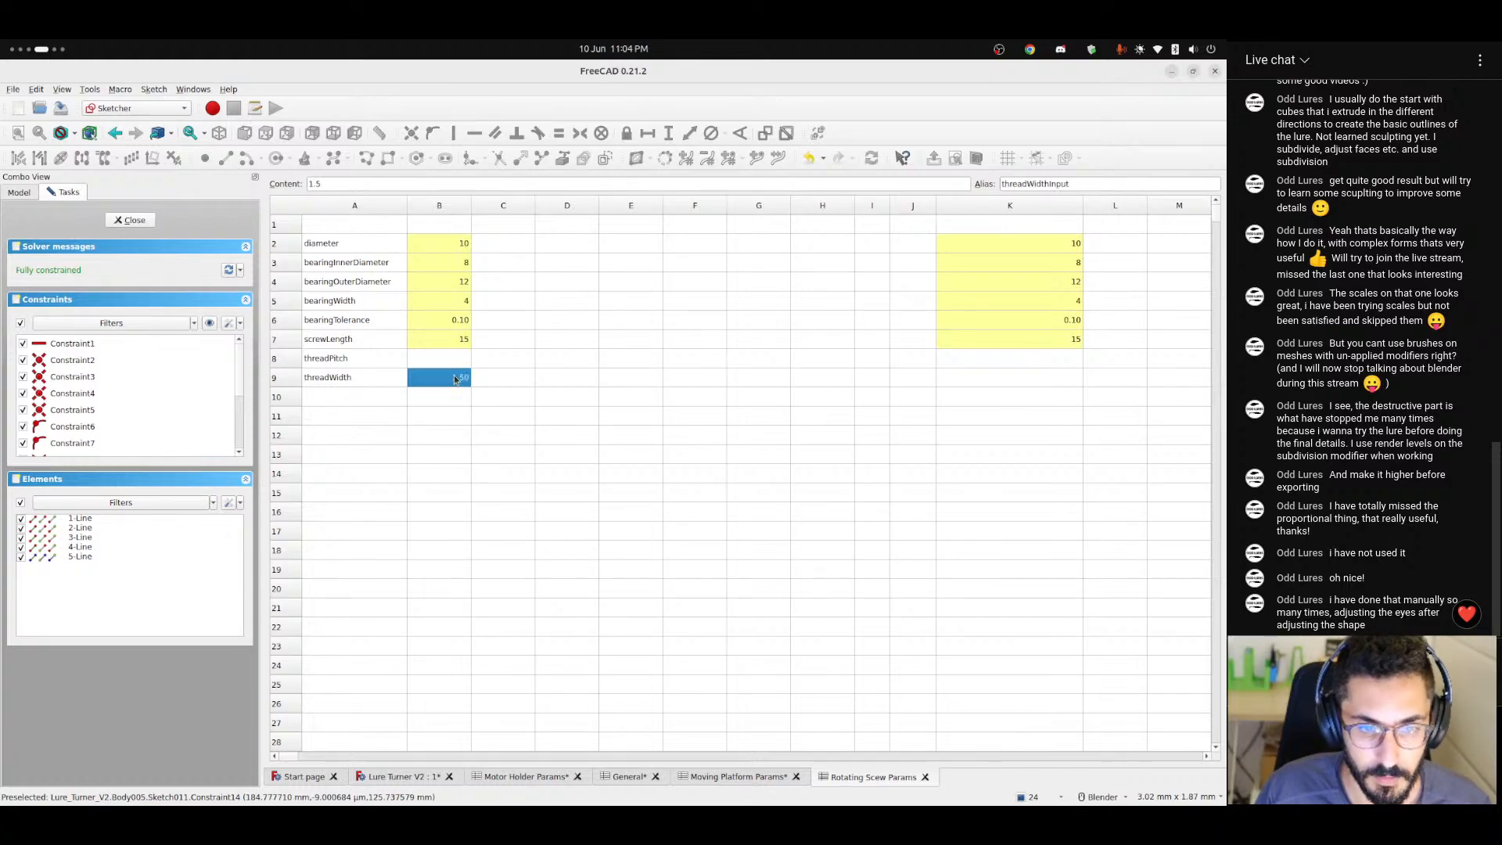
Enter the formula =max(threadWidthInput; 0.8) in cell K9 of the threadWidth row.
left_click(1026, 378)
left_click(473, 184)
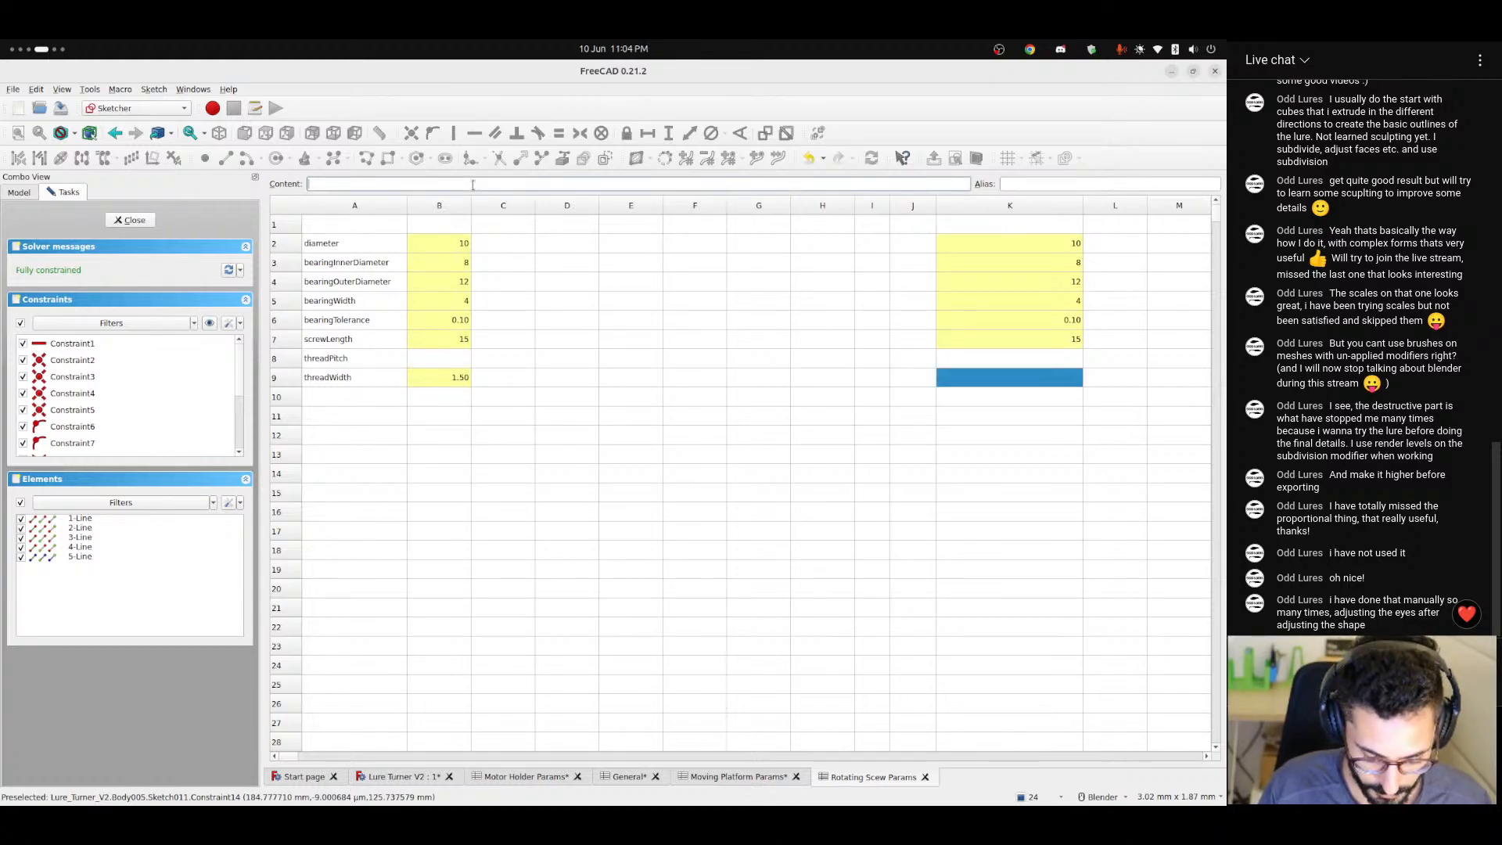
type("=max(threadWidthInput; .8")
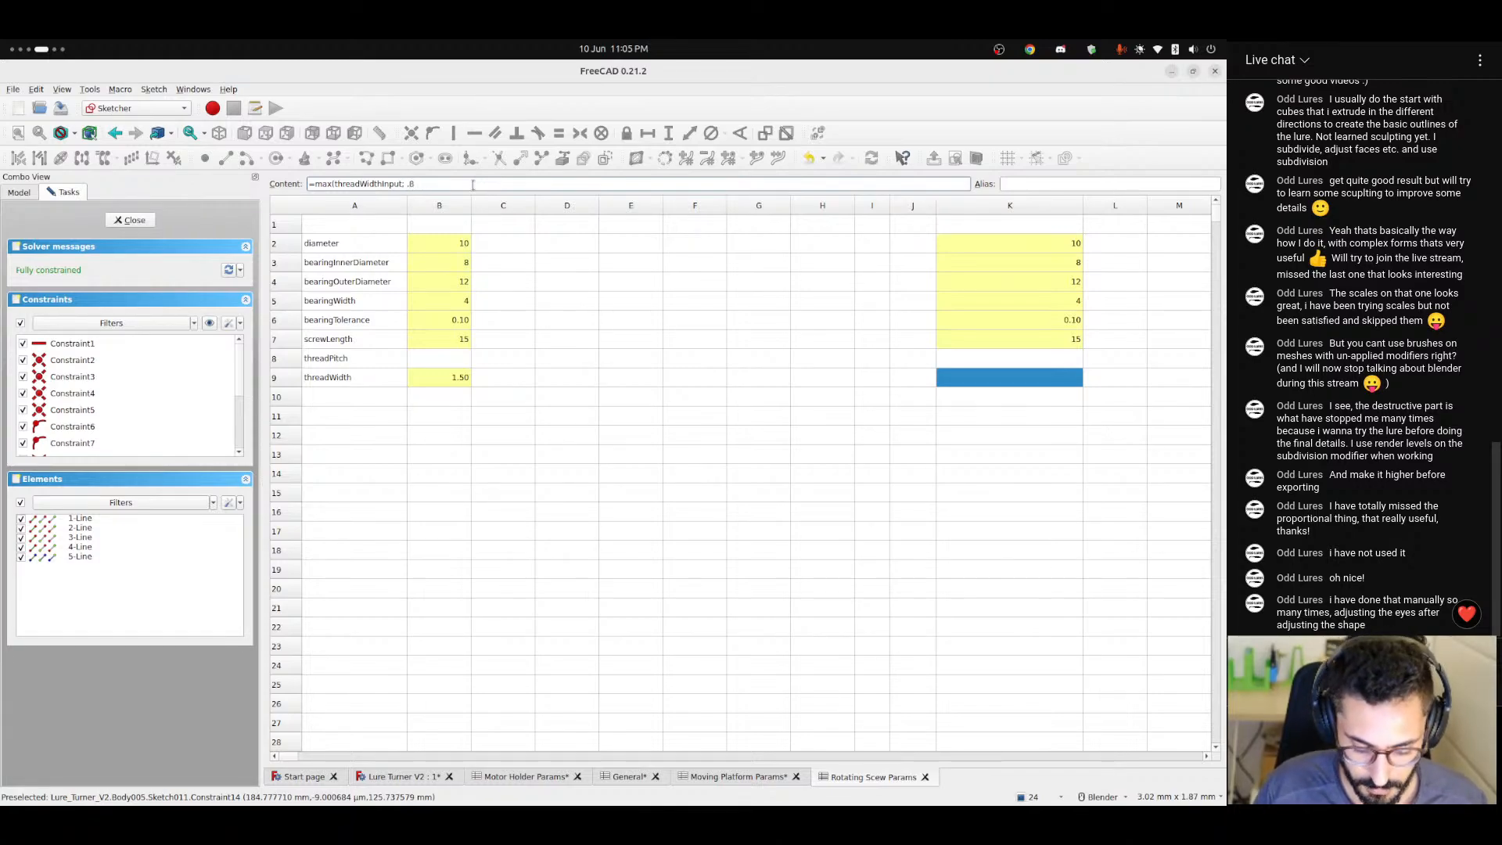
key("Return")
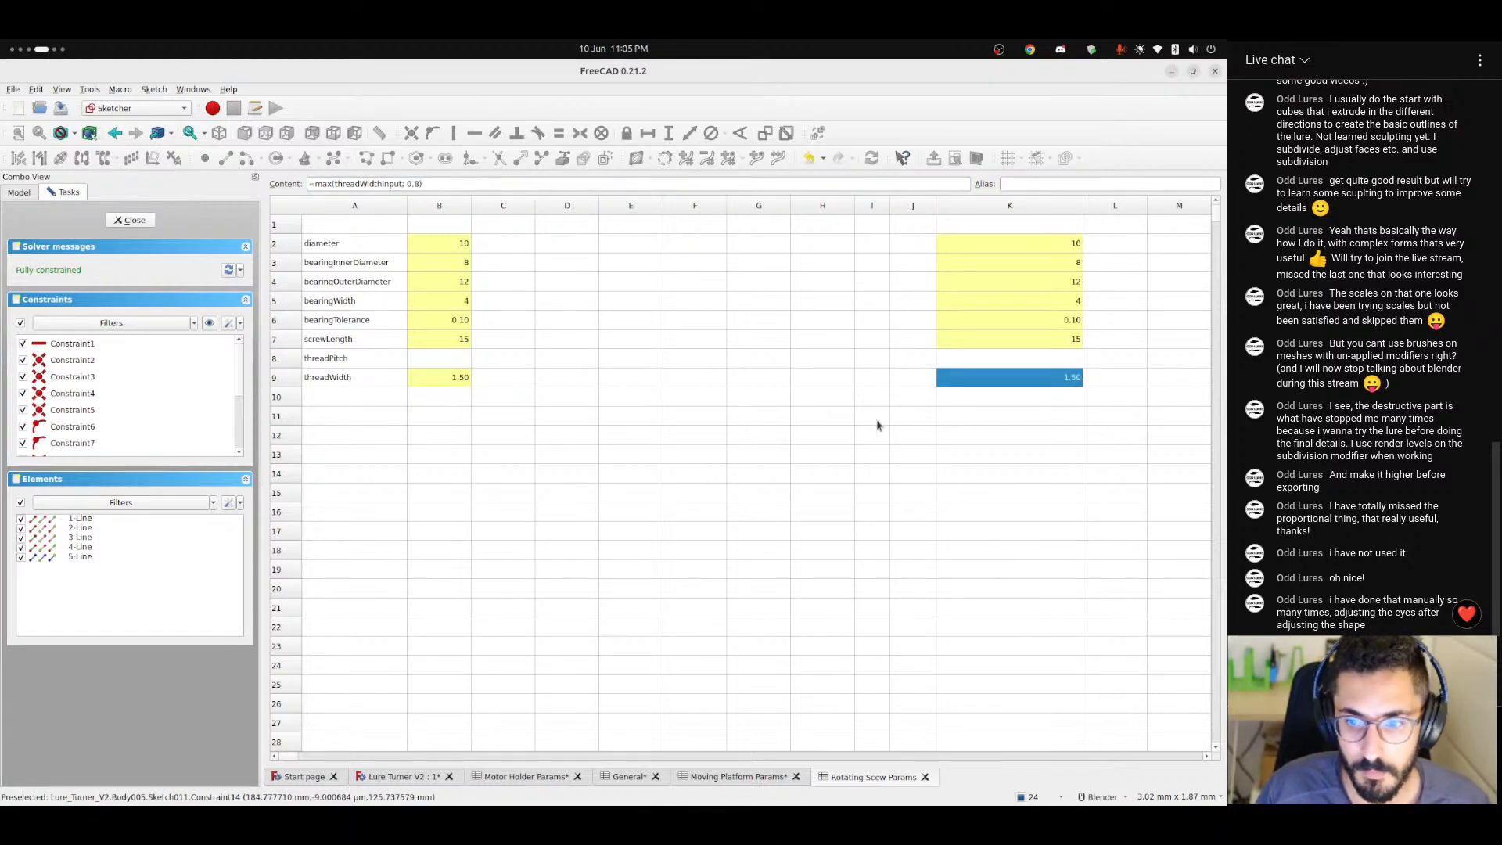
Give the calculated thread width cell K9 the alias threadWidth, copied from the row's label.
left_click(332, 379)
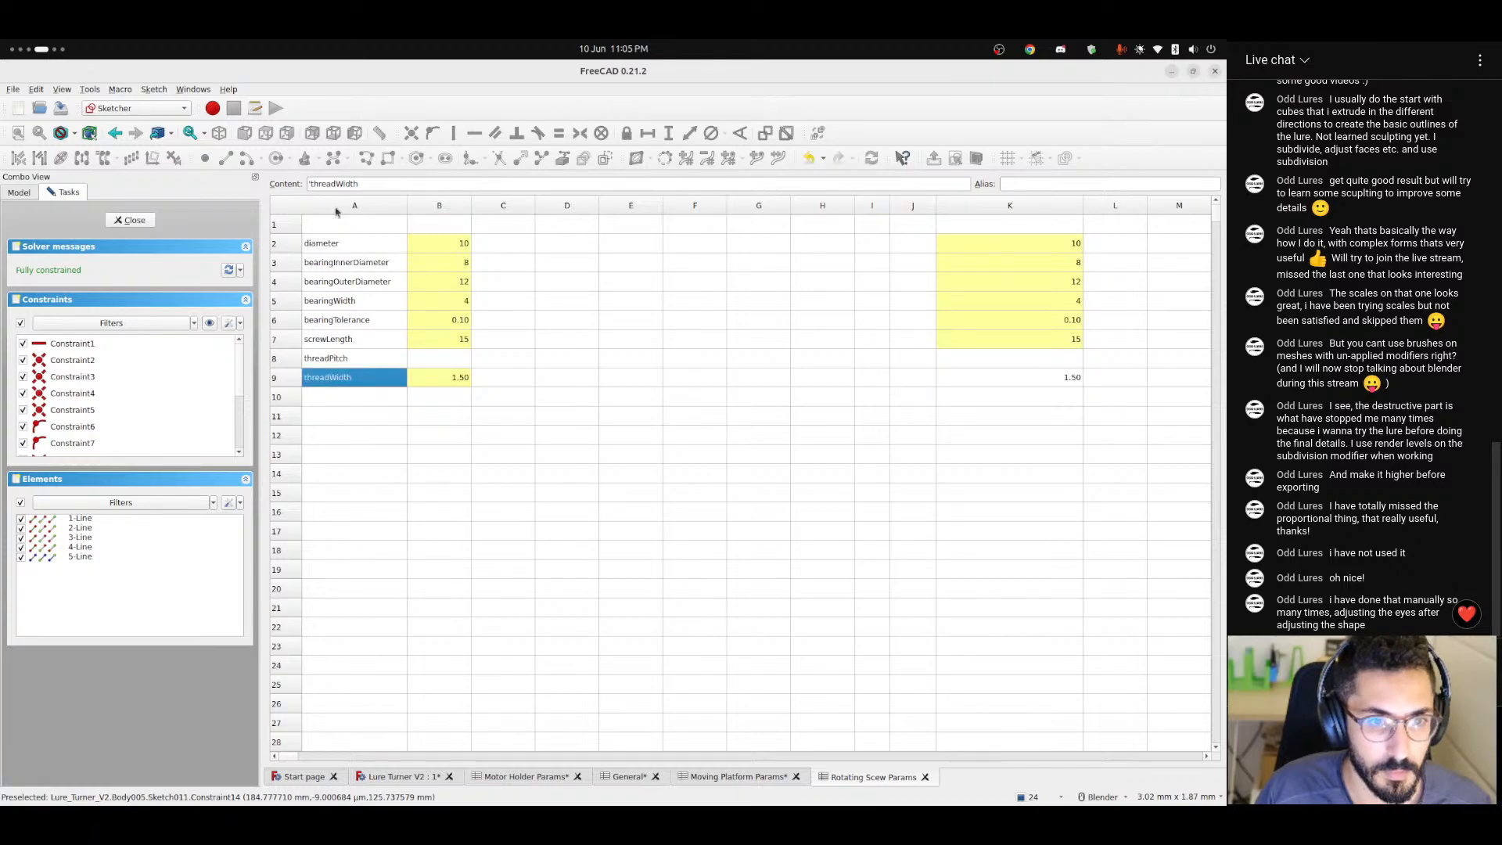
double_click(332, 184)
key("ctrl+c")
left_click(1040, 380)
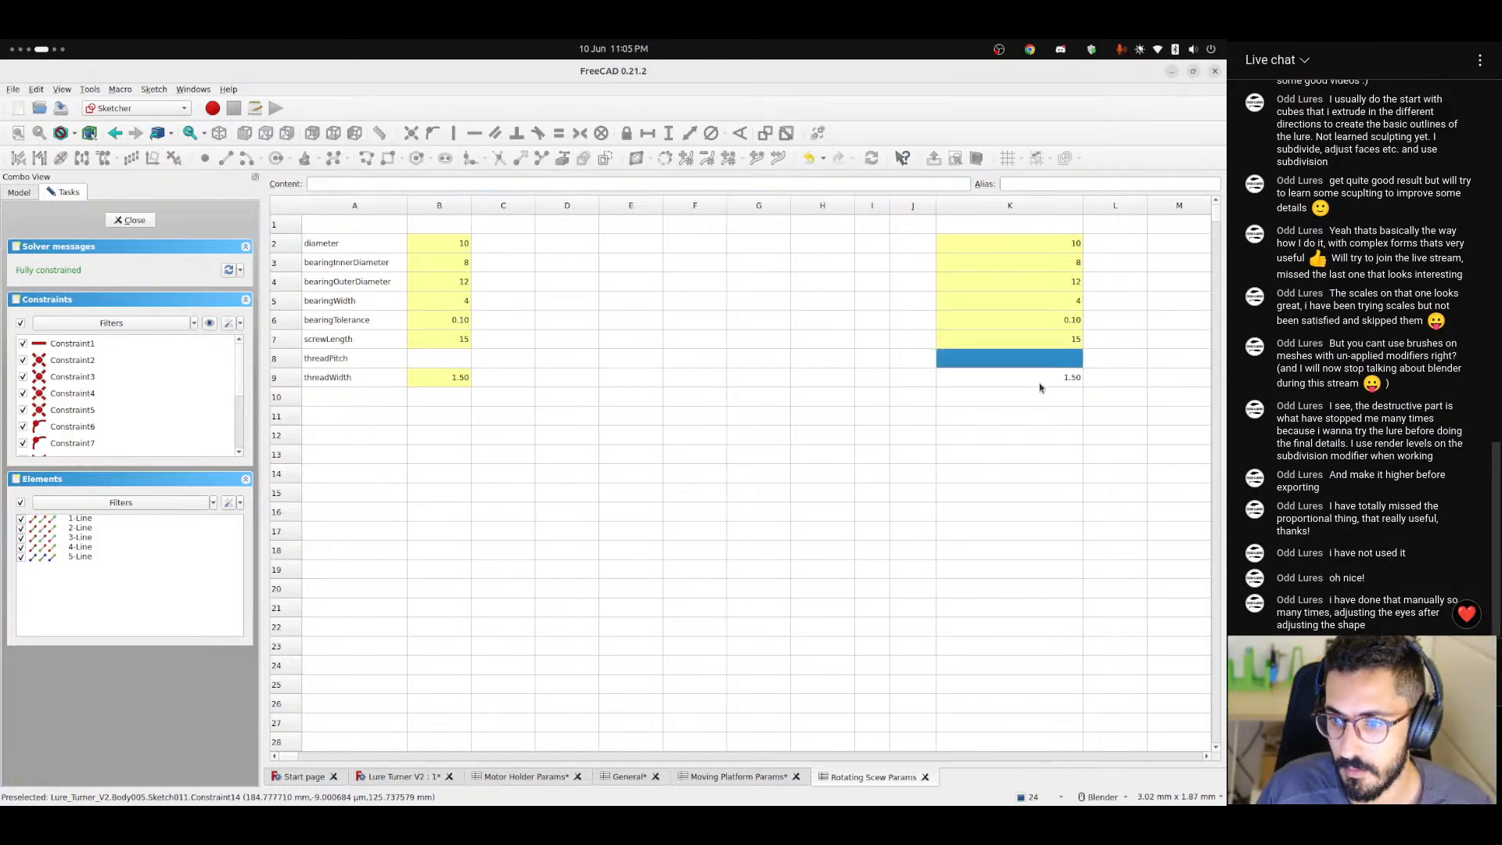
left_click(1055, 185)
key("ctrl+v")
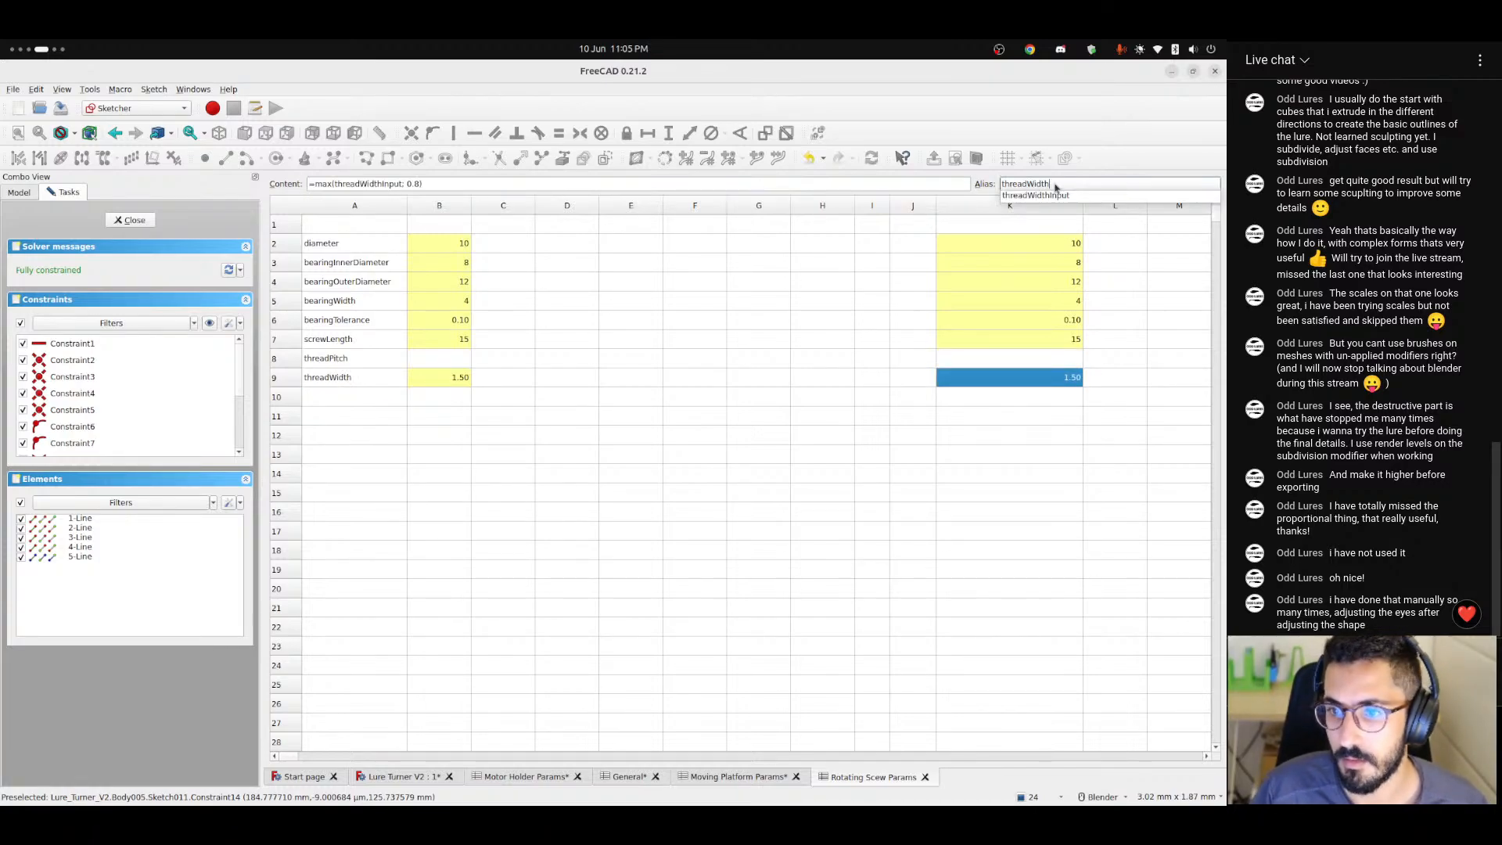
key("Return")
Switch to the web browser and play the track UNTOUCHABLE from Artlist's Best of 2023 collection.
key("ctrl+alt+Left")
key("ctrl+alt+Left")
key("ctrl+alt+Right")
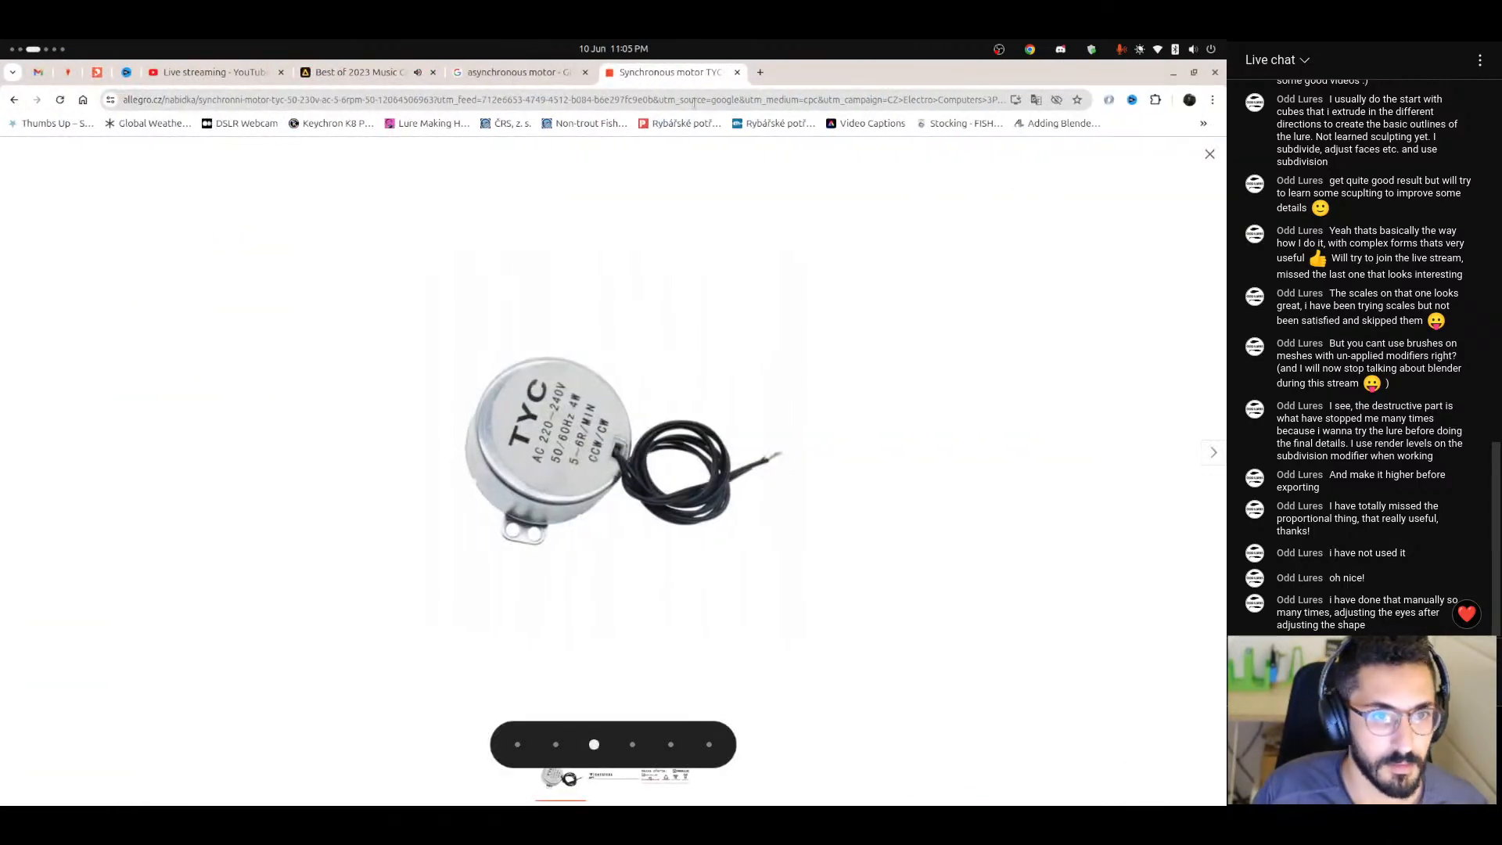
left_click(349, 74)
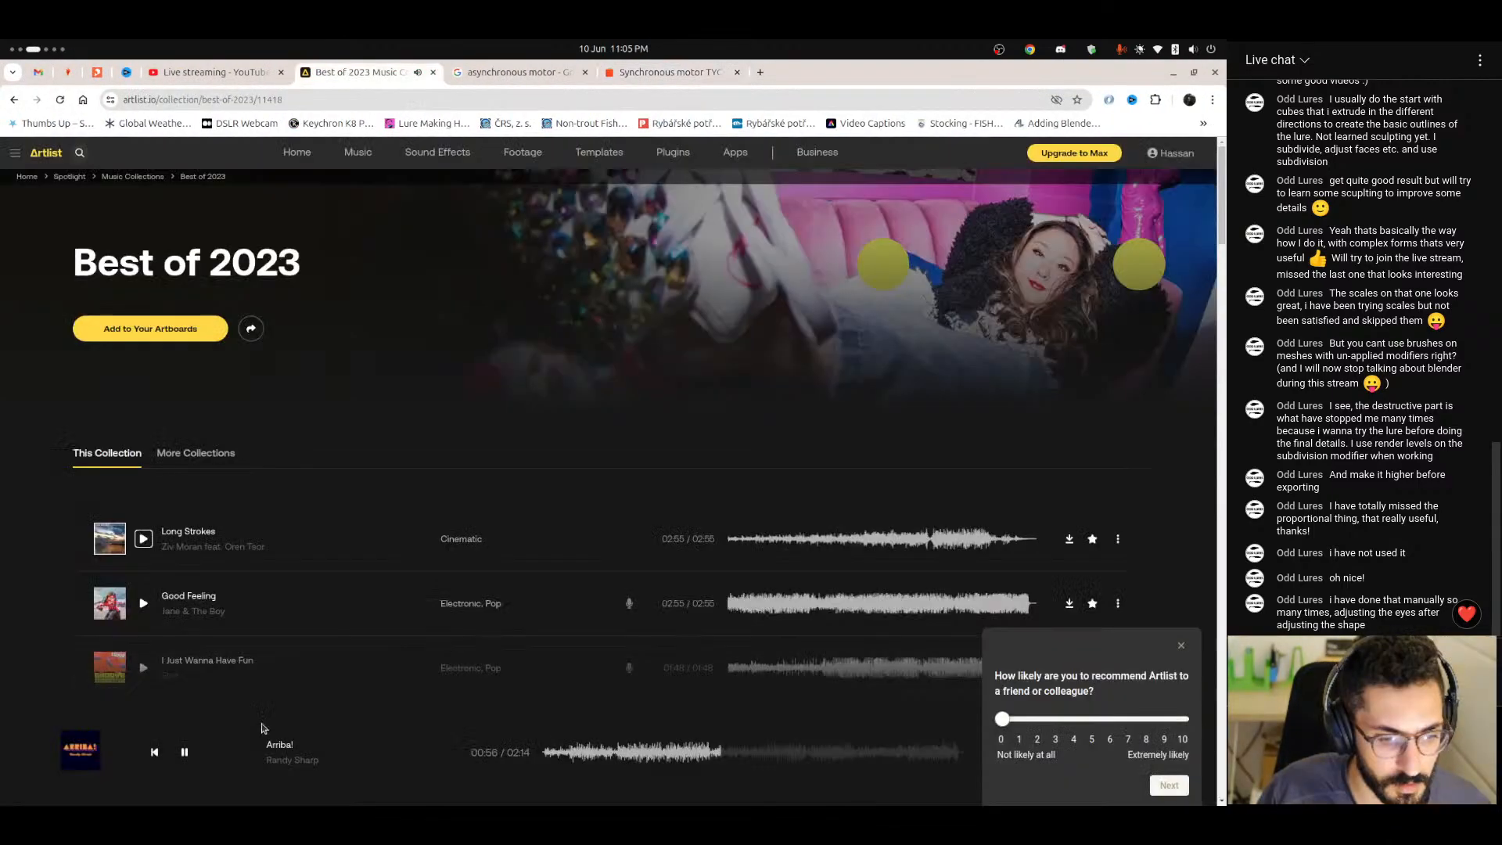
scroll(271, 696, "down", 10)
scroll(272, 696, "down", 15)
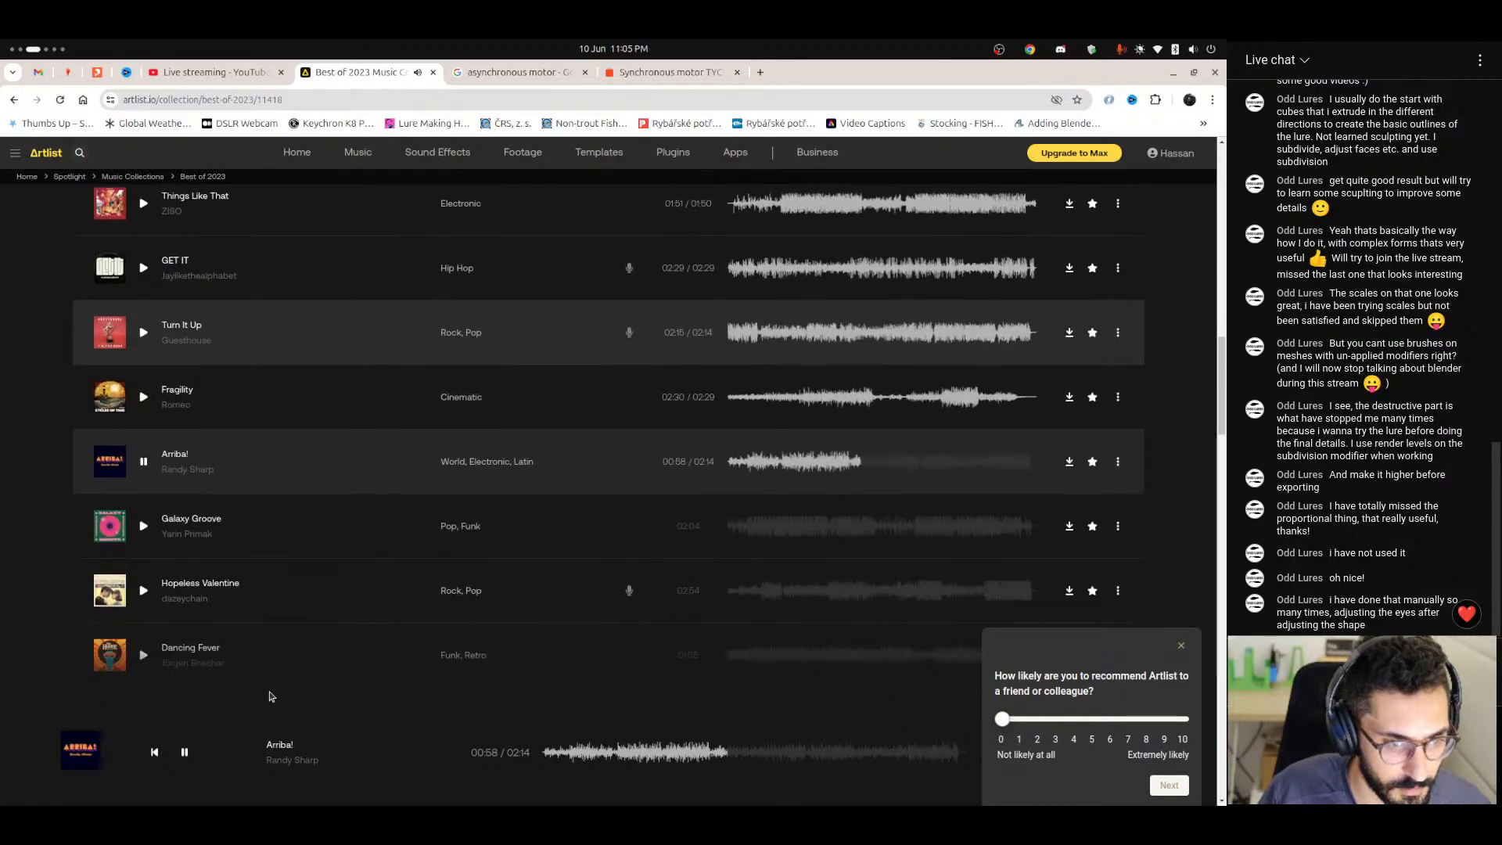
scroll(271, 597, "down", 10)
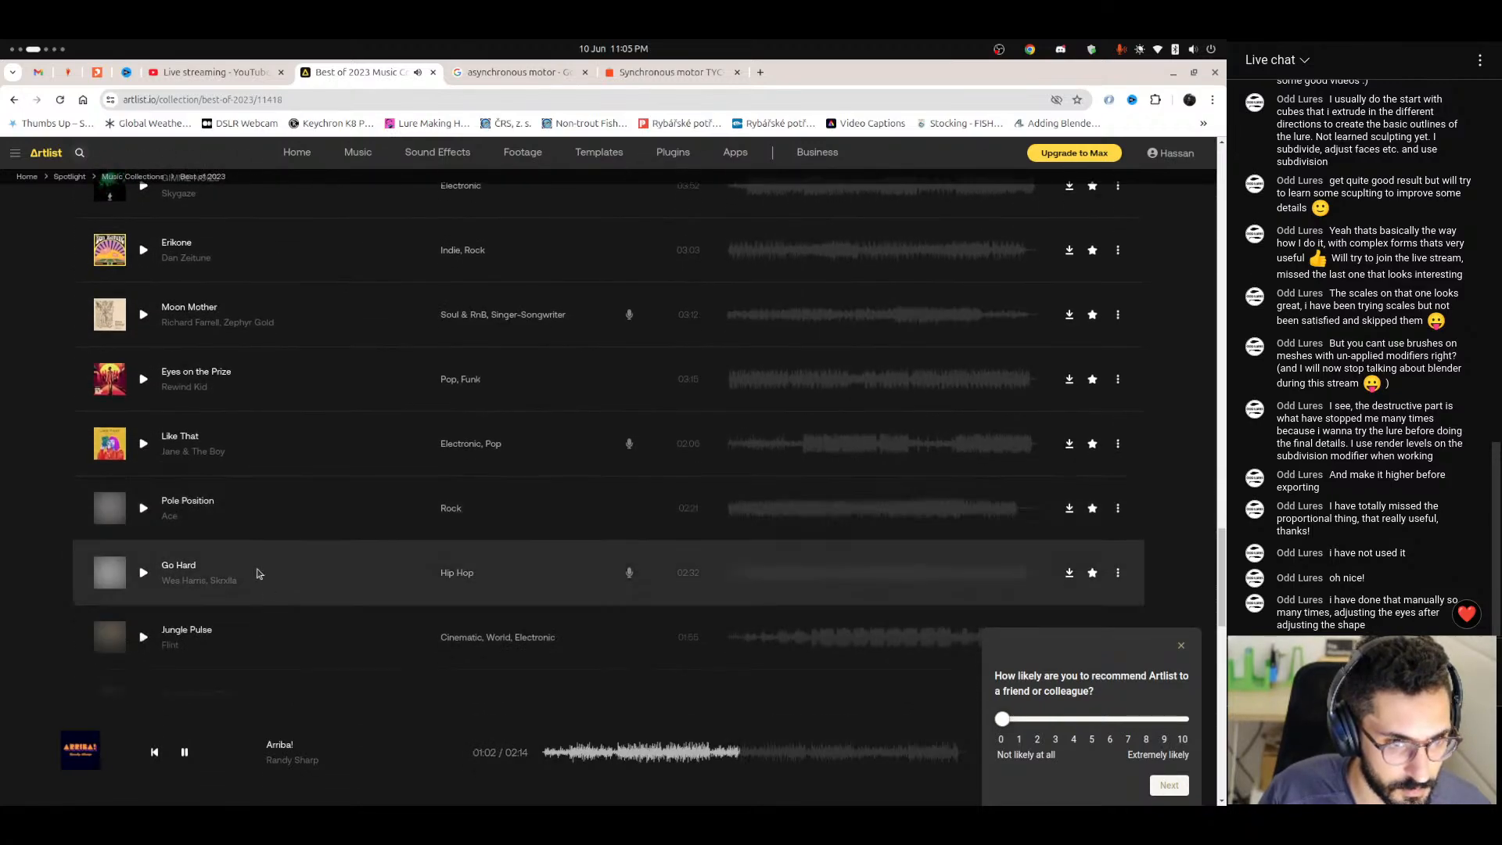
scroll(205, 542, "up", 4)
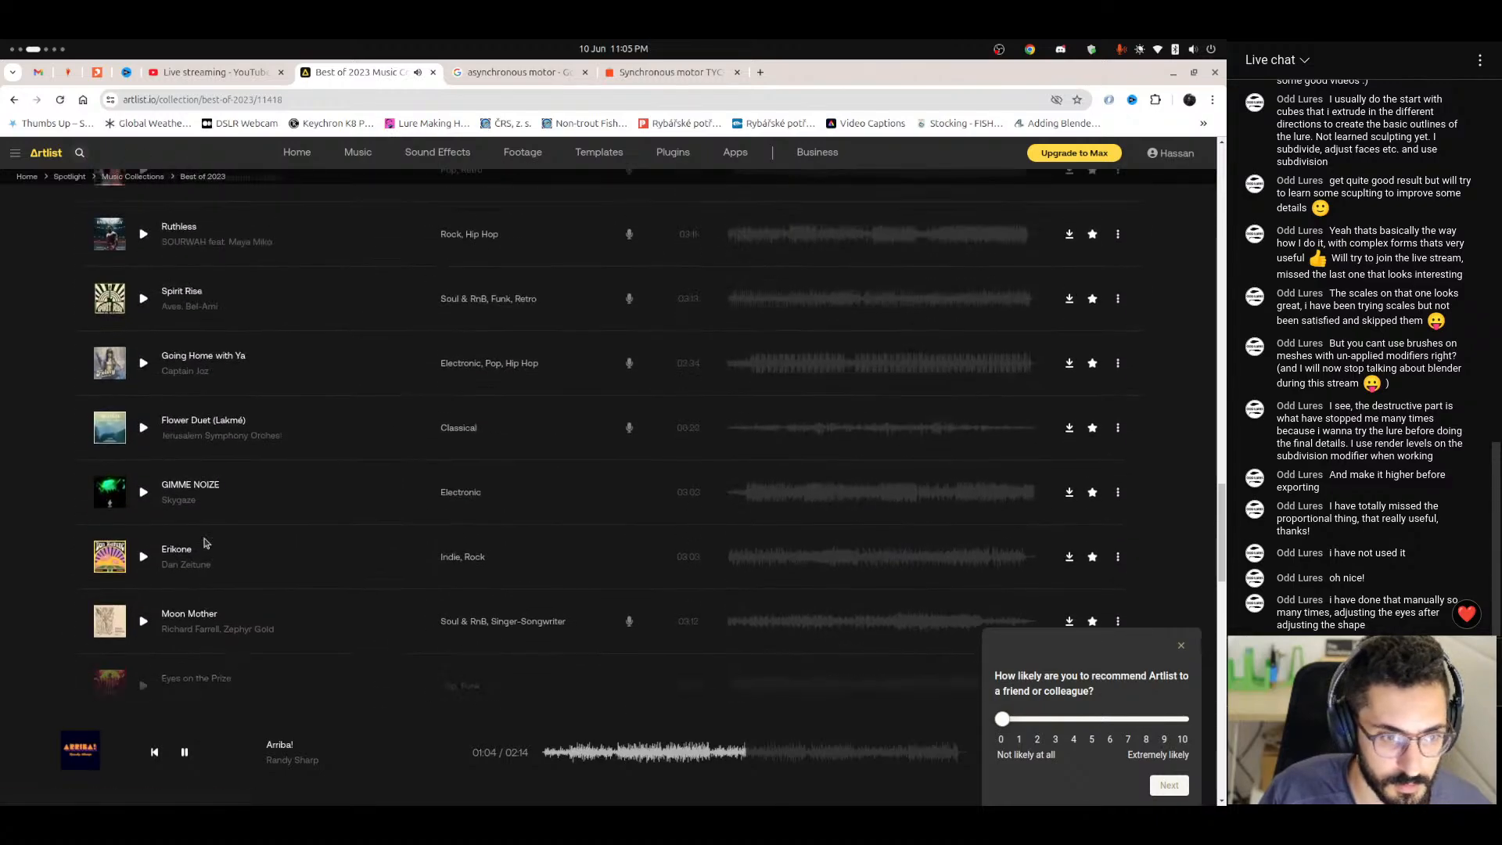
scroll(205, 542, "down", 8)
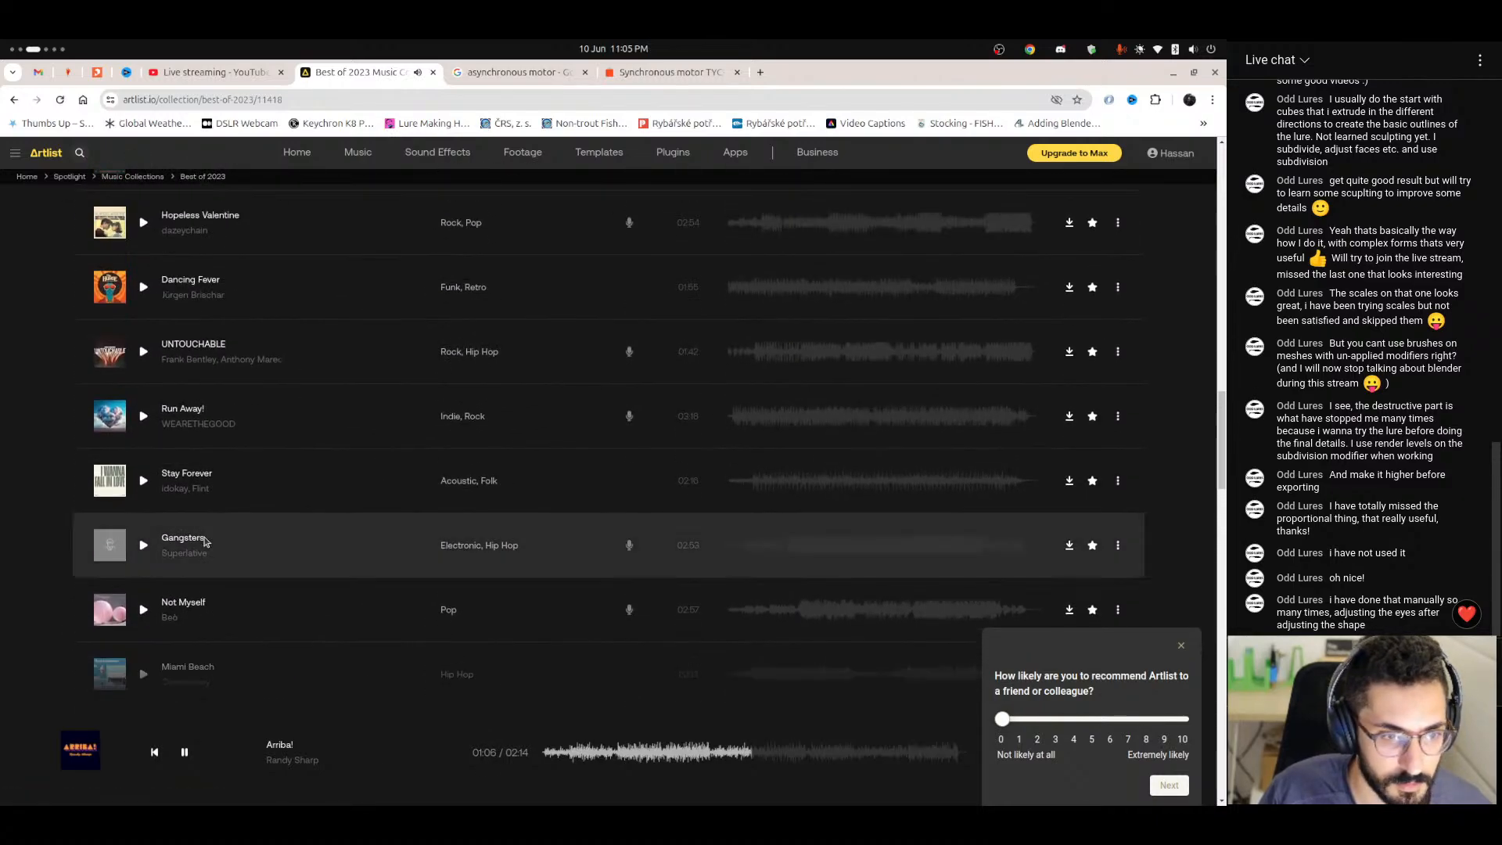
left_click(143, 351)
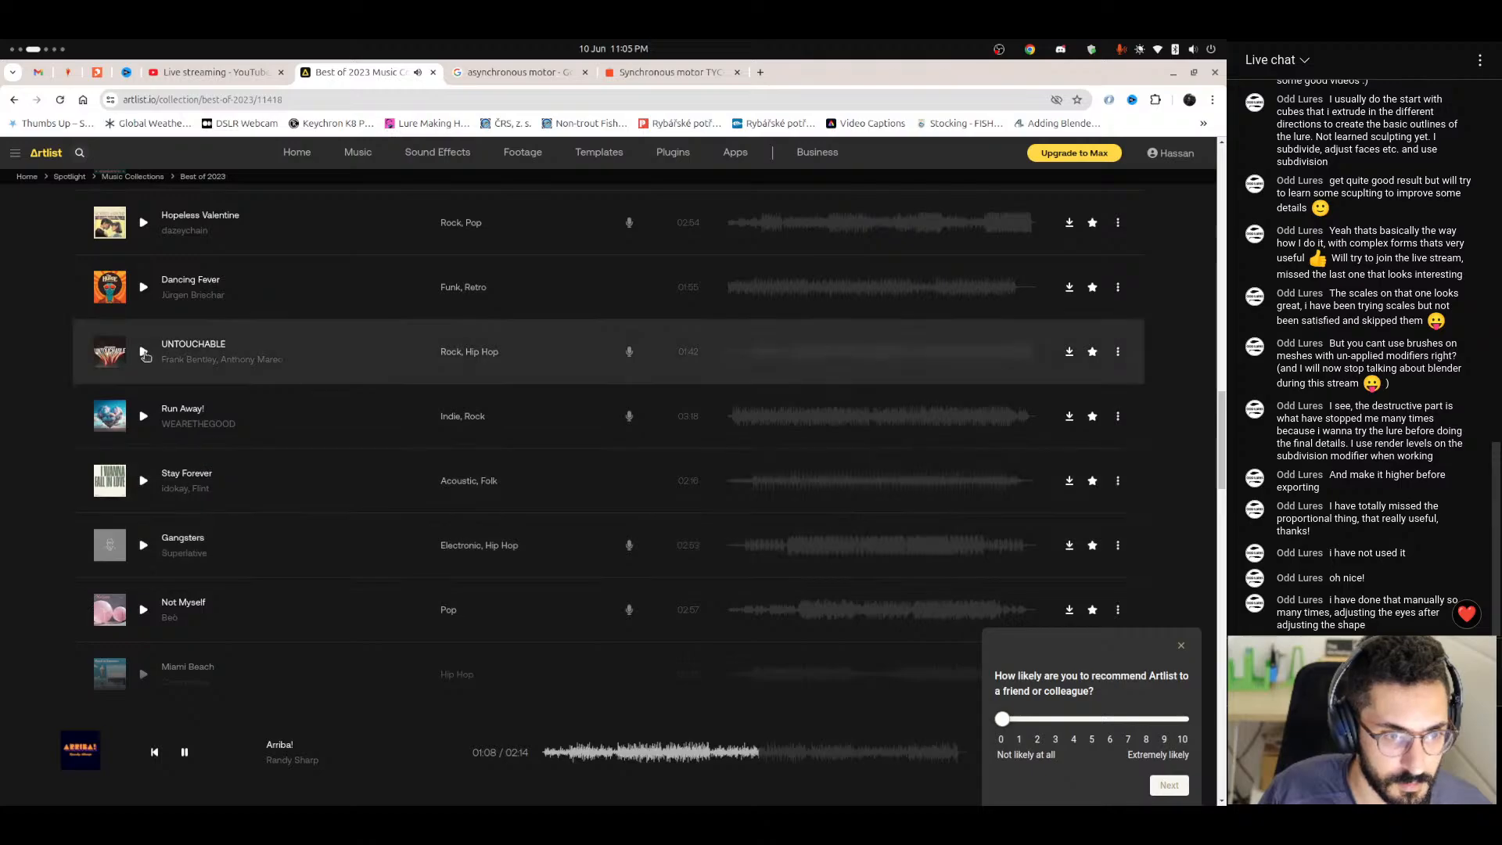
scroll(290, 549, "down", 3)
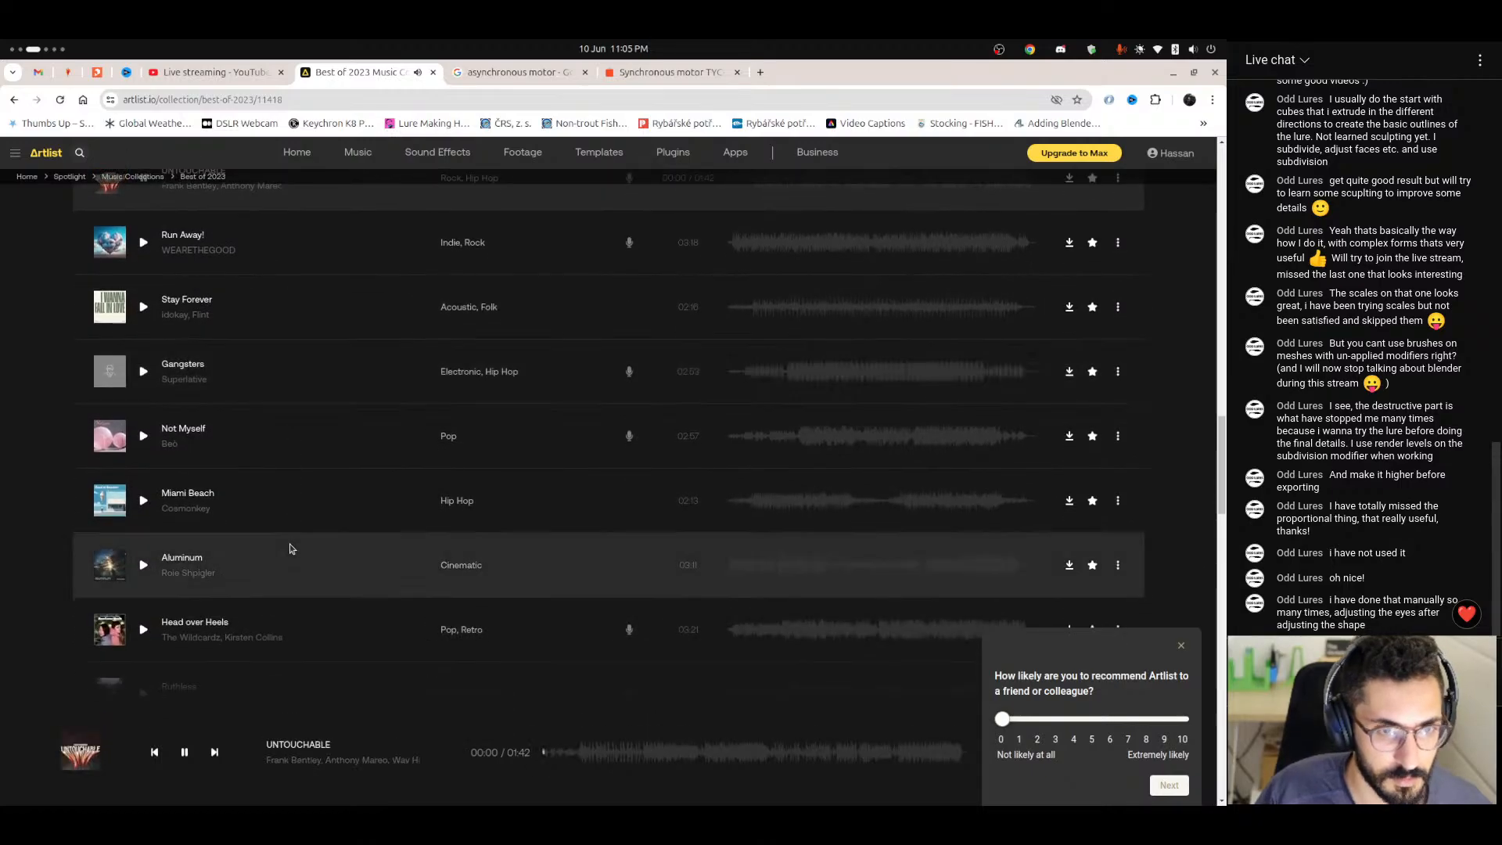
Switch back to FreeCAD, show the thread profile sketch in the Lure Turner V2 document and save the document.
key("ctrl+alt+Right")
key("ctrl+alt+Right")
key("ctrl+alt+Left")
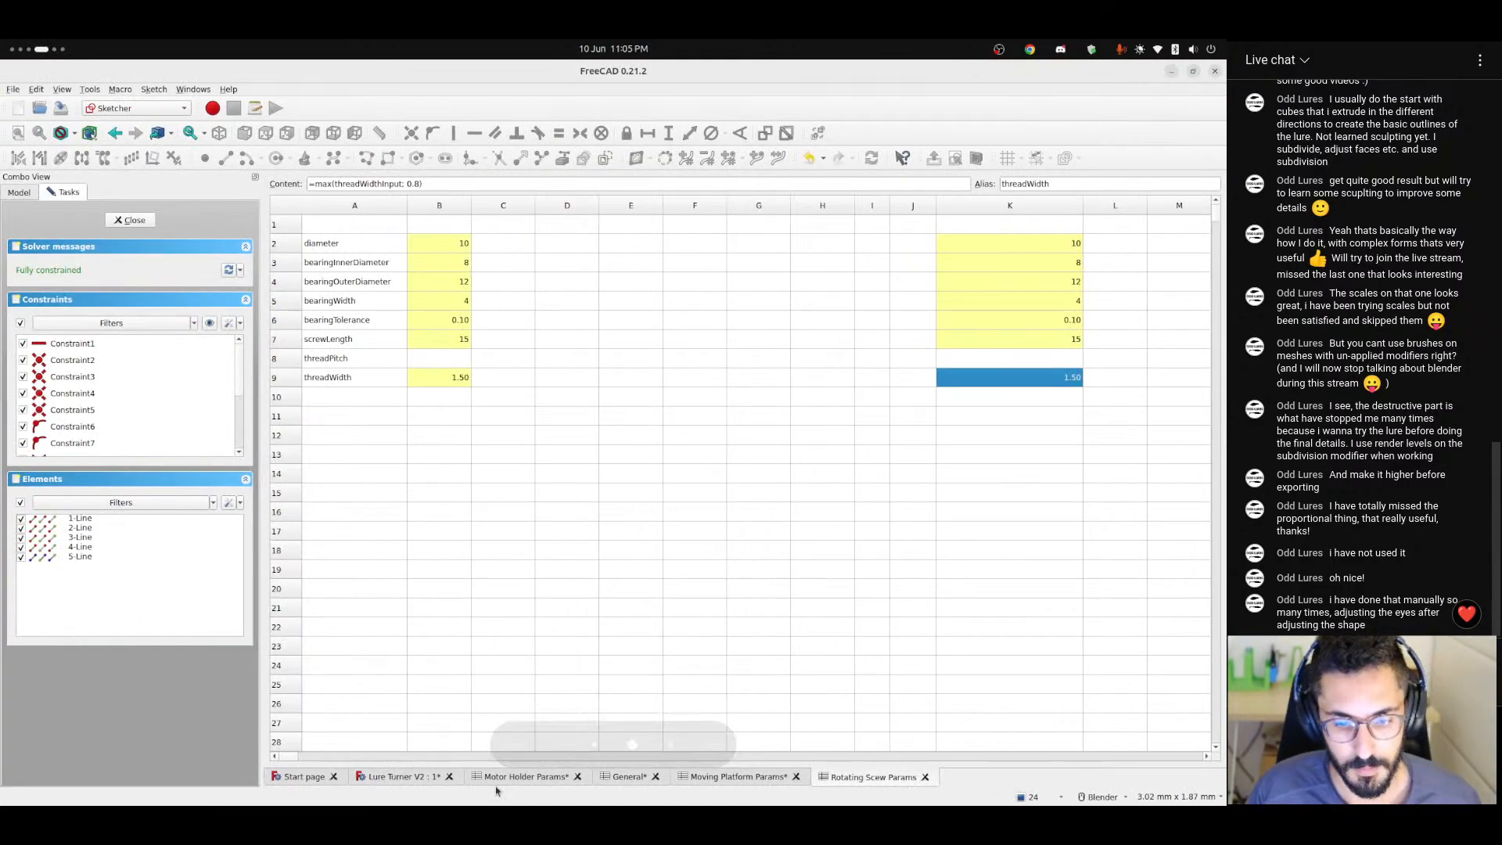
left_click(422, 779)
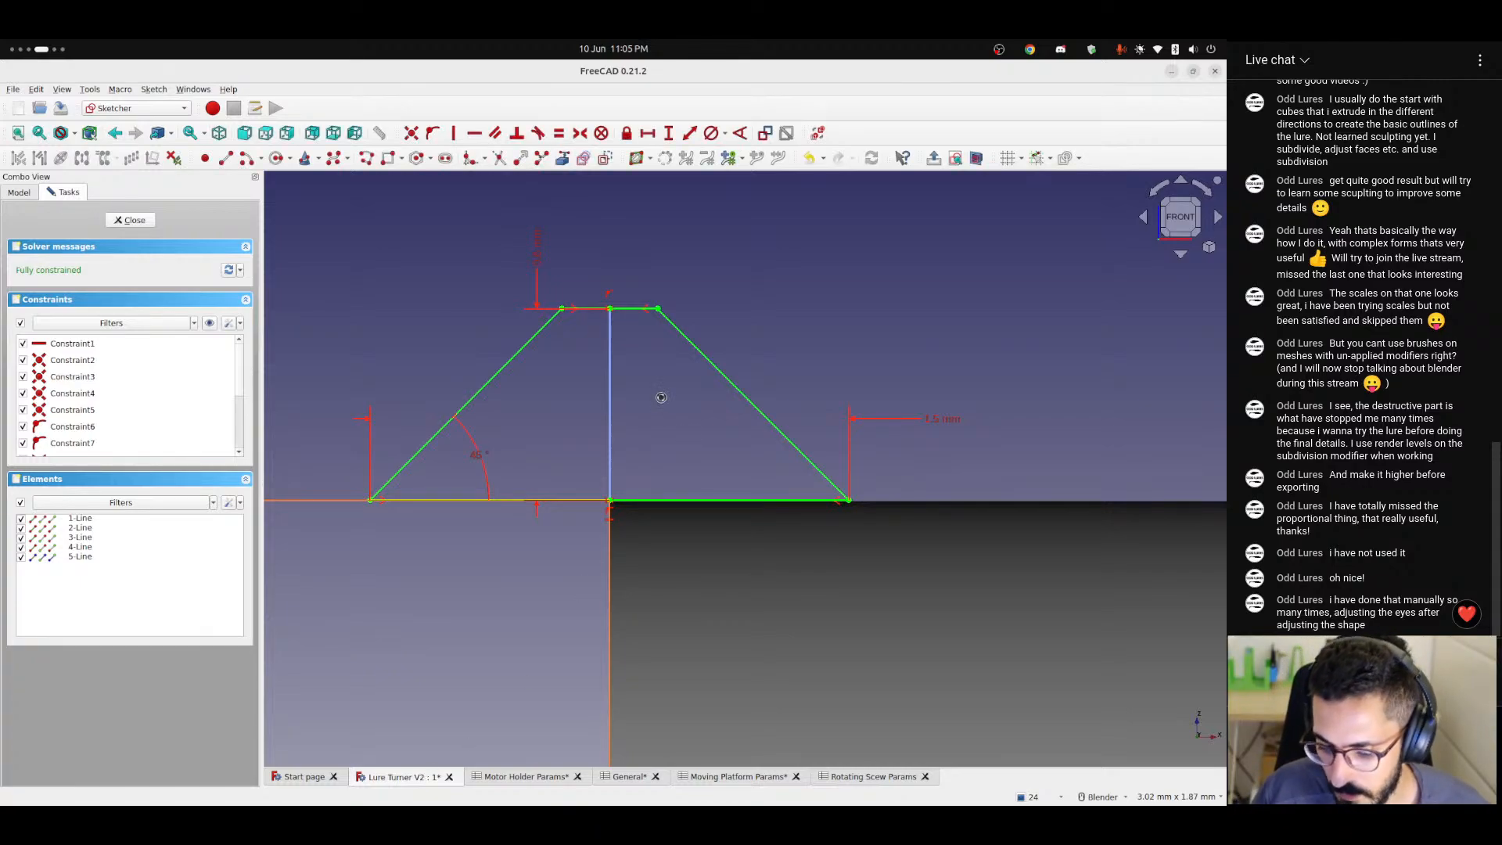
key("ctrl+s")
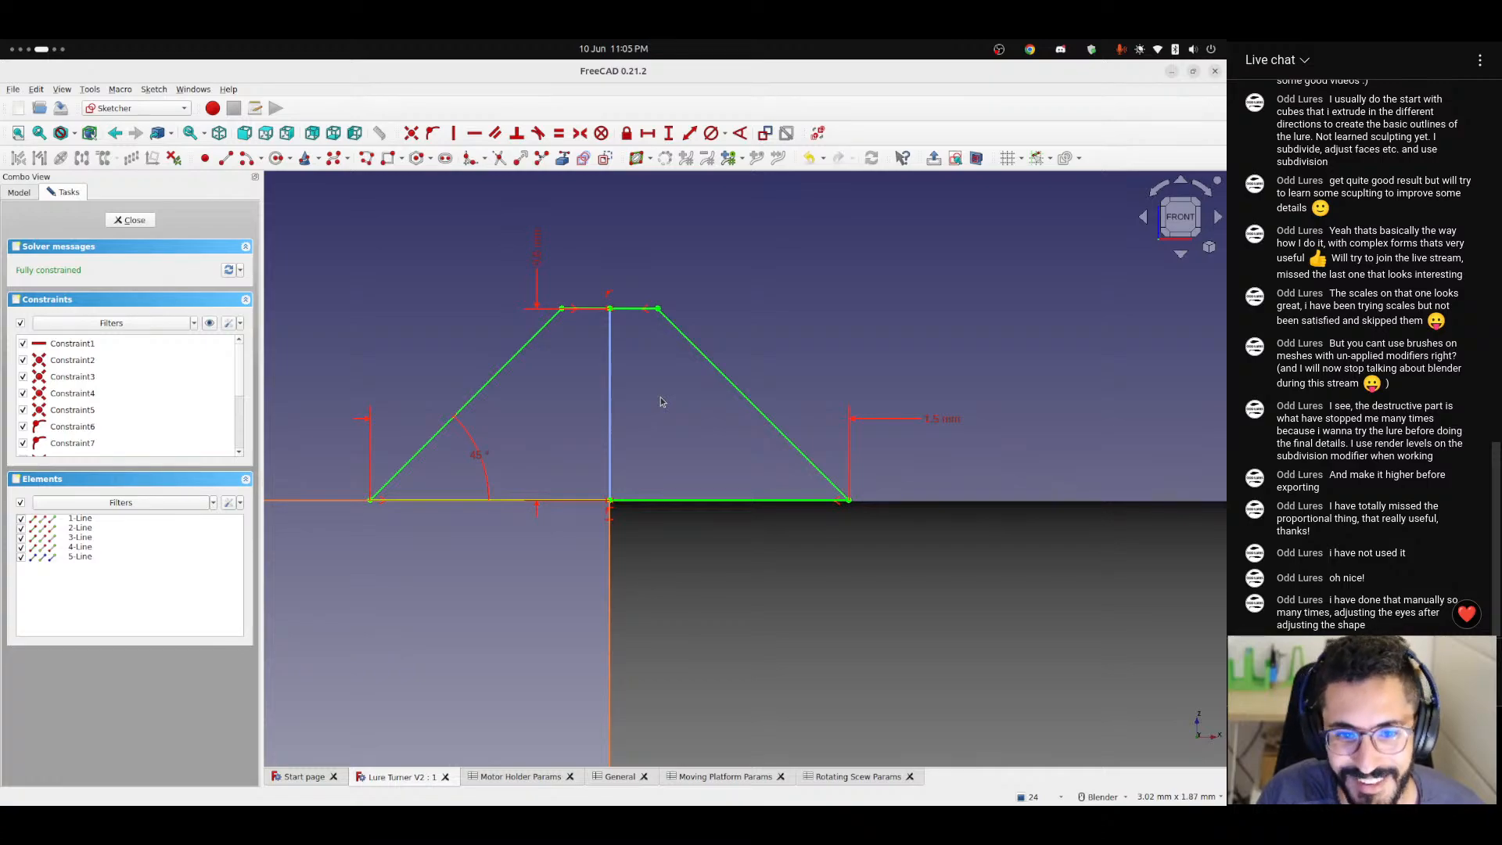
Check the formula and alias of the calculated thread width cell K9 in the Rotating Scew Params spreadsheet.
left_click(839, 776)
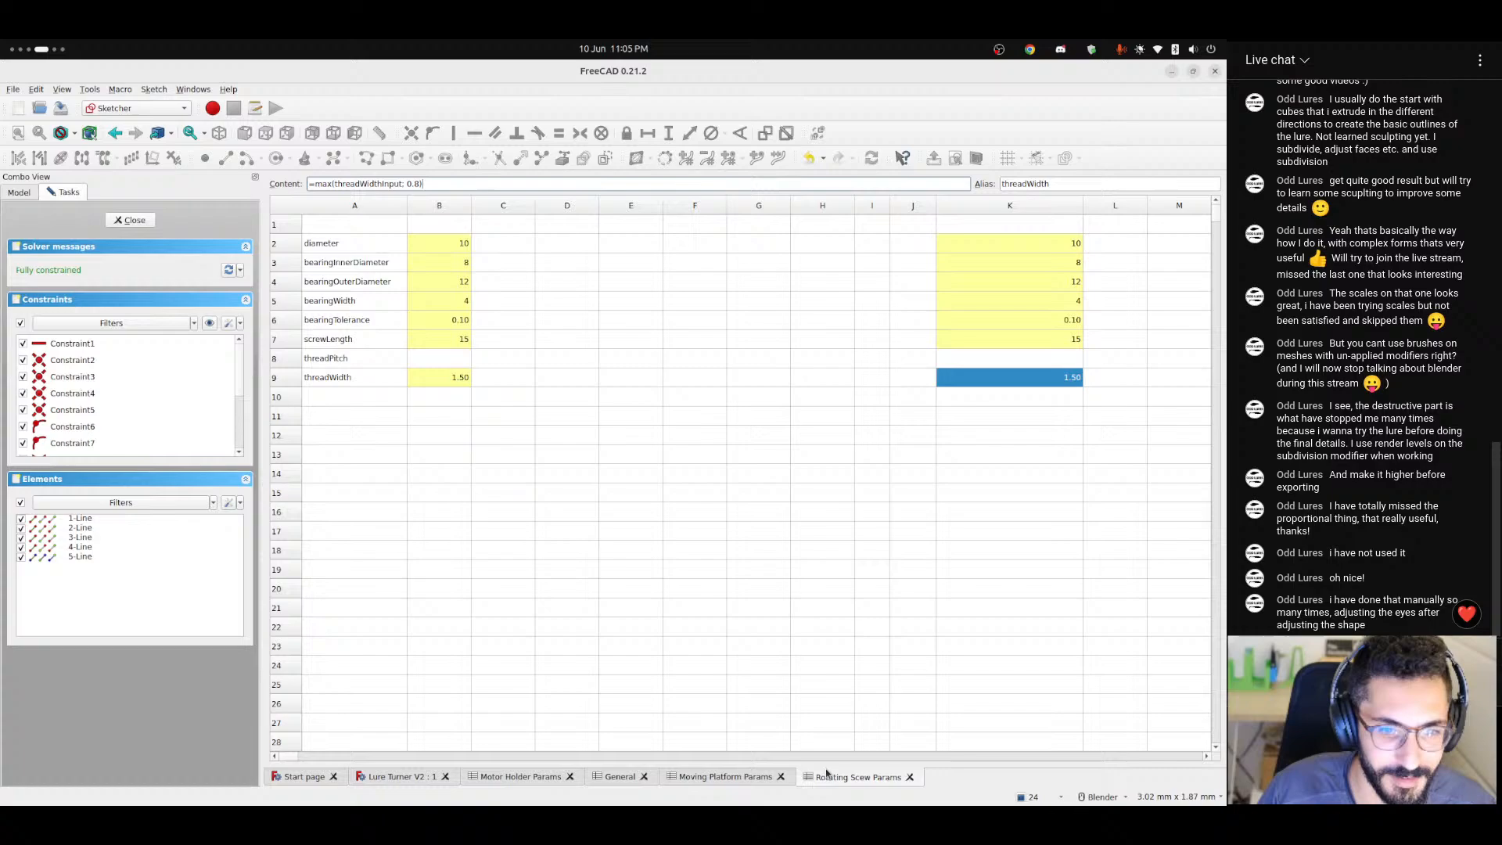
left_click(1024, 395)
left_click(1007, 384)
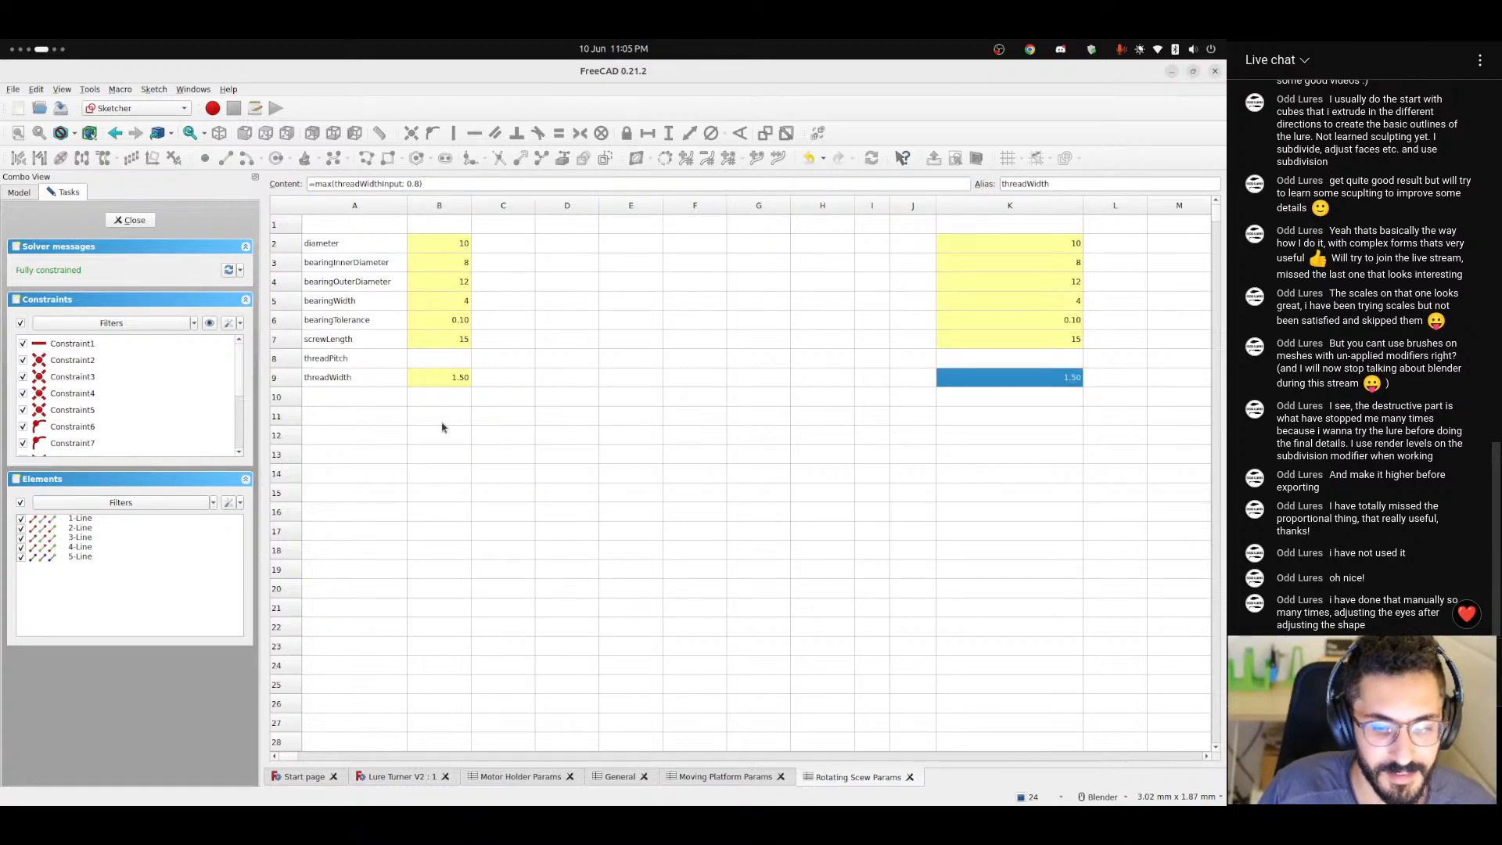
Return to the thread profile sketch and move its width dimension closer to the base line.
left_click(411, 781)
scroll(621, 433, "down", 3)
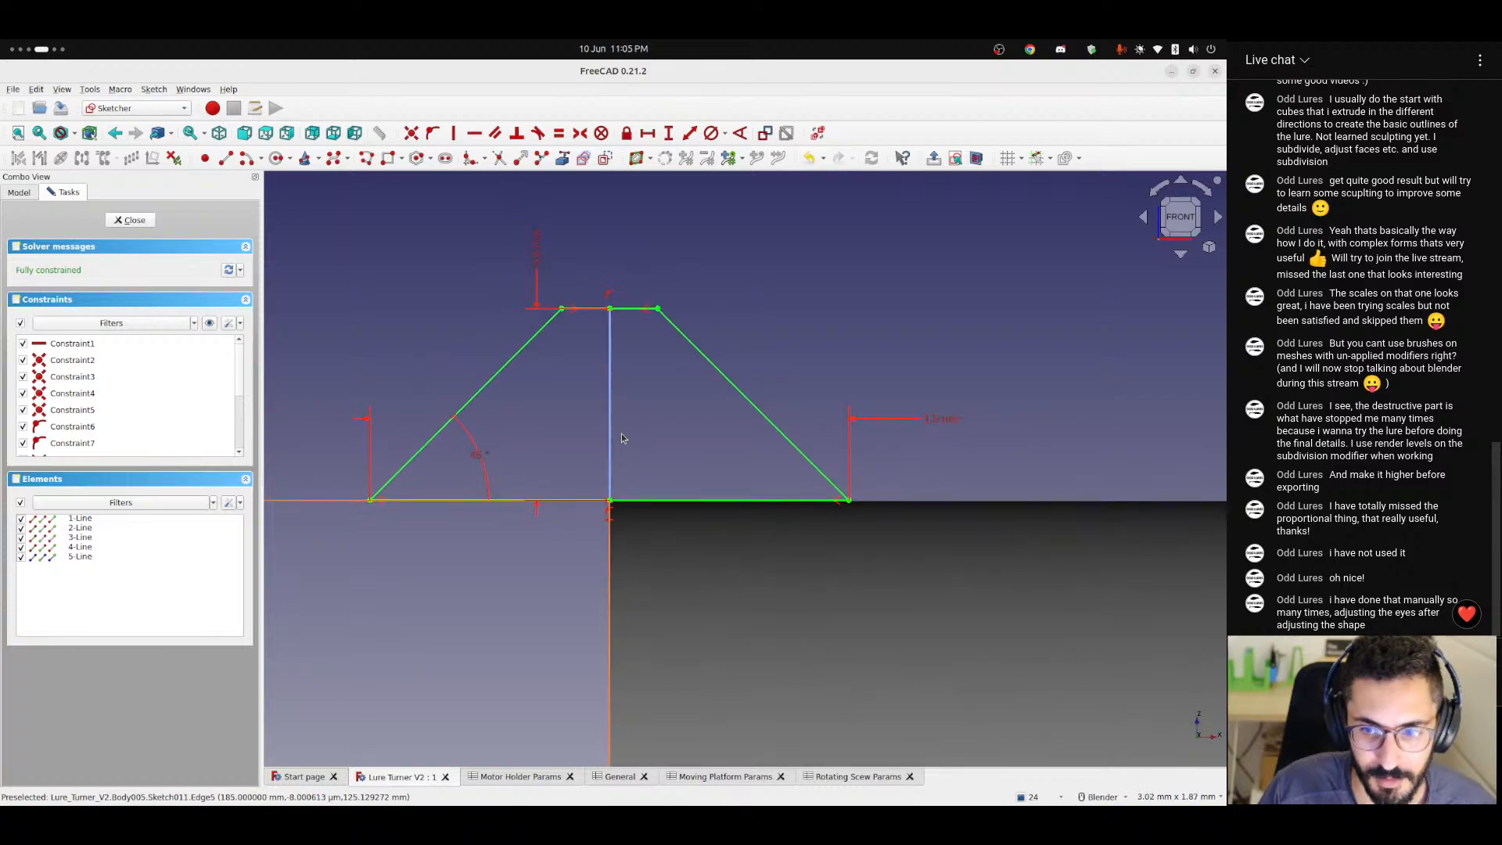
middle_click_drag(654, 477, 681, 526, "shift")
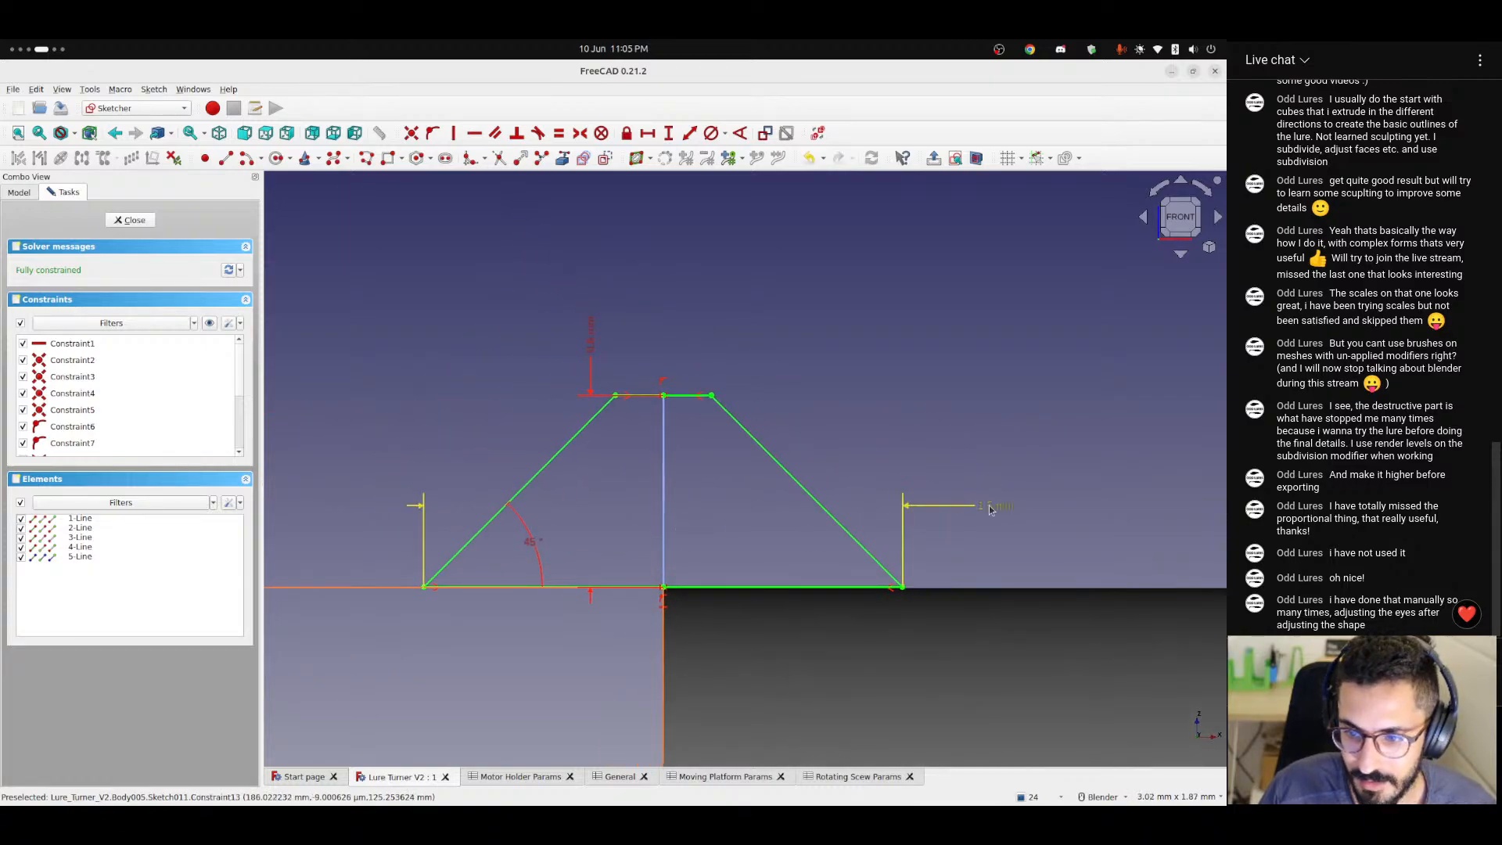
left_click_drag(996, 509, 1001, 531)
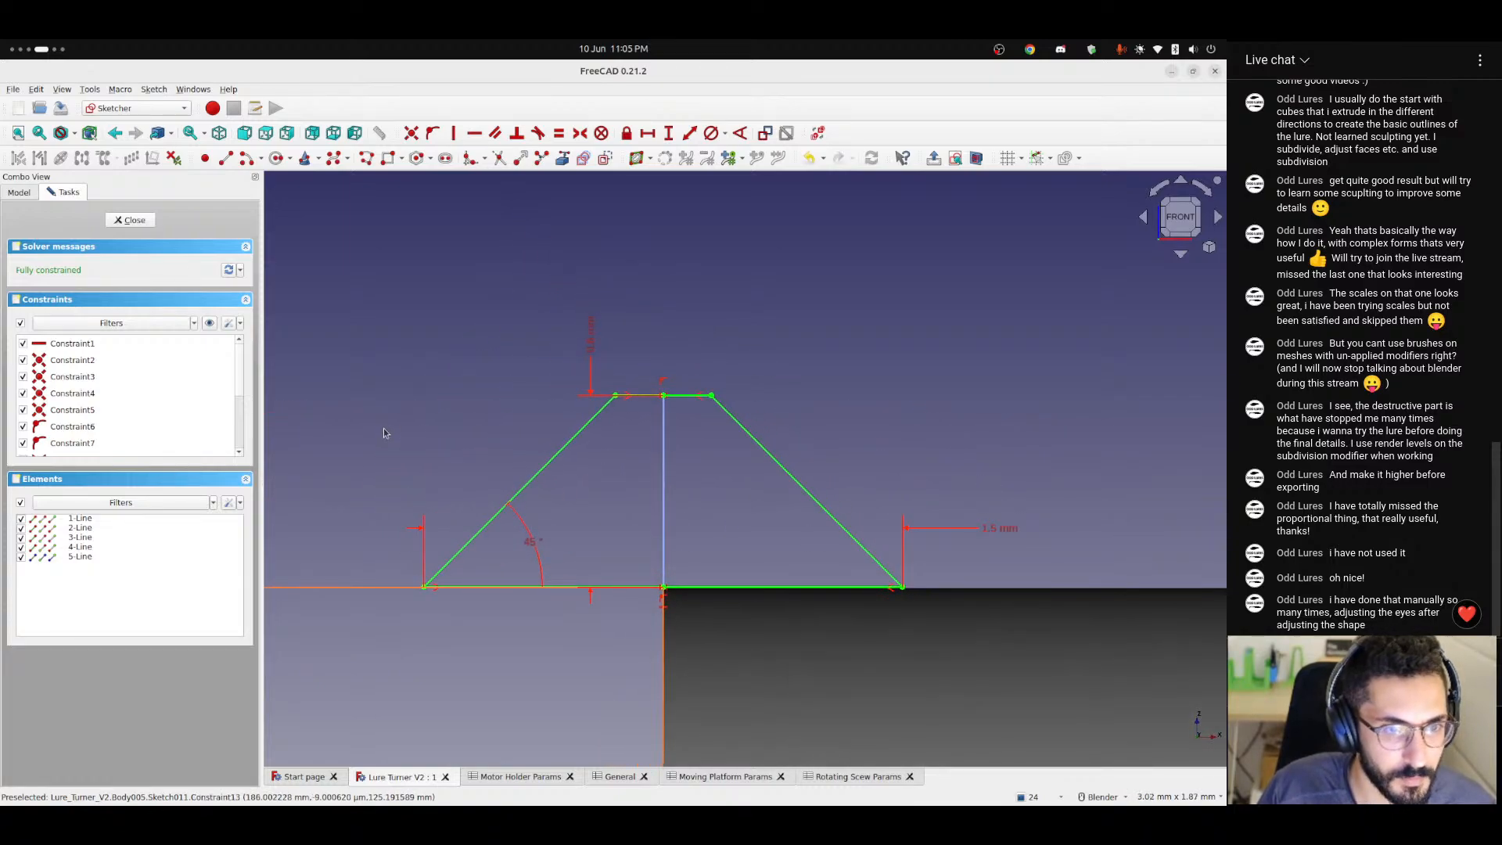
key("XF86AudioLowerVolume")
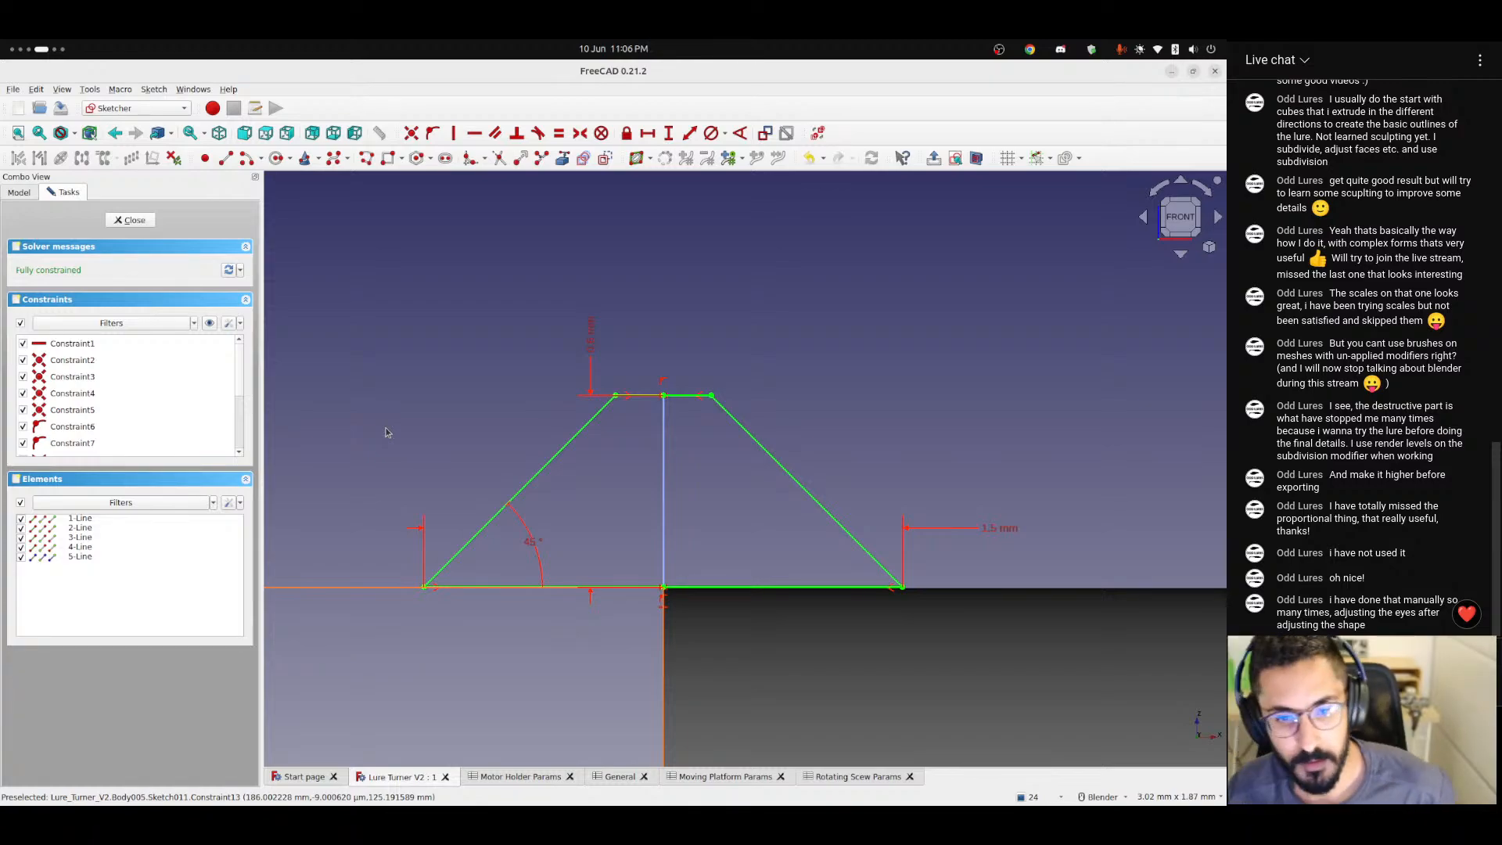
Link the thread profile's base width to the expression <<Rotating Scew Params>>.threadWidth.
double_click(999, 528)
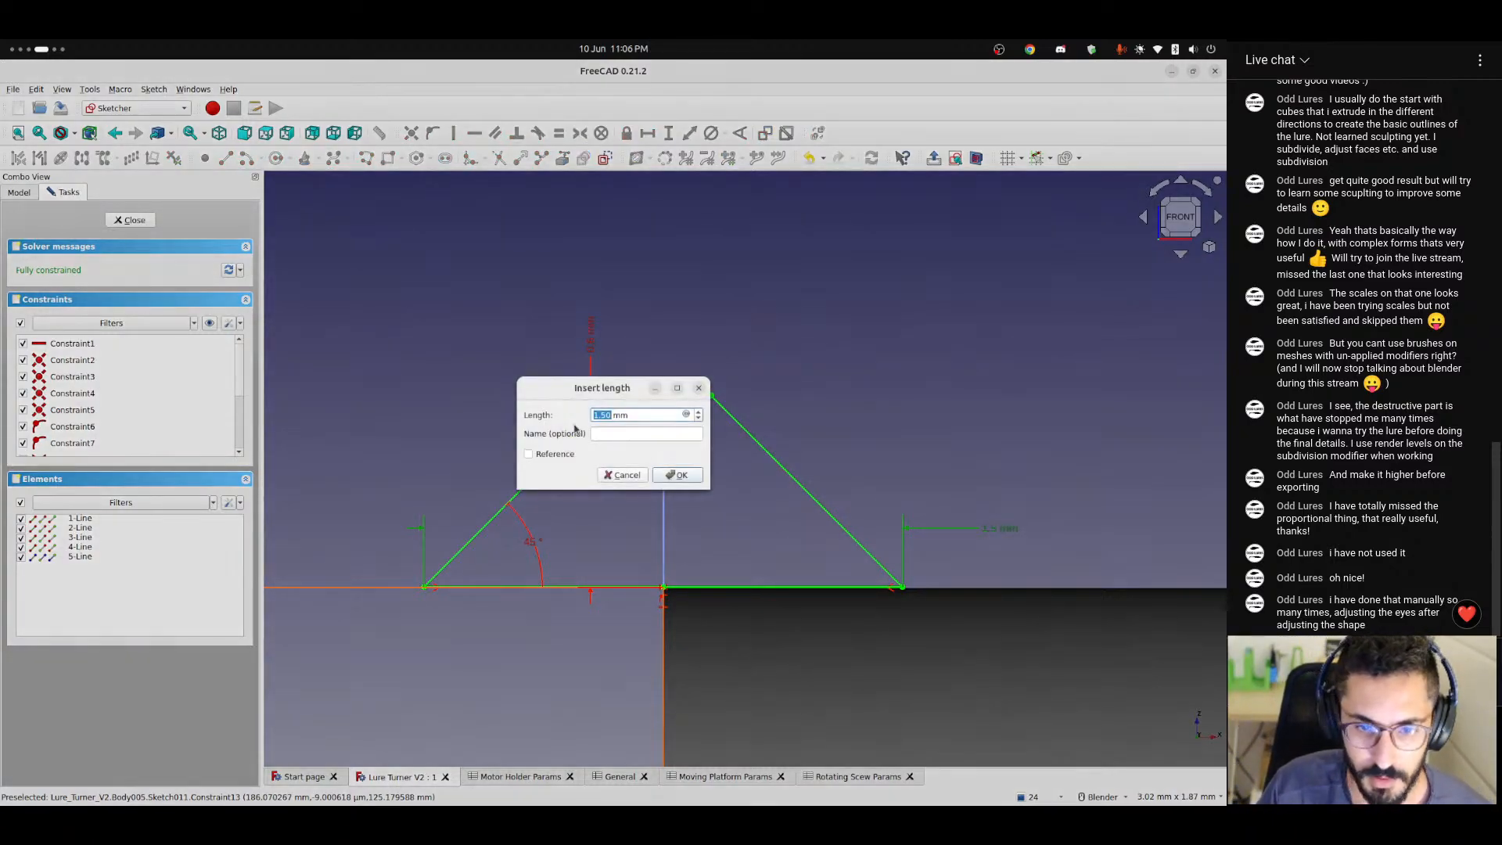
left_click(687, 413)
type("<<")
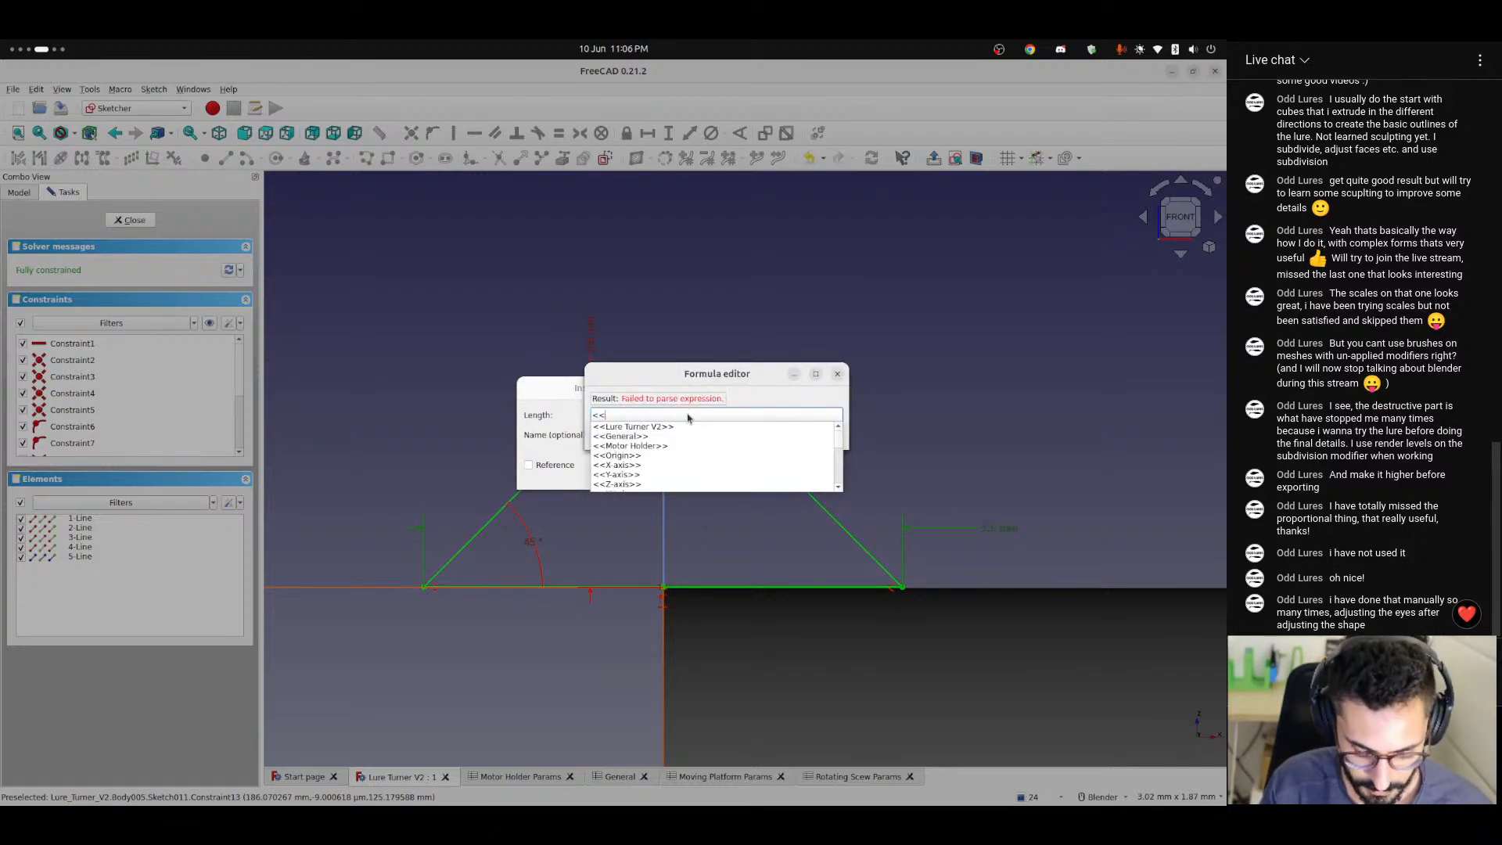
type("rota")
key("Down")
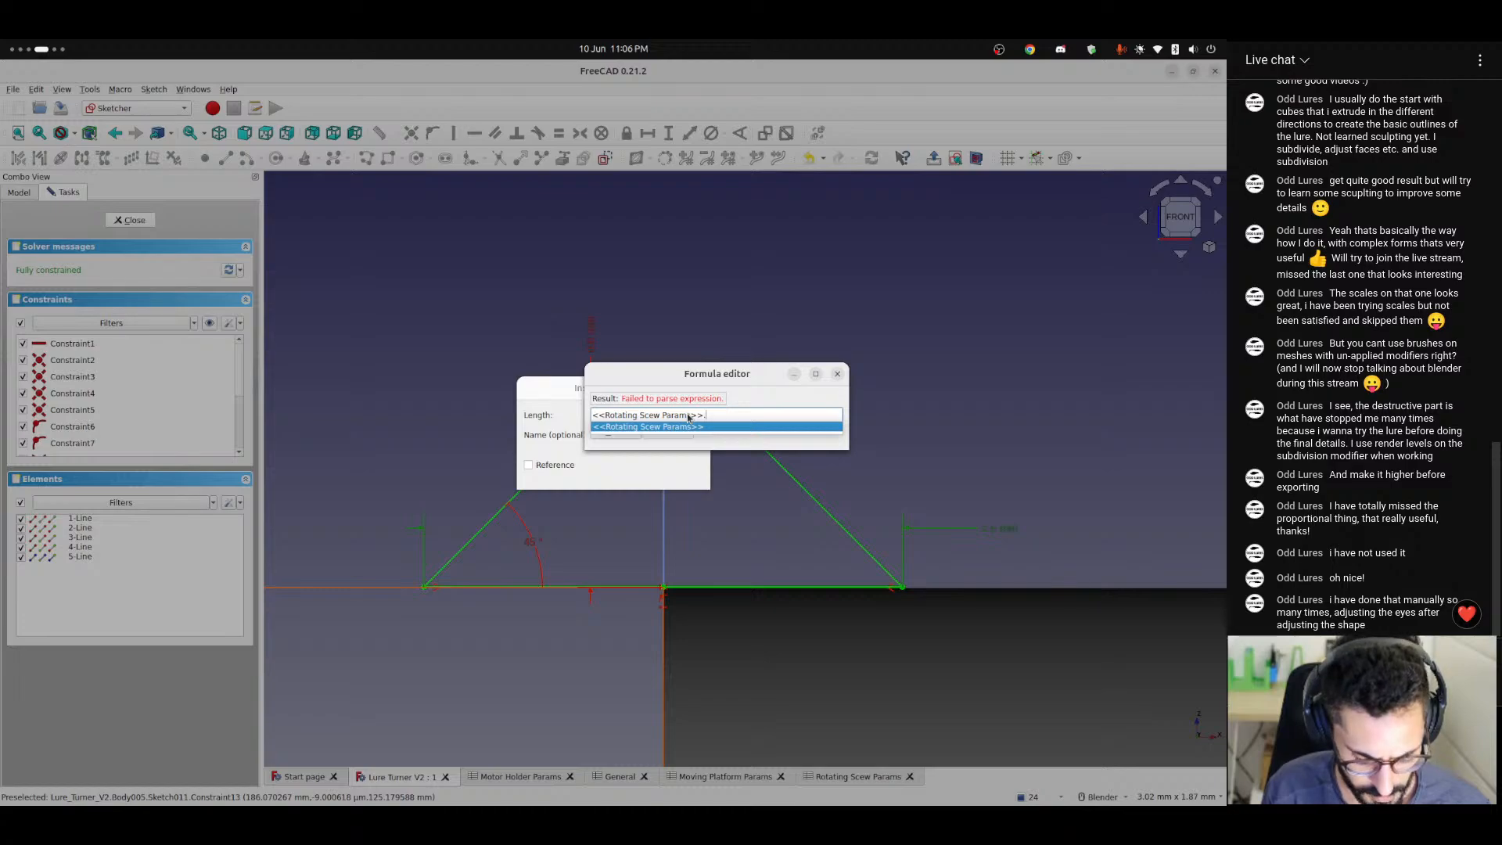
type("s>>.t")
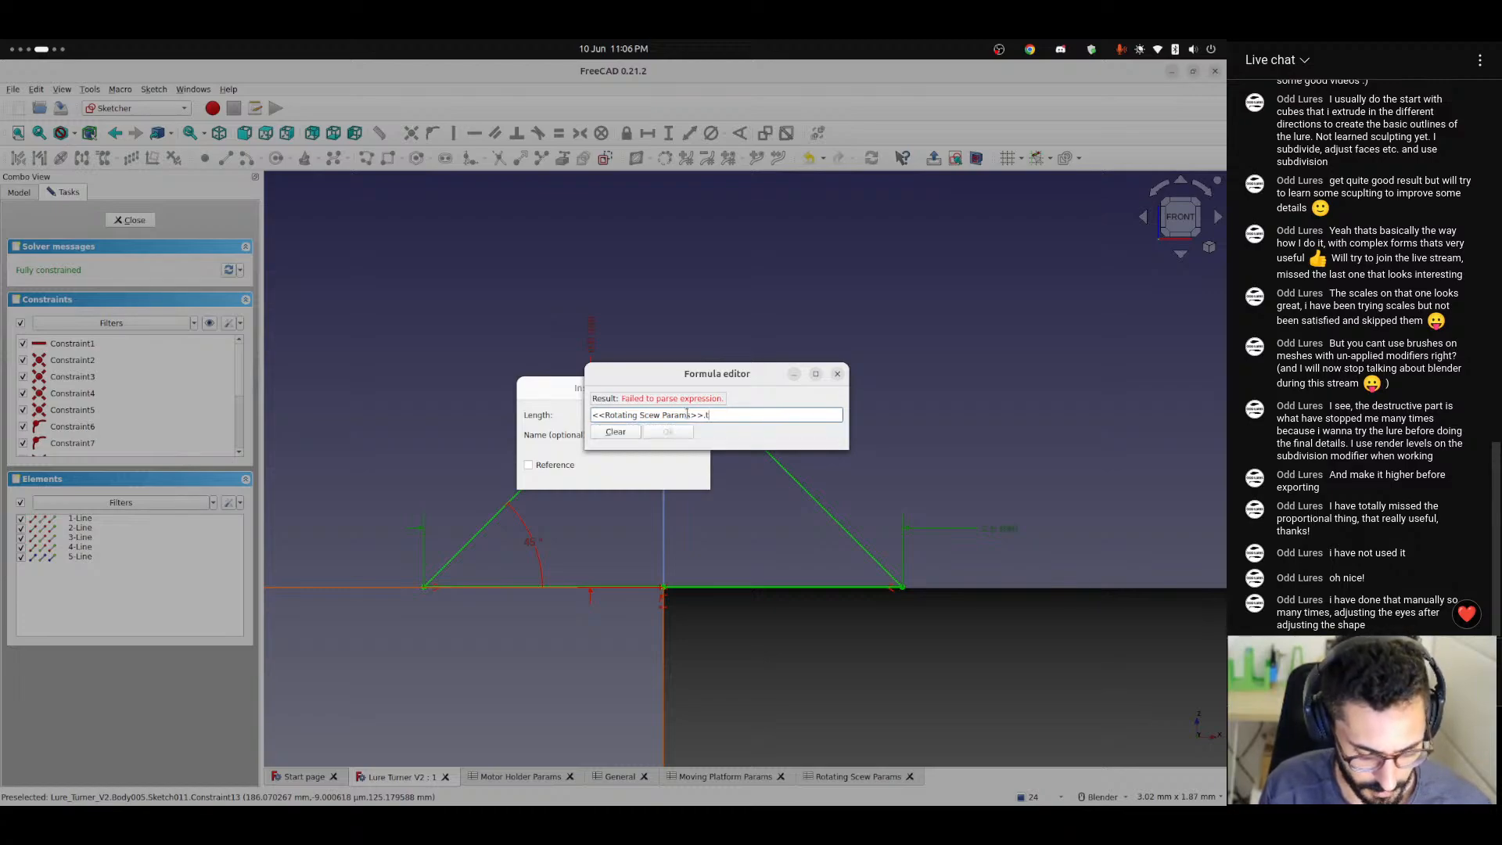
type("hreadWidth")
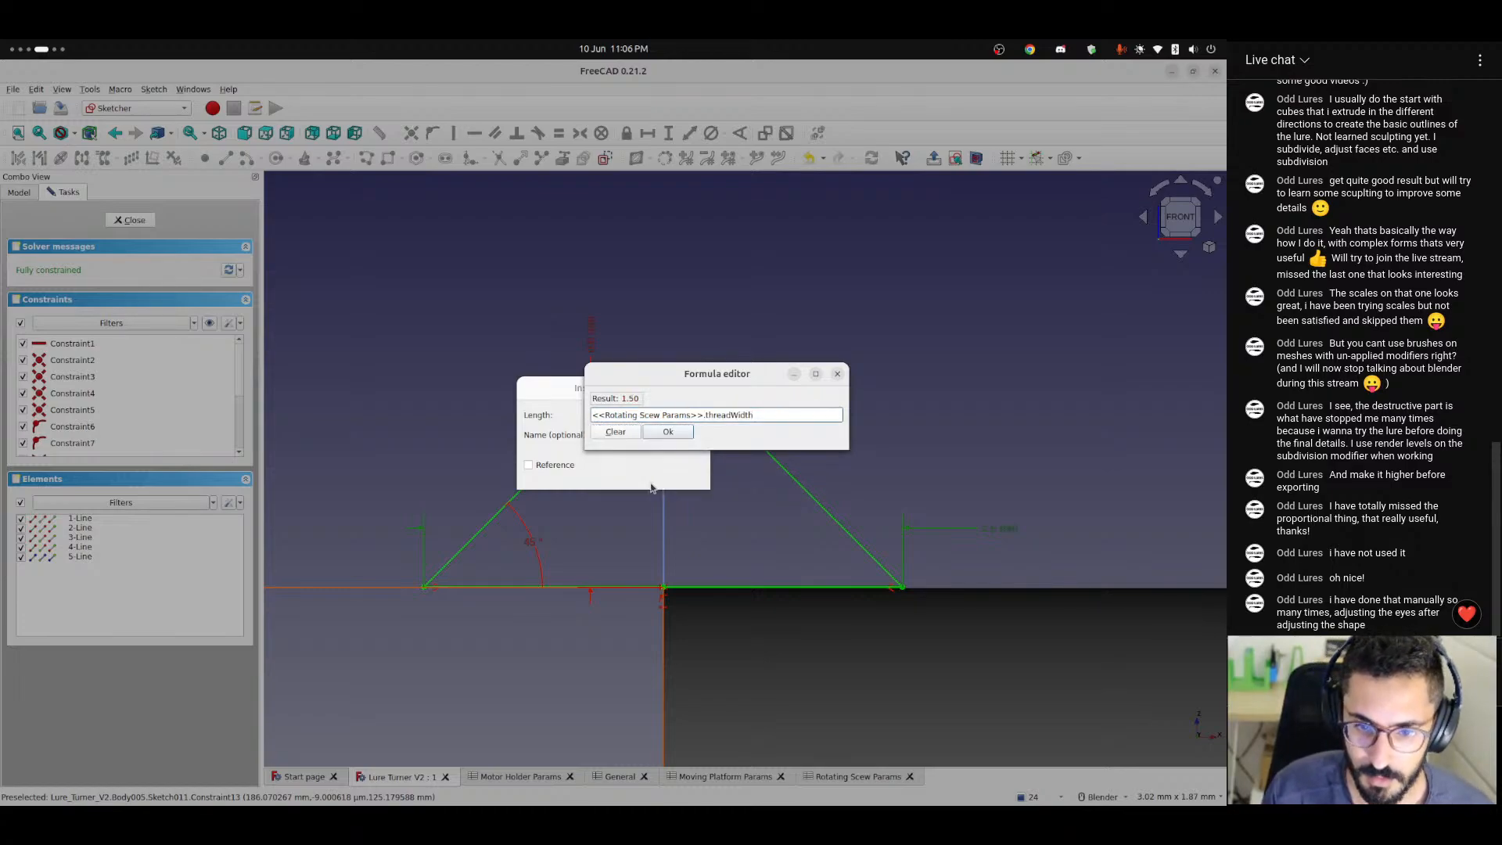
left_click(669, 433)
left_click(669, 474)
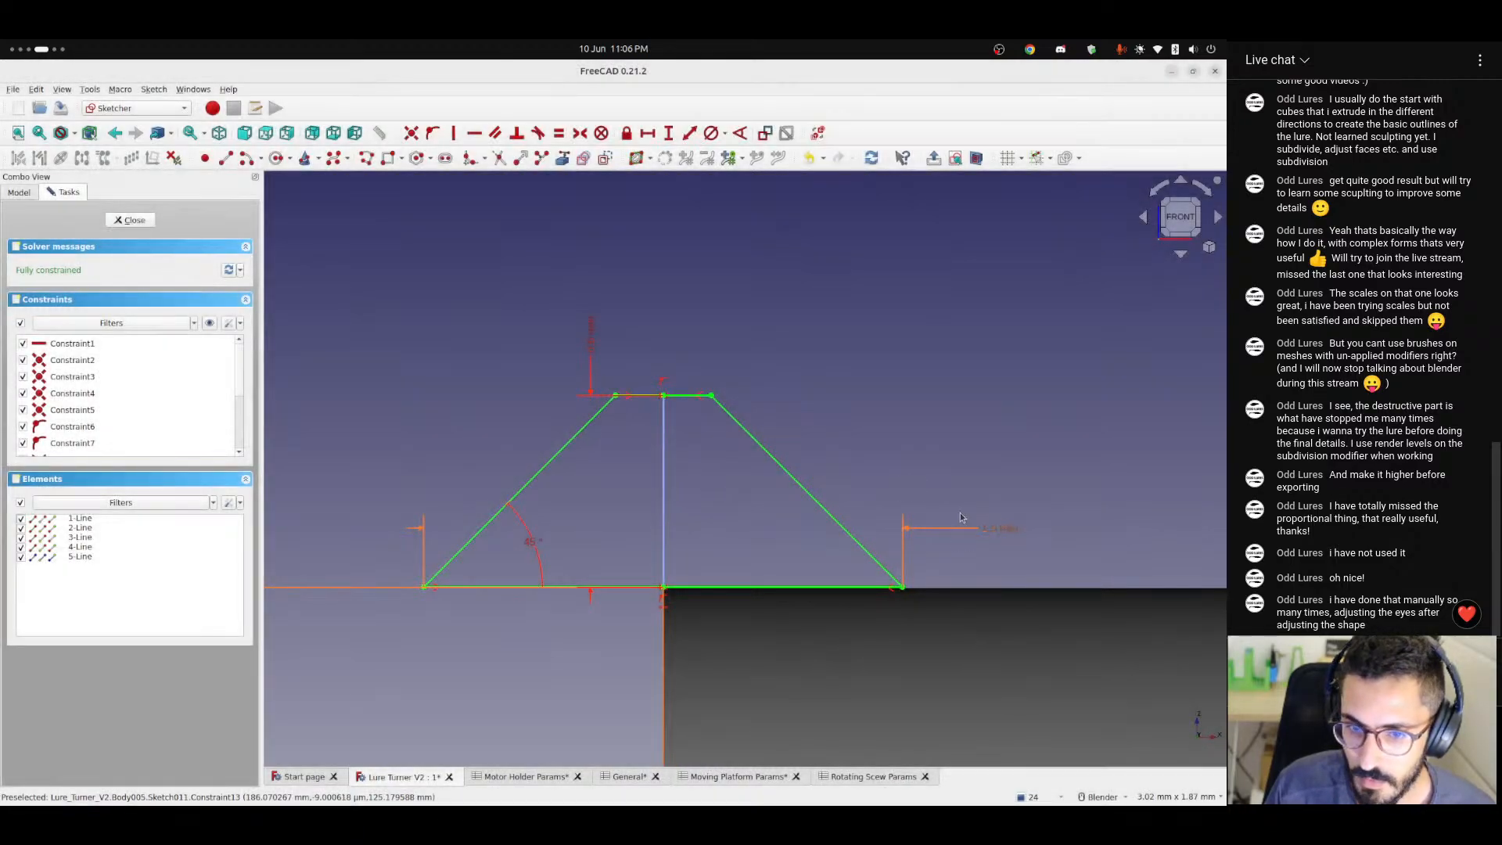
Link the thread profile's height to the expression <<Rotating Scew Params>>.threadWidth * 0.4.
double_click(590, 336)
left_click(689, 415)
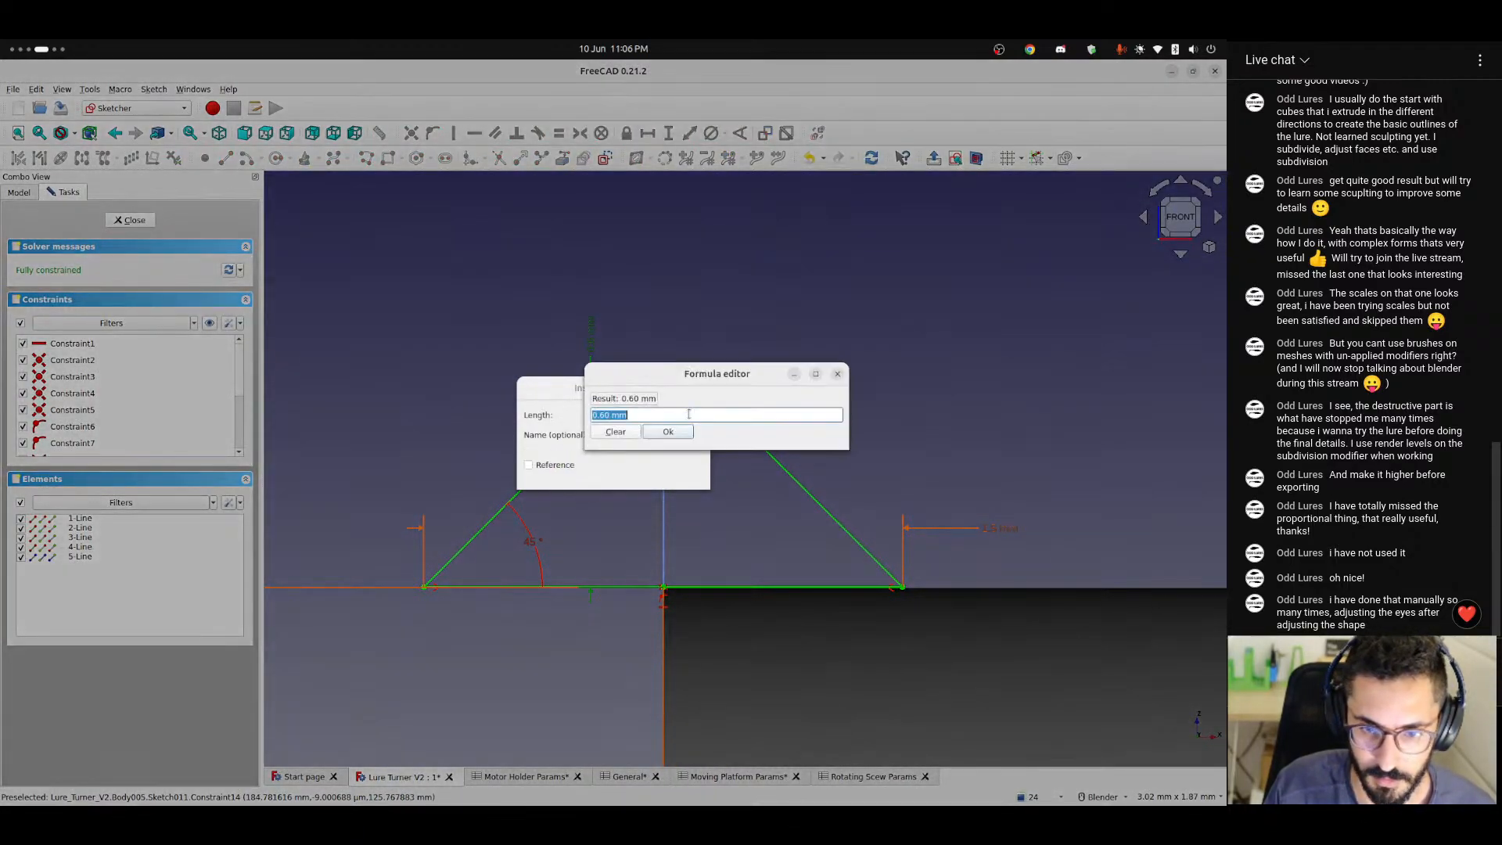
type("<<rot")
key("Down")
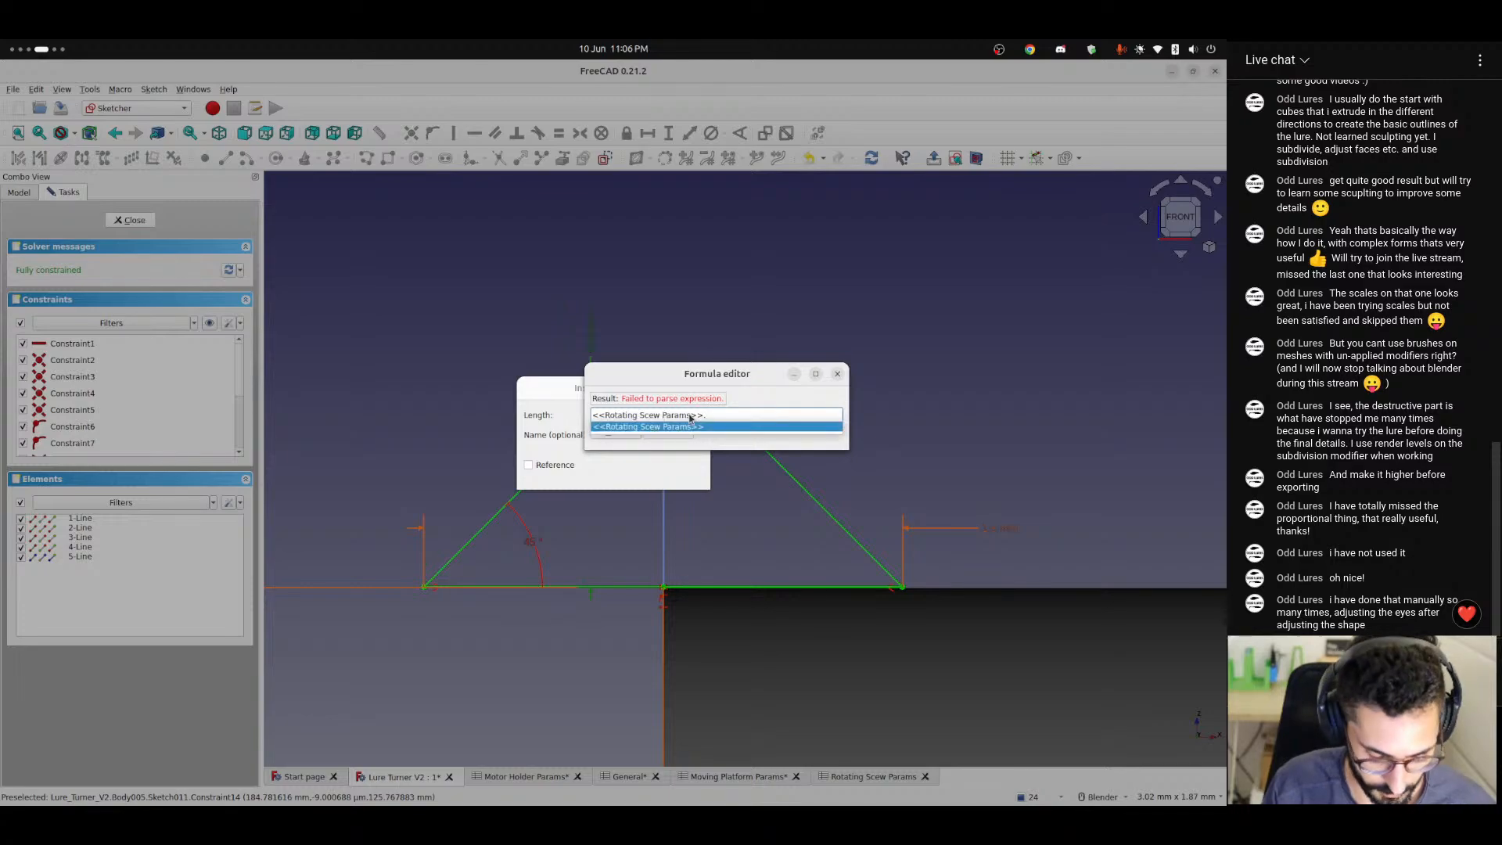
type(".thr")
key("Down")
key("Down")
key("Return")
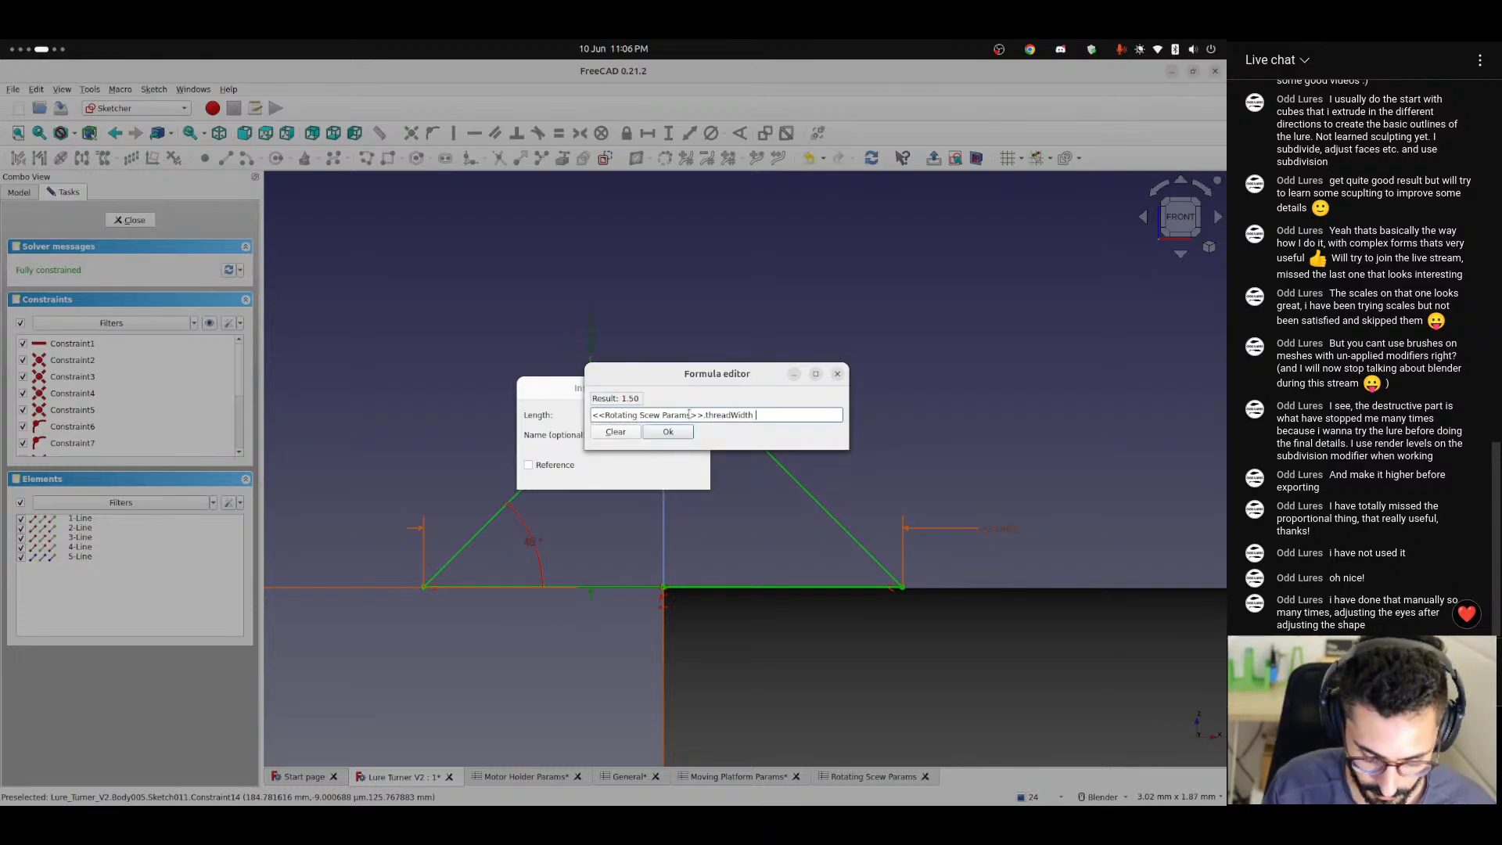
type("* 0.4")
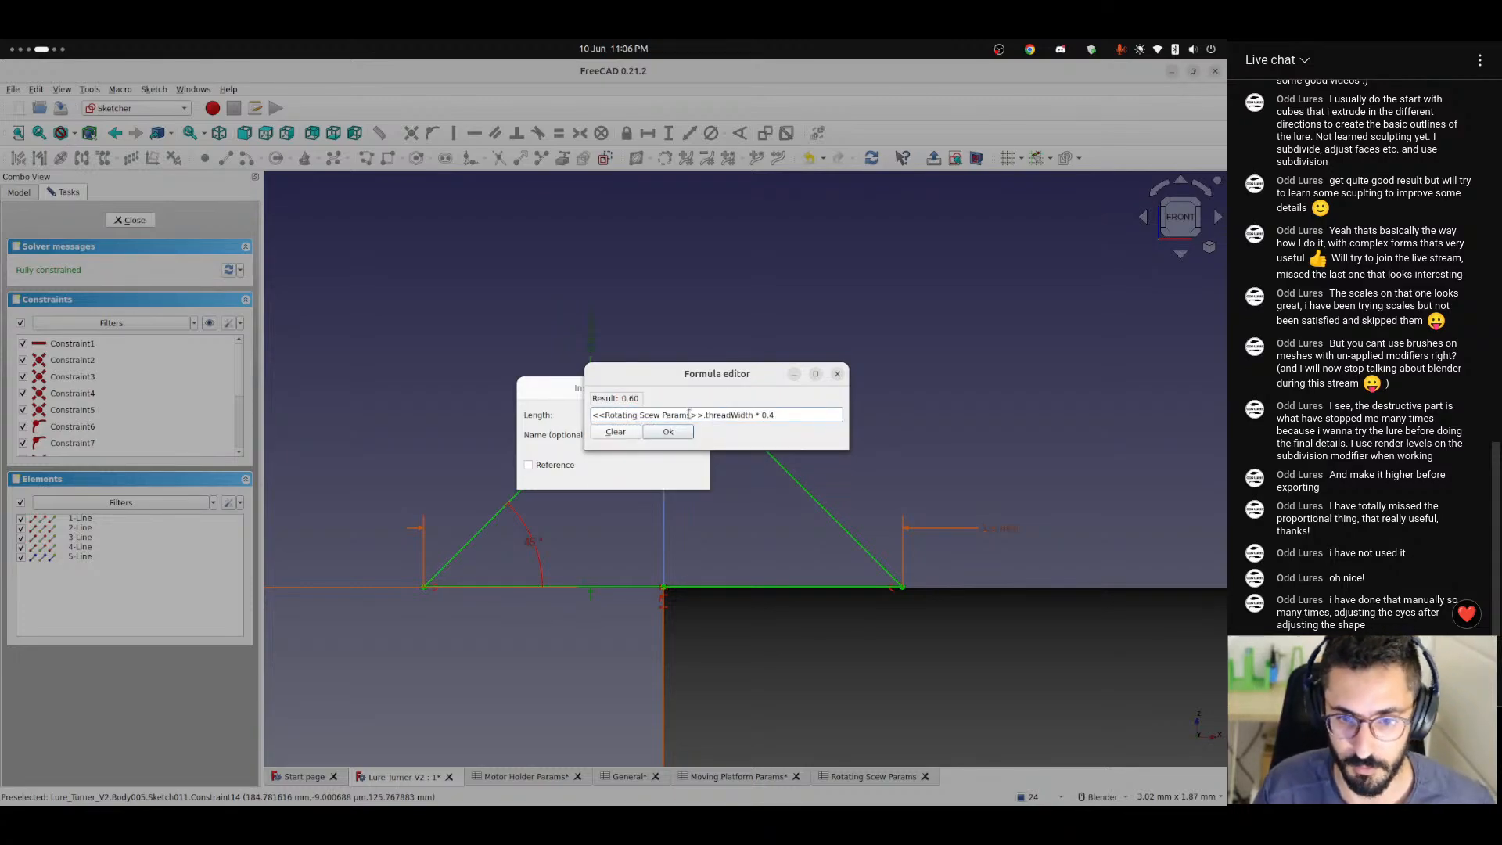
key("Return")
left_click(694, 469)
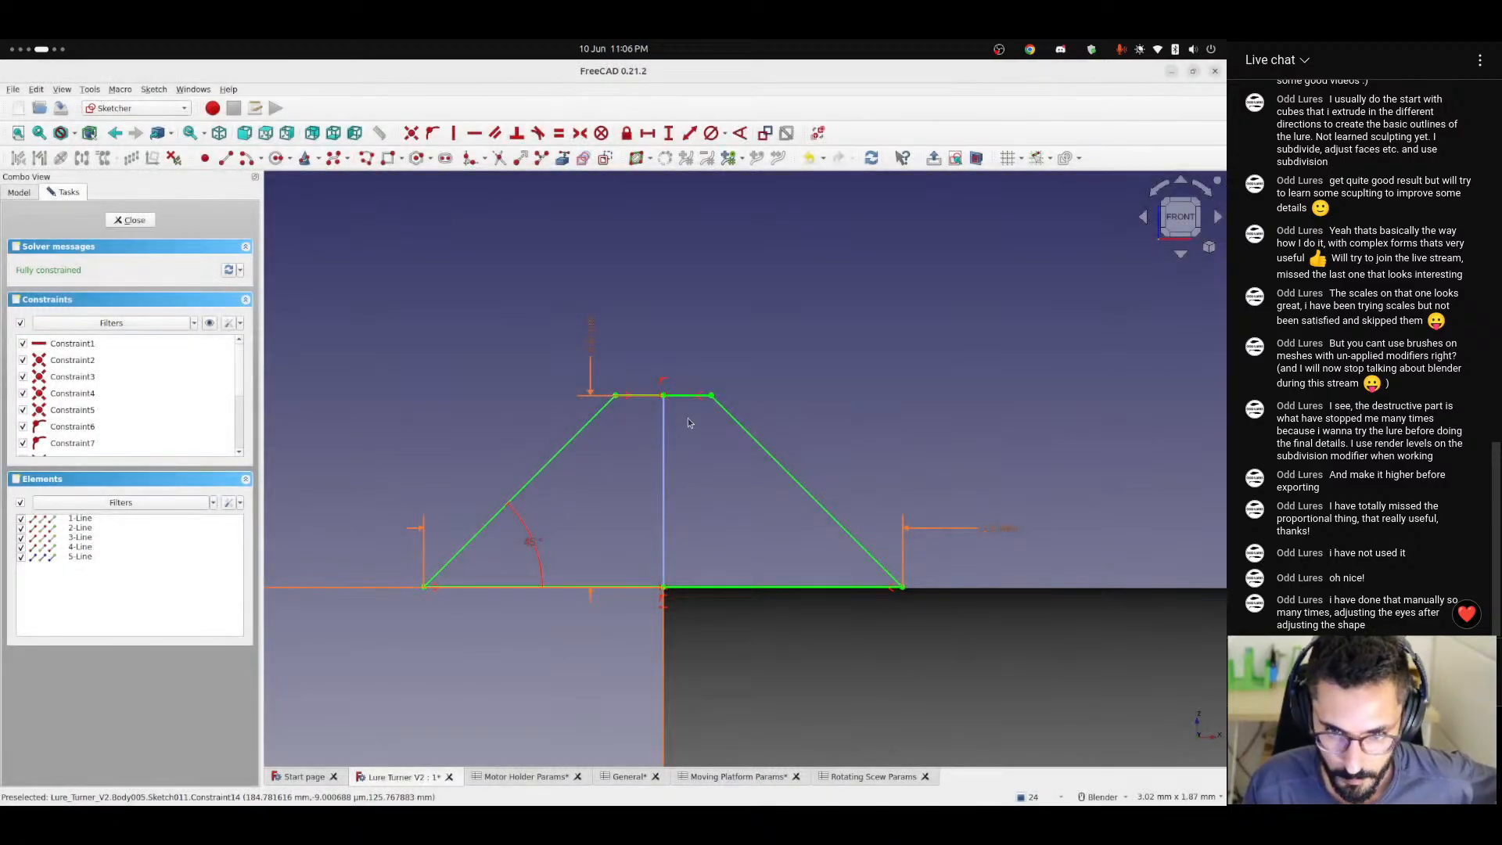
Finish editing the thread profile sketch and deselect it in the model.
scroll(729, 498, "down", 2)
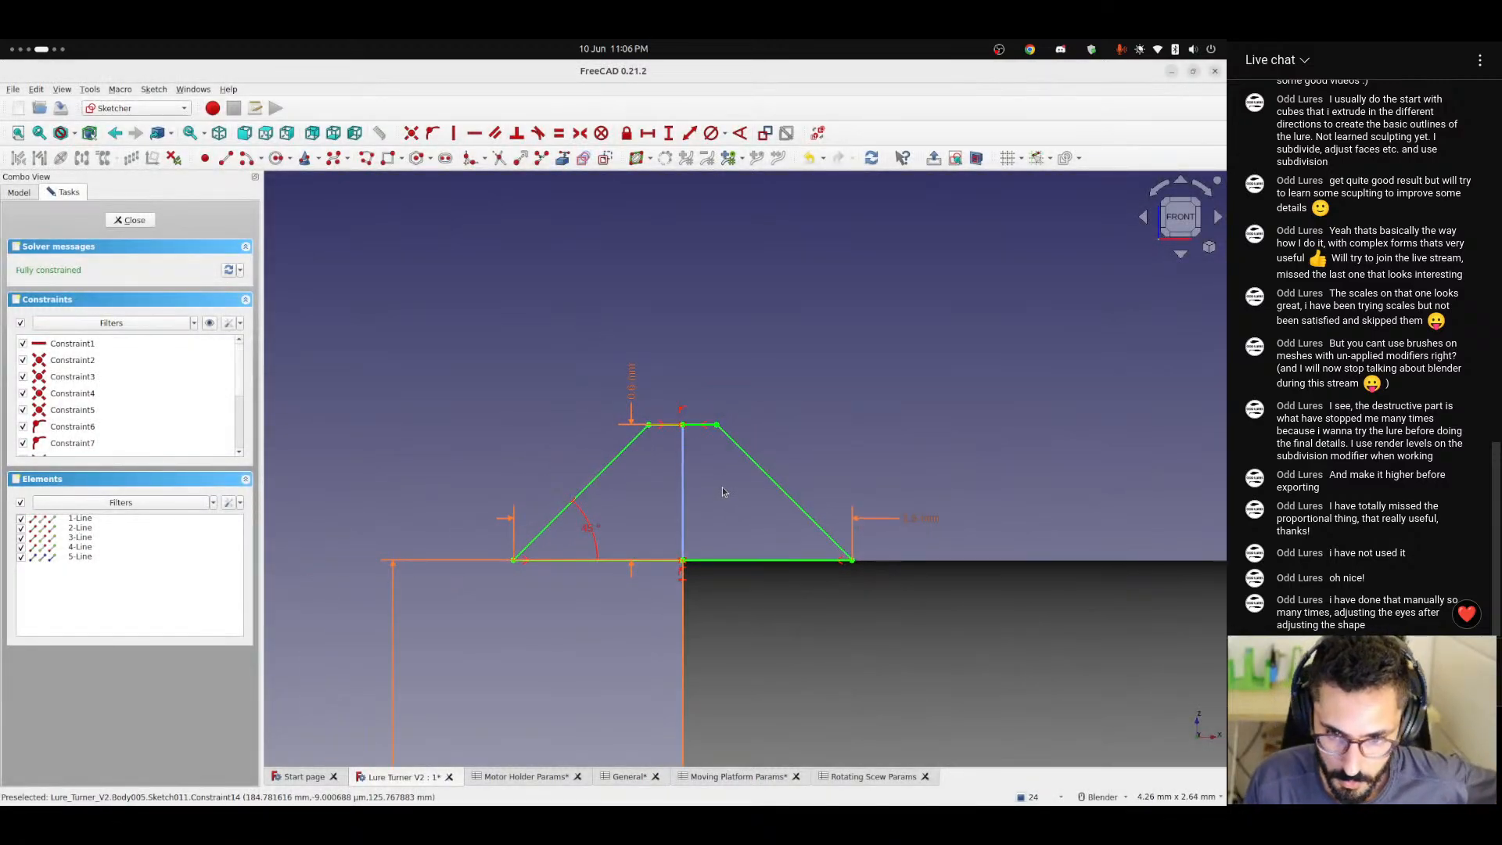
left_click(129, 220)
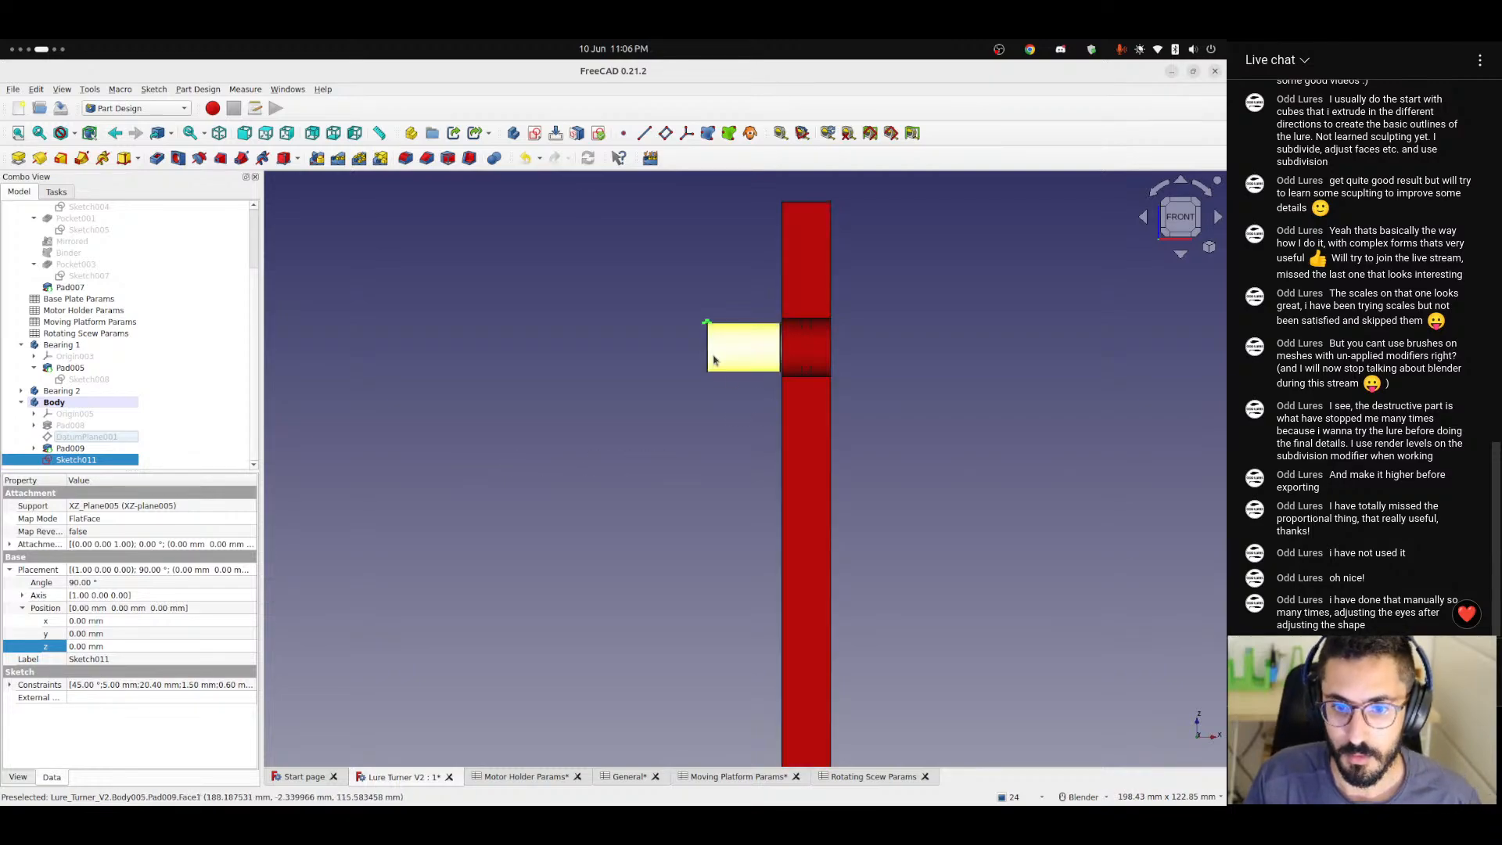
scroll(714, 351, "up", 3)
scroll(659, 343, "up", 3)
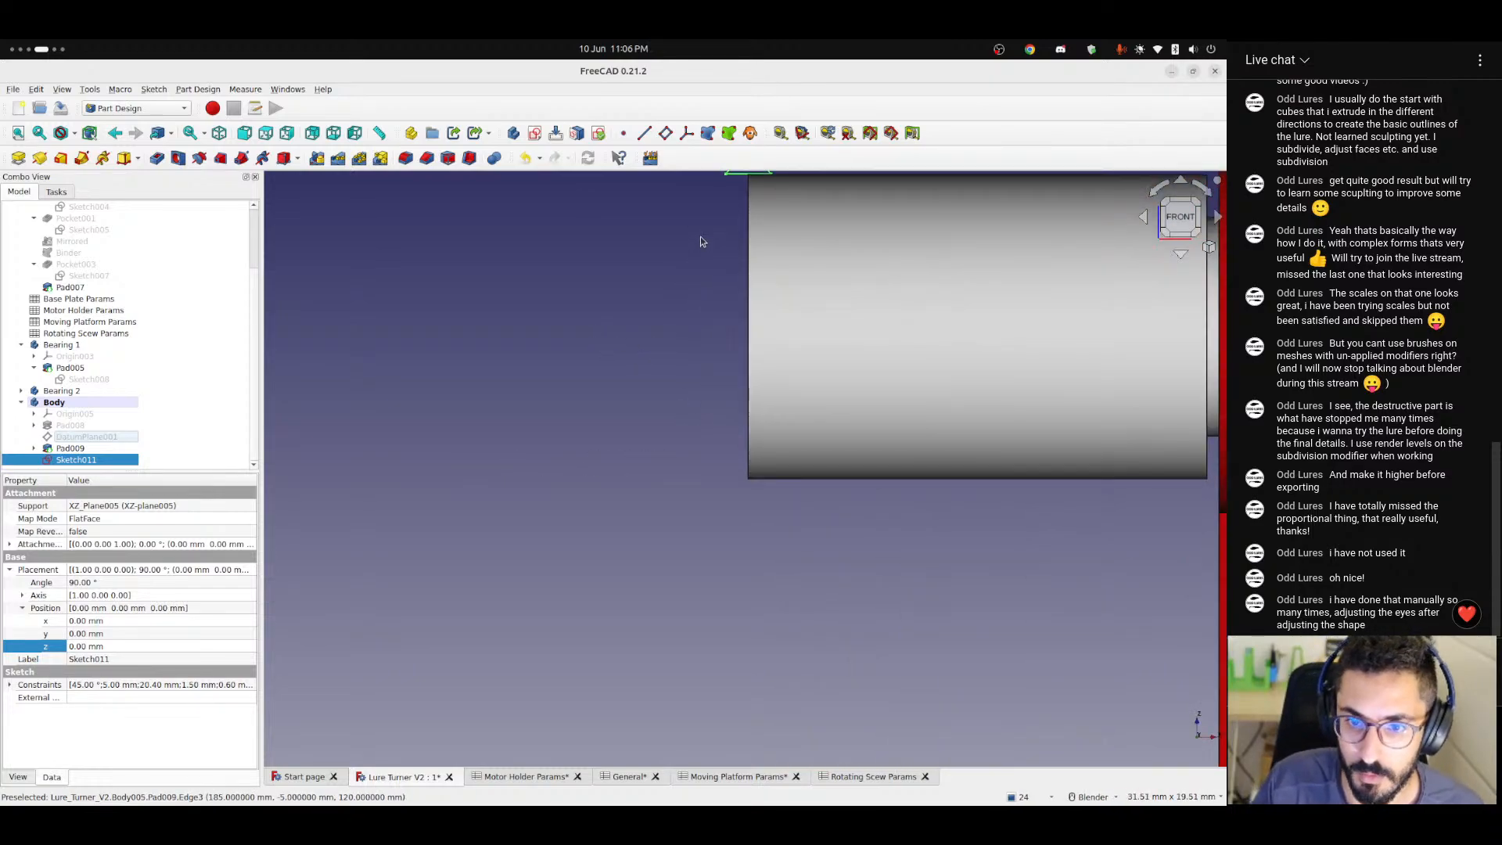
middle_click_drag(688, 241, 680, 389, "shift")
mouse_move(723, 306)
middle_mouse_down("shift")
mouse_move(698, 361)
mouse_move(650, 370)
middle_mouse_up("shift")
left_click(563, 286)
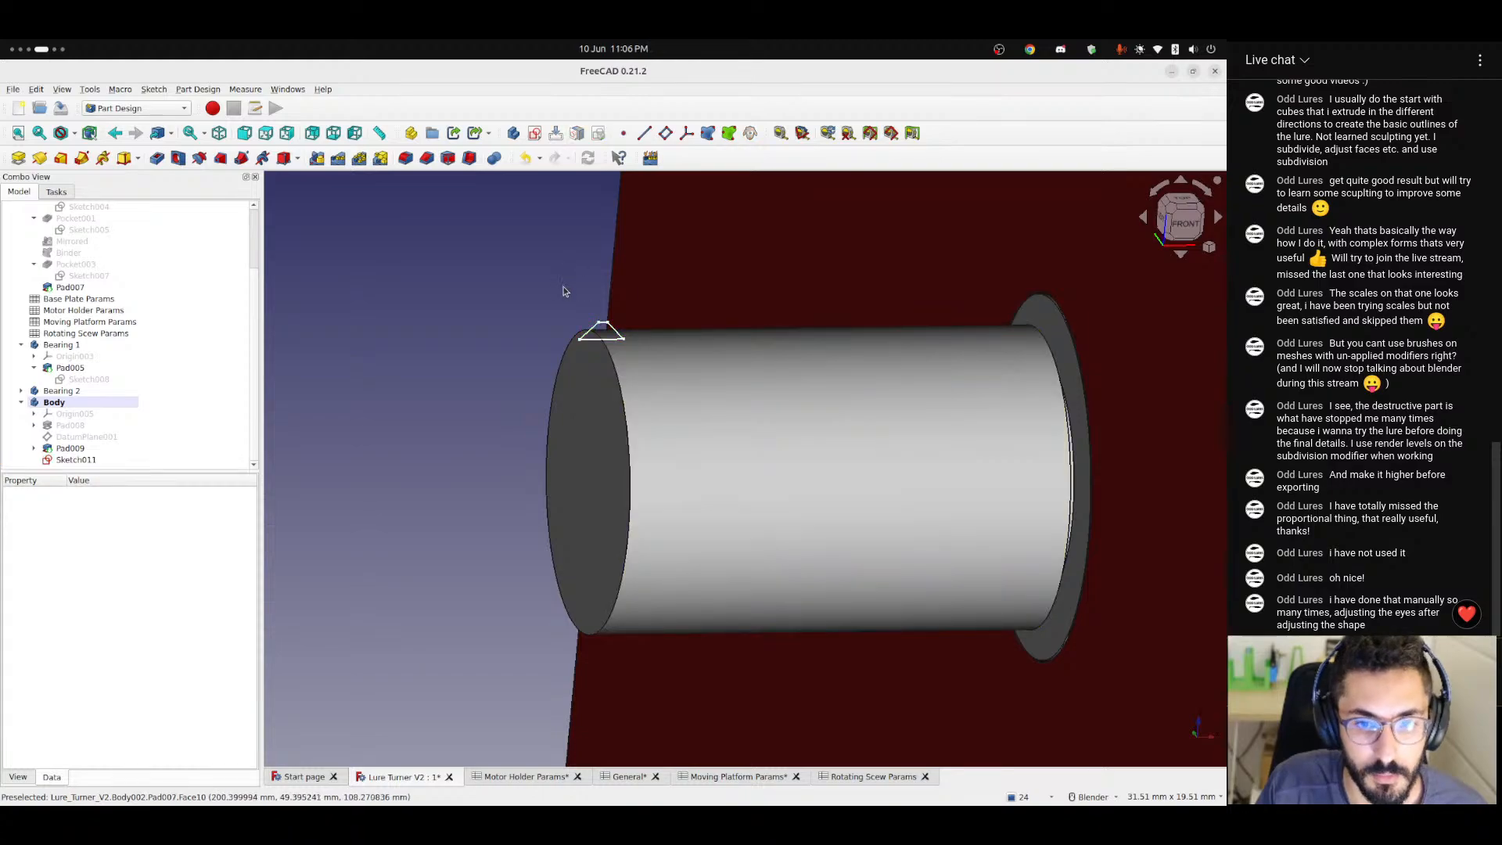
Sweep the thread profile sketch as an additive helix around the Base X axis of the shaft.
left_click(75, 461)
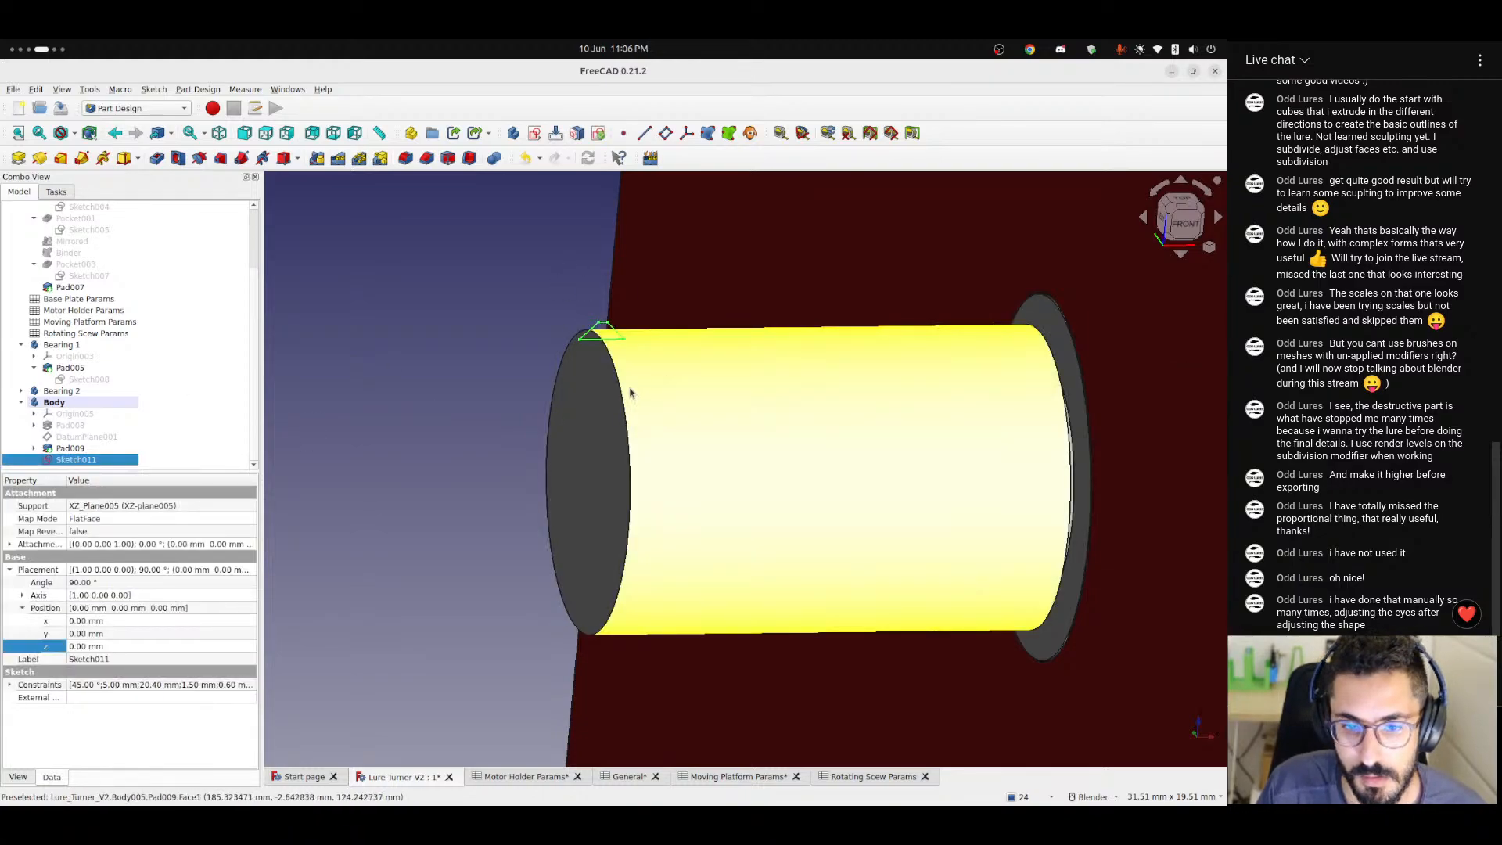
left_click(104, 159)
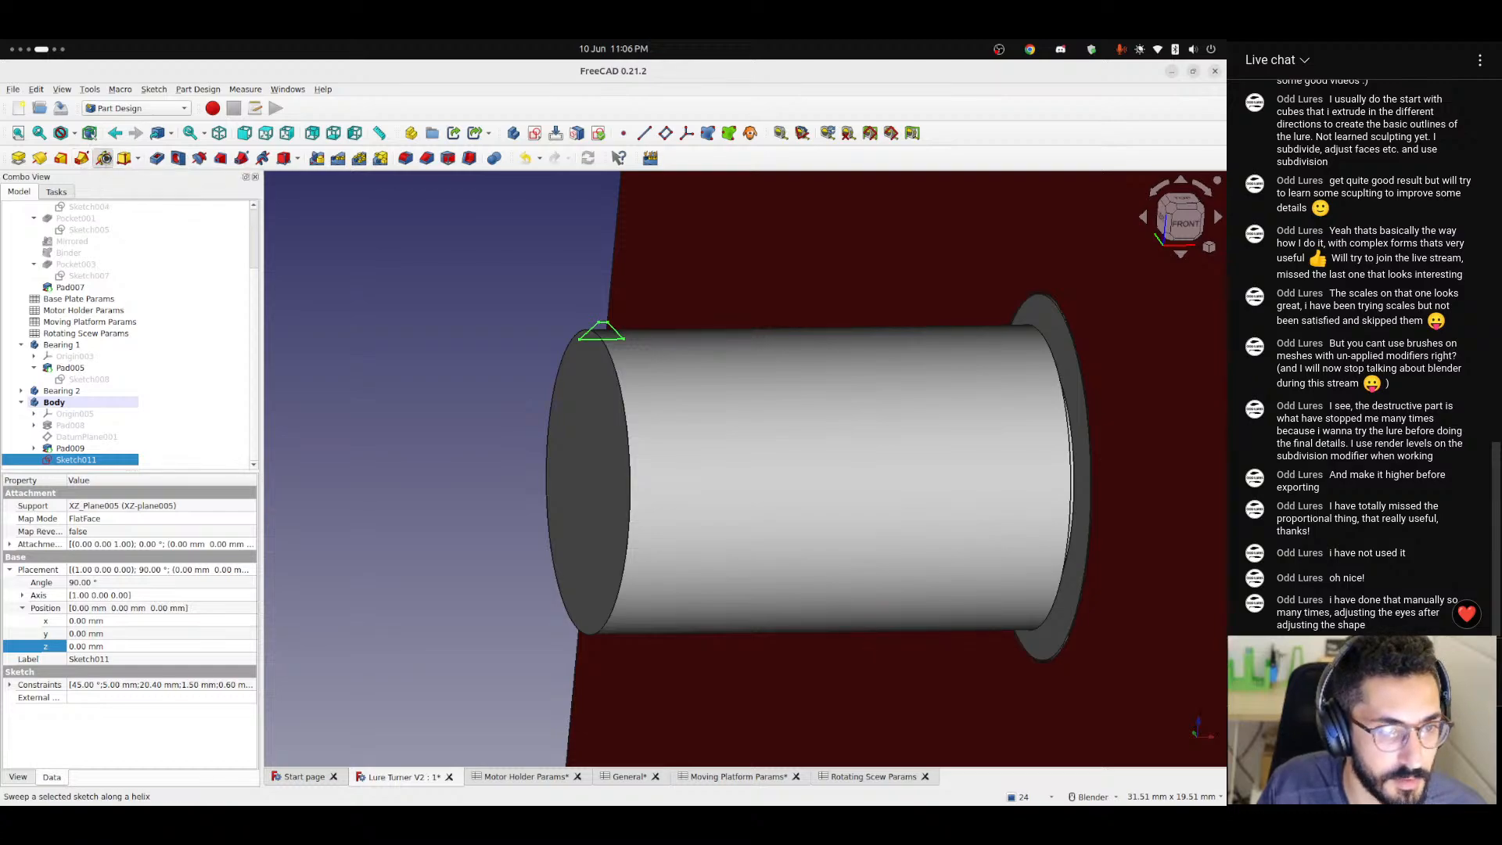
scroll(635, 398, "down", 11)
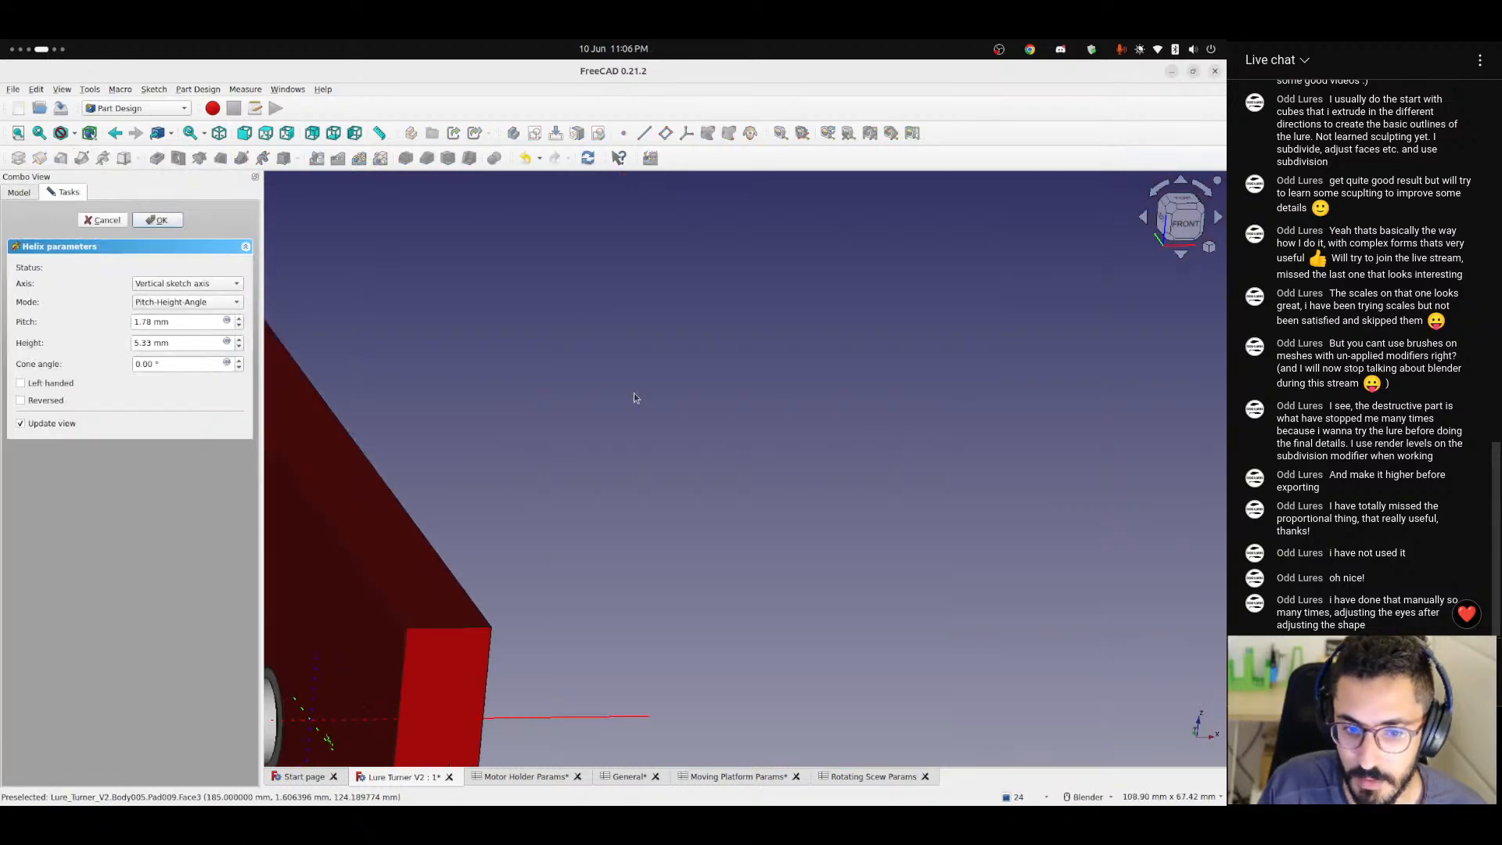
middle_click_drag(413, 550, 674, 485, "shift")
scroll(675, 485, "up", 9)
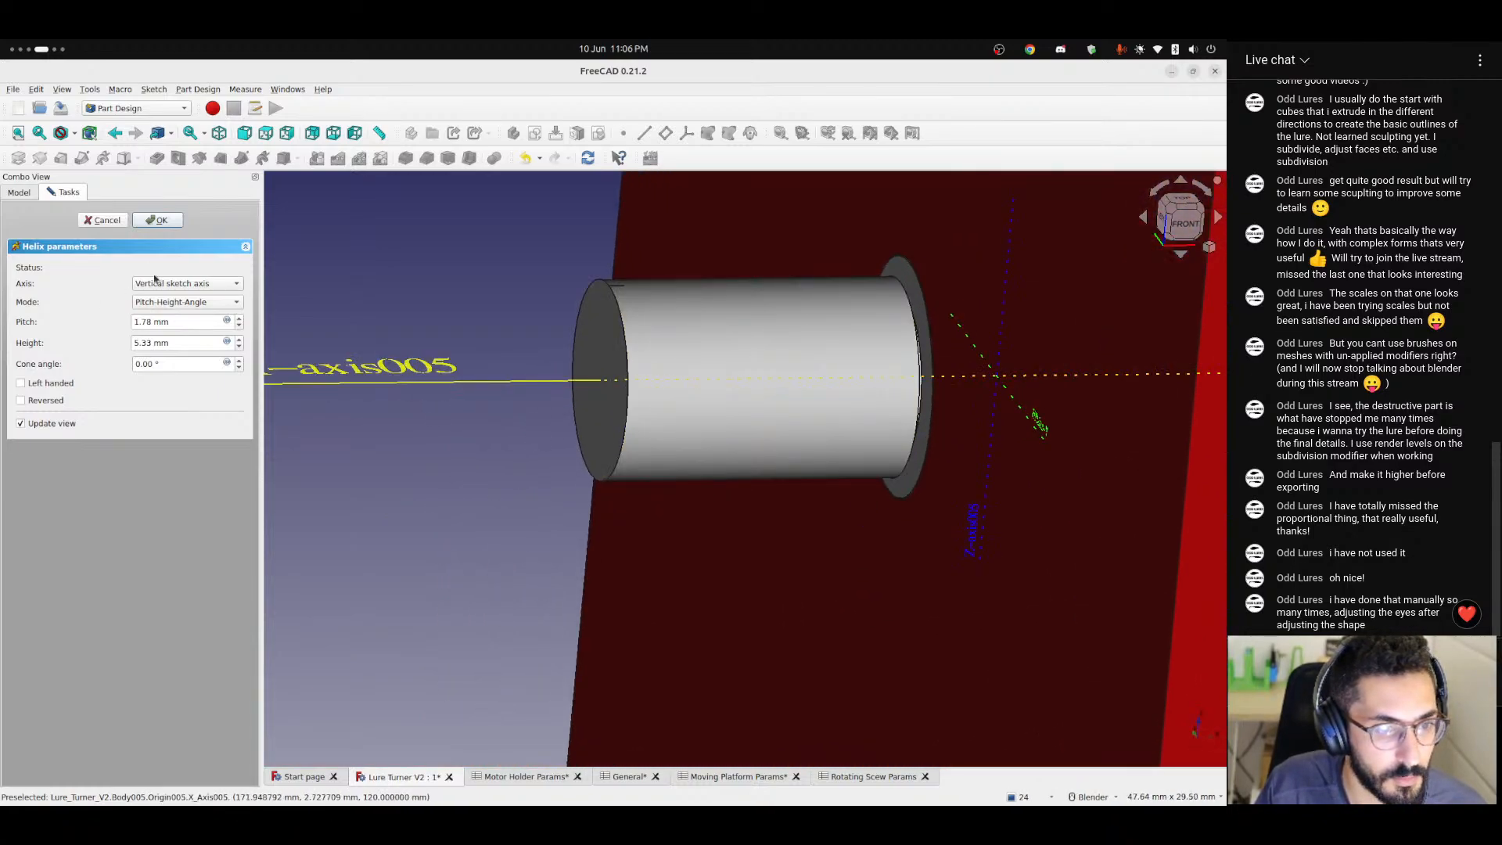
scroll(478, 378, "down", 3)
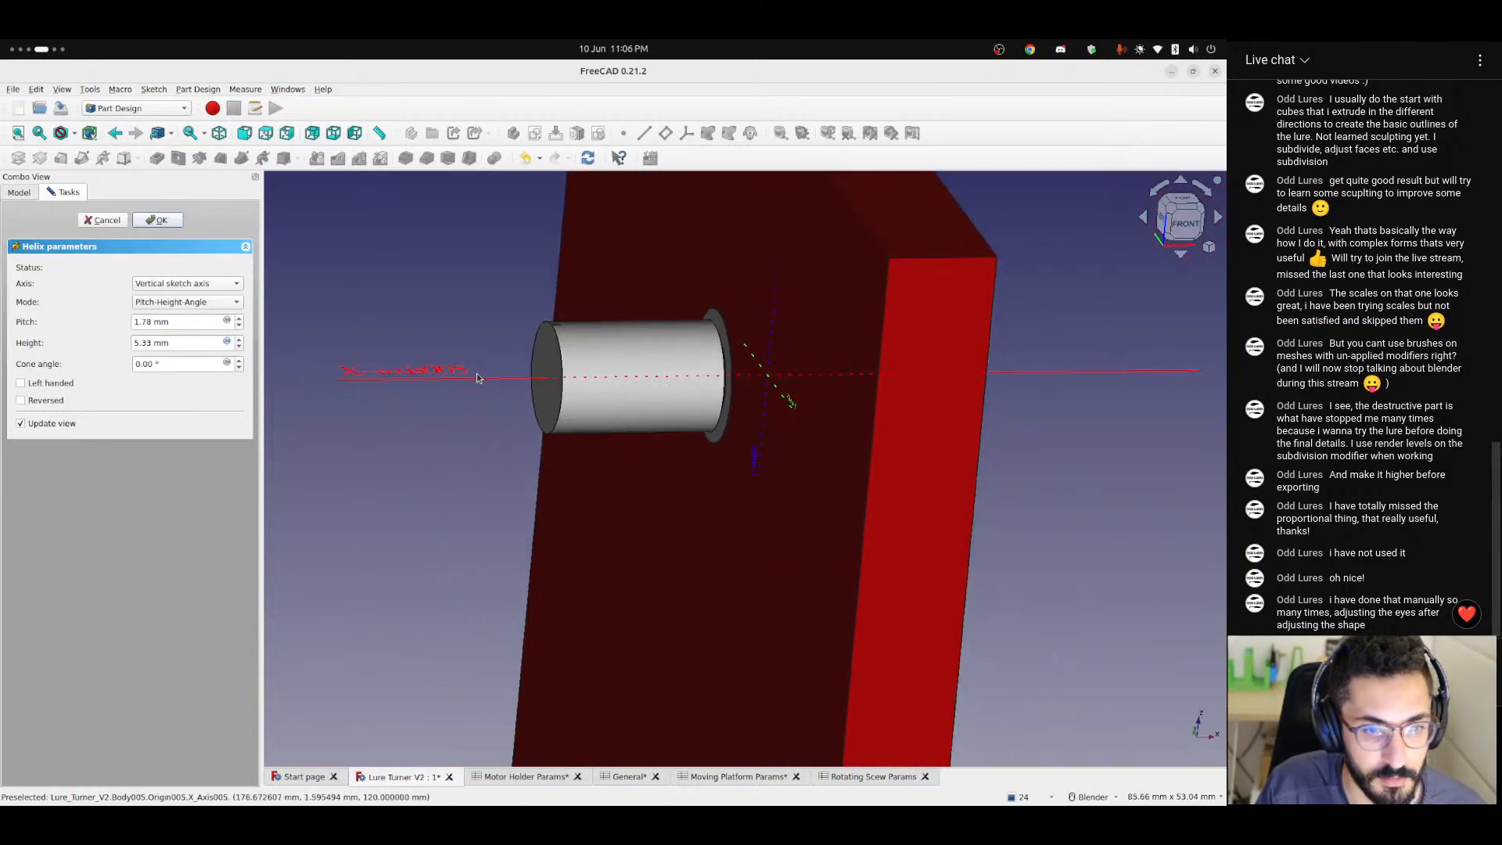
left_click(172, 286)
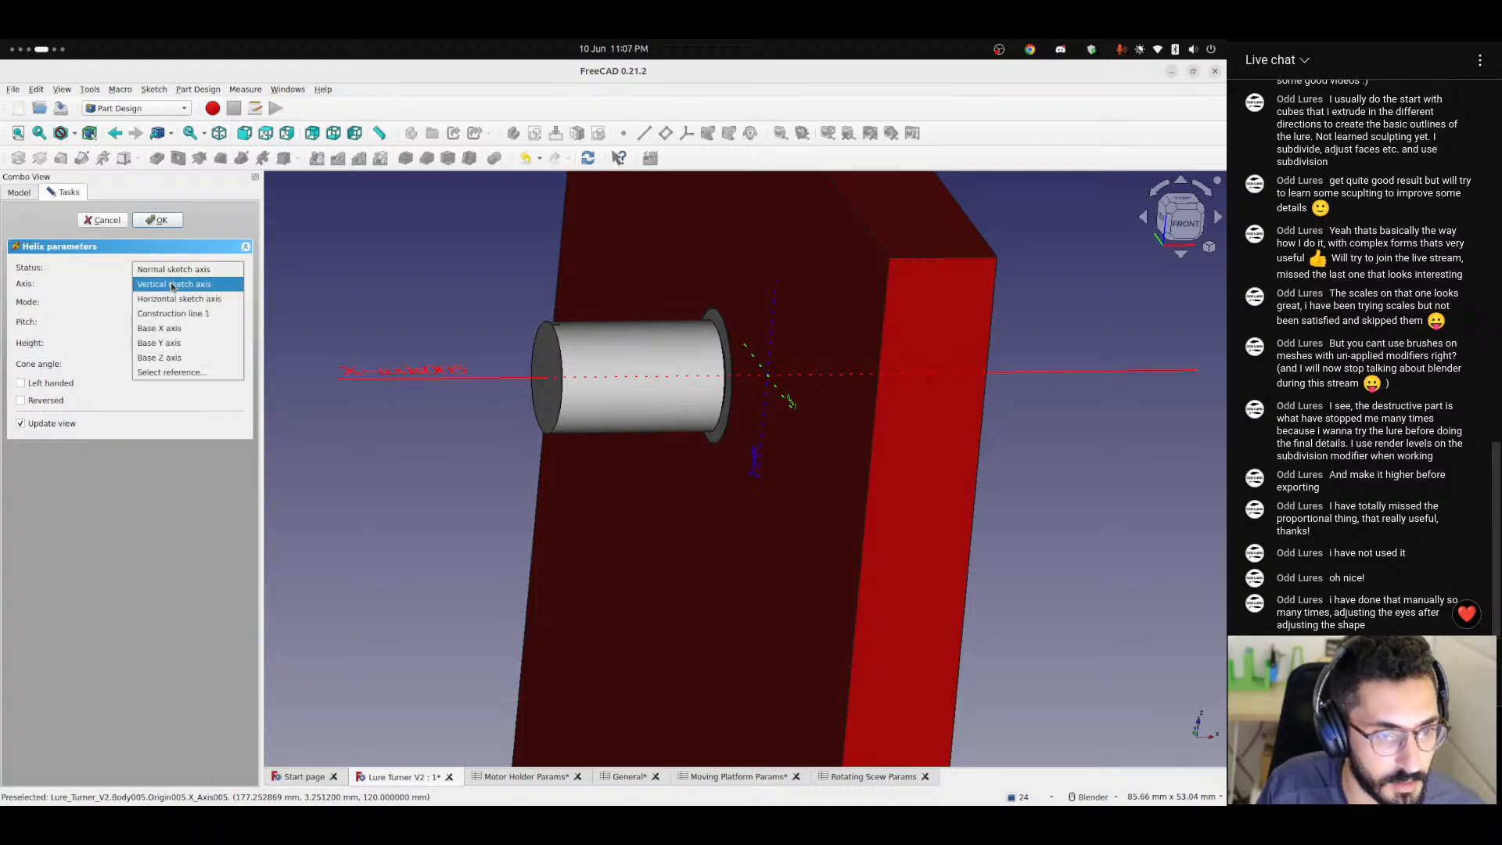
left_click(176, 329)
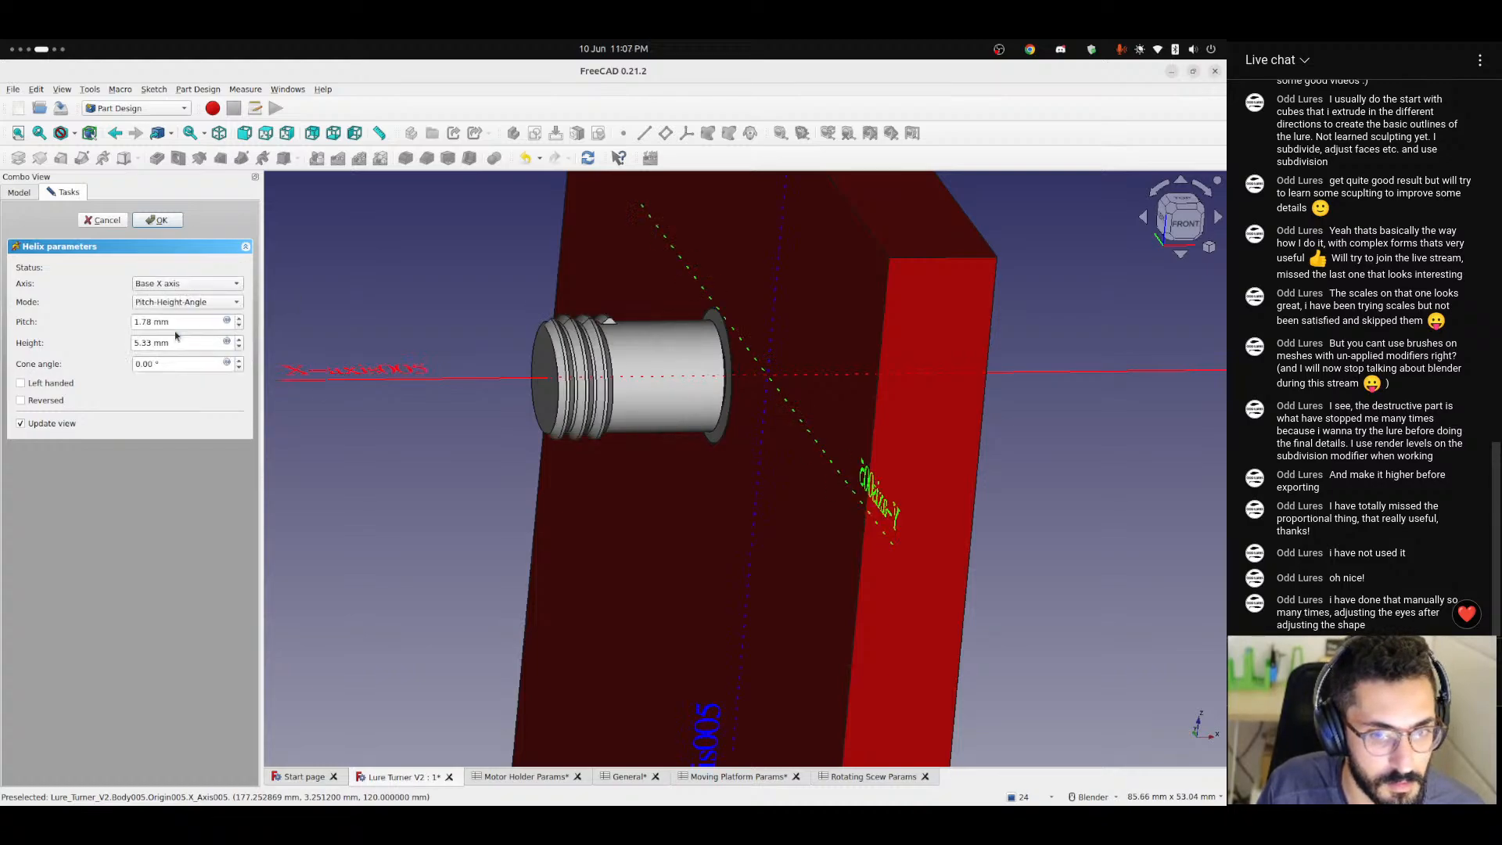
Examine where the helical thread starts at the shaft's free end and how its turns run, finishing in the top view.
scroll(655, 342, "up", 4)
middle_click_drag(566, 371, 372, 399)
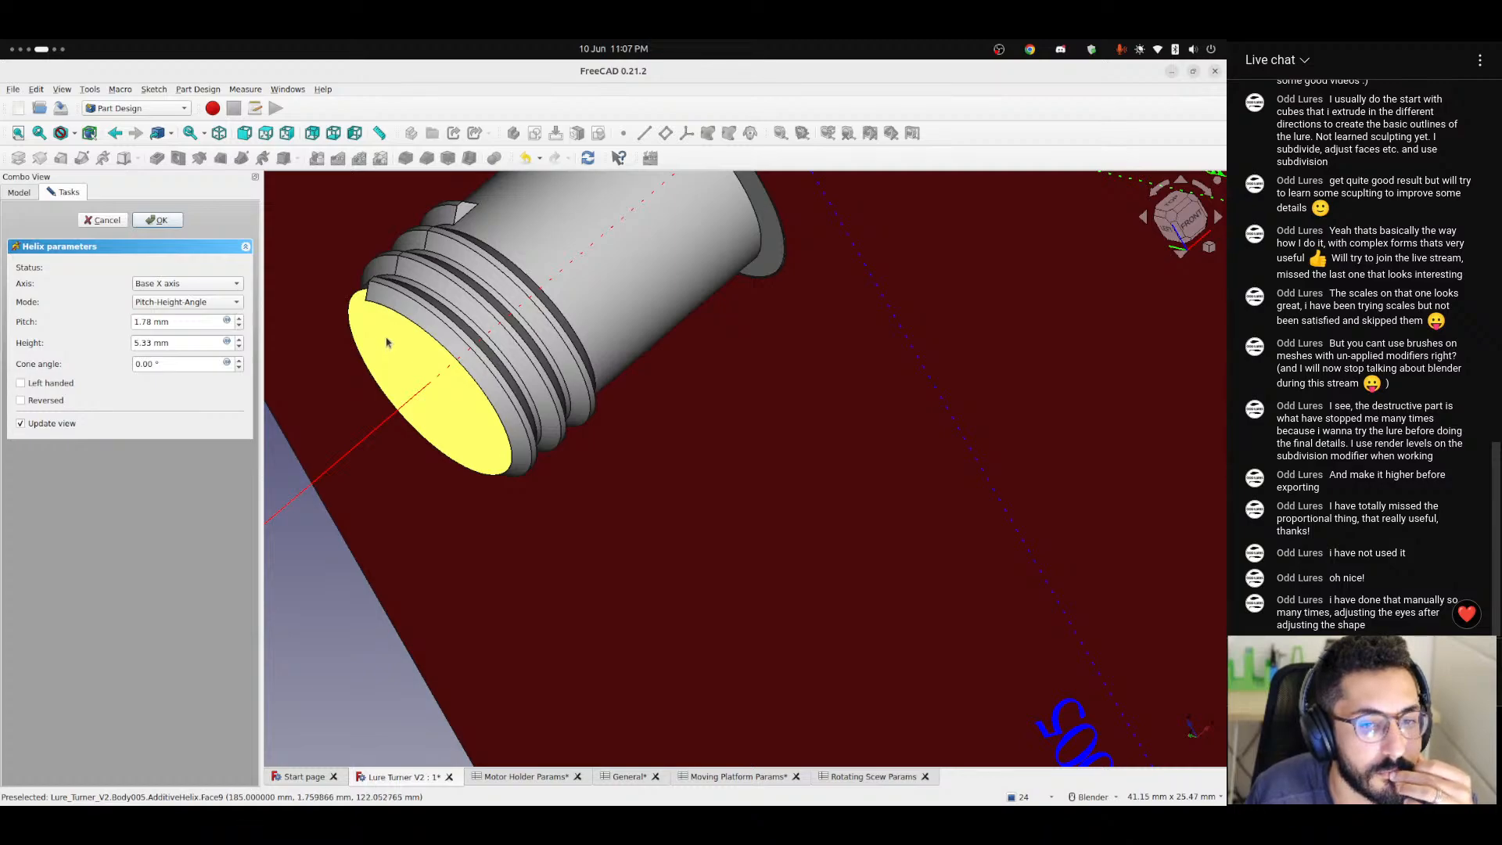
middle_click_drag(387, 342, 471, 329)
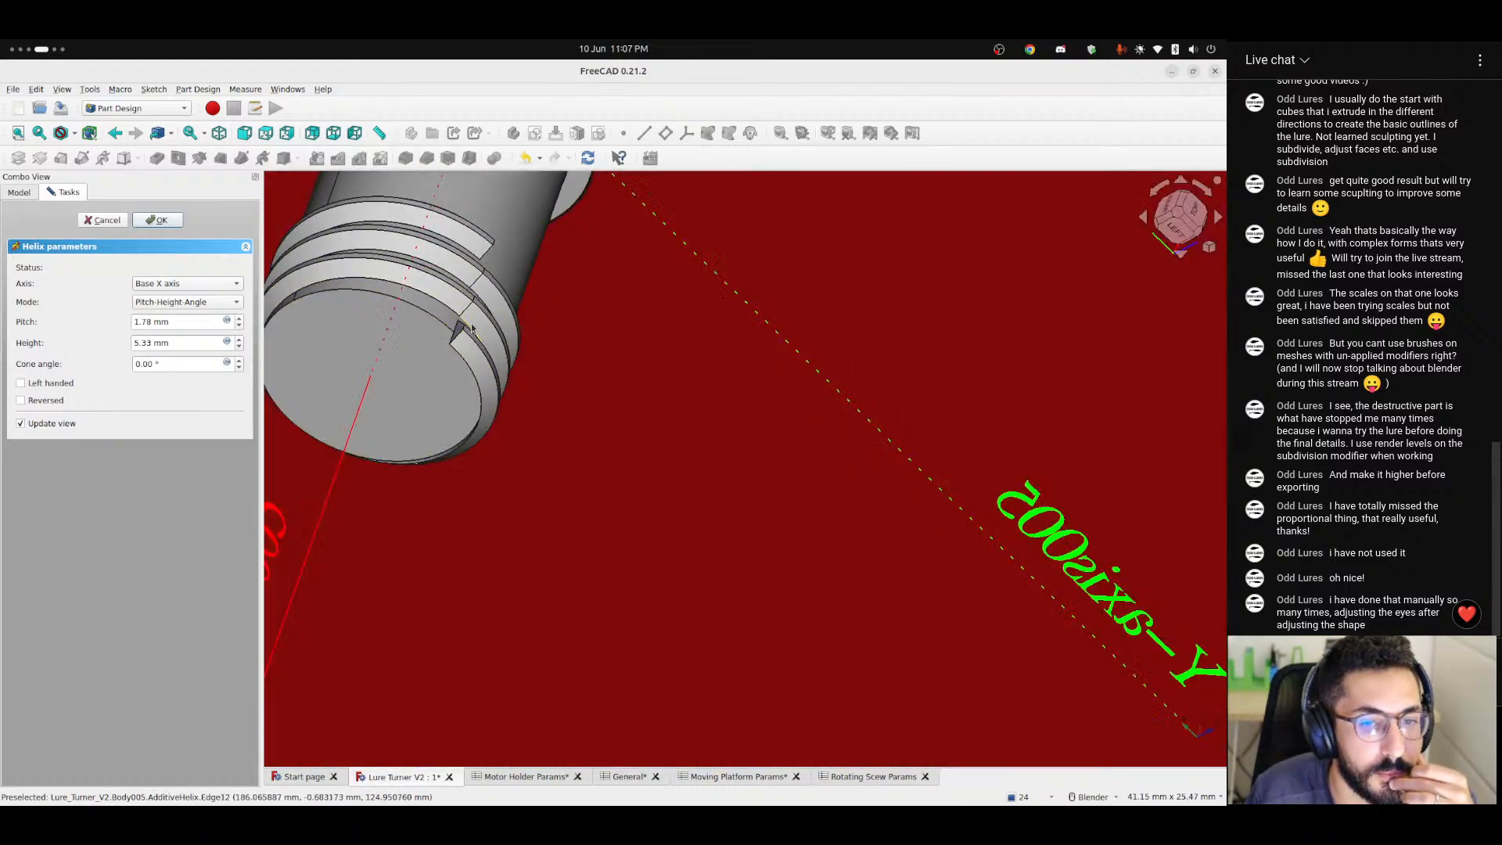
scroll(470, 327, "up", 5)
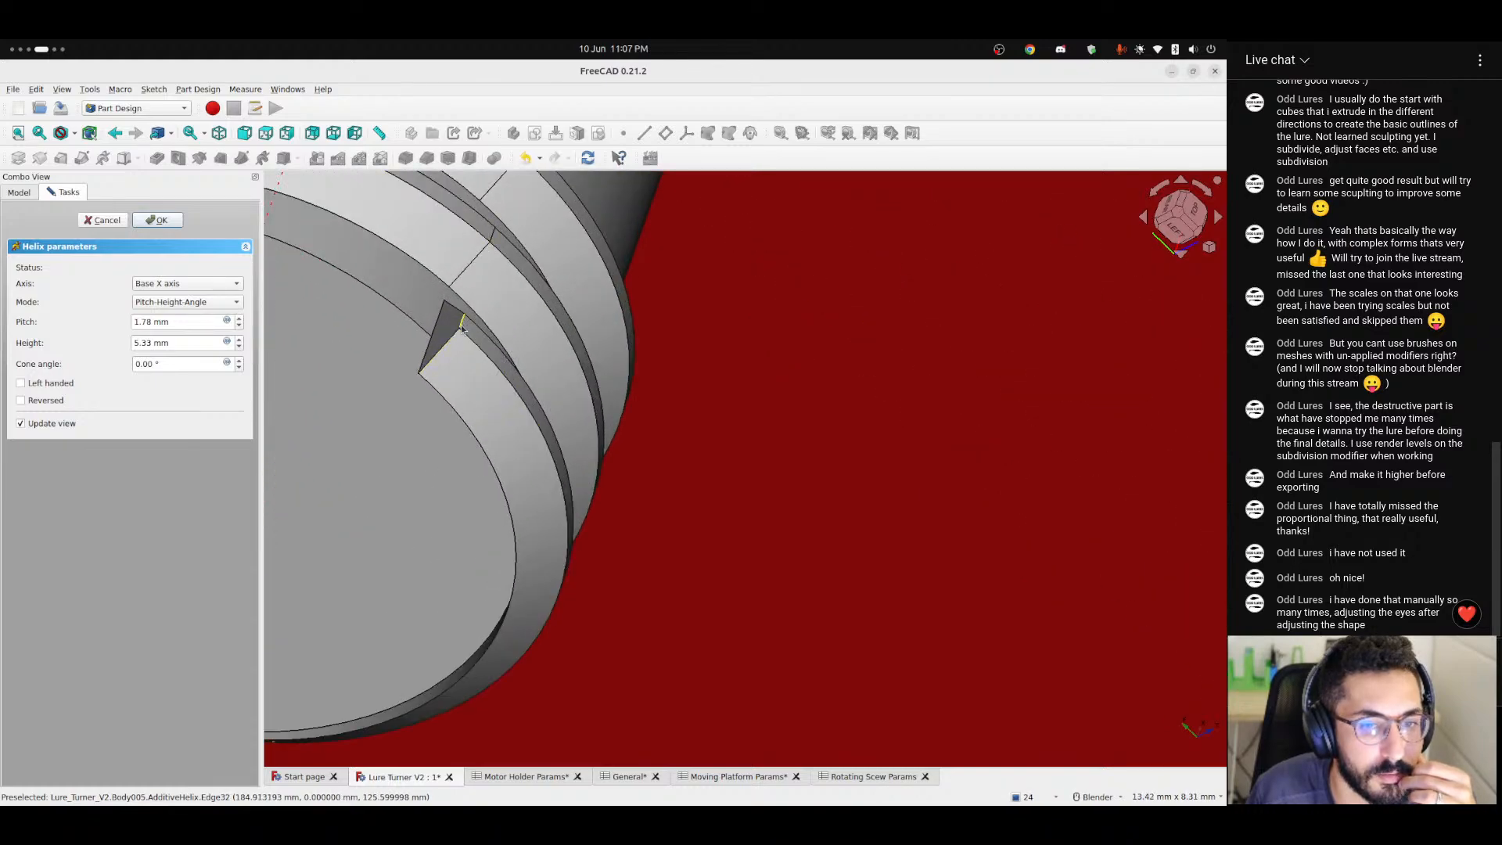
middle_click_drag(460, 331, 426, 350)
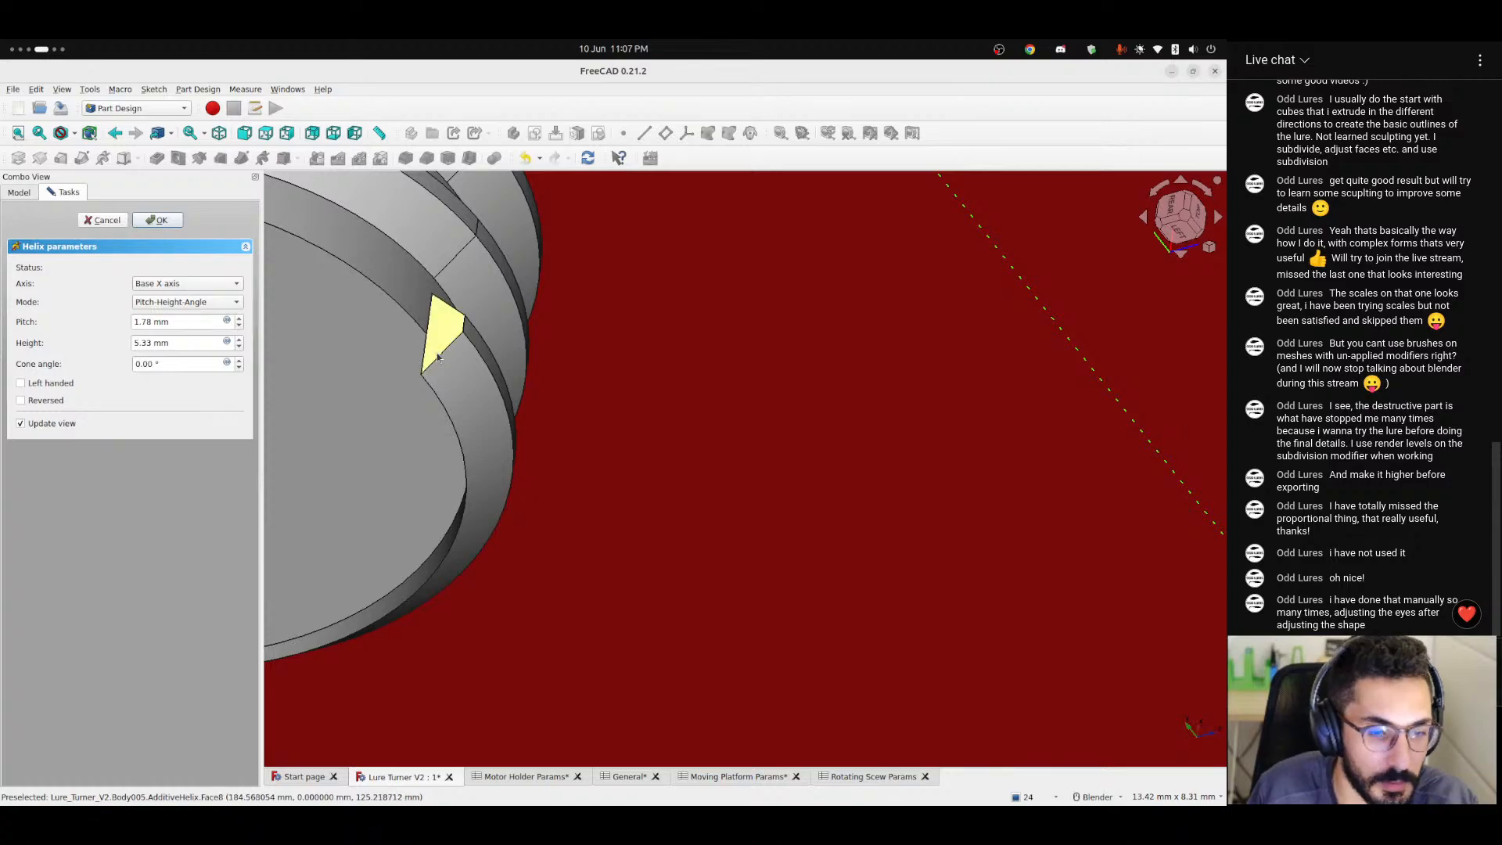
scroll(438, 355, "down", 1)
scroll(439, 355, "down", 6)
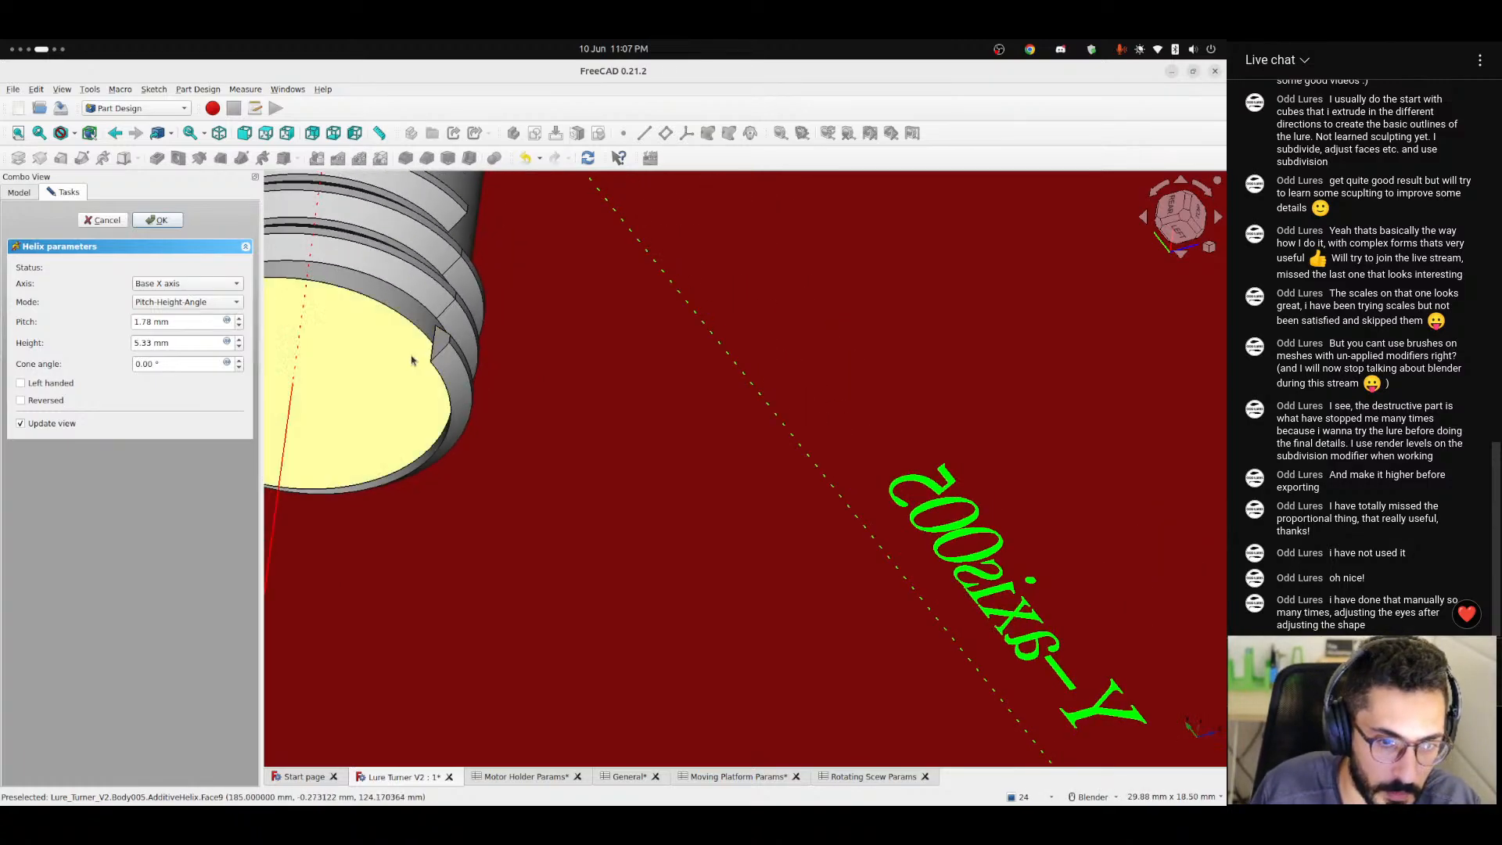
middle_click_drag(401, 370, 397, 326)
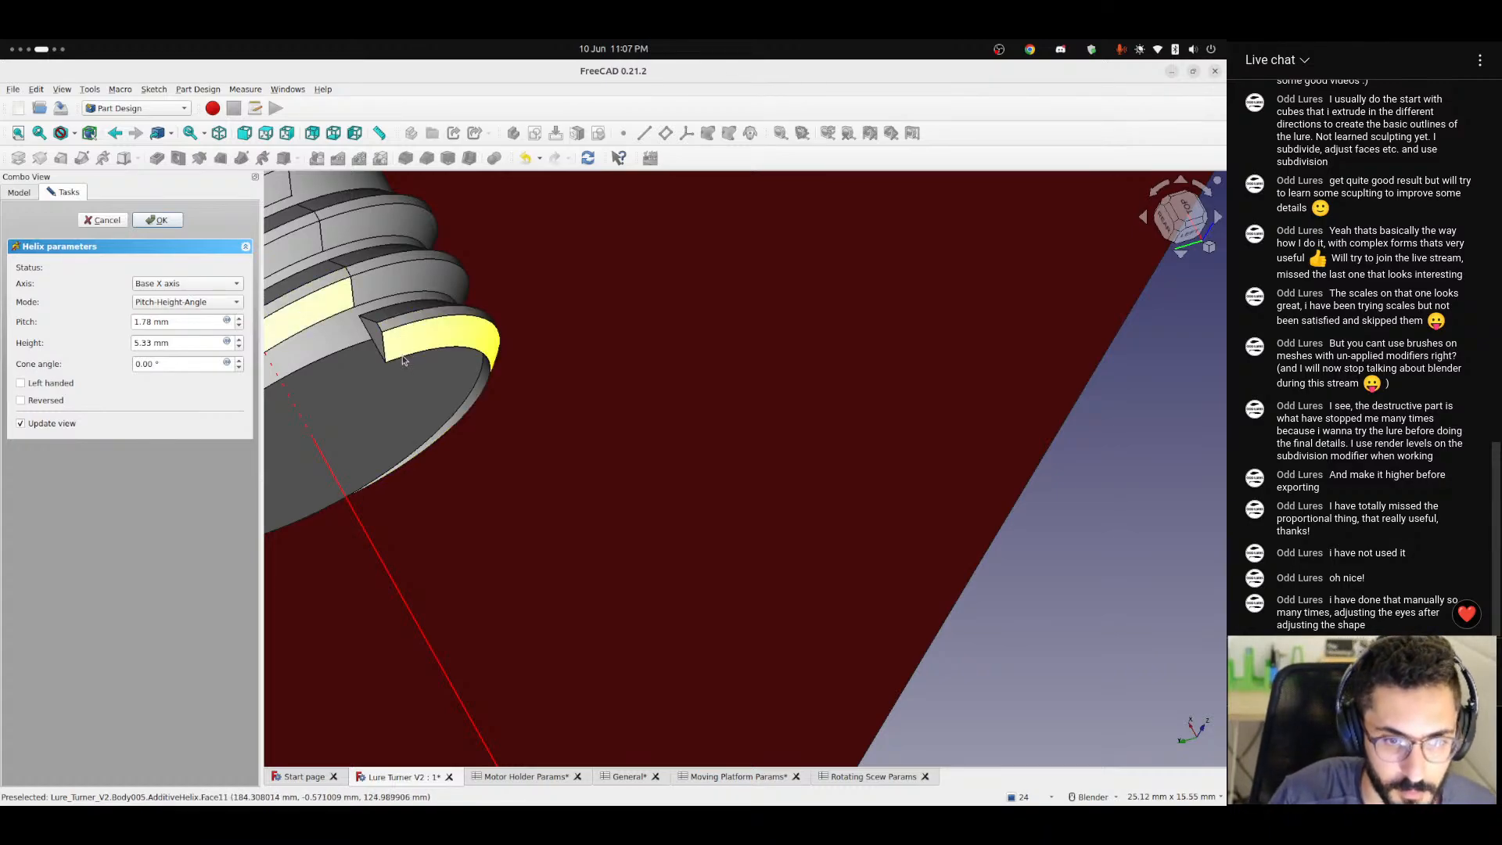
scroll(403, 361, "down", 5)
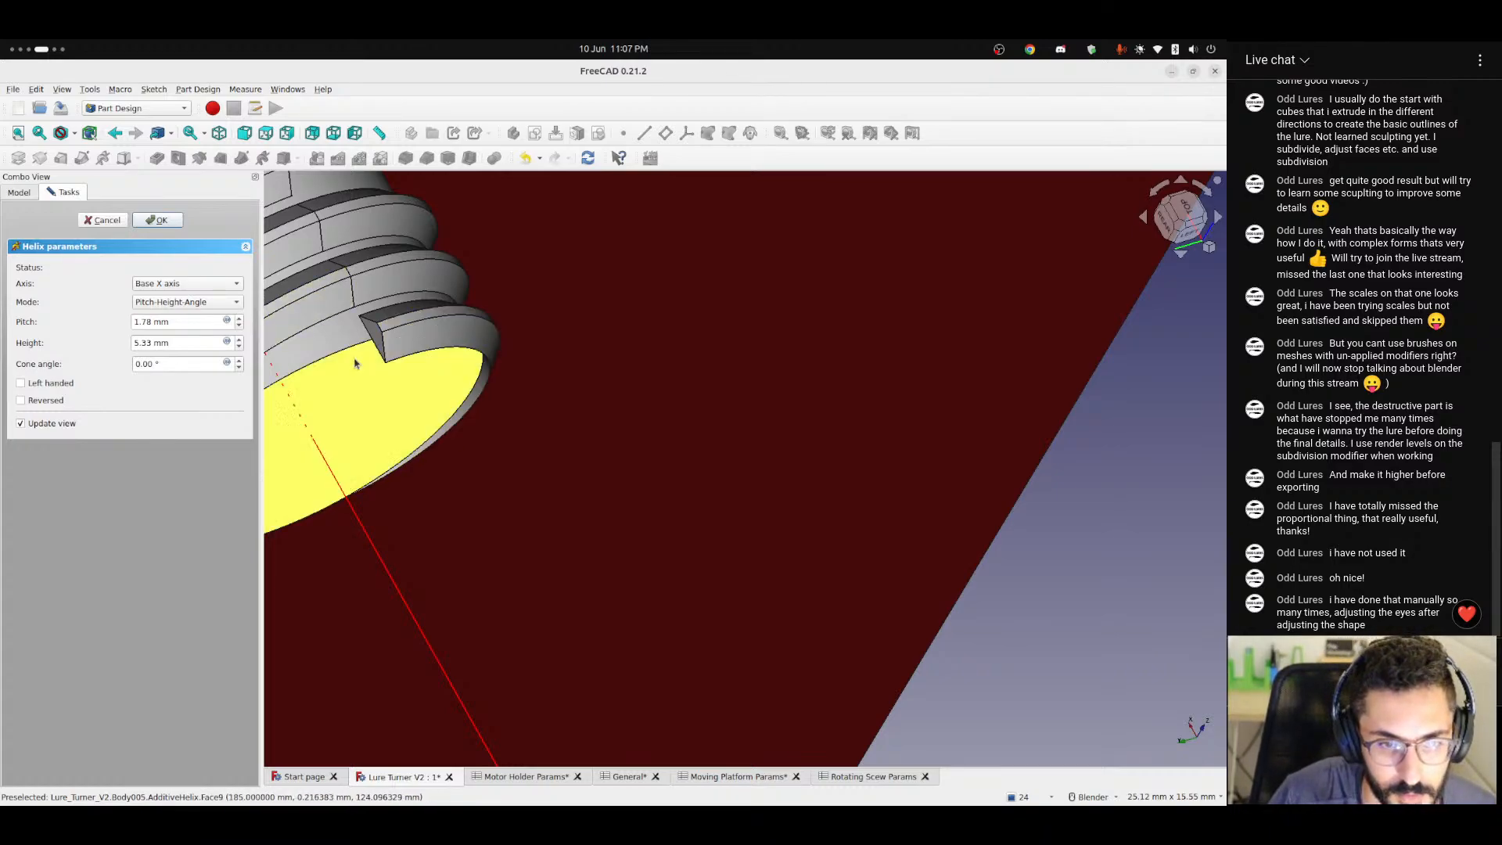
middle_click_drag(491, 368, 376, 359)
scroll(552, 330, "up", 5)
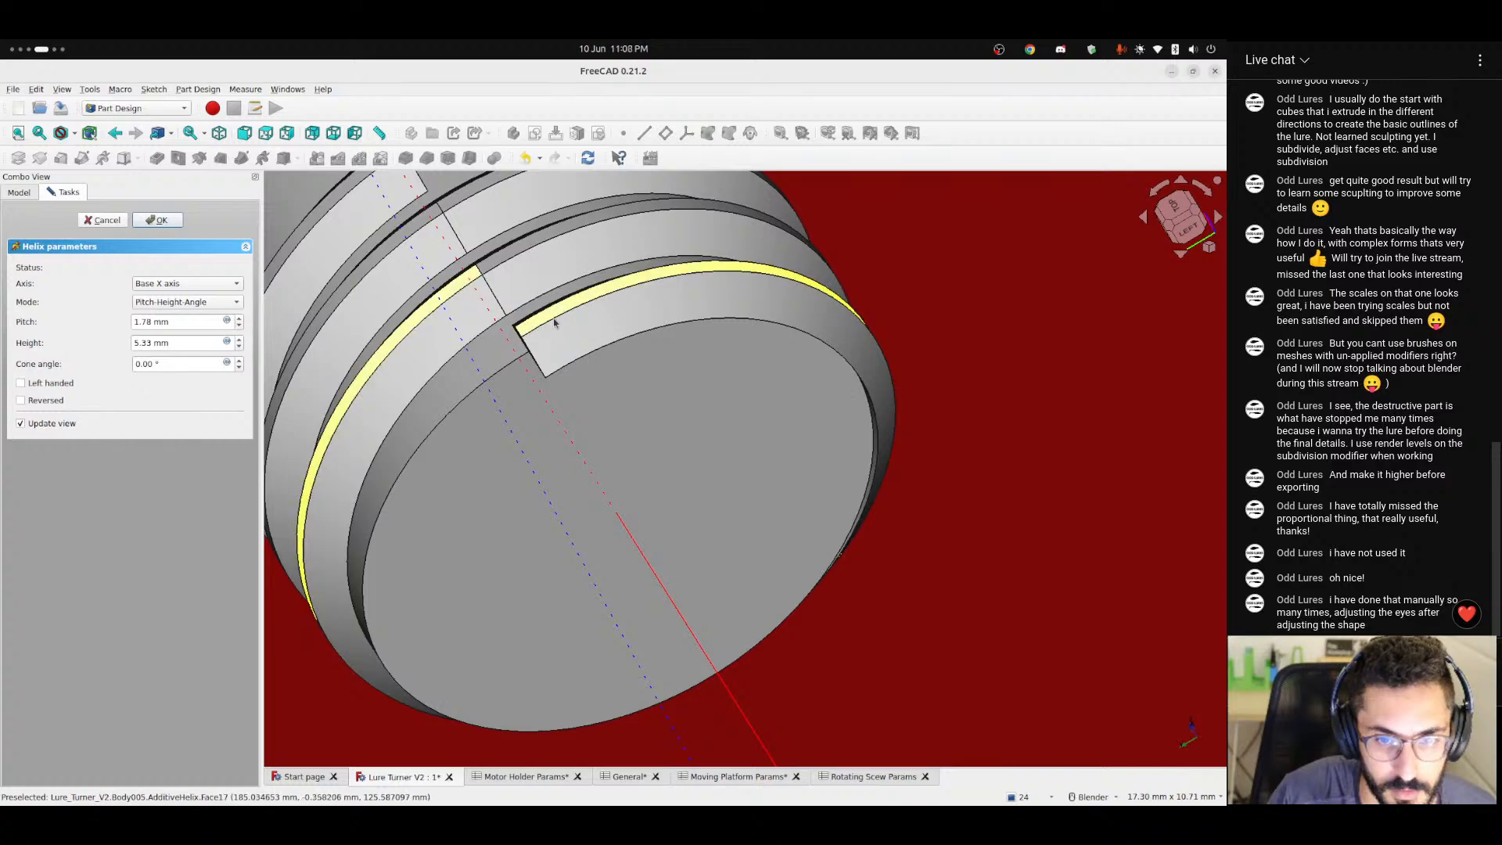
middle_click_drag(543, 324, 442, 226)
scroll(441, 227, "down", 3)
middle_click_drag(442, 227, 565, 442, "shift")
scroll(555, 313, "down", 2)
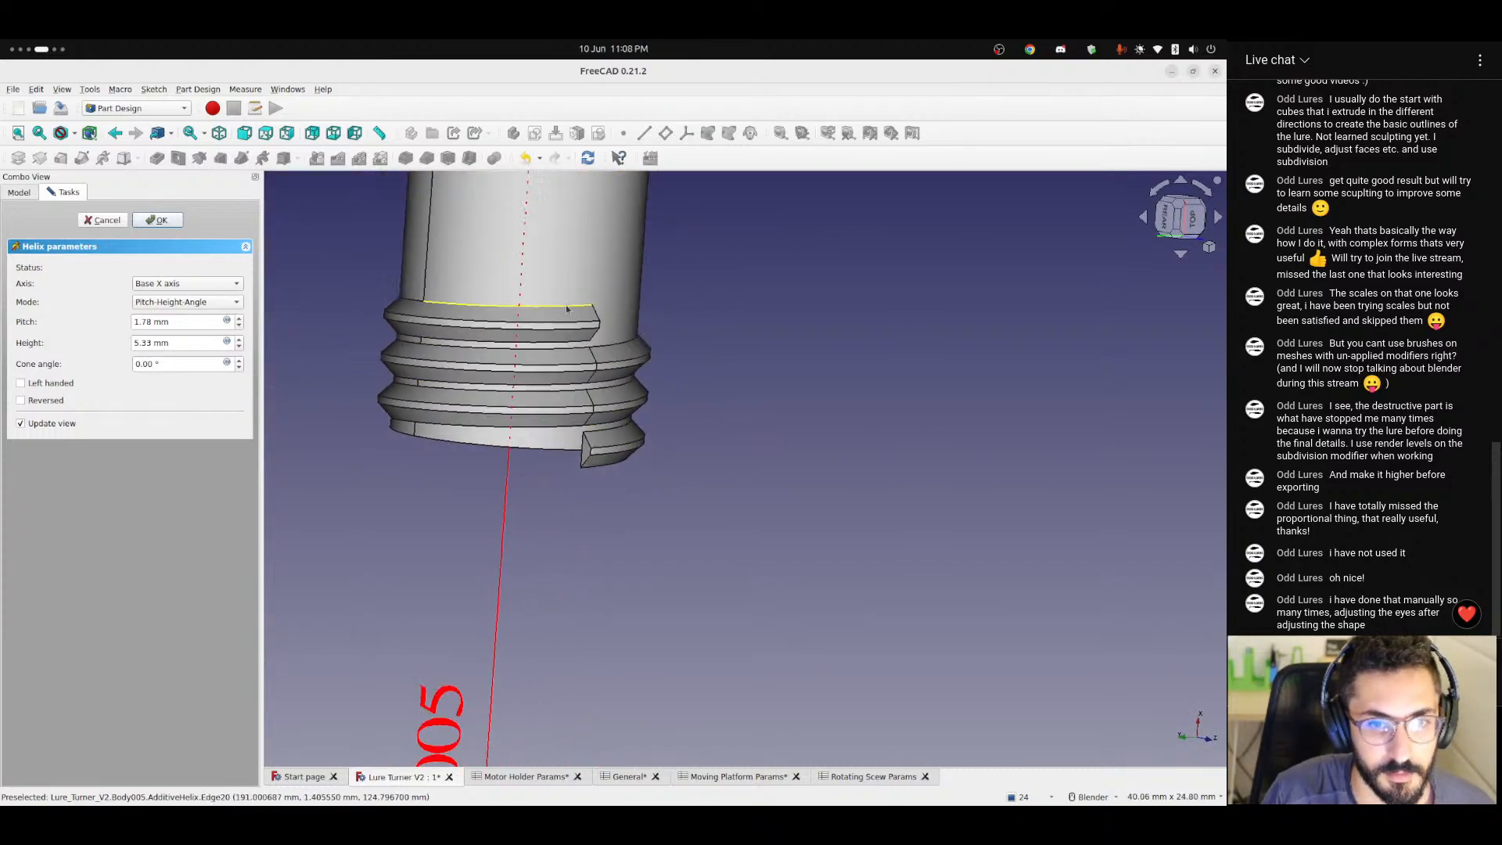
left_click(1193, 217)
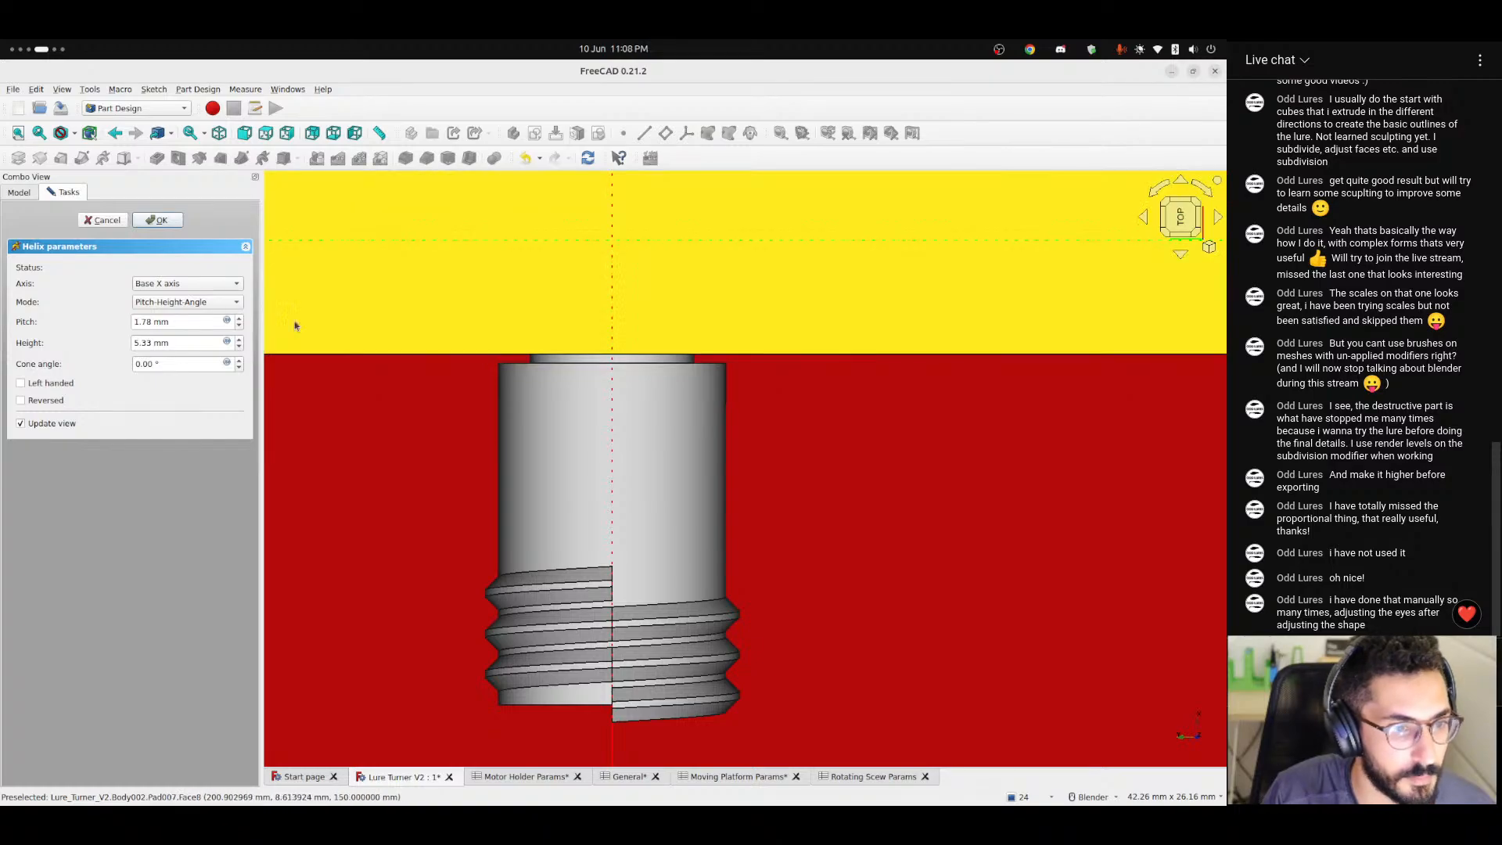
Keep the helix in Pitch-Height-Angle mode and link its height to the expression <<Rotating Scew Params>>.screwLength.
left_click(201, 303)
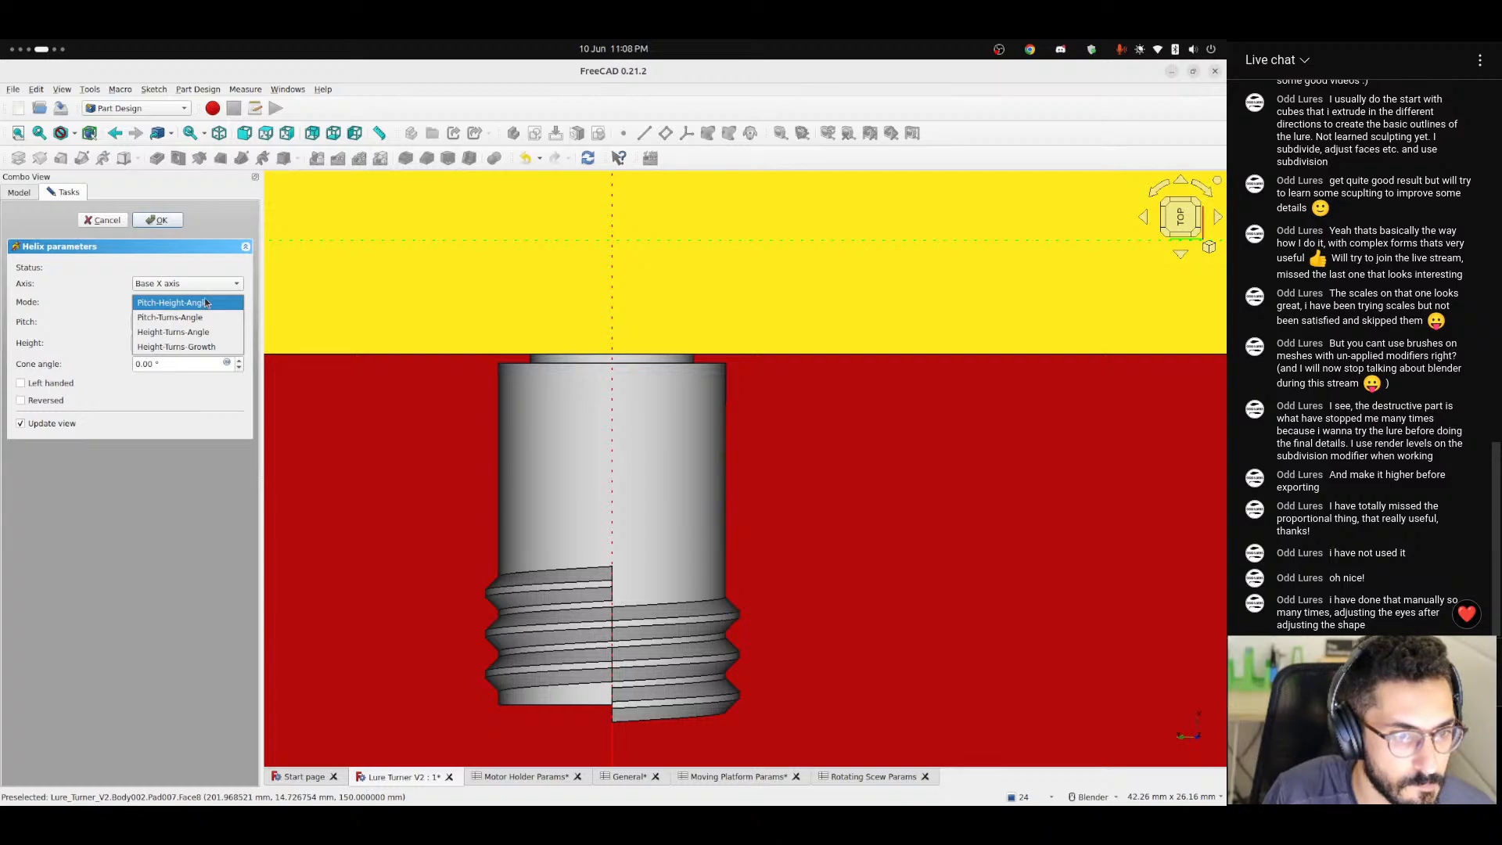
left_click(205, 302)
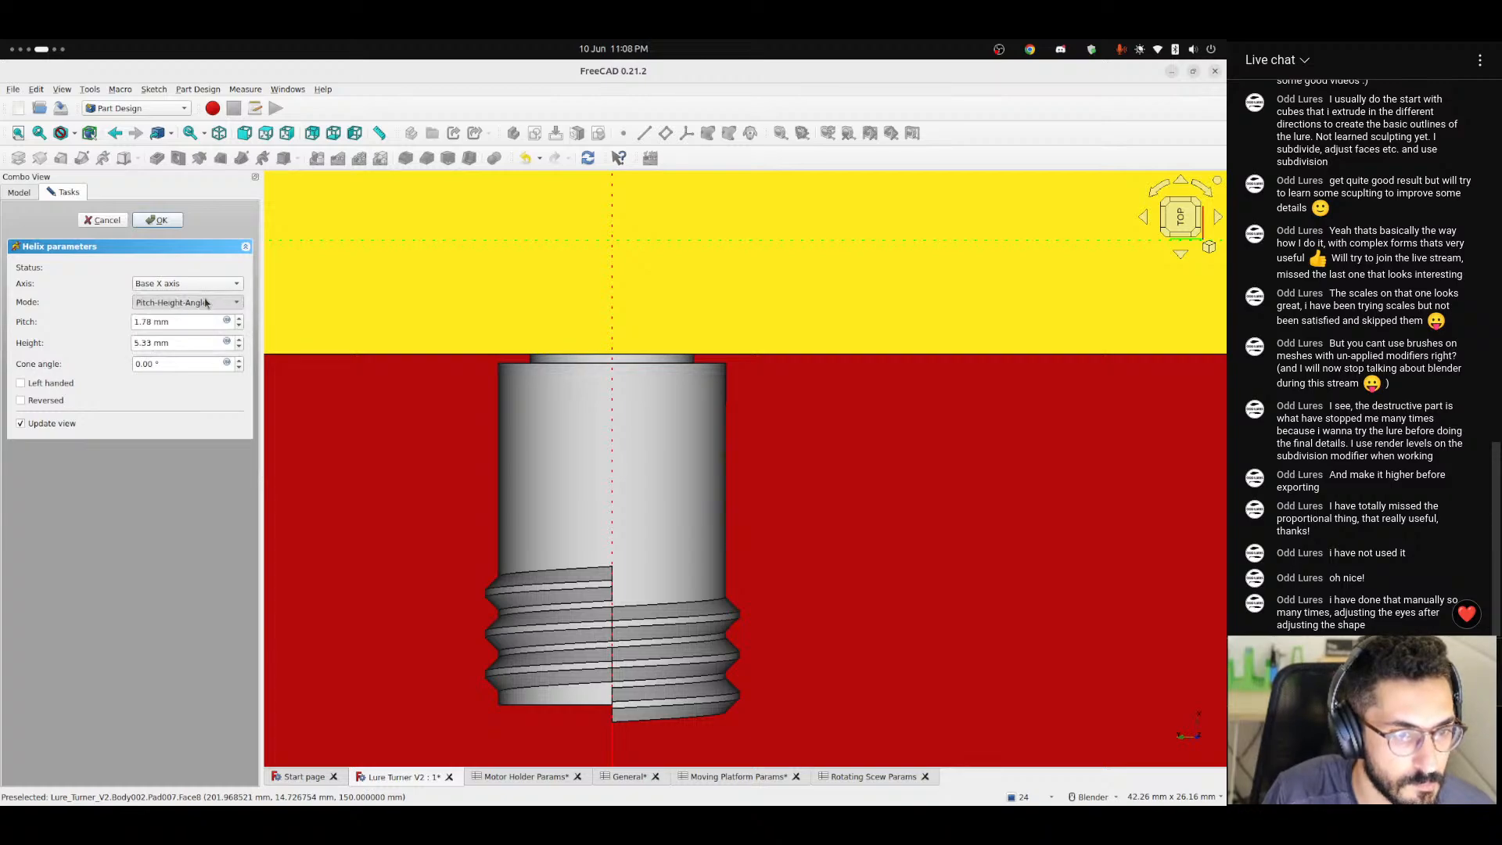
left_click(227, 342)
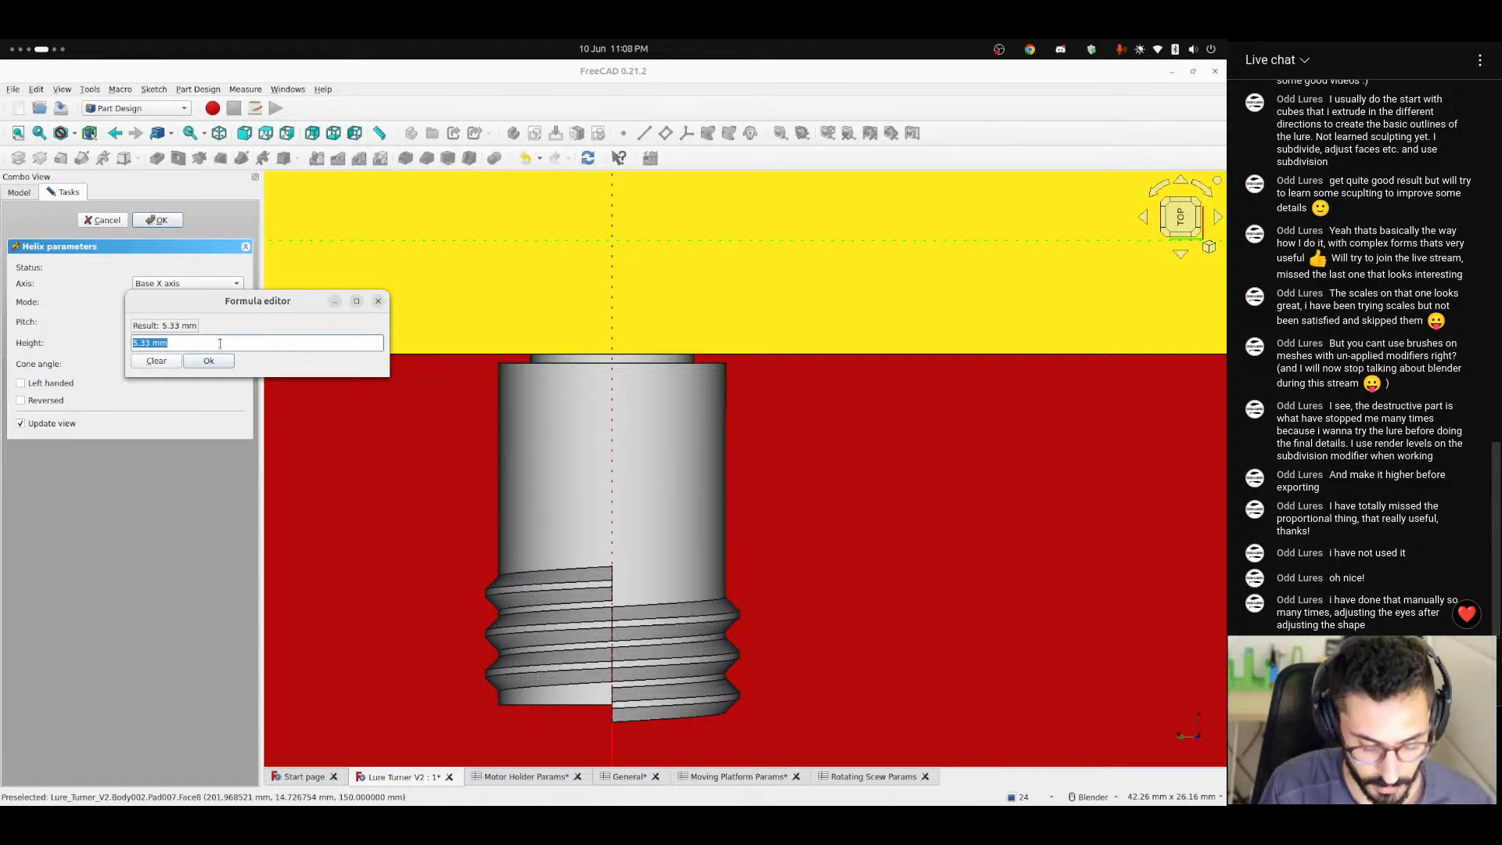
type("<<")
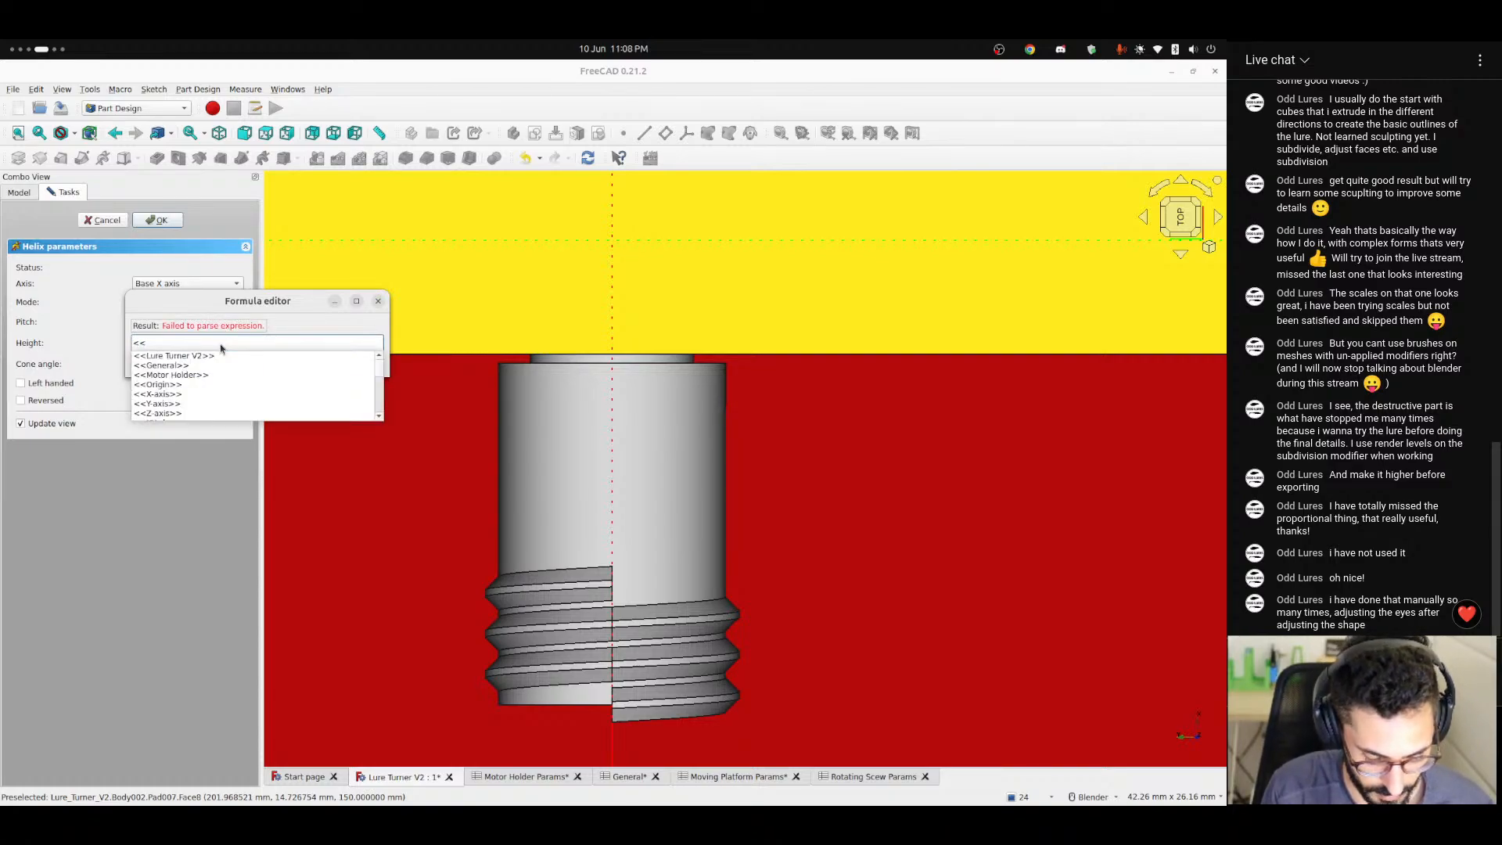
type("Rotating Scew Params>>.")
key("Down")
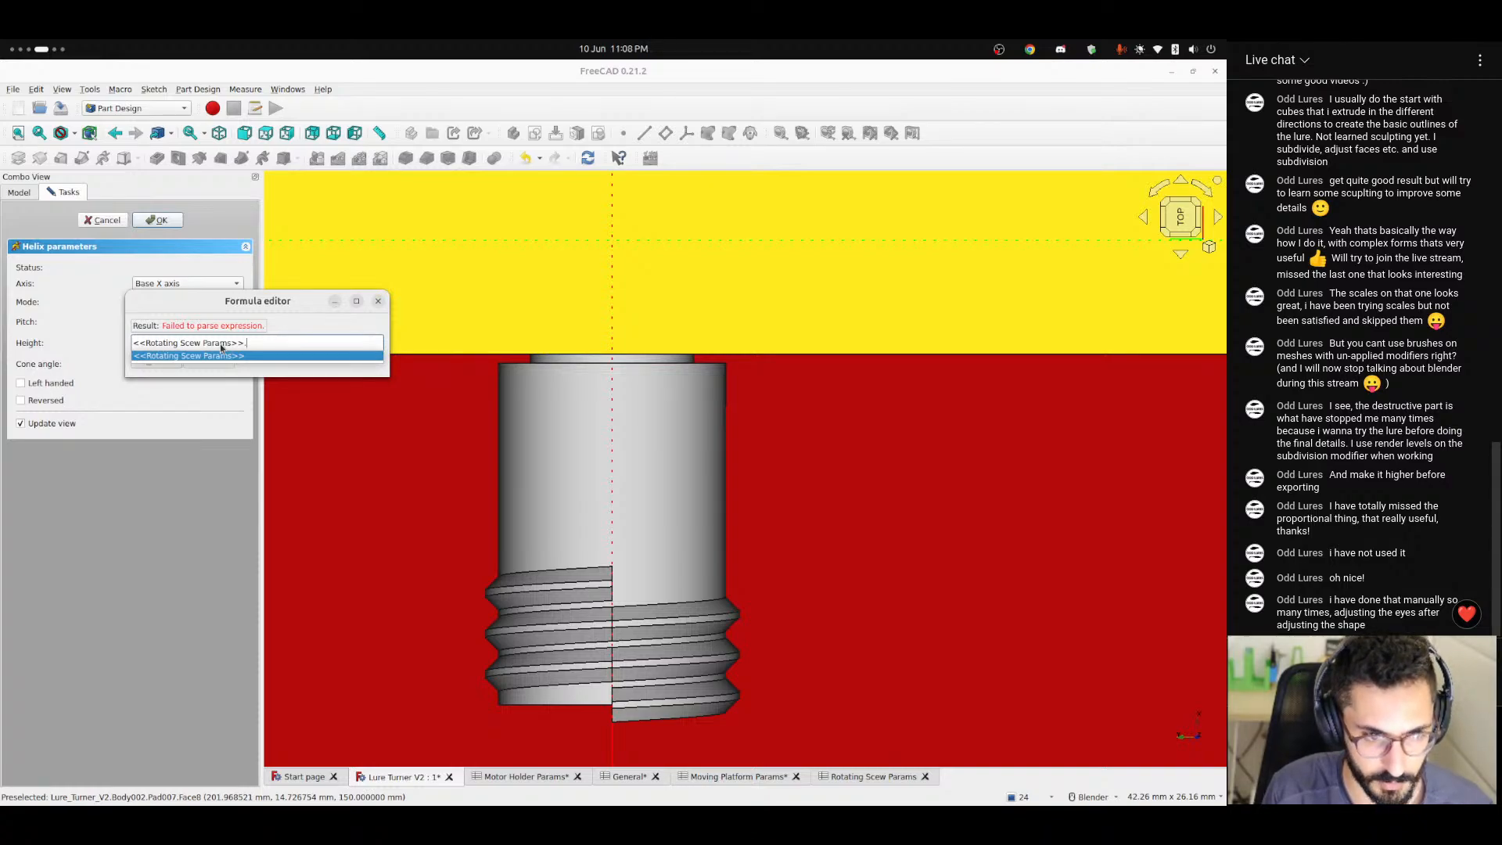
key("Return")
type("hei")
key("ctrl+BackSpace")
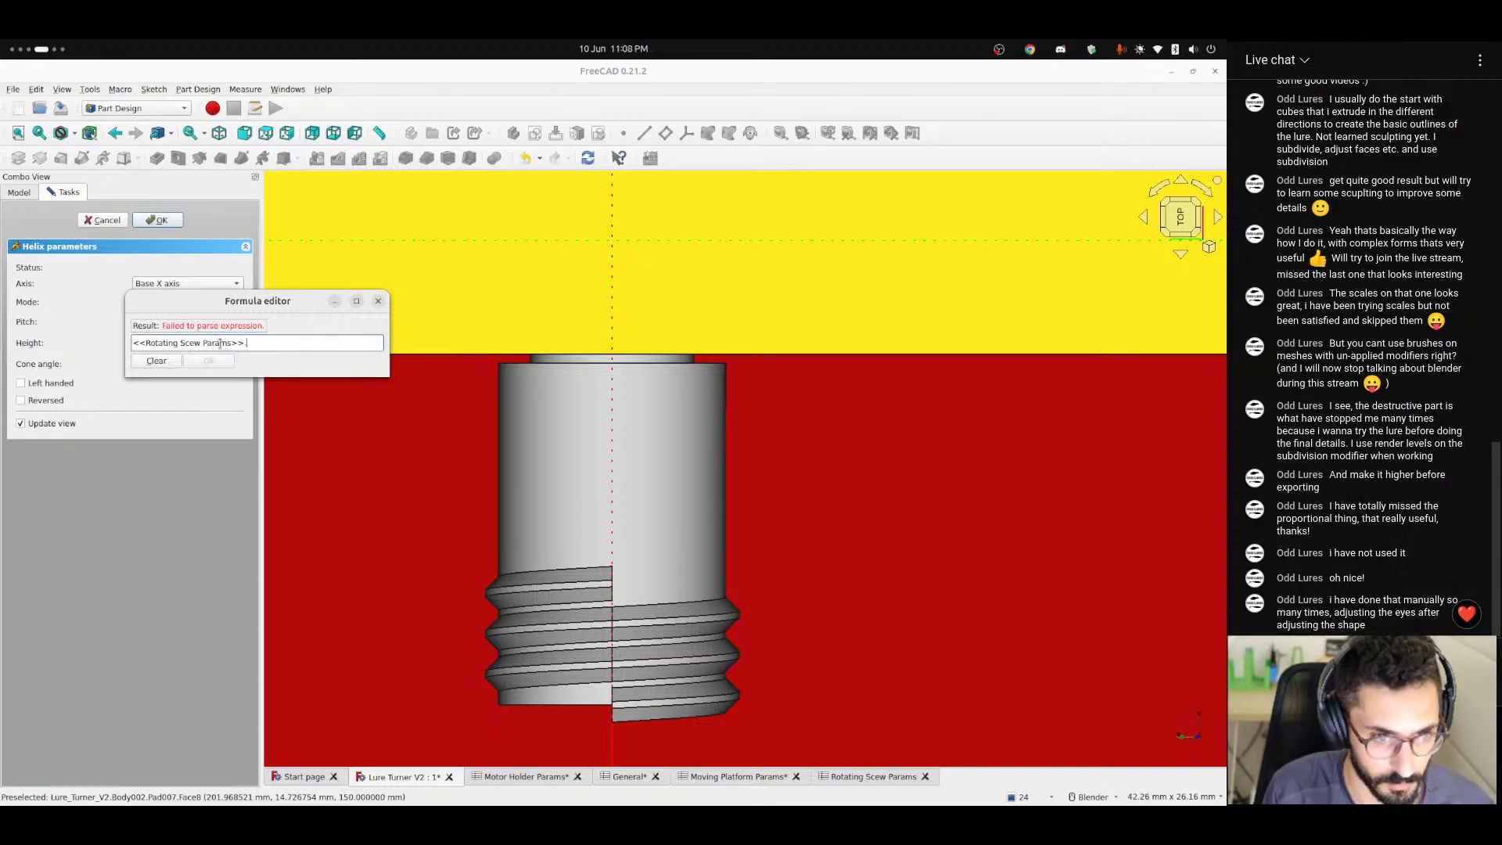
type("len")
key("Down")
key("Return")
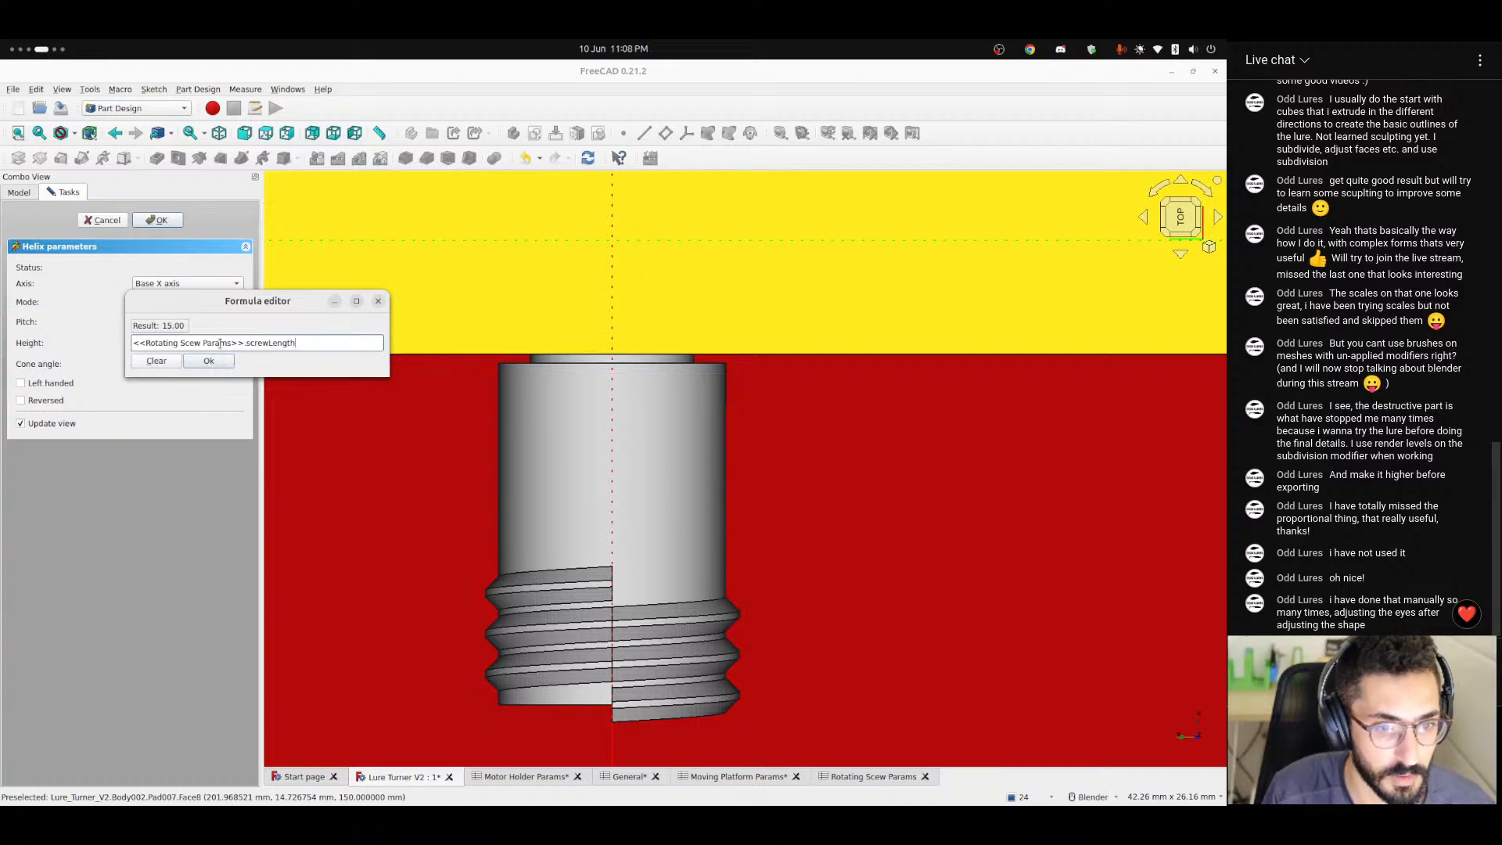
left_click(222, 360)
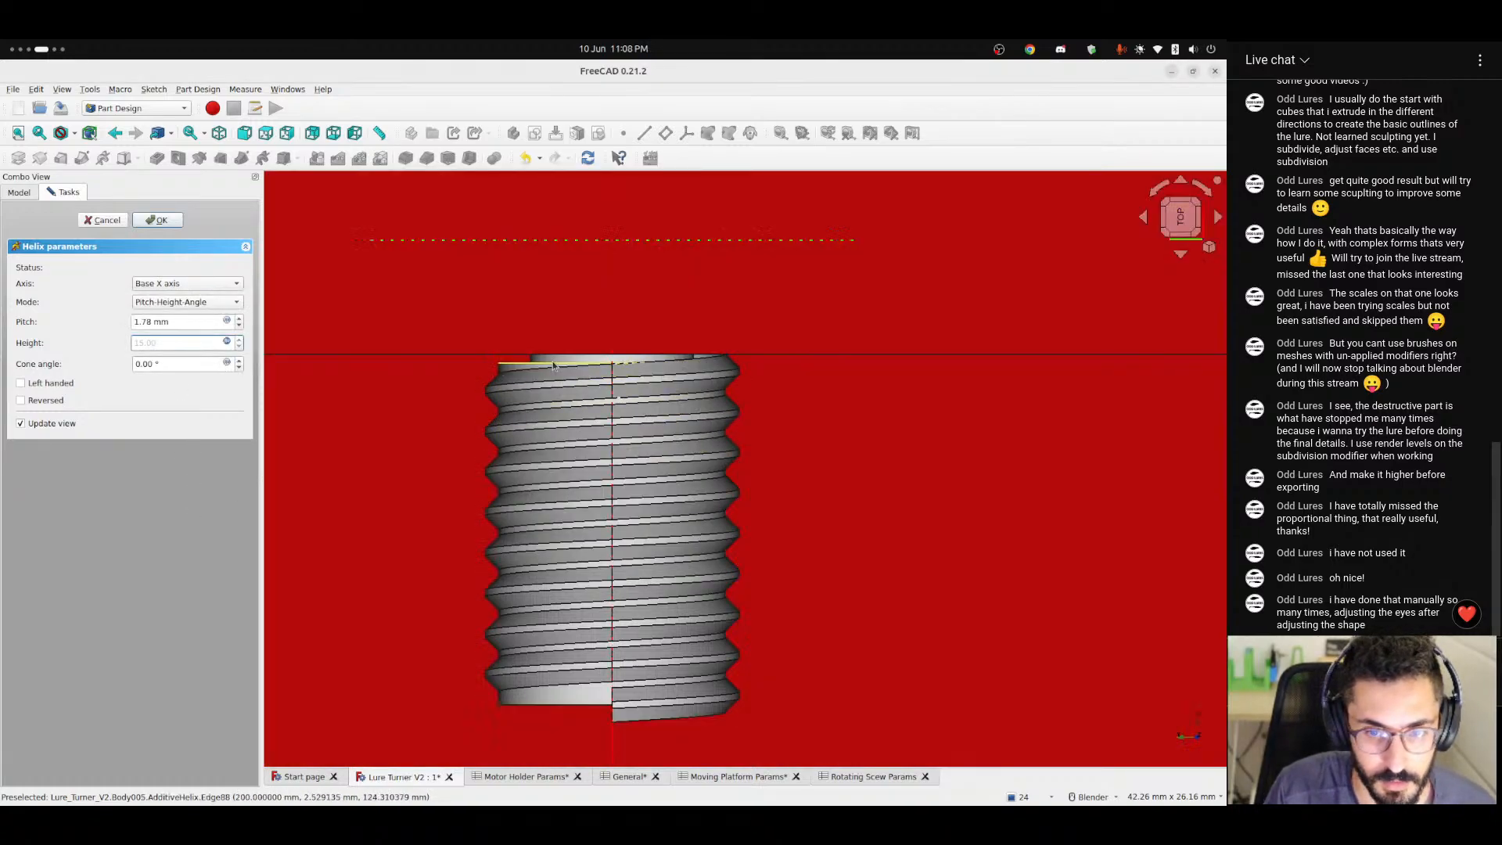
Examine how the thread ends against the shaft's collar and check its full length from the top view.
middle_click_drag(689, 399, 332, 422)
scroll(309, 238, "up", 2)
scroll(310, 238, "up", 6)
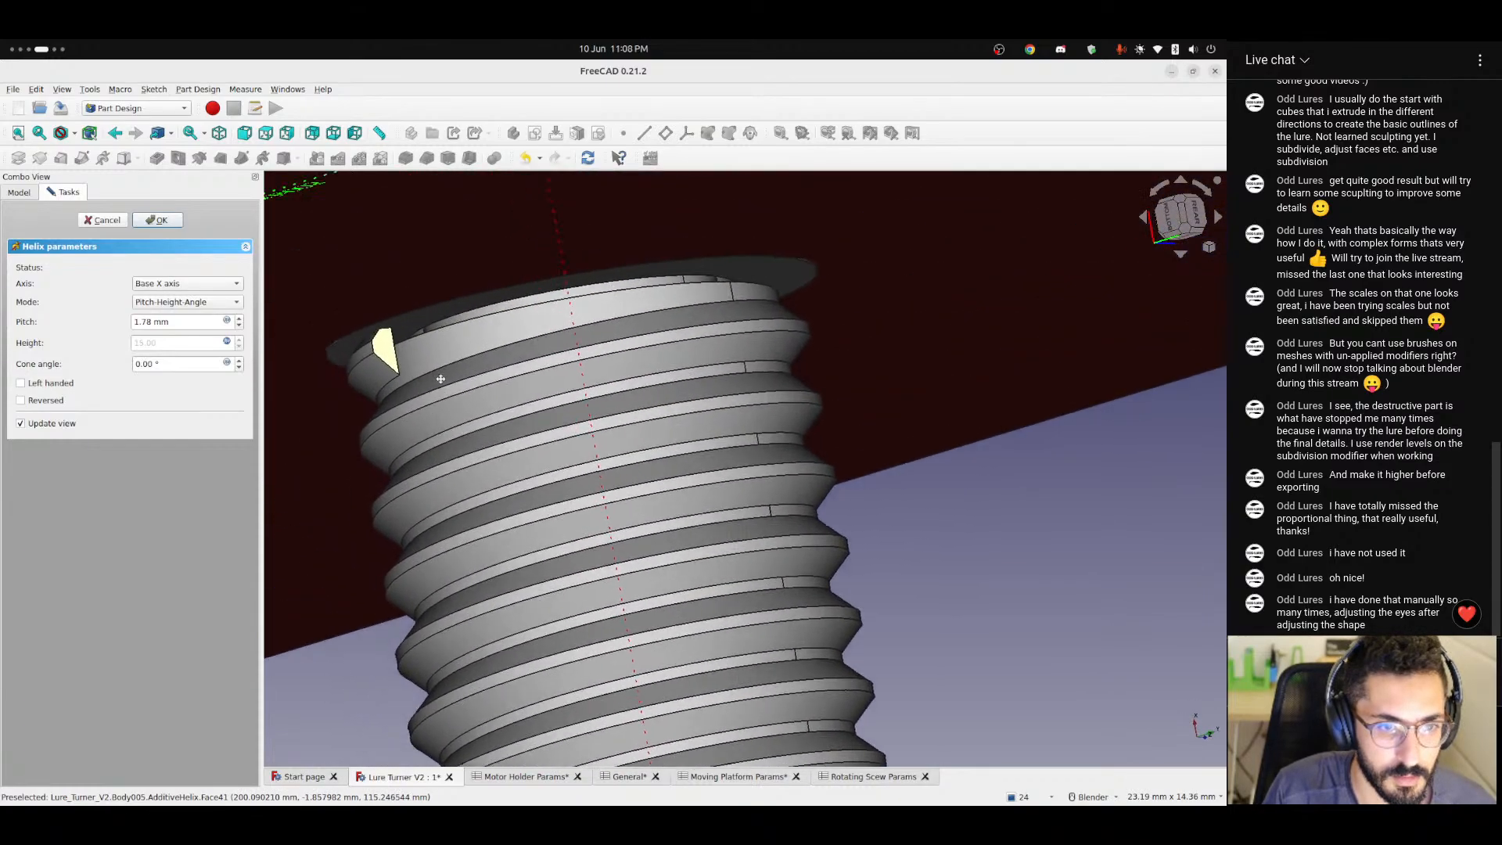
middle_click_drag(601, 443, 478, 471)
scroll(477, 471, "down", 5)
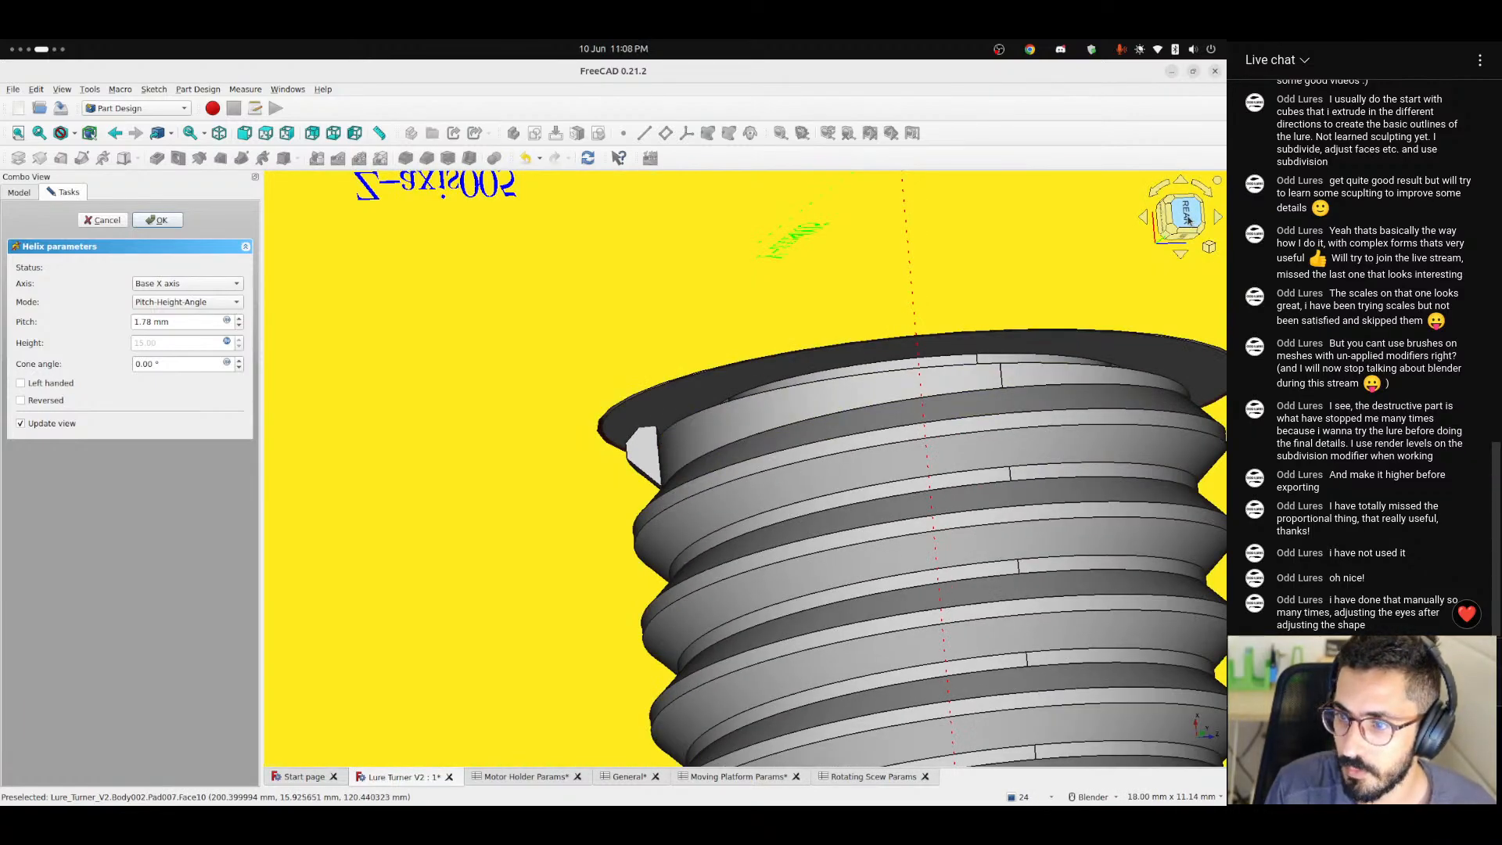
scroll(856, 486, "down", 9)
middle_click_drag(865, 514, 540, 470)
left_click(1180, 219)
scroll(932, 453, "up", 4)
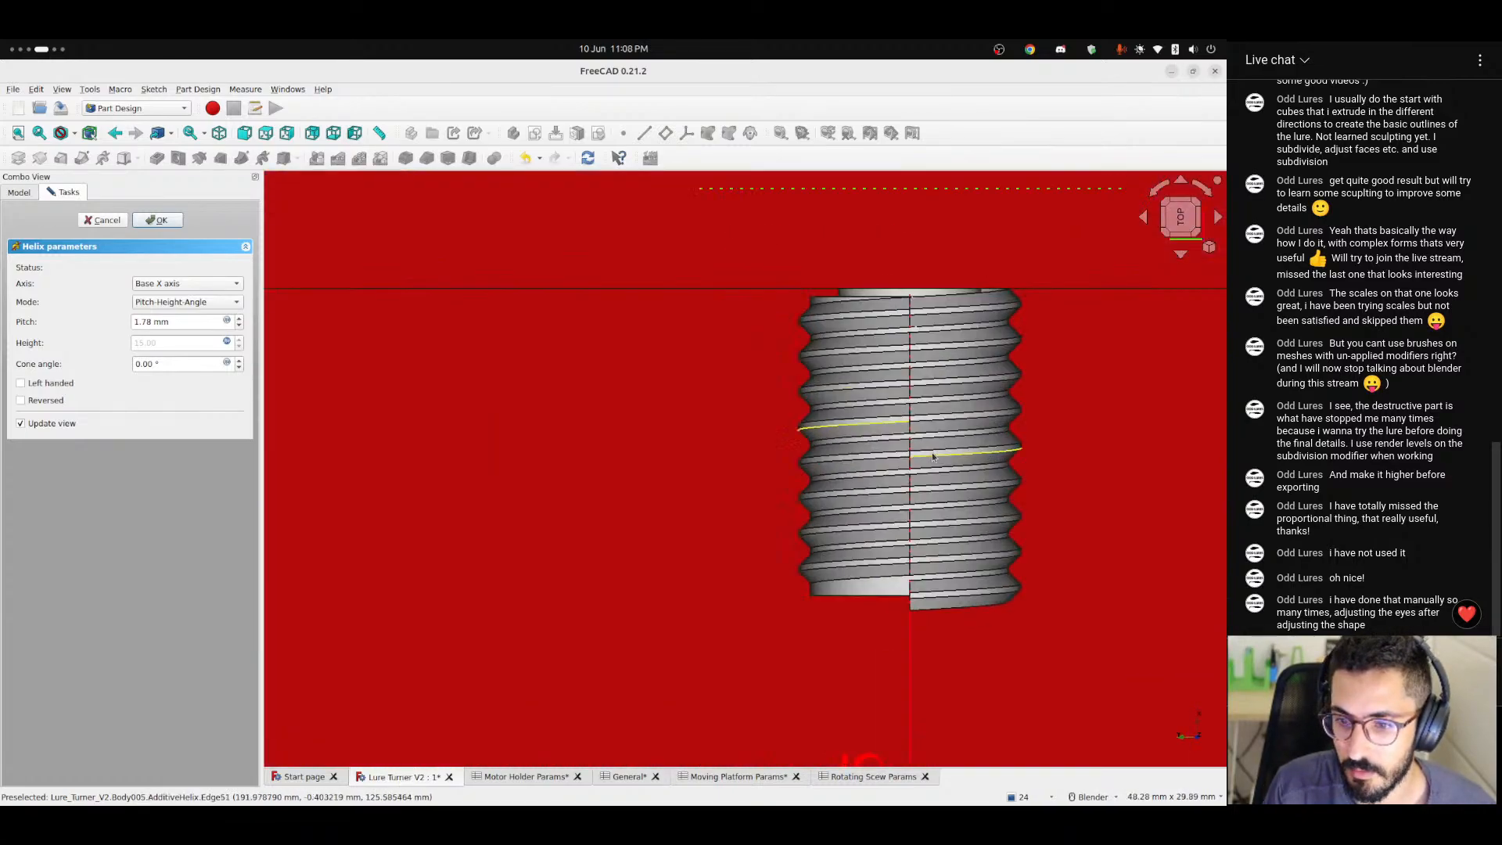
scroll(932, 454, "up", 4)
middle_click_drag(931, 456, 776, 312, "shift")
scroll(583, 411, "down", 3)
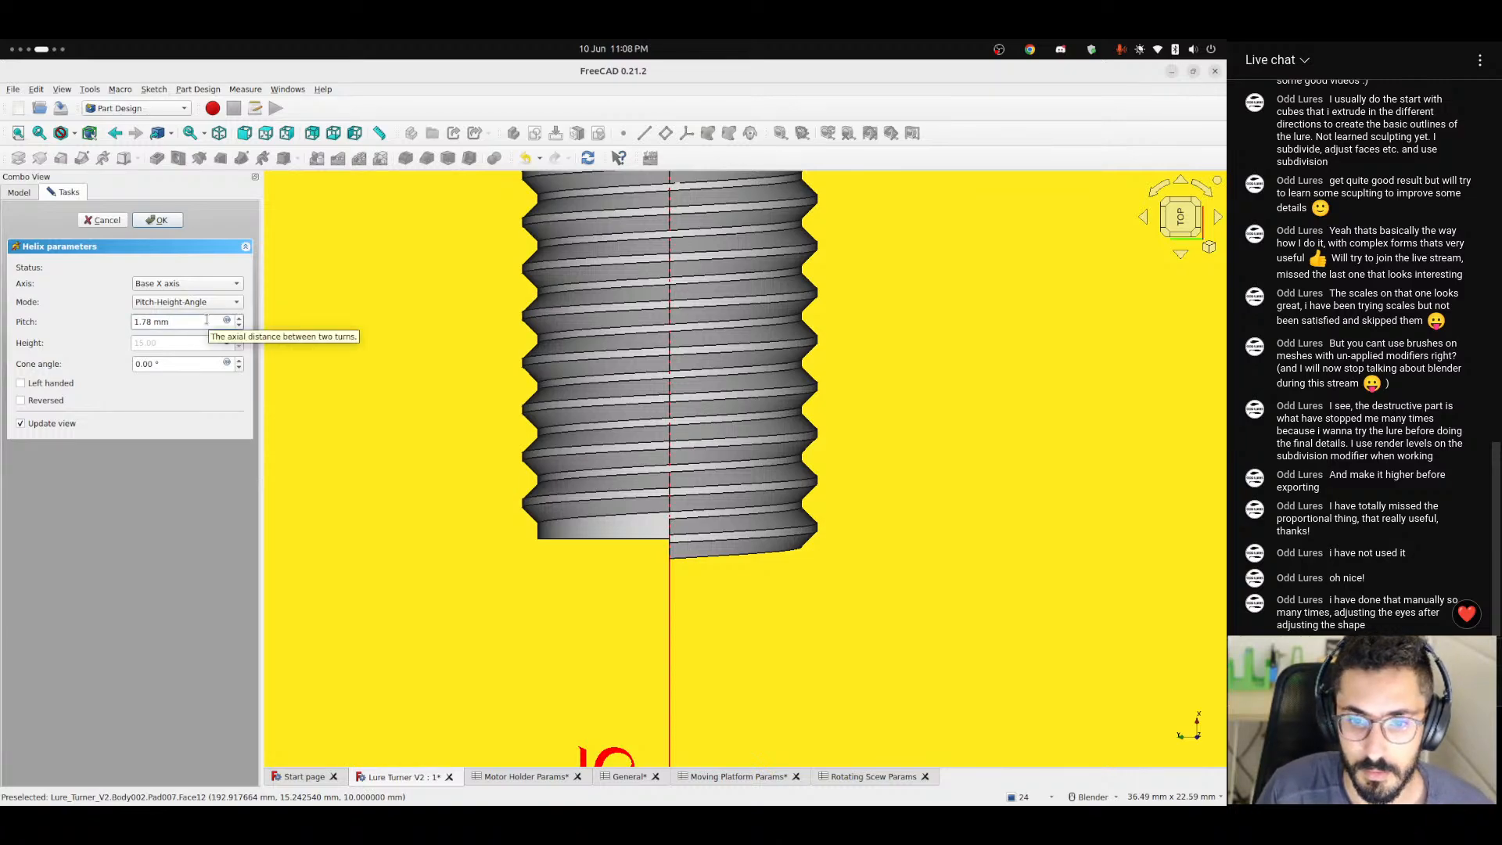
Try larger and smaller pitch values for the helix to compare the thread spacing.
scroll(207, 320, "up", 3)
scroll(207, 320, "up", 3)
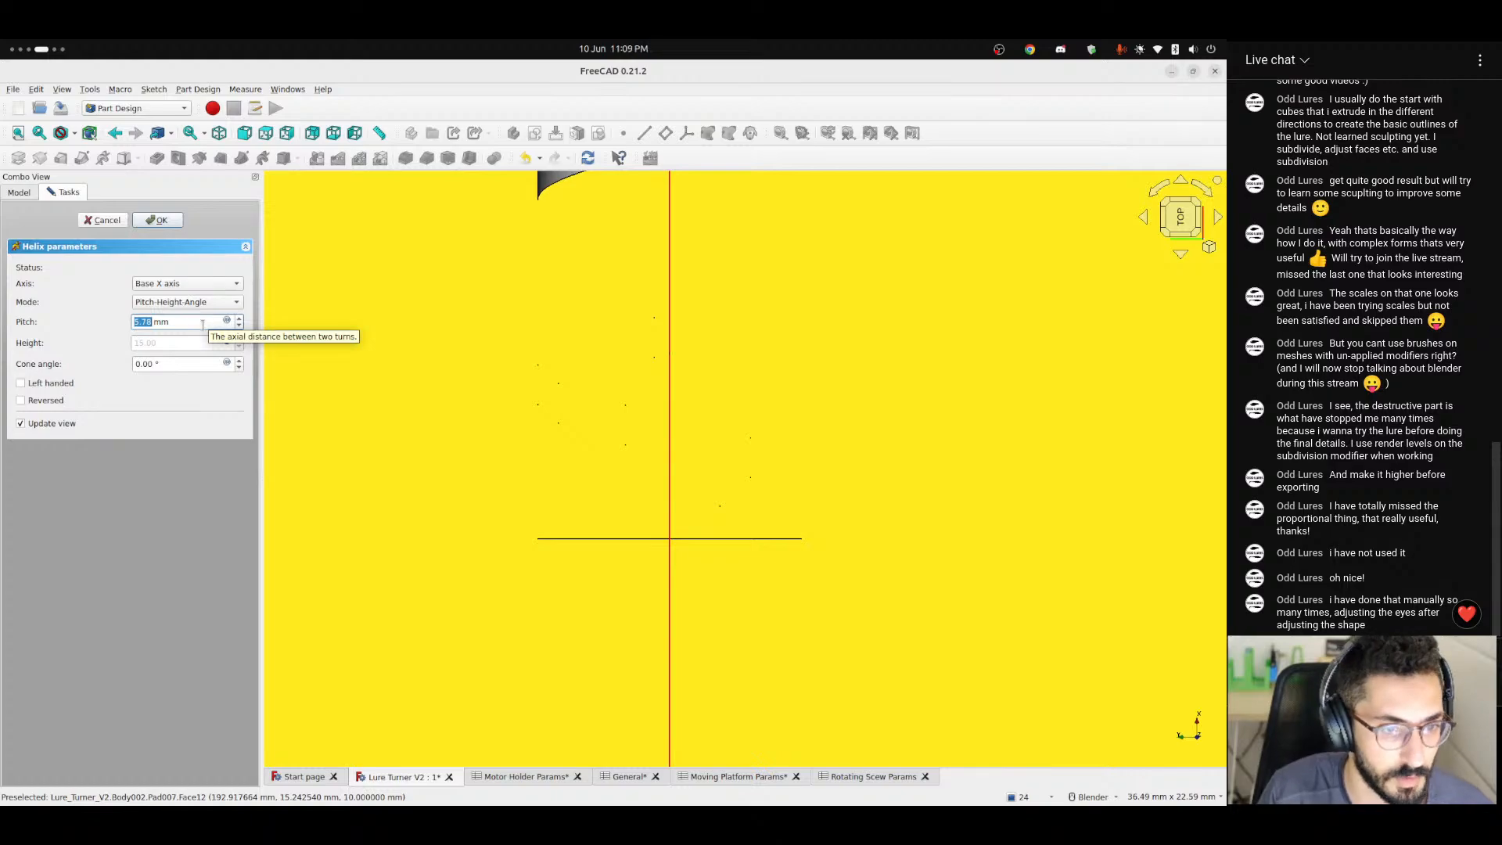
scroll(207, 320, "down", 4)
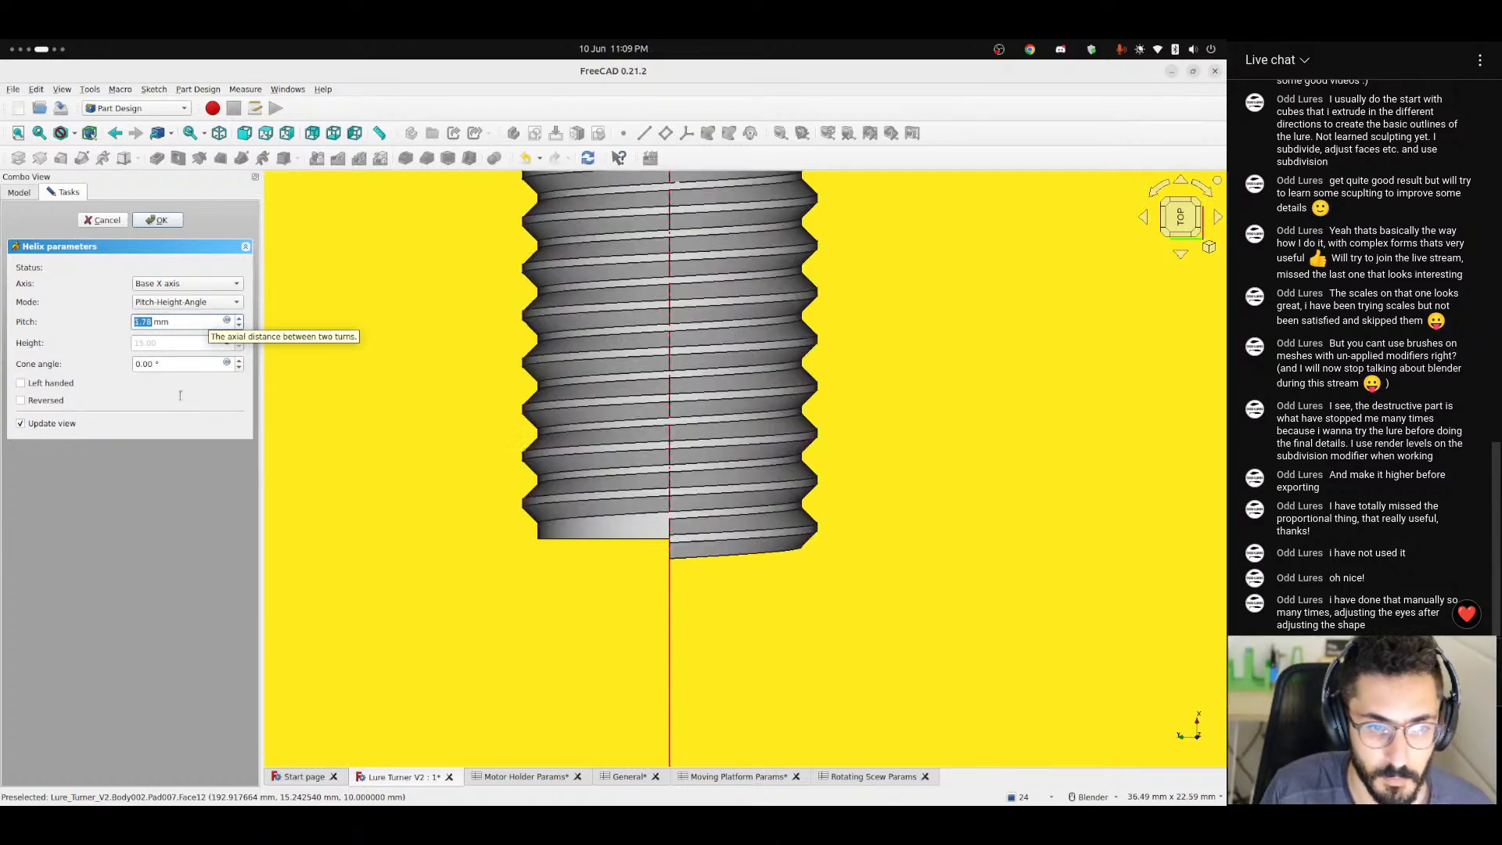
scroll(160, 321, "down", 2)
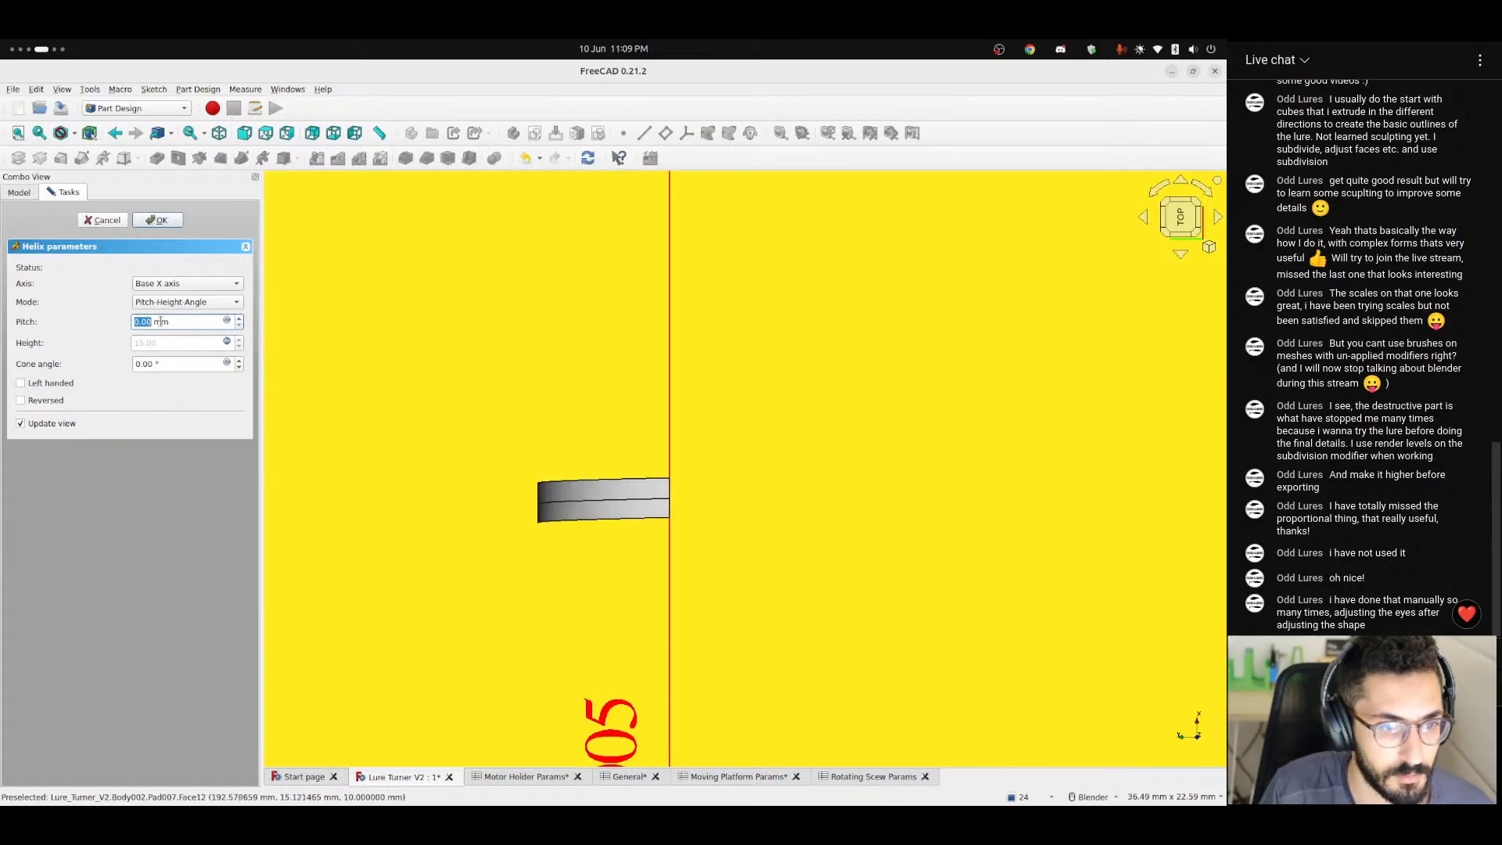
Set the helix pitch to 1 mm and inspect the previewed thread.
left_click(194, 322)
double_click(136, 322)
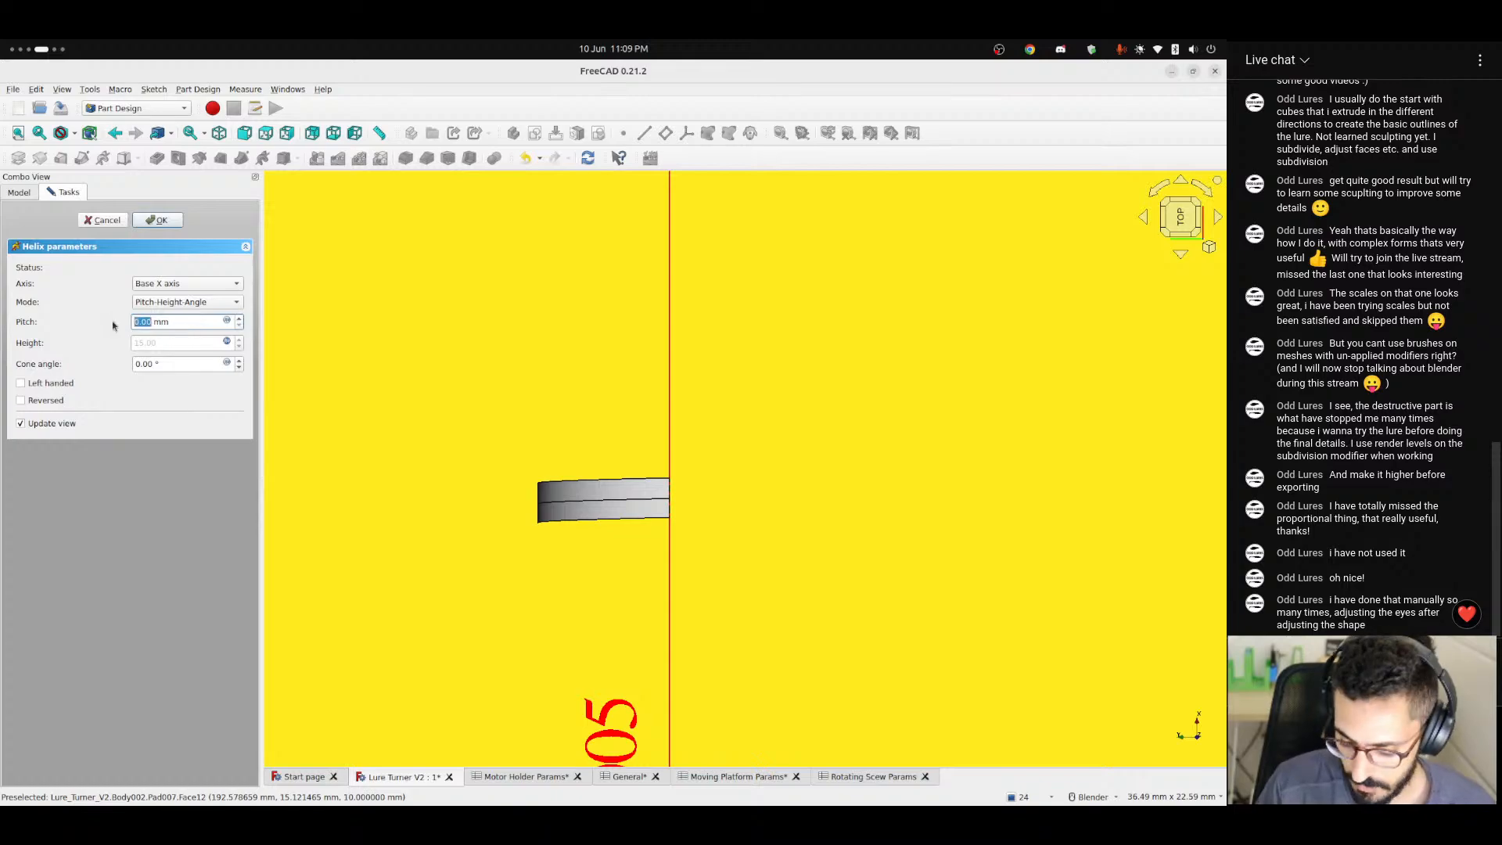
type("1")
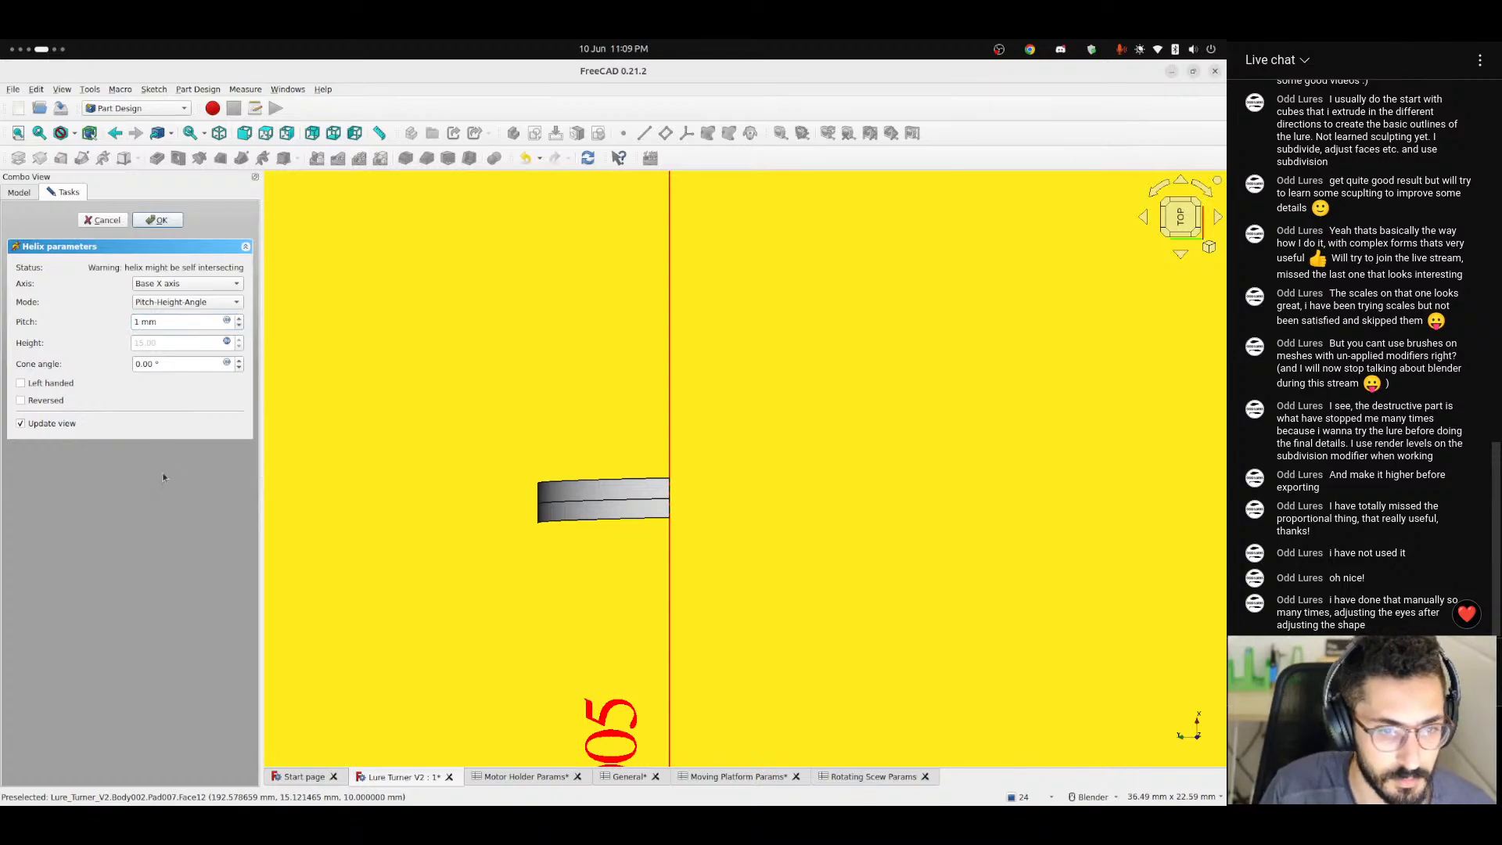
scroll(666, 406, "down", 7)
middle_click_drag(662, 416, 640, 391)
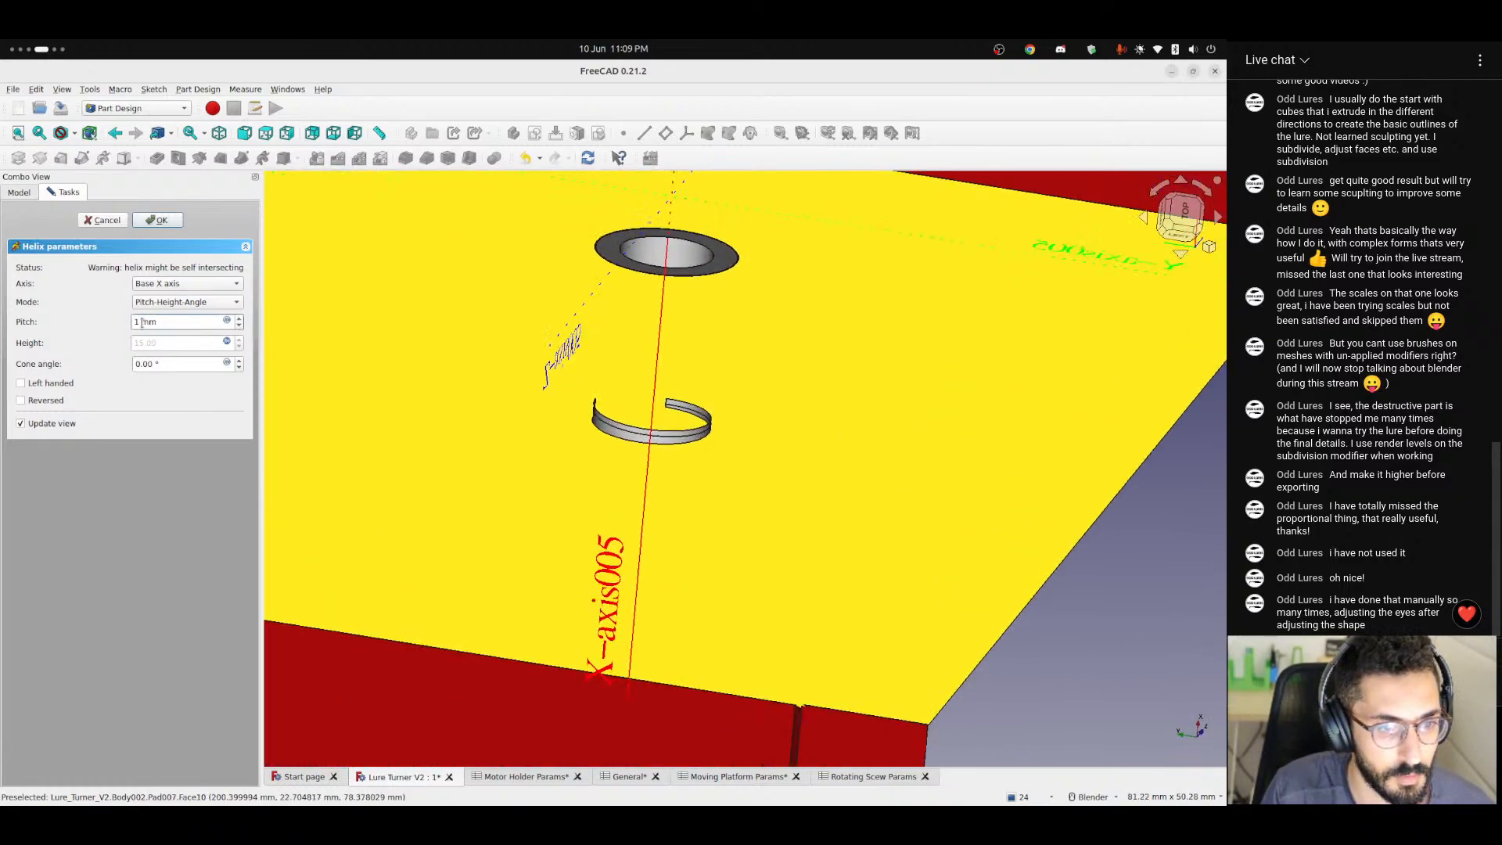
Try a 2 mm helix pitch and test the reversed direction, checking the thread preview around the shaft's end.
type("2")
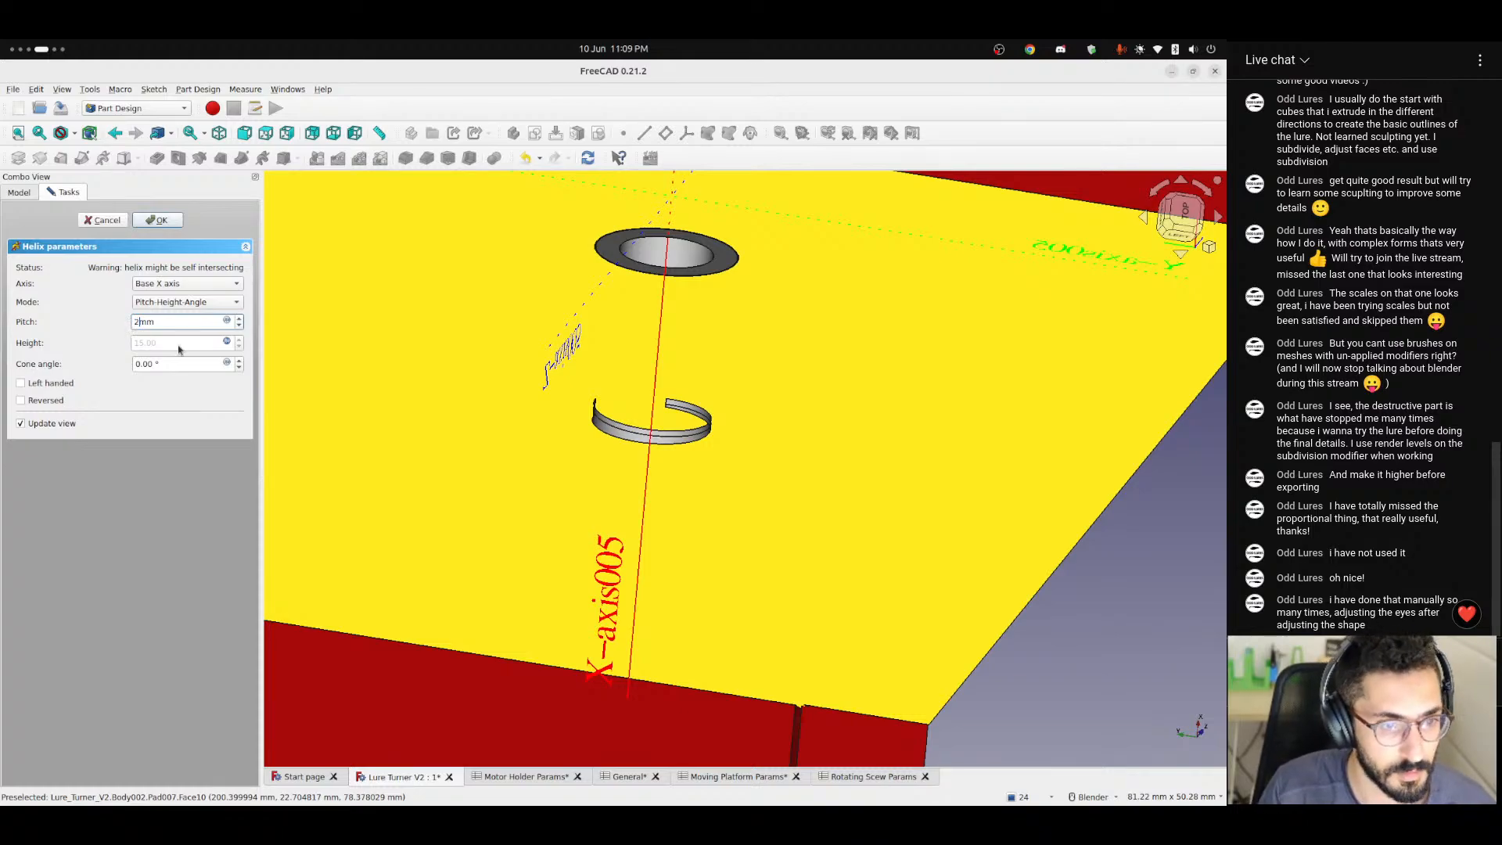
scroll(688, 356, "up", 4)
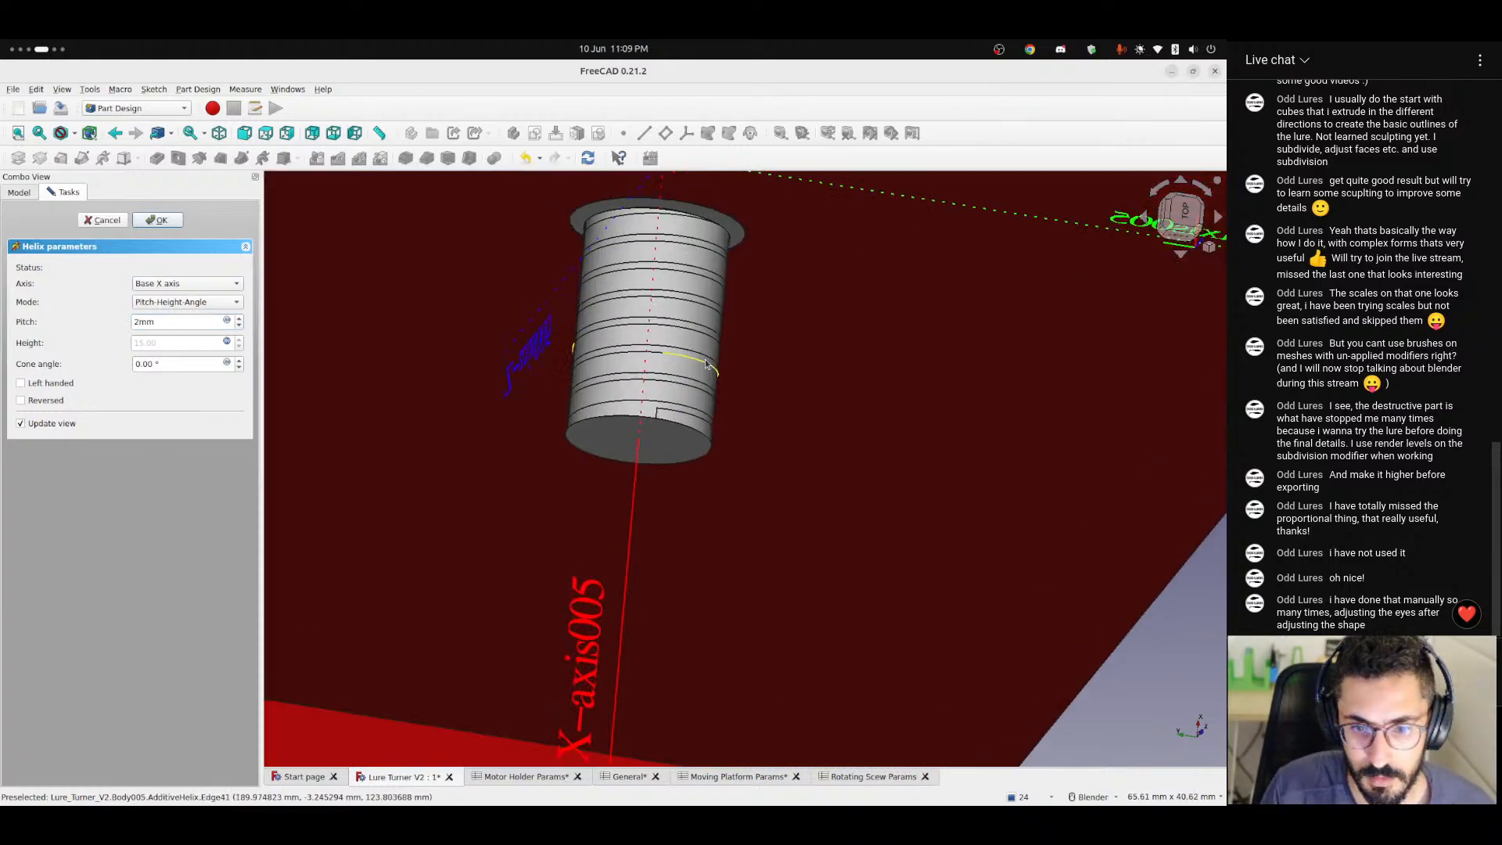
middle_click_drag(605, 409, 753, 393)
left_click(22, 400)
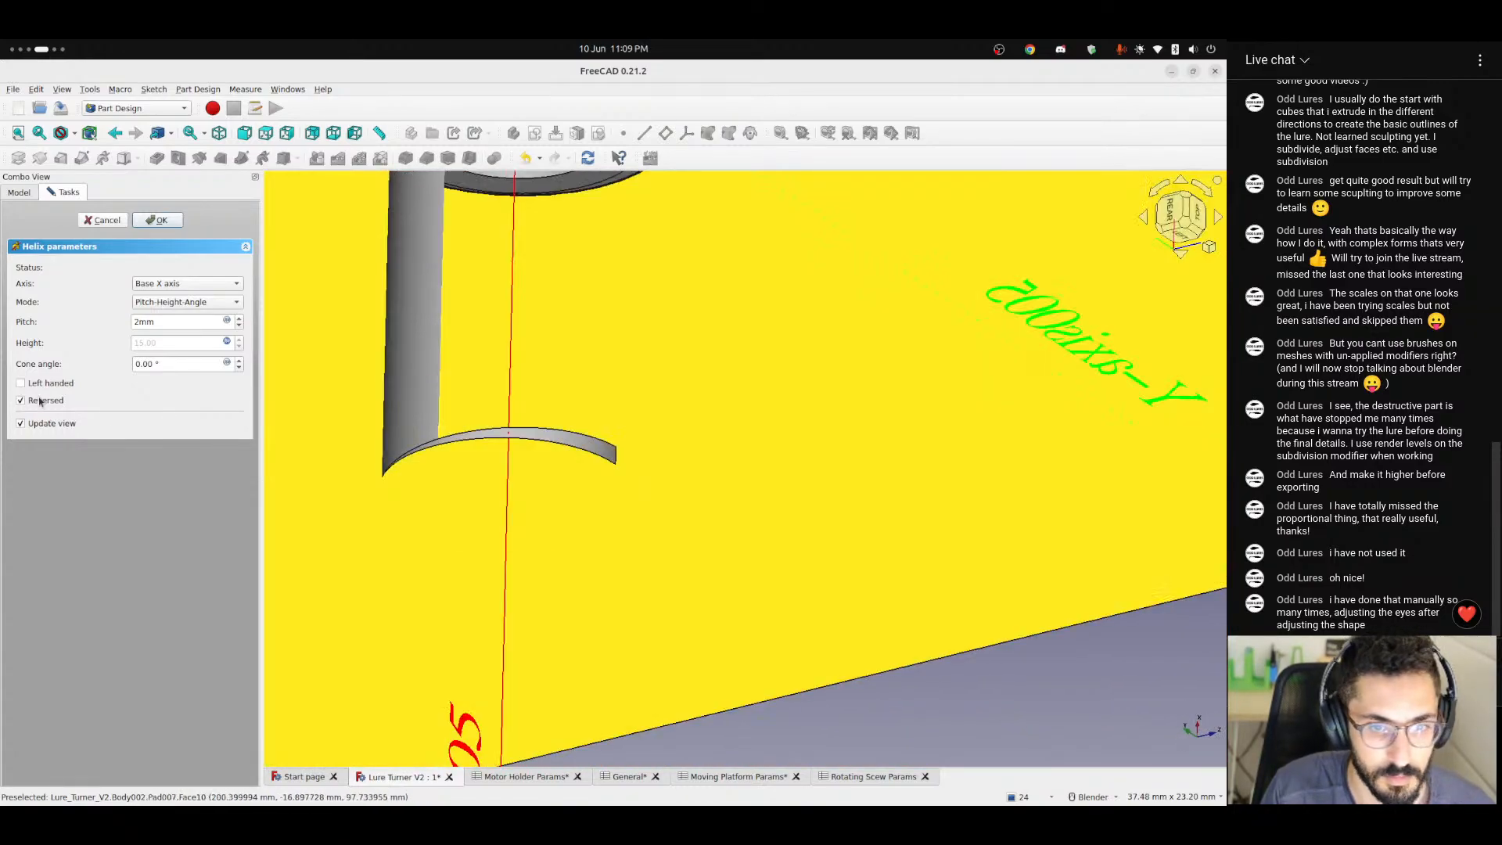
left_click(52, 394)
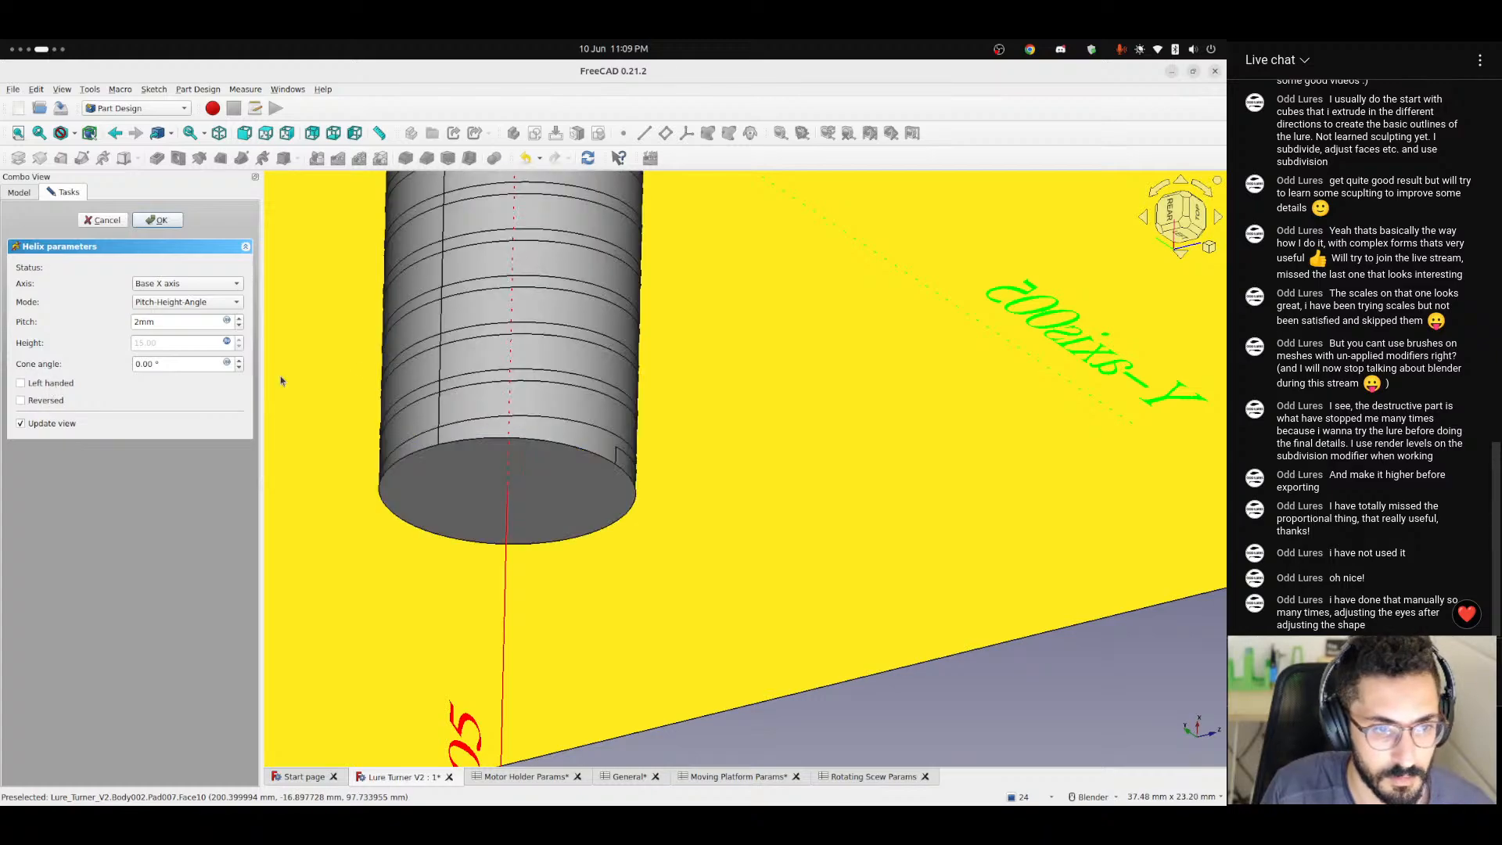
middle_click_drag(601, 389, 400, 391)
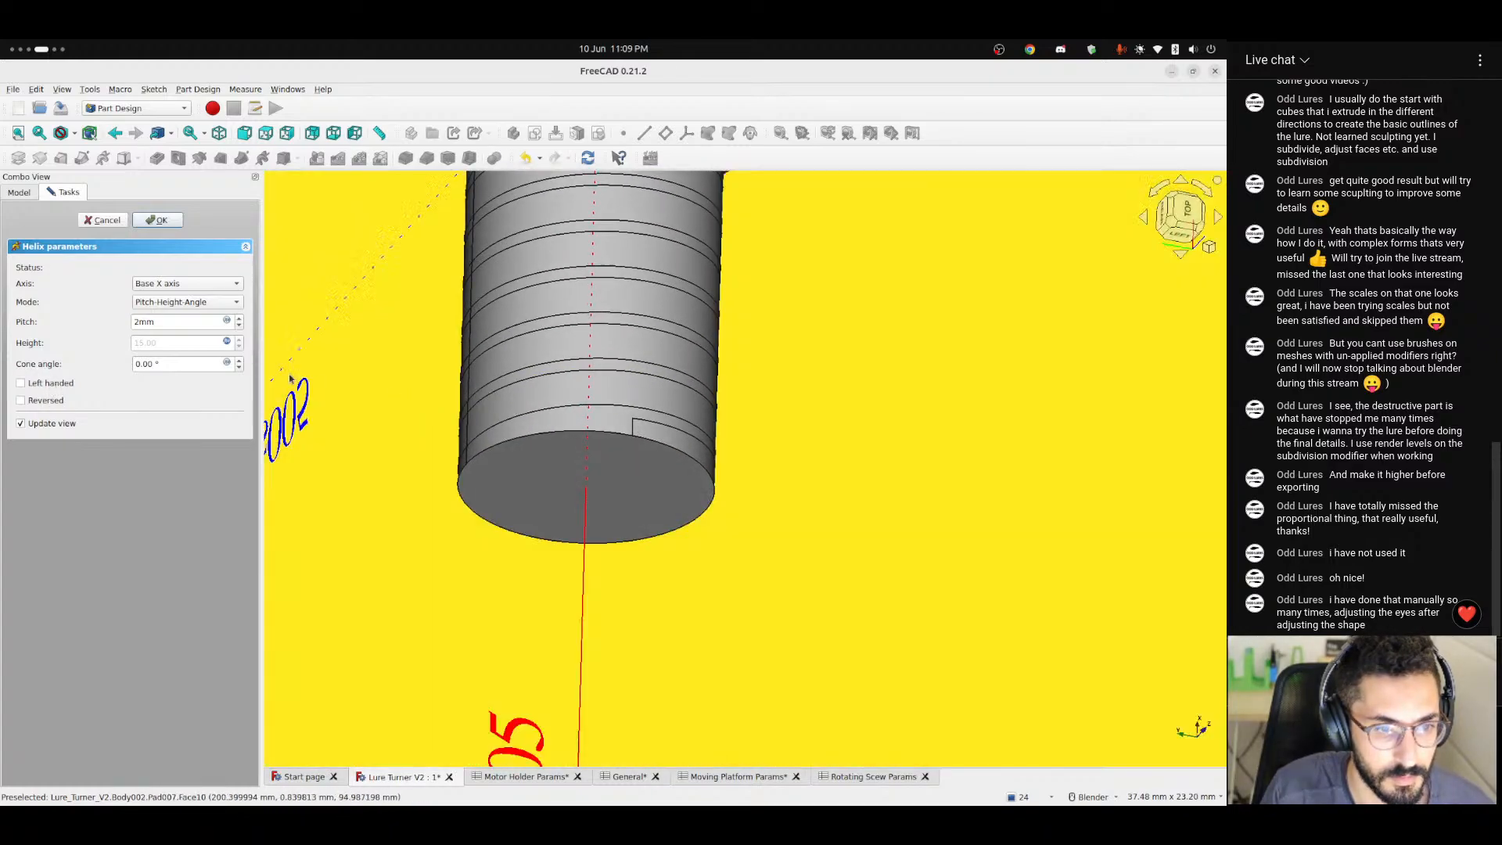
Set the helix pitch to 3 mm and inspect the thread's start at the shaft's free end.
left_click(179, 366)
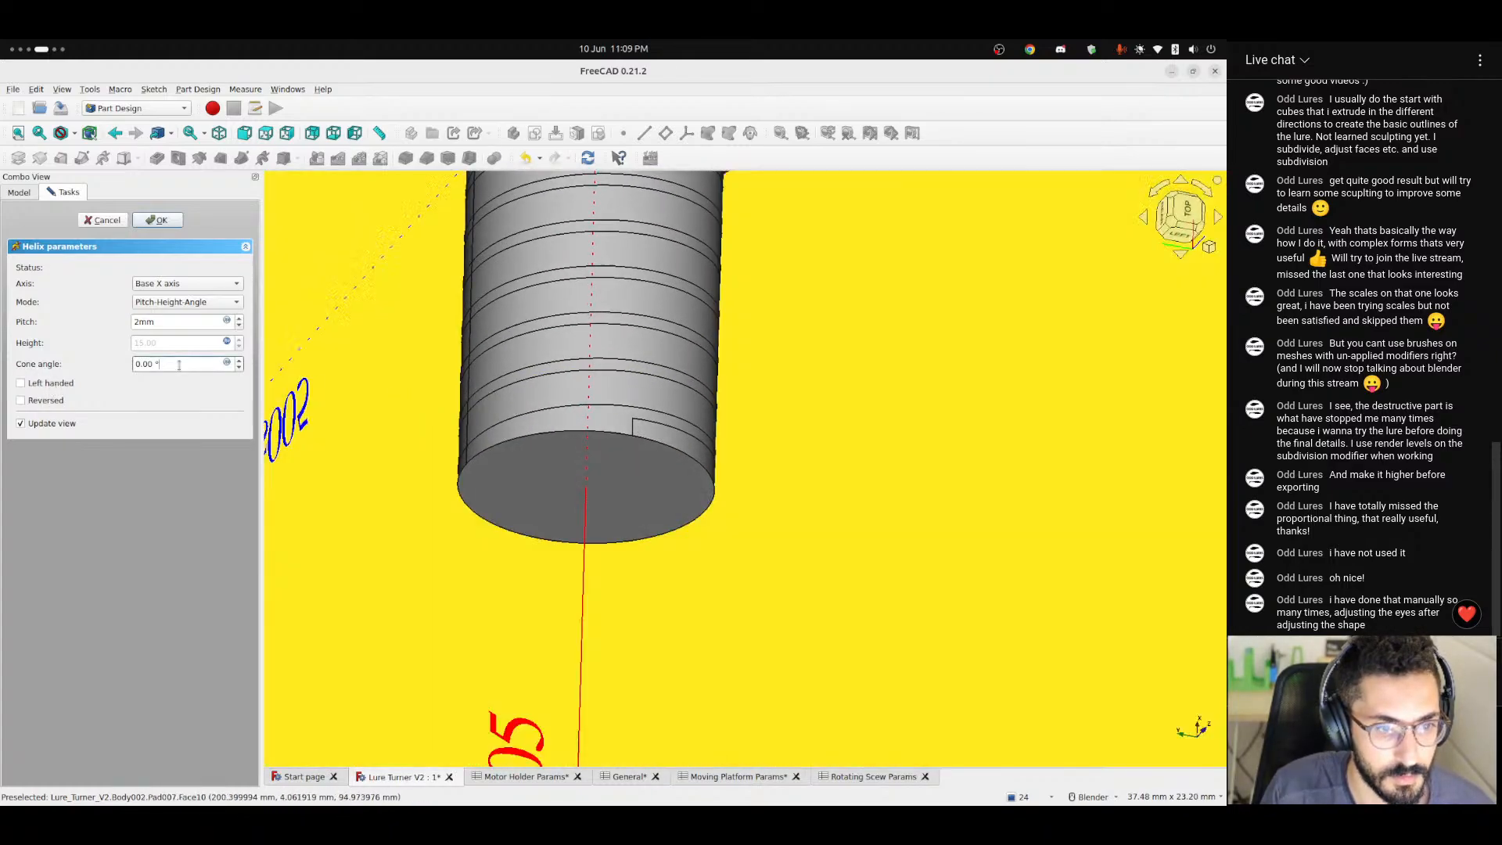
left_click(159, 322)
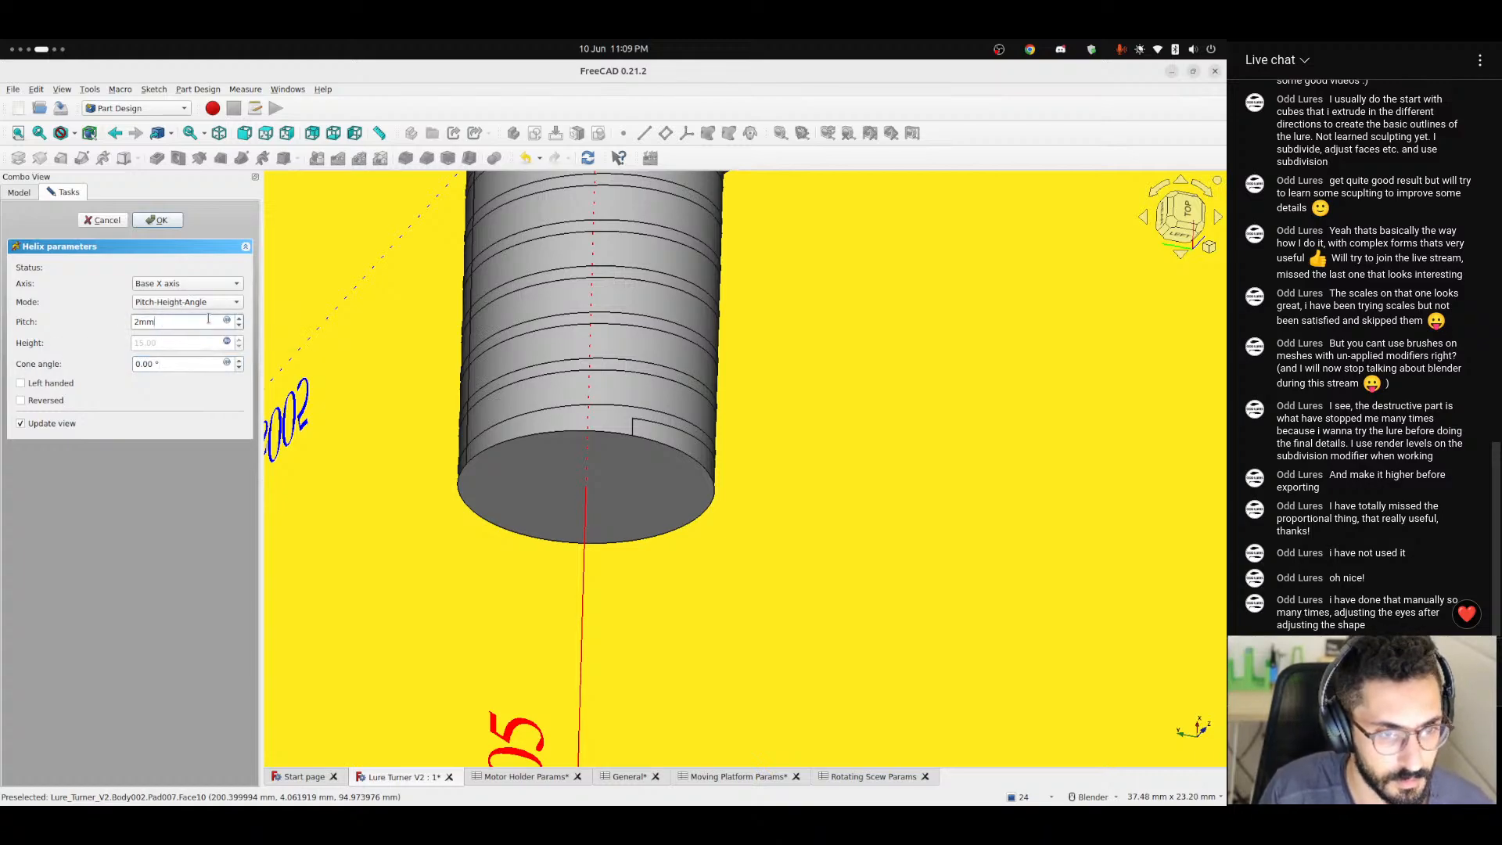
type("3")
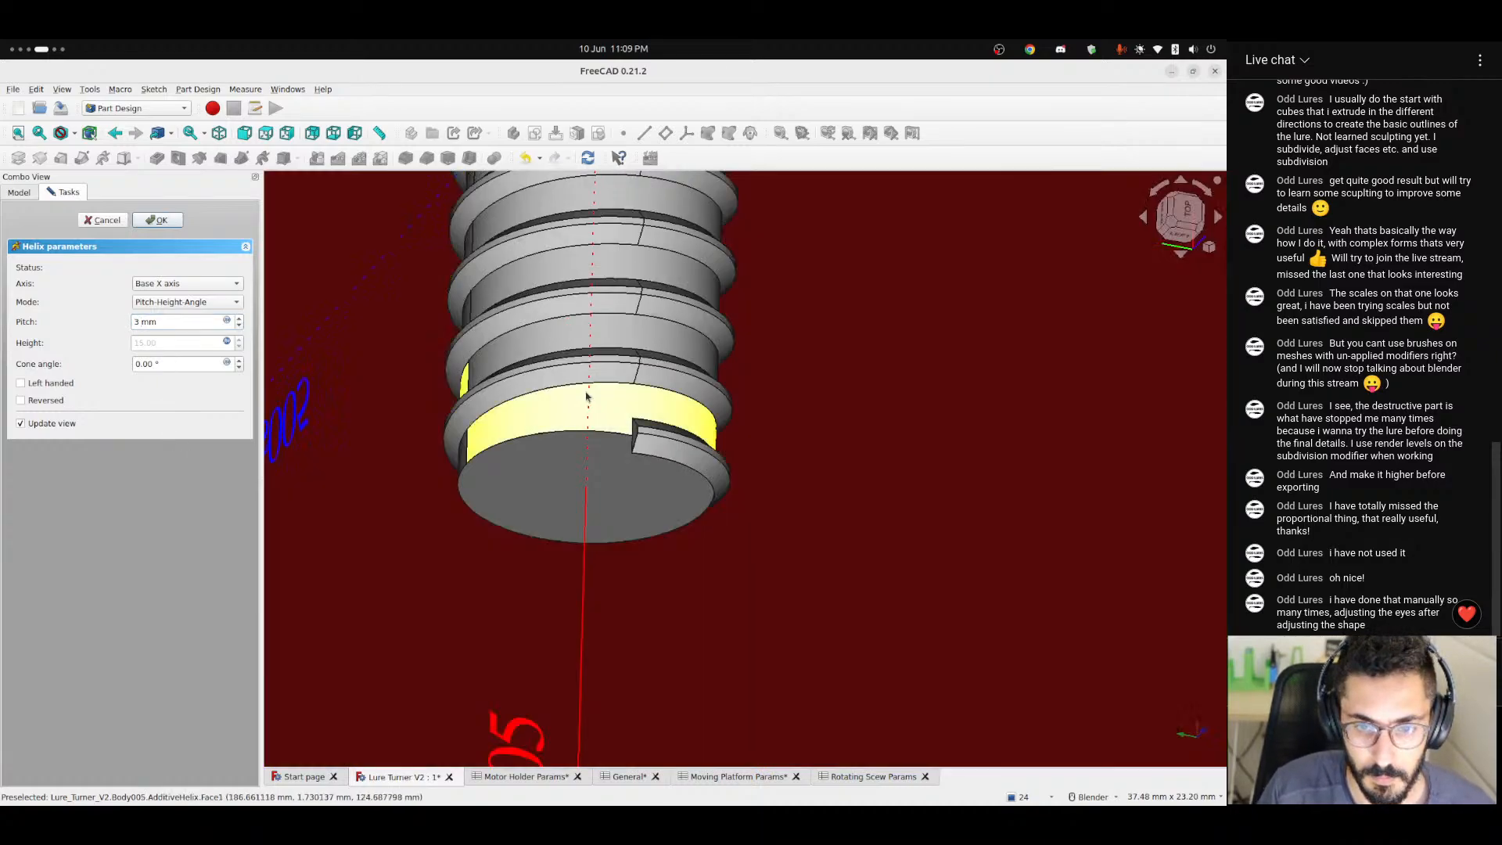
middle_click_drag(587, 397, 710, 429)
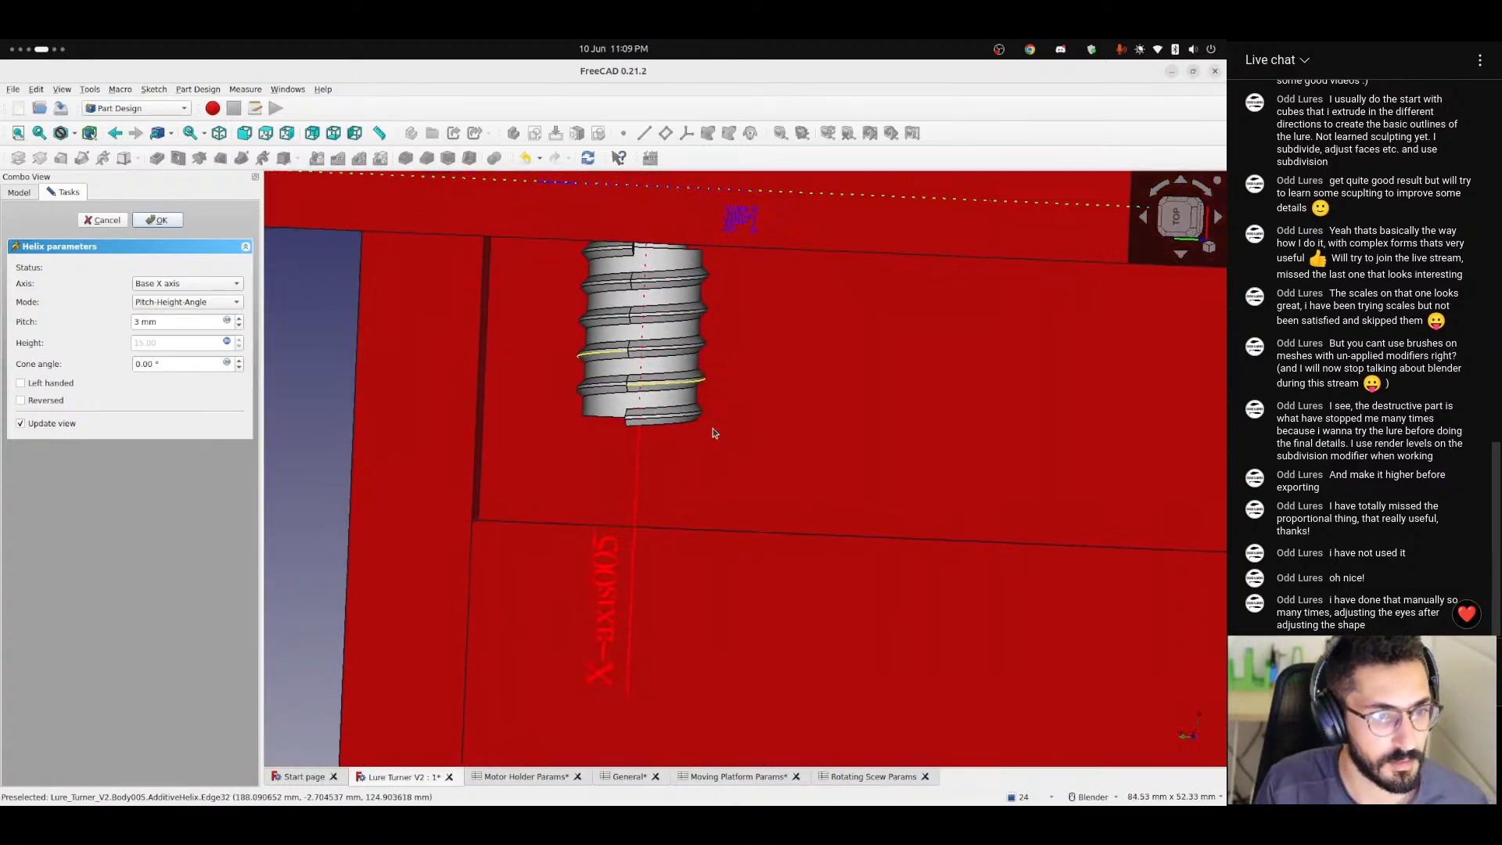
scroll(633, 359, "up", 3)
scroll(645, 418, "up", 3)
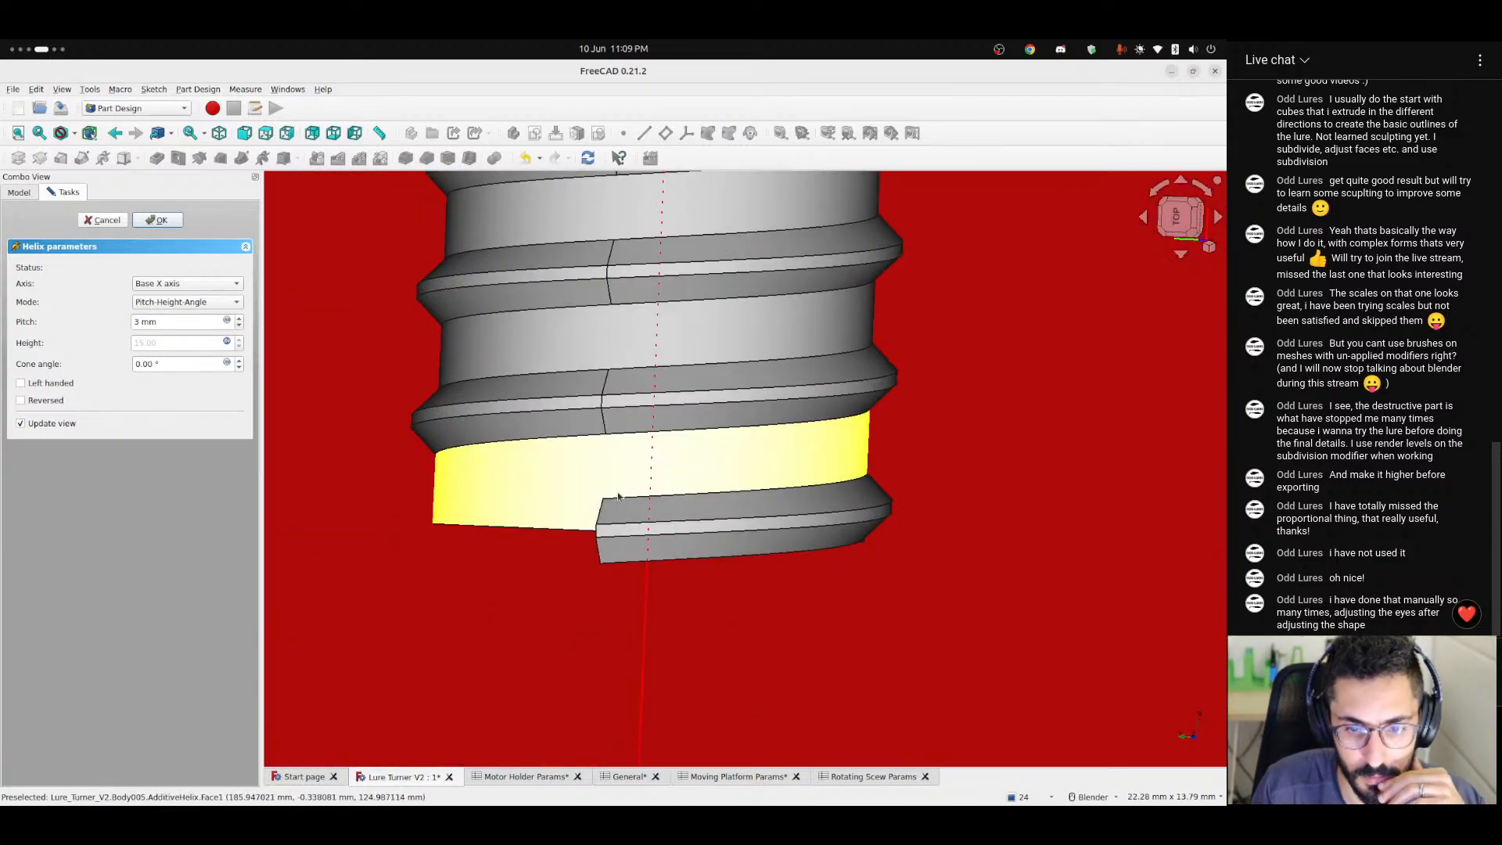
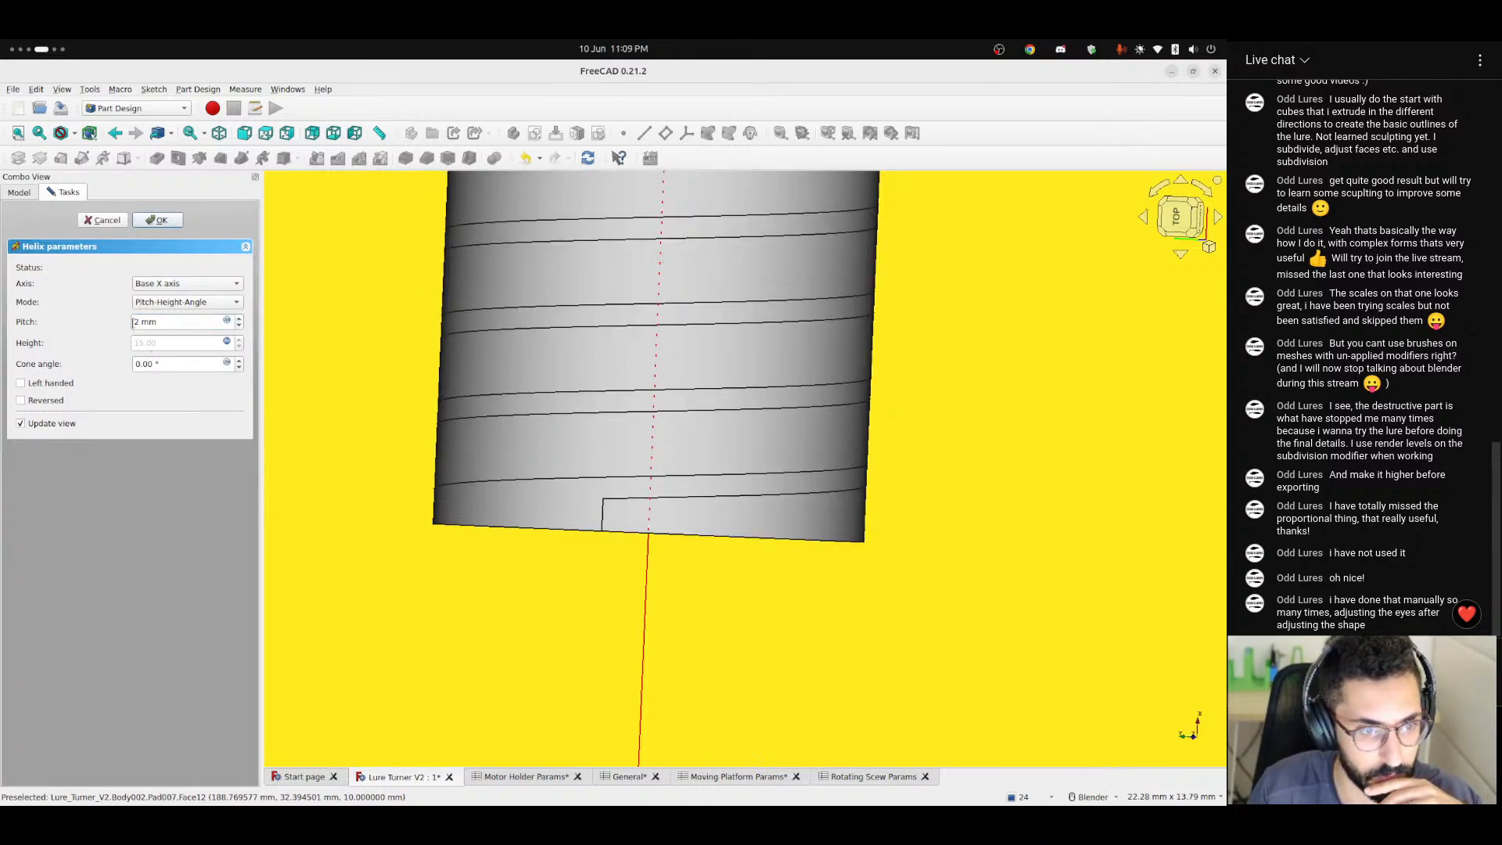
Try several helix pitch values, including 3 mm and 2.5 mm, and examine the previewed thread near the shaft's free end.
left_click_drag(137, 321, 129, 322)
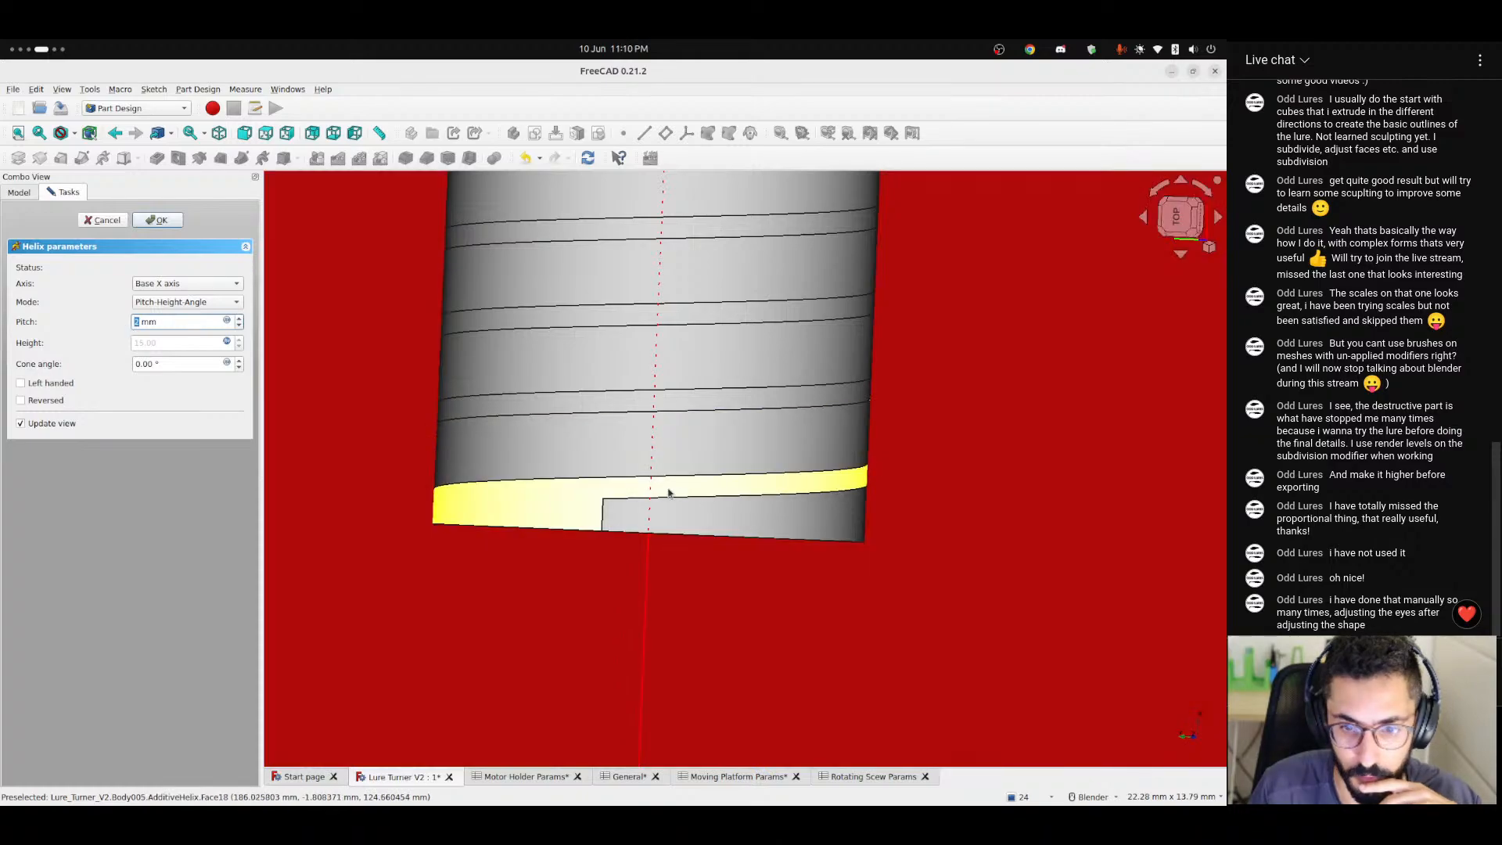
scroll(667, 491, "up", 3)
scroll(667, 491, "down", 6)
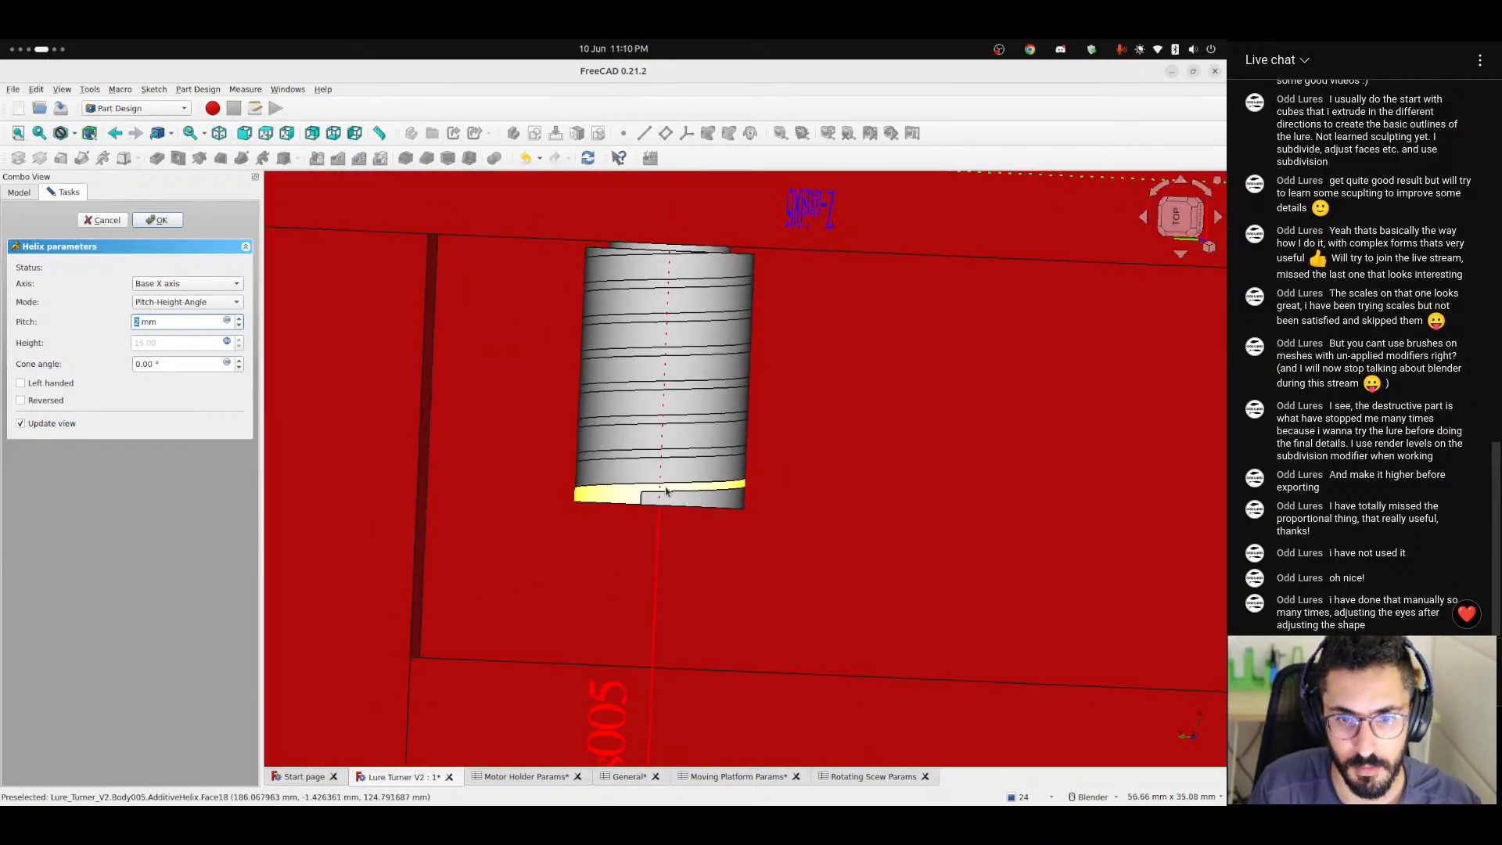
scroll(665, 490, "up", 5)
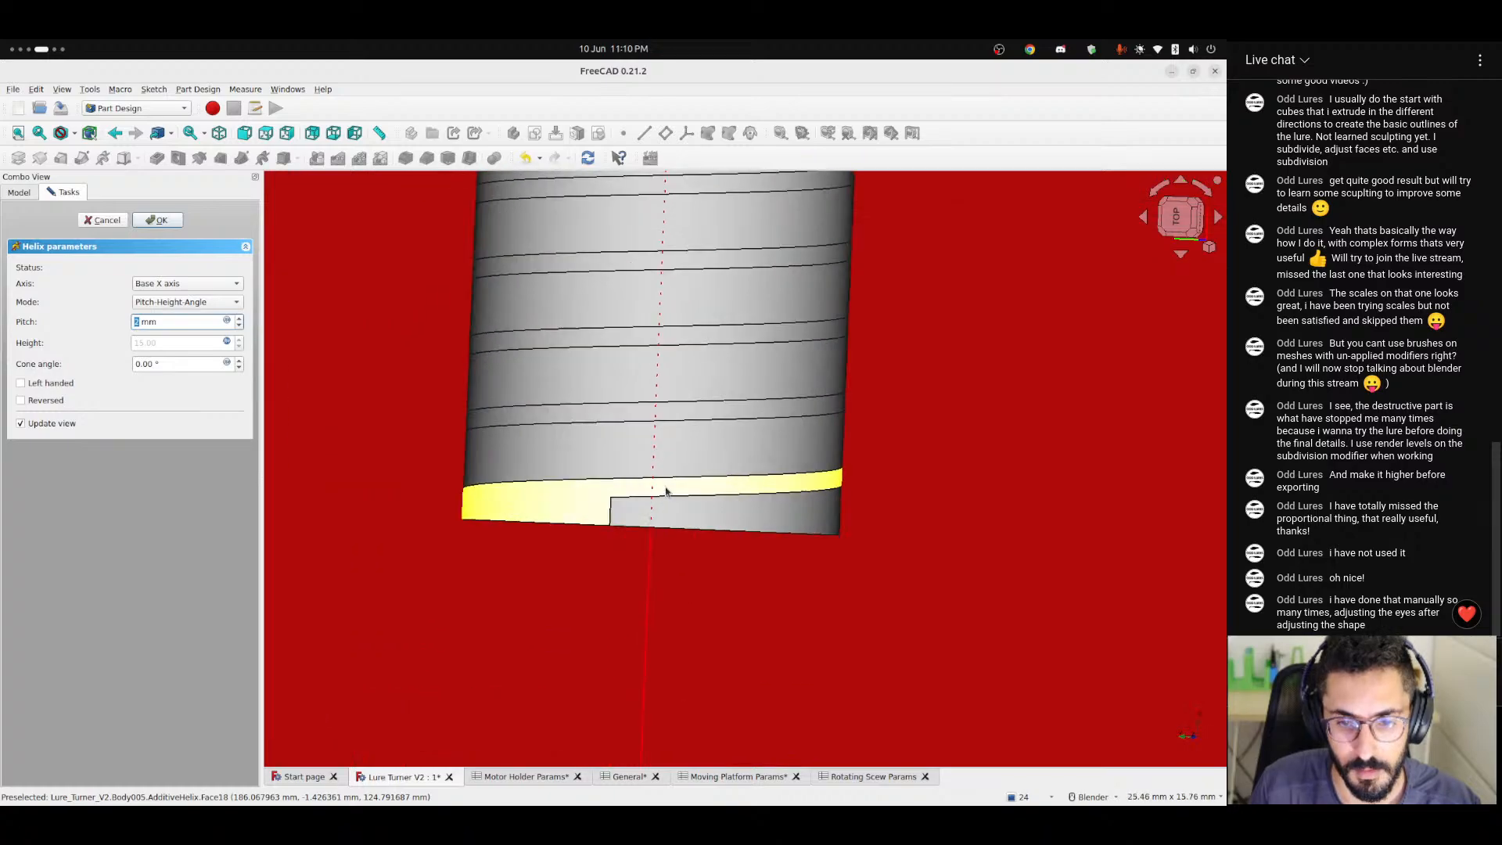
type("1")
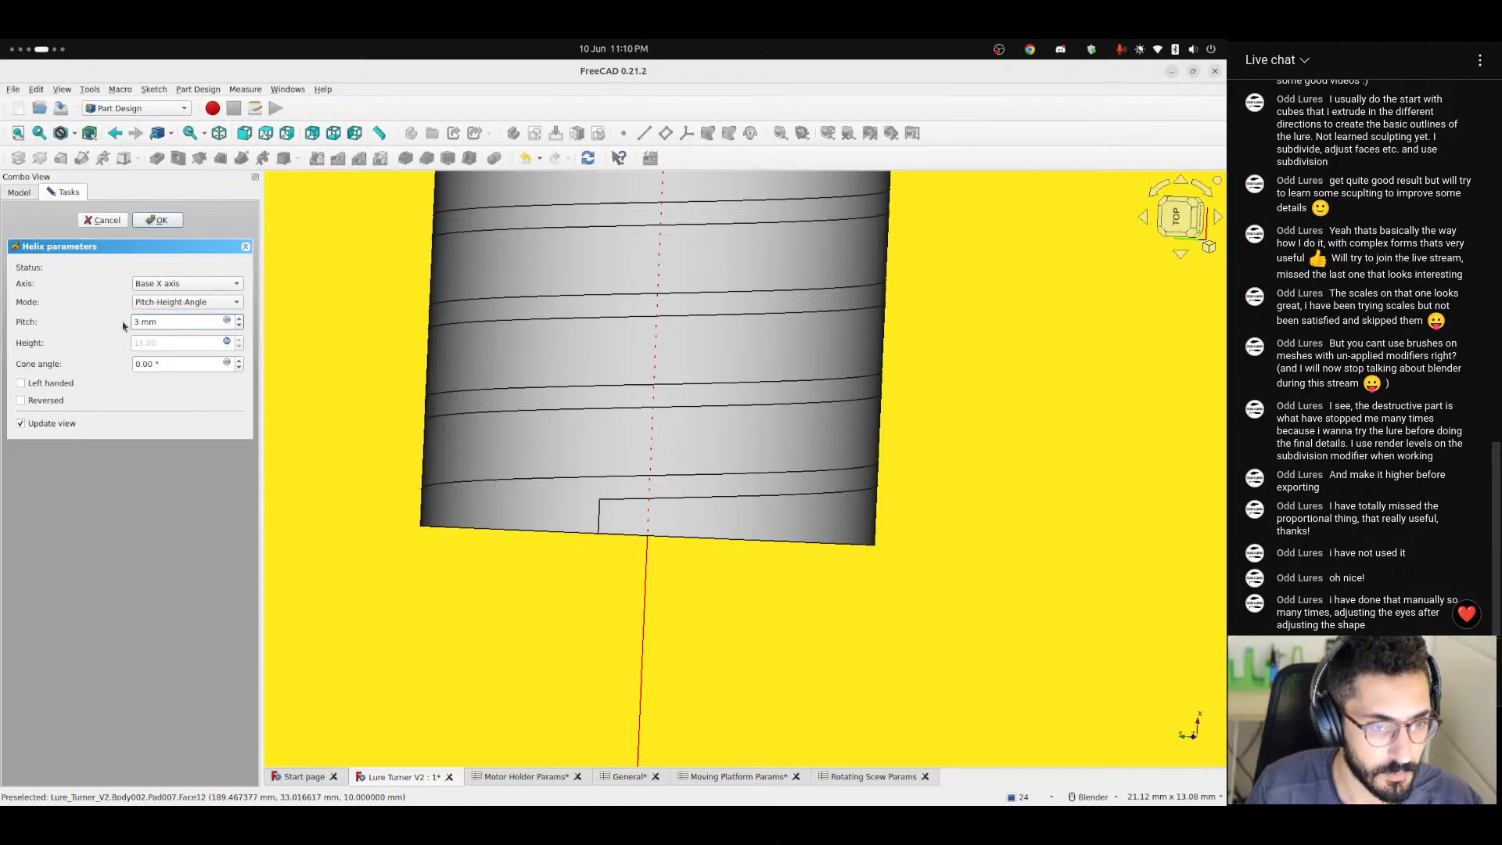
left_click_drag(138, 323, 123, 329)
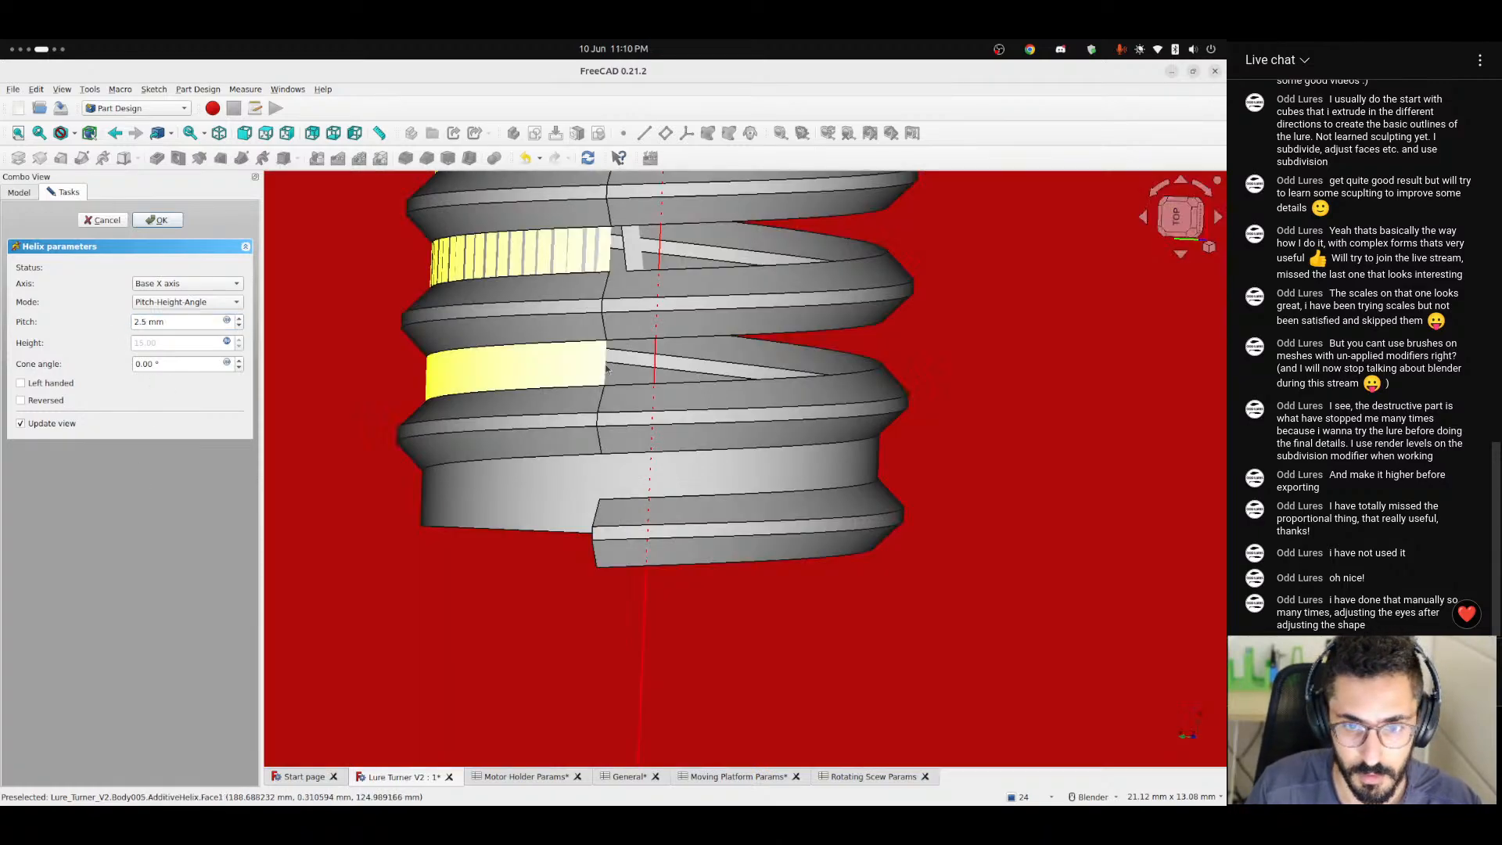
middle_click_drag(610, 395, 656, 330)
scroll(655, 332, "down", 3)
scroll(656, 331, "down", 3)
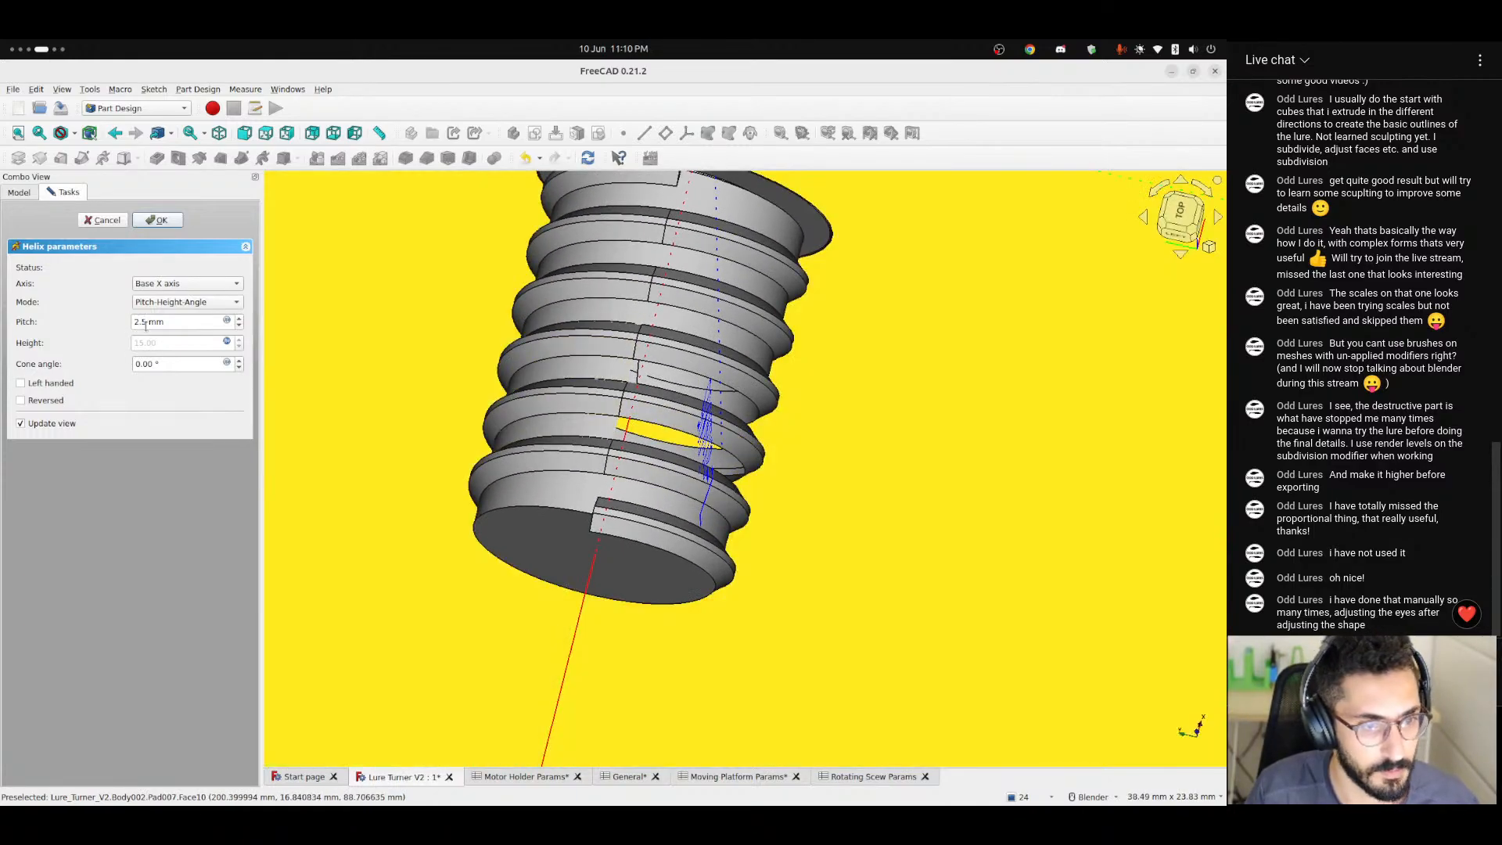
Set the helix pitch to 3 mm and examine the previewed thread along the shaft up to its flange.
left_click_drag(145, 324, 118, 329)
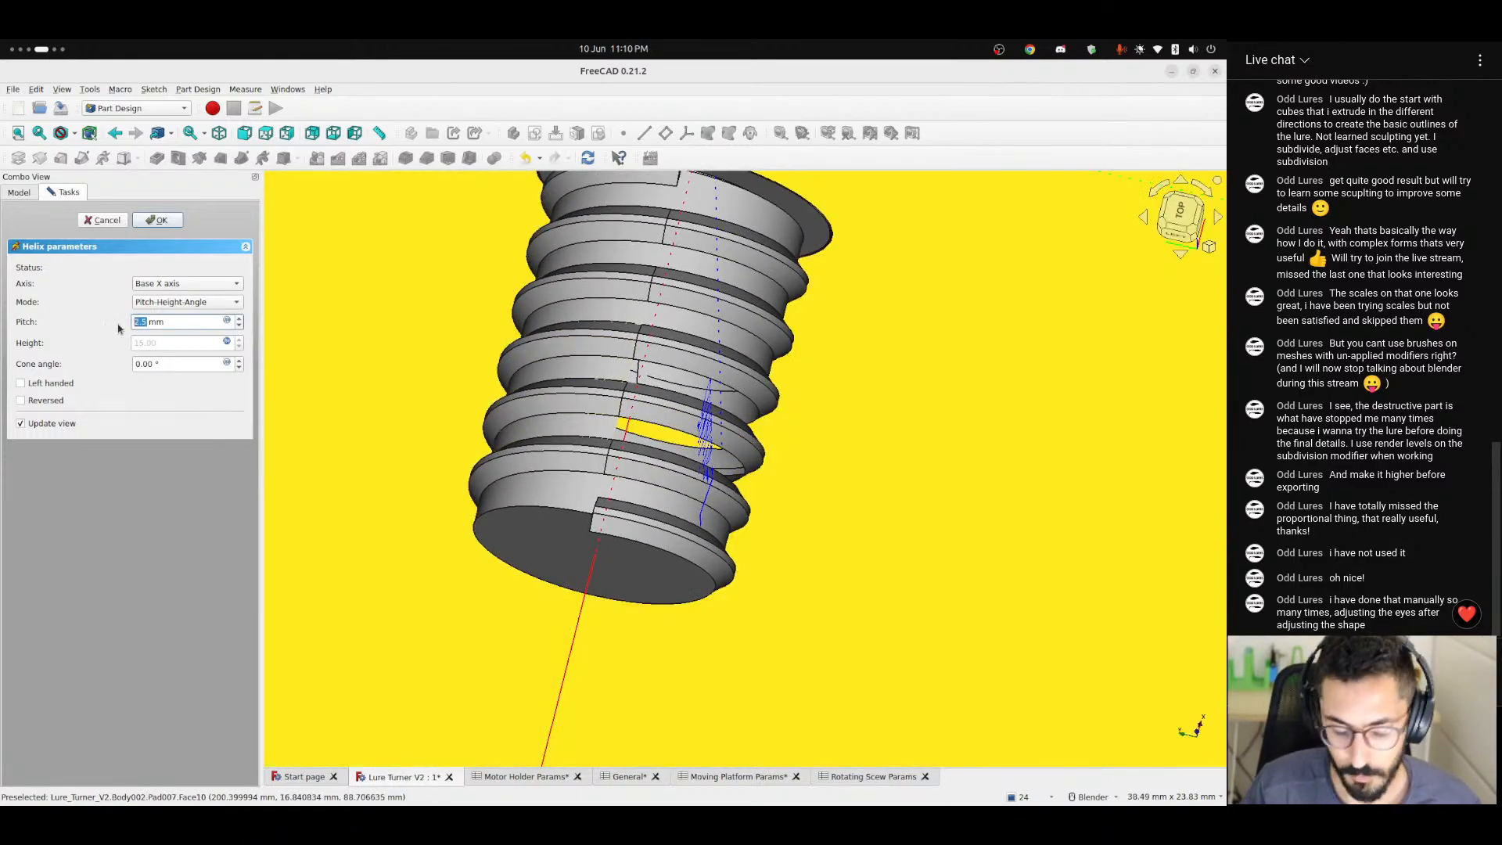
type("3")
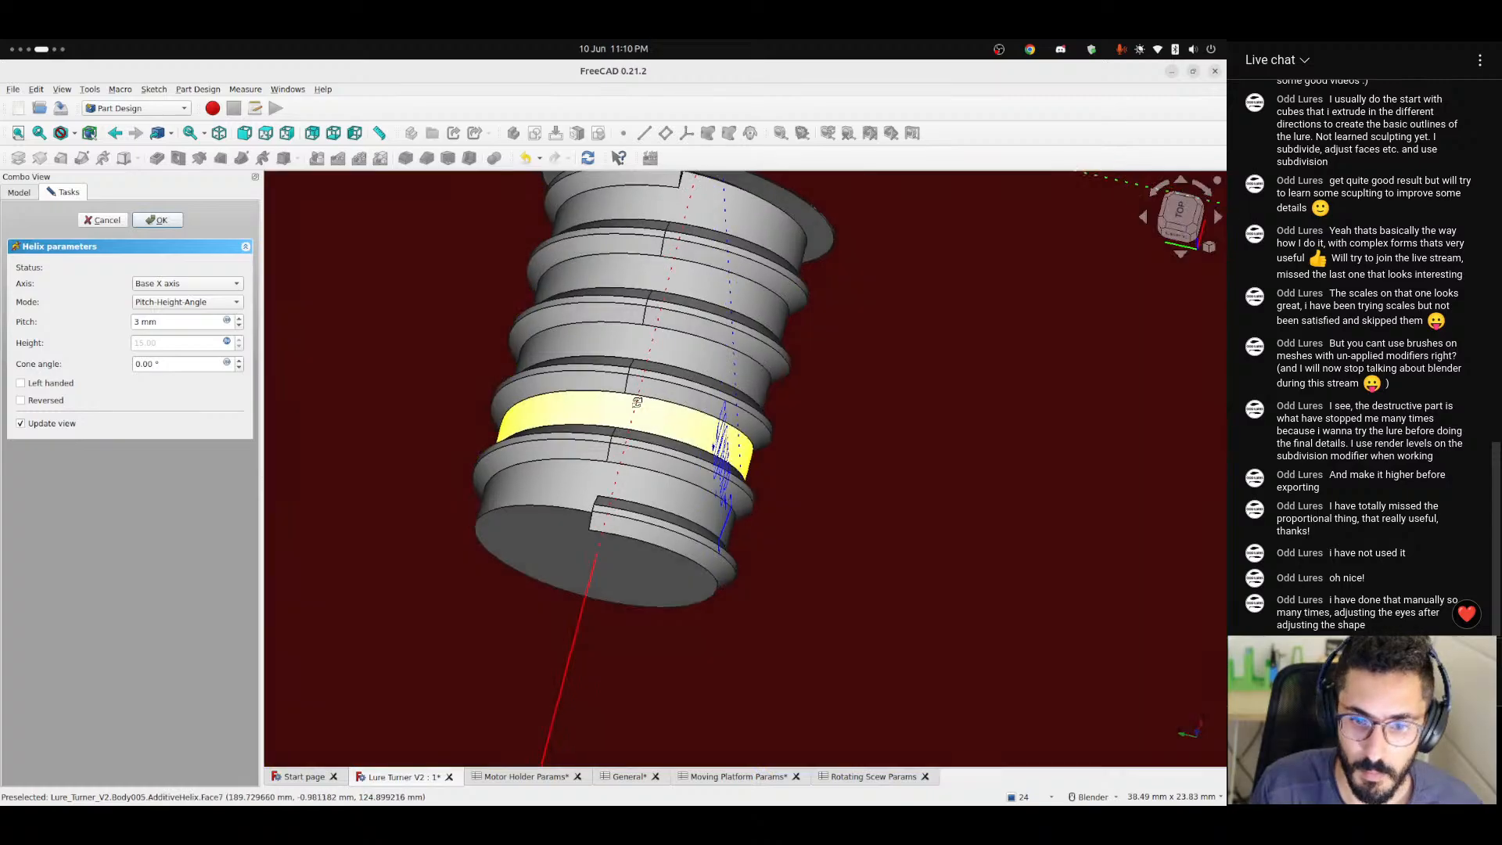
middle_click_drag(628, 434, 692, 425)
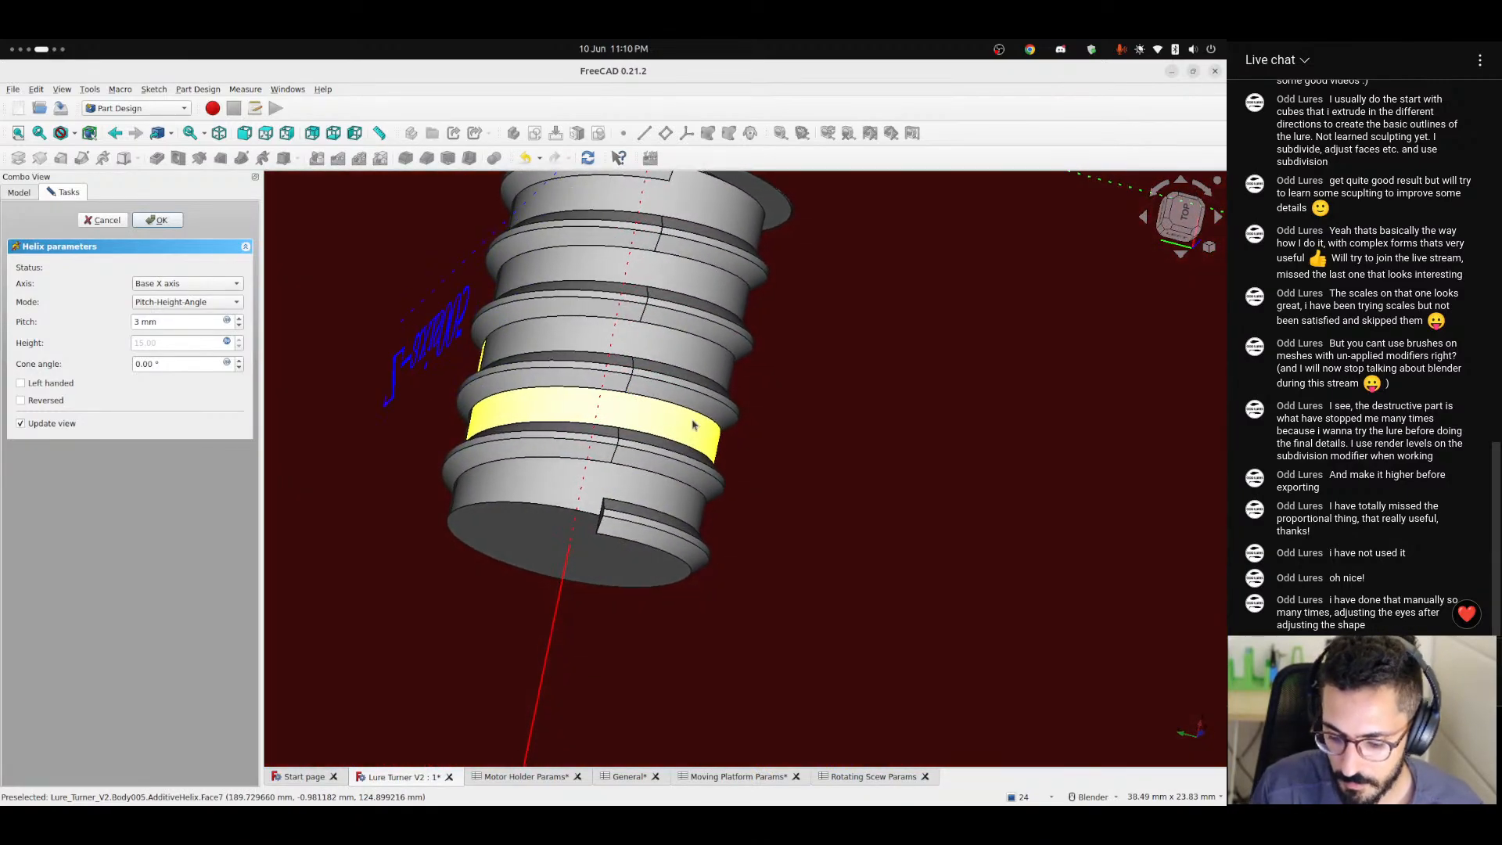
middle_click_drag(623, 328, 576, 439)
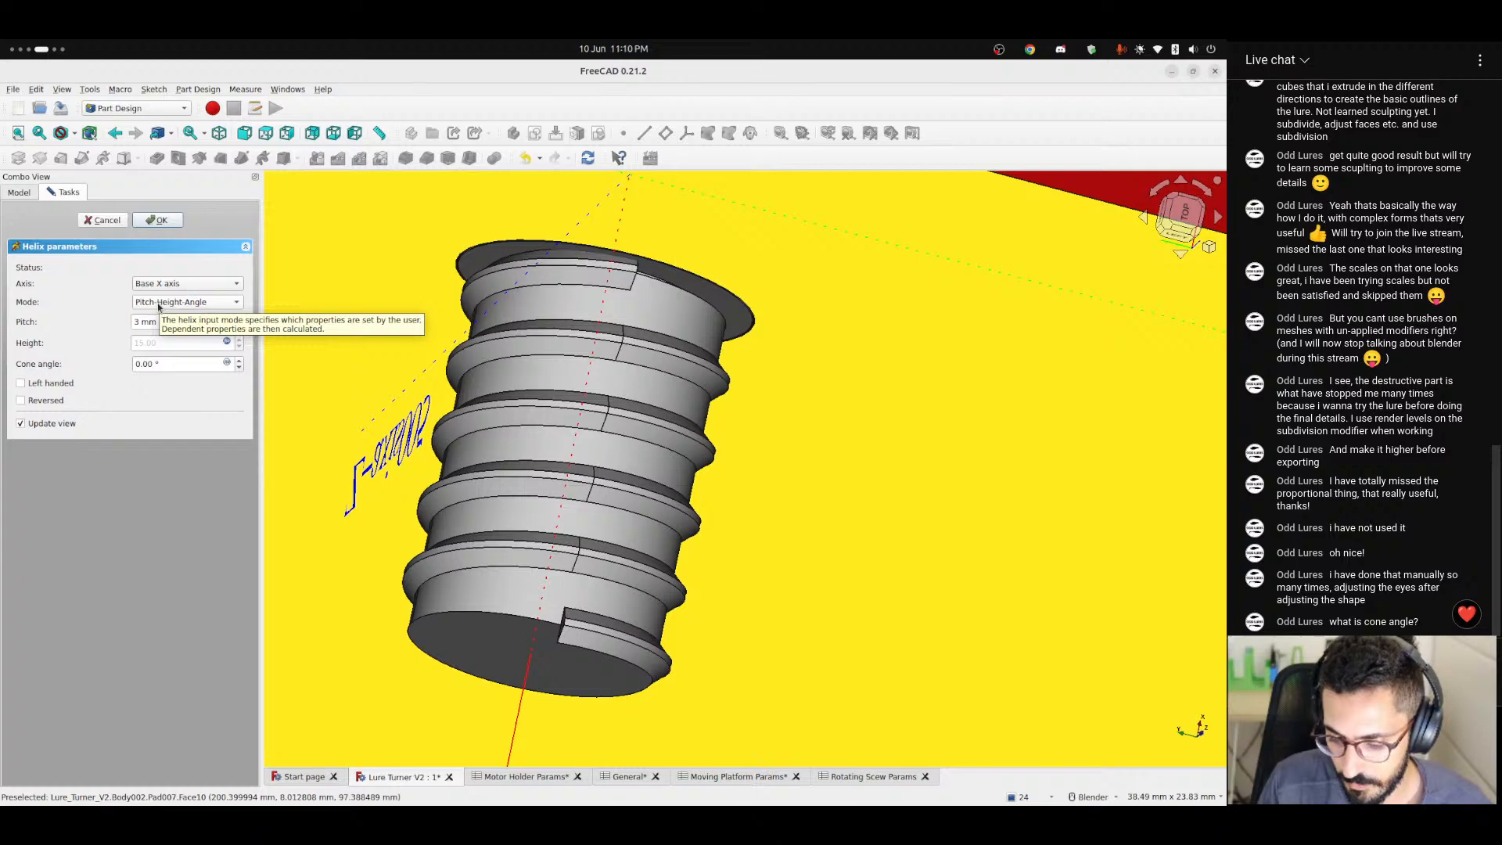
Try a non-zero cone angle on the helix, reset it to 0° and accept the helix.
mouse_move(143, 364)
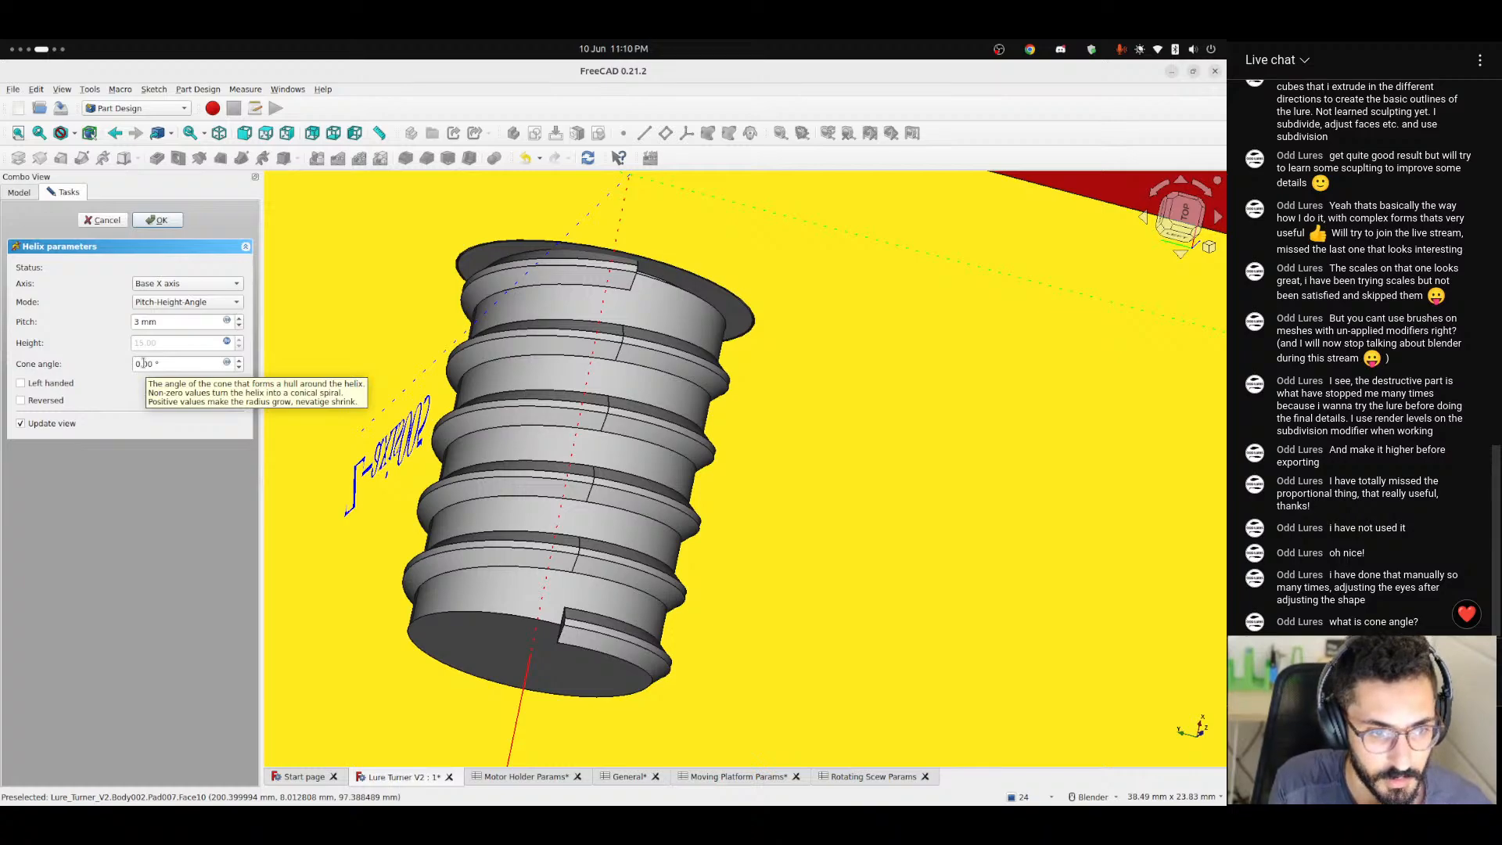
scroll(143, 364, "up", 1)
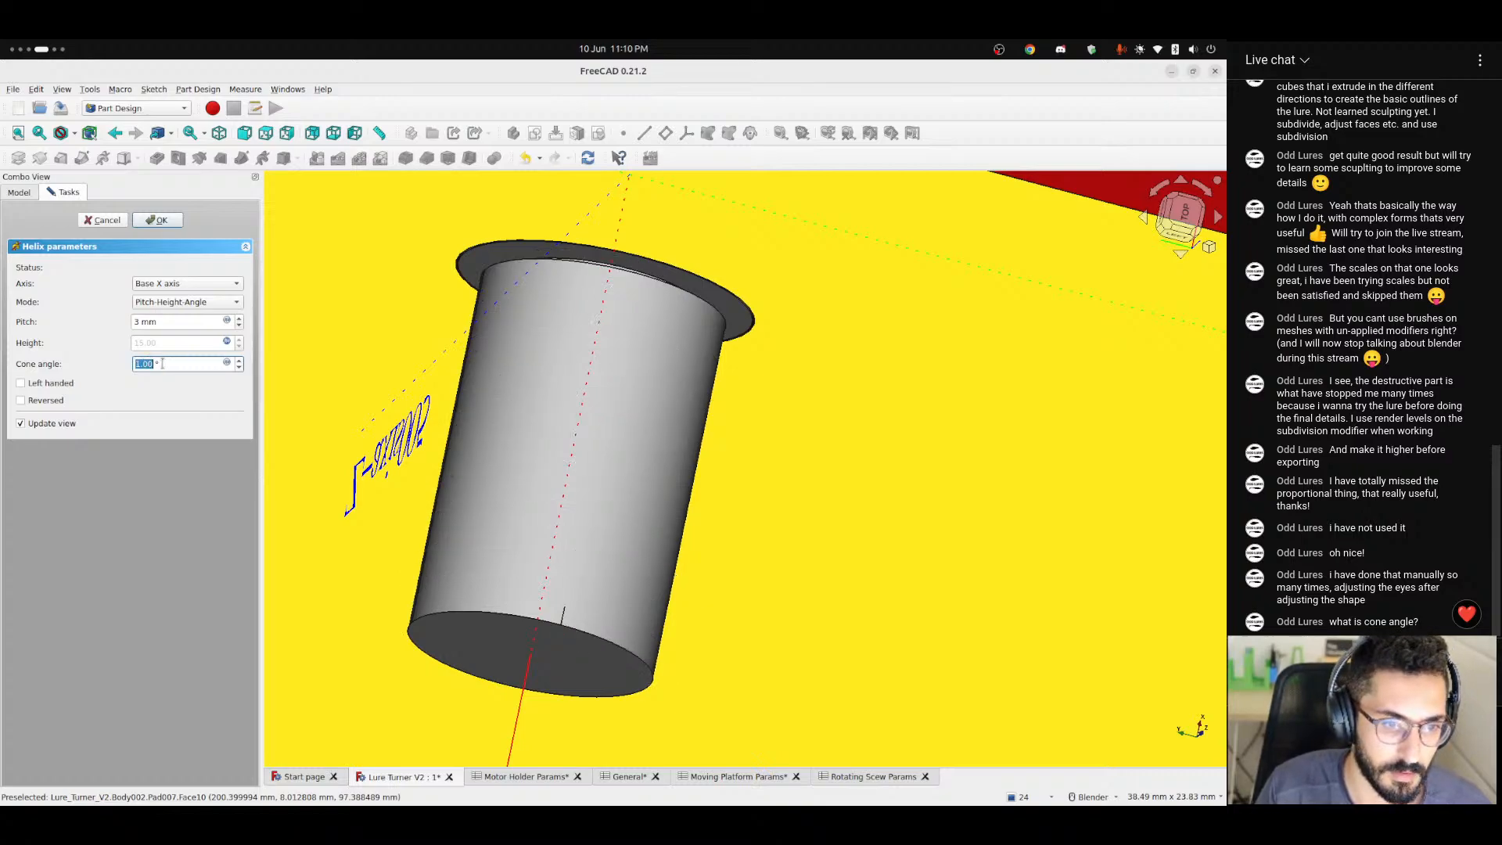
type("0")
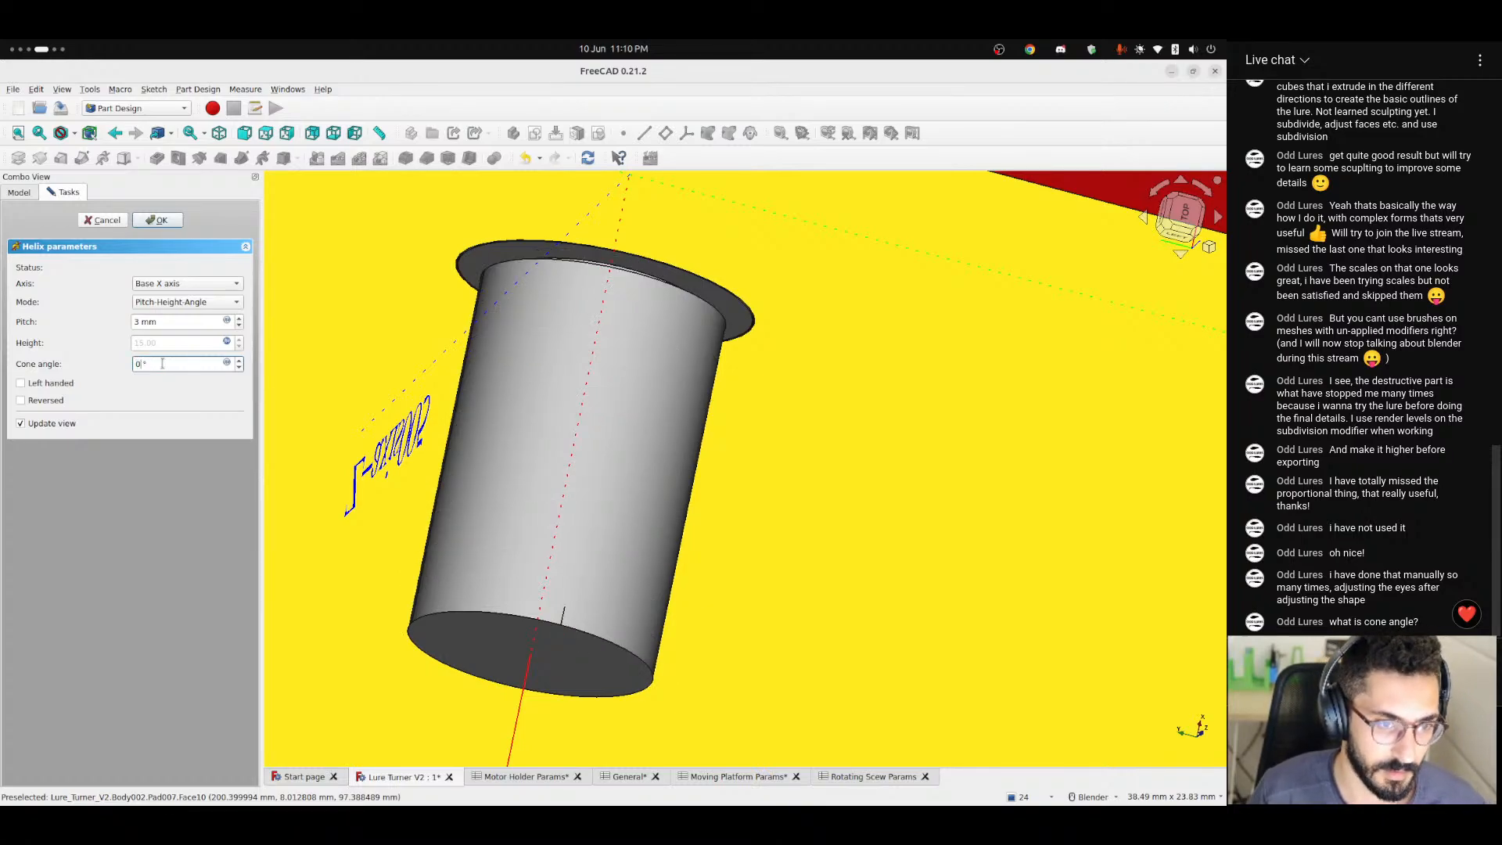
key("Return")
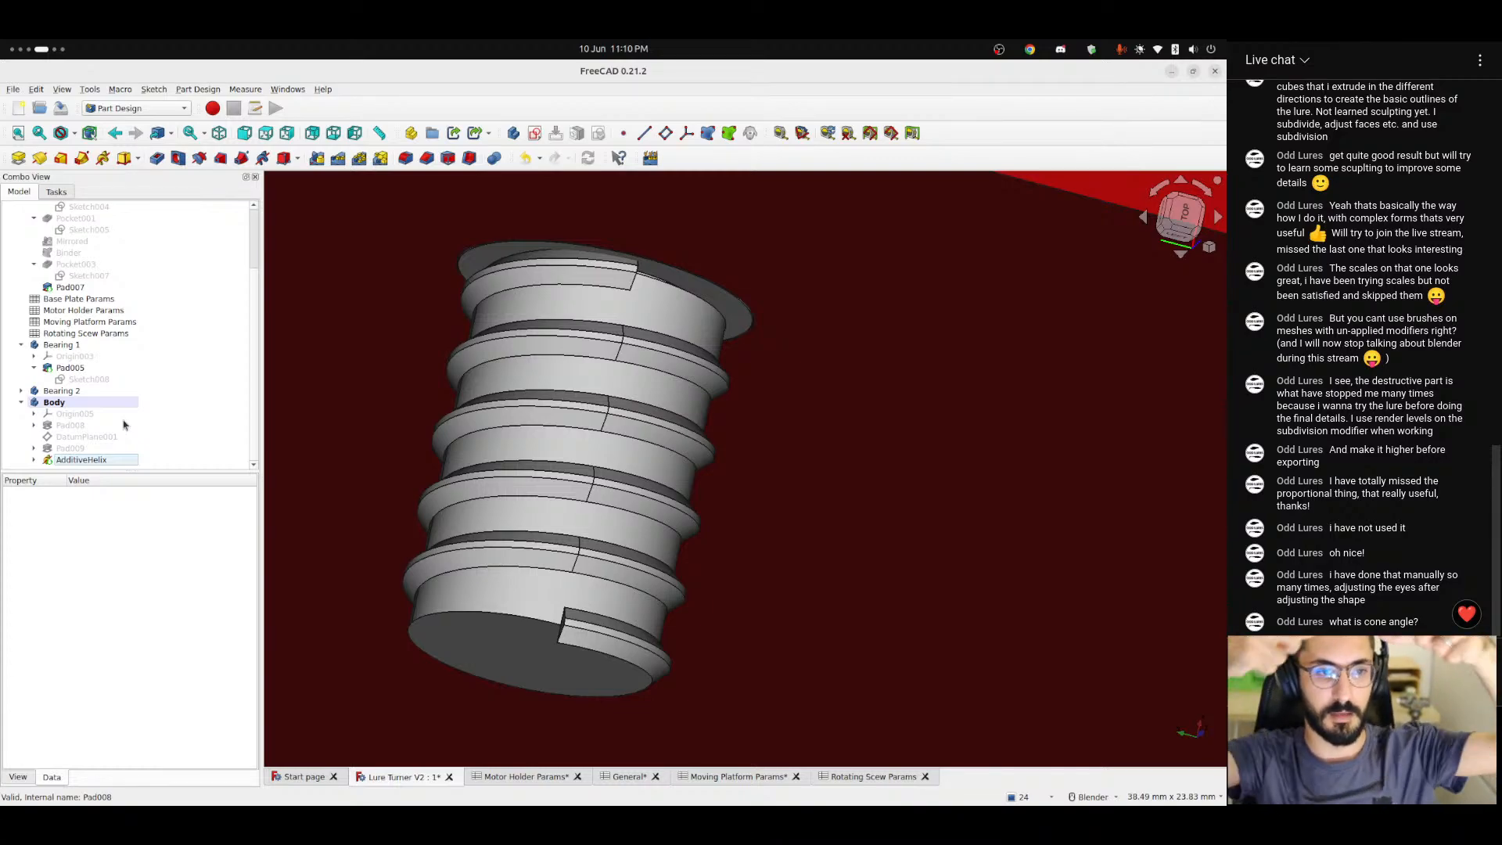
Measure the gap between the thread's starting corner and the base of the adjacent turn at the shaft's free end.
double_click(82, 460)
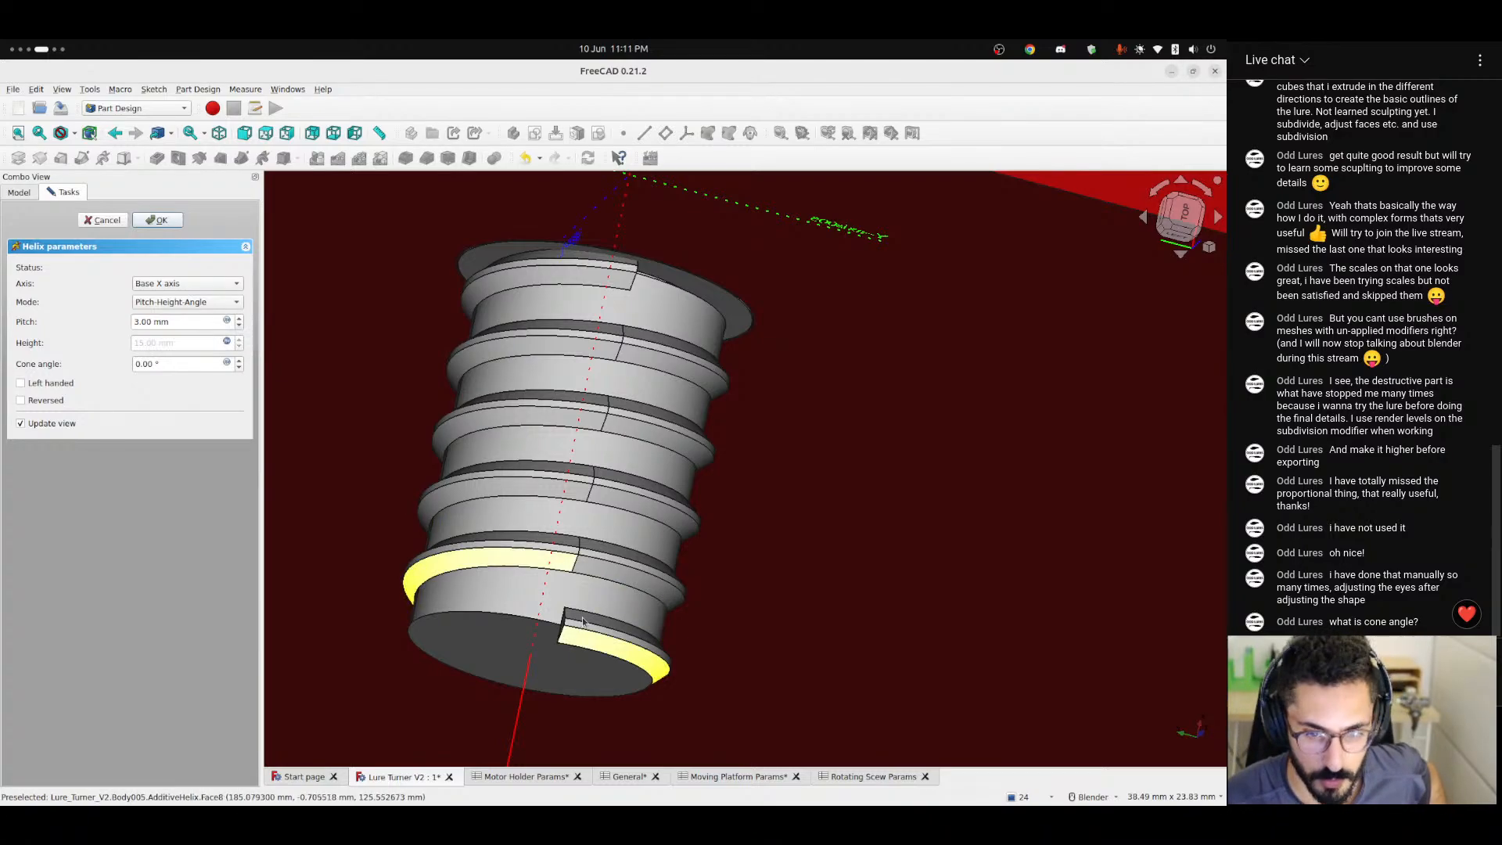
scroll(744, 383, "up", 5)
scroll(744, 383, "down", 5)
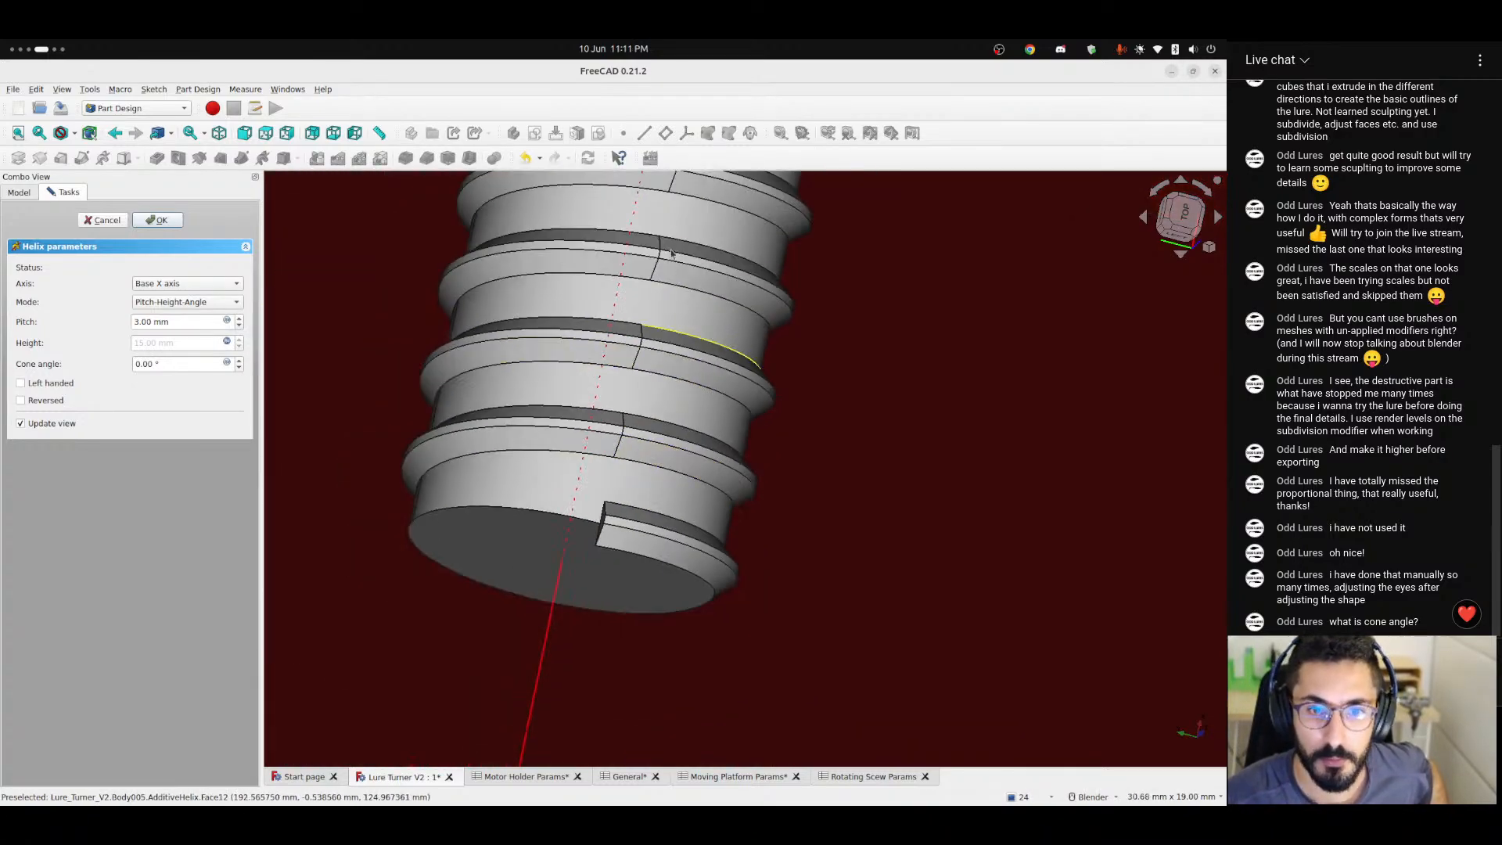
left_click(779, 133)
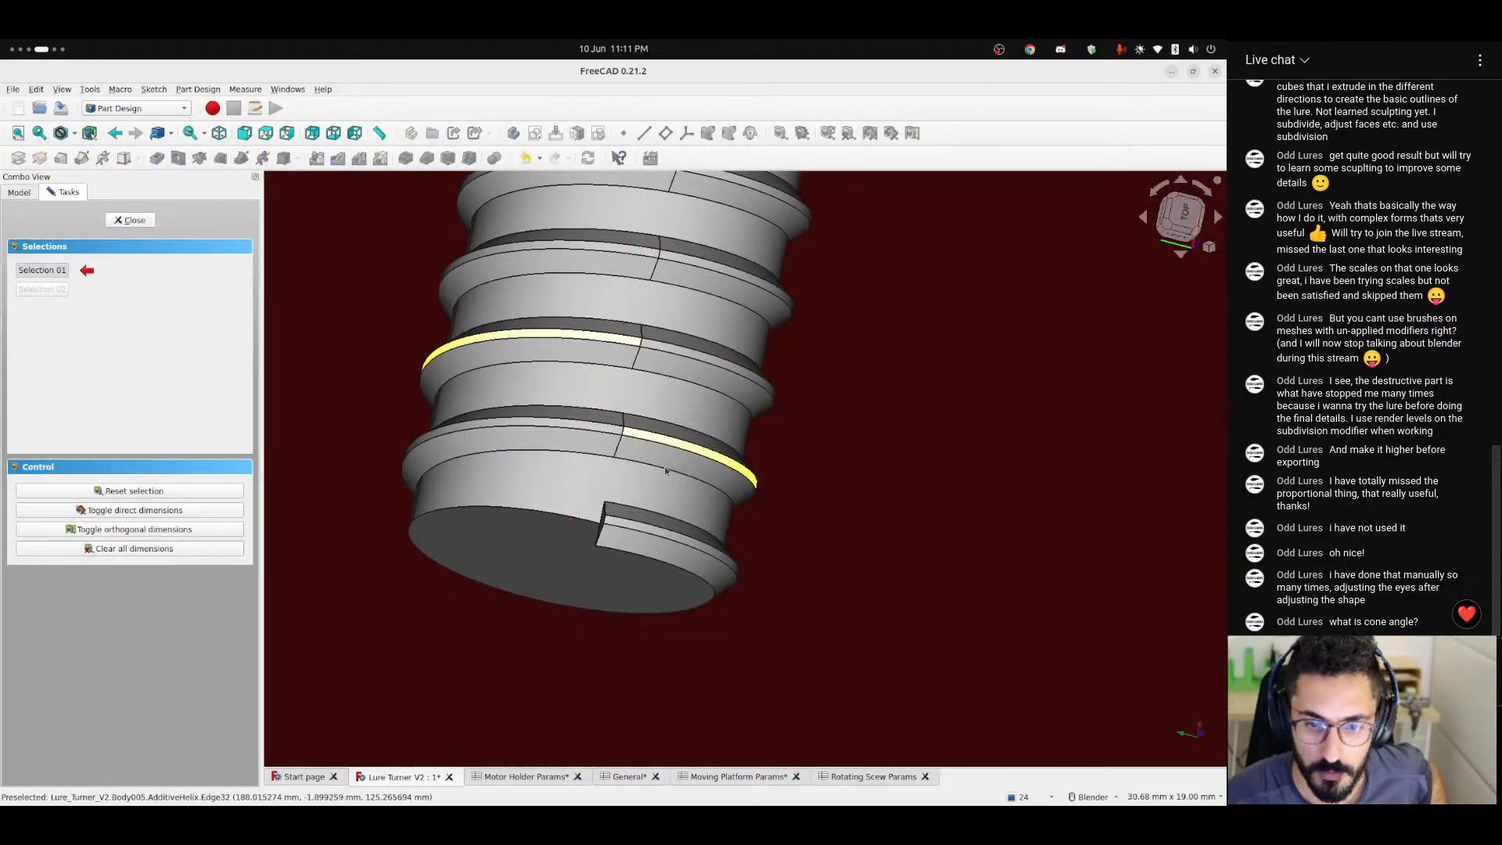
left_click(614, 504)
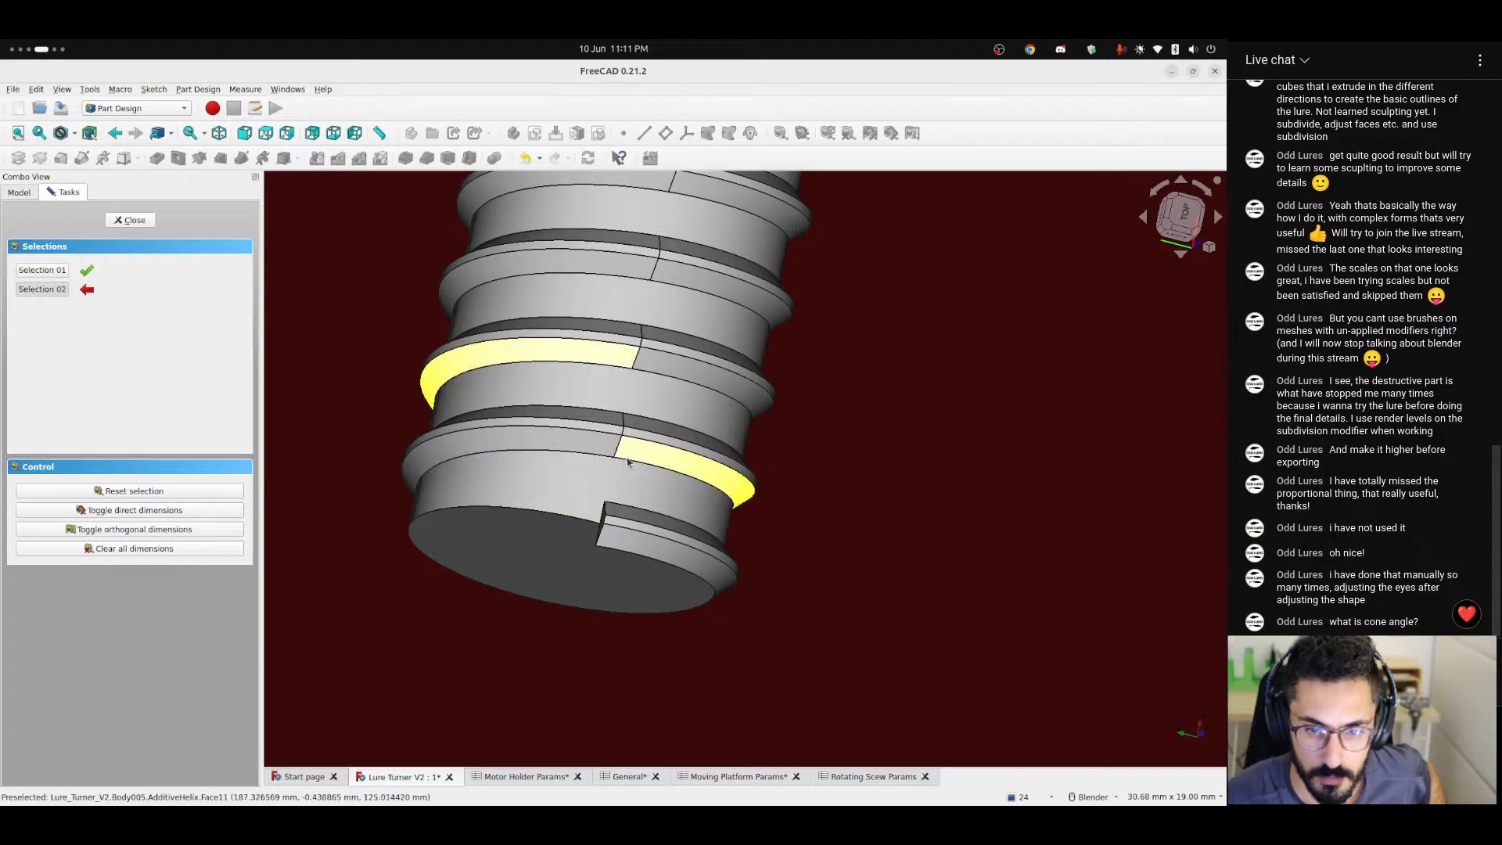
scroll(624, 463, "up", 3)
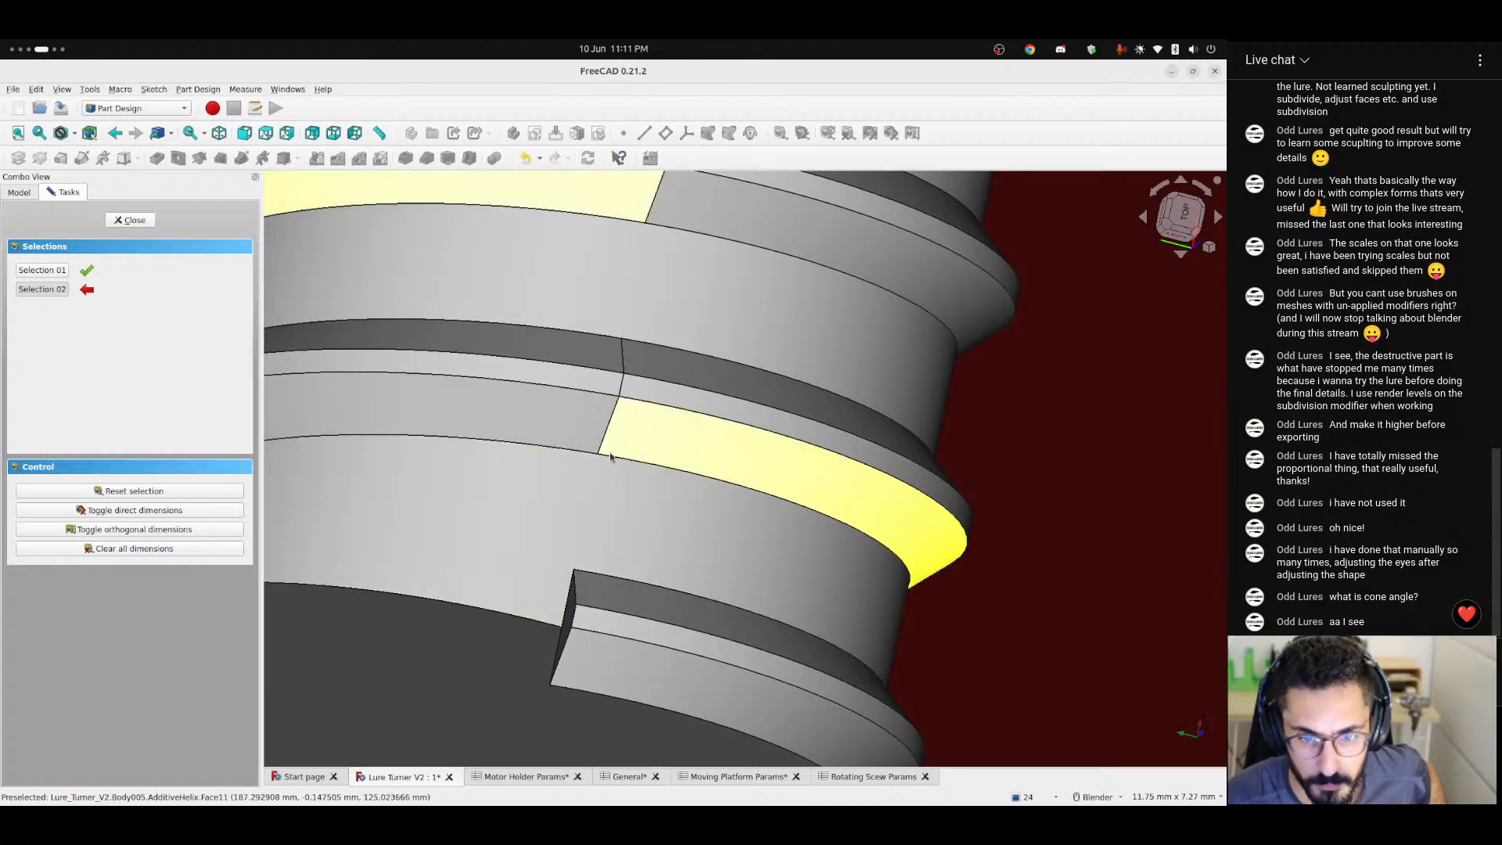
scroll(610, 460, "up", 2)
scroll(610, 460, "up", 1)
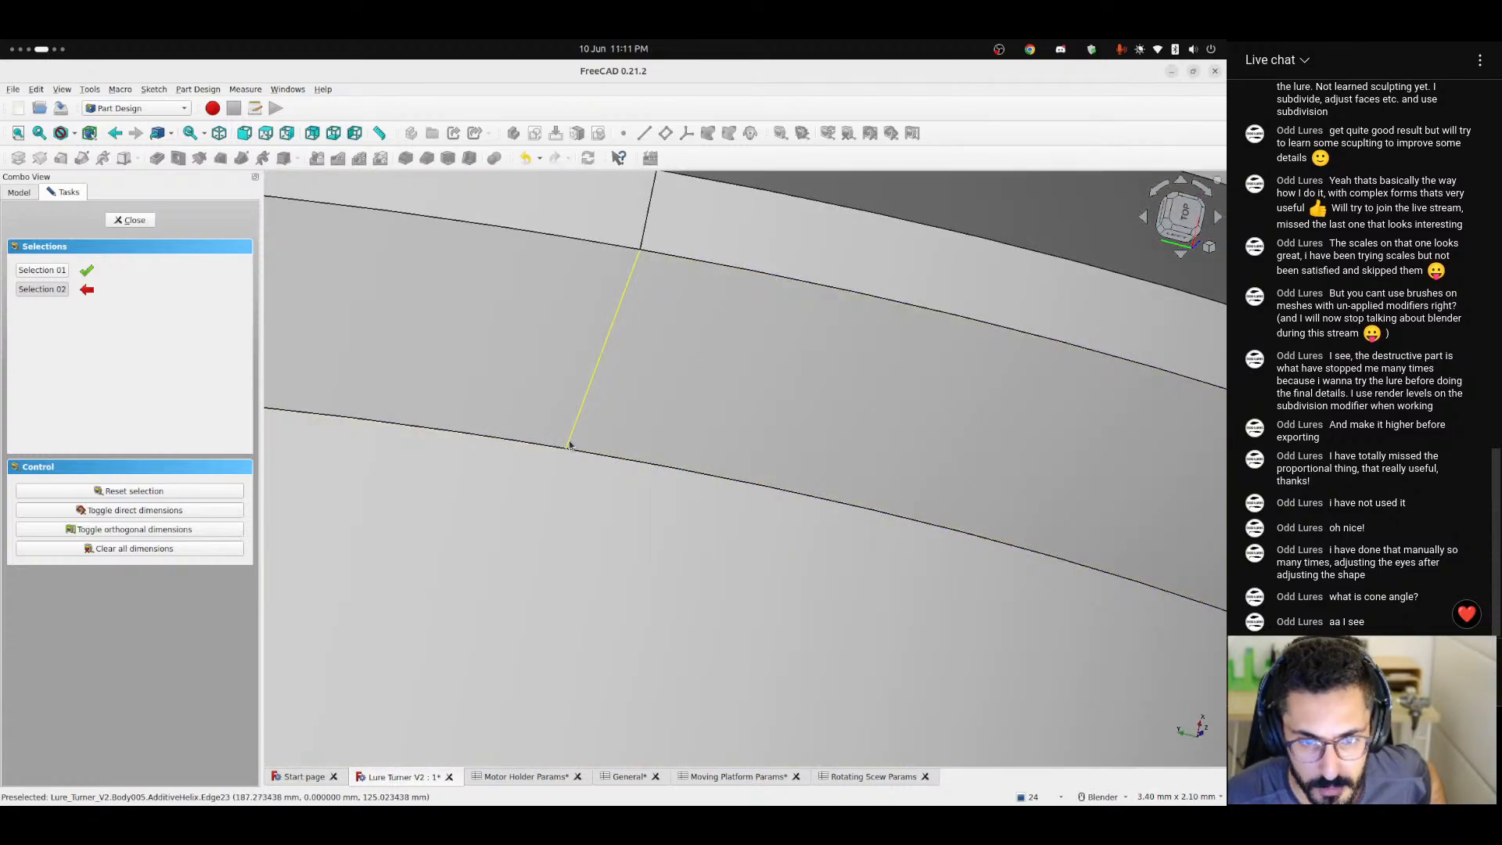
left_click(569, 446)
scroll(641, 557, "down", 3)
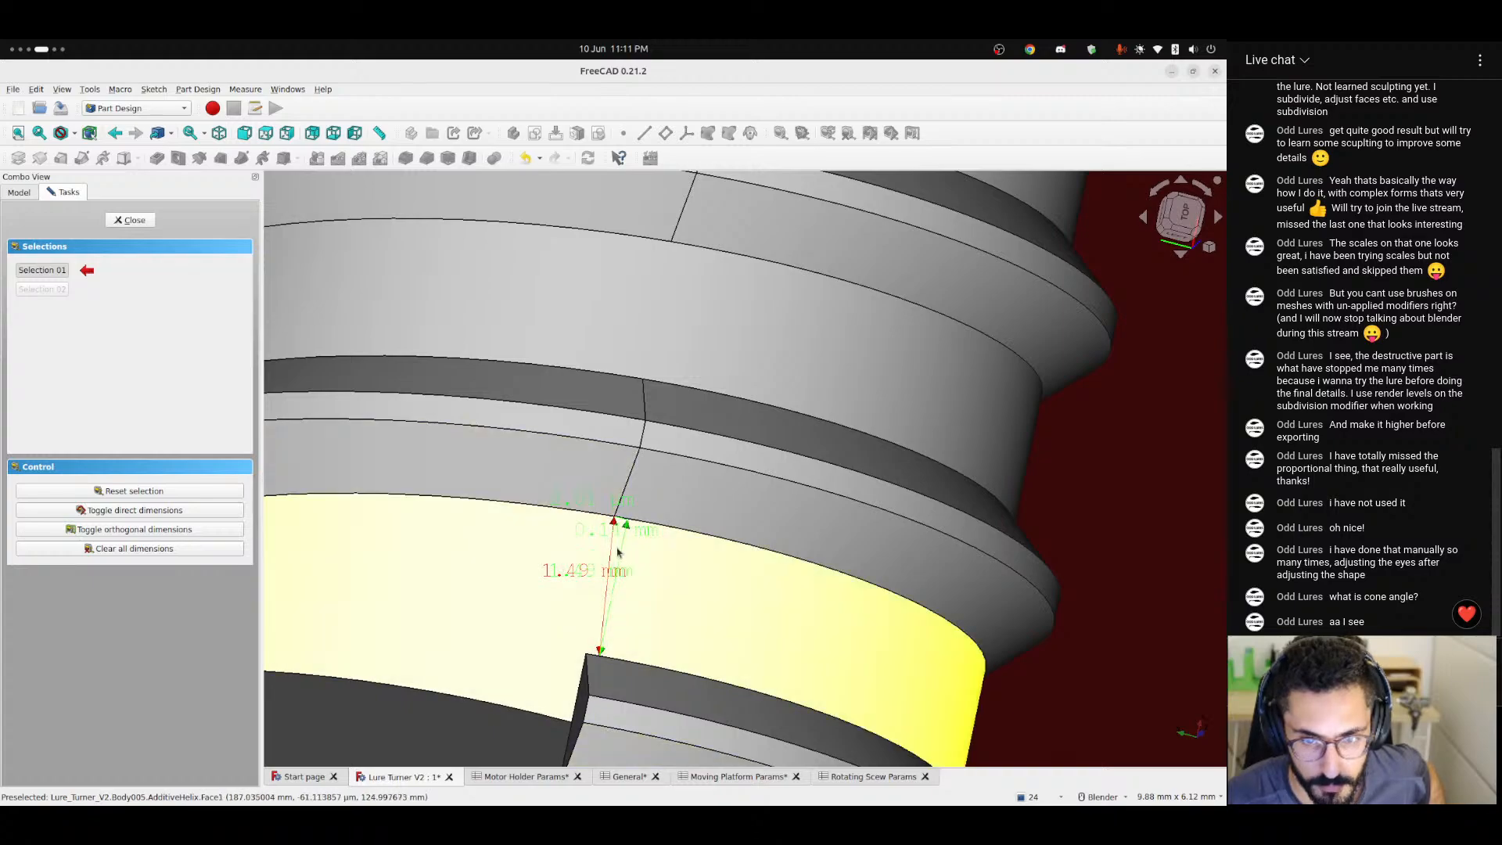
Finish measuring, clear the dimensions from the model and examine the spacing between the thread's first turns.
scroll(613, 559, "down", 2)
scroll(613, 569, "up", 3)
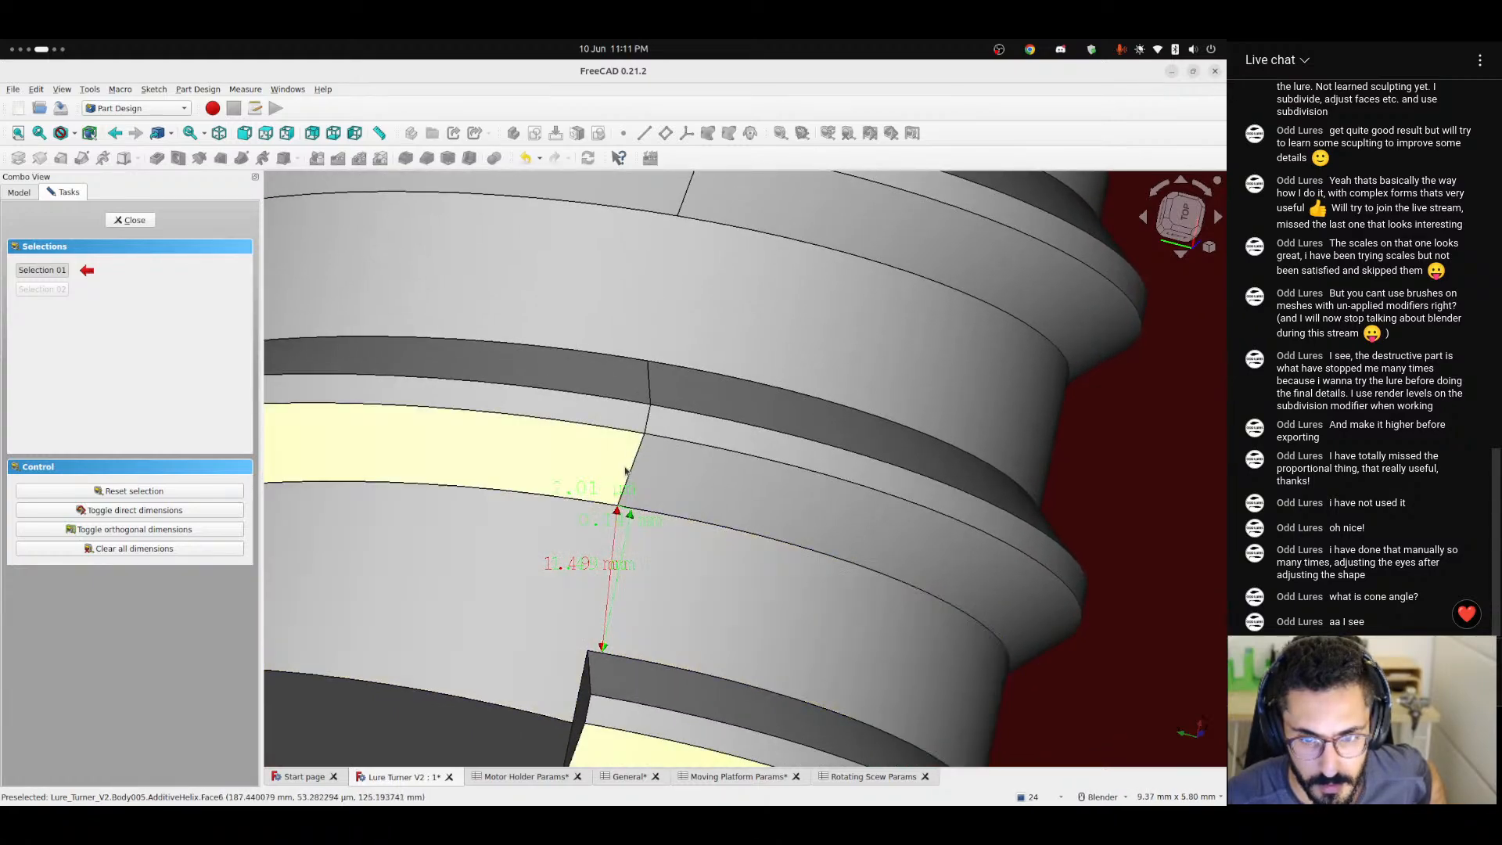
scroll(635, 652, "down", 1)
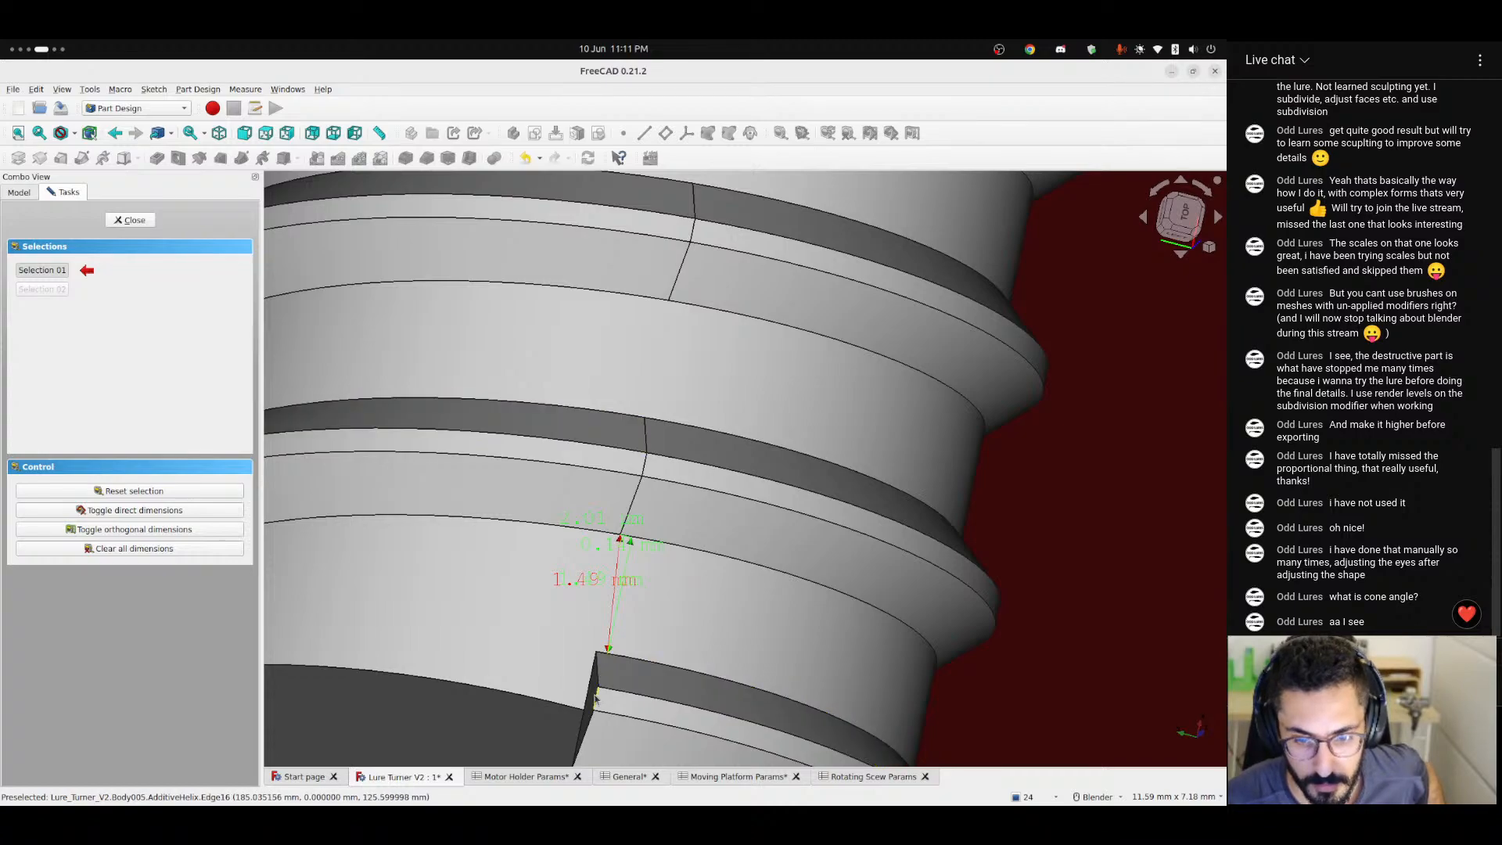
left_click(140, 226)
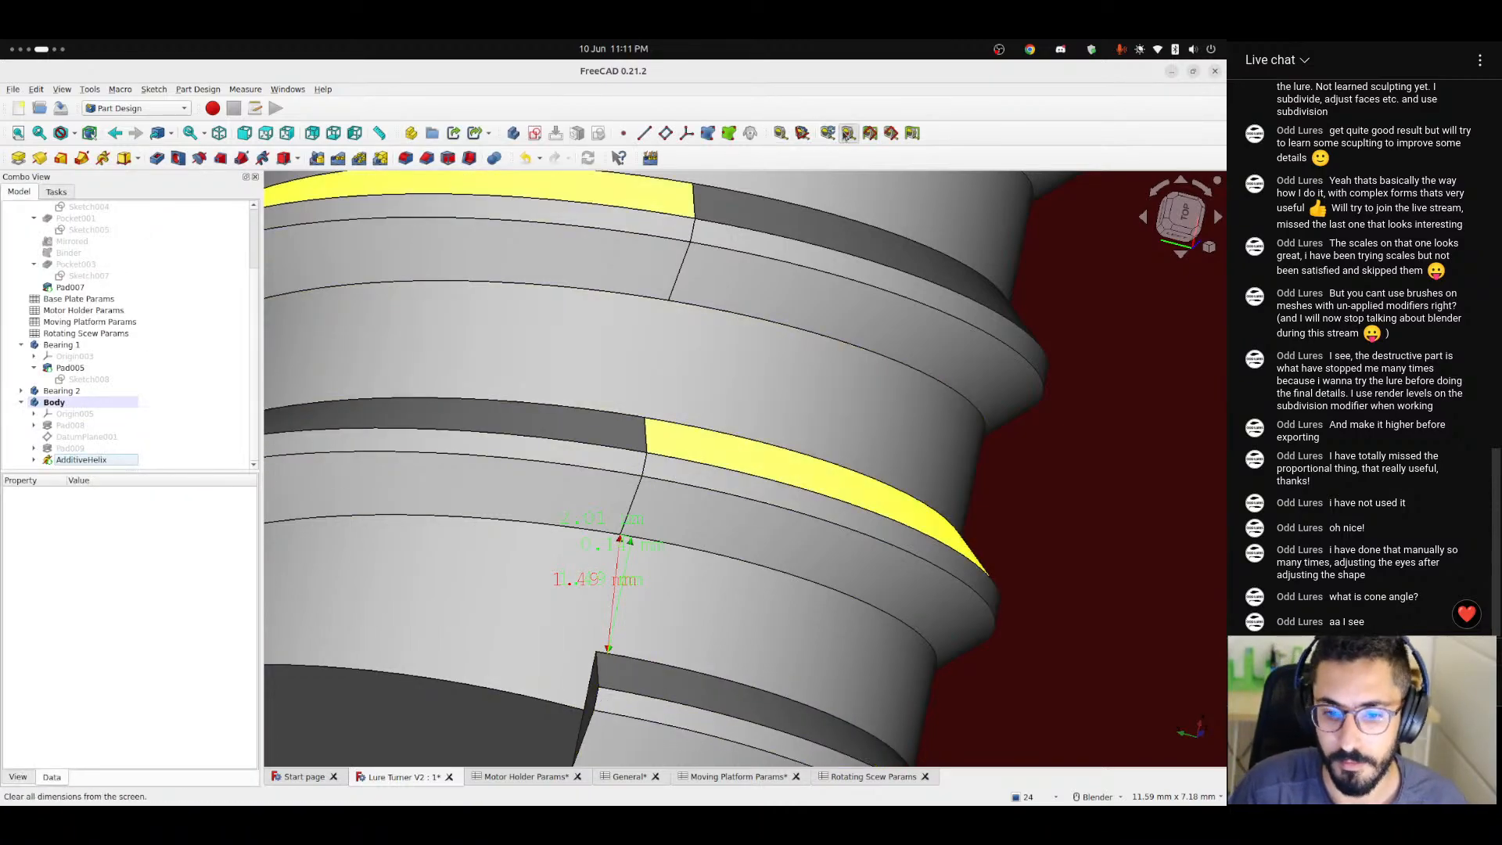
left_click(848, 135)
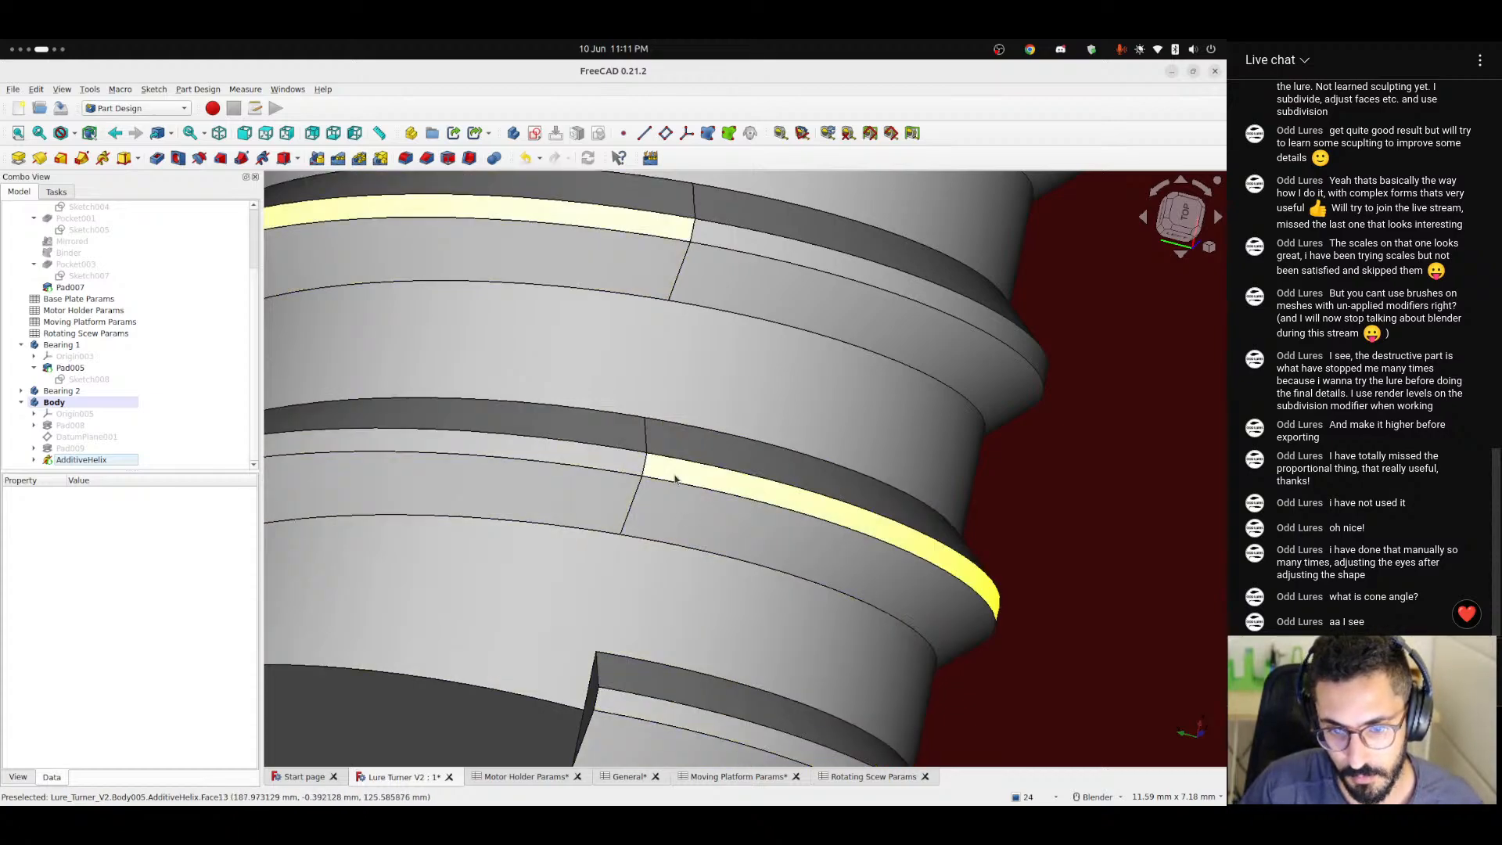
scroll(612, 575, "down", 2)
scroll(612, 576, "down", 2)
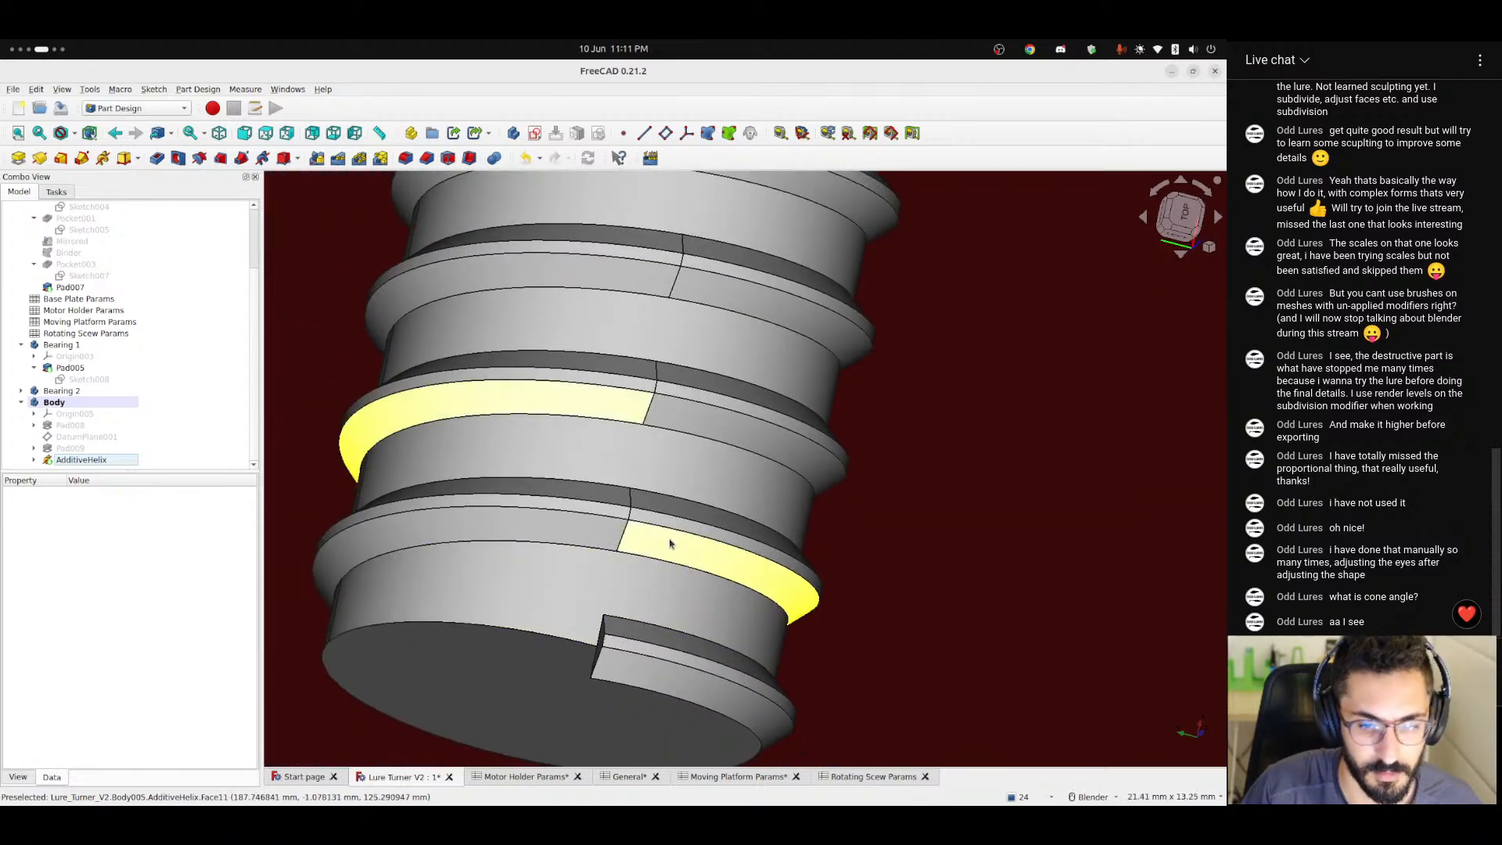
middle_click_drag(670, 543, 632, 575)
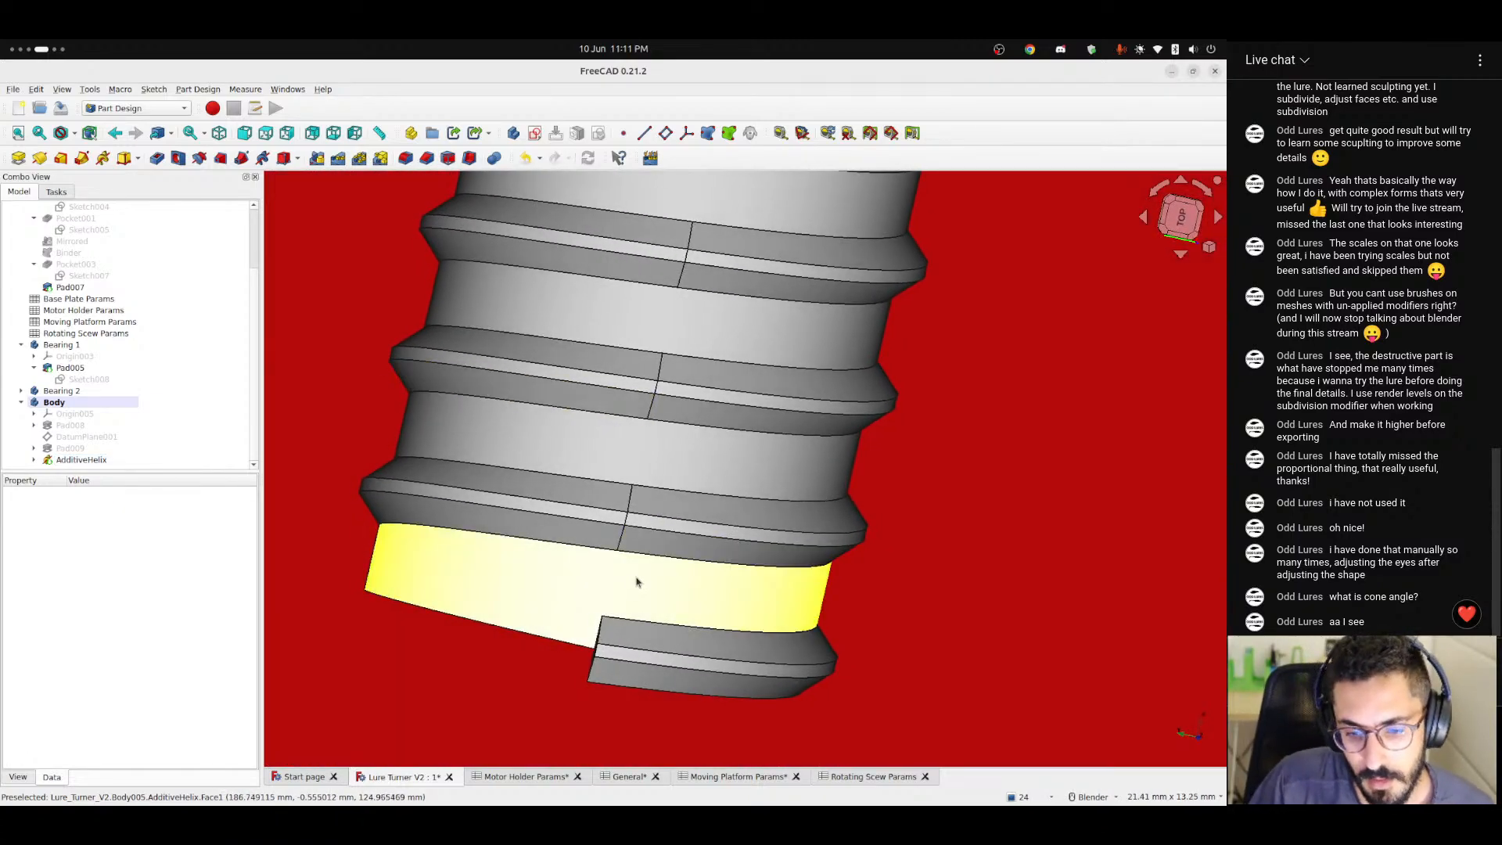
scroll(625, 655, "up", 2)
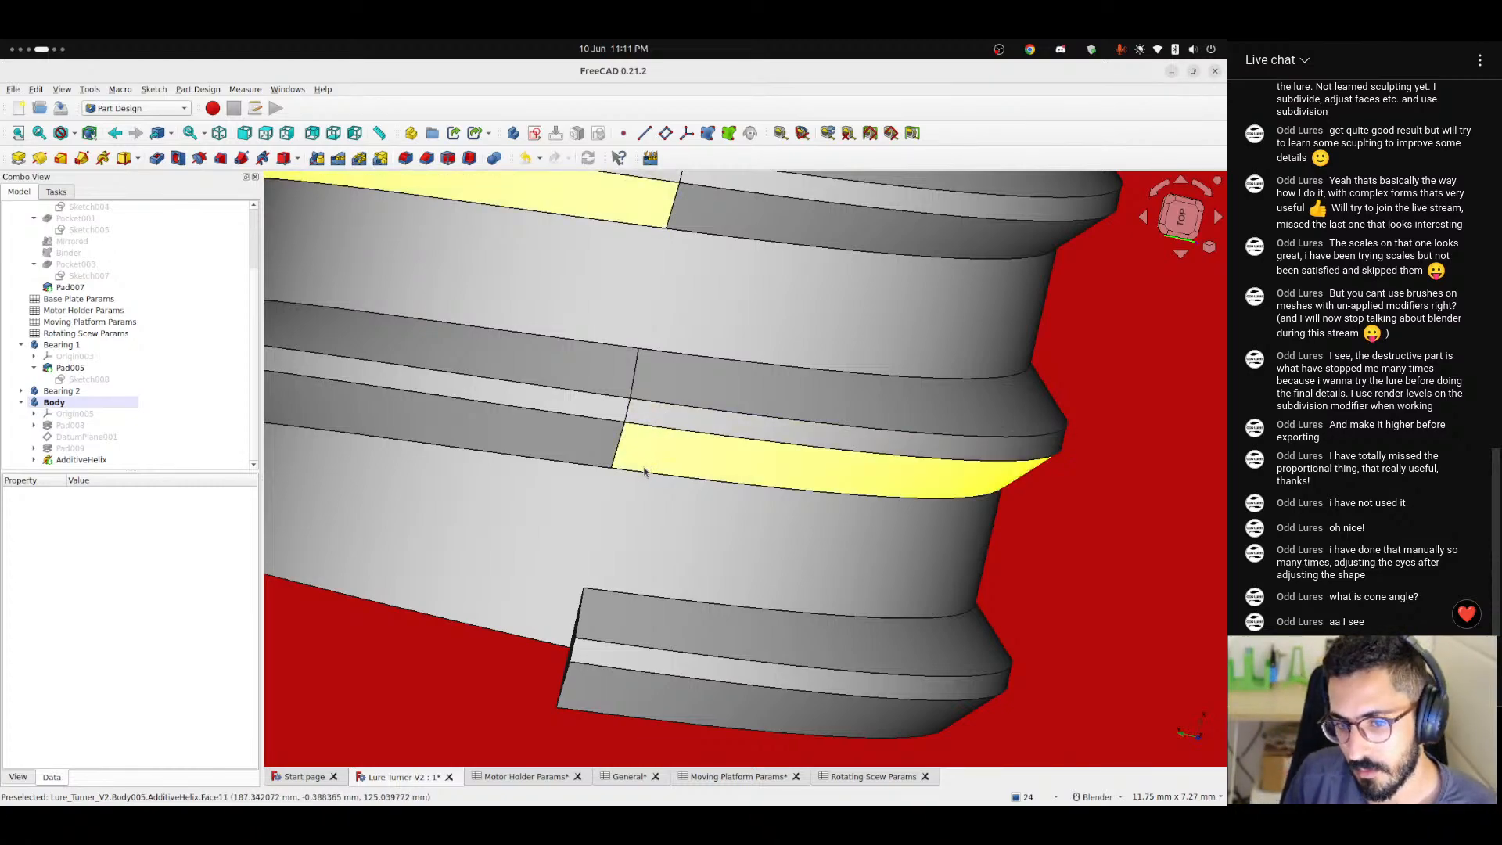
Enter 1 as the threadPitch input value in cell B8 of the Rotating Scew Params spreadsheet.
left_click(864, 777)
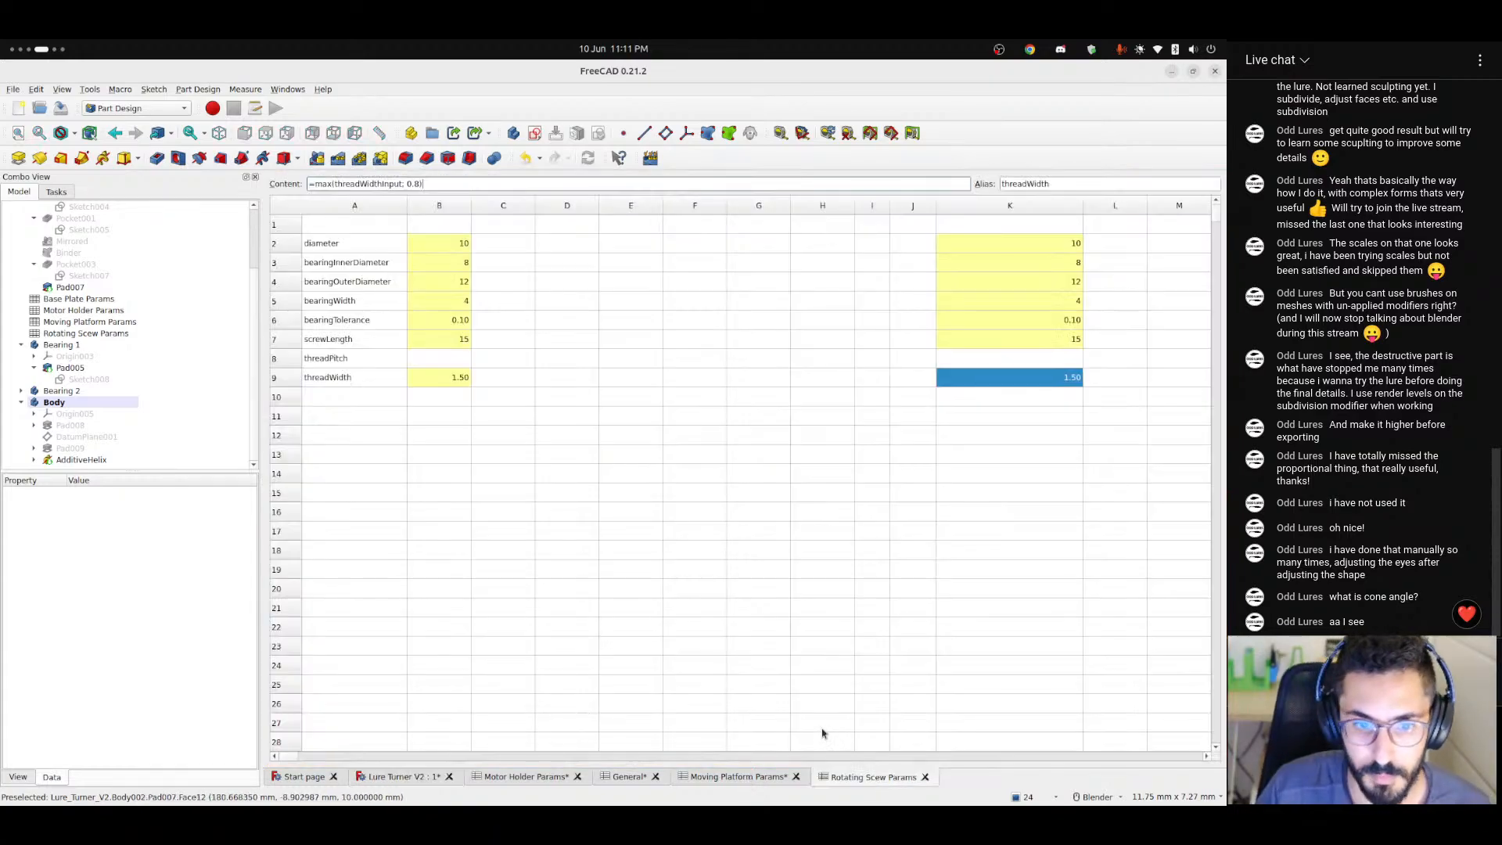
left_click(346, 385)
left_click(445, 388)
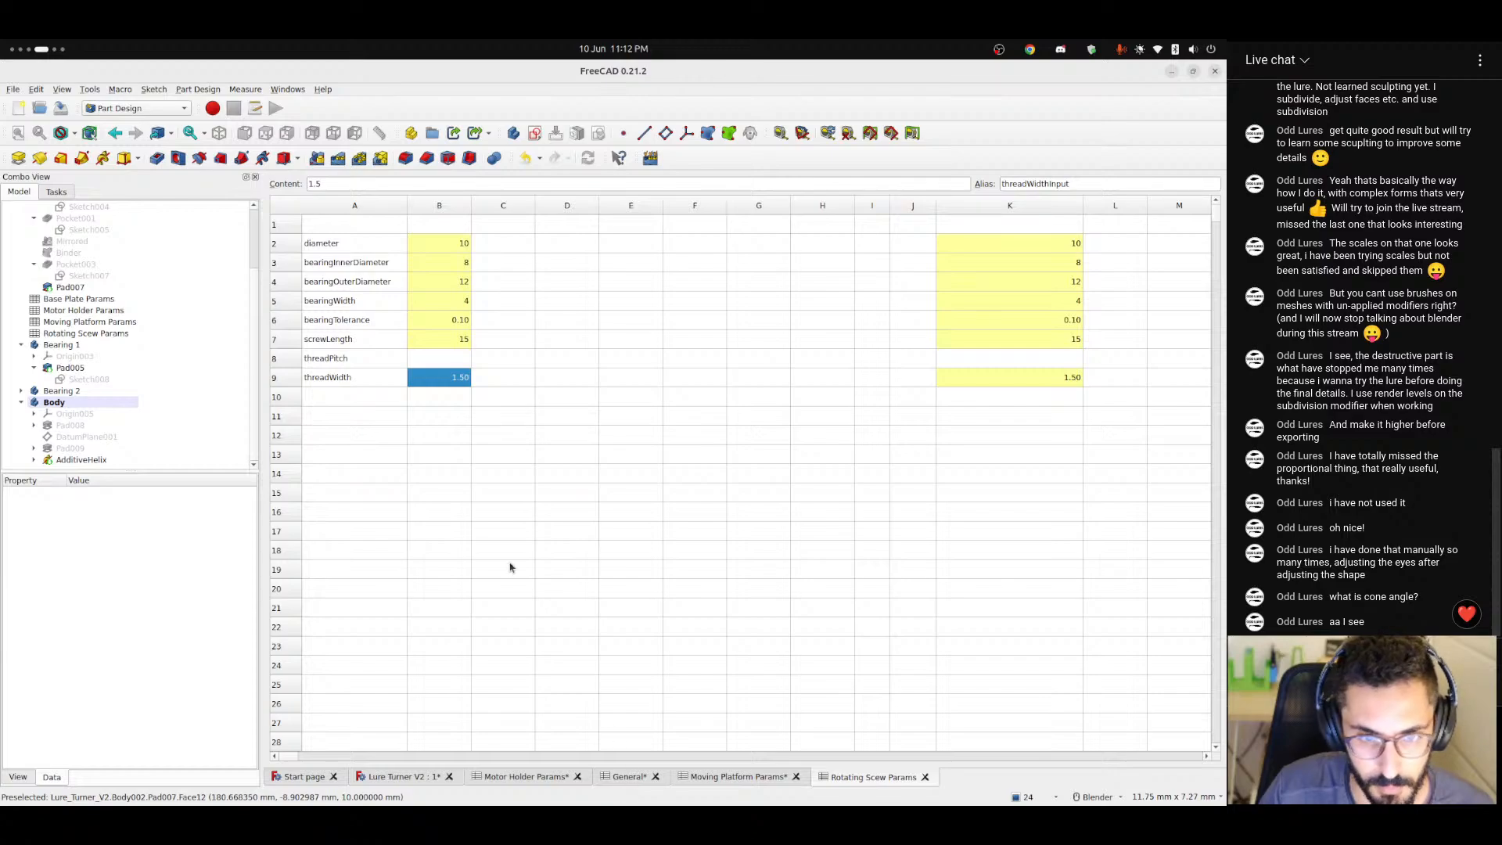
left_click(441, 365)
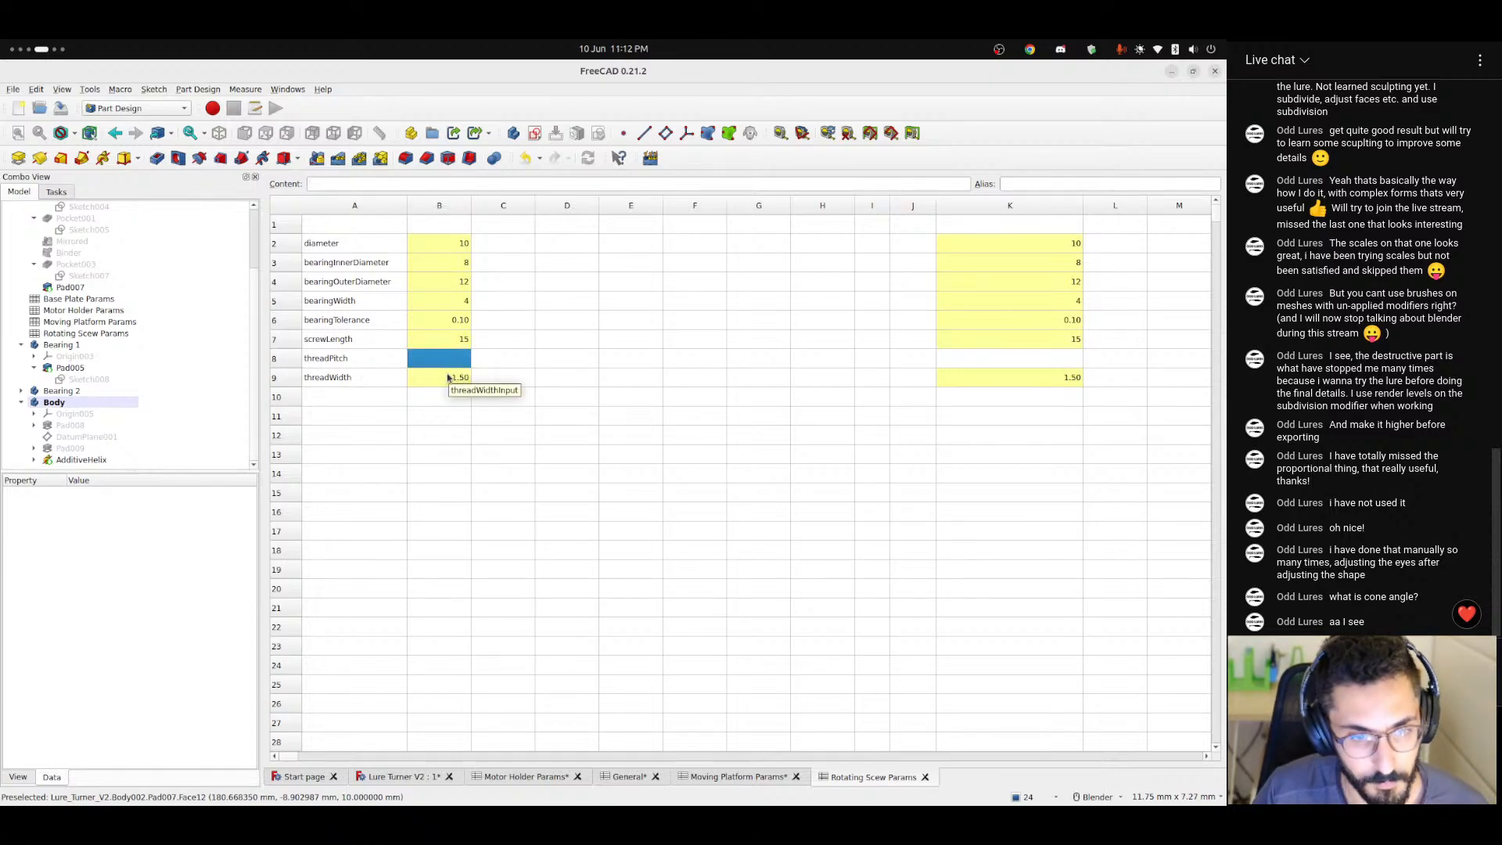
type("1")
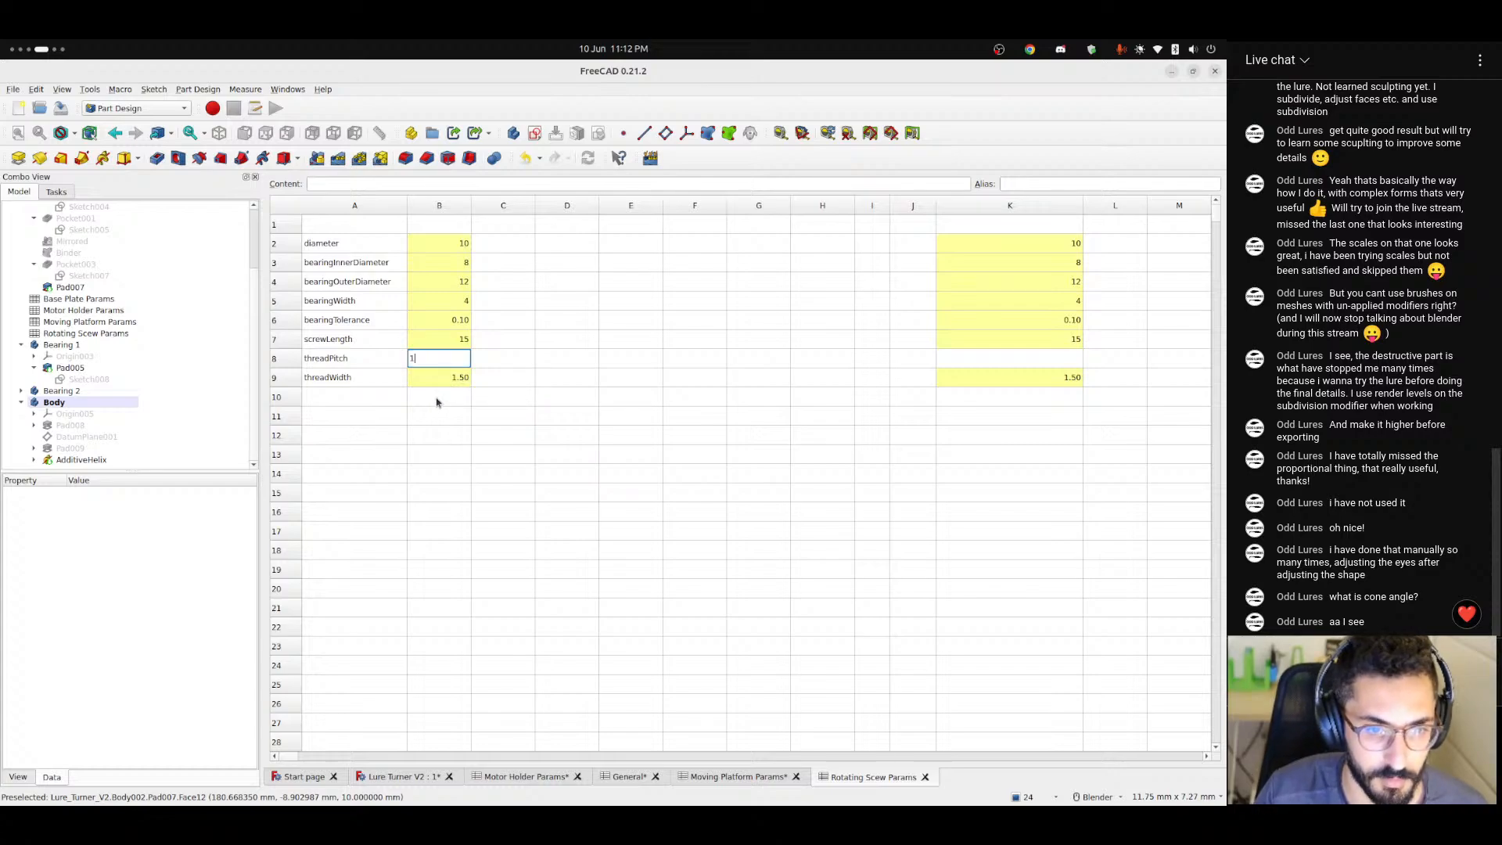
Give the threadPitch value cell B8 the alias threadPitchInput and select the matching output cell K8.
left_click(350, 357)
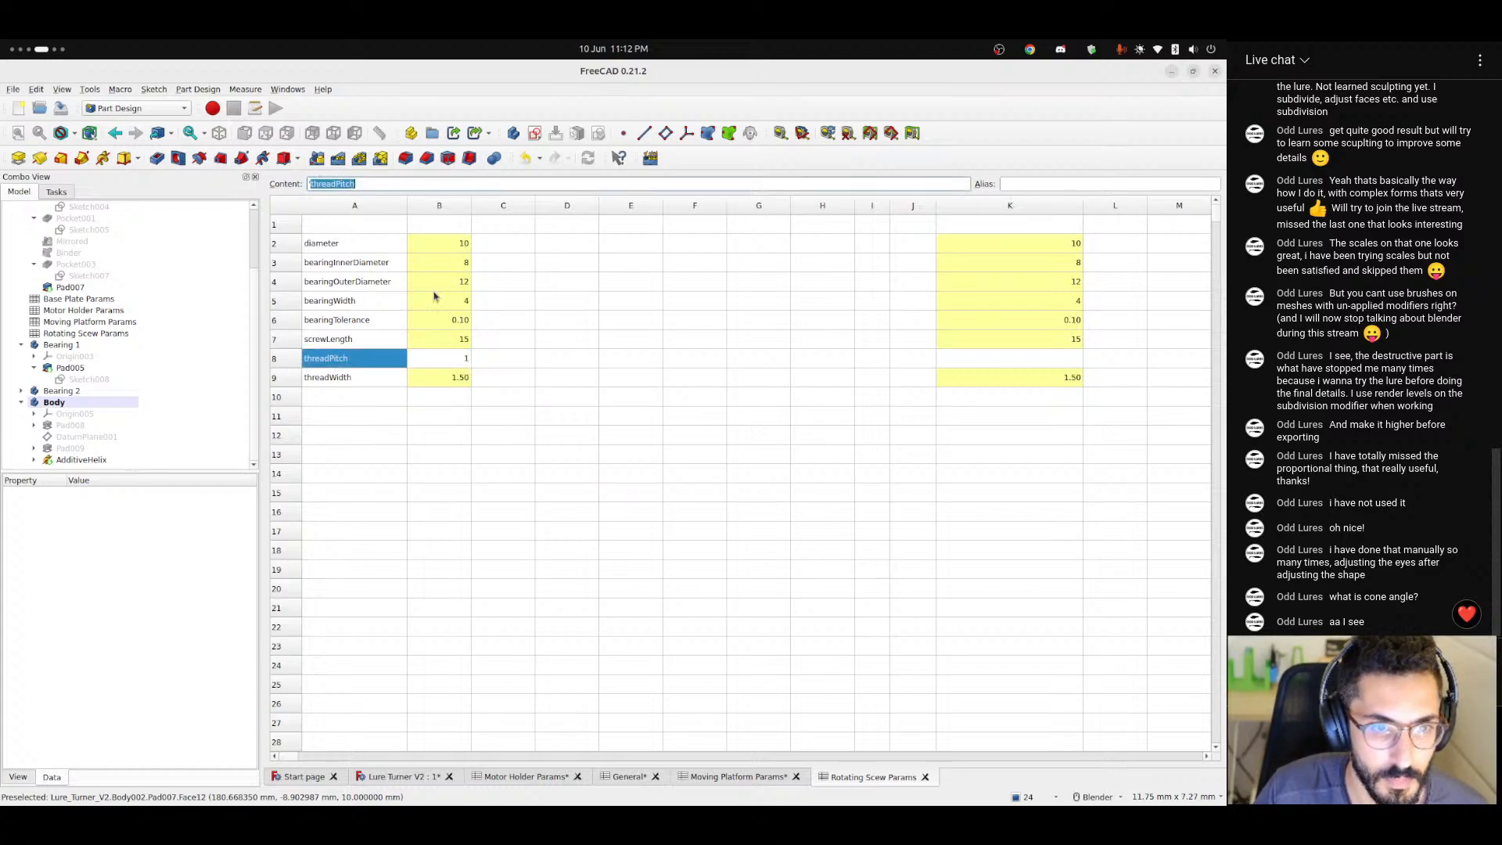
left_click(455, 361)
left_click(1040, 183)
type("threadPitch")
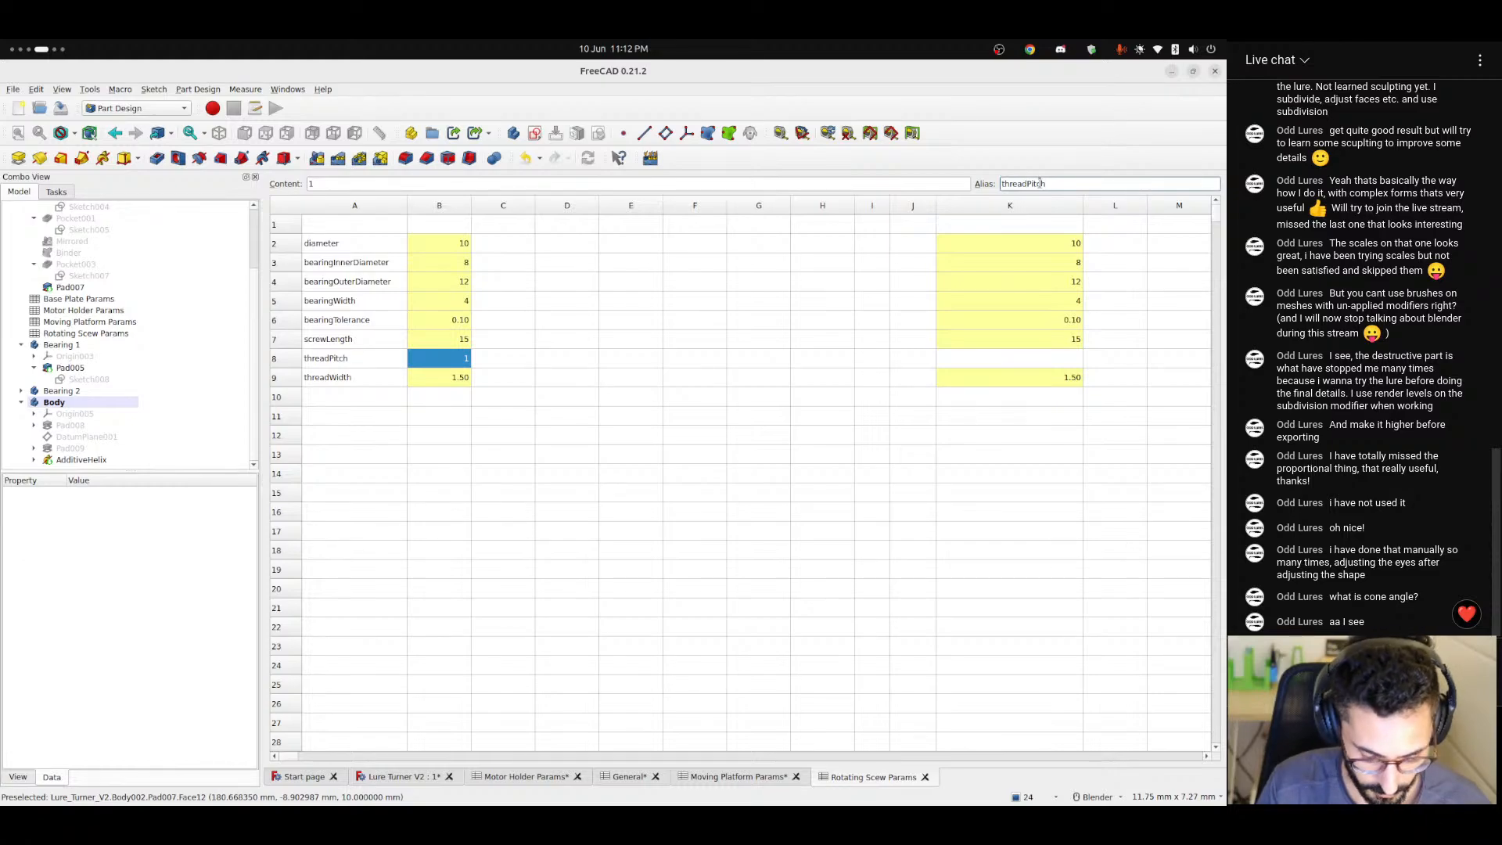
key("Return")
left_click(987, 363)
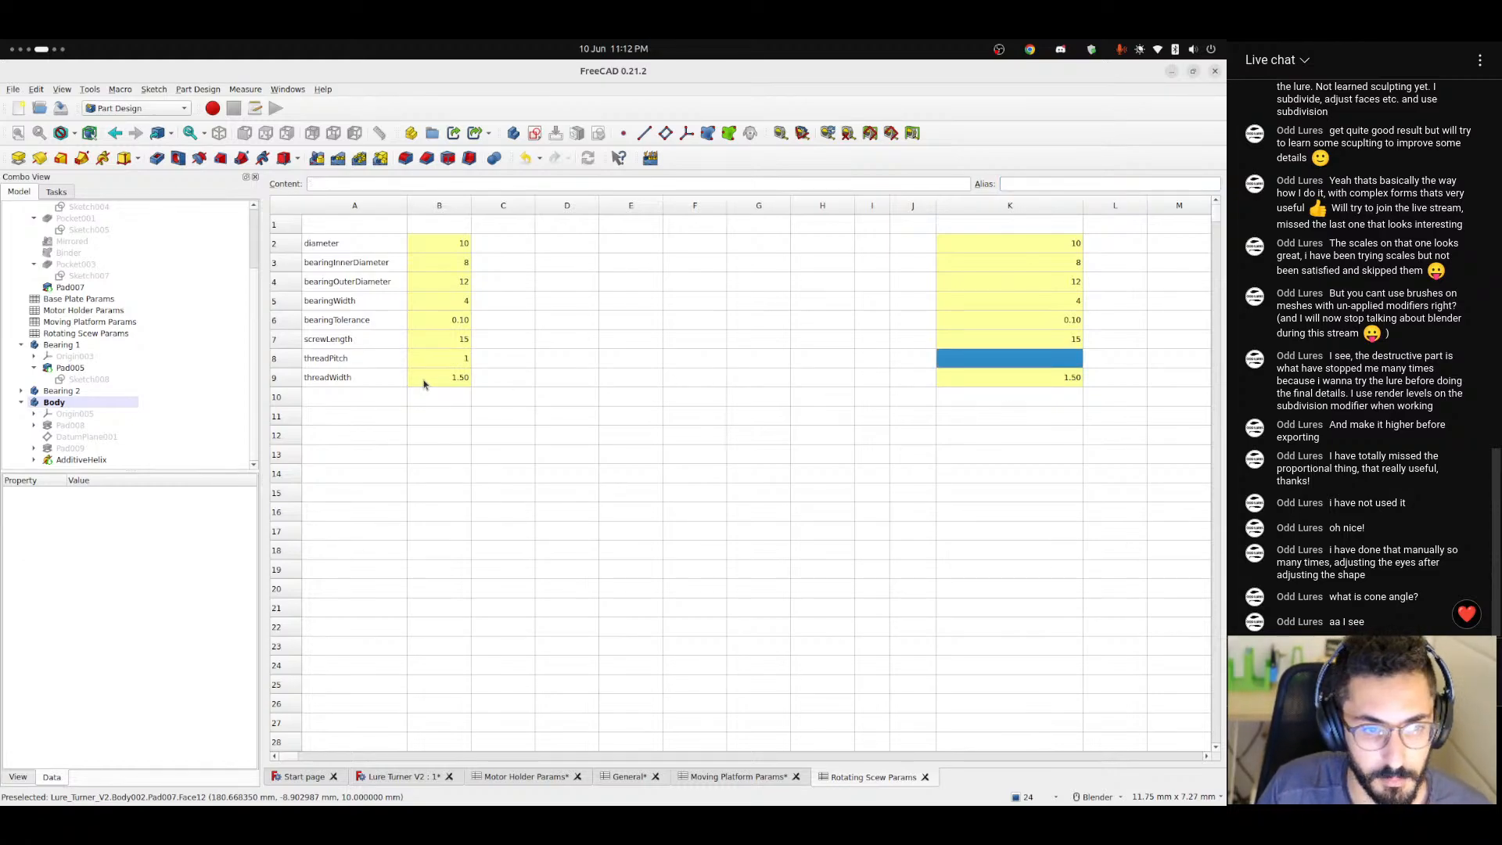
Start the threadPitch output formula in cell K8 as =max(threadPitchInput; threadWidth * 2).
left_click(352, 183)
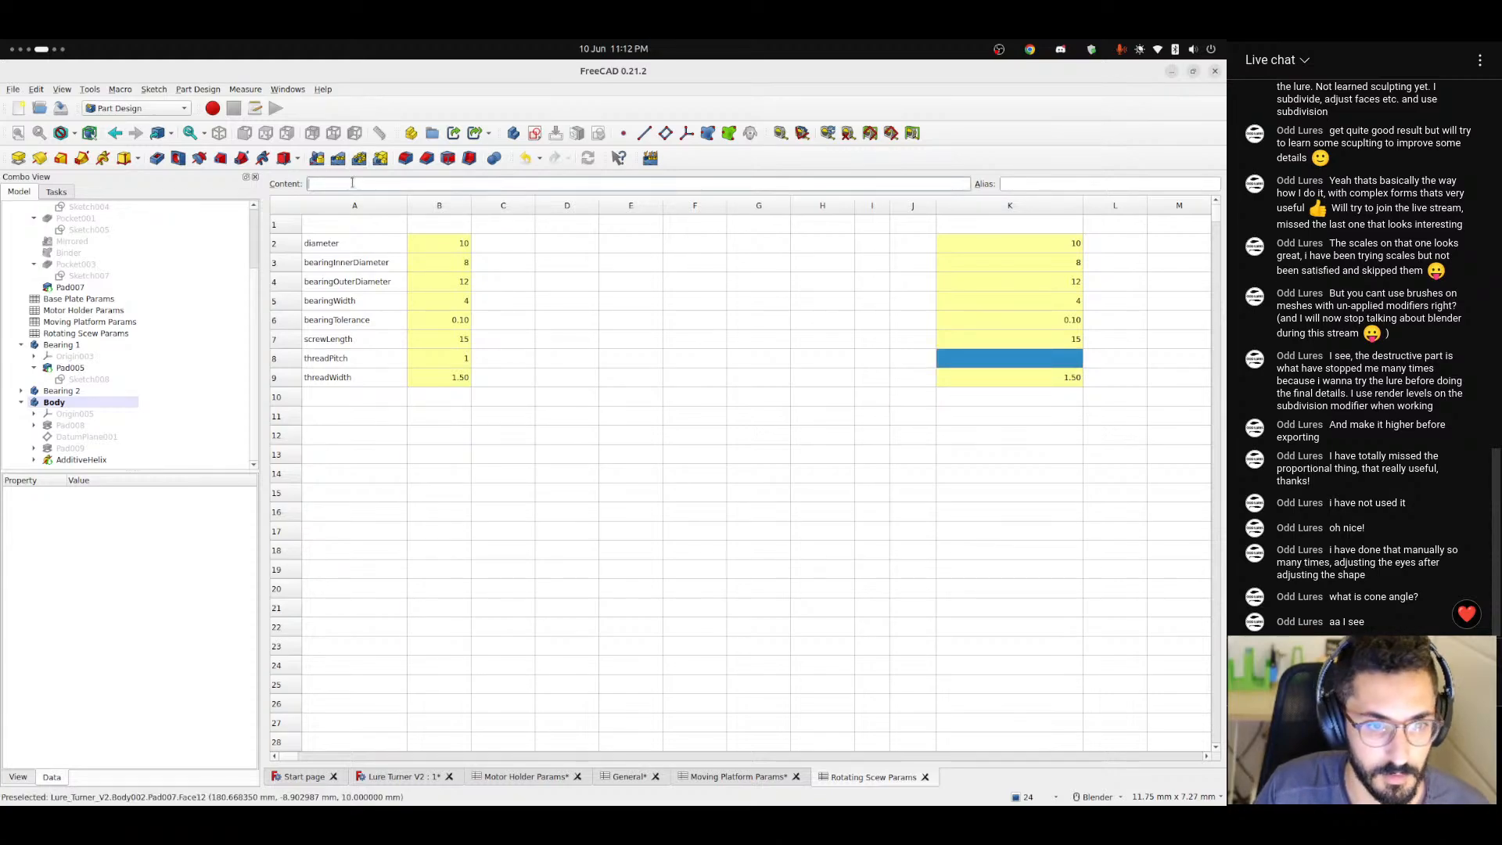
type("=")
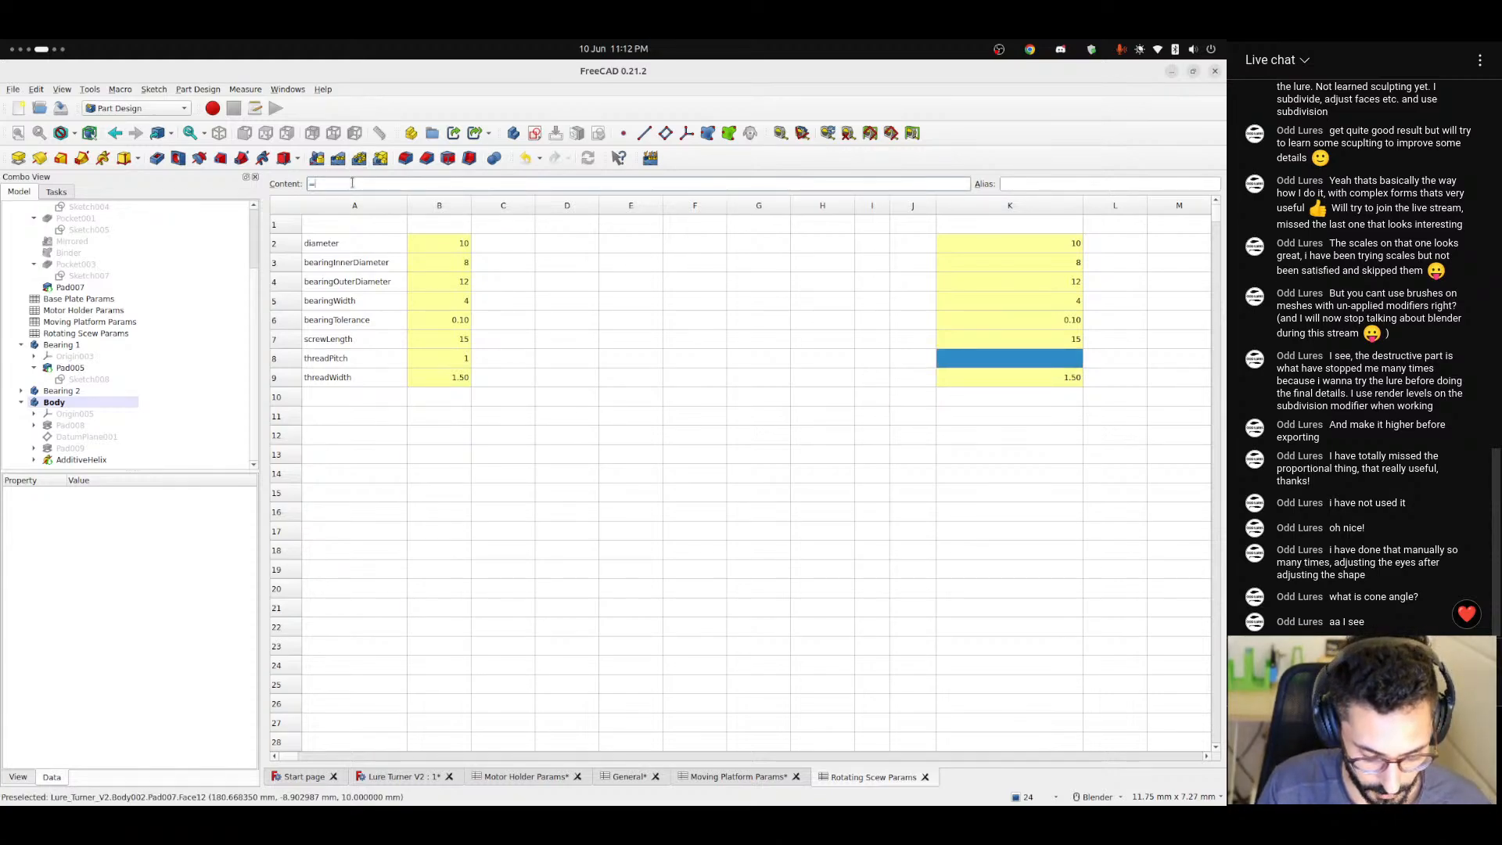
type("max(")
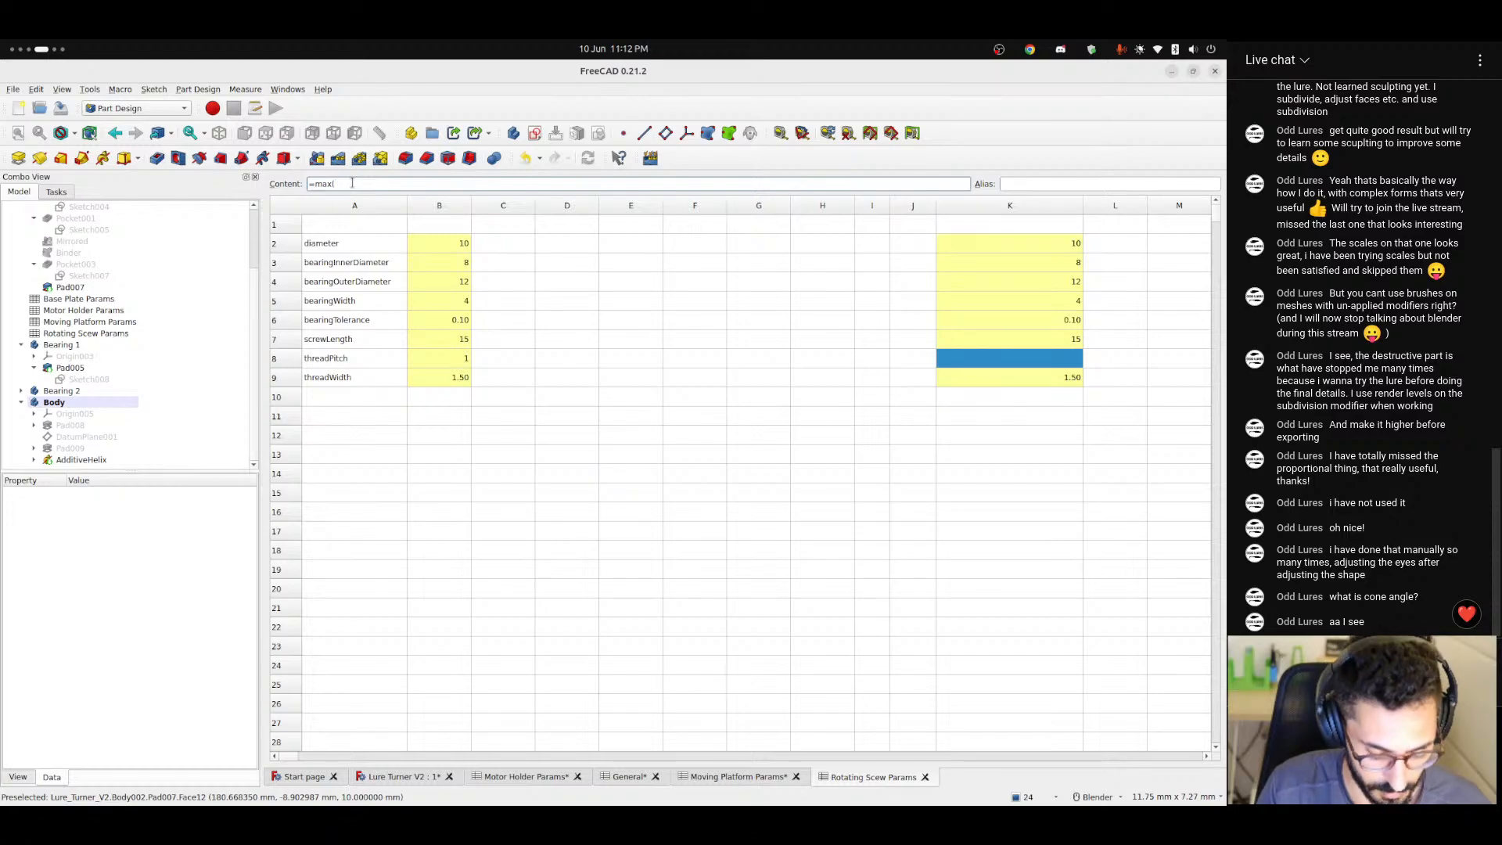
type("thread")
key("Down")
key("Down")
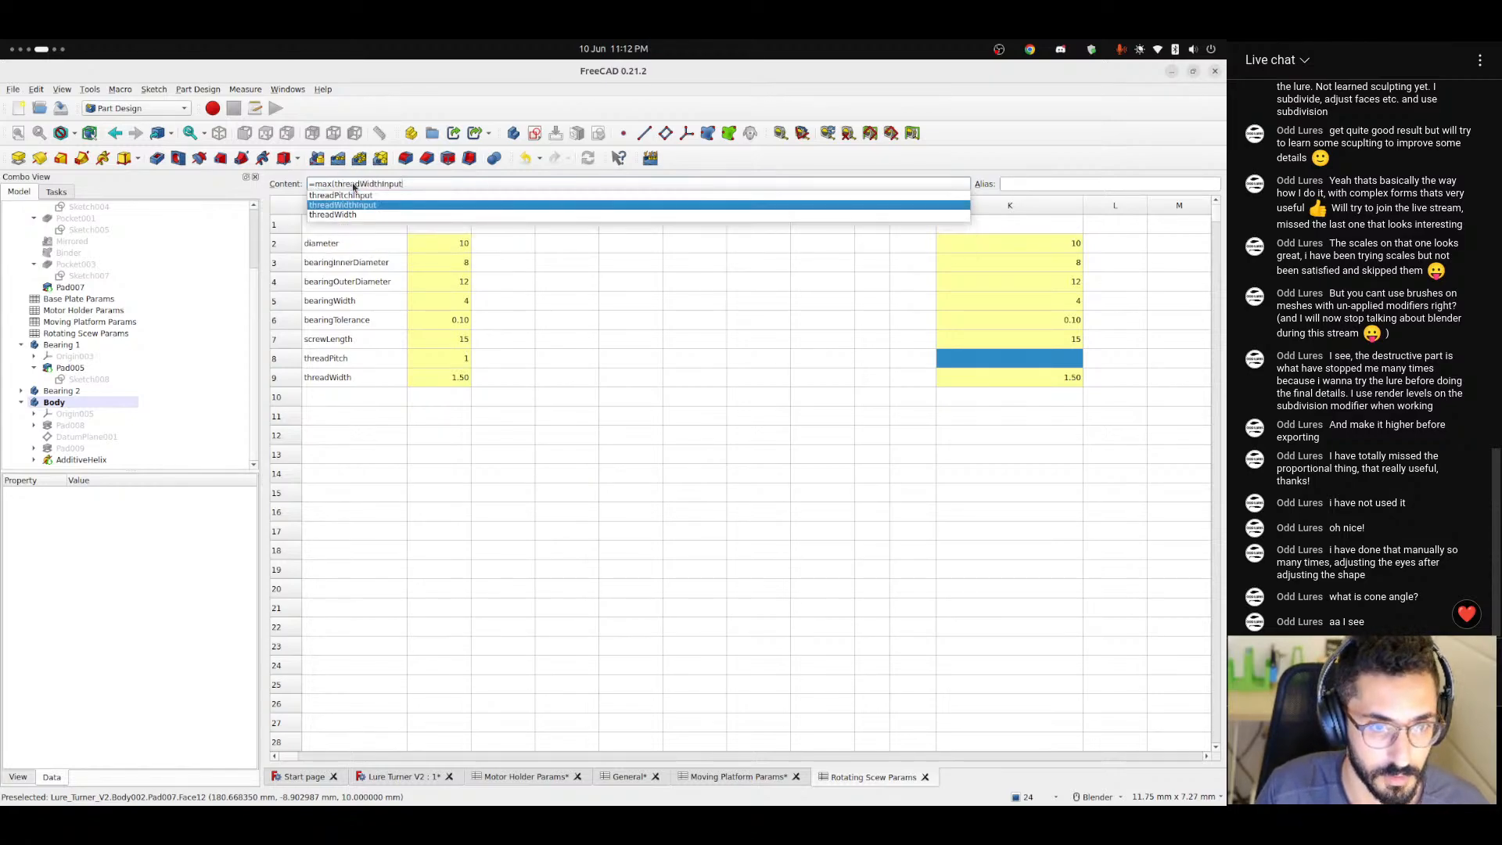
key("Up")
type("; ")
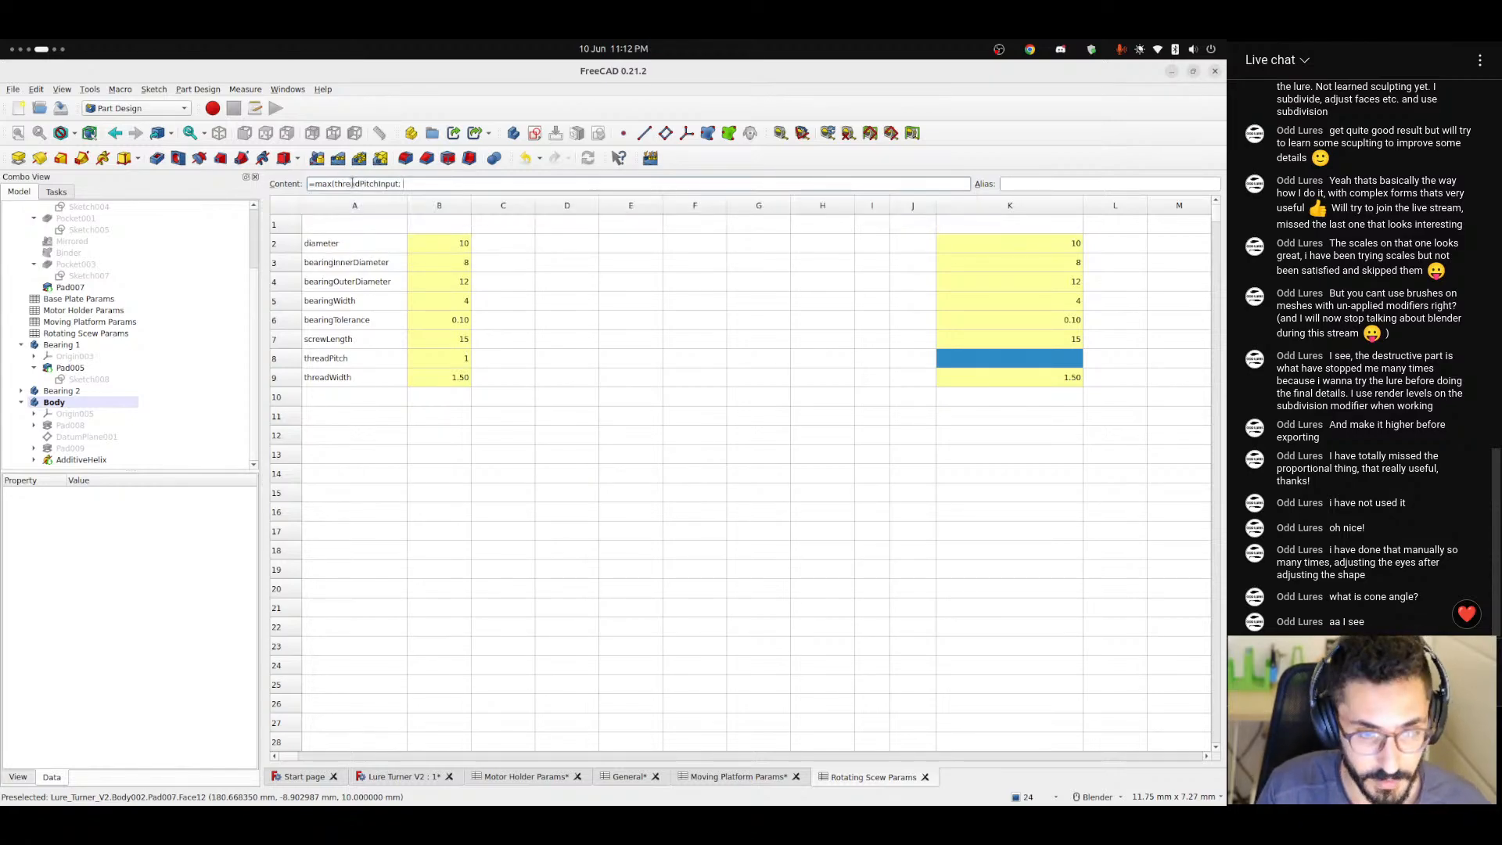
type("threadWidth * 2")
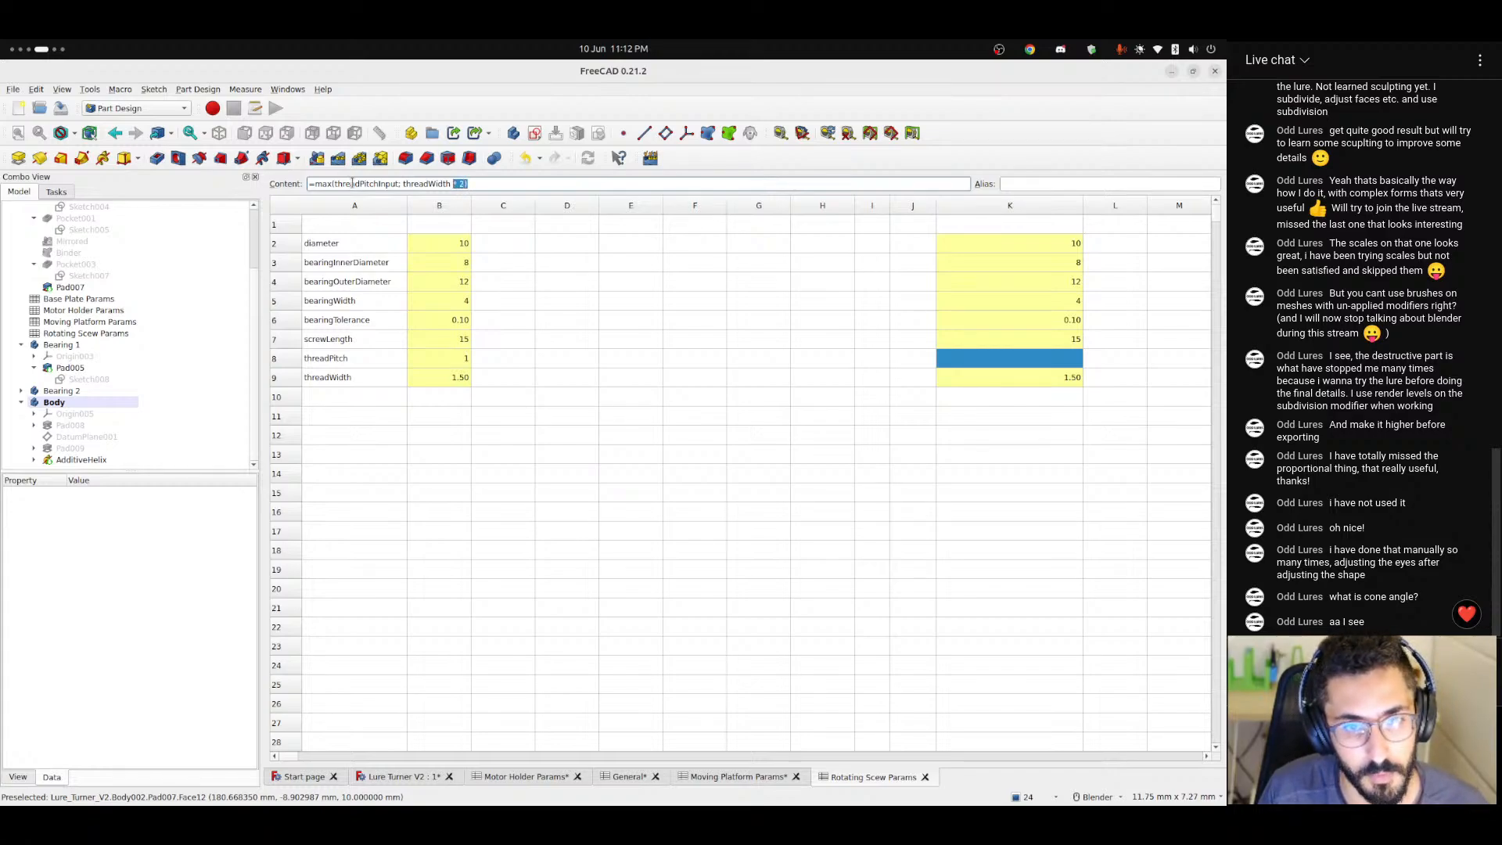
Wrap K8's max expression in a min limit, completing the formula as =min(max(threadPitchInput; threadWidth * 2); screwLength / 2).
key("BackSpace")
key("BackSpace")
key("BackSpace")
key("BackSpace")
key("BackSpace")
key("BackSpace")
key("BackSpace")
key("BackSpace")
key("BackSpace")
key("BackSpace")
key("BackSpace")
key("BackSpace")
key("BackSpace")
key("BackSpace")
key("BackSpace")
key("BackSpace")
key("BackSpace")
key("BackSpace")
key("BackSpace")
key("BackSpace")
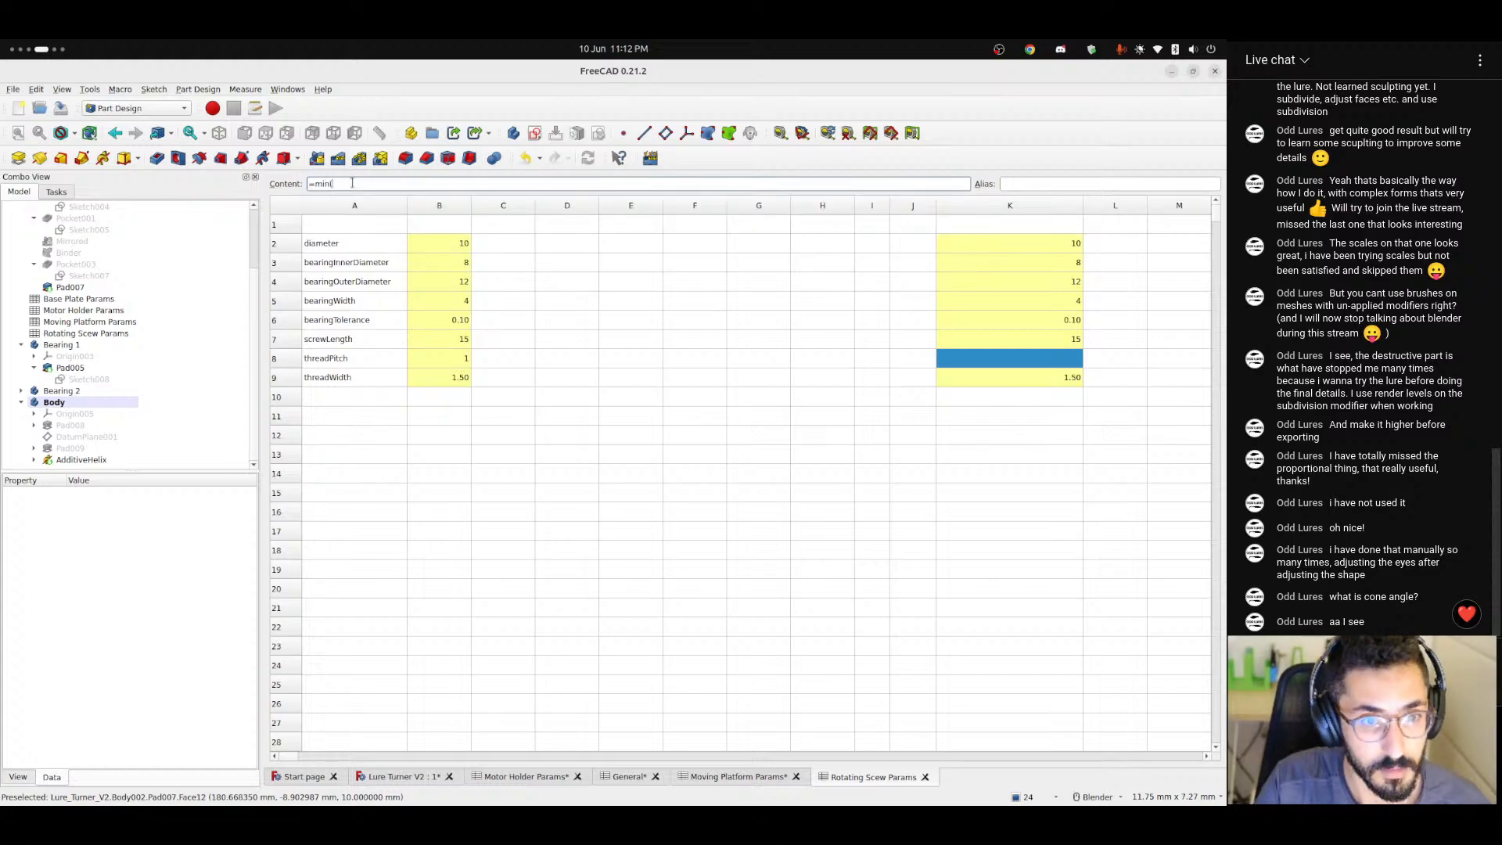
type("max(threadPitchInput; threadWidth * 2)")
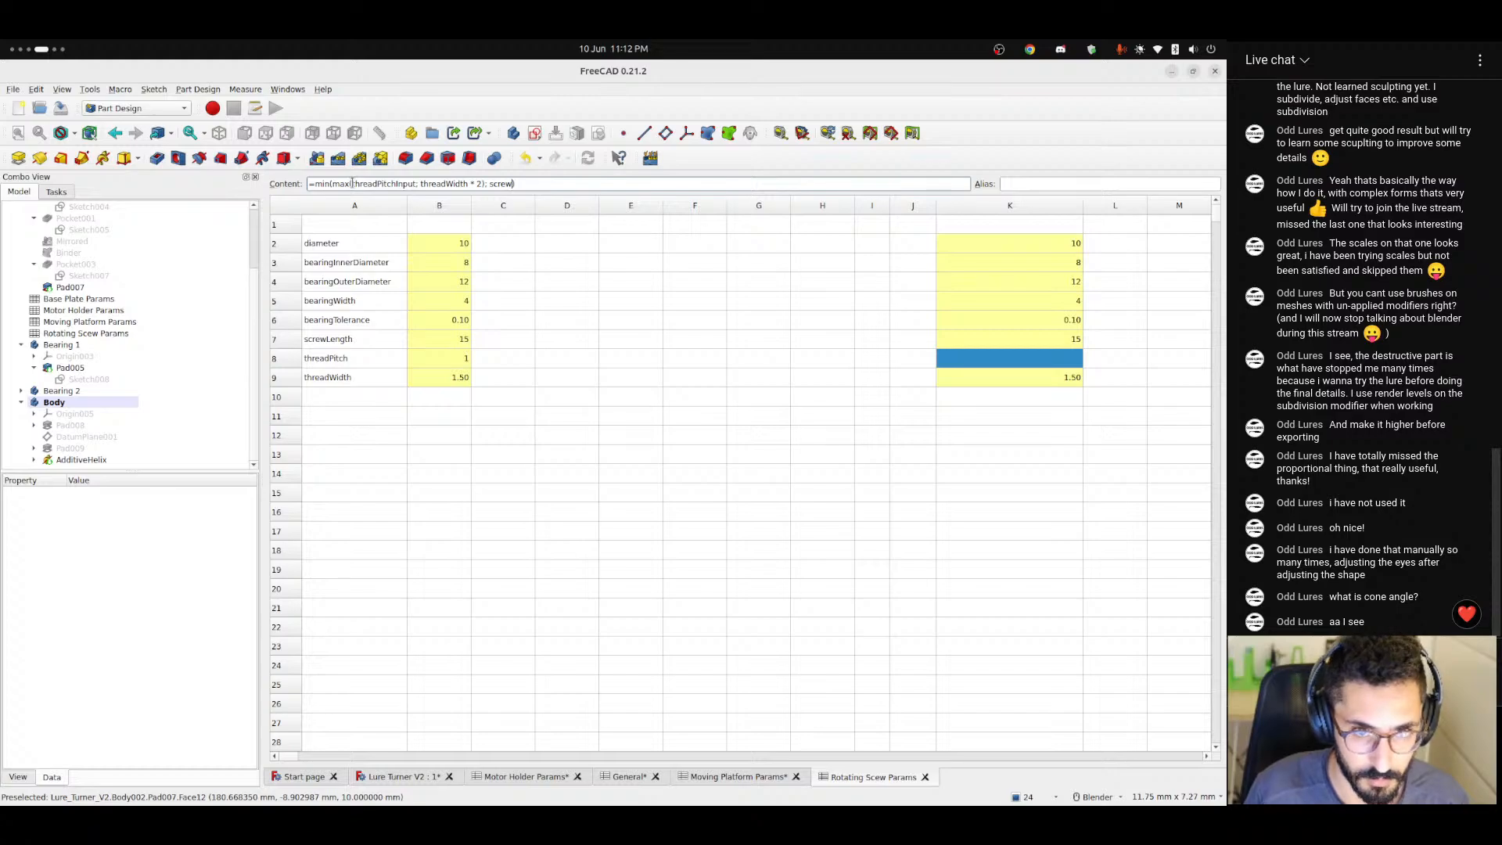
key("BackSpace")
type("Len")
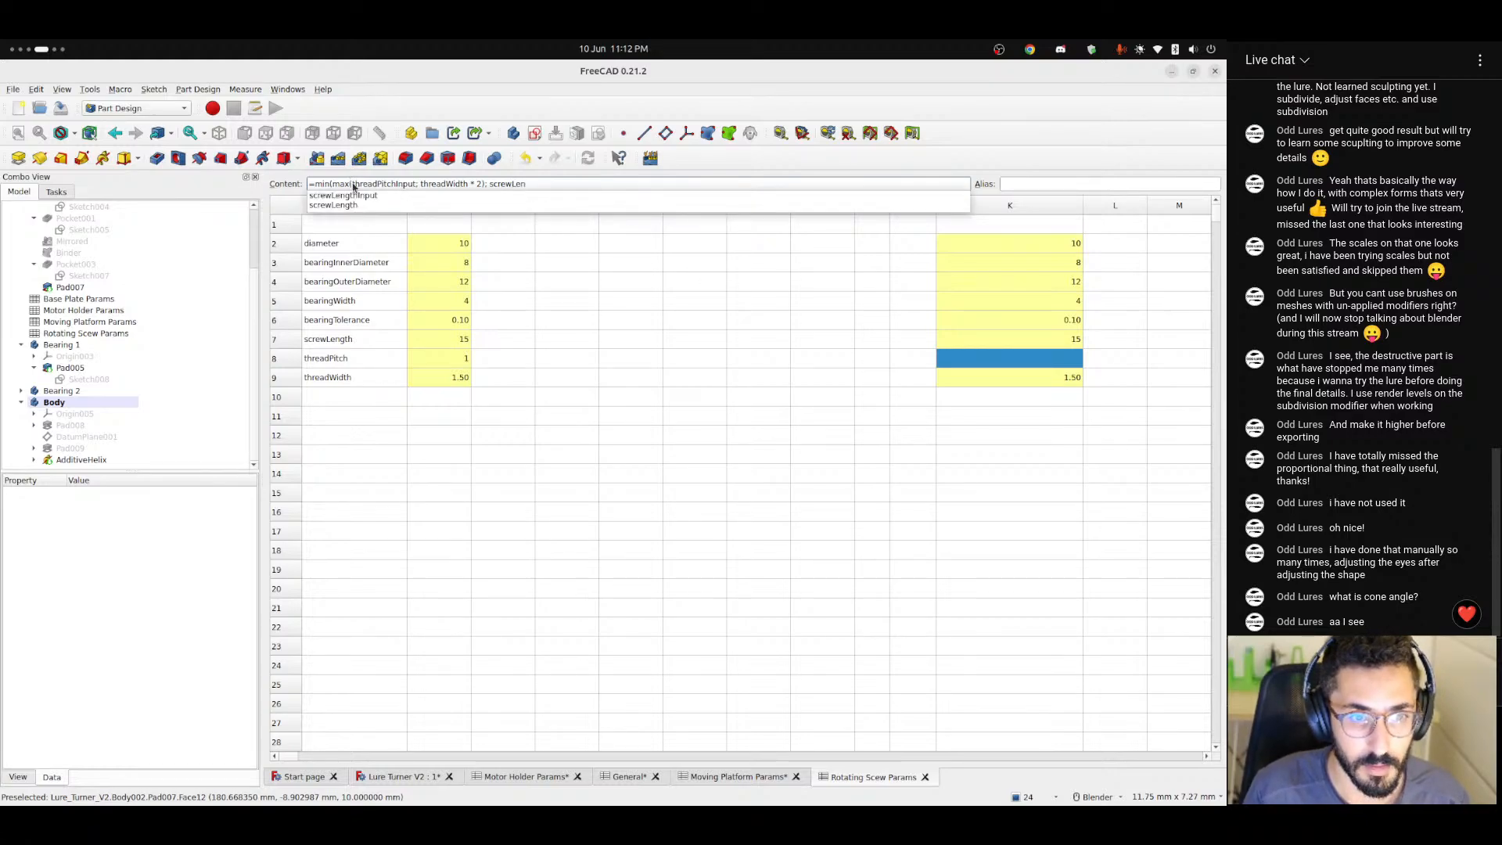
type("gth / 2")
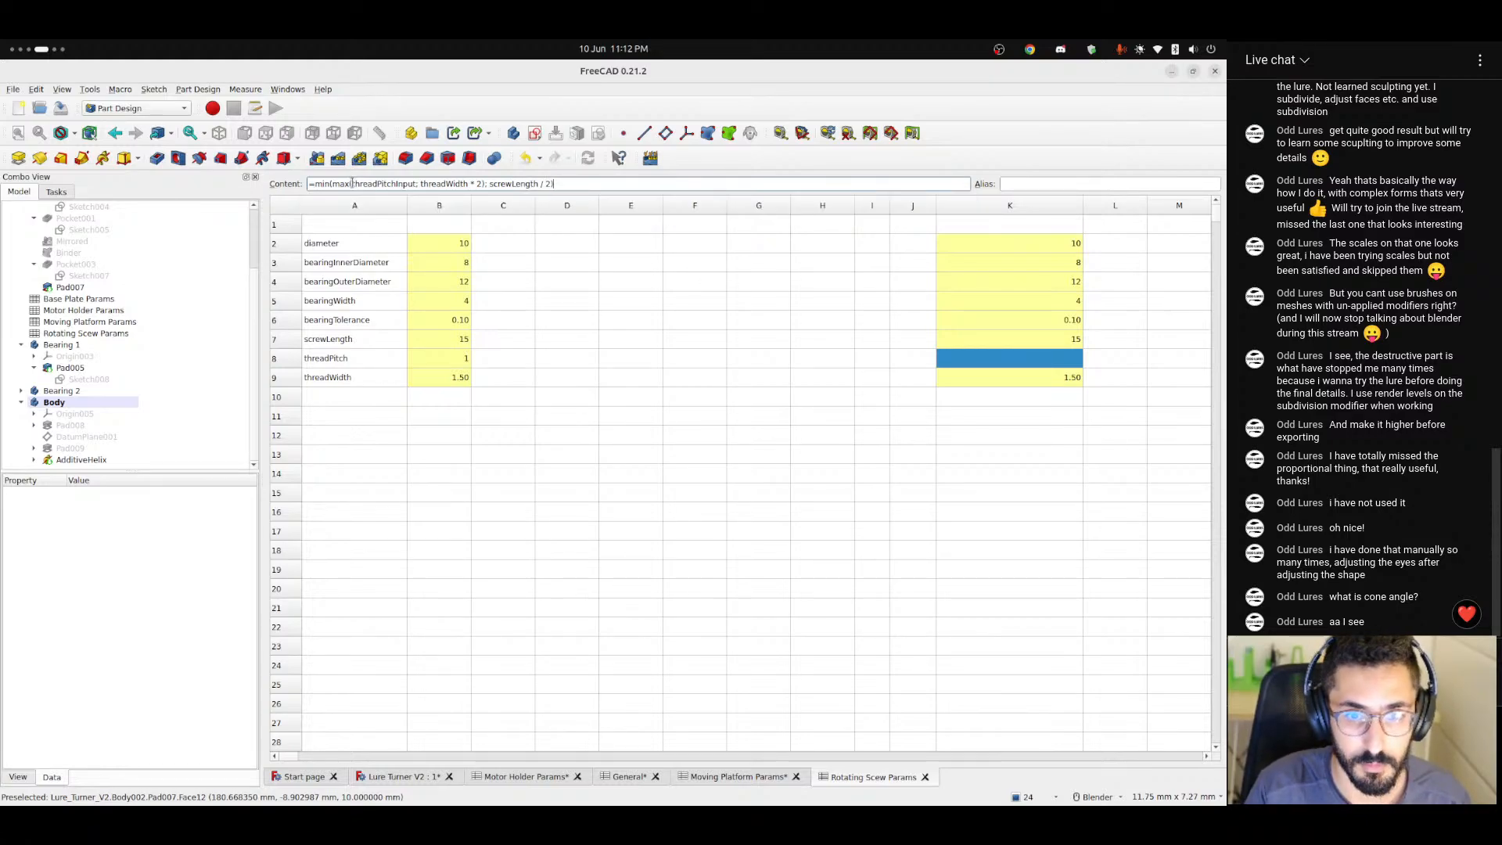
key("Return")
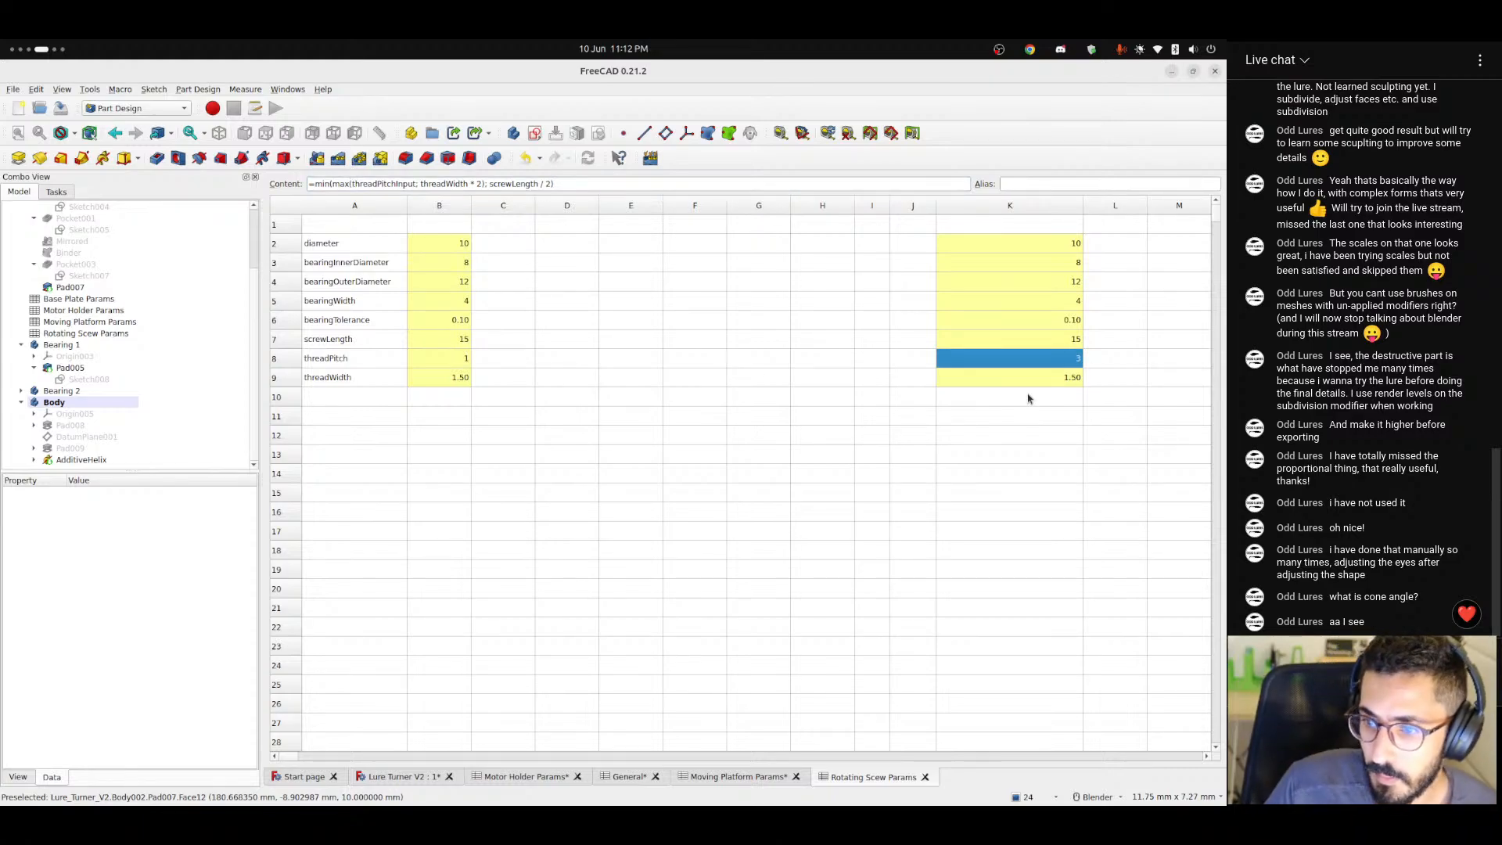
Give the threadPitch output cell K8 the alias threadPitch.
left_click(1030, 398)
left_click(1053, 361)
left_click(356, 360)
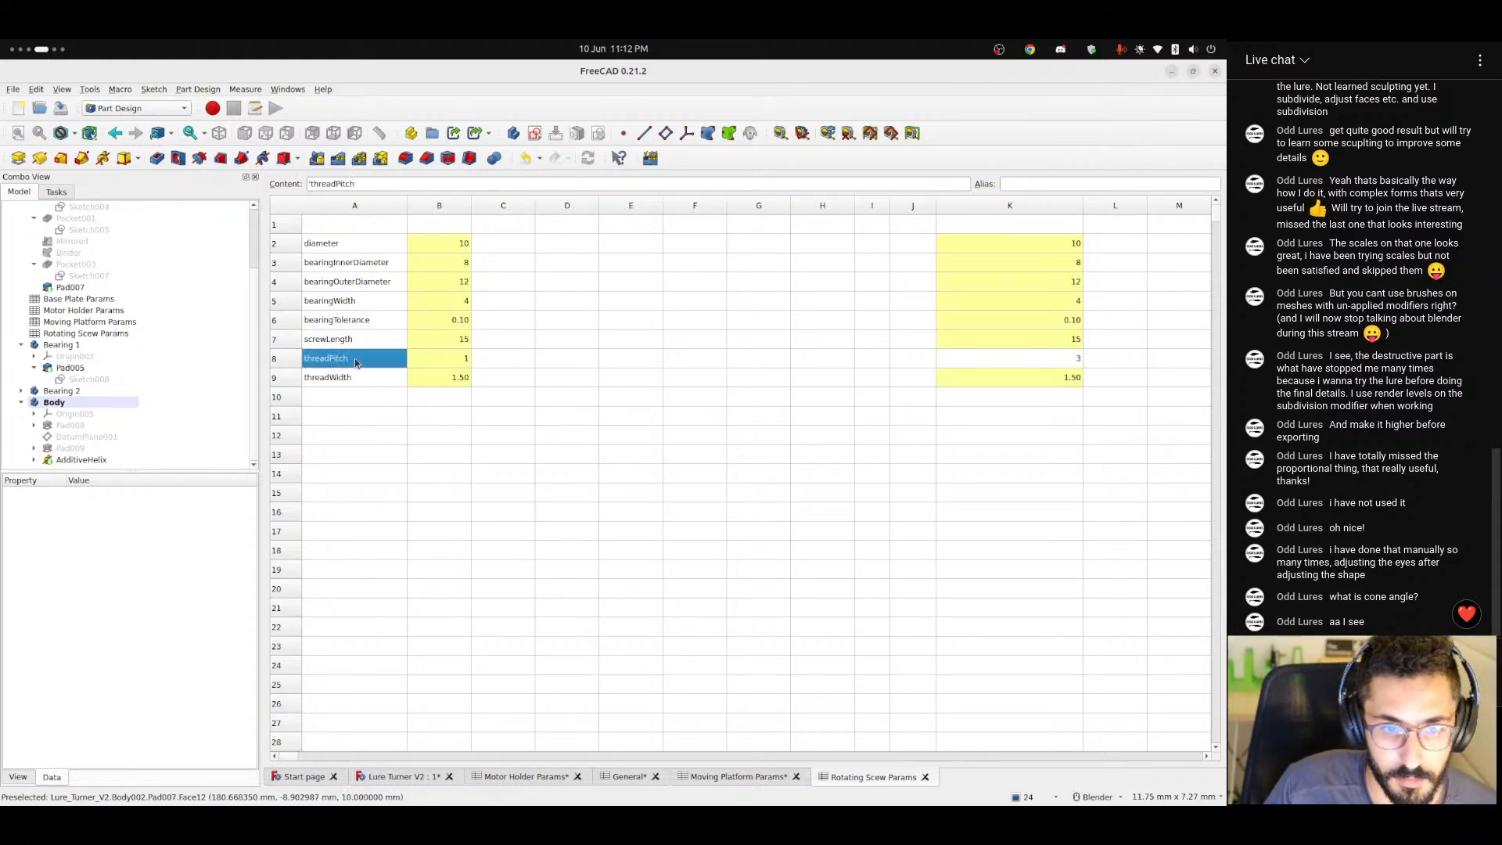
left_click(1049, 359)
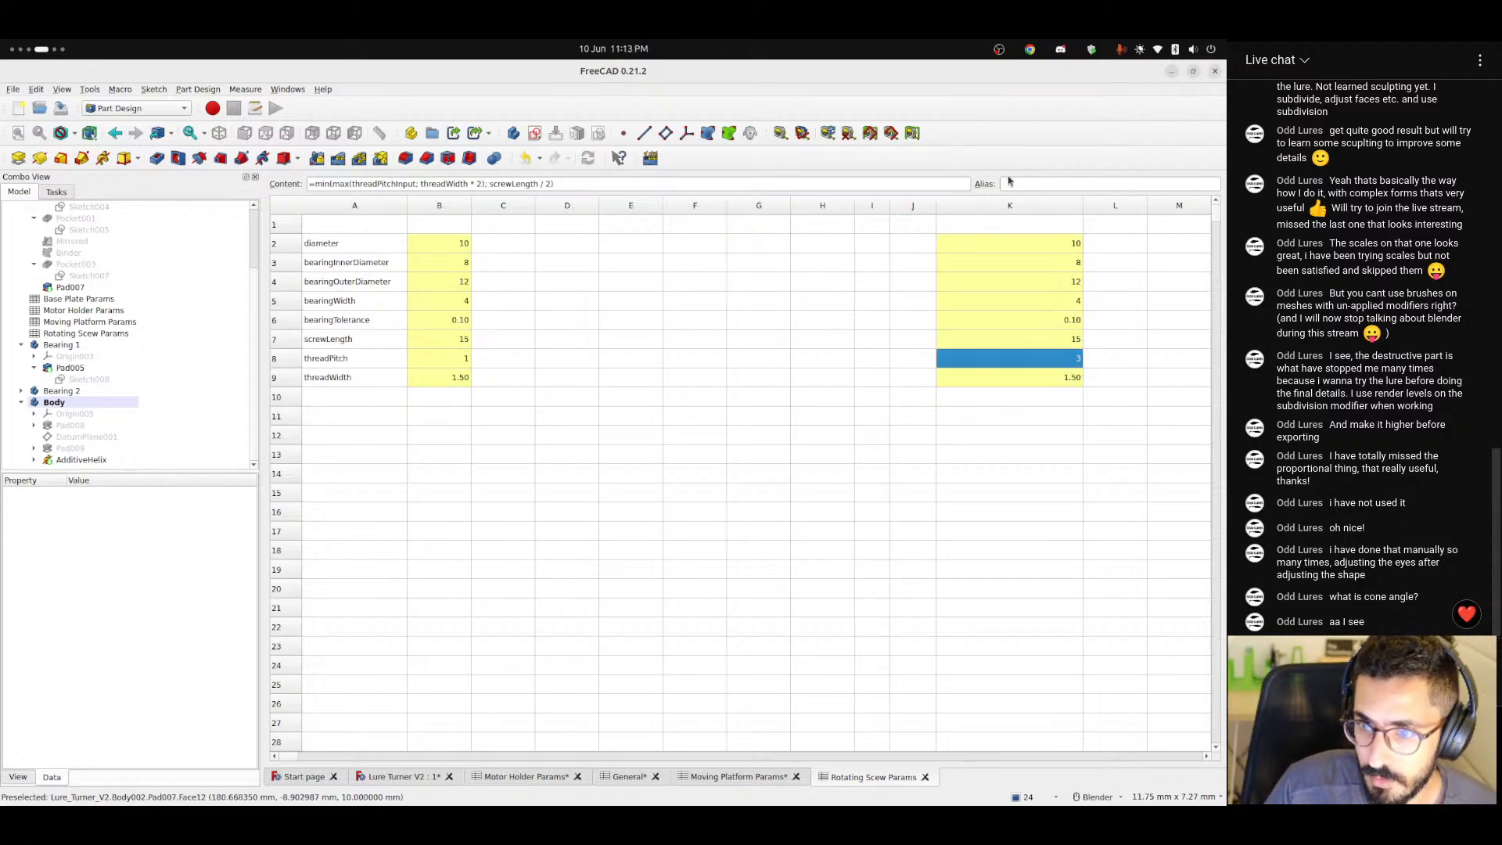
left_click(1015, 183)
type("threadPitch")
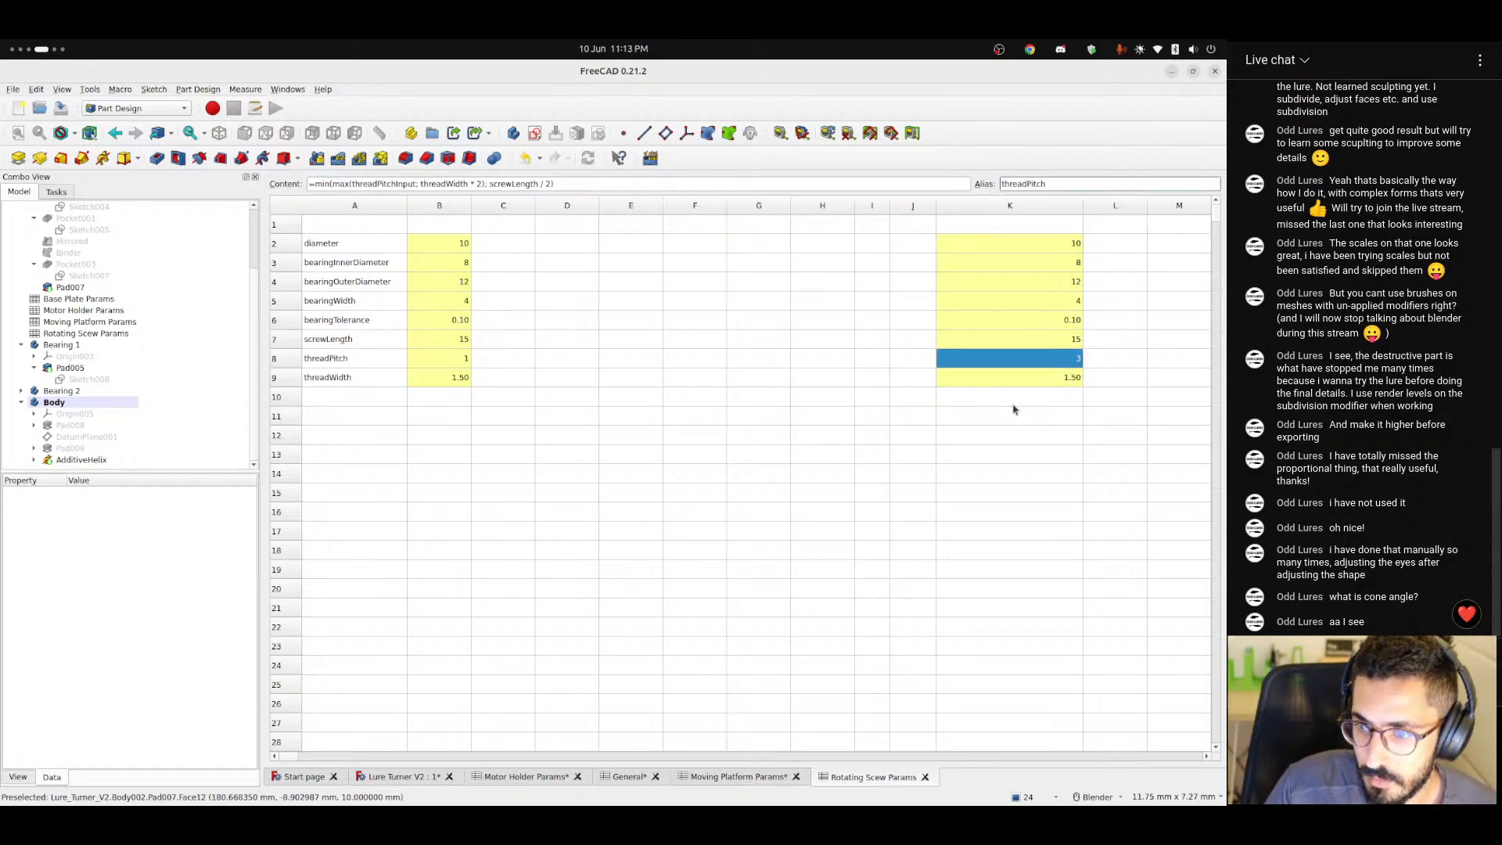
left_click(1004, 393)
left_click(1010, 414)
left_click(1028, 366)
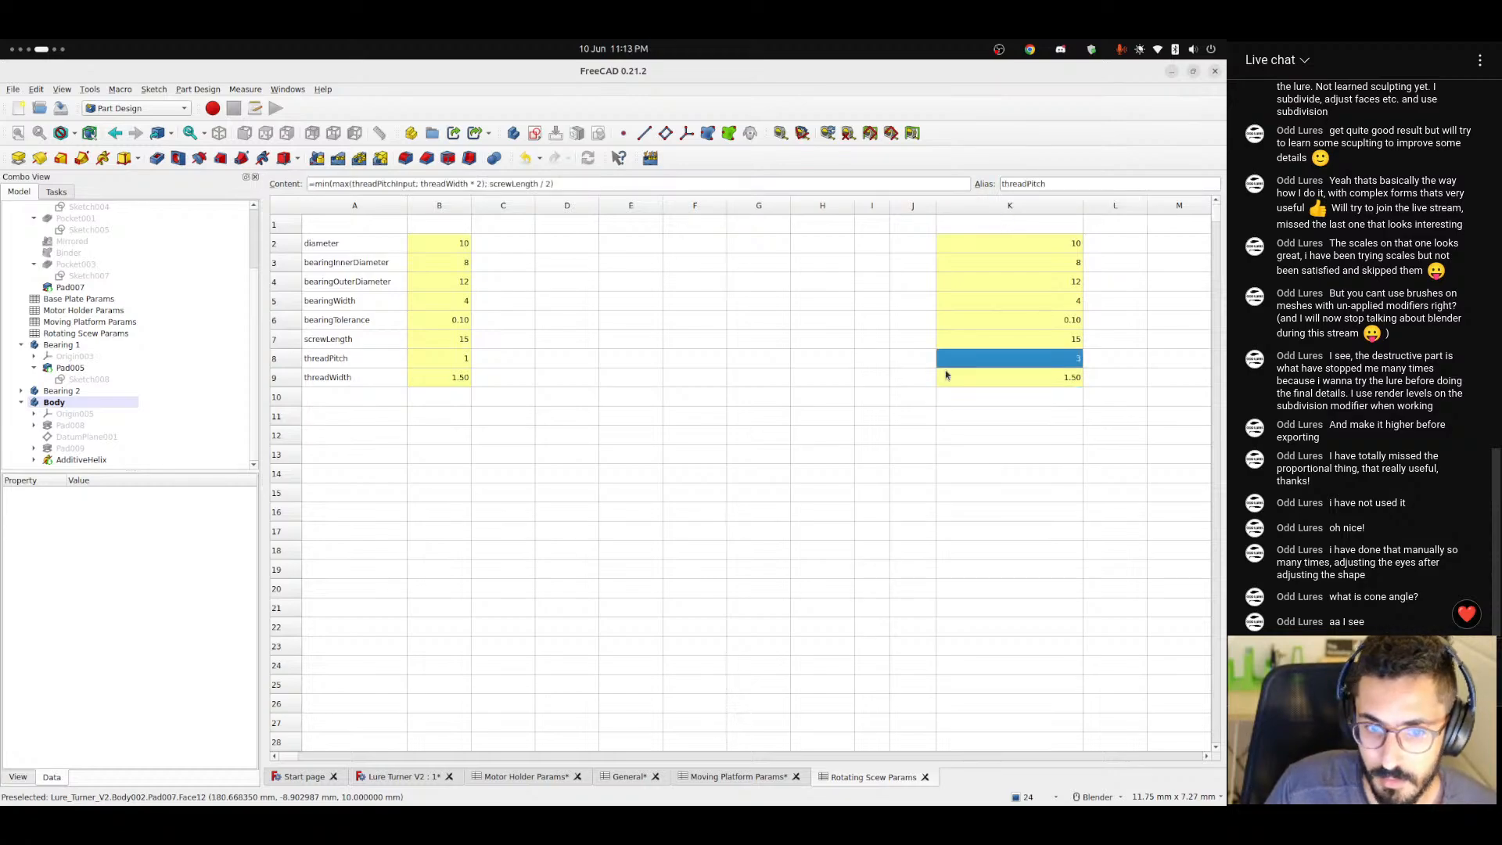
Check the threadPitch and screwLength input cells in the spreadsheet and save the document.
left_click(454, 364)
left_click(360, 361)
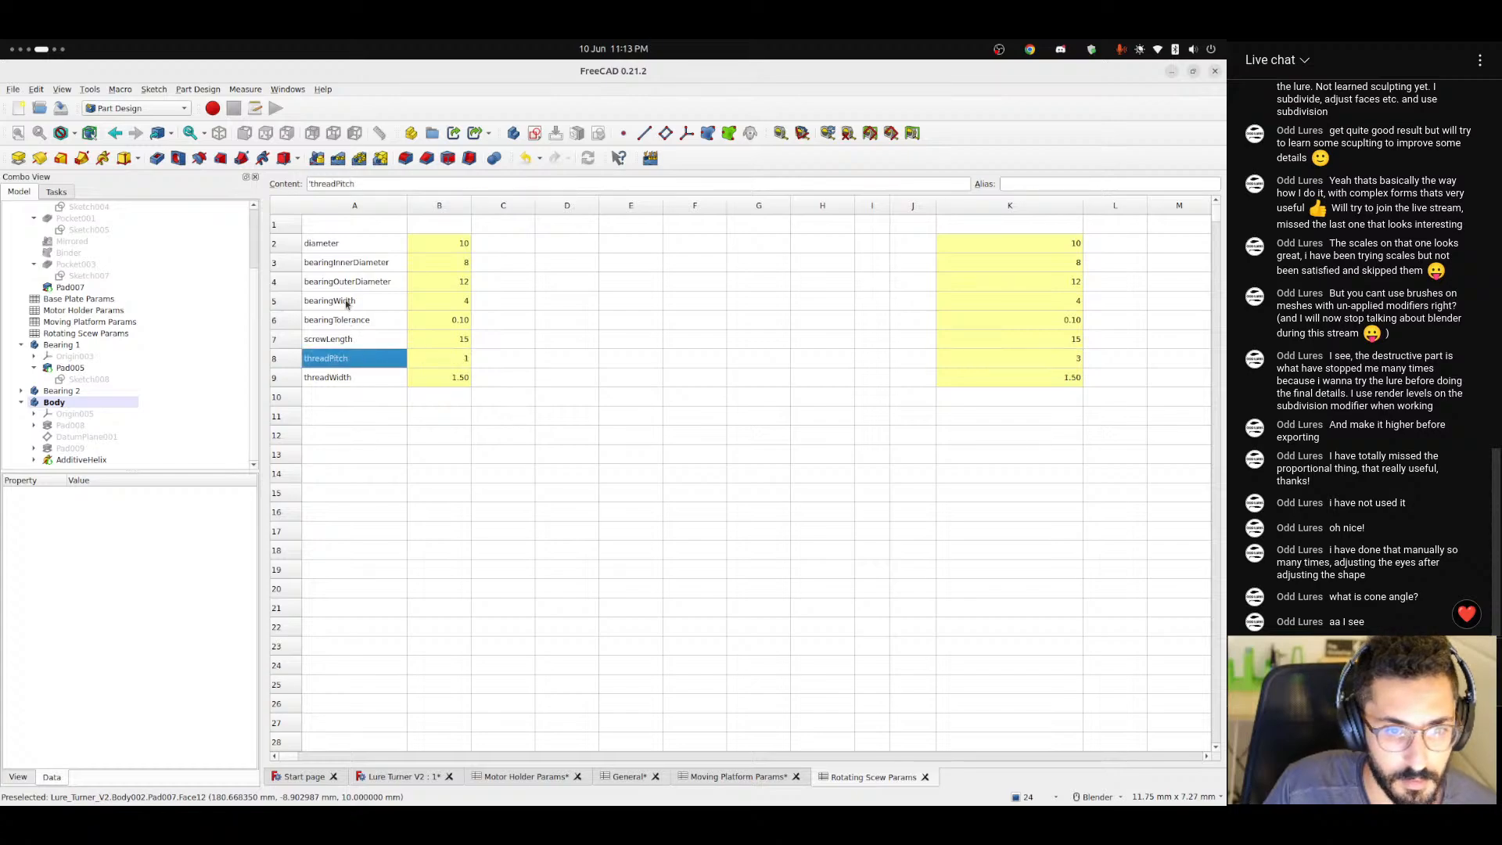
left_click_drag(329, 346, 463, 342)
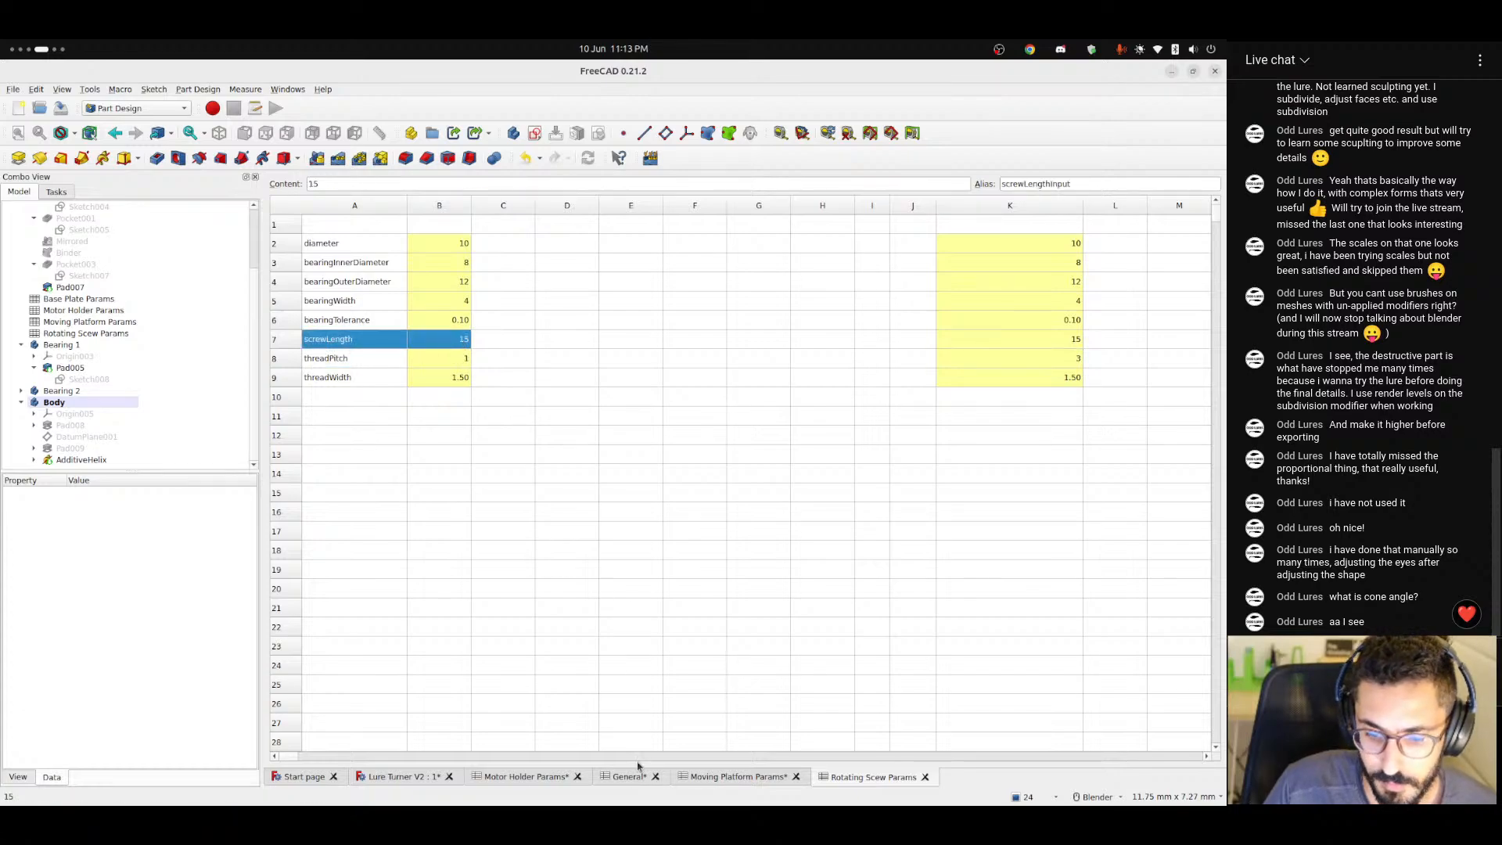
key("ctrl+s")
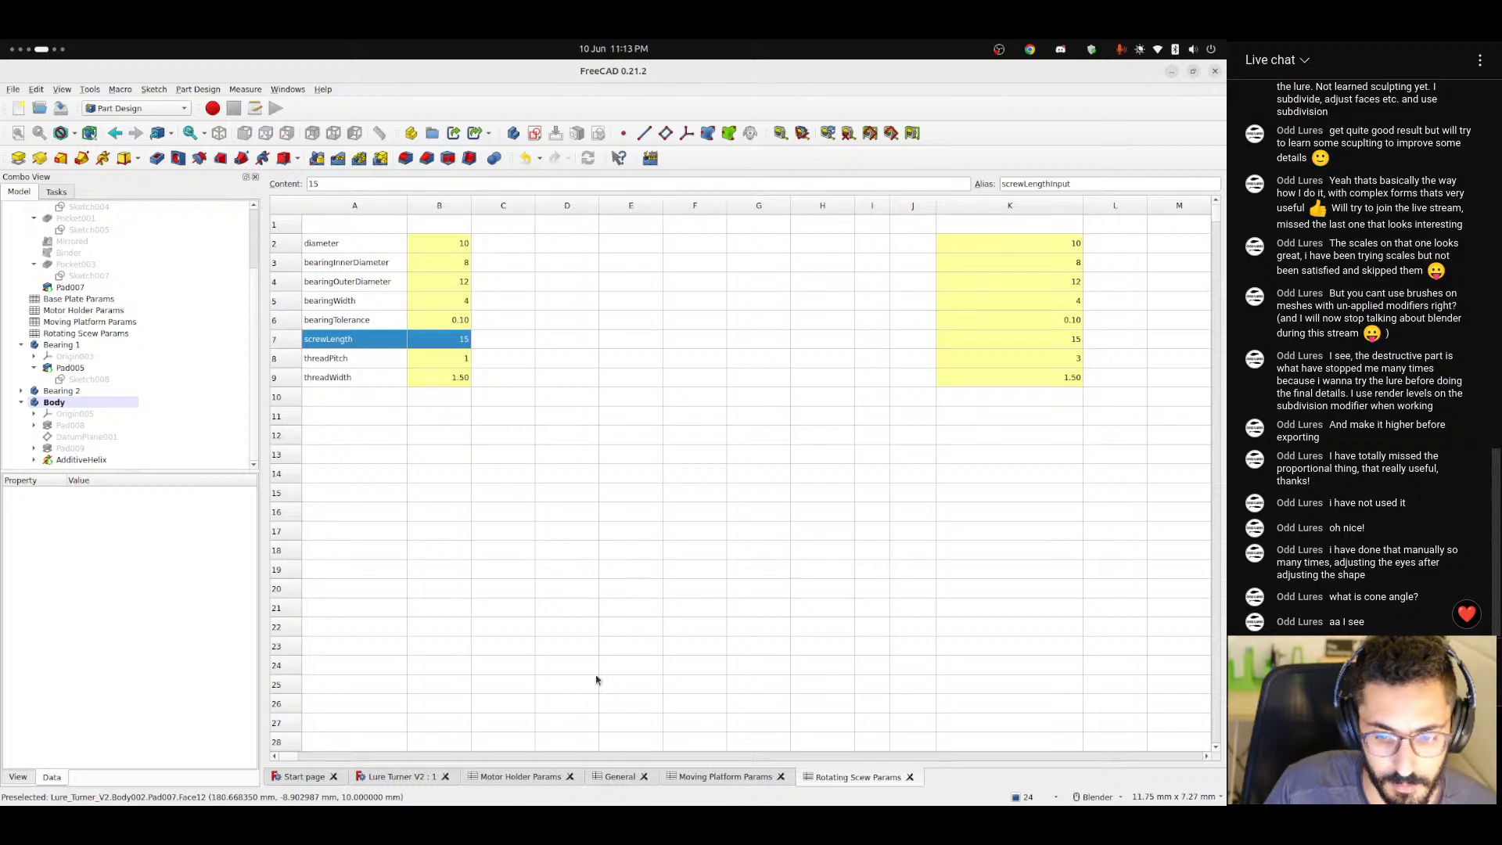
Open the shaft thread's AdditiveHelix in the Lure Turner V2 model for editing and try a pitch of 7.5 mm.
left_click(393, 776)
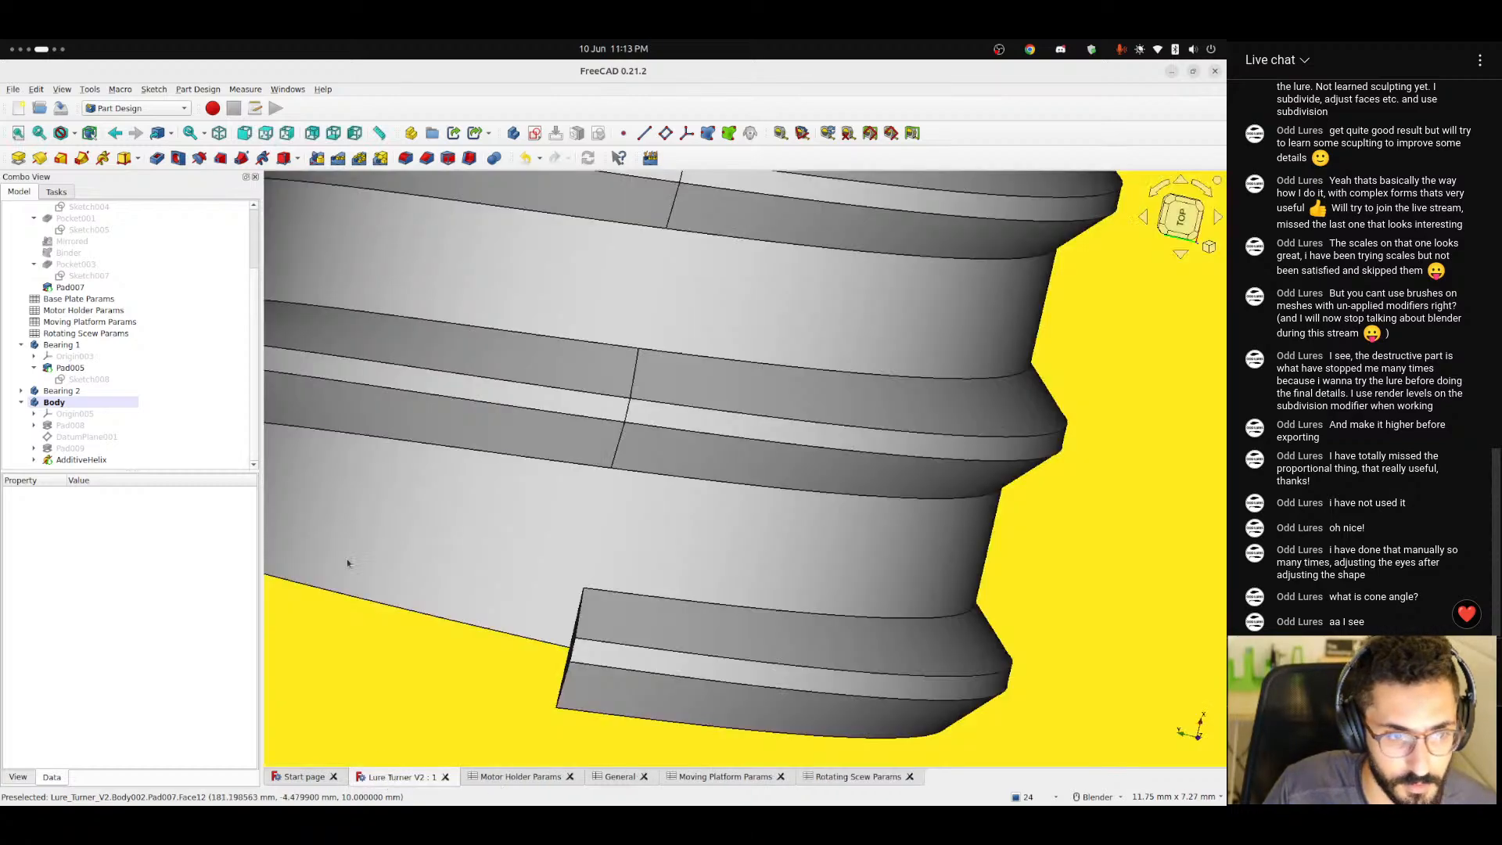
double_click(81, 459)
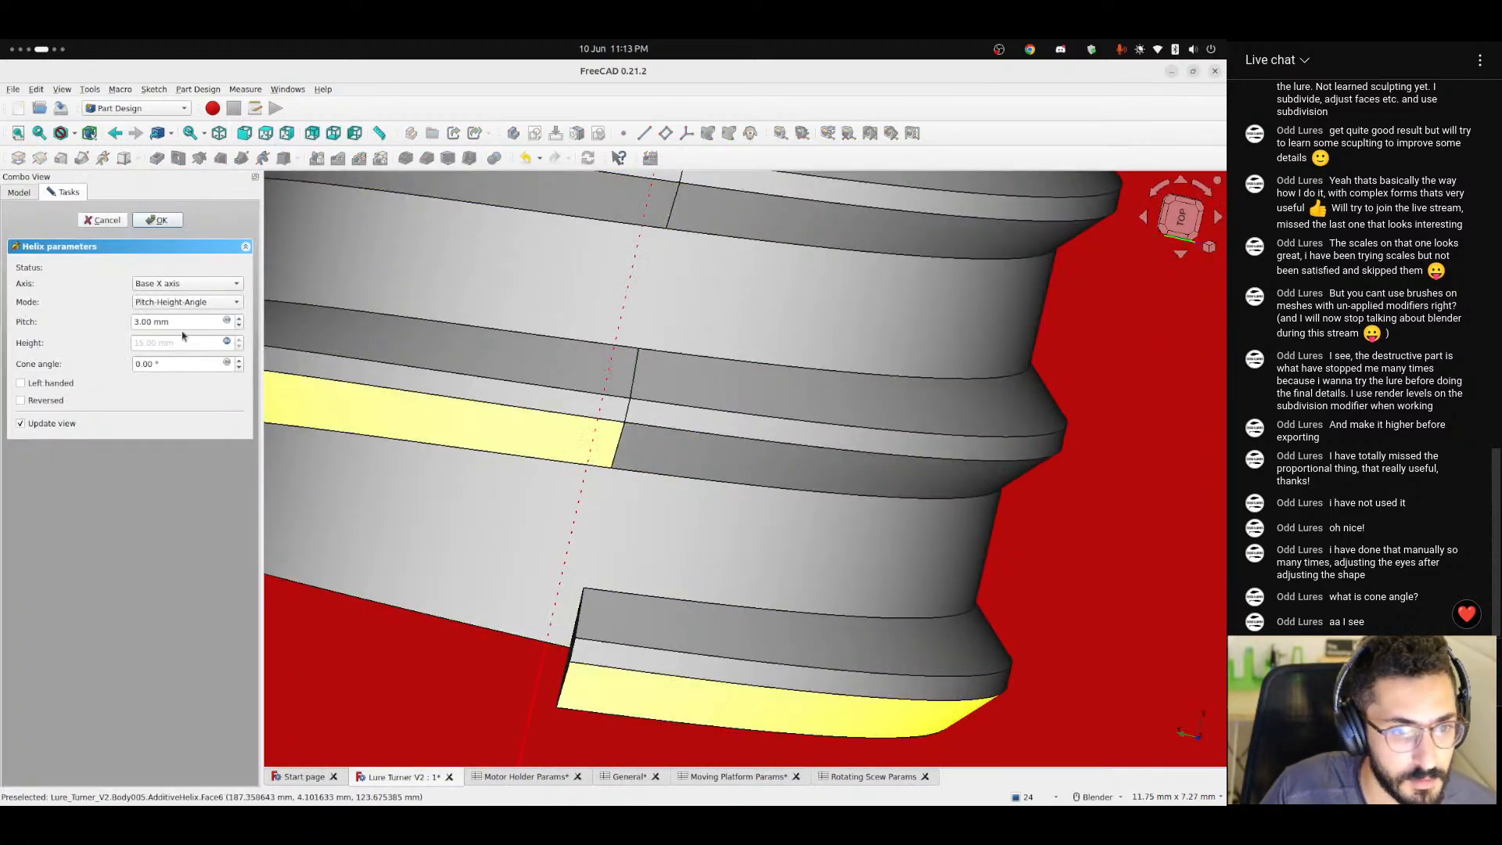
double_click(148, 320)
type("7")
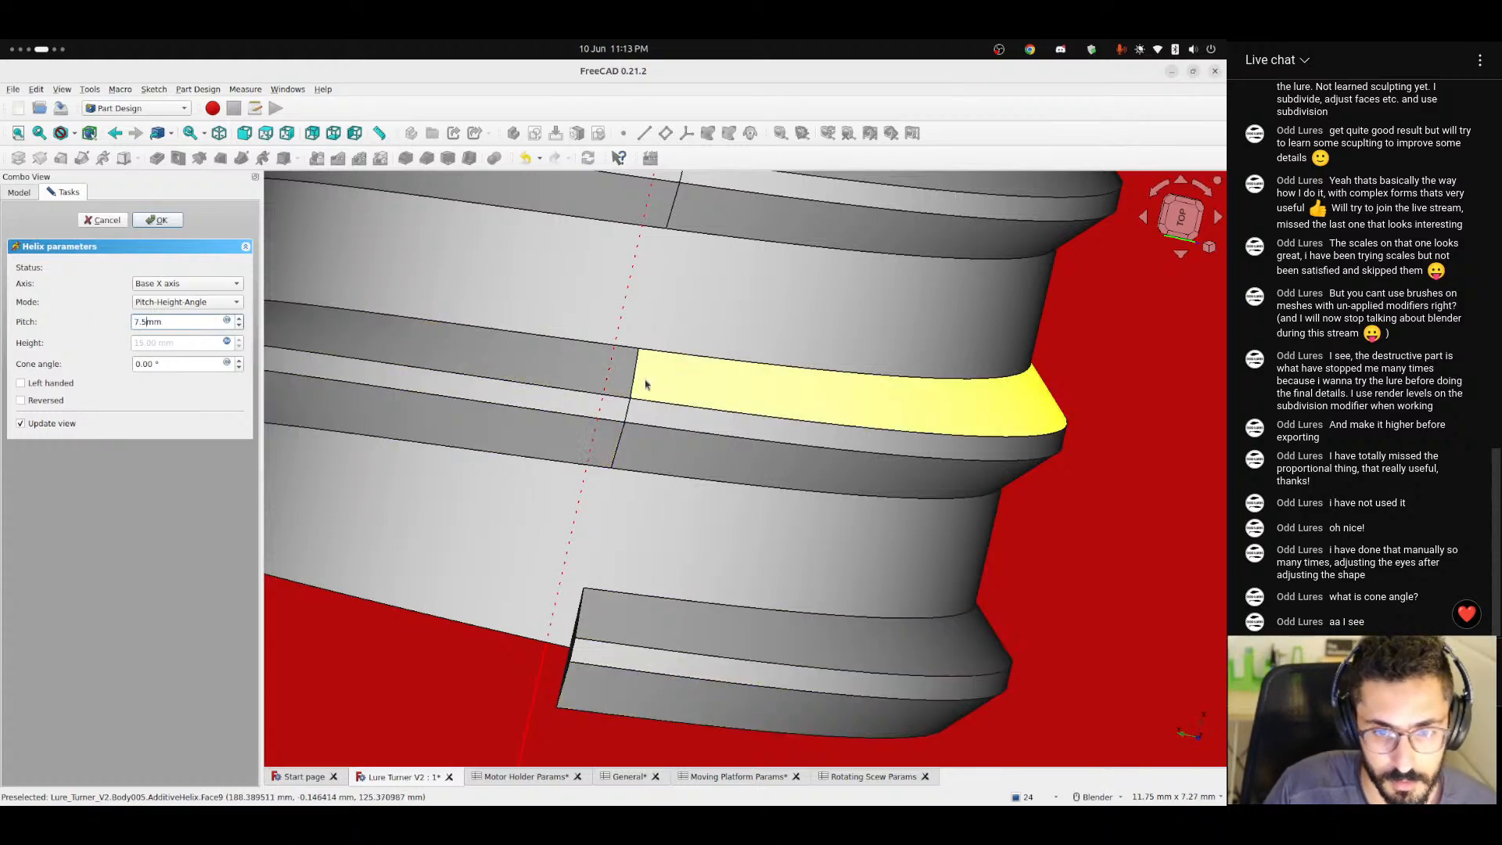
scroll(644, 378, "down", 6)
scroll(692, 309, "down", 3)
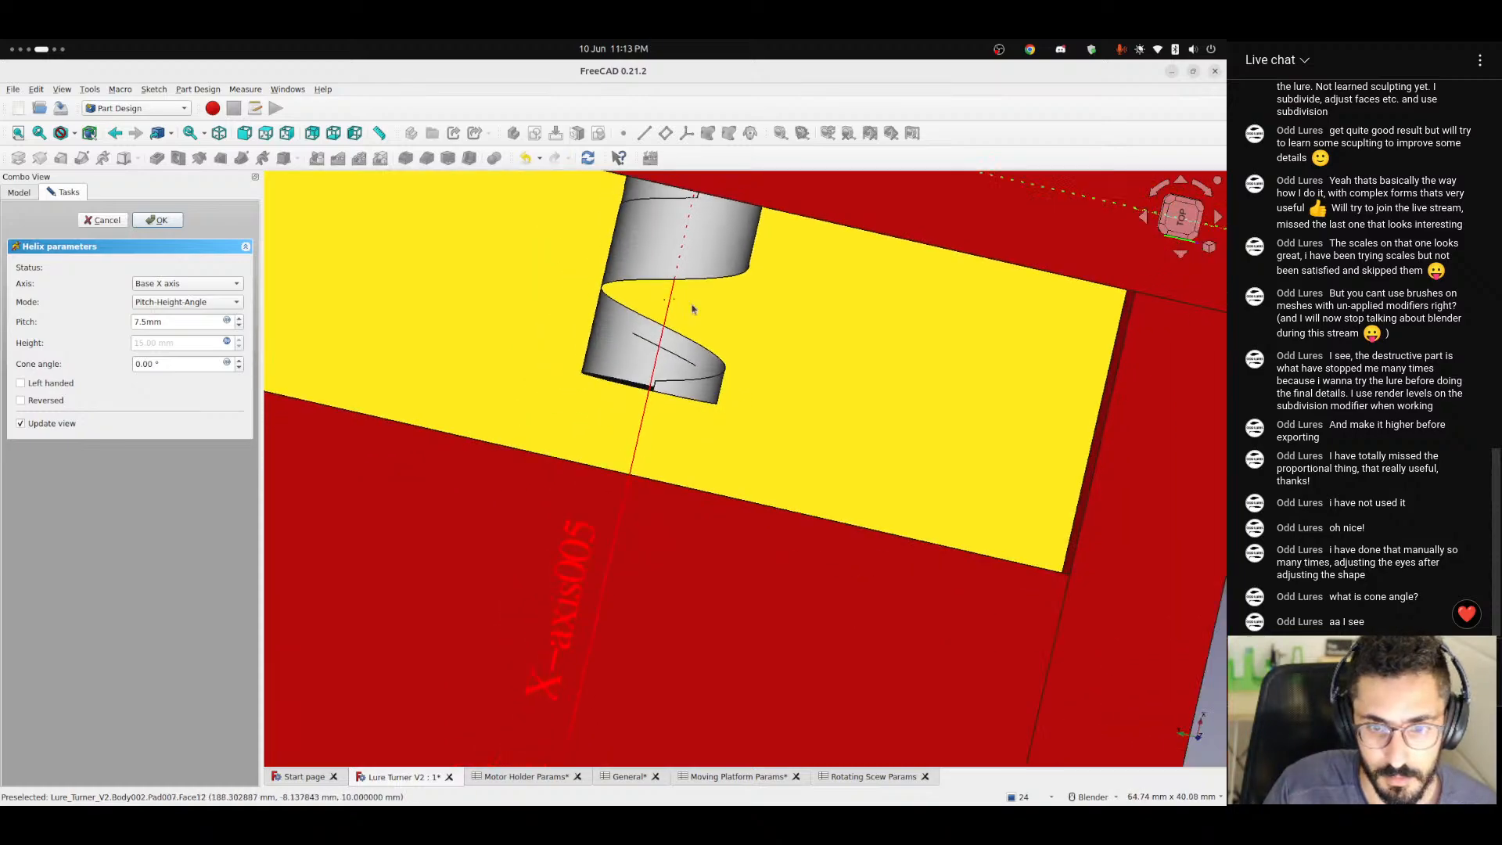
middle_click_drag(693, 308, 675, 361, "shift")
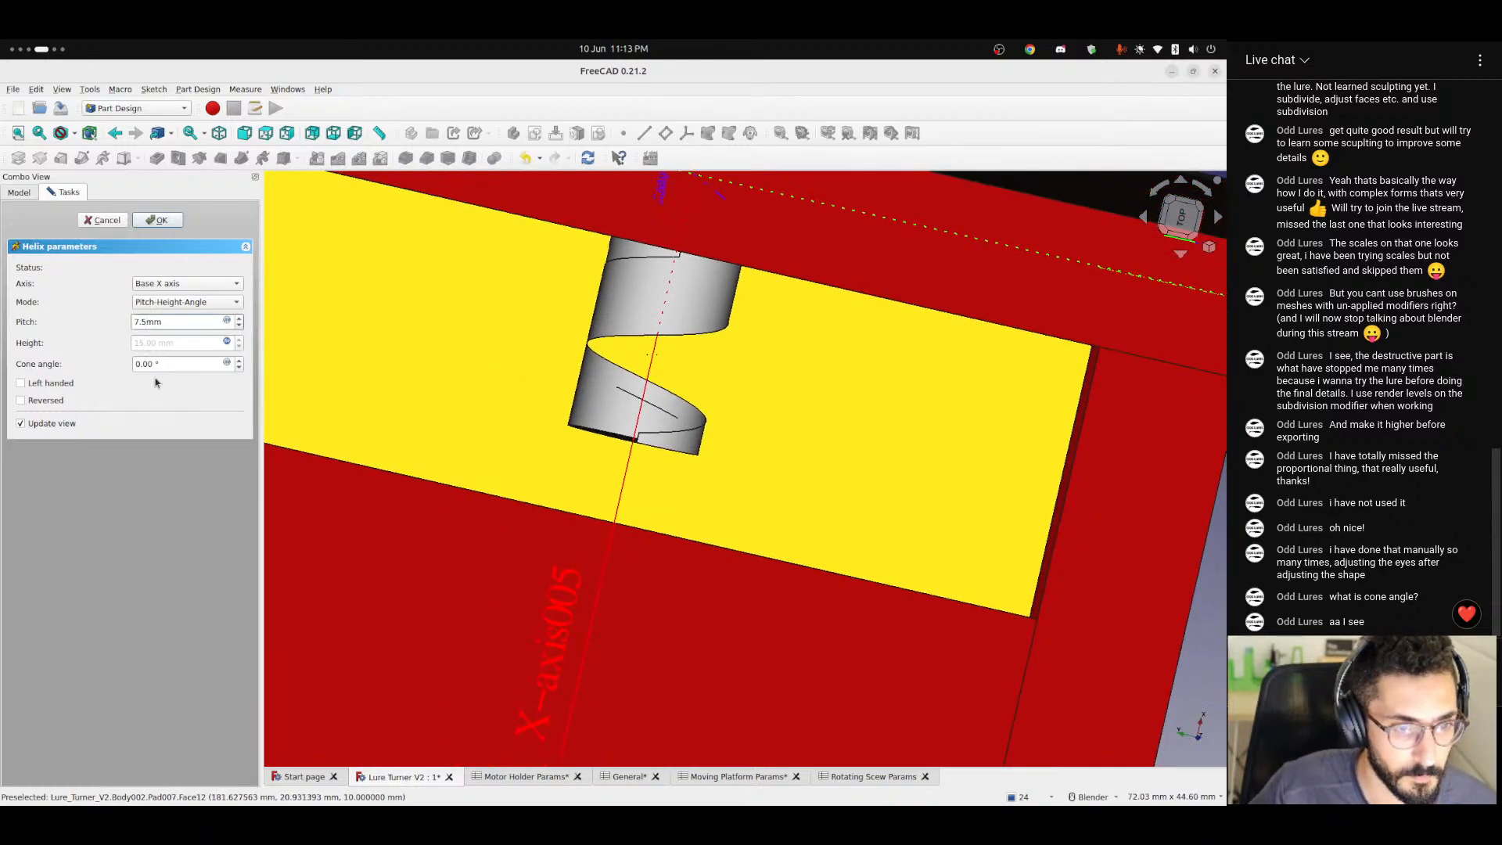
Try a helix pitch of 6.50 mm, accept it and inspect the shaft's thread from several sides and from above.
key("Down")
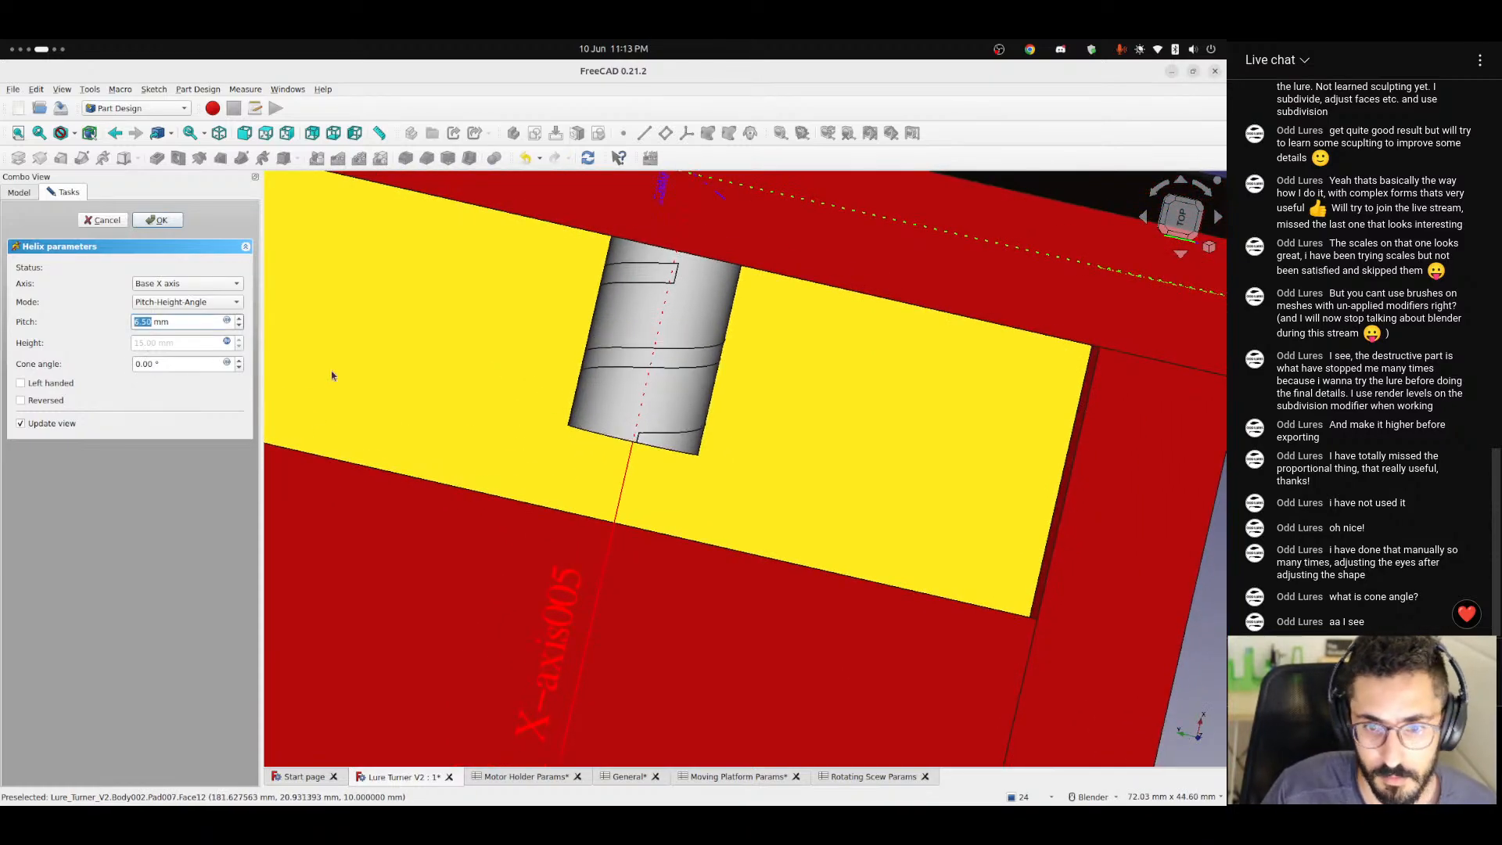
middle_click_drag(331, 376, 1055, 429)
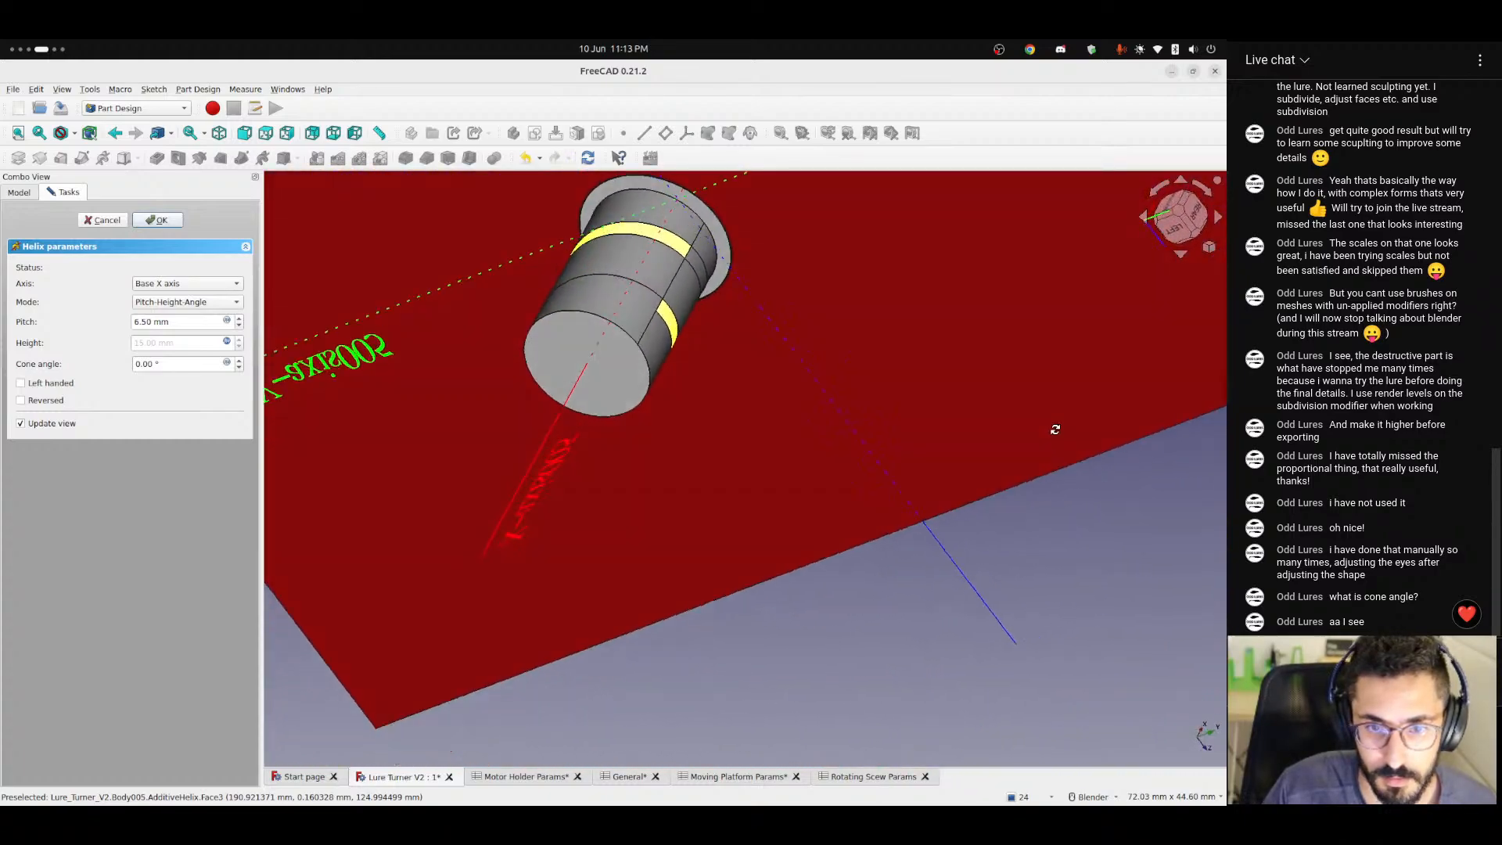
left_click_drag(1055, 430, 1054, 481)
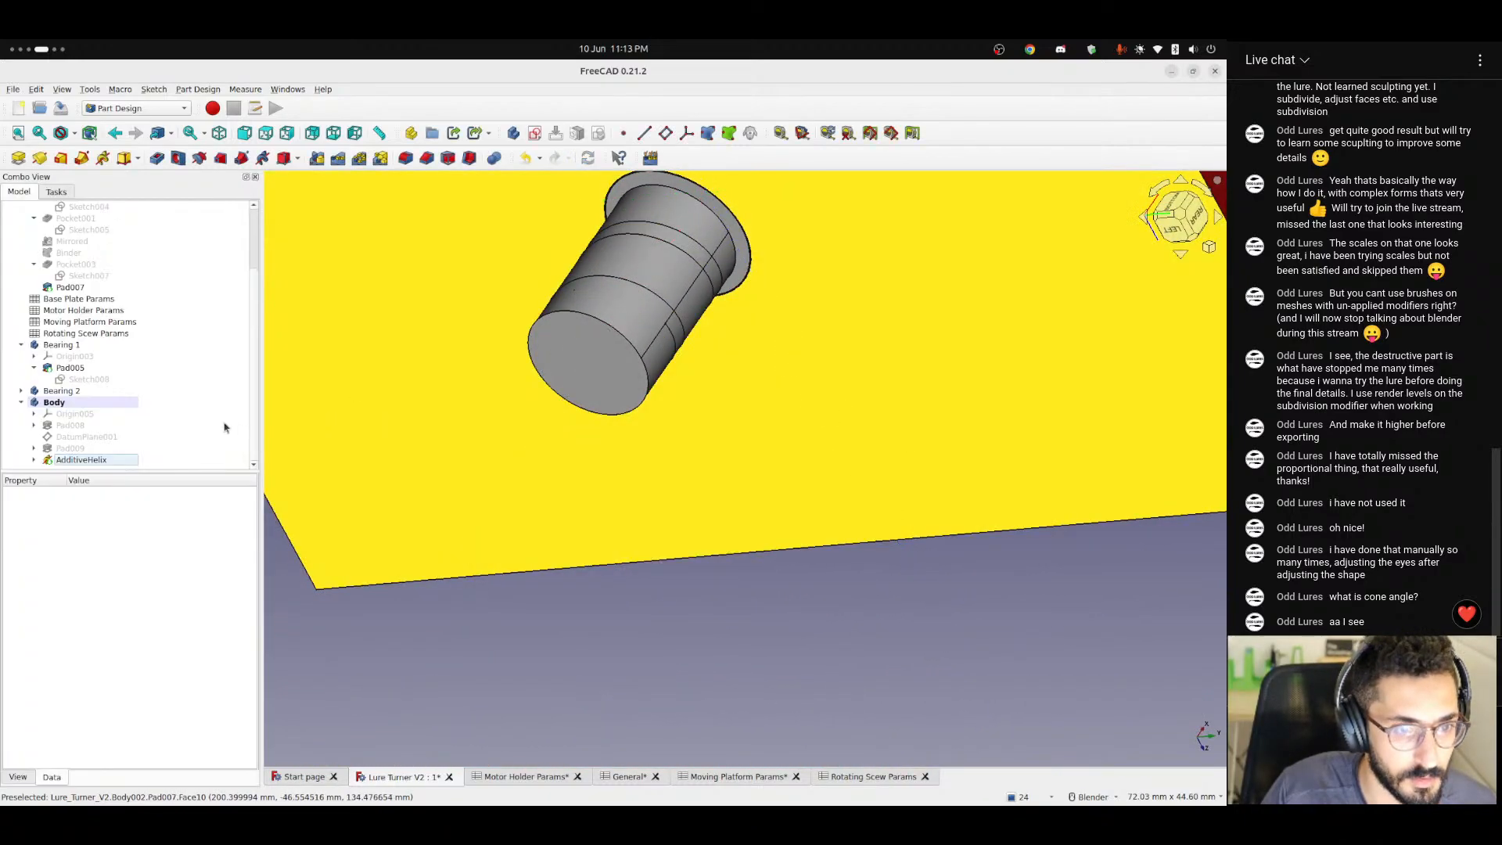
middle_click_drag(643, 275, 349, 401)
scroll(566, 232, "up", 4)
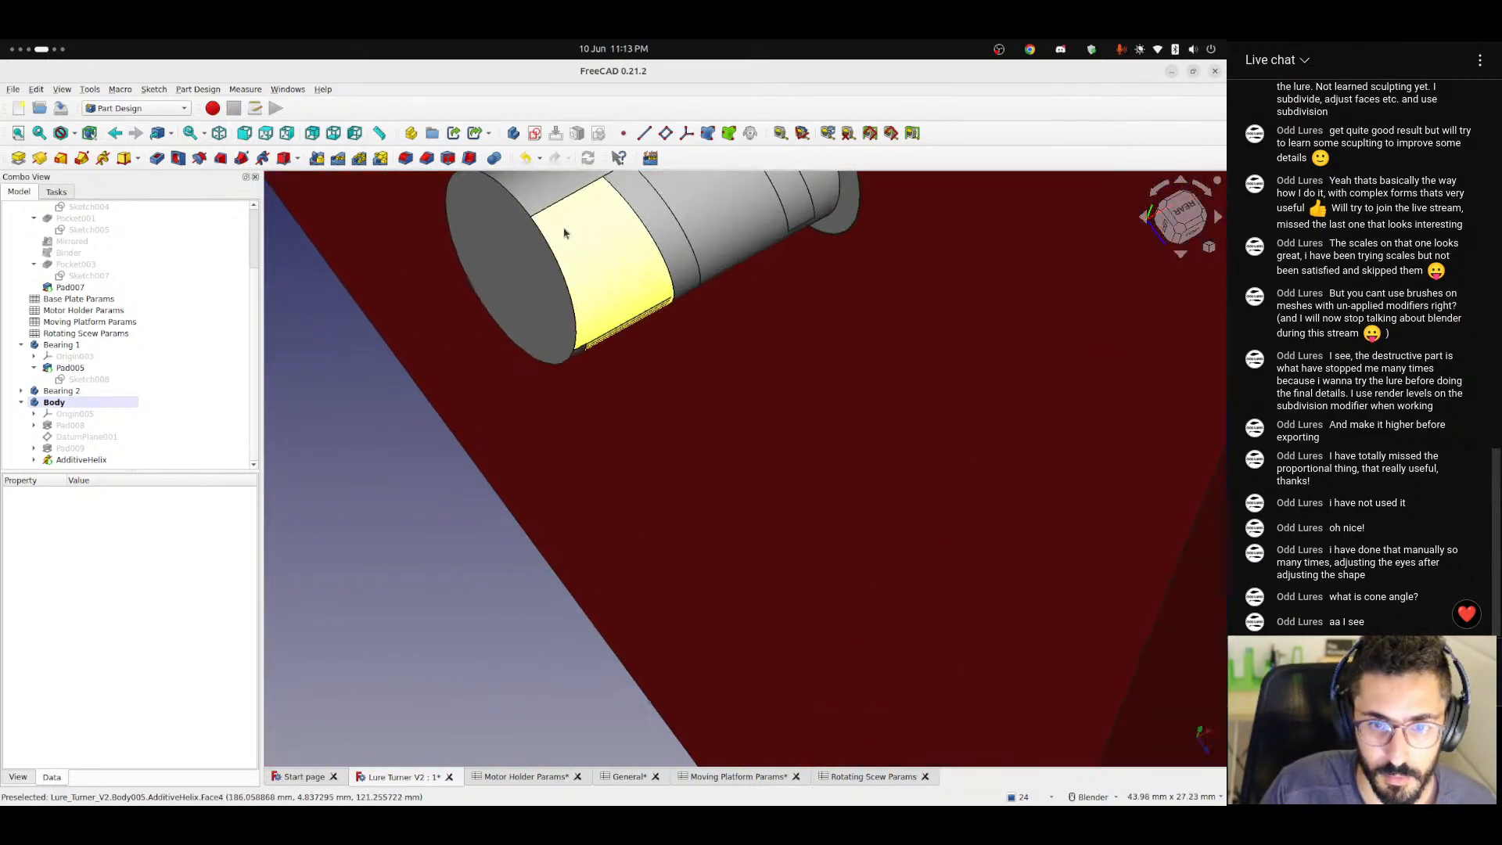
middle_click_drag(566, 231, 589, 264)
left_click(1188, 233)
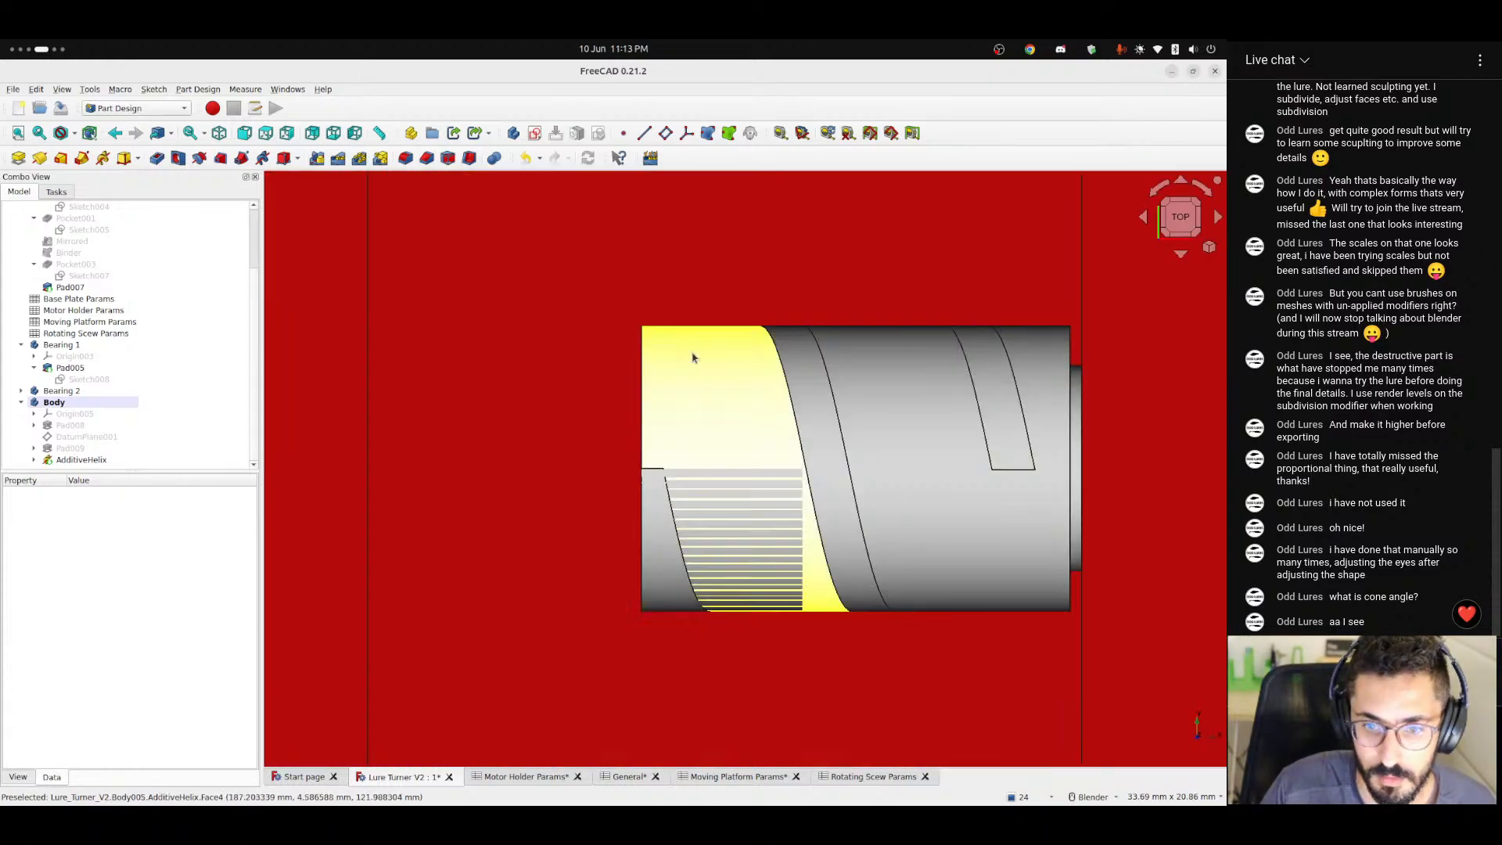
Reopen the AdditiveHelix parameters, preview the left-handed thread direction and turn it off again.
double_click(75, 461)
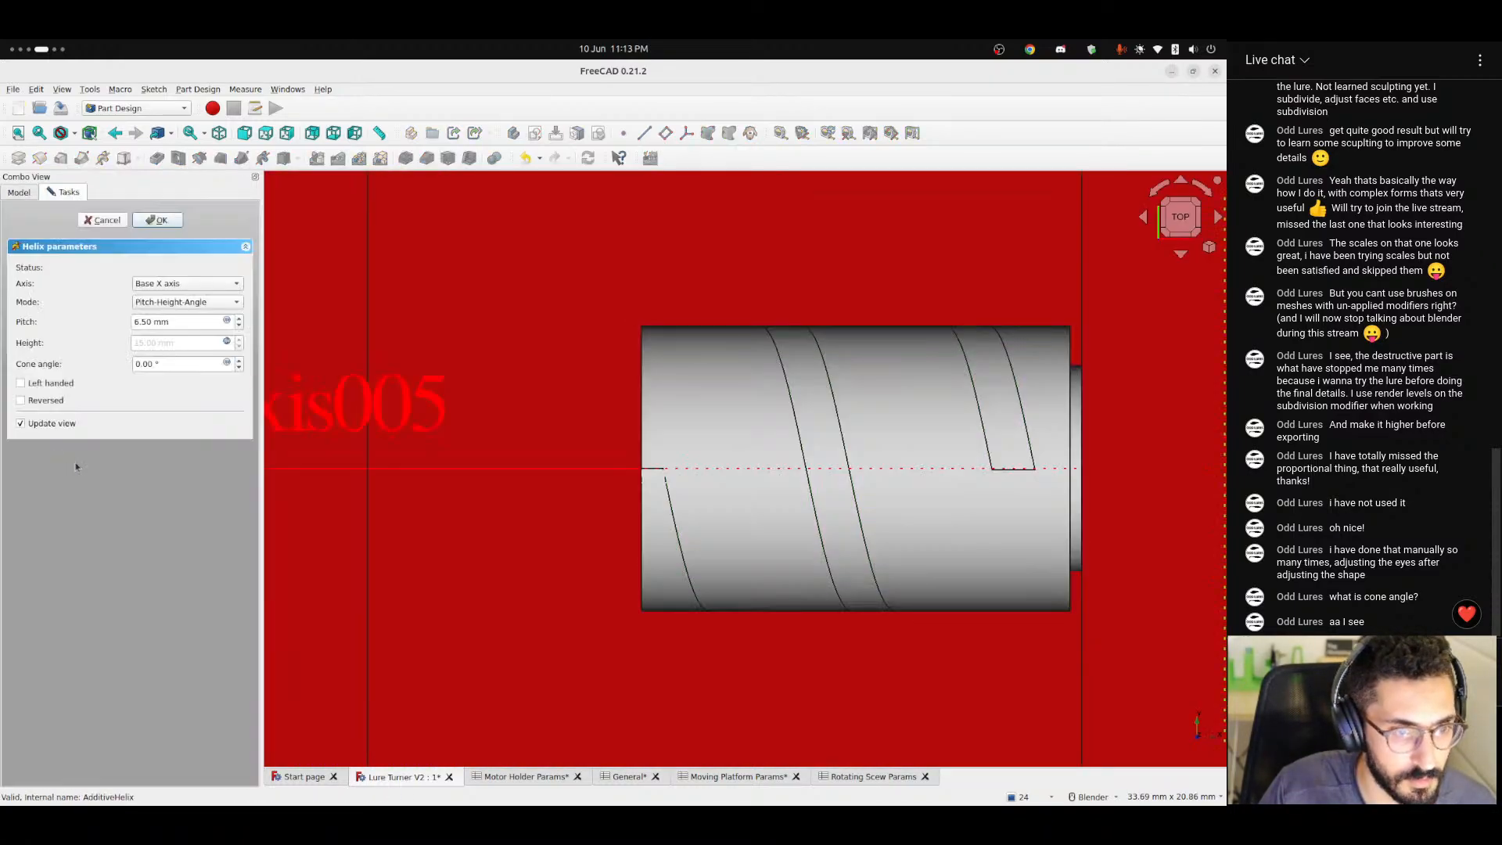
left_click(188, 320)
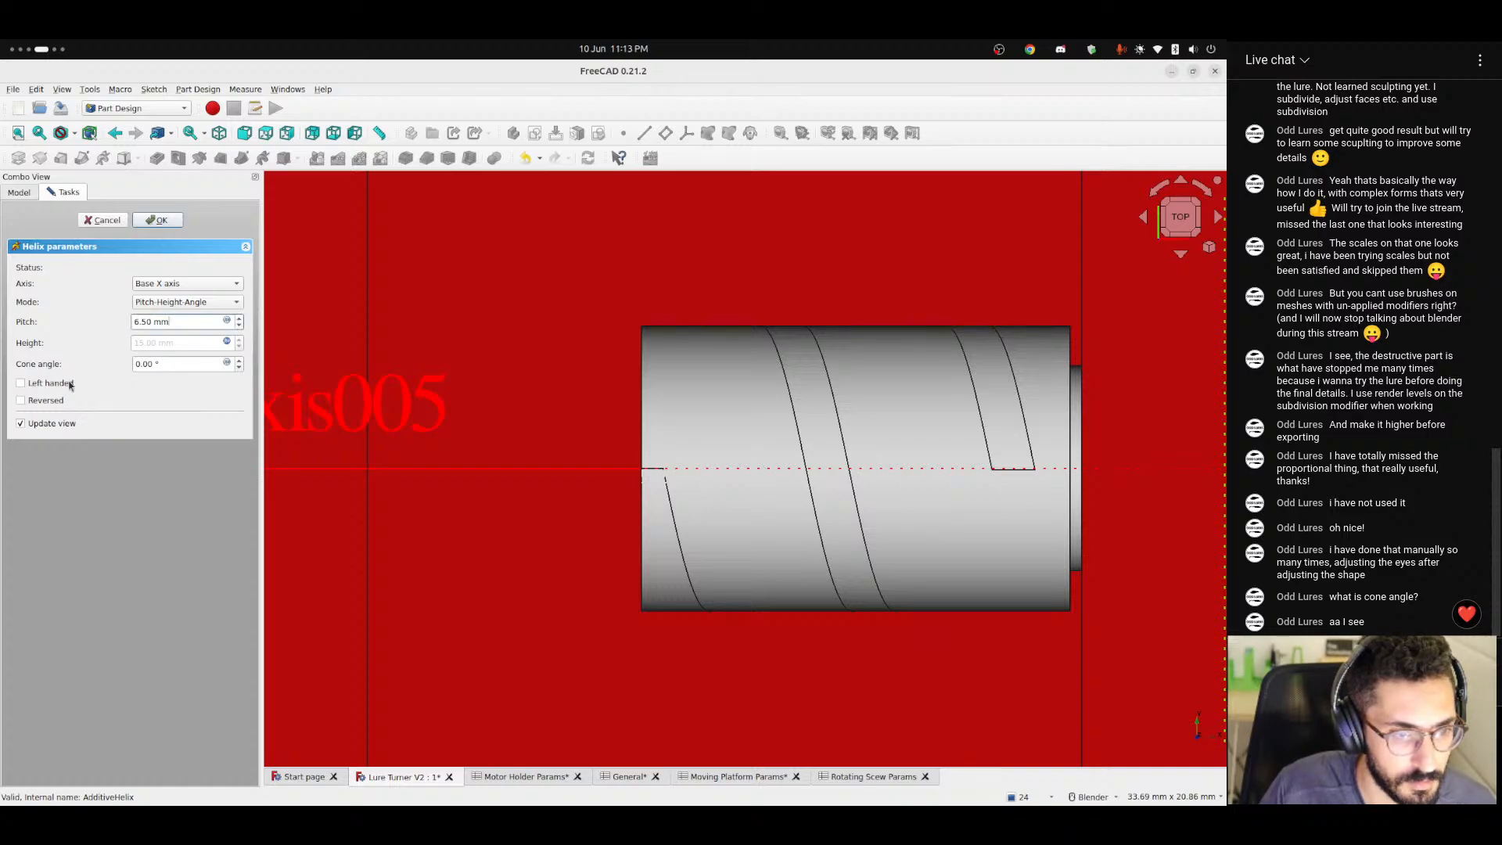
left_click(34, 385)
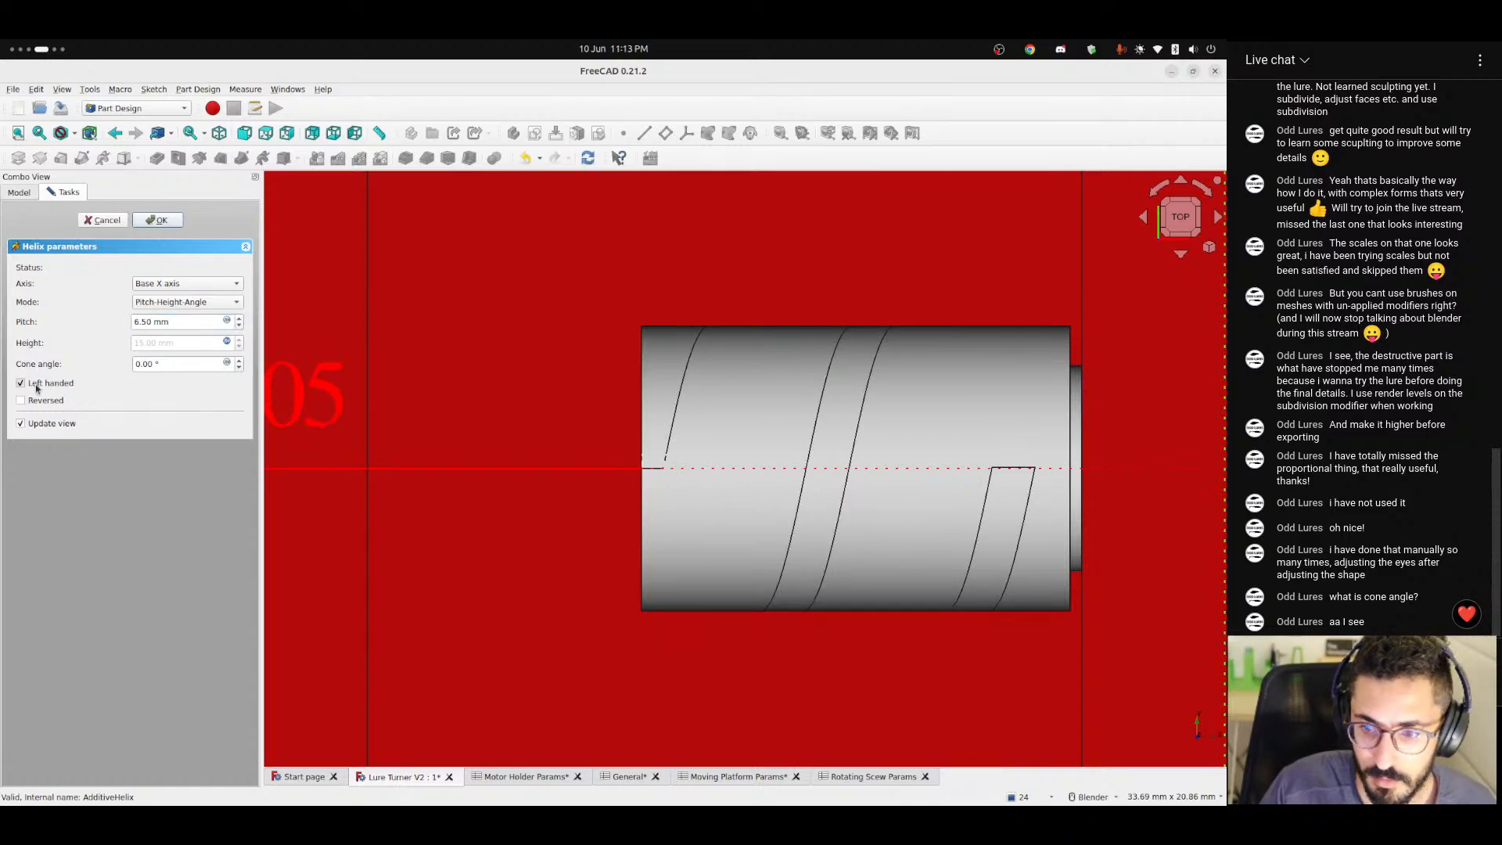
left_click(36, 385)
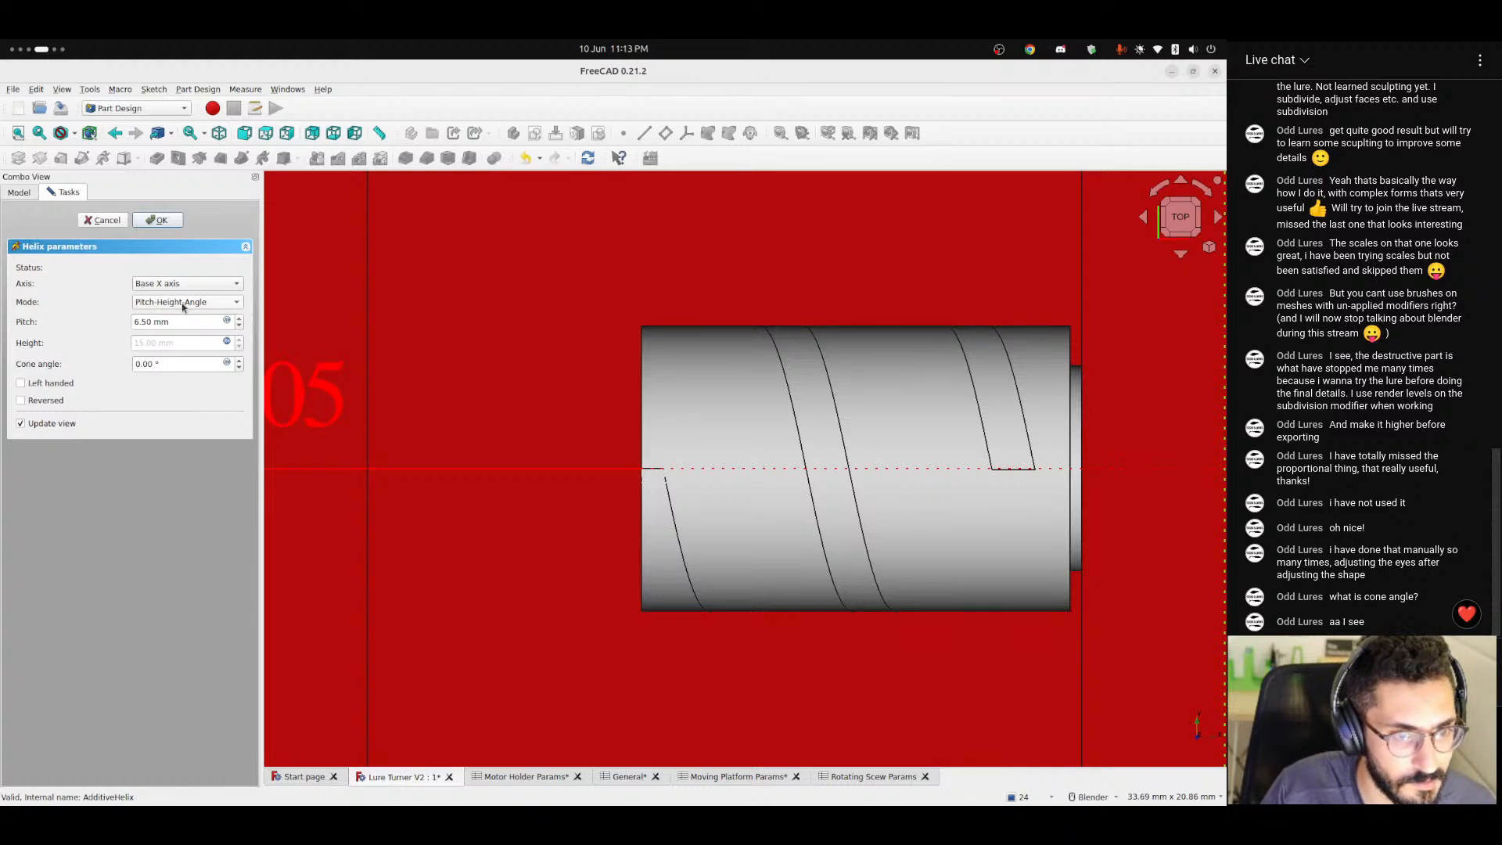
Reduce the helix pitch of the shaft thread to 4 mm.
scroll(169, 319, "down", 1)
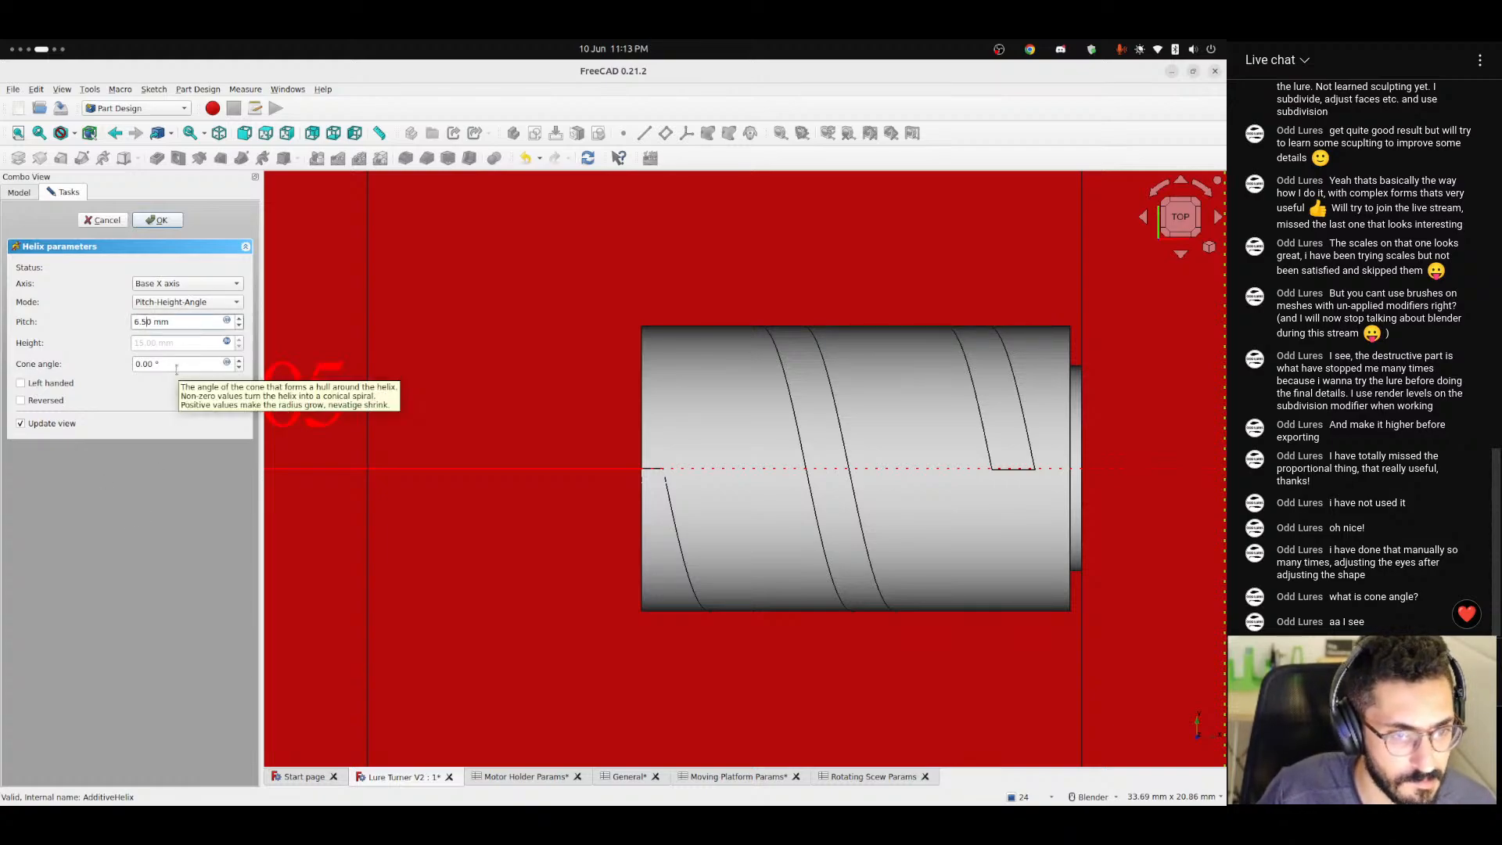
key("Down")
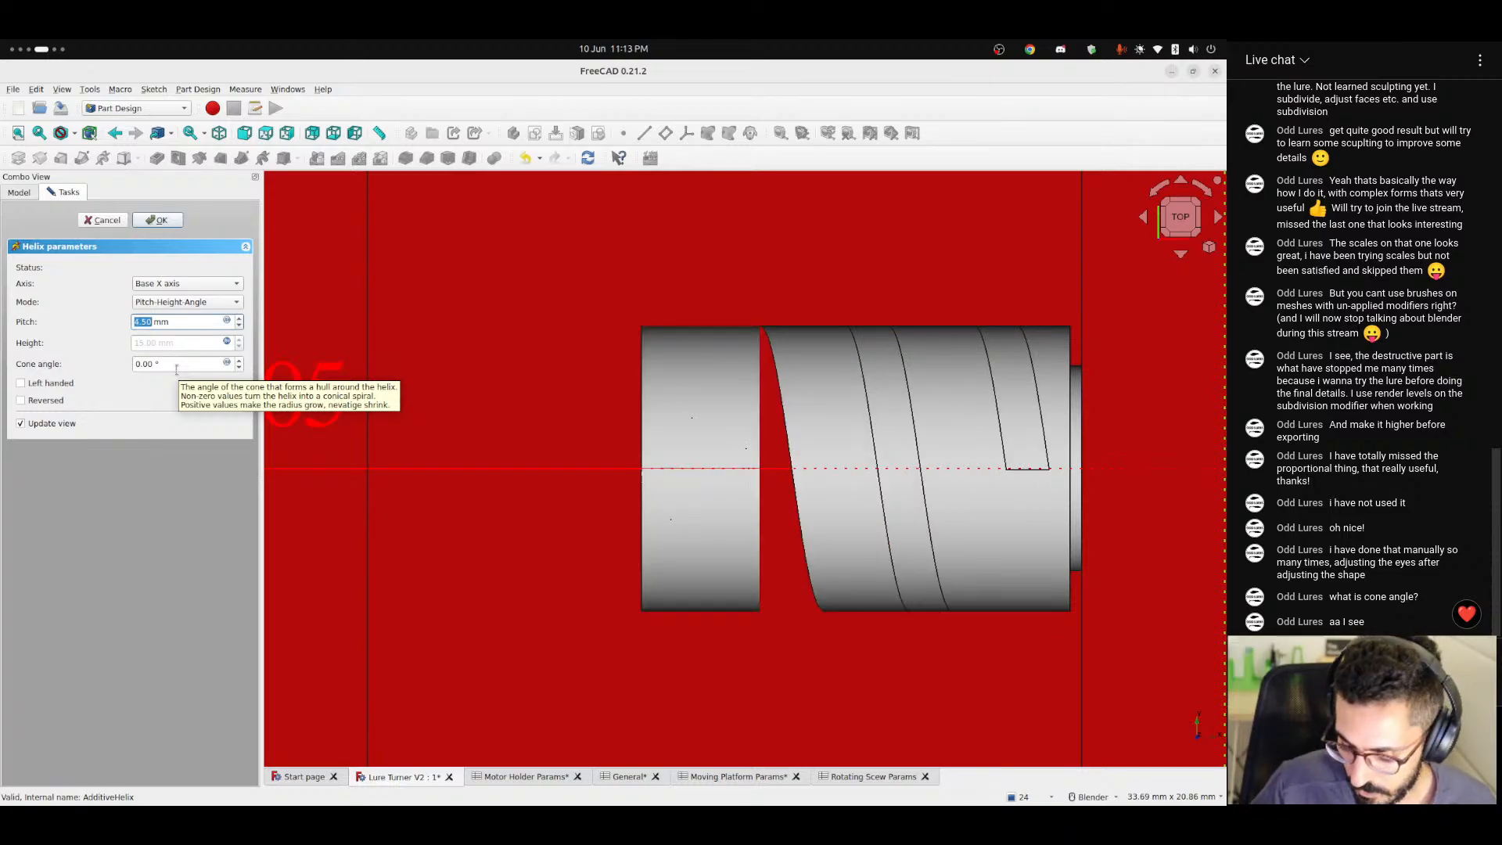
type("4")
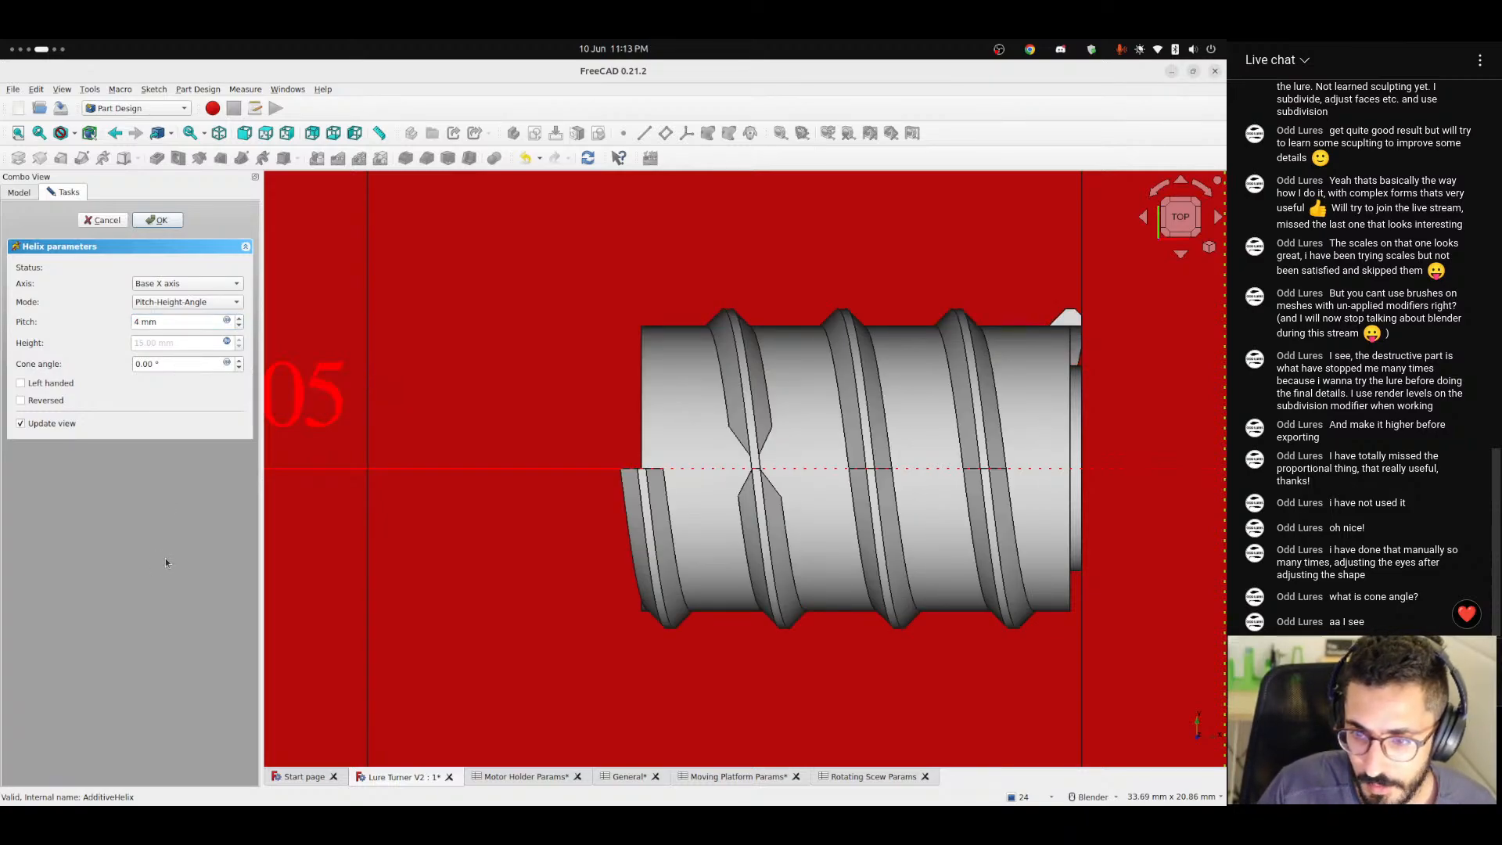
Try a pitch of 3 mm for the shaft thread's helix and examine the preview of its turns.
middle_click_drag(642, 513, 668, 493)
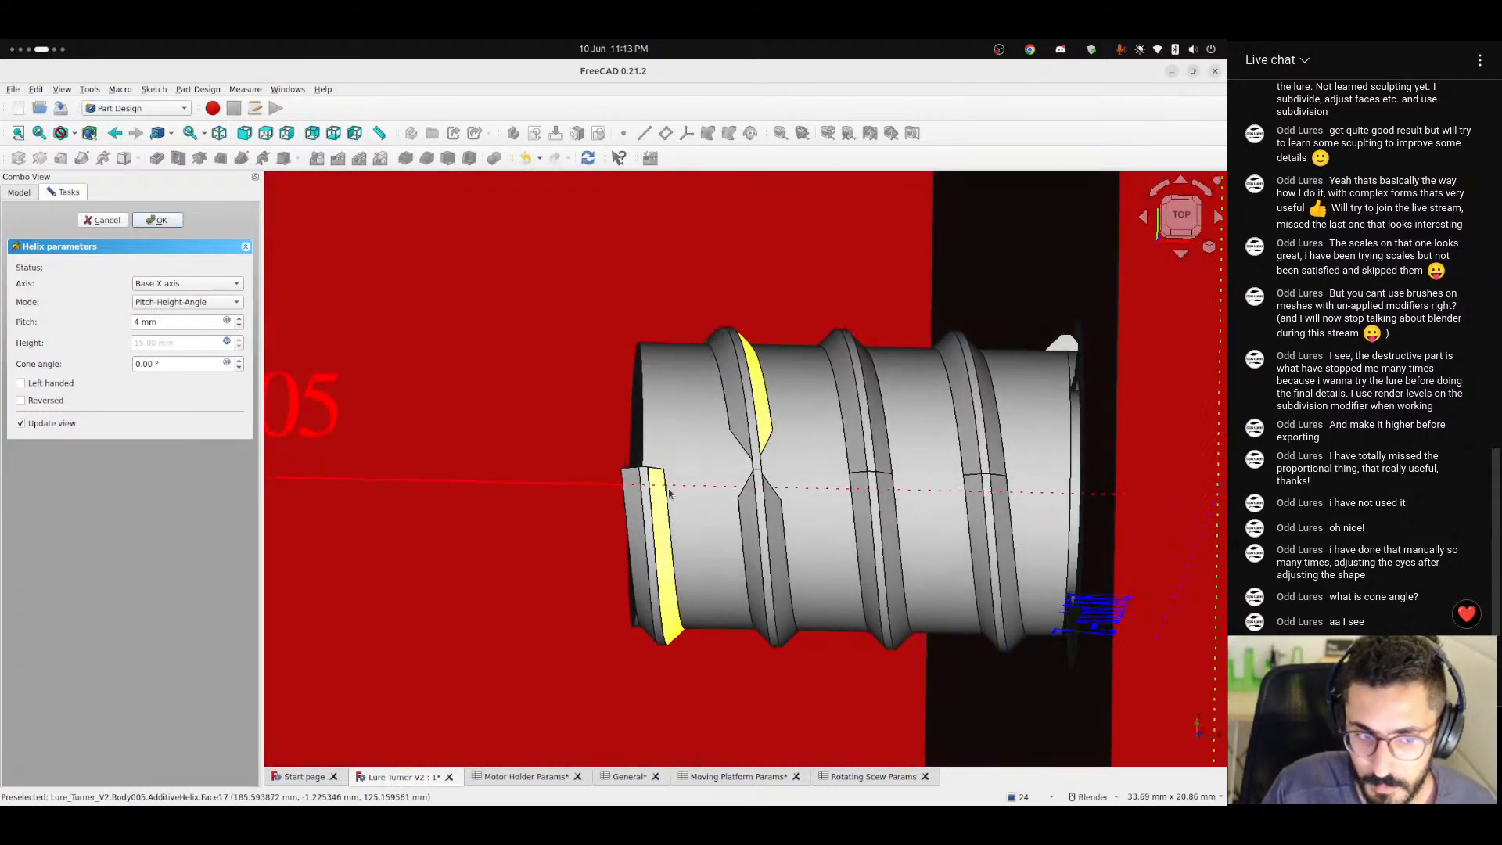
left_click(136, 321)
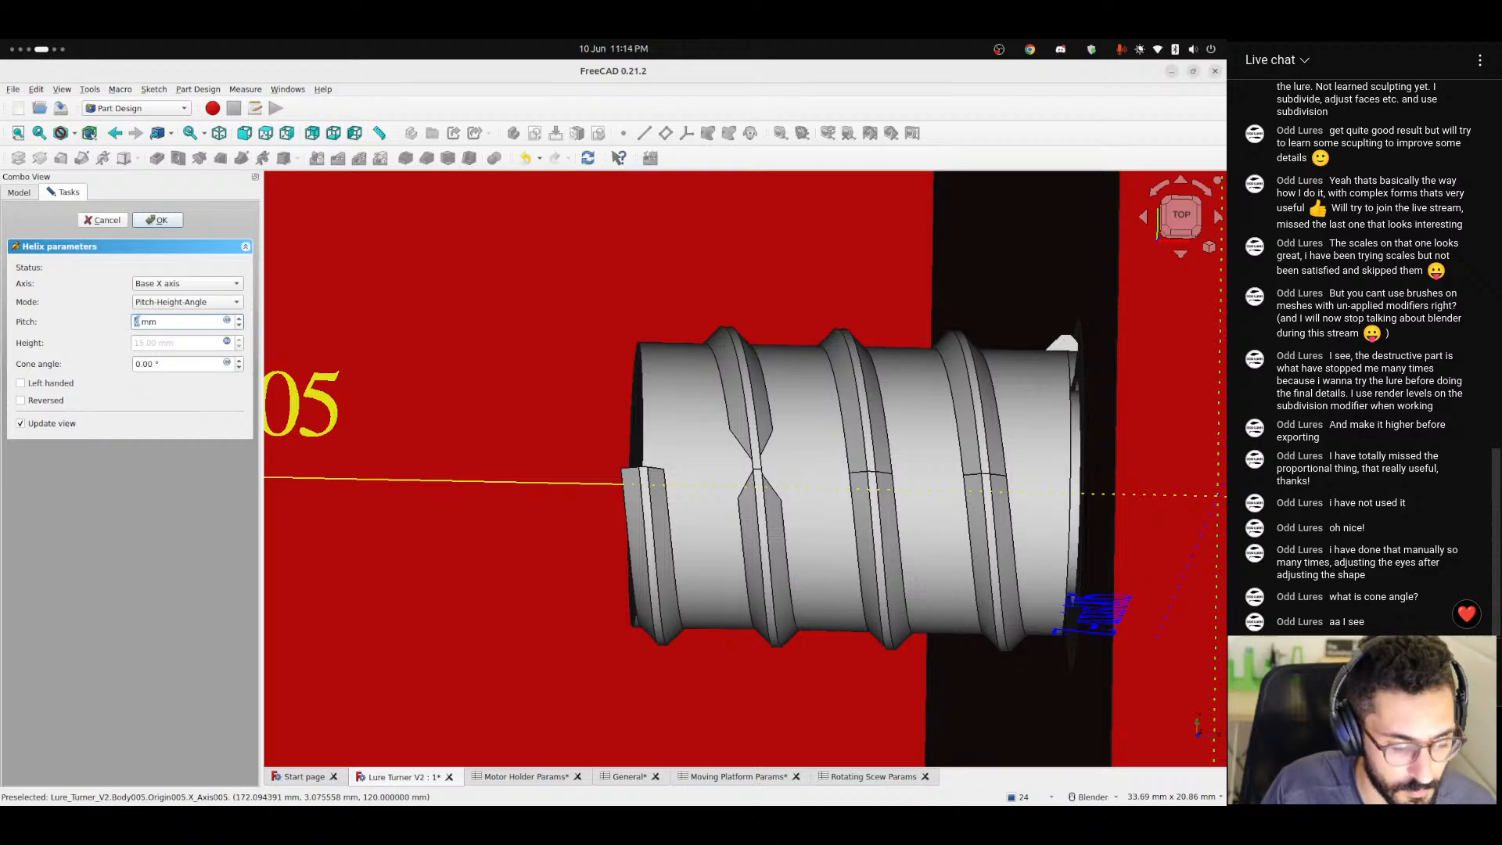
type("3")
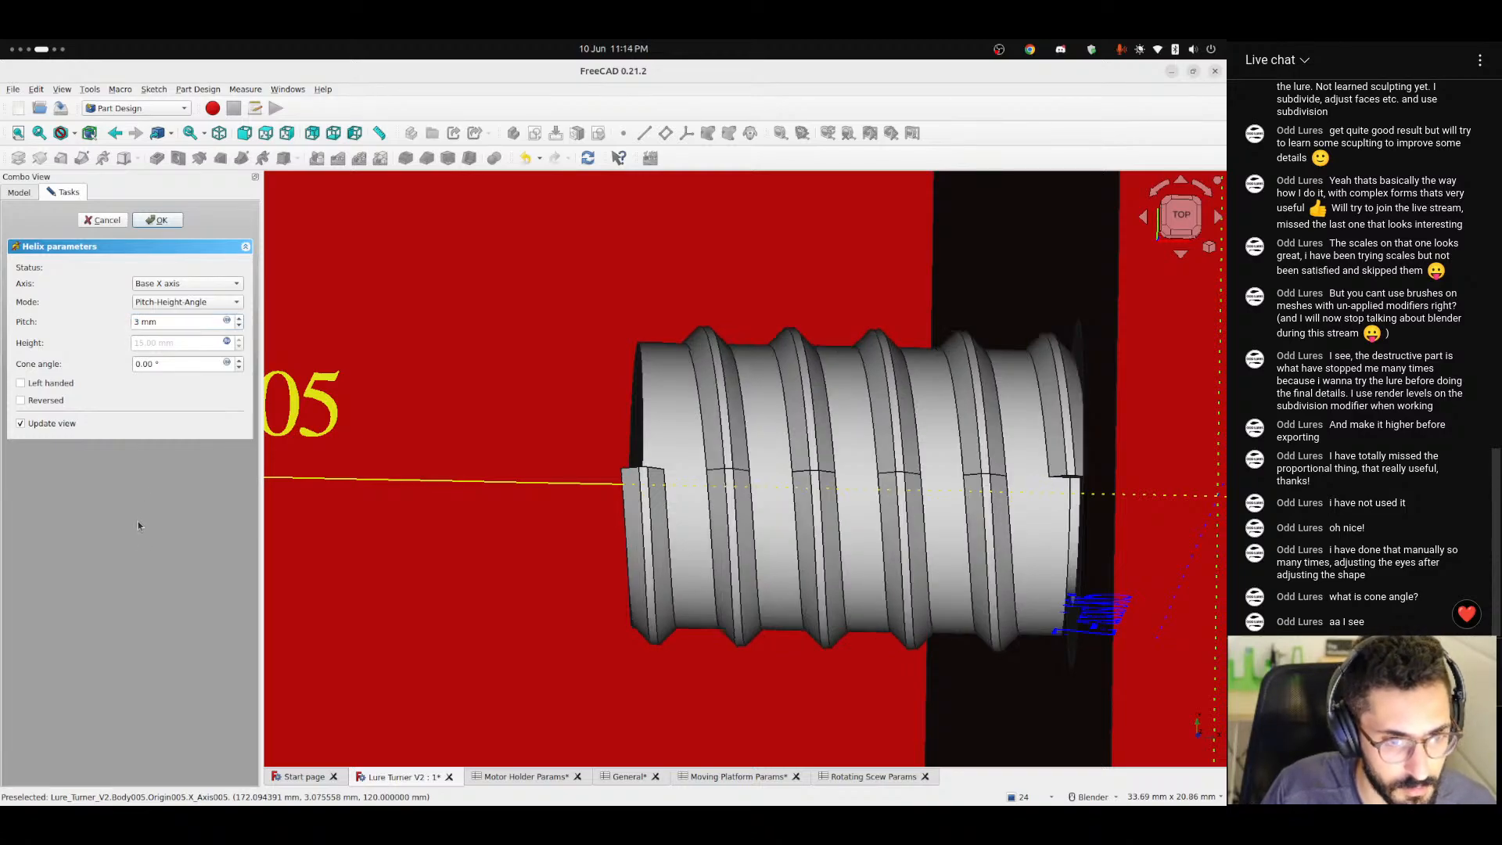
scroll(777, 495, "up", 4)
middle_click_drag(777, 495, 677, 504)
middle_click_drag(678, 504, 502, 501)
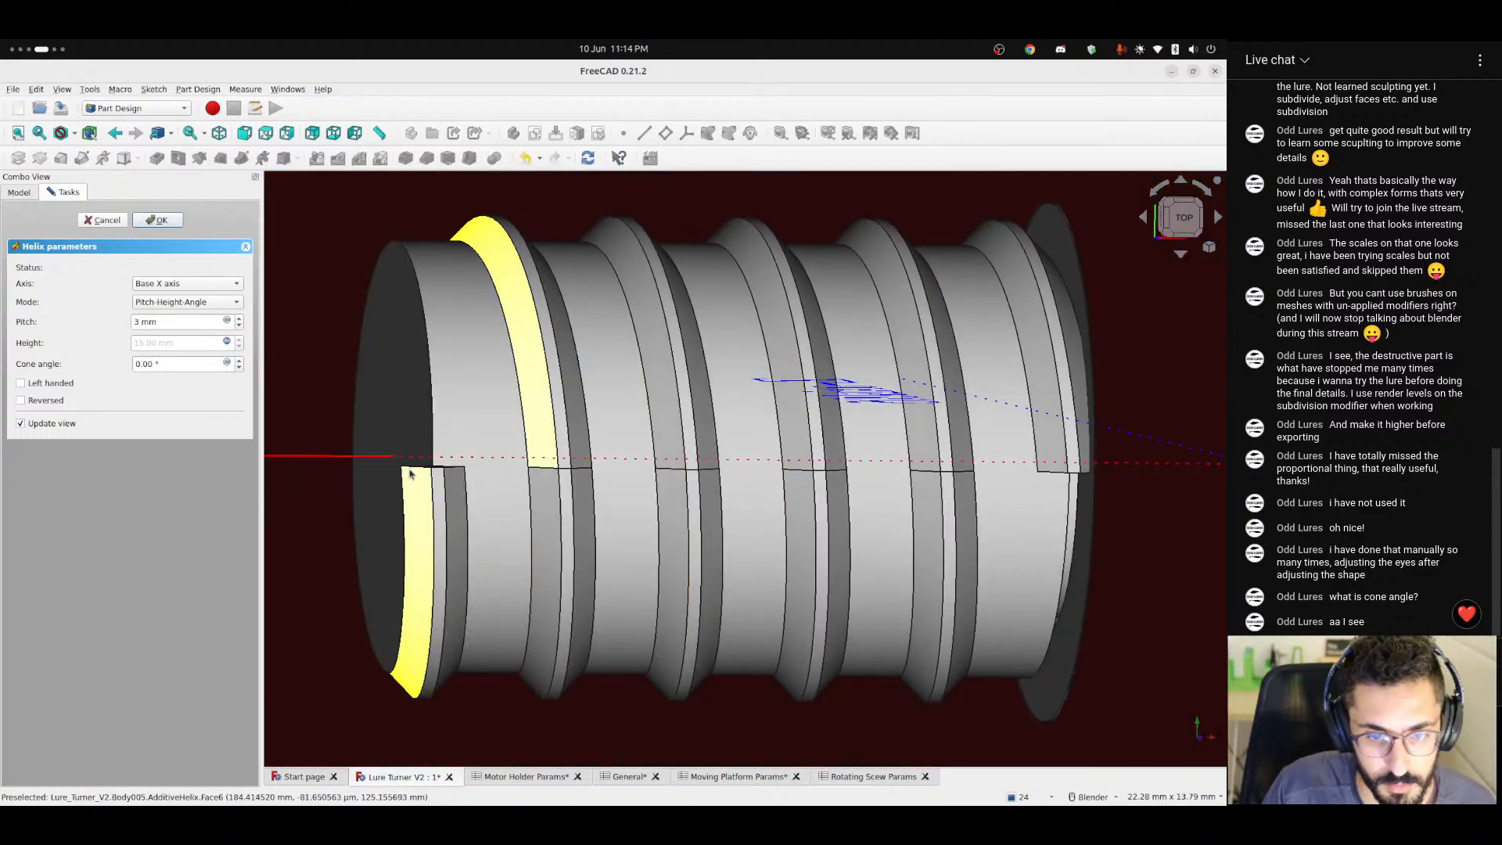
Drive the helix pitch with the formula <<Rotating Scew Params>>.threadWidth * 2 and accept the helix.
left_click(227, 321)
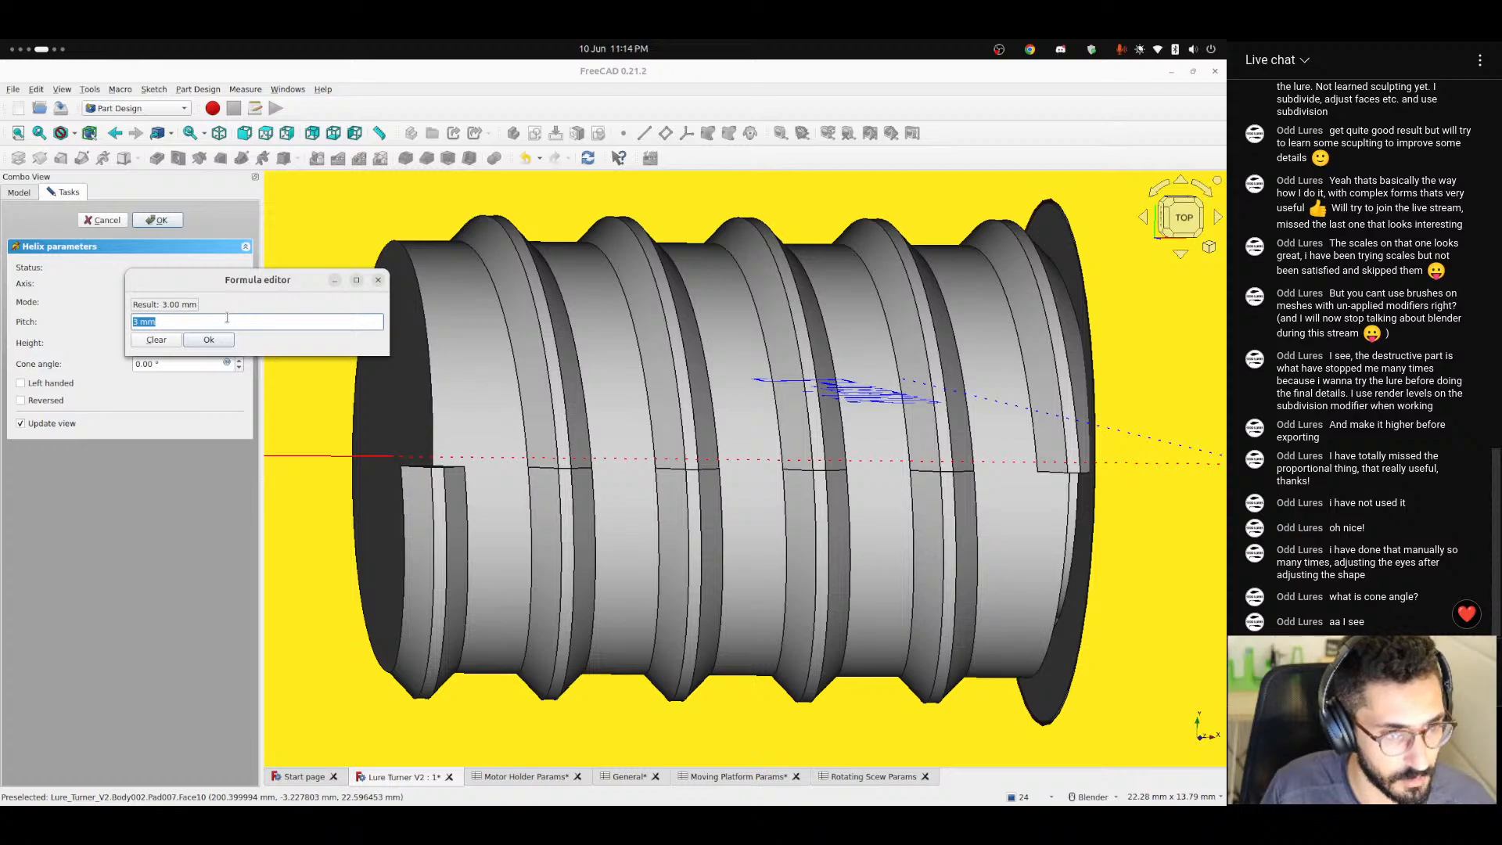
type("<<")
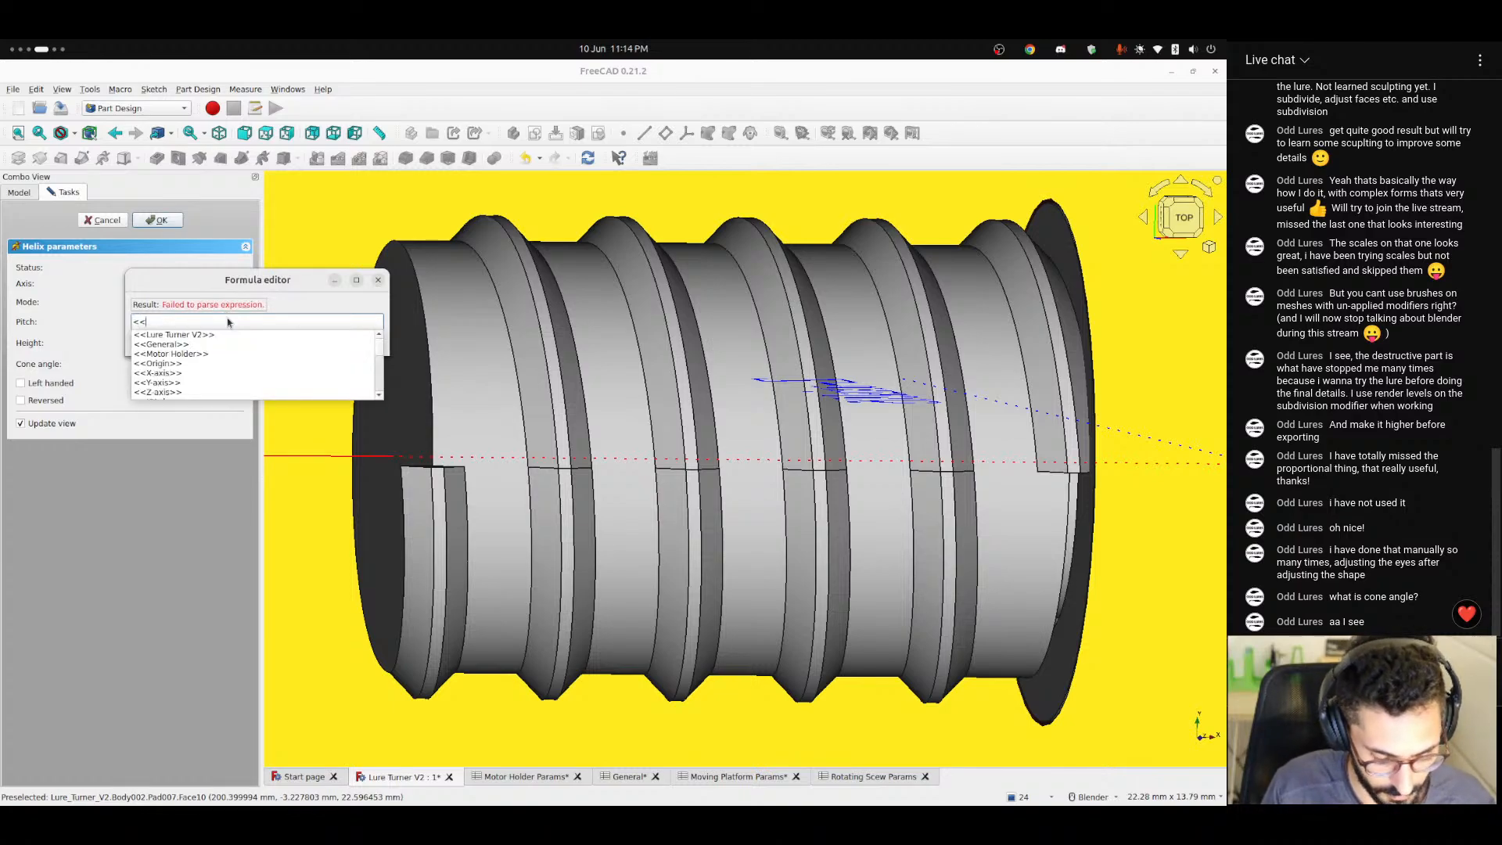
type("ro")
key("Down")
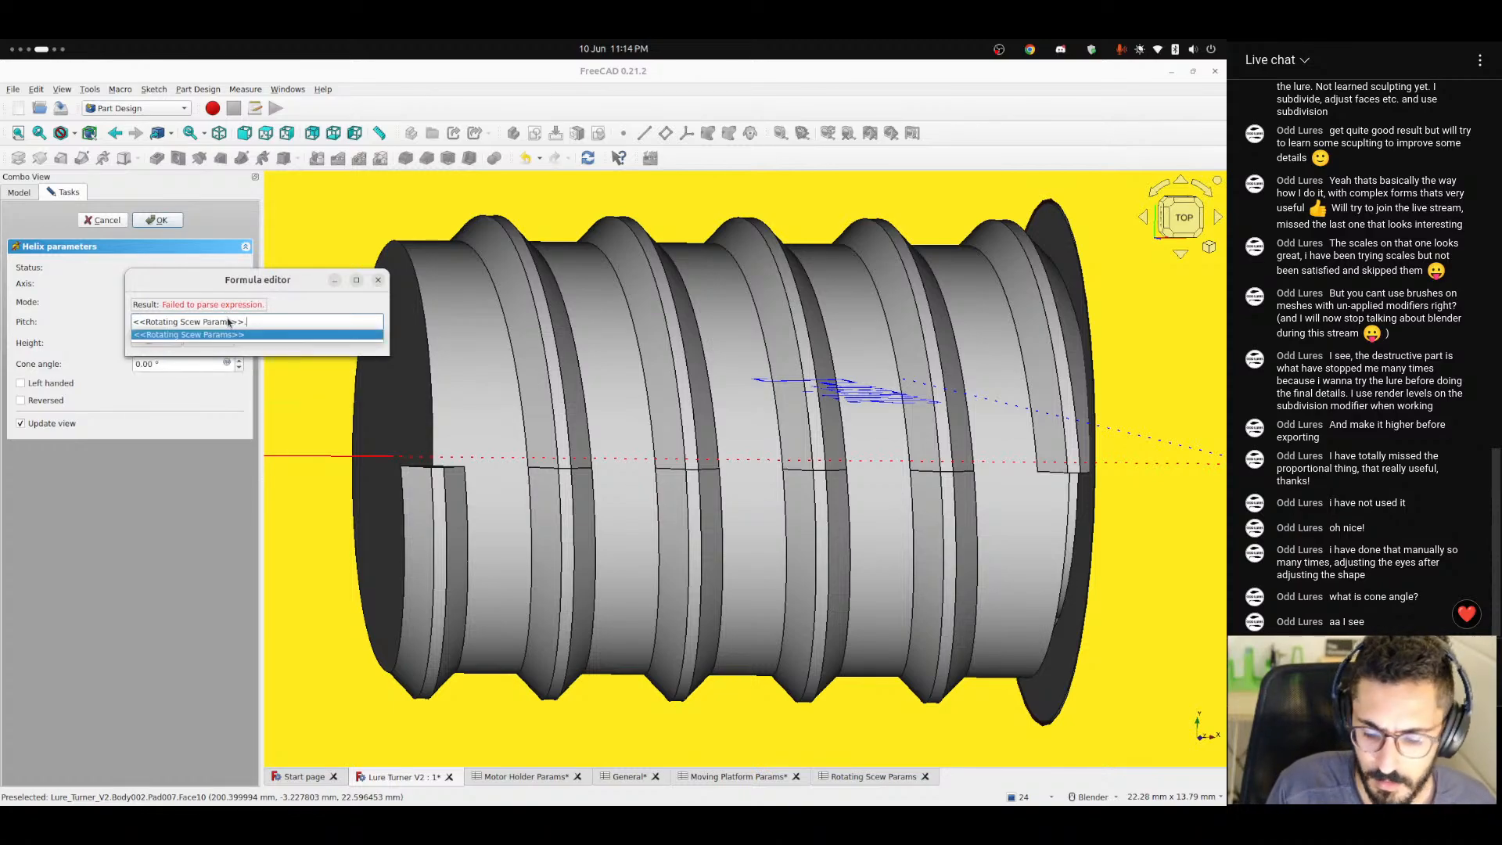
type("threadw")
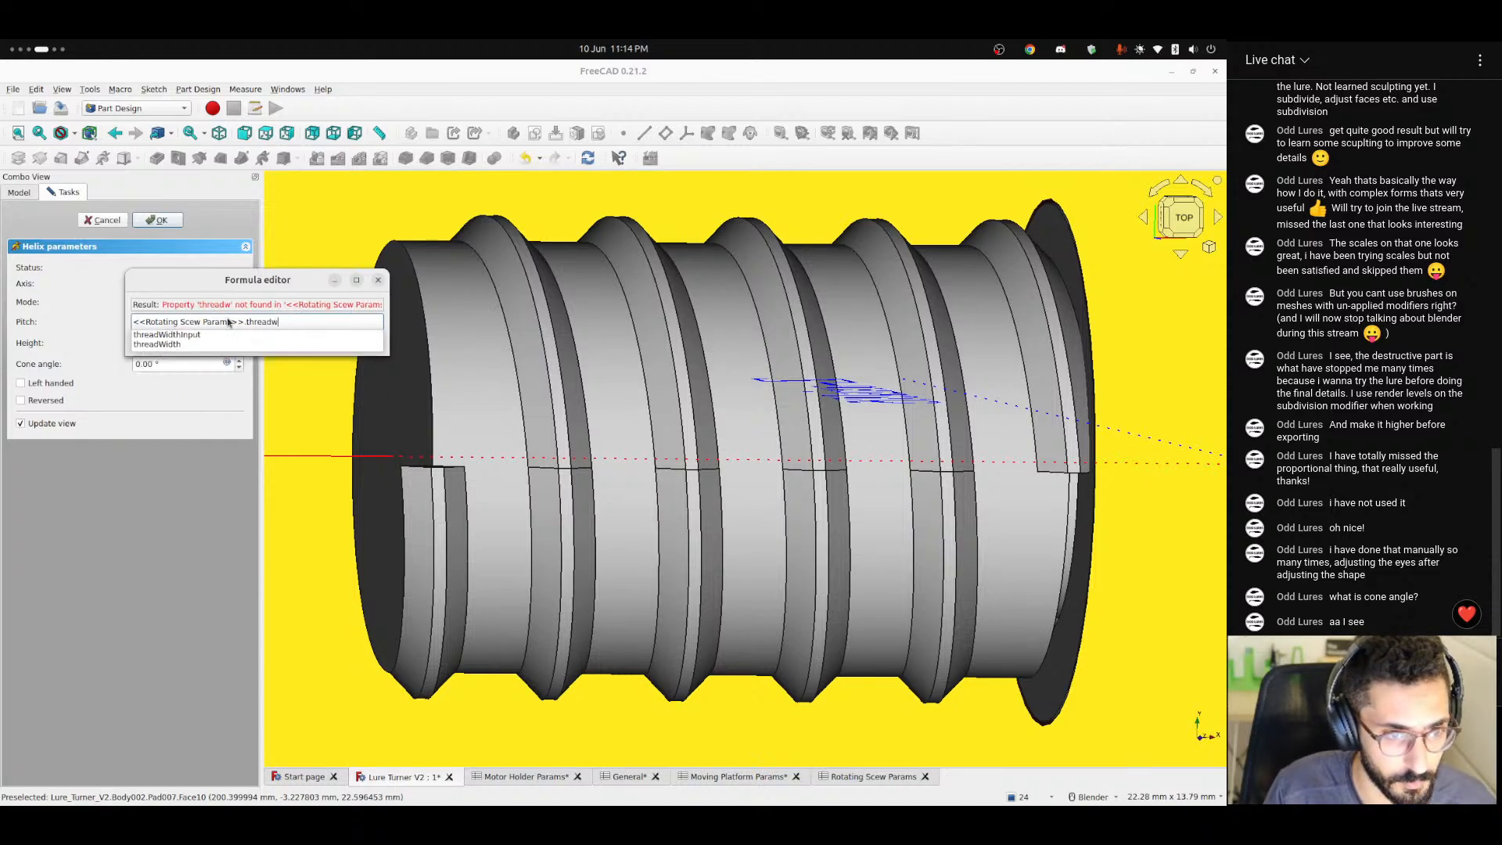
key("Down")
key("Down")
key("Return")
type("*")
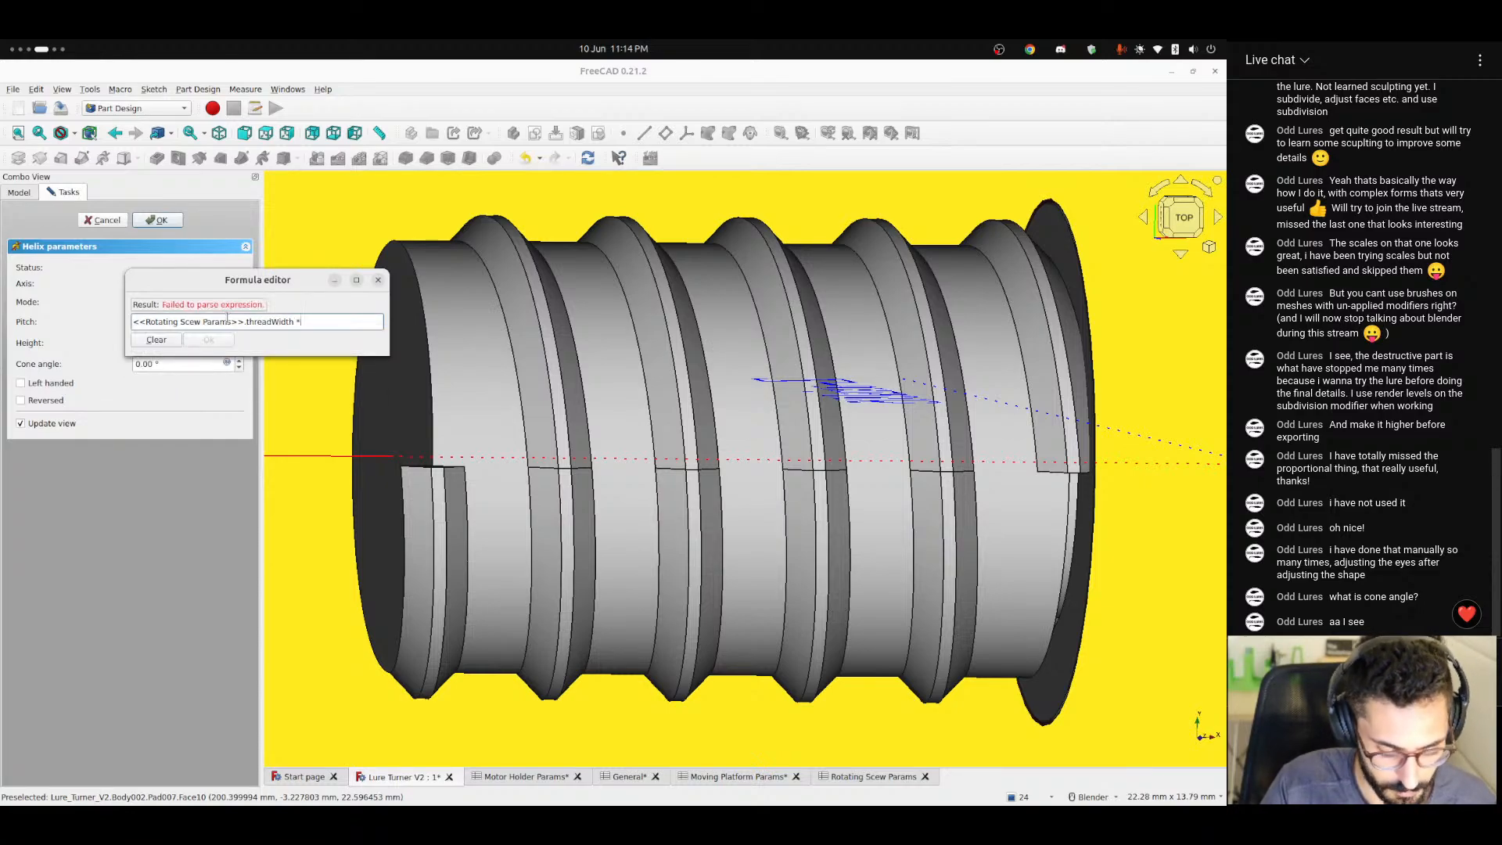
type("2")
key("Return")
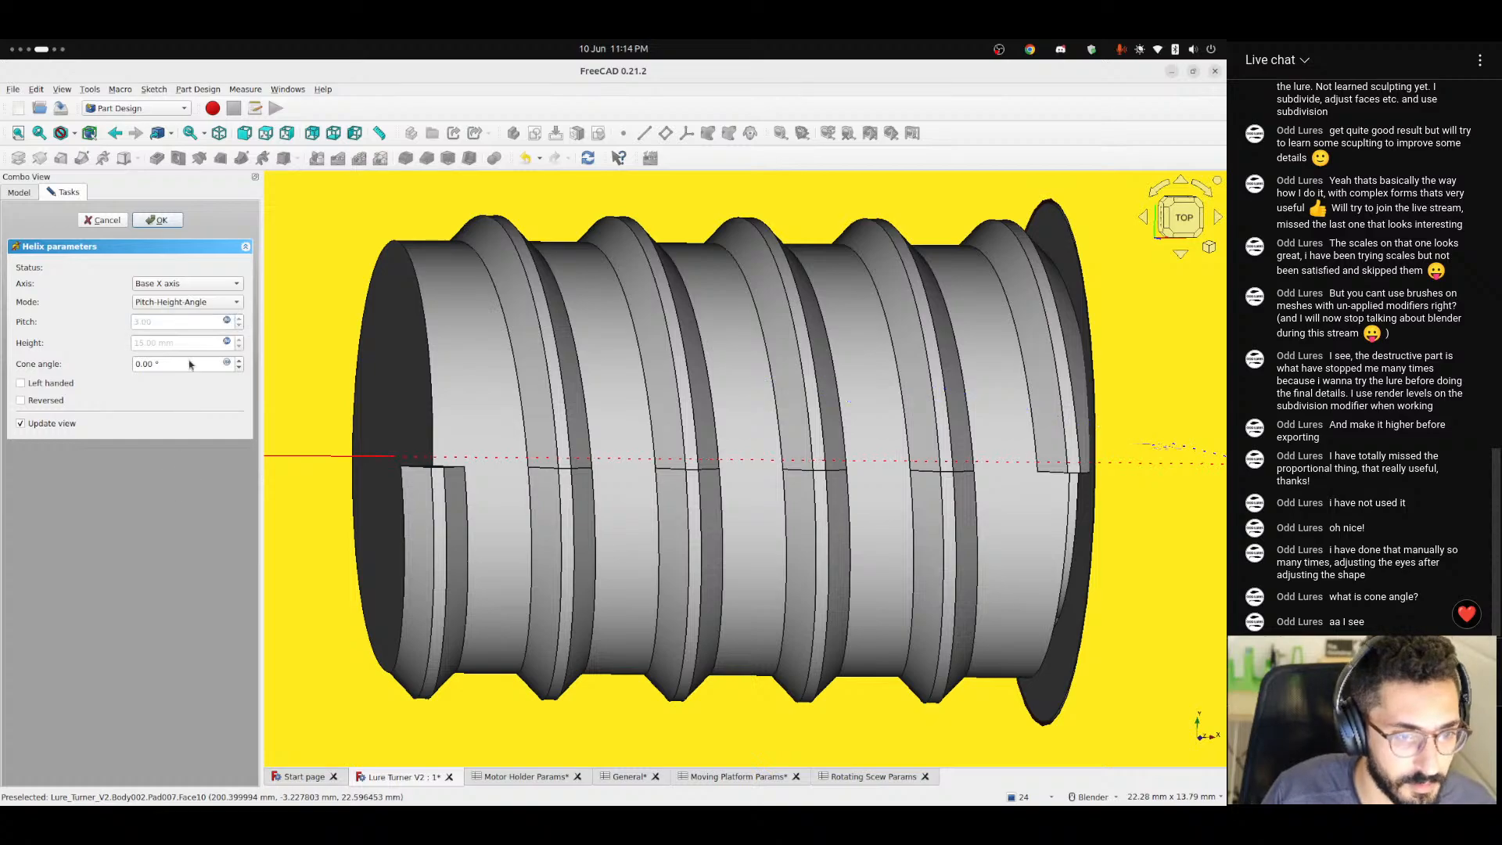
key("Return")
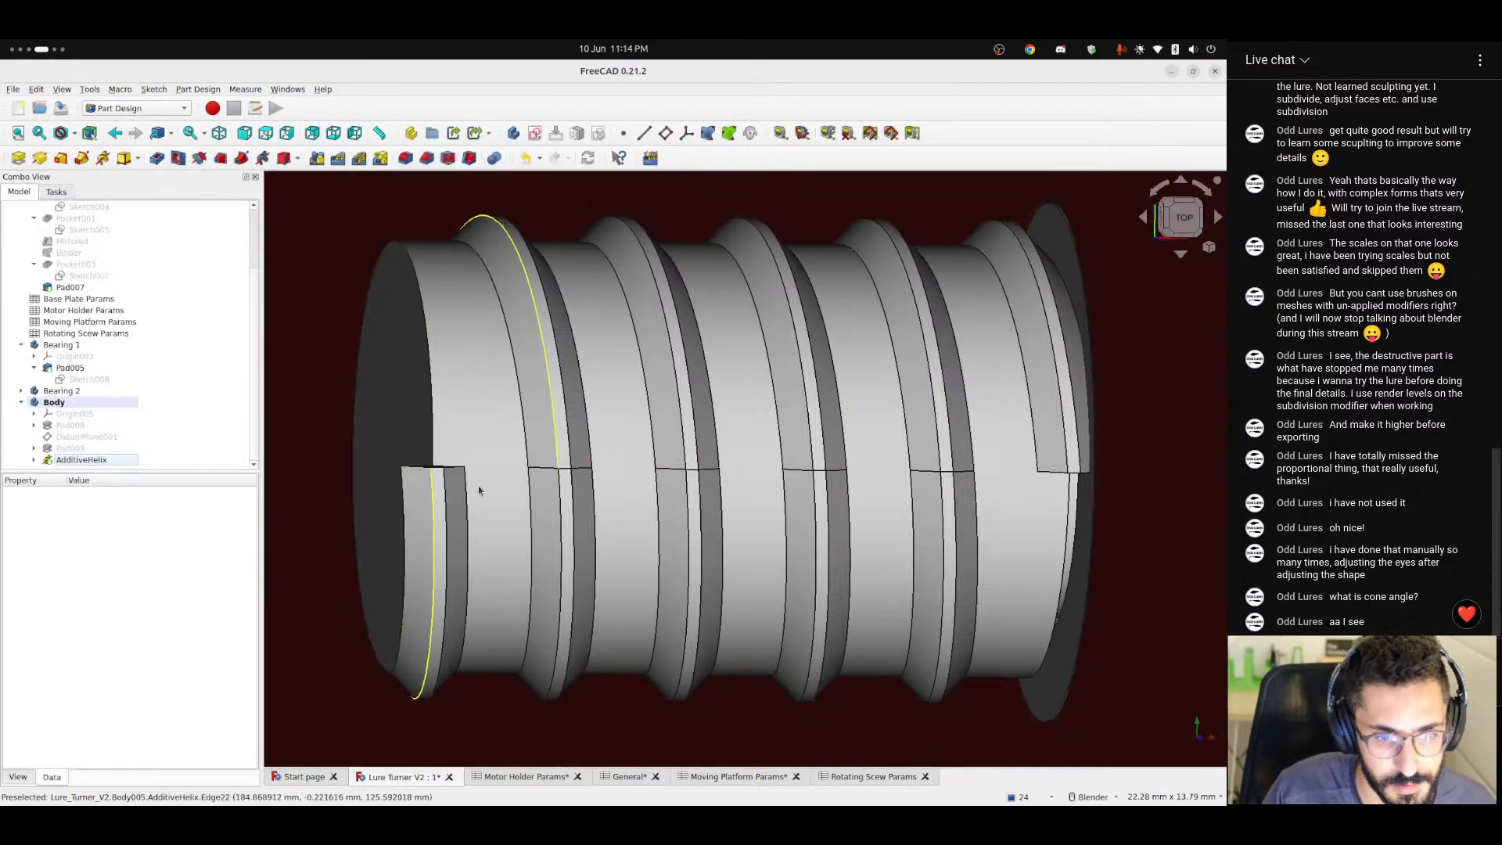
Try a threadWidth of 2 in the Rotating Scew Params spreadsheet and inspect the shaft's thread, including from above.
left_click(866, 778)
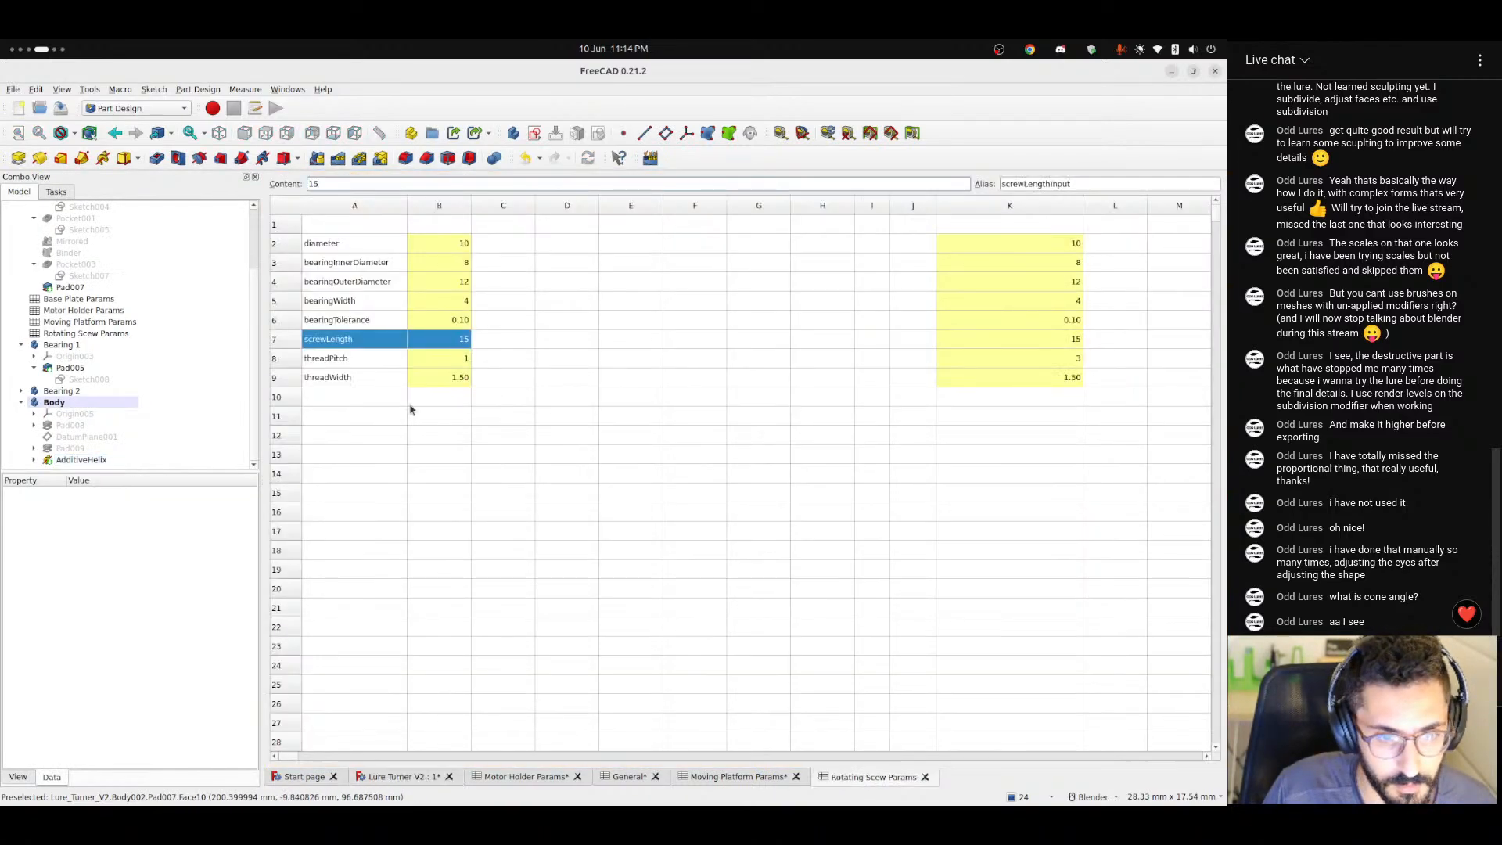
left_click(441, 377)
type("2")
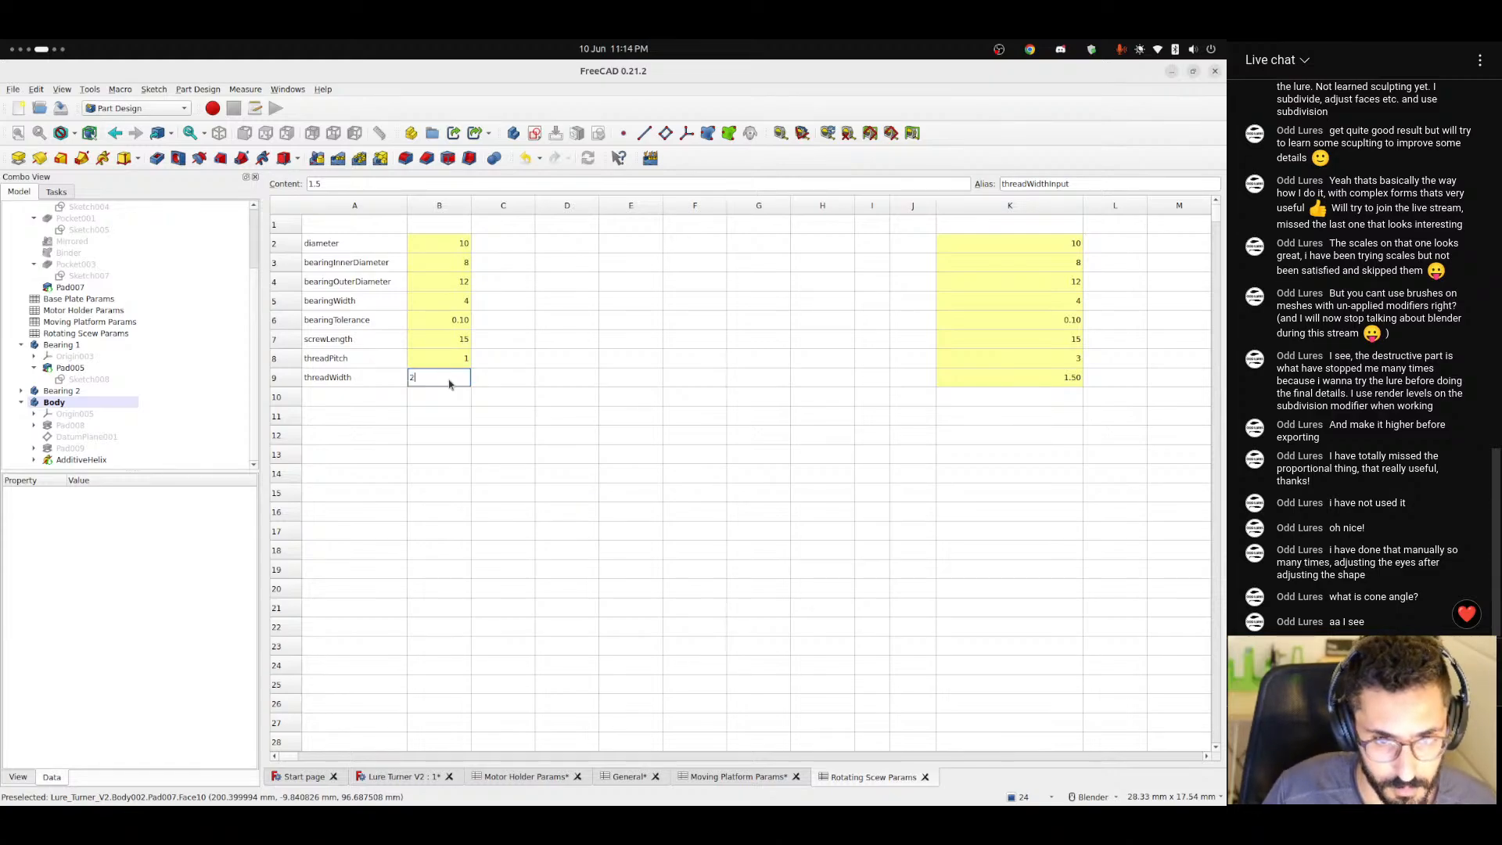
key("Return")
left_click(406, 776)
mouse_move(548, 470)
middle_mouse_down()
mouse_move(571, 440)
mouse_move(759, 549)
mouse_move(531, 461)
mouse_move(600, 495)
mouse_move(463, 499)
mouse_move(548, 477)
mouse_move(519, 422)
mouse_move(557, 485)
middle_mouse_up()
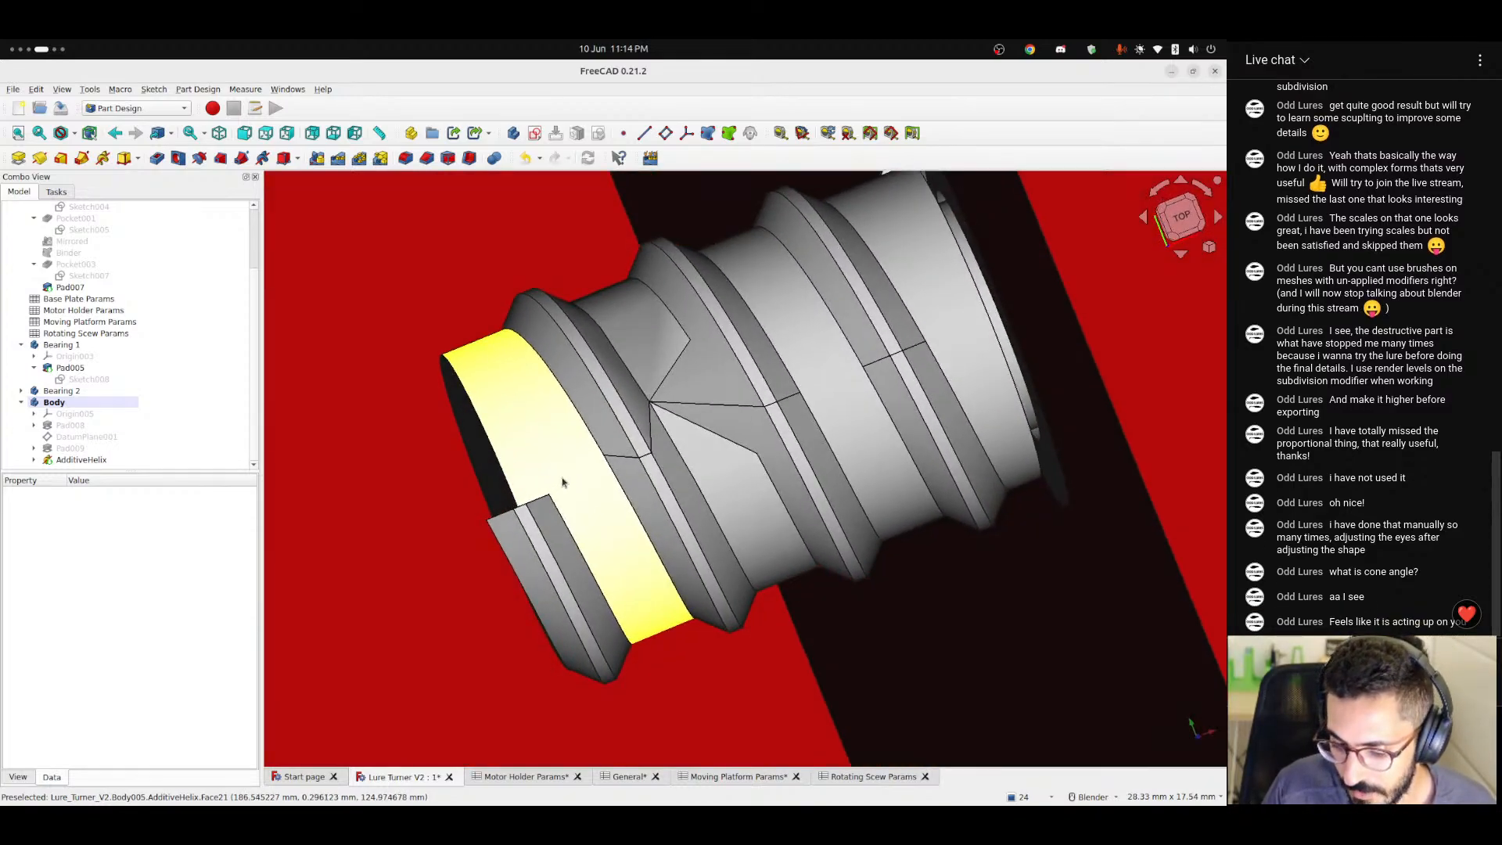
middle_click_drag(557, 485, 712, 597)
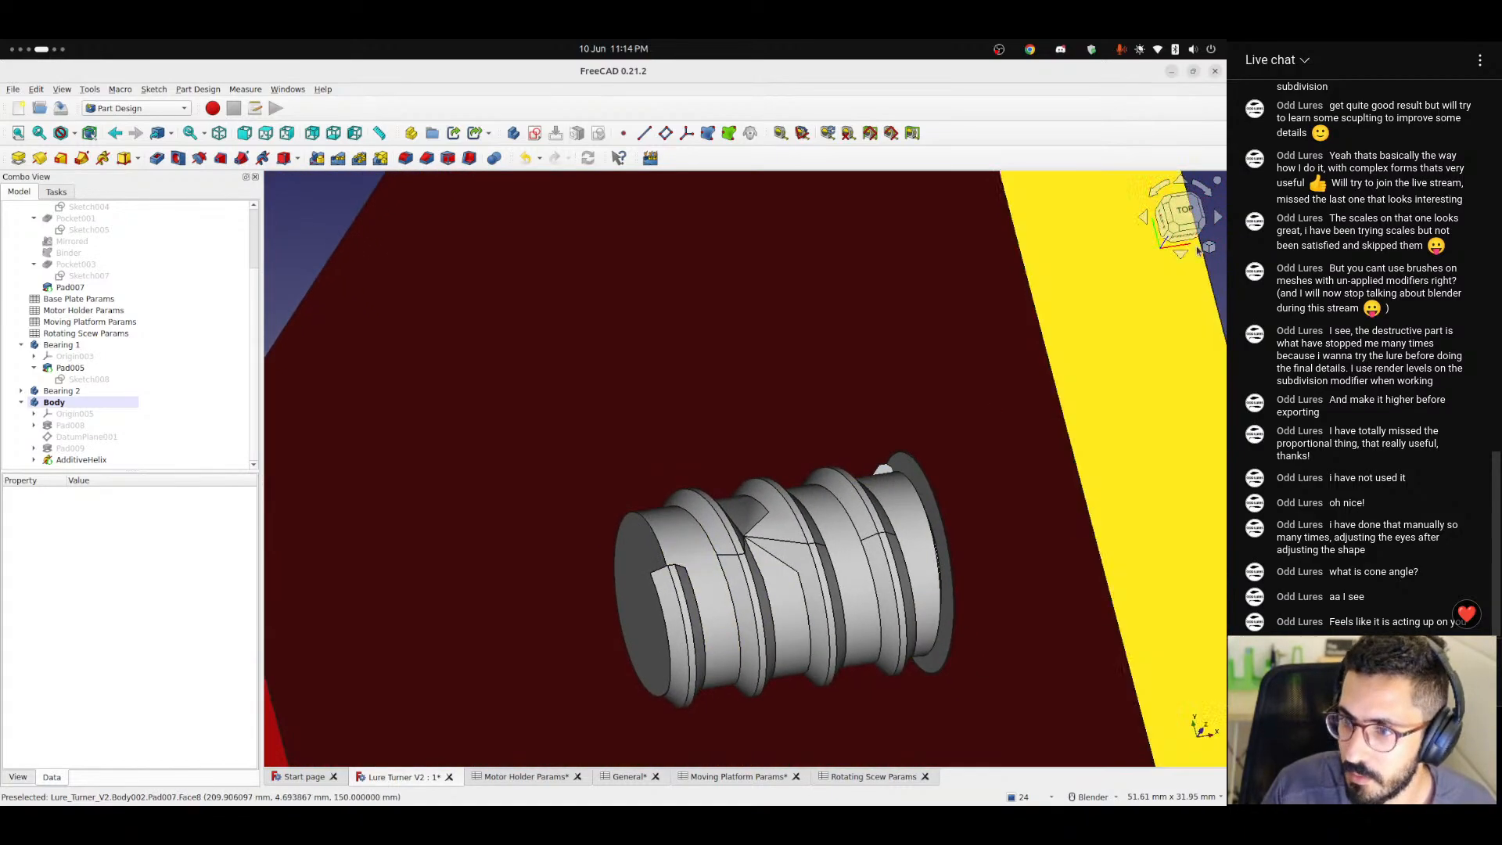
left_click(1183, 211)
scroll(685, 559, "up", 5)
scroll(685, 559, "down", 5)
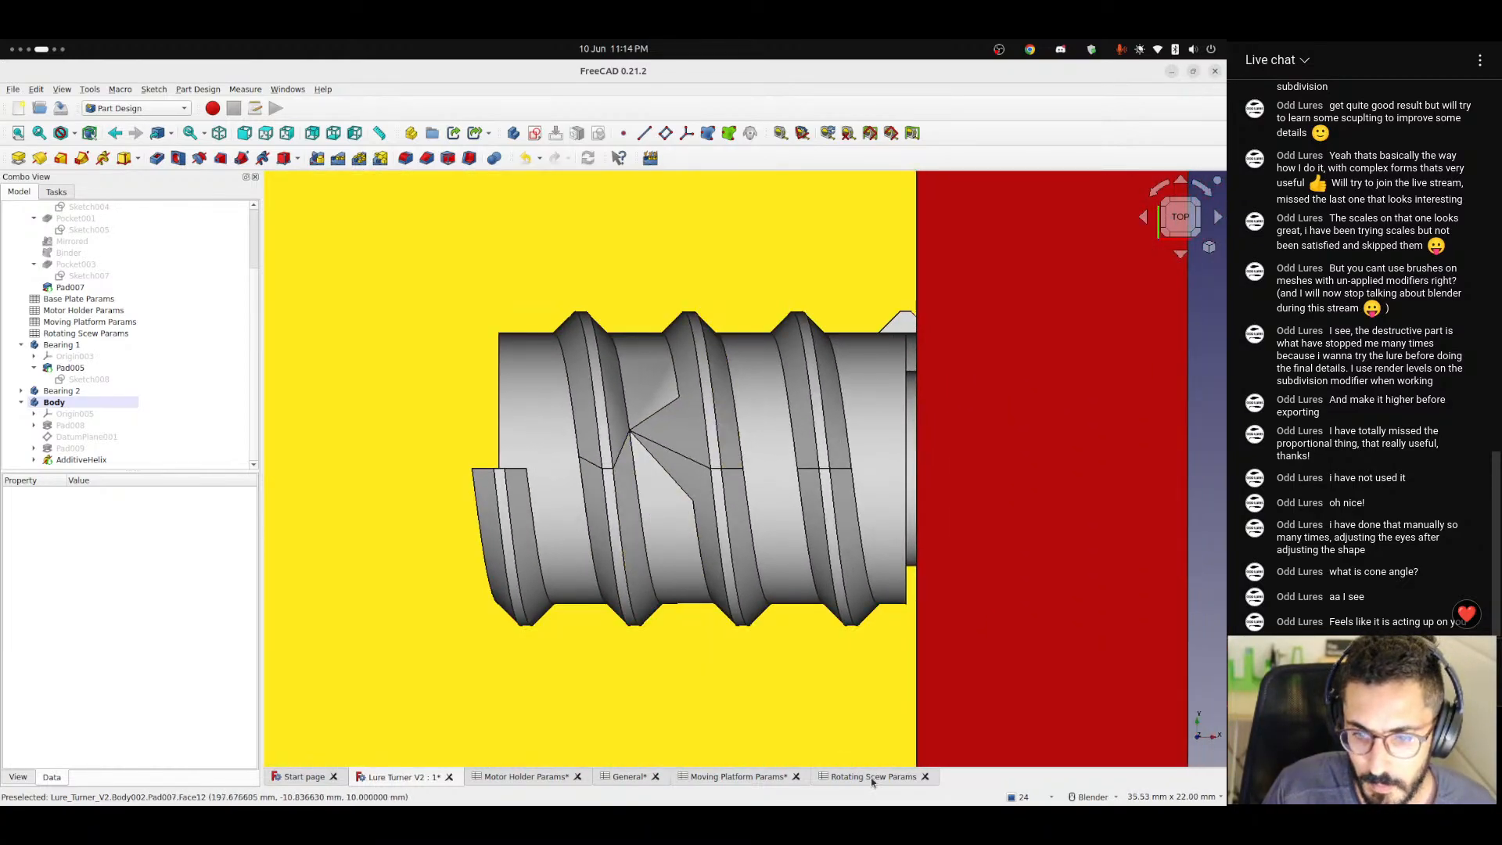
Try a threadWidth of 1 in the Rotating Scew Params spreadsheet and inspect the thread in the Lure Turner V2 model.
left_click(868, 777)
left_click(367, 383)
left_click(439, 382)
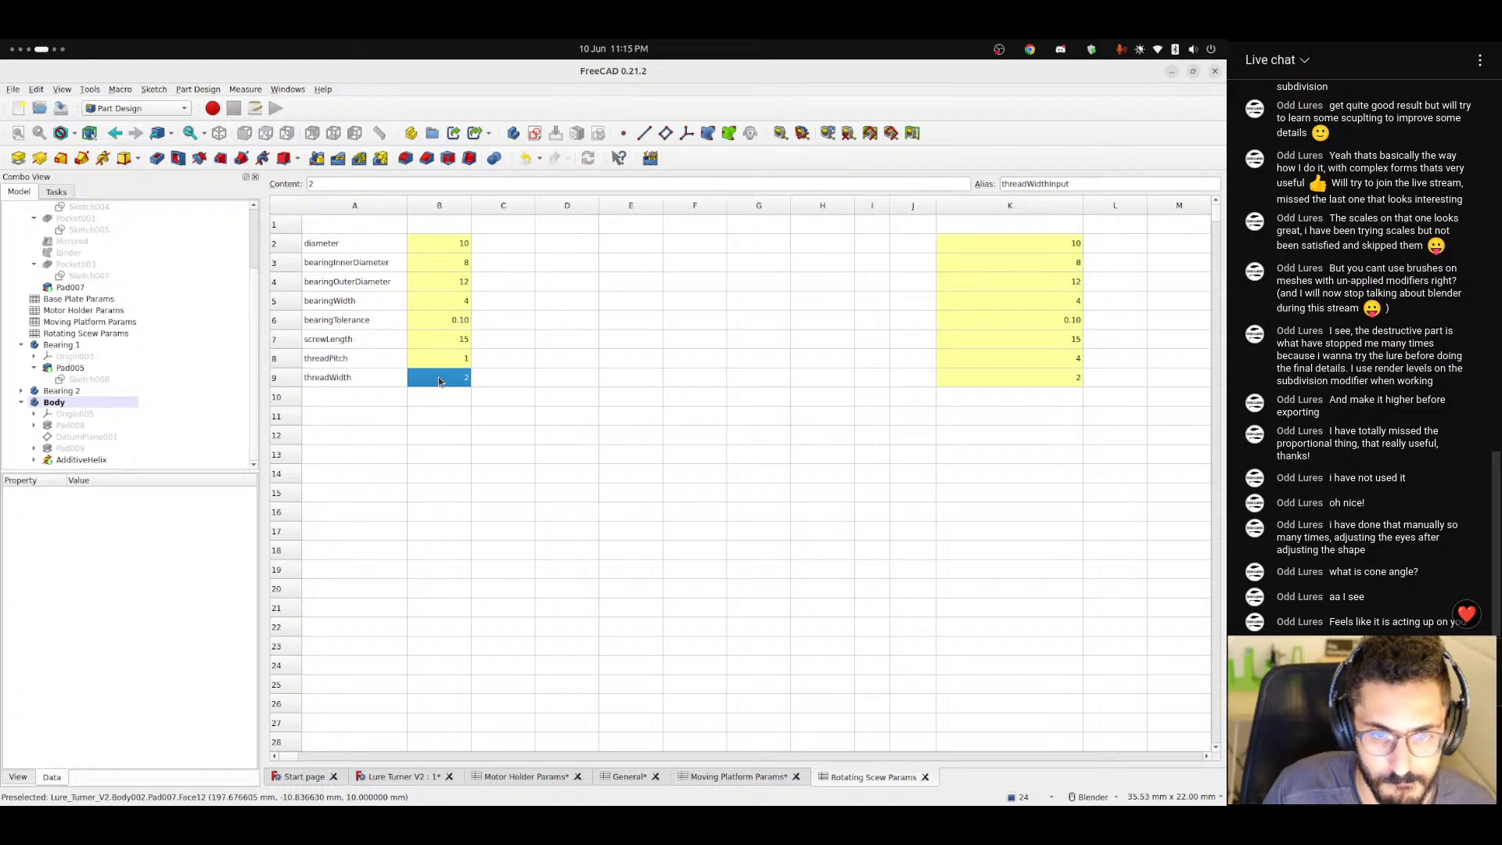
type("1")
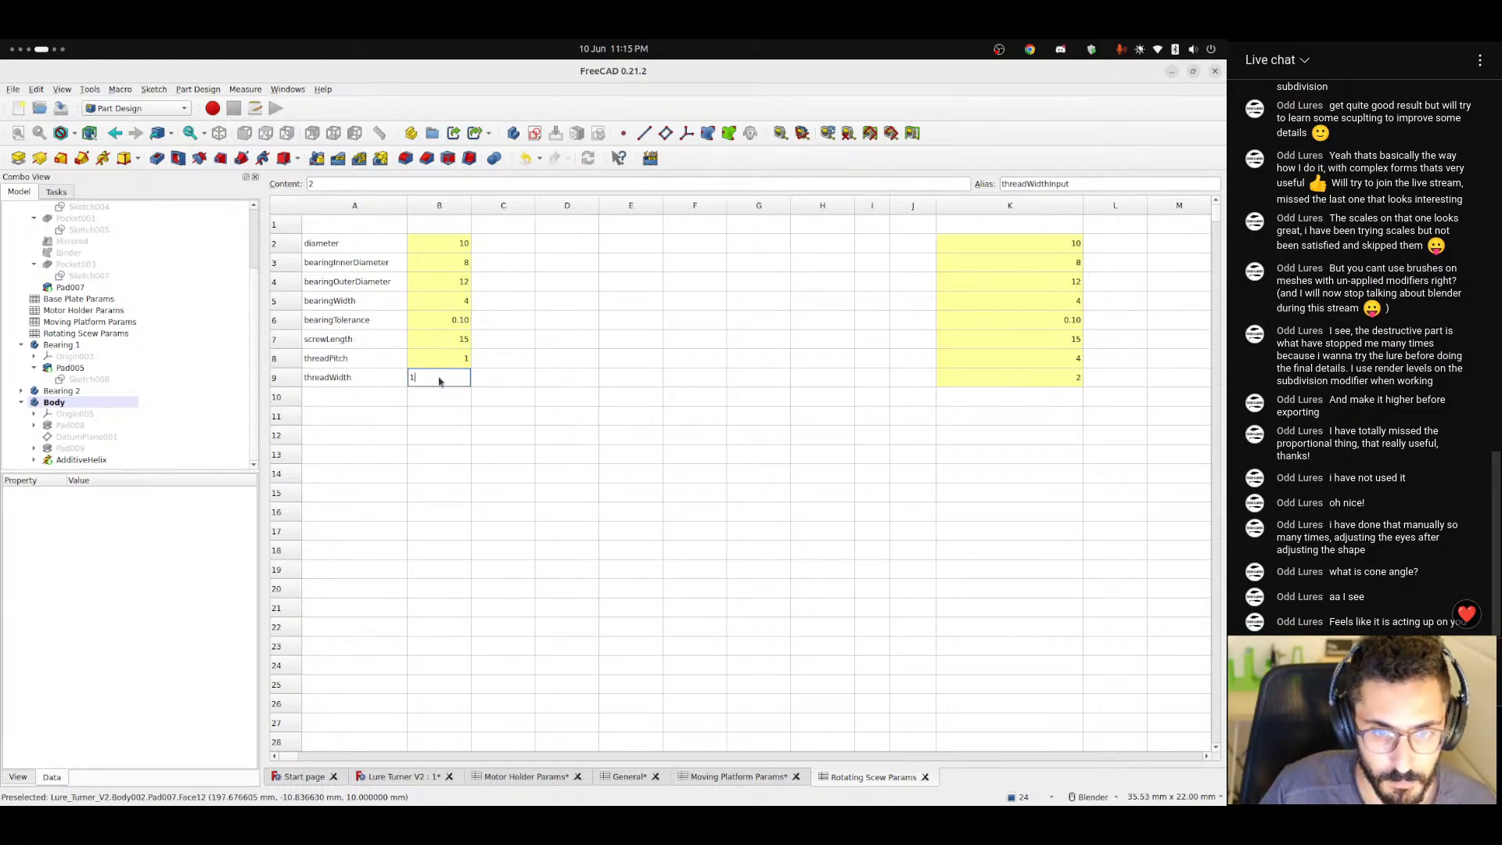
key("Return")
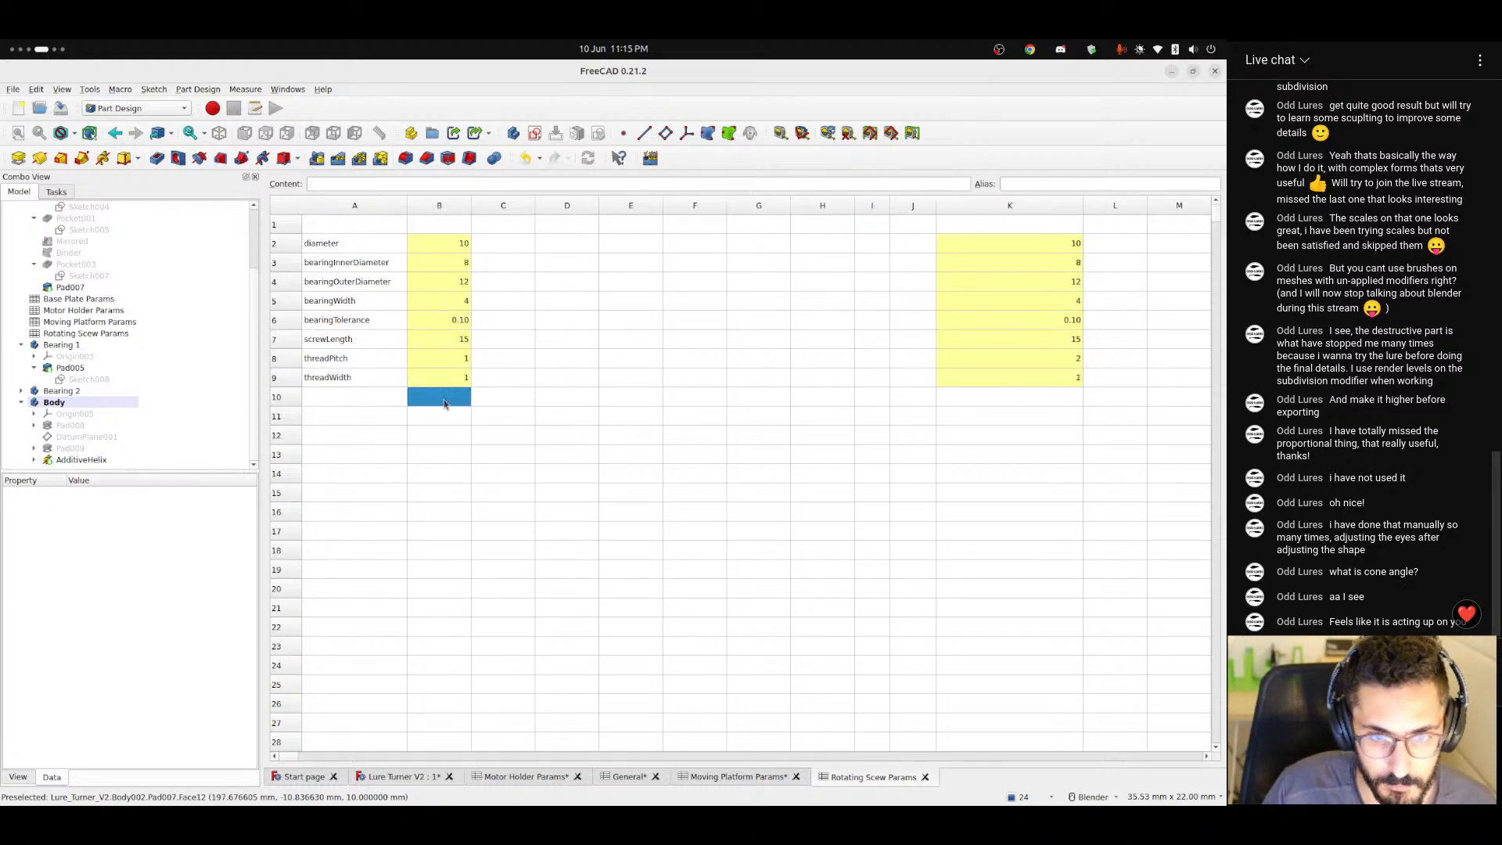
left_click(397, 781)
scroll(556, 526, "up", 4)
middle_click_drag(556, 527, 528, 474)
scroll(708, 502, "down", 5)
middle_click_drag(517, 449, 557, 635)
Set threadWidth to 1.5 in the Rotating Scew Params spreadsheet and save the document.
left_click(876, 778)
left_click(441, 377)
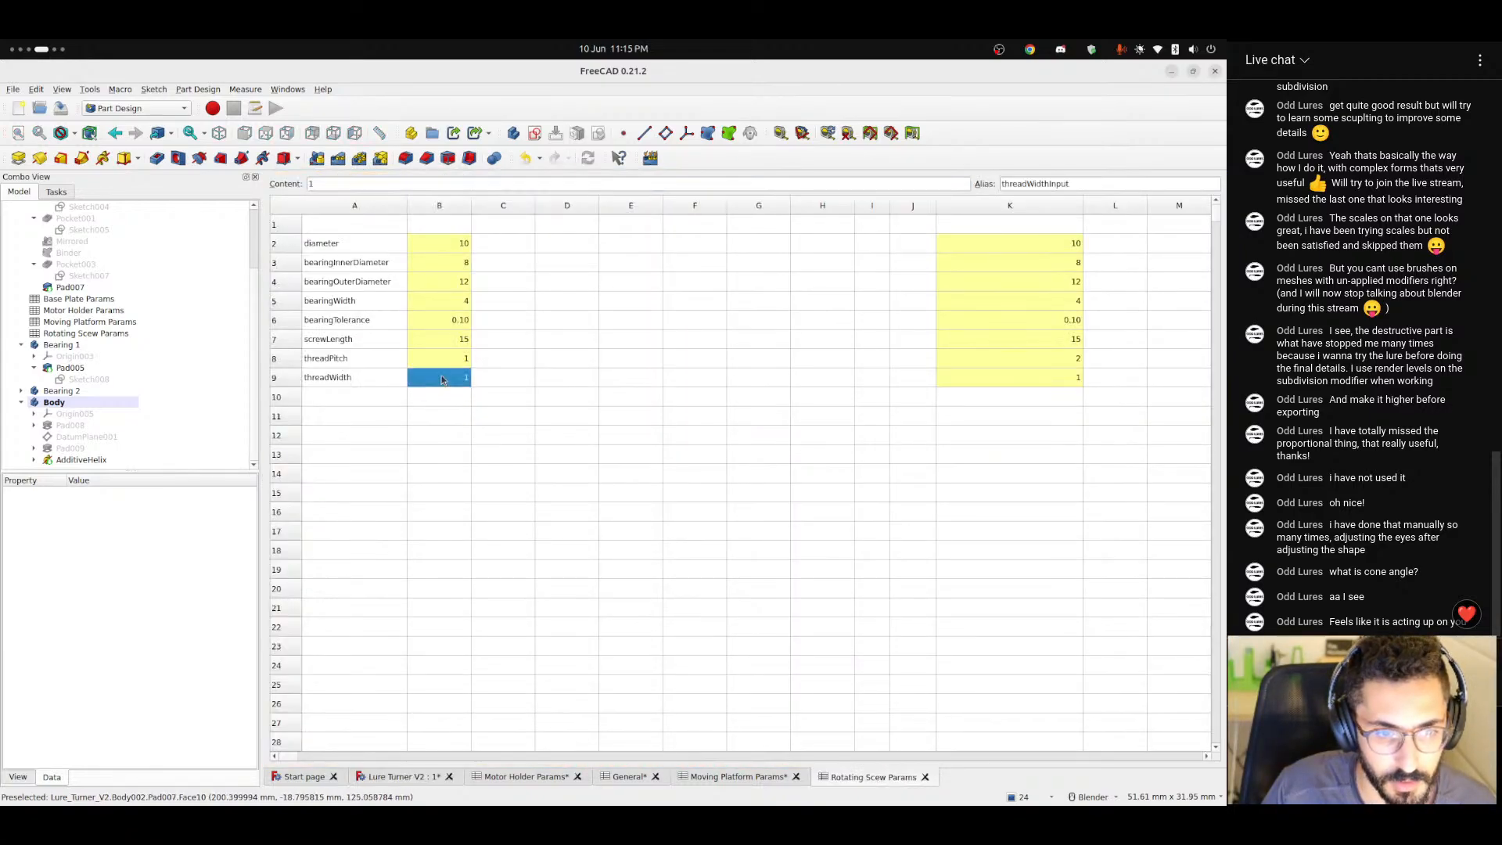
type("1.5")
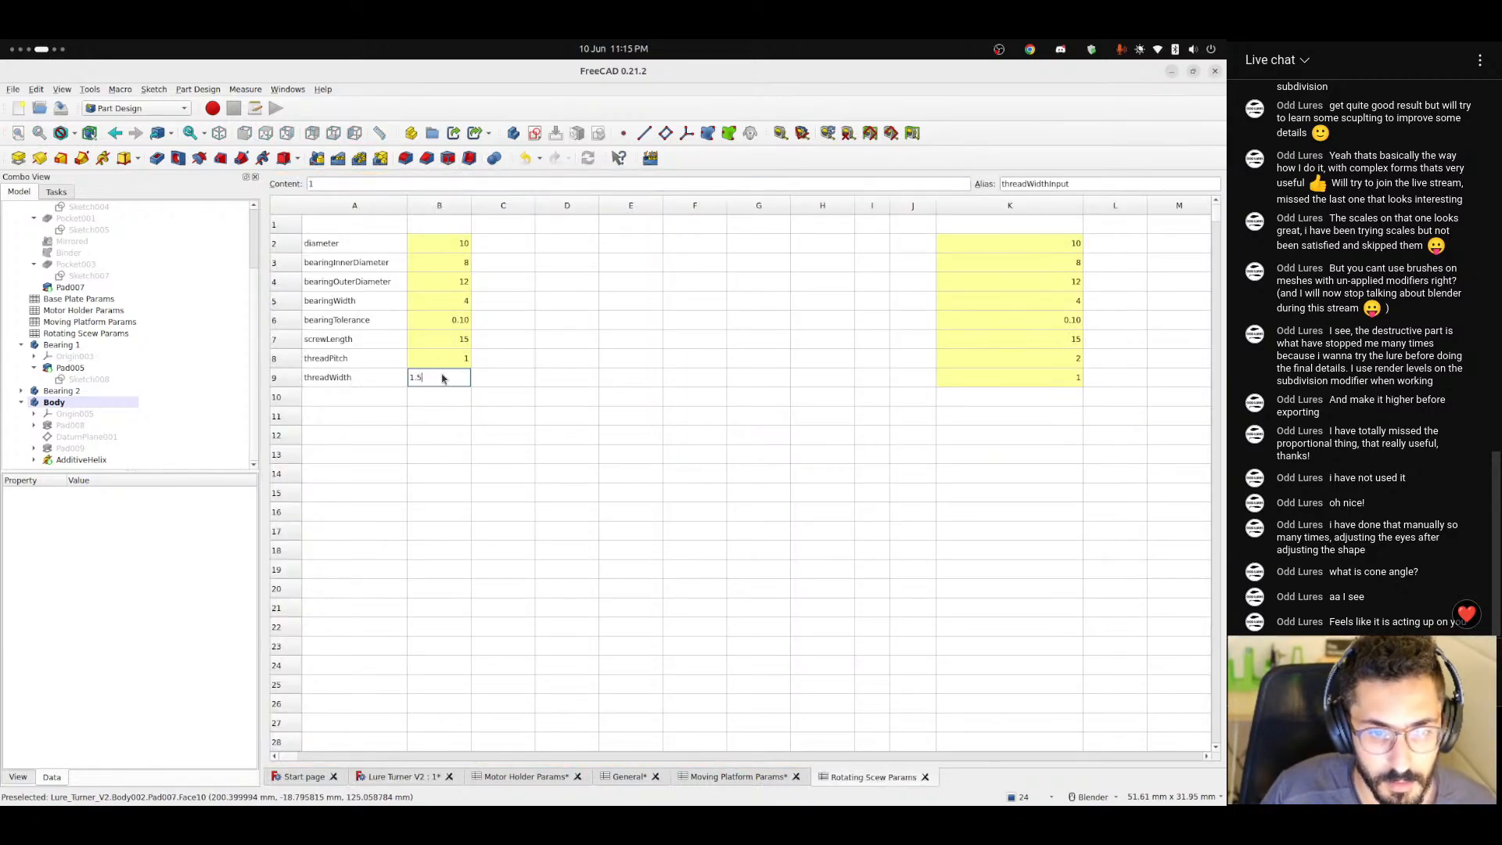
key("Return")
left_click(459, 361)
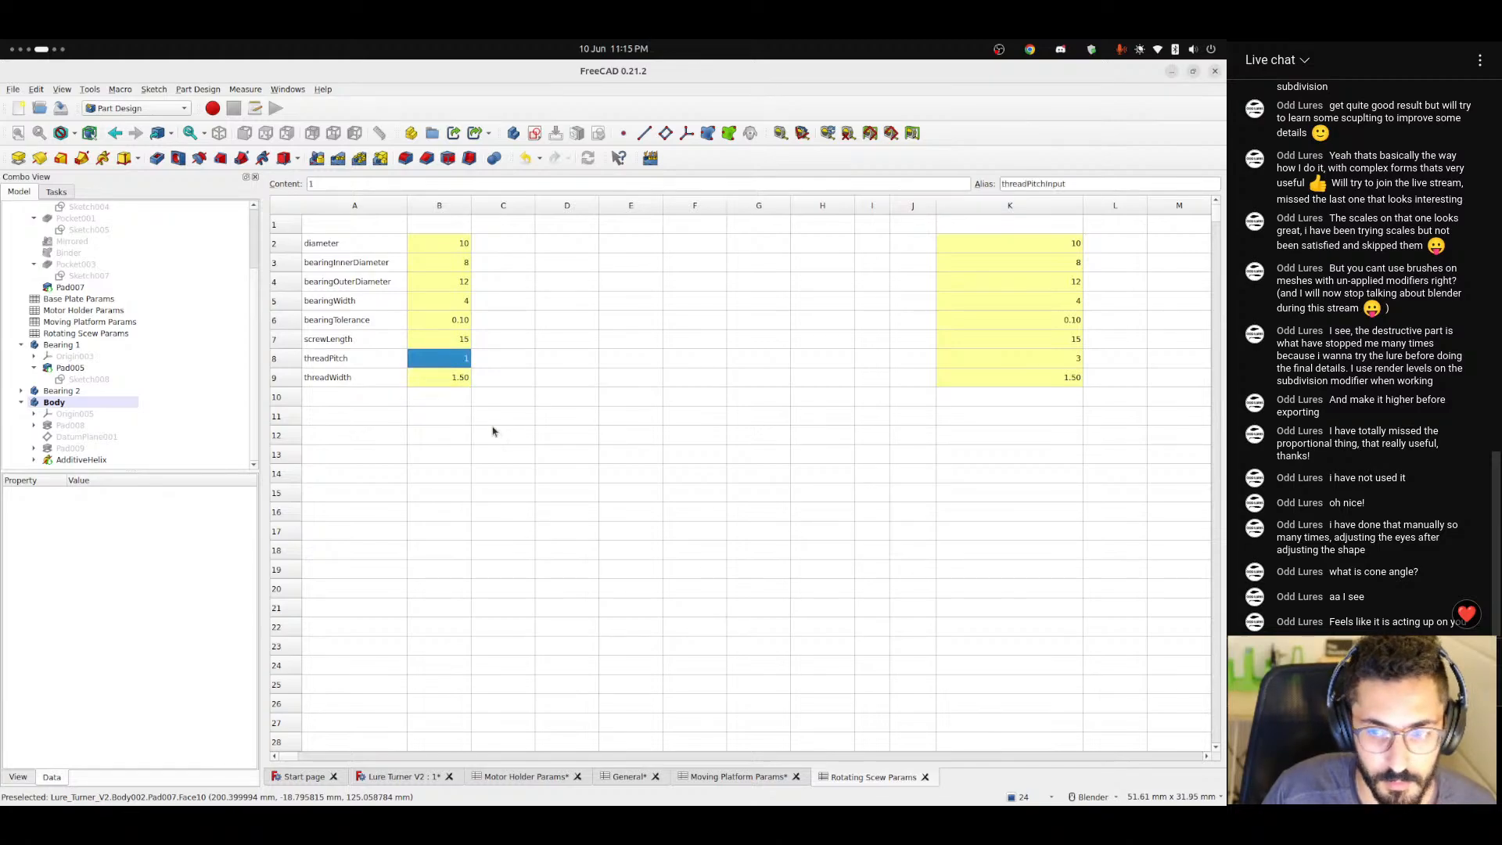
key("ctrl+s")
Return to the Lure Turner V2 model and show DatumPlane001 of the shaft body.
left_click(415, 785)
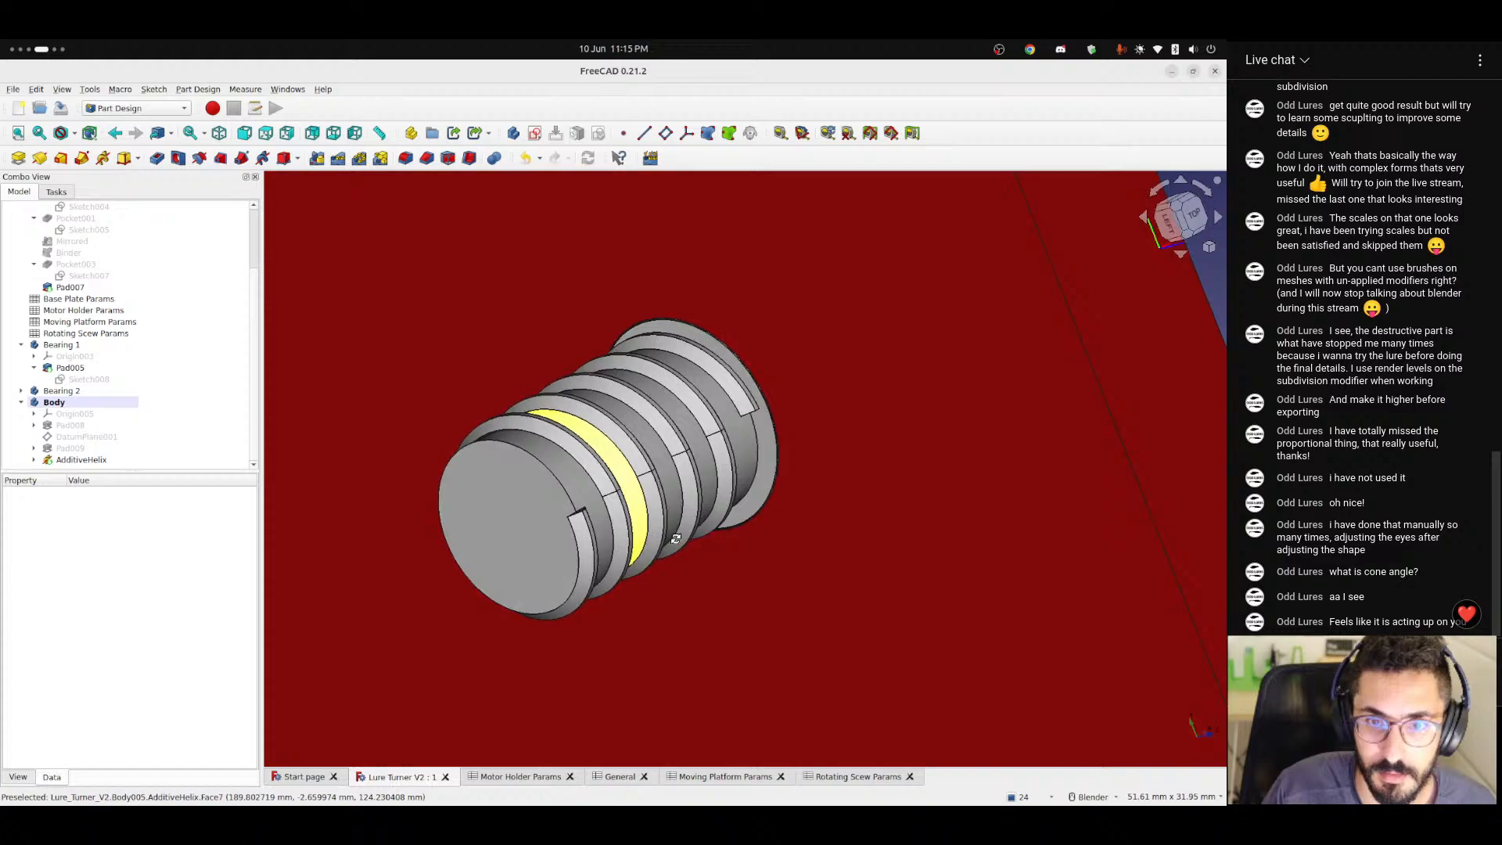
middle_click_drag(675, 538, 587, 538)
scroll(522, 537, "up", 3)
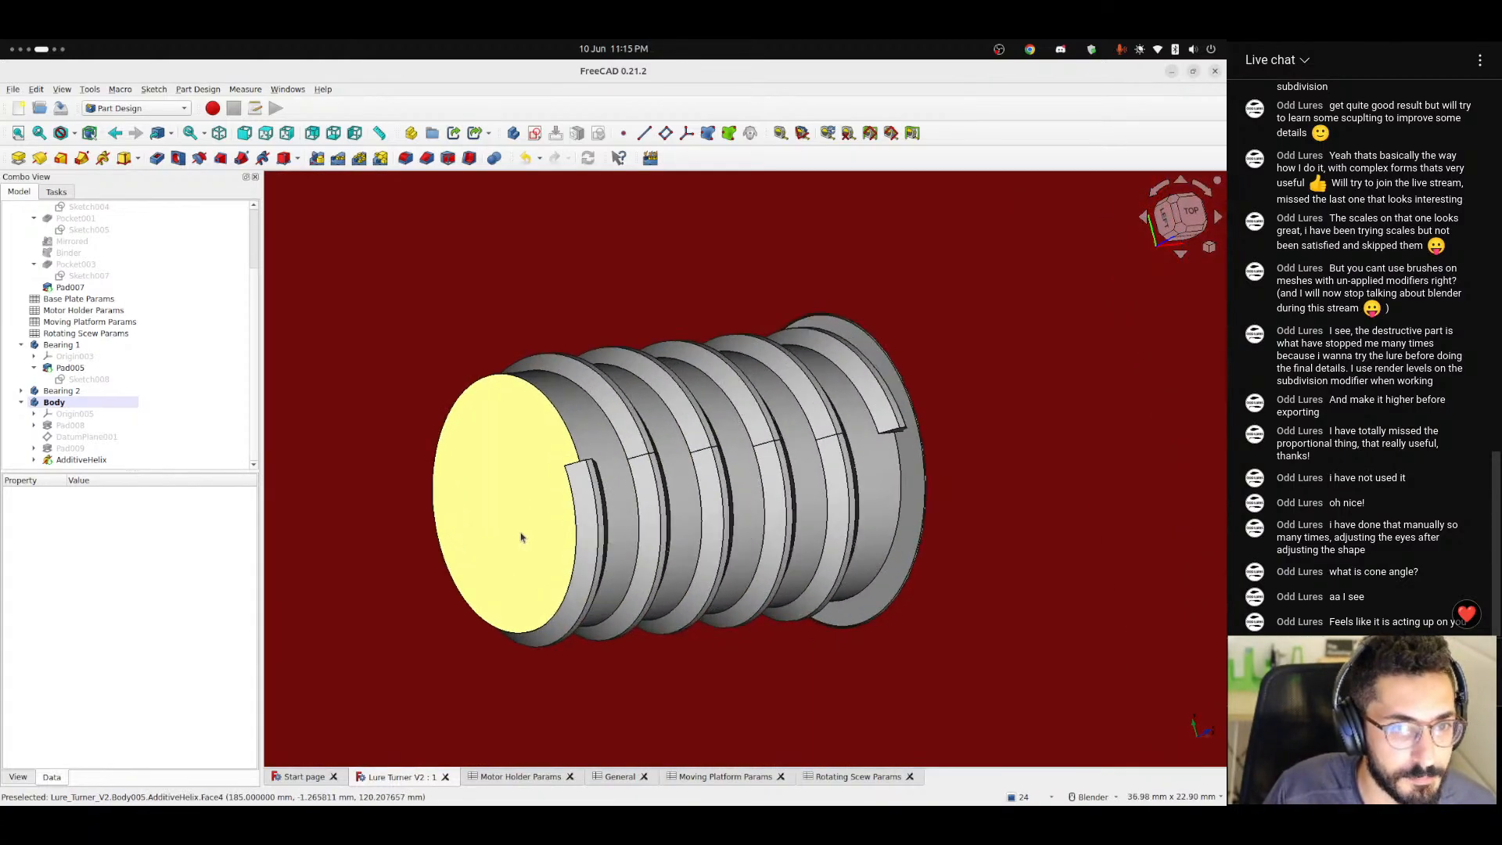
scroll(522, 537, "down", 4)
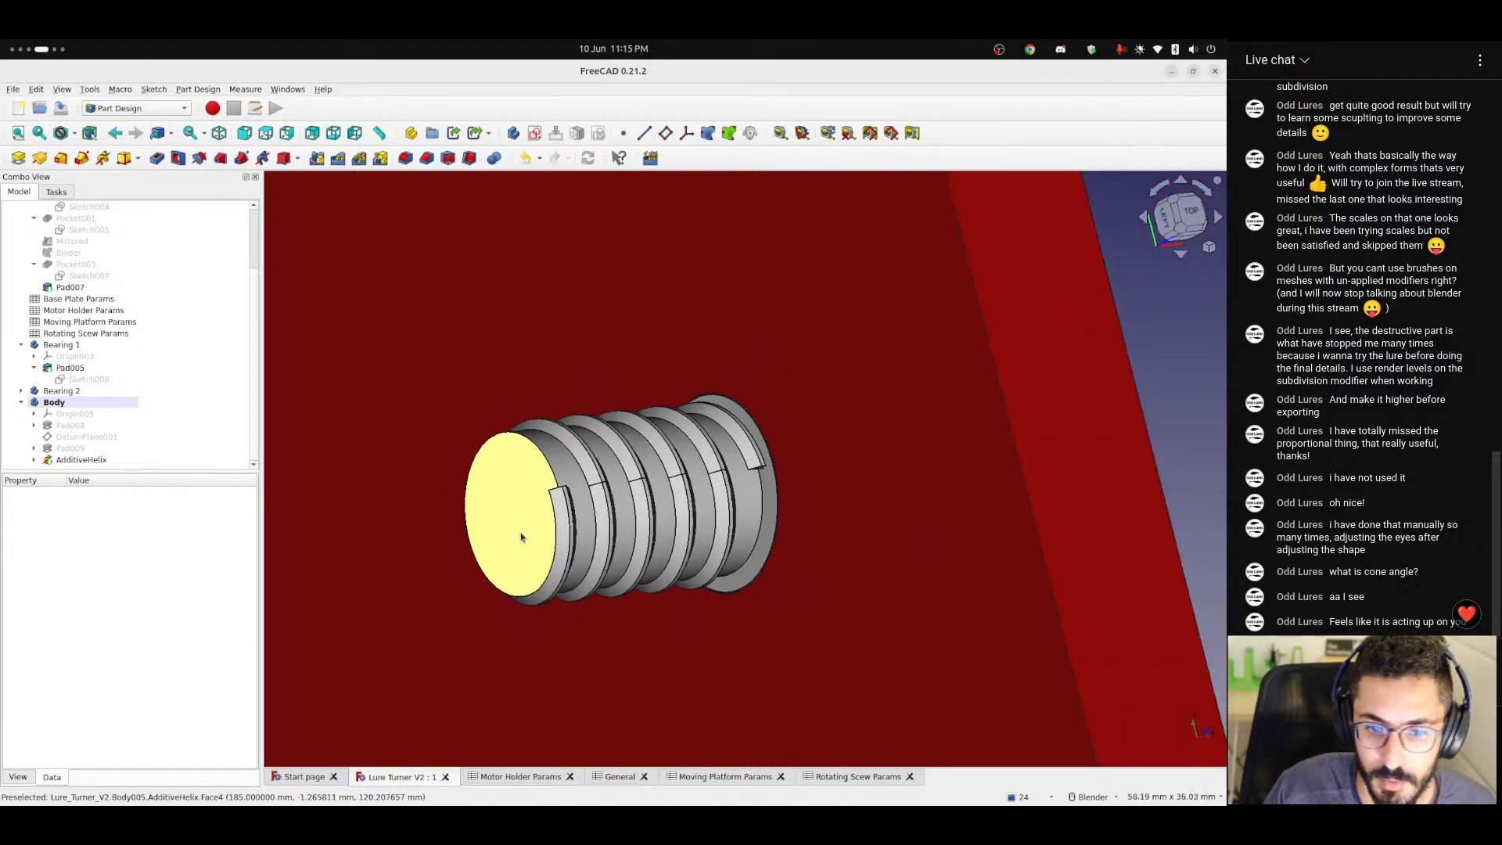
left_click(84, 438)
key("space")
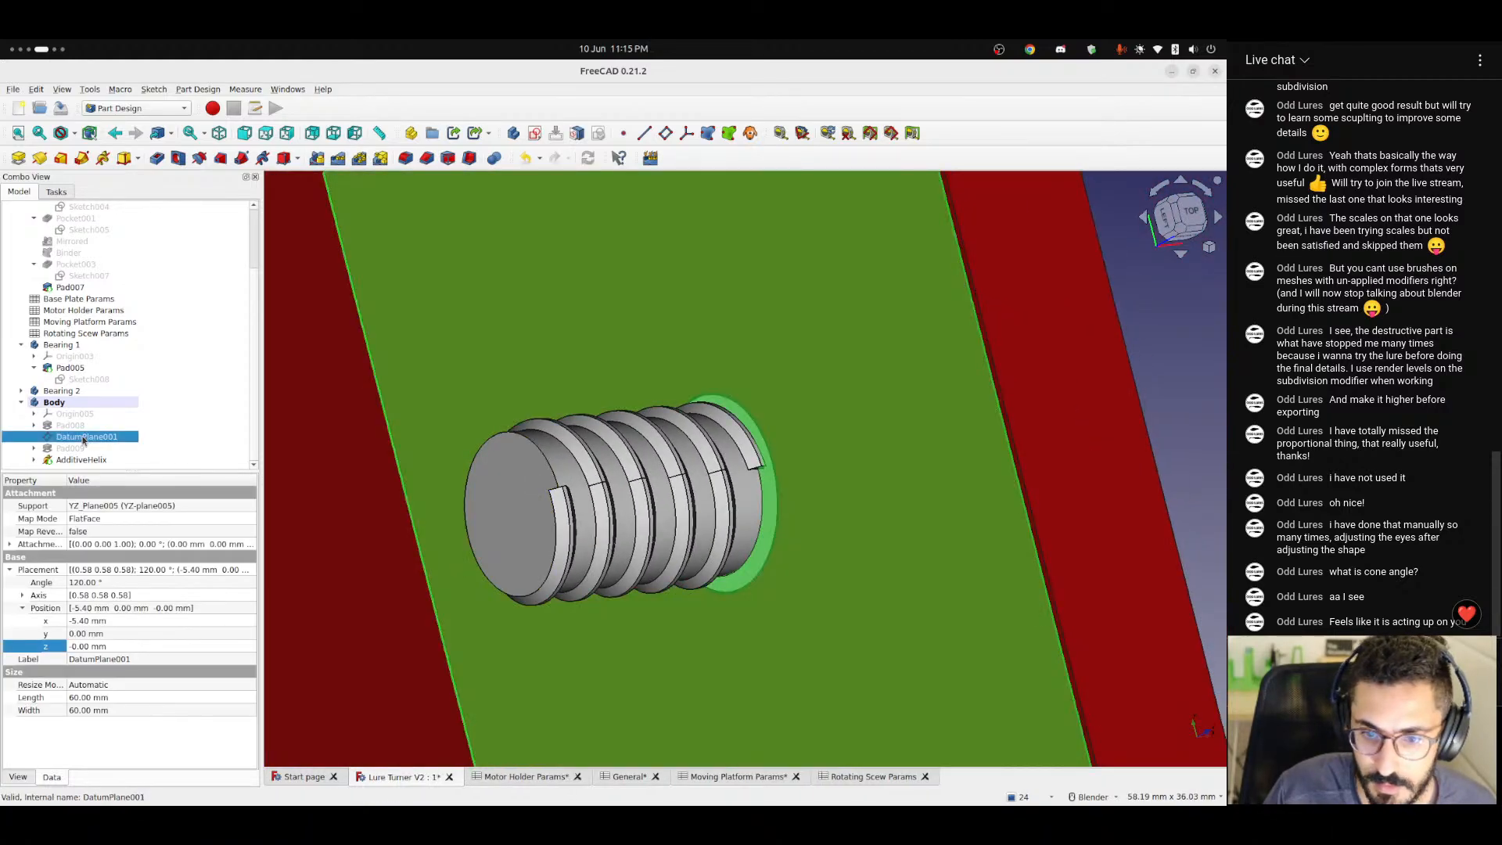
middle_click_drag(688, 541, 531, 539)
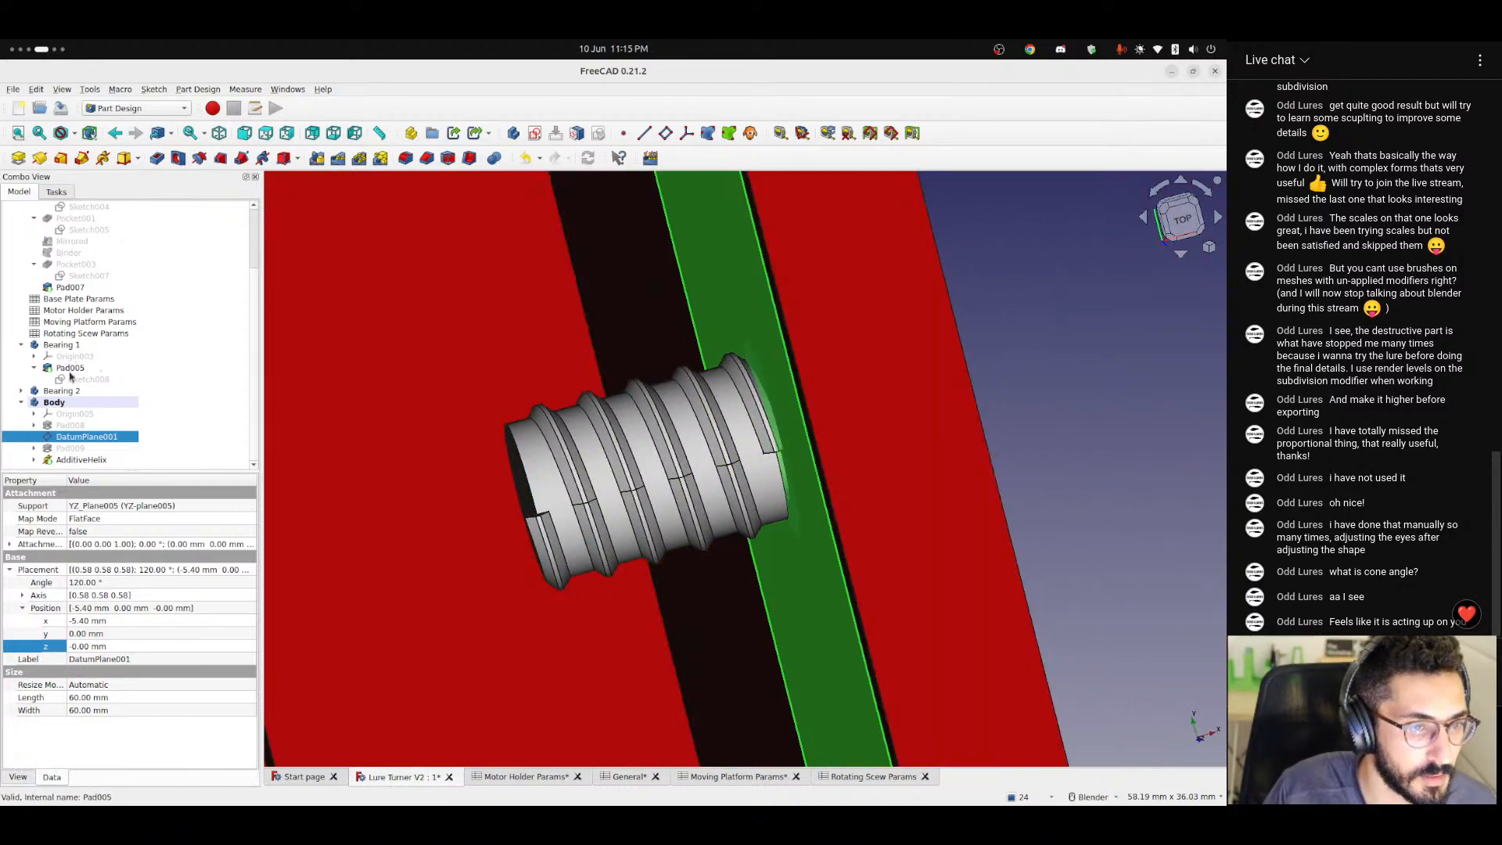
Hide the Moving Platform, Bearing 1 and Bearing 2 bodies so only the threaded shaft remains in front.
scroll(69, 377, "up", 3)
left_click(22, 252)
left_click(74, 253)
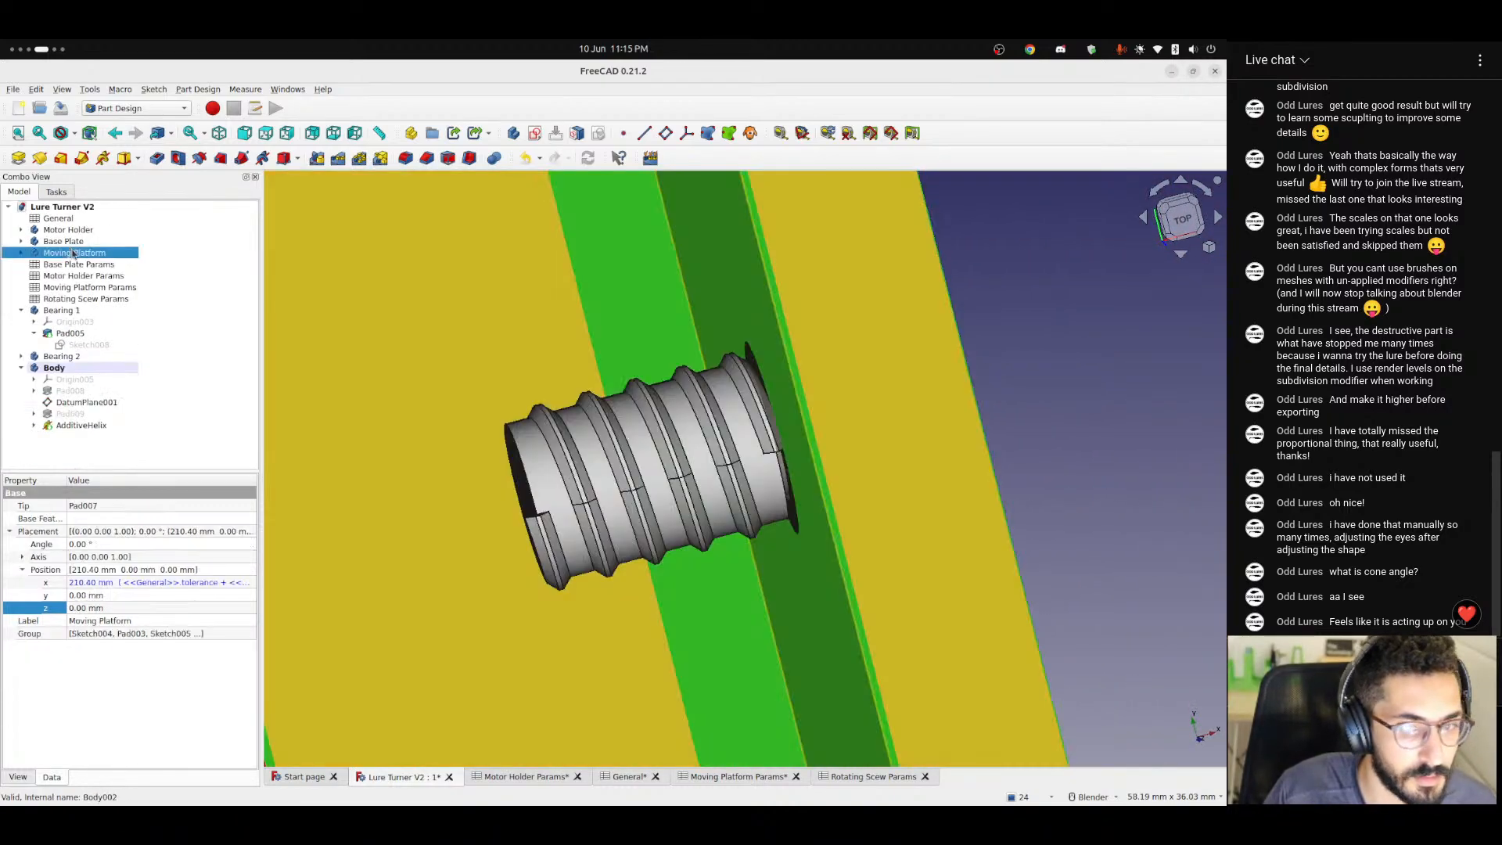
left_click(63, 311)
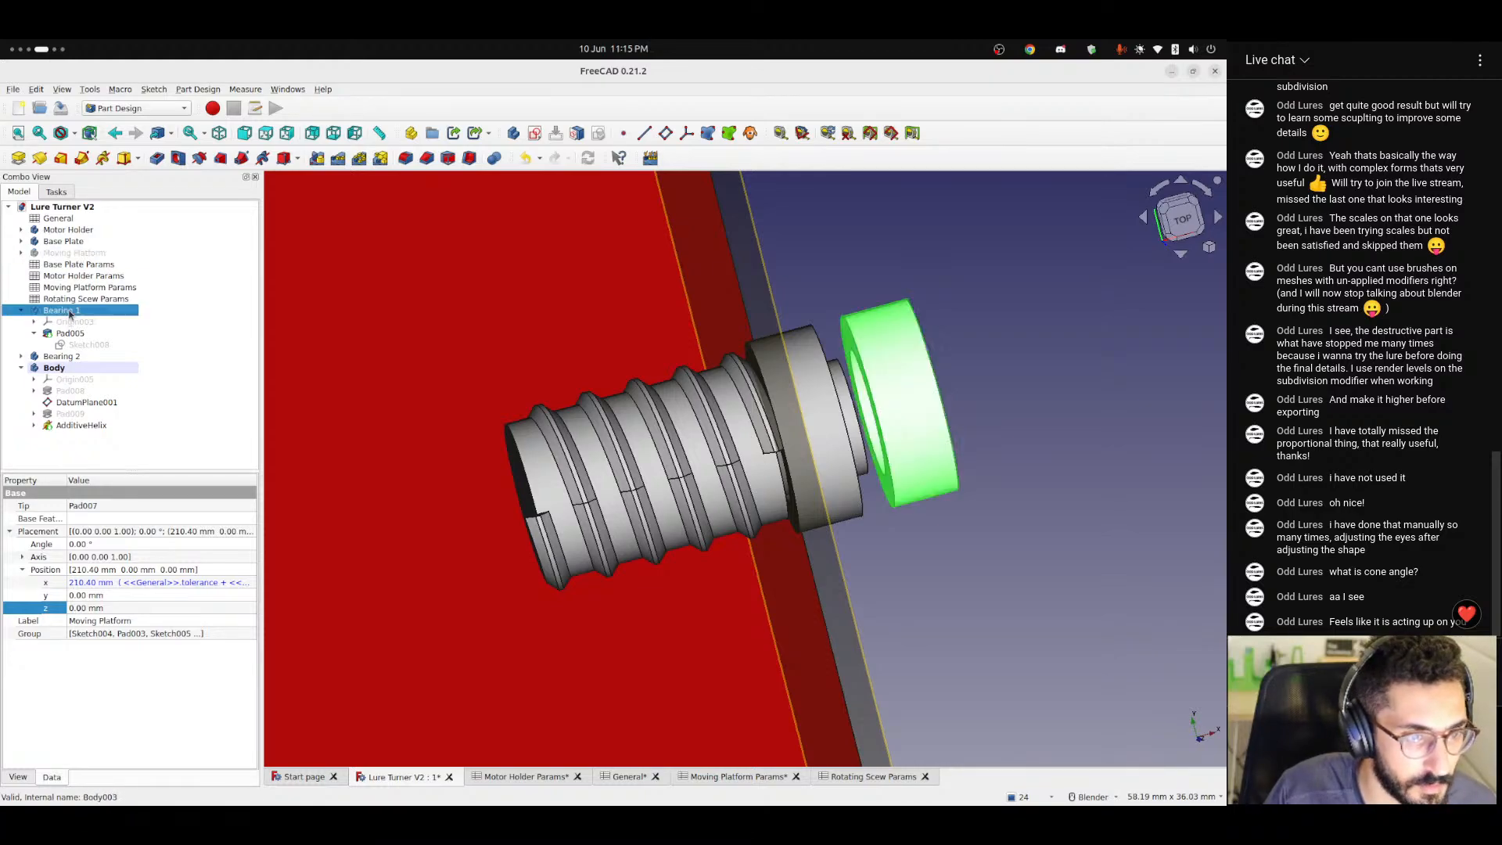
key("space")
left_click(17, 312)
left_click(61, 322)
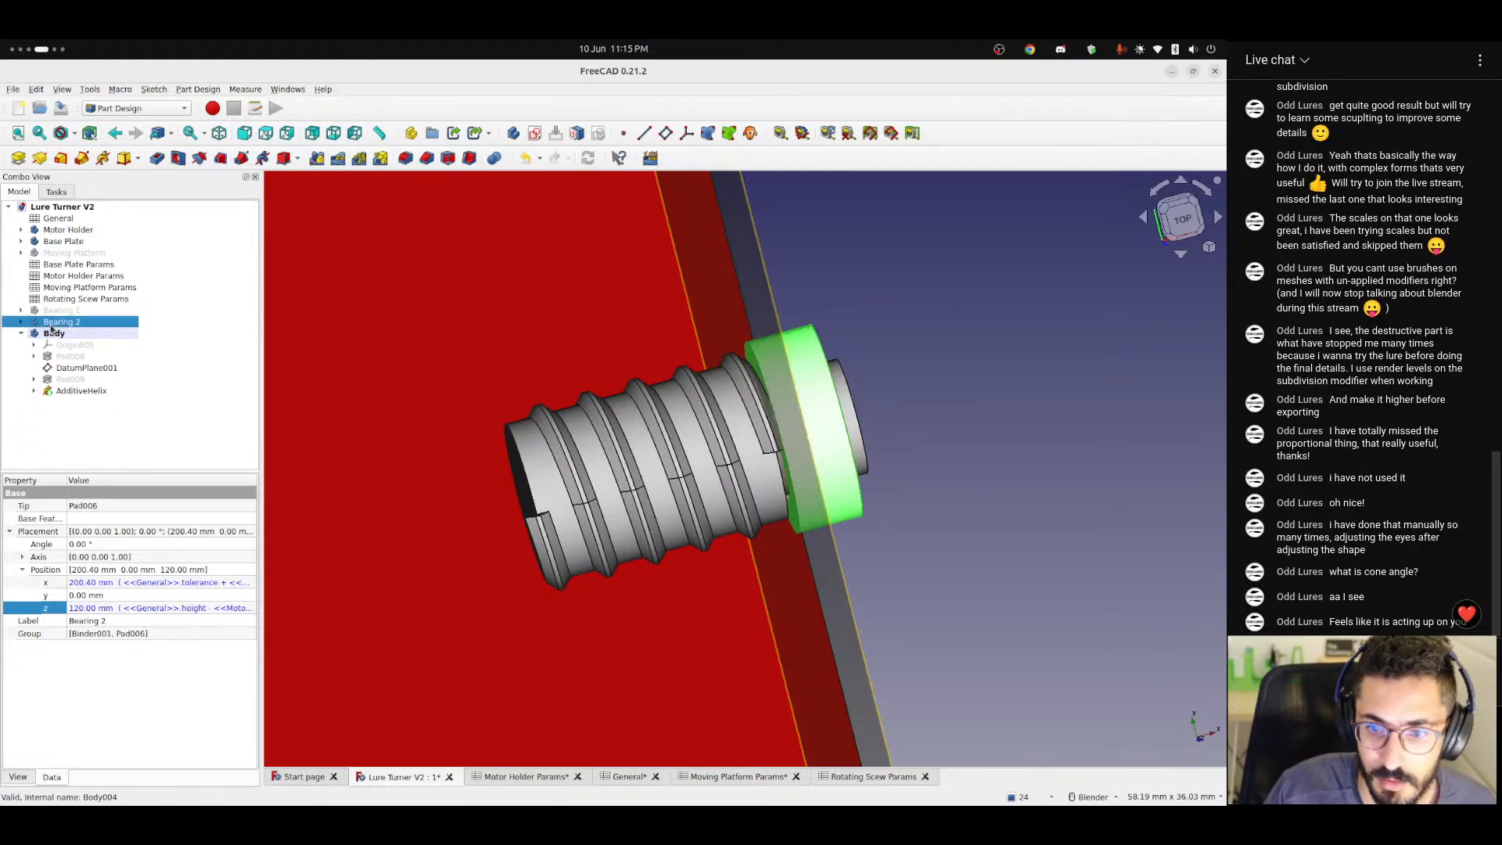
key("space")
Examine the thread's end against DatumPlane001 from several sides and from above, and hide the plane.
left_click(884, 509)
middle_click_drag(884, 512, 707, 563)
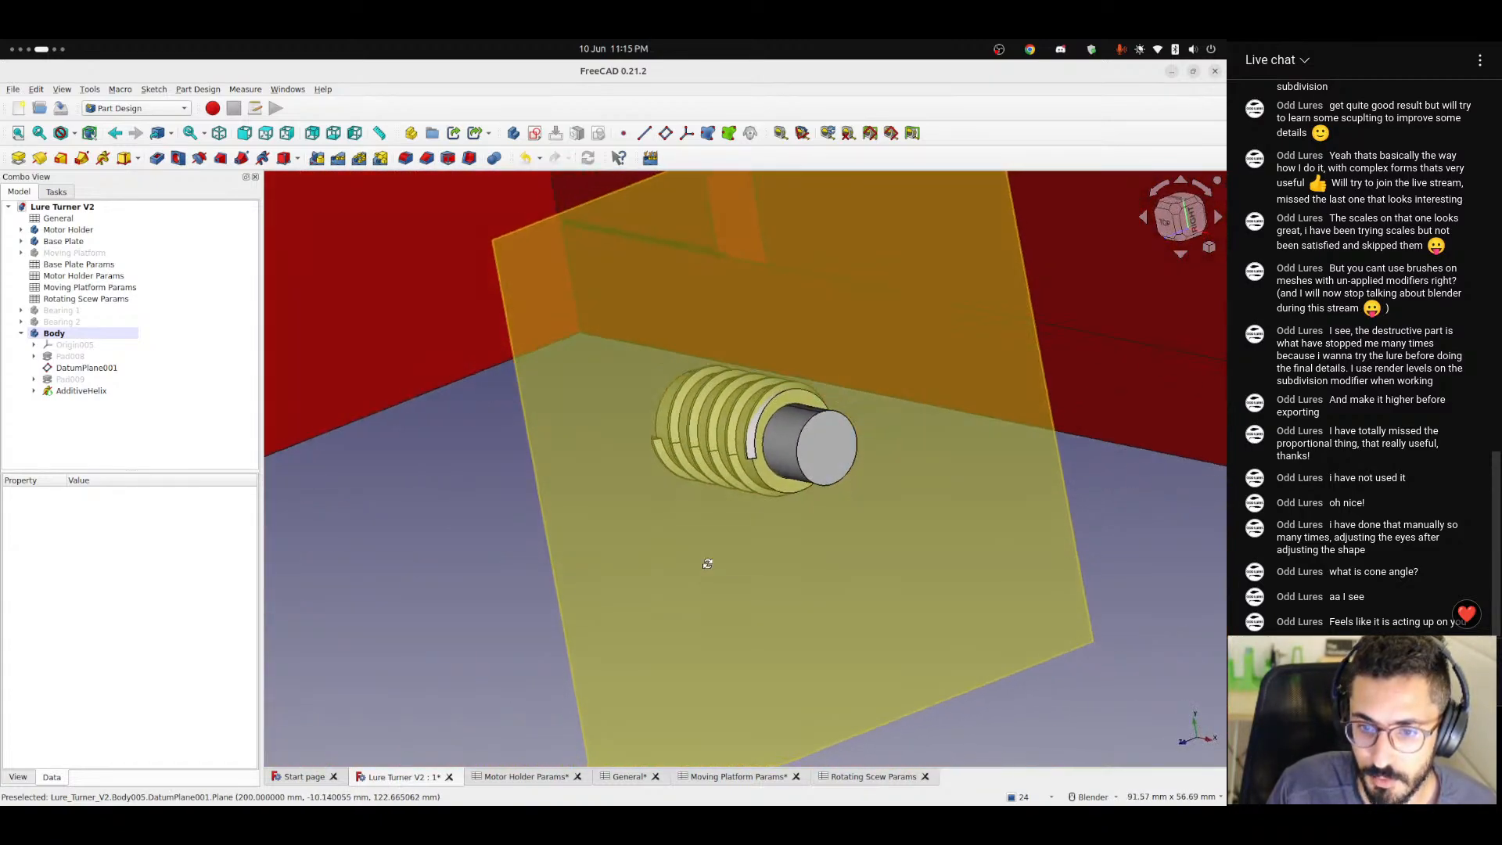
left_click(69, 369)
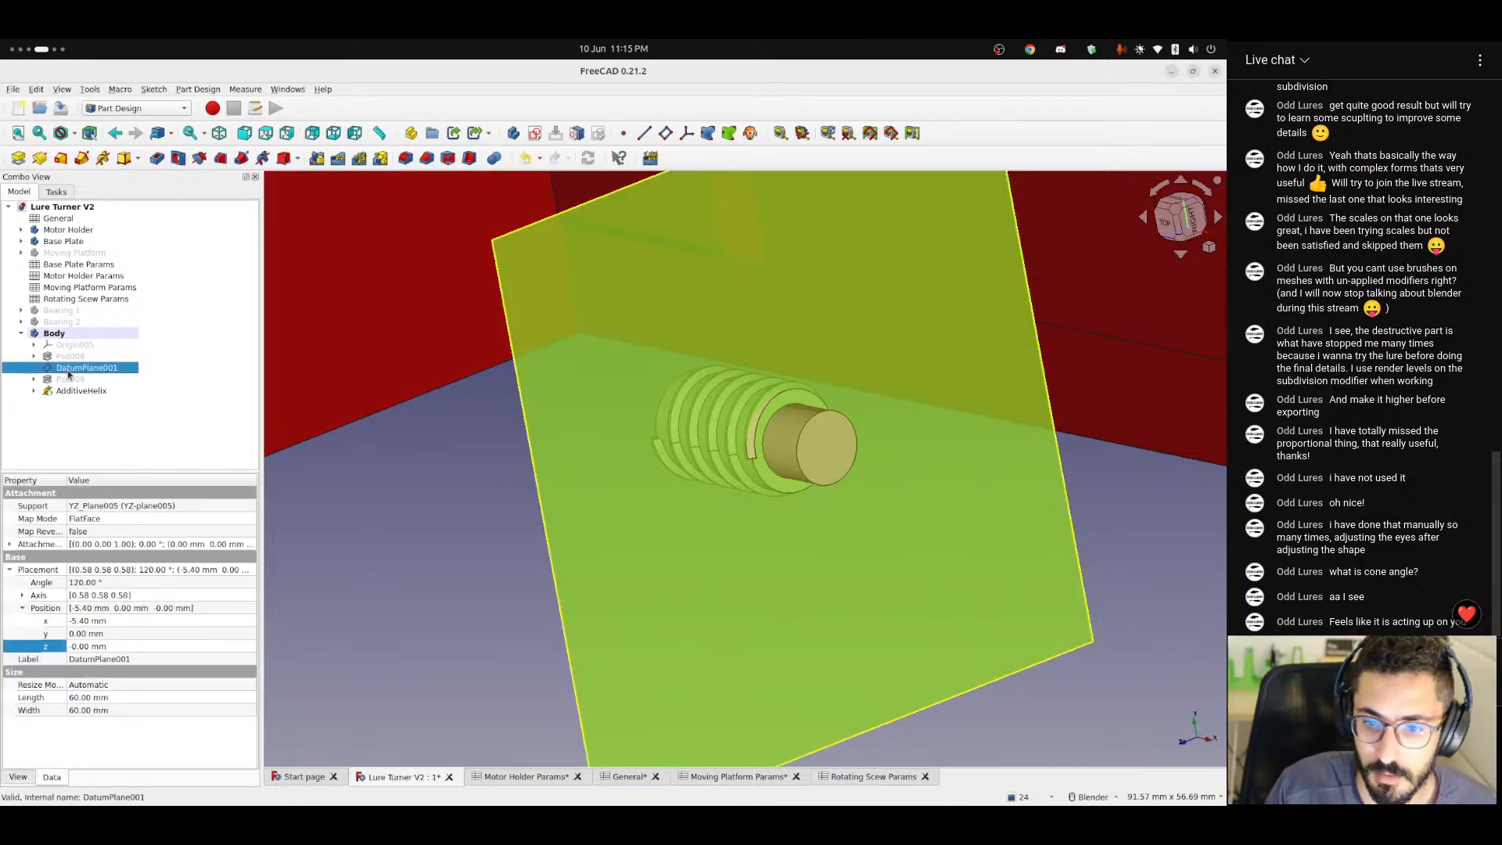
middle_click_drag(660, 486, 911, 477)
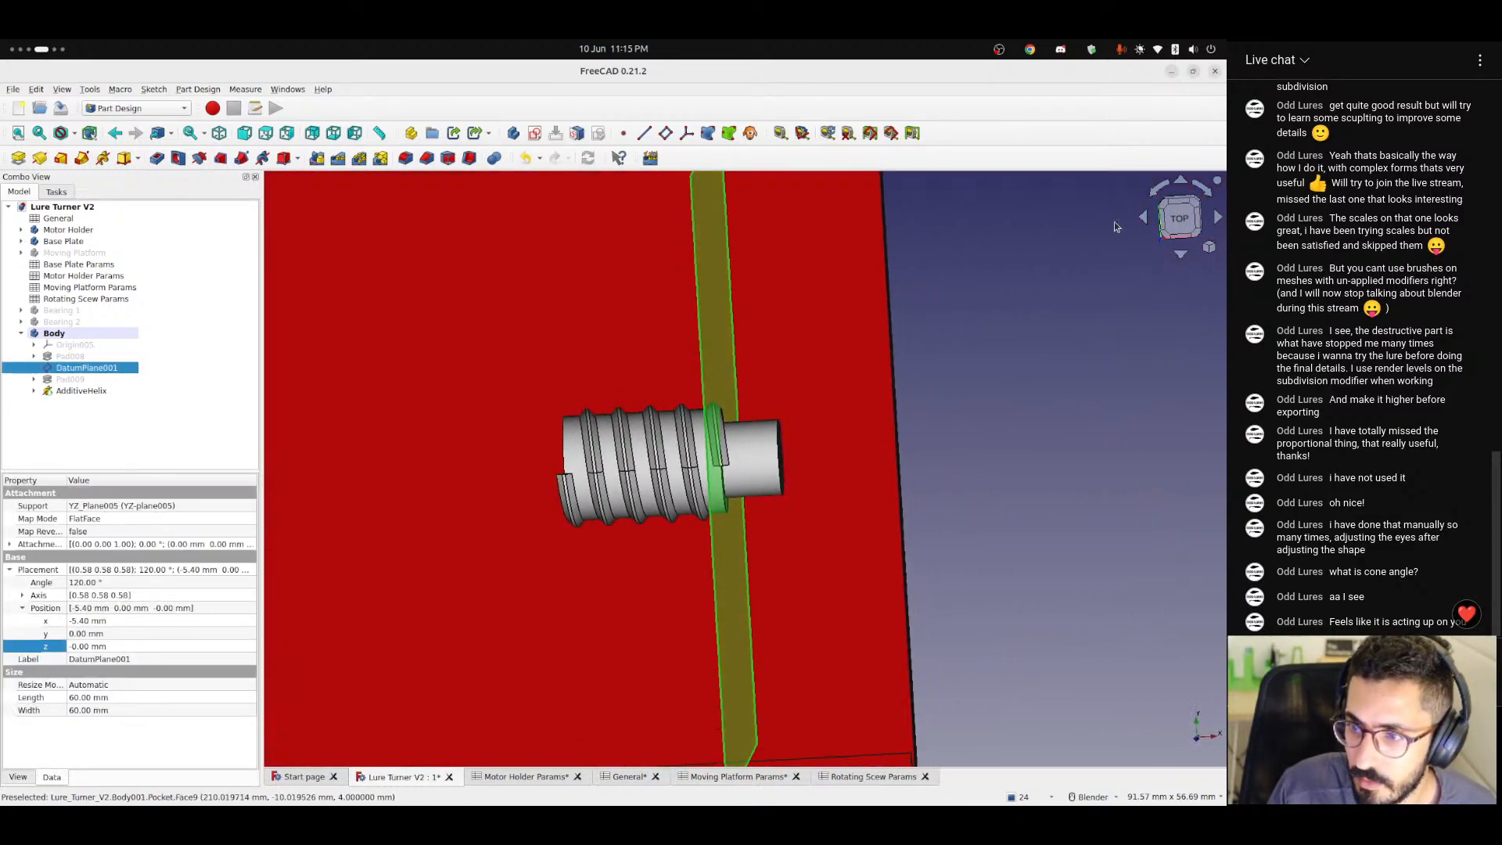
left_click(1178, 219)
scroll(714, 476, "up", 5)
scroll(714, 476, "down", 5)
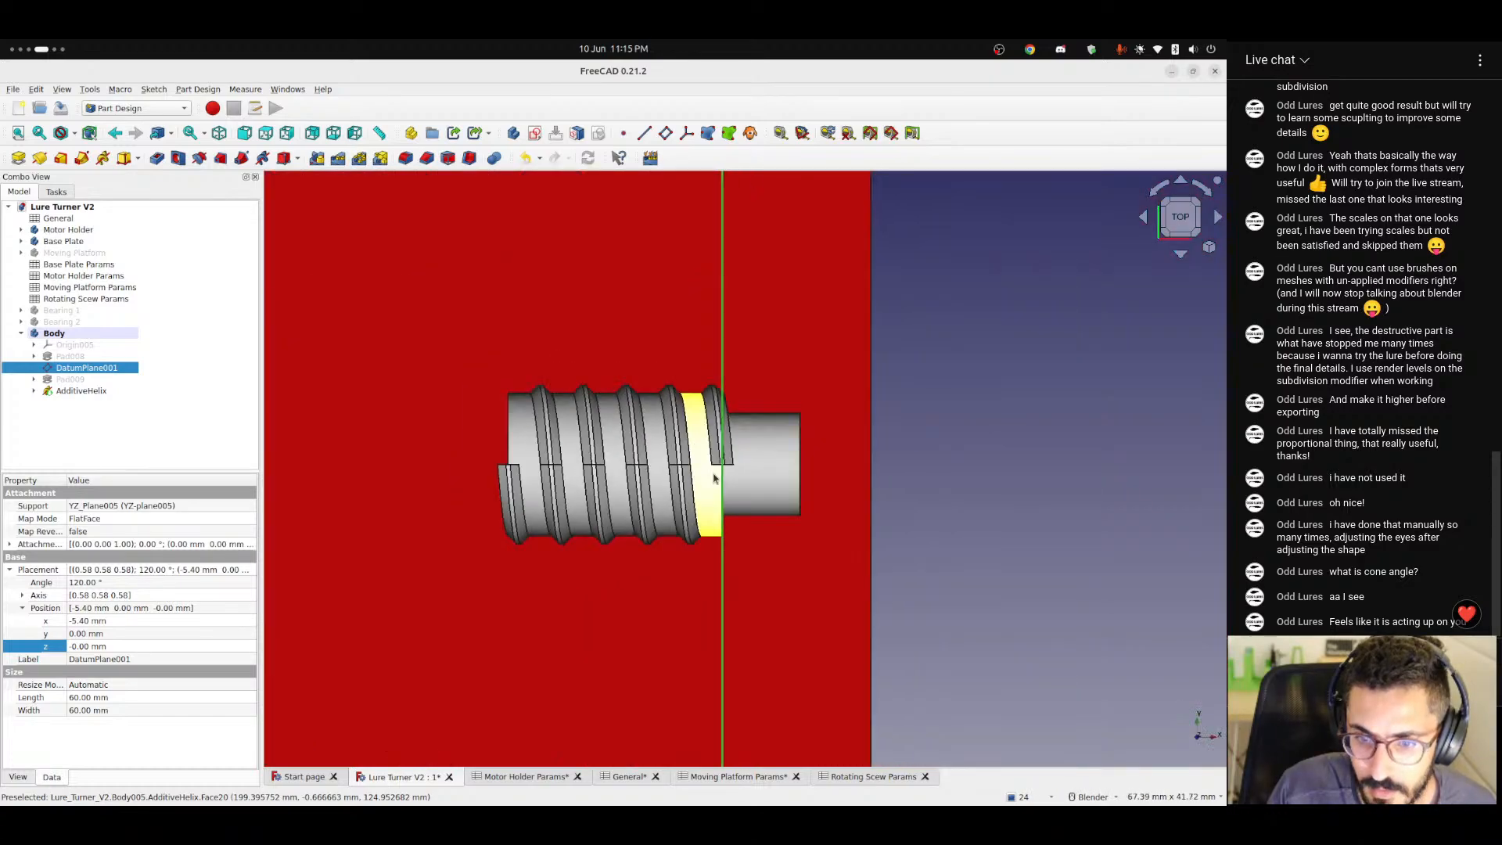
scroll(714, 478, "down", 1)
middle_click_drag(713, 478, 606, 461)
key("space")
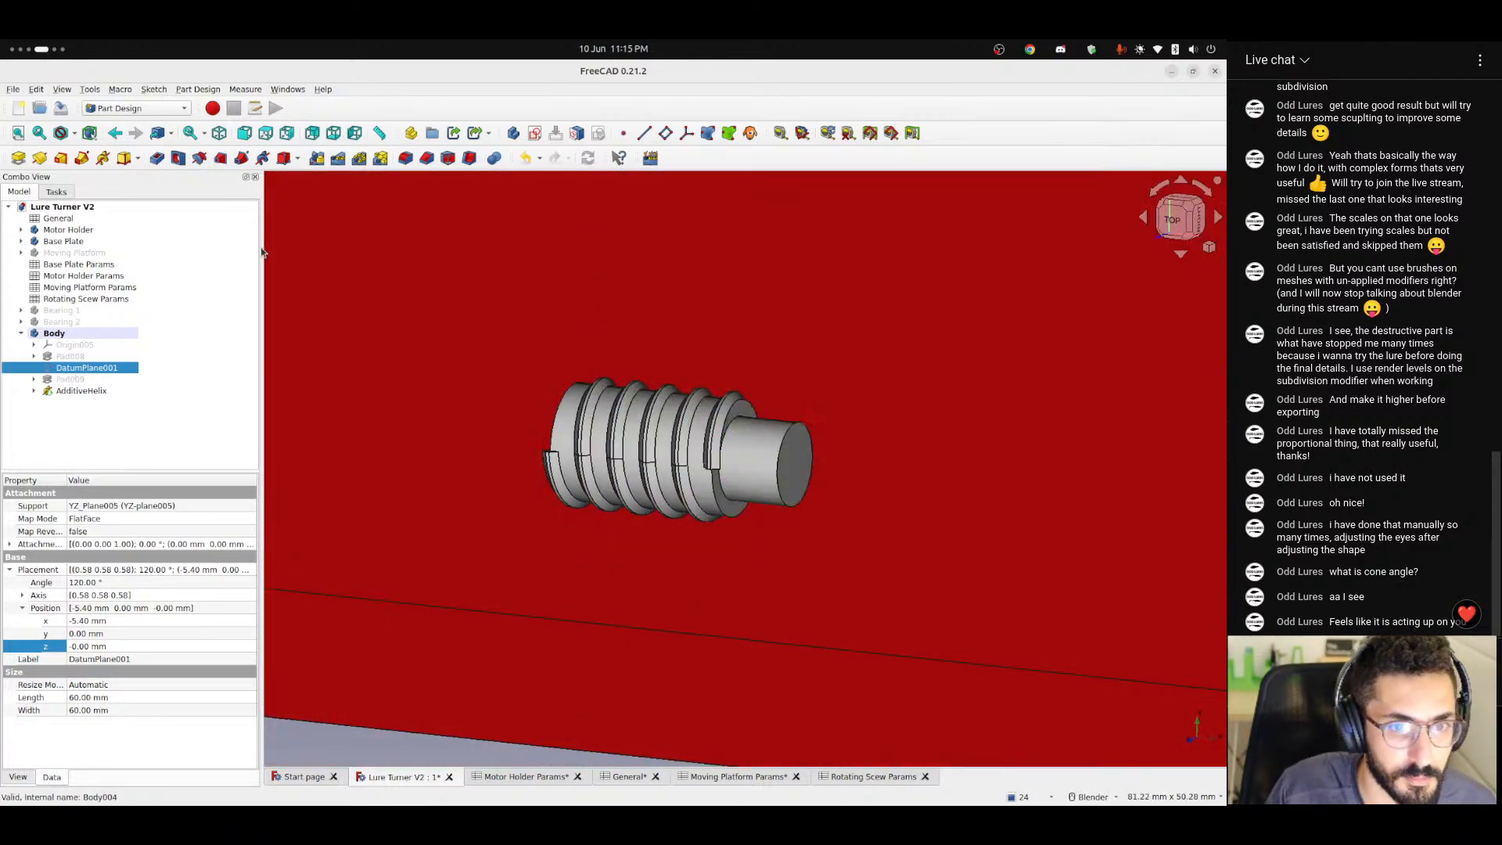
In a sketch on DatumPlane001, turn on the section view and draw a circle about 7.7 mm in diameter centred on the origin.
scroll(760, 505, "up", 5)
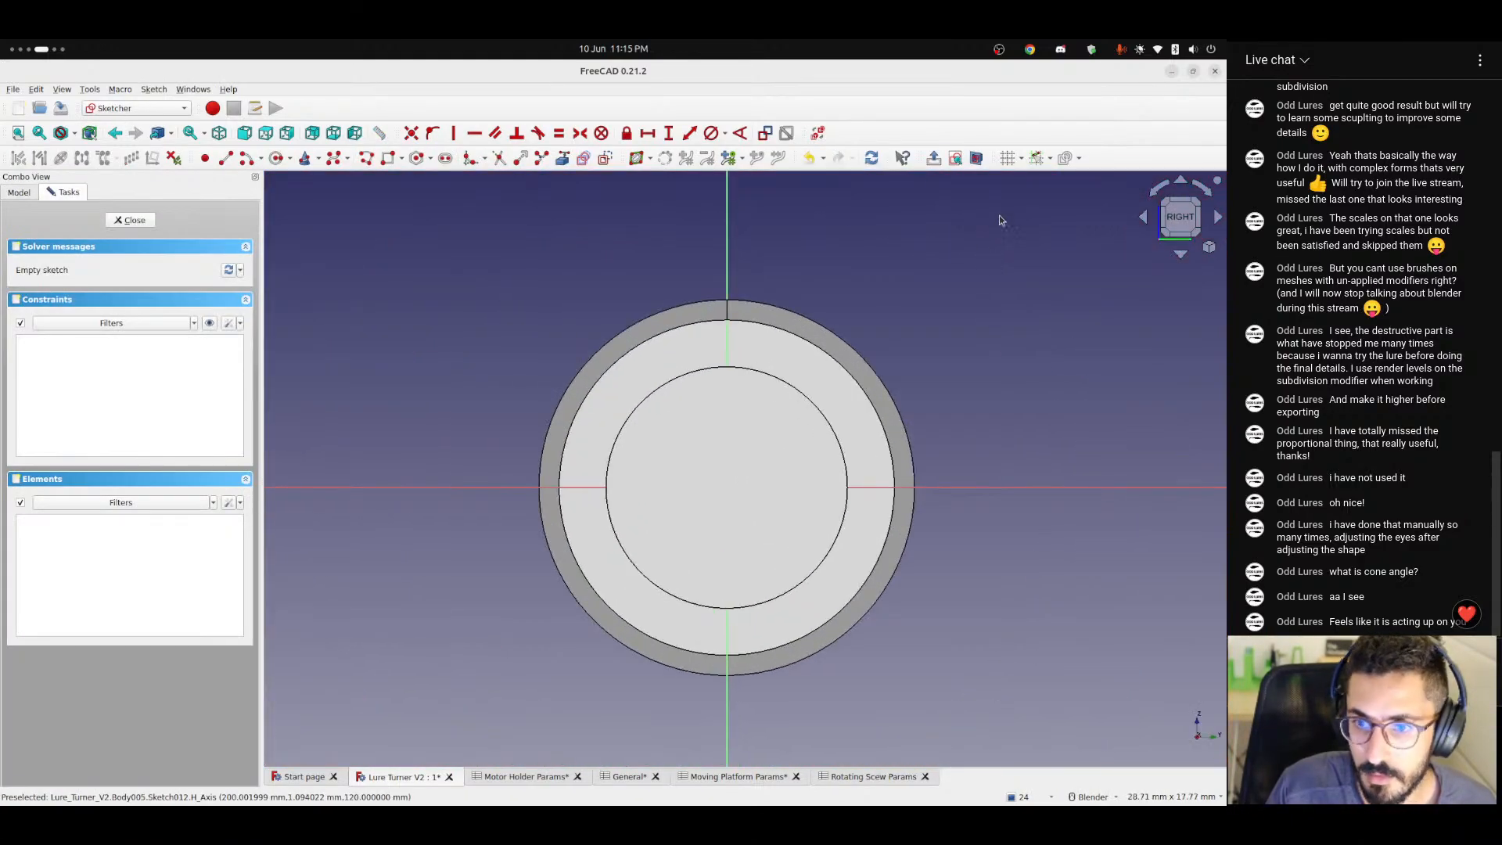
left_click(976, 158)
scroll(693, 475, "up", 1)
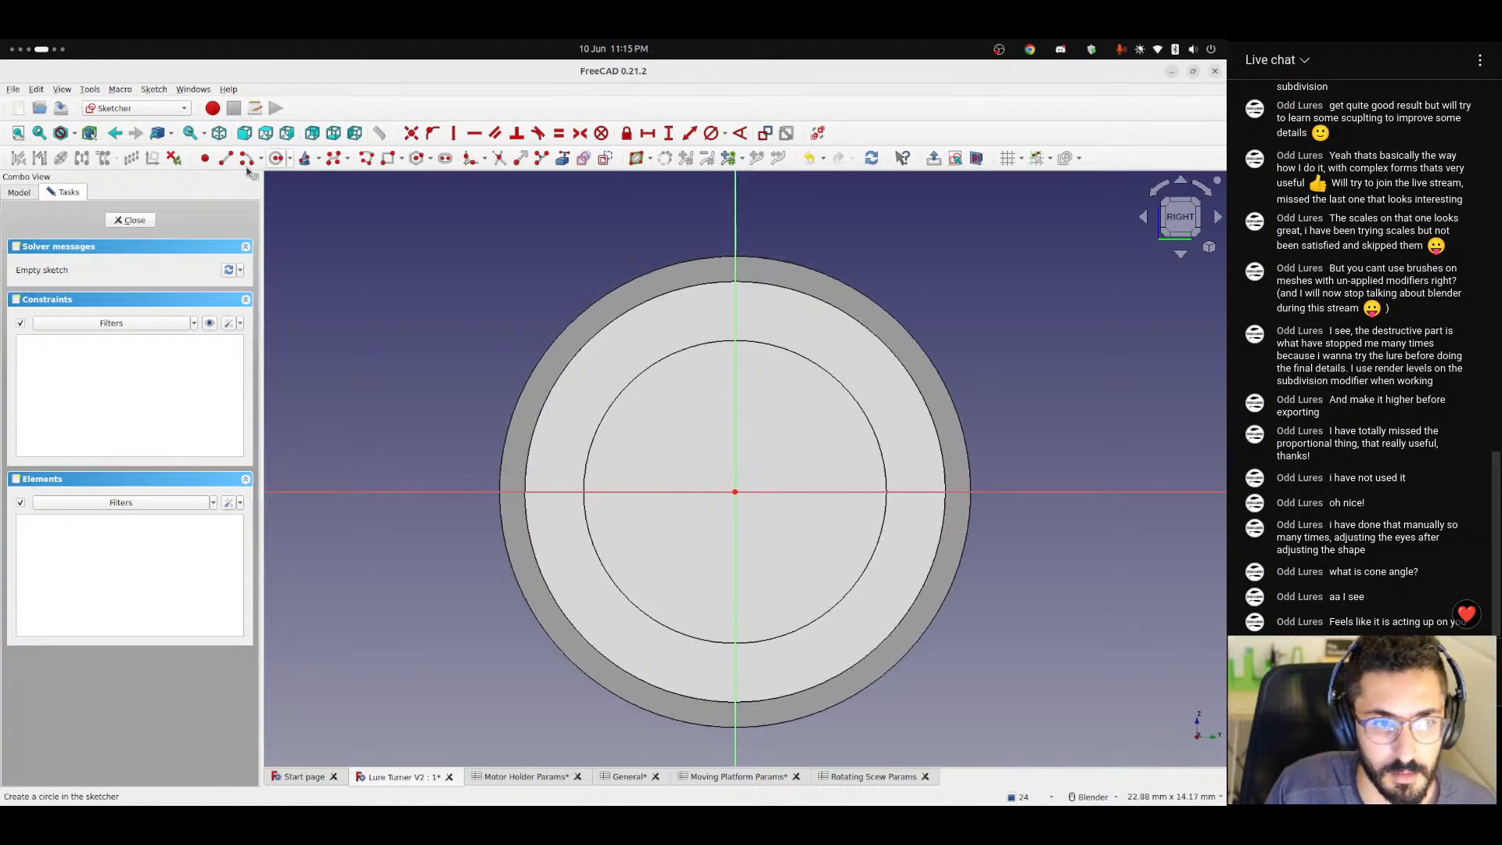
left_click(277, 158)
left_click(734, 491)
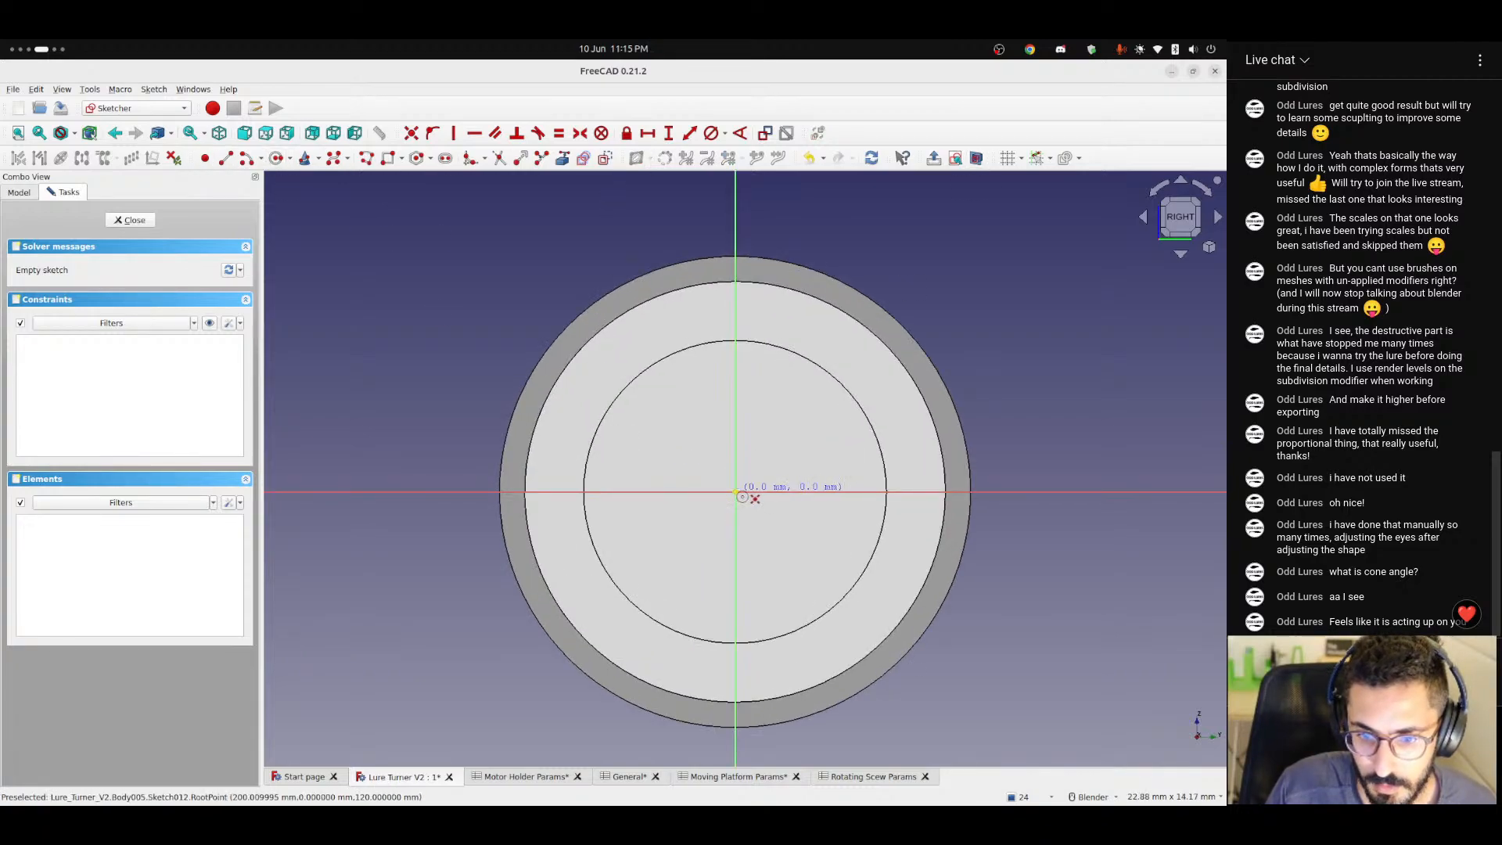
left_click(878, 570)
right_click(911, 560)
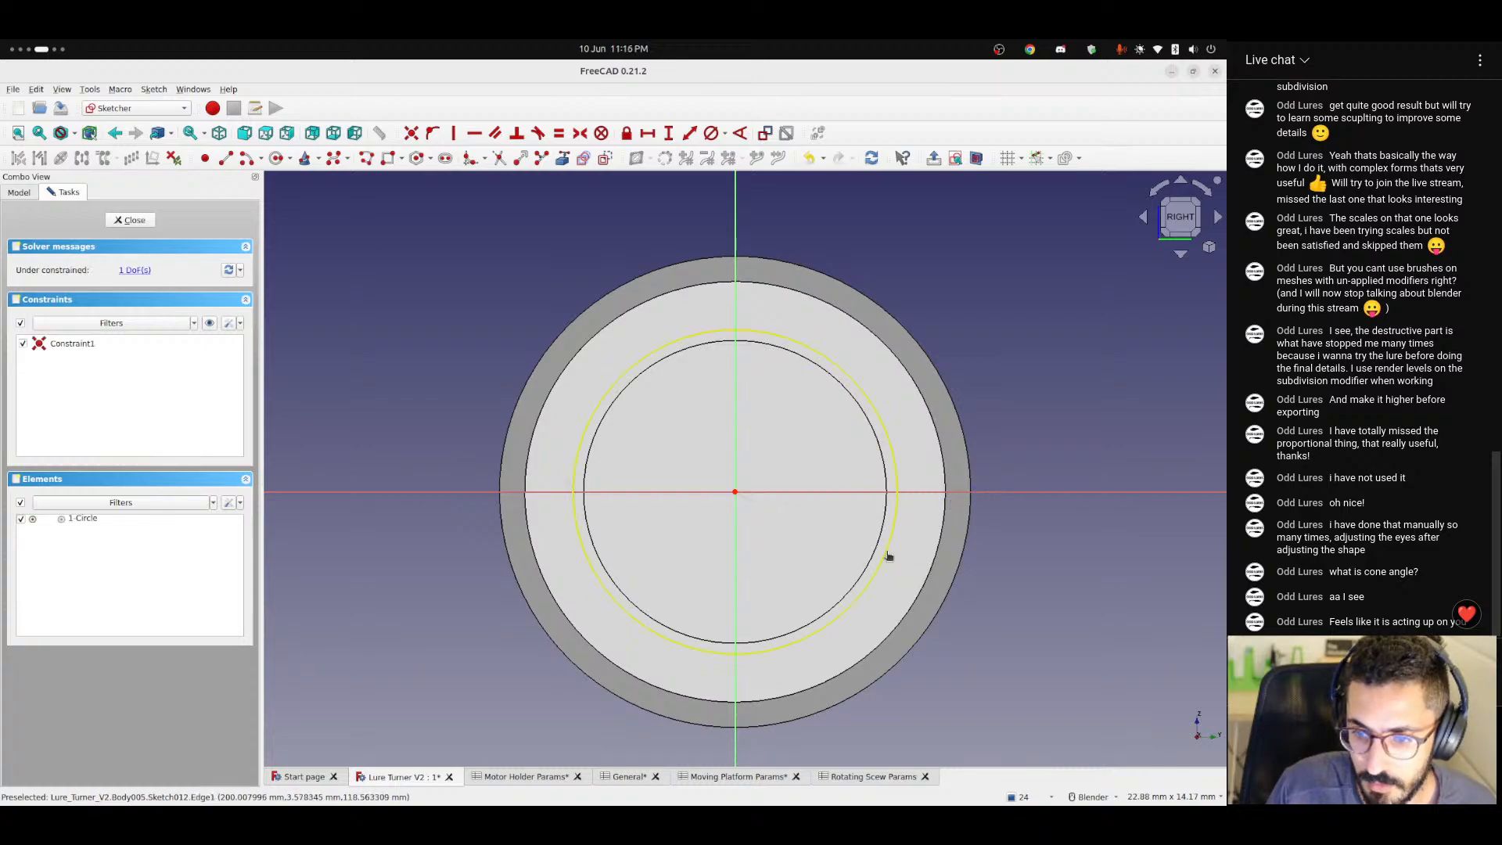
Constrain the circle's diameter with the formula <<Rotating Scew Params>>.bearingInnerDiameter.
left_click(886, 569)
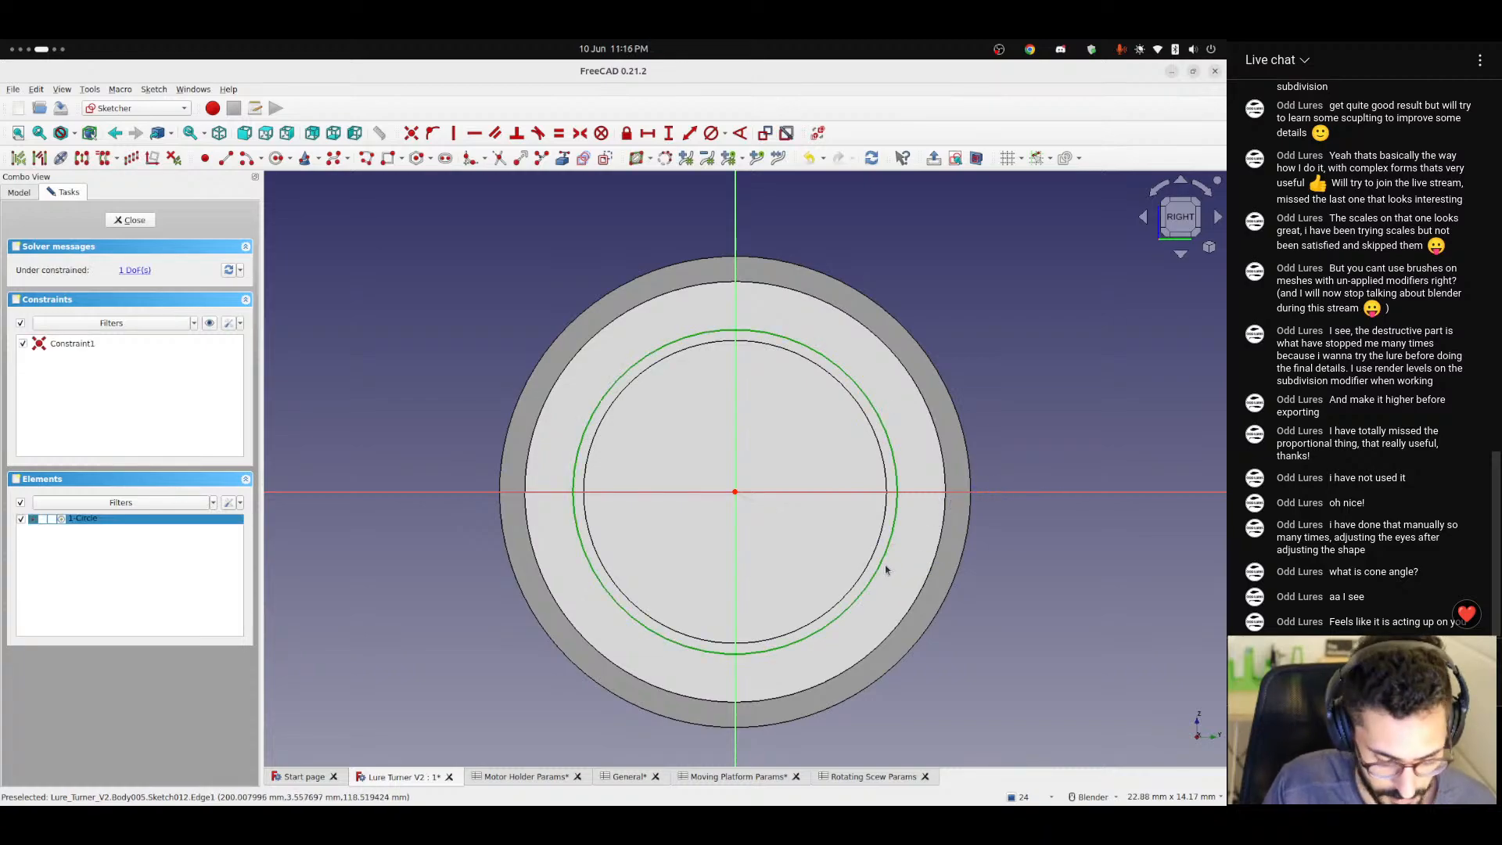
left_click(725, 133)
left_click(755, 186)
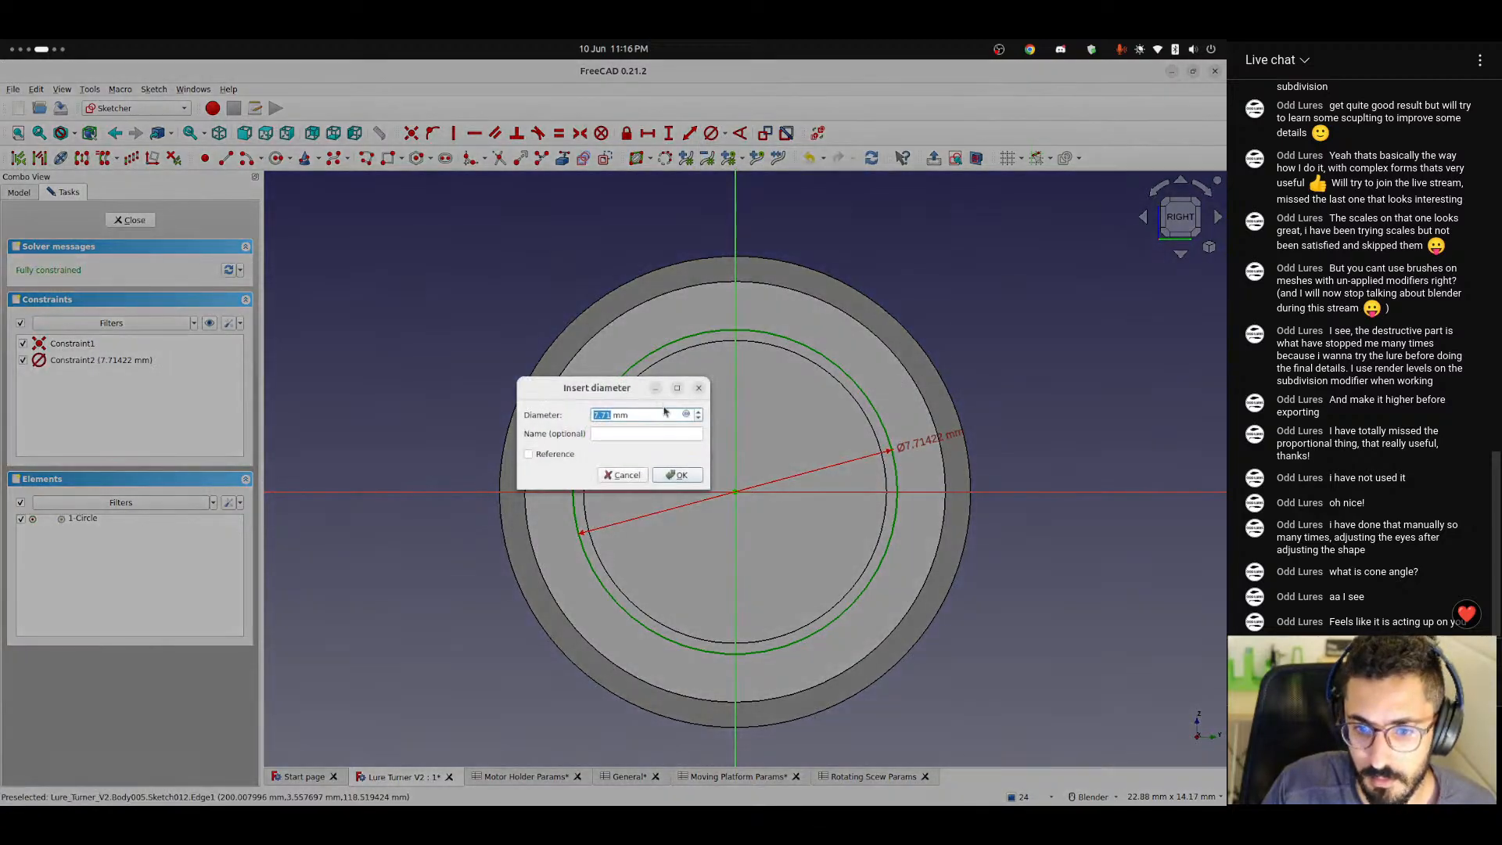
left_click(683, 414)
type("<<Rotating Scew Params>>.")
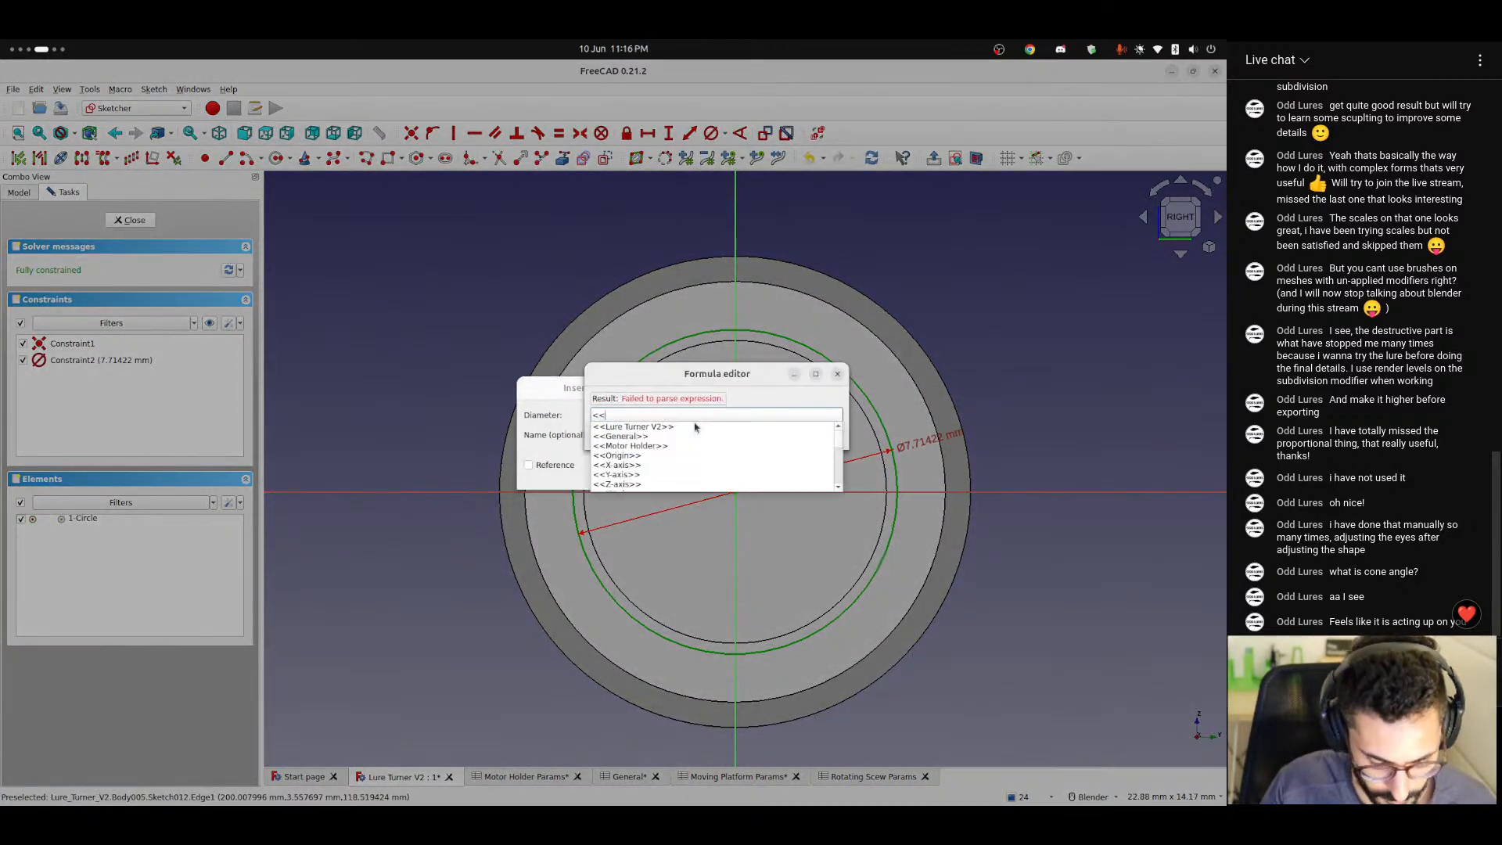
key("Down")
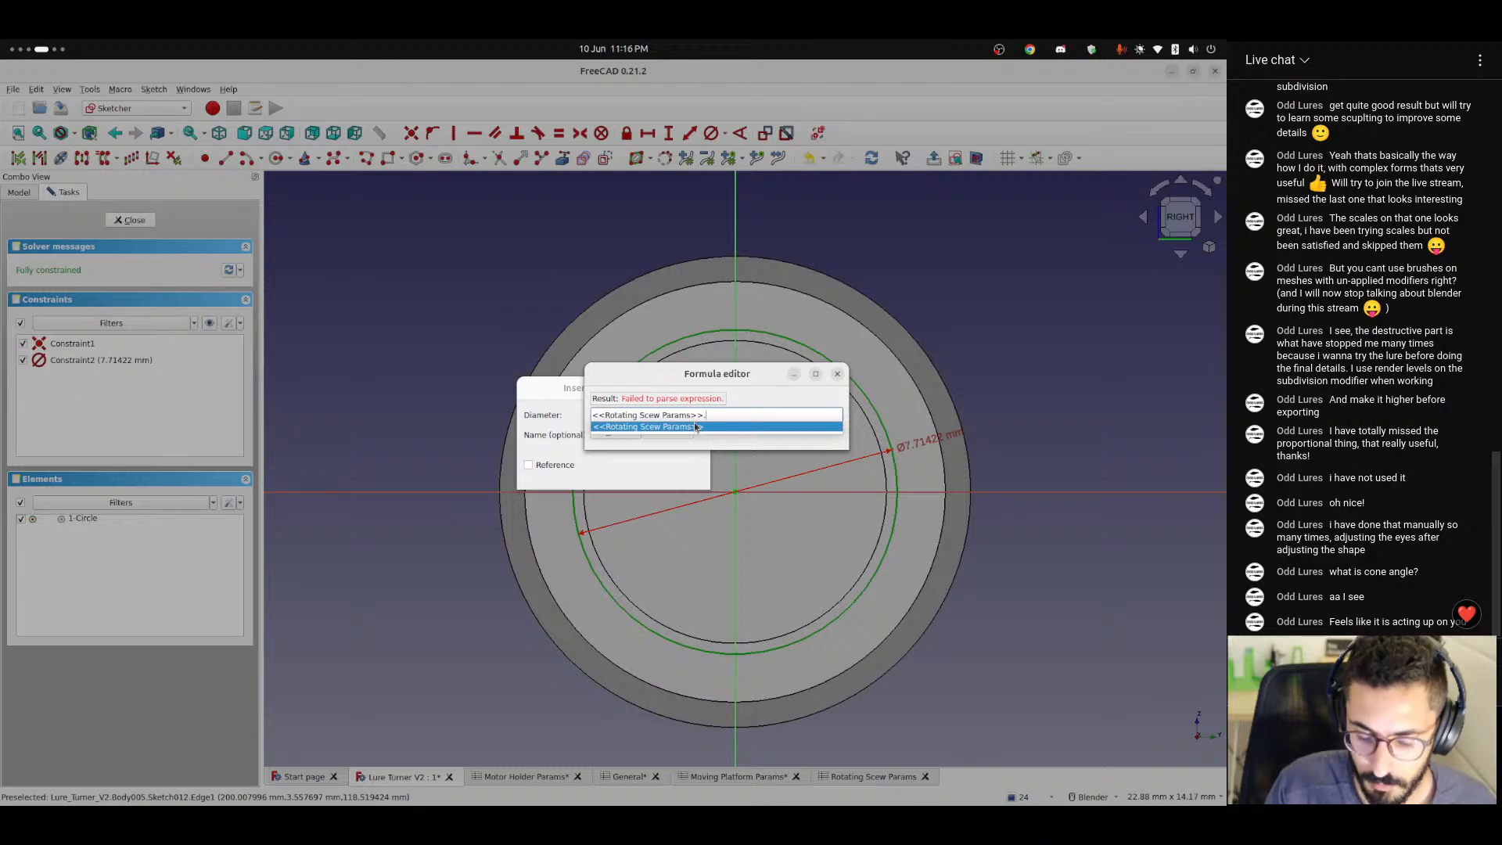
type("inn")
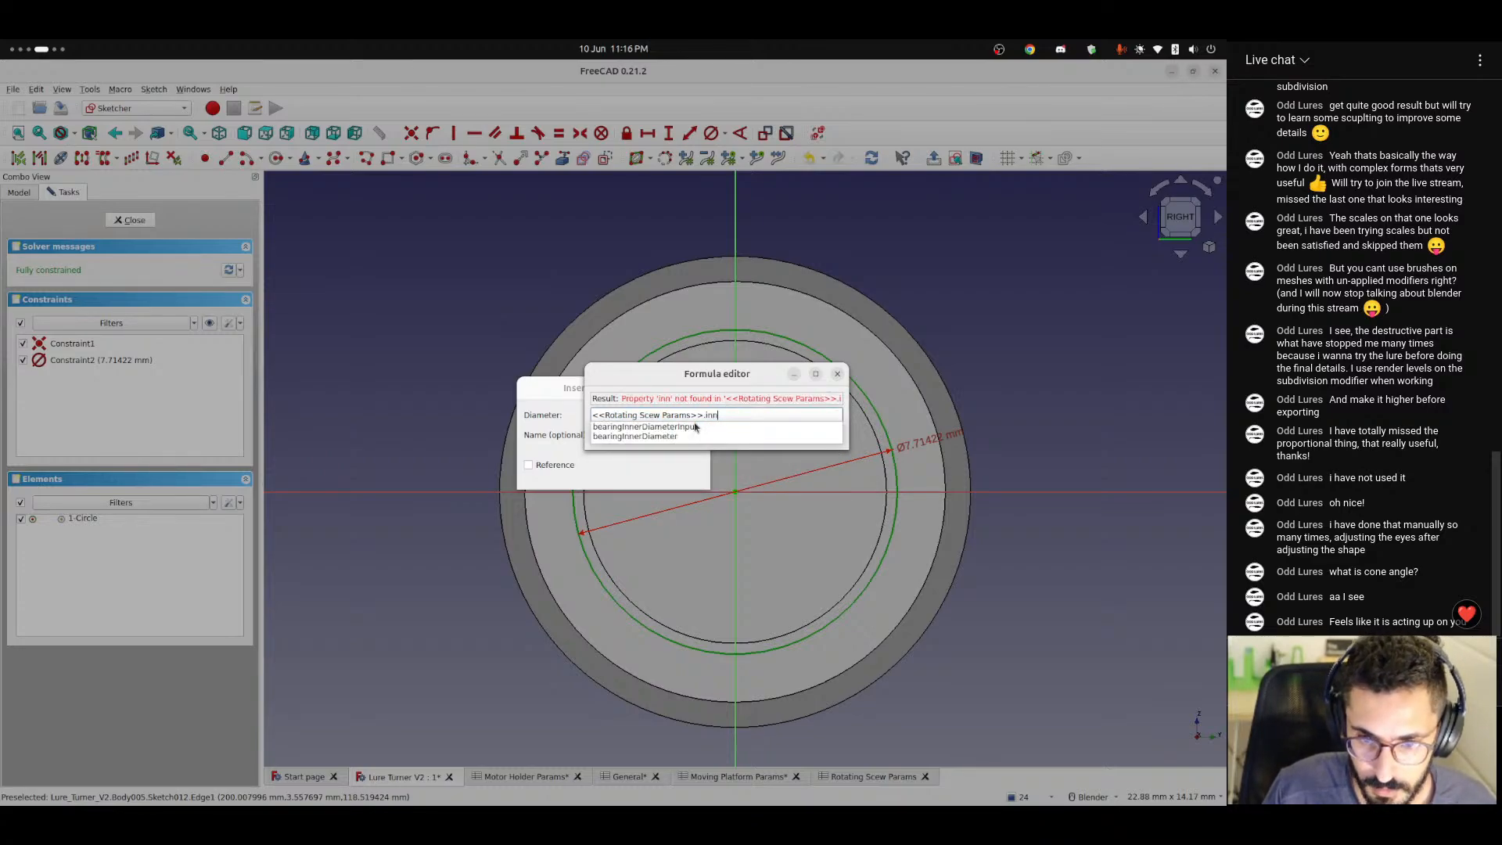
key("Down")
key("Down")
key("Return")
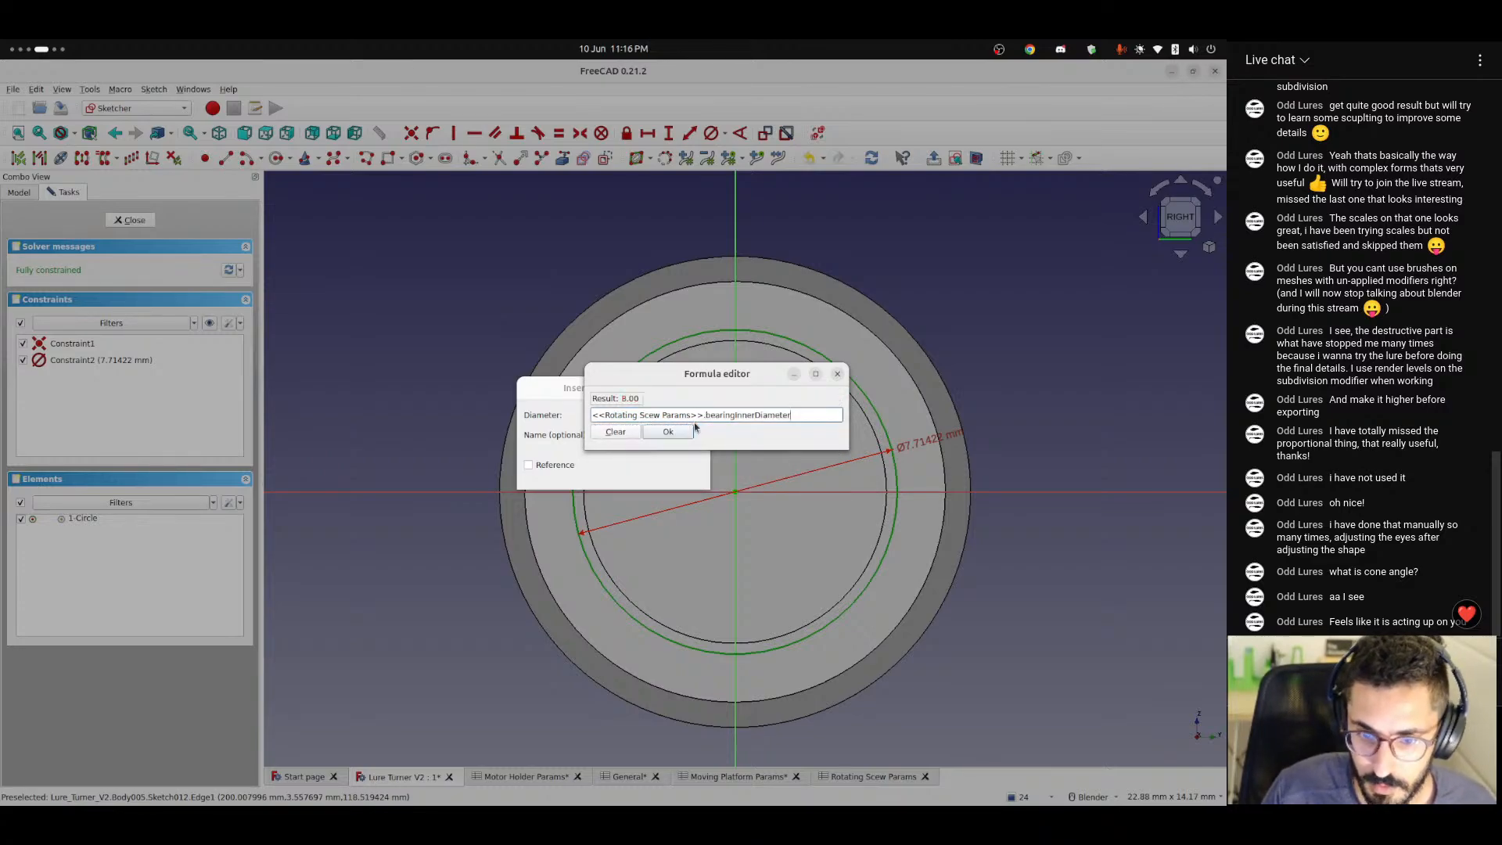
left_click(682, 432)
left_click(677, 476)
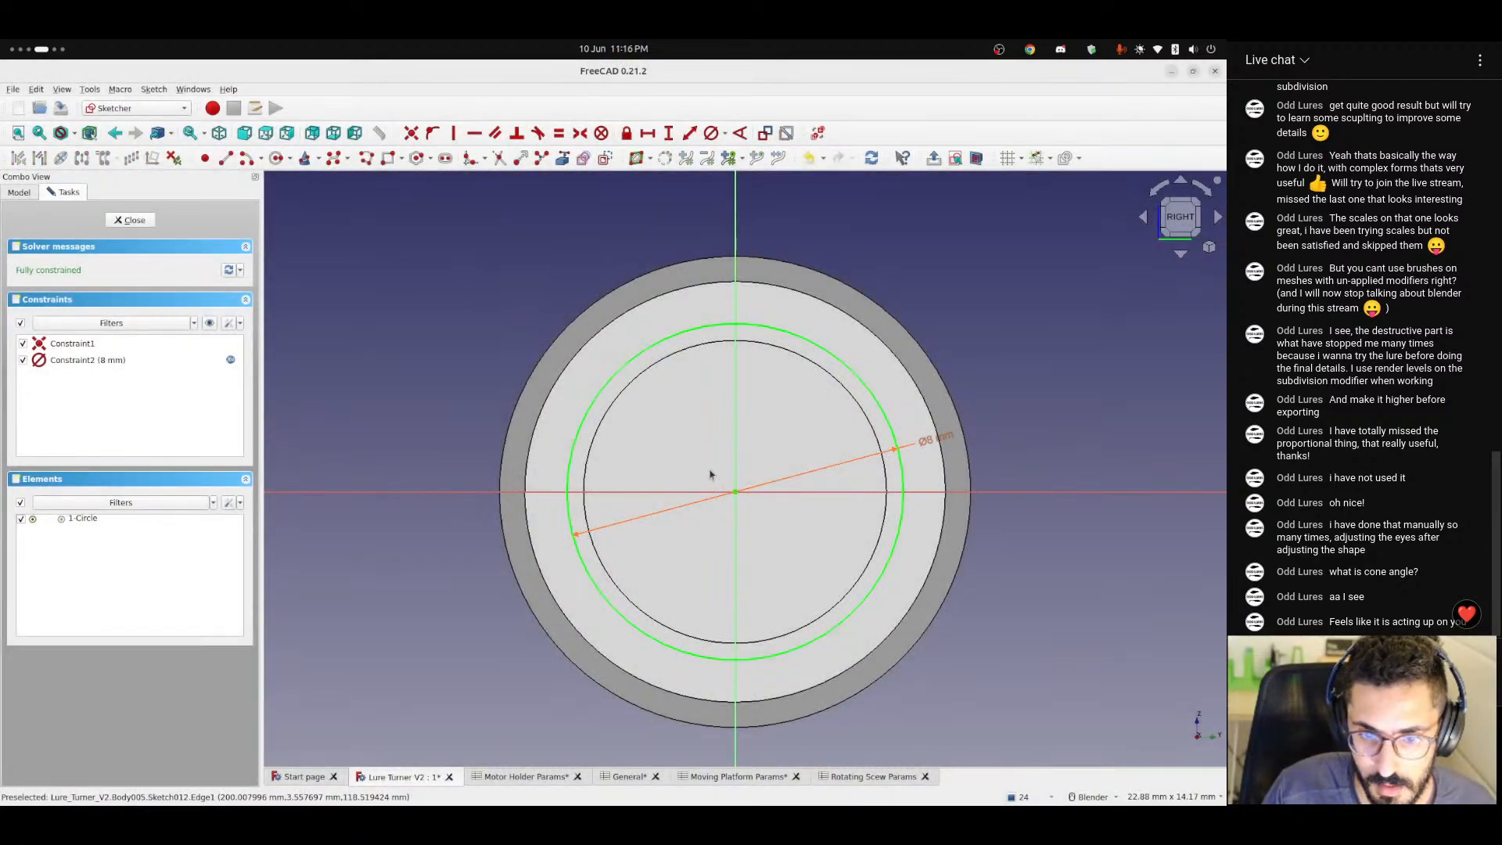
Move the circle's diameter label outside the shaft outline and draw a concentric outer circle about 14.1 mm in diameter.
scroll(710, 475, "down", 2)
scroll(710, 475, "up", 3)
scroll(710, 474, "down", 3)
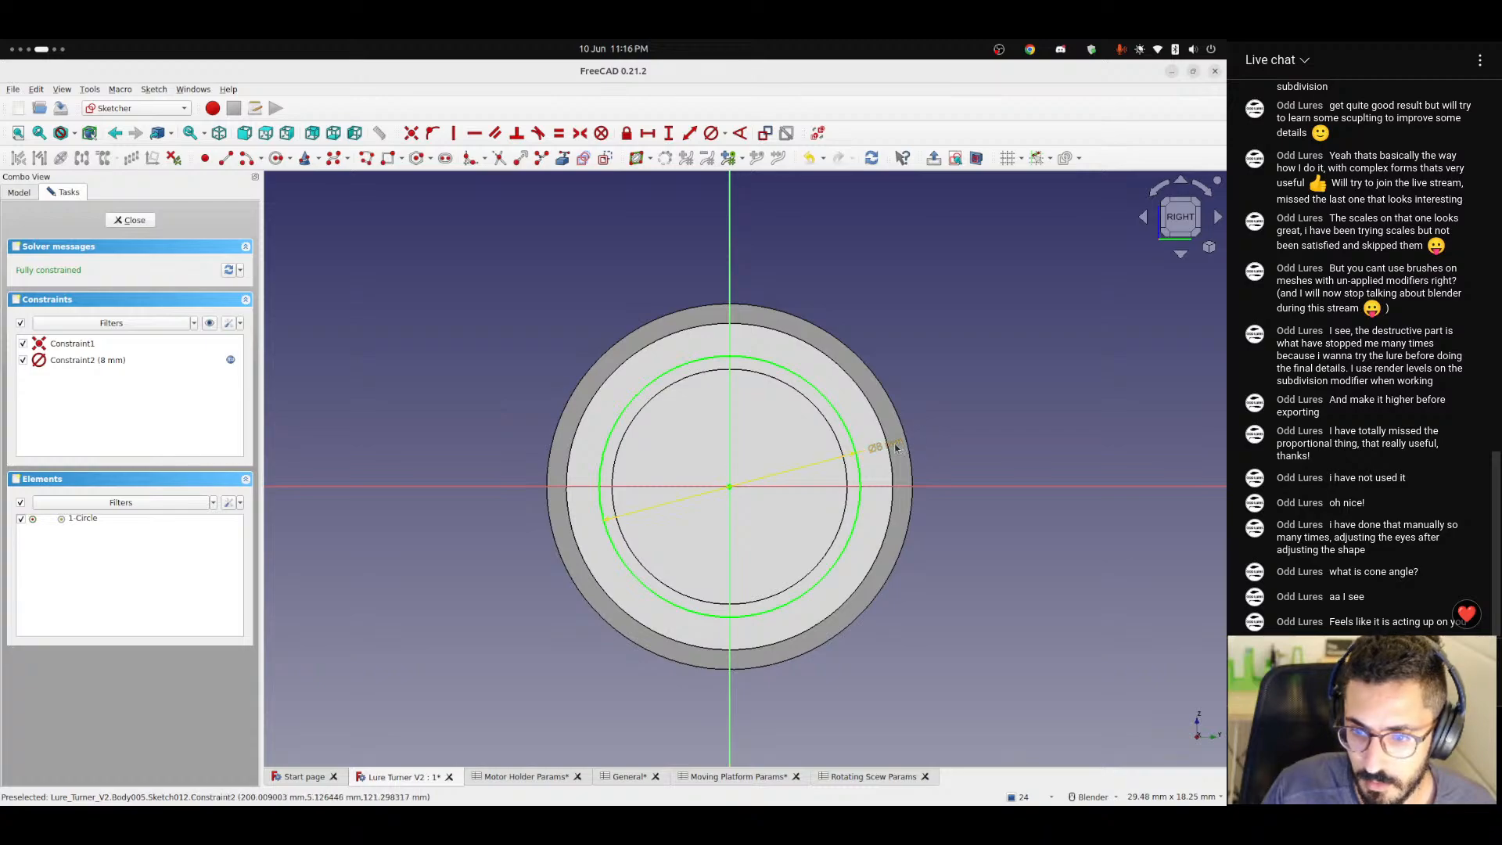
left_click_drag(895, 448, 987, 440)
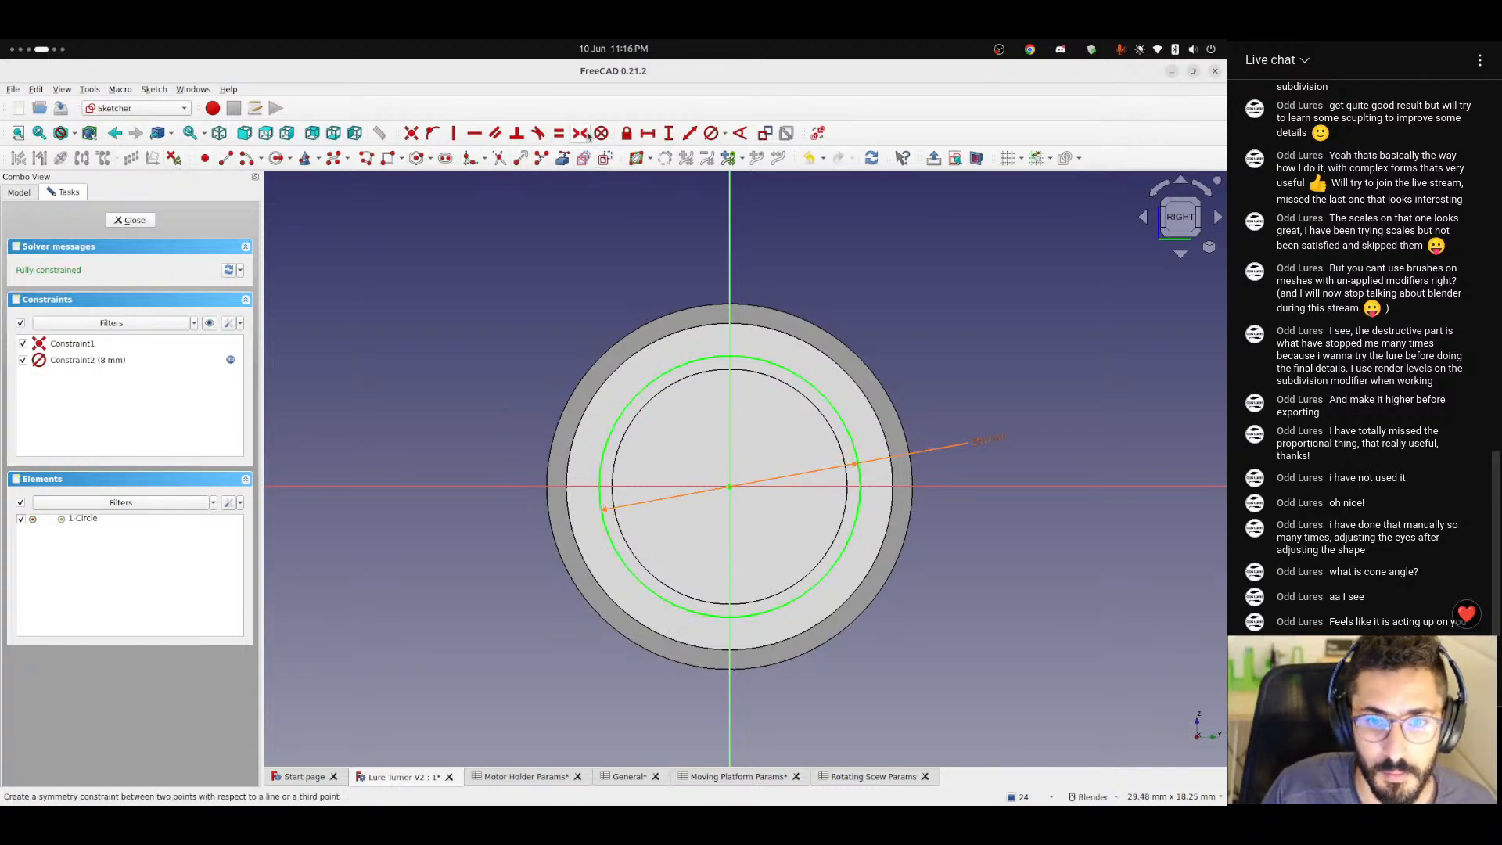
left_click(276, 159)
left_click(728, 486)
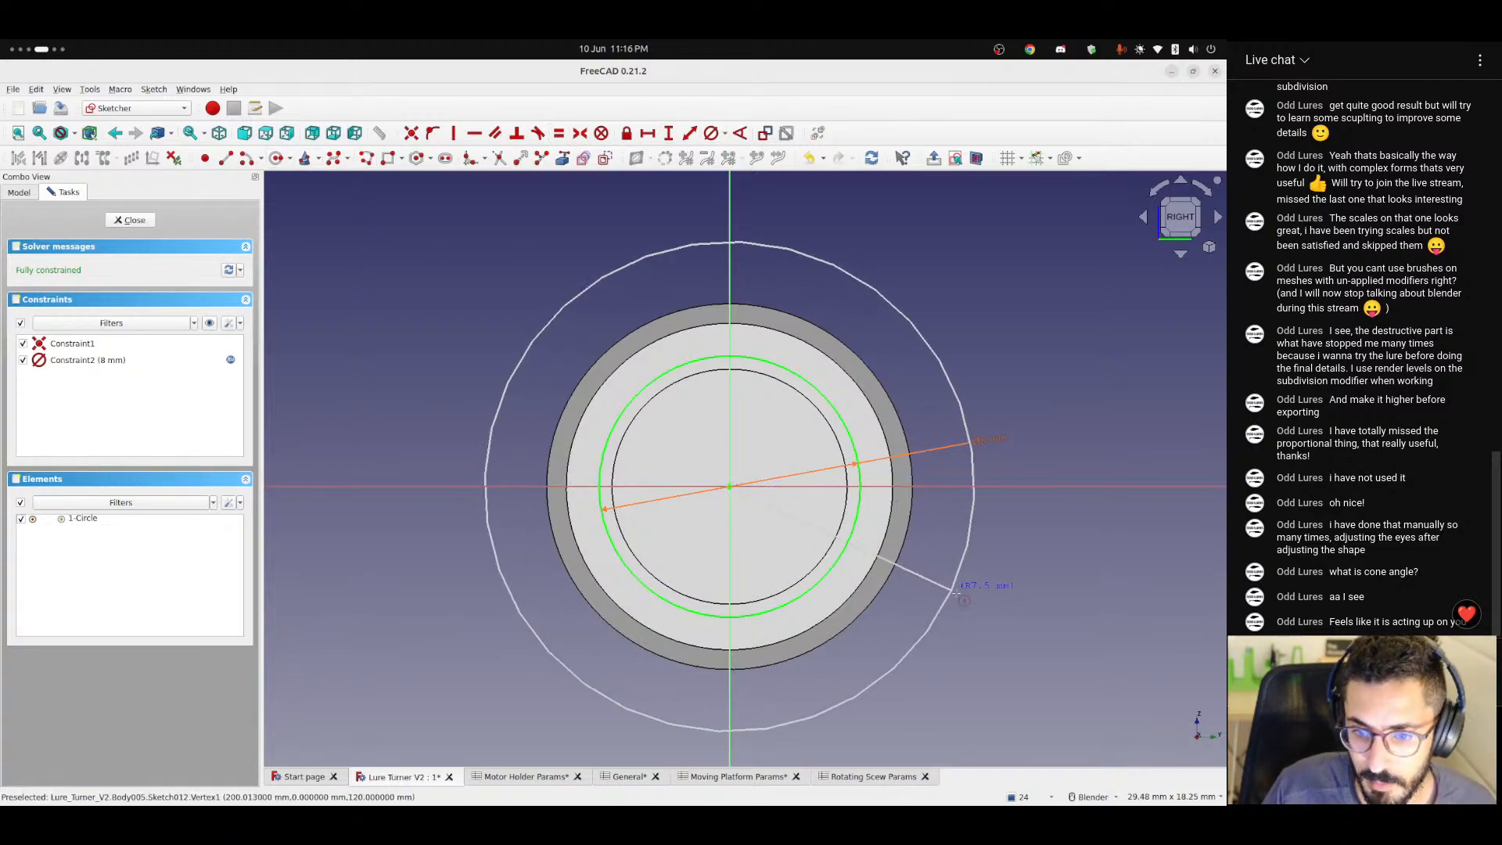
left_click(940, 577)
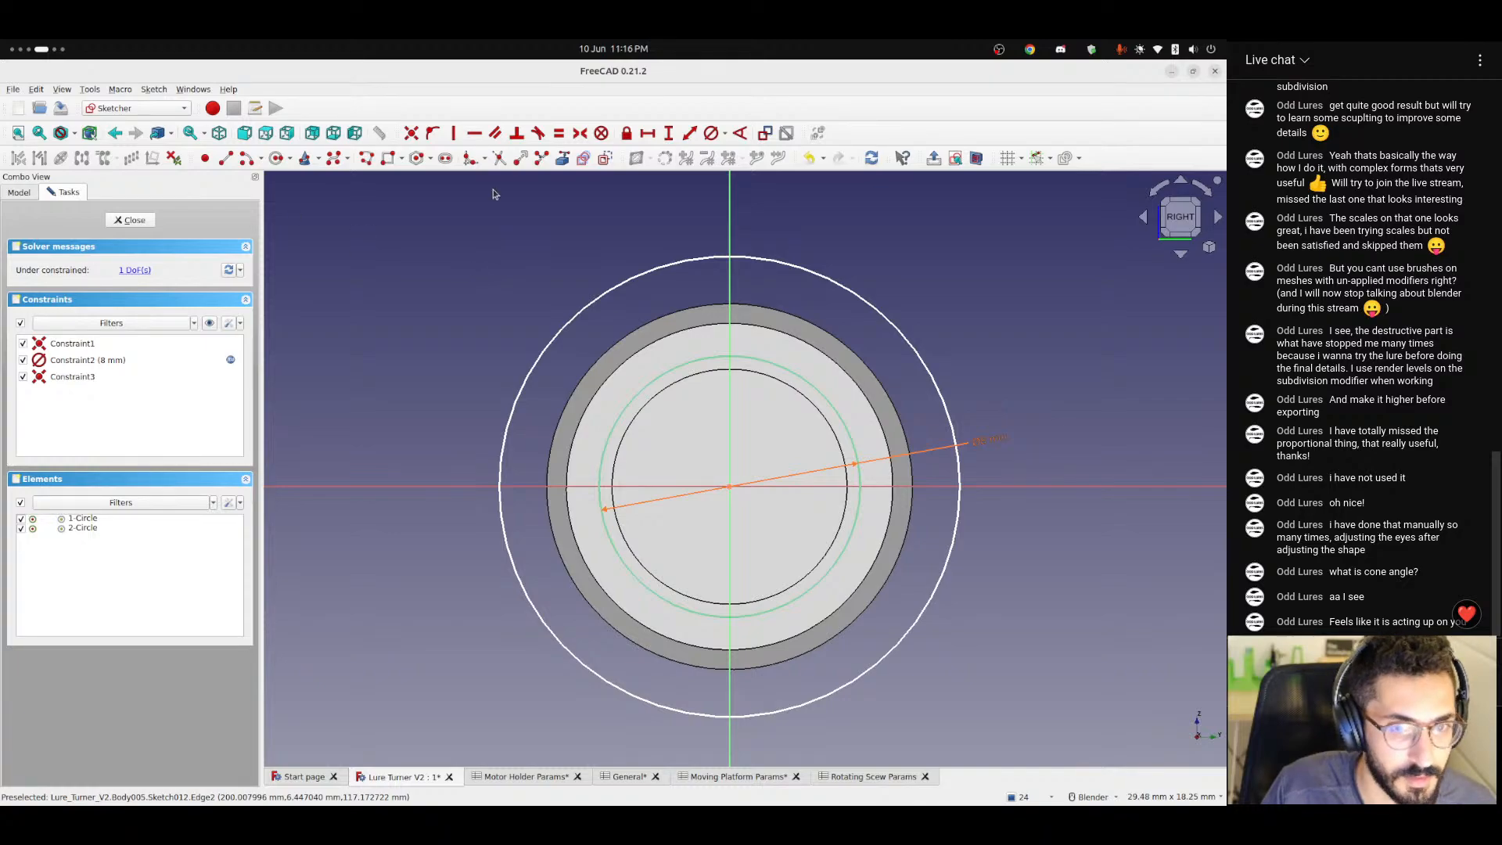
Constrain the outer circle's diameter with the formula <<Rotating Scew Params>>.diameter * 2 and close the sketch.
left_click(723, 136)
left_click(735, 155)
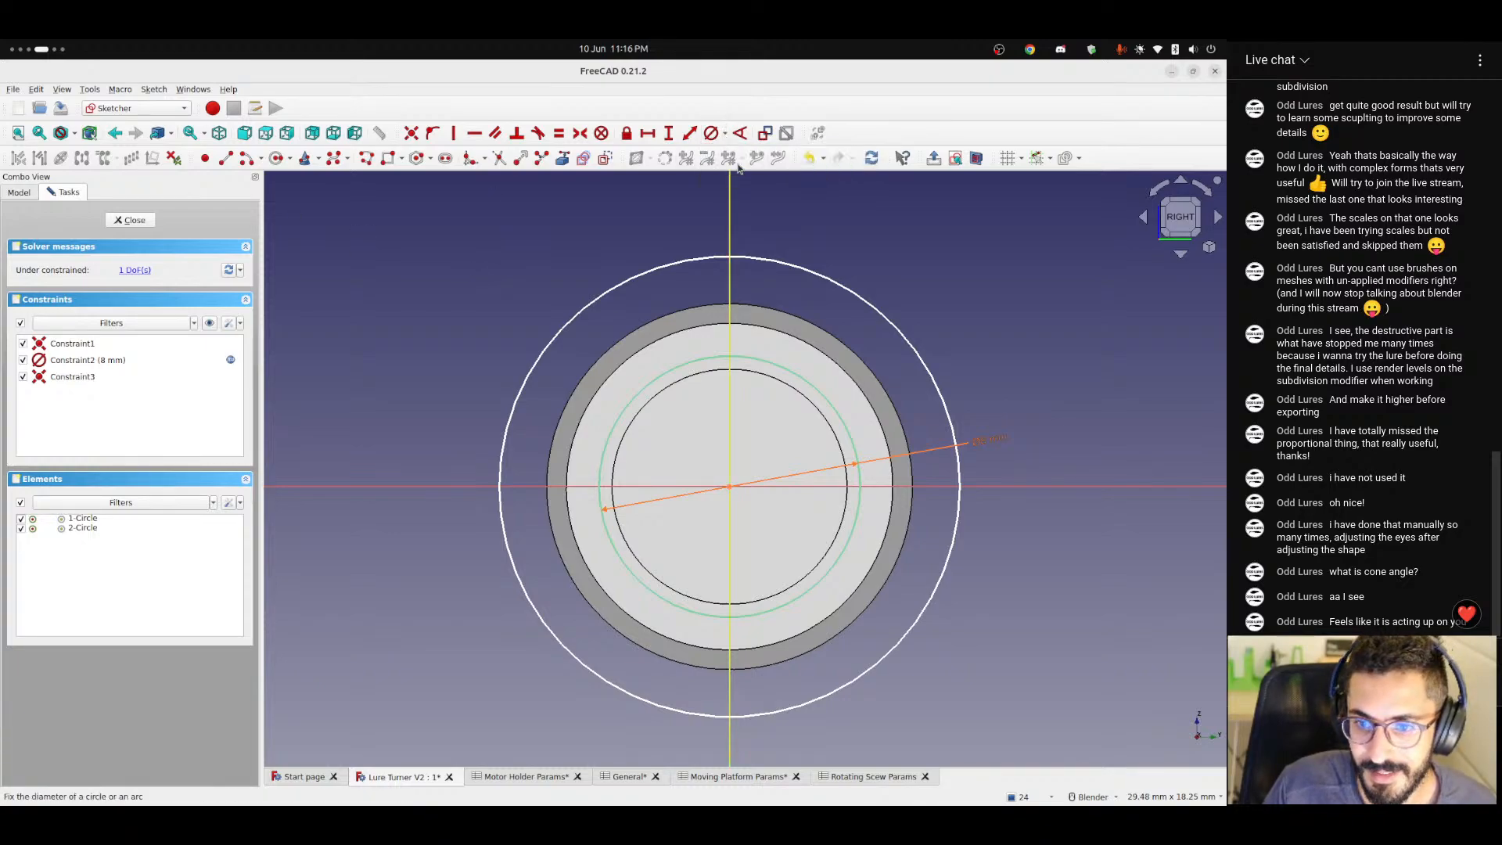
left_click(608, 288)
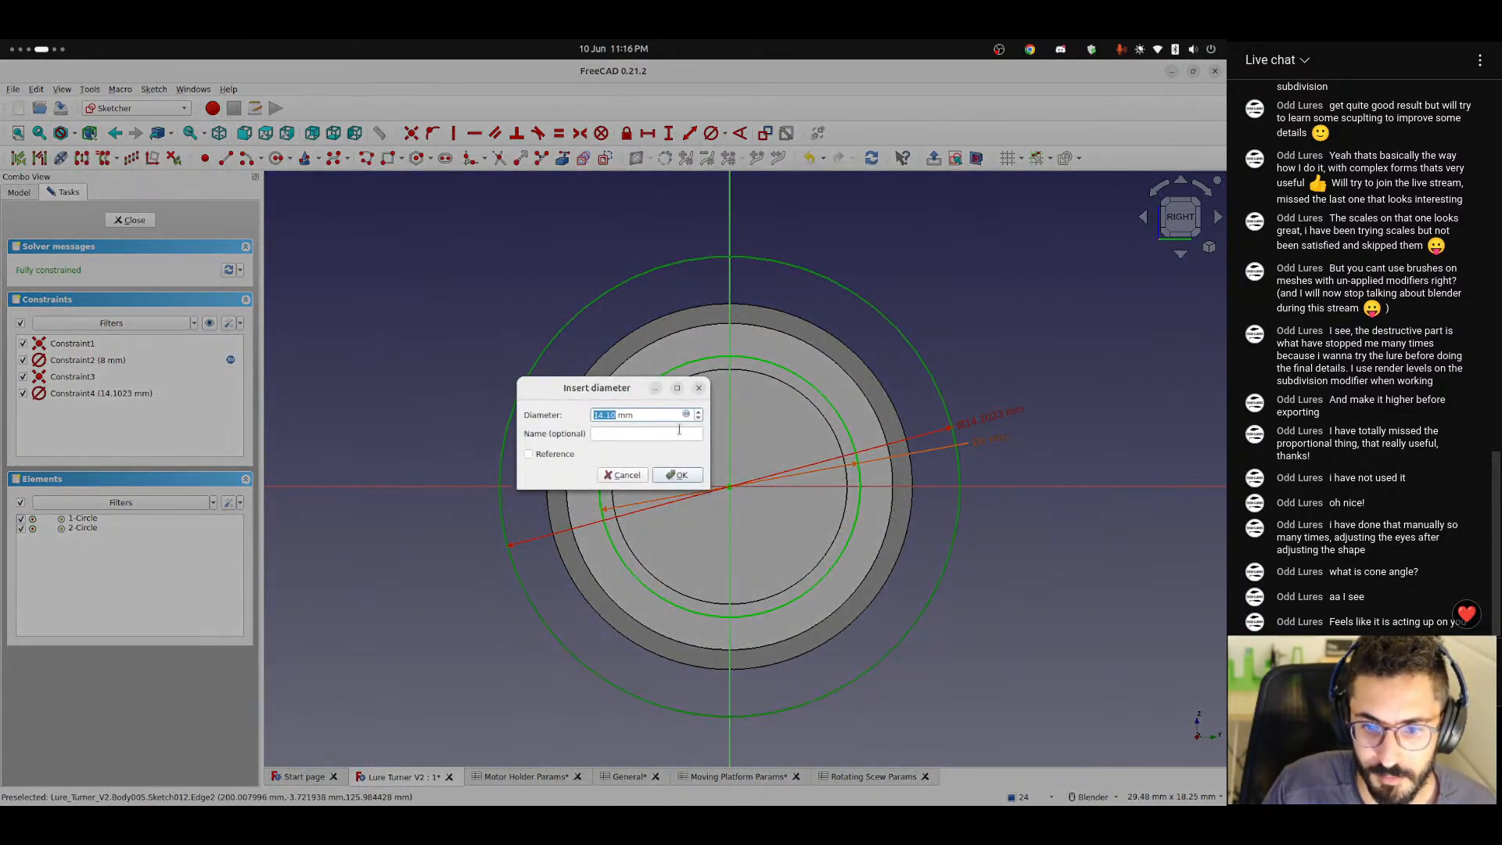
left_click(686, 415)
type("<<")
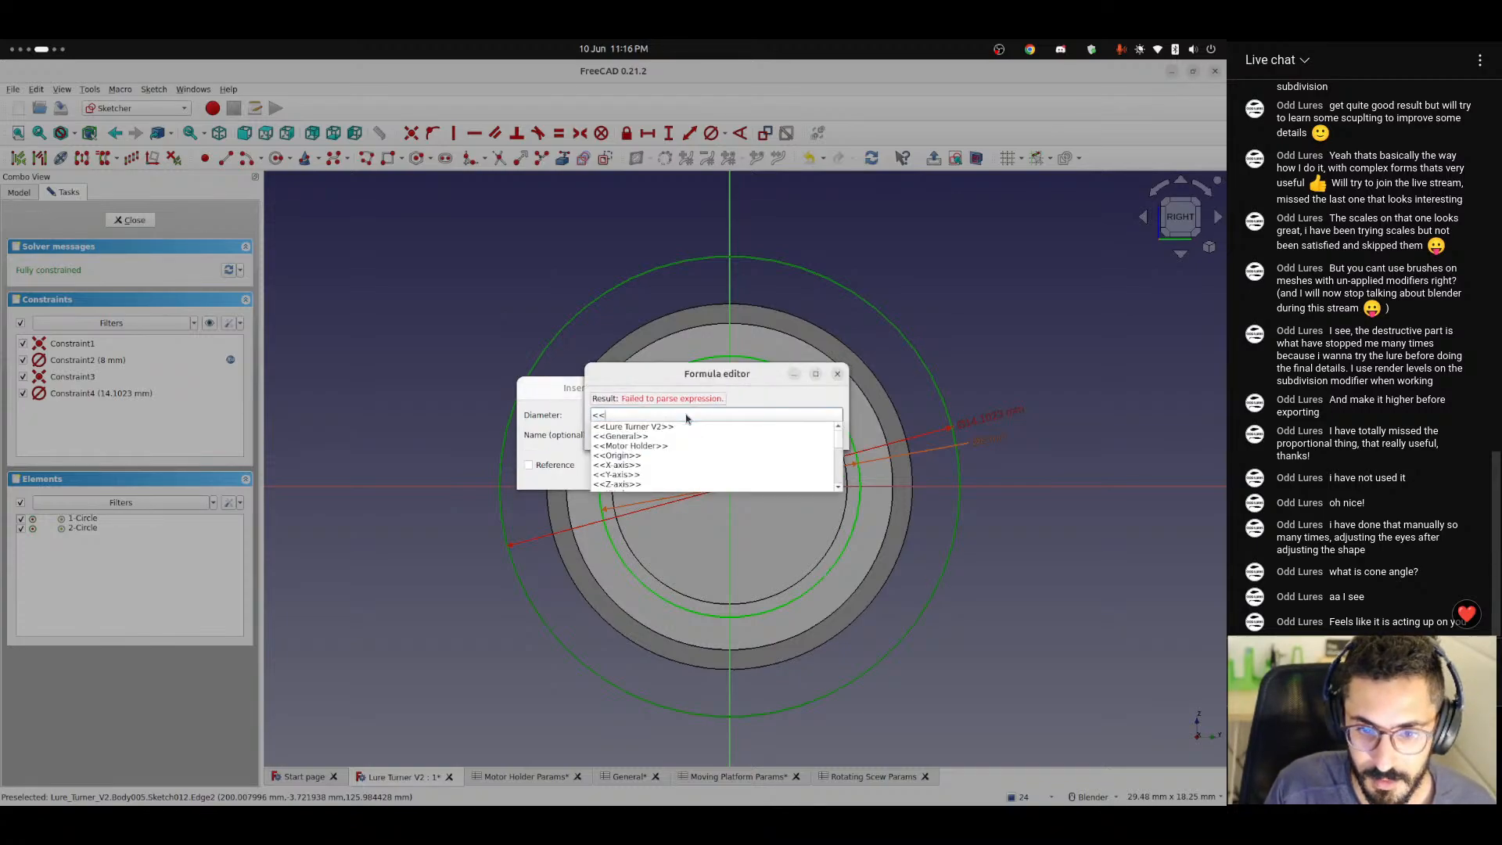
type("rot")
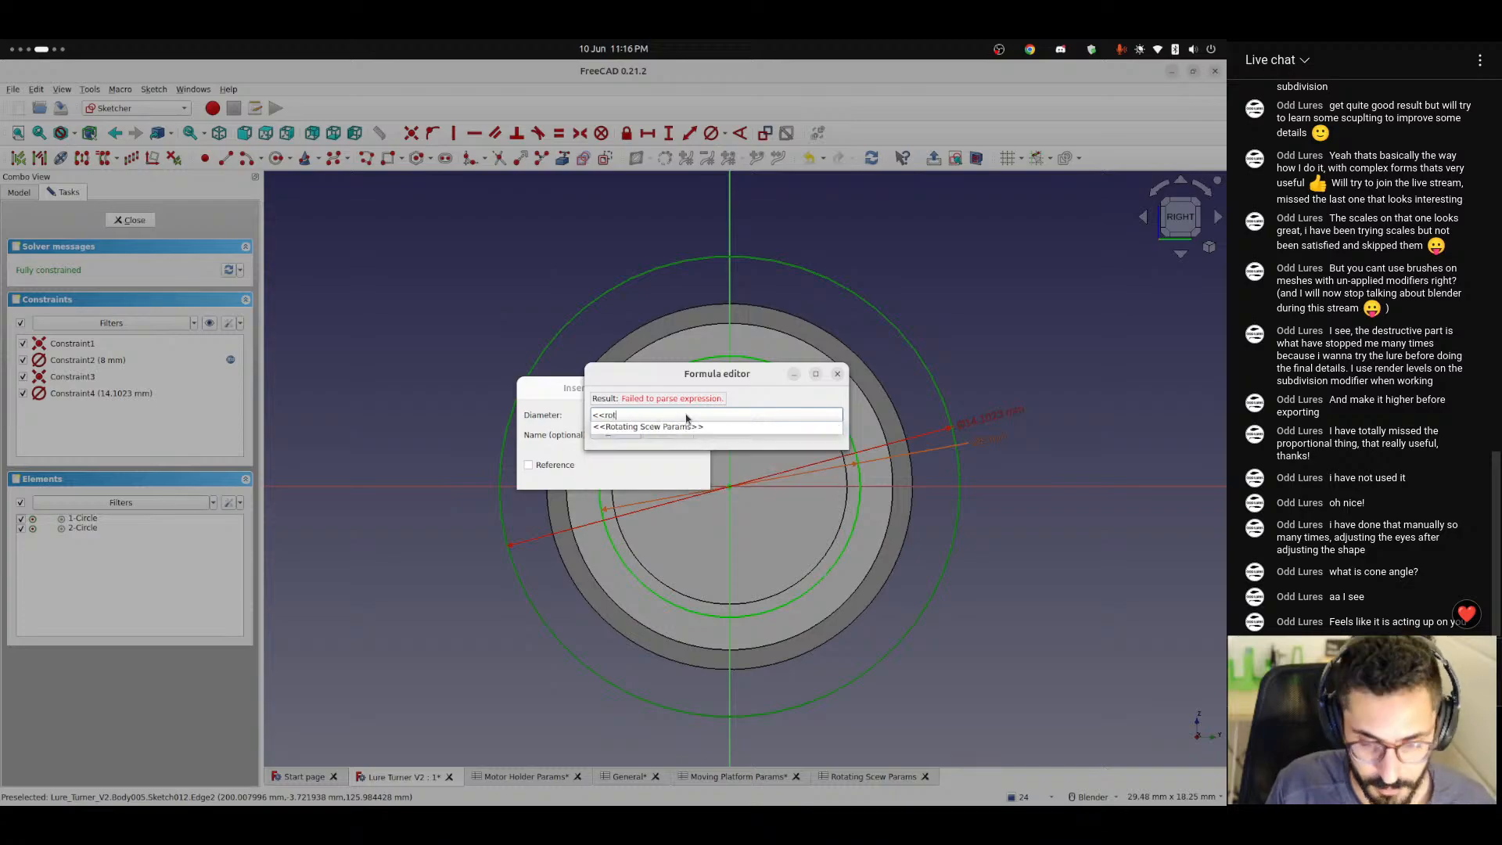
type("a")
key("Down")
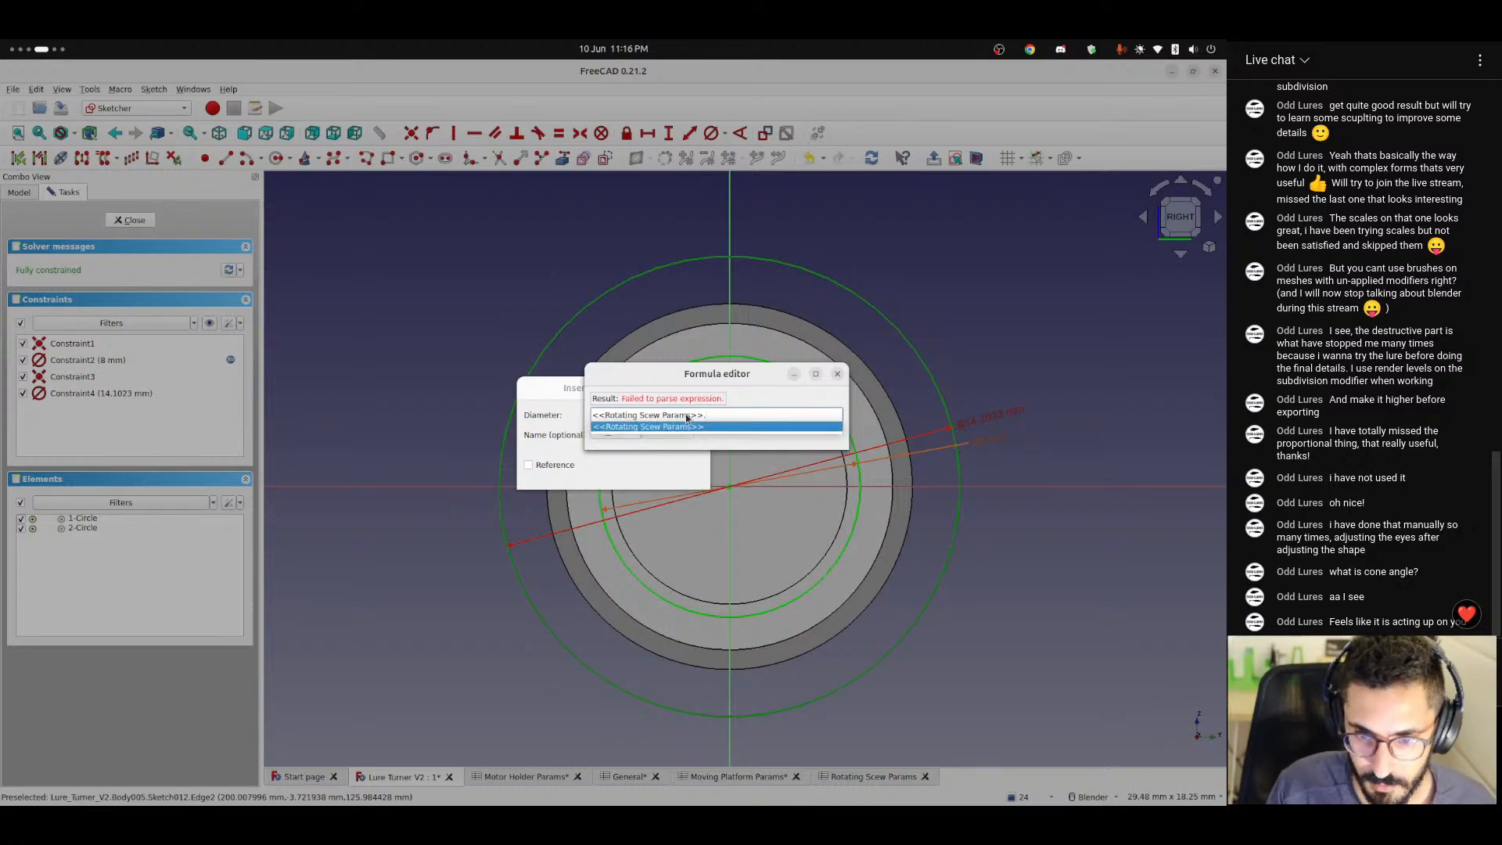
type("dia")
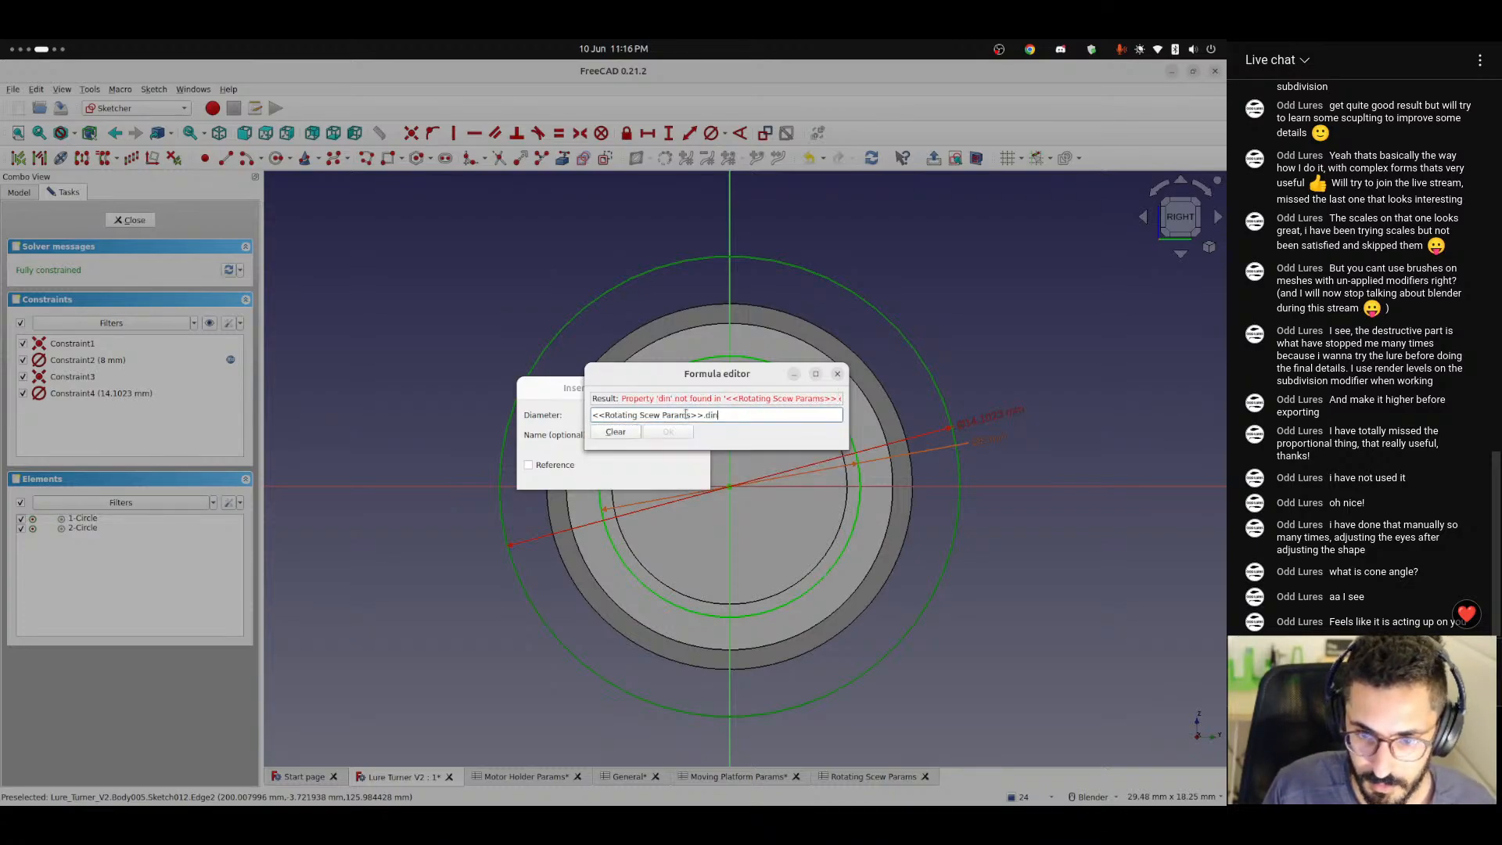
key("Down")
key("Down")
key("Return")
type("* 2")
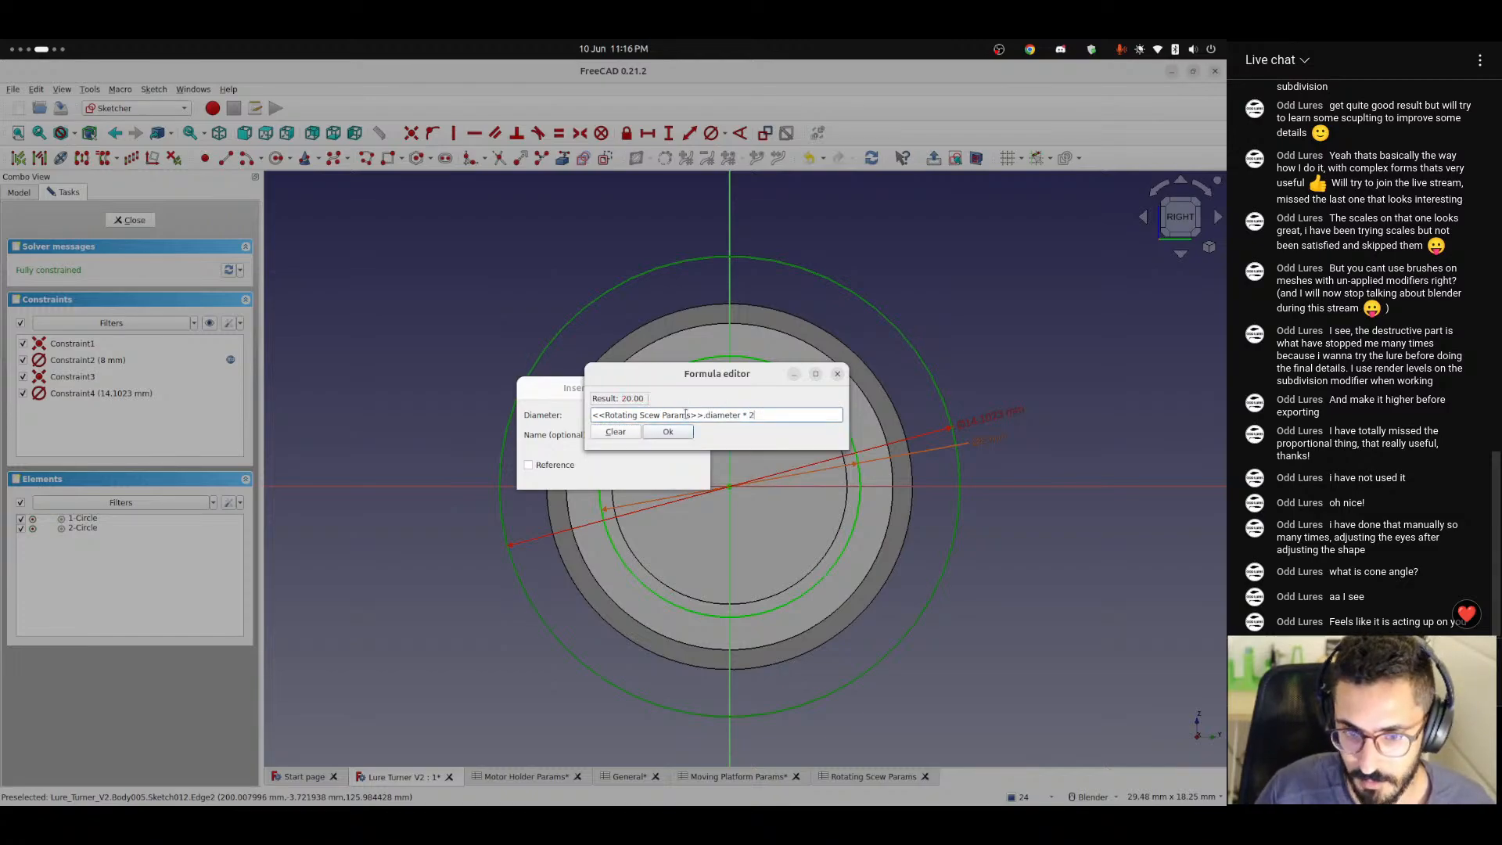
key("Return")
left_click(673, 474)
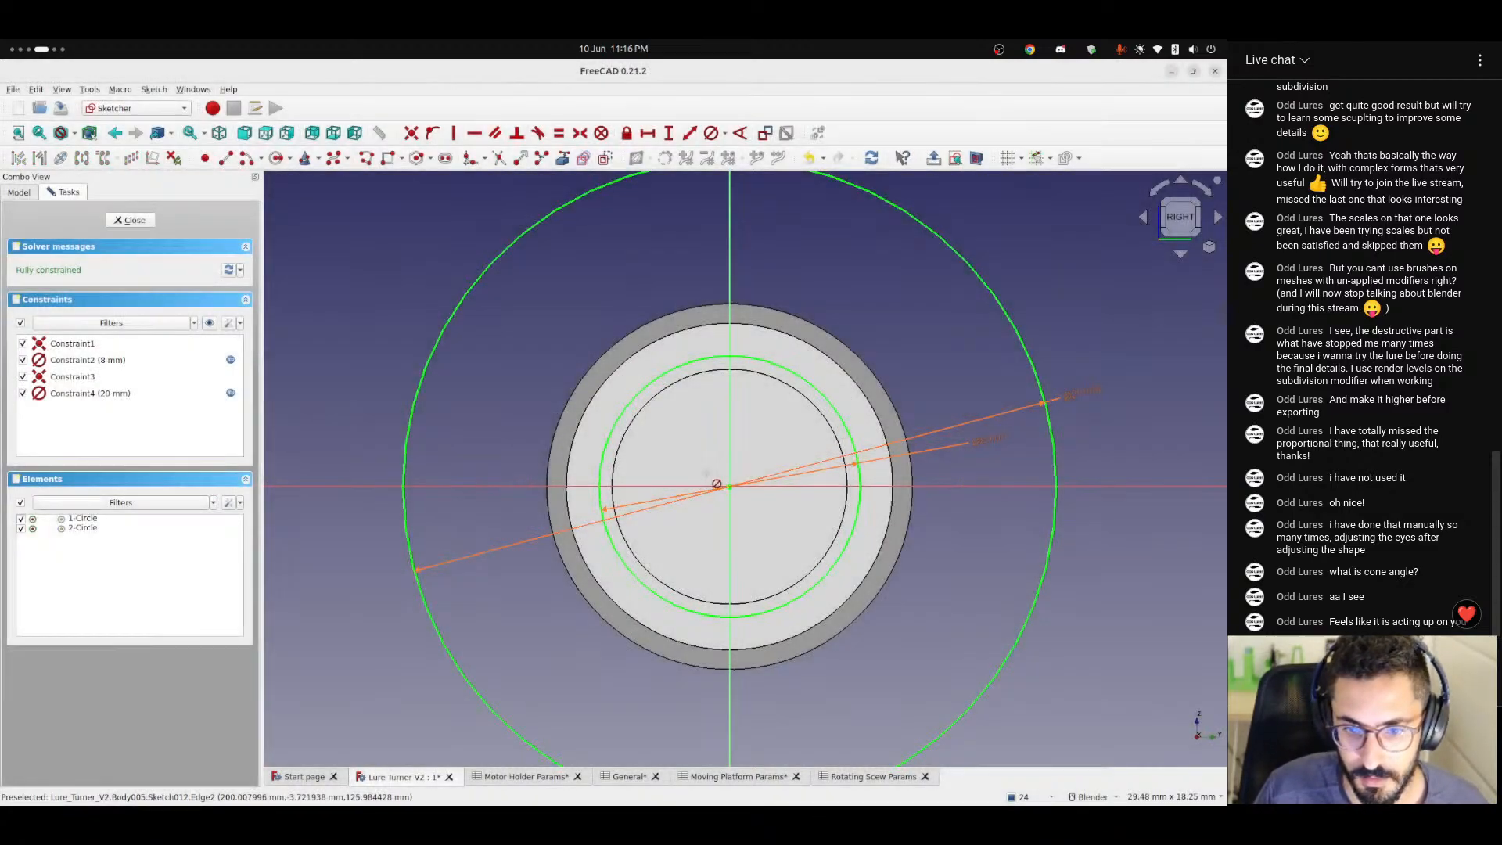
left_click(148, 228)
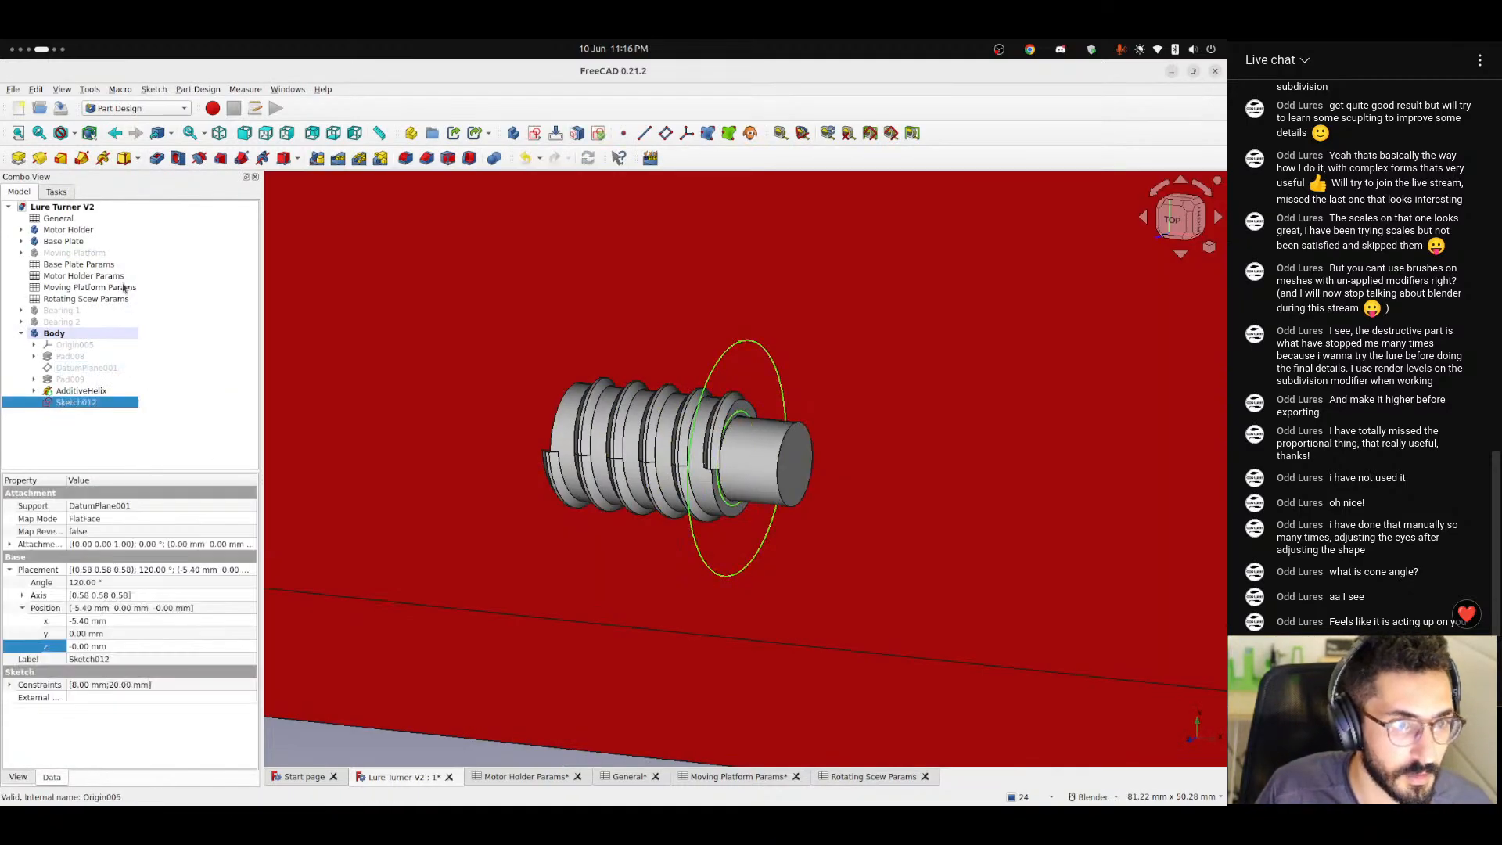
Start a 5 mm Pocket from the two-circle sketch, reverse its direction and inspect the preview.
left_click(157, 158)
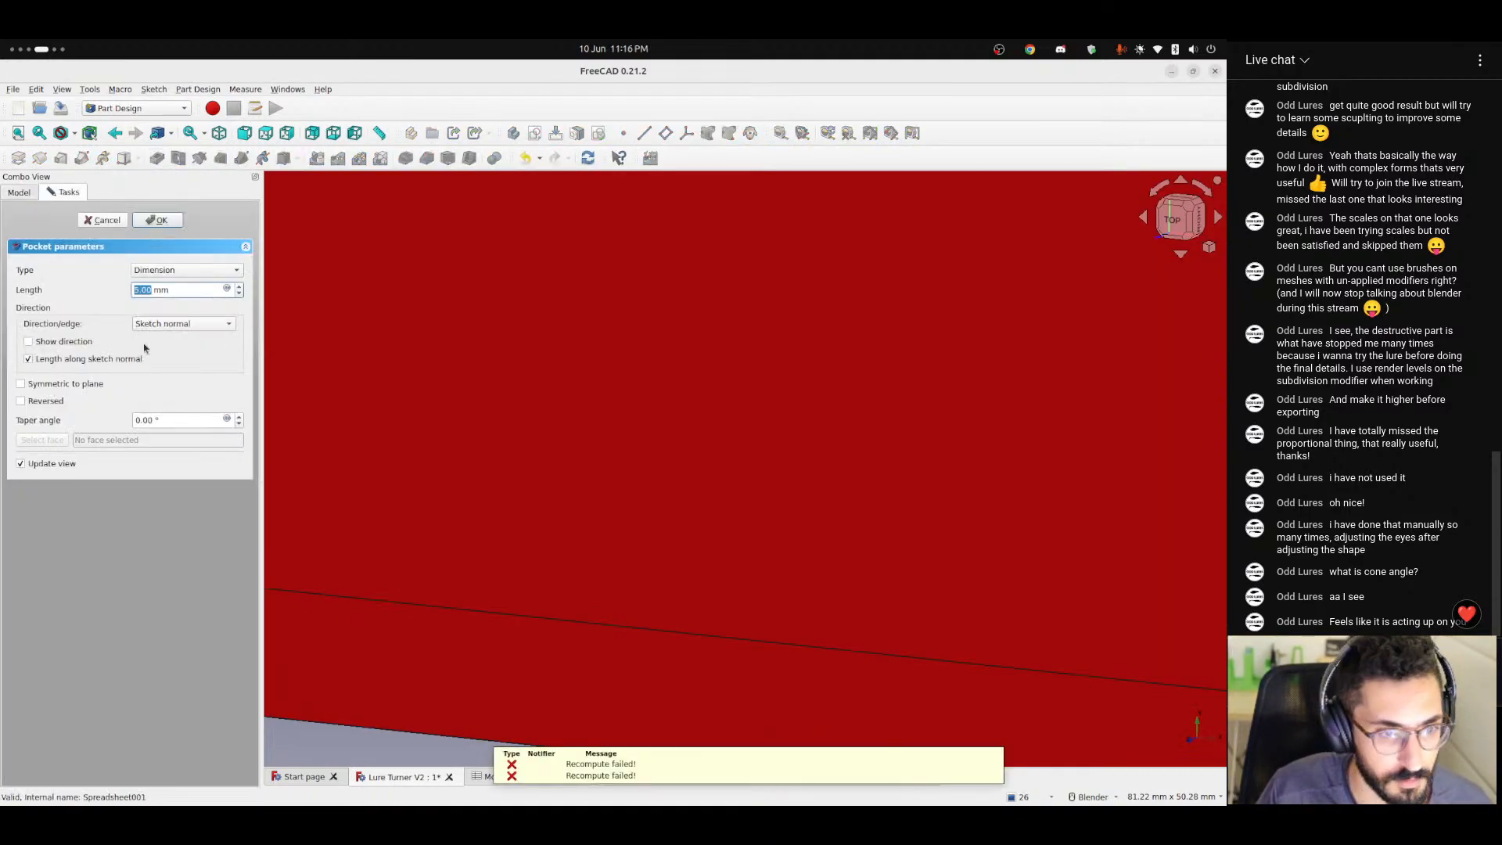
left_click(21, 401)
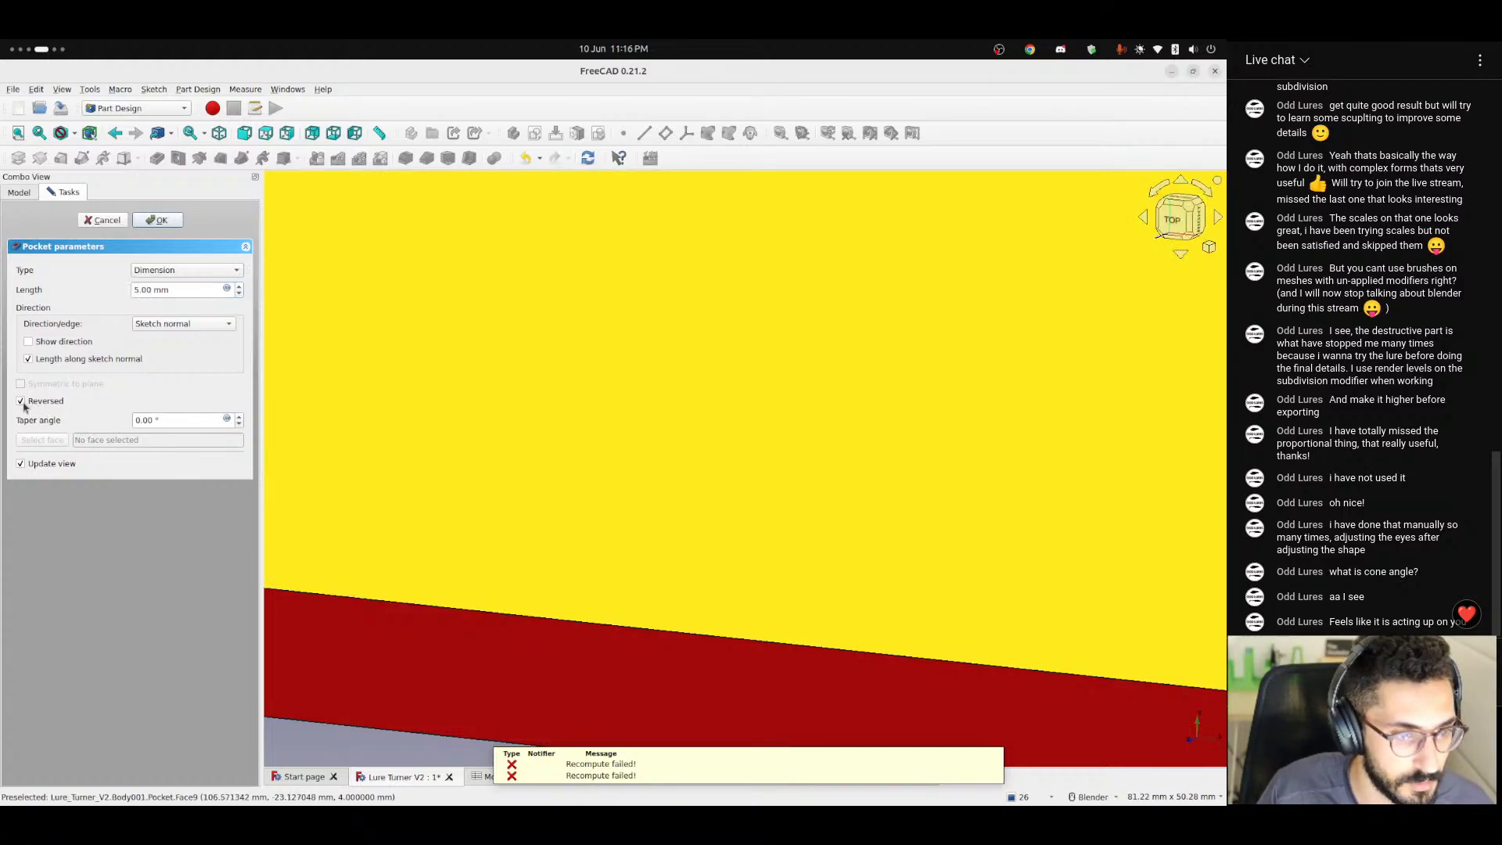
left_click(21, 401)
left_click(21, 401)
scroll(625, 458, "down", 5)
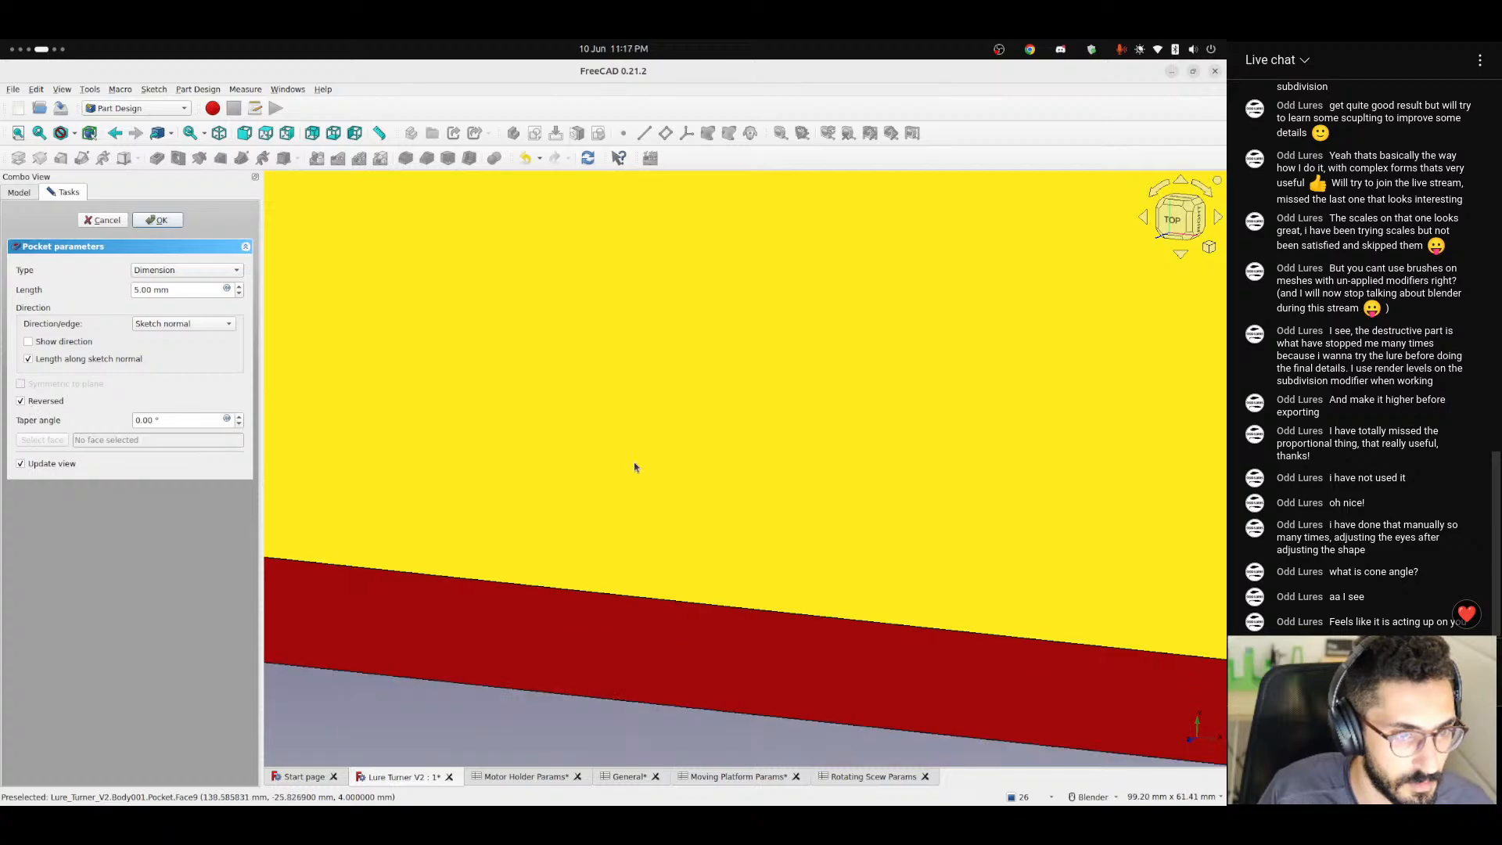
middle_click_drag(616, 449, 570, 563)
middle_click_drag(563, 435, 610, 390)
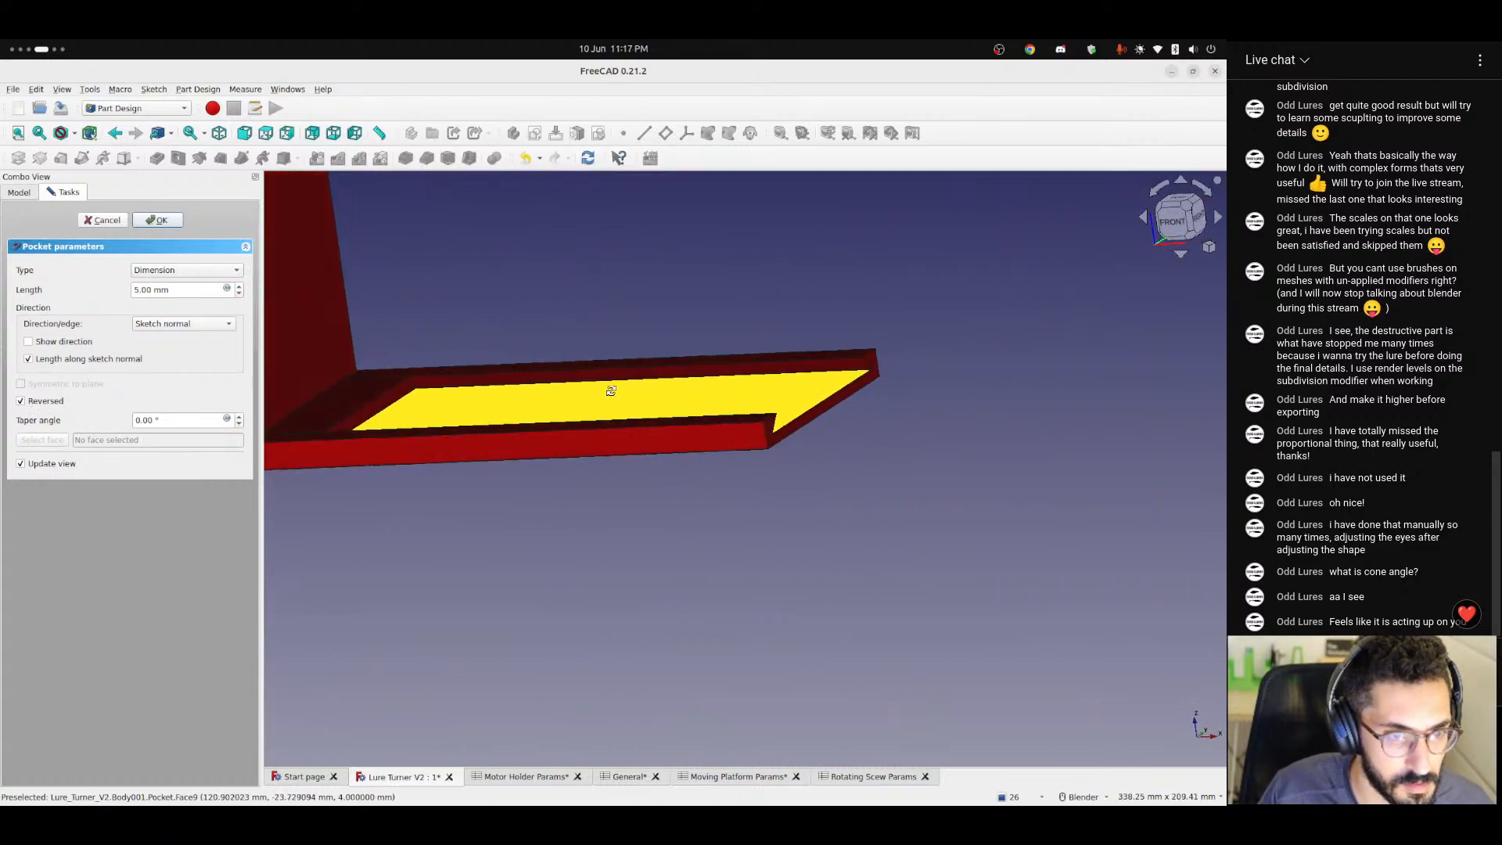
Try to cut the two-circle sketch as a reversed Through all pocket, return the type to Dimension and cancel the feature.
left_click(185, 270)
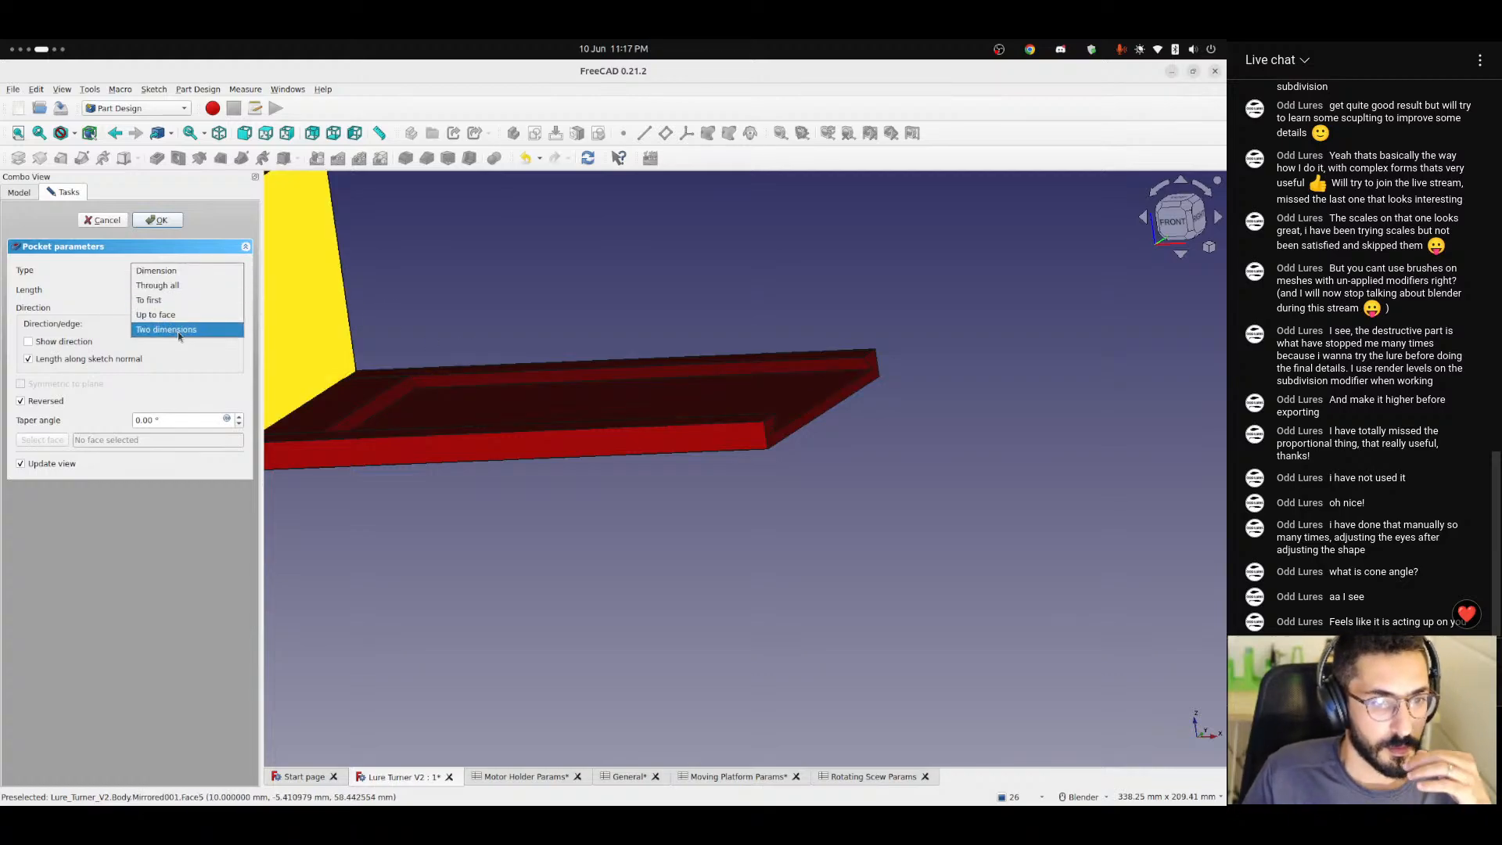
left_click(184, 286)
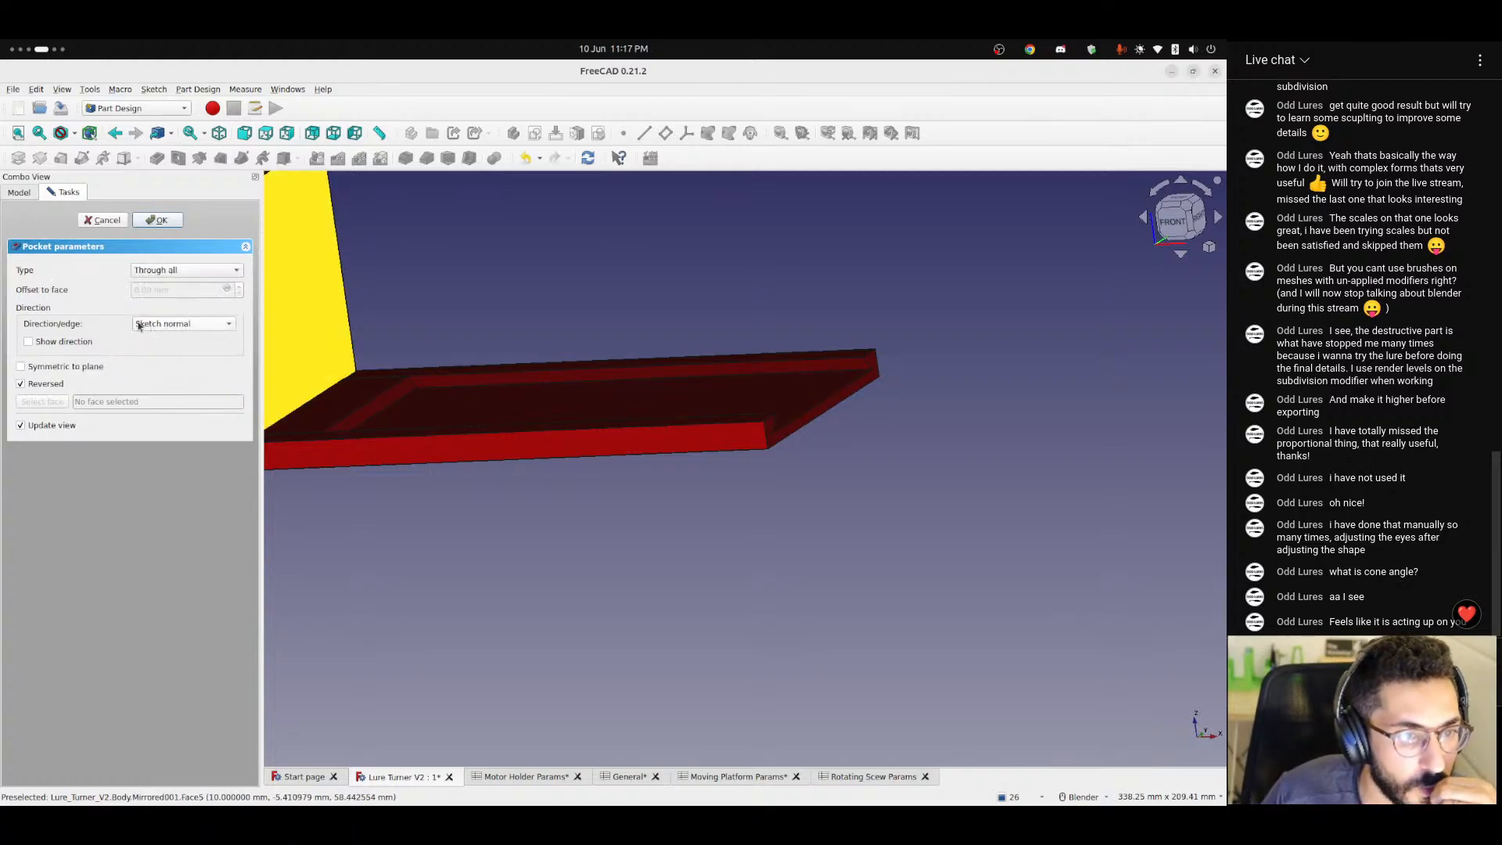
left_click(35, 387)
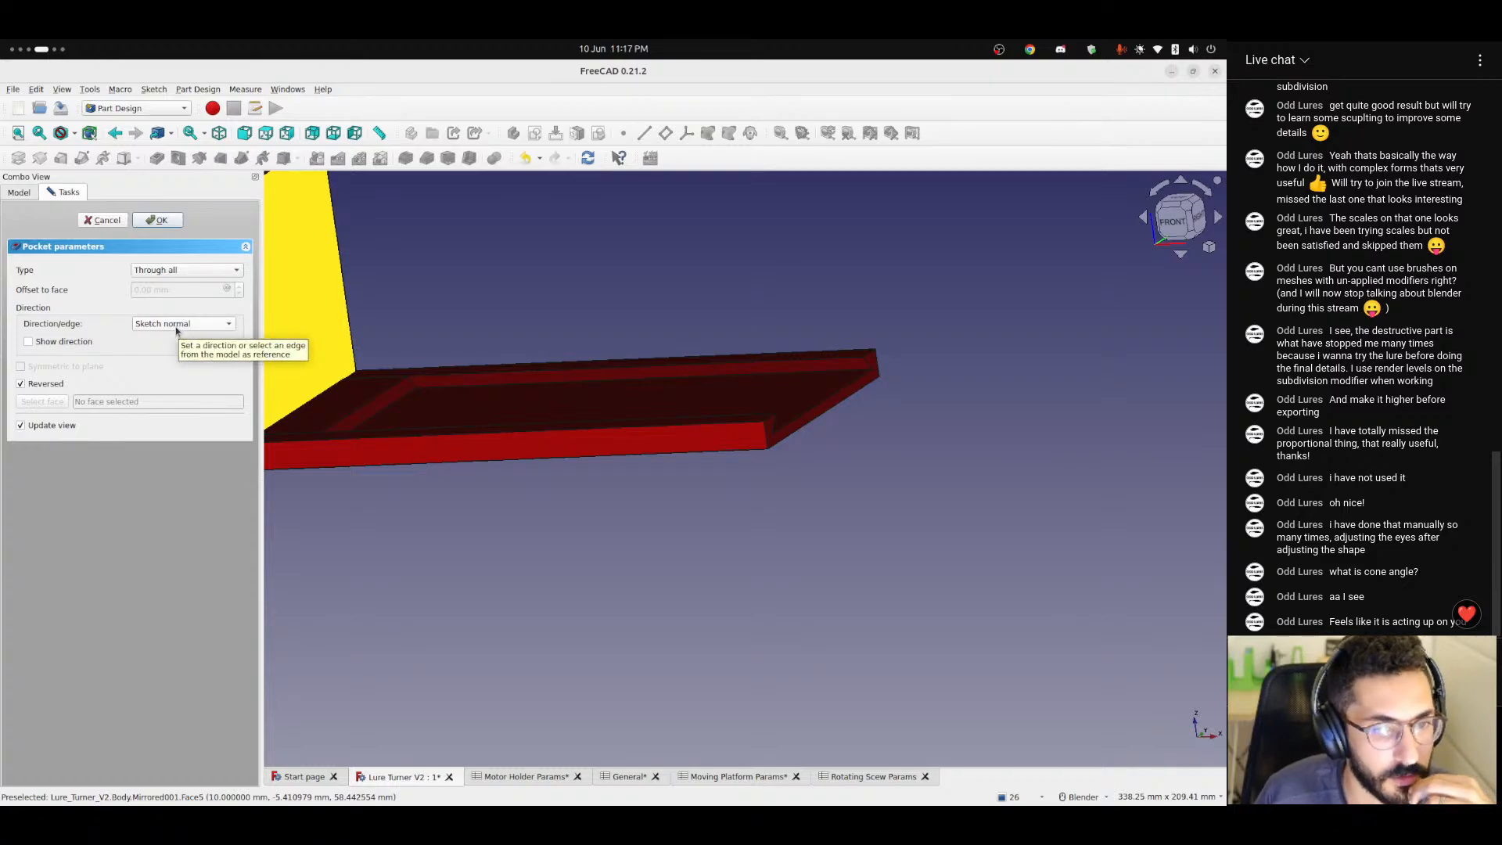
left_click(156, 221)
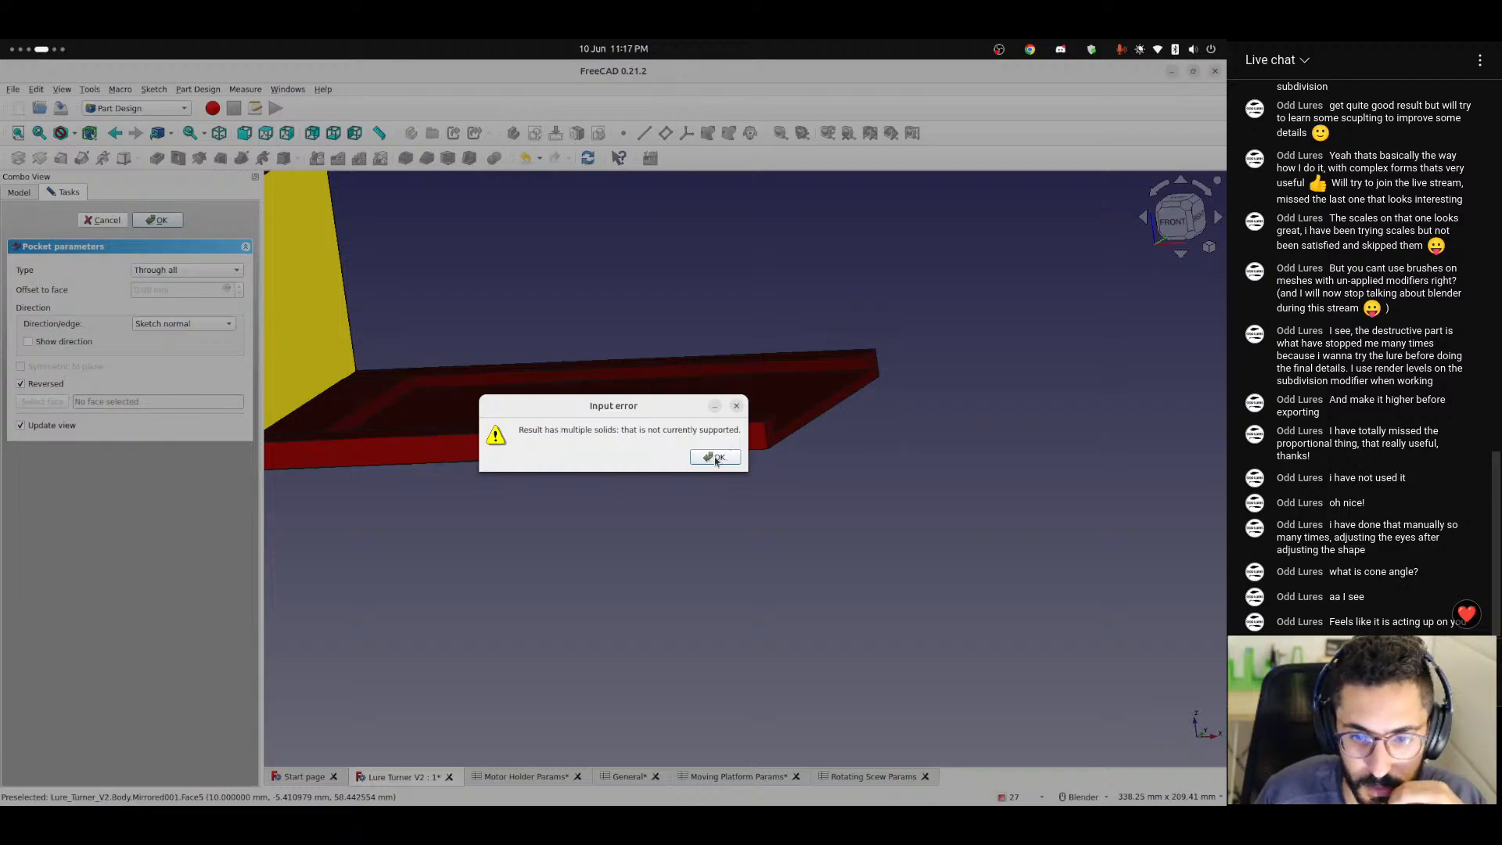
left_click(715, 458)
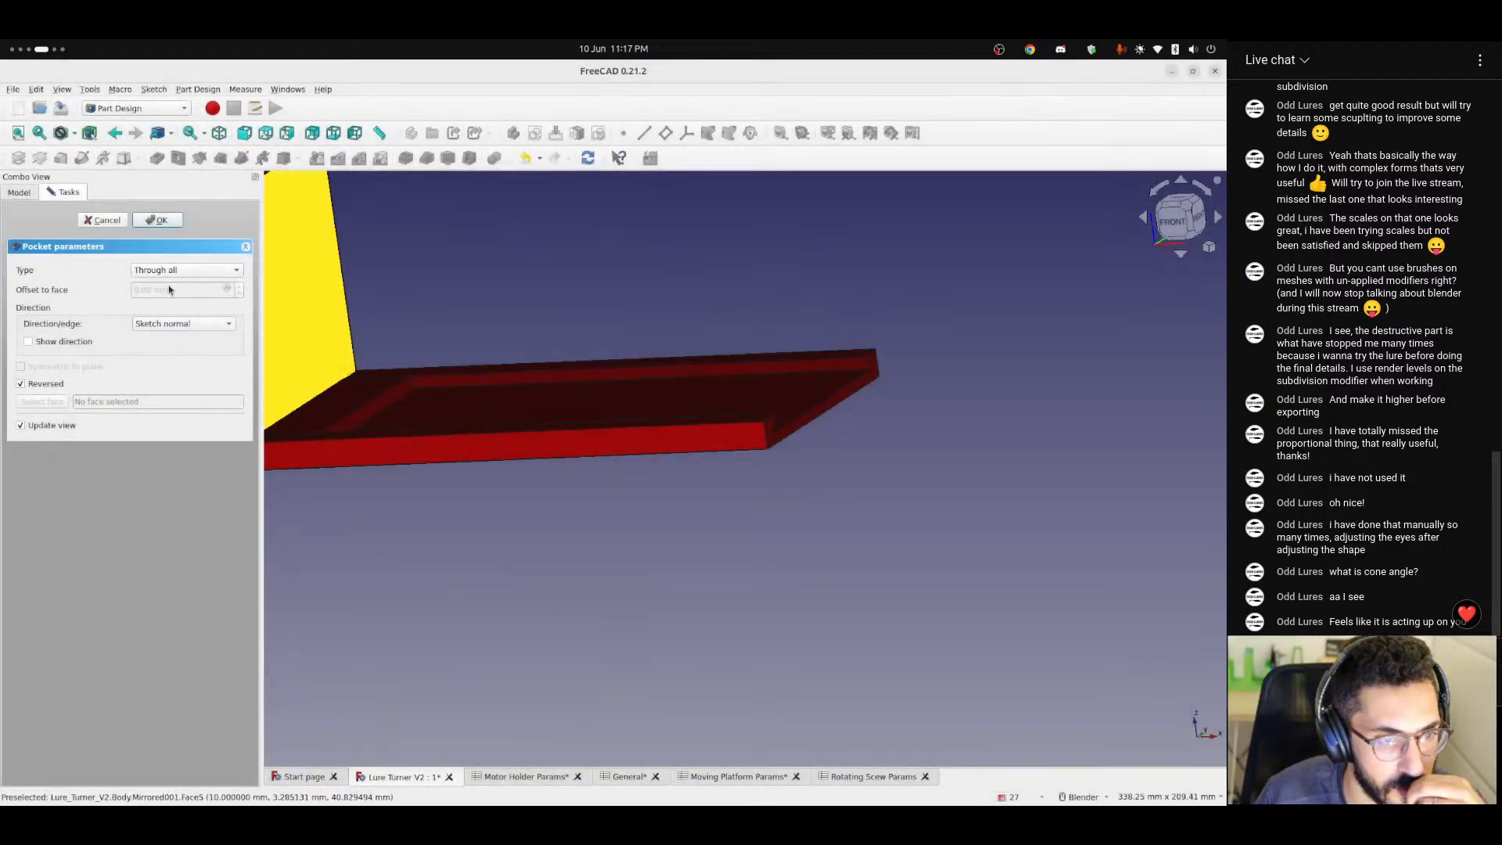
left_click(196, 269)
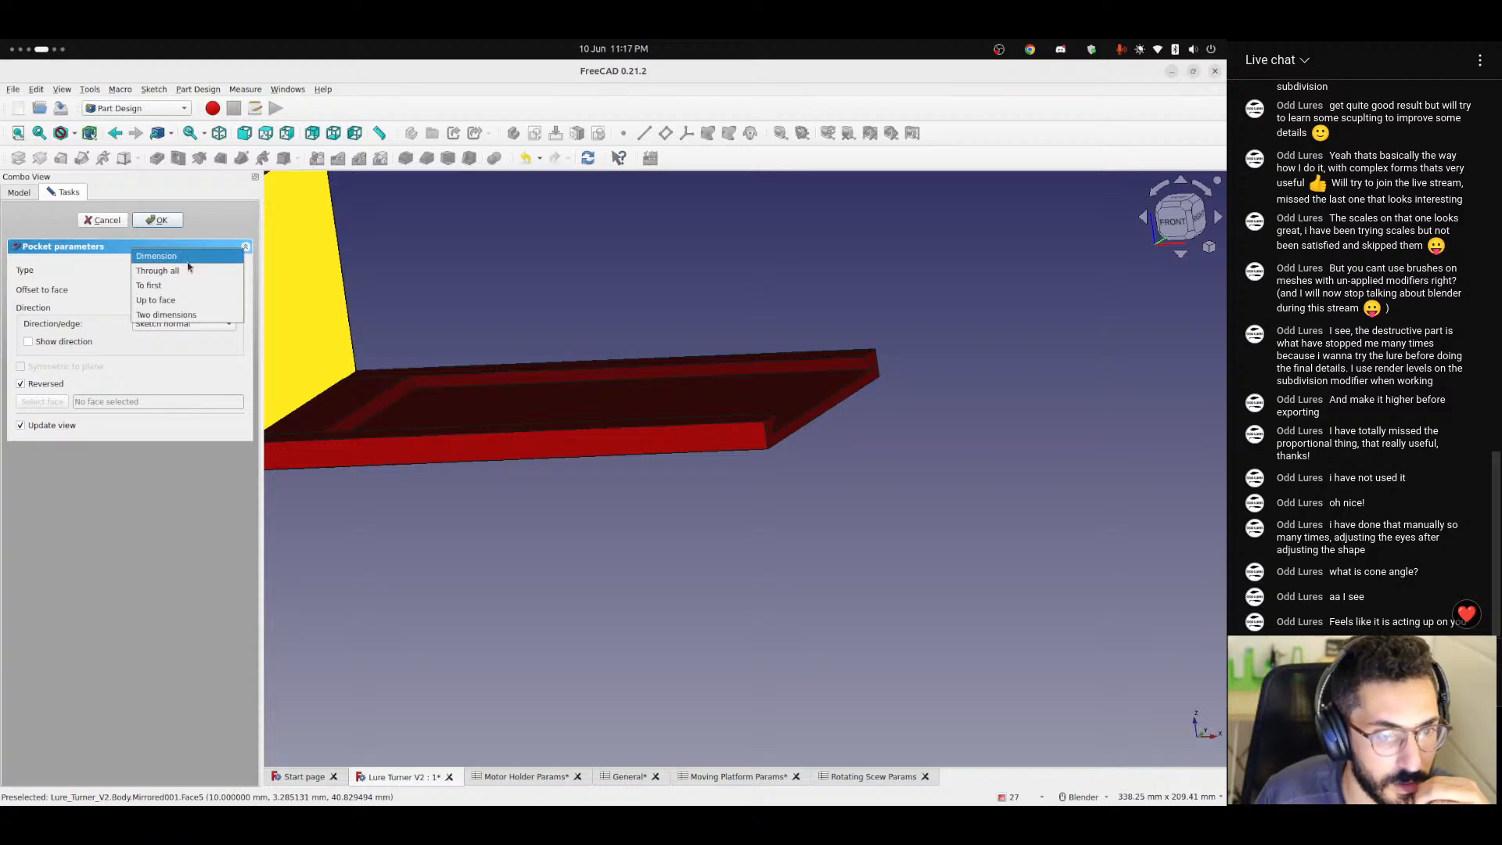
left_click(188, 254)
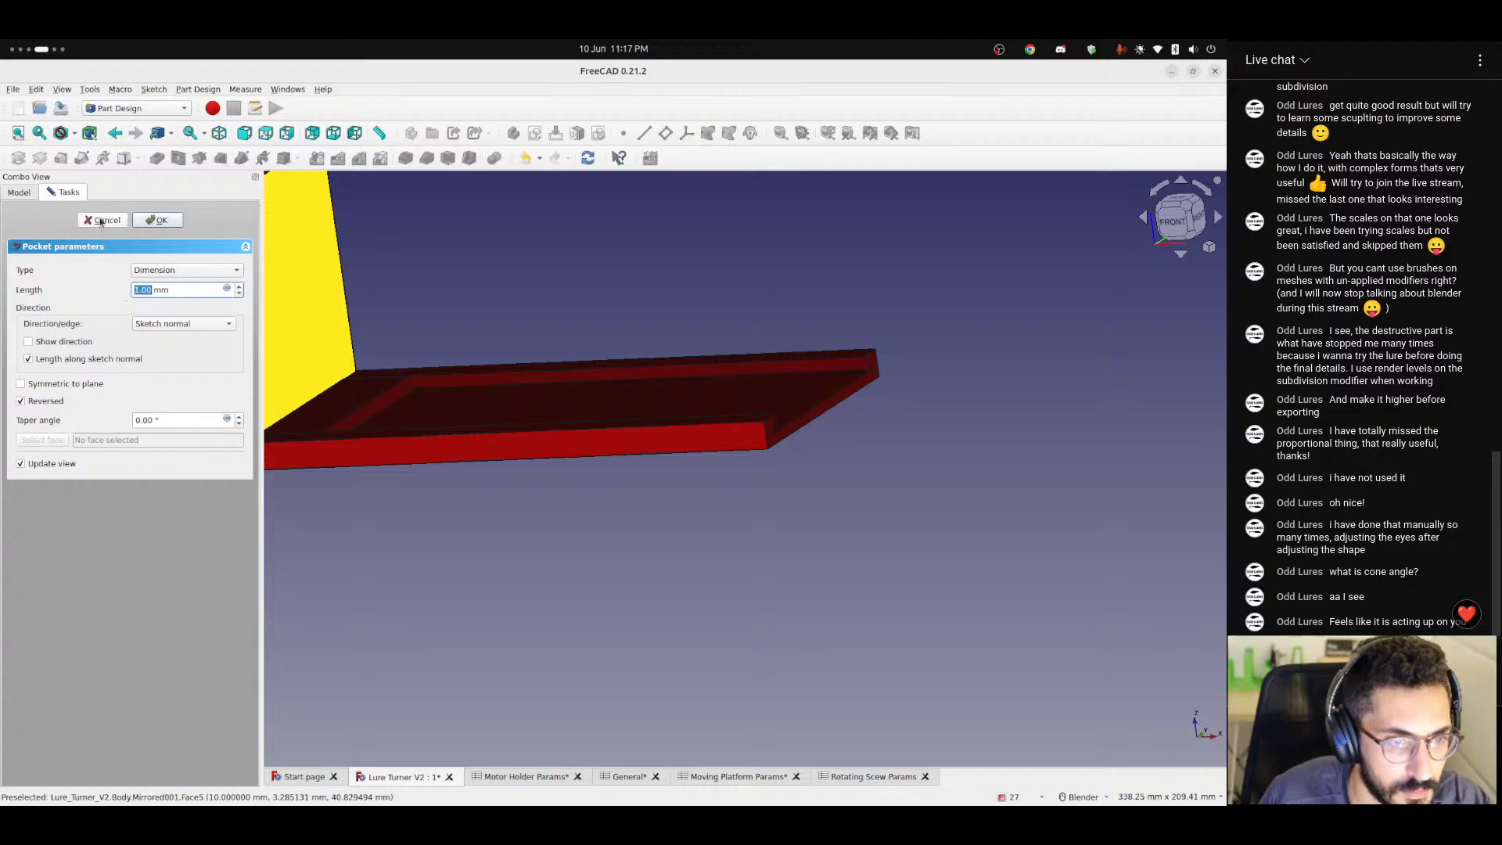
left_click(101, 220)
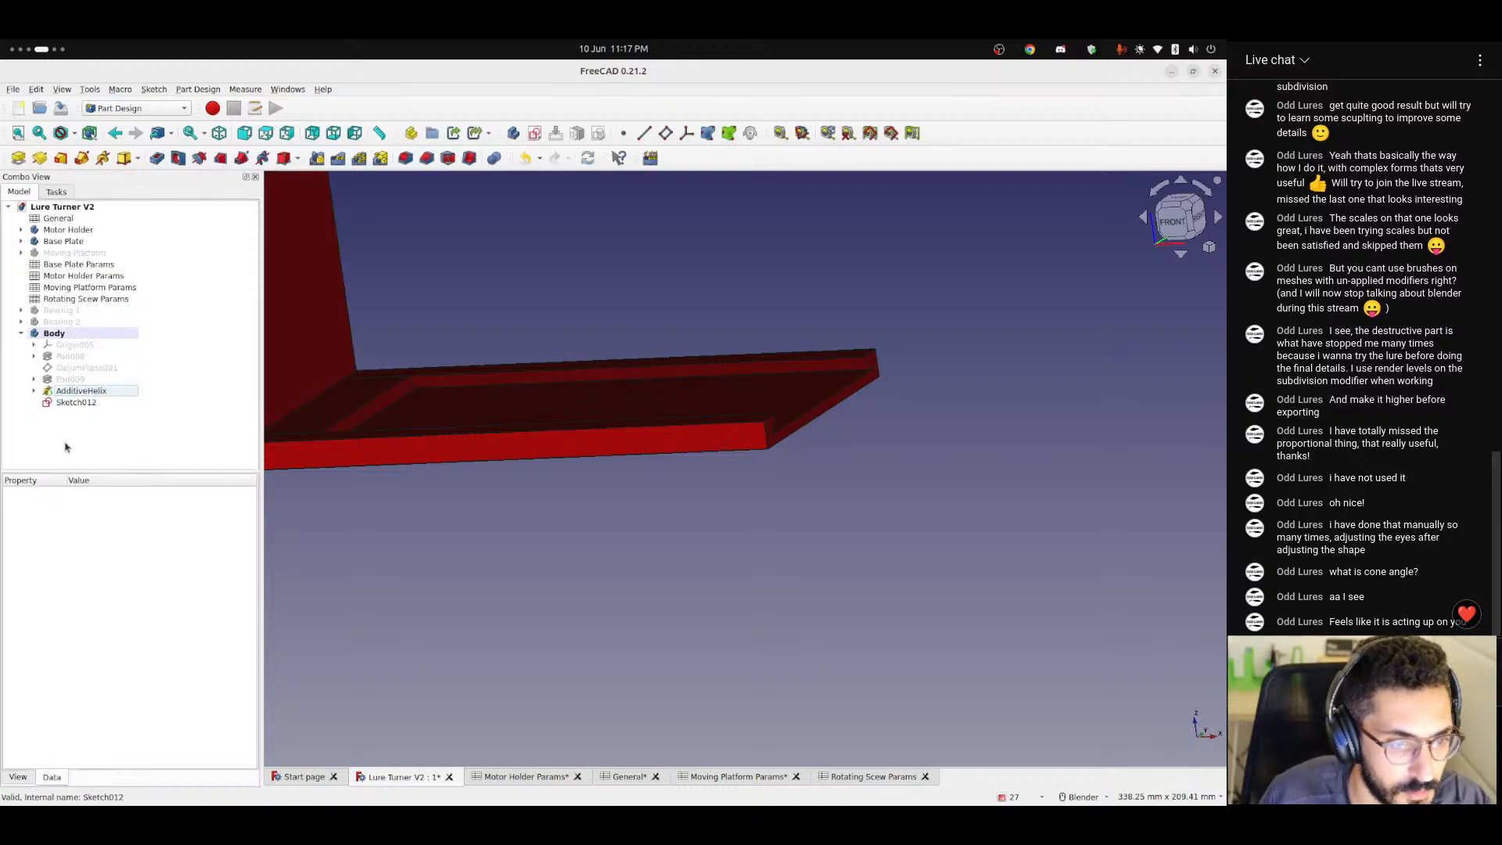
Start another 5 mm Pocket from Sketch012 around the shaft's stepped end and reverse its direction.
scroll(689, 395, "down", 5)
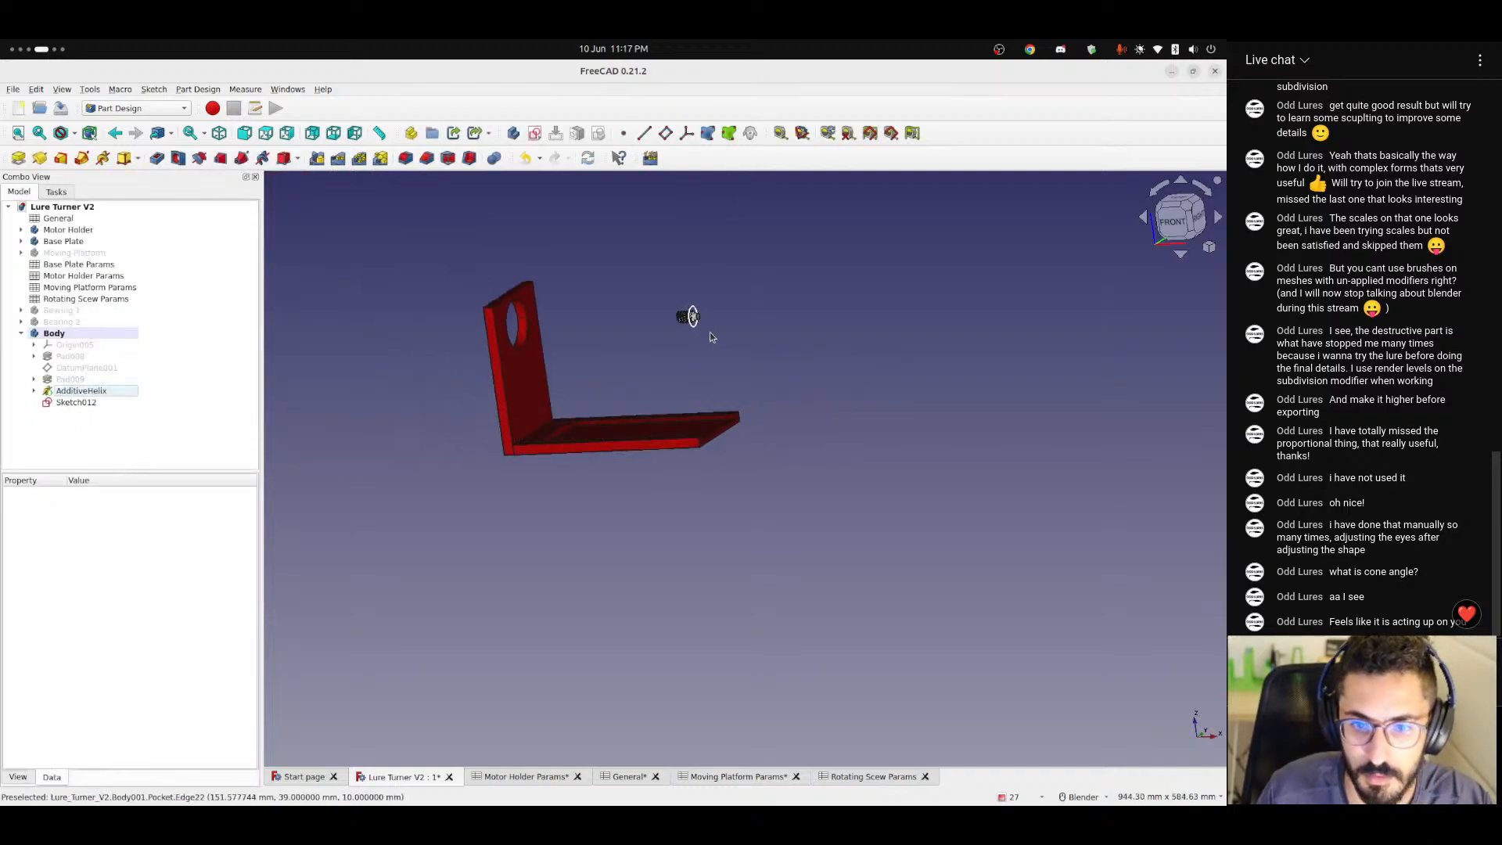
scroll(678, 441, "up", 8)
middle_click_drag(646, 495, 706, 363, "shift")
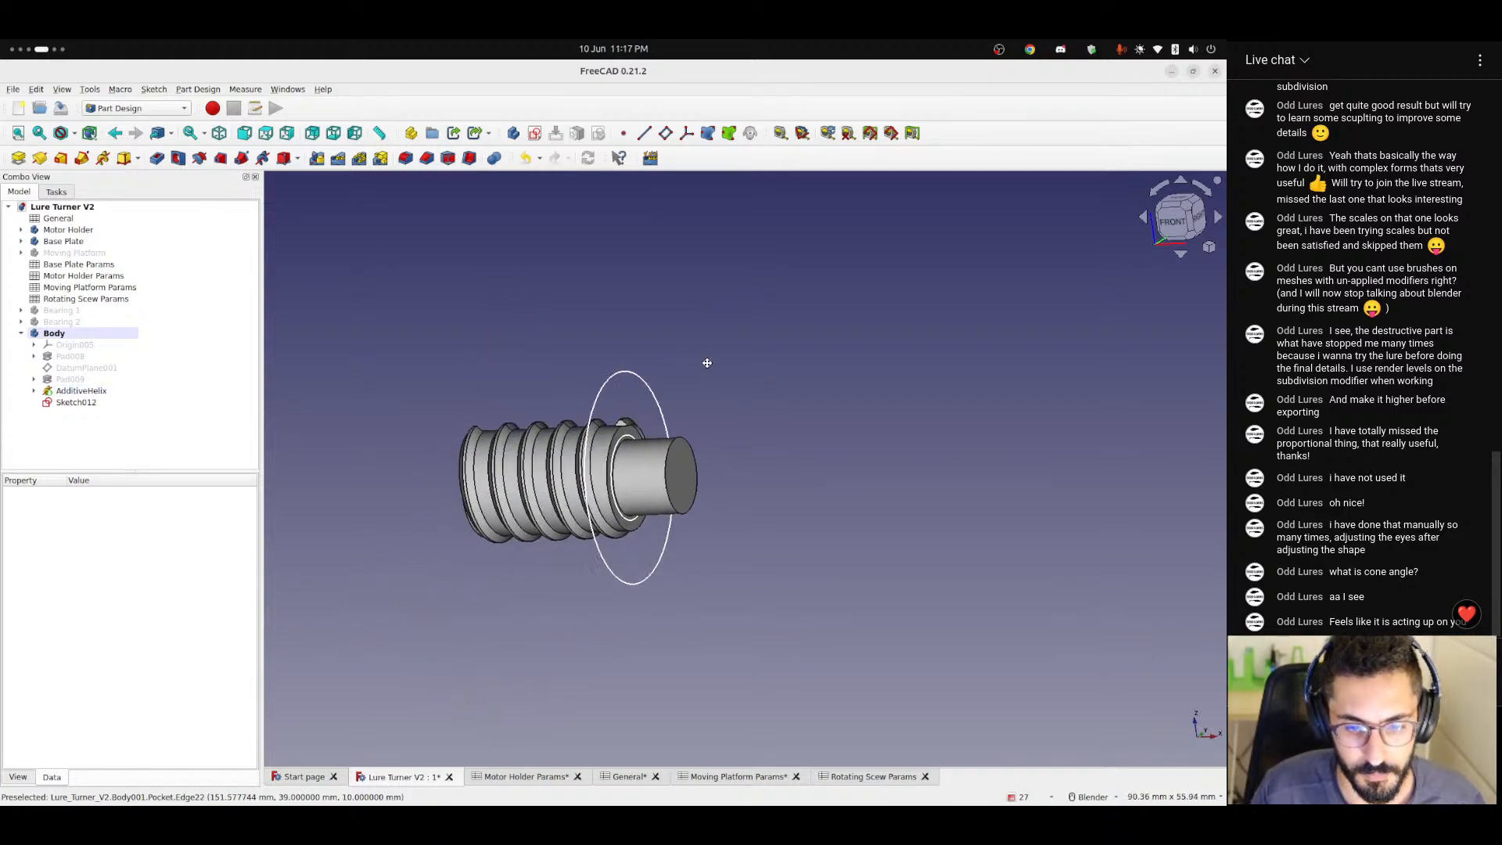
scroll(679, 470, "up", 4)
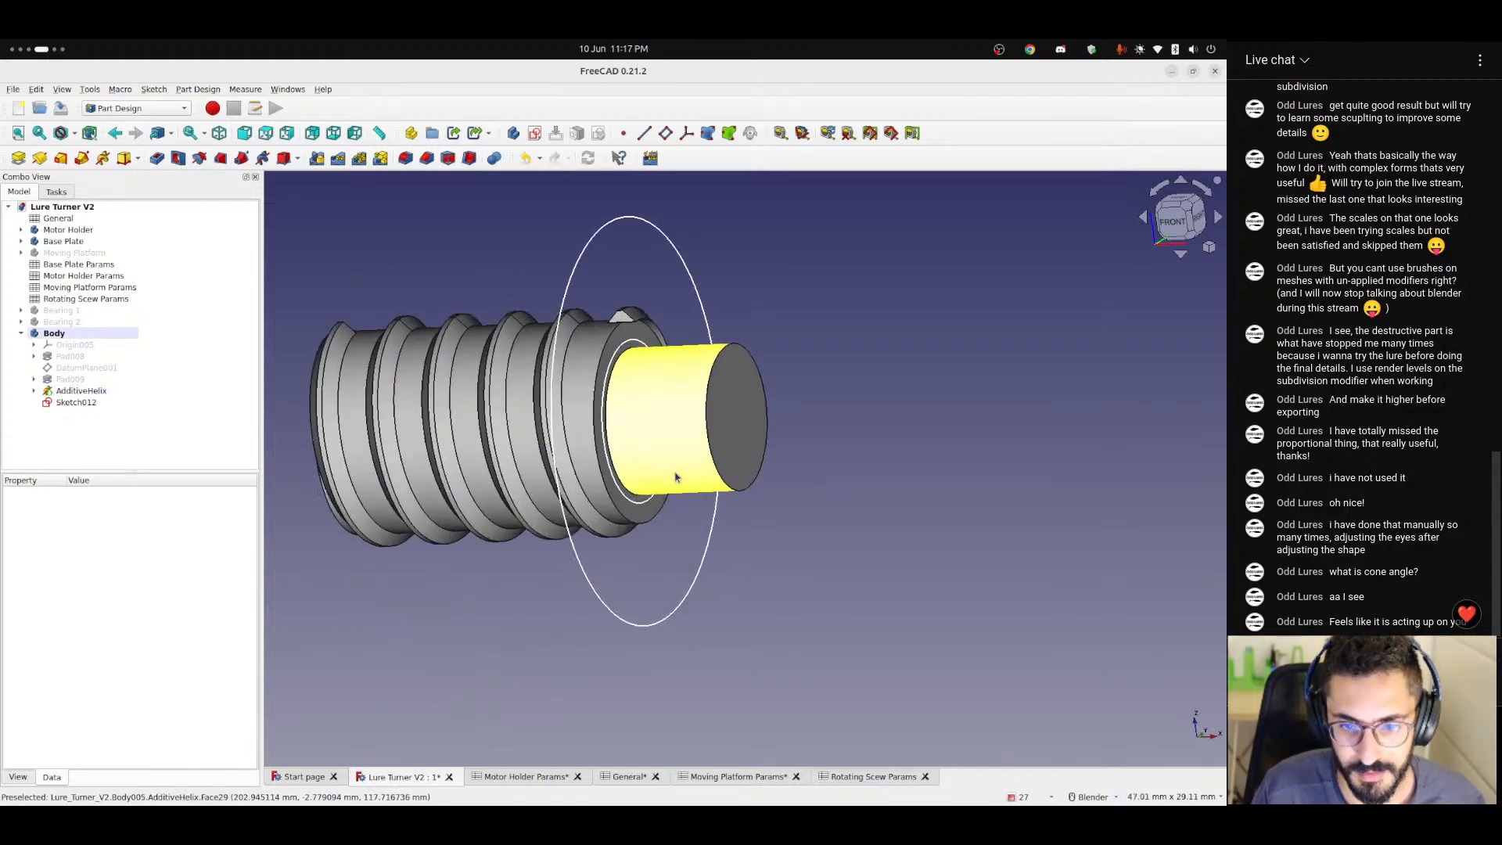
left_click(84, 403)
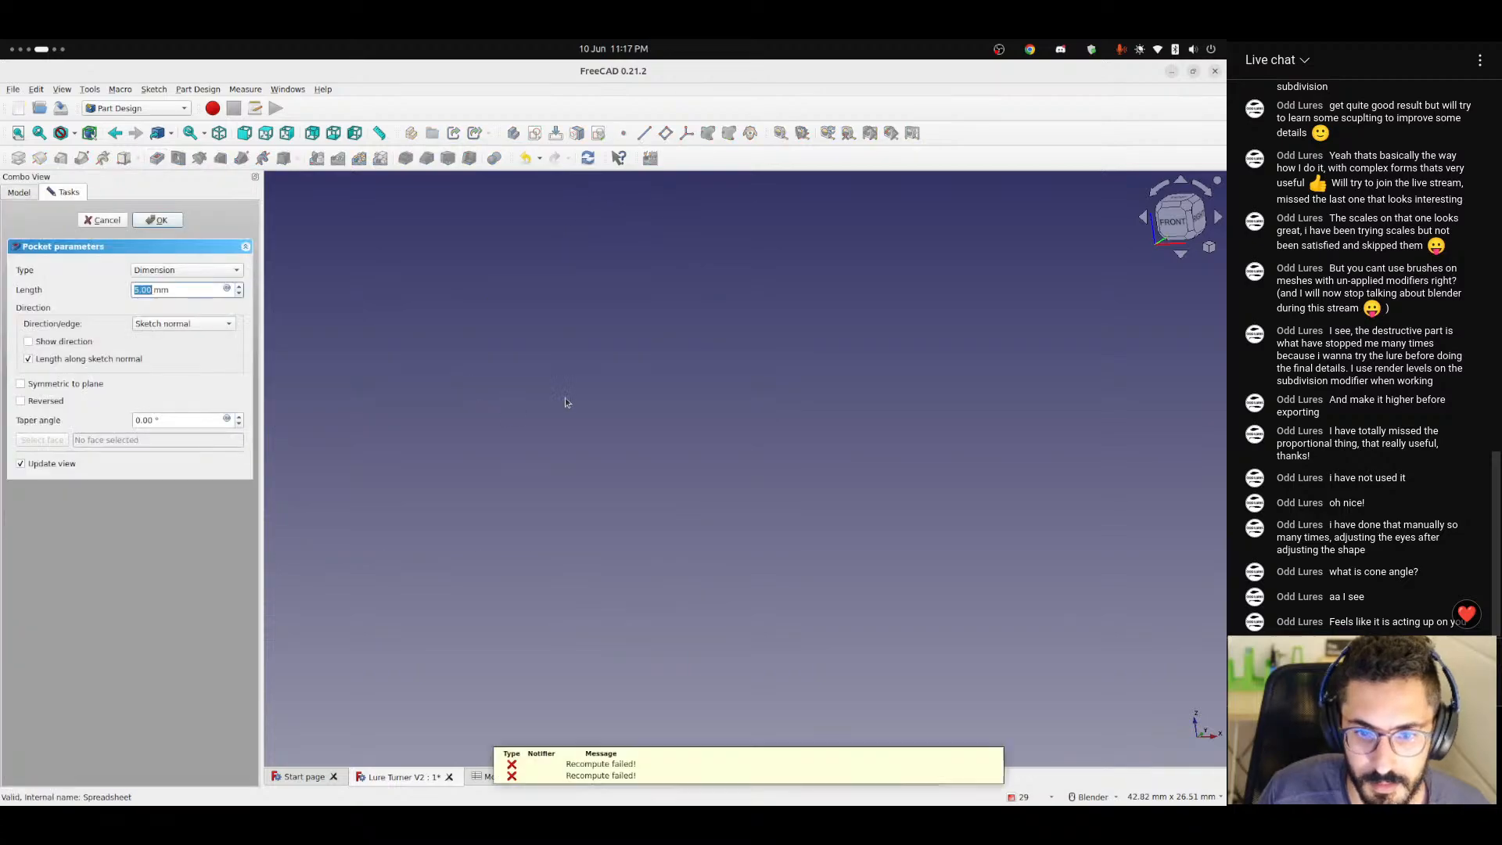
scroll(575, 451, "down", 6)
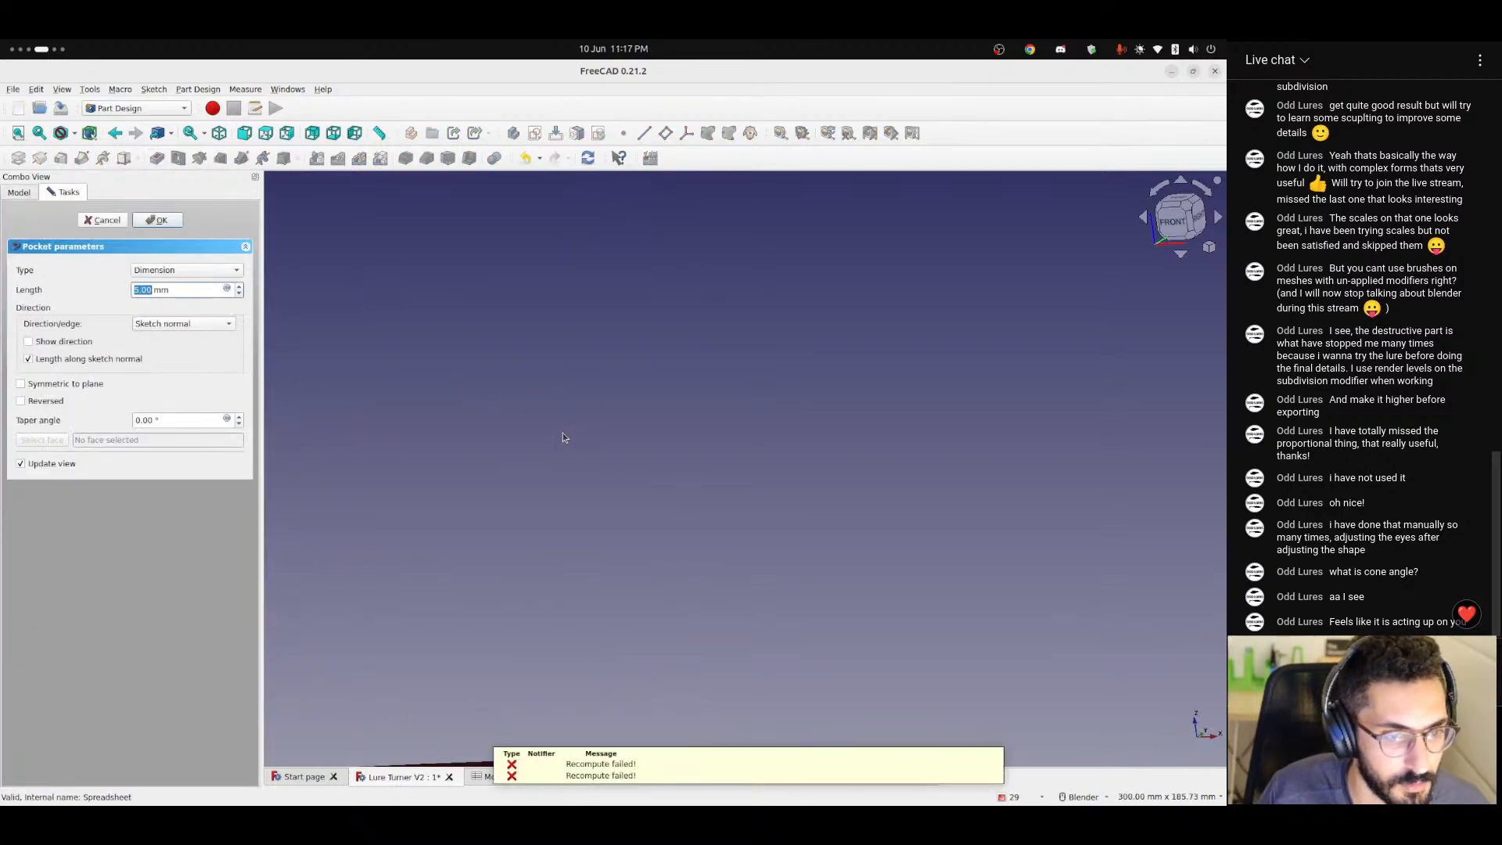
left_click(34, 402)
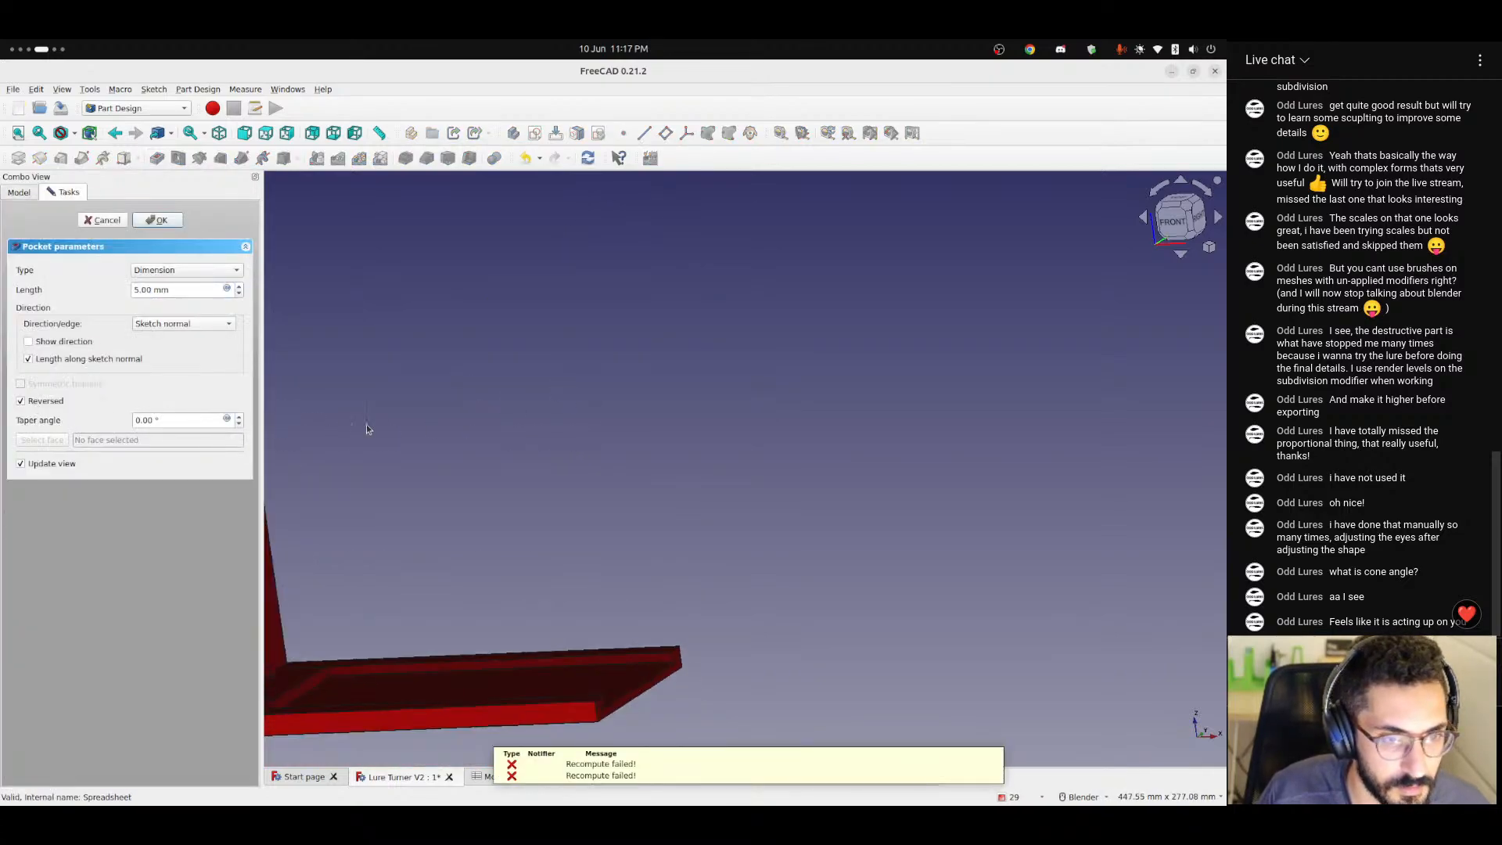
scroll(605, 393, "down", 3)
middle_click_drag(589, 376, 576, 416, "shift")
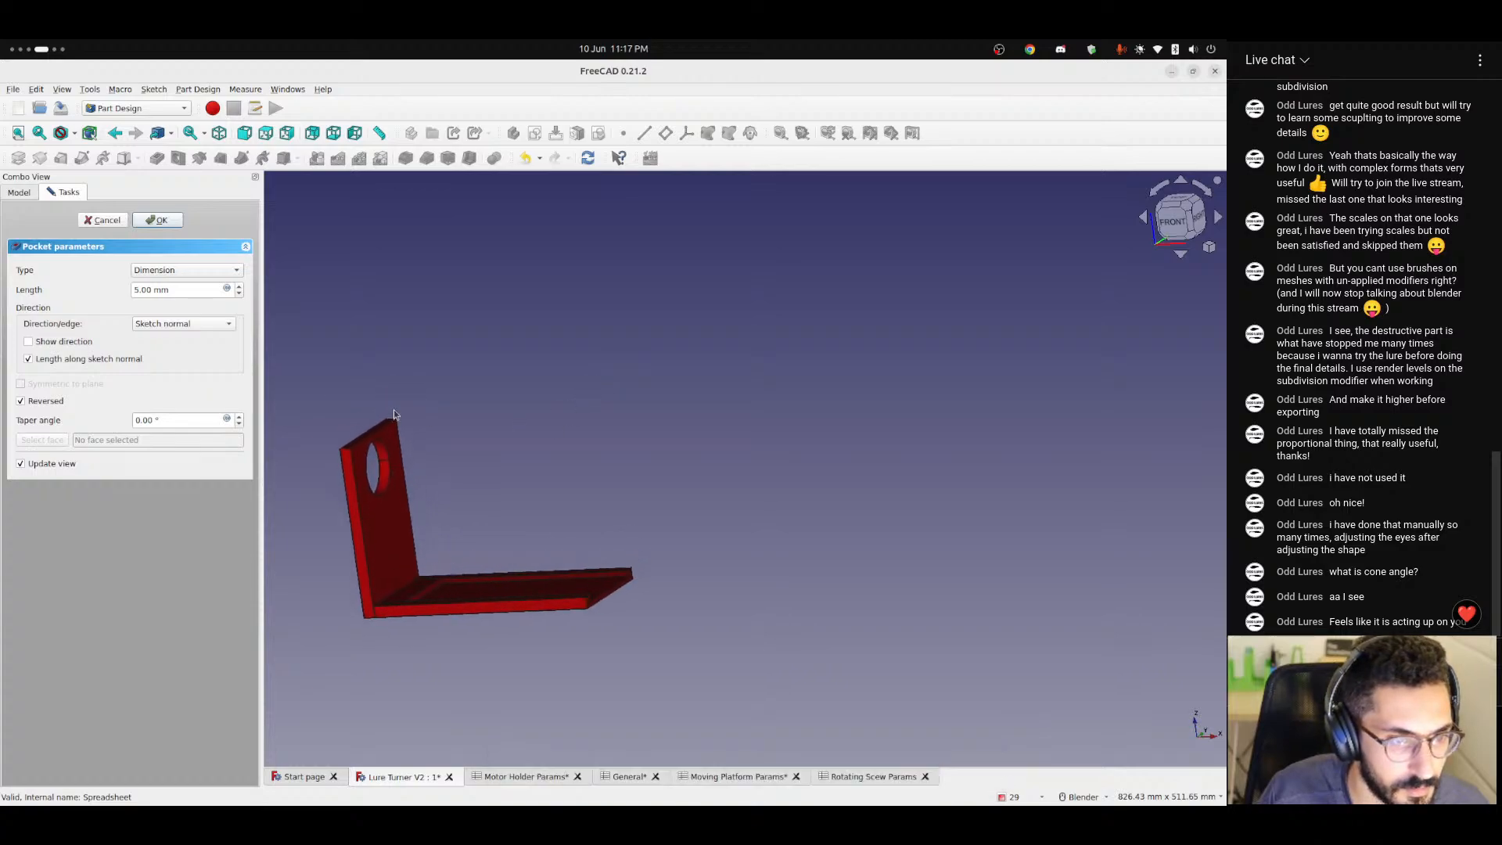
Show the pocket's direction values, try it with and without reversal, switch the type to Through all and cancel the pocket.
left_click(63, 342)
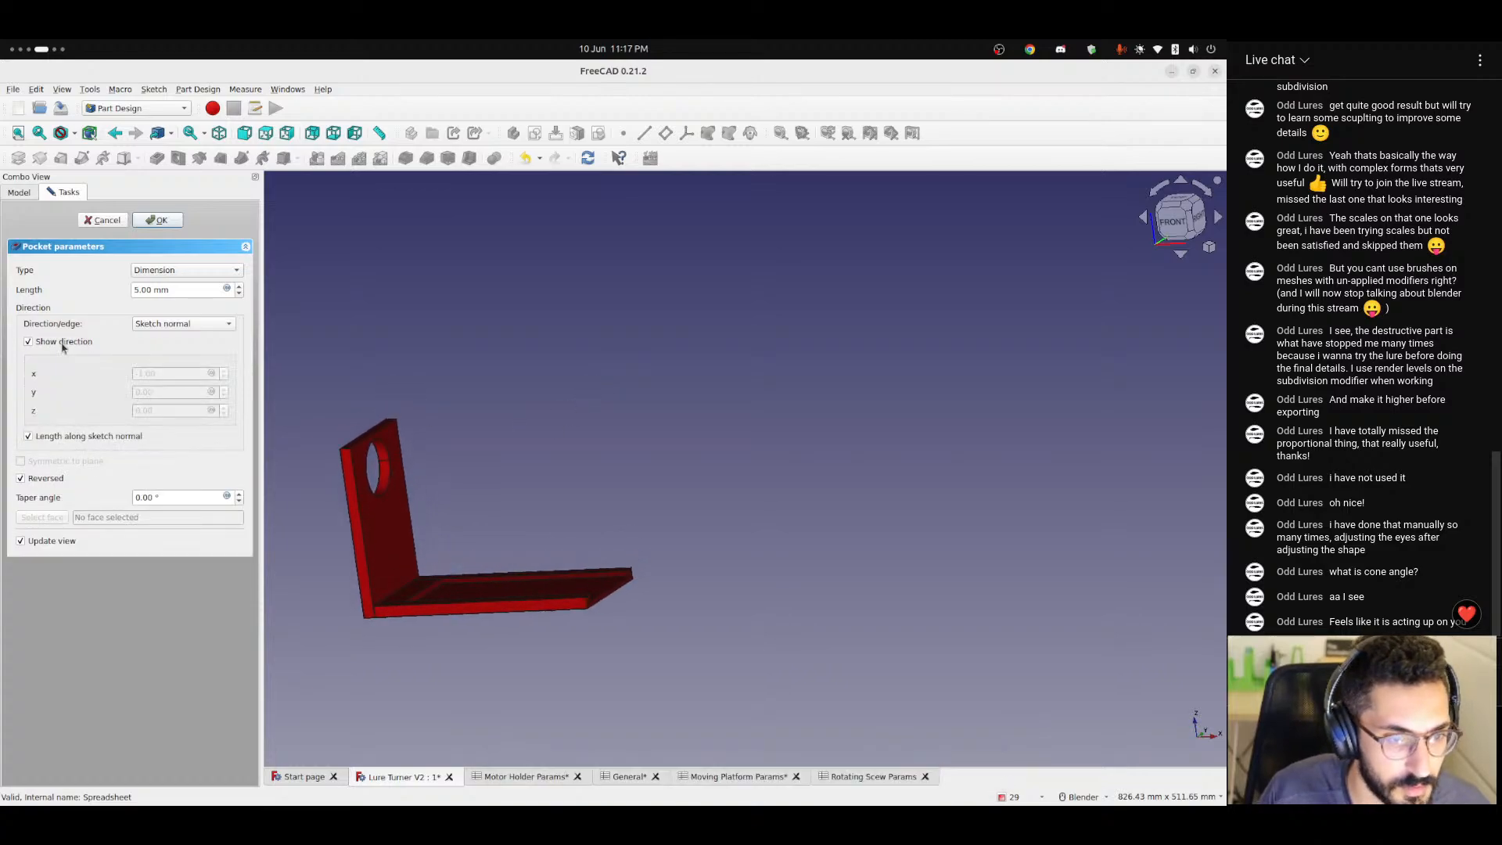
left_click(1173, 222)
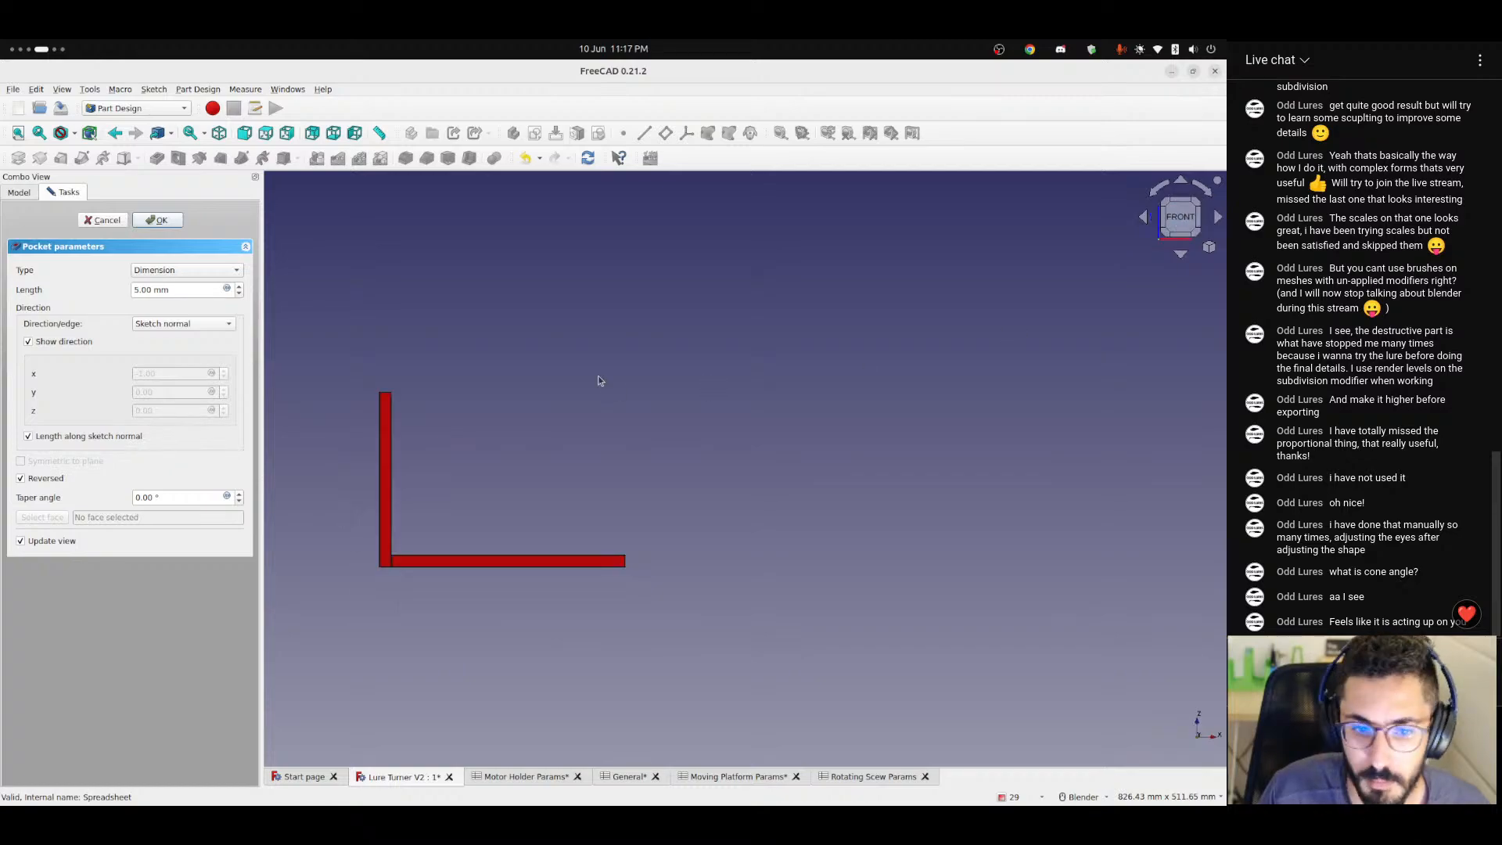
left_click(23, 480)
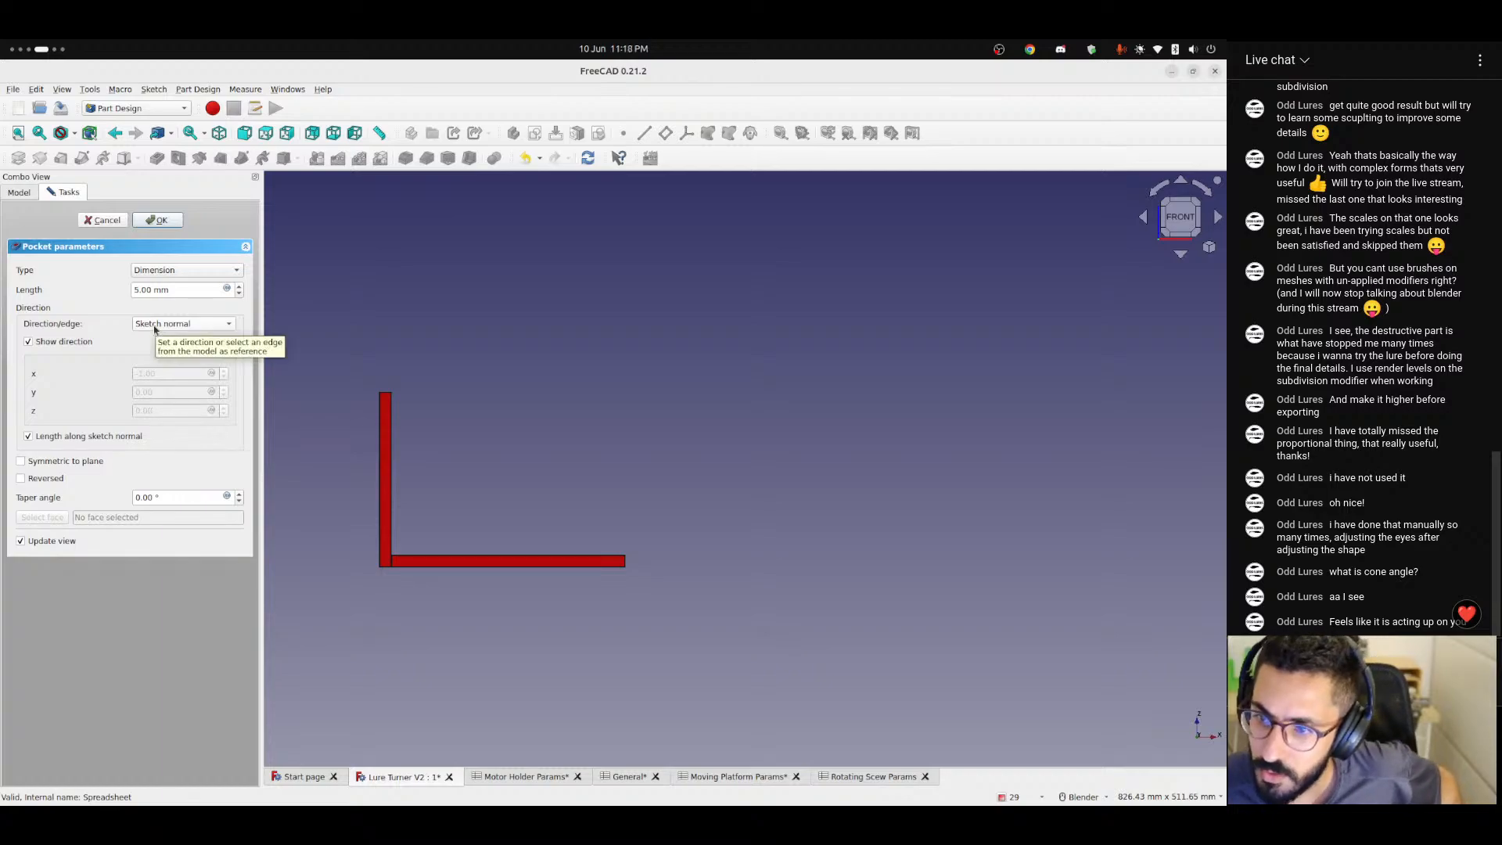
left_click(44, 479)
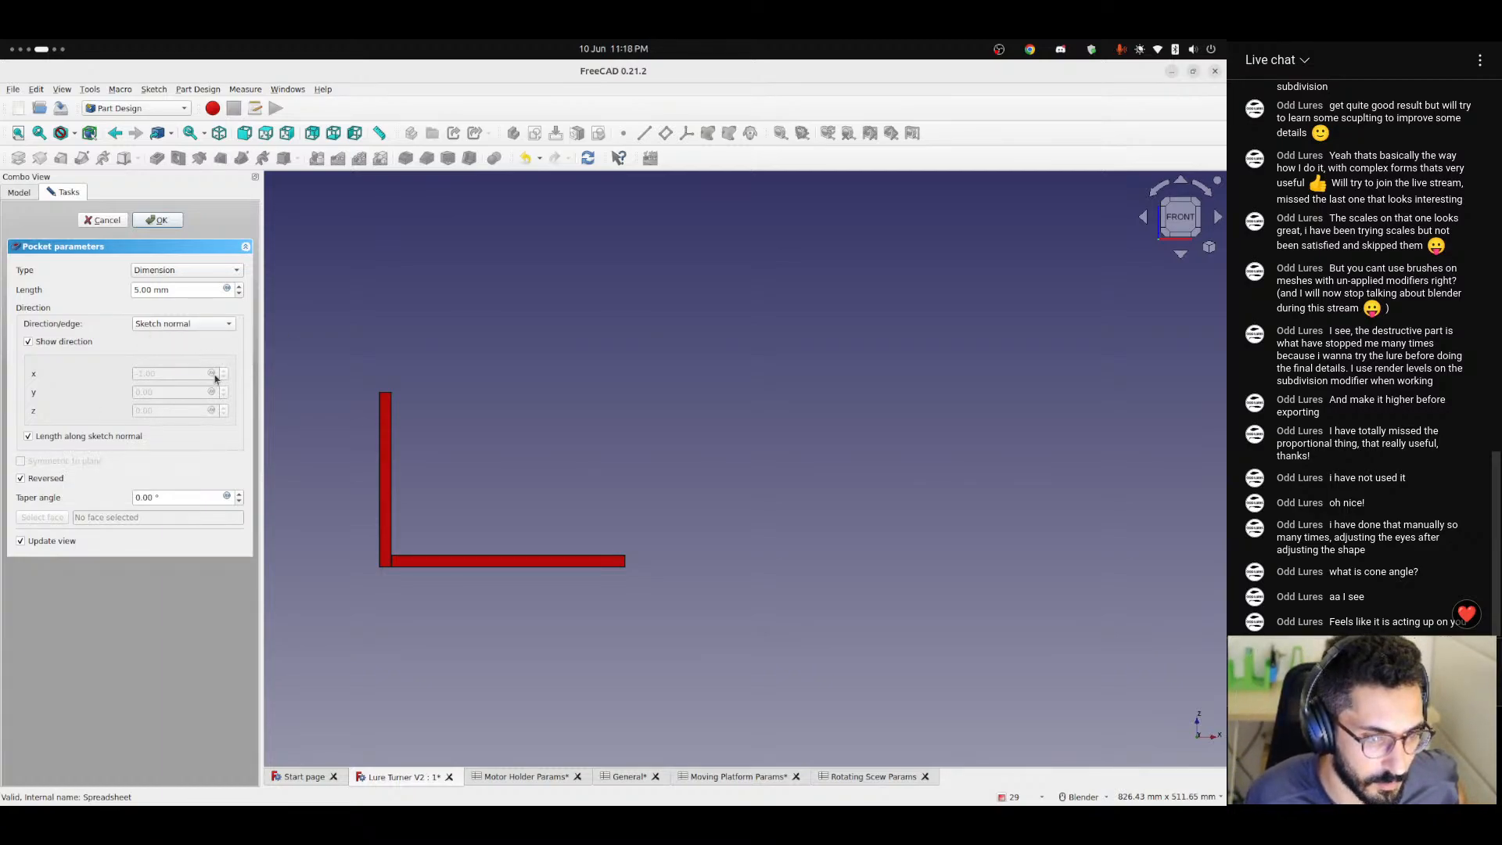
left_click(212, 288)
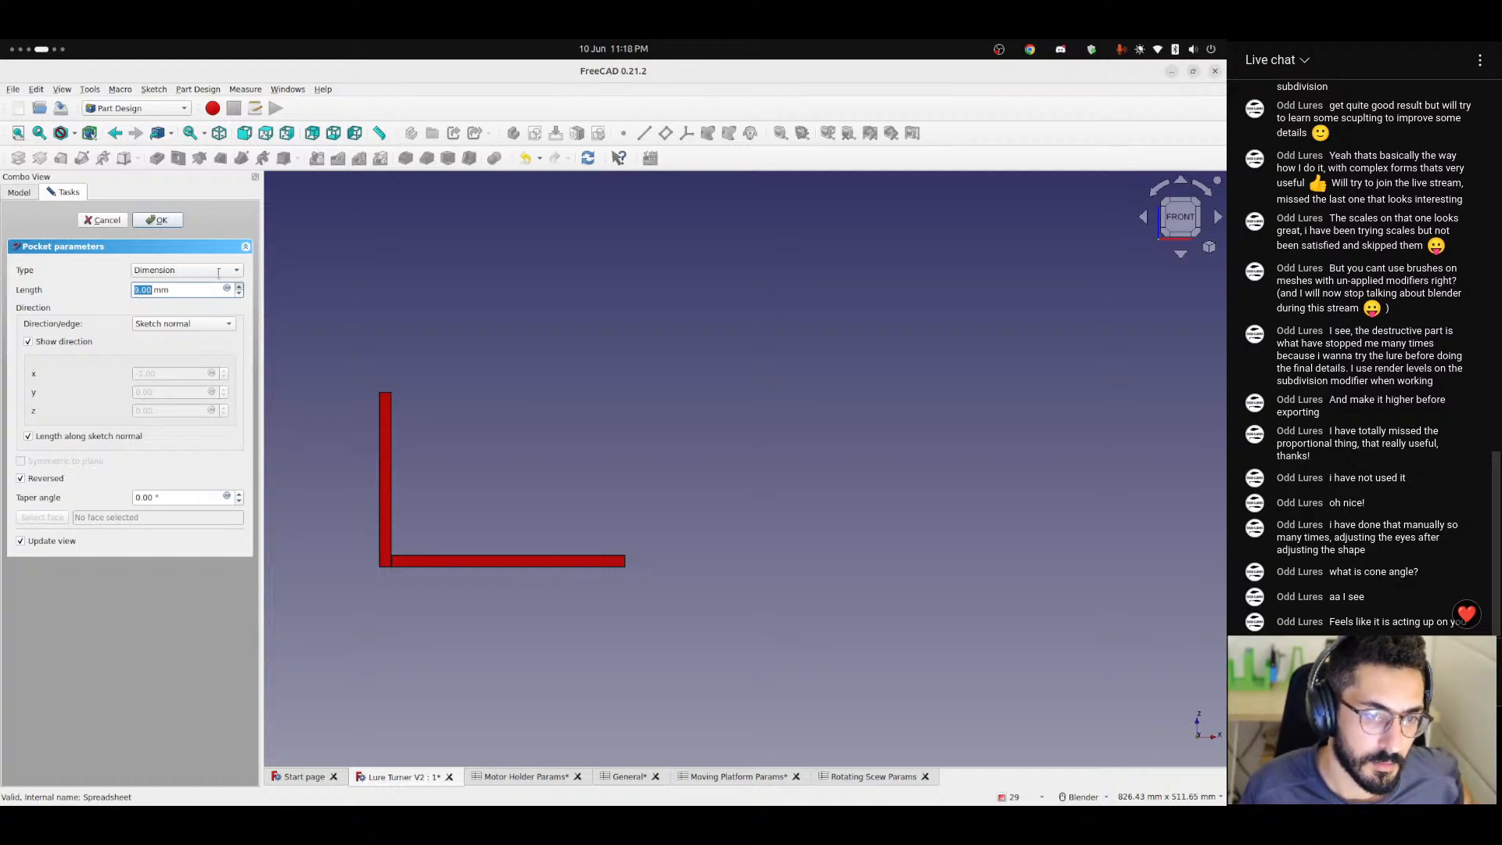
left_click(218, 273)
left_click(186, 296)
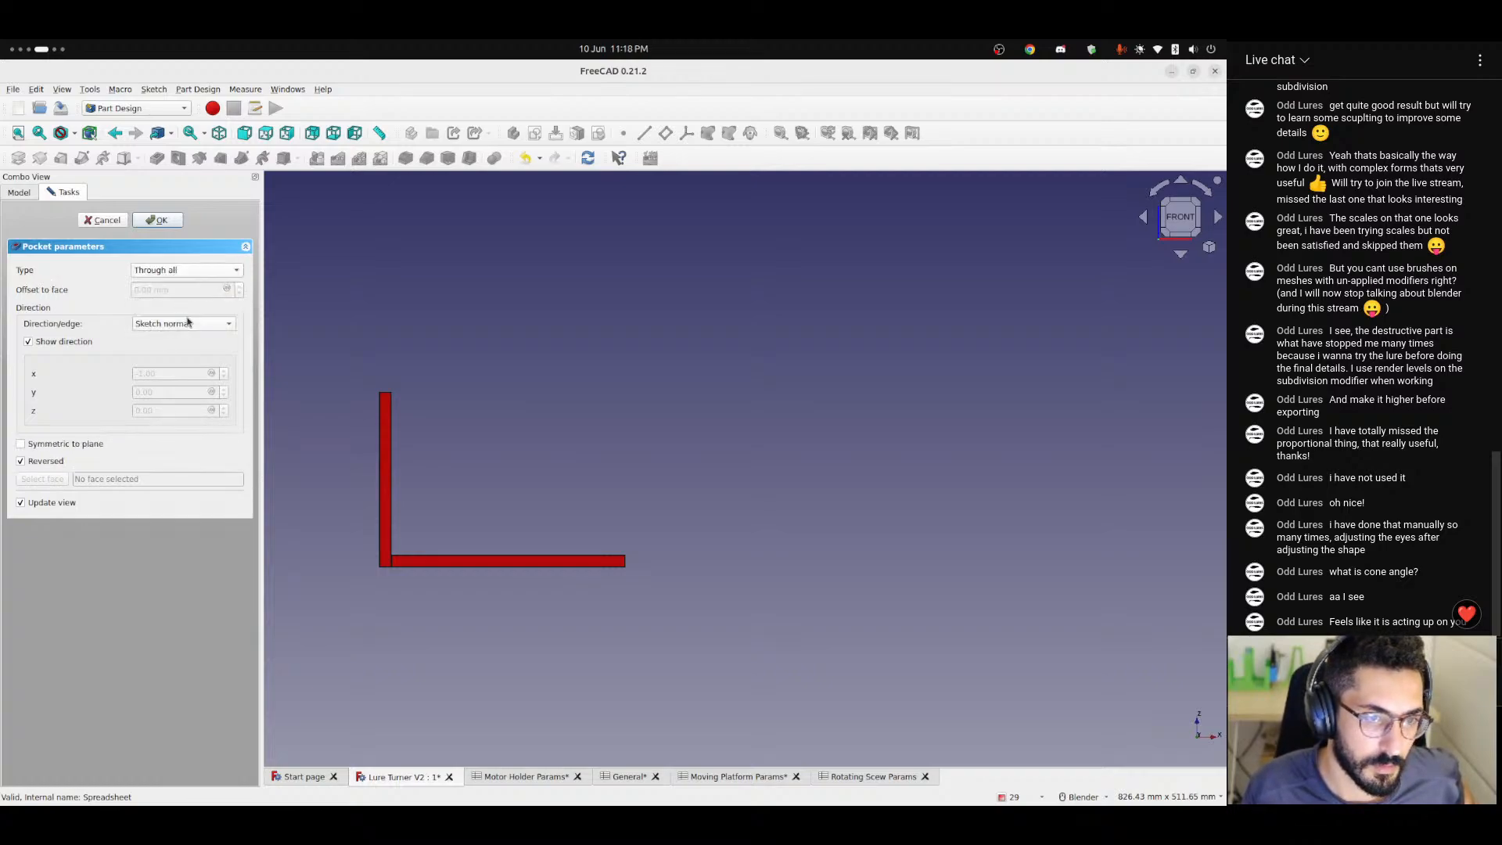
left_click(98, 224)
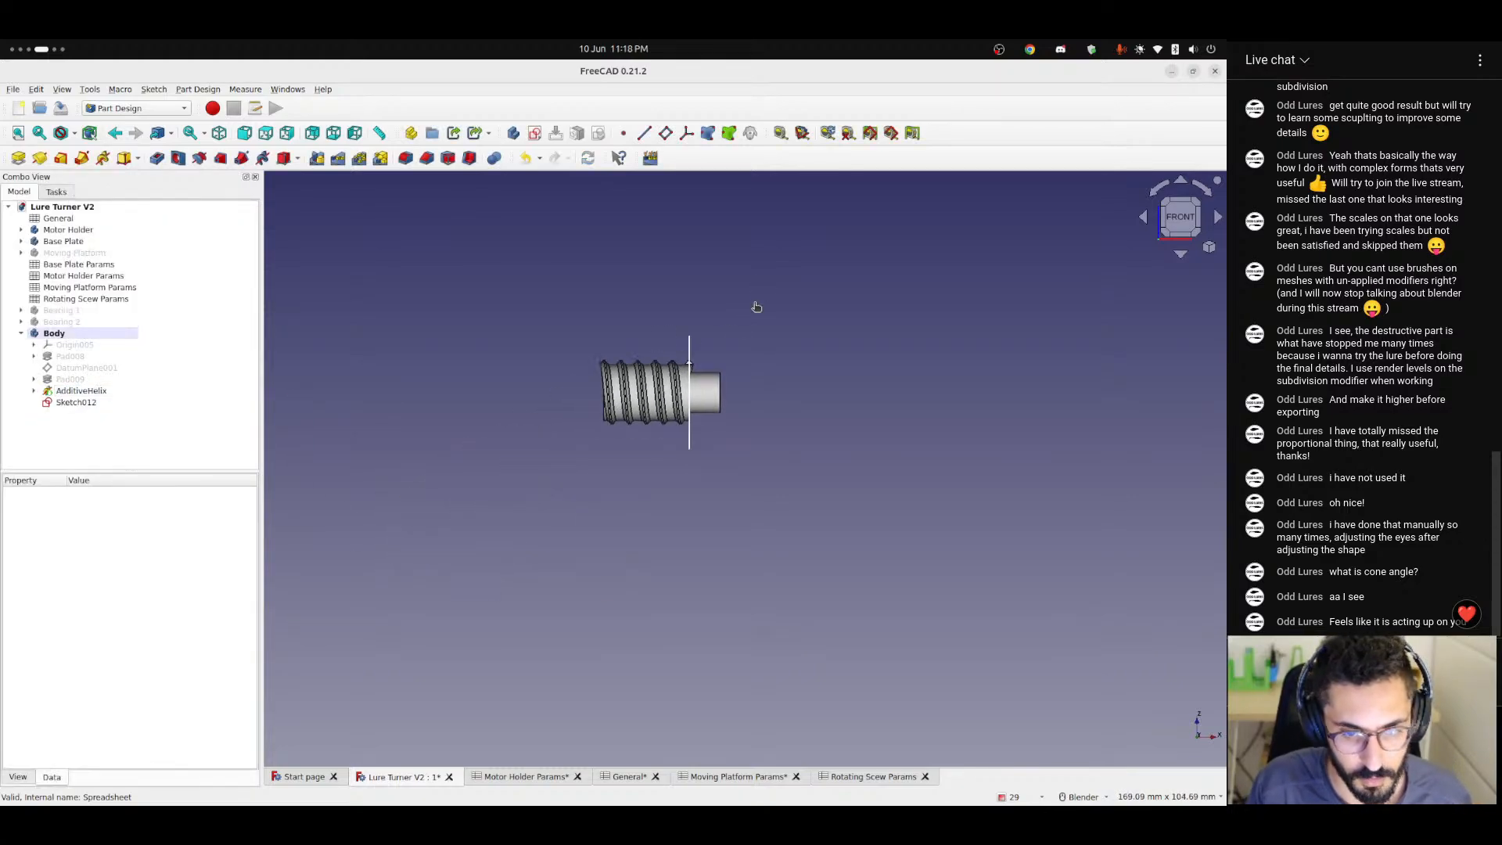
Inspect the thread's overhanging end at the shaft shoulder and delete the two-circle sketch, Sketch012.
scroll(701, 375, "up", 8)
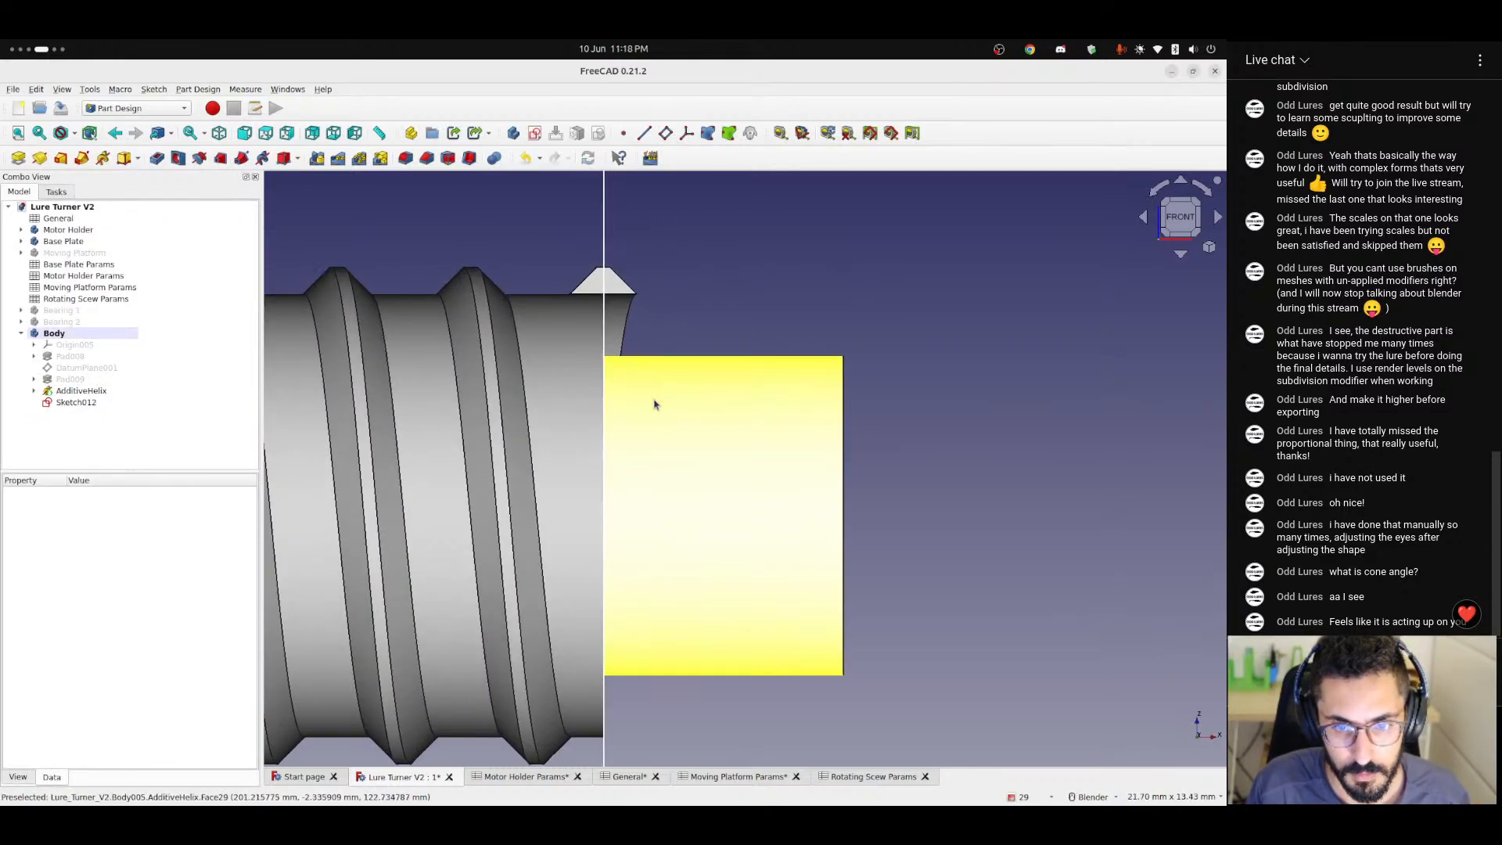
middle_click_drag(655, 405, 751, 383)
middle_click_drag(545, 315, 765, 399, "shift")
scroll(757, 393, "down", 5)
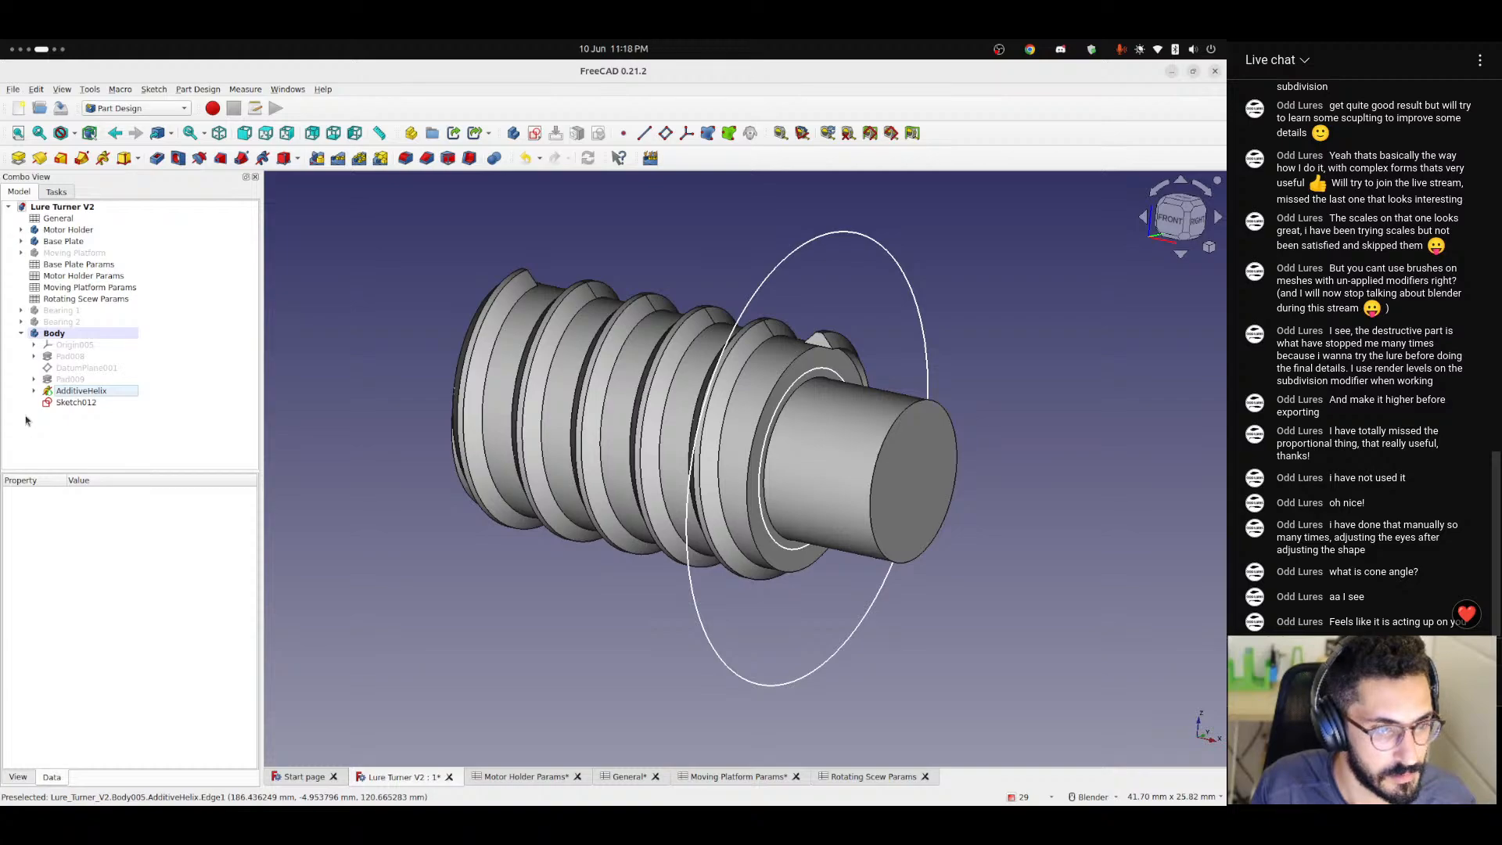
left_click(81, 402)
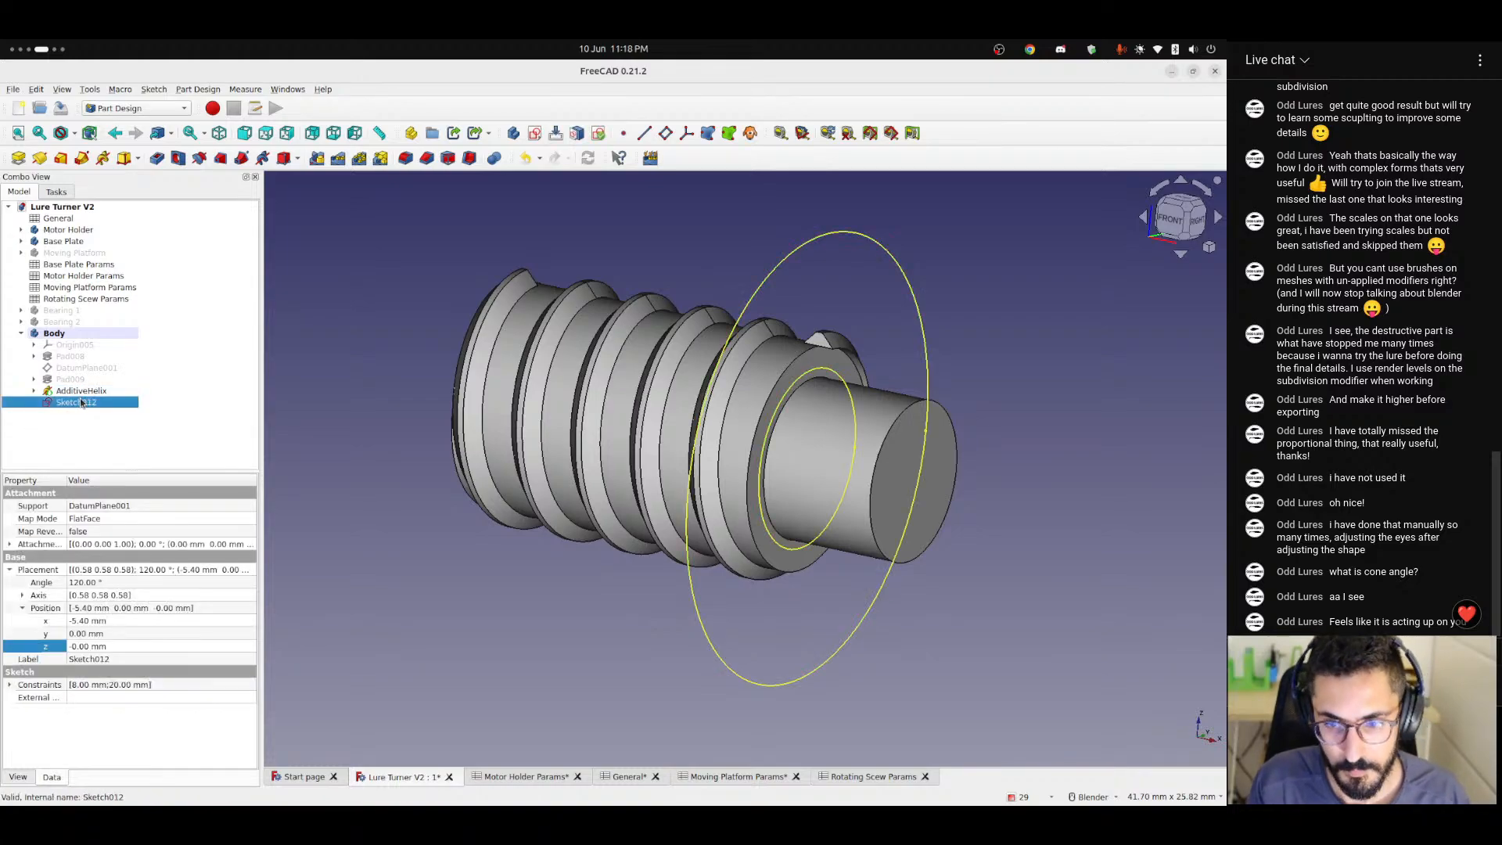
key("Delete")
Edit the helix profile Sketch011 and delete the trapezoid's two sloped sides and short top line, keeping the base and centre line.
left_click(88, 404)
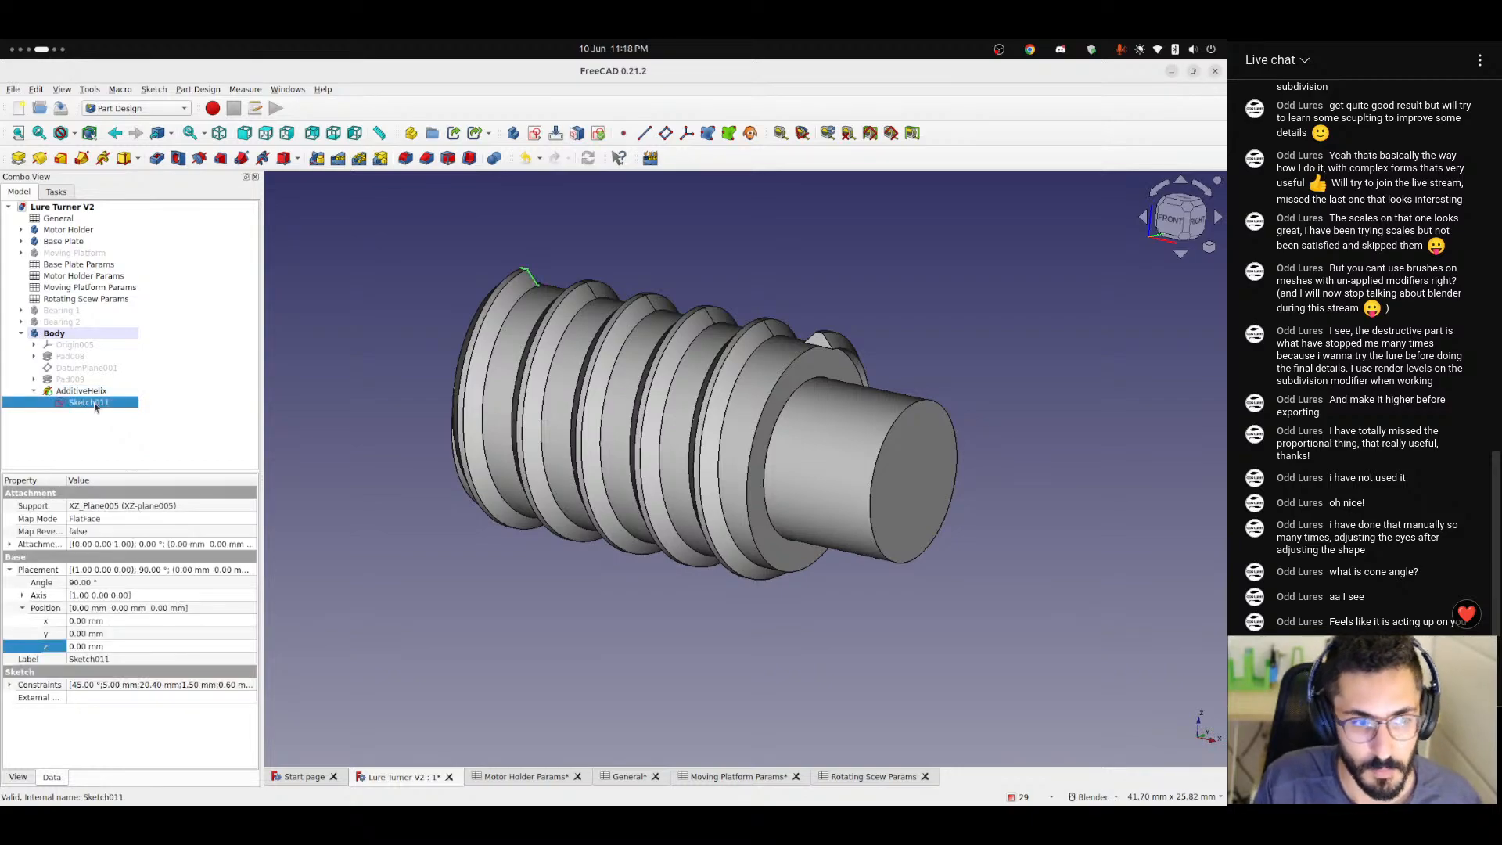
double_click(90, 403)
scroll(378, 391, "up", 9)
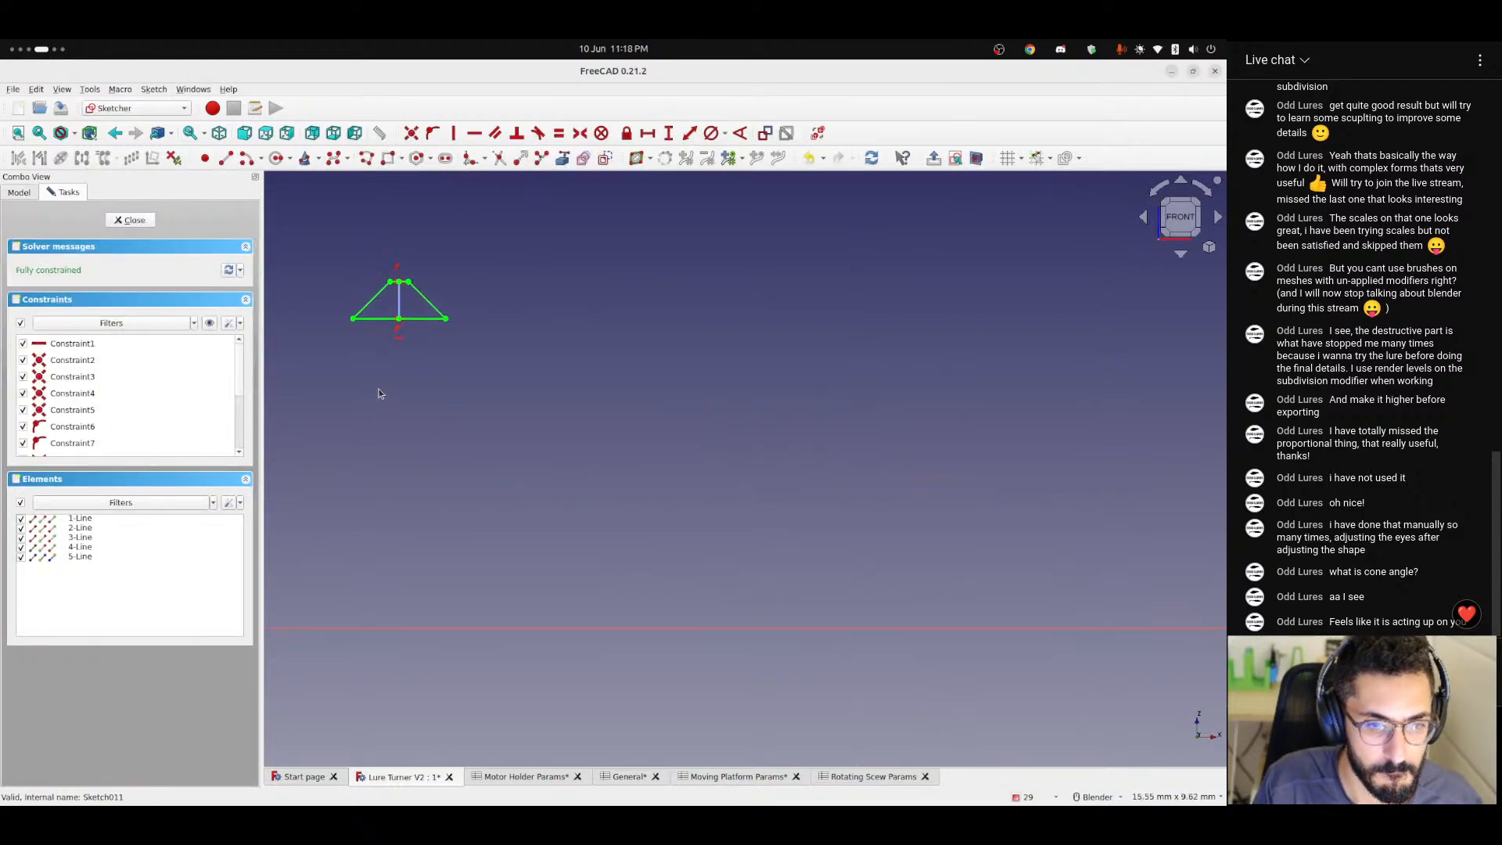
middle_click_drag(419, 319, 485, 496, "shift")
scroll(495, 451, "up", 3)
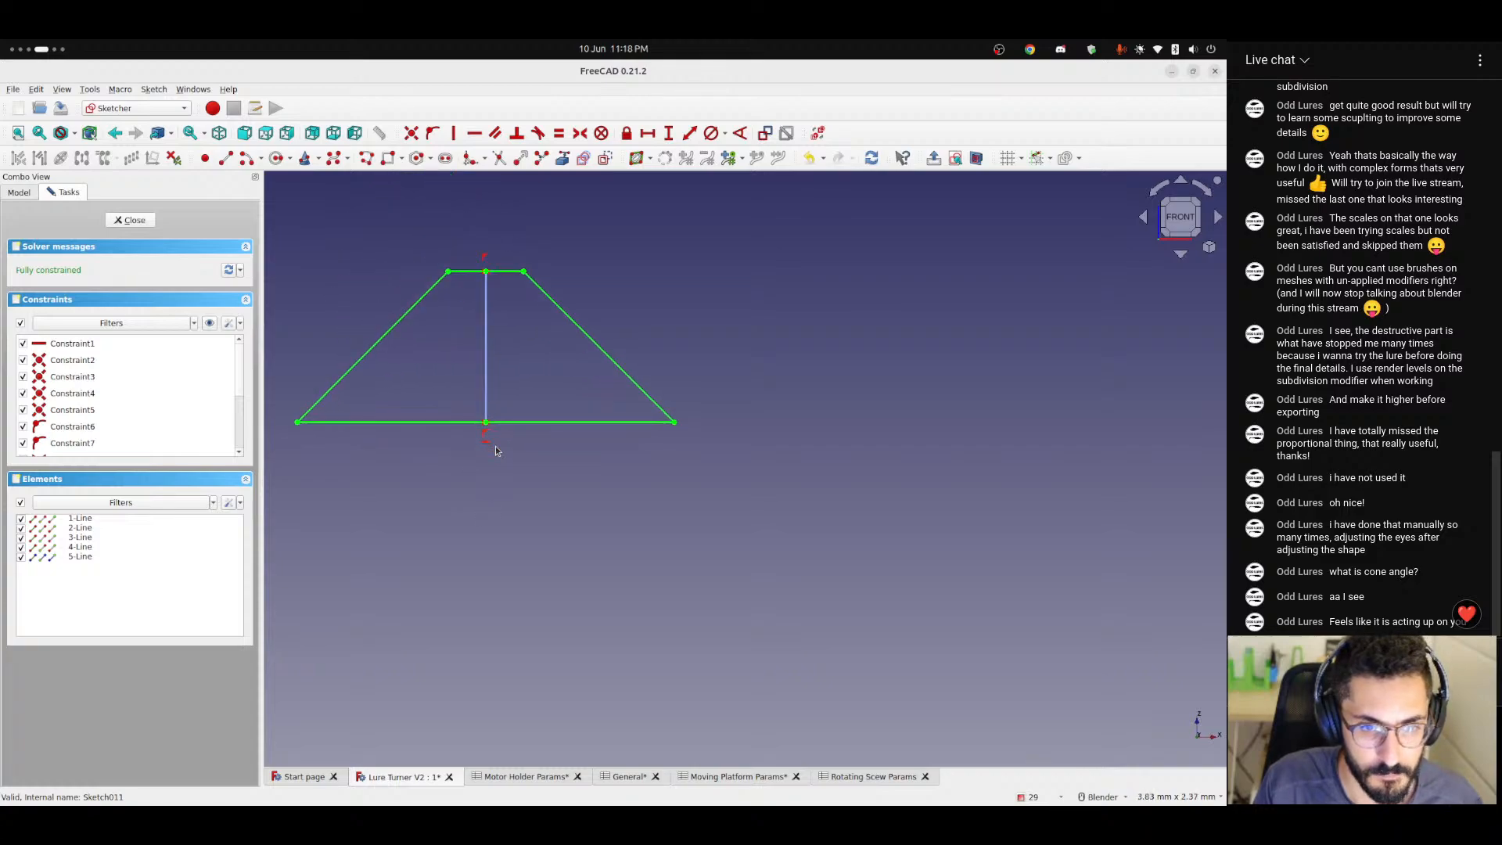
middle_click_drag(458, 365, 499, 431, "shift")
left_click(452, 373)
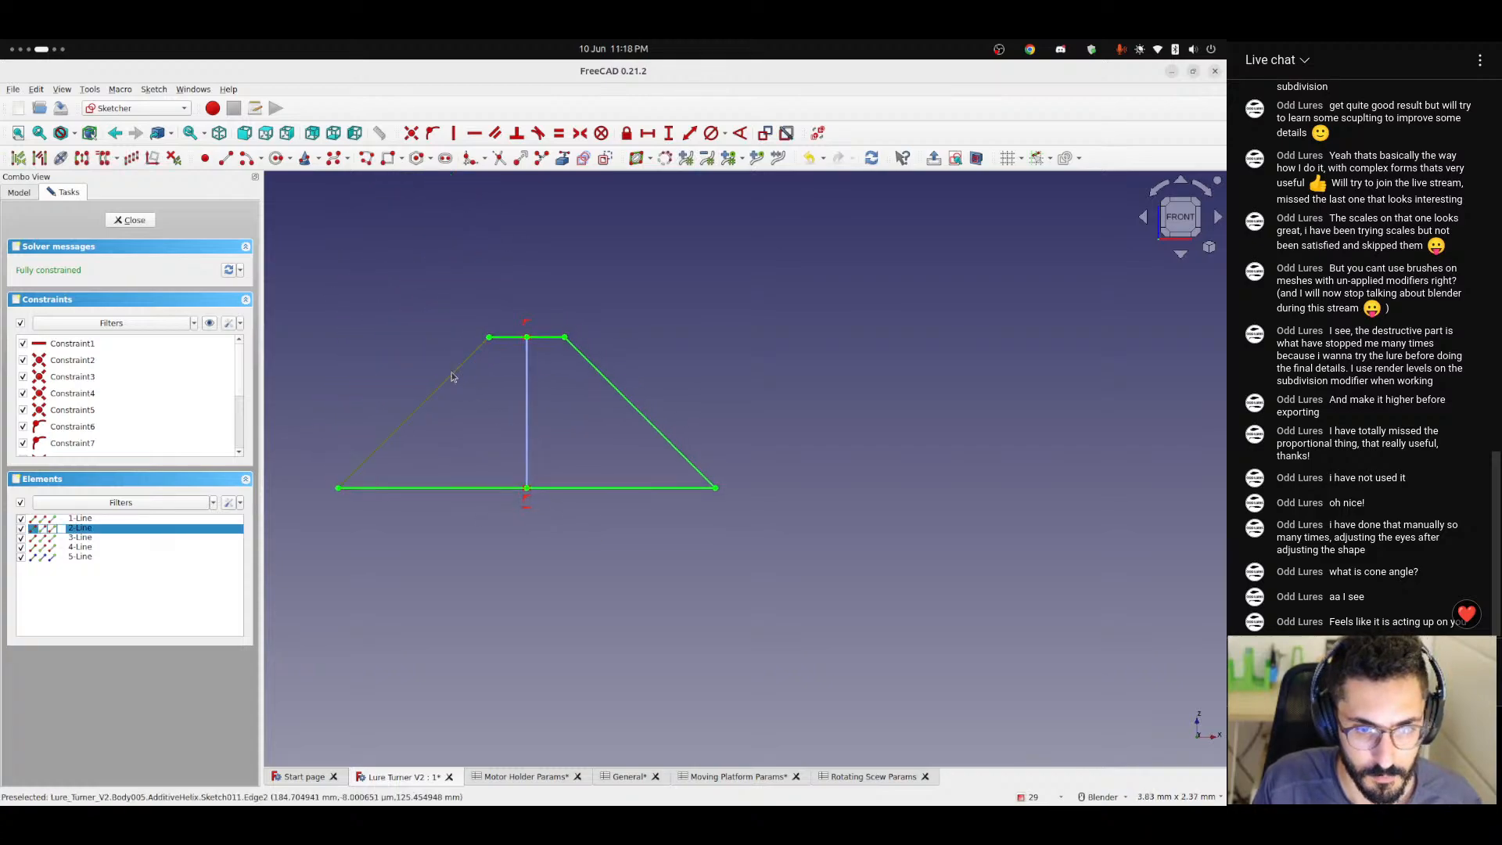
left_click(509, 337)
key("Delete")
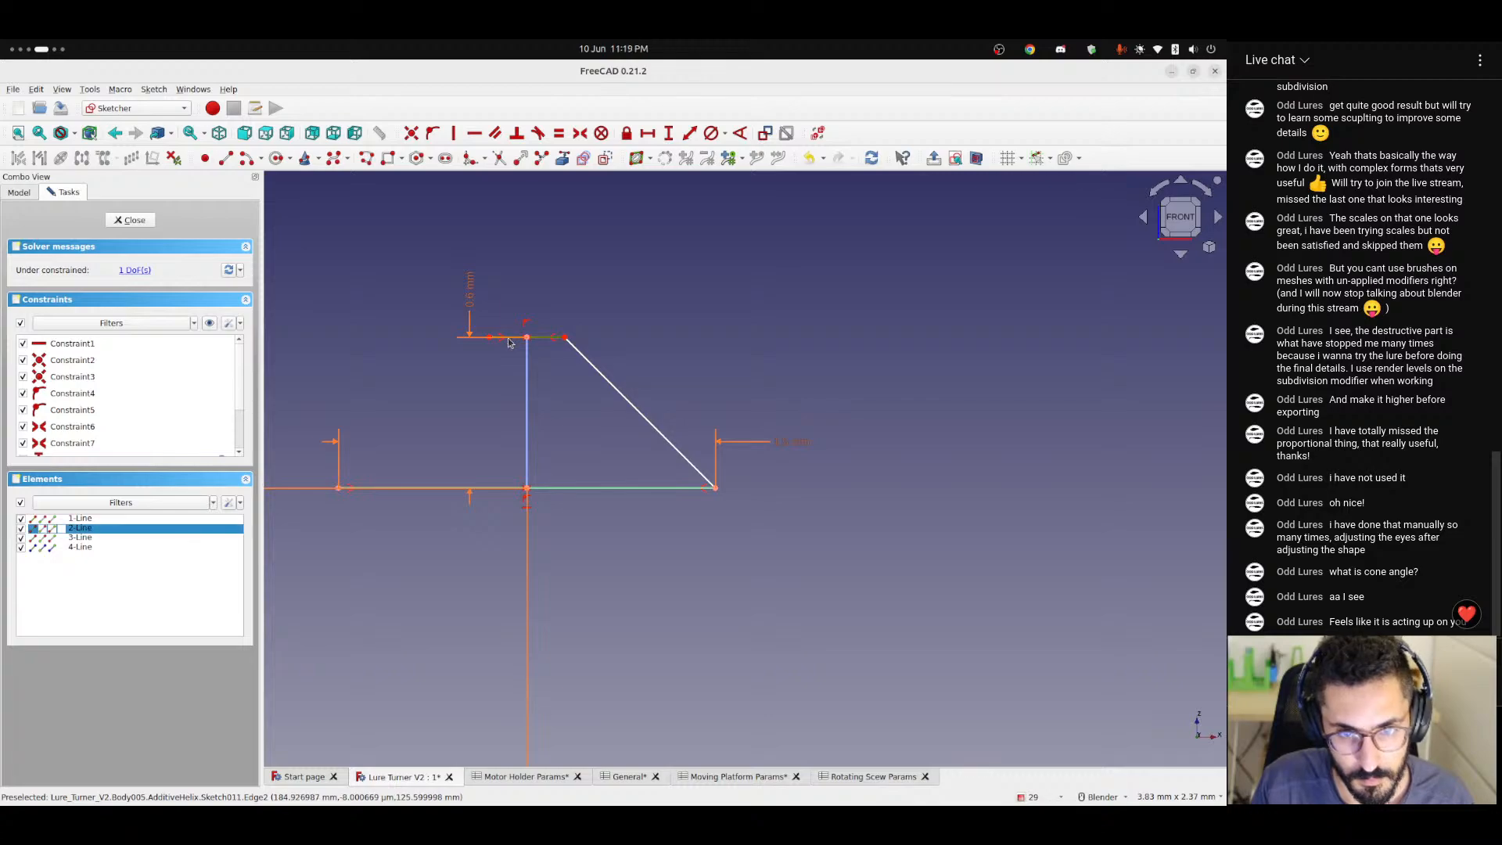
left_click(625, 387)
key("Delete")
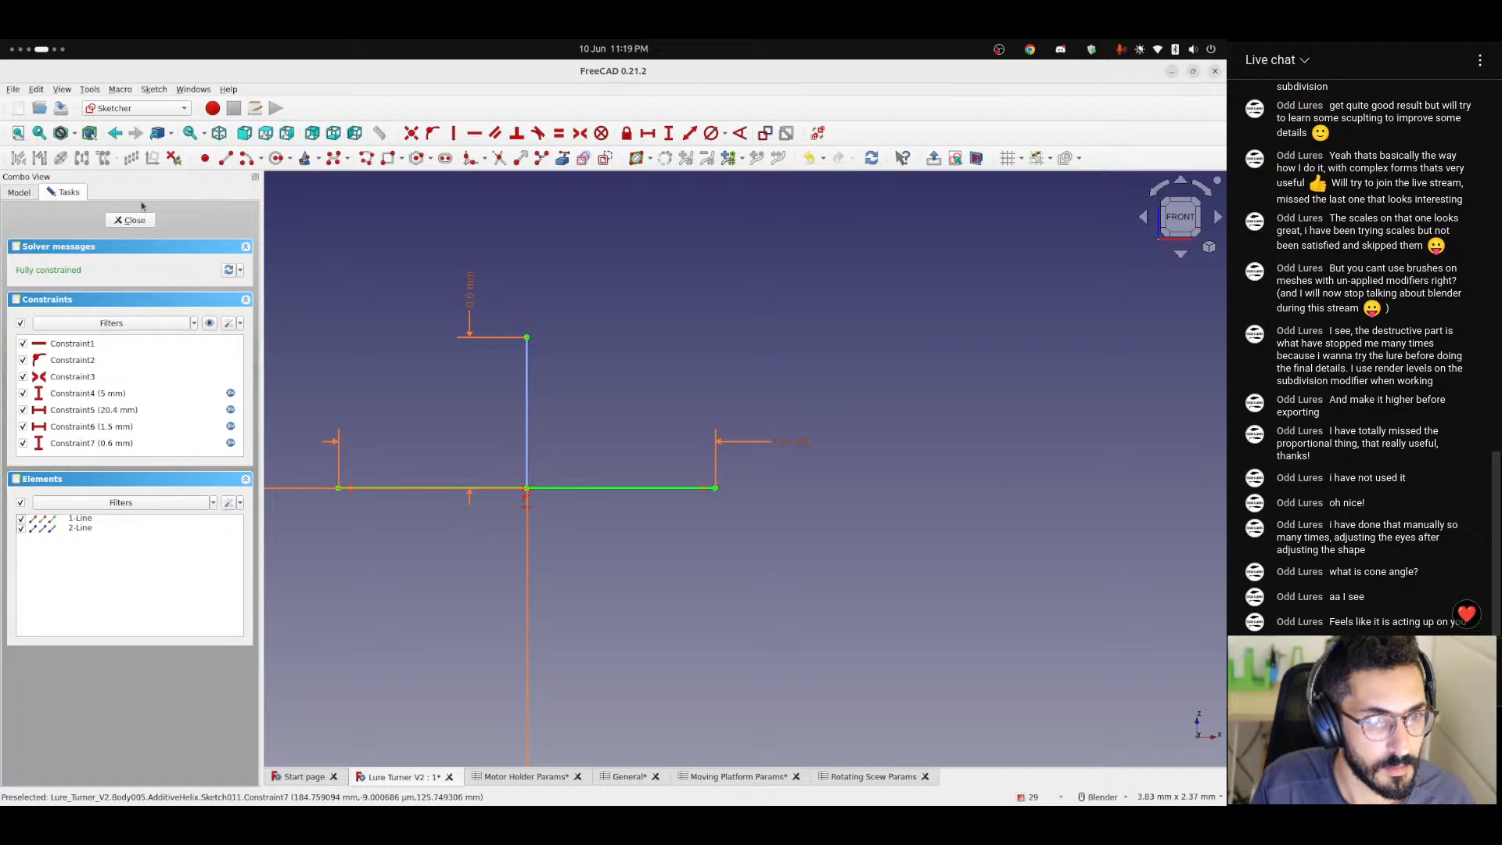
left_click(290, 159)
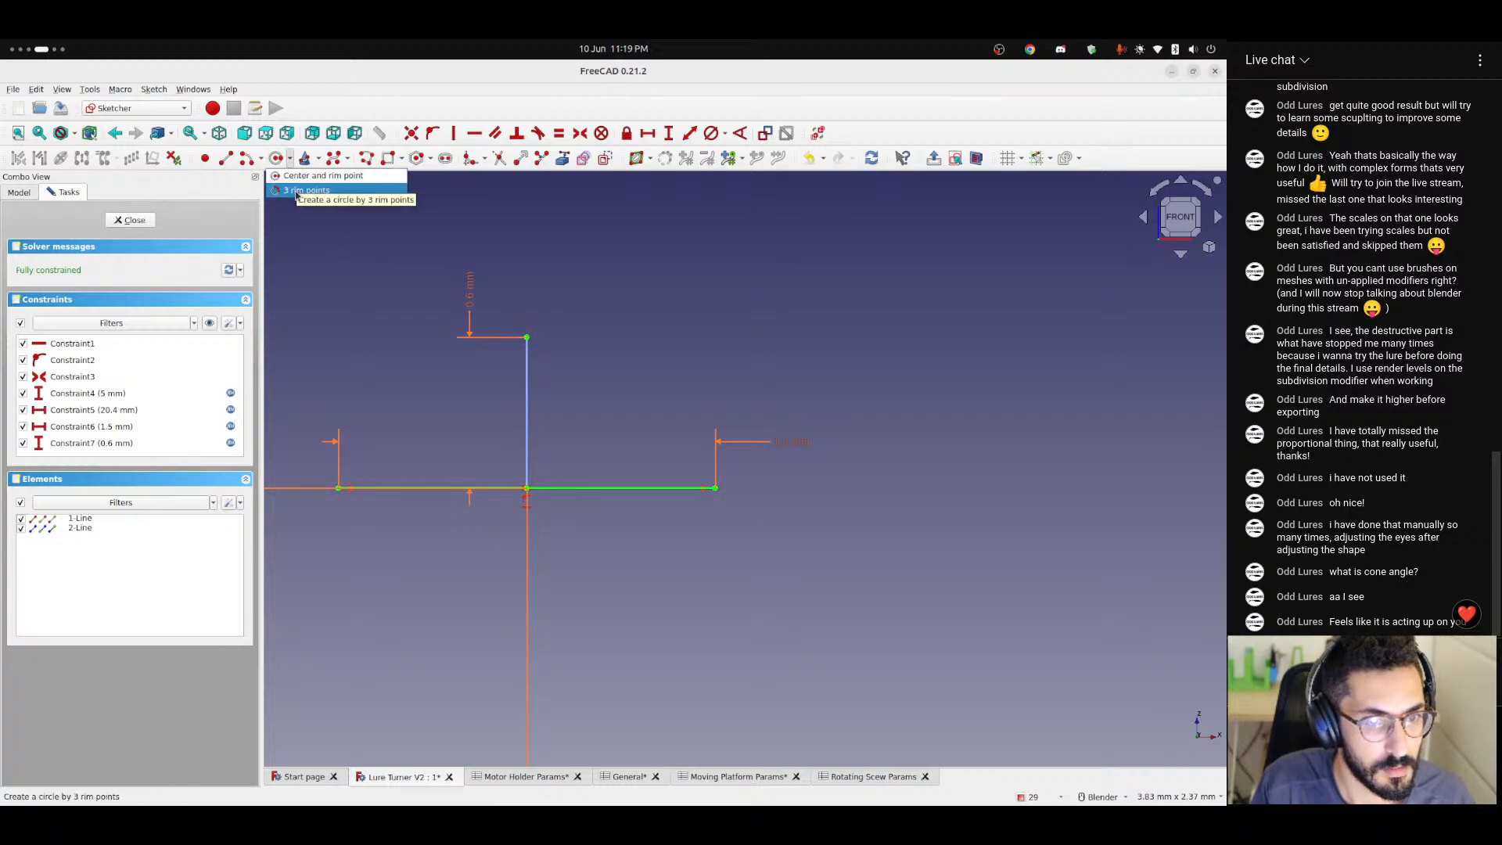
left_click(301, 191)
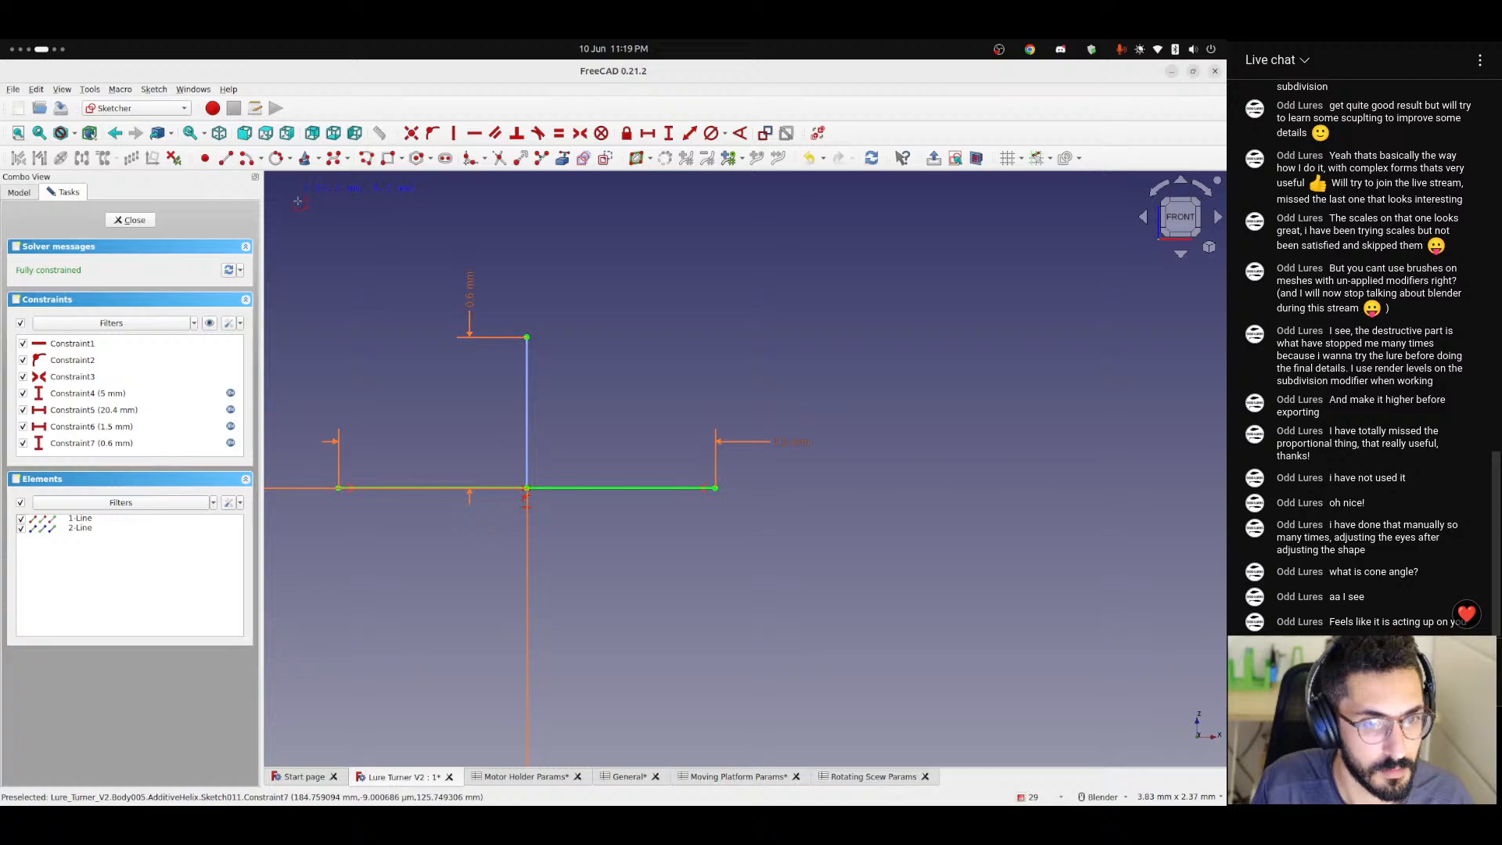
left_click(338, 488)
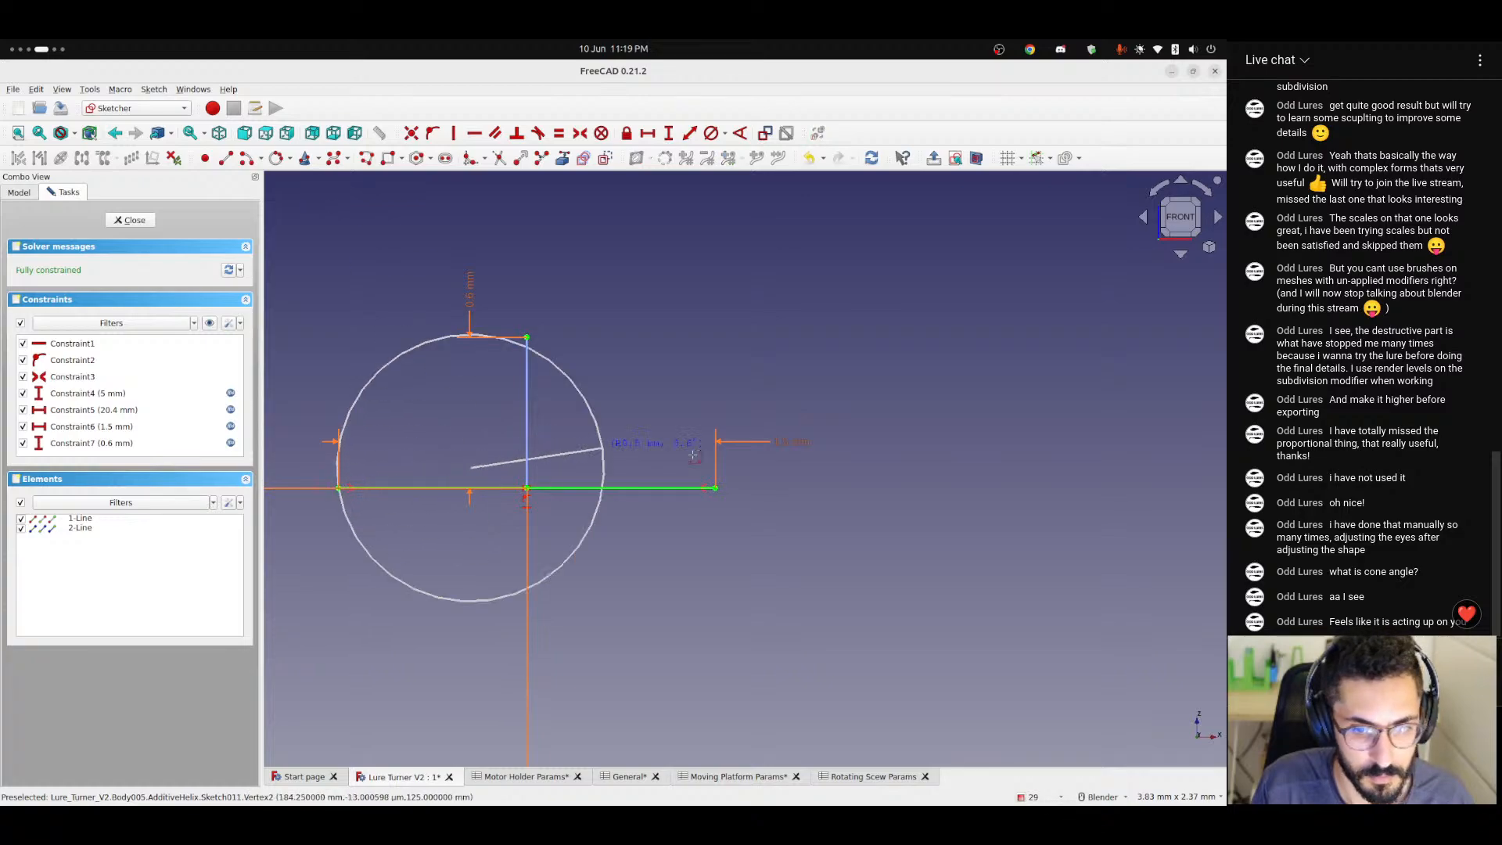
left_click(715, 488)
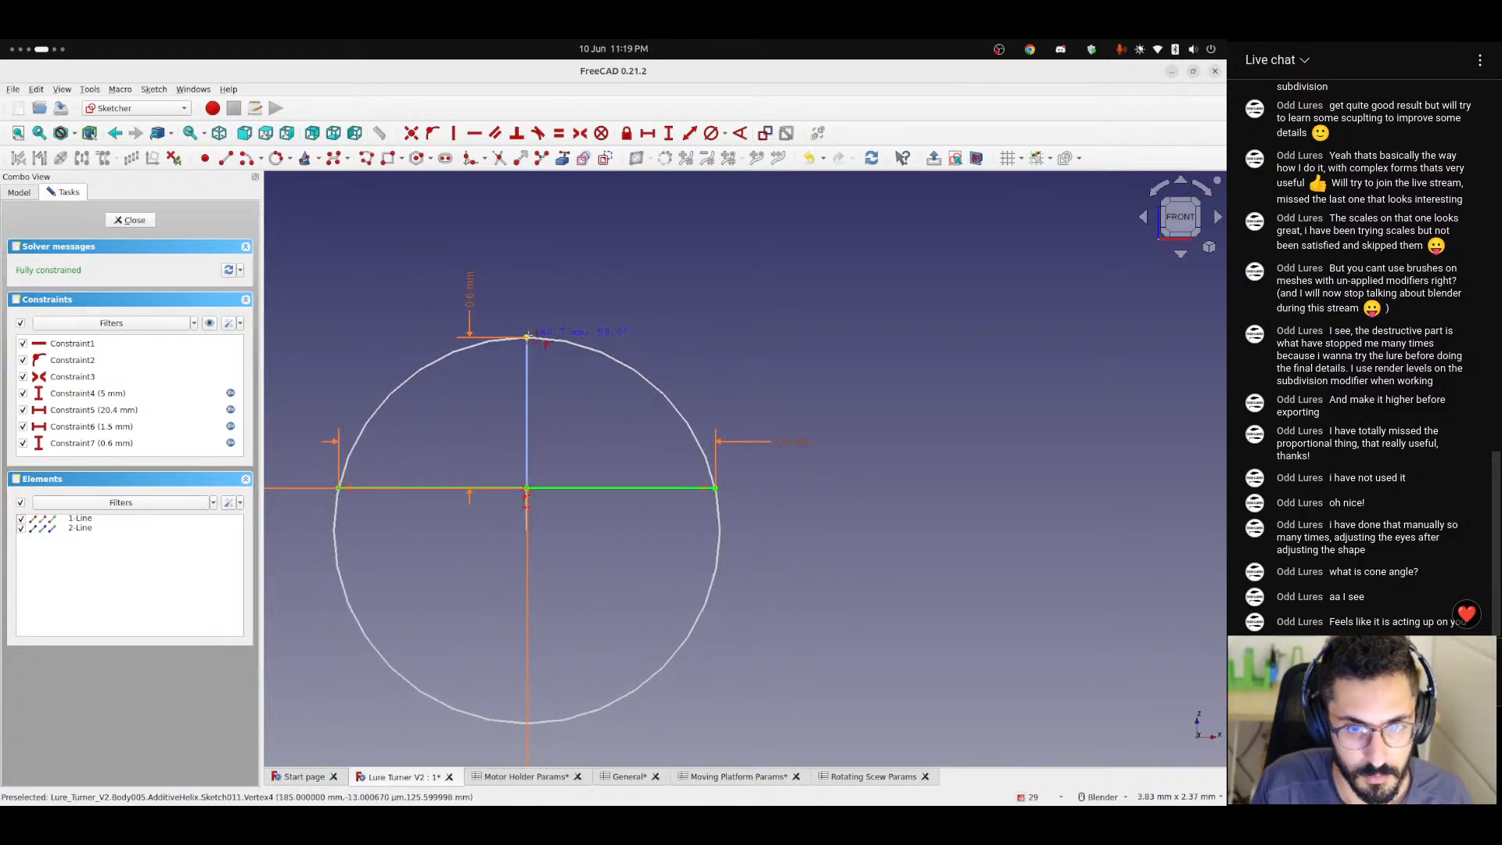
key("Escape")
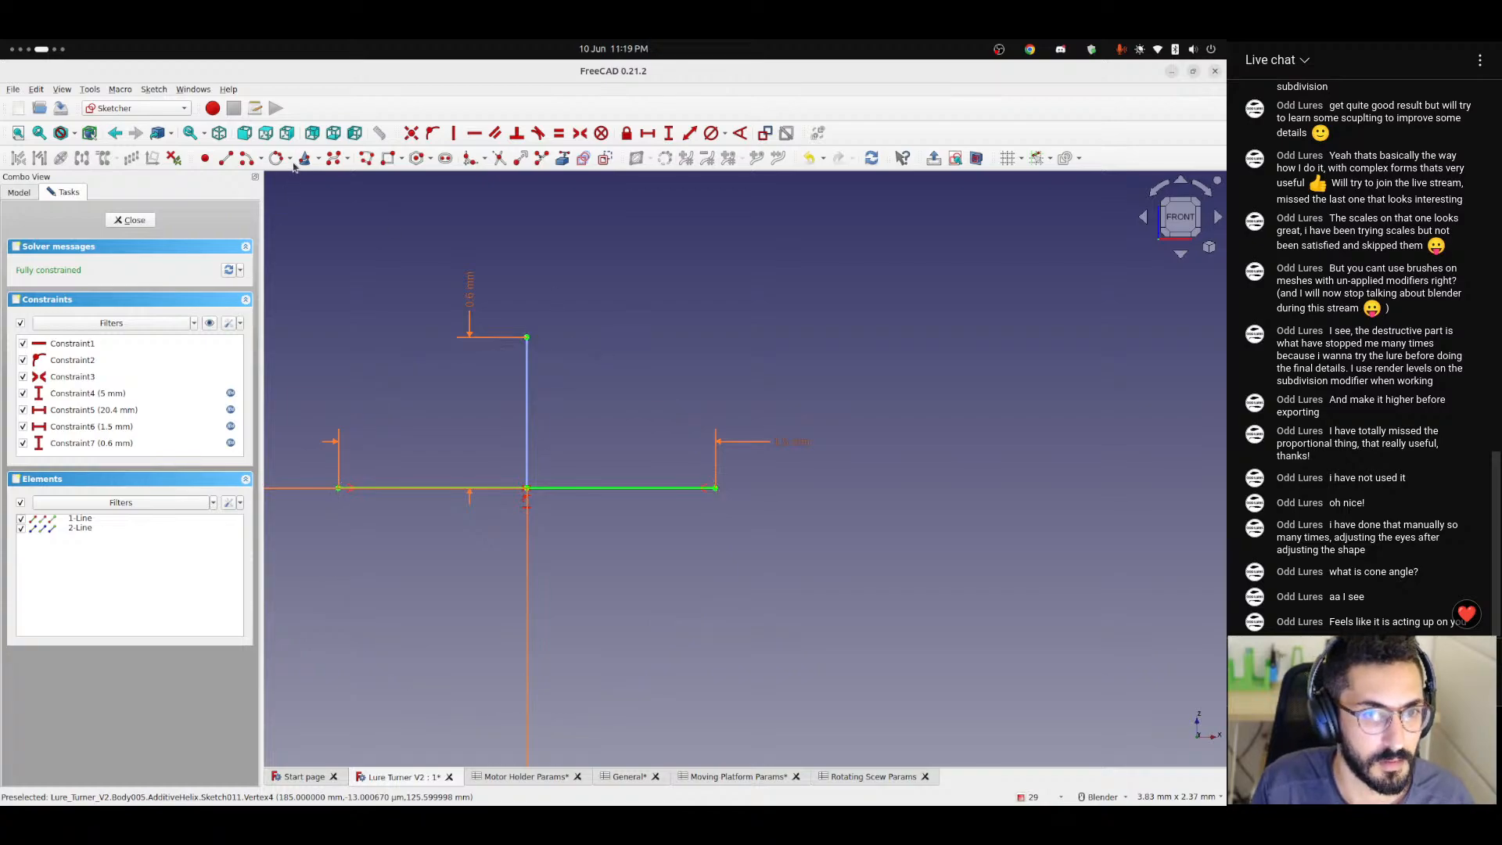
Draw an arc by end points and rim point from one base end to the other through the centre line's upper end, and close the sketch.
left_click(261, 159)
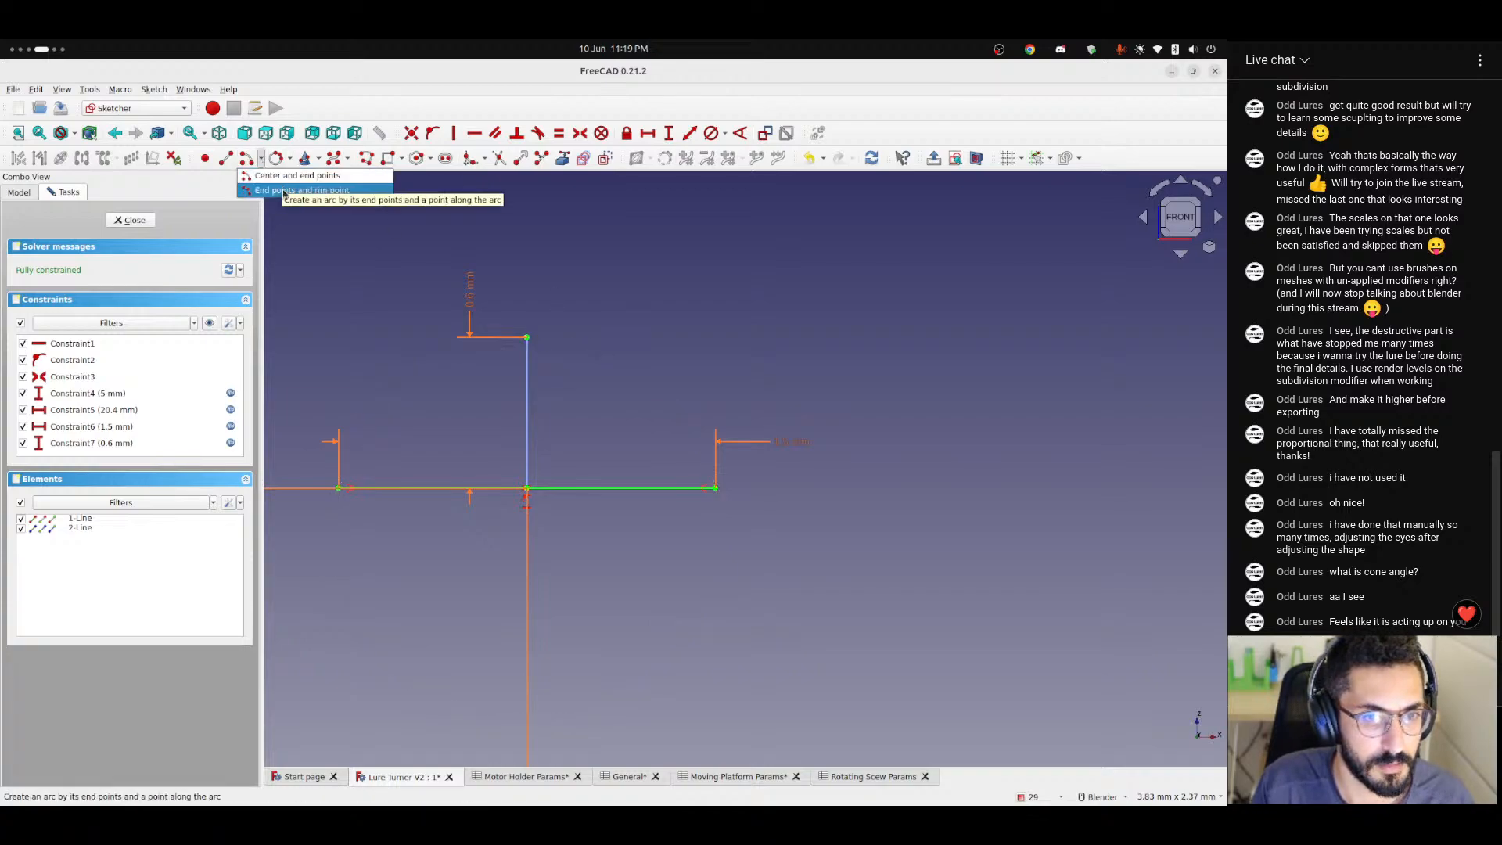
left_click(285, 192)
left_click(339, 489)
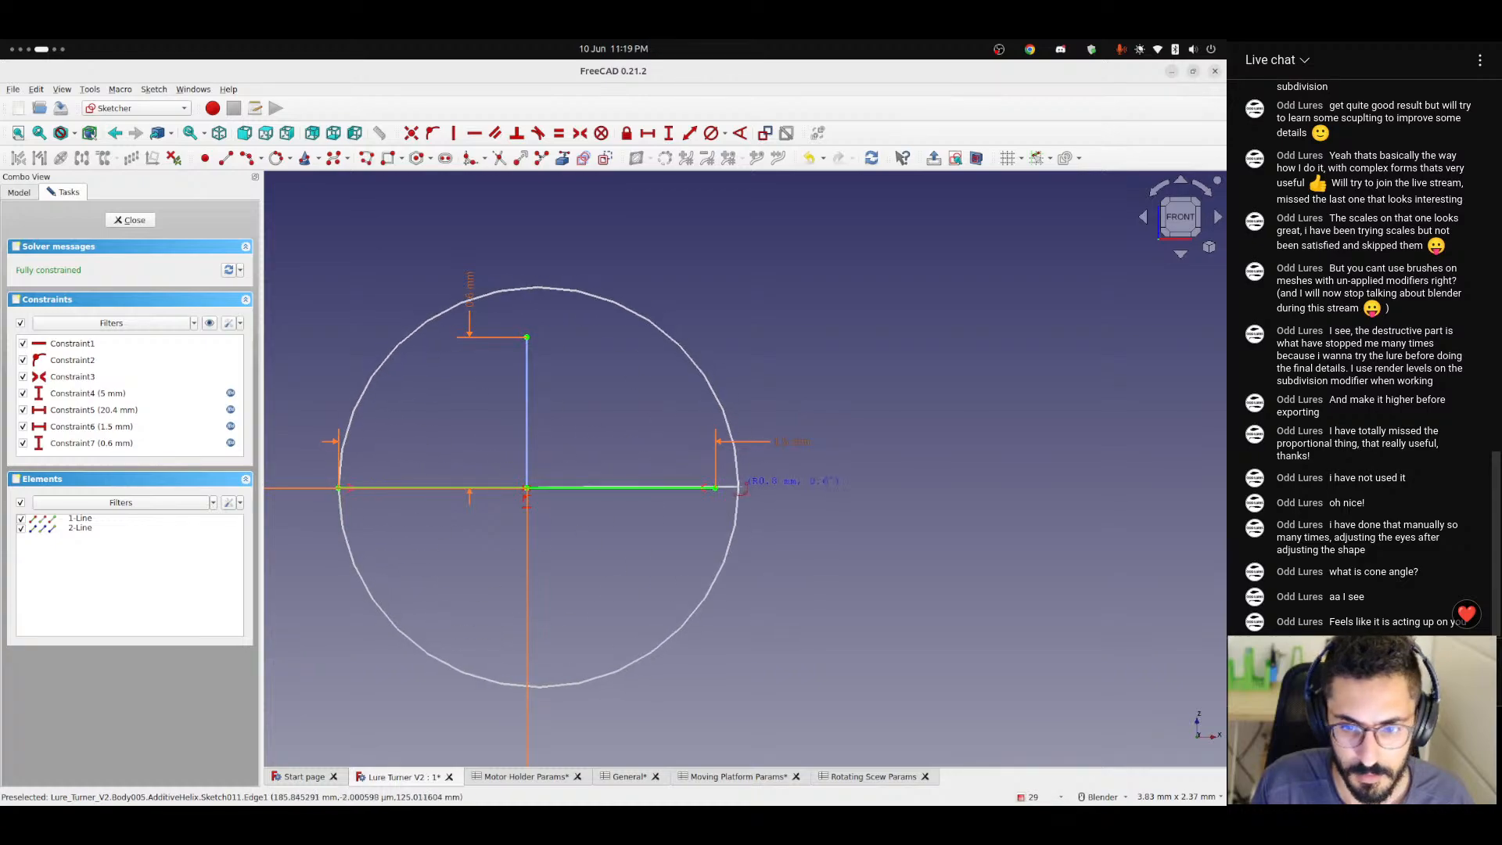
left_click(715, 488)
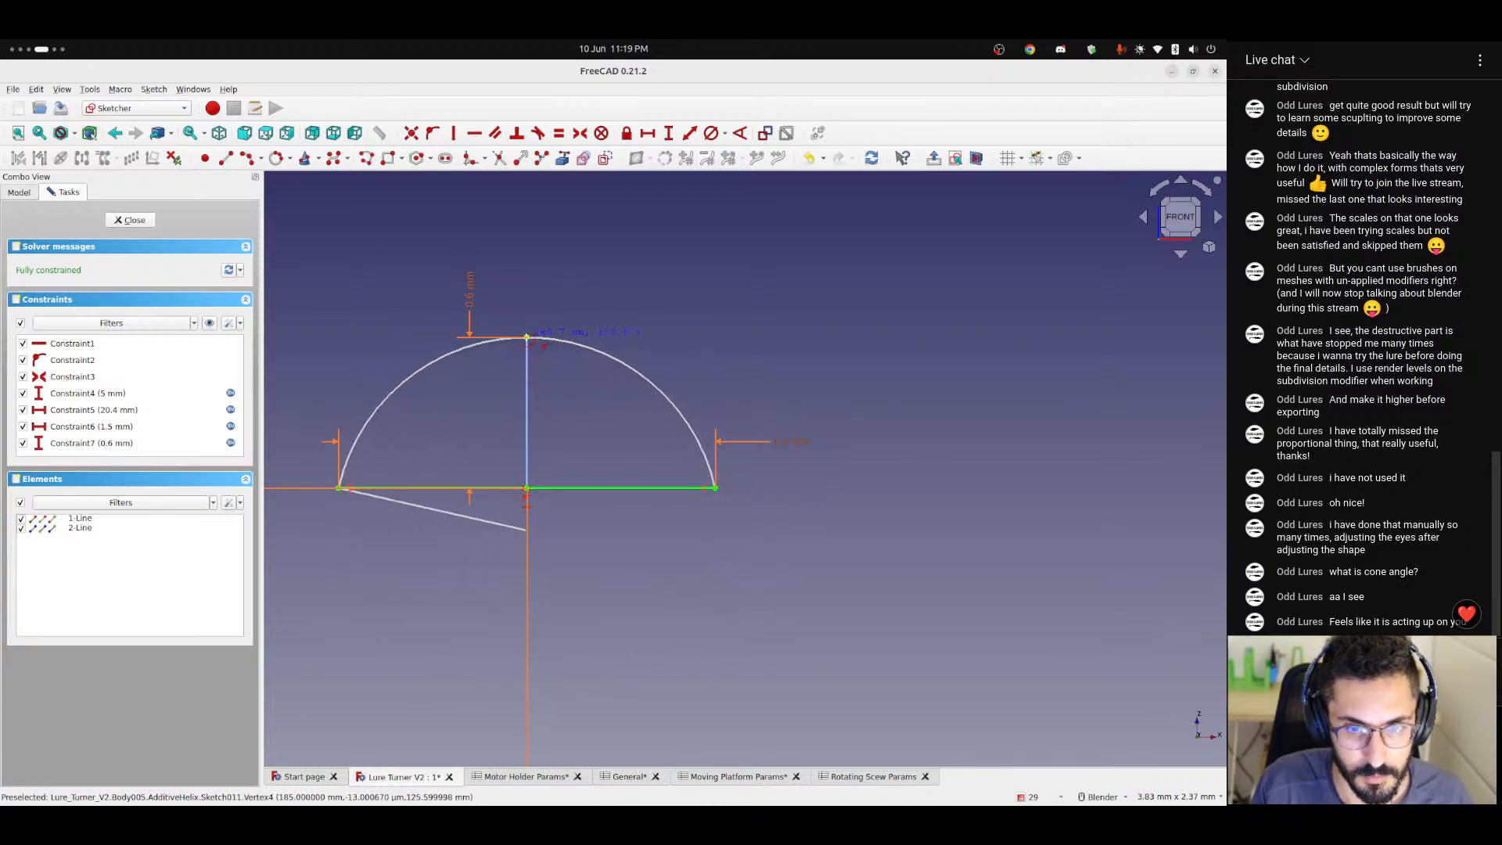
left_click(526, 337)
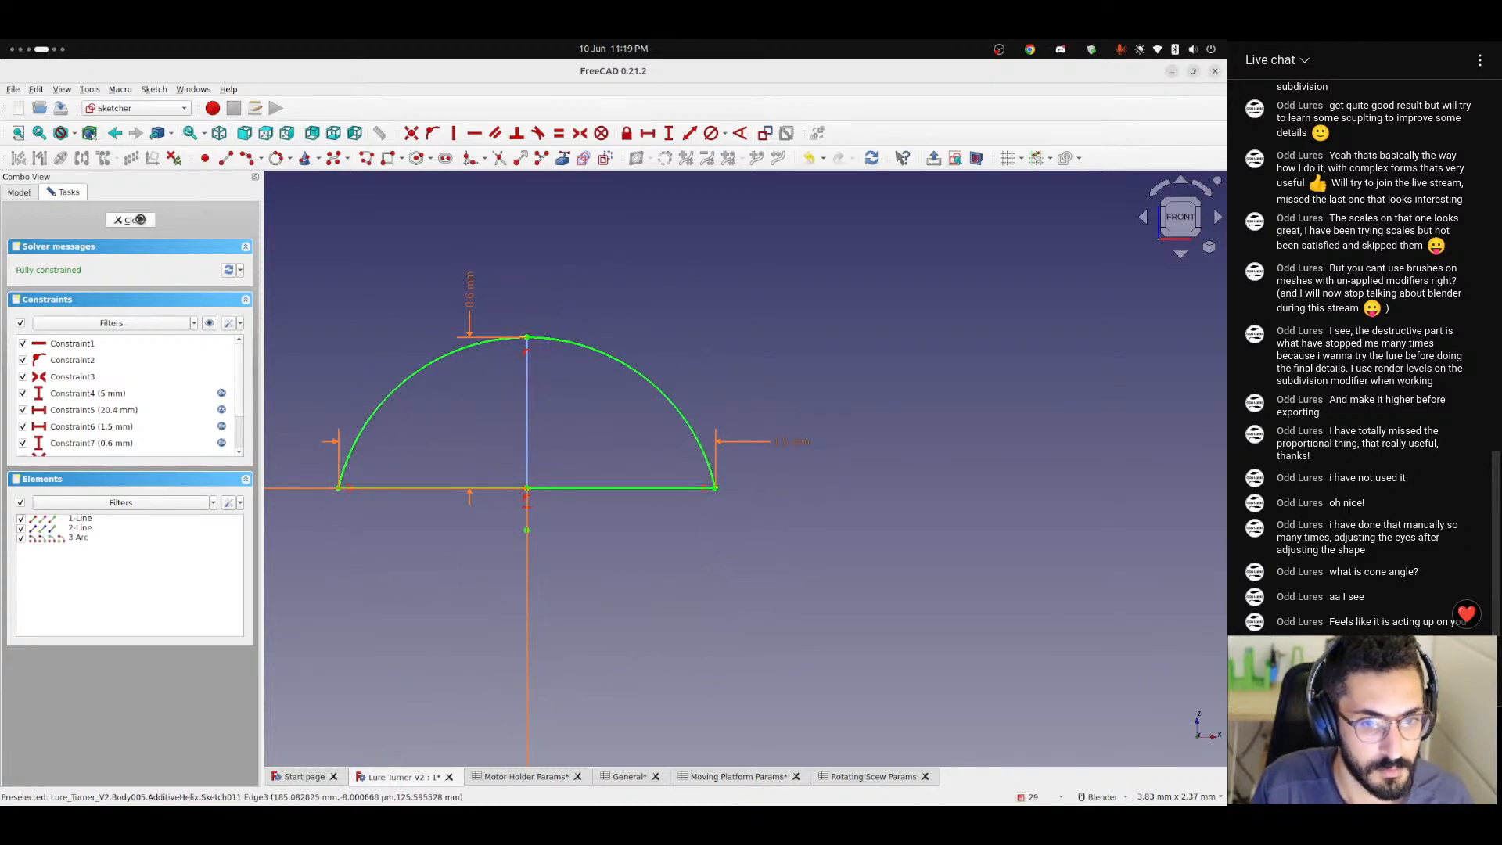
key("Escape")
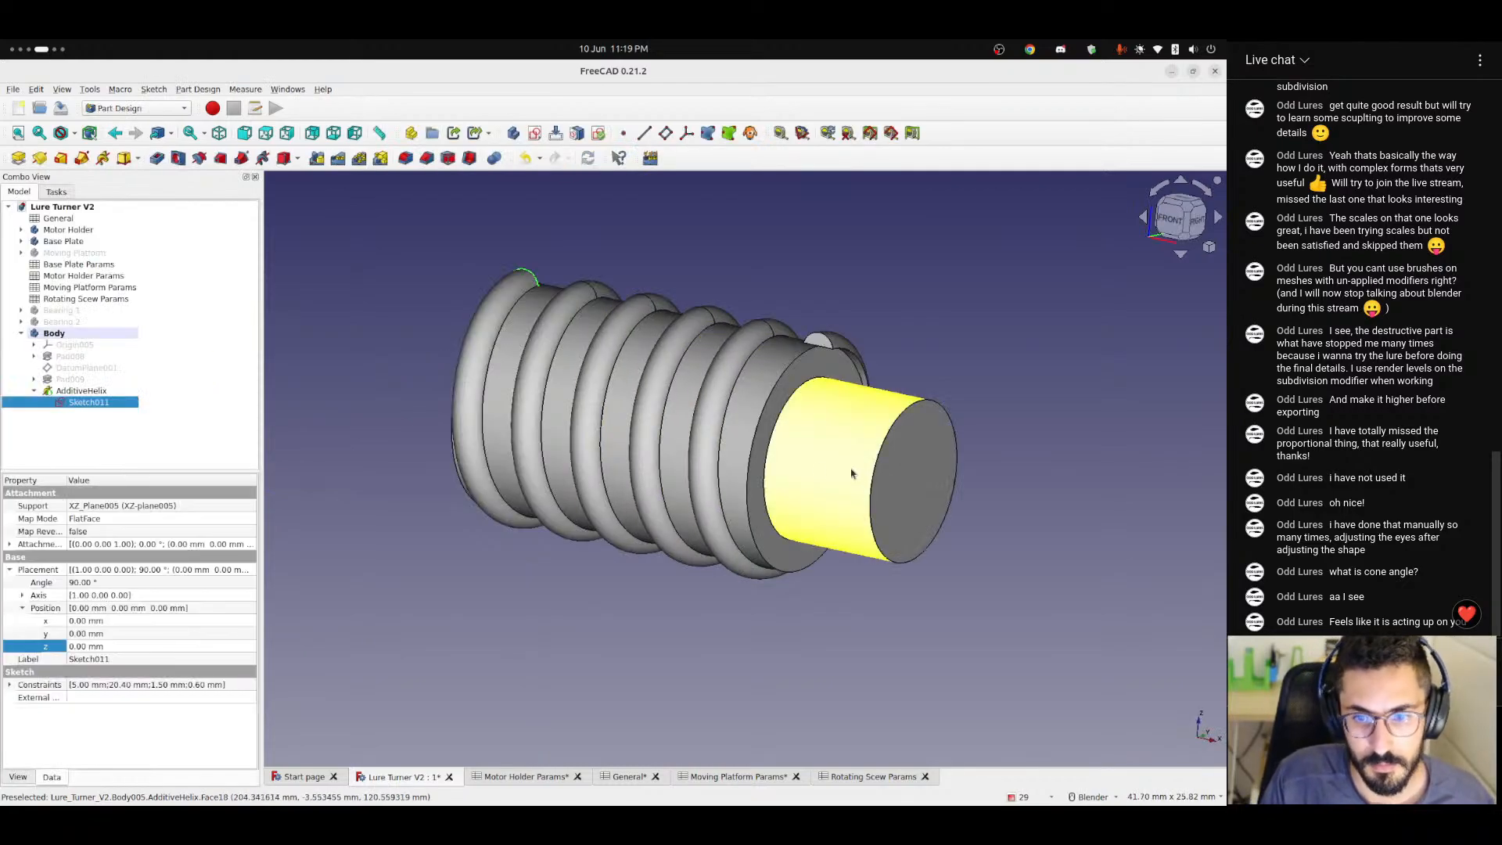
Inspect both ends of the rounded thread on the shaft and reopen its profile, Sketch011, for editing.
mouse_move(622, 470)
middle_mouse_down()
mouse_move(829, 473)
mouse_move(664, 468)
mouse_move(710, 503)
mouse_move(720, 596)
mouse_move(720, 543)
middle_mouse_up()
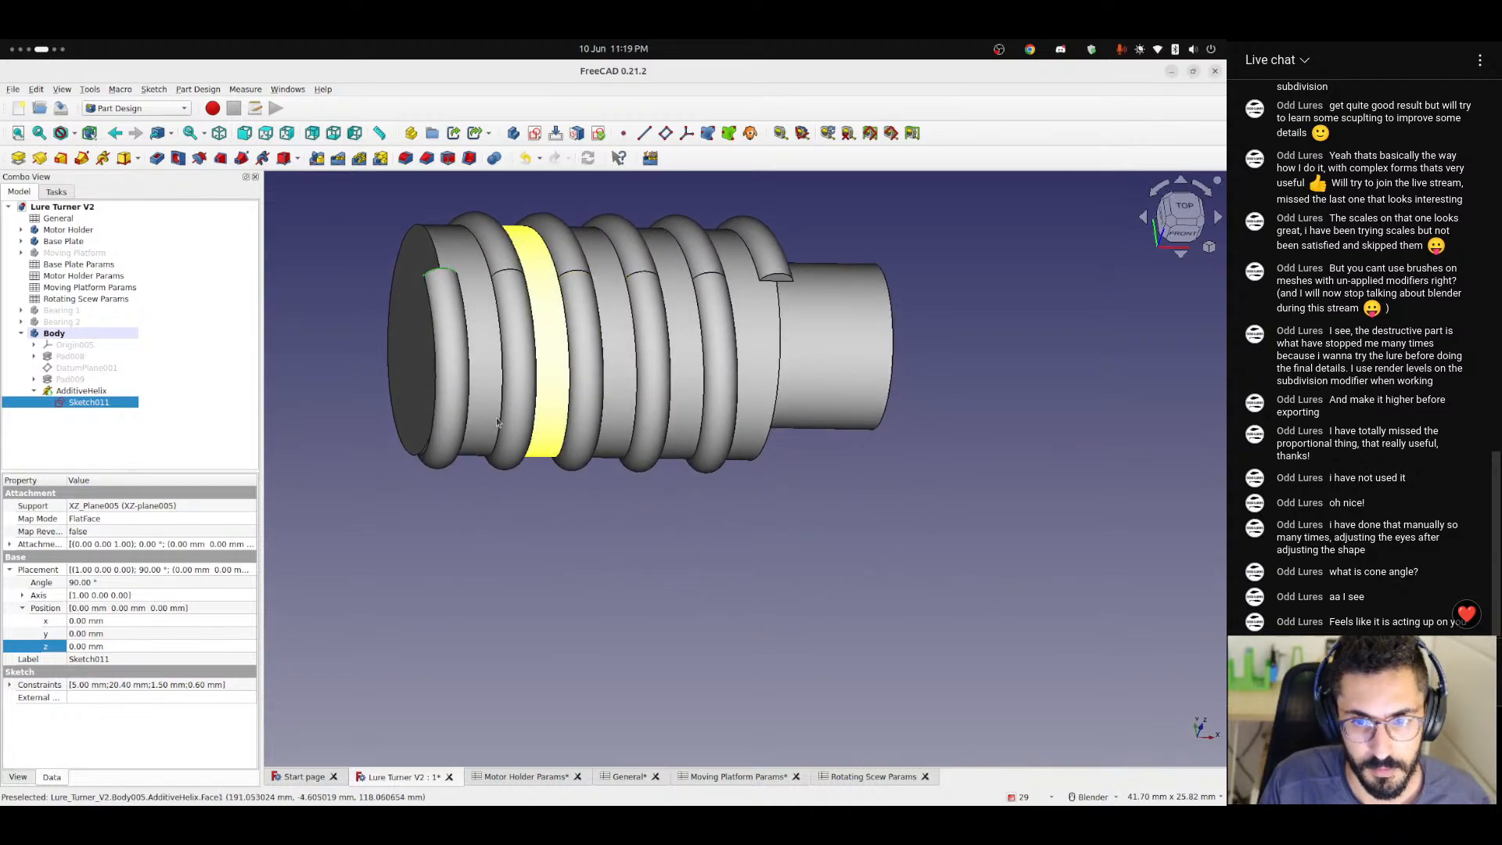
scroll(421, 375, "up", 4)
scroll(485, 375, "down", 2)
middle_click_drag(553, 361, 531, 462, "shift")
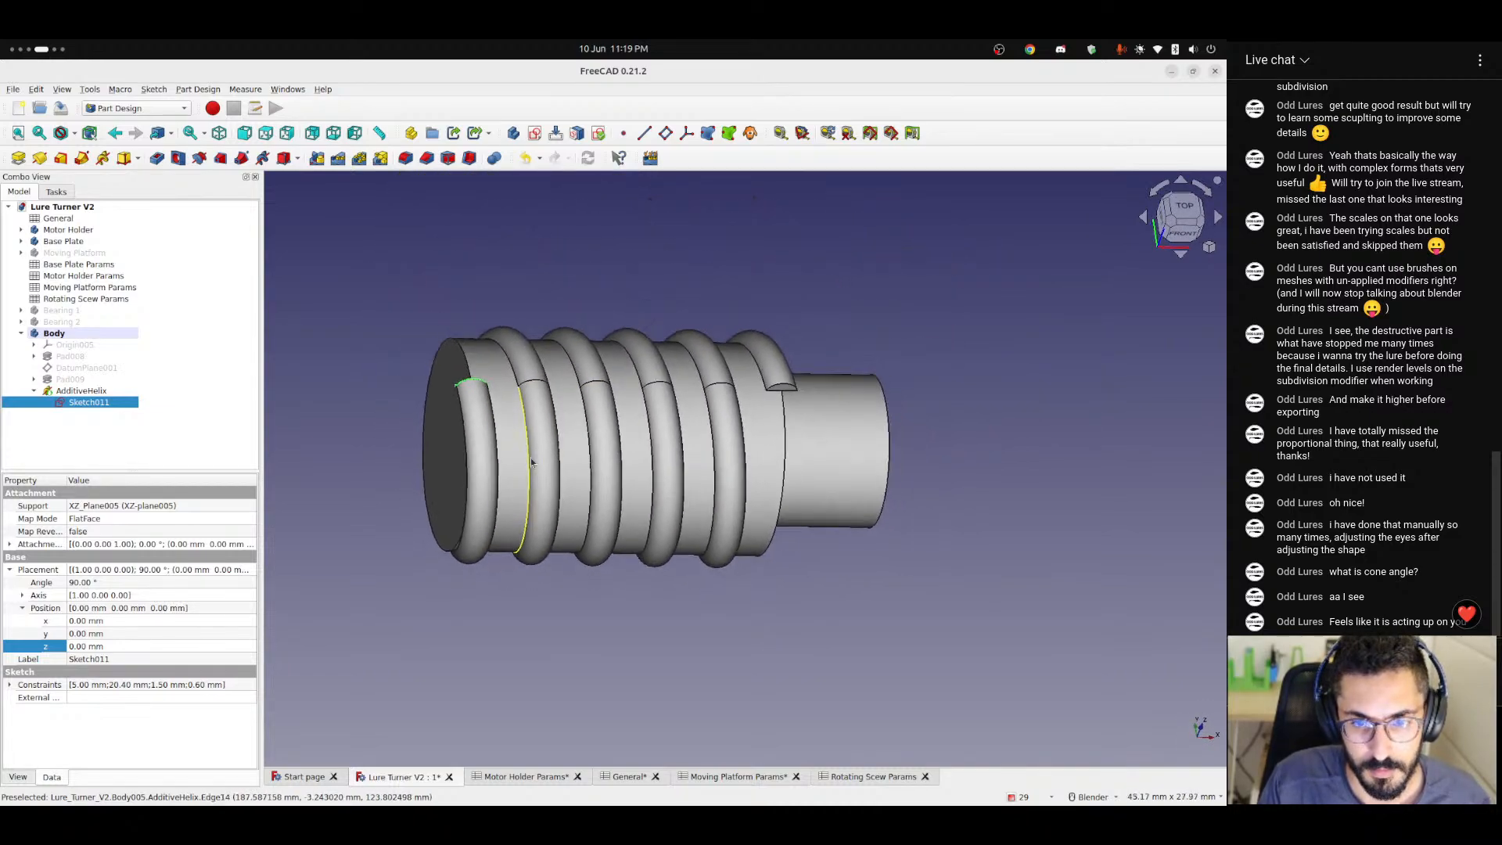
scroll(531, 462, "up", 3)
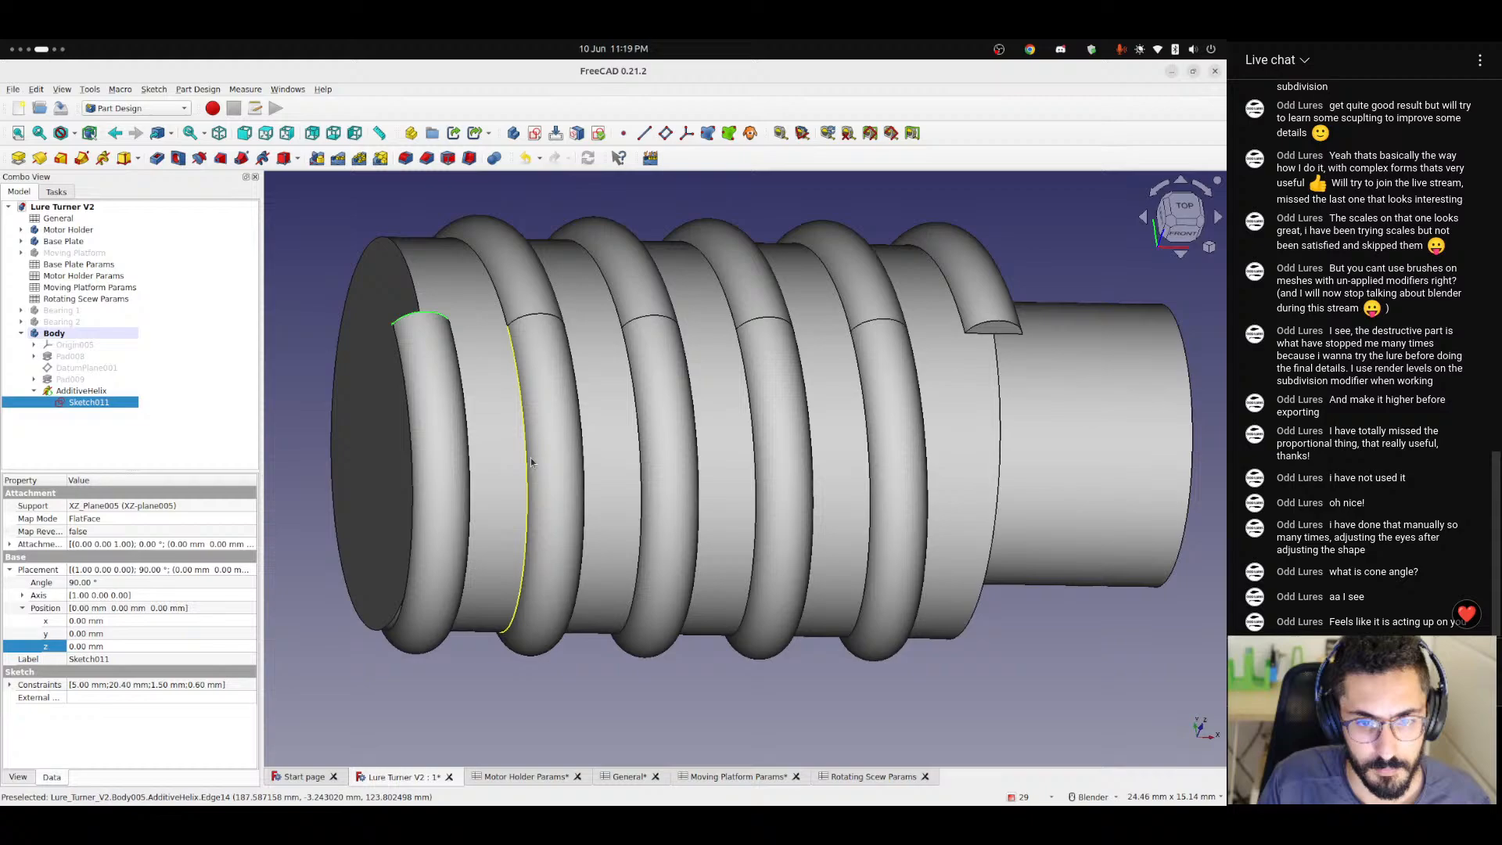
double_click(88, 405)
scroll(391, 391, "down", 5)
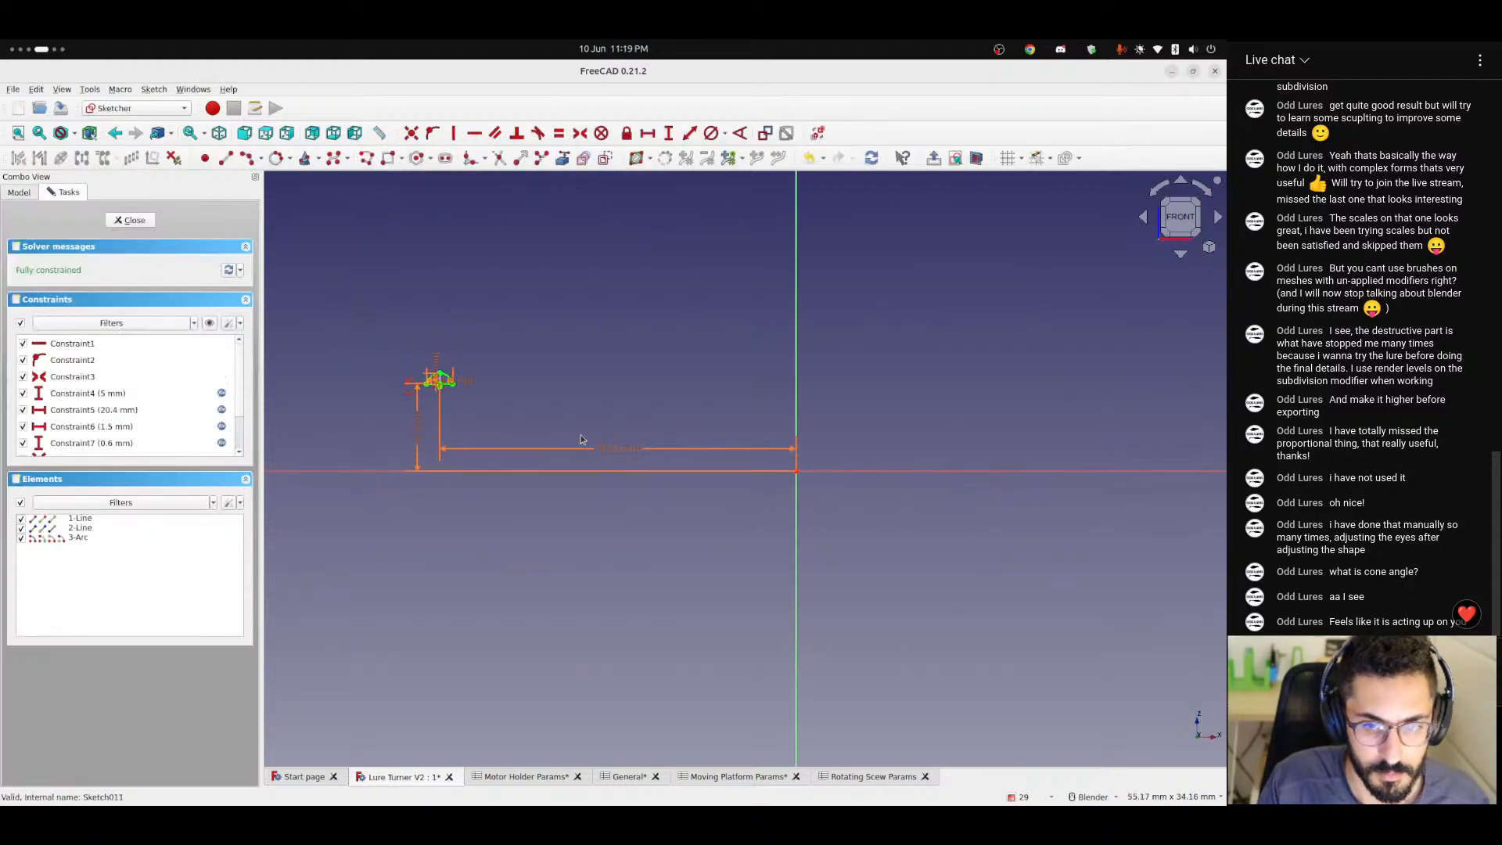
scroll(542, 469, "up", 3)
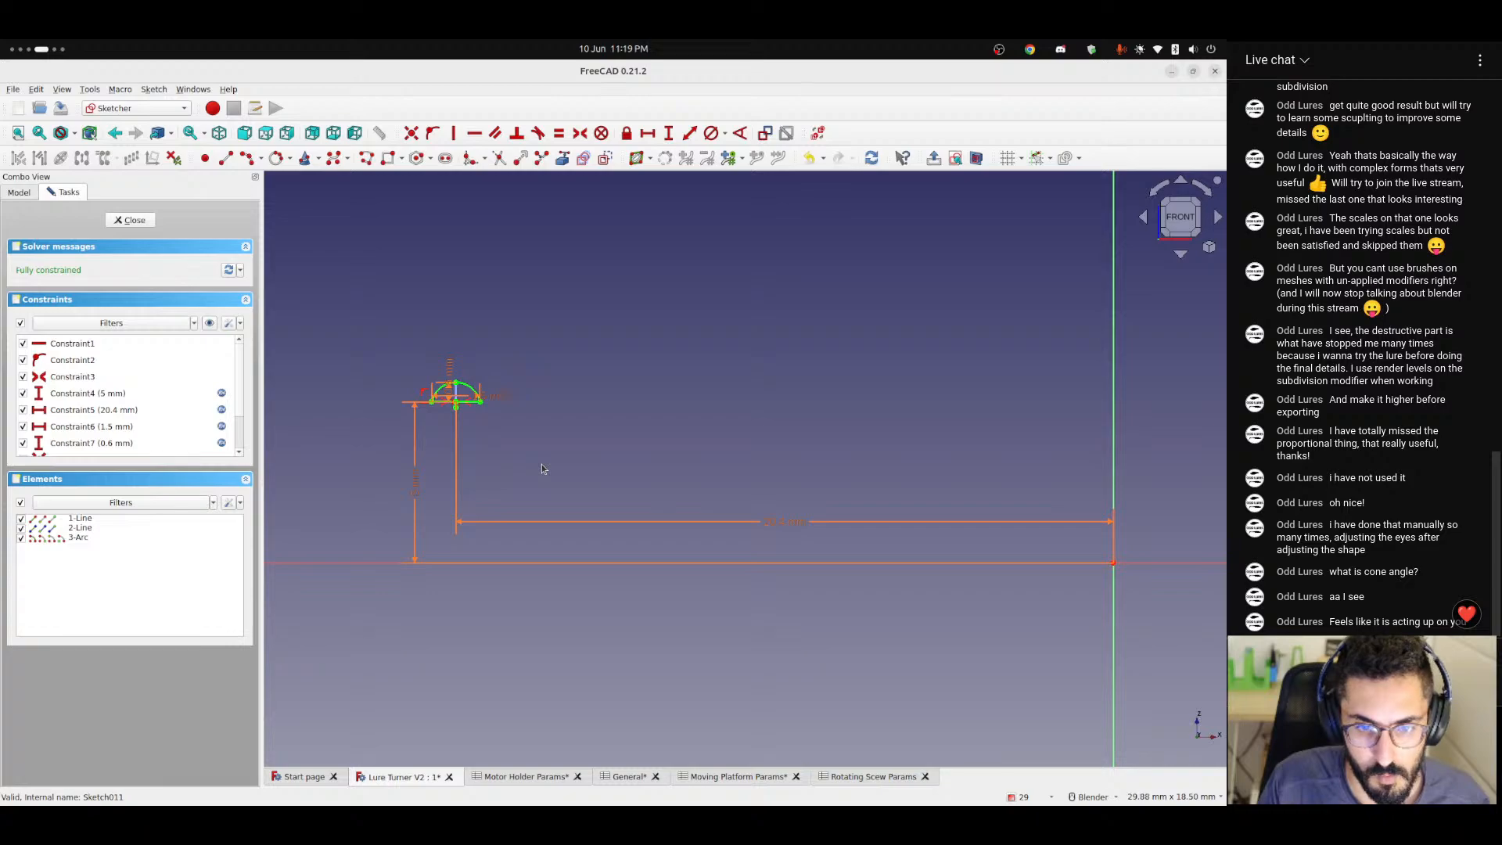
Try halving the screw length in the profile's horizontal distance formula by adding / 2 after <<Rotating Scew Params>>.screwLength.
double_click(783, 522)
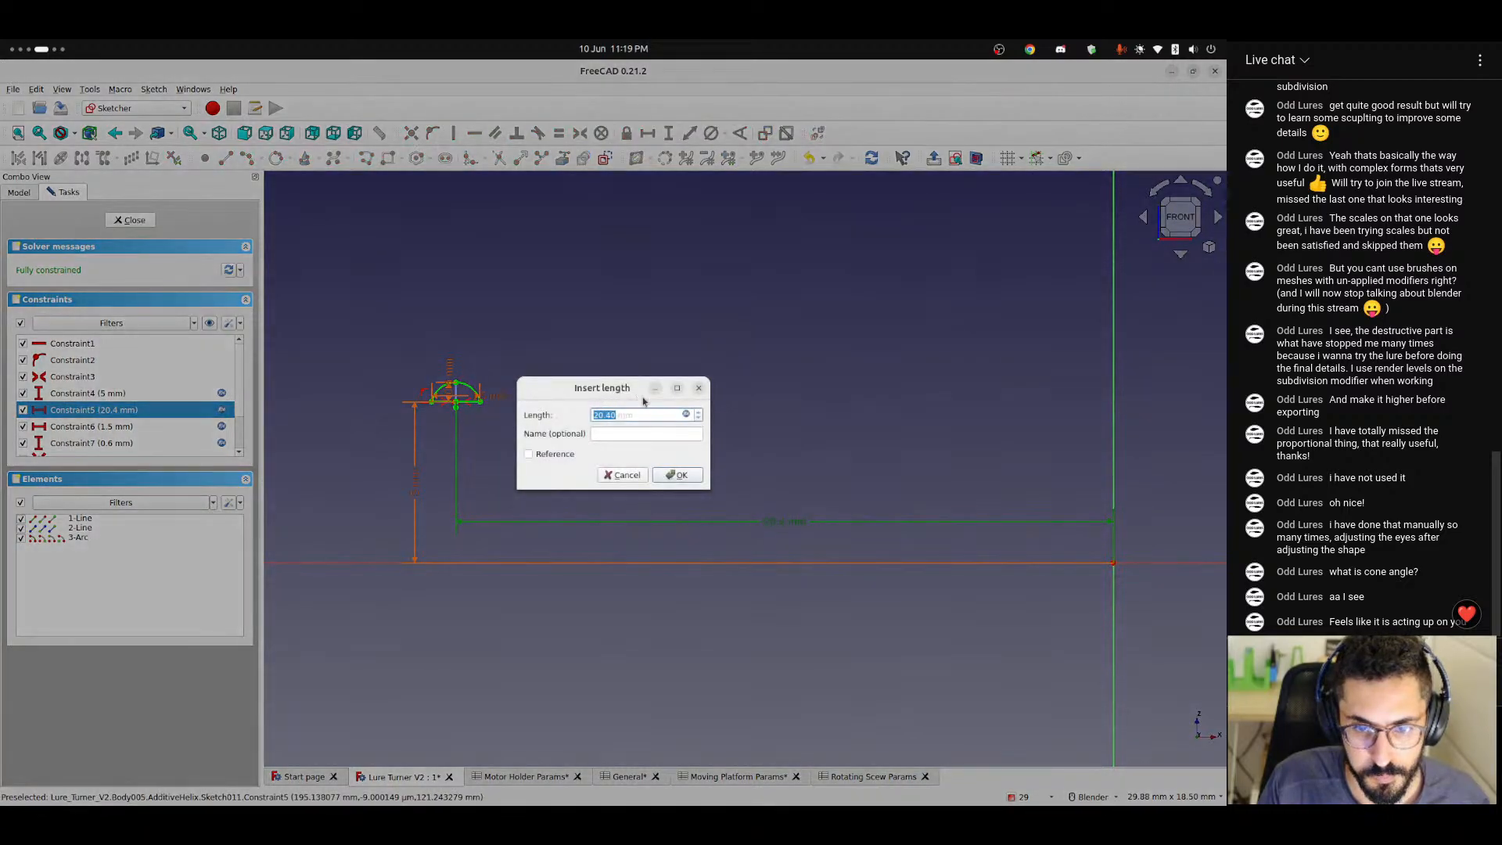
left_click(686, 415)
key("Right")
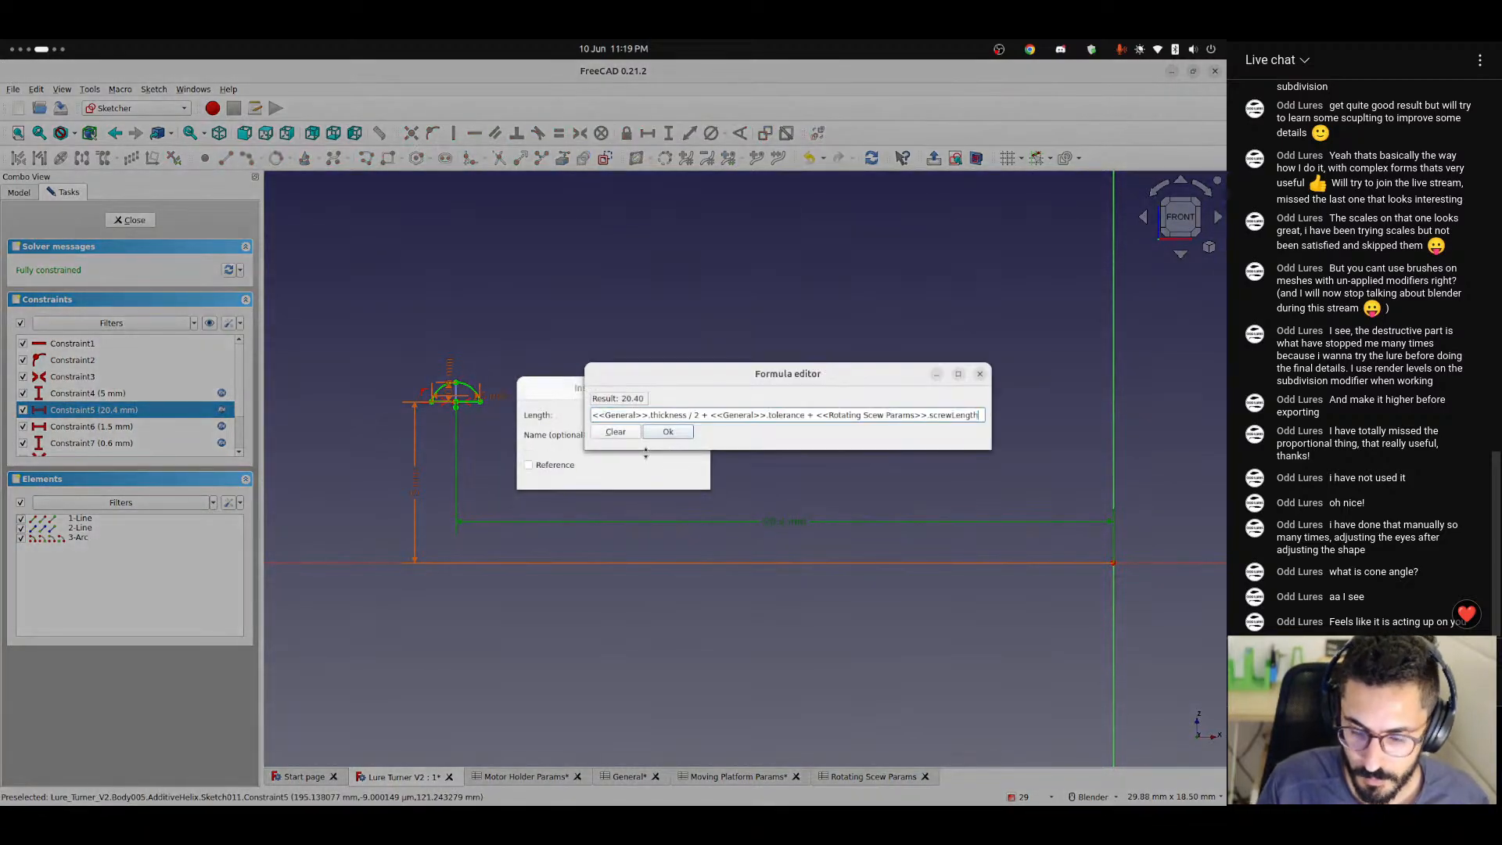
type("-")
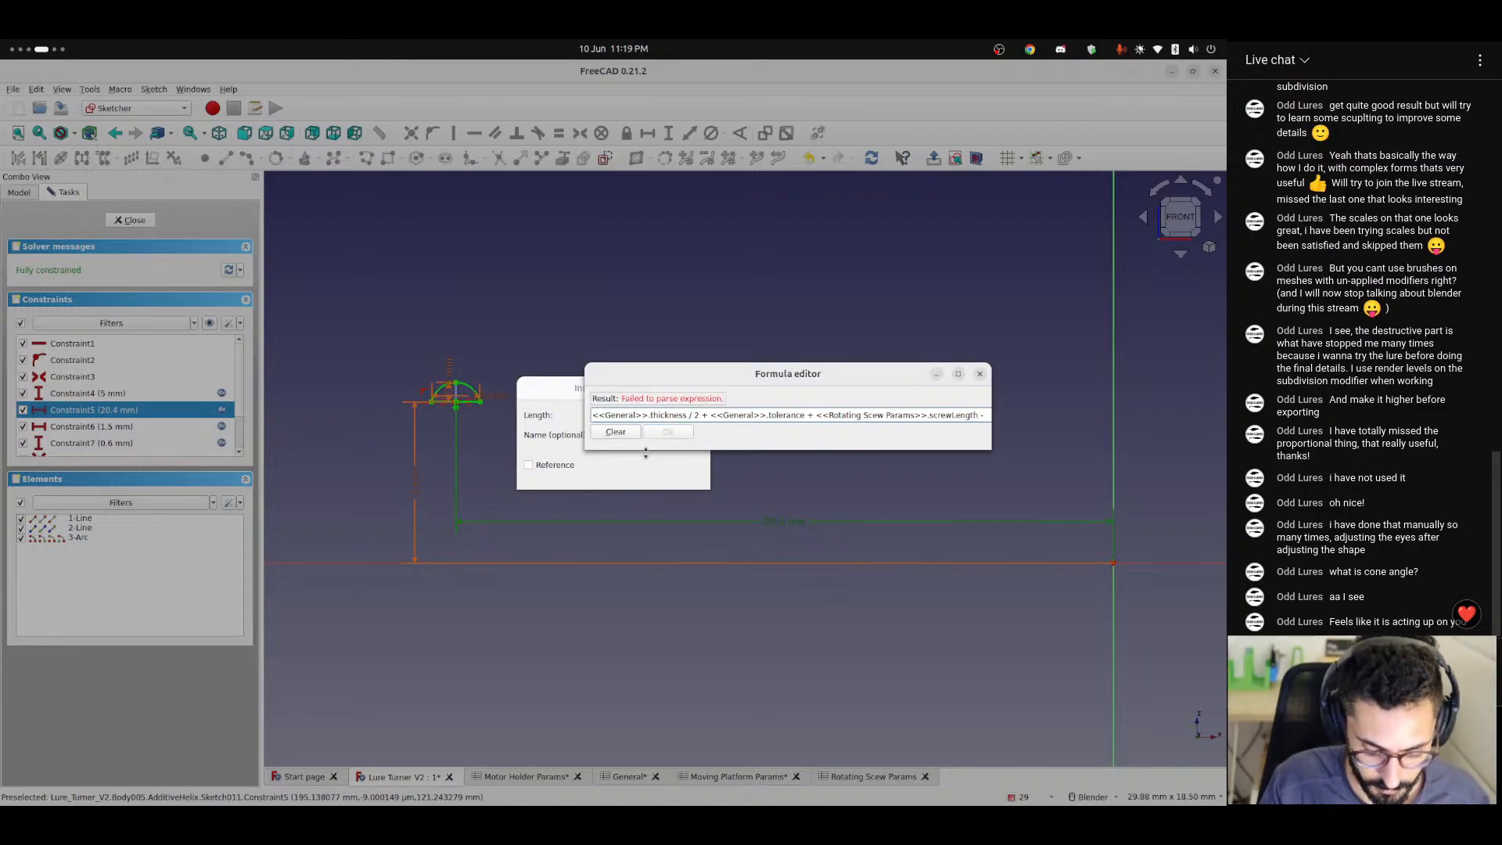
type(" <<ra")
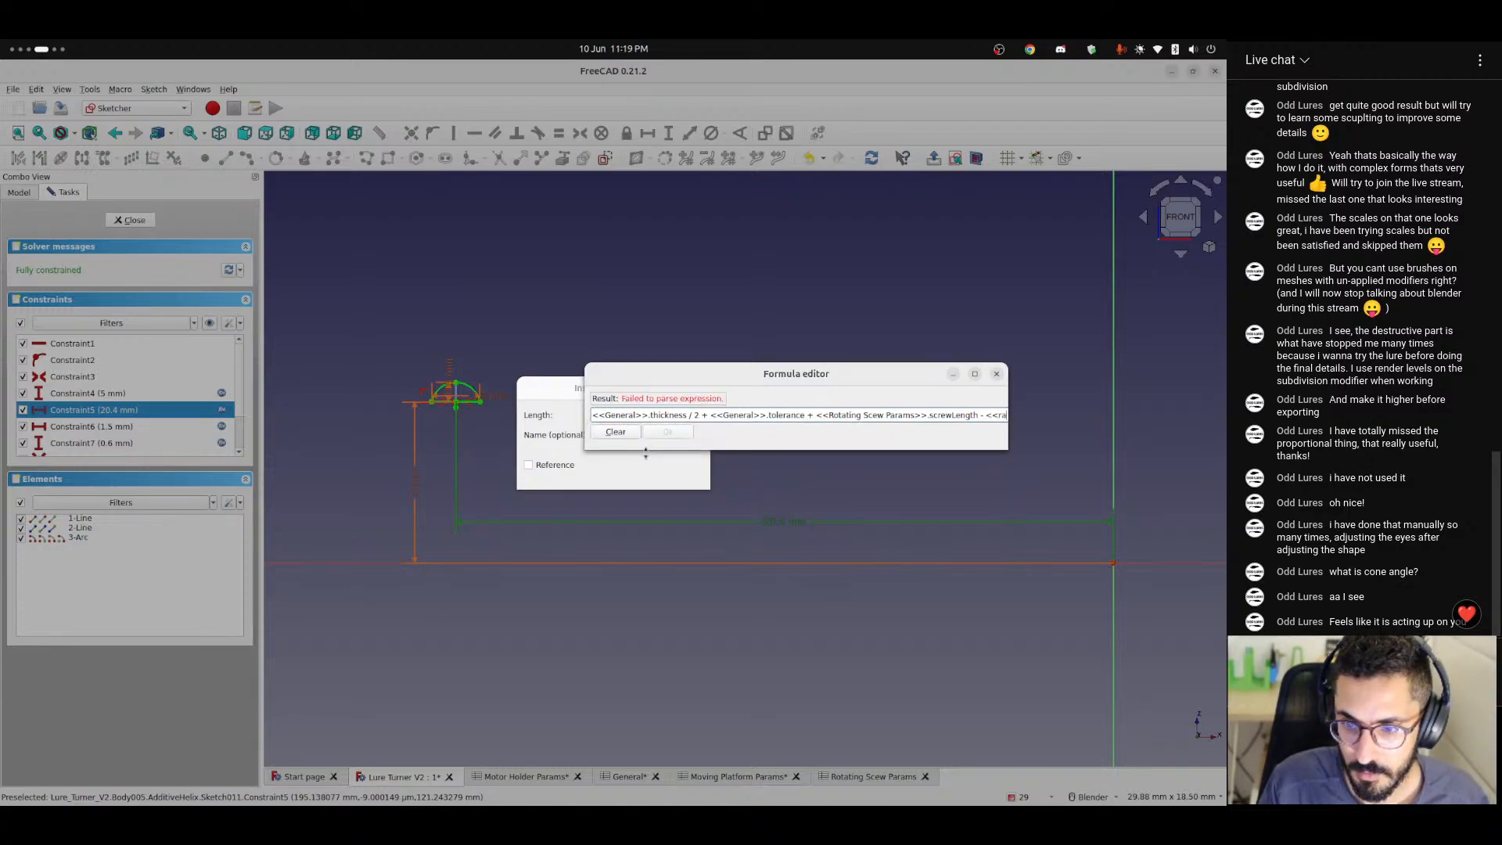
key("BackSpace")
key("BackSpace")
key("BackSpace")
key("BackSpace")
key("BackSpace")
key("BackSpace")
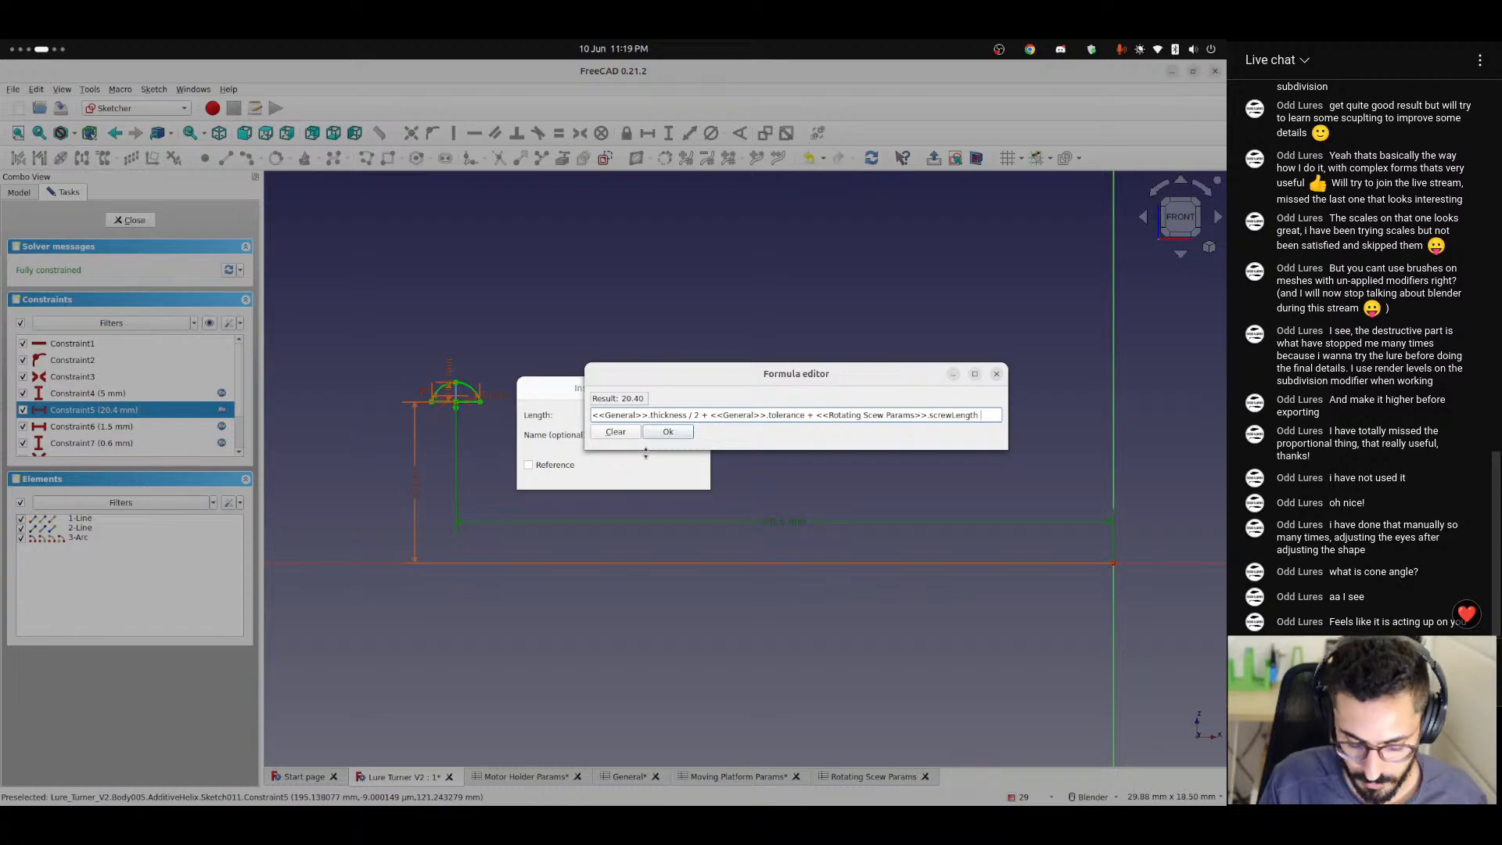
type("/ 2")
key("Return")
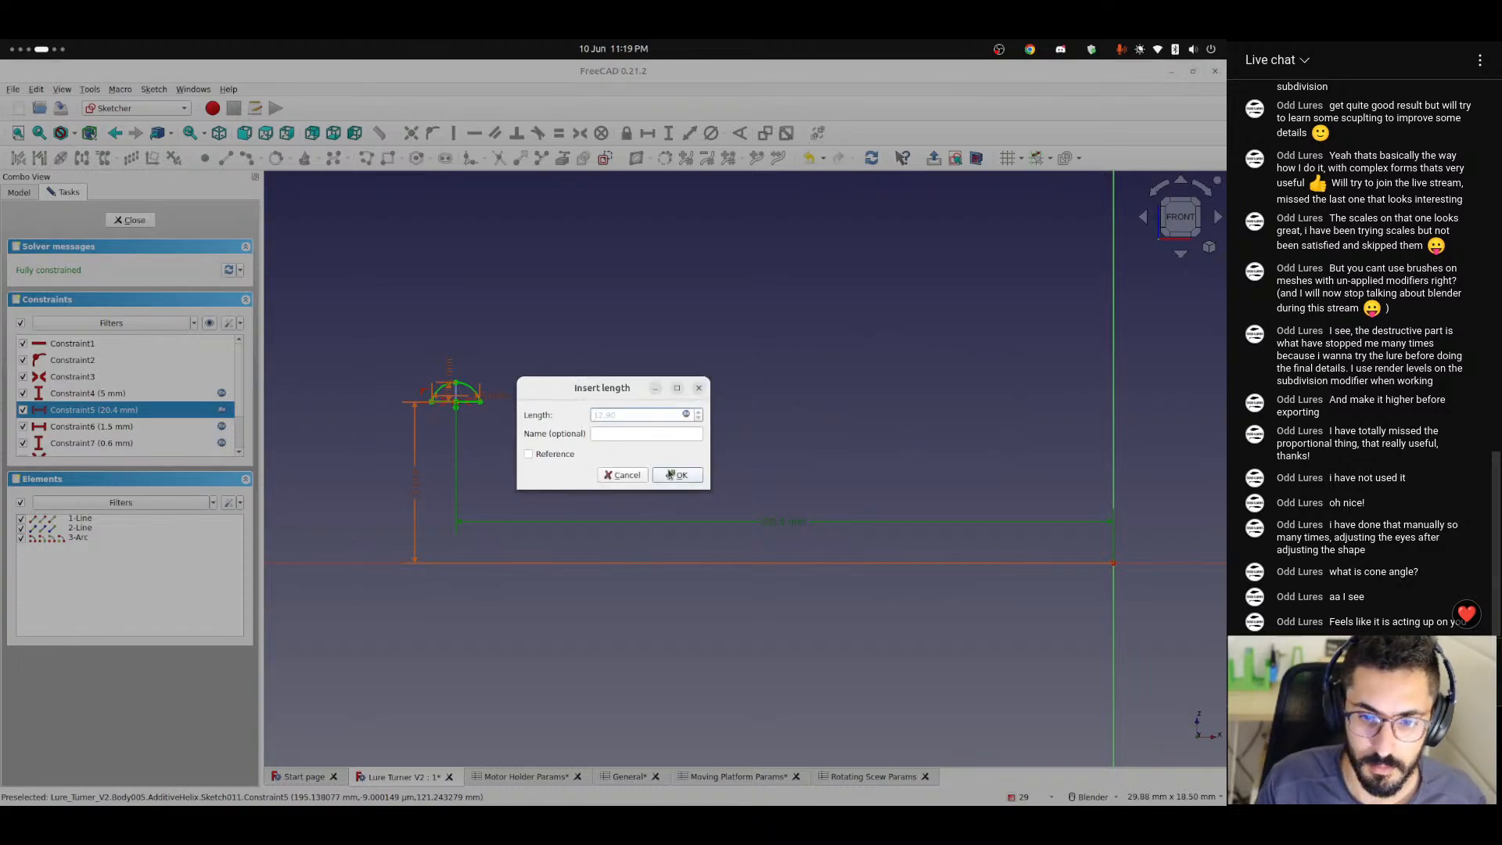
left_click(670, 474)
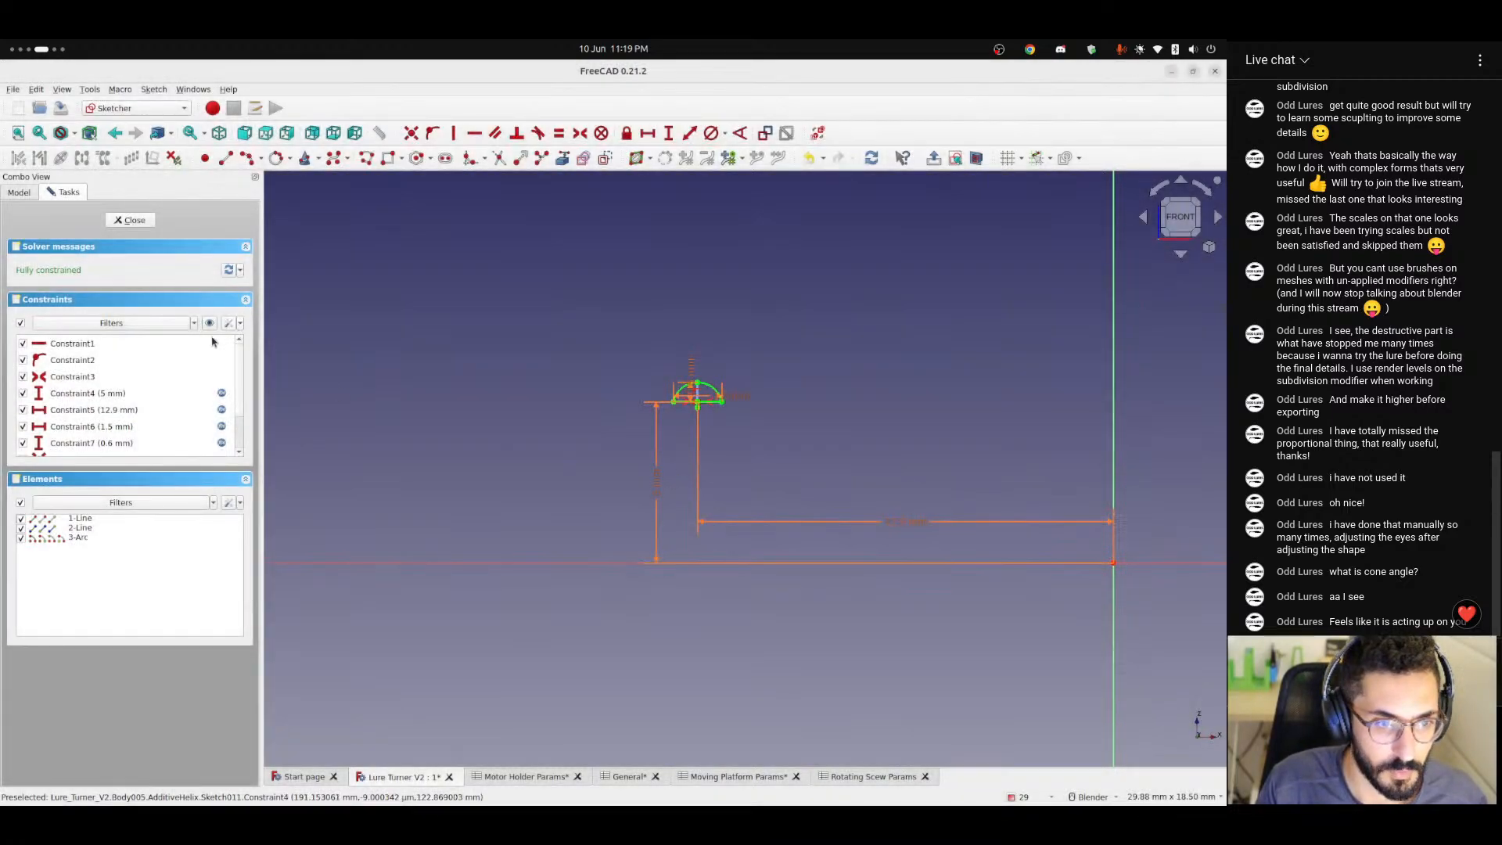
Make the profile's horizontal distance formula end in screwLength - <<Rotating Scew Params>>.threadWidth / 2, without halving screwLength, and close the sketch.
double_click(864, 520)
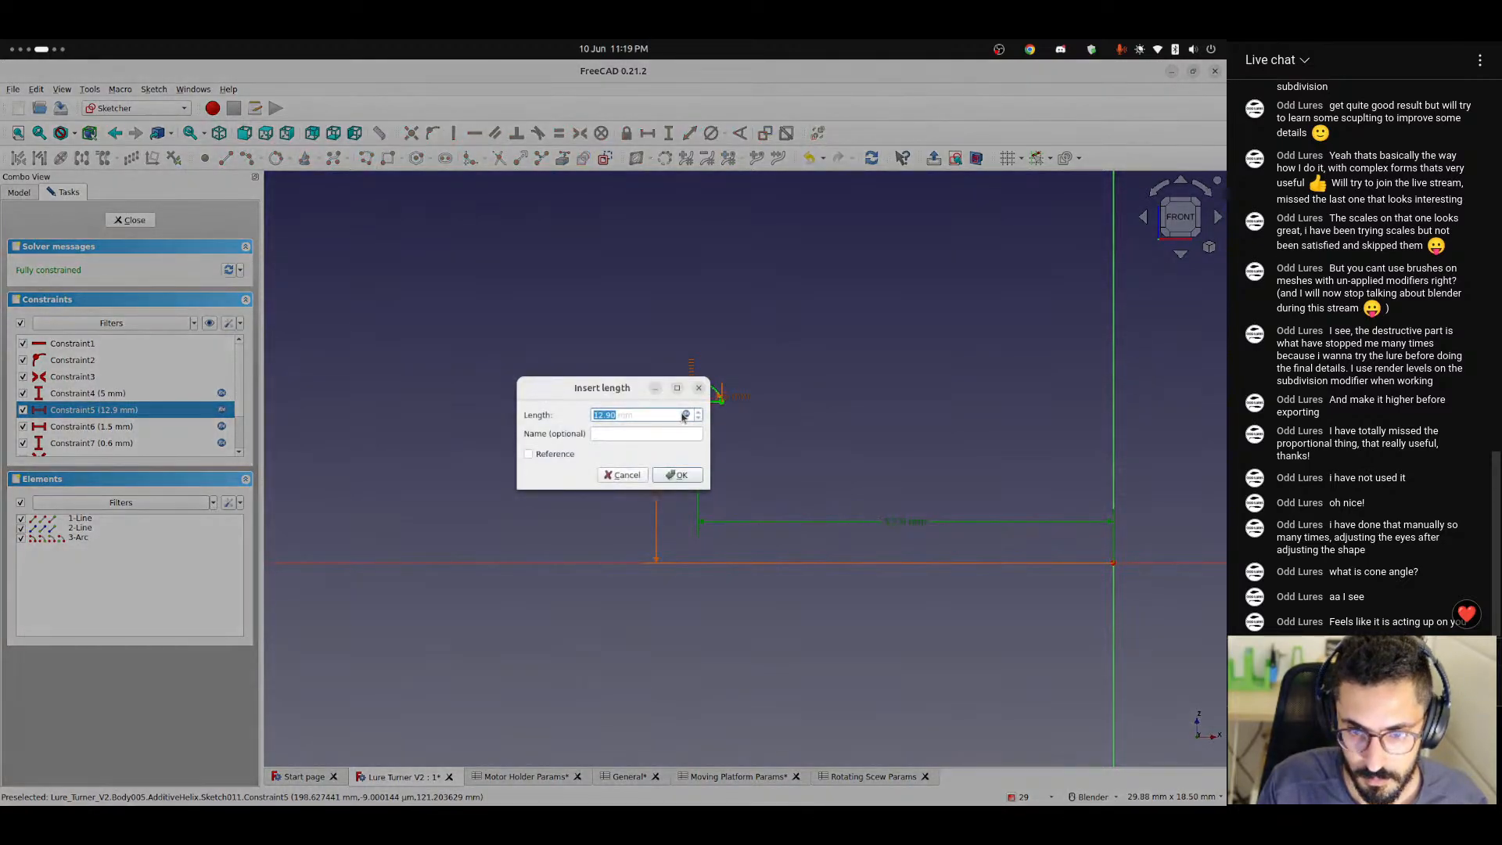
left_click(684, 415)
key("End")
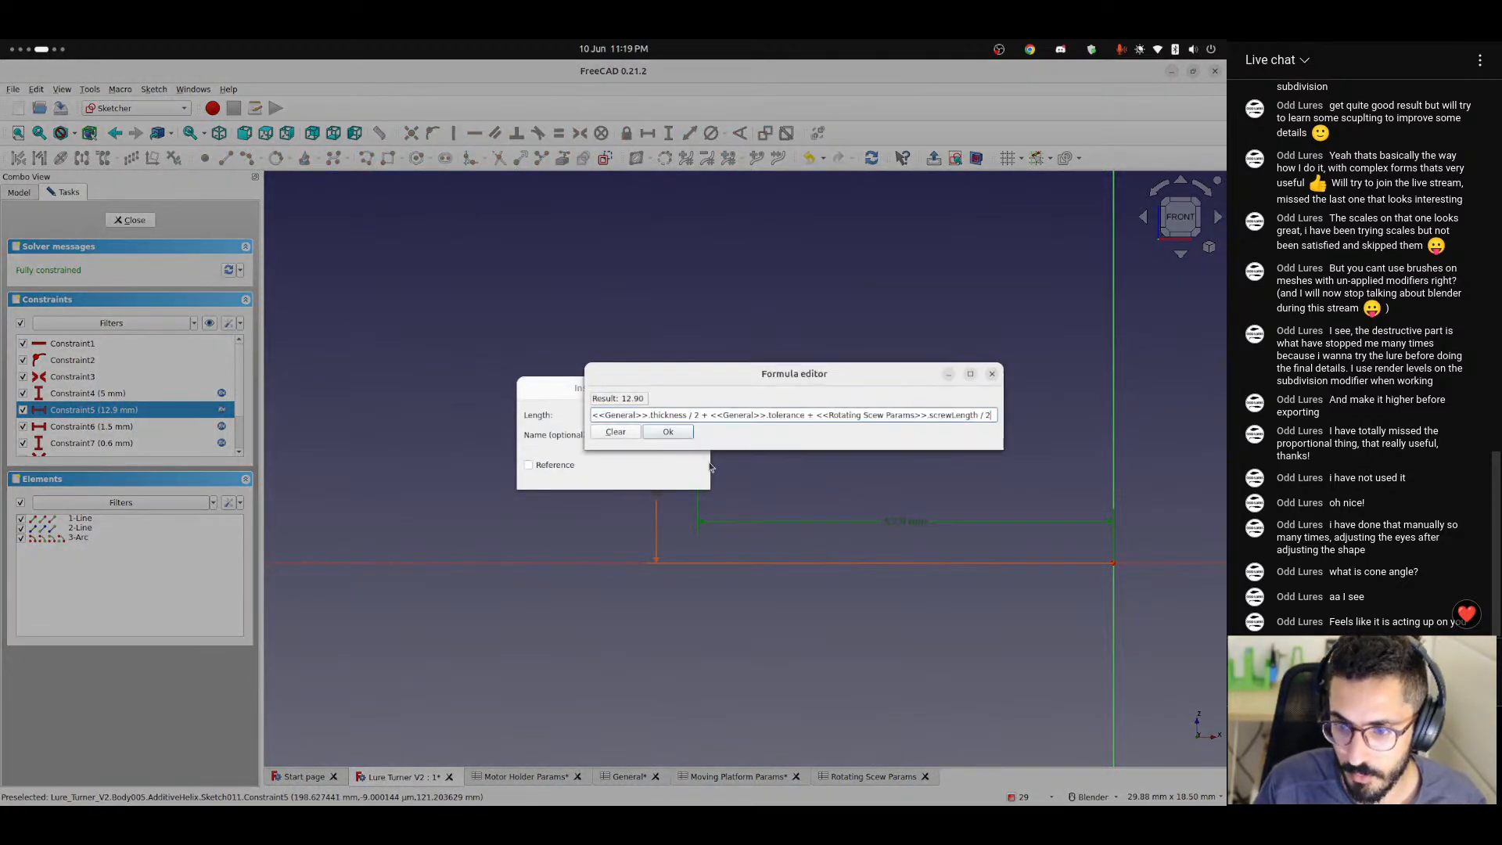
key("BackSpace")
key("BackSpace")
key("BackSpace")
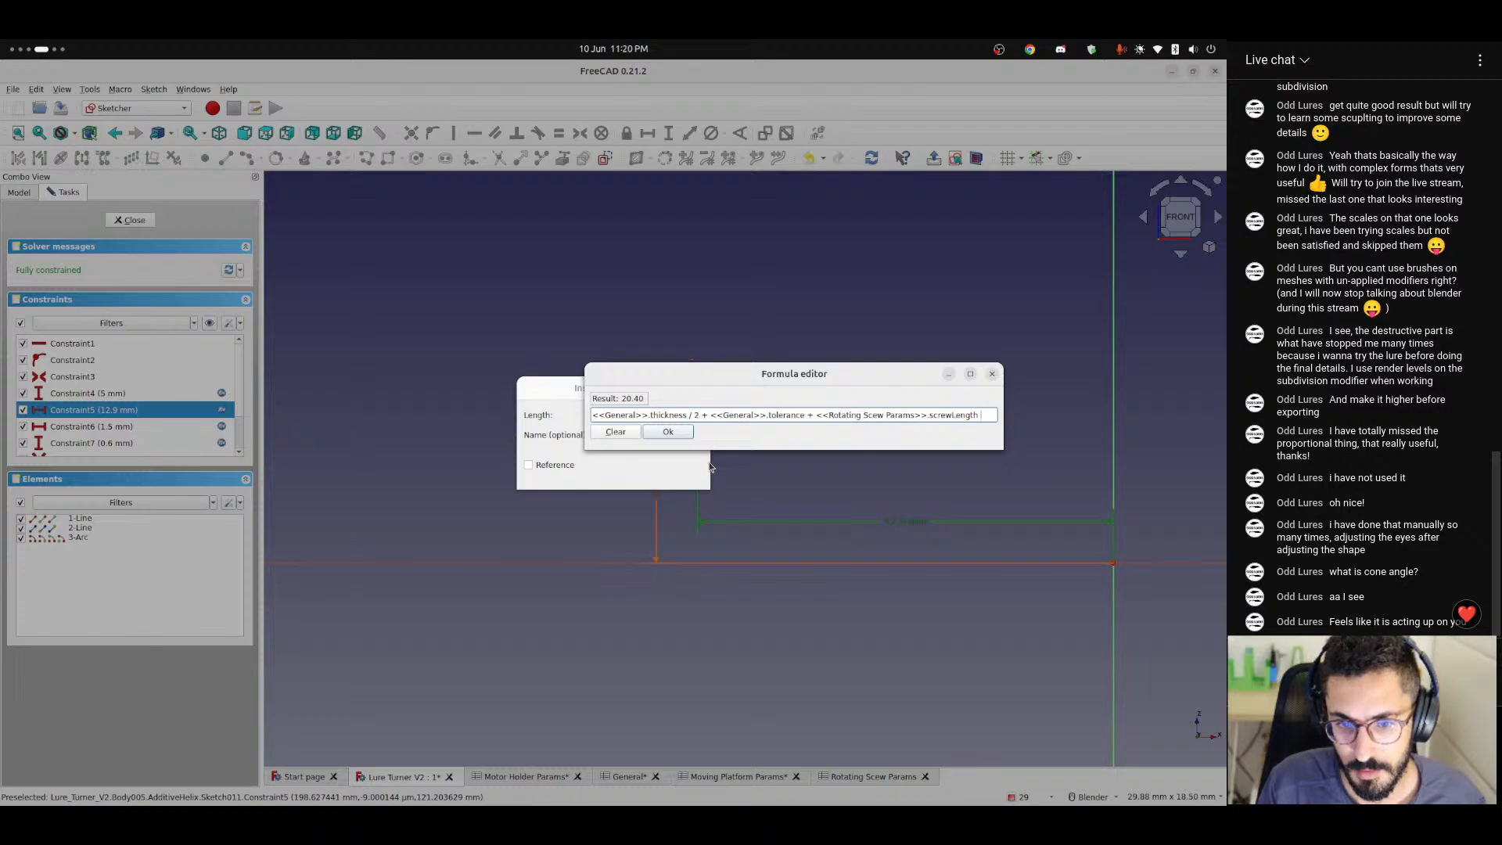
type("- <<Rotating Scew Params>>.")
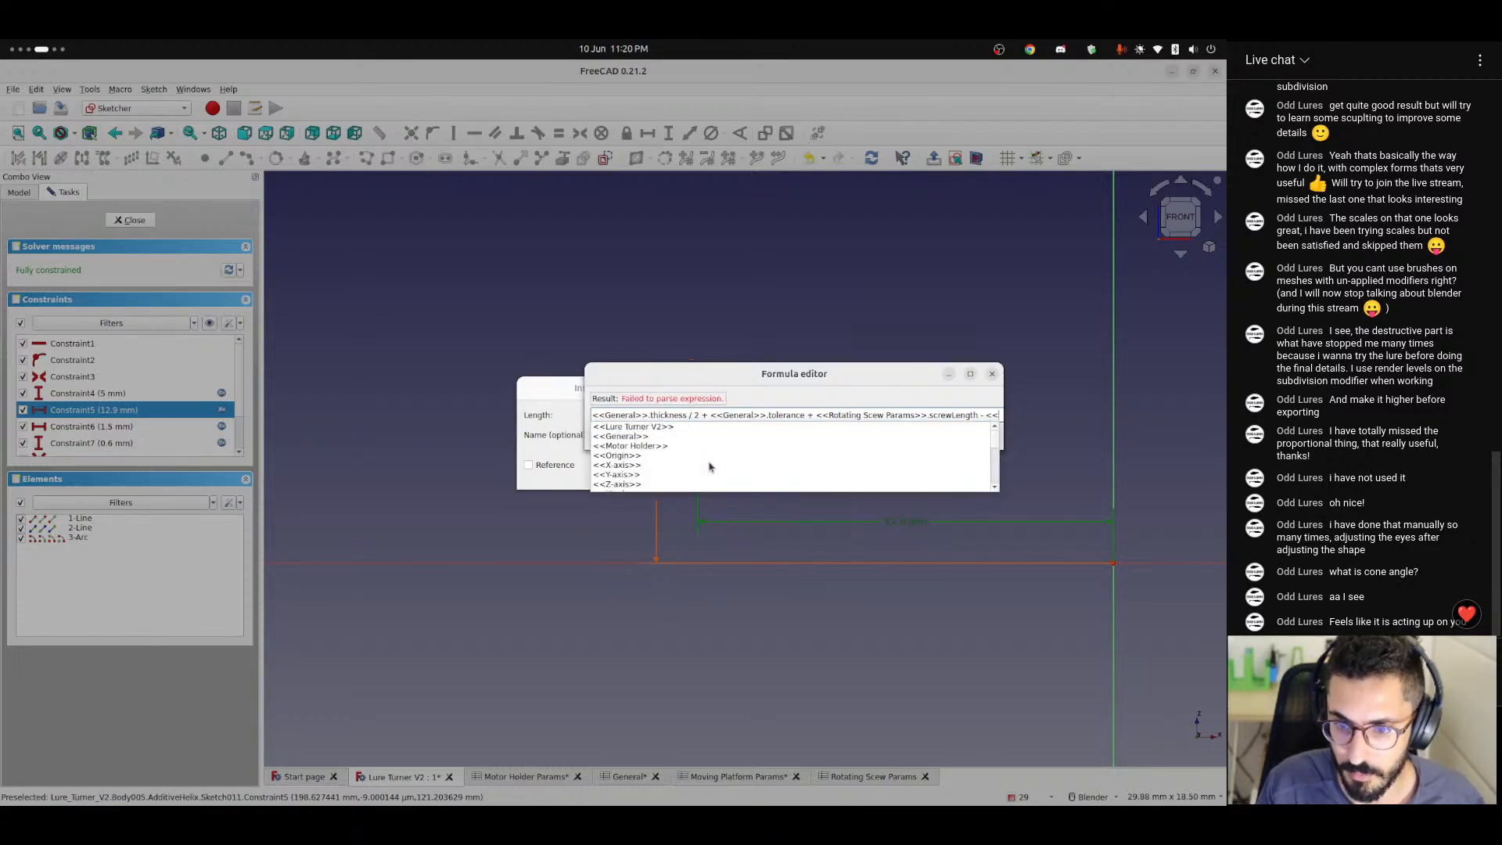
key("Down")
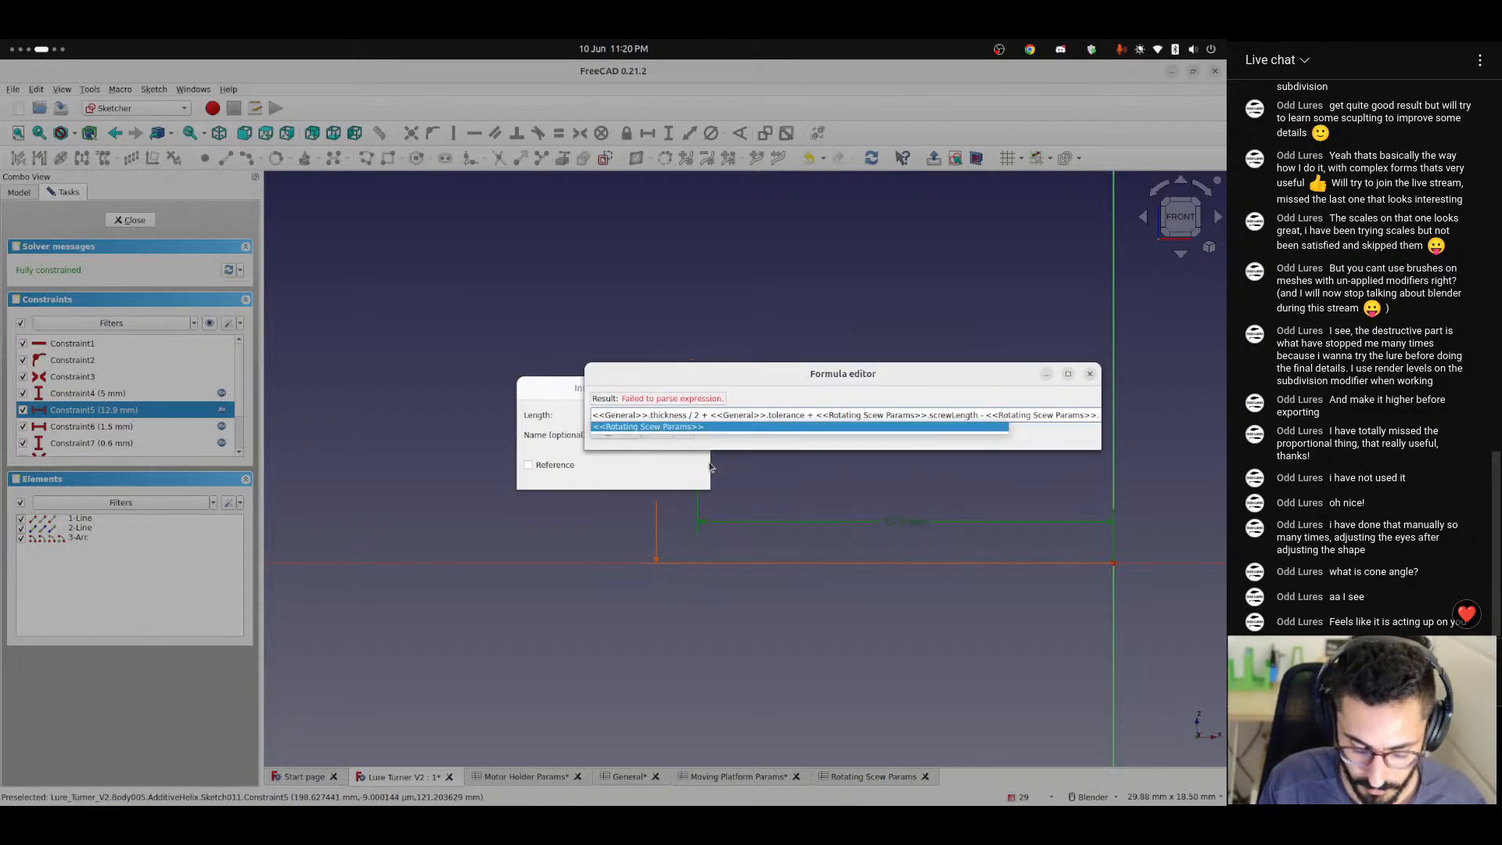
key("Return")
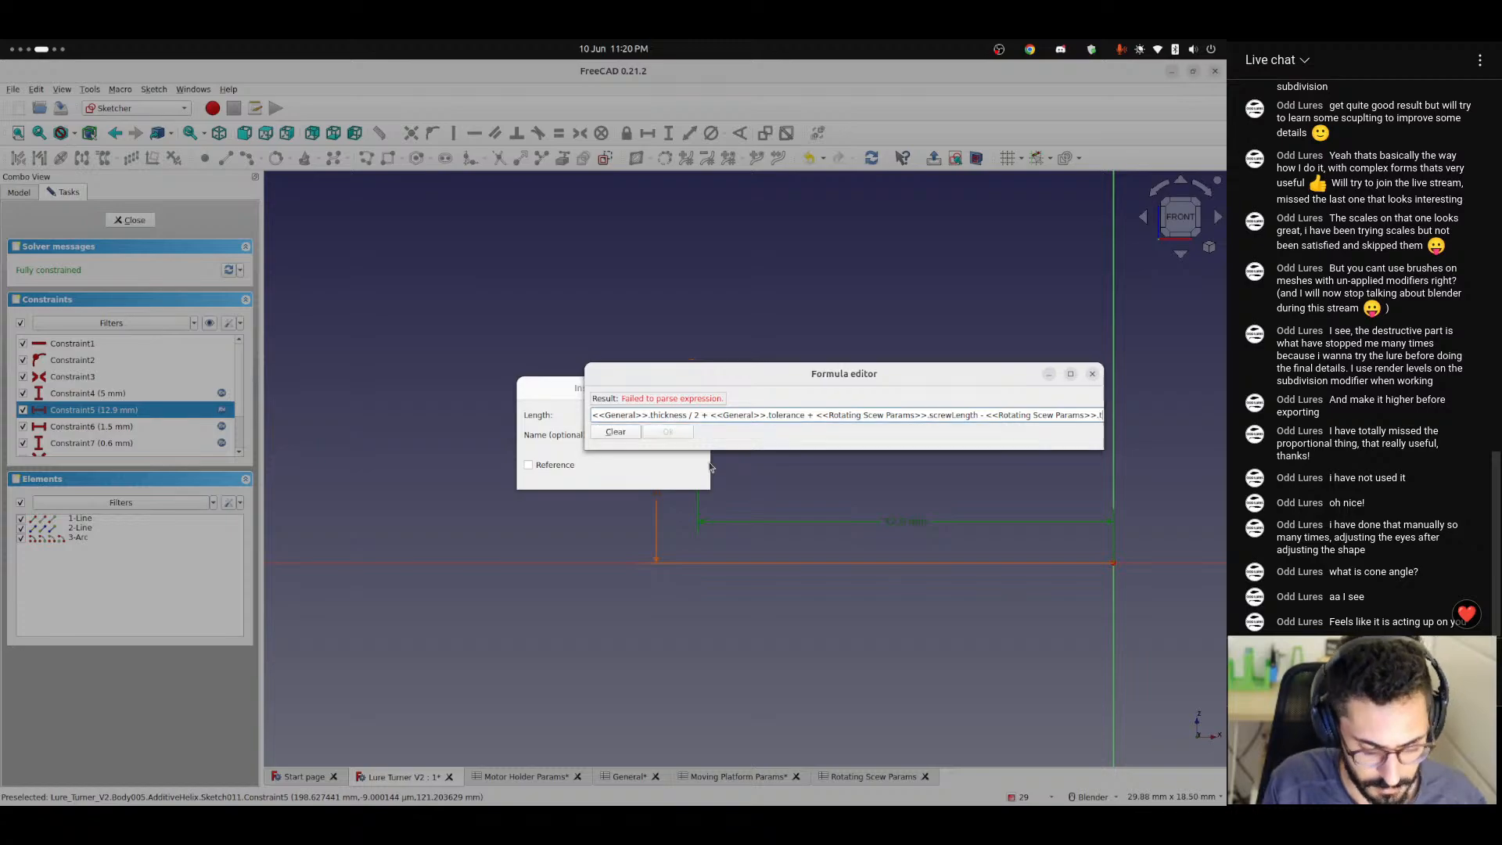
type("threadWidth")
key("Down")
key("Down")
key("Down")
key("Down")
key("Return")
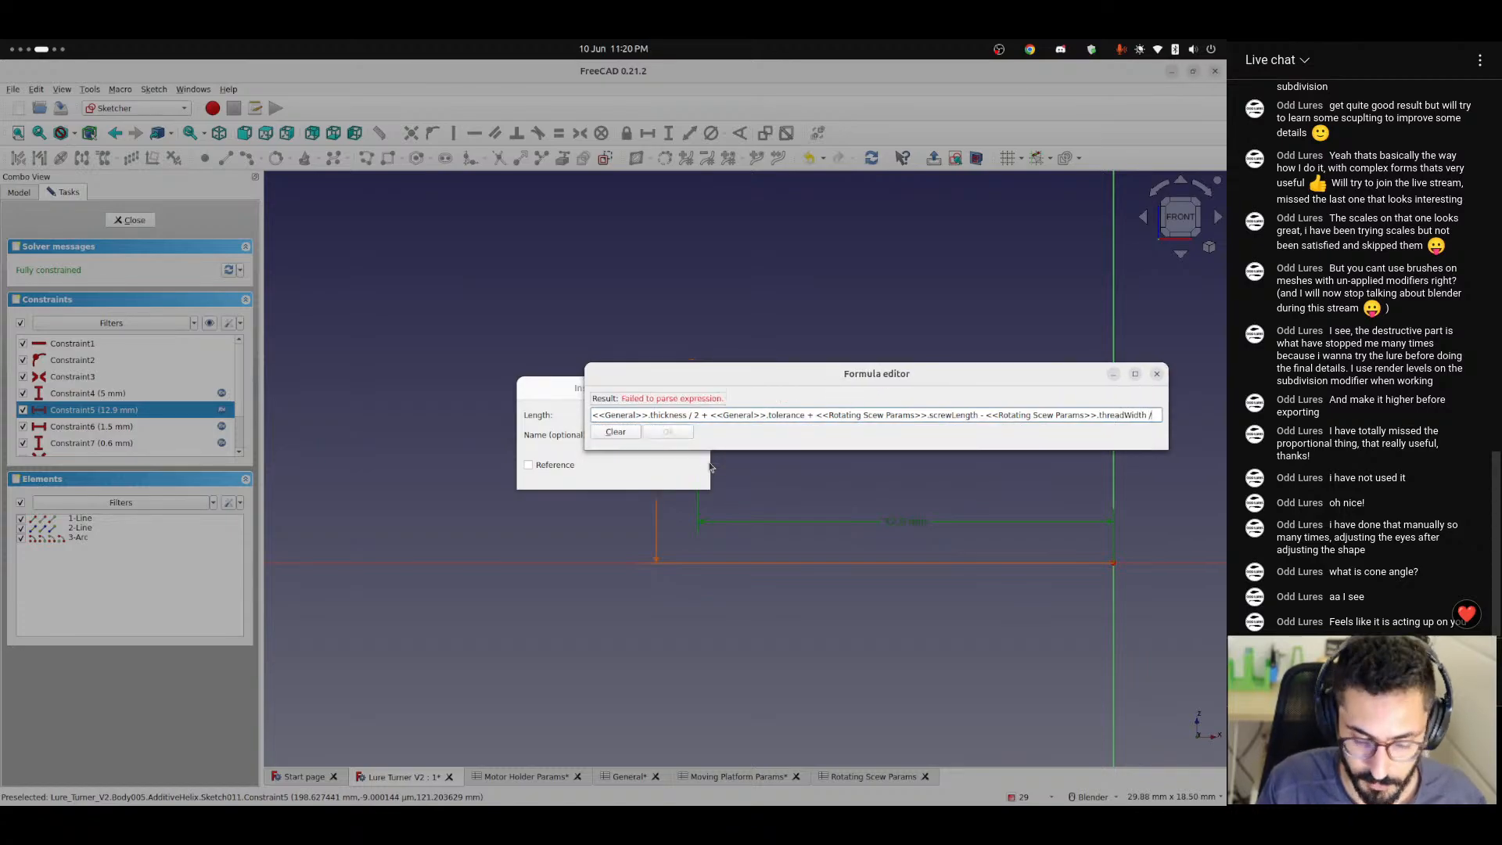
key("Return")
key("Return")
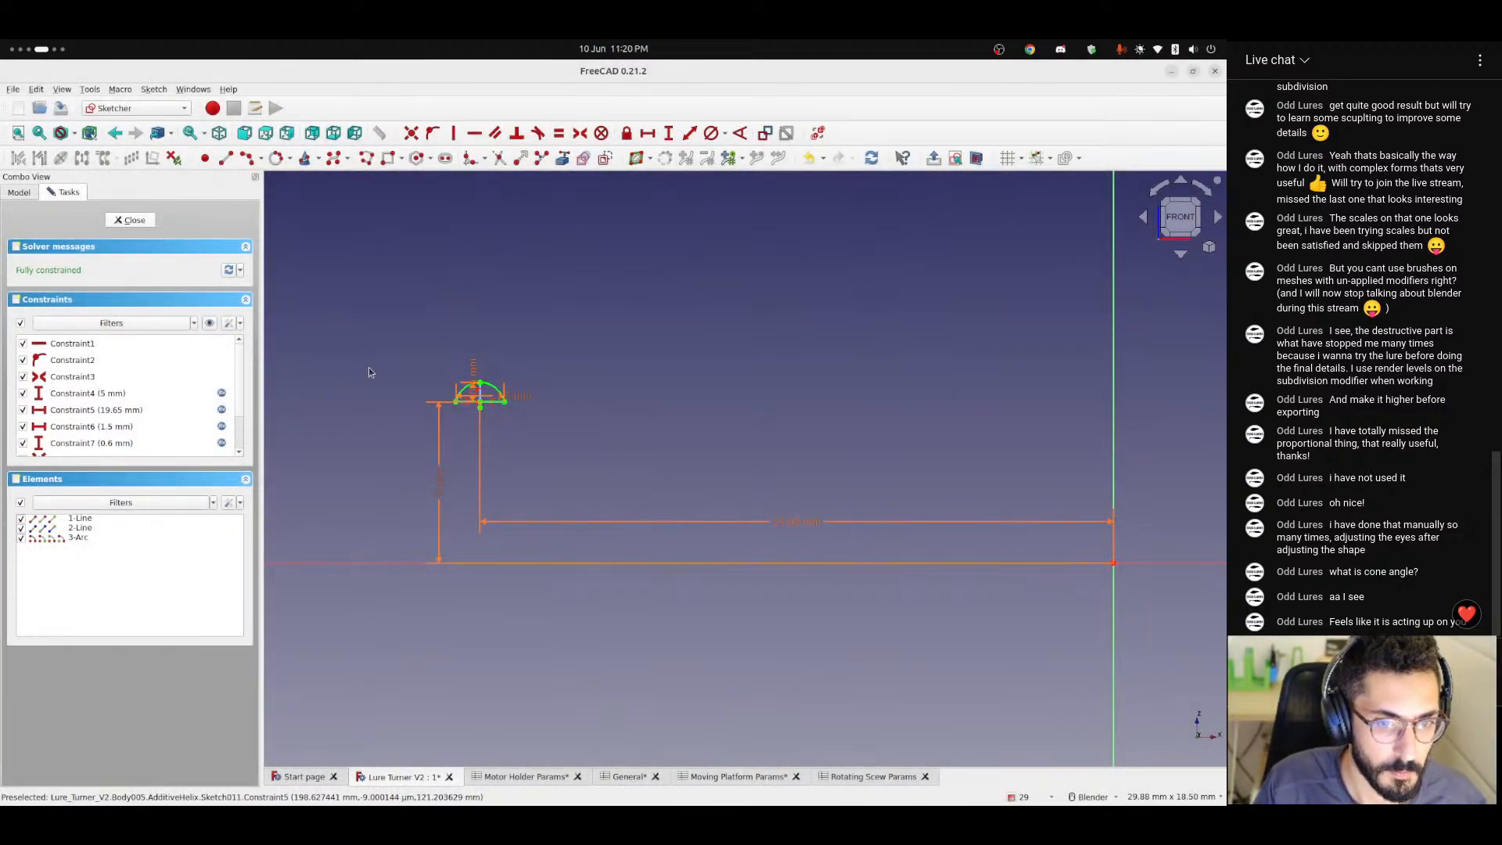
scroll(470, 383, "down", 2)
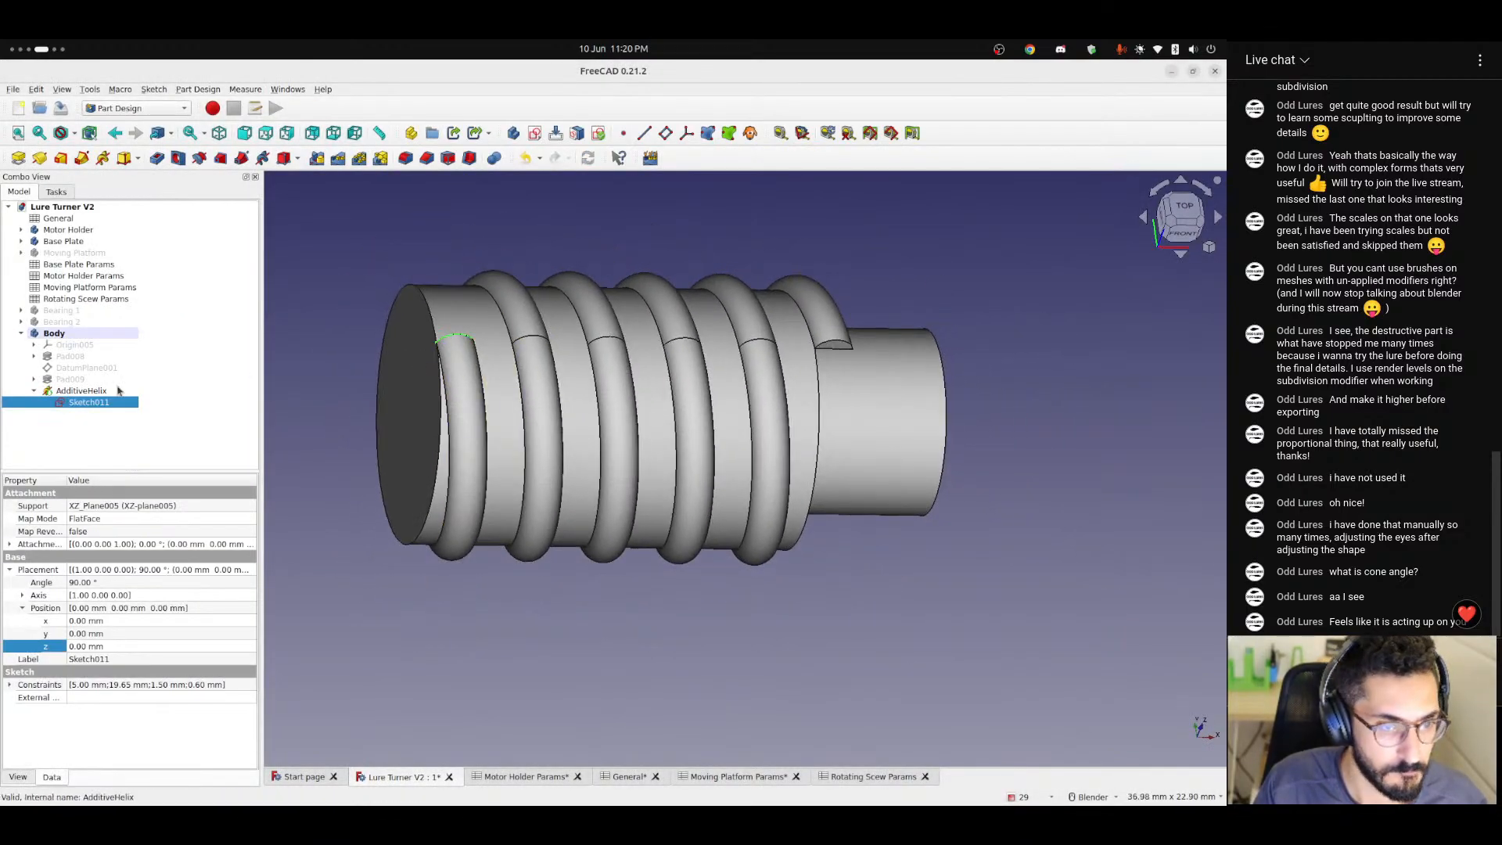
Change the additive helix's height formula to <<Rotating Scew Params>>.screwLength - <<Rotating Scew Params>>.threadWidth and confirm the feature.
double_click(64, 391)
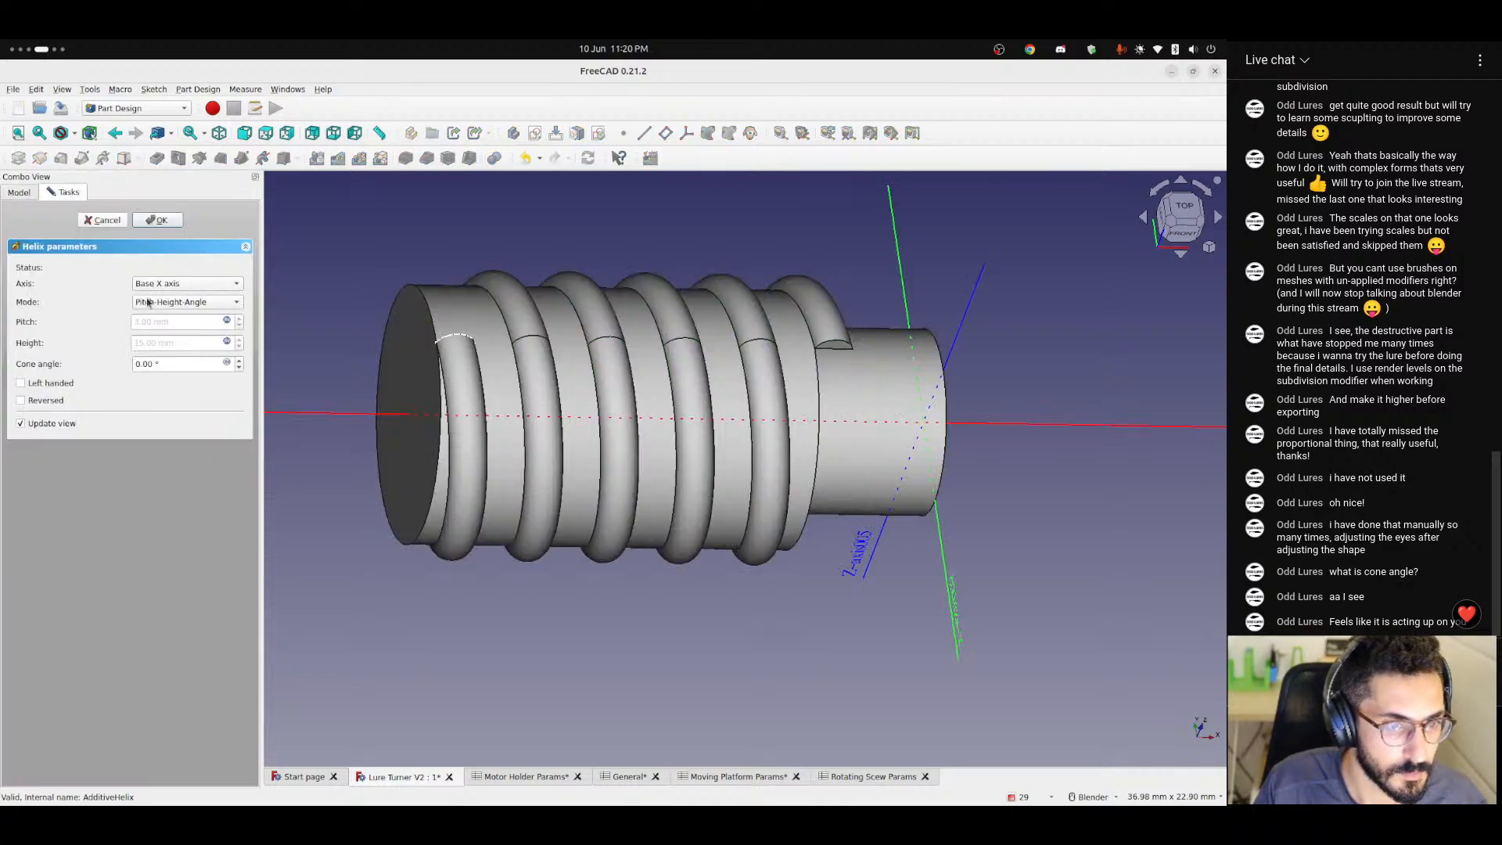
left_click(226, 342)
left_click(324, 341)
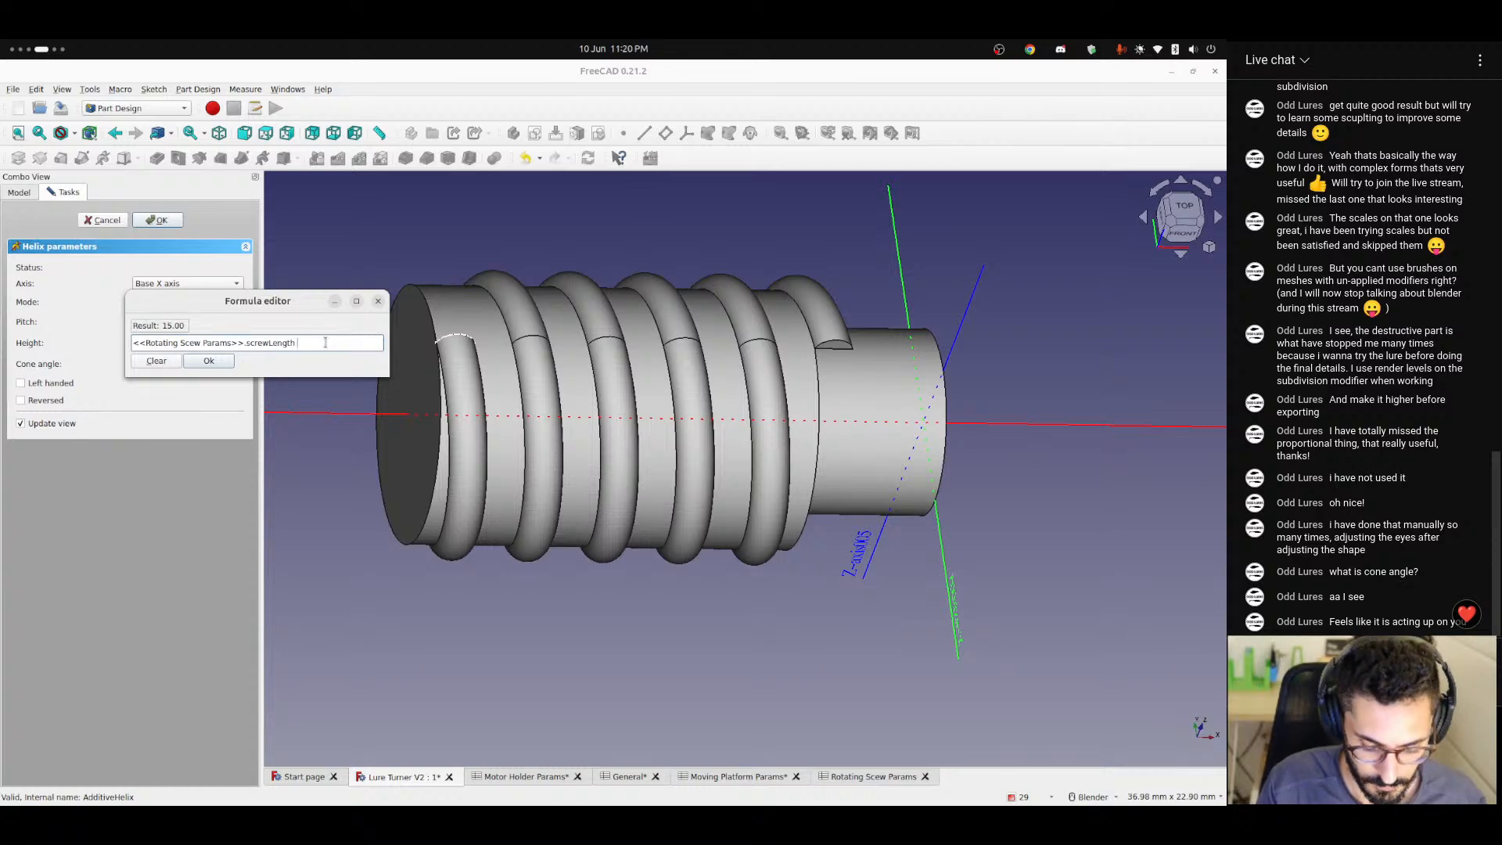
type("- <<Rotating Scew Params>>.")
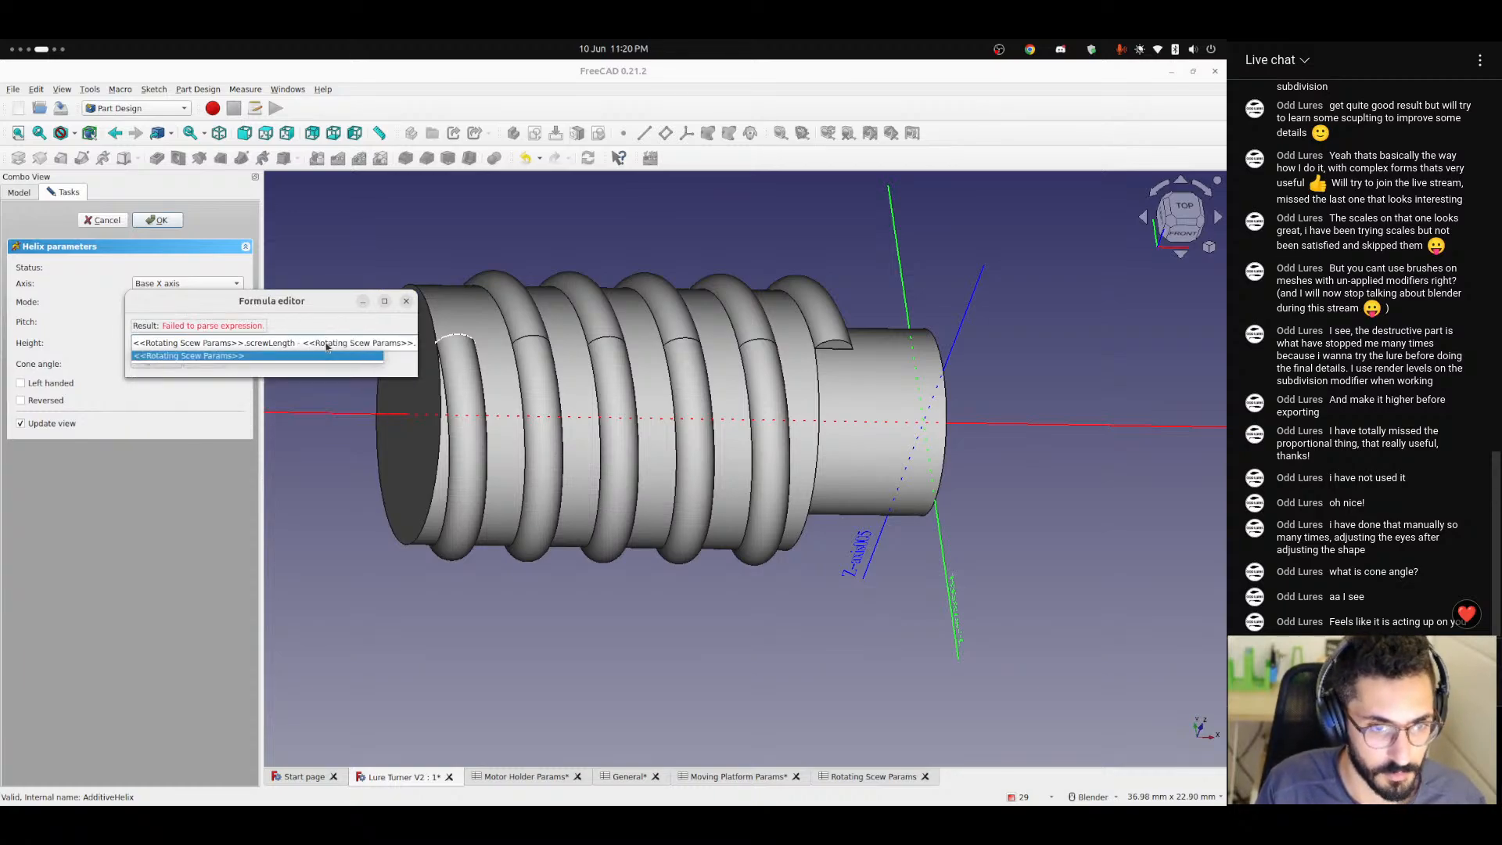
type("threadWidth")
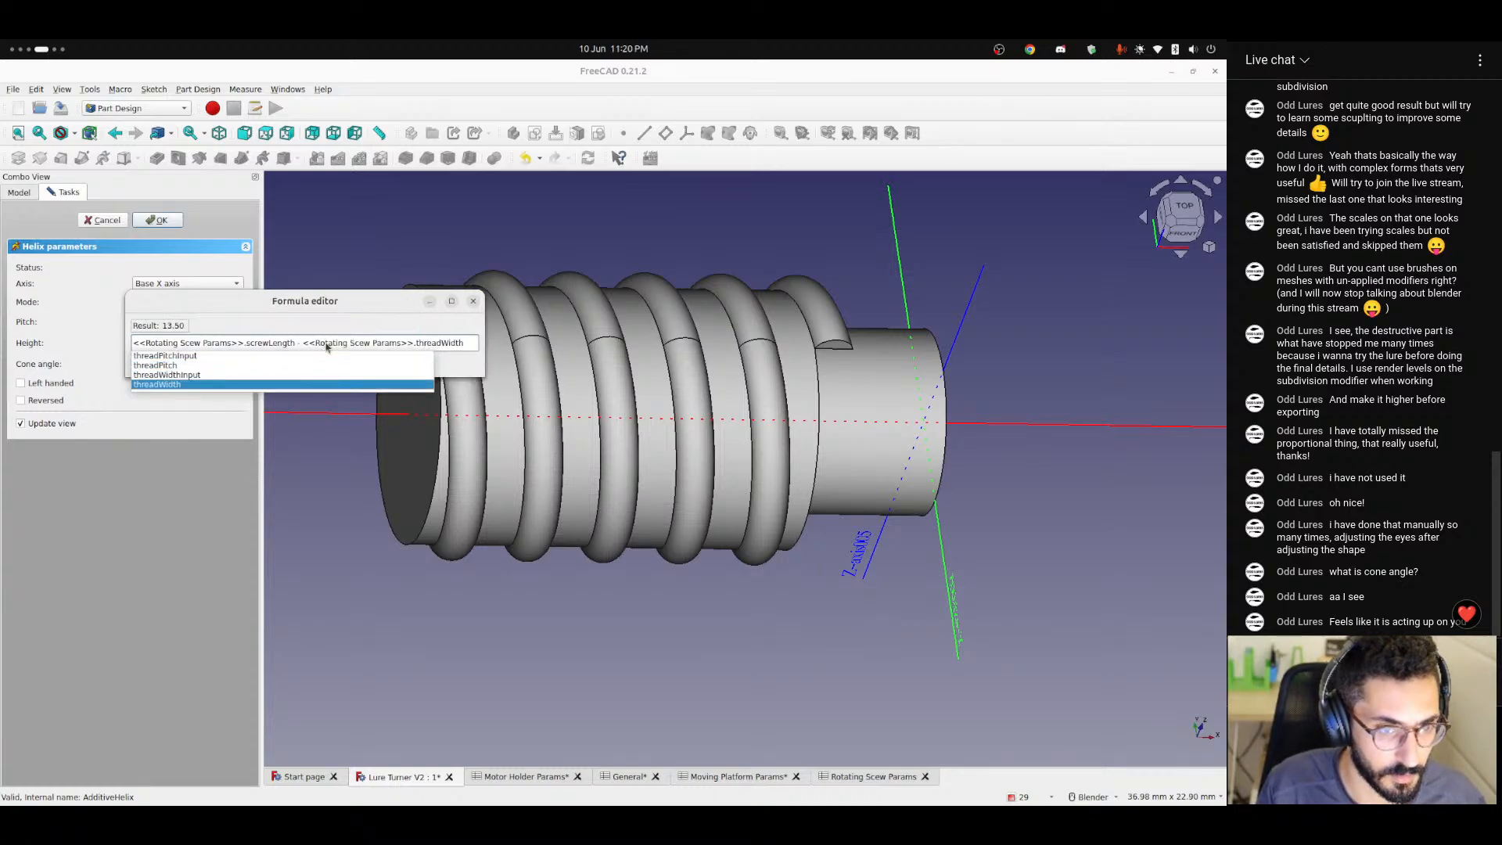
left_click(209, 362)
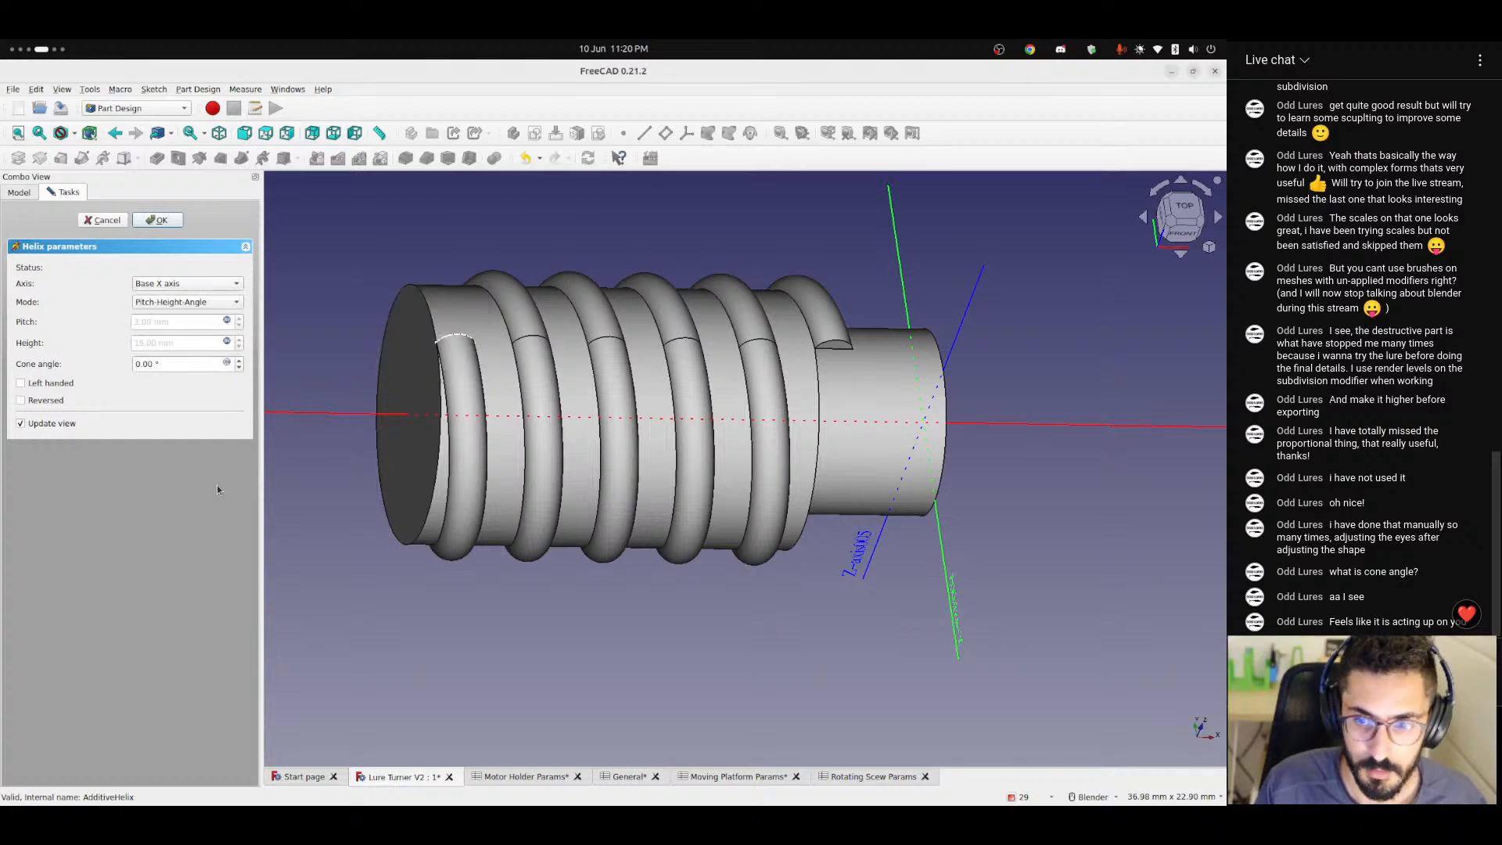
left_click(162, 222)
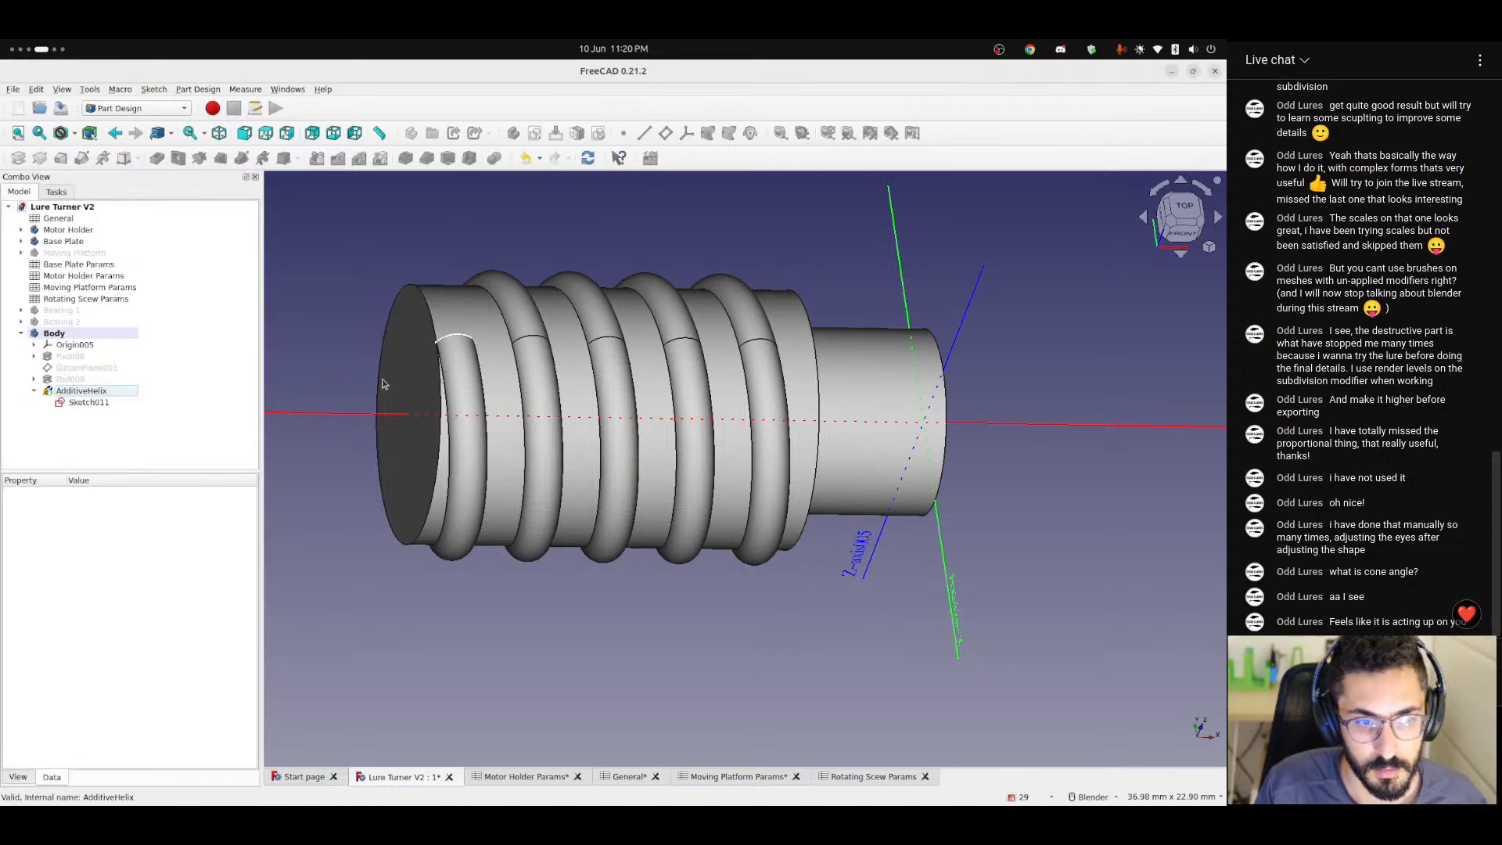
Try a threadWidth of 2 in the Rotating Scew Params spreadsheet and examine the rebuilt thread in the model.
middle_click_drag(438, 391, 638, 426)
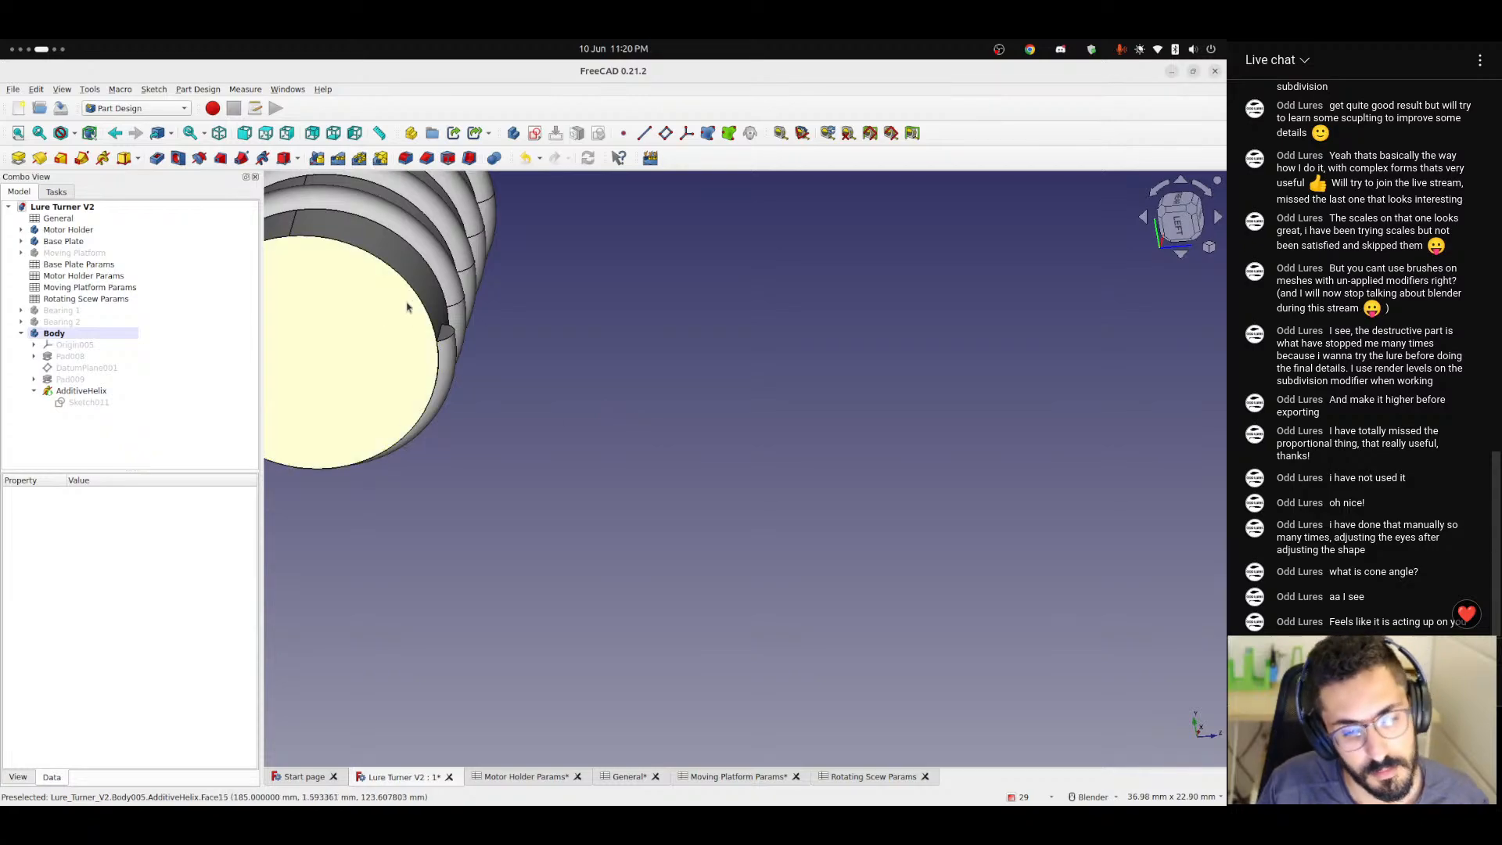
middle_click_drag(409, 308, 682, 305)
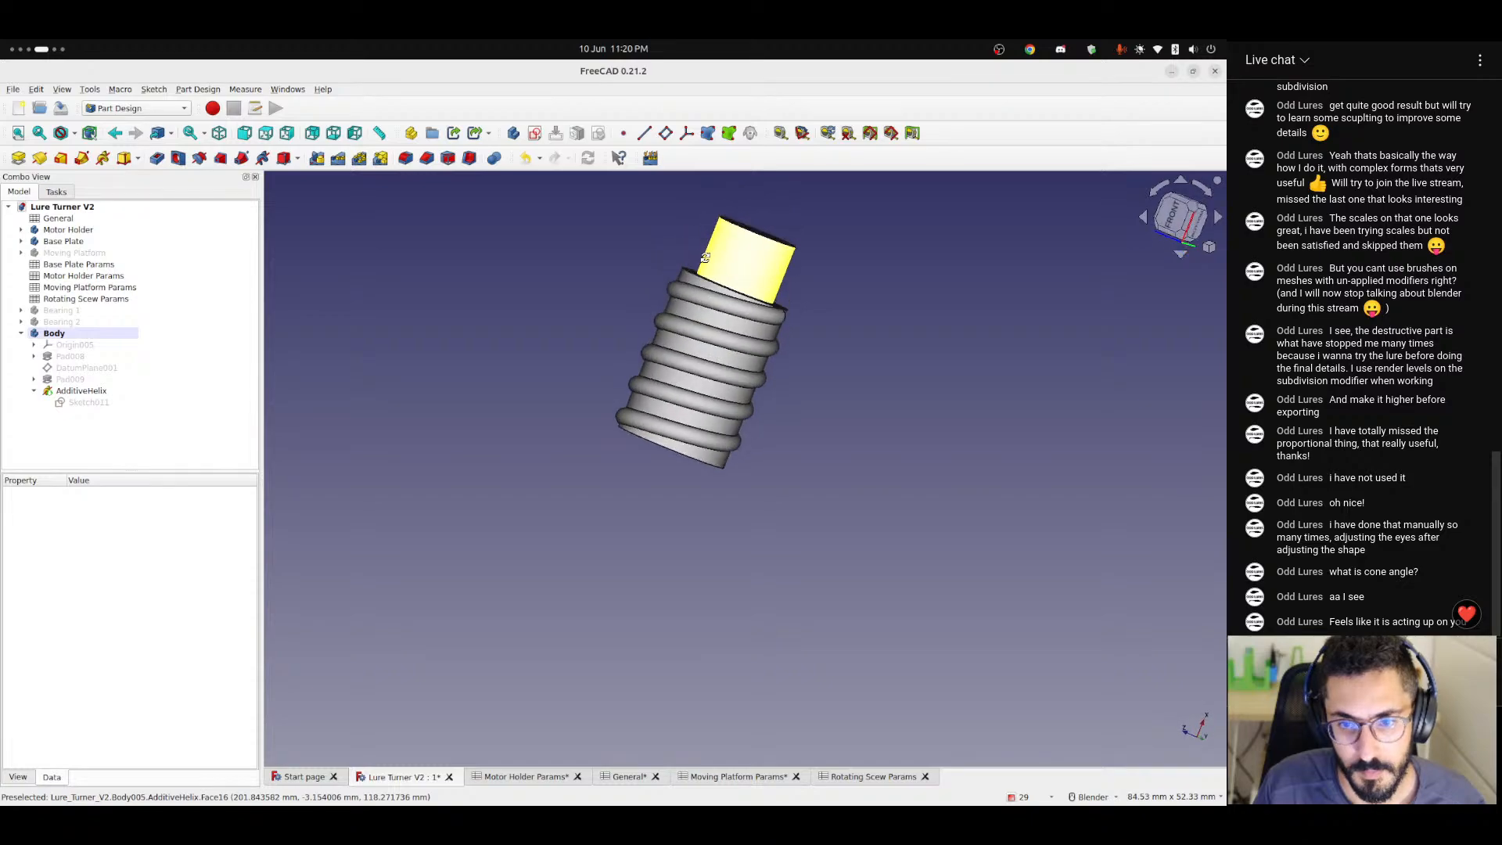
scroll(697, 404, "up", 5)
middle_click_drag(674, 473, 650, 416)
scroll(570, 372, "down", 4)
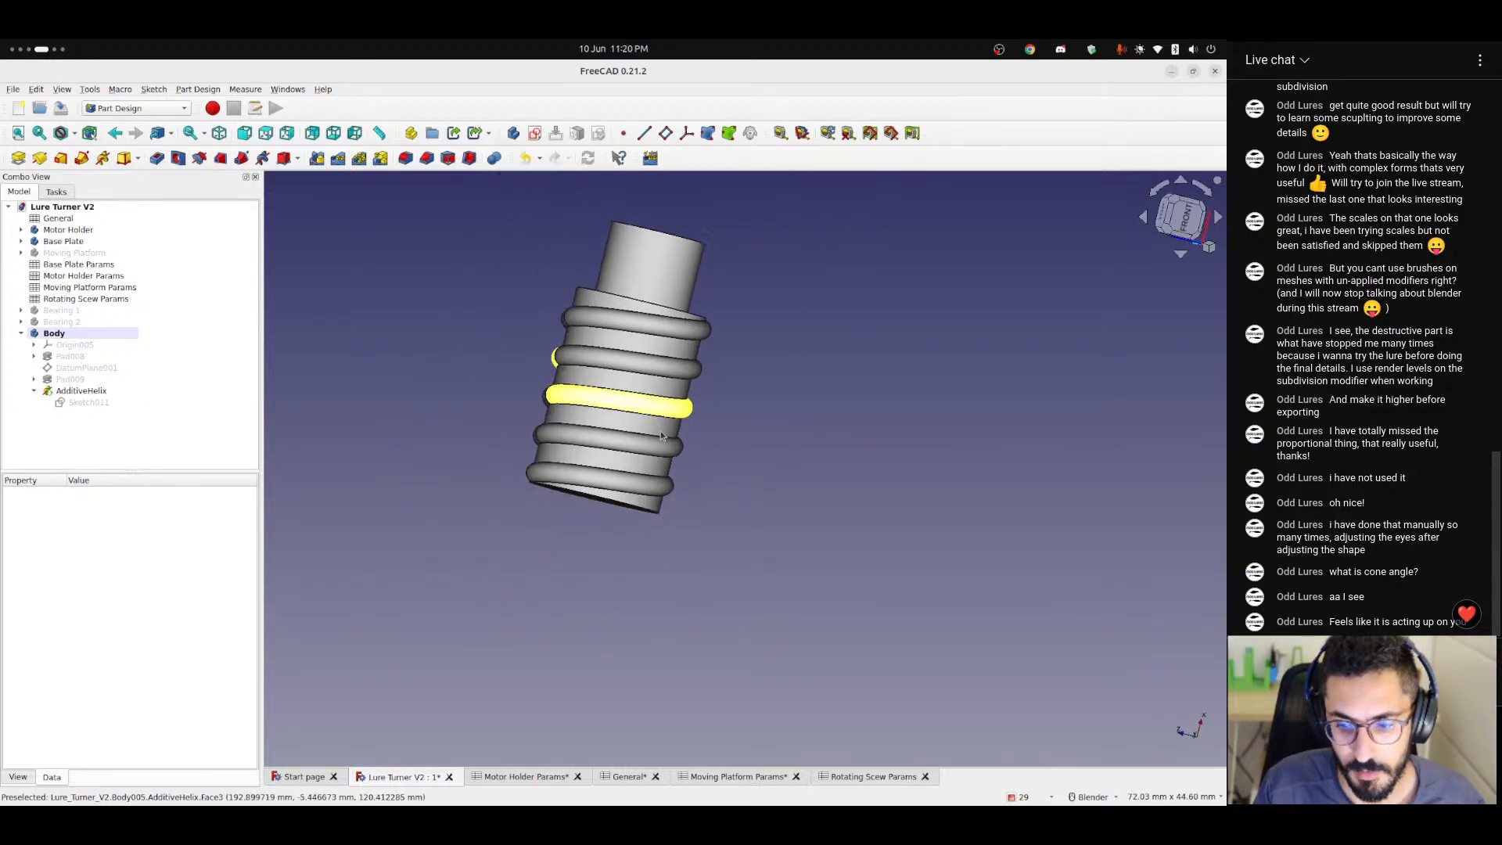
left_click(622, 777)
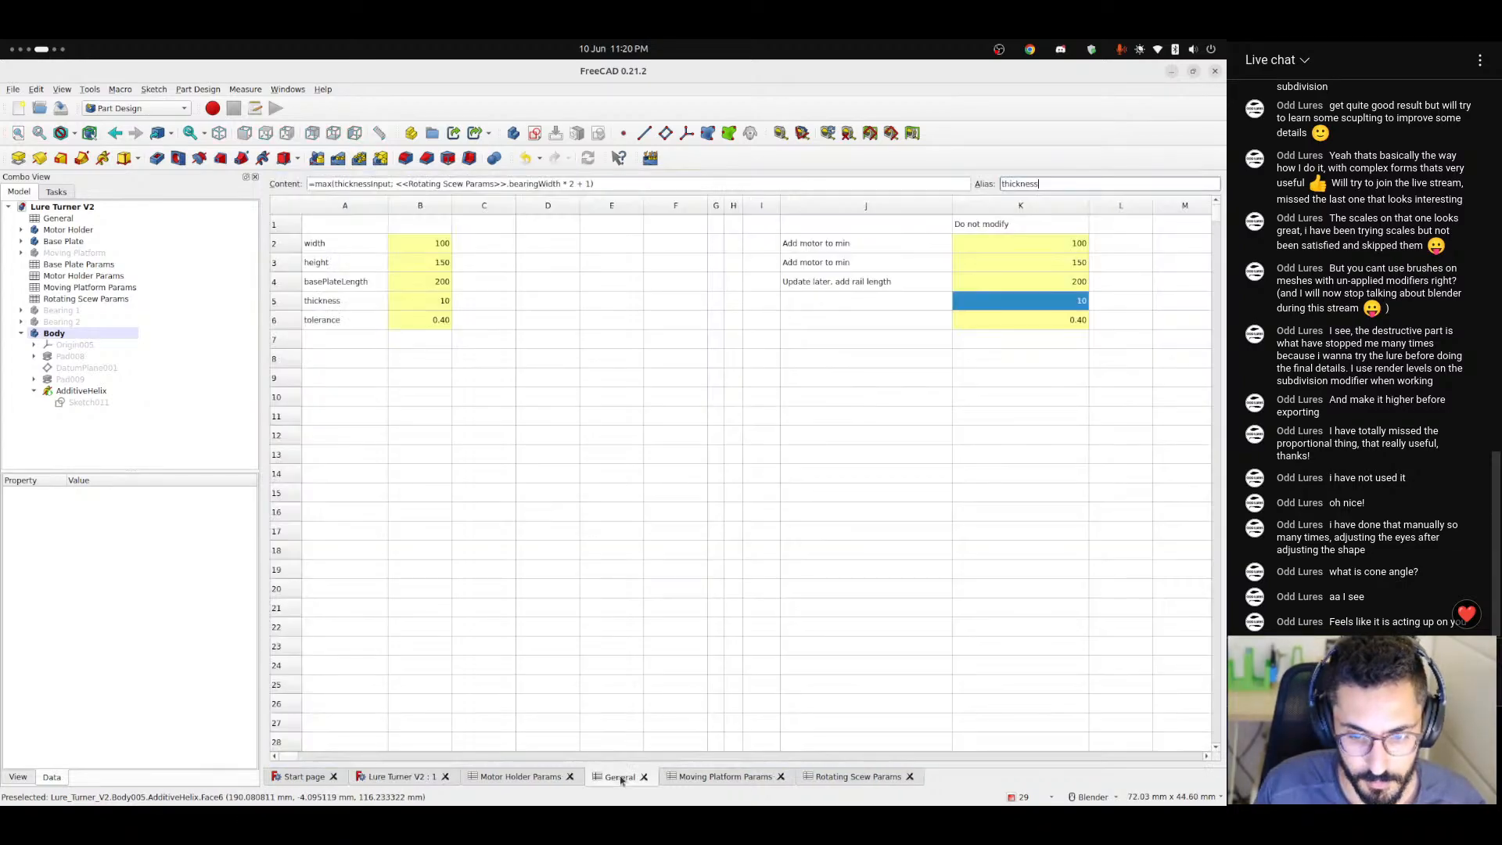
left_click(858, 776)
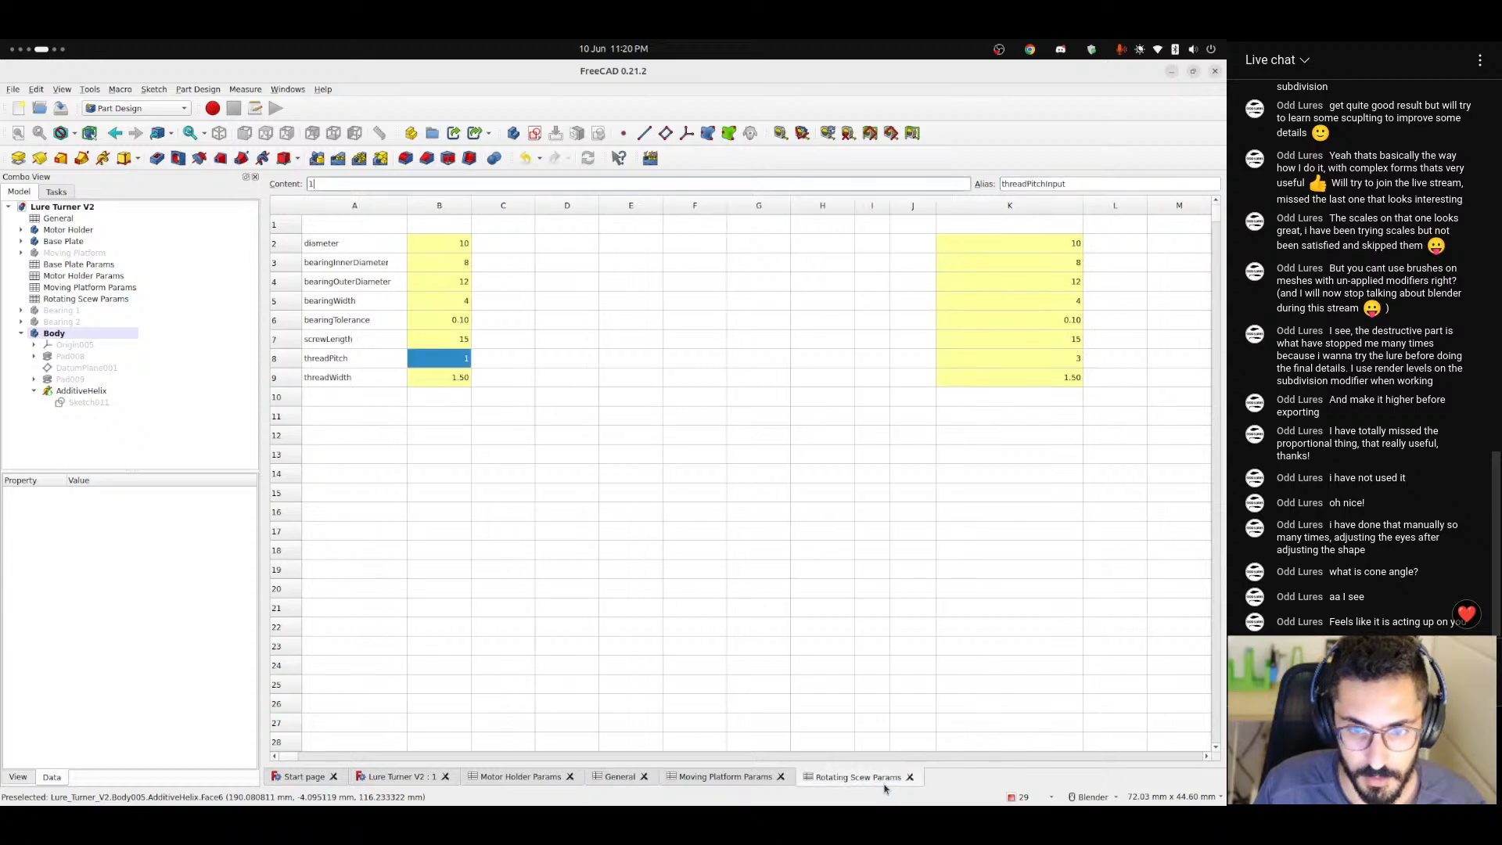
left_click(444, 379)
type("2")
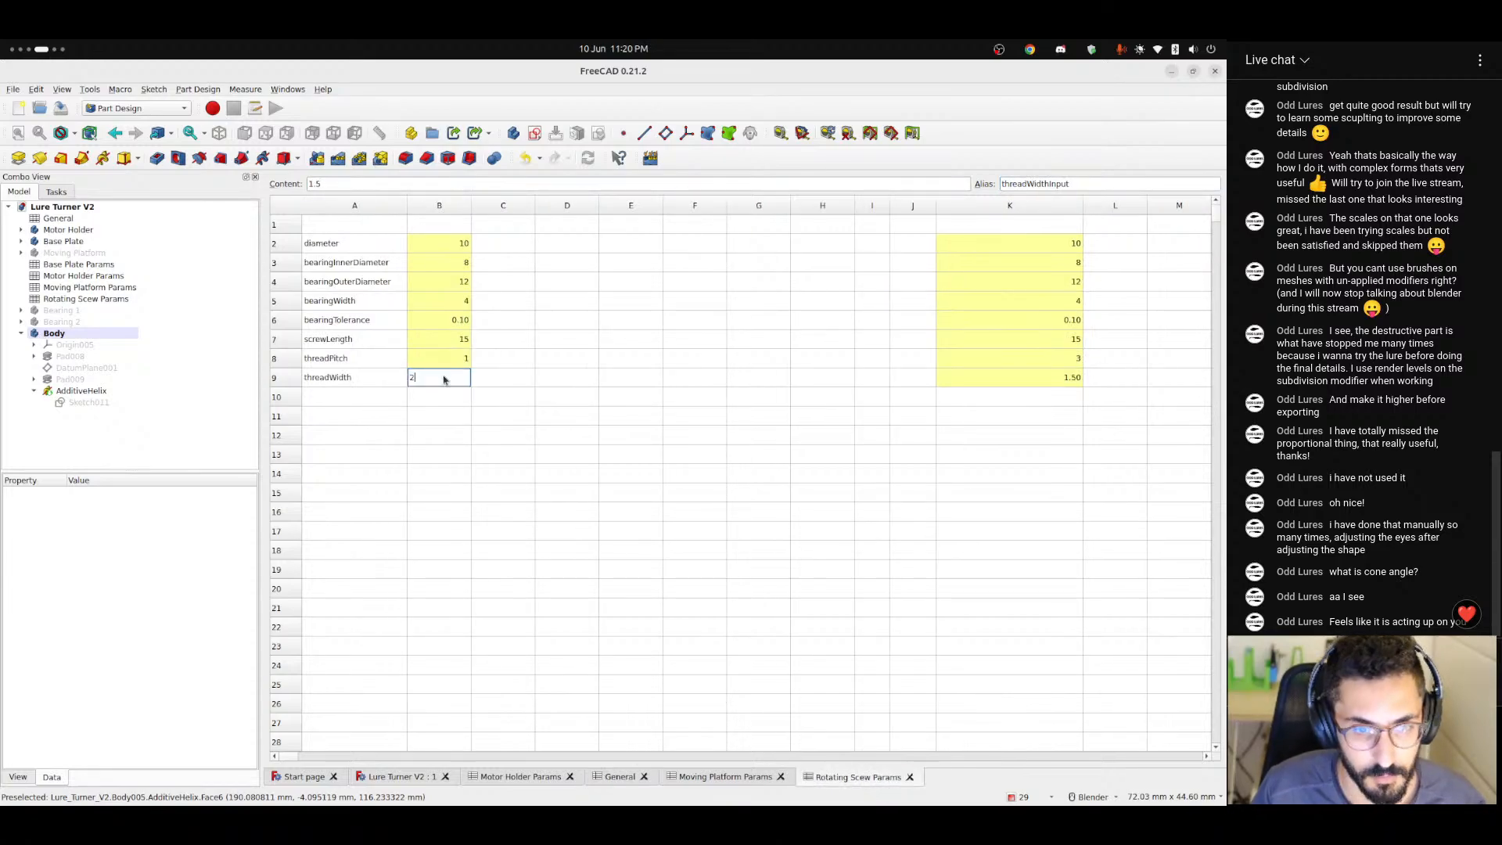
key("Return")
left_click(394, 776)
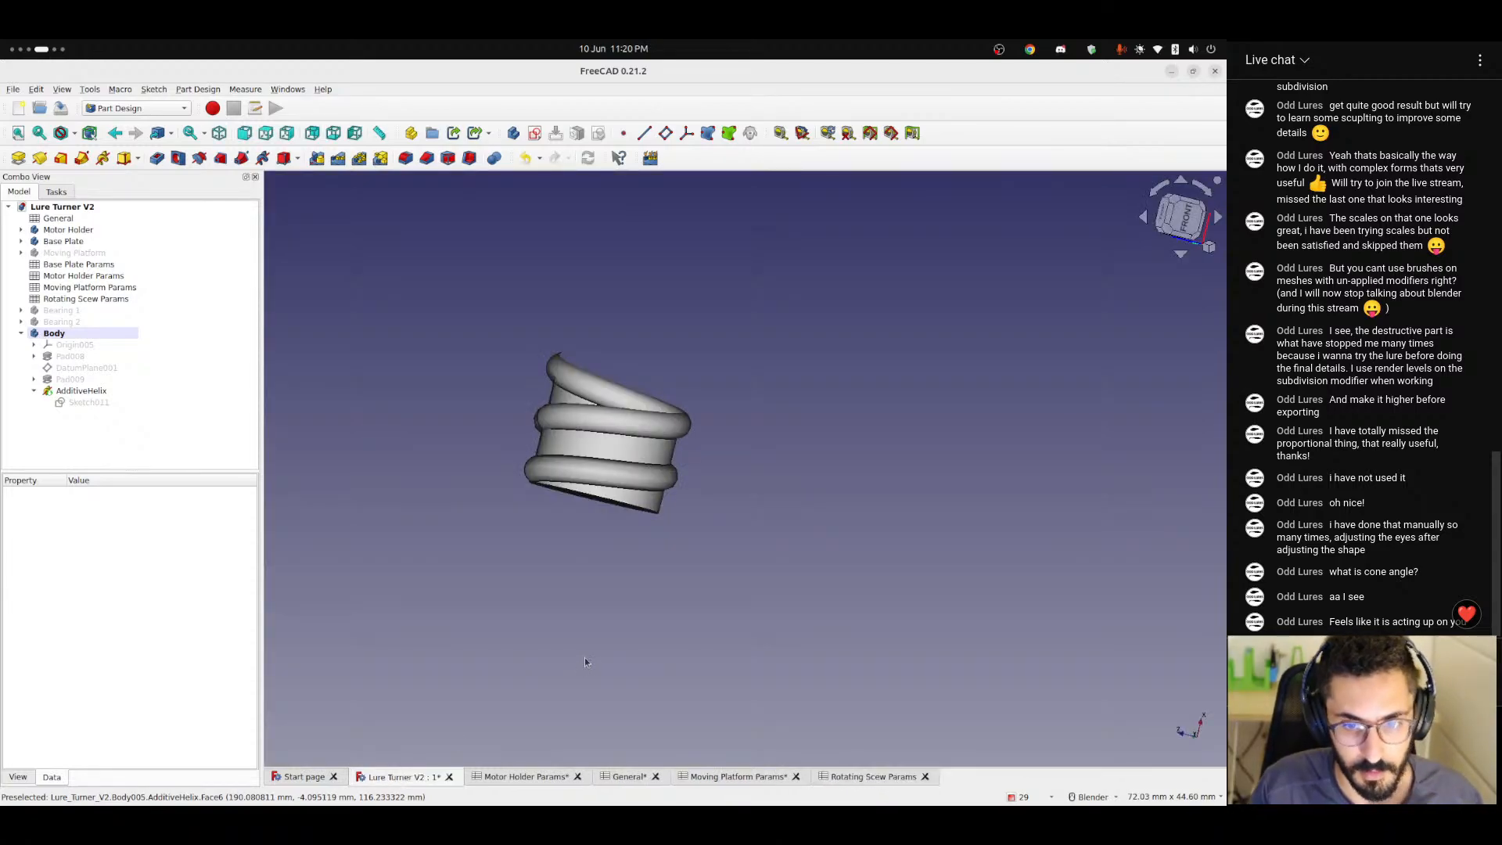
middle_click_drag(630, 435, 811, 661)
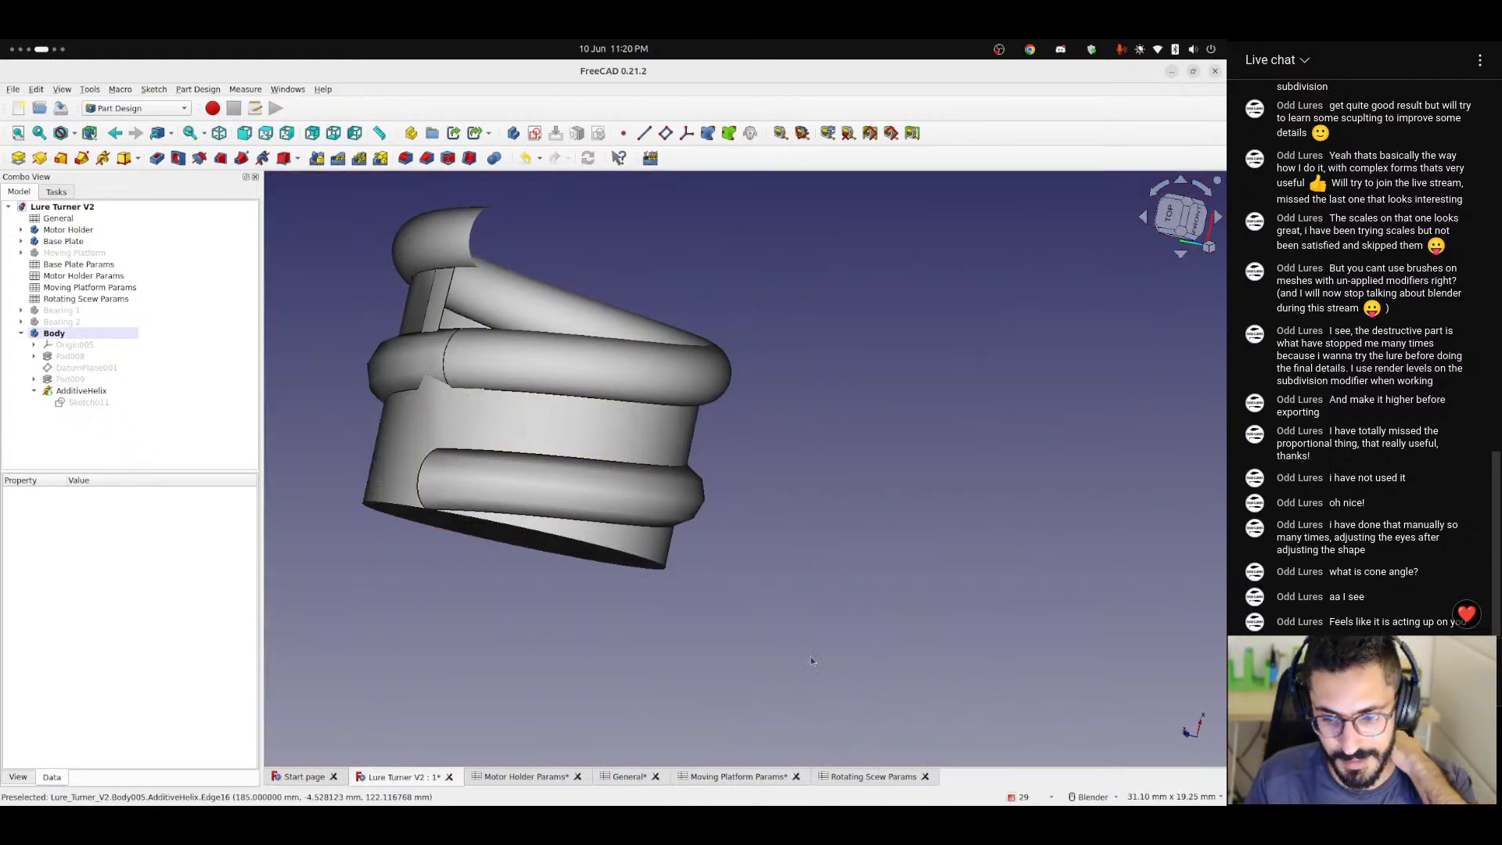
Set threadWidth to 1.5 in the Rotating Scew Params spreadsheet, check the thread in the model and save the document.
left_click(865, 776)
left_click(439, 378)
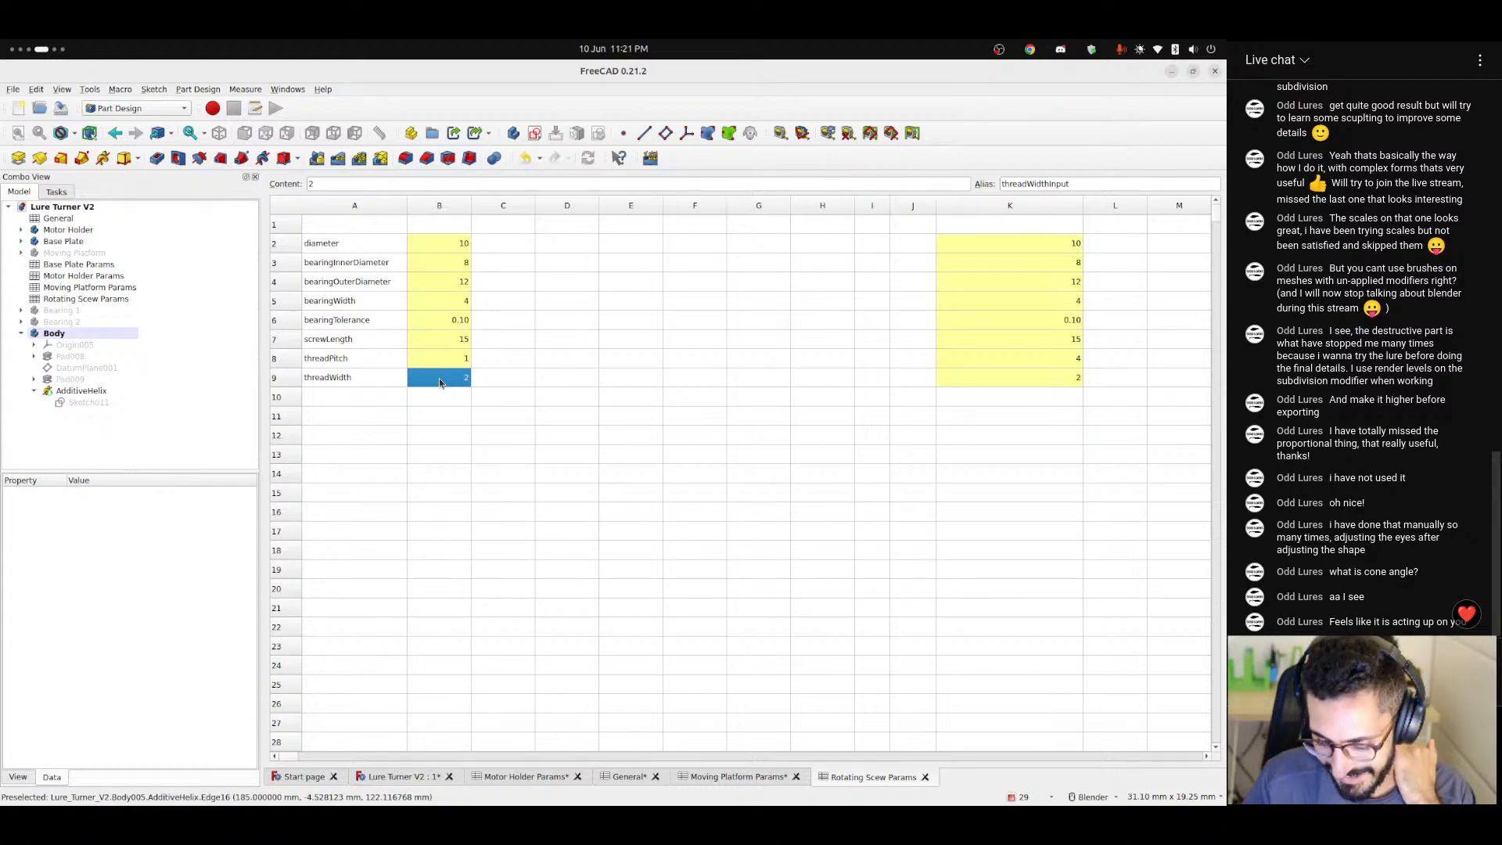
type("1.5")
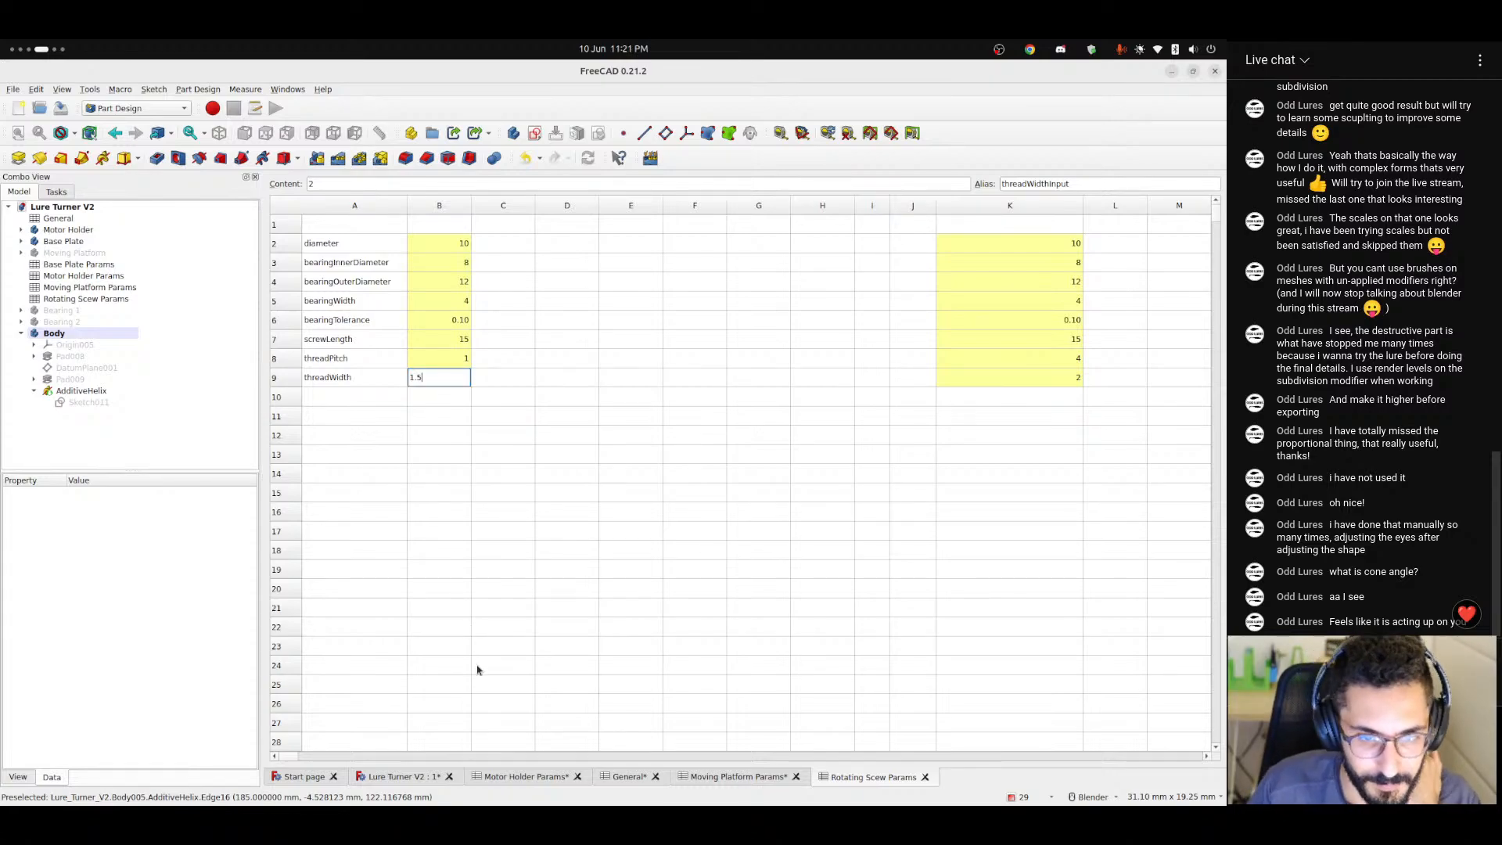
key("Return")
left_click(401, 776)
scroll(654, 338, "down", 3)
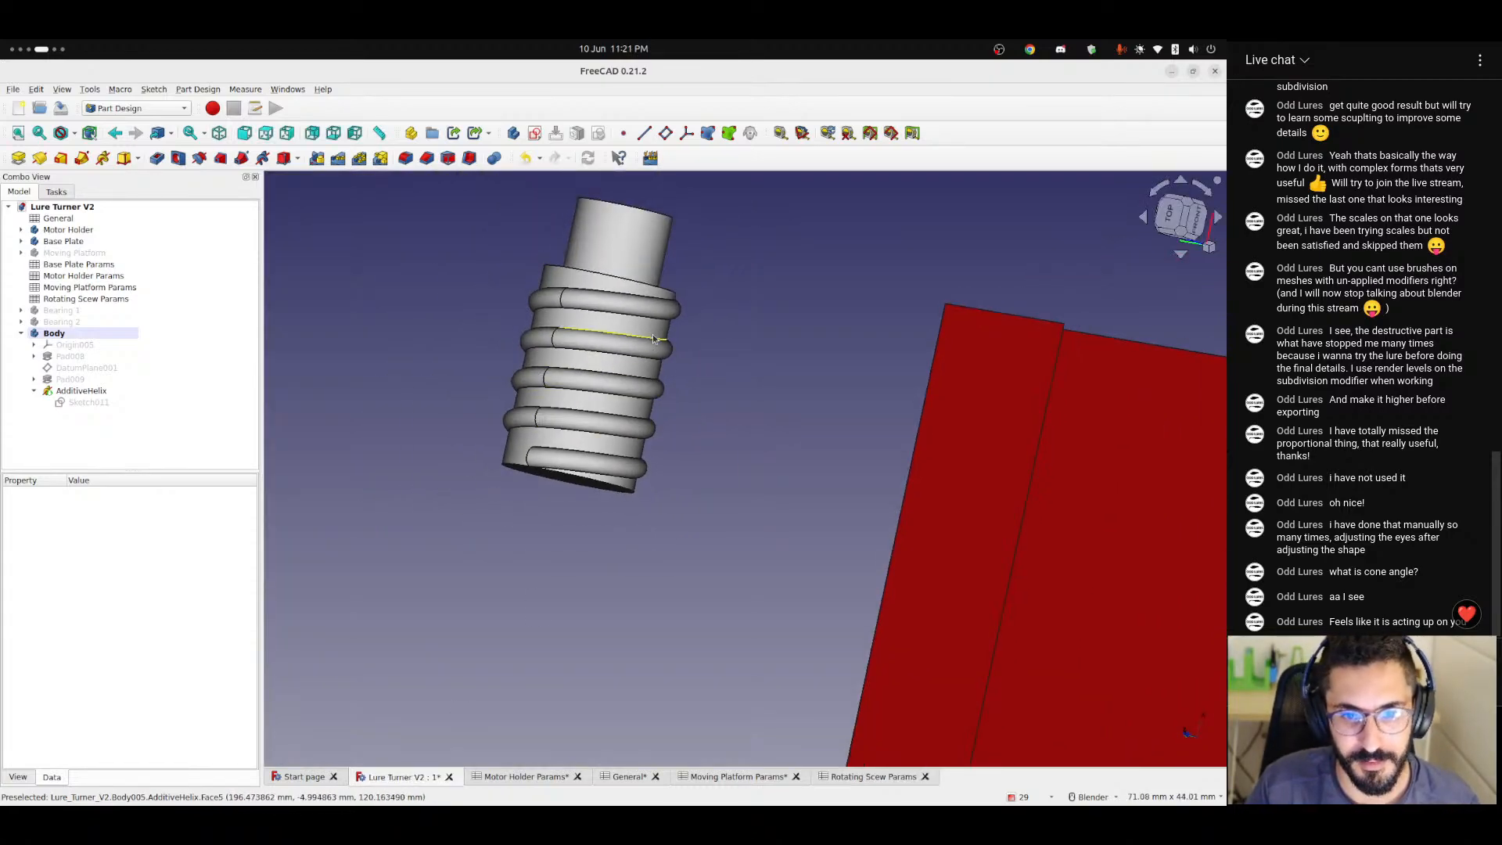
middle_click_drag(654, 338, 713, 447)
key("ctrl+s")
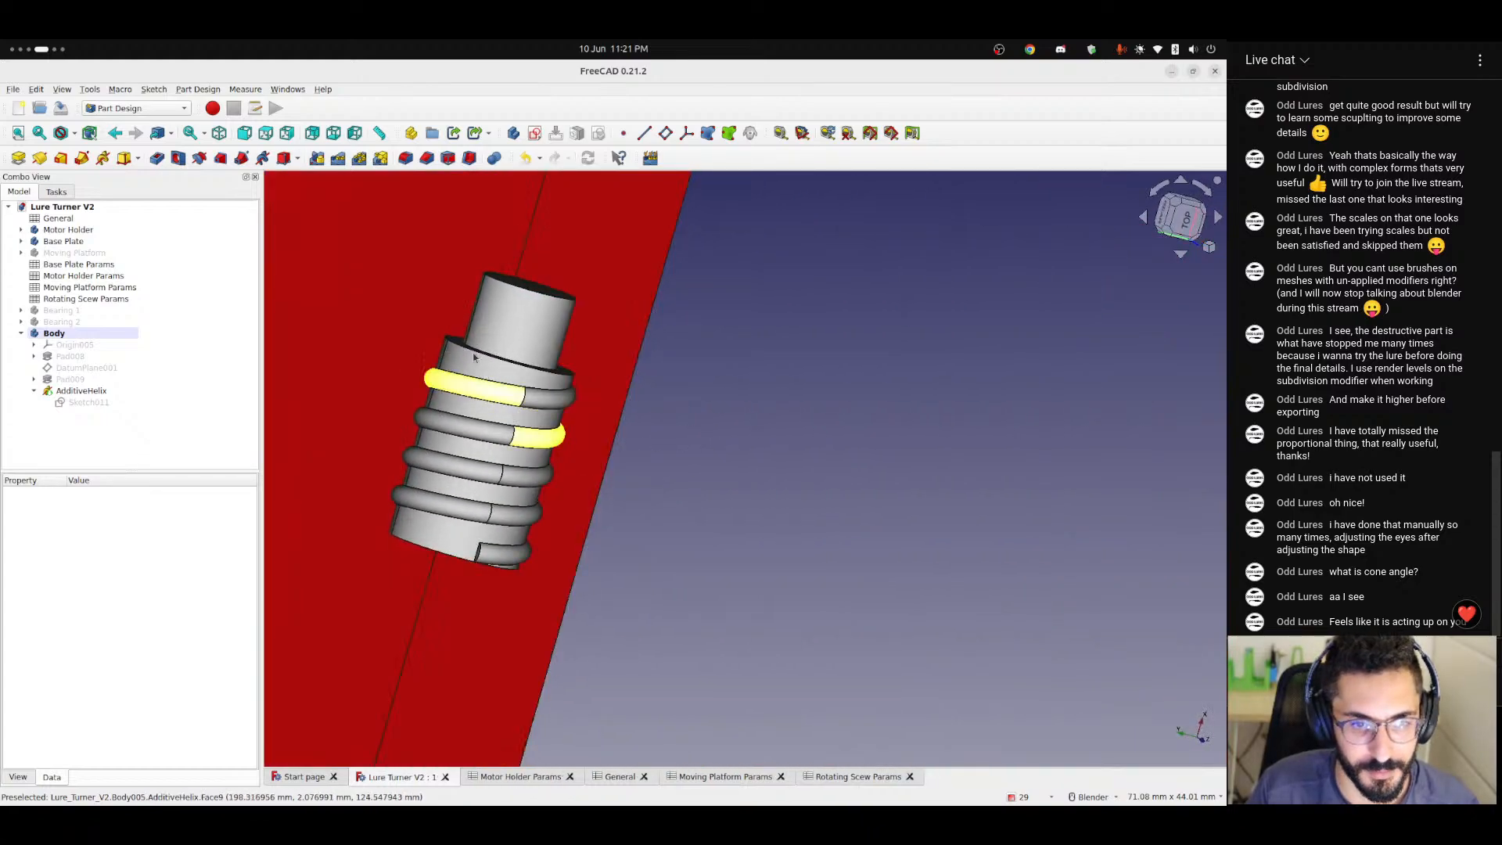
Show Bearing 1 and Bearing 2 together with the threaded shaft.
middle_click_drag(473, 357, 763, 321)
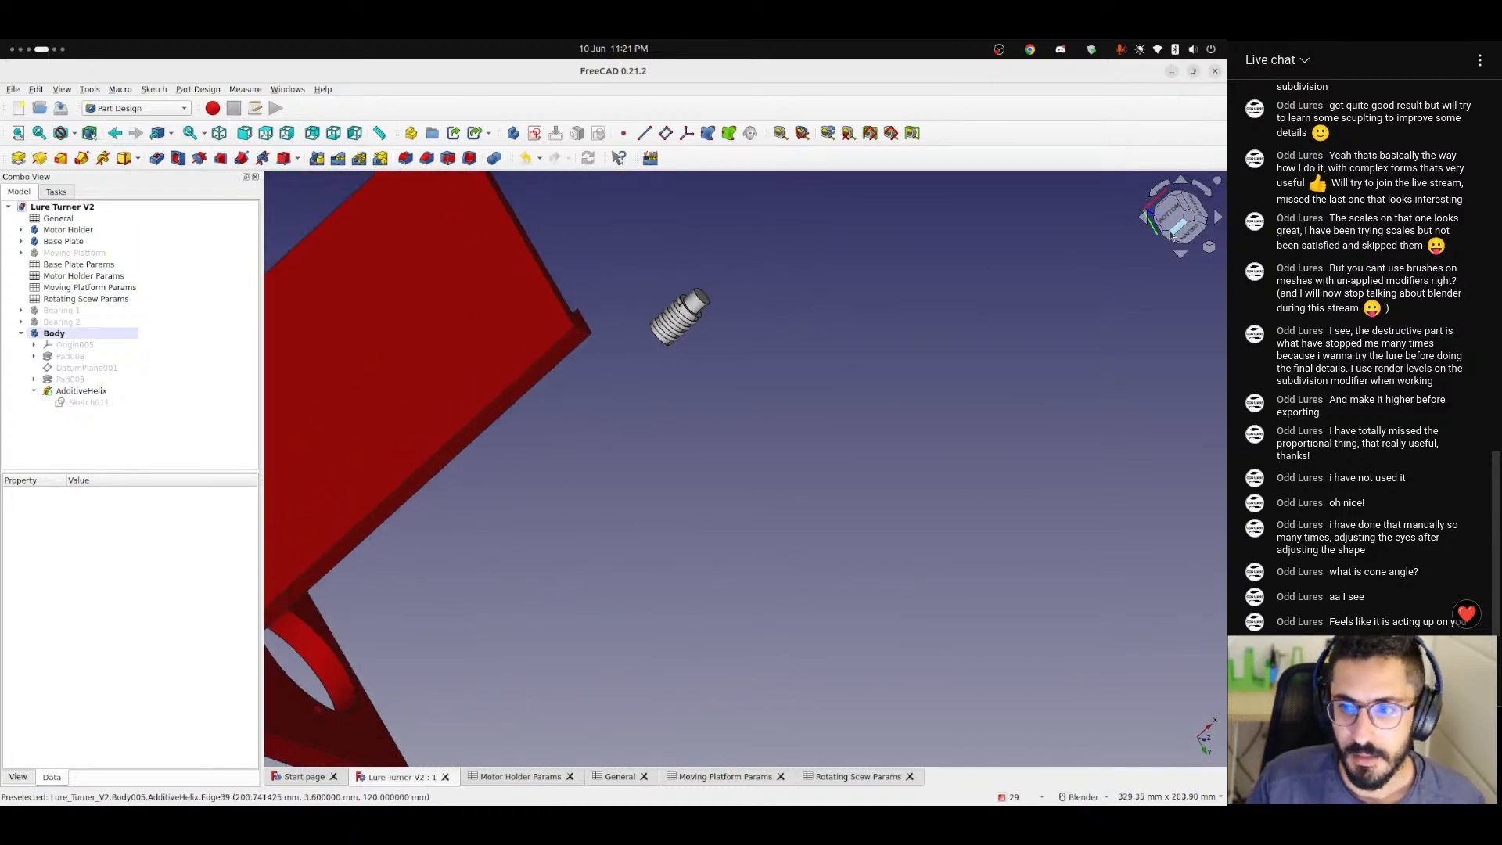
left_click(1173, 228)
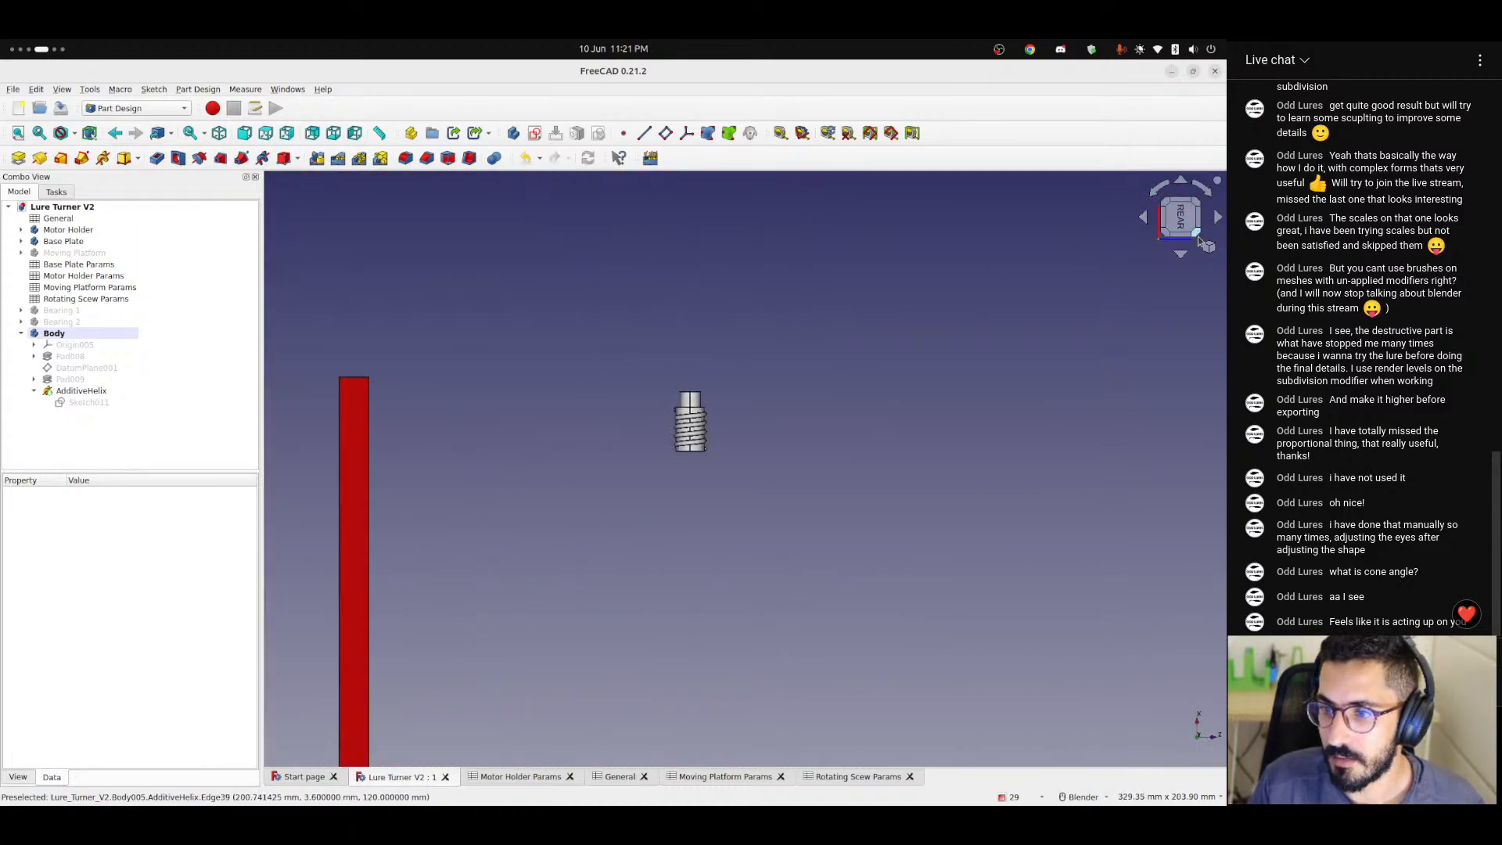
left_click(1206, 246)
left_click(1103, 310)
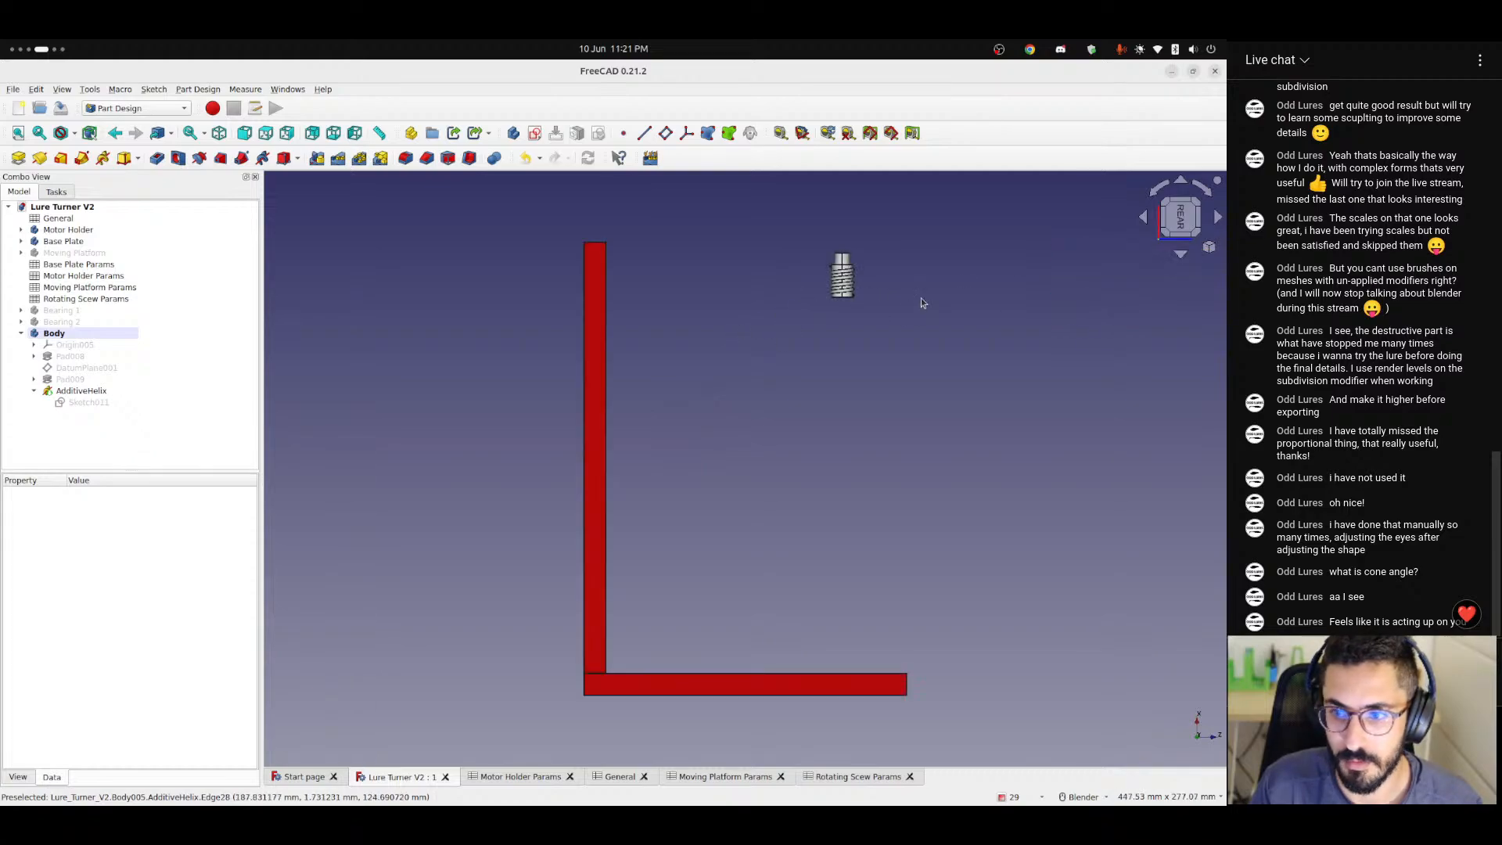
left_click(1163, 187)
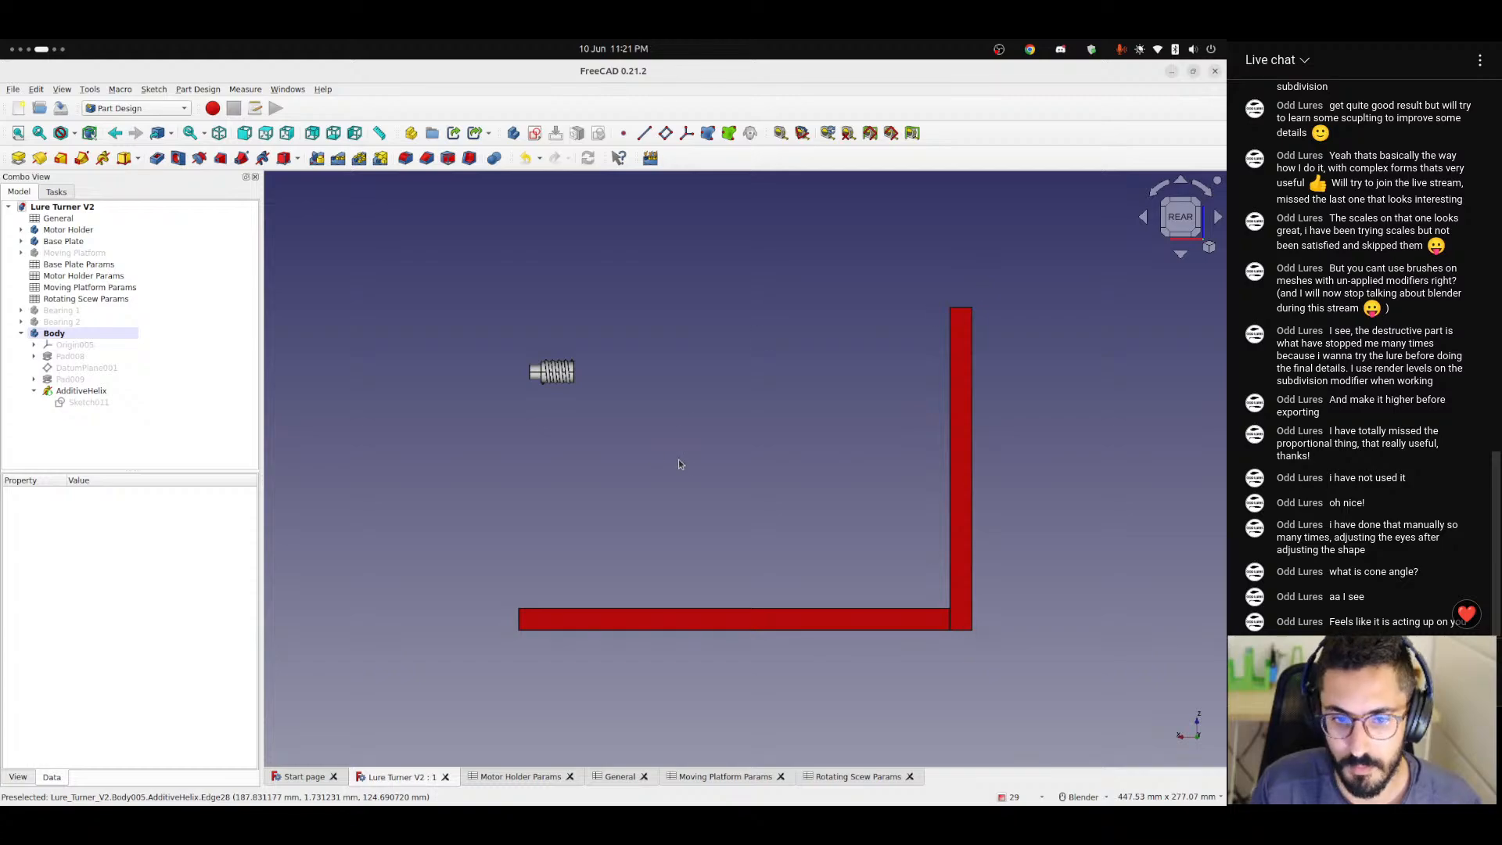
middle_click_drag(678, 464, 638, 472)
scroll(635, 470, "up", 5)
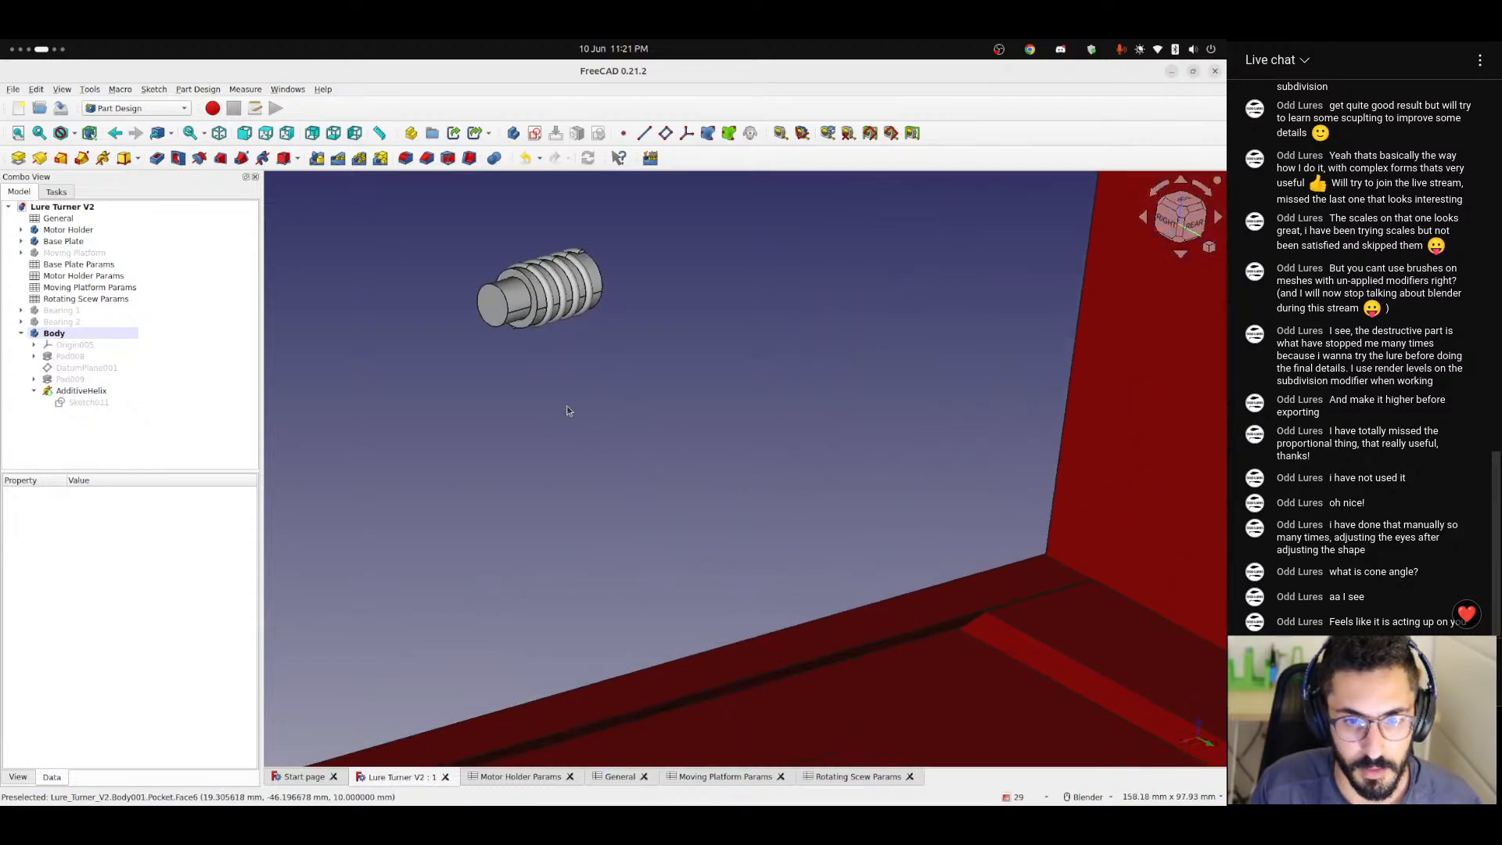
scroll(518, 301, "up", 4)
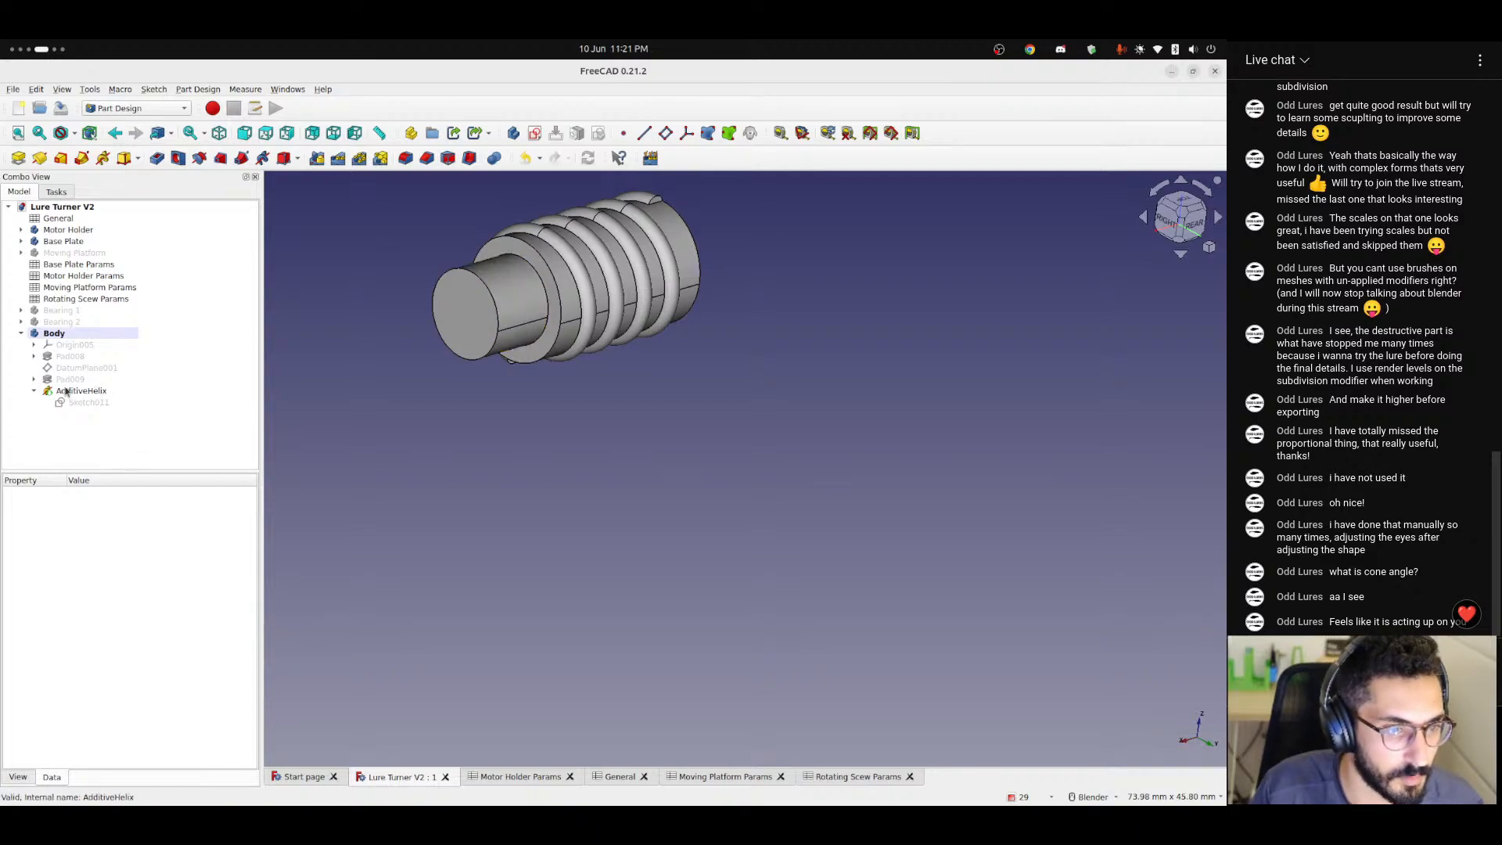
left_click(61, 322)
key("space")
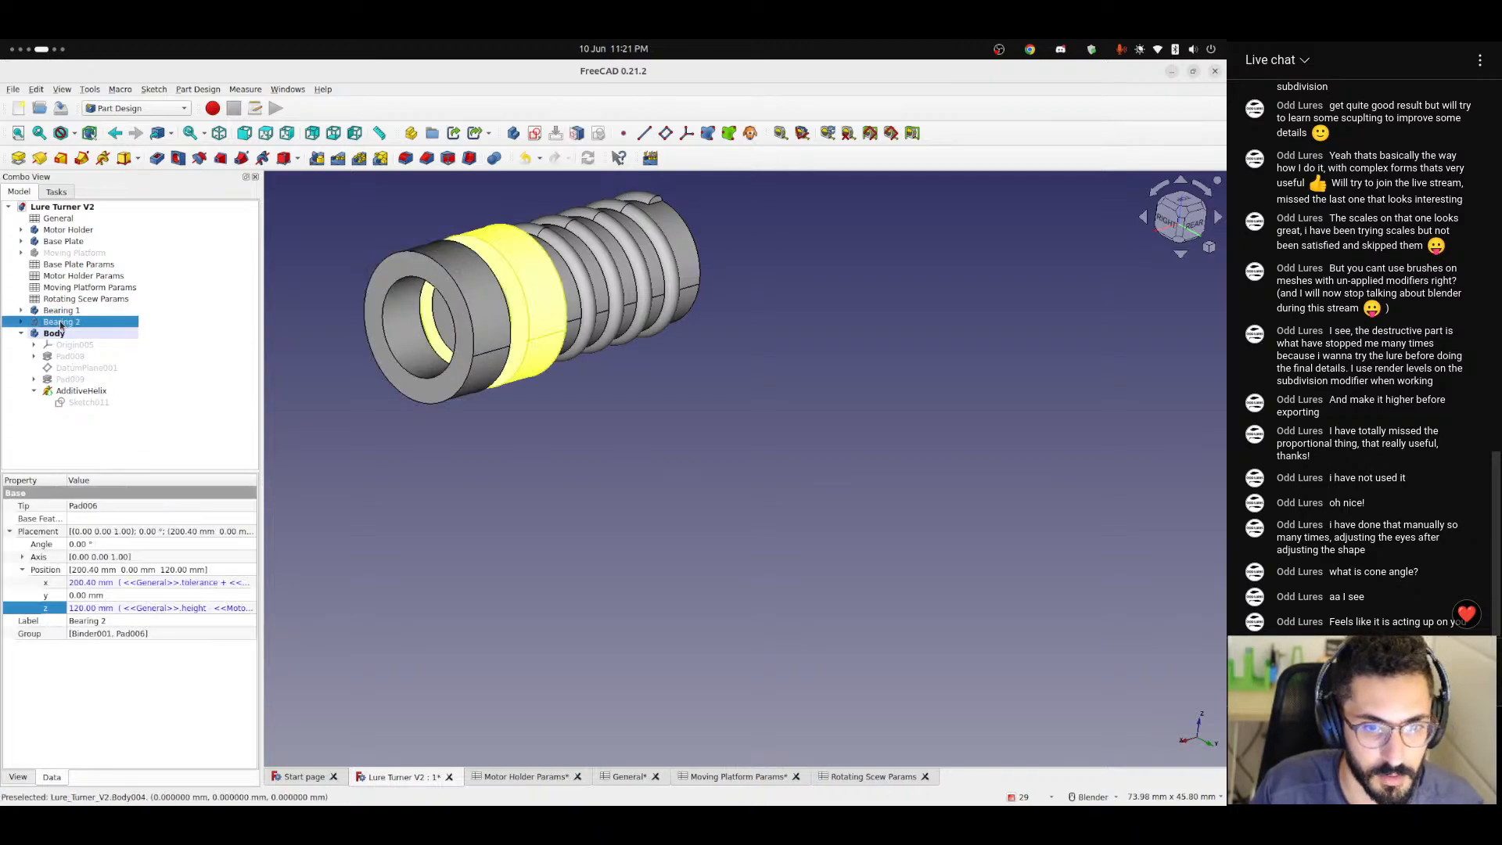
Examine from the rear how both bearings sit relative to the shaft's narrow end and the thread, and pick Bearing 2's end face.
scroll(469, 426, "down", 2)
left_click(486, 429)
middle_click_drag(521, 405, 436, 440)
left_click(1177, 229)
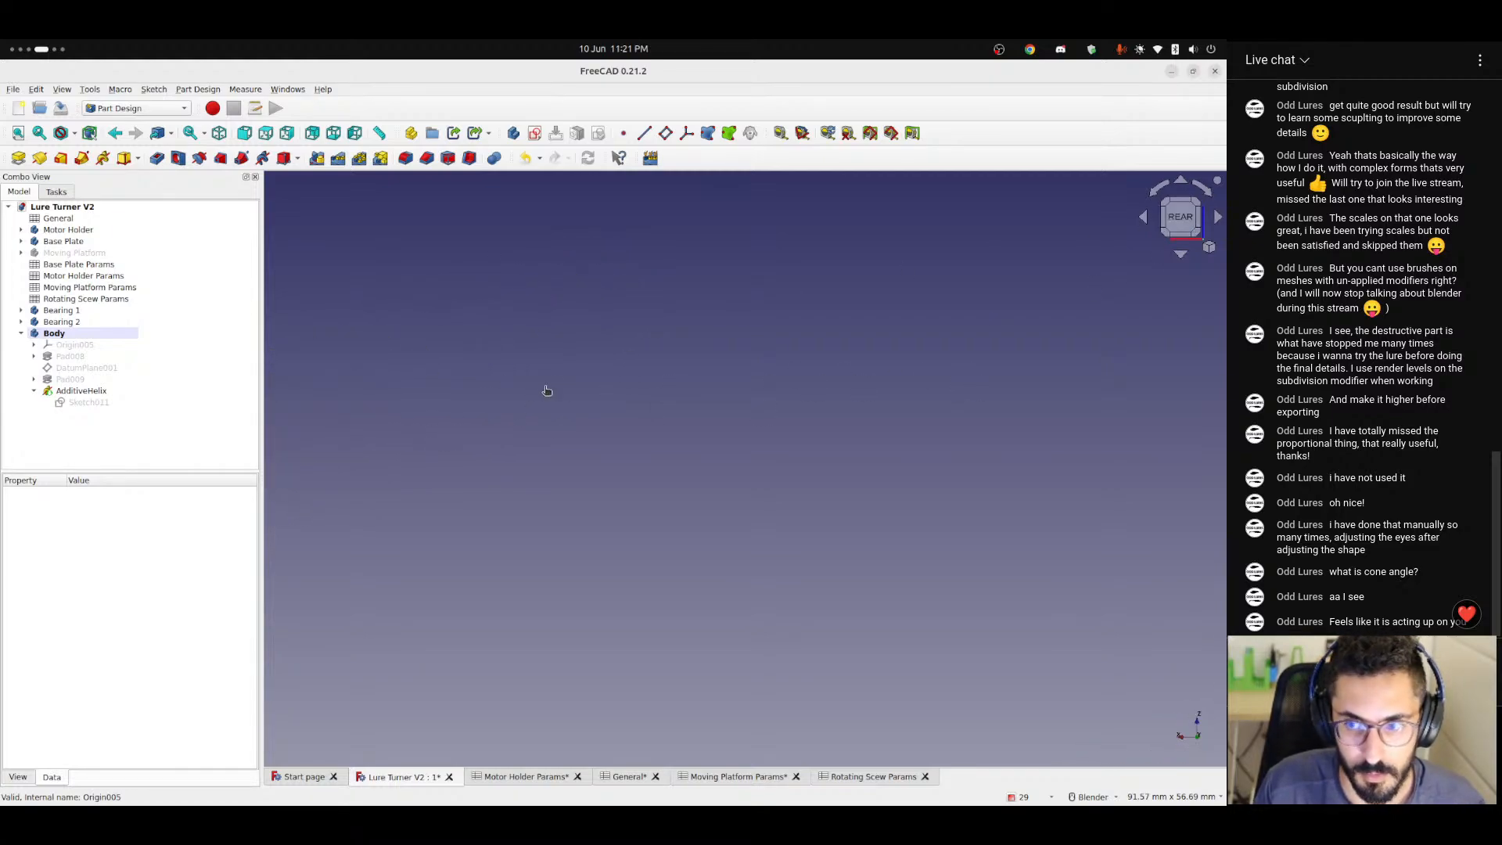
scroll(579, 399, "down", 3)
scroll(621, 372, "up", 5)
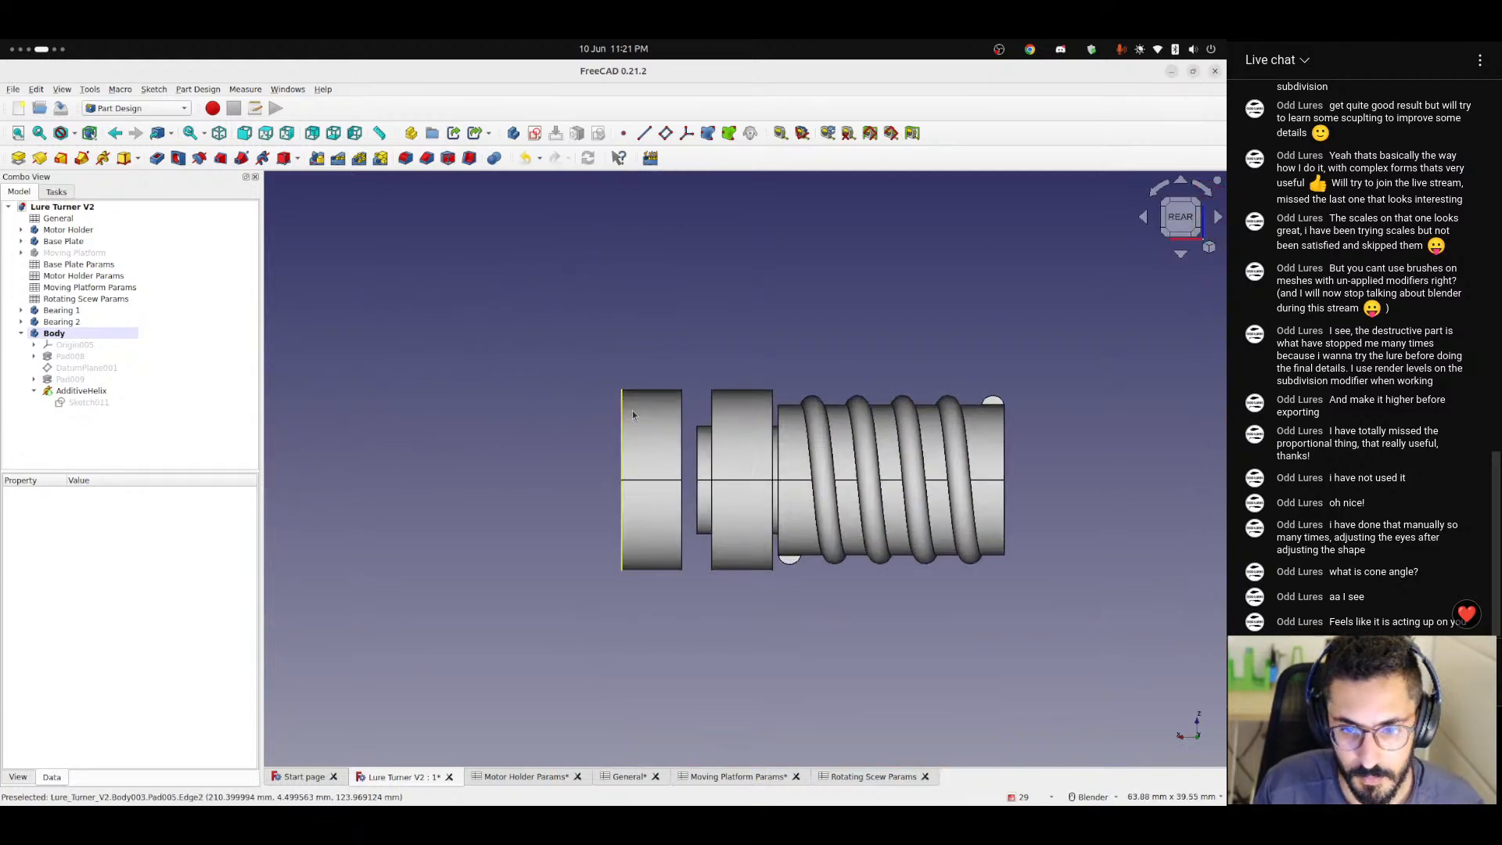
scroll(570, 458, "up", 5)
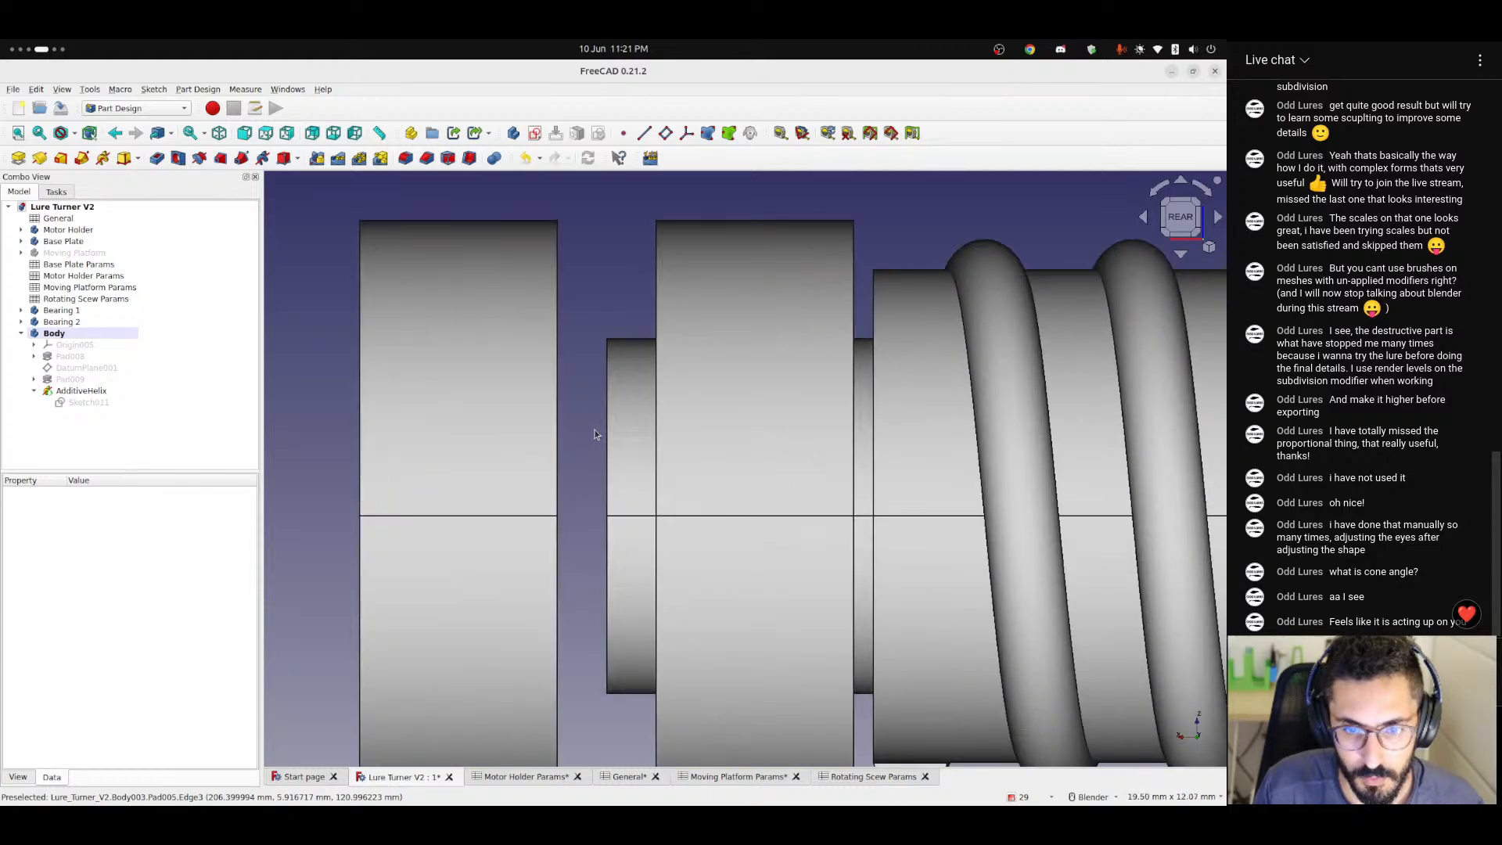
scroll(639, 395, "down", 2)
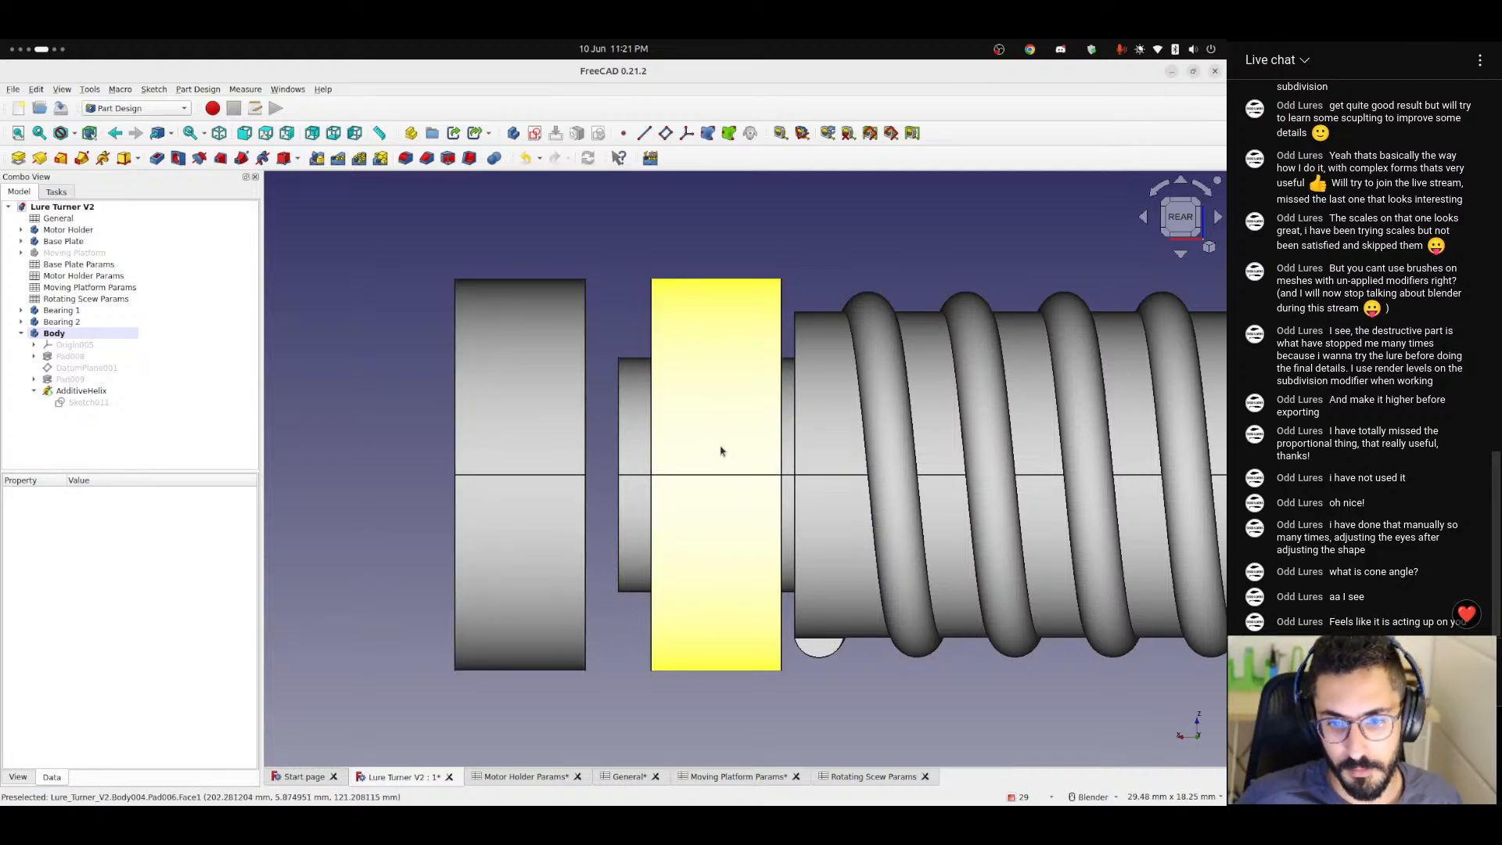
scroll(865, 456, "down", 3)
scroll(864, 456, "up", 5)
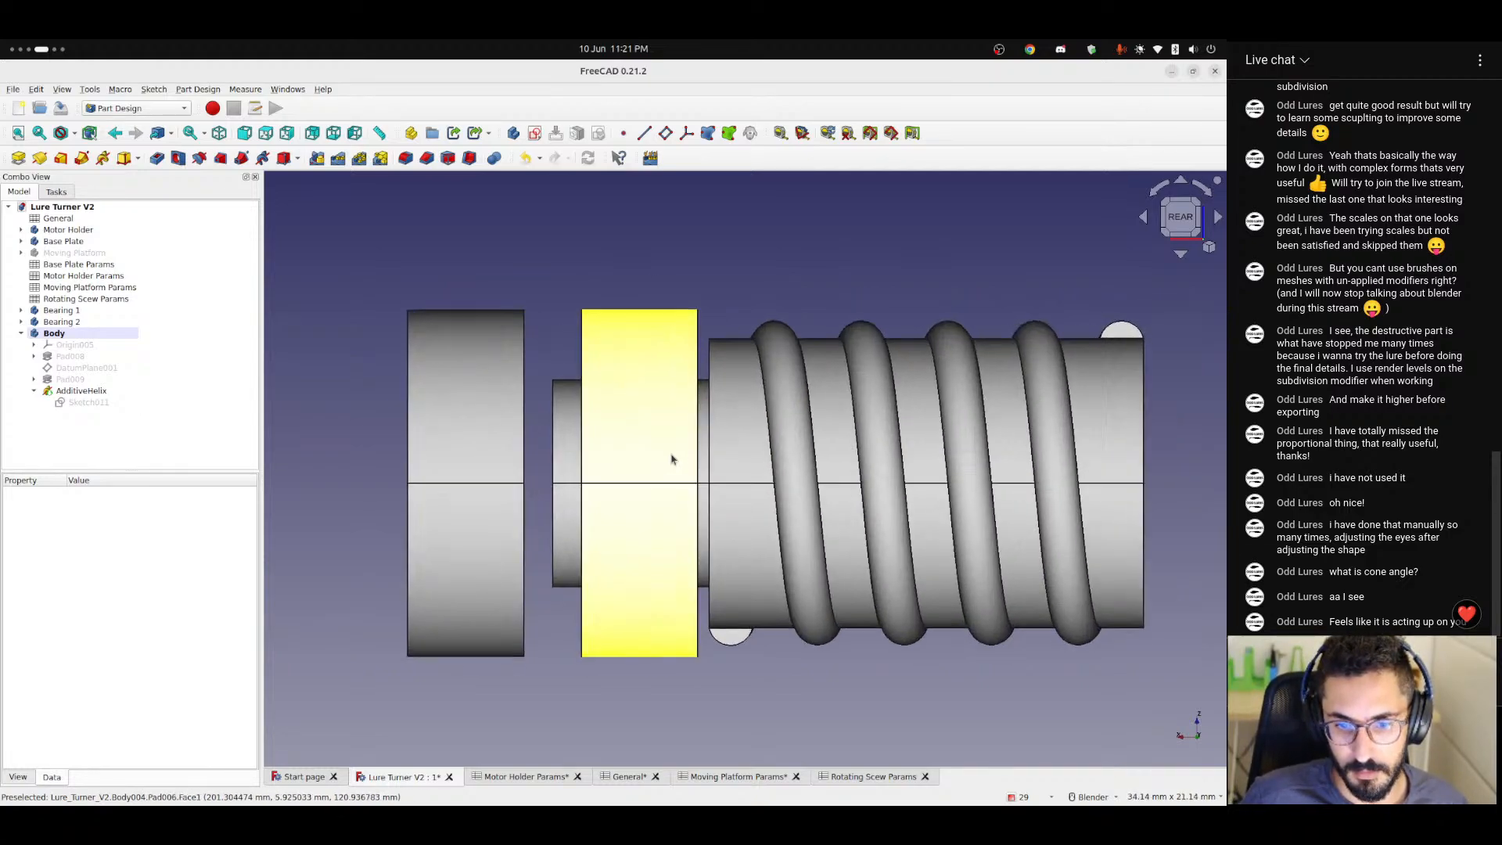
mouse_move(591, 443)
middle_mouse_down()
mouse_move(603, 446)
mouse_move(523, 448)
mouse_move(600, 446)
mouse_move(580, 453)
middle_mouse_up()
left_click(1179, 219)
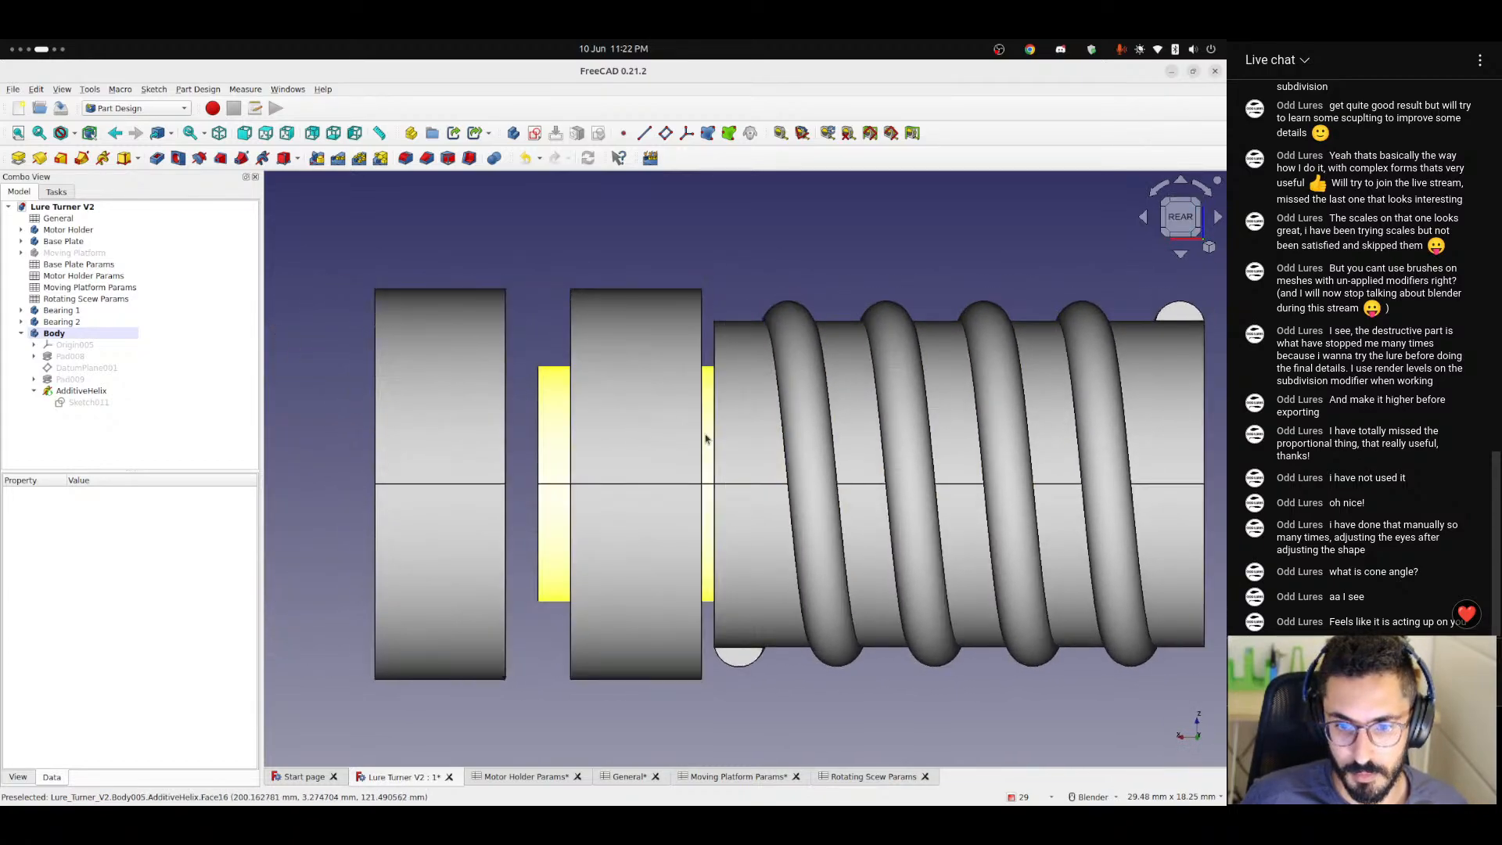
scroll(545, 442, "up", 5)
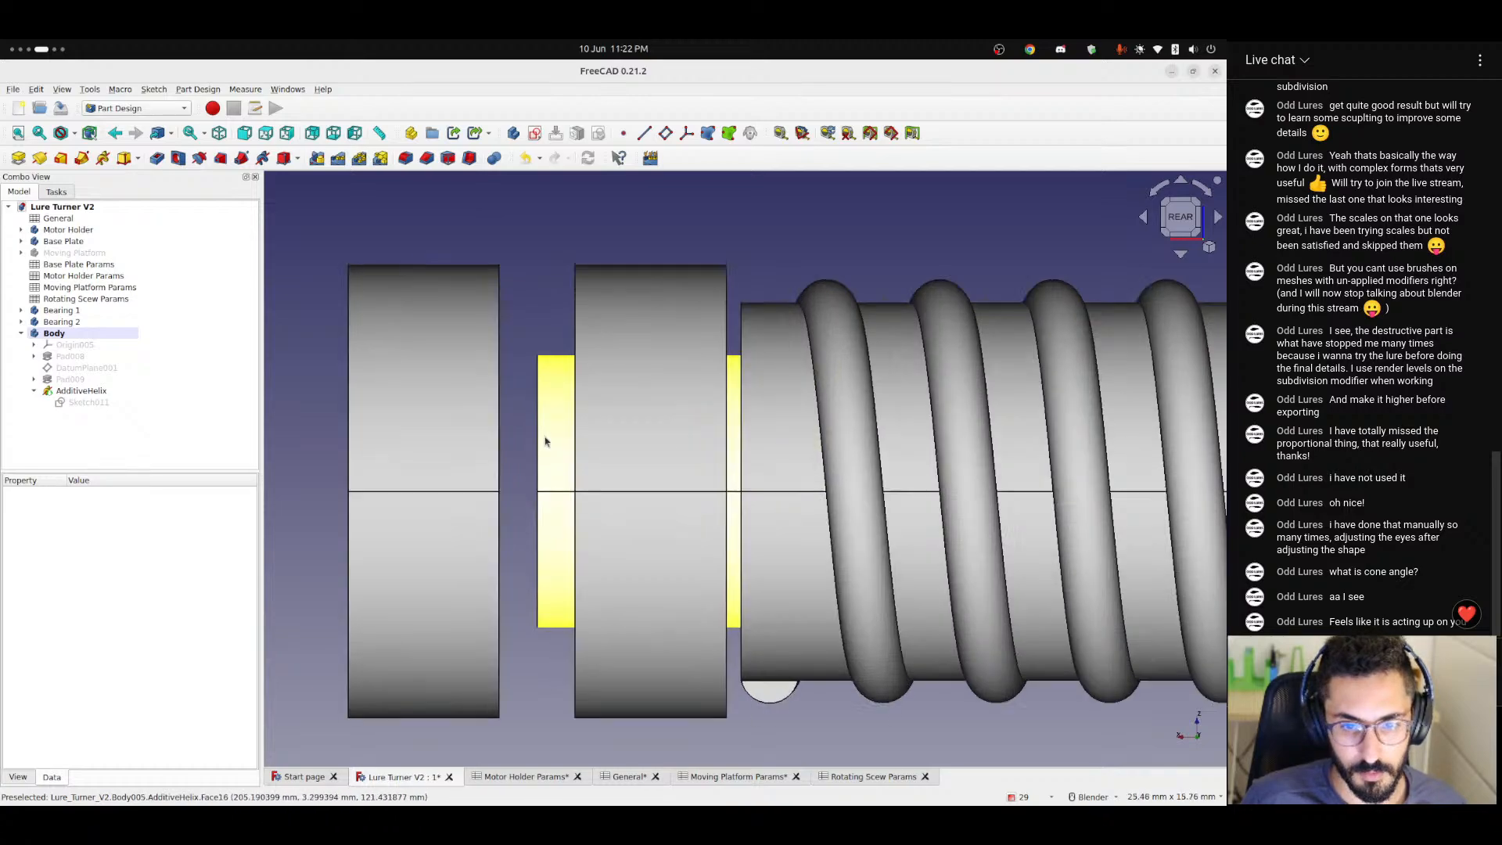
scroll(545, 442, "down", 1)
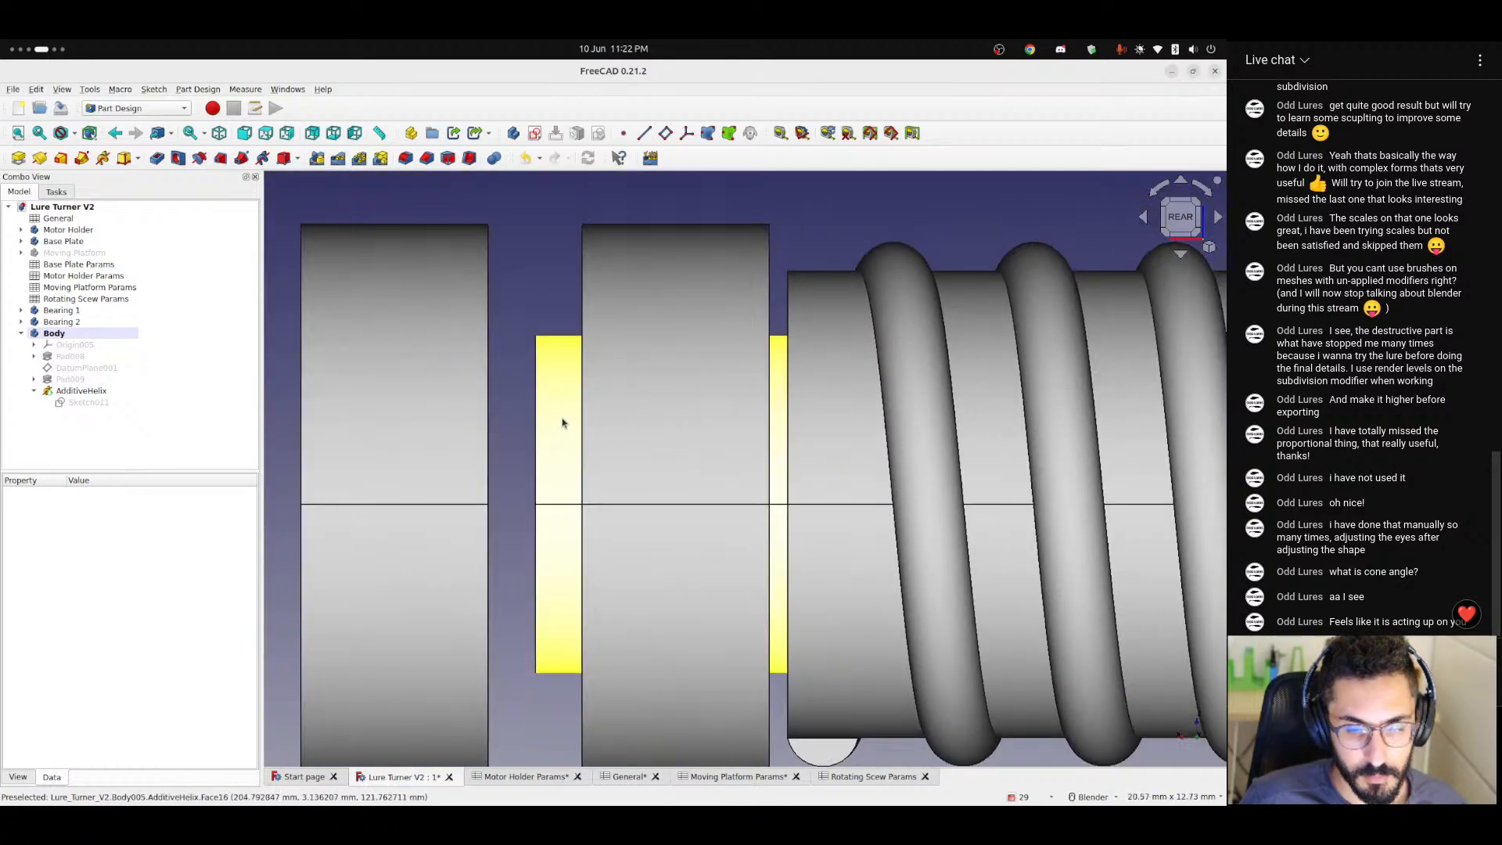
middle_click_drag(571, 377, 603, 371)
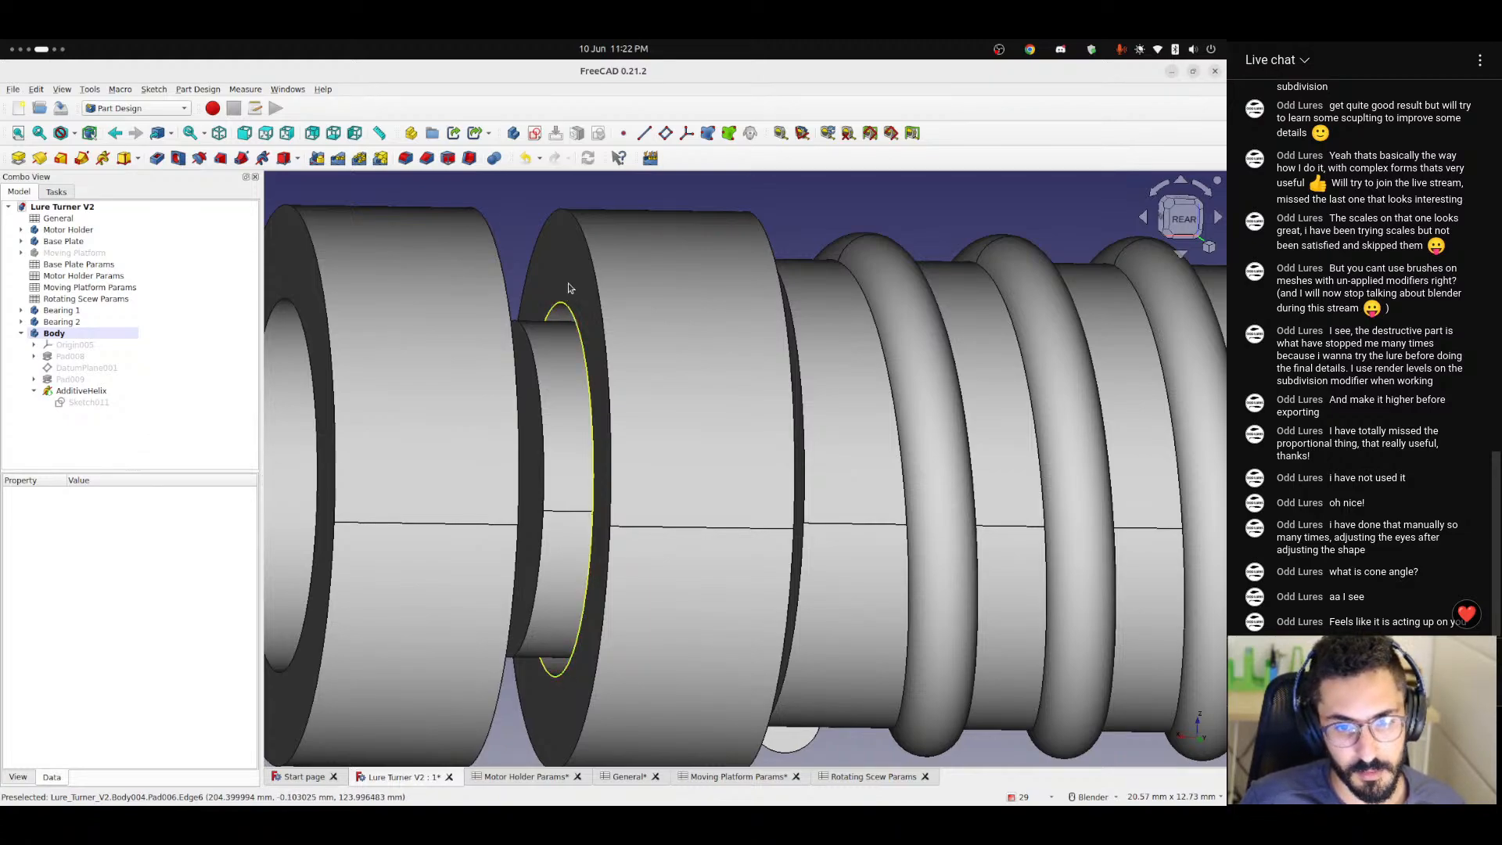
left_click(565, 308)
left_click(573, 219, "ctrl")
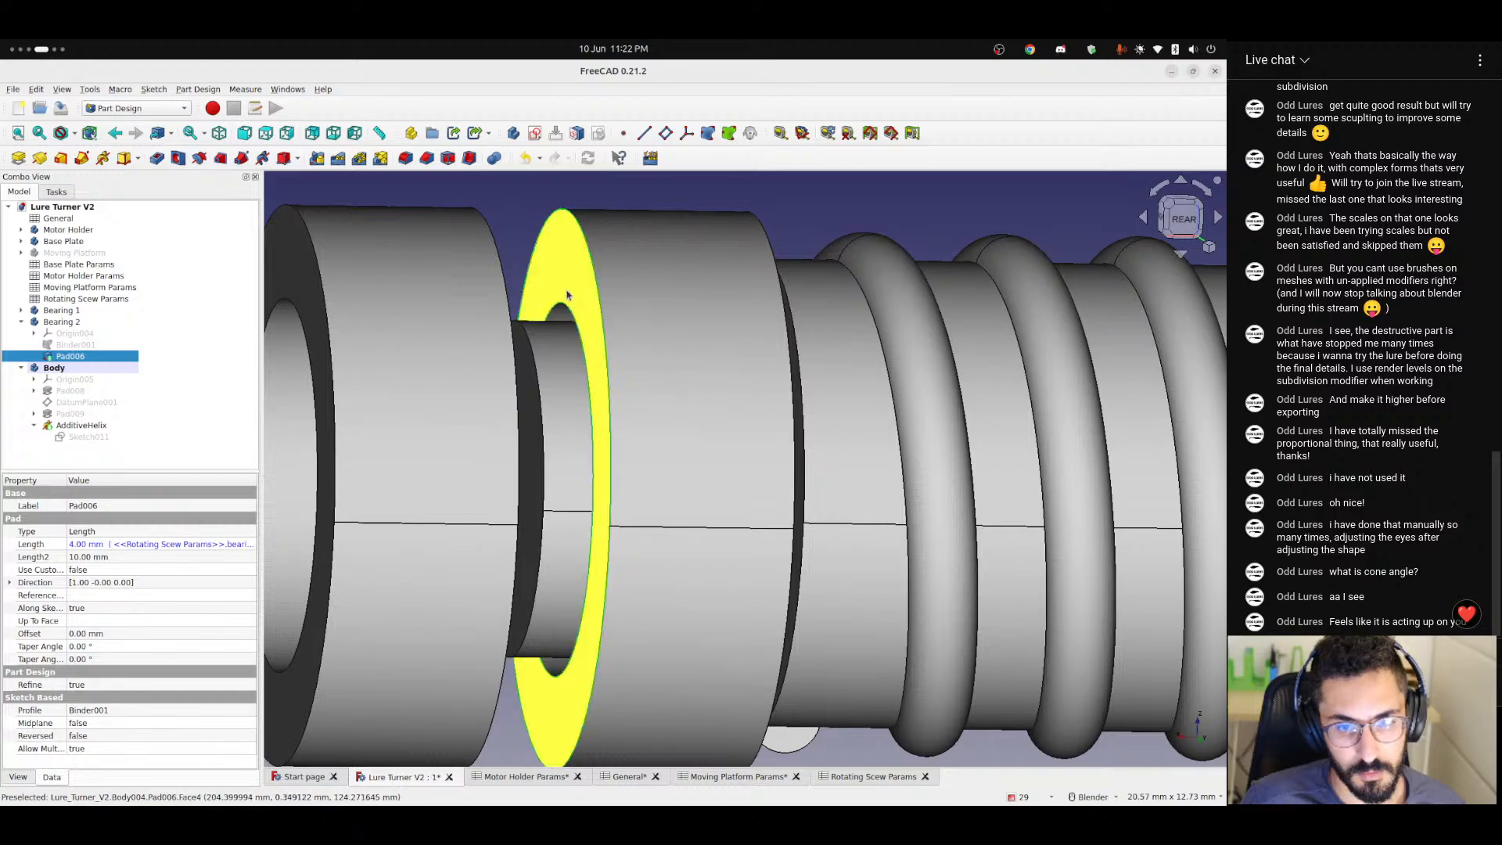
Hide Bearing 1, leaving Bearing 2 displayed on the threaded shaft.
left_click(515, 208)
middle_click_drag(635, 348, 539, 390)
middle_click_drag(569, 340, 743, 412)
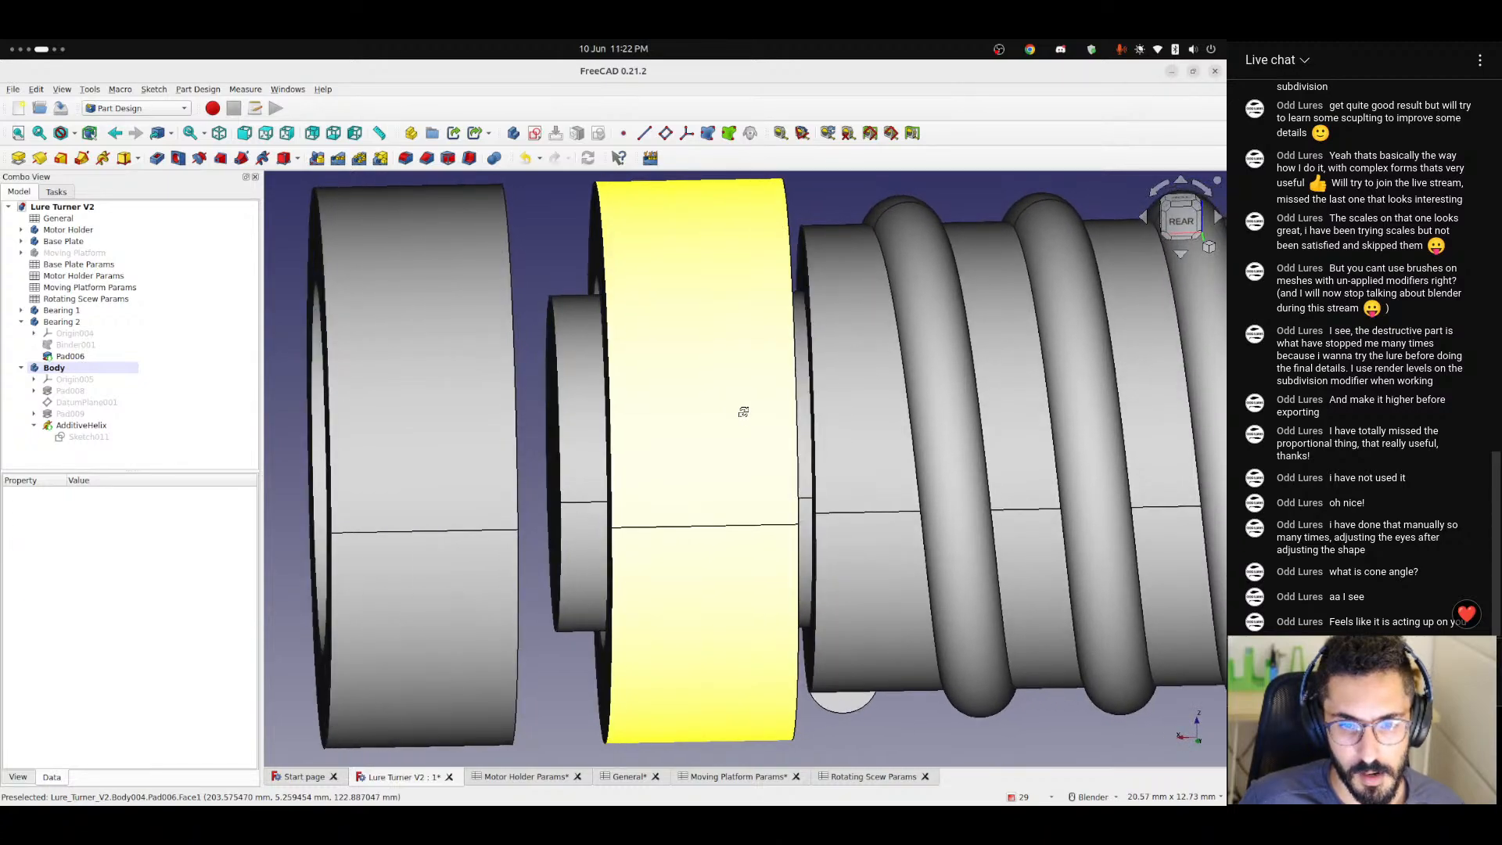
left_click(57, 323)
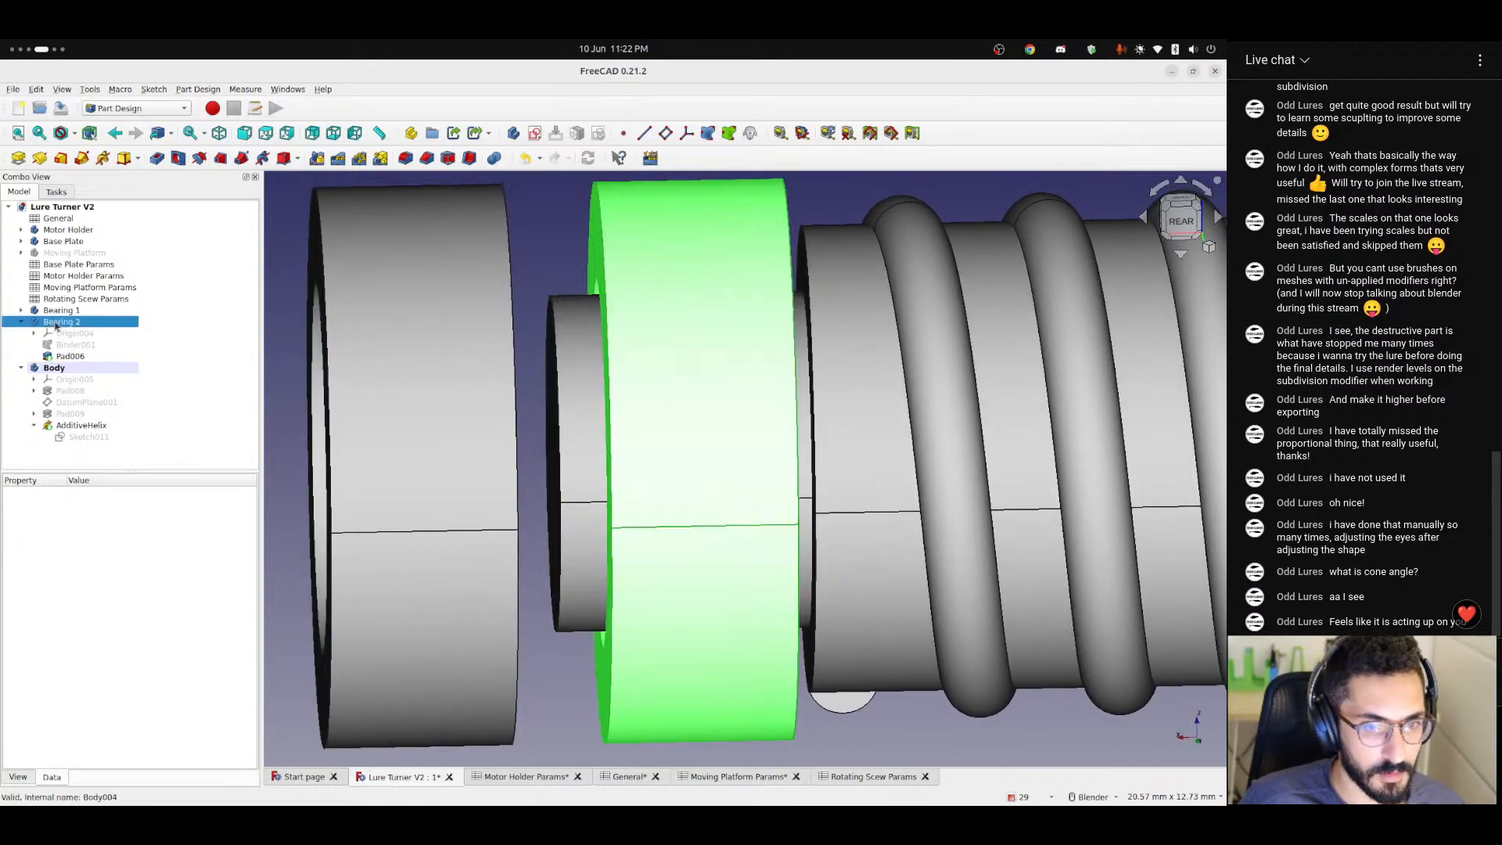
left_click(60, 311)
key("space")
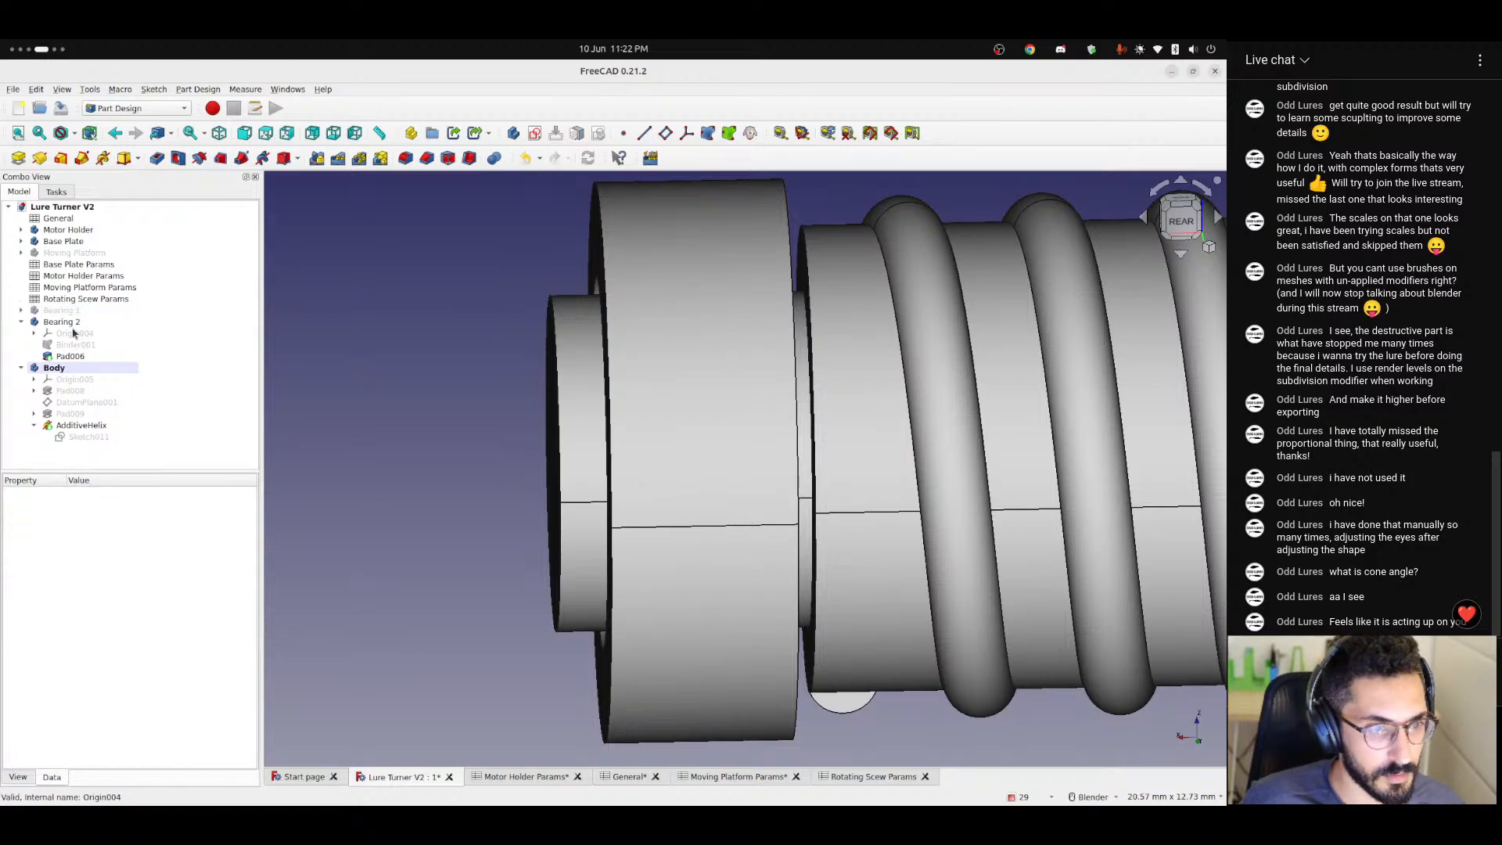
Show Bearing 2's origin planes, examine their position against the shaft from the rear and hide them.
left_click(72, 333)
left_click(350, 305)
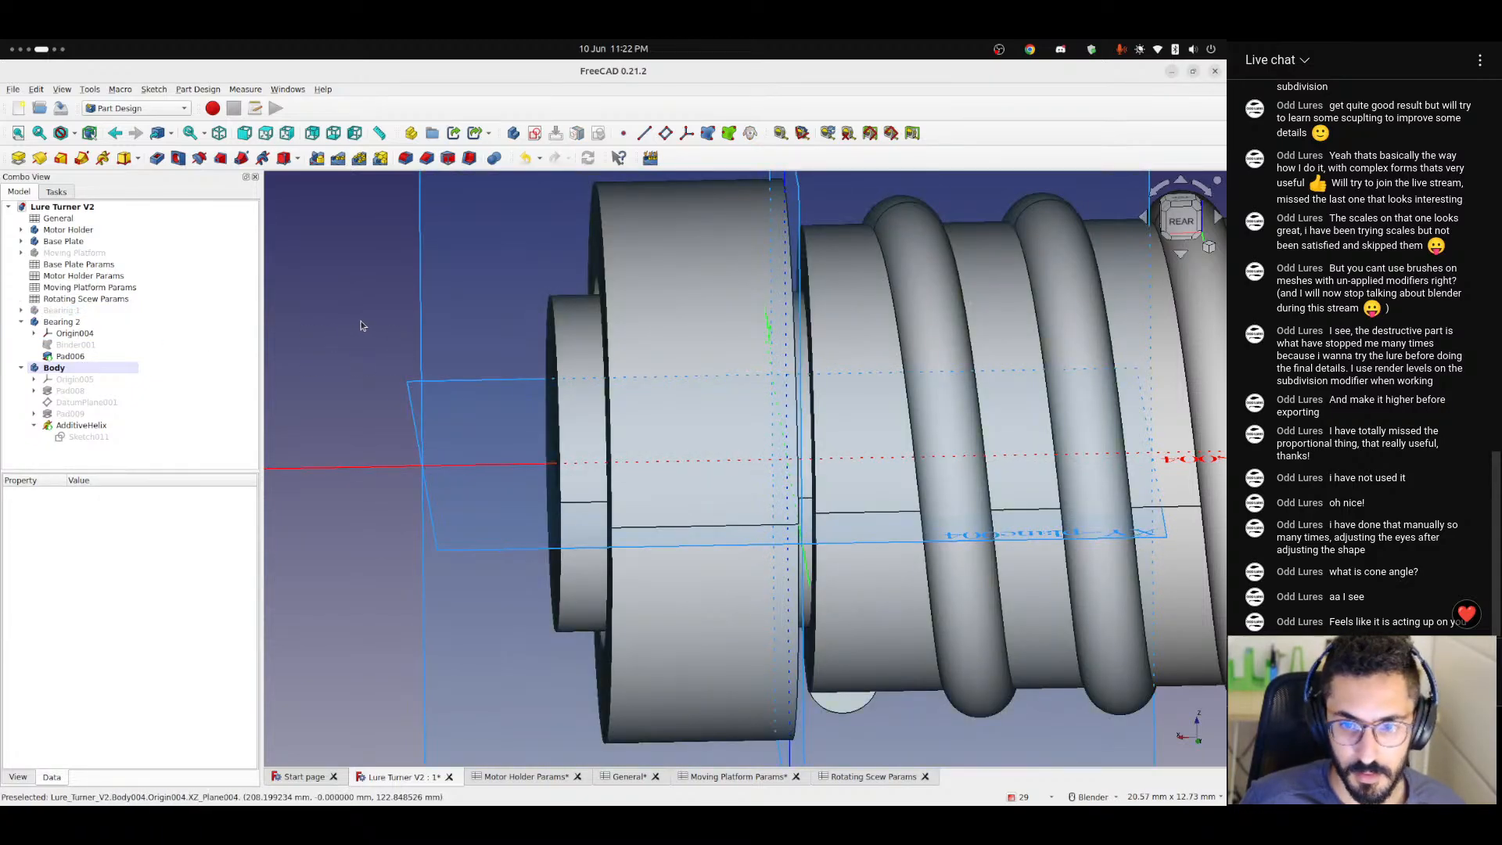
middle_click_drag(352, 303, 479, 360)
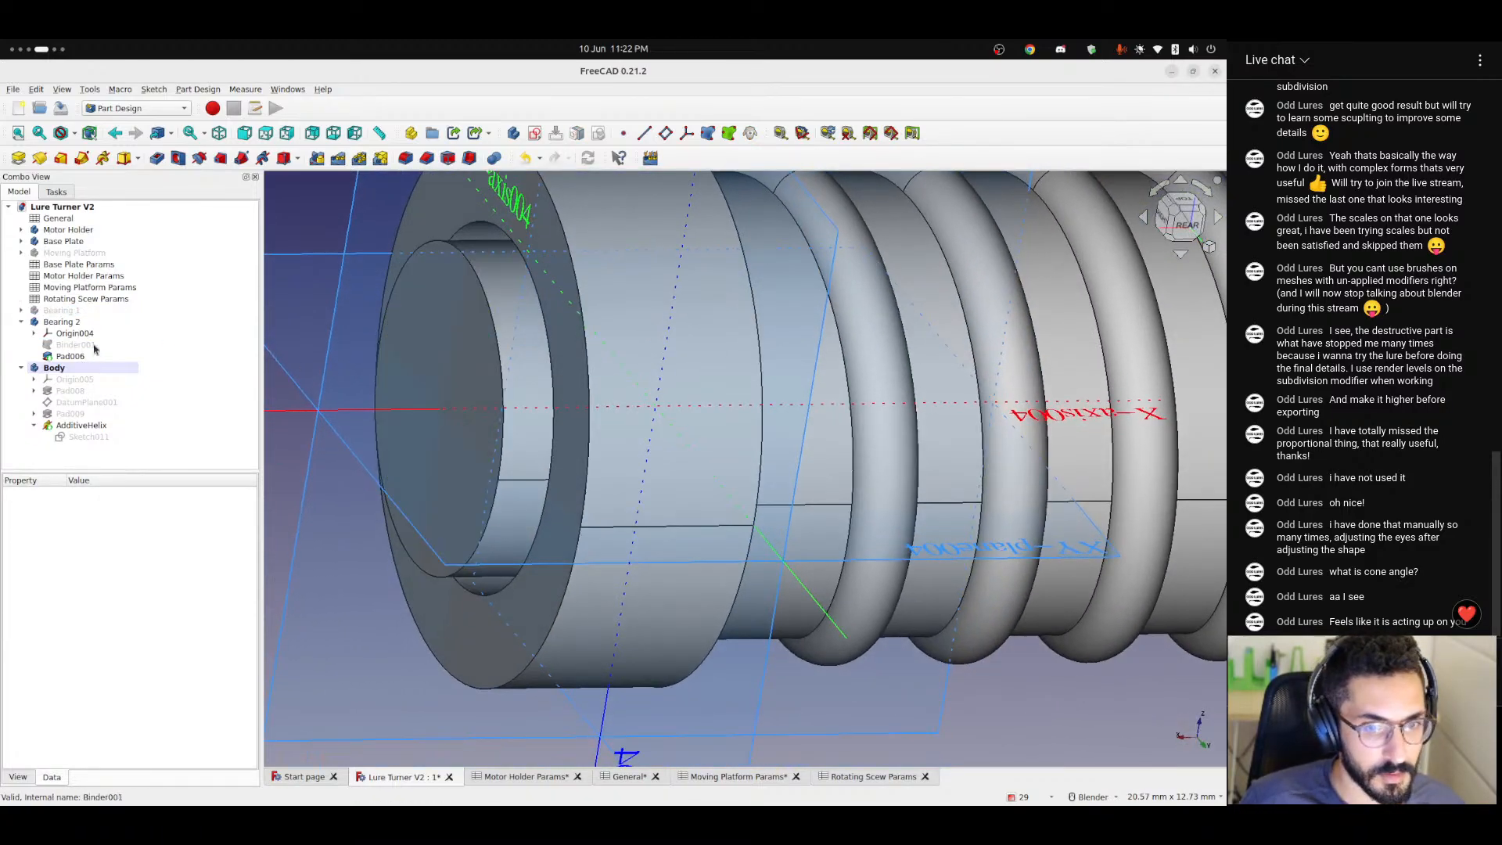
scroll(427, 329, "down", 3)
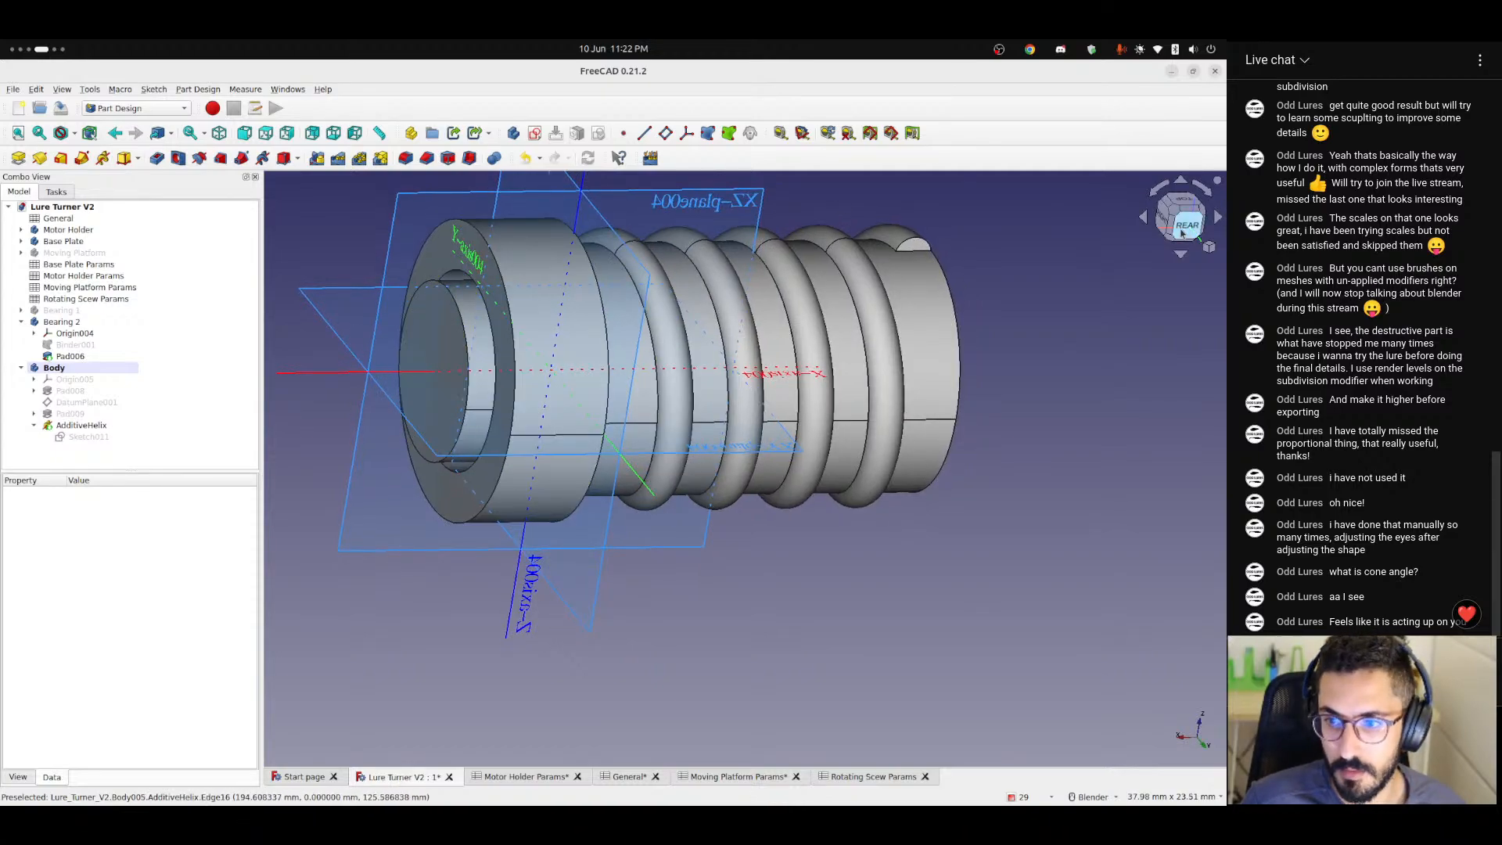
left_click(1182, 229)
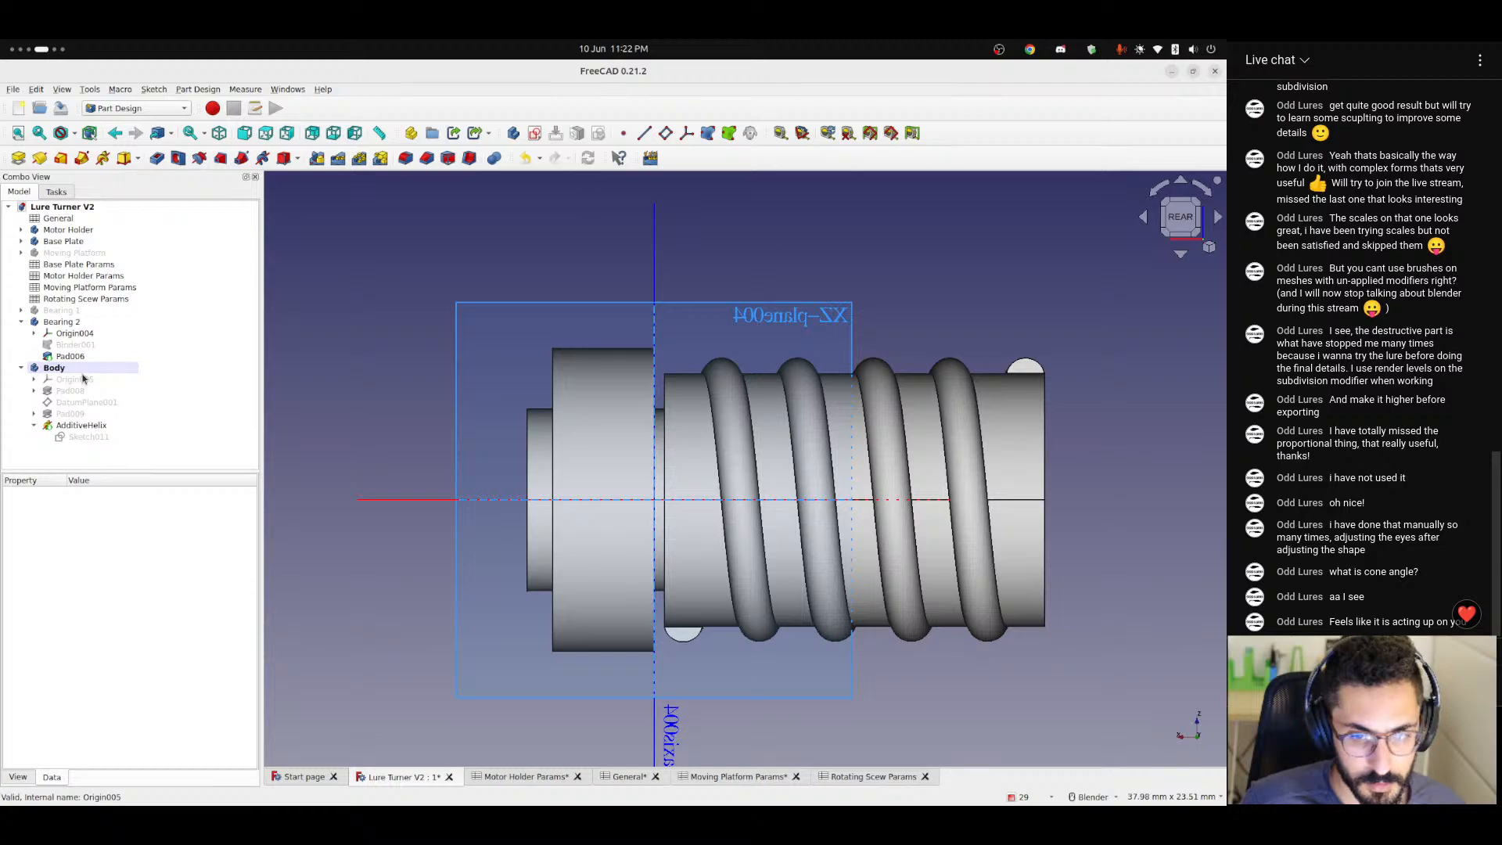
left_click(74, 334)
Check where the shaft body's origin planes lie relative to its narrow end and Bearing 2.
left_click(74, 379)
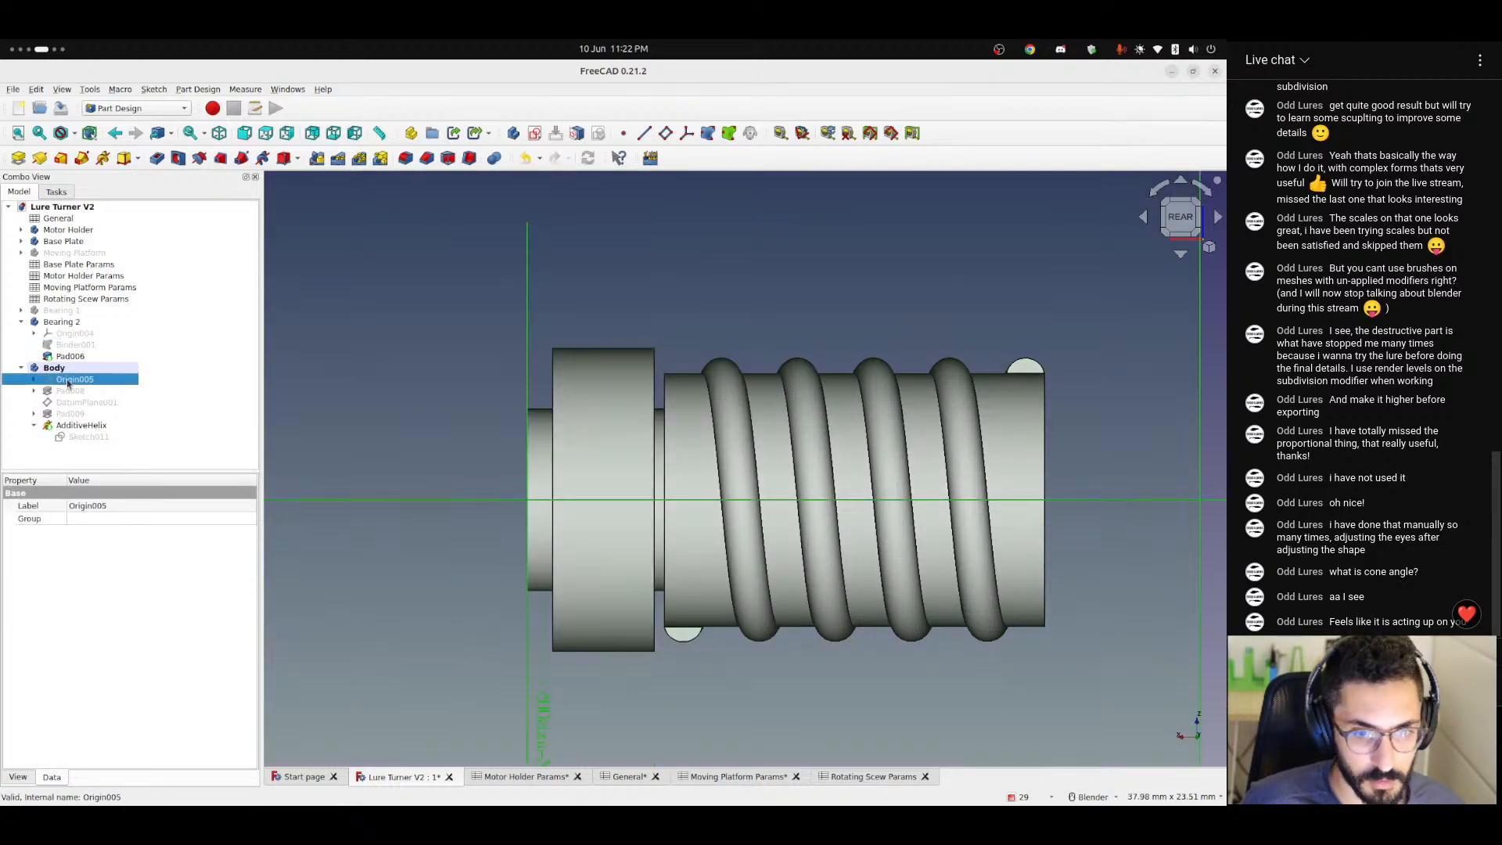
middle_click_drag(497, 436, 610, 448)
key("space")
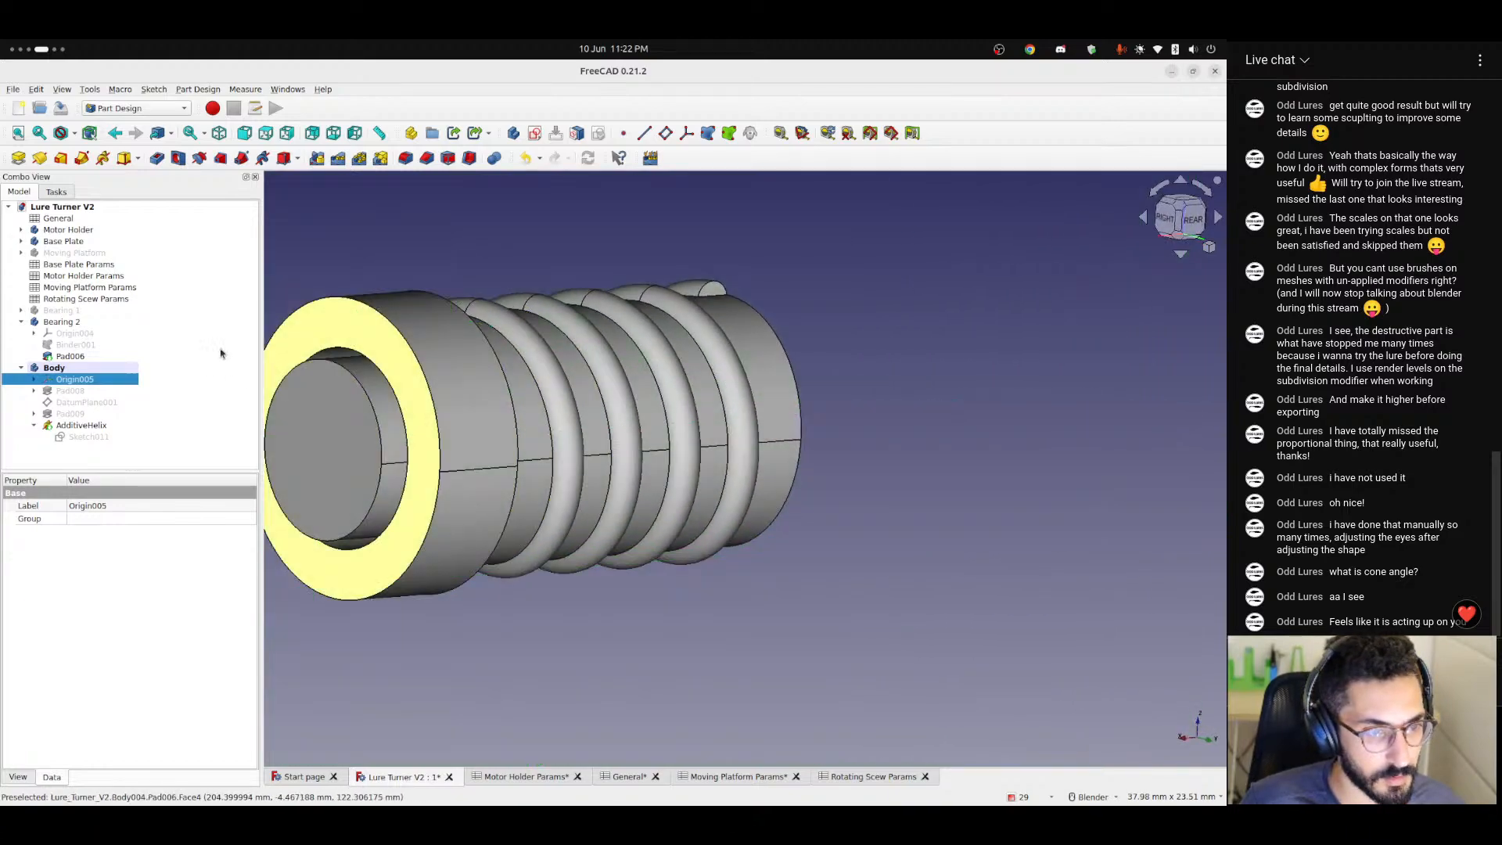
middle_click_drag(513, 244, 652, 250, "shift")
left_click(584, 242)
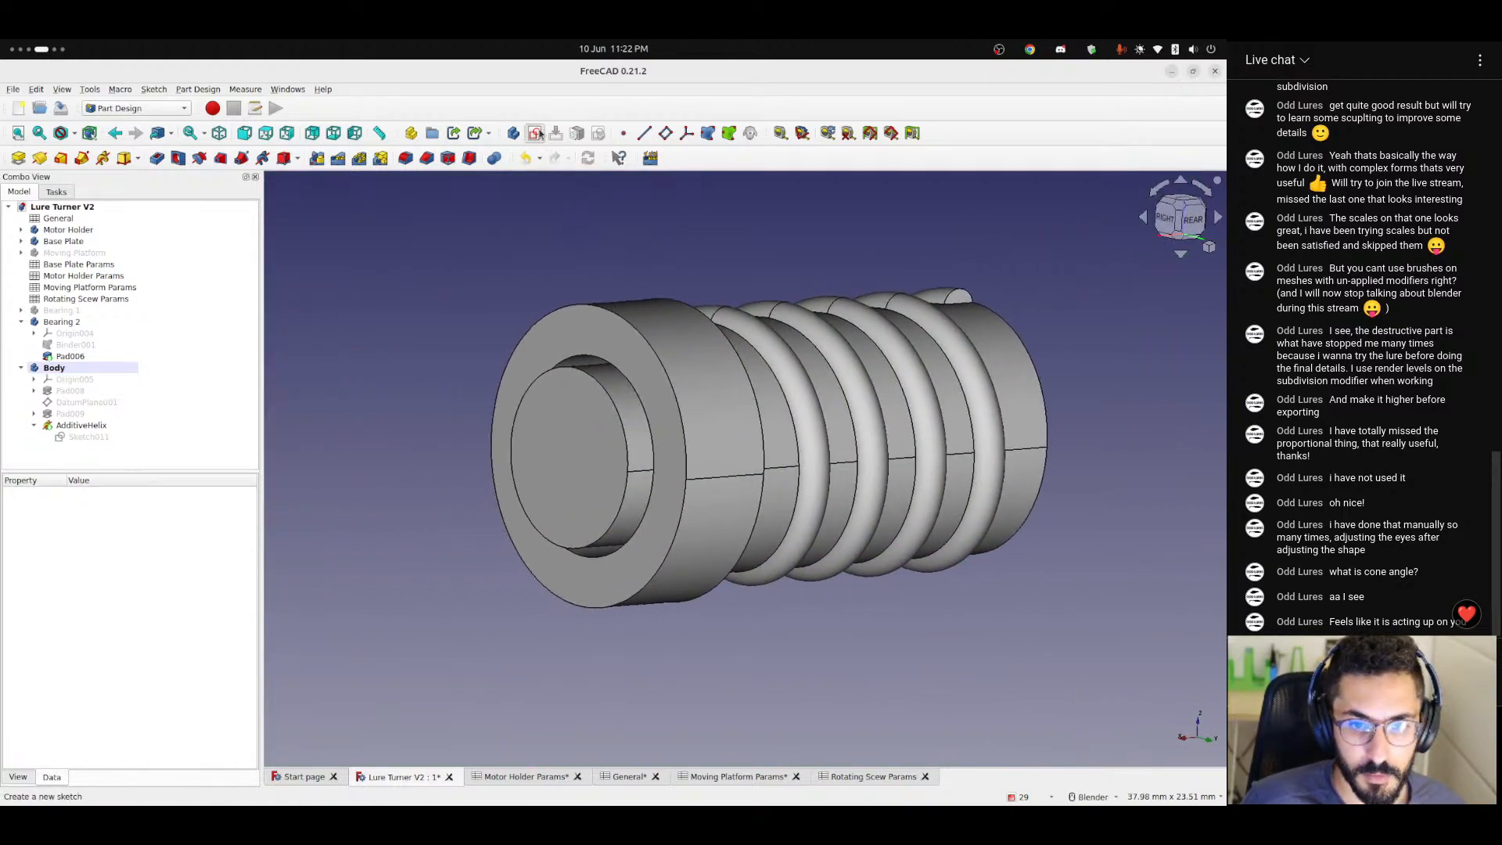
Start a sketch on the shaft body's YZ plane and draw an origin-centred circle about 9.7 mm in diameter.
left_click(535, 133)
left_click(473, 259)
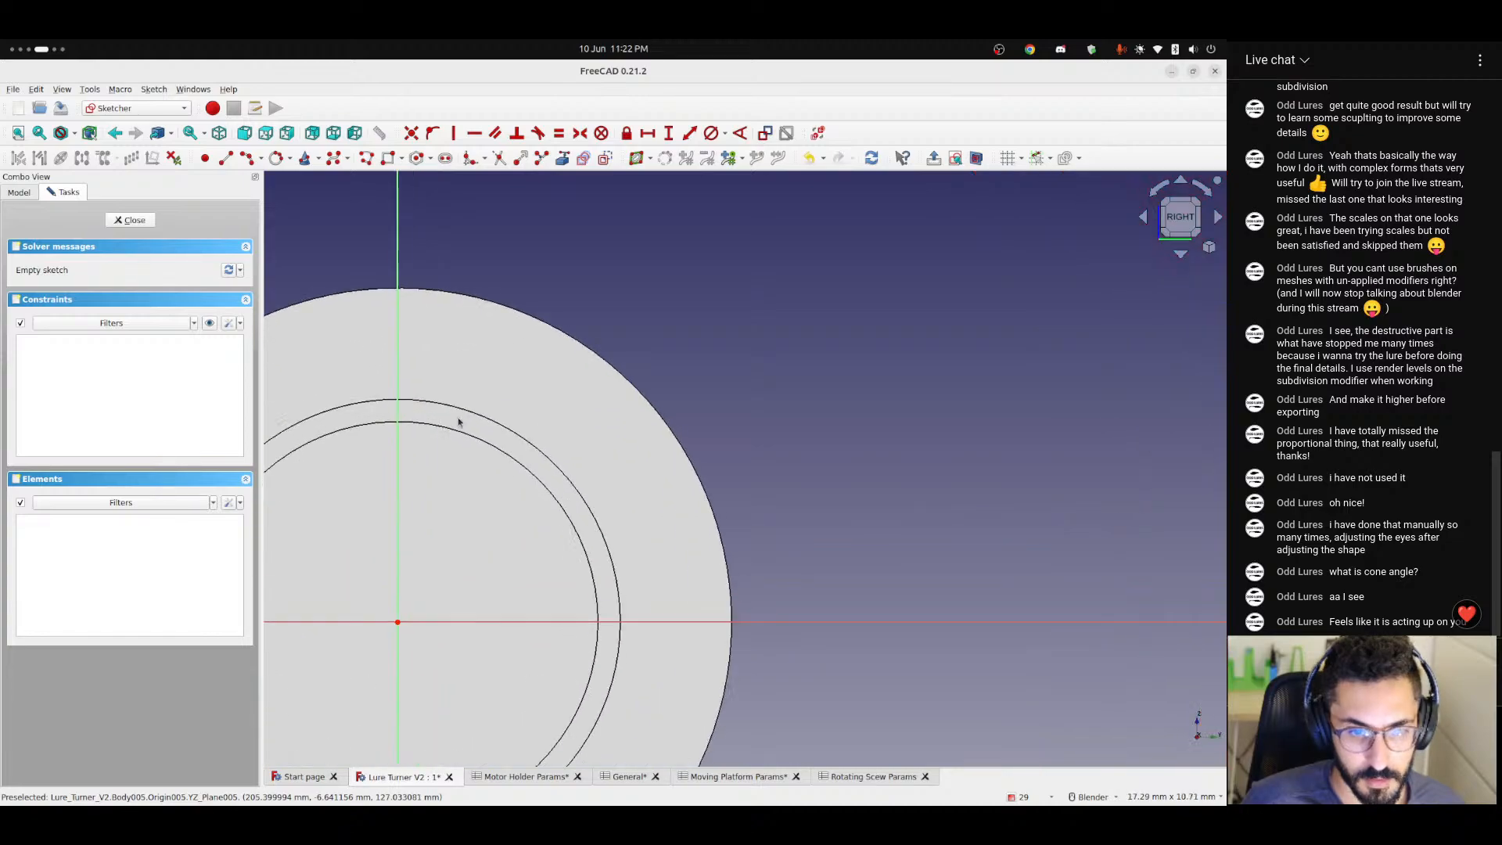
left_click(290, 160)
left_click(322, 175)
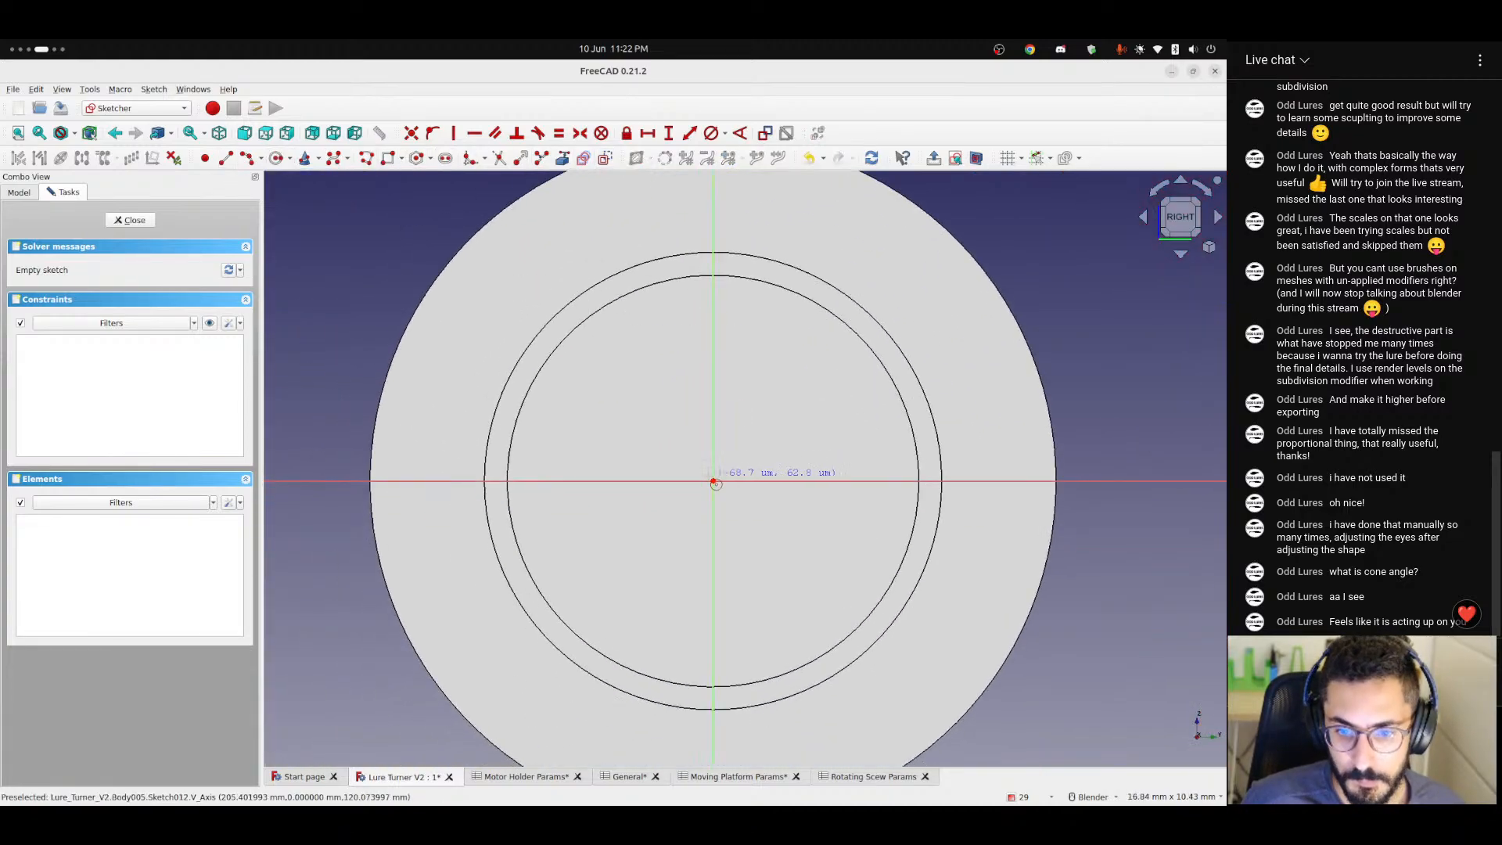
left_click(712, 480)
left_click(860, 249)
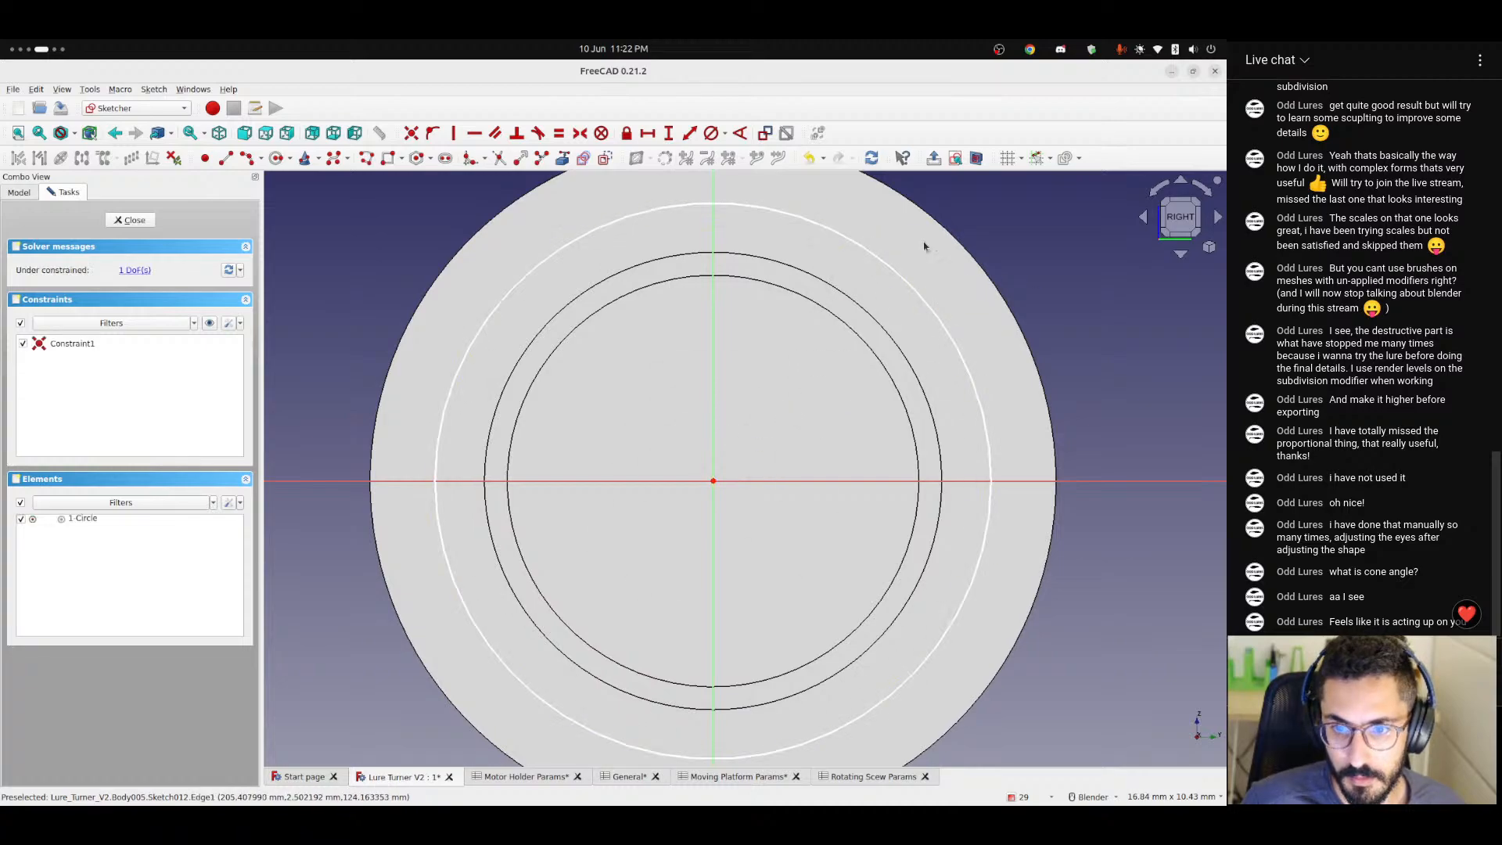
Add a diameter constraint to the circle and begin its formula with <<Rotating Scew Params>>.bearingInnerDiameter.
middle_click_drag(907, 255, 753, 316, "shift")
left_click(740, 332)
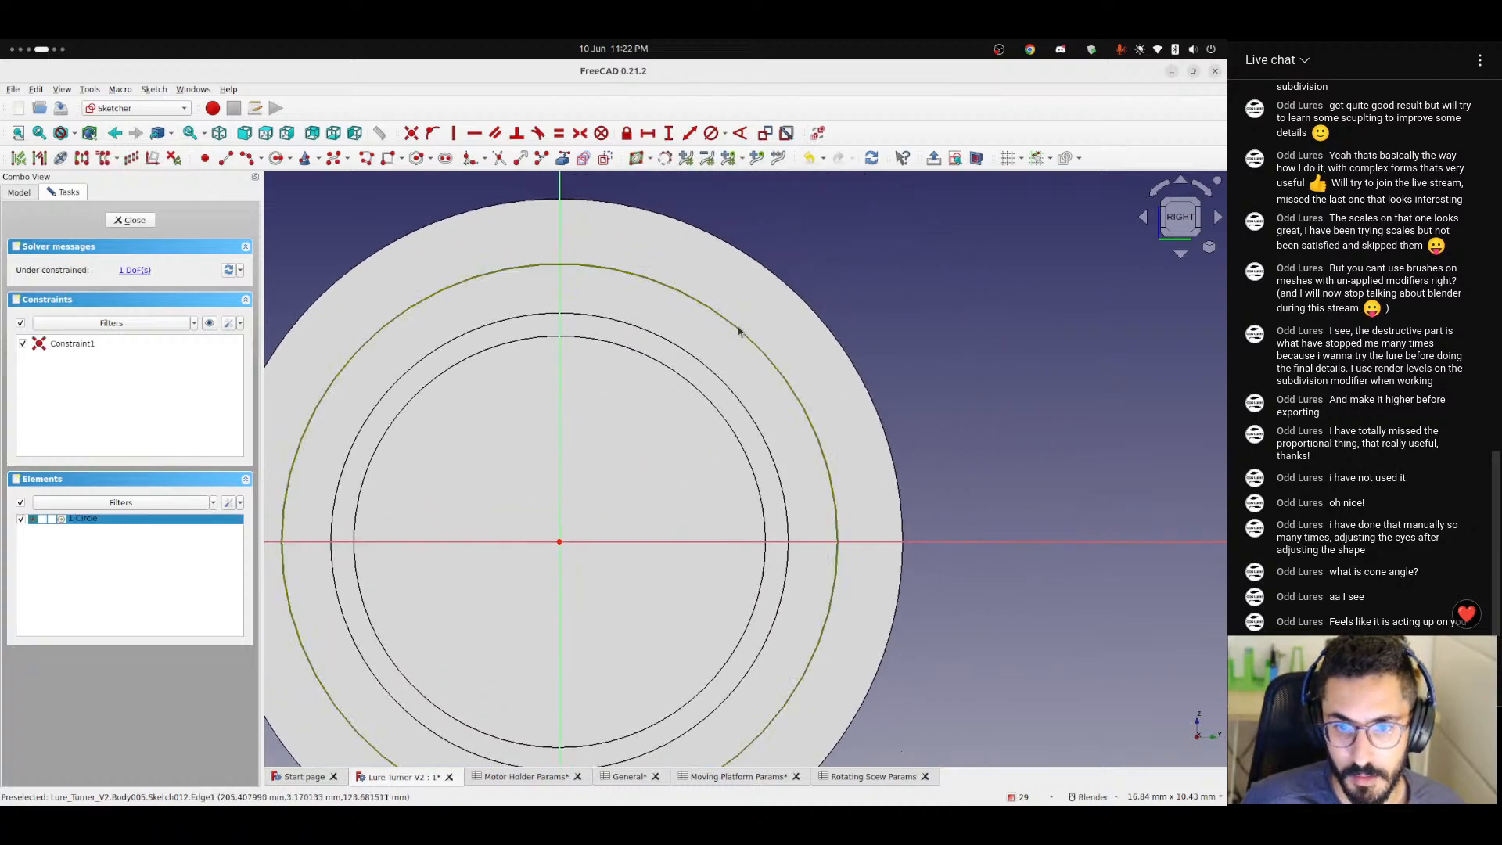
left_click(725, 134)
left_click(767, 166)
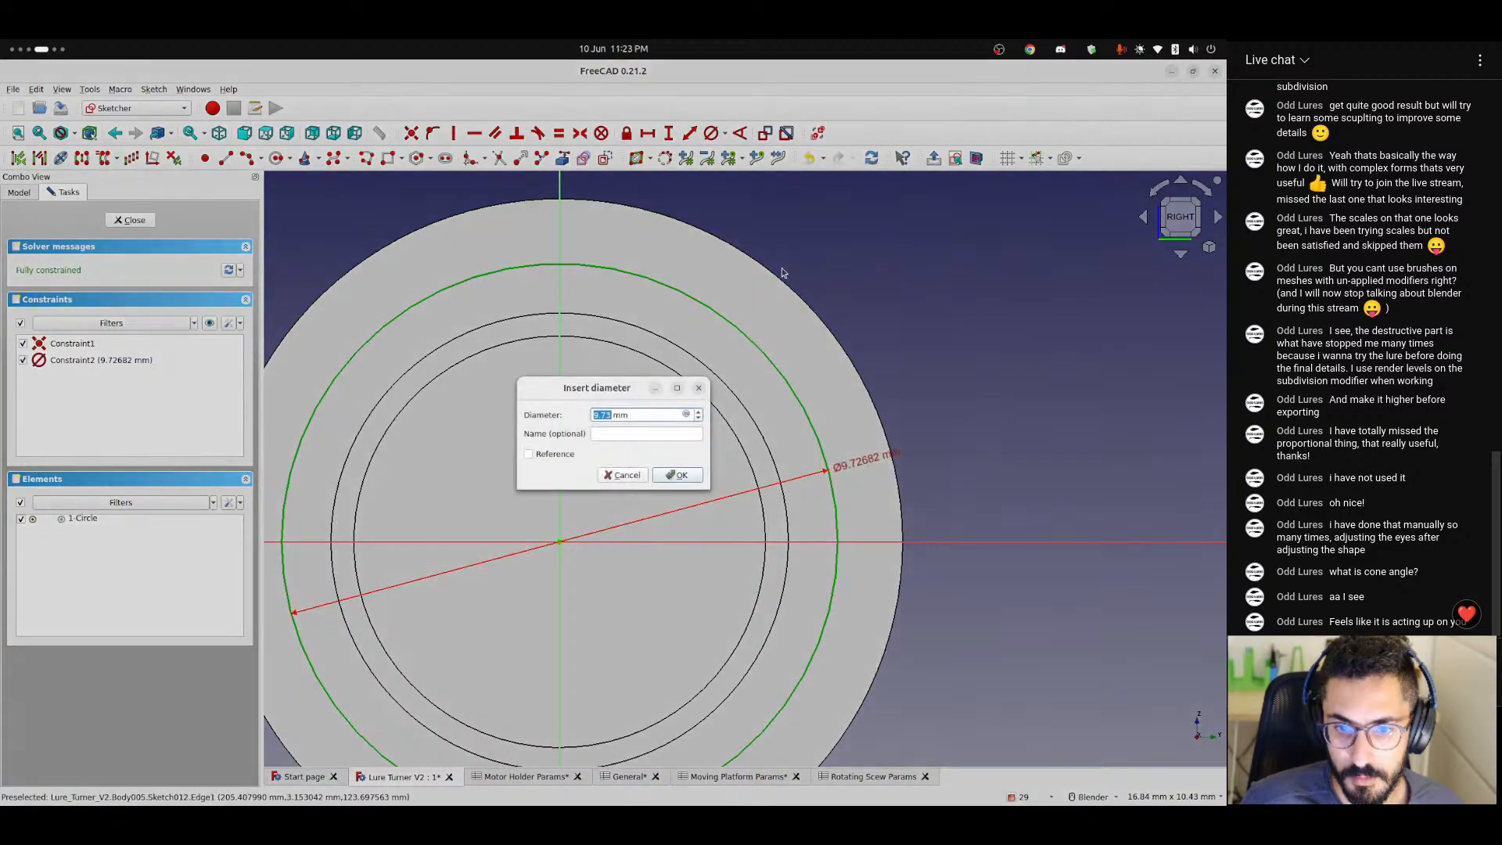
left_click(687, 416)
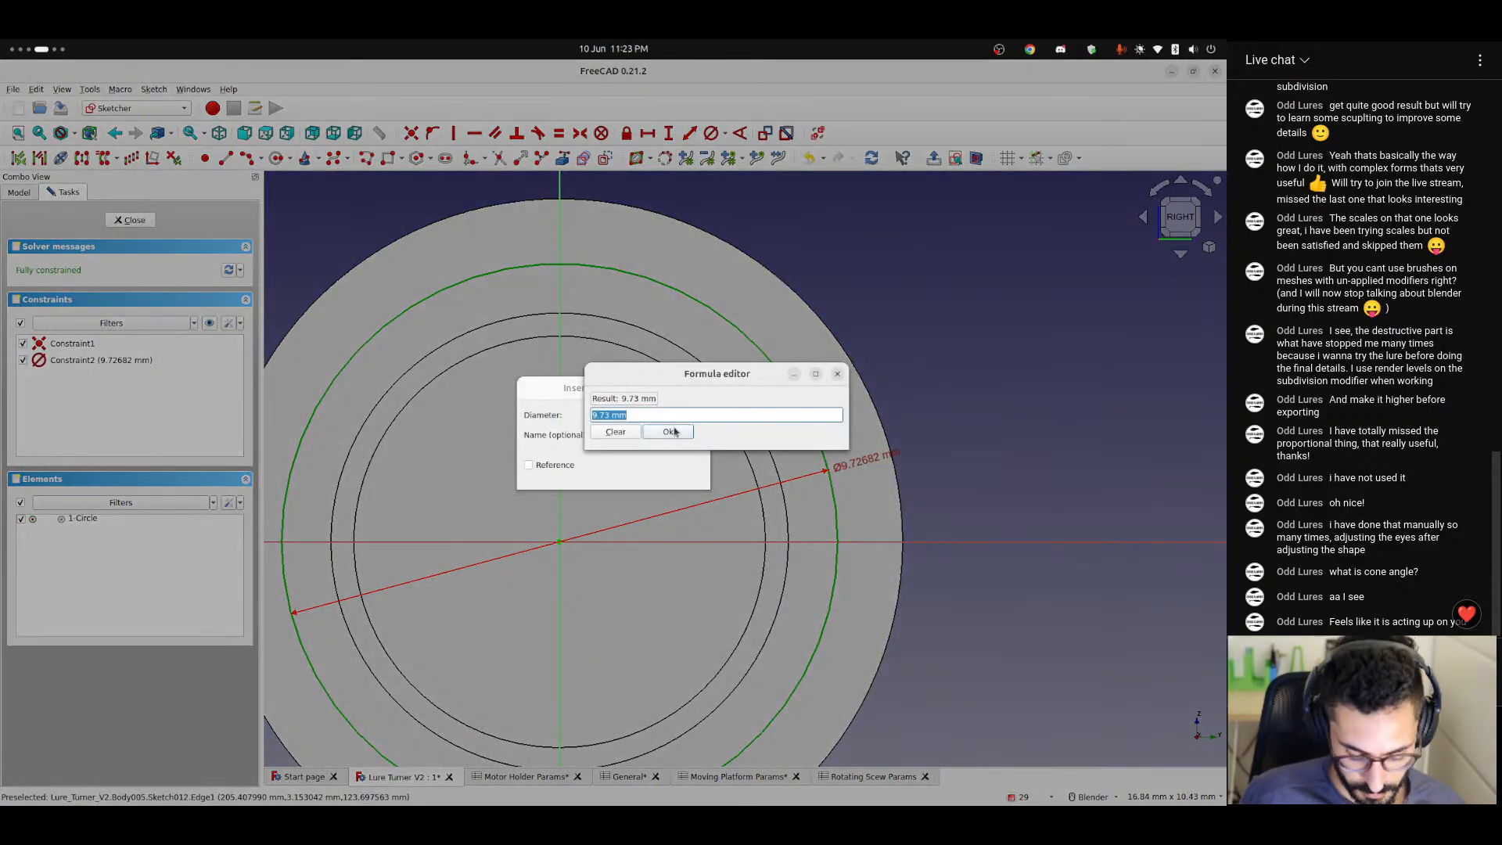
type("<<ro")
key("Down")
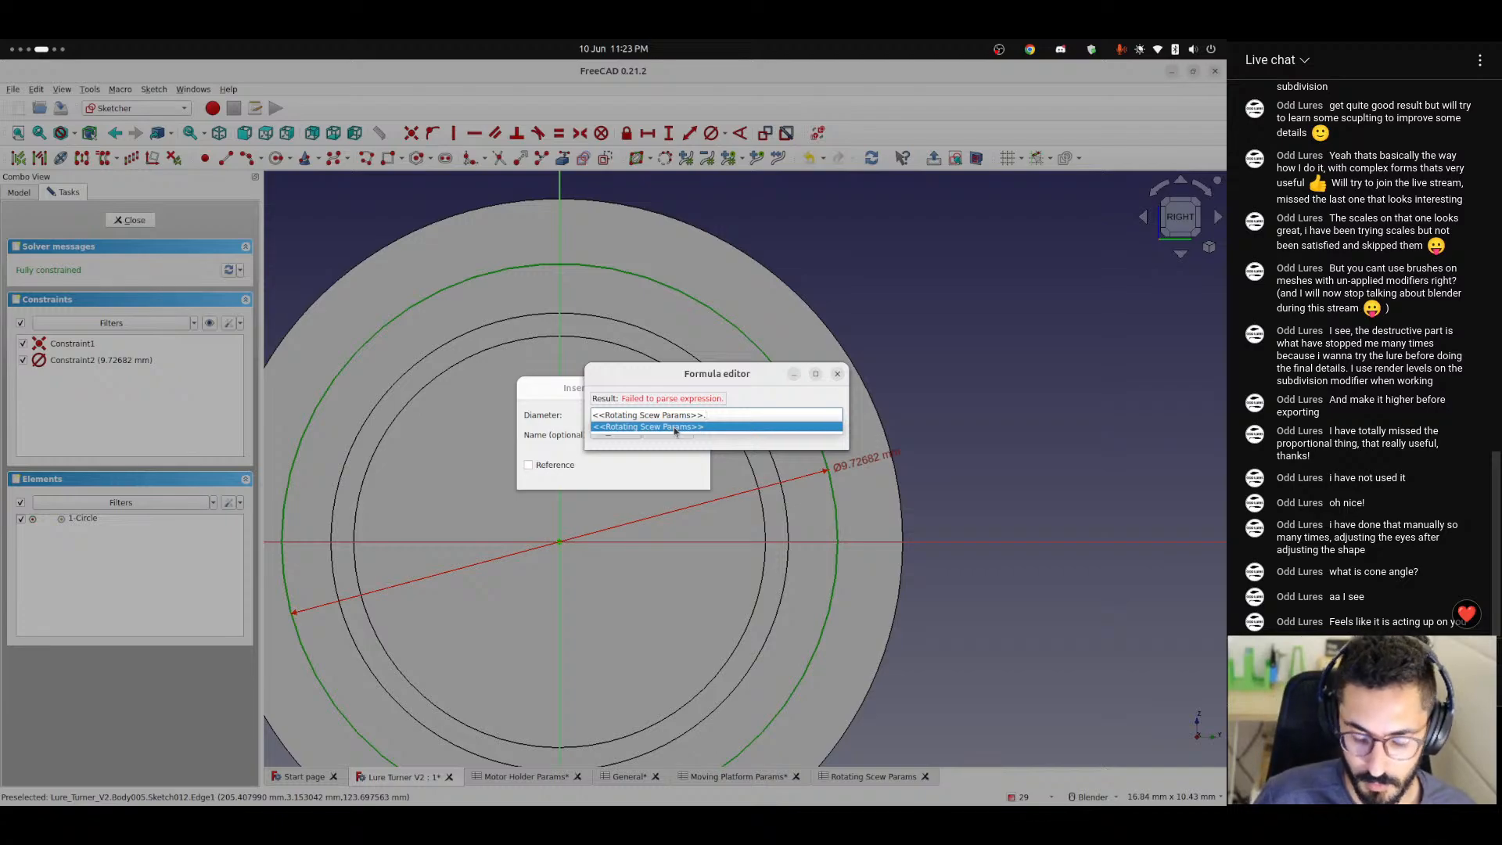
type("inn")
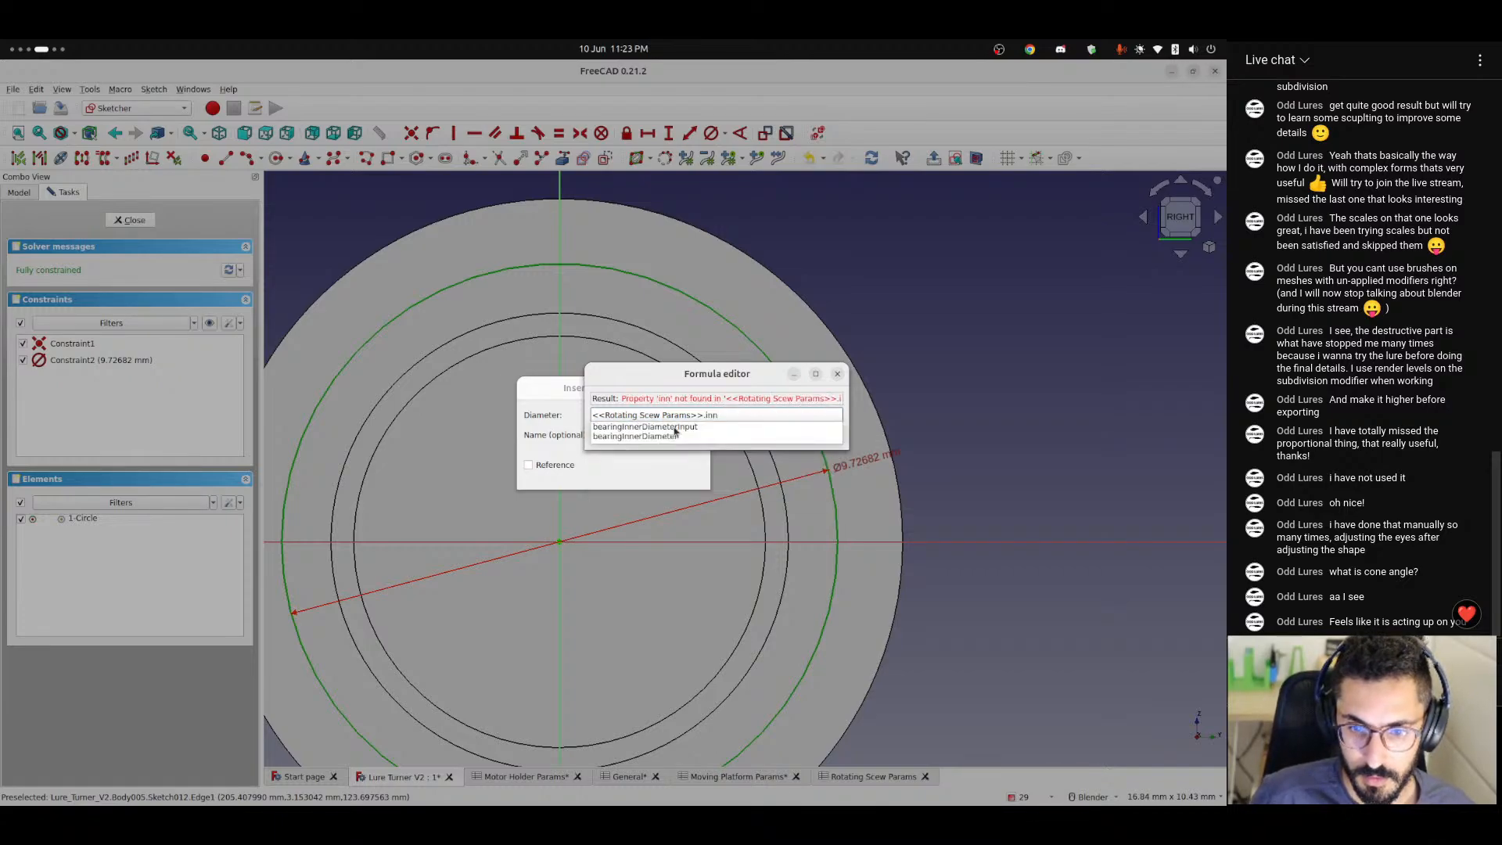
left_click(675, 435)
Extend the diameter formula with + (<<Rotating Scew Params>>.bearingOuterDiameter - <<Rotating Scew Params>>.bearingInnerDiameter) / 2.
type("+")
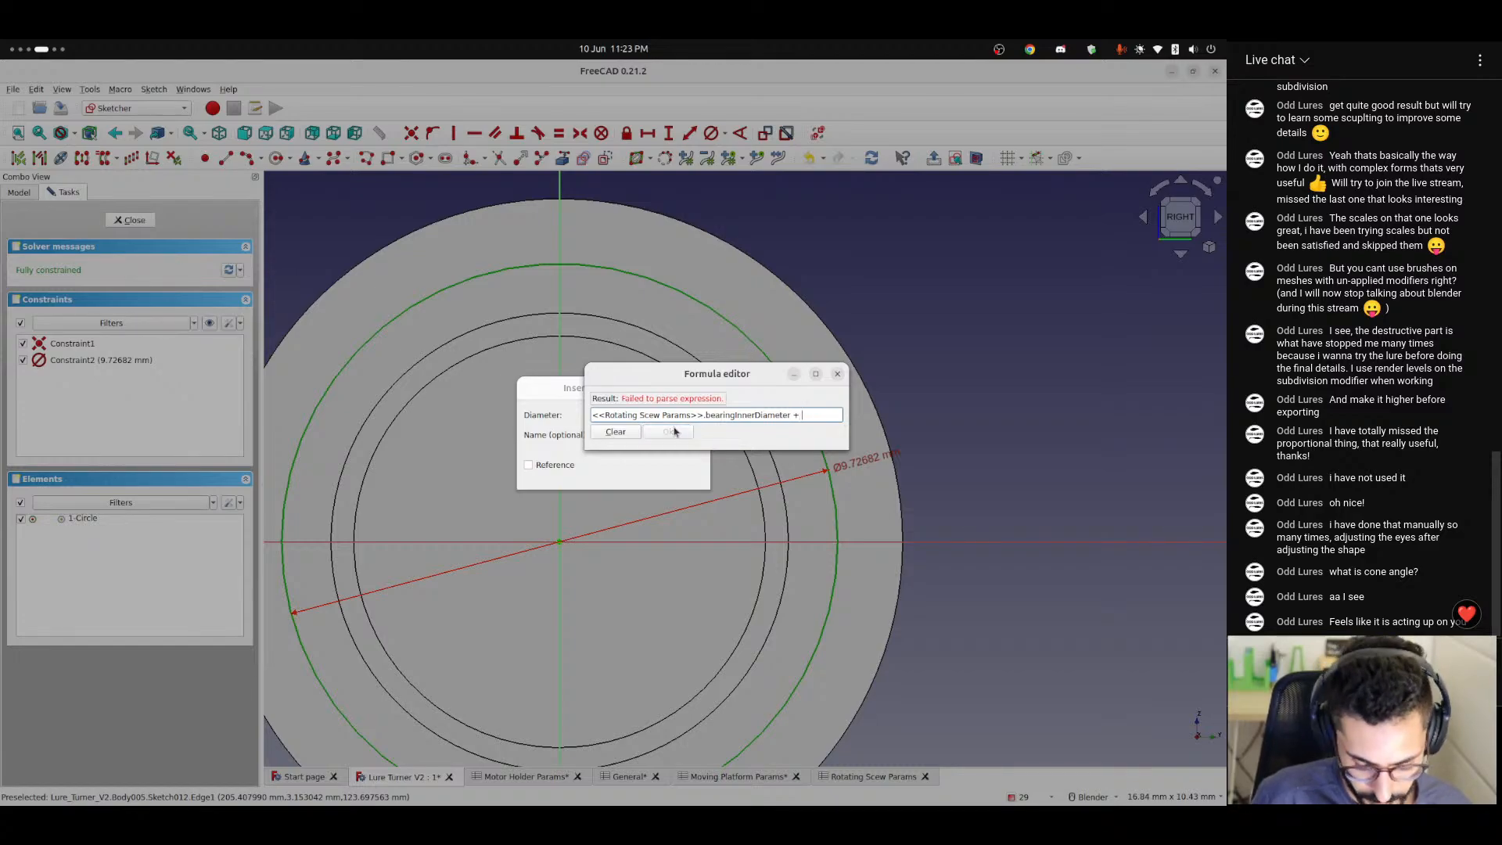
type(" <<Rotating Scew Params>>.")
key("Down")
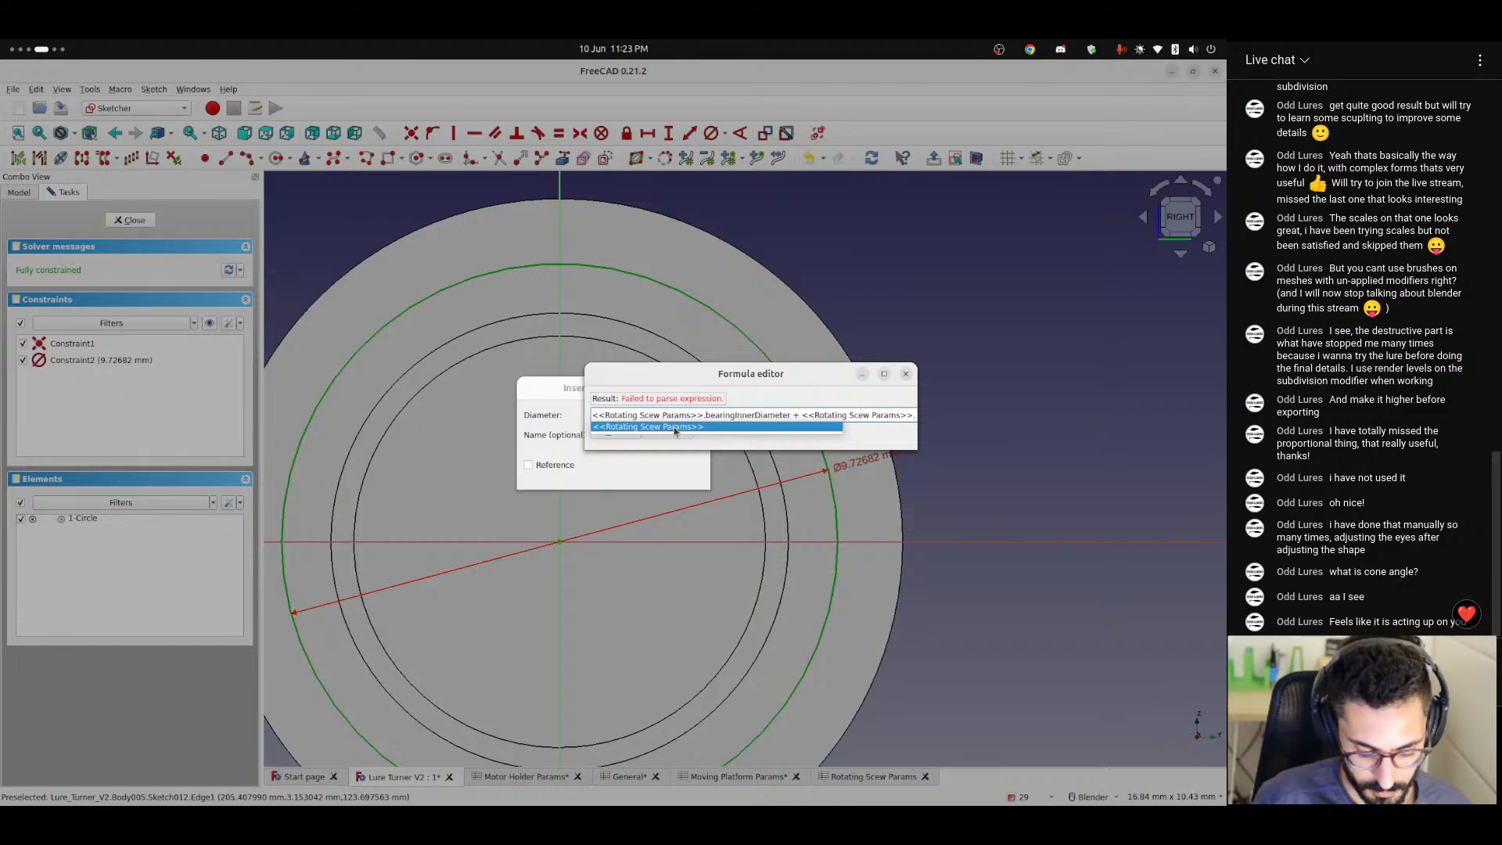
type("bearingOuterDiameter")
key("Down")
key("Down")
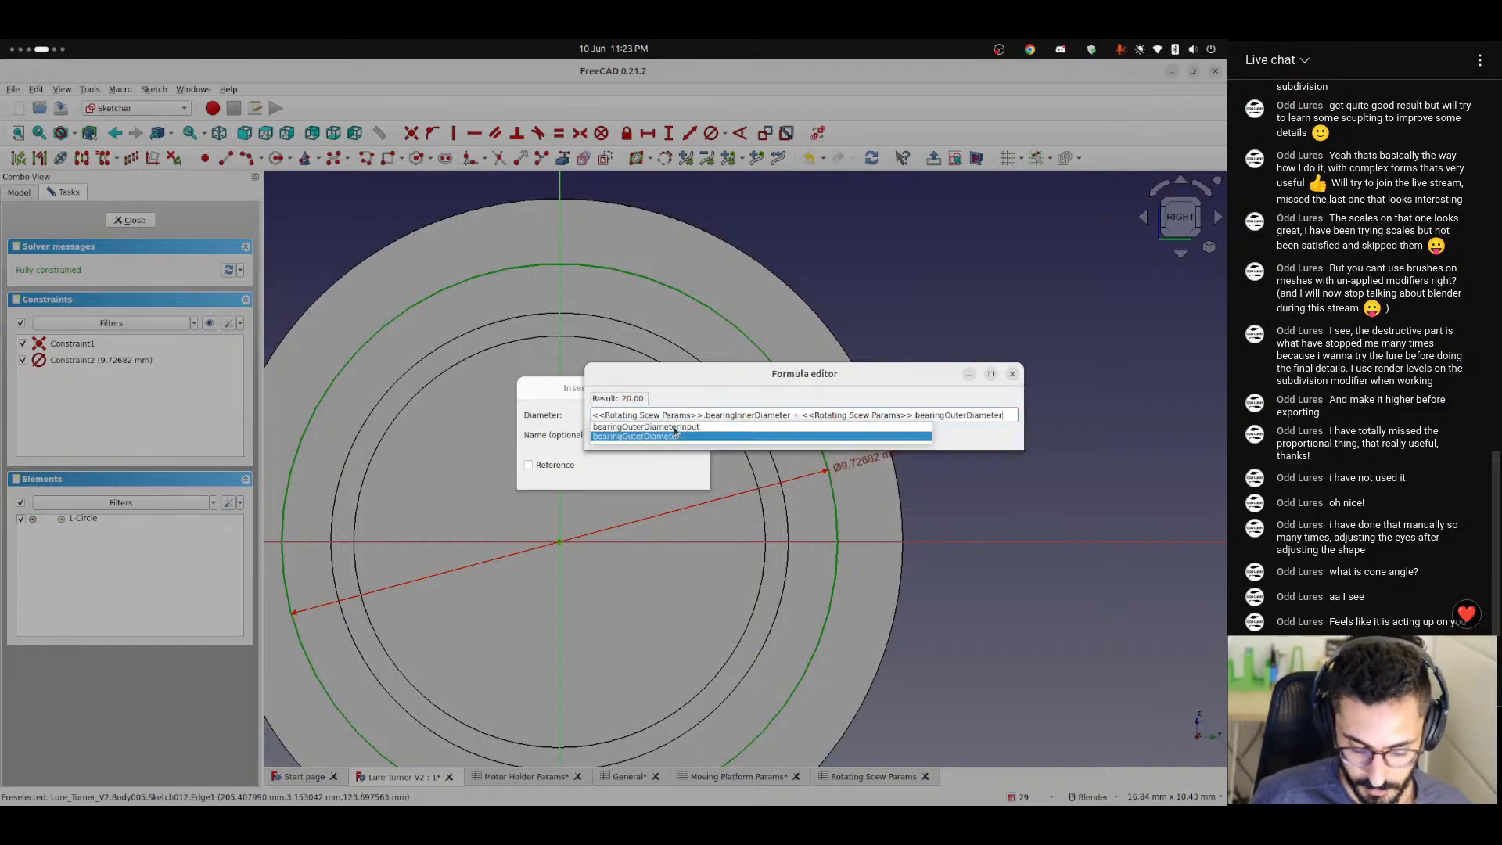
type("- <<rota")
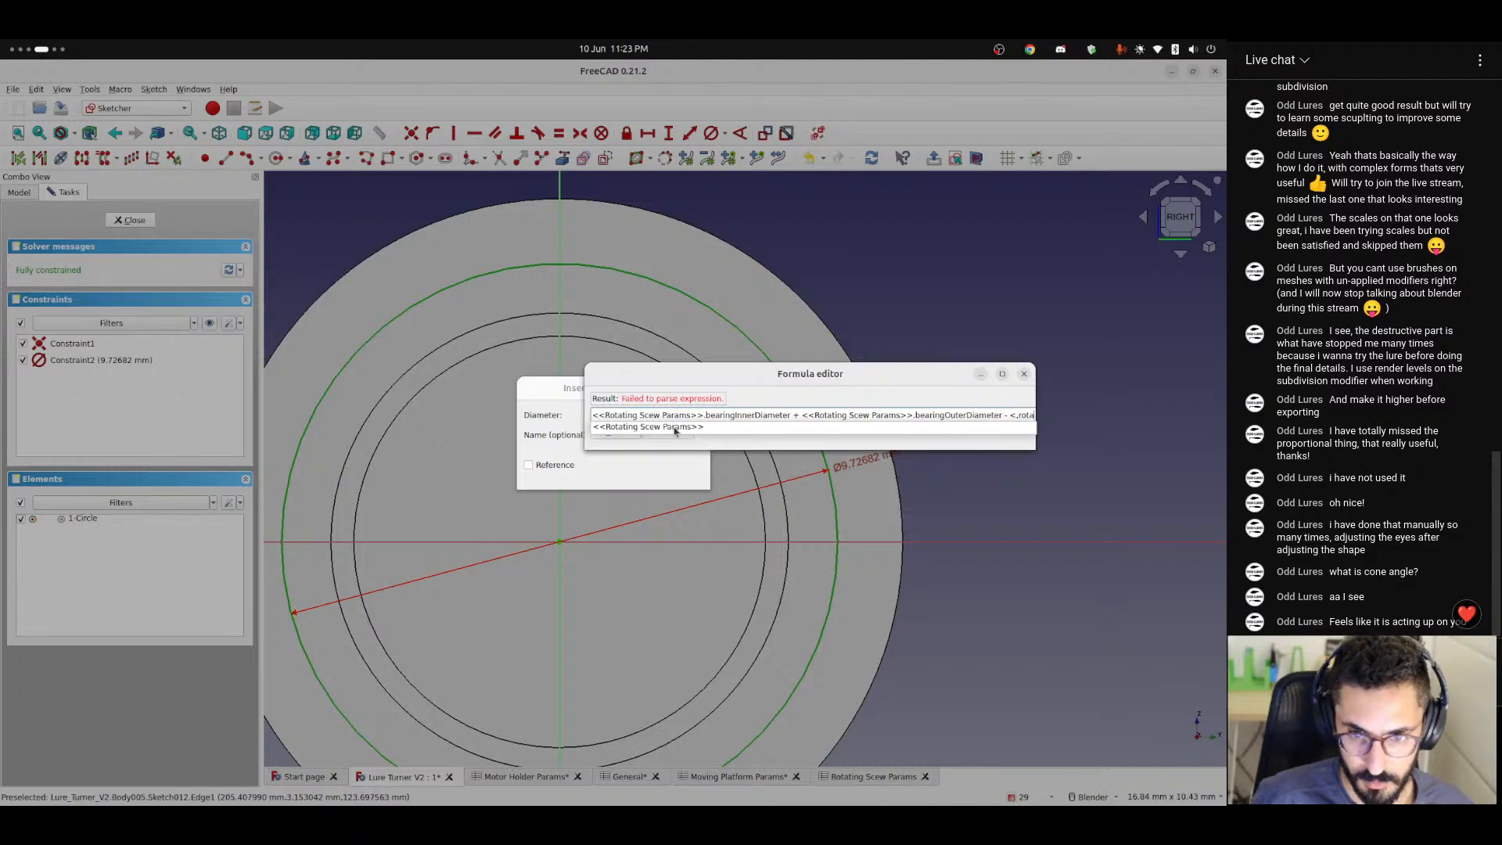
key("Down")
type(".bearingInnerDiameter + ")
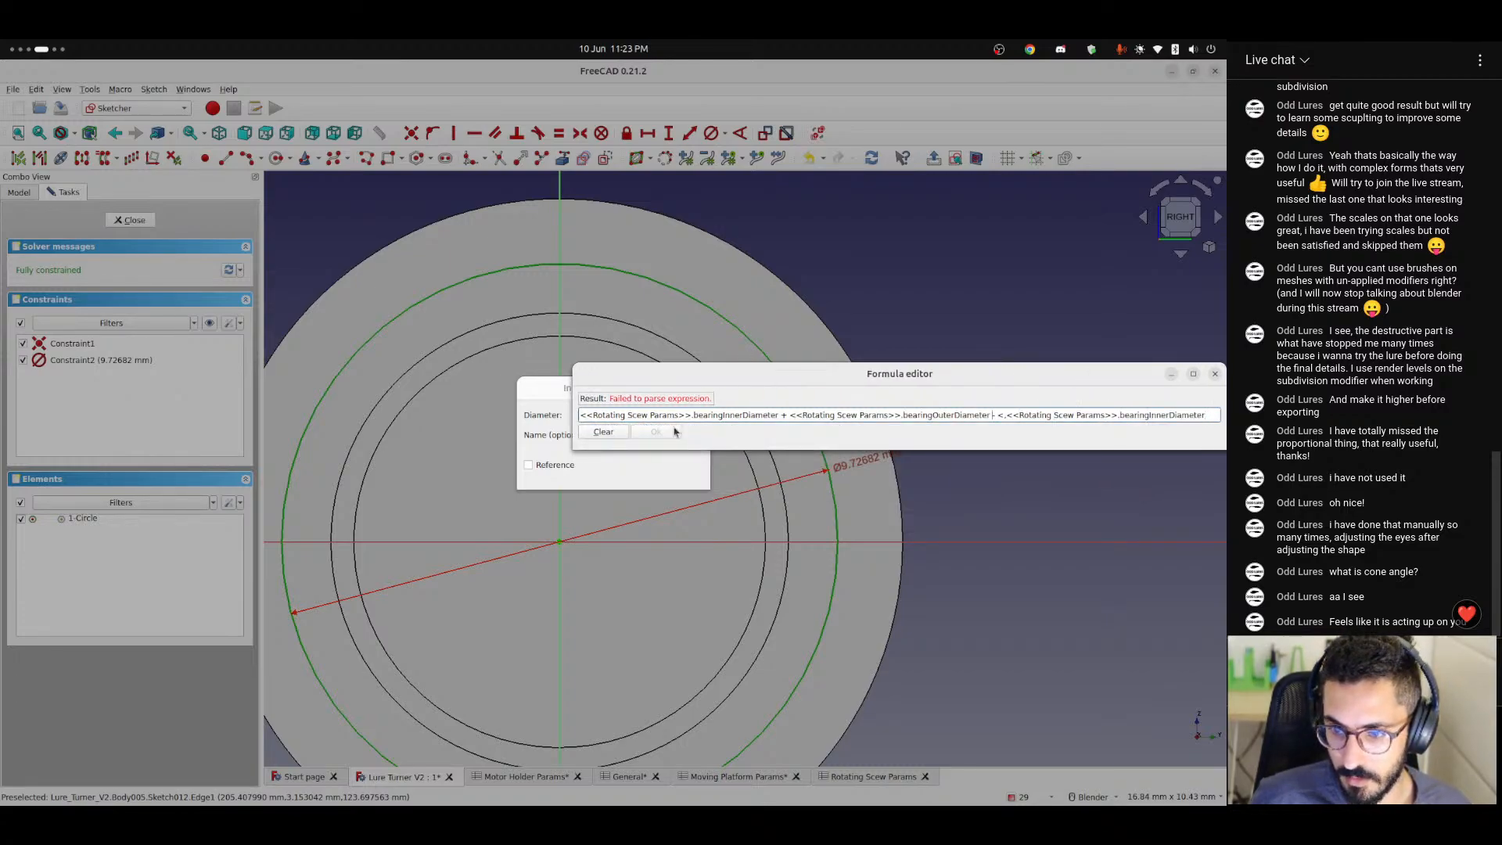
type("(")
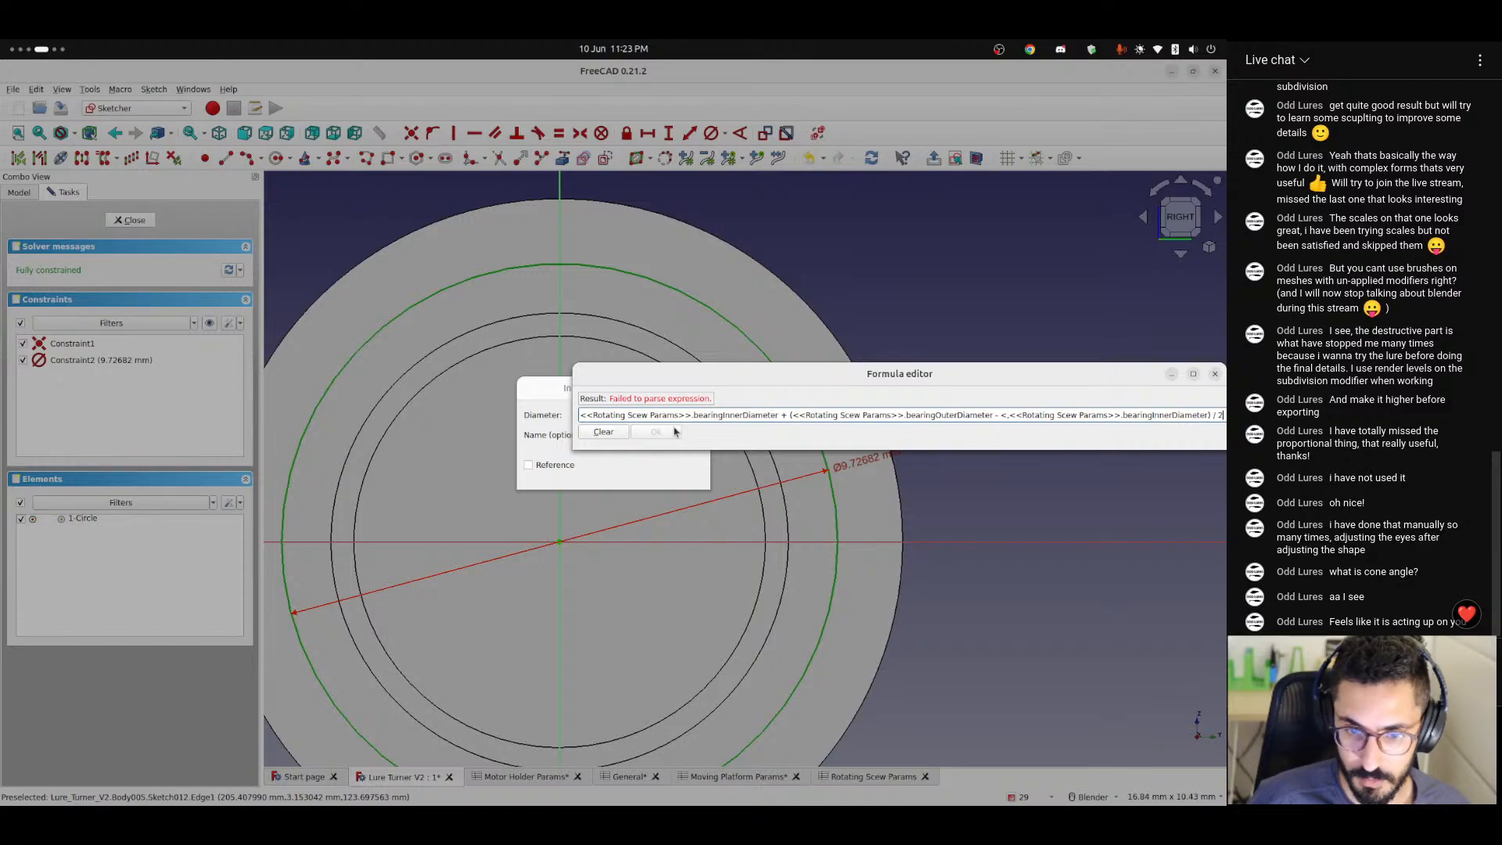
left_click_drag(785, 372, 580, 384)
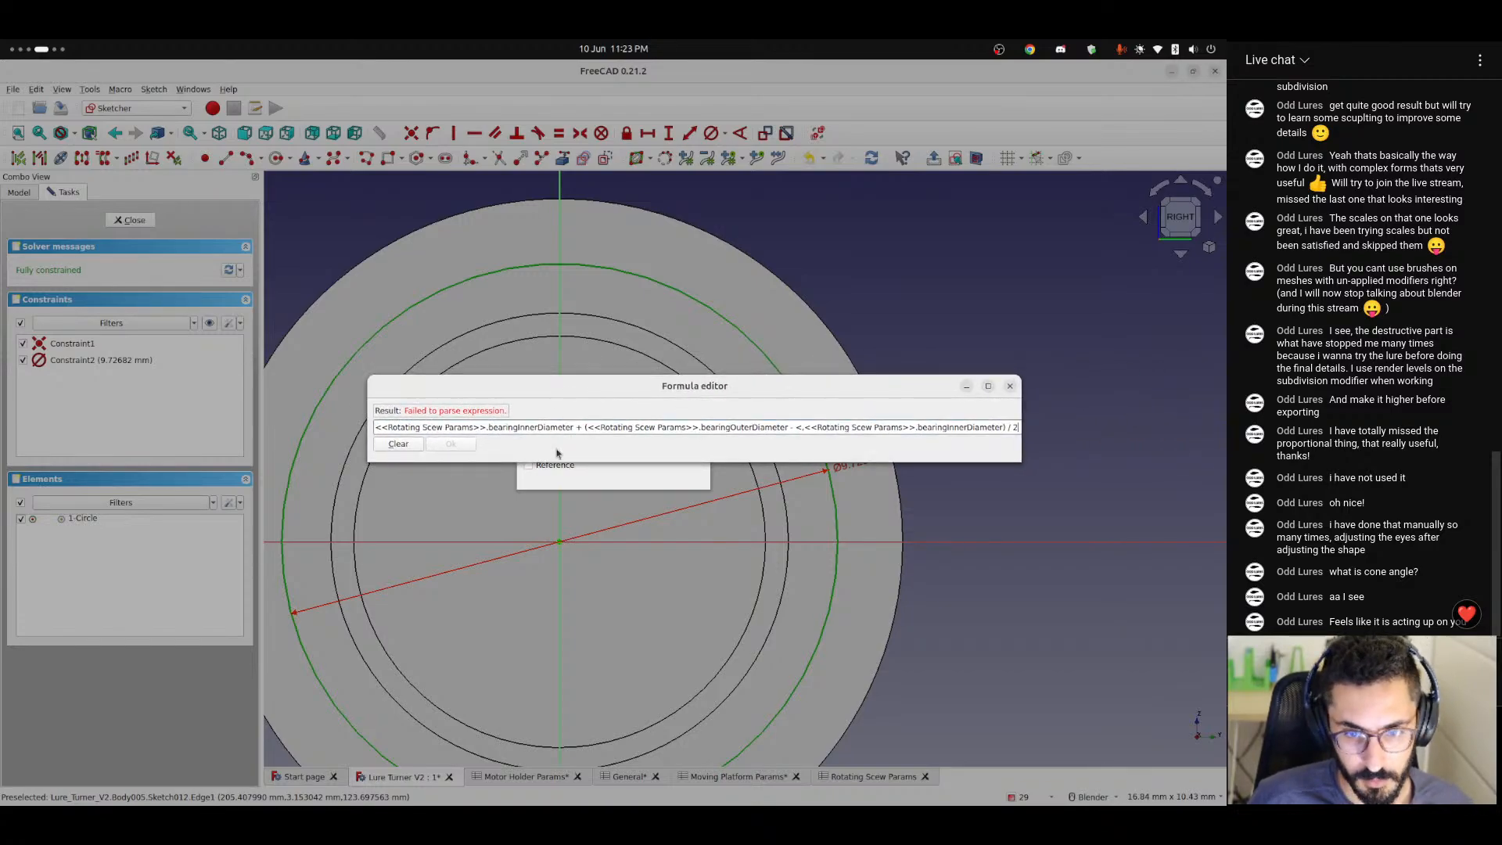
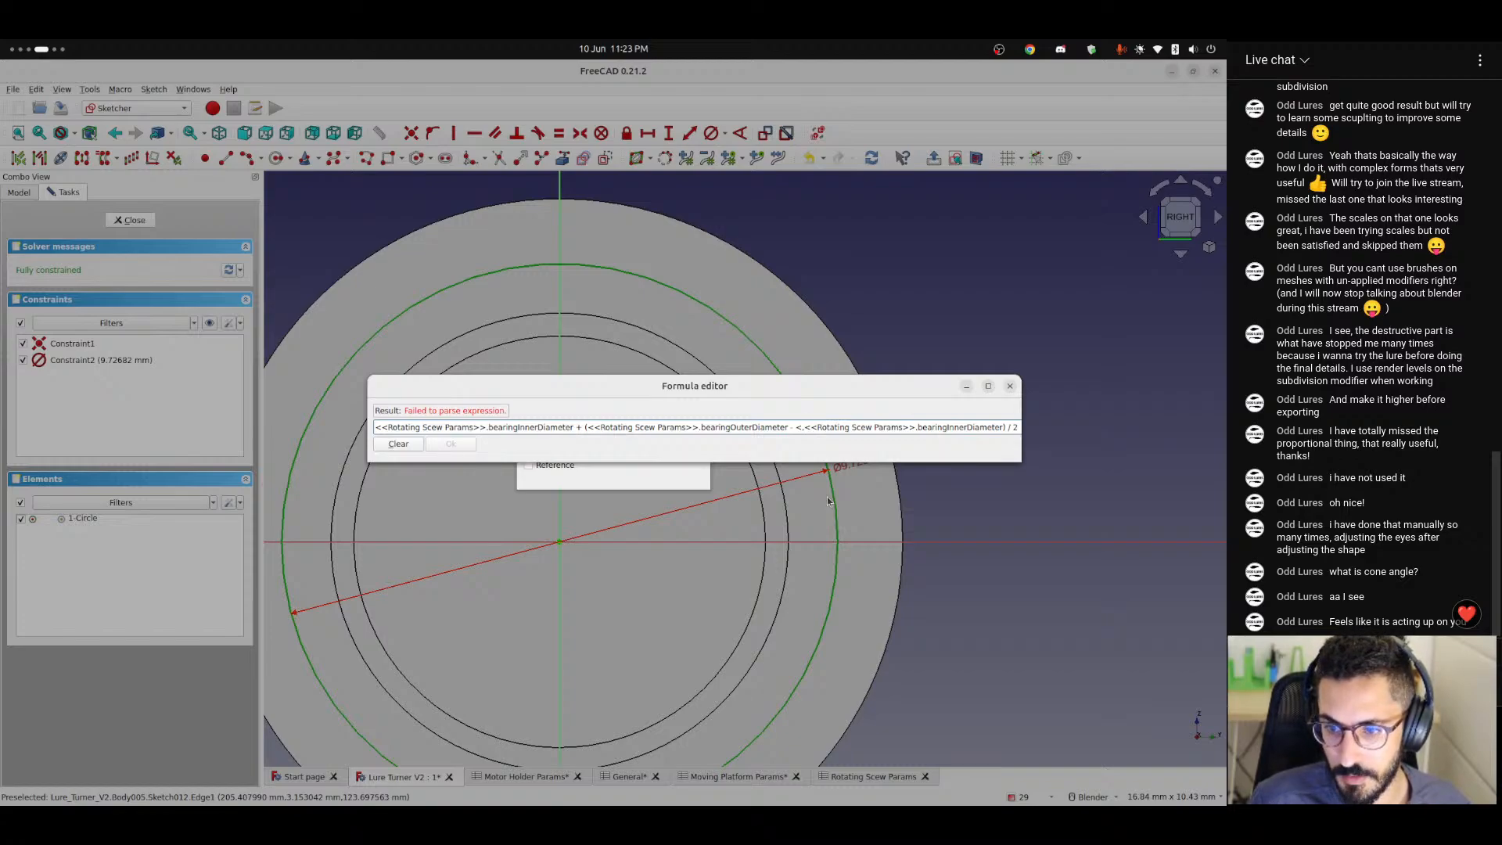
Remove the stray characters before the last <<Rotating Scew Params>> reference, apply the circle's diameter formula, and close the sketch.
key("BackSpace")
key("BackSpace")
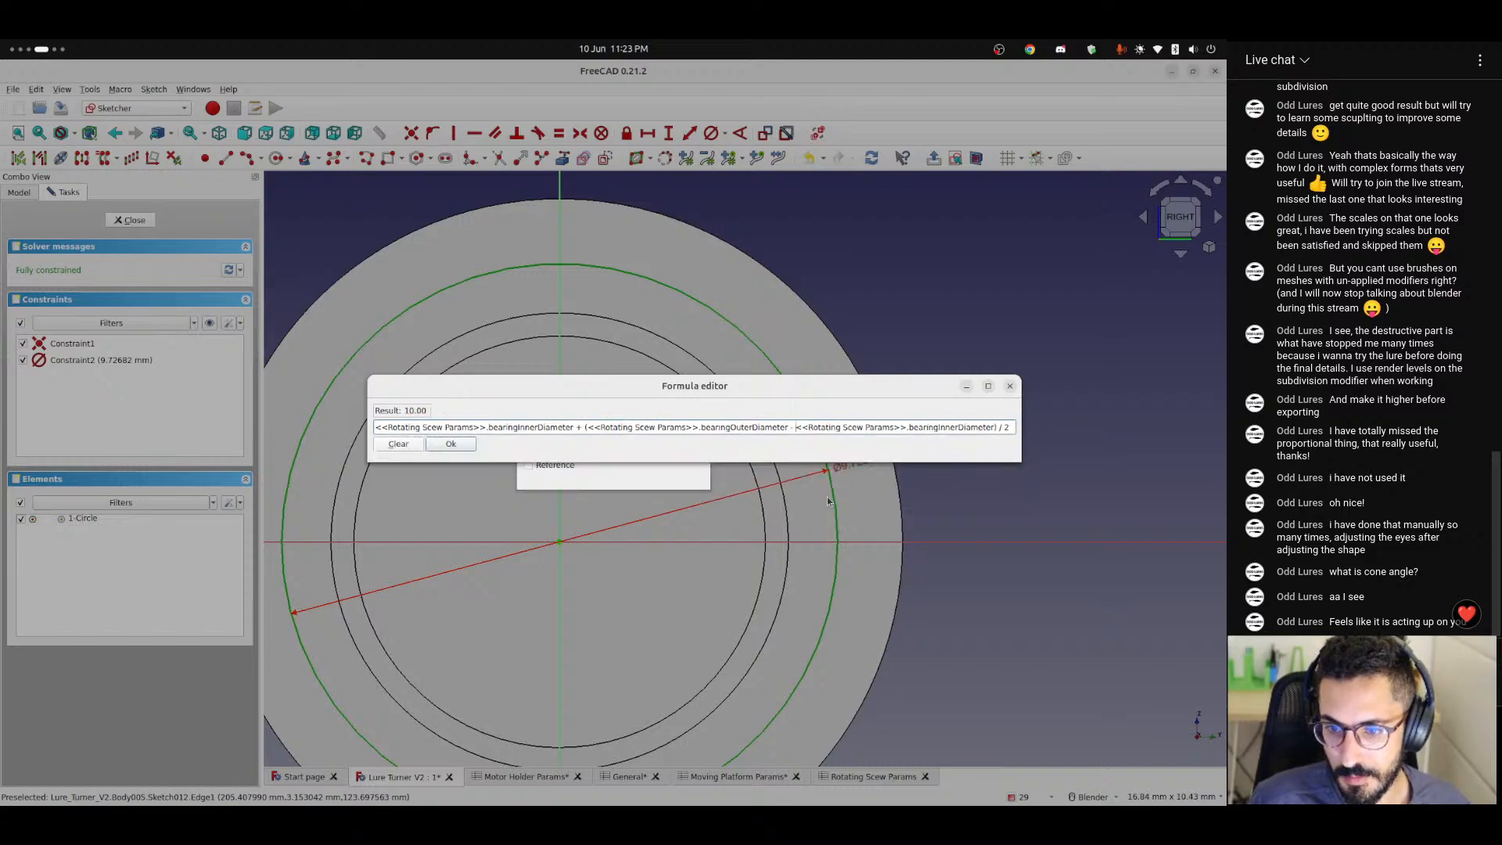
key("Return")
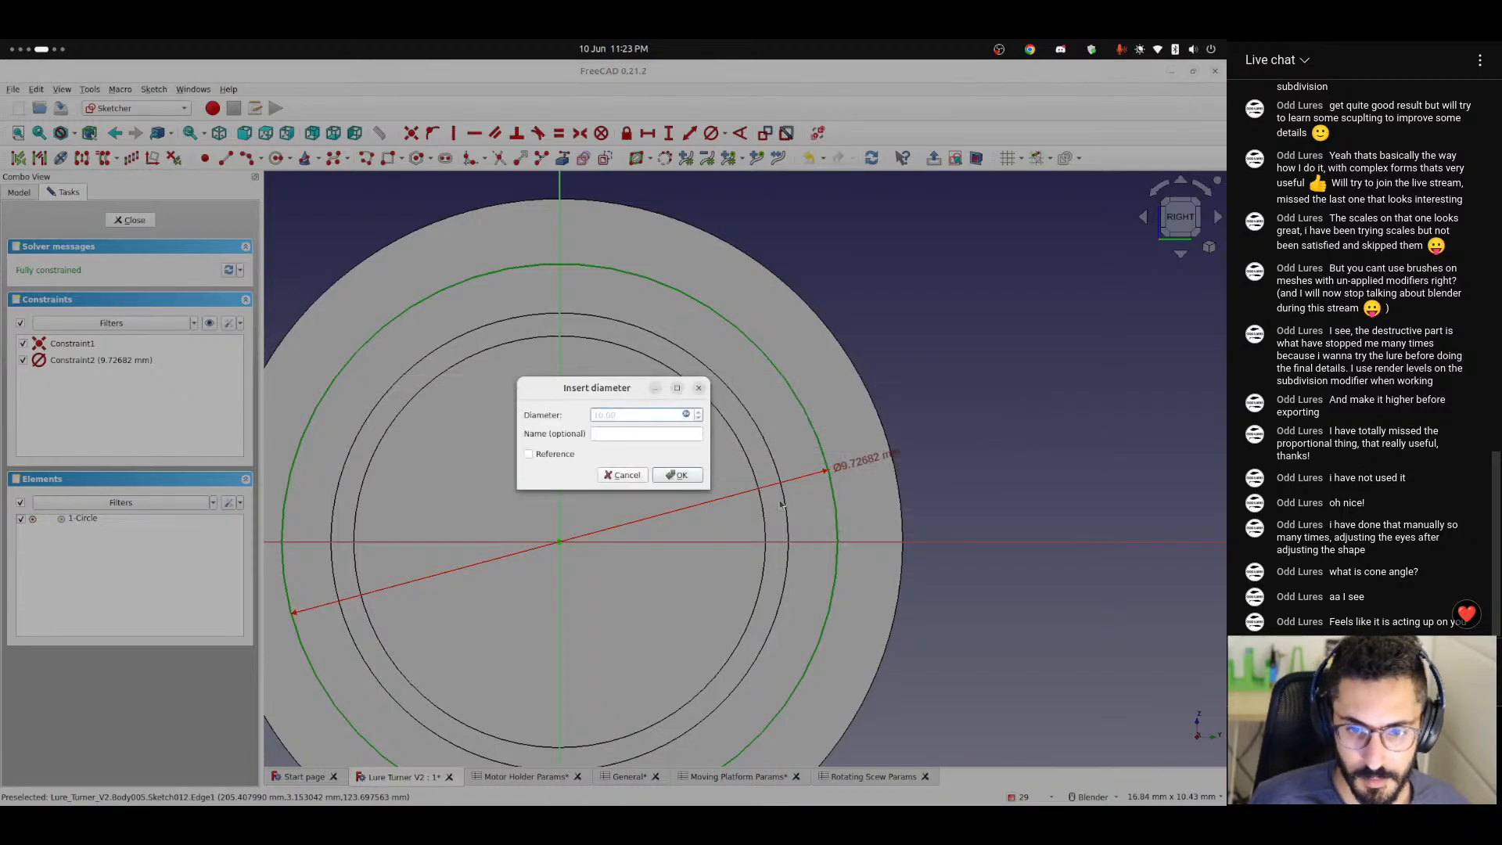
left_click(679, 474)
scroll(576, 443, "down", 4)
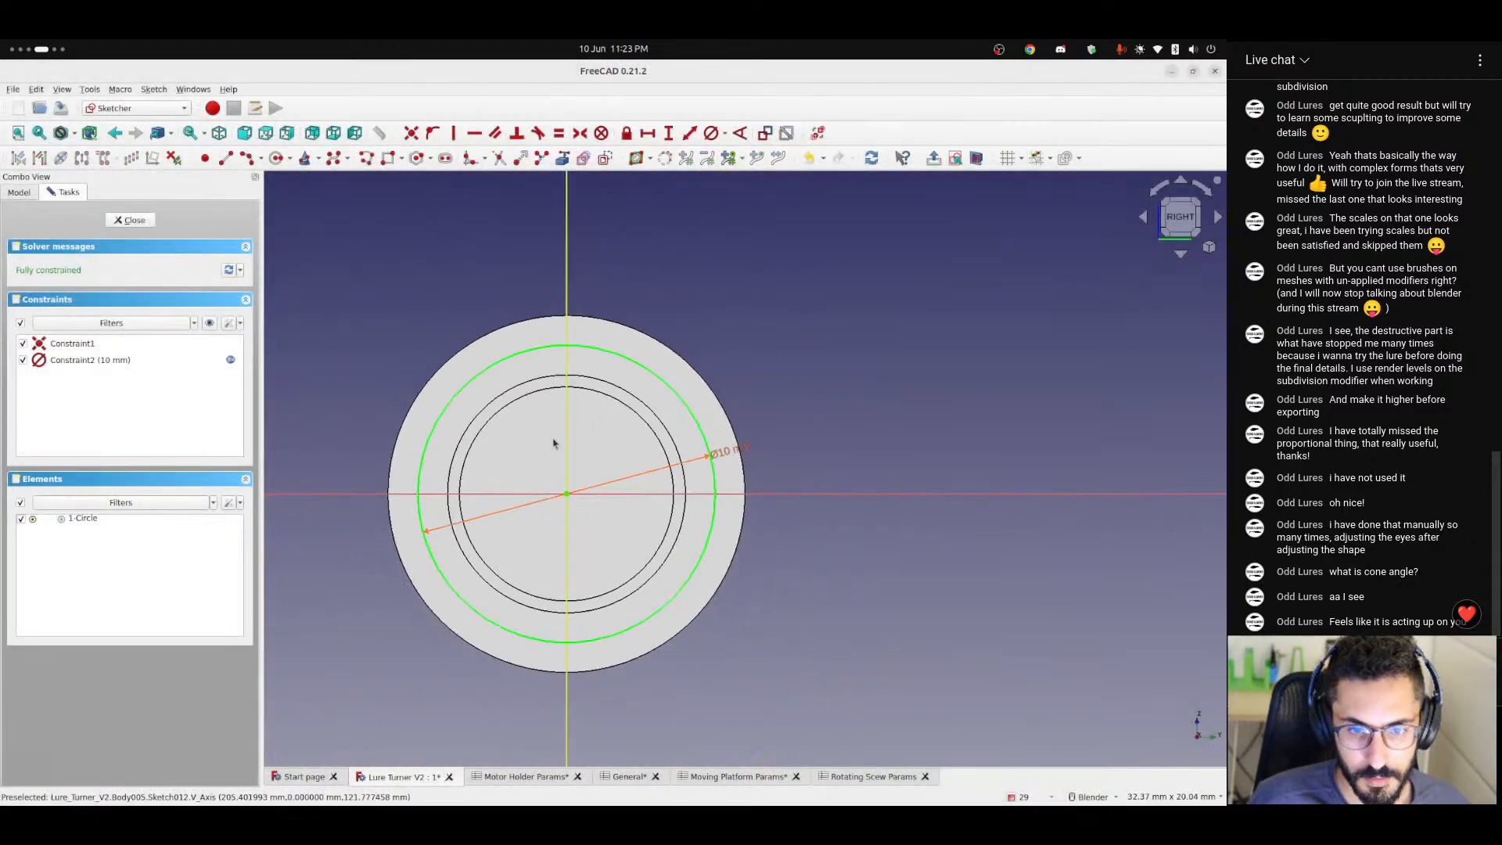
scroll(509, 419, "up", 3)
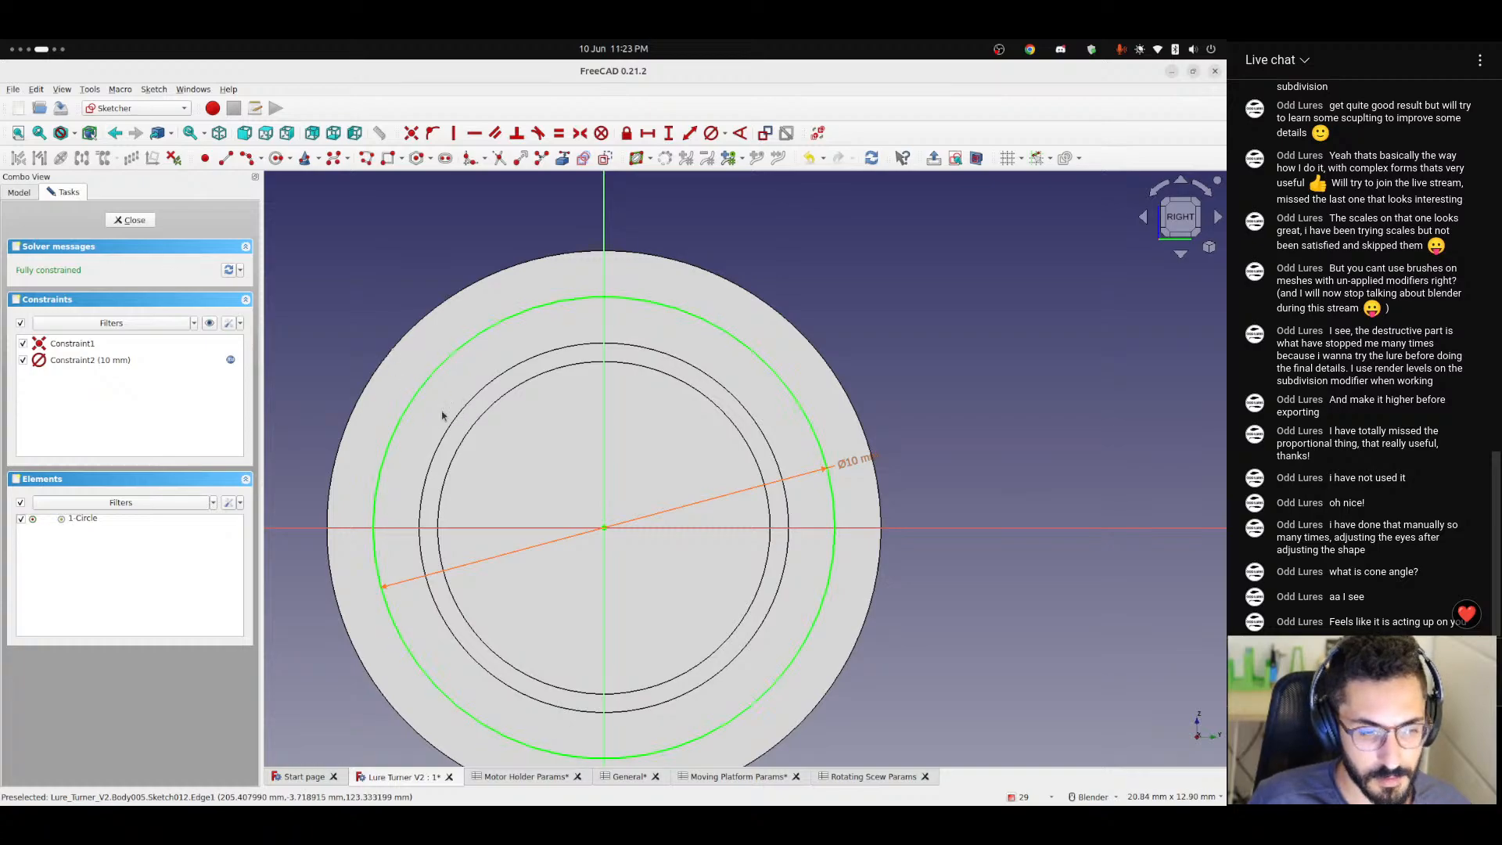
left_click(133, 220)
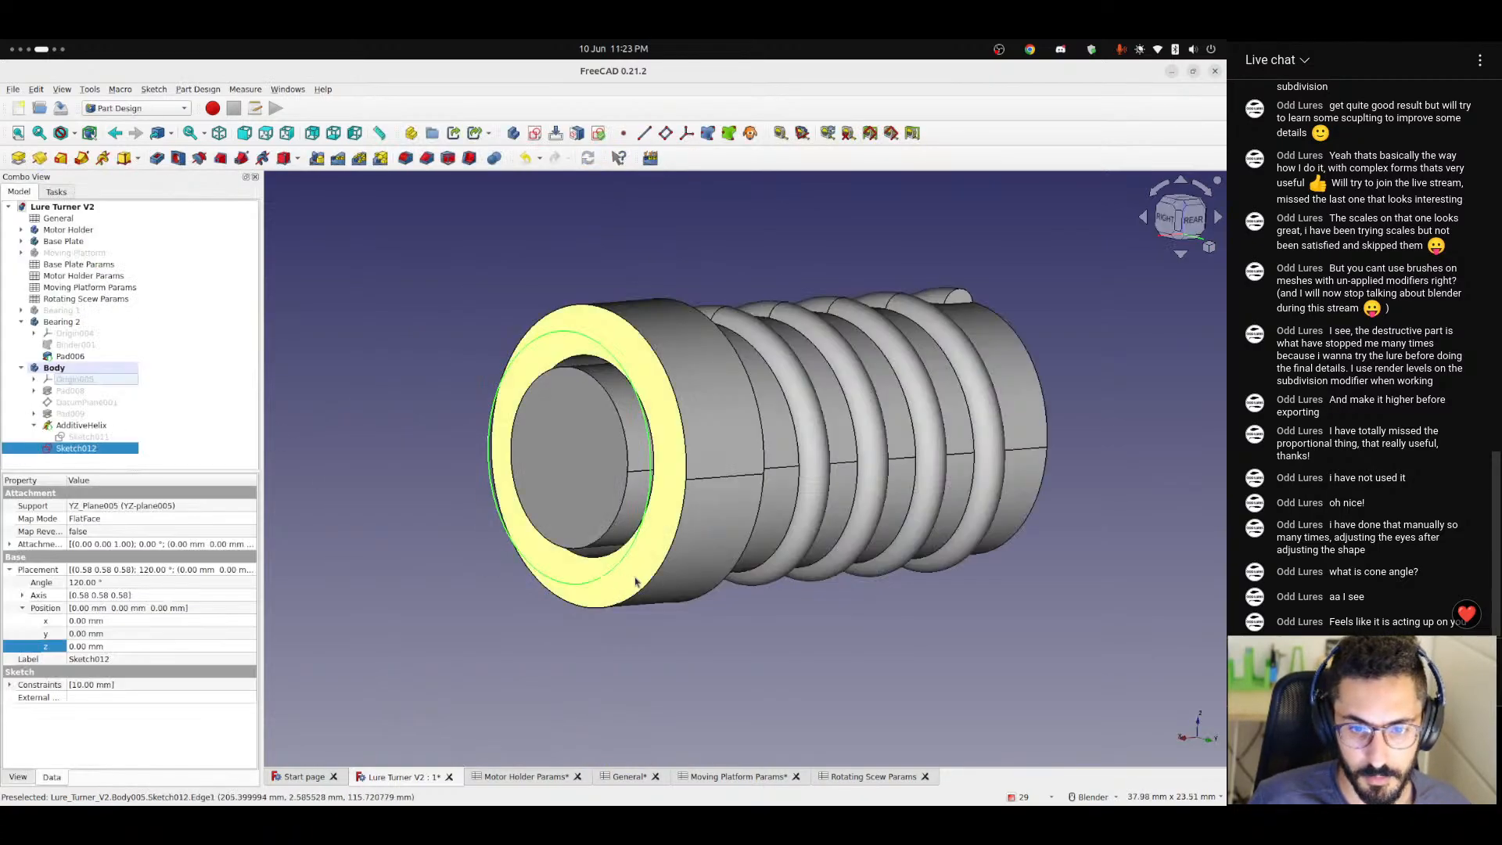
Pad the new end circle sketch 2 mm with the direction reversed towards Bearing 2.
middle_click_drag(540, 594, 570, 597)
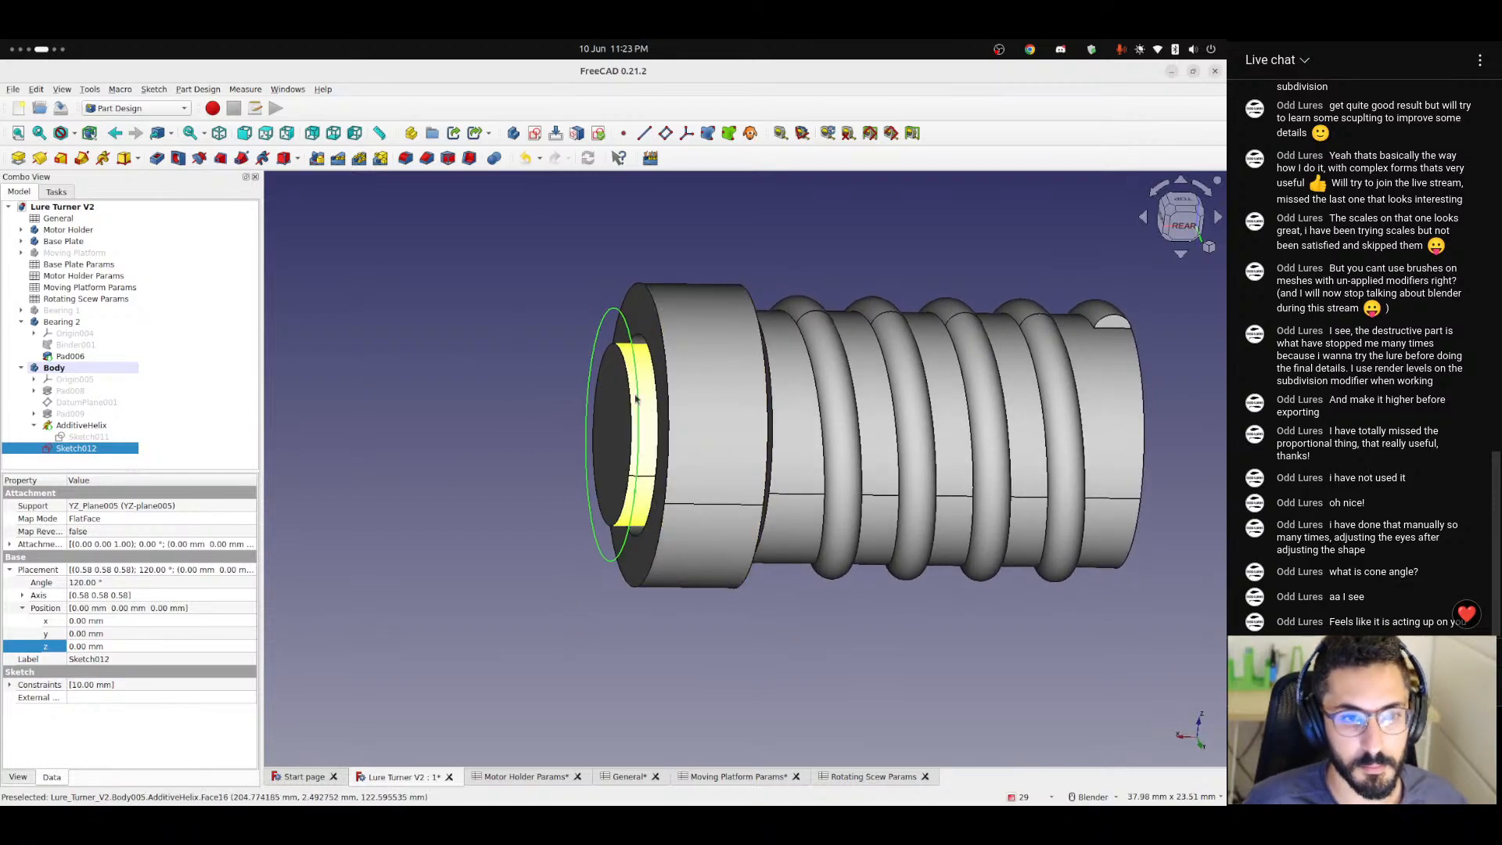
left_click(17, 157)
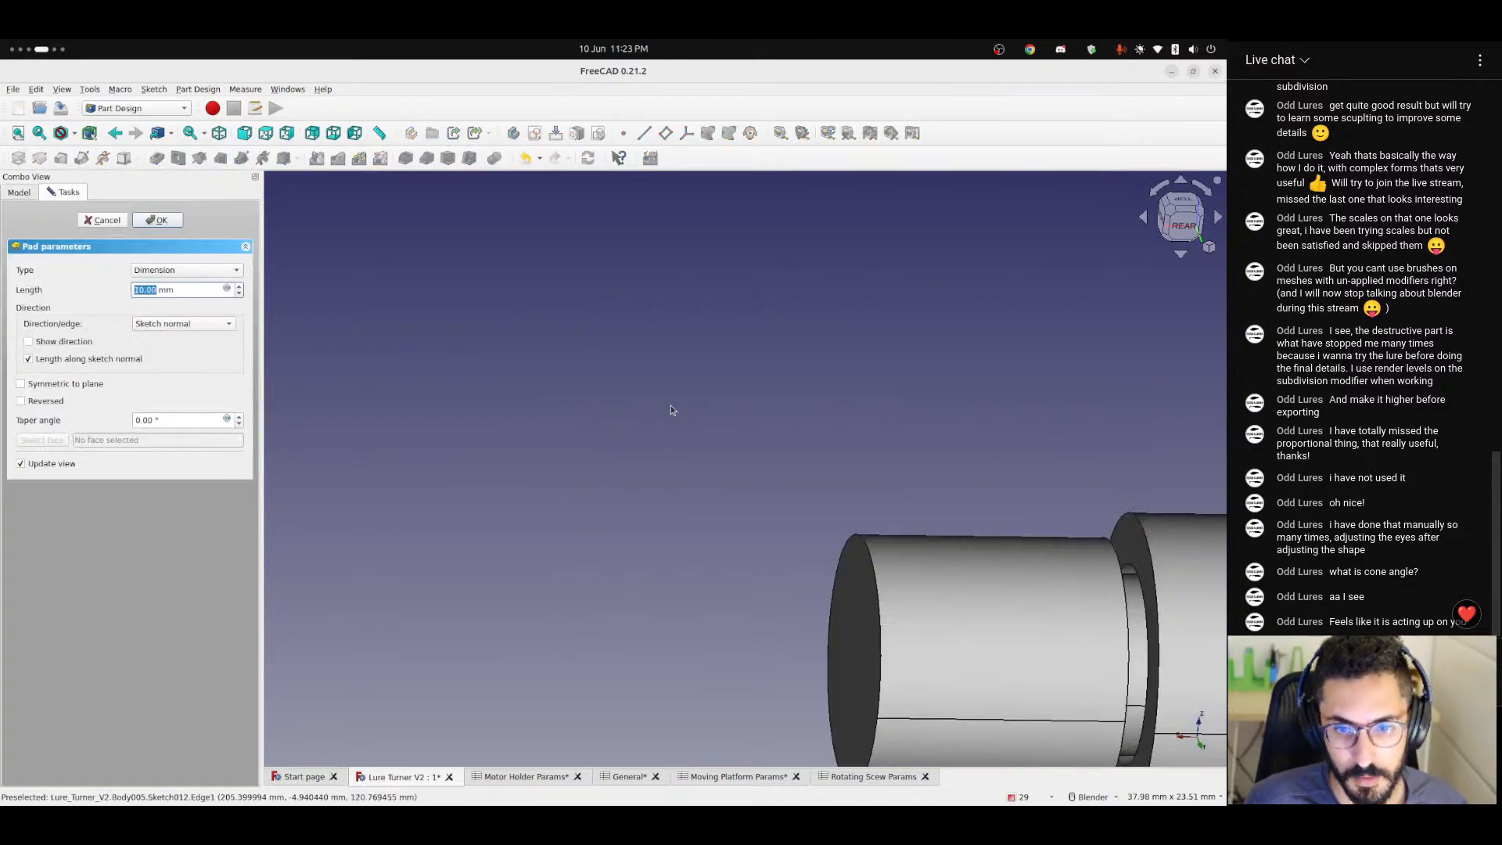
type("200")
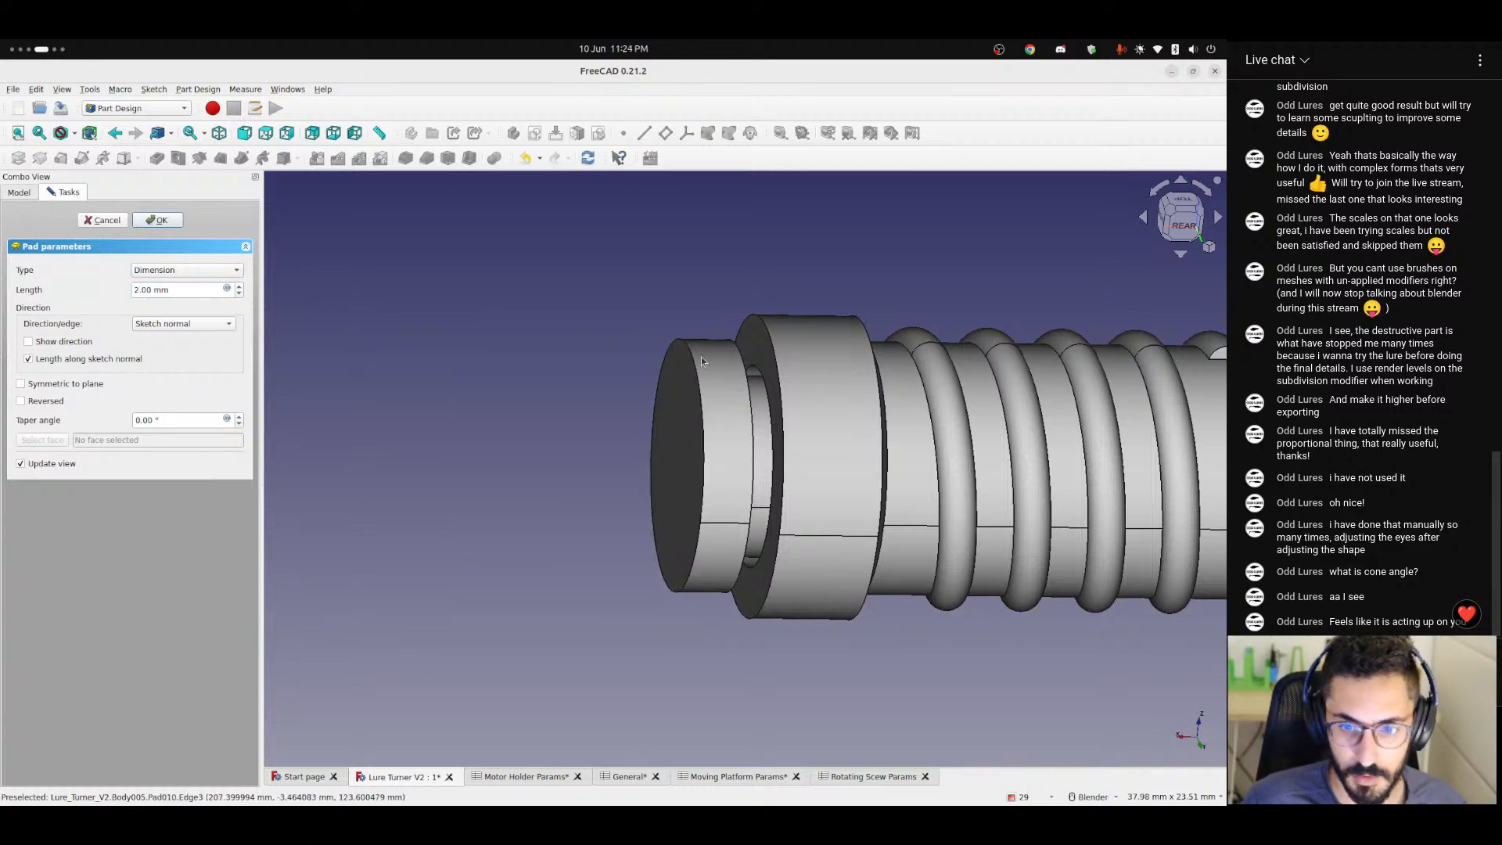
middle_click_drag(739, 425, 682, 422)
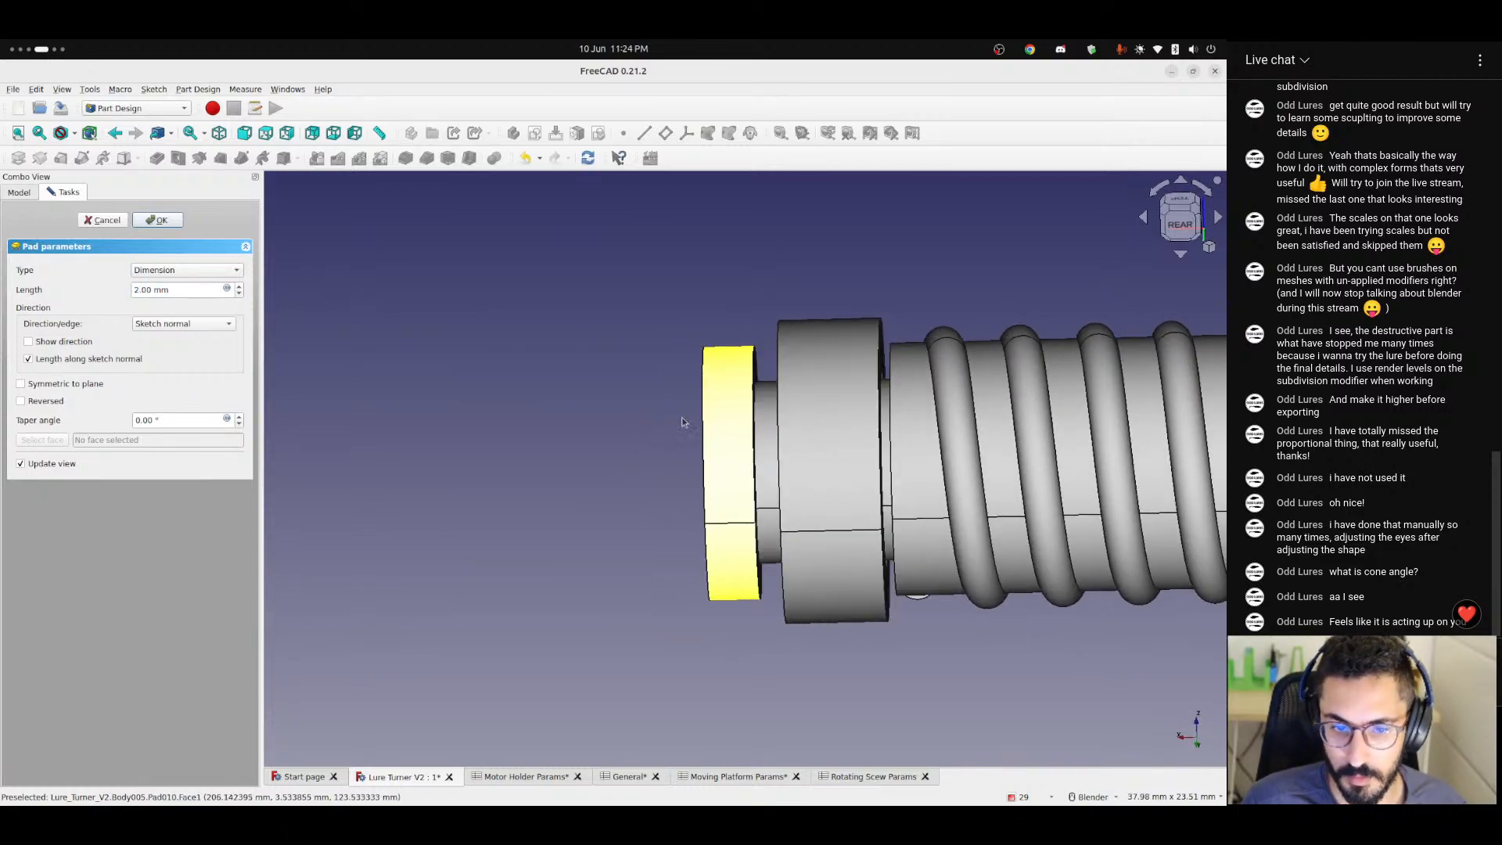
left_click(22, 400)
Begin a formula for the pad's length with <<General>>.thickness.
left_click(227, 290)
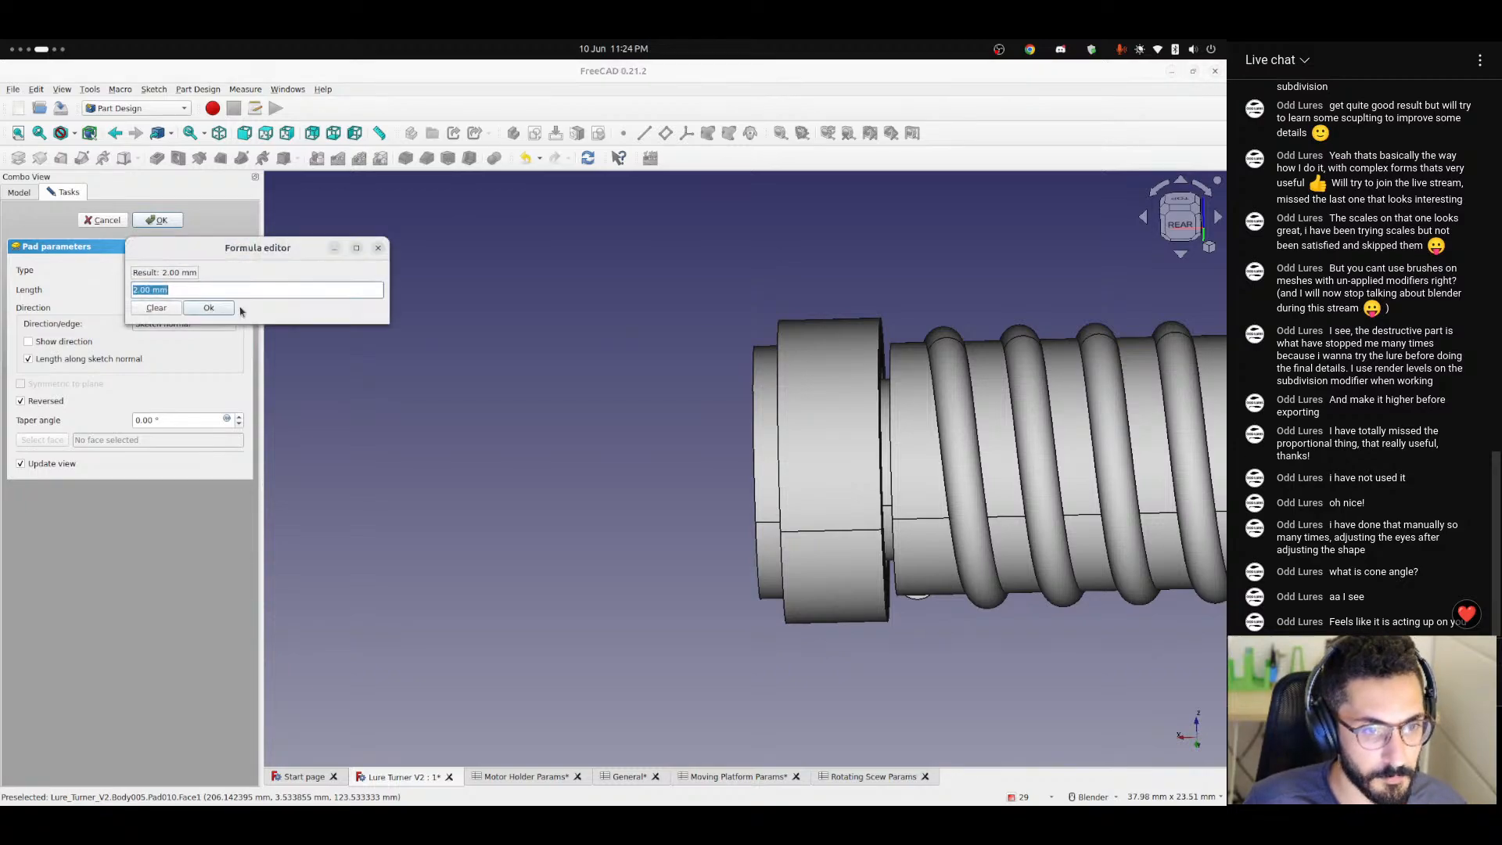
type("<<")
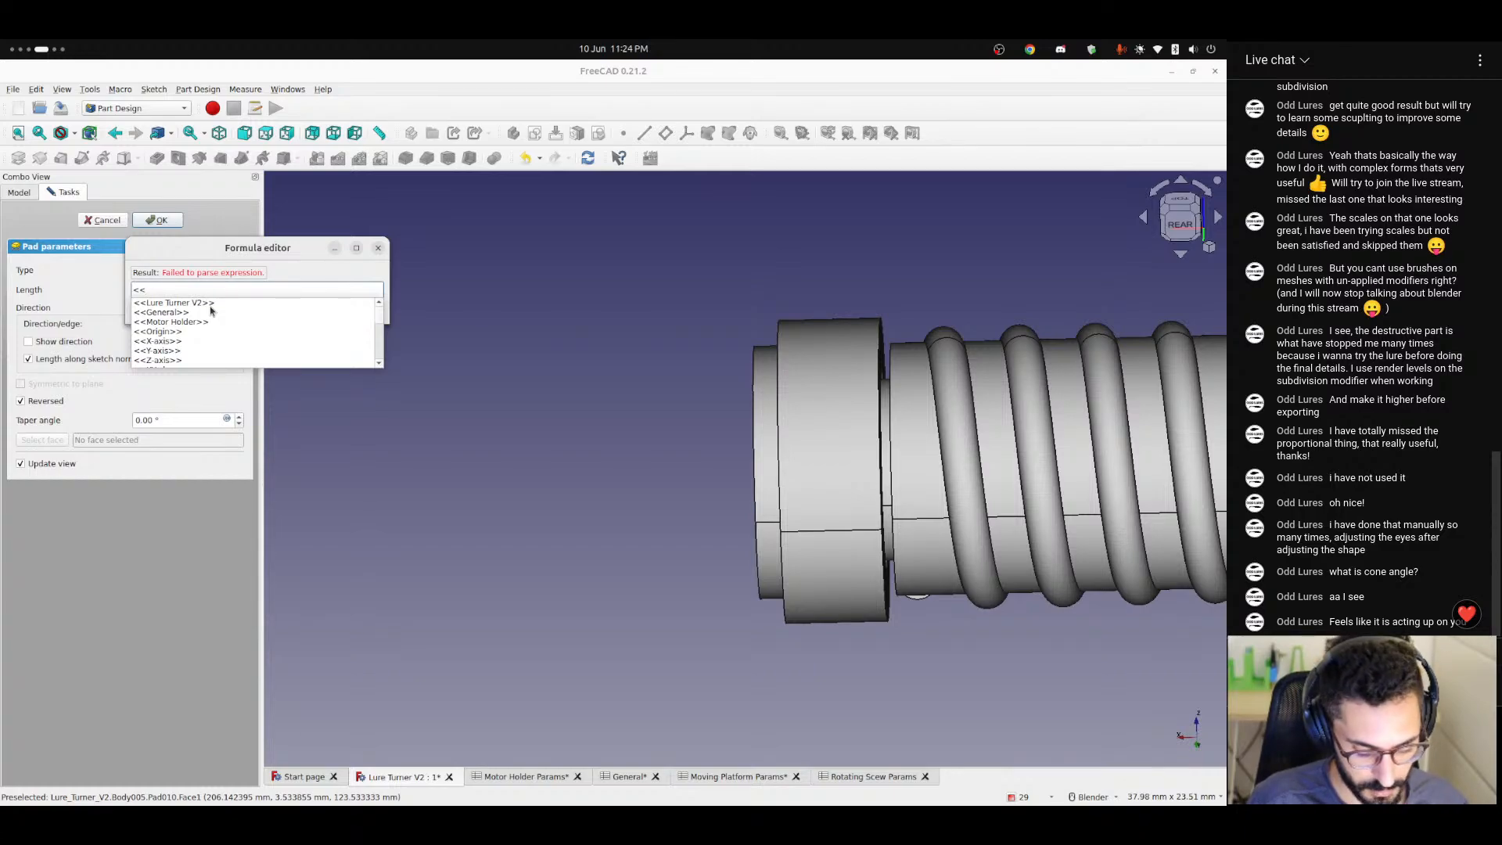
type("rota")
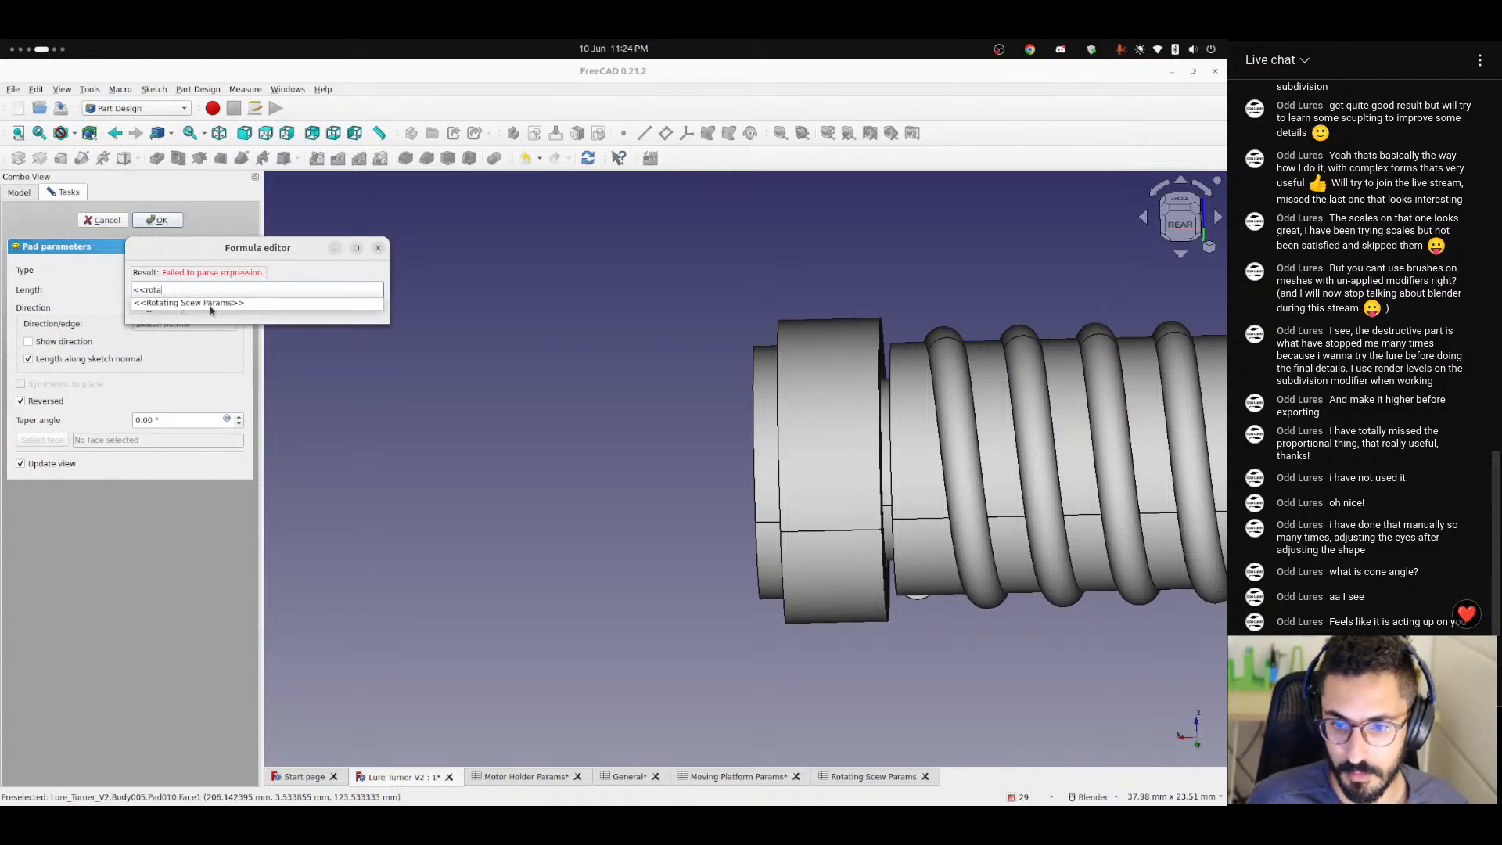
key("BackSpace")
key("BackSpace")
key("BackSpace")
key("BackSpace")
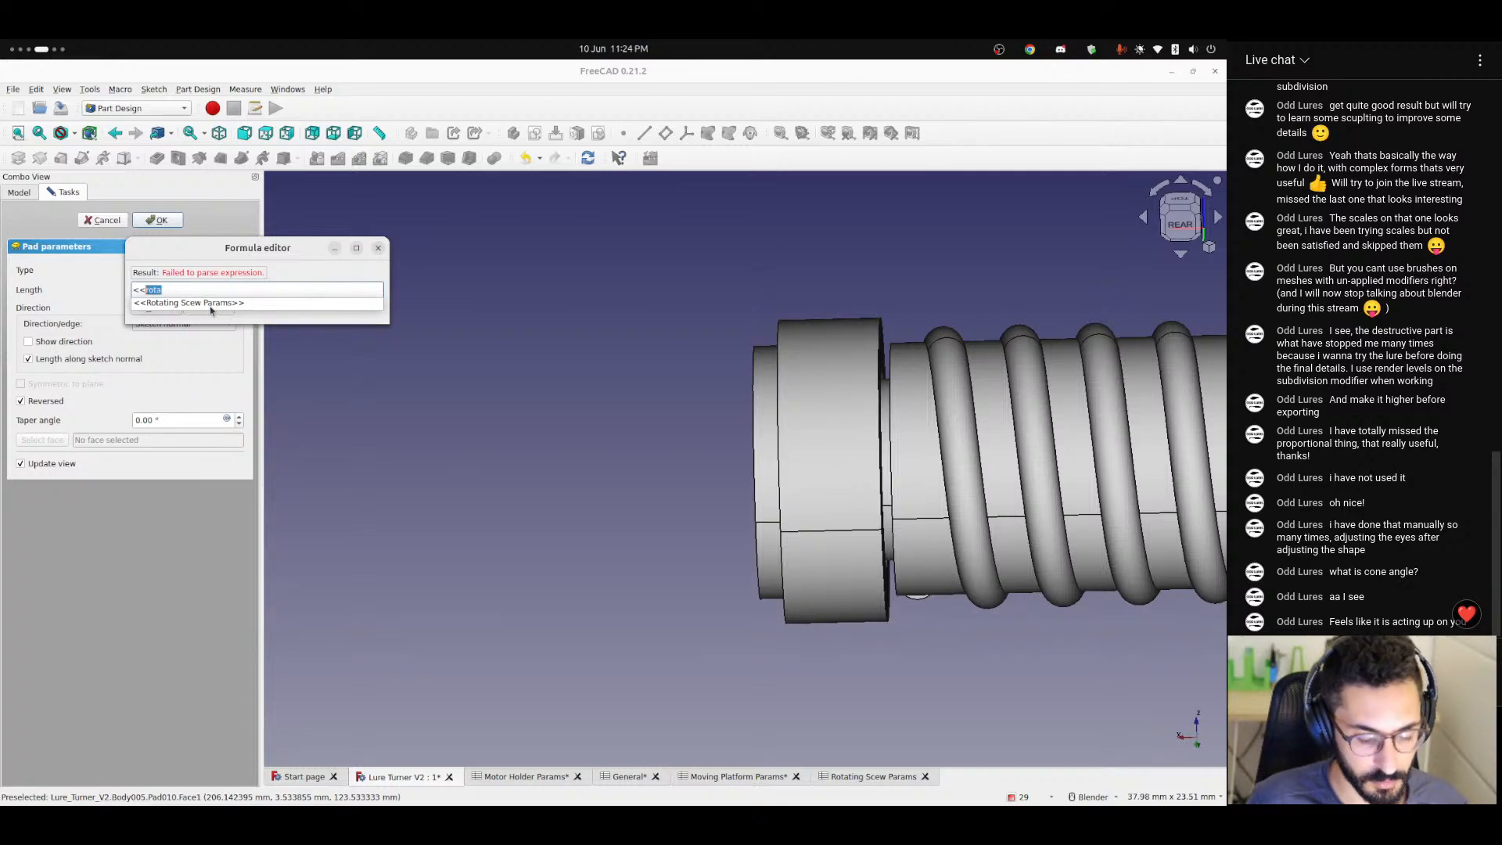
type("Gene")
key("Down")
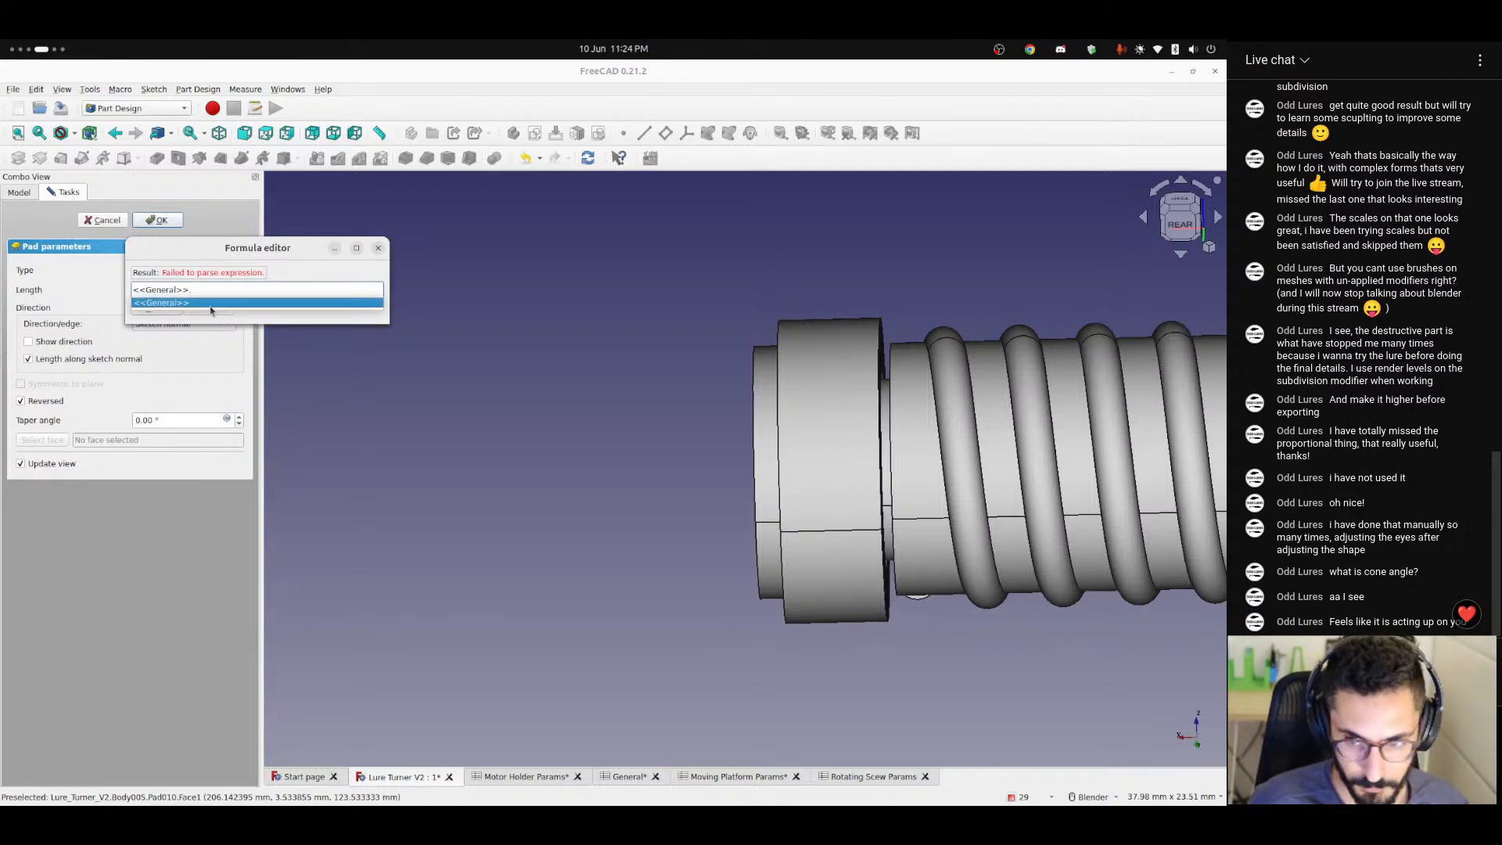
type("thic")
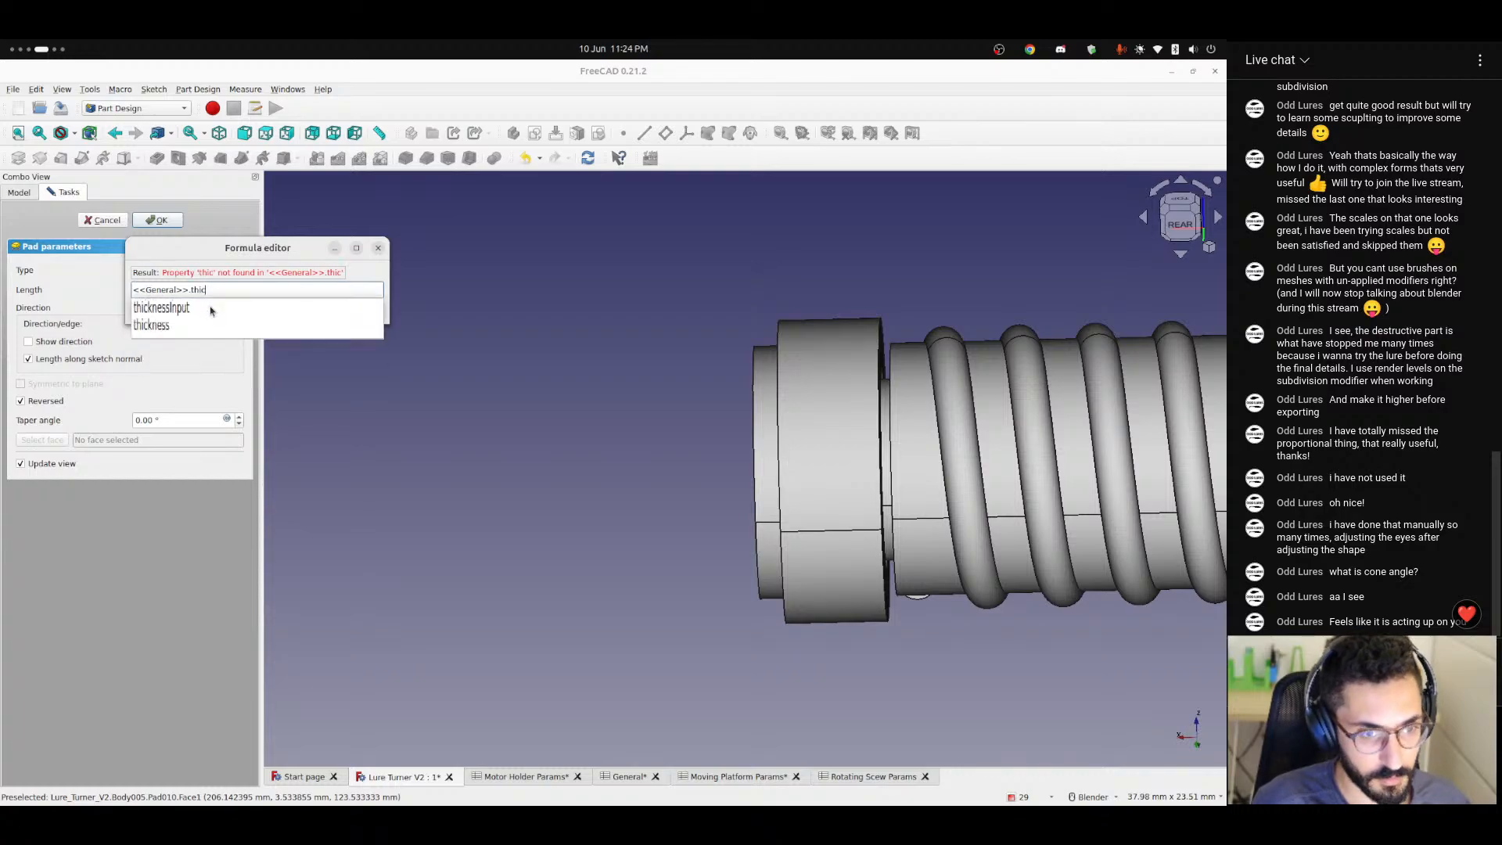
type("kness - <<rota")
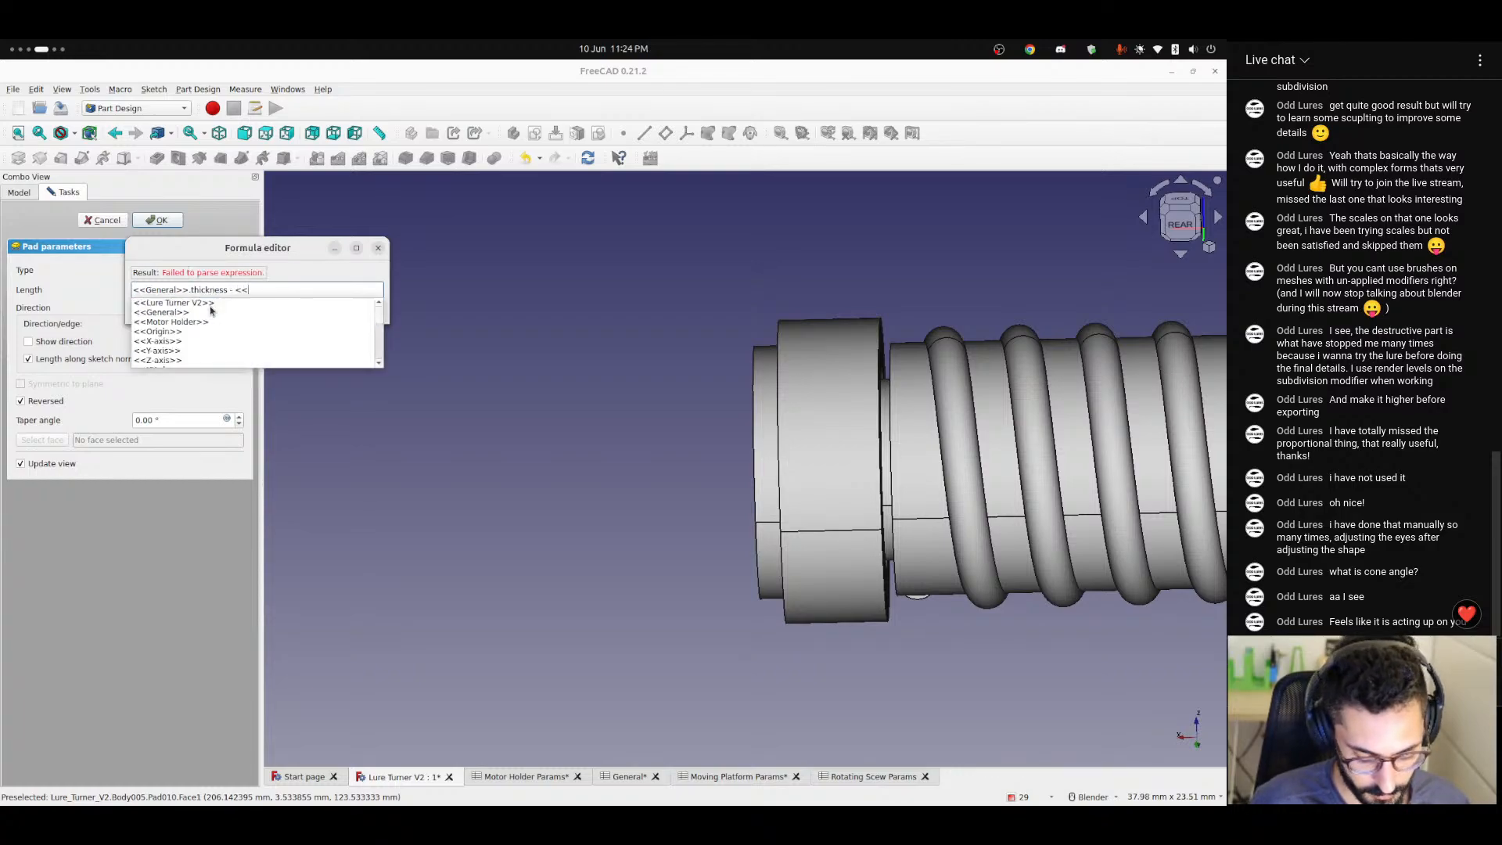
Complete the pad's length formula with - <<Rotating Scew Params>>.bearingWidth, apply it, and check the collar against Bearing 2.
key("Down")
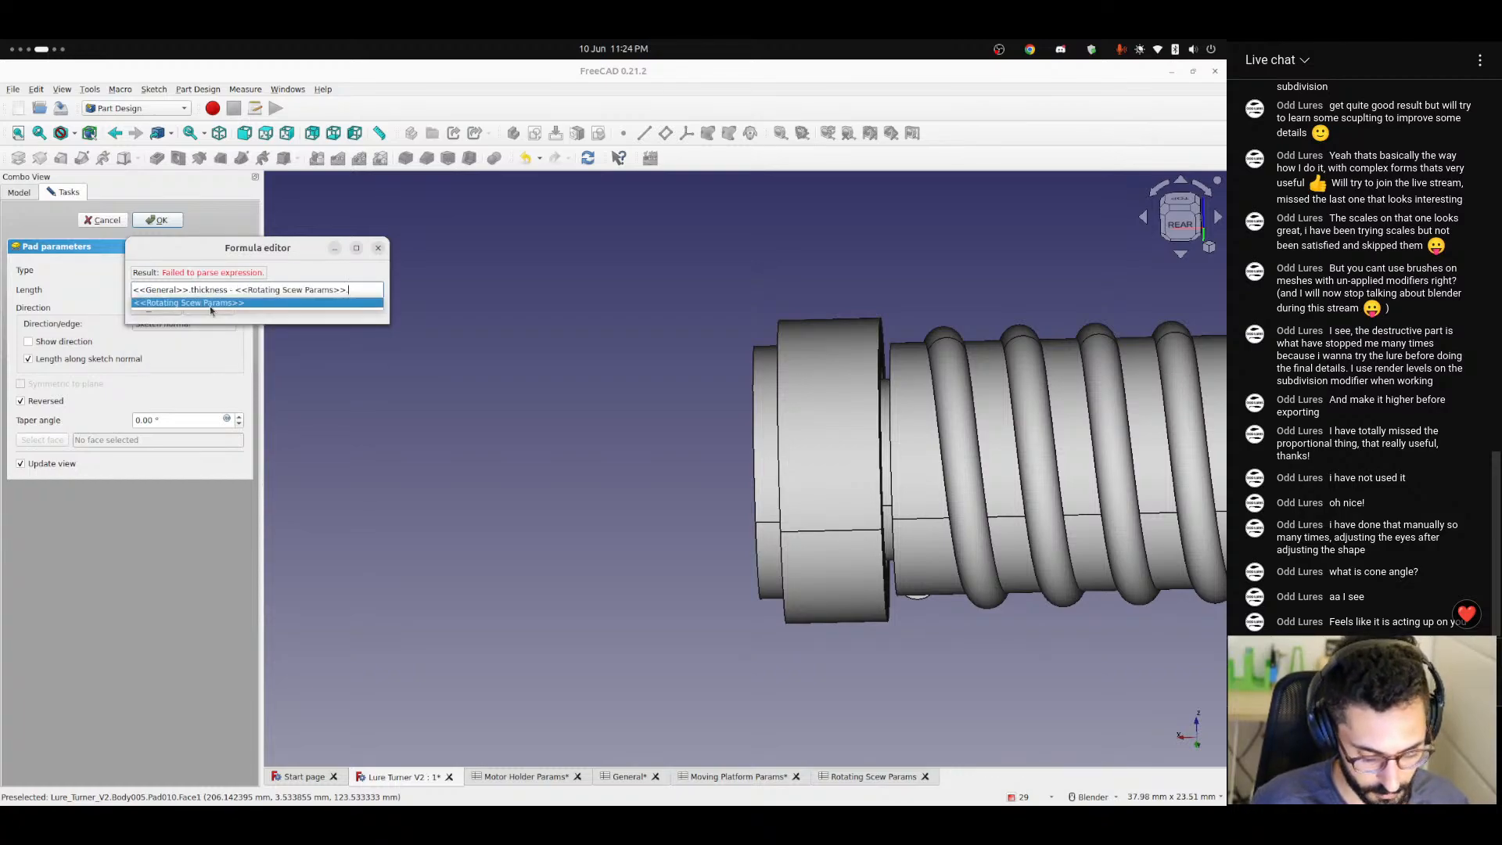
type("bearingb")
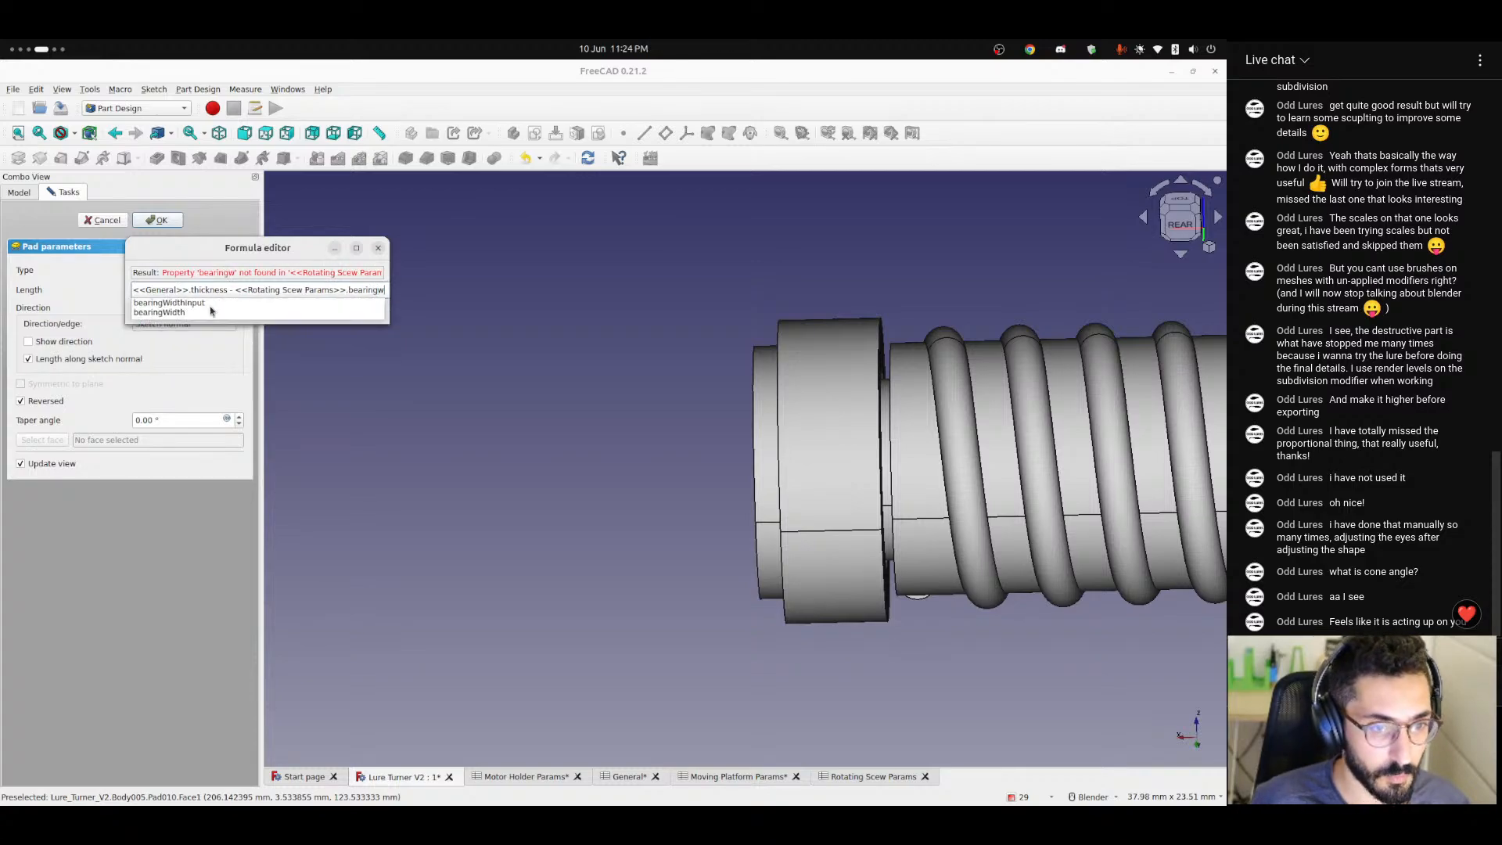
key("Down")
key("Down")
key("Return")
left_click(210, 310)
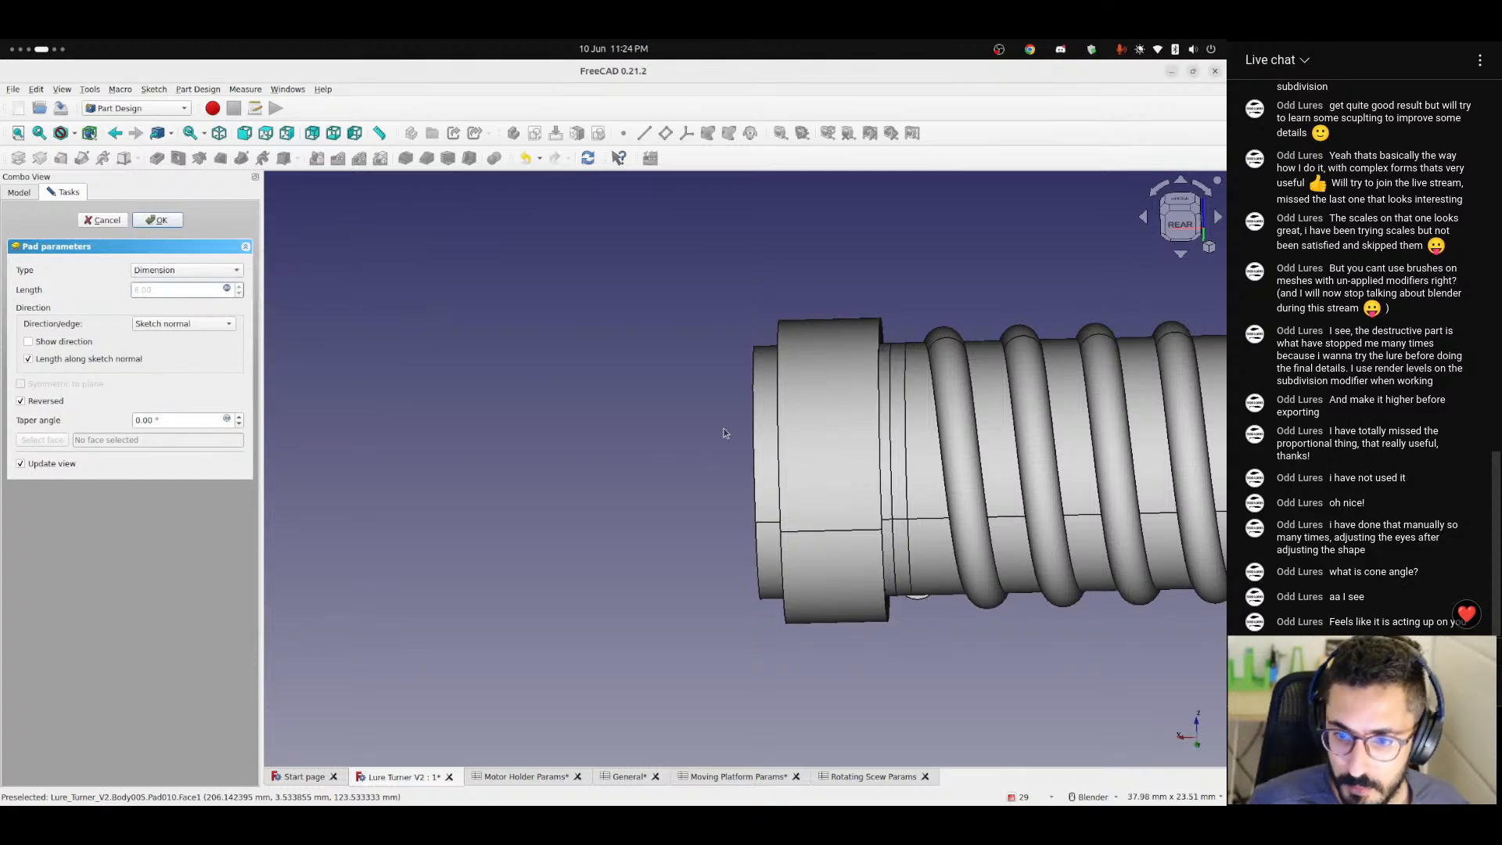
middle_click_drag(732, 430, 766, 416)
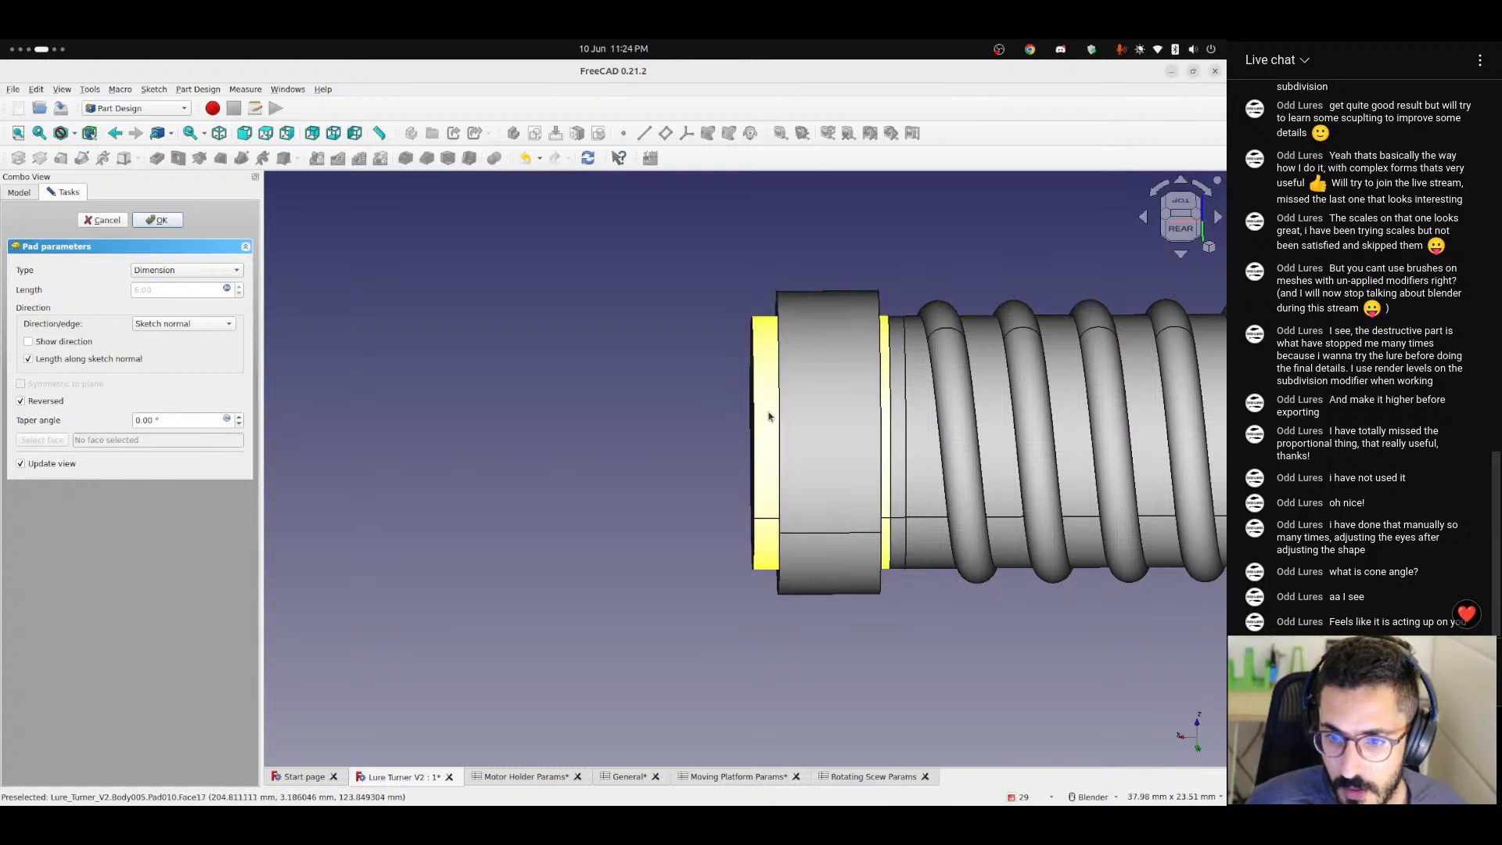
left_click(764, 418)
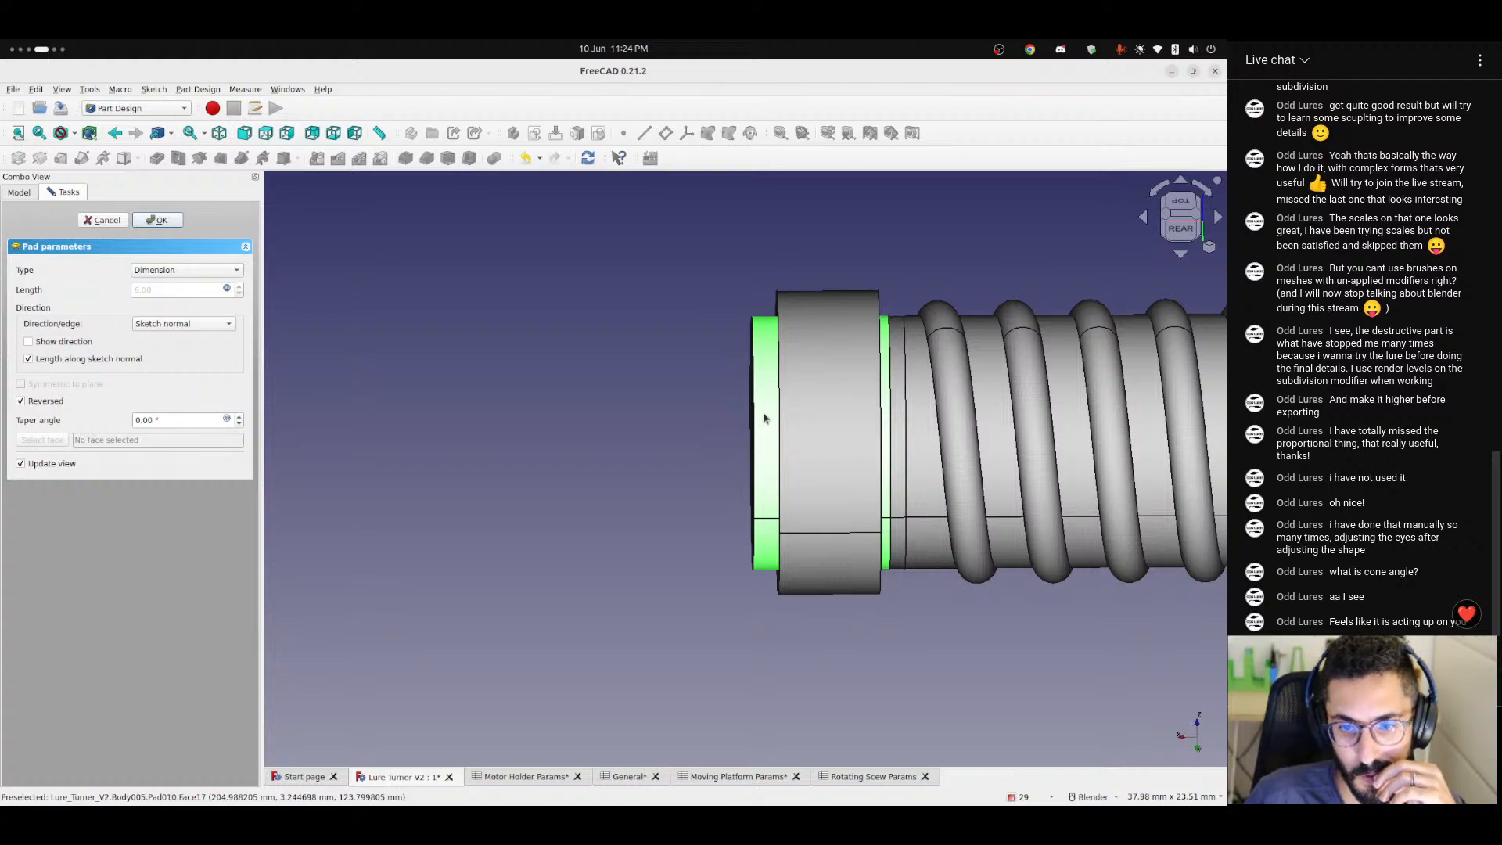
Change the pad's length formula to <<General>>.thickness / 2 - <<Rotating Scew Params>>.bearingWidth and inspect the gap at Bearing 2.
left_click(227, 289)
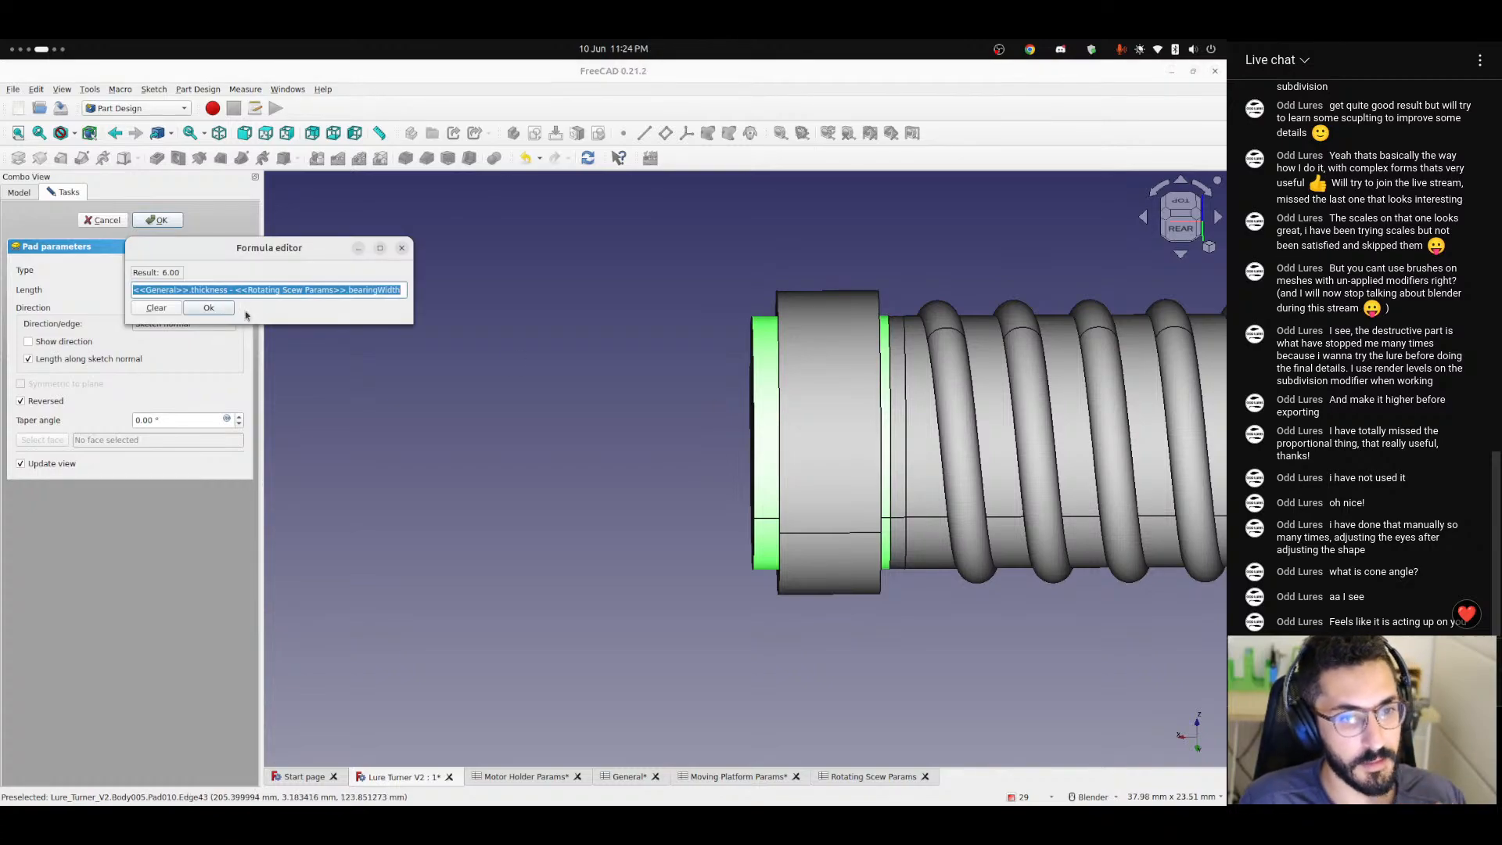
left_click(226, 288)
type("/ 2")
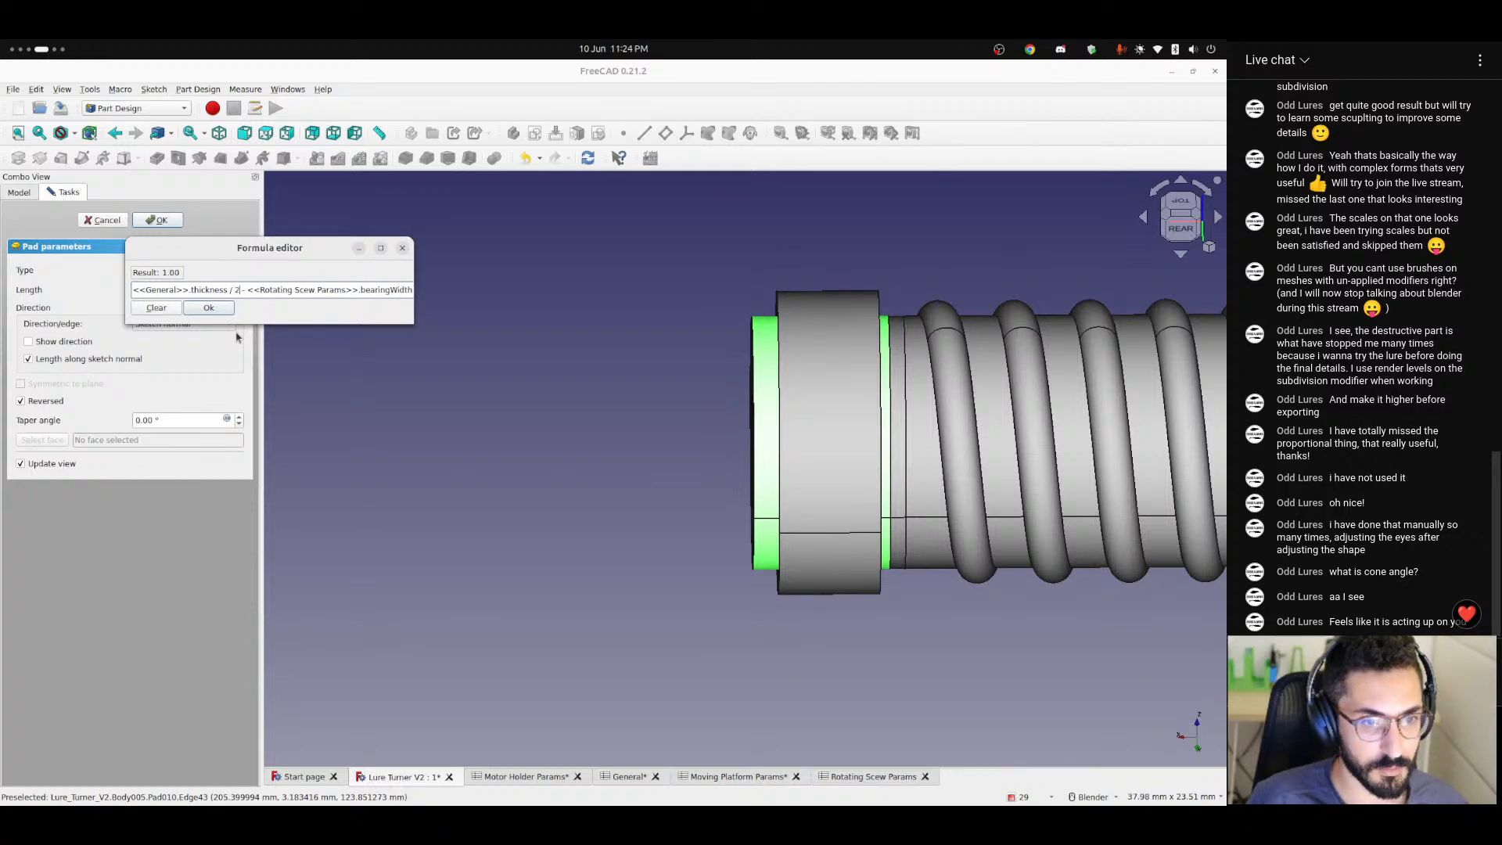
key("Return")
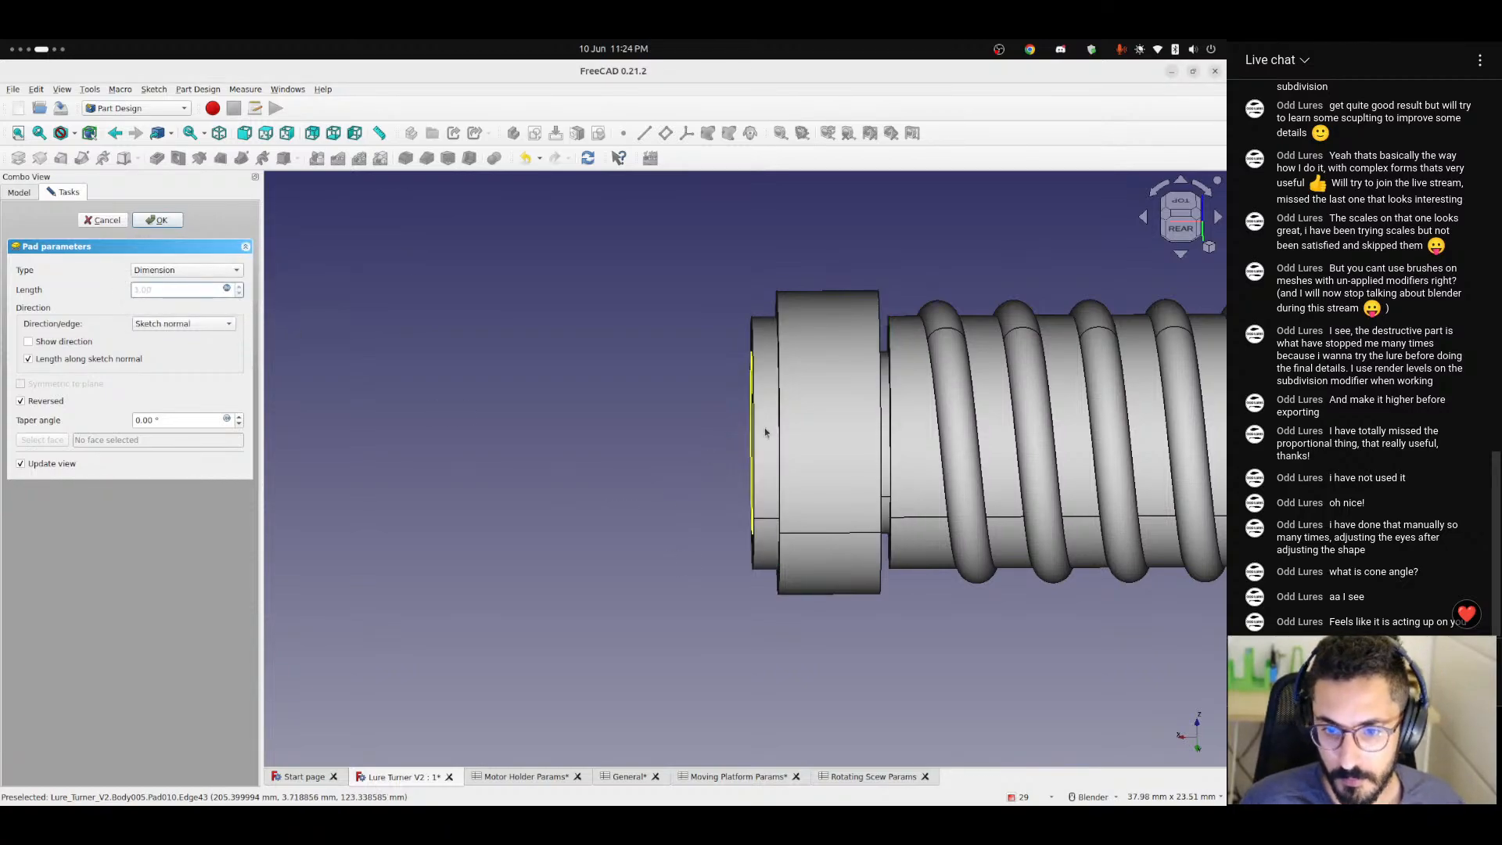
key("4")
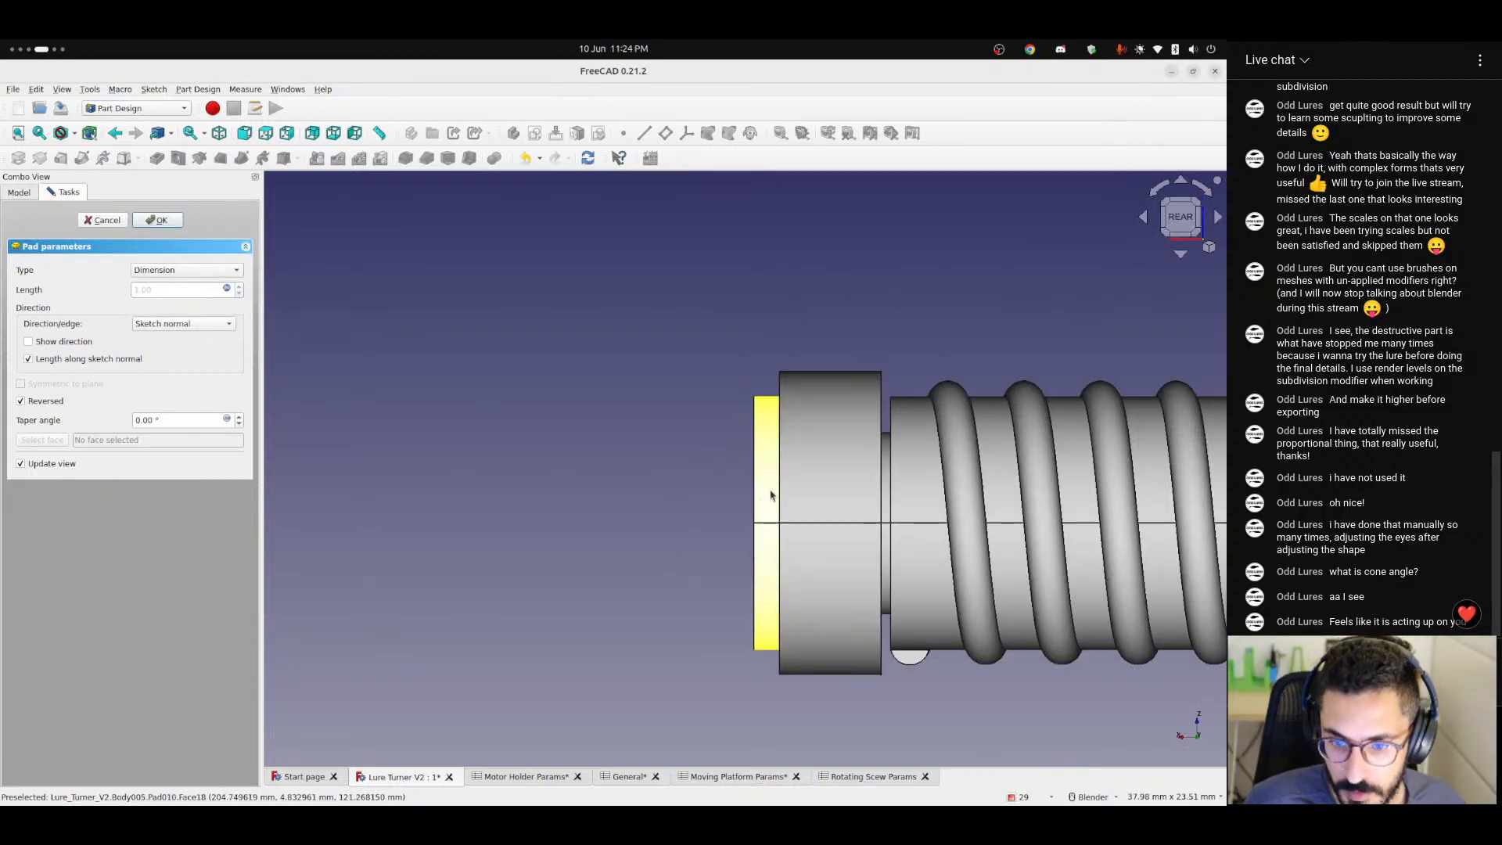
scroll(771, 496, "up", 7)
middle_click_drag(770, 488, 807, 493)
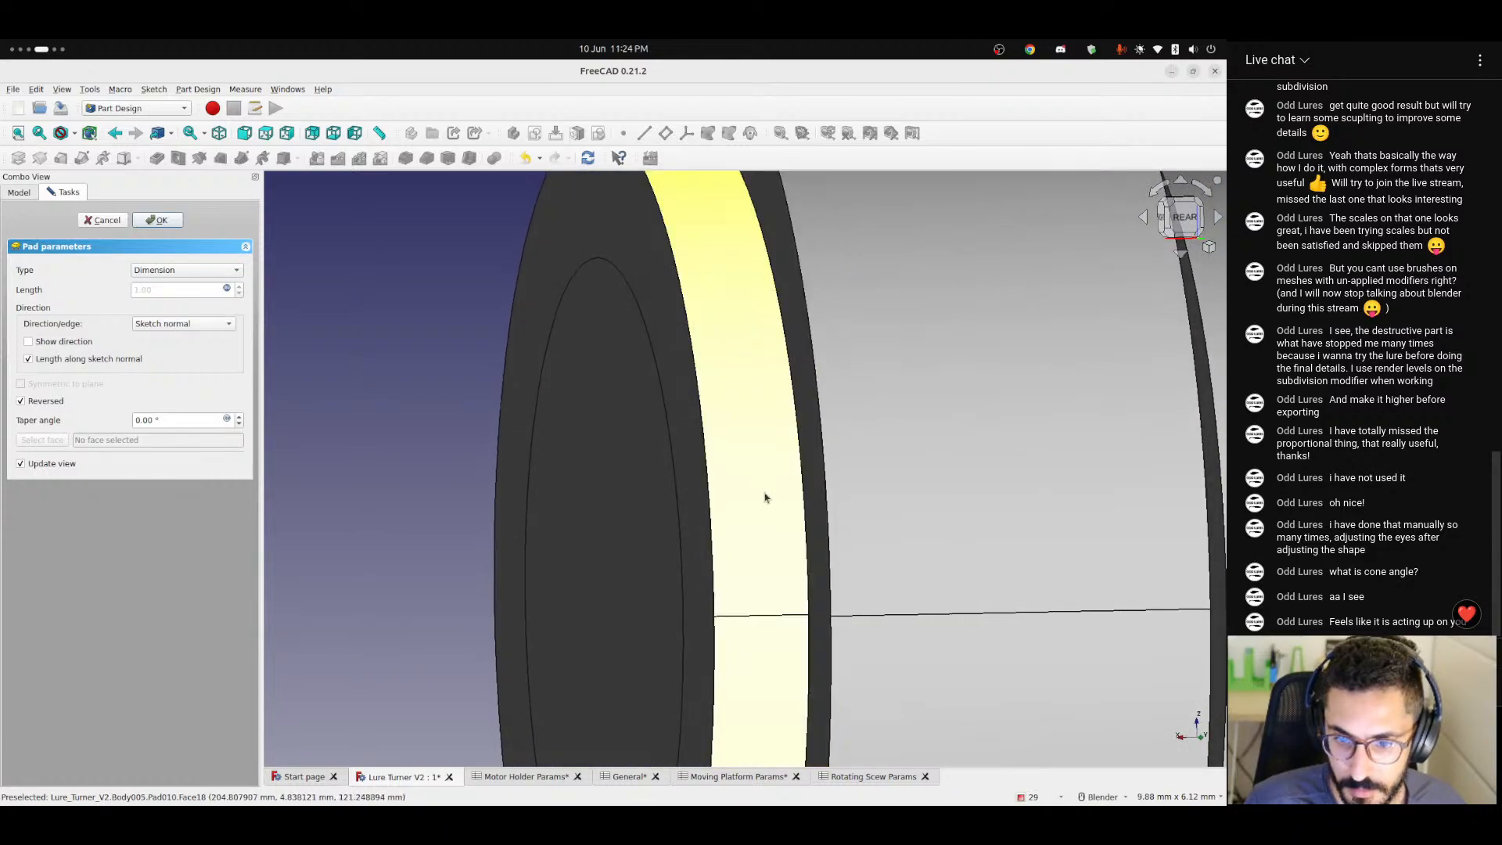
Append - <<General>>.tolerance to the pad's length formula and check the collar's clearance to Bearing 2 from the rear.
left_click(226, 288)
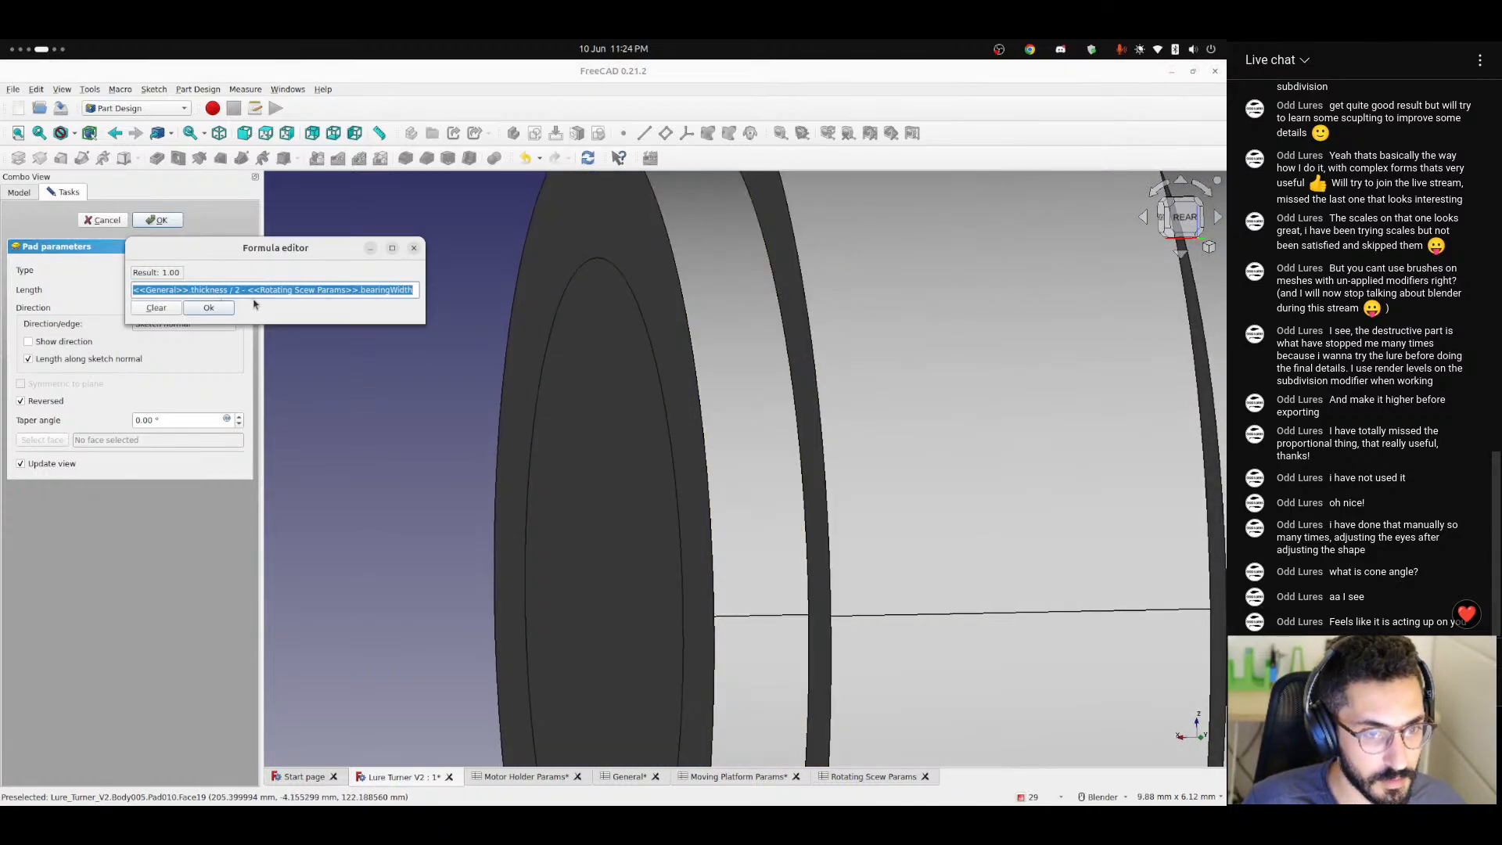
left_click(348, 290)
type("- <<gen")
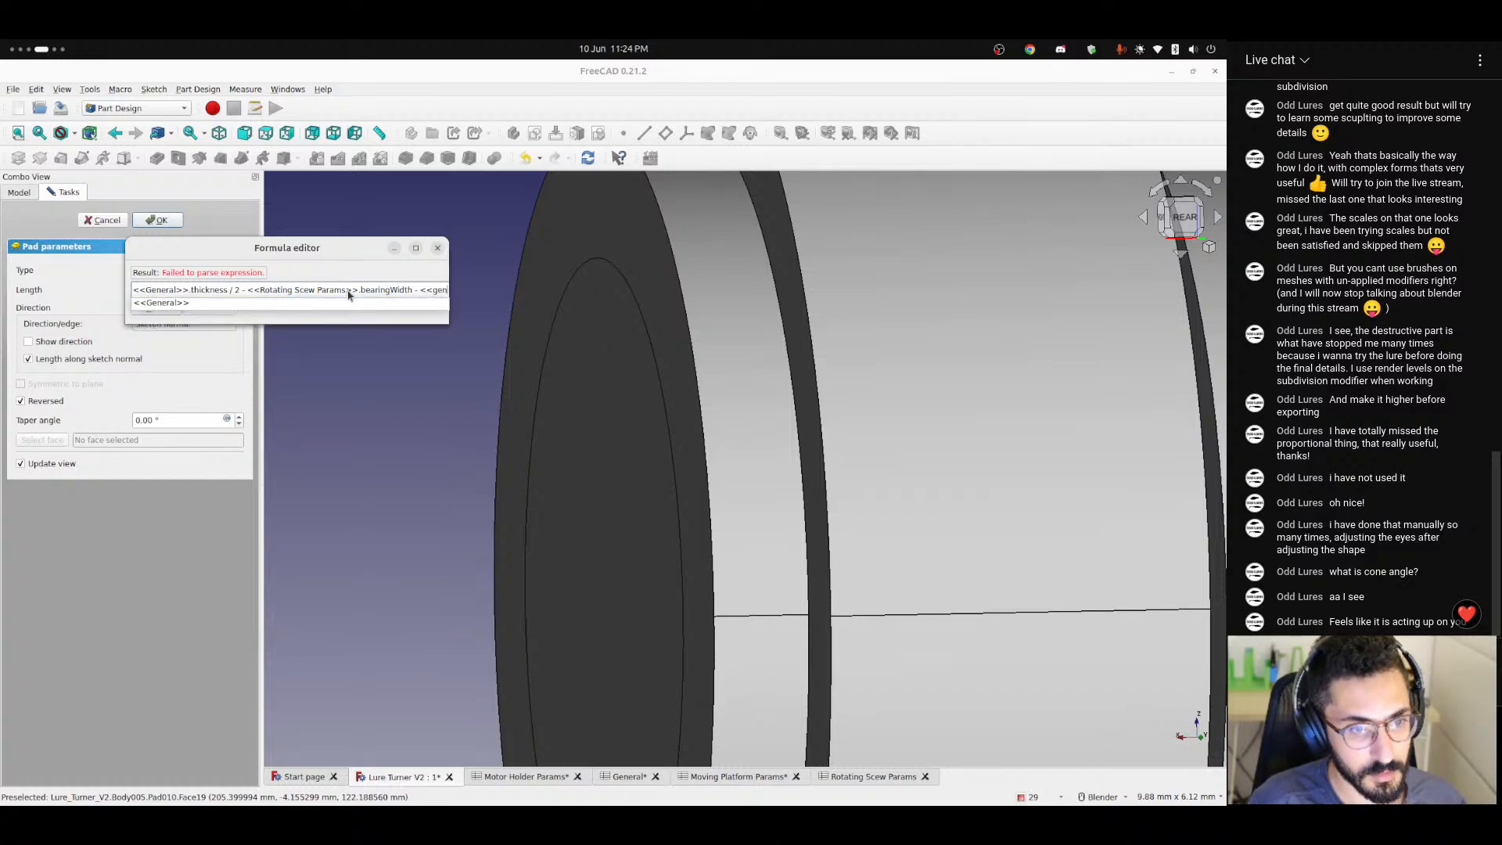
key("Down")
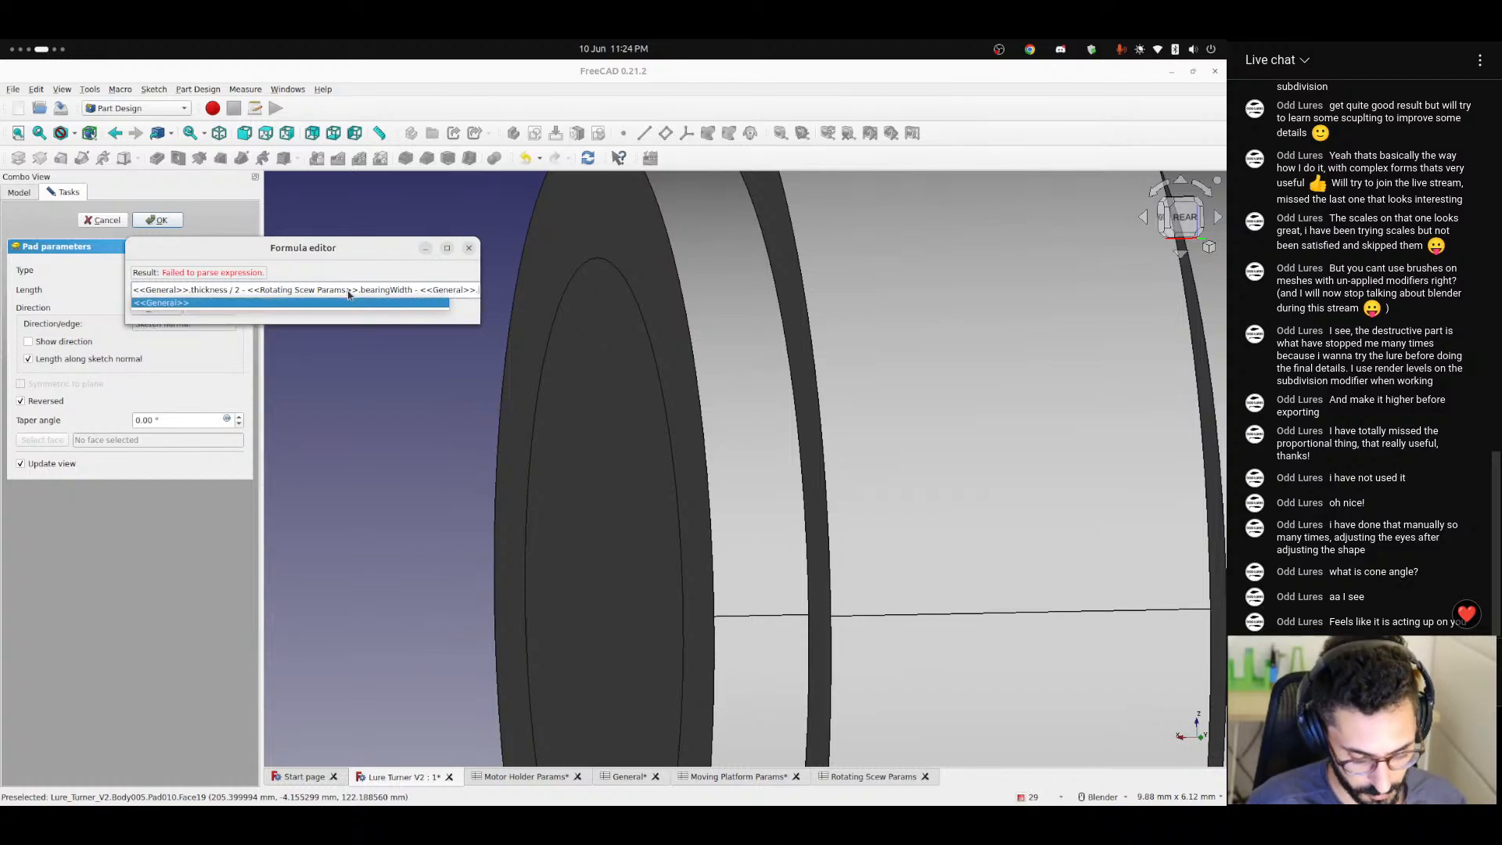
type("tolerance")
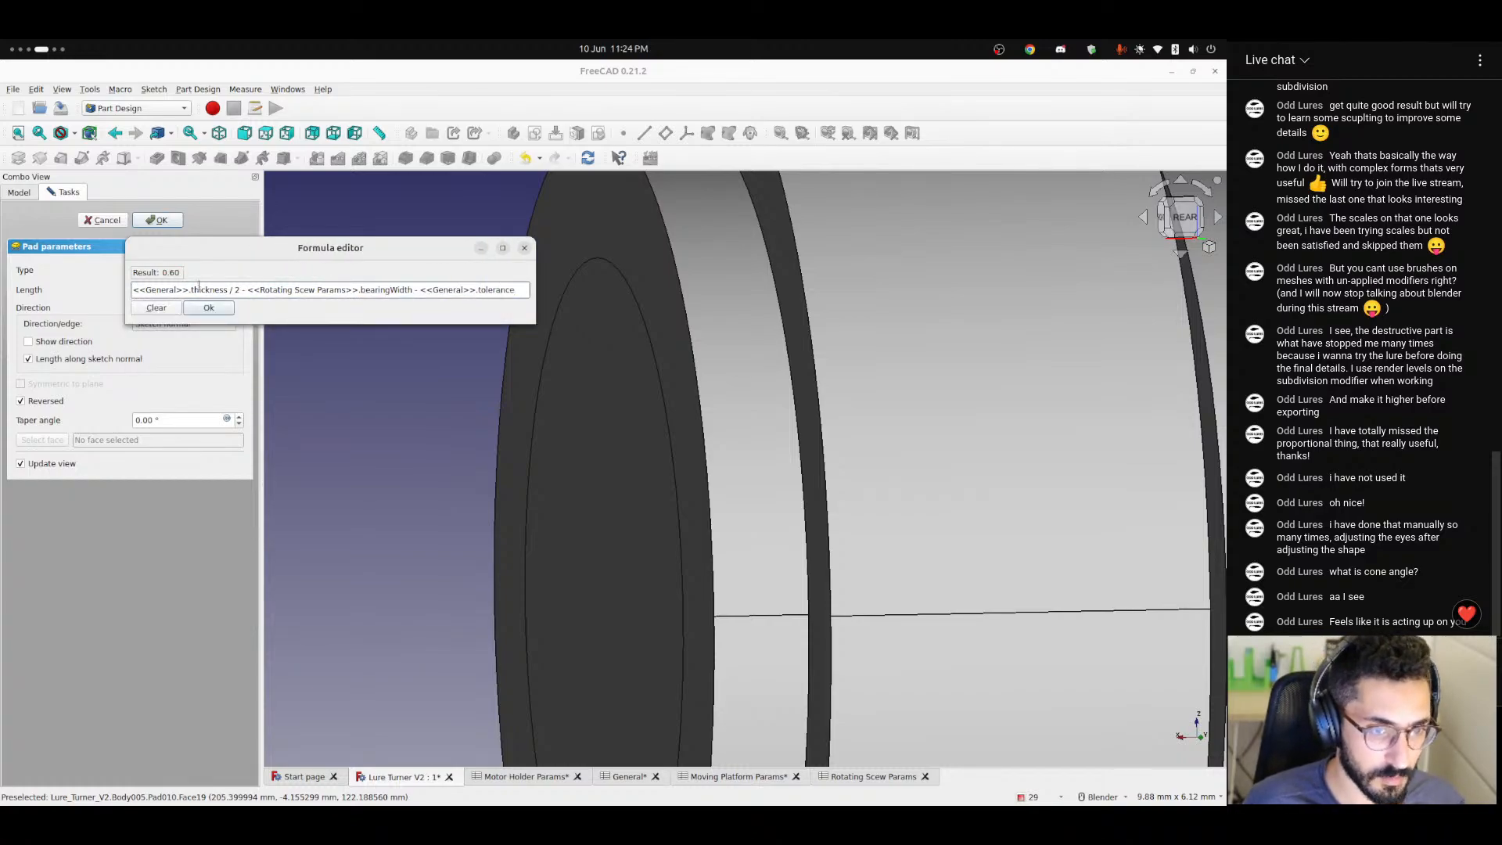
left_click(208, 309)
middle_click_drag(438, 390, 613, 437)
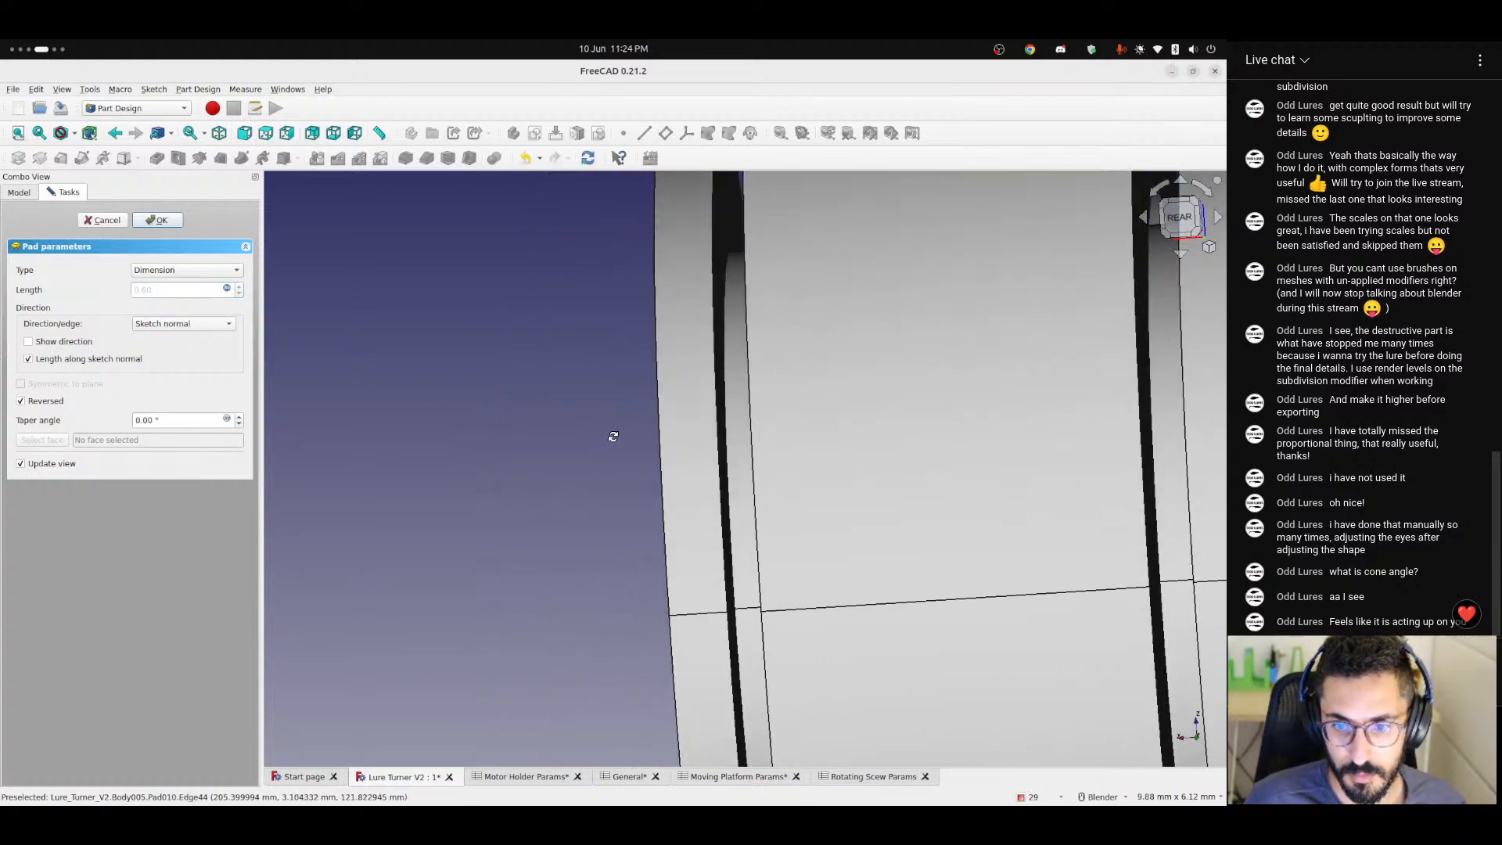
scroll(757, 462, "down", 4)
left_click(1180, 219)
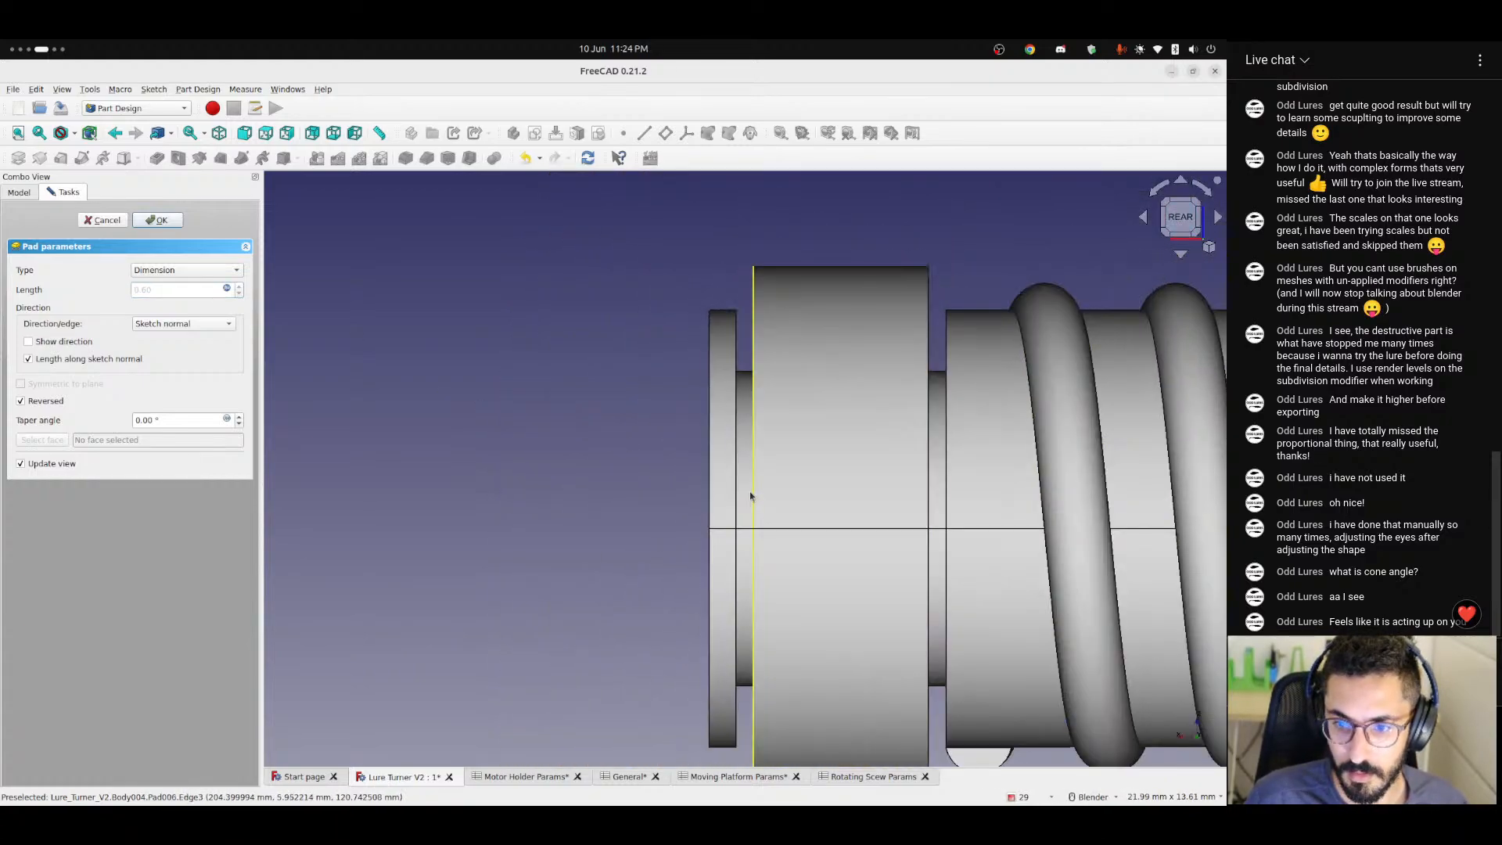
Remove the <<General>>.tolerance term from the pad's length formula and apply it.
left_click(227, 289)
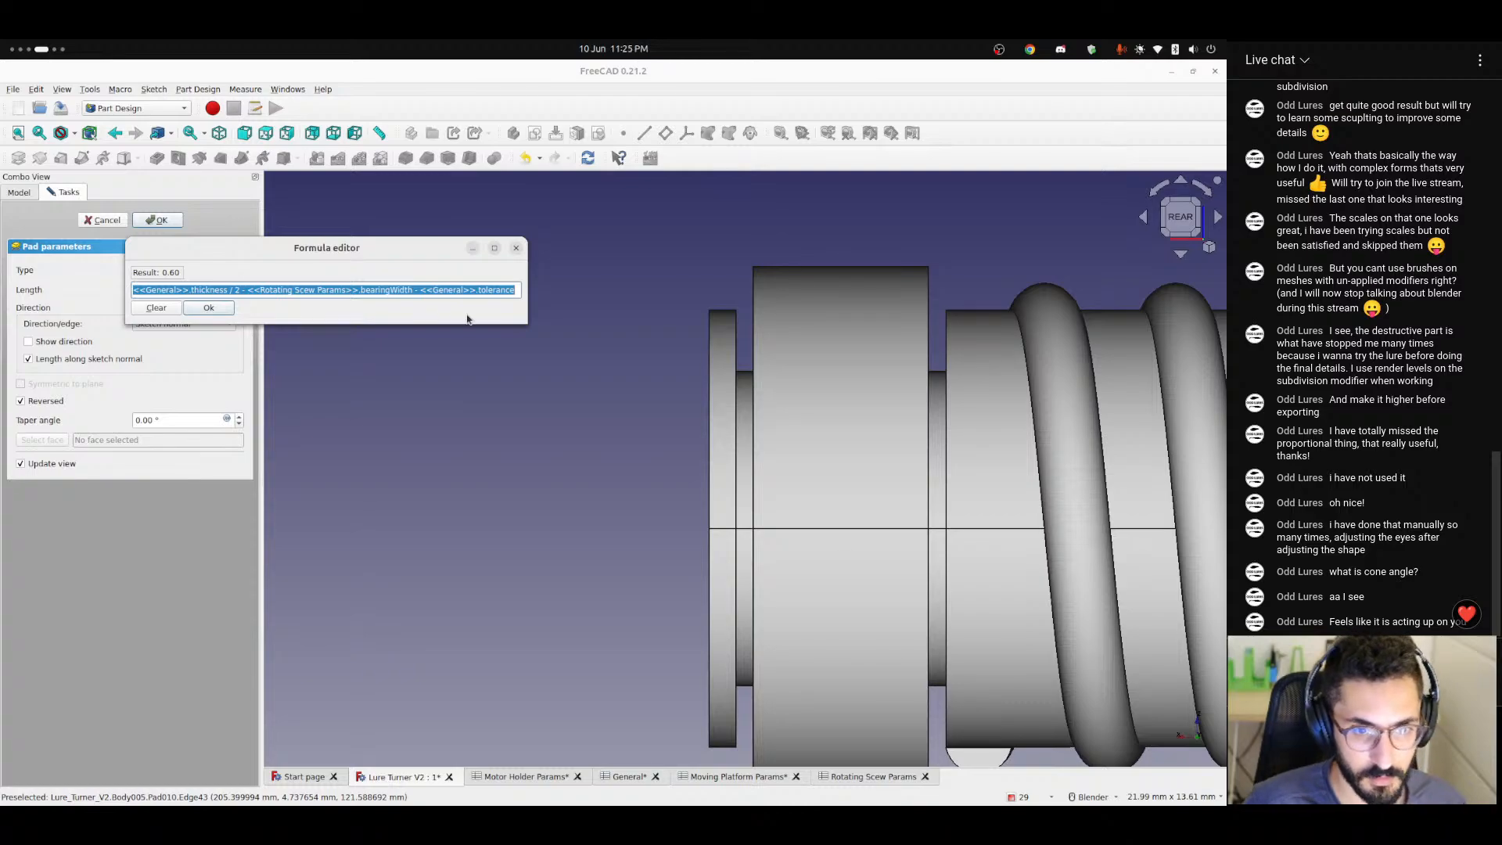
key("End")
key("ctrl+shift+Left")
key("ctrl+shift+Left")
key("ctrl+shift+Left")
key("ctrl+shift+Left")
key("BackSpace")
key("BackSpace")
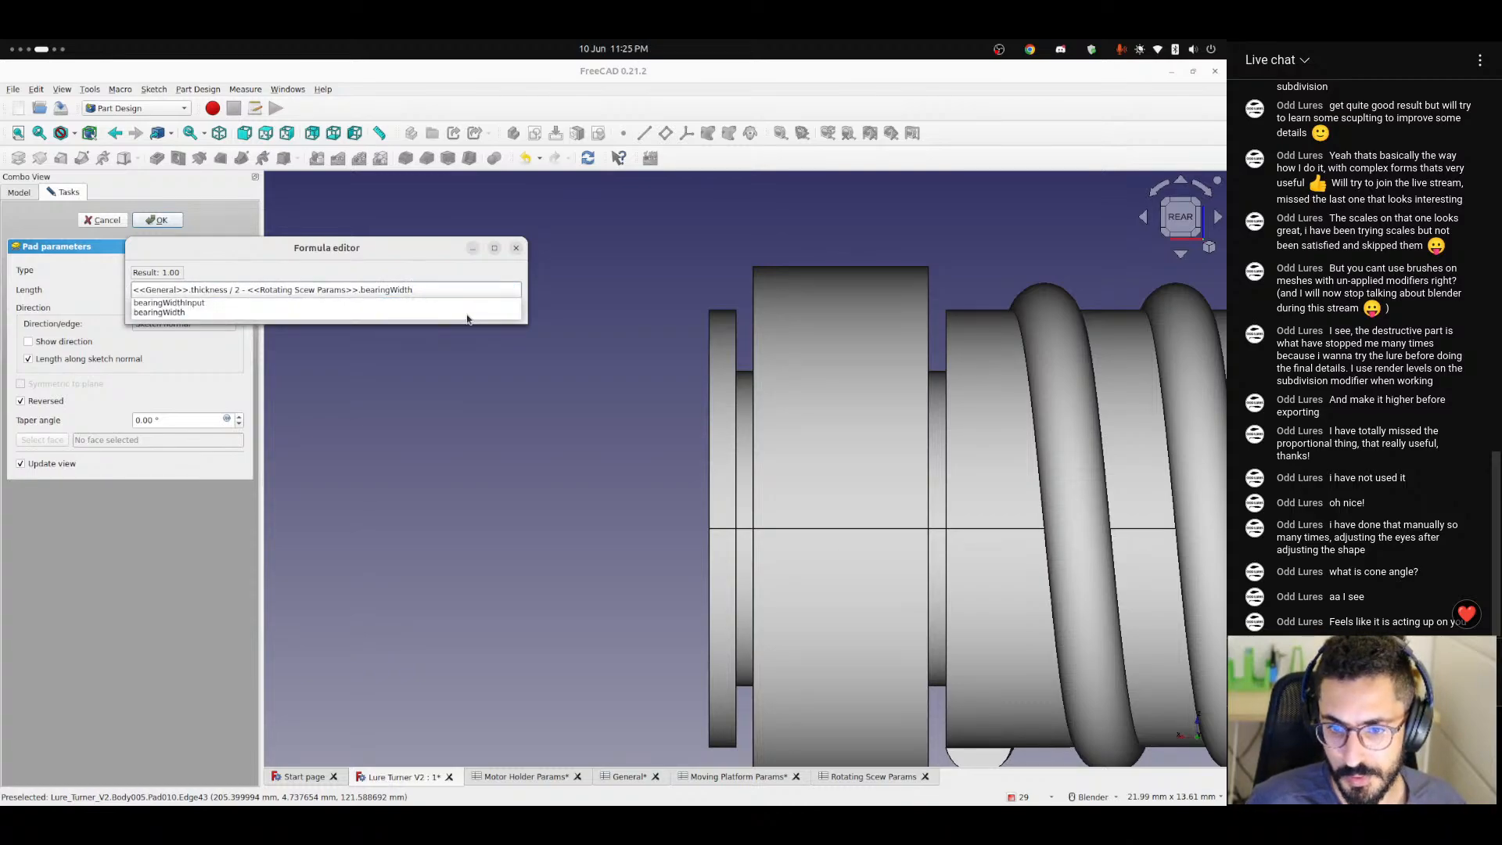
key("Escape")
key("Return")
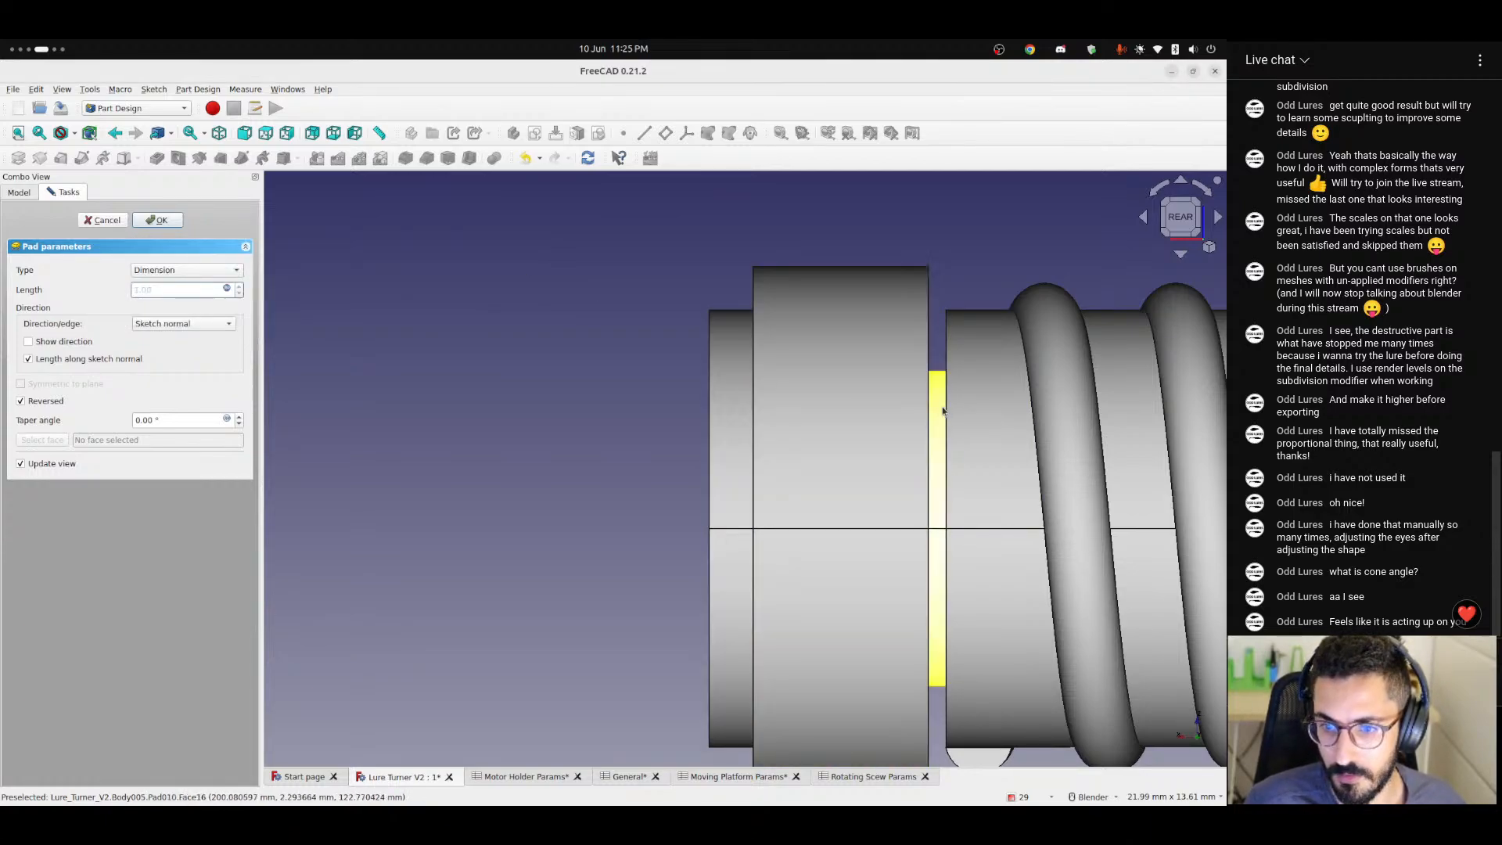
Accept the pad's parameters and view the collar end of the shaft in perspective.
scroll(580, 488, "down", 5)
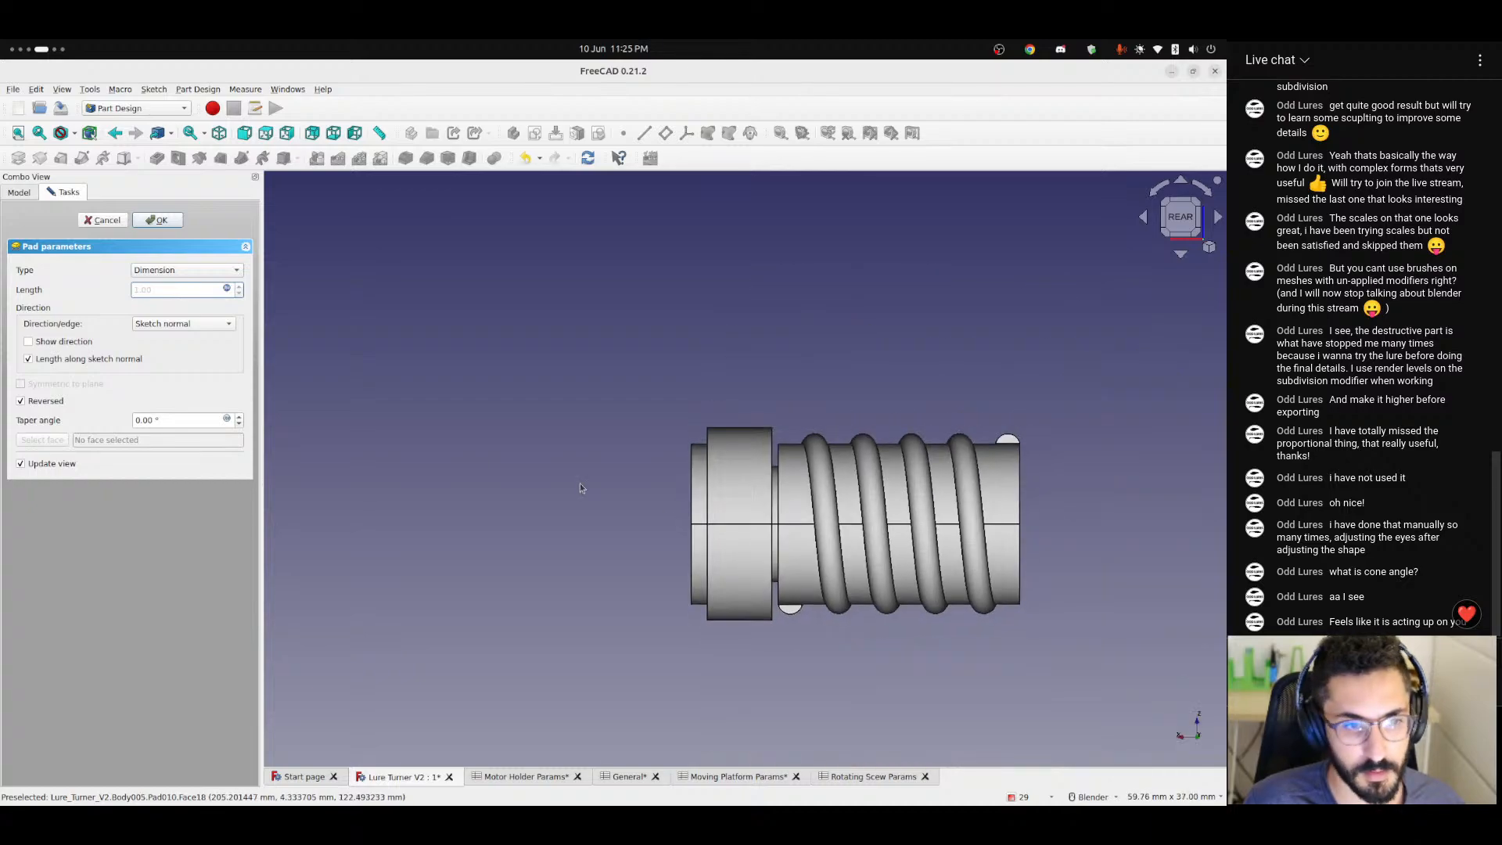
left_click(159, 219)
middle_click_drag(761, 571, 859, 499)
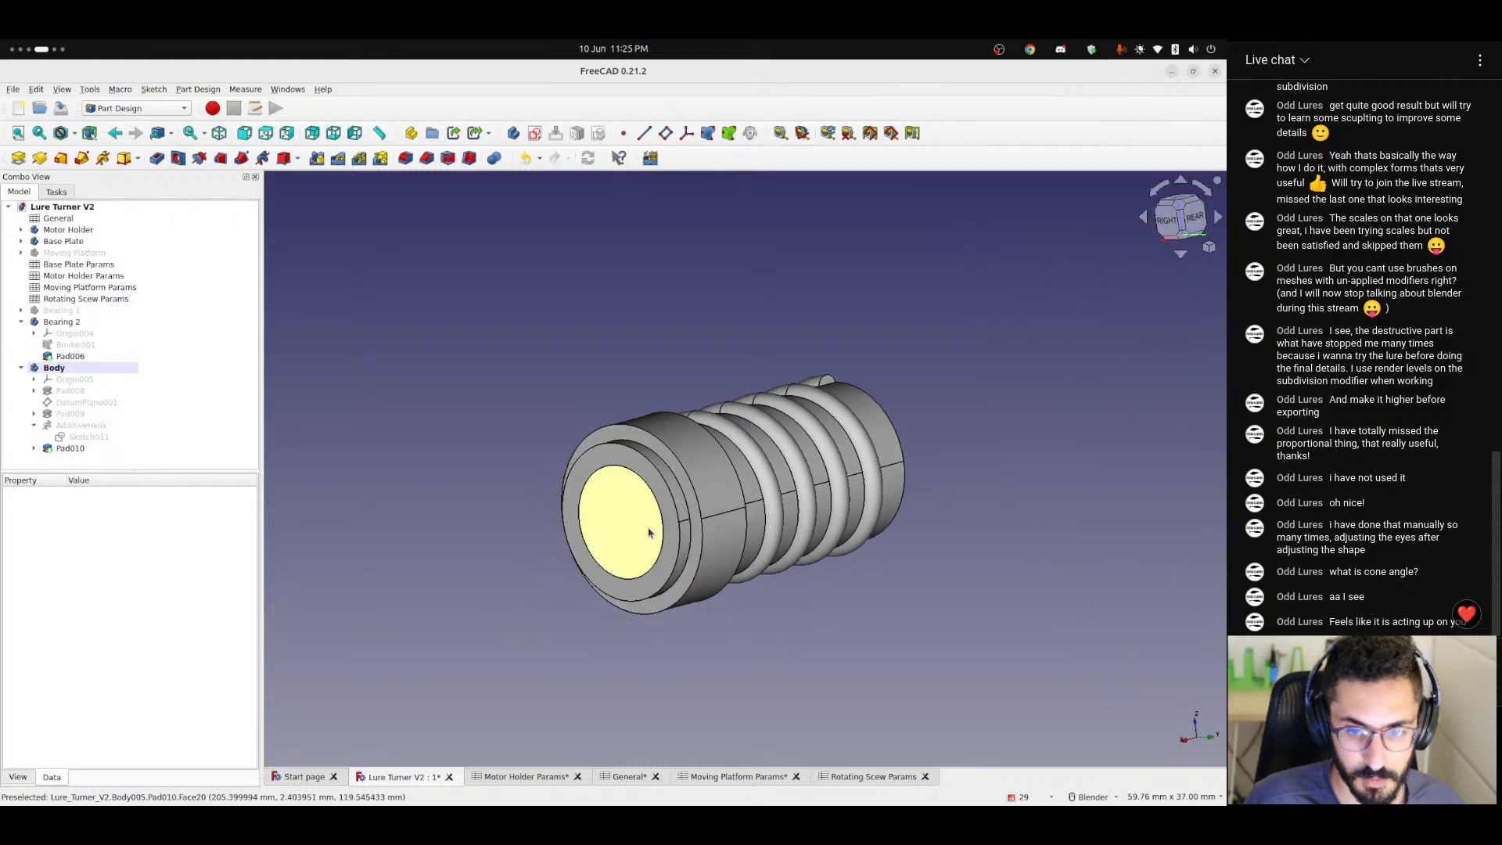
scroll(618, 530, "up", 3)
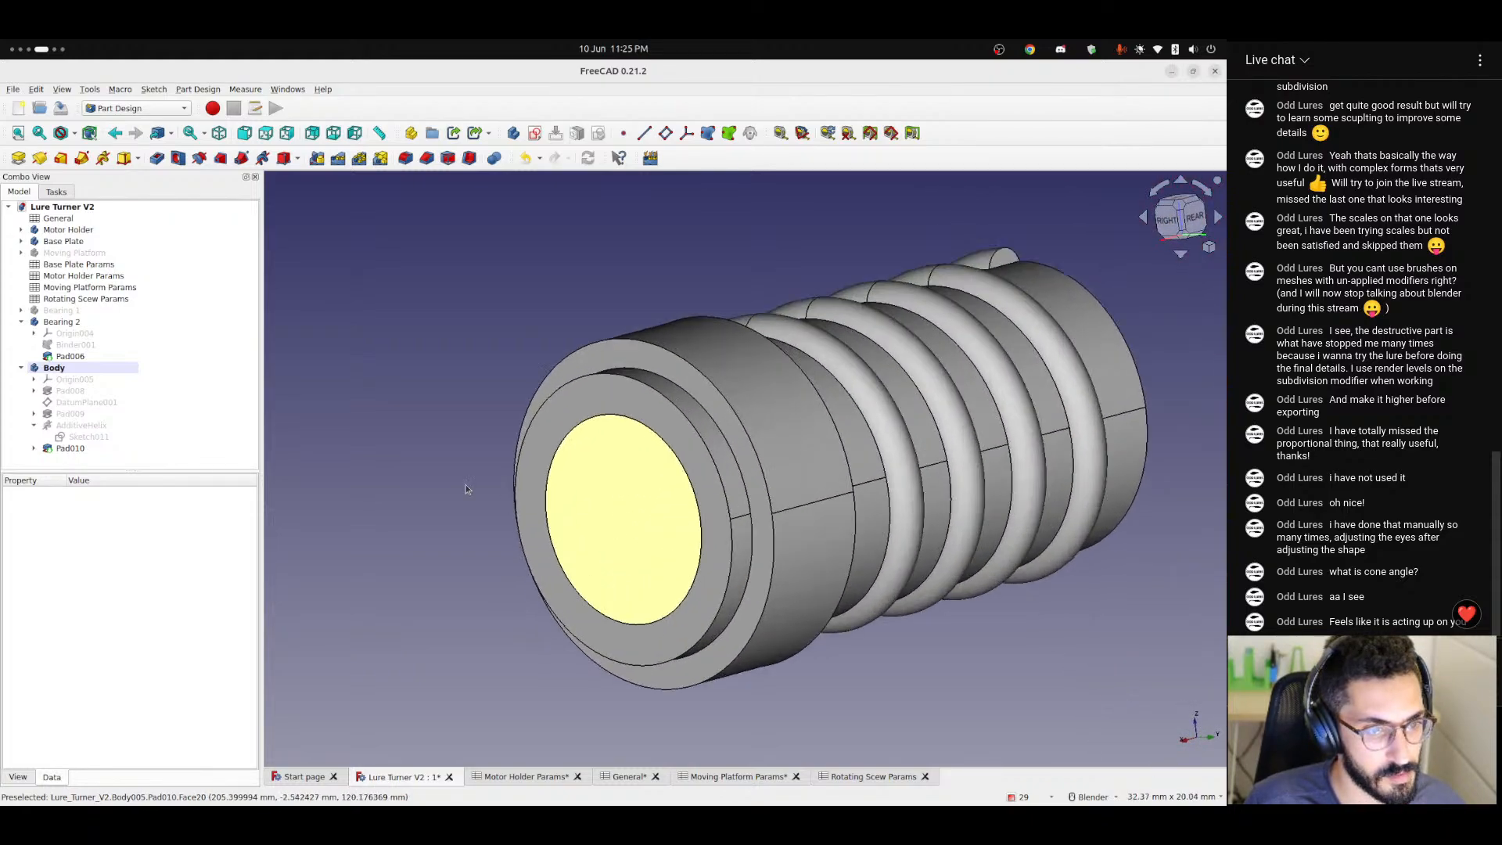
Hide Bearing 2 and inspect the exposed shaft and collar beside the platform wall.
left_click(65, 323)
key("space")
left_click(677, 692)
middle_click_drag(691, 637, 496, 638)
scroll(771, 559, "down", 5)
middle_click_drag(786, 575, 545, 558, "shift")
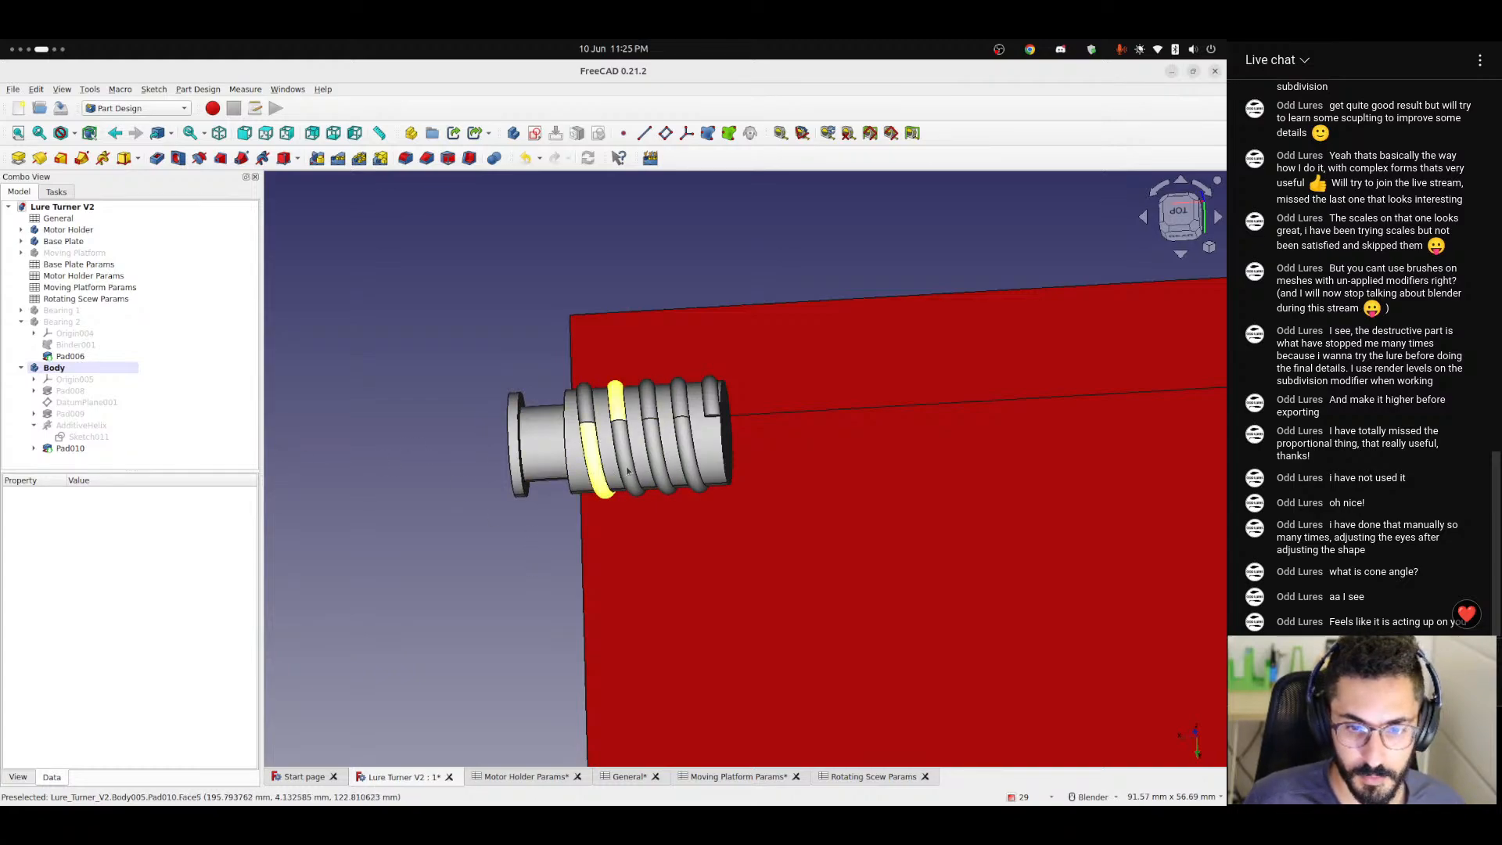
scroll(764, 519, "down", 2)
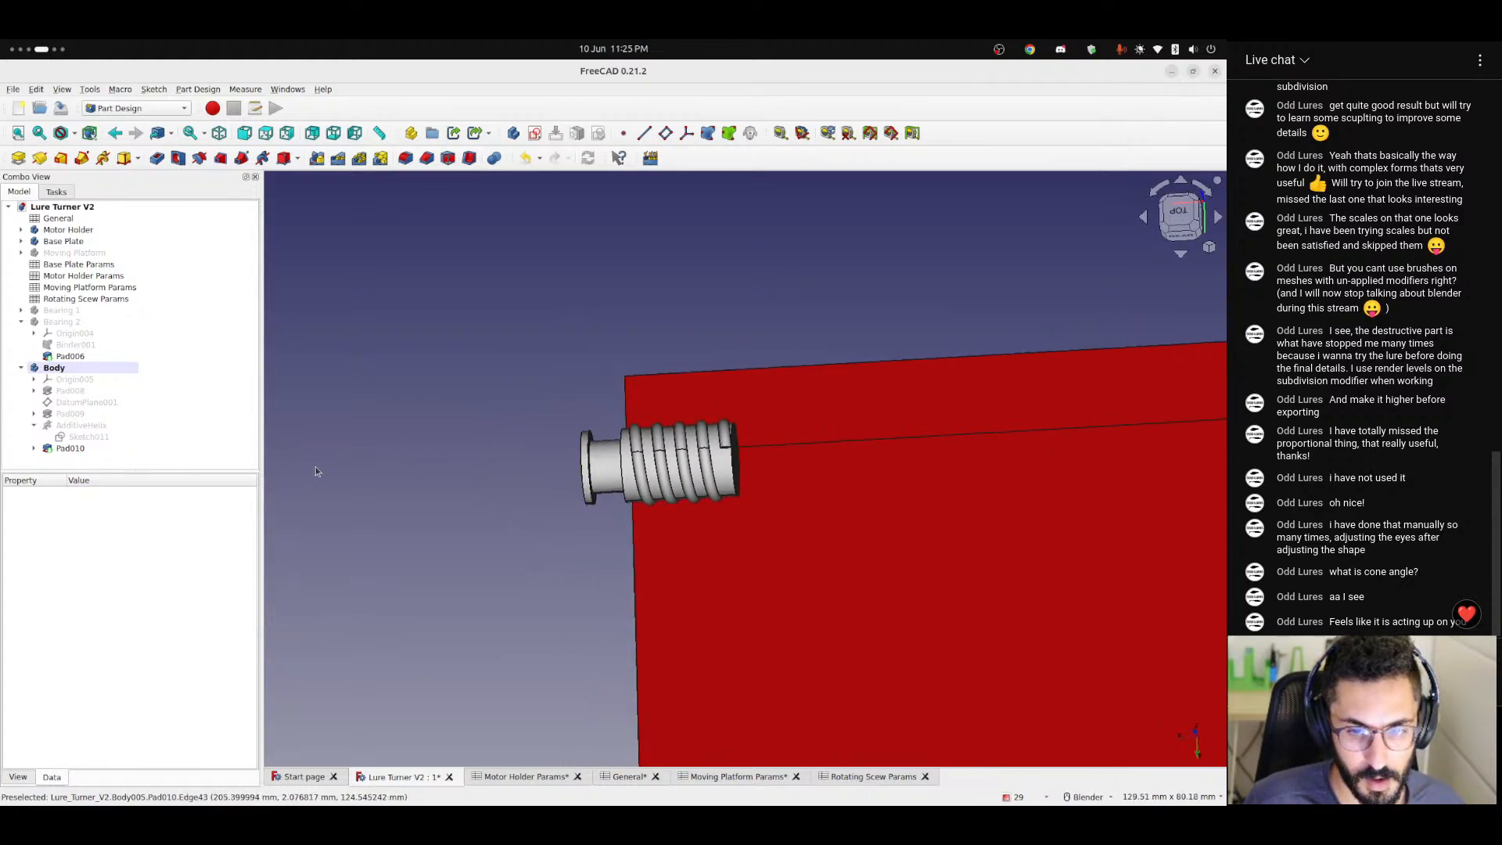
Start a Mirrored feature containing Pad010, AdditiveHelix, Pad009 and Pad008.
left_click(78, 449)
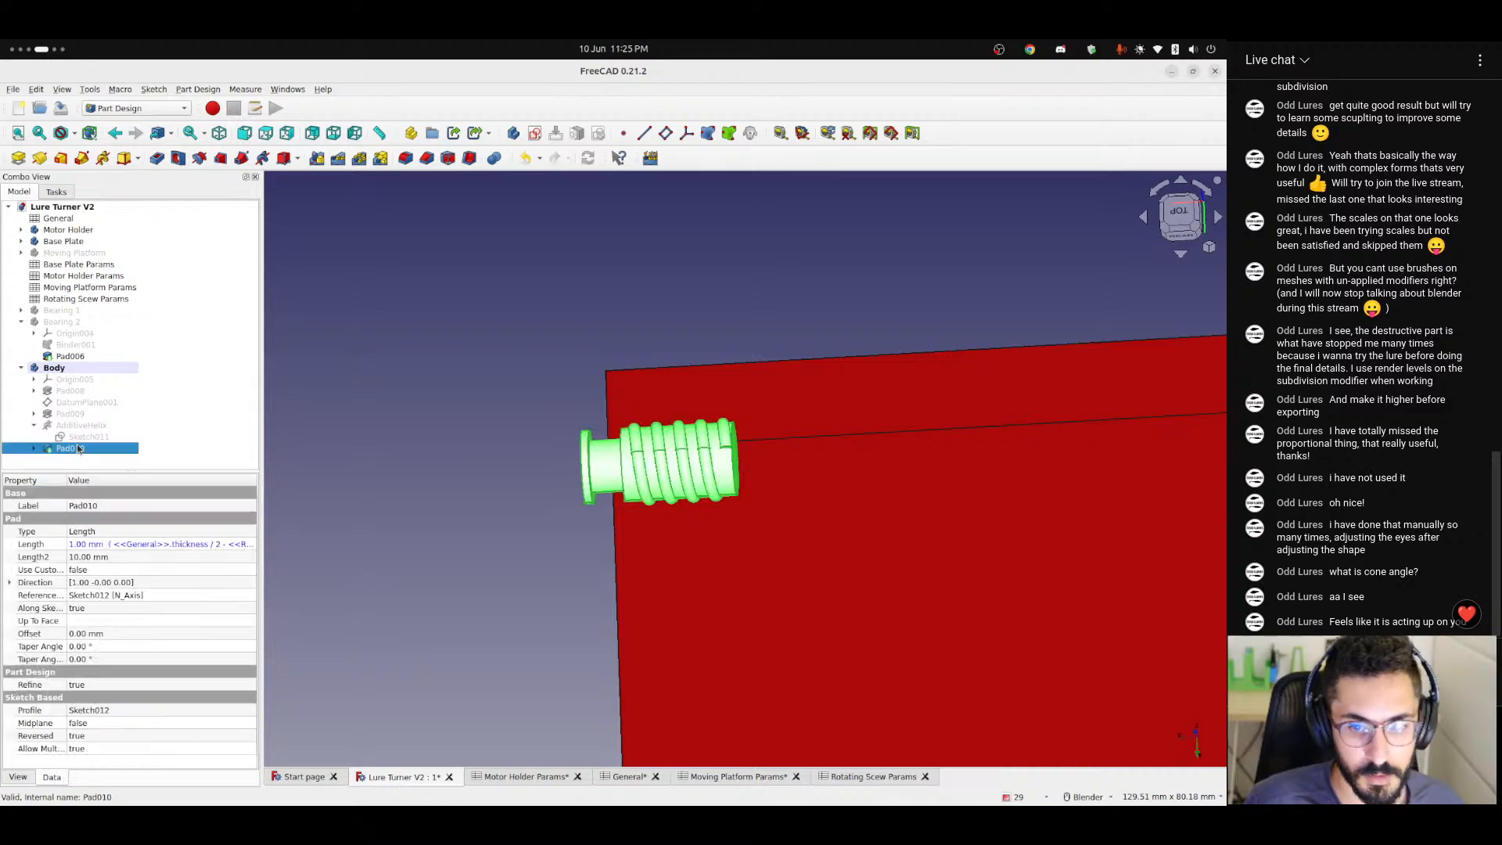
left_click(63, 426, "ctrl")
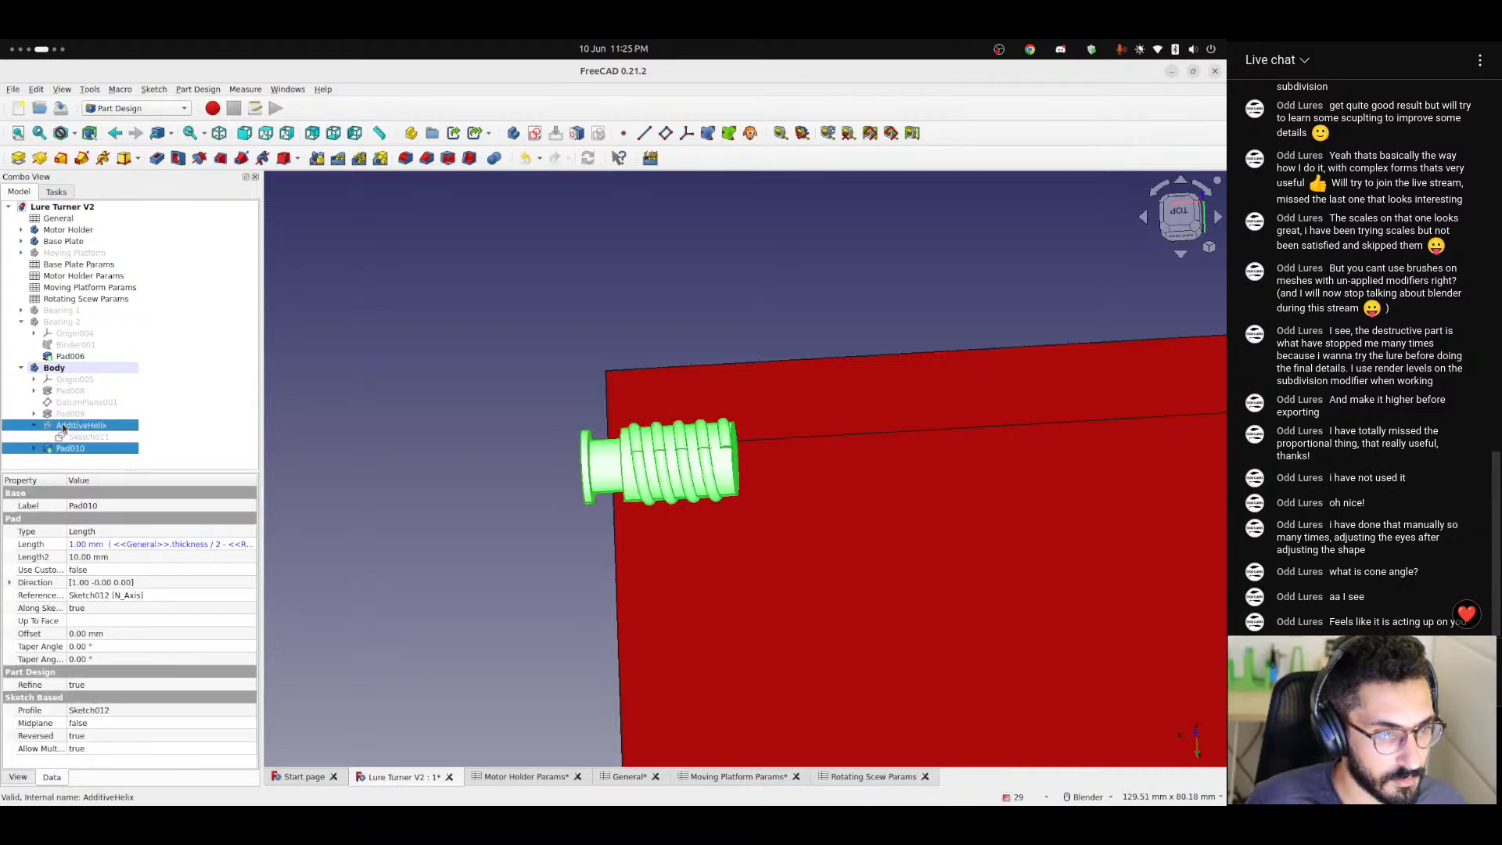
left_click(64, 415, "ctrl")
left_click(68, 392, "ctrl")
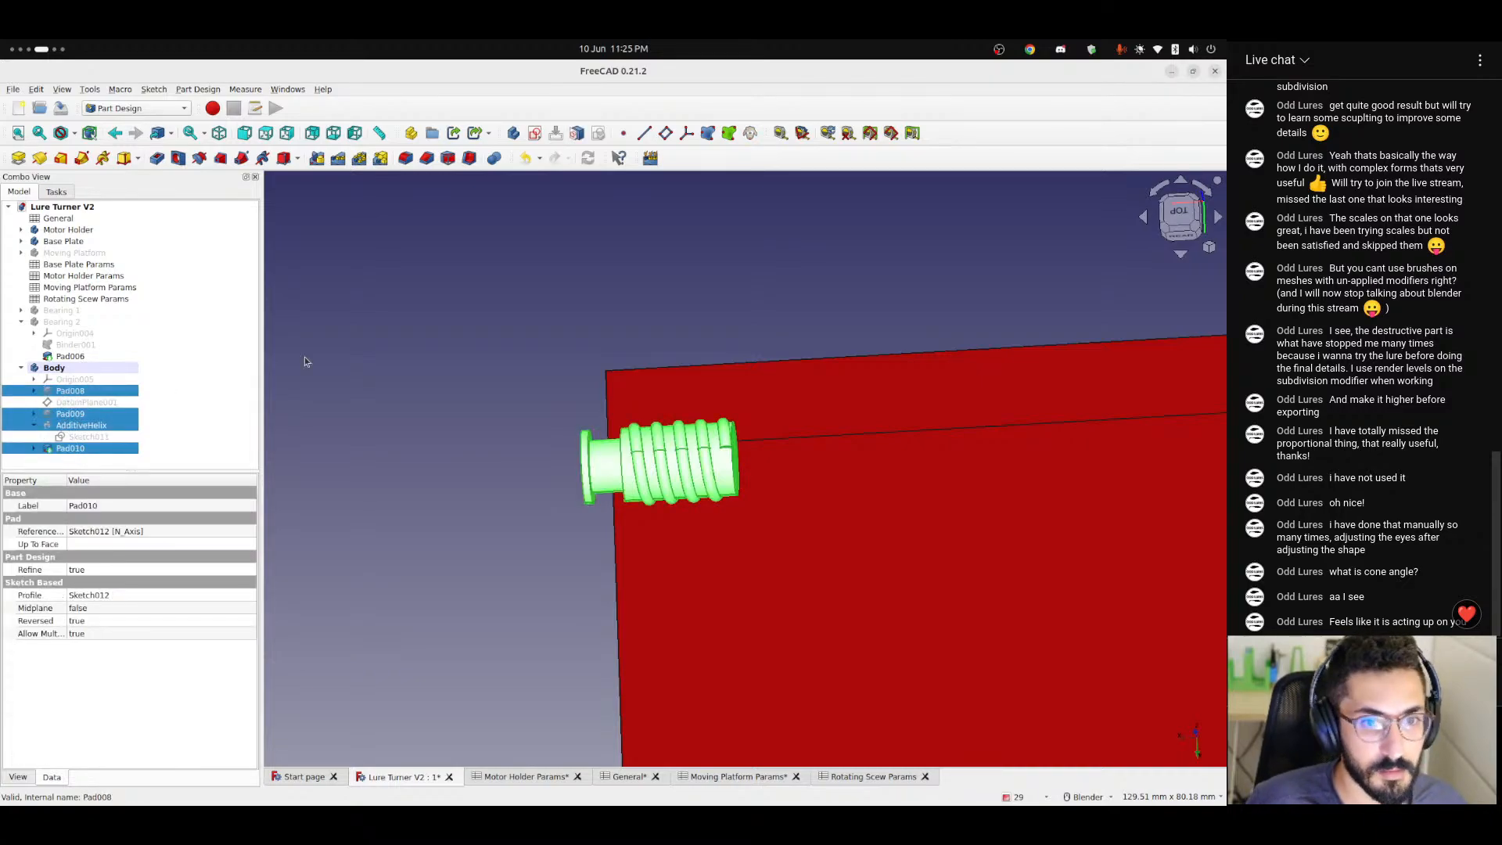
left_click(316, 158)
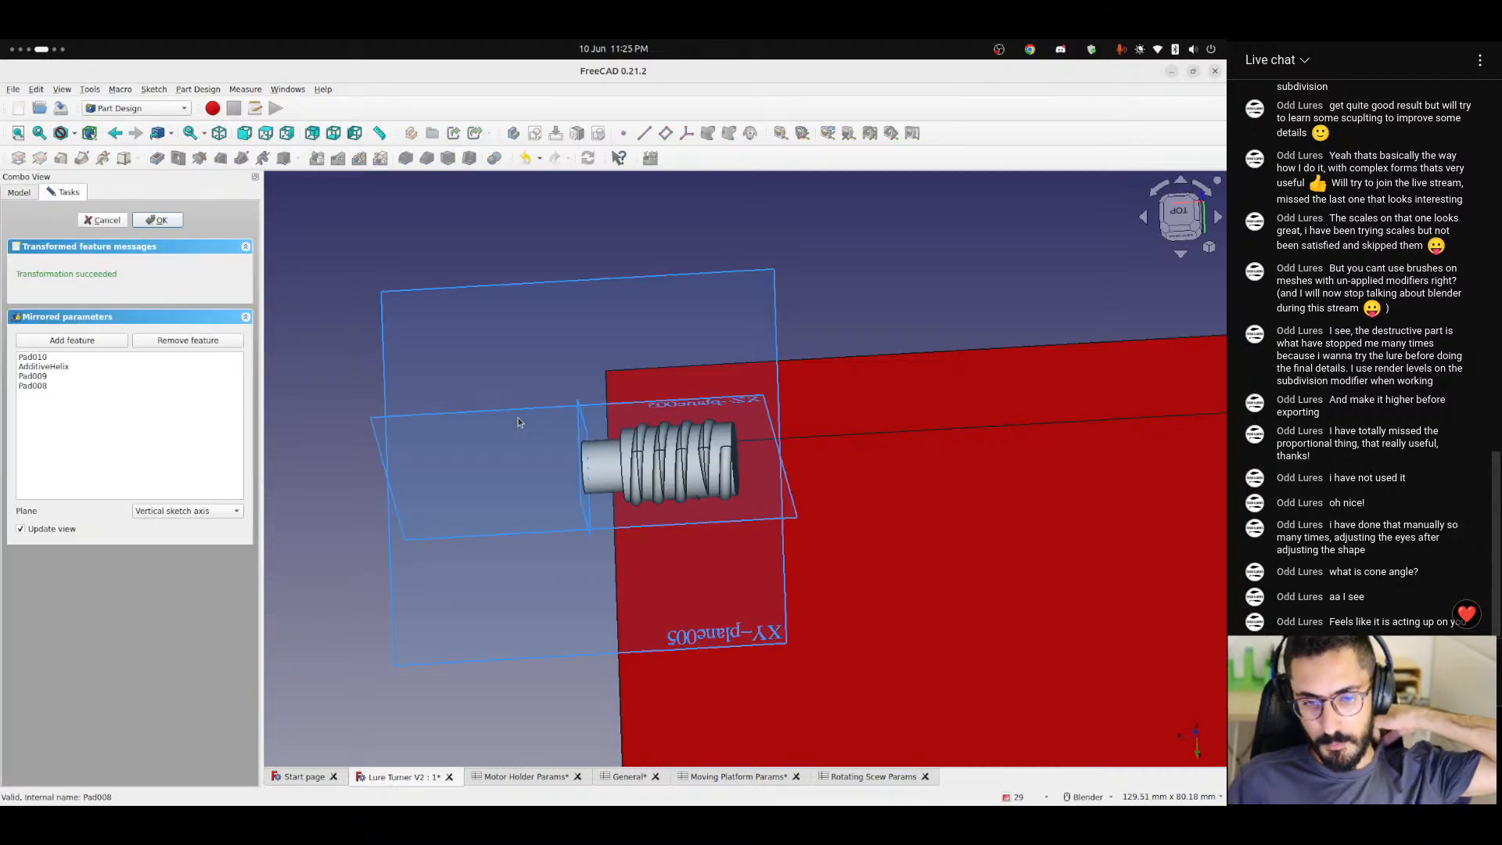
Set the mirror plane to Base YZ plane, check the mirrored shaft half and accept the feature.
left_click(180, 512)
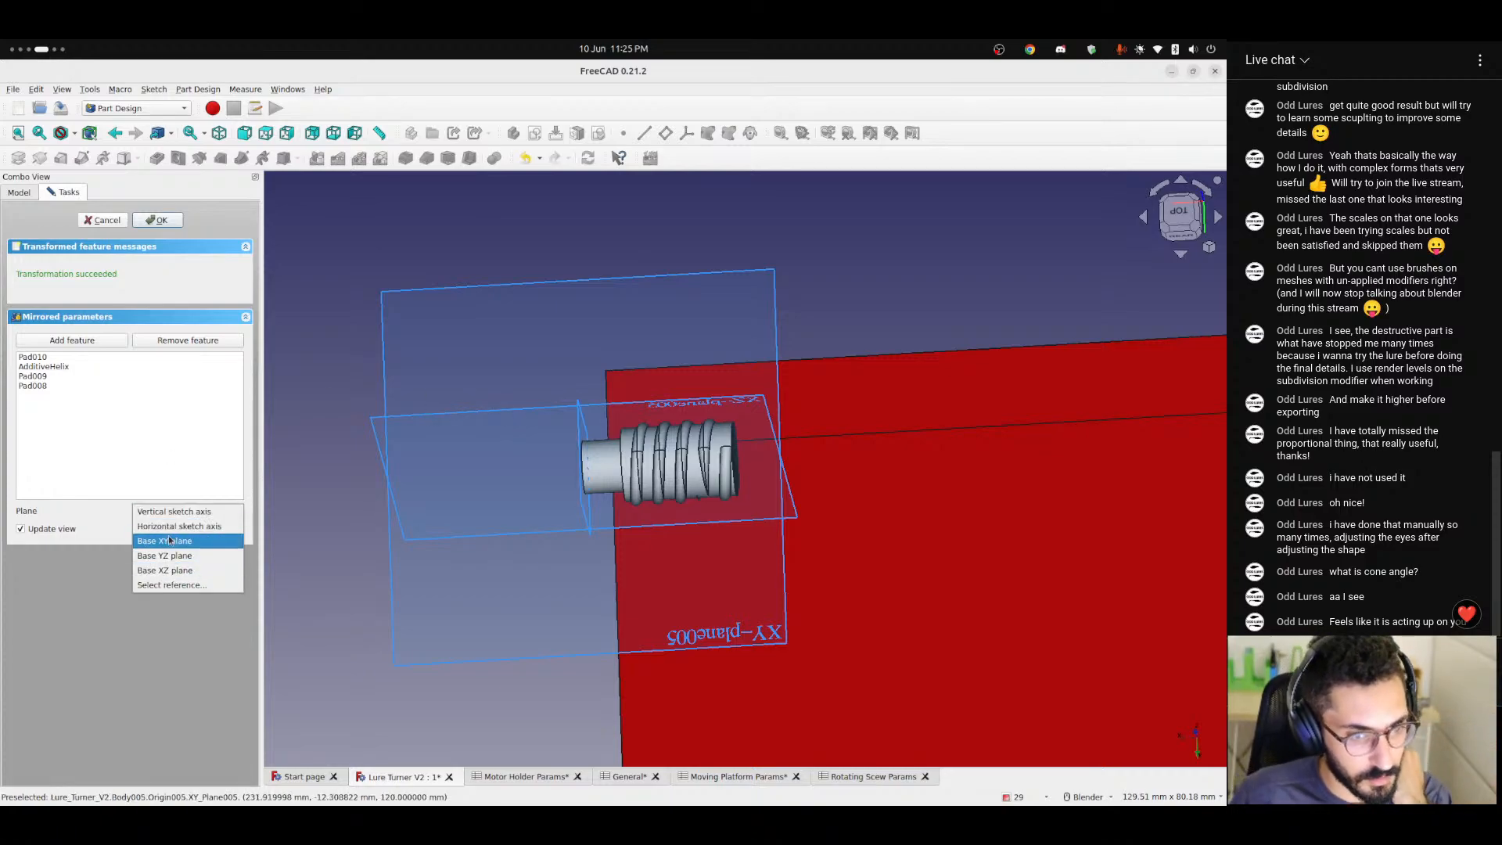
left_click(173, 510)
left_click(174, 512)
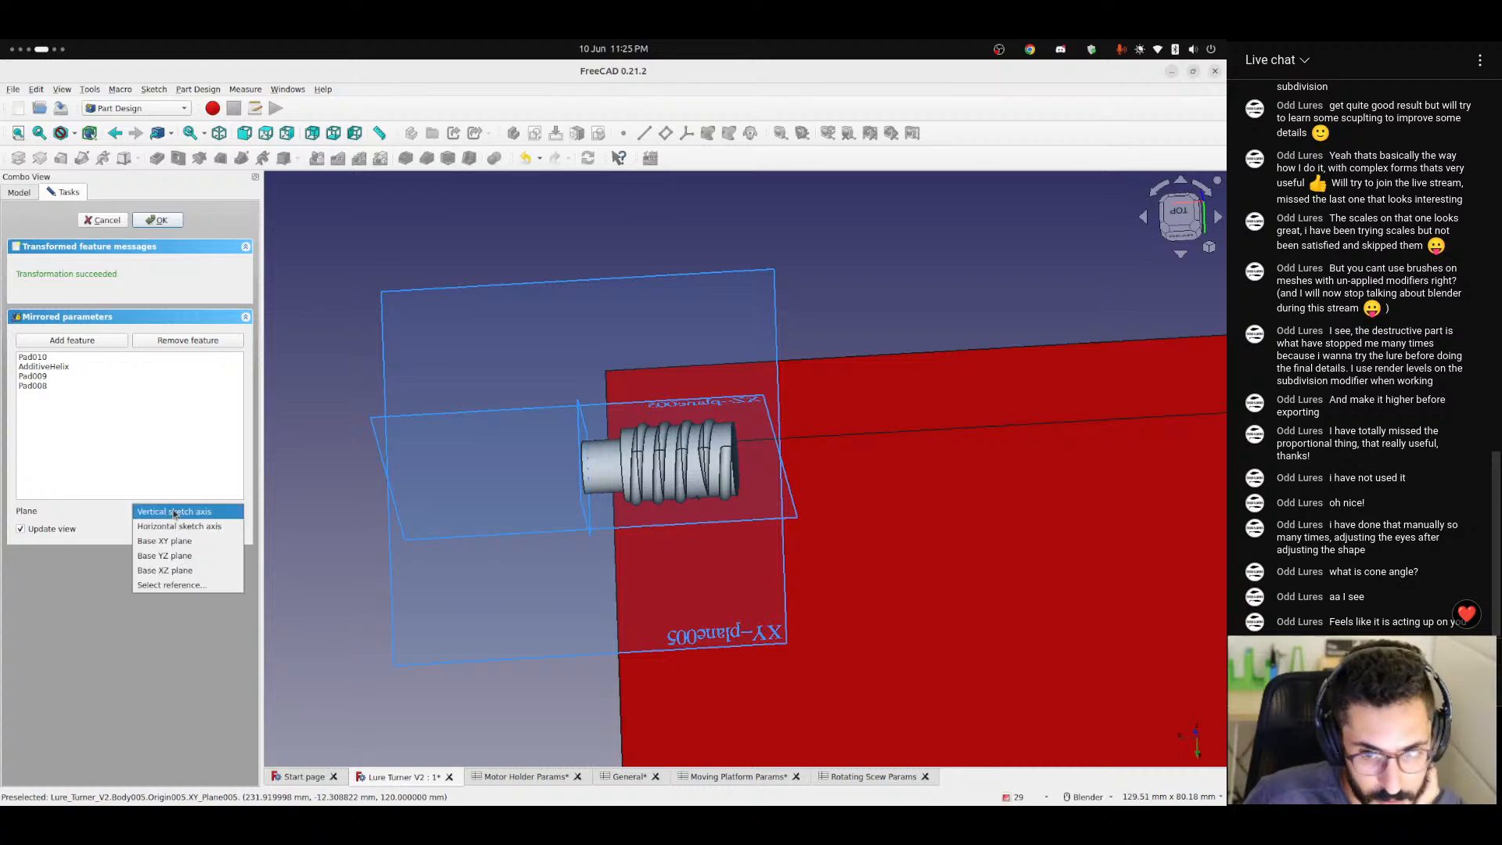
left_click(174, 513)
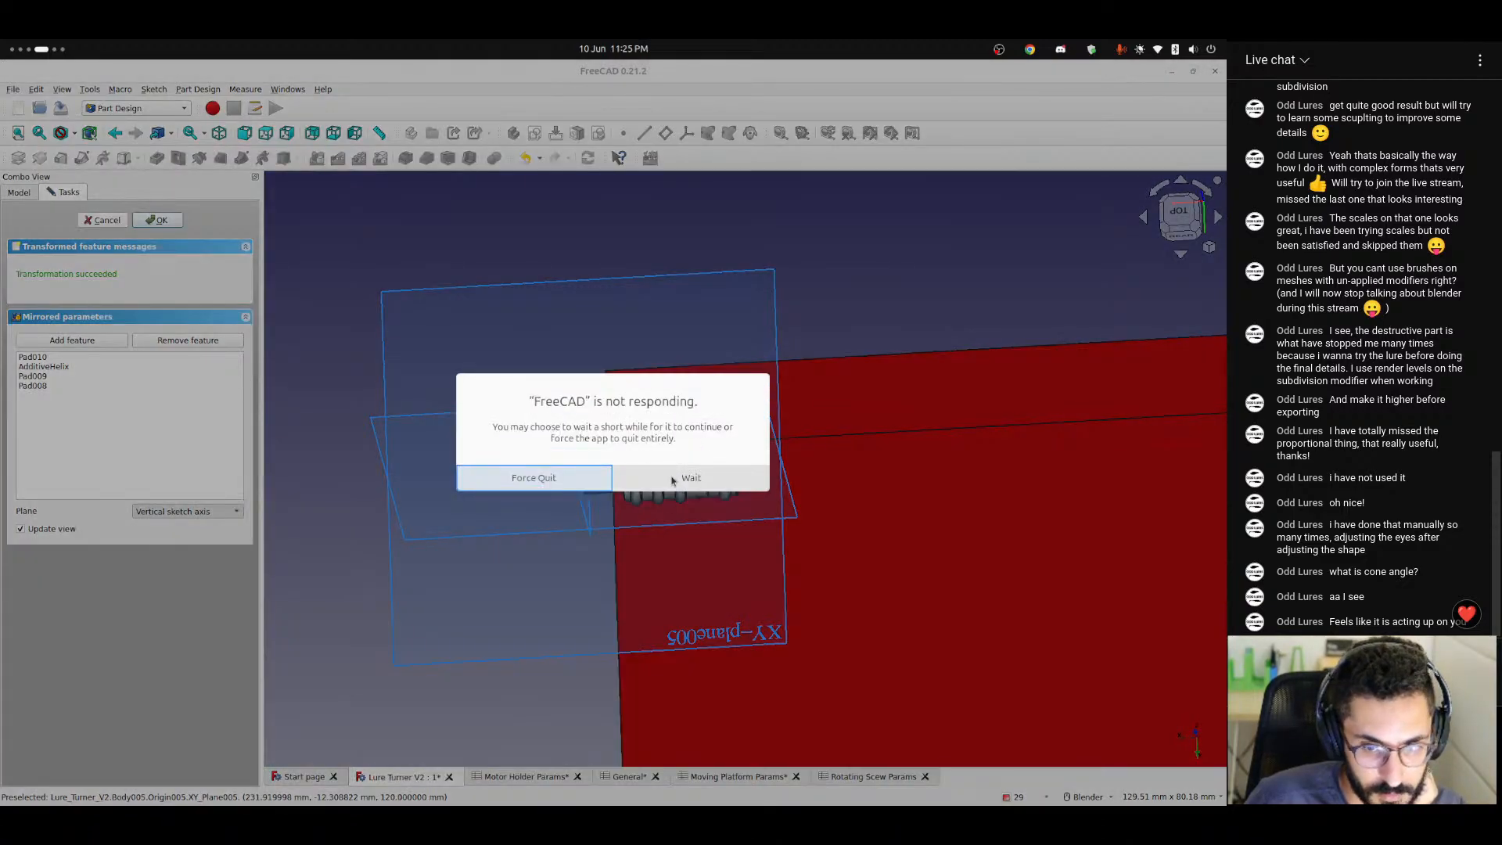
left_click(672, 479)
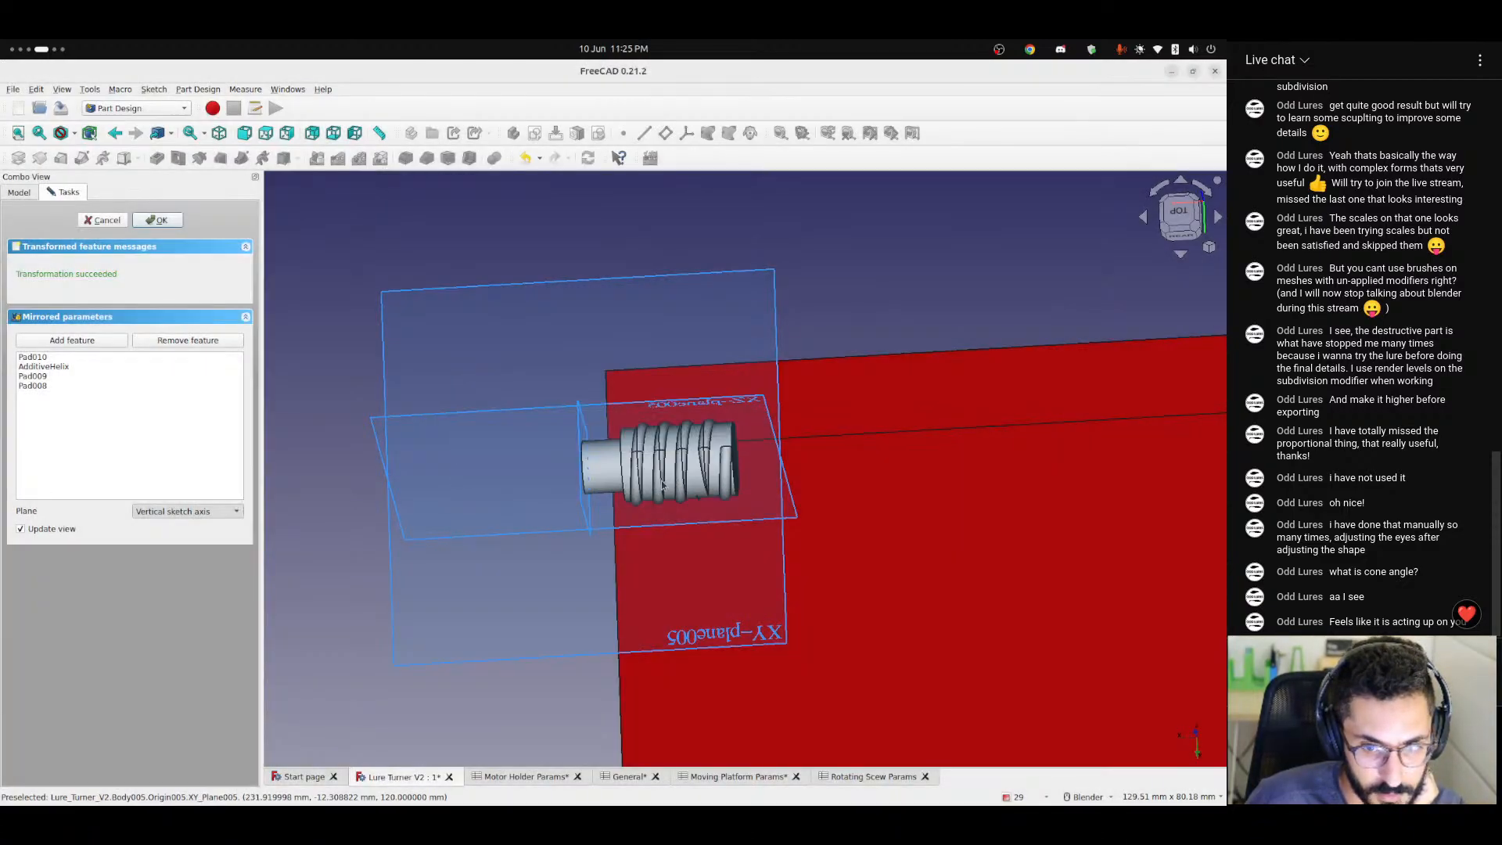
middle_click_drag(625, 486, 499, 529)
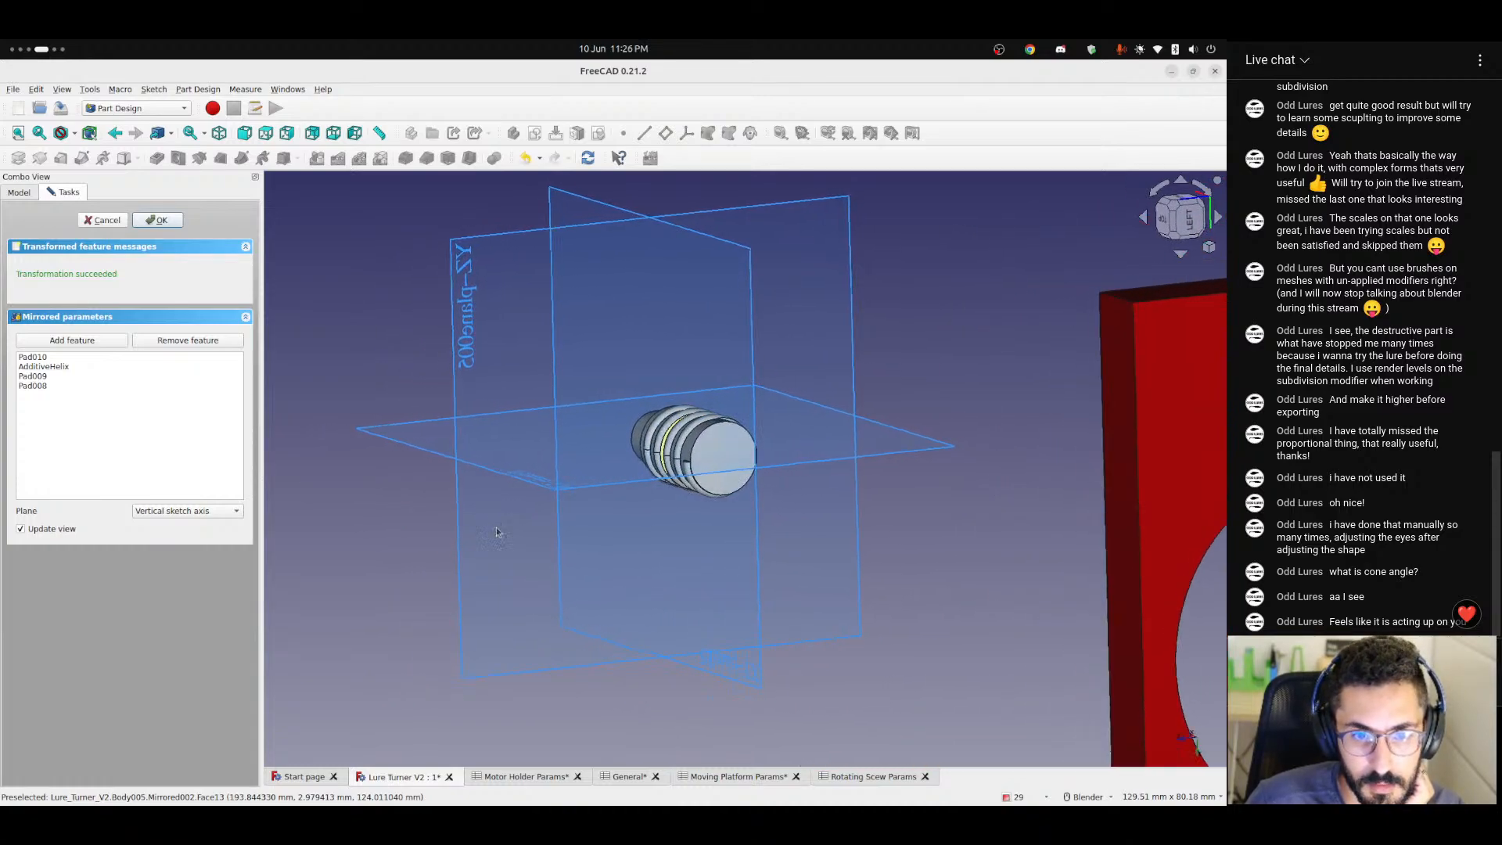
left_click(195, 512)
left_click(192, 555)
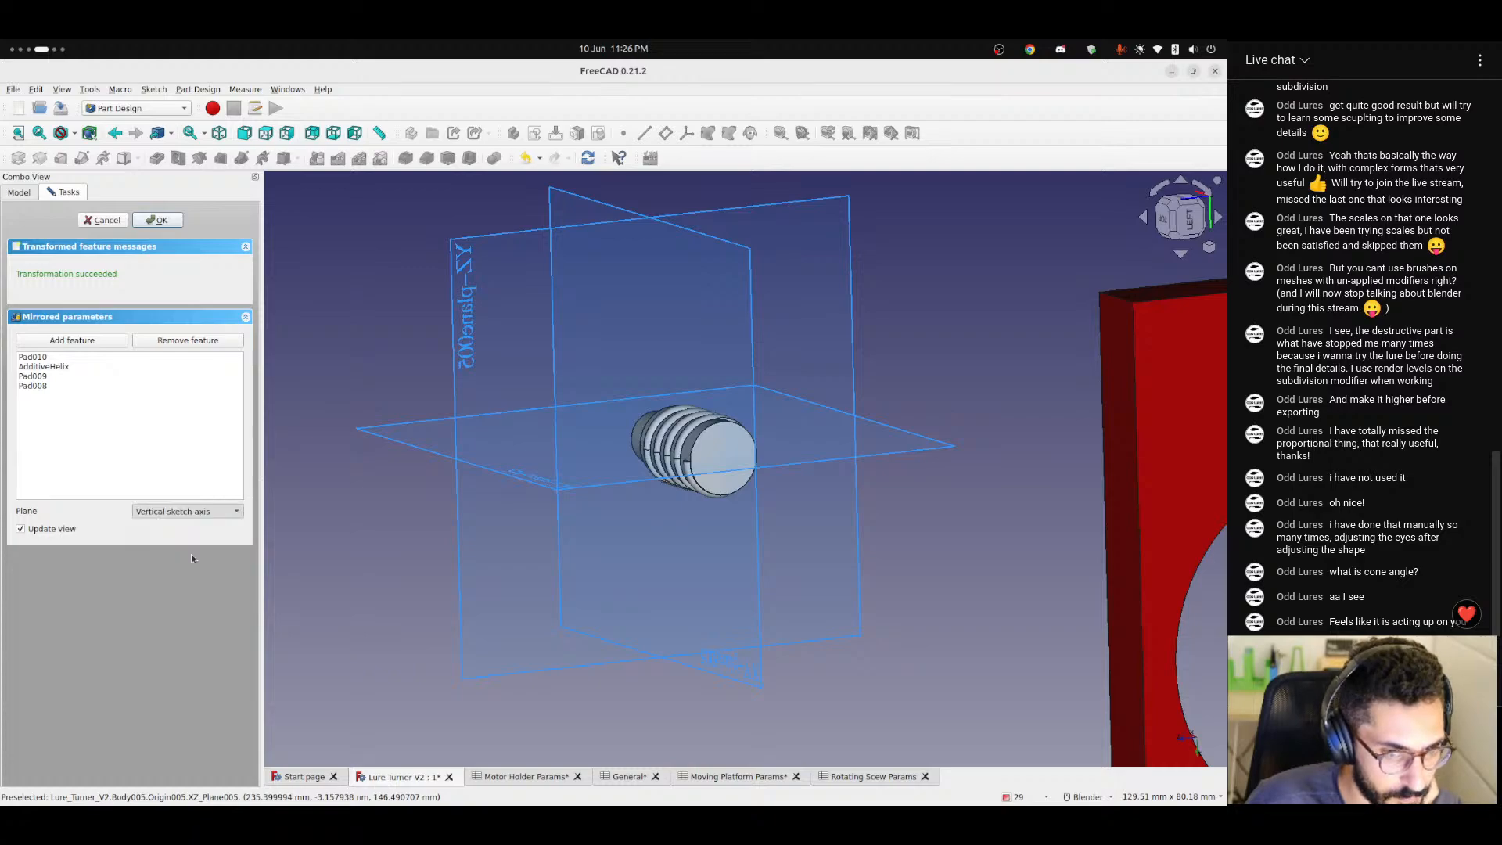
middle_click_drag(457, 485, 531, 450)
scroll(518, 474, "up", 5)
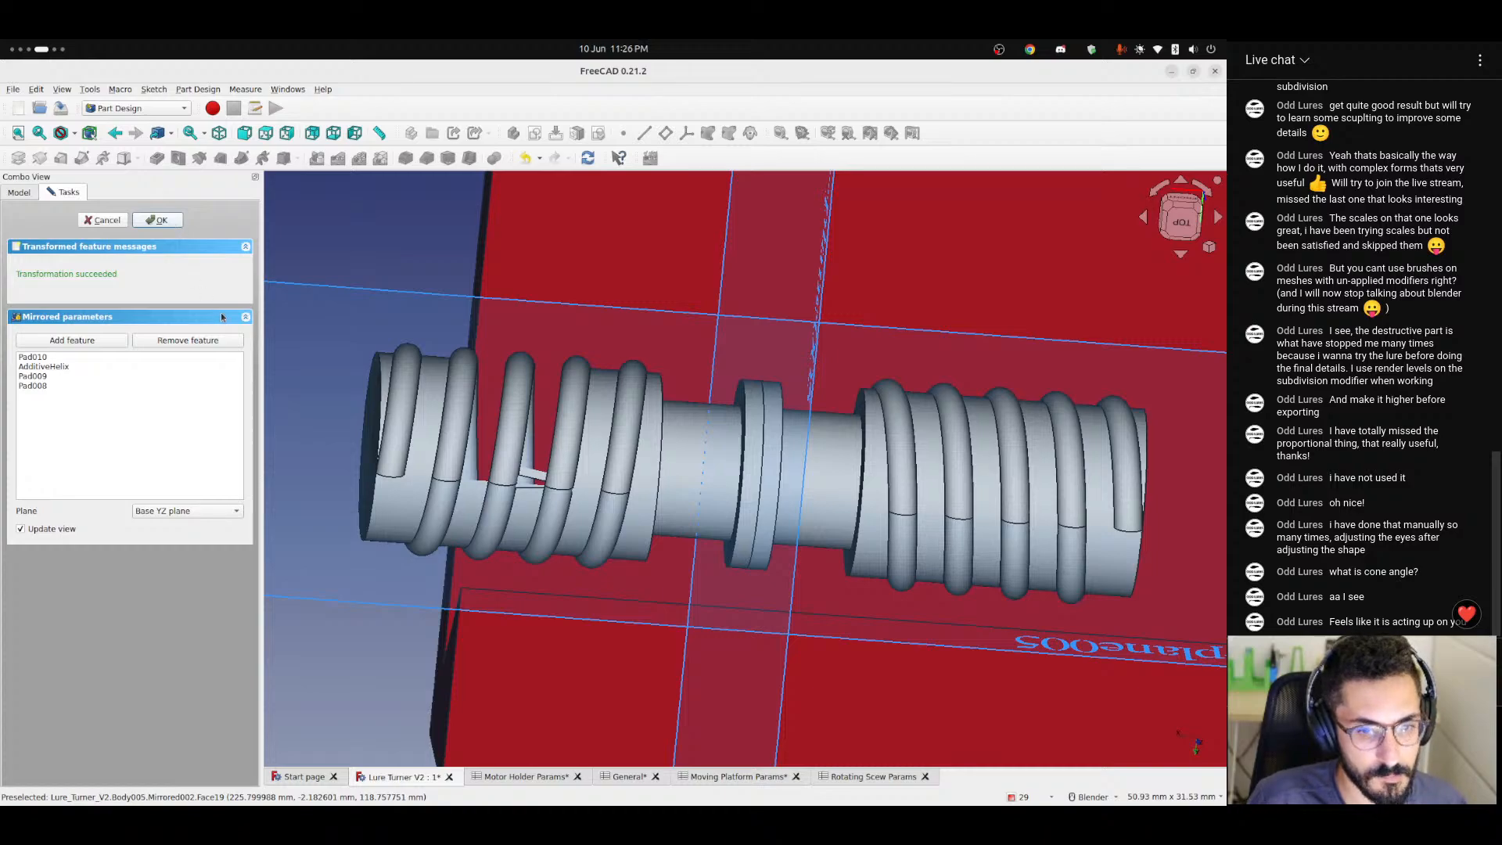
key("Return")
Examine the mirrored half's thread and core close up and from the end face.
scroll(479, 477, "down", 3)
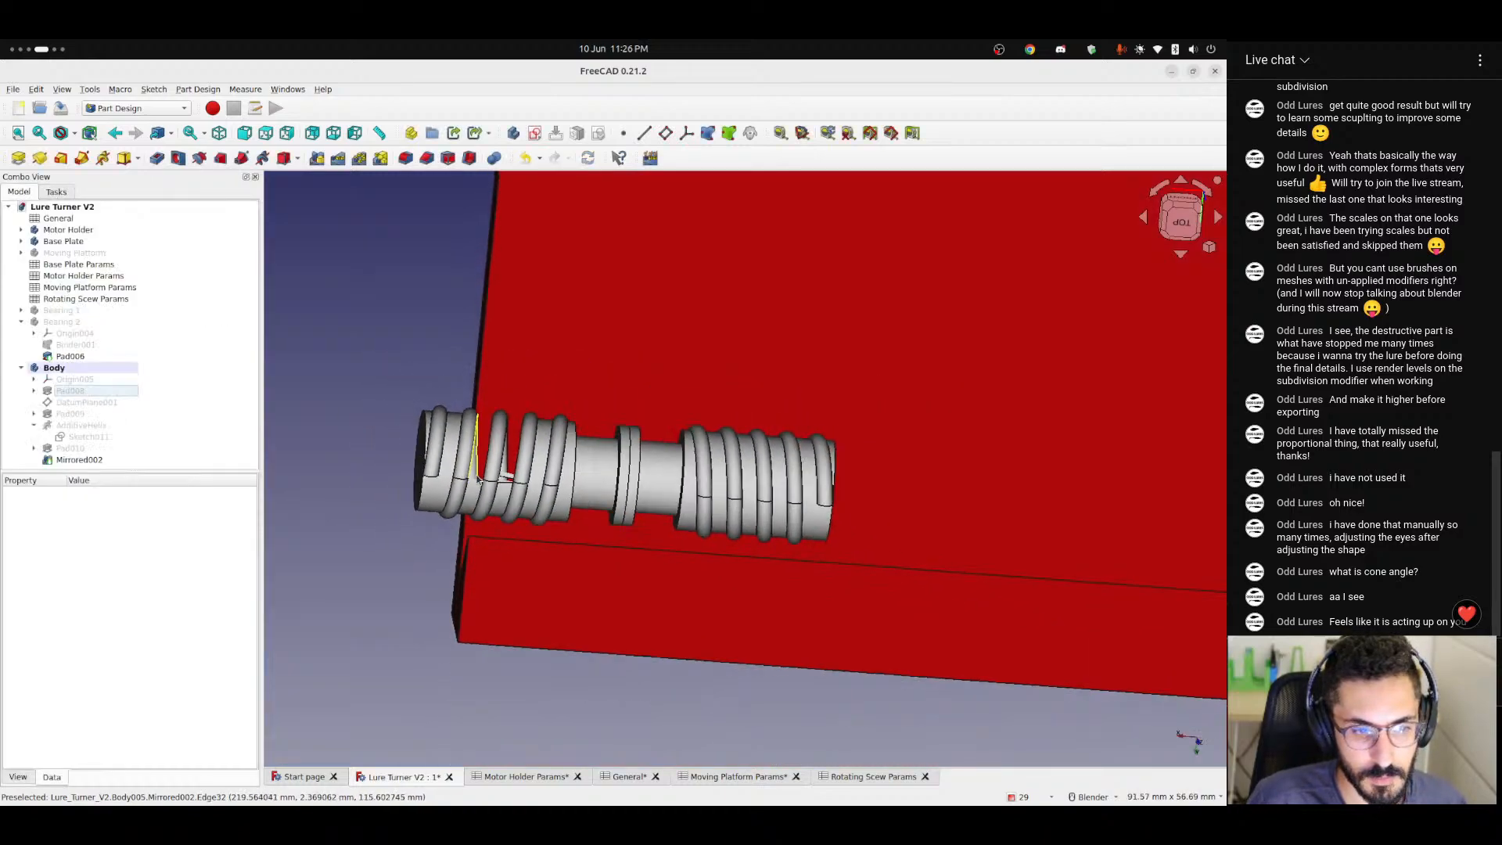
middle_click_drag(479, 474, 485, 515)
scroll(486, 515, "up", 8)
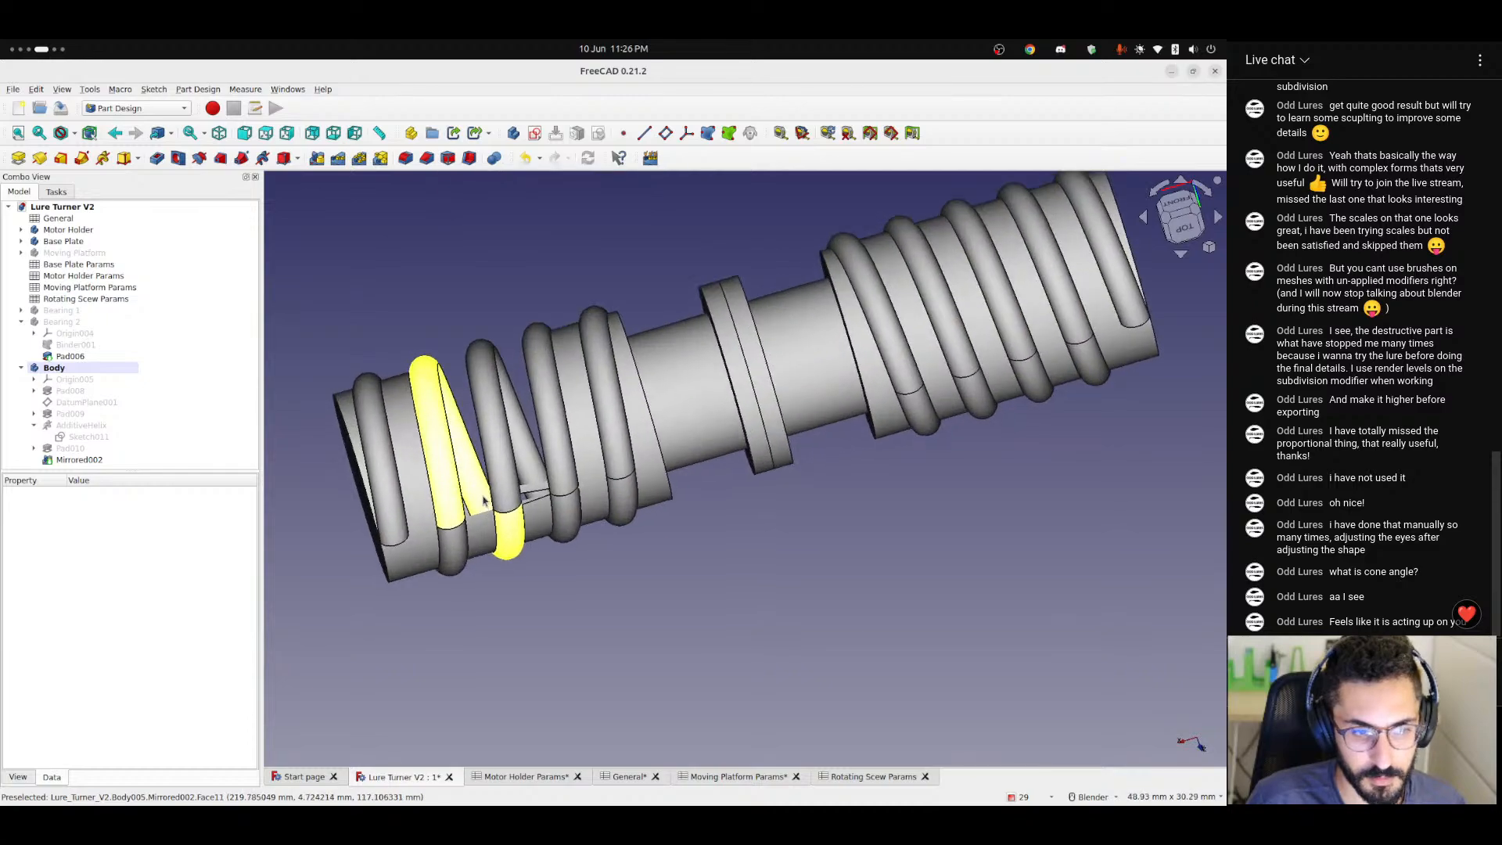
left_click(33, 391)
left_click(33, 391)
left_click(33, 391)
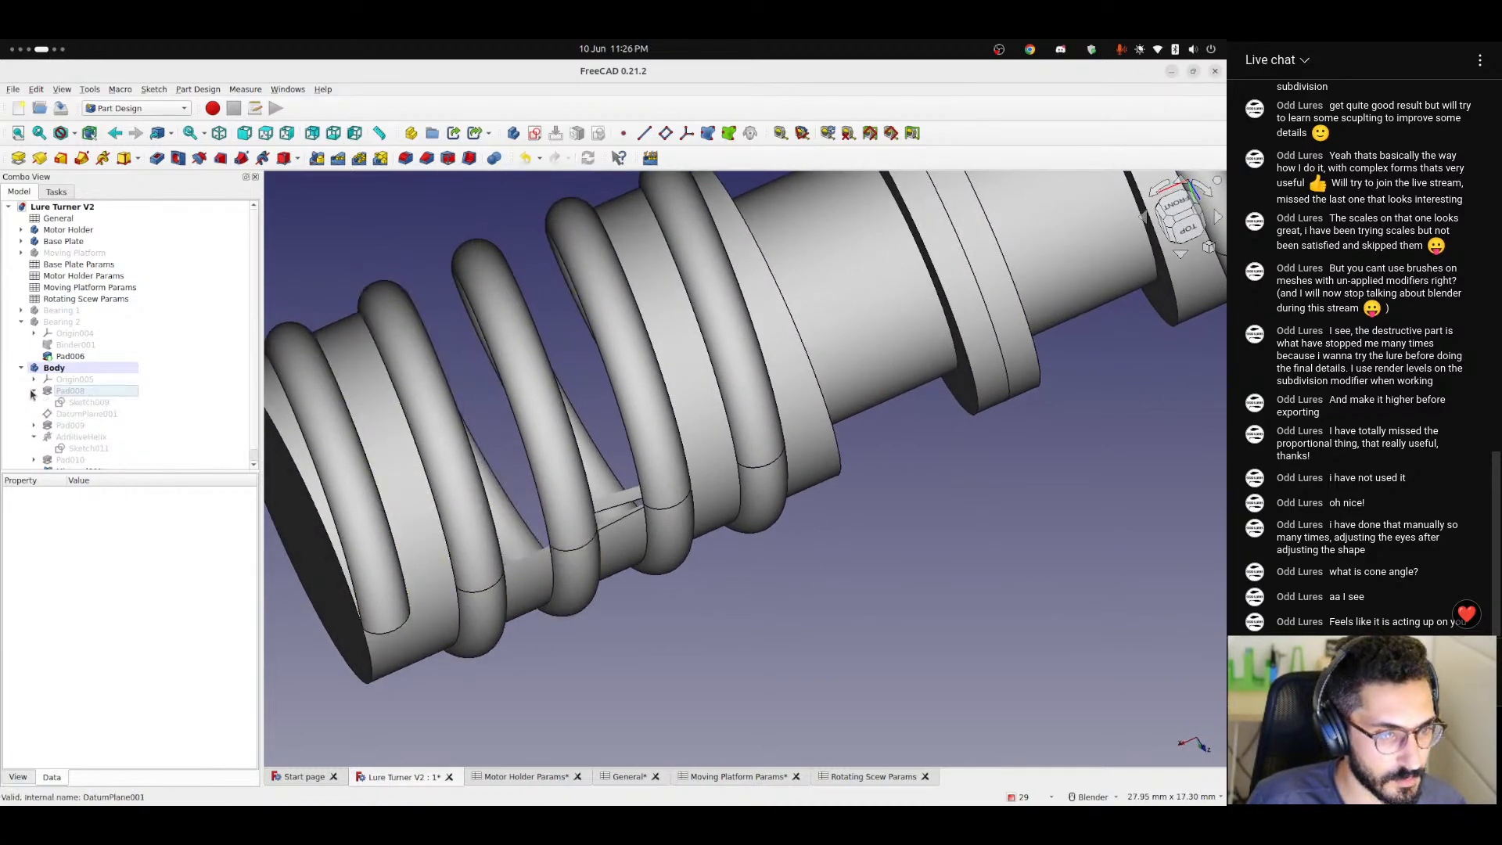
left_click(32, 391)
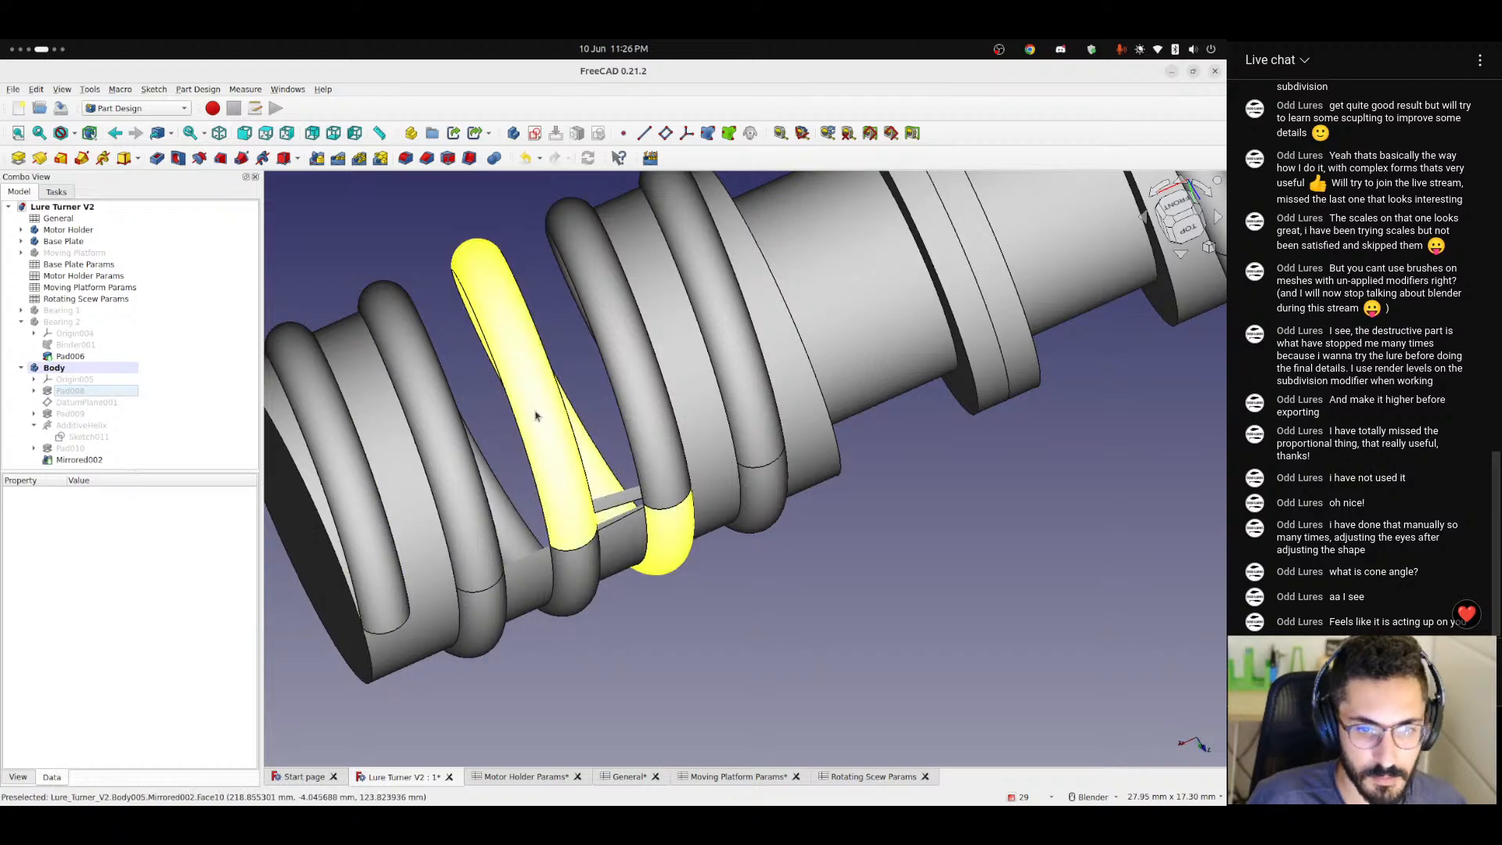
scroll(539, 416, "down", 3)
middle_click_drag(546, 419, 675, 455)
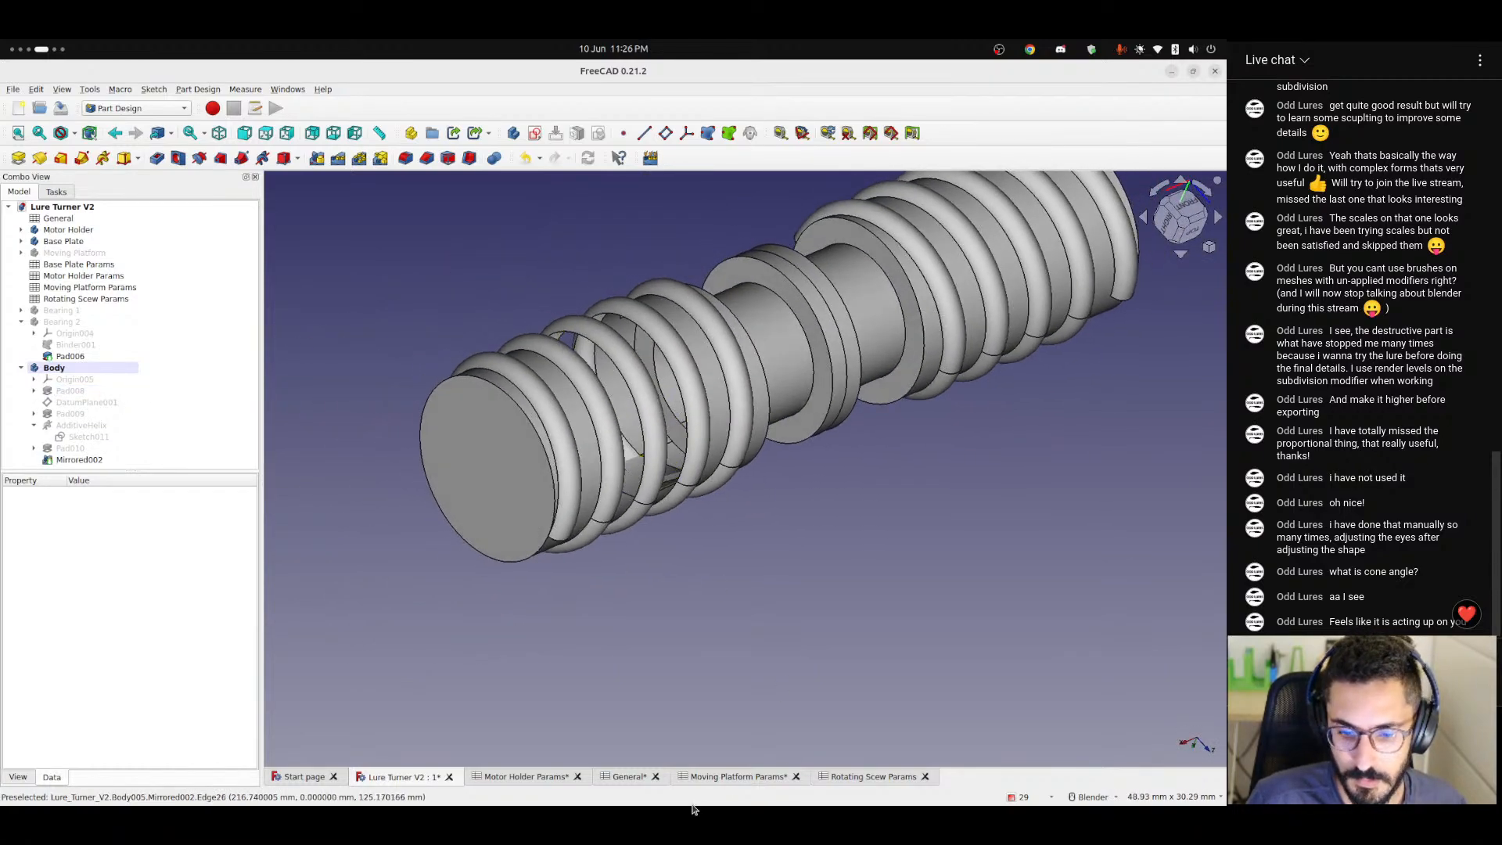
Set threadPitch to 3 in the Rotating Scew Params spreadsheet.
left_click(623, 776)
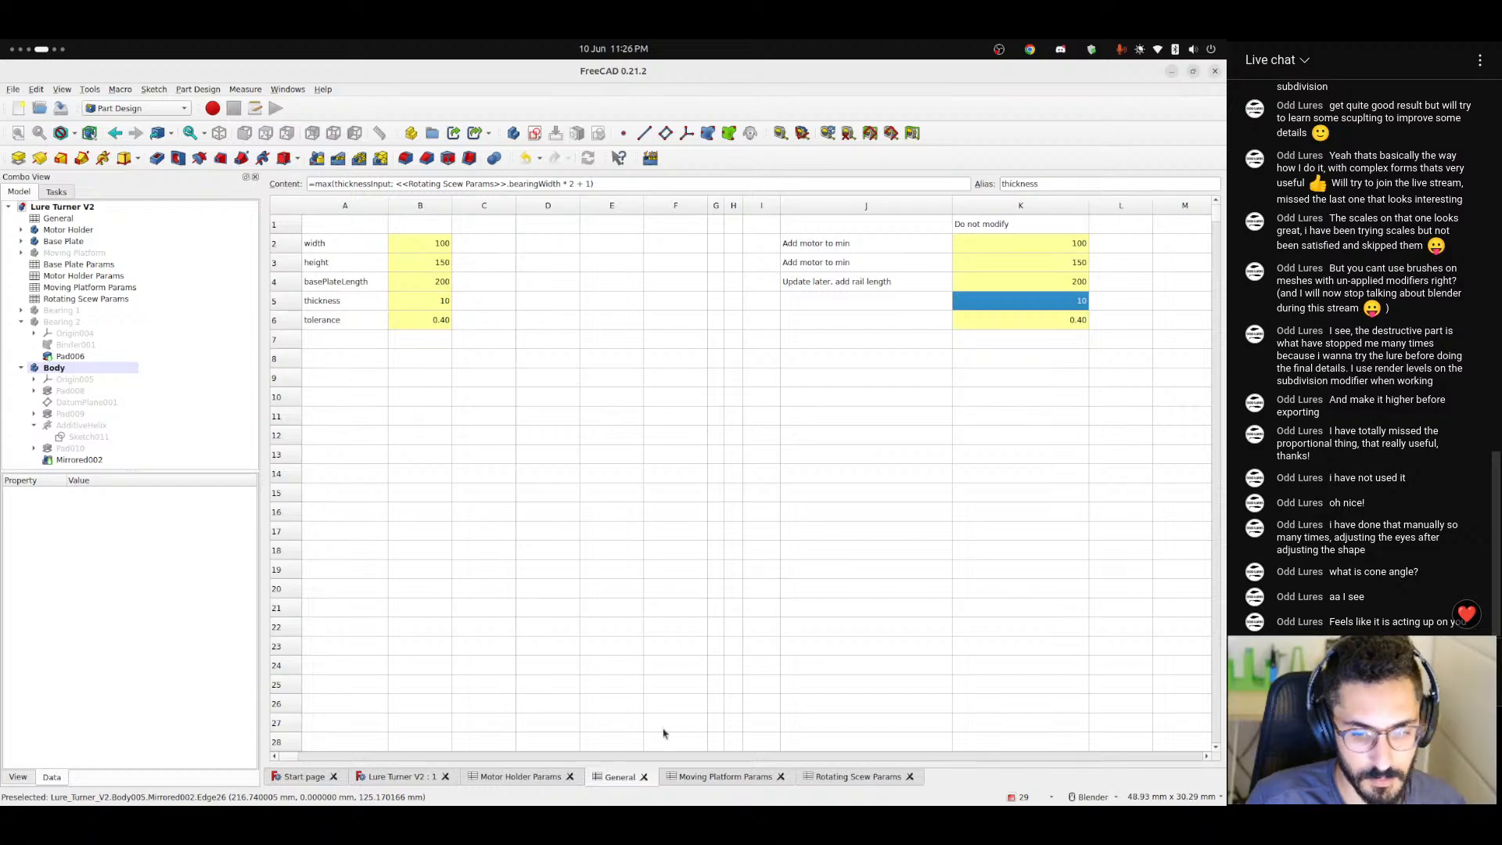
left_click(833, 777)
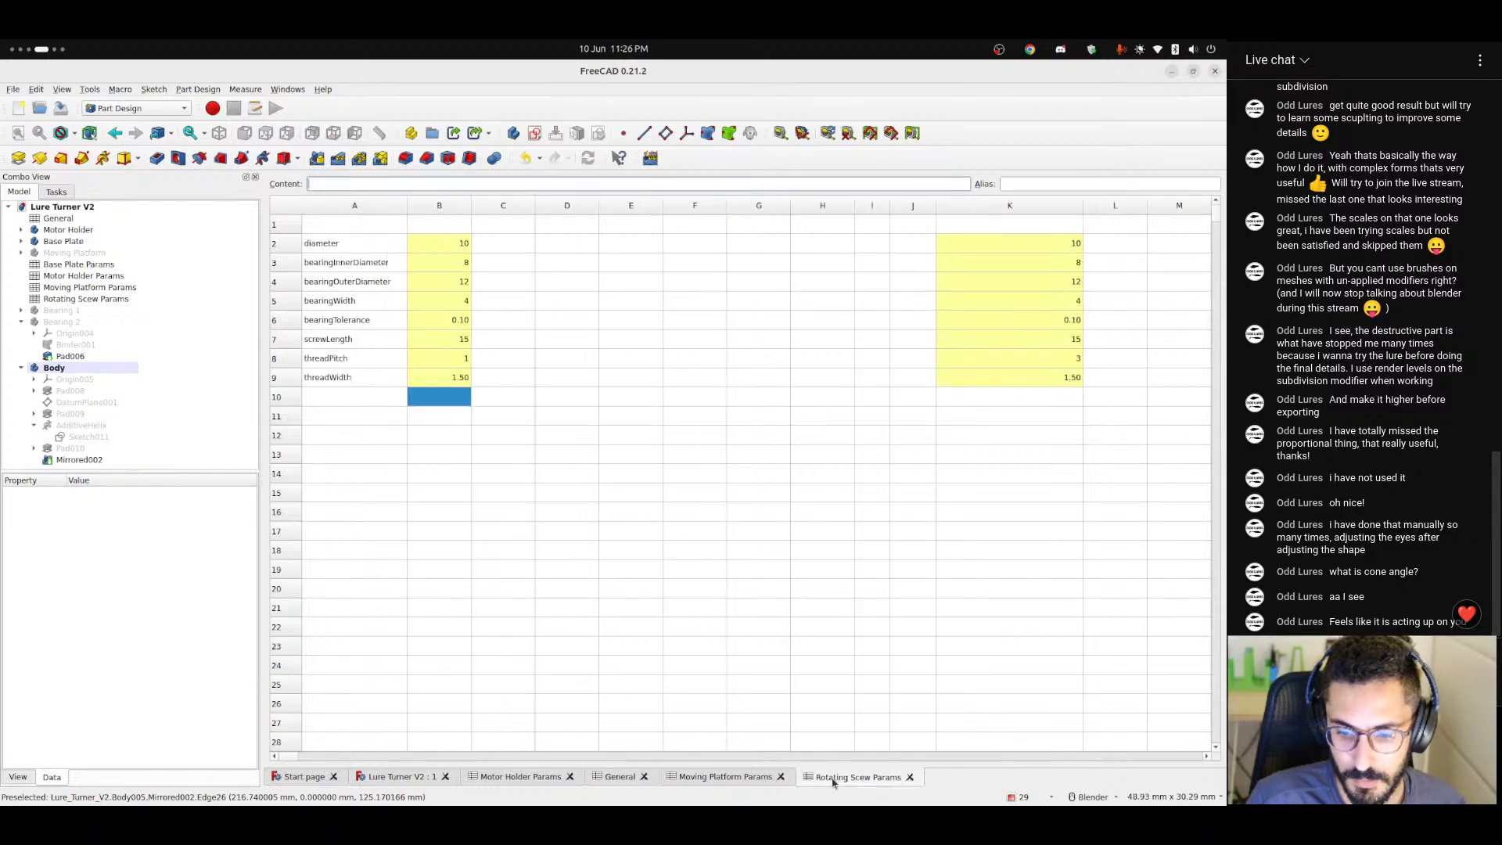
left_click(345, 380)
left_click(350, 360)
left_click(449, 359)
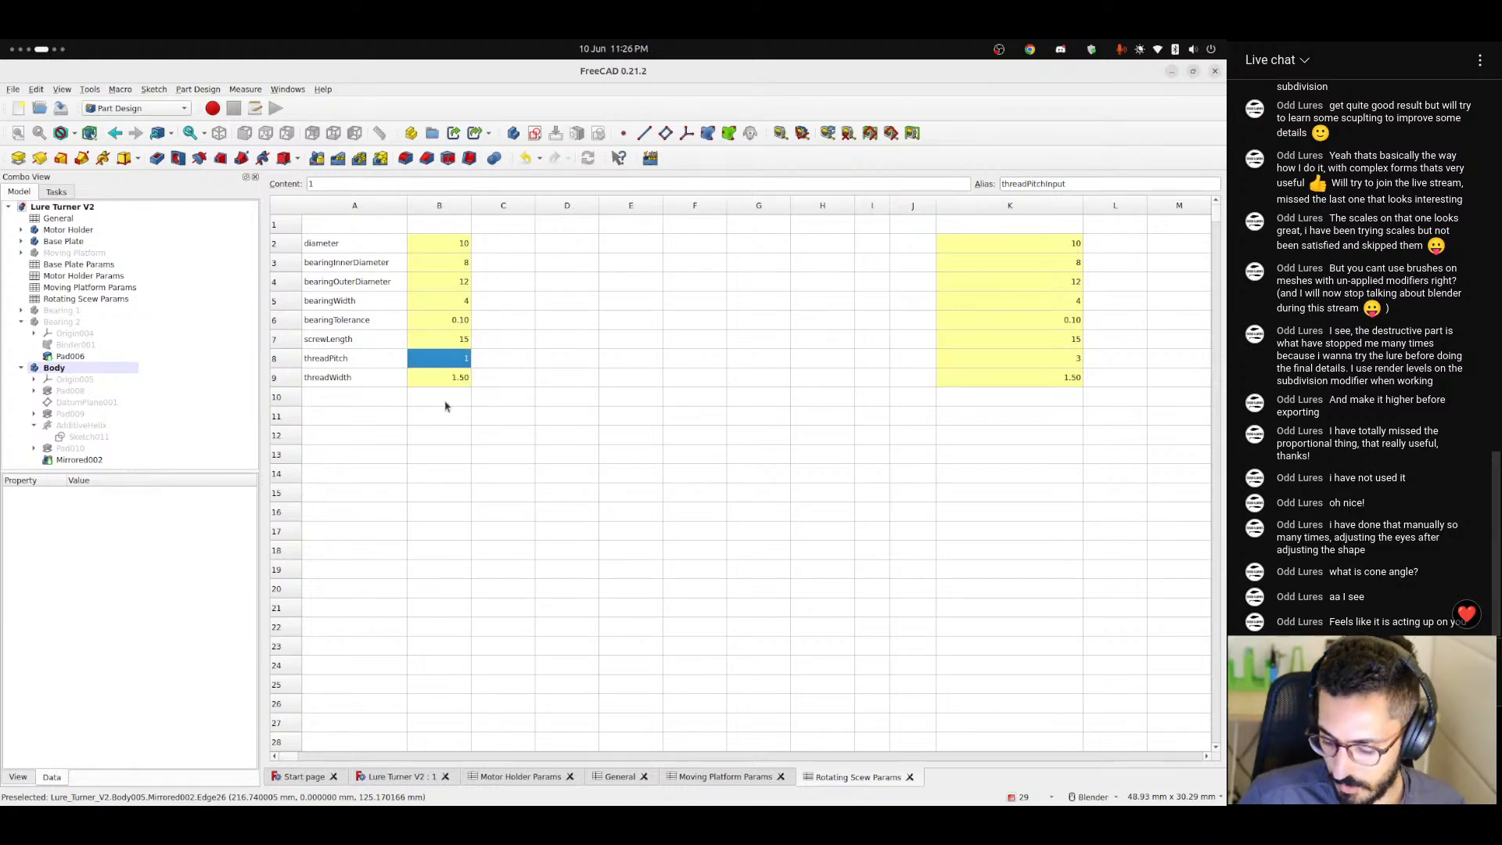
type("3")
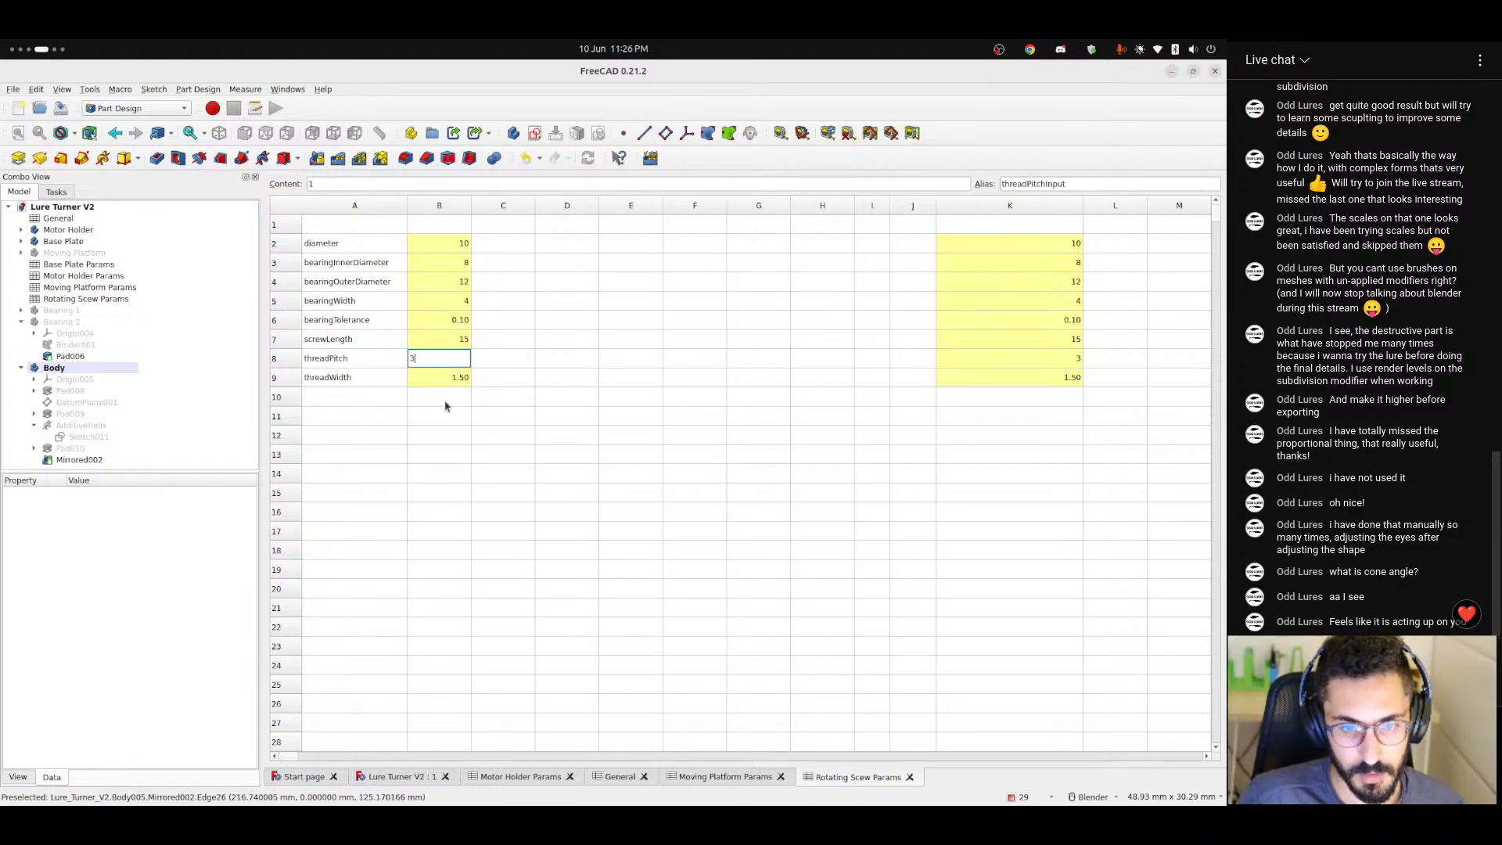
key("Return")
Set threadPitch to 2 and threadWidth to 1 in the Rotating Scew Params spreadsheet.
left_click(451, 358)
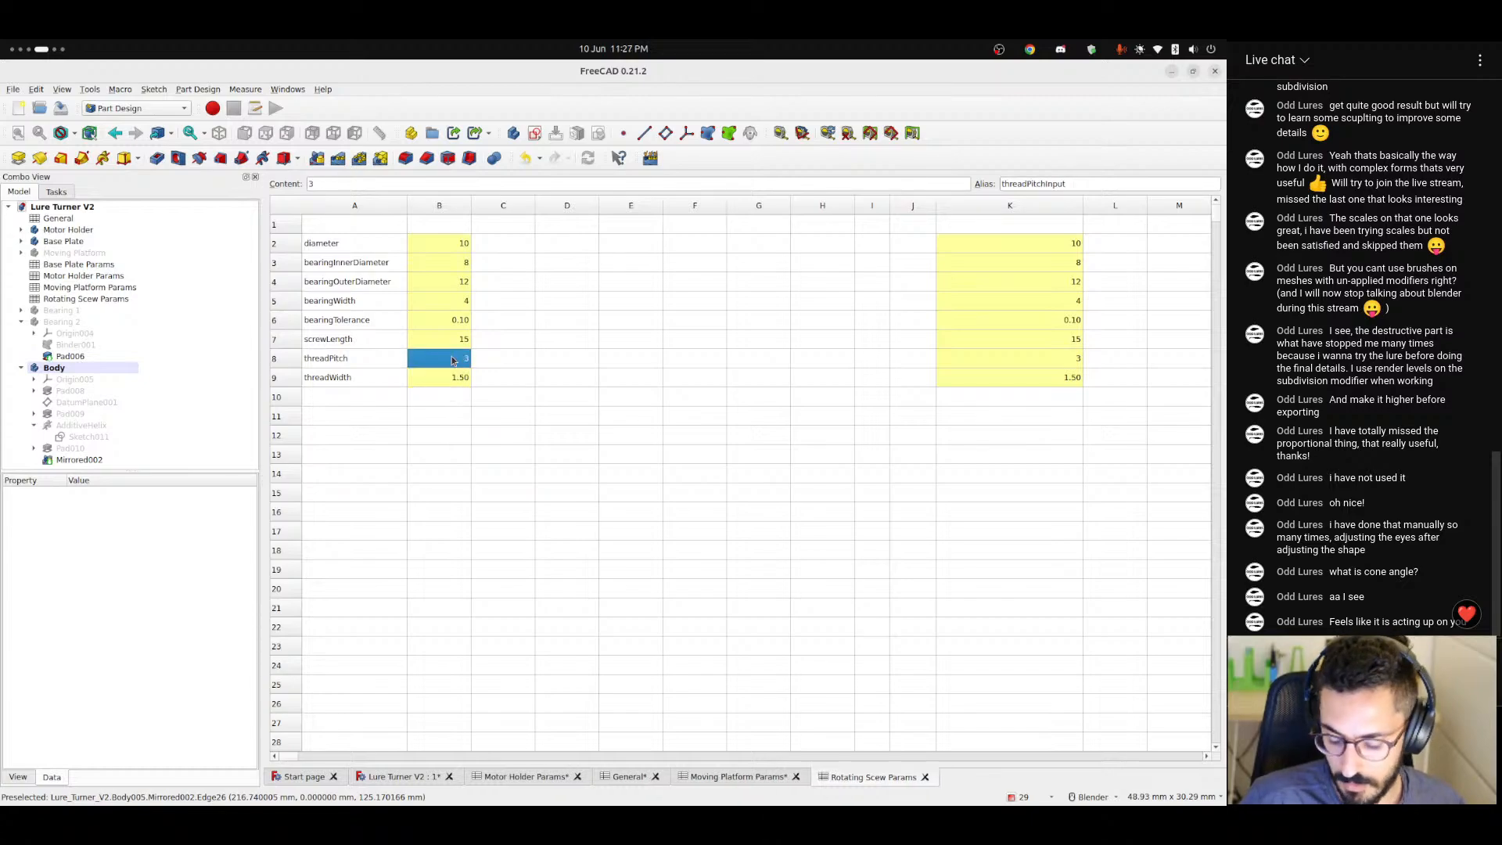
type("2")
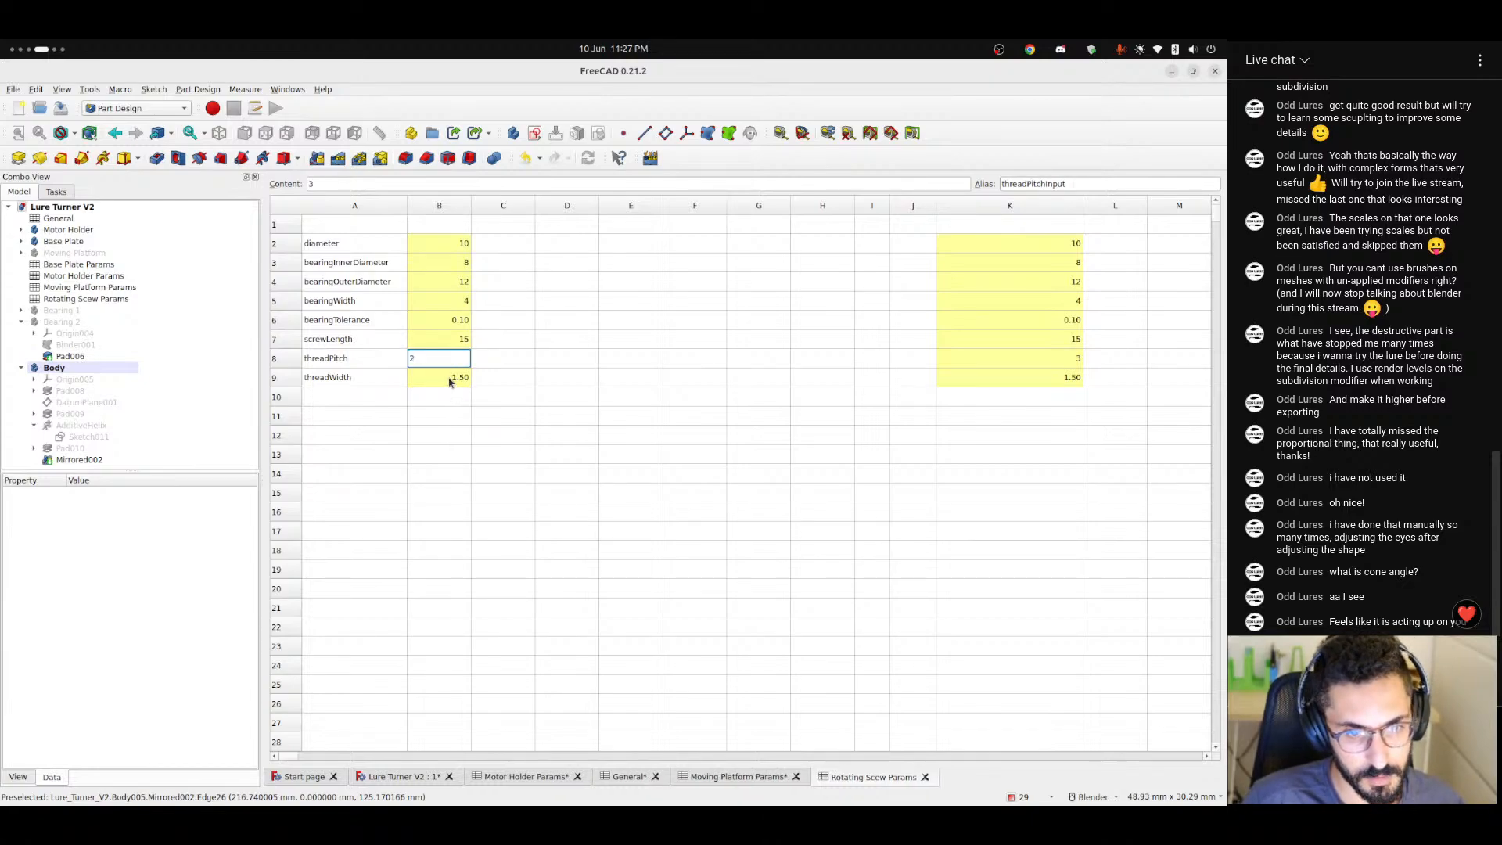
key("Return")
type("1")
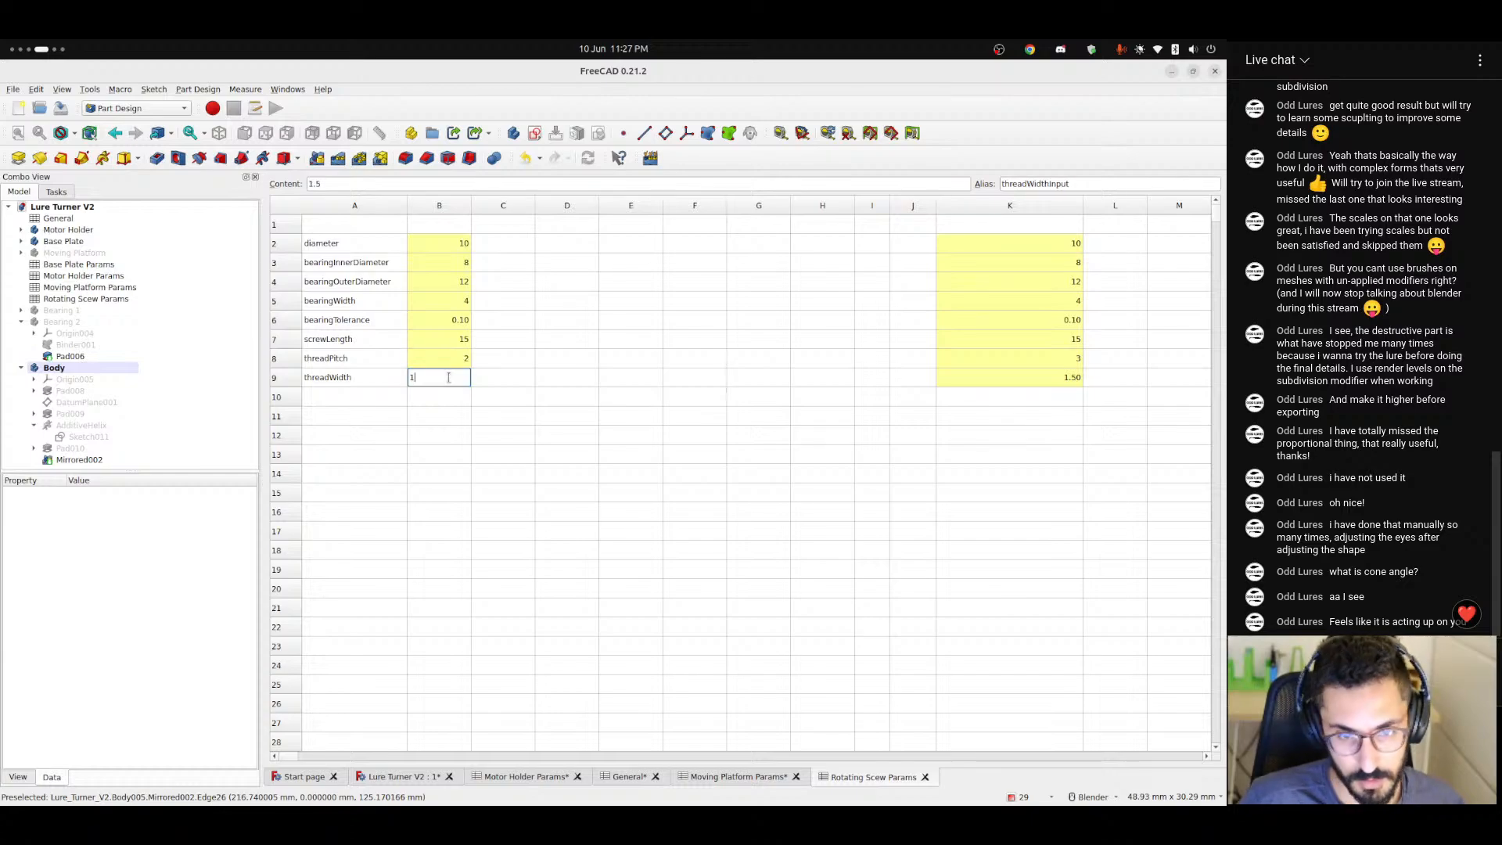
key("Return")
Return to the Lure Turner V2 model, inspect the threads on both shaft halves and save the document.
left_click(409, 777)
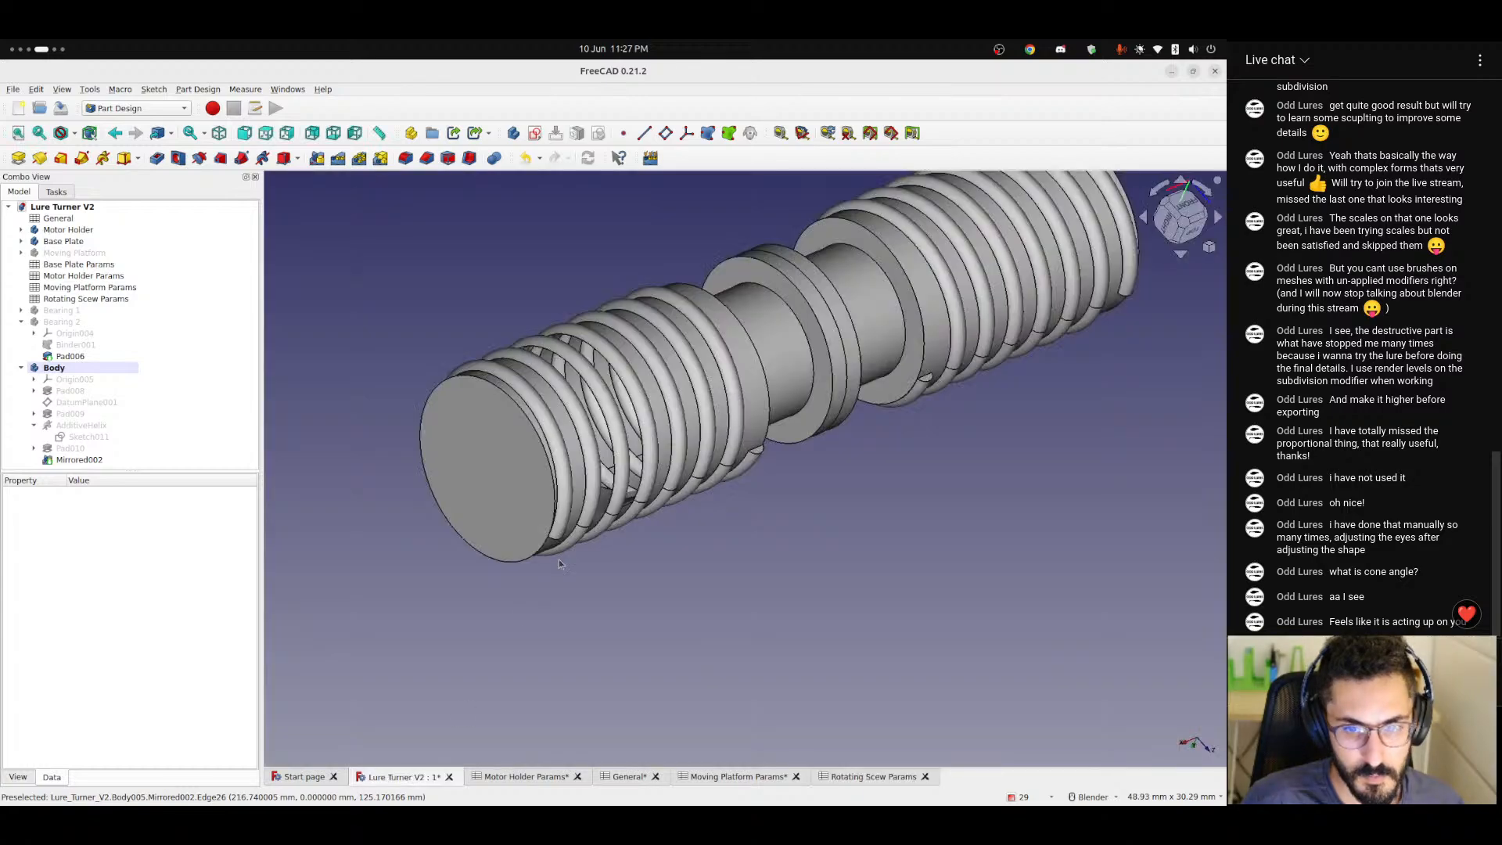
scroll(598, 487, "down", 3)
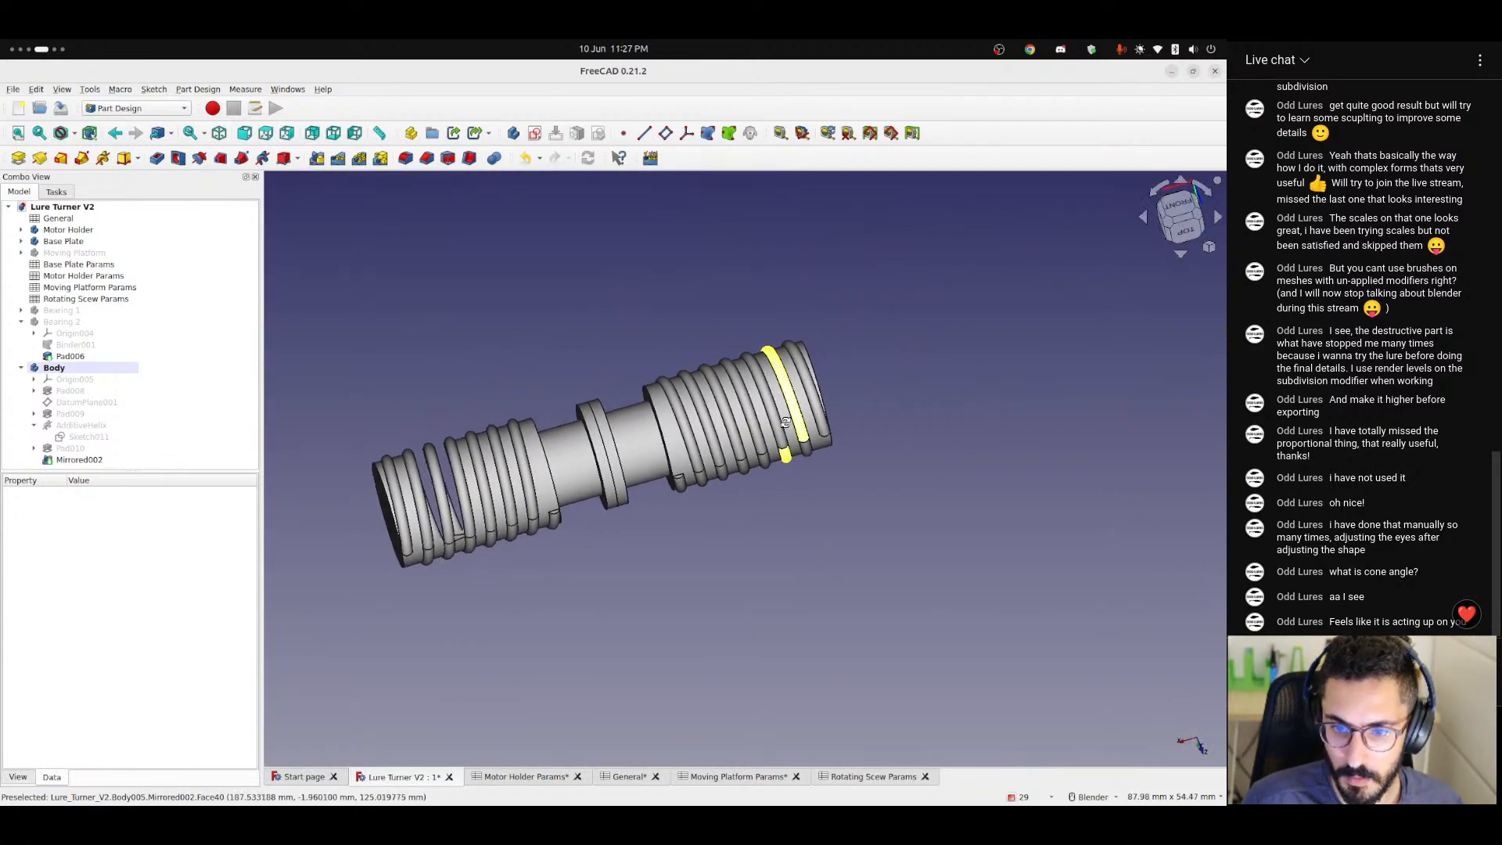
middle_click_drag(657, 391, 745, 439)
middle_click_drag(763, 557, 463, 338)
scroll(550, 609, "up", 5)
scroll(463, 338, "down", 8)
key("ctrl+s")
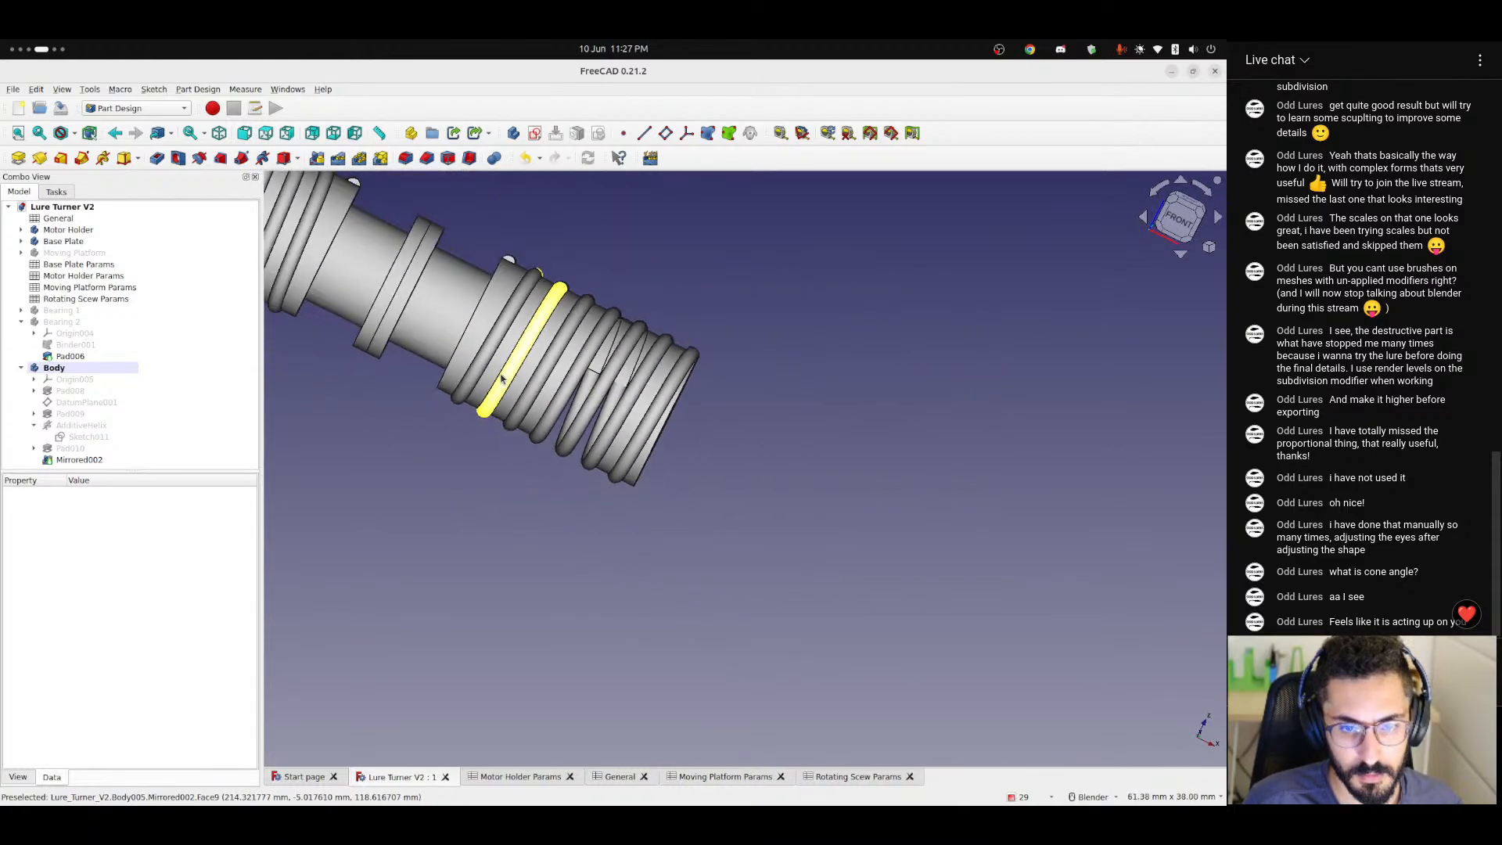
Examine the mirrored half's thread turns and core, including from the top view.
scroll(555, 430, "up", 5)
middle_click_drag(556, 430, 499, 506)
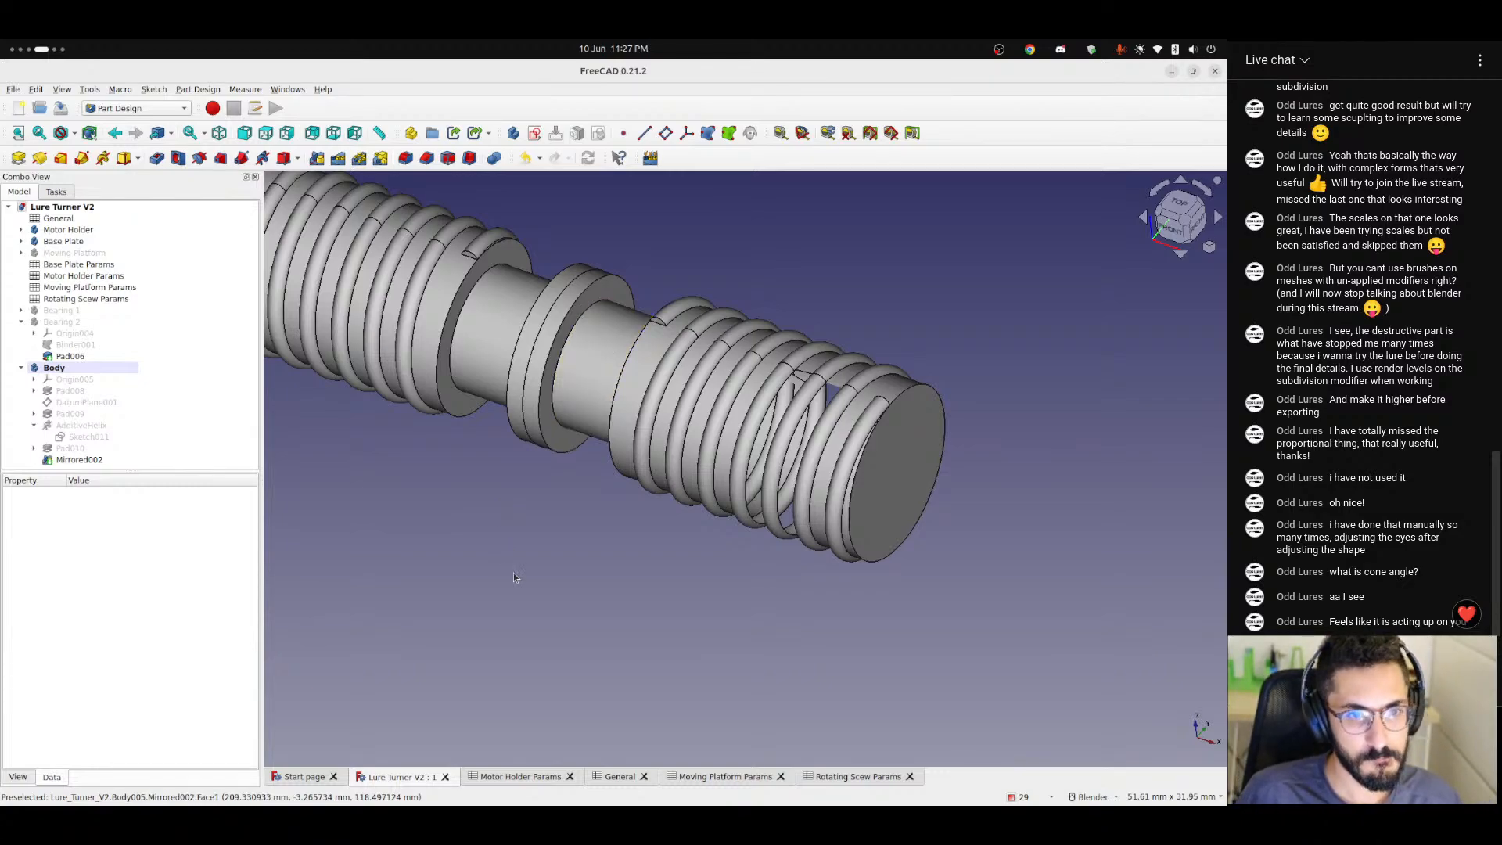
scroll(610, 388, "down", 4)
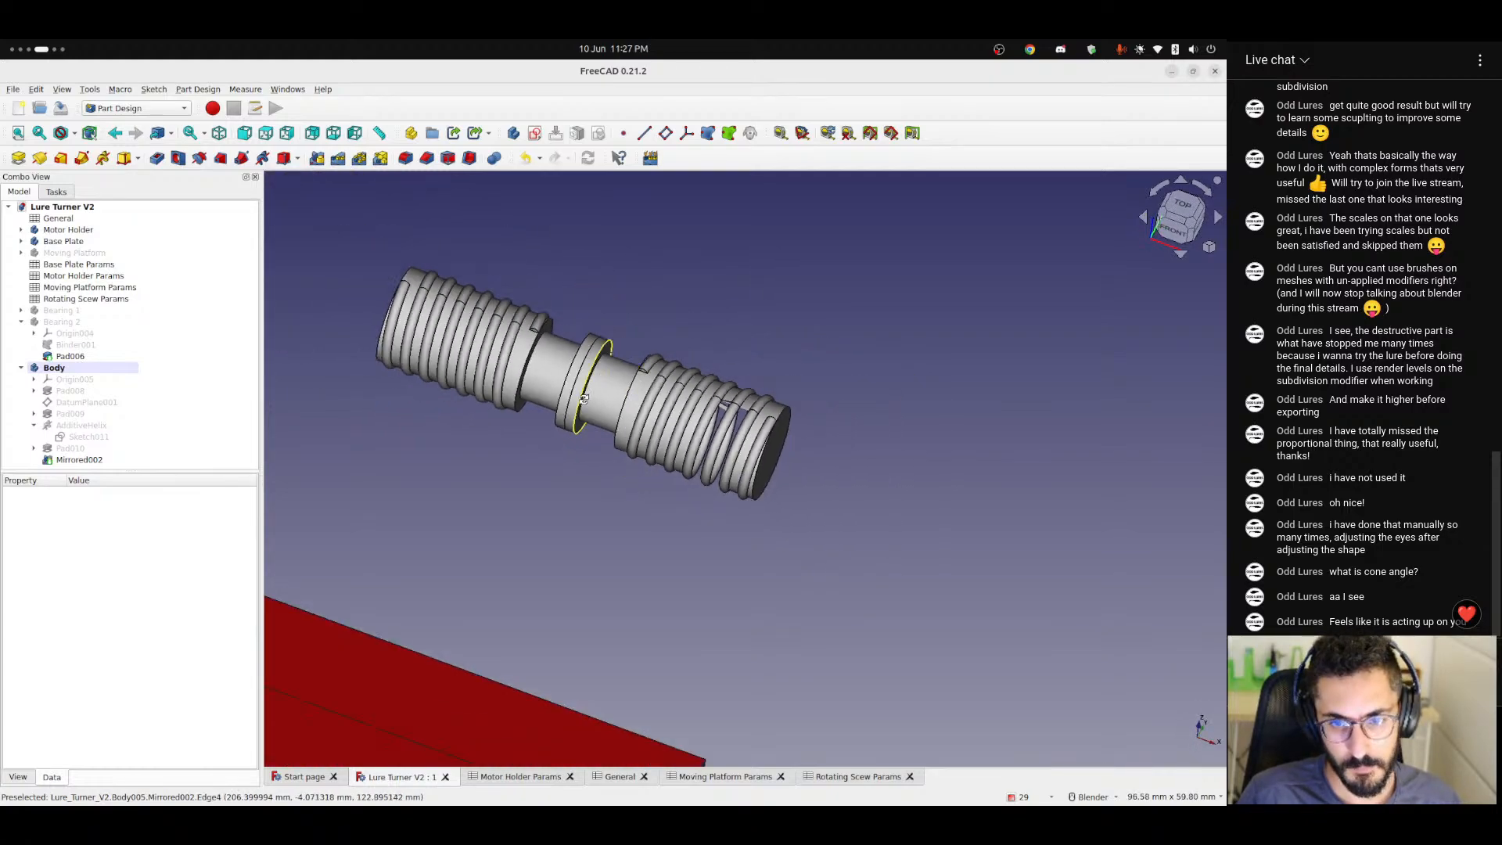
key("2")
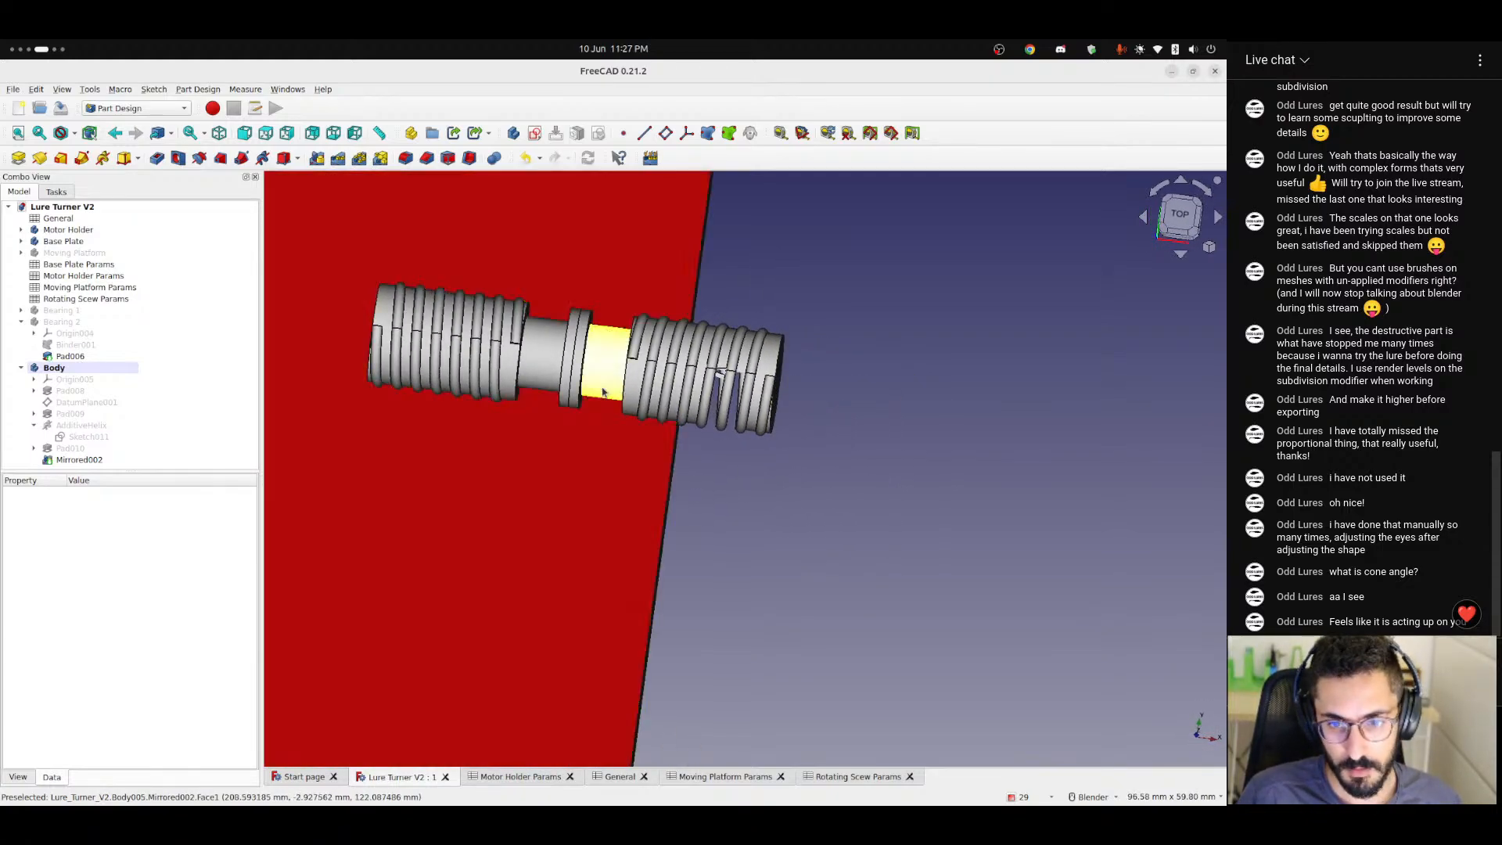
scroll(961, 370, "up", 4)
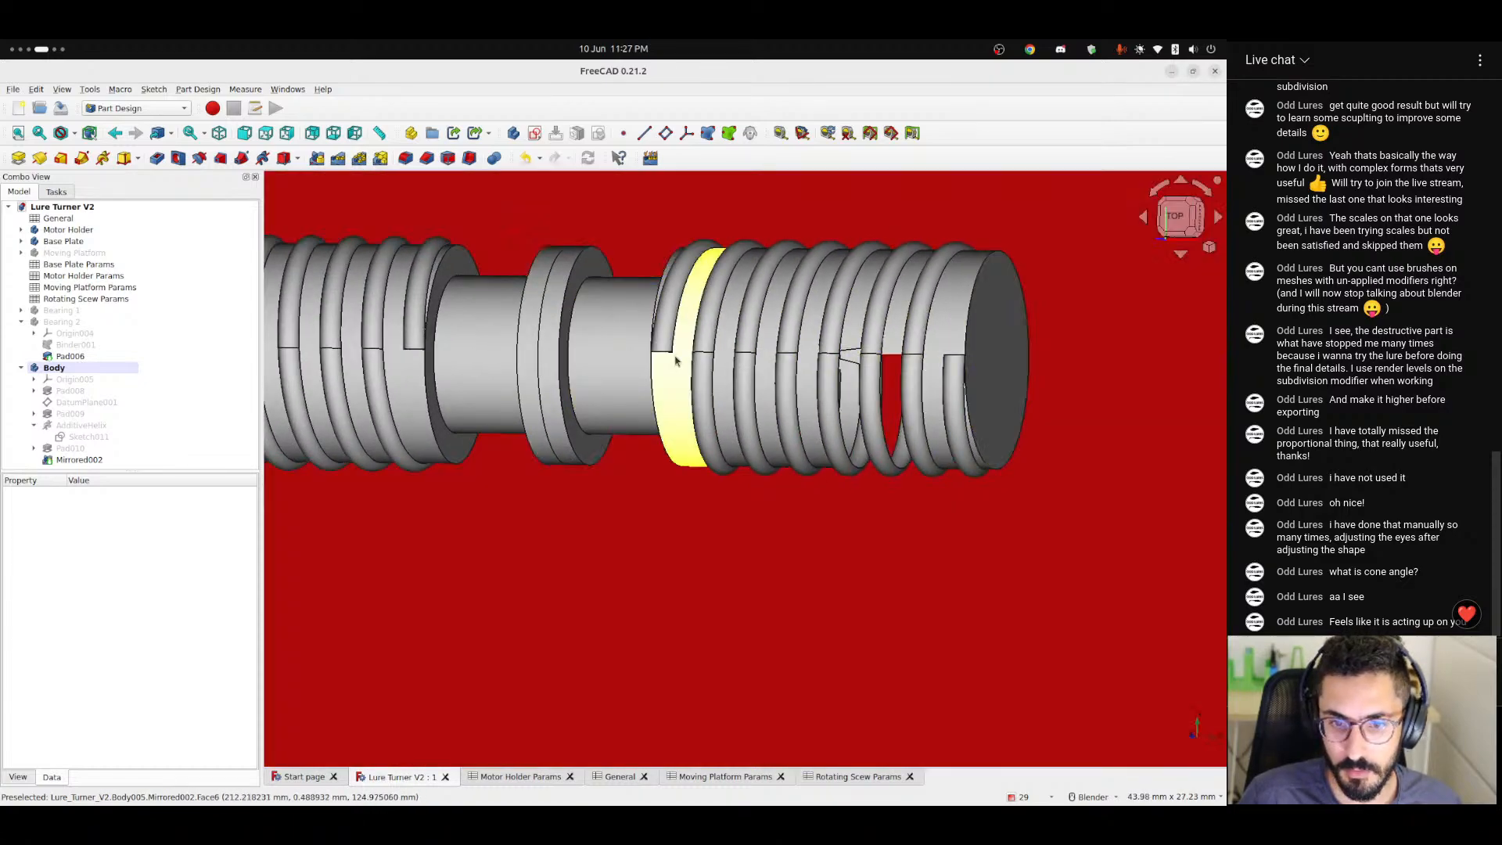
Make Bearing 1 and Bearing 2 visible on the shaft and check how they fit around its middle.
middle_click_drag(673, 283, 692, 297)
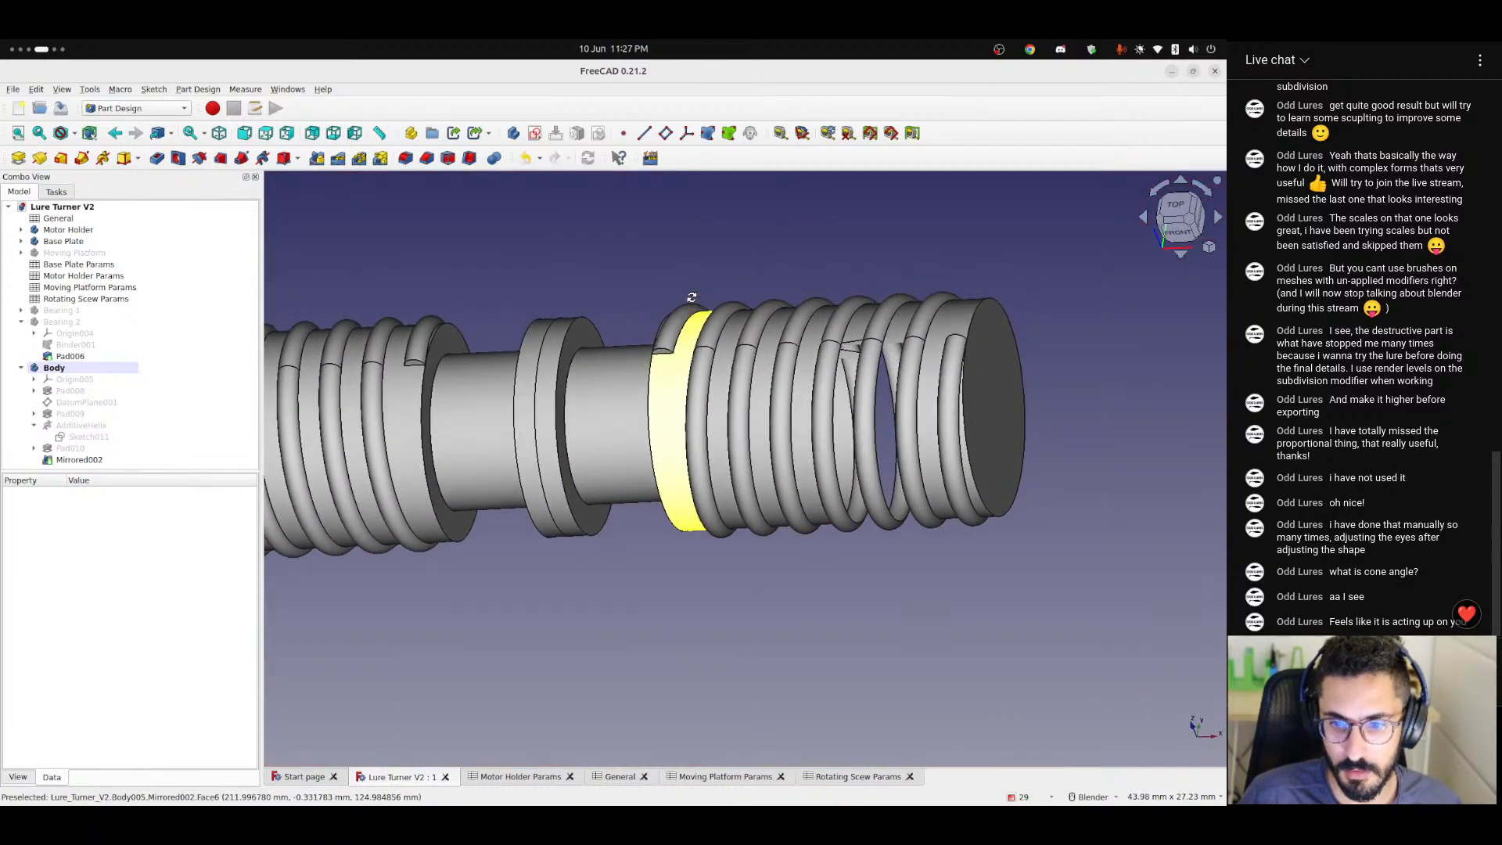
scroll(632, 426, "down", 5)
scroll(632, 427, "up", 1)
scroll(736, 458, "down", 3)
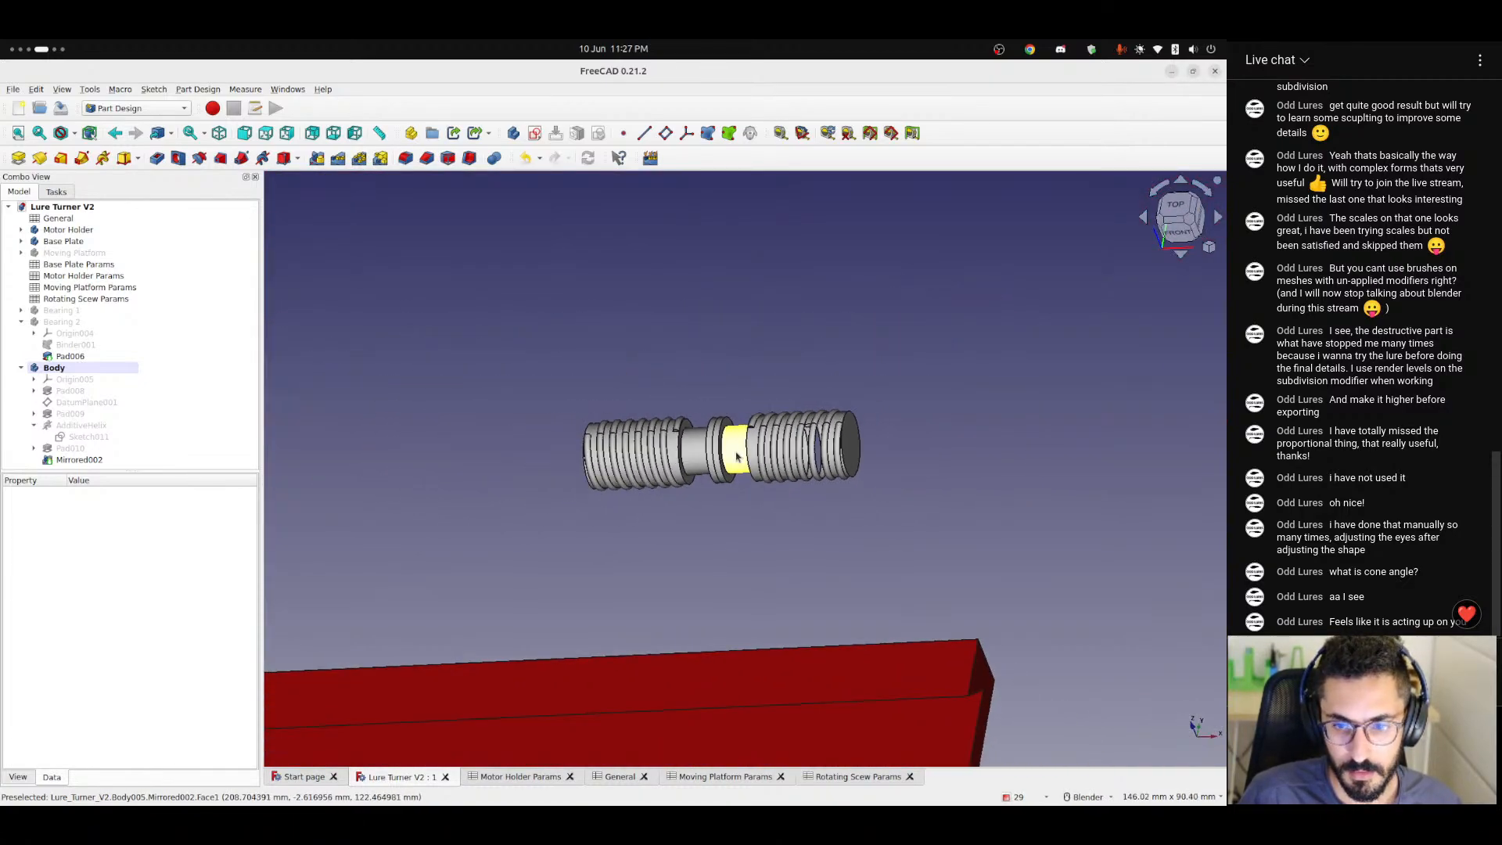
key("2")
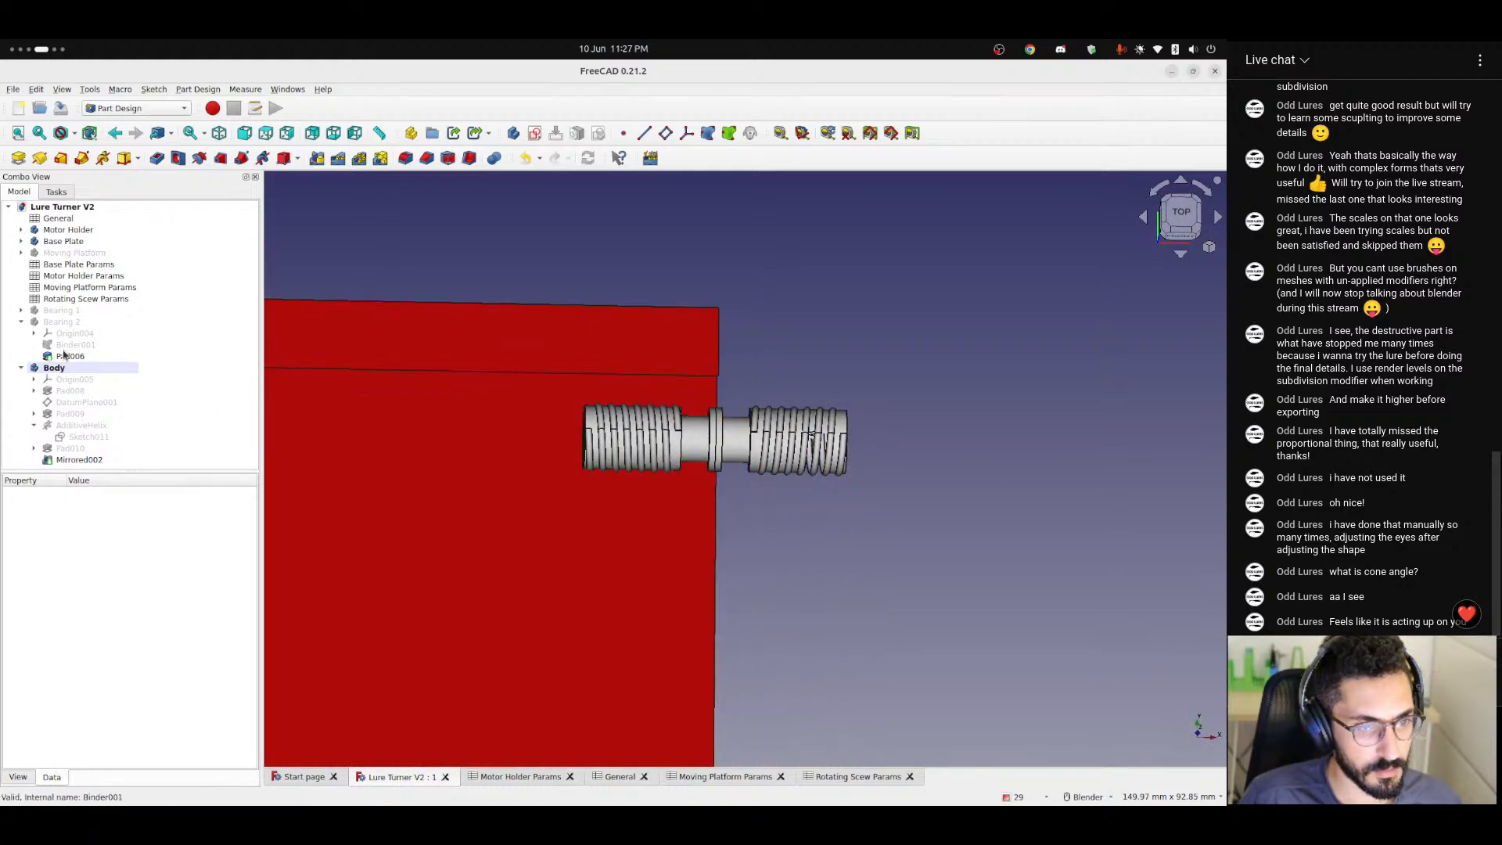
left_click(66, 311)
key("space")
left_click(66, 321)
key("space")
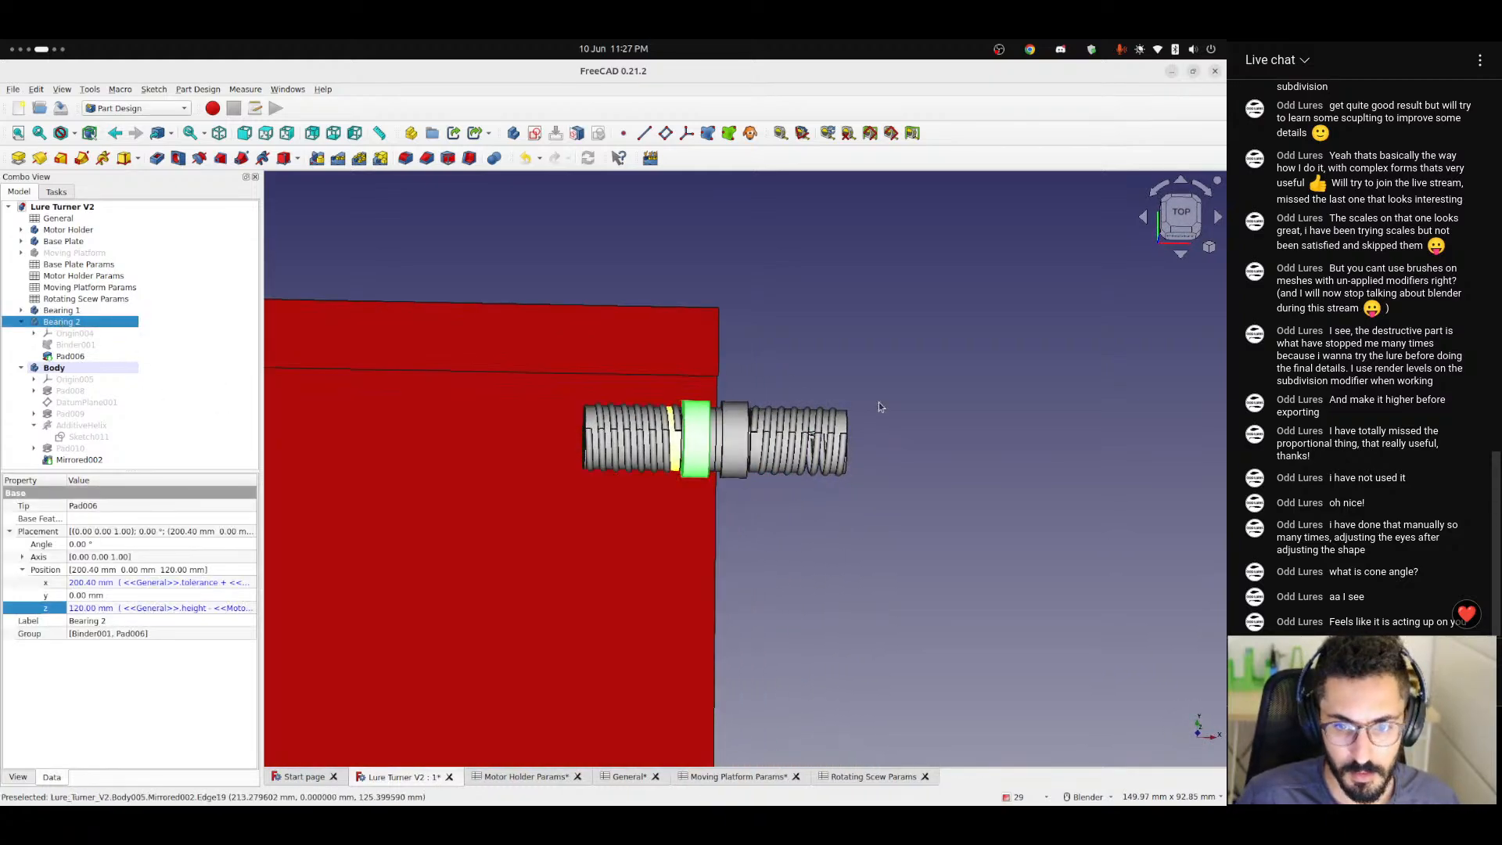
left_click(879, 405)
middle_click_drag(756, 485, 767, 527)
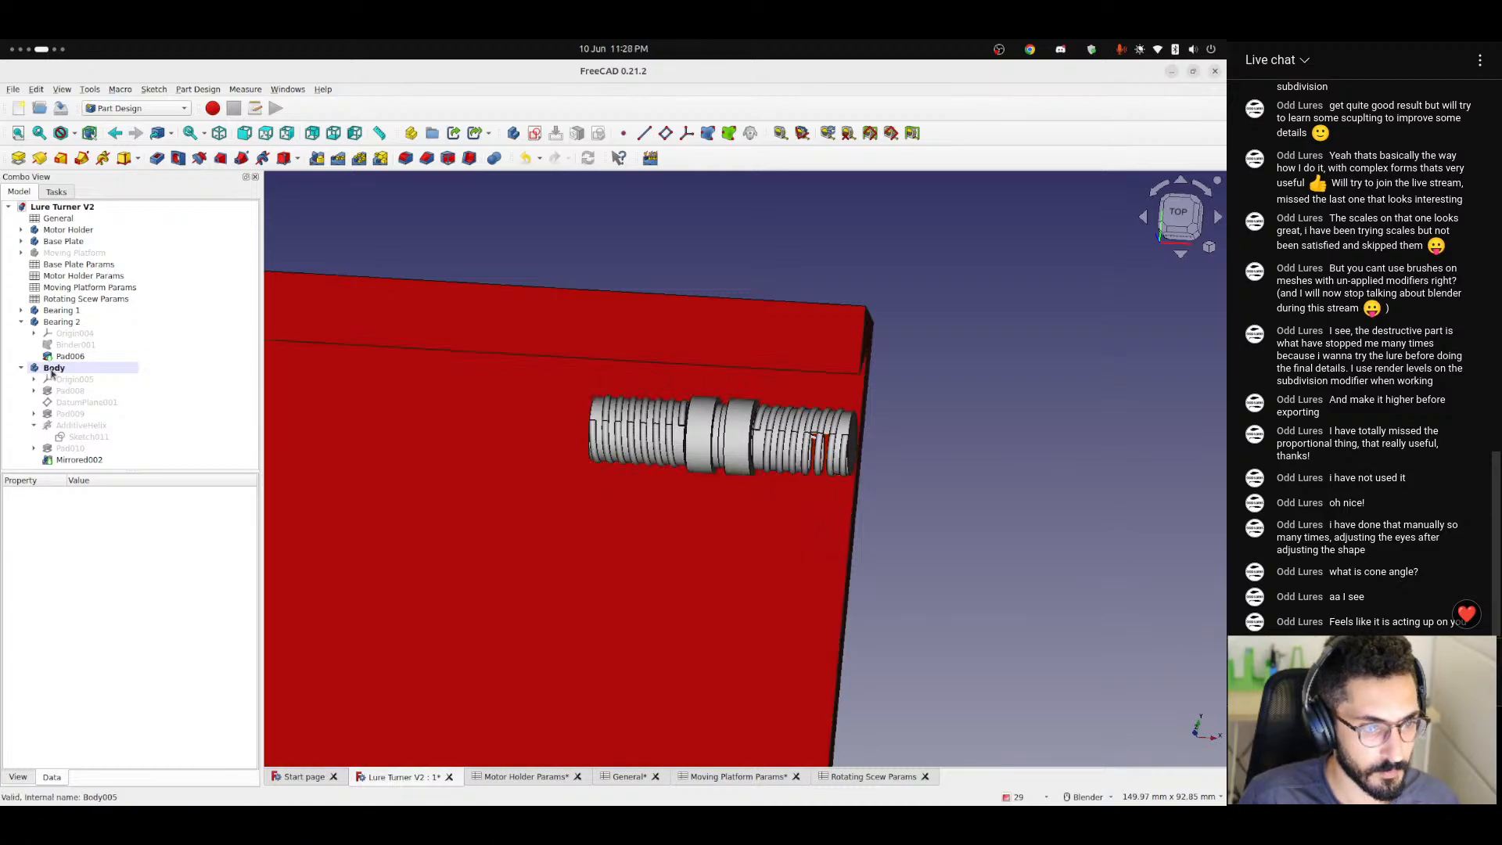
Set the shape color of the shaft's Body to black.
left_click(22, 369)
left_click(57, 370)
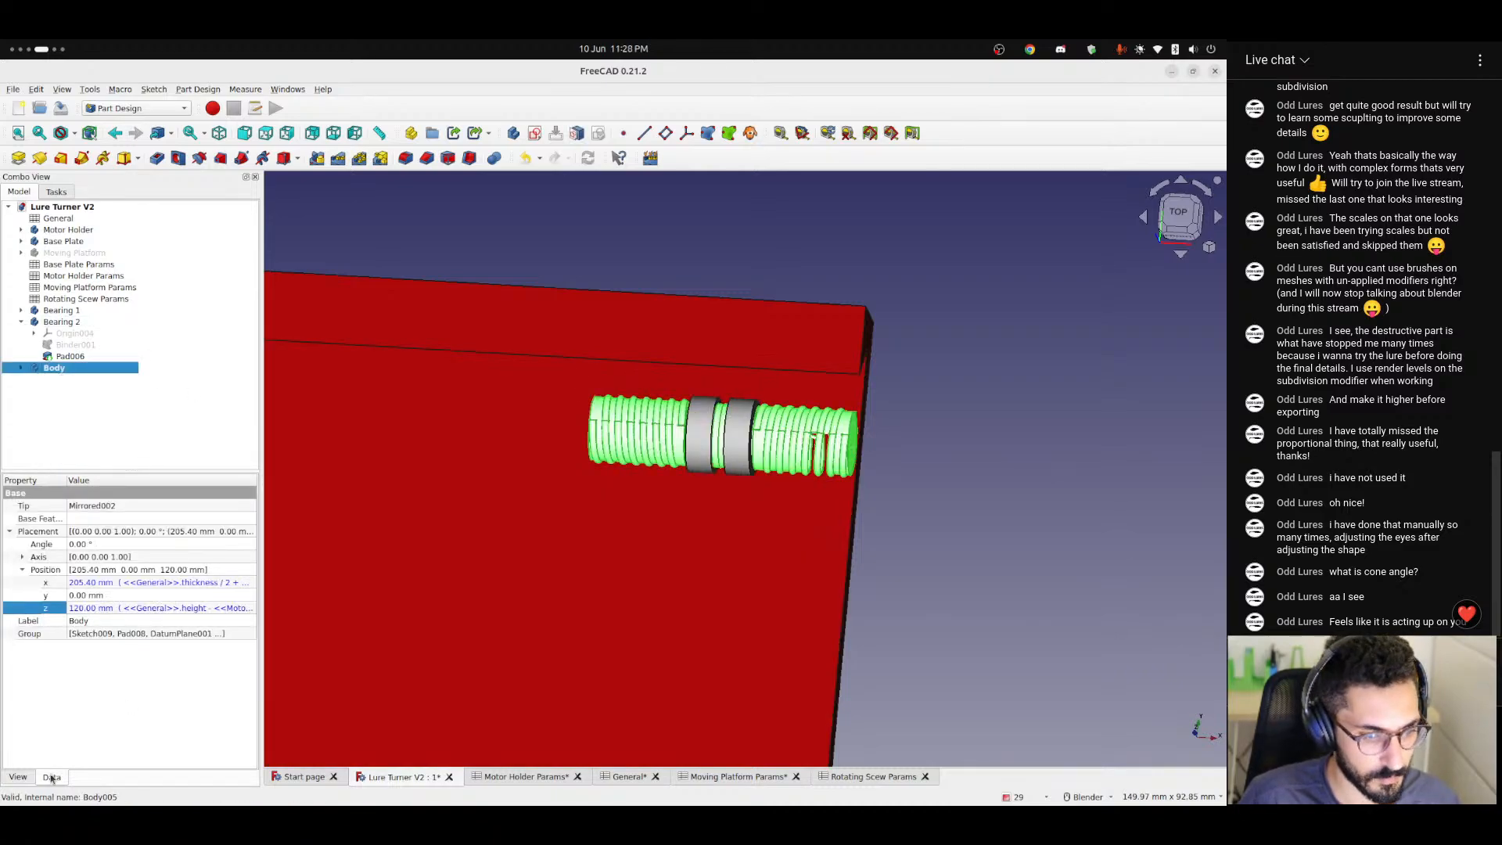
left_click(17, 776)
left_click(79, 716)
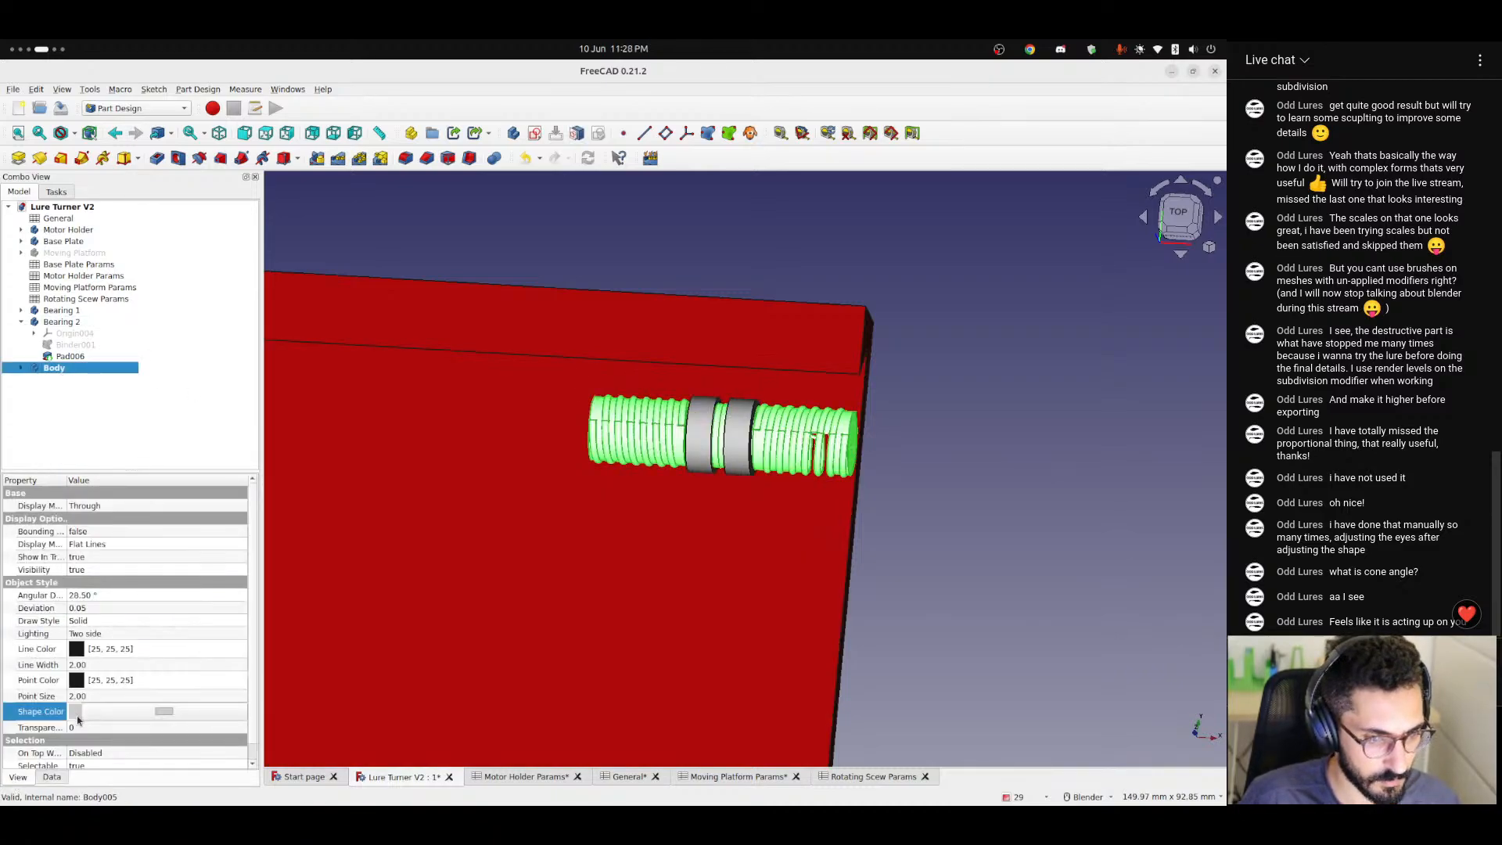
left_click(116, 714)
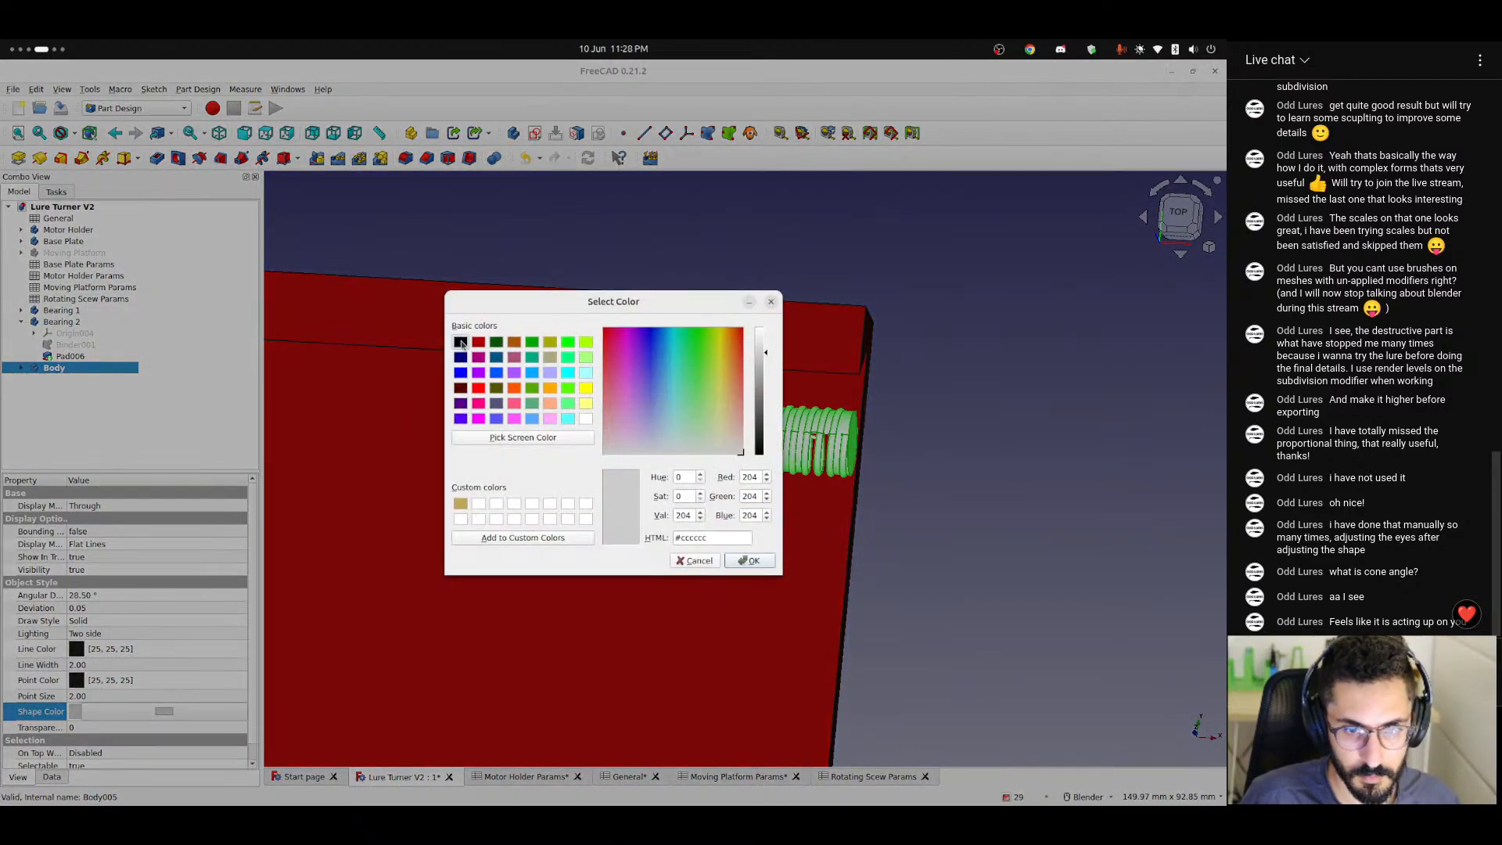
left_click(461, 343)
left_click(751, 560)
left_click(869, 537)
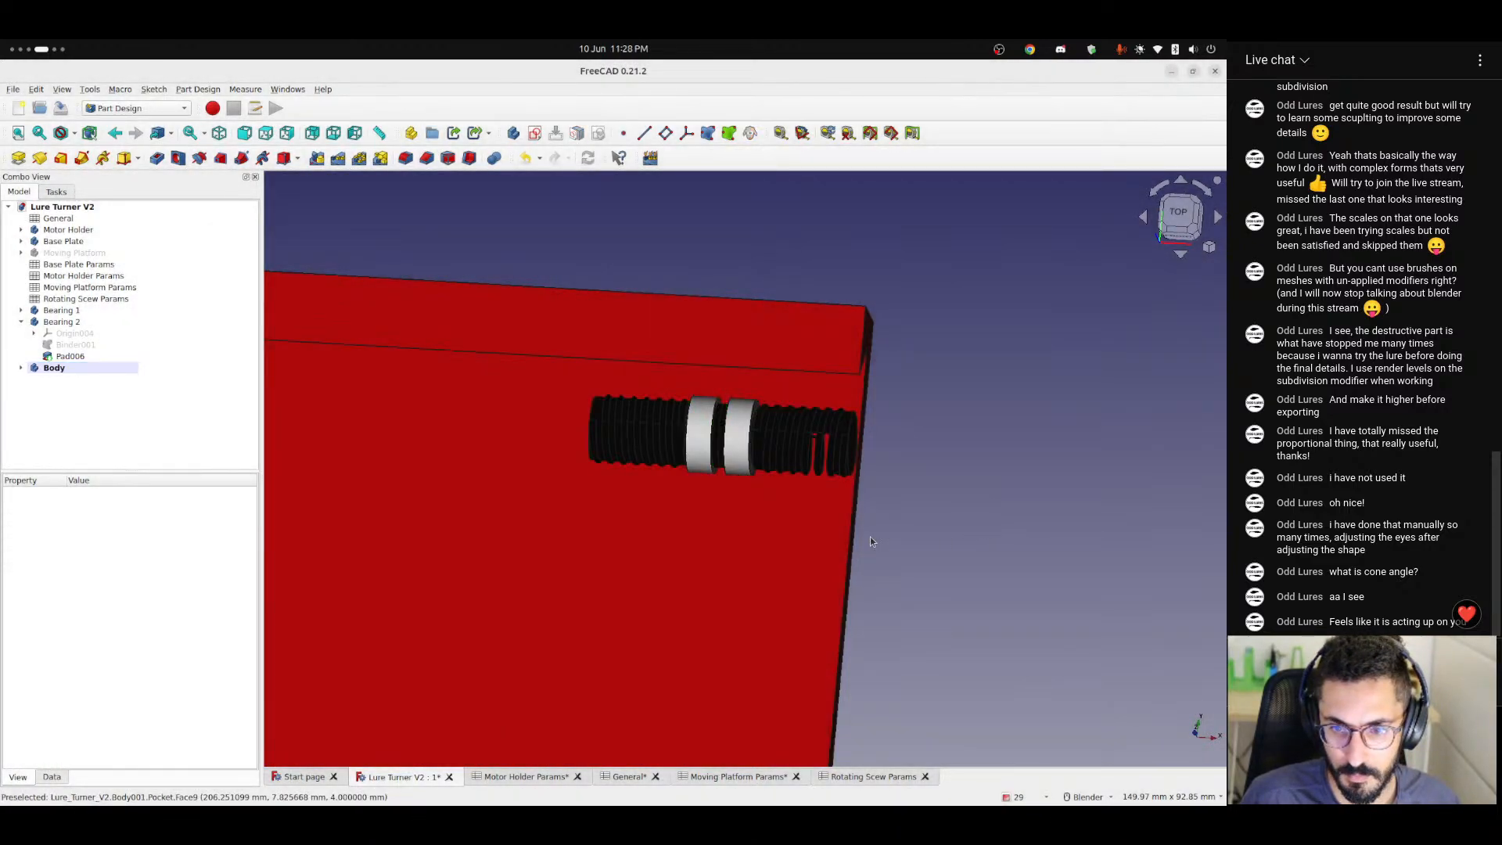
Set the shape color of the shaft's Body to dark green (#005500) and check the shaft from the top view.
left_click(72, 368)
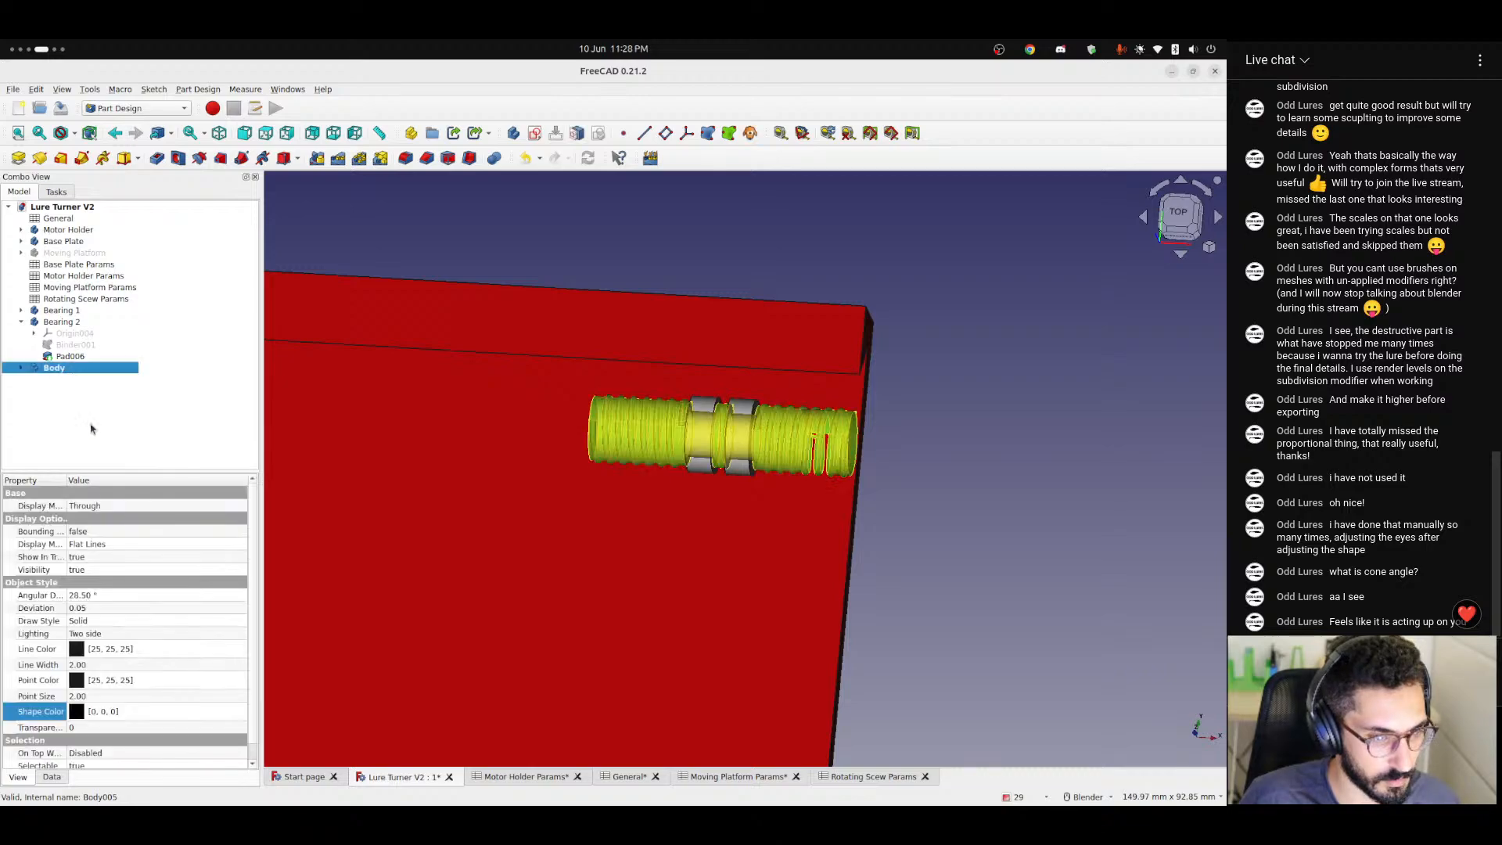
left_click(82, 714)
left_click(135, 713)
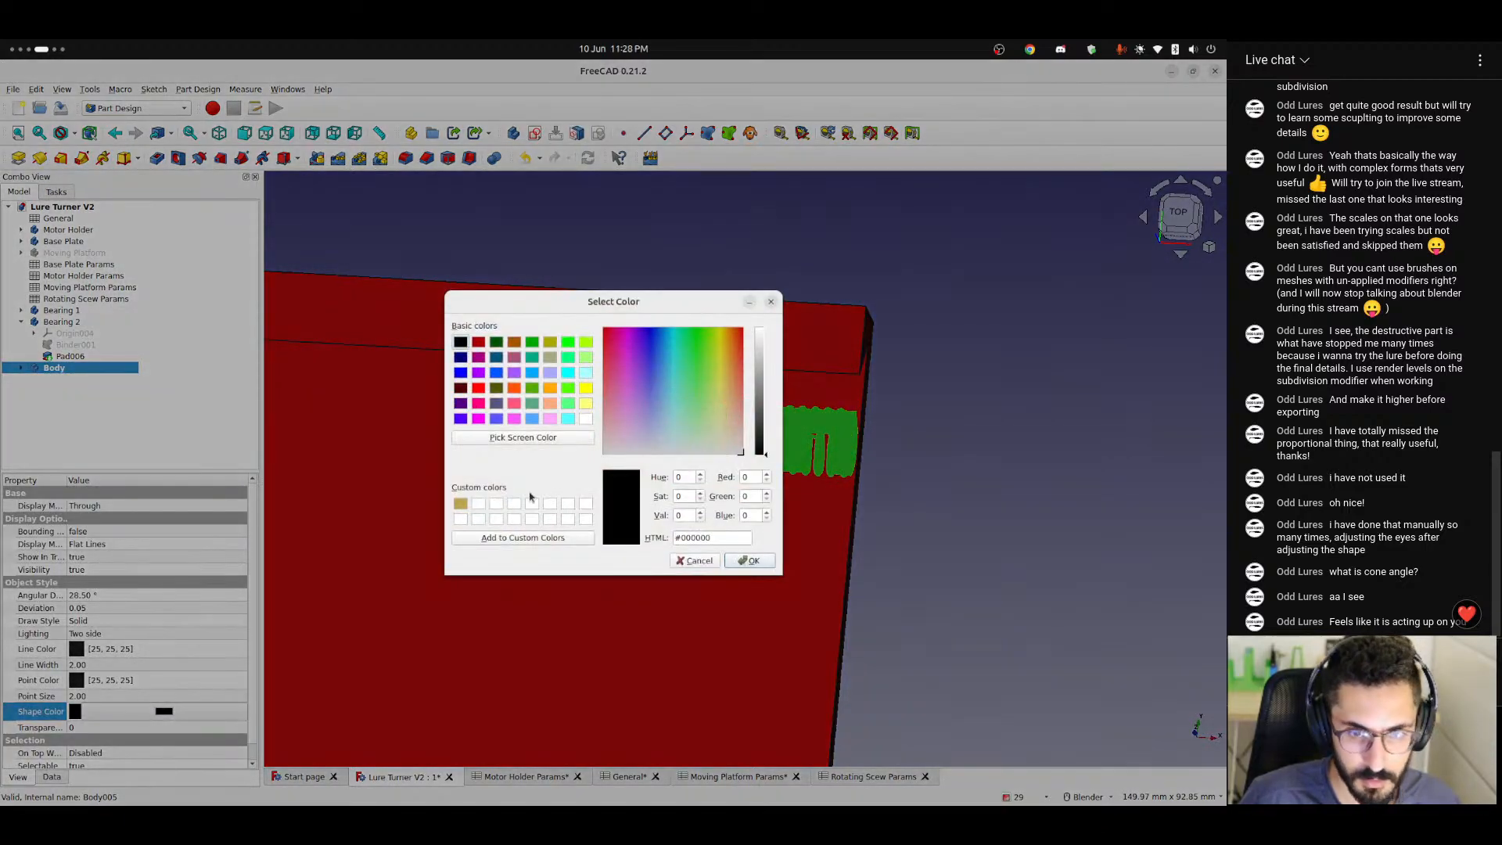
left_click(496, 344)
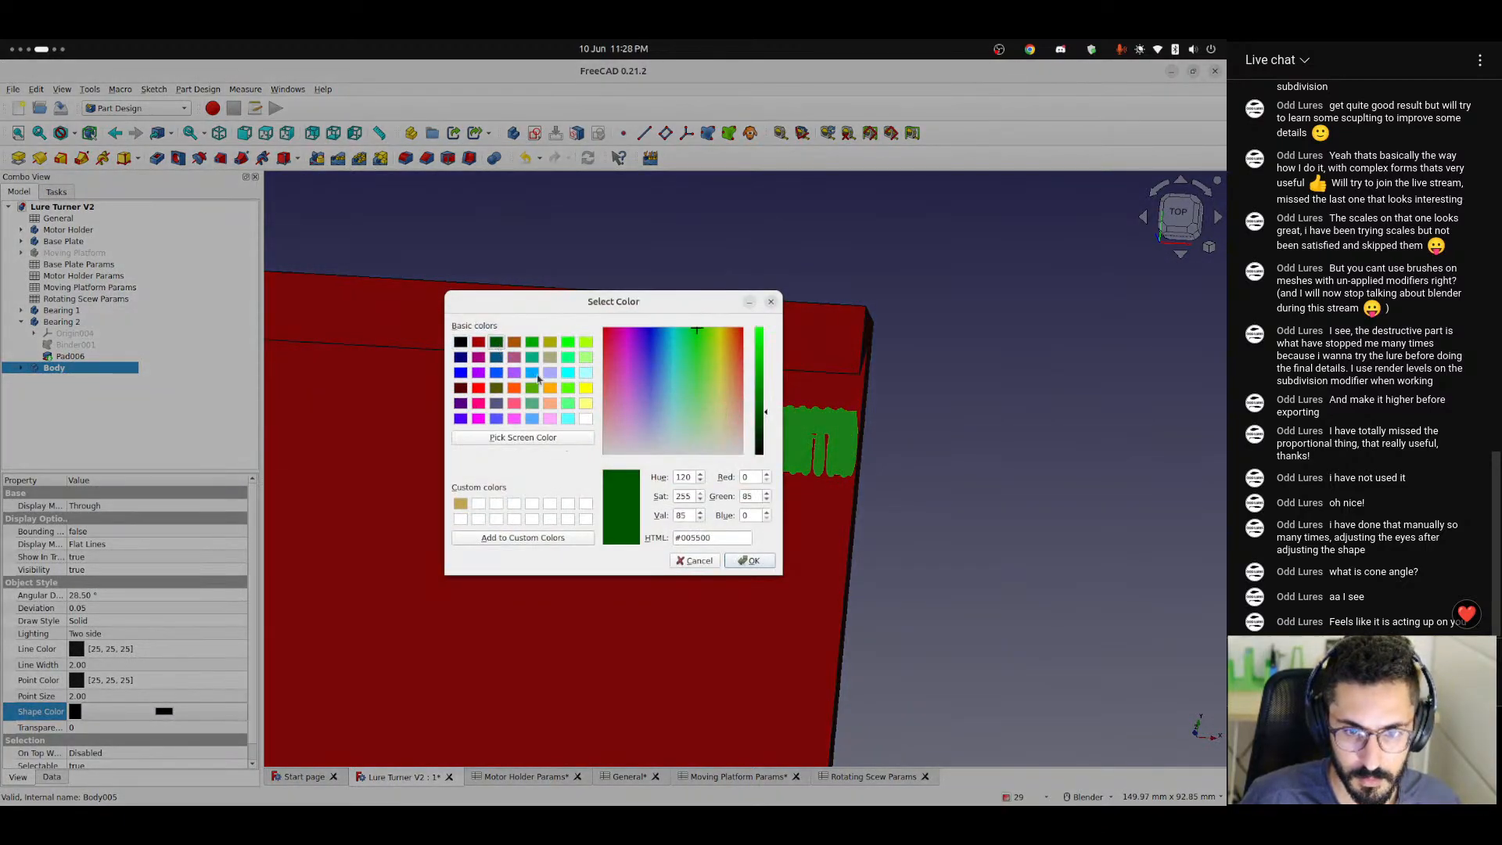
left_click(746, 561)
middle_click_drag(821, 564, 896, 594)
left_click(1177, 214)
scroll(757, 413, "down", 7)
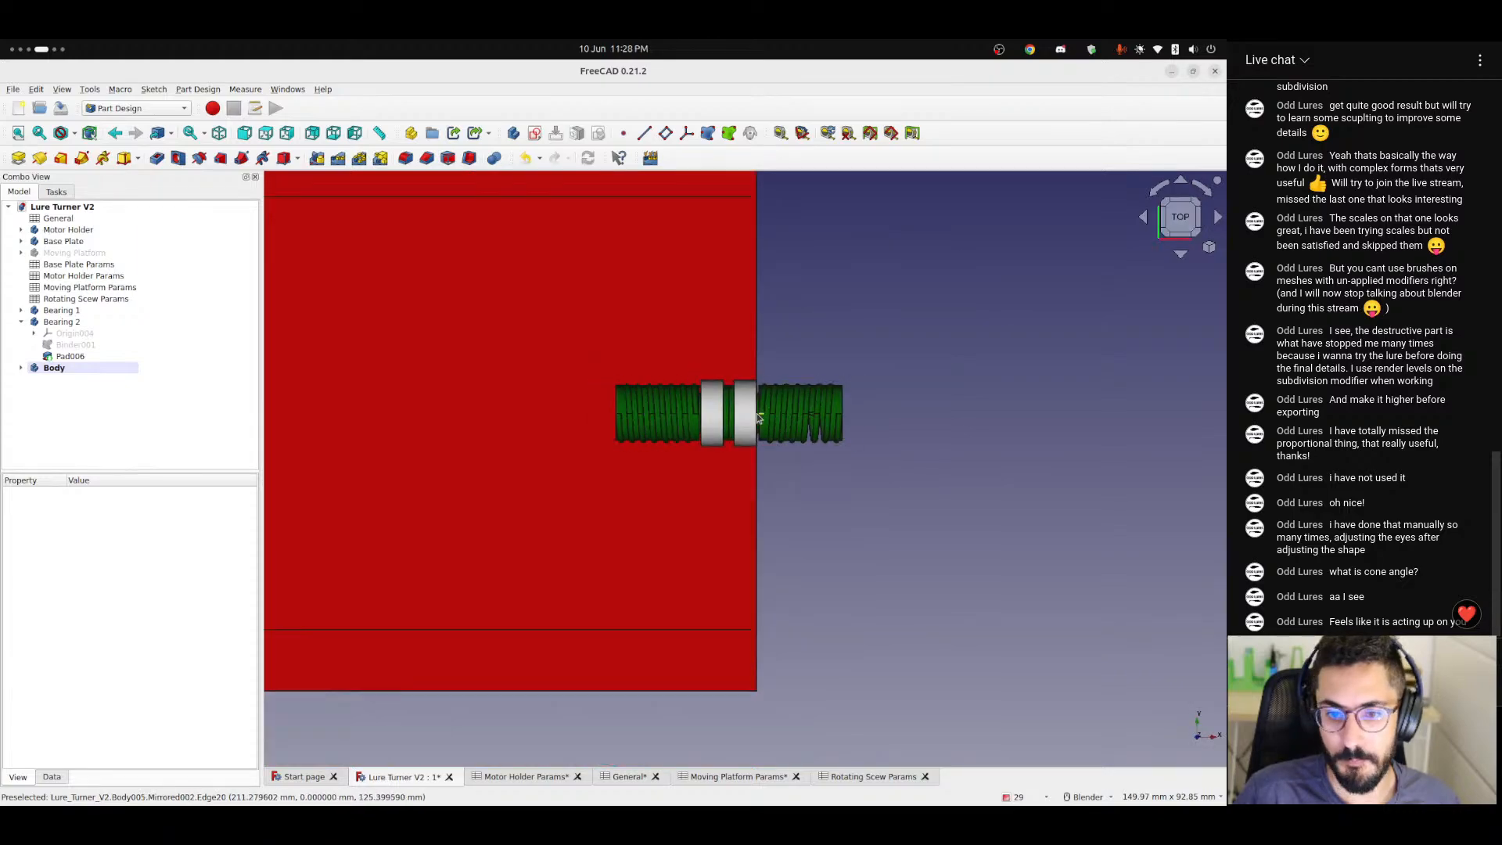
scroll(757, 413, "up", 5)
scroll(758, 413, "up", 6)
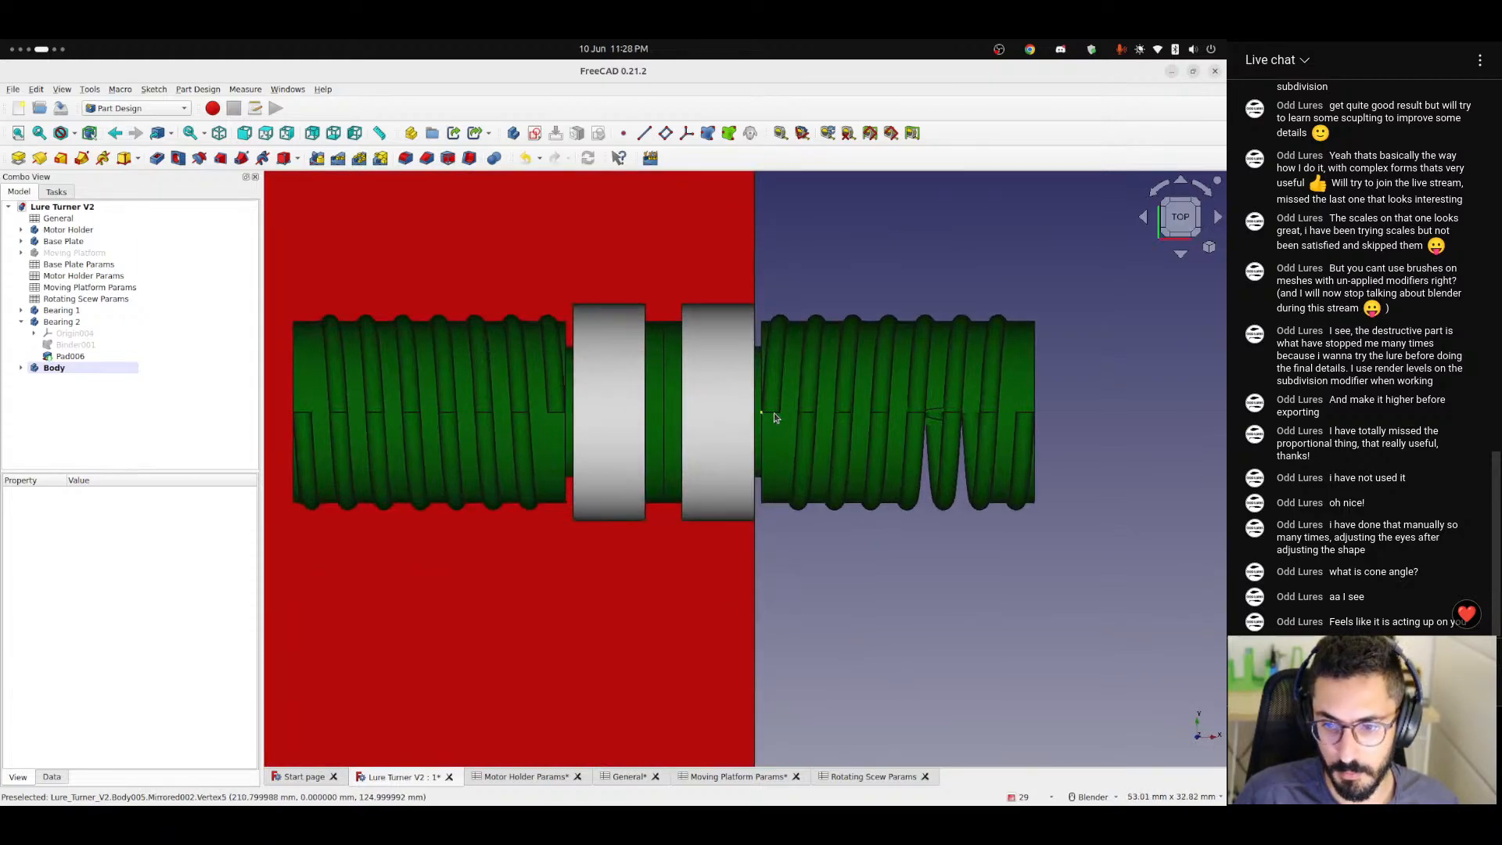
scroll(776, 448, "down", 5)
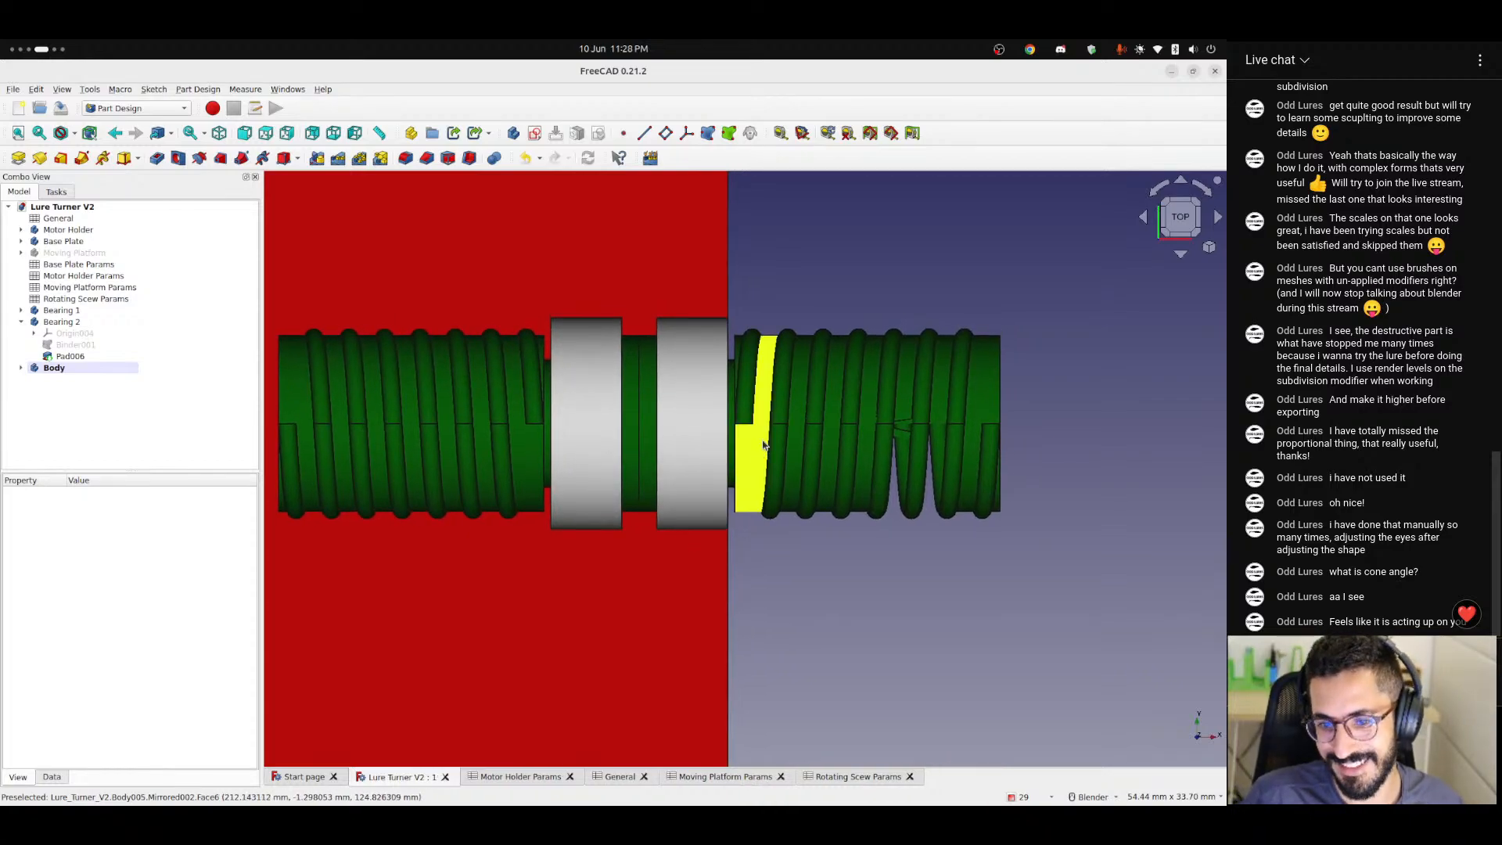
Close and relaunch FreeCAD, and reopen the recent file Lure Turner V2.FCStd.
left_click(1216, 71)
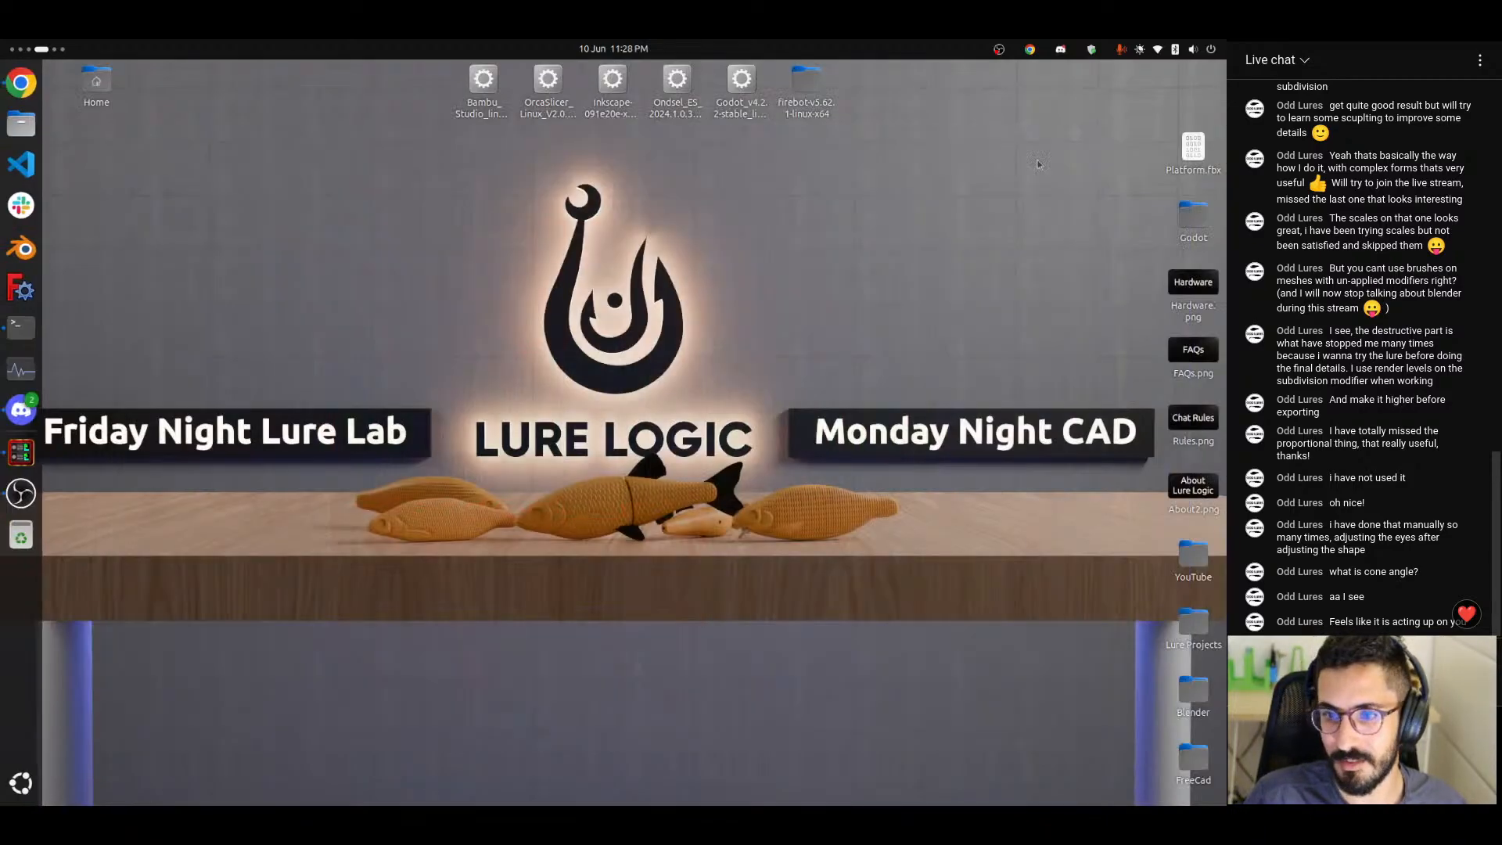
left_click(21, 289)
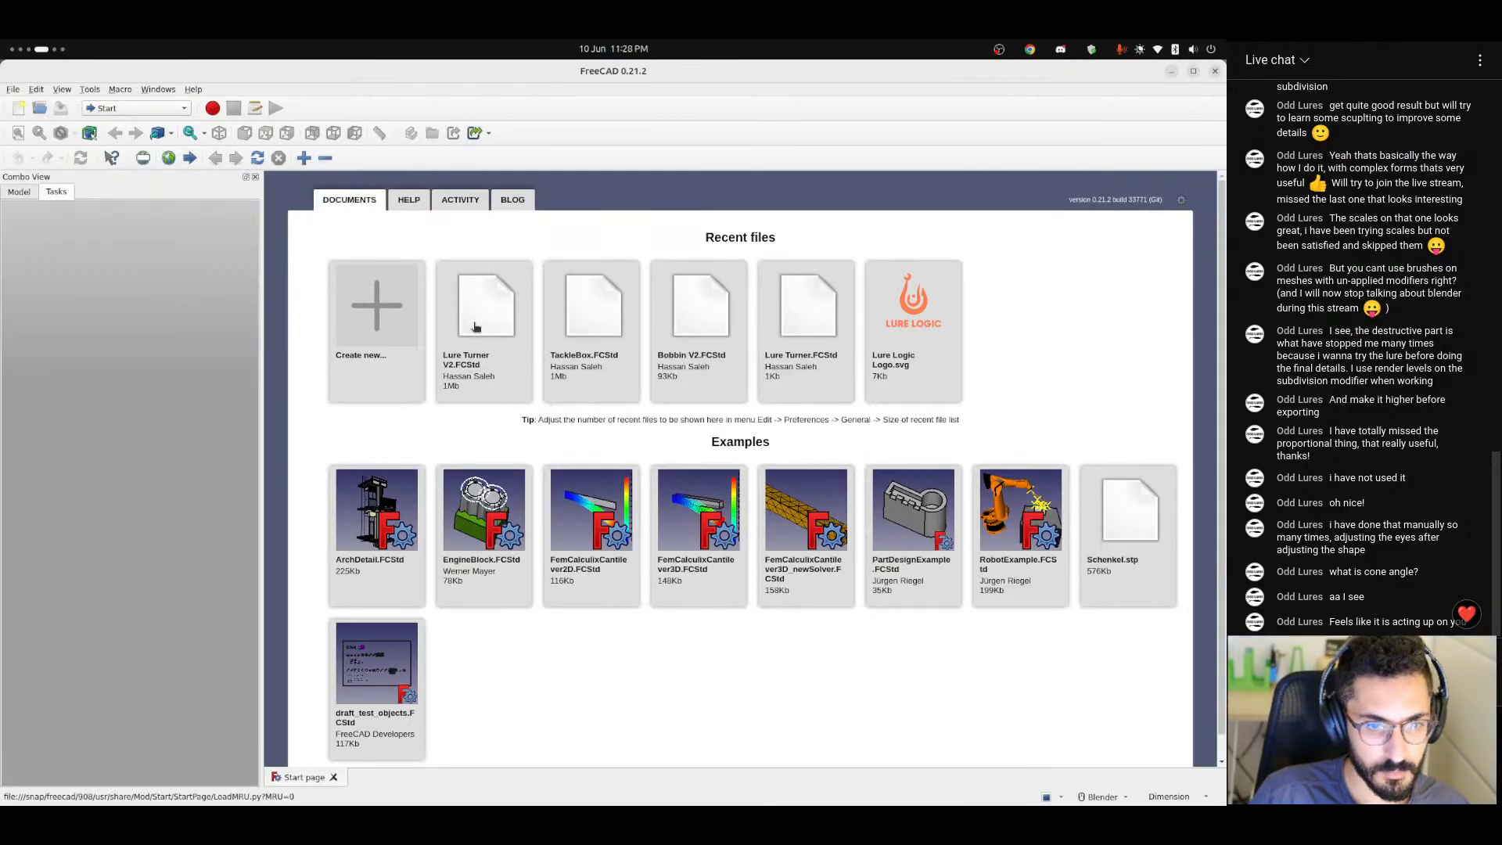
left_click(475, 327)
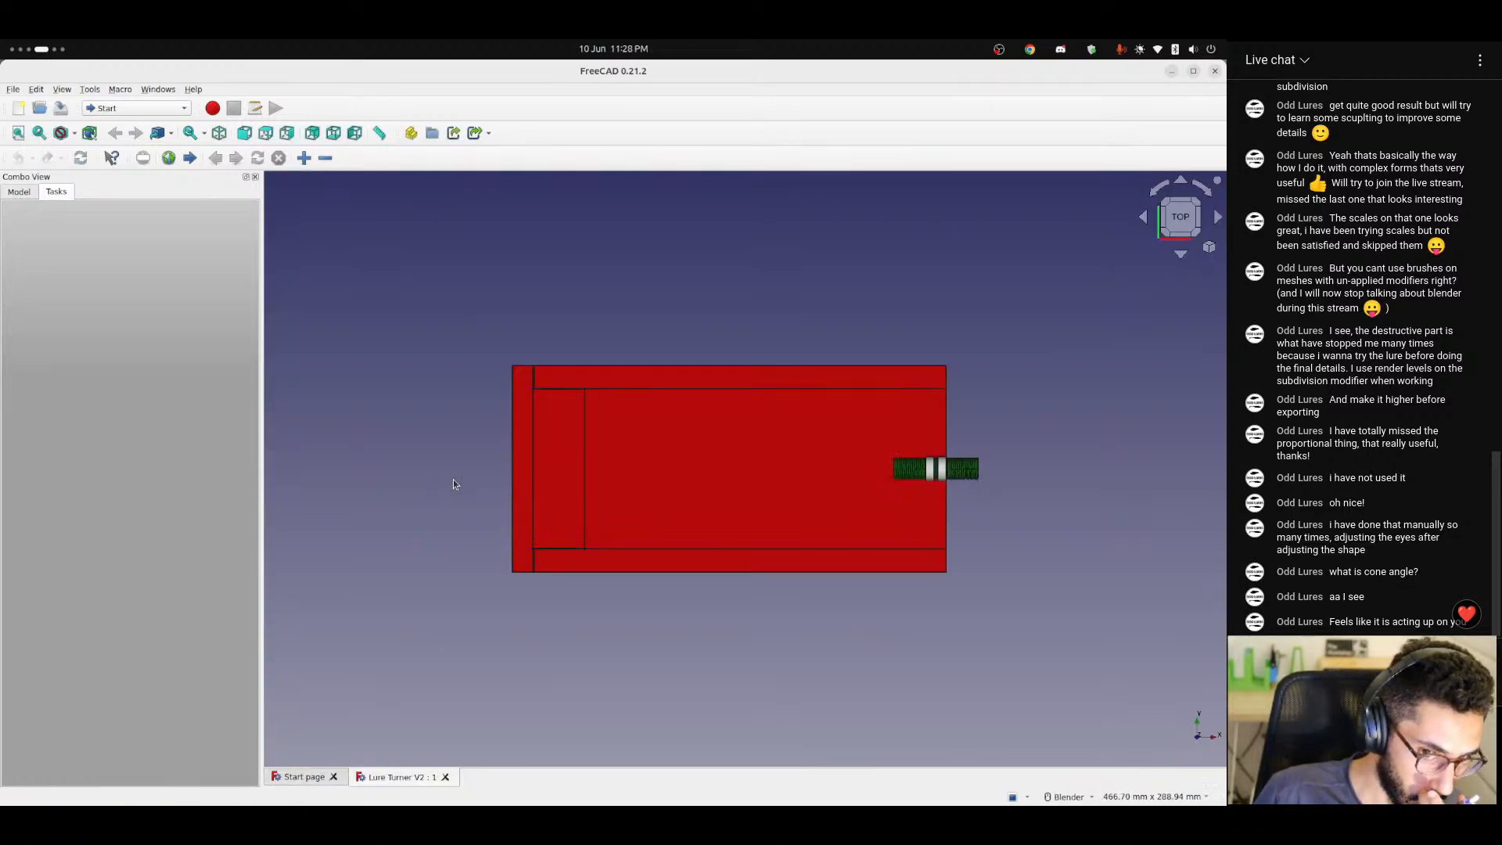
Inspect the gap in the mirrored half's thread and review the data properties of Mirrored002 and AdditiveHelix.
scroll(860, 481, "up", 10)
scroll(923, 482, "up", 2)
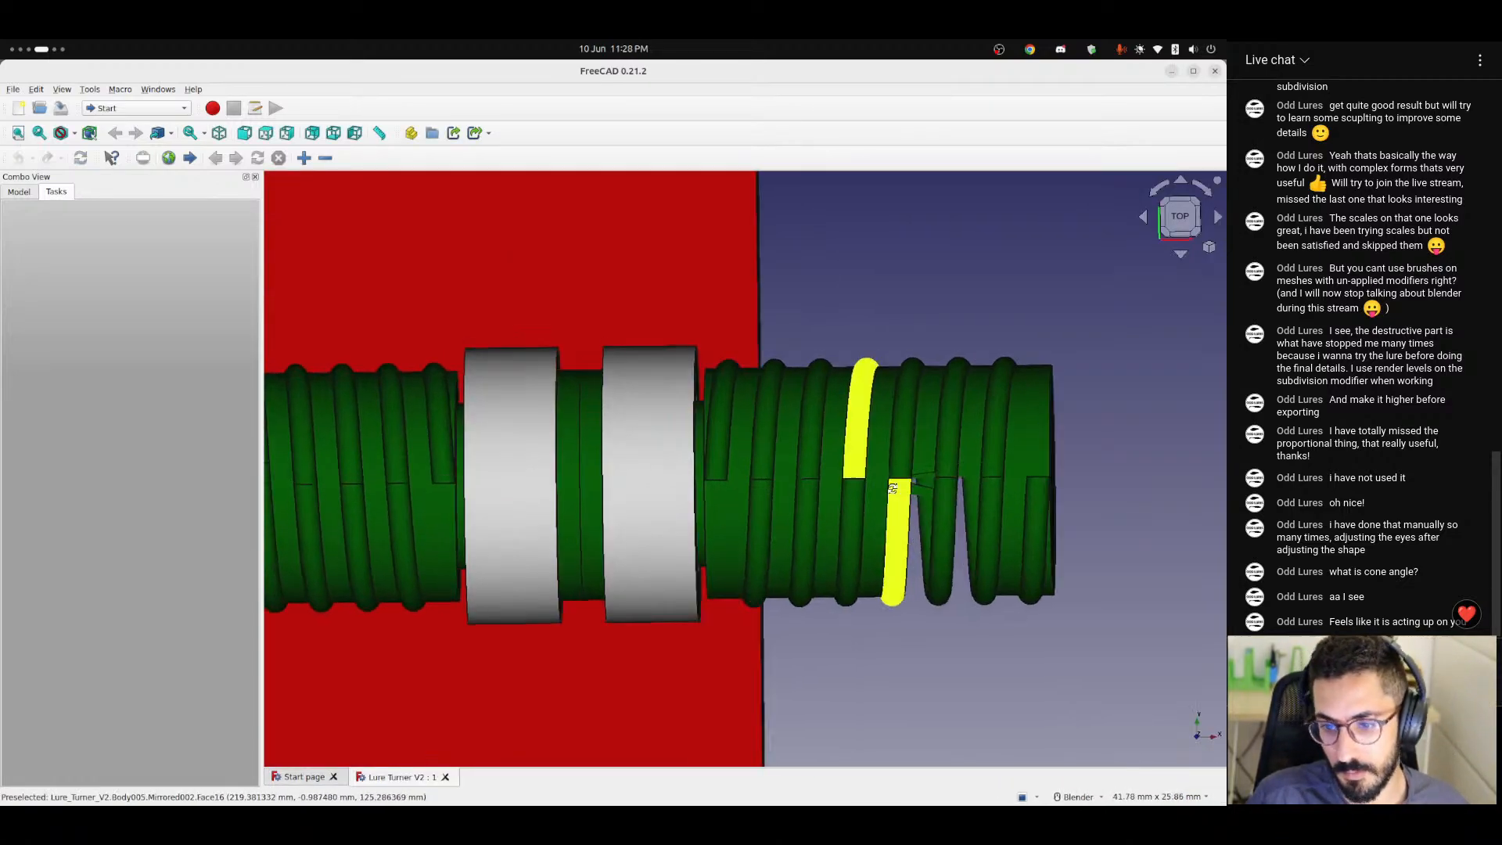
middle_click_drag(896, 531, 856, 421)
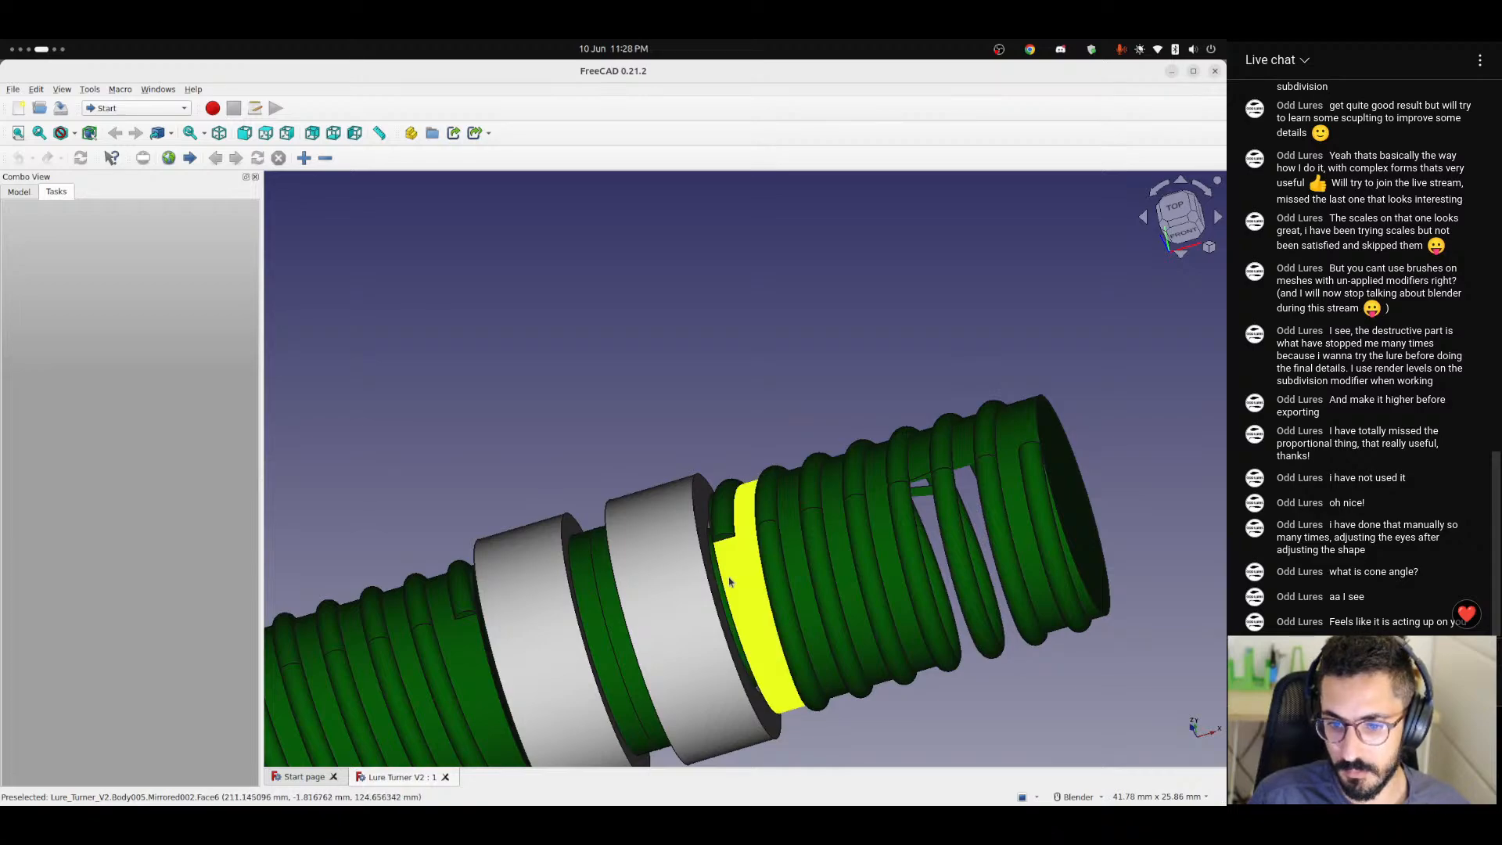
middle_click_drag(741, 576, 775, 548)
left_click(18, 192)
left_click(47, 368)
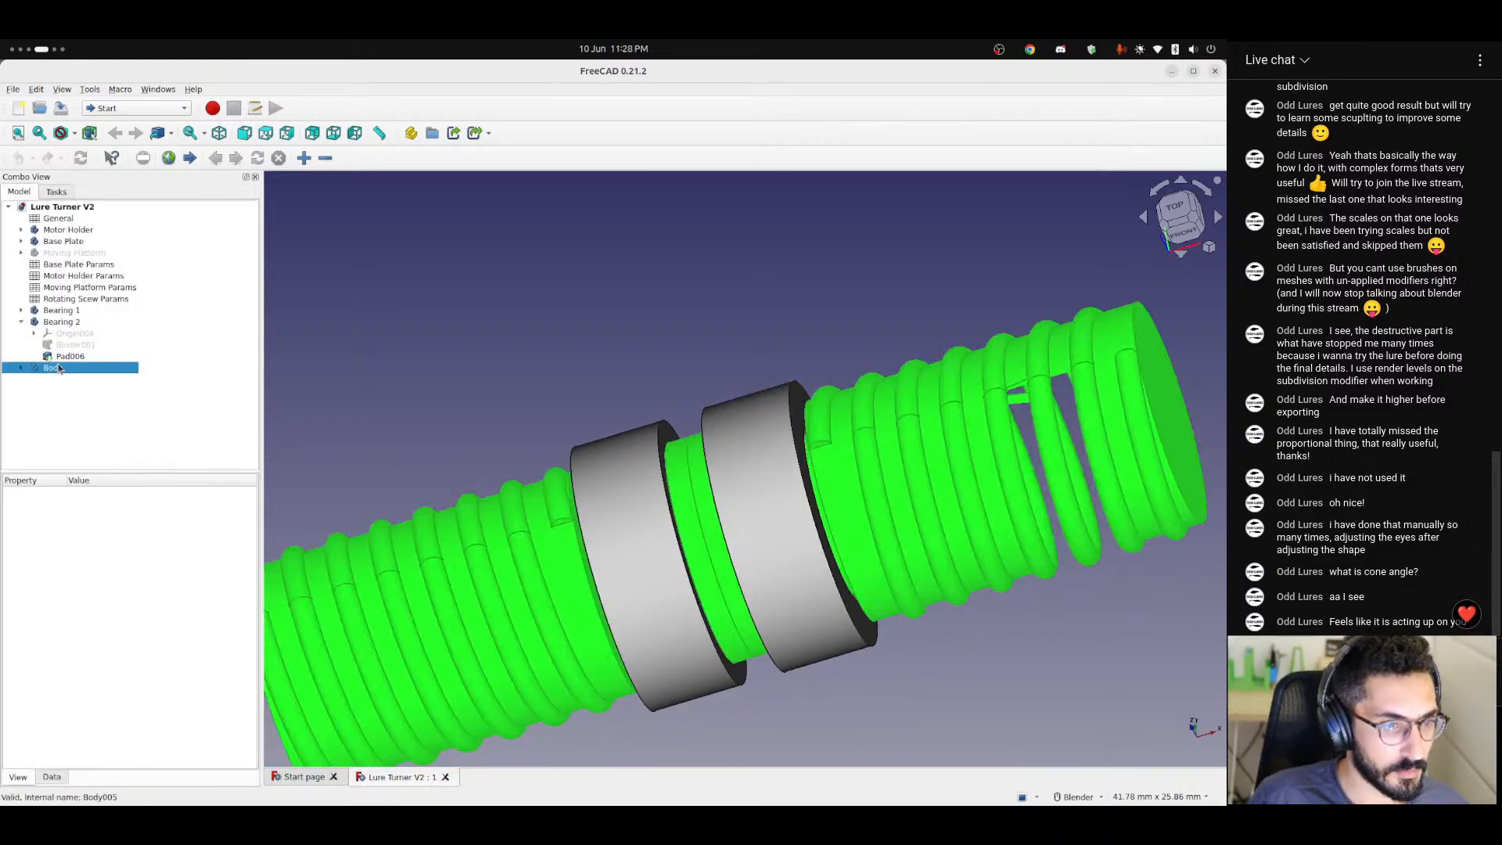
left_click(21, 368)
left_click(71, 451)
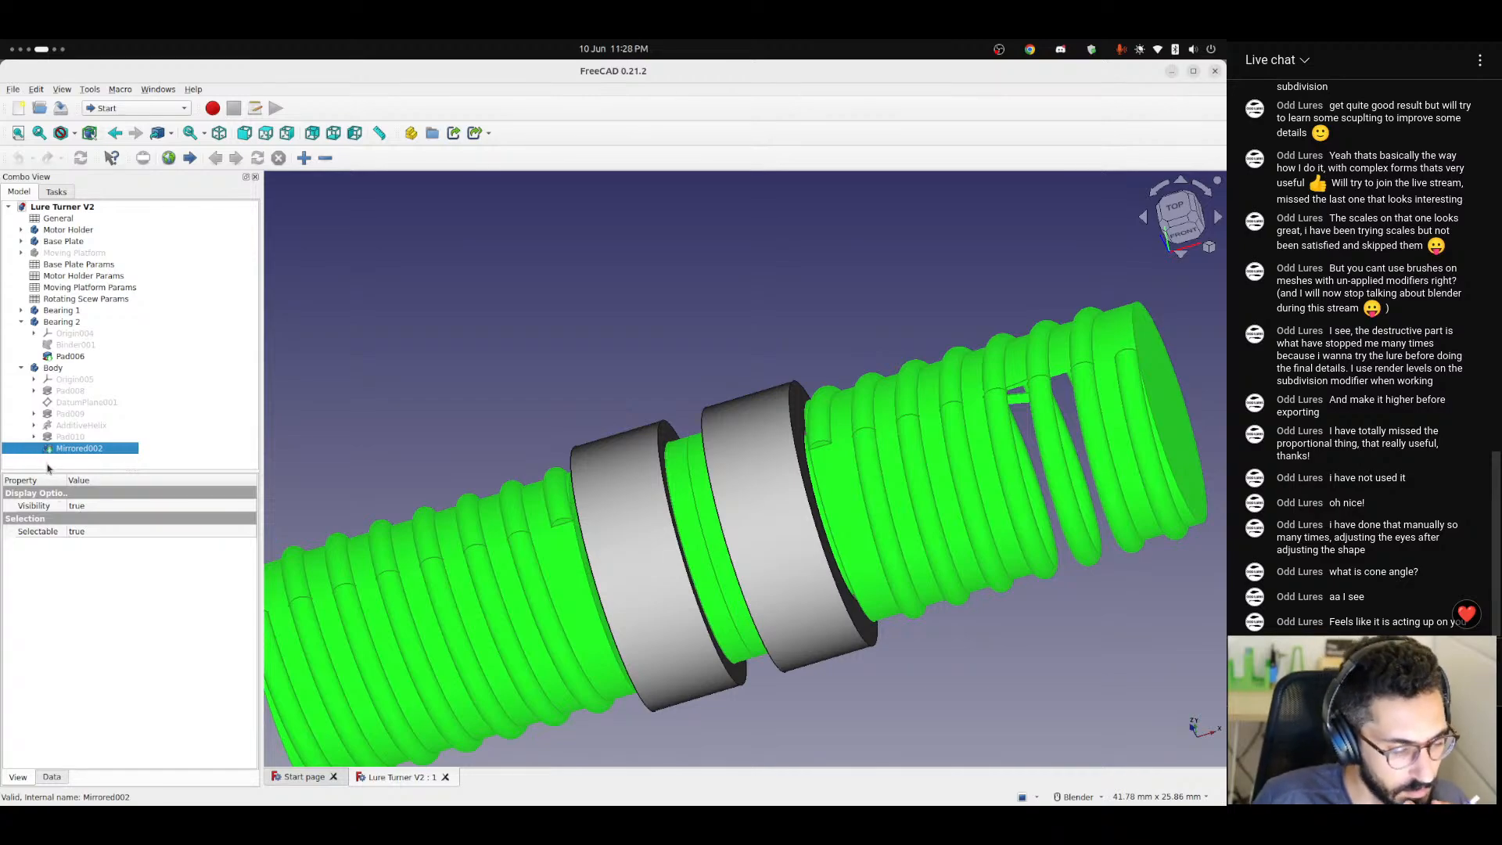
left_click(51, 776)
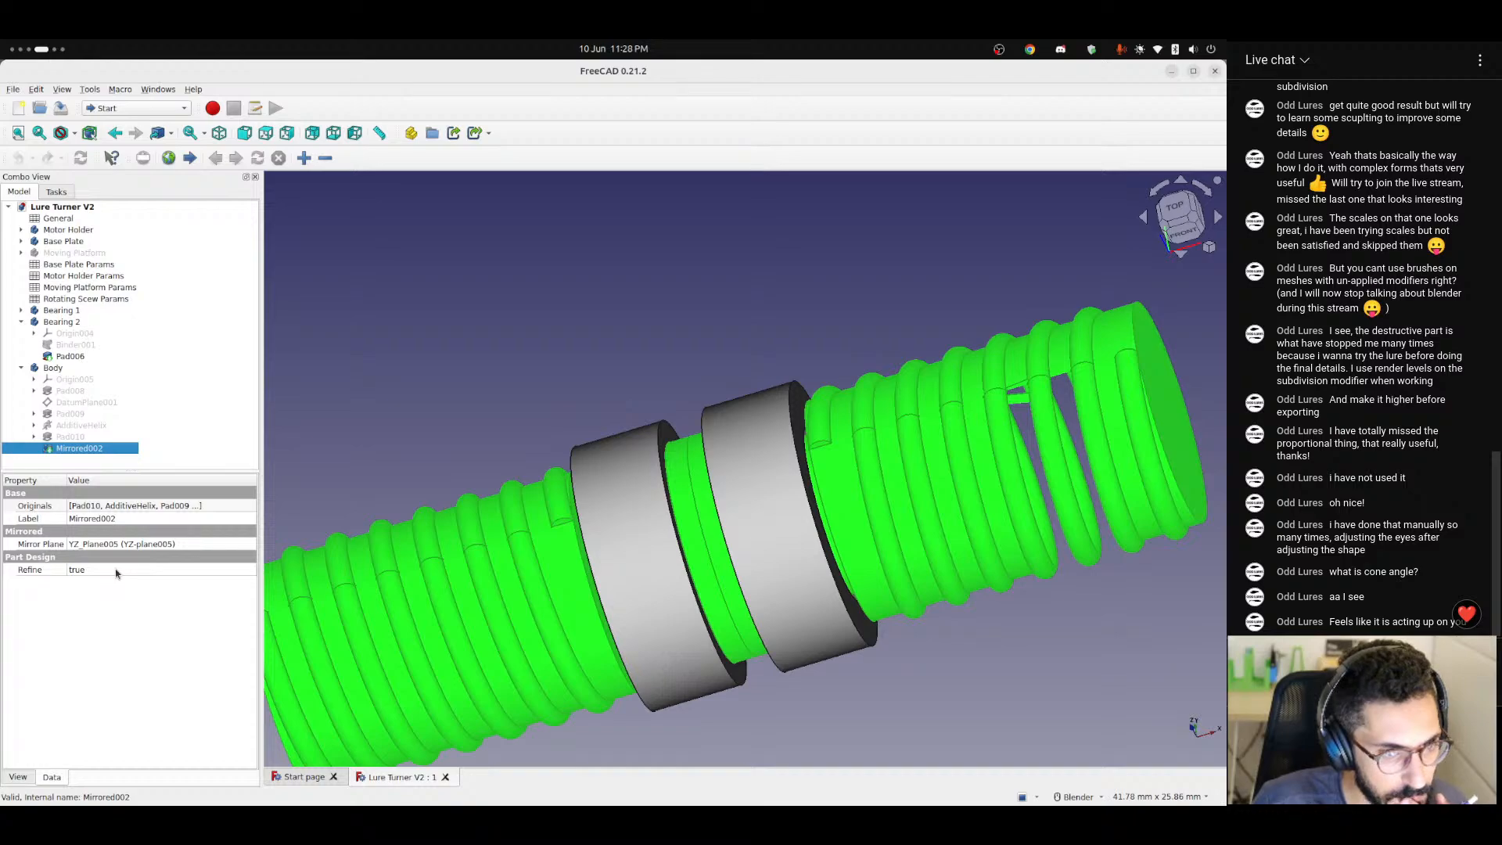
left_click(54, 427)
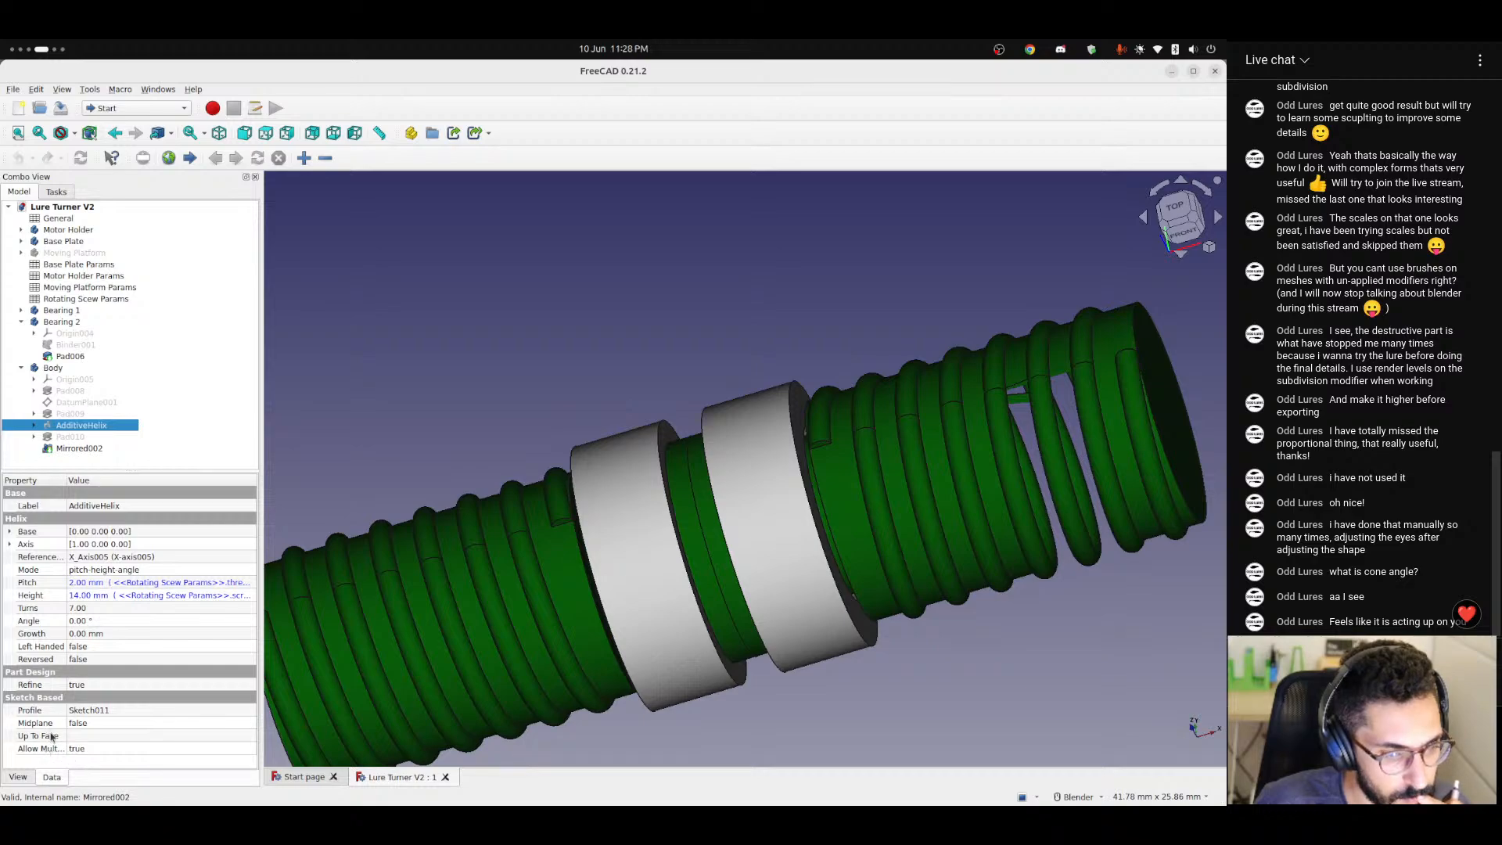
left_click(87, 736)
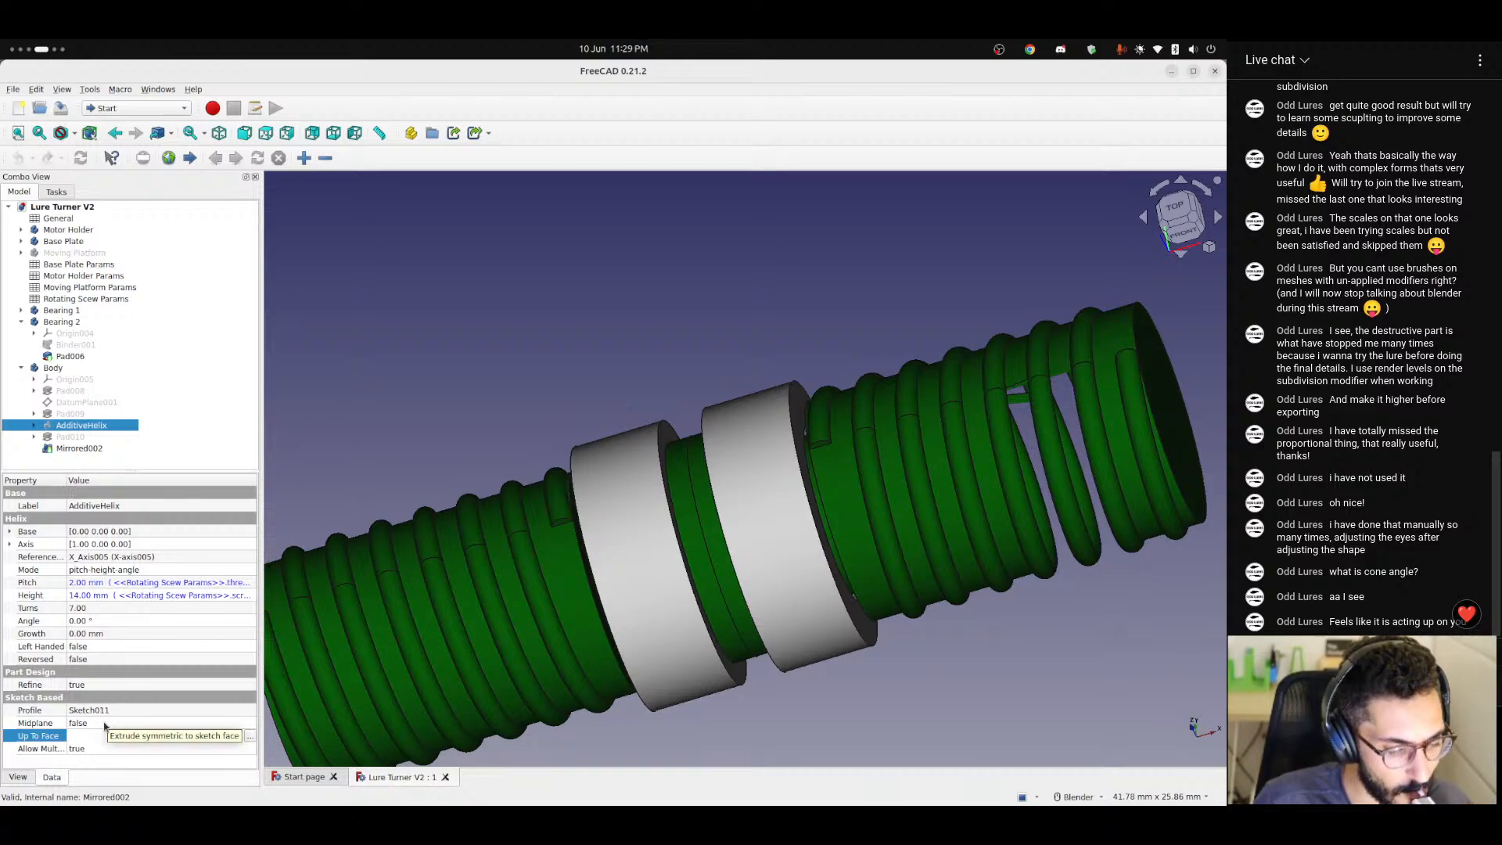
left_click(89, 761)
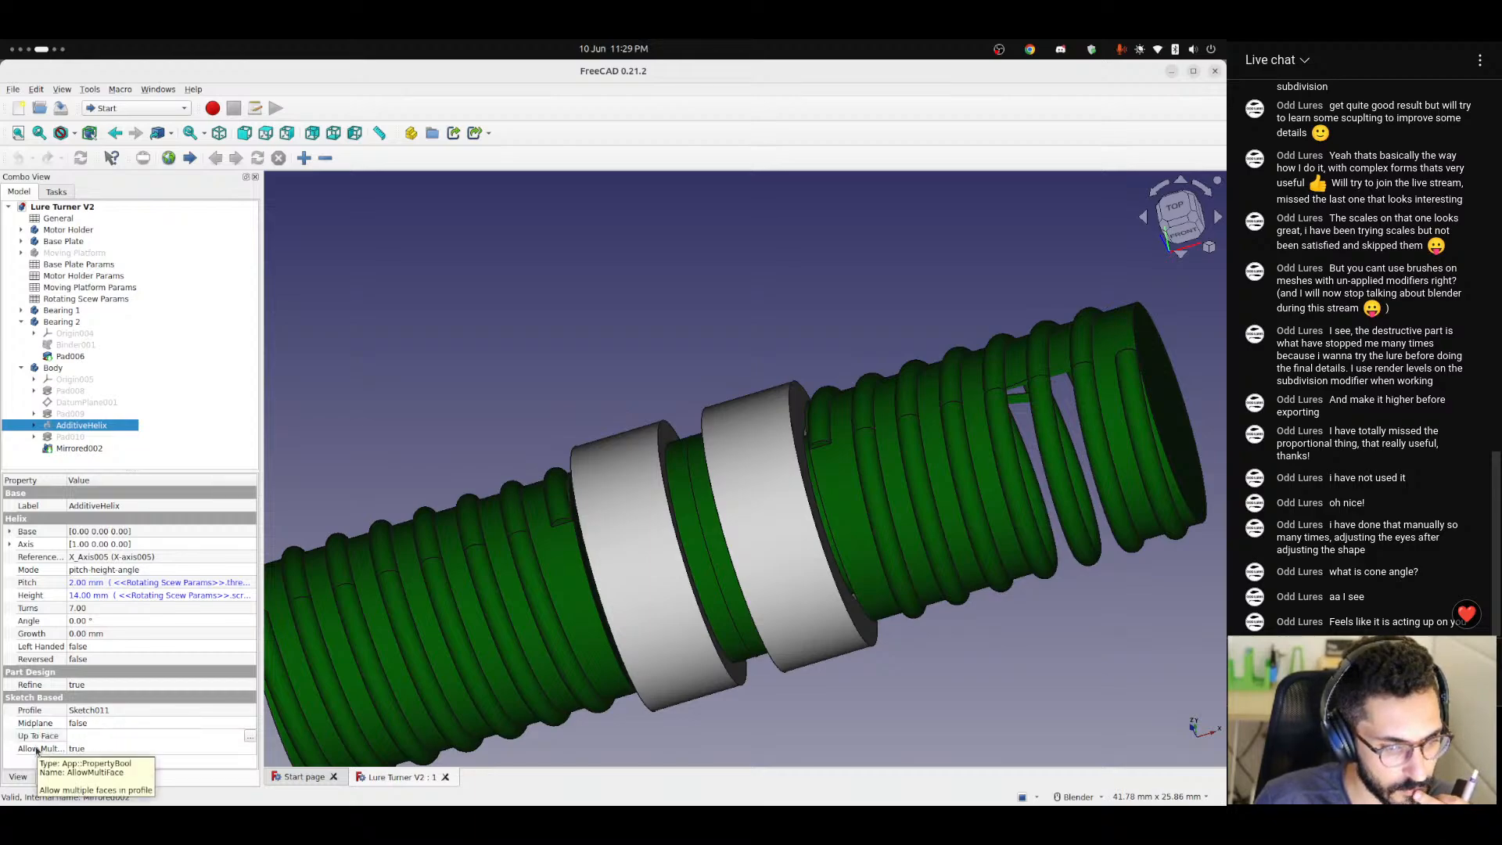
Try AdditiveHelix with its allow-multiple-faces property set to false, inspect the thread, and restore the property to true.
left_click(105, 753)
left_click(102, 751)
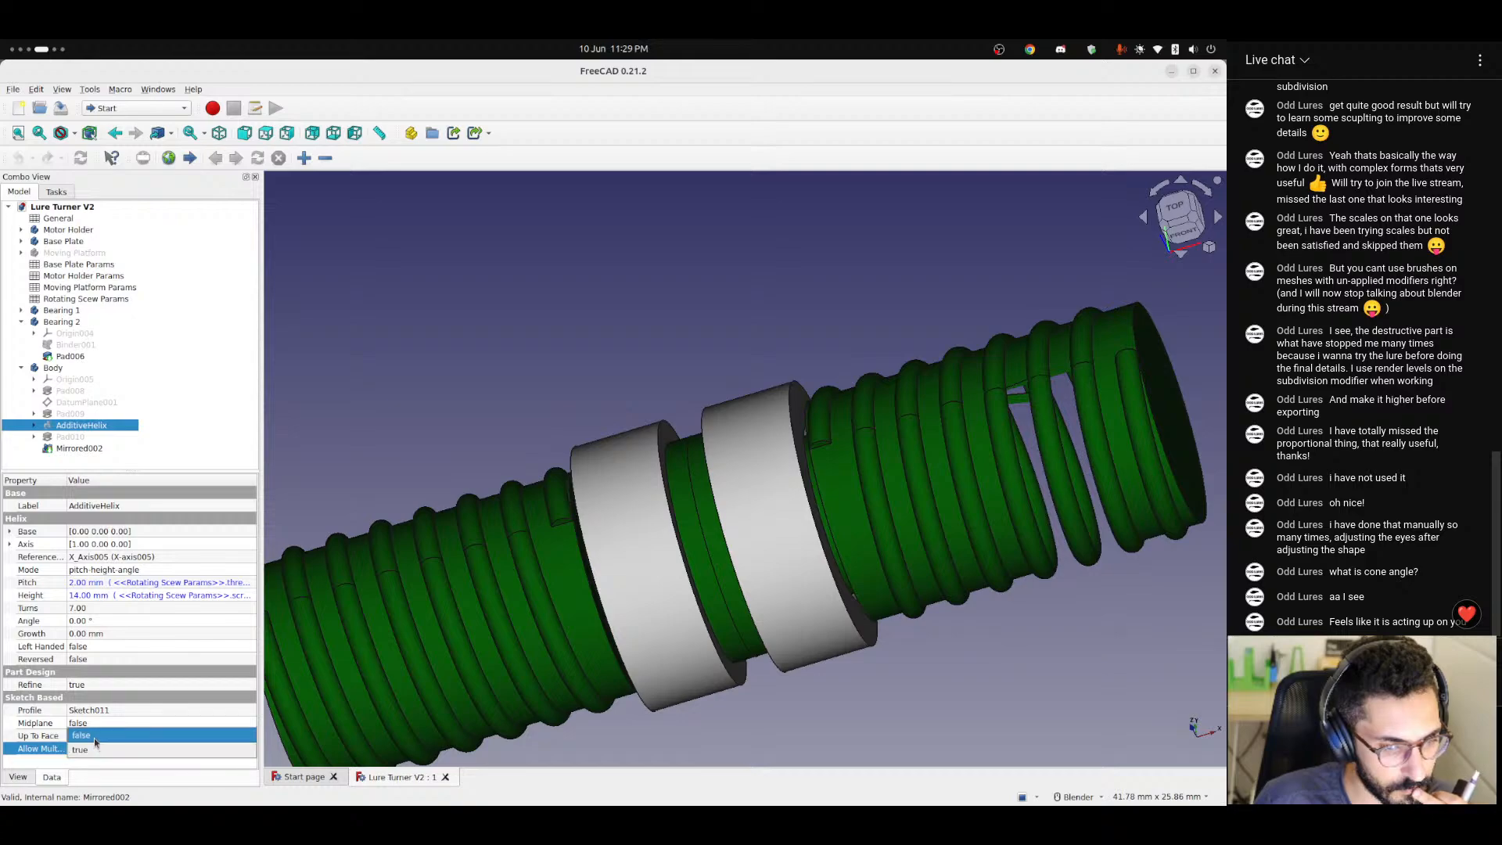
left_click(94, 739)
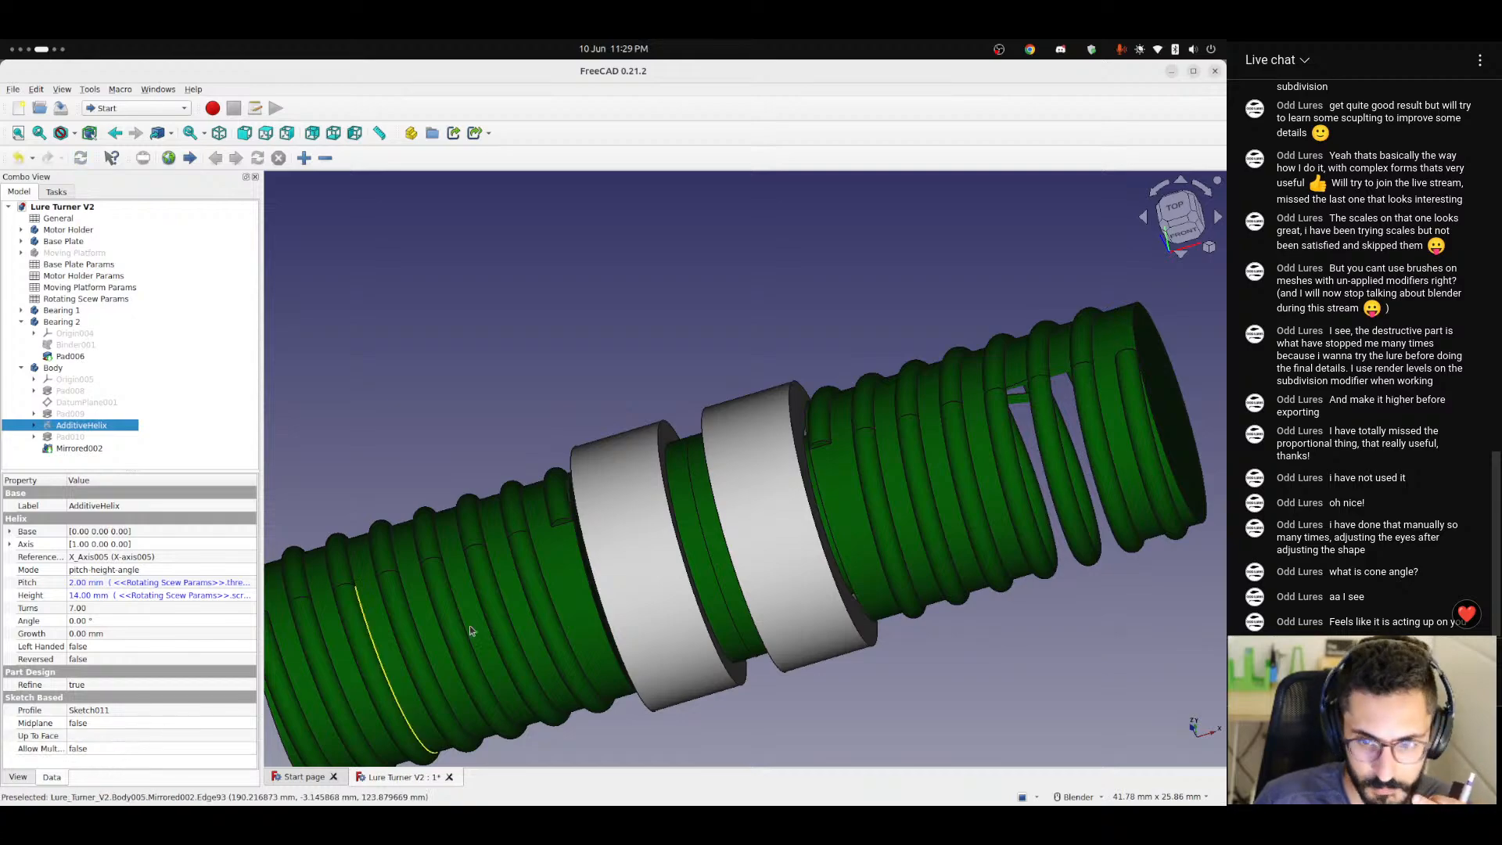
middle_click_drag(771, 567, 780, 504)
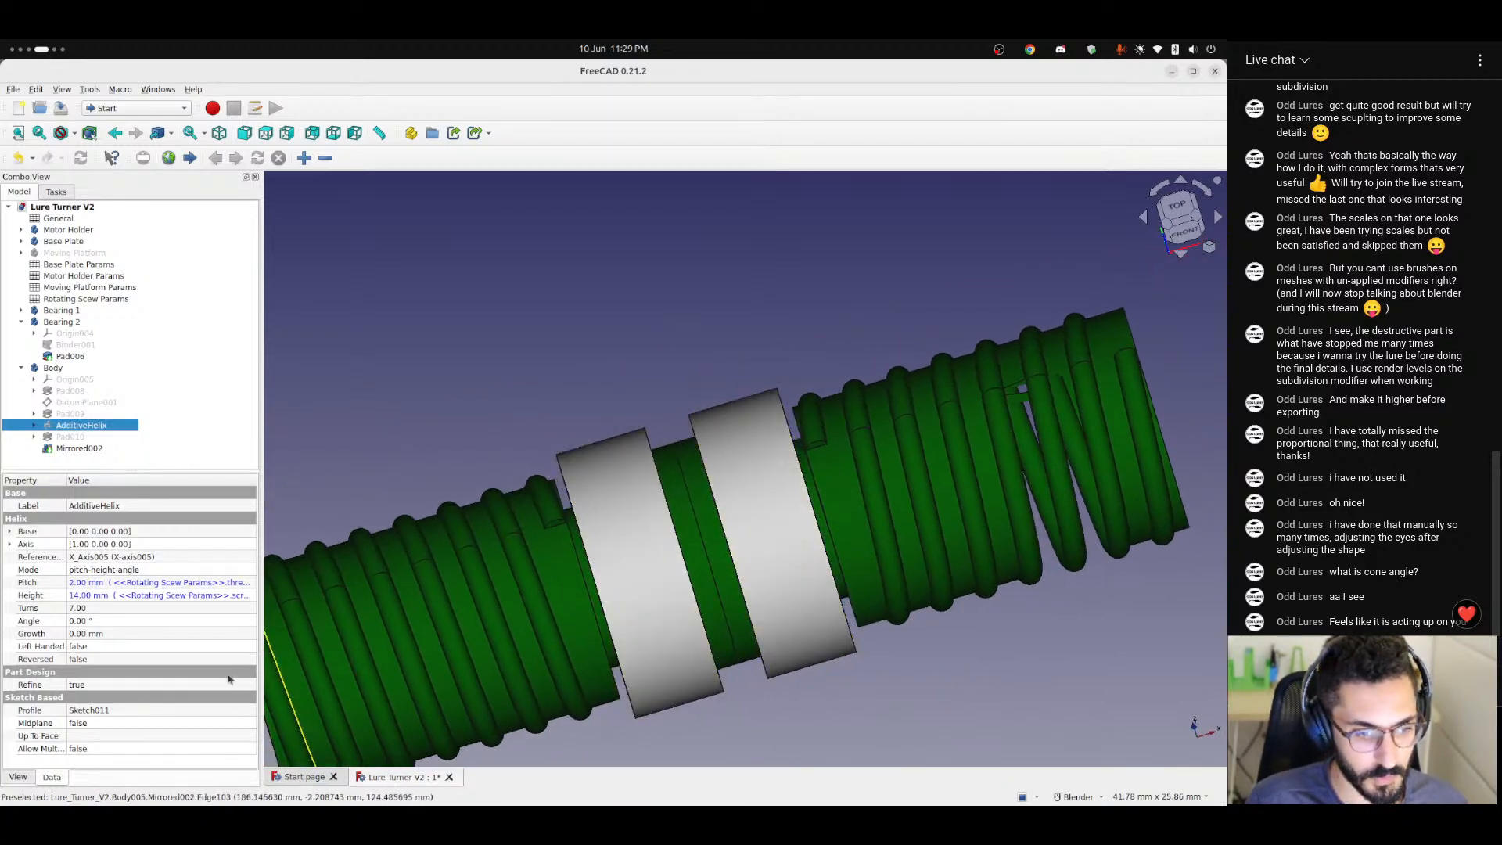
left_click(90, 753)
left_click(93, 752)
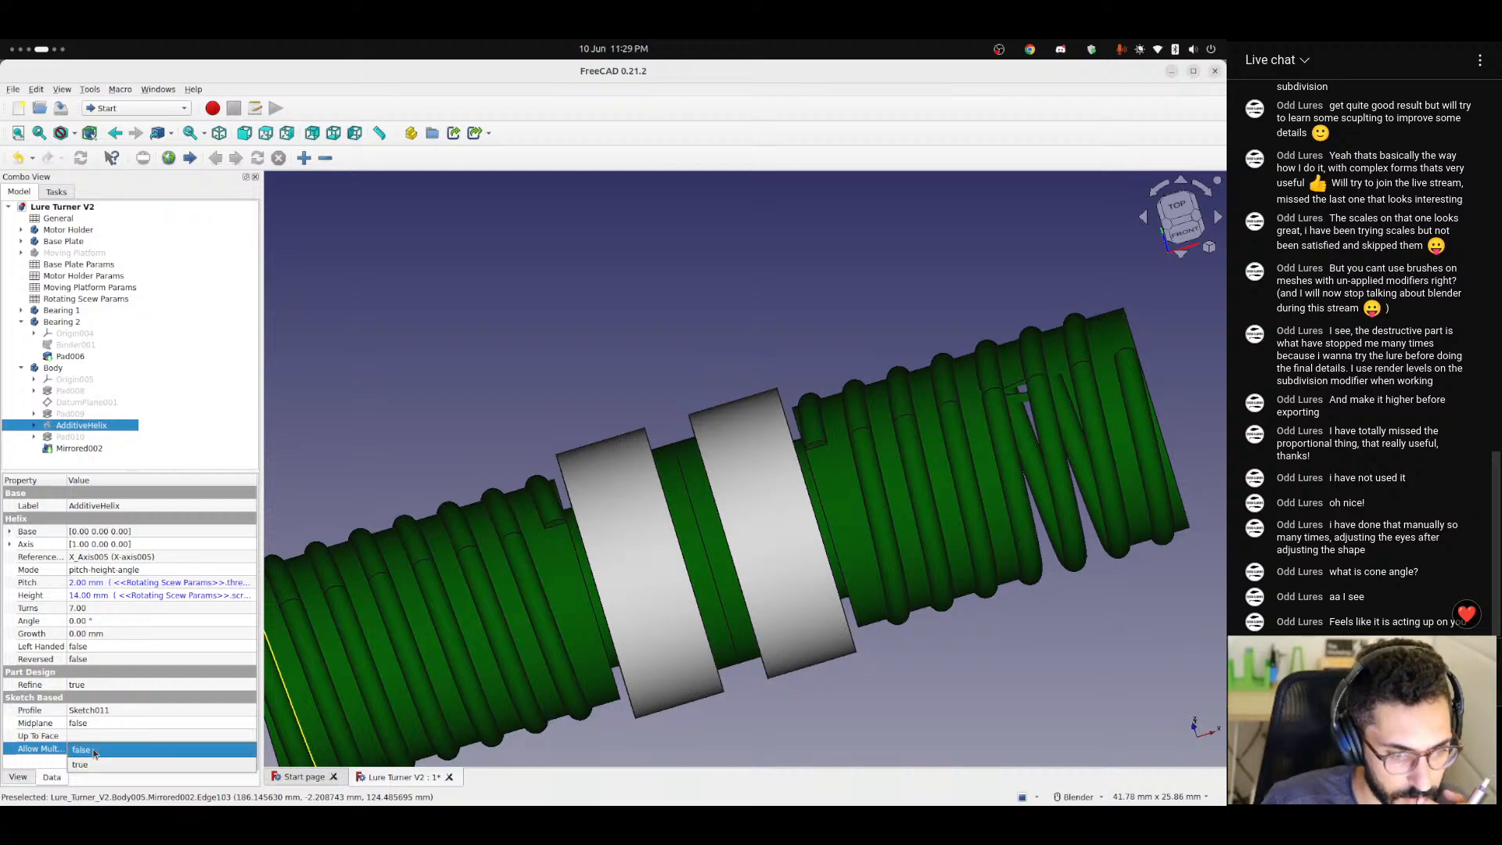
left_click(92, 767)
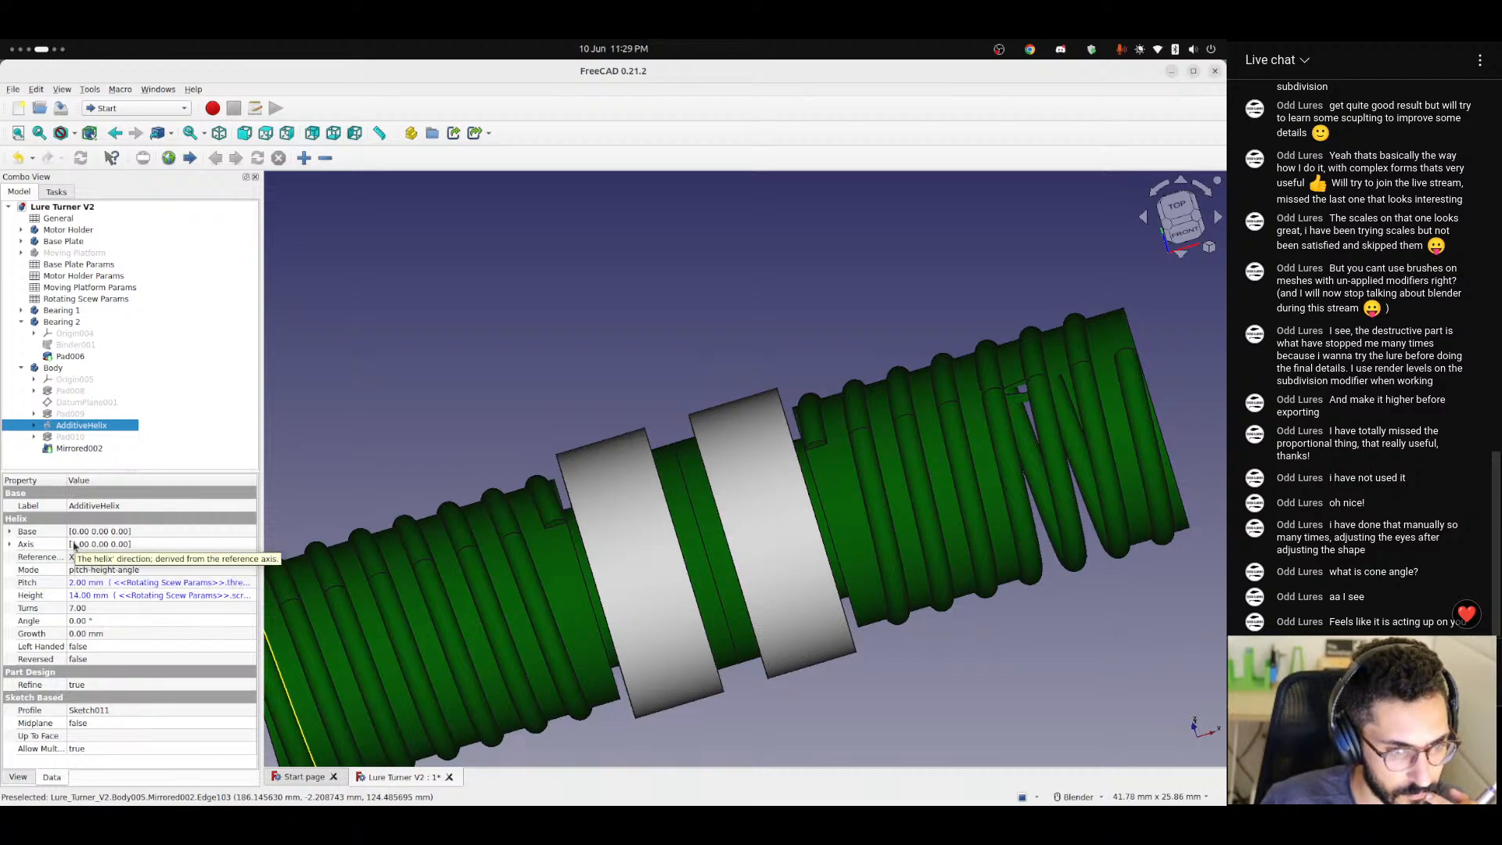
Check AdditiveHelix's axis values, open the helix for editing and set its mode to Height-Turns-Angle.
left_click(10, 545)
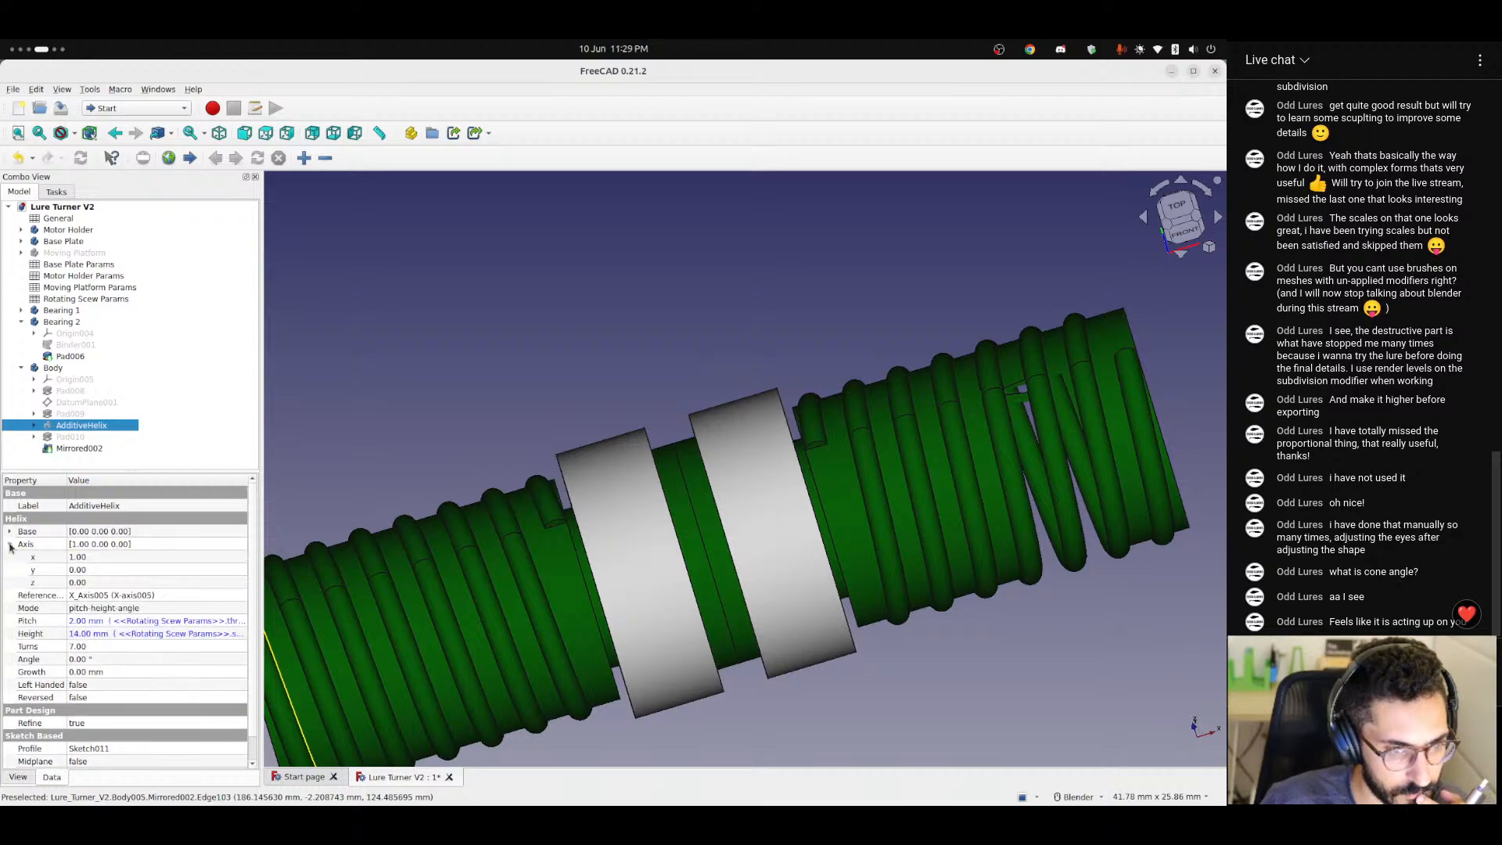
left_click(9, 545)
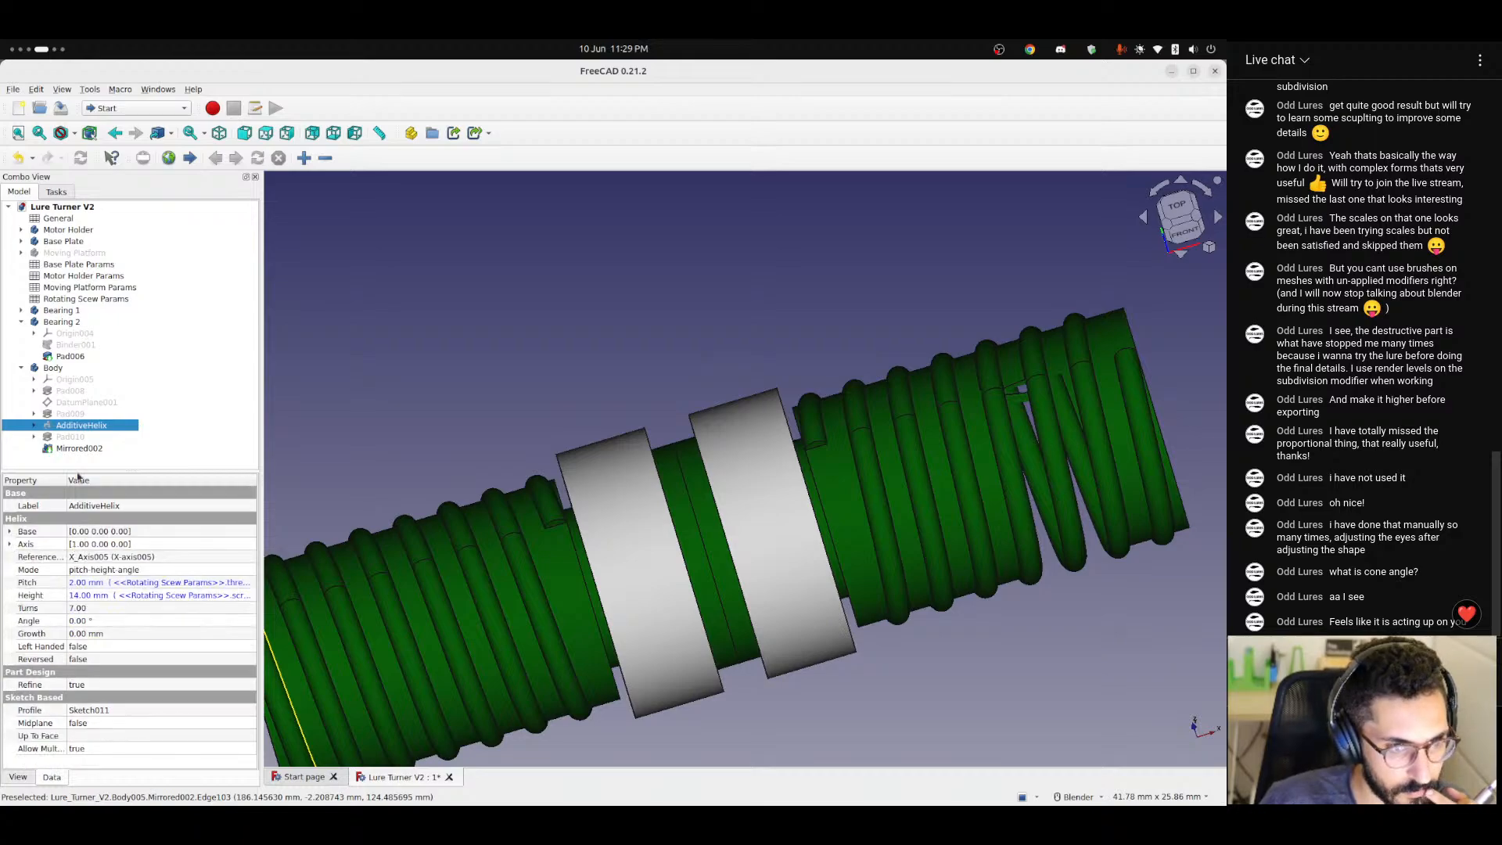
double_click(47, 429)
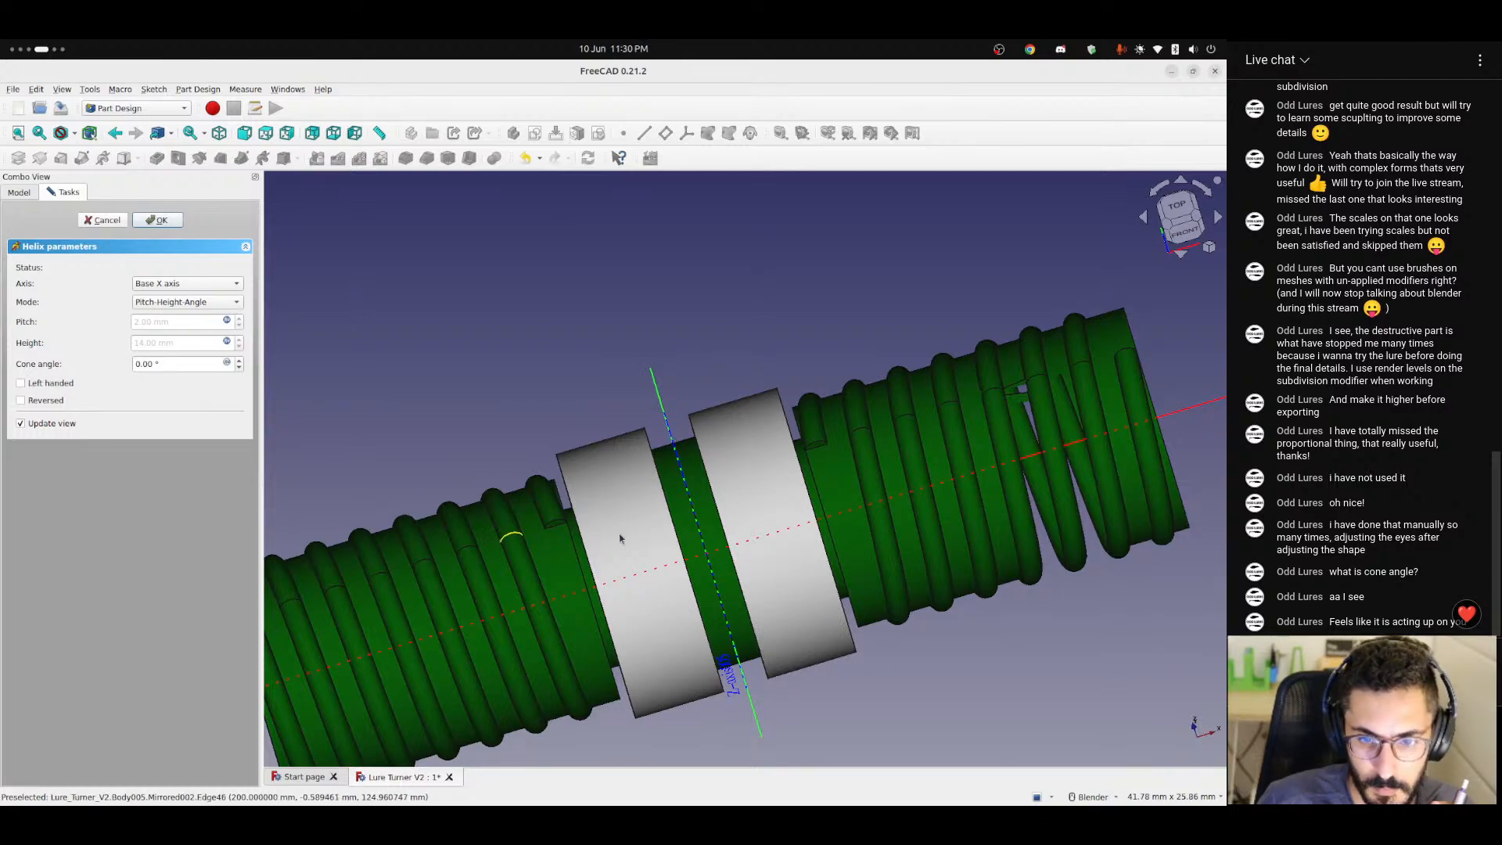
scroll(618, 547, "down", 3)
middle_click_drag(747, 539, 737, 588)
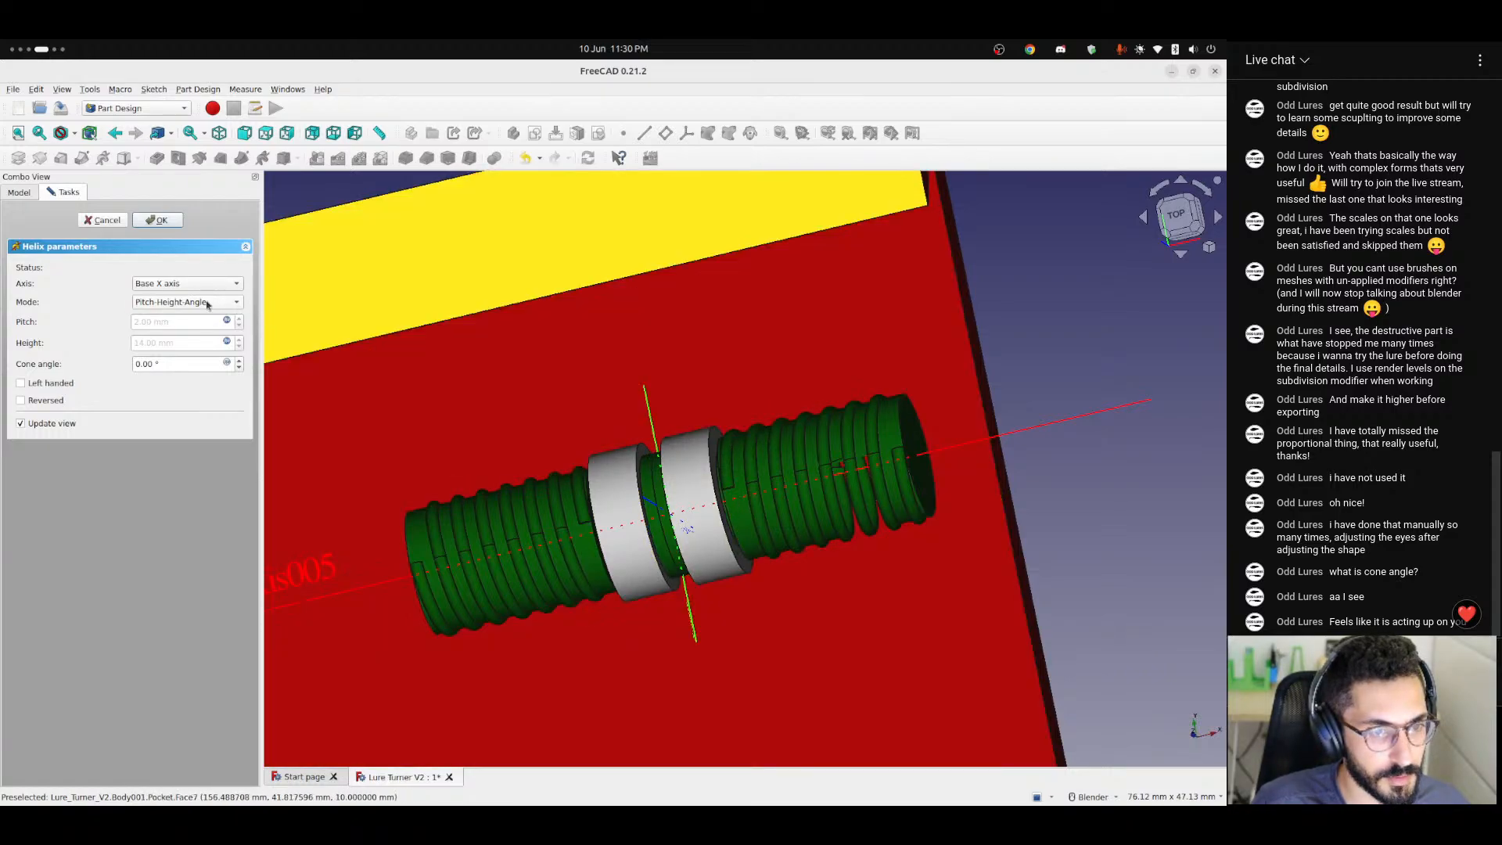
left_click(207, 304)
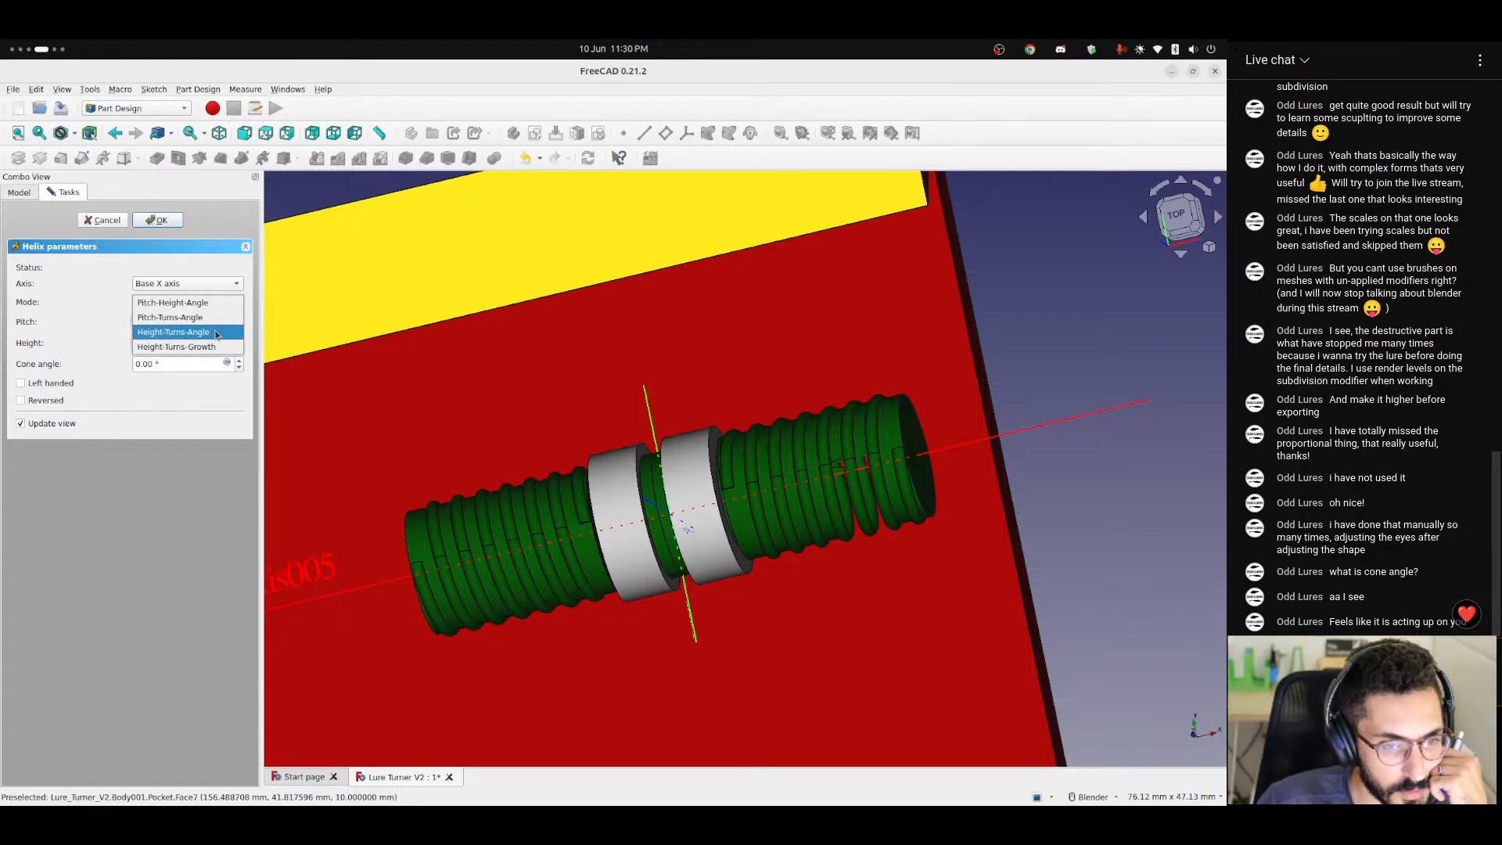
left_click(216, 334)
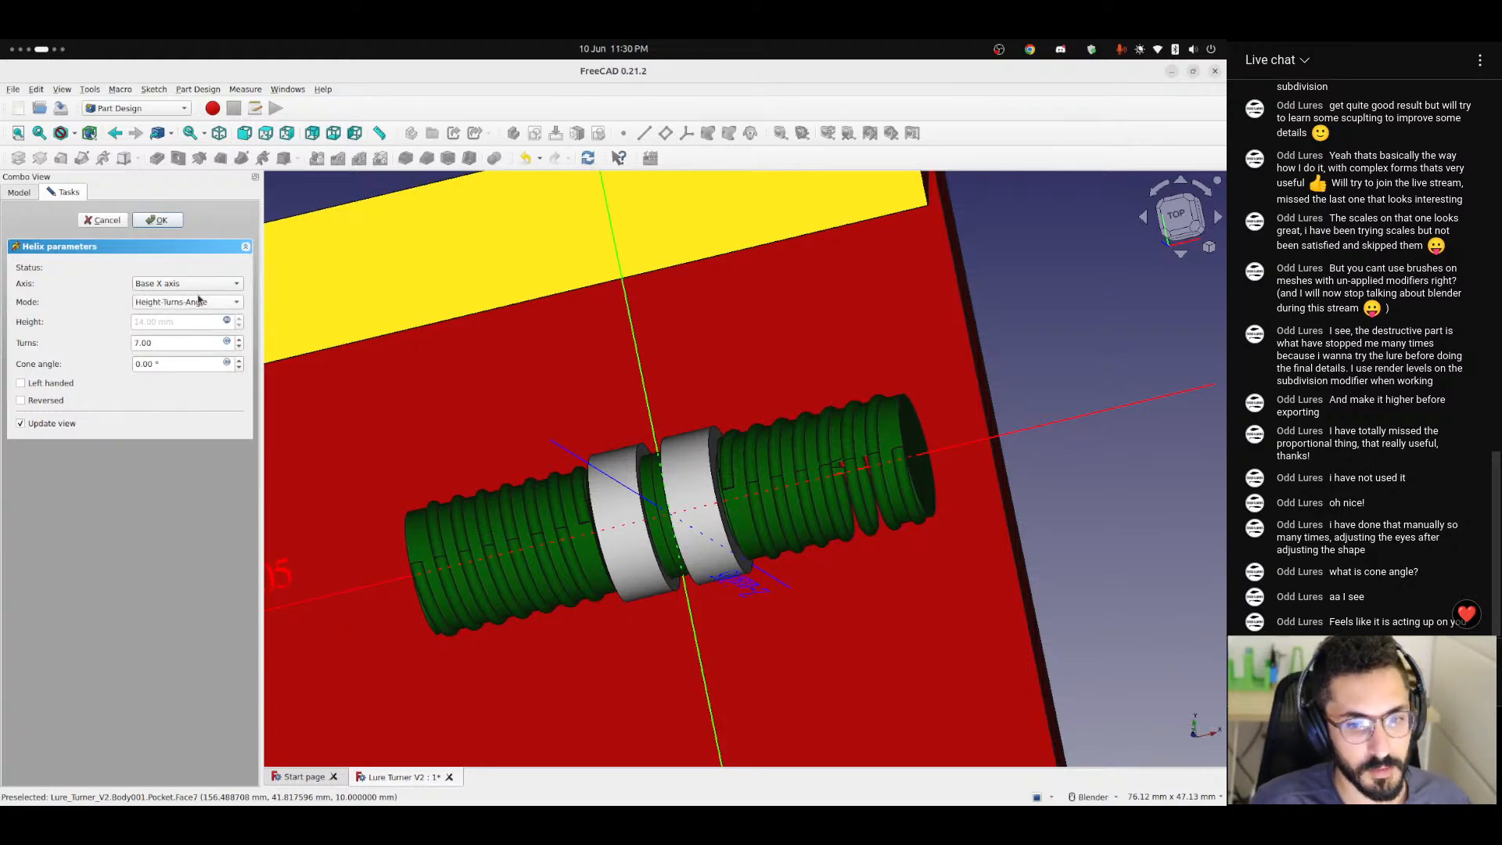
Set AdditiveHelix's number of turns to 6 and accept the helix parameters.
middle_click_drag(542, 473, 617, 491)
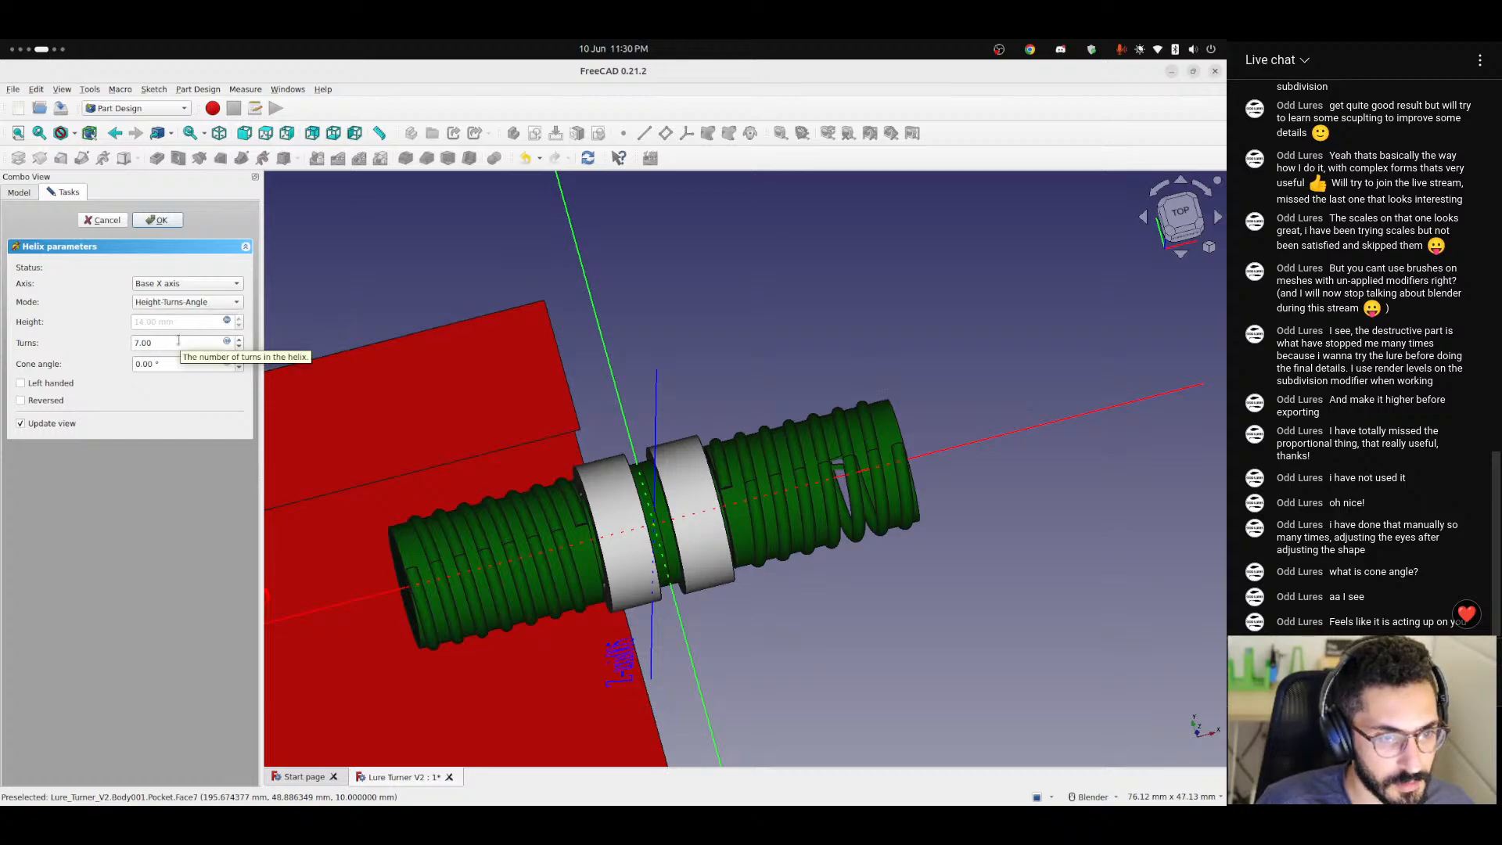
left_click(138, 343)
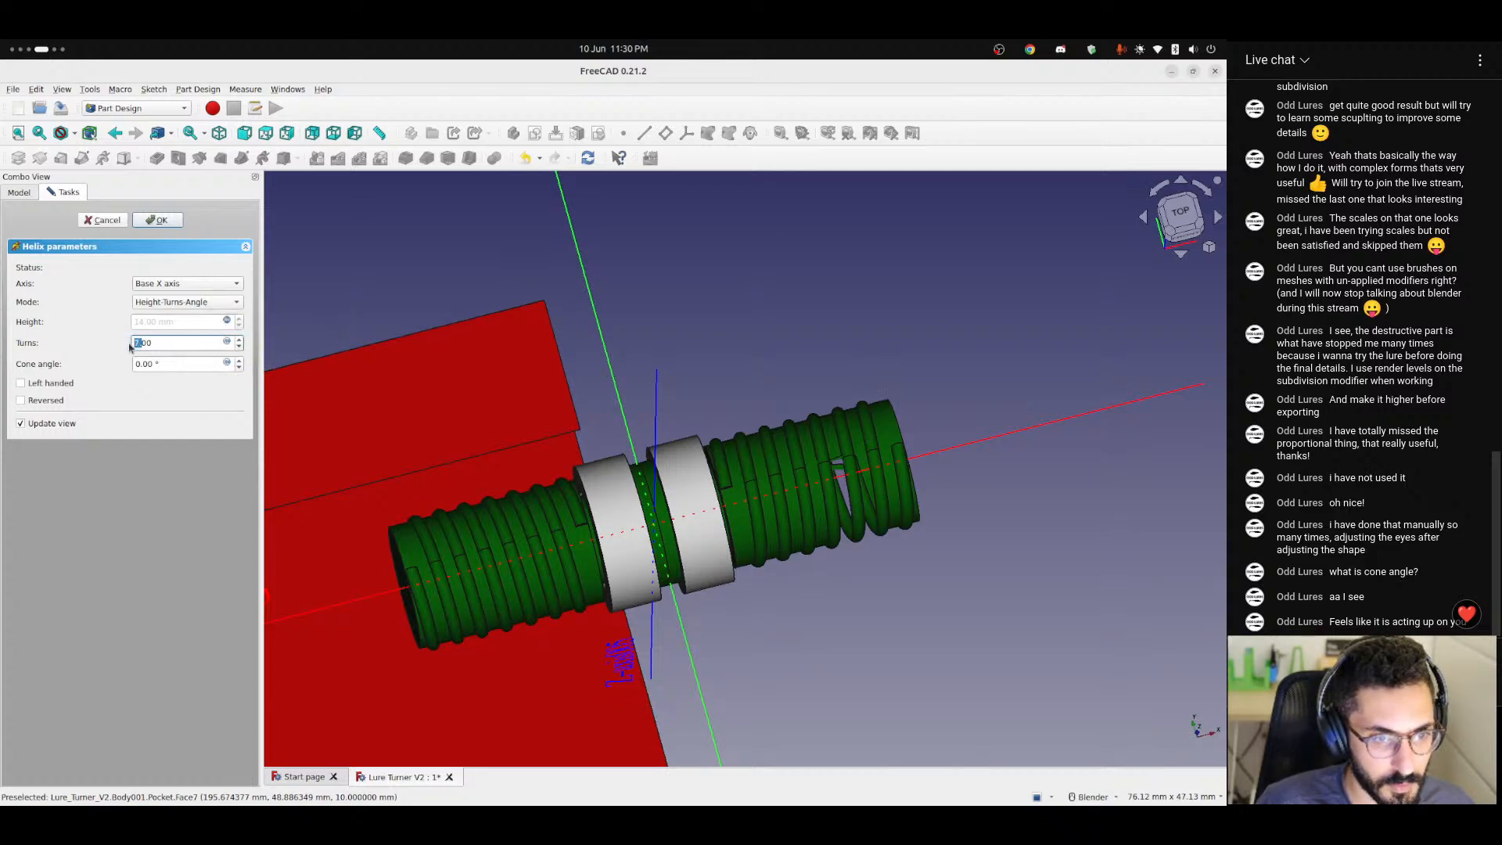
type("6")
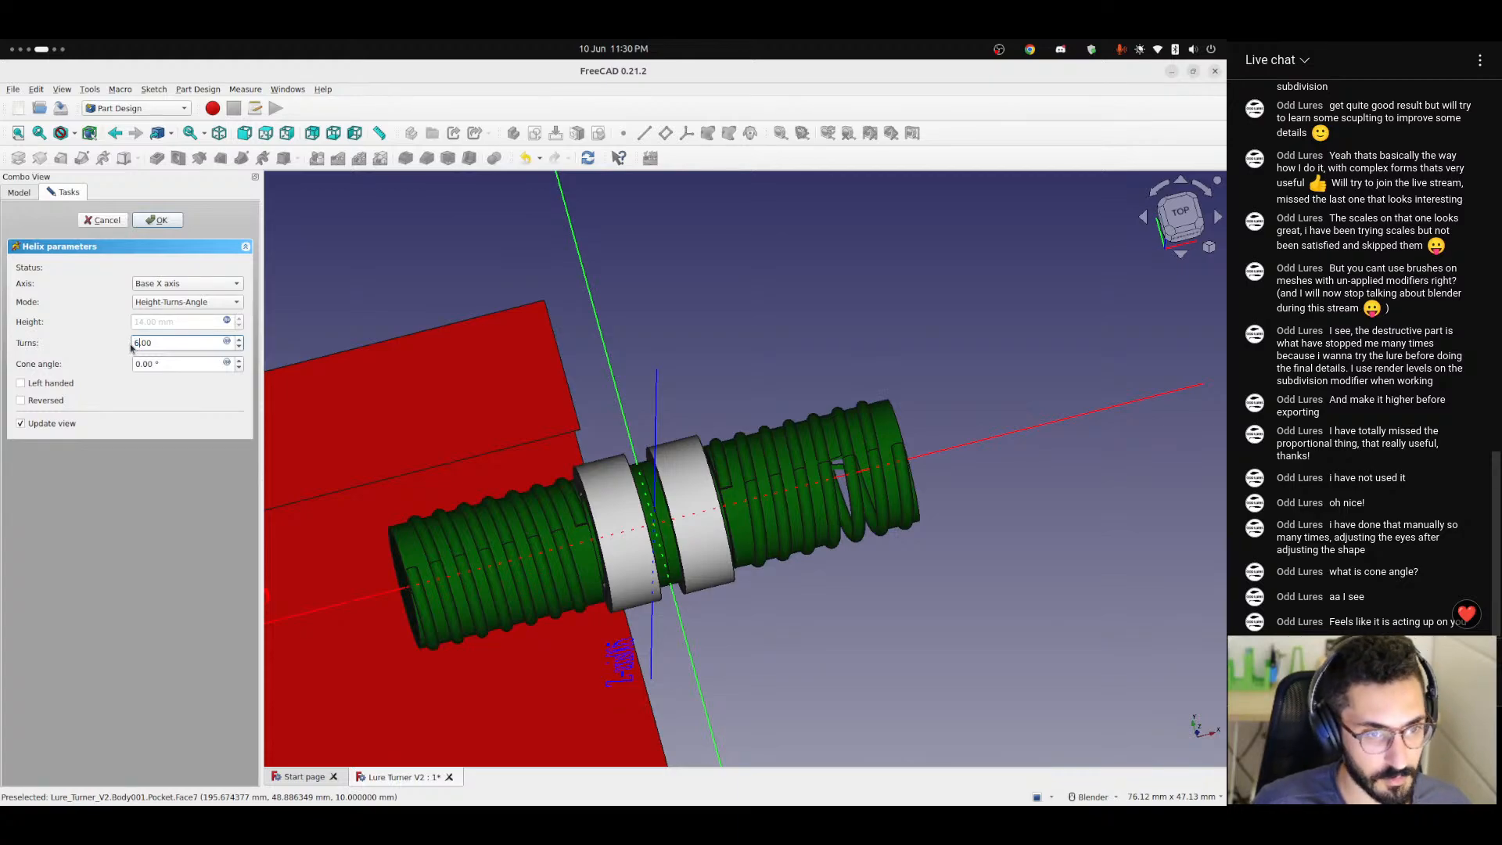
left_click(147, 516)
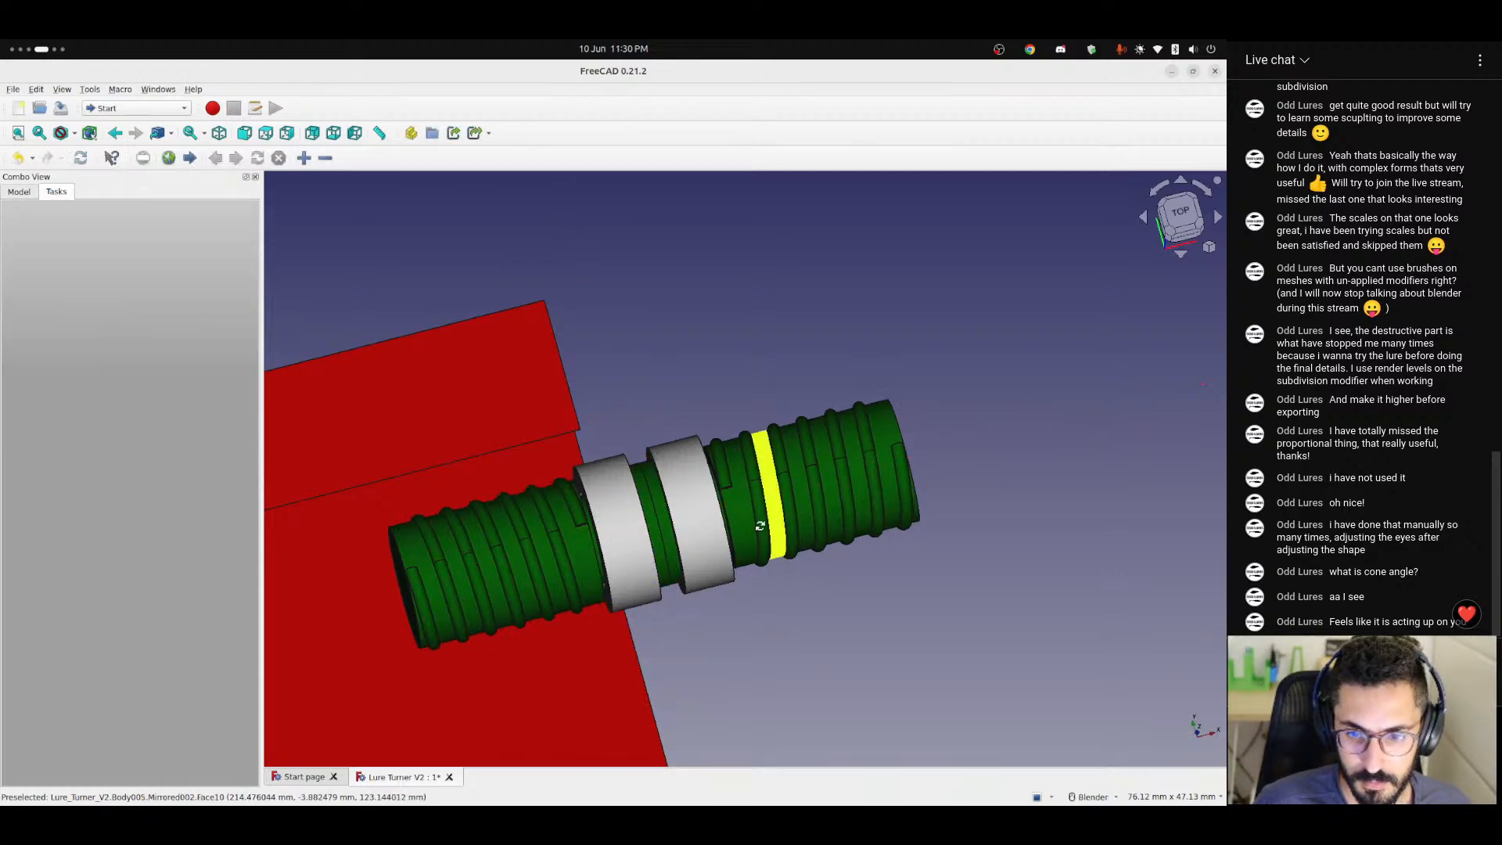
Inspect the thread on both halves of the shaft from several sides and save the document.
middle_click_drag(767, 501, 1027, 598)
middle_click_drag(725, 545, 667, 513)
scroll(805, 493, "up", 5)
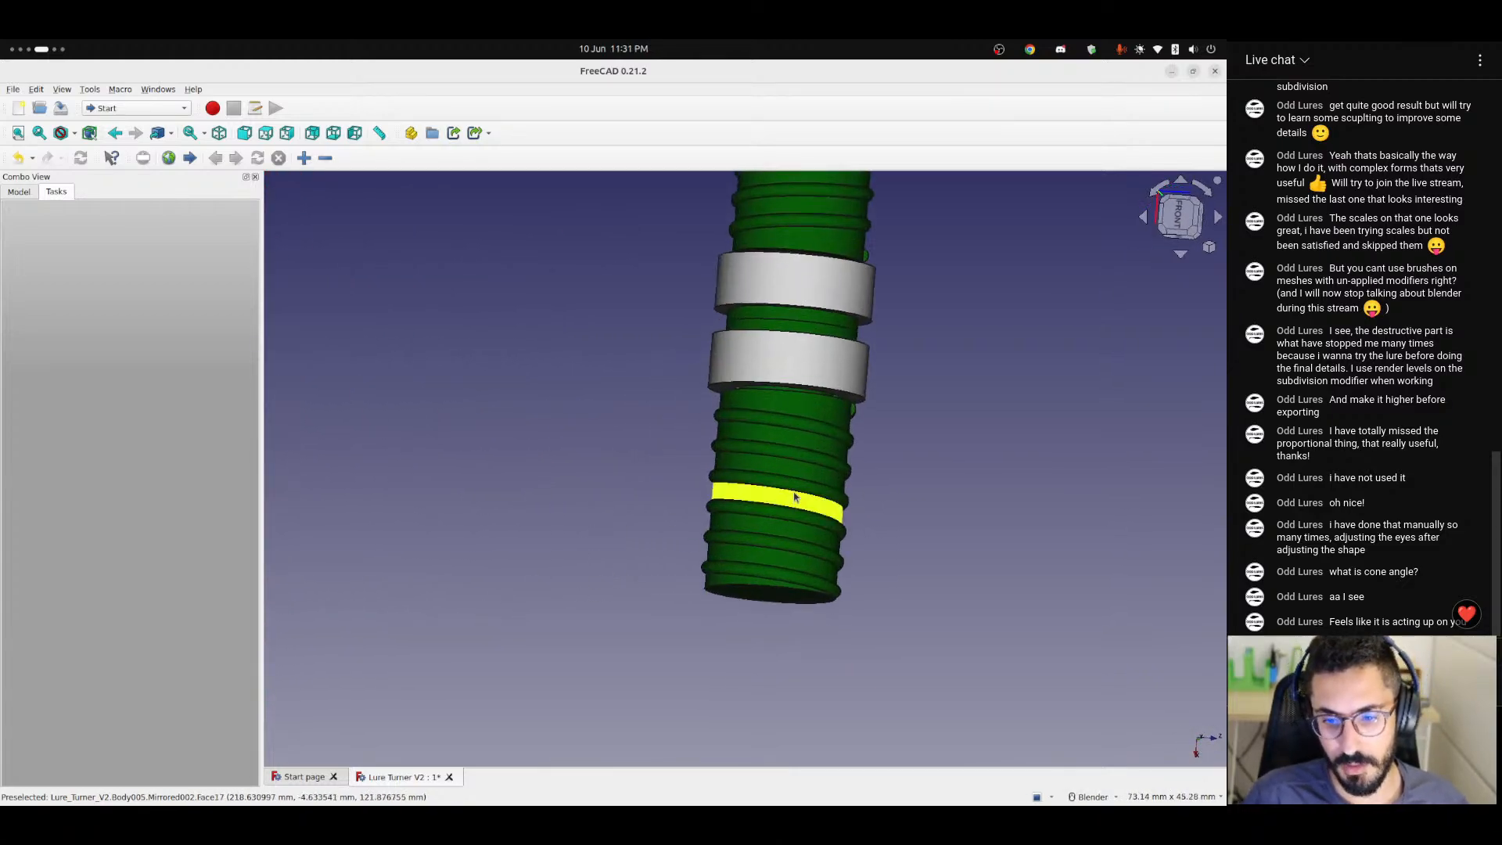
scroll(813, 395, "down", 4)
middle_click_drag(815, 392, 570, 459)
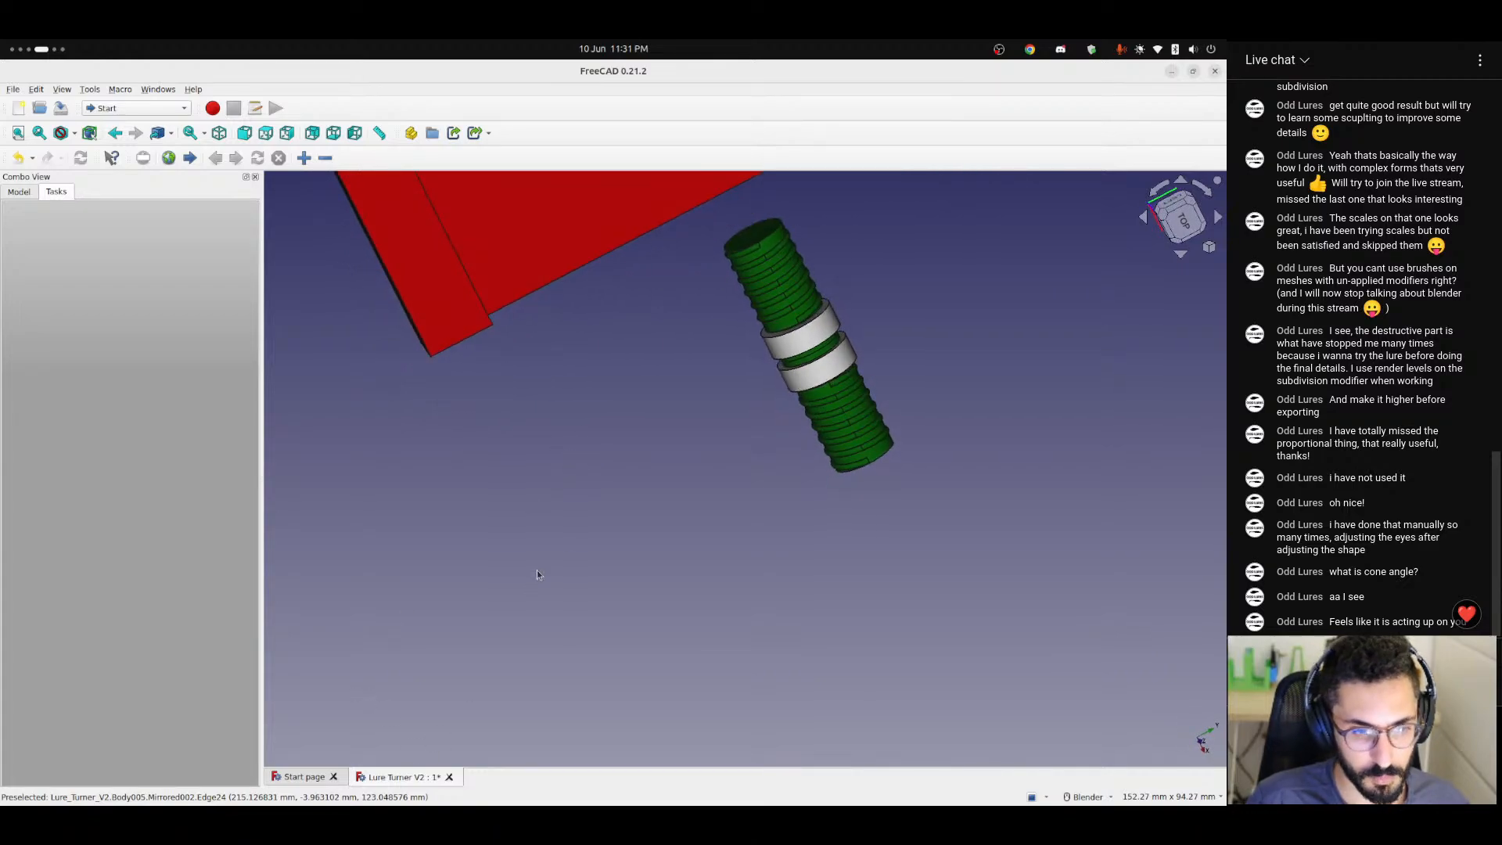
key("ctrl+s")
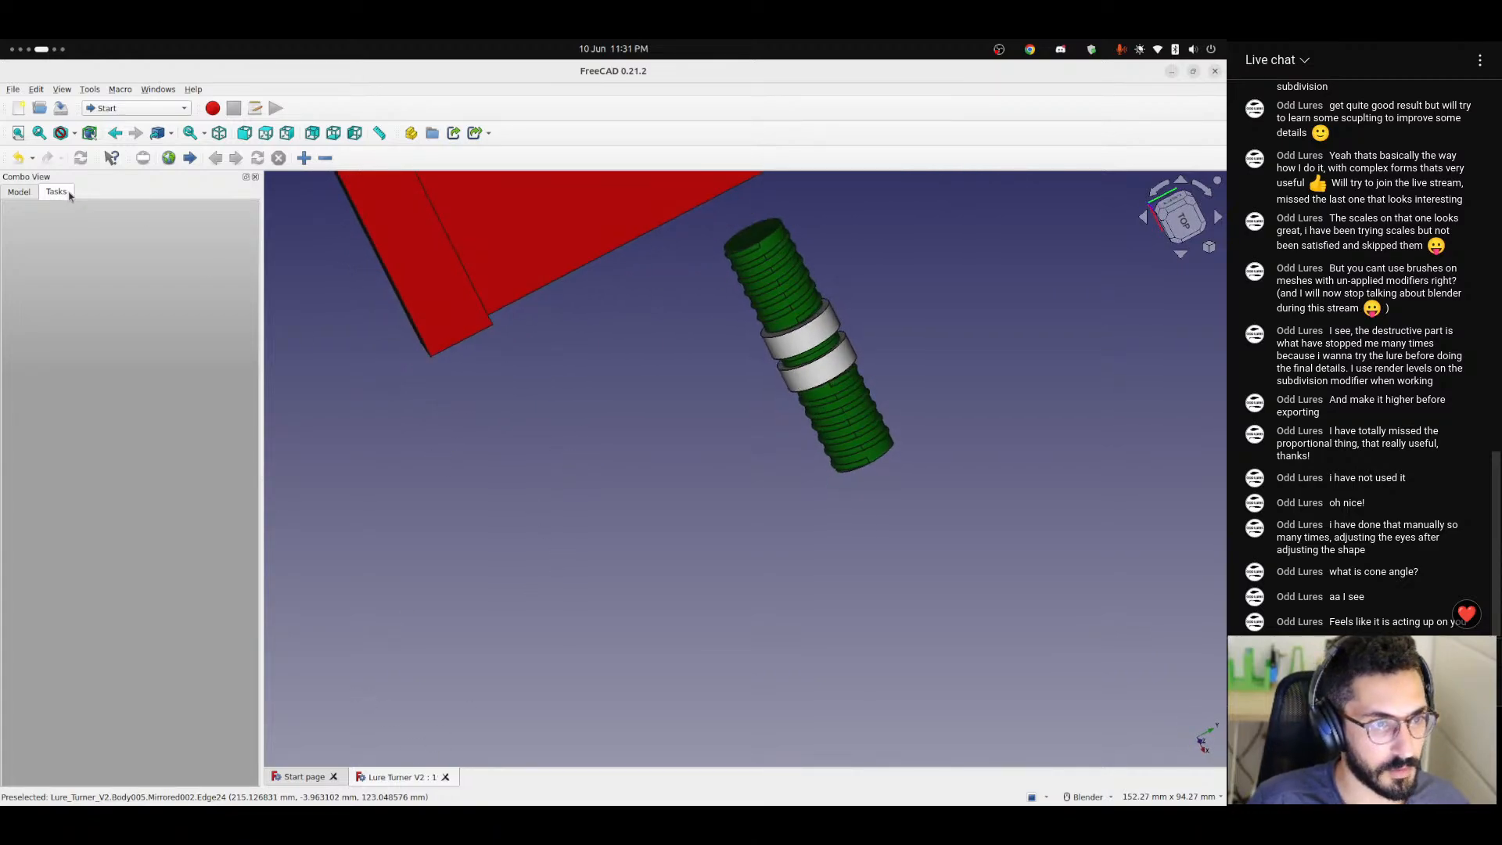
Rename the threadPitch label in cell A8 of the Rotating Scew Params spreadsheet to threadTurns.
left_click(19, 193)
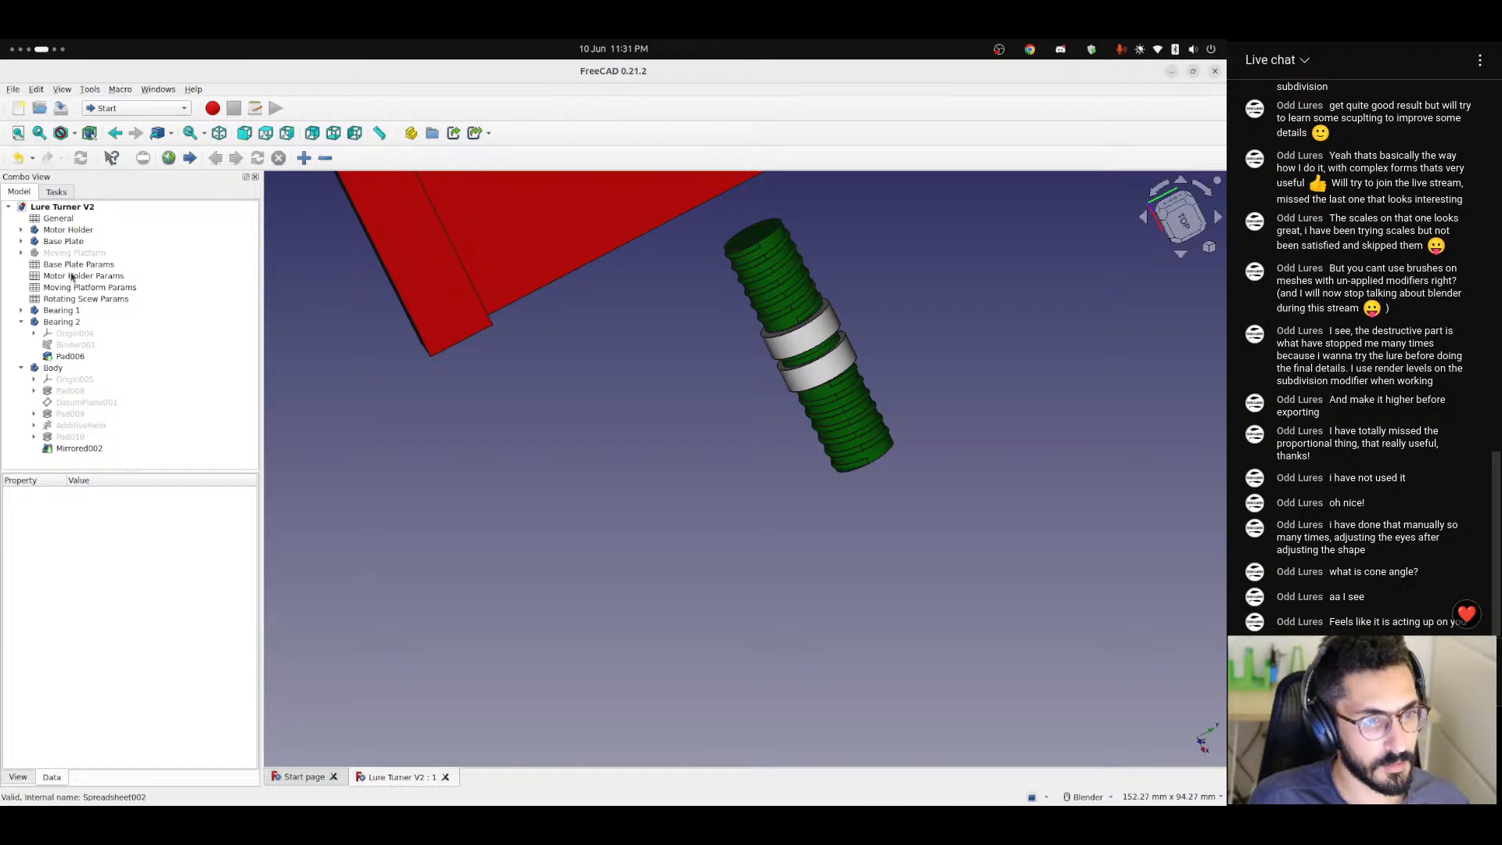
double_click(86, 299)
left_click(337, 358)
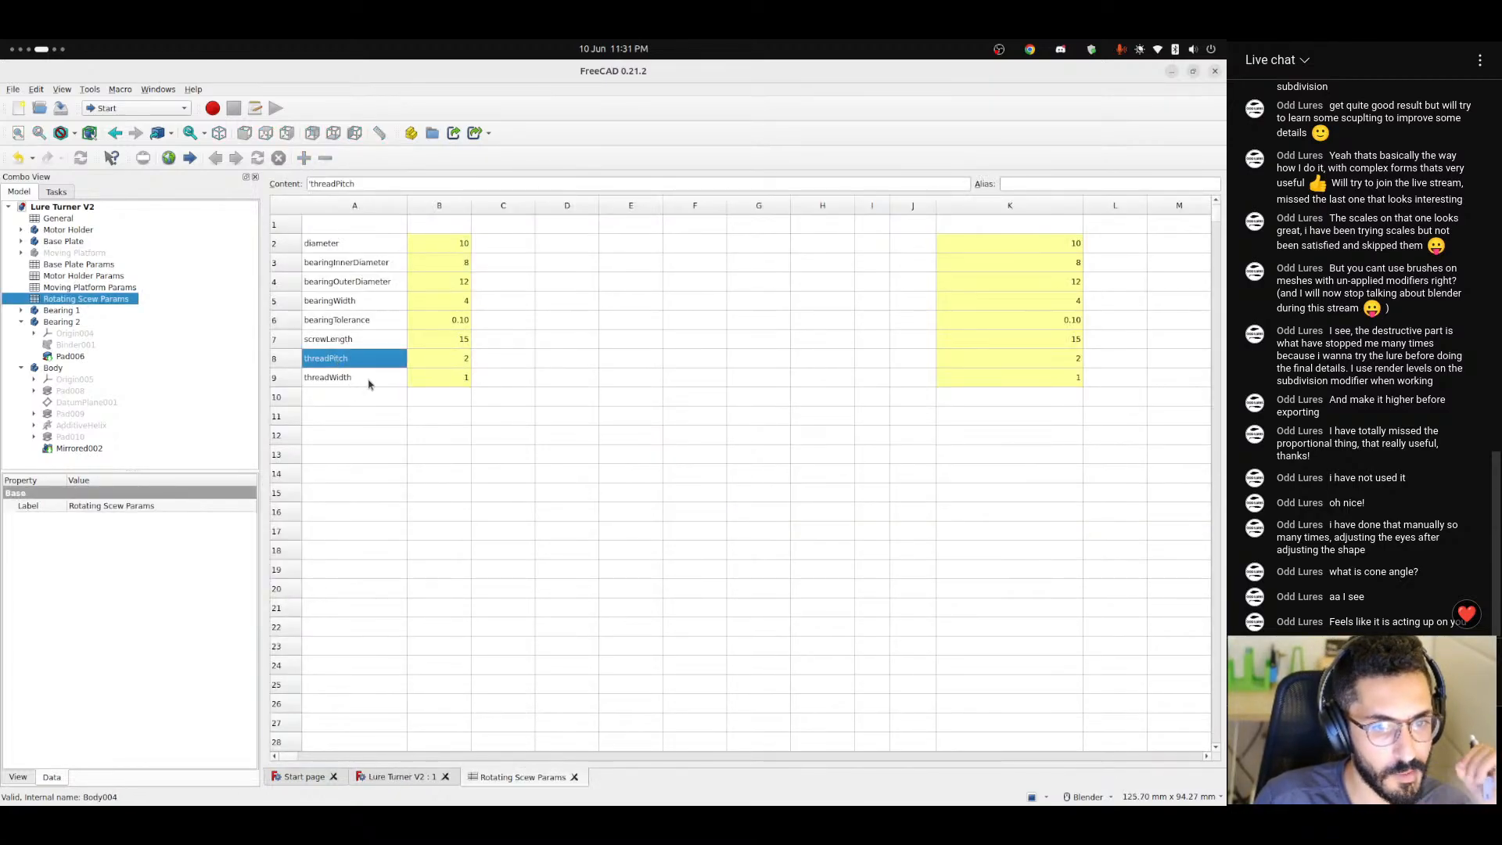
left_click_drag(357, 184, 335, 184)
type("T")
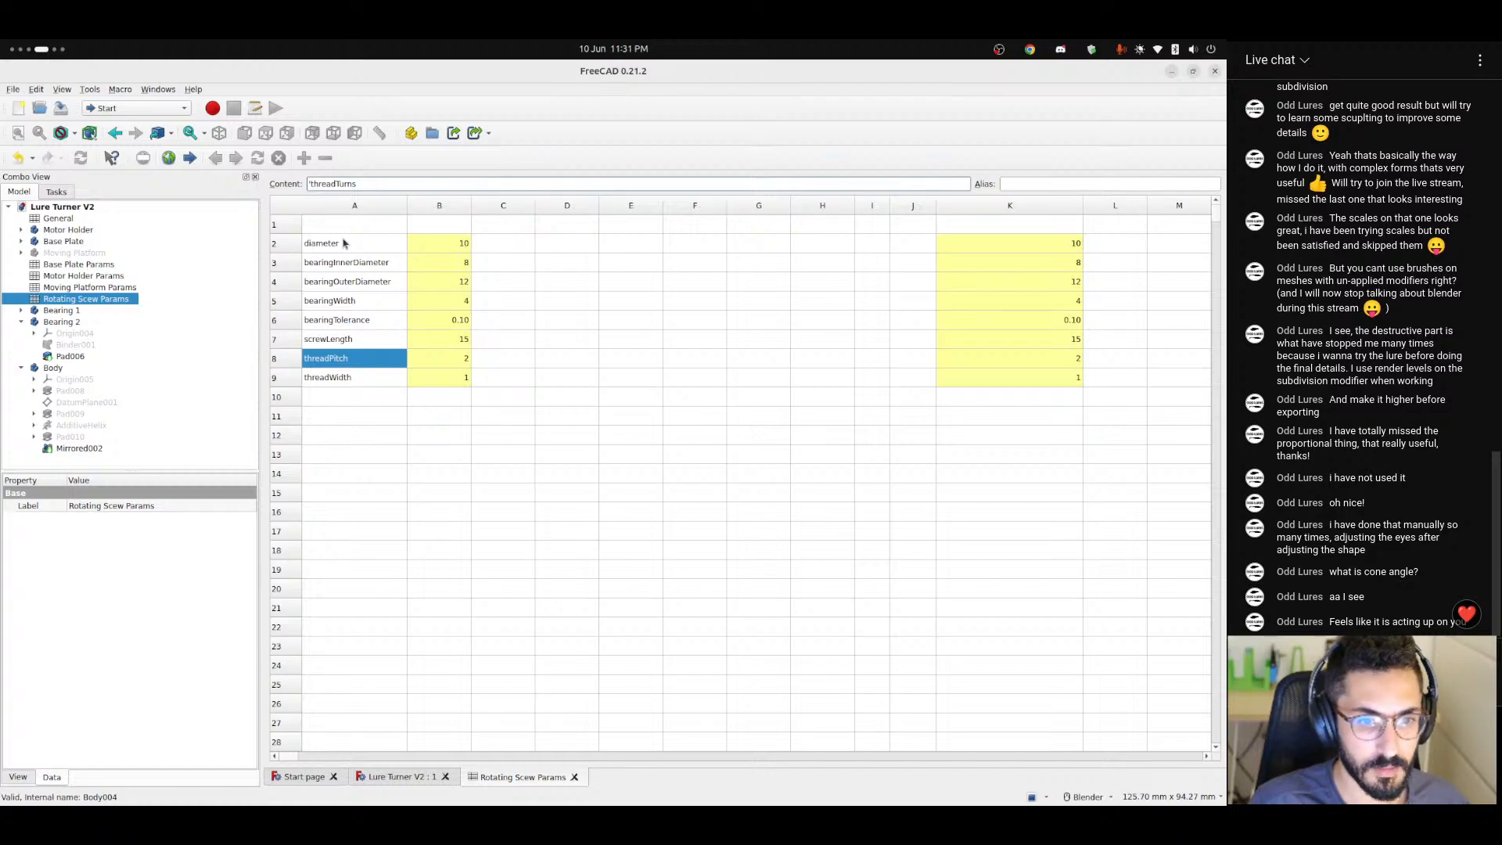
type("urns")
key("Return")
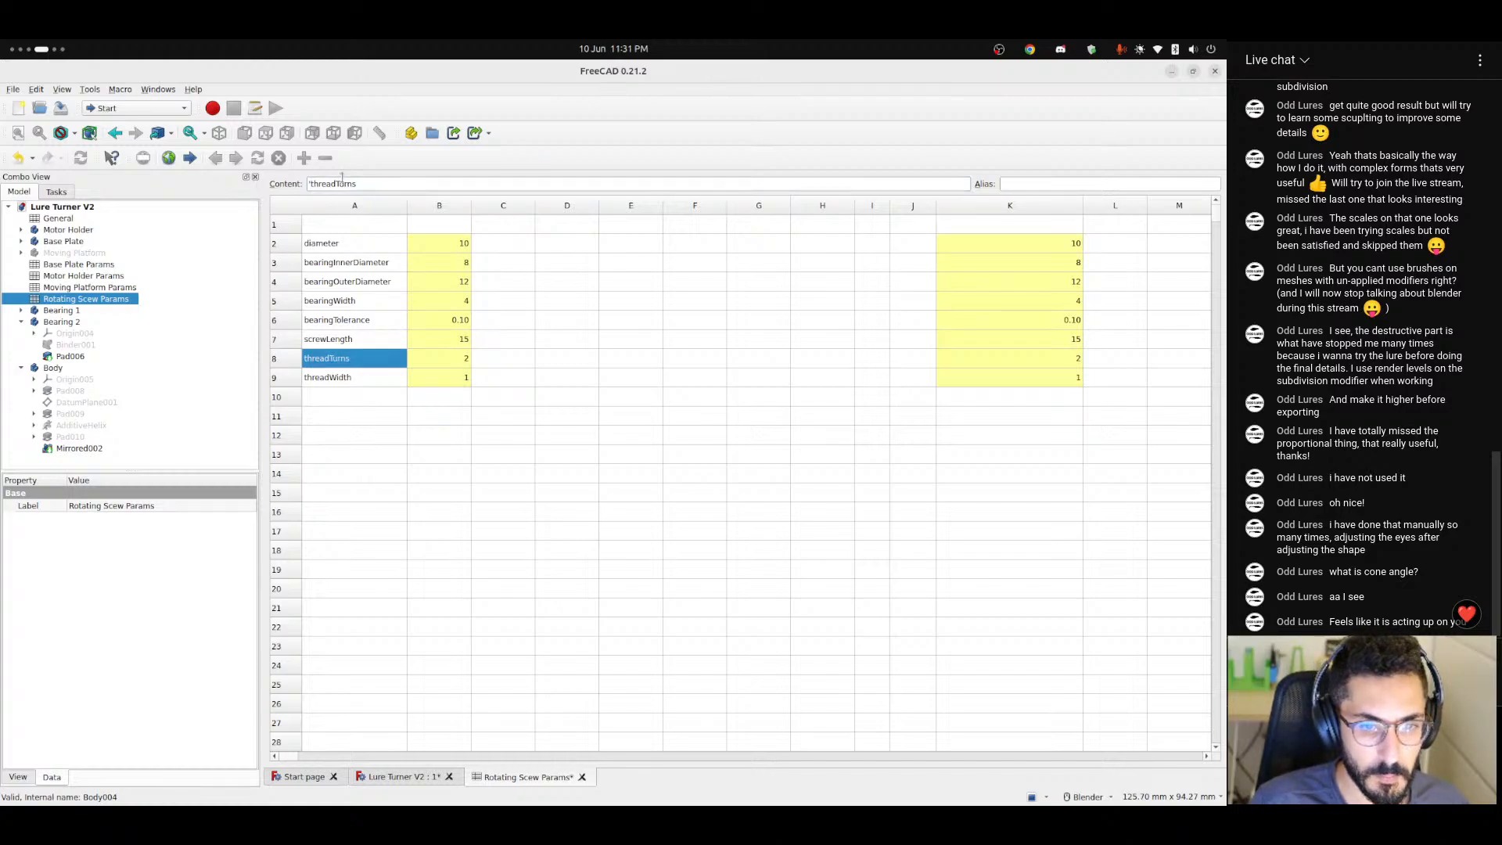
Change the alias of cell B8 to threadTurnsInput and set its value to 6.
double_click(342, 179)
key("ctrl+c")
left_click(461, 360)
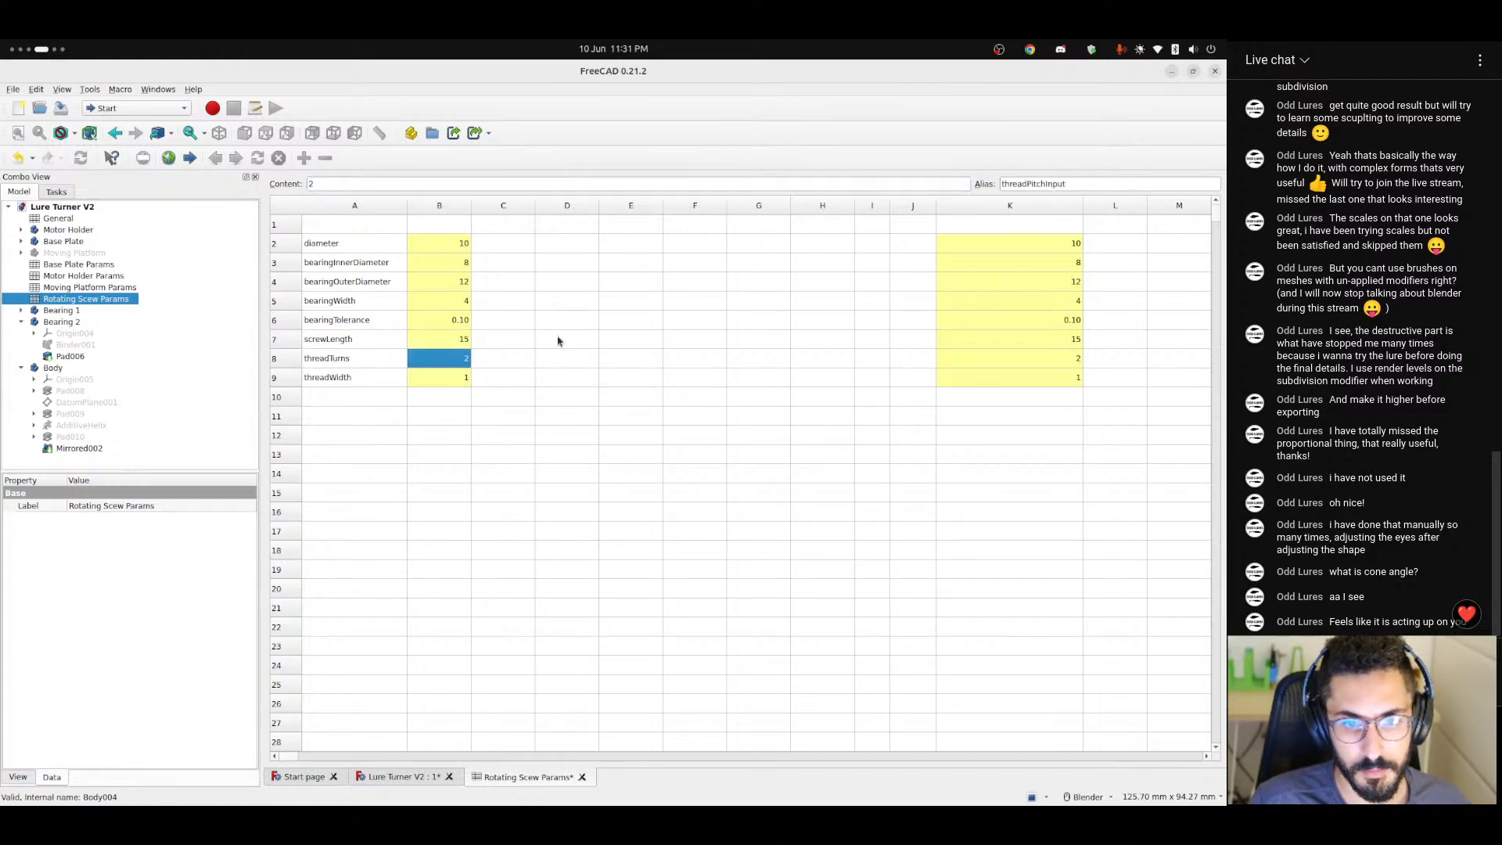
left_click_drag(1046, 184, 1001, 184)
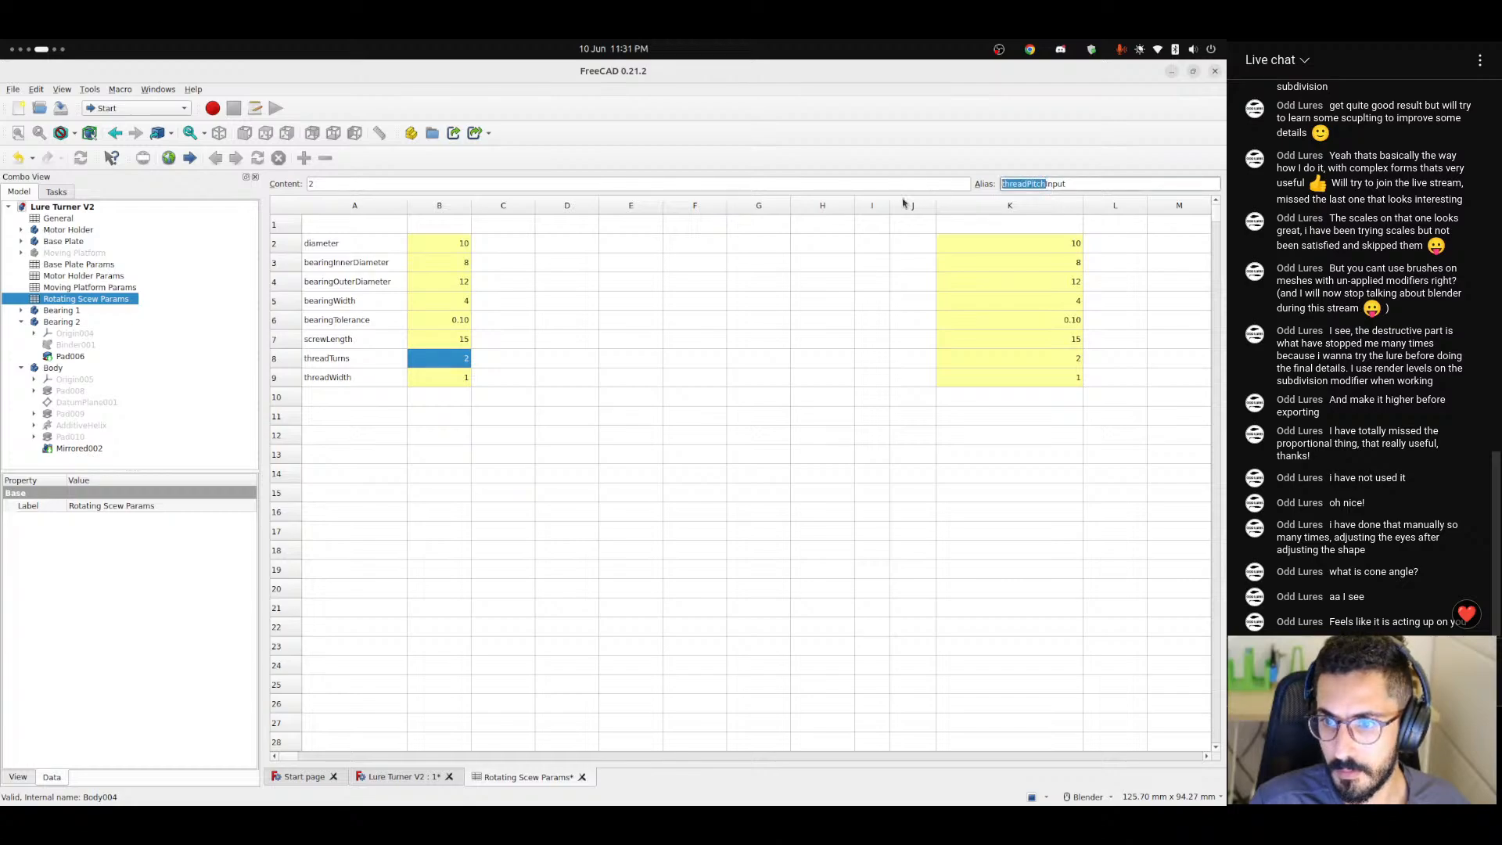
key("ctrl+v")
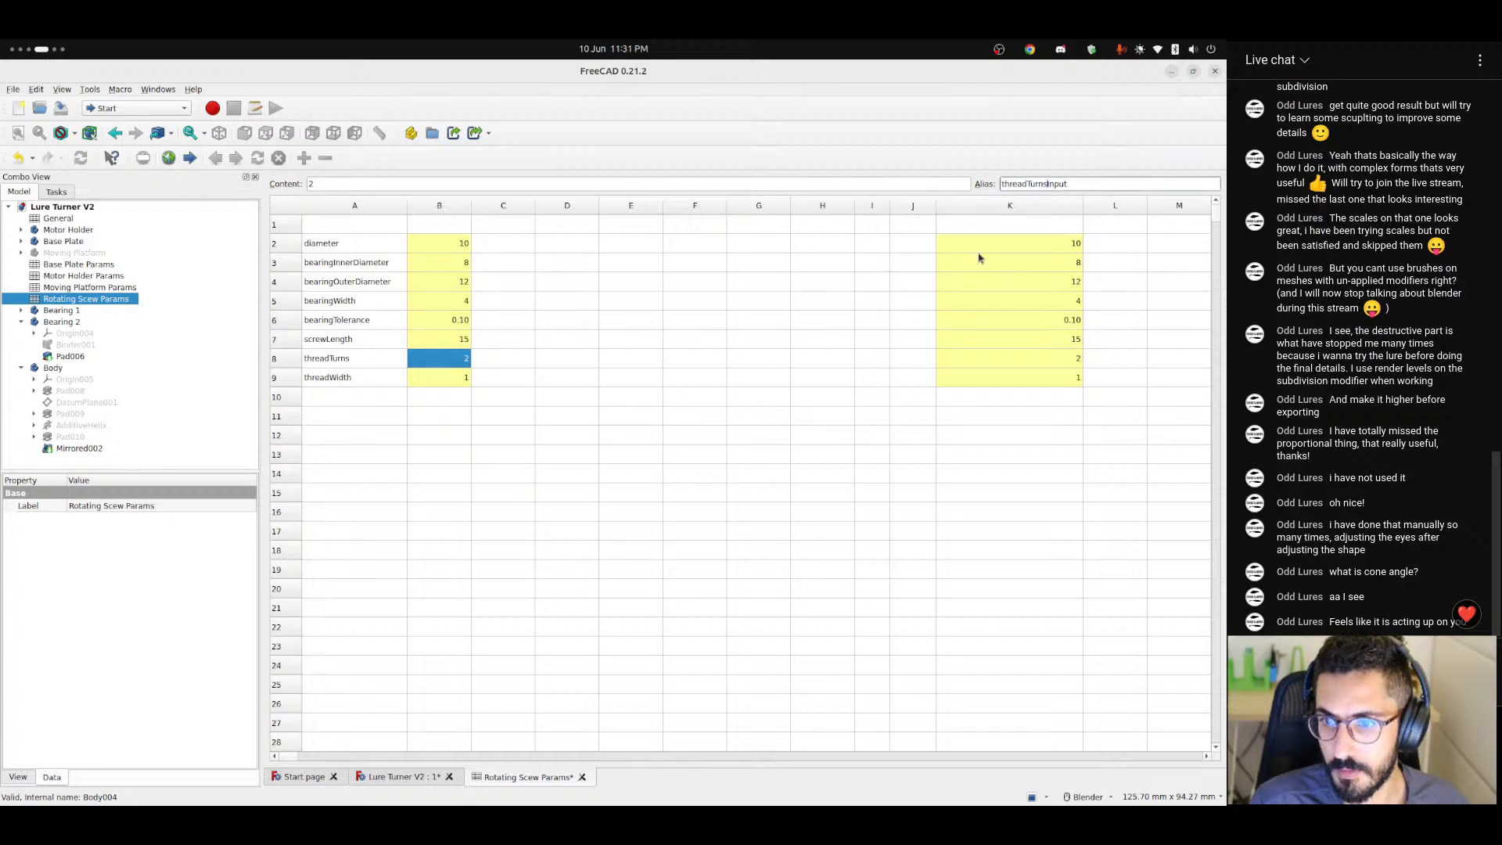
left_click(502, 362)
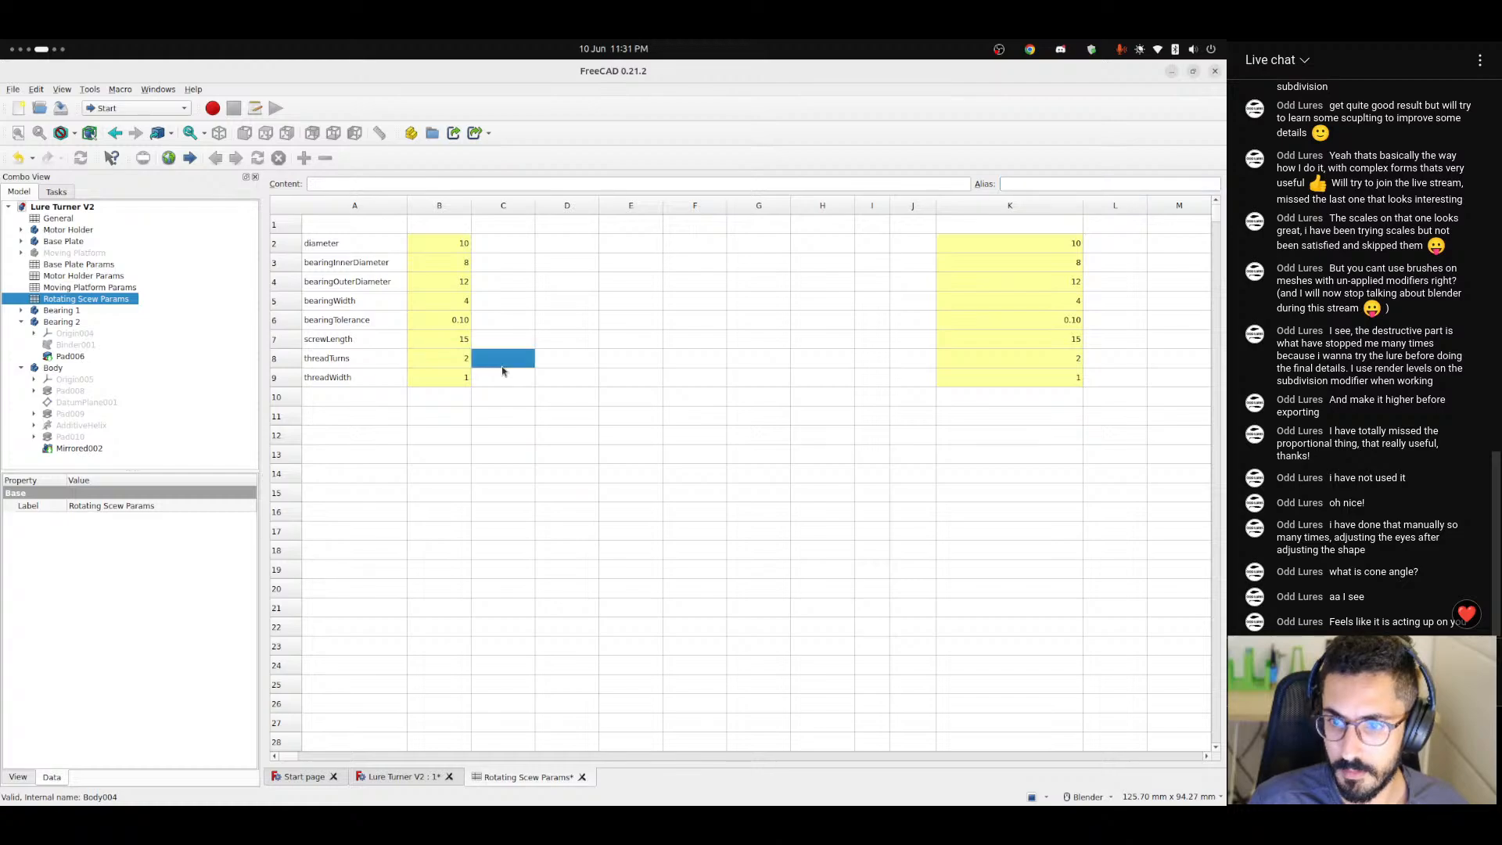
left_click(466, 364)
type("6")
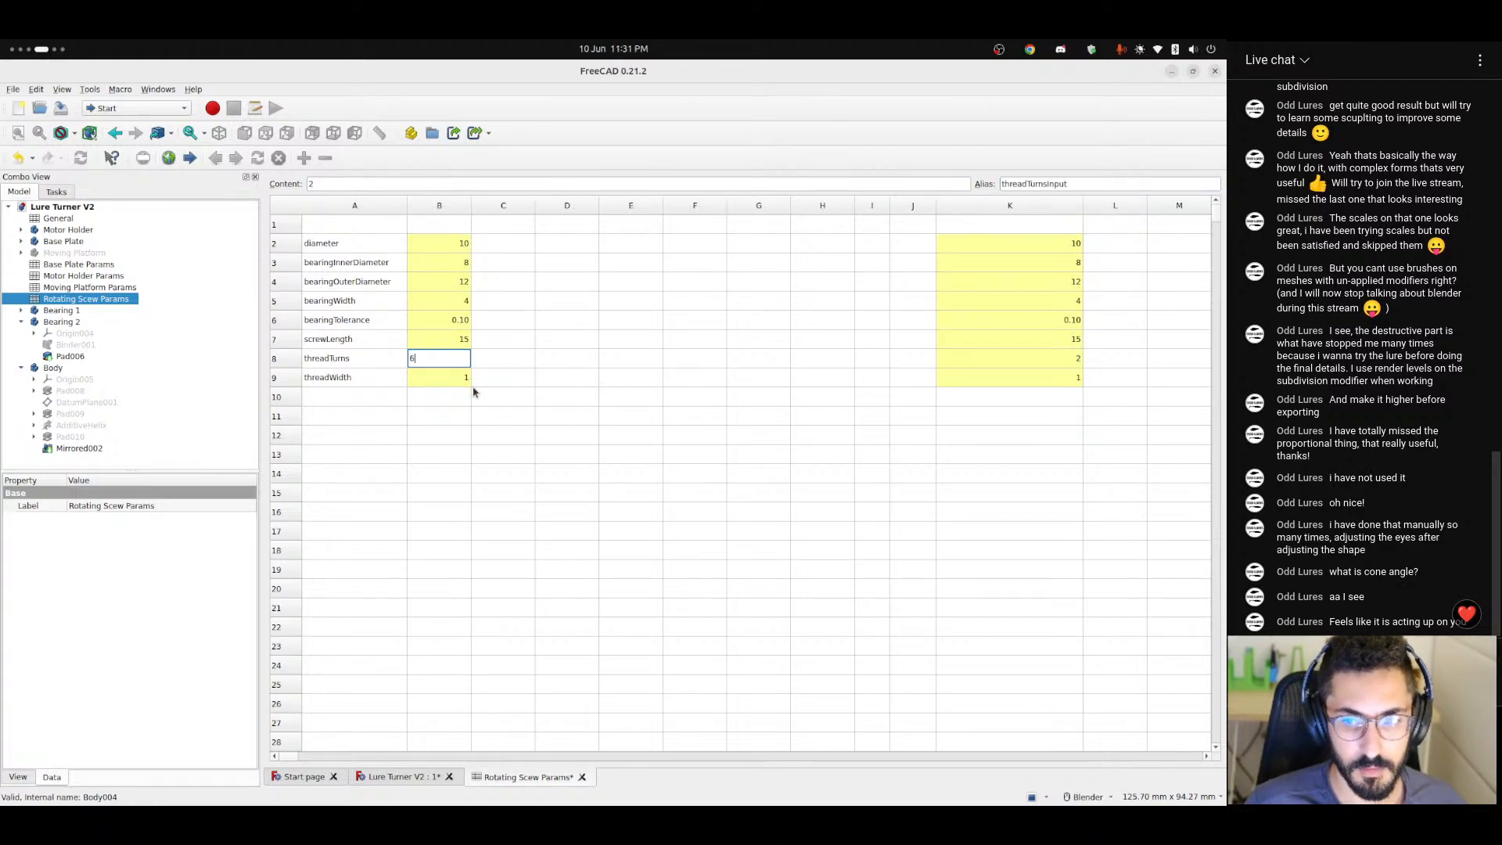
key("Return")
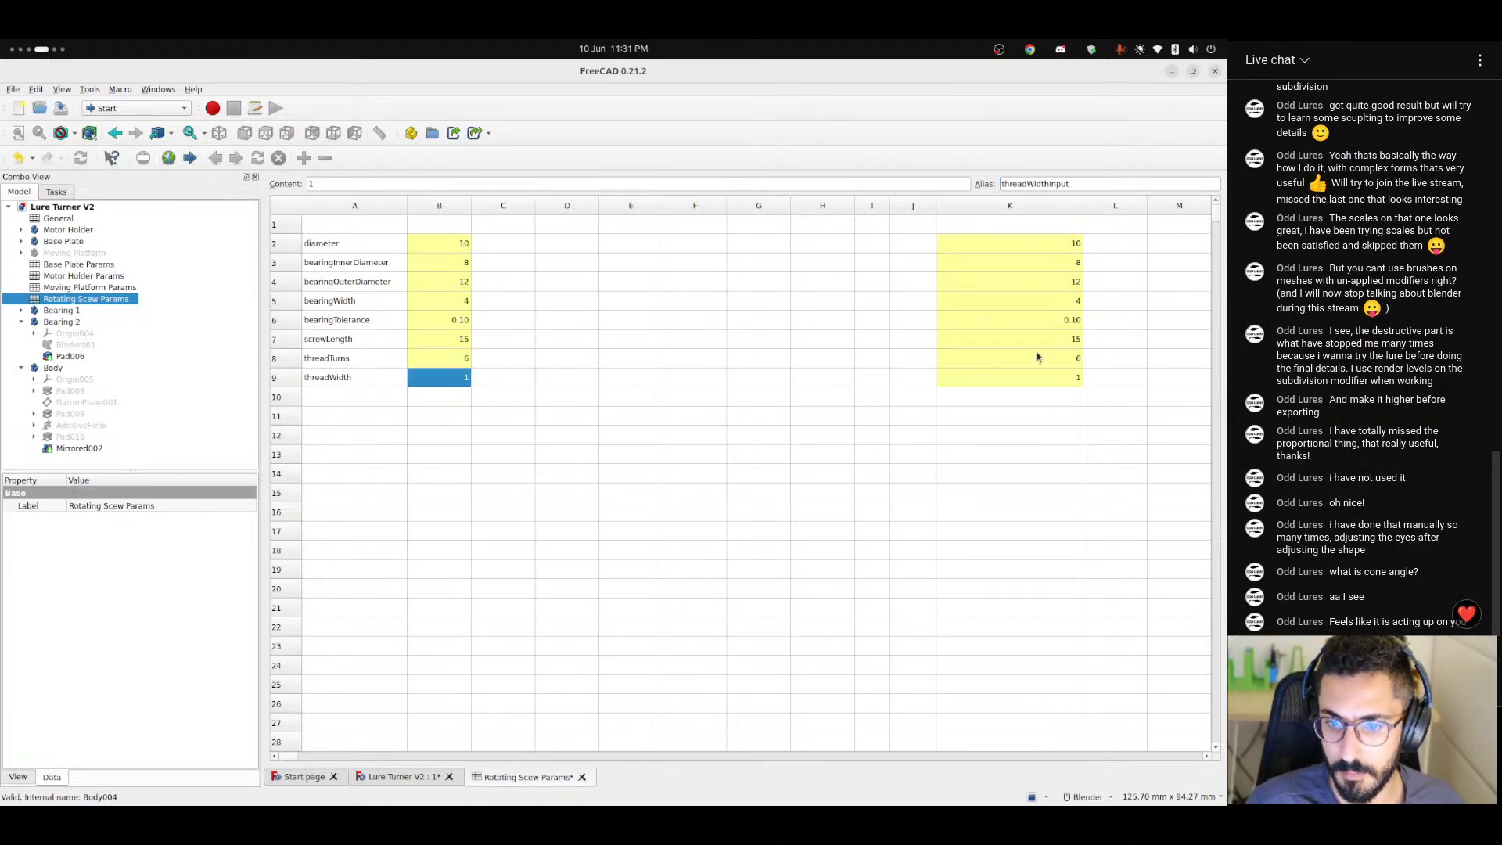
Change the formula in cell K8 to =min(max(threadTurnsInput; 1); screwLength / 2).
left_click(1037, 358)
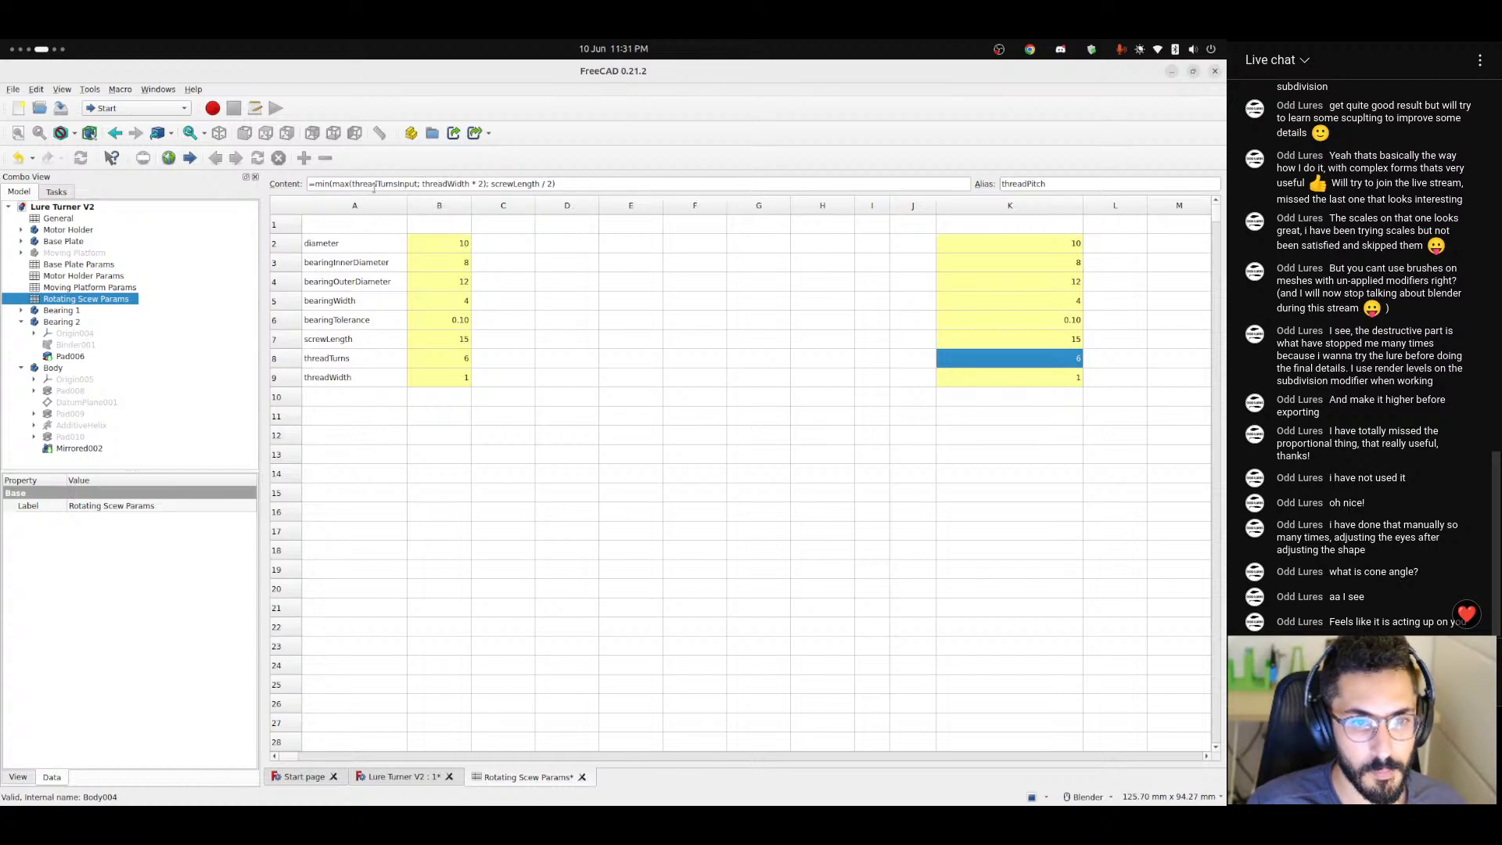
left_click(445, 184)
key("ctrl+shift+Right")
key("ctrl+shift+Right")
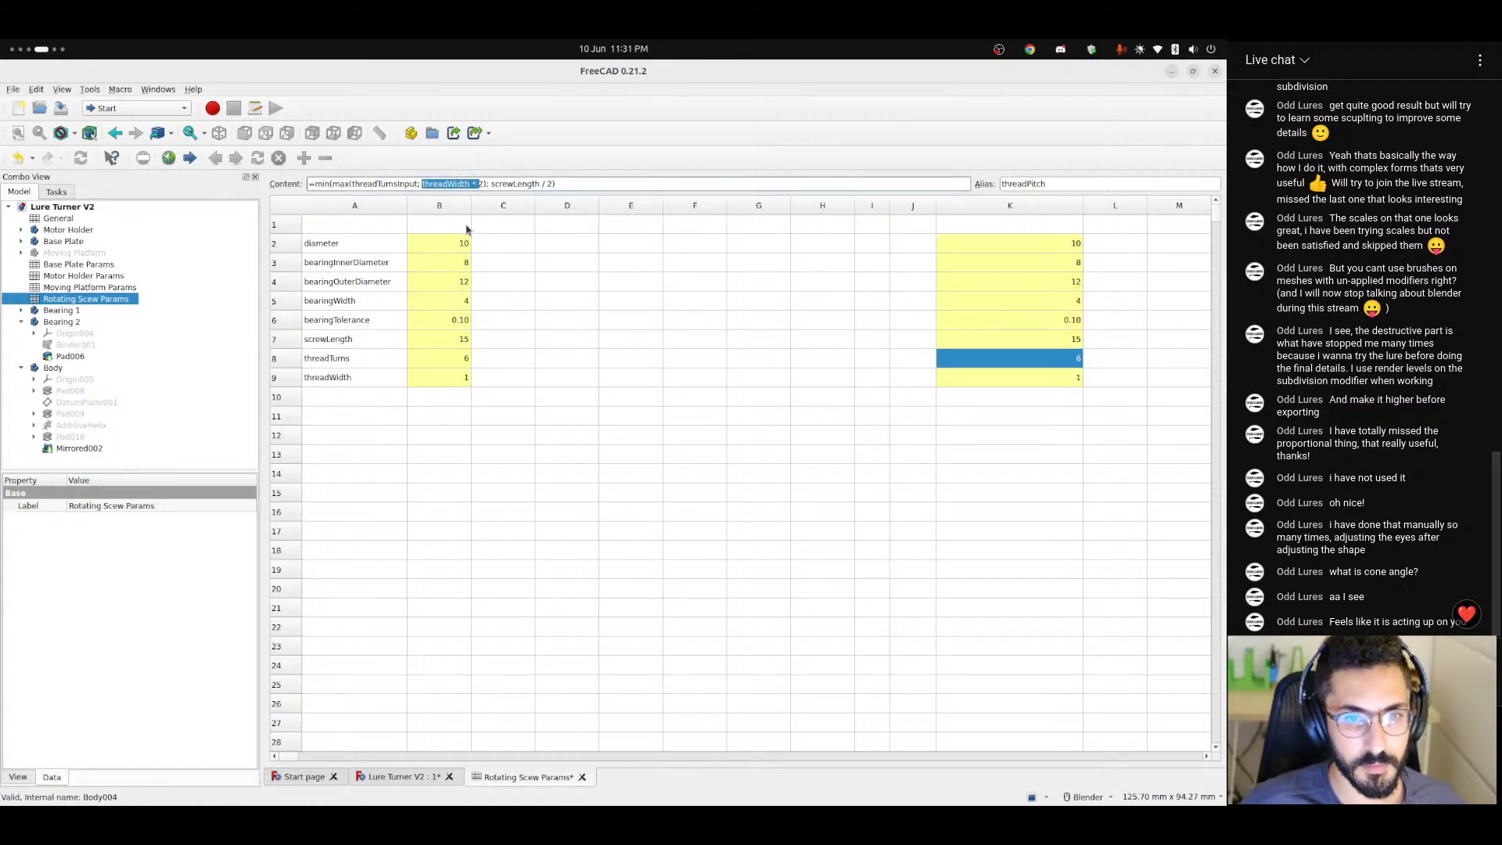
type("1")
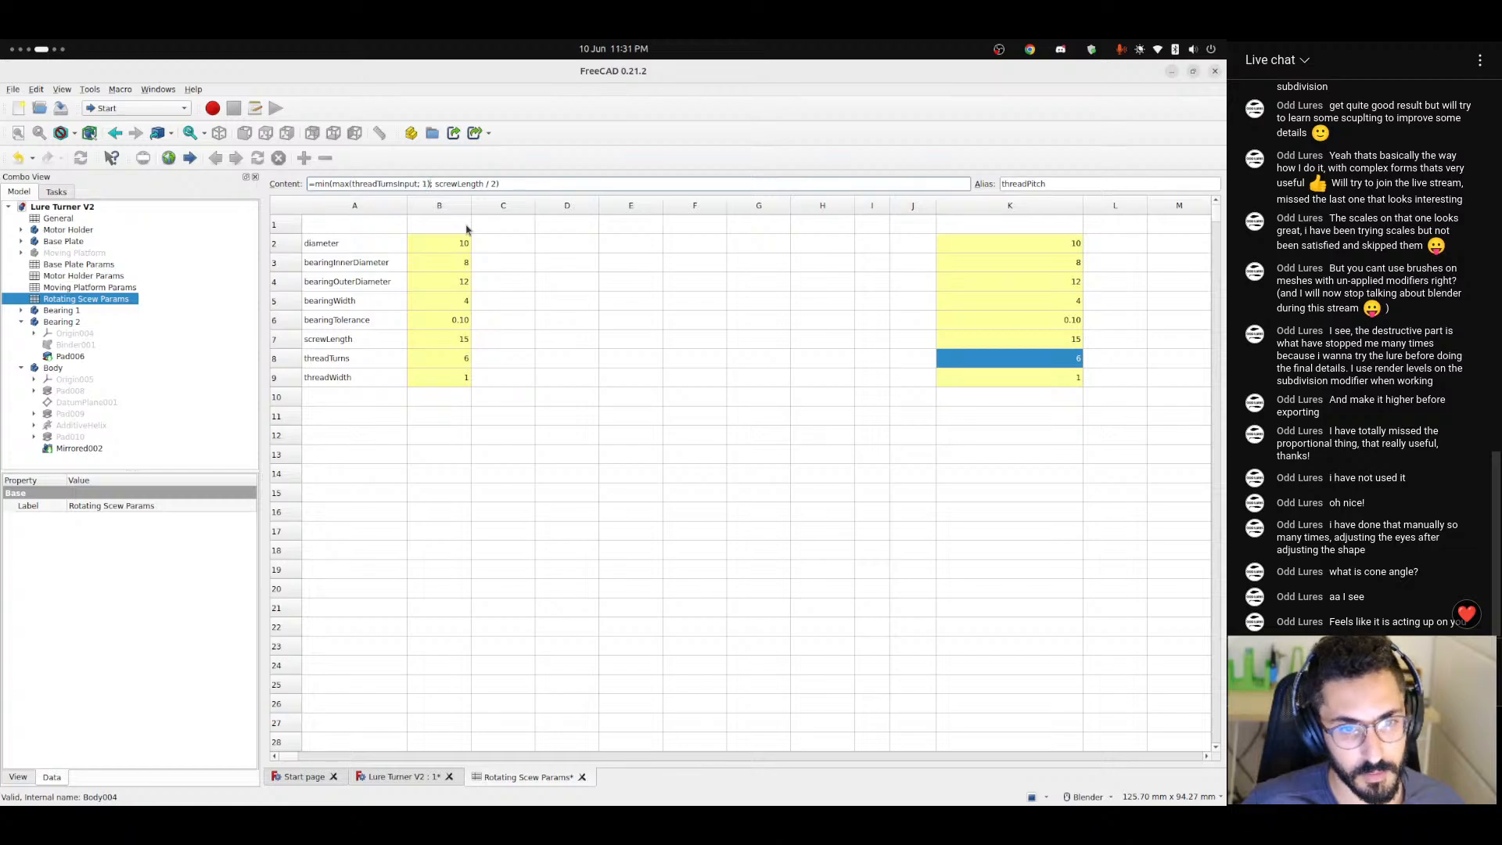
key("ctrl+shift+Right")
key("ctrl+shift+Right")
key("ctrl+shift+Right")
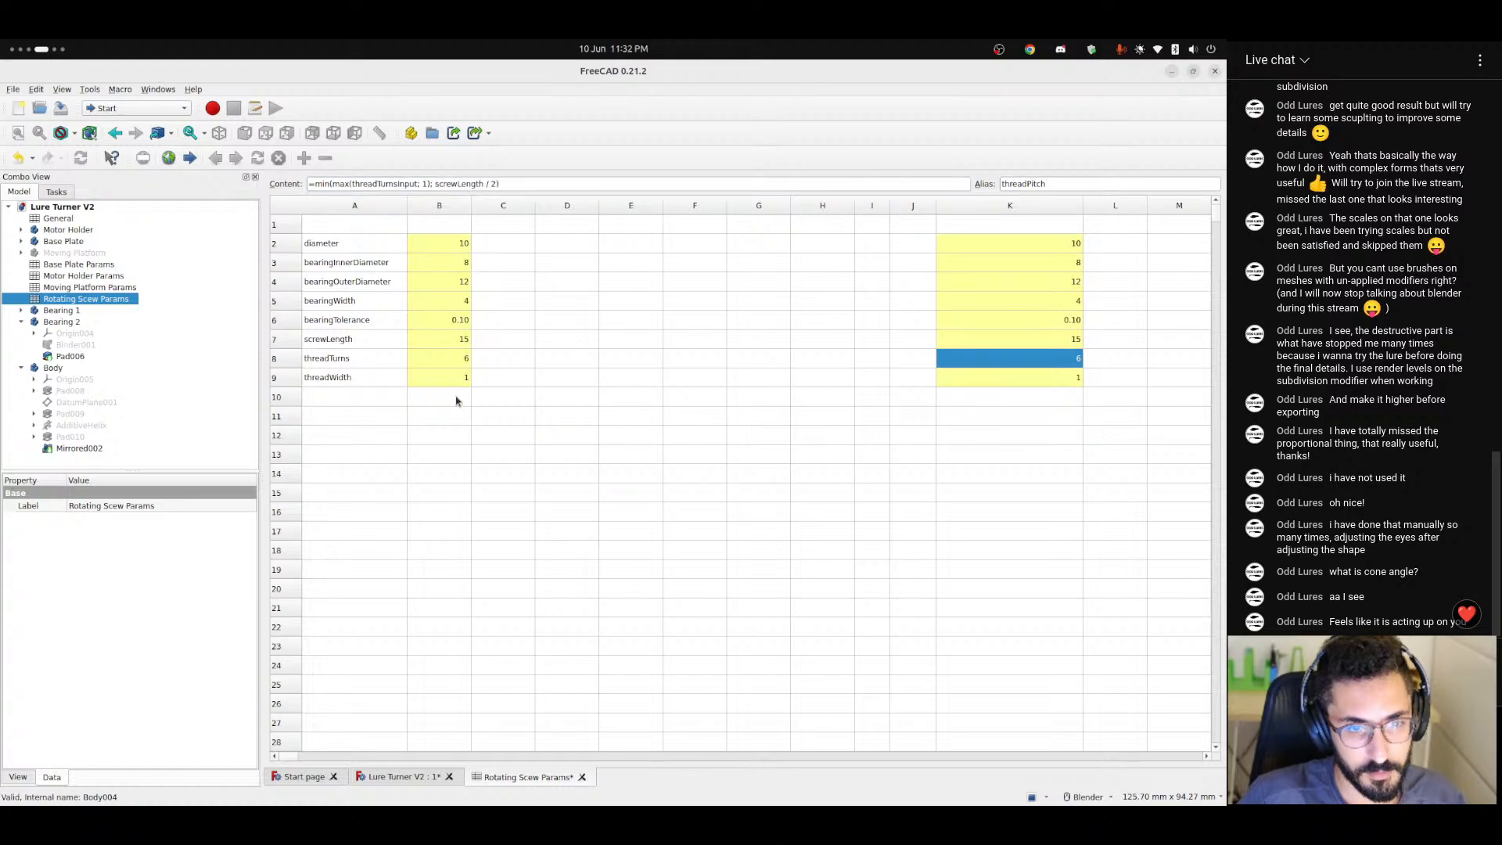
Examine the shaft's thread turns in the 3D model and compare them with the screwLength / 2 limit in cell K8's formula.
left_click(395, 778)
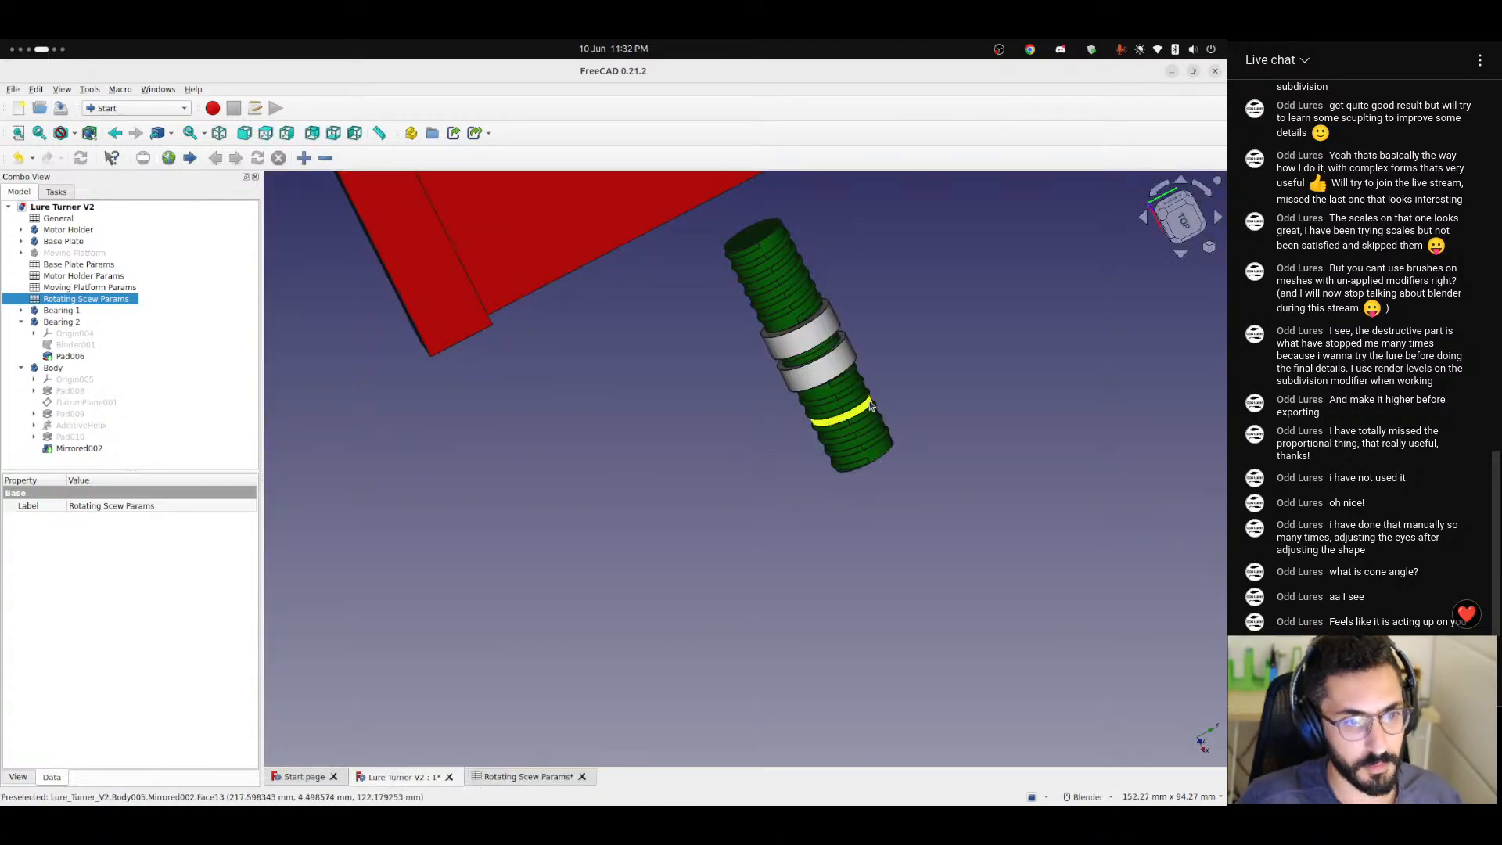
scroll(829, 391, "up", 5)
middle_click_drag(747, 366, 824, 469)
scroll(790, 416, "down", 3)
scroll(721, 357, "up", 3)
scroll(654, 388, "up", 5)
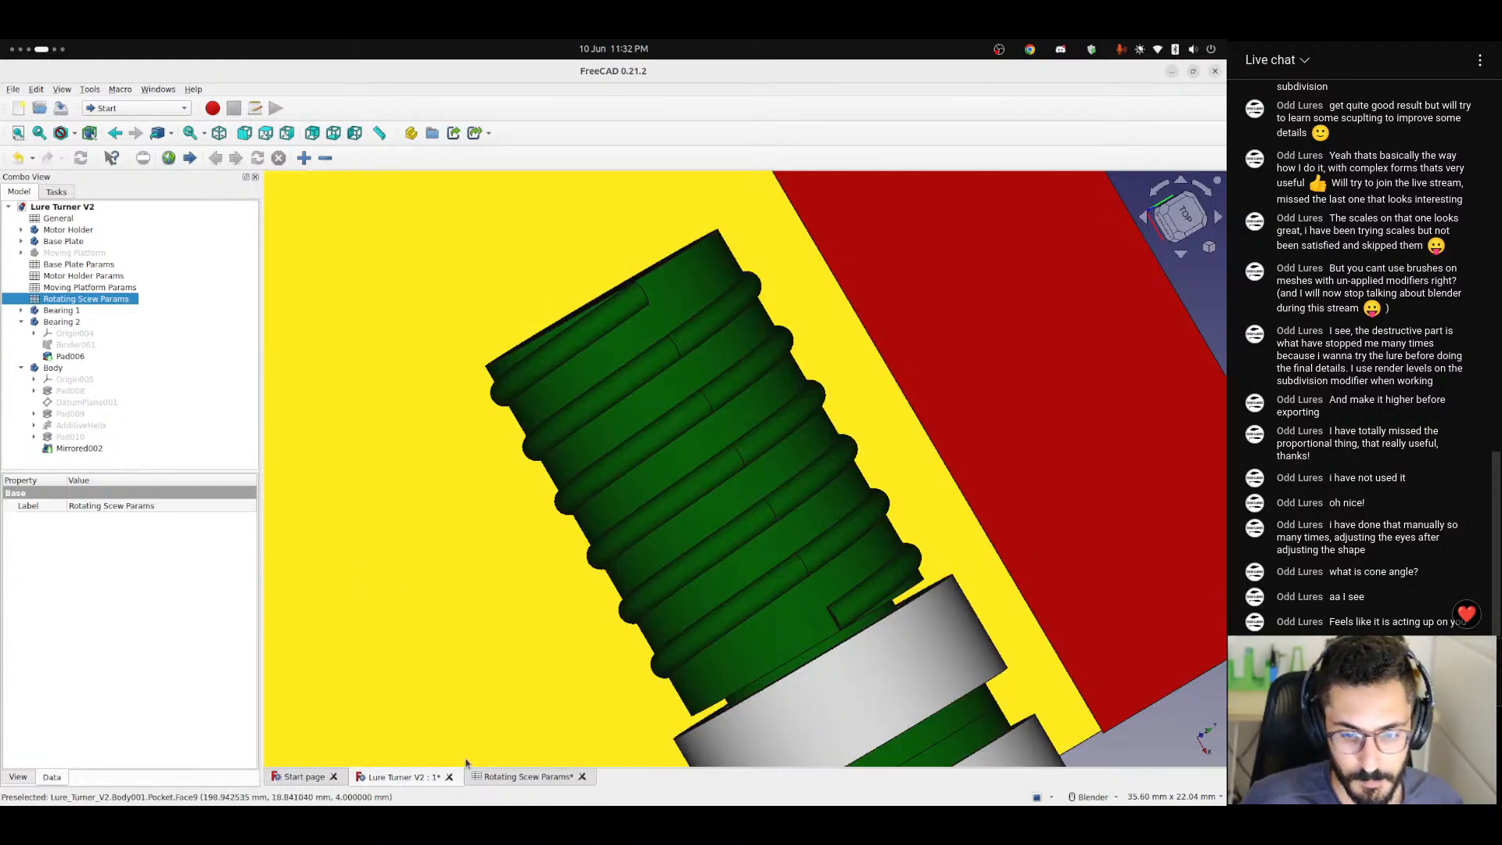
left_click(528, 776)
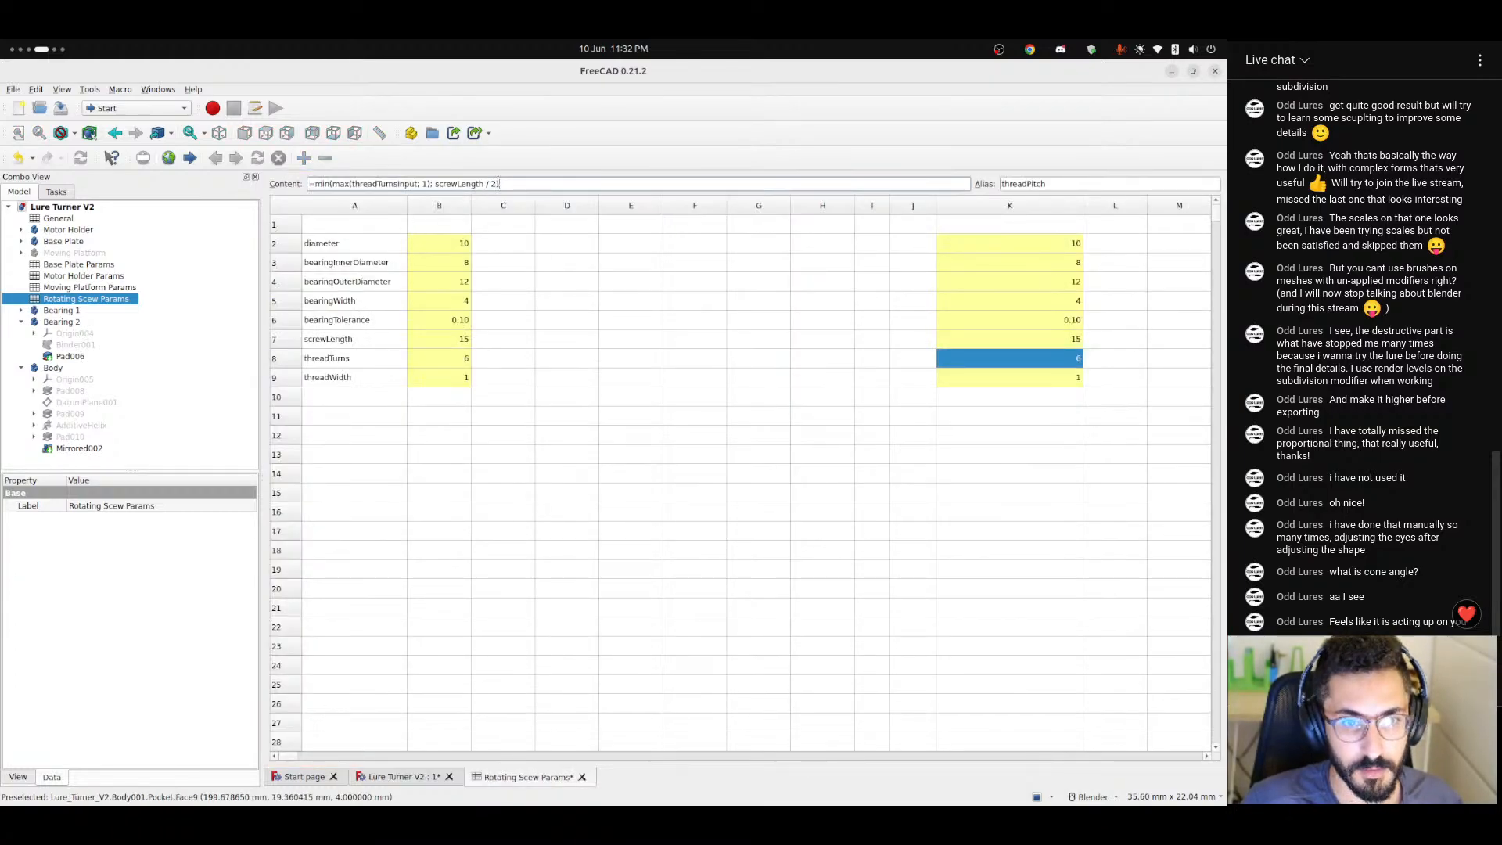
double_click(446, 183)
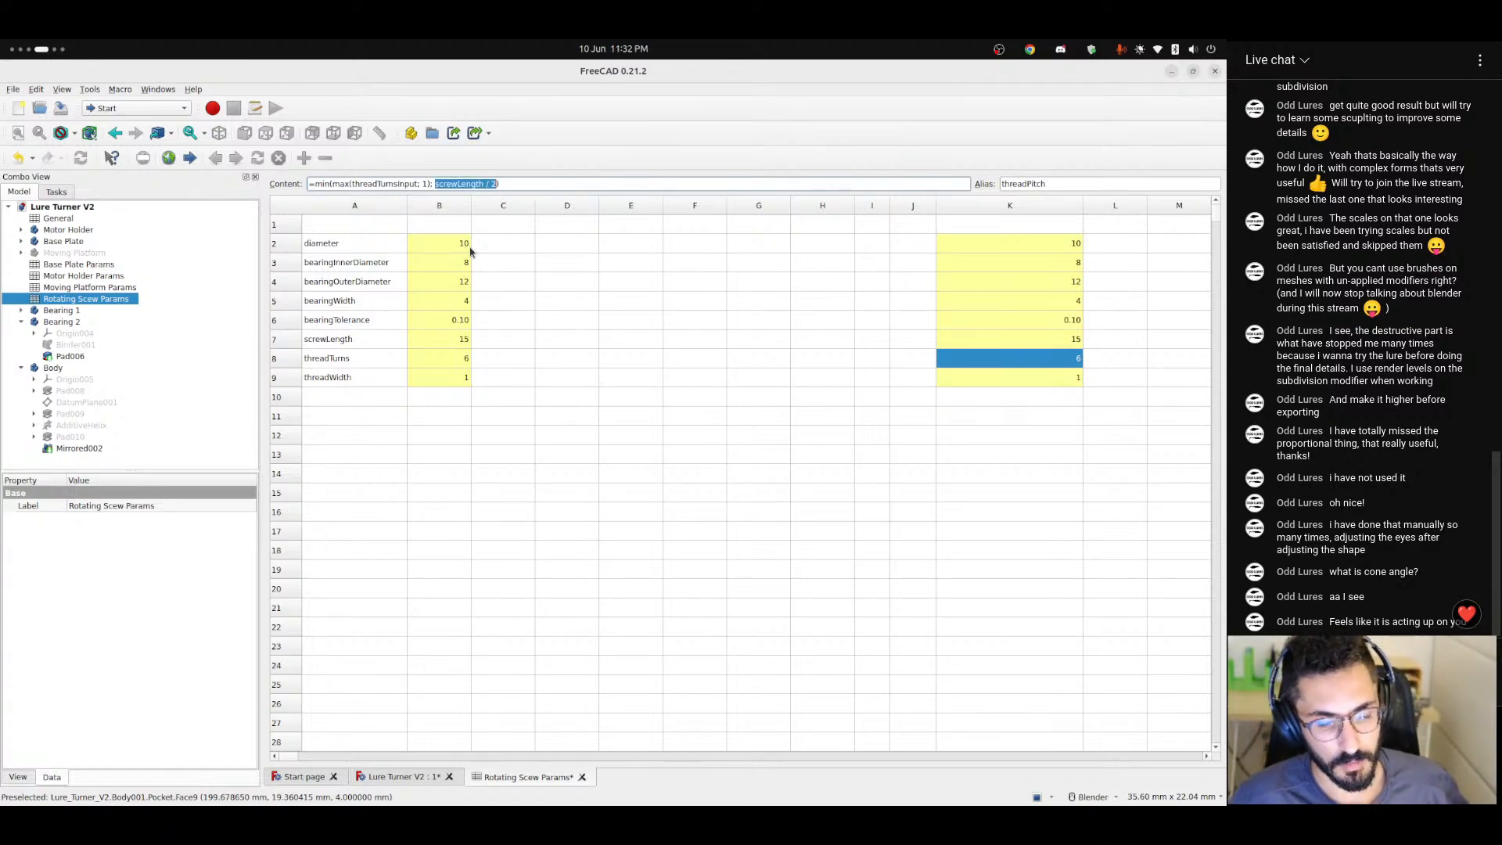
left_click(402, 776)
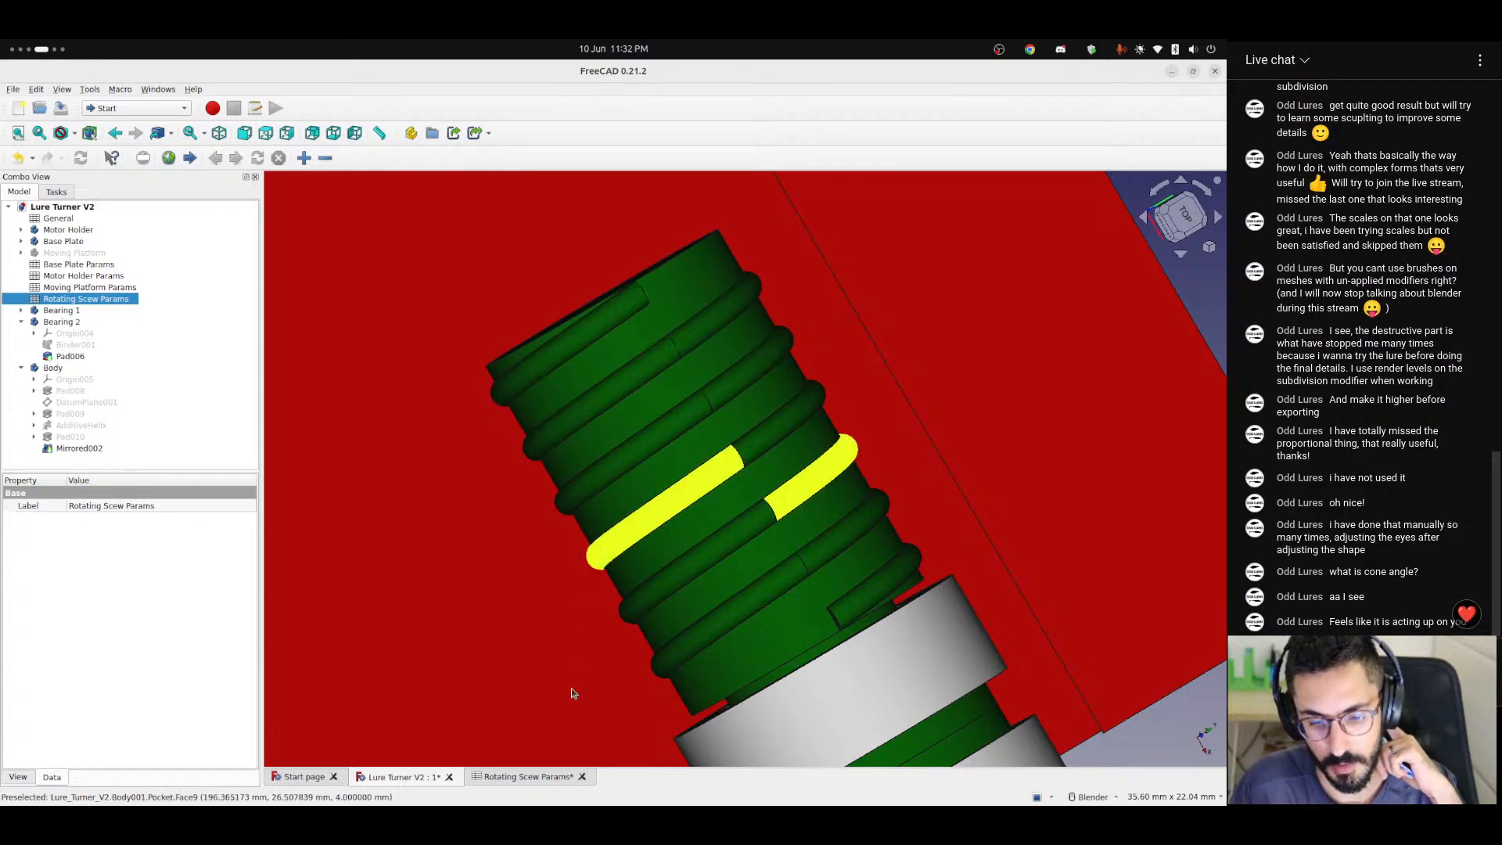
left_click(519, 778)
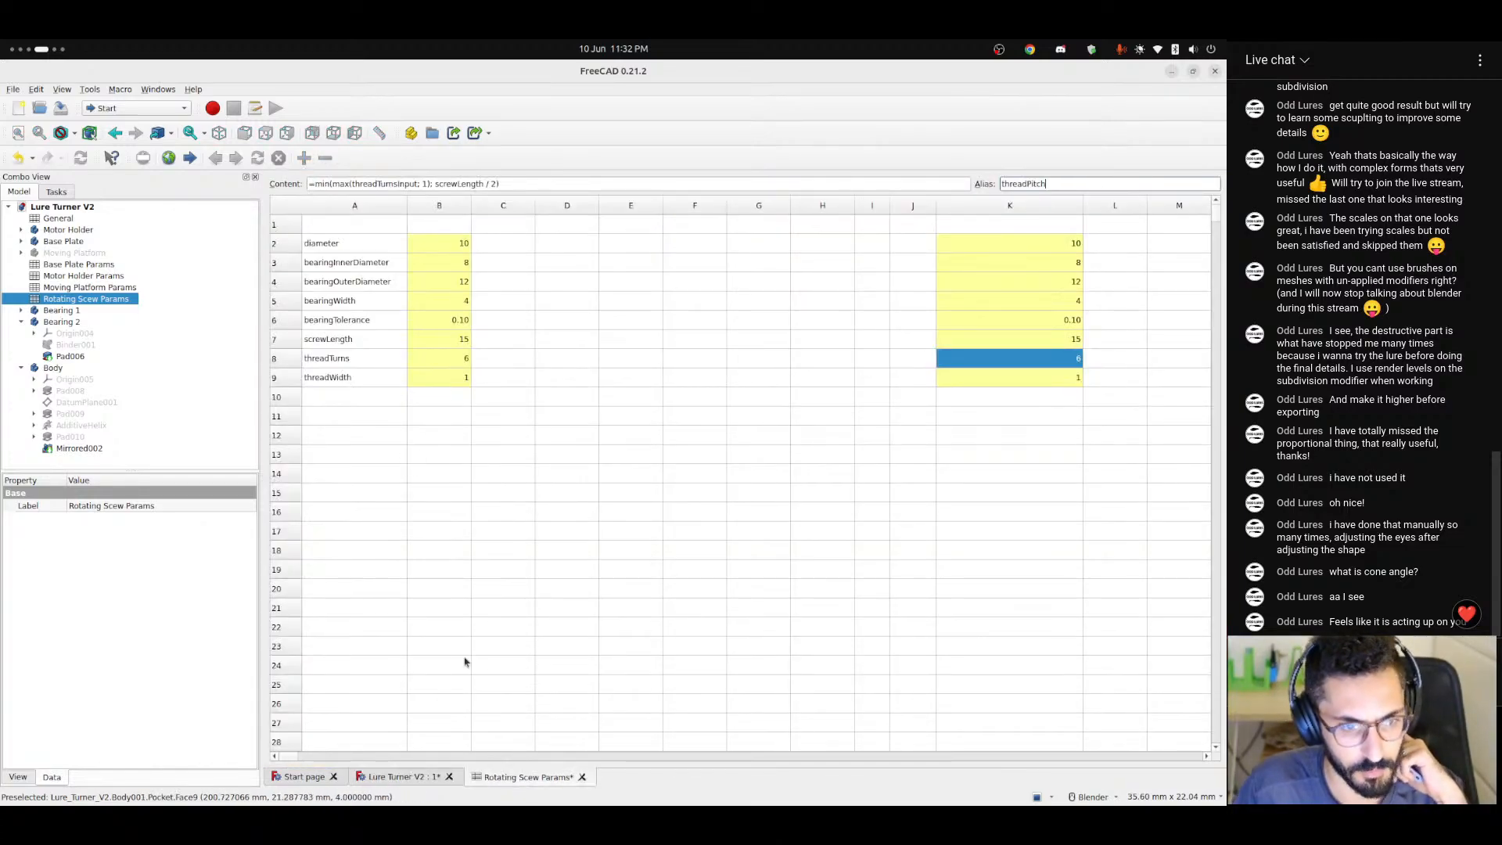
left_click(403, 778)
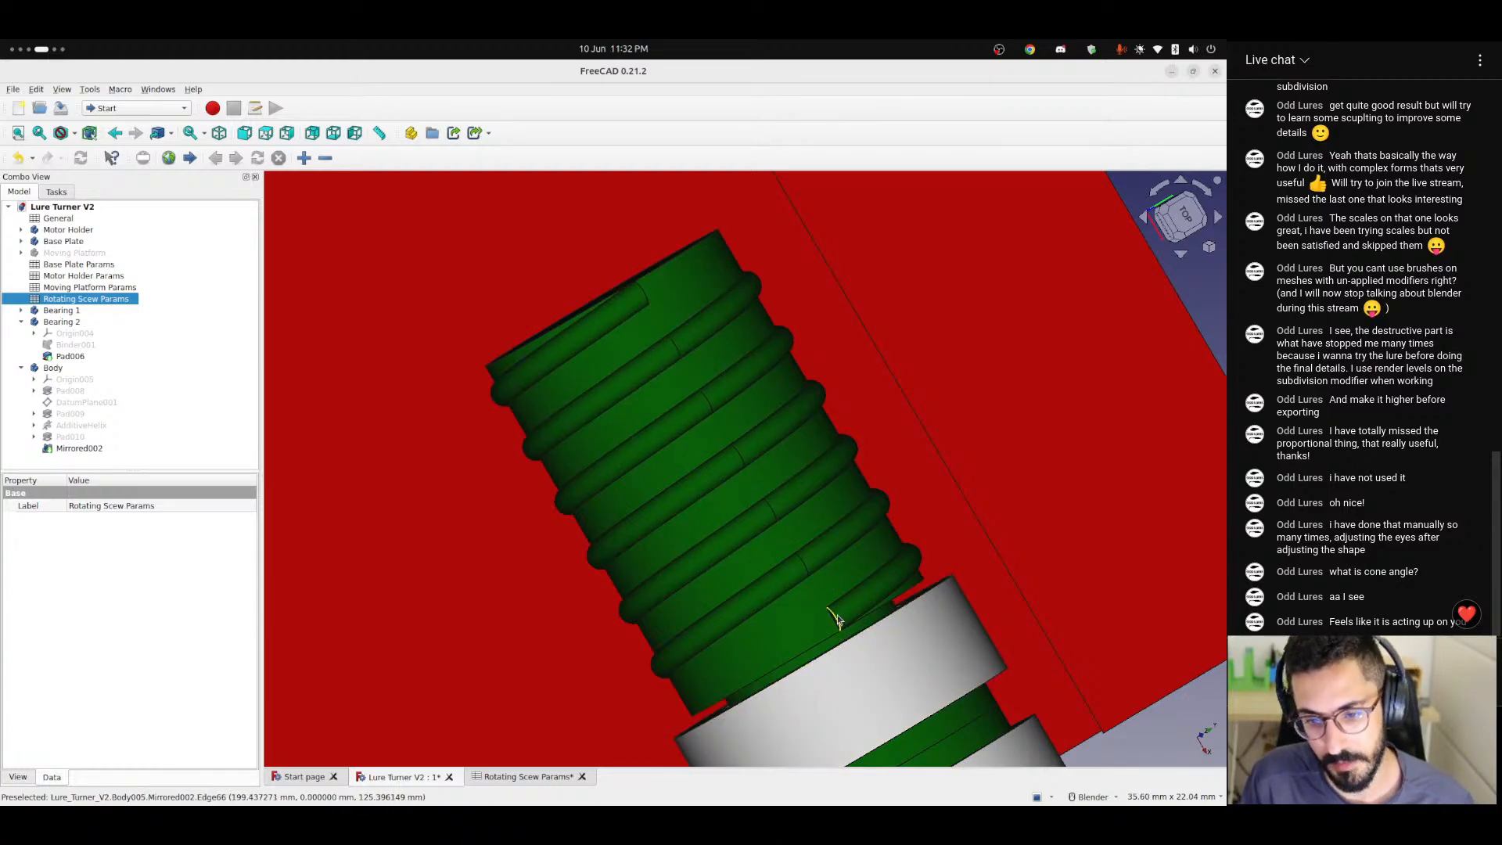
left_click(520, 777)
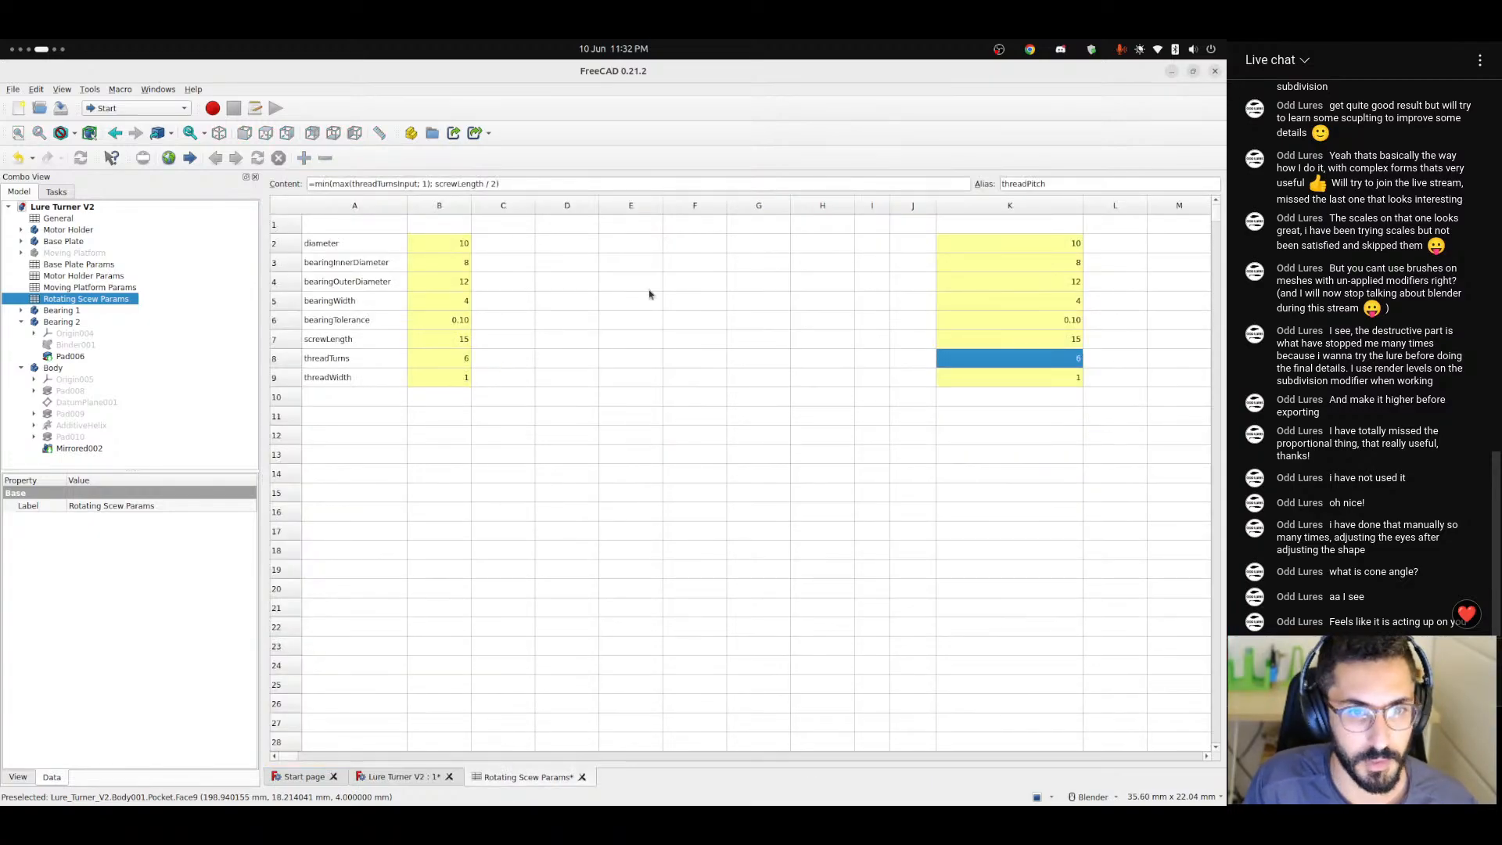
Change the formula in cell K8 to =min(max(threadTurnsInput; 1); screwLength / threadWidth).
left_click(453, 184)
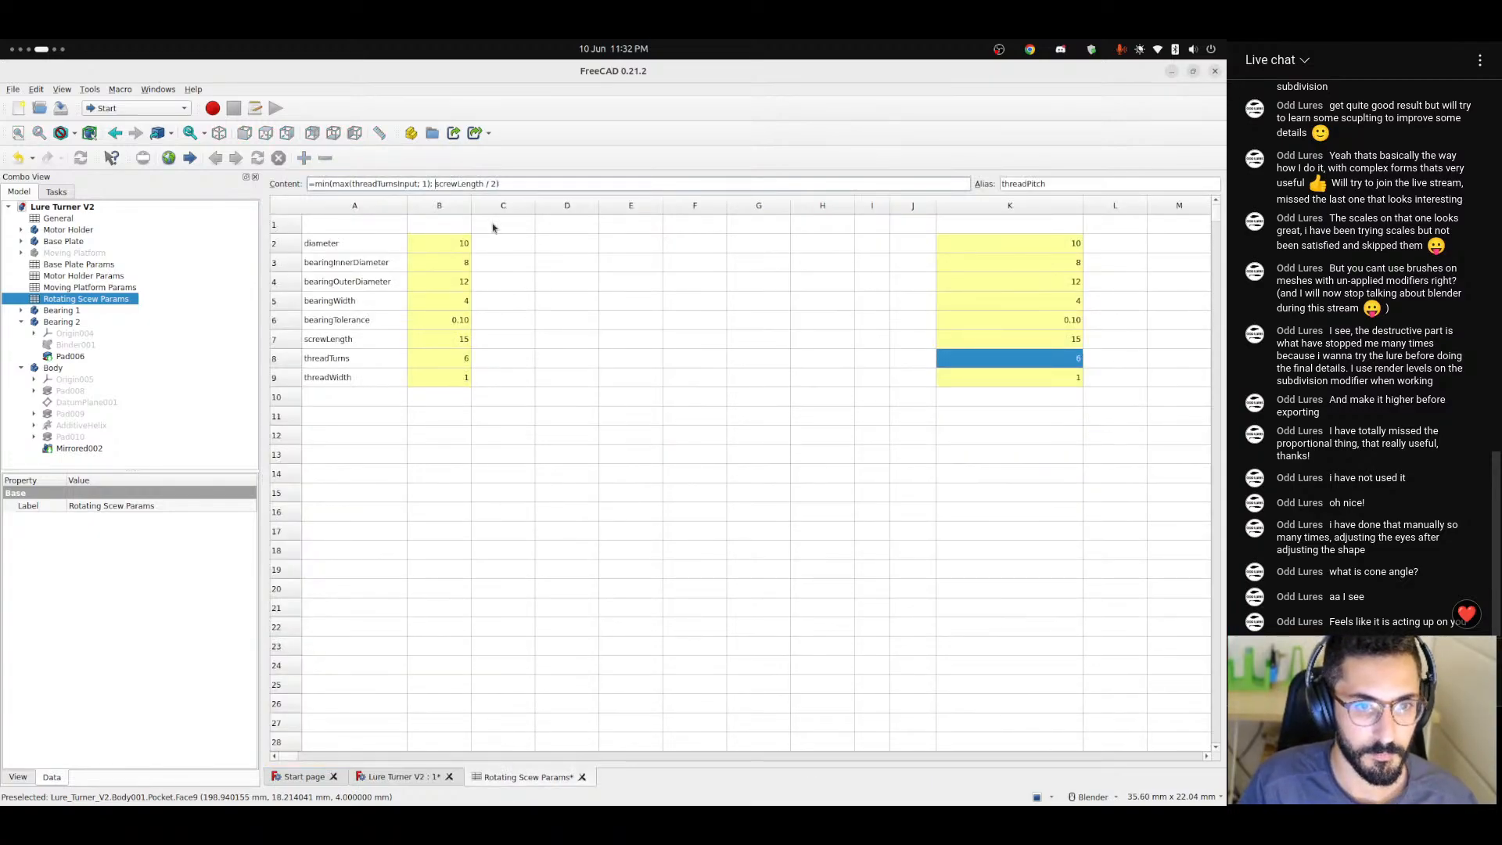
key("ctrl+shift+Right")
key("ctrl+shift+Right")
key("Right")
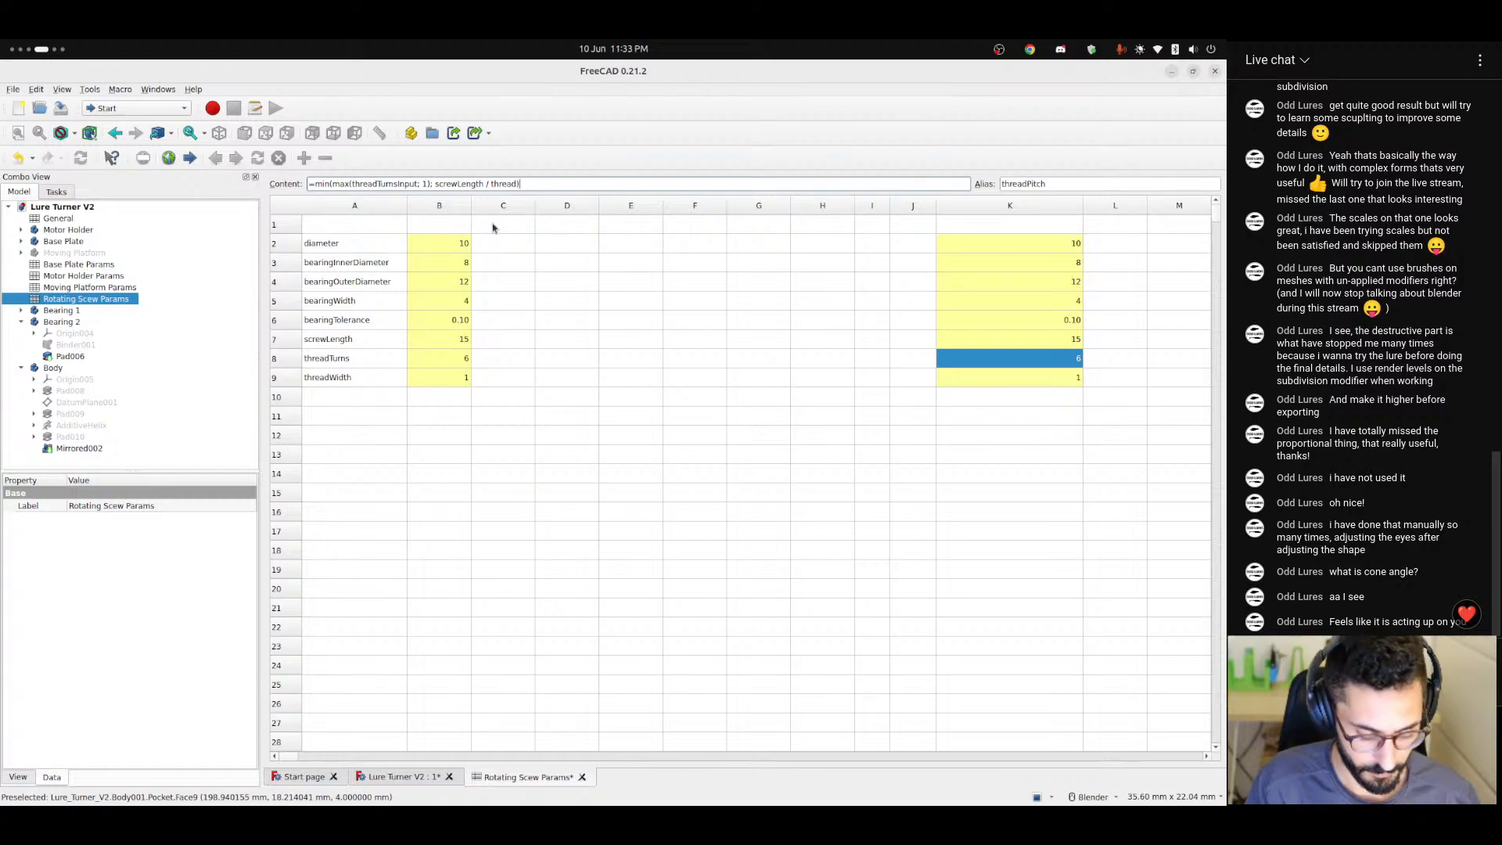
key("BackSpace")
type("W")
key("Down")
key("Down")
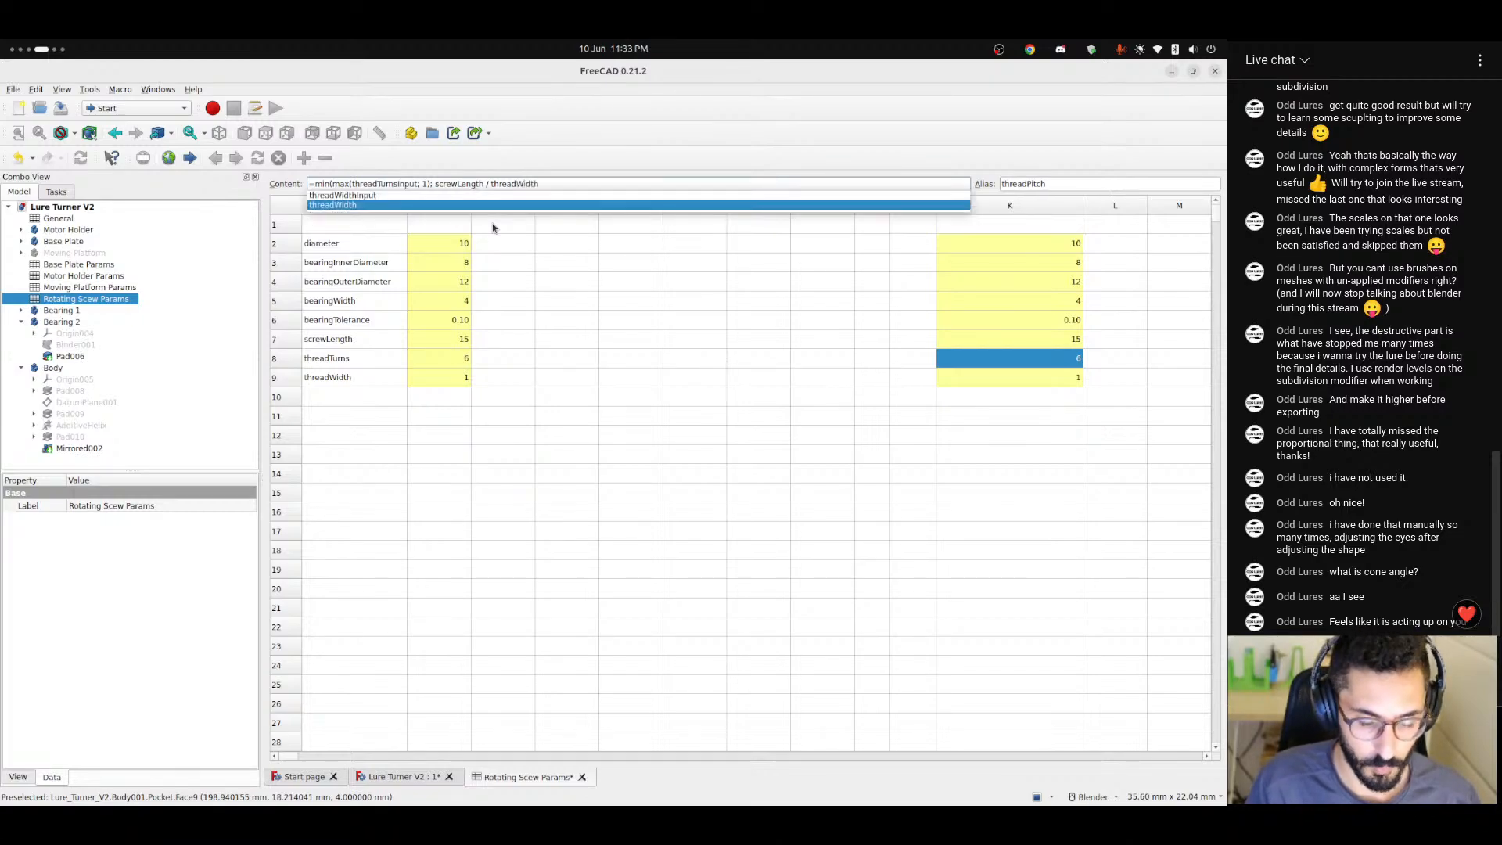
type(")")
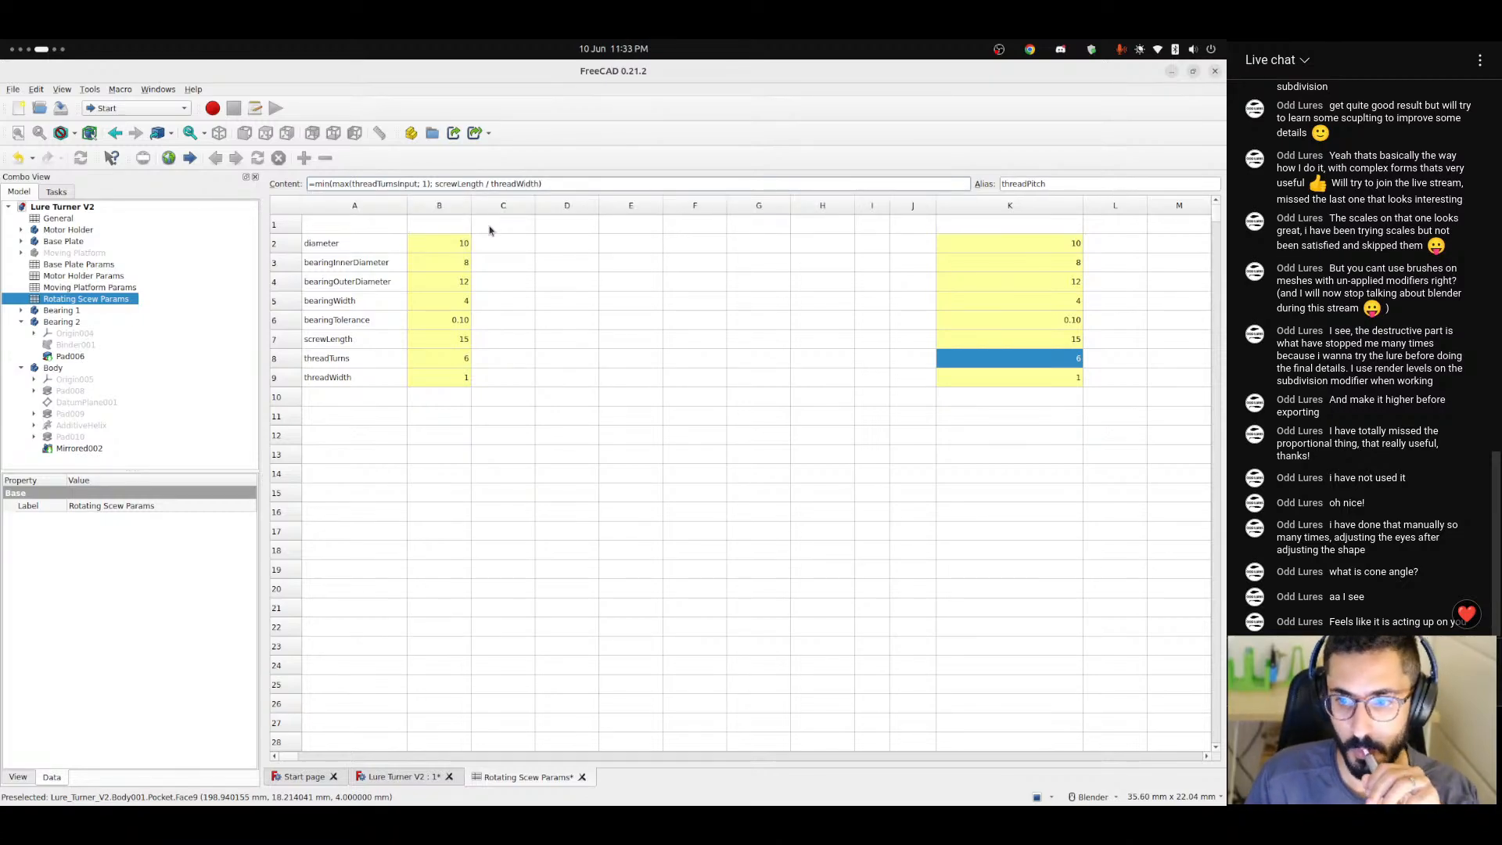
left_click(545, 344)
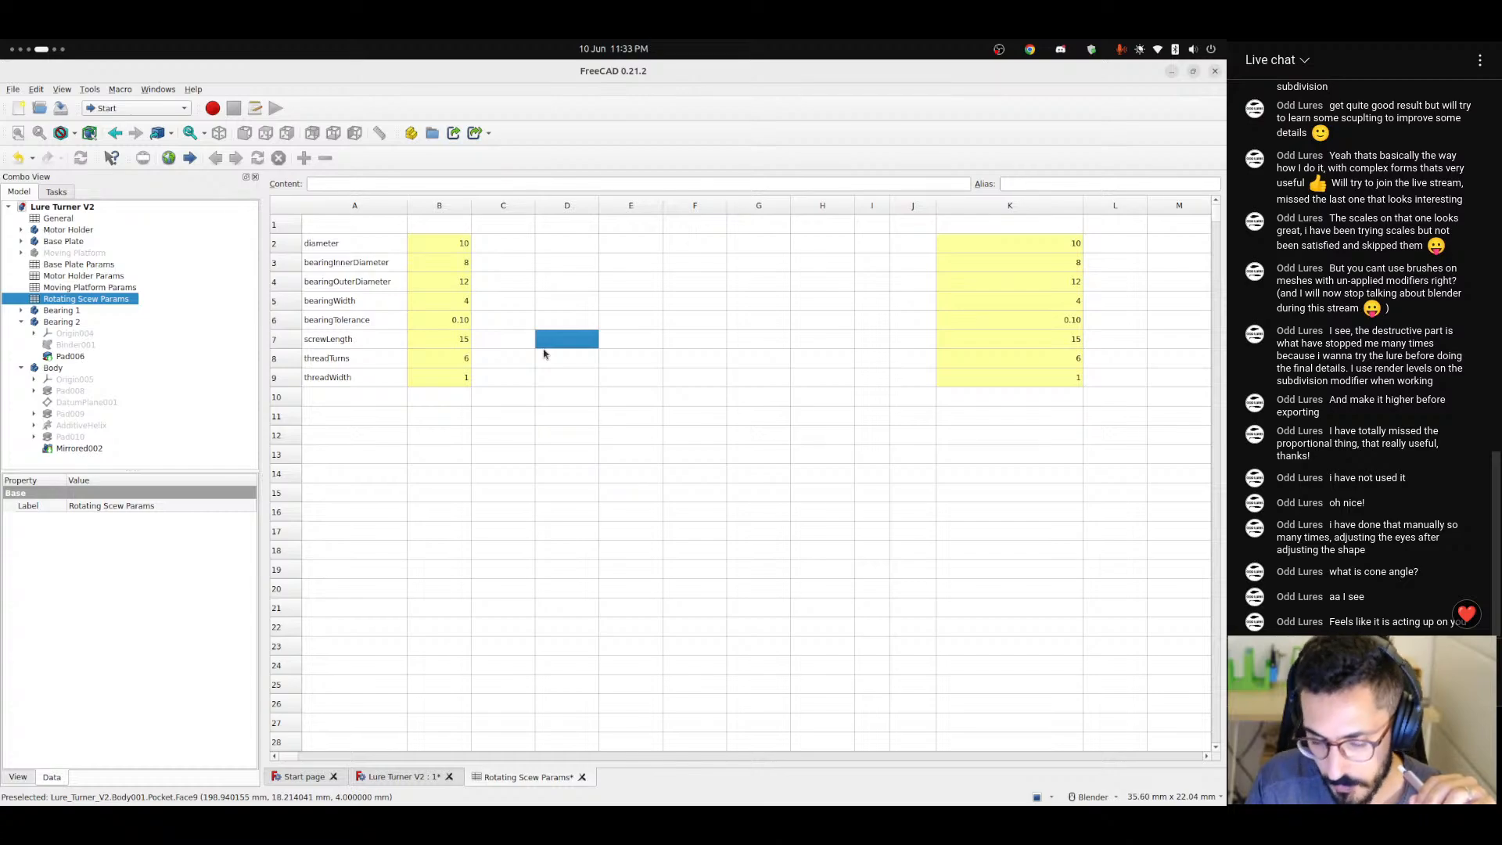
Set the threadTurns input value in cell B8 to 20.
left_click(518, 359)
left_click(458, 361)
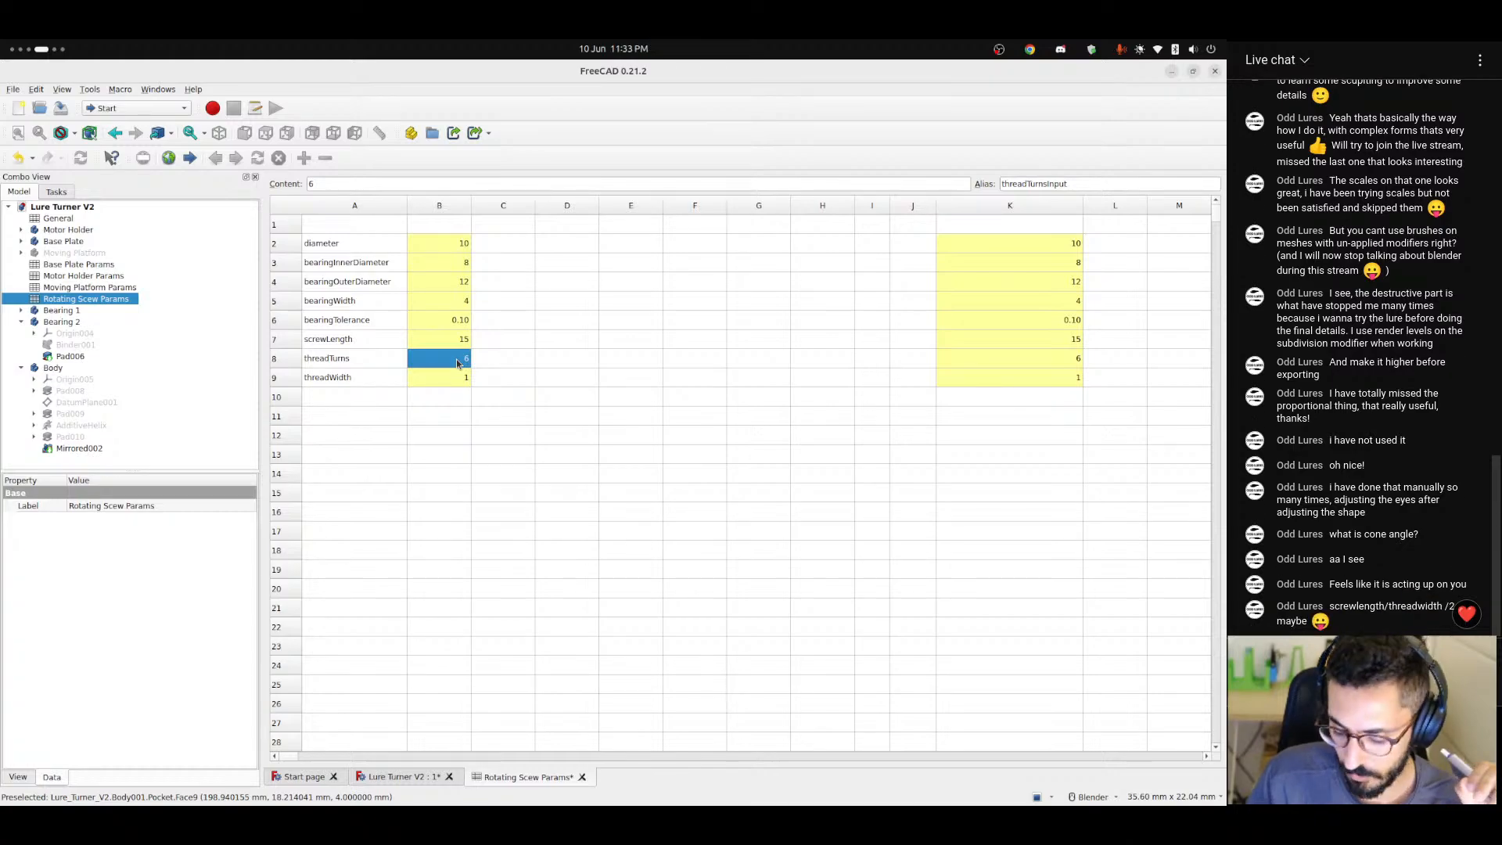
type("20")
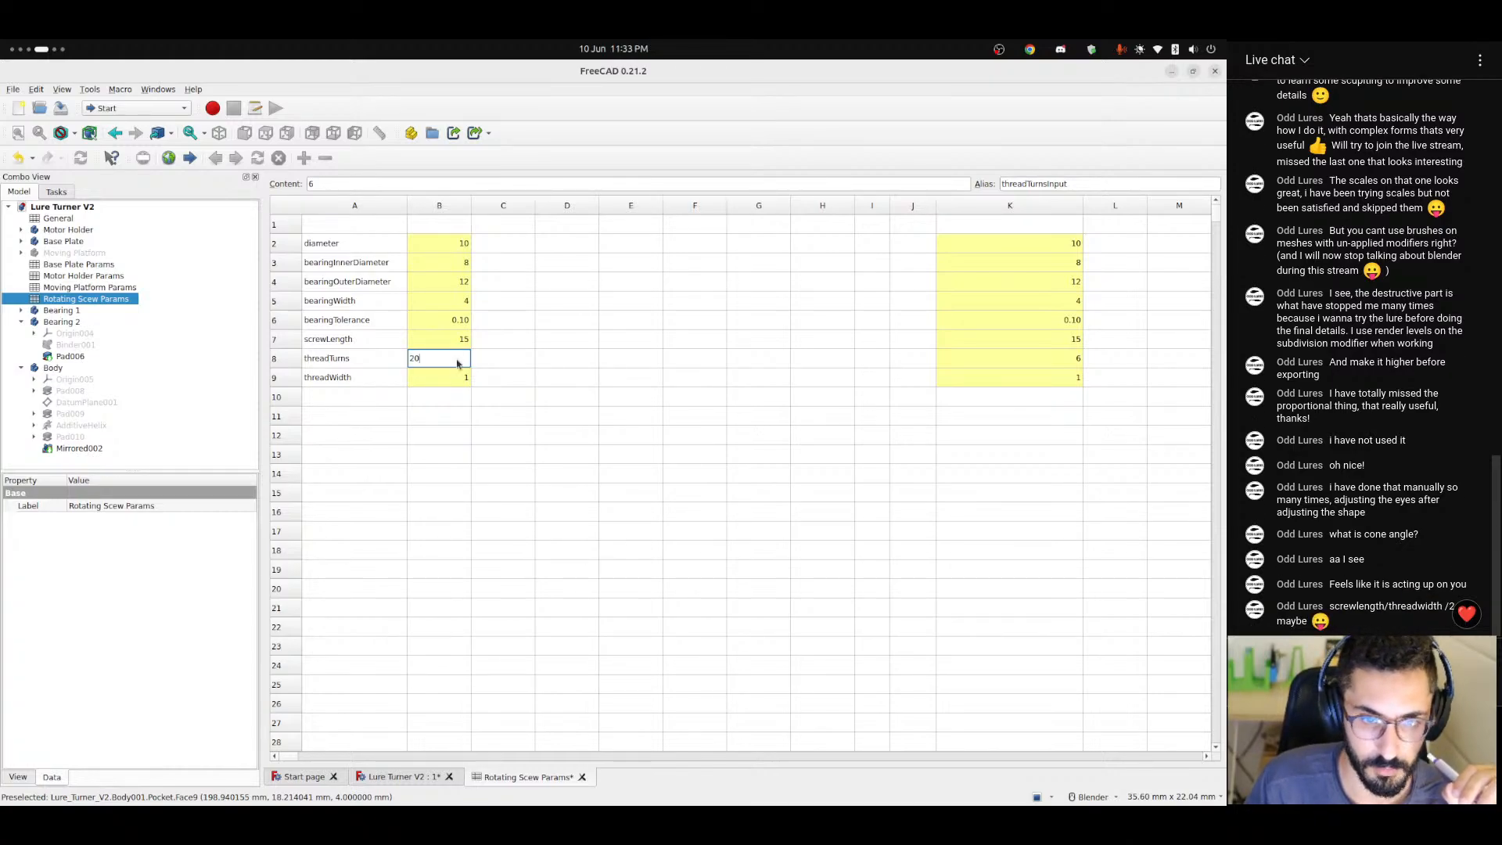
key("Return")
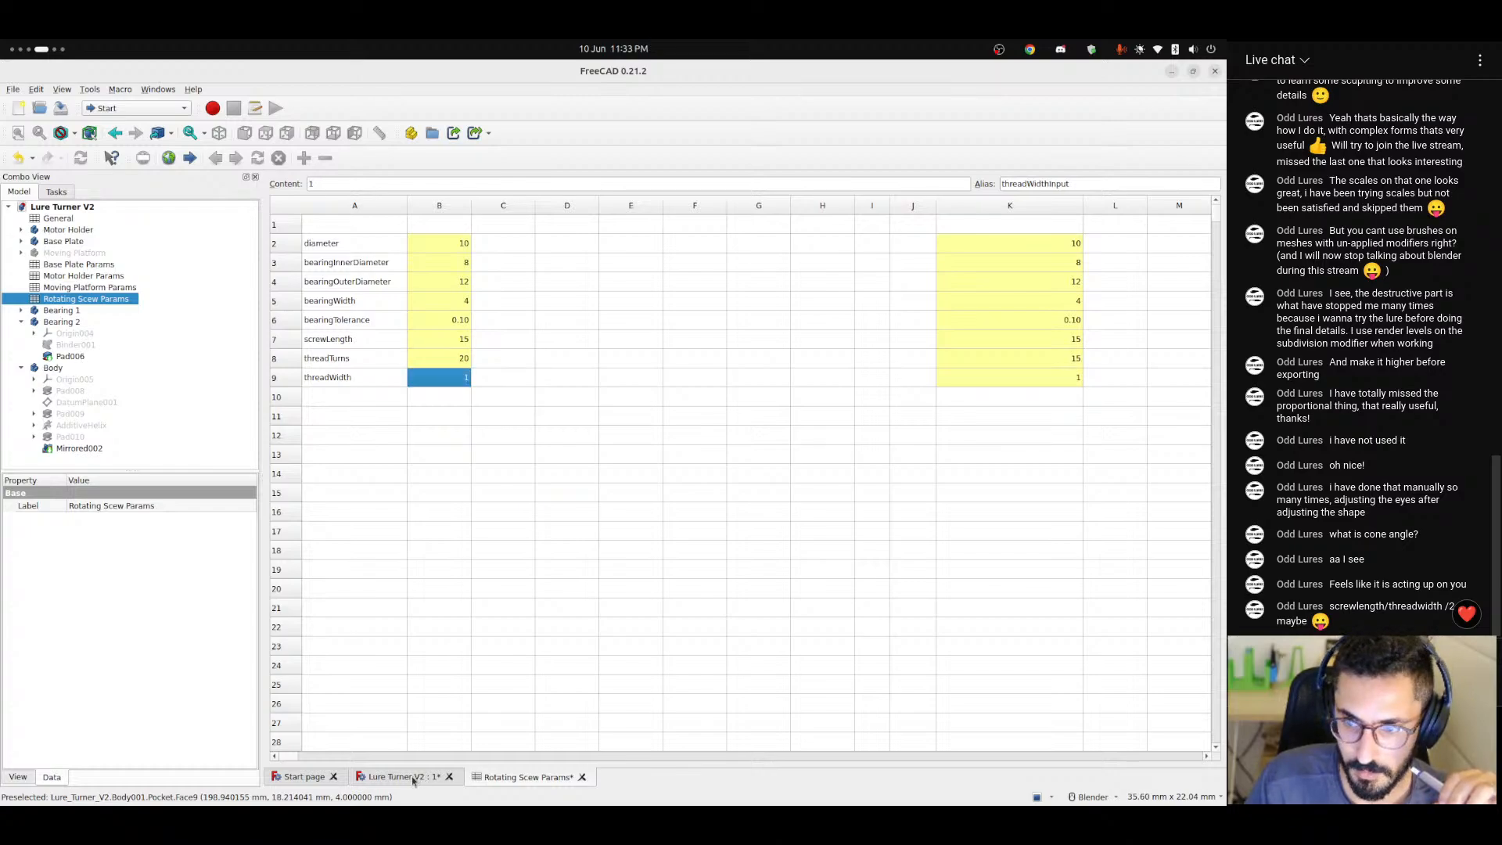
Return to the Lure Turner V2 model and open the shaft's additive helix for editing.
left_click(413, 780)
scroll(674, 543, "down", 3)
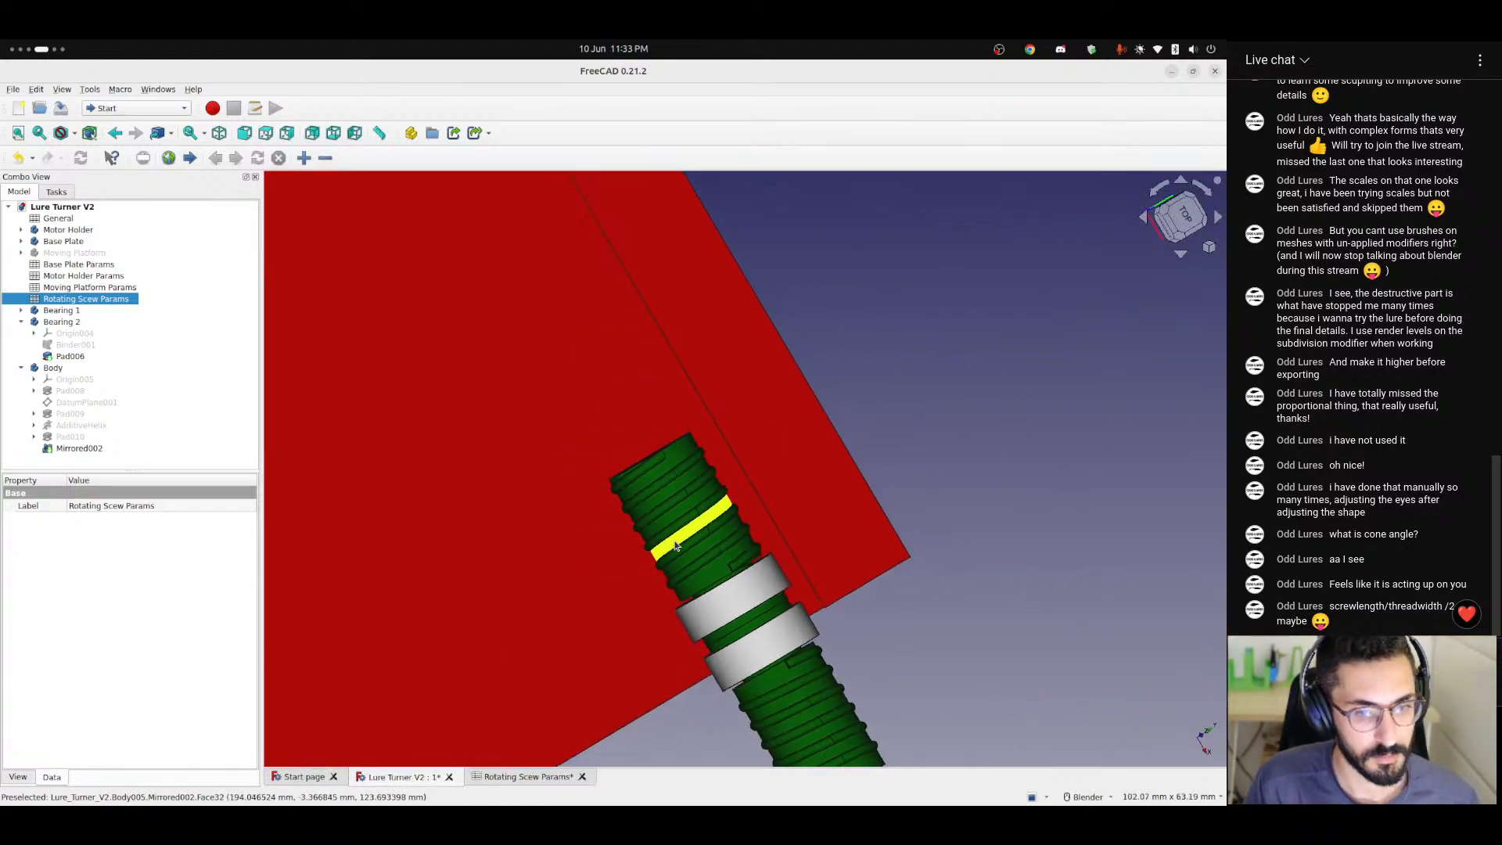
middle_click_drag(679, 571, 649, 608)
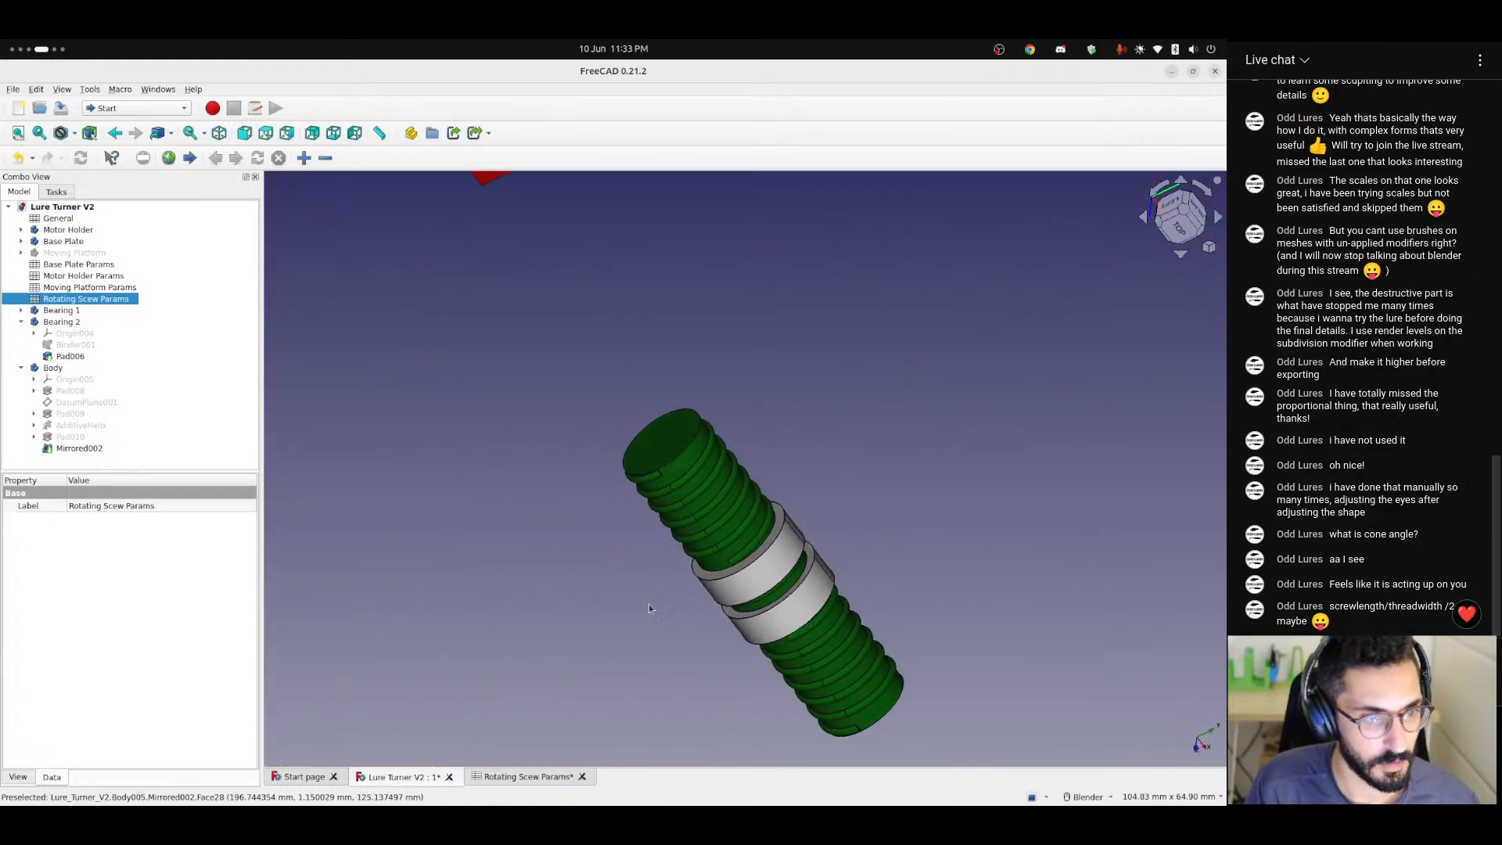
double_click(81, 425)
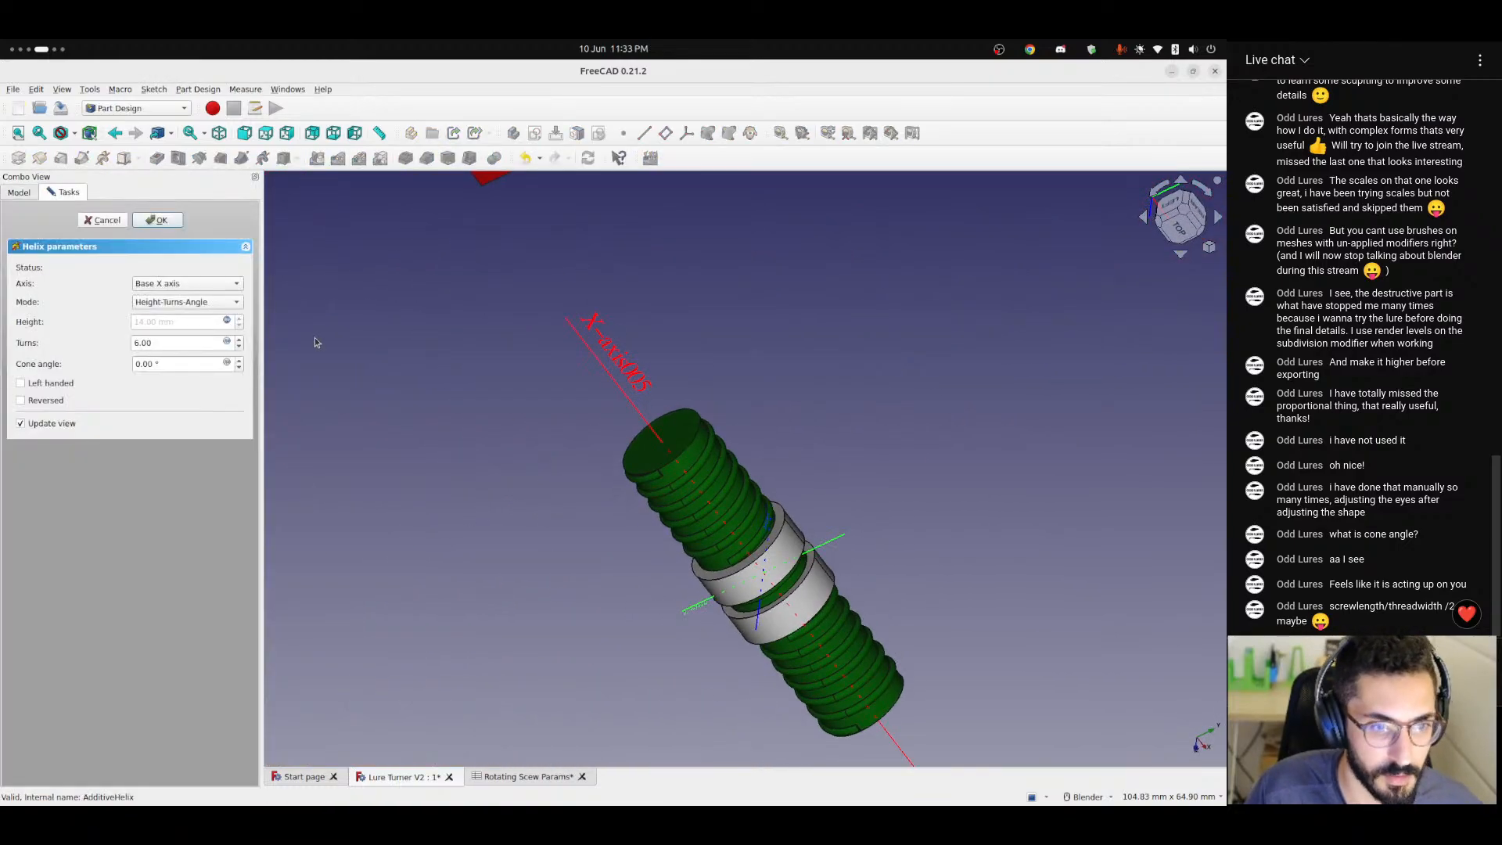
left_click(227, 342)
type("<<R")
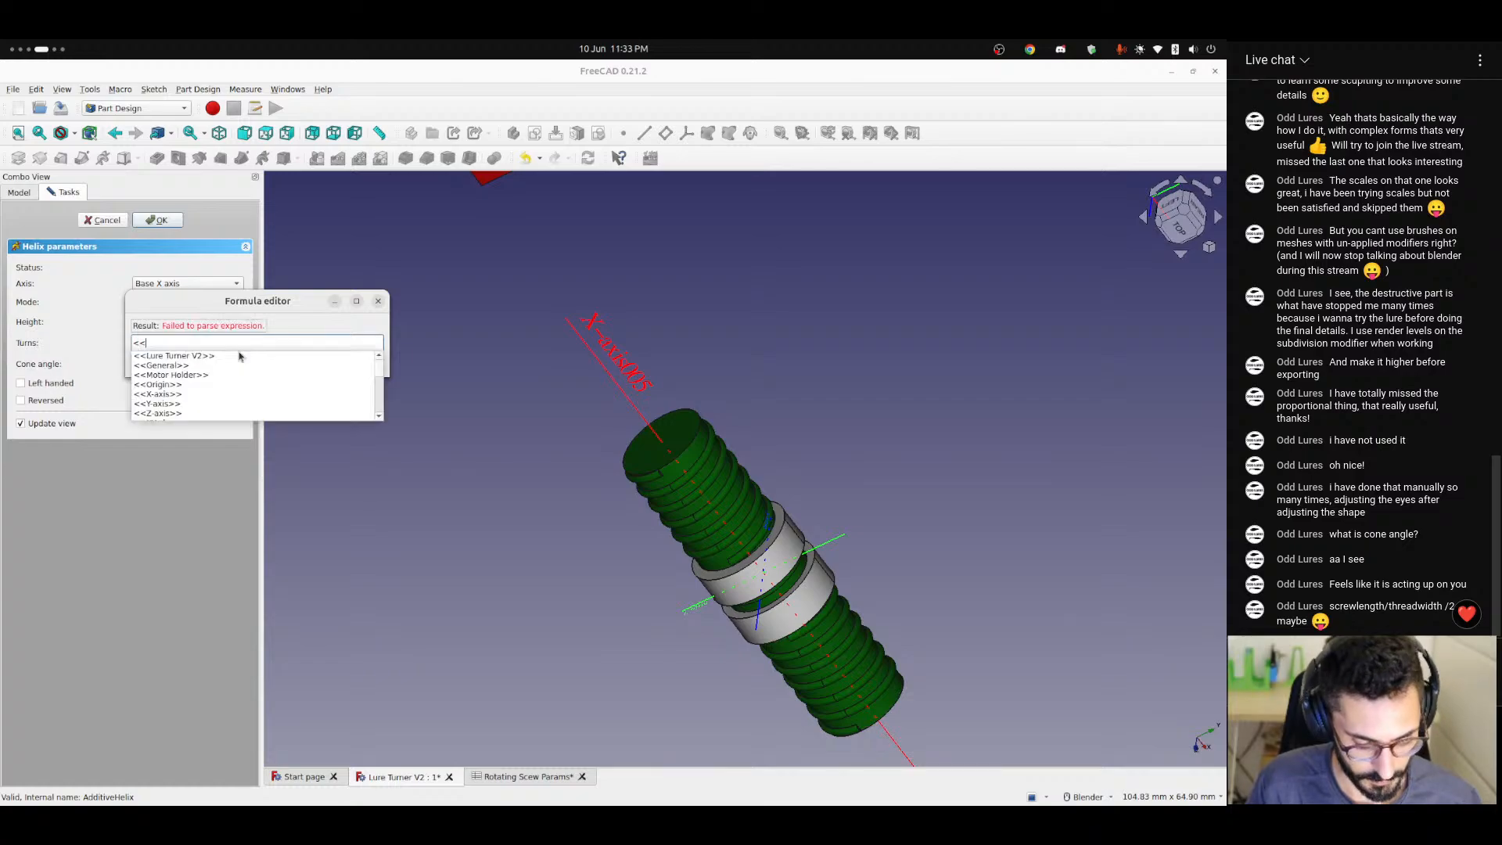
key("Down")
type("thre")
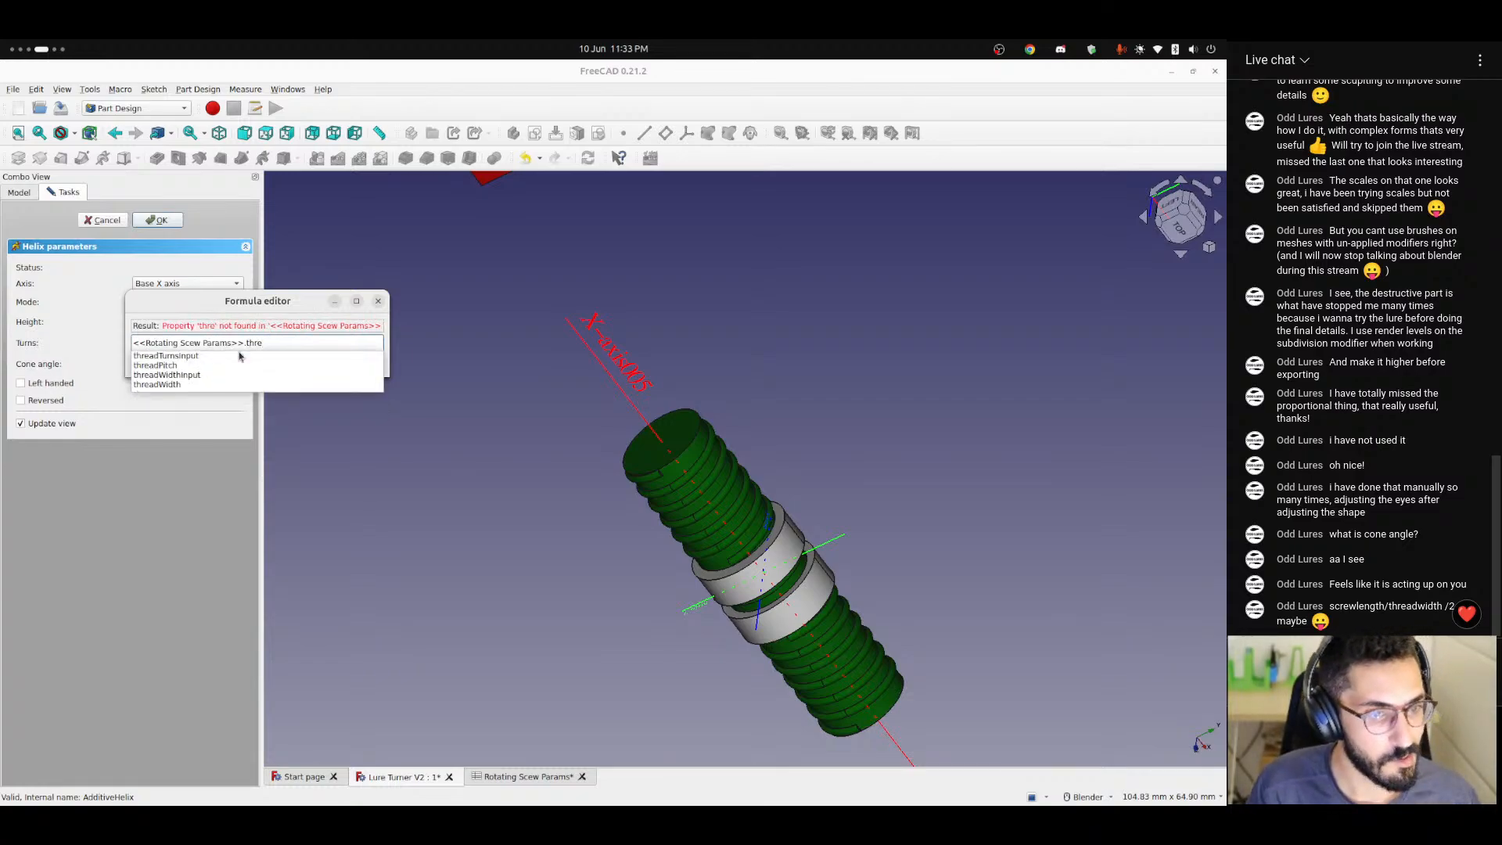
key("Escape")
key("Escape")
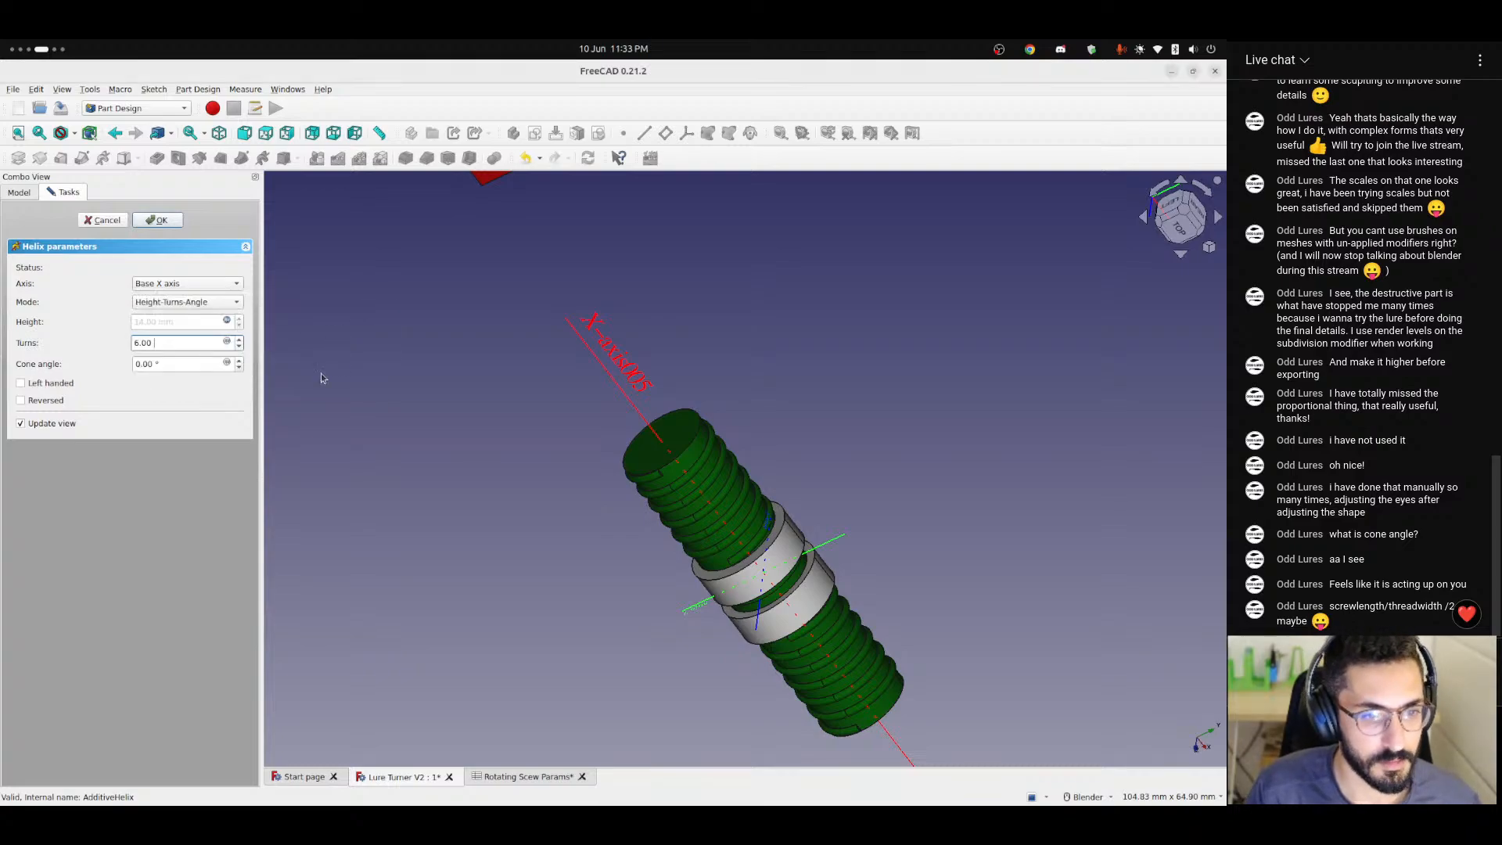
Change the alias of cell K8 in the Rotating Scew Params spreadsheet to threadTurns.
left_click(525, 777)
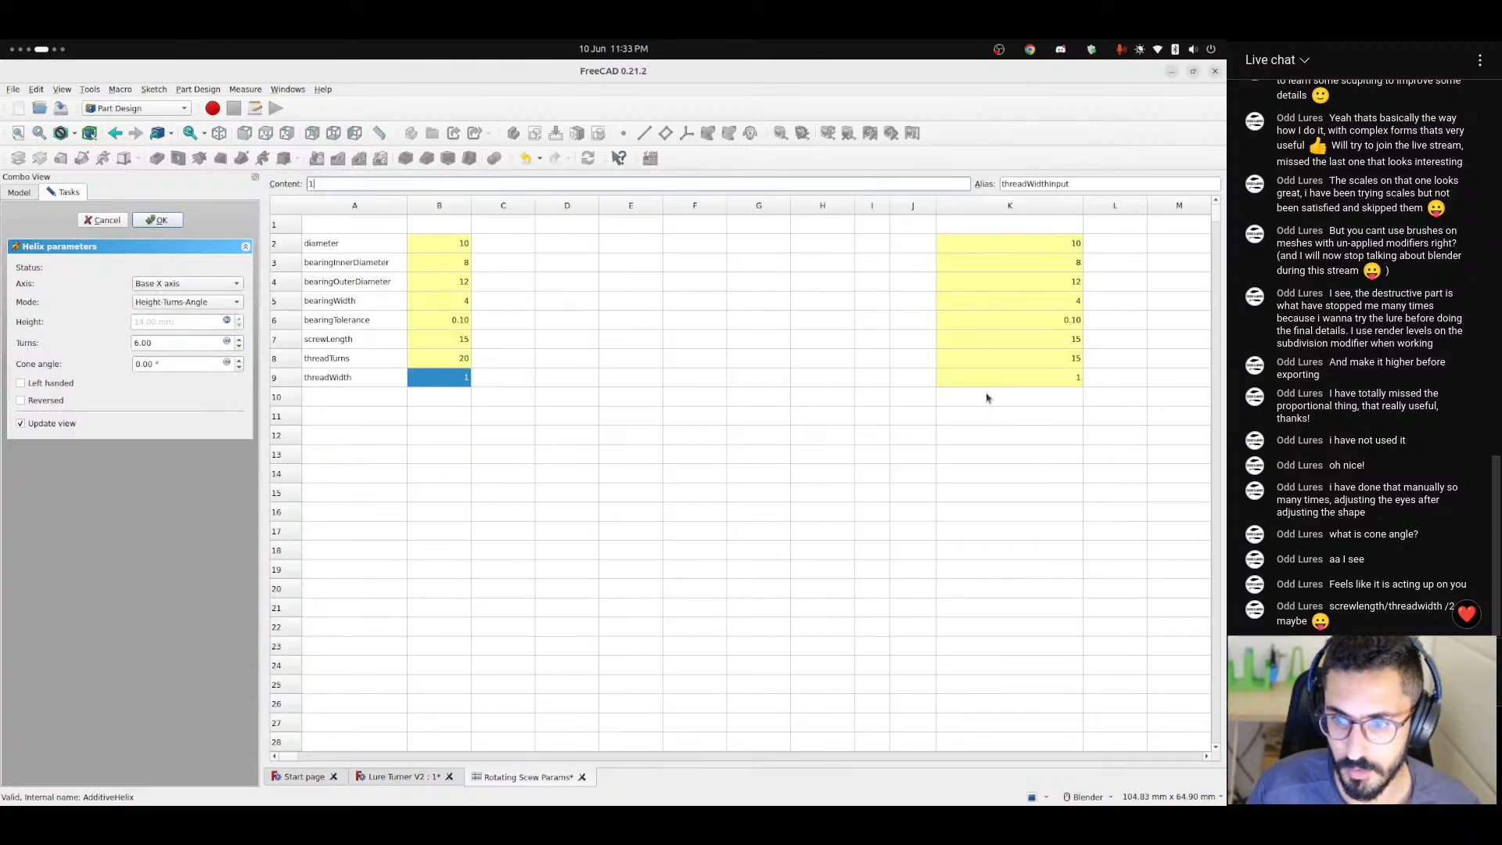
left_click(1039, 360)
left_click(338, 362)
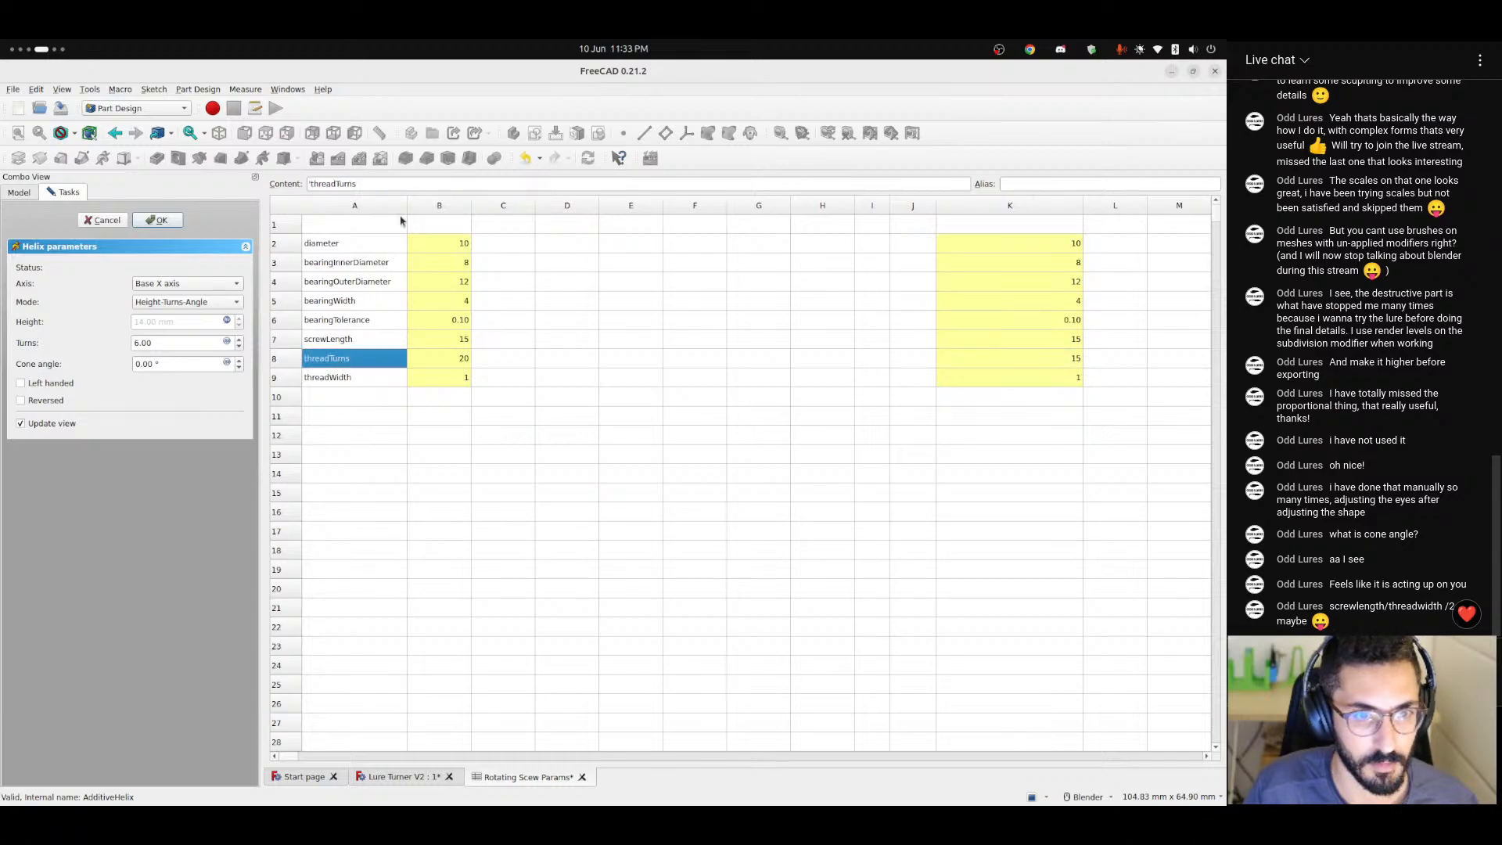
double_click(406, 185)
key("ctrl+c")
left_click(1026, 355)
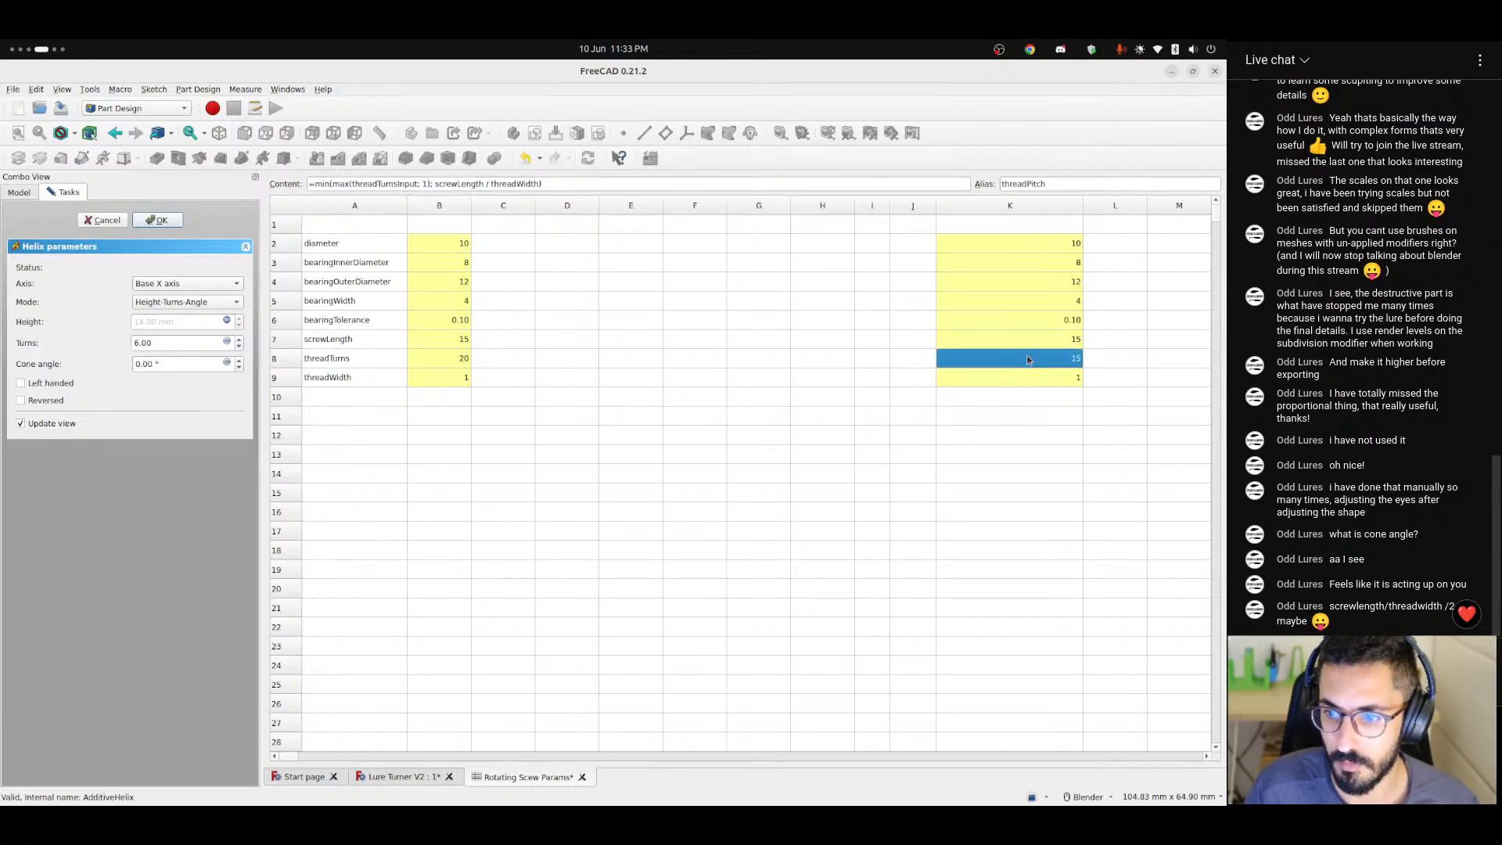
double_click(1040, 186)
key("ctrl+v")
left_click(1015, 400)
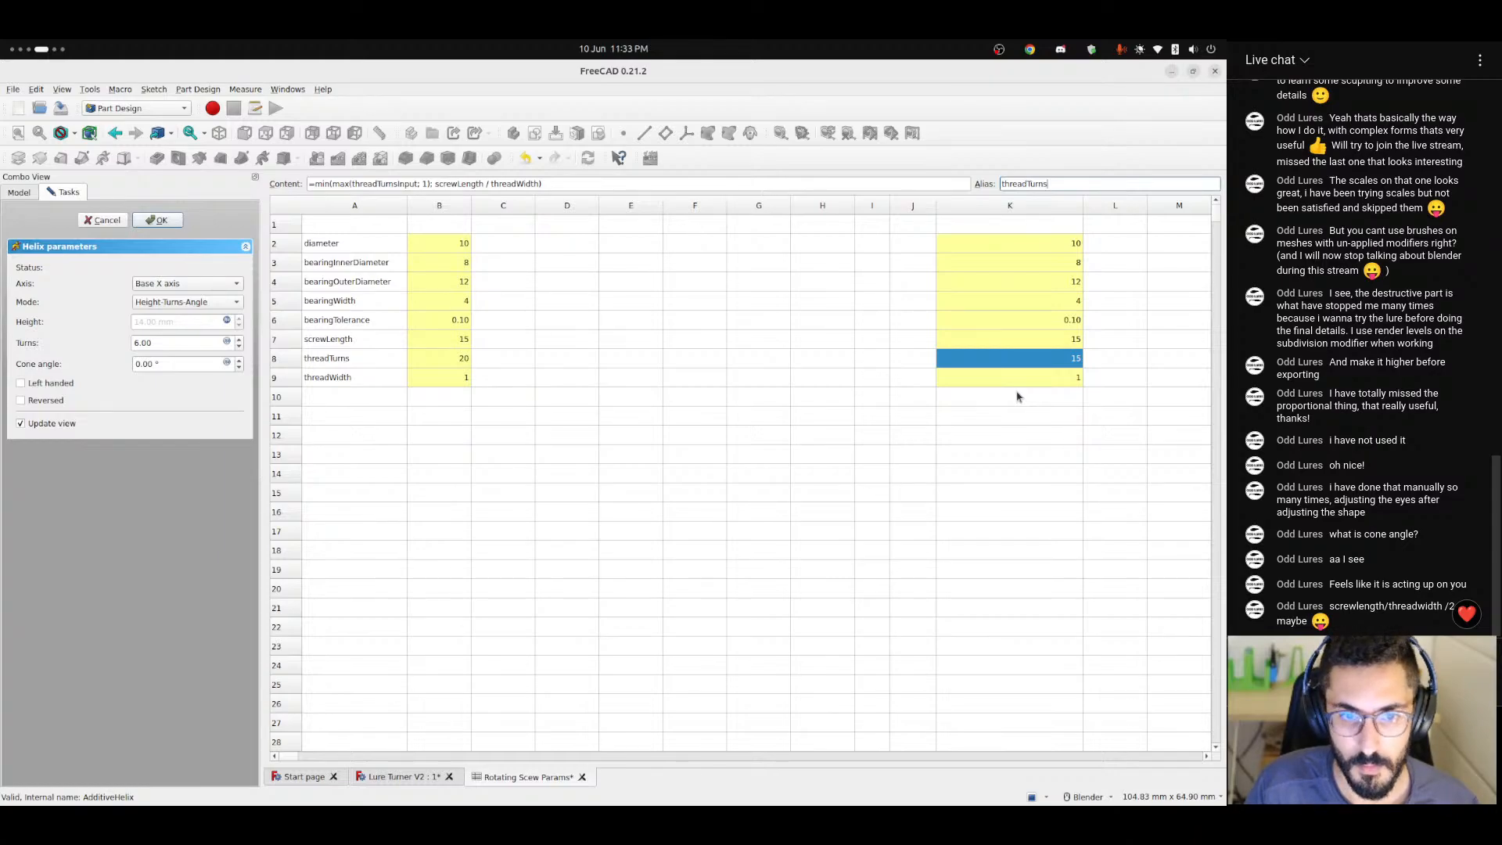
key("Return")
Link the additive helix's number of turns to the expression <<Rotating Scew Params>>.threadTurns.
left_click(398, 774)
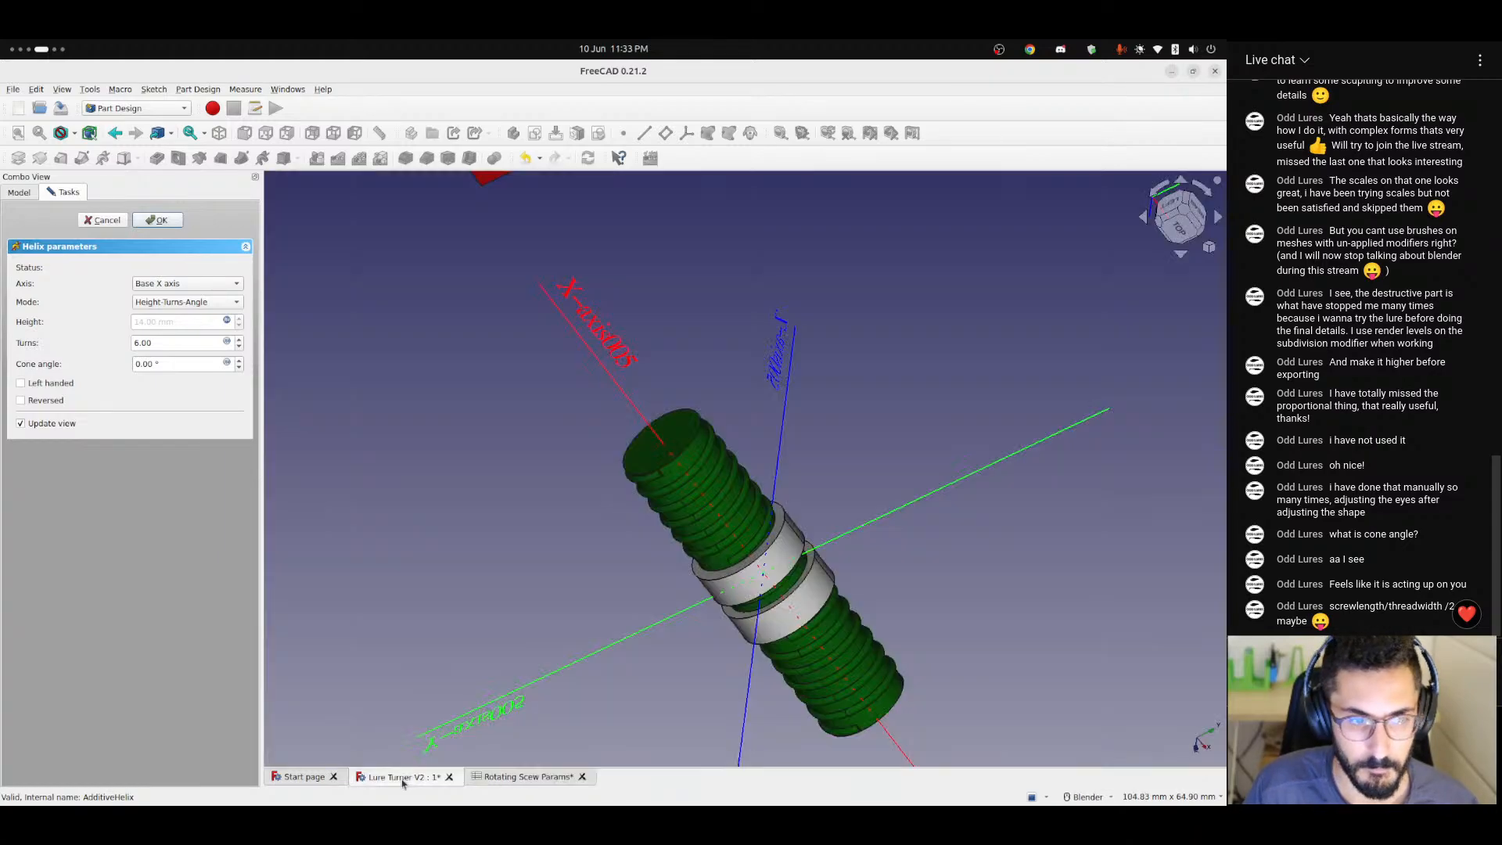
left_click(227, 342)
type("<")
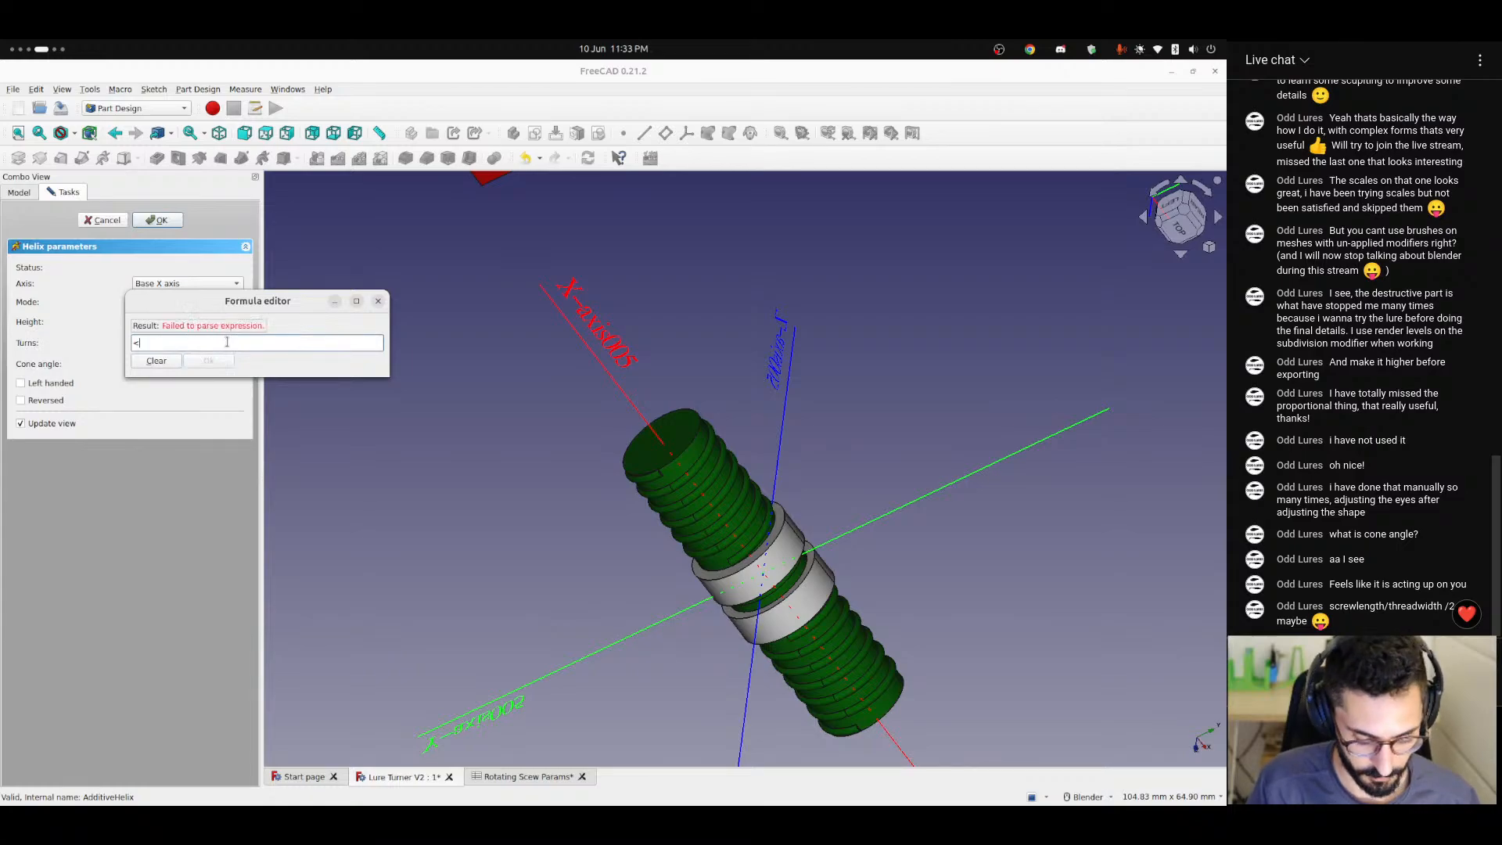
type("<rot")
key("Down")
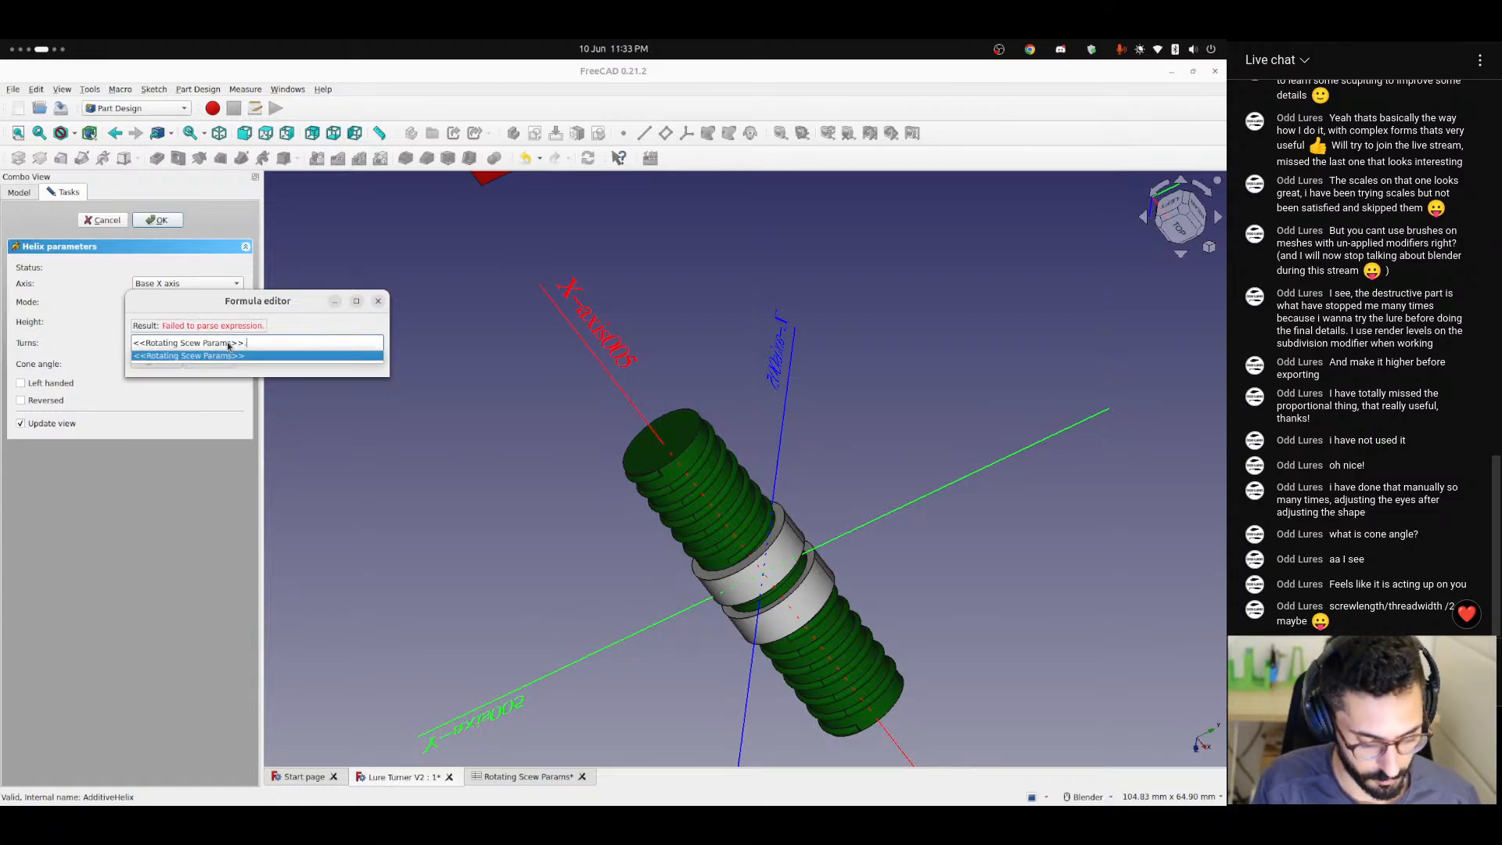
type("thread")
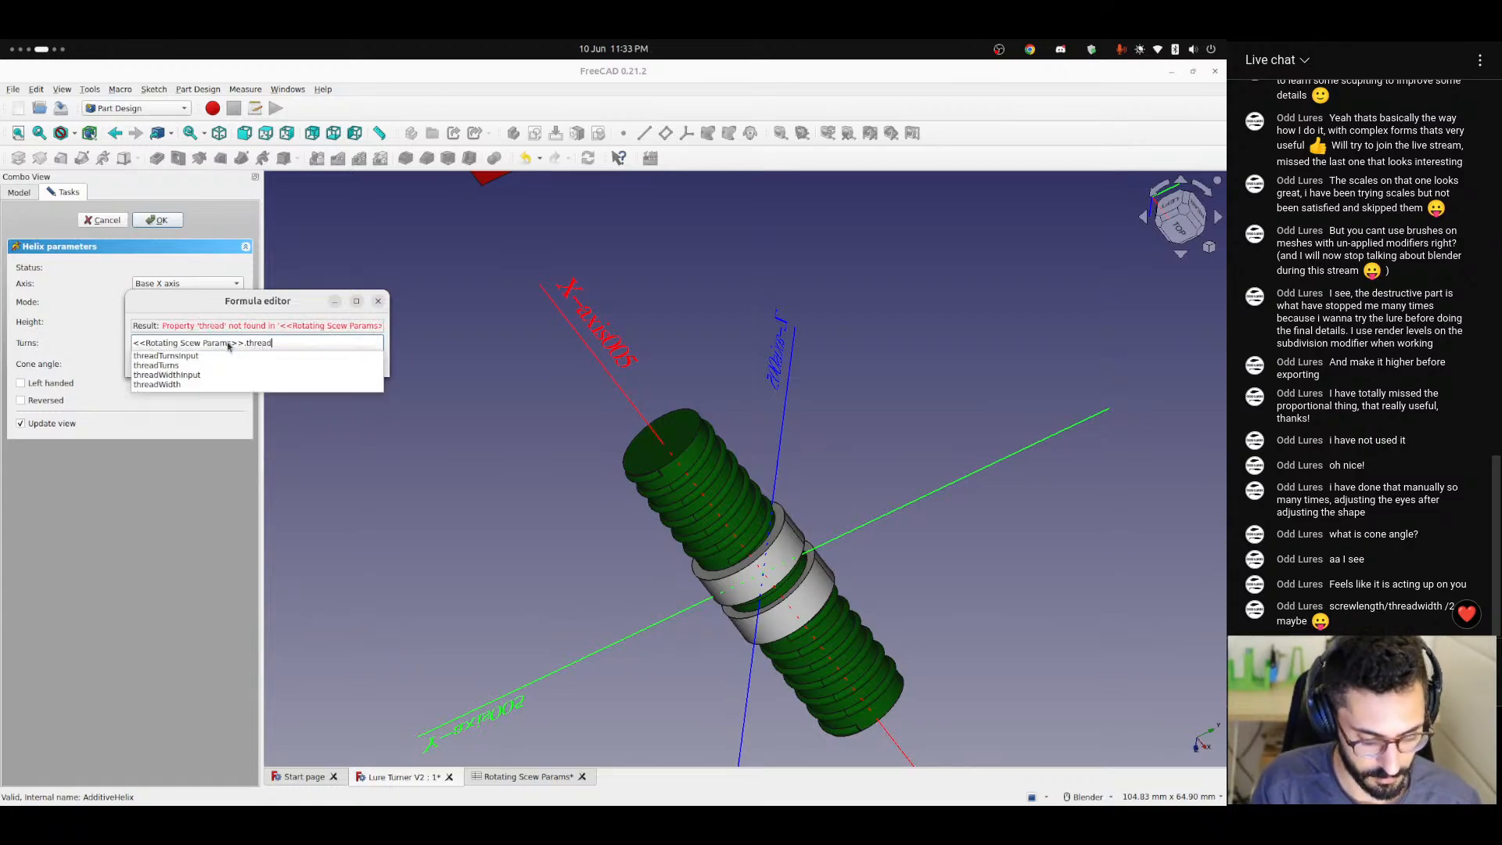
key("BackSpace")
key("BackSpace")
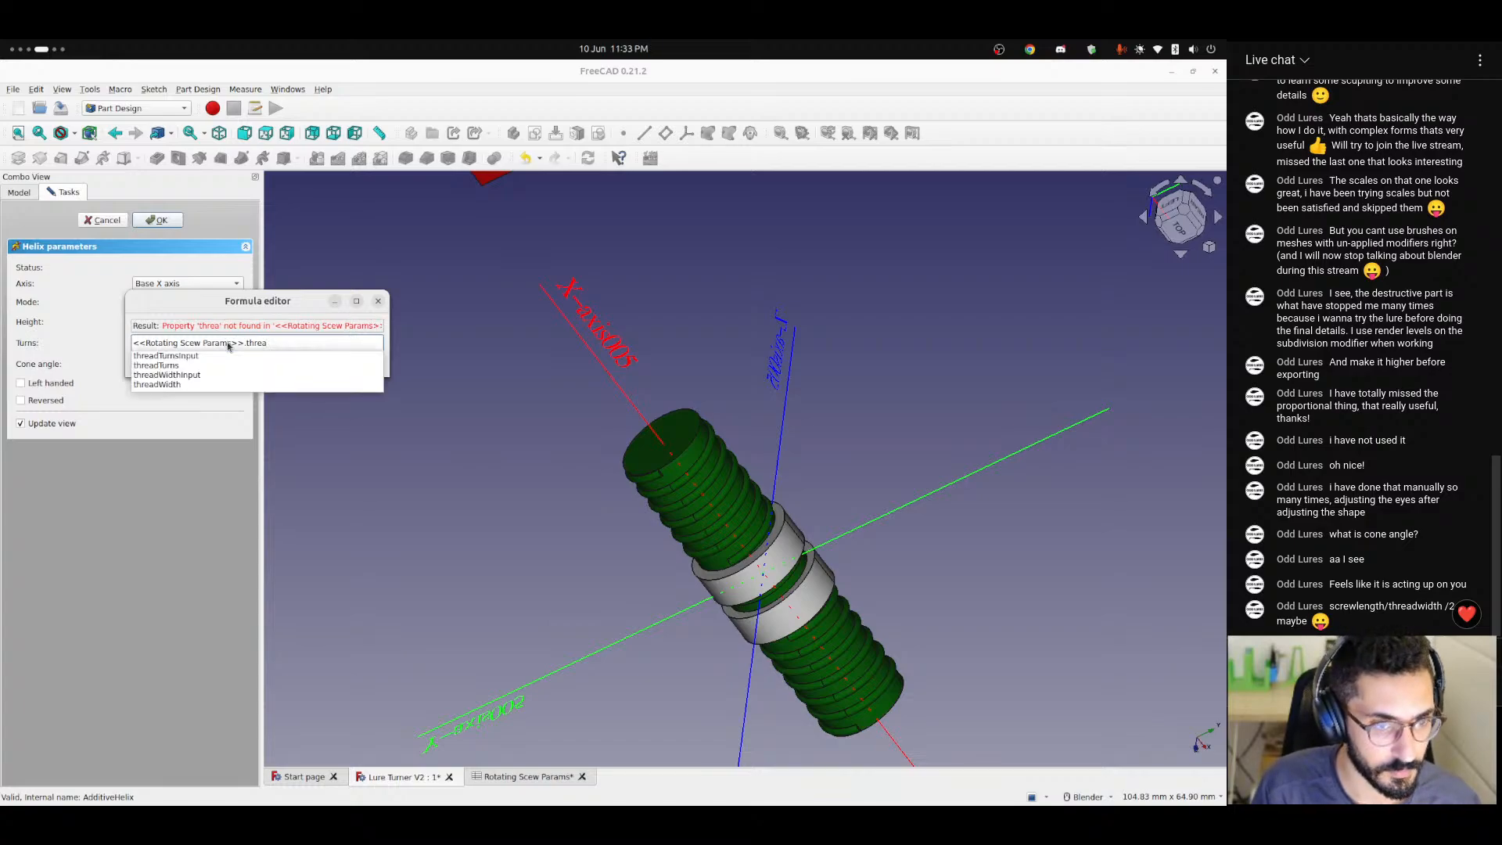
key("Down")
key("Down")
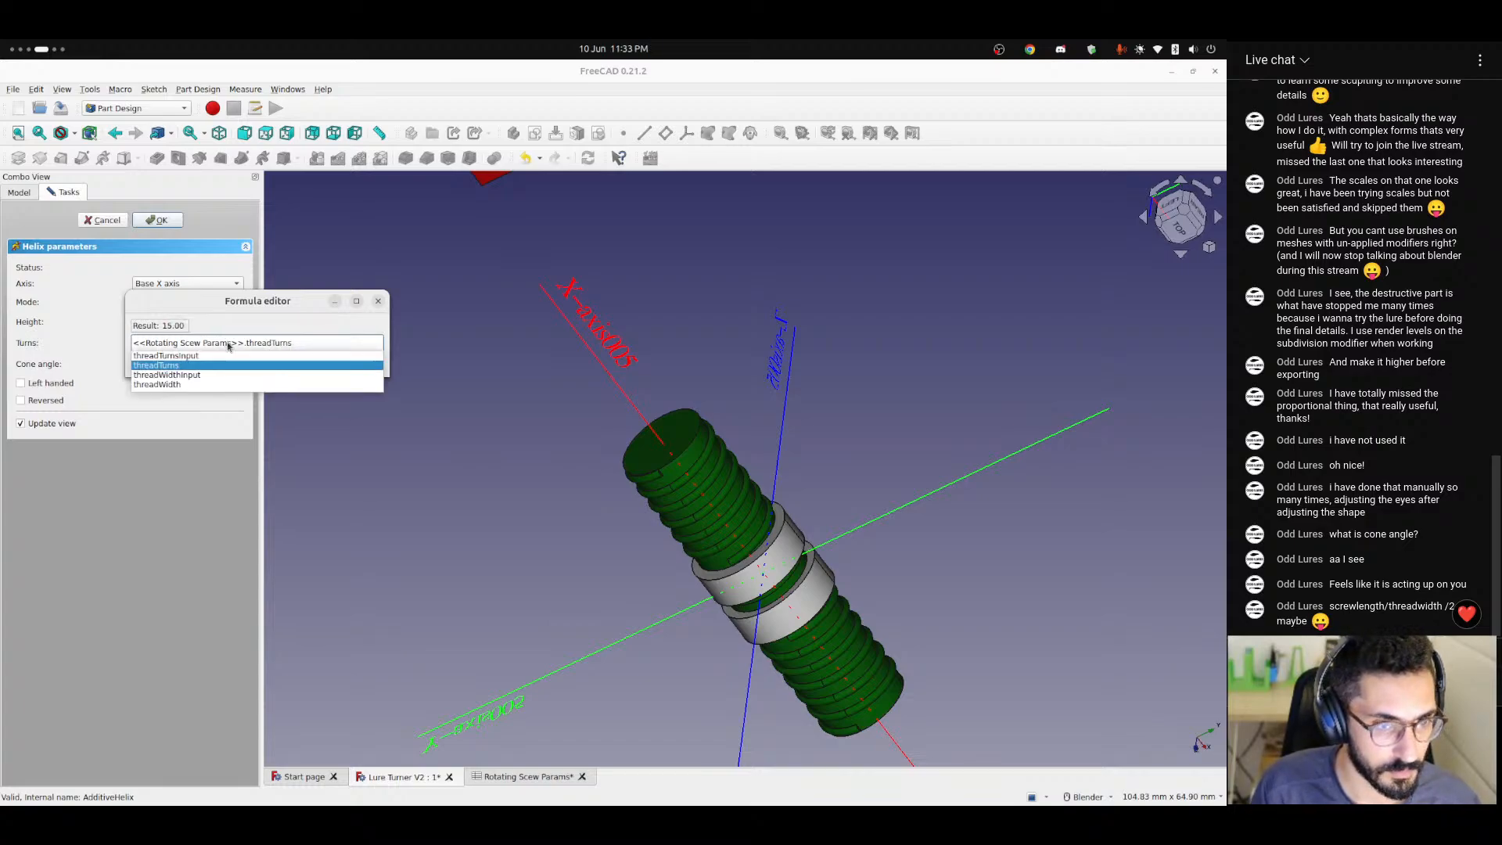
key("Return")
left_click(208, 361)
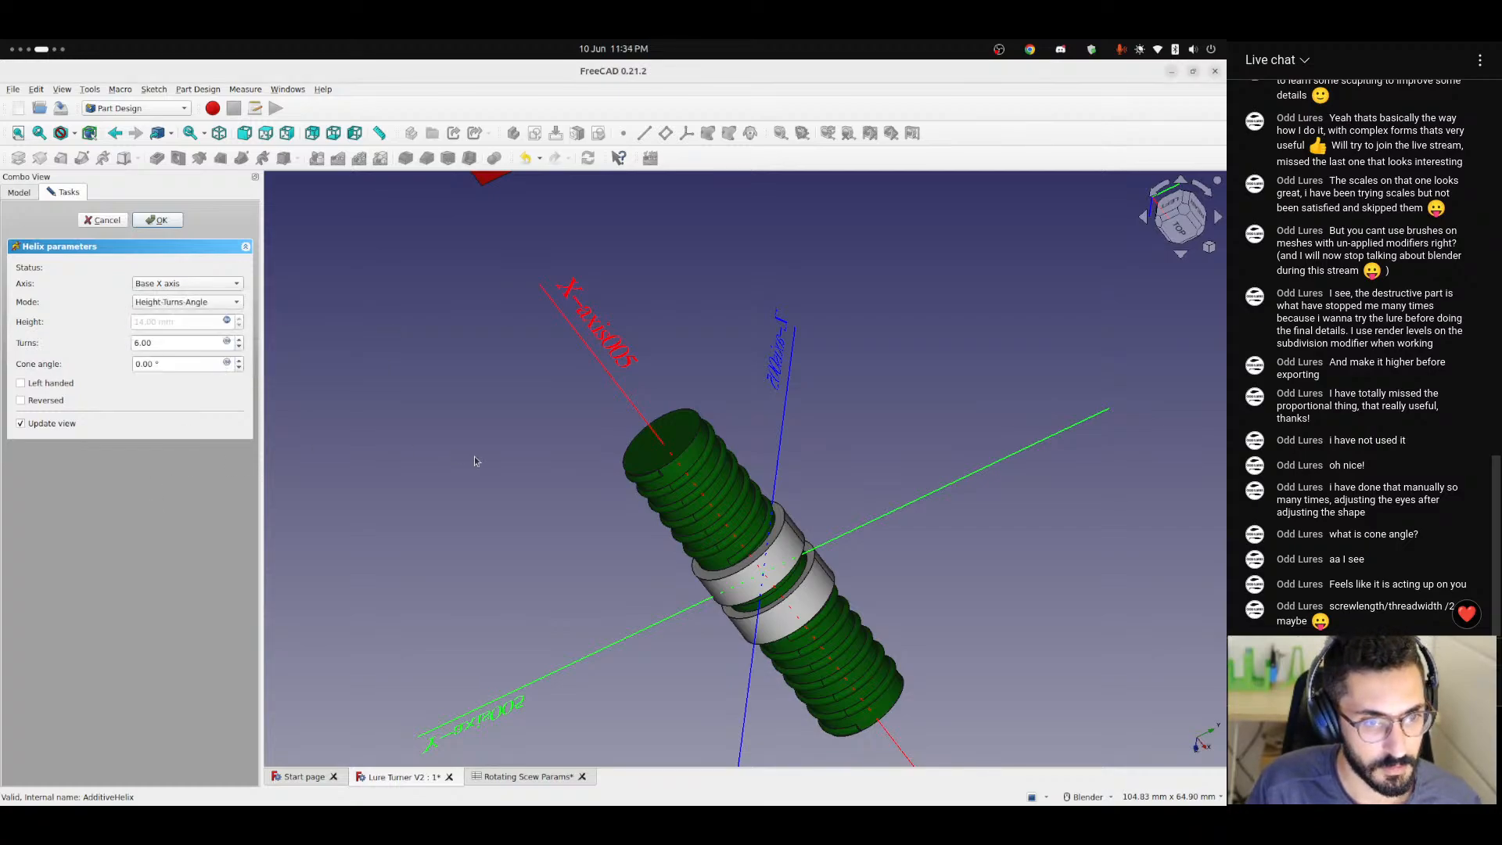
middle_click_drag(632, 460, 397, 401)
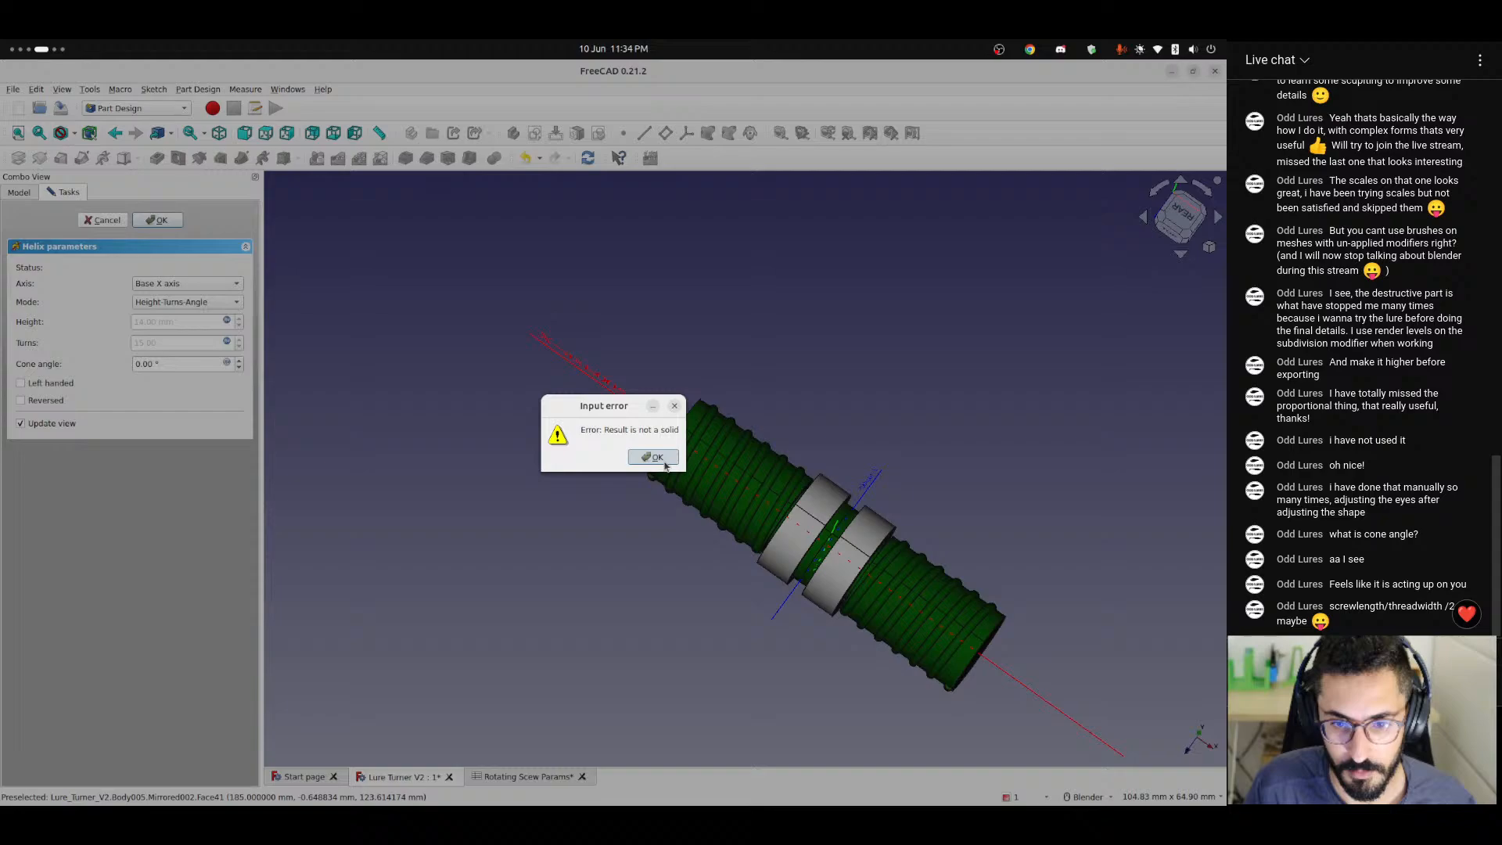
left_click(655, 457)
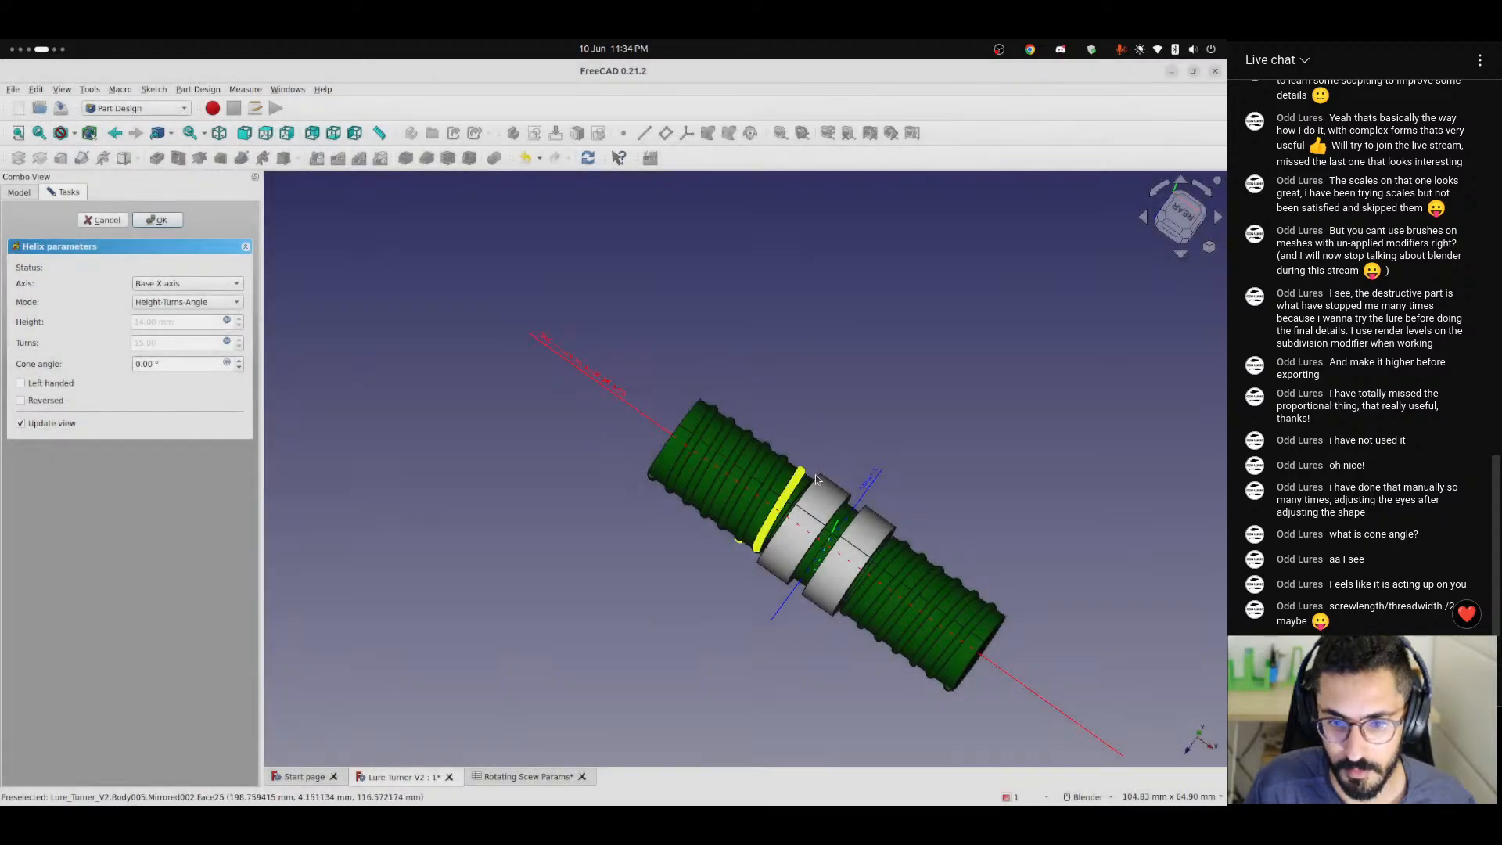
Review cell K8's turns limit formula and examine the start, end and spacing of the shaft's thread from the top view.
left_click(528, 777)
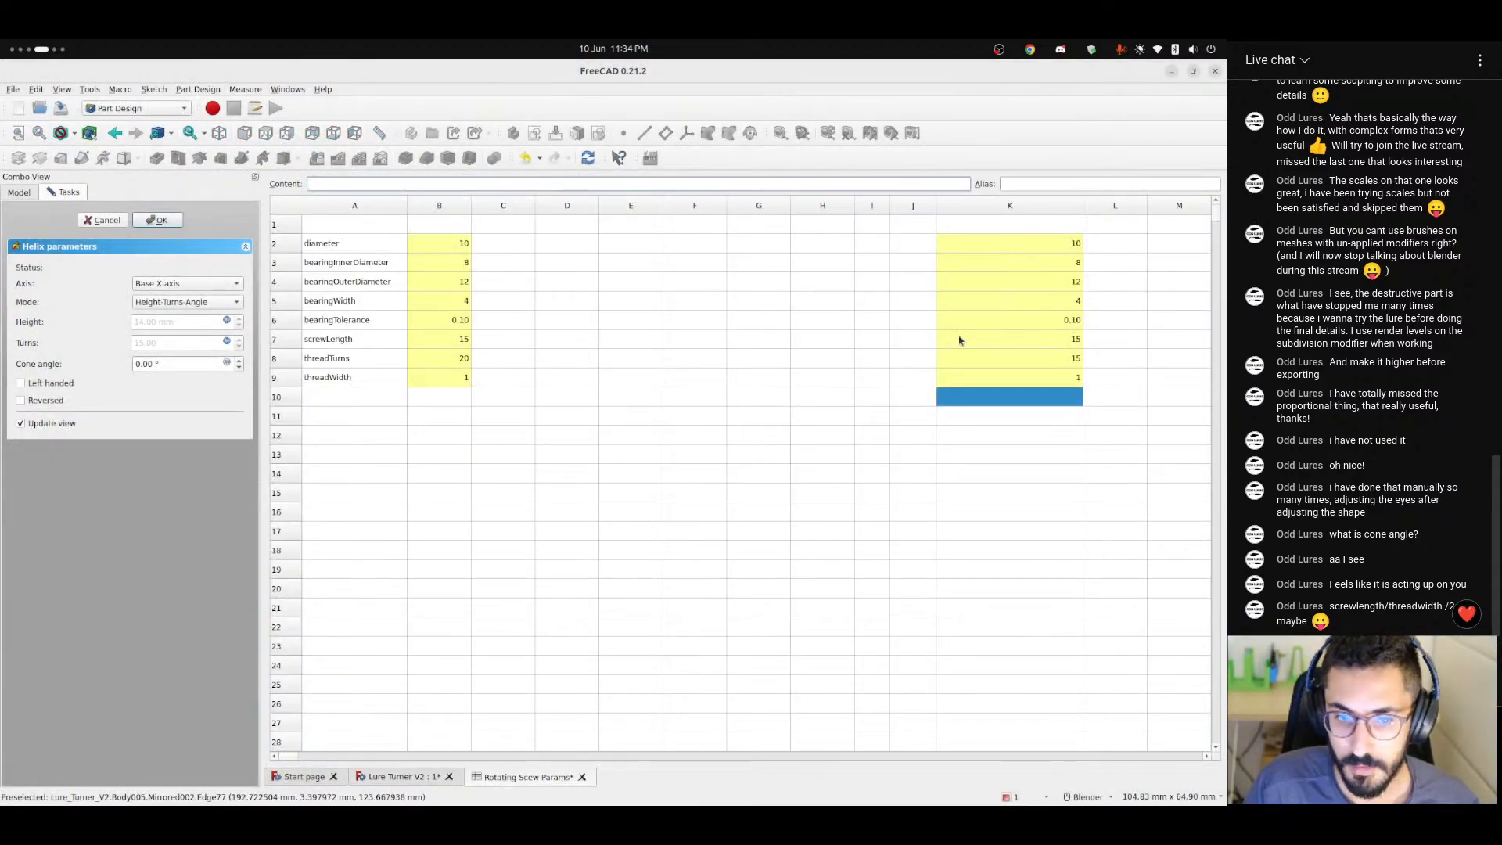
left_click(995, 360)
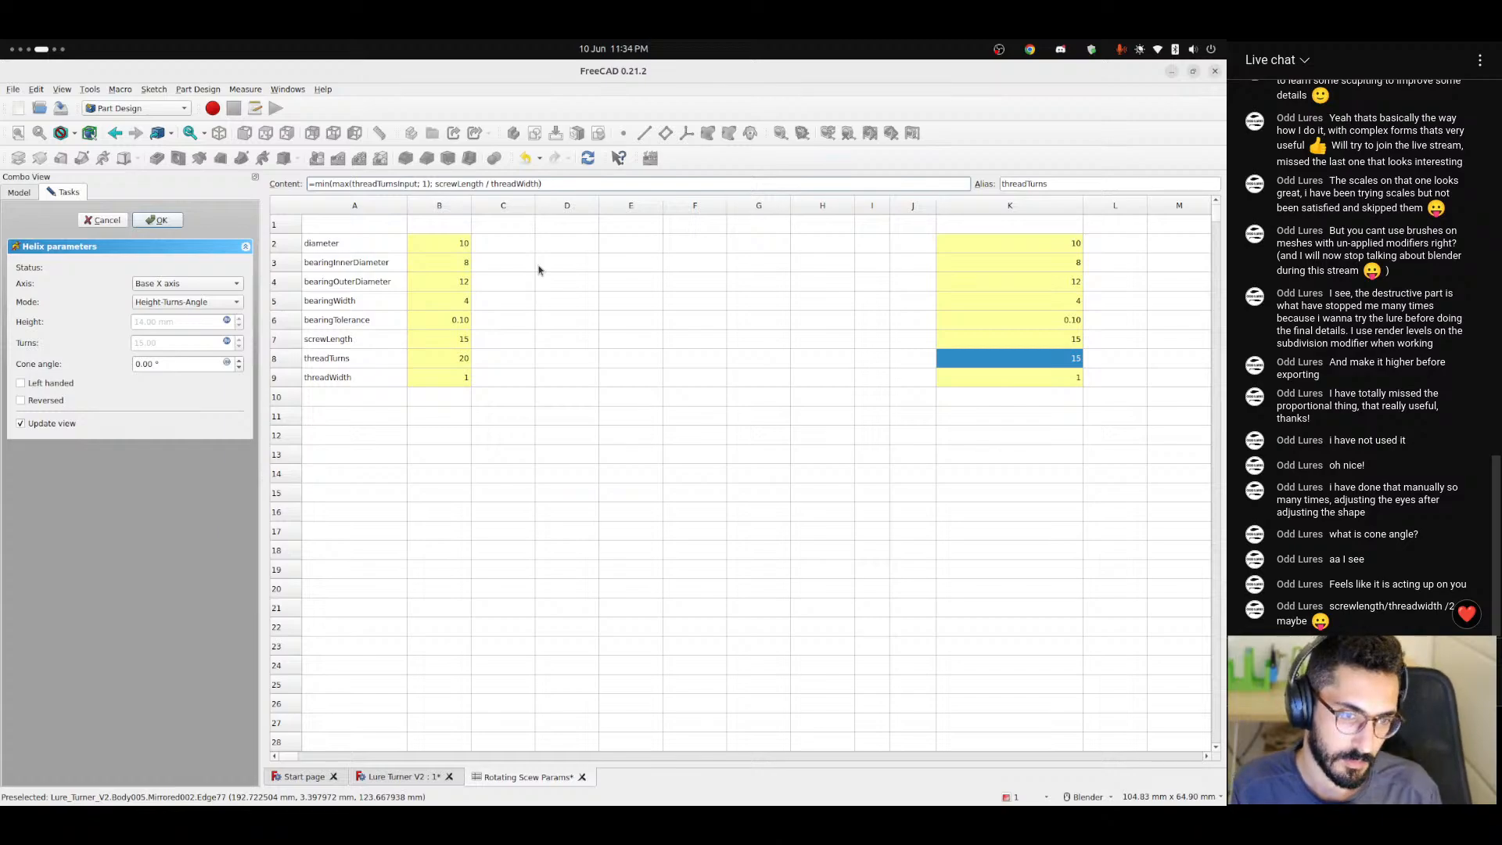
left_click(413, 777)
scroll(756, 499, "up", 2)
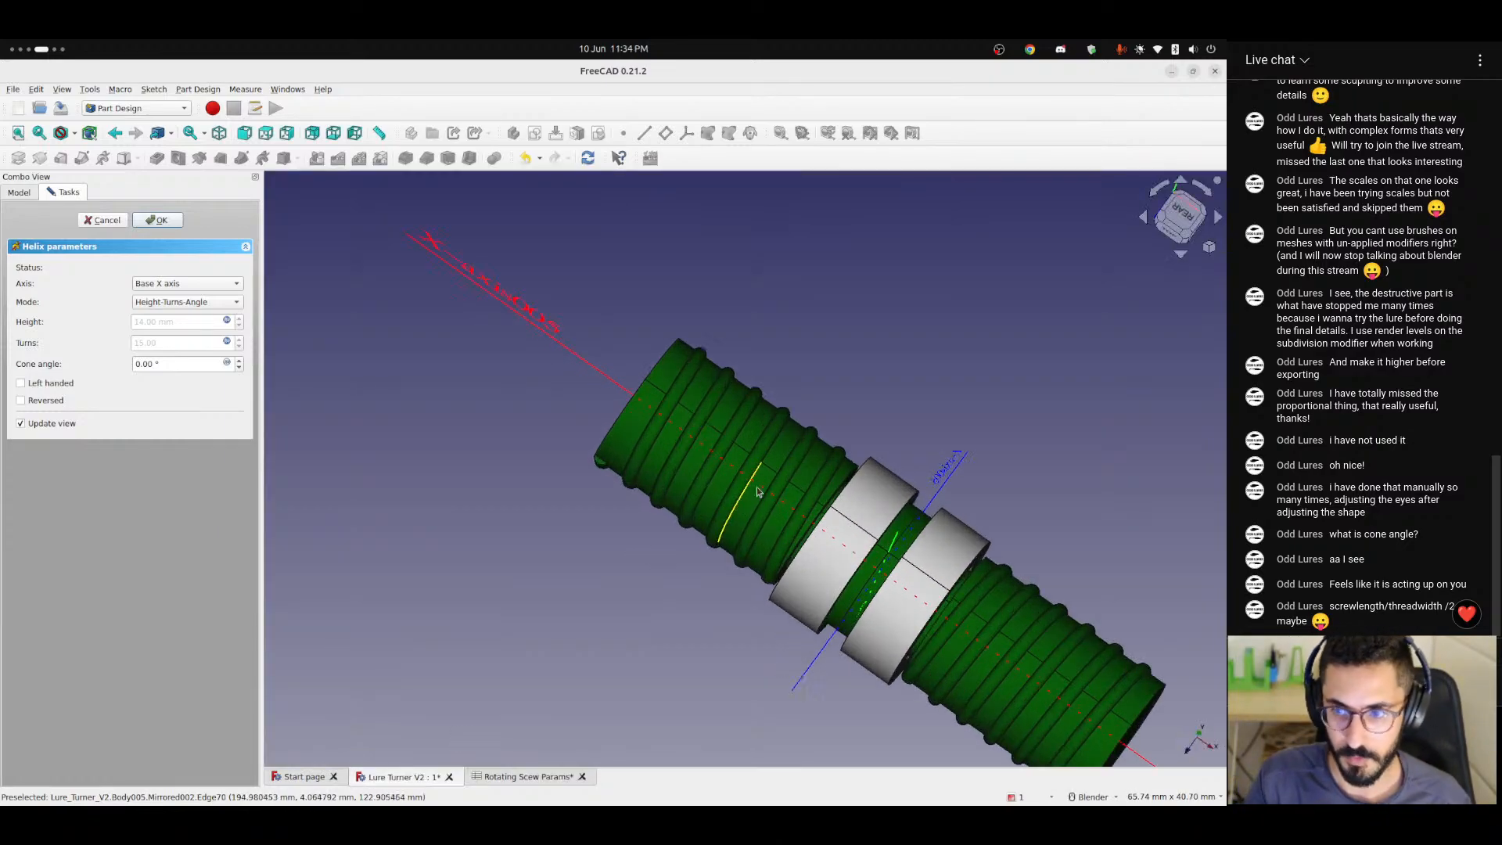
left_click(1169, 234)
scroll(729, 528, "up", 5)
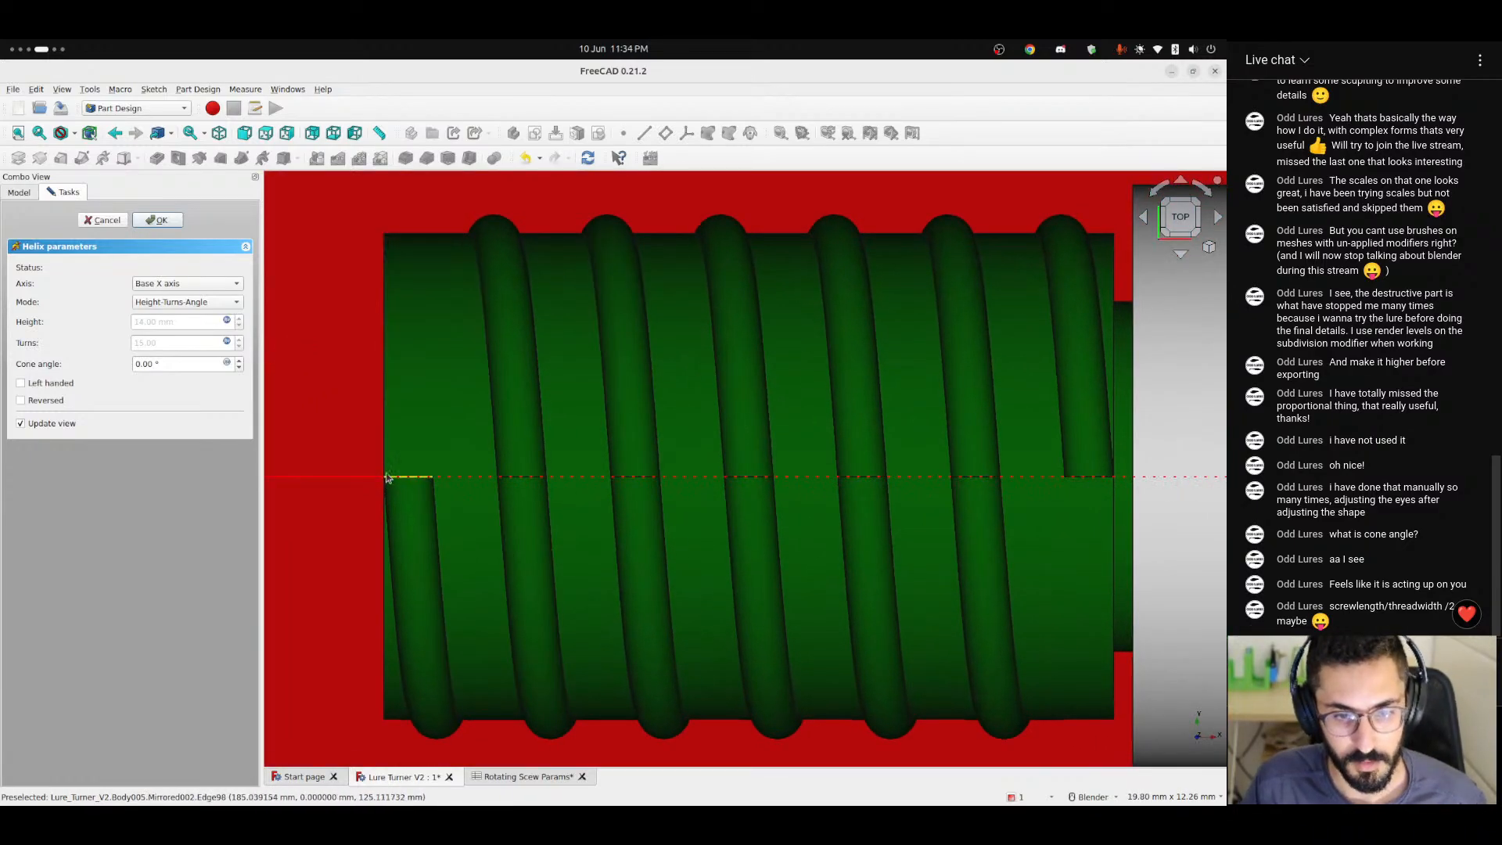
left_click(1113, 387)
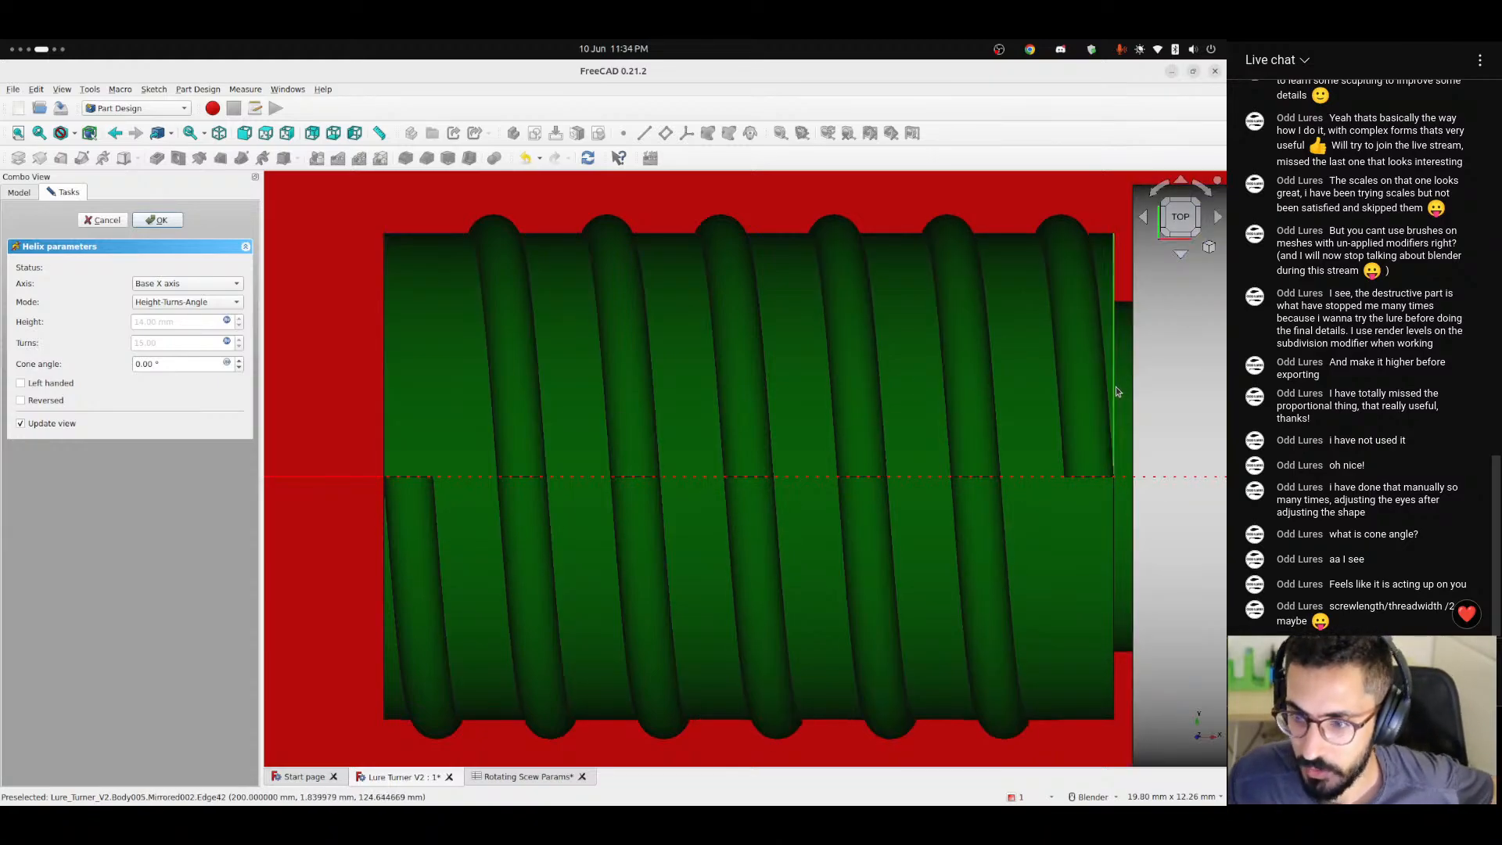
left_click(383, 402)
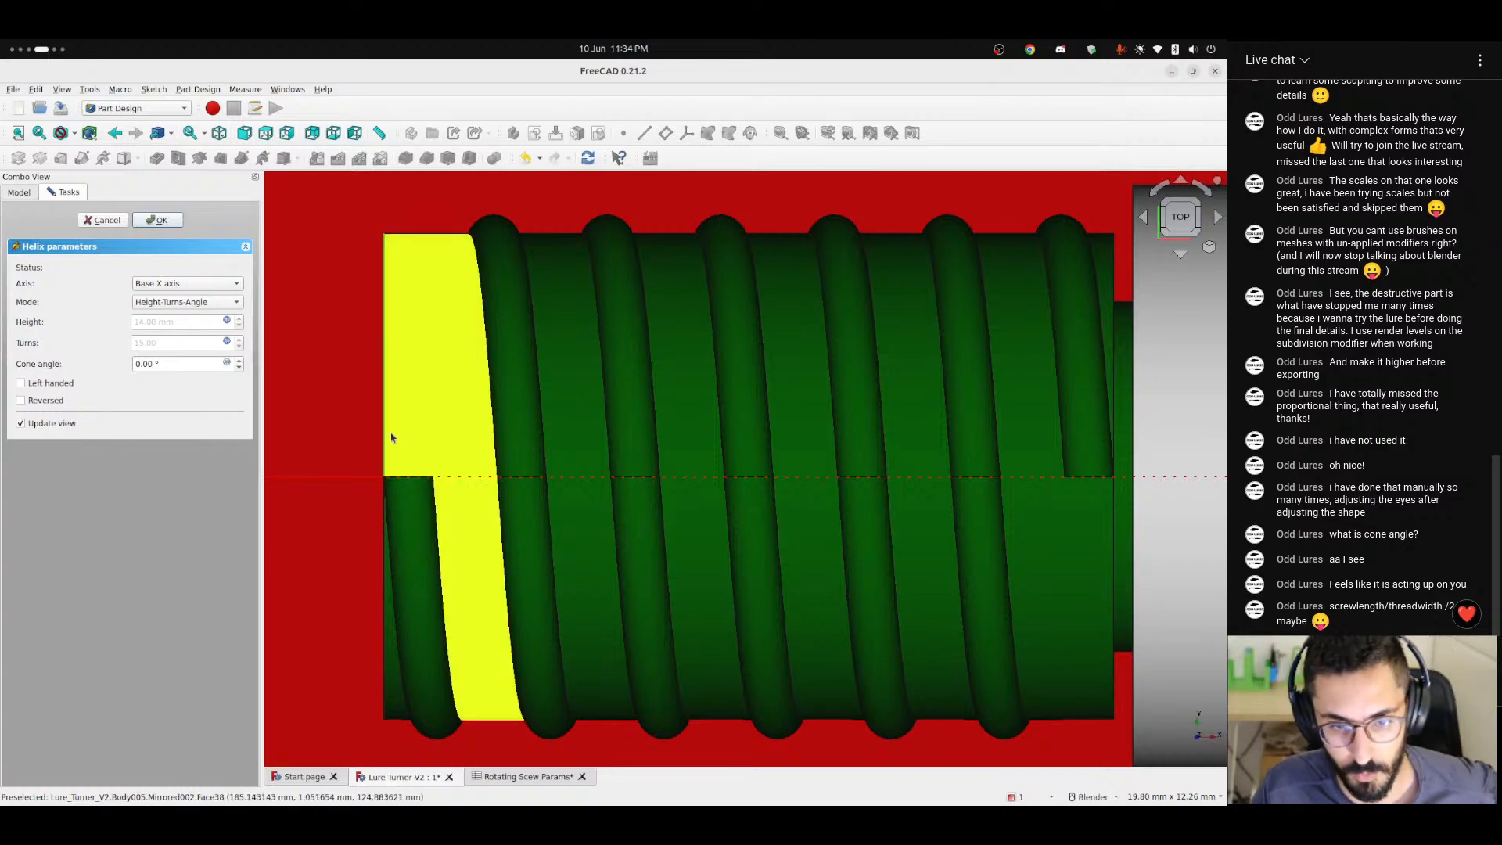
left_click(403, 481)
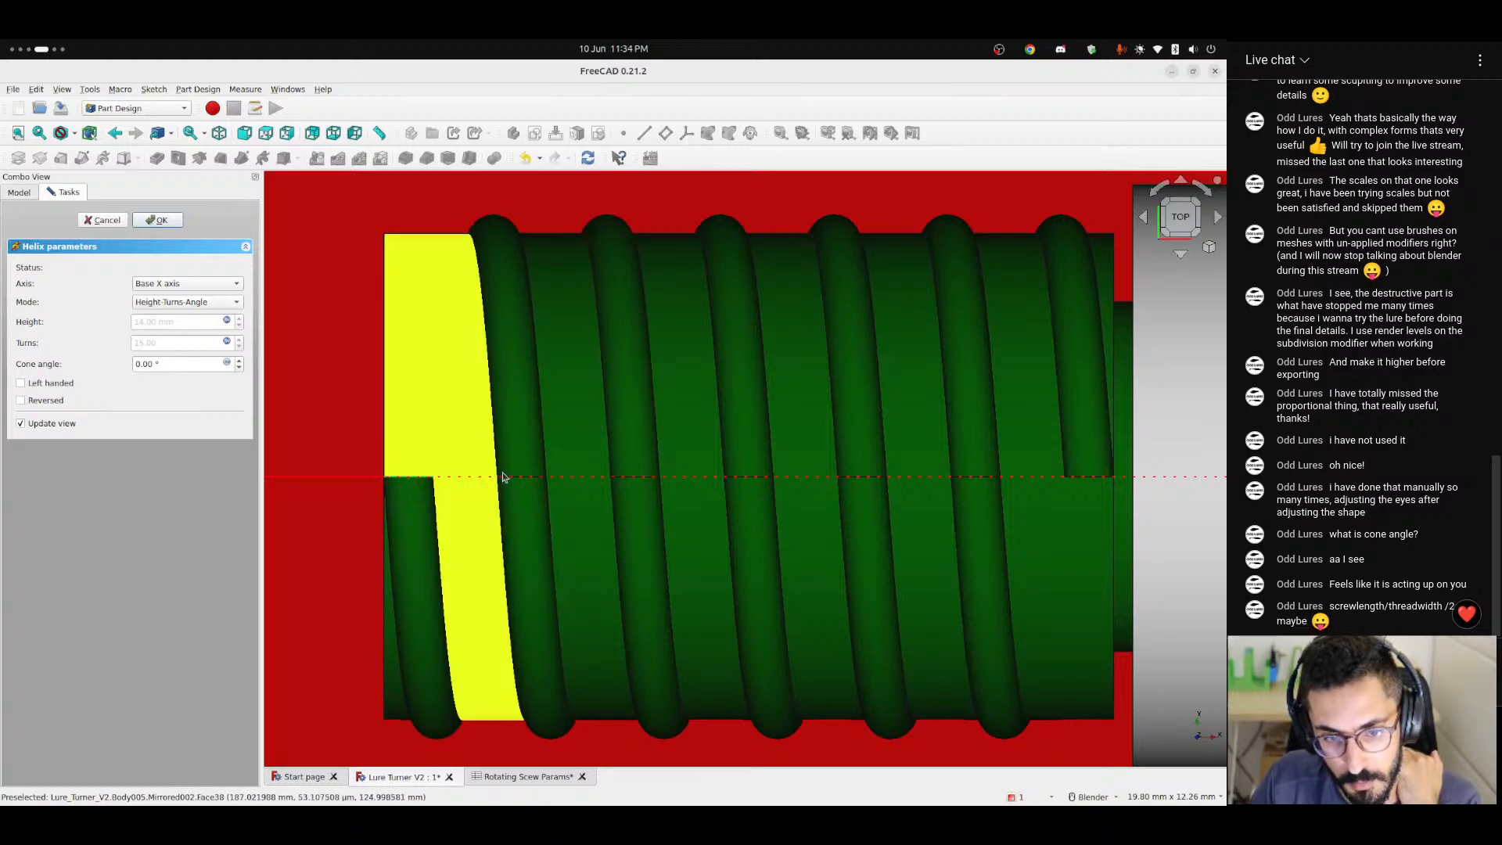
scroll(375, 476, "down", 5)
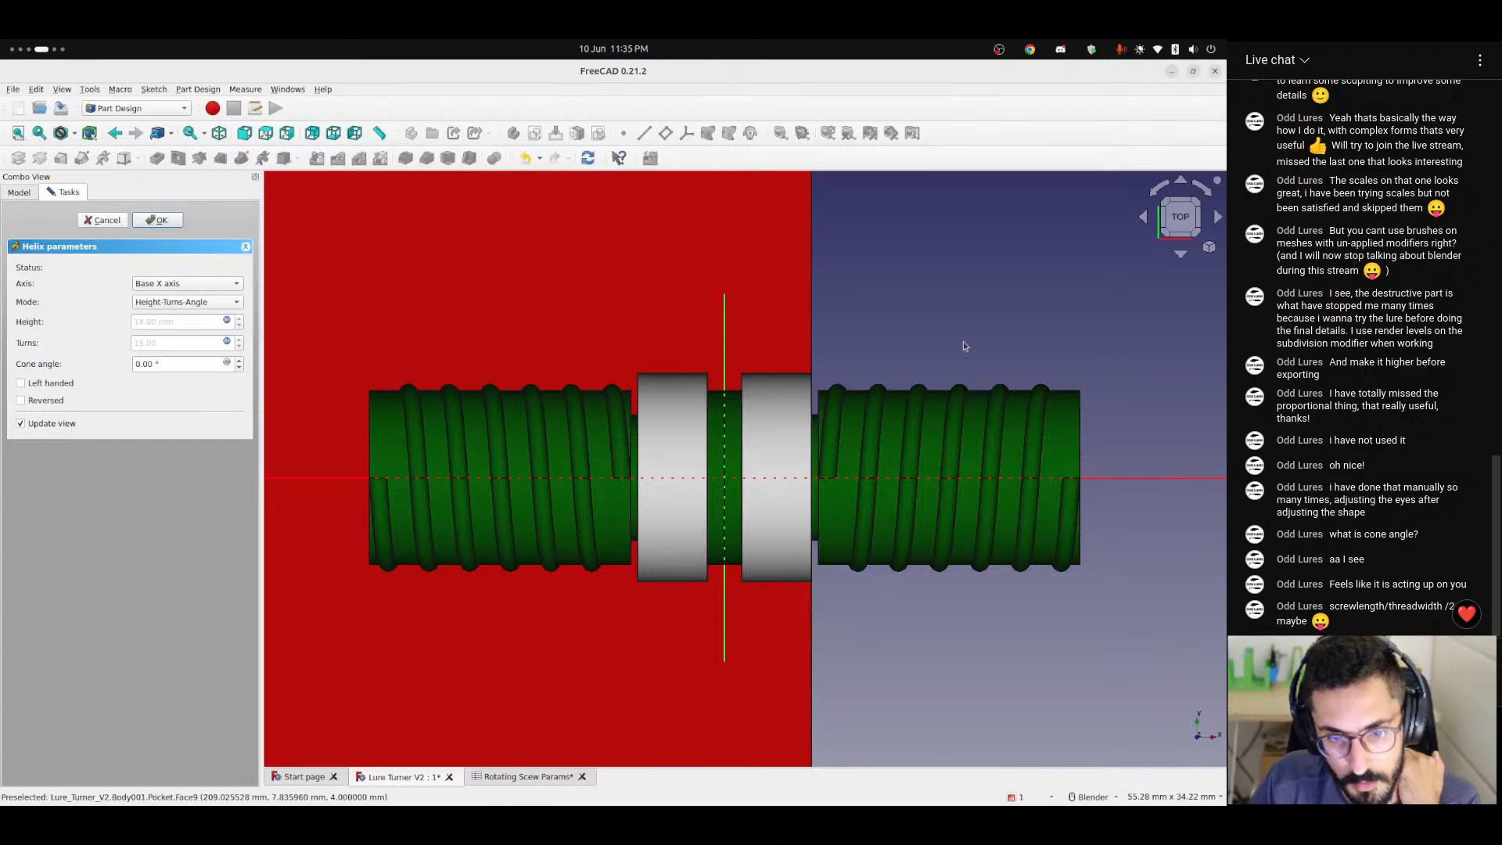
Inspect the start of the shaft's thread up close, and open a blank document in the text editor on an empty workspace.
scroll(419, 455, "up", 4)
scroll(419, 456, "up", 3)
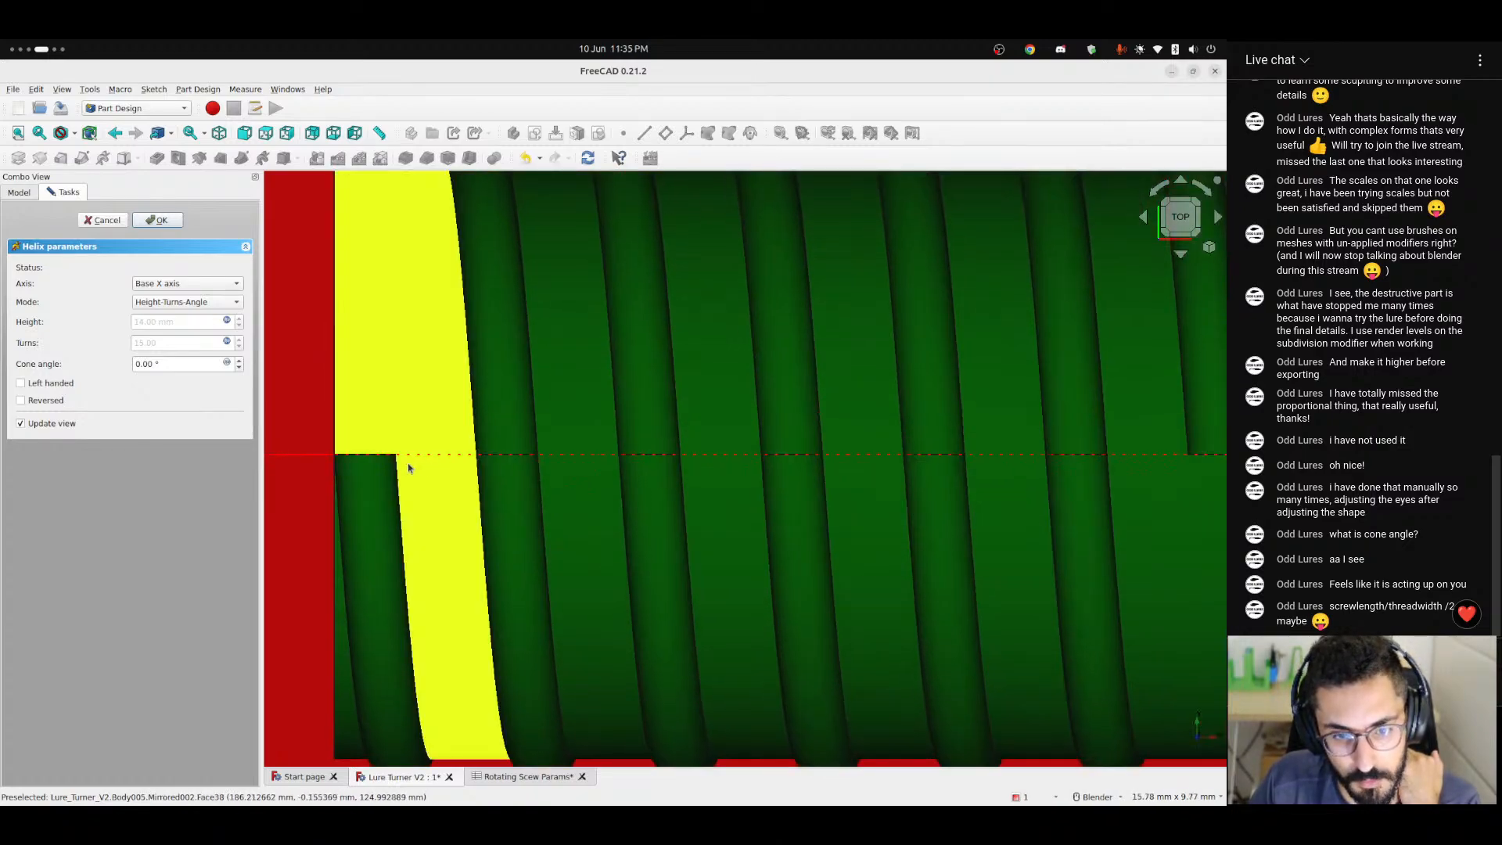
scroll(408, 466, "down", 3)
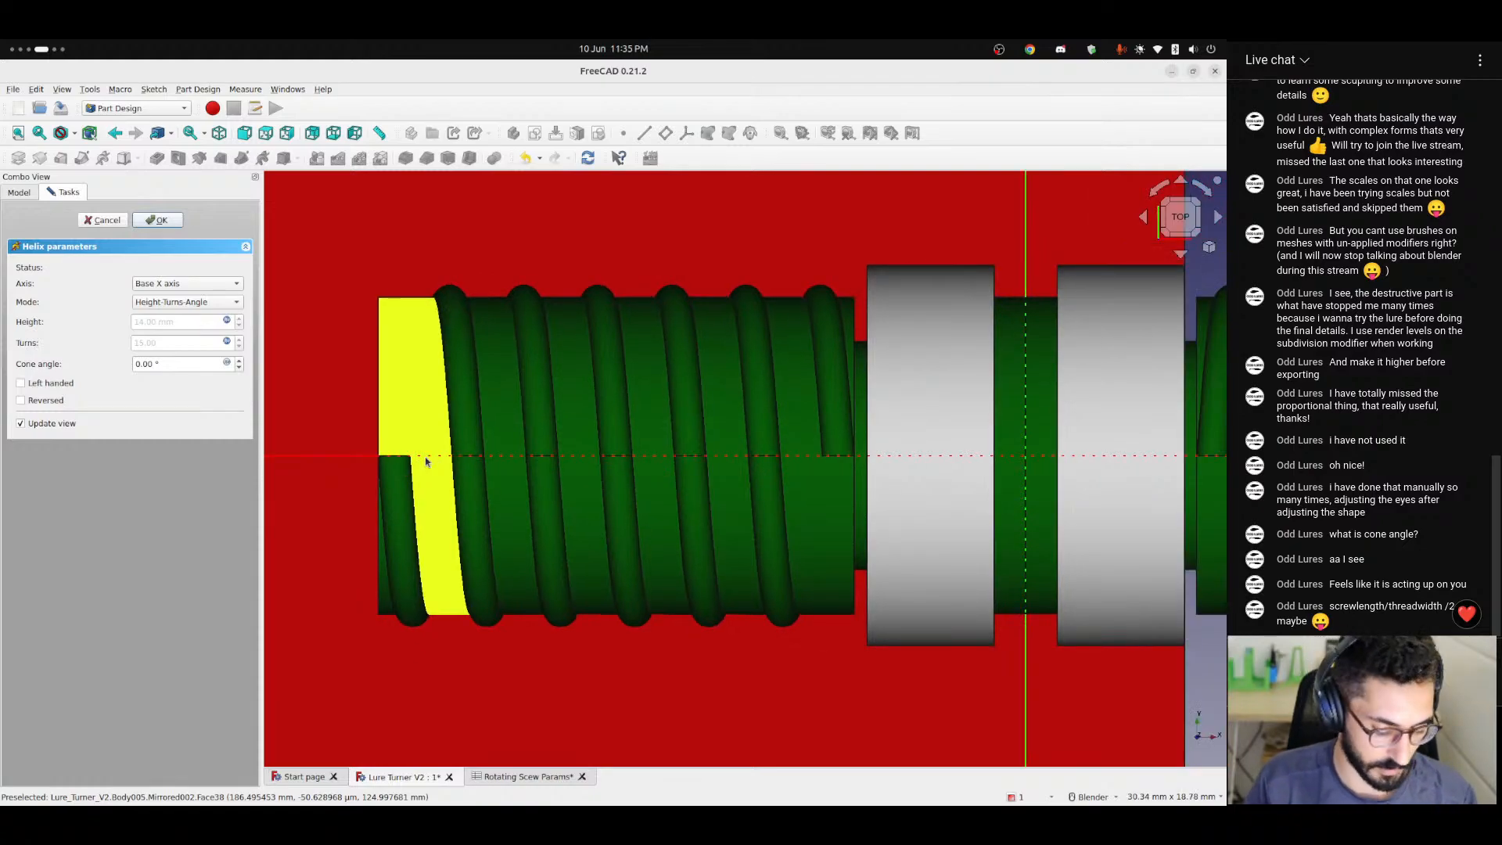
key("ctrl+alt+Right")
key("ctrl+alt+Right")
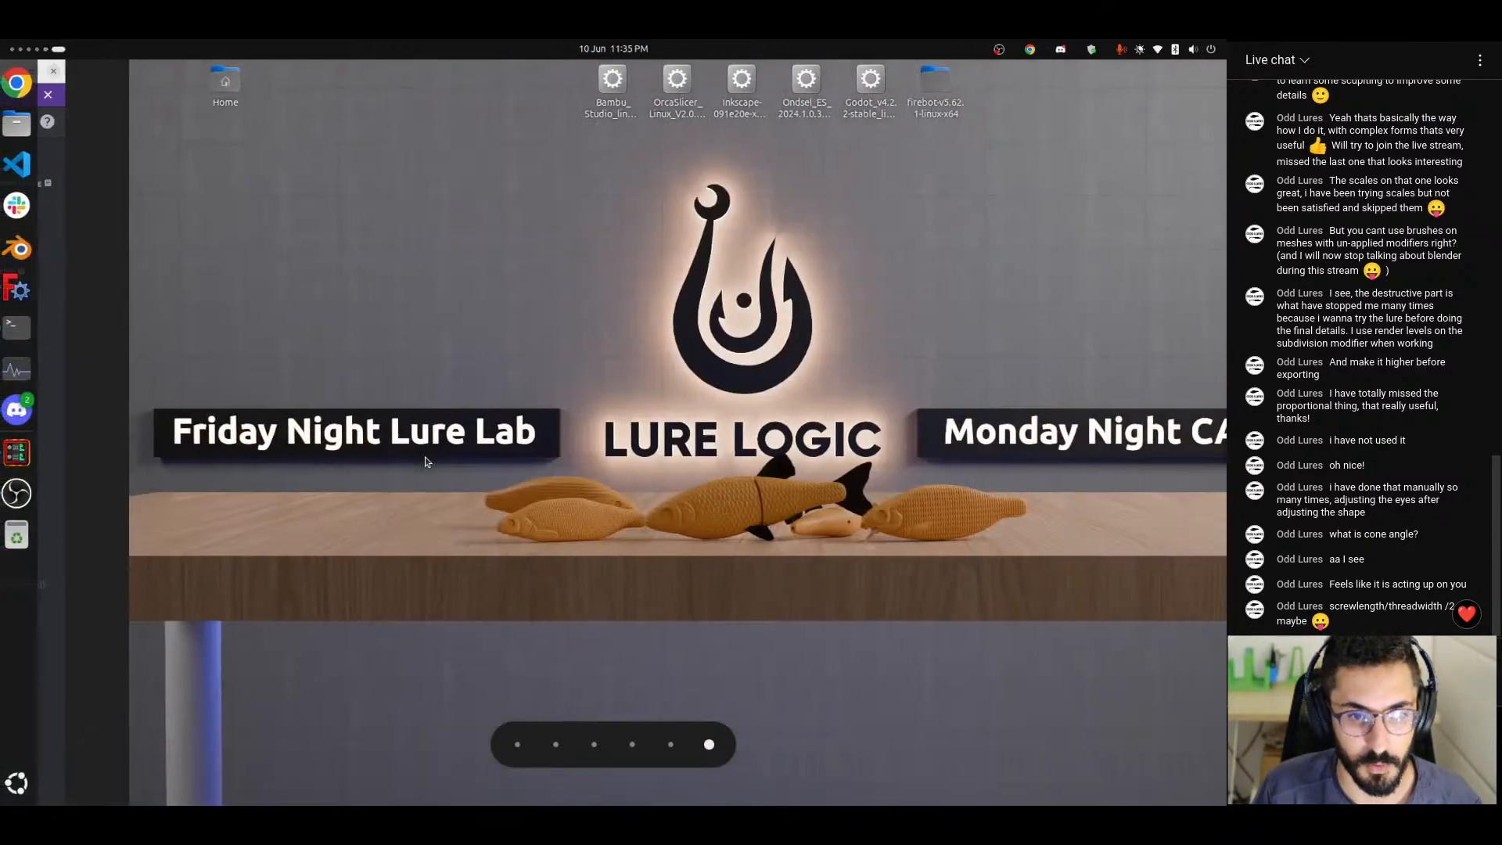
key("super")
type("text")
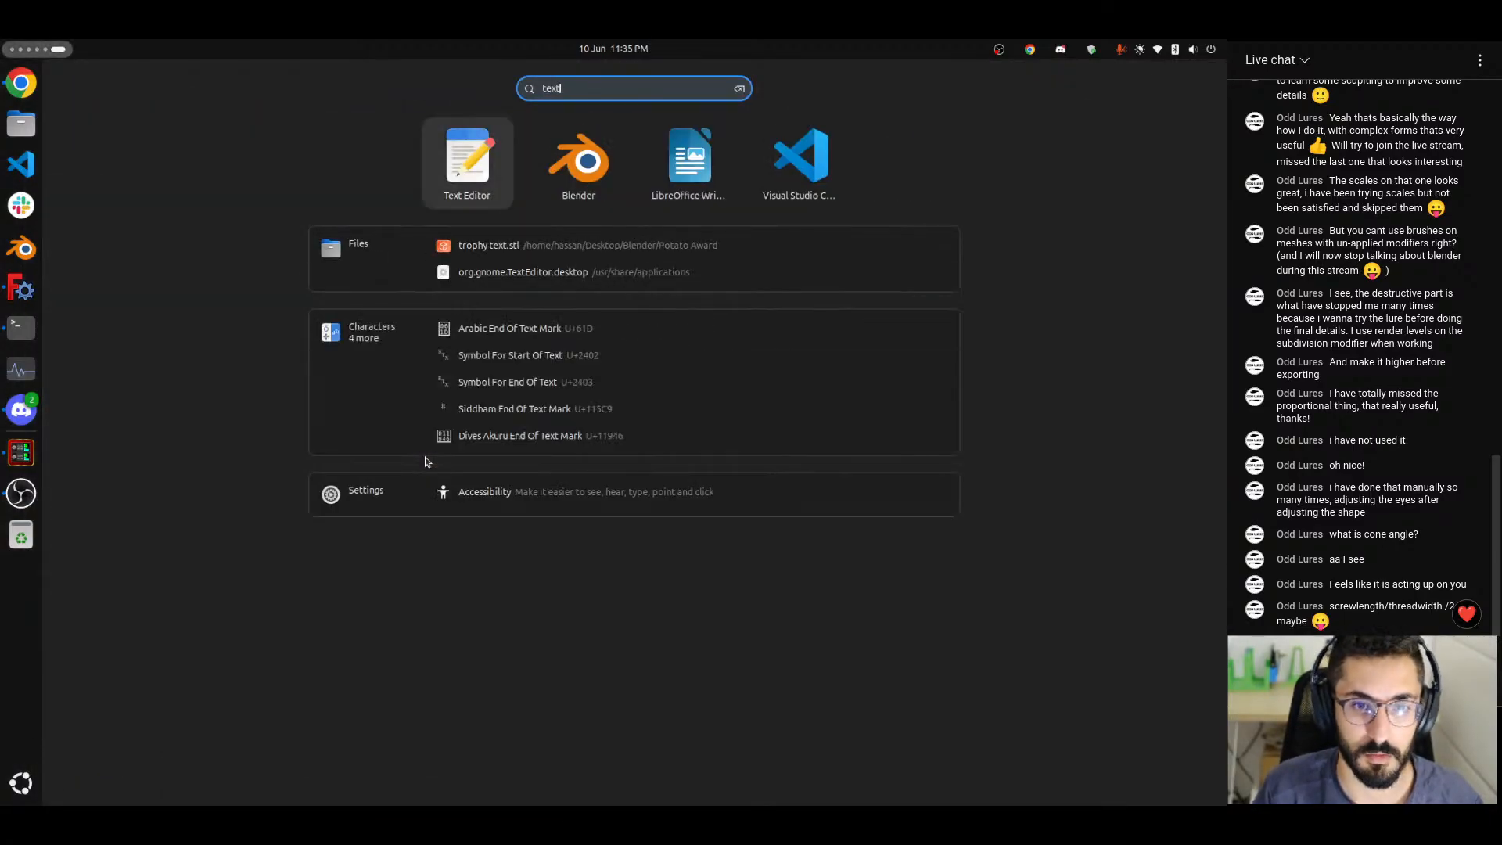
key("Return")
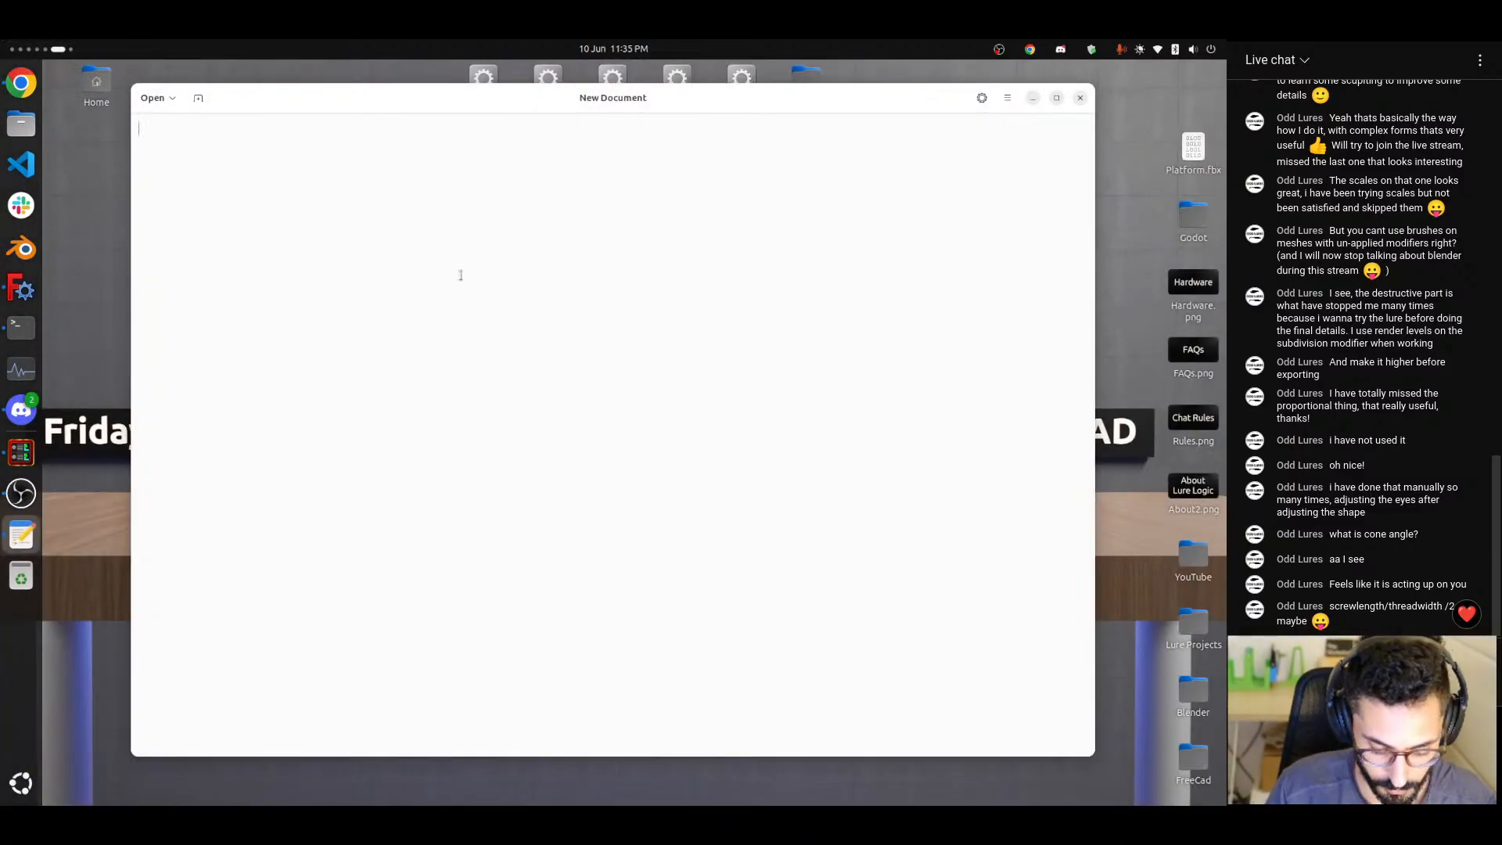
Write the first two variable definitions in the blank document: "Total length = t" and "Thread width = w".
type("Total leng")
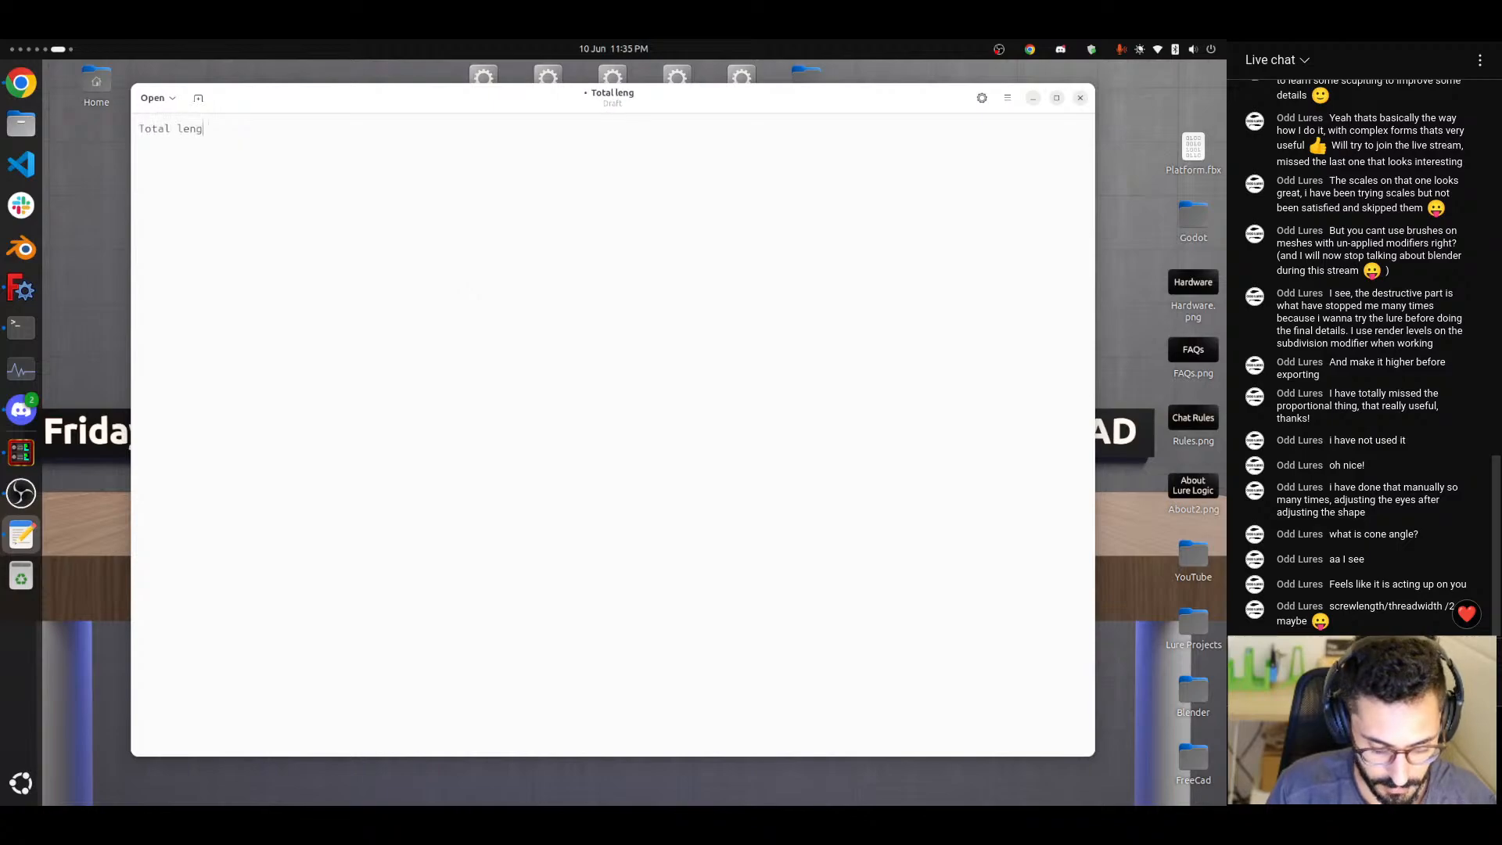
type("th = ")
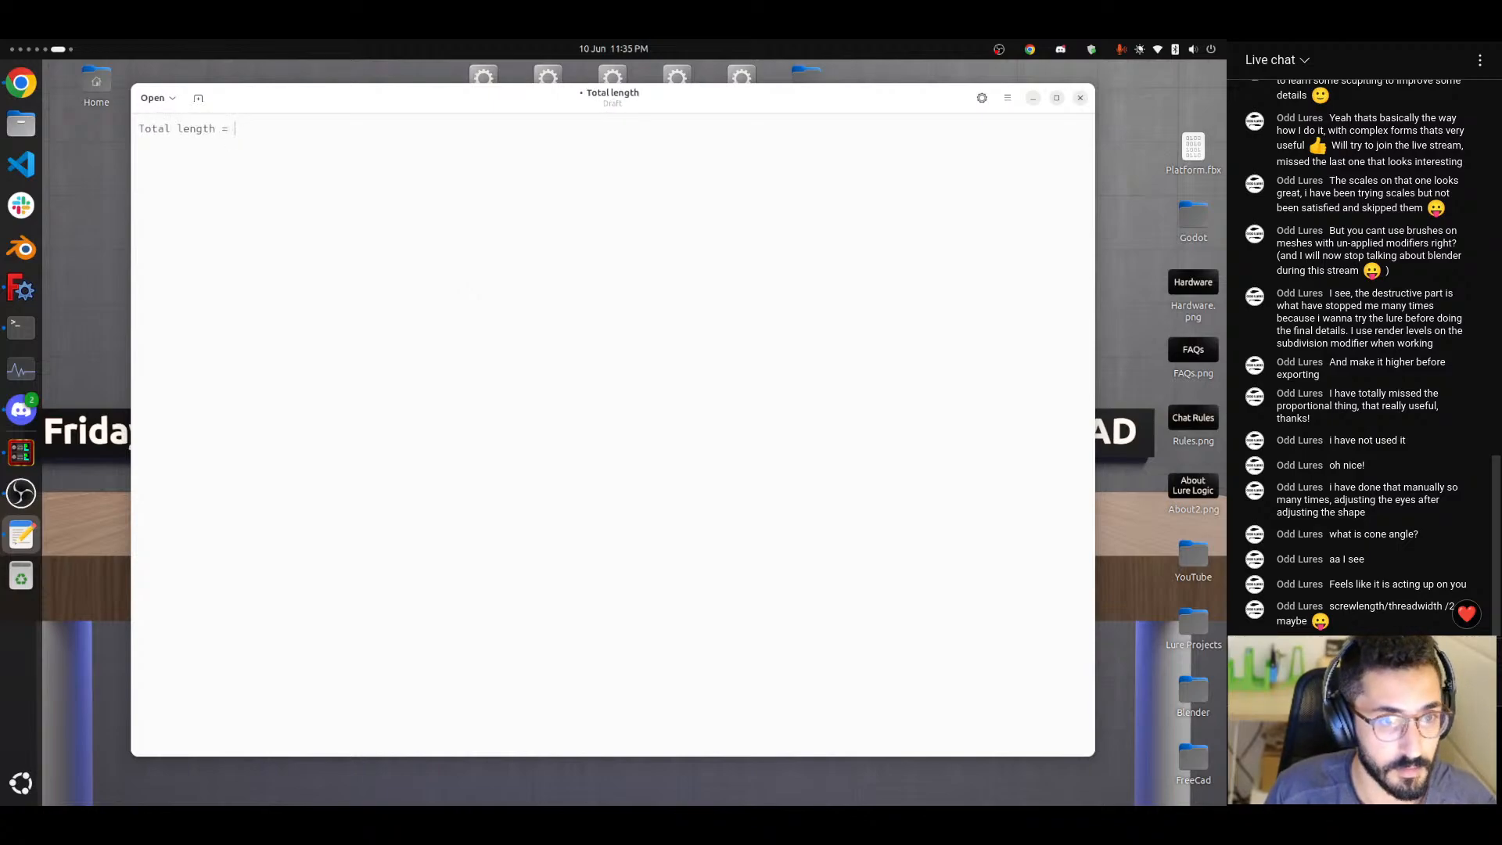
type("t")
key("Return")
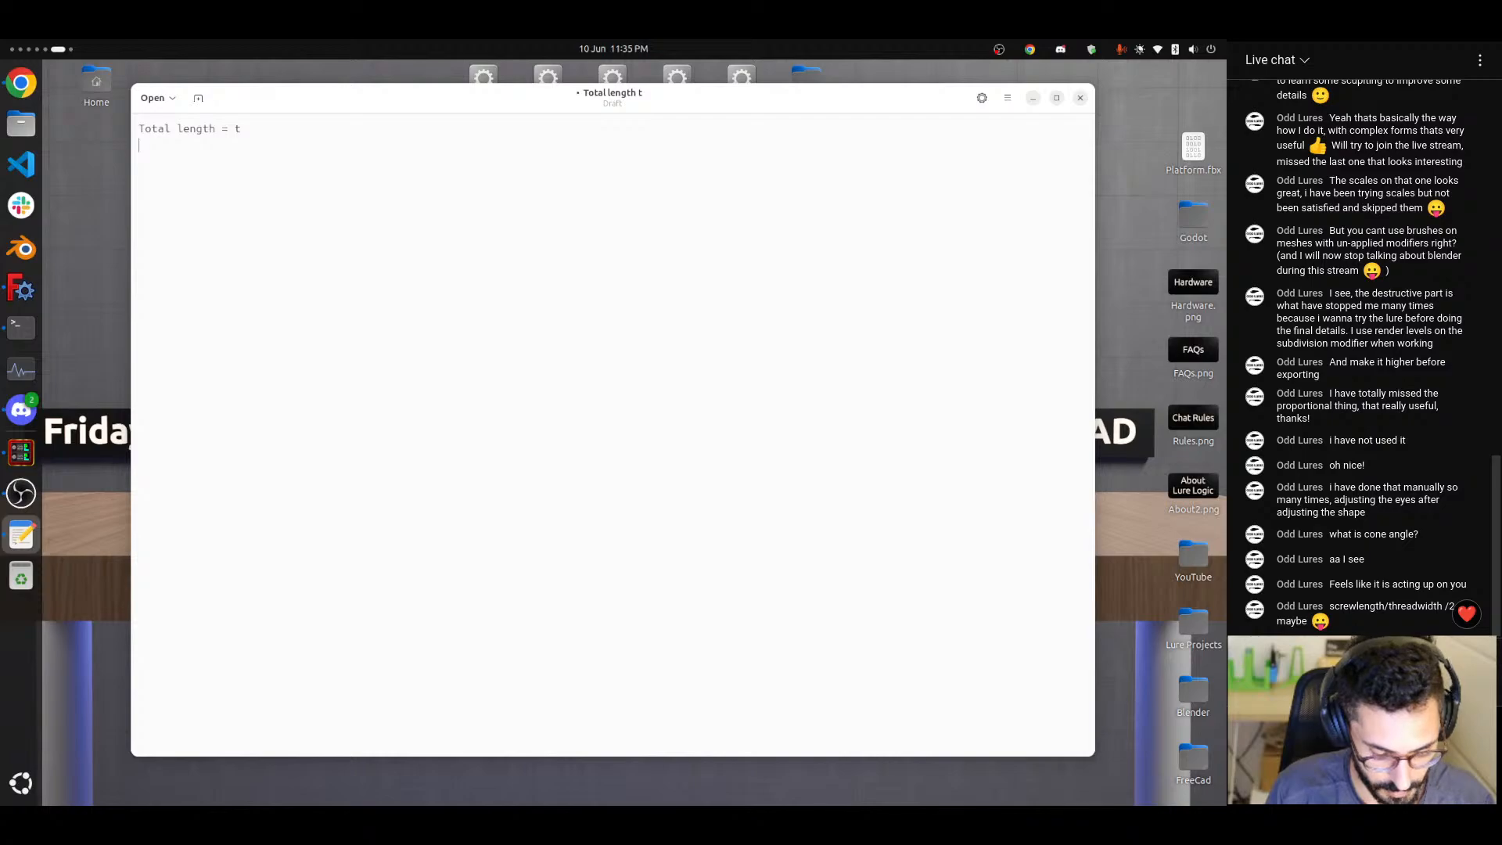
type("Thread wit")
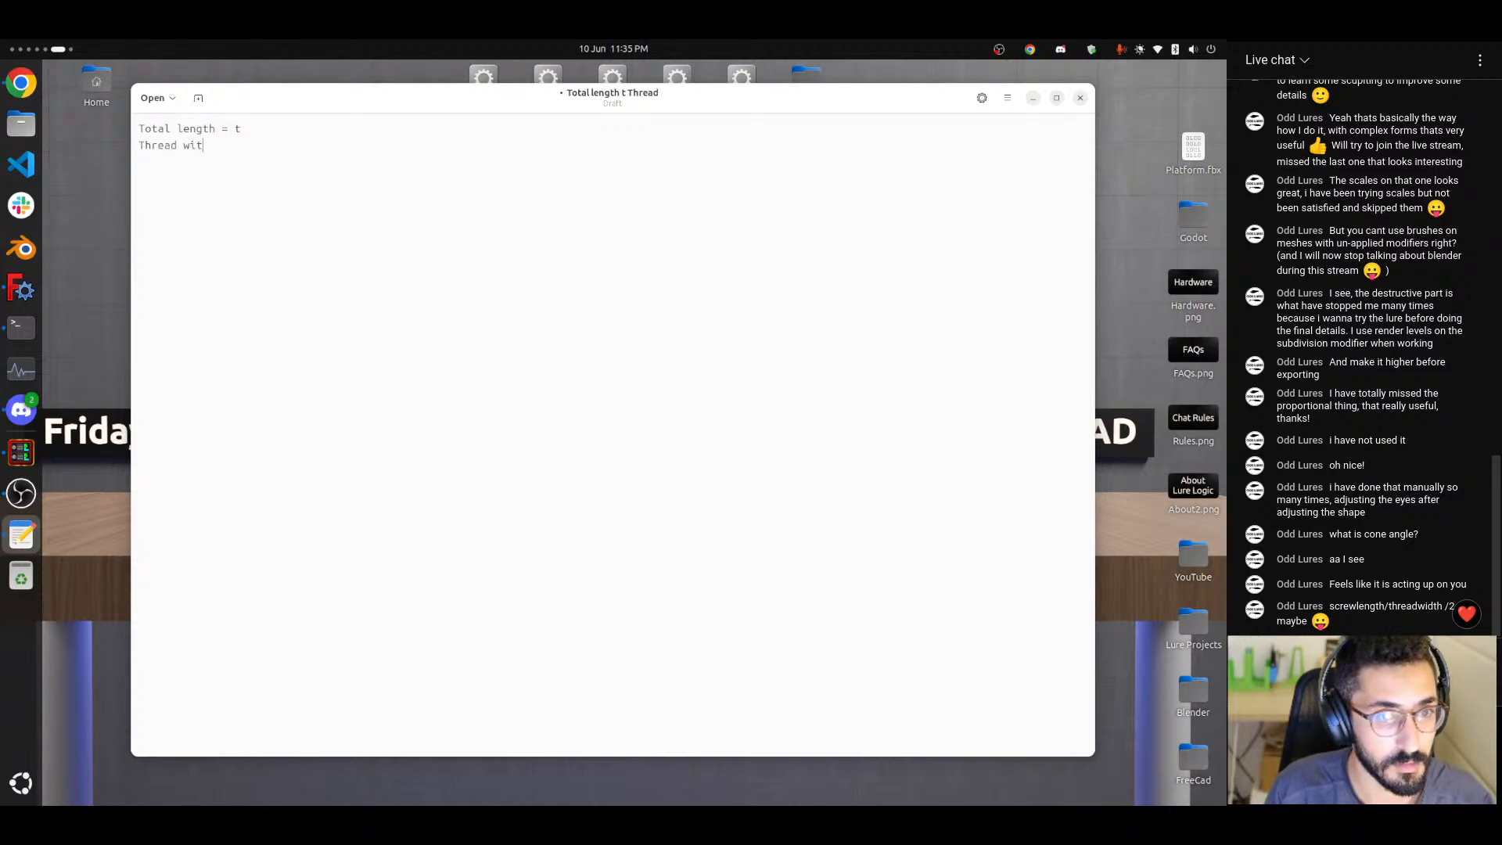
type("th ")
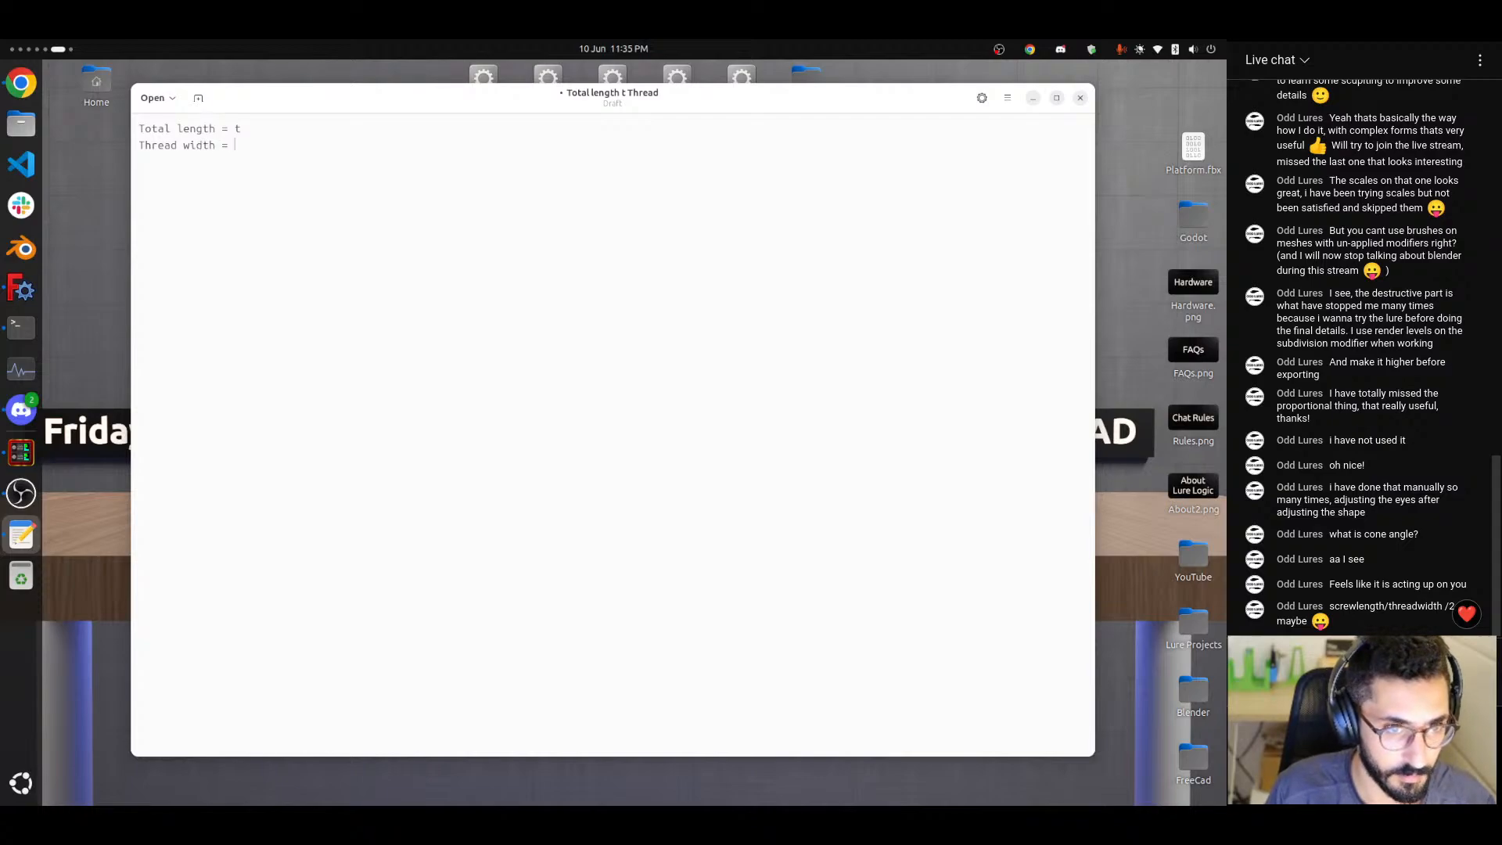
type("= w")
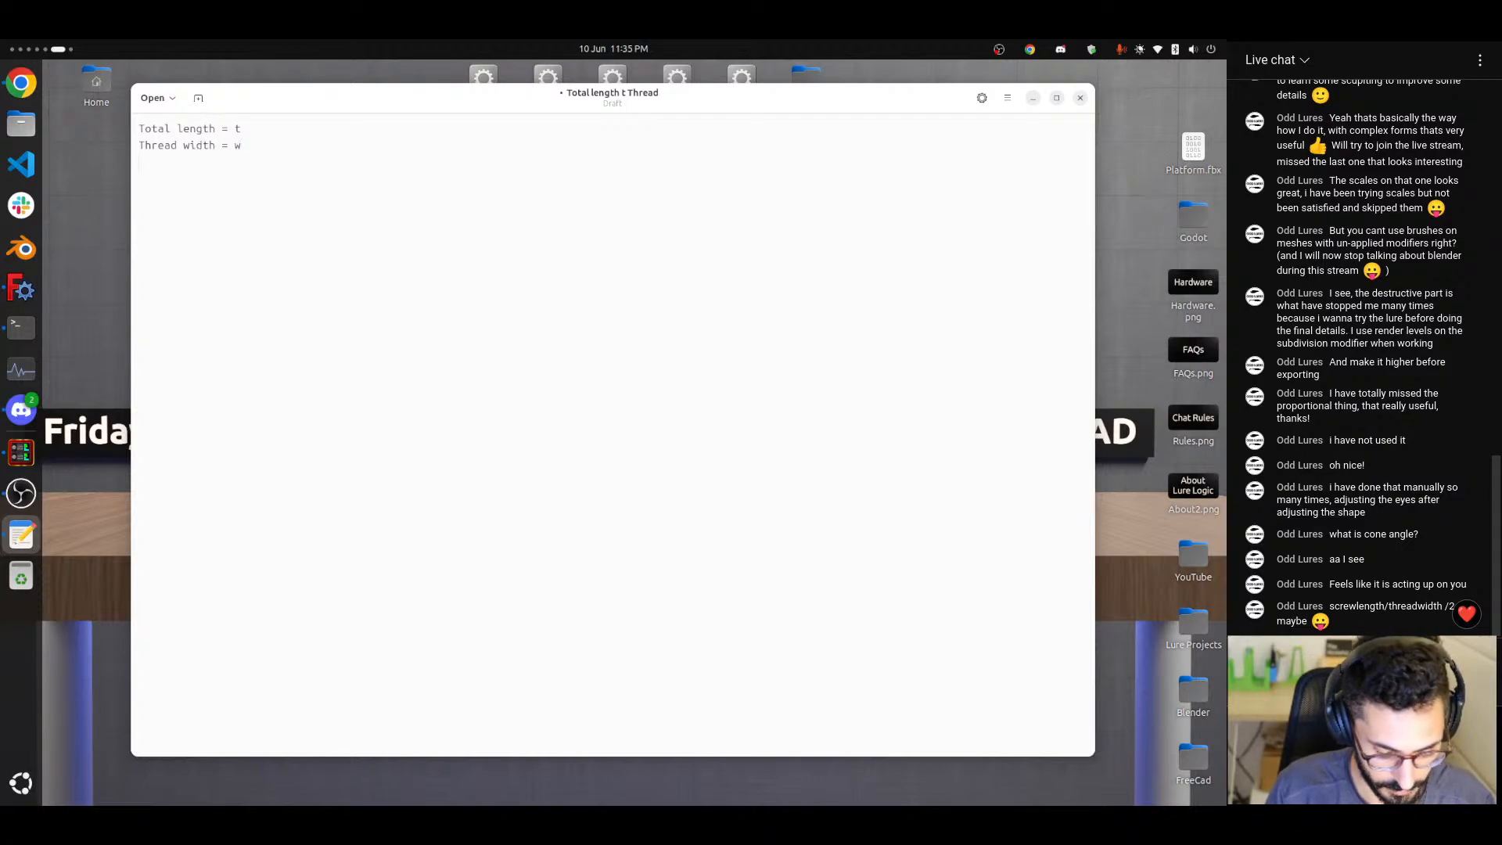
type("thread")
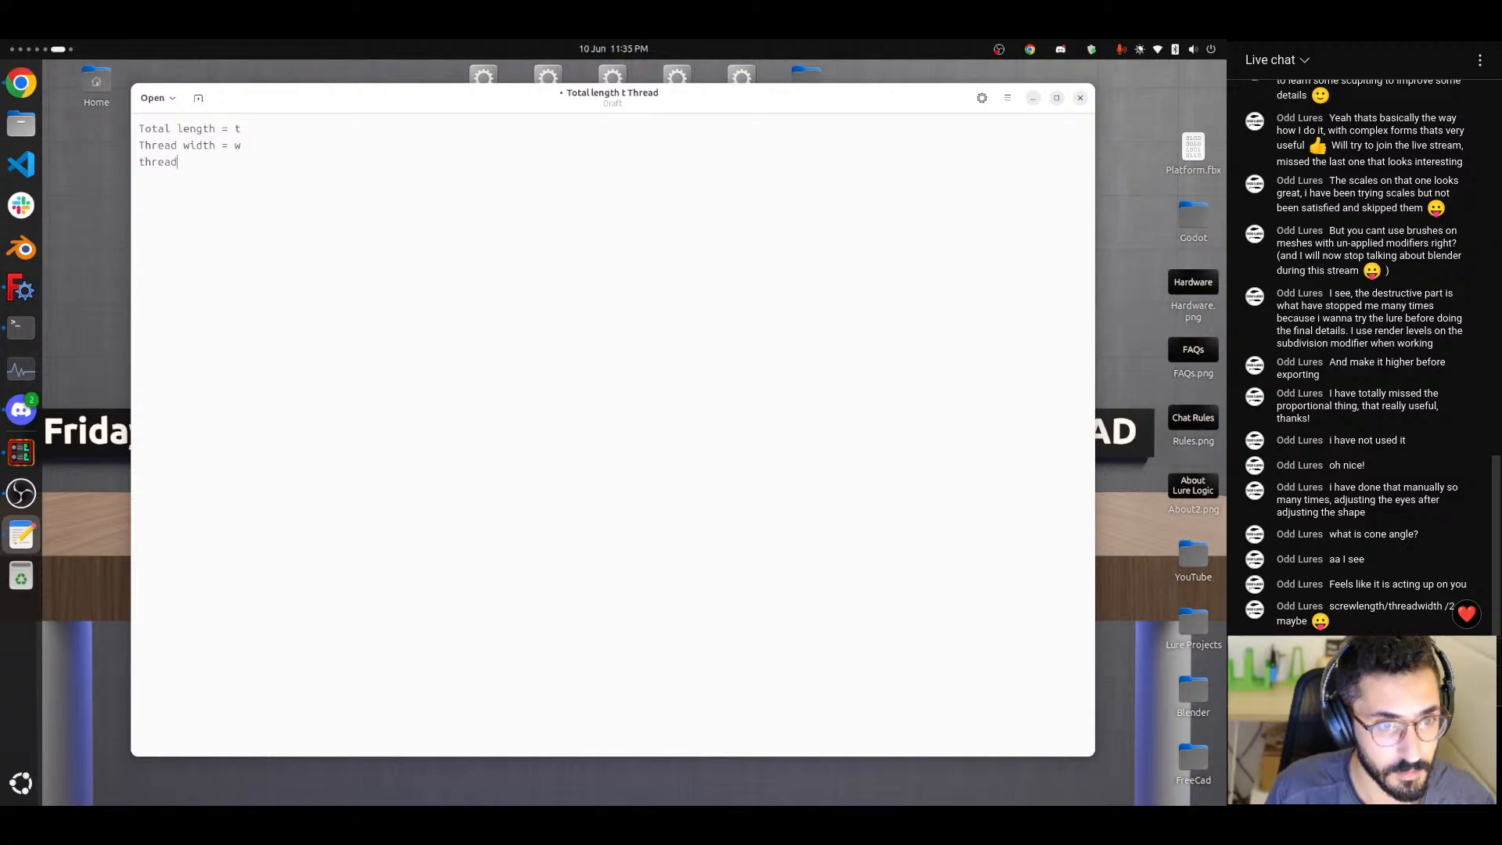
type(" turns")
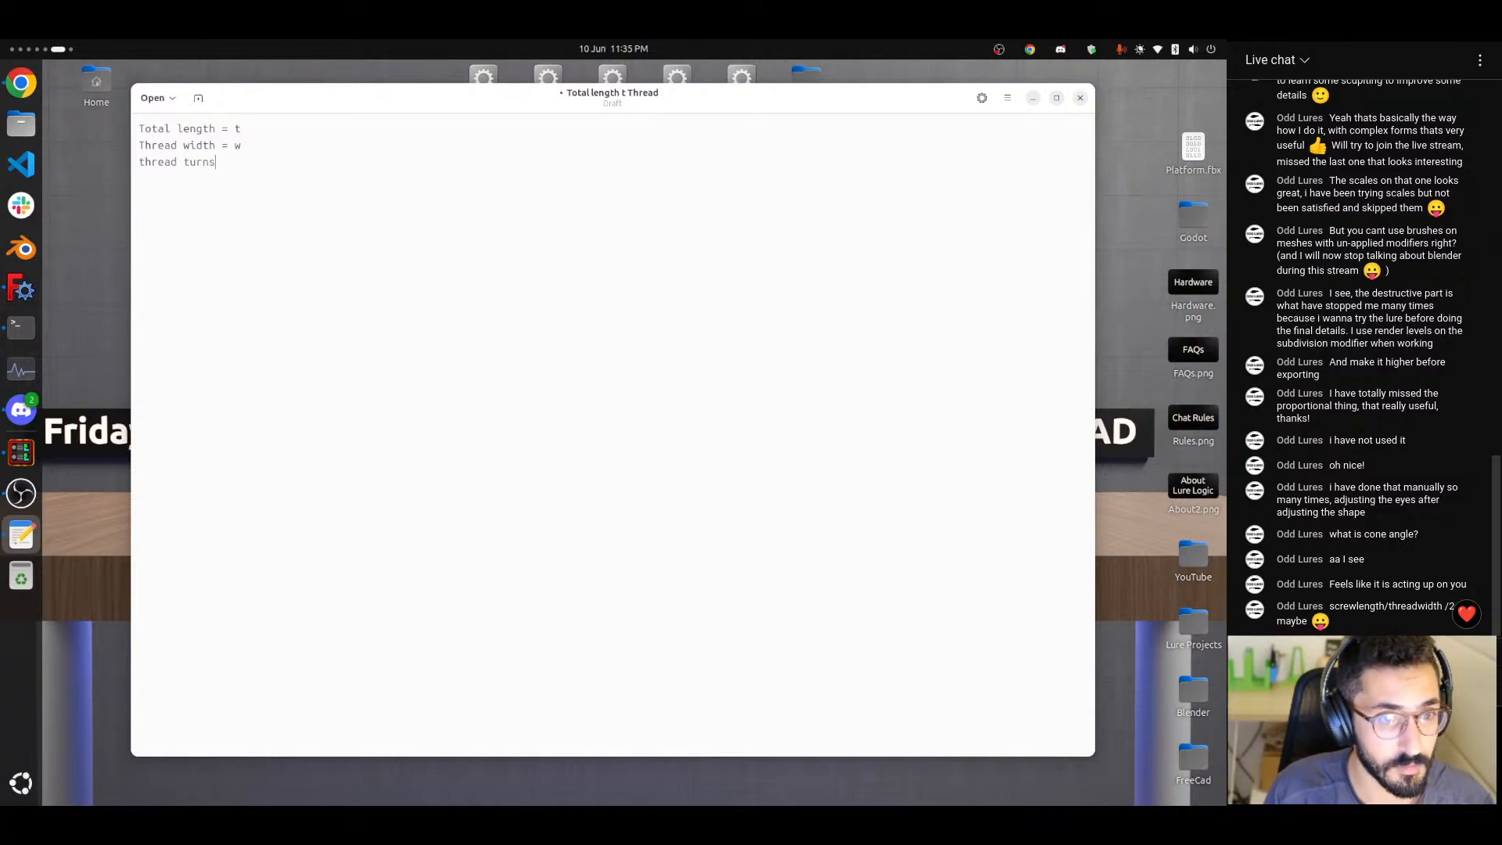
Add the variable definitions "Thread turns = n" and "Thread padding = p" on separate lines below the thread width.
key("Delete")
type("Thread")
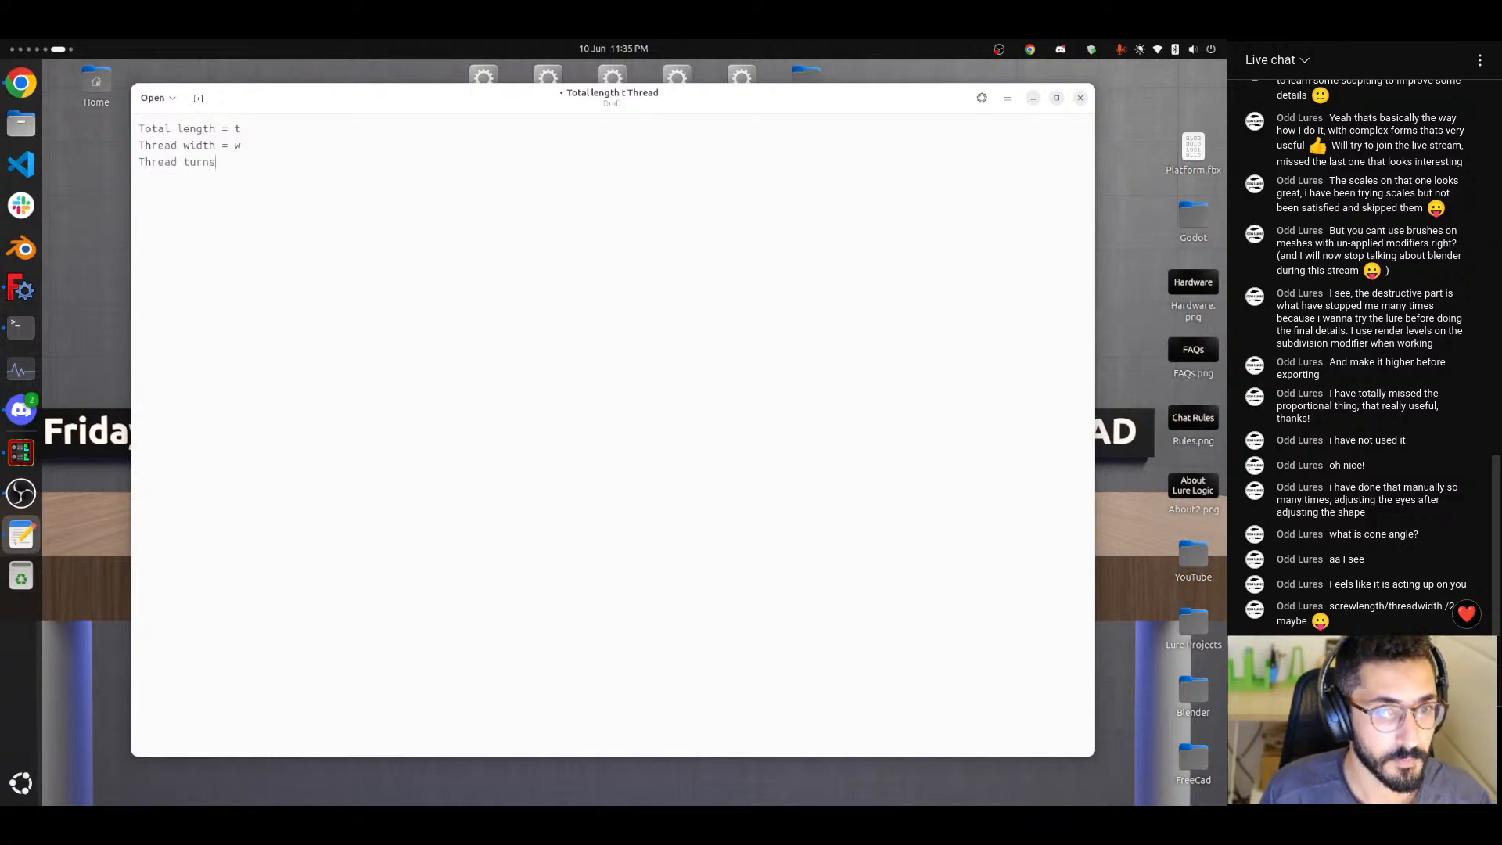
type(" turns = n ")
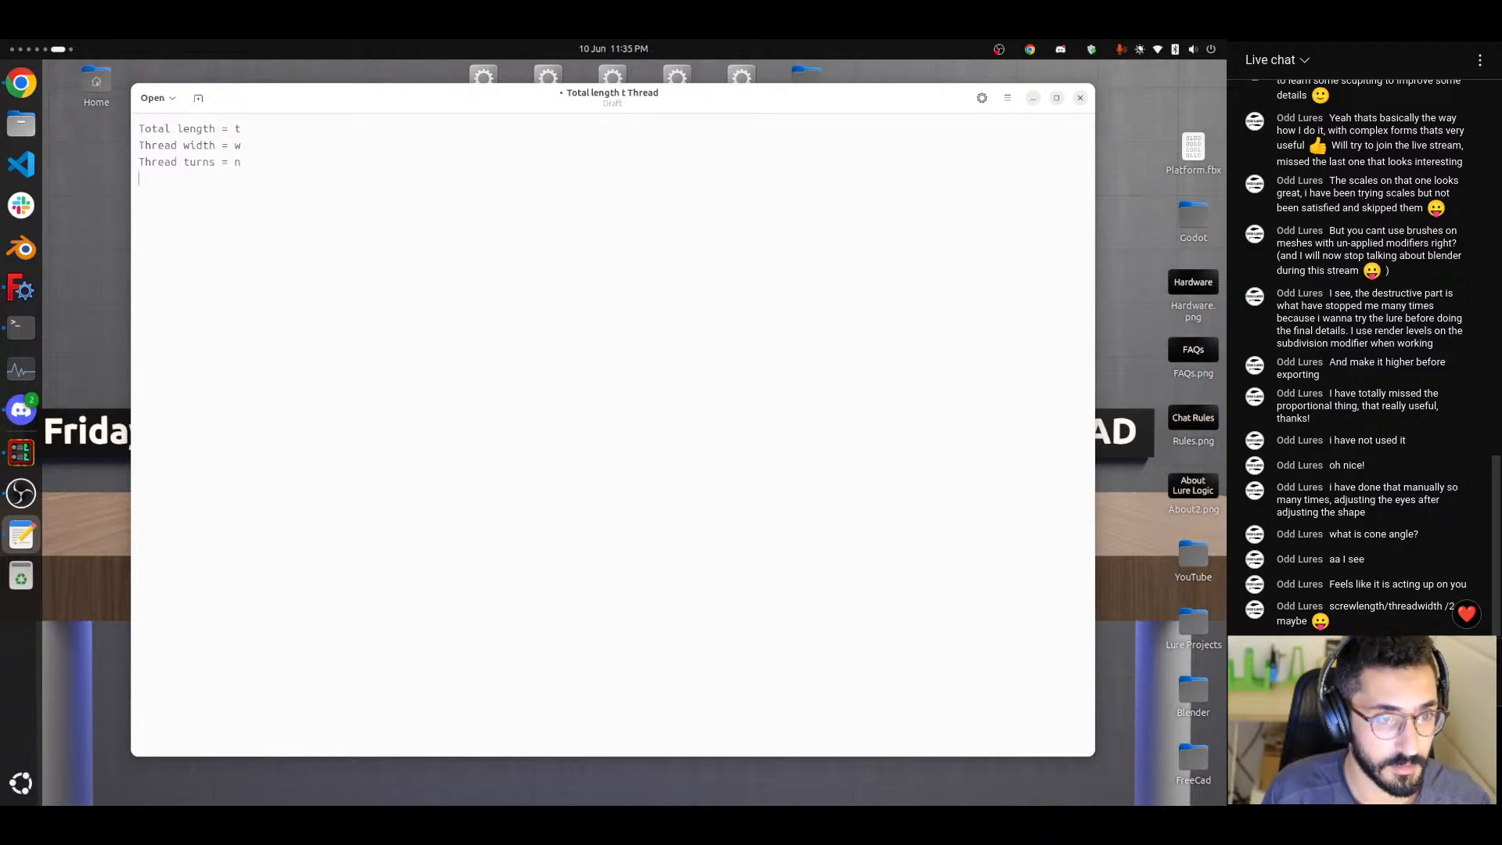
type("Thread")
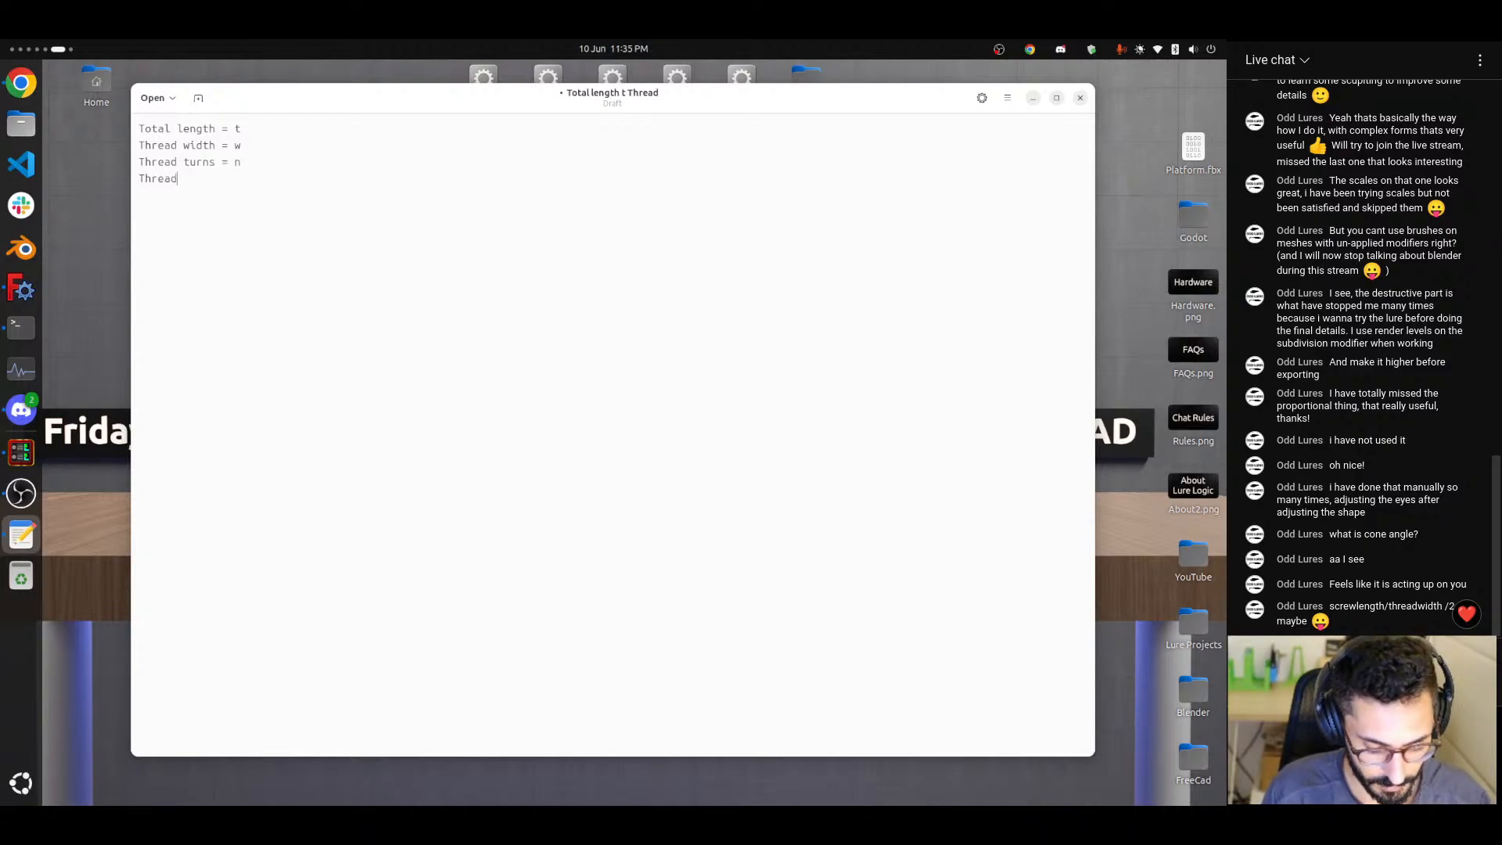
type(" padding")
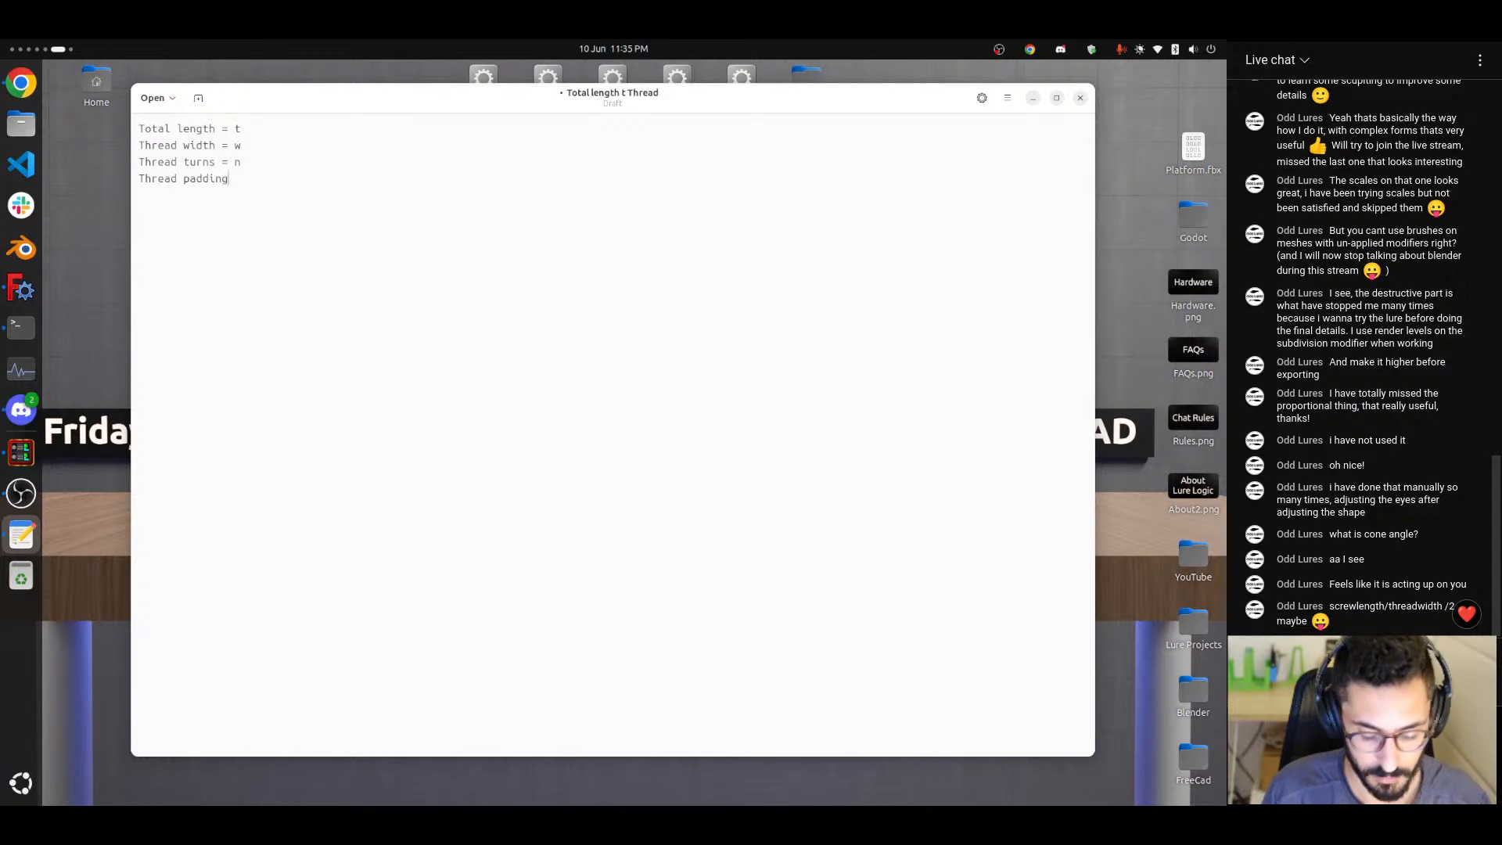
type(" = p")
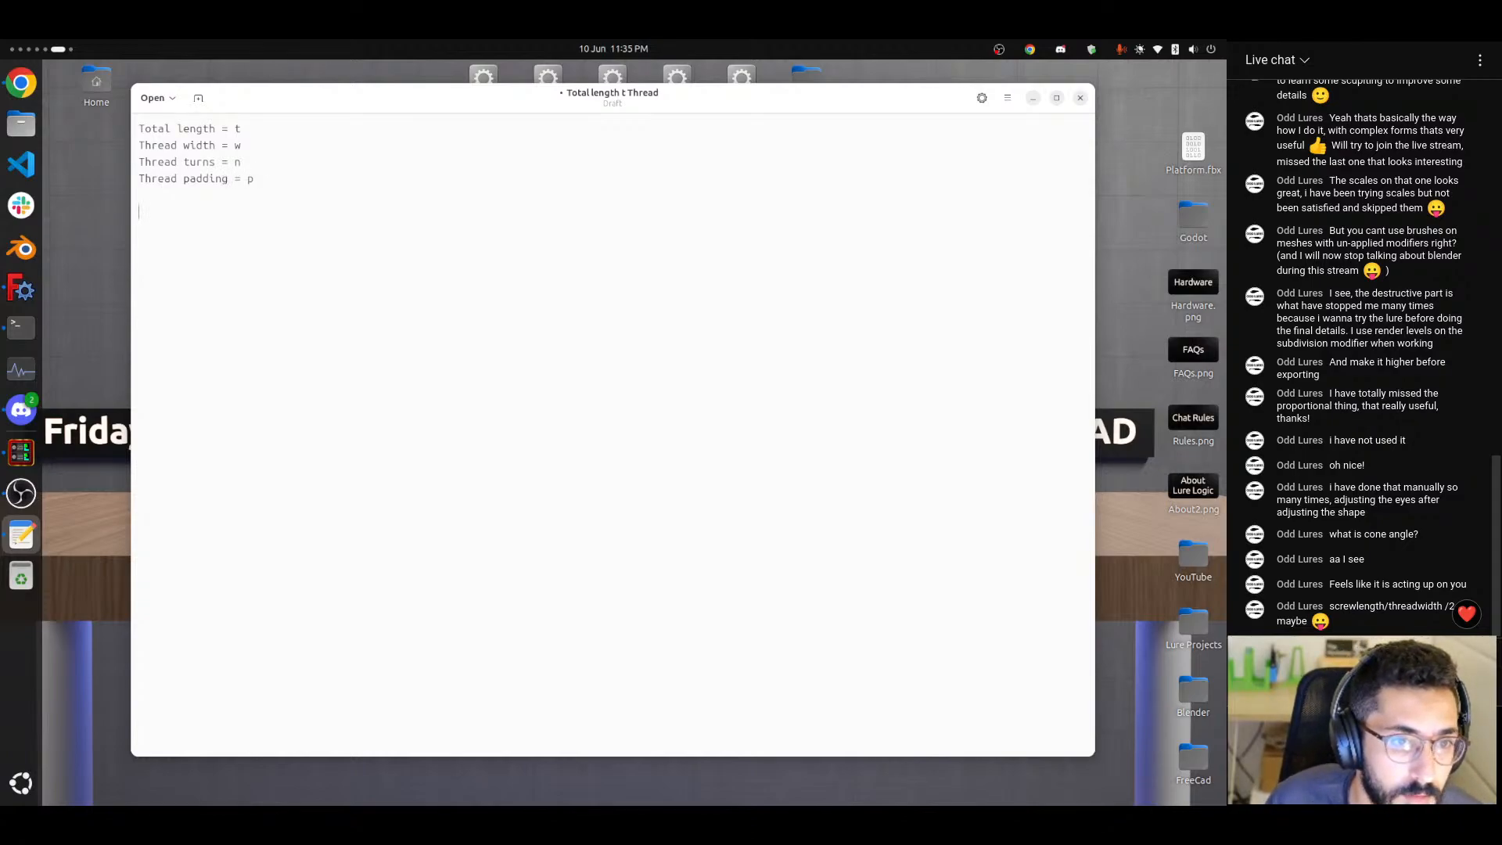
type("  t = ")
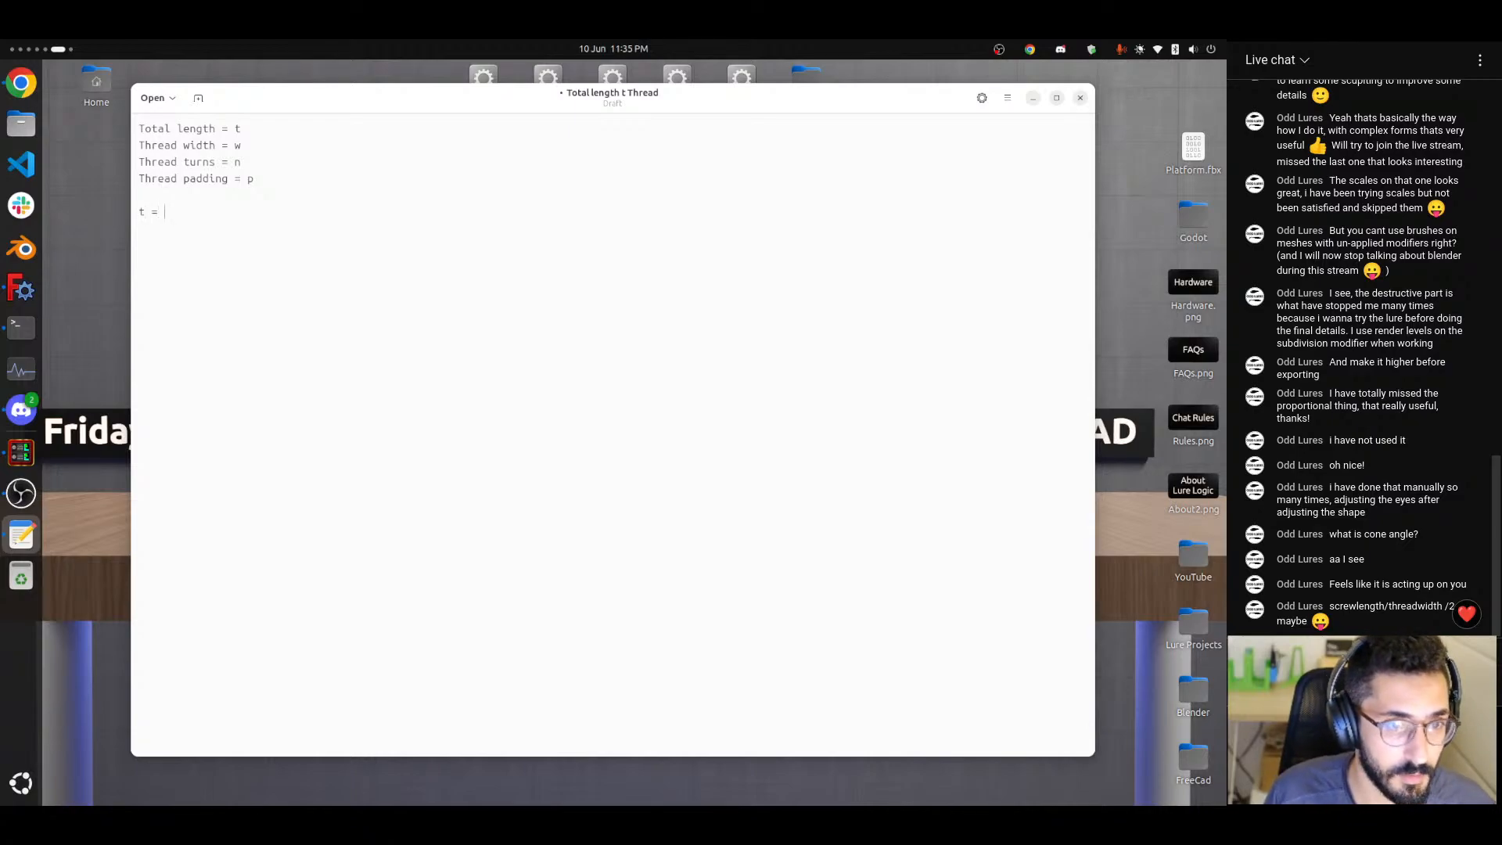
type("n ")
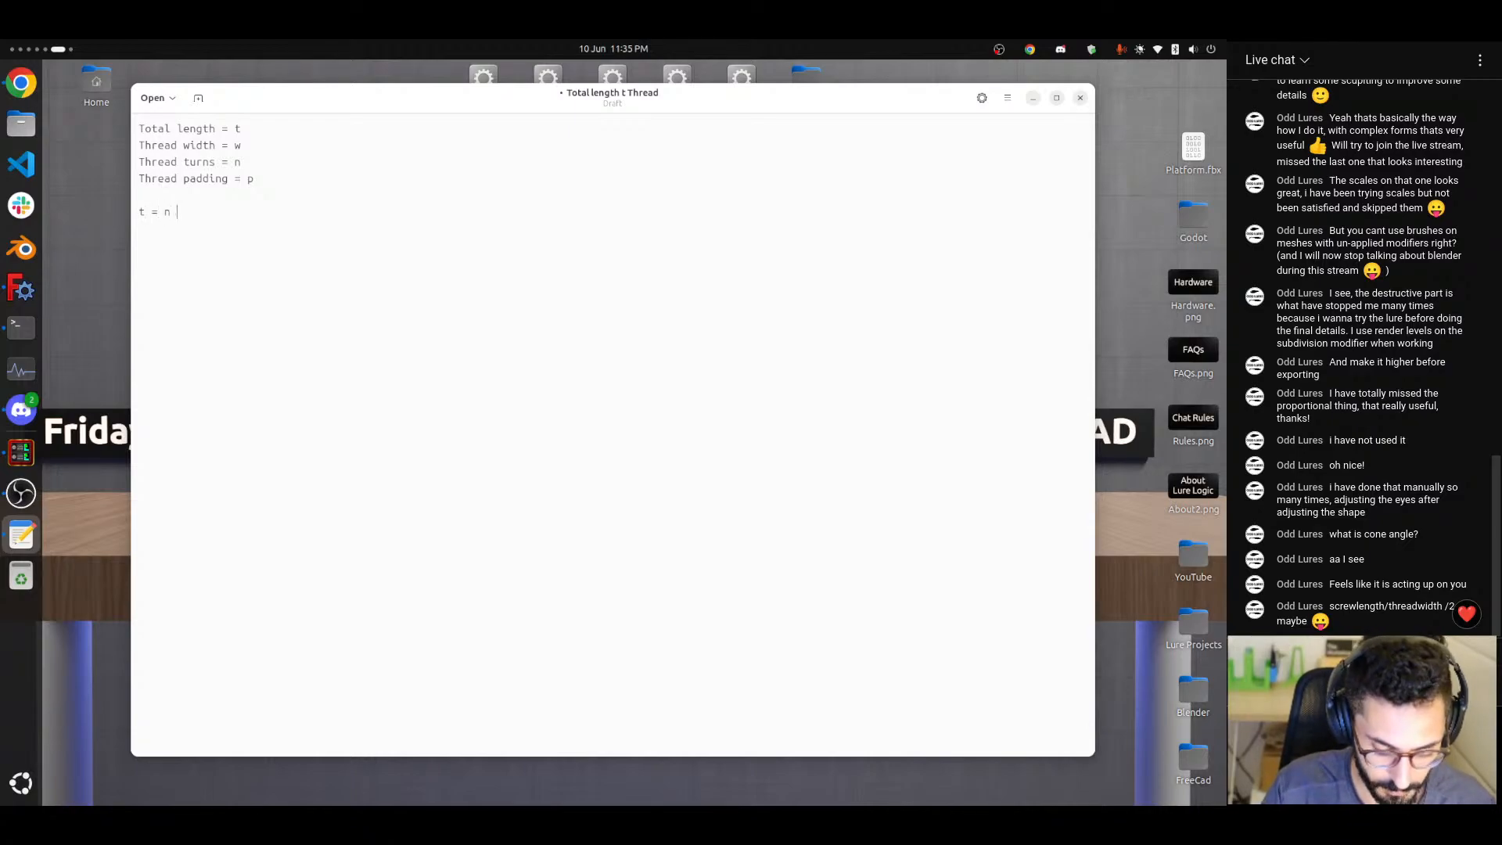
type("*")
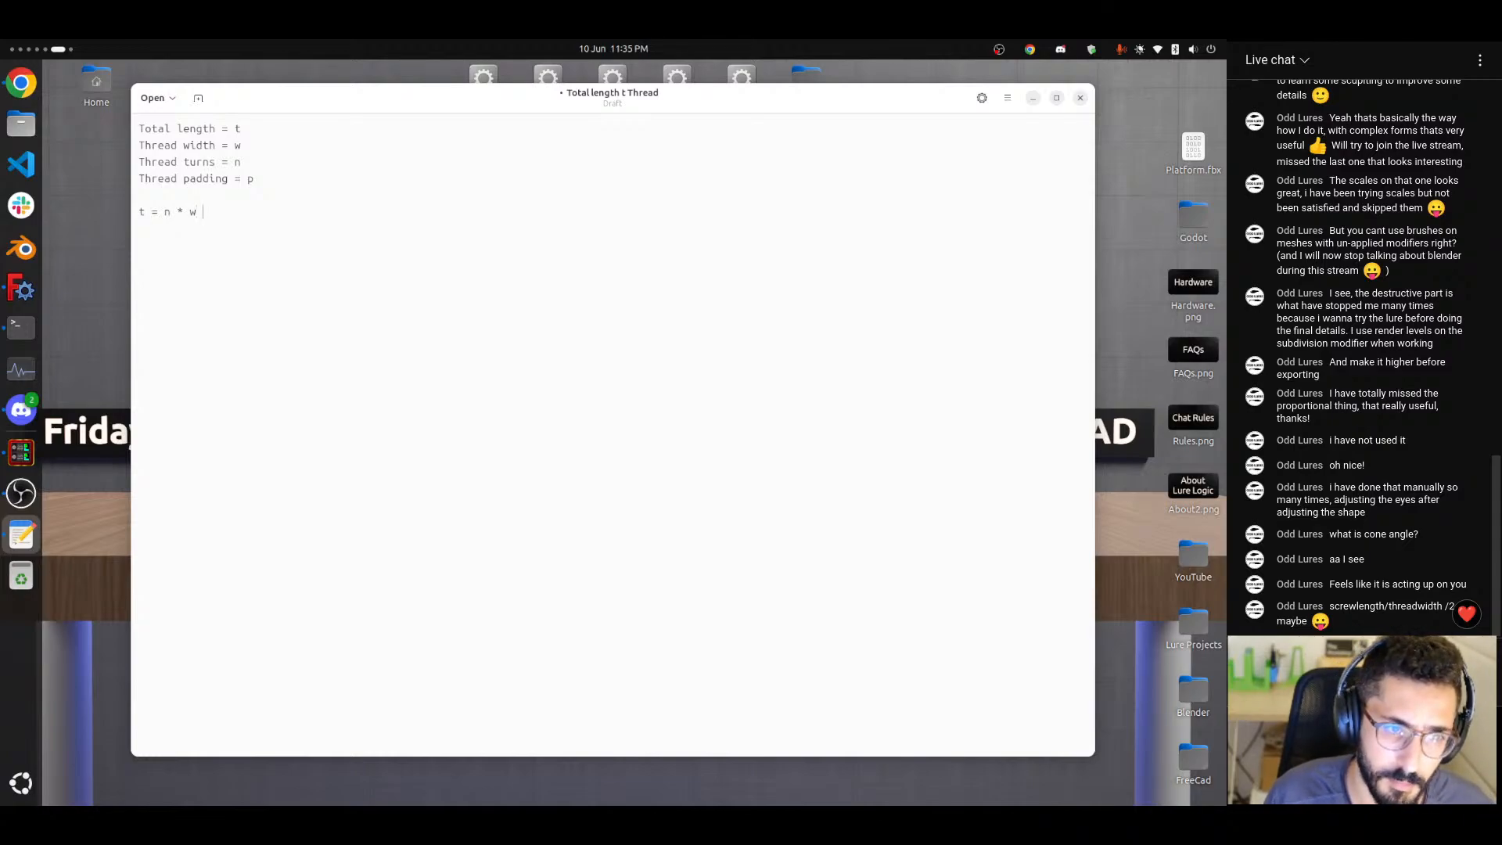
Write the total length equation "t = n * w + (n - 1) * p" below the variable definitions.
type("w + ")
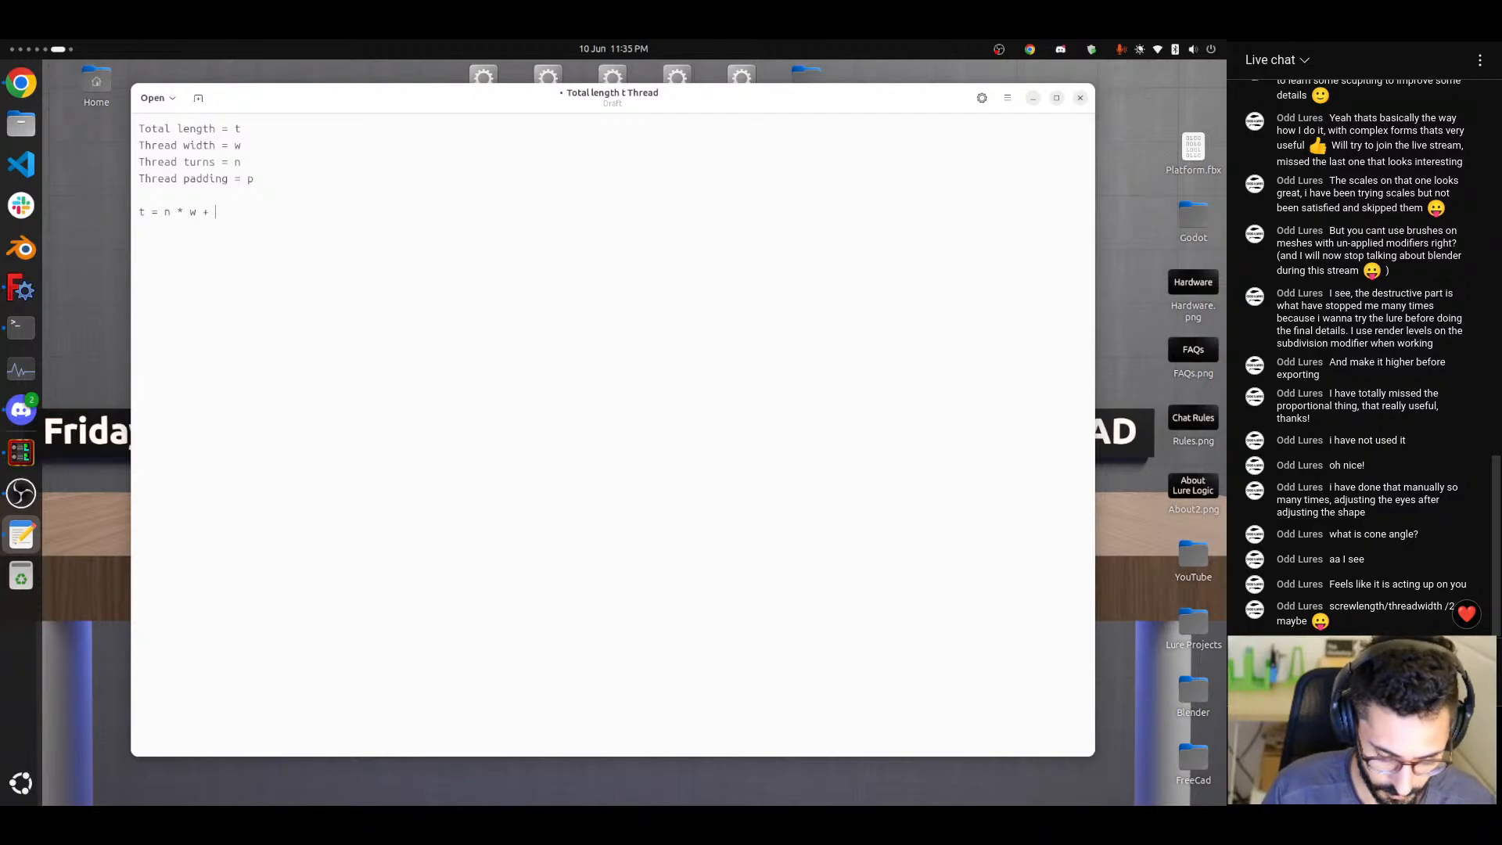
type("()n - 1) ")
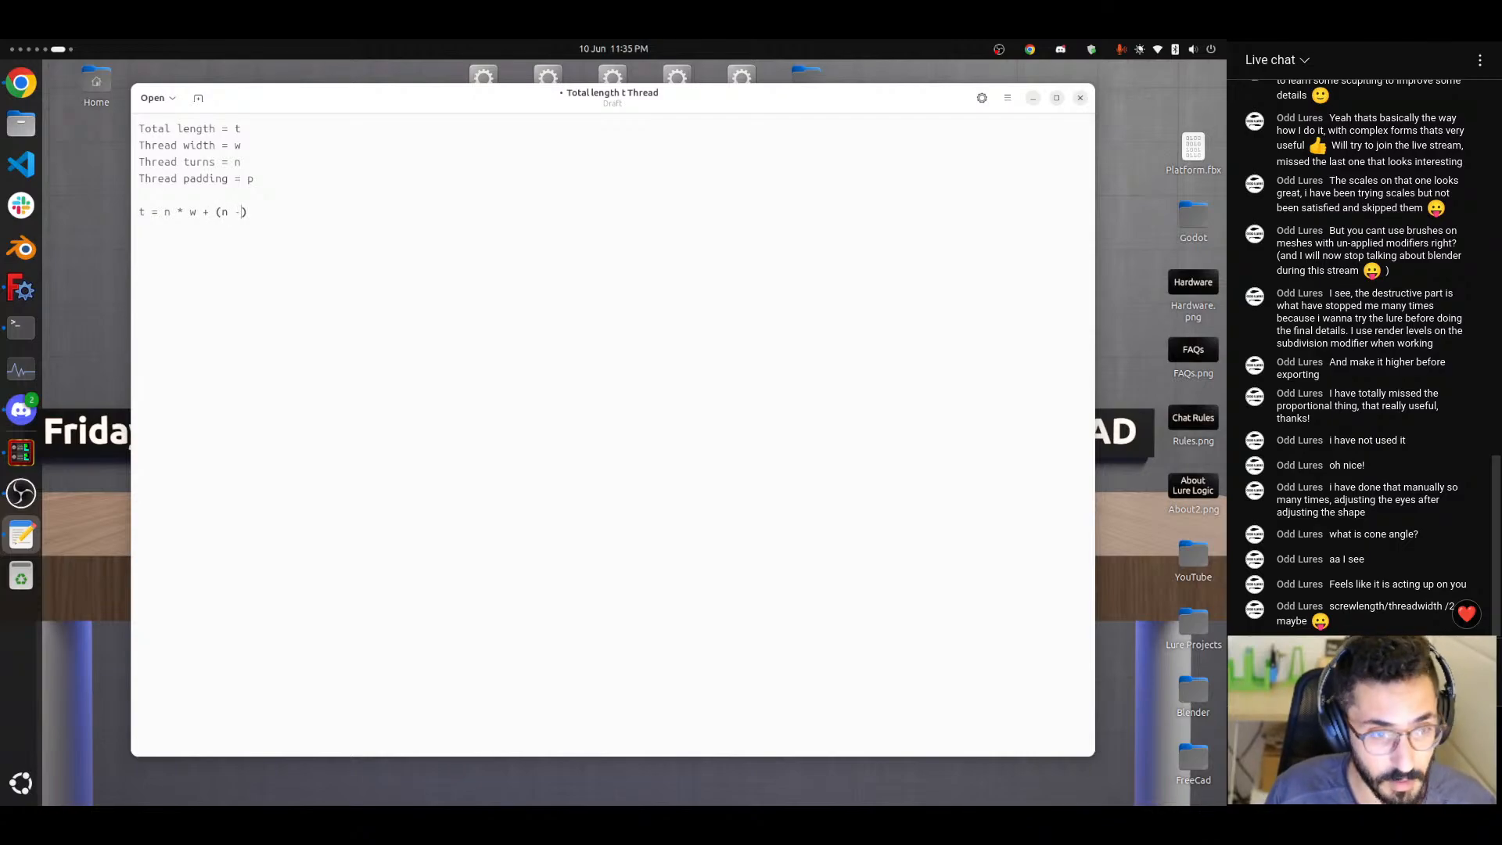
type("(")
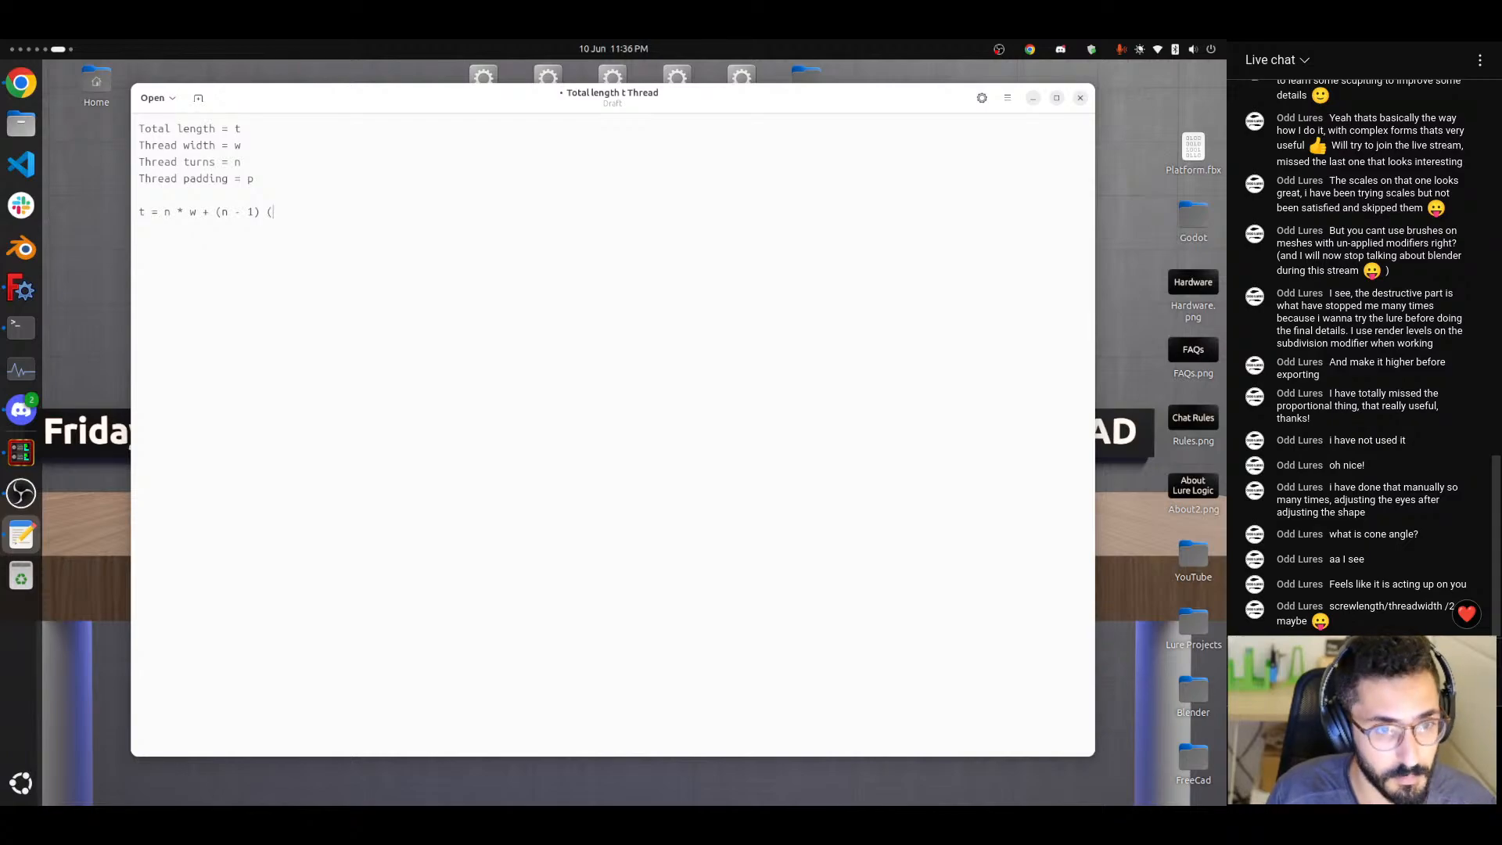
key("BackSpace")
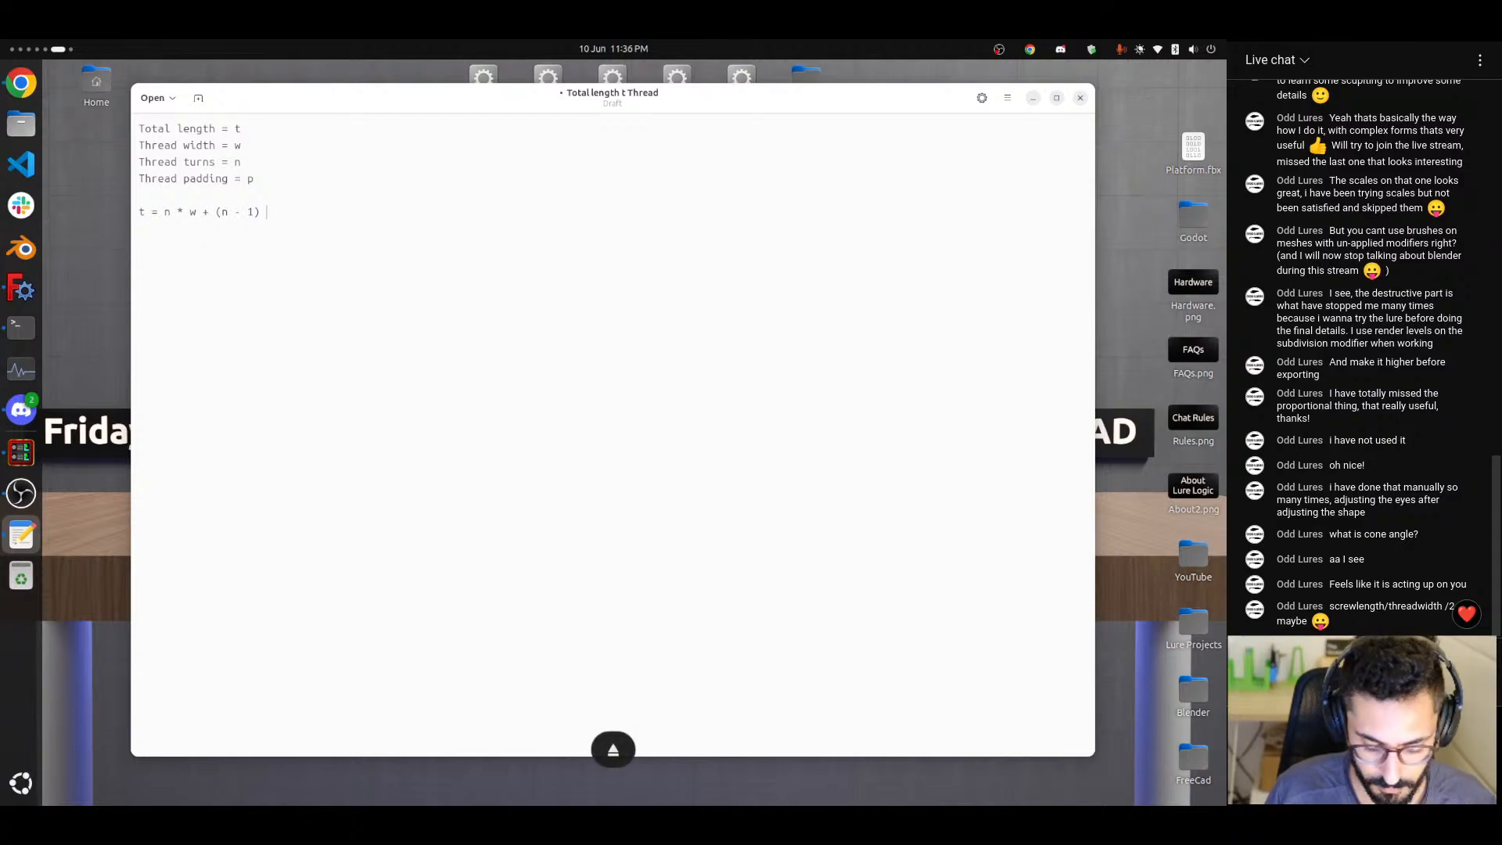
type("* ")
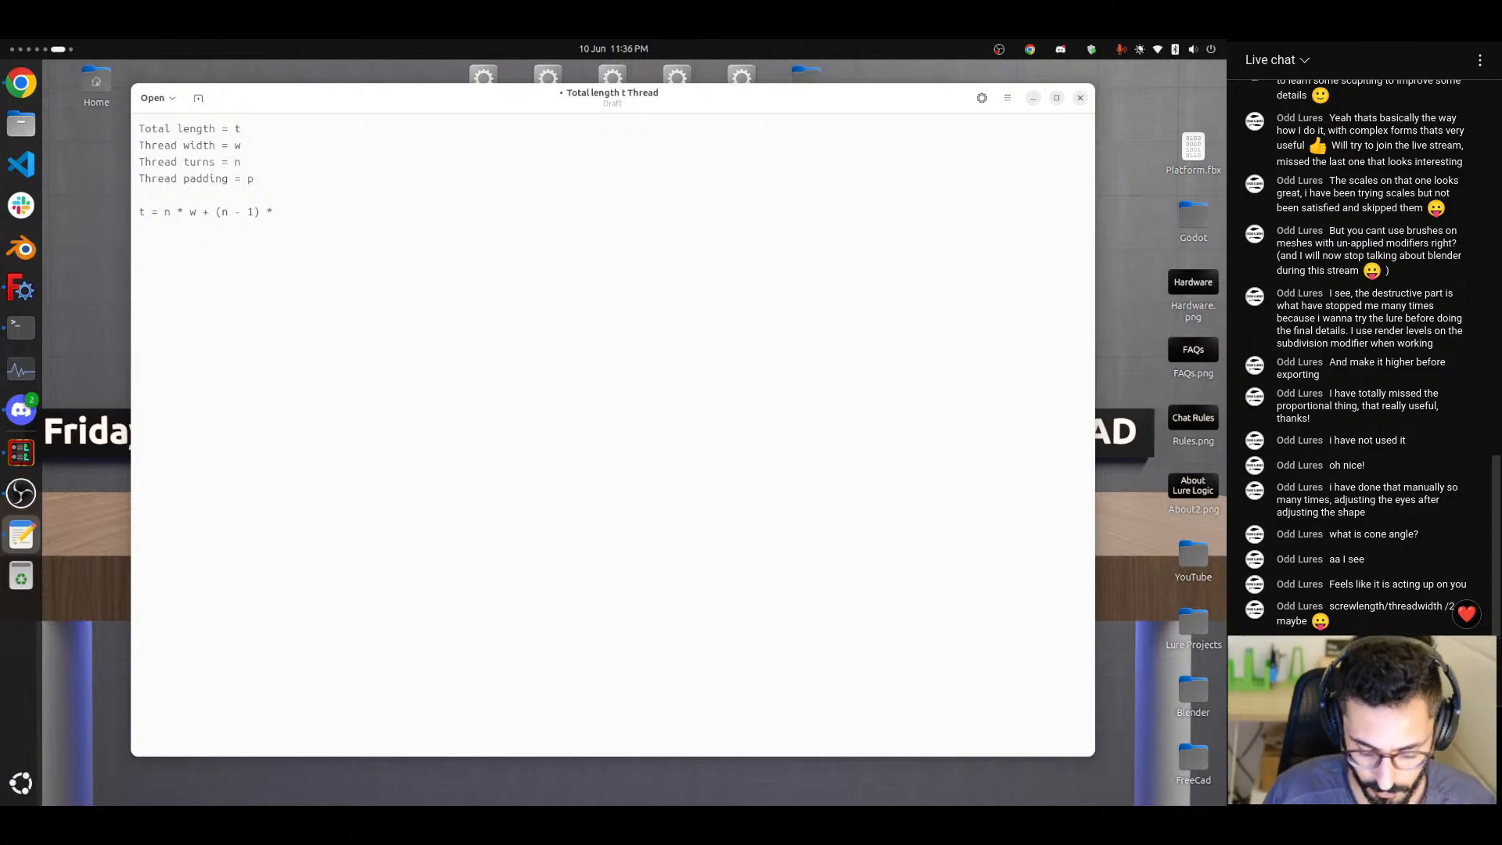
type("p")
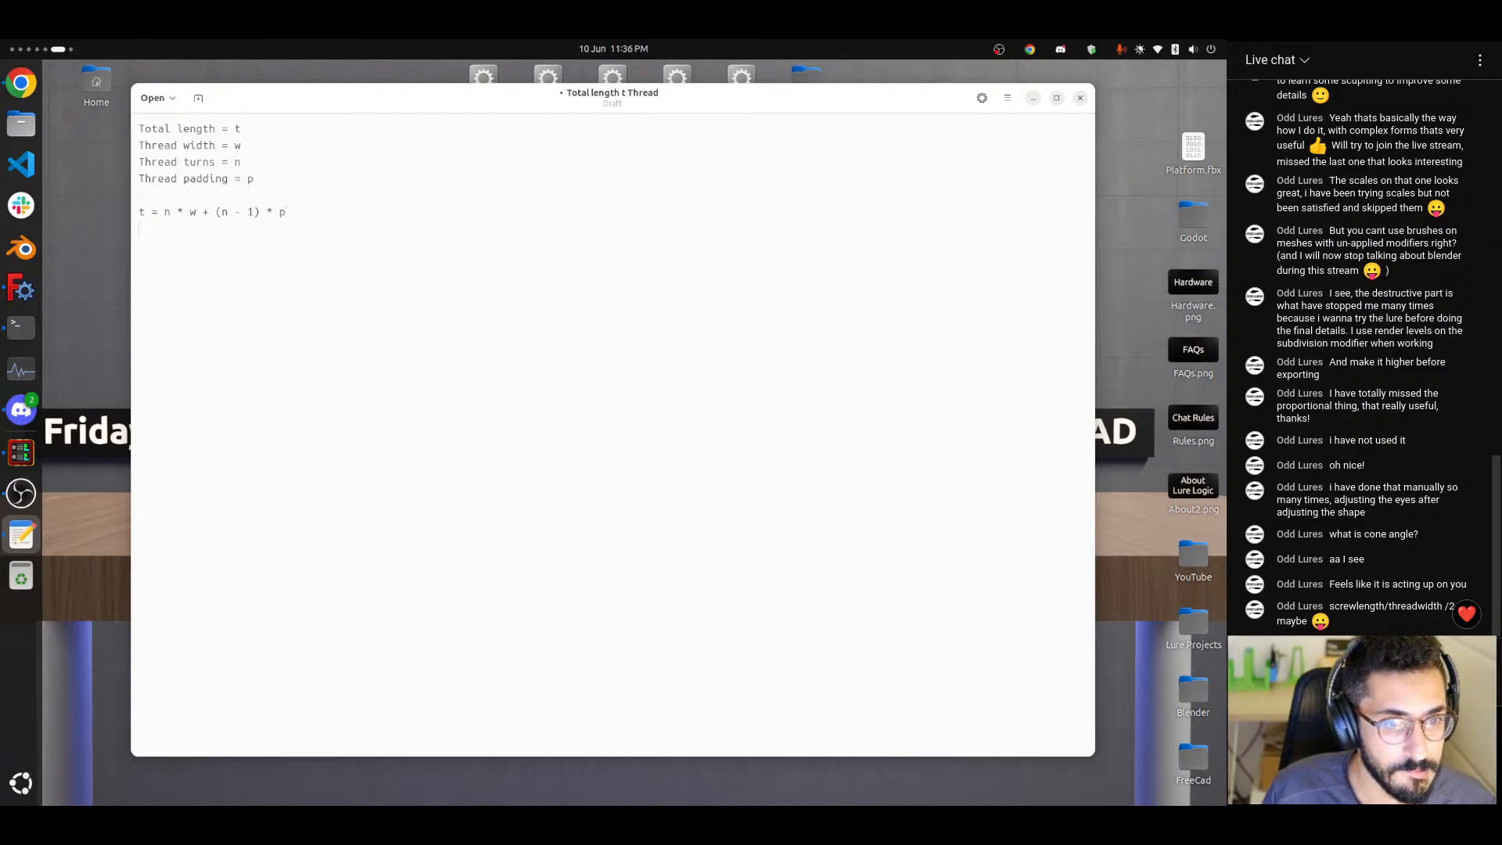
key("Return")
type("p")
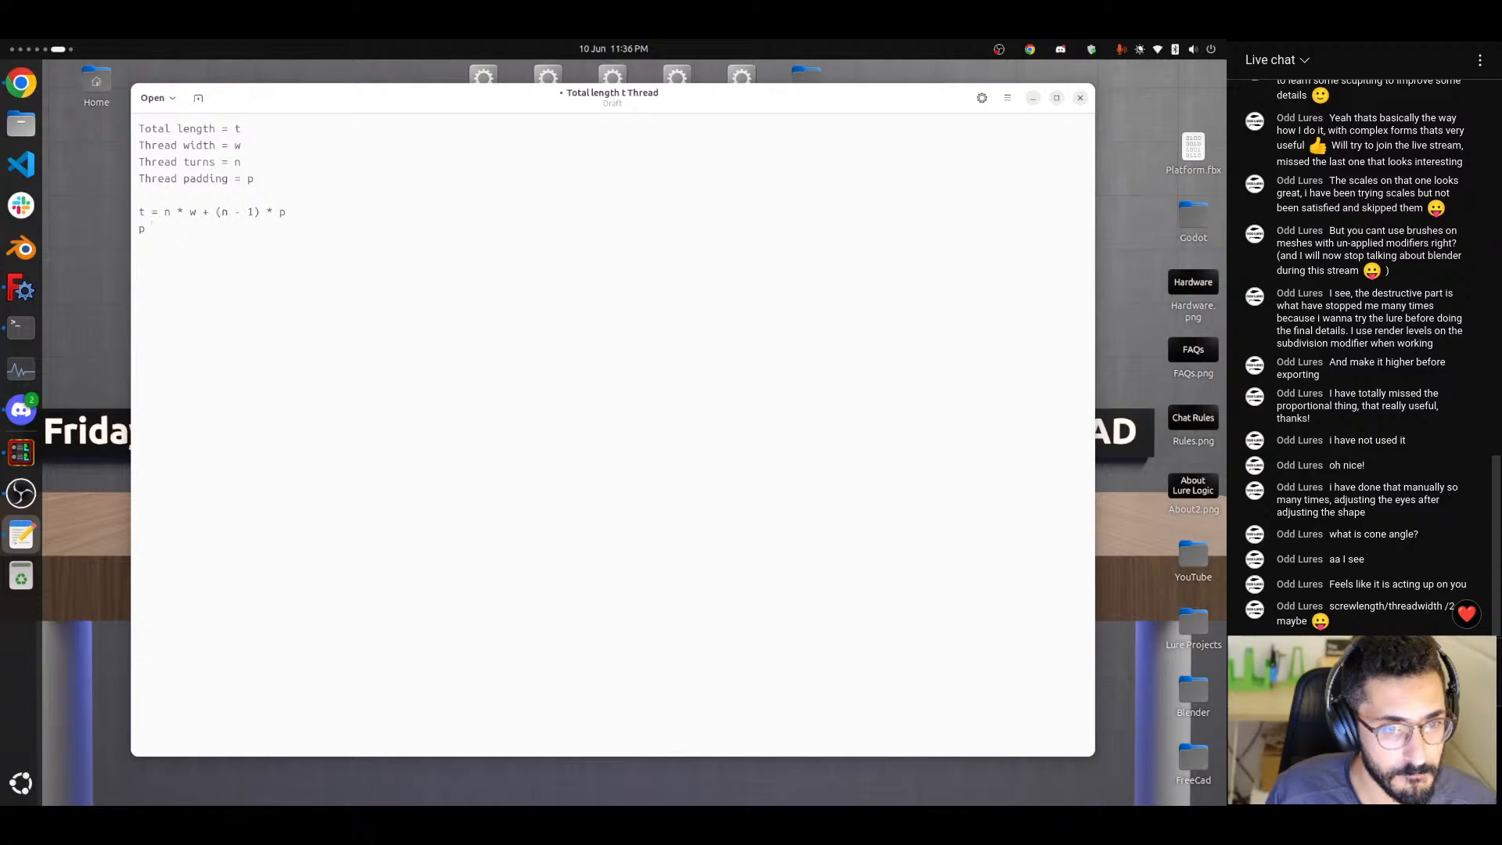
key("BackSpace")
key("BackSpace")
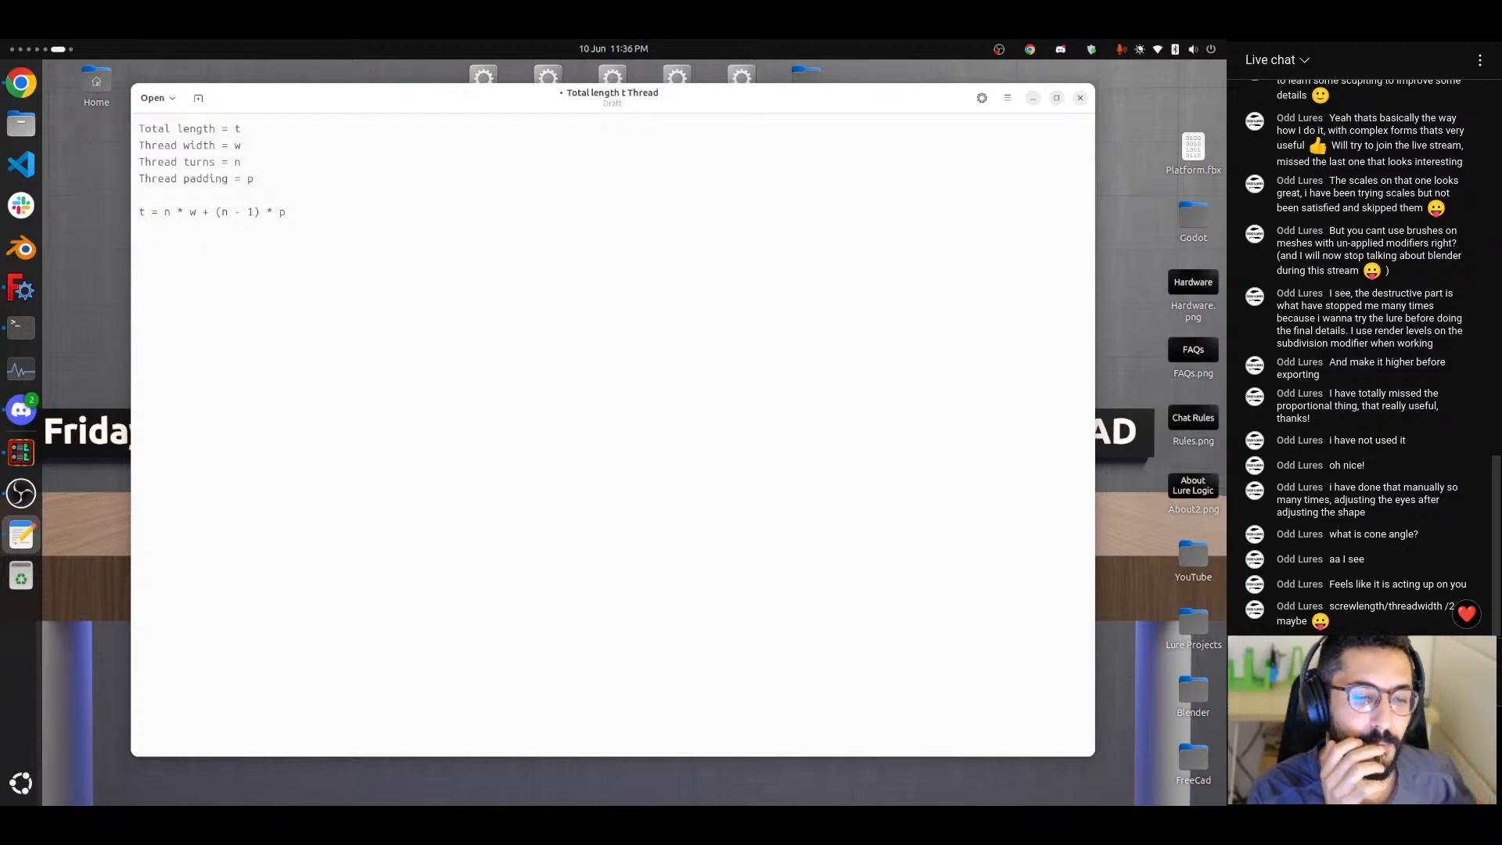
Switch to FreeCAD, review the threadTurns limit formula in the Rotating Scew Params spreadsheet, and return to the text editor notes.
key("ctrl+alt+Left")
key("ctrl+alt+Left")
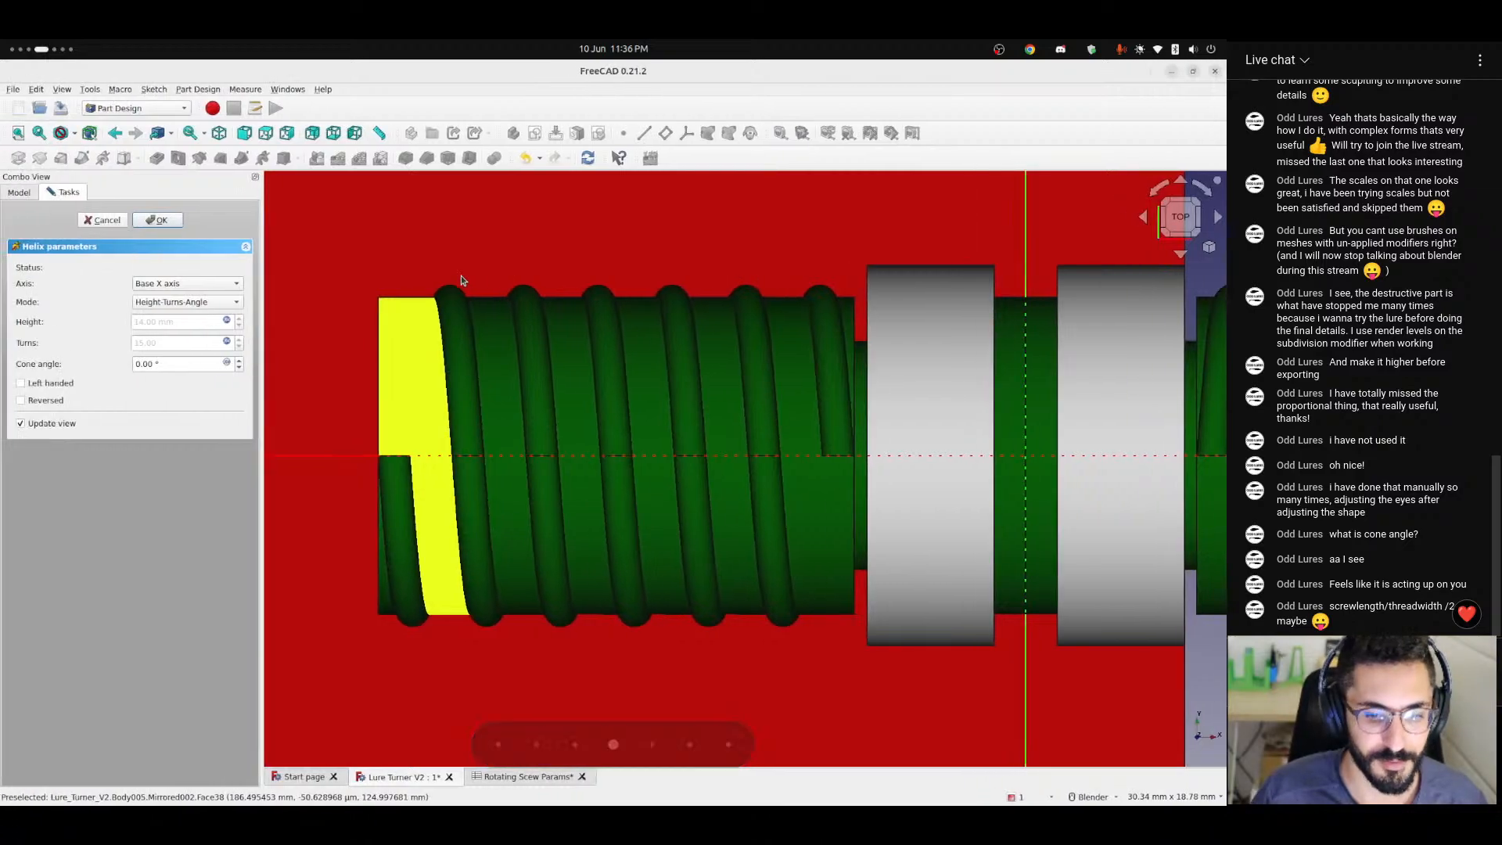
left_click(527, 776)
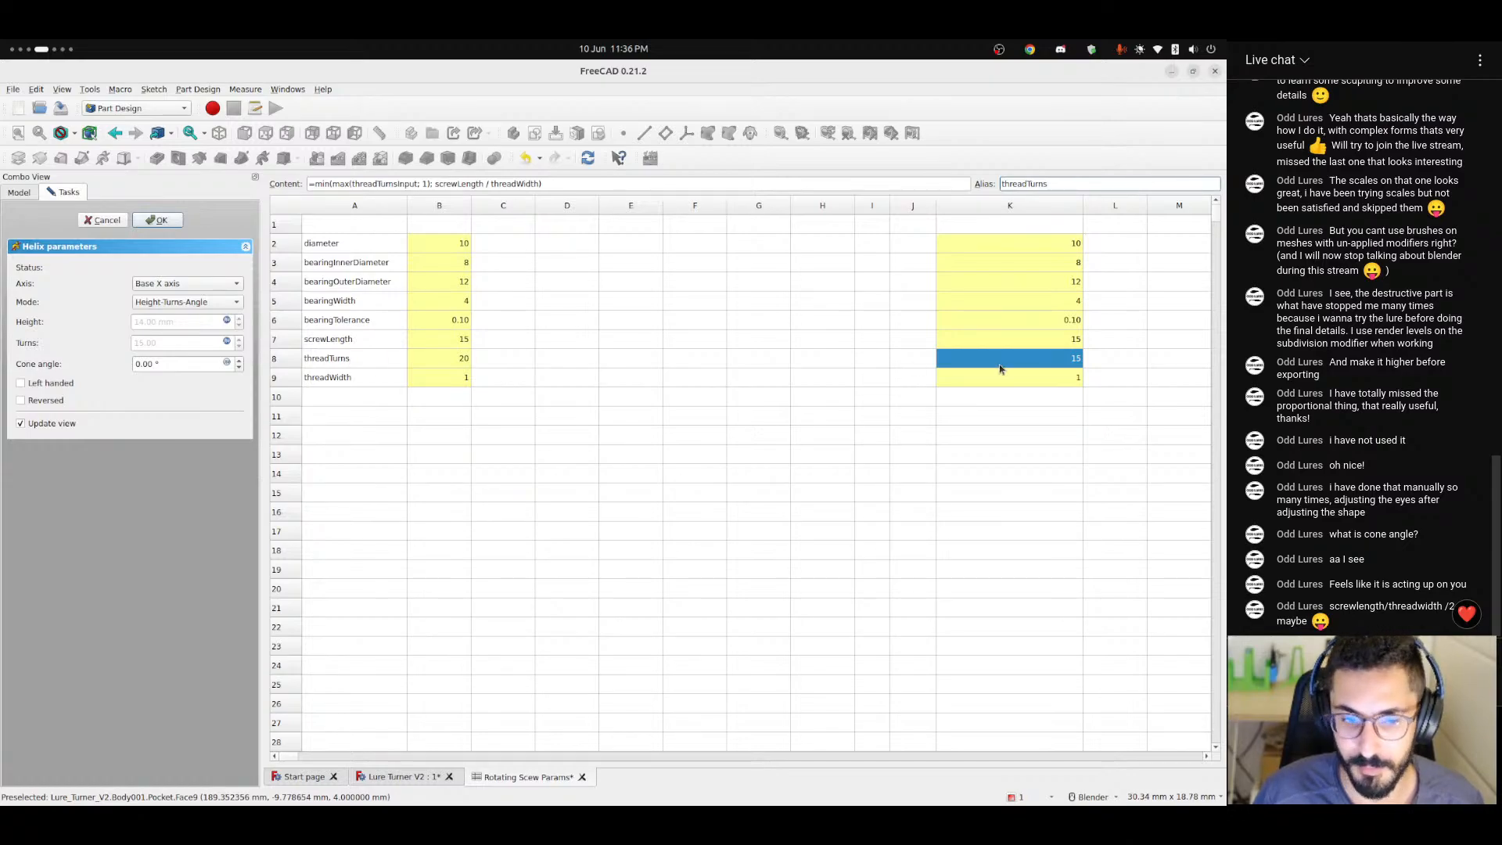
key("ctrl+alt+Right")
key("ctrl+alt+Right")
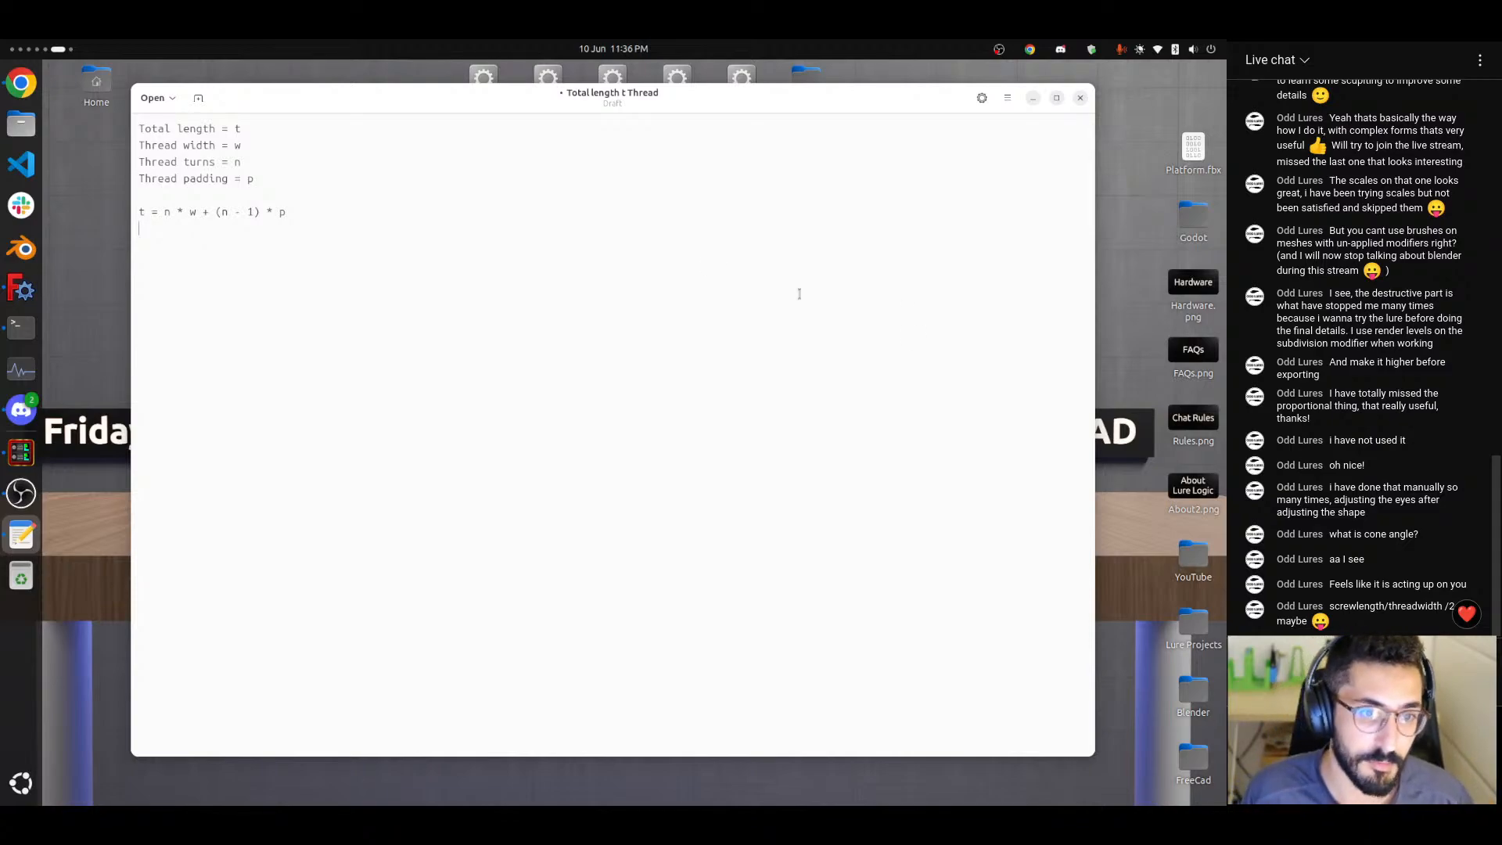
Try substituting 1 for the padding p in the total length equation, and undo the substitution.
left_click_drag(283, 212, 276, 212)
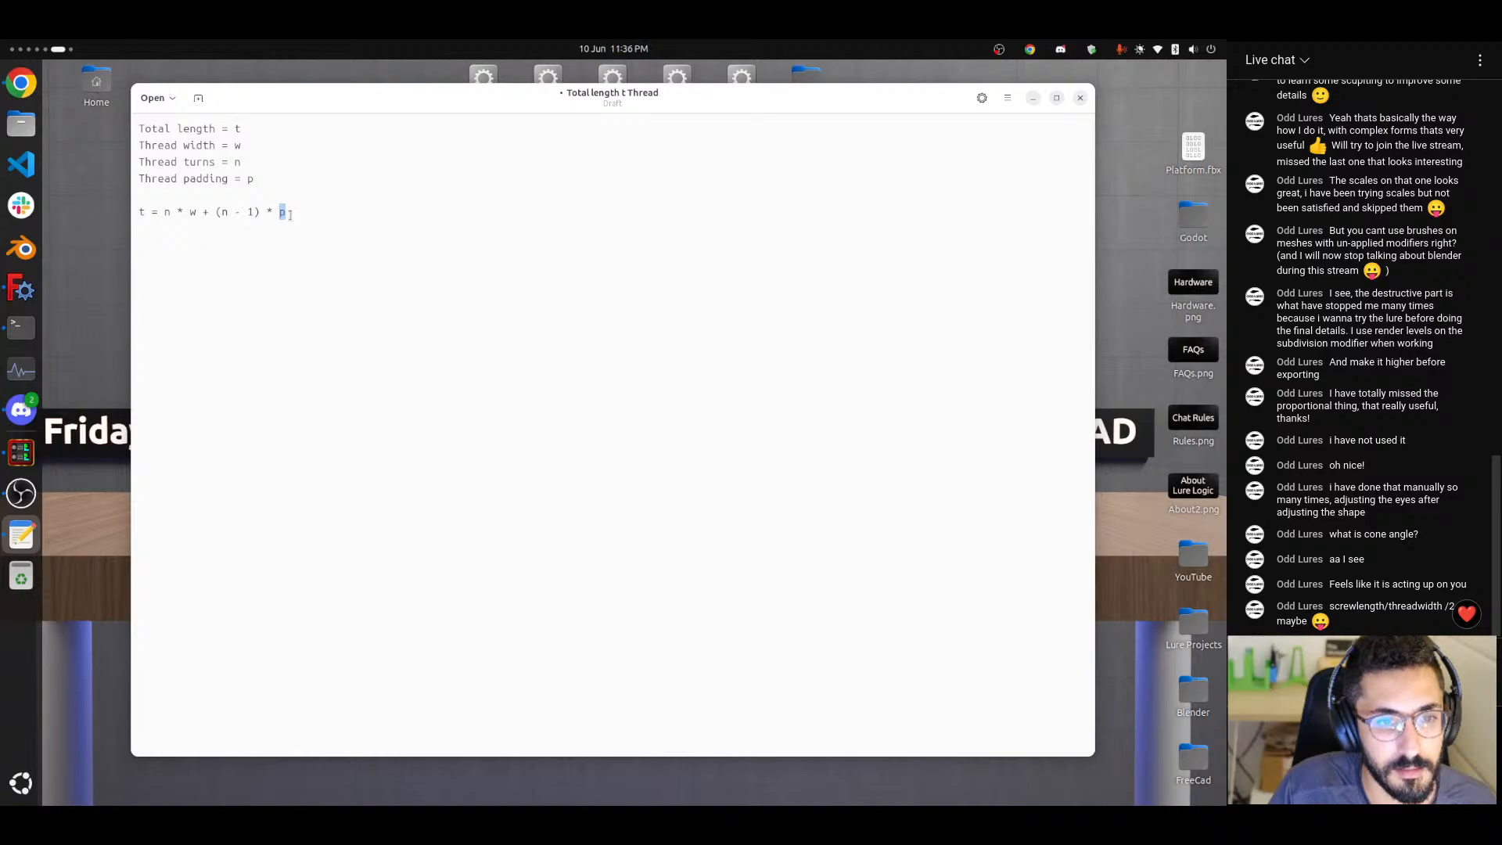
type("1")
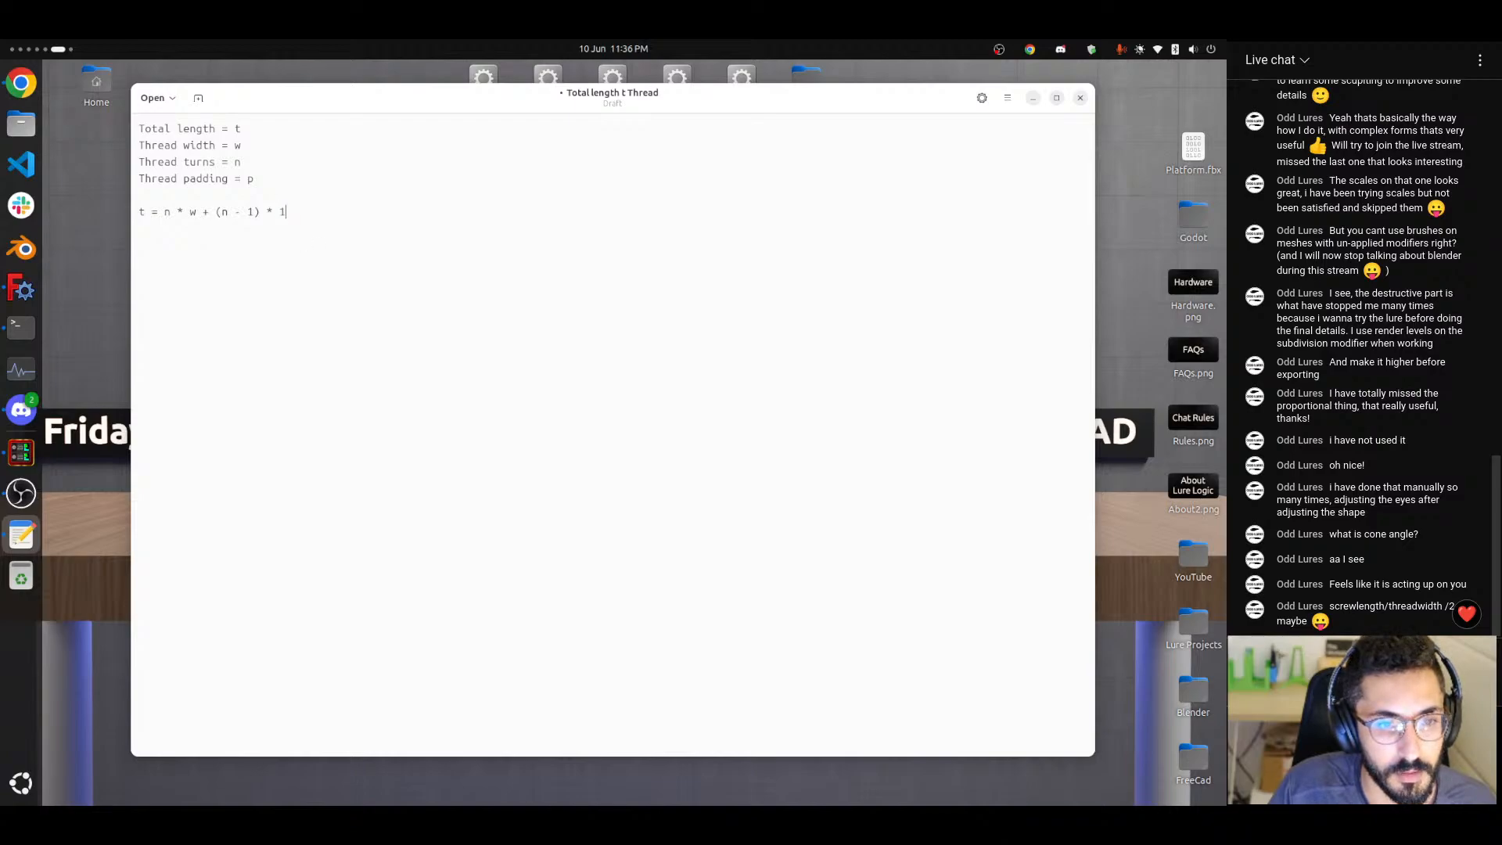
key("ctrl+z")
left_click_drag(306, 210, 278, 209)
key("Right")
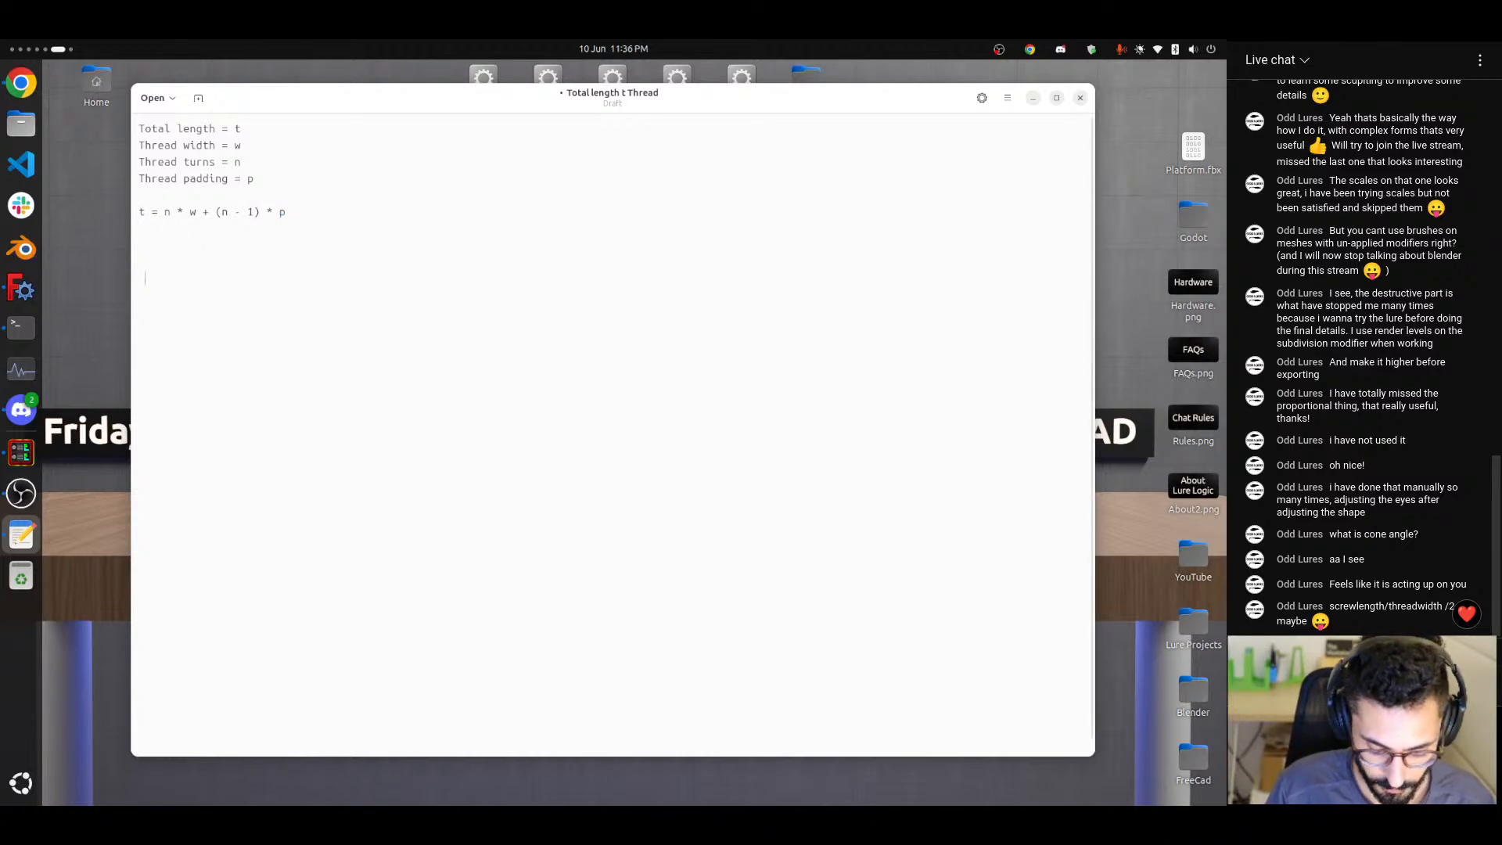
Try writing the padding range "1 < p < x" below the total length equation, and remove it again.
type("p")
key("Home")
type("1 <")
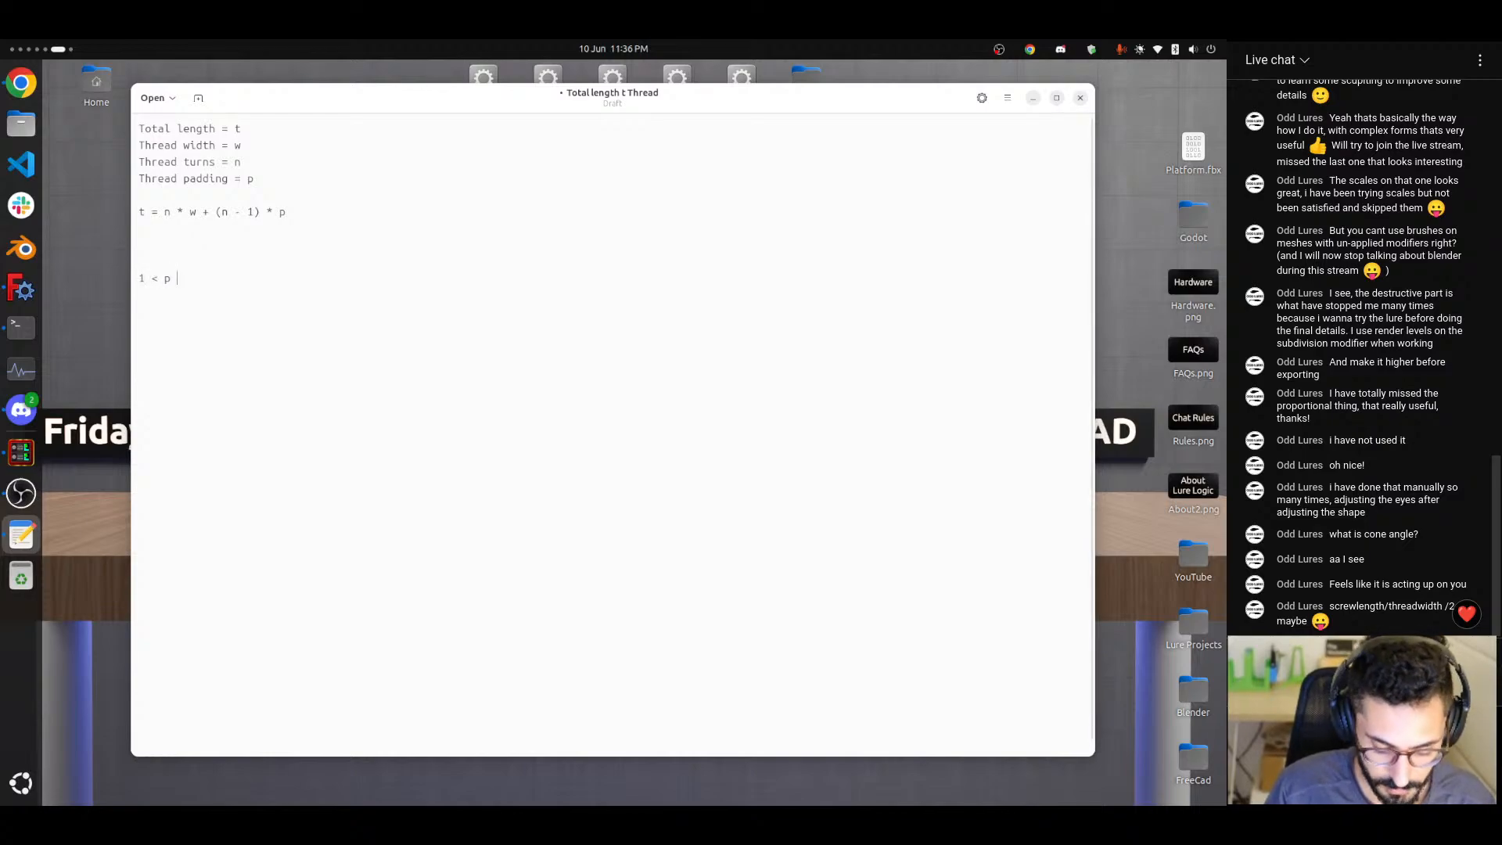
type(" p <")
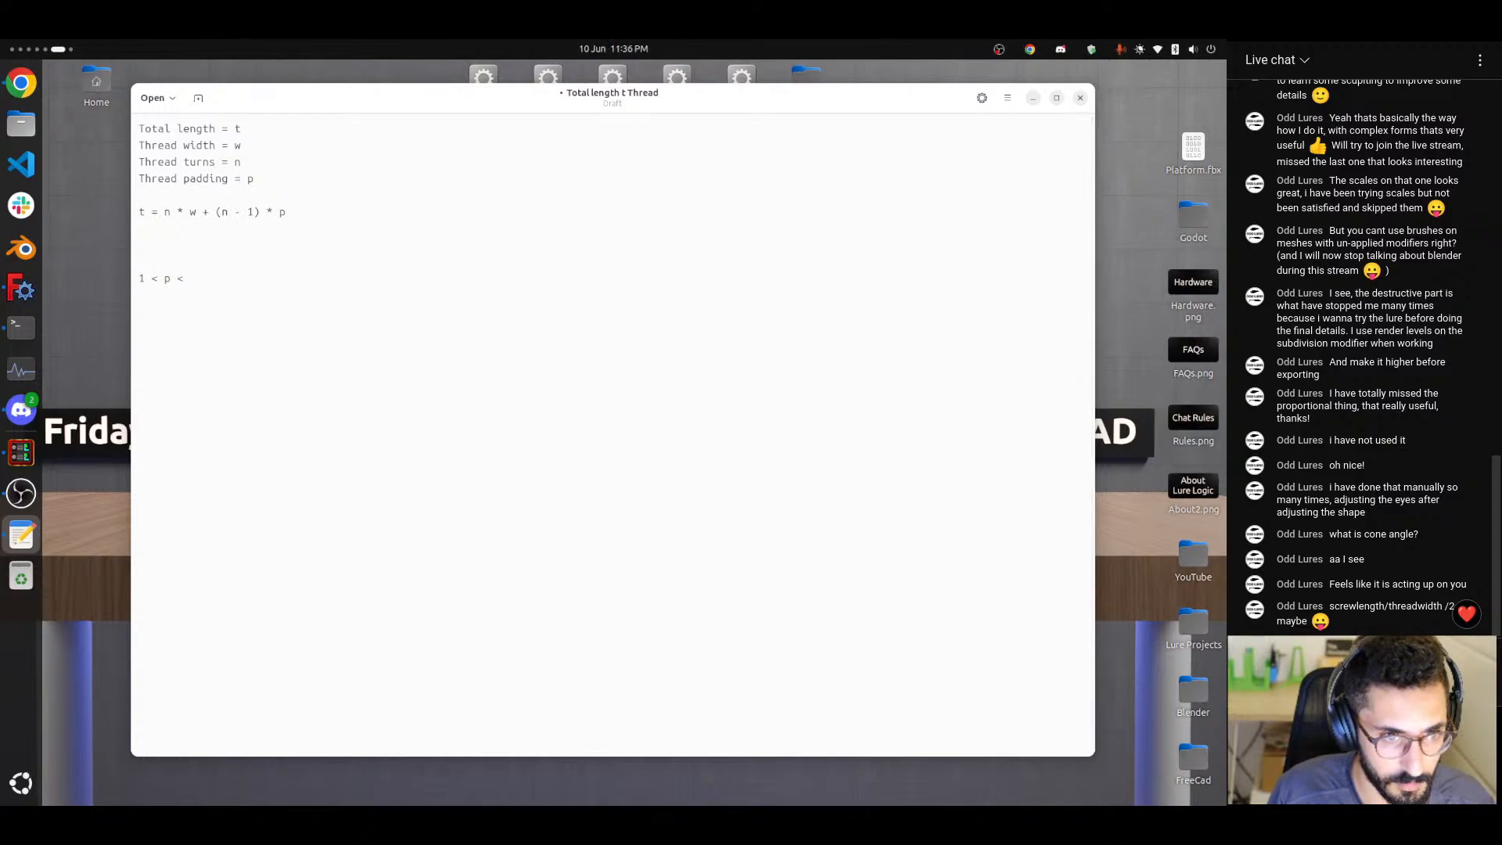
key("ctrl+shift+Left")
key("ctrl+shift+Left")
key("ctrl+shift+Left")
key("ctrl+shift+Left")
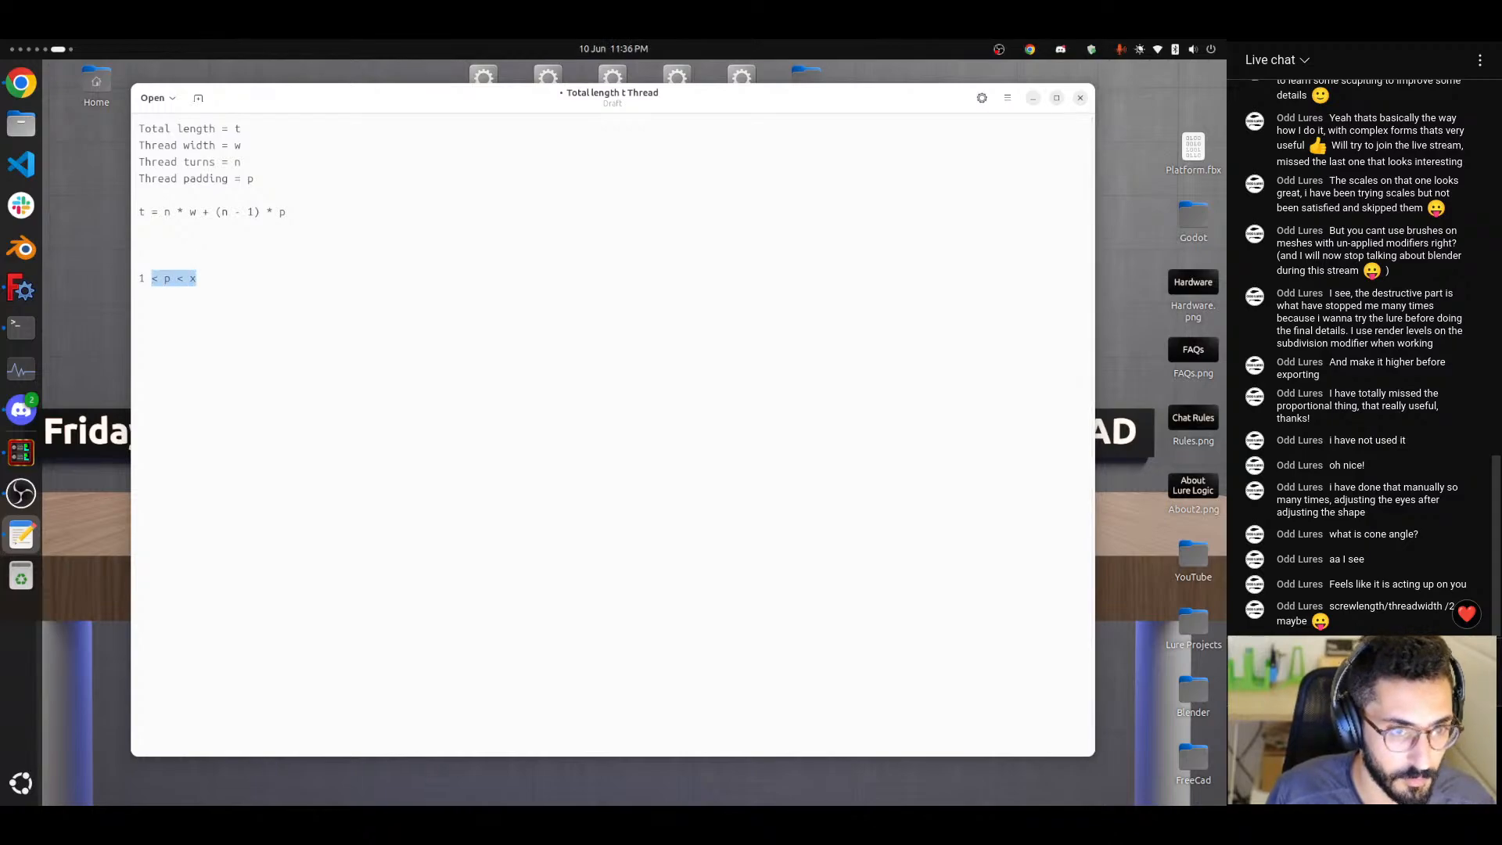
key("BackSpace")
Switch to FreeCAD and extend the threadTurns formula so its upper limit is screwLength / threadWidth / 2.
key("alt+Tab")
key("alt+Tab")
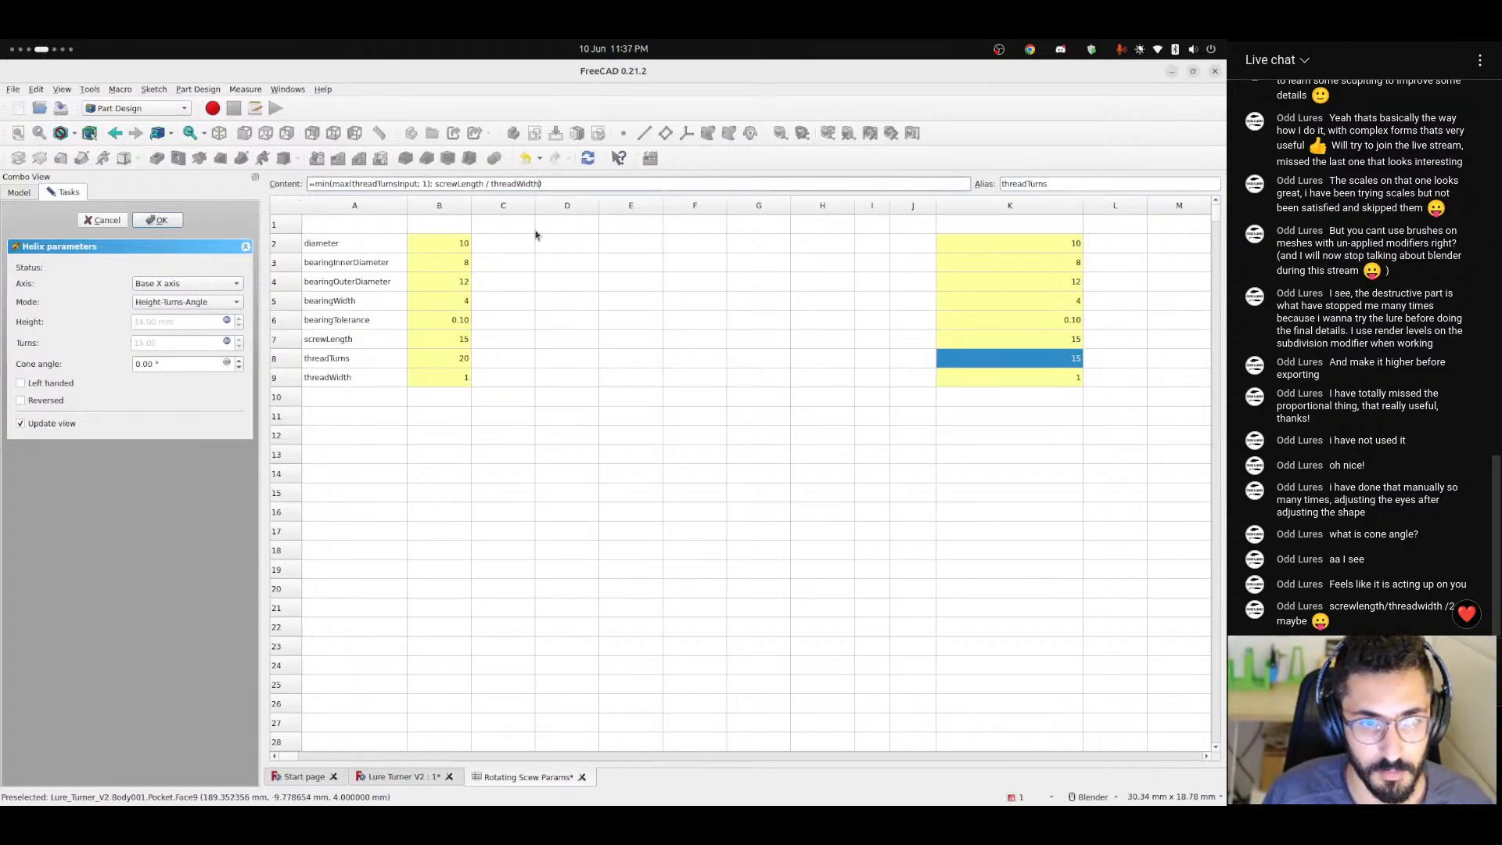
key("ctrl+shift+Left")
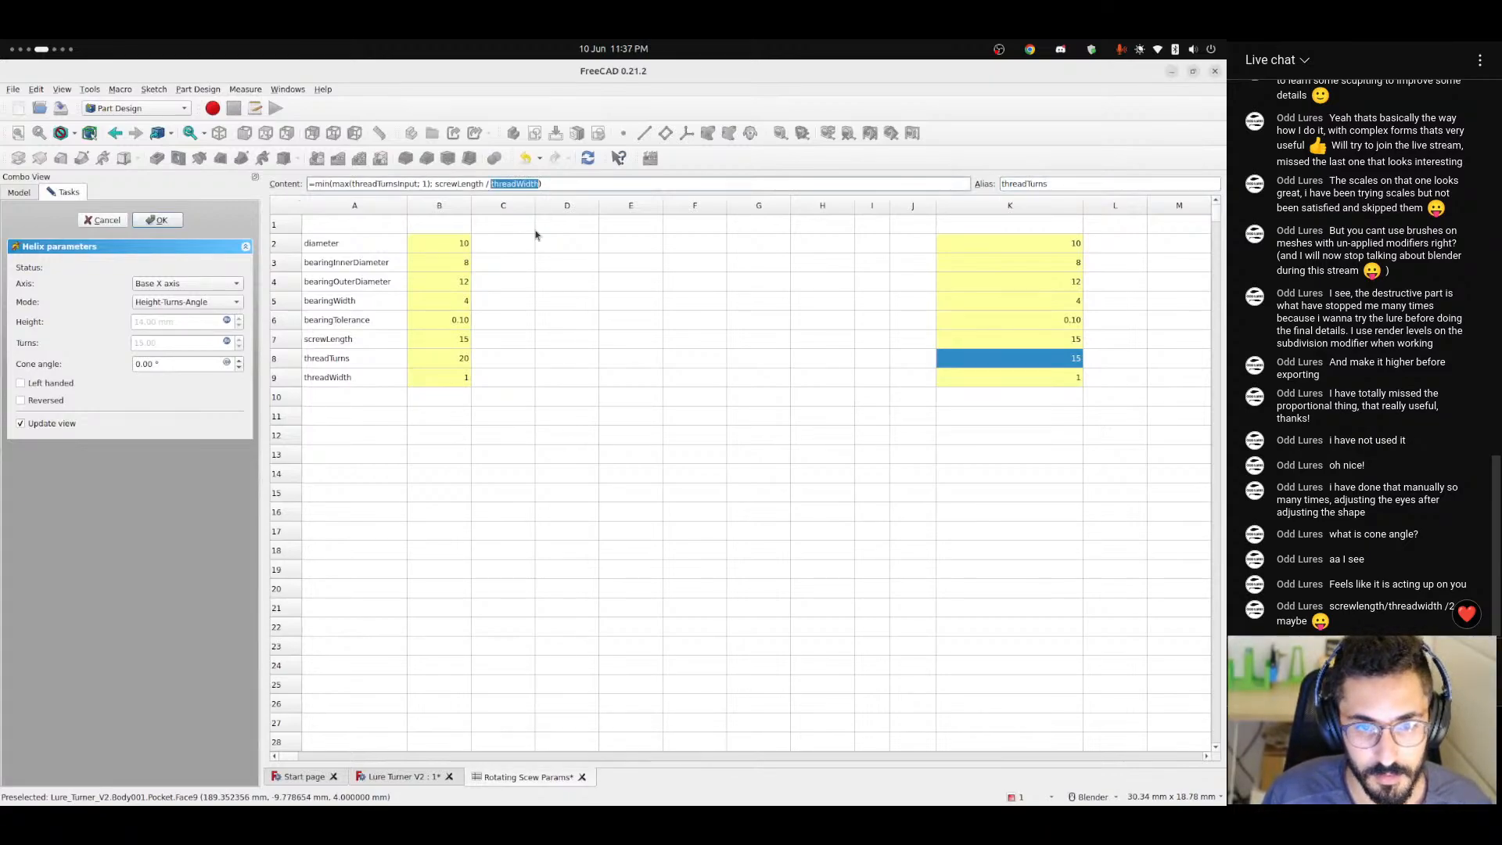
key("Left")
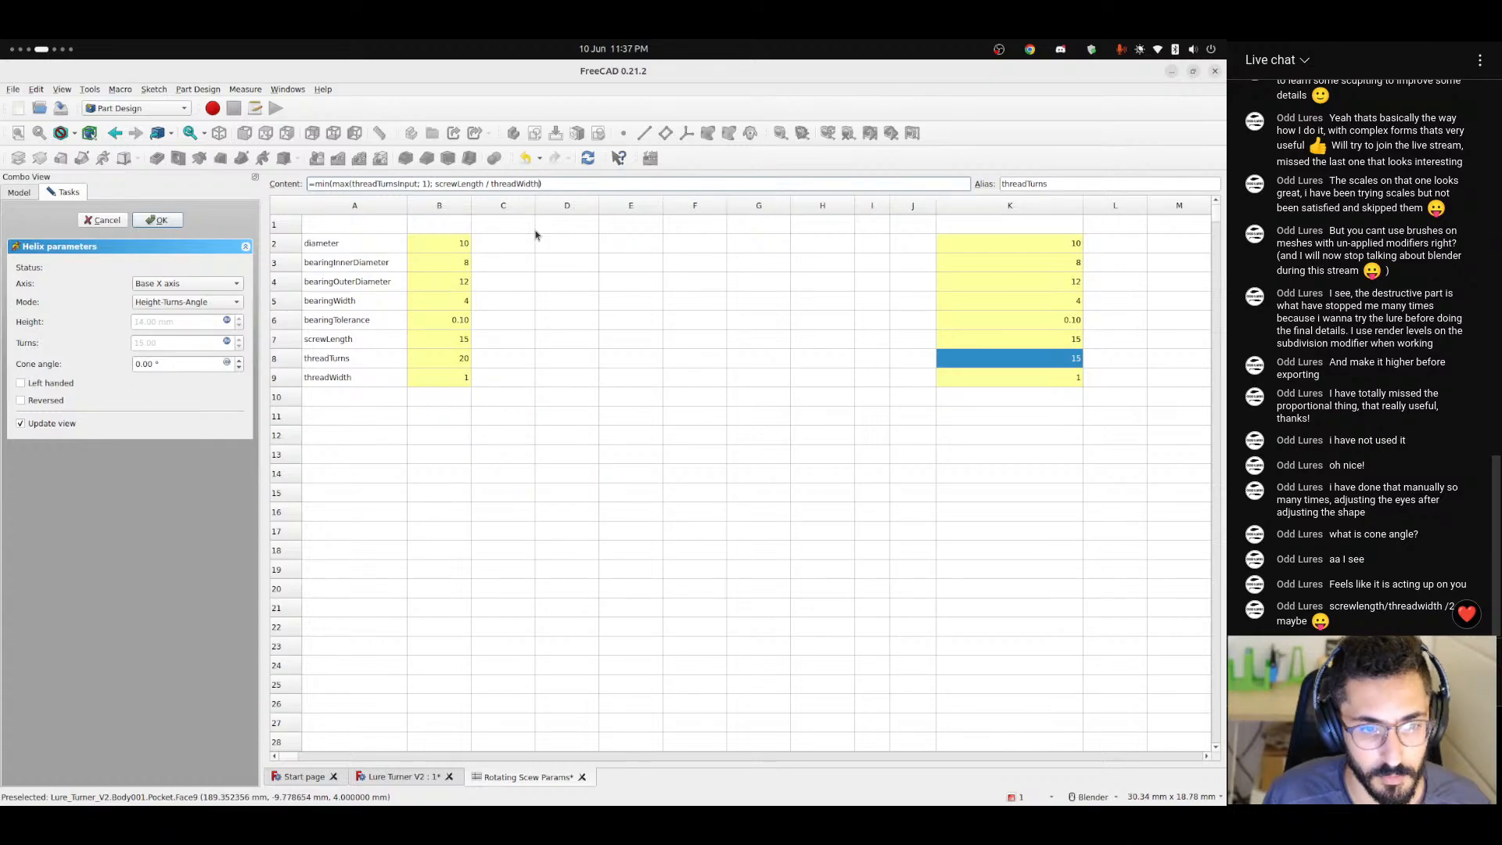
type("/ 2")
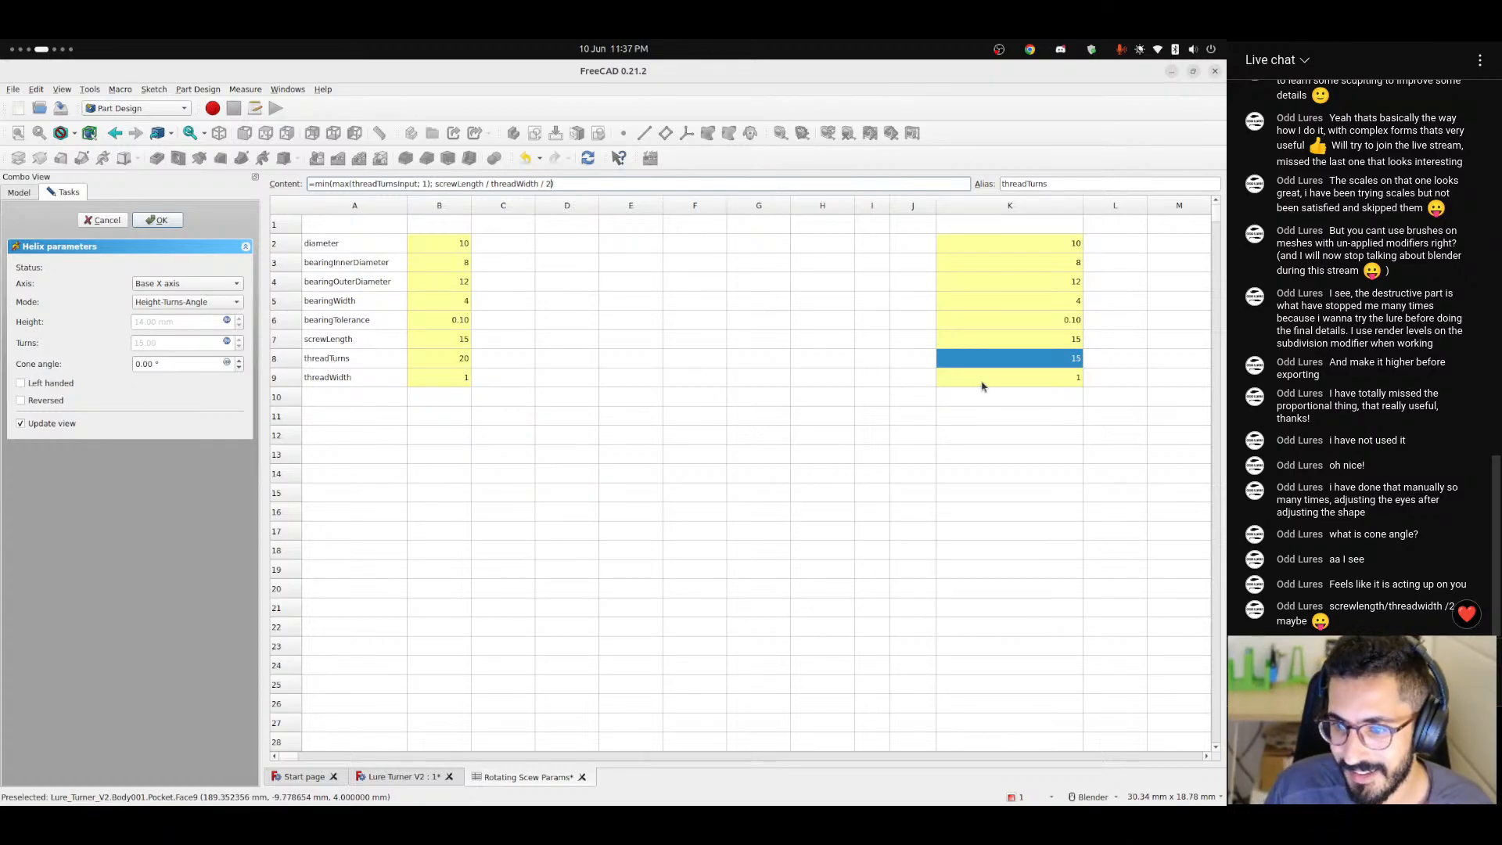
key("Return")
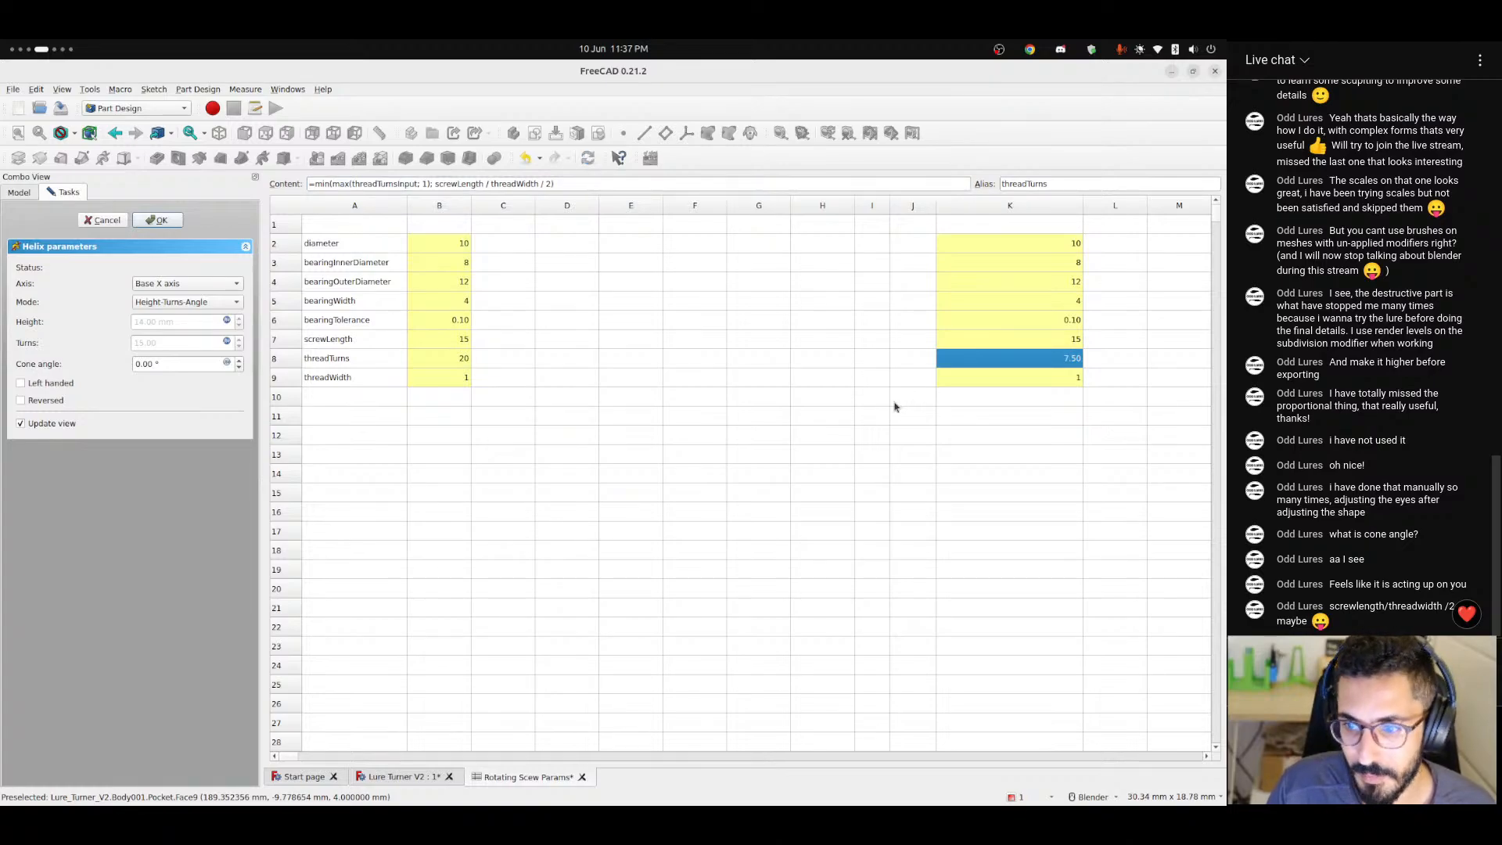
Leave the helix parameters in the Lure Turner V2 model and examine the threads on the shaft from several angles.
left_click(386, 777)
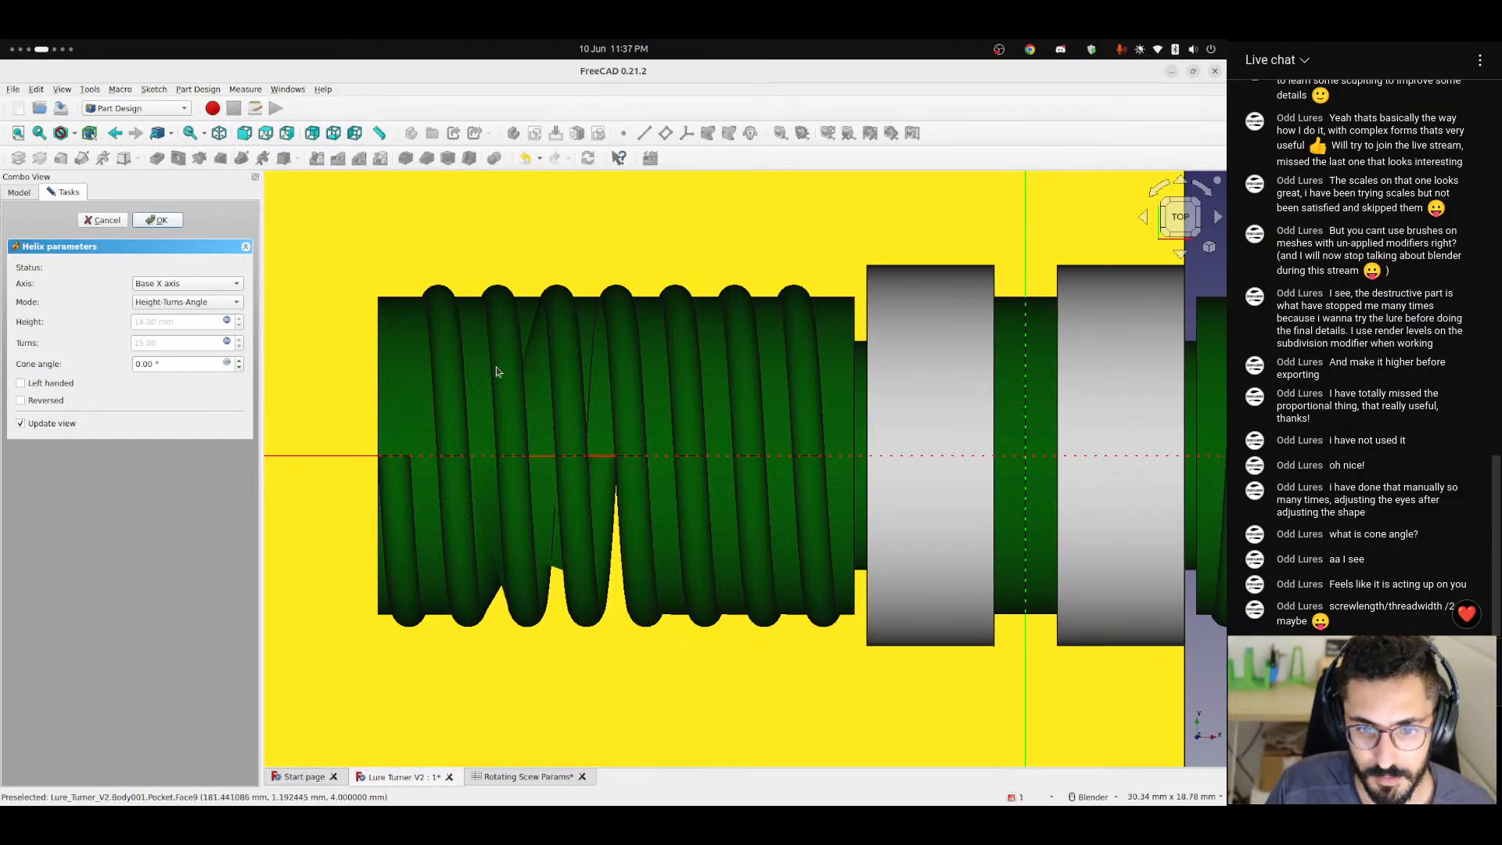
key("Escape")
scroll(571, 459, "down", 6)
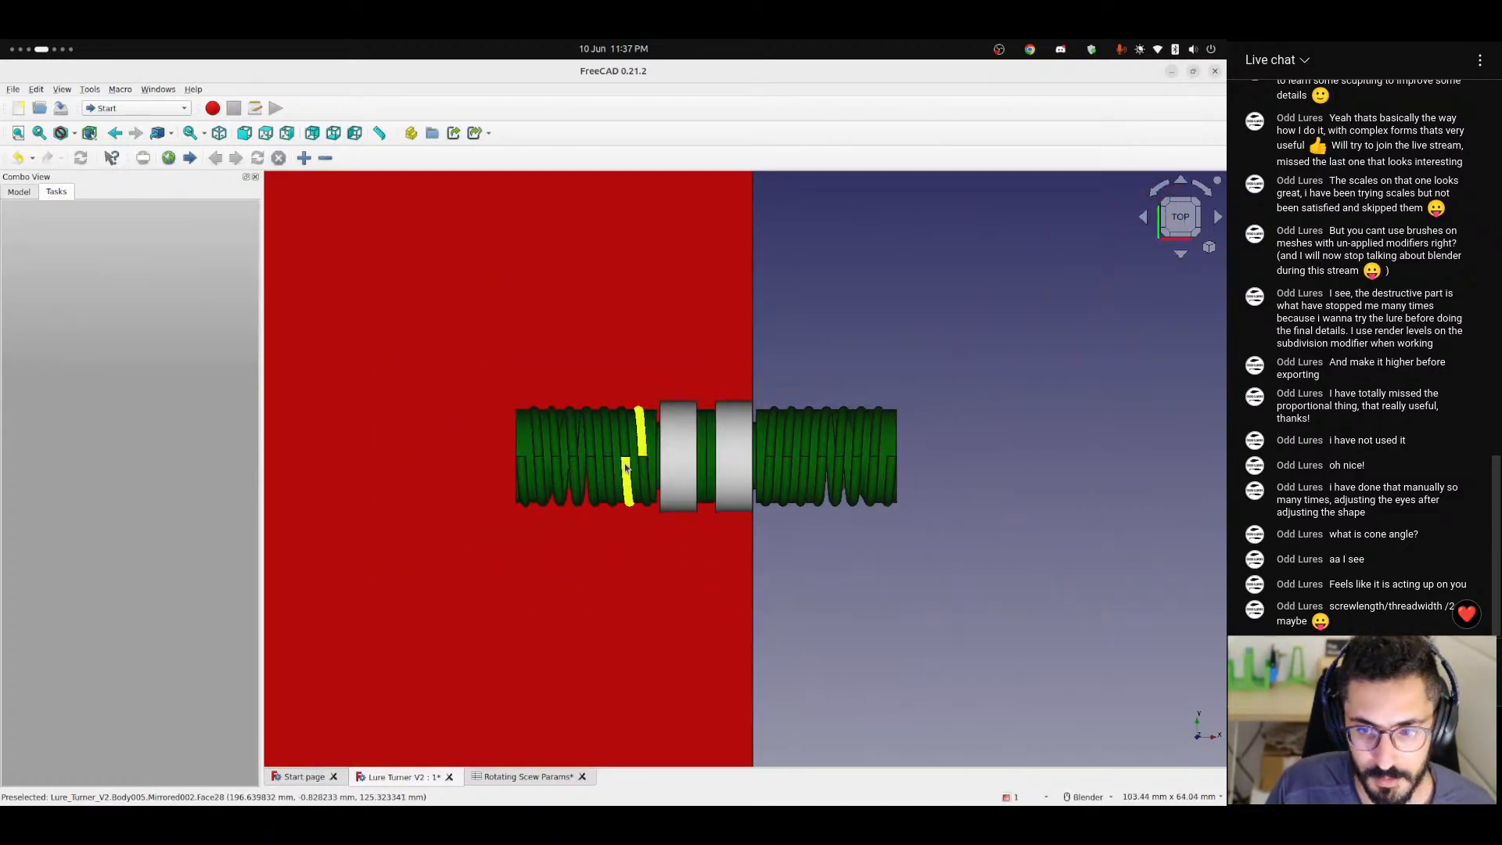
middle_click_drag(628, 463, 613, 369)
scroll(627, 473, "up", 6)
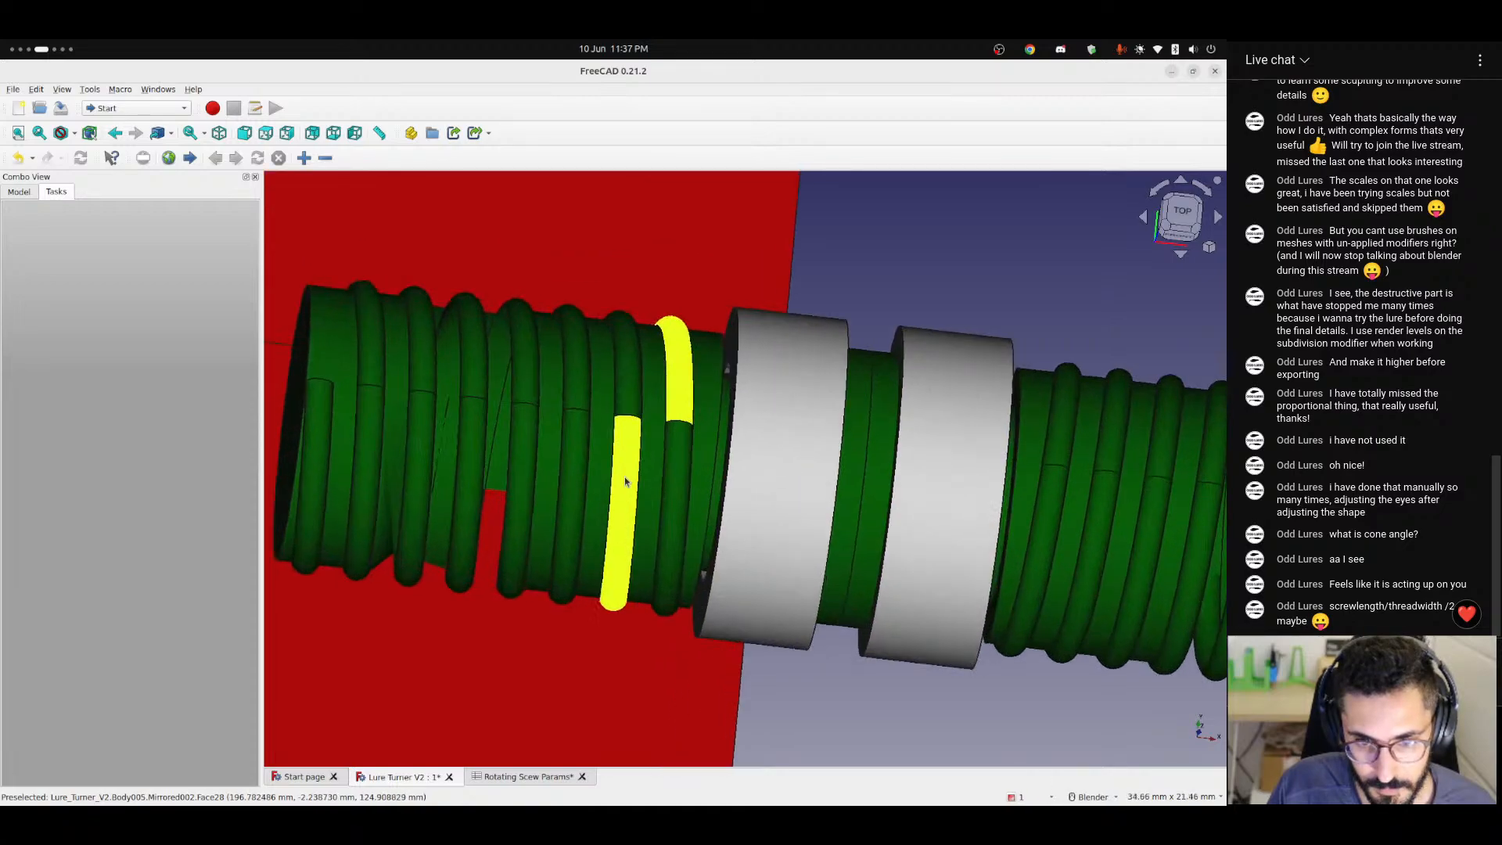
middle_click_drag(632, 472, 602, 463)
scroll(602, 463, "down", 5)
Wrap the threadTurns formula in the Rotating Scew Params spreadsheet in a rounding call, as "=rnd(min(max(threadTurnsInput; 1); screwLength / threadWidth / 2))".
left_click(522, 777)
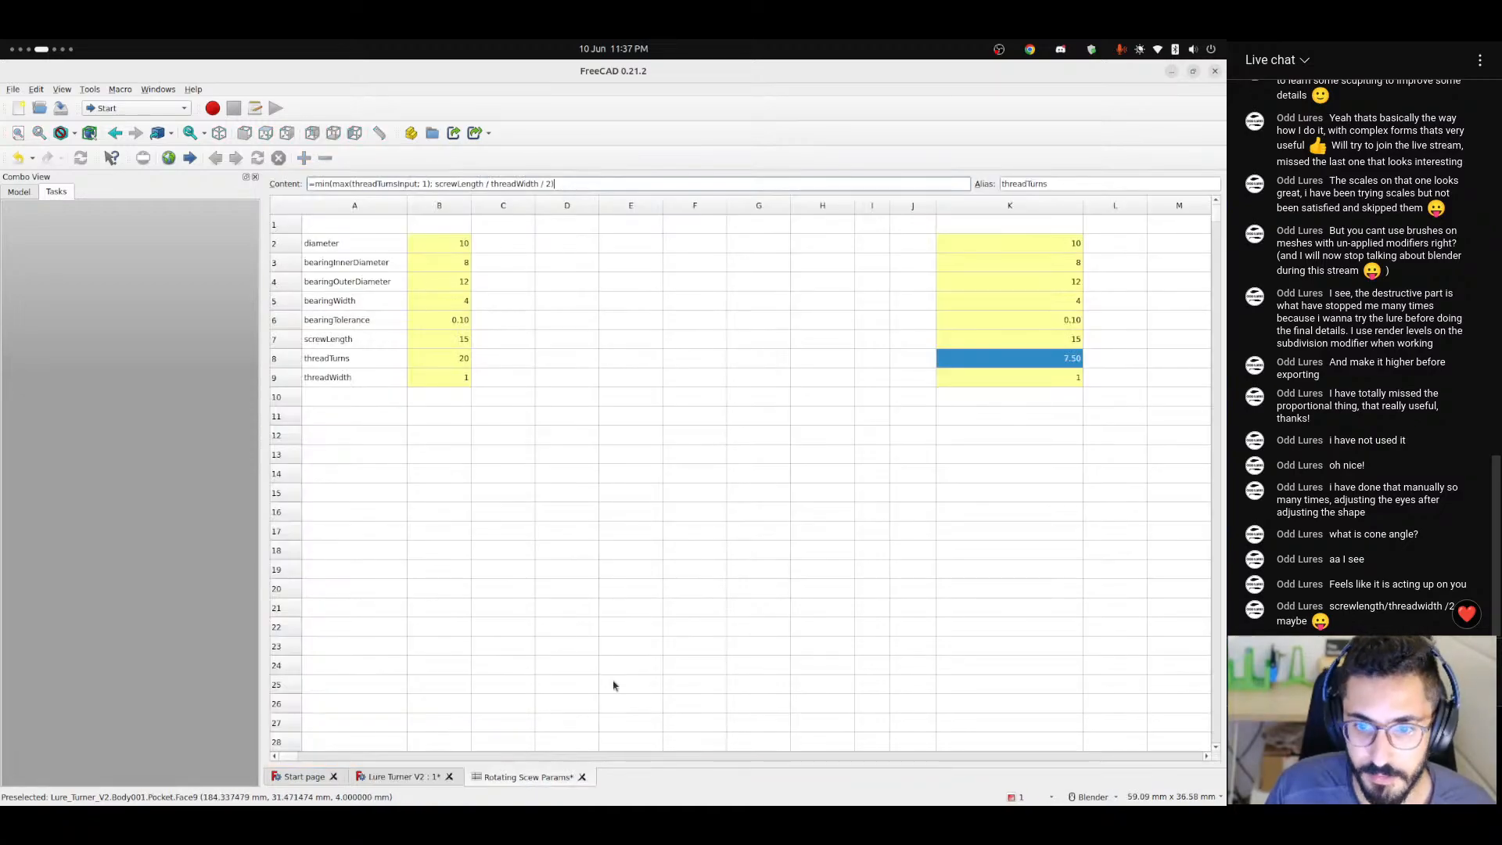
left_click(586, 183)
left_click_drag(586, 183, 318, 188)
key("BackSpace")
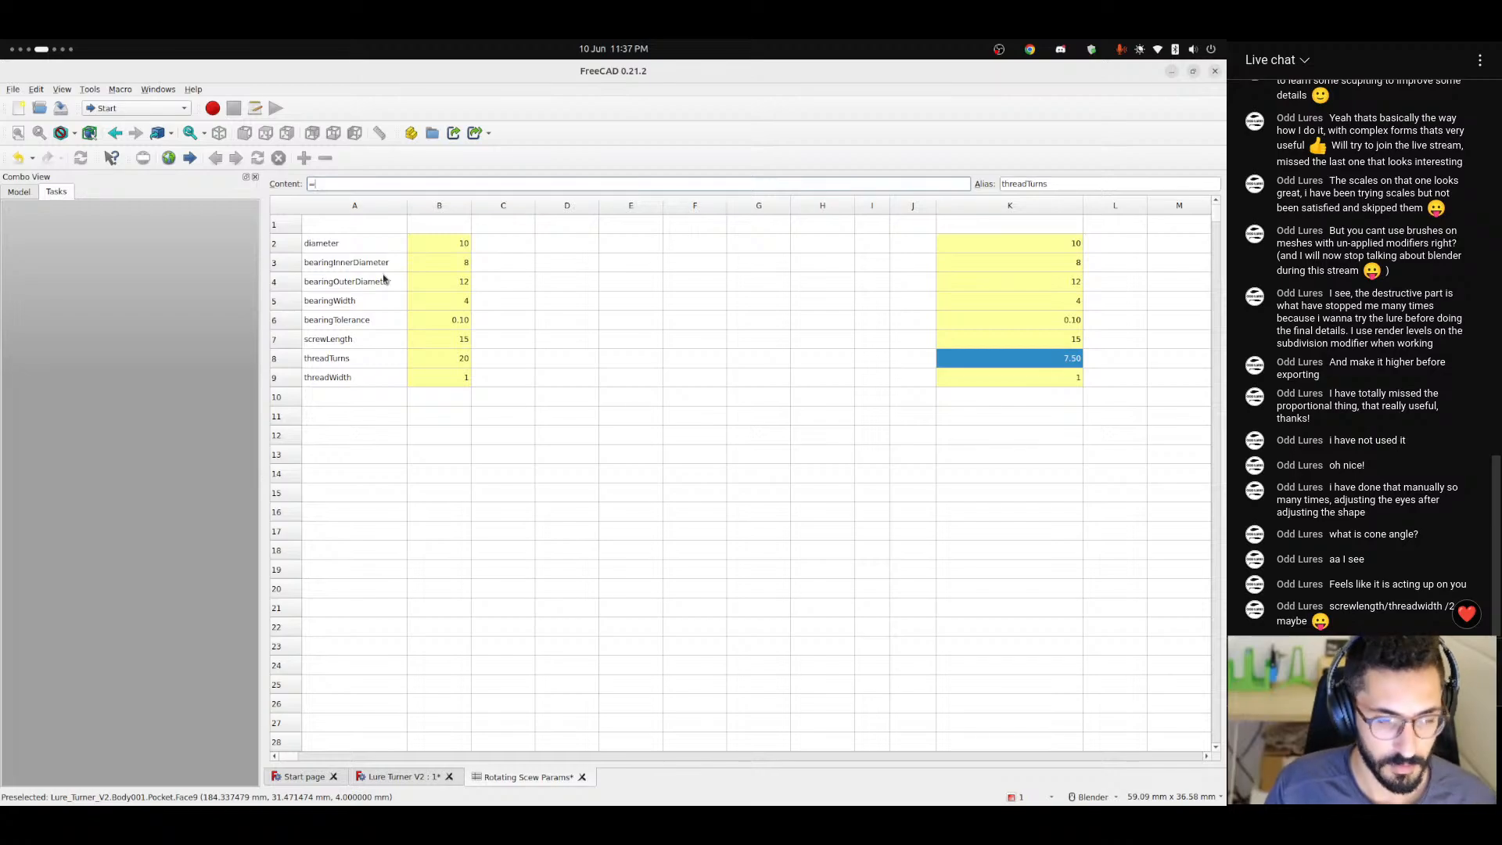
type("rnd(")
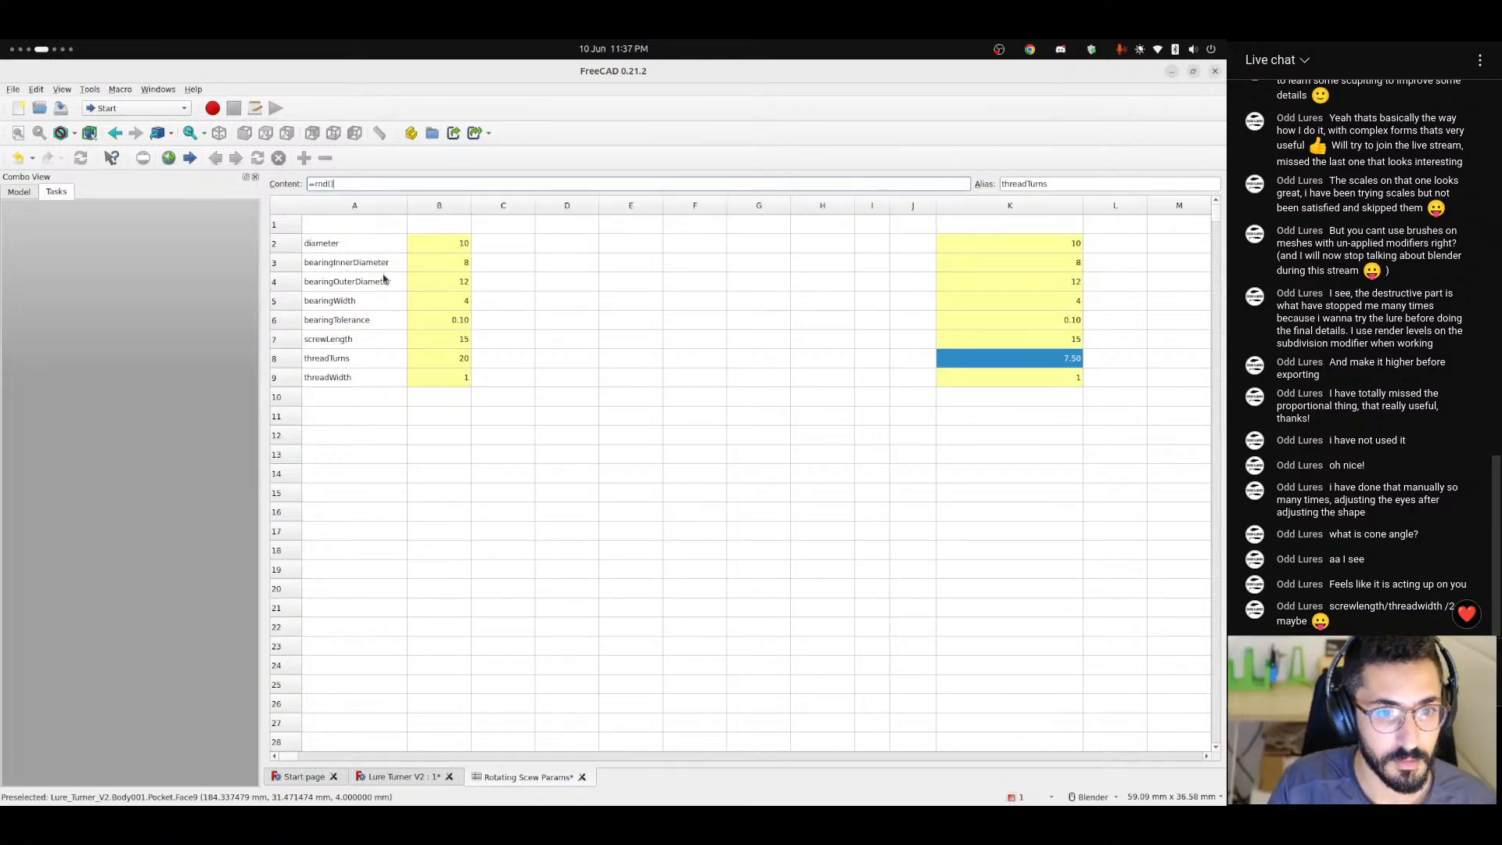
type("min(max(threadTurnsInput; 1); screwLength / threadWidth / 2)")
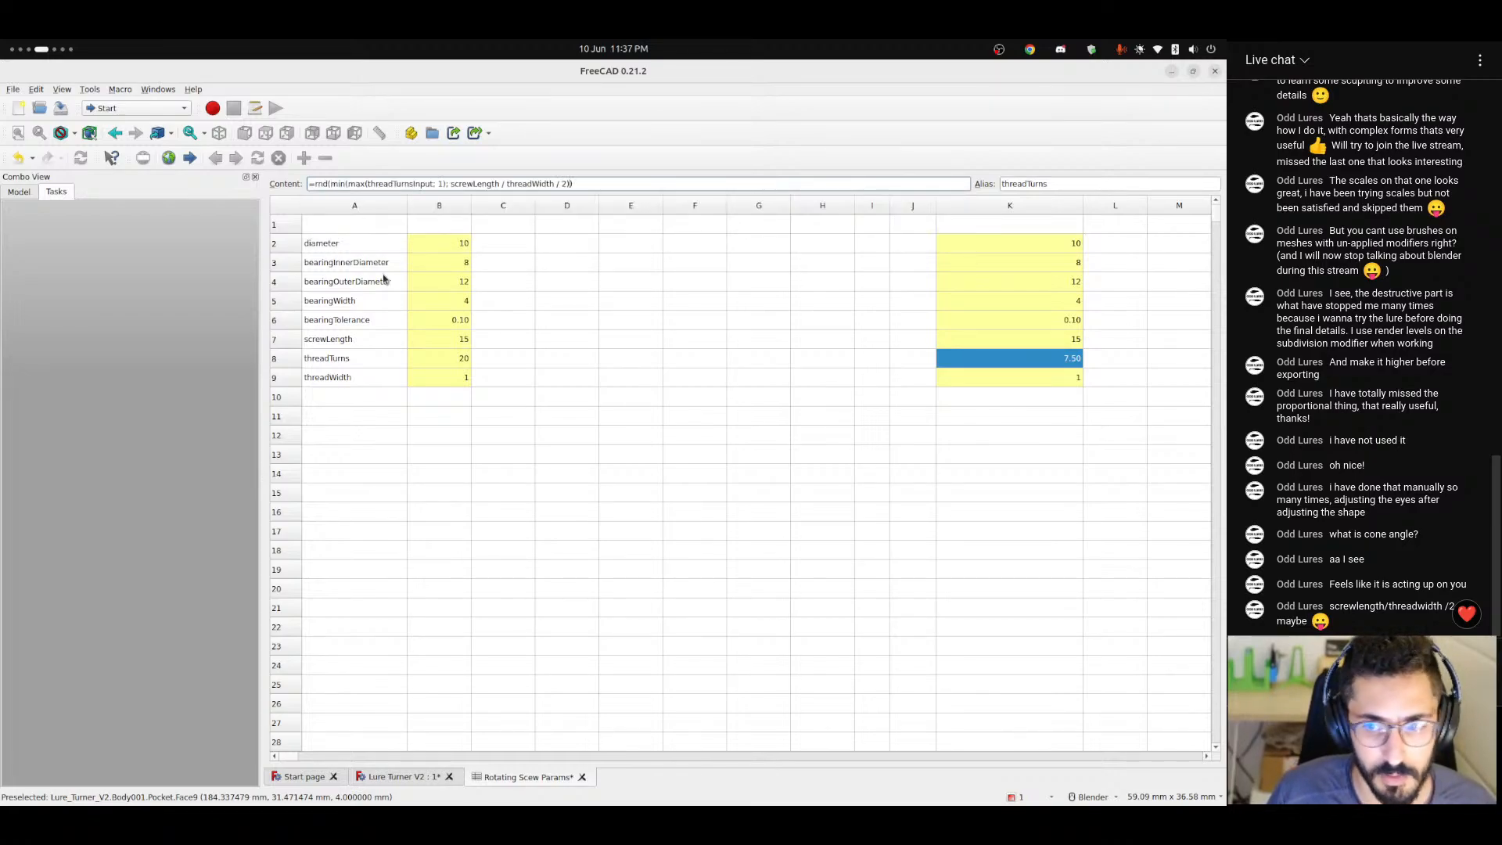
key("Return")
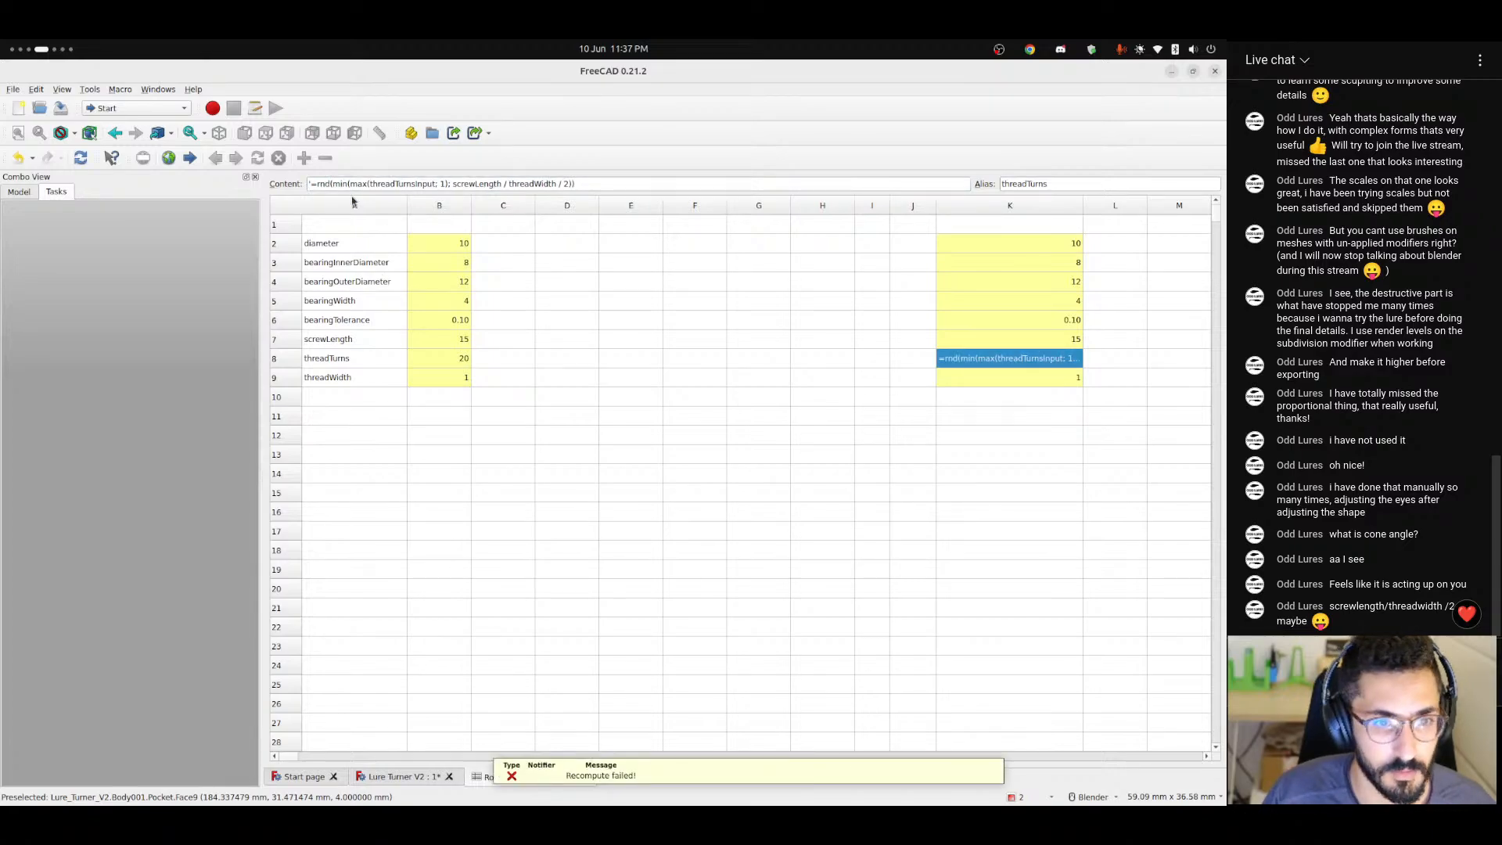
Switch to Chrome and search for "spreadsheet round" in a new tab.
key("alt+Tab")
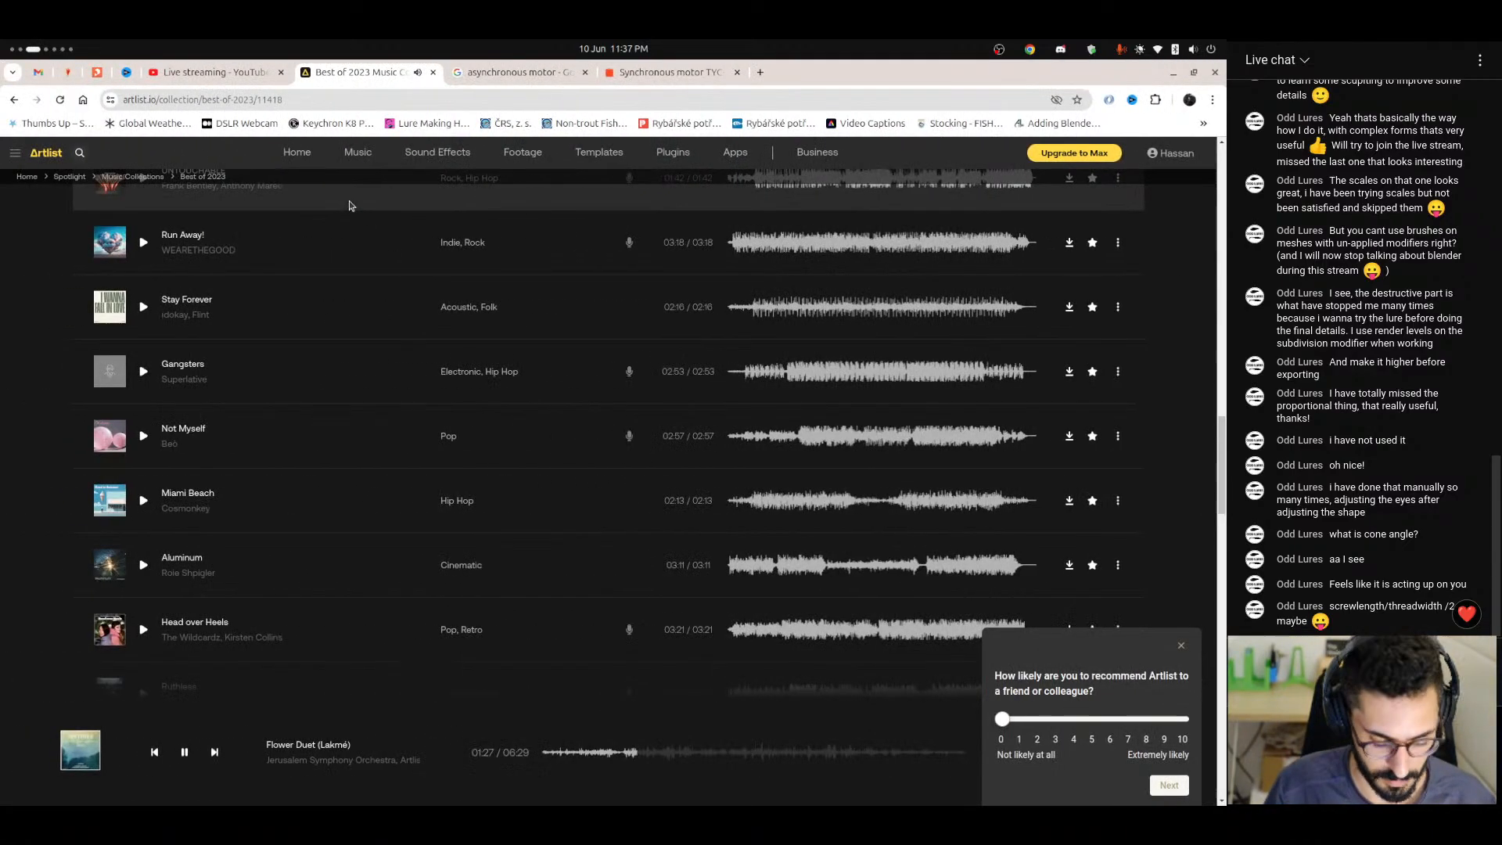
key("ctrl+t")
type("spr")
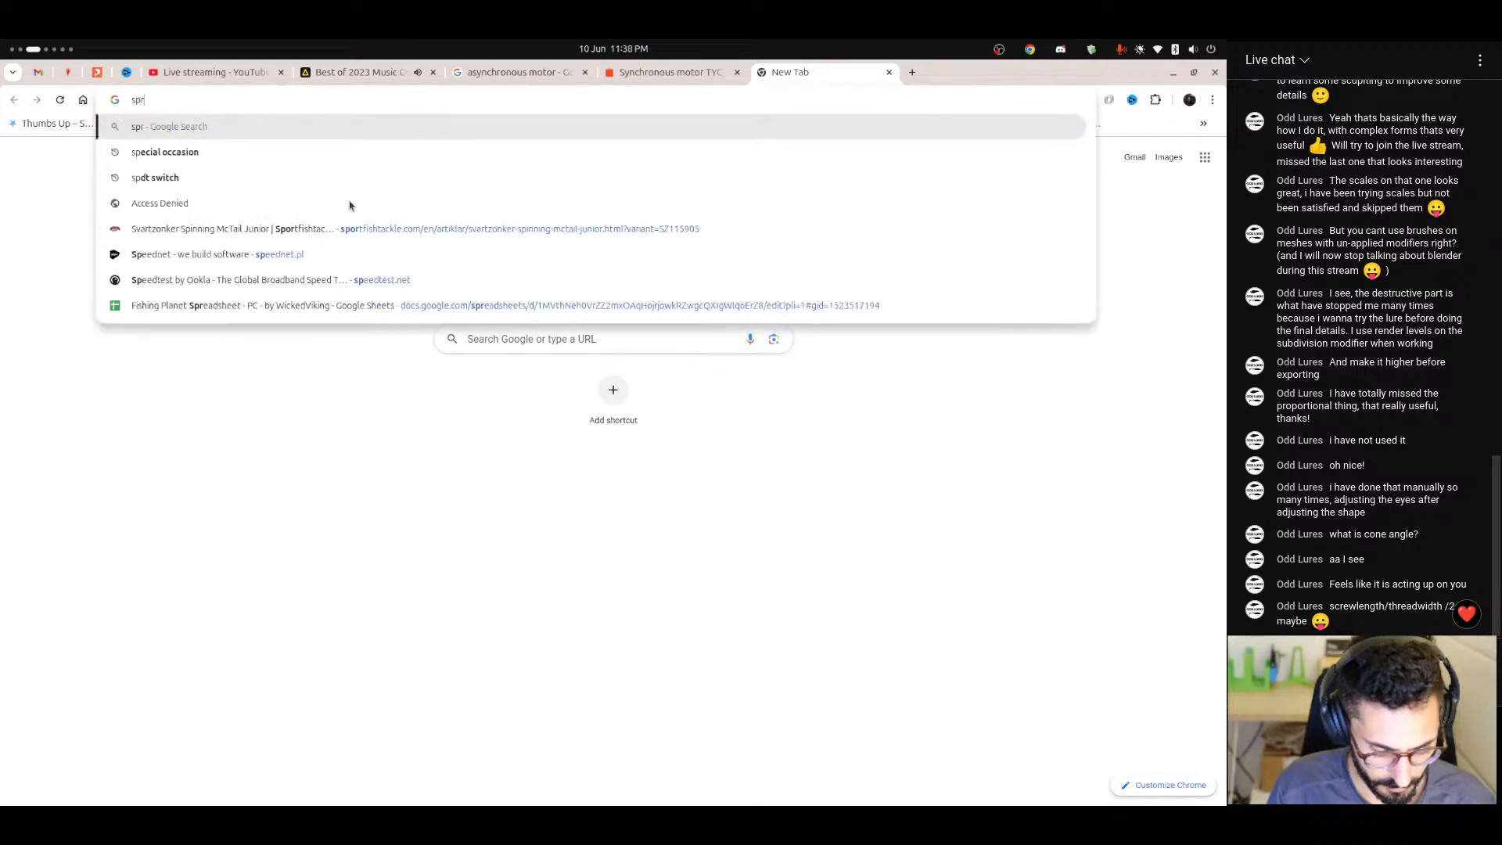
type("eadsheet ro")
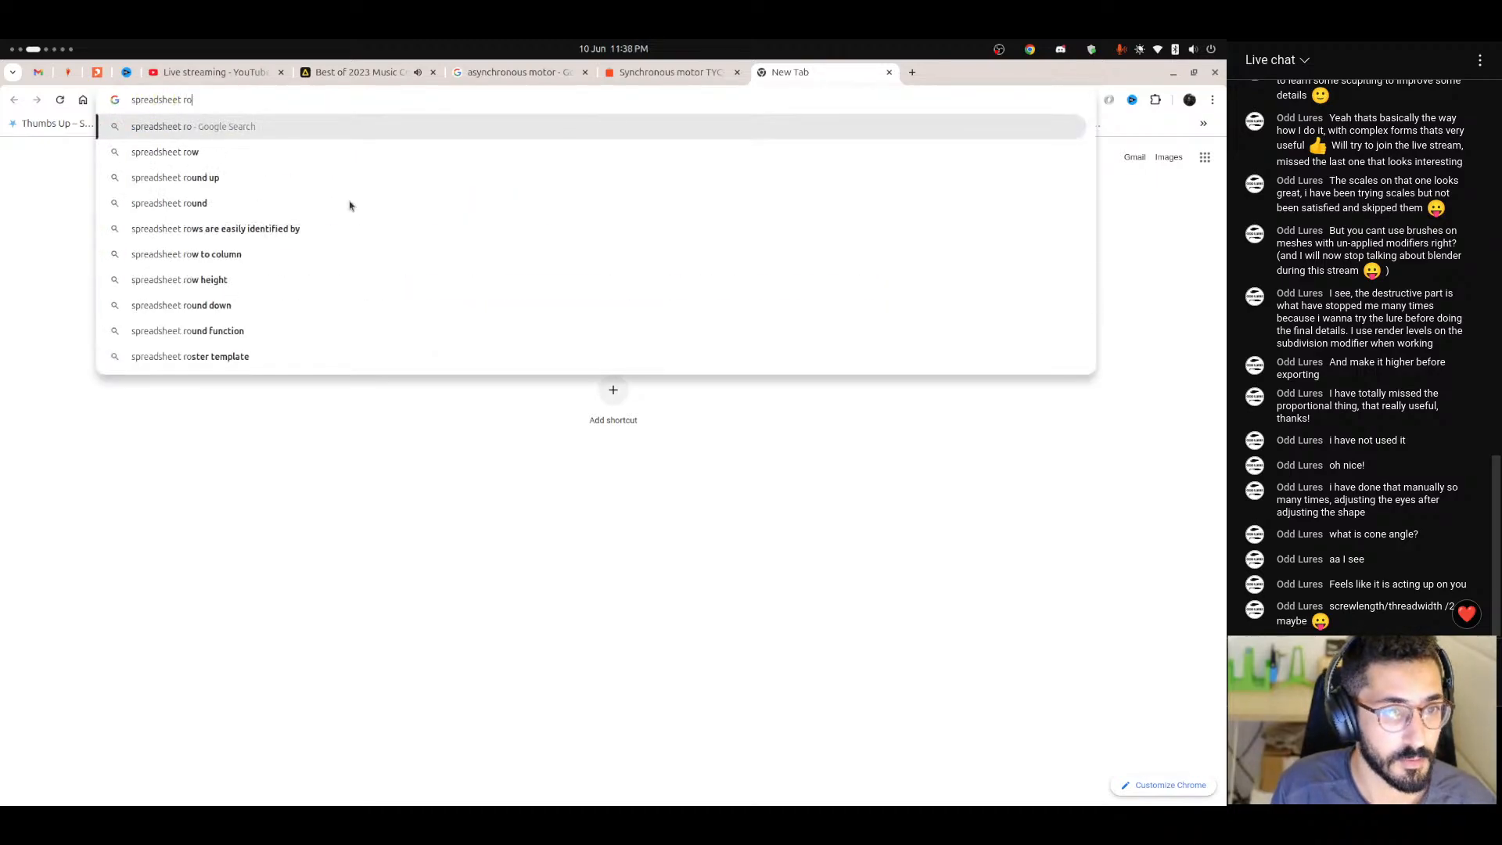
type("und")
key("Return")
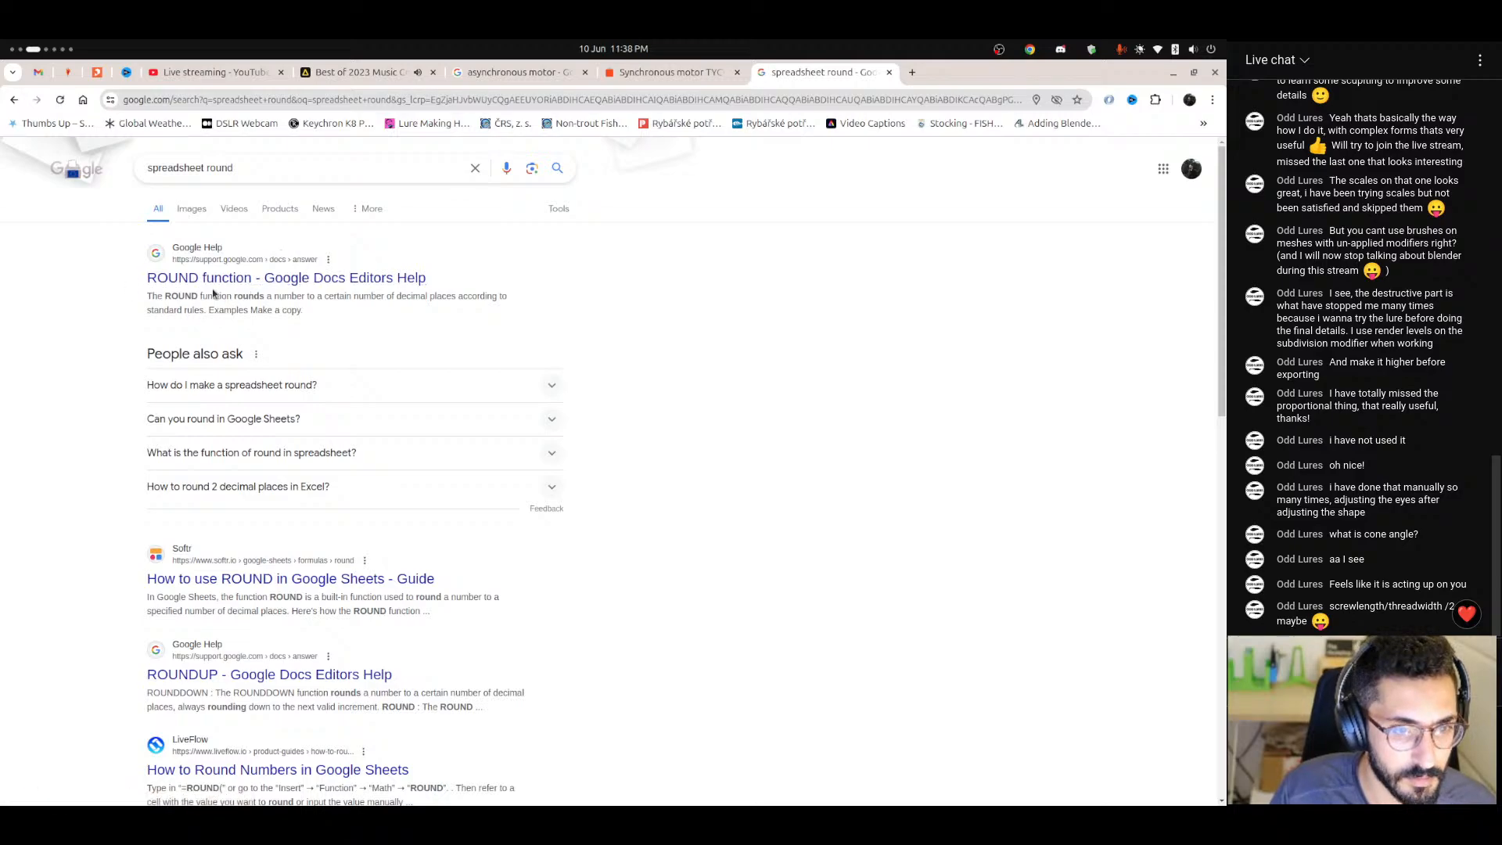
Look through the rounding results and refine the search to "freecad spreadsheet round".
scroll(254, 500, "down", 2)
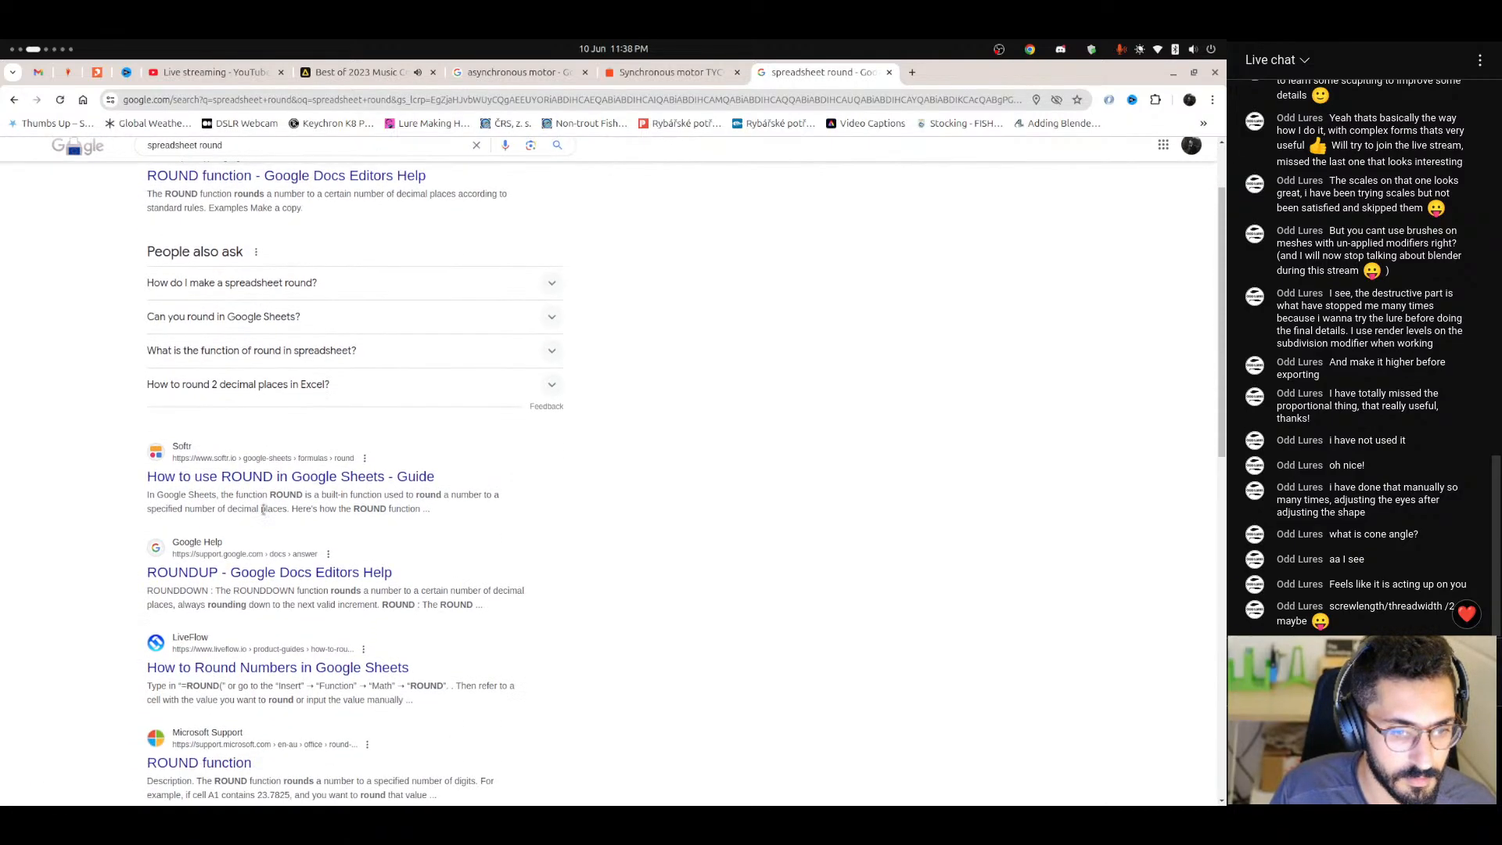
scroll(258, 484, "up", 2)
double_click(175, 167)
type("freecad")
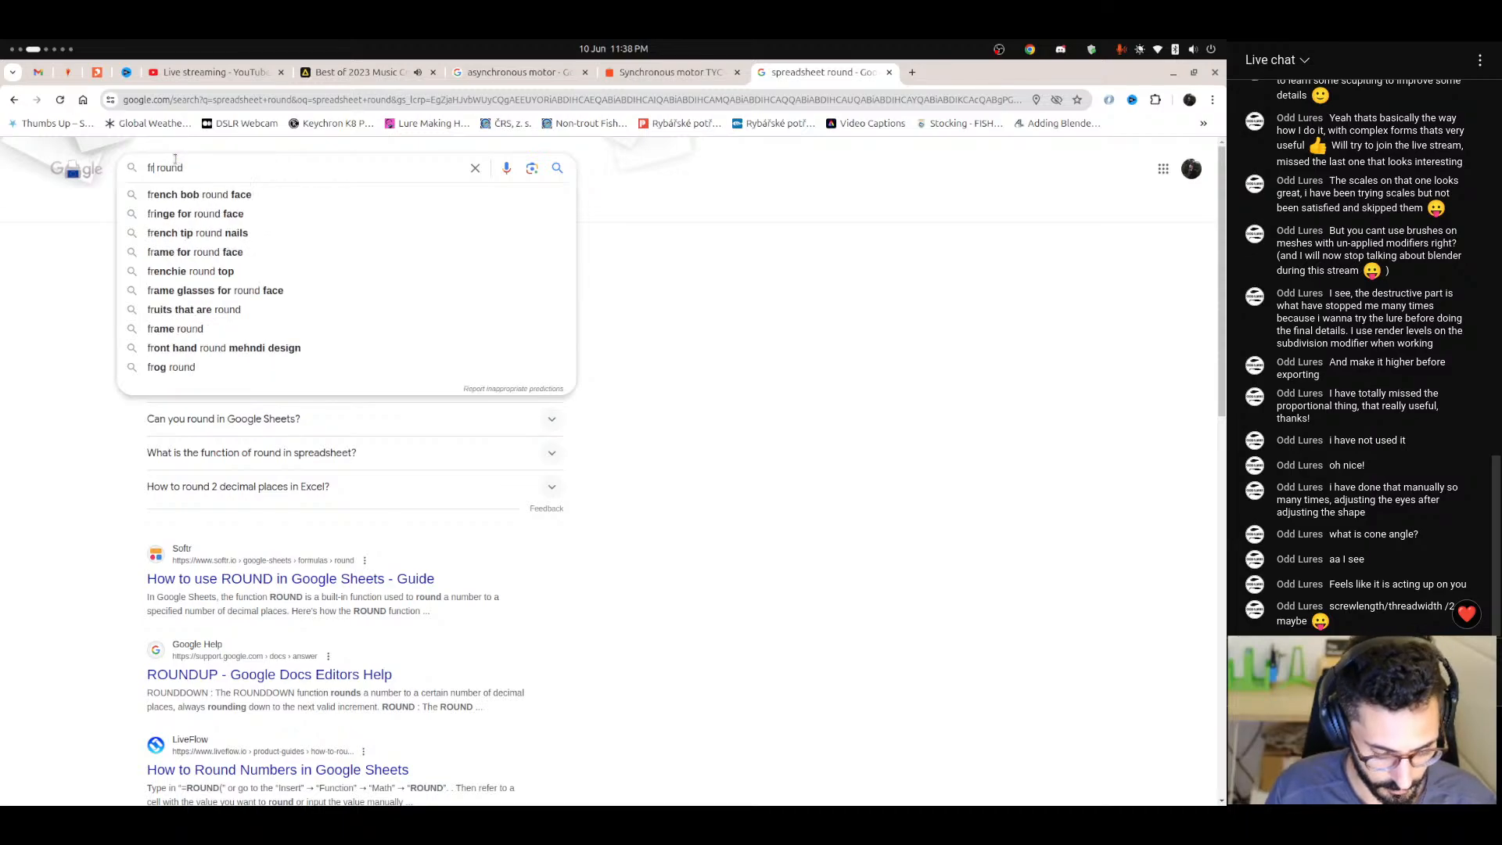
type(" s")
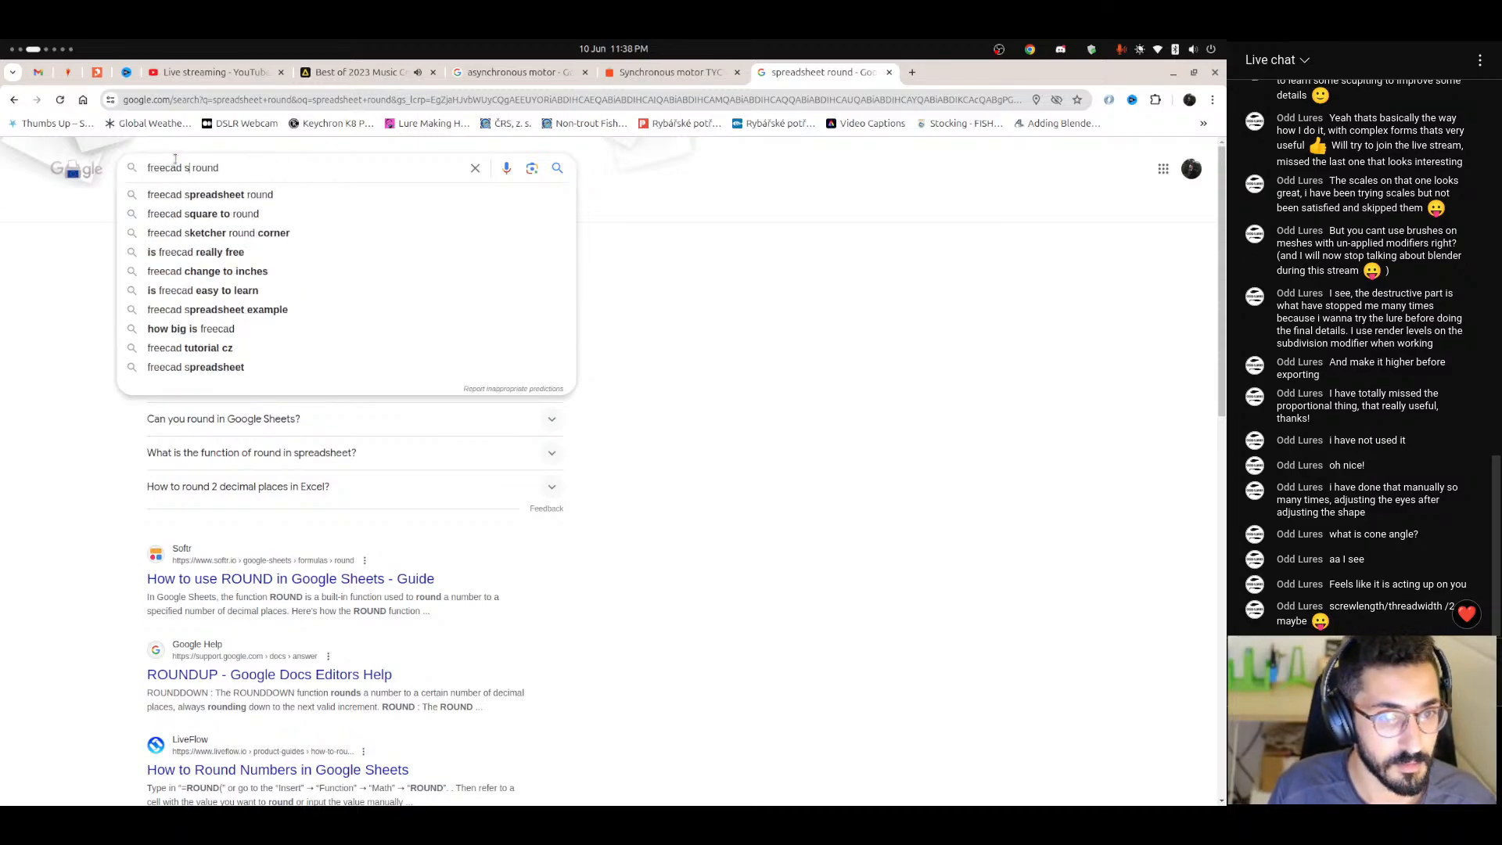
key("Down")
key("Return")
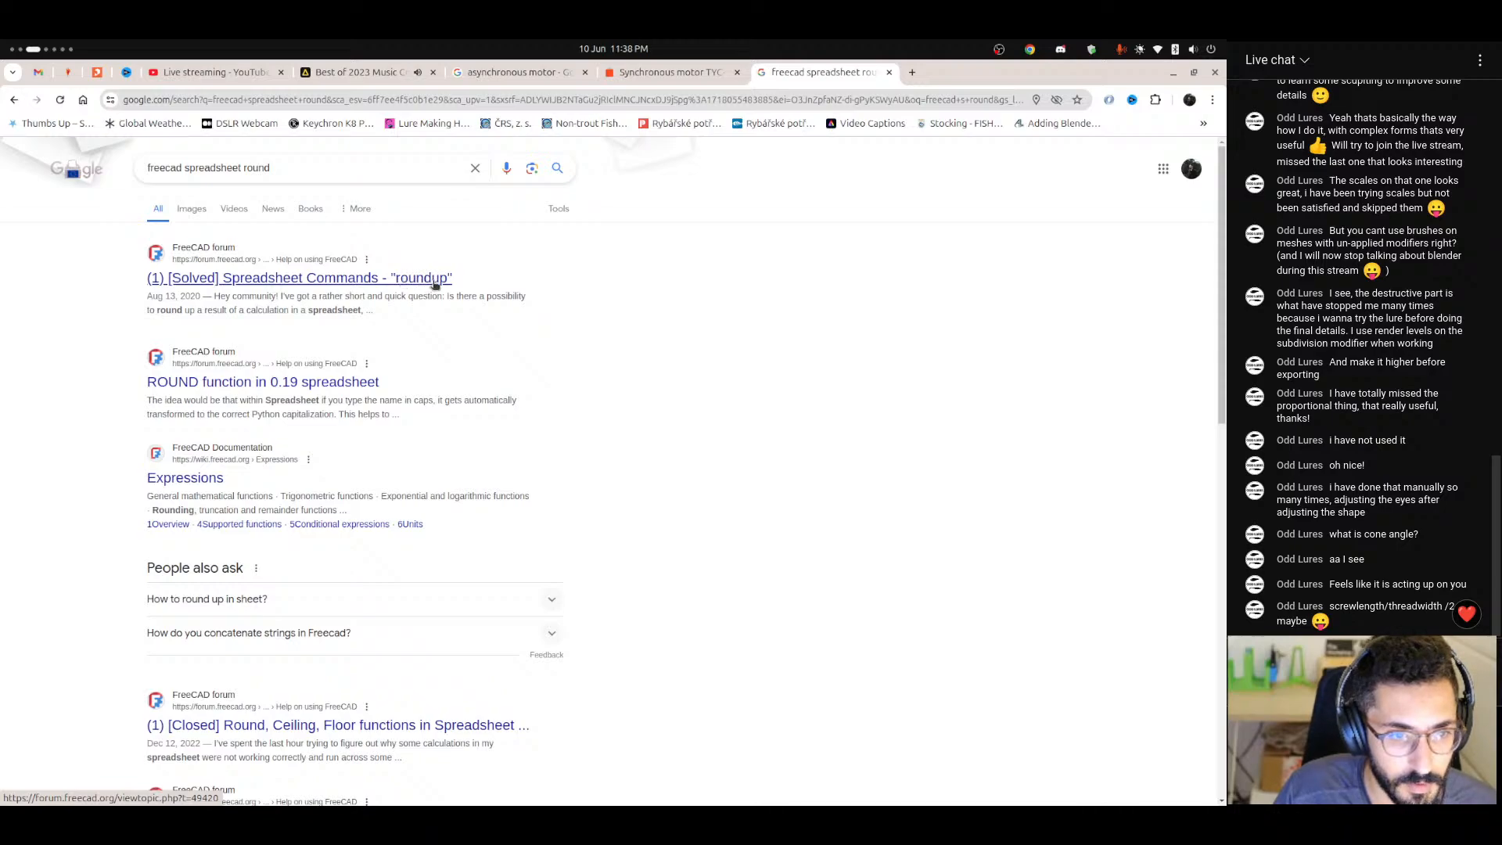
Return to FreeCAD and replace rnd with round in the threadTurns formula, removing the apostrophe before it.
key("ctrl+alt+Right")
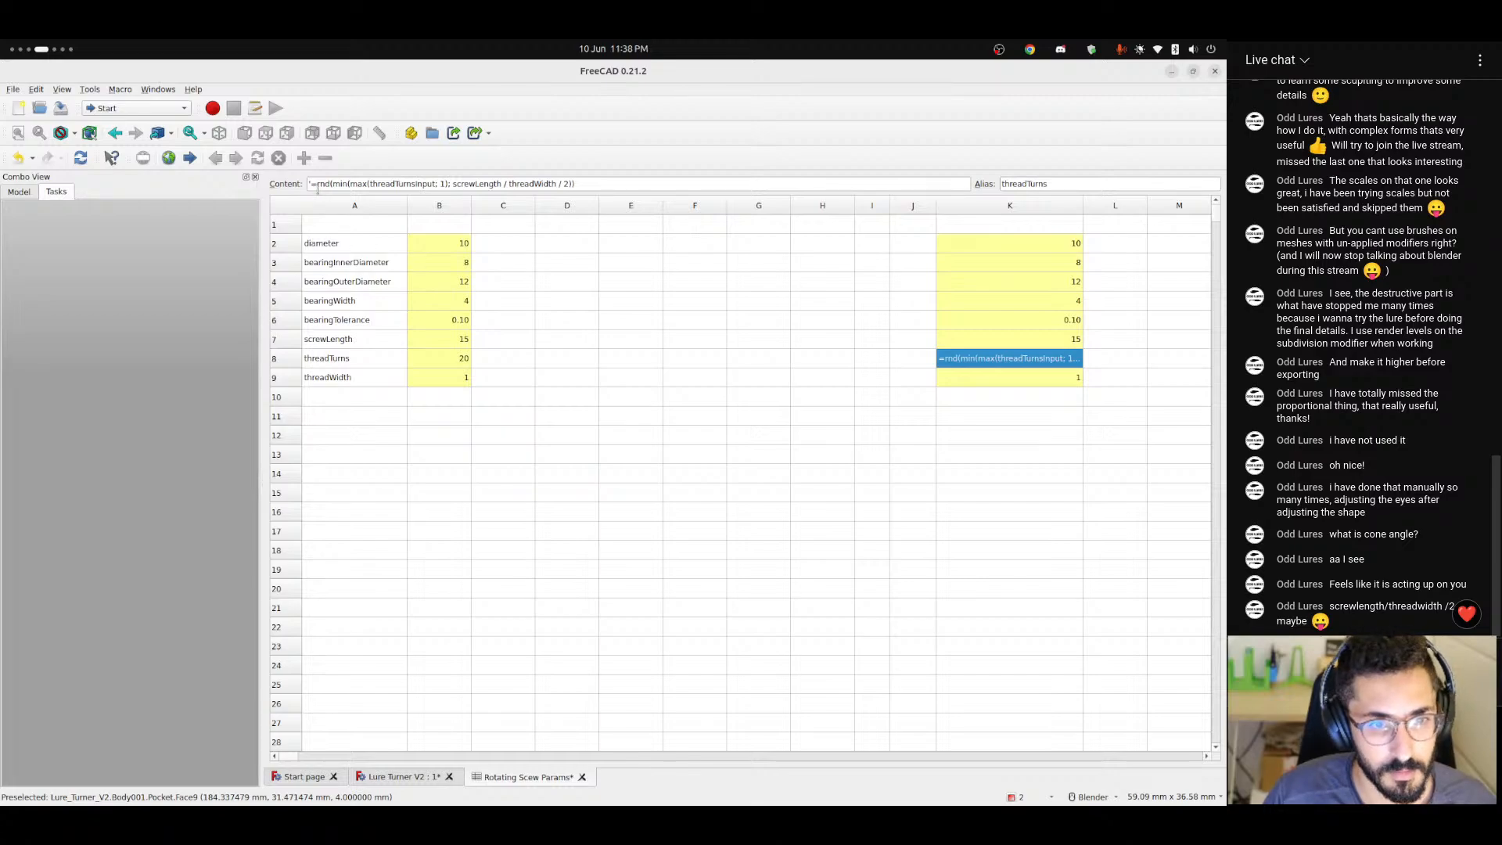
left_click(311, 184)
key("BackSpace")
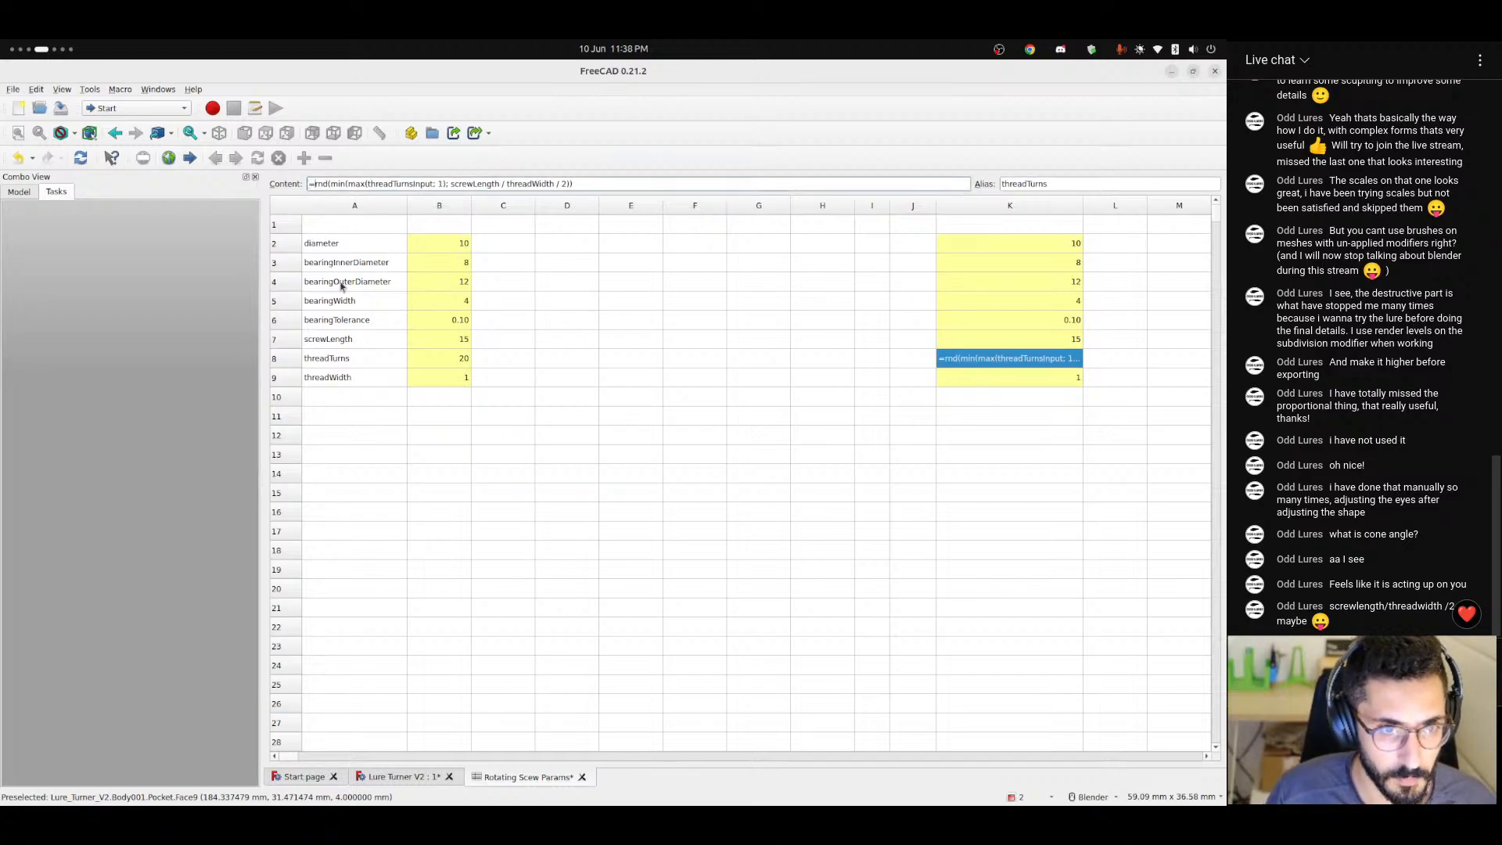
key("shift+Right")
key("shift+Right")
key("shift+Right")
type("round")
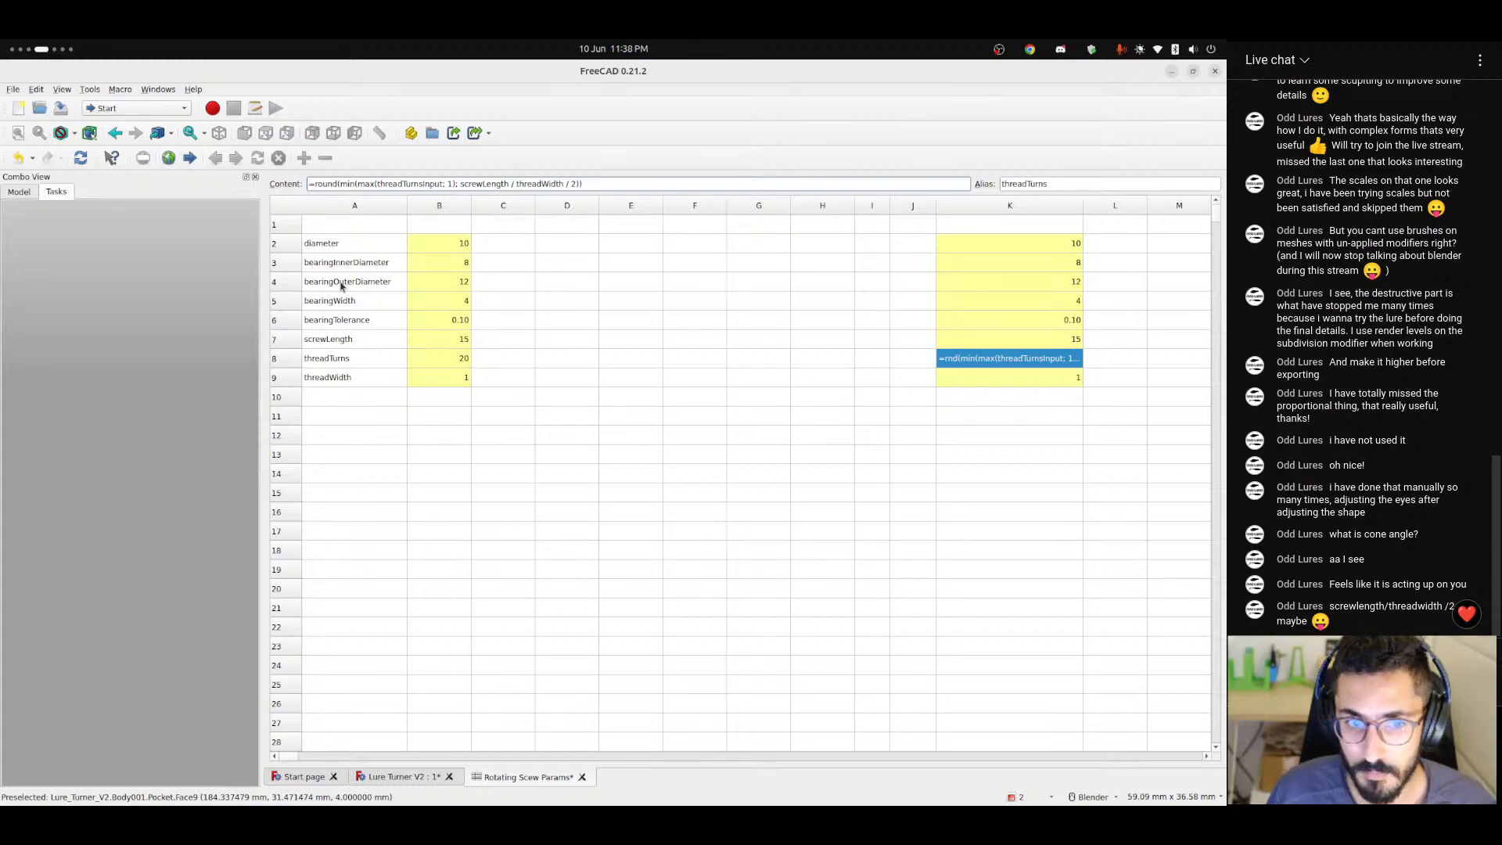
key("Return")
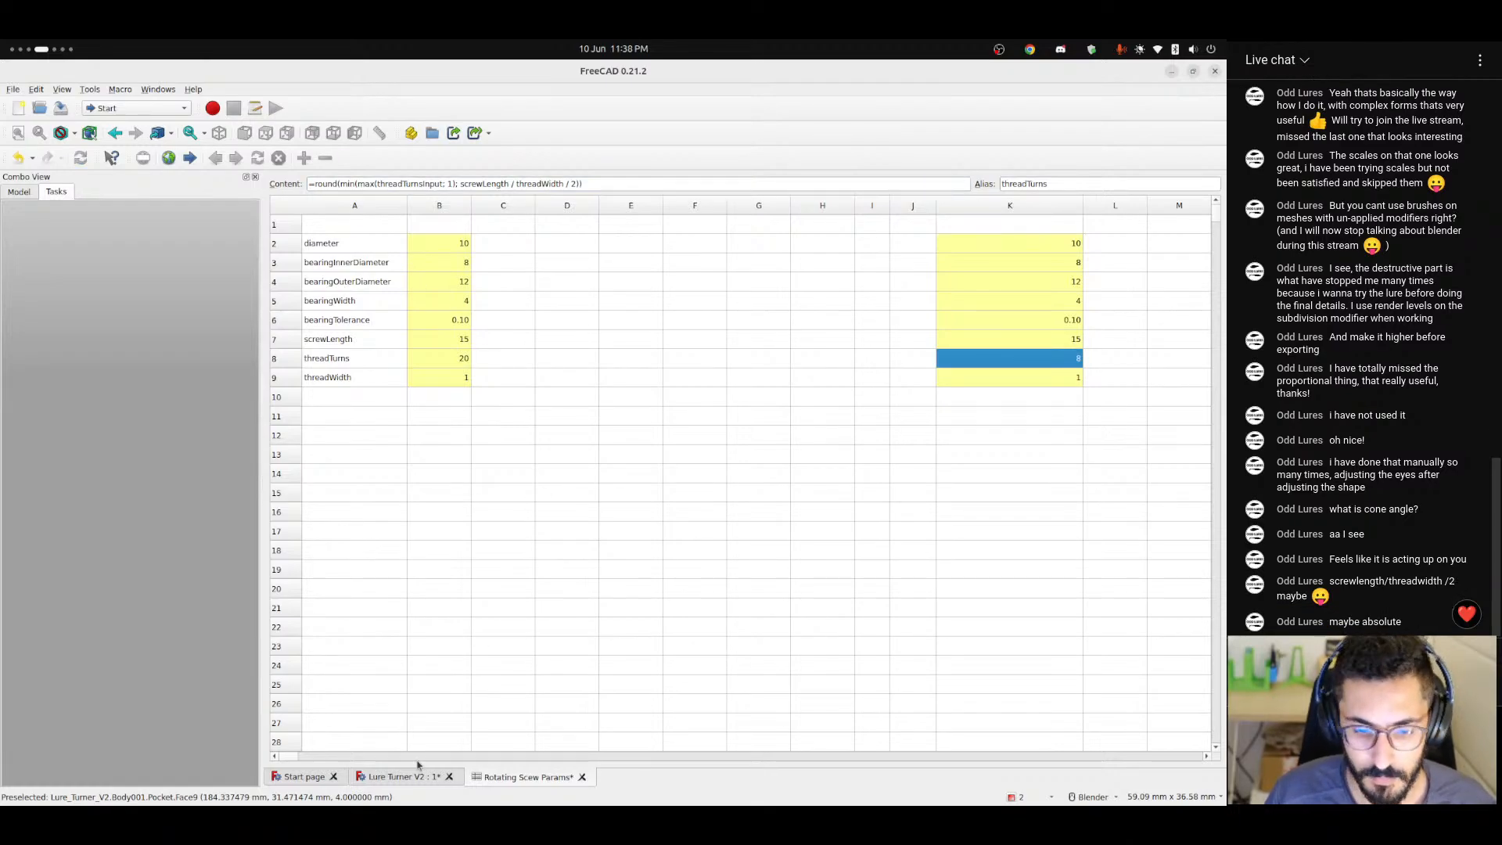
Examine the threads on both sides of the Lure Turner V2 shaft, from the front and at an angle, for spacing and overlaps.
left_click(389, 777)
middle_click_drag(605, 482, 665, 493)
scroll(626, 493, "up", 5)
left_click(1181, 219)
scroll(688, 514, "down", 4)
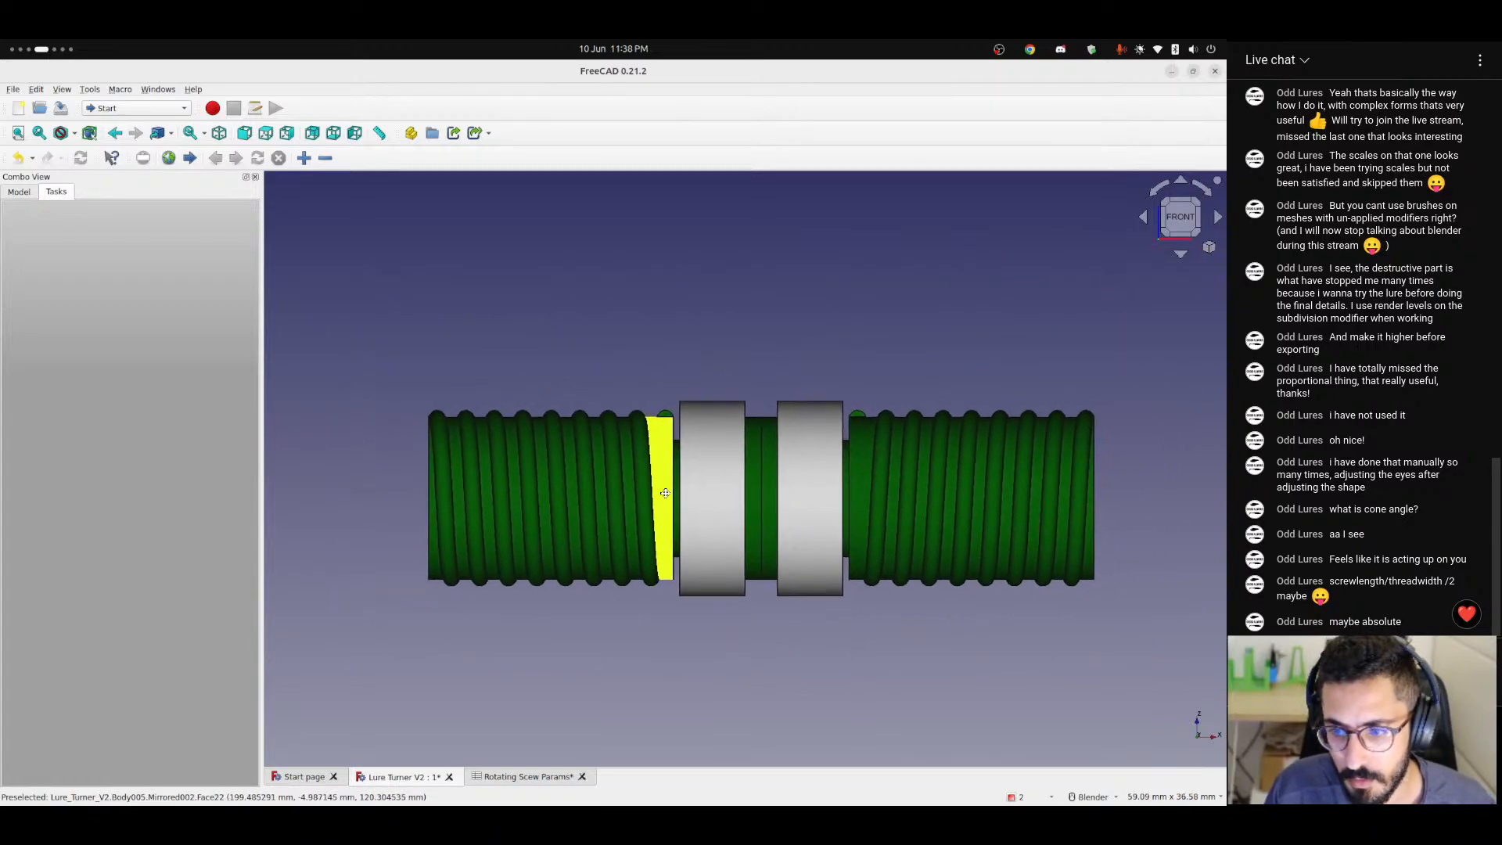
scroll(661, 485, "up", 3)
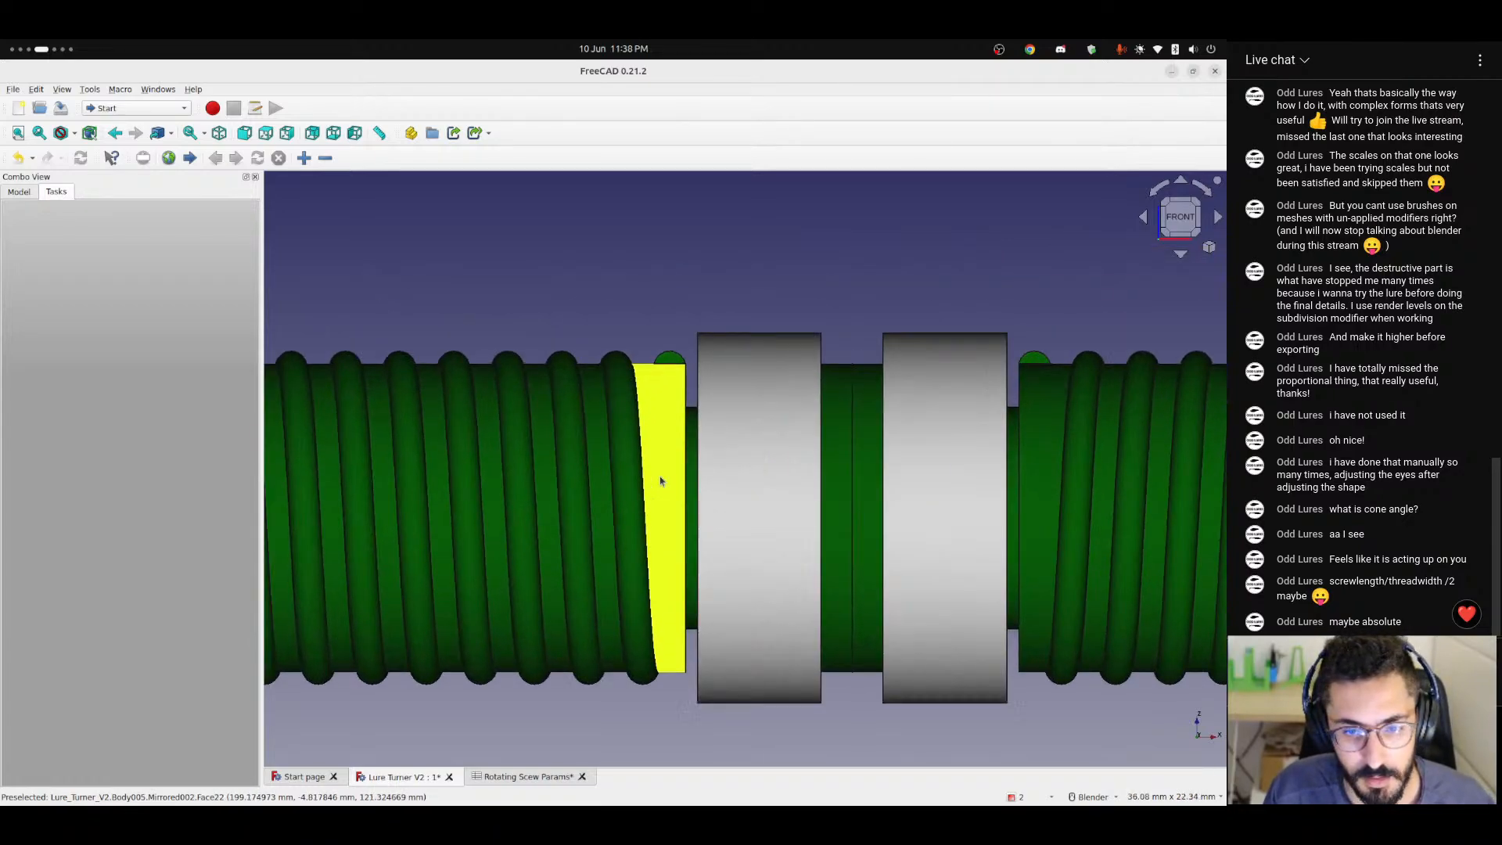
scroll(661, 481, "down", 5)
mouse_move(827, 502)
middle_mouse_down("shift")
mouse_move(744, 515)
mouse_move(829, 509)
middle_mouse_up("shift")
scroll(520, 488, "up", 4)
scroll(479, 494, "down", 2)
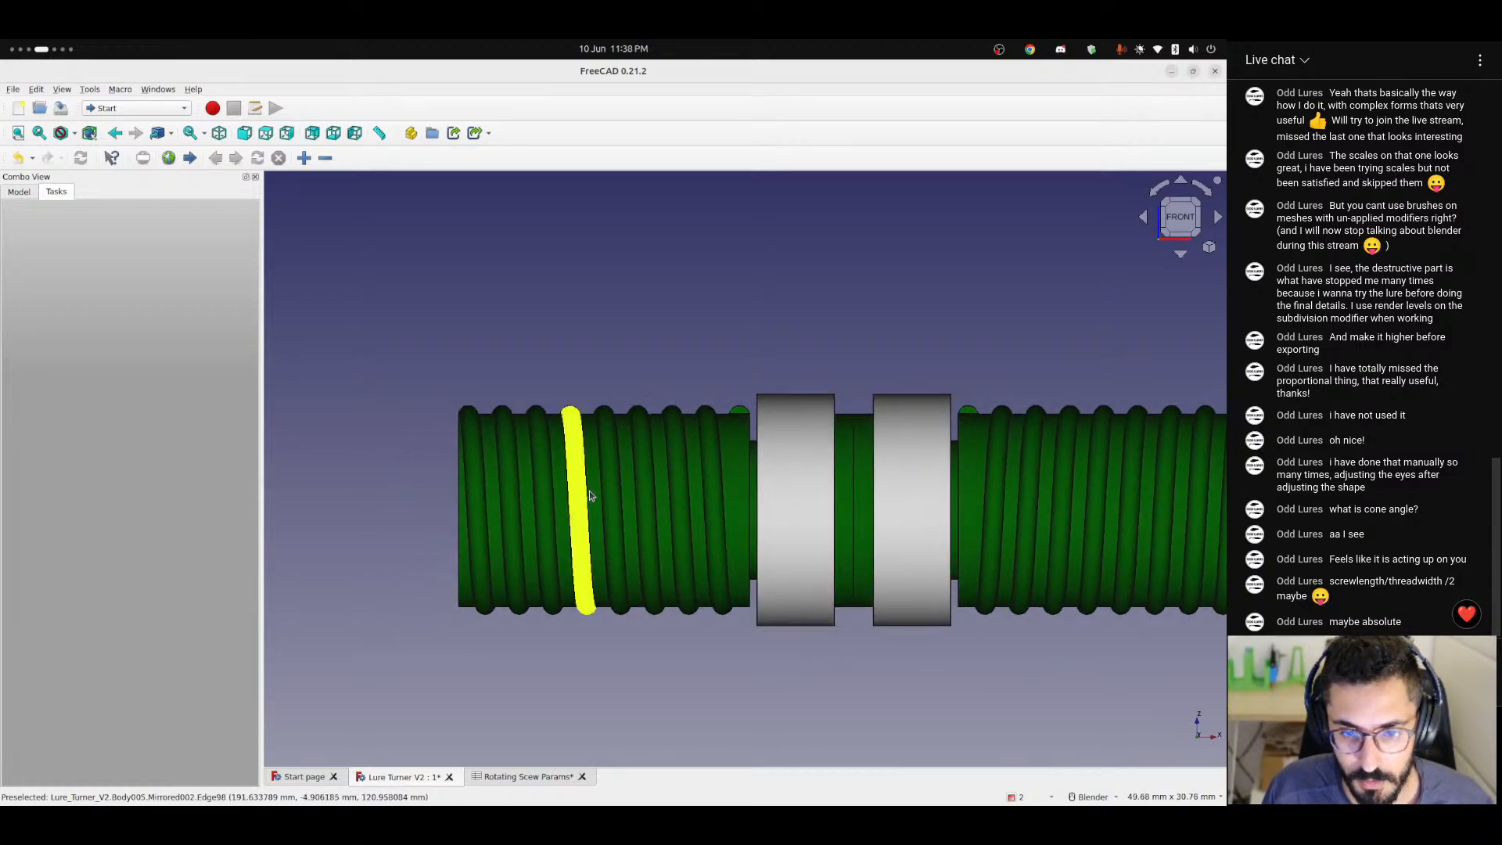
scroll(480, 494, "down", 1)
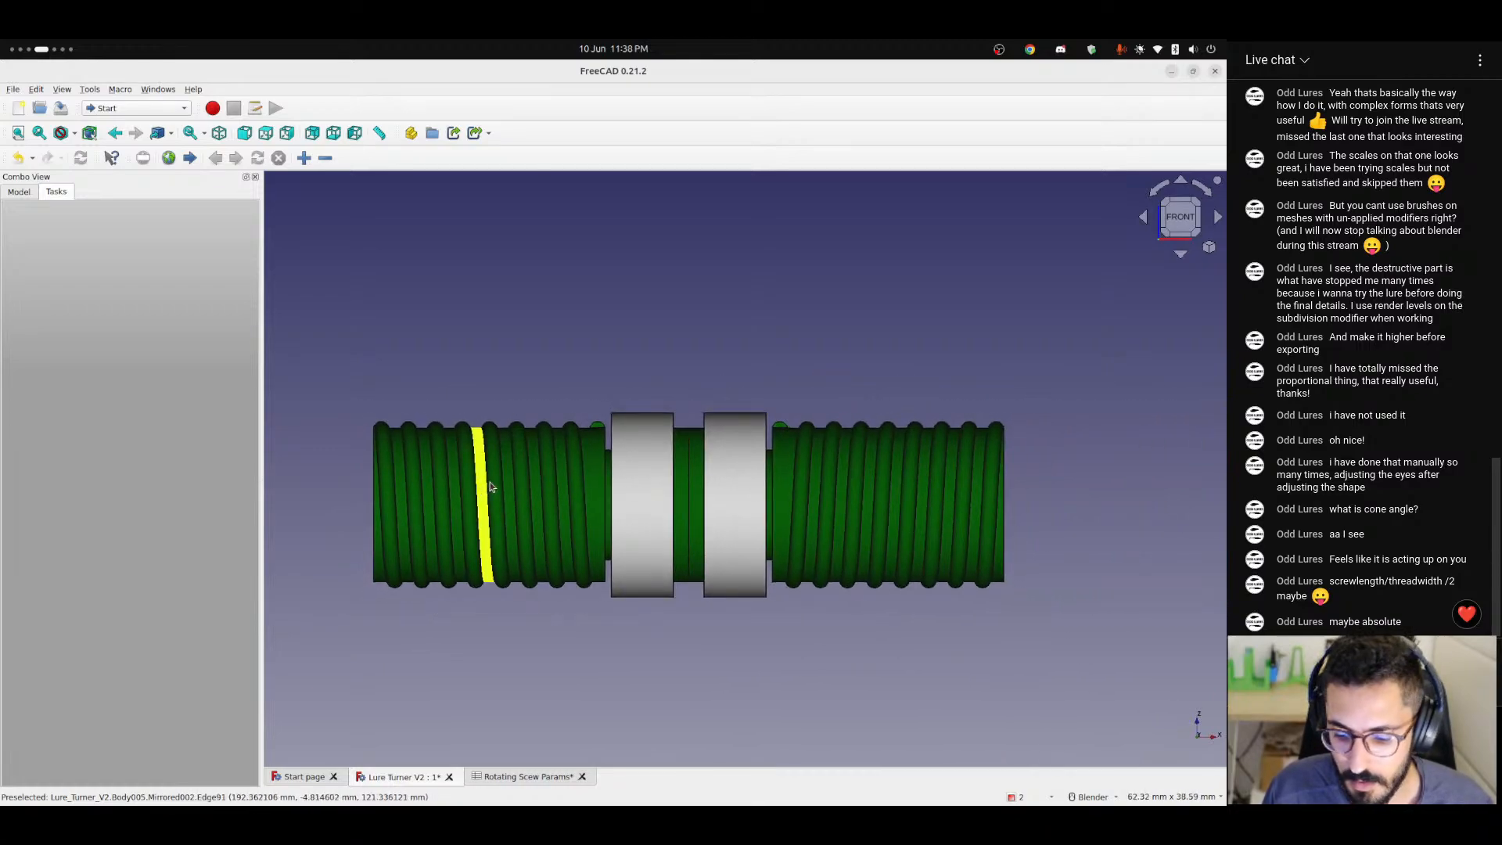
middle_click_drag(547, 501, 659, 585)
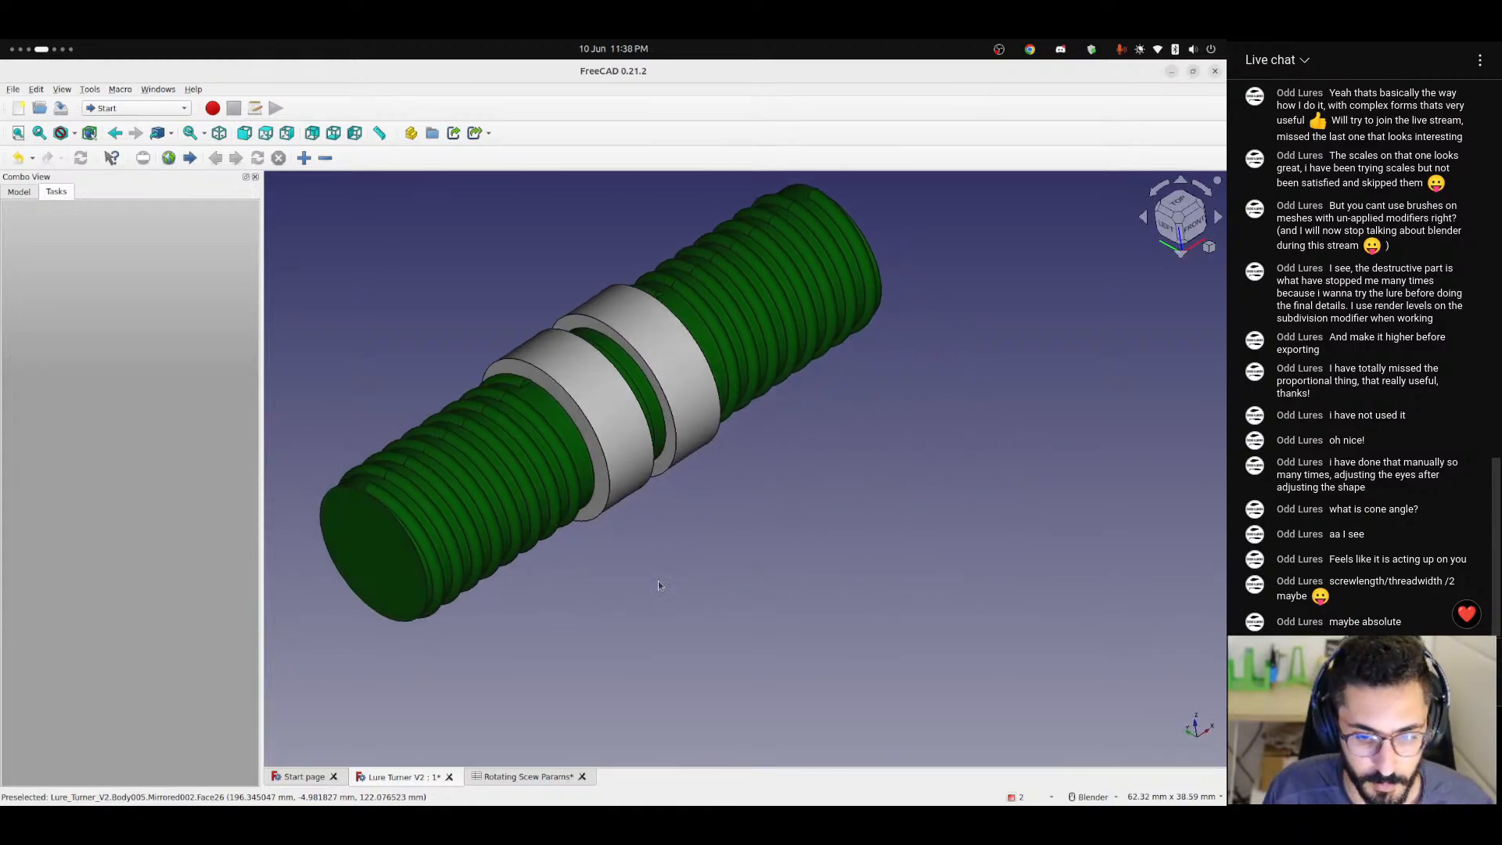
Go back to the Rotating Scew Params spreadsheet and check the threadTurns input against its computed limit formula.
left_click(516, 778)
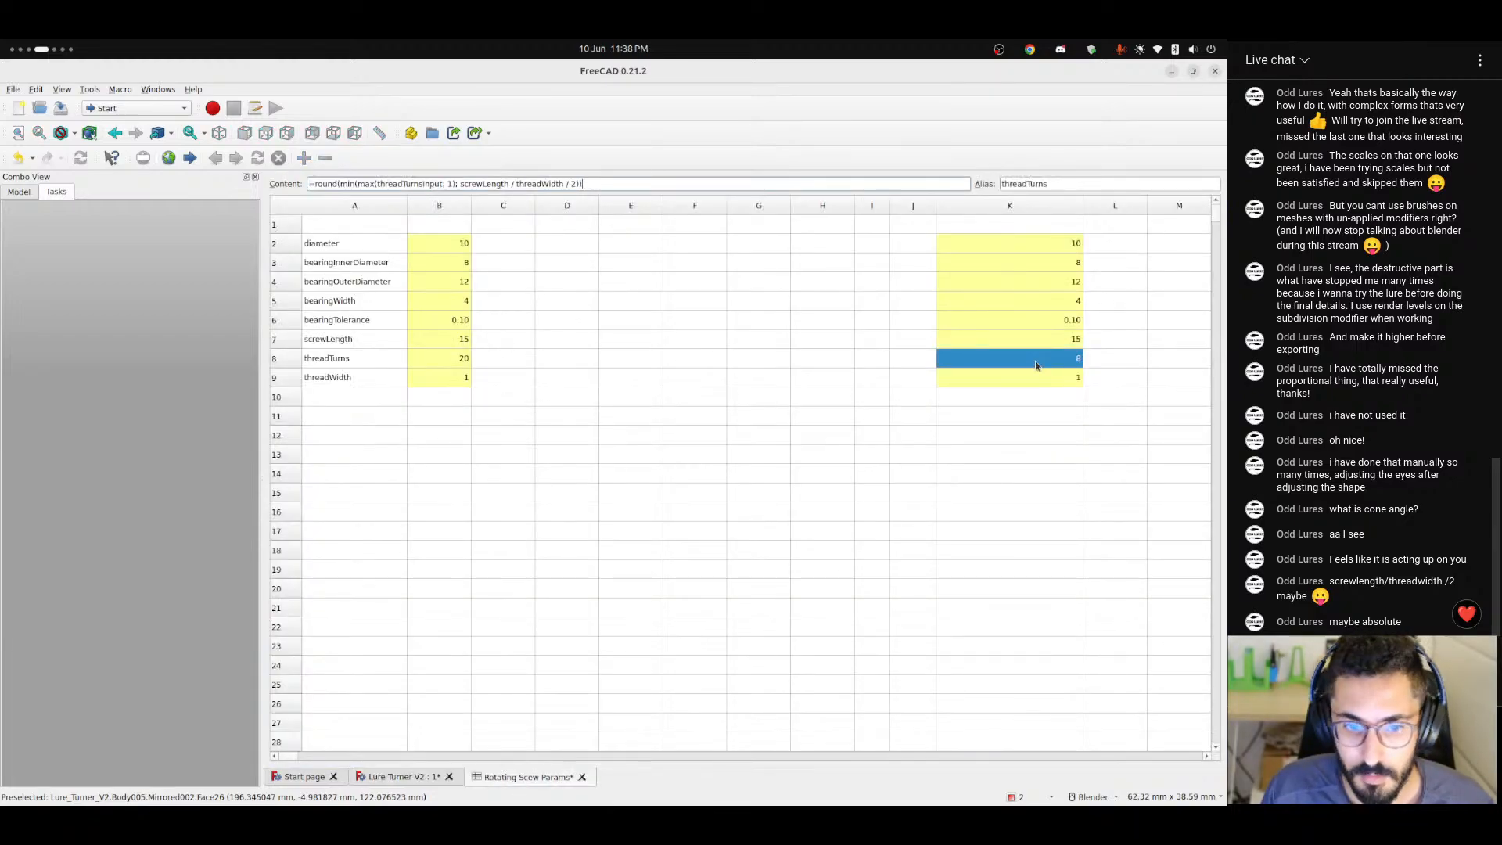
left_click(467, 363)
left_click(1054, 359)
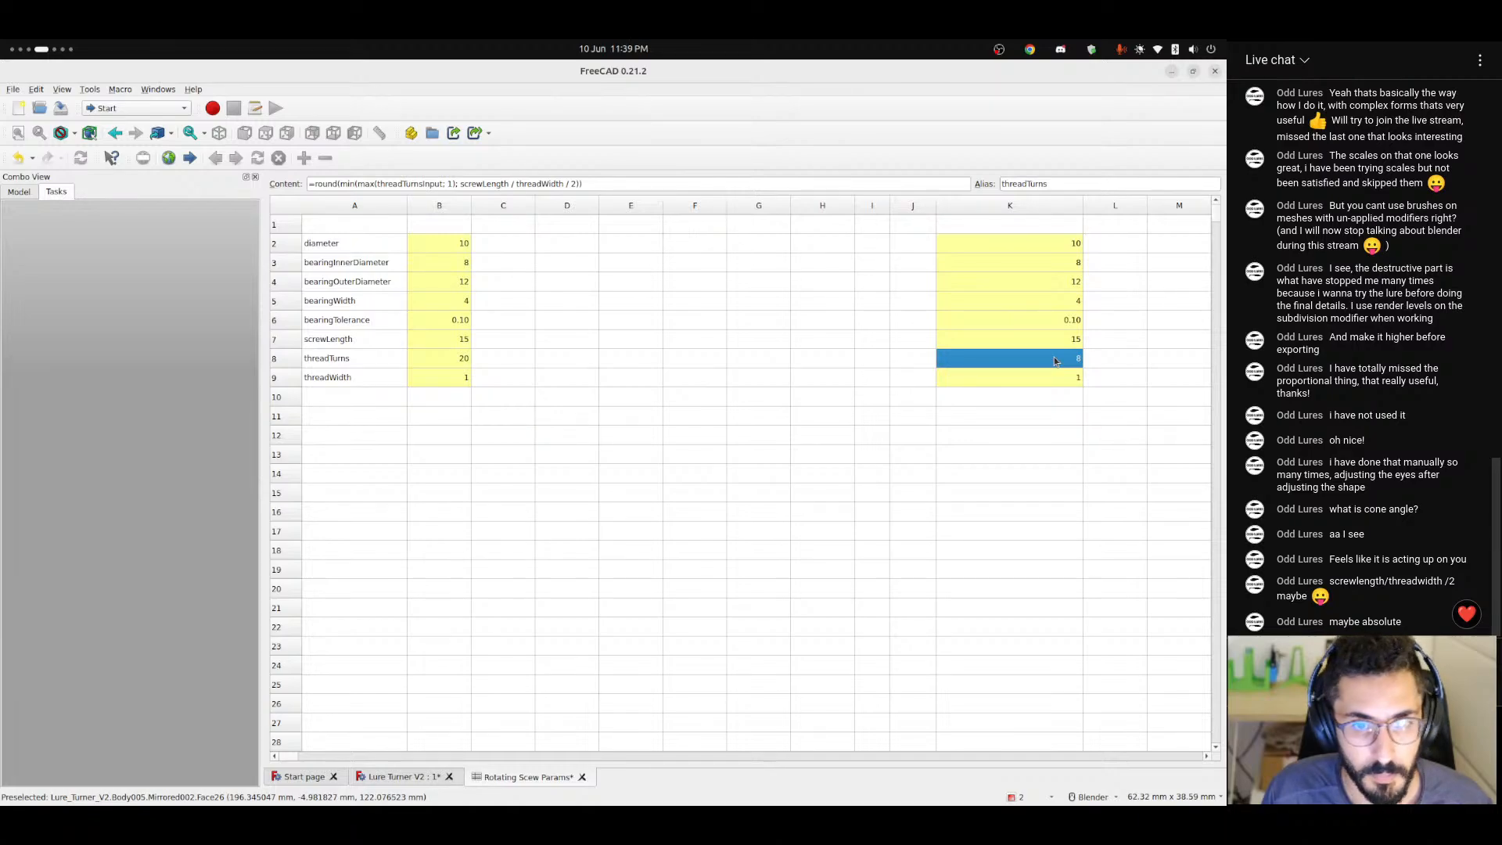
Try the threadTurns formula without the division by 2, and put / 2 back at its end.
left_click(571, 183)
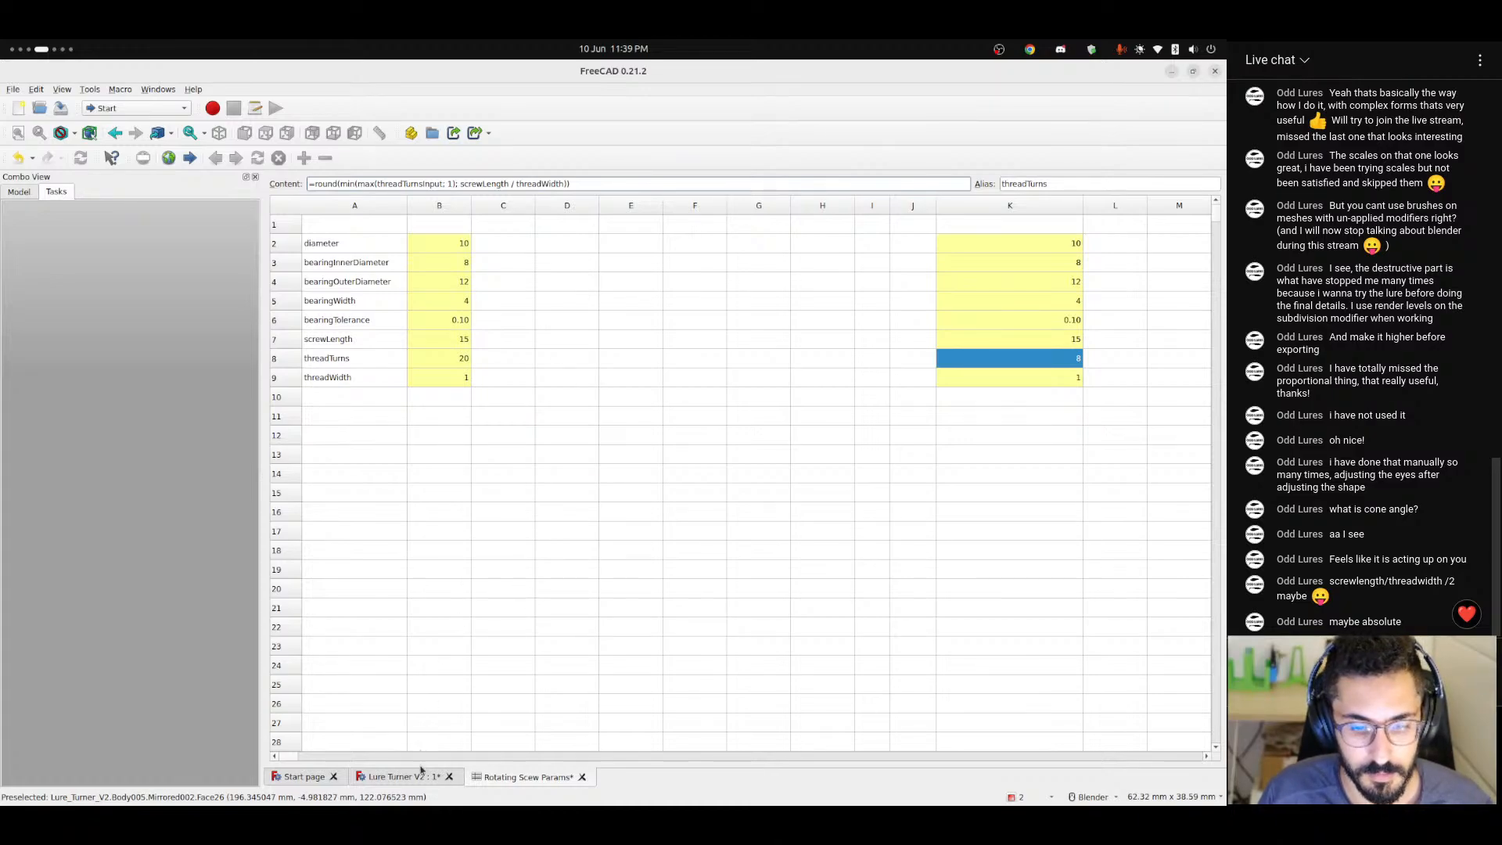
key("Return")
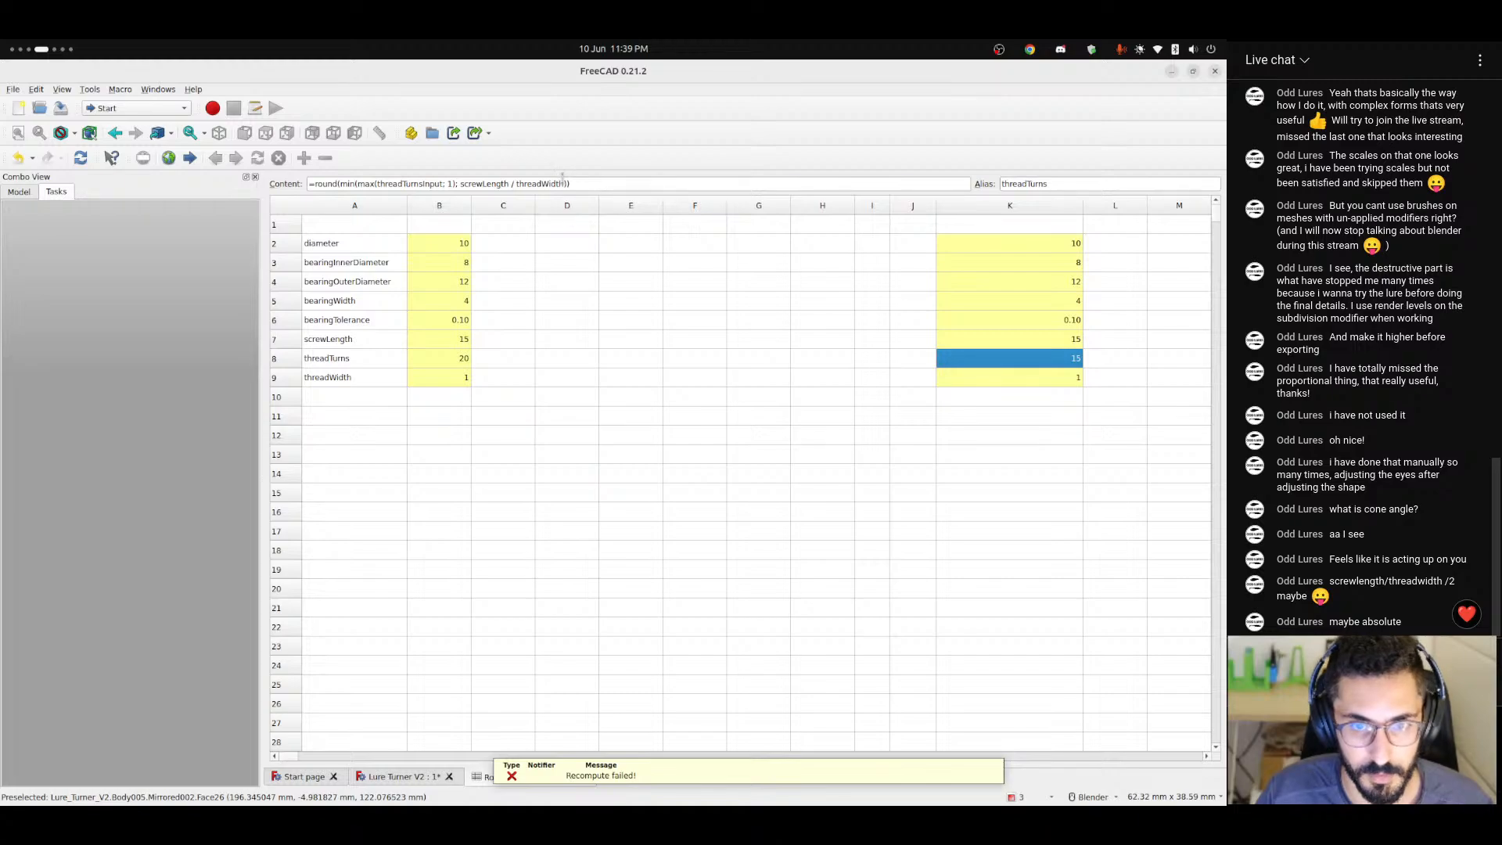
left_click(562, 182)
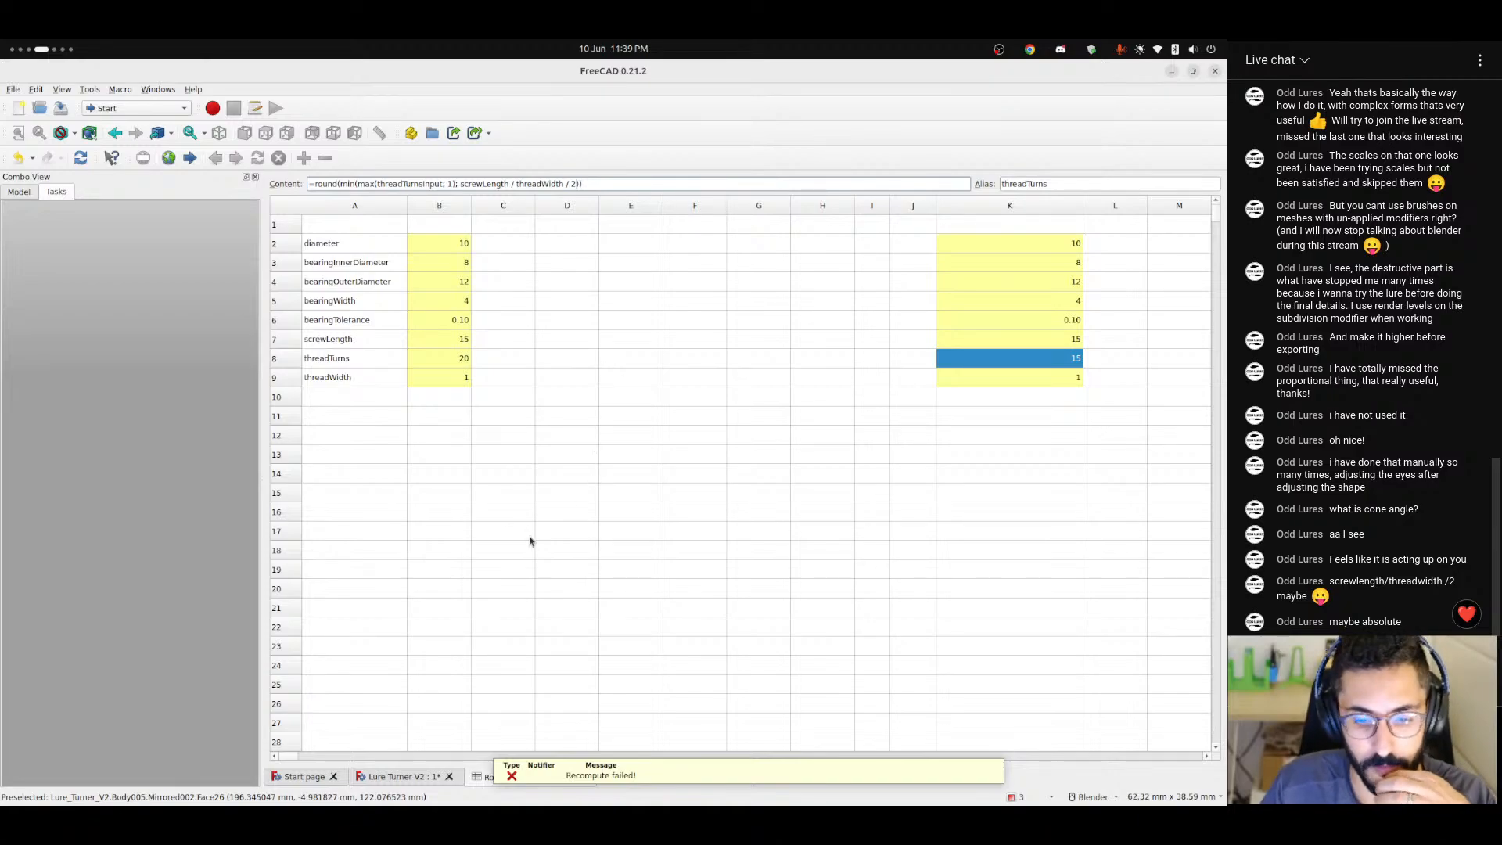
key("Return")
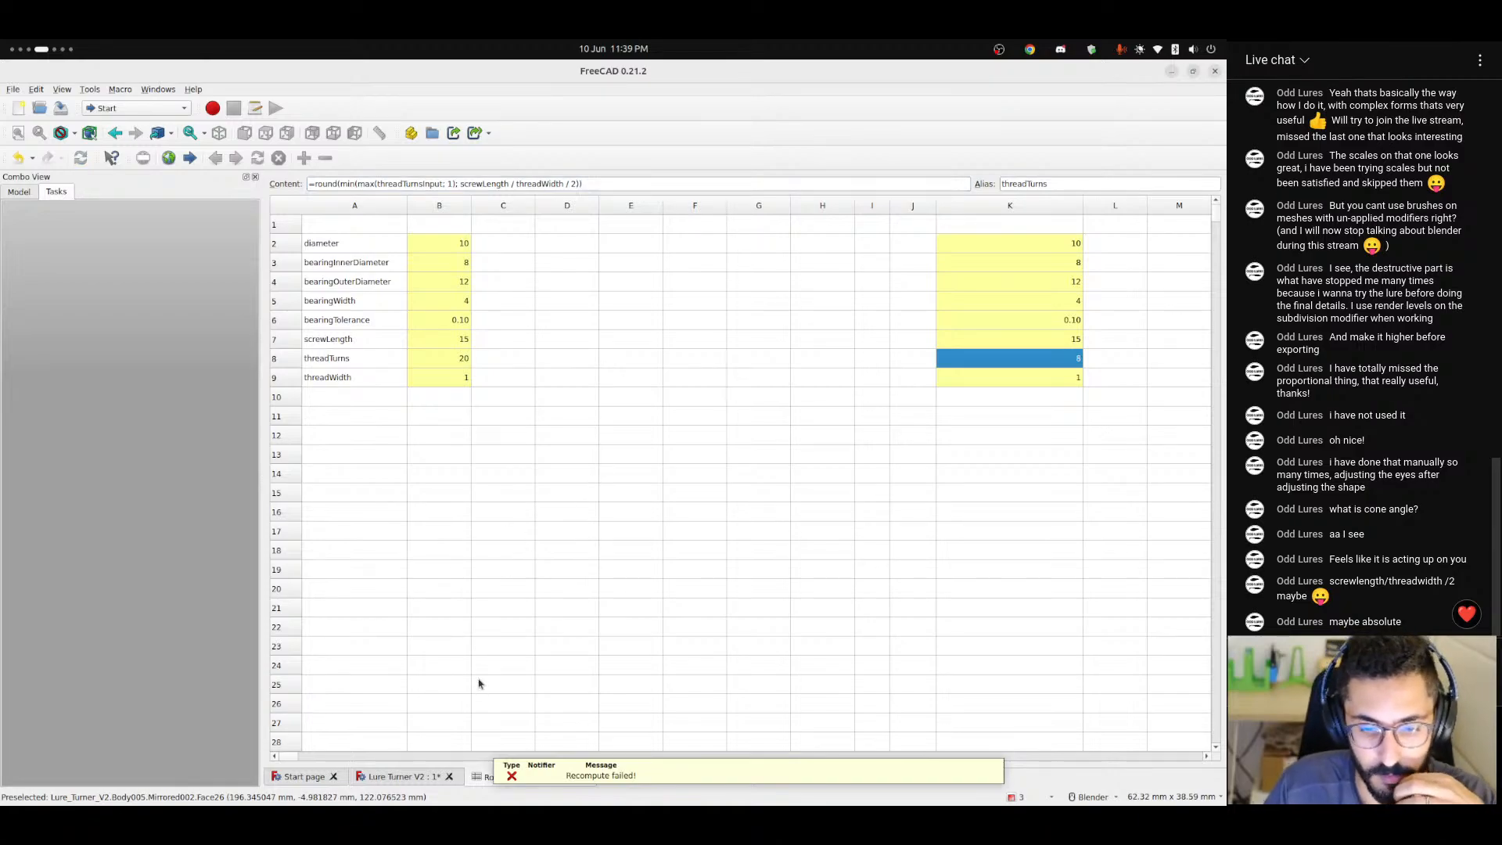
left_click(539, 493)
Switch to the text editor notes and add the range 1 < p < 10 below the thread padding definition.
left_click(403, 776)
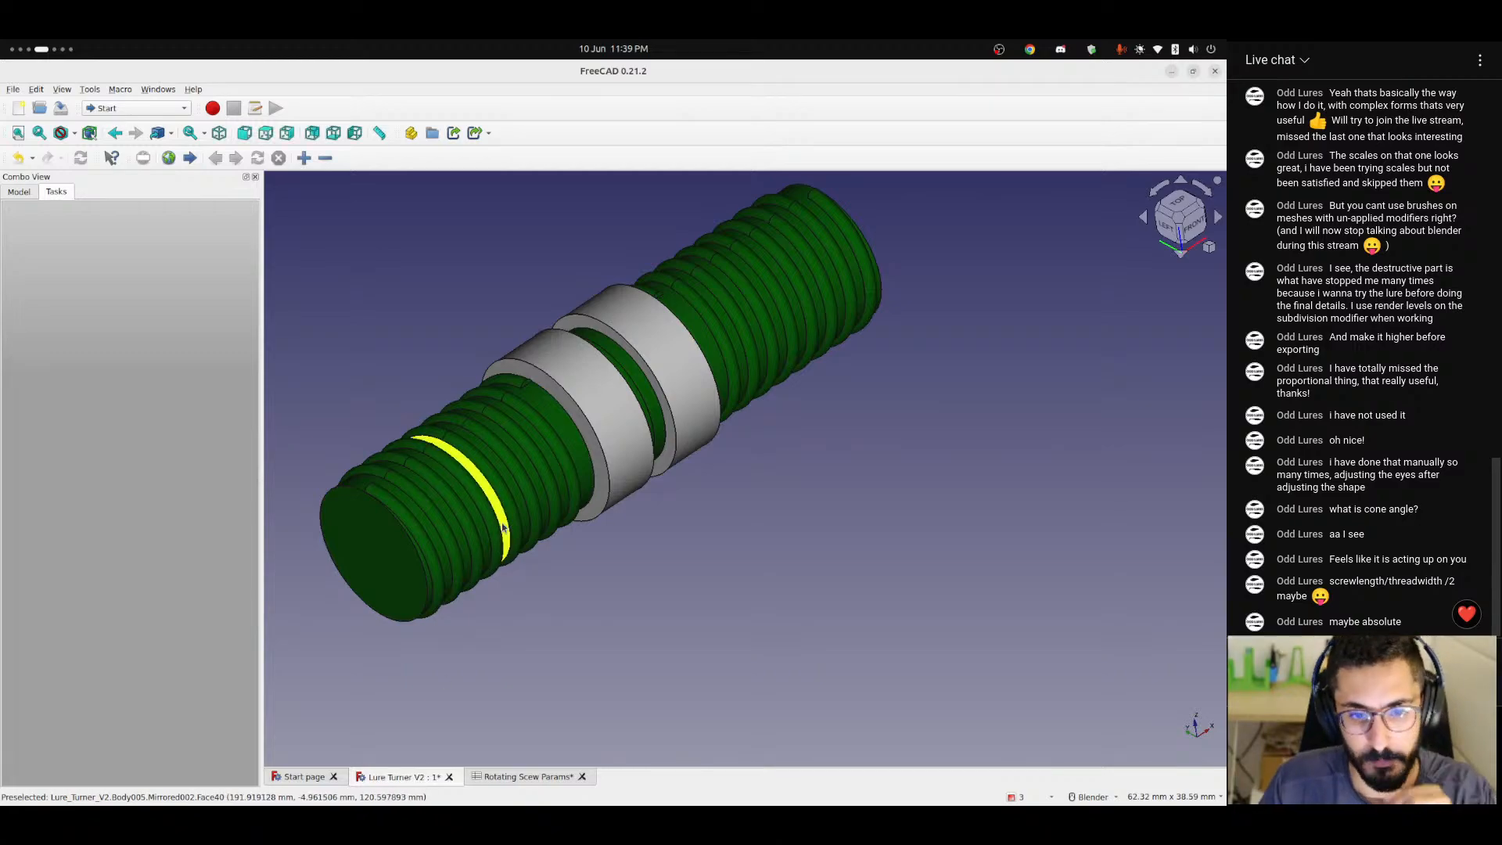
key("ctrl+alt+Right")
key("ctrl+alt+Right")
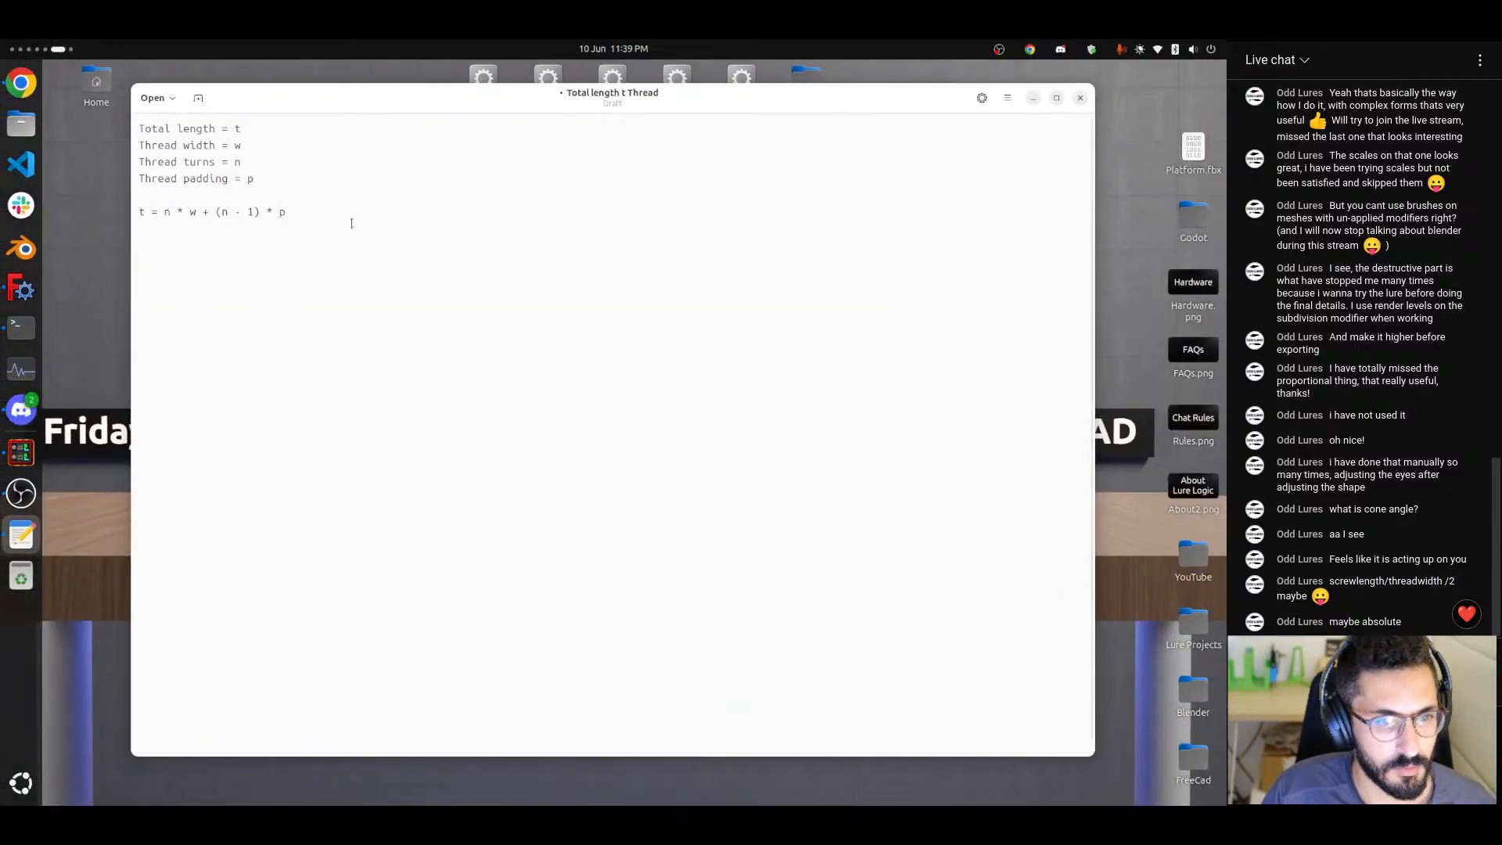
left_click_drag(136, 184, 145, 202)
left_click(316, 213)
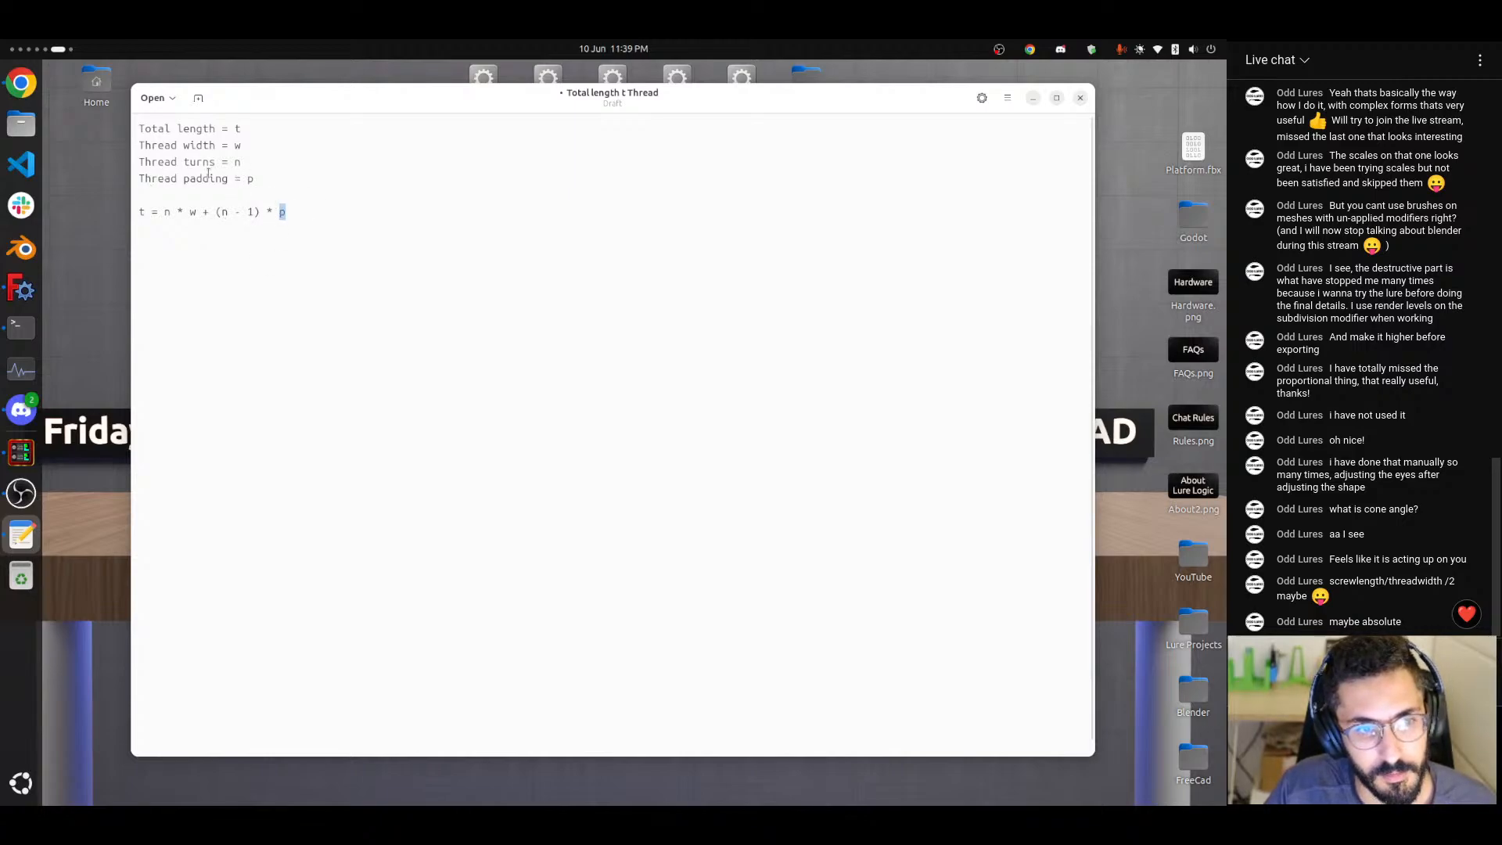
left_click_drag(255, 180, 103, 181)
left_click(274, 194)
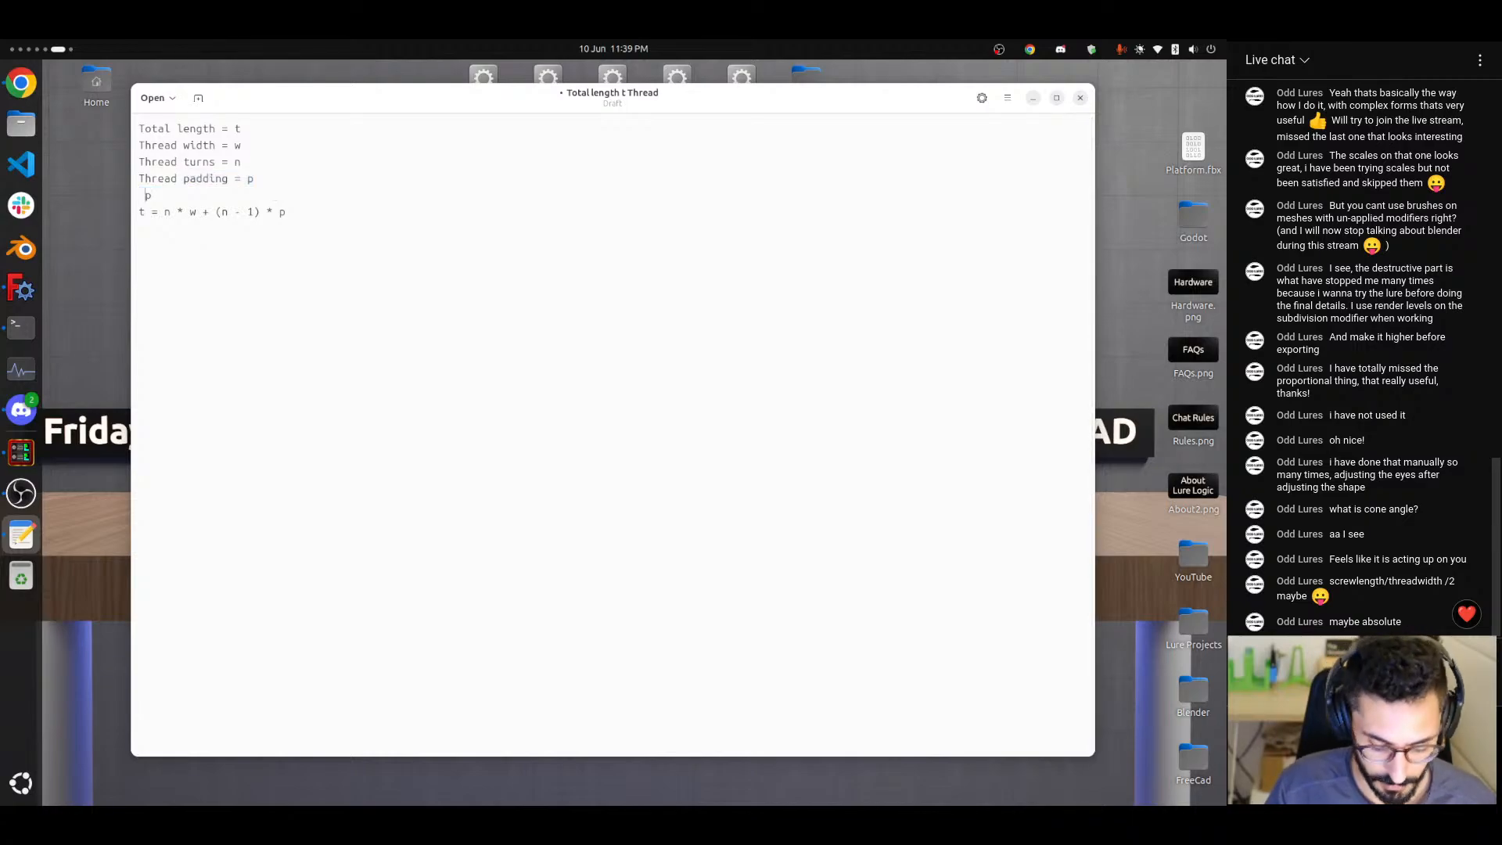
type("1 < ")
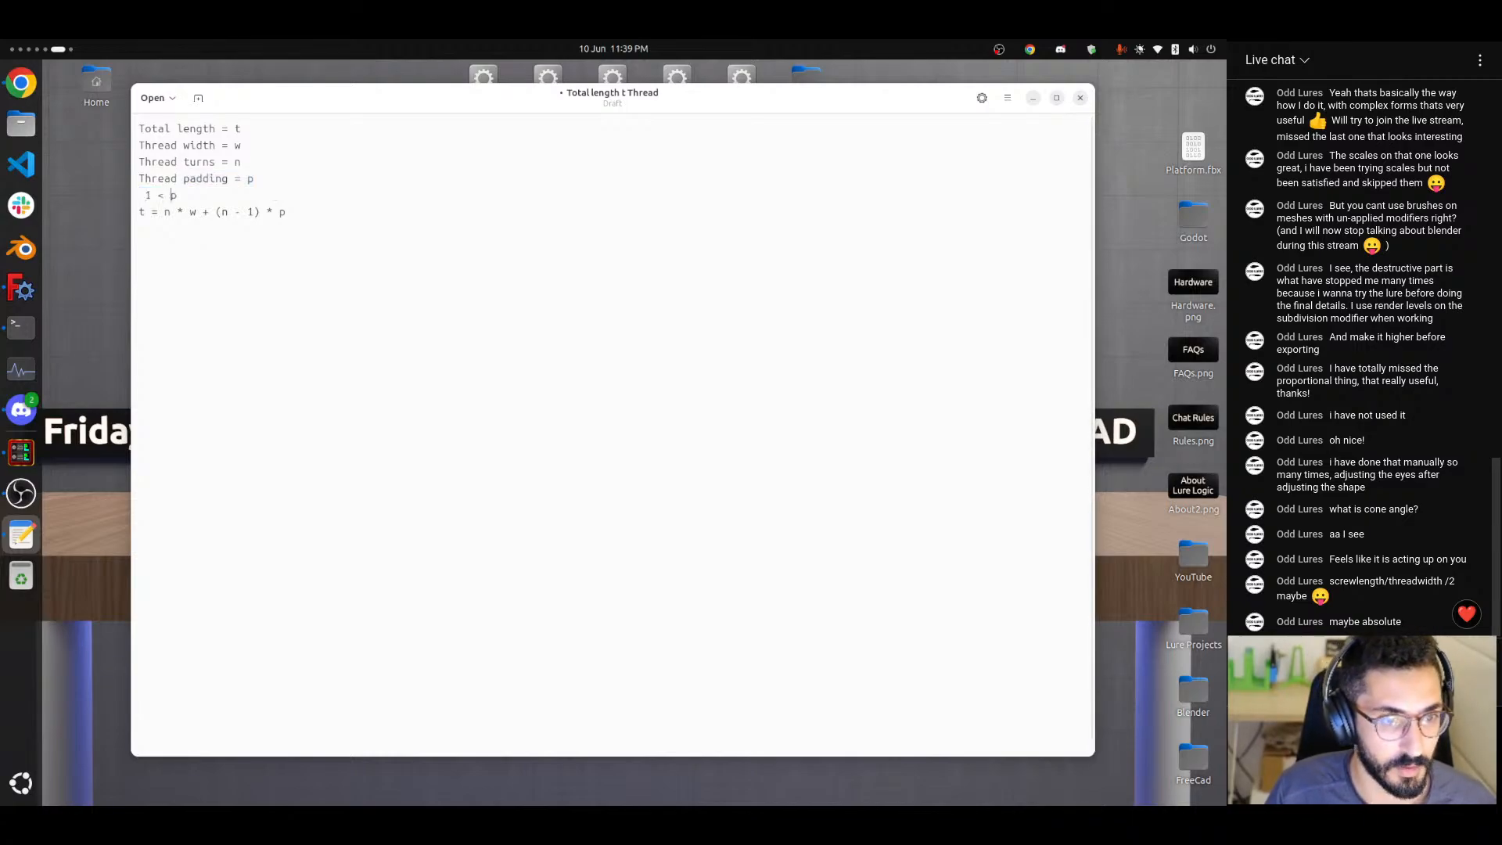
type("p < ")
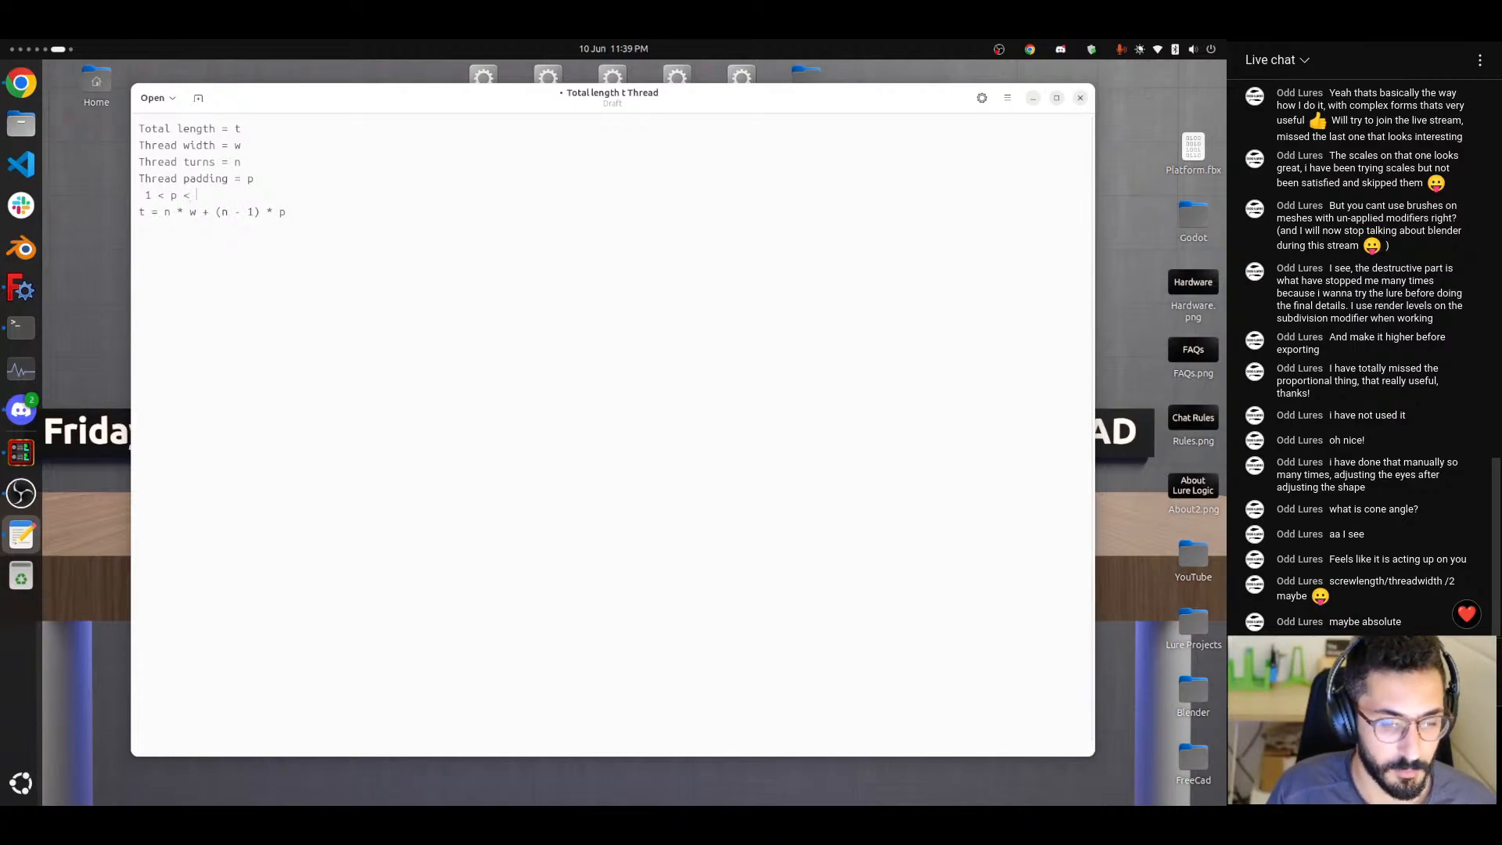
type("10")
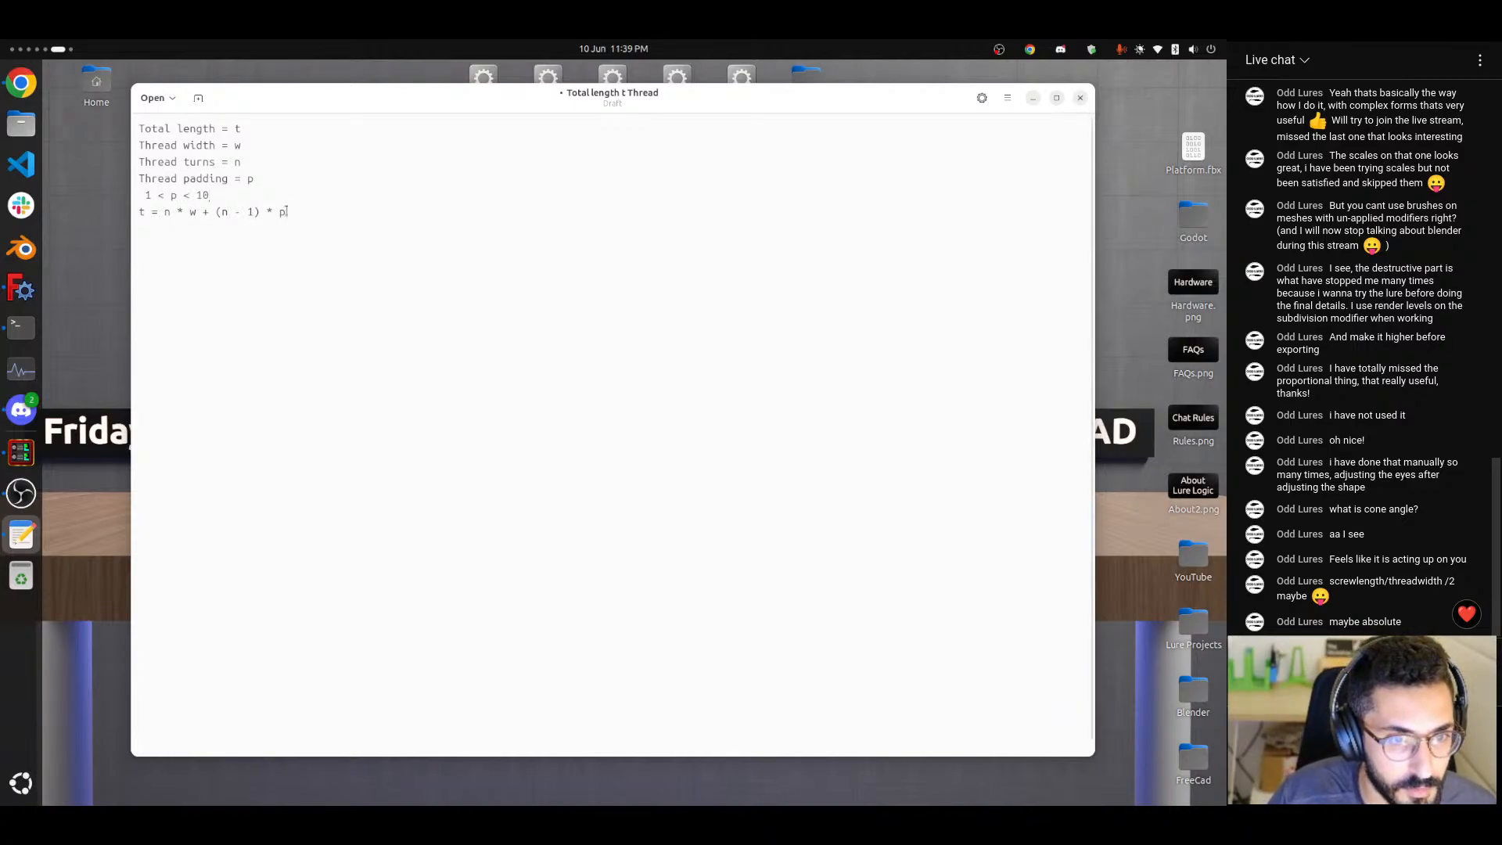
Add the line "p = something" below the total length equation in the notes.
left_click_drag(284, 211, 135, 209)
left_click(278, 220)
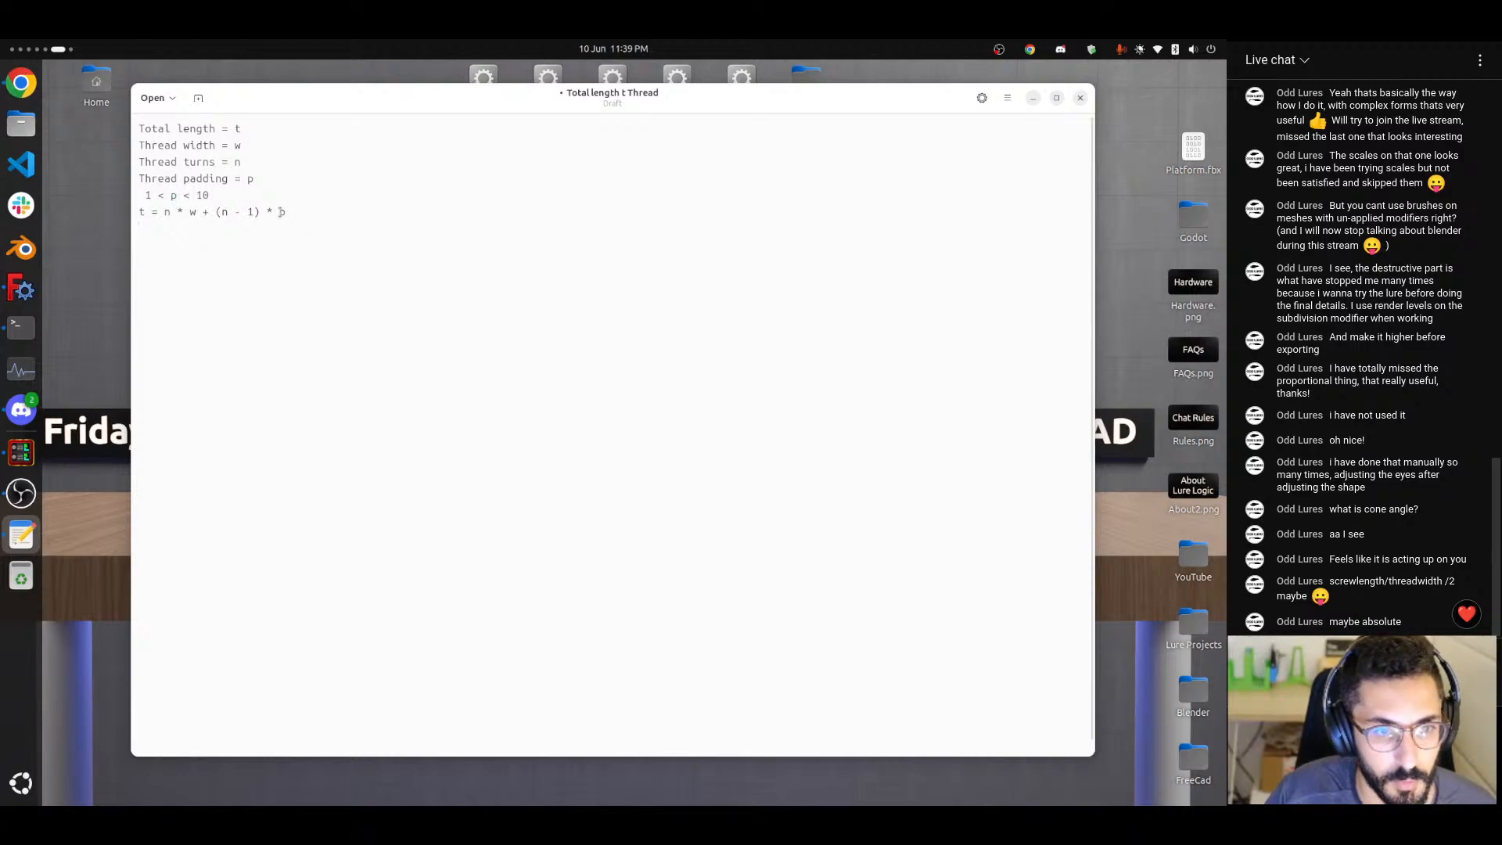
left_click(274, 278)
type("p = something")
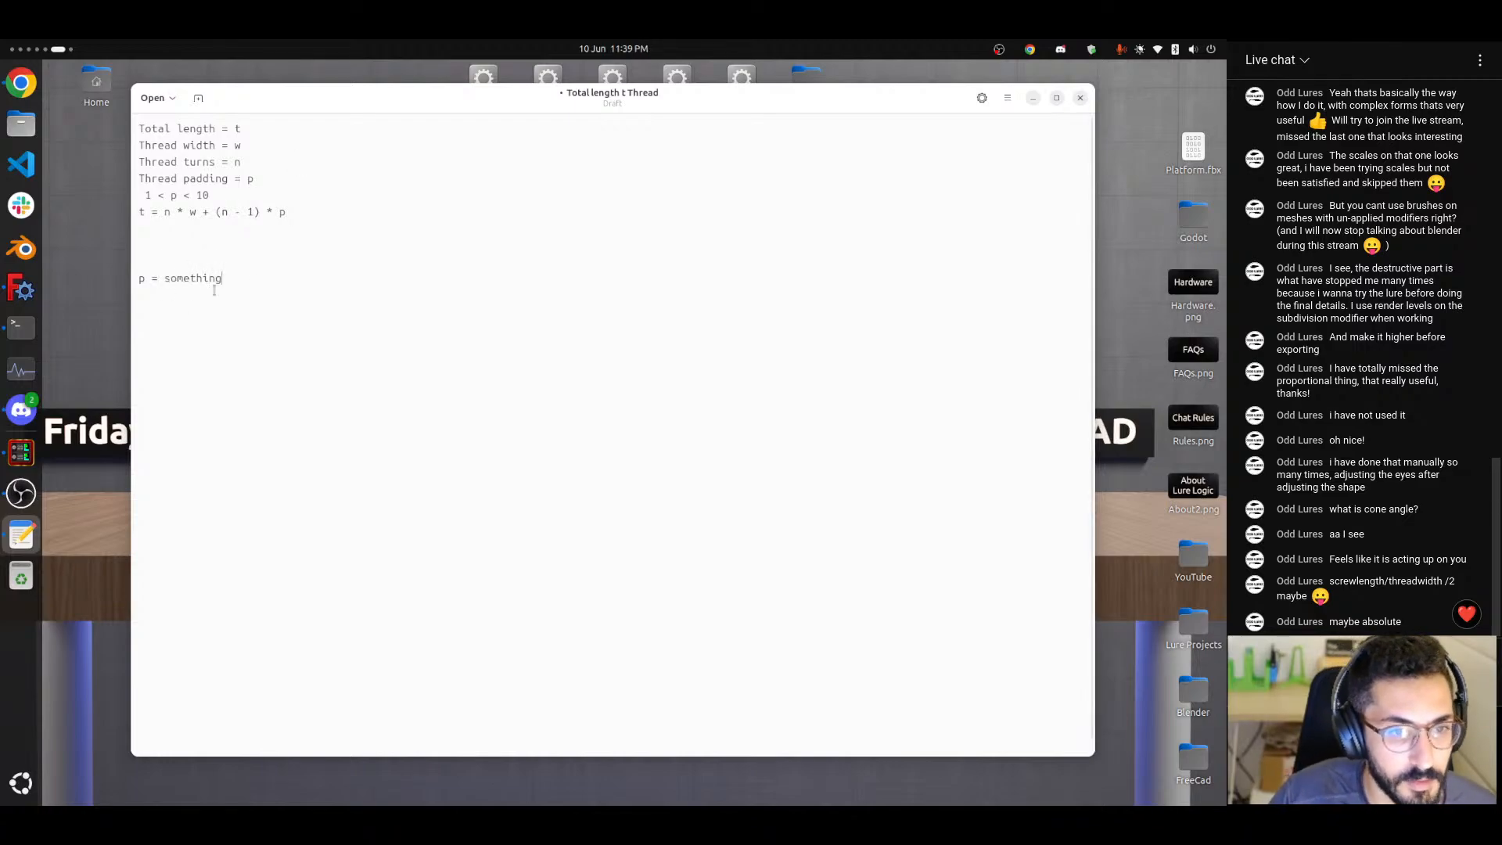
left_click_drag(222, 279, 157, 277)
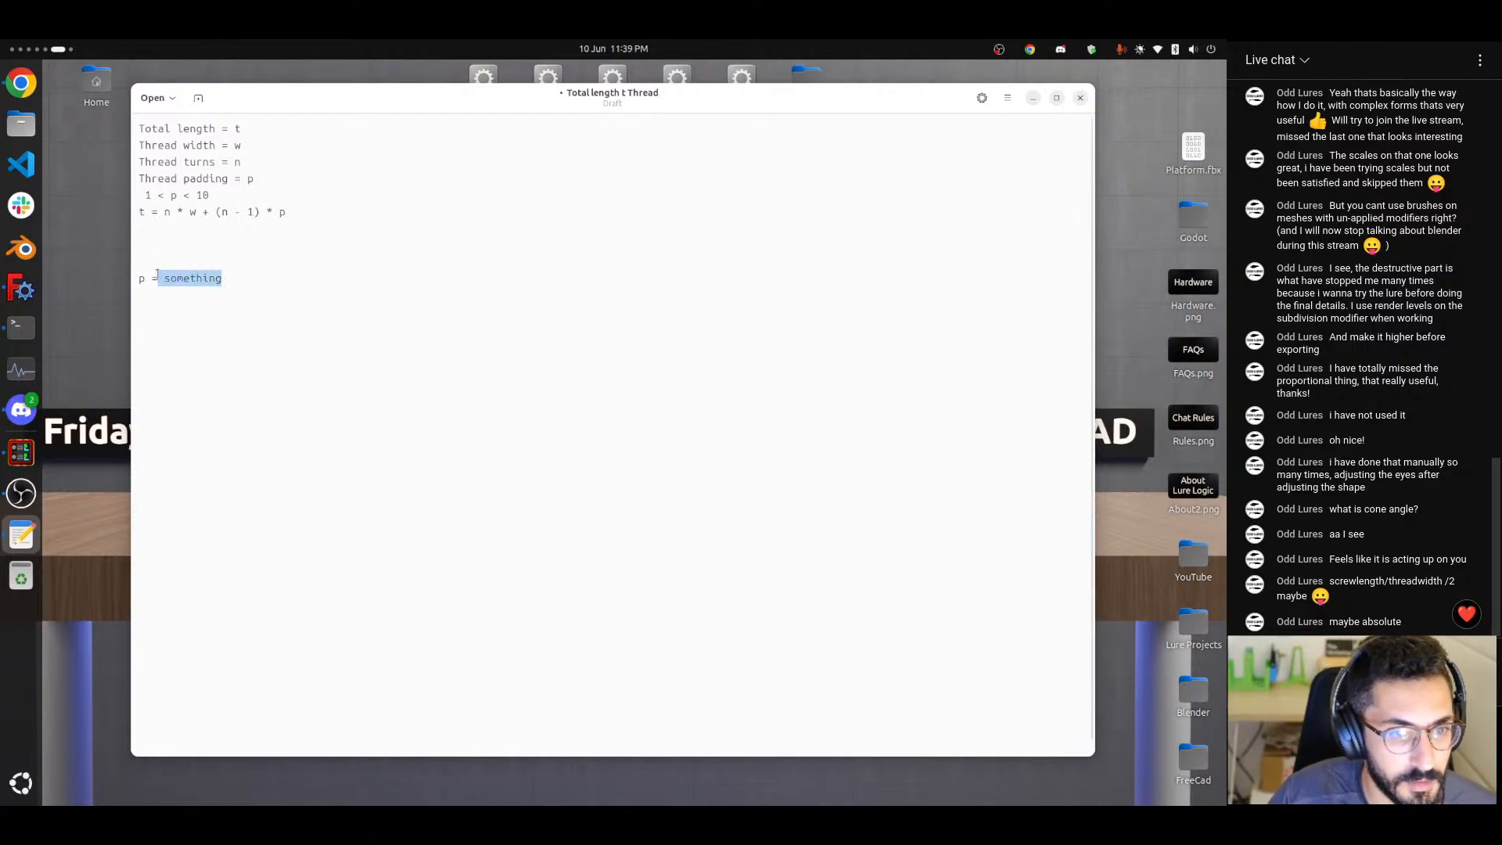
left_click_drag(177, 196, 168, 196)
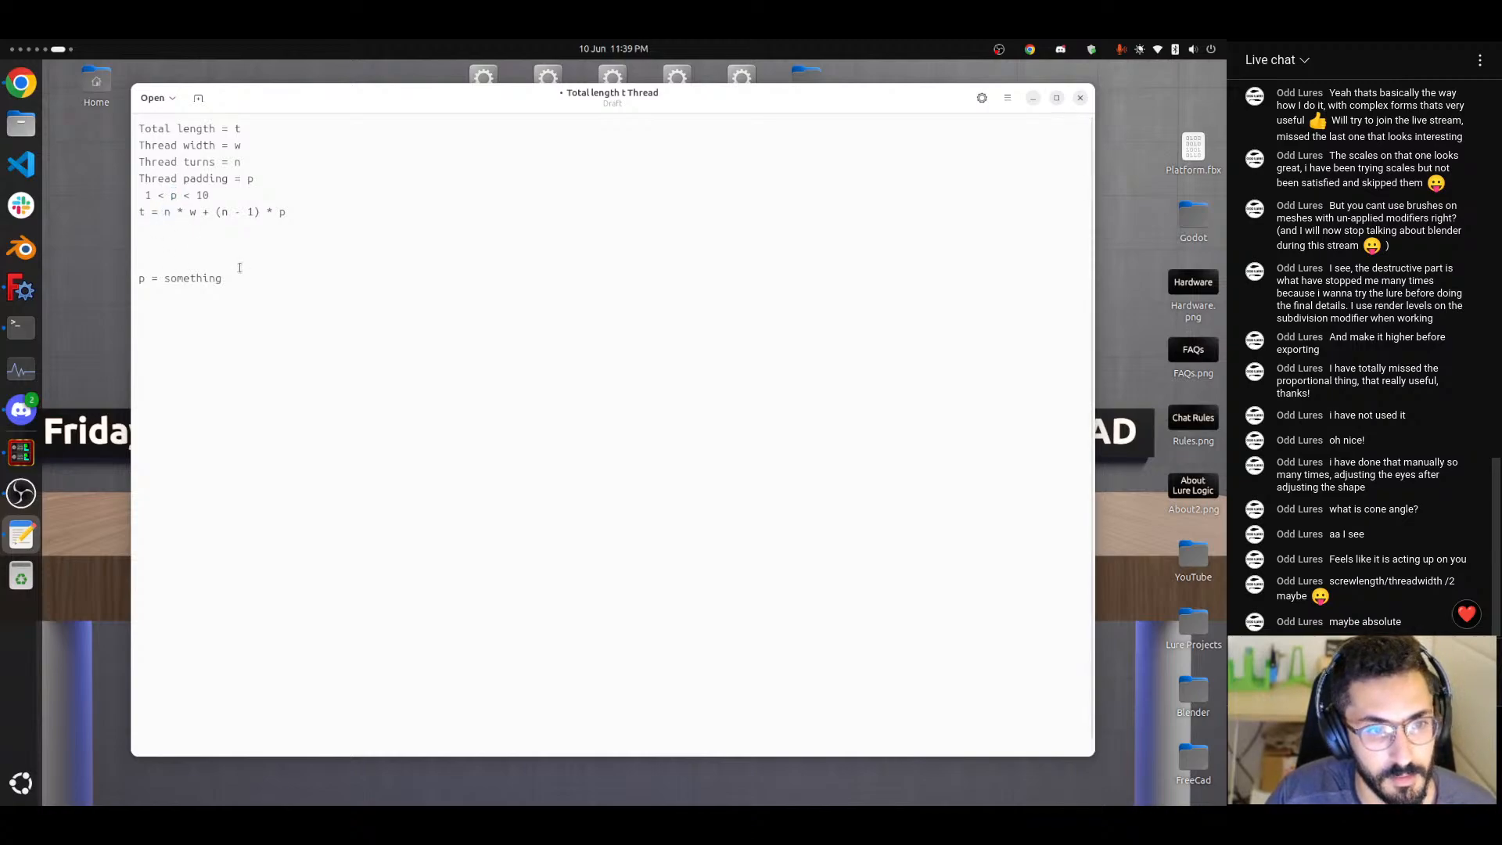
Return to FreeCAD, look over the Rotating Scew Params spreadsheet, and save the Lure Turner V2 document.
key("super+Page_Up")
key("super+Page_Up")
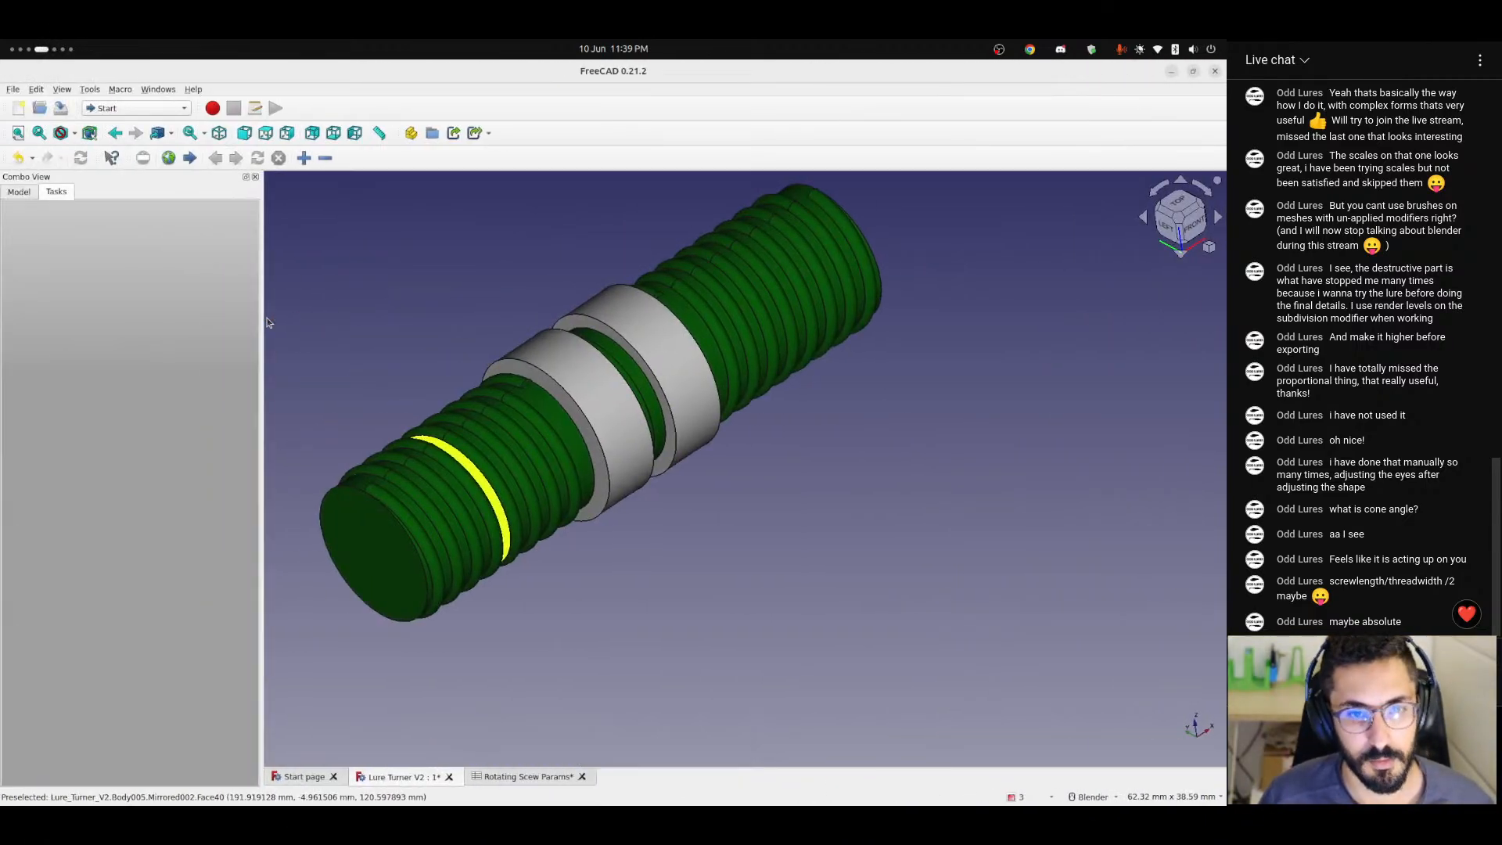
middle_click_drag(599, 367, 537, 473)
scroll(571, 497, "up", 2)
key("ctrl+Tab")
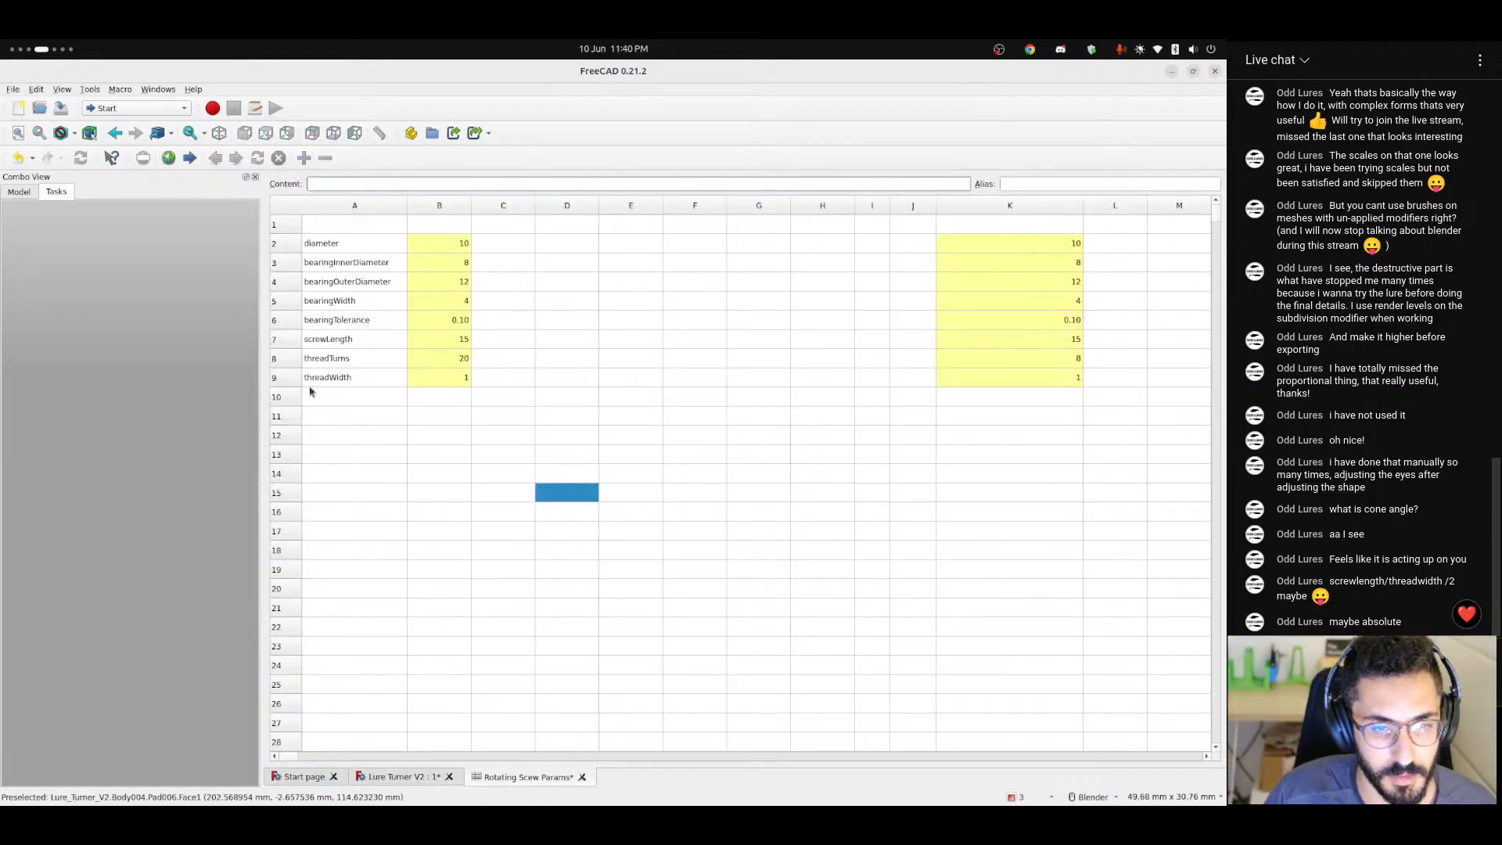
left_click(339, 402)
left_click(399, 777)
scroll(555, 539, "down", 5)
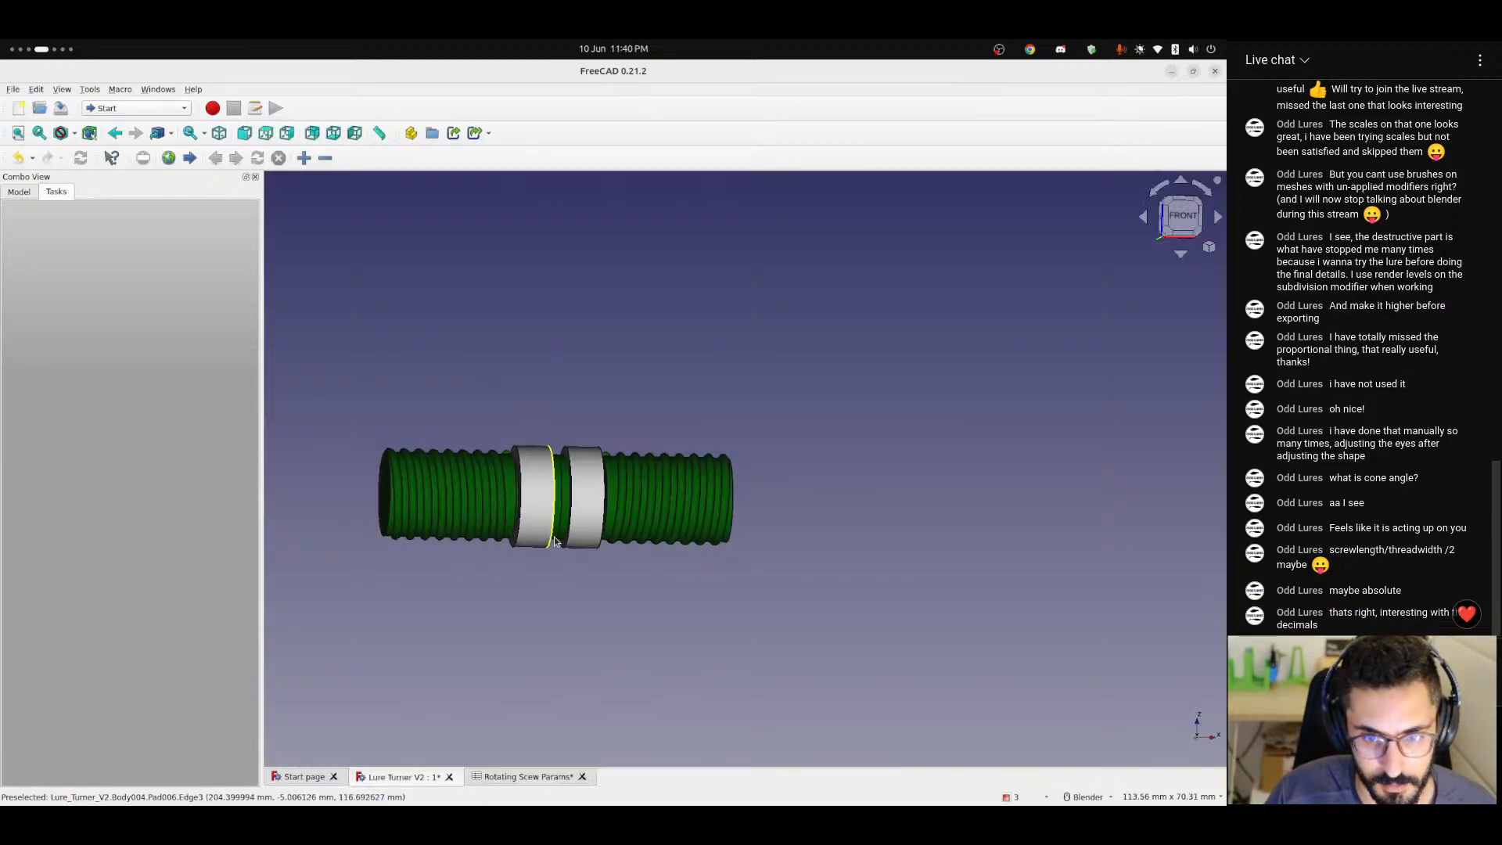
key("ctrl+s")
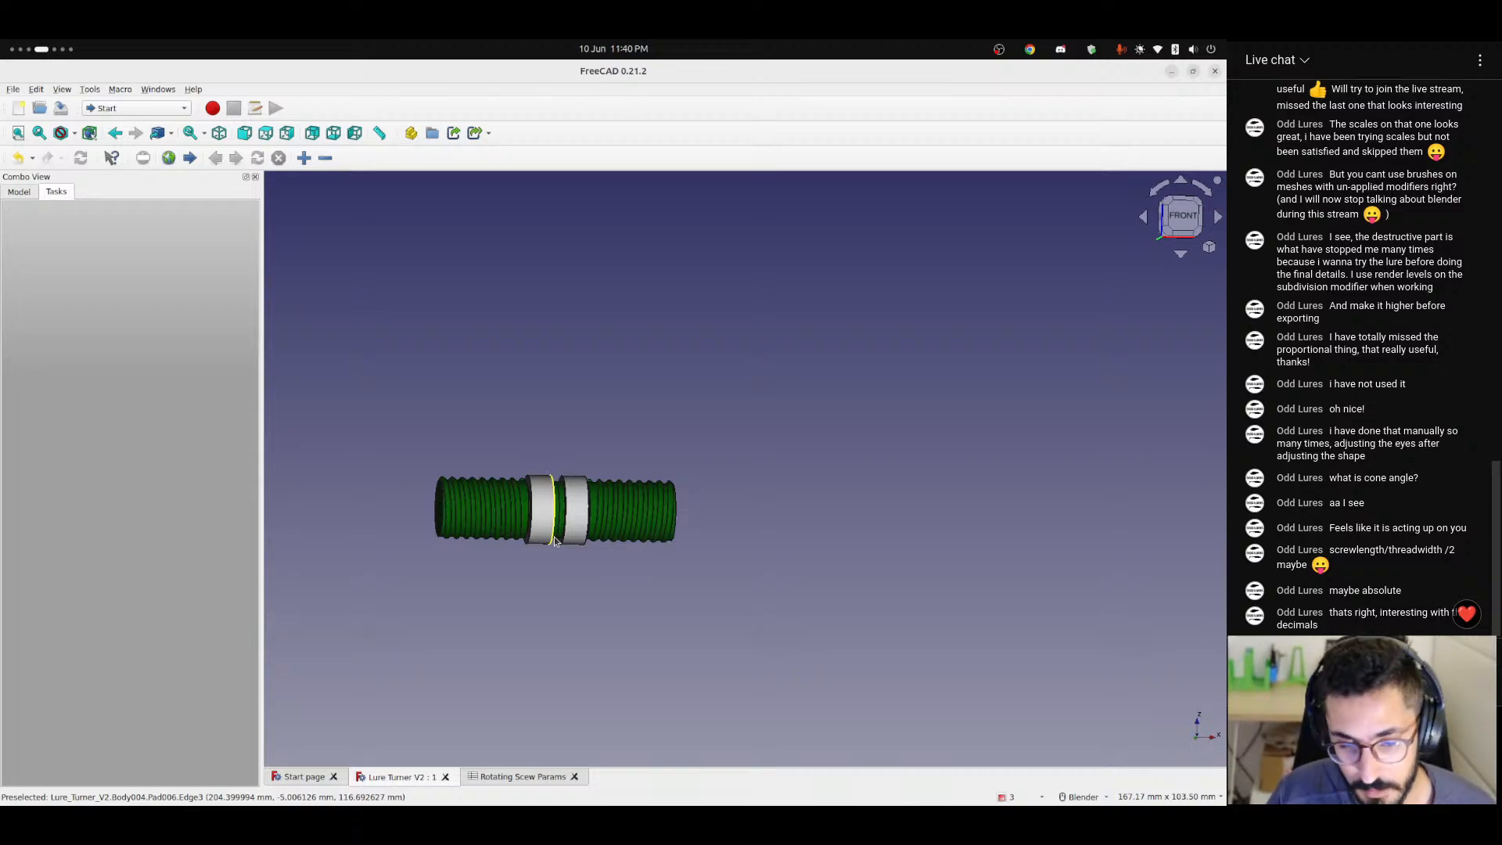
Examine the threads on the shaft from an angle, up close at the free end where the helix starts.
scroll(554, 540, "up", 5)
middle_click_drag(389, 481, 676, 438)
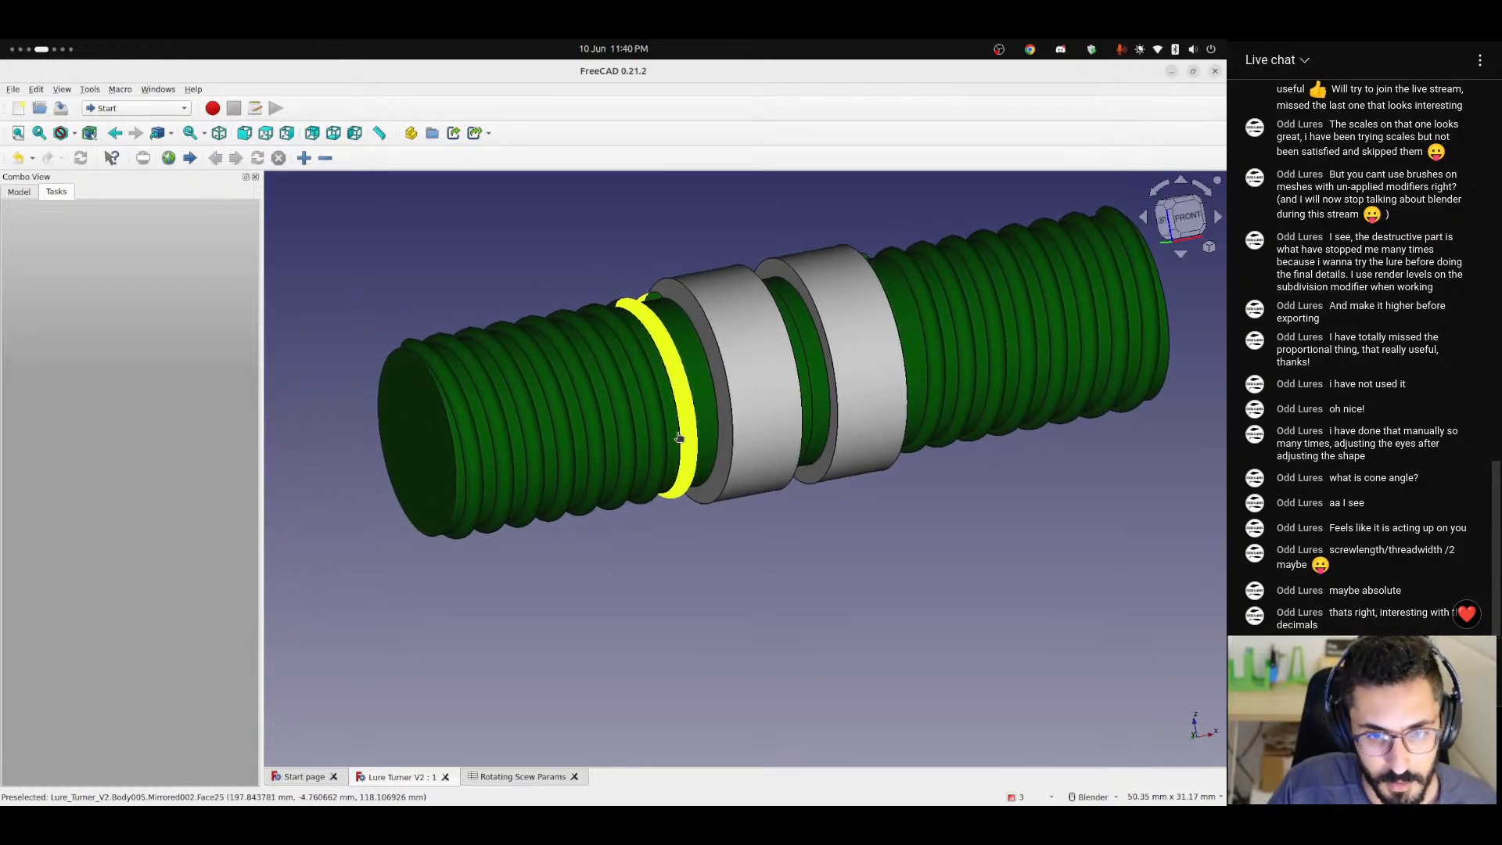
left_click(453, 408)
scroll(452, 408, "up", 3)
middle_click_drag(453, 409, 590, 499)
middle_click_drag(305, 300, 569, 404, "shift")
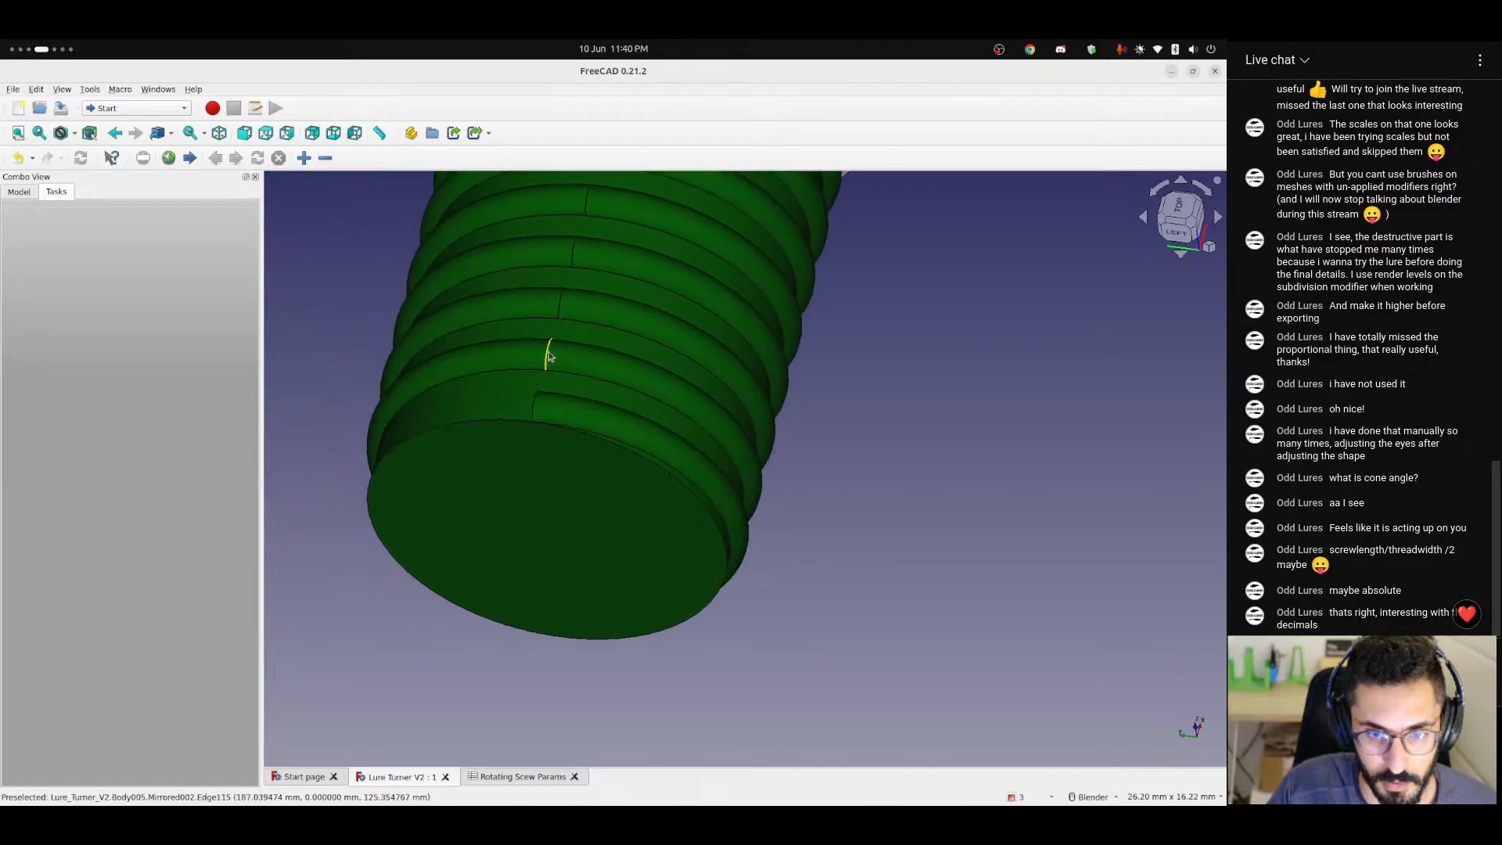
middle_click_drag(556, 312, 454, 322)
scroll(568, 371, "down", 7)
scroll(588, 430, "down", 5)
Show the Moving Platform to check how the threaded shaft sits in it, and hide it again.
left_click(19, 192)
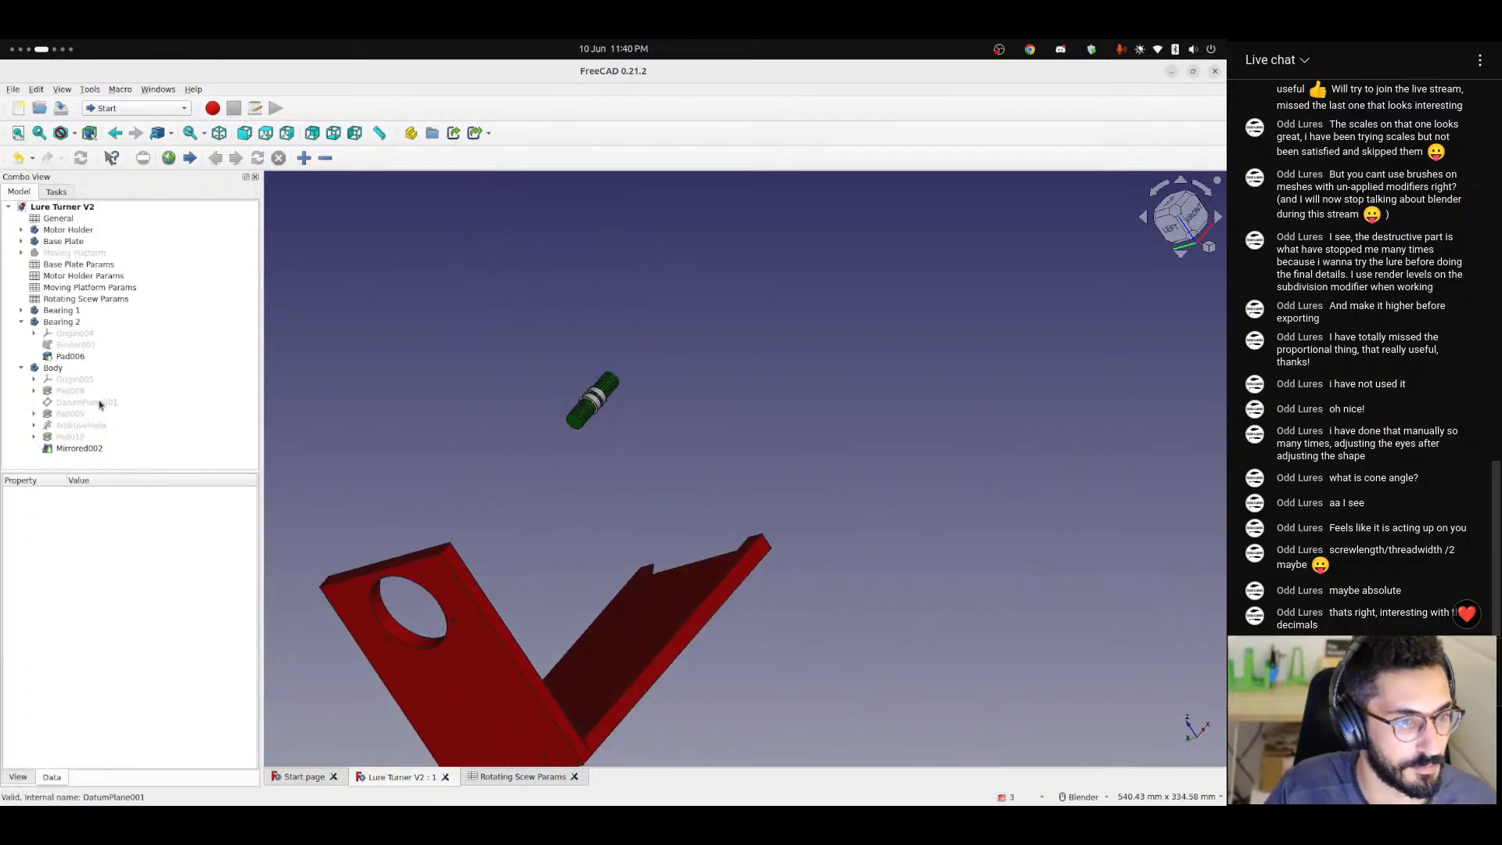
left_click(23, 322)
left_click(74, 253)
key("space")
scroll(607, 438, "up", 5)
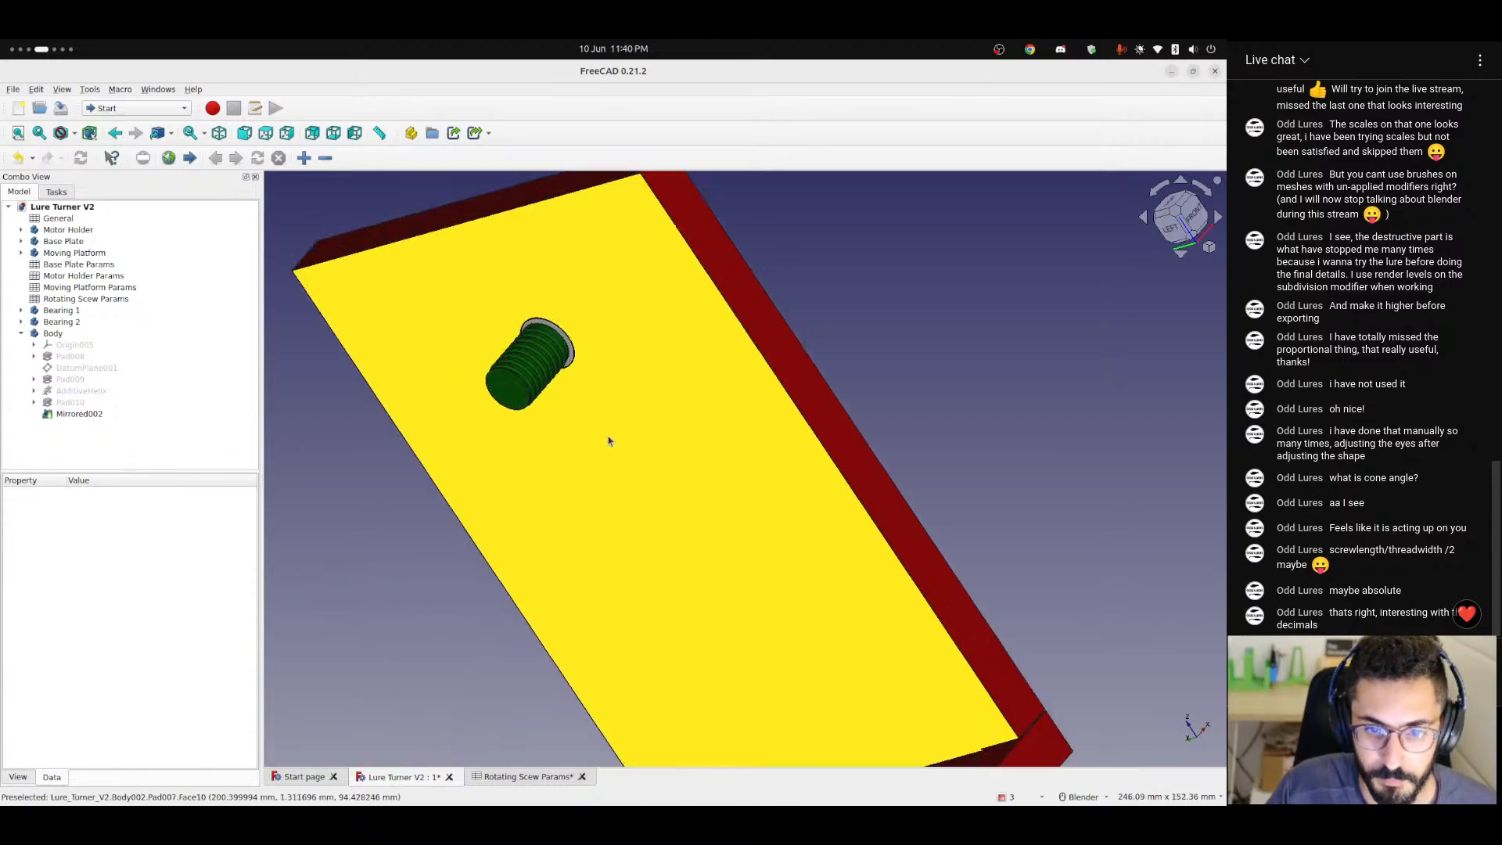
left_click(67, 230)
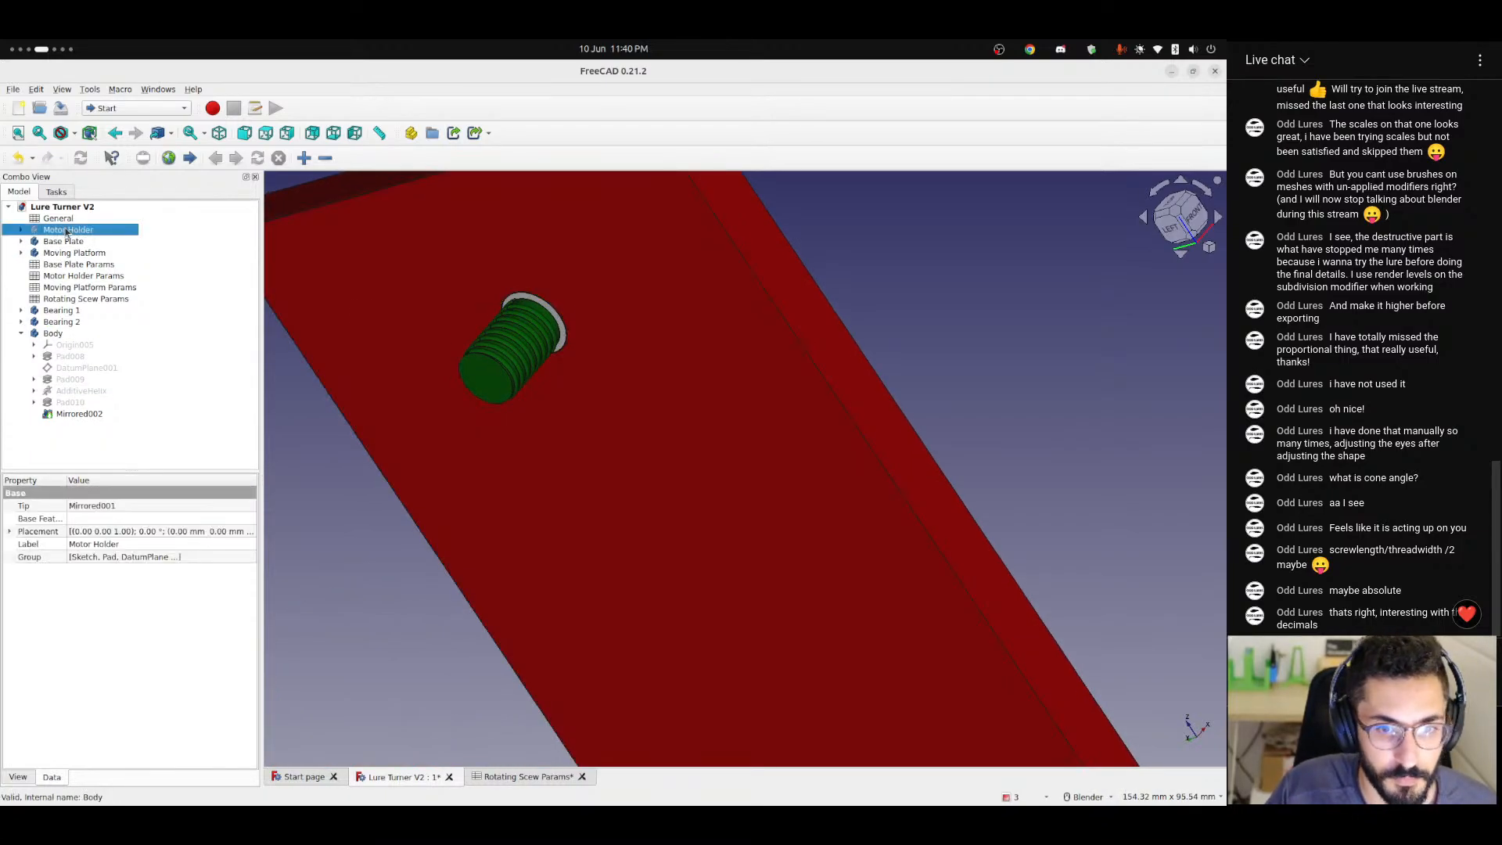
left_click(75, 252)
key("space")
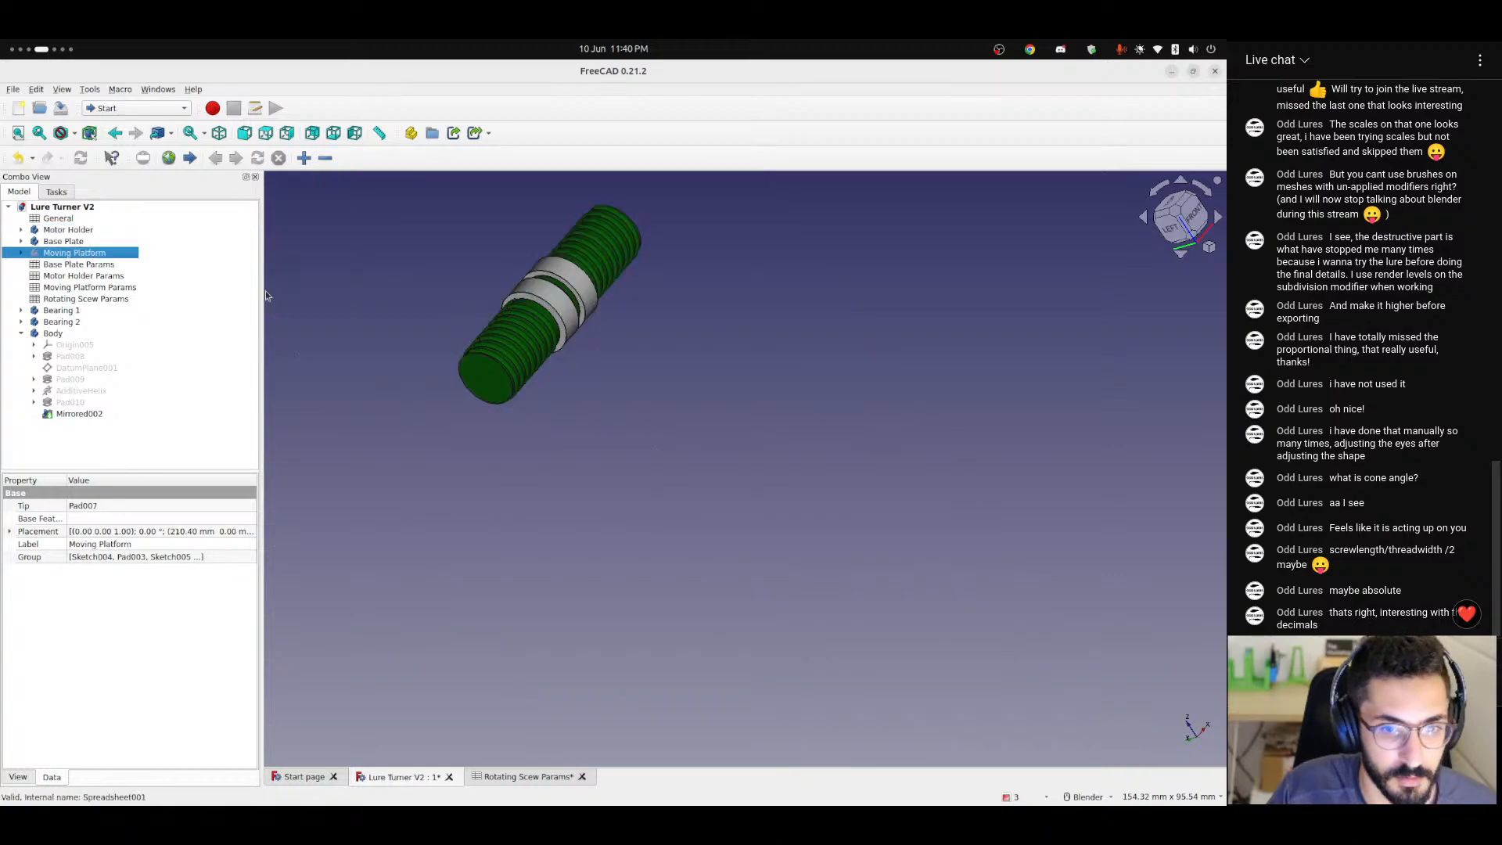
Inspect the thread next to one bearing from the front, checking the gap between the bearing and the first turn.
left_click(602, 379)
middle_click_drag(519, 349, 391, 356)
scroll(535, 316, "up", 1)
scroll(535, 320, "up", 3)
key("1")
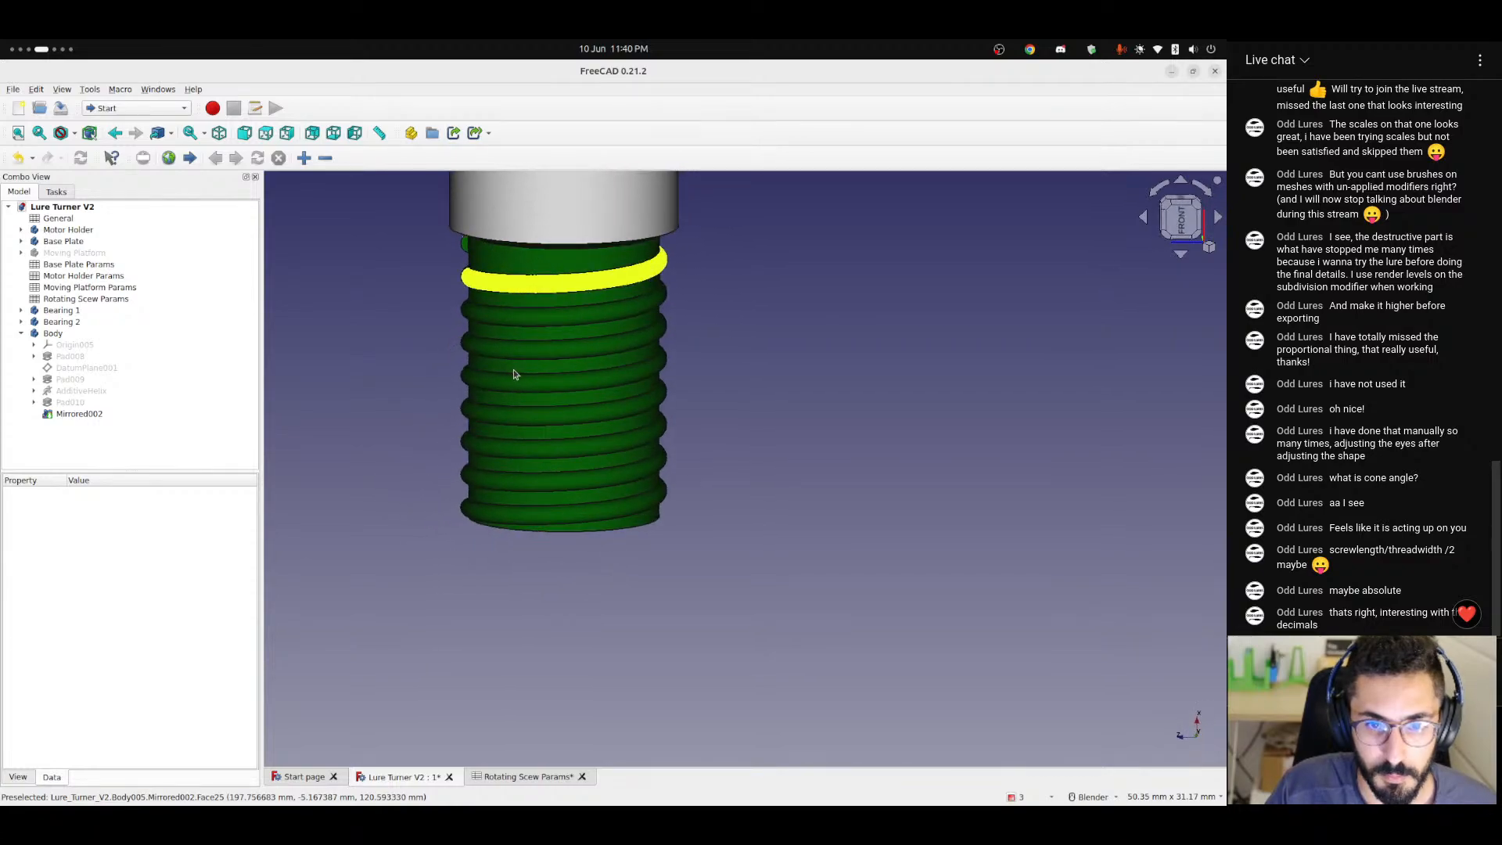
scroll(564, 267, "down", 2)
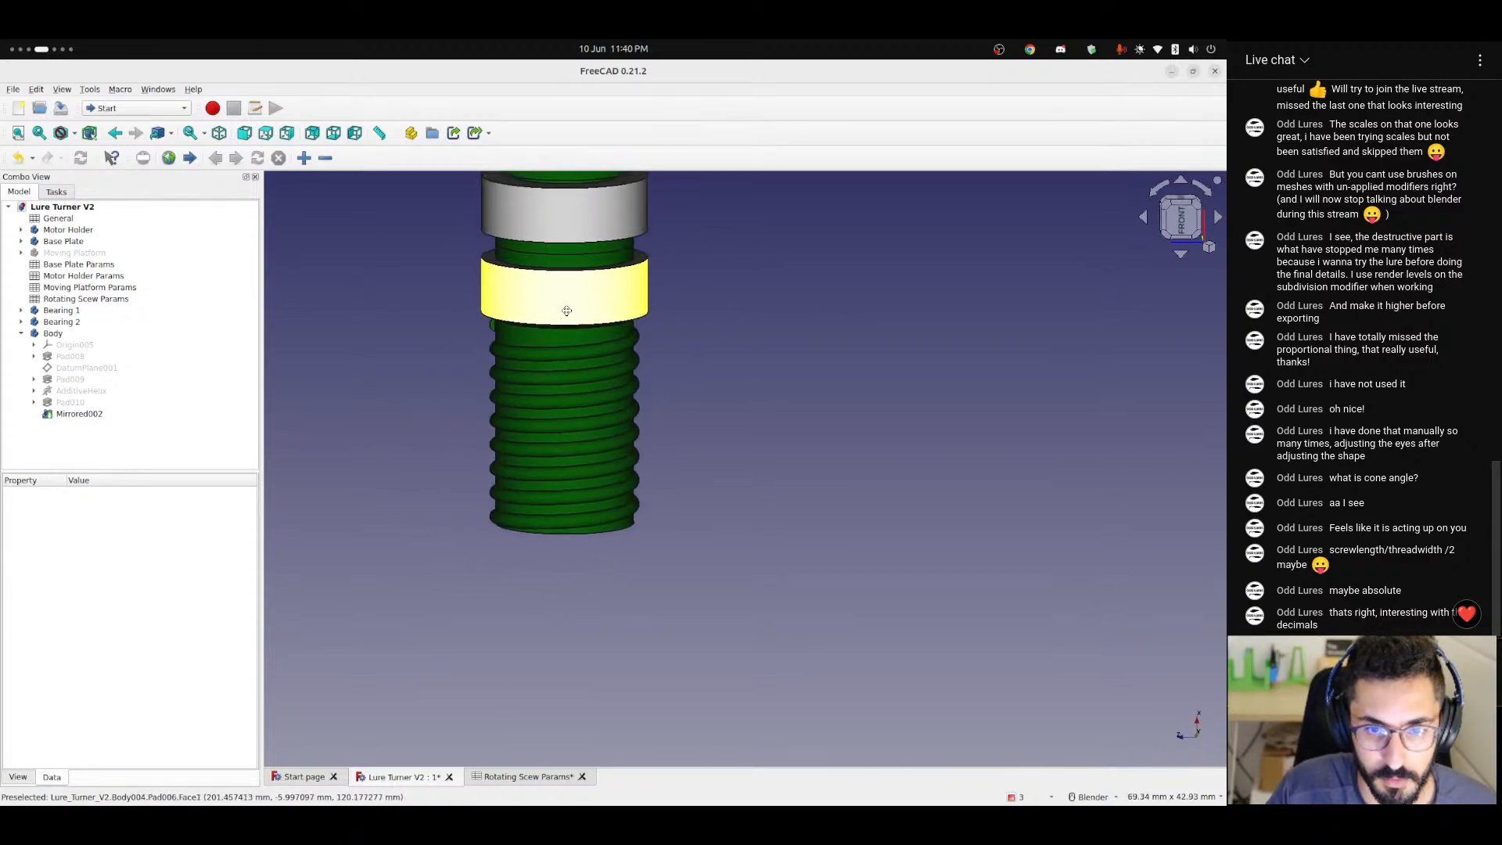
scroll(562, 271, "up", 6)
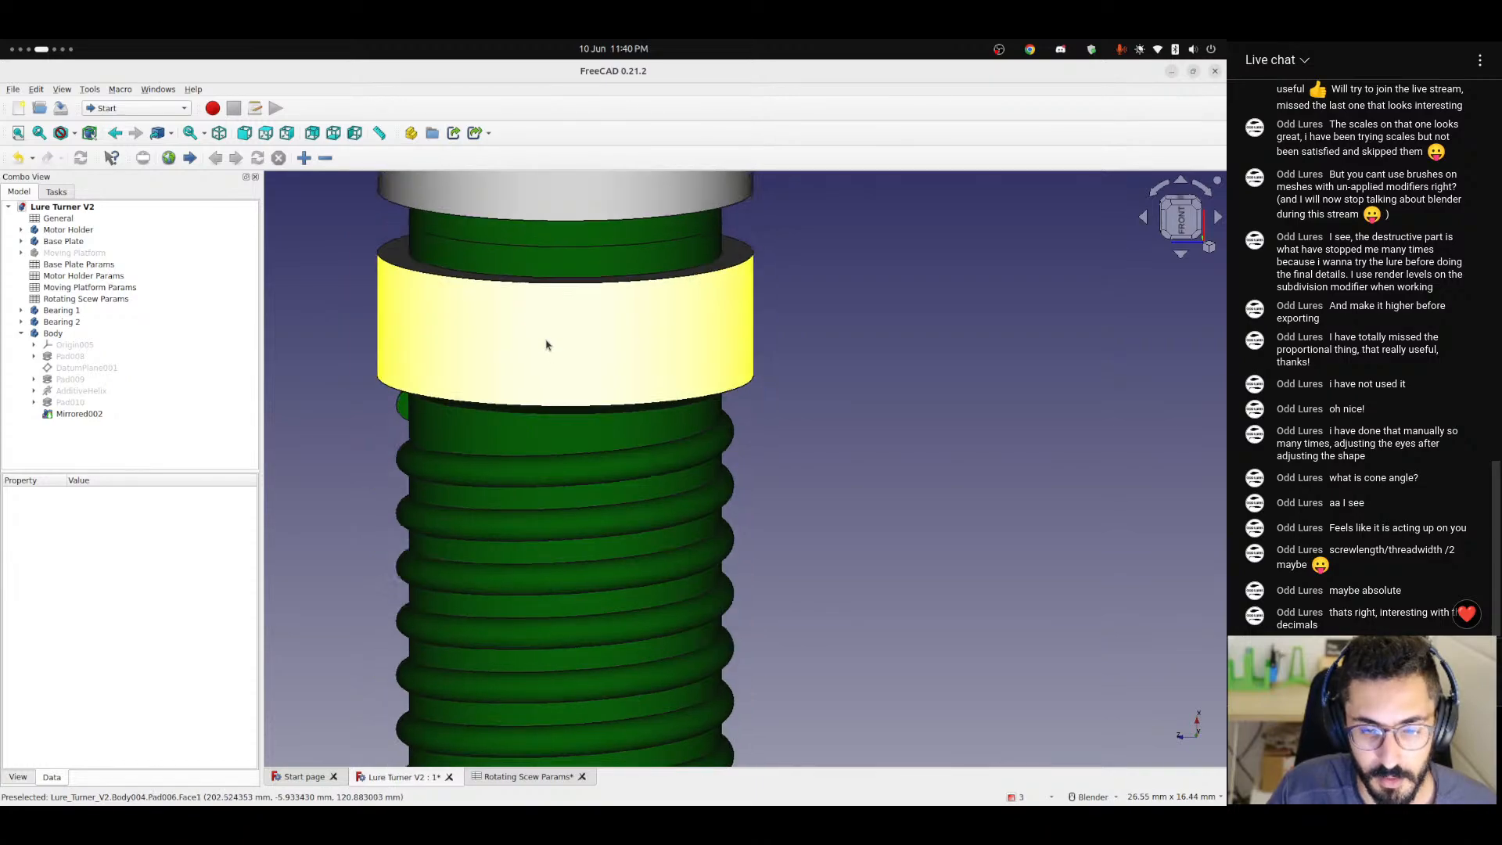
Compare the thread starts beside both bearings and look over the whole shaft from several angles.
scroll(548, 289, "down", 3)
middle_click_drag(548, 305, 532, 345)
left_click(532, 345)
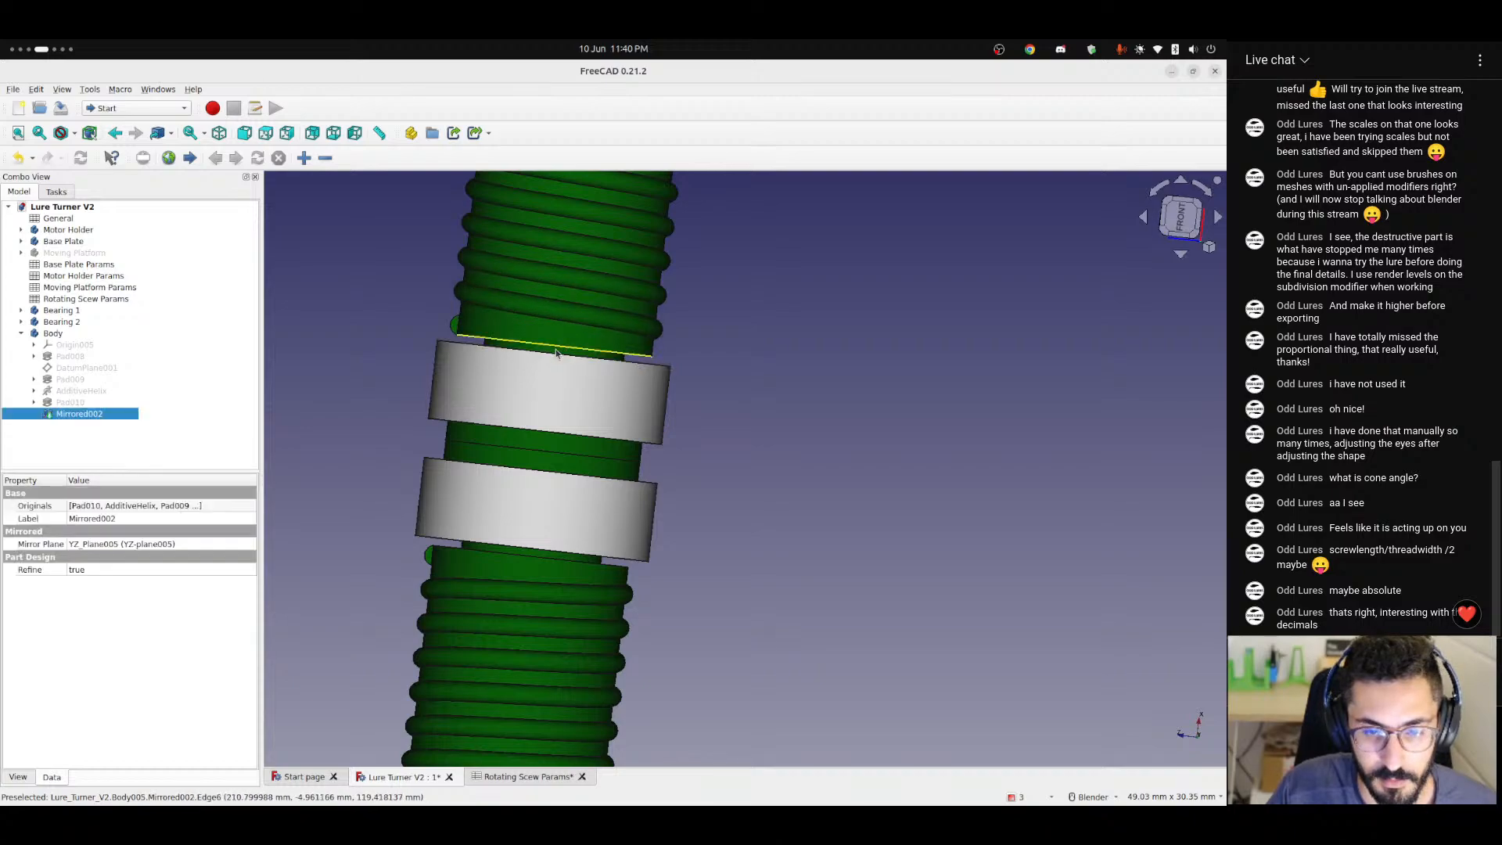
scroll(580, 399, "down", 4)
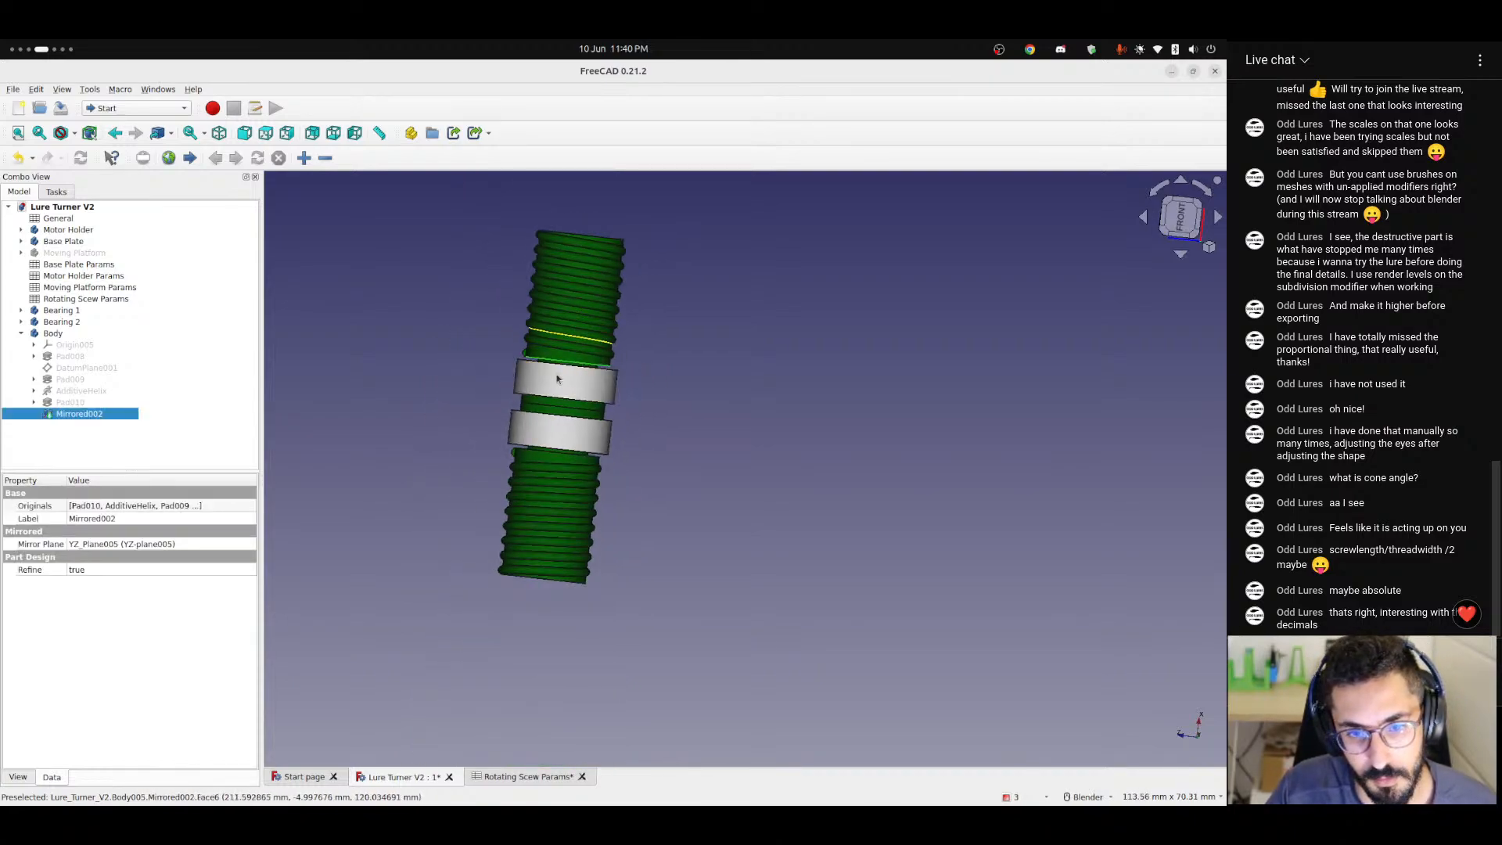
middle_click_drag(556, 375, 821, 334)
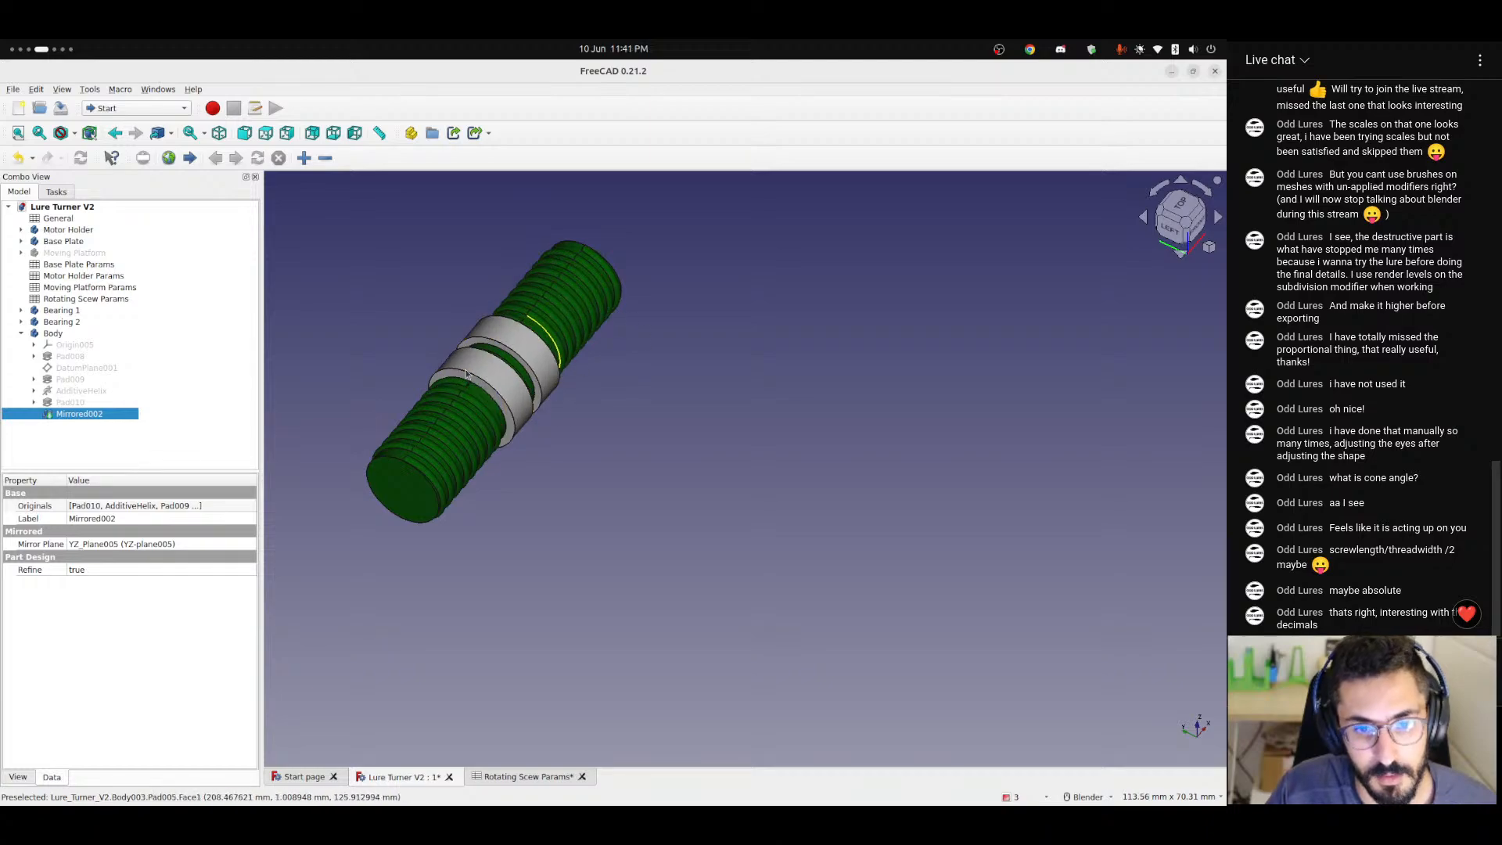
scroll(492, 436, "down", 5)
middle_click_drag(491, 437, 414, 348)
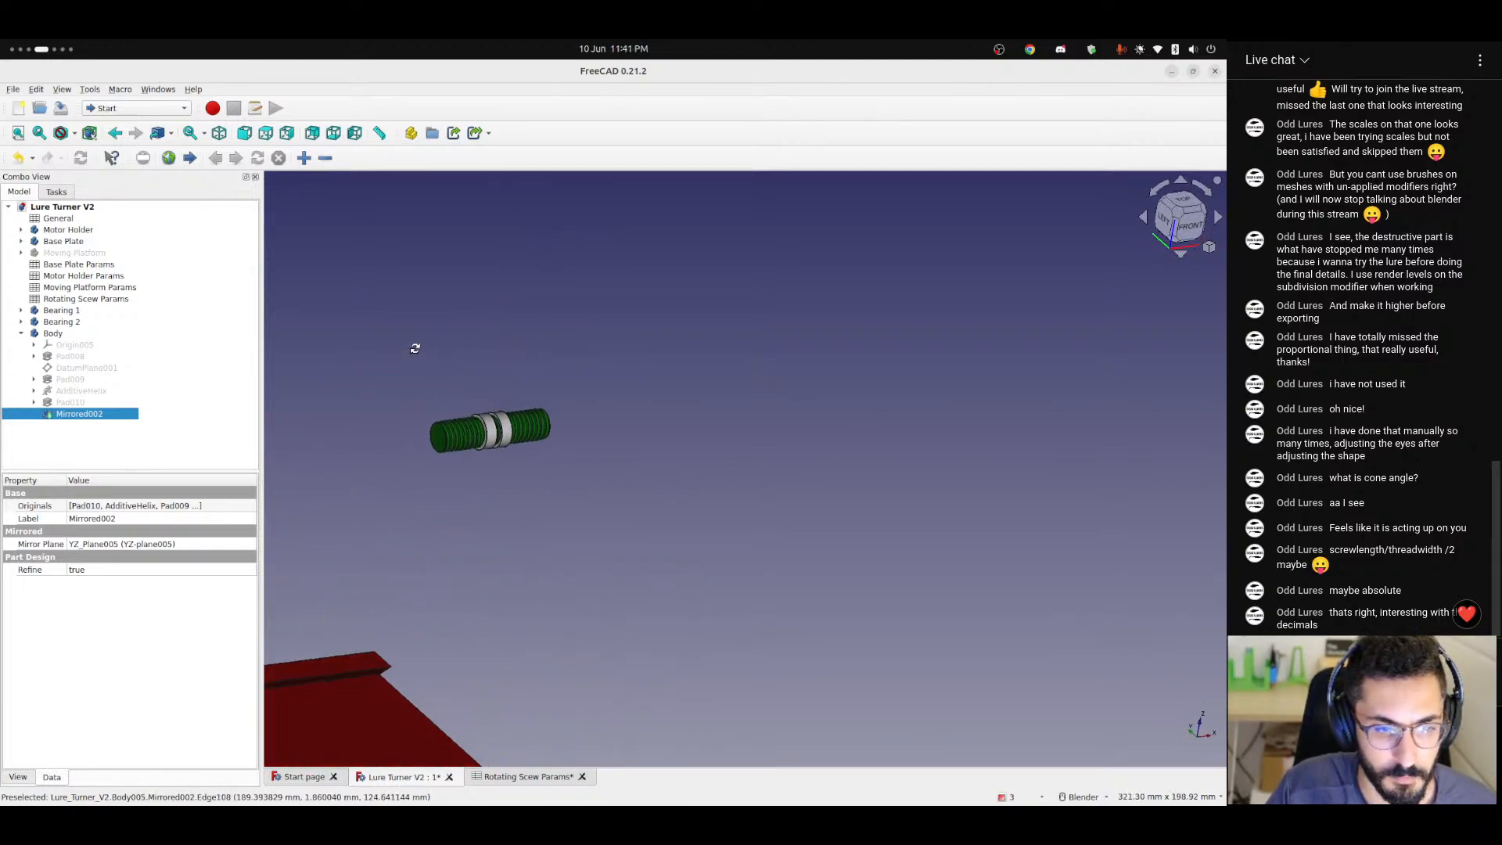
scroll(501, 430, "up", 8)
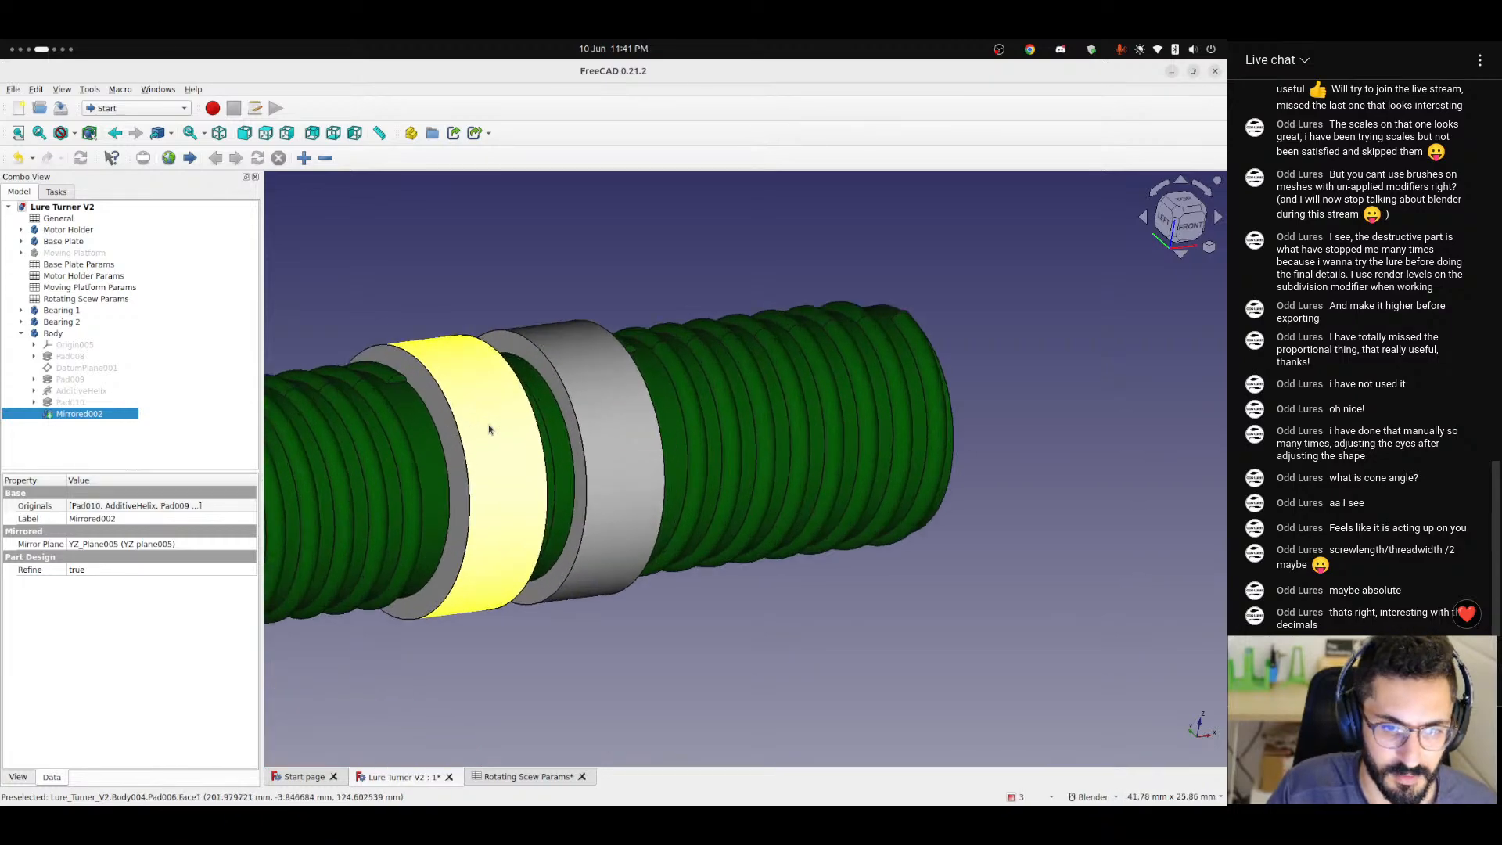
Go back to the Rotating Scew Params spreadsheet and review the bearing diameter and width inputs.
left_click(530, 777)
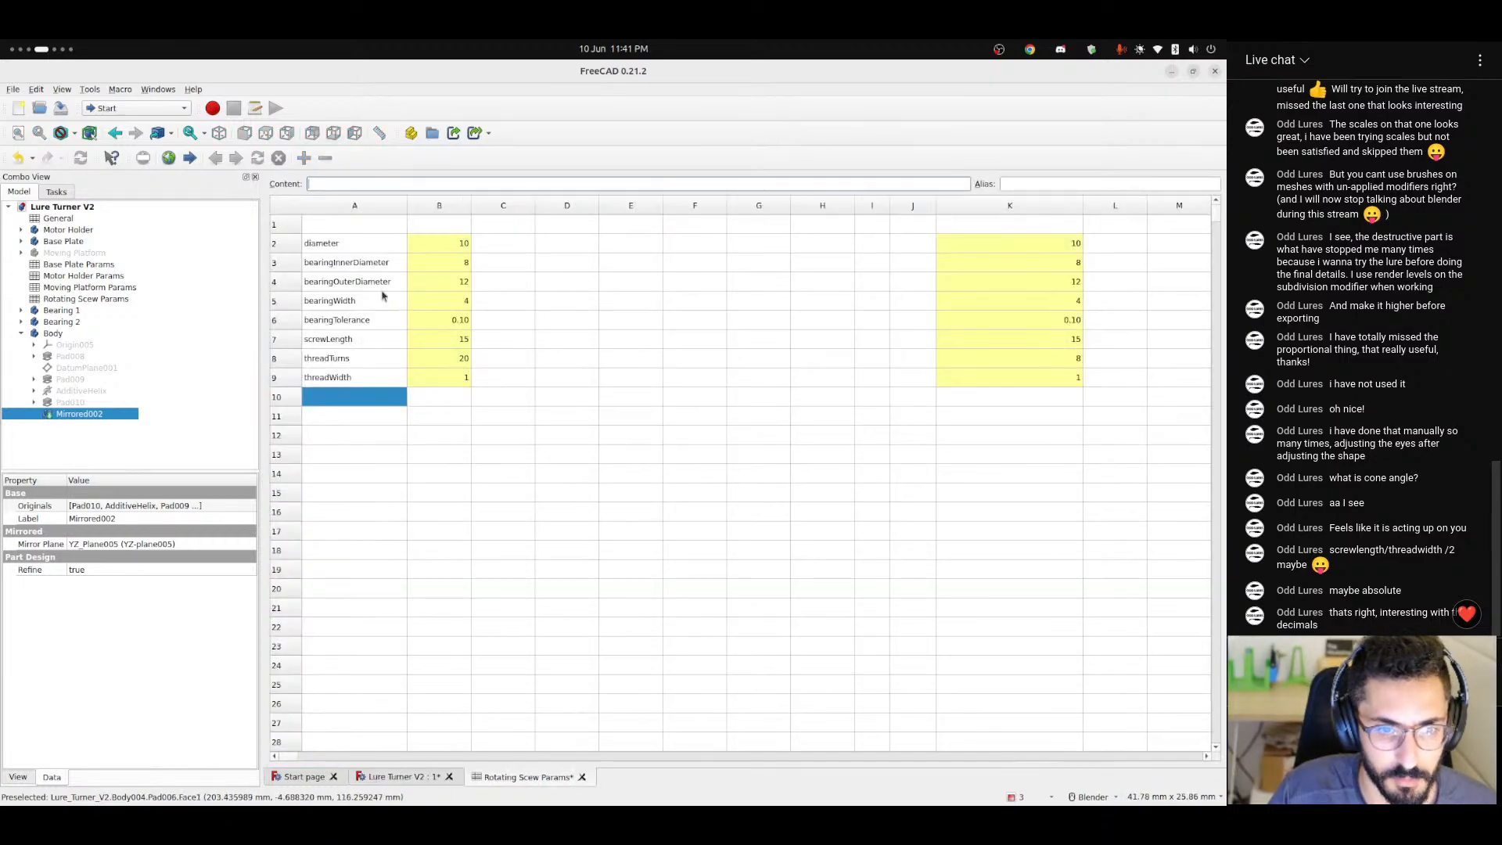
left_click_drag(351, 264, 457, 300)
left_click(502, 299)
left_click(508, 298)
left_click(563, 301)
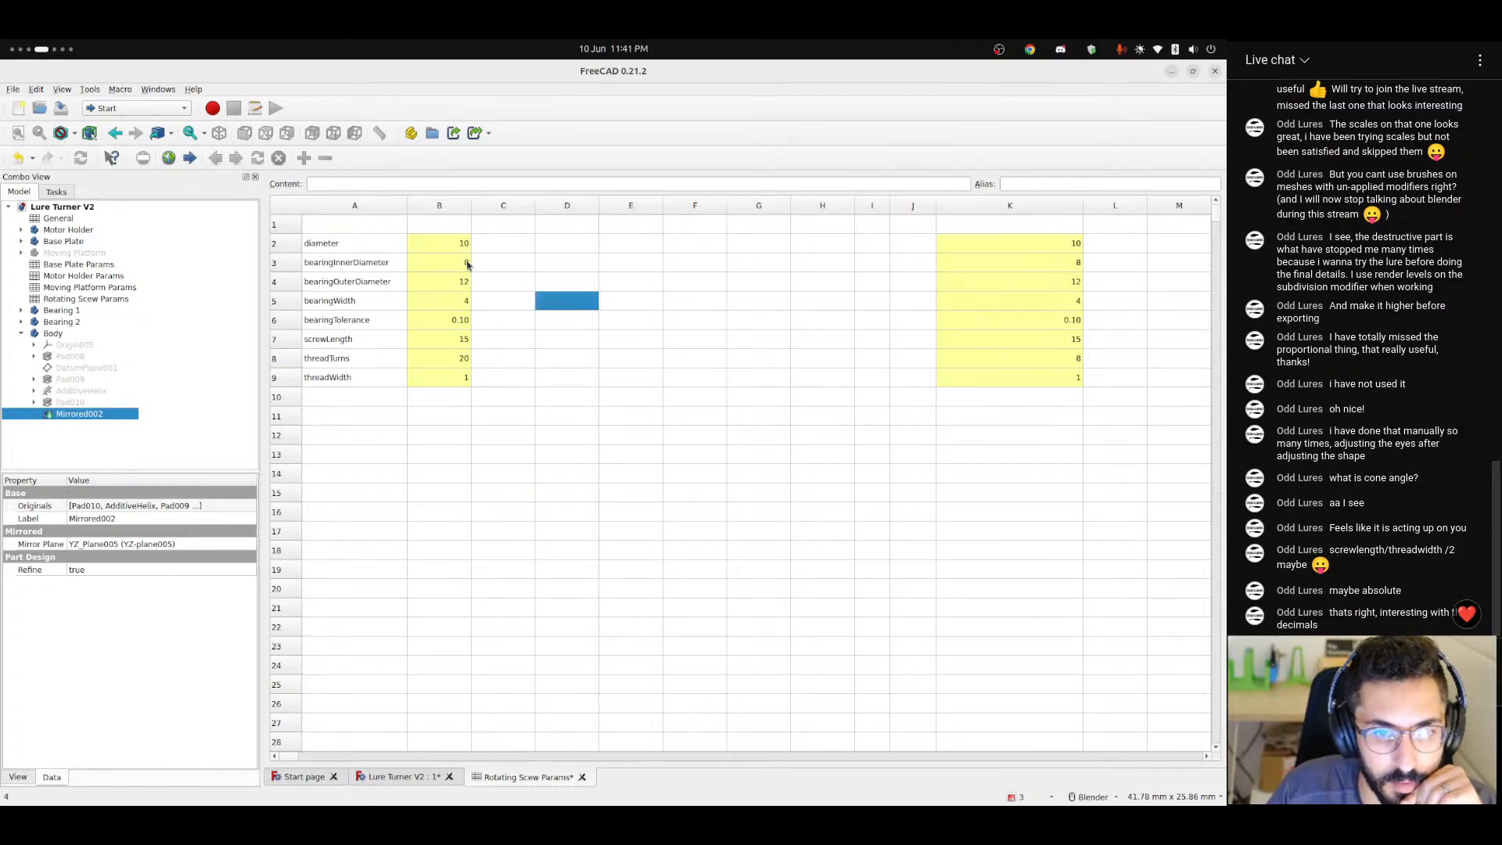
Return to the Lure Turner V2 model and show the Moving Platform again around the threaded shaft.
left_click(418, 777)
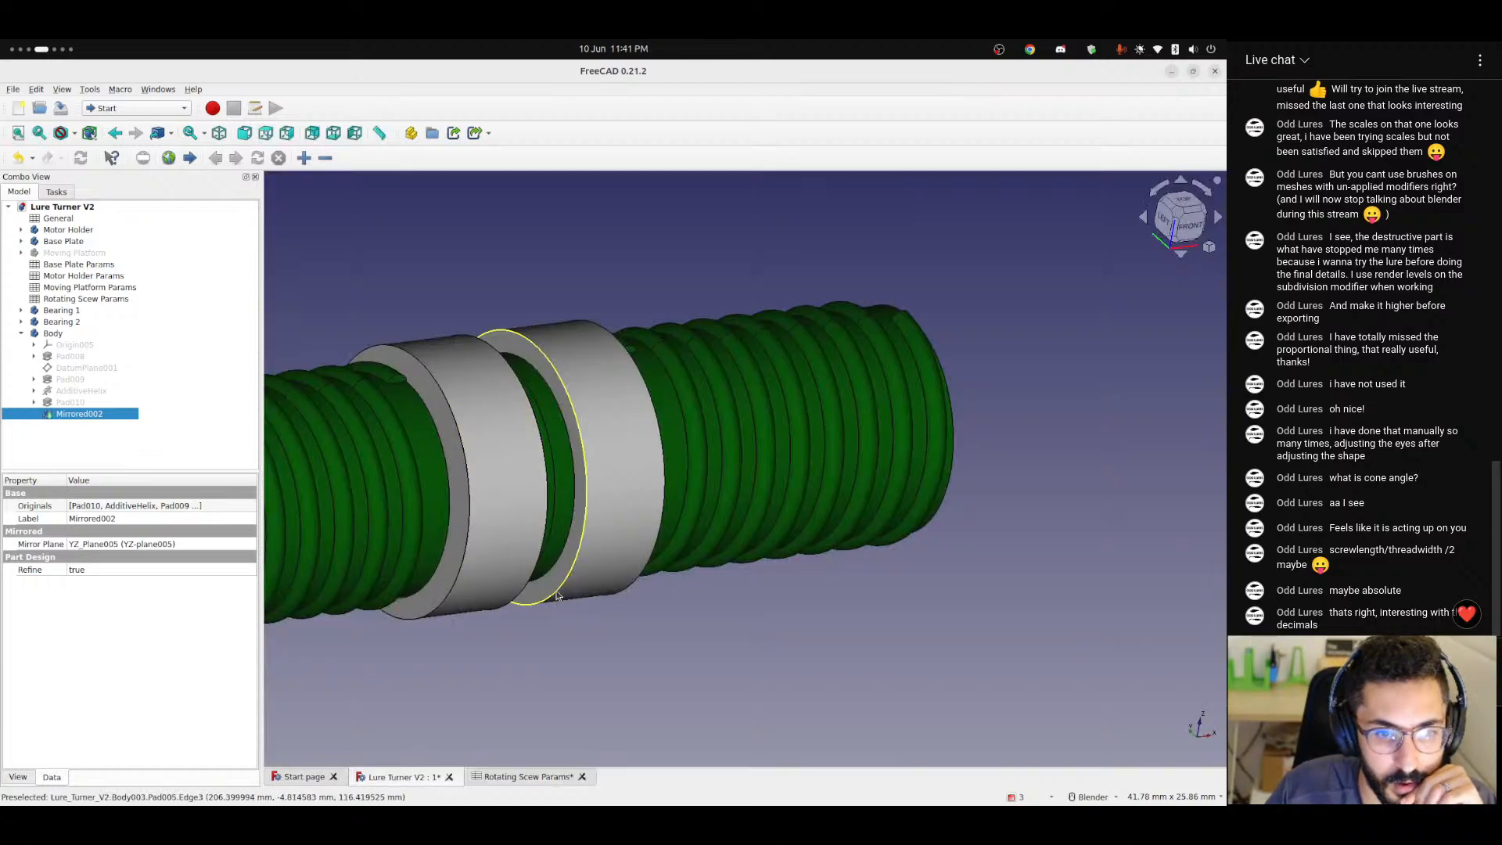
scroll(556, 596, "down", 3)
scroll(557, 596, "down", 3)
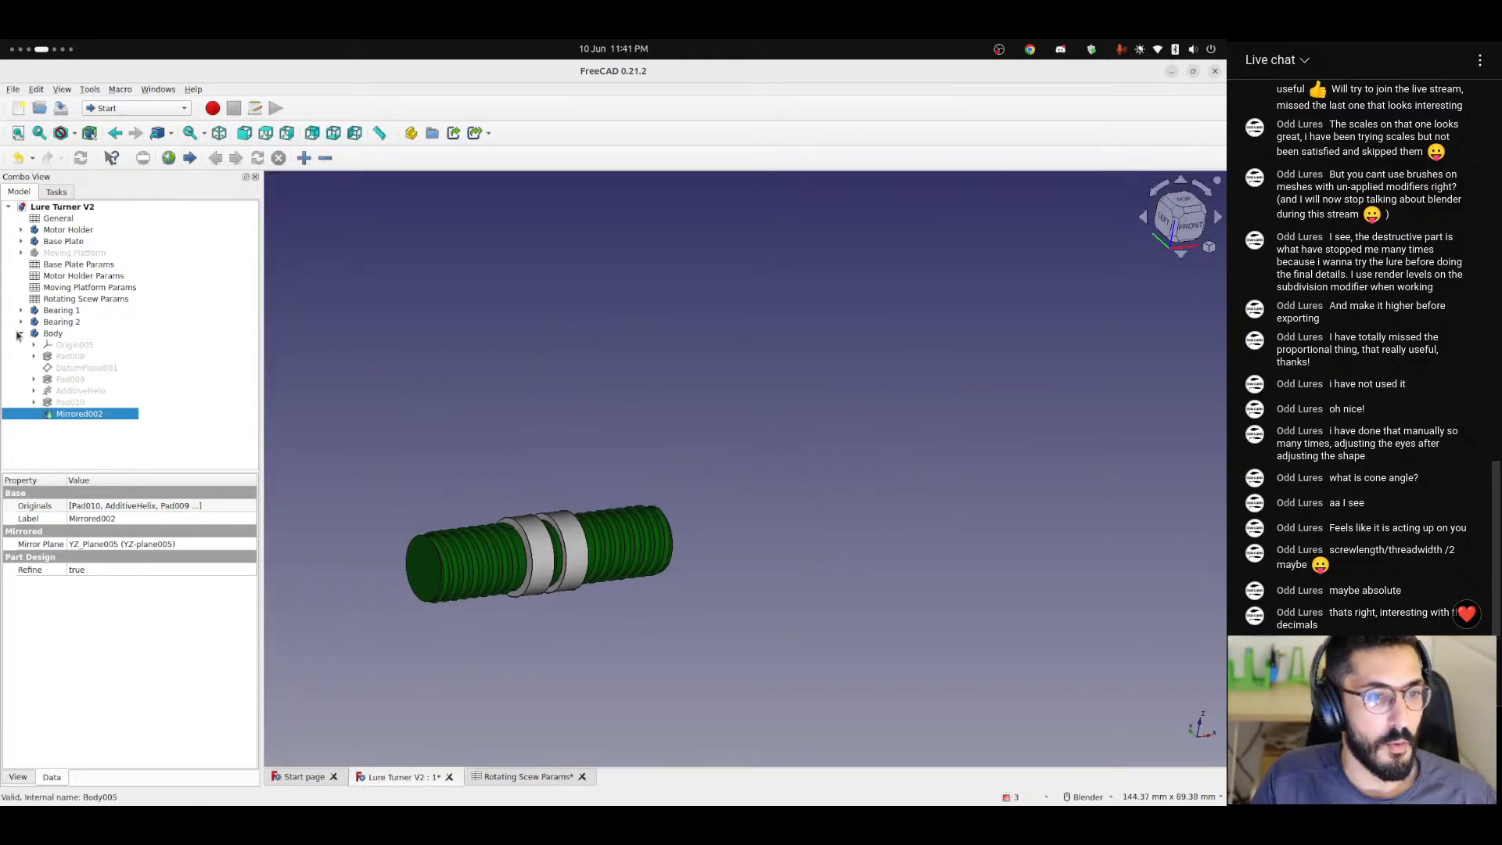
scroll(551, 565, "down", 3)
left_click(75, 253)
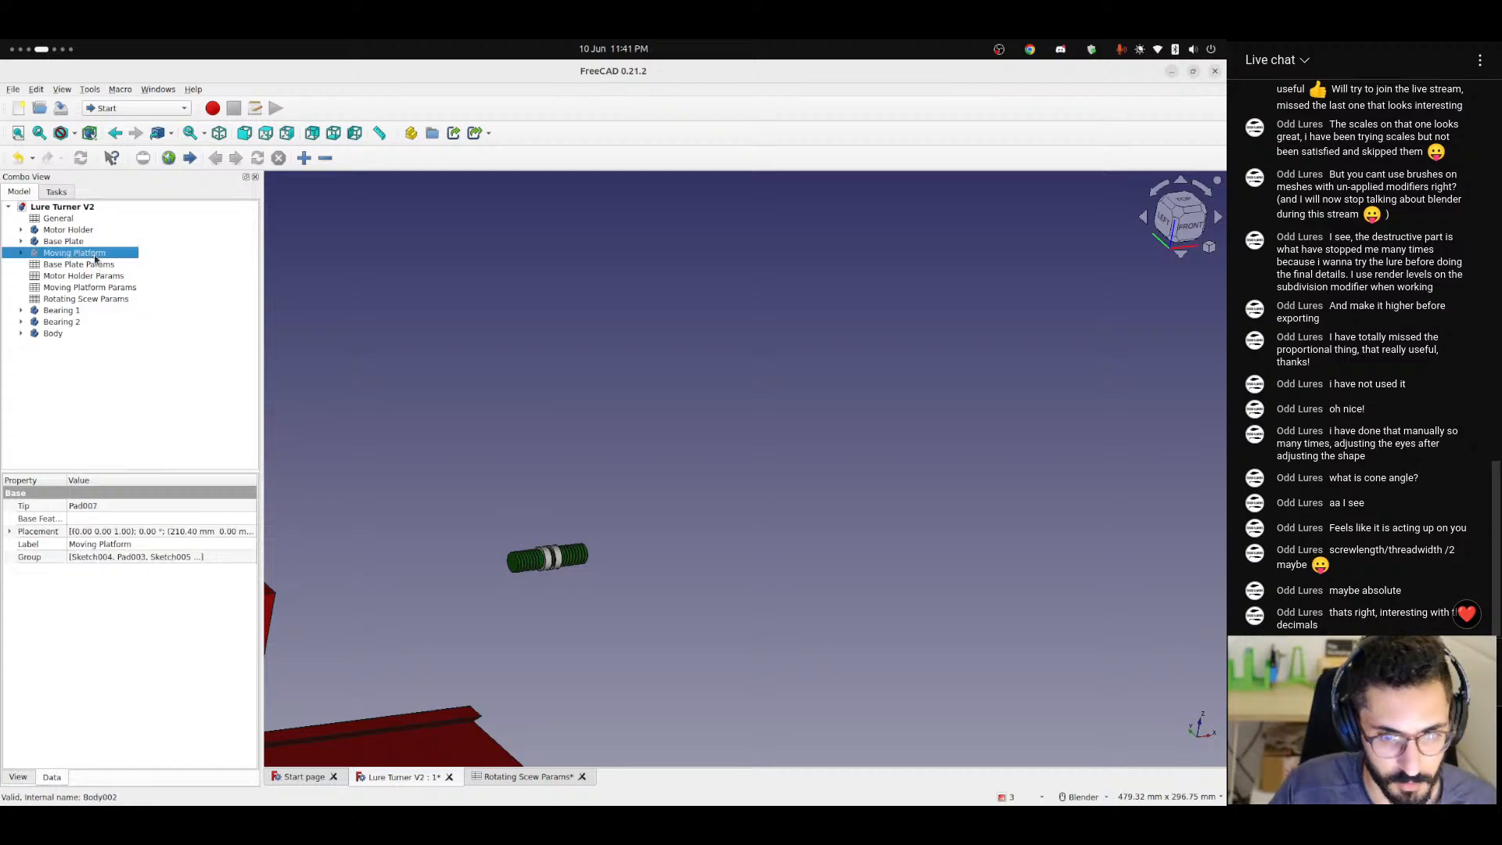
key("space")
left_click(643, 622)
scroll(587, 635, "down", 3)
middle_click_drag(465, 686, 741, 491, "shift")
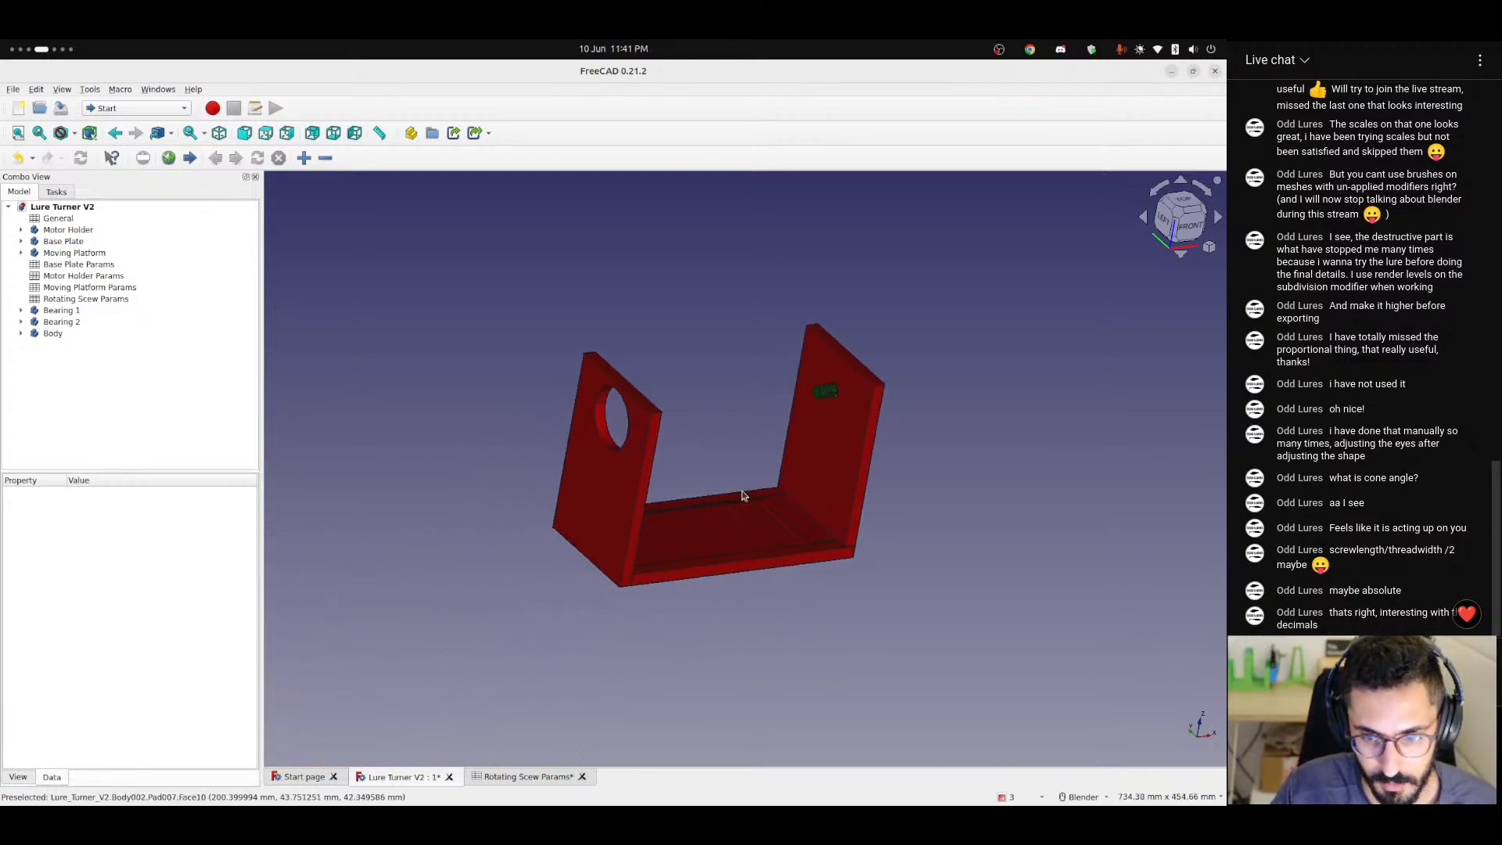
Examine the assembly of base plate, holders and threaded shaft from the front, the side and above.
scroll(725, 536, "up", 6)
scroll(553, 576, "down", 5)
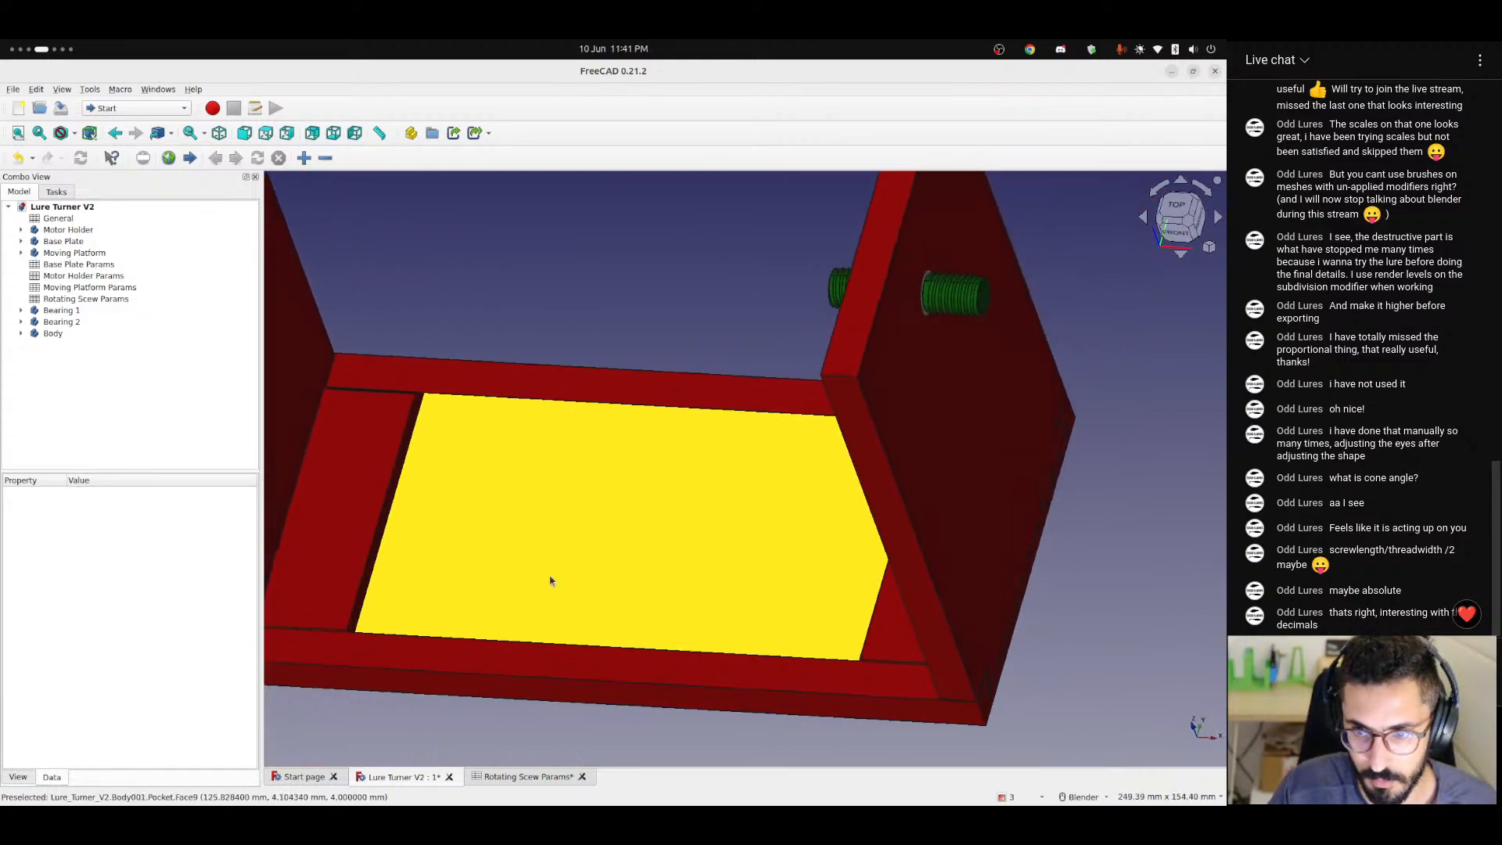
middle_click_drag(549, 576, 617, 583)
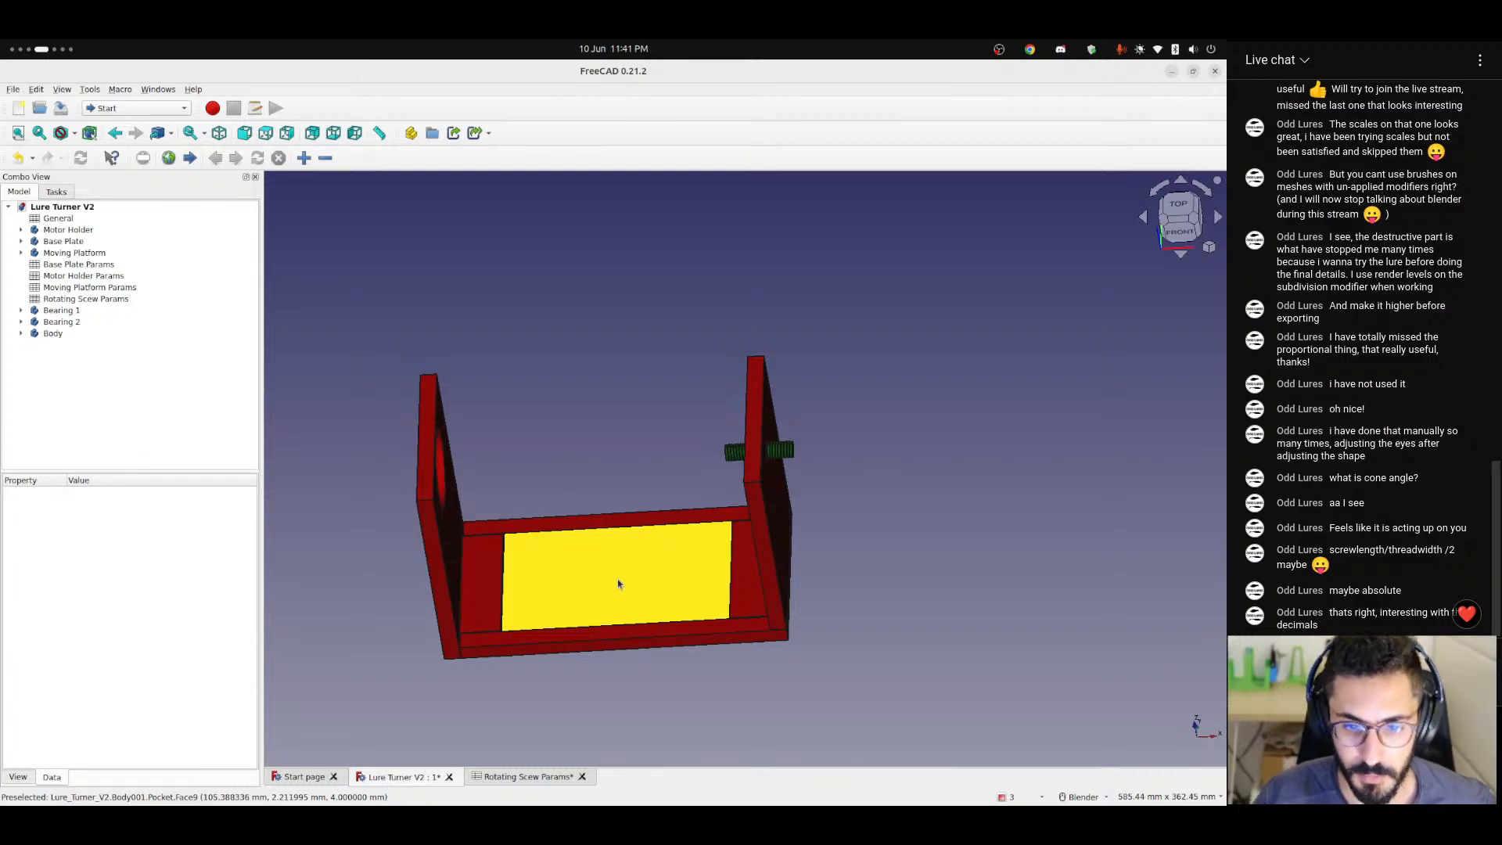
middle_click_drag(600, 583, 696, 561)
scroll(623, 574, "up", 5)
scroll(622, 574, "down", 3)
scroll(624, 563, "down", 3)
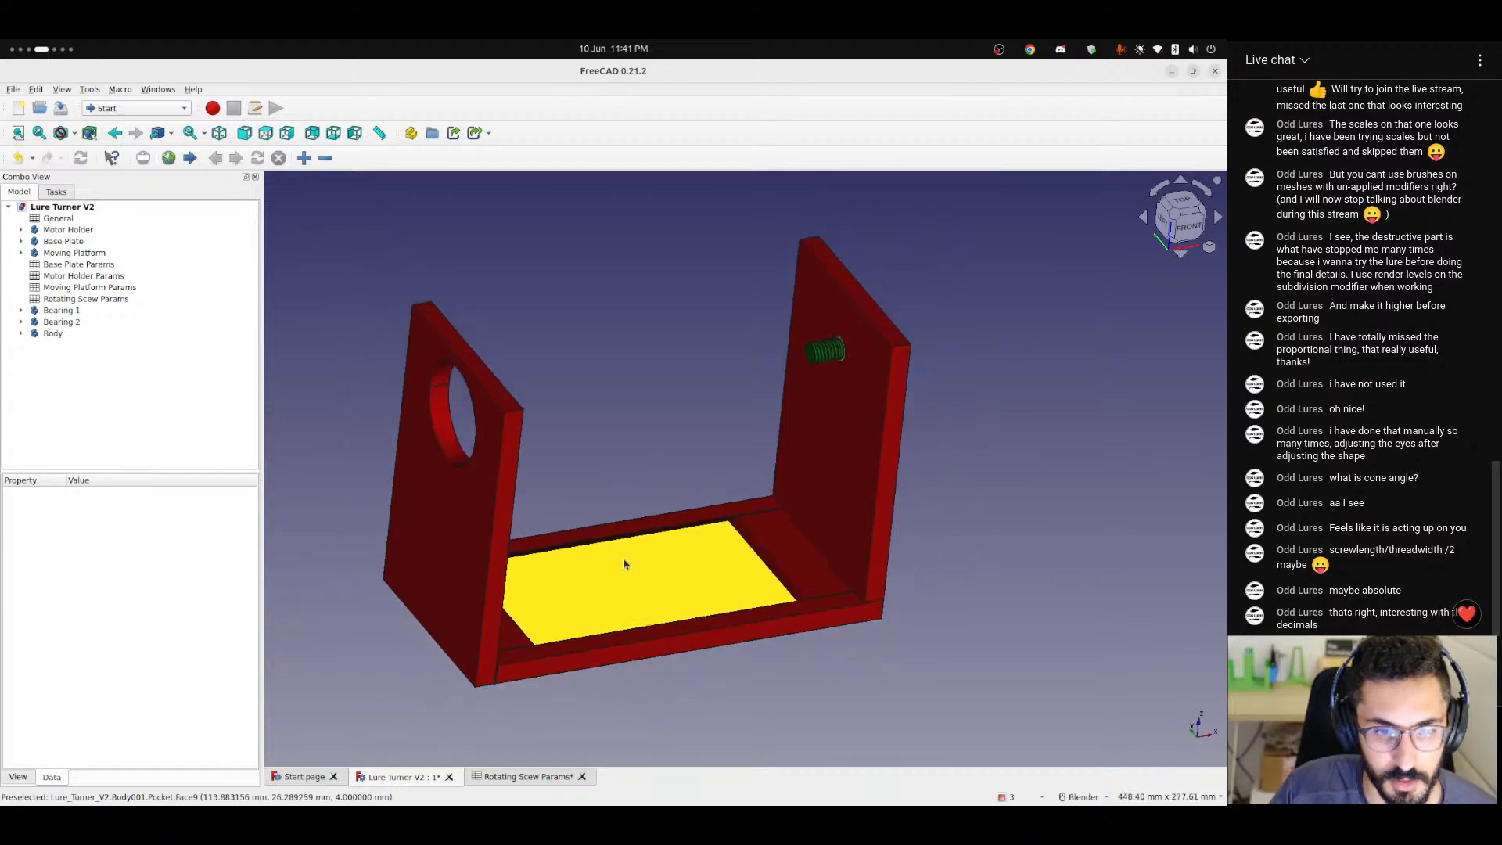
middle_click_drag(626, 564, 524, 617)
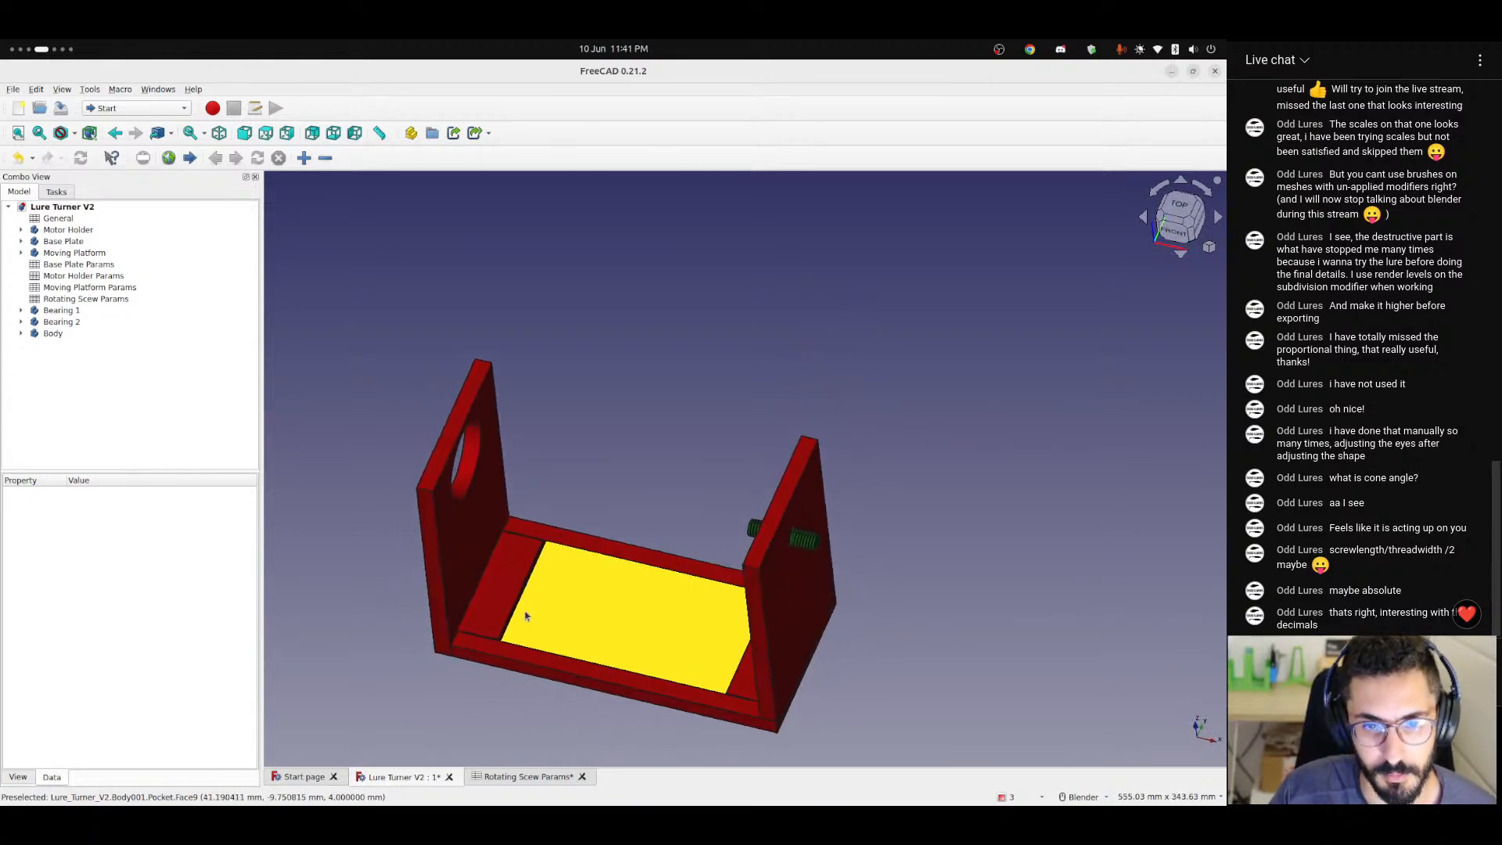
Switch to the text editor on the other workspace and close the thread formula notes, discarding the unsaved draft.
key("super+Page_Down")
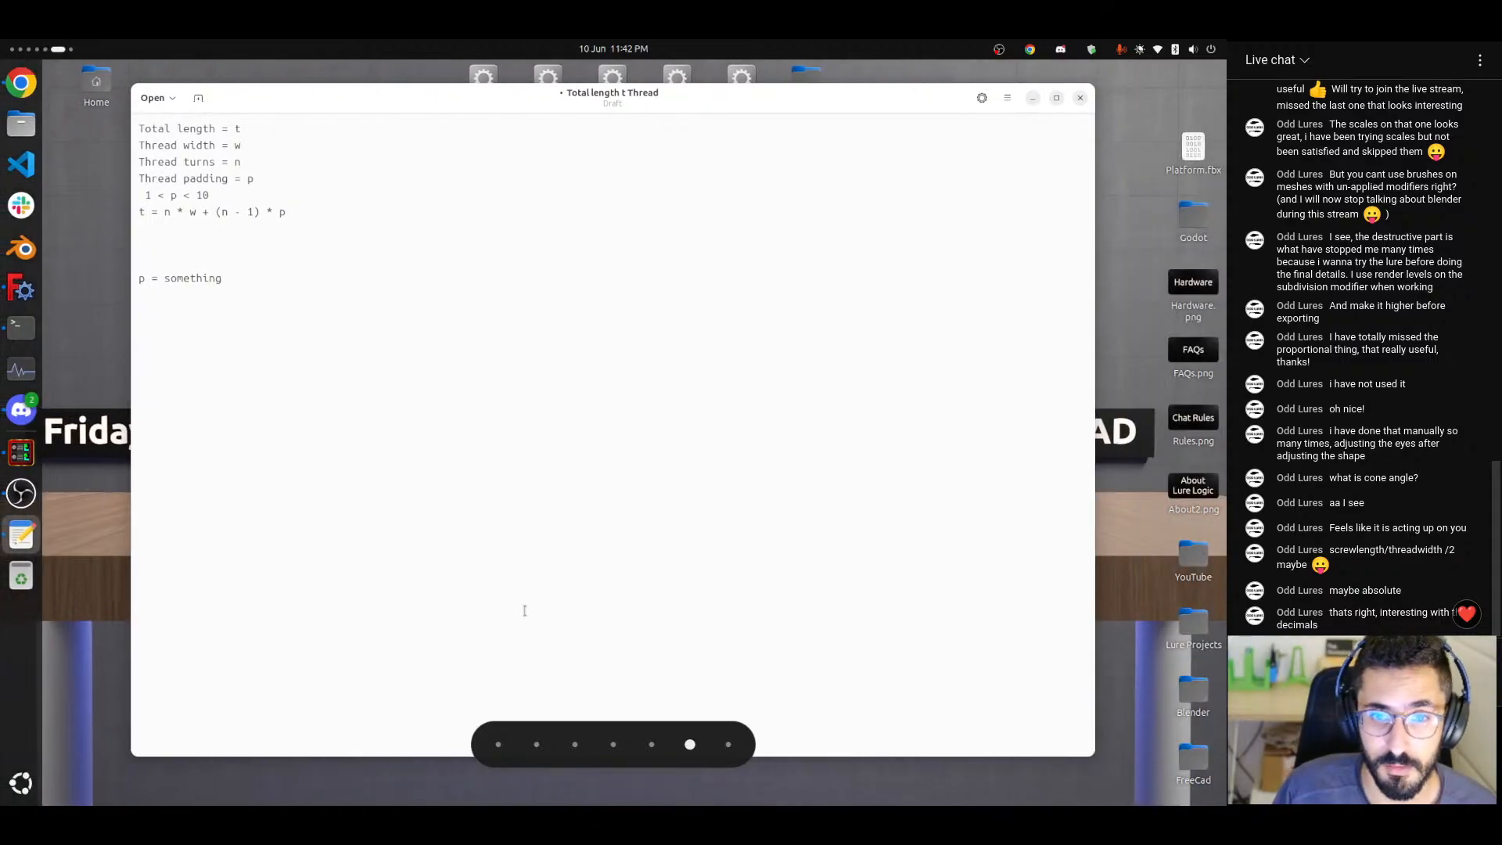
left_click(1079, 97)
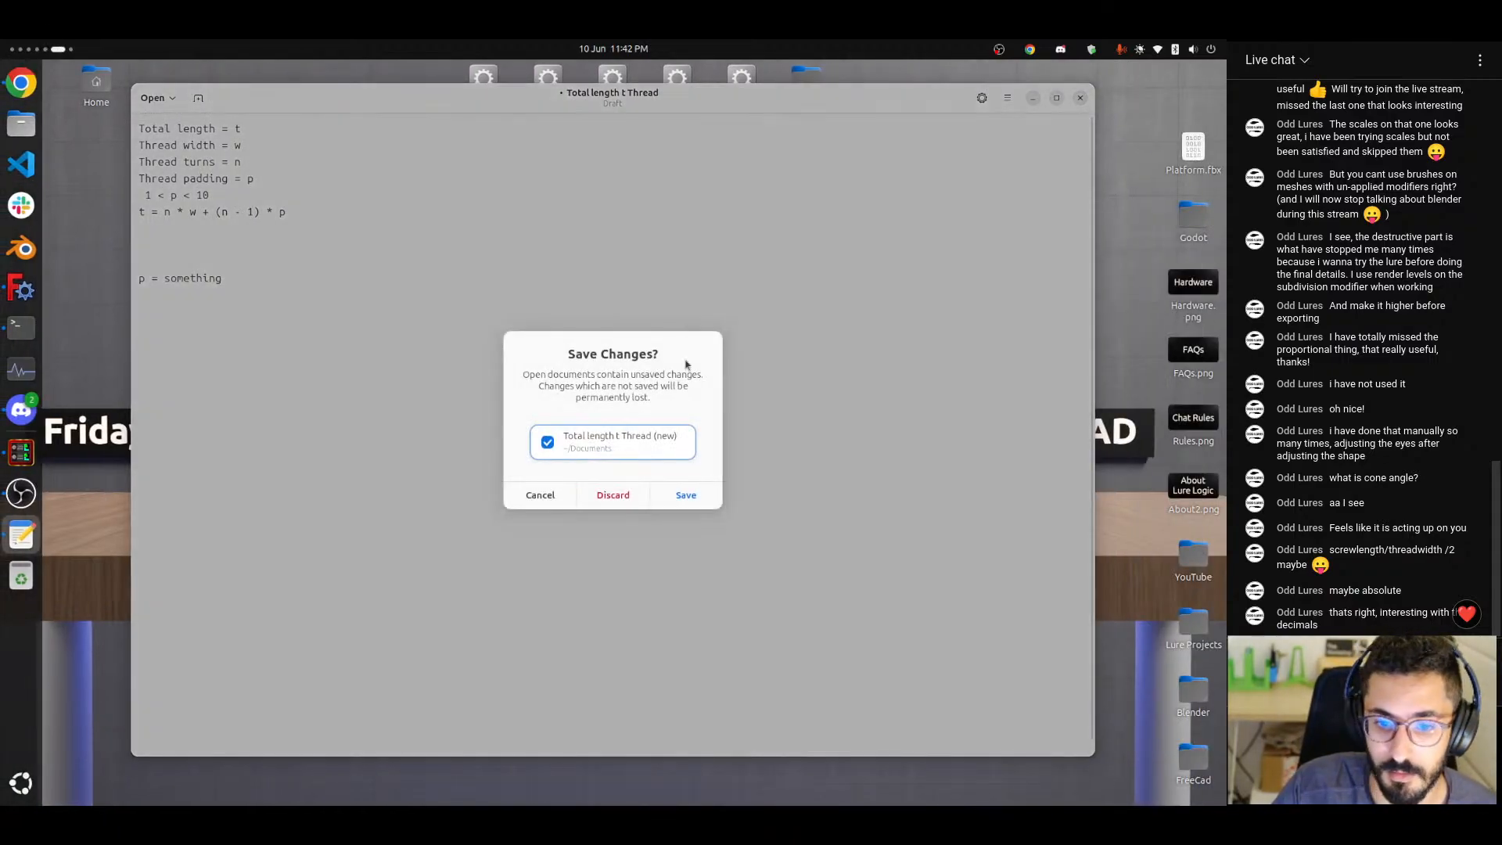
left_click(637, 495)
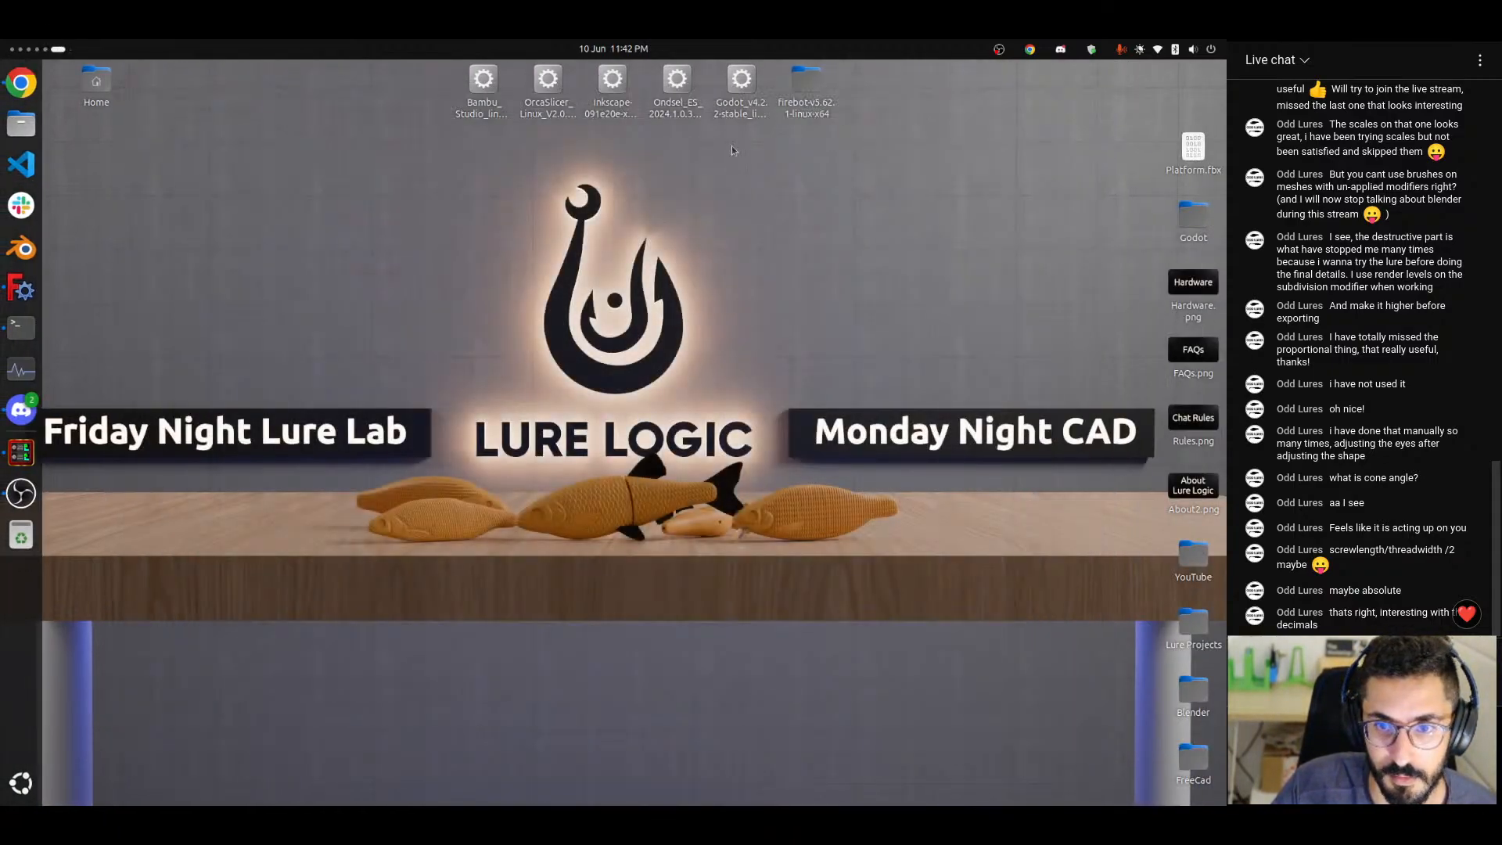
Launch Godot, open the My First Game project with its world_loader scene and run the game.
right_click(739, 82)
left_click(772, 131)
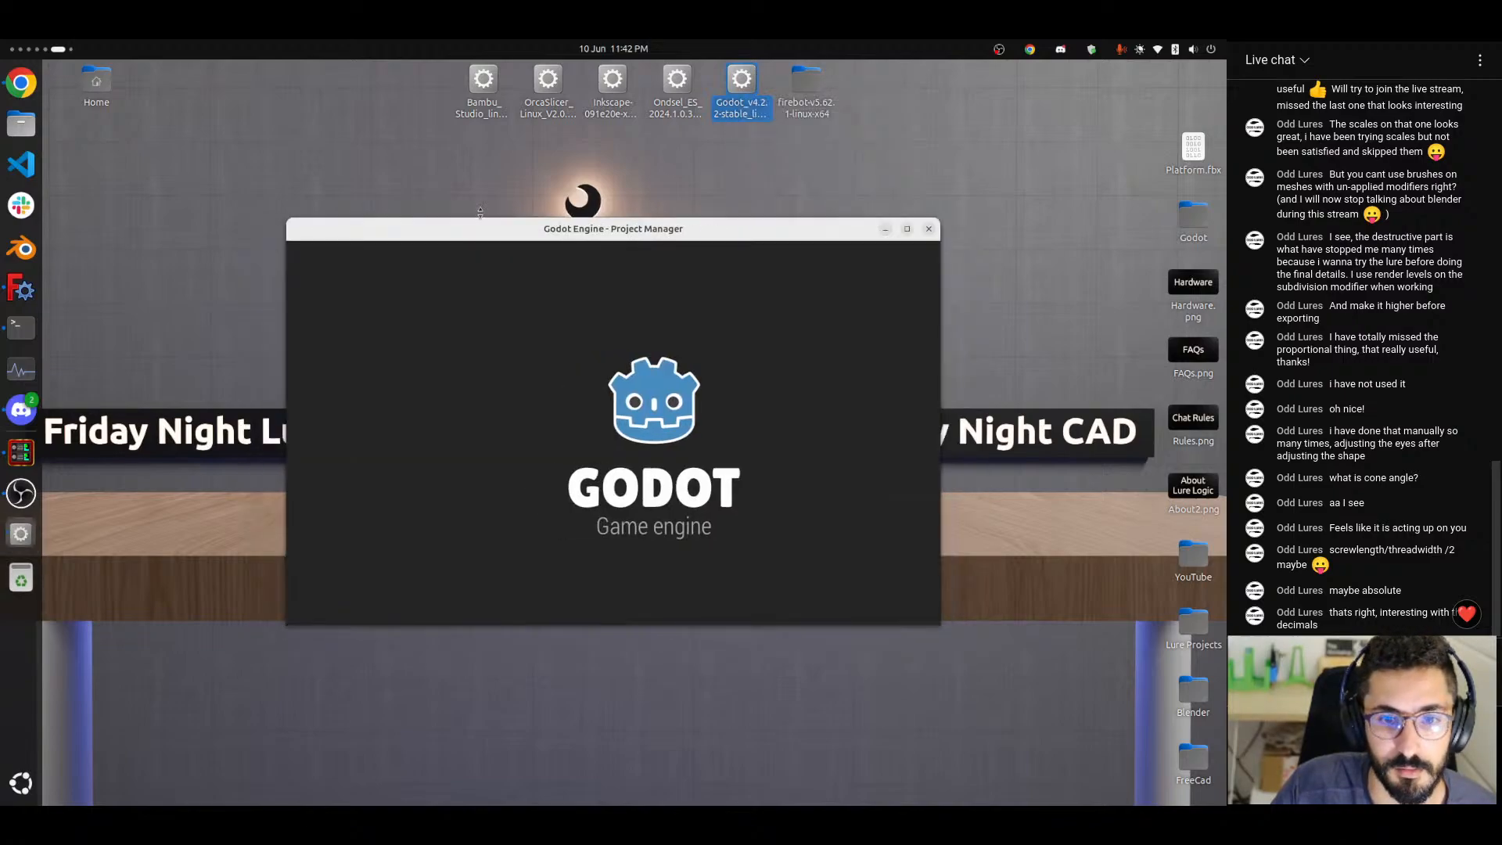
double_click(403, 294)
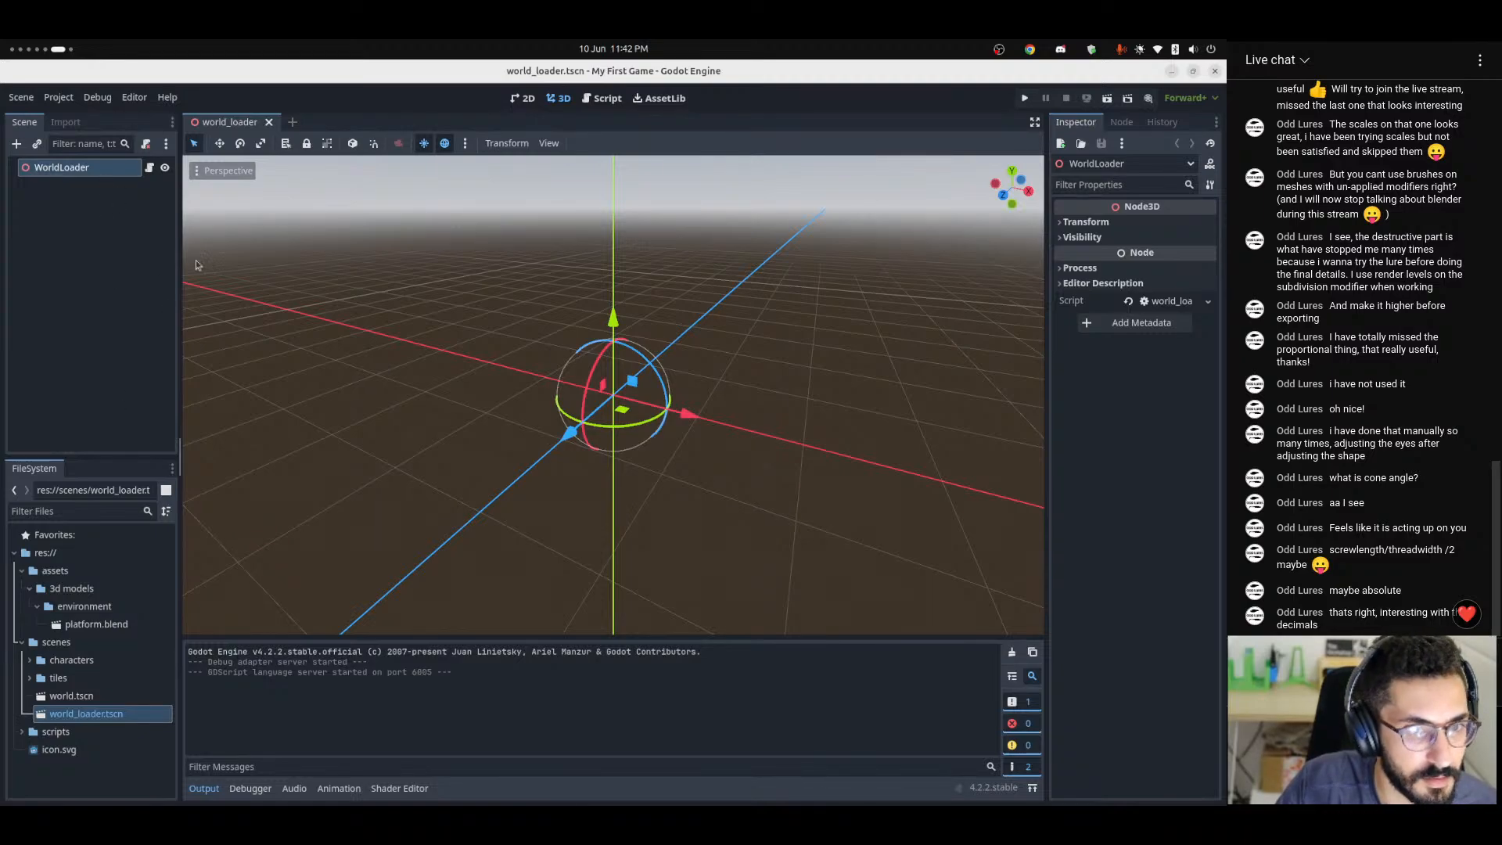
middle_click_drag(195, 260, 486, 491)
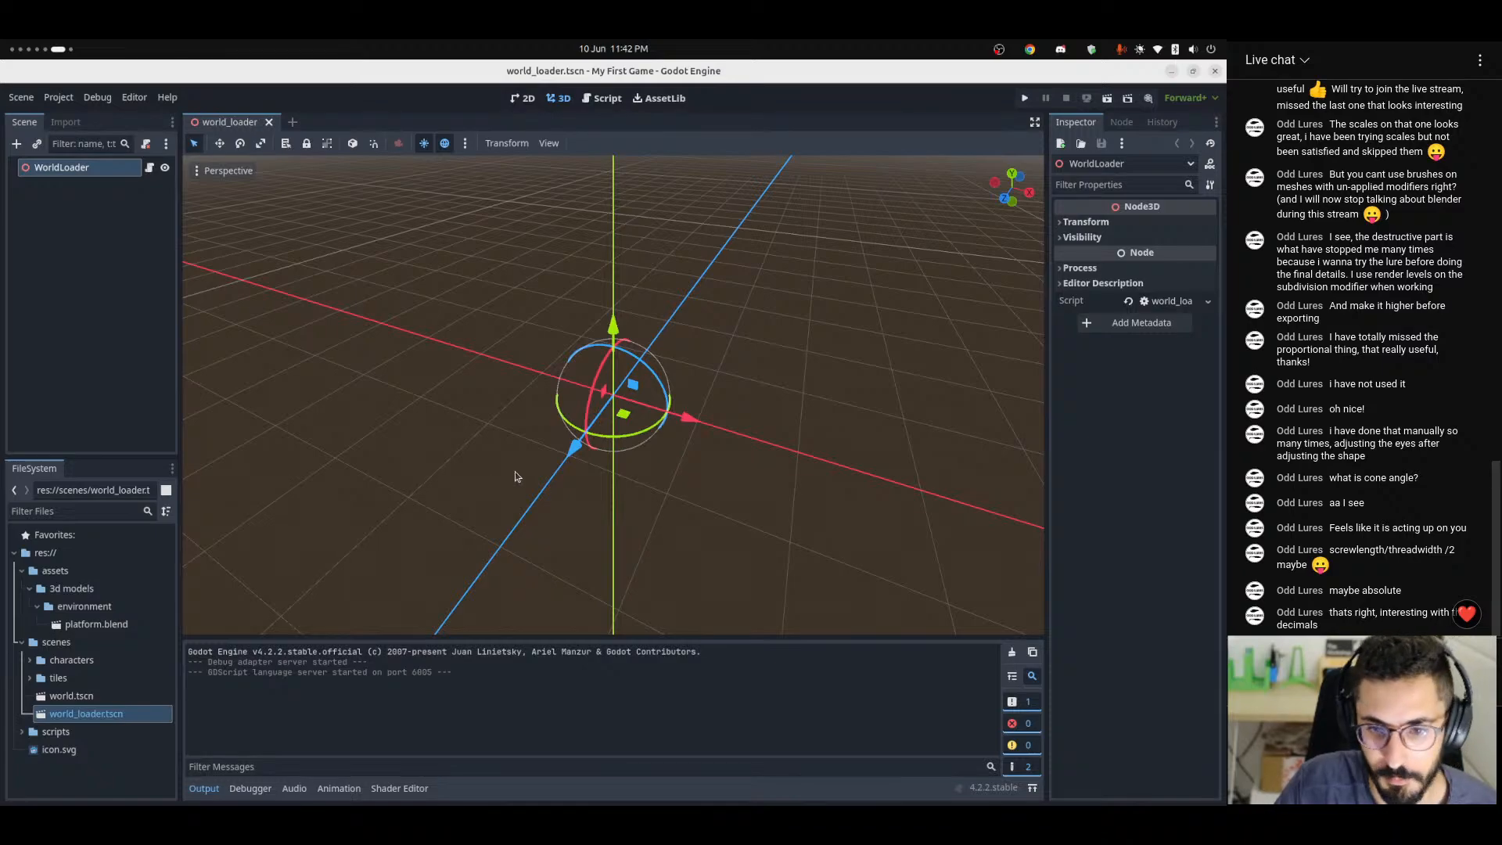
left_click(1023, 101)
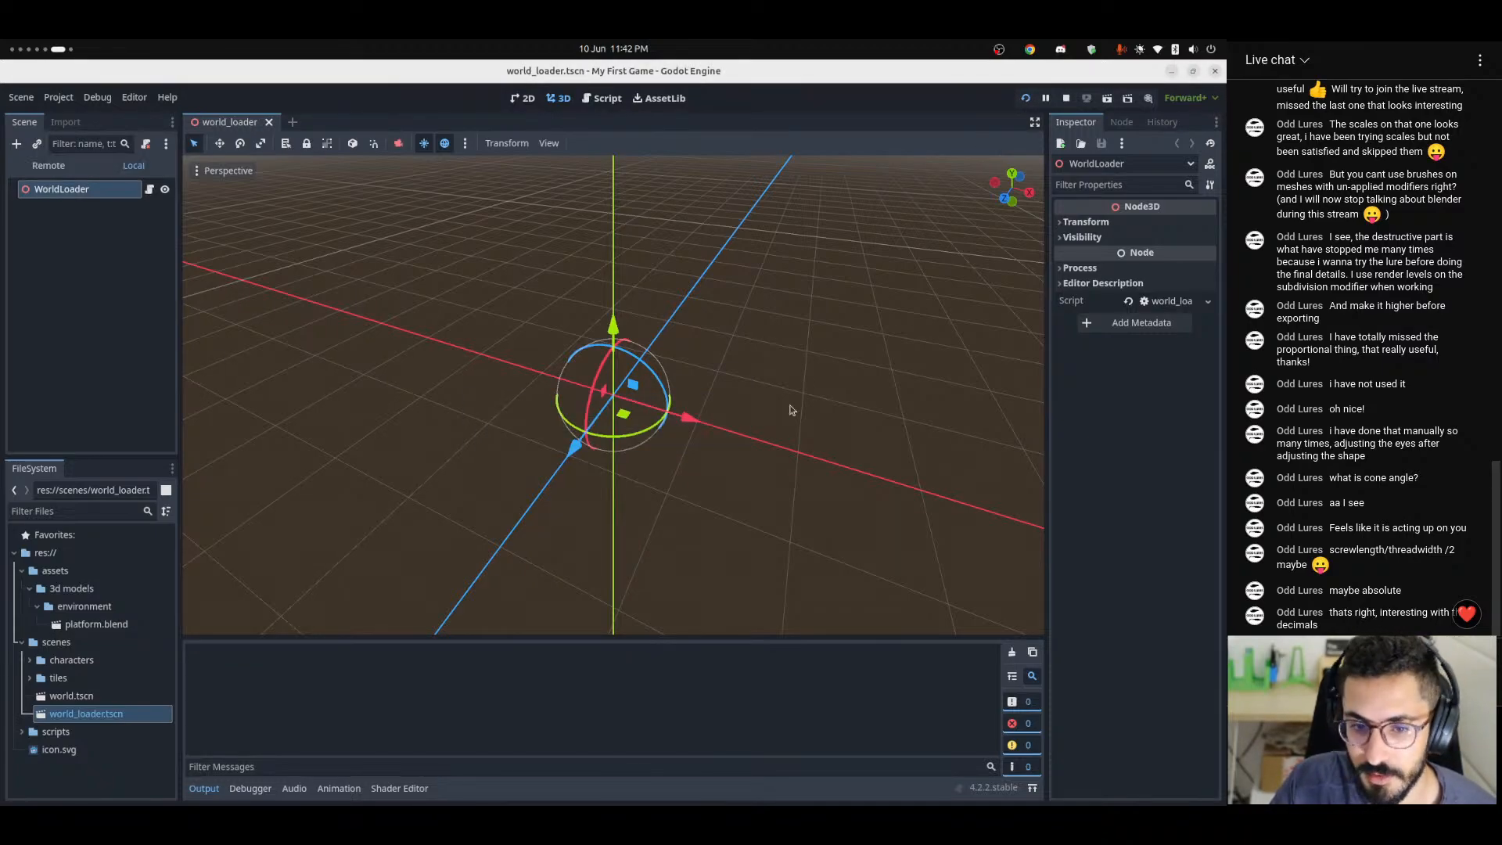
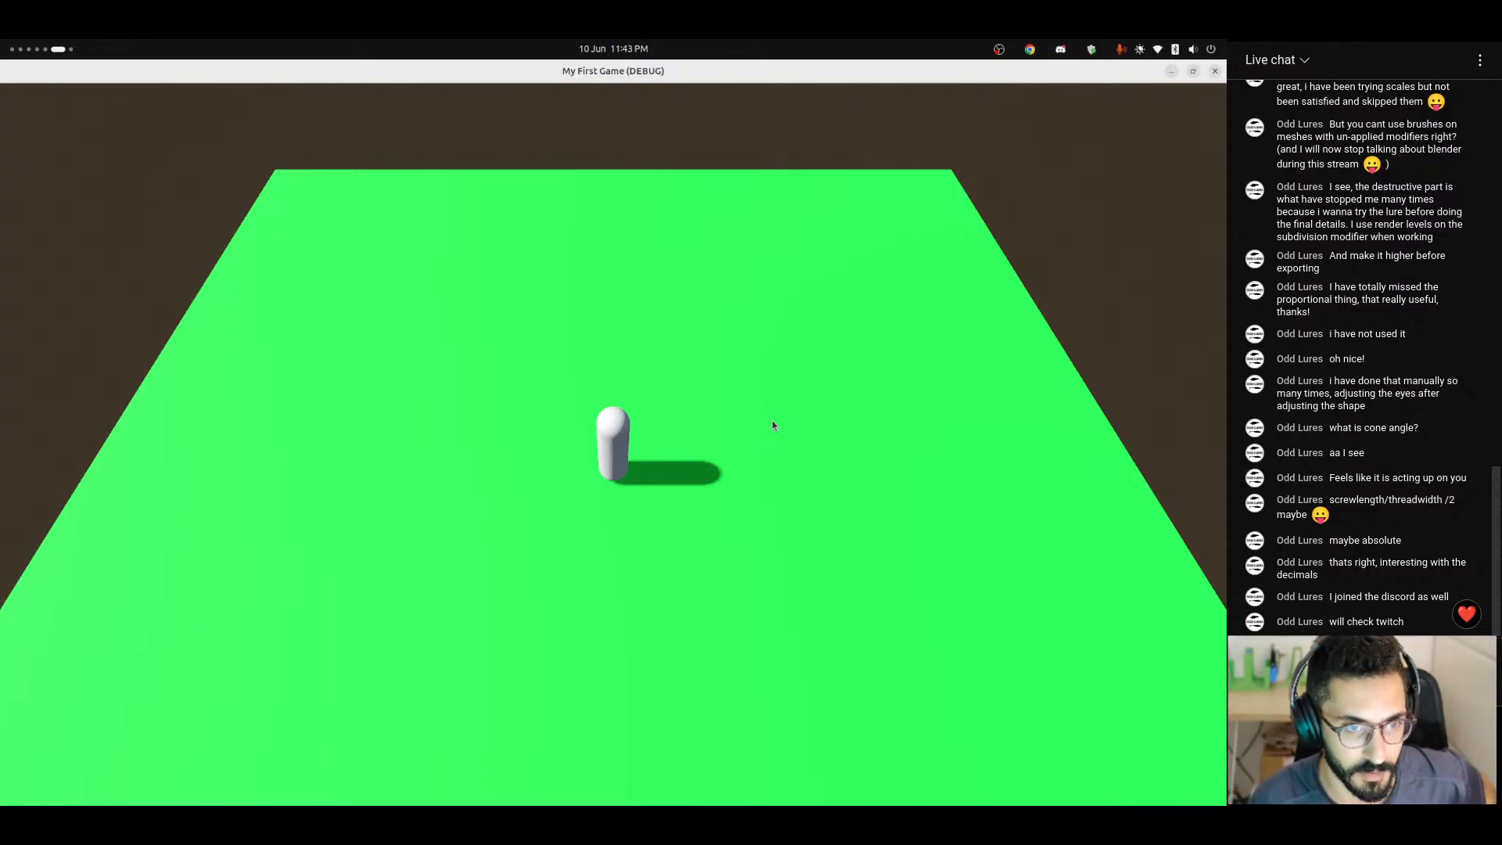
Test the capsule character's movement in all directions across the green platform in the running game.
key("w")
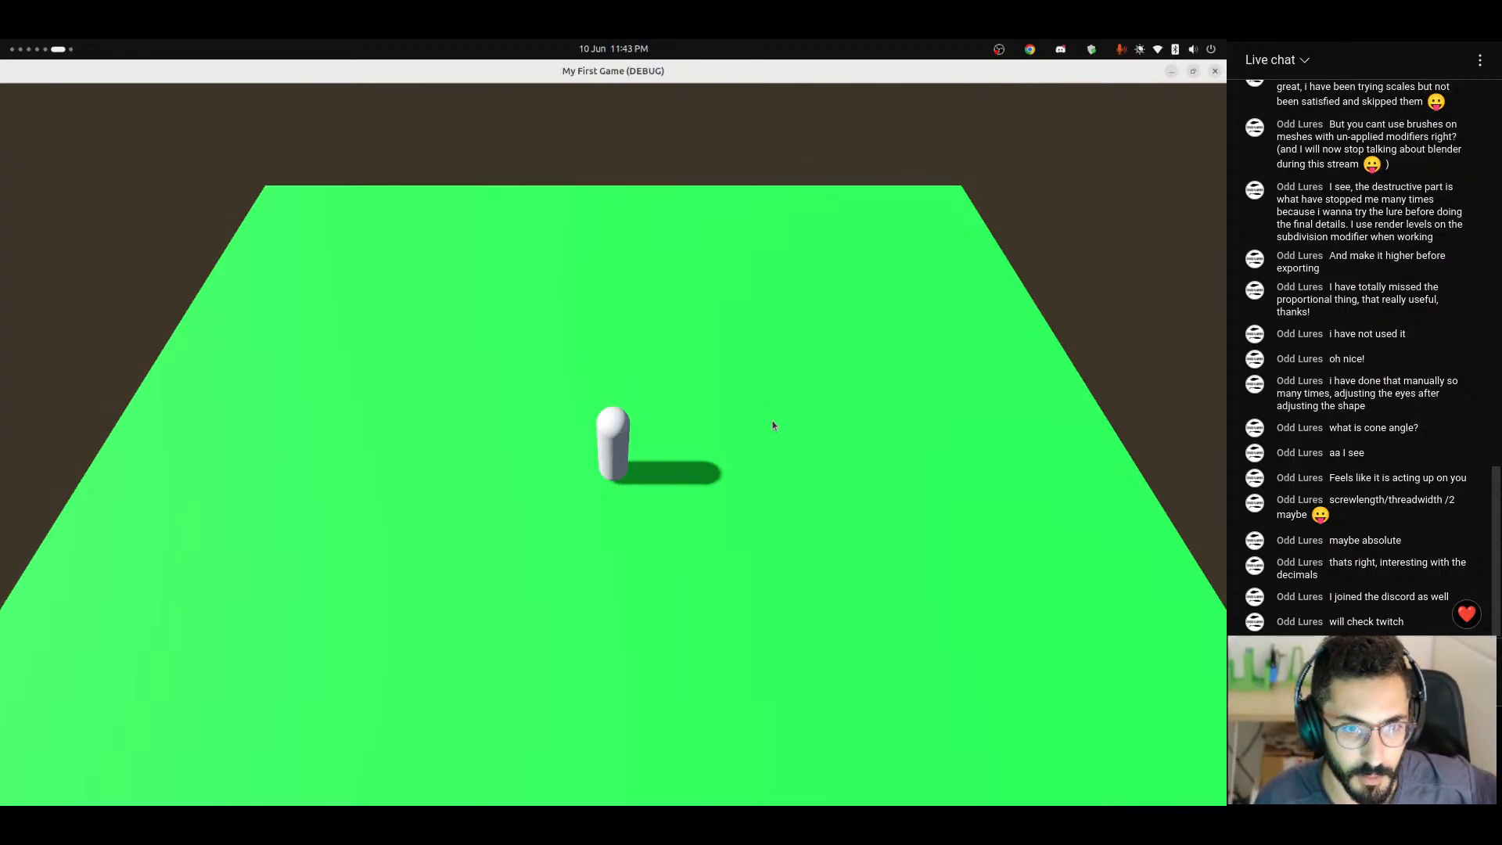
key("a")
key("s")
key("d")
key("w")
key("a")
key("s")
key("d")
key("a")
key("s")
key("d")
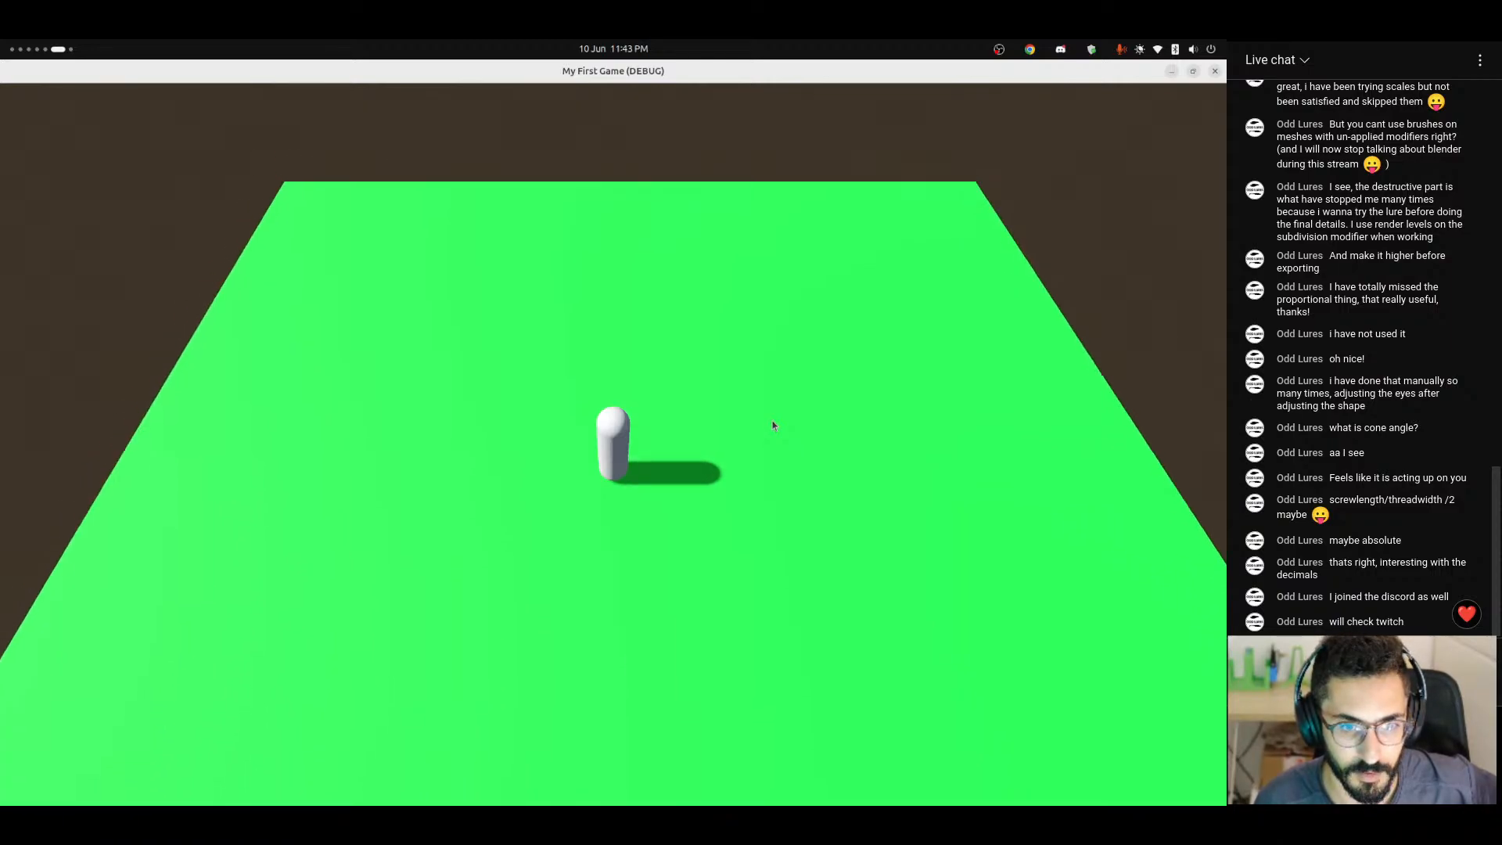
key("a")
key("s")
key("d")
key("w")
key("a")
key("d")
key("w")
key("a")
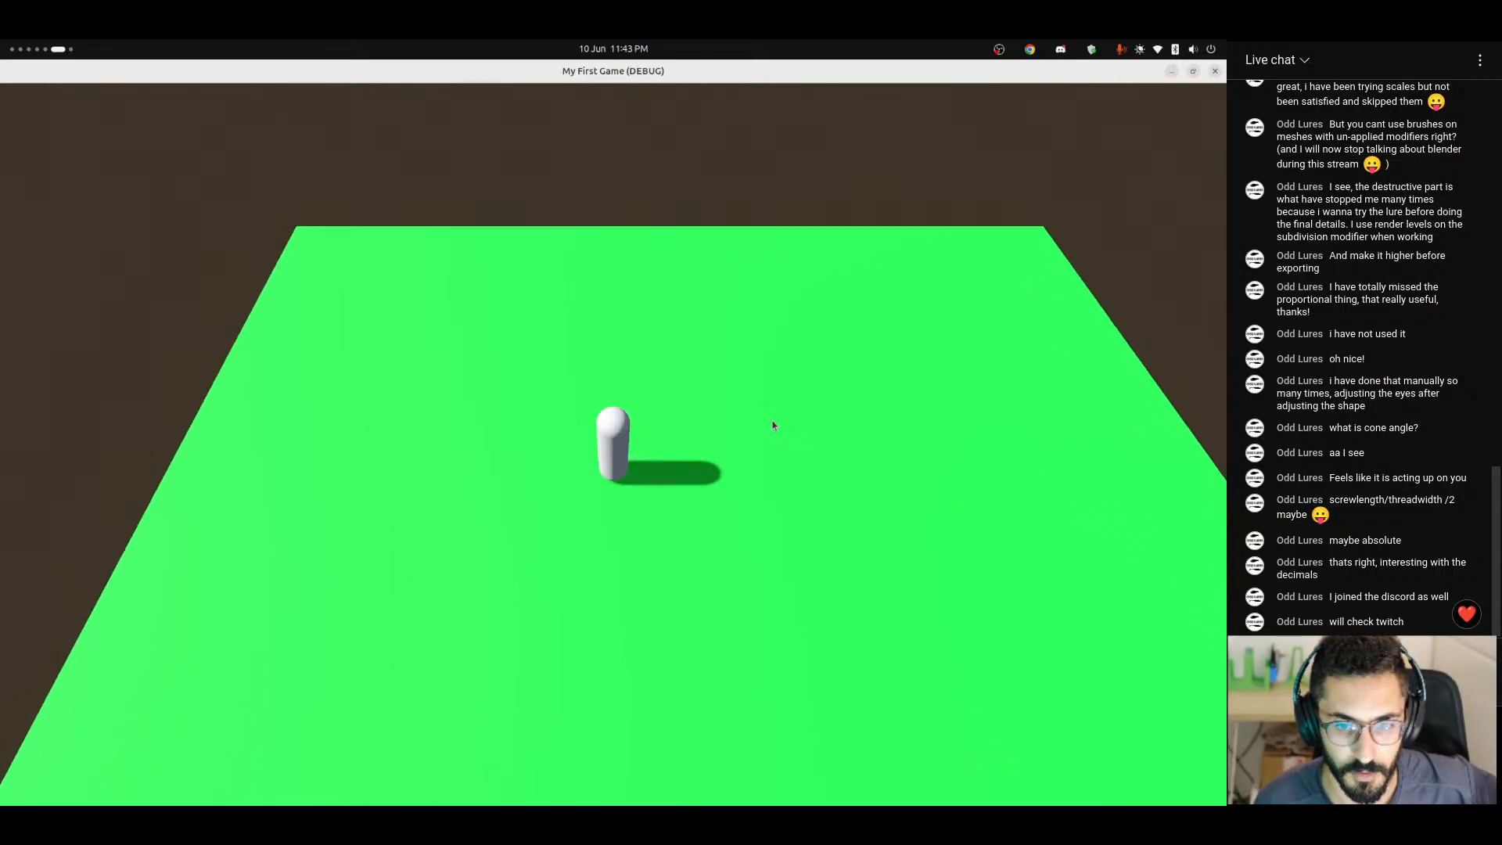
key("s")
key("d")
key("a")
key("d")
key("w")
key("a")
key("s")
key("d")
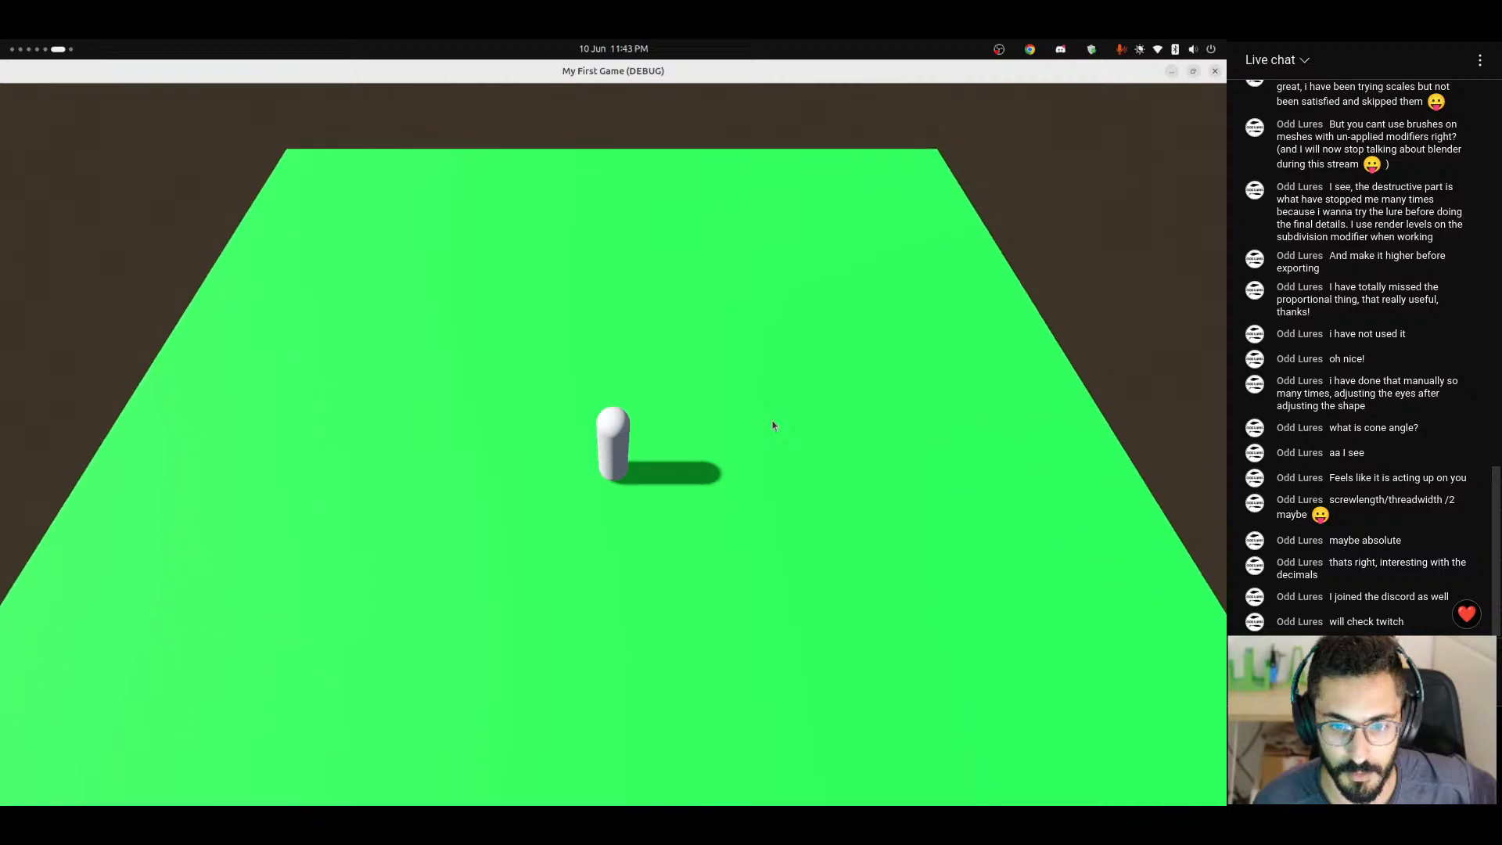
key("a")
key("d")
key("w")
key("a")
key("d")
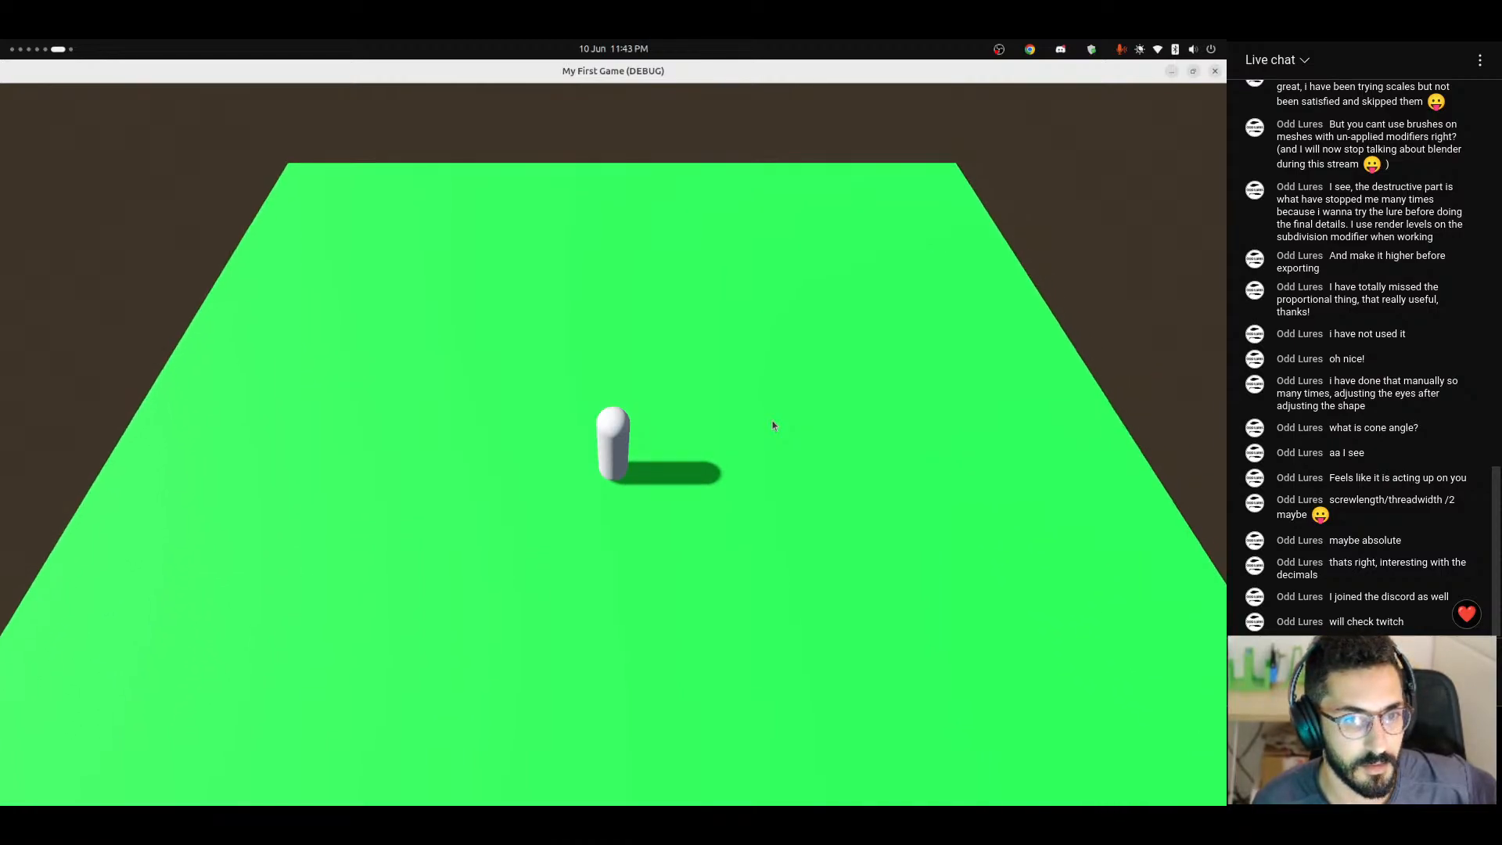
key("s")
key("d")
Test the capsule character's jump repeatedly while moving it around the green platform.
key("space")
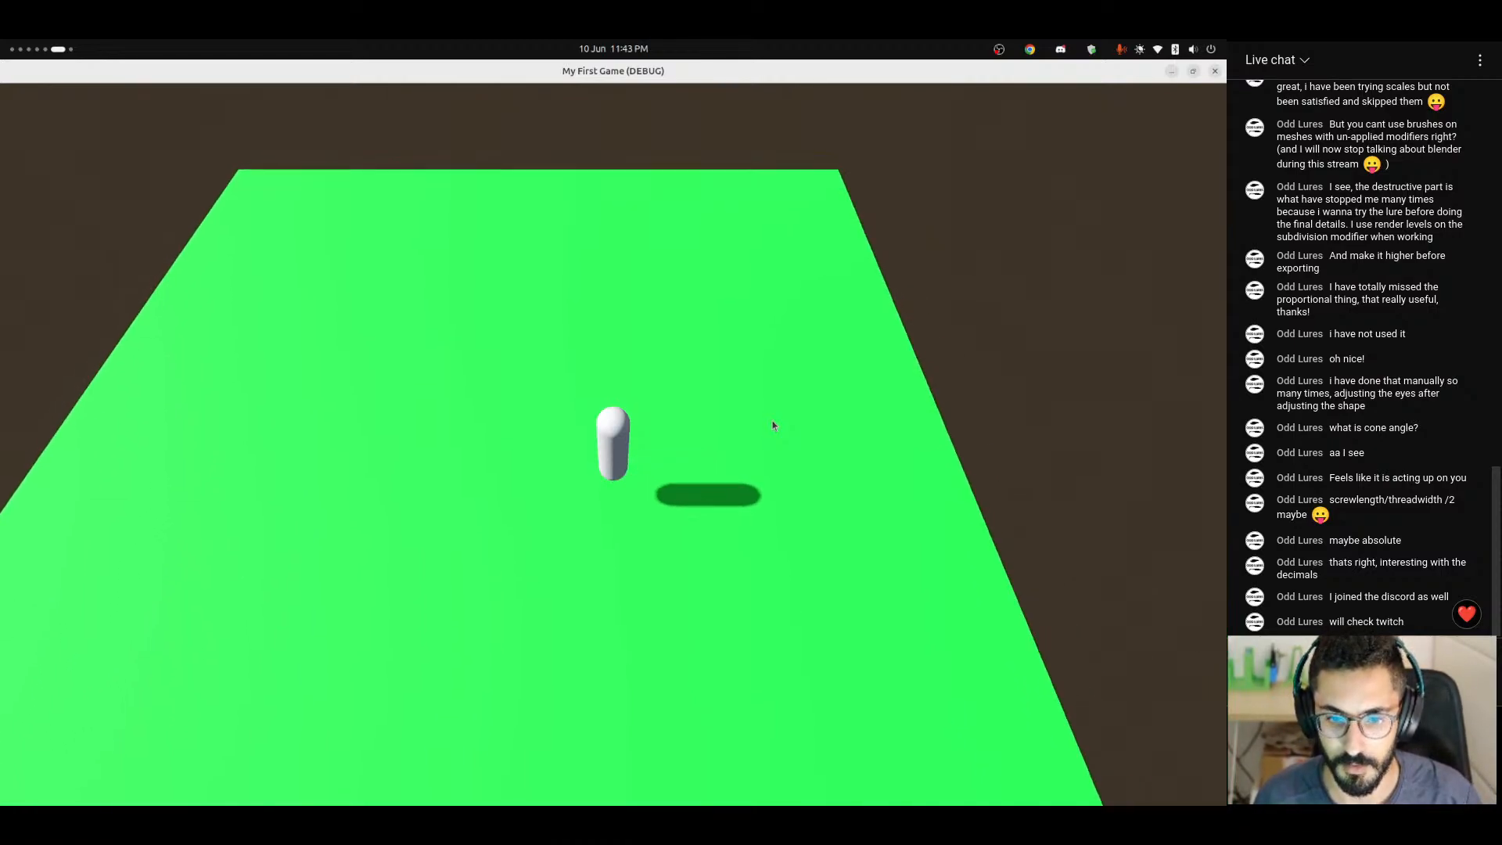
key("w")
key("a")
key("s")
key("space")
key("d")
key("a")
key("d")
key("space")
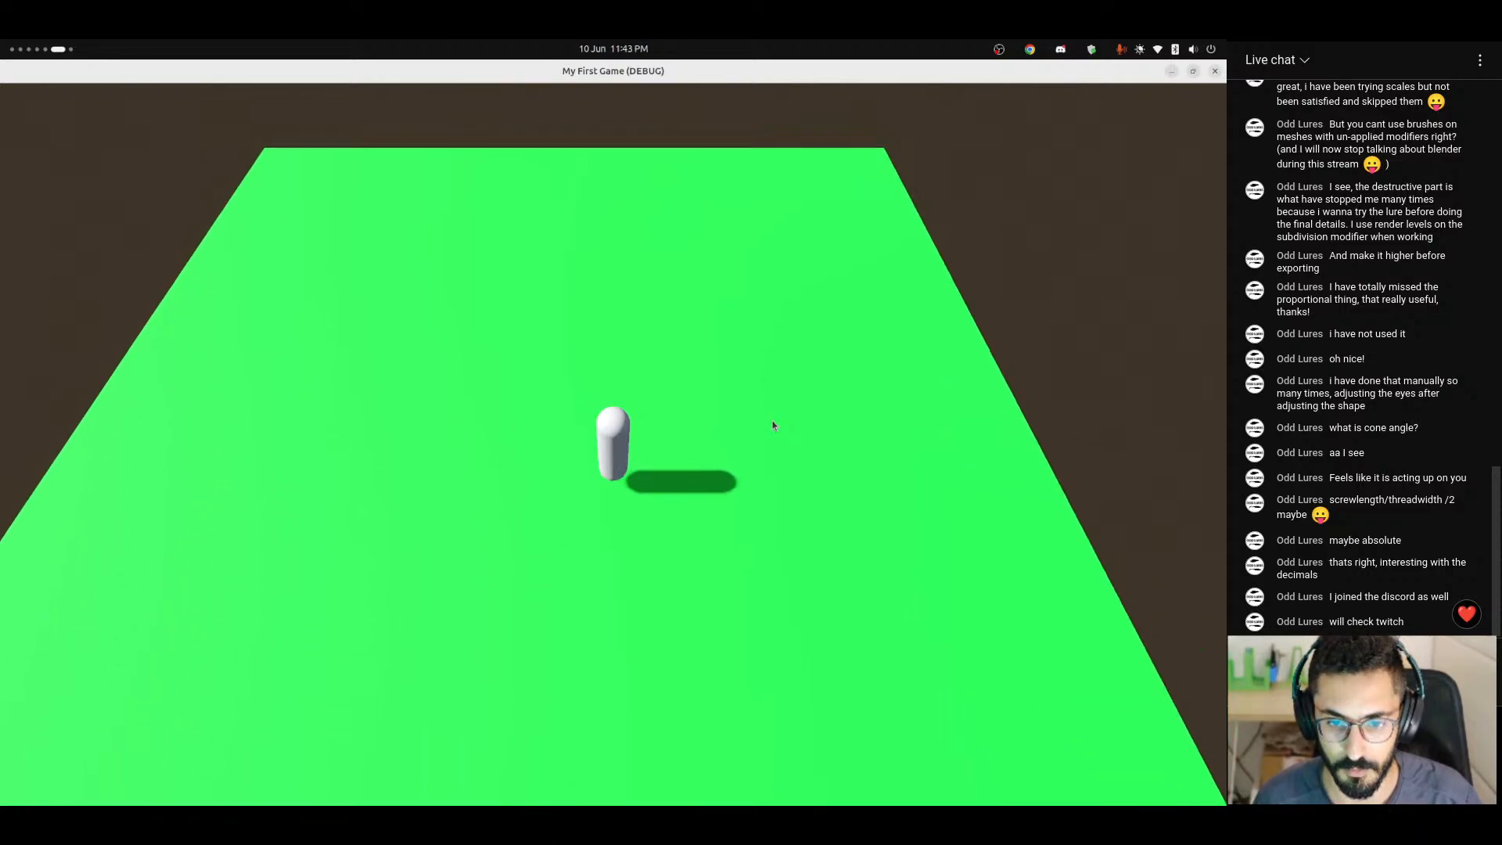
key("s")
key("a")
key("w")
key("space")
key("a")
key("d")
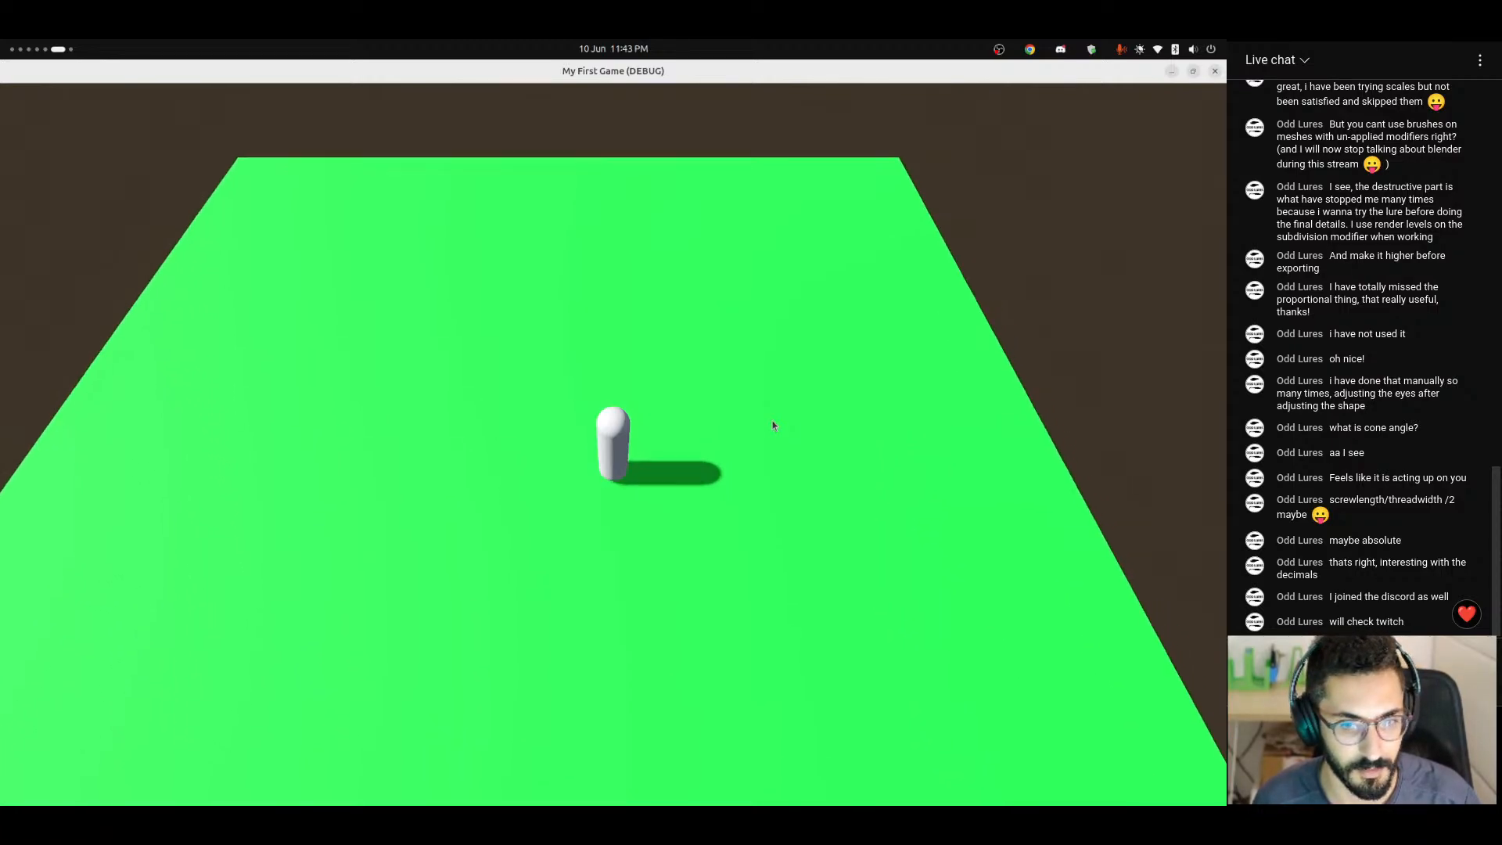
key("space")
Steer the capsule character through quick direction changes on the platform to test its ground movement again.
key("s")
key("a")
key("d")
key("d")
key("w")
key("a")
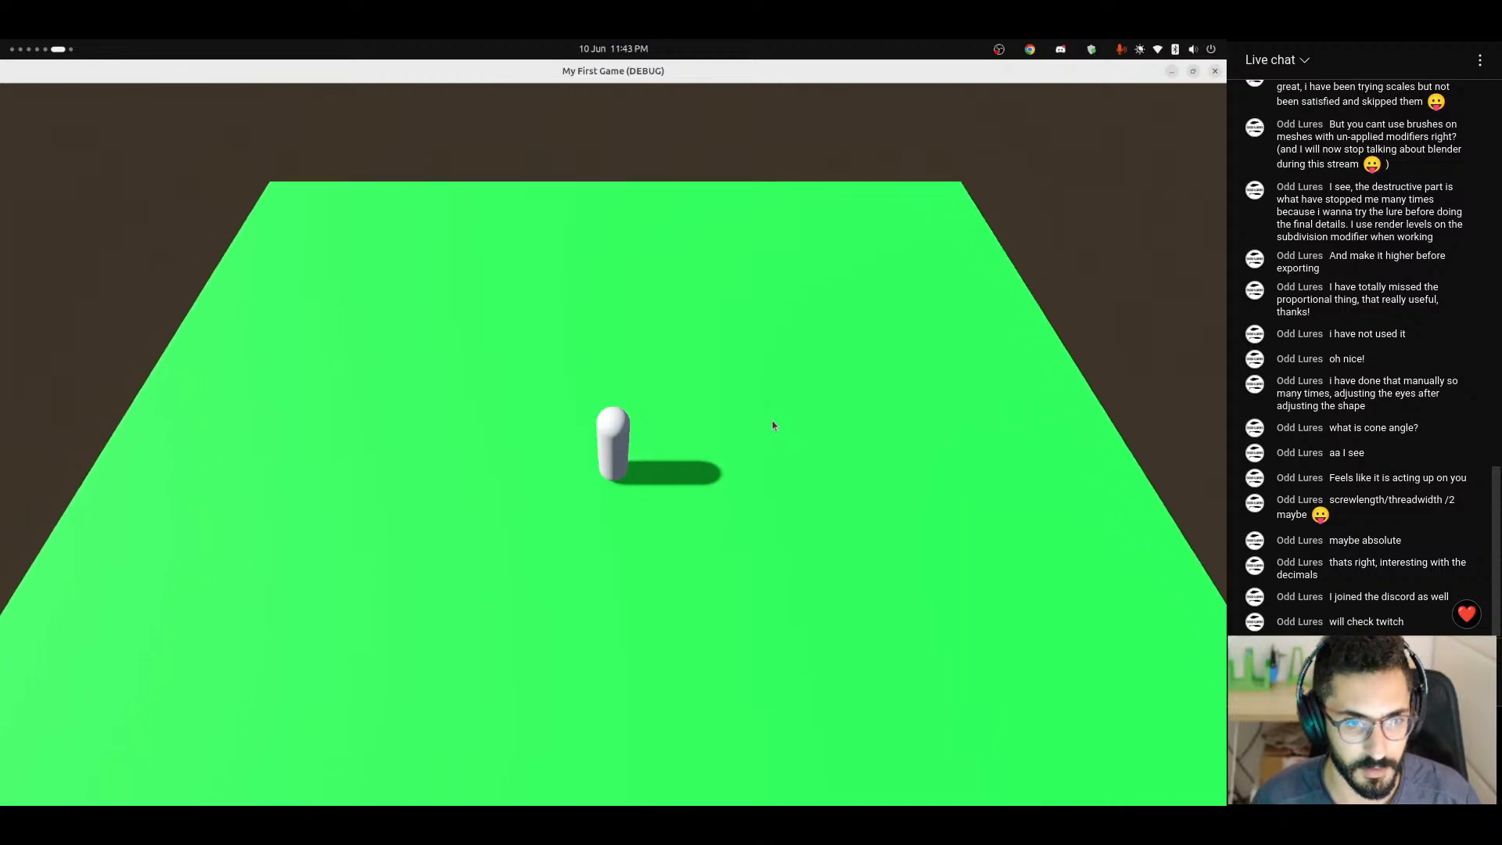
key("s")
key("d")
key("w")
key("a")
key("d")
key("s")
key("a")
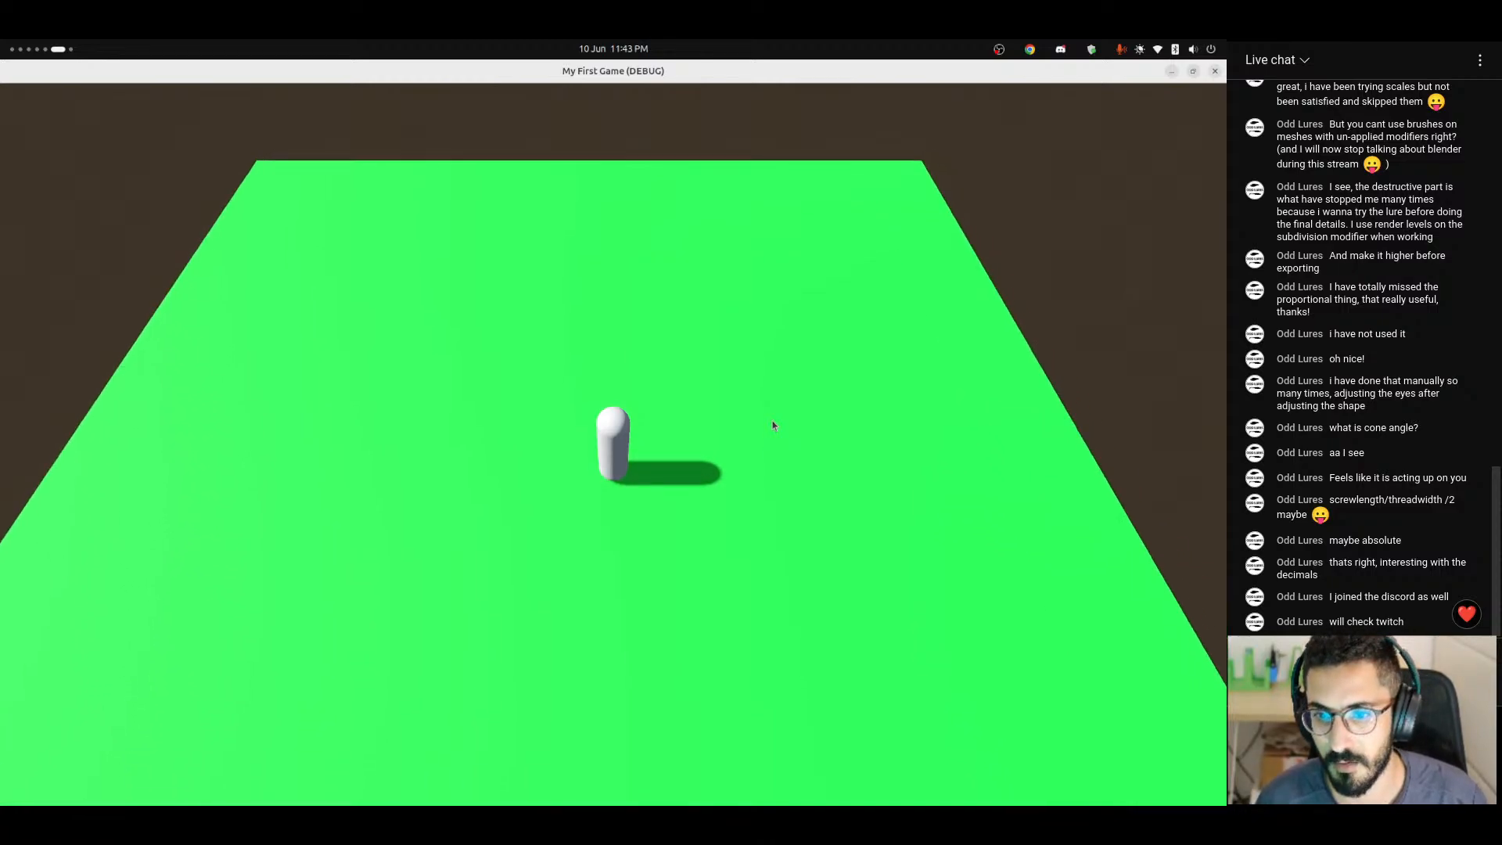
key("d")
key("a")
key("w")
key("d")
key("s")
key("a")
key("d")
key("s")
key("a")
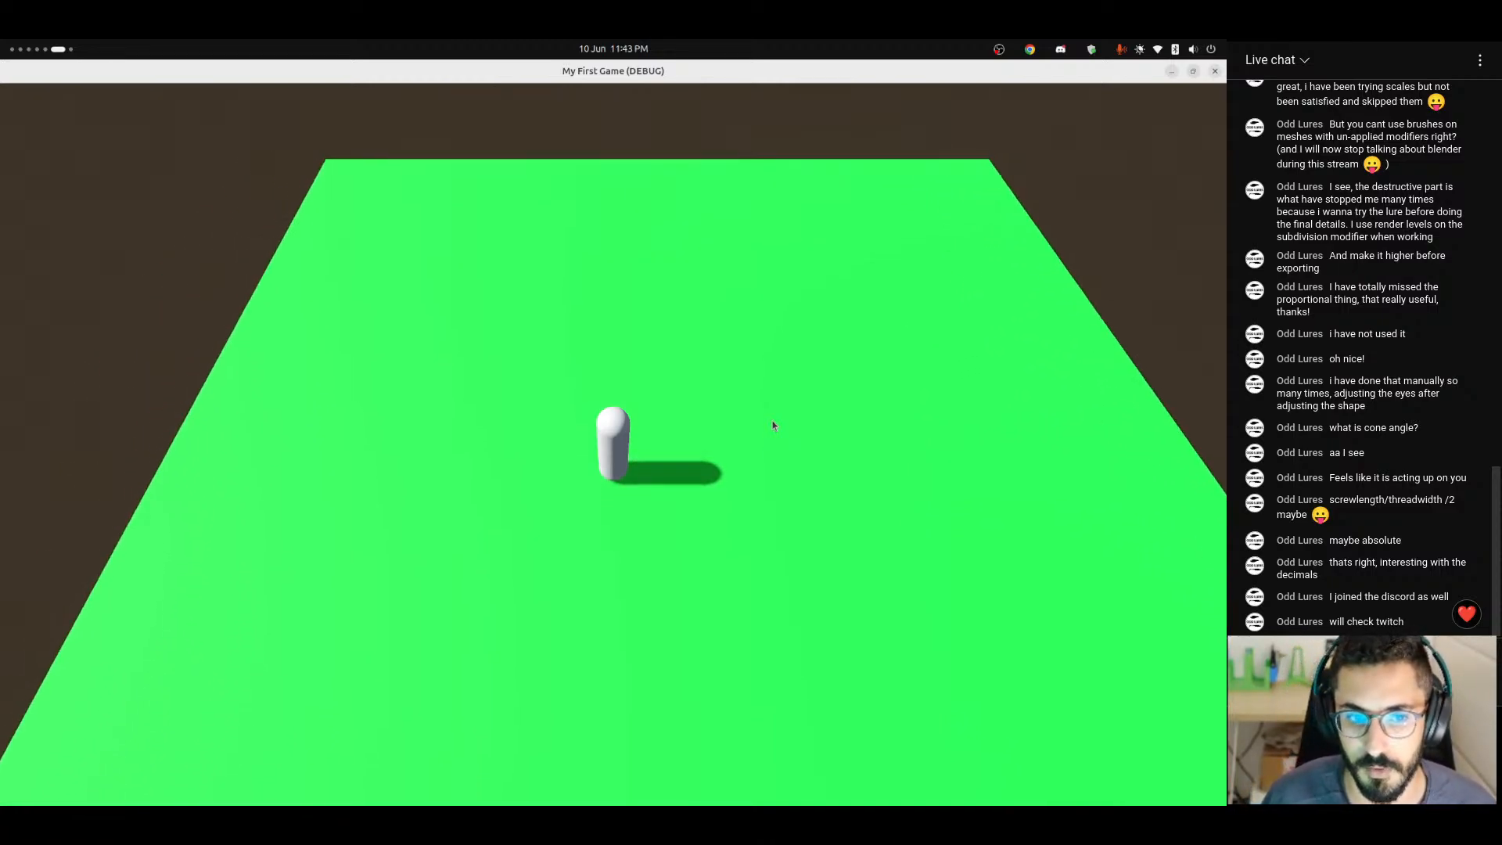
key("d")
key("a")
key("d")
key("w")
key("a")
key("d")
key("s")
key("a")
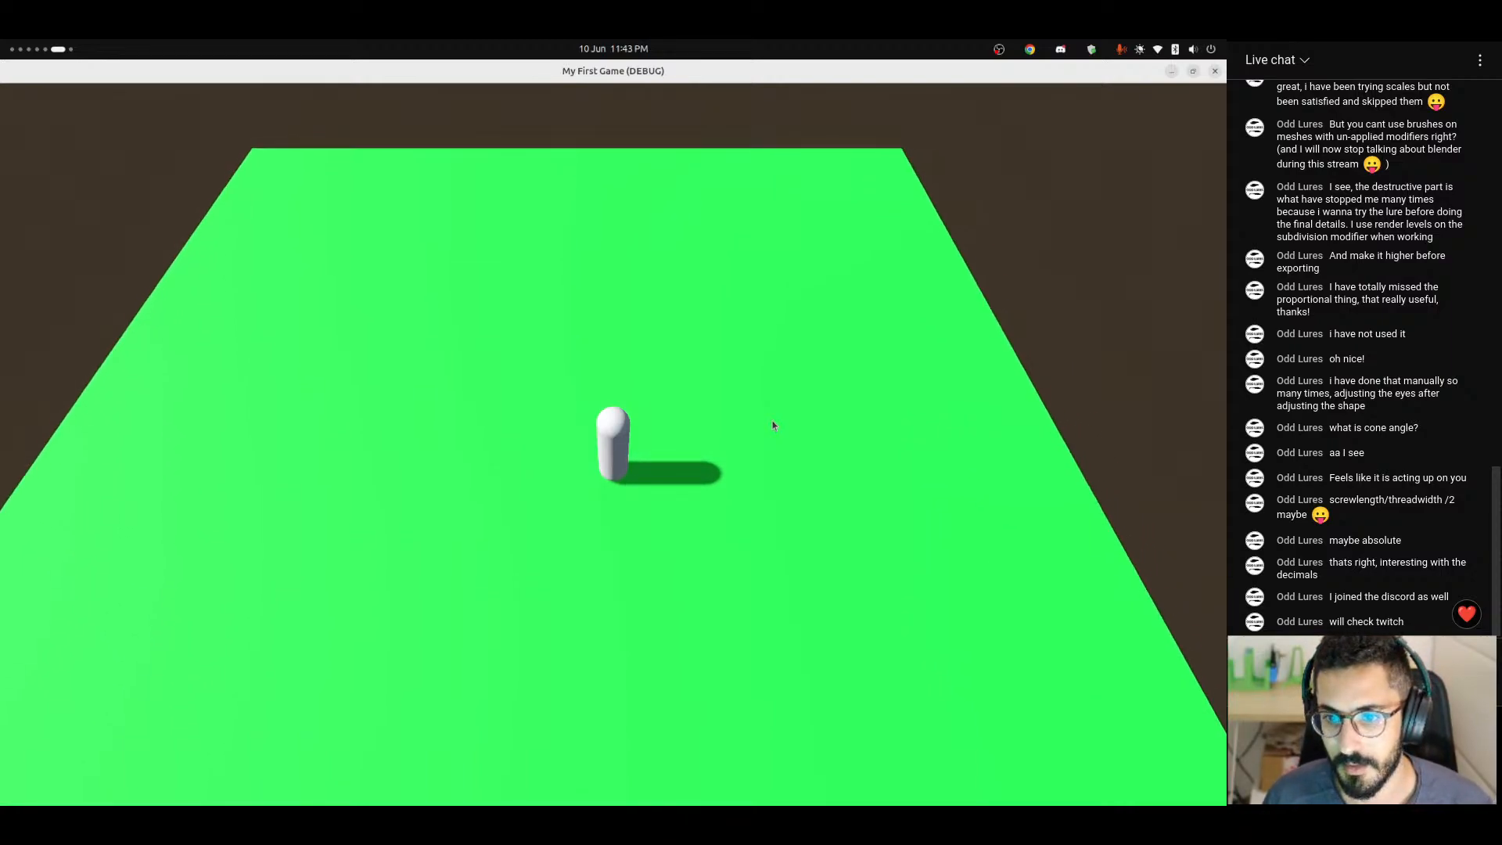
key("d")
key("w")
key("a")
key("d")
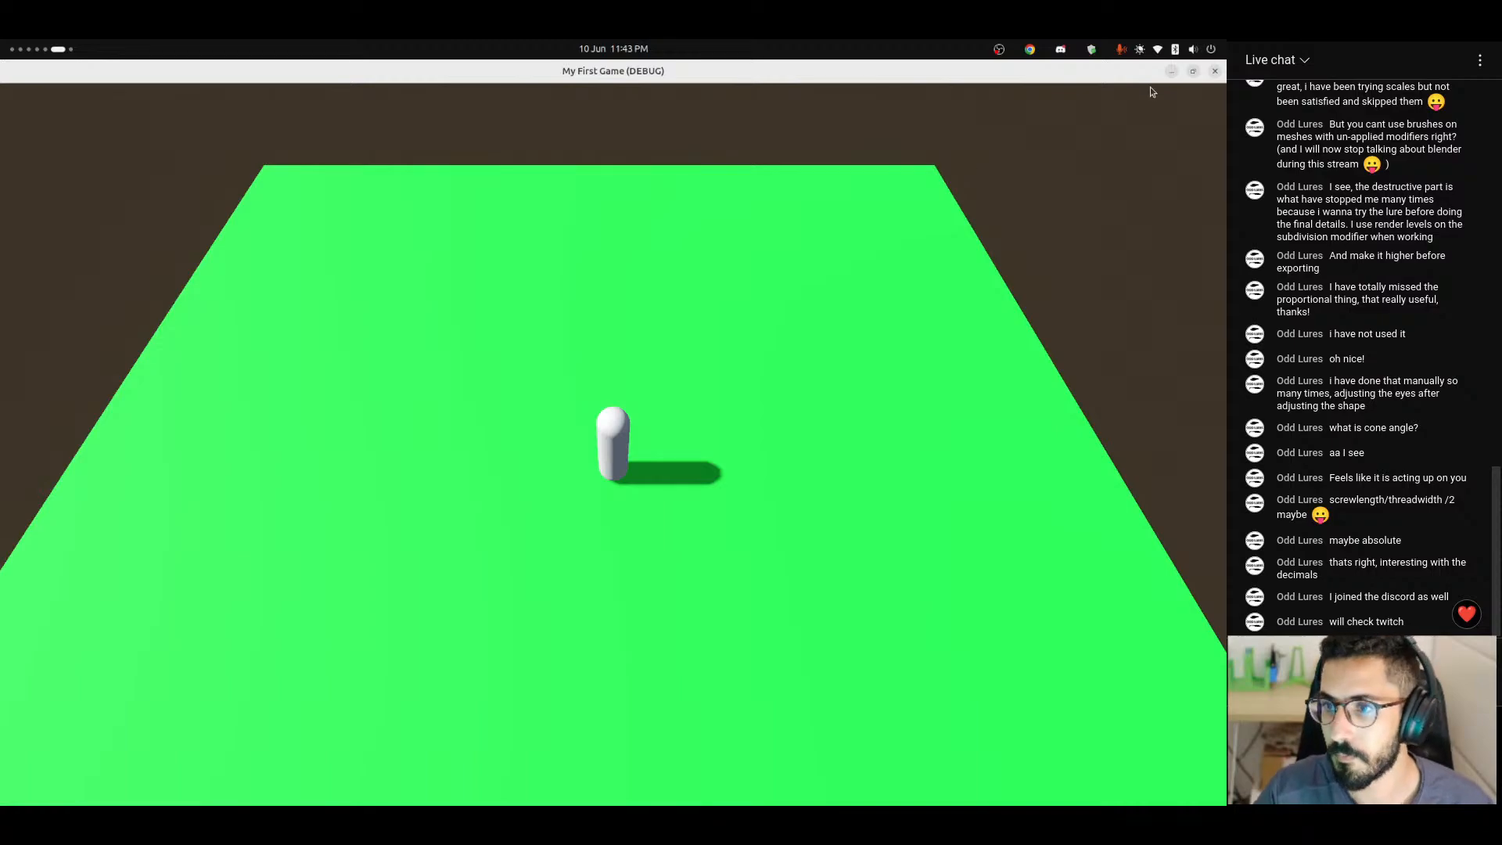
Close the running game and quit the Godot editor.
left_click(1213, 72)
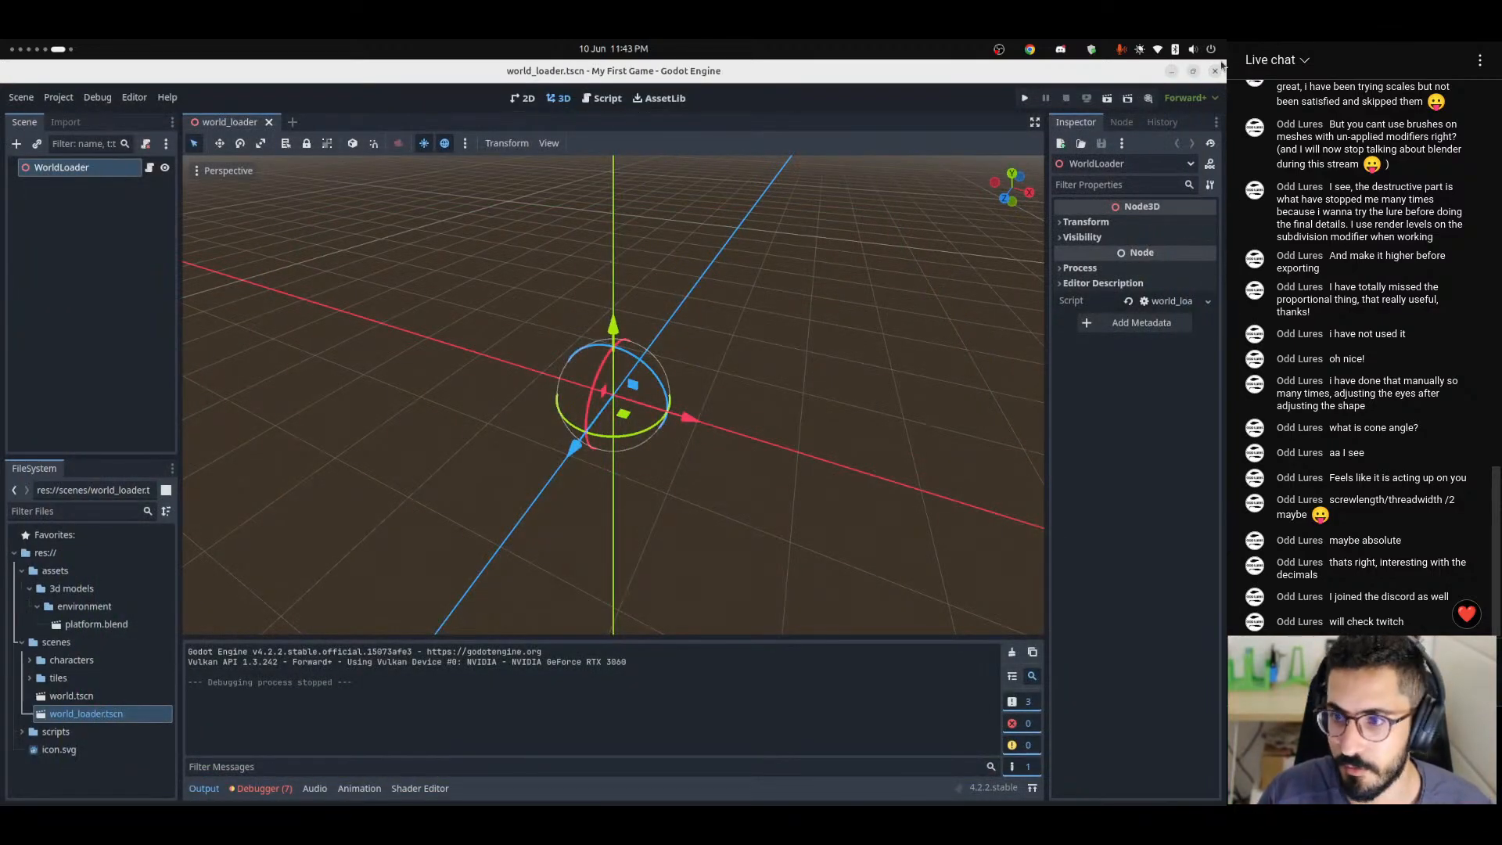
left_click(1213, 73)
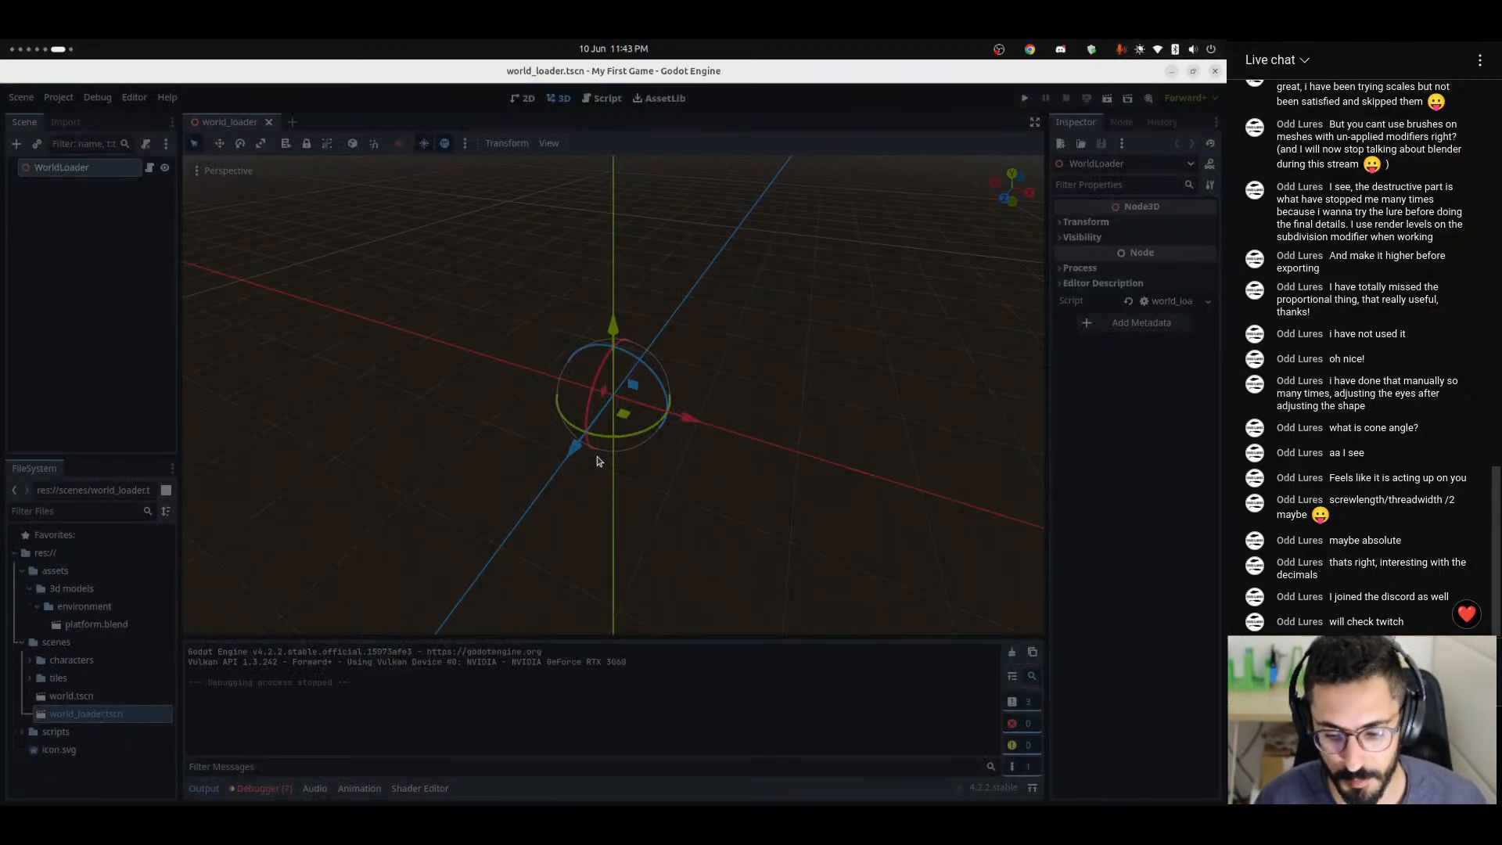
Switch to Discord and wave hi to the two newly joined members in the Lure Logic general channel.
key("ctrl+alt+Left")
key("ctrl+alt+Left")
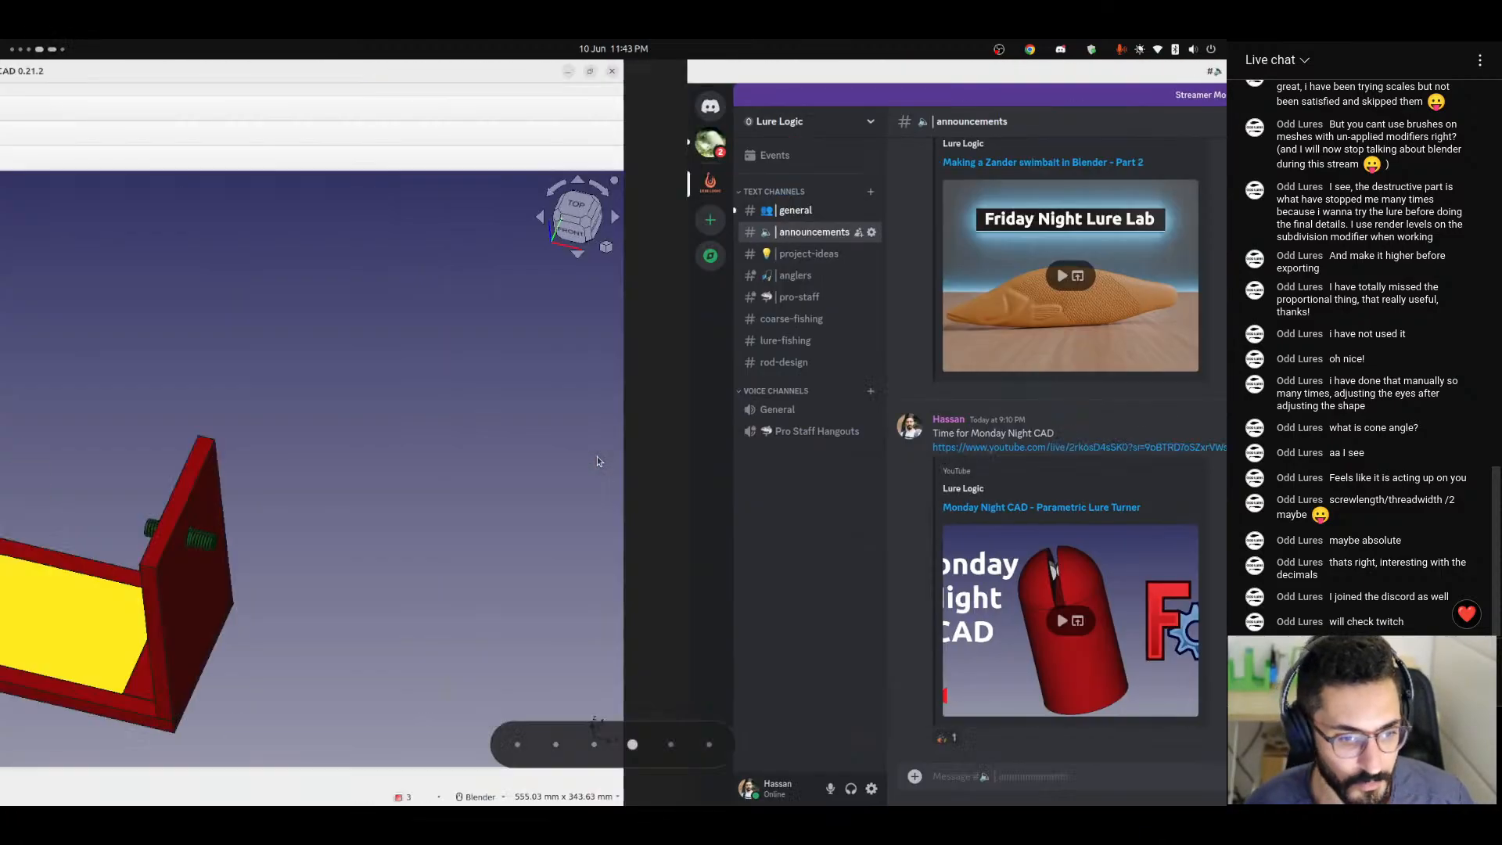
key("ctrl+alt+Right")
key("ctrl+alt+Left")
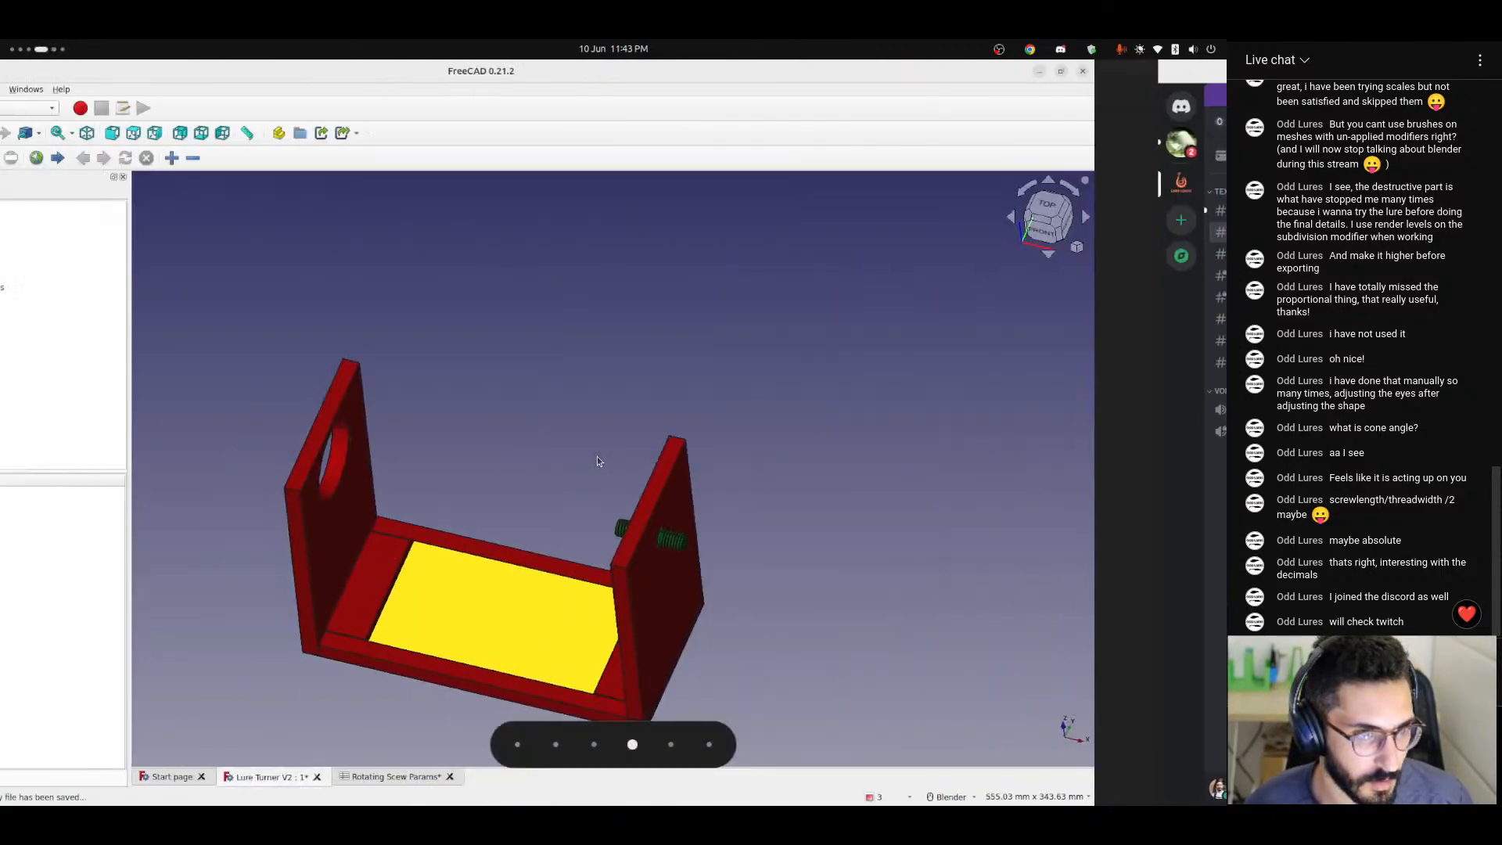
key("ctrl+alt+Left")
key("ctrl+alt+Right")
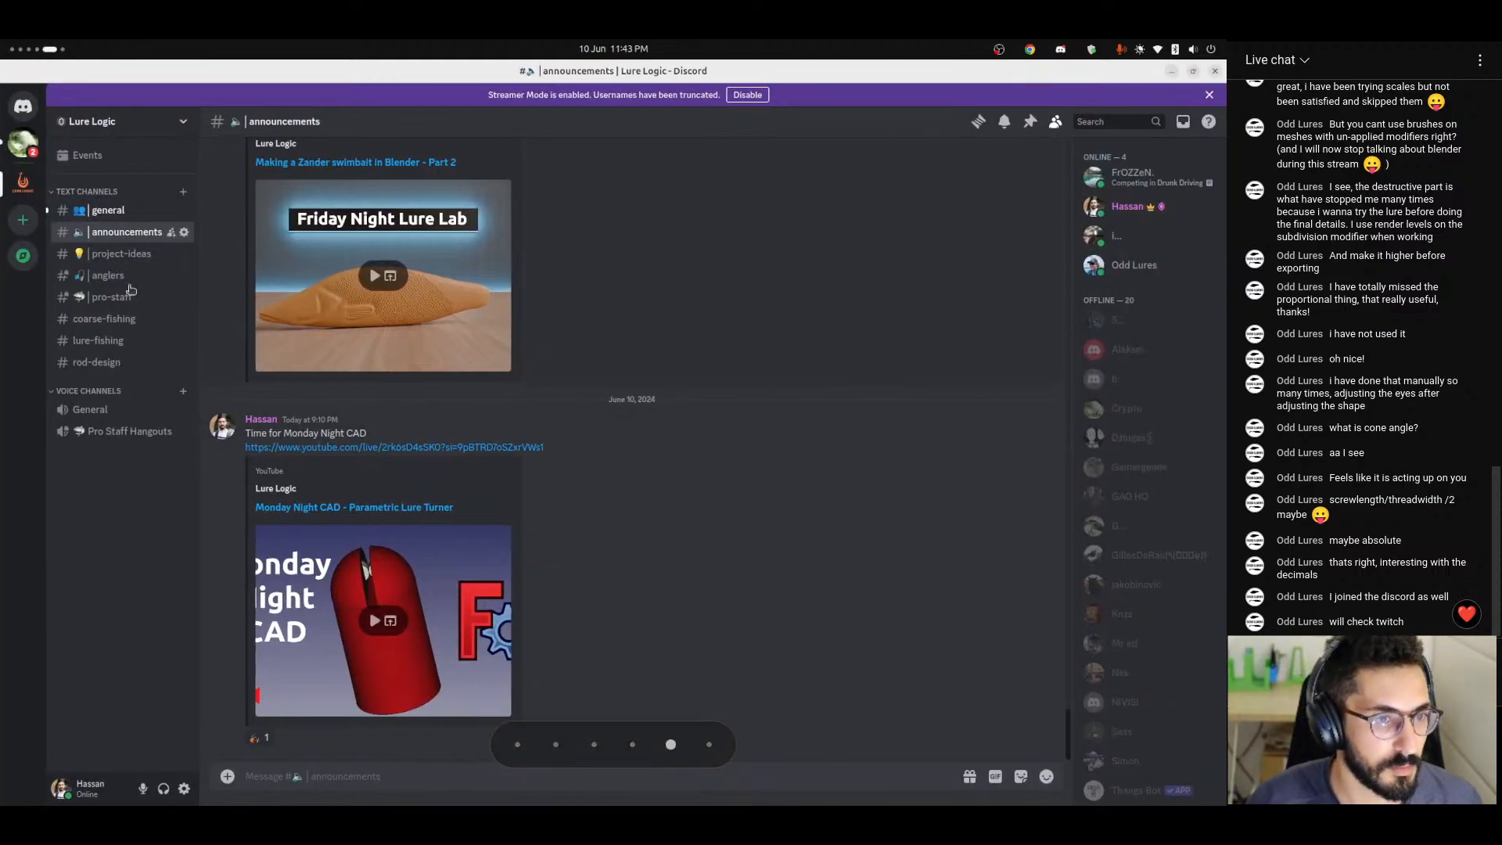
left_click(108, 209)
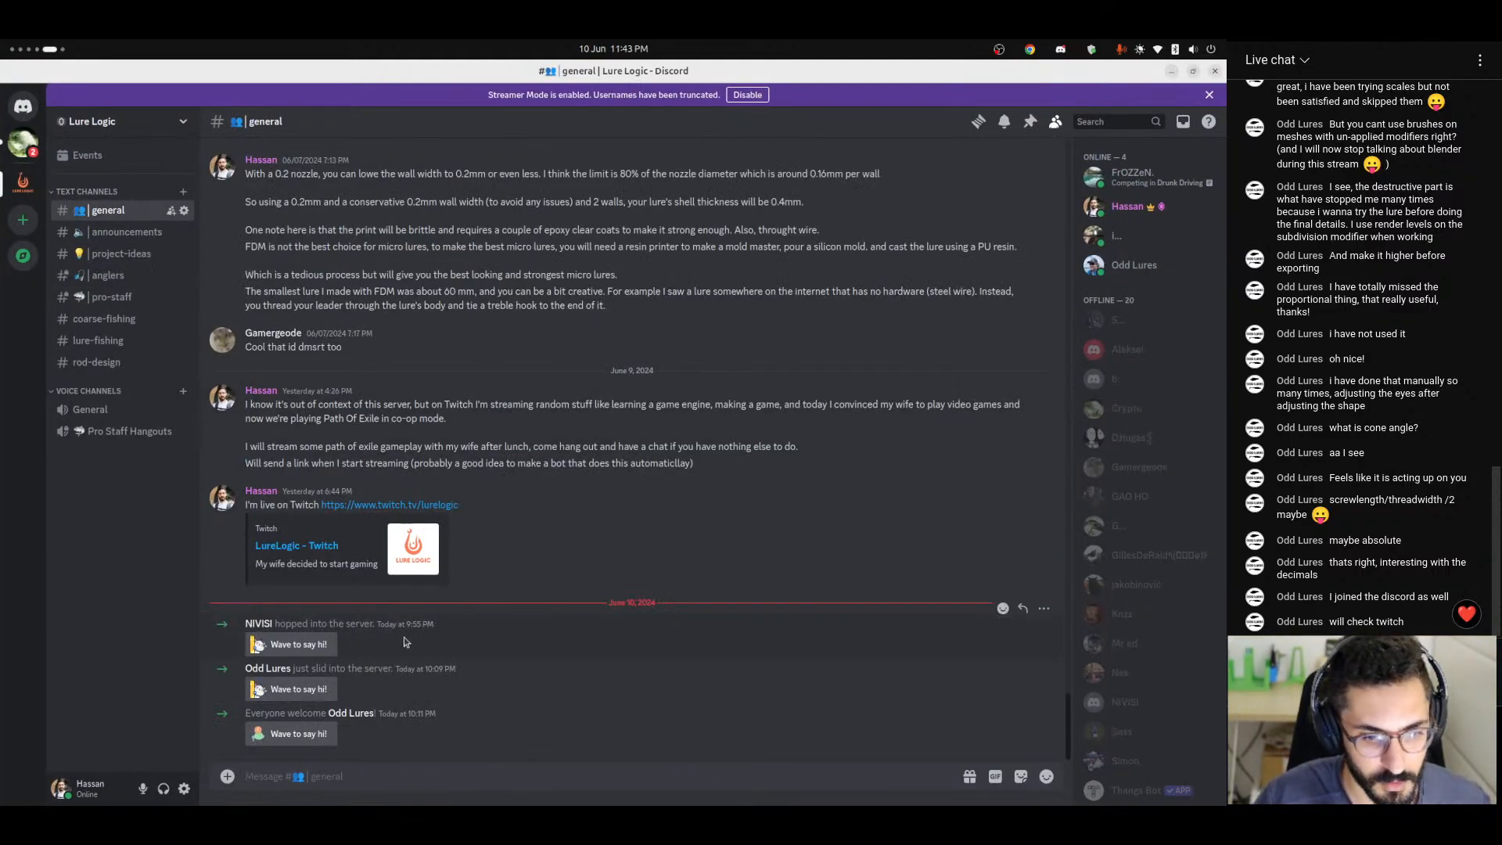
left_click(297, 691)
left_click(275, 496)
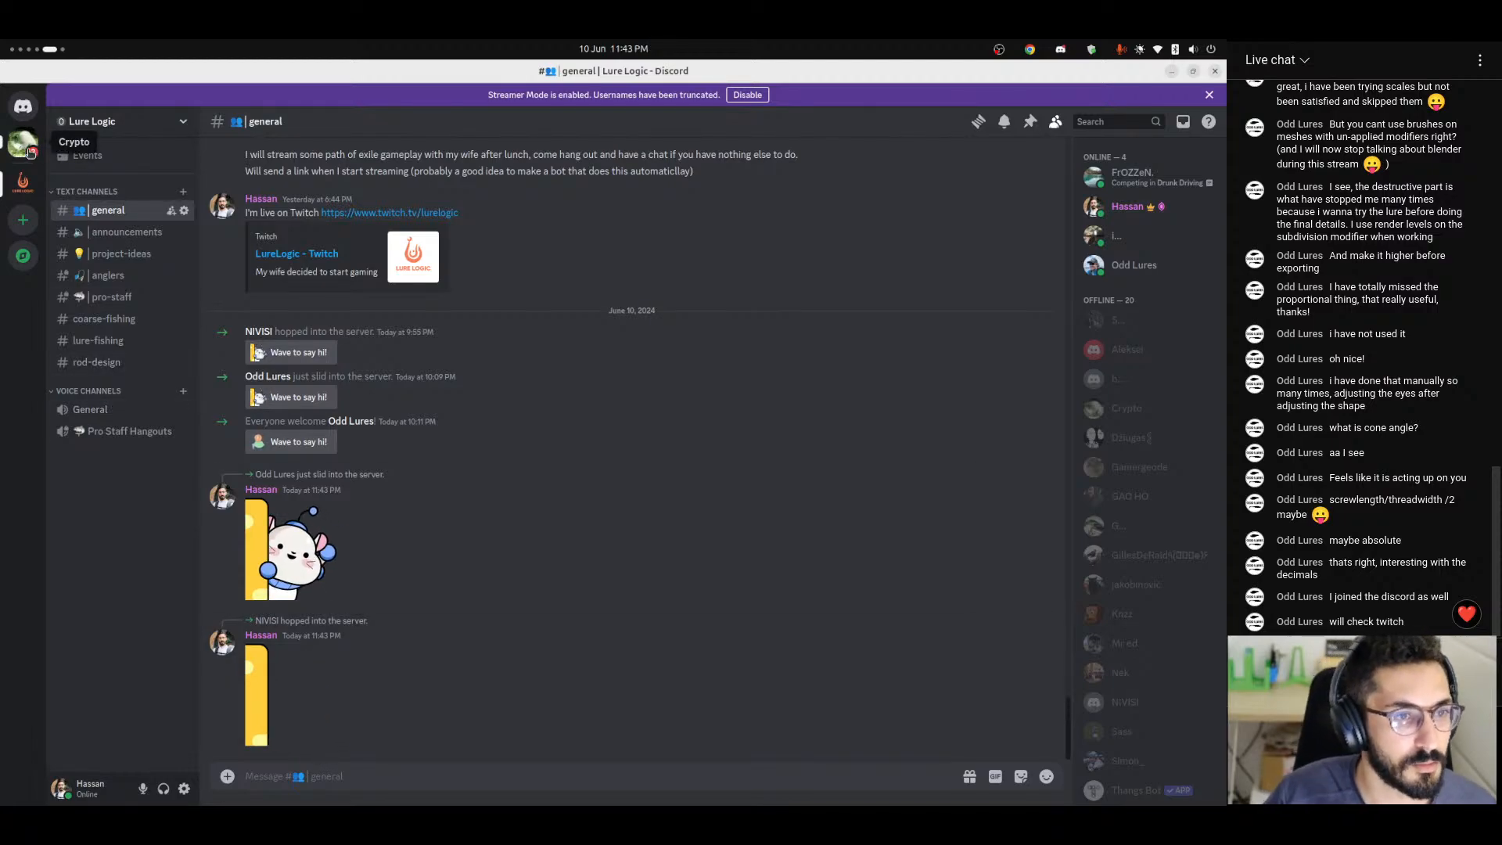
View the announcements and project-ideas channels of the Lure Logic server.
left_click(123, 235)
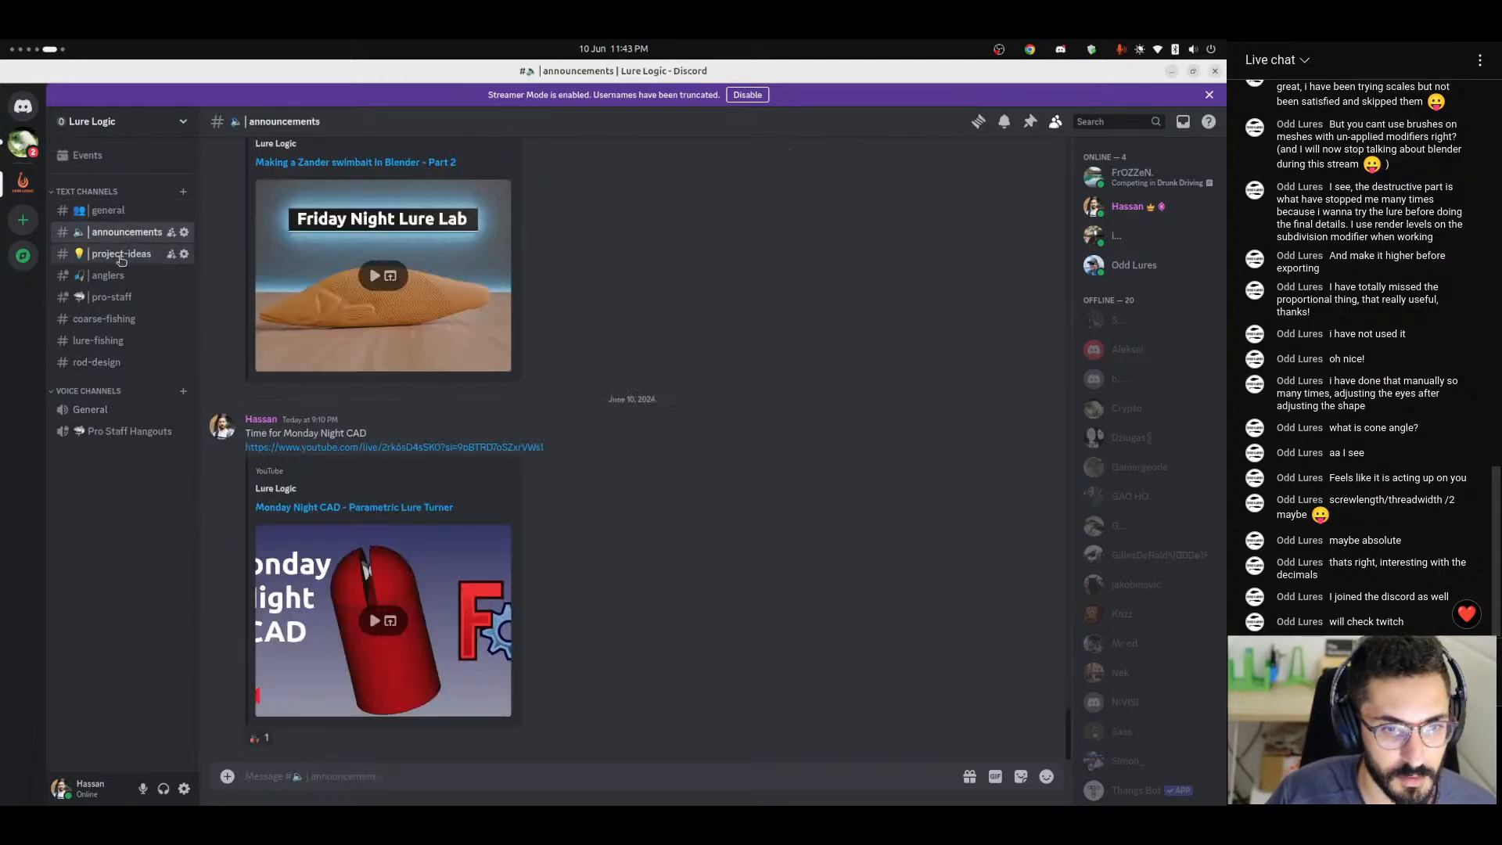
left_click(121, 255)
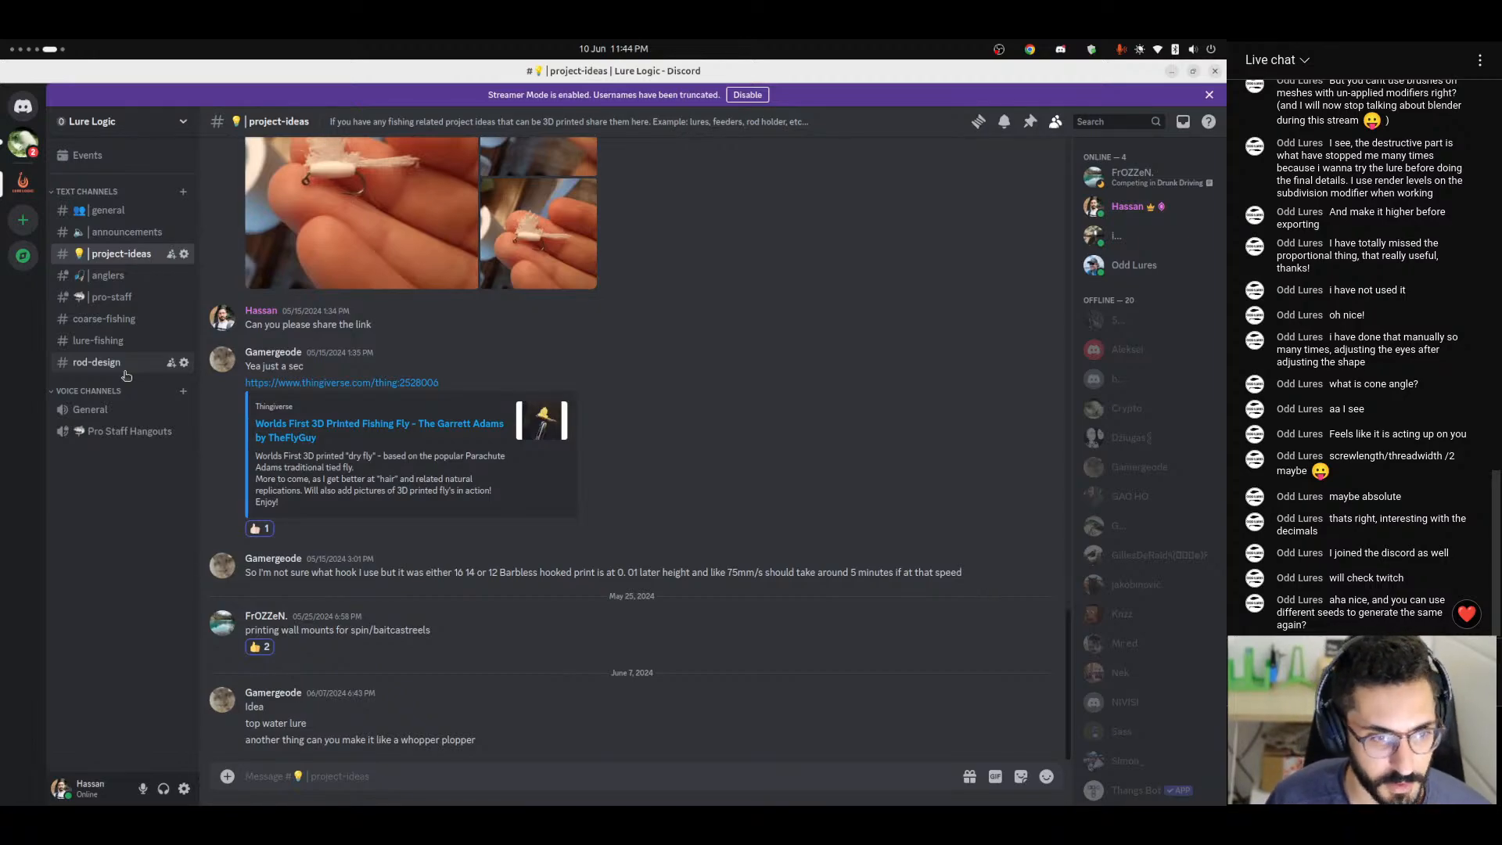
Switch to FreeCAD and save the Lure Turner V2 document.
key("super+Page_Up")
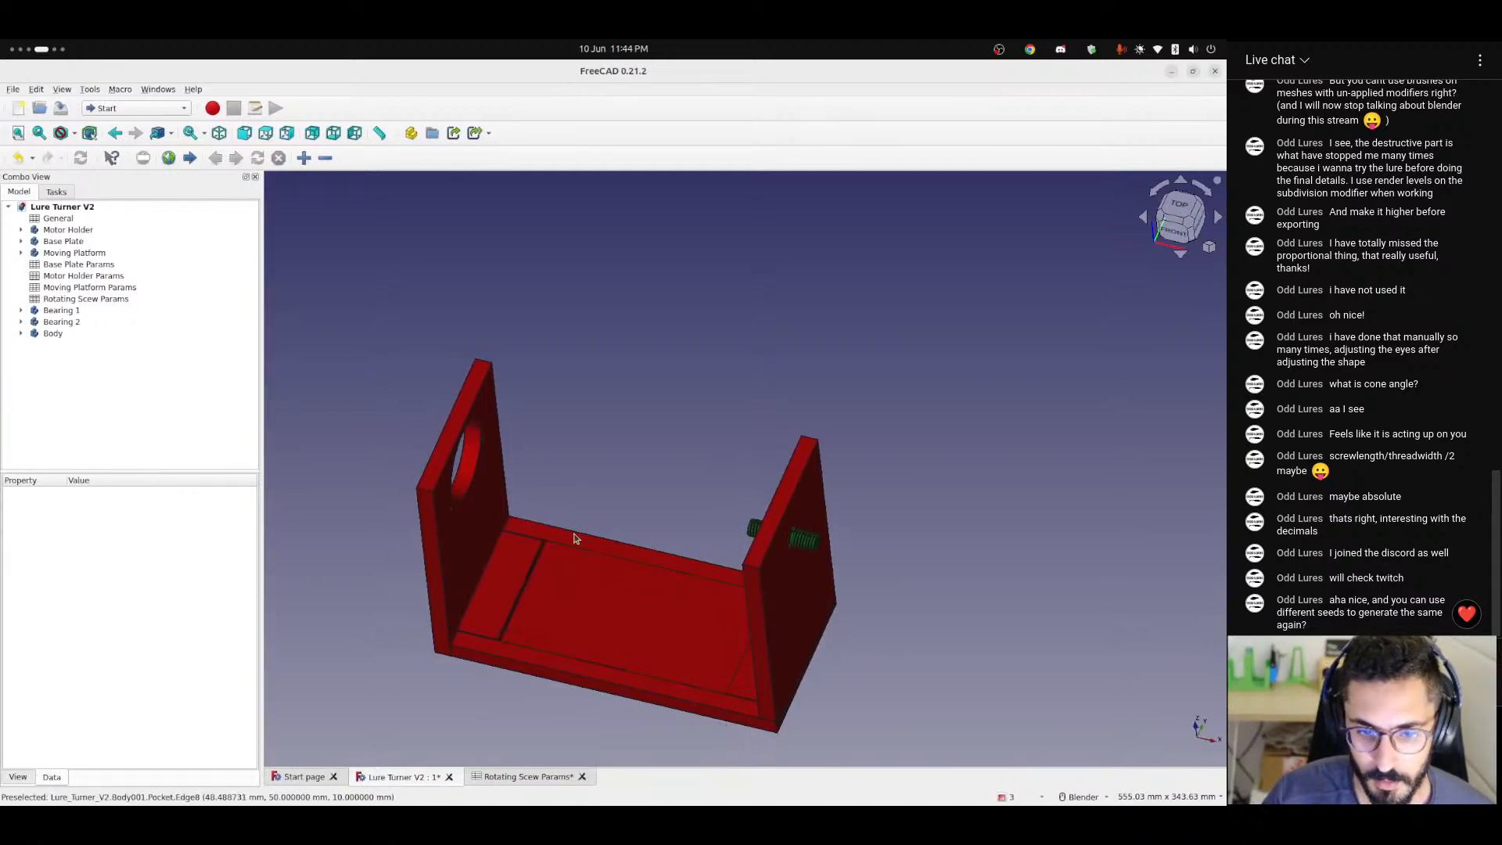
middle_click_drag(574, 536, 571, 499)
key("ctrl+s")
Examine the lure turner assembly from several sides, including the base plate and the upright with the large round hole.
scroll(571, 499, "up", 5)
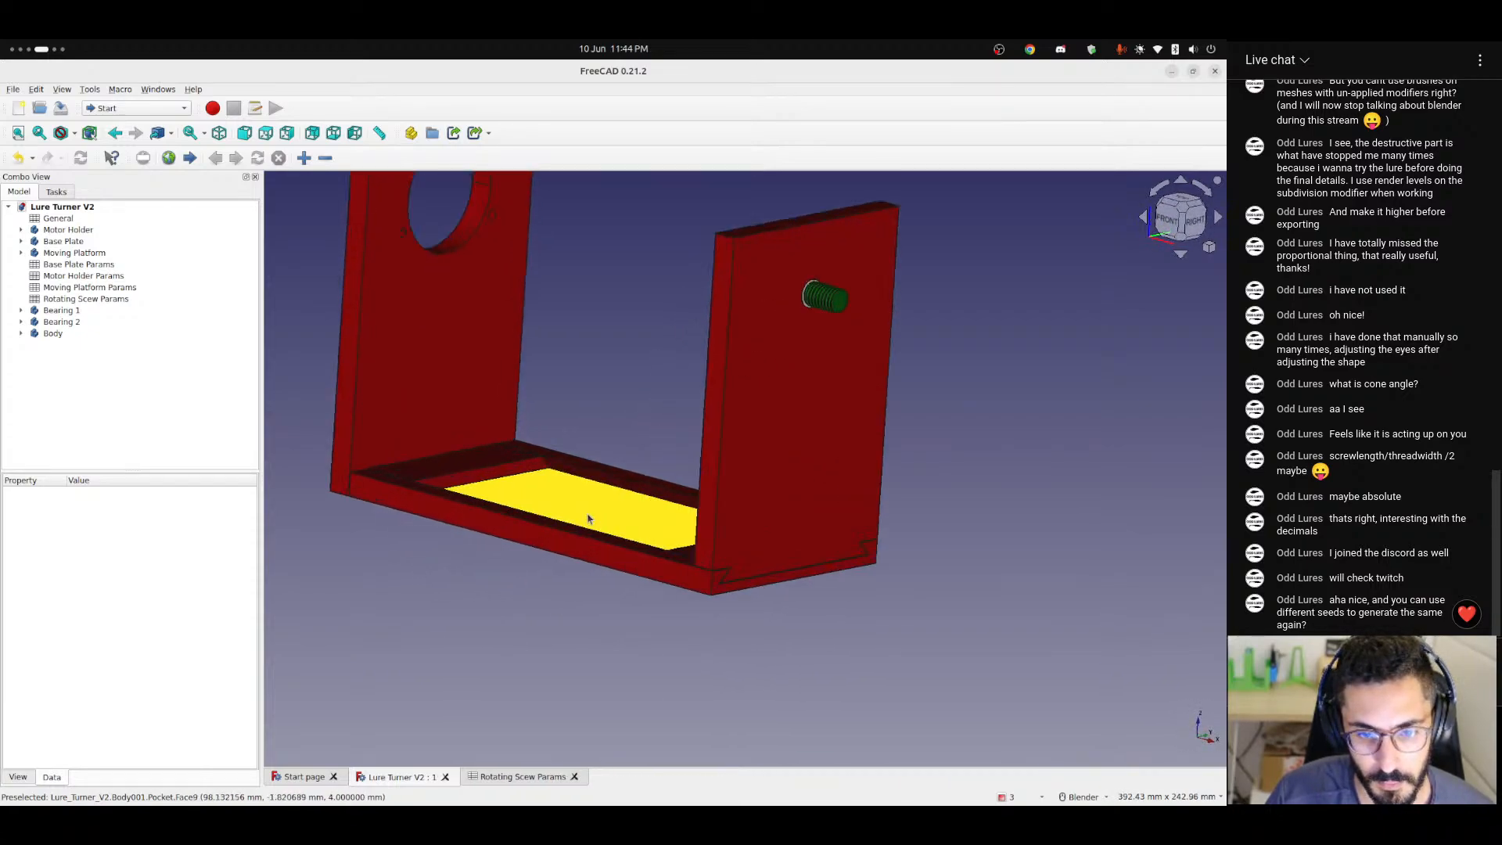
middle_click_drag(479, 503, 550, 553)
scroll(534, 502, "down", 4)
middle_click_drag(532, 499, 711, 489, "shift")
scroll(510, 388, "up", 3)
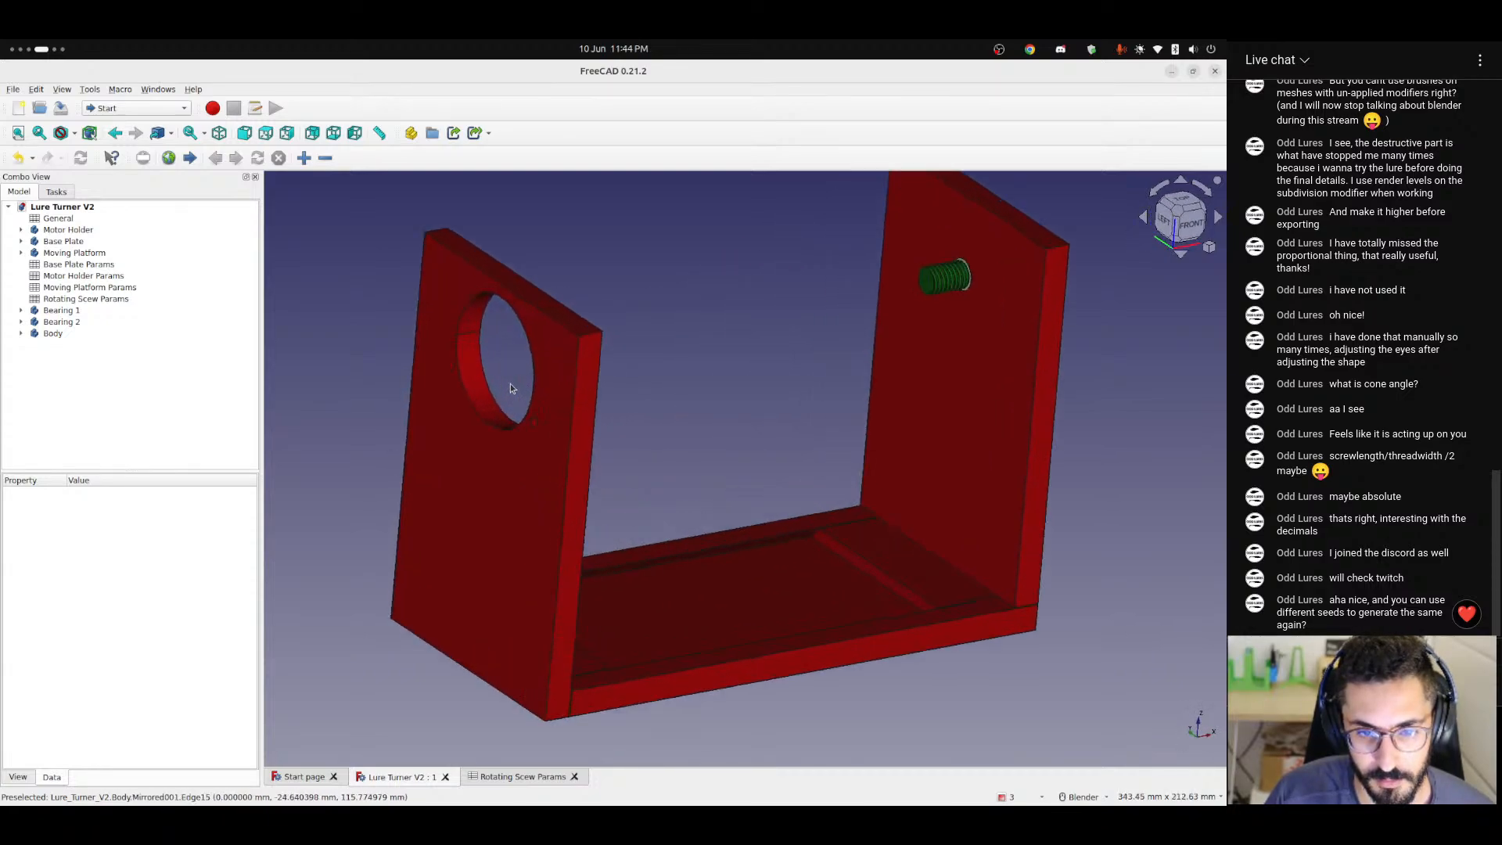
scroll(465, 387, "down", 3)
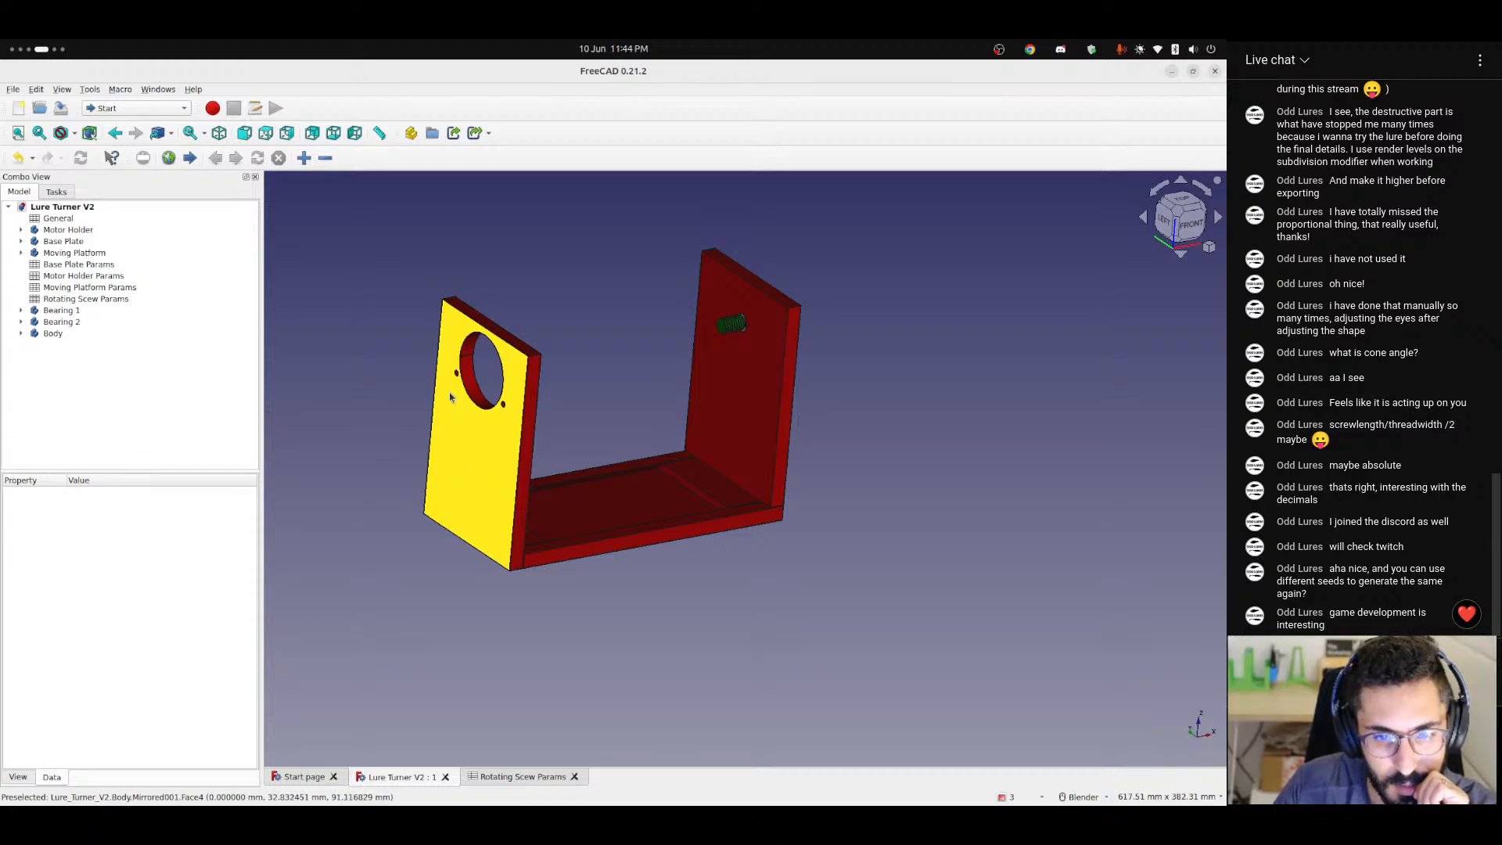
middle_click_drag(476, 501, 312, 484)
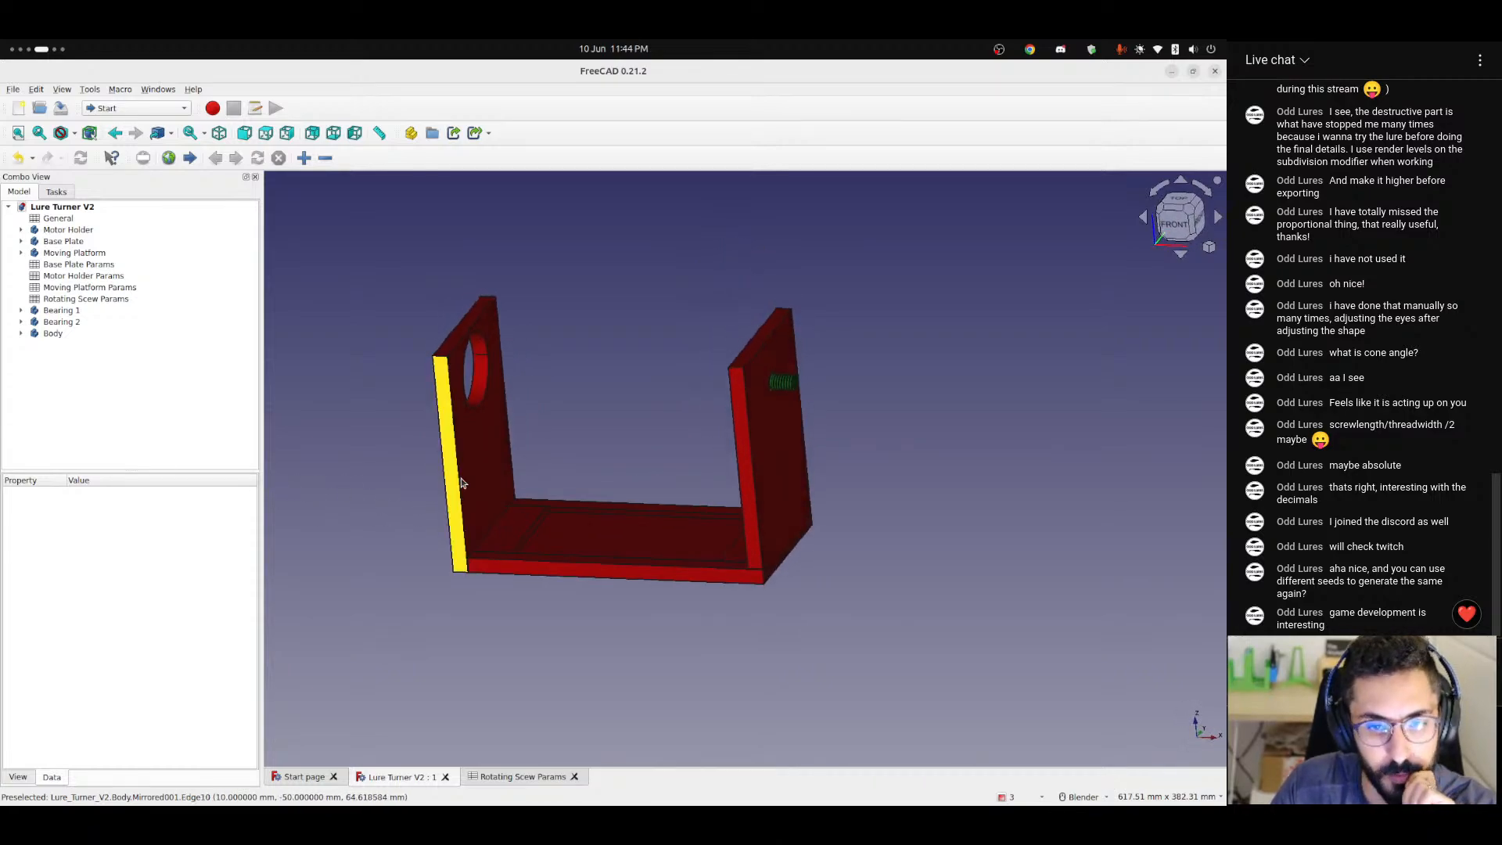
mouse_move(449, 489)
middle_mouse_down()
mouse_move(603, 496)
mouse_move(826, 448)
mouse_move(858, 415)
mouse_move(643, 506)
mouse_move(452, 501)
middle_mouse_up()
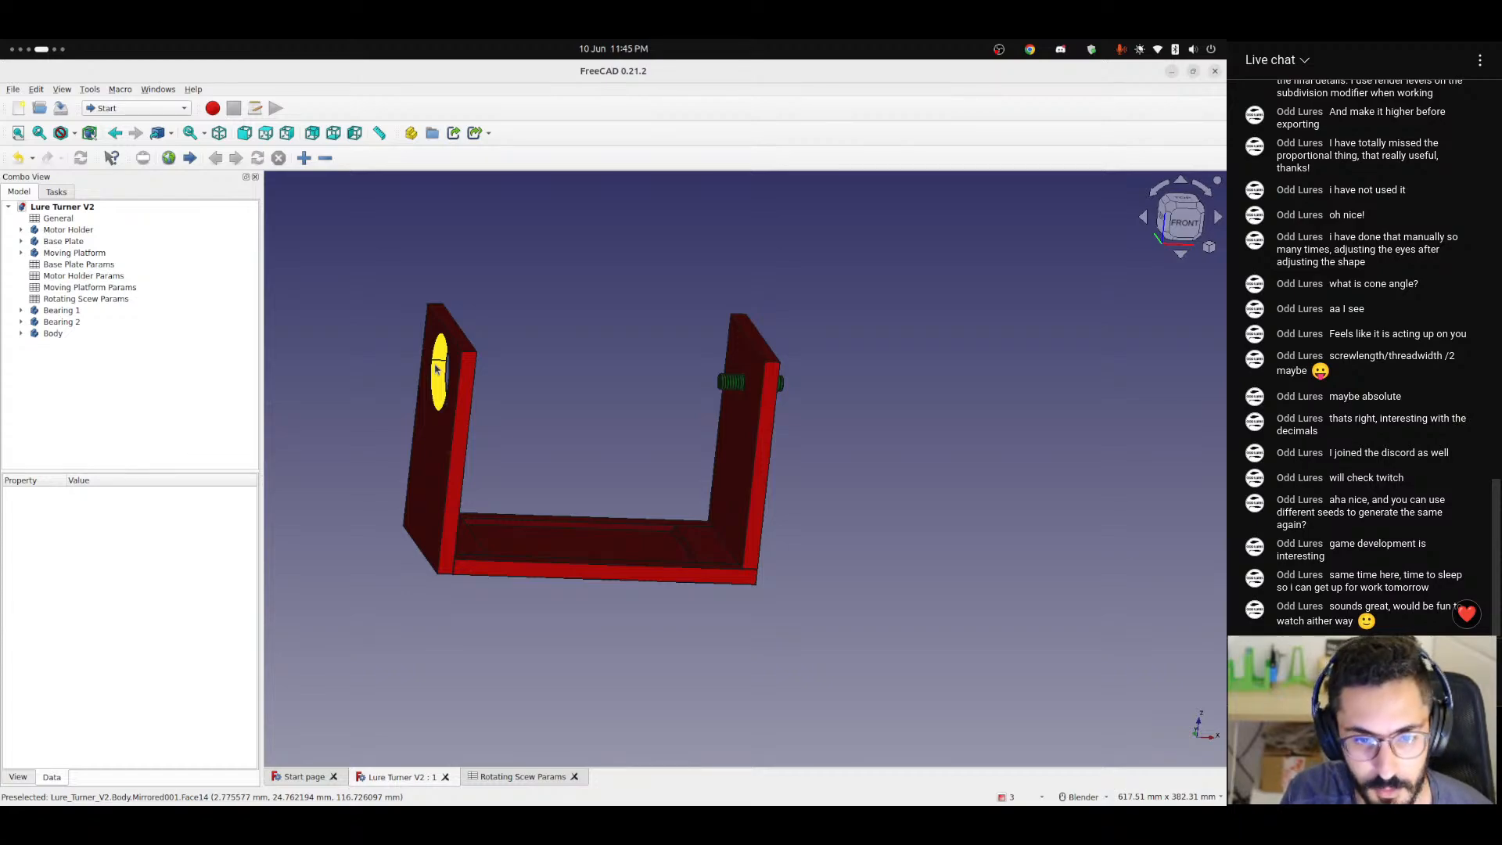
left_click(586, 43)
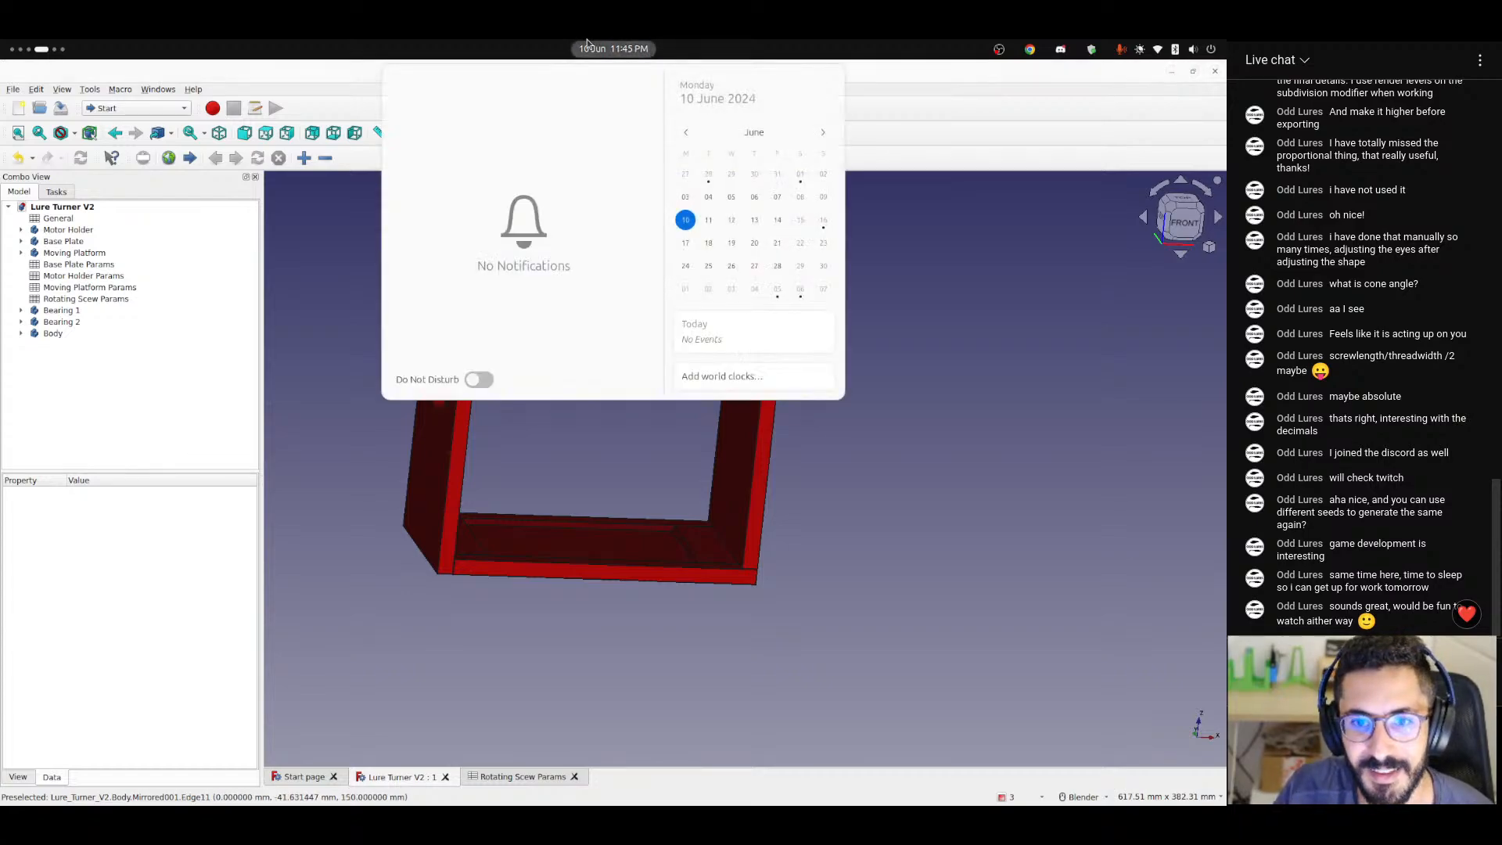
left_click(586, 43)
Examine the green threaded screw and its fit in the upright plate's hole, from both sides and close up.
middle_click_drag(535, 468, 734, 548)
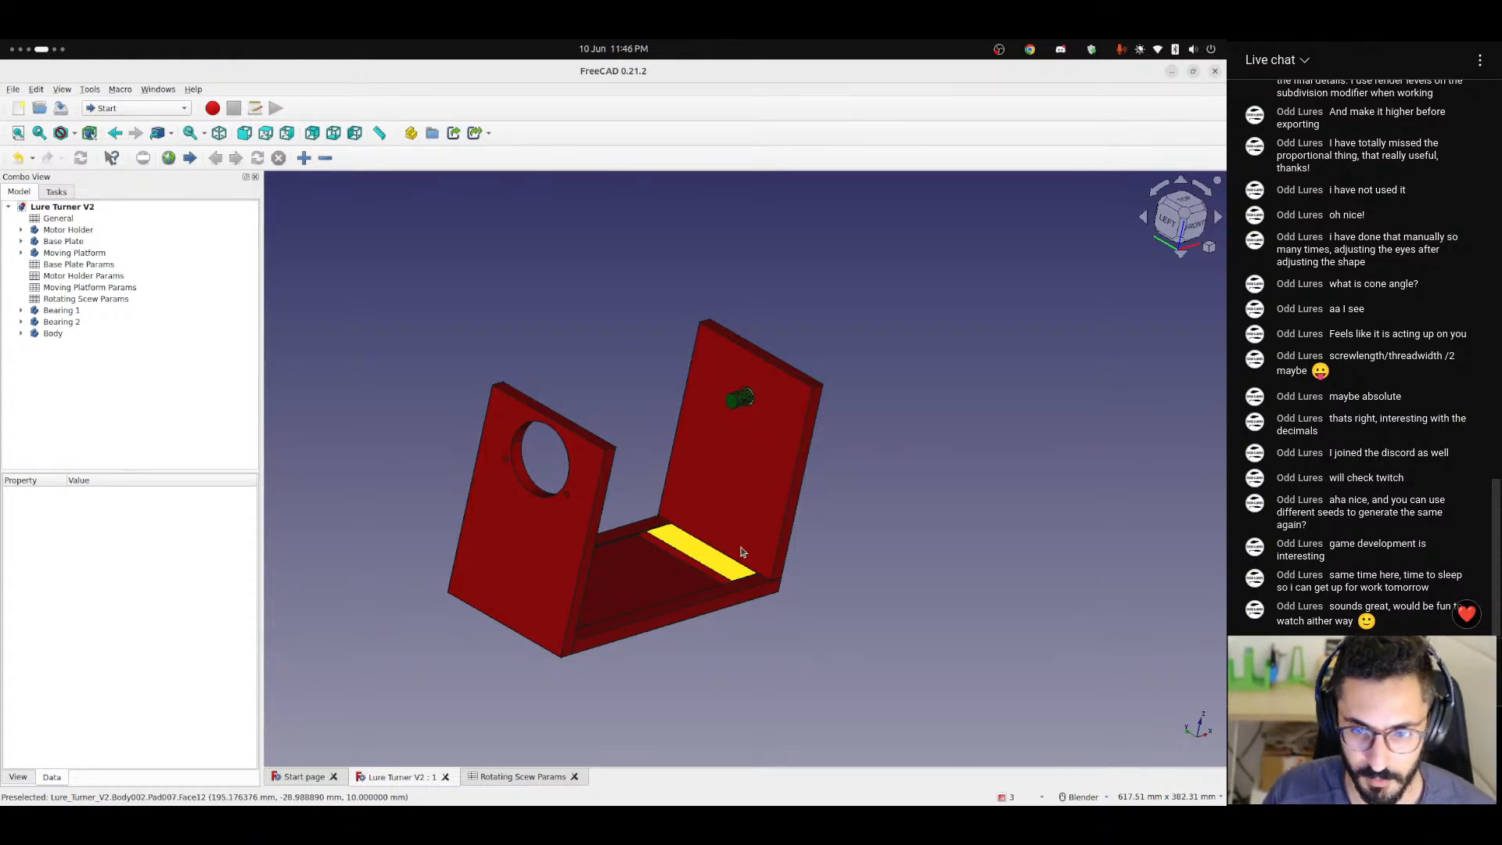
scroll(739, 522, "up", 1)
scroll(739, 523, "up", 6)
middle_click_drag(687, 563, 570, 509)
scroll(563, 570, "down", 4)
scroll(689, 599, "up", 2)
scroll(855, 398, "up", 3)
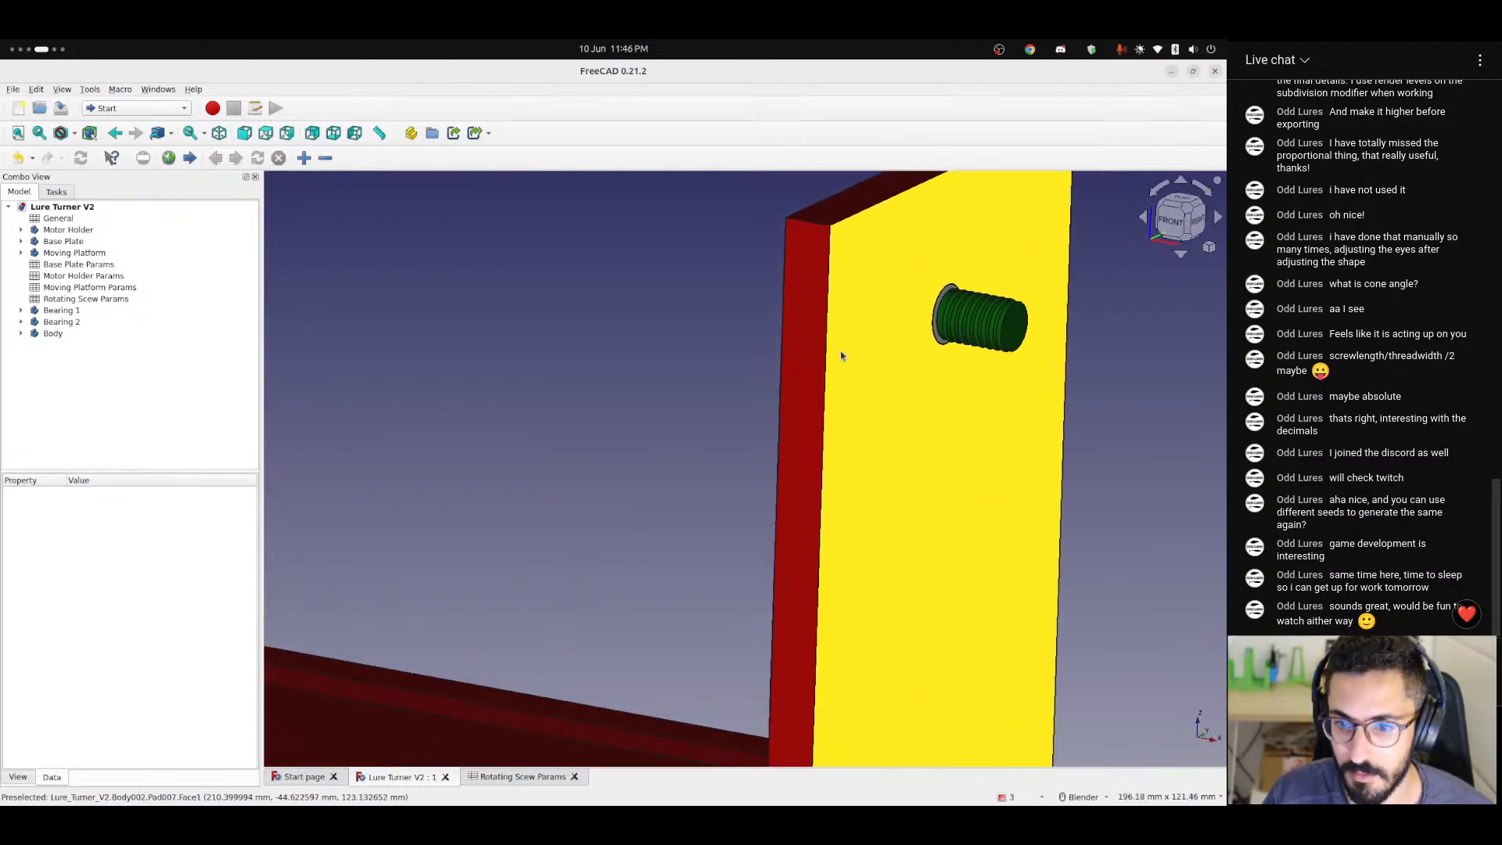
scroll(823, 415, "up", 4)
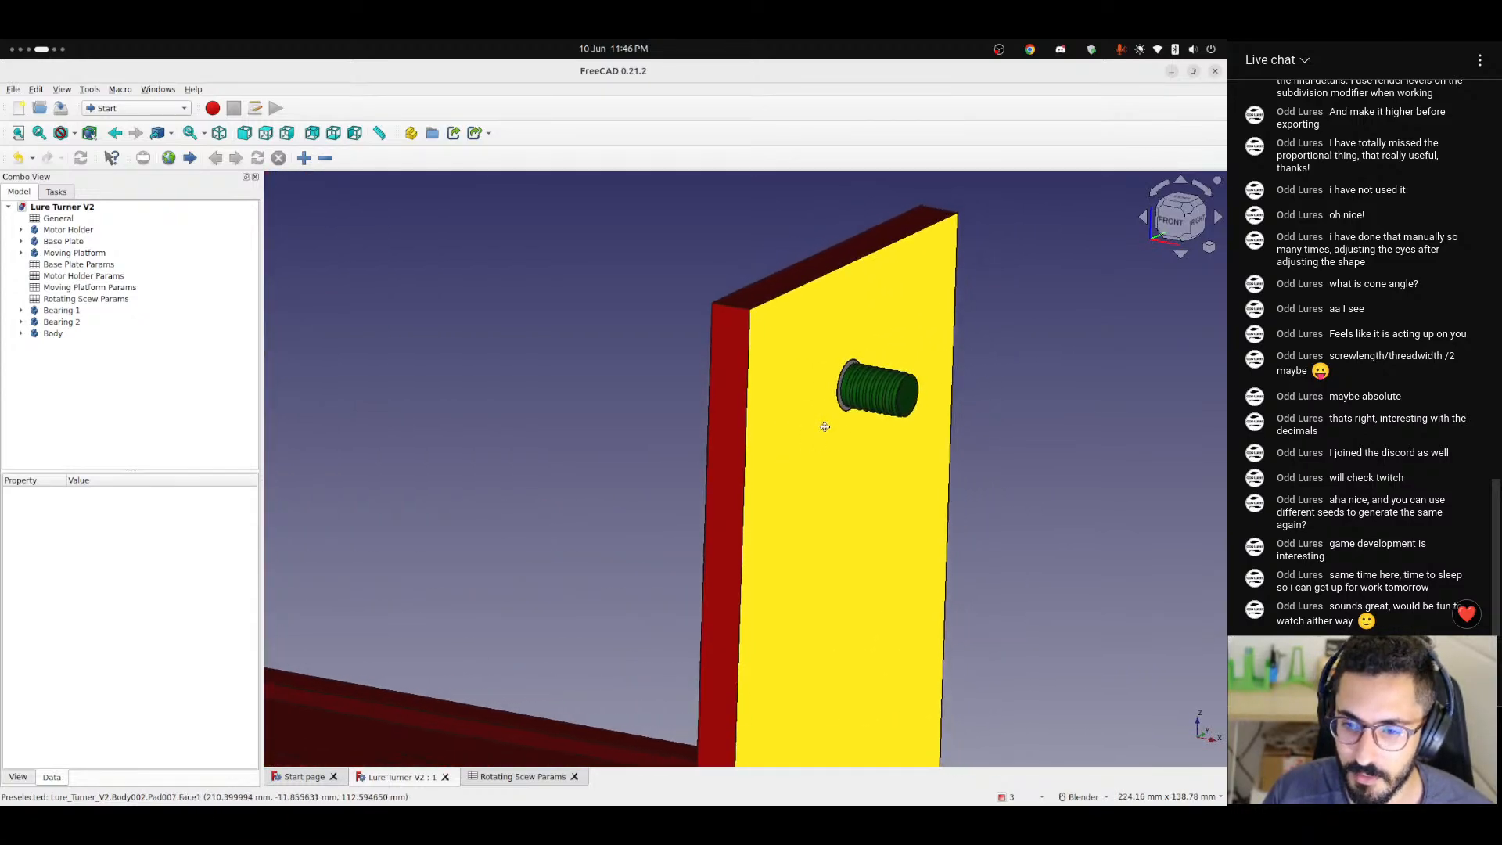
middle_click_drag(821, 413, 680, 415)
scroll(843, 375, "up", 6)
scroll(721, 402, "down", 5)
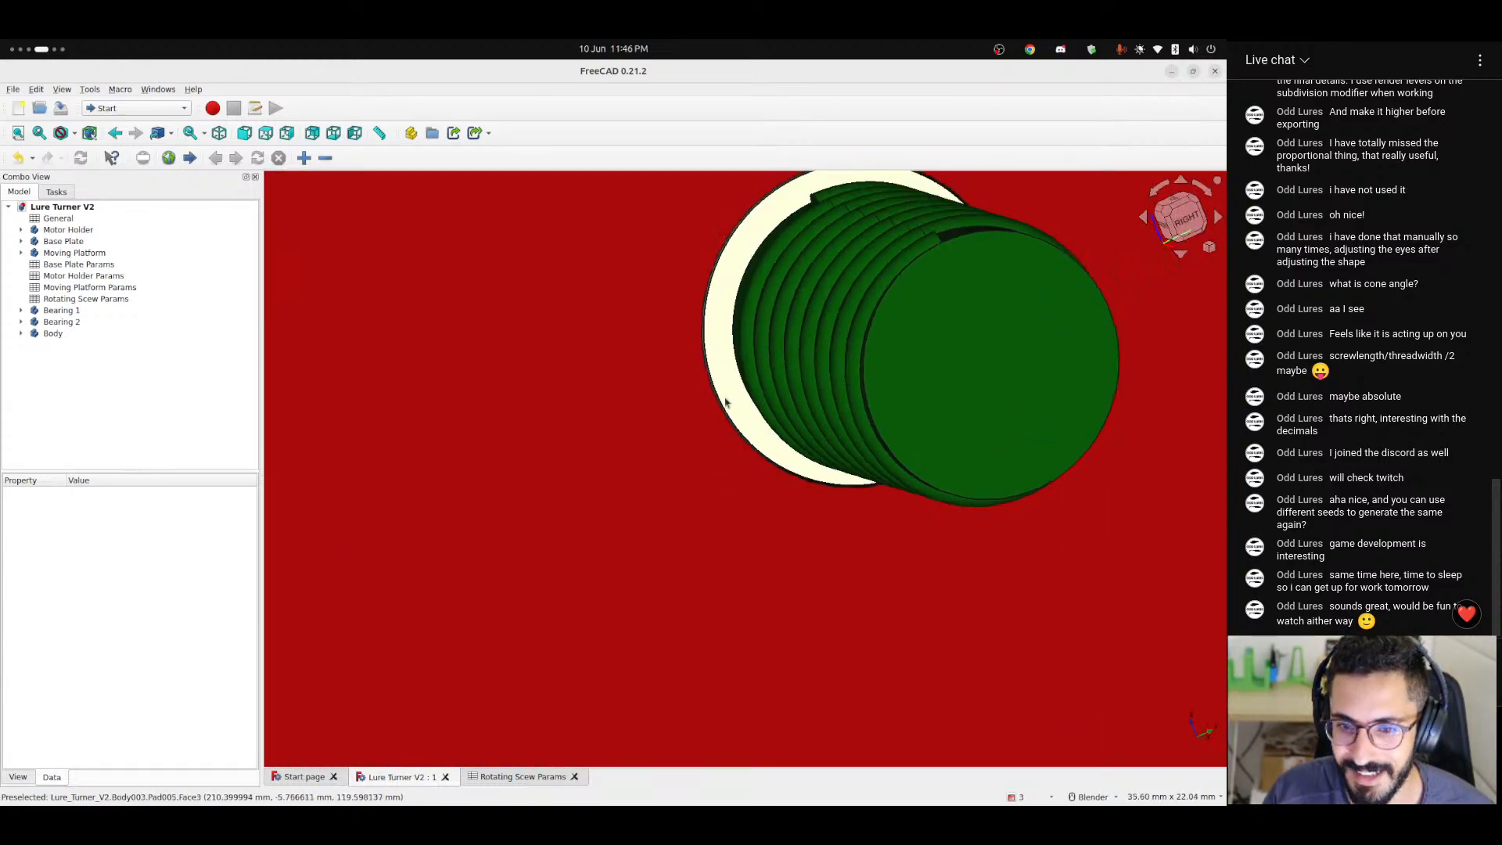
middle_click_drag(607, 446, 744, 516)
scroll(749, 520, "down", 3)
scroll(749, 520, "up", 8)
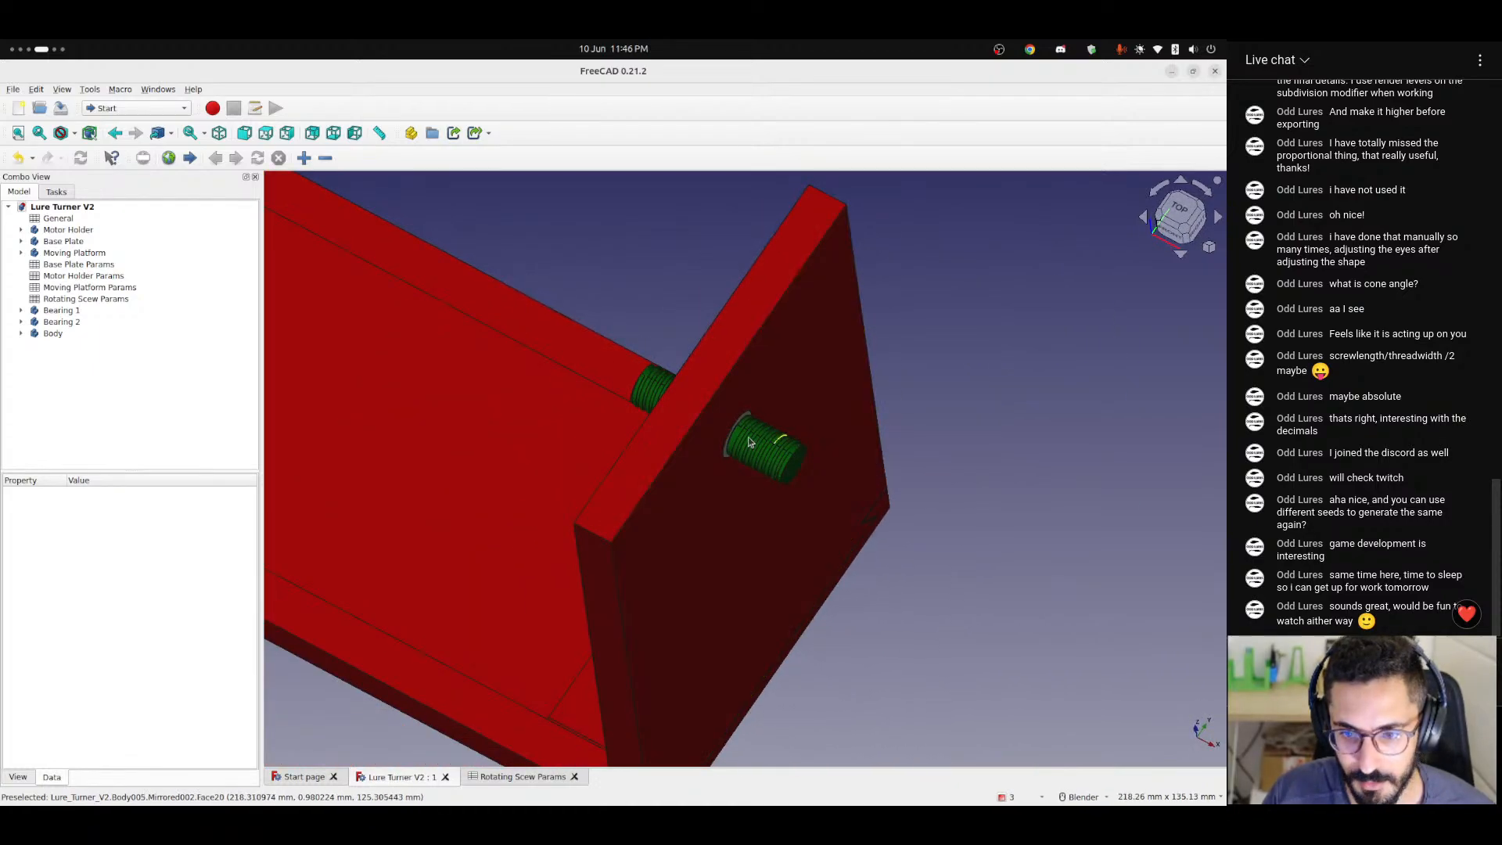
scroll(859, 491, "down", 8)
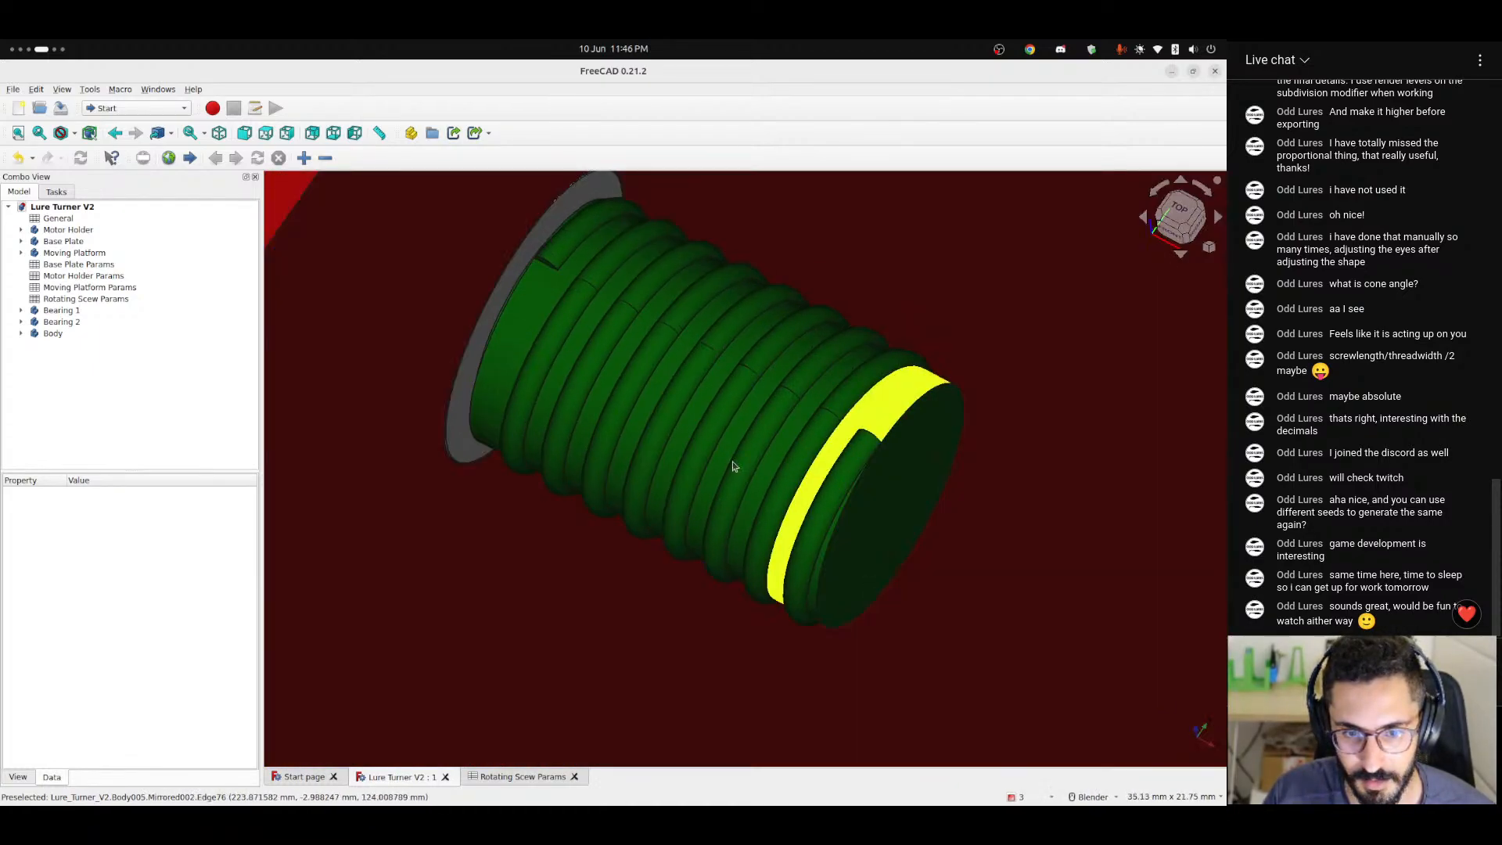
Set the width to 200 in the General spreadsheet and inspect the resized base plate and uprights in the 3D model.
middle_click_drag(664, 600, 837, 573)
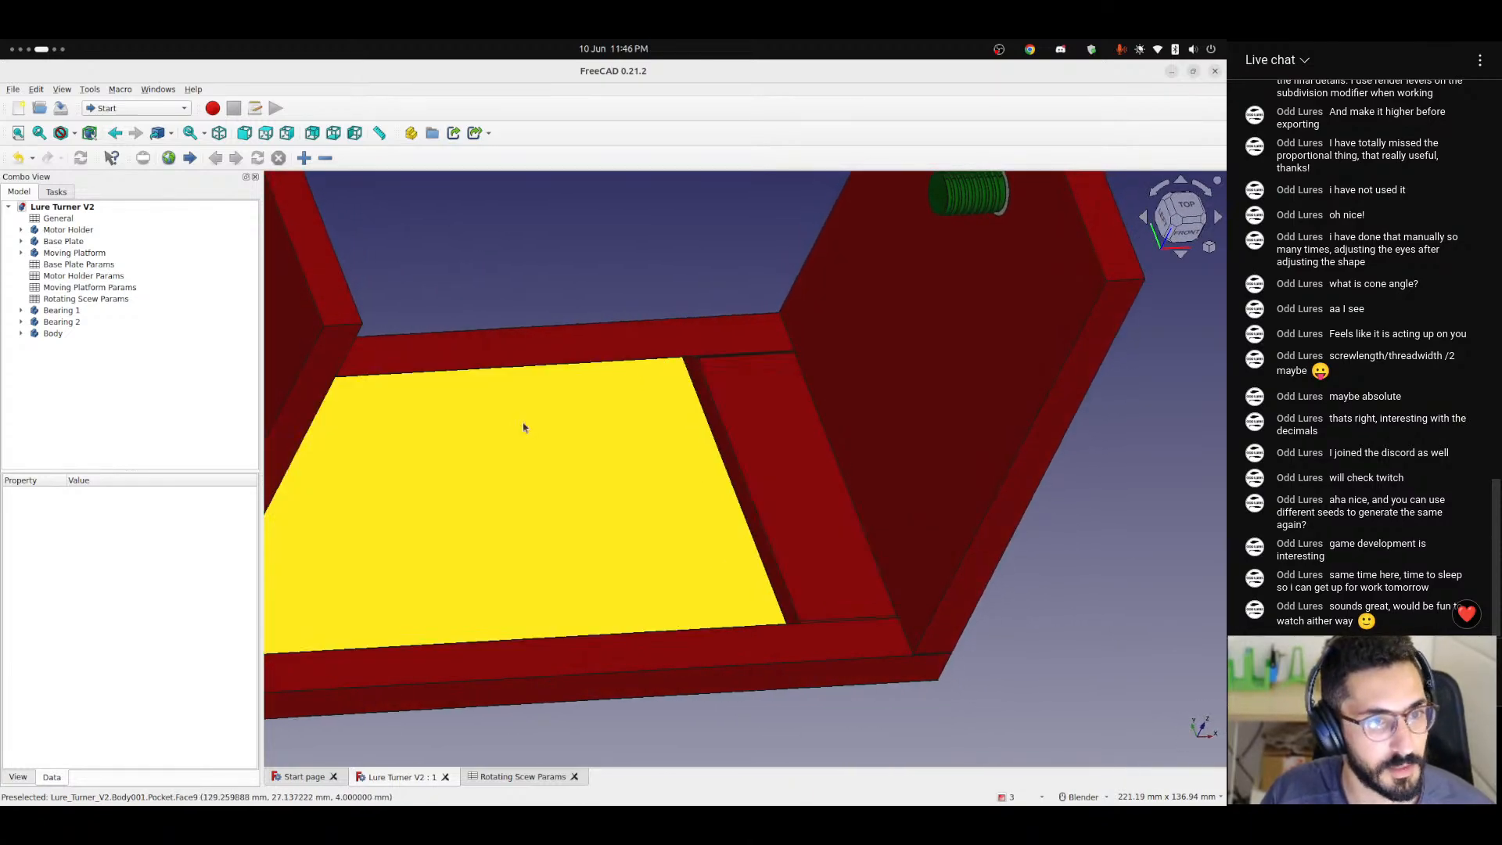
double_click(58, 218)
left_click(418, 240)
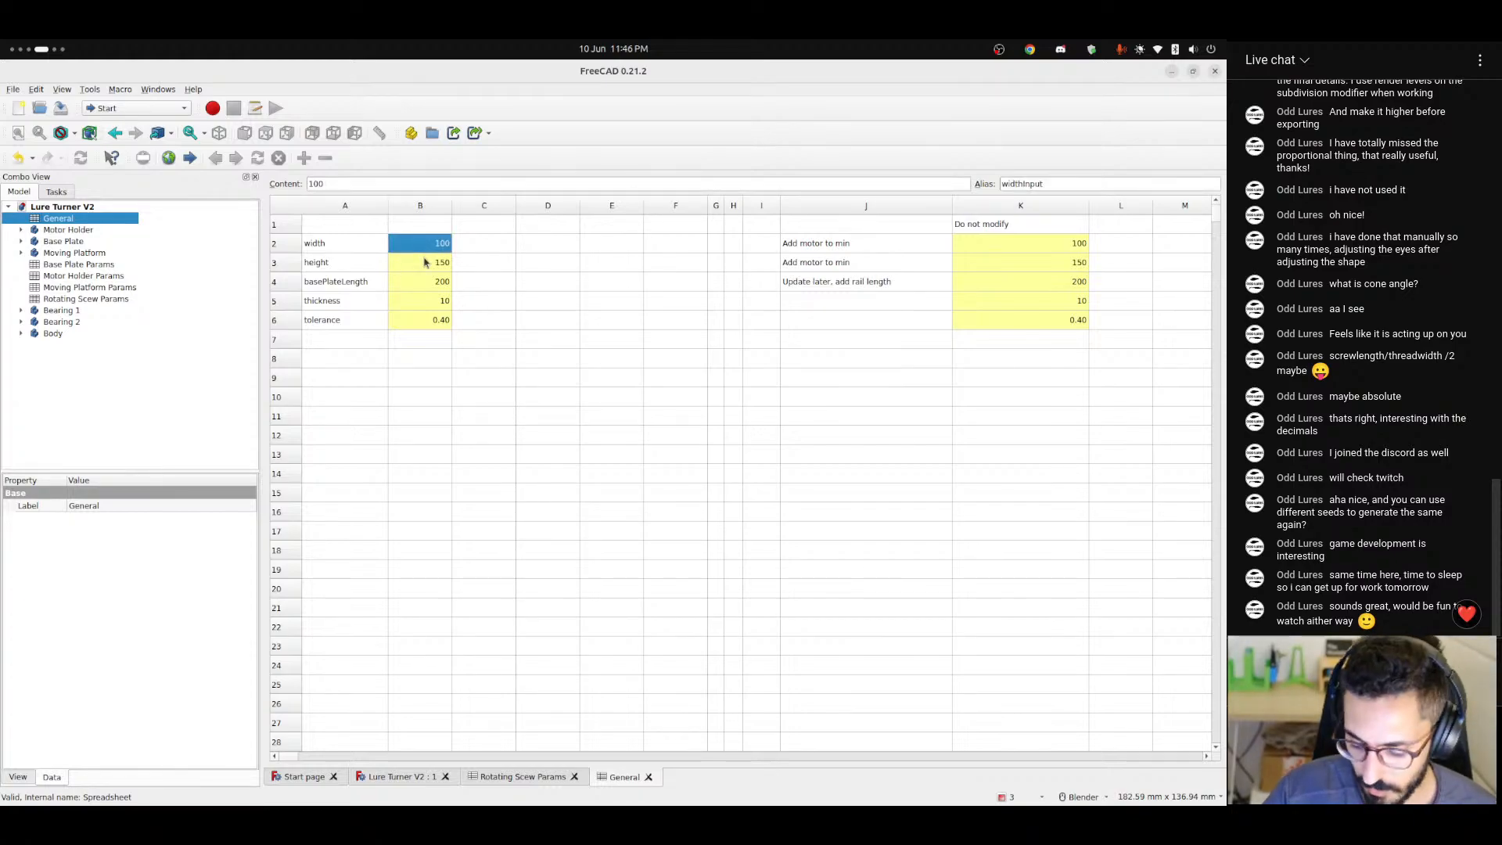
type("200")
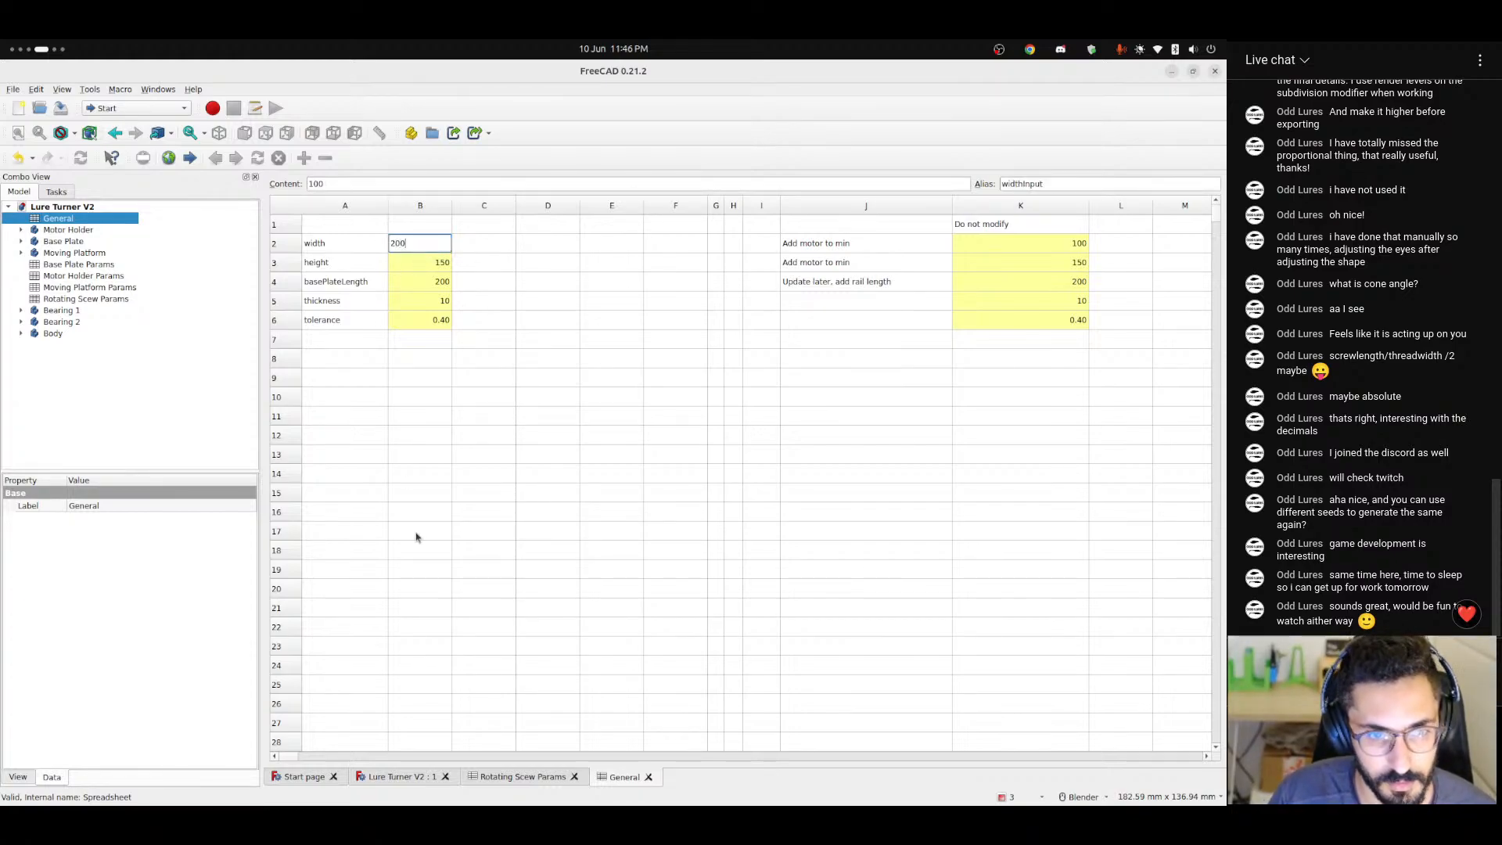
key("Return")
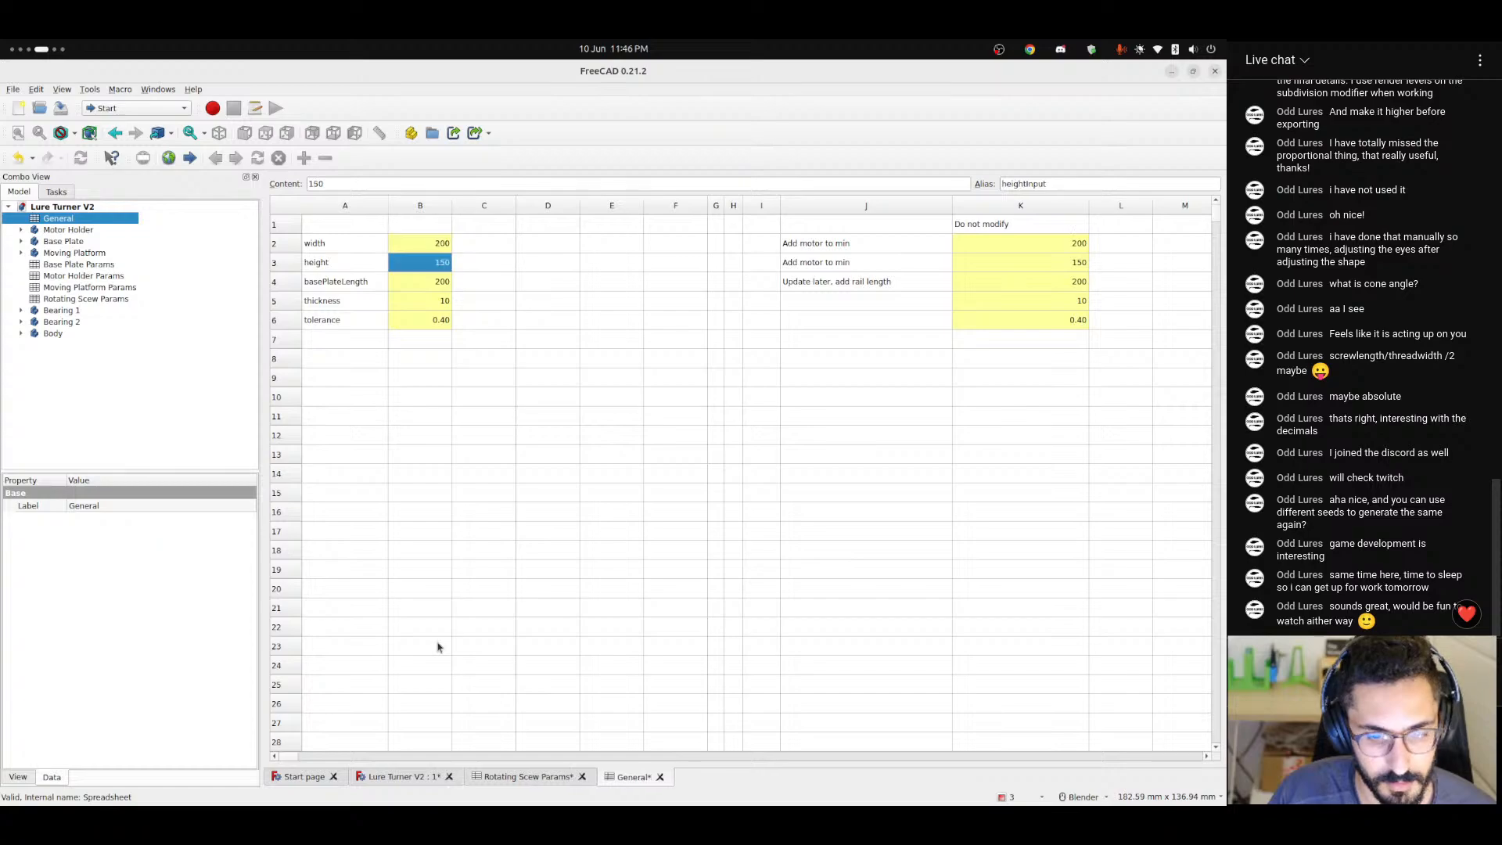
left_click(414, 778)
scroll(679, 626, "down", 5)
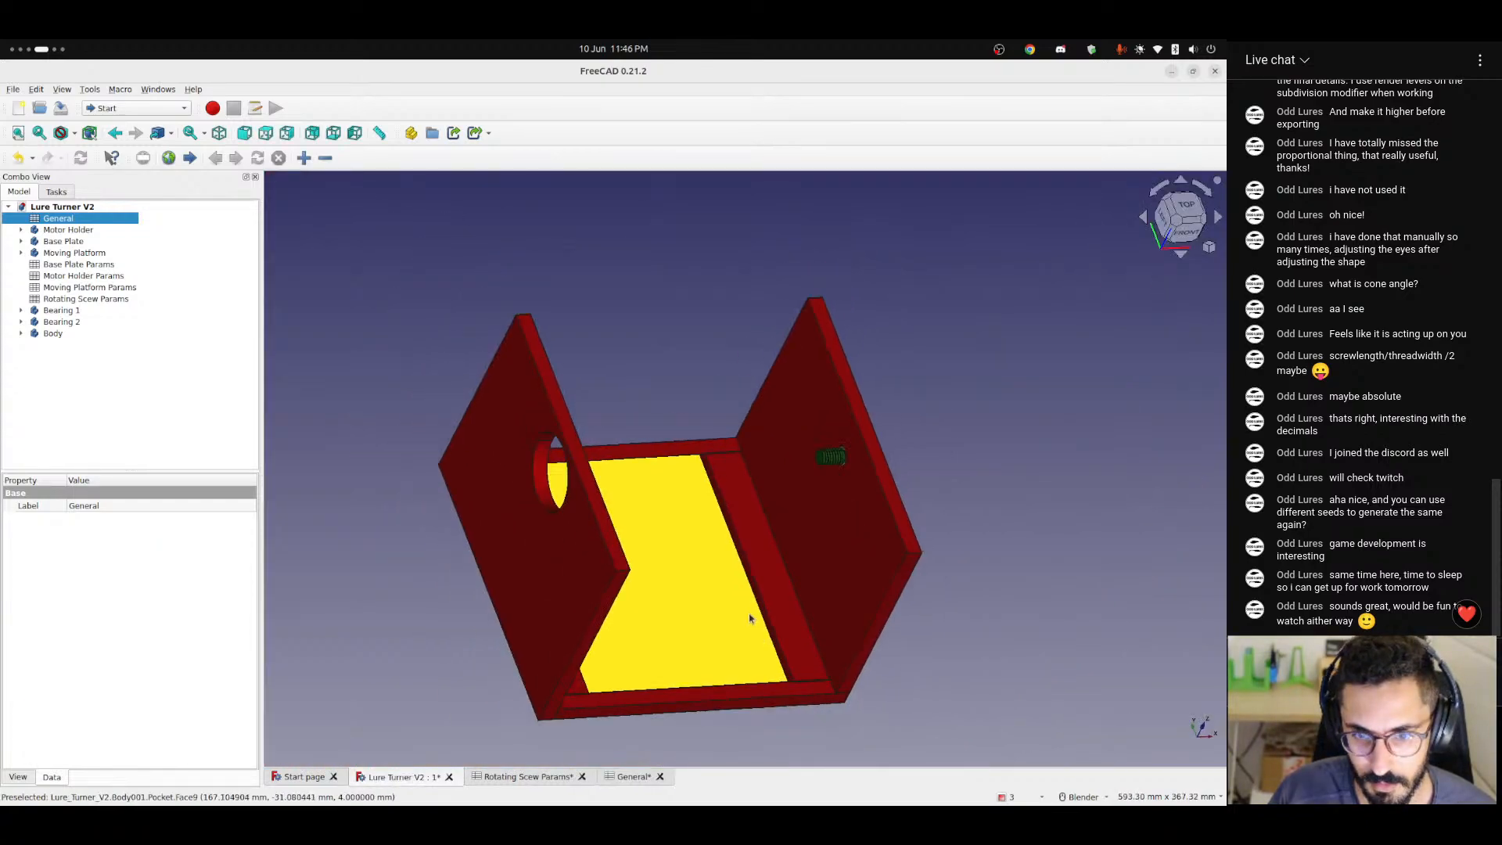
middle_click_drag(751, 614, 895, 616)
scroll(773, 631, "up", 4)
scroll(772, 630, "up", 5)
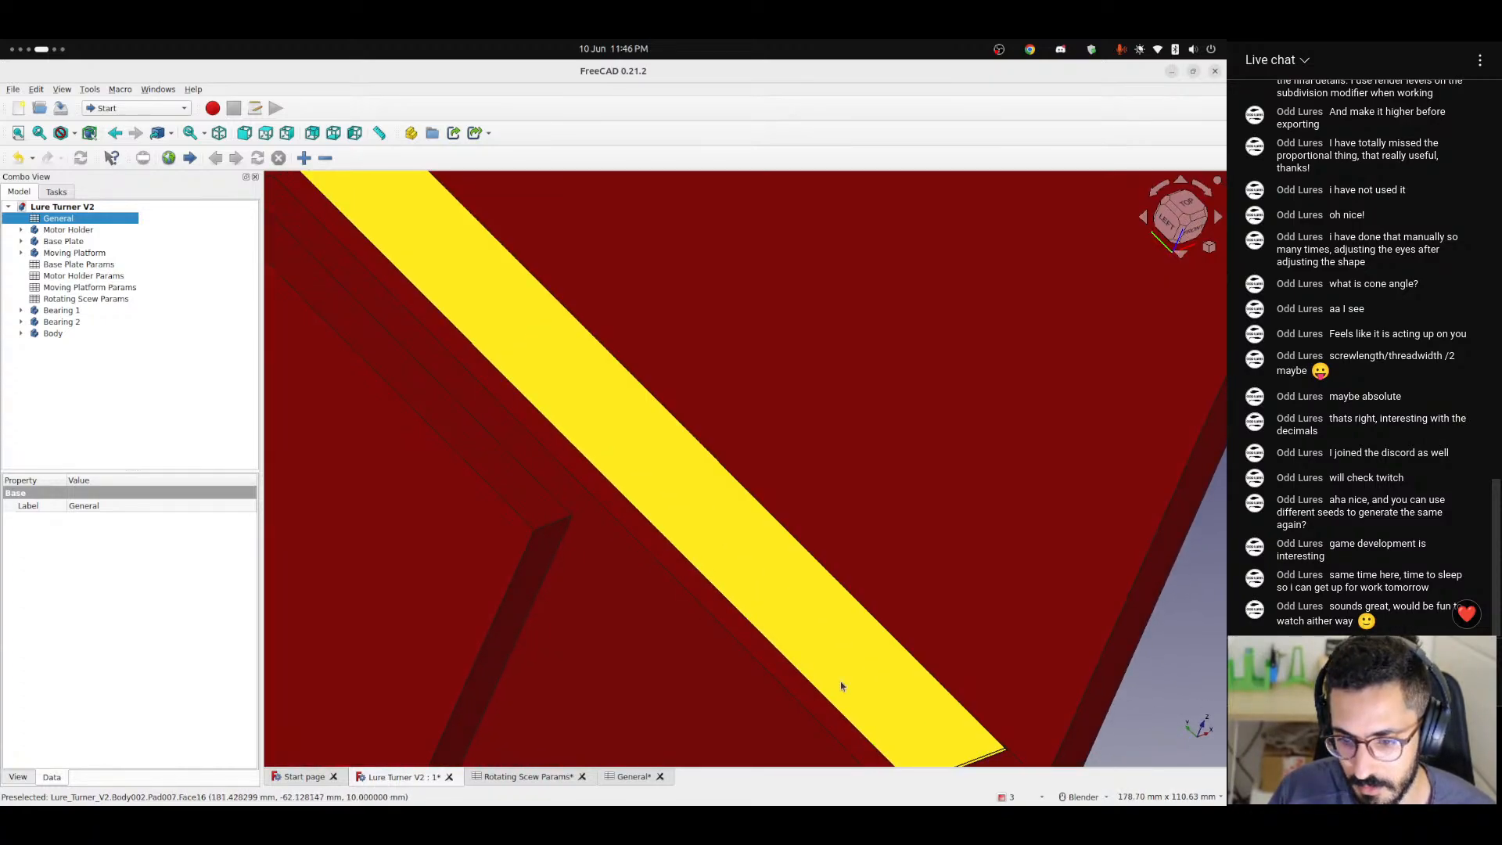
middle_click_drag(842, 687, 532, 767)
scroll(808, 642, "down", 5)
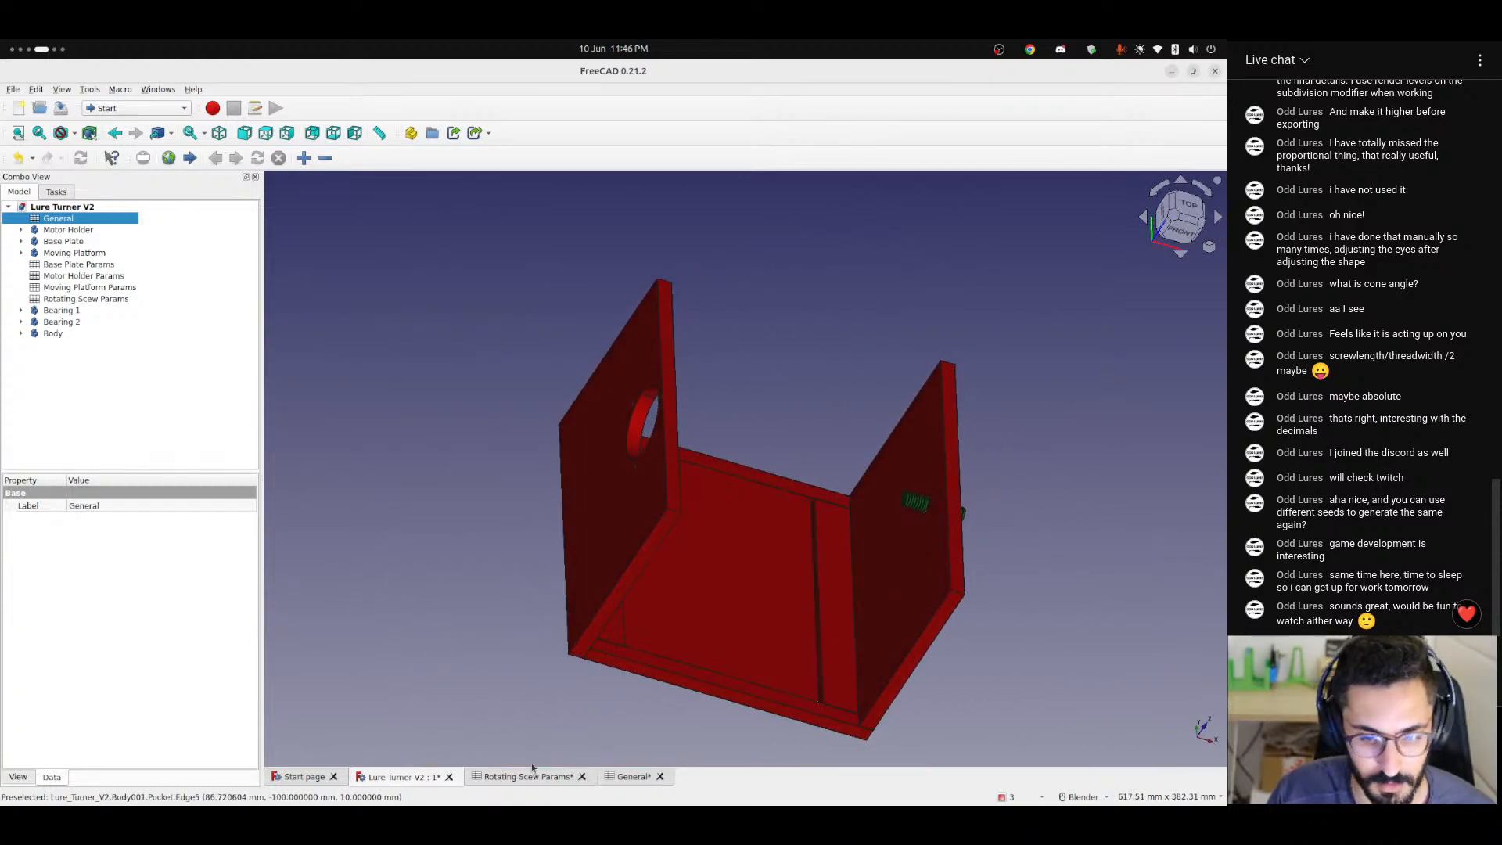
Set the width to 150 in the General spreadsheet and view the updated assembly from another side.
left_click(635, 777)
left_click(427, 244)
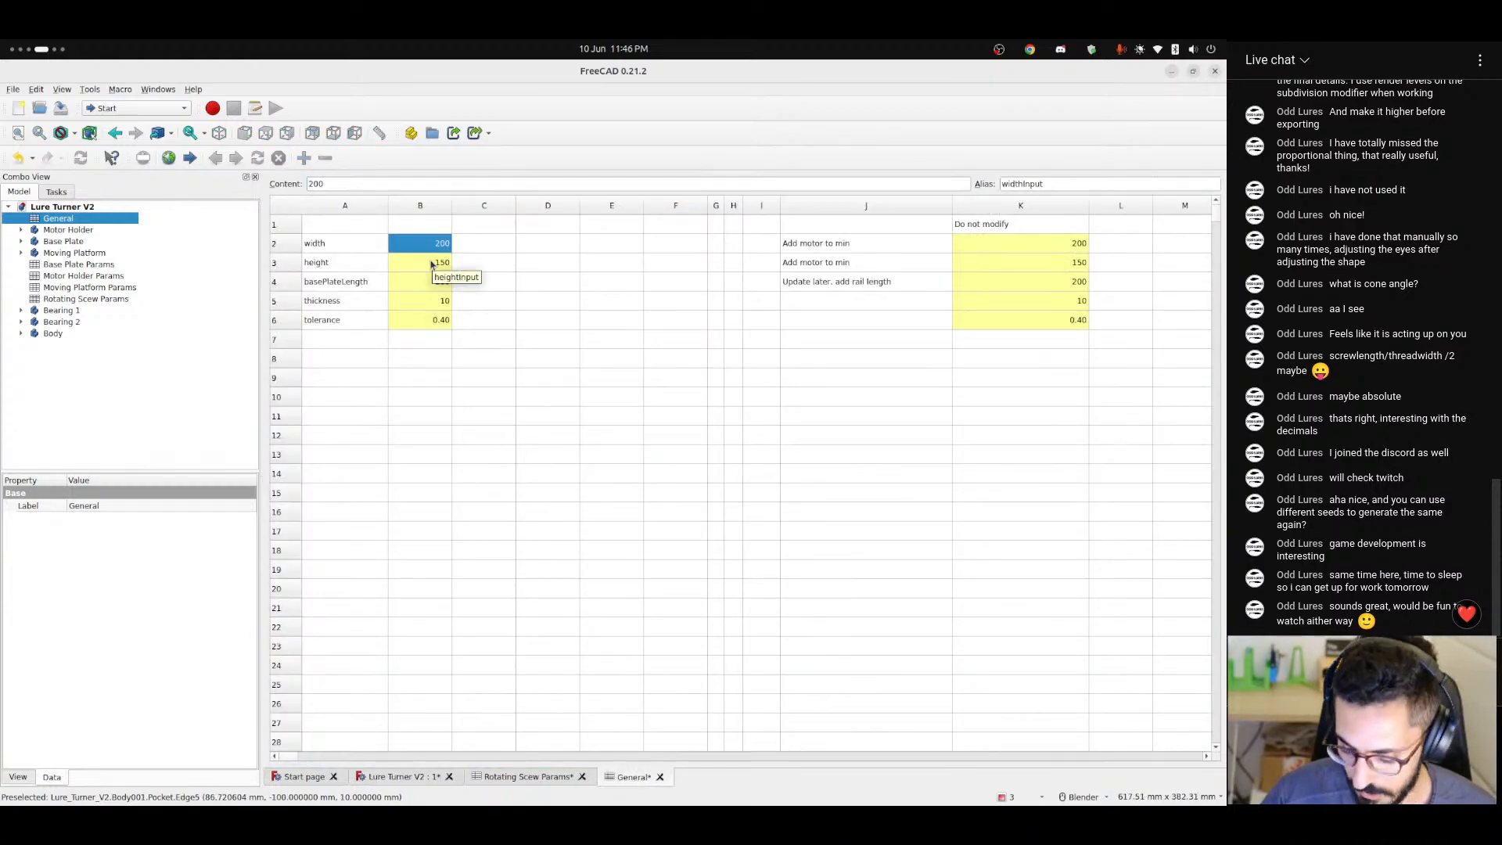
type("150")
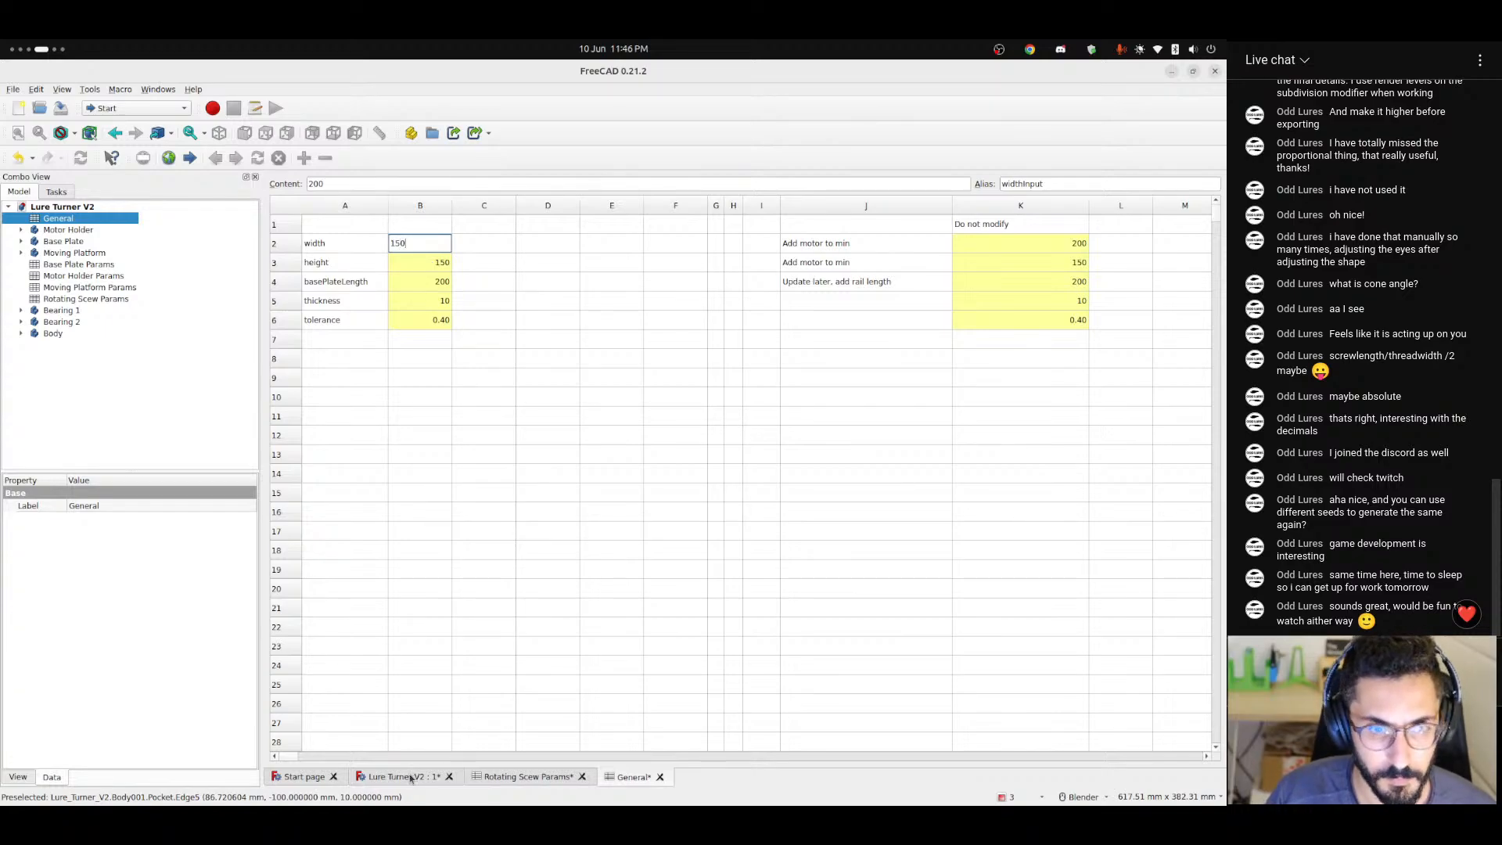
key("Return")
left_click(409, 776)
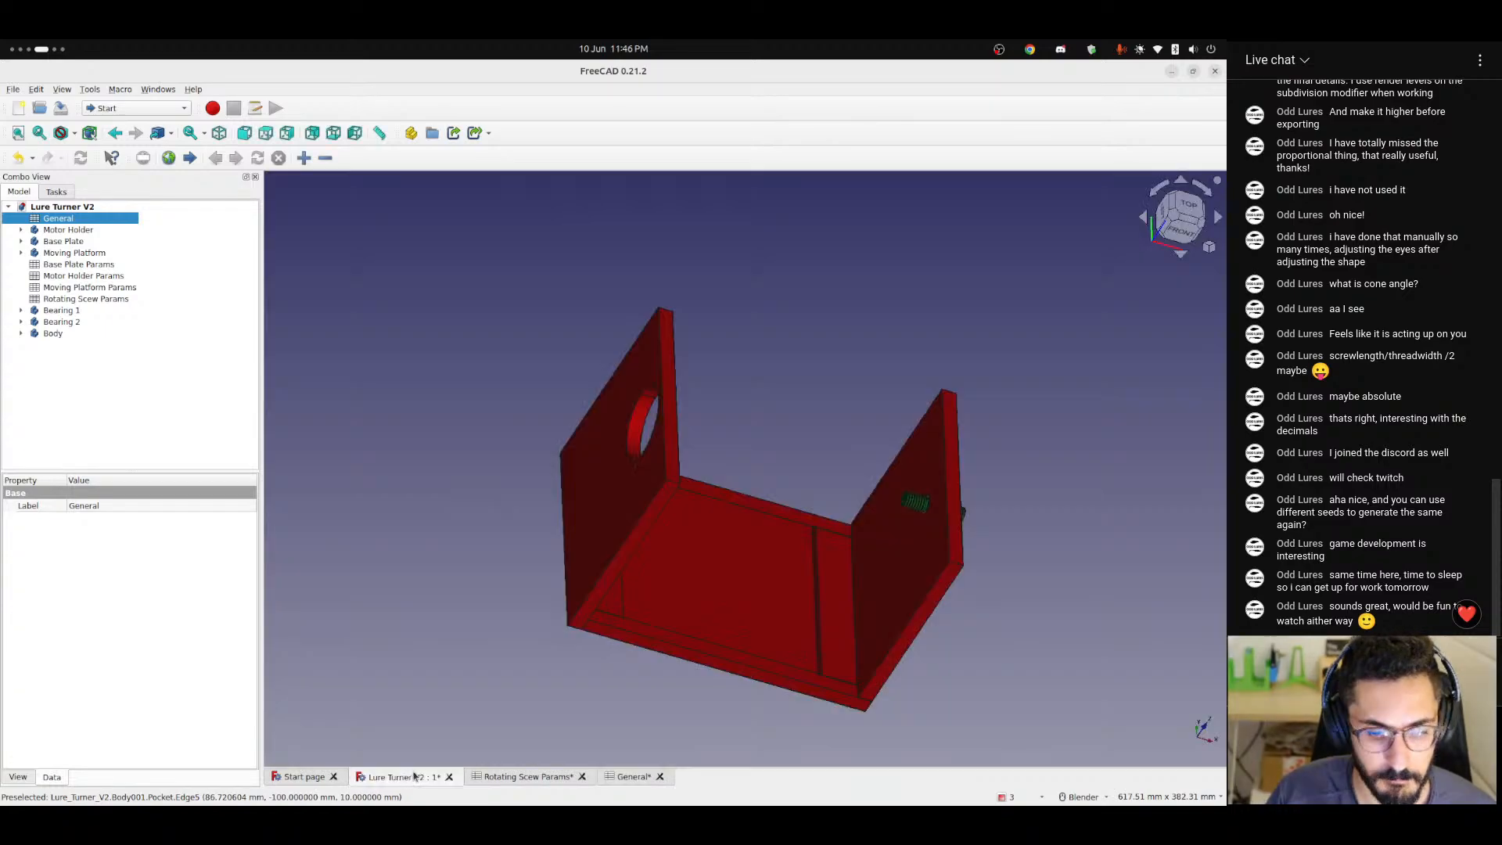
middle_click_drag(735, 595, 454, 522)
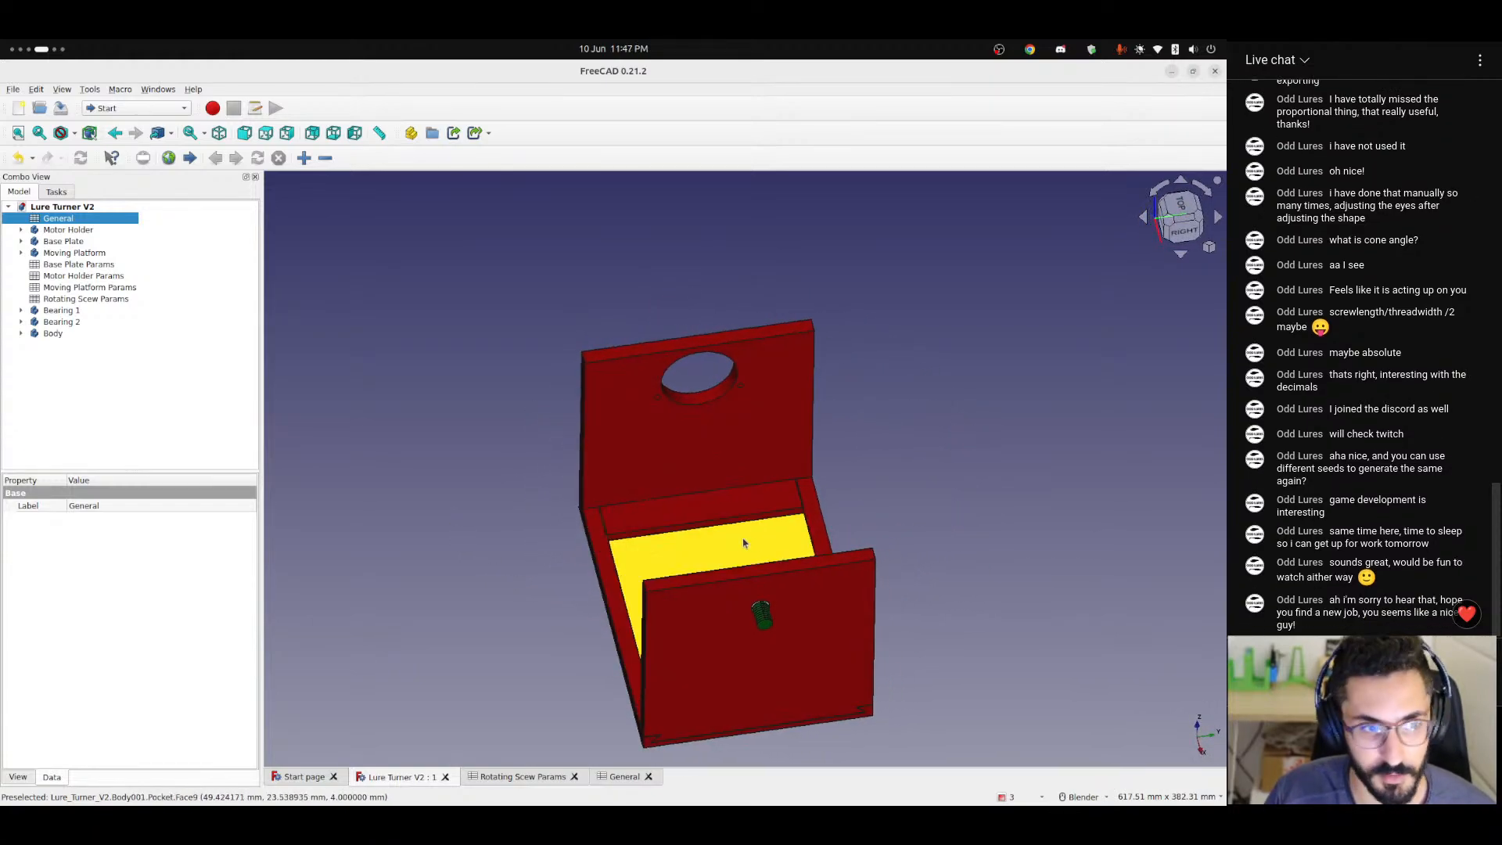
Undo the last change, set the width to 100 in the General spreadsheet, and return to the 3D model.
key("ctrl+z")
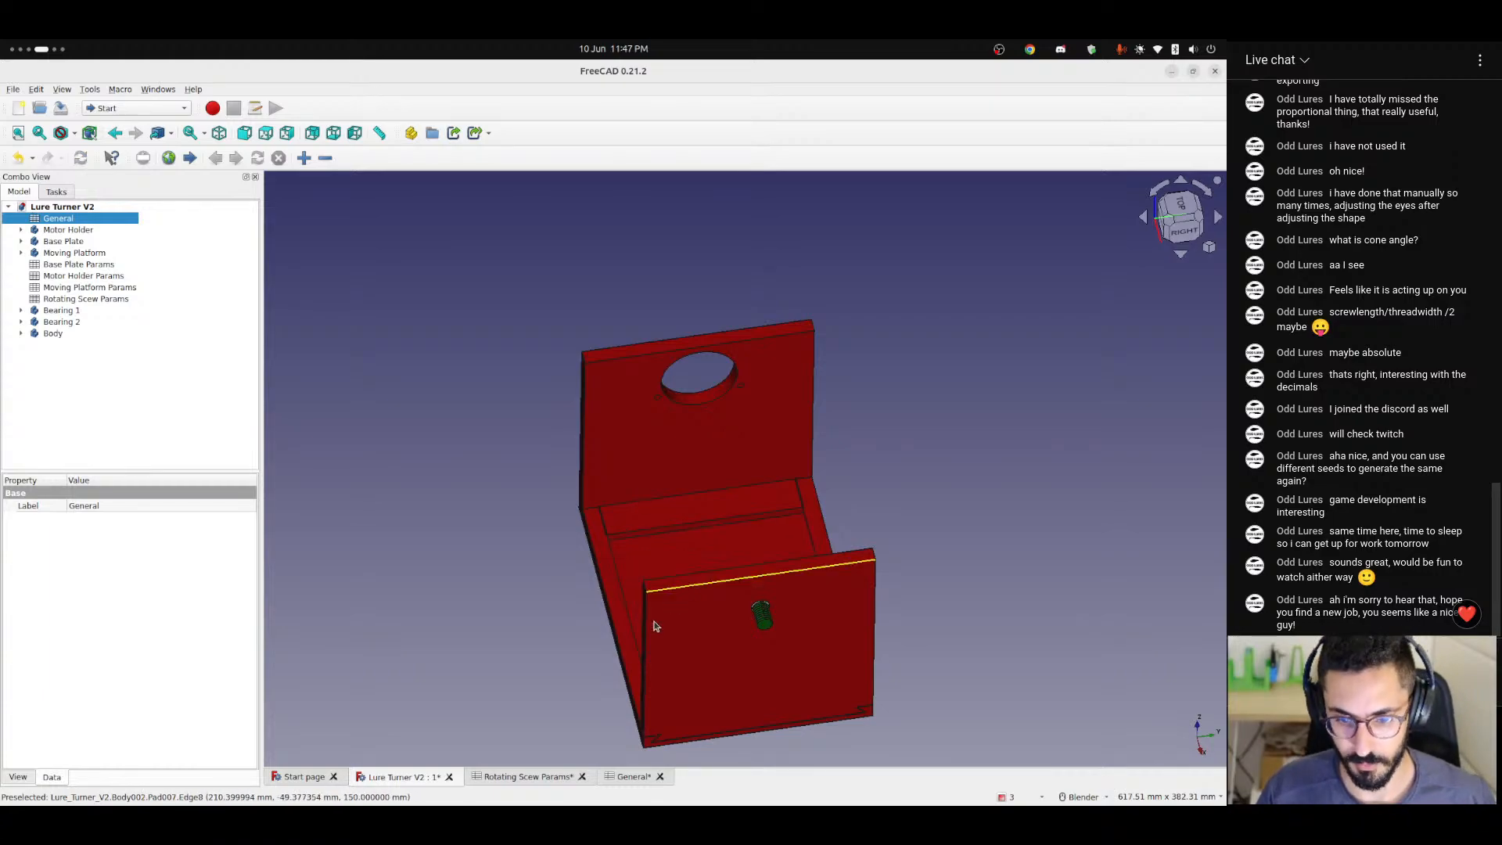
middle_click_drag(655, 626, 657, 778)
left_click(633, 777)
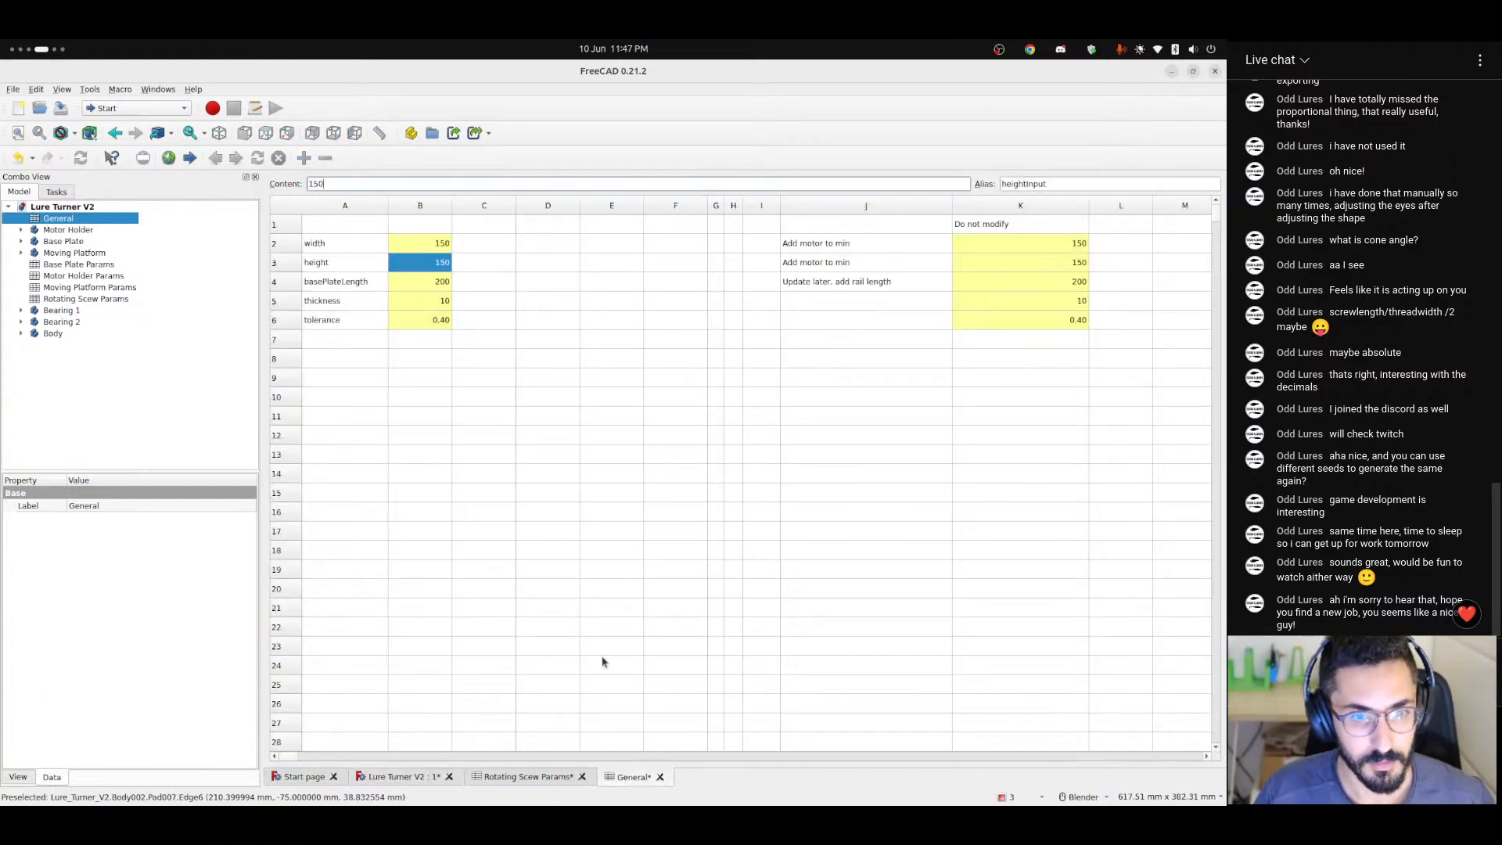
left_click(444, 249)
left_click(442, 263)
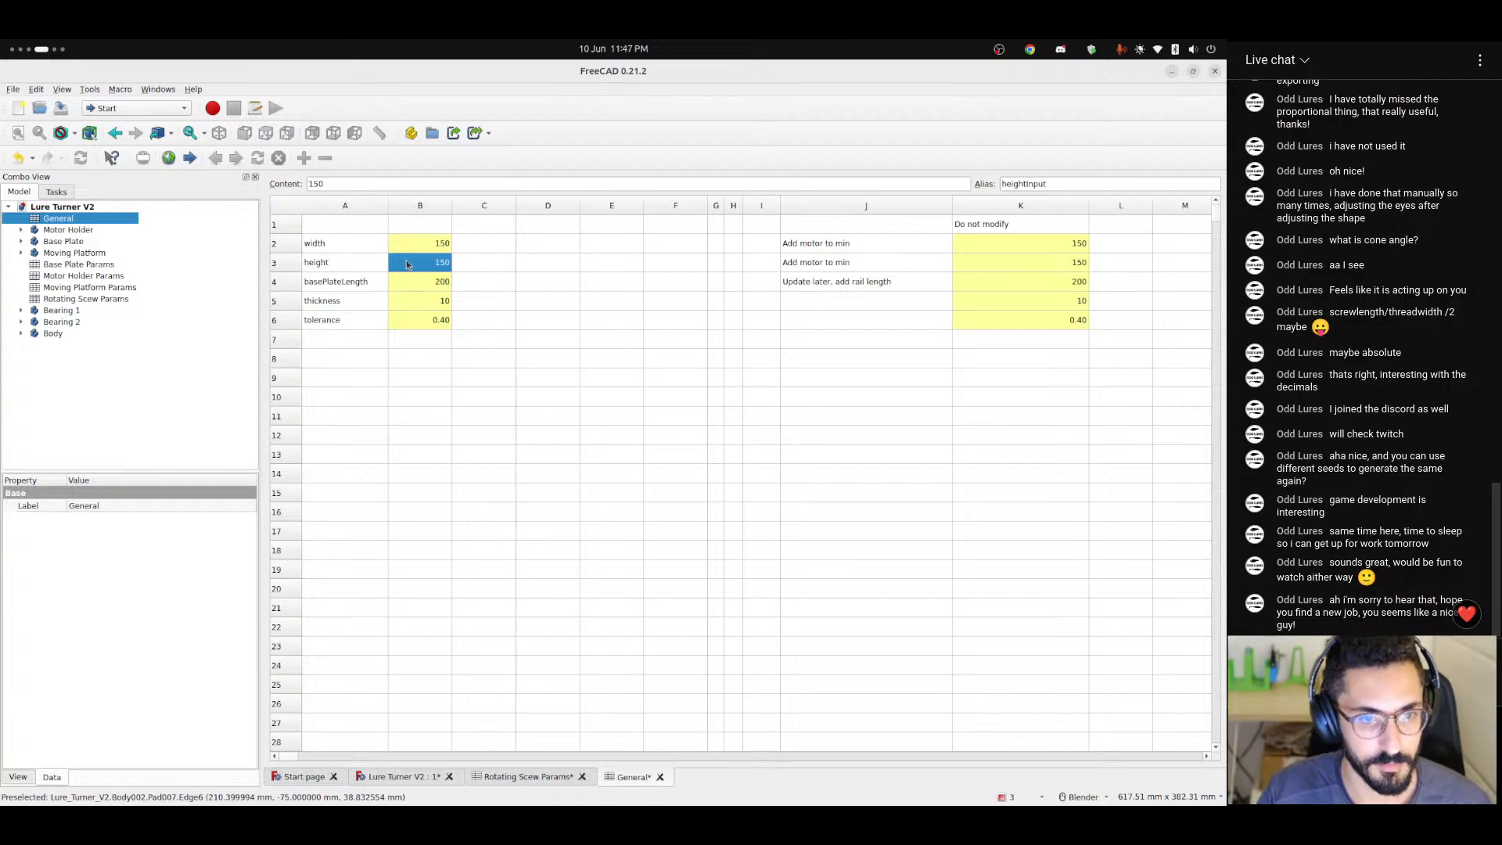
left_click(424, 244)
type("100")
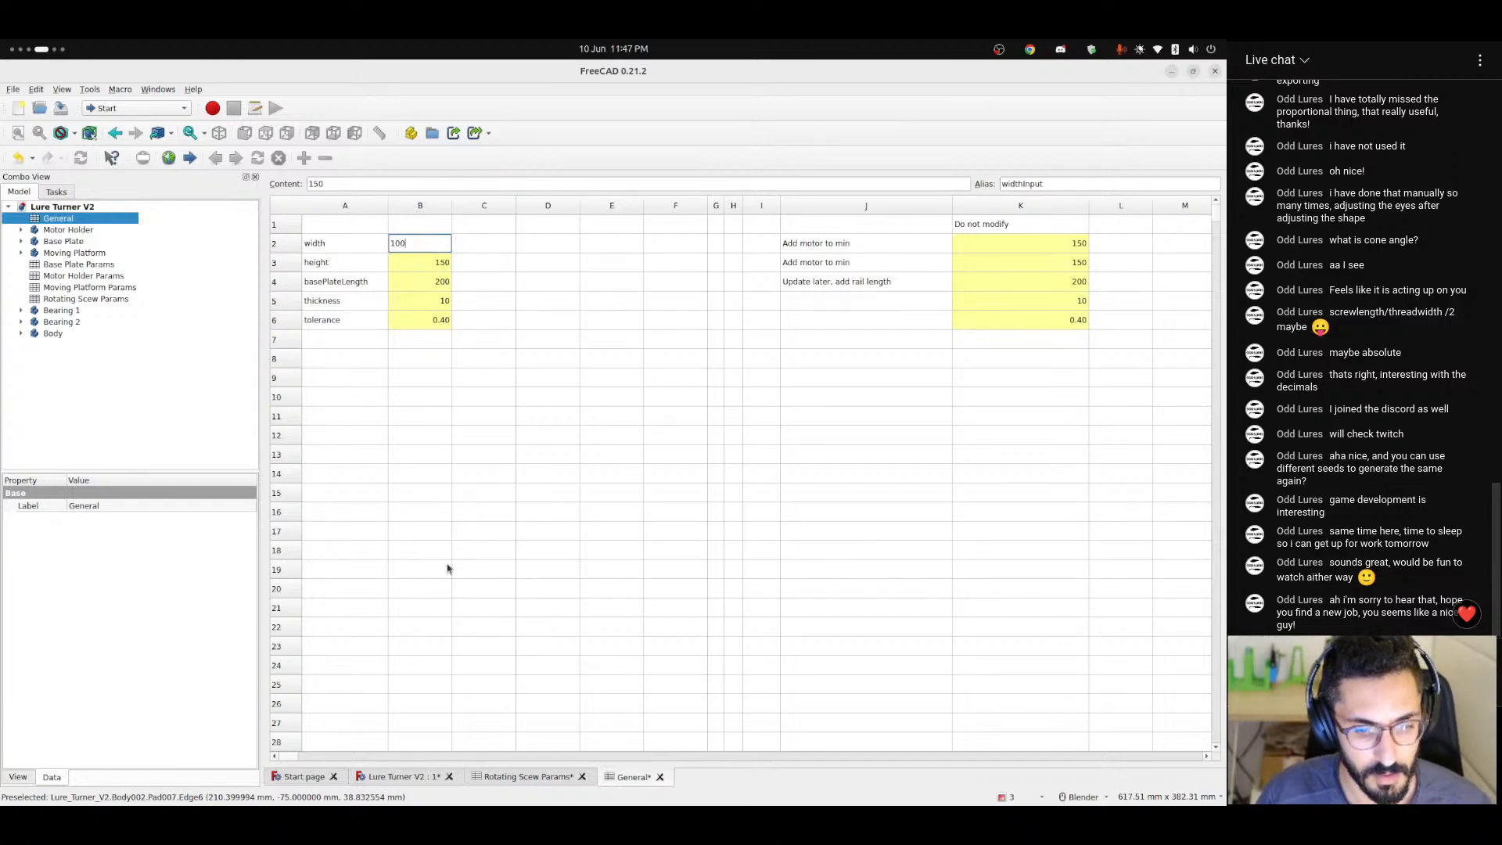
key("Return")
left_click(409, 776)
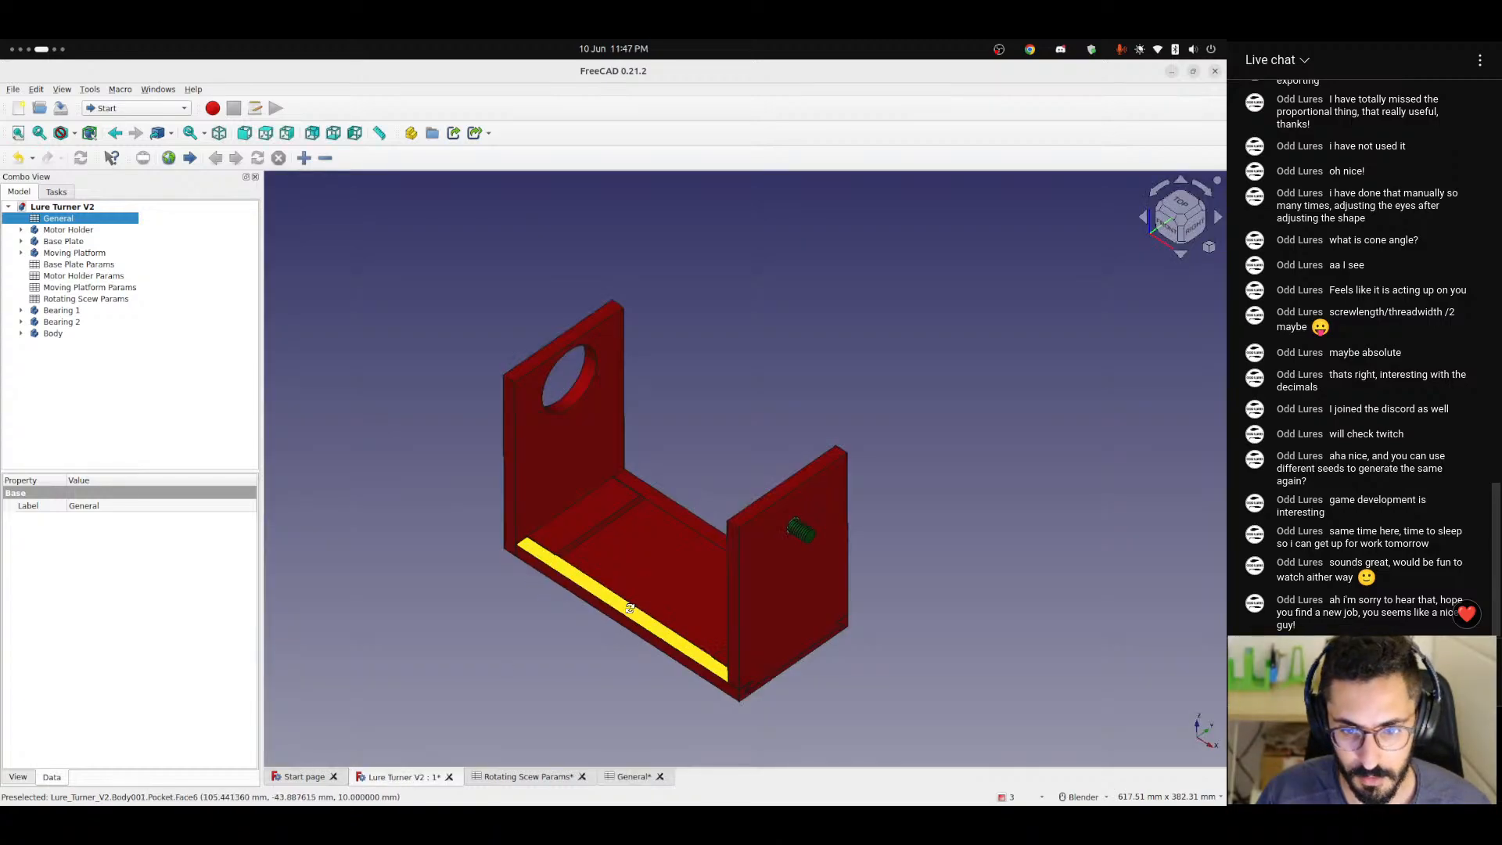
Save the Lure Turner V2 document and look over the assembly from the front.
middle_click_drag(623, 611, 744, 610)
key("ctrl+s")
scroll(630, 637, "up", 4)
scroll(630, 637, "down", 2)
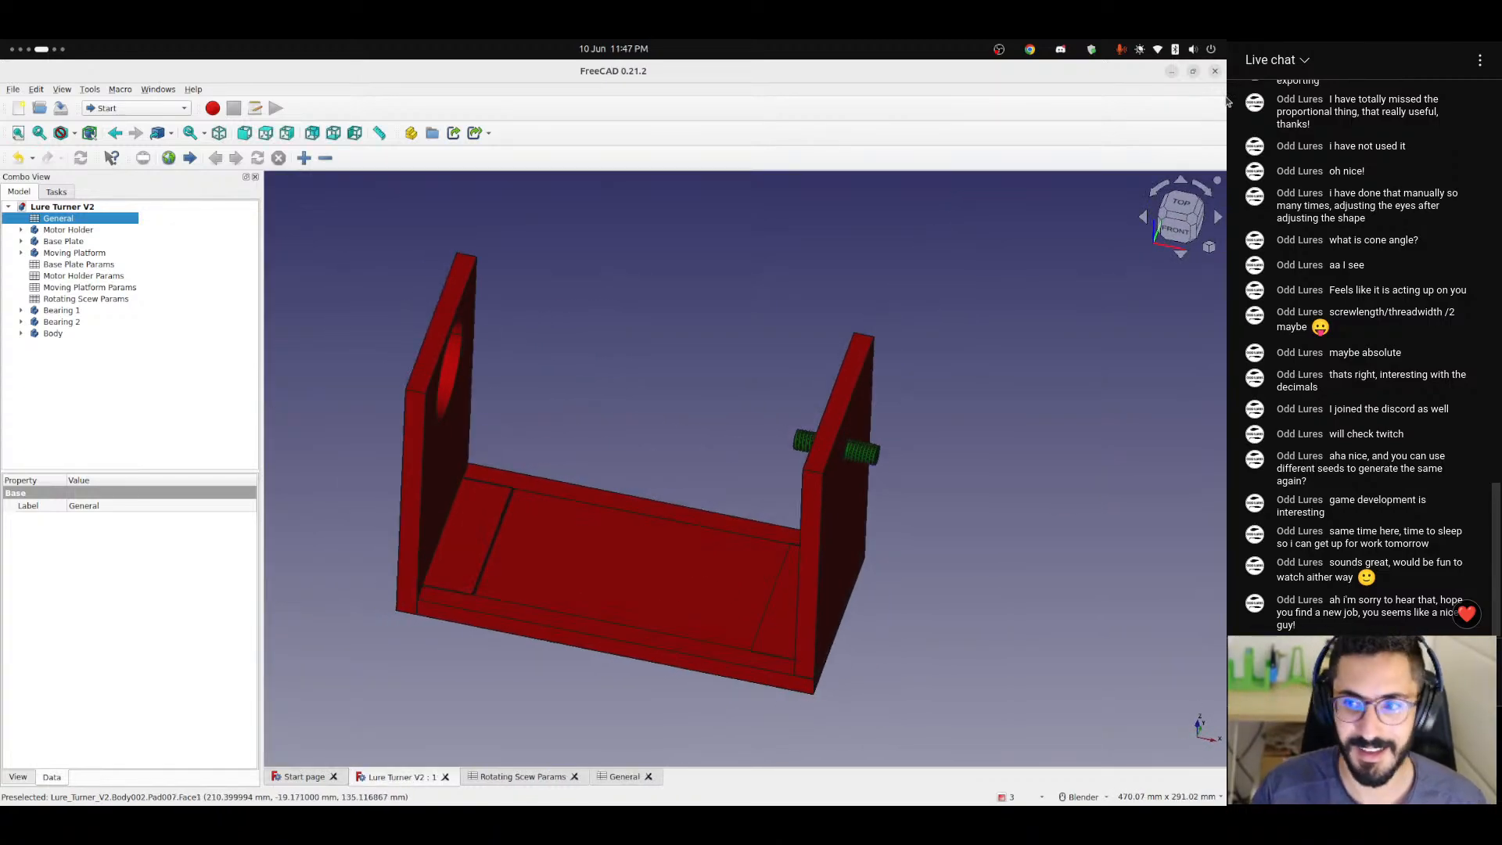
Close FreeCAD and switch to OBS Studio.
left_click(1214, 71)
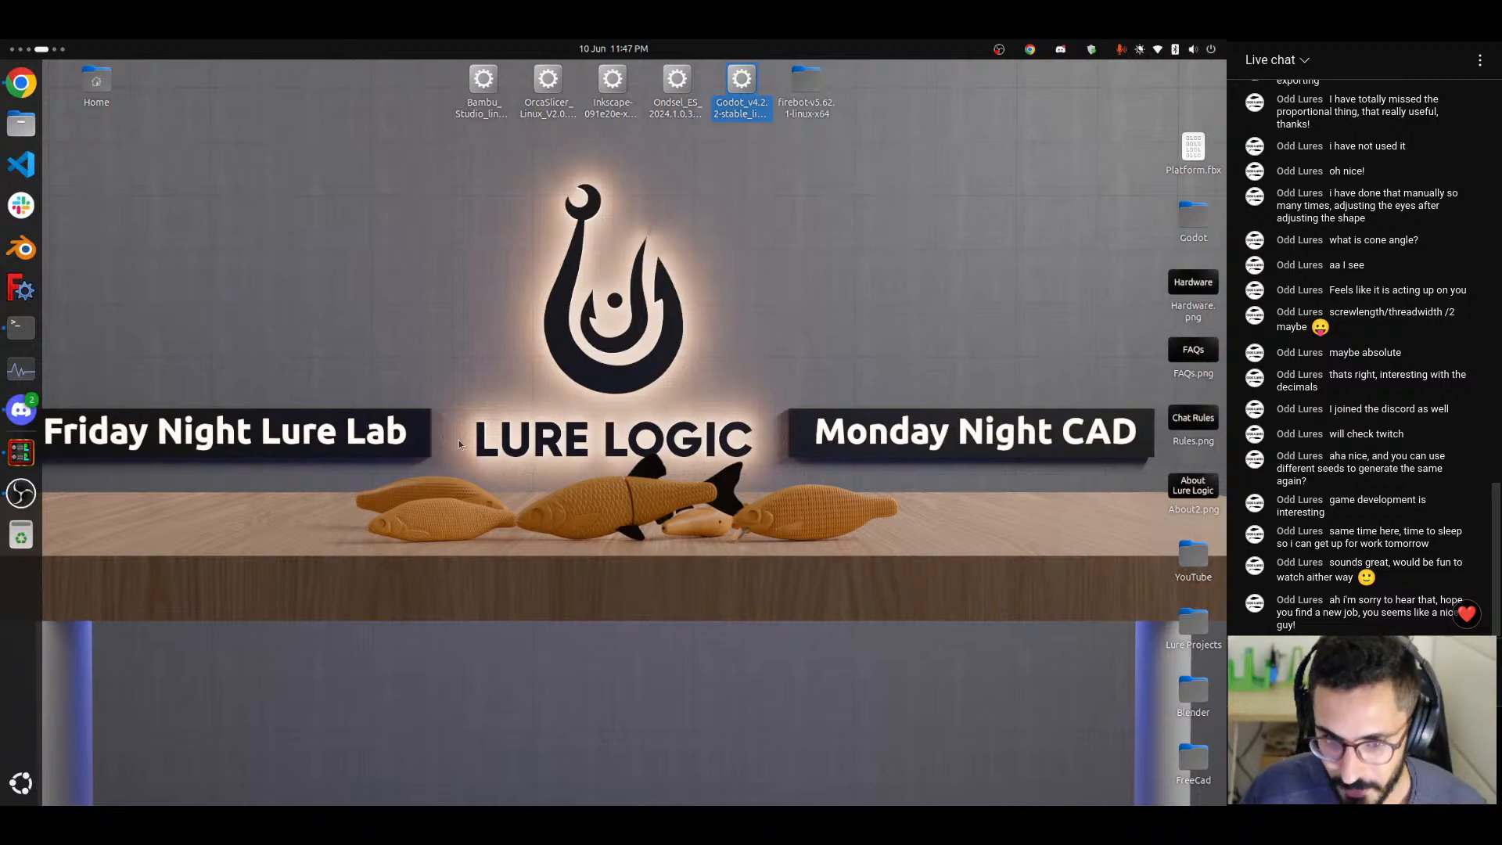
scroll(2, 651, "up", 1)
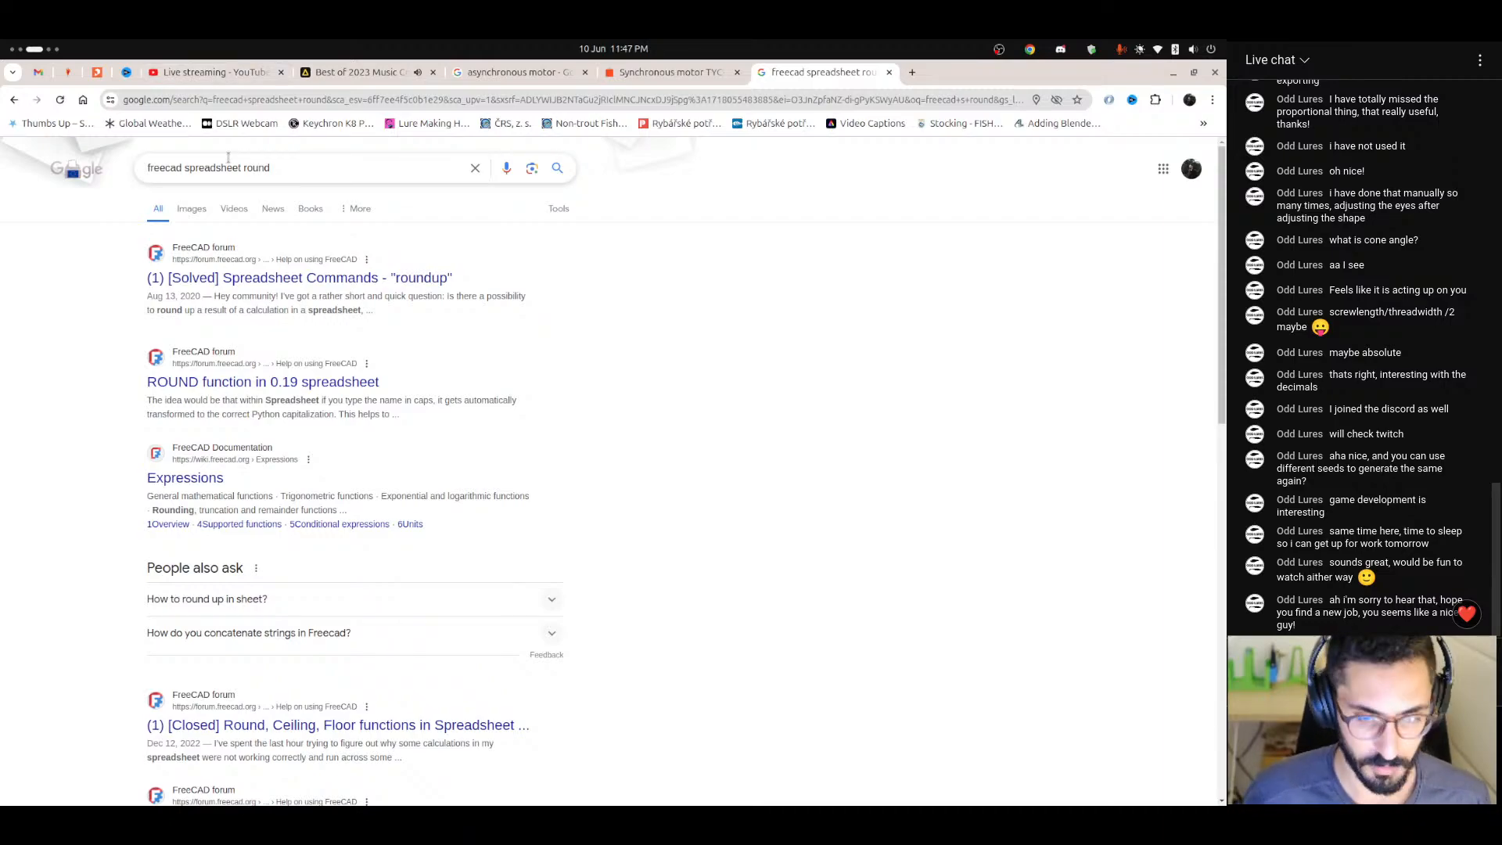
key("ctrl+alt+Left")
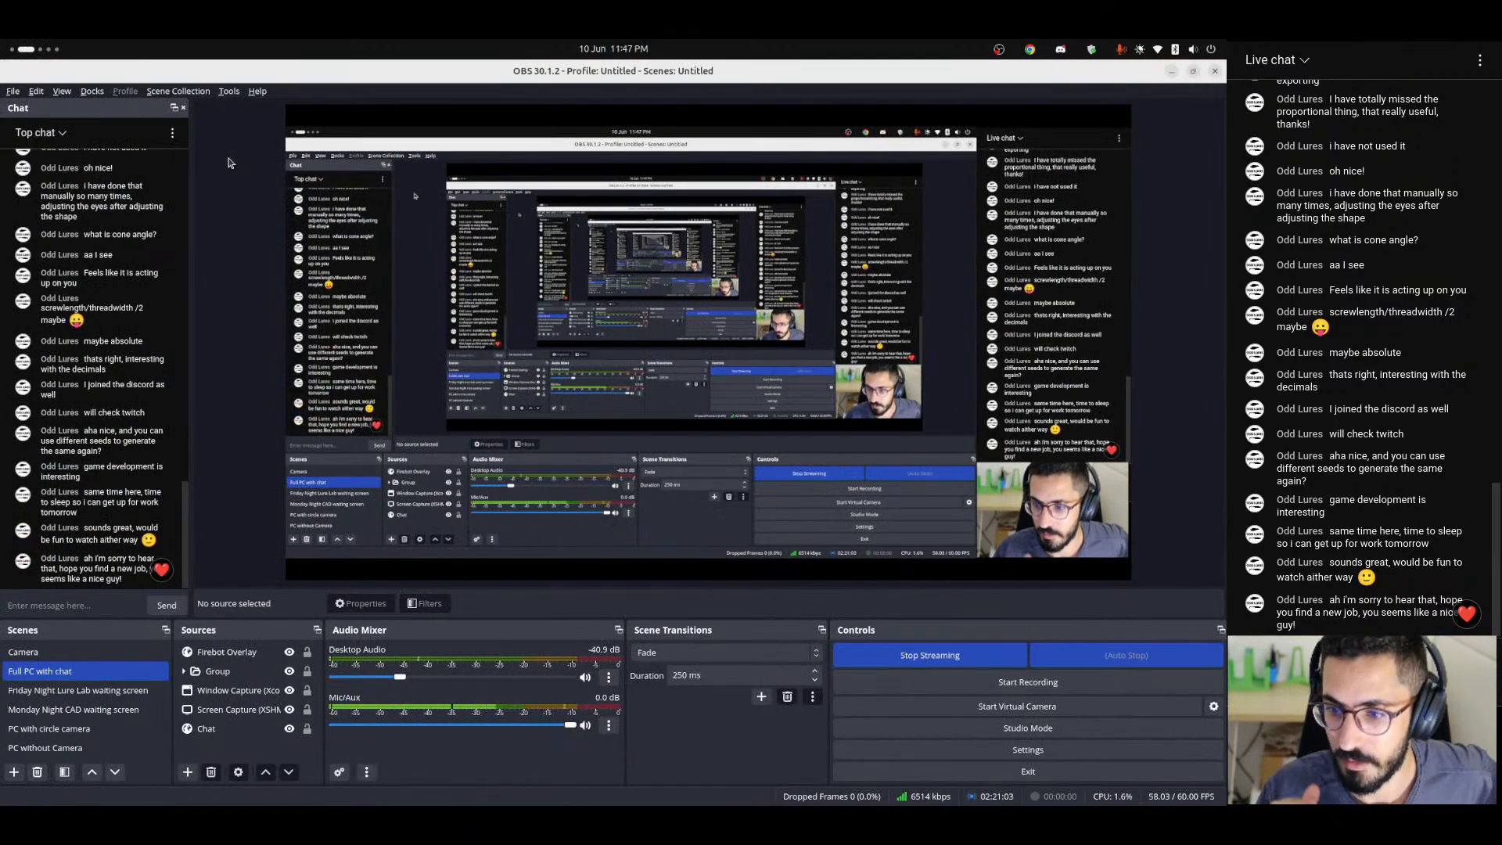